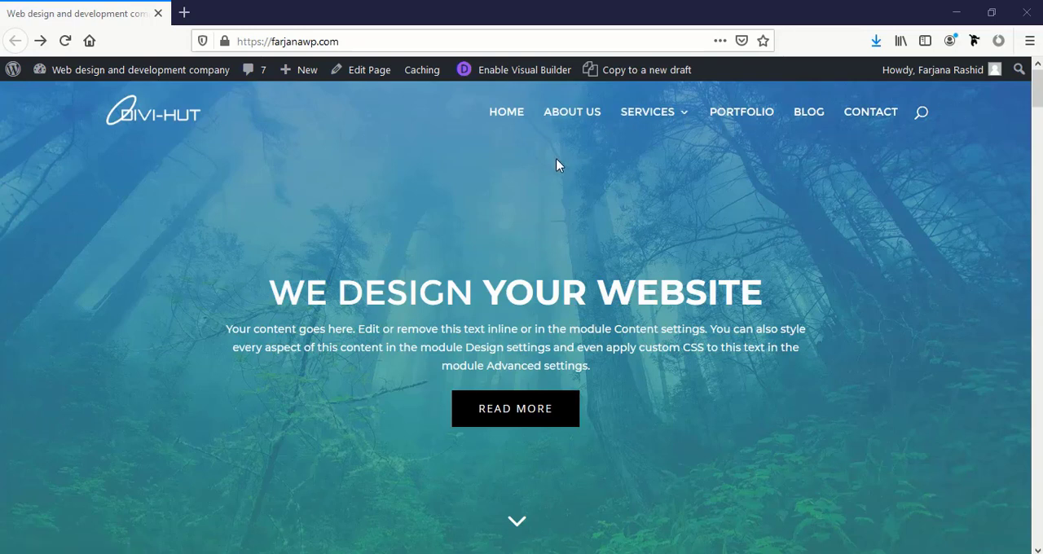
# Look over the homepage's hero header and the Few Words About Us section
pyautogui.scroll(-2, 557, 163)
pyautogui.scroll(-2, 576, 146)
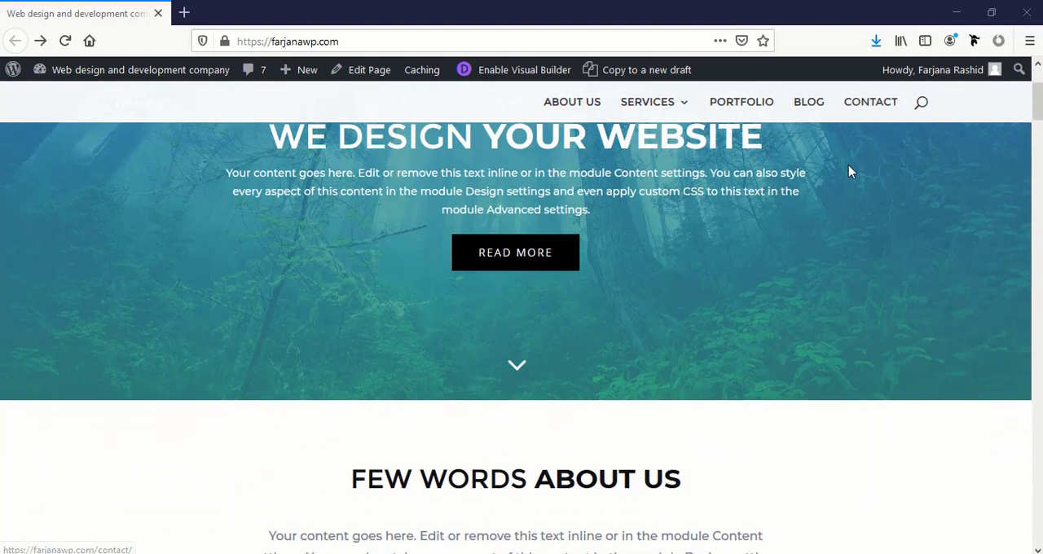
pyautogui.scroll(-2, 759, 146)
pyautogui.scroll(6, 759, 146)
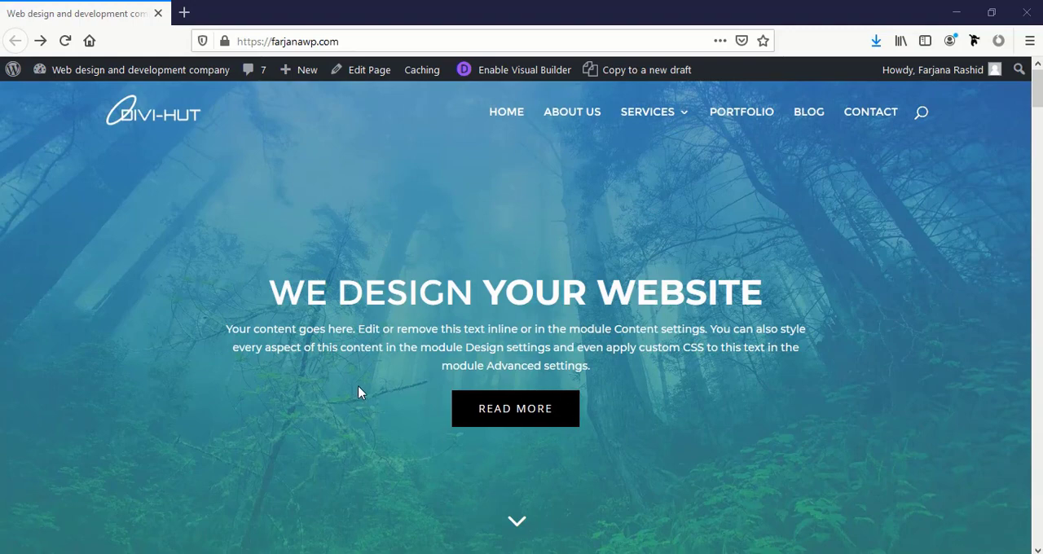
pyautogui.scroll(-2, 358, 395)
pyautogui.scroll(-5, 466, 421)
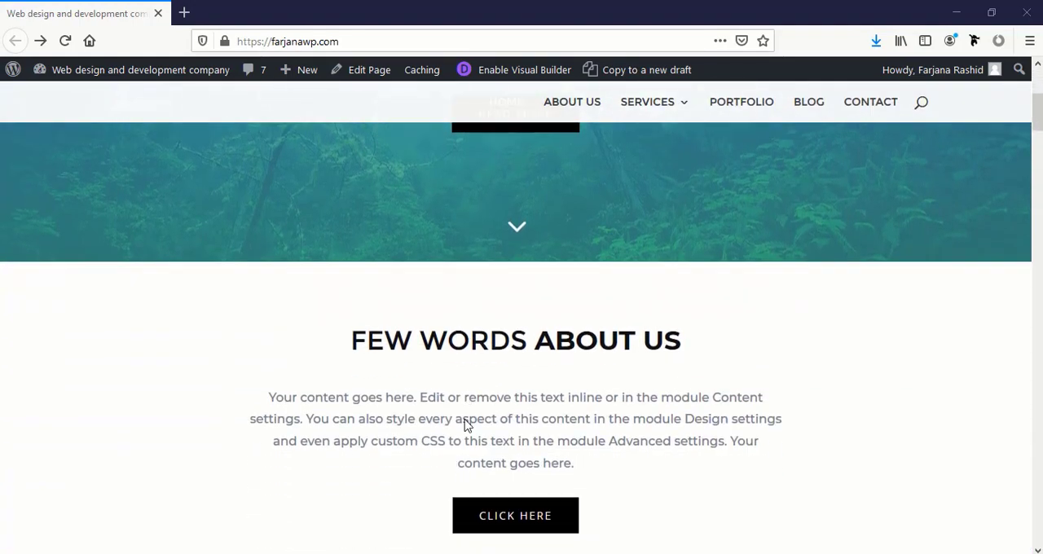
pyautogui.scroll(5, 465, 422)
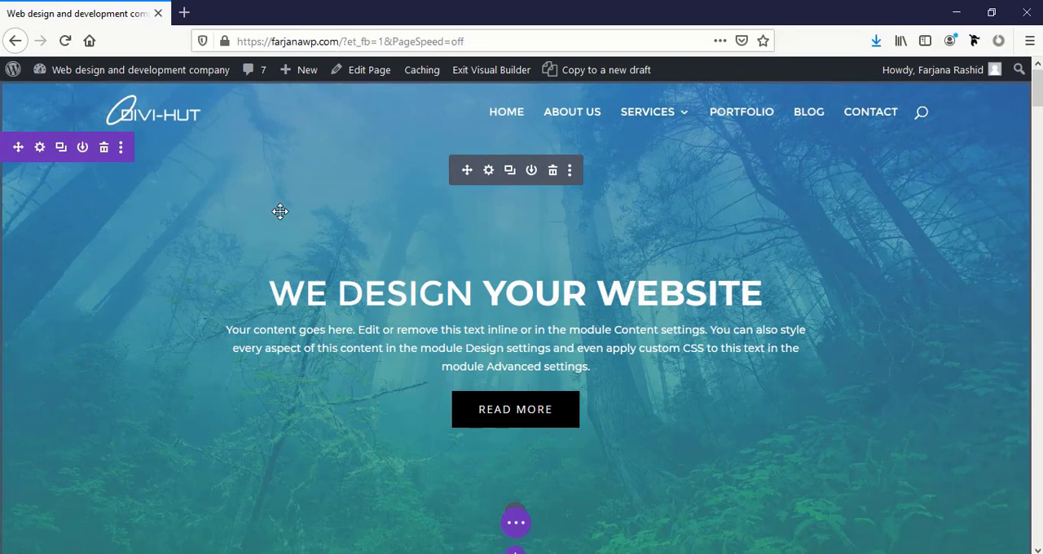
# Open the hero's Fullwidth Header settings and review the background gradient options
pyautogui.click(488, 171)
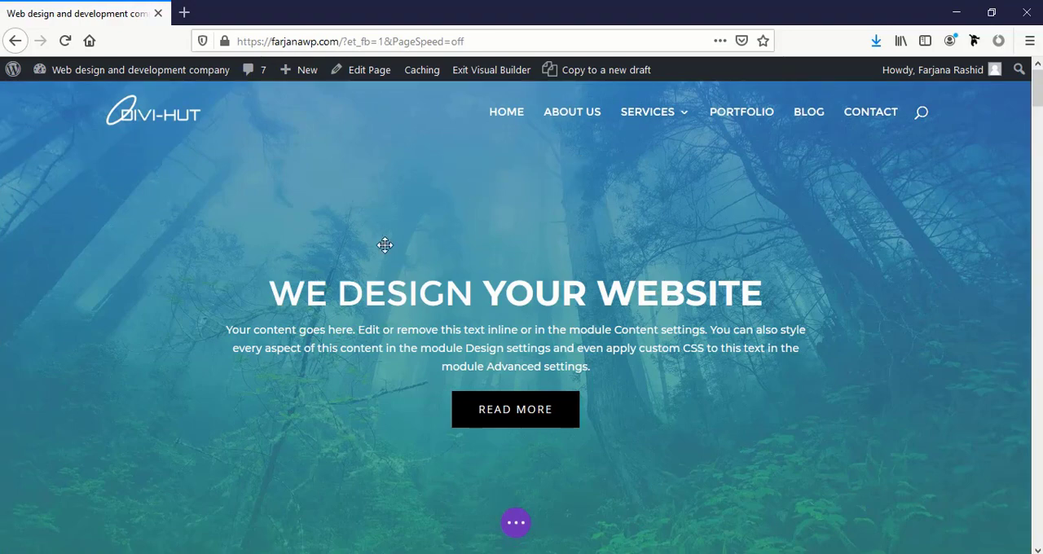
pyautogui.moveTo(342, 108); pyautogui.dragTo(625, 75)
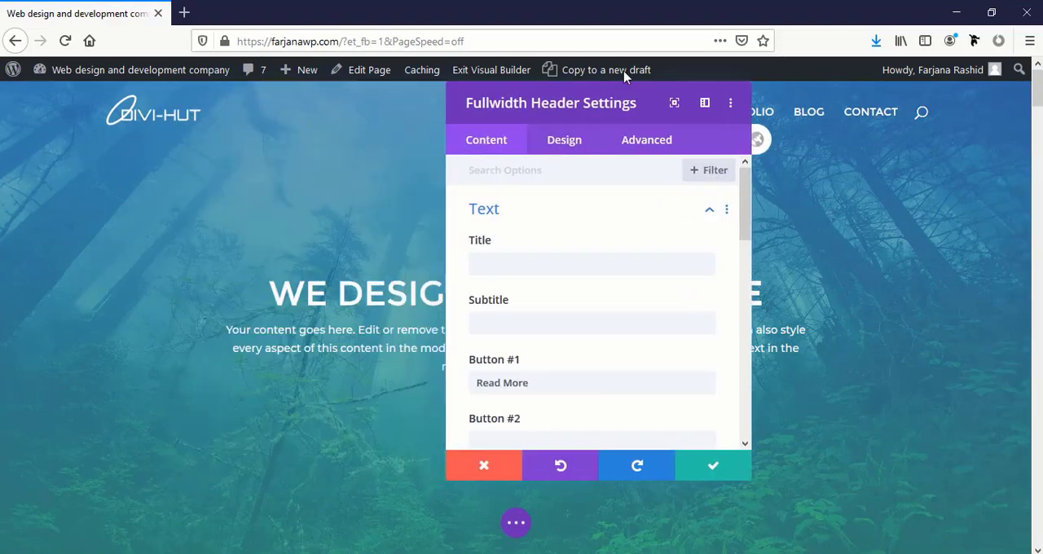
pyautogui.scroll(-10, 550, 371)
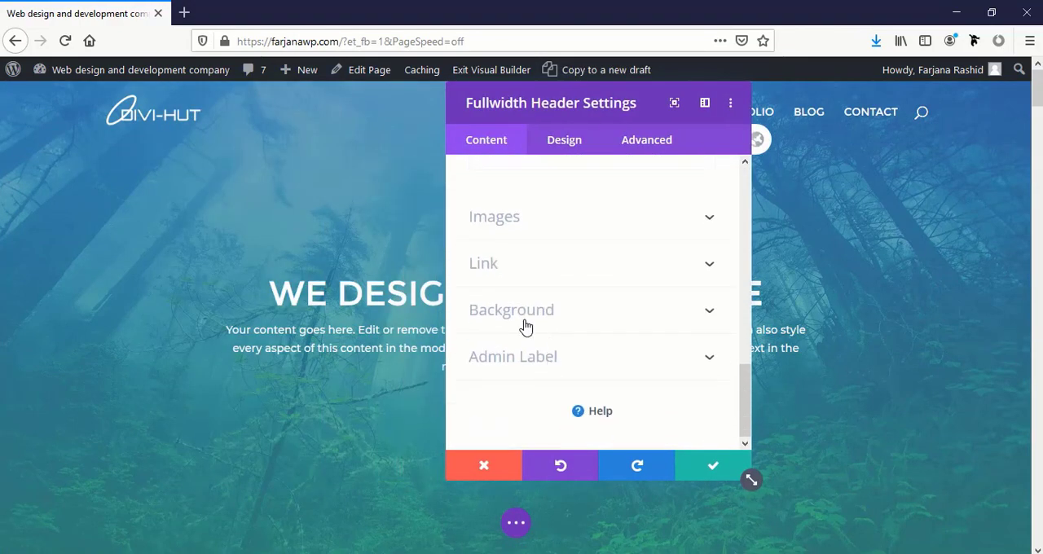
pyautogui.click(523, 323)
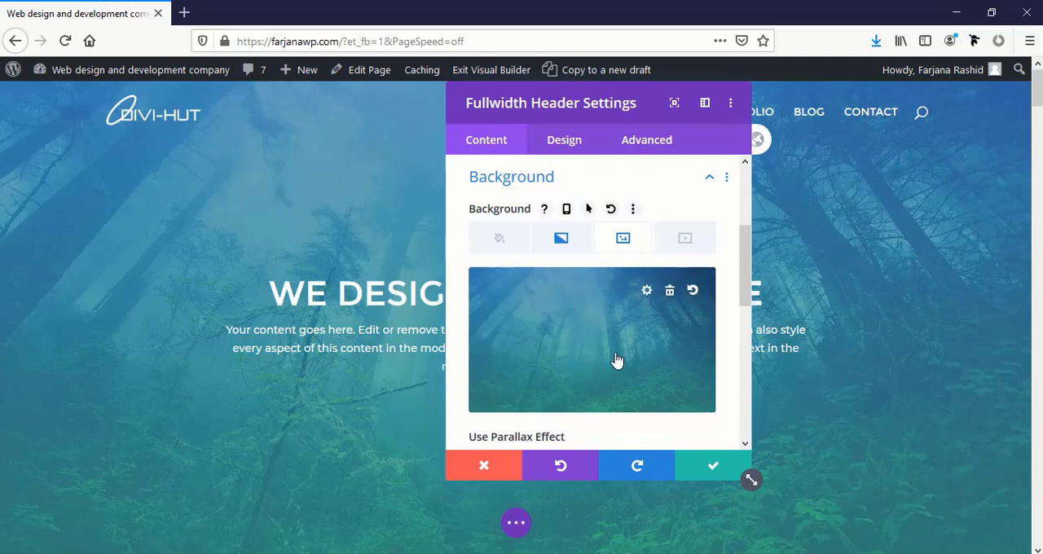
pyautogui.click(563, 242)
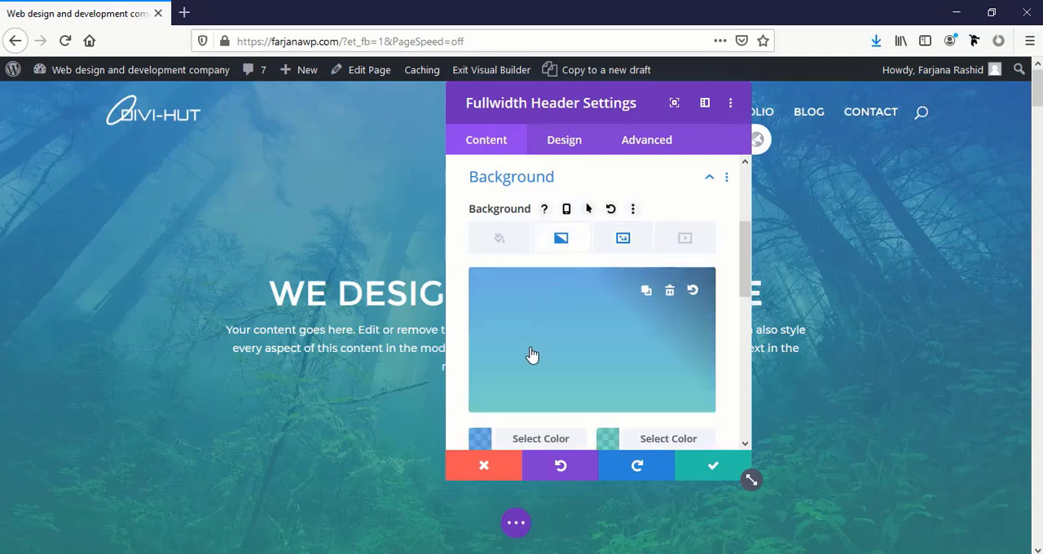
pyautogui.scroll(-3, 513, 389)
pyautogui.scroll(3, 524, 317)
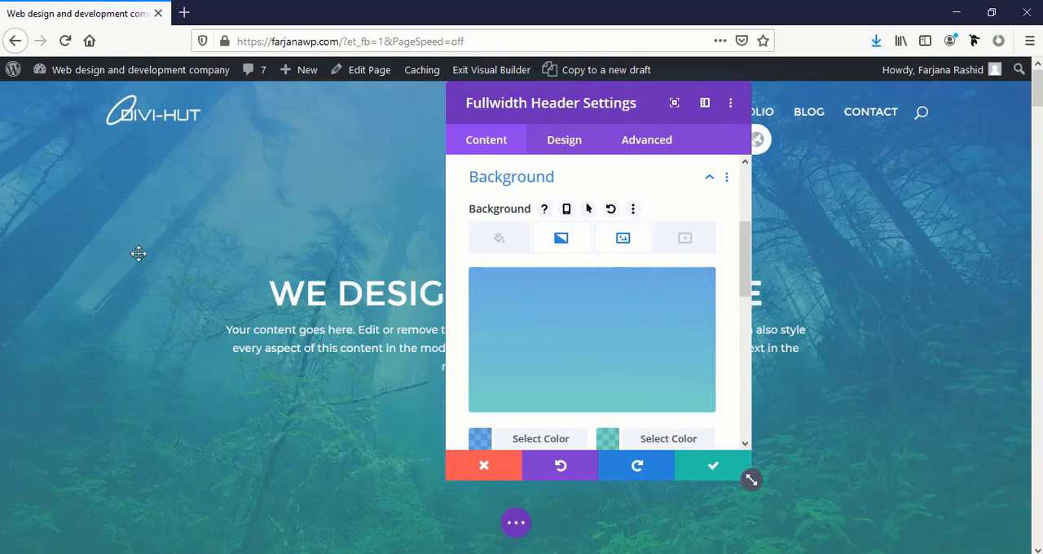
# Set Pexels-Videos-3959.mp4 from the media library as the header's MP4 background video and move the settings window off the hero text
pyautogui.click(626, 244)
pyautogui.click(681, 245)
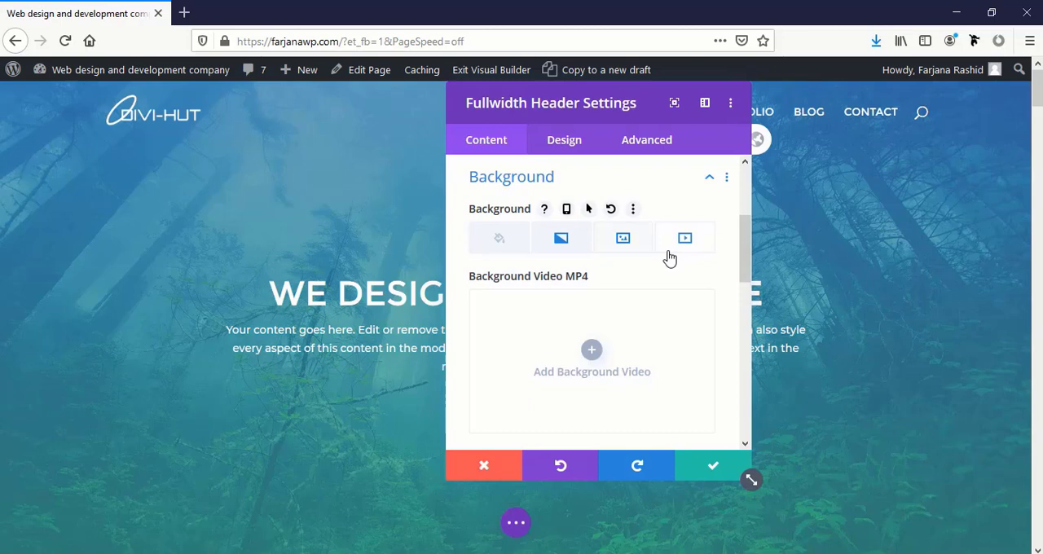
pyautogui.click(592, 352)
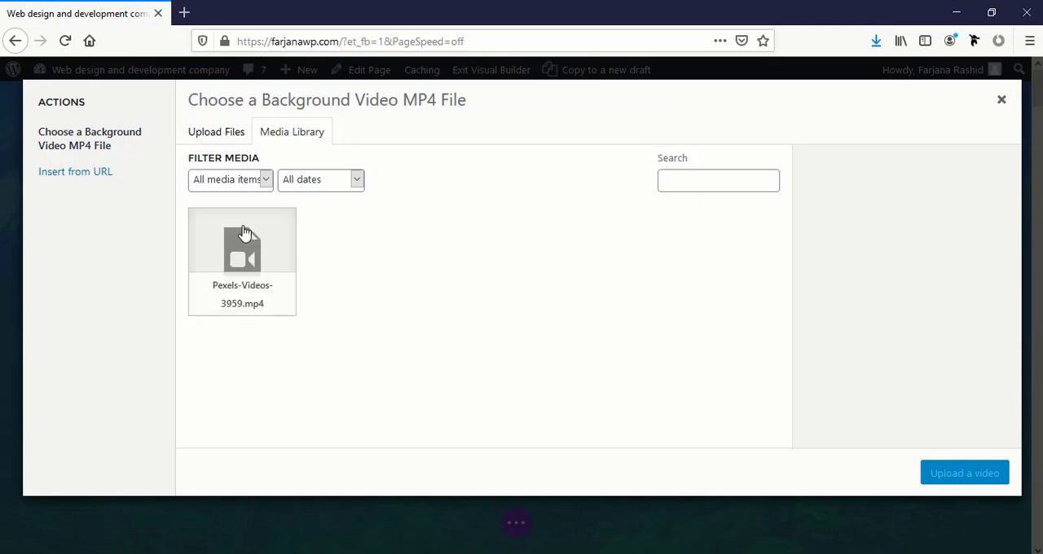
pyautogui.click(248, 253)
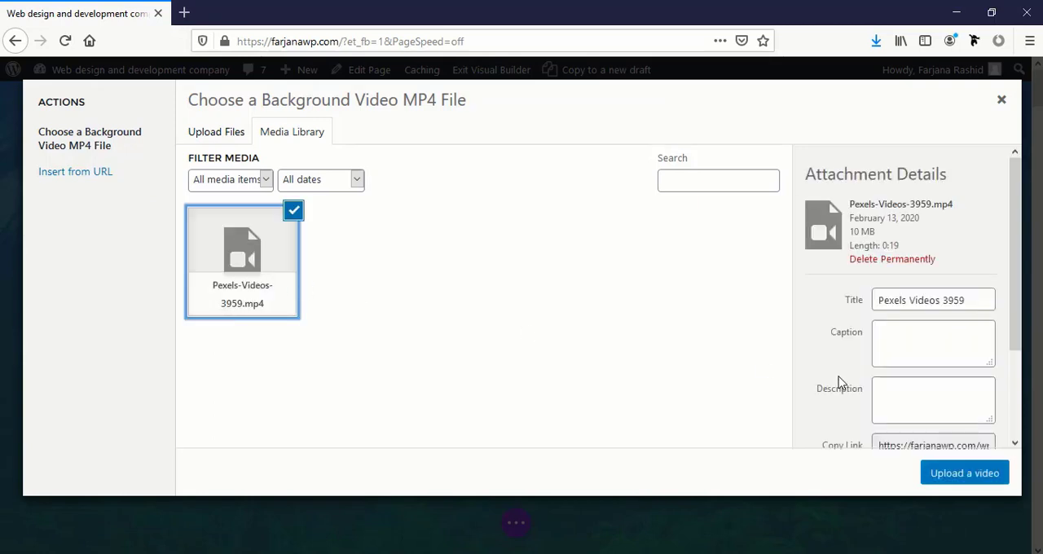
pyautogui.click(950, 482)
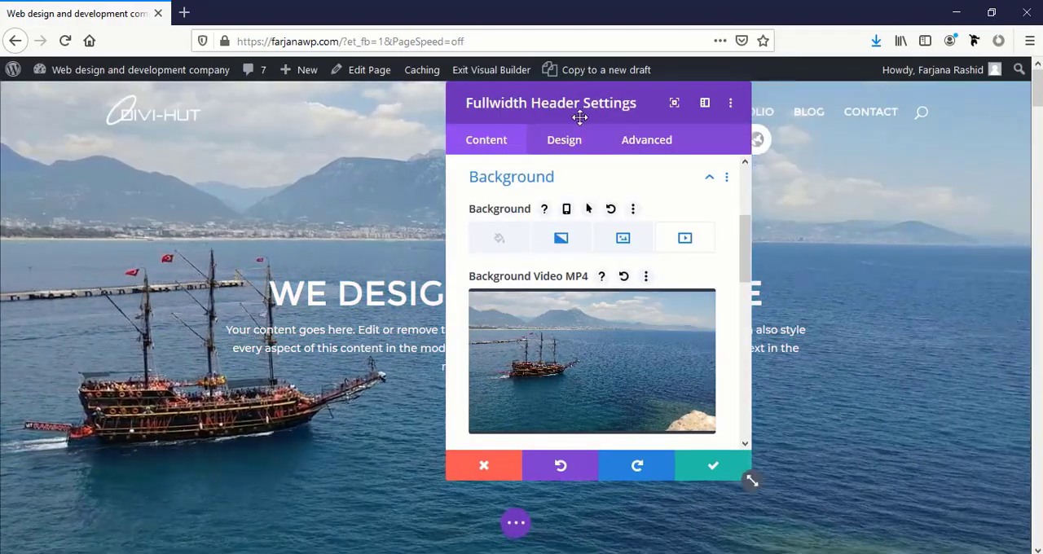
pyautogui.moveTo(579, 104); pyautogui.dragTo(736, 139)
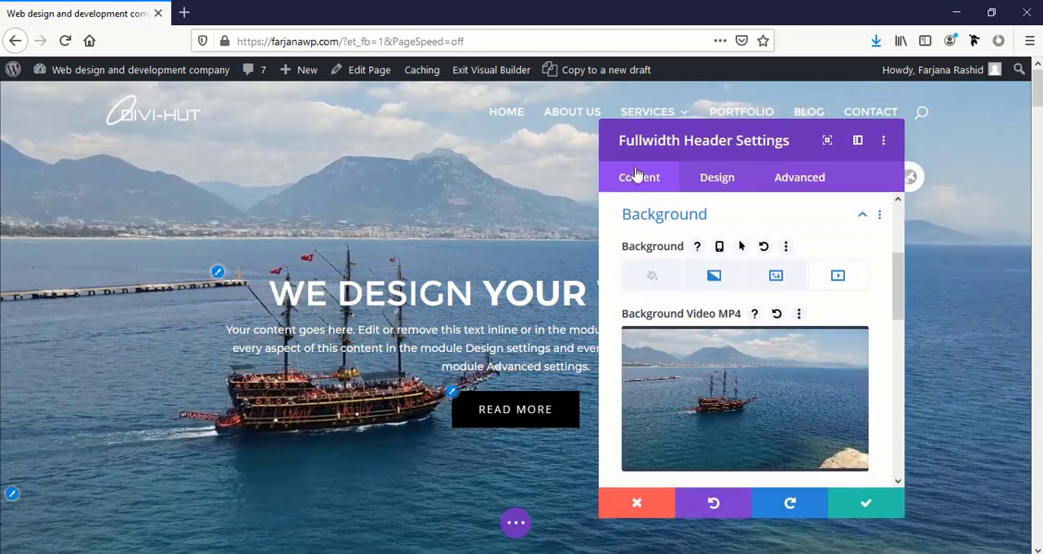
# Set the header's background overlay color to rgba(0,0,0,0.53) and save the module settings
pyautogui.click(722, 186)
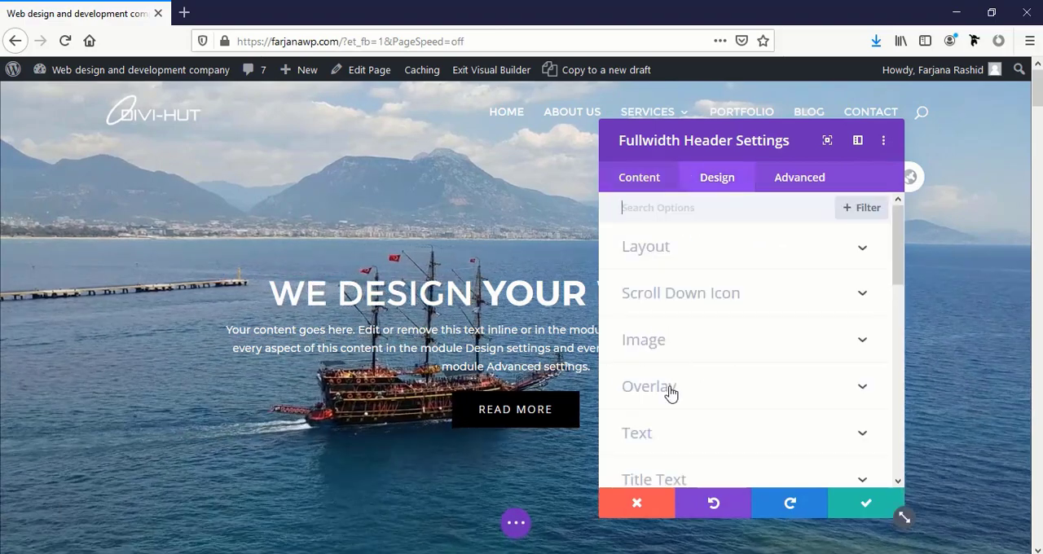
pyautogui.click(660, 396)
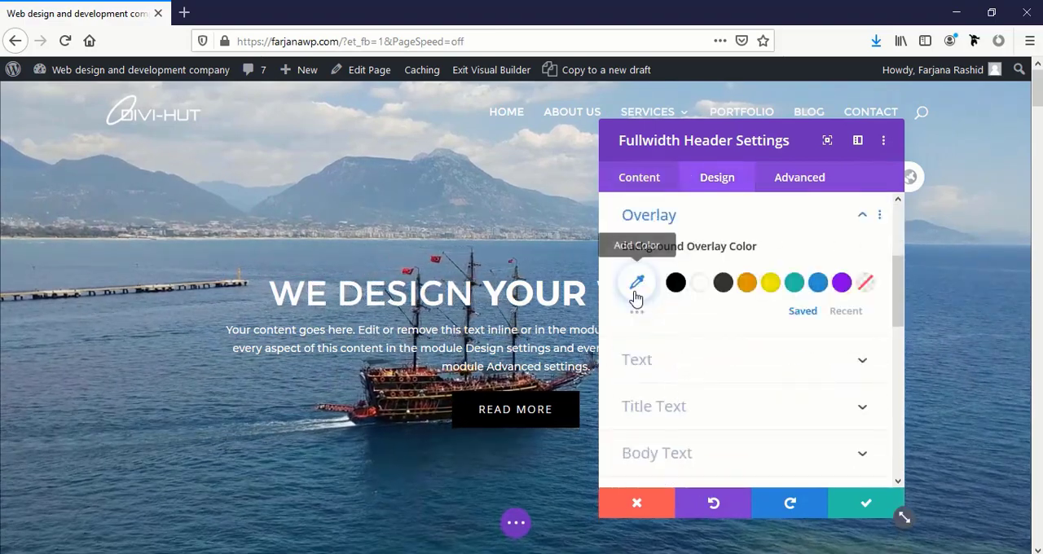
pyautogui.click(635, 294)
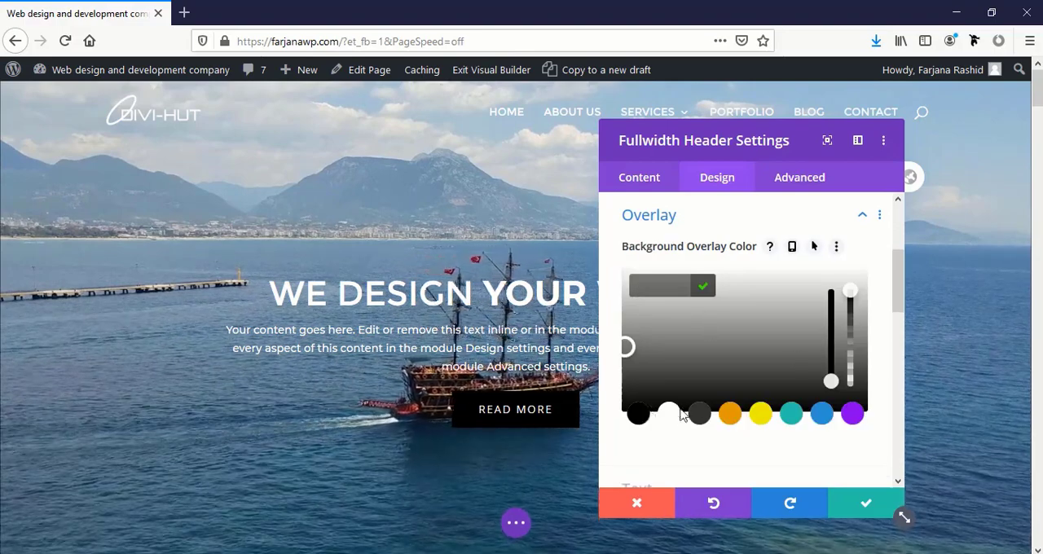
pyautogui.click(851, 299)
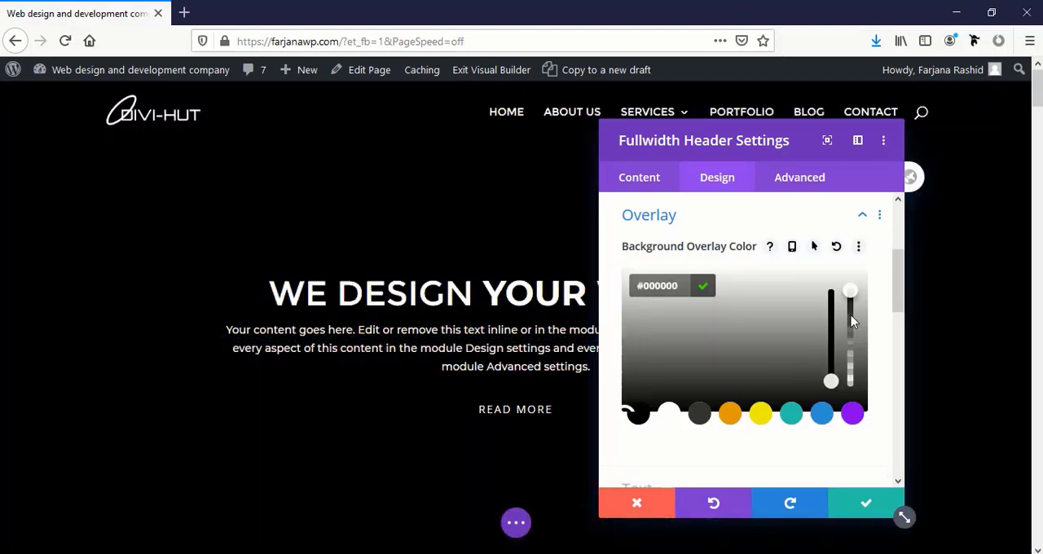
pyautogui.click(852, 361)
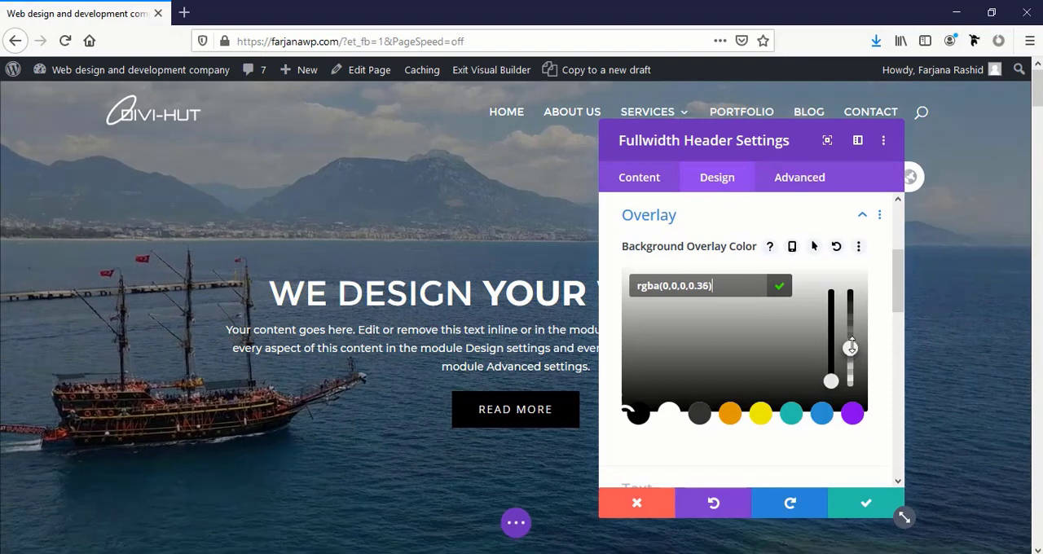
pyautogui.moveTo(850, 347); pyautogui.dragTo(849, 333)
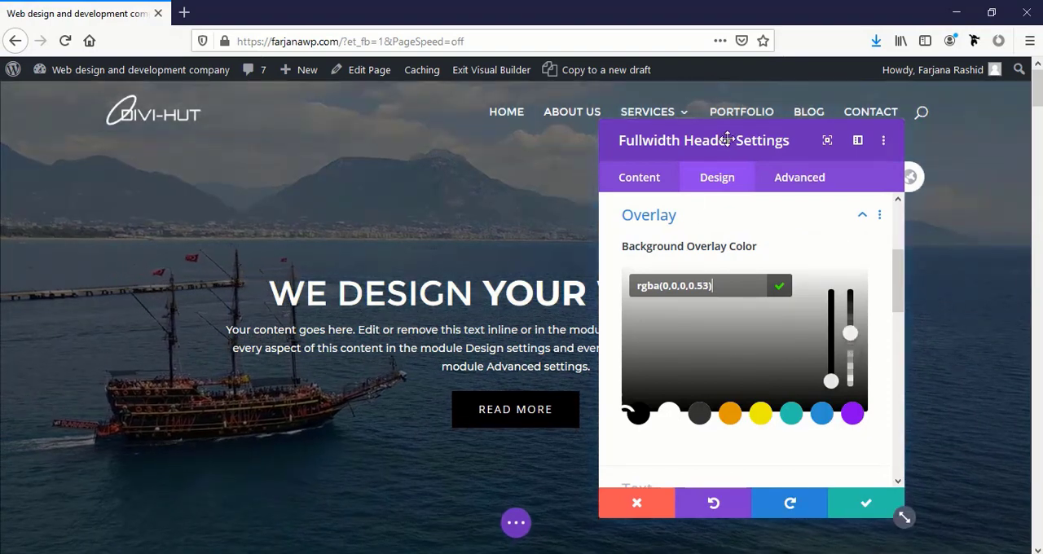
pyautogui.moveTo(728, 139); pyautogui.dragTo(763, 139)
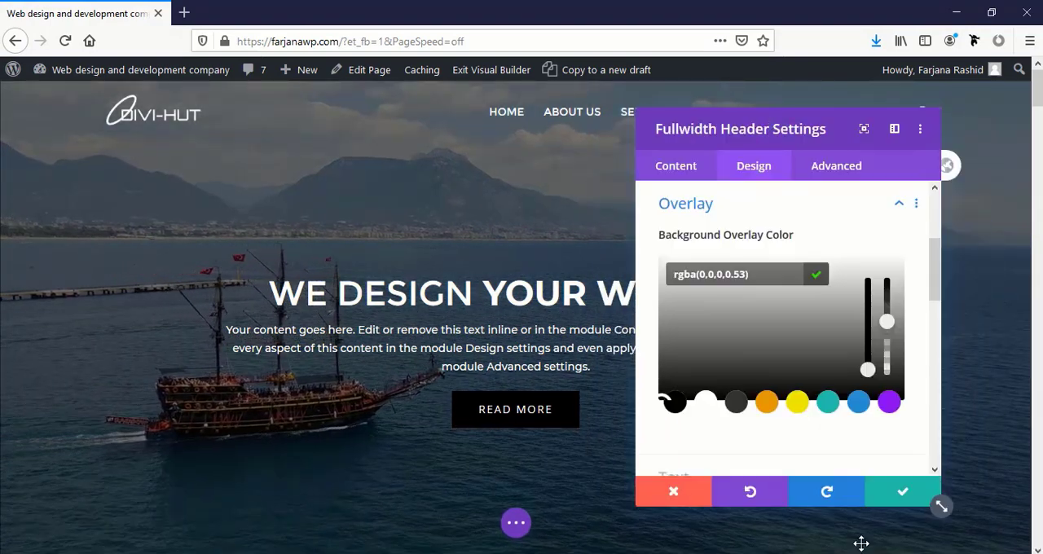
pyautogui.click(861, 544)
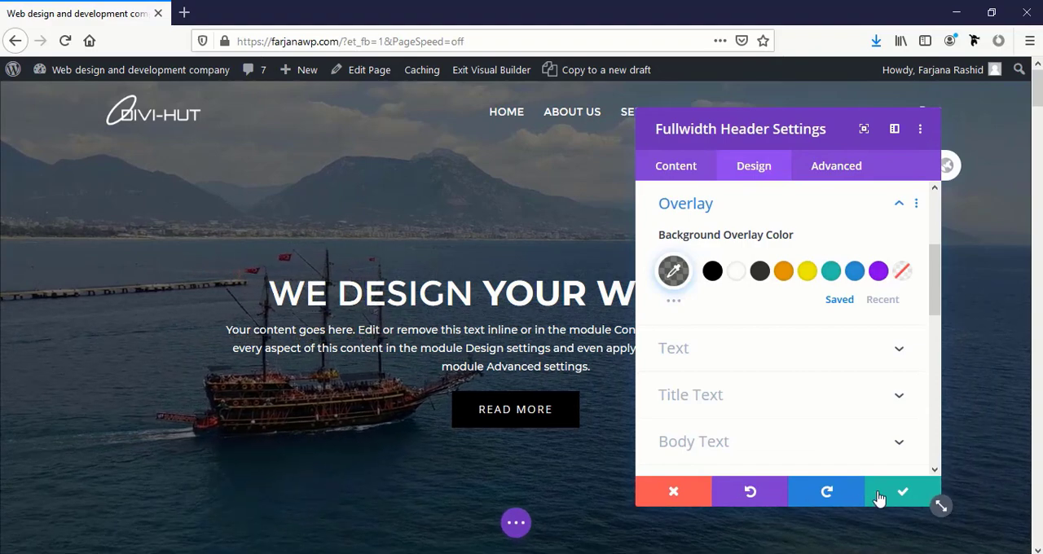
pyautogui.click(878, 492)
# Examine the header video, the About Us text and the What We Do service blurbs on the page
pyautogui.scroll(-5, 665, 463)
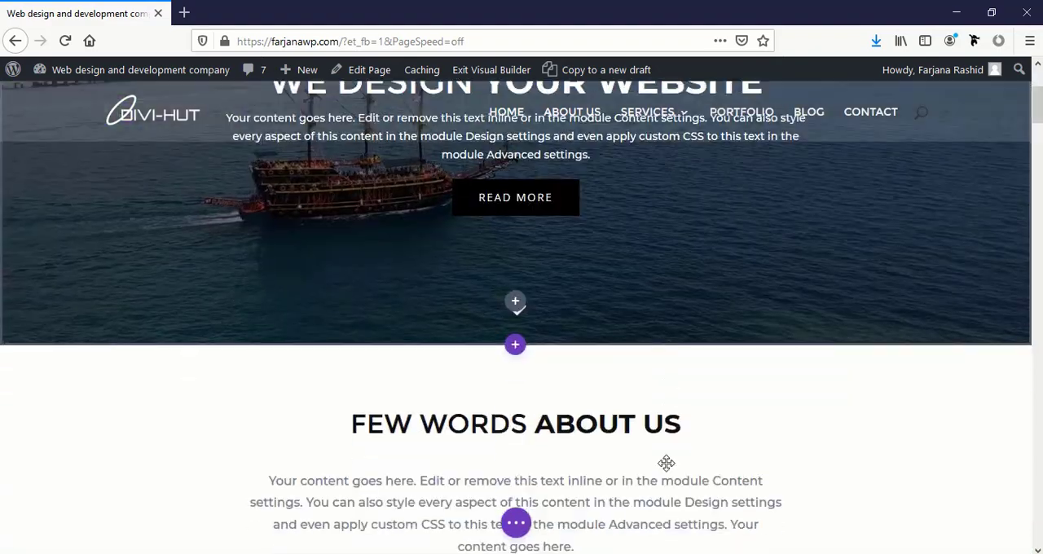
pyautogui.scroll(2, 526, 408)
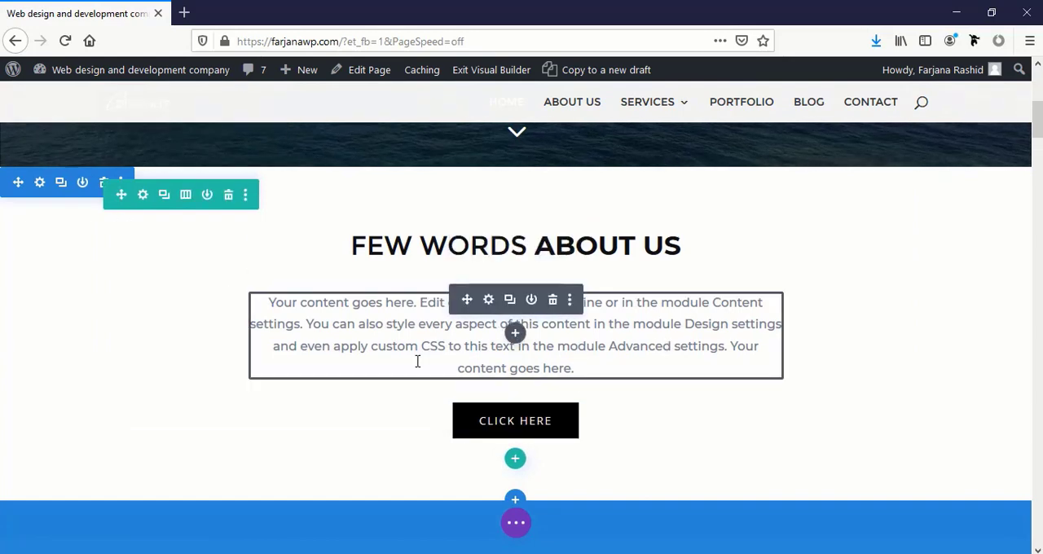
pyautogui.scroll(4, 417, 361)
pyautogui.scroll(-12, 418, 361)
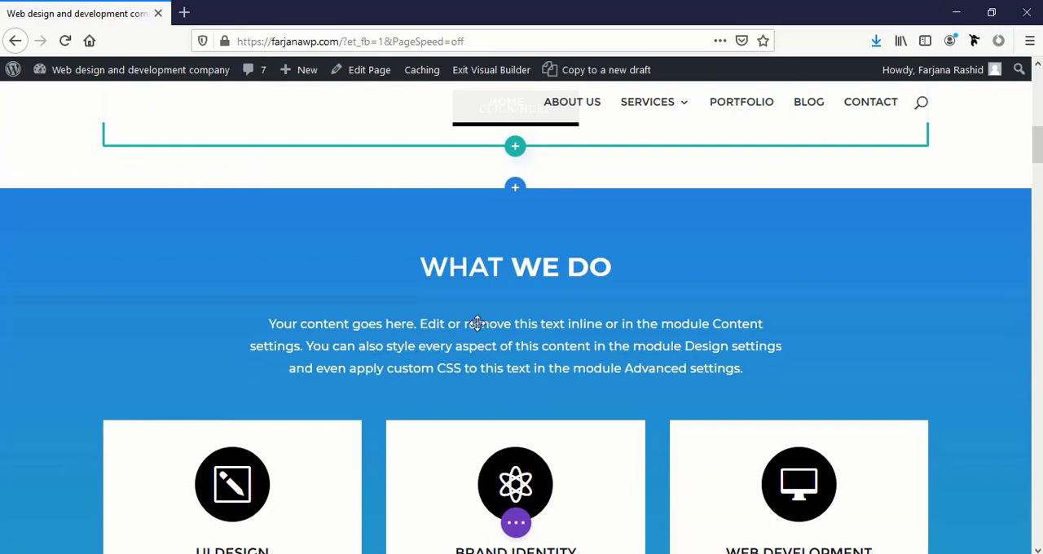
pyautogui.scroll(-4, 477, 323)
pyautogui.scroll(2, 480, 259)
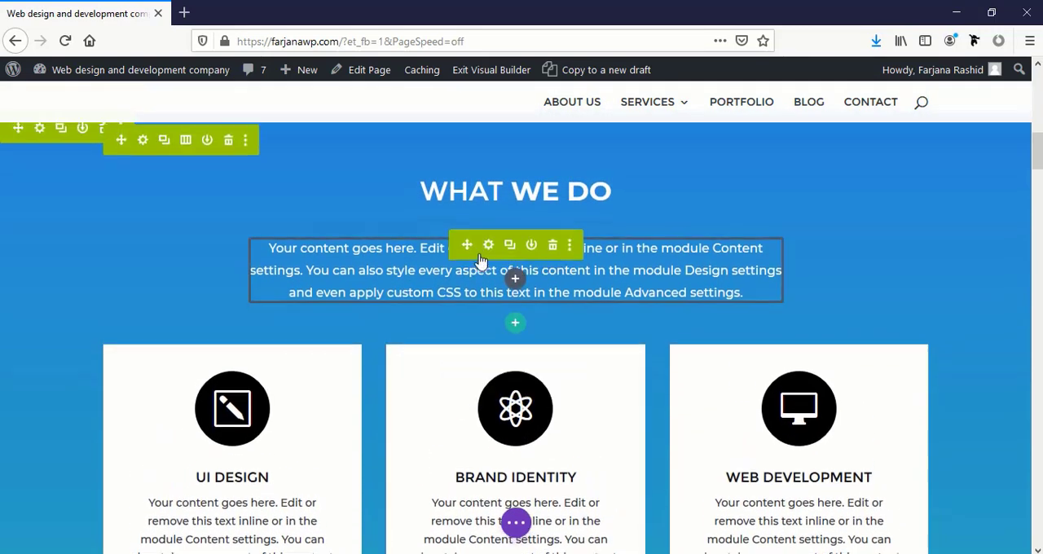
pyautogui.scroll(4, 481, 259)
pyautogui.scroll(-8, 449, 344)
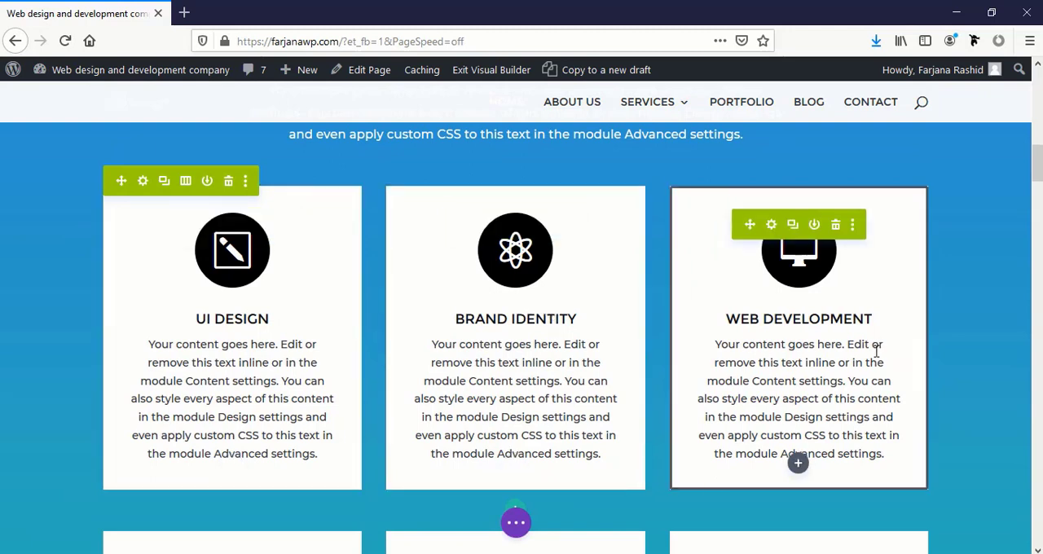
pyautogui.scroll(-4, 876, 350)
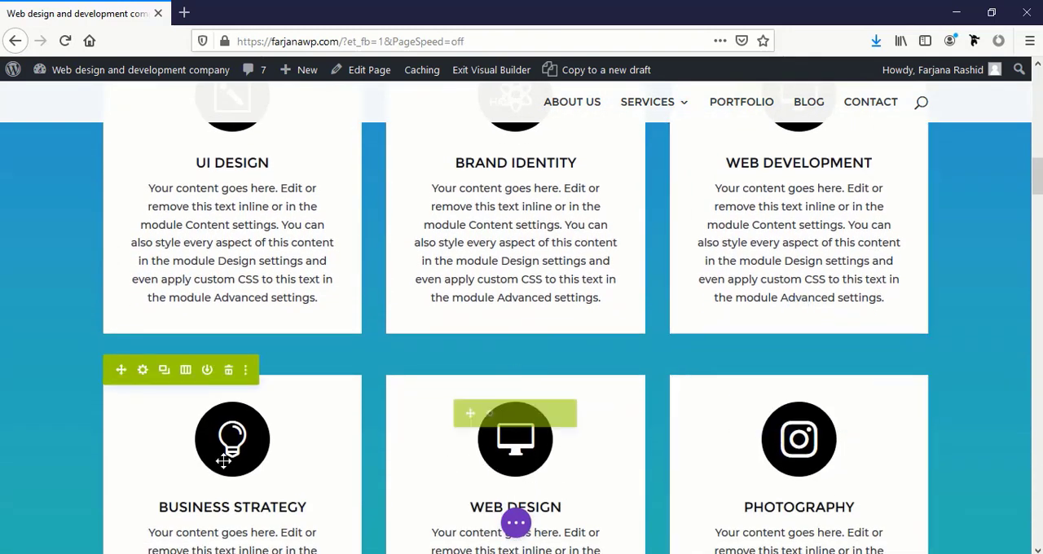
pyautogui.scroll(4, 224, 461)
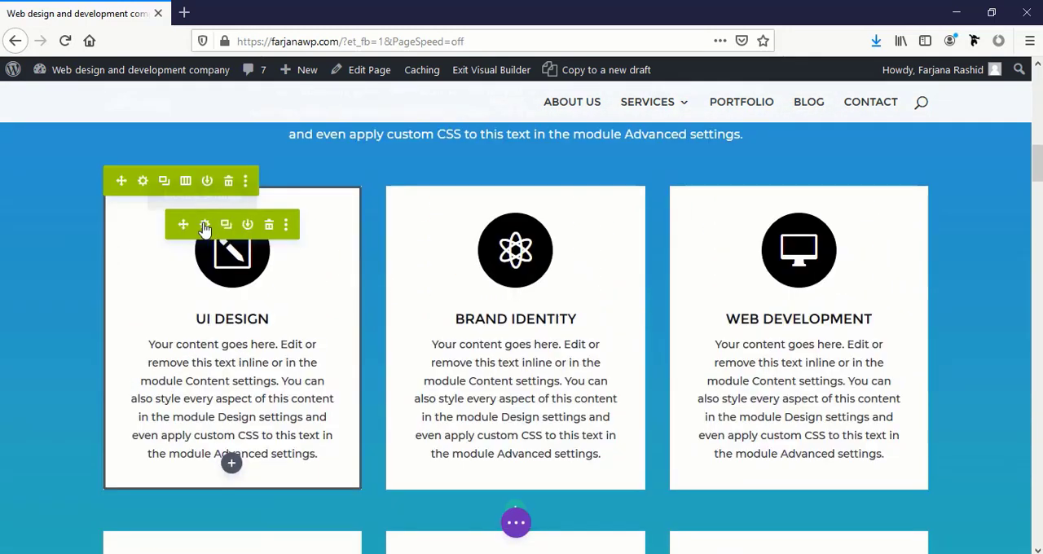
# Open the UI Design blurb's settings and try appending "nanknkn" to its title, removing the added text again
pyautogui.click(205, 226)
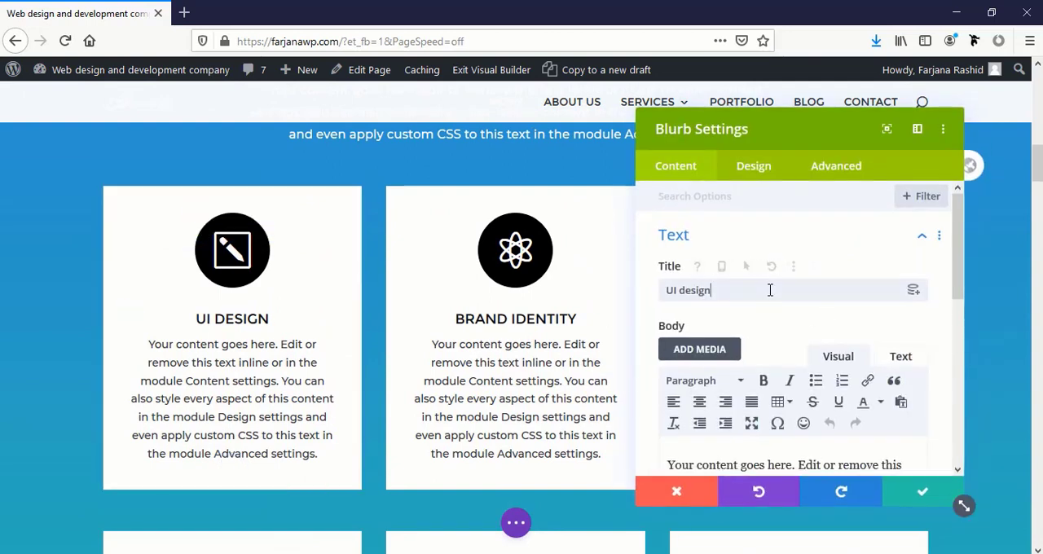
pyautogui.click(734, 290)
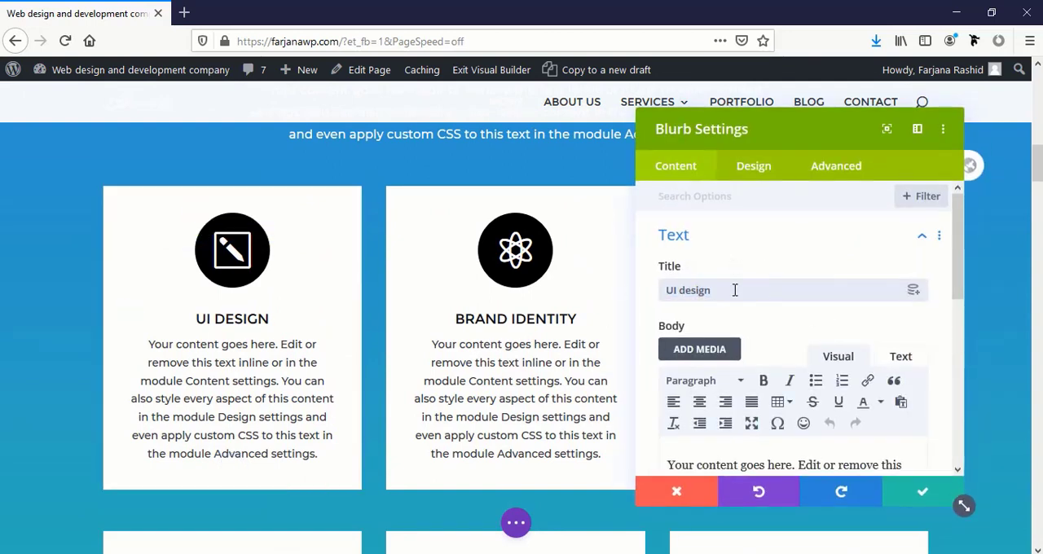
pyautogui.write('nanknknk')
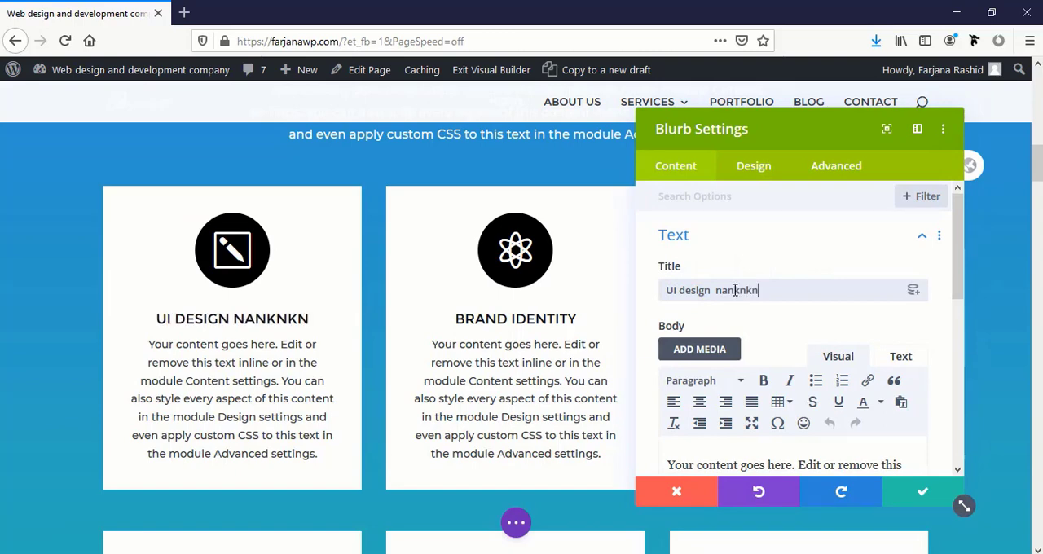
pyautogui.press('BackSpace')
pyautogui.press('BackSpace')
pyautogui.press('BackSpace')
pyautogui.press('BackSpace')
pyautogui.press('BackSpace')
pyautogui.press('BackSpace')
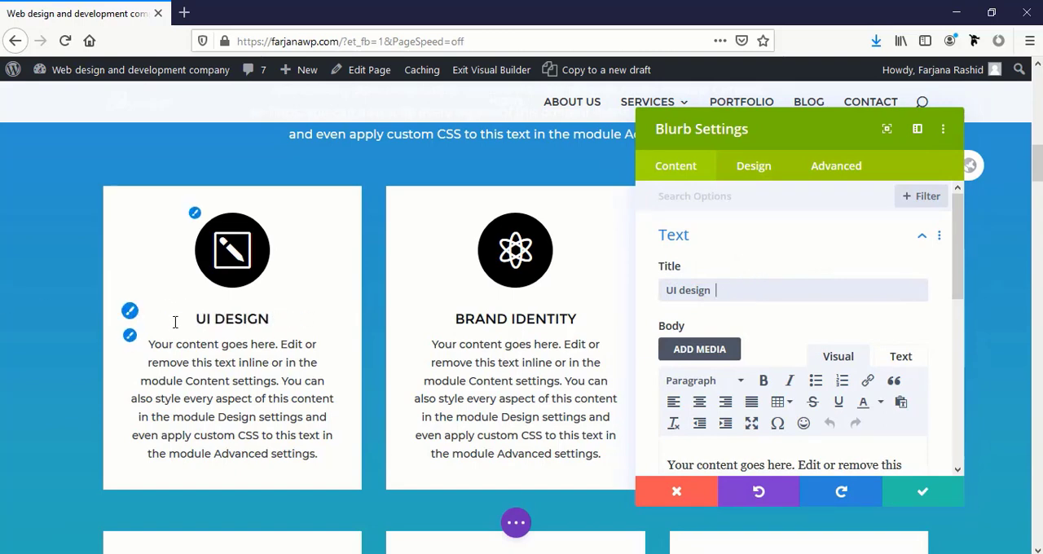
# Try a 24px title text size on the UI Design blurb and reset it to the default
pyautogui.click(130, 312)
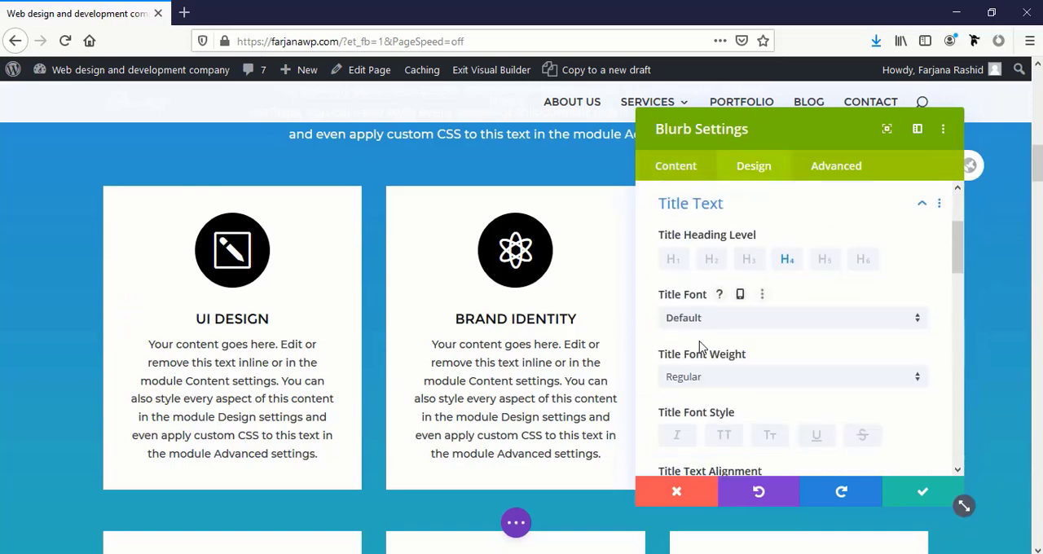
pyautogui.scroll(-1, 705, 352)
pyautogui.scroll(-3, 705, 352)
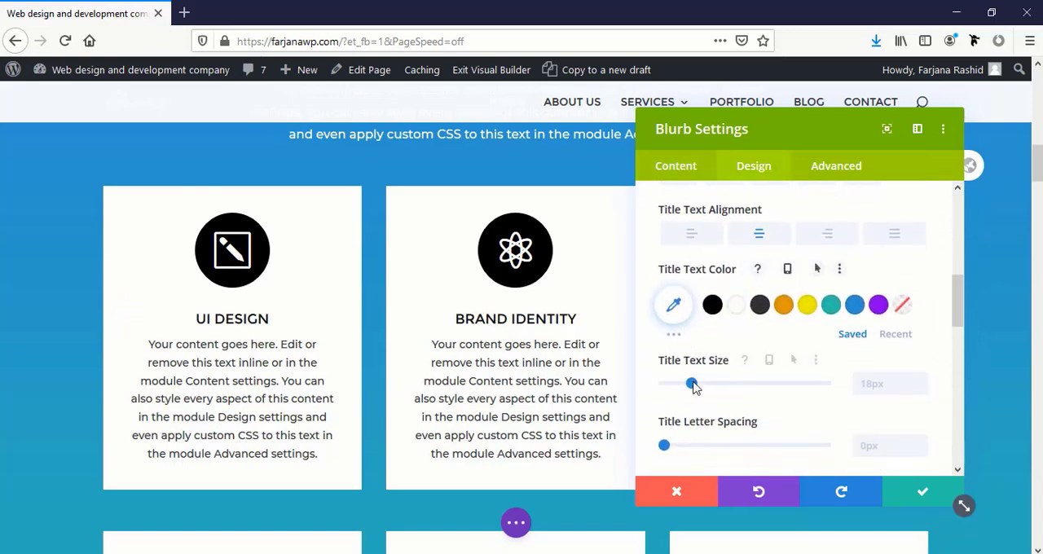
pyautogui.moveTo(714, 388)
pyautogui.mouseDown()
pyautogui.moveTo(734, 391)
pyautogui.moveTo(705, 395)
pyautogui.mouseUp()
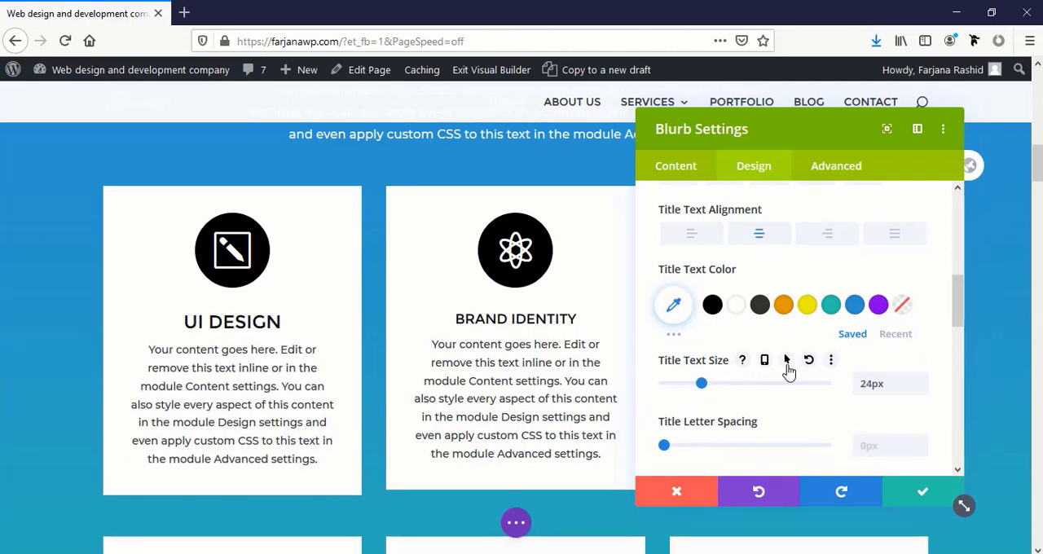
pyautogui.click(809, 361)
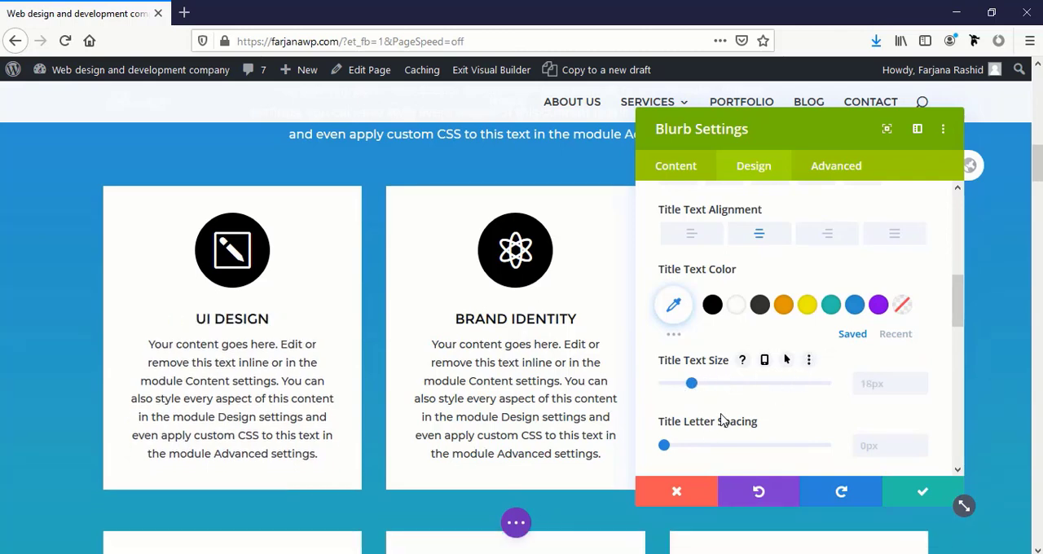
pyautogui.scroll(-2, 721, 419)
pyautogui.scroll(5, 701, 391)
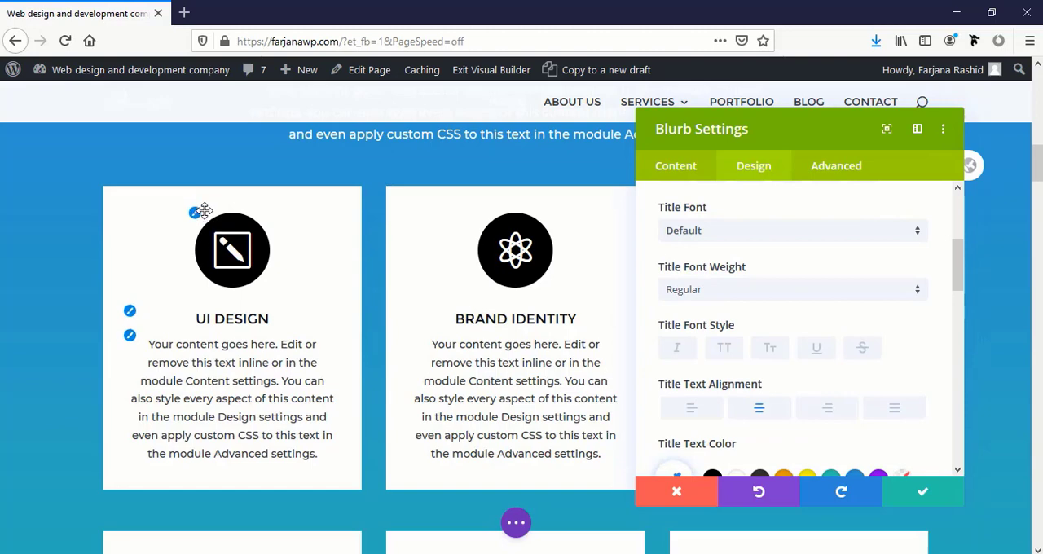
# Try #ffffff and #2b90d3 as the UI Design blurb's icon color
pyautogui.click(259, 230)
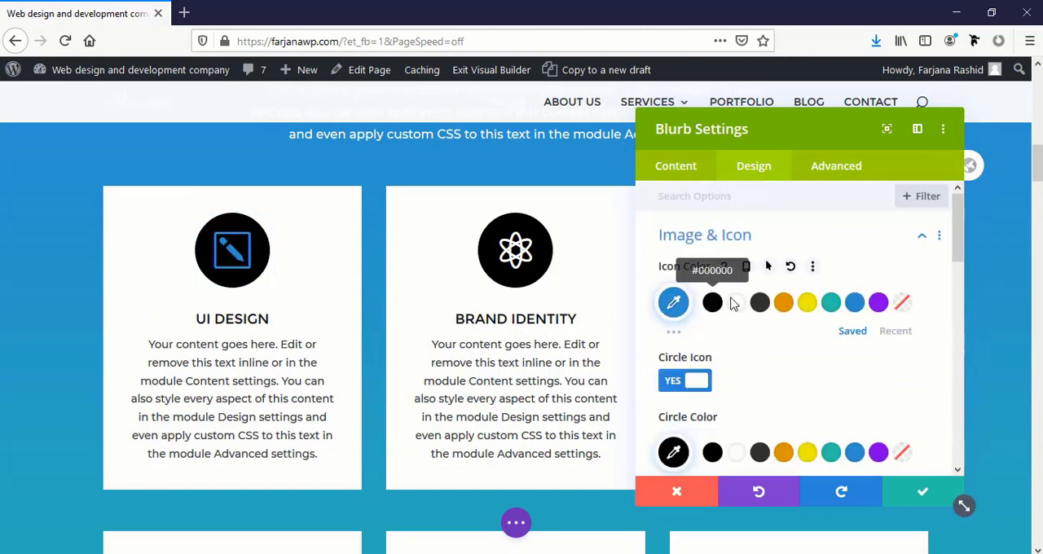
pyautogui.click(736, 304)
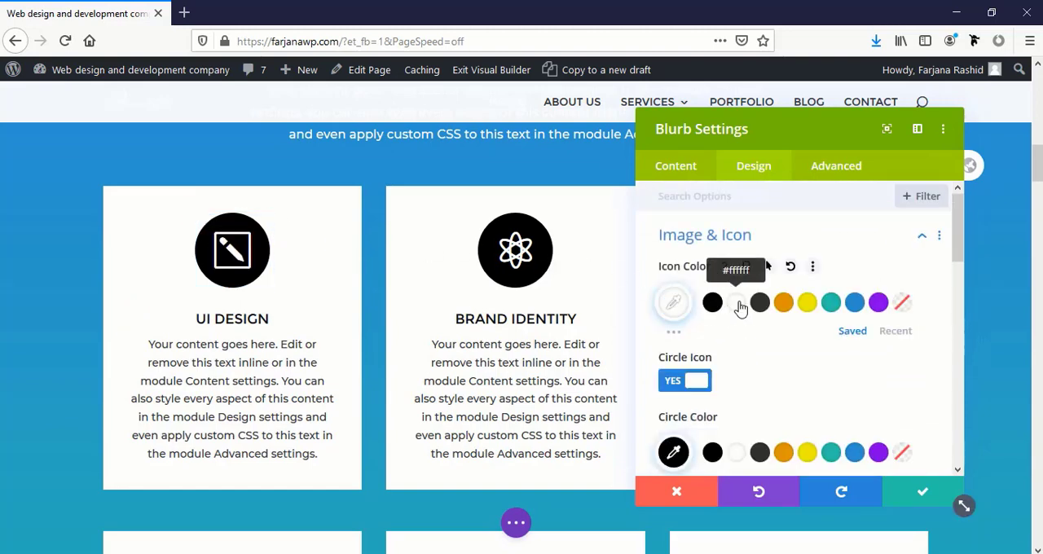
pyautogui.click(854, 303)
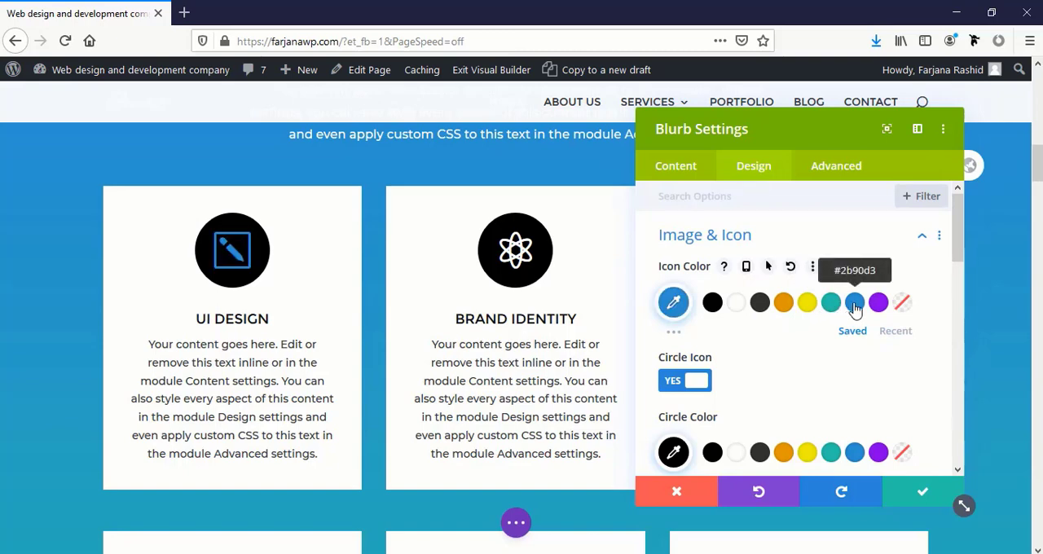
# Try white, #333333, orange and yellow as the circle color behind the UI Design icon
pyautogui.scroll(-2, 793, 367)
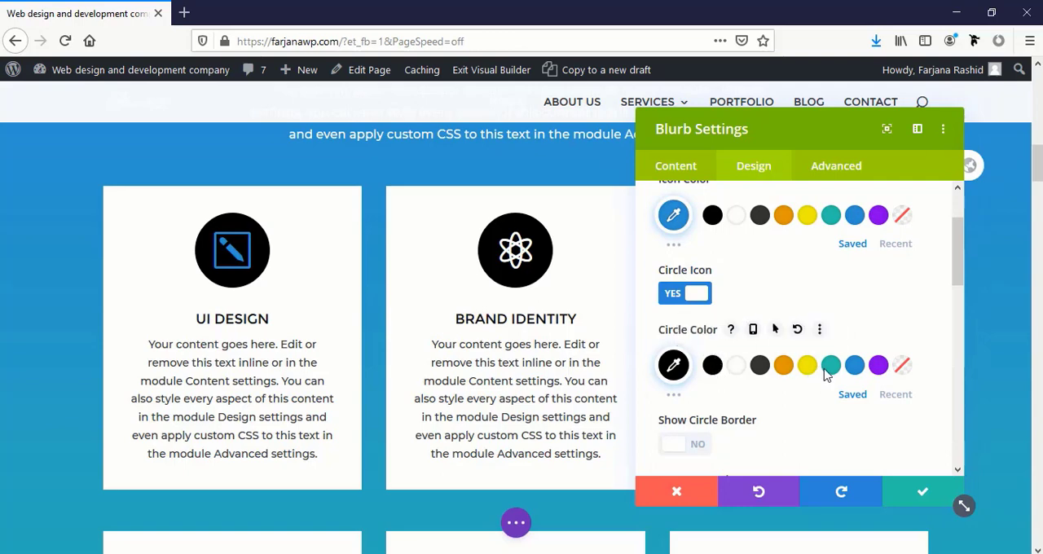
pyautogui.click(742, 367)
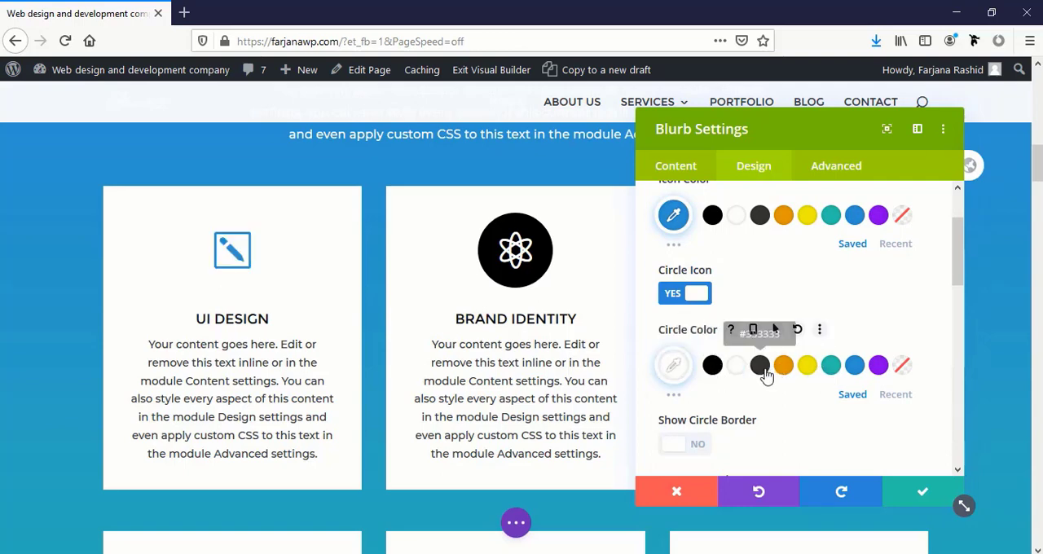
pyautogui.click(760, 367)
pyautogui.click(790, 371)
pyautogui.click(807, 367)
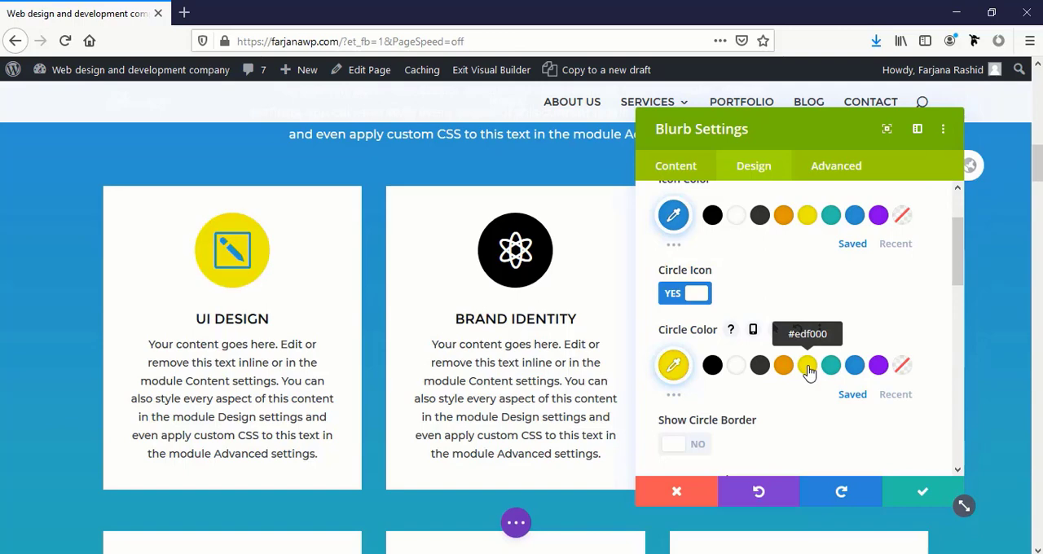
# Set the UI Design icon's circle color to #c22969 from the expanded color palette
pyautogui.click(674, 396)
pyautogui.scroll(-4, 690, 400)
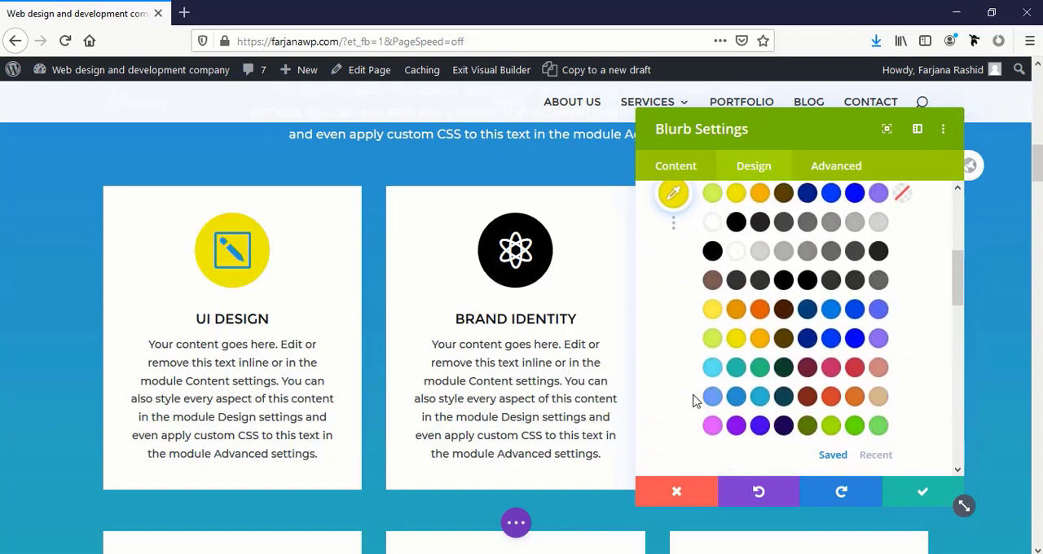
pyautogui.click(834, 370)
# Set the UI Design icon's color to #ffffff and save the blurb settings
pyautogui.scroll(5, 766, 359)
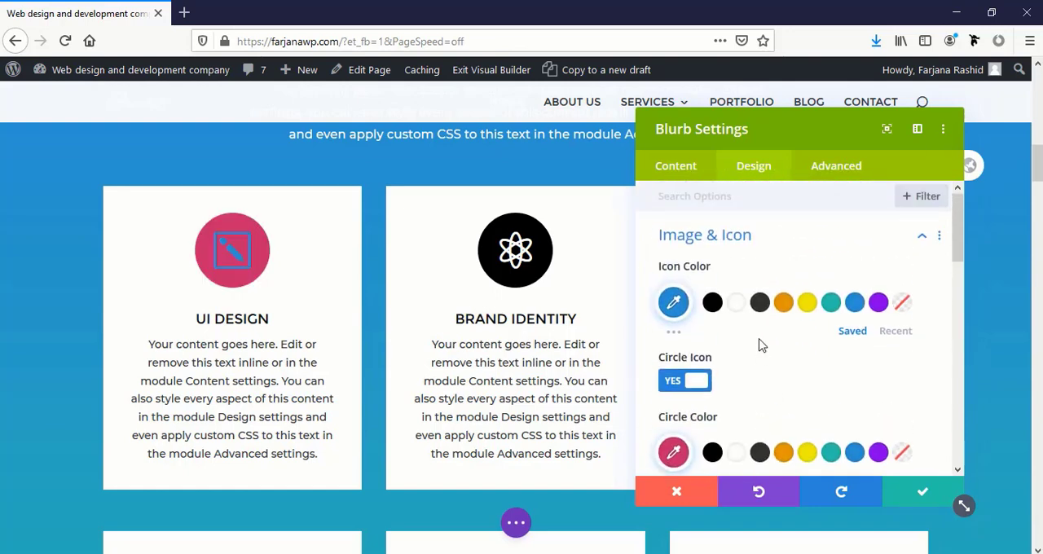
pyautogui.click(738, 313)
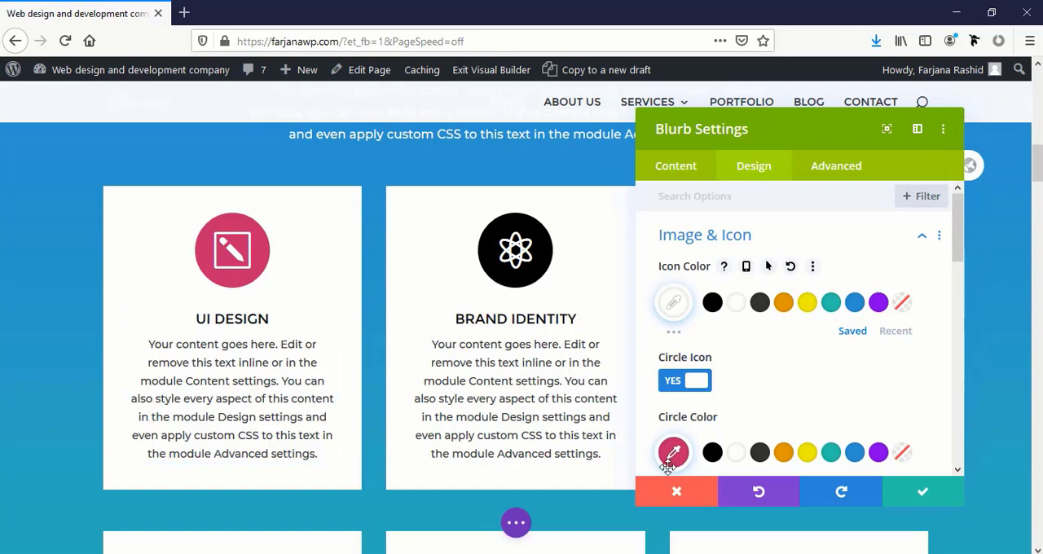
pyautogui.click(168, 343)
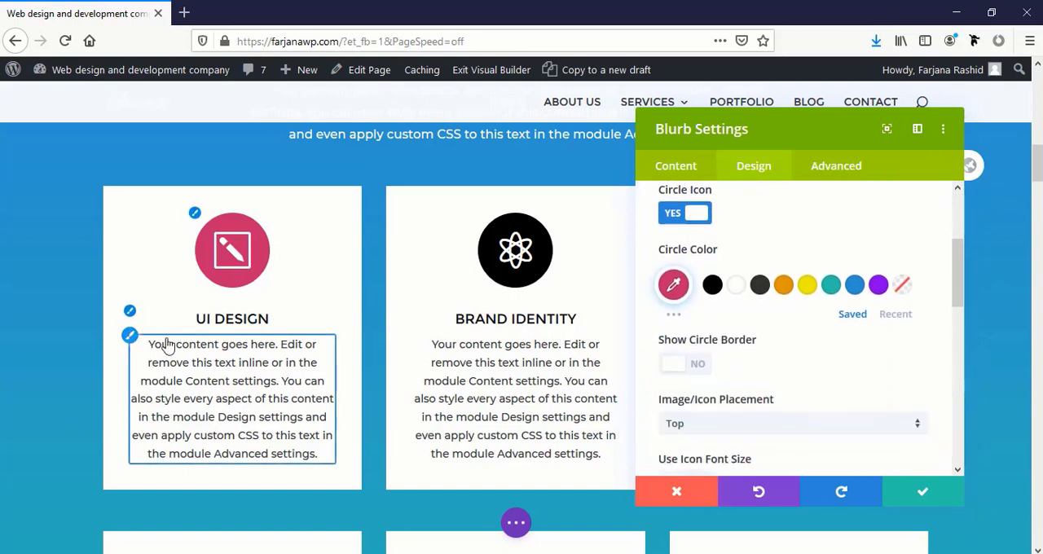
pyautogui.scroll(-3, 688, 415)
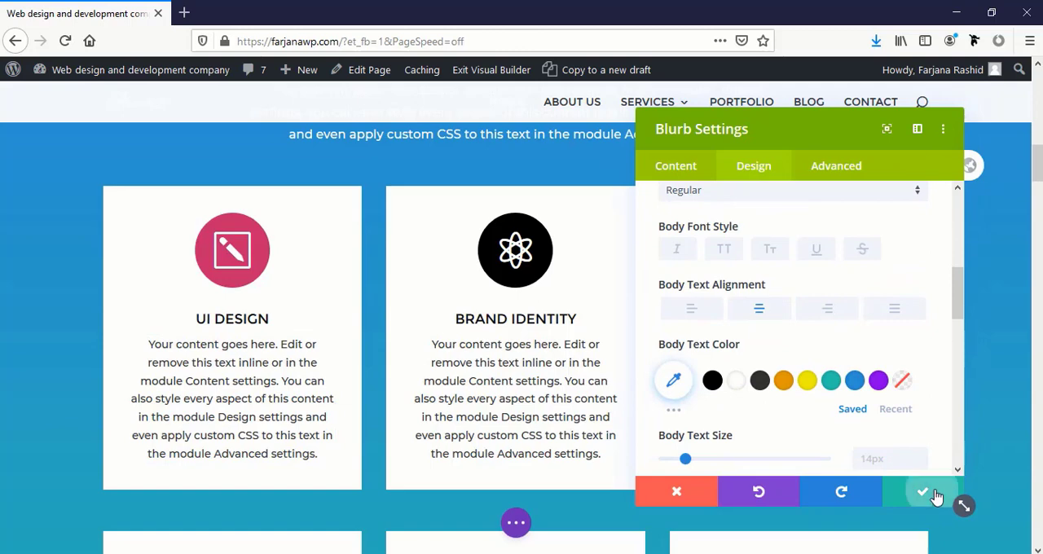
pyautogui.click(918, 488)
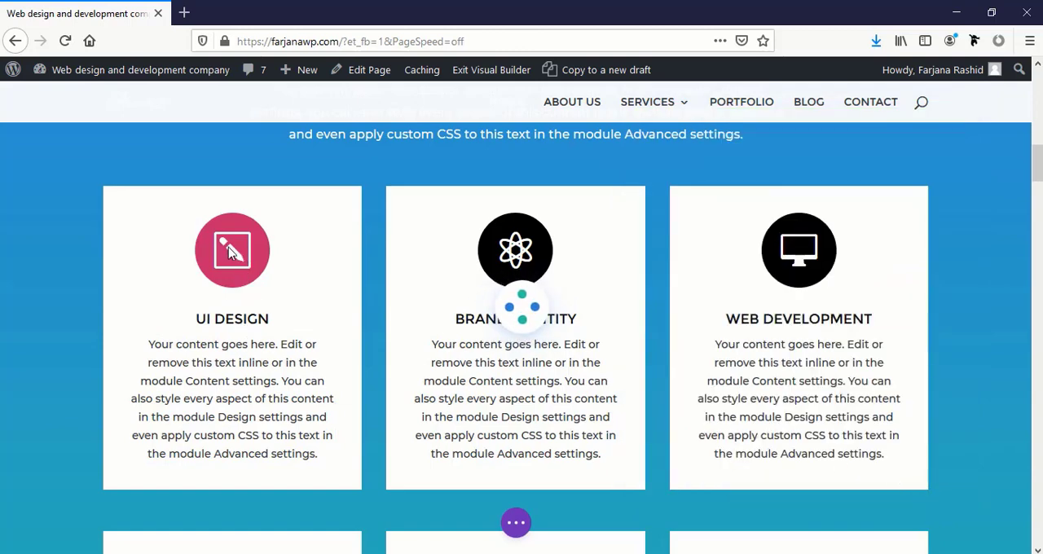
# Copy the UI Design blurb's module styles and paste them onto the Brand Identity and Web Development blurbs
pyautogui.moveTo(279, 277)
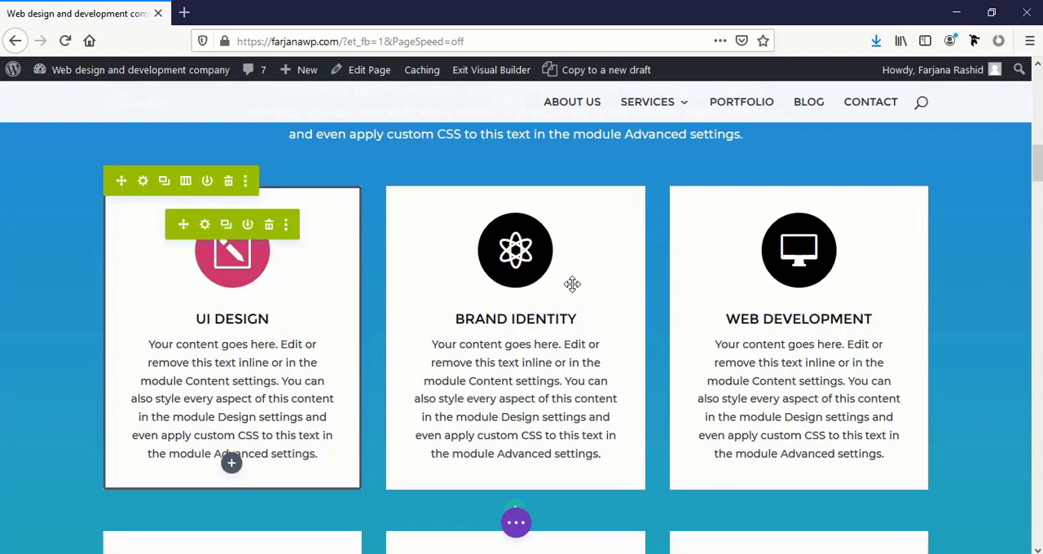
pyautogui.click(285, 226)
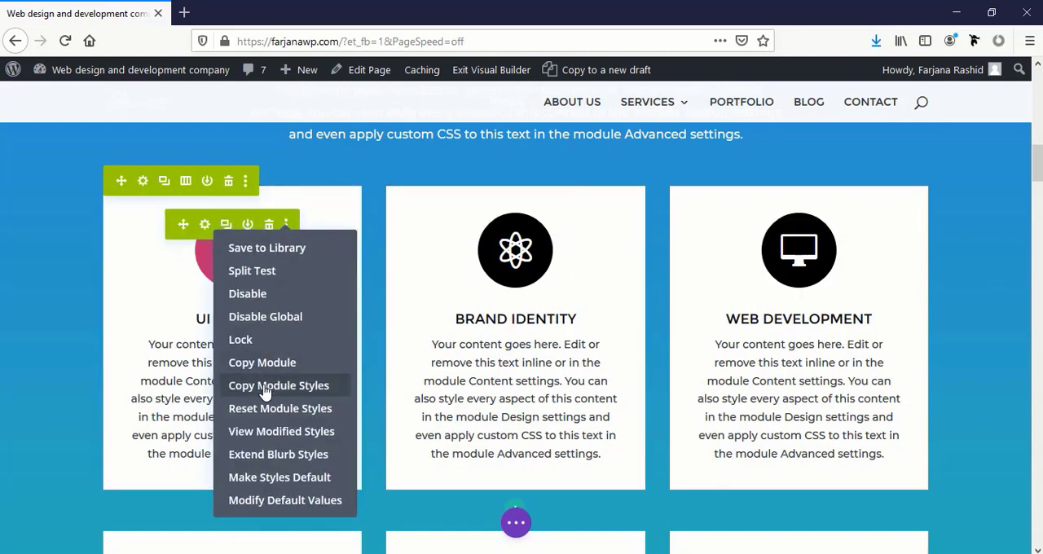
pyautogui.click(265, 392)
pyautogui.click(569, 233)
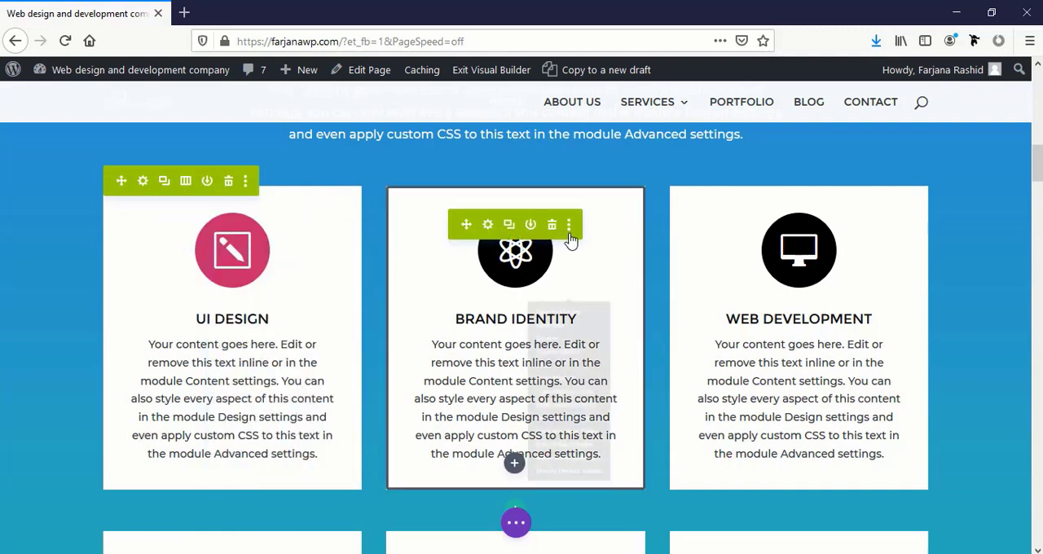
pyautogui.click(537, 415)
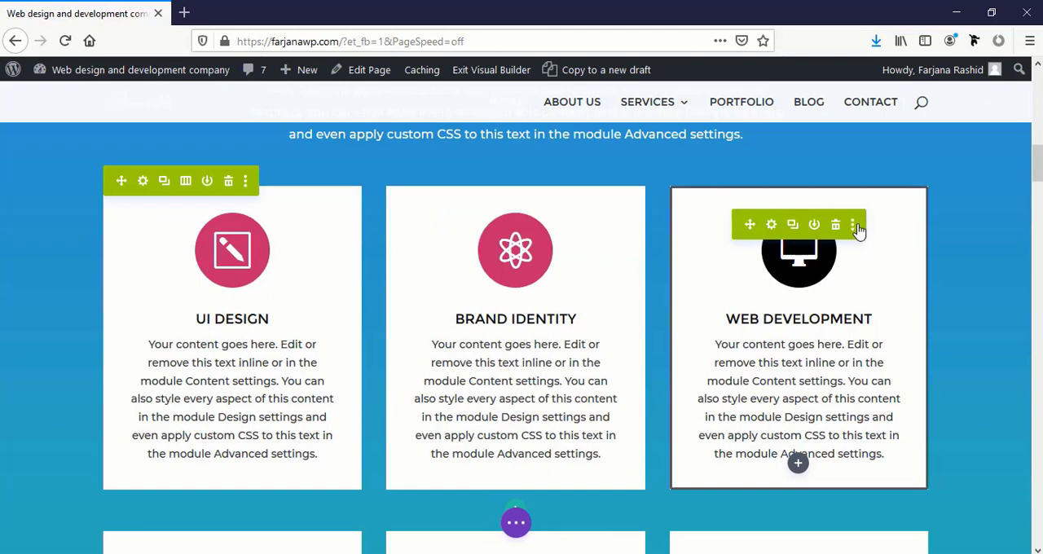
pyautogui.click(854, 228)
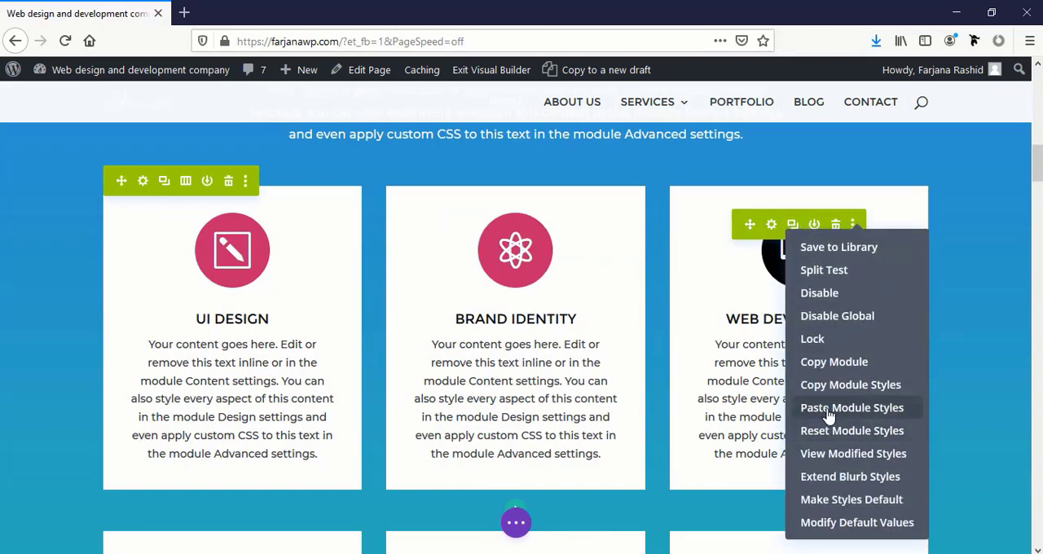
pyautogui.click(827, 414)
# Examine the What We Do blurbs and the image, text and button of the Why We Are Different section
pyautogui.scroll(-6, 747, 414)
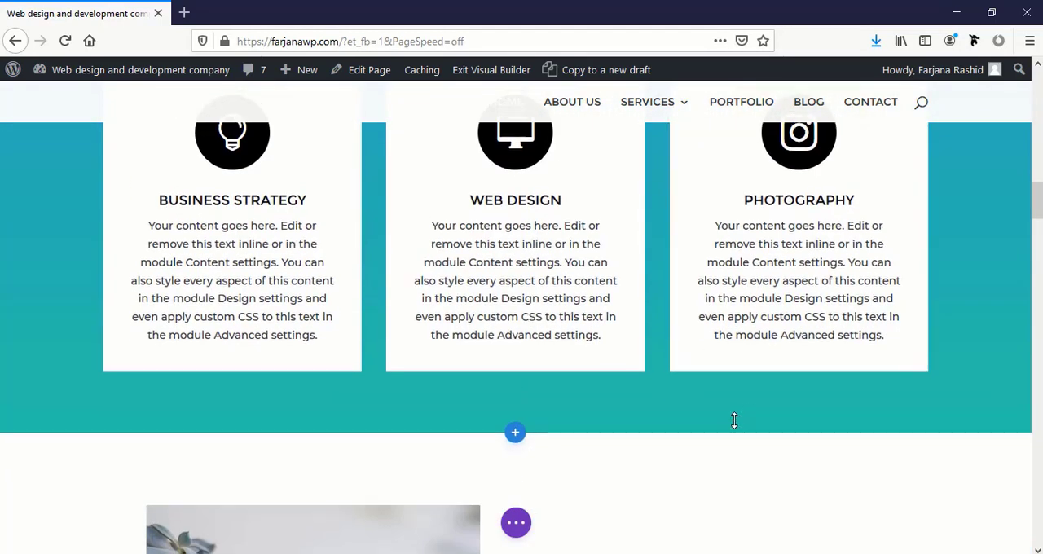
pyautogui.scroll(10, 734, 420)
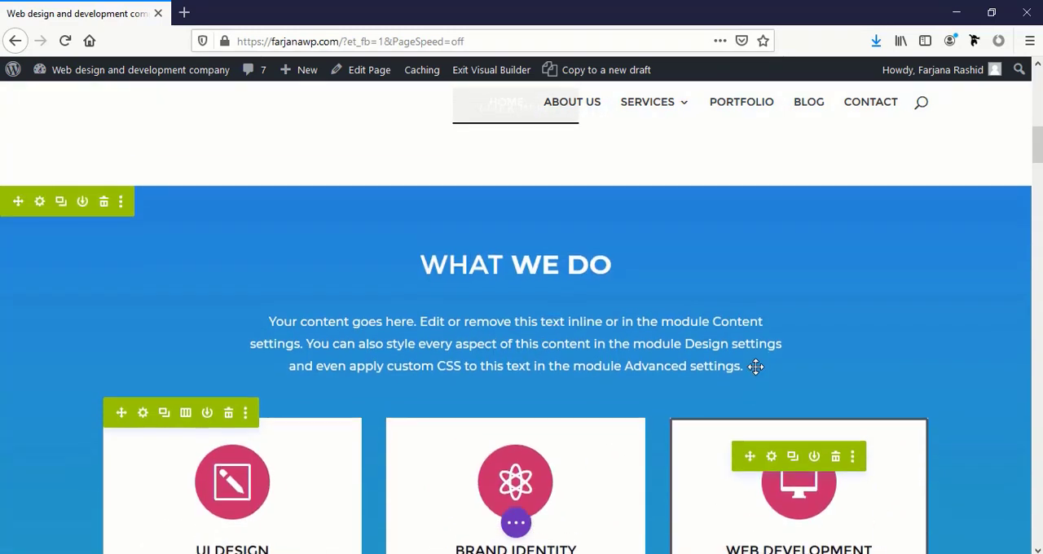
pyautogui.scroll(-10, 756, 366)
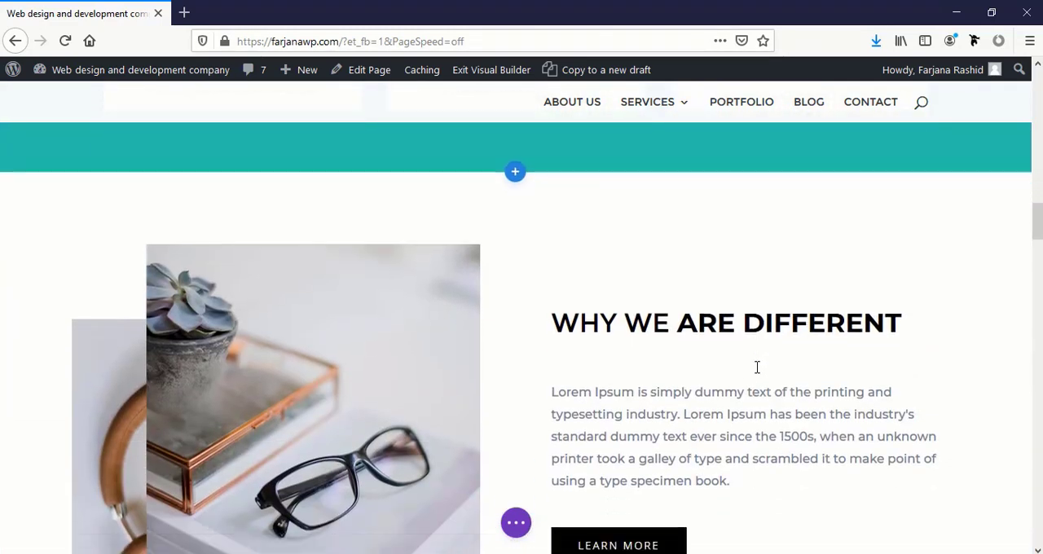
pyautogui.scroll(-2, 757, 367)
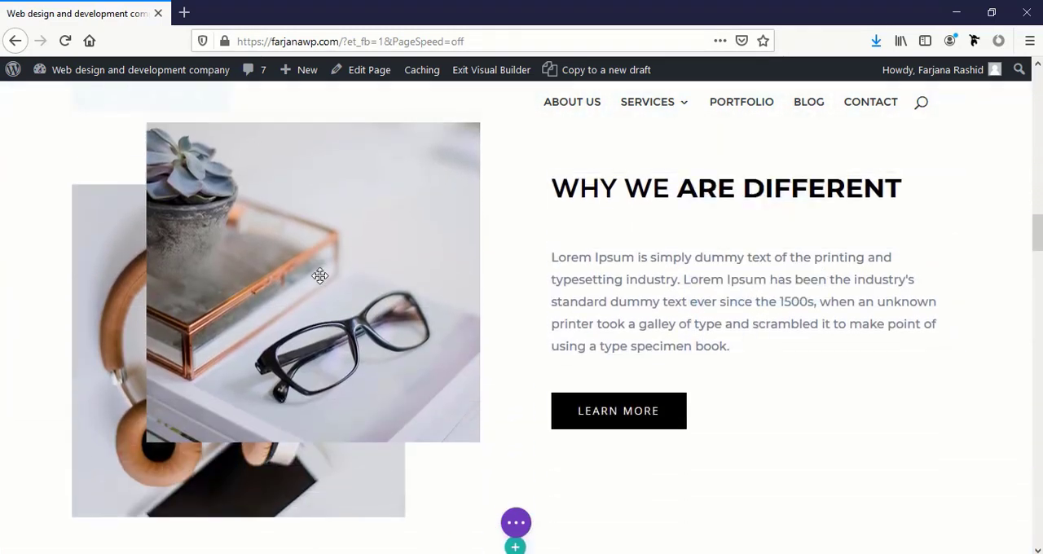
pyautogui.scroll(2, 392, 338)
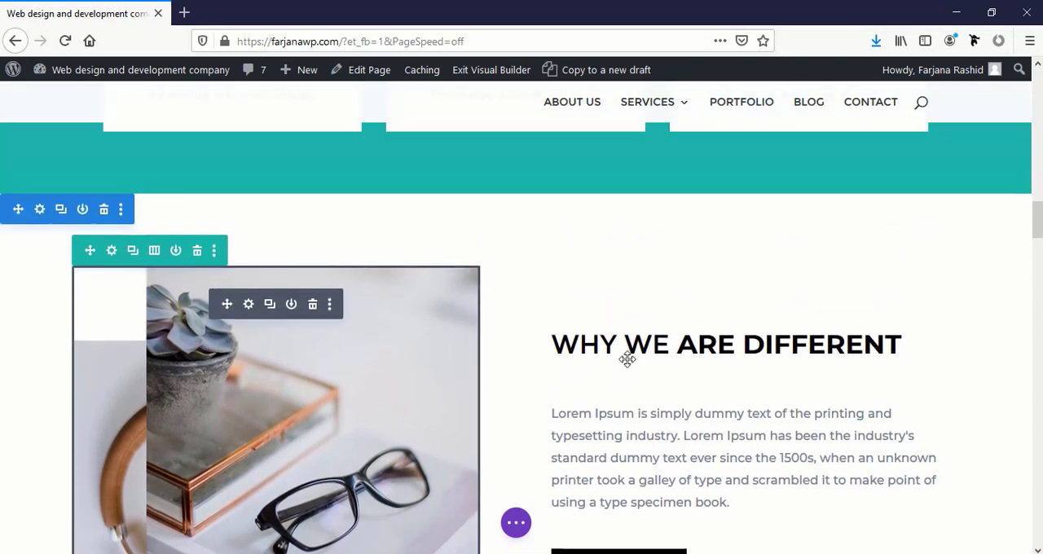
pyautogui.scroll(-1, 698, 348)
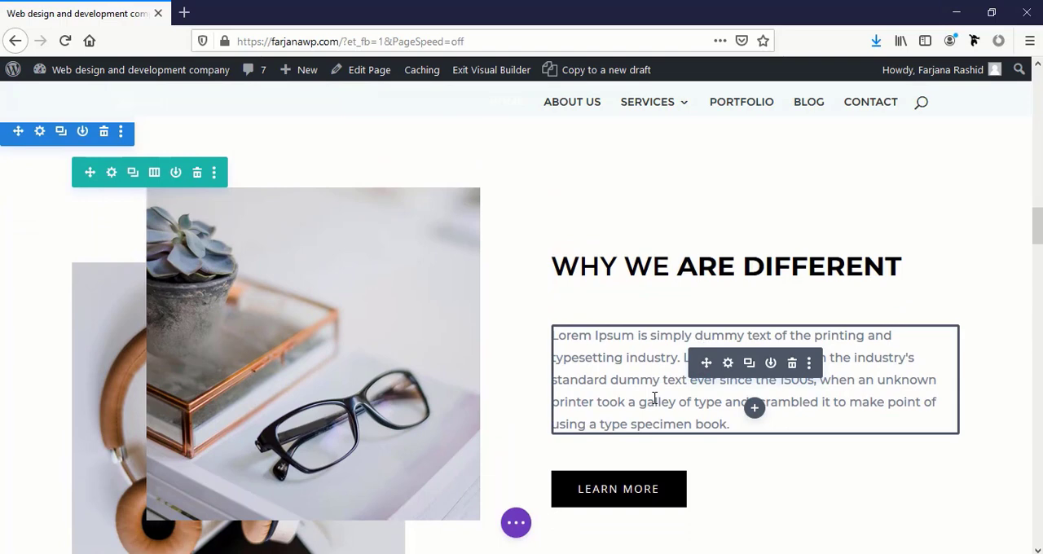
pyautogui.scroll(2, 653, 398)
pyautogui.scroll(-2, 656, 396)
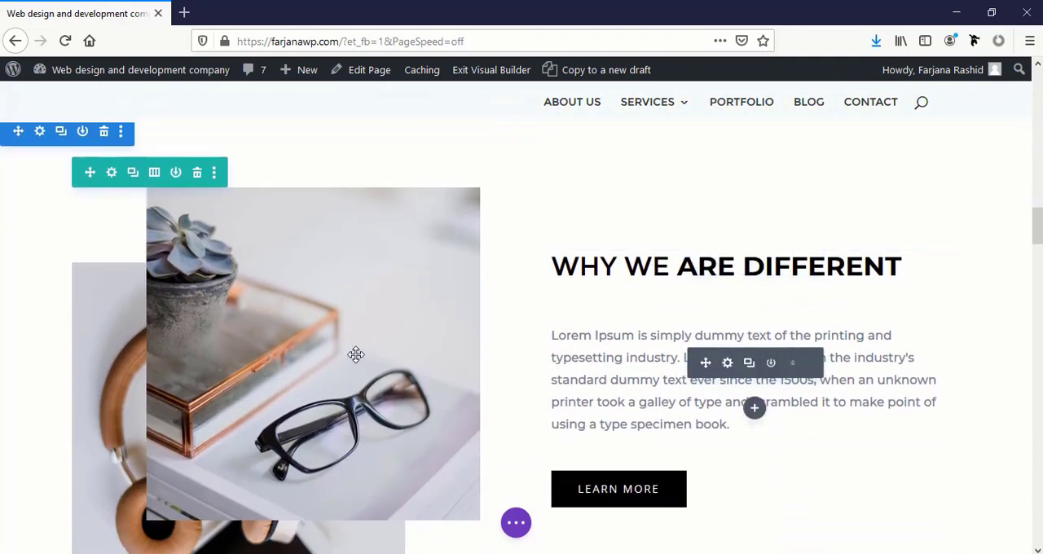
pyautogui.scroll(-2, 321, 377)
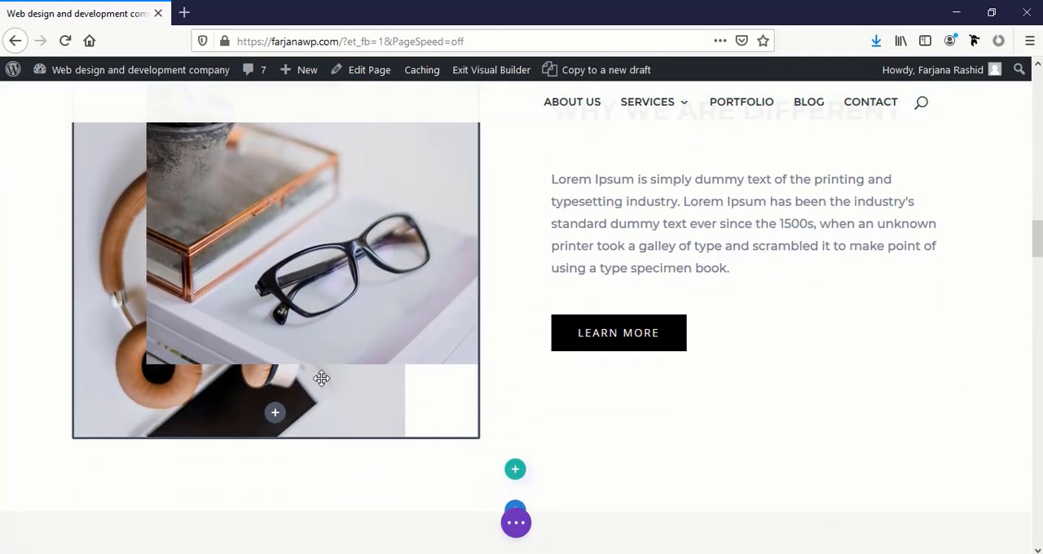
# Replace the image in the Why We Are Different section with MB-purefront-03-1.png from the media library
pyautogui.scroll(2, 321, 377)
pyautogui.click(250, 227)
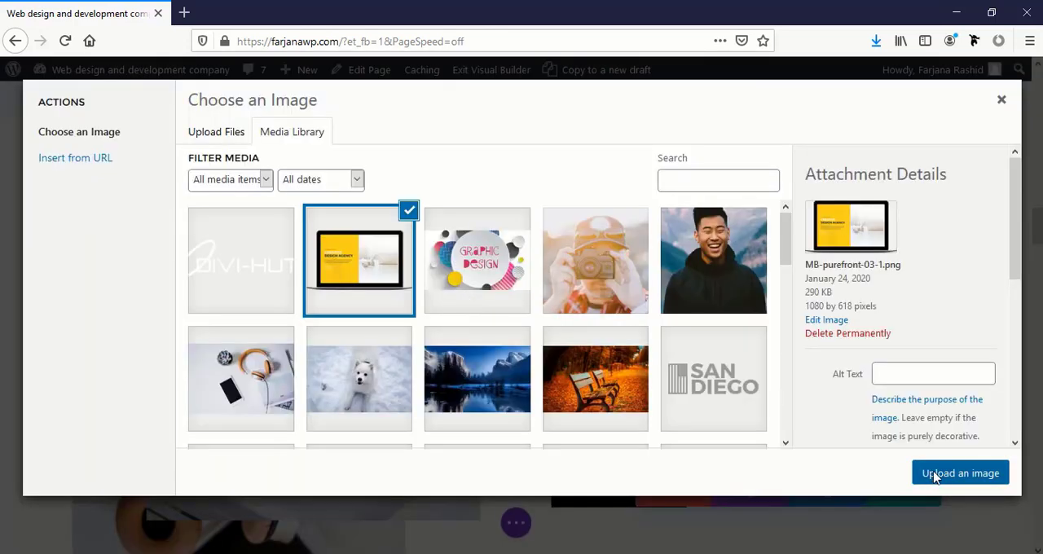
pyautogui.click(935, 477)
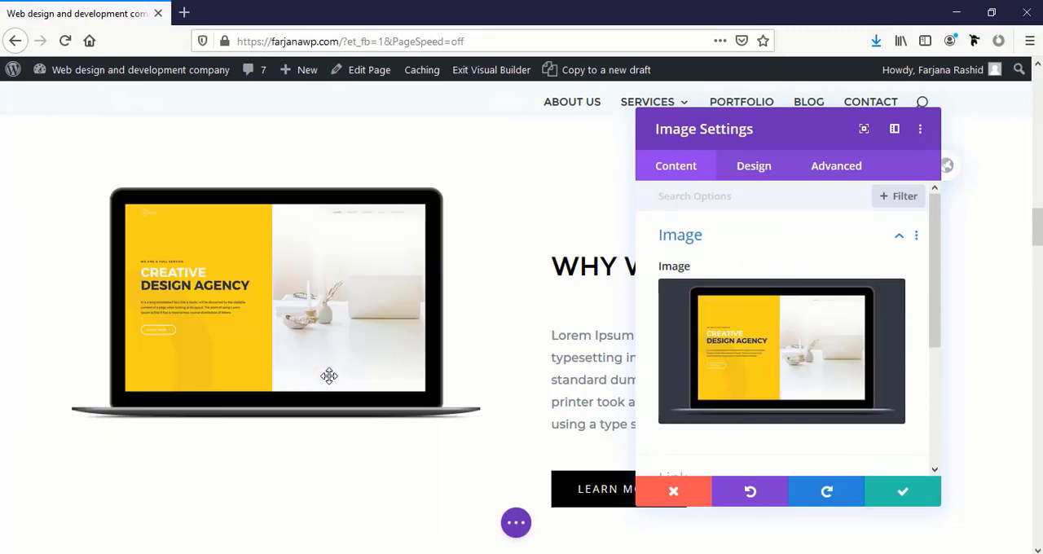
pyautogui.scroll(-2, 328, 376)
pyautogui.scroll(3, 396, 380)
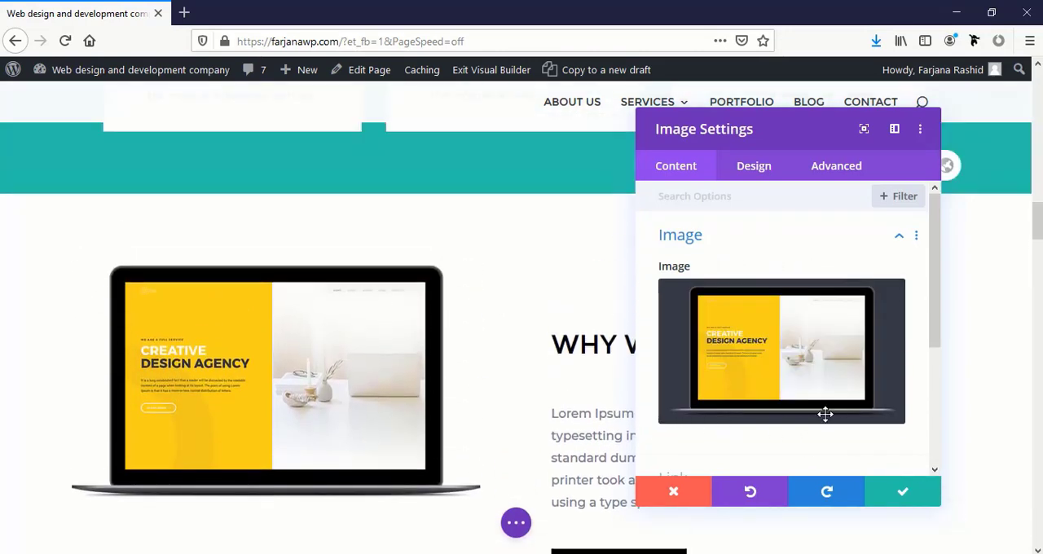
# Swap the Why We Are Different image for the succulent and eyeglasses photo and close its settings
pyautogui.click(813, 395)
pyautogui.scroll(-10, 507, 359)
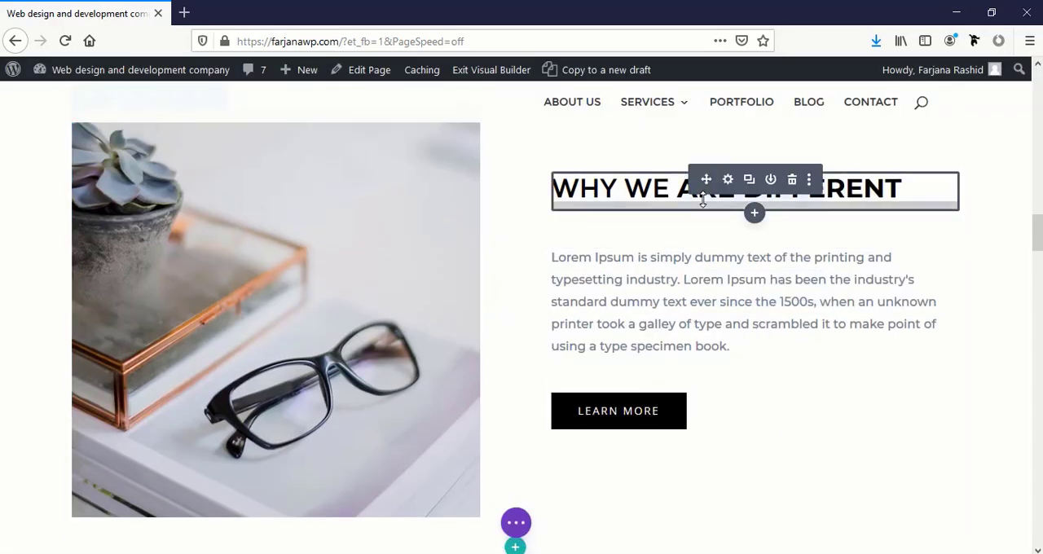
pyautogui.scroll(2, 705, 203)
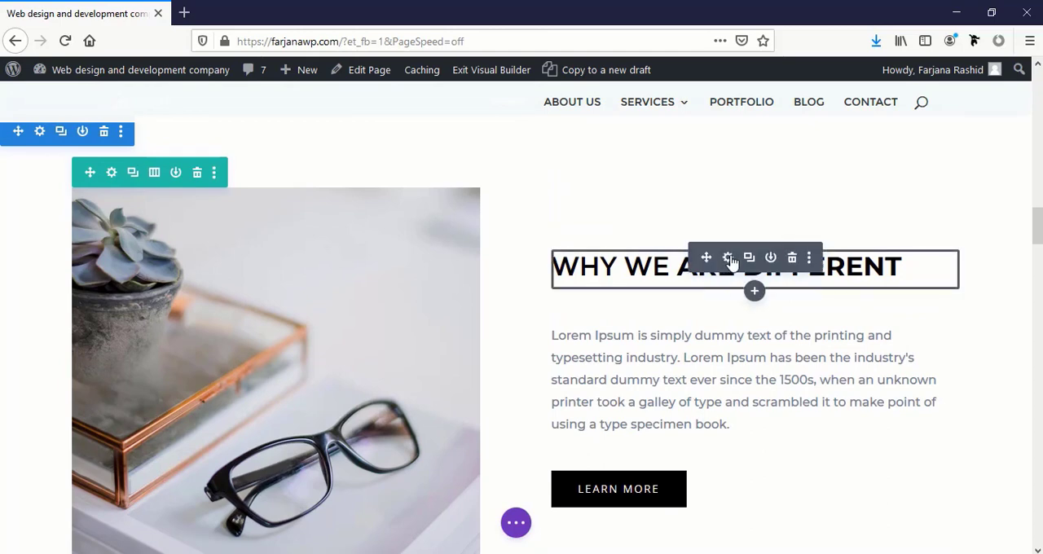
# Retype the word WE in the Why We Are Different heading so that it takes the bold style of ARE DIFFERENT
pyautogui.click(644, 269)
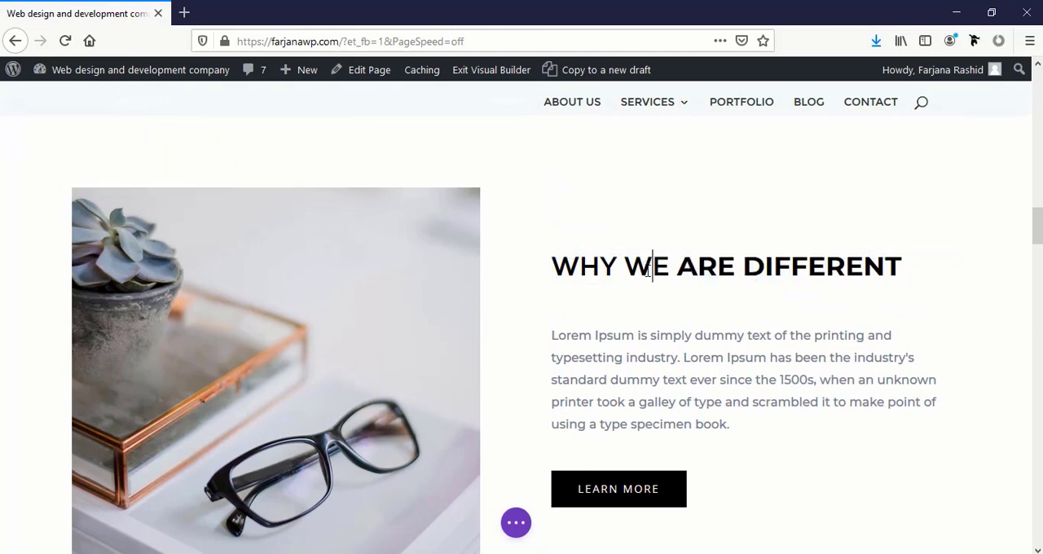
pyautogui.doubleClick(656, 267)
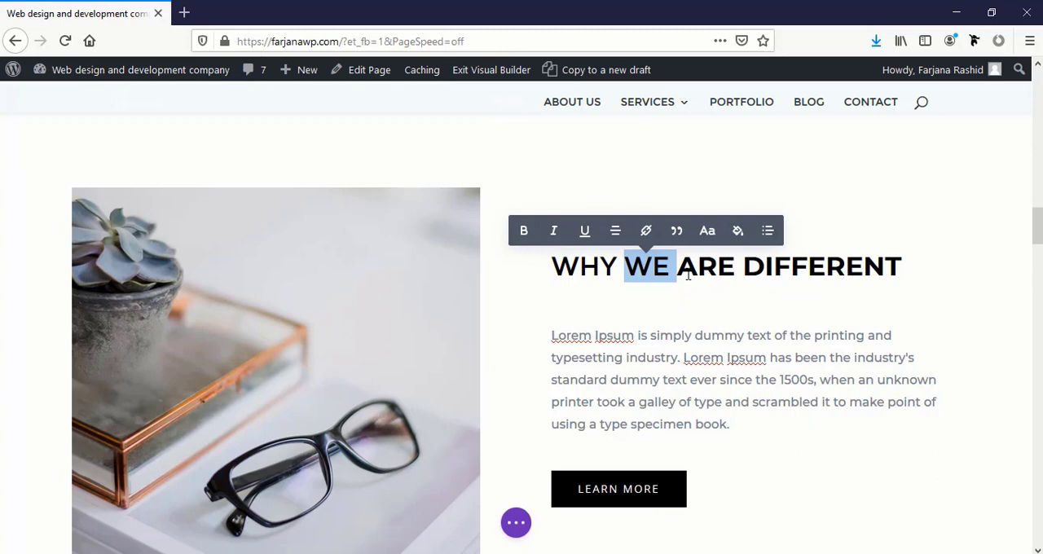
pyautogui.write('OU')
pyautogui.press('BackSpace')
pyautogui.press('BackSpace')
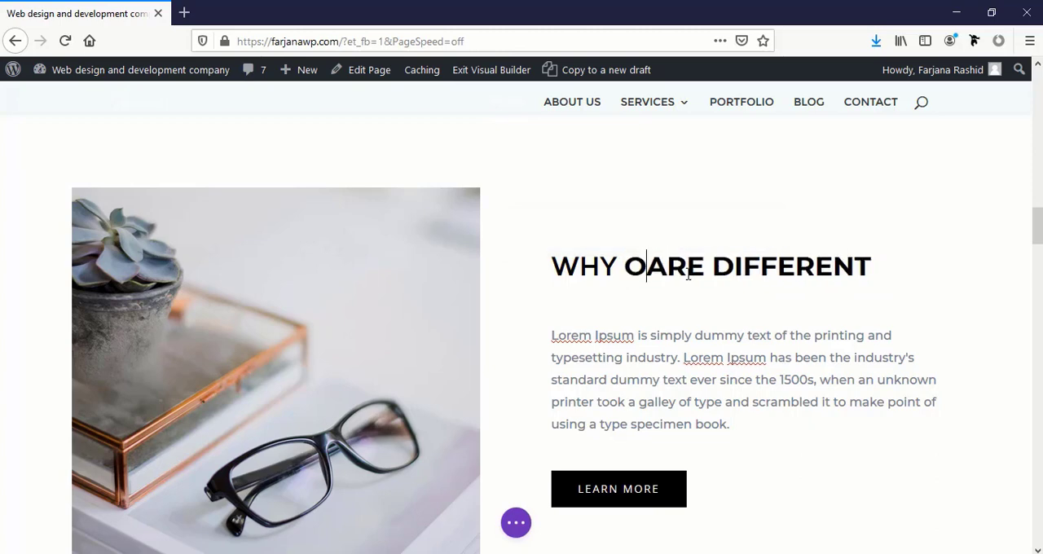
pyautogui.write('WE')
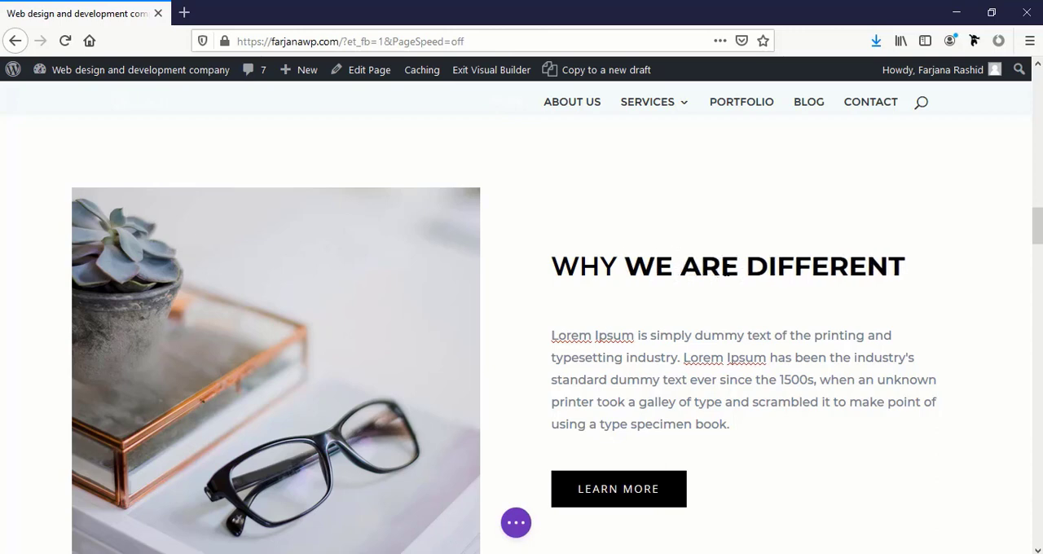
# Remove the bold from DIFFERENT in the Why We Are Different heading, trying italic and underline on the word without keeping them
pyautogui.moveTo(746, 266); pyautogui.dragTo(906, 269)
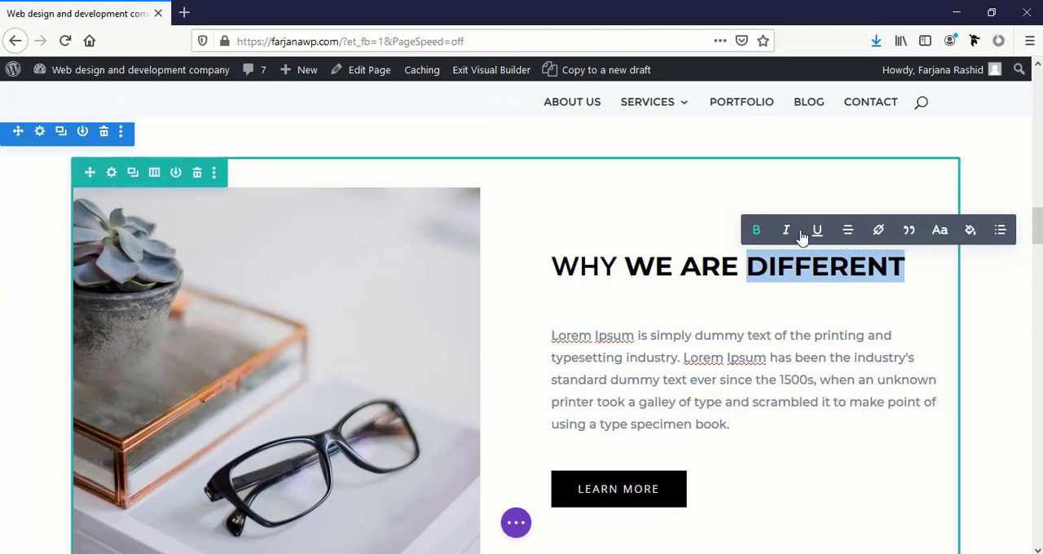
pyautogui.click(787, 232)
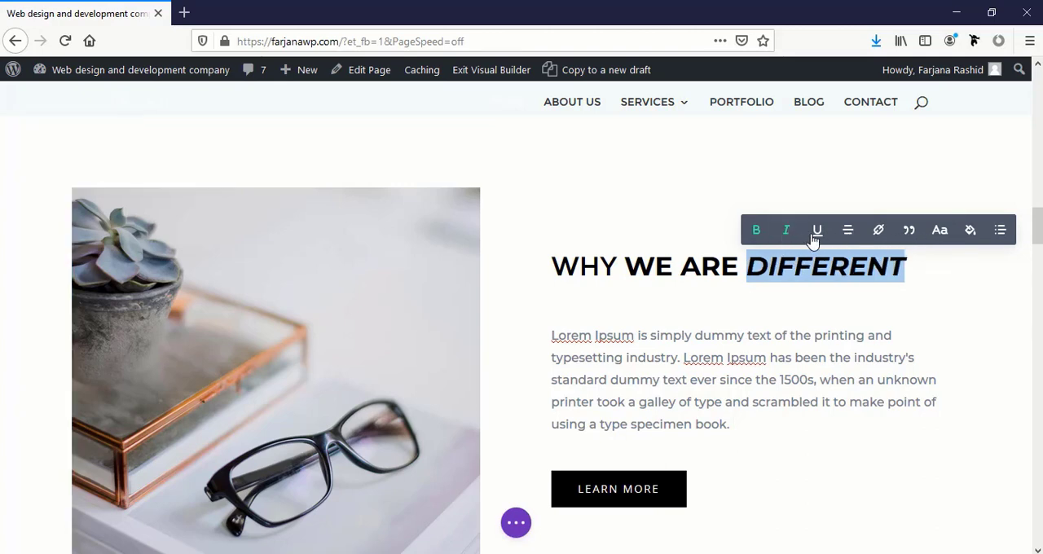
pyautogui.click(756, 232)
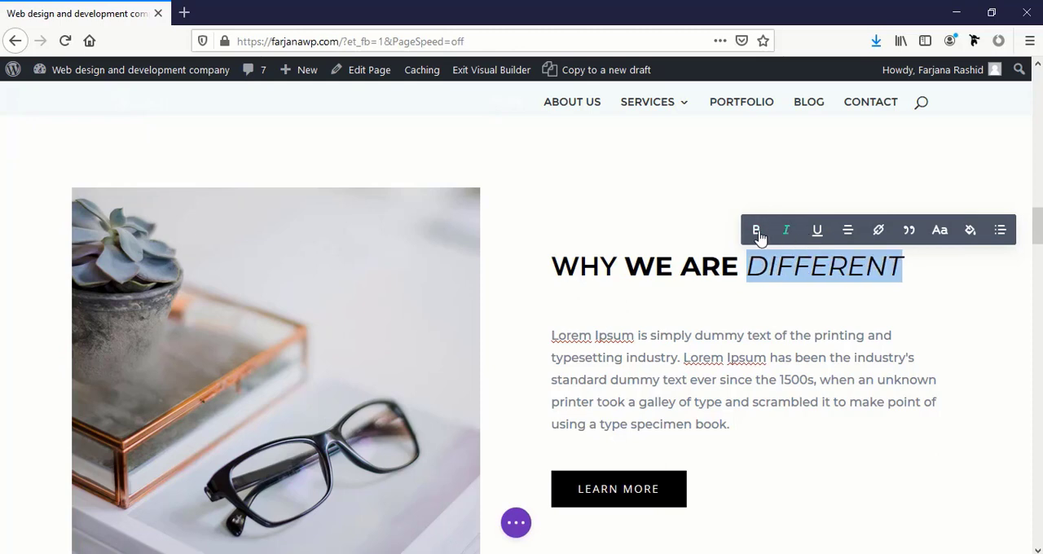
pyautogui.click(786, 233)
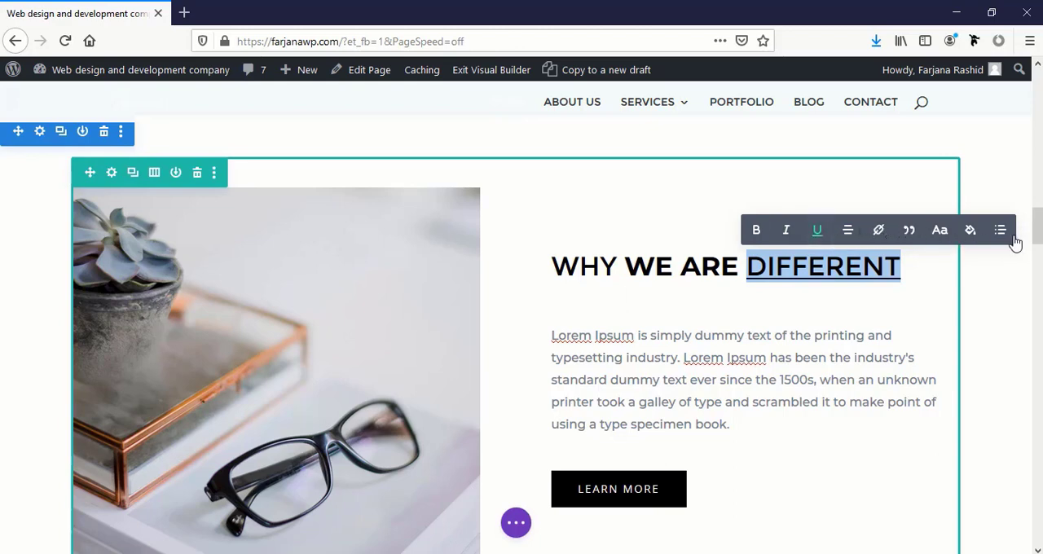
pyautogui.click(817, 232)
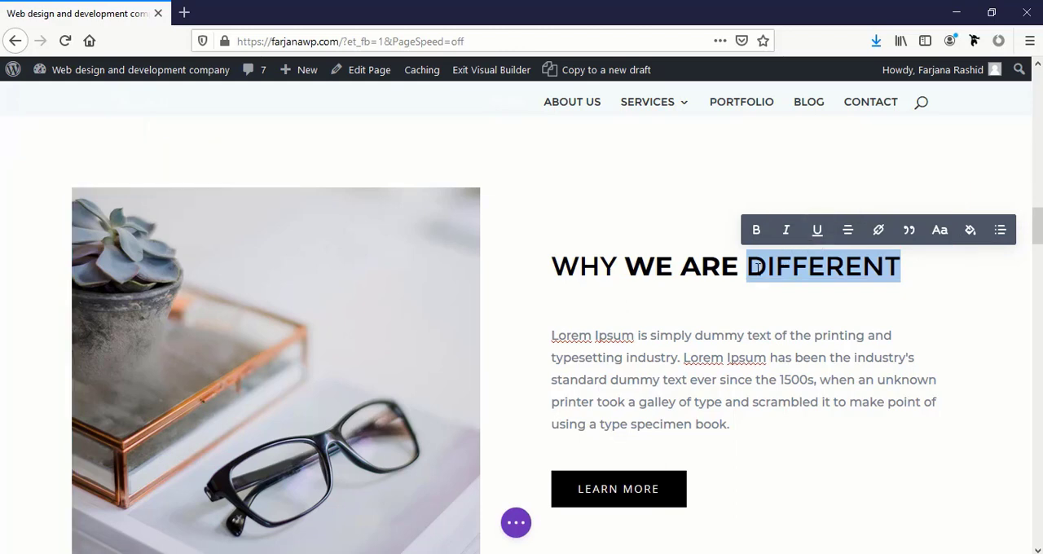
# Examine the Our Latest Work section's heading, intro text and image gallery
pyautogui.scroll(-5, 756, 267)
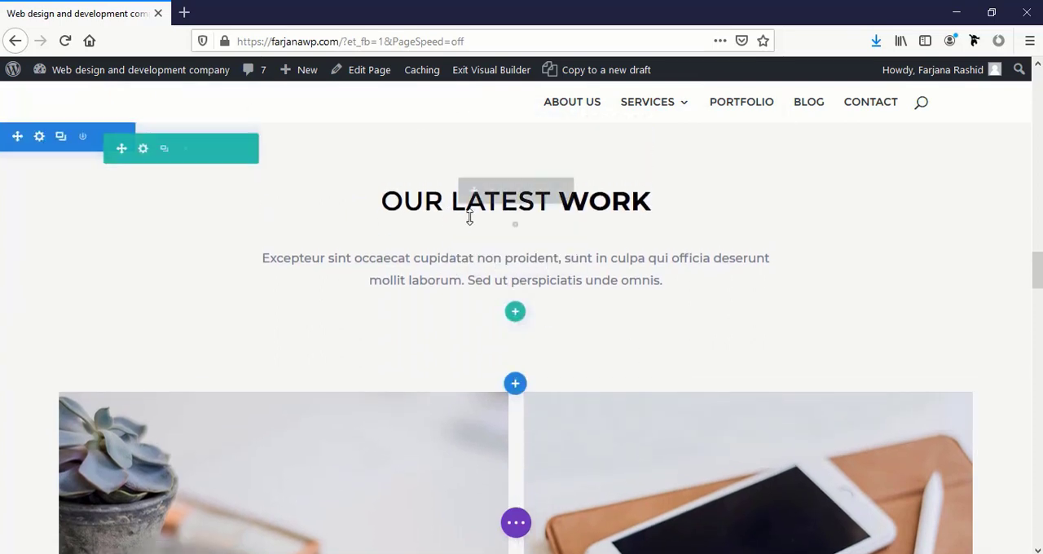
pyautogui.scroll(-3, 635, 291)
pyautogui.scroll(-2, 636, 352)
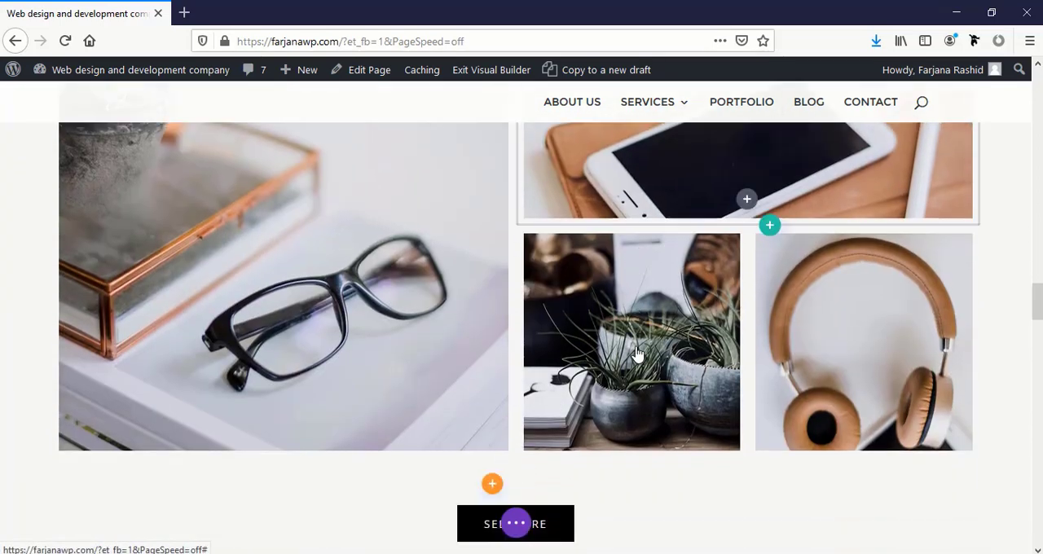
pyautogui.scroll(4, 619, 346)
pyautogui.scroll(-1, 607, 338)
pyautogui.scroll(2, 607, 342)
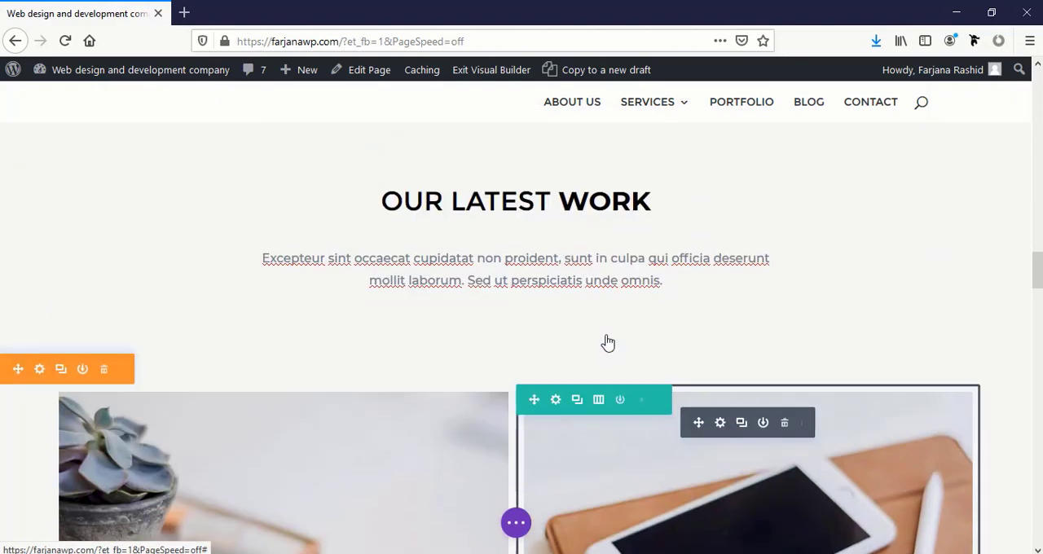
pyautogui.scroll(-5, 605, 345)
pyautogui.scroll(4, 602, 338)
pyautogui.scroll(1, 603, 340)
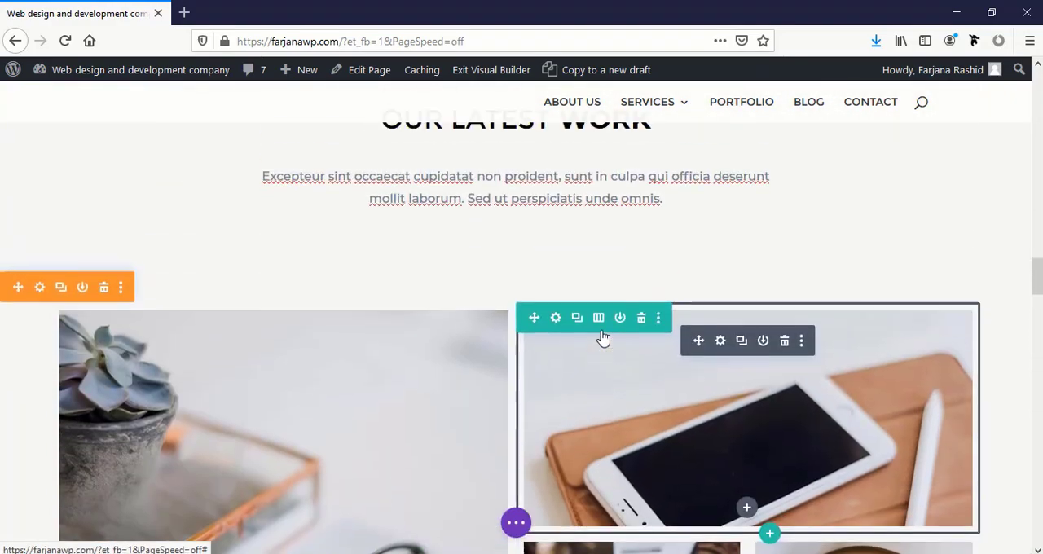
pyautogui.scroll(-8, 603, 340)
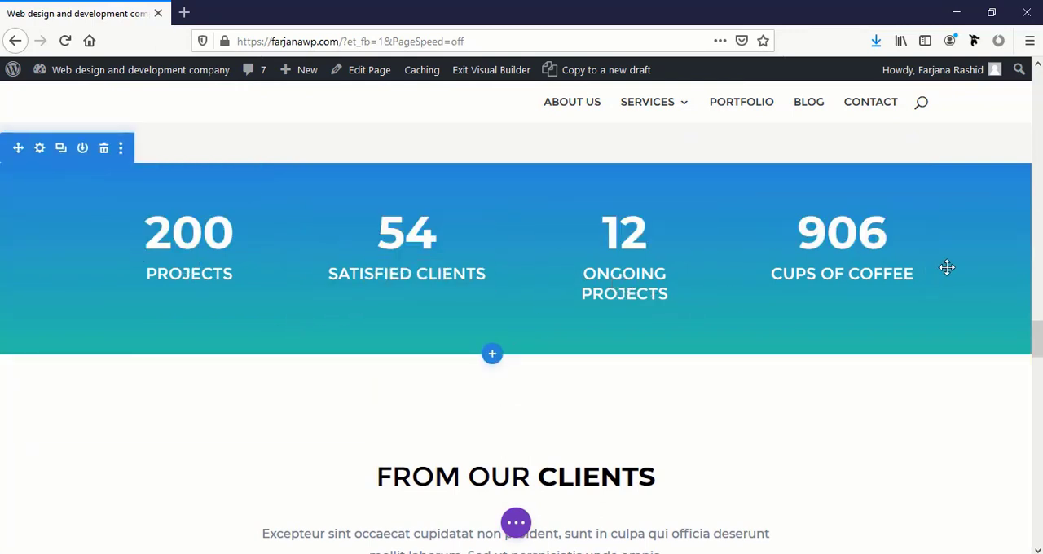
# Look through the number counters, From Our Clients testimonials, Latest From Our Blog posts and Our Clients logos
pyautogui.scroll(-2, 96, 259)
pyautogui.scroll(2, 95, 260)
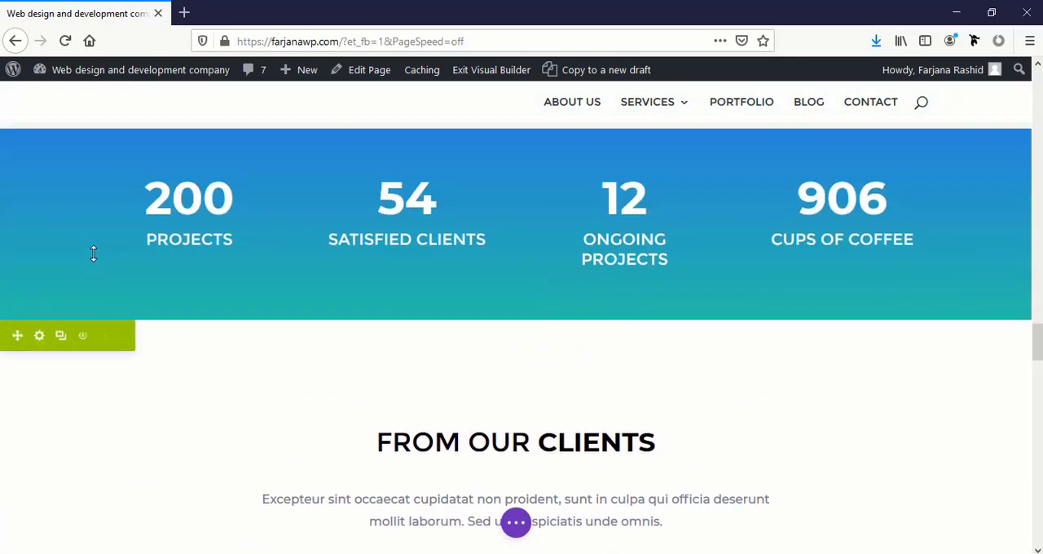
pyautogui.scroll(-5, 350, 331)
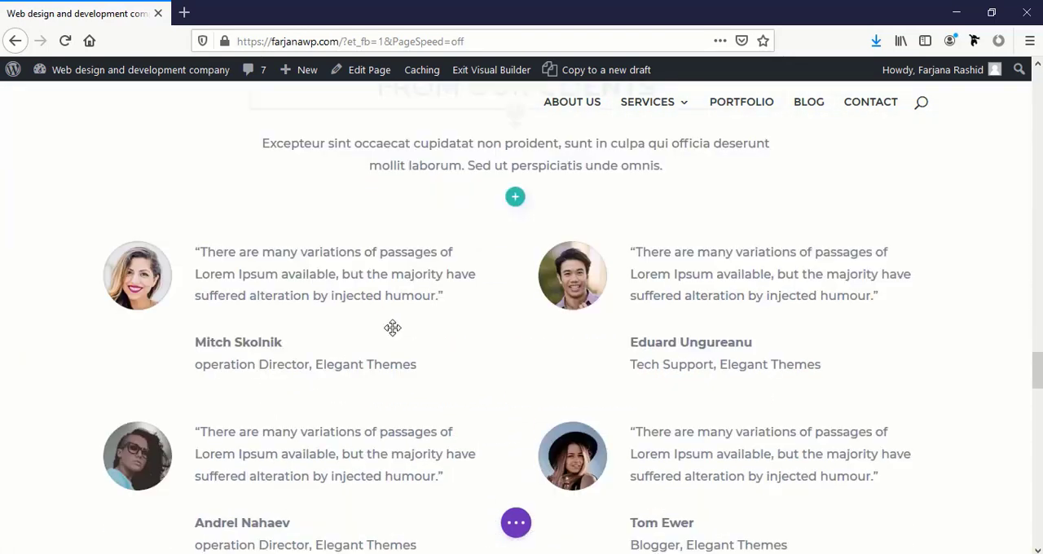
pyautogui.scroll(1, 407, 322)
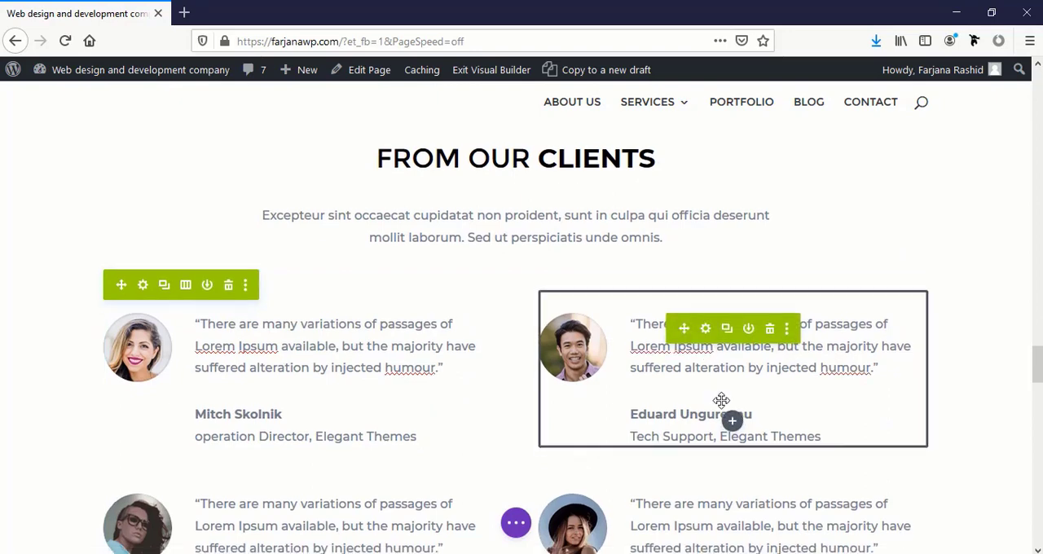
pyautogui.scroll(-3, 722, 400)
pyautogui.scroll(-3, 261, 331)
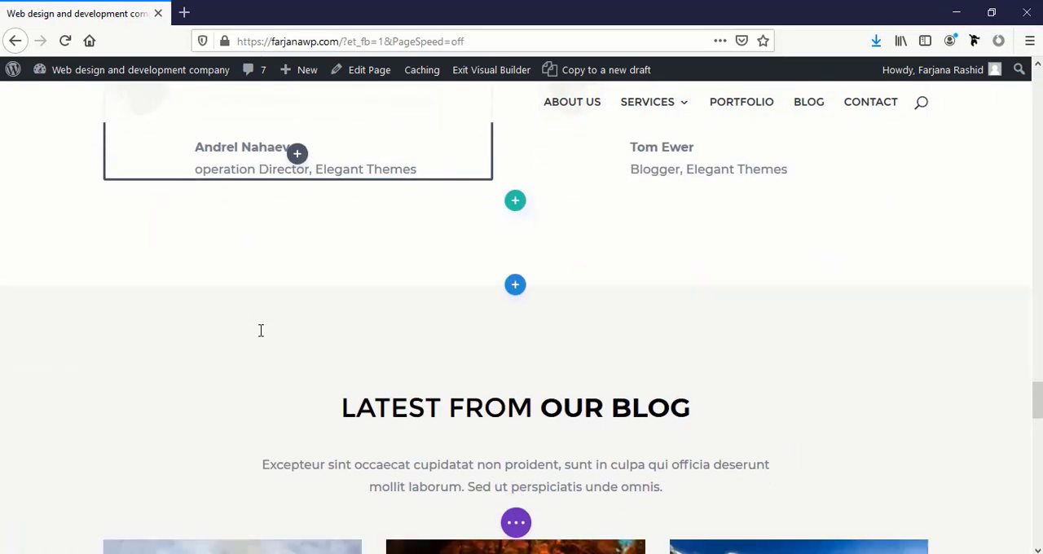
pyautogui.scroll(-3, 413, 353)
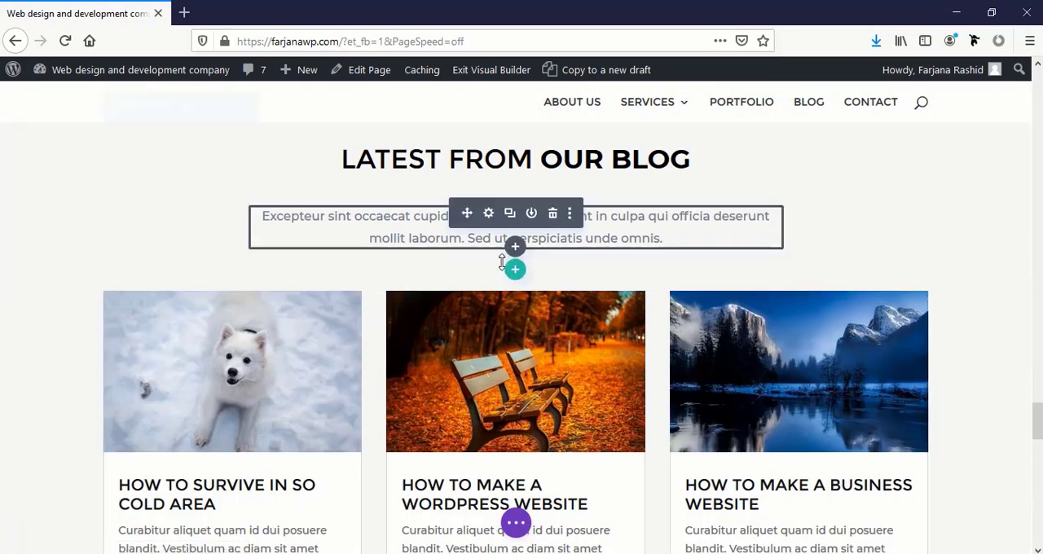
pyautogui.scroll(-3, 638, 324)
pyautogui.scroll(3, 638, 321)
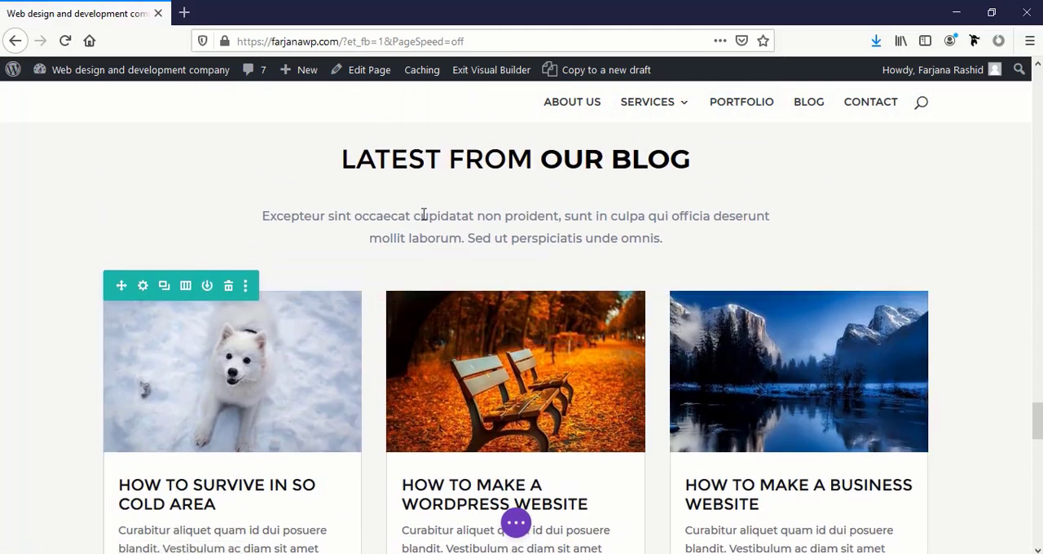
pyautogui.click(477, 248)
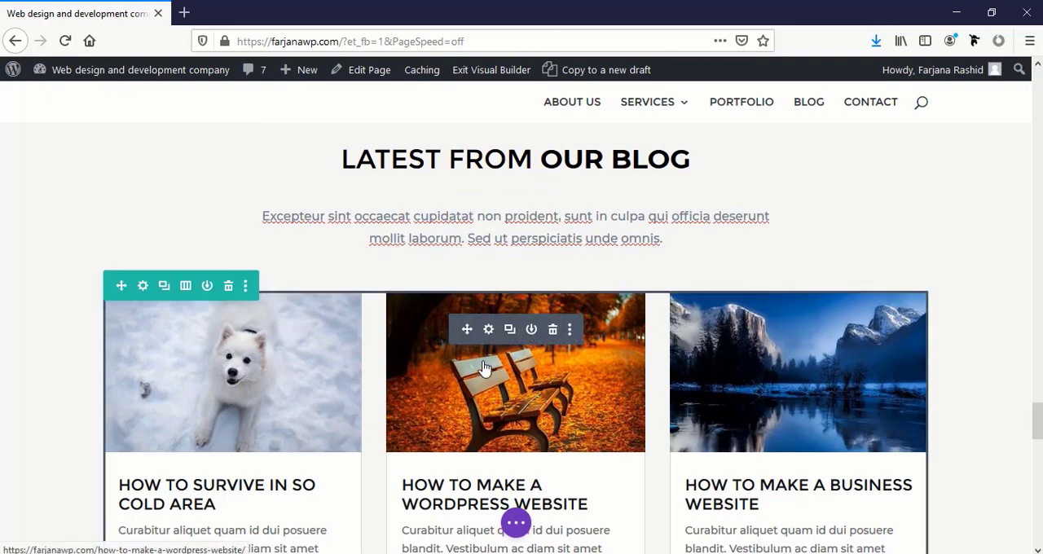
pyautogui.scroll(-8, 483, 365)
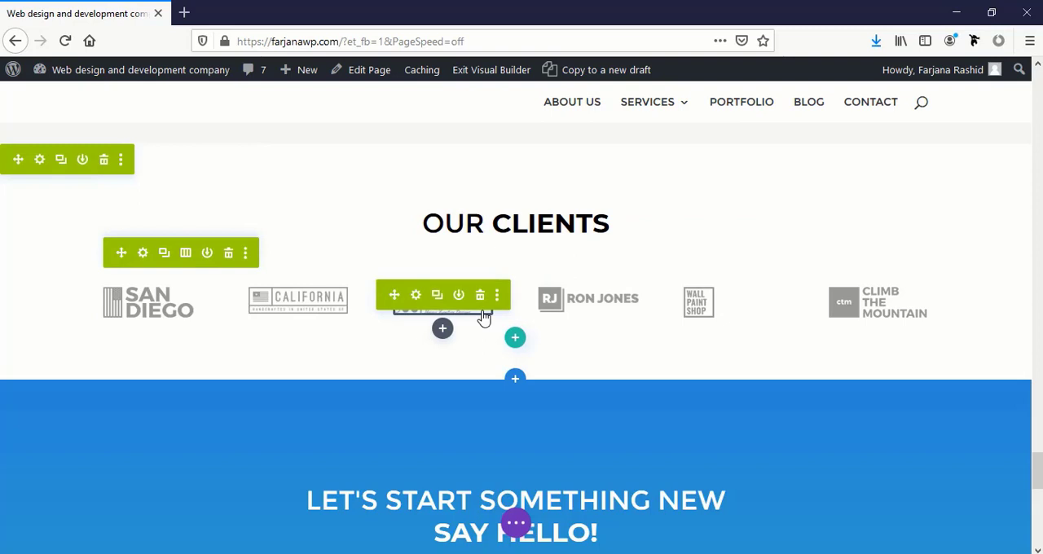
# Examine the Let's Start Something New Say Hello section and its contact form fields
pyautogui.scroll(-5, 414, 298)
pyautogui.scroll(2, 414, 298)
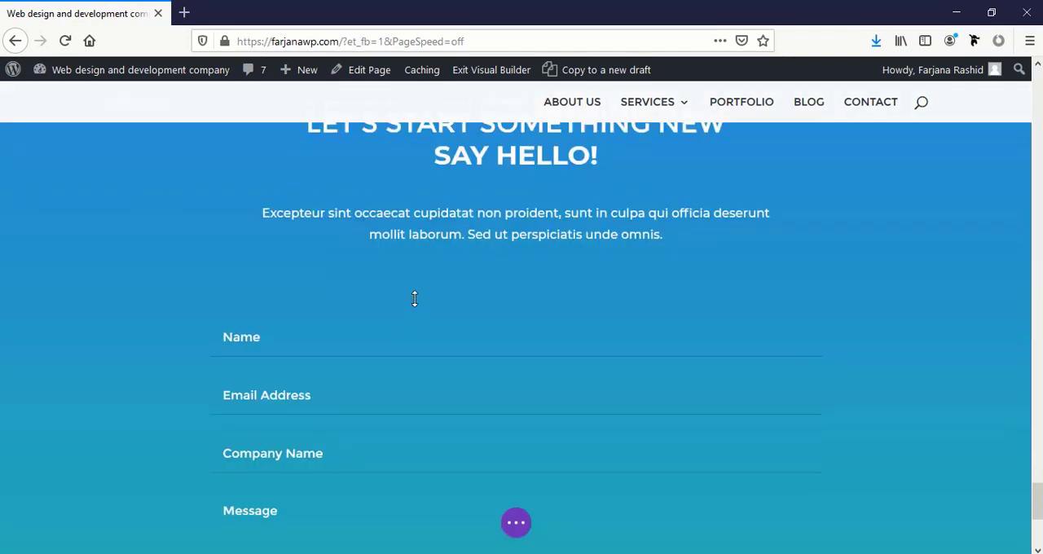
pyautogui.scroll(-5, 414, 298)
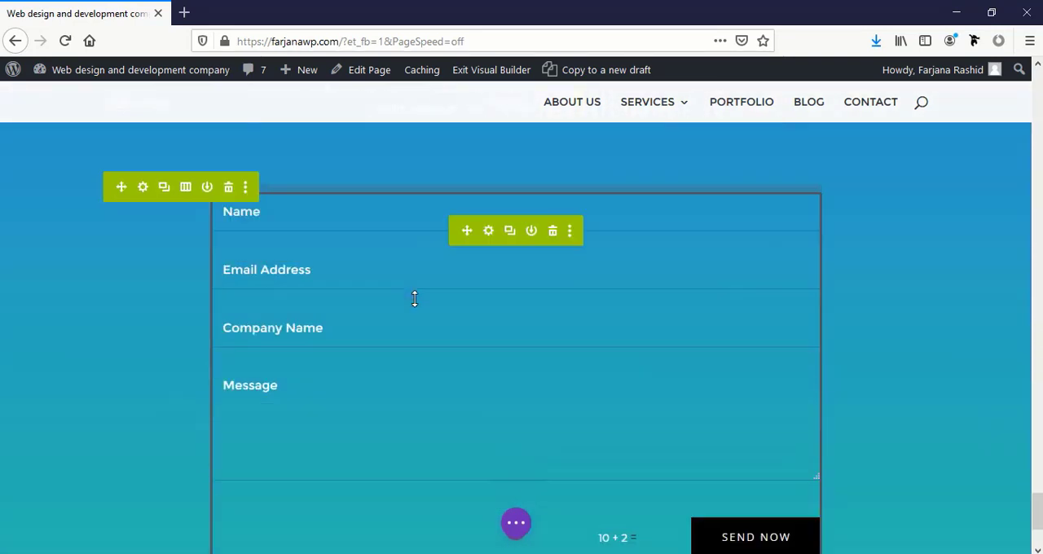
pyautogui.scroll(4, 414, 299)
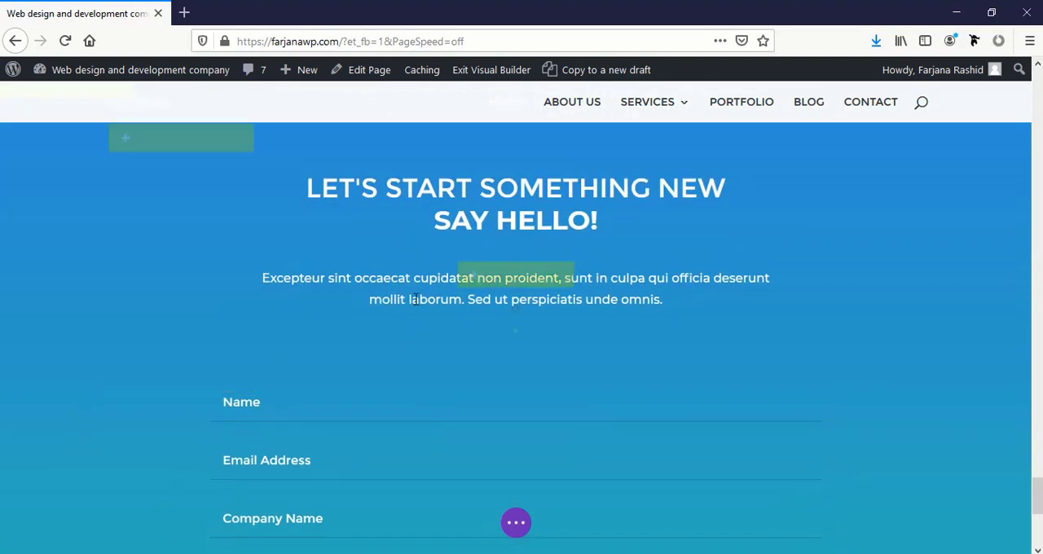
pyautogui.scroll(1, 414, 298)
pyautogui.scroll(-5, 414, 298)
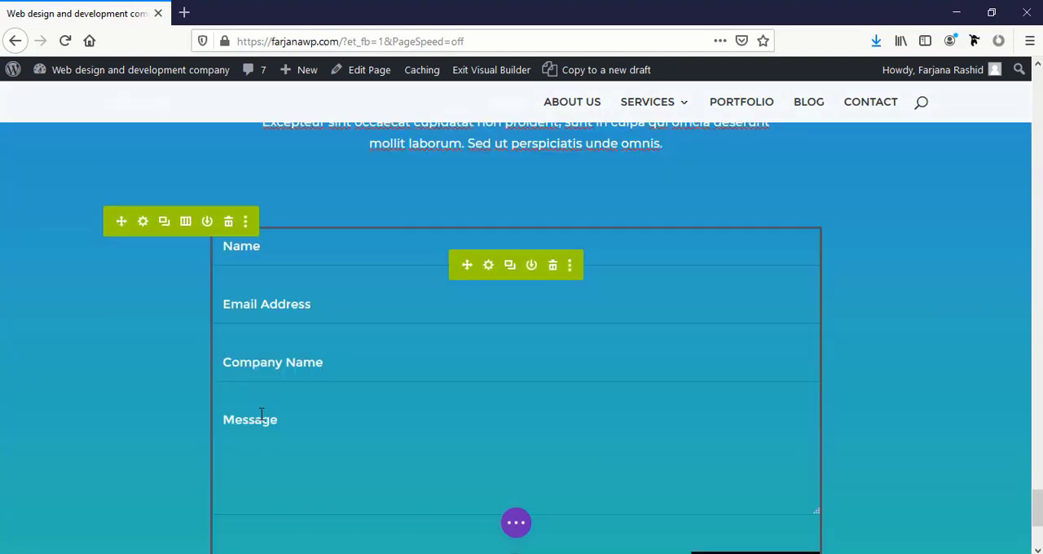
pyautogui.scroll(3, 262, 413)
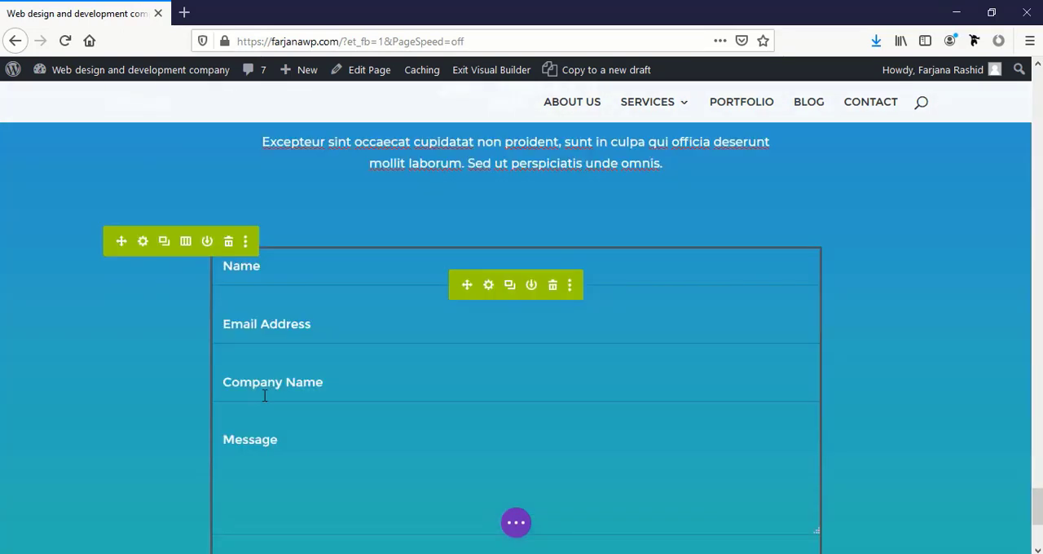
pyautogui.scroll(2, 317, 386)
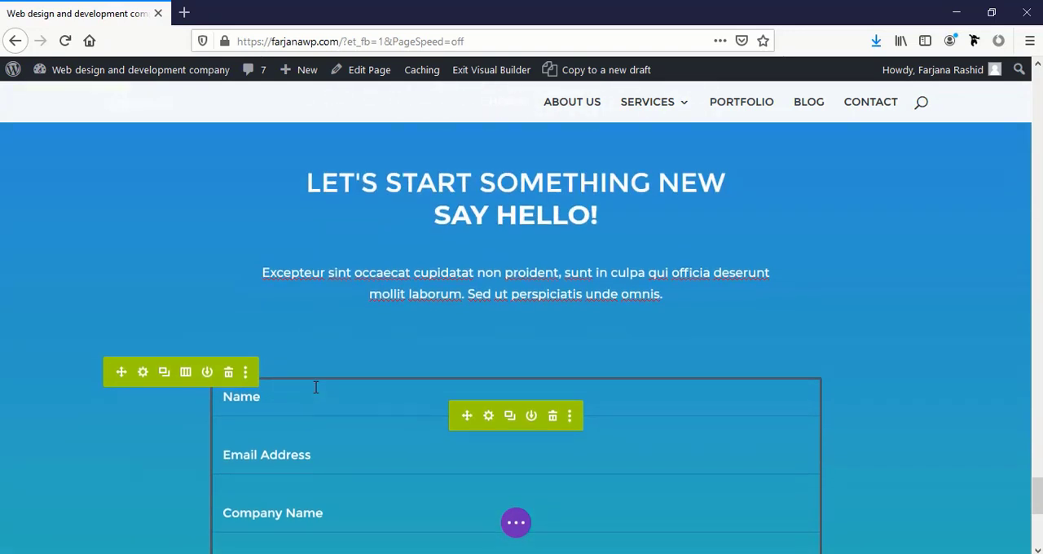
pyautogui.scroll(1, 353, 396)
pyautogui.scroll(-5, 805, 466)
pyautogui.scroll(1, 794, 458)
pyautogui.scroll(3, 794, 457)
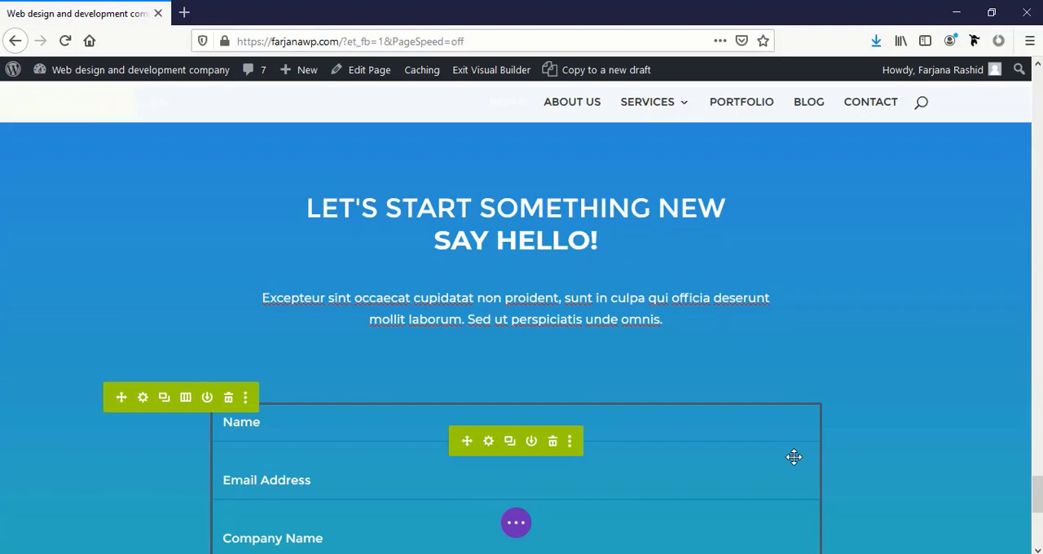
# Save the homepage changes and switch the builder preview to tablet view
pyautogui.scroll(15, 793, 457)
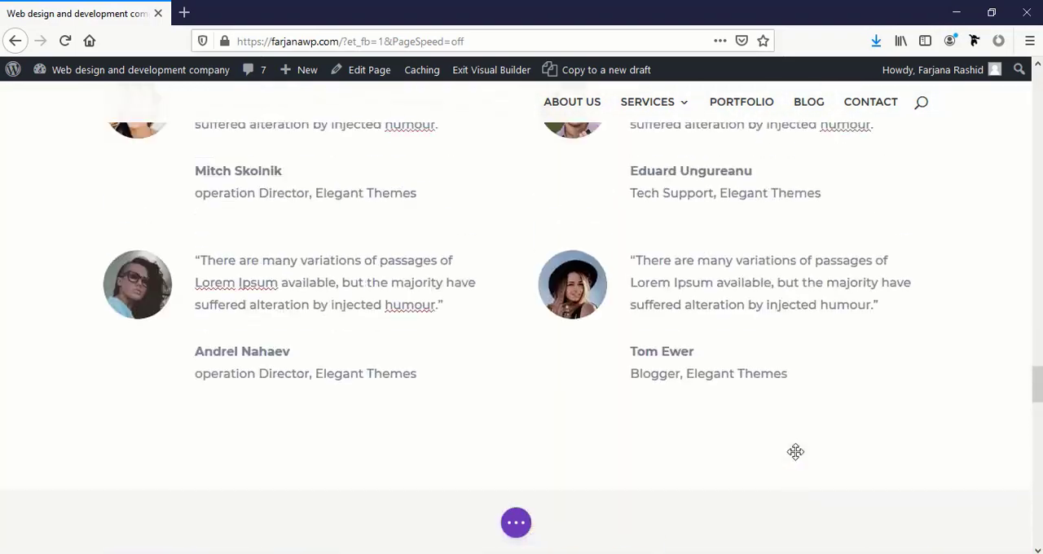
pyautogui.scroll(15, 795, 451)
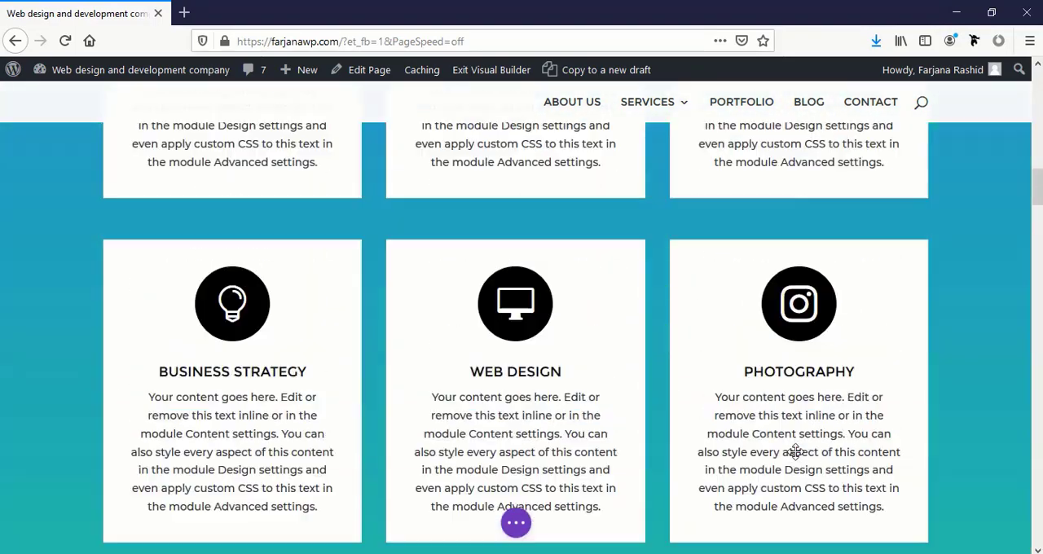
pyautogui.scroll(15, 795, 451)
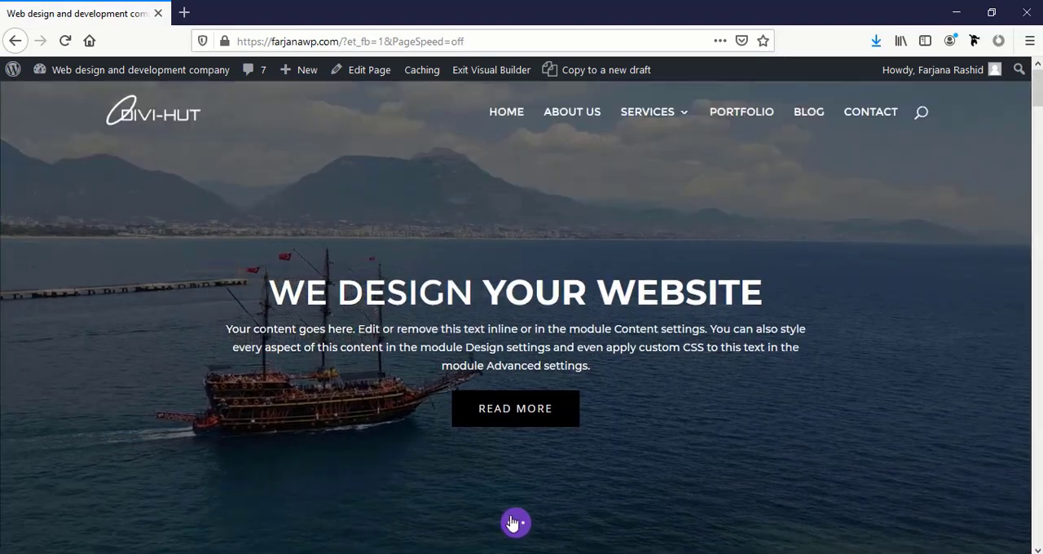
pyautogui.click(513, 522)
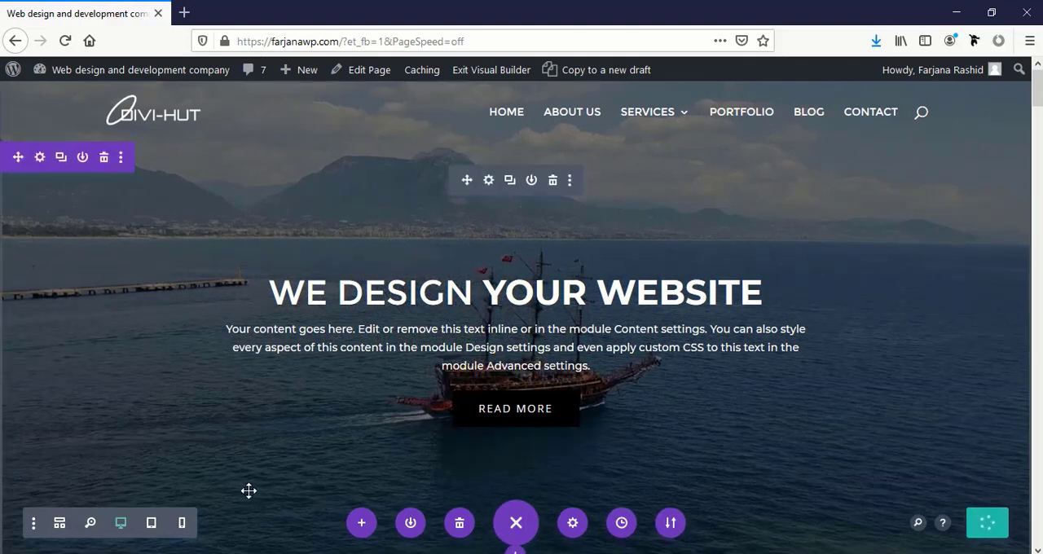
pyautogui.scroll(-2, 249, 491)
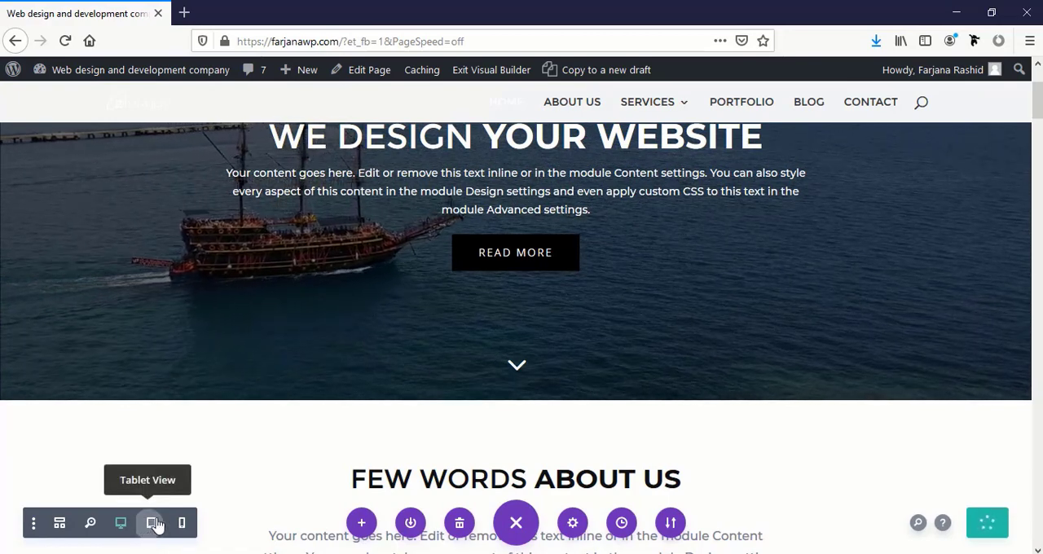
pyautogui.click(153, 525)
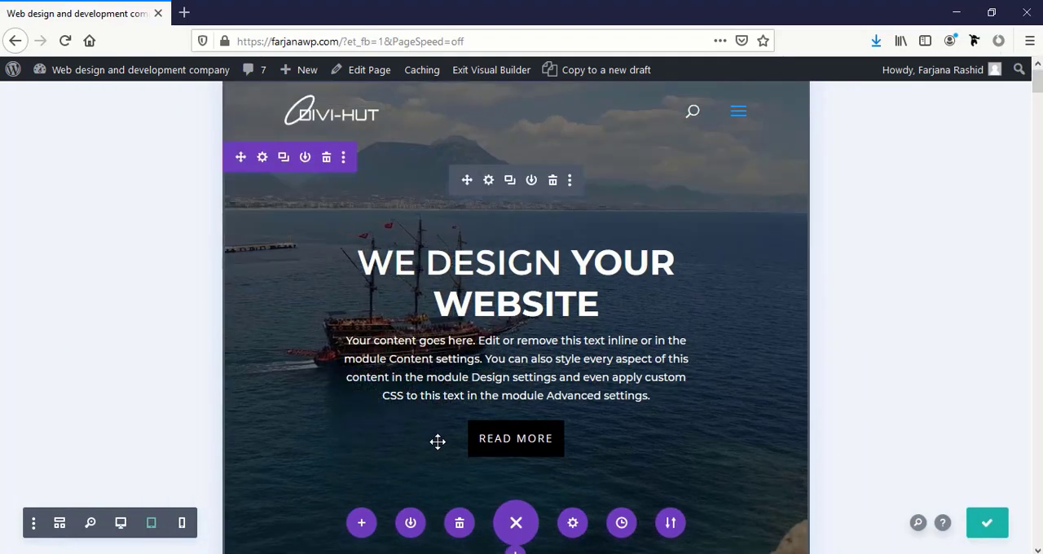
# Check the homepage layout in tablet view and in phone view, from the header down to the Our Latest Work gallery
pyautogui.scroll(-8, 350, 464)
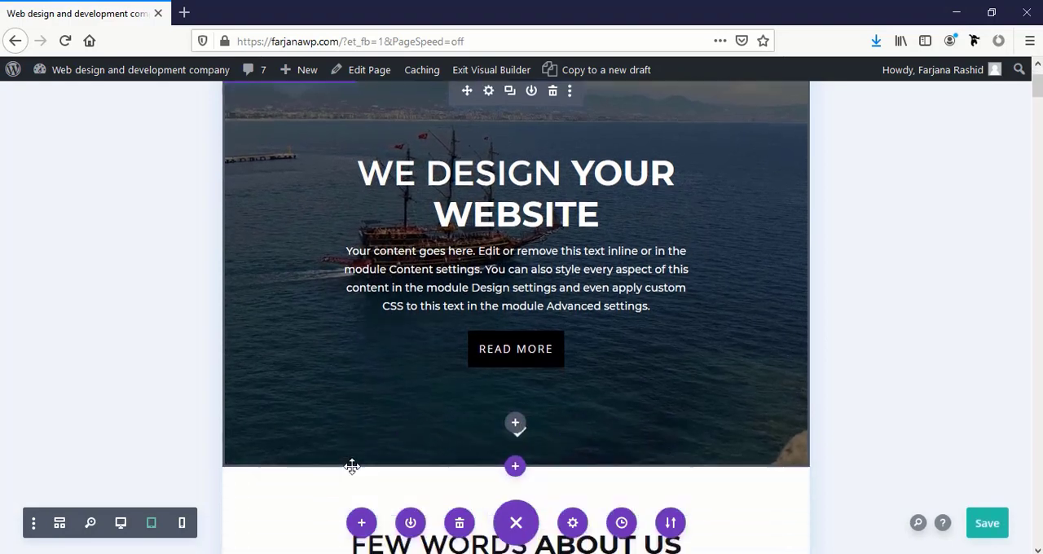
pyautogui.click(183, 524)
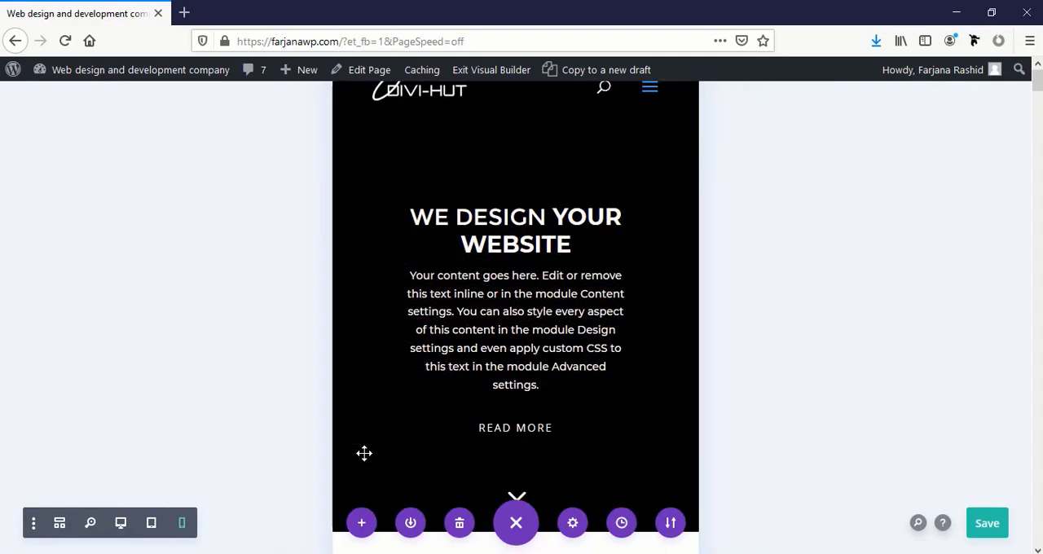
pyautogui.scroll(-12, 423, 432)
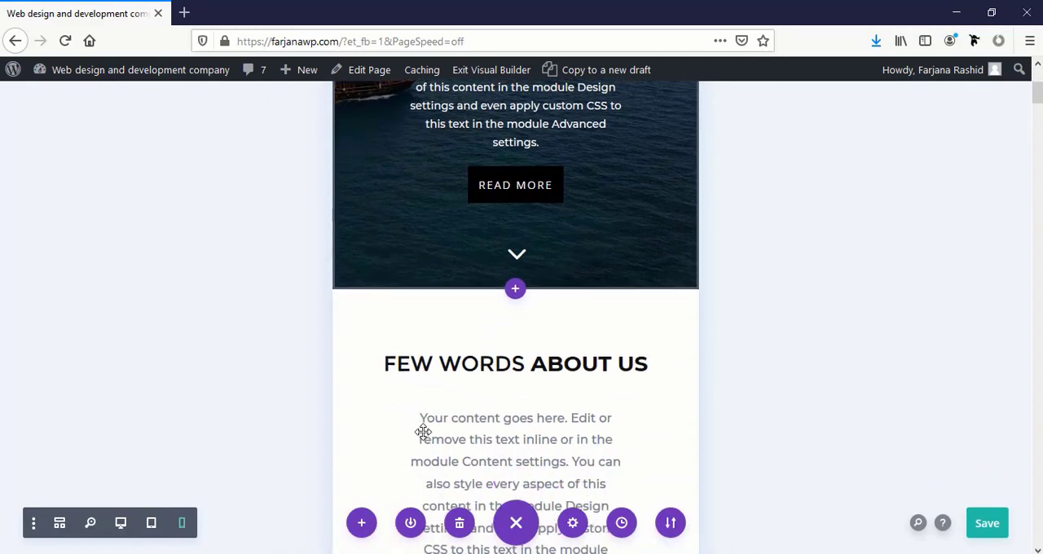
pyautogui.scroll(-12, 423, 432)
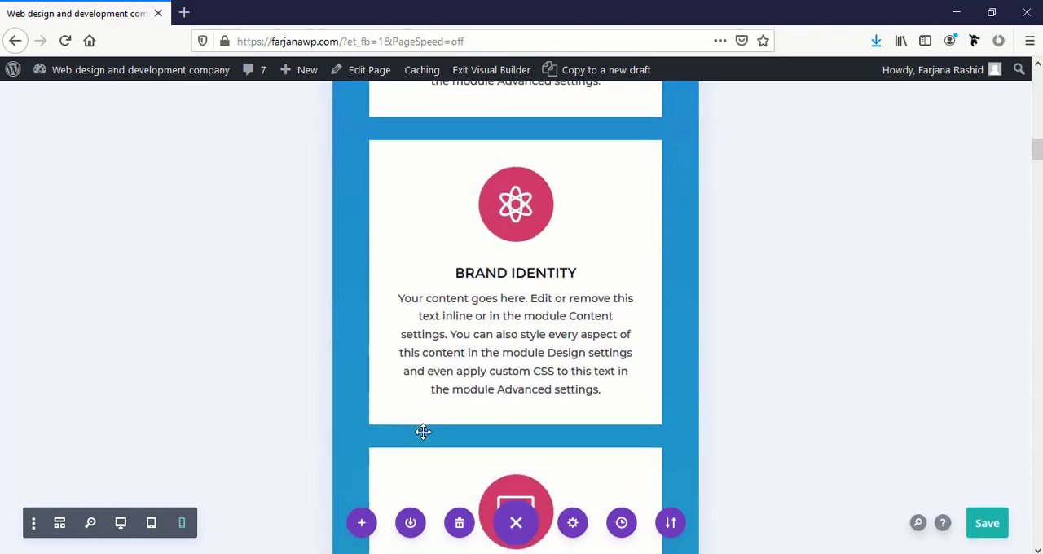
pyautogui.scroll(-12, 422, 431)
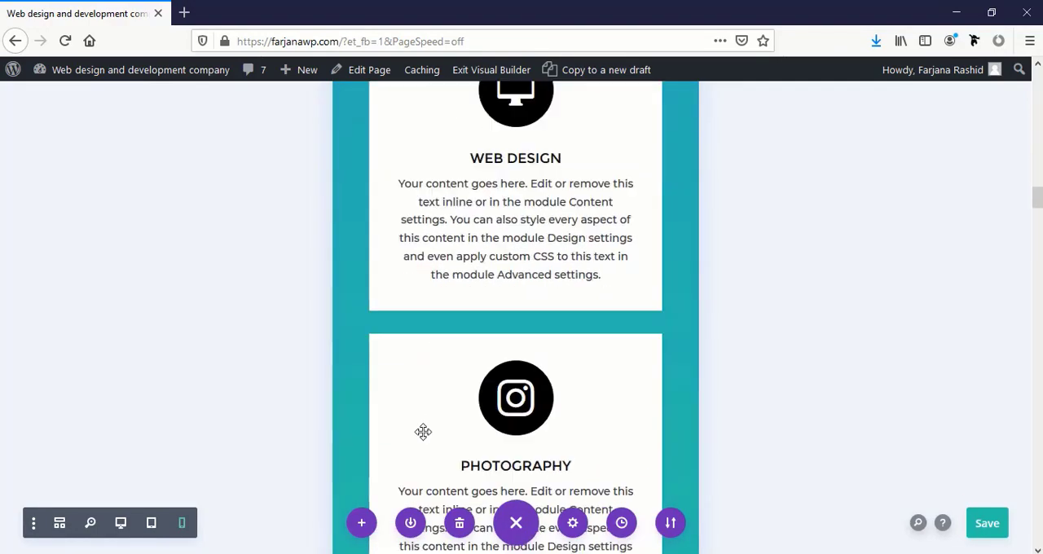
pyautogui.scroll(-12, 423, 431)
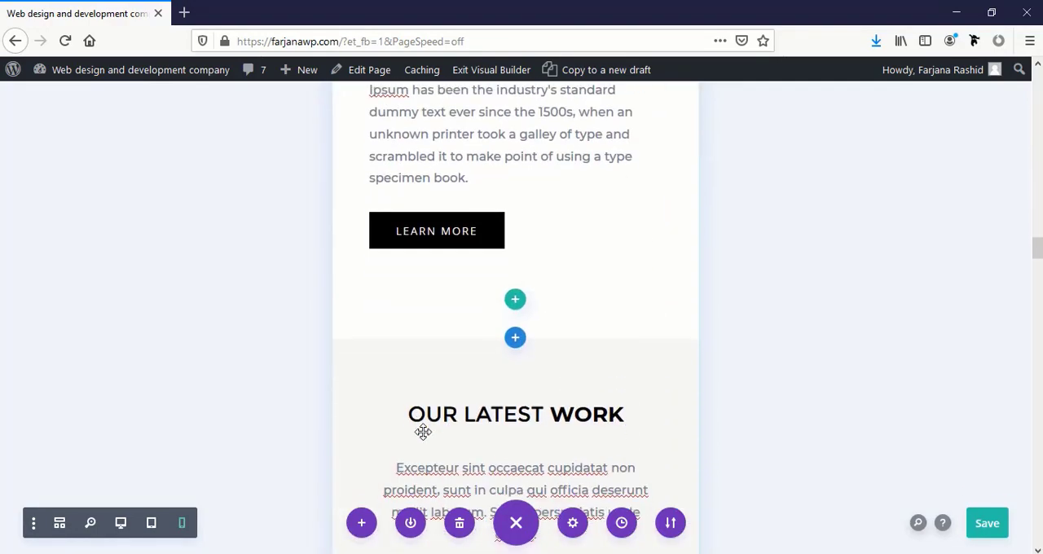
pyautogui.scroll(-3, 423, 440)
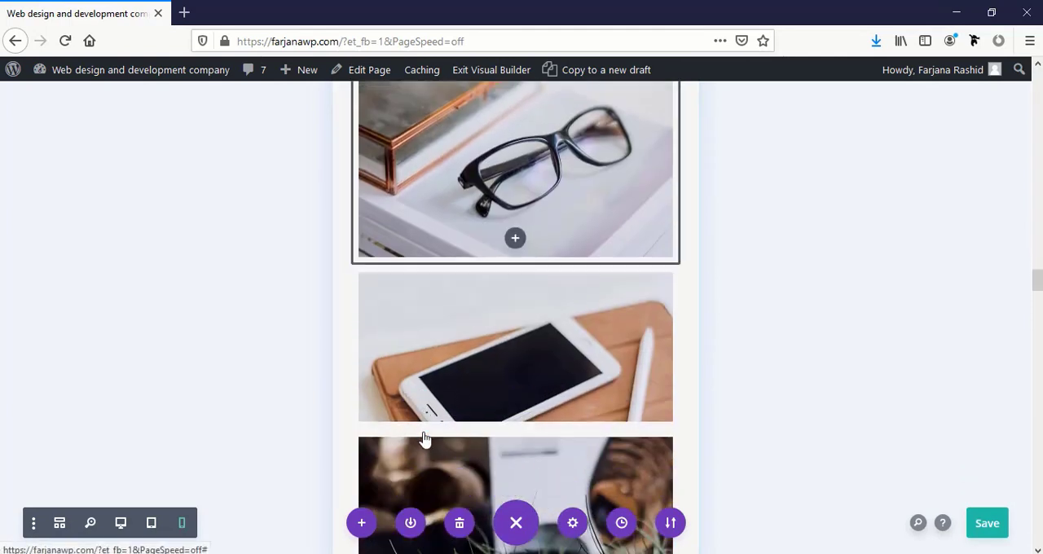
# Switch the builder to wireframe view and examine the page structure down to the Contact Form Section
pyautogui.click(60, 525)
pyautogui.scroll(-20, 322, 470)
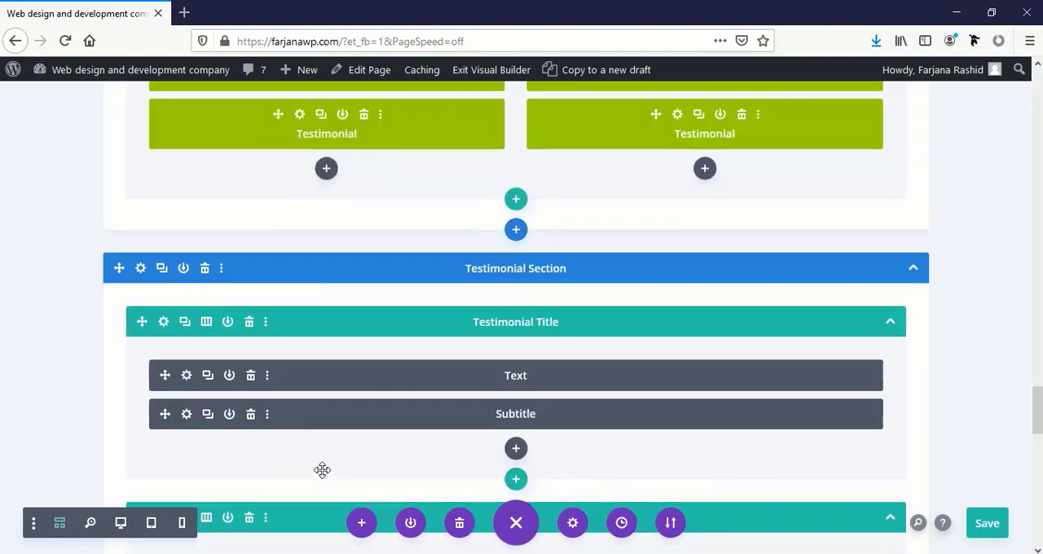
pyautogui.scroll(-3, 325, 477)
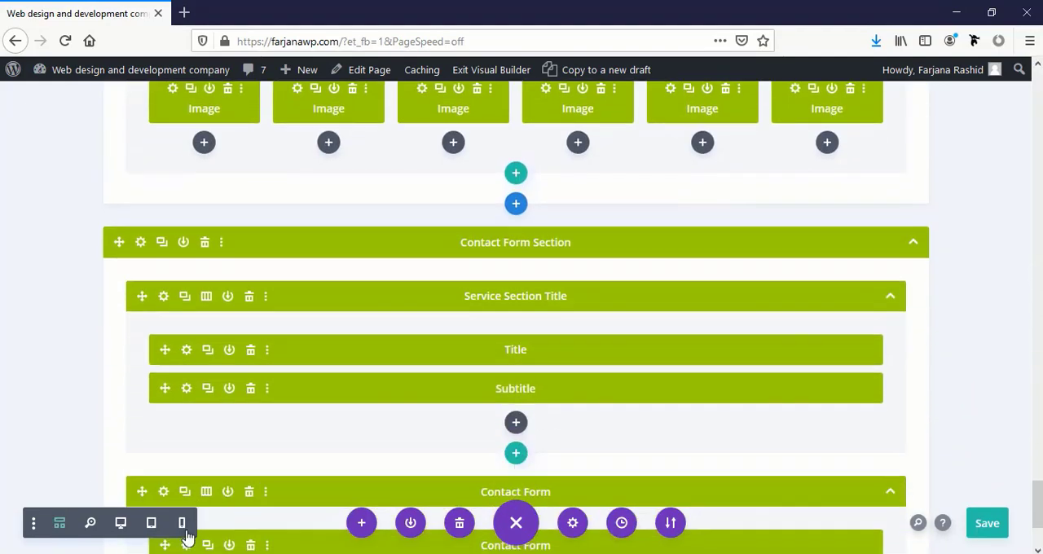
# Review the page's editing history and roll back through the 1:15:27 AM Edited Image state to the 1:14:42 AM Edited Blurb state
pyautogui.click(624, 528)
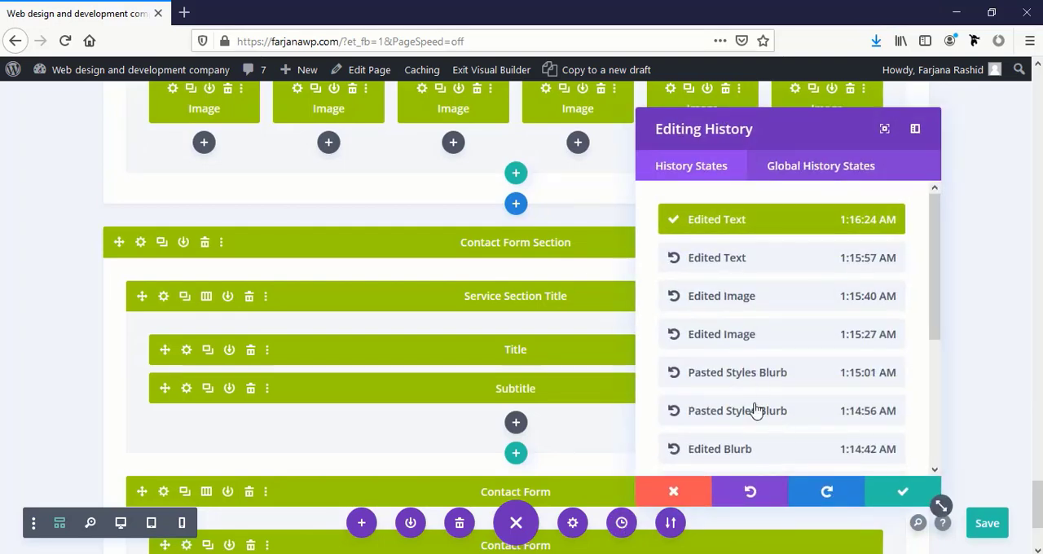
pyautogui.scroll(-5, 756, 410)
pyautogui.scroll(3, 756, 410)
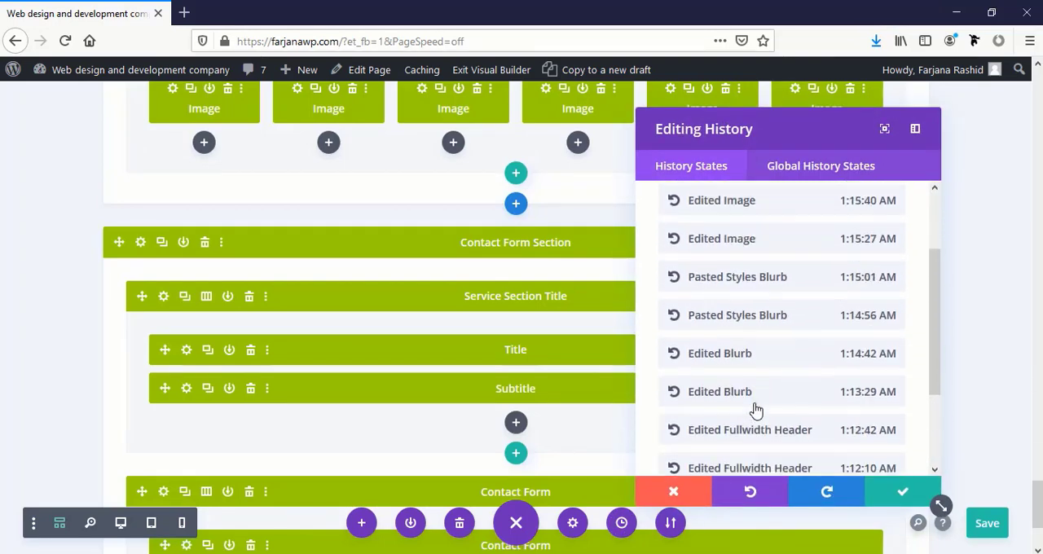
pyautogui.scroll(2, 756, 410)
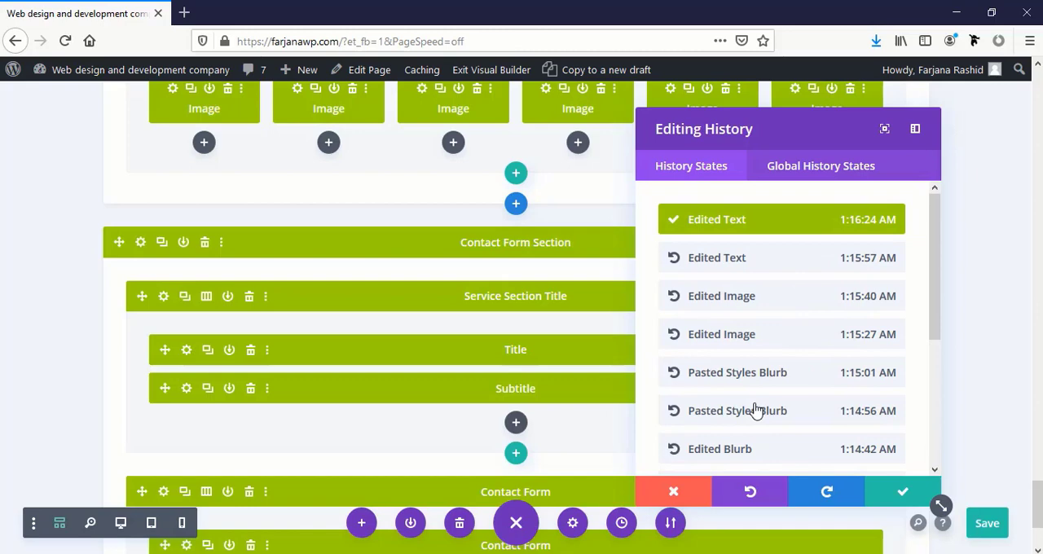
pyautogui.click(720, 336)
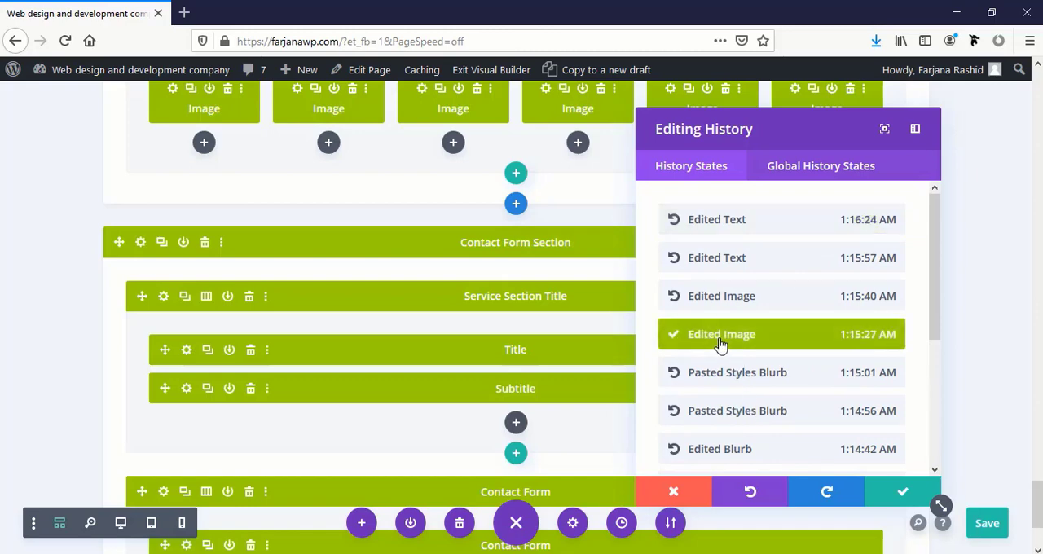
pyautogui.click(720, 450)
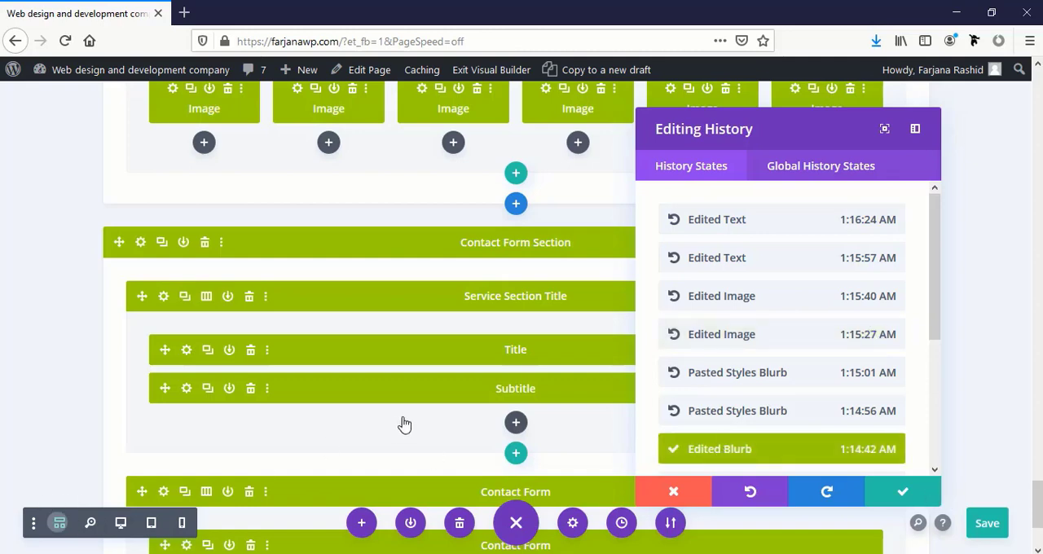
# Return to desktop view, restore the Loaded Page state from the editing history and apply it
pyautogui.scroll(-6, 401, 415)
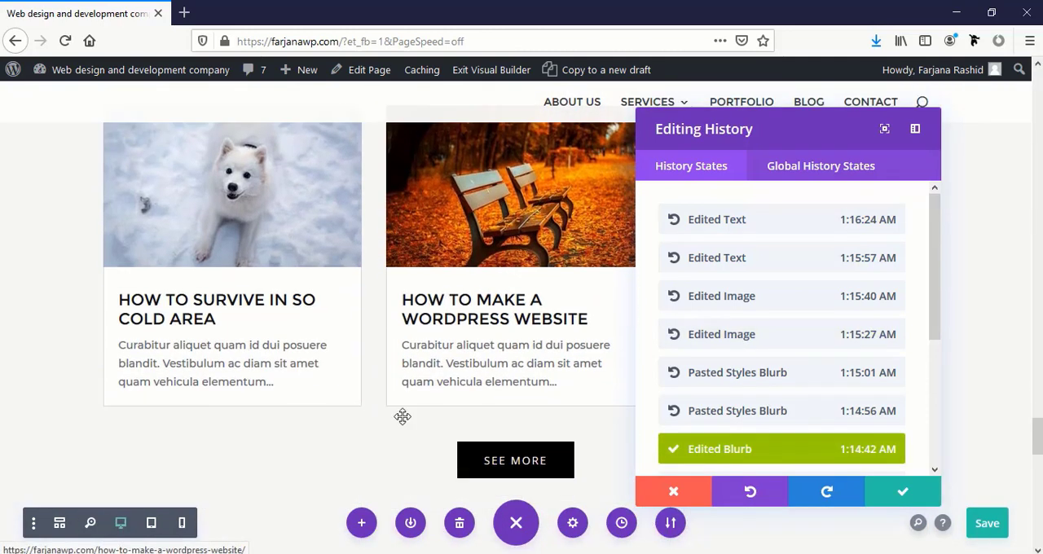
pyautogui.scroll(-3, 734, 448)
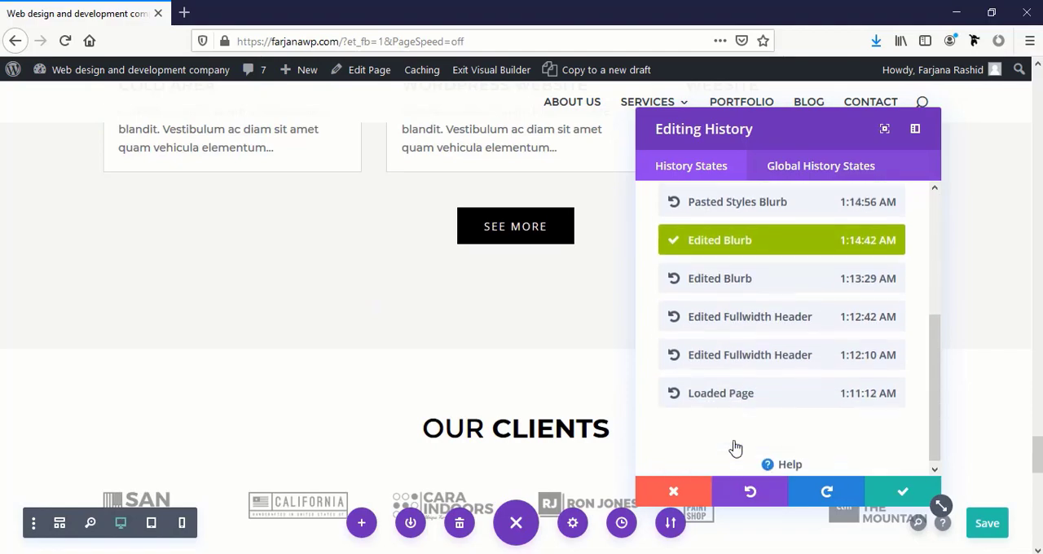
pyautogui.click(722, 391)
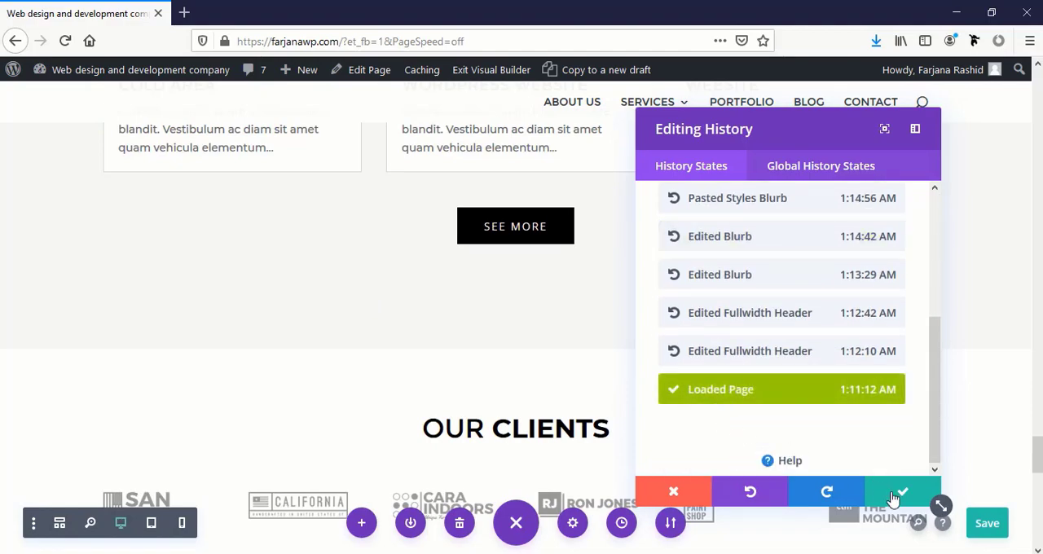
pyautogui.click(896, 492)
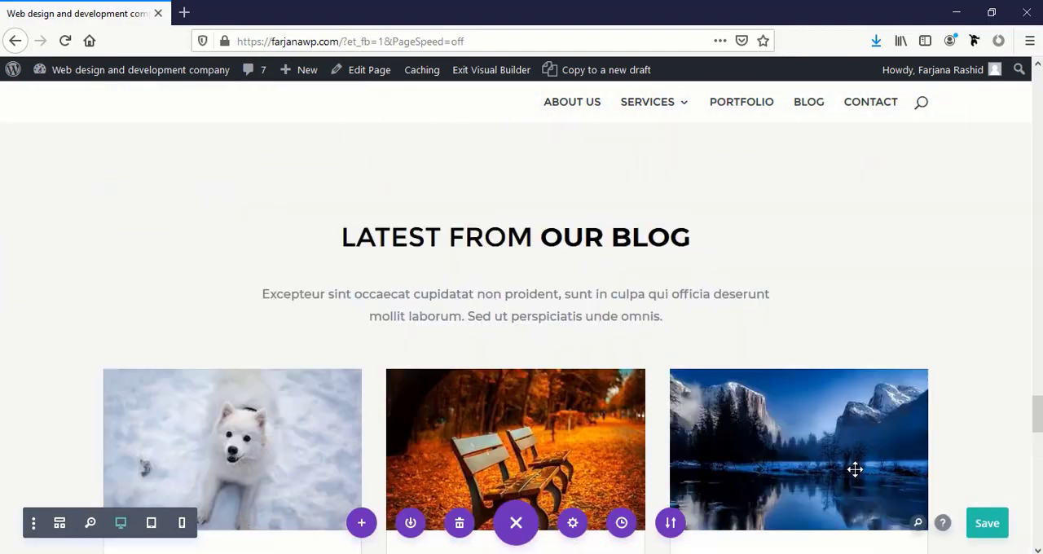
# Check the restored sections up to the header, save the homepage and exit the Visual Builder
pyautogui.scroll(15, 855, 469)
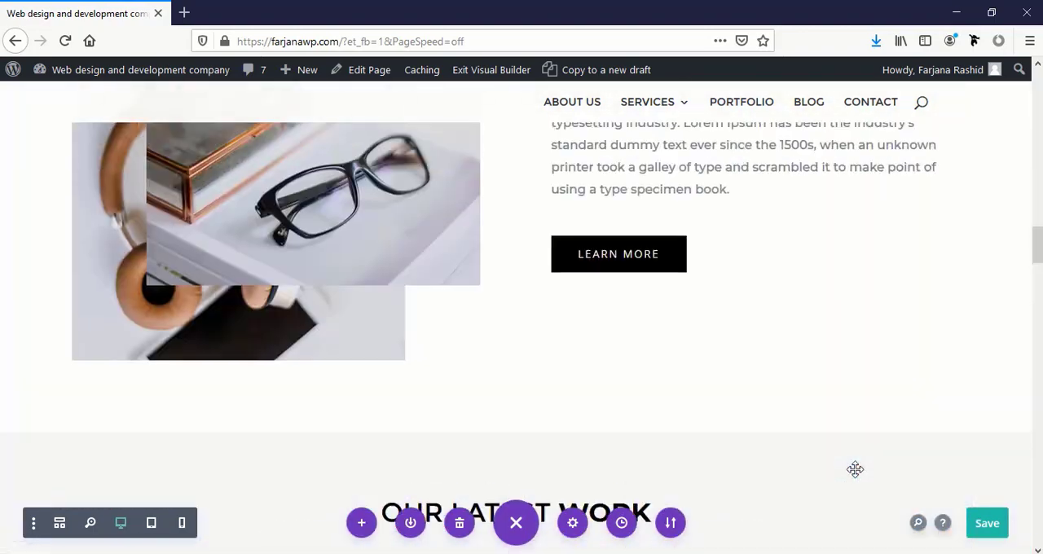
pyautogui.scroll(8, 855, 468)
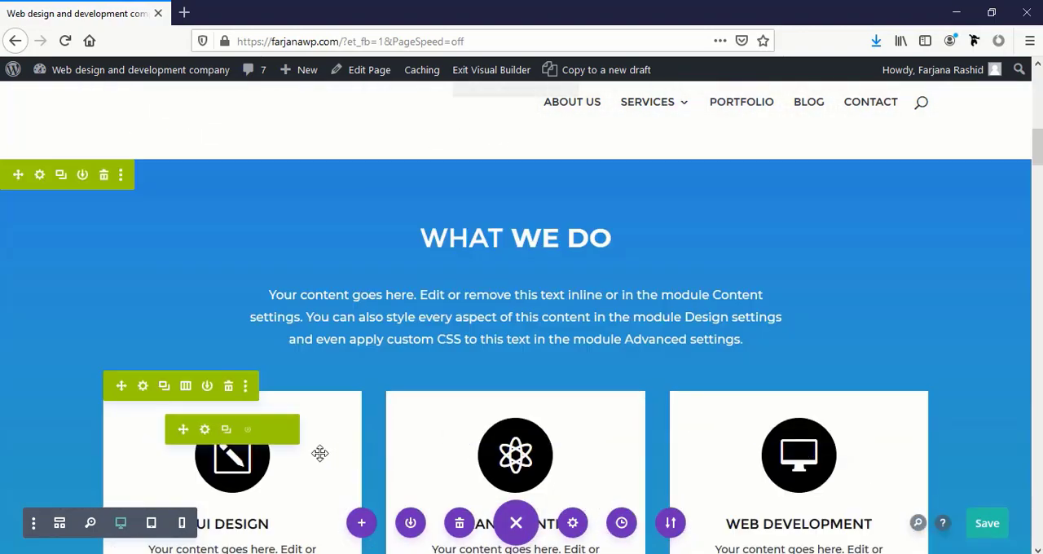
pyautogui.scroll(8, 320, 453)
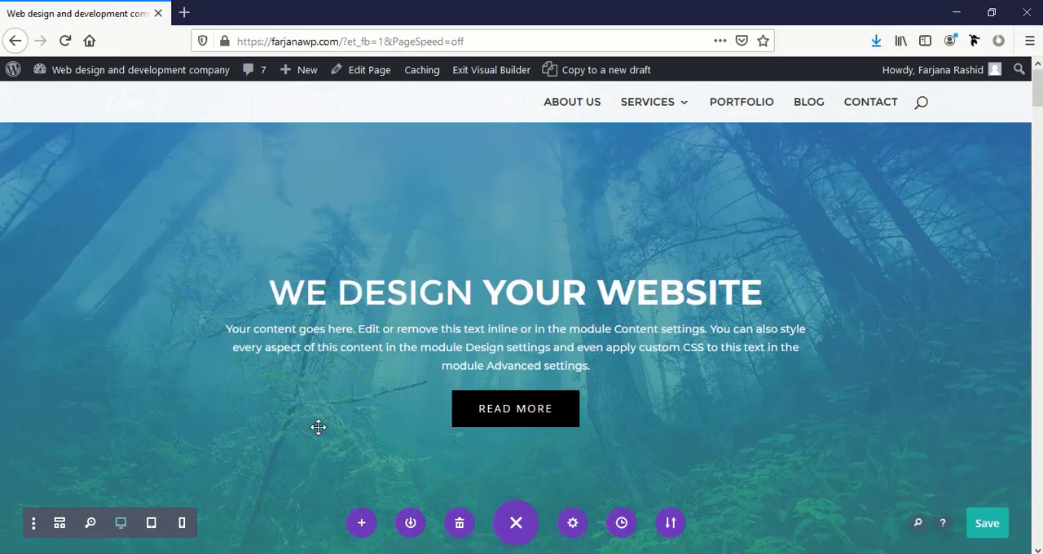
pyautogui.click(989, 526)
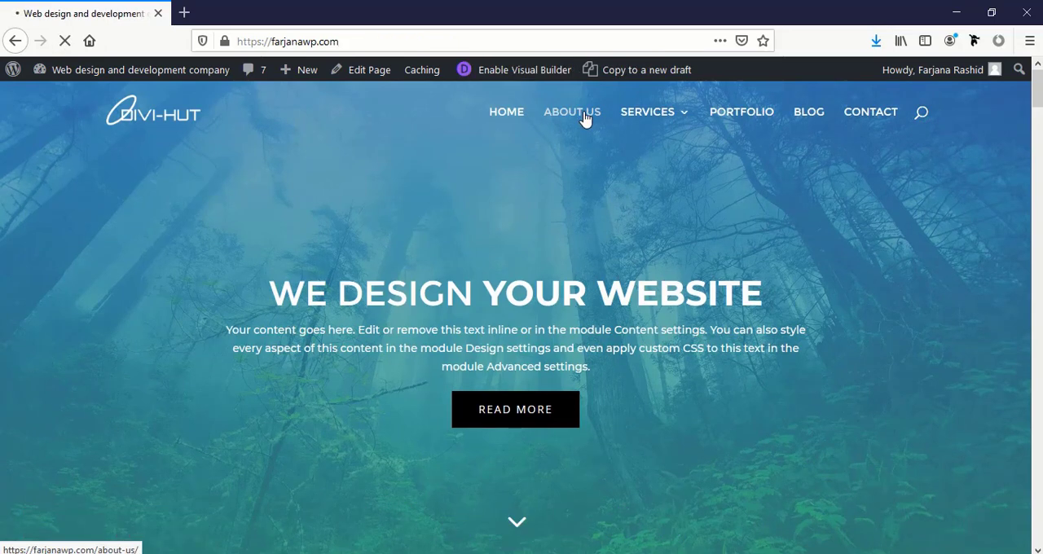
# Open the About Us page and examine its Why We Are Different section and What We Do service blurbs
pyautogui.scroll(-3, 617, 349)
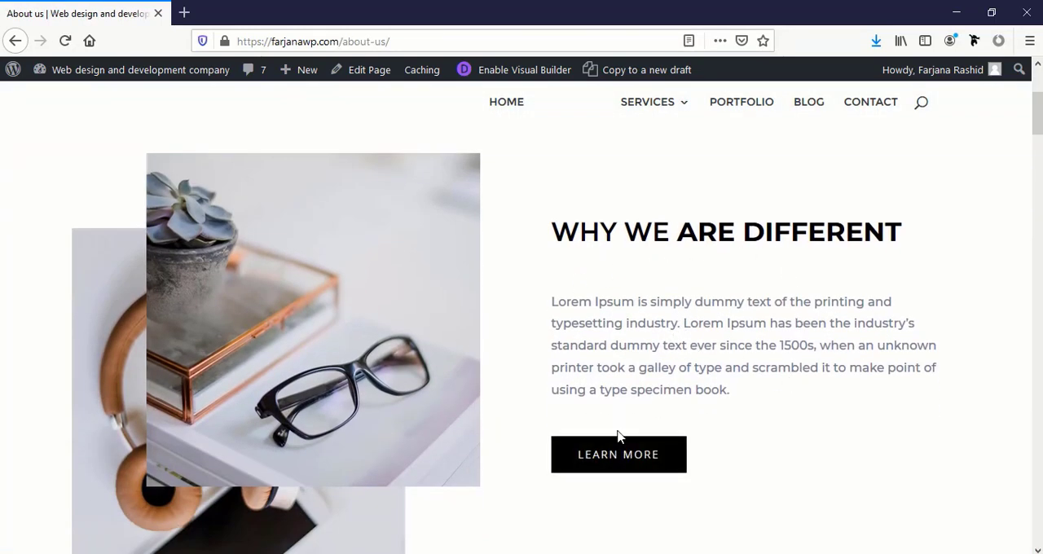
pyautogui.scroll(-7, 730, 412)
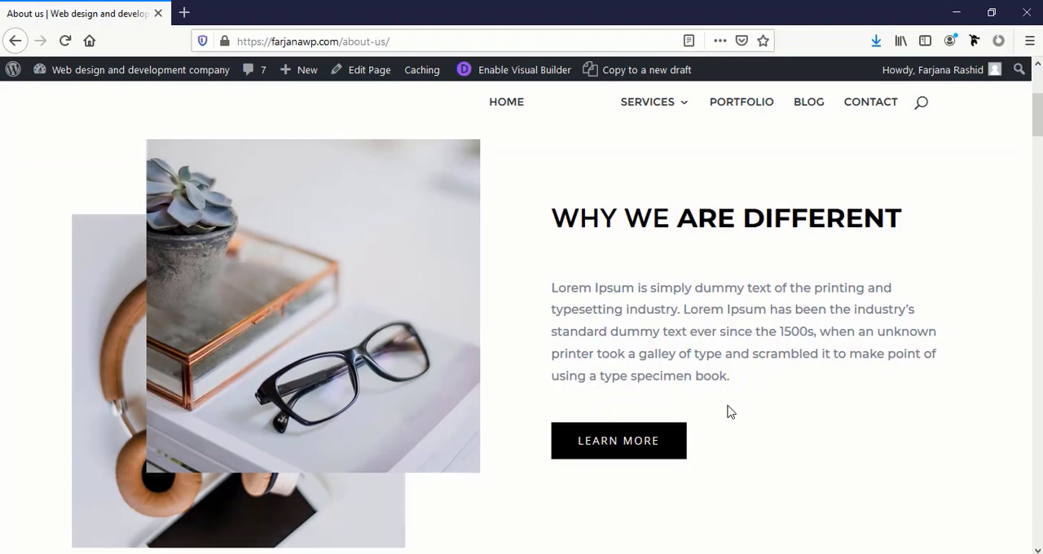
pyautogui.scroll(1, 729, 405)
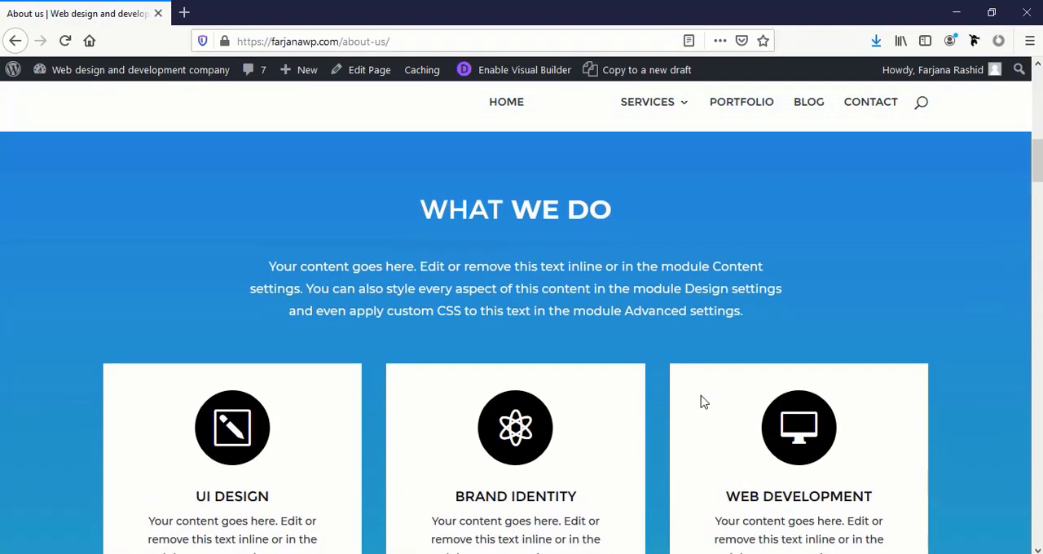
pyautogui.scroll(-6, 628, 474)
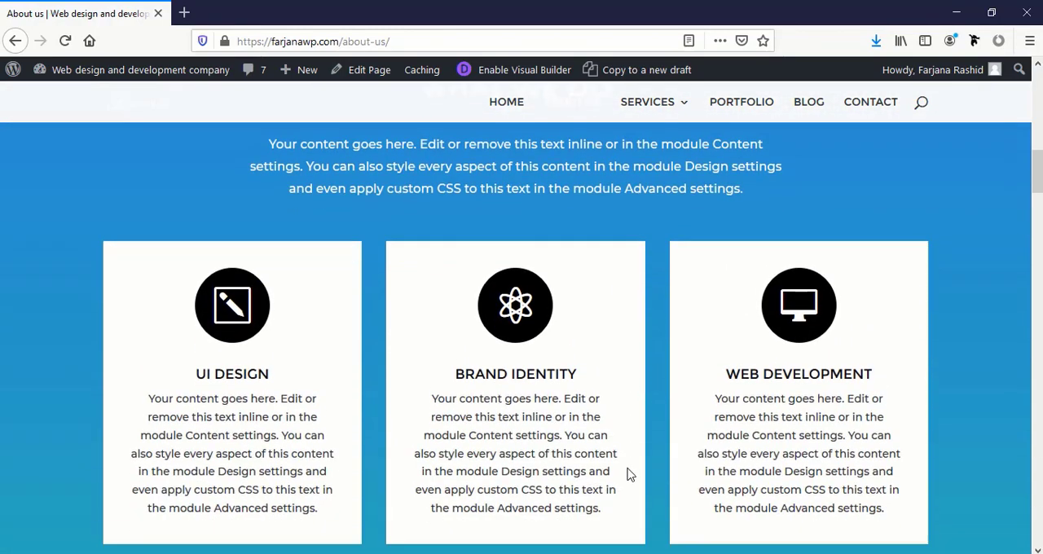
pyautogui.scroll(-1, 628, 474)
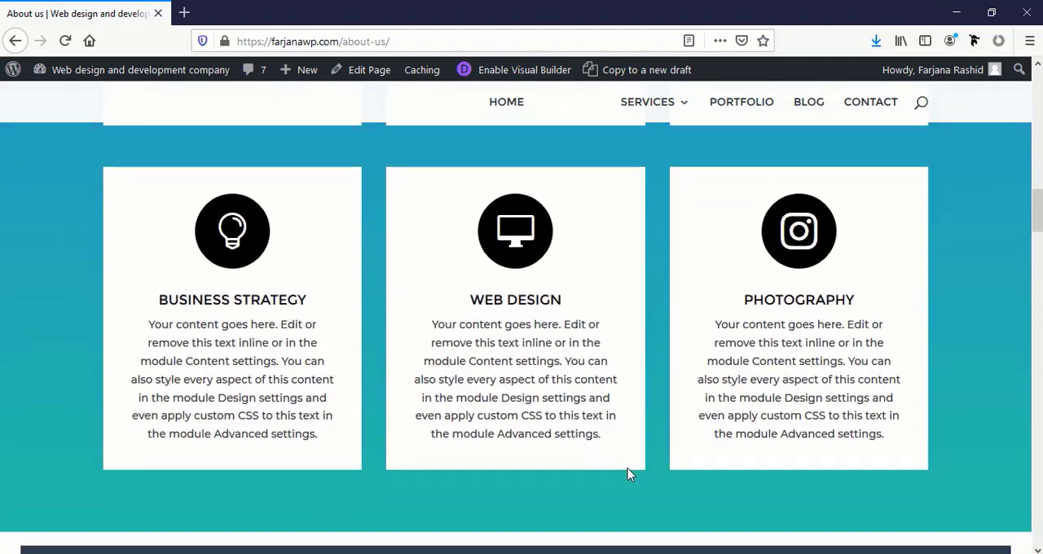
pyautogui.scroll(11, 628, 471)
pyautogui.scroll(-3, 549, 491)
pyautogui.scroll(-3, 549, 492)
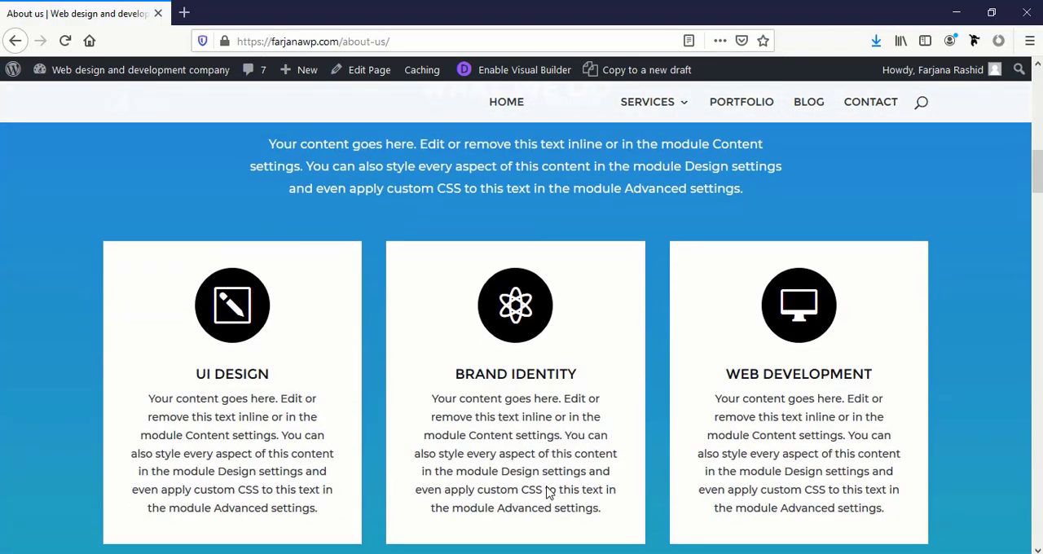
pyautogui.scroll(-4, 548, 489)
pyautogui.scroll(-10, 547, 489)
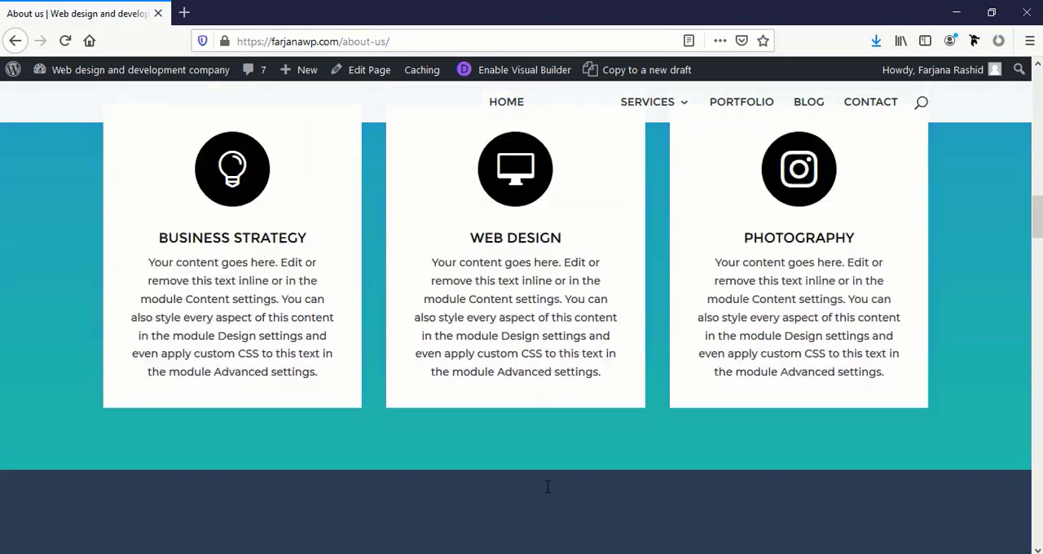
# Look through the About Us page's video section, Fearless Leaeders team members and From Our Clients testimonials
pyautogui.scroll(-6, 547, 494)
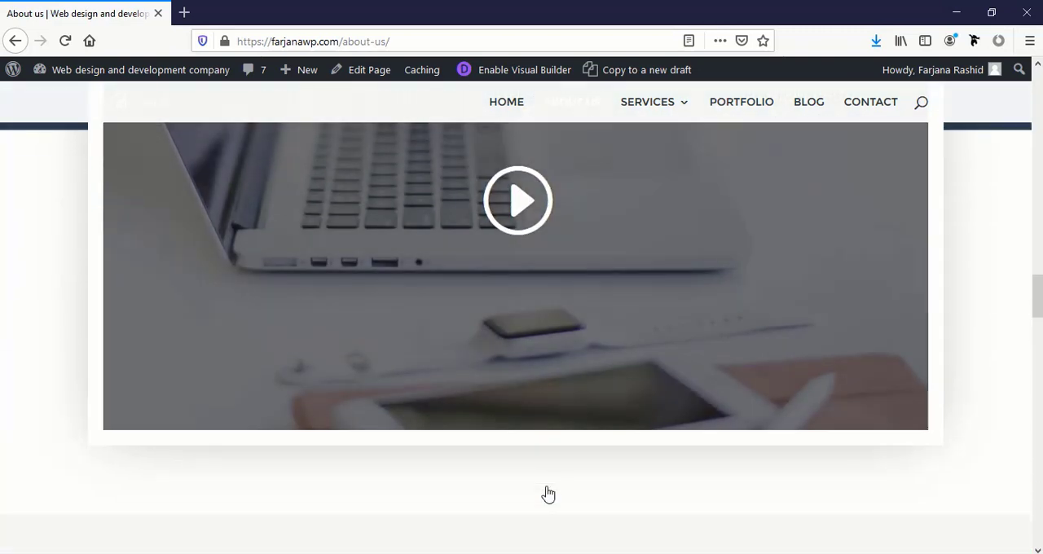
pyautogui.scroll(6, 547, 494)
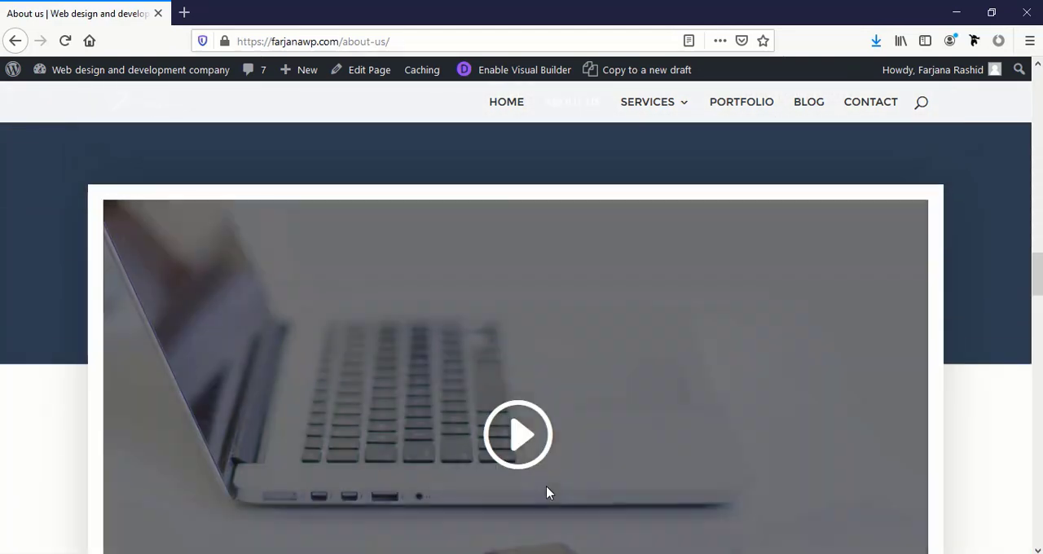
pyautogui.scroll(-9, 547, 493)
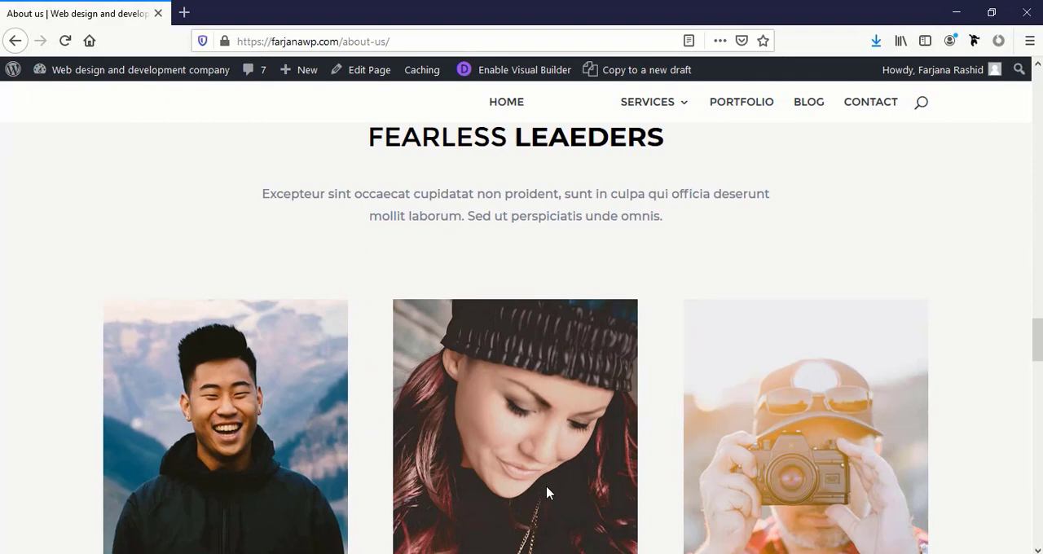
pyautogui.scroll(-5, 547, 492)
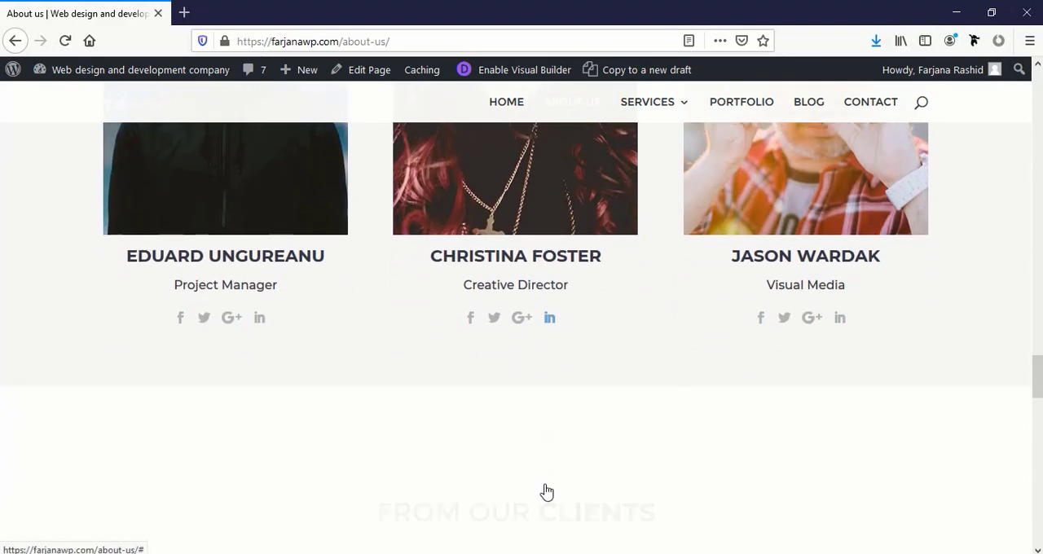
pyautogui.scroll(3, 546, 488)
pyautogui.scroll(2, 334, 448)
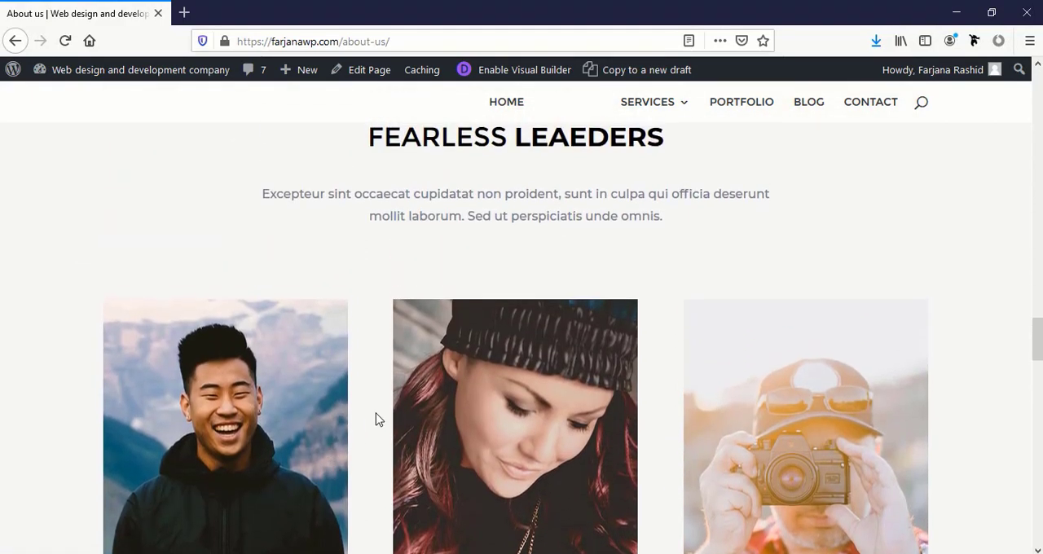
pyautogui.scroll(-1, 381, 425)
pyautogui.scroll(-9, 386, 434)
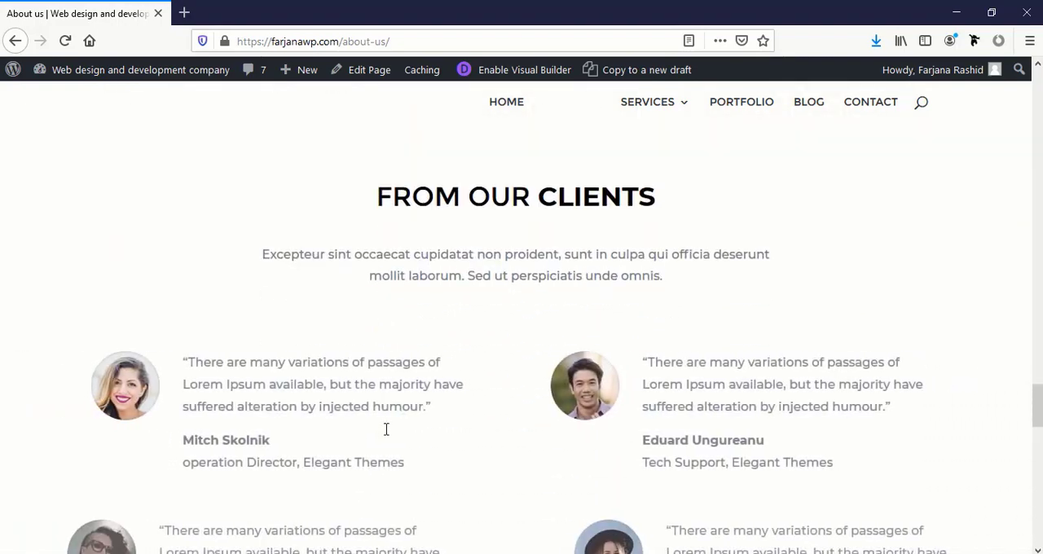
# Look through the rest of the About Us page, covering the client testimonials, Our Clients logos and Say Hello contact form
pyautogui.scroll(2, 386, 435)
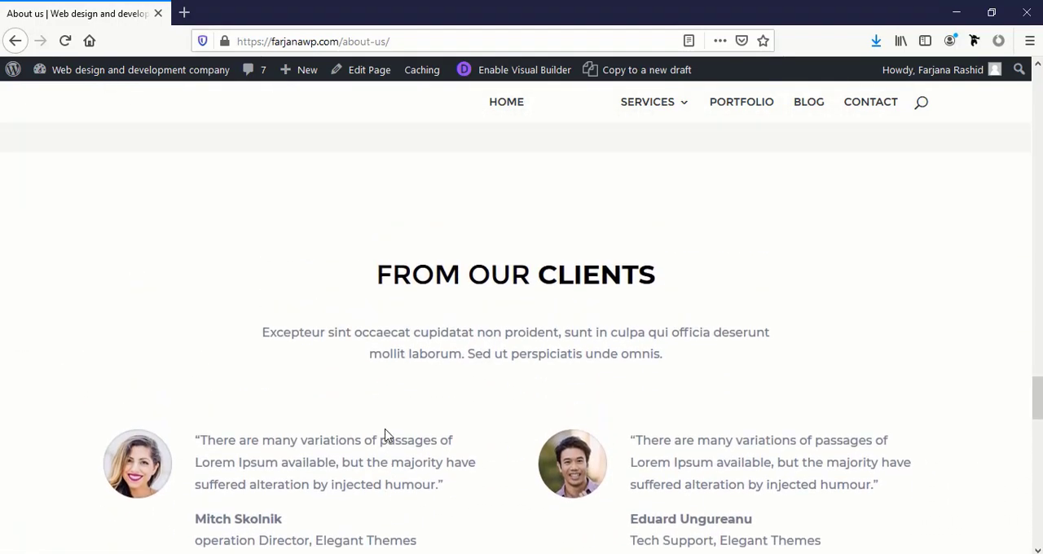
pyautogui.scroll(-8, 384, 436)
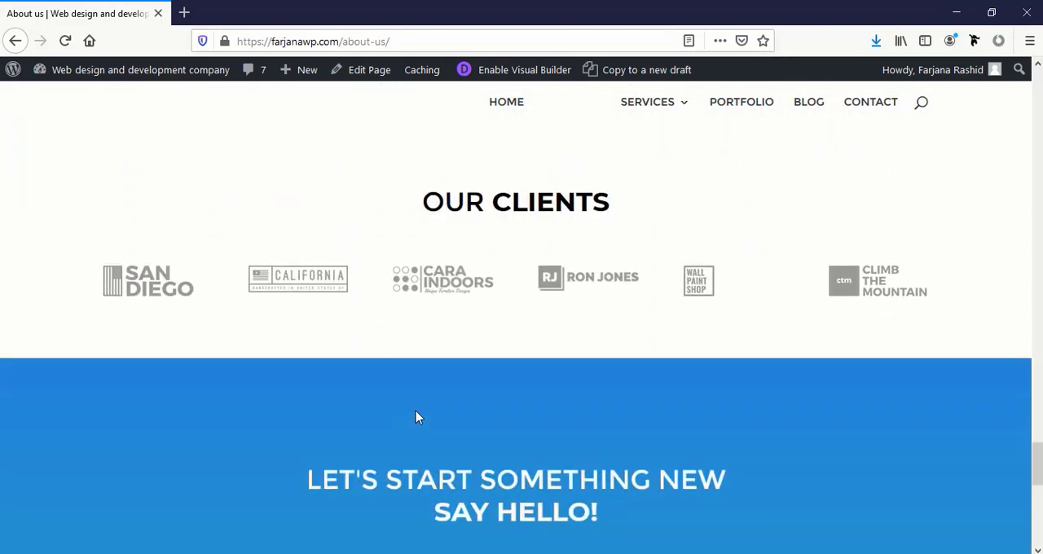
pyautogui.scroll(-7, 417, 456)
pyautogui.scroll(1, 421, 473)
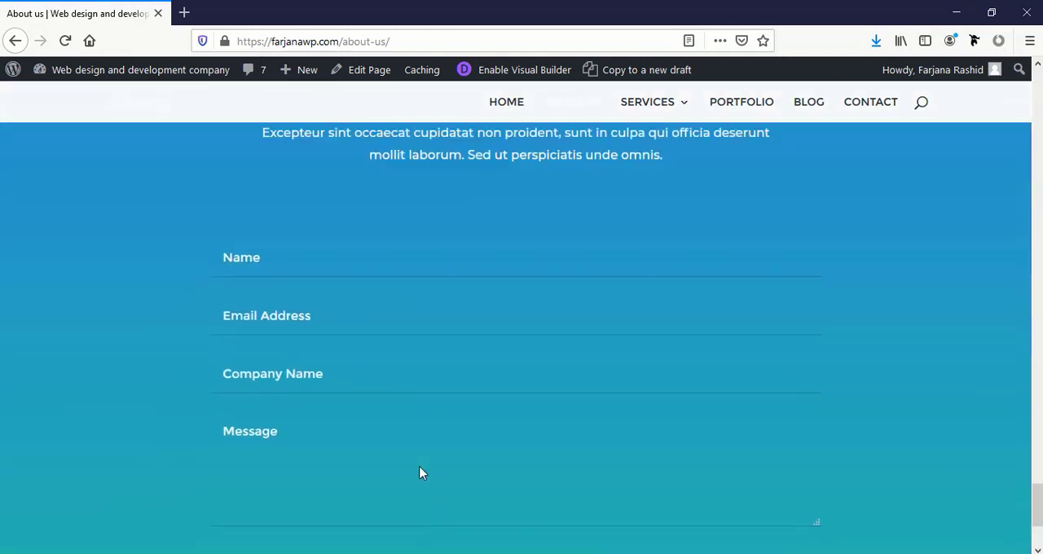
pyautogui.scroll(2, 421, 472)
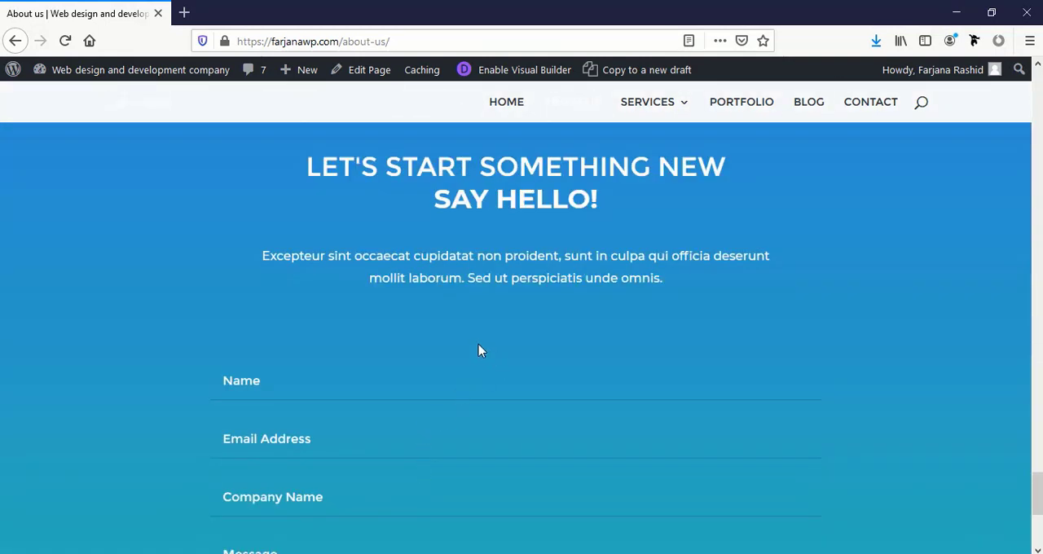
pyautogui.scroll(2, 276, 366)
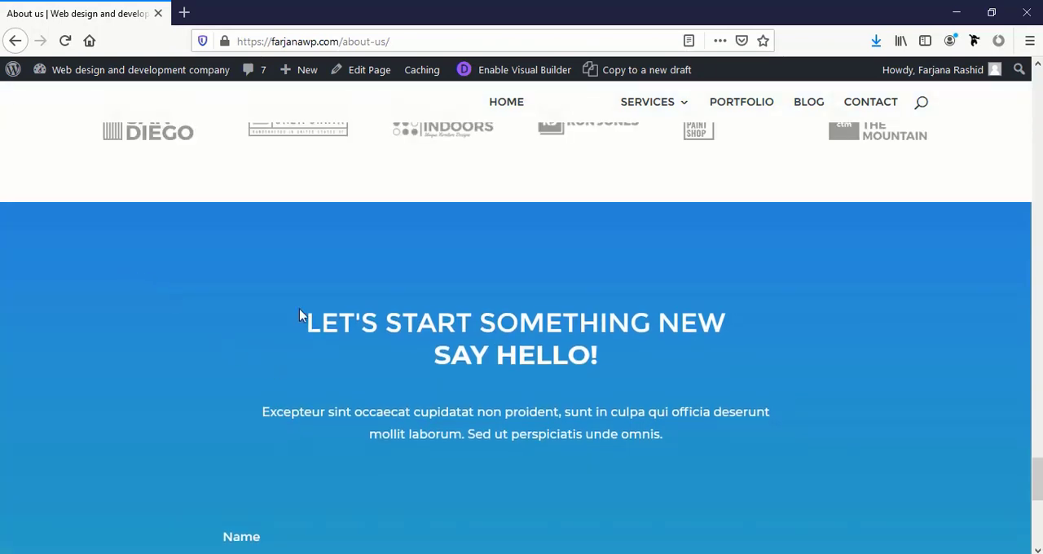
pyautogui.scroll(20, 575, 303)
# Check the Services submenu entries, including WordPress Website under Web Design, and look through the Graphics Design page
pyautogui.moveTo(664, 128)
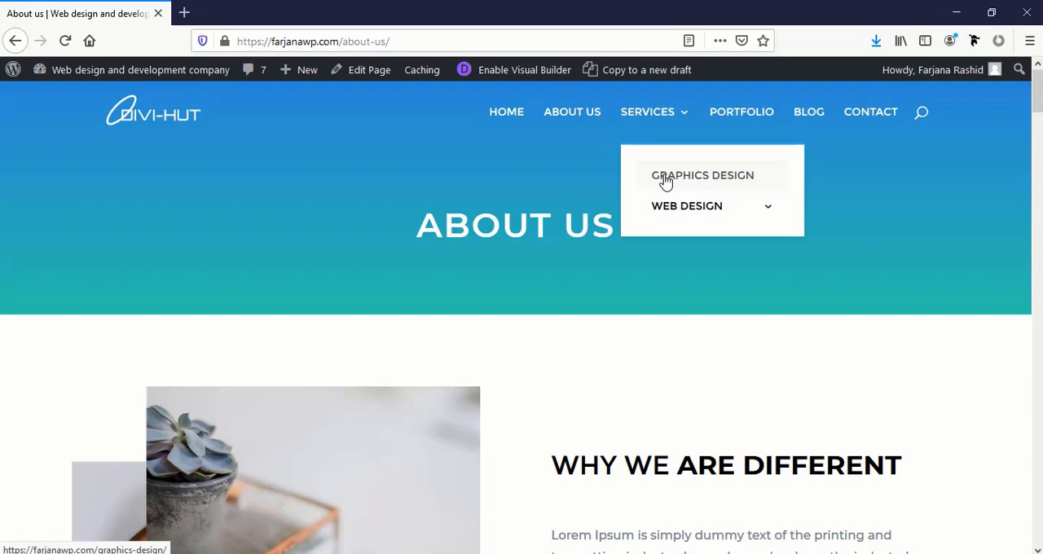
pyautogui.moveTo(675, 207)
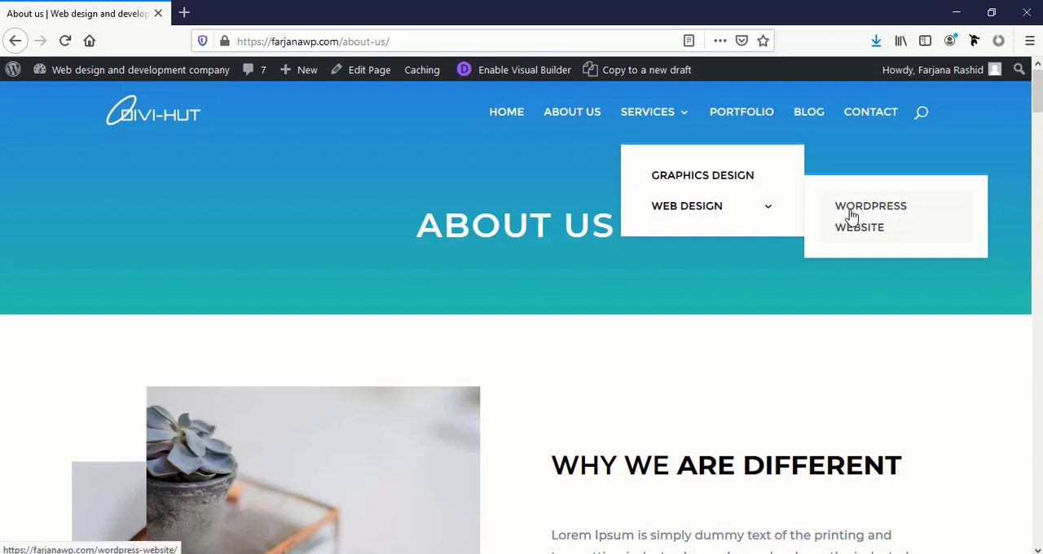
pyautogui.click(709, 183)
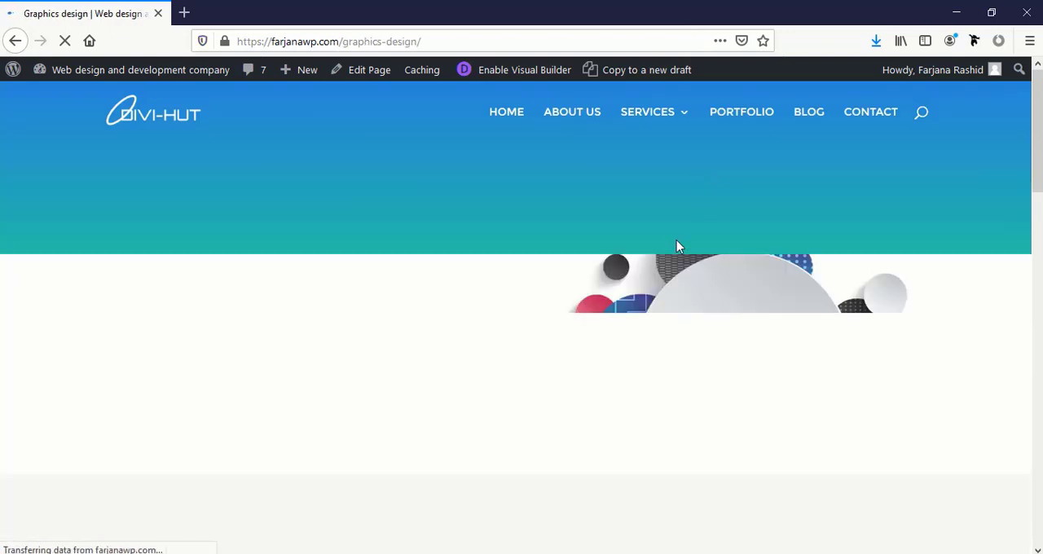
pyautogui.scroll(-4, 676, 246)
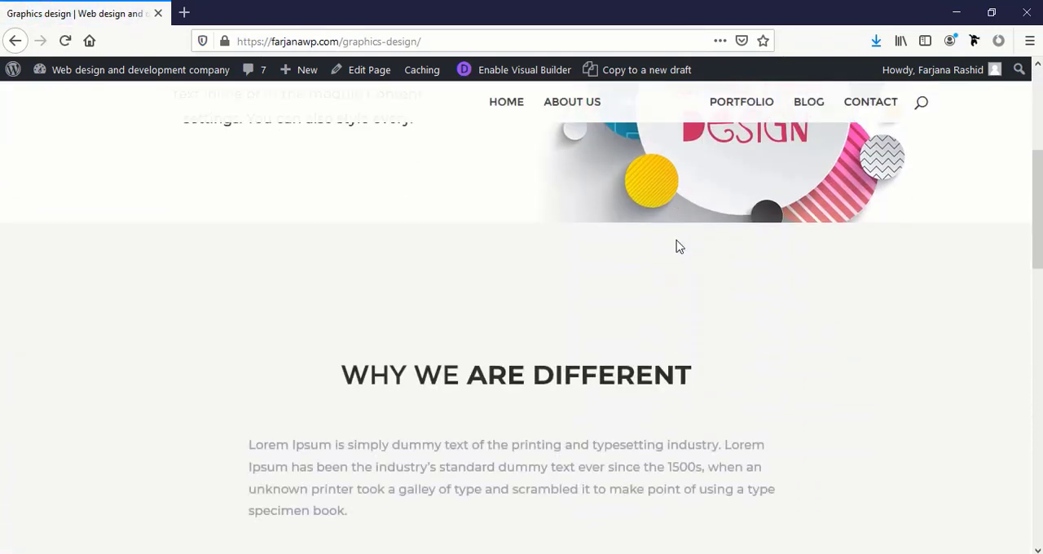
pyautogui.scroll(-5, 676, 246)
pyautogui.scroll(-5, 676, 246)
pyautogui.scroll(9, 676, 246)
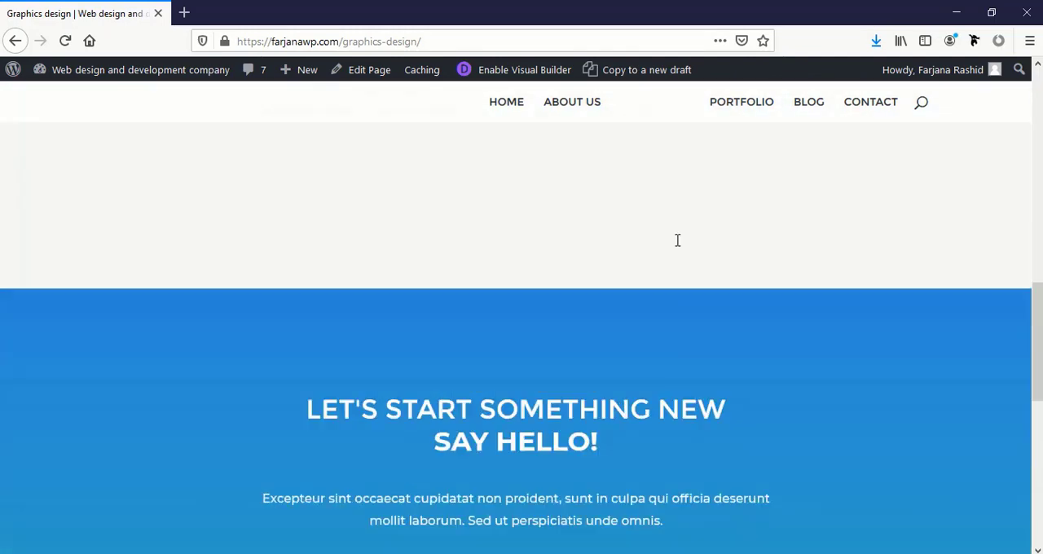
pyautogui.scroll(4, 681, 247)
# Open the Portfolio page and view its projects filtered by Graphics Design, Web design and All
pyautogui.click(755, 118)
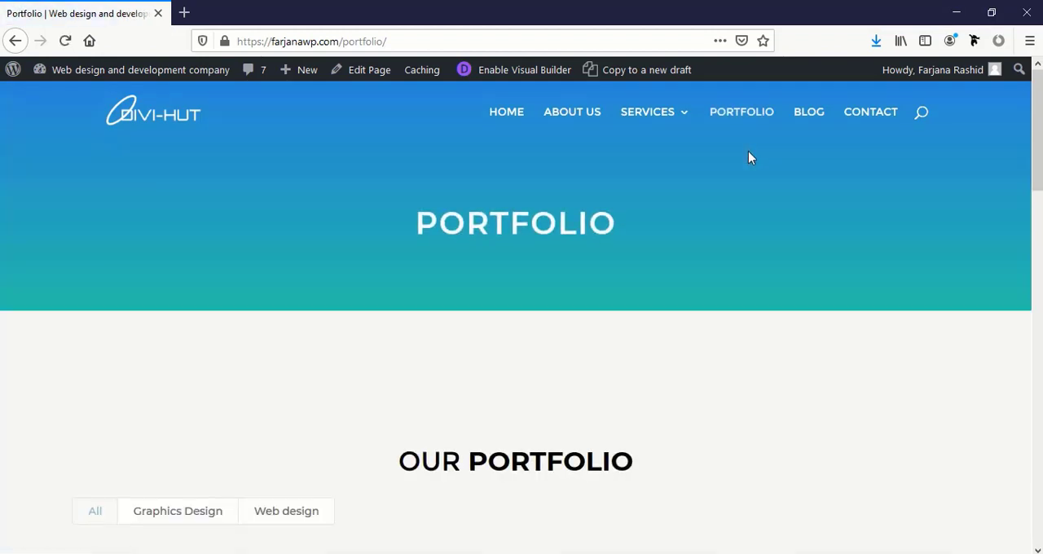
pyautogui.scroll(-4, 748, 150)
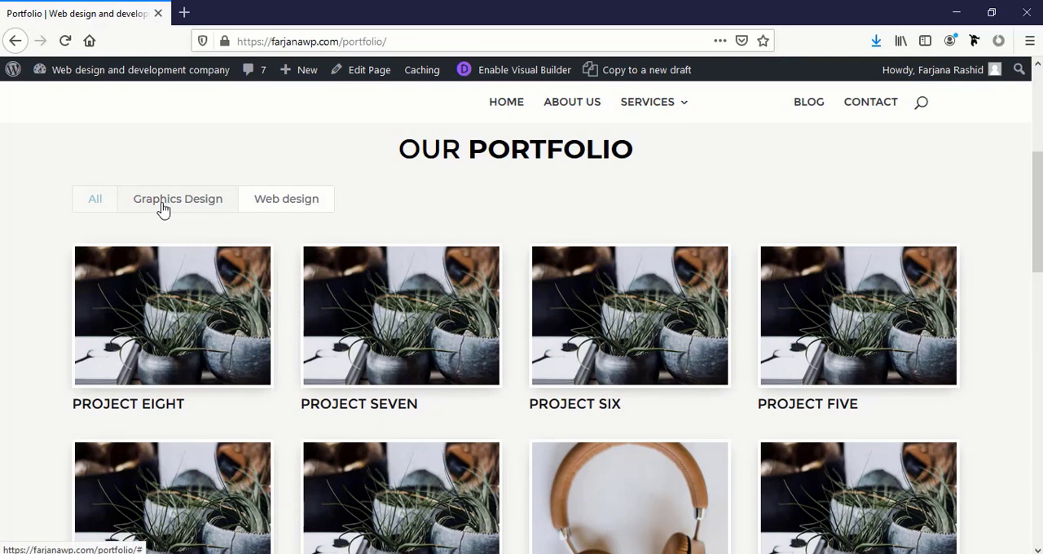
pyautogui.click(163, 204)
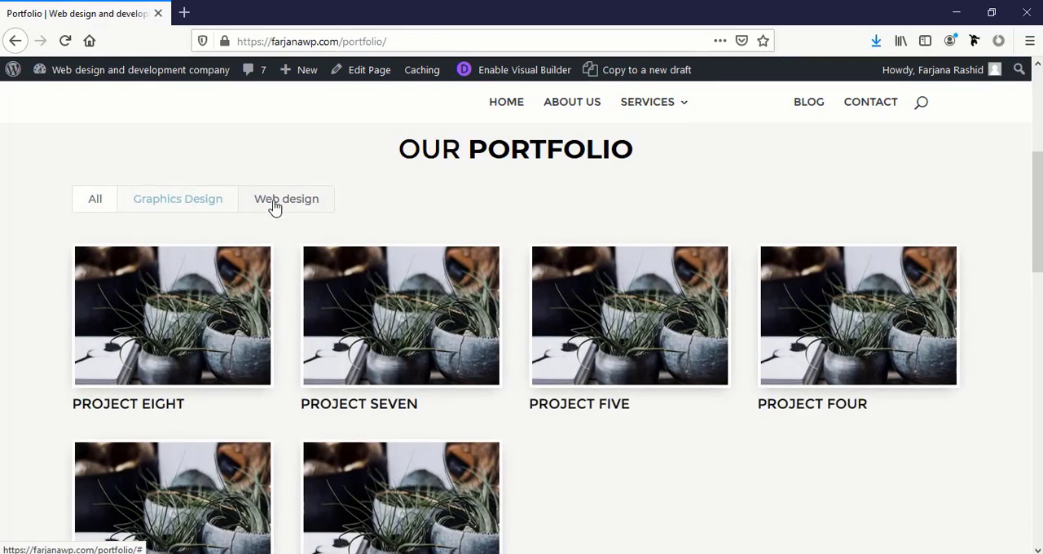
pyautogui.click(274, 207)
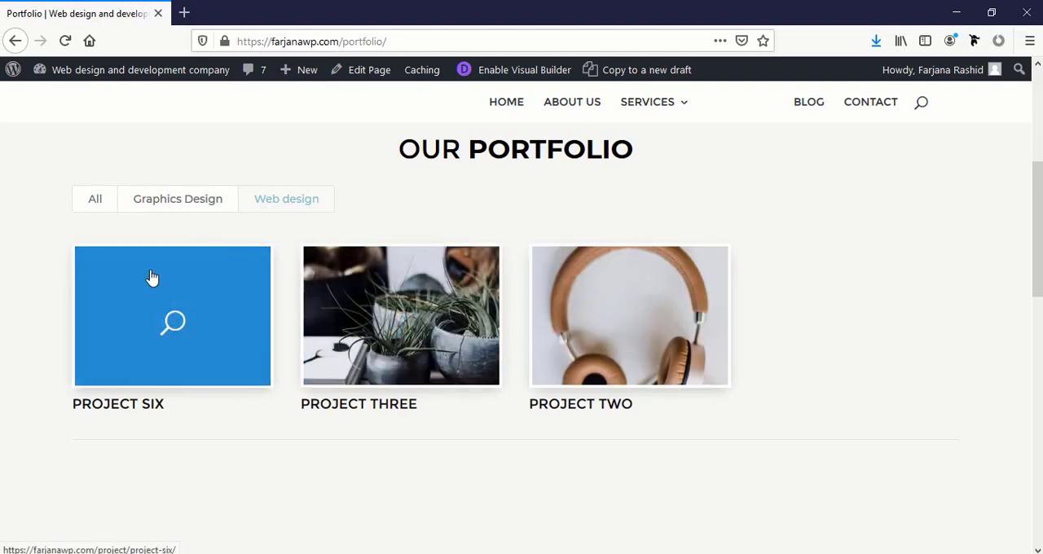
pyautogui.click(105, 203)
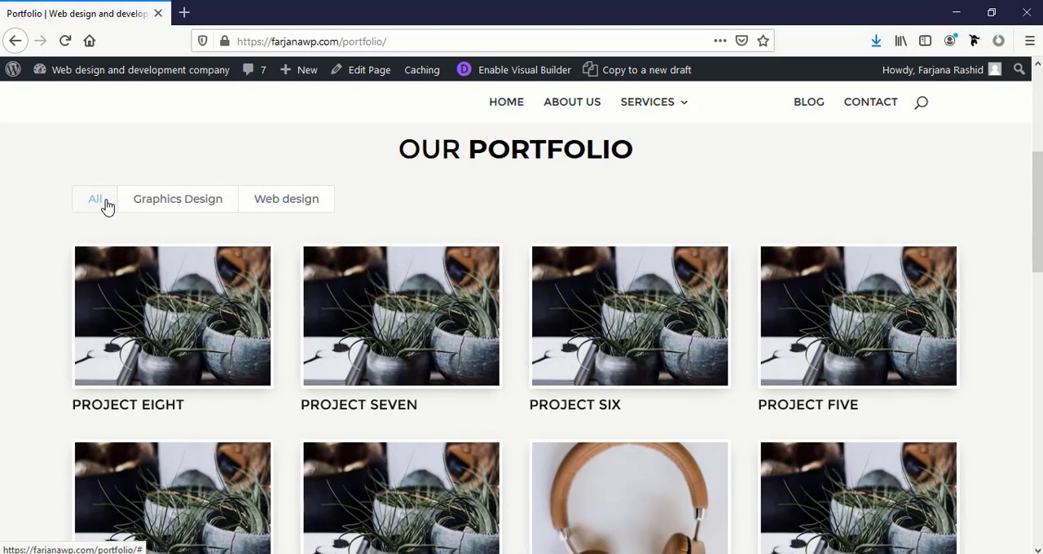
pyautogui.scroll(-3, 171, 319)
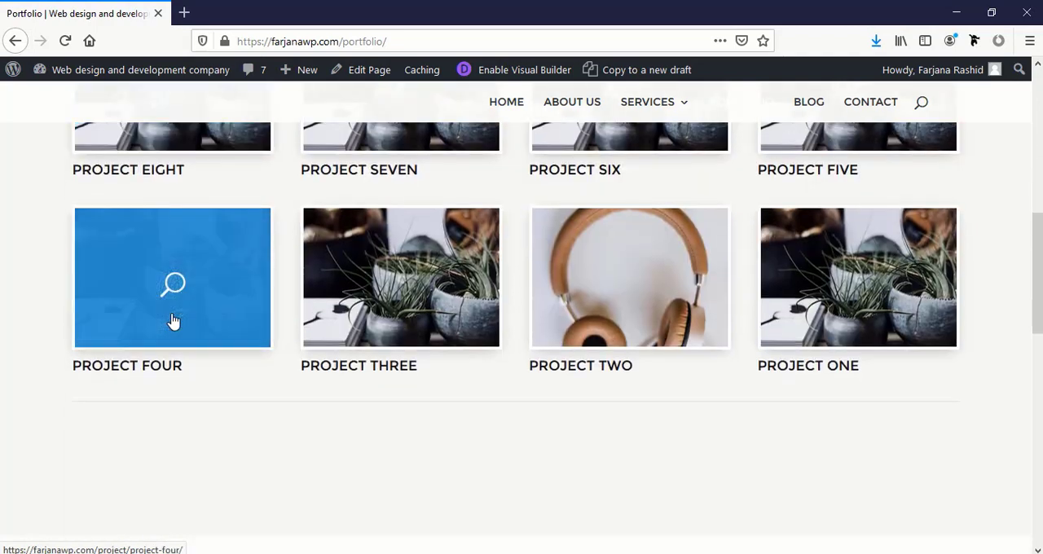
pyautogui.scroll(3, 173, 320)
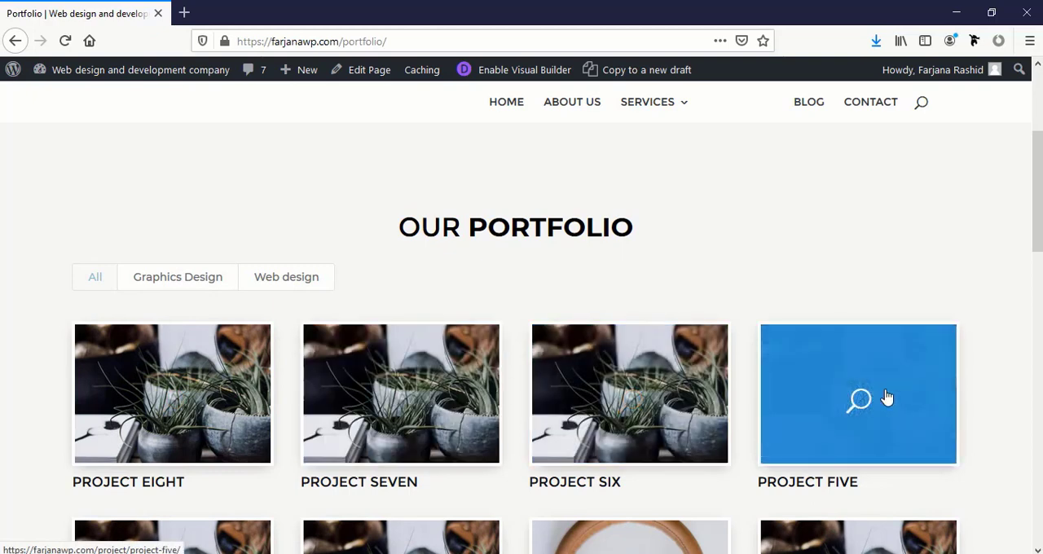
# Look through the Blog page's posts and newsletter form, and view the How to survive in so cold area post
pyautogui.scroll(3, 733, 285)
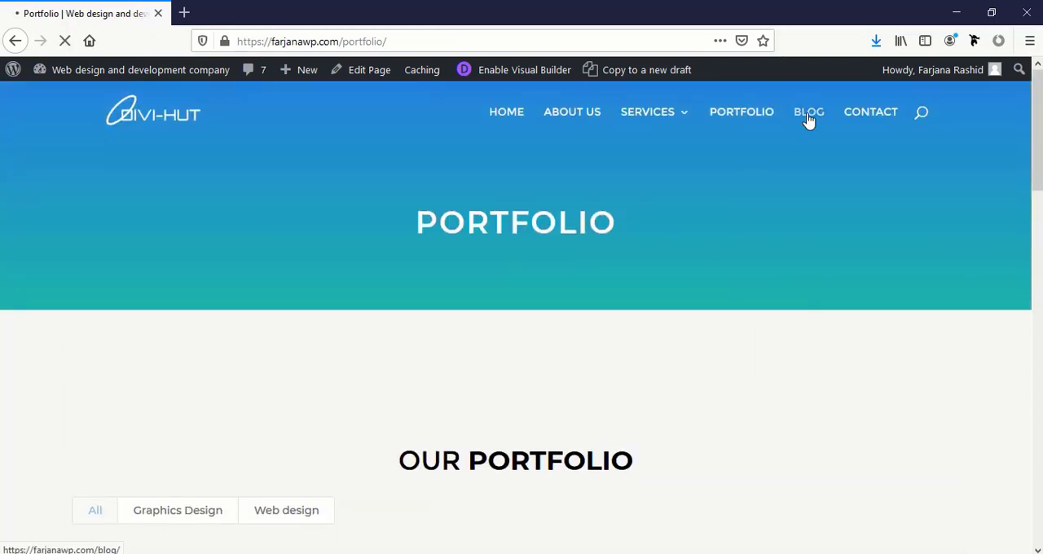
pyautogui.scroll(-5, 768, 361)
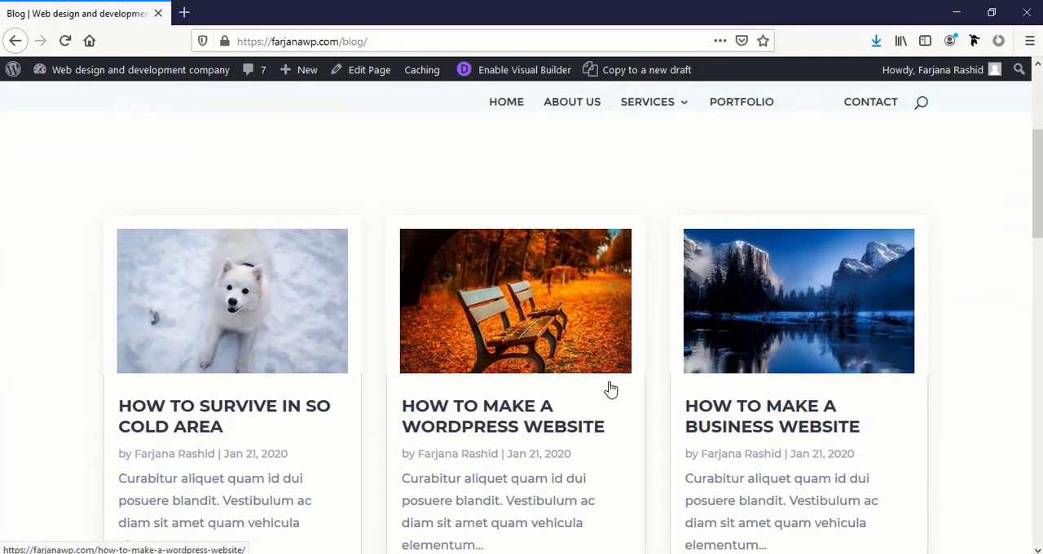
pyautogui.scroll(-6, 430, 360)
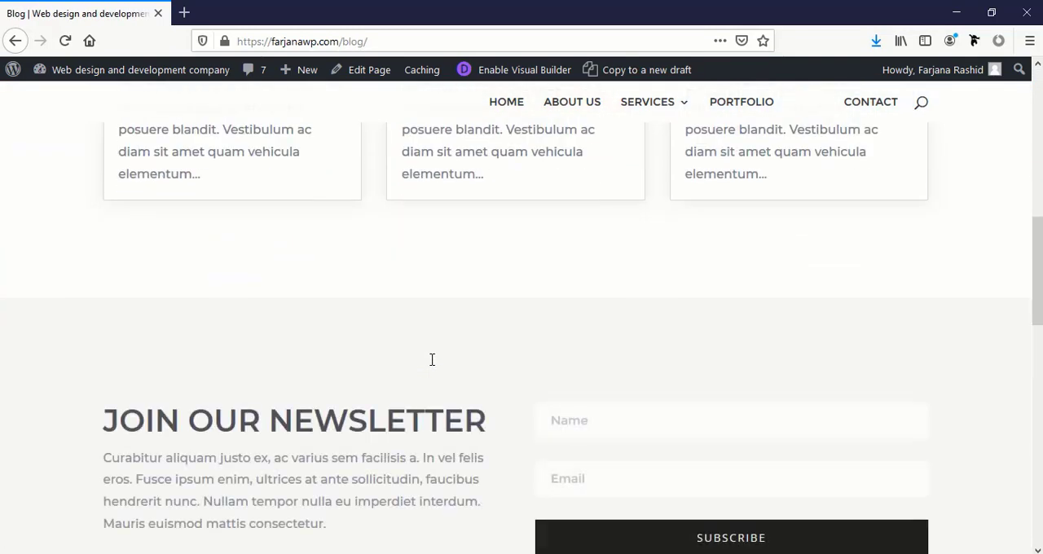
pyautogui.scroll(2, 433, 366)
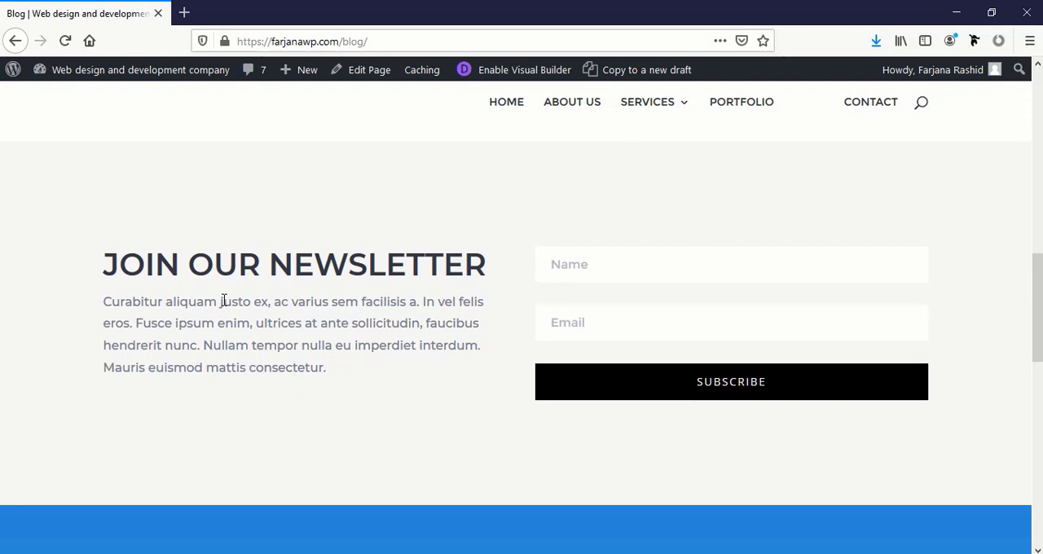
pyautogui.scroll(-2, 468, 387)
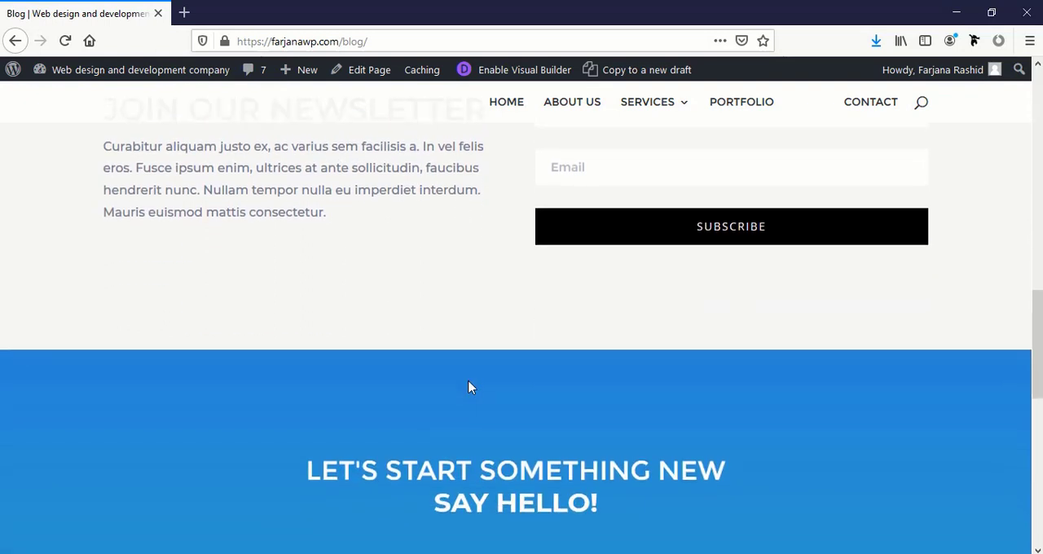
pyautogui.scroll(1, 731, 279)
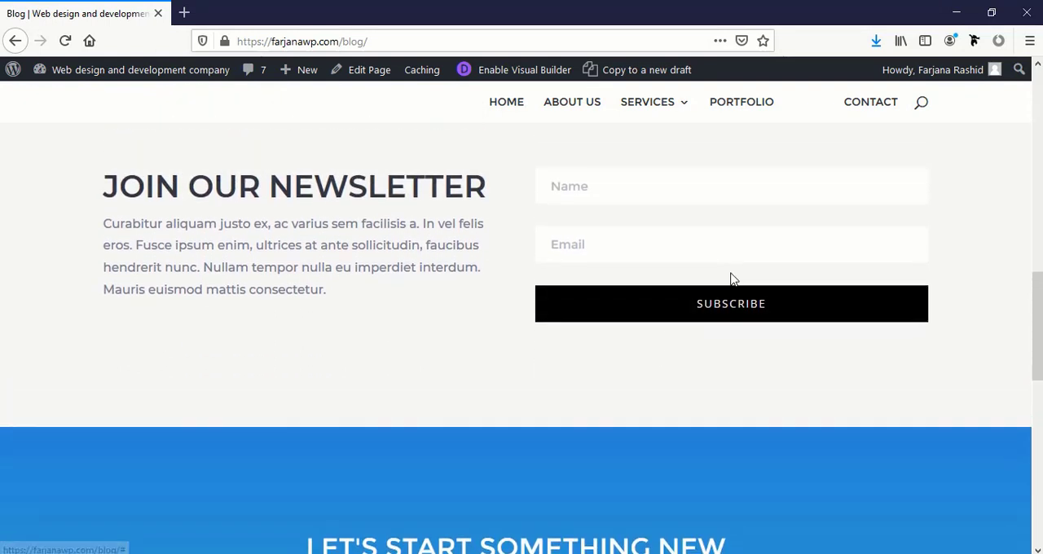
pyautogui.scroll(-6, 730, 280)
pyautogui.scroll(12, 731, 279)
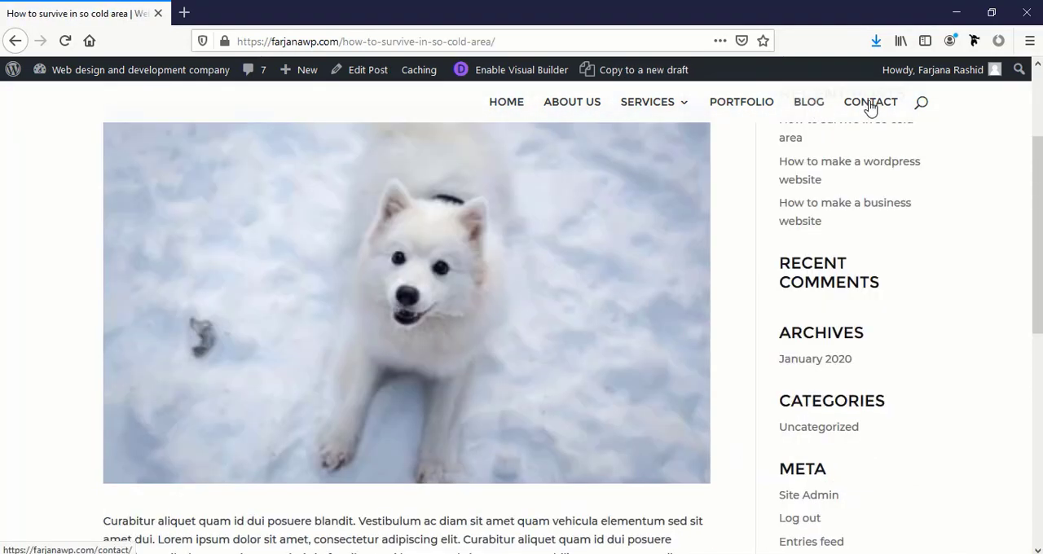
# Open the Contact page and examine its office details and Say Hello contact form
pyautogui.click(870, 106)
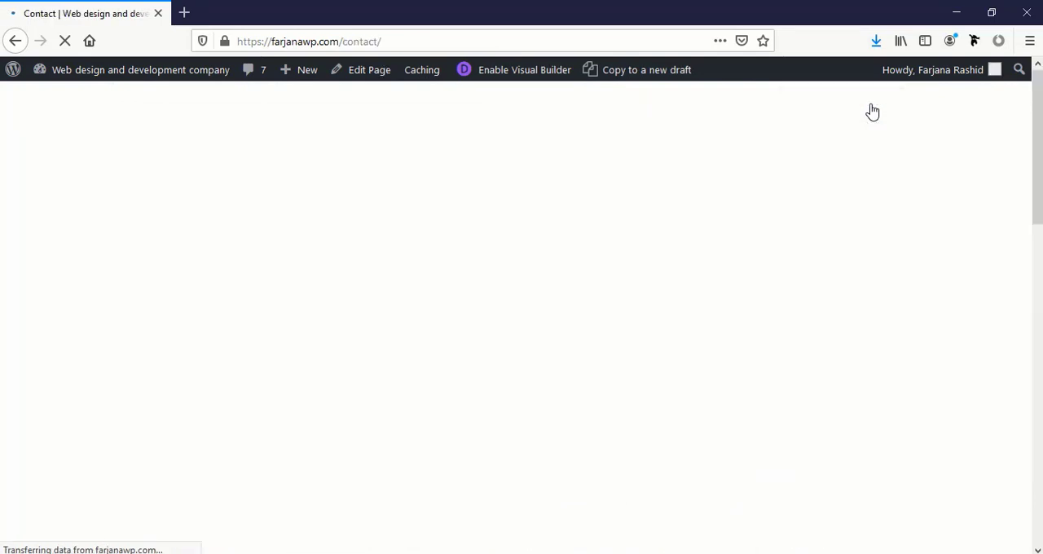
pyautogui.scroll(-3, 803, 278)
pyautogui.scroll(2, 803, 277)
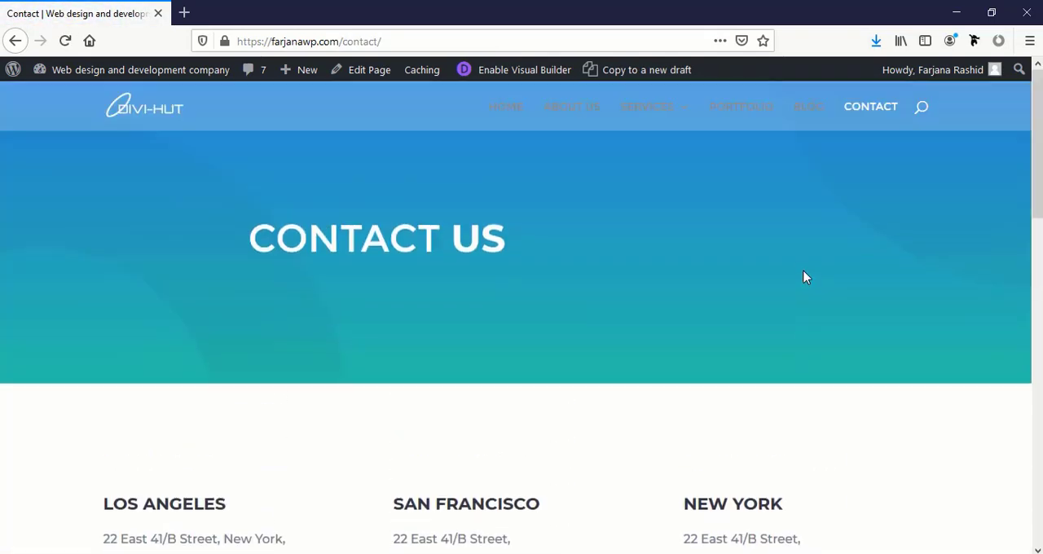
pyautogui.scroll(-3, 803, 277)
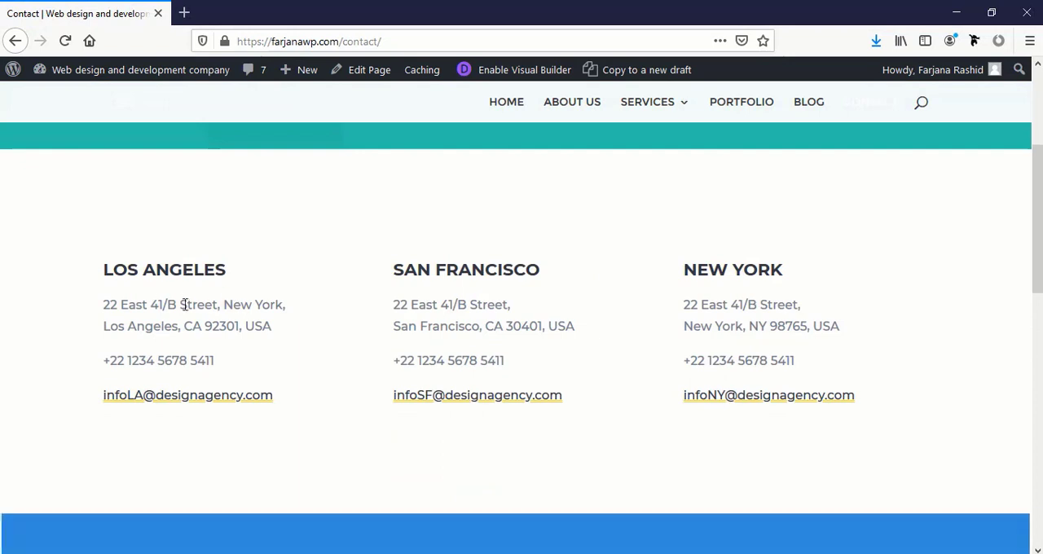
pyautogui.scroll(-4, 737, 350)
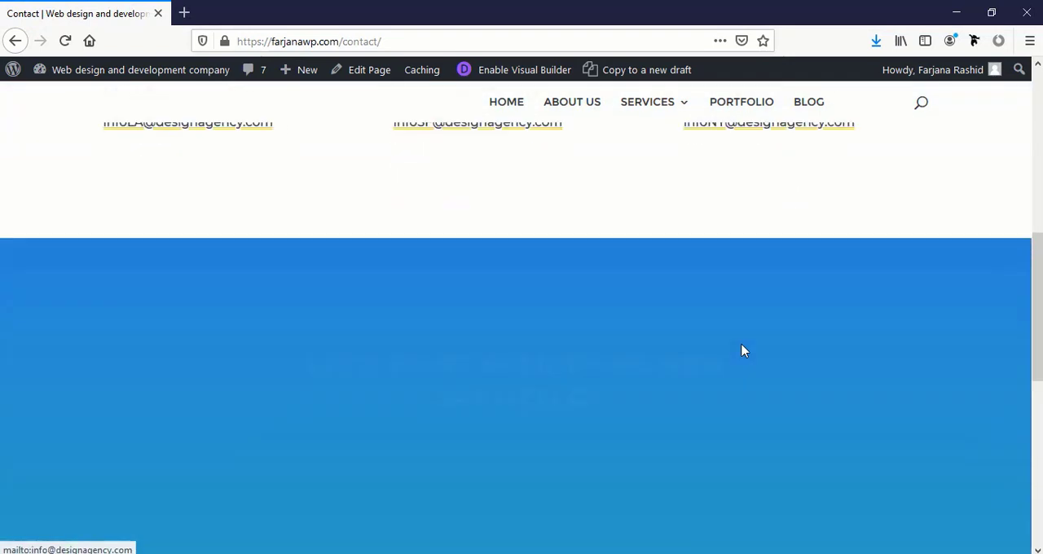
pyautogui.scroll(-3, 574, 367)
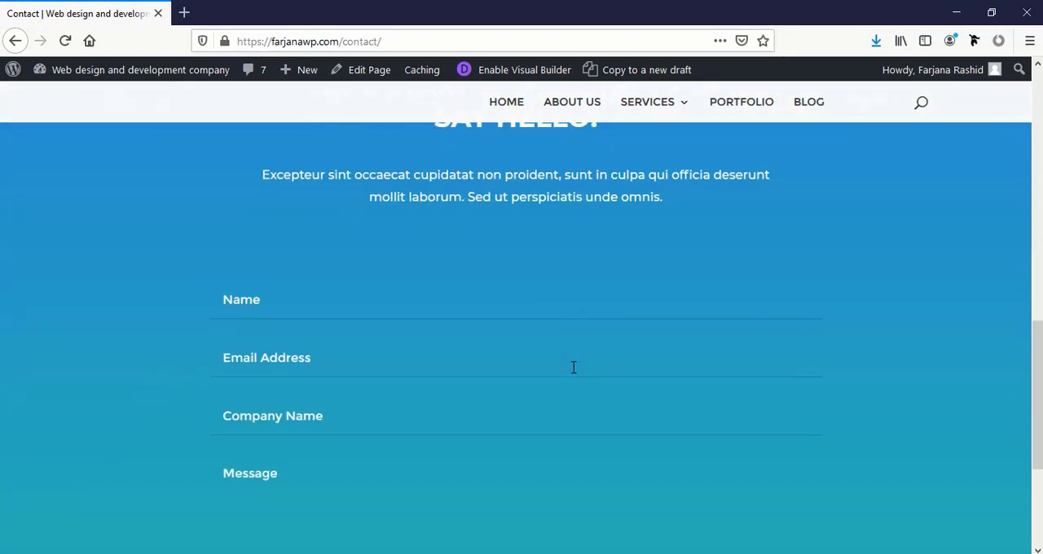
pyautogui.scroll(3, 574, 367)
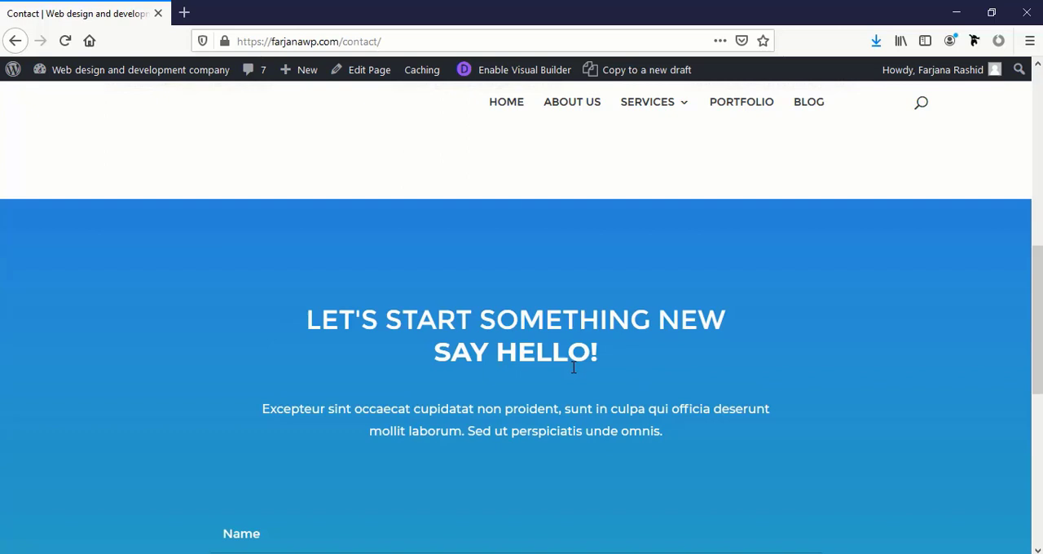
pyautogui.scroll(4, 574, 368)
pyautogui.scroll(3, 573, 367)
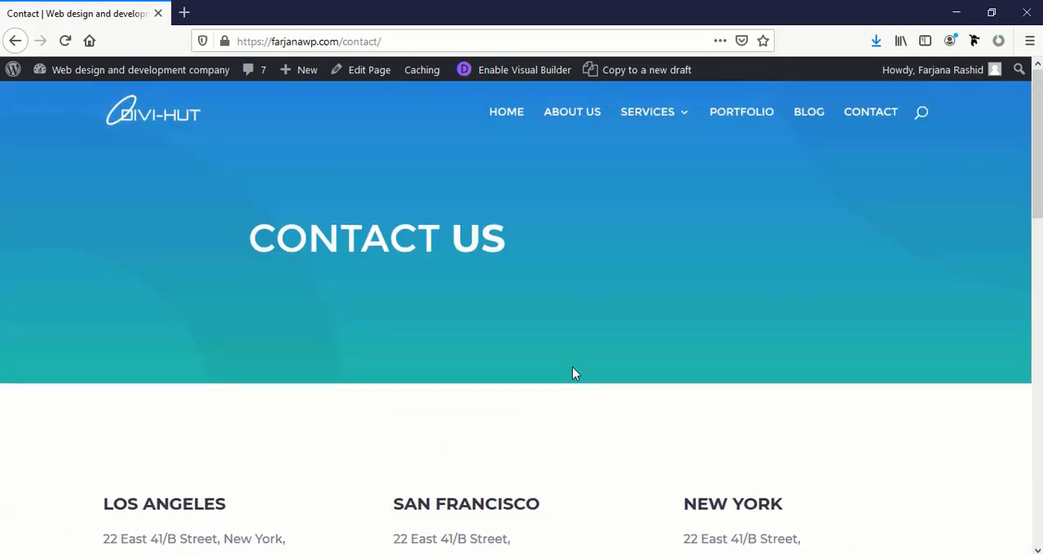
# Return to the homepage and open the Theme Customizer to view its General Settings options
pyautogui.click(167, 121)
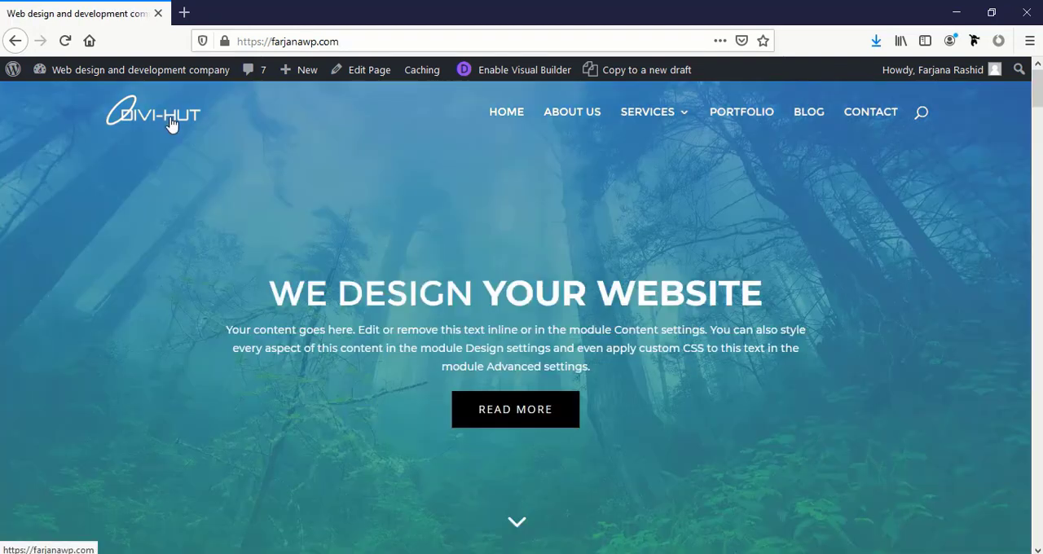
pyautogui.moveTo(165, 74)
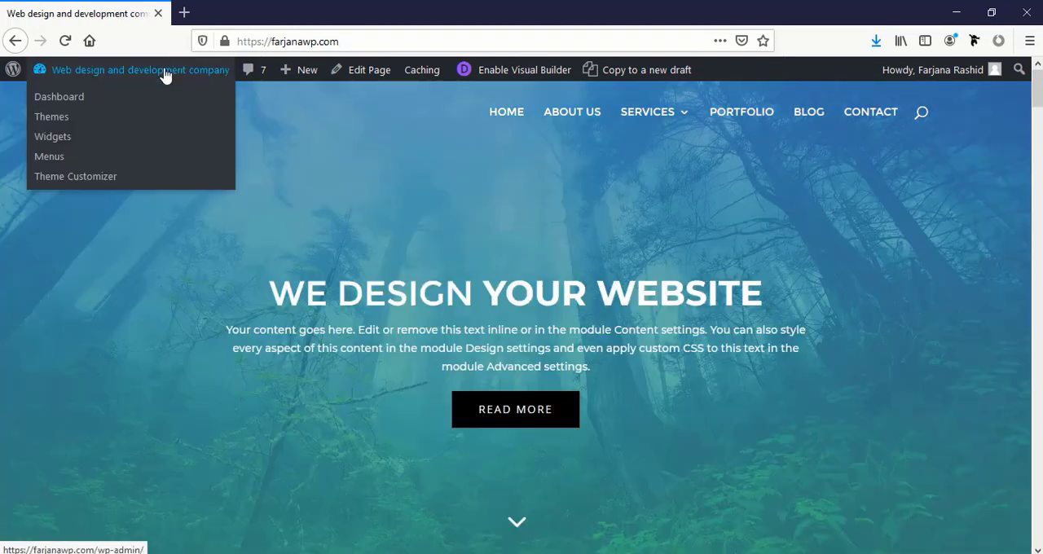
pyautogui.click(63, 177)
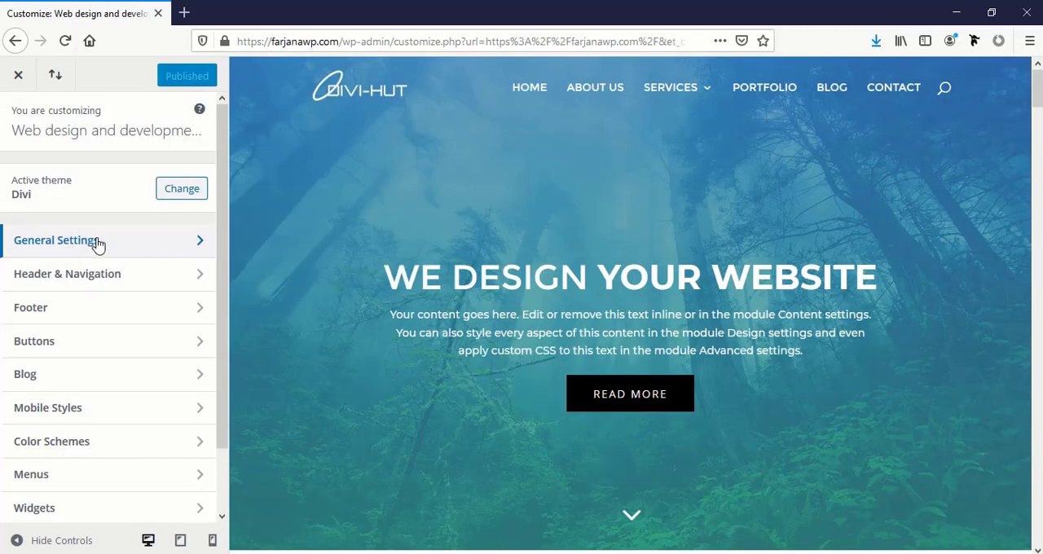
pyautogui.click(97, 242)
pyautogui.click(18, 121)
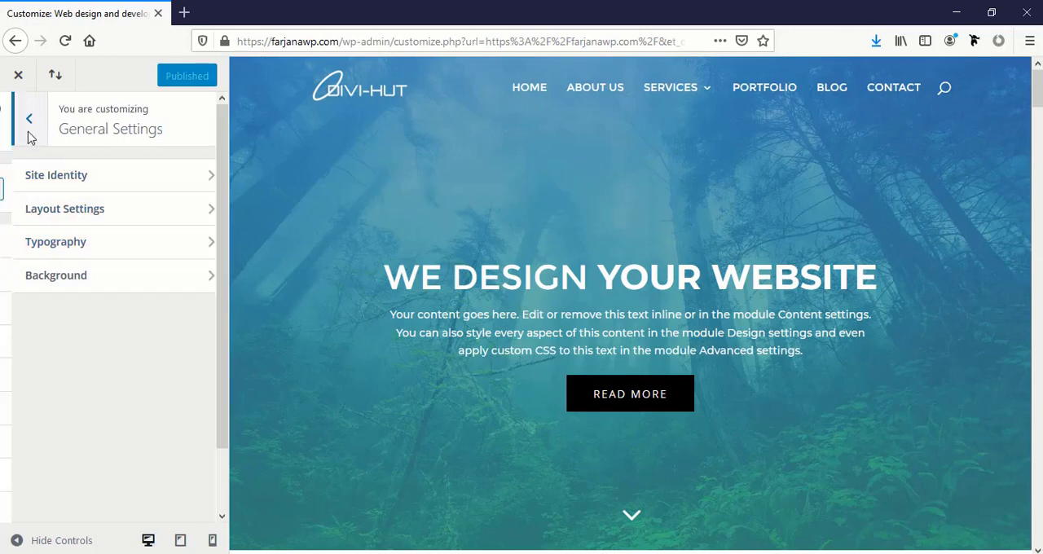
# In the Typography settings, set the header text size to 40 and the header line height to 1.3
pyautogui.click(73, 244)
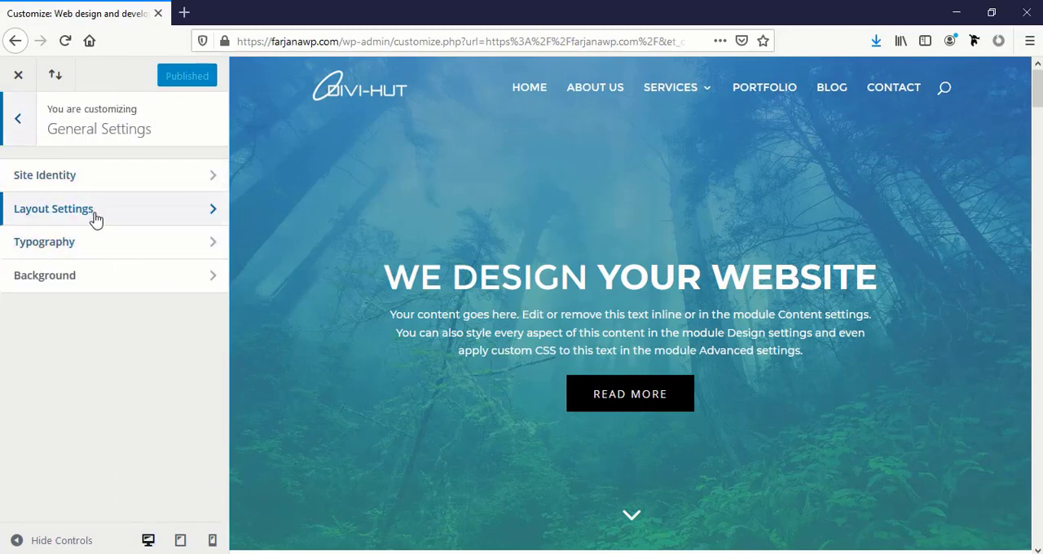
pyautogui.click(101, 245)
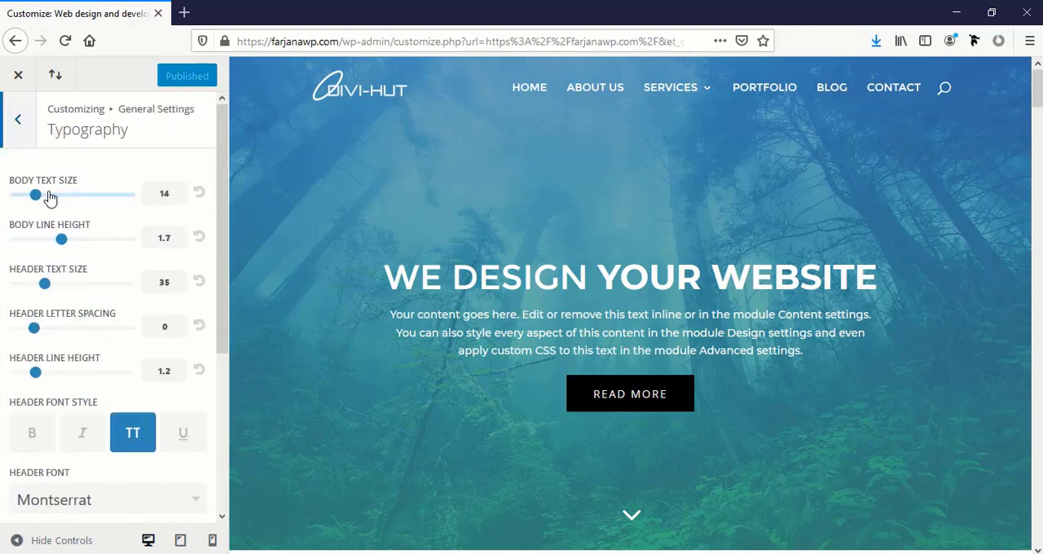
pyautogui.scroll(-5, 371, 264)
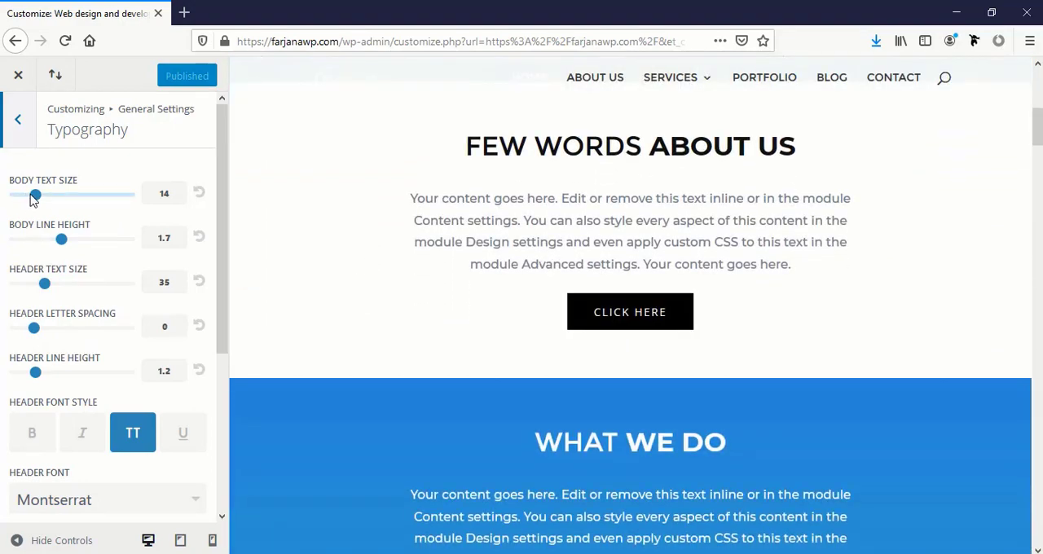
pyautogui.moveTo(35, 195)
pyautogui.mouseDown()
pyautogui.moveTo(70, 201)
pyautogui.moveTo(32, 206)
pyautogui.mouseUp()
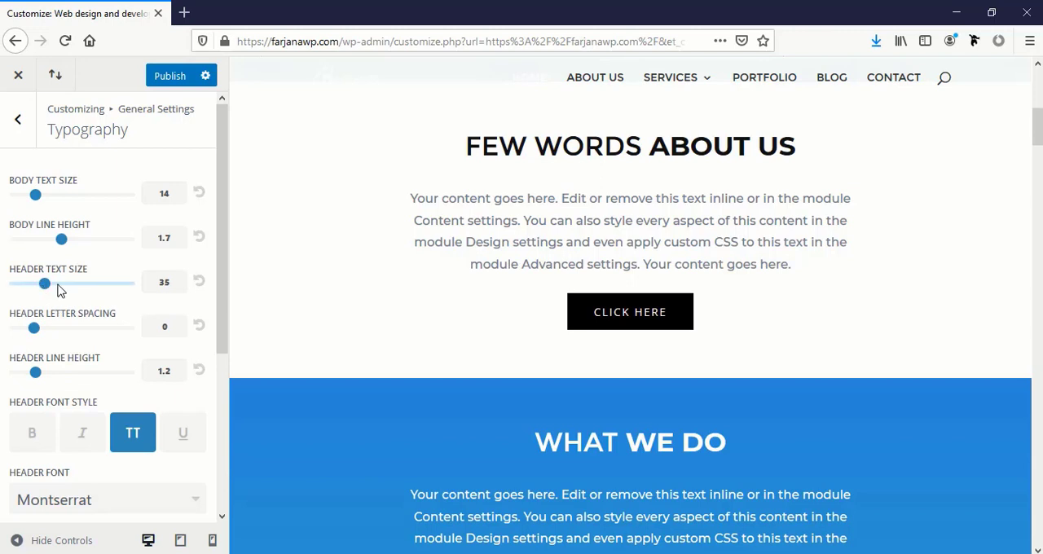
pyautogui.moveTo(45, 287)
pyautogui.mouseDown()
pyautogui.moveTo(86, 291)
pyautogui.moveTo(54, 294)
pyautogui.mouseUp()
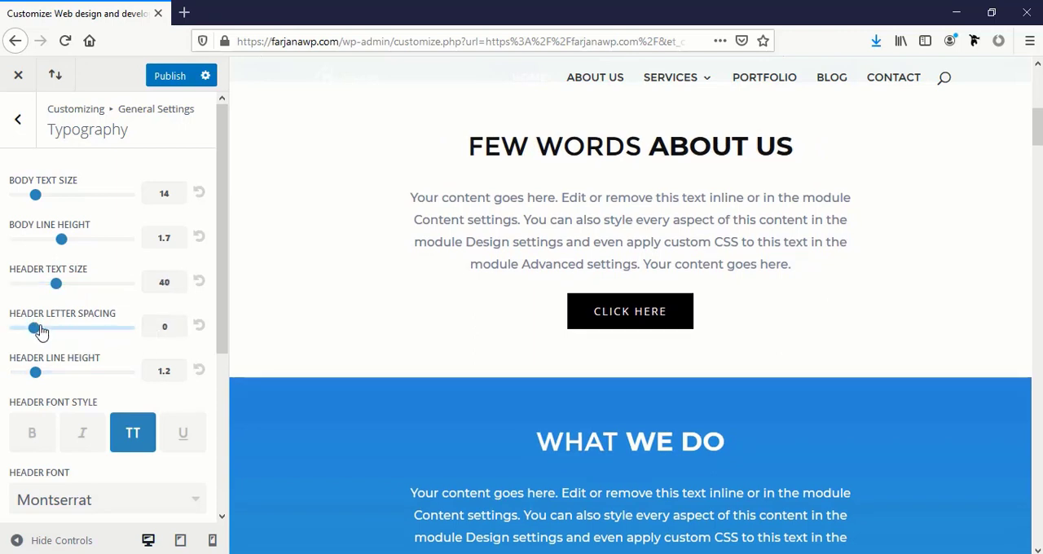
pyautogui.moveTo(35, 336)
pyautogui.mouseDown()
pyautogui.moveTo(69, 335)
pyautogui.moveTo(37, 337)
pyautogui.mouseUp()
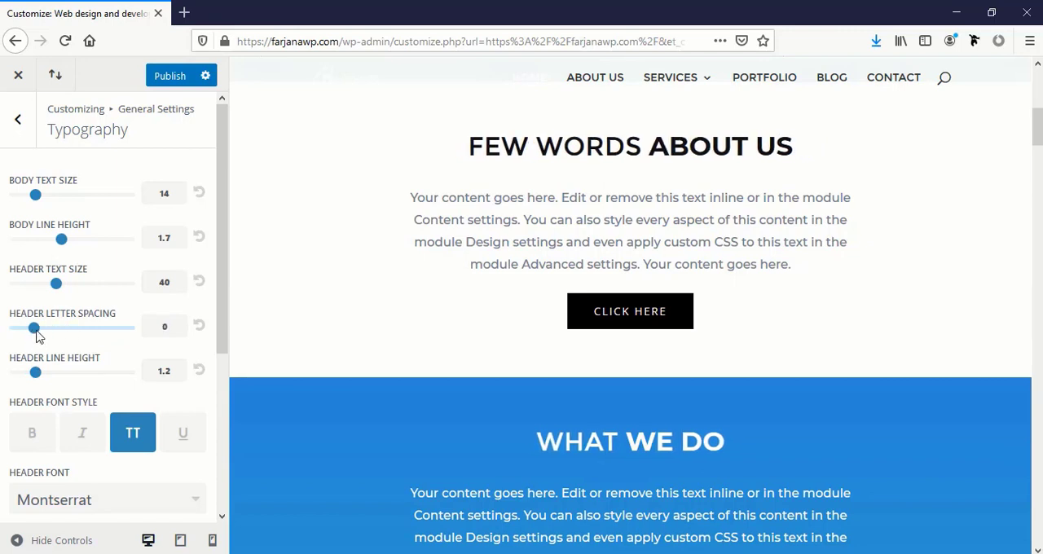
pyautogui.moveTo(39, 378)
pyautogui.mouseDown()
pyautogui.moveTo(73, 377)
pyautogui.moveTo(43, 384)
pyautogui.mouseUp()
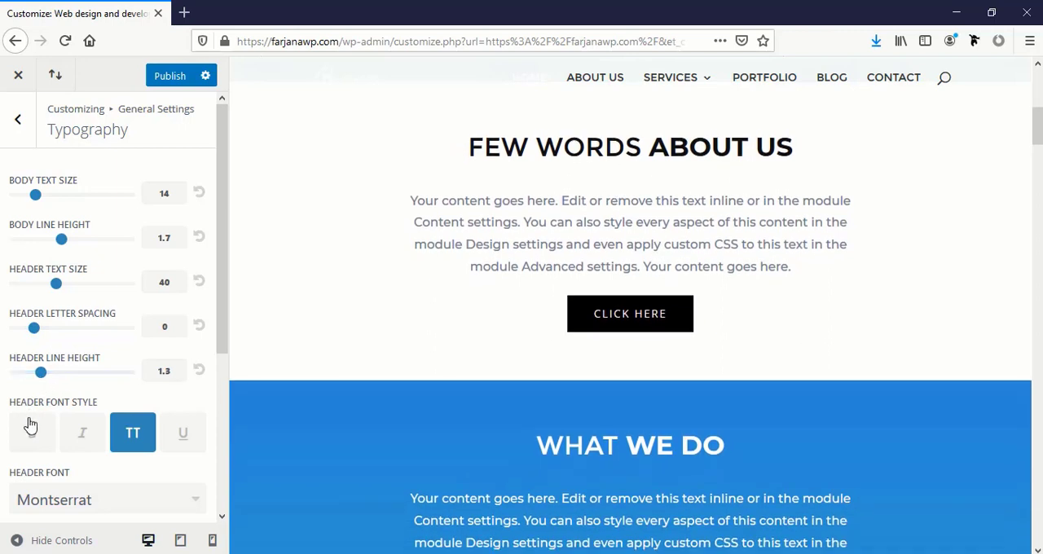
# Try the italic and bold header font styles, and turn both off again
pyautogui.click(85, 434)
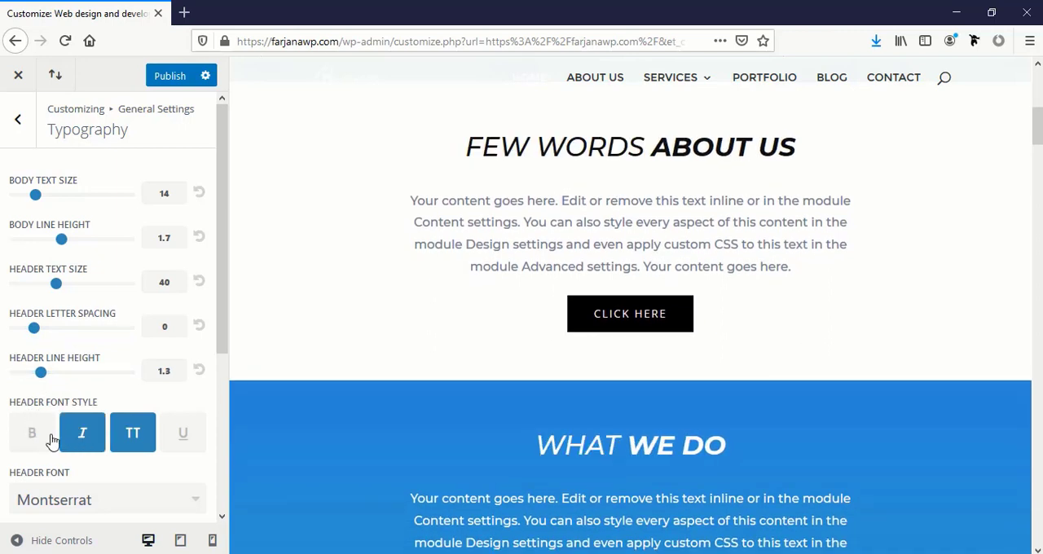
pyautogui.click(49, 440)
pyautogui.click(87, 436)
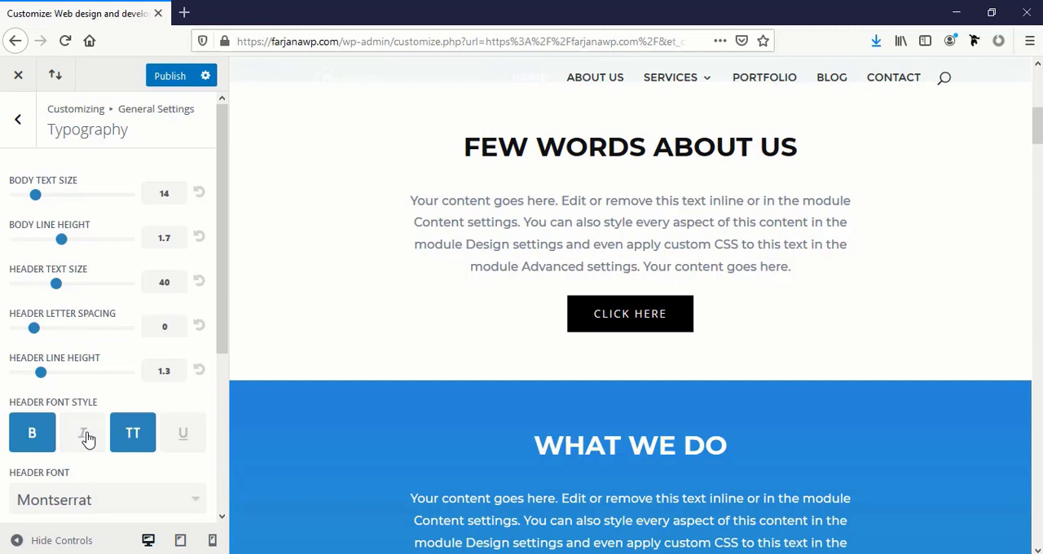
pyautogui.click(24, 438)
# Look through the remaining Typography font and color options, and return to the Customizer's main list of sections
pyautogui.scroll(-2, 47, 363)
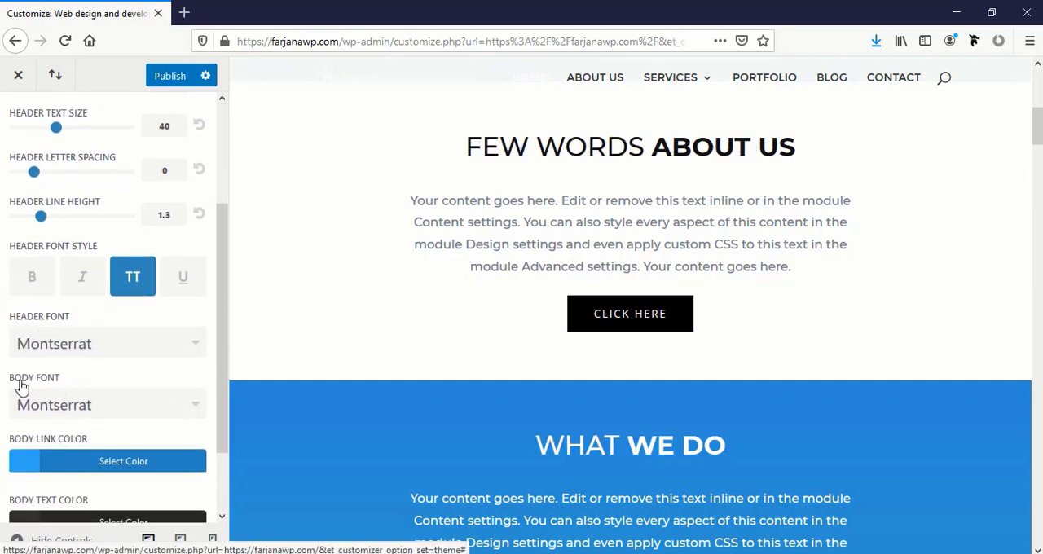
pyautogui.scroll(-2, 77, 397)
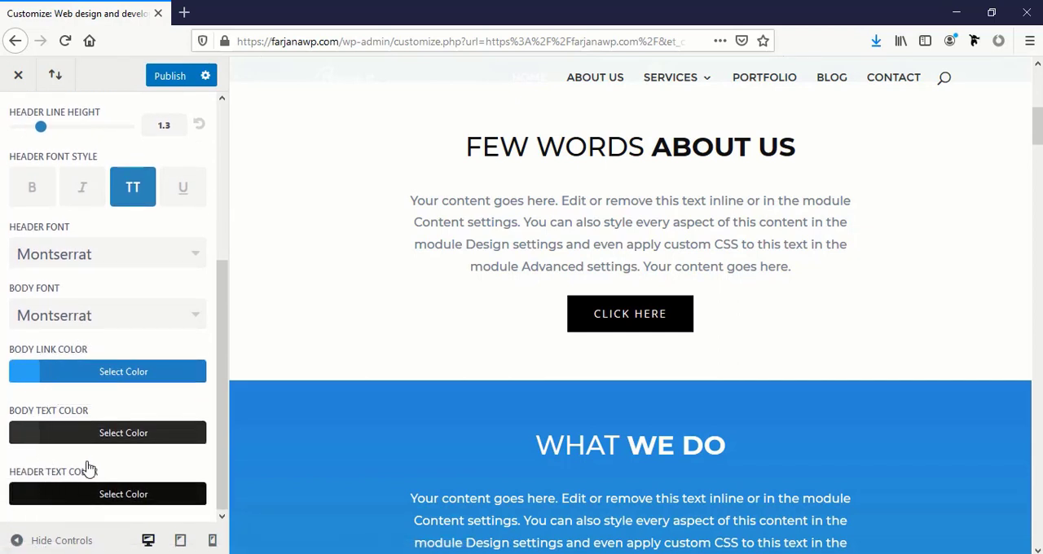
pyautogui.scroll(5, 86, 464)
pyautogui.click(18, 120)
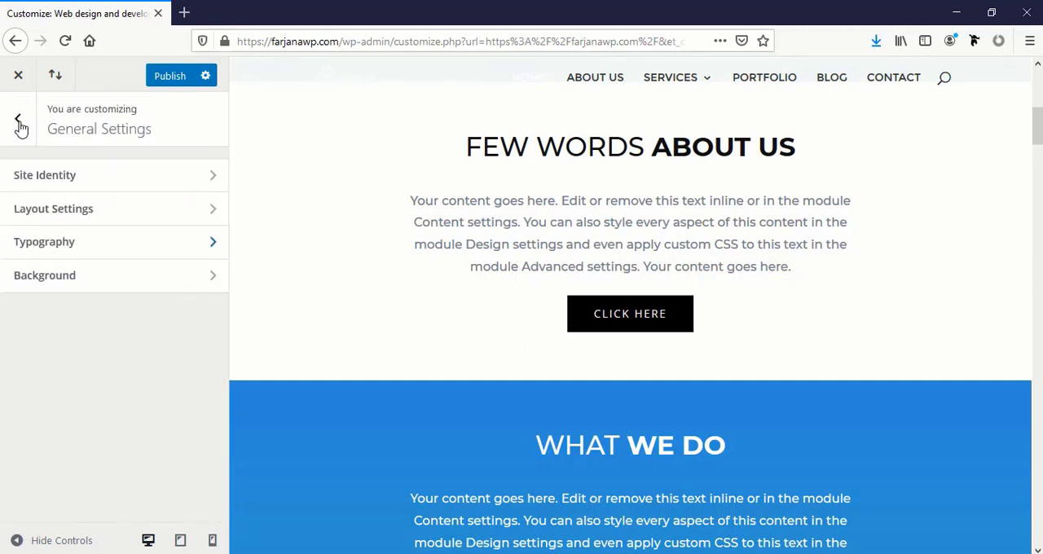
pyautogui.click(18, 126)
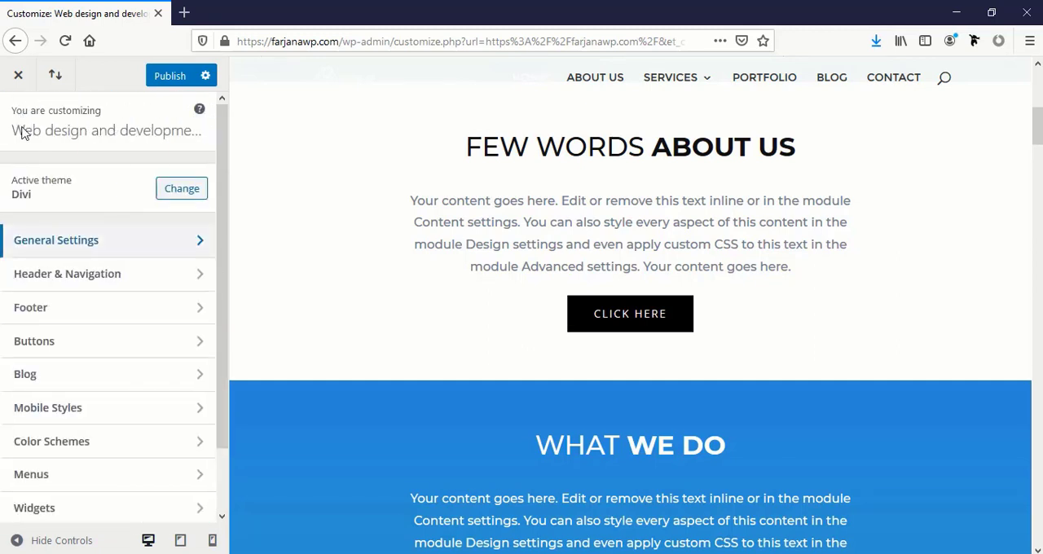
# In the Header Format settings under Header & Navigation, try the Centered and Centered Inline Logo header styles
pyautogui.click(61, 275)
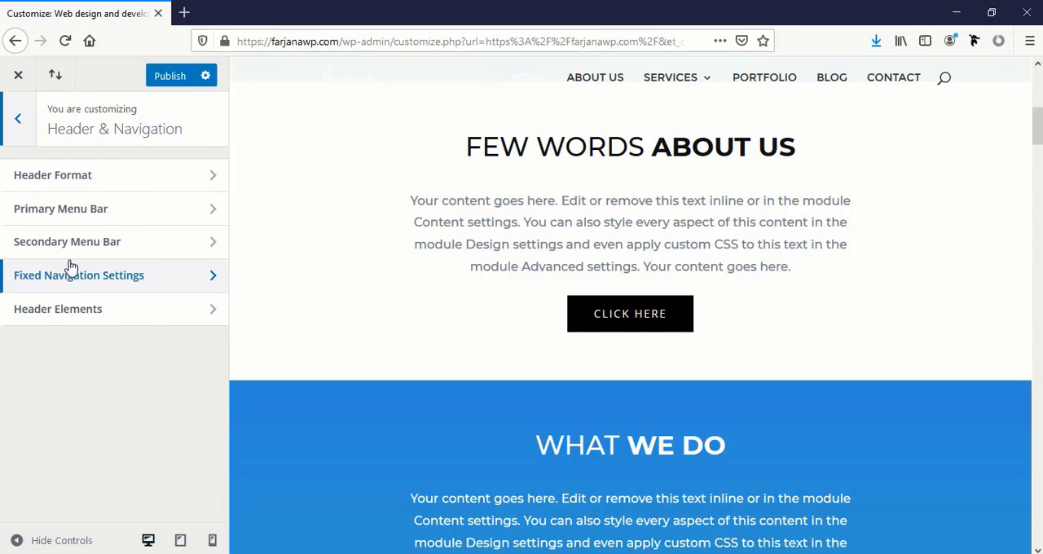
pyautogui.scroll(6, 286, 276)
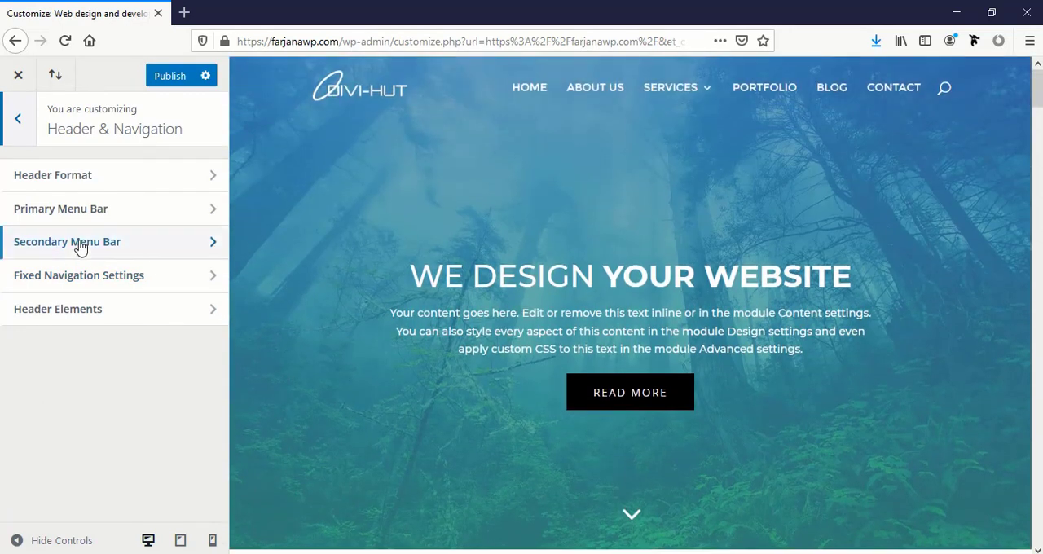
pyautogui.click(66, 181)
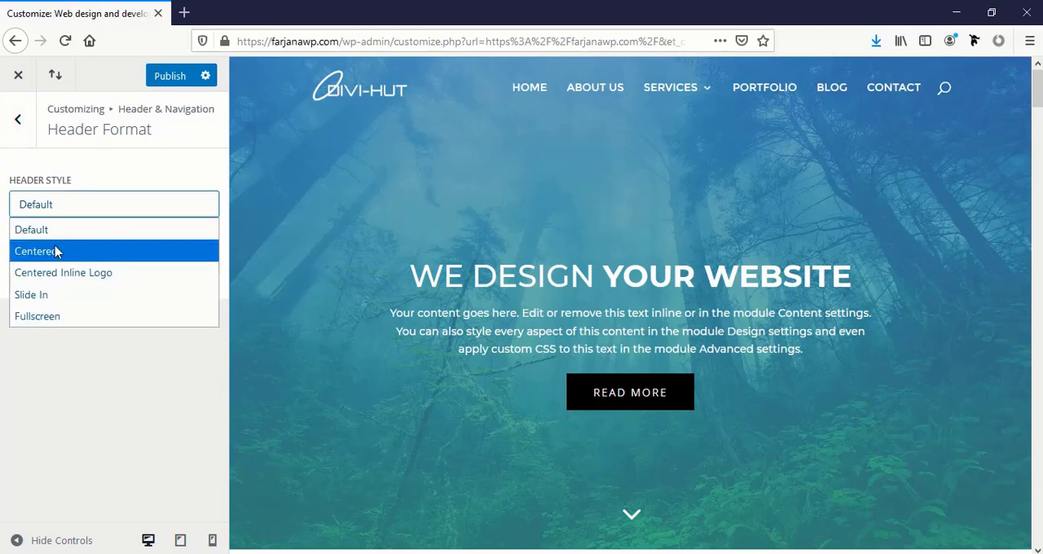
pyautogui.click(44, 253)
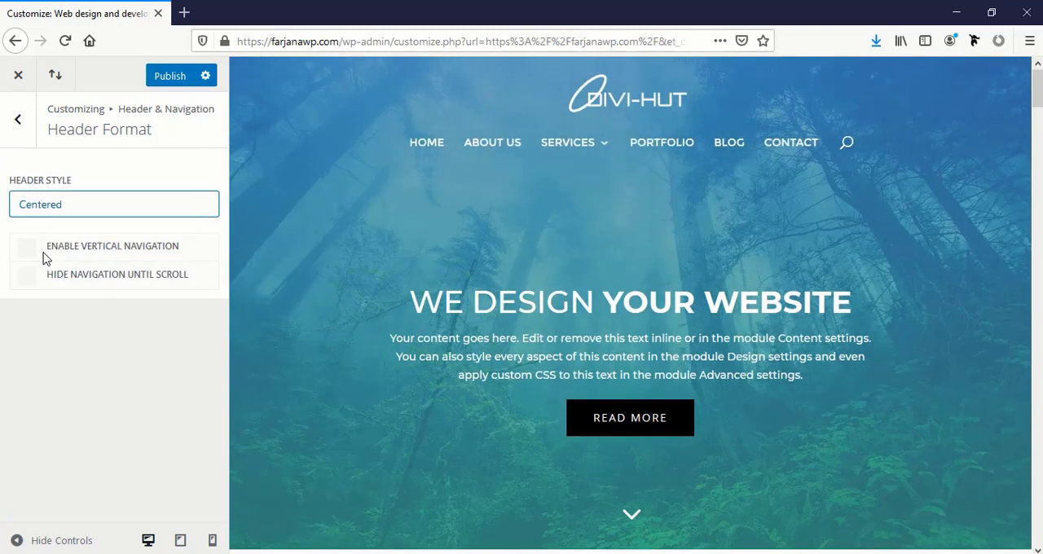
pyautogui.click(75, 210)
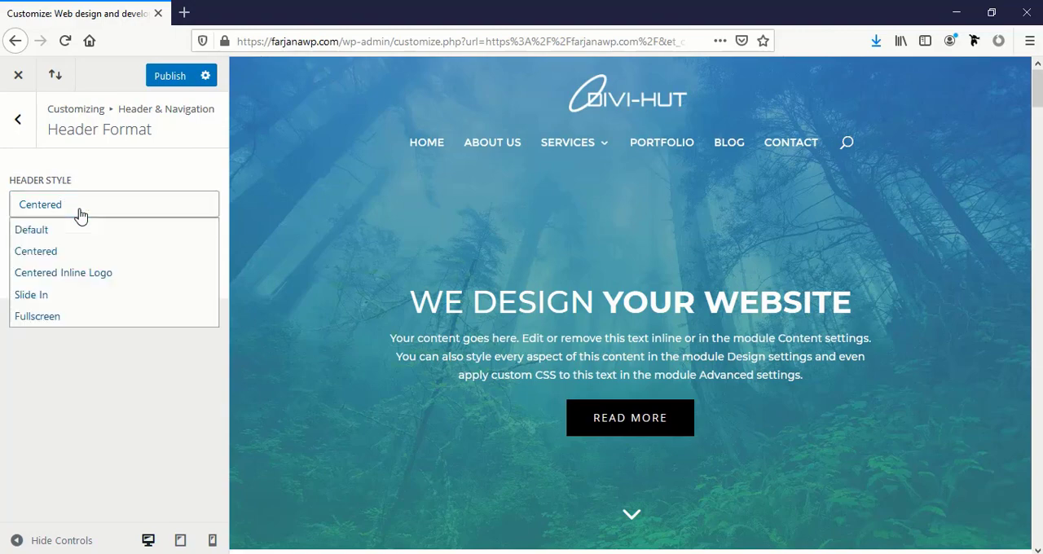
pyautogui.click(69, 274)
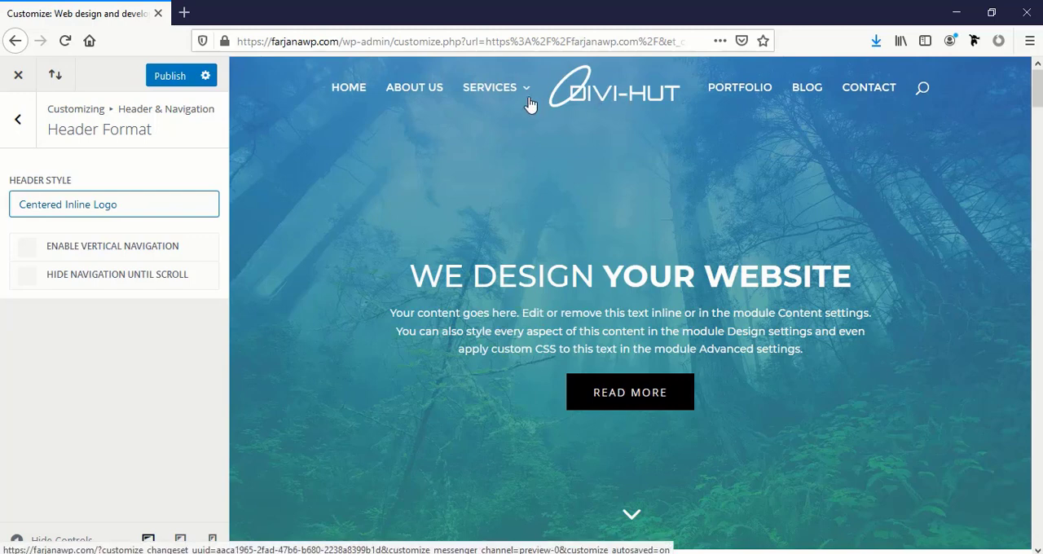
# Try the Slide In header style, and open and close its menu in the site preview
pyautogui.click(159, 196)
pyautogui.click(160, 197)
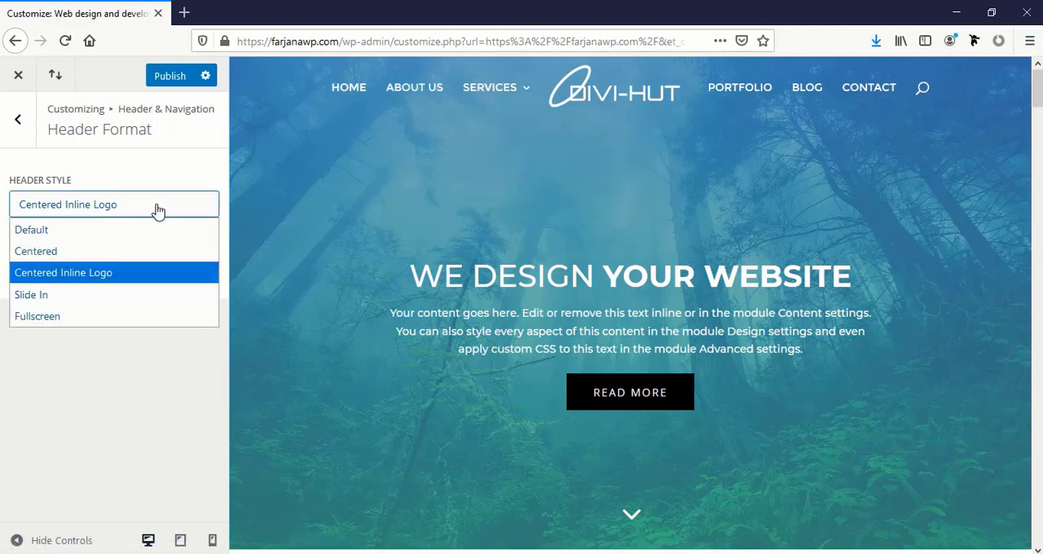
pyautogui.click(100, 300)
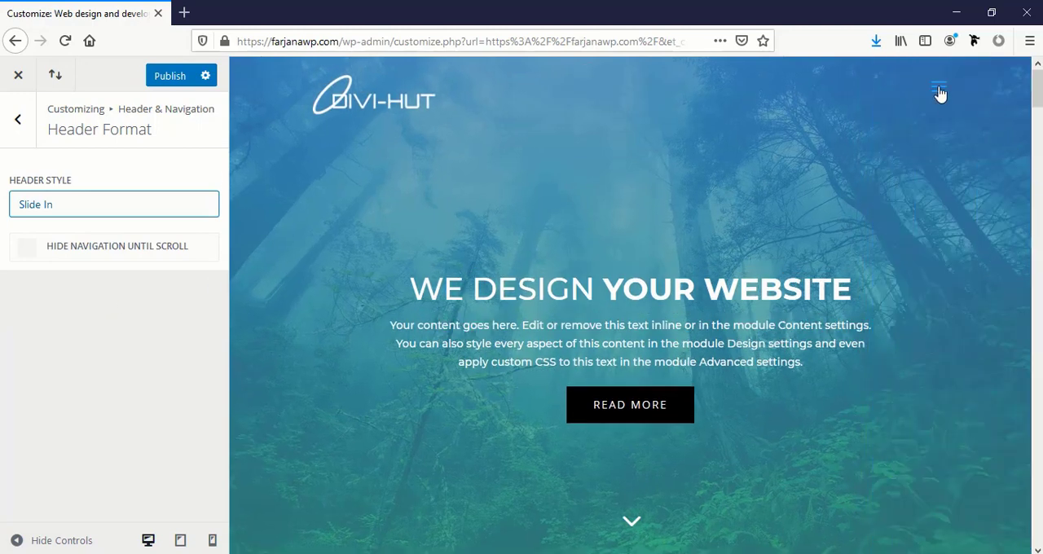
pyautogui.click(940, 93)
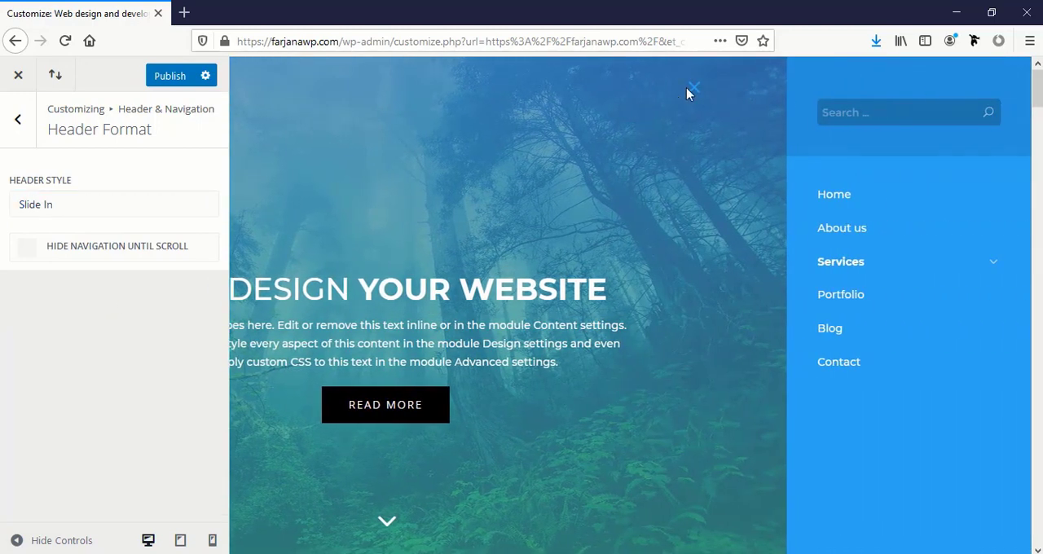
pyautogui.click(692, 90)
# Try the Fullscreen header style with its menu opened and closed, and restore the Default header style
pyautogui.click(78, 204)
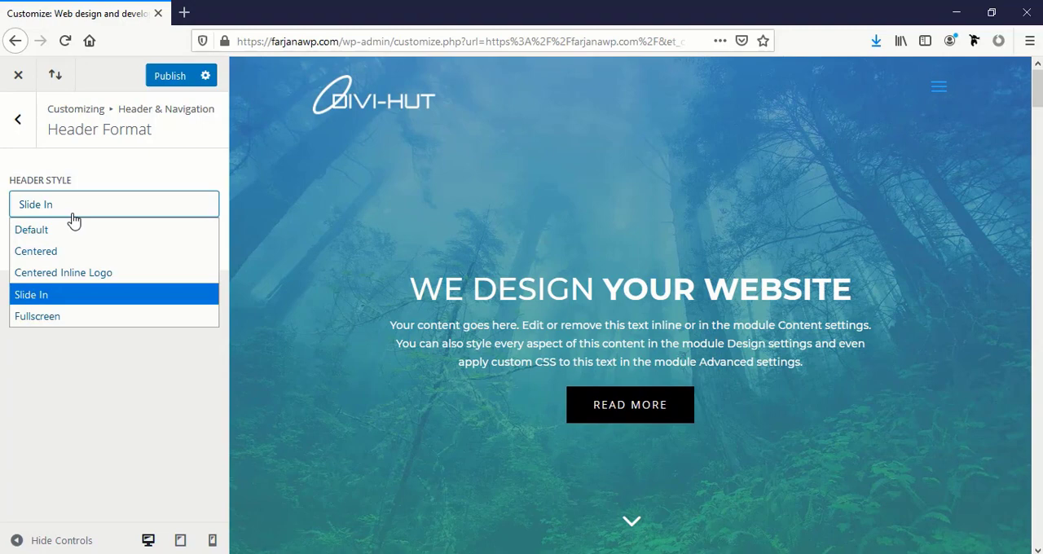
pyautogui.click(73, 317)
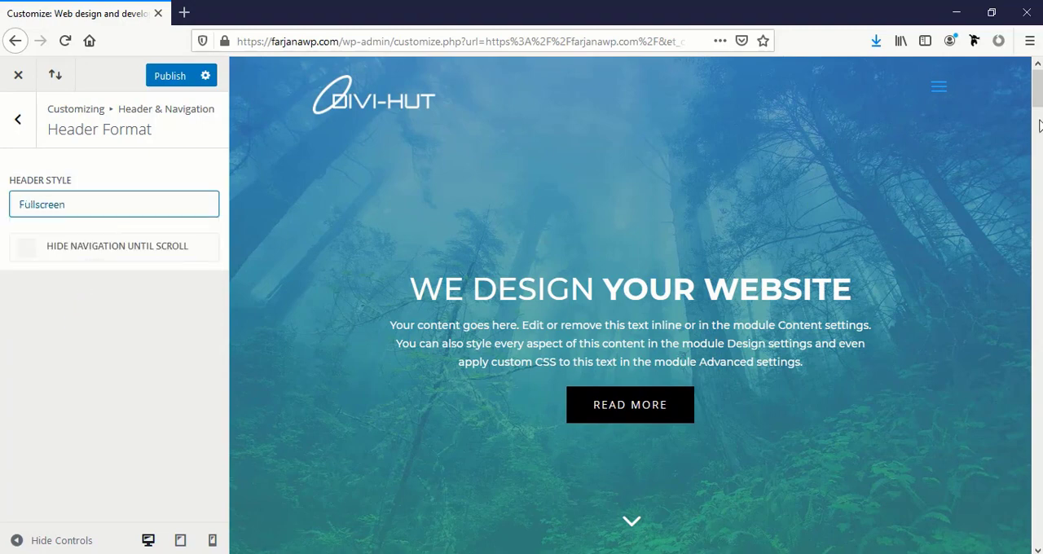
pyautogui.click(943, 101)
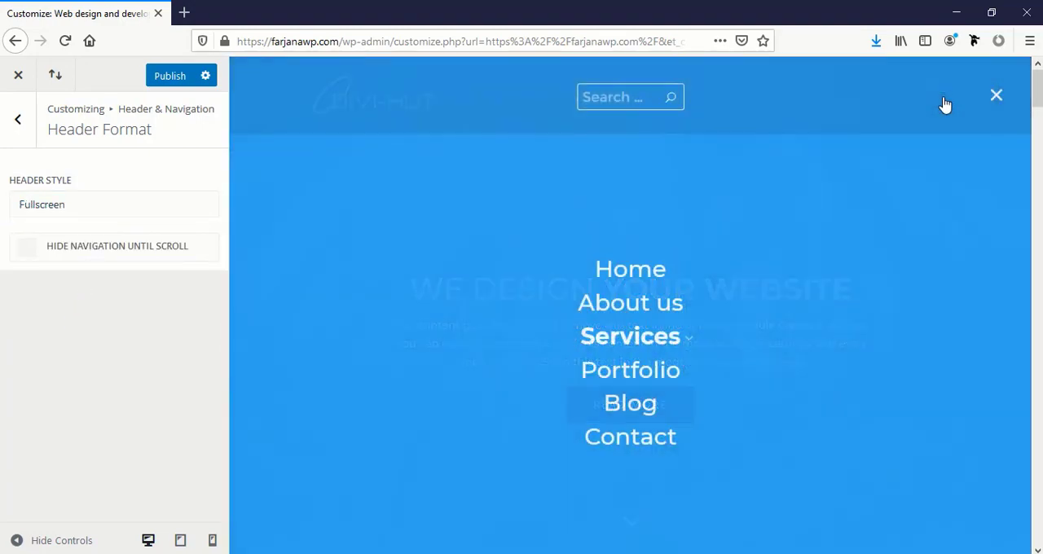
pyautogui.click(997, 97)
pyautogui.click(45, 215)
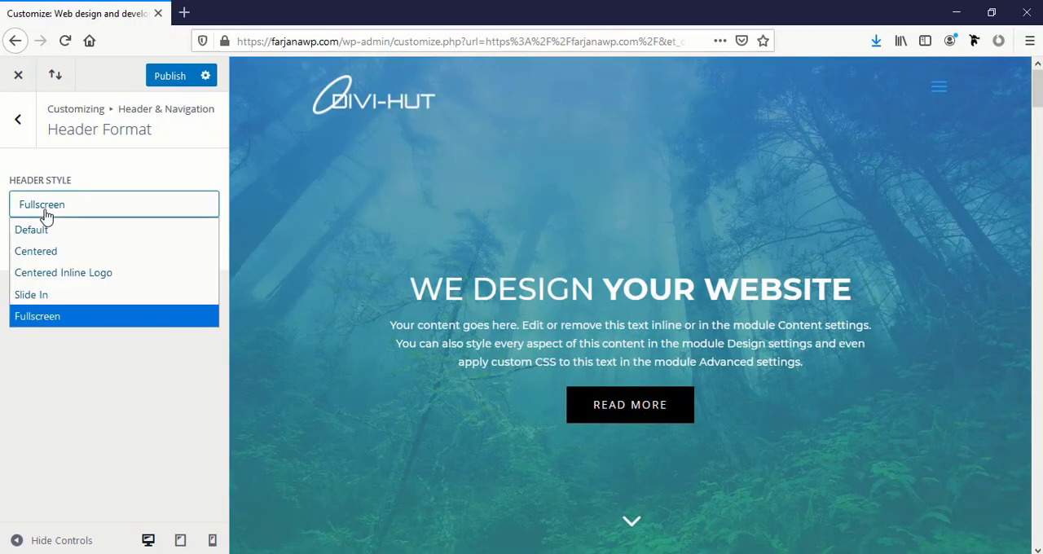
pyautogui.click(31, 229)
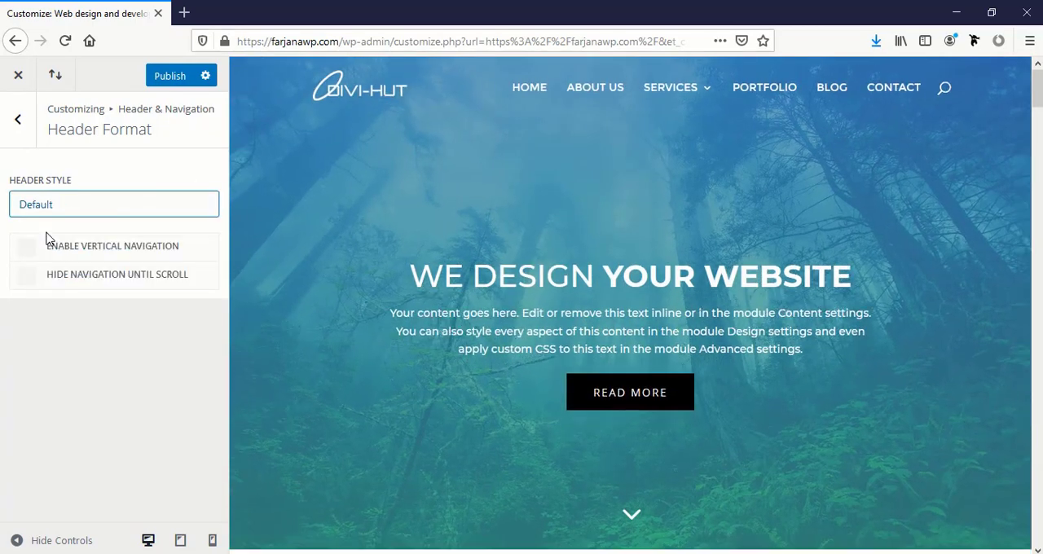
# In the Primary Menu Bar settings, slightly increase the menu text size and toggle the bold font style on and off
pyautogui.click(35, 136)
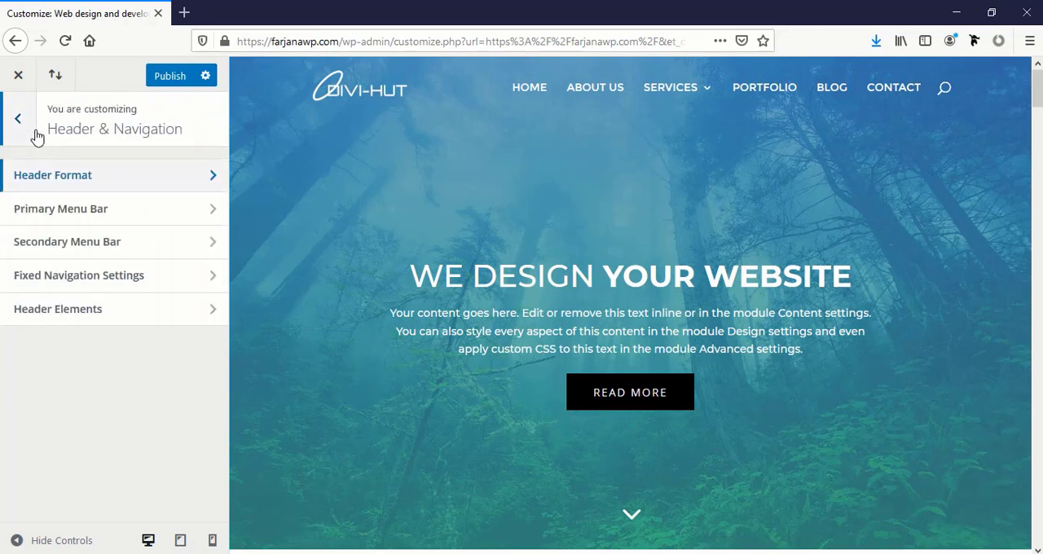
pyautogui.click(61, 210)
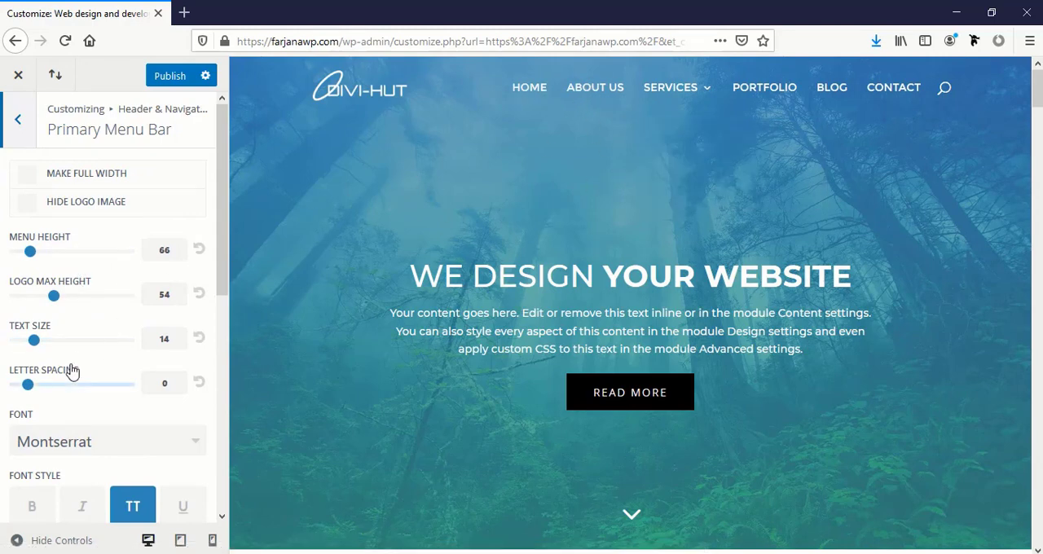
pyautogui.scroll(-2, 49, 342)
pyautogui.scroll(2, 35, 309)
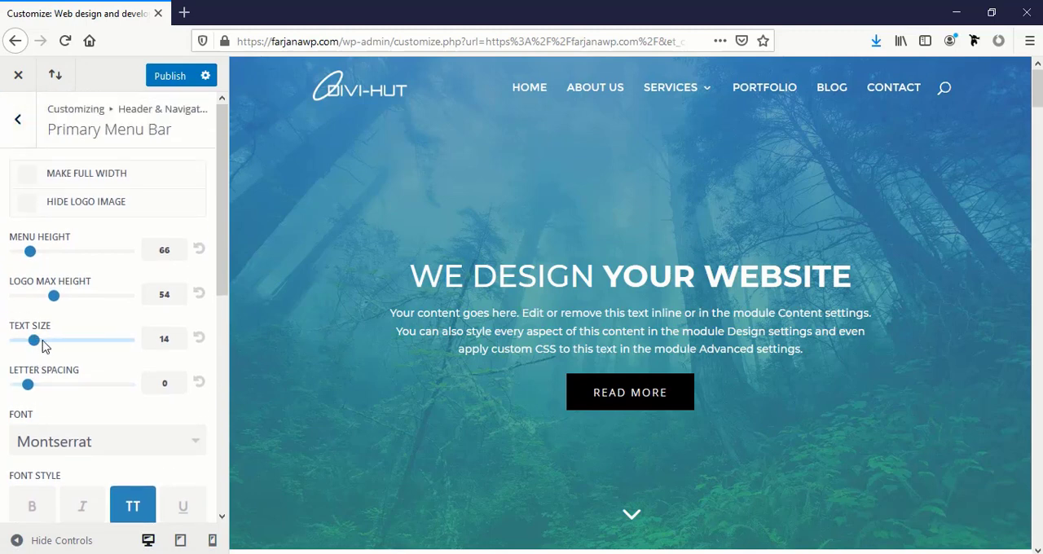
pyautogui.moveTo(38, 342)
pyautogui.mouseDown()
pyautogui.moveTo(73, 347)
pyautogui.moveTo(26, 342)
pyautogui.moveTo(43, 345)
pyautogui.mouseUp()
pyautogui.scroll(-3, 37, 351)
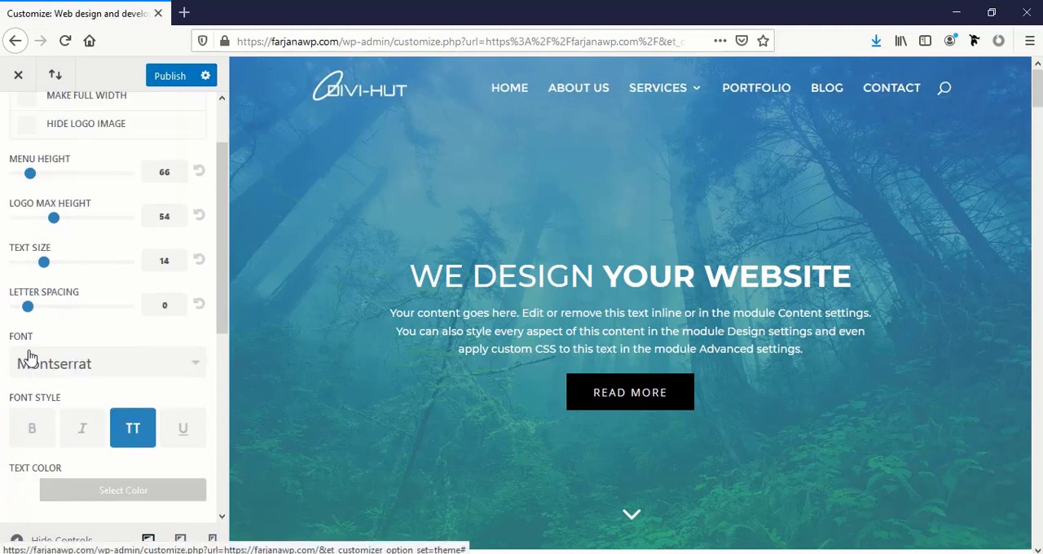
pyautogui.click(43, 436)
pyautogui.click(42, 436)
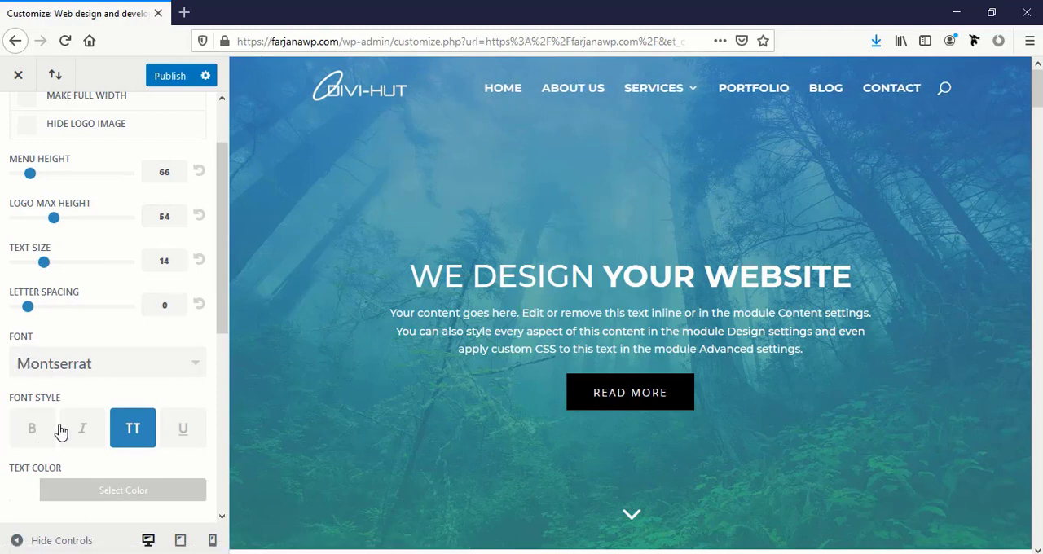
# Try orange #e09900 as the primary menu's text color, and change it to teal #29c3aa
pyautogui.scroll(-9, 49, 326)
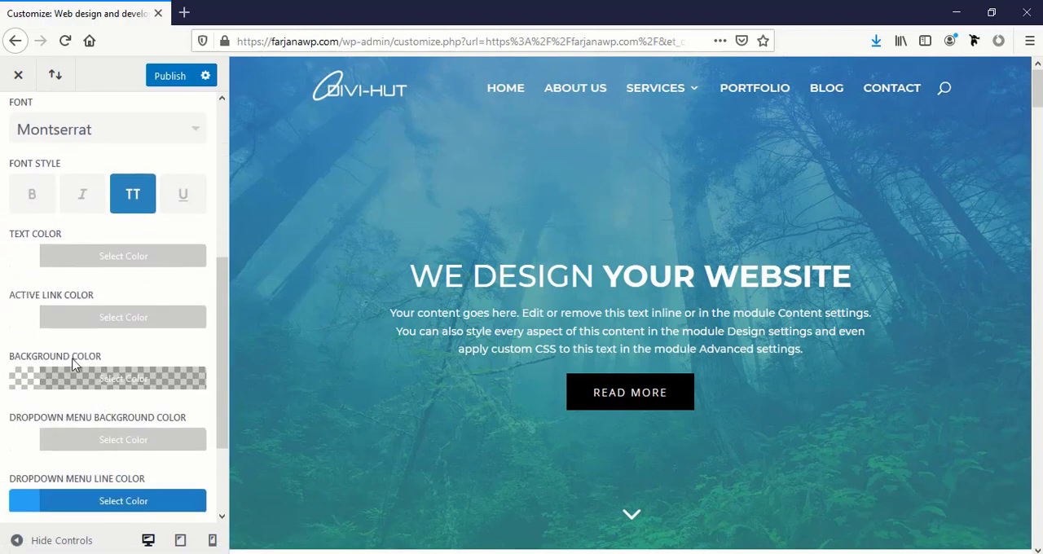
pyautogui.click(27, 257)
pyautogui.click(79, 475)
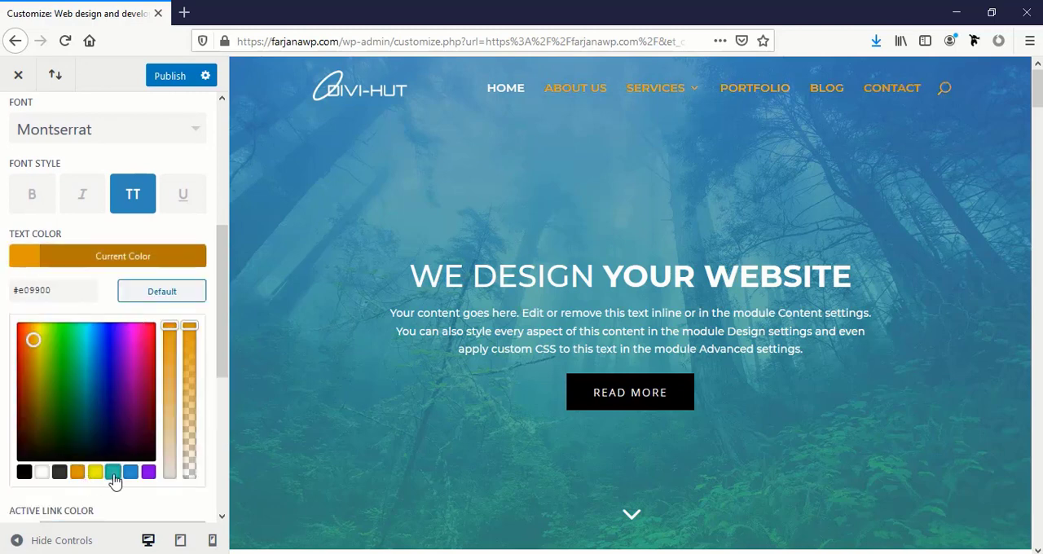
pyautogui.click(114, 473)
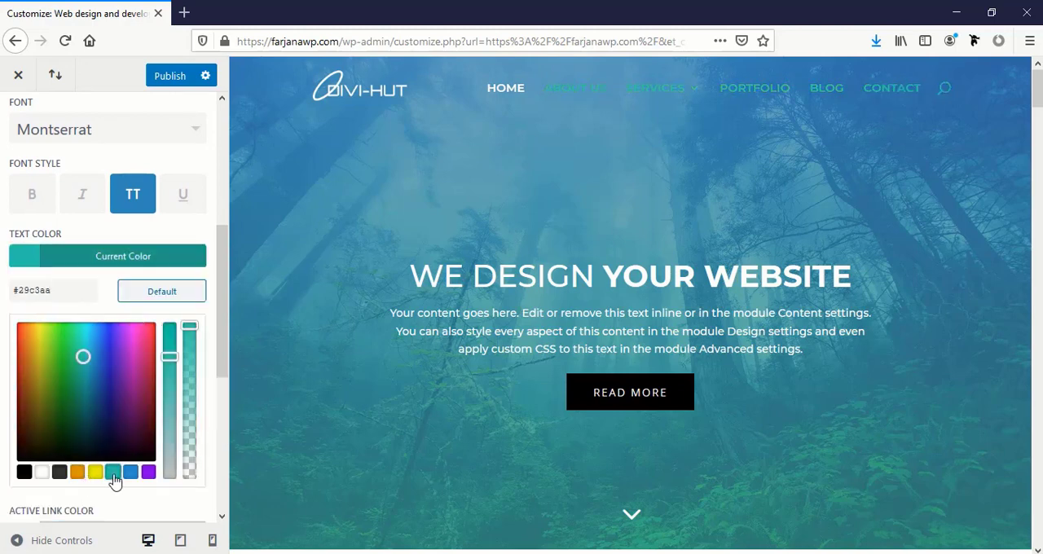
# Set the primary menu's text color back to white #ffffff
pyautogui.click(24, 258)
pyautogui.click(26, 257)
pyautogui.click(42, 473)
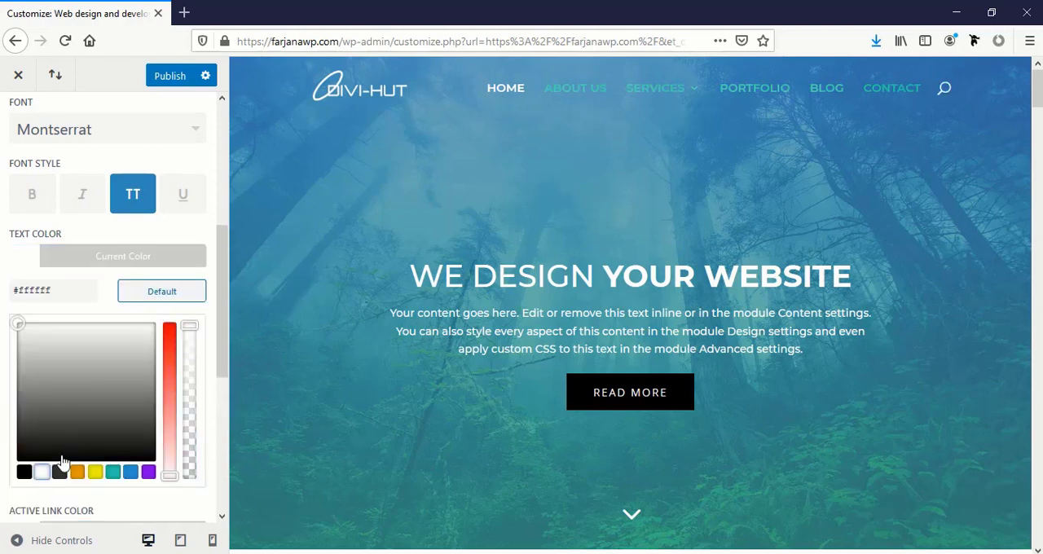
pyautogui.click(3, 385)
# Try dark gray and fully opaque blue #2b90d3 as the primary menu bar's background color
pyautogui.scroll(-2, 10, 384)
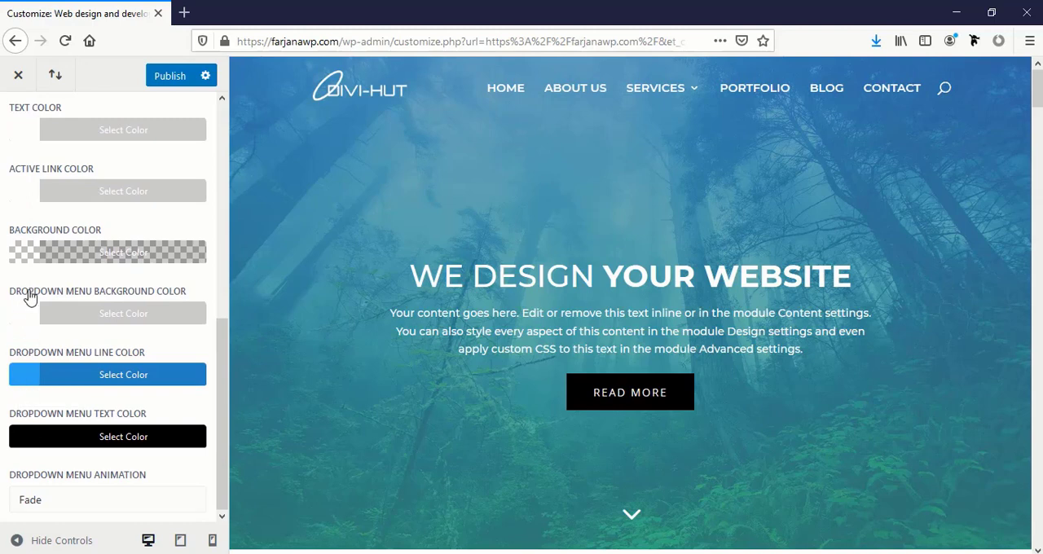
pyautogui.click(27, 259)
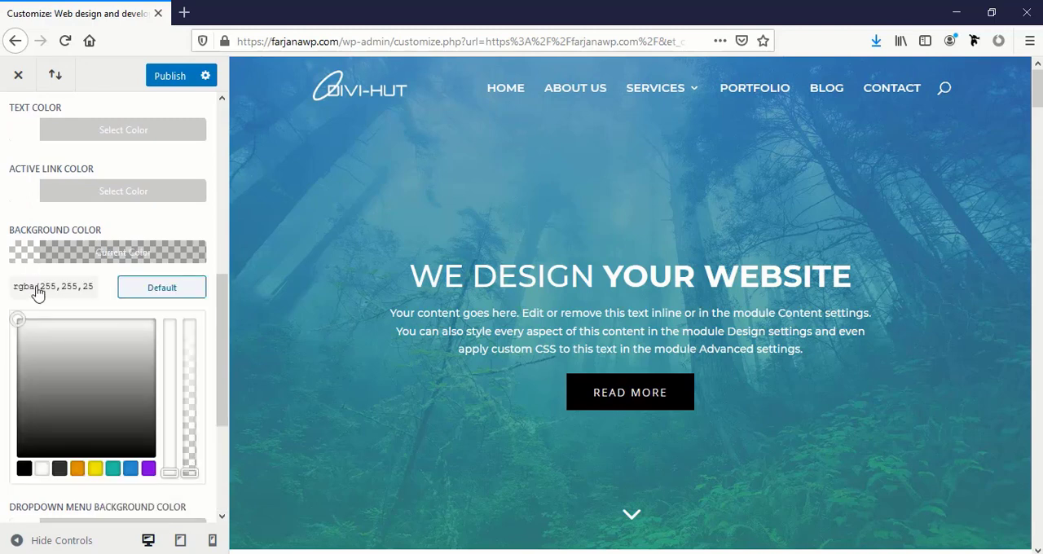
pyautogui.click(60, 468)
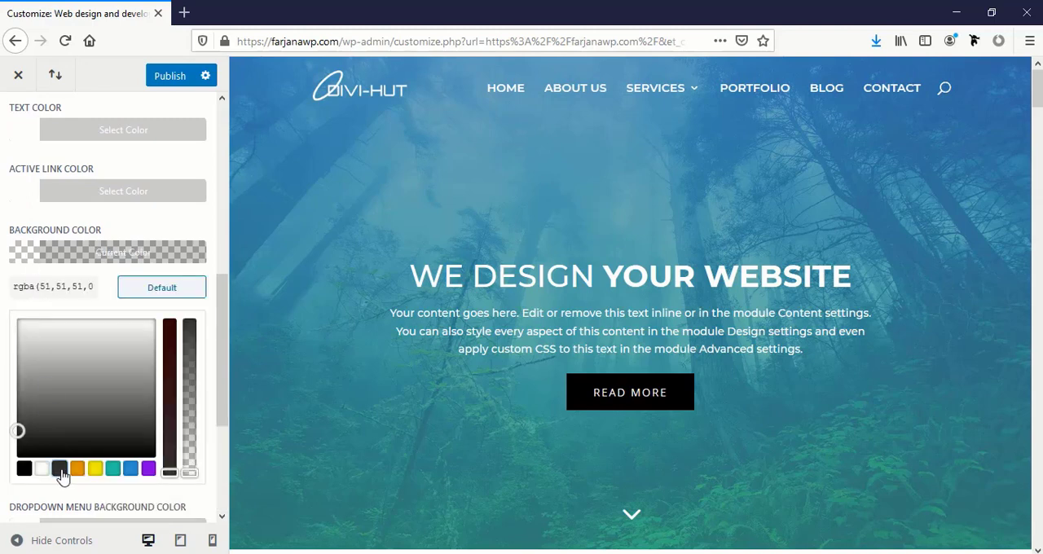
pyautogui.click(128, 470)
pyautogui.moveTo(189, 471); pyautogui.dragTo(182, 309)
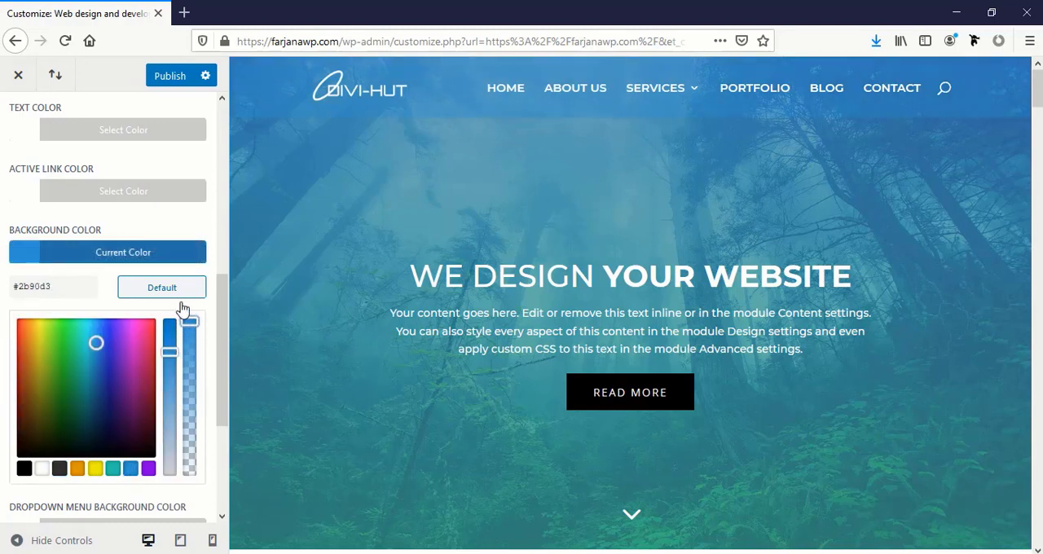
# Try purple #8300e9 and orange #e09900 as the primary menu bar's background color
pyautogui.click(148, 469)
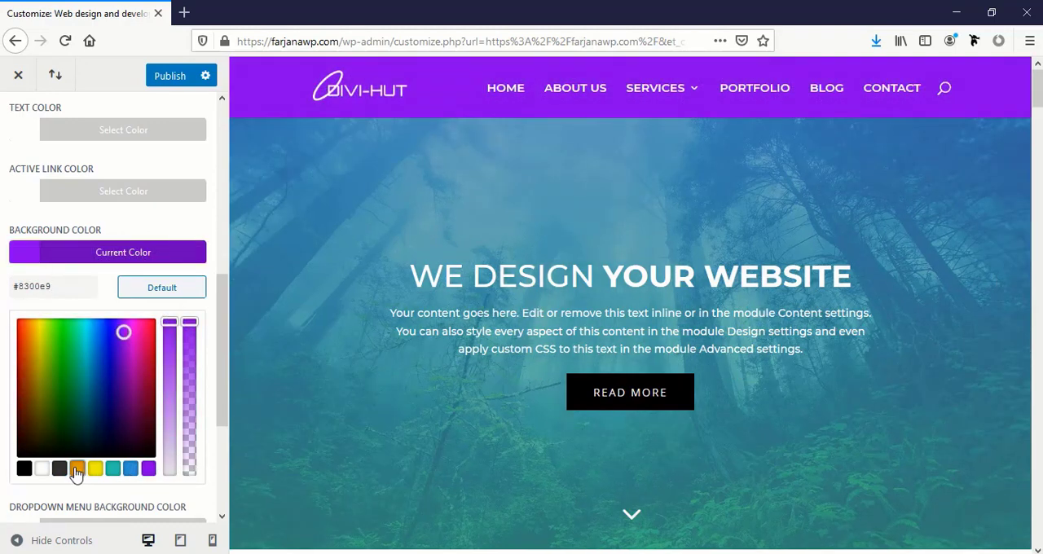
pyautogui.click(76, 470)
pyautogui.click(43, 470)
pyautogui.click(78, 470)
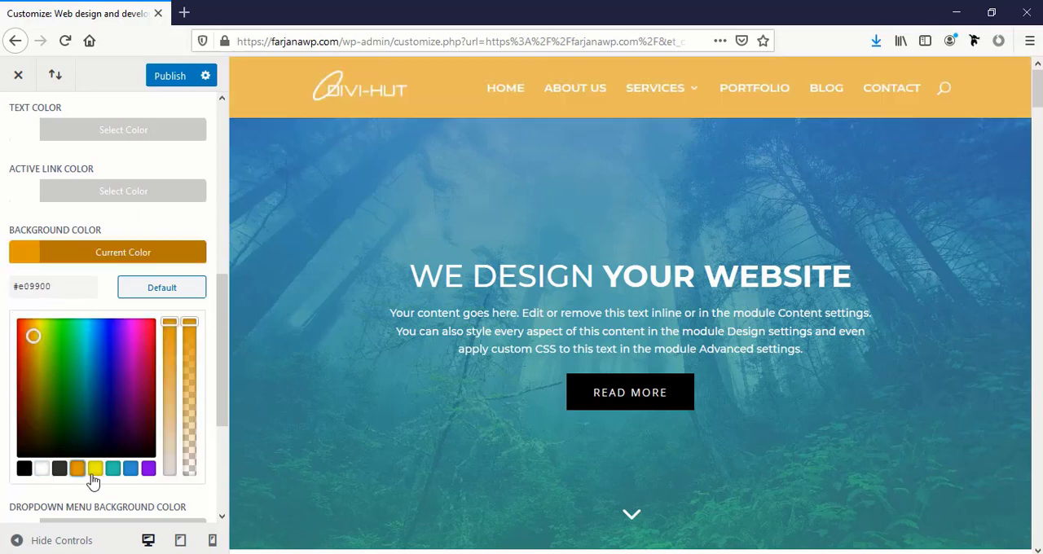
# Restore the primary menu bar's background to fully transparent white and return to the Header & Navigation settings
pyautogui.click(42, 468)
pyautogui.moveTo(189, 322); pyautogui.dragTo(189, 405)
pyautogui.moveTo(189, 495); pyautogui.dragTo(190, 507)
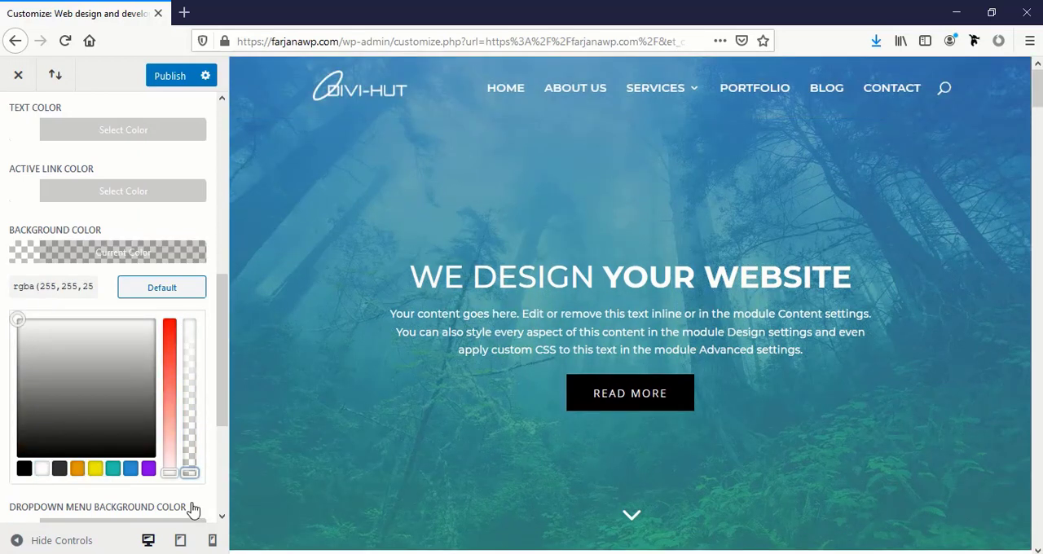
pyautogui.click(19, 79)
pyautogui.scroll(3, 19, 109)
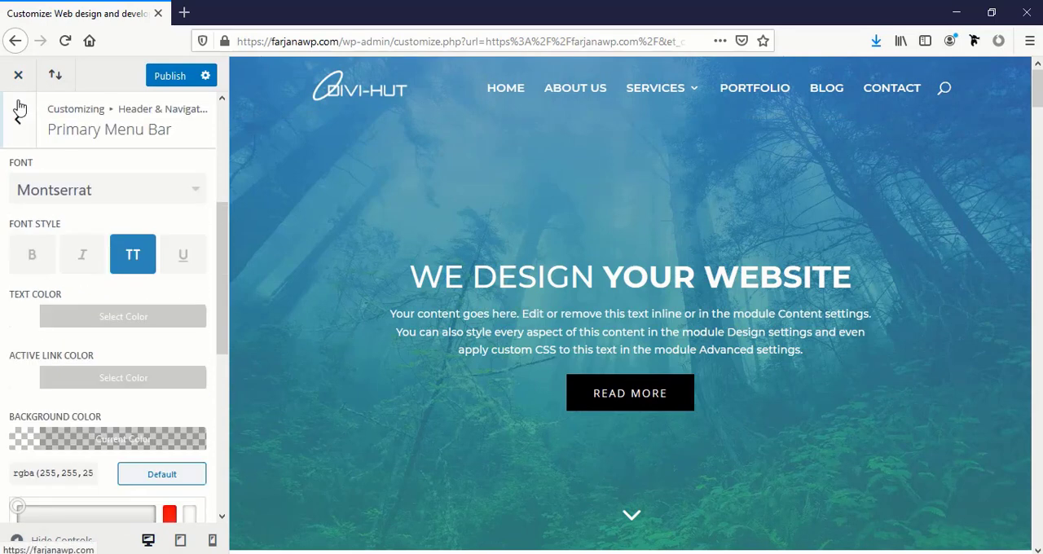
pyautogui.click(18, 130)
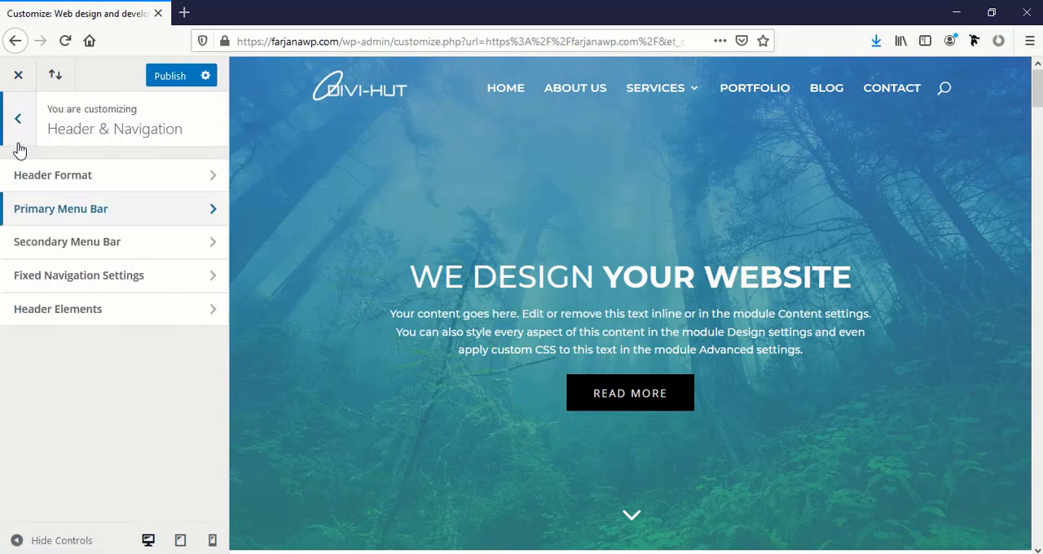
# Open the Fixed Navigation Settings, examine the sticky menu in the homepage preview, and go back
pyautogui.click(44, 281)
pyautogui.scroll(-4, 501, 265)
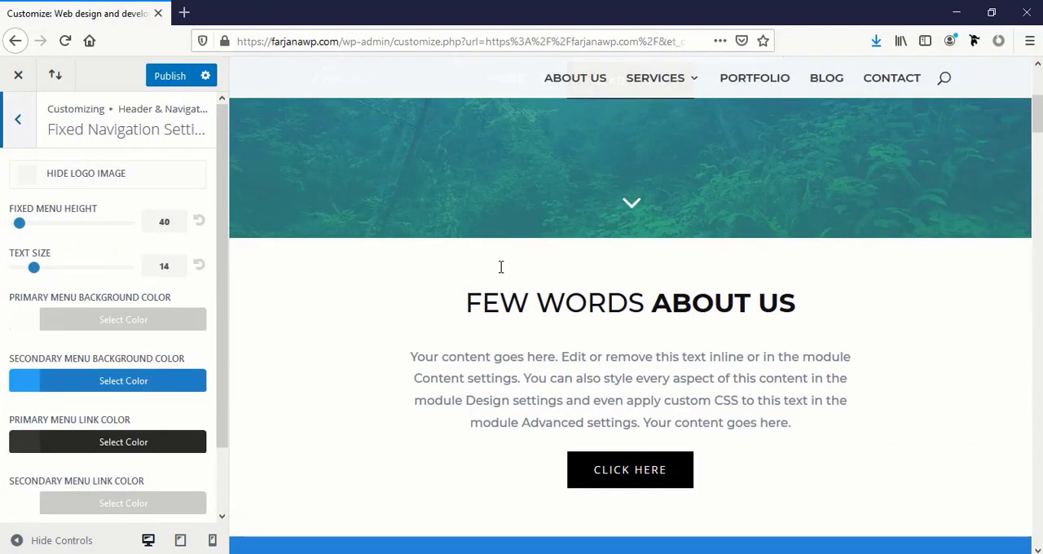
pyautogui.scroll(3, 500, 273)
pyautogui.scroll(-3, 378, 167)
pyautogui.click(16, 122)
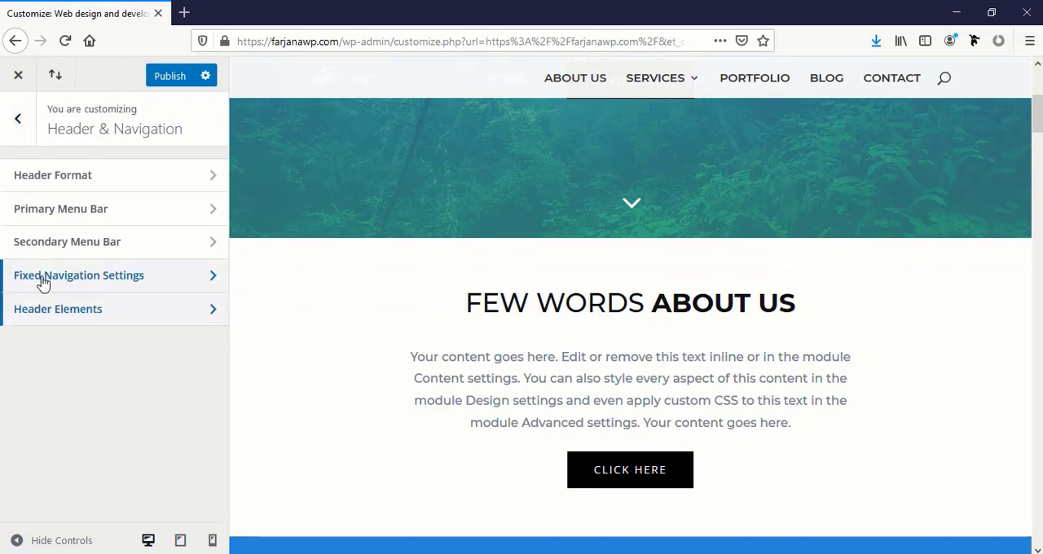
# Show the Footer settings sections, examine the footer at the end of the homepage preview, and leave the section
pyautogui.click(10, 128)
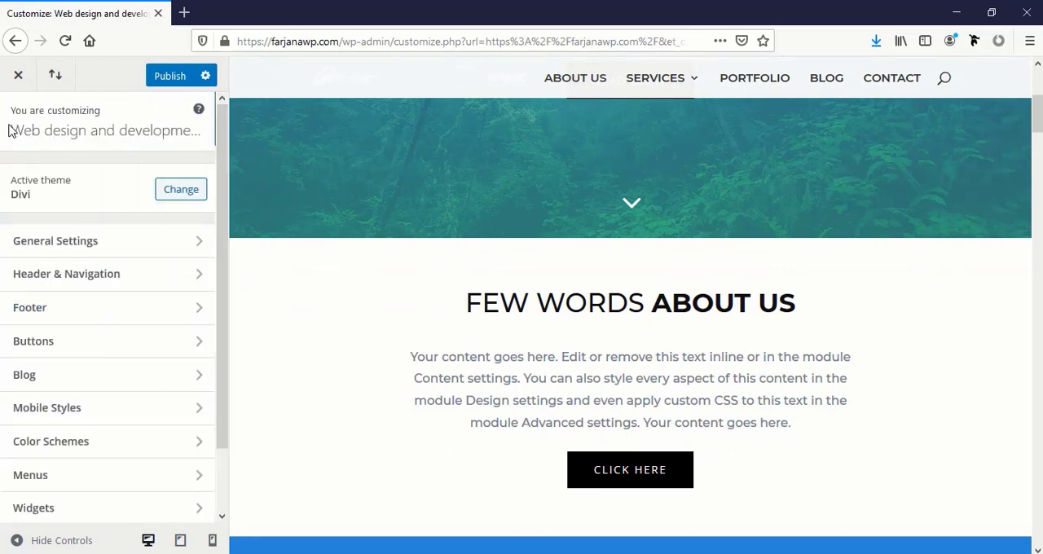
pyautogui.click(32, 318)
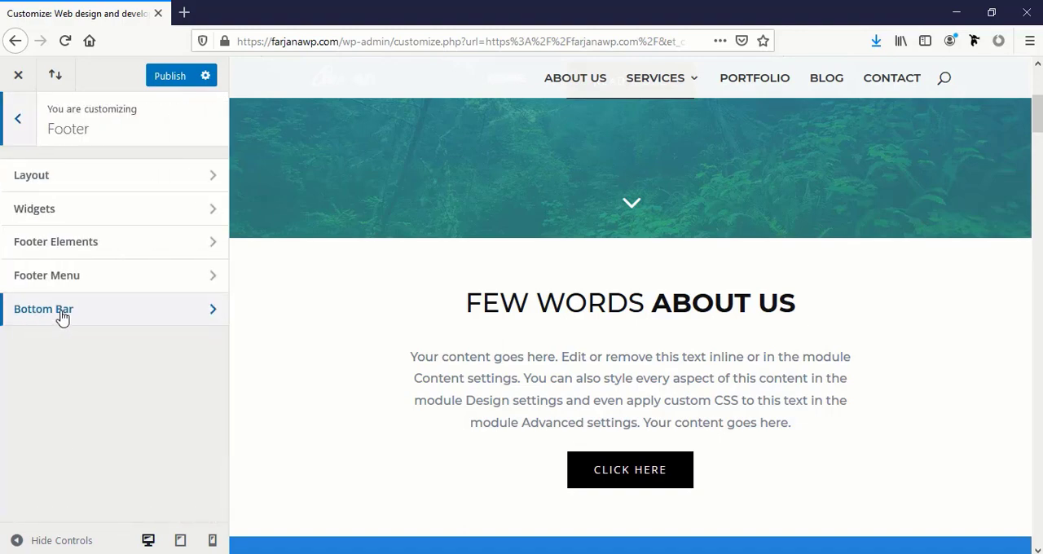
pyautogui.scroll(-15, 407, 362)
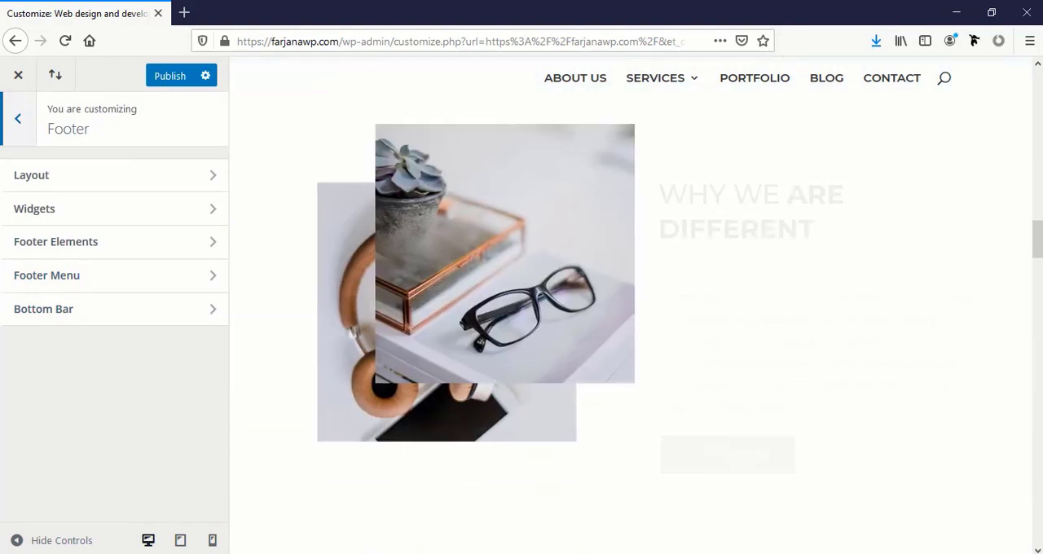
pyautogui.moveTo(1040, 255); pyautogui.dragTo(1040, 542)
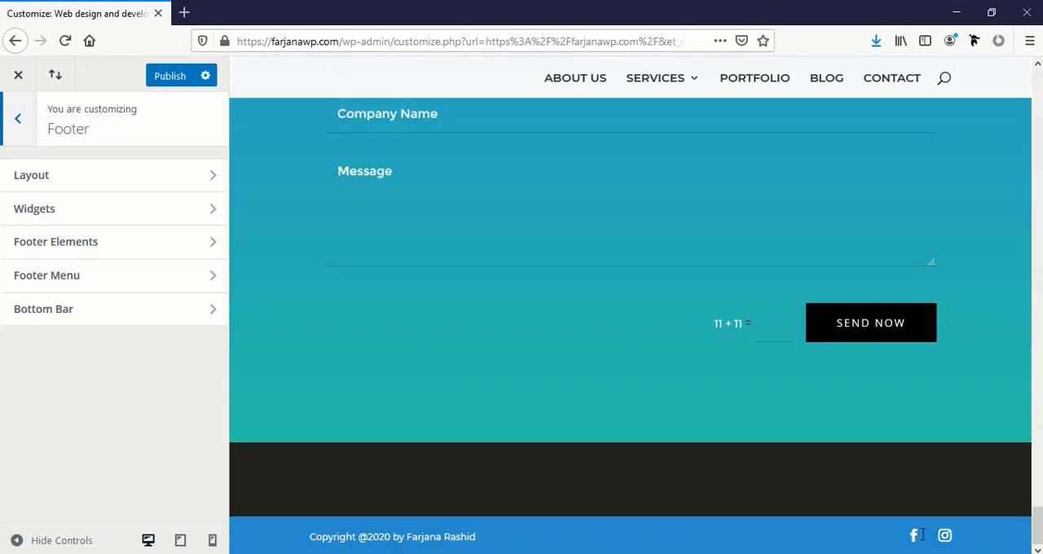
pyautogui.click(17, 118)
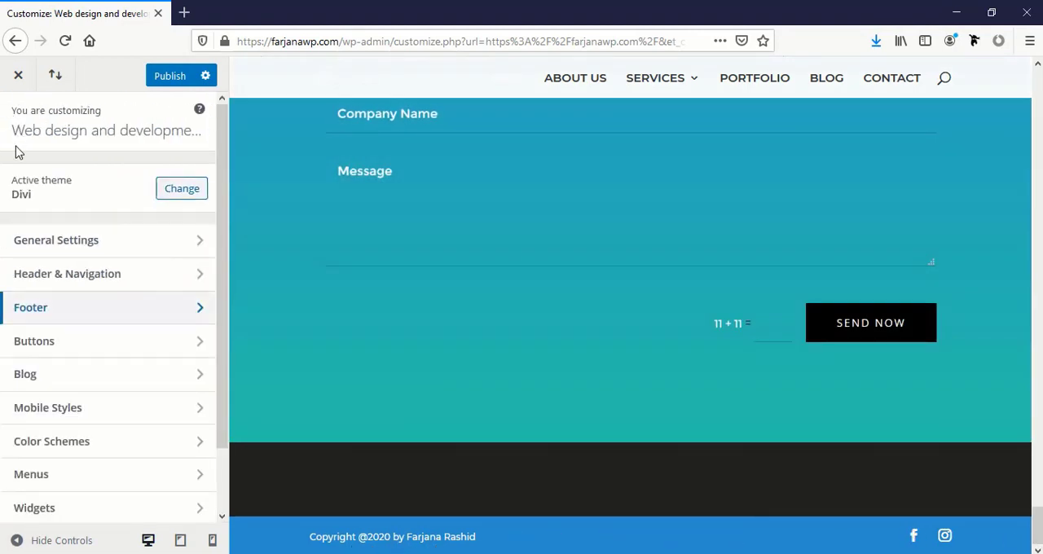
# Look through the Buttons settings, including Buttons Hover Style, and return to the main customizer list
pyautogui.click(32, 353)
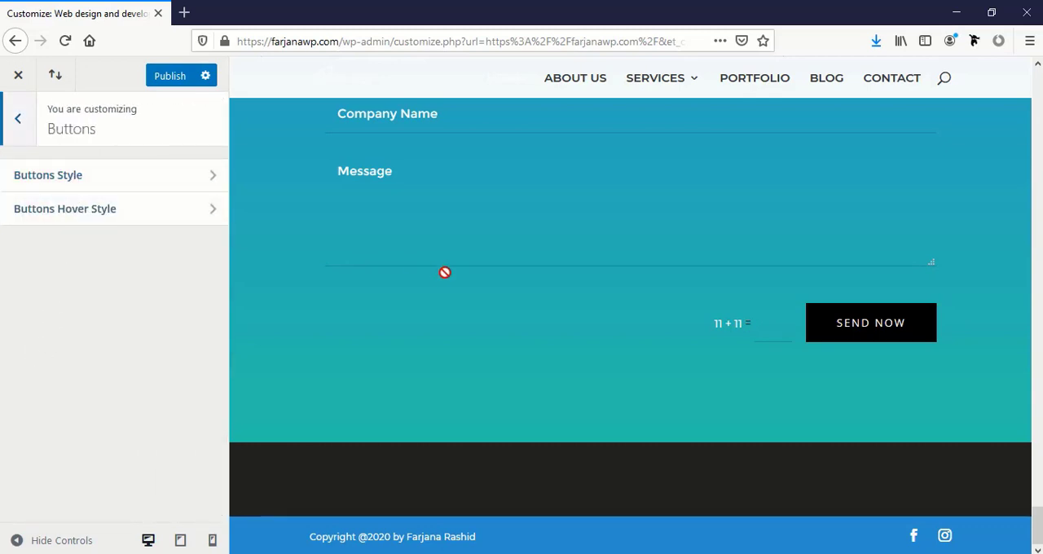
pyautogui.scroll(15, 432, 282)
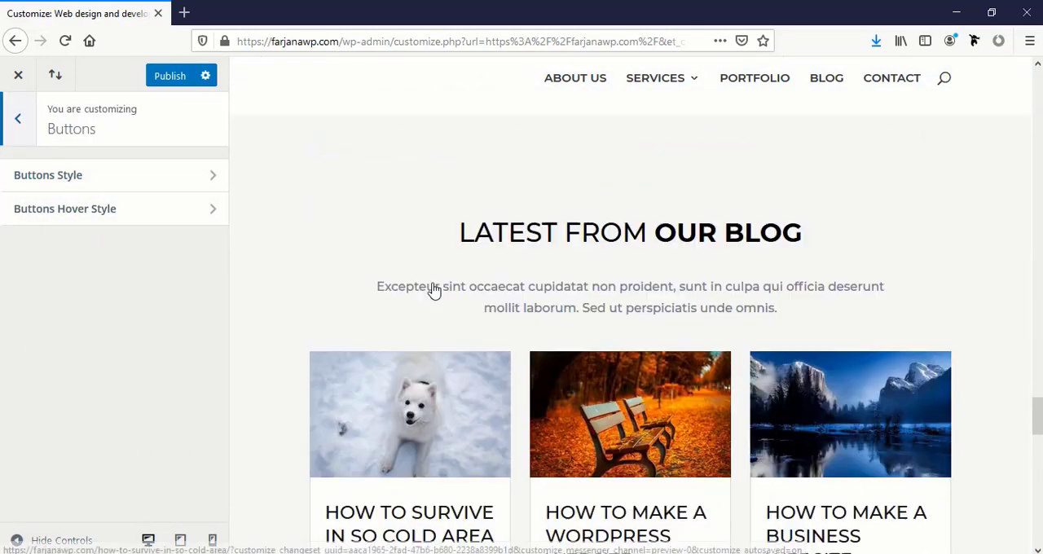
pyautogui.click(105, 210)
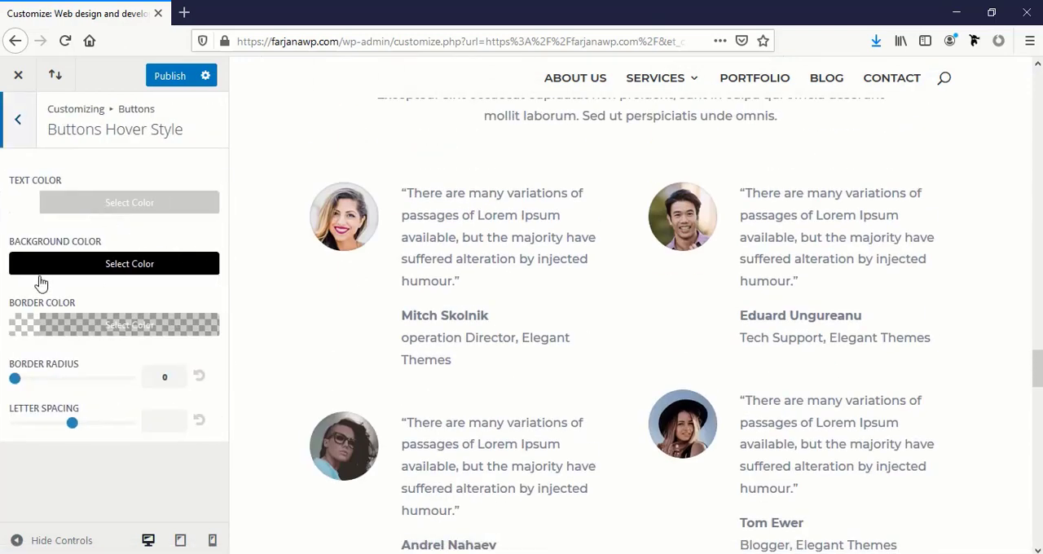
pyautogui.click(11, 139)
pyautogui.click(8, 139)
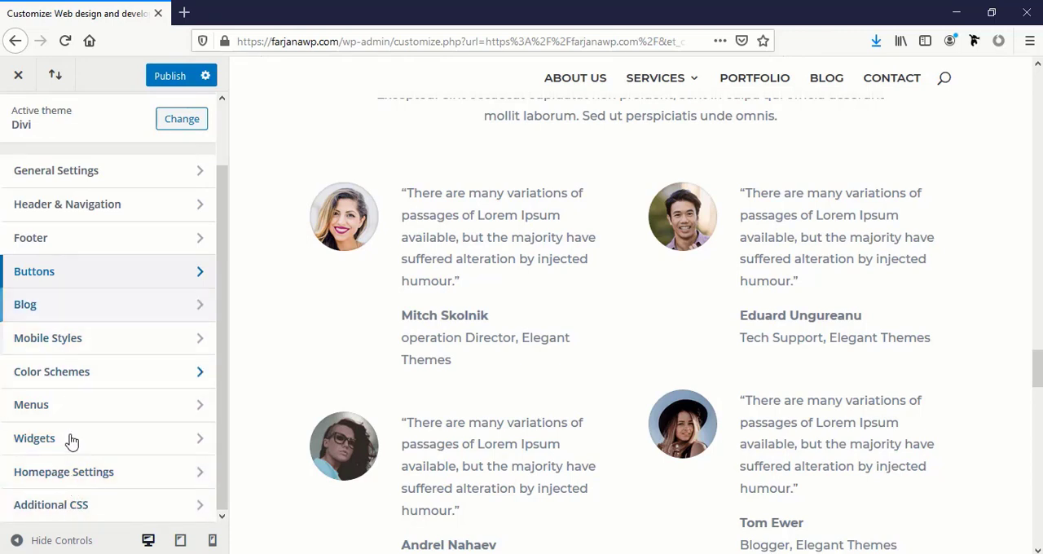
# Leave the Theme Customizer without publishing, and open Divi Theme Options from the WordPress dashboard
pyautogui.click(18, 76)
pyautogui.click(570, 277)
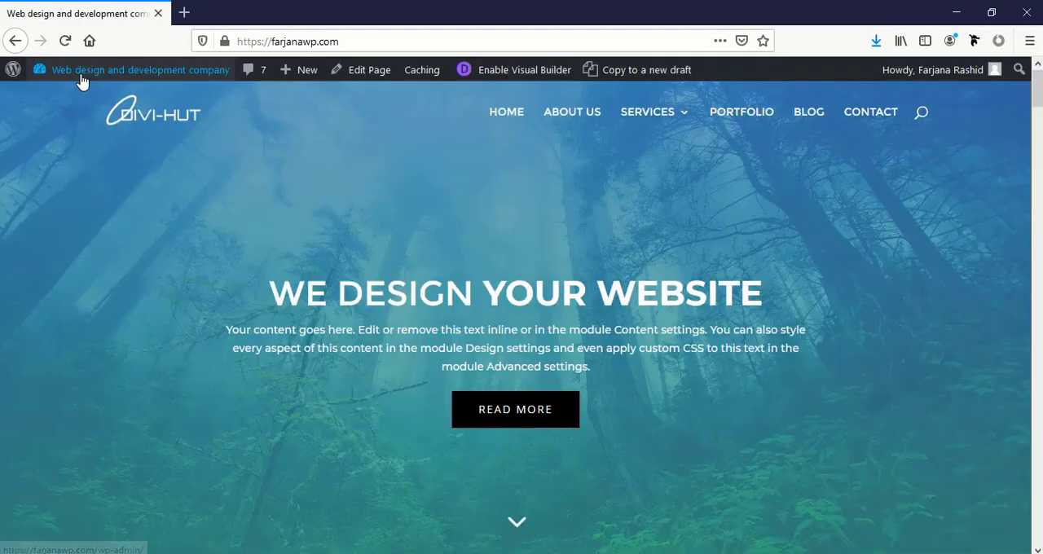
pyautogui.moveTo(82, 71)
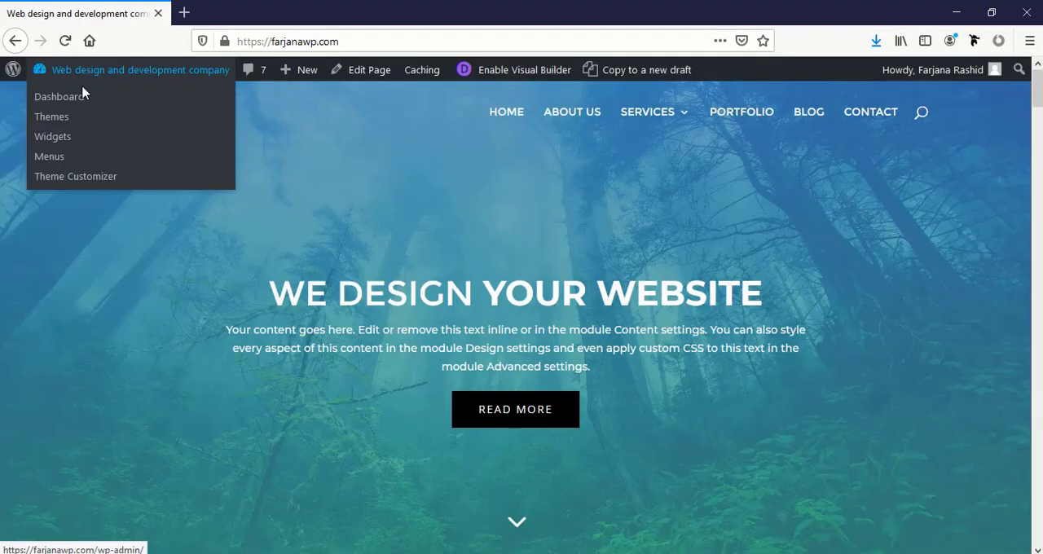
pyautogui.click(67, 104)
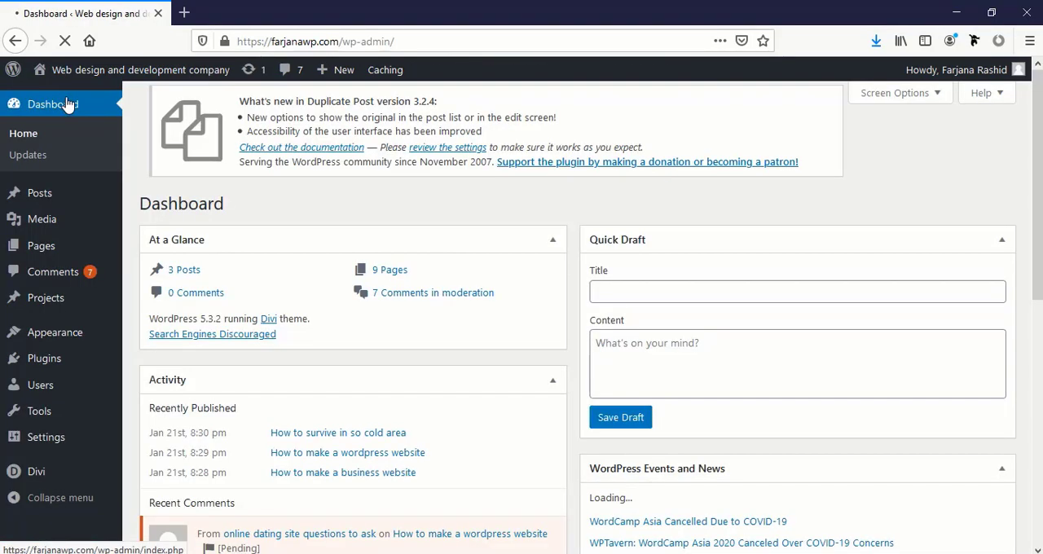
pyautogui.click(38, 481)
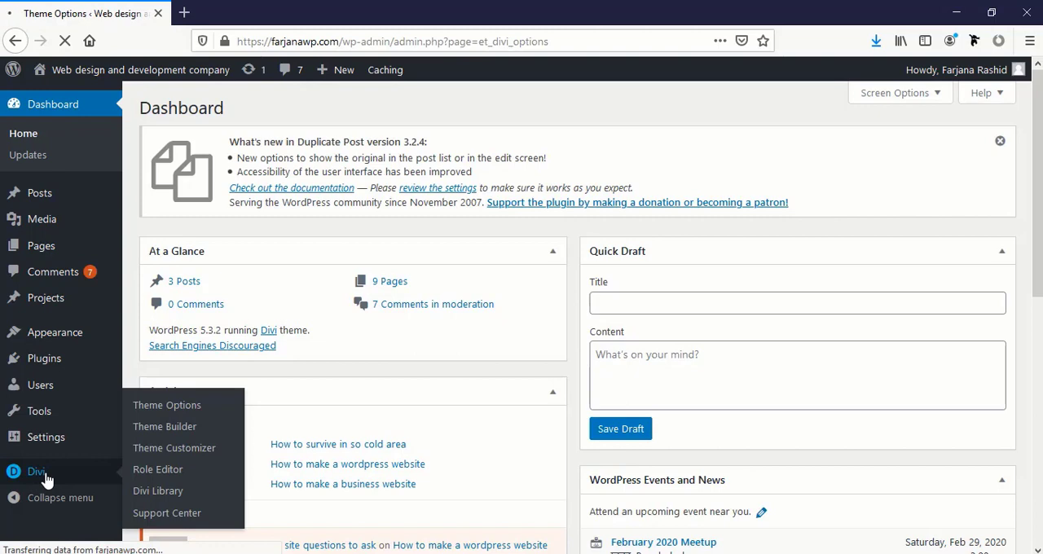
# Examine the general Divi theme options for the logo, navigation bar, color palette, sidebar layout and social icons
pyautogui.scroll(-3, 456, 428)
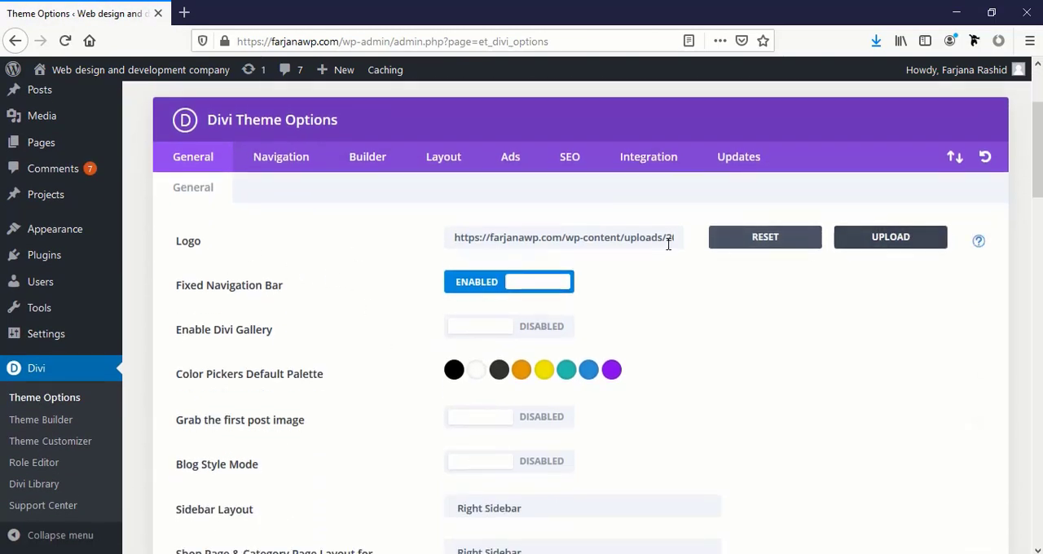
pyautogui.scroll(-3, 440, 233)
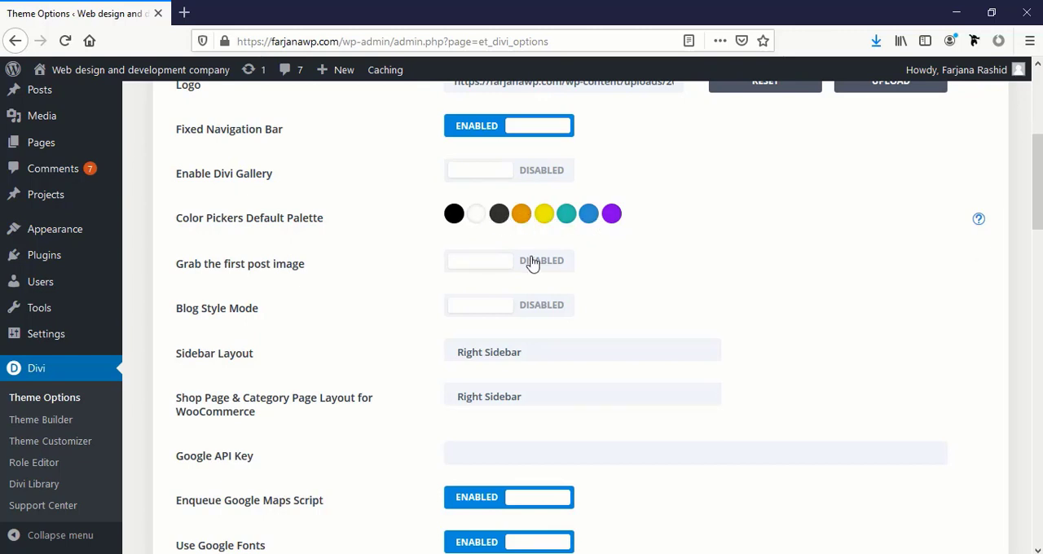
pyautogui.scroll(-7, 532, 263)
pyautogui.scroll(-2, 529, 267)
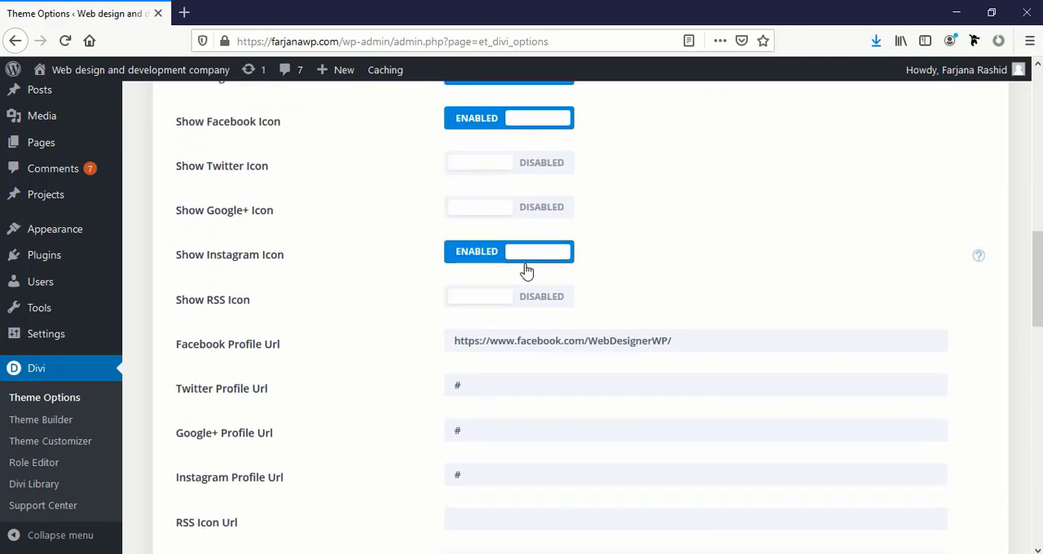
pyautogui.scroll(3, 489, 269)
pyautogui.scroll(3, 505, 504)
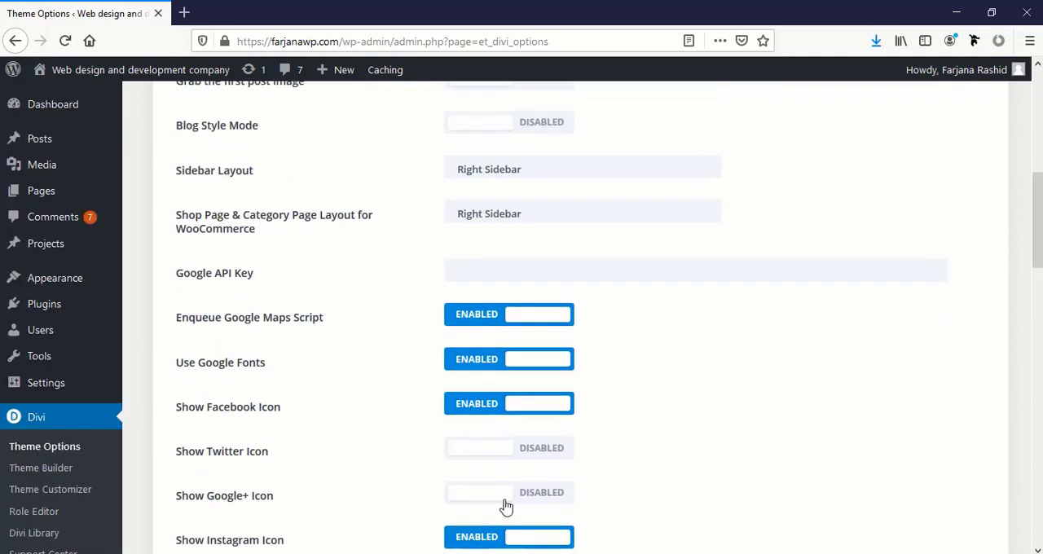
pyautogui.scroll(-4, 419, 394)
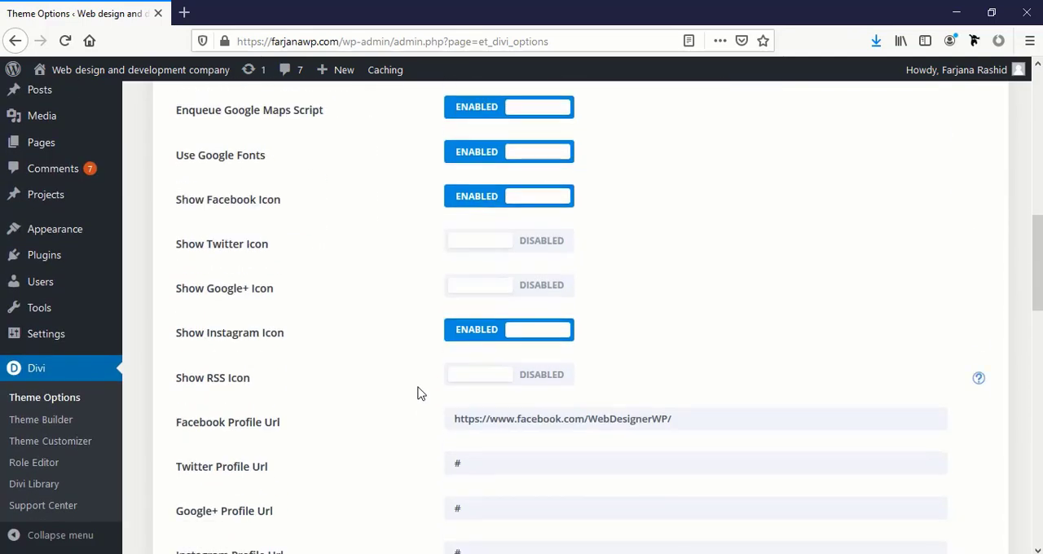
# Examine the remaining general options, from the social profile URLs and post counts down to the Custom CSS editor
pyautogui.scroll(-7, 445, 434)
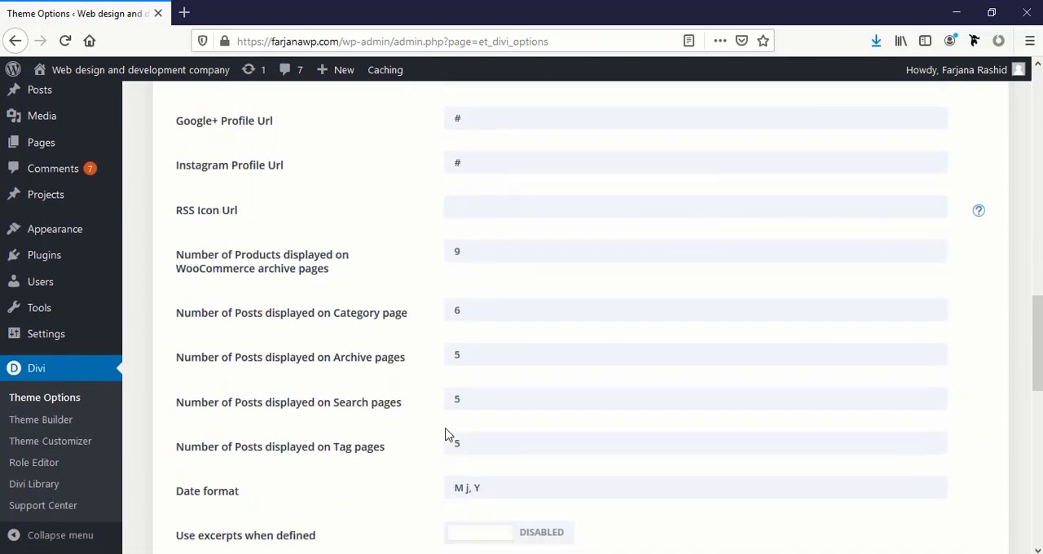
pyautogui.scroll(-10, 445, 434)
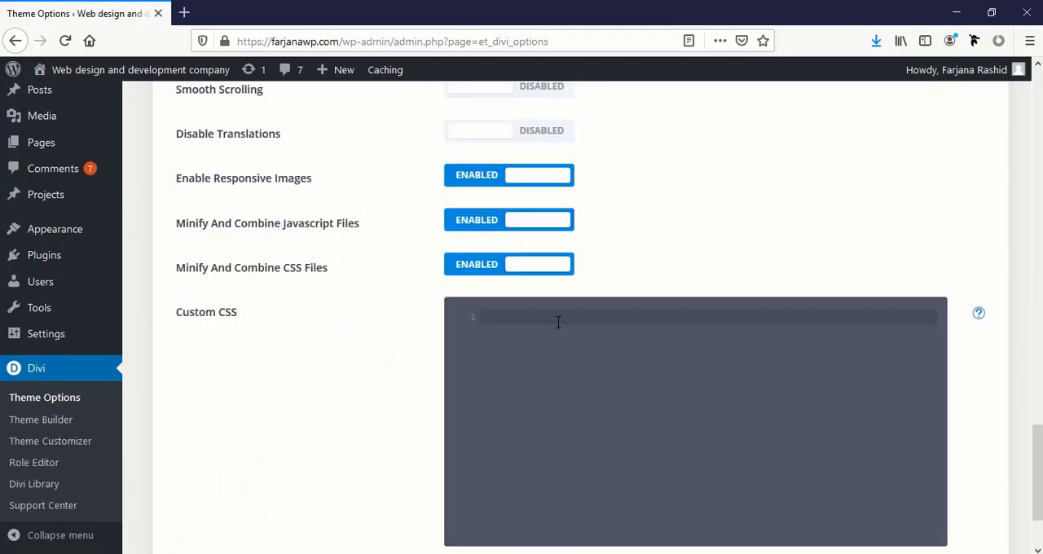
pyautogui.scroll(-2, 530, 445)
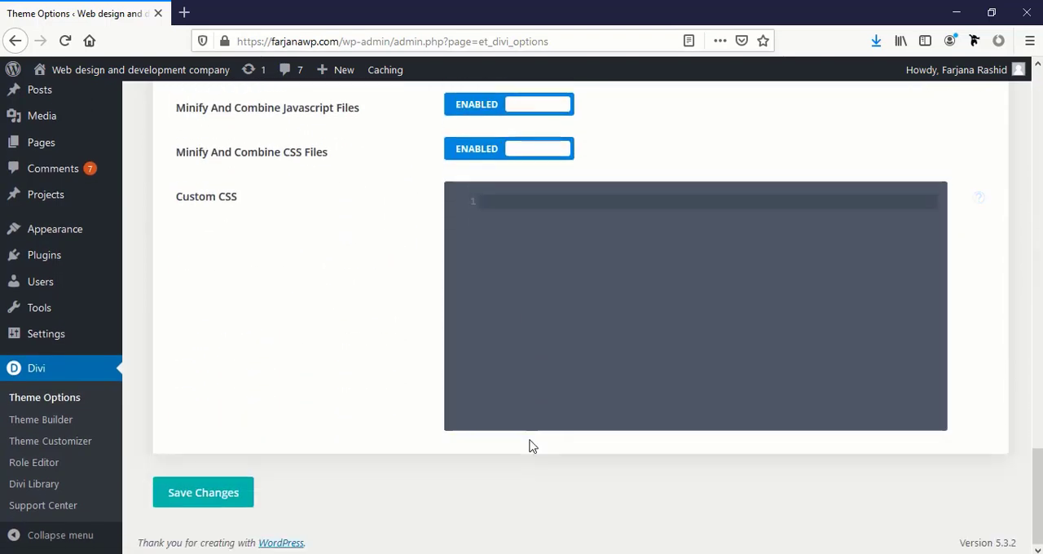
pyautogui.scroll(3, 530, 445)
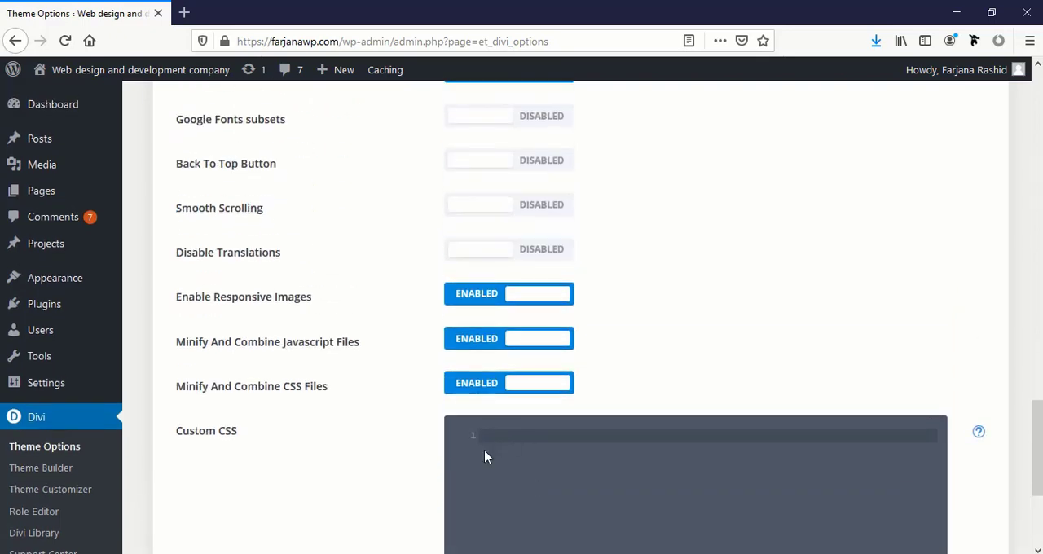
pyautogui.scroll(-3, 482, 458)
pyautogui.scroll(5, 482, 457)
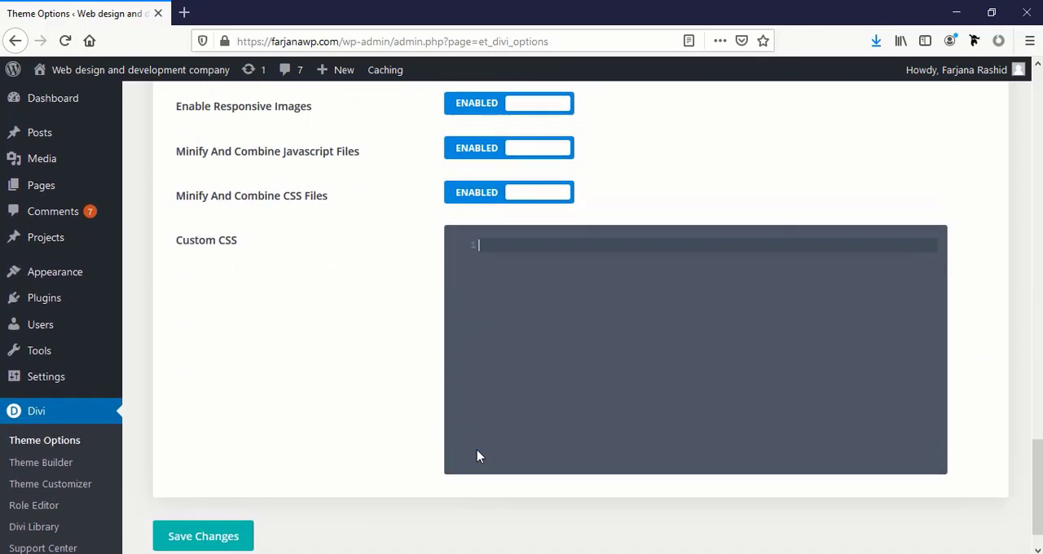
# Examine the Integration settings in Divi Theme Options, including the code editors for the blog head, the body tracking code and the posts
pyautogui.scroll(15, 479, 455)
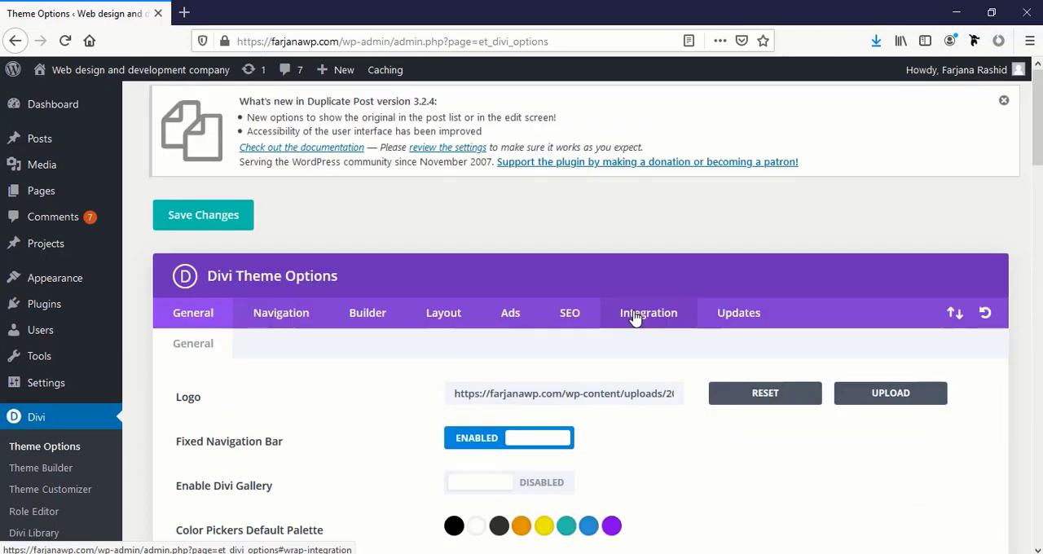
pyautogui.click(648, 312)
pyautogui.scroll(-6, 546, 446)
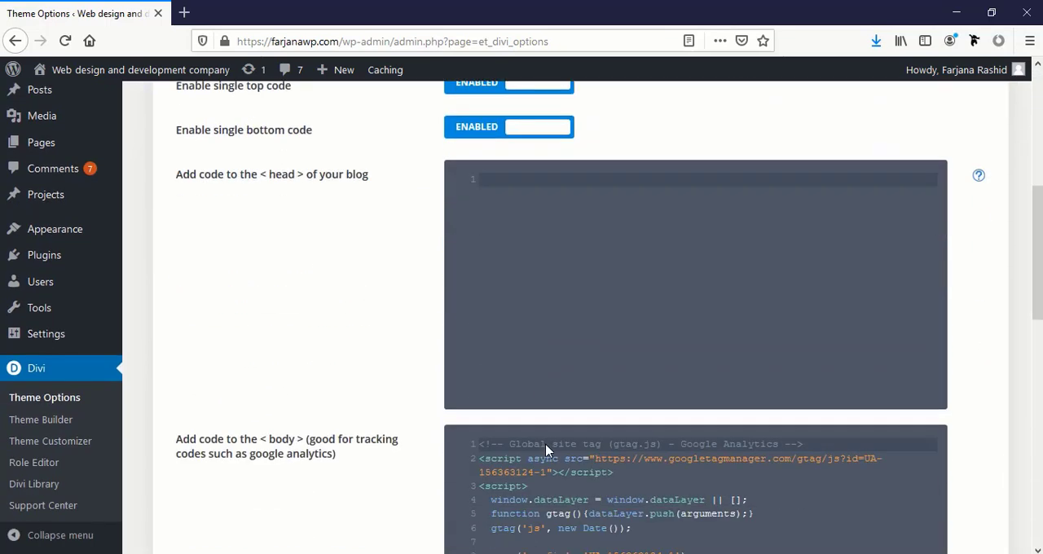
pyautogui.scroll(-1, 287, 322)
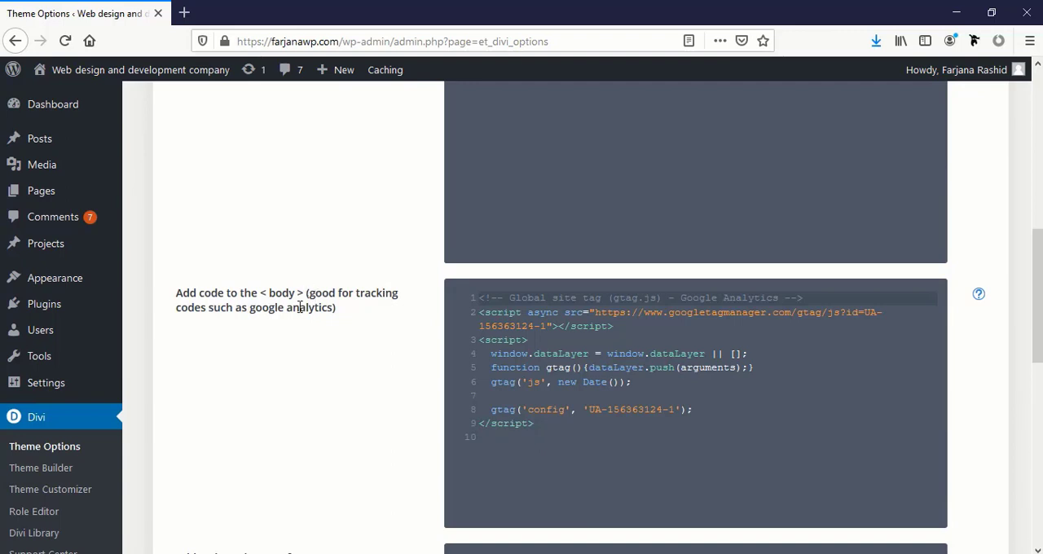
pyautogui.scroll(-2, 535, 442)
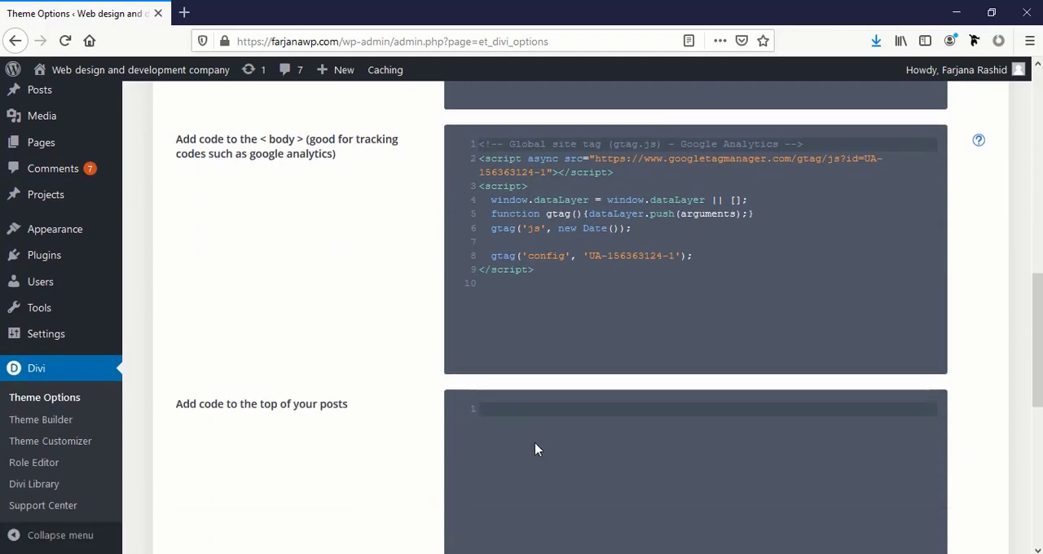
pyautogui.scroll(3, 534, 398)
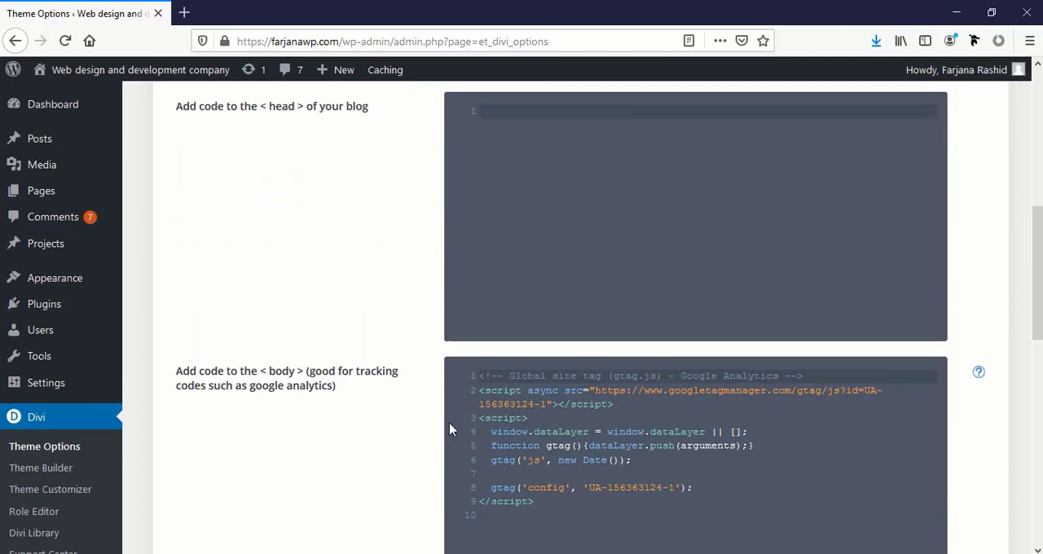
pyautogui.scroll(-10, 423, 451)
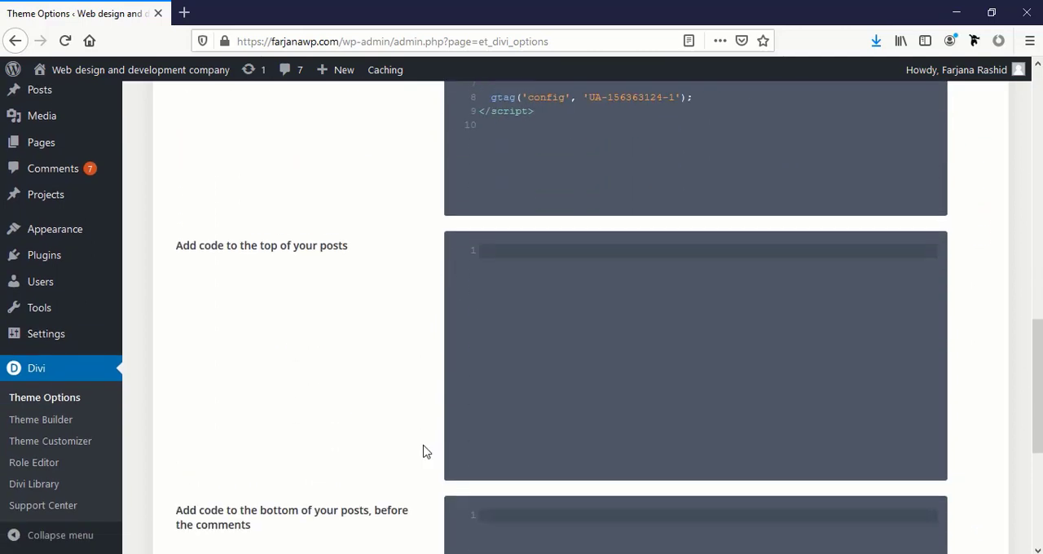
# Visit the live site's homepage from the dashboard and decline the browser's offer to save the login
pyautogui.click(131, 96)
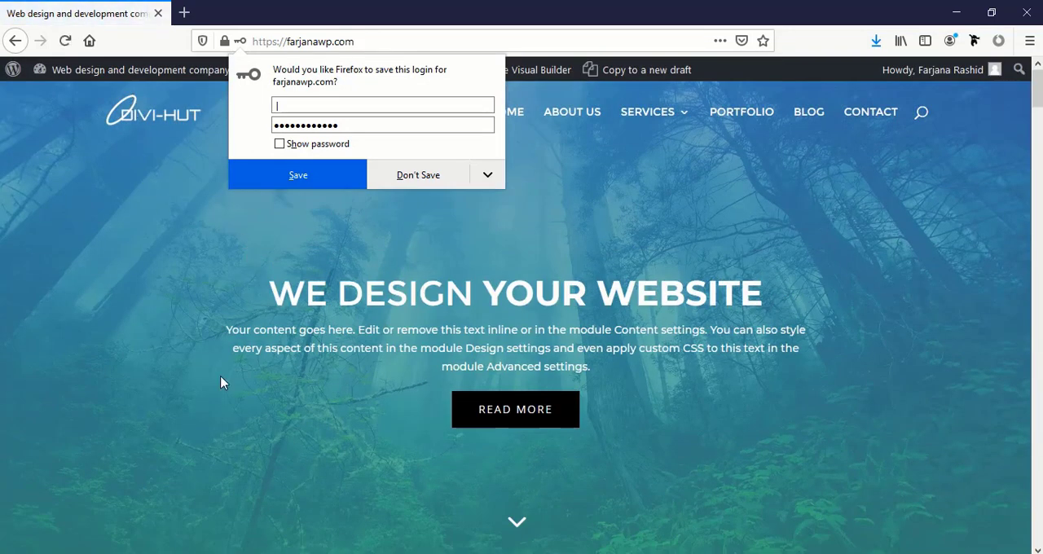
pyautogui.click(404, 184)
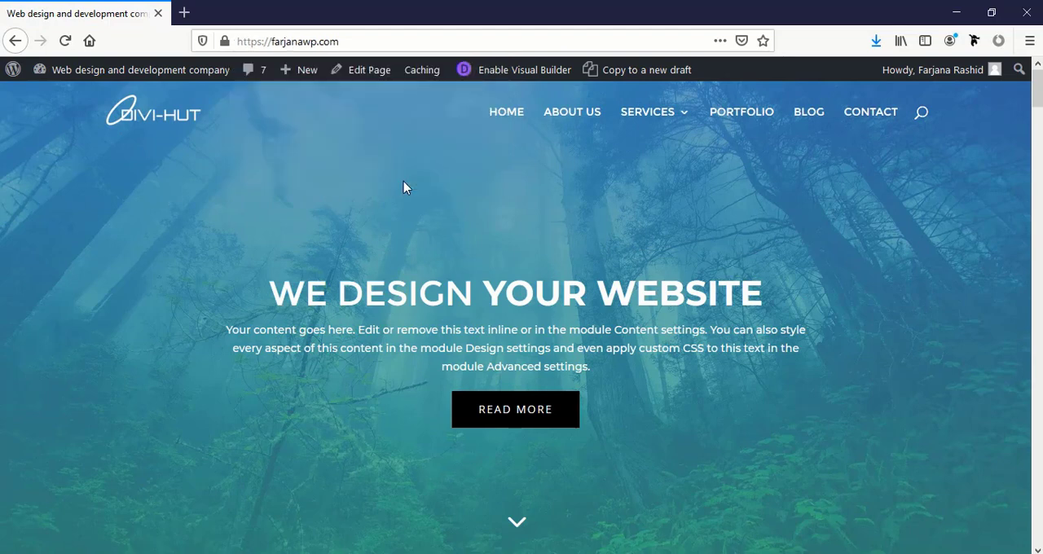
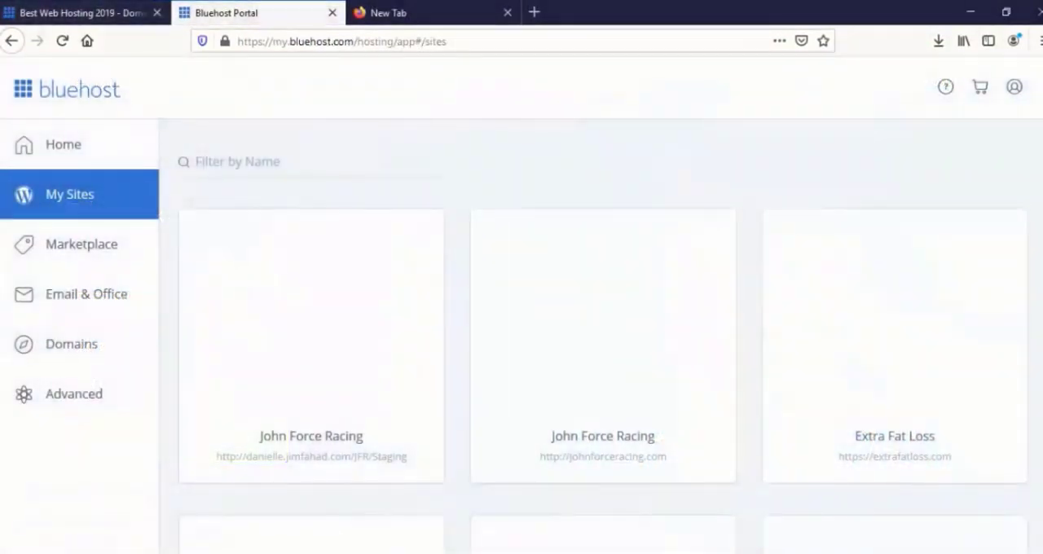
# Examine the list of WordPress sites hosted under the account in the Bluehost portal
pyautogui.scroll(-5, 514, 272)
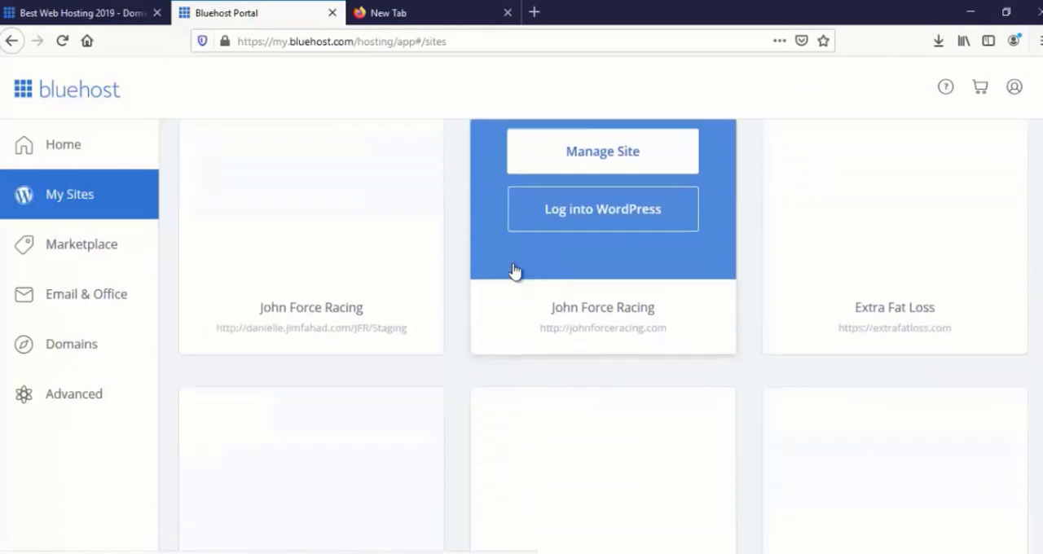
pyautogui.scroll(-6, 514, 298)
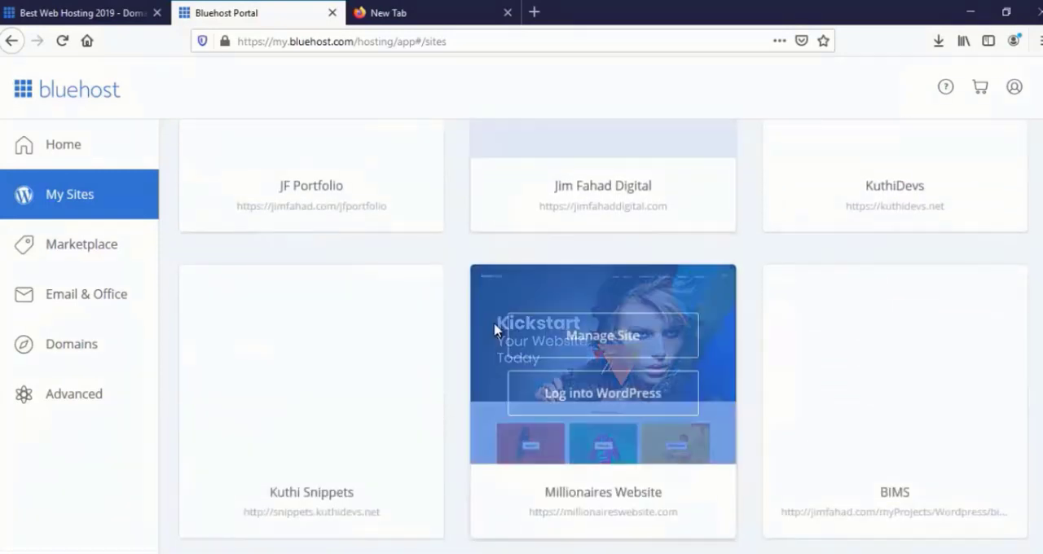
pyautogui.scroll(-7, 493, 330)
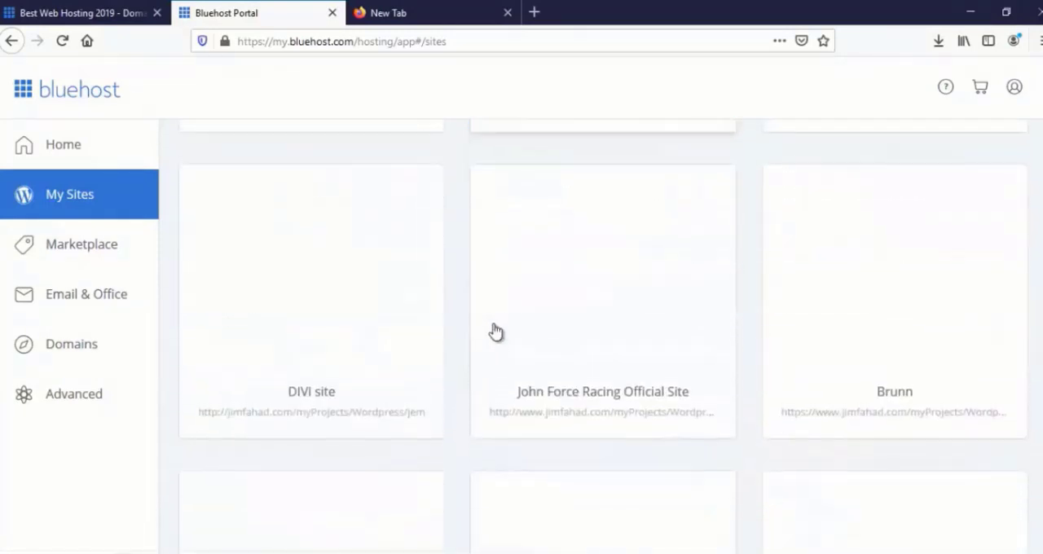
pyautogui.scroll(-5, 493, 330)
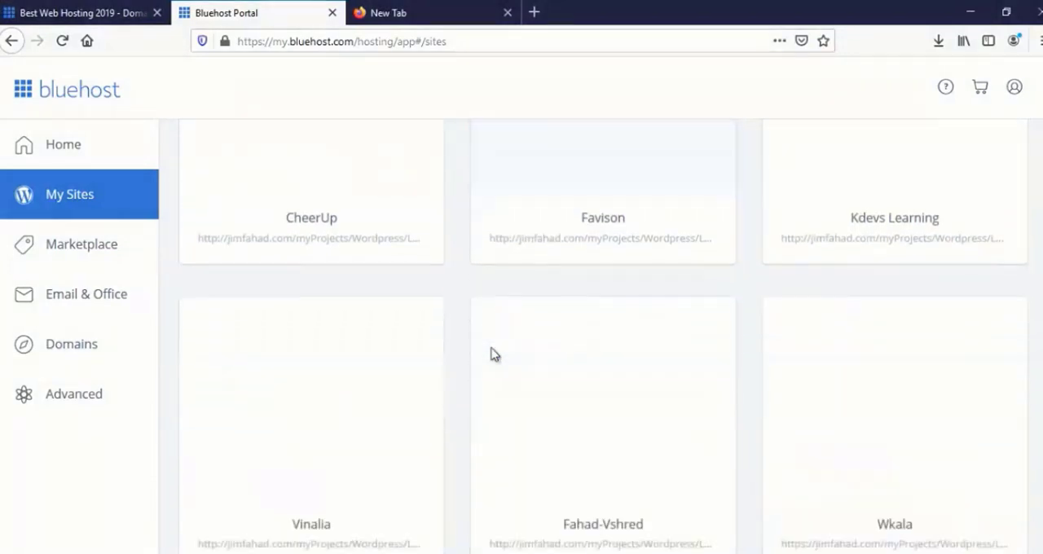
pyautogui.scroll(-3, 491, 355)
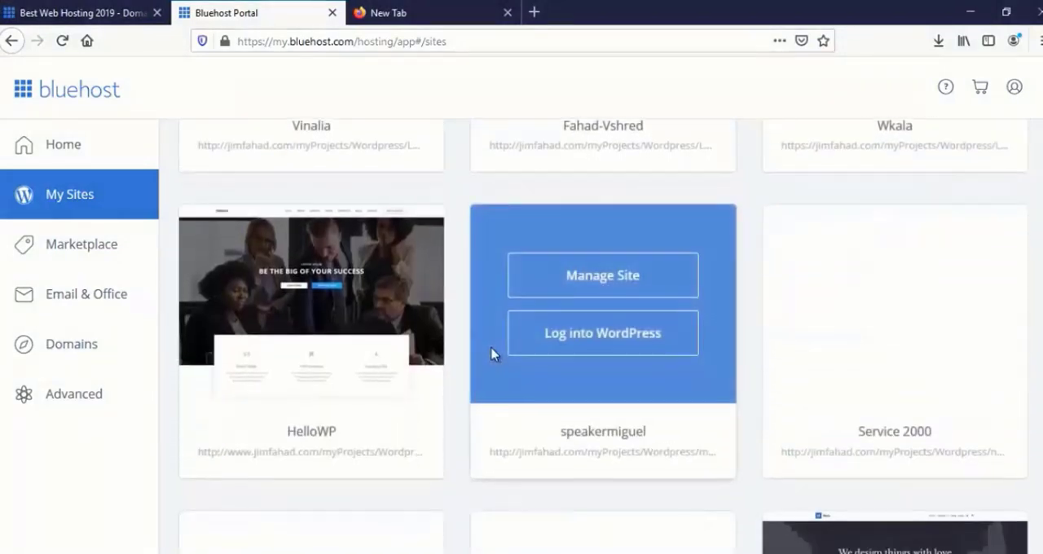
pyautogui.scroll(-3, 491, 354)
pyautogui.scroll(-2, 491, 355)
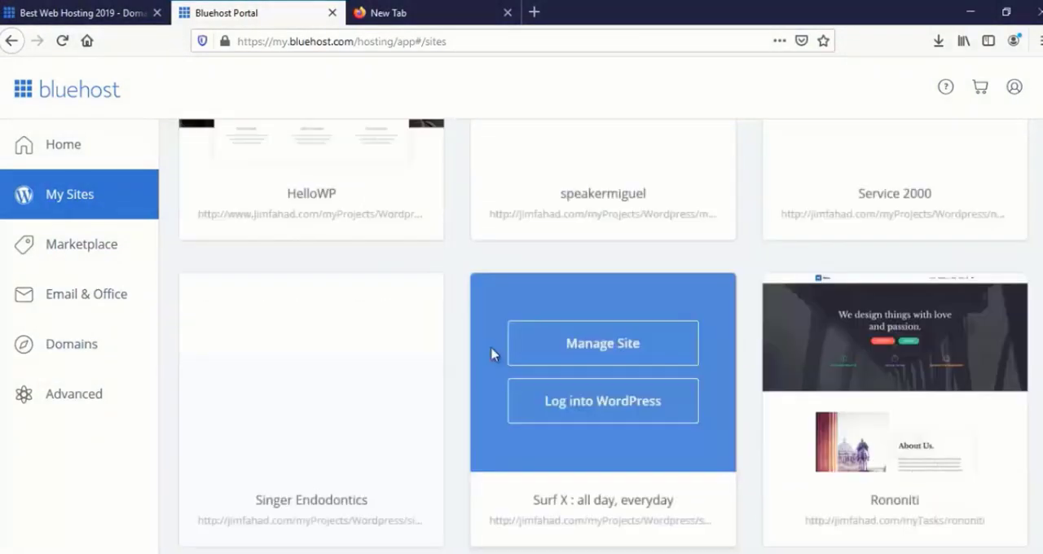
pyautogui.scroll(-2, 491, 353)
pyautogui.scroll(-1, 492, 352)
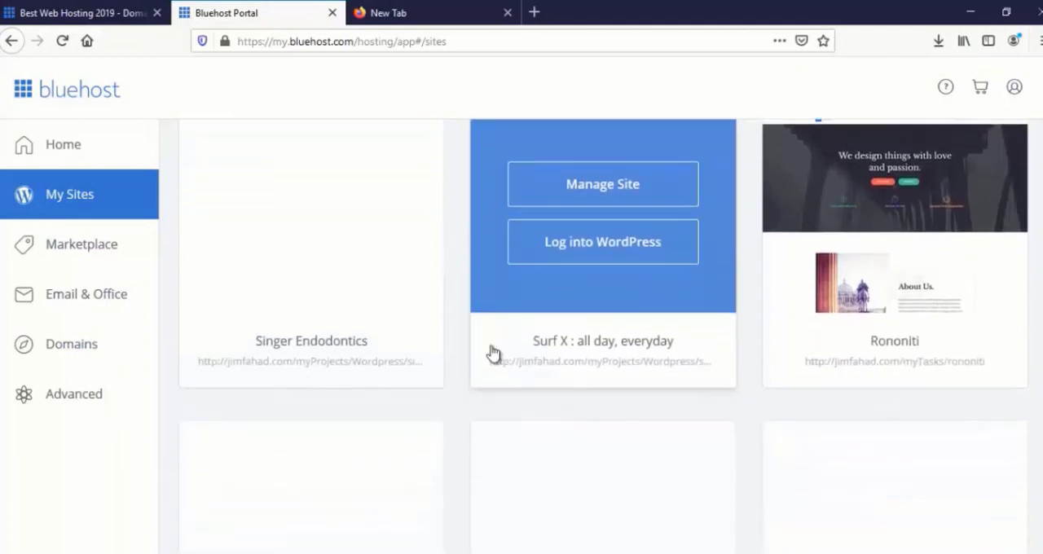
pyautogui.scroll(-3, 491, 352)
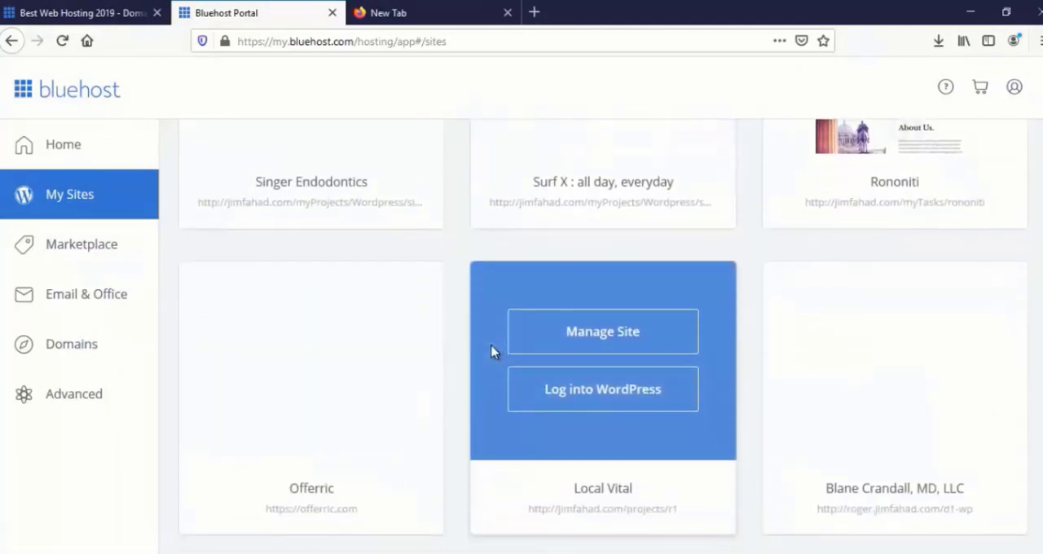
pyautogui.scroll(3, 491, 352)
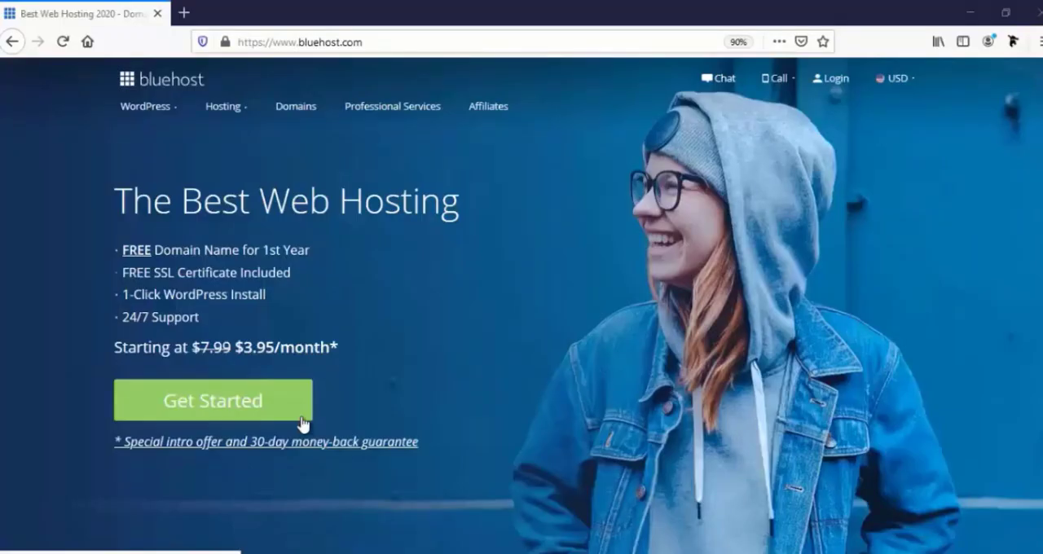
# Start a Bluehost sign-up and compare the features of the Basic, Plus, Choice Plus and Pro hosting plans
pyautogui.click(256, 411)
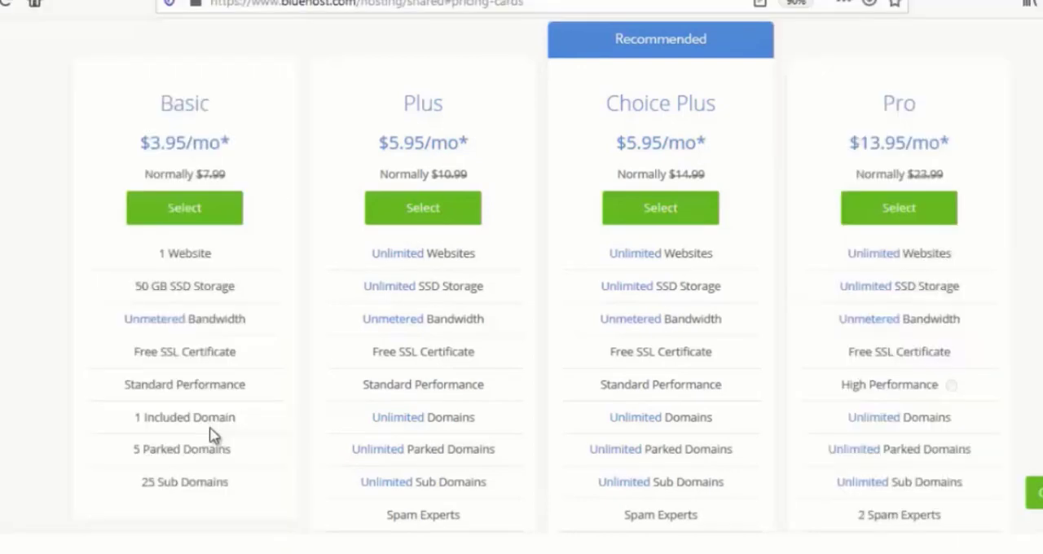
pyautogui.scroll(-2, 351, 487)
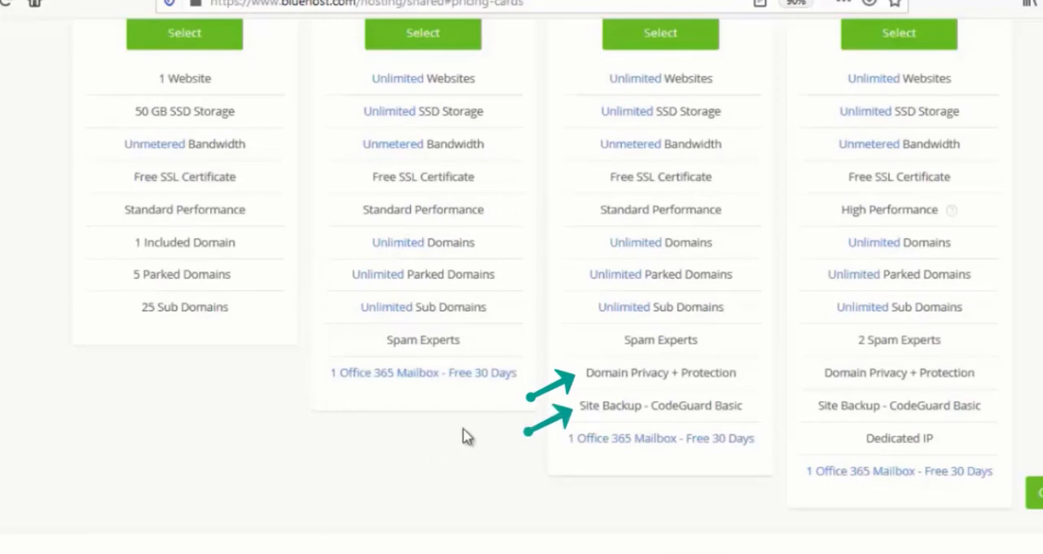
pyautogui.scroll(2, 463, 435)
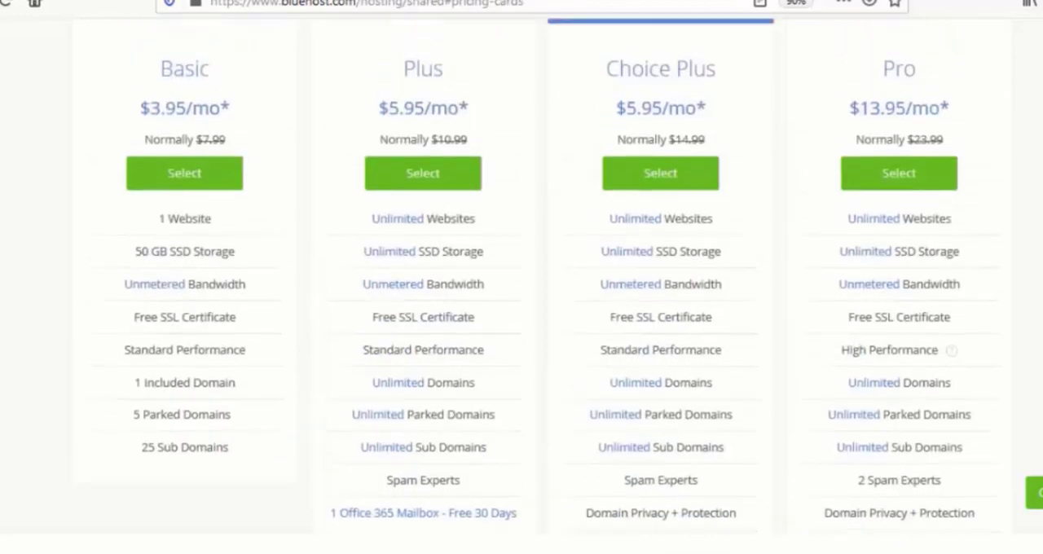
pyautogui.scroll(1, 463, 435)
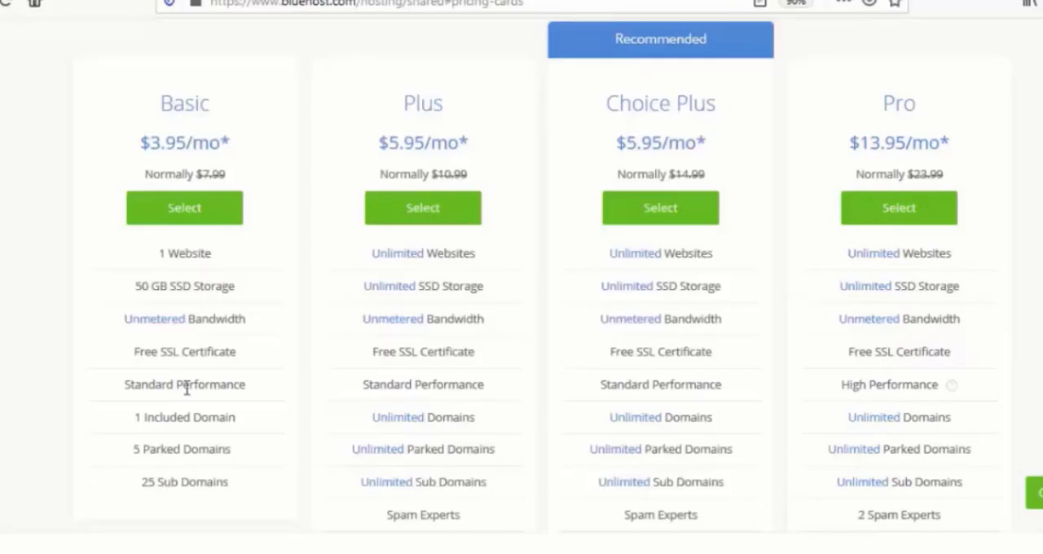
# Review the Basic plan's features down to its sub domains allowance and select the Basic plan
pyautogui.scroll(-3, 179, 361)
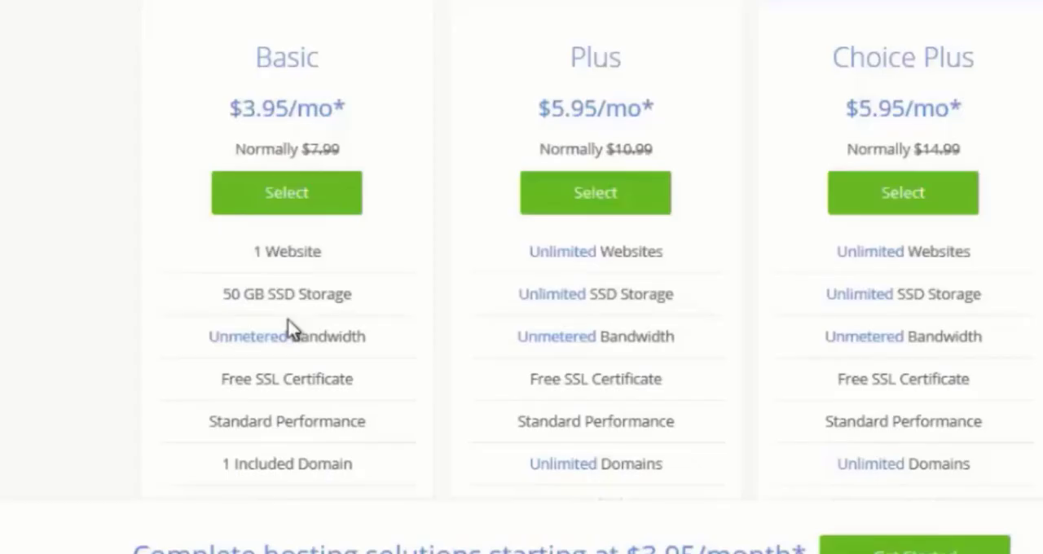
pyautogui.scroll(-2, 189, 370)
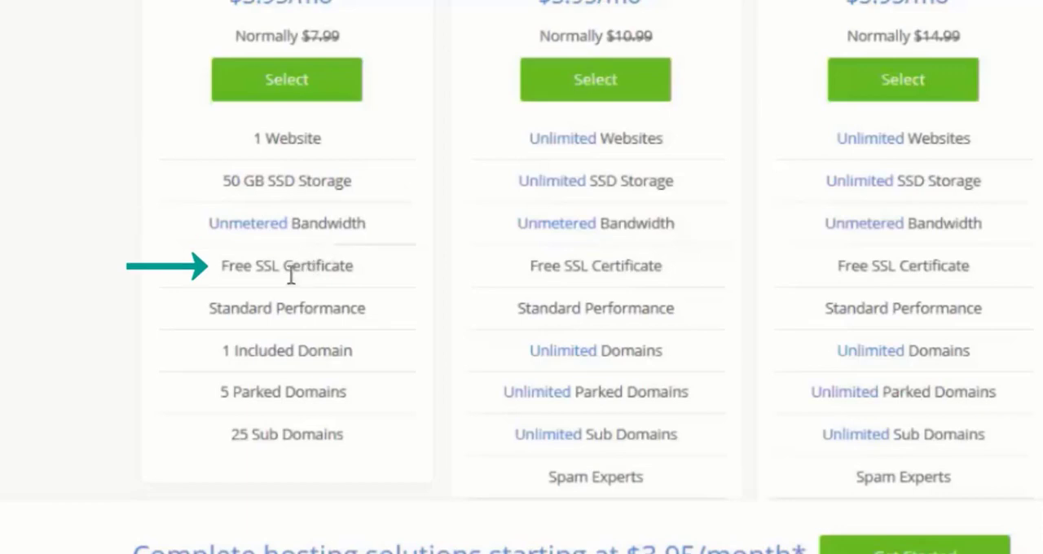
pyautogui.scroll(-2, 296, 294)
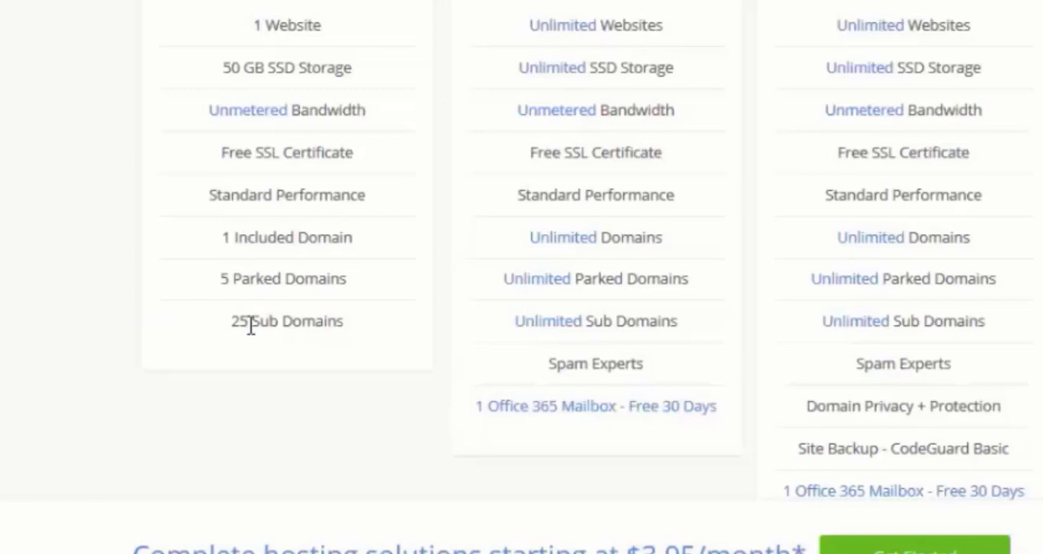
pyautogui.scroll(3, 250, 325)
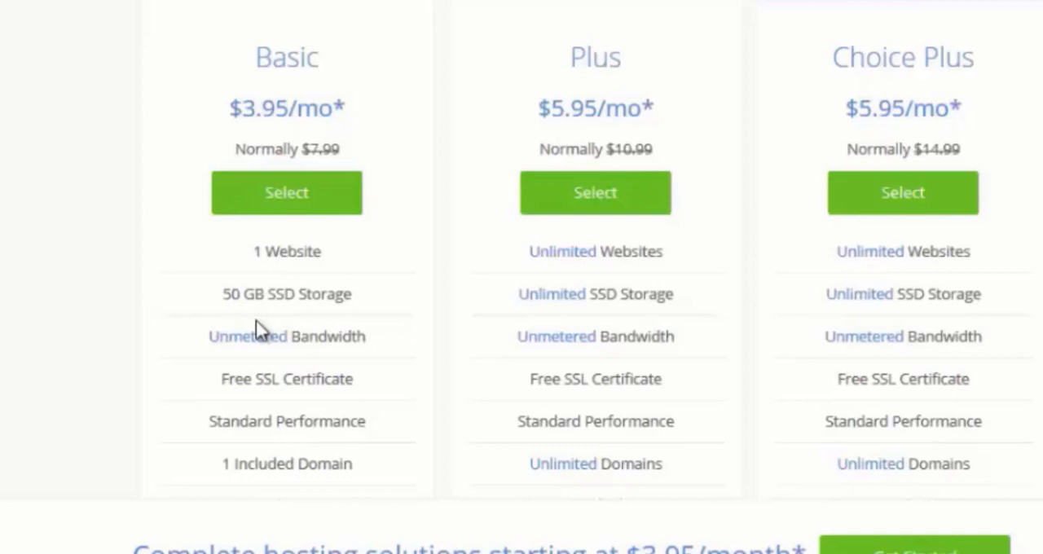
pyautogui.click(284, 208)
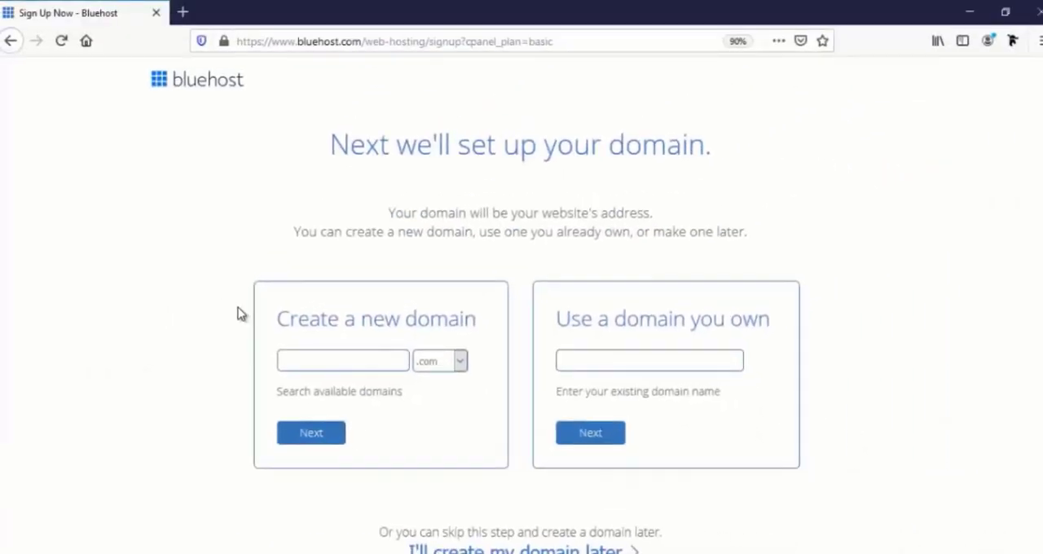
# Look over the options for using an owned domain or creating a new one, including the available domain extensions
pyautogui.click(595, 361)
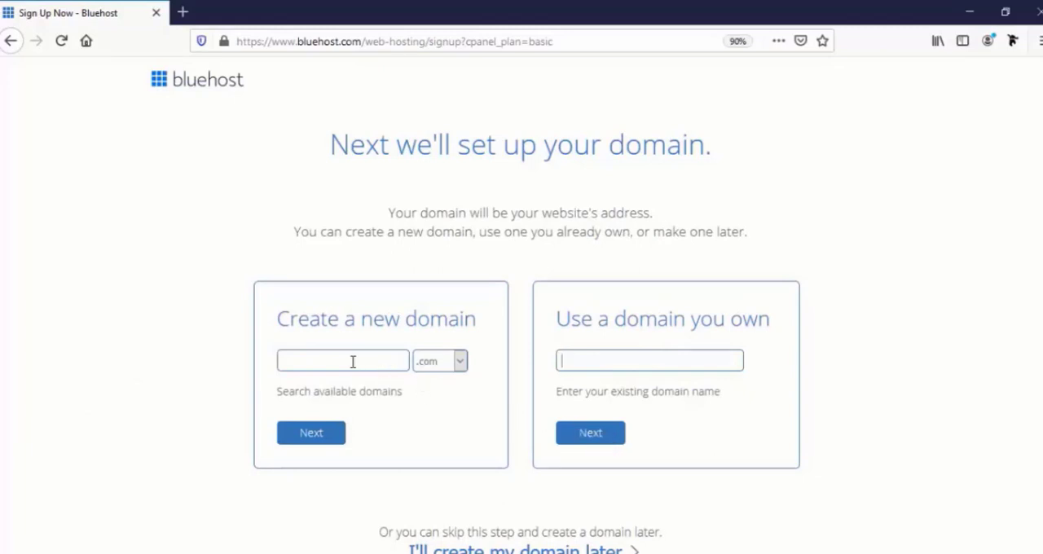
pyautogui.click(309, 362)
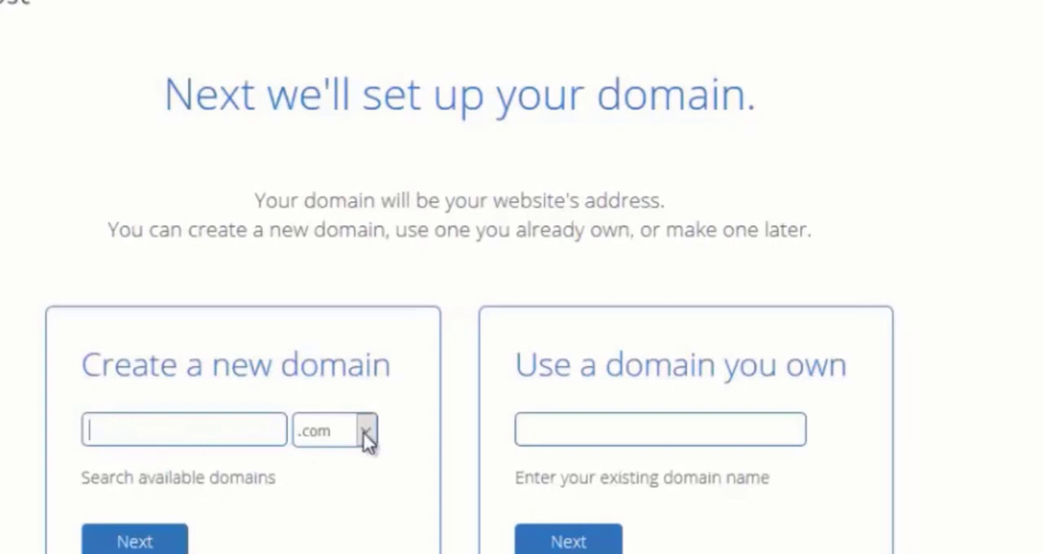
pyautogui.click(367, 440)
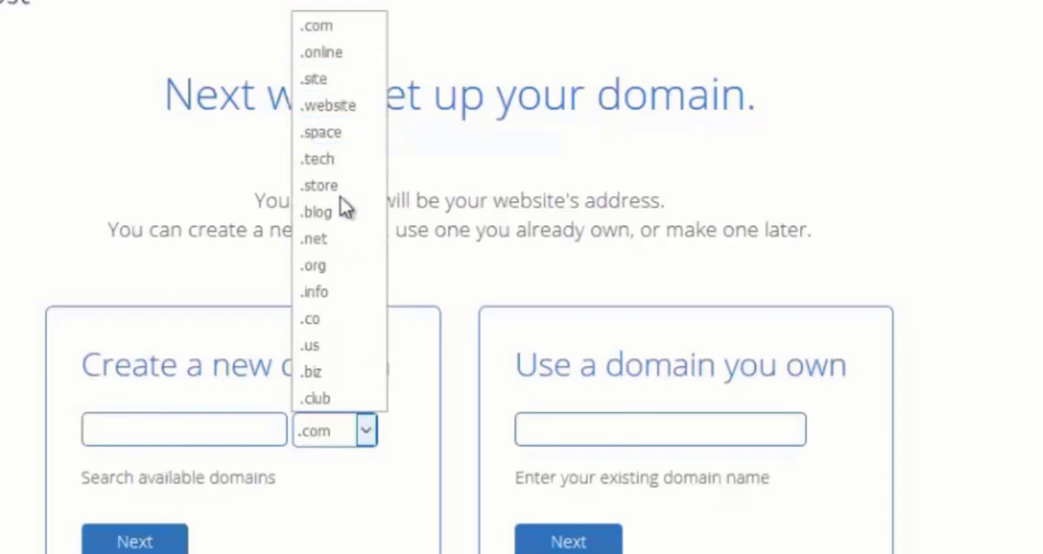
pyautogui.click(367, 433)
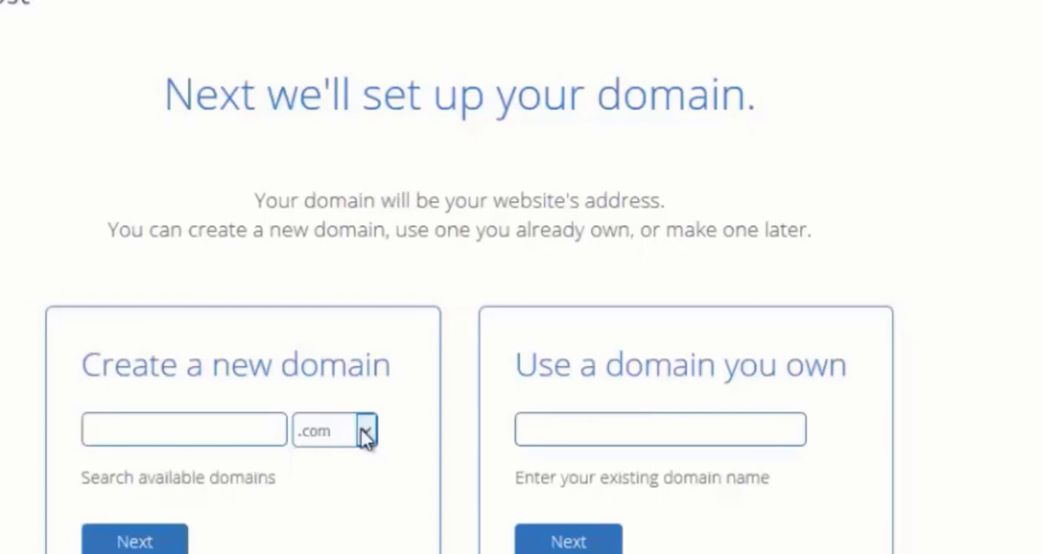
# Enter farjanawp as the new .com domain and submit it to continue to account creation
pyautogui.click(227, 429)
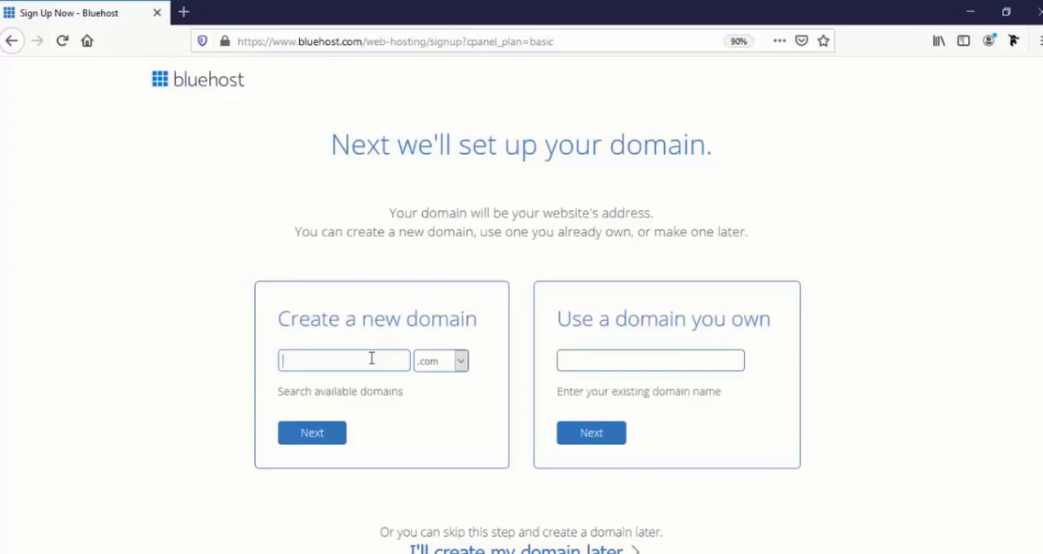
pyautogui.write('farja')
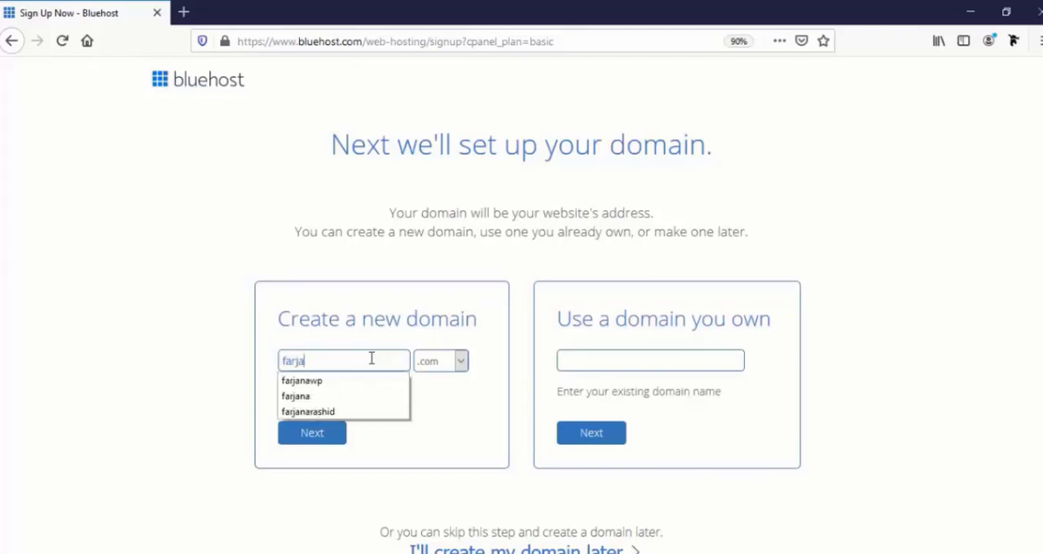
pyautogui.write('naw')
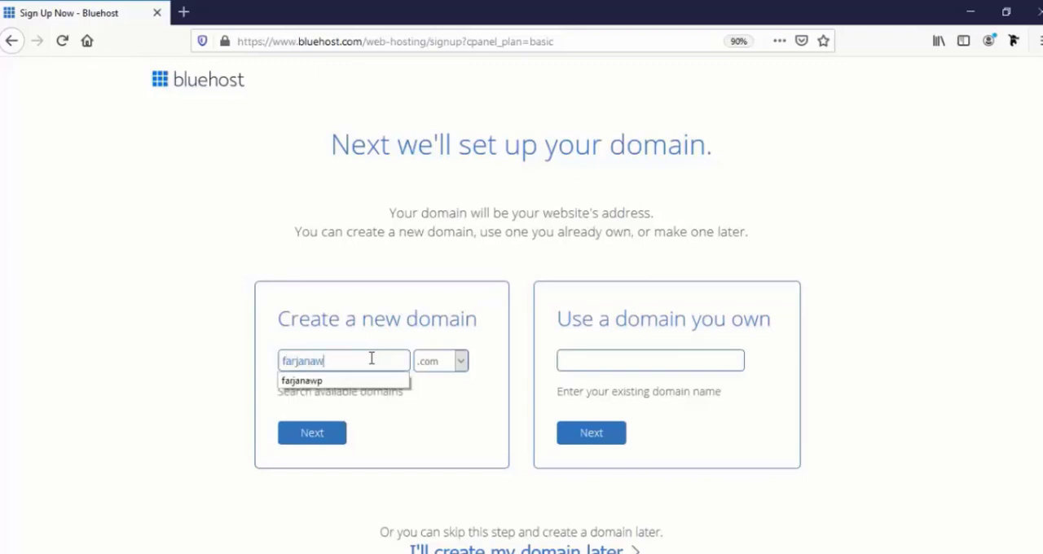
pyautogui.write('p')
pyautogui.click(323, 439)
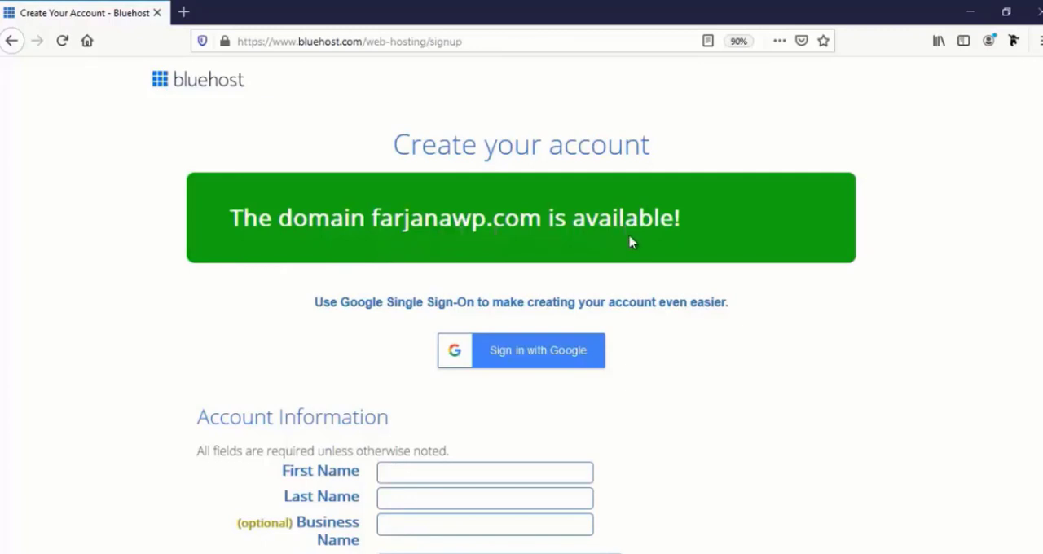
# Fill in the account holder's first and last name in the account information
pyautogui.scroll(-3, 558, 349)
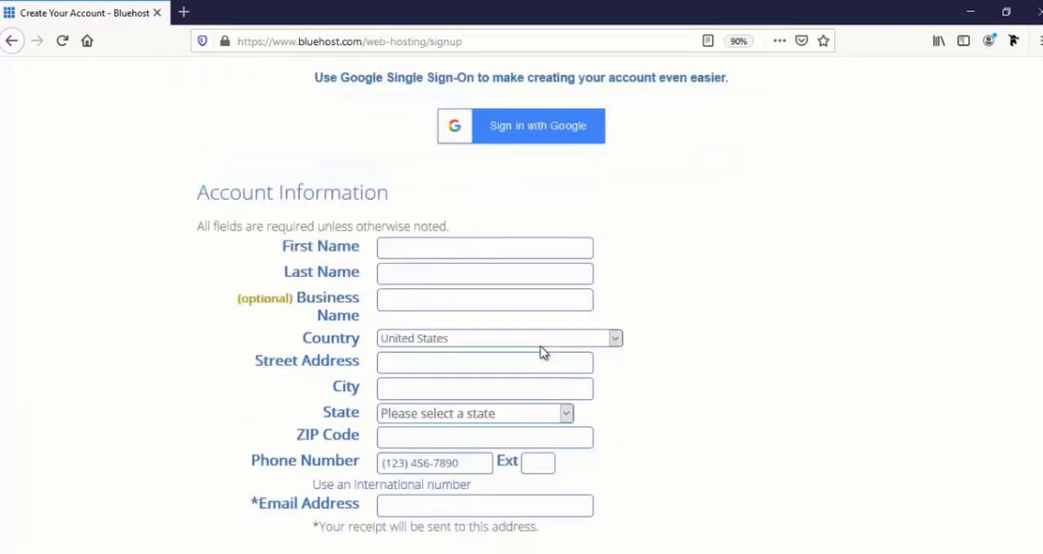
pyautogui.scroll(-1, 544, 352)
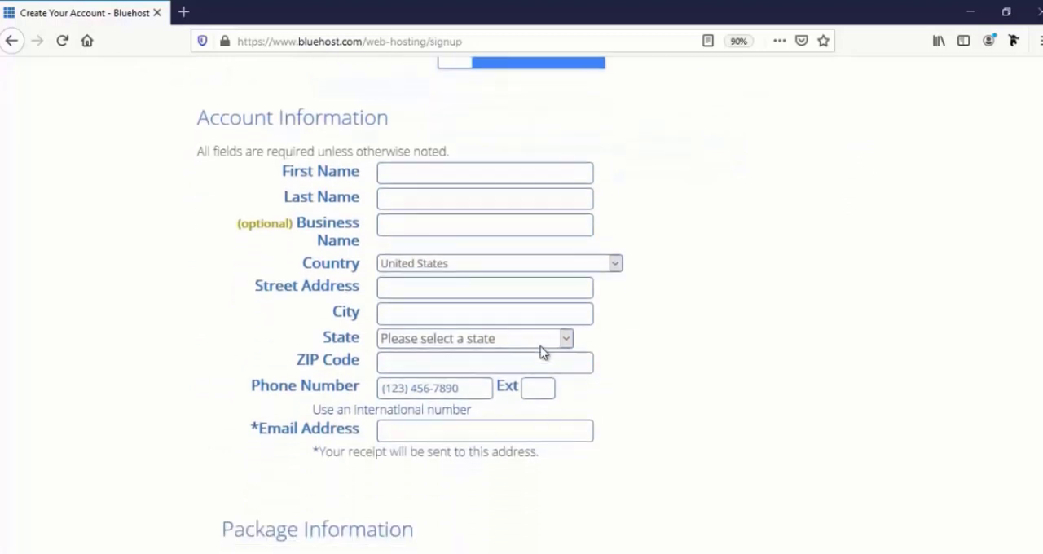
pyautogui.scroll(-1, 543, 352)
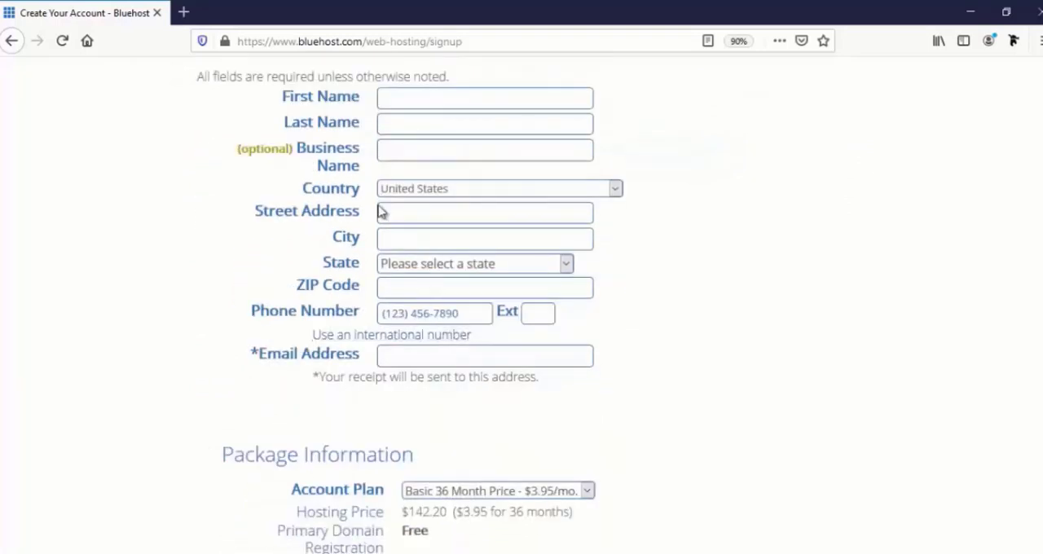
pyautogui.click(424, 98)
pyautogui.press('Tab')
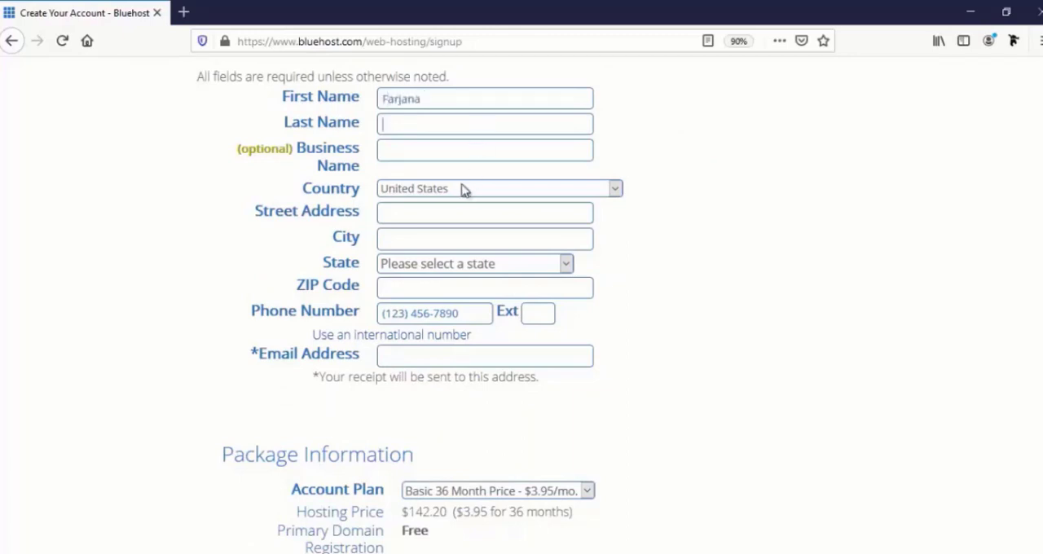
# Set the business name to Farjanawp and the country to Bangladesh
pyautogui.click(426, 154)
pyautogui.write('Farja')
pyautogui.write('na')
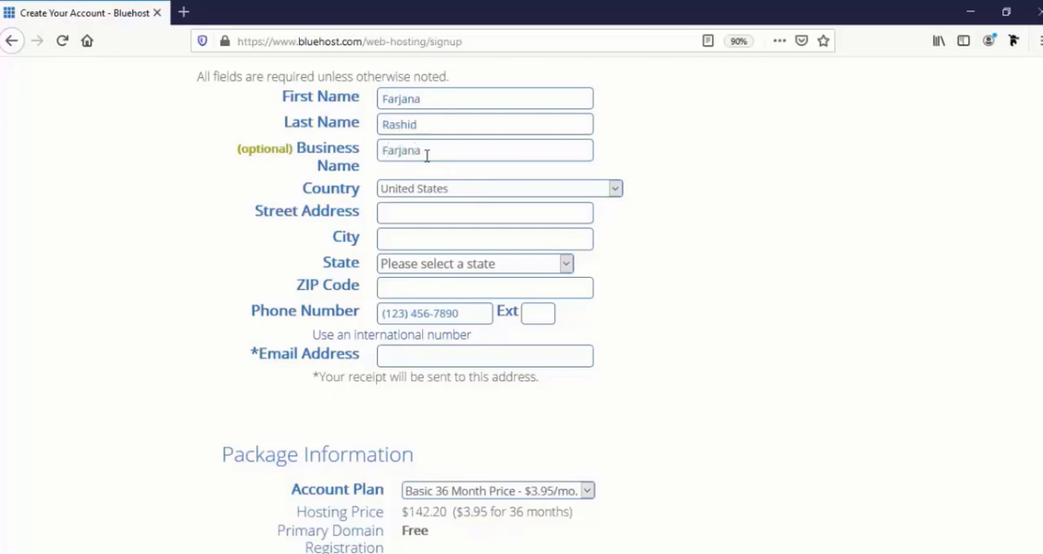
pyautogui.write('wp')
pyautogui.click(435, 193)
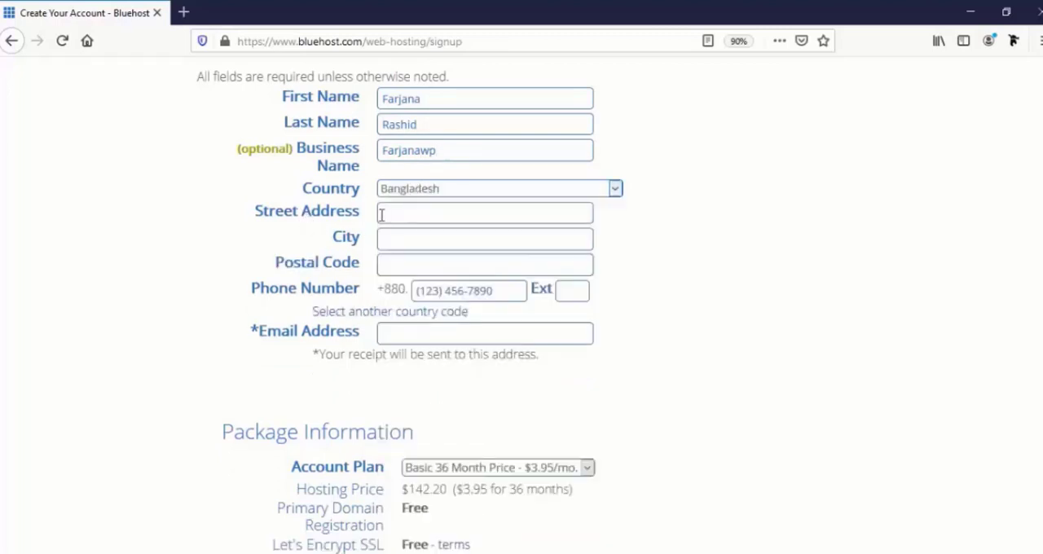
# Fill in the account holder's street address, city and postal code
pyautogui.click(404, 215)
pyautogui.write('Mirpur-10.Dhaka.Bangladesh')
pyautogui.click(395, 239)
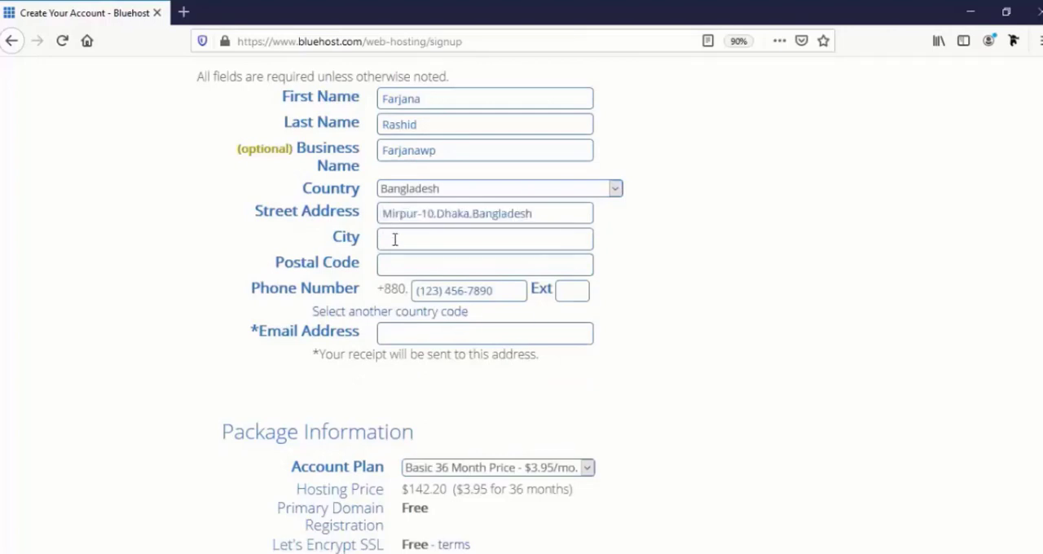
pyautogui.write('D')
pyautogui.click(428, 259)
pyautogui.click(430, 261)
pyautogui.click(429, 263)
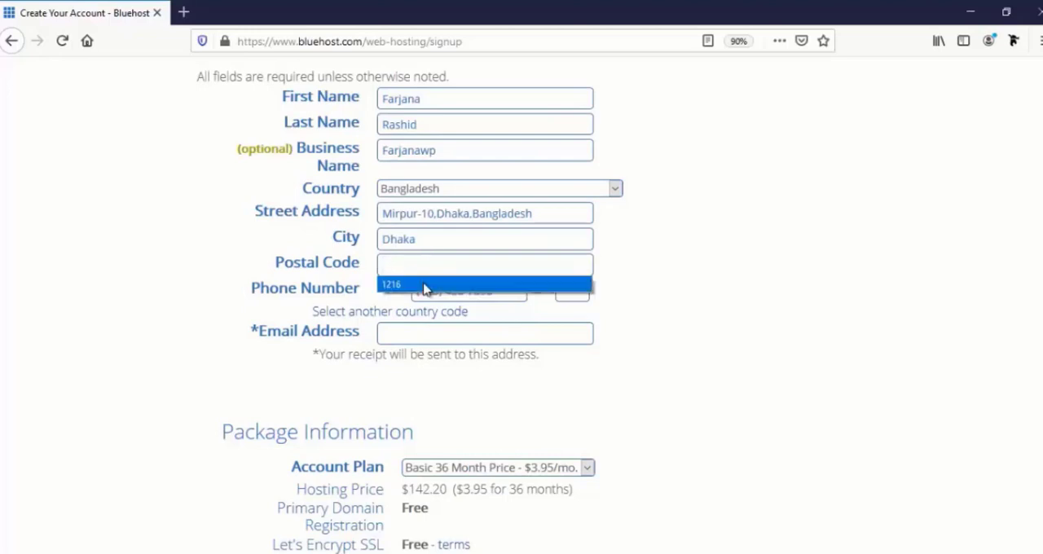
pyautogui.click(426, 289)
# Fill in the account holder's phone number and e-mail address in the account information
pyautogui.click(434, 290)
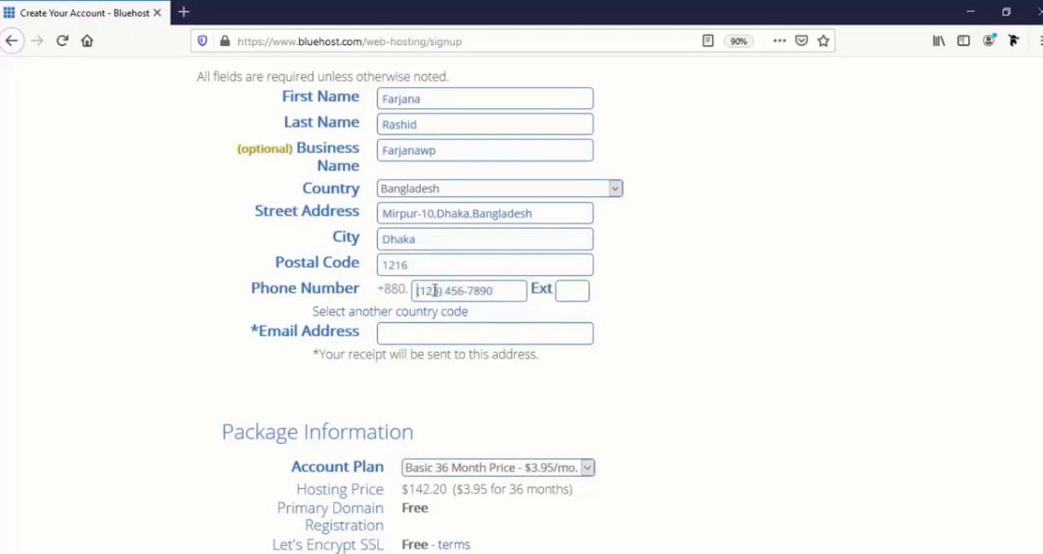
pyautogui.hotkey('ctrl', 'v')
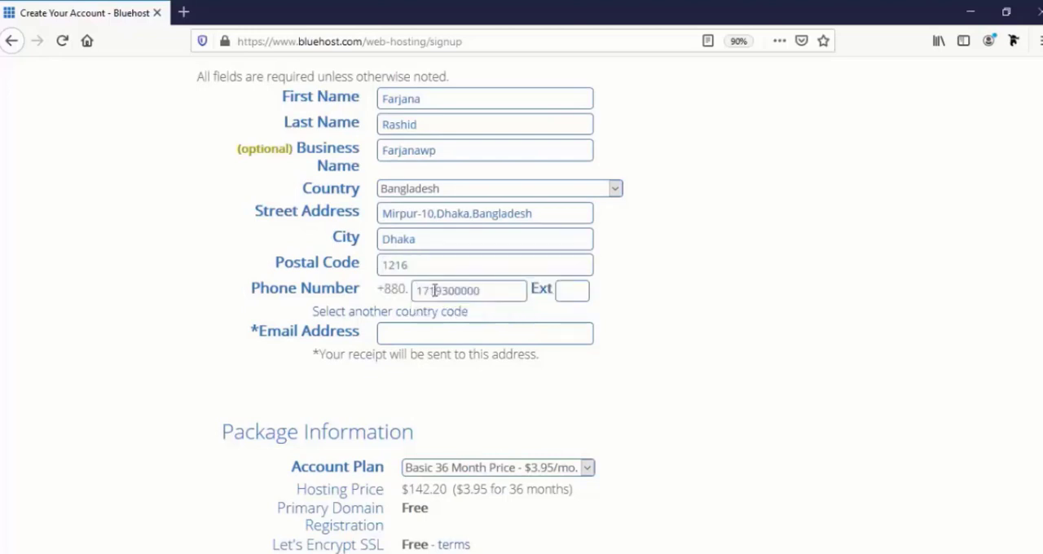
pyautogui.click(443, 339)
pyautogui.scroll(-2, 452, 362)
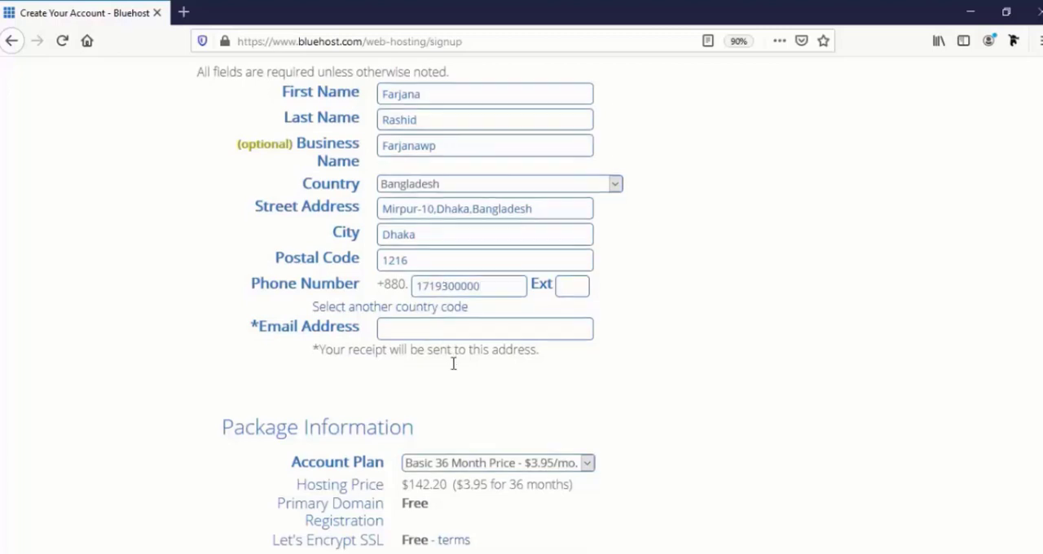
pyautogui.write('div')
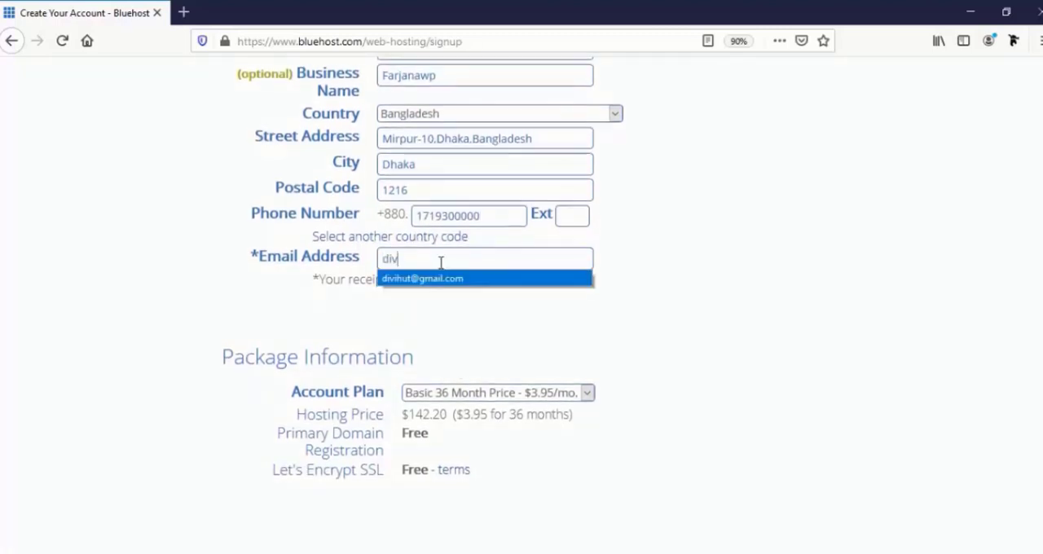
pyautogui.press('Down')
pyautogui.press('Return')
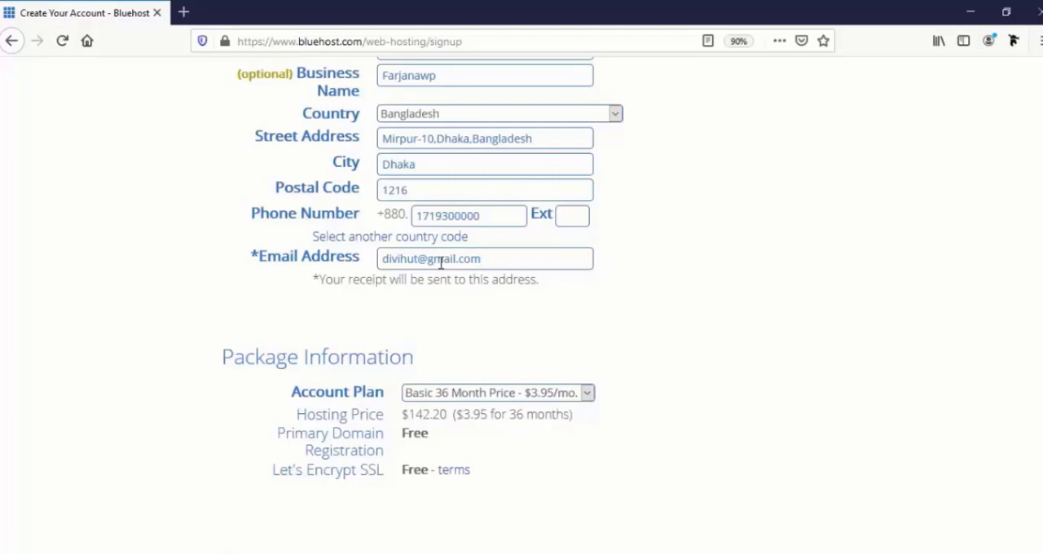
# Set the account plan in the package information to Basic 12 Month Price - $5.95/mo
pyautogui.scroll(-3, 441, 262)
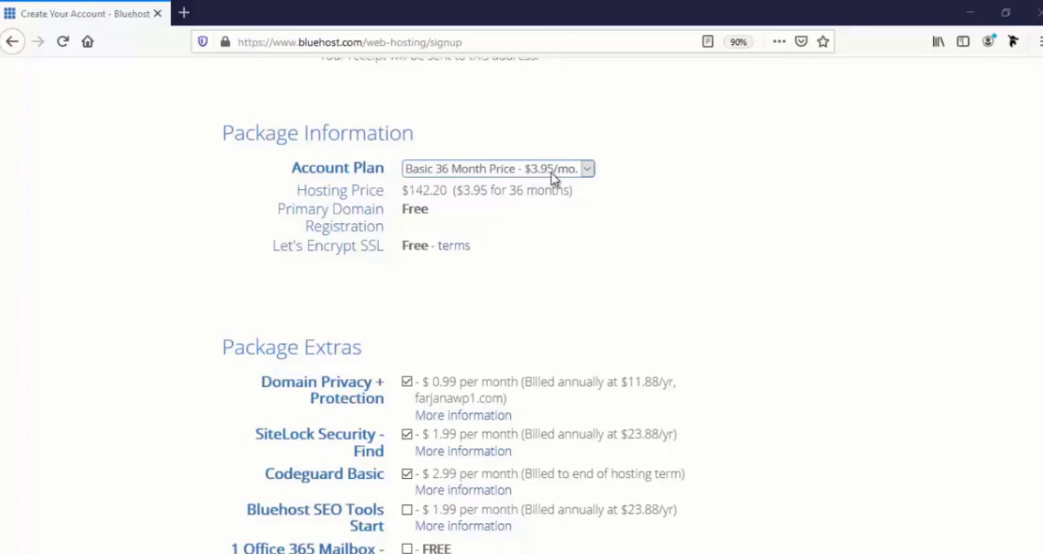
pyautogui.click(501, 169)
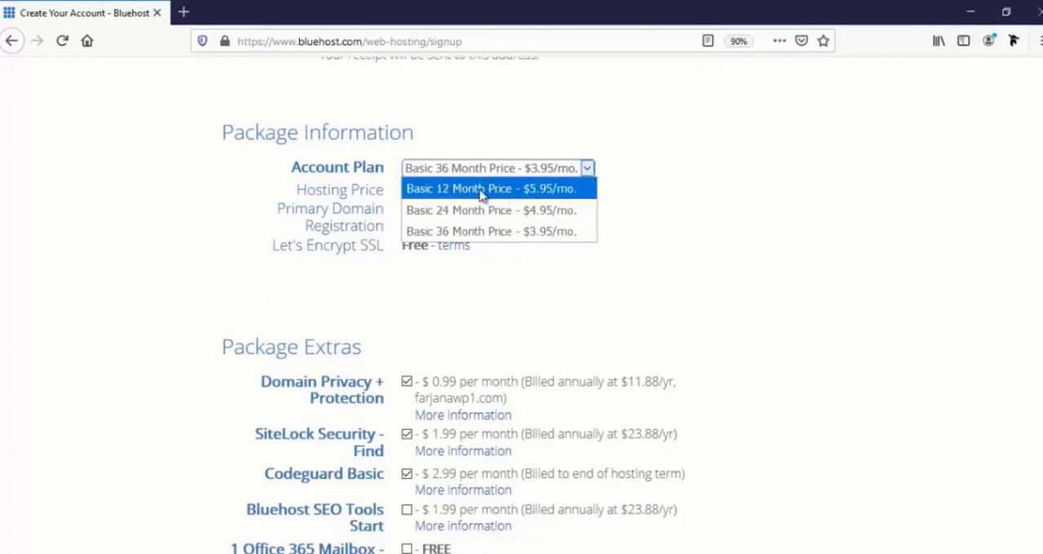
pyautogui.click(477, 190)
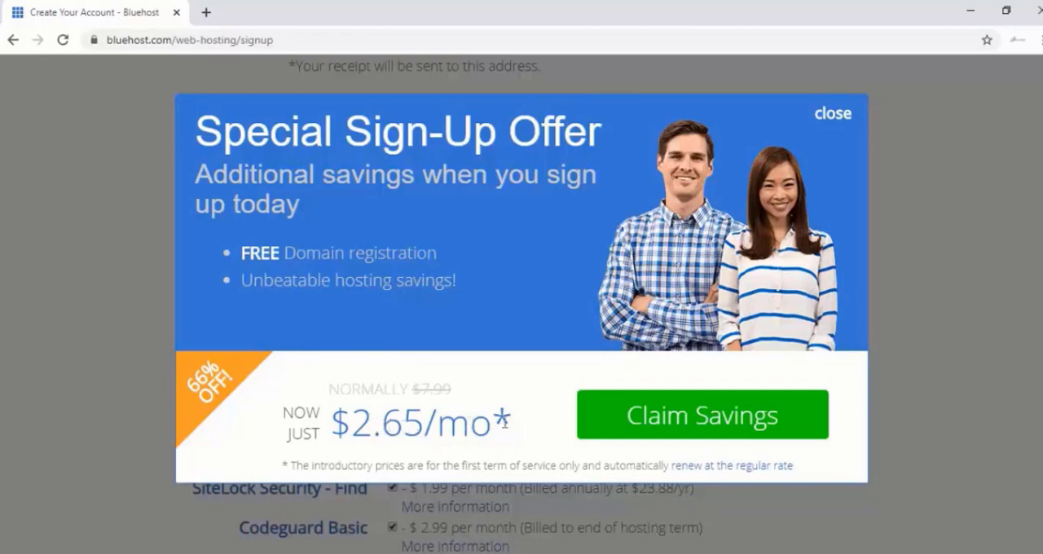
# Claim the special sign-up offer savings and set the account plan to Basic 12 Month Price - $4.95/mo
pyautogui.click(644, 425)
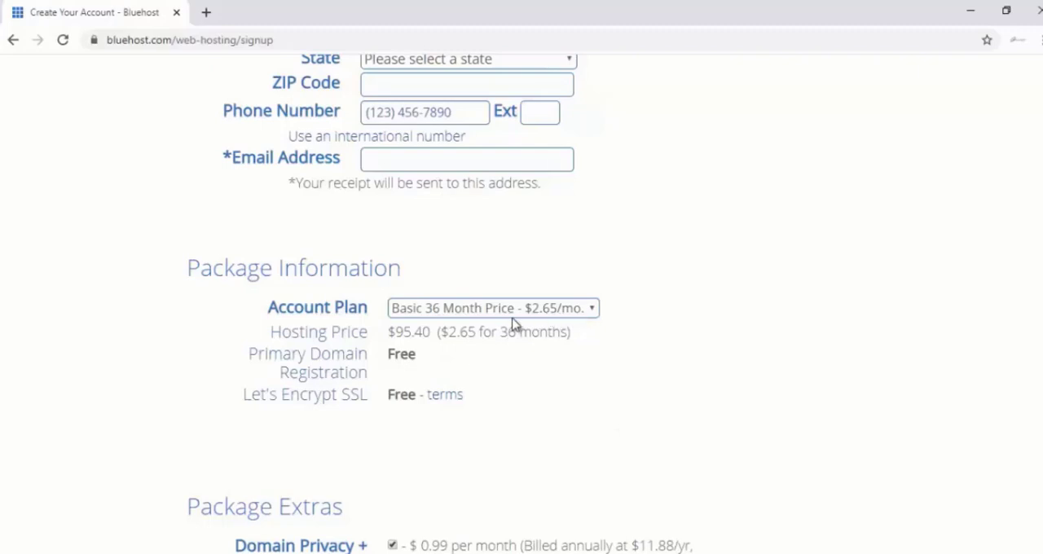
pyautogui.click(454, 314)
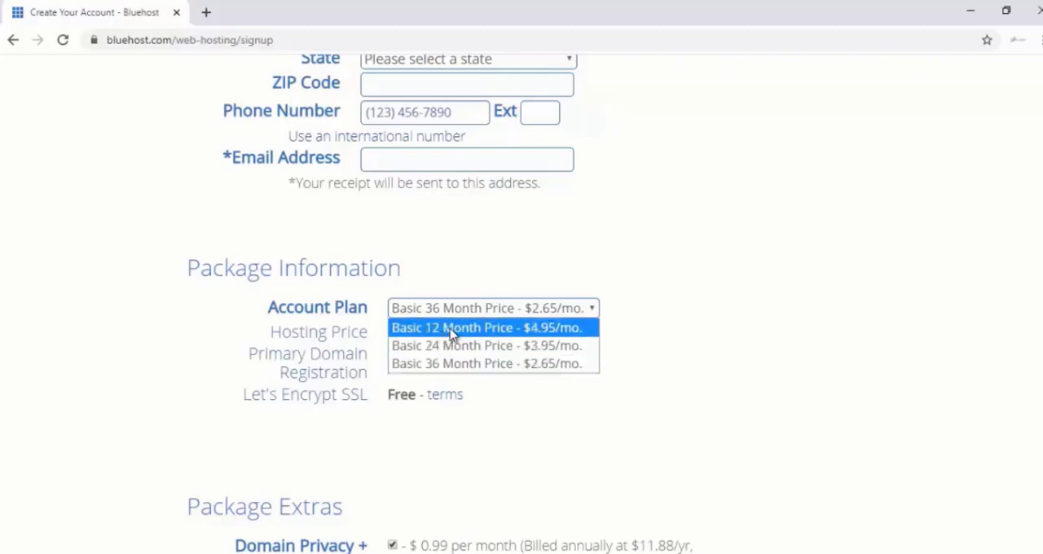
pyautogui.click(446, 330)
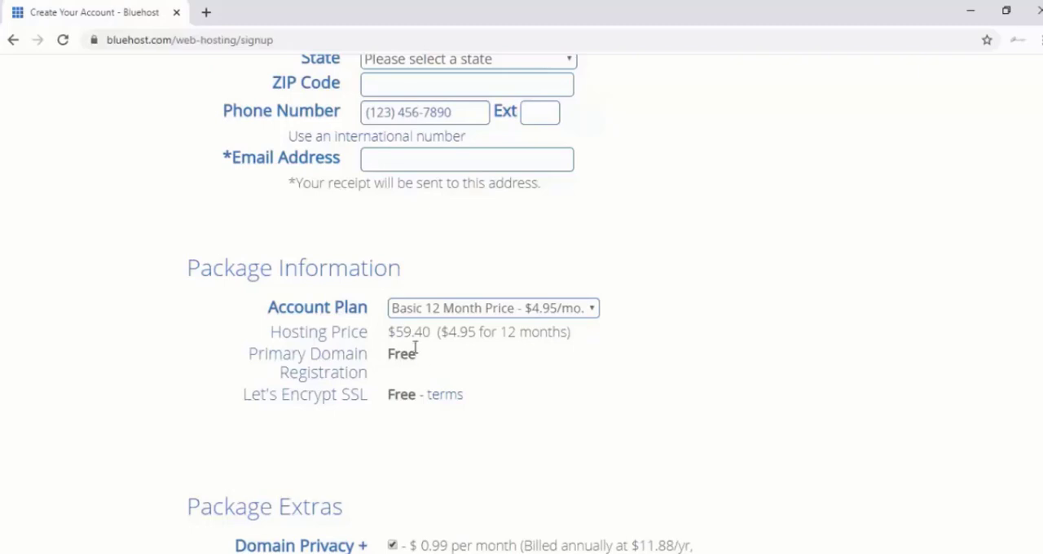
# Remove the Domain Privacy + Protection, SiteLock Security - Find and Codeguard Basic package extras
pyautogui.scroll(-1, 432, 389)
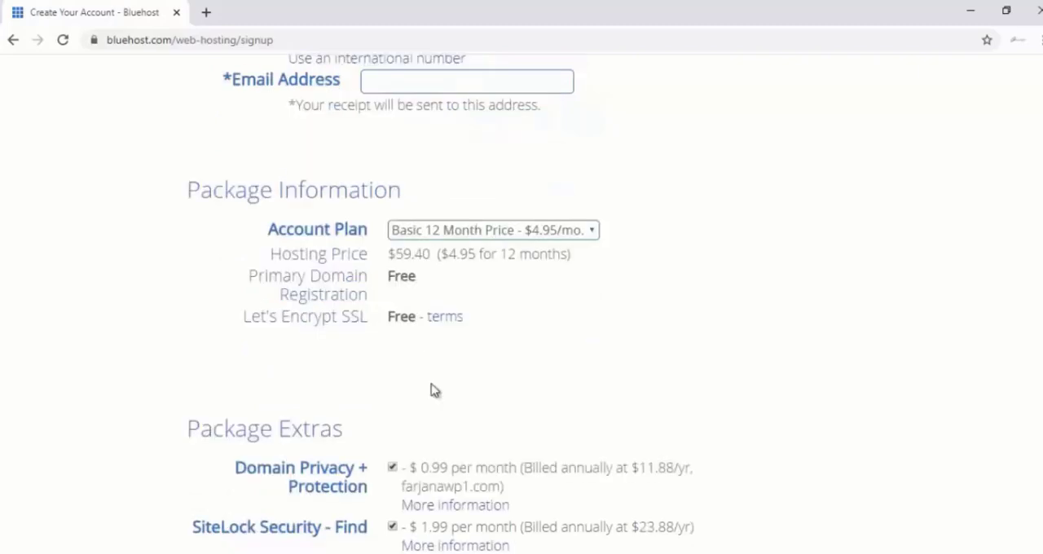
pyautogui.scroll(-1, 407, 386)
pyautogui.scroll(-1, 338, 381)
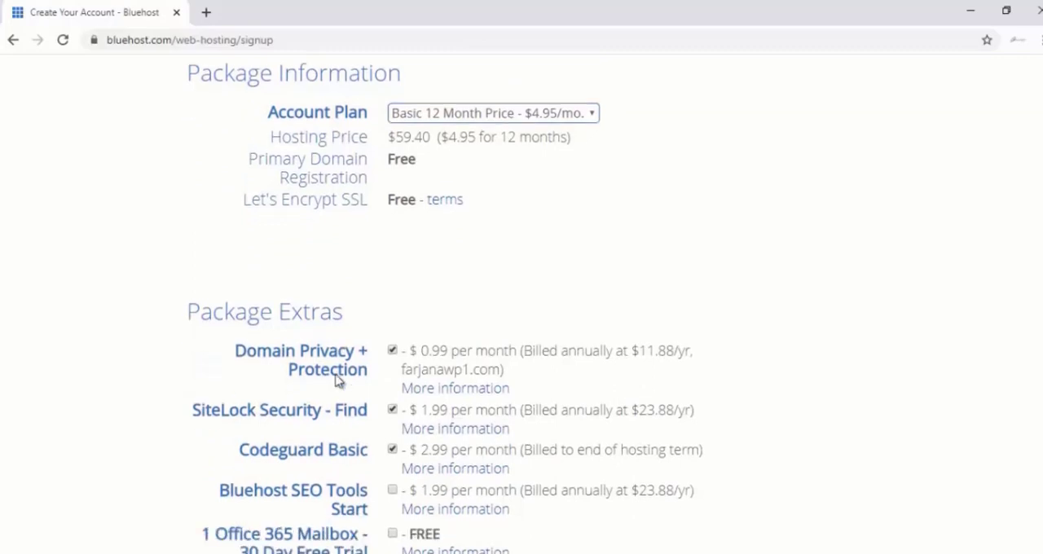
pyautogui.scroll(-1, 338, 382)
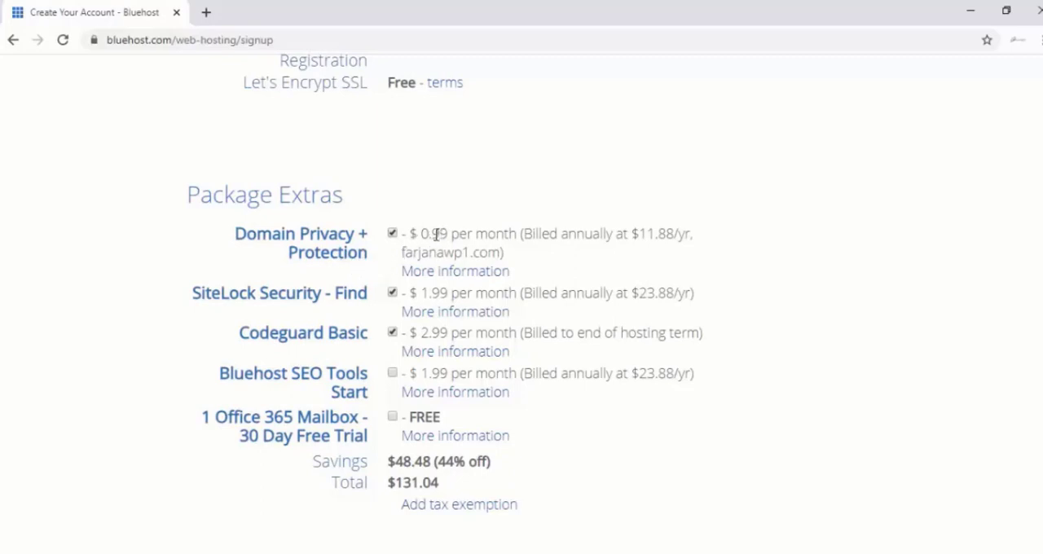
pyautogui.click(392, 234)
pyautogui.click(393, 294)
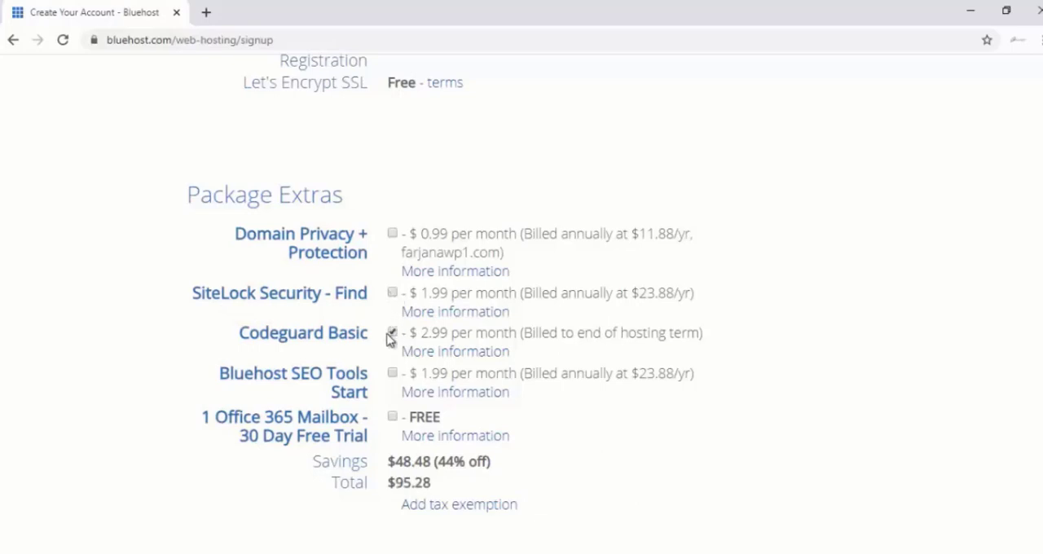
pyautogui.click(392, 333)
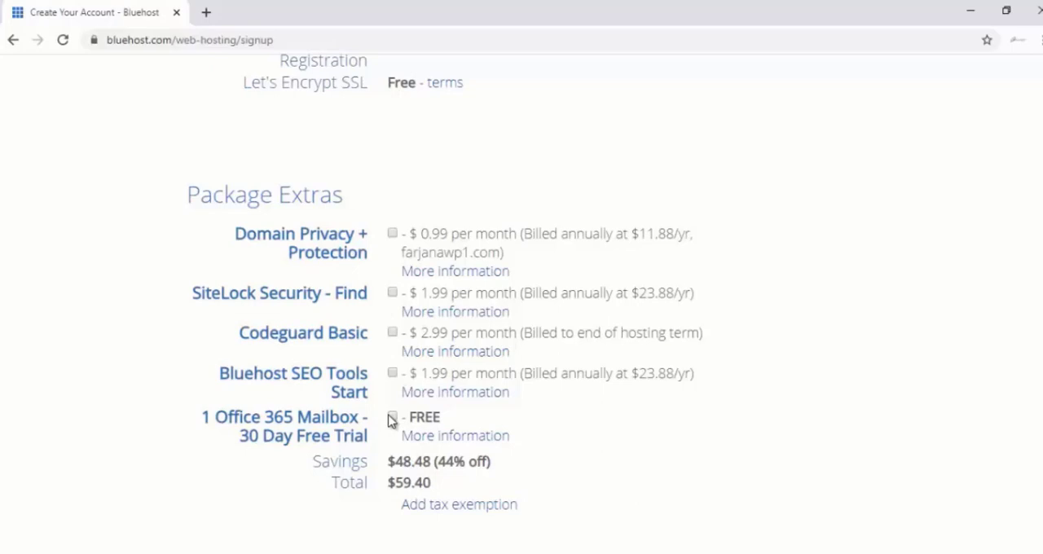
# Fill in the credit card number, CVV2 code and expiration date, and submit the order with Bluehost's terms and policies accepted
pyautogui.scroll(-1, 397, 410)
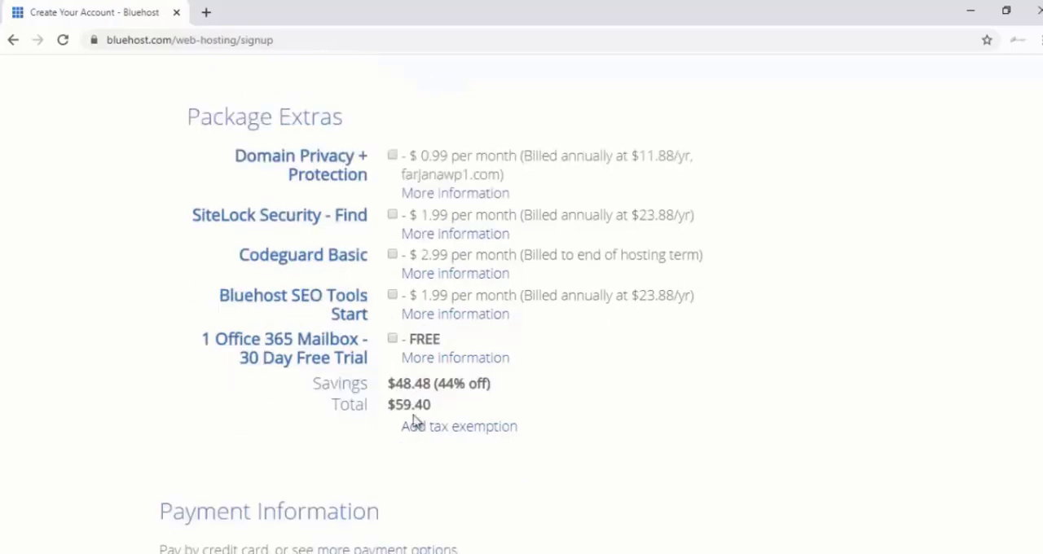
pyautogui.scroll(-1, 410, 419)
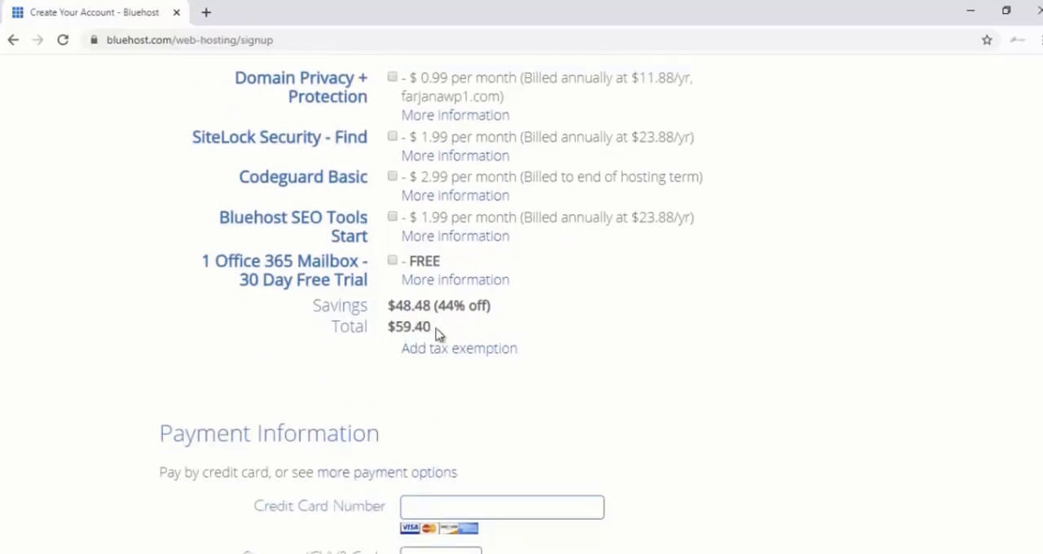
pyautogui.scroll(-2, 447, 299)
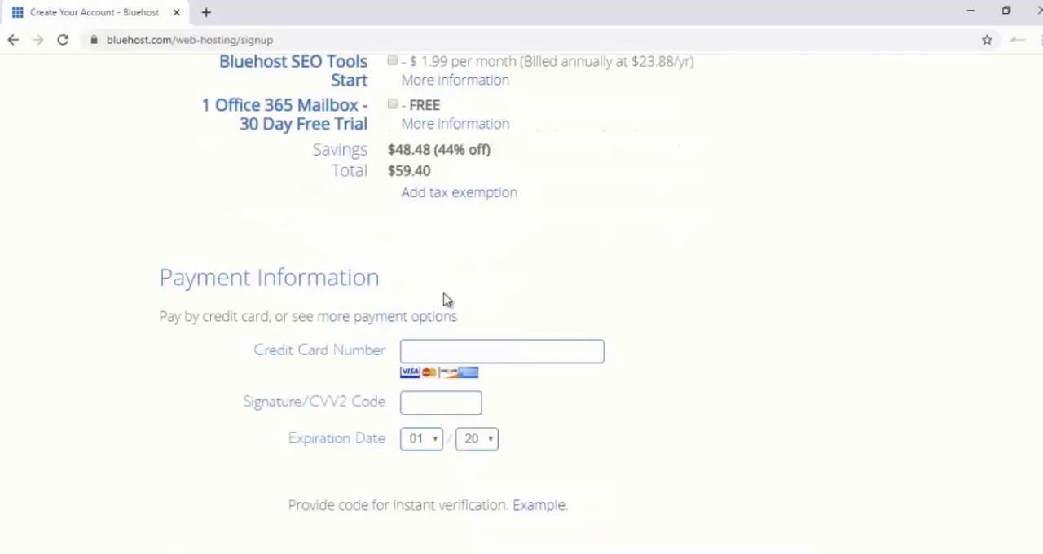
pyautogui.scroll(-1, 447, 300)
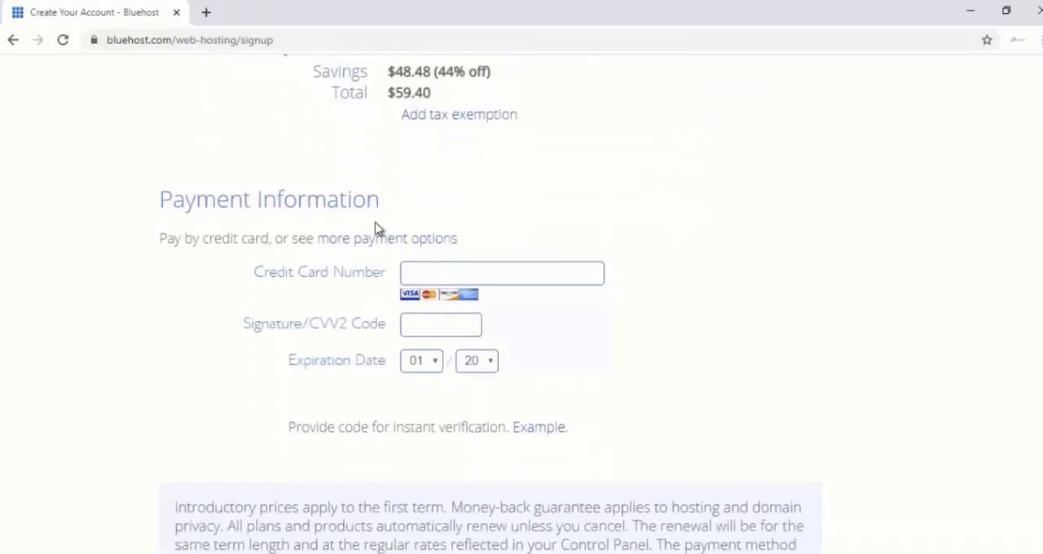
pyautogui.scroll(-1, 408, 297)
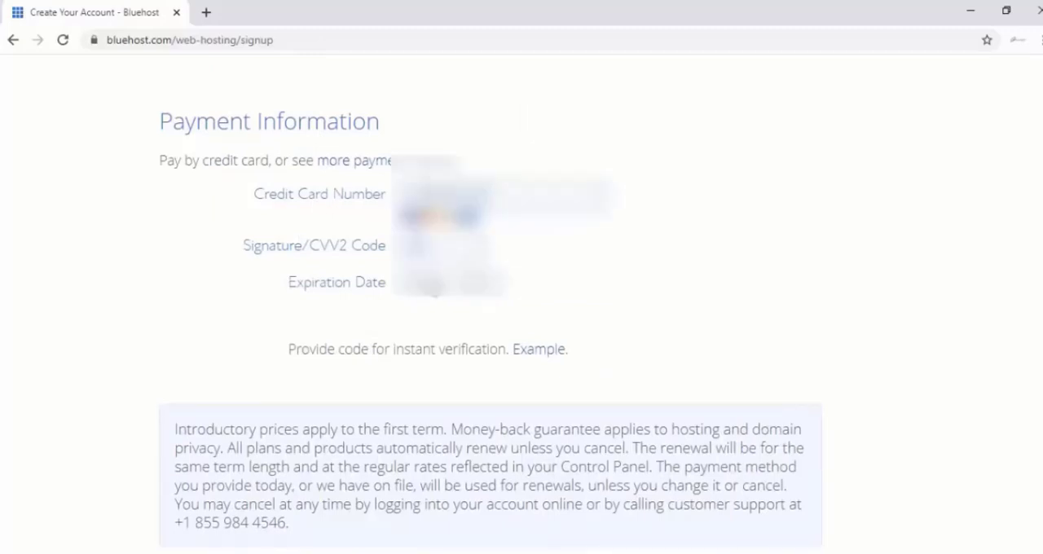
pyautogui.click(430, 285)
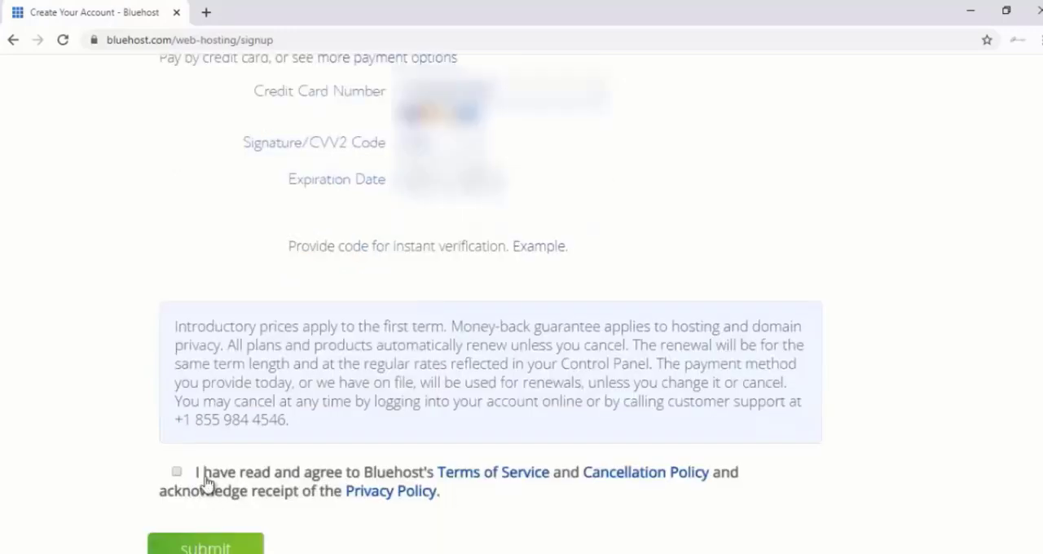
pyautogui.click(178, 472)
pyautogui.click(227, 546)
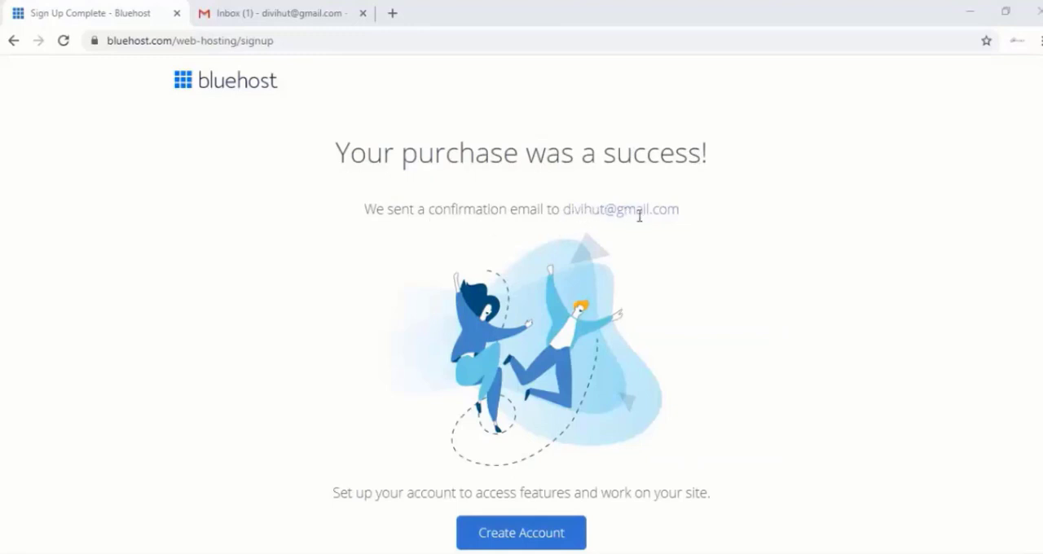
# Switch to Gmail, open Bluehost's WHOIS verification message for farjanawp.com and verify the e-mail address from it
pyautogui.click(272, 15)
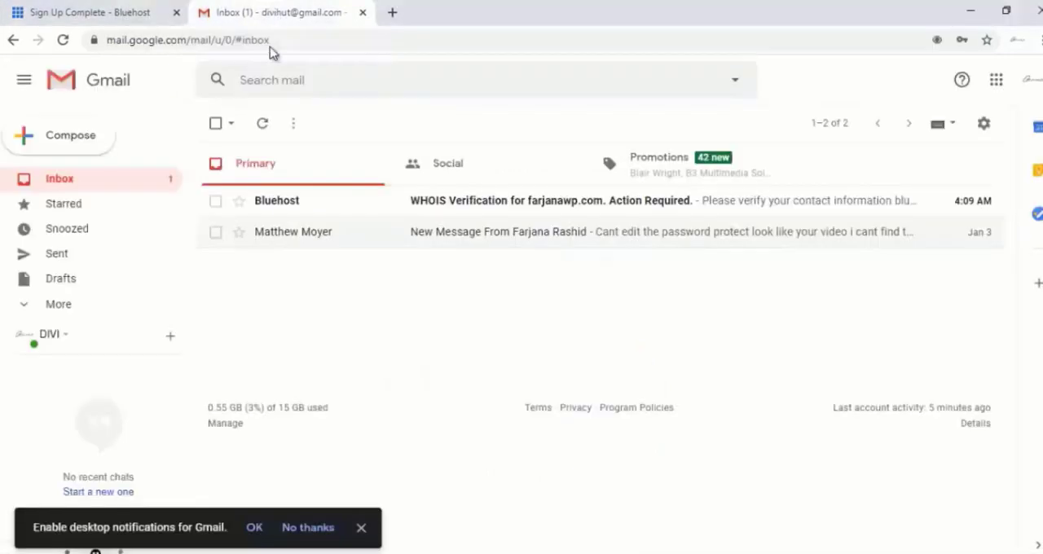
pyautogui.click(490, 210)
pyautogui.scroll(-1, 577, 334)
pyautogui.scroll(-1, 577, 334)
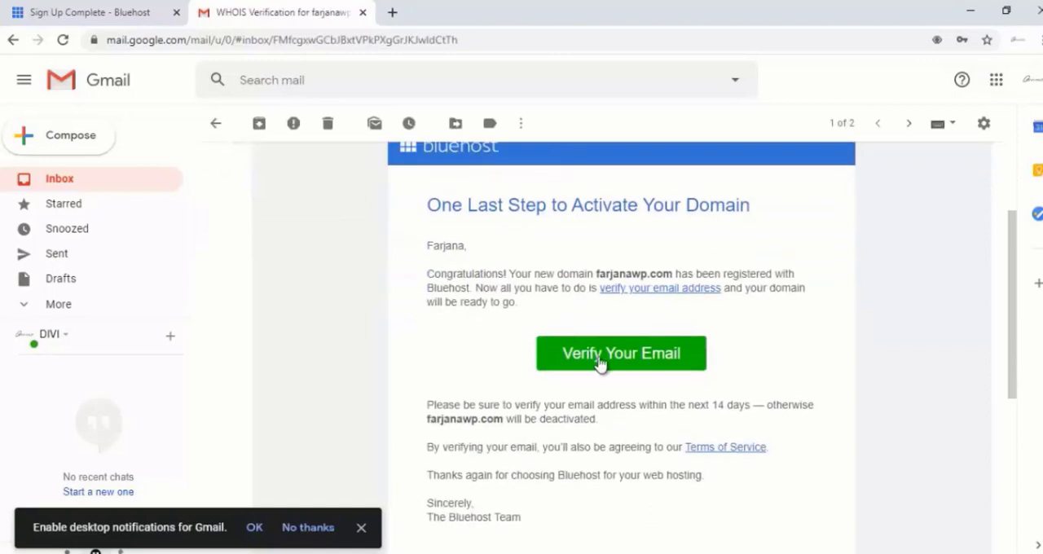
pyautogui.click(600, 359)
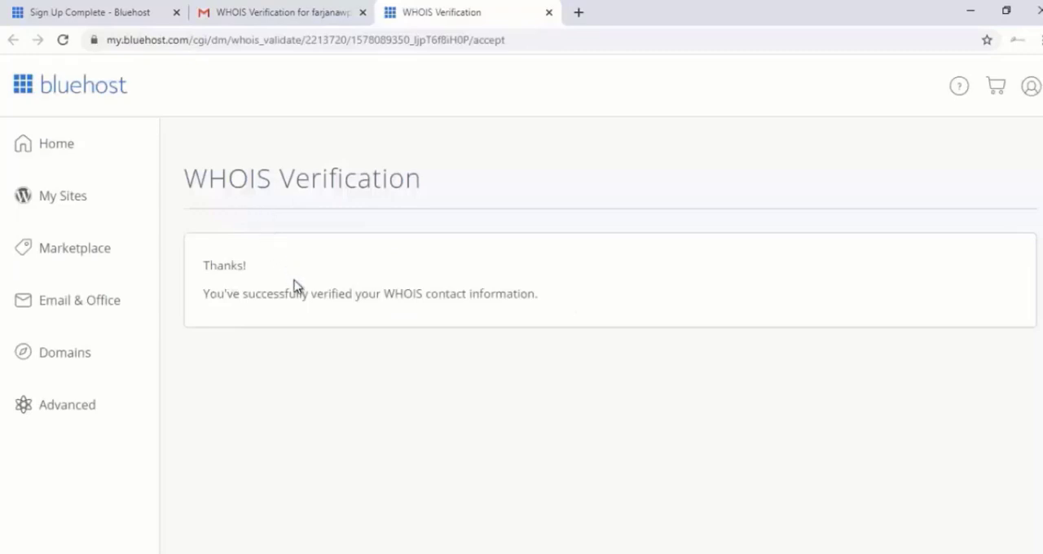
# Return to the Gmail inbox, open the Welcome to Bluehost message and review its payment confirmation and product list
pyautogui.click(263, 11)
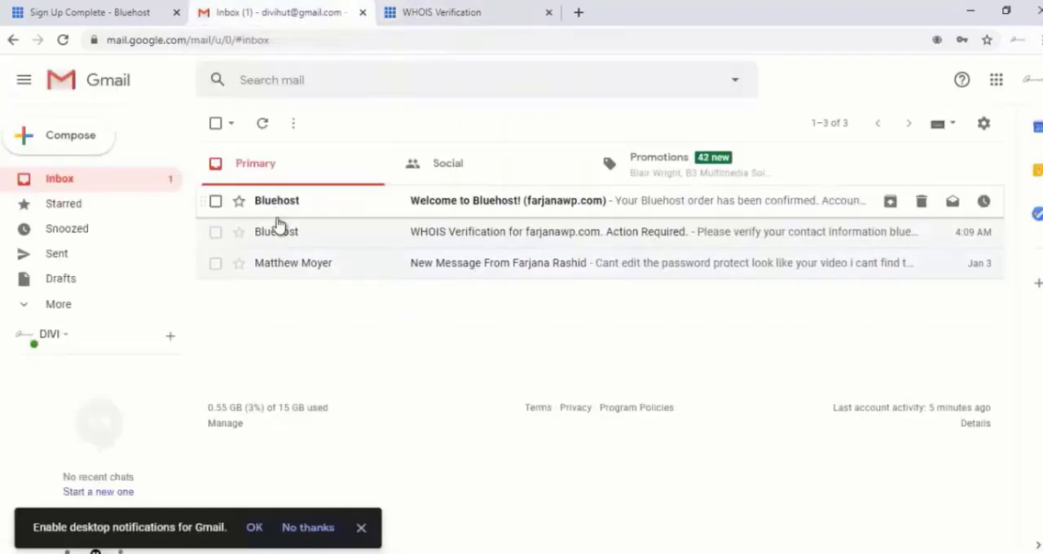
pyautogui.click(458, 207)
pyautogui.scroll(-2, 456, 207)
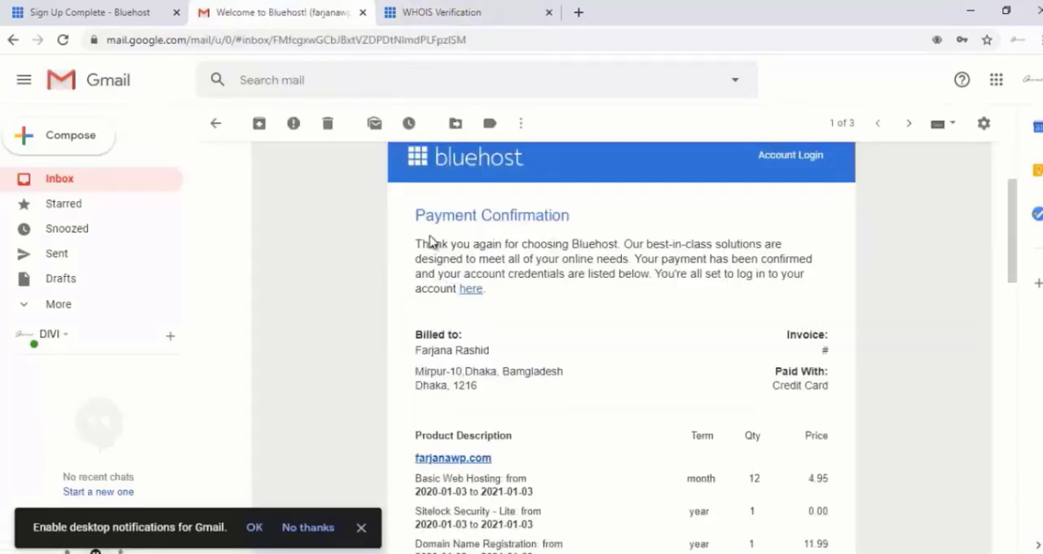
pyautogui.scroll(-2, 591, 303)
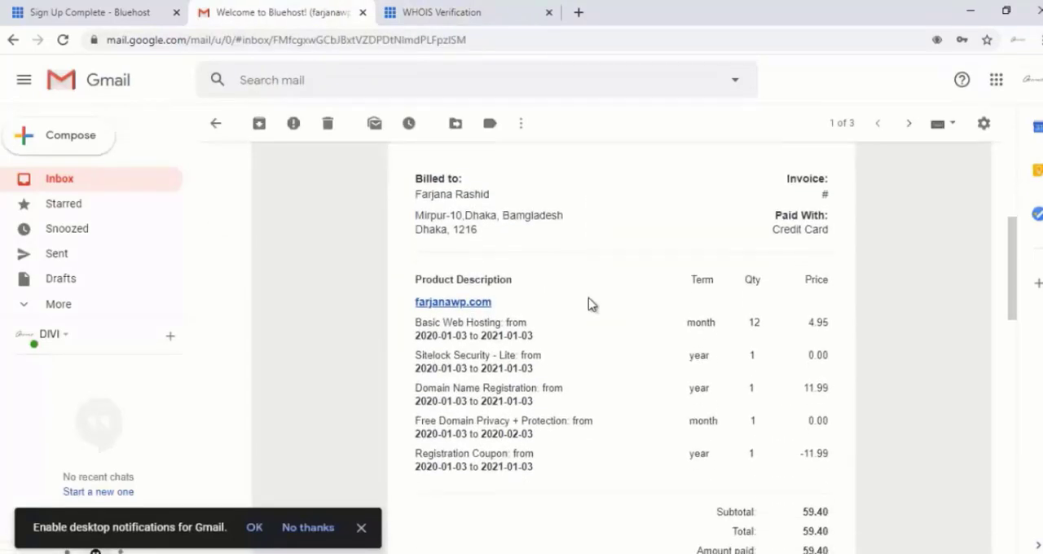
pyautogui.scroll(2, 590, 302)
pyautogui.scroll(-1, 590, 303)
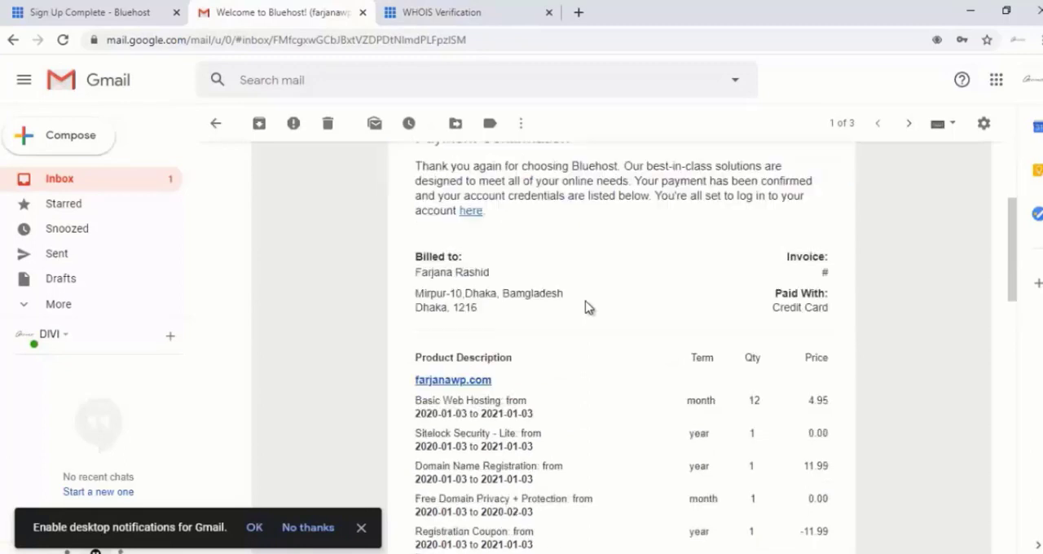
# Return to the Bluehost sign-up confirmation page, review the receipt and open the account creation form
pyautogui.scroll(-3, 588, 301)
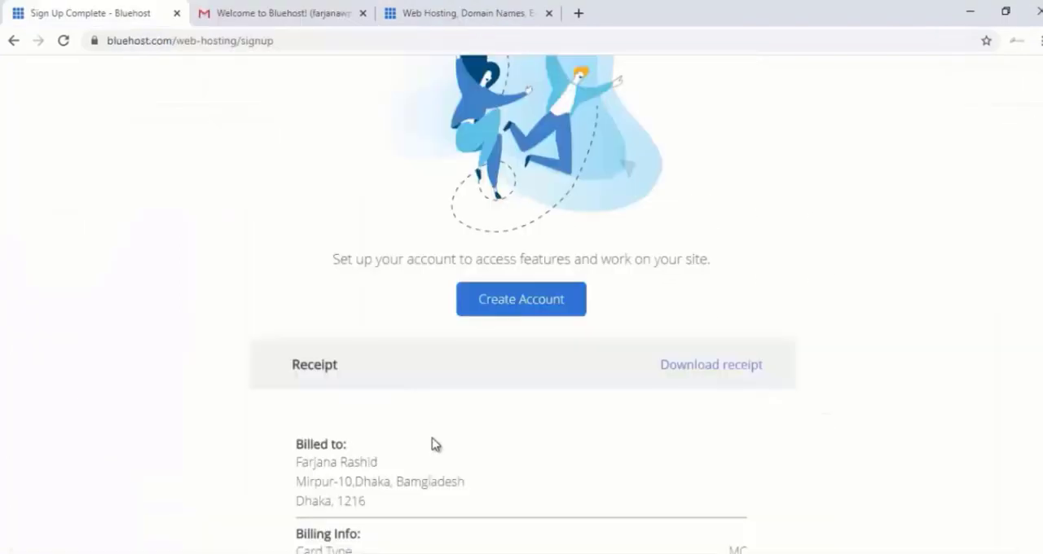
pyautogui.scroll(-3, 432, 437)
pyautogui.scroll(2, 433, 439)
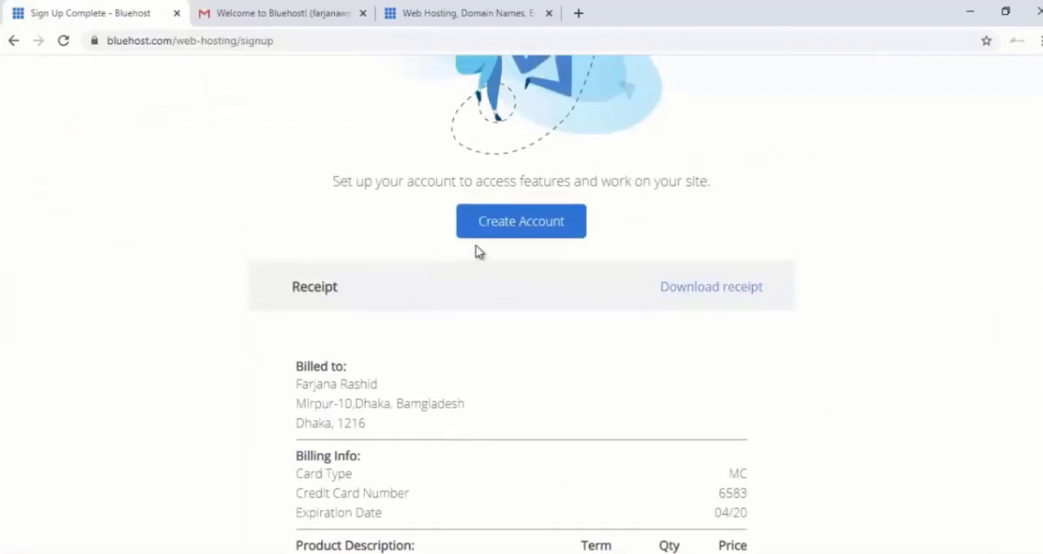
pyautogui.click(491, 232)
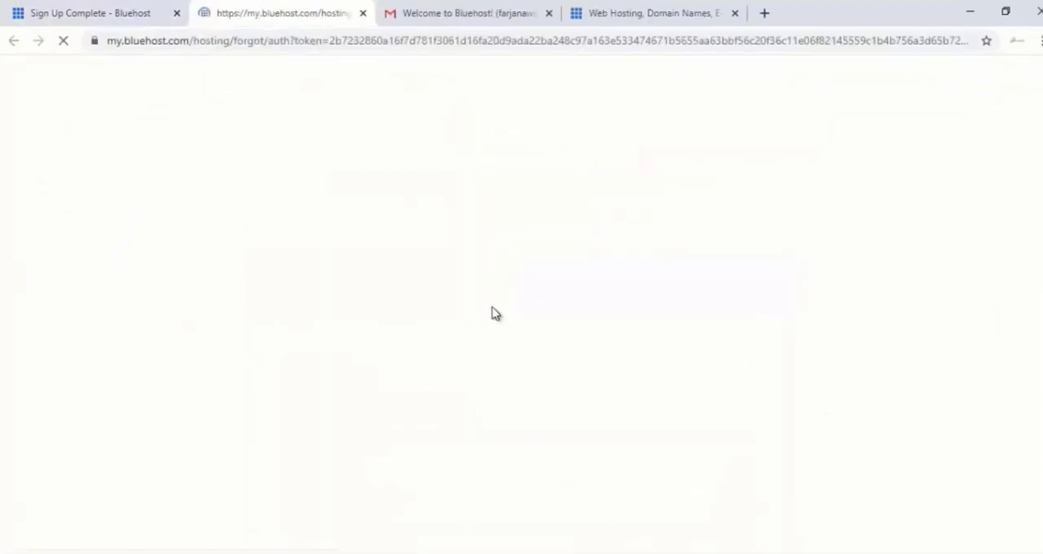
pyautogui.scroll(-1, 461, 342)
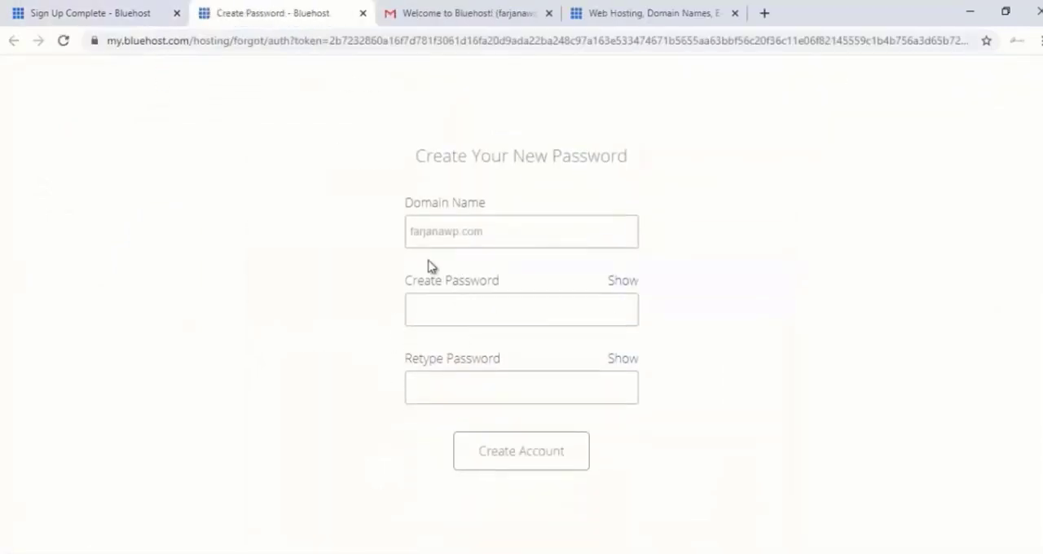
# Enter and retype the new account password, agree to the privacy policy and terms, create the account and save the password in the browser
pyautogui.click(459, 311)
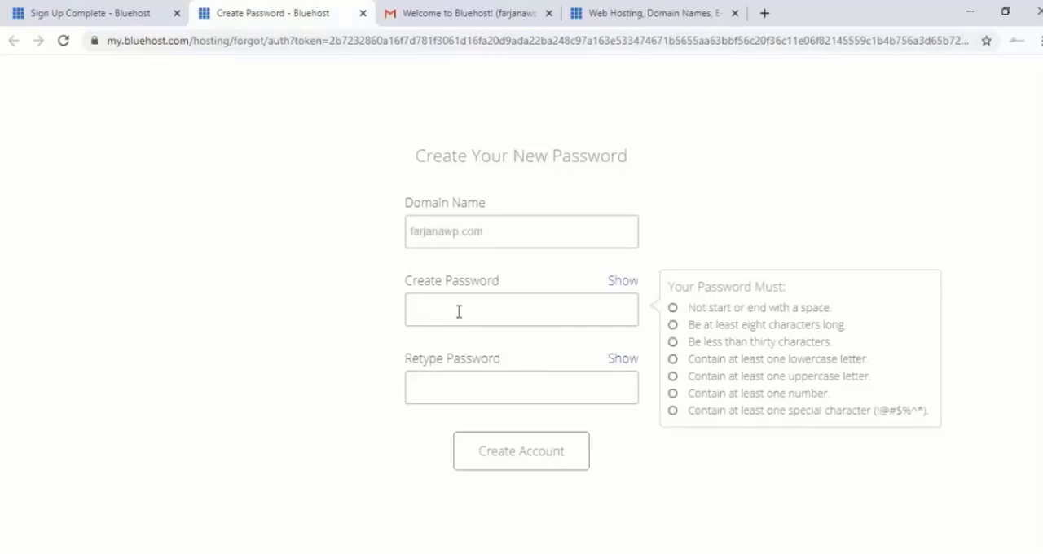
pyautogui.write('••••••••••••••')
pyautogui.click(463, 393)
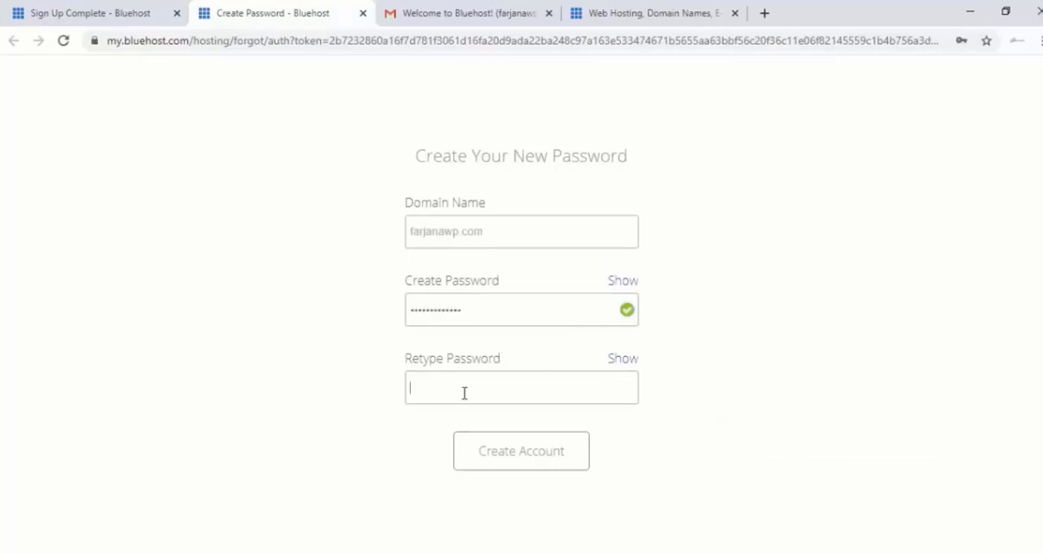
pyautogui.write('••••••••••••••')
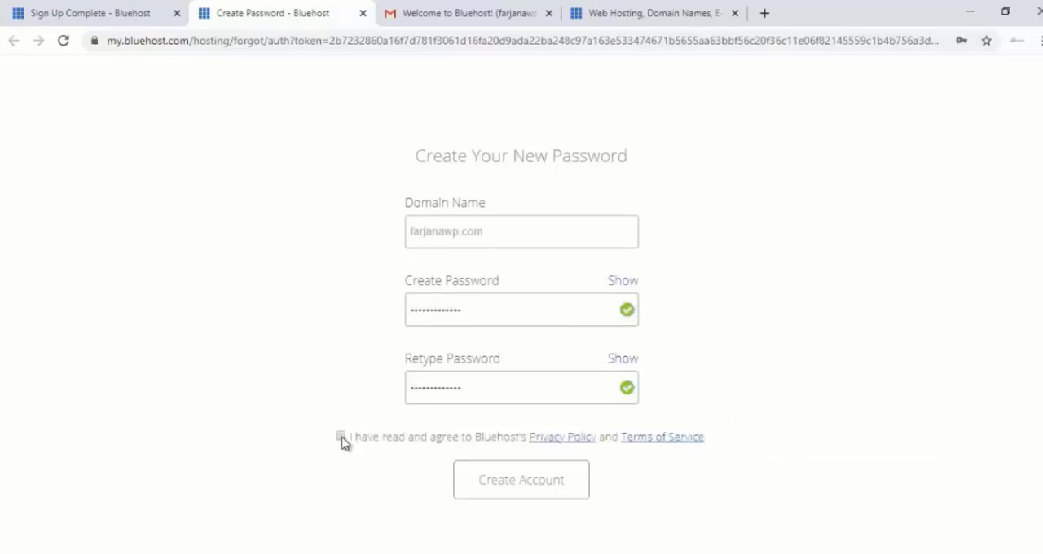
pyautogui.click(341, 437)
pyautogui.click(529, 491)
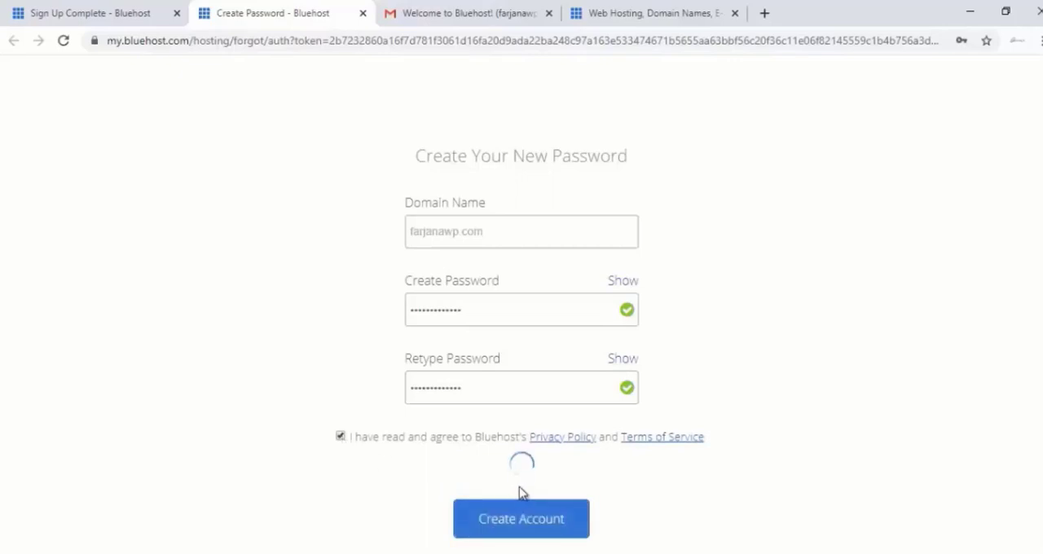
pyautogui.click(905, 172)
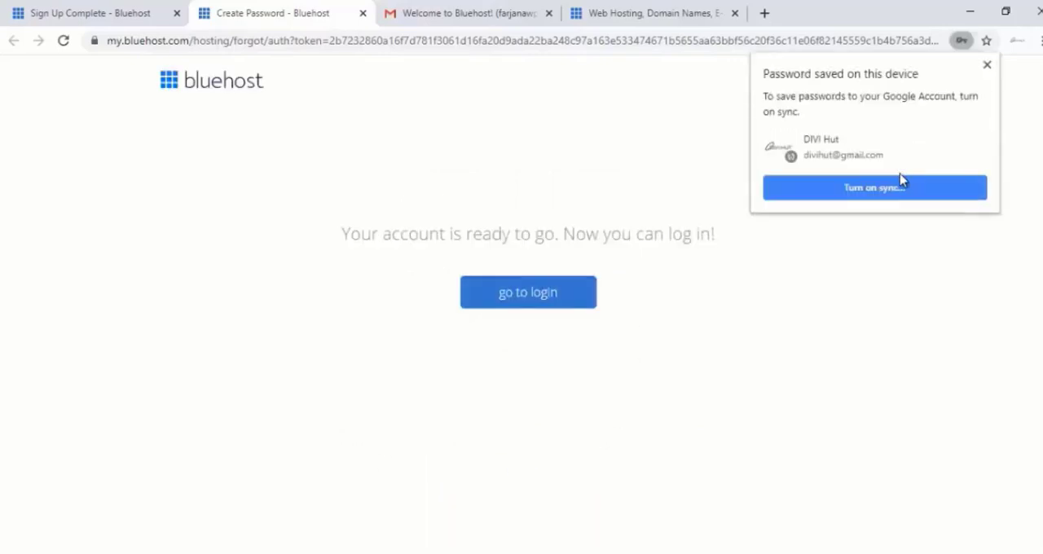
pyautogui.click(987, 64)
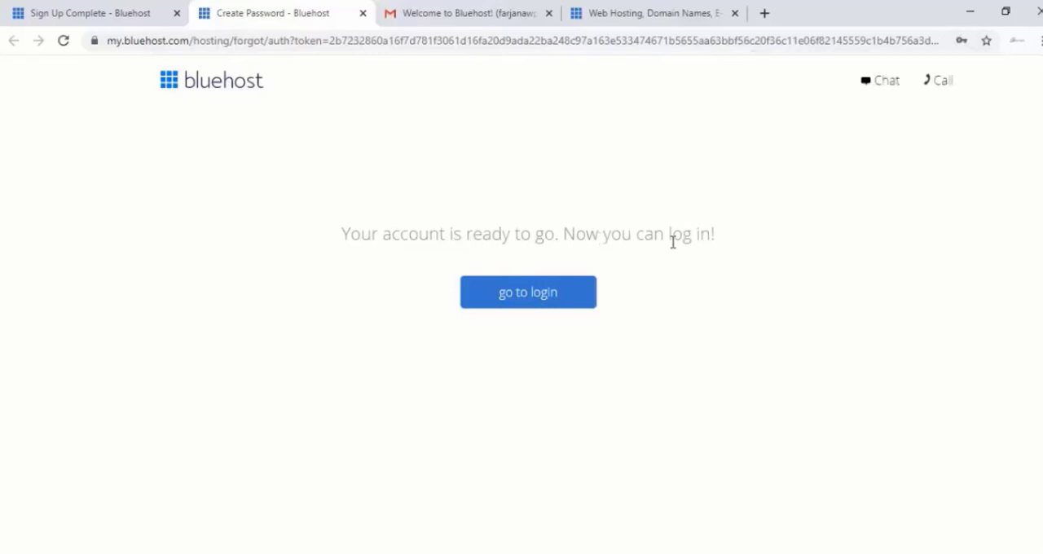
# Go to the Bluehost login page and log in to hosting for farjanawp.com with the account password
pyautogui.click(537, 300)
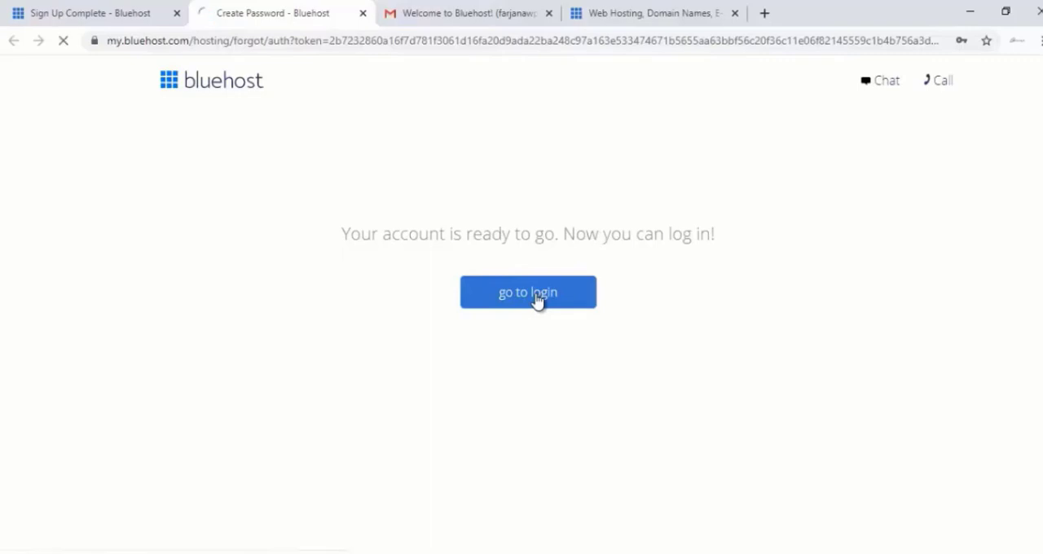
pyautogui.click(444, 492)
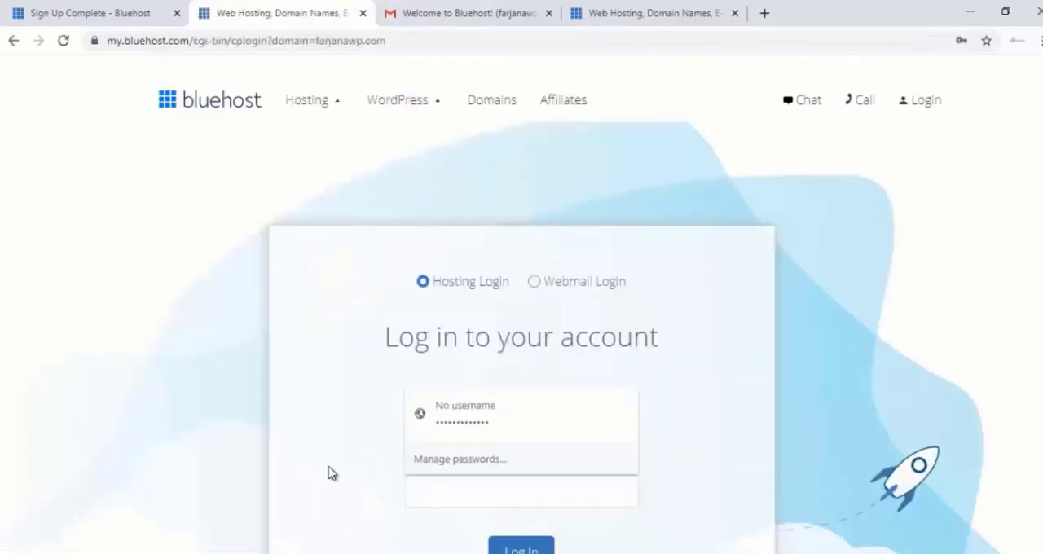
pyautogui.scroll(-2, 350, 448)
pyautogui.click(476, 342)
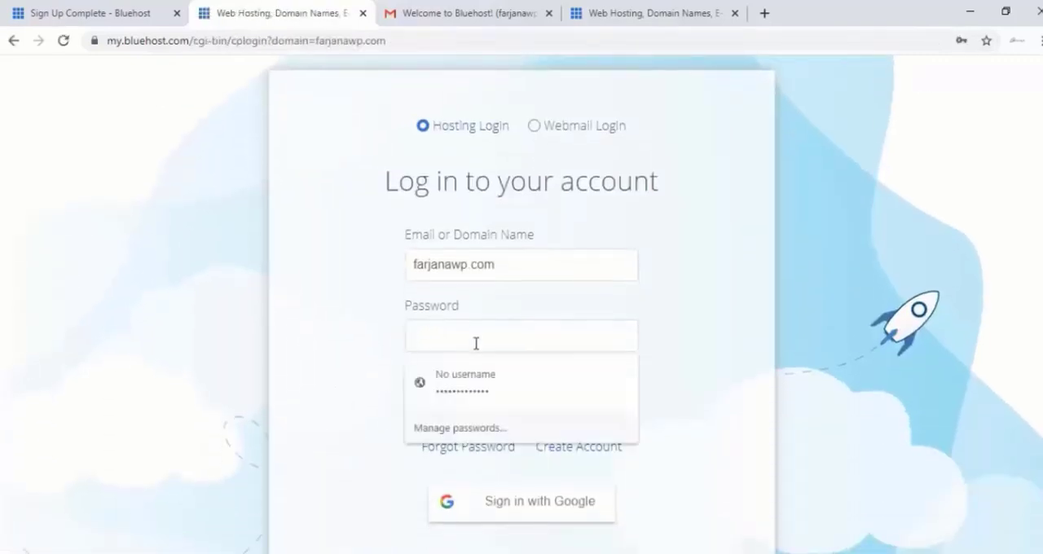
pyautogui.click(378, 329)
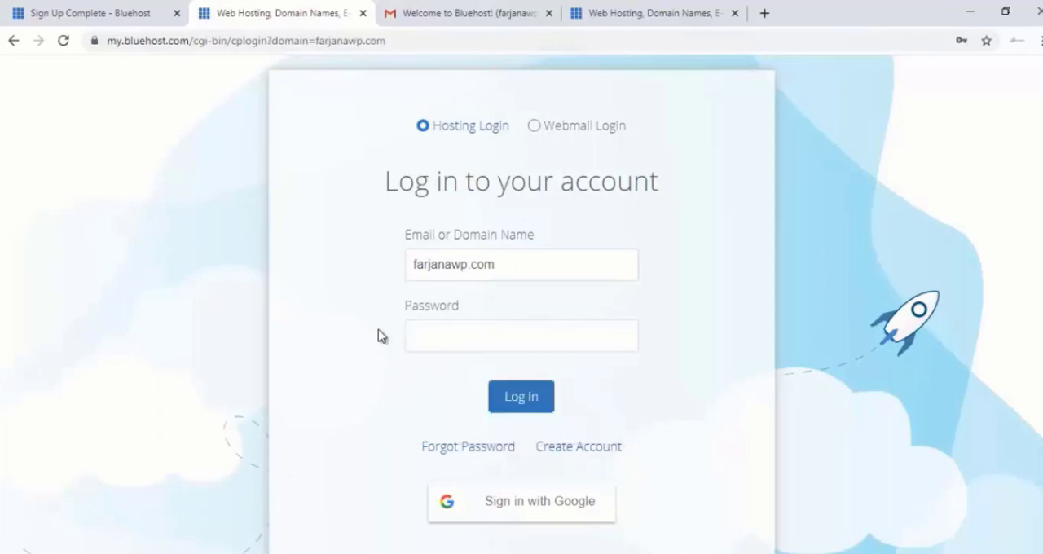
pyautogui.hotkey('ctrl', 'v')
pyautogui.click(522, 397)
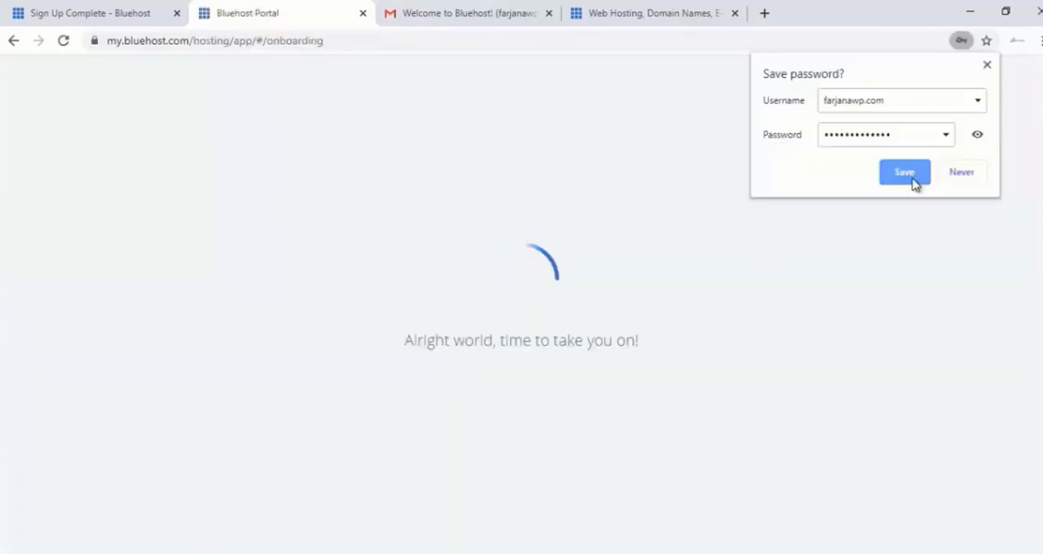
pyautogui.click(911, 177)
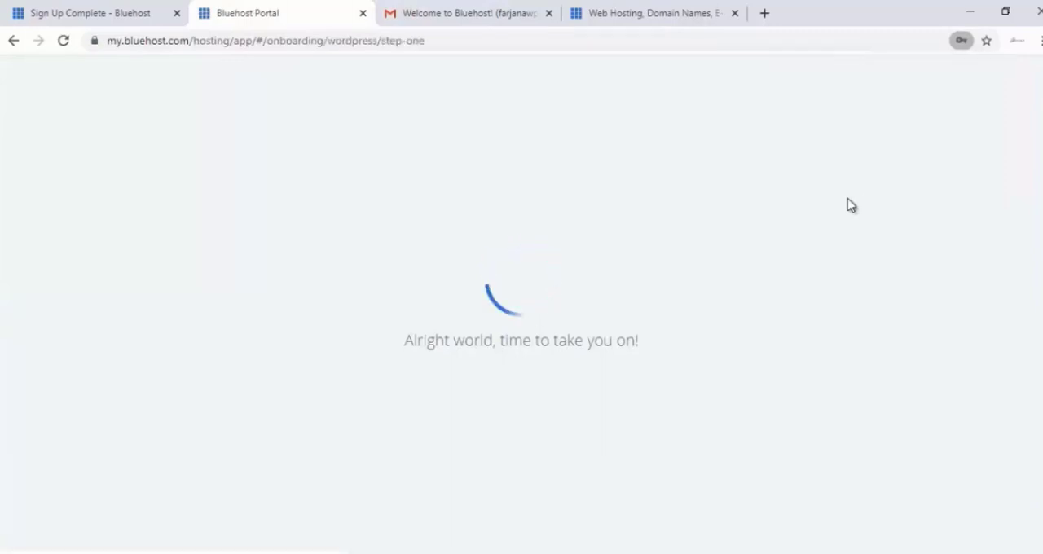
# Skip the WordPress site questionnaire for now and get started from the Bluehost welcome message
pyautogui.scroll(-2, 830, 231)
pyautogui.scroll(-1, 830, 231)
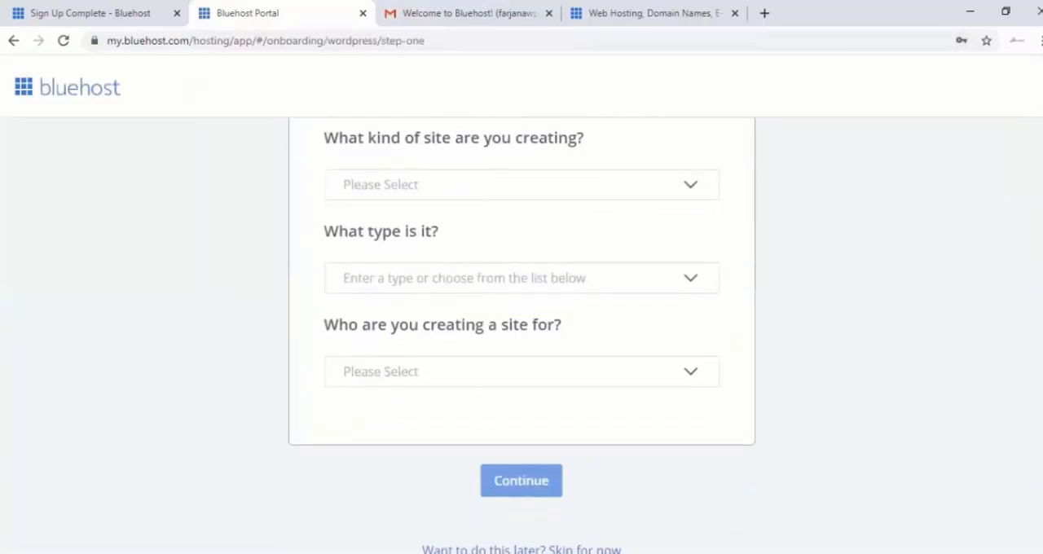
pyautogui.click(567, 550)
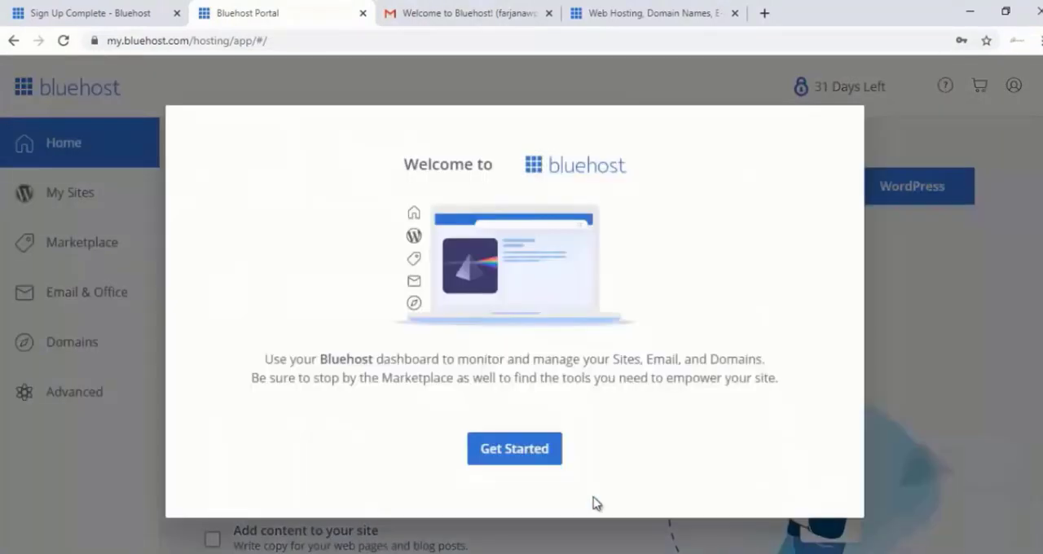
pyautogui.click(543, 458)
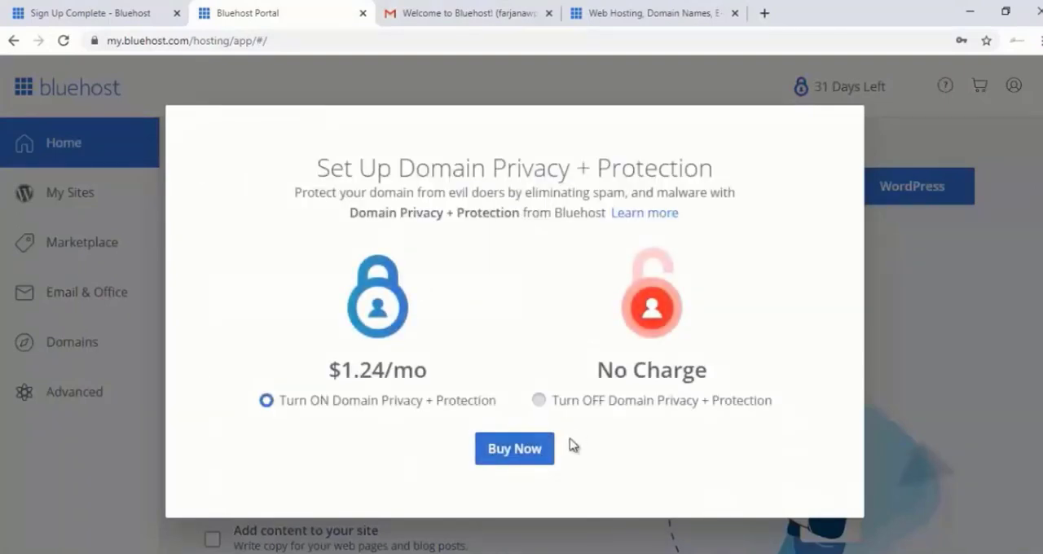
# Turn off Domain Privacy + Protection and decline its free trial
pyautogui.click(601, 403)
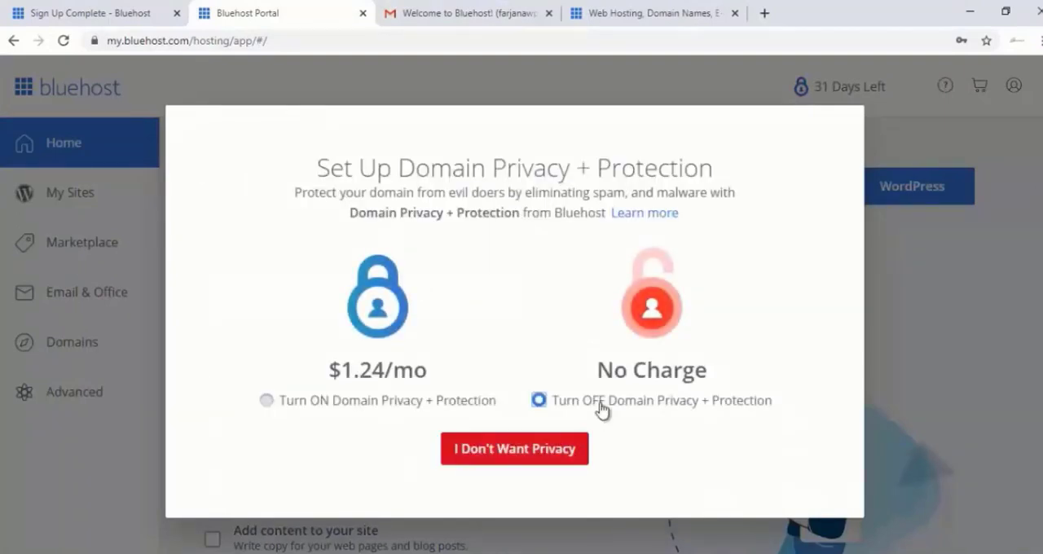
pyautogui.click(559, 450)
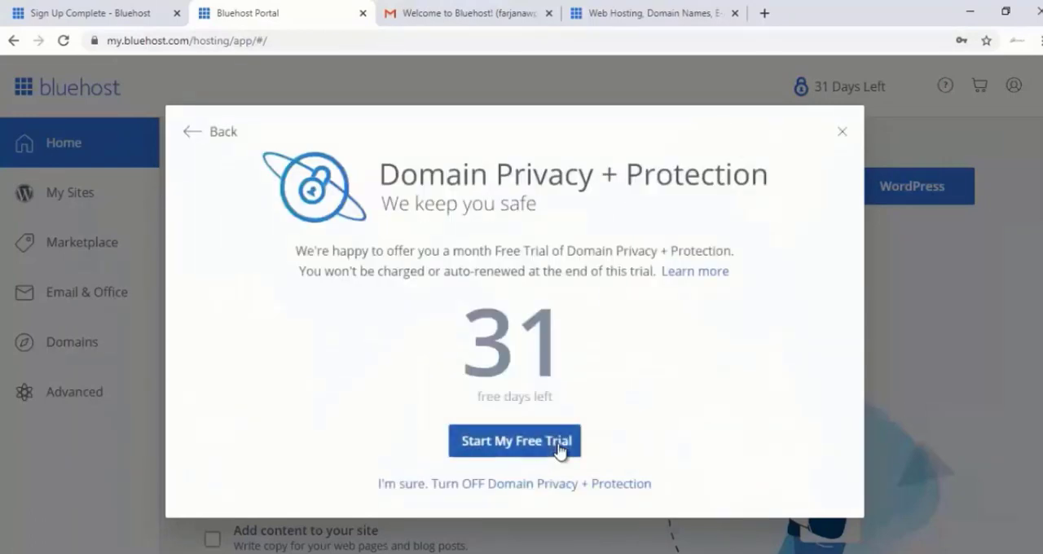
pyautogui.click(560, 484)
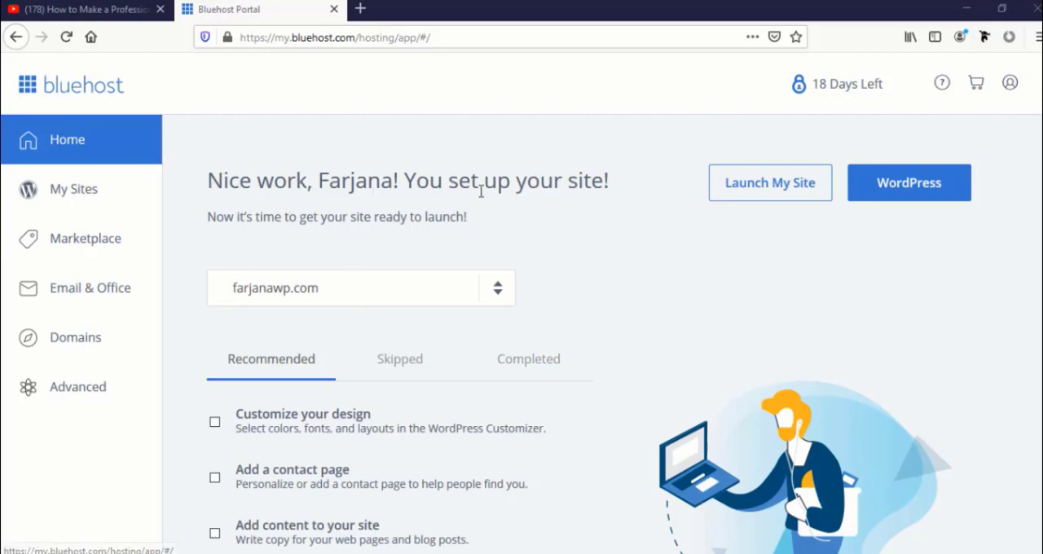
# Open the site's WordPress dashboard and dismiss the WPForms and OptinMonster Constant Contact notices and the OptinMonster pop-up
pyautogui.click(907, 190)
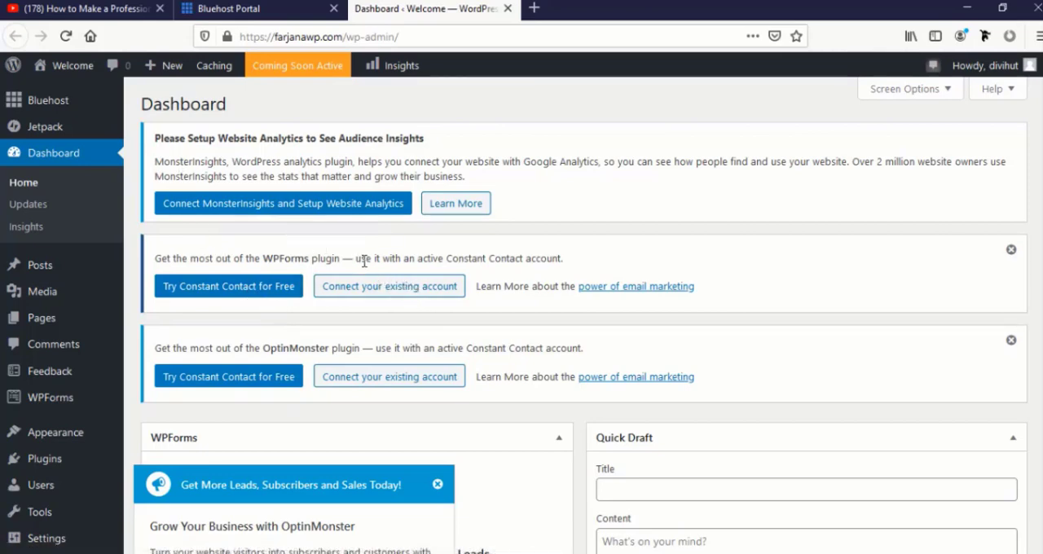
pyautogui.click(1010, 251)
pyautogui.click(1010, 251)
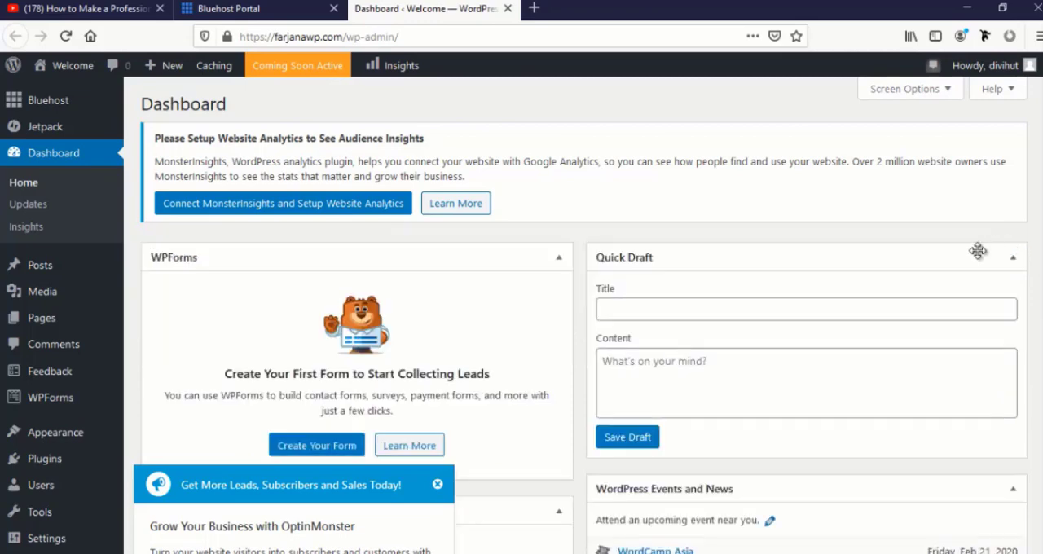
pyautogui.scroll(-1, 407, 256)
pyautogui.scroll(-3, 407, 255)
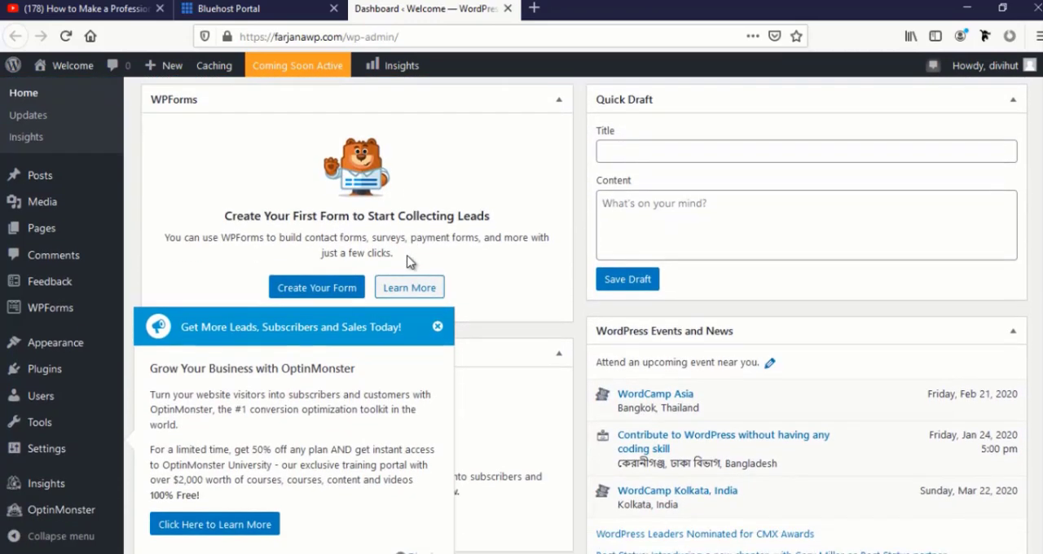
pyautogui.click(436, 327)
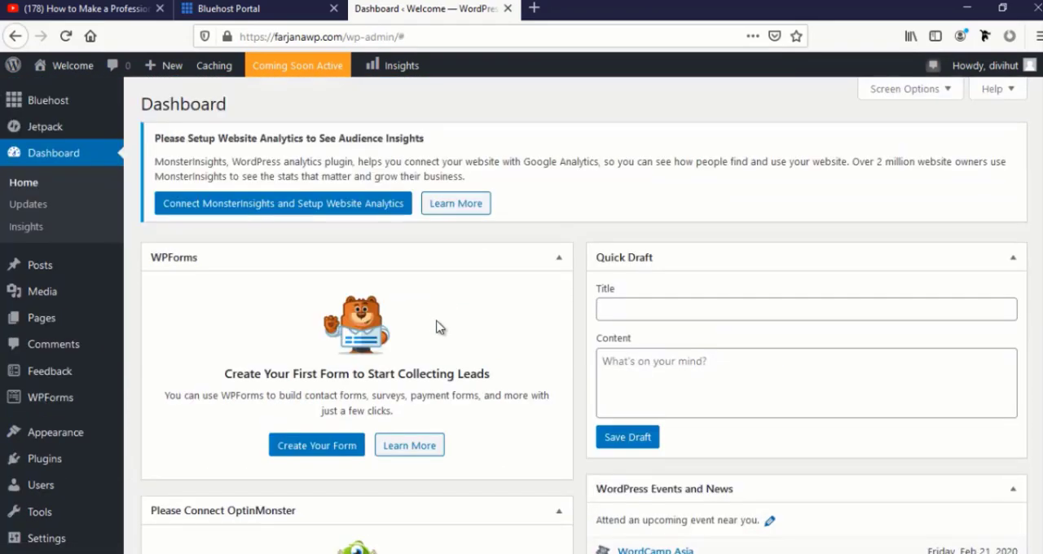
pyautogui.scroll(-5, 473, 337)
pyautogui.scroll(-7, 473, 336)
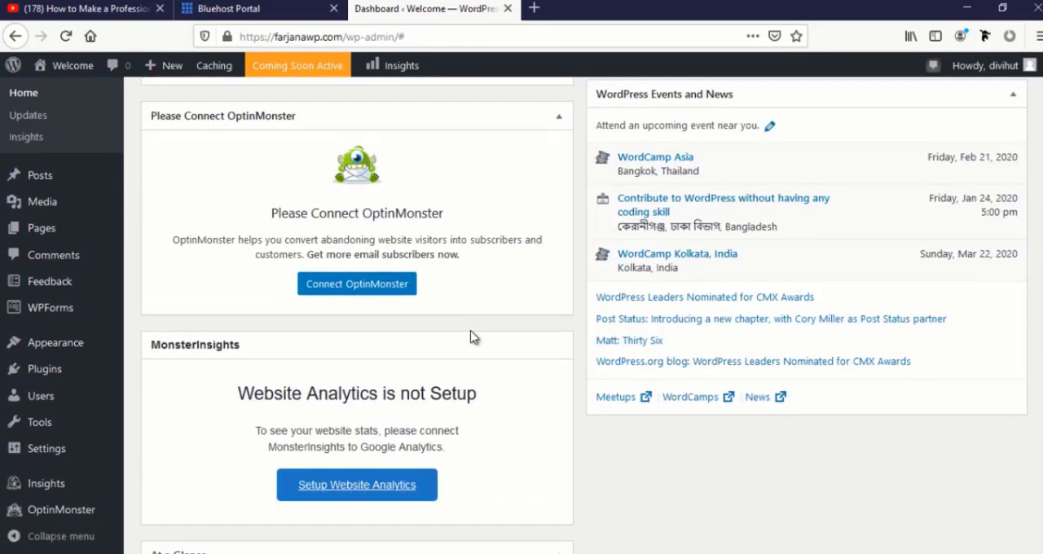
pyautogui.scroll(4, 480, 336)
pyautogui.scroll(7, 477, 330)
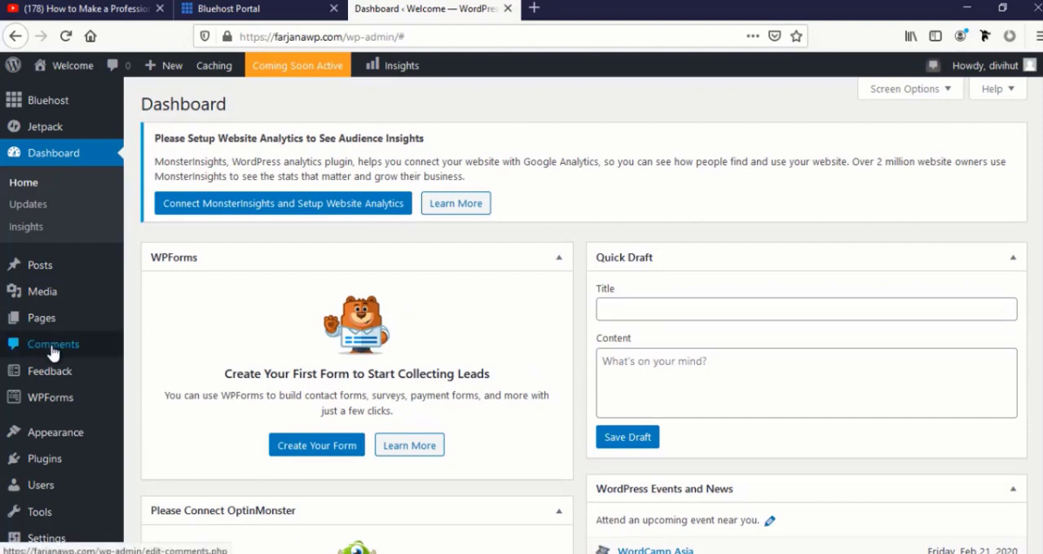
# Open the list of installed plugins and deactivate the Bluehost plugin
pyautogui.moveTo(94, 401)
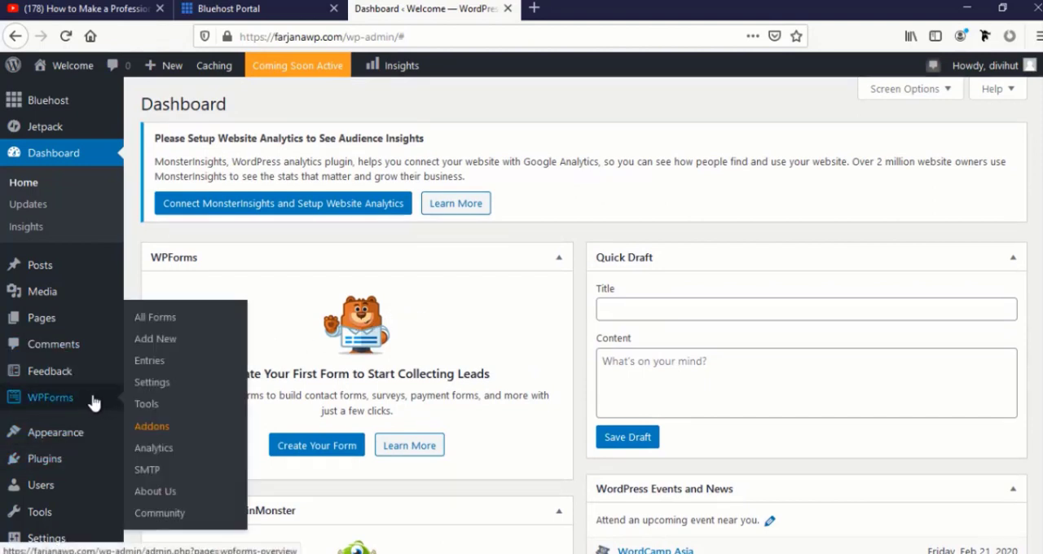
pyautogui.click(79, 462)
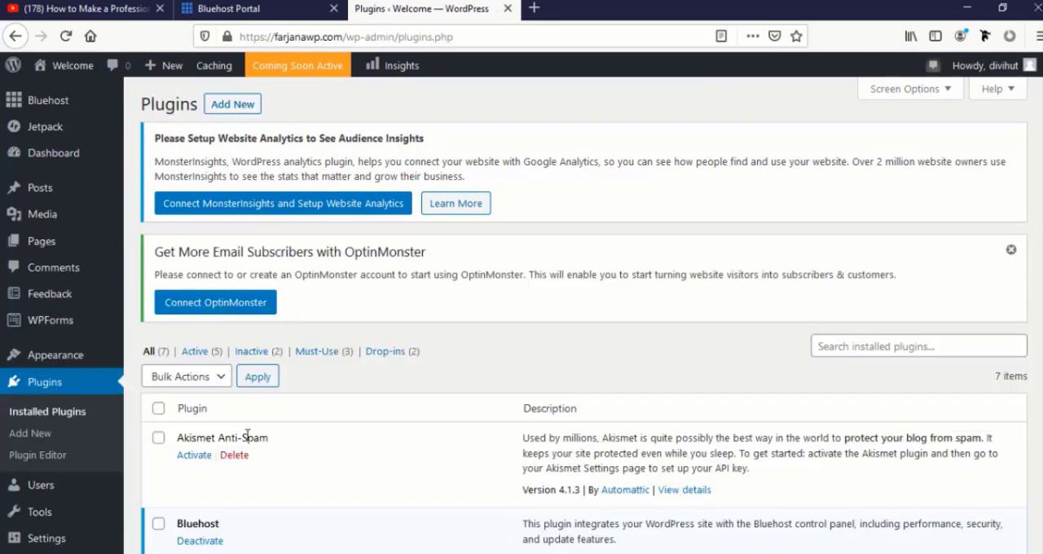
pyautogui.scroll(-3, 244, 438)
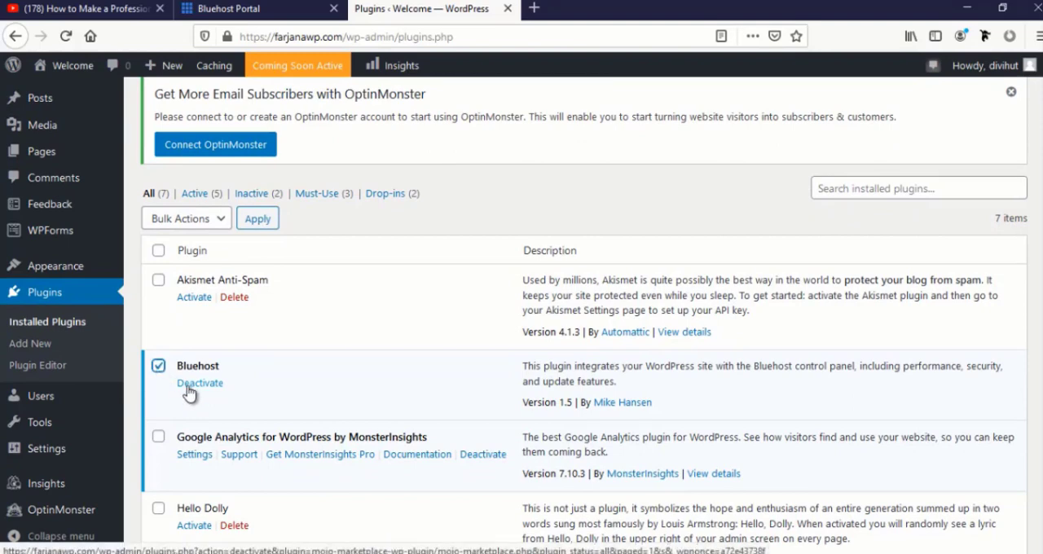
pyautogui.click(190, 389)
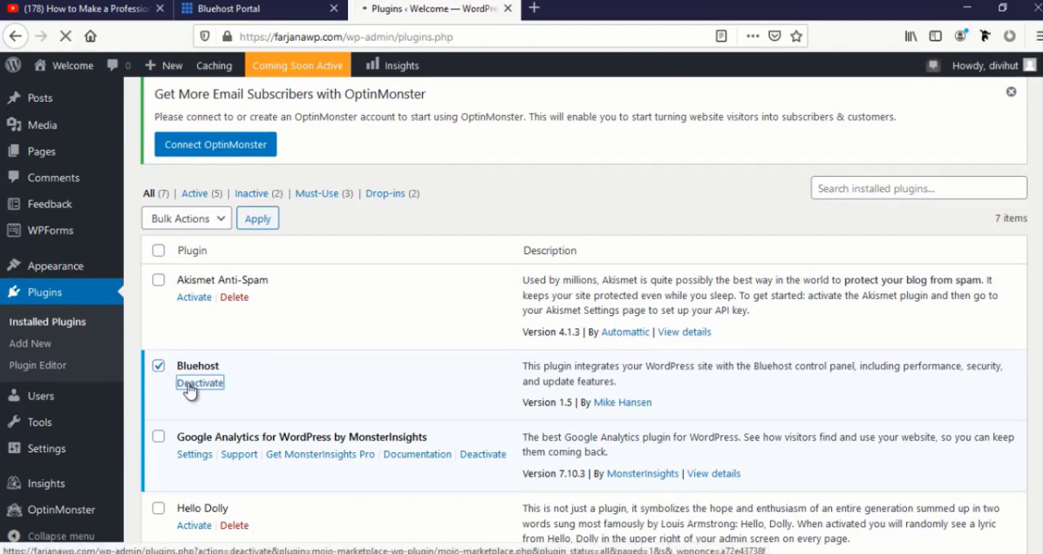
# Bulk-deactivate the remaining active plugins: Google Analytics by MonsterInsights, Jetpack, OptinMonster API and WPForms Lite
pyautogui.click(158, 172)
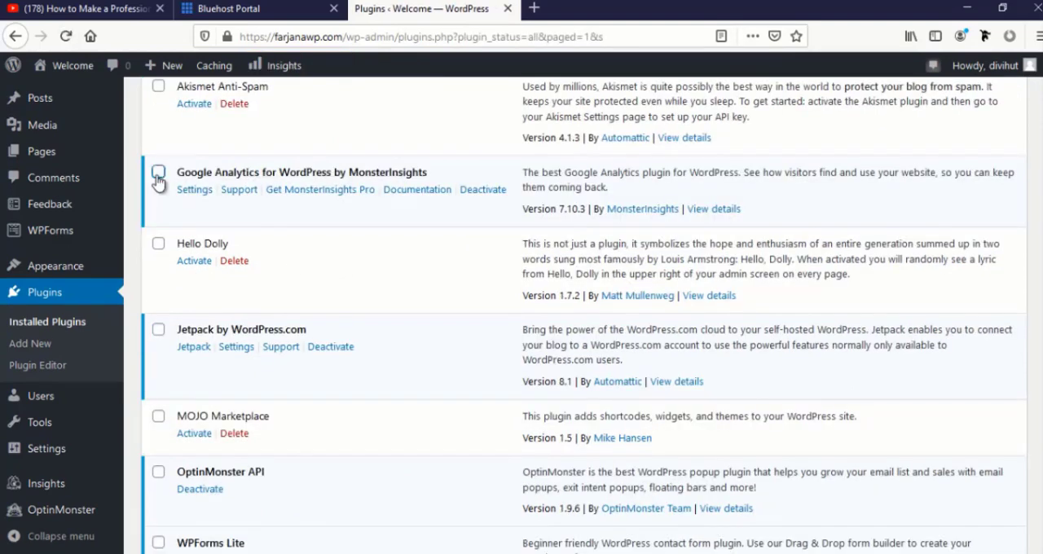
pyautogui.click(158, 331)
pyautogui.scroll(-3, 157, 330)
pyautogui.click(158, 300)
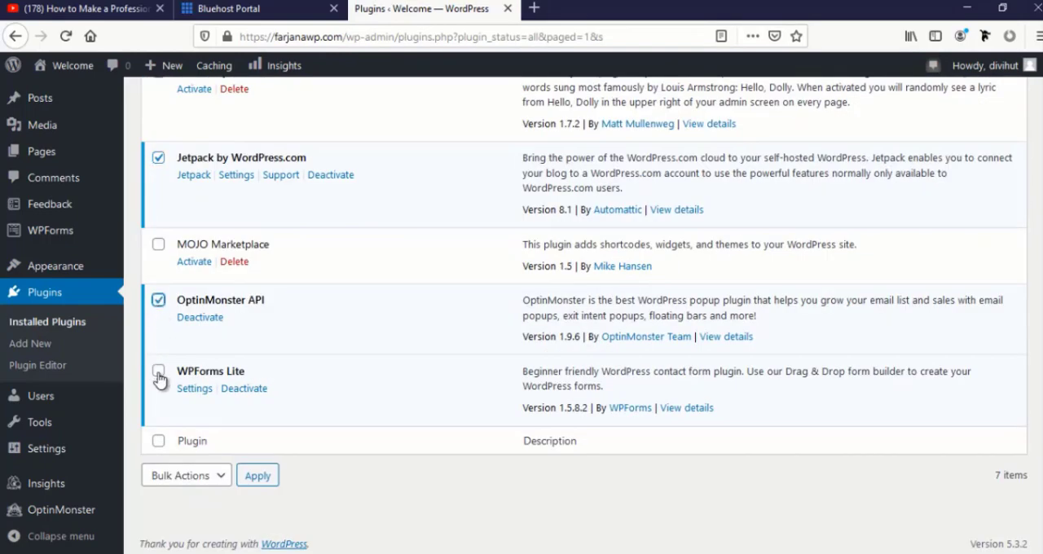
pyautogui.scroll(6, 198, 444)
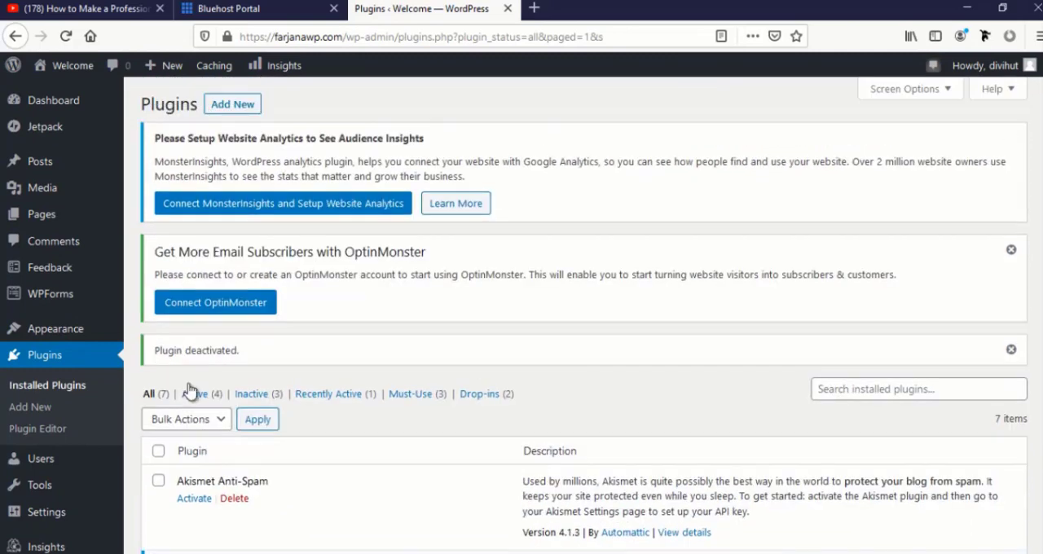
pyautogui.click(214, 420)
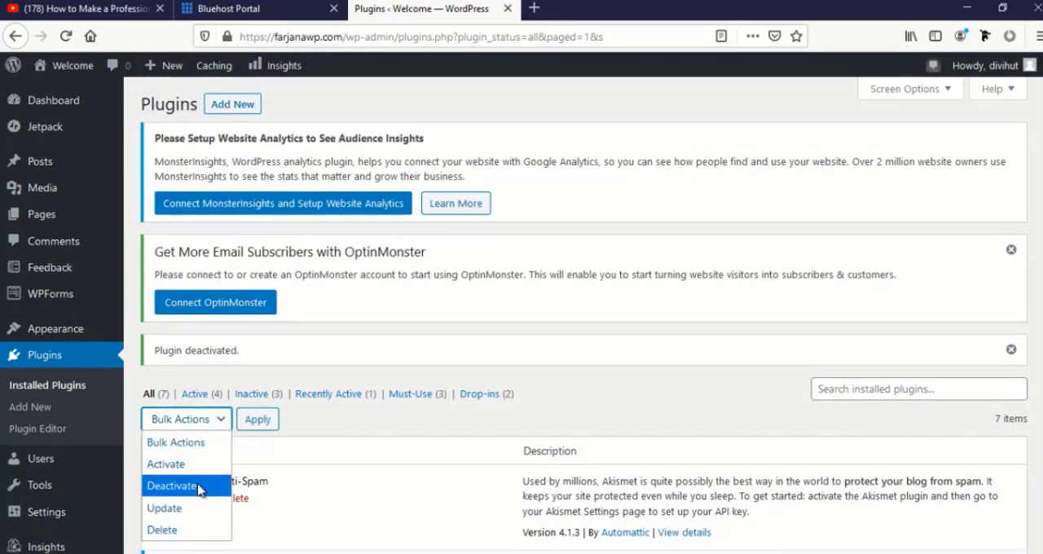
pyautogui.click(172, 485)
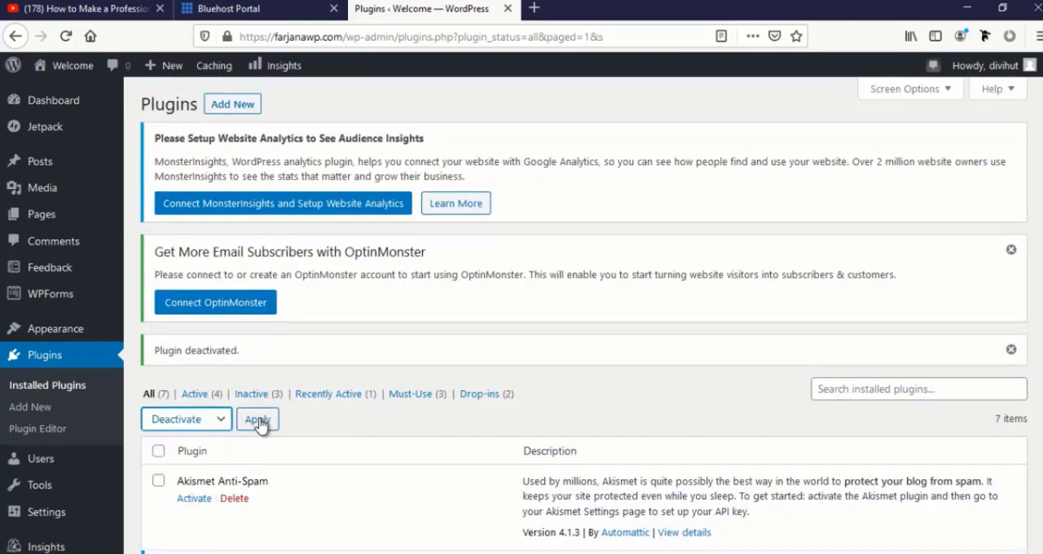
pyautogui.click(257, 420)
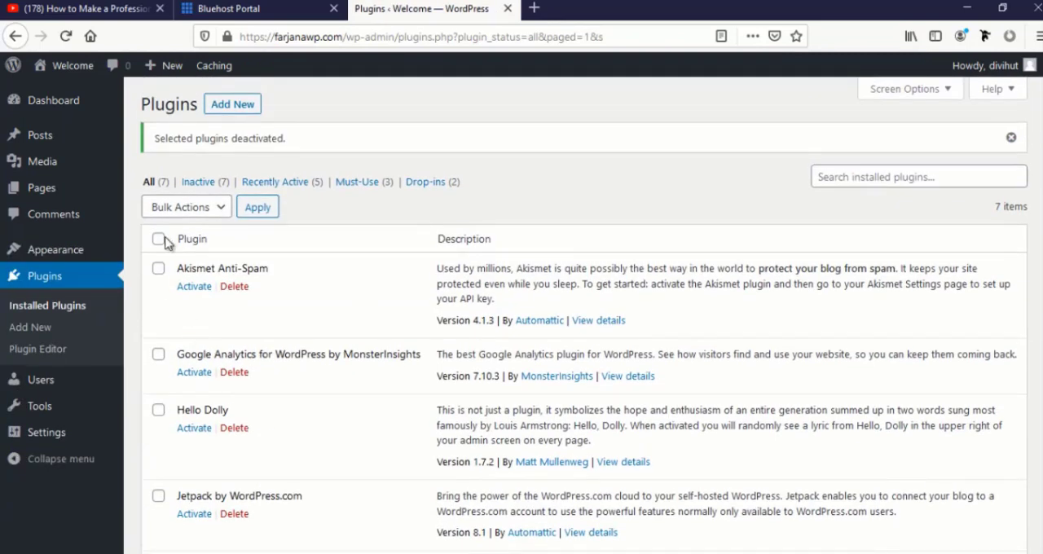
# Select all the installed plugins and delete them together with their data
pyautogui.click(158, 239)
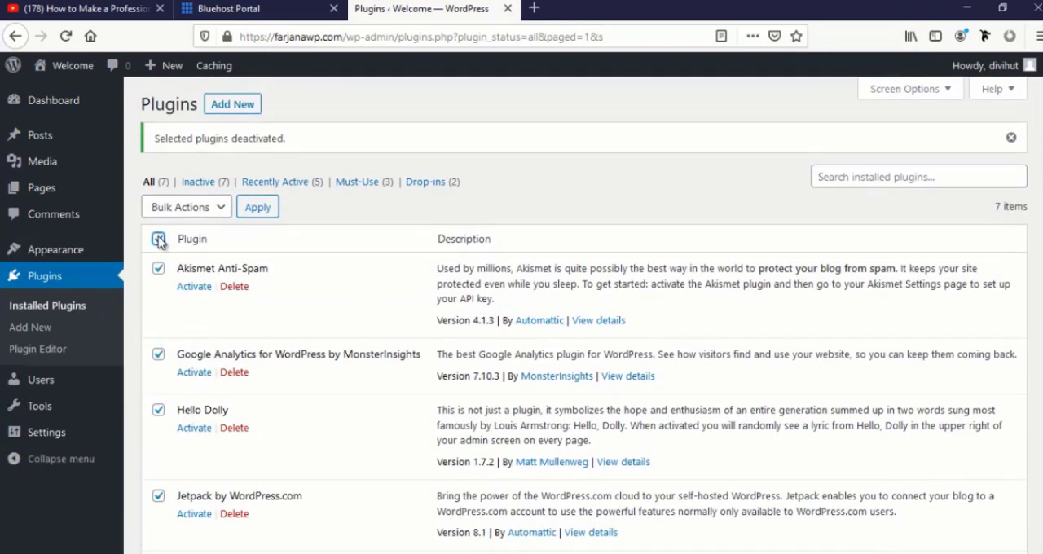
pyautogui.click(220, 208)
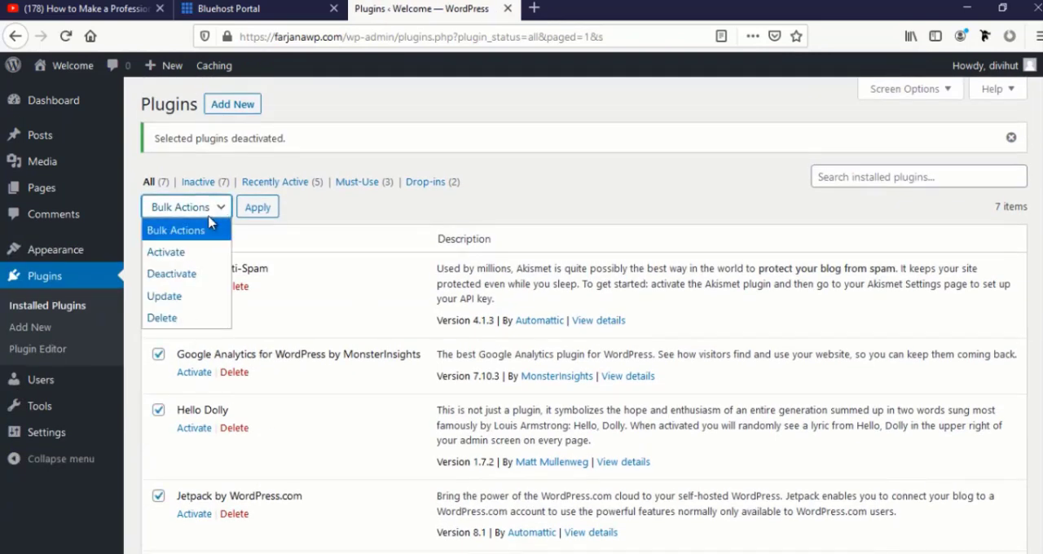
pyautogui.click(176, 320)
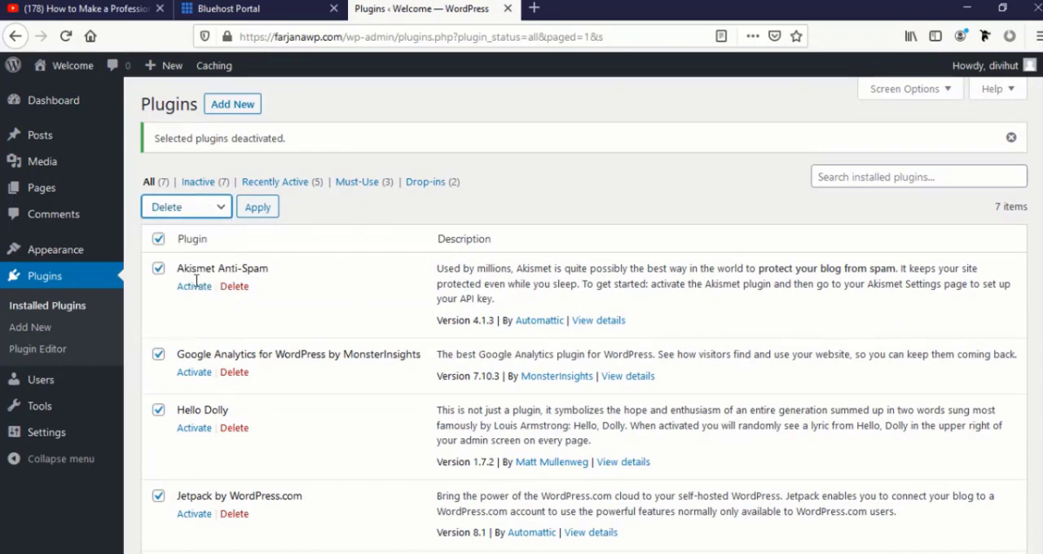
pyautogui.click(257, 208)
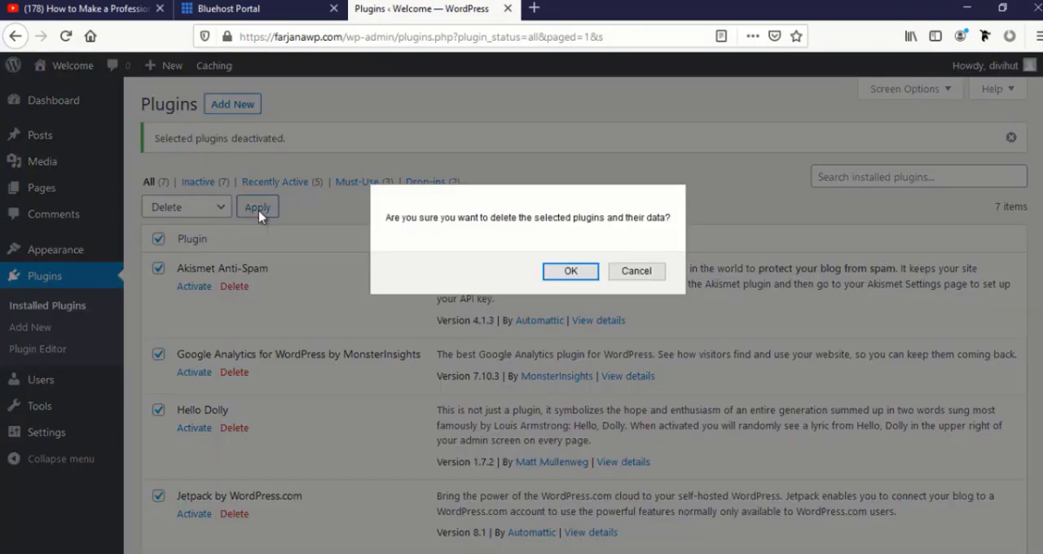
pyautogui.click(564, 273)
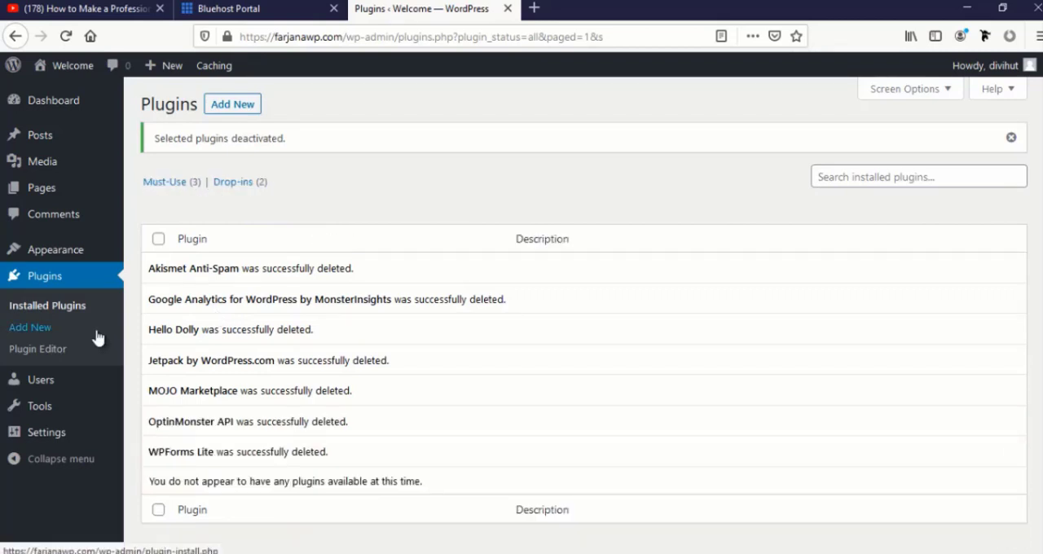
# Move the "Hello world!" post to the trash and empty the posts trash
pyautogui.click(72, 146)
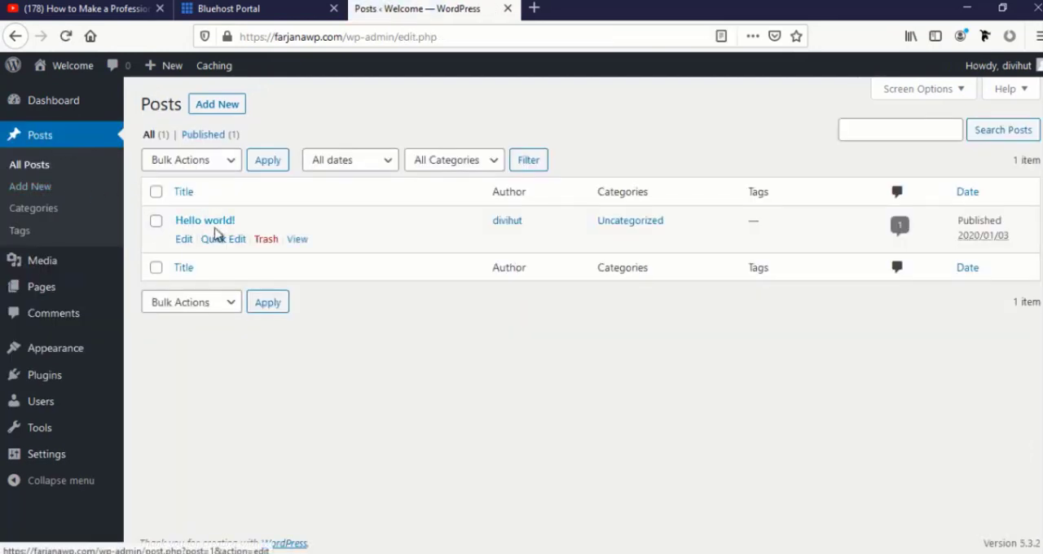
pyautogui.click(264, 240)
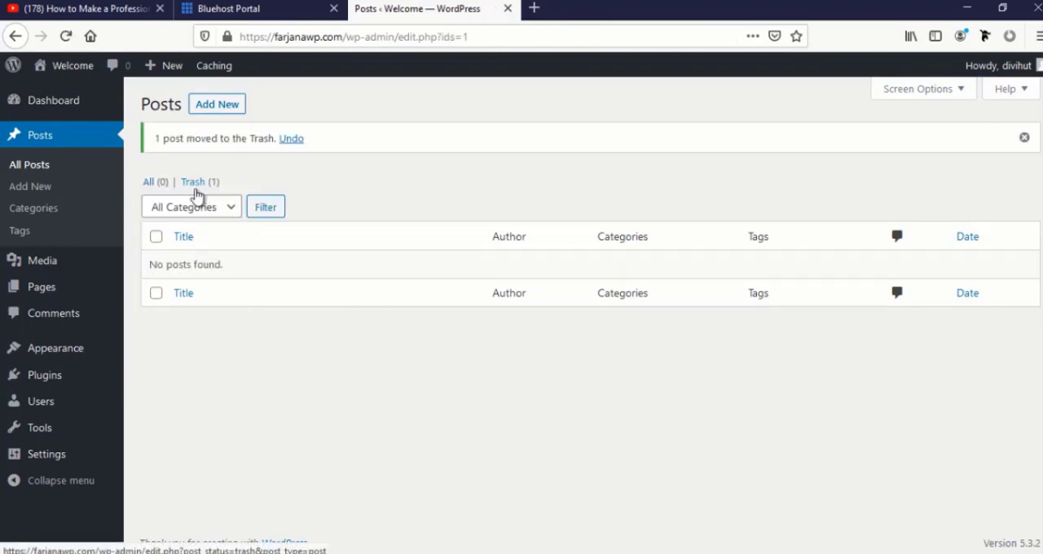
pyautogui.click(192, 184)
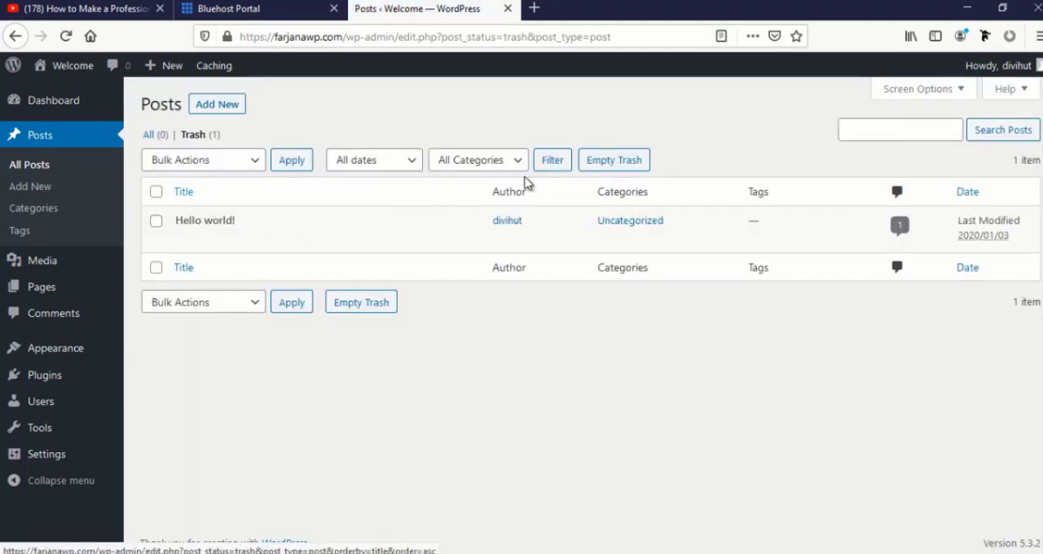
pyautogui.click(608, 163)
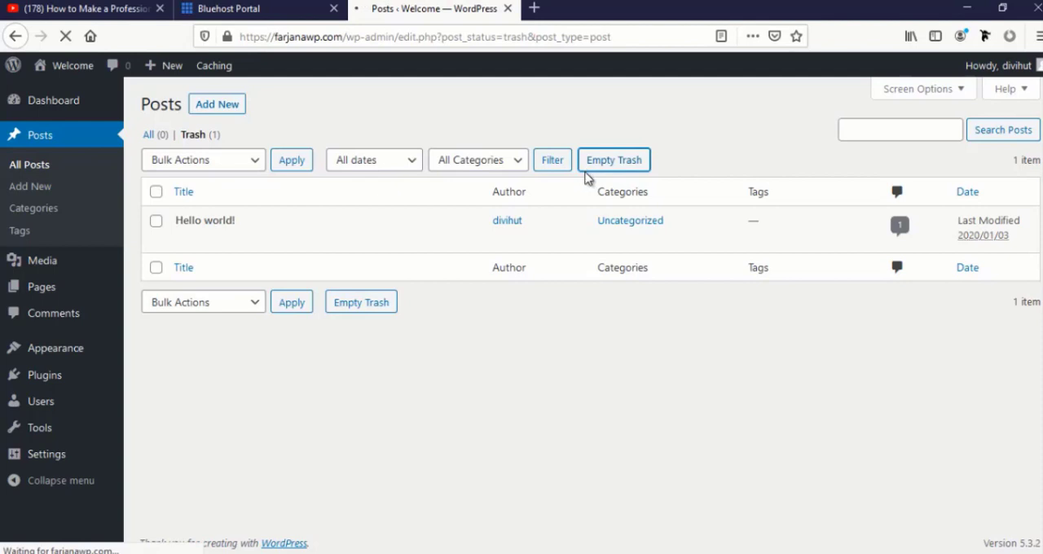
# Move the Privacy Policy and Sample Page pages to the trash in bulk and empty the pages trash
pyautogui.moveTo(60, 288)
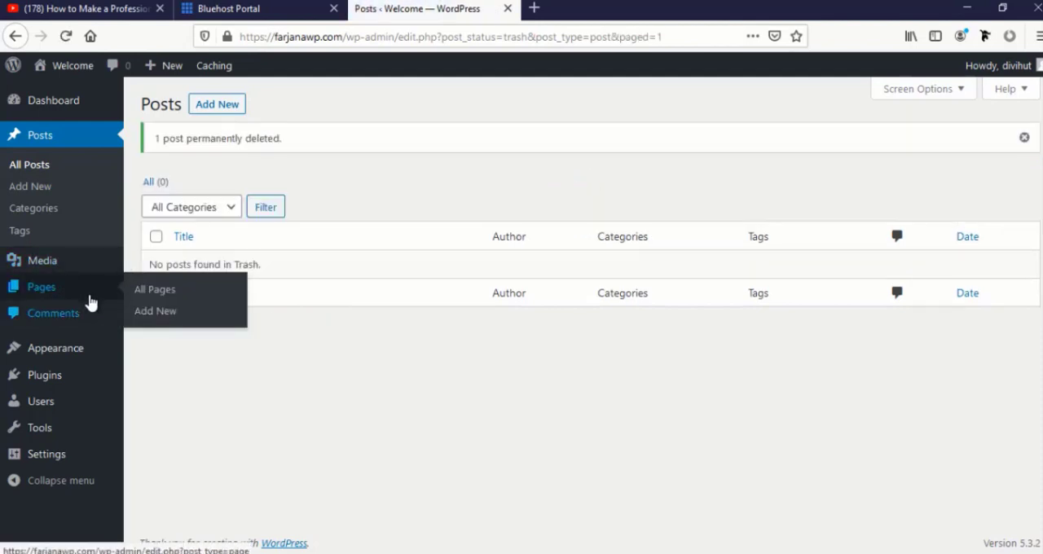
pyautogui.click(80, 291)
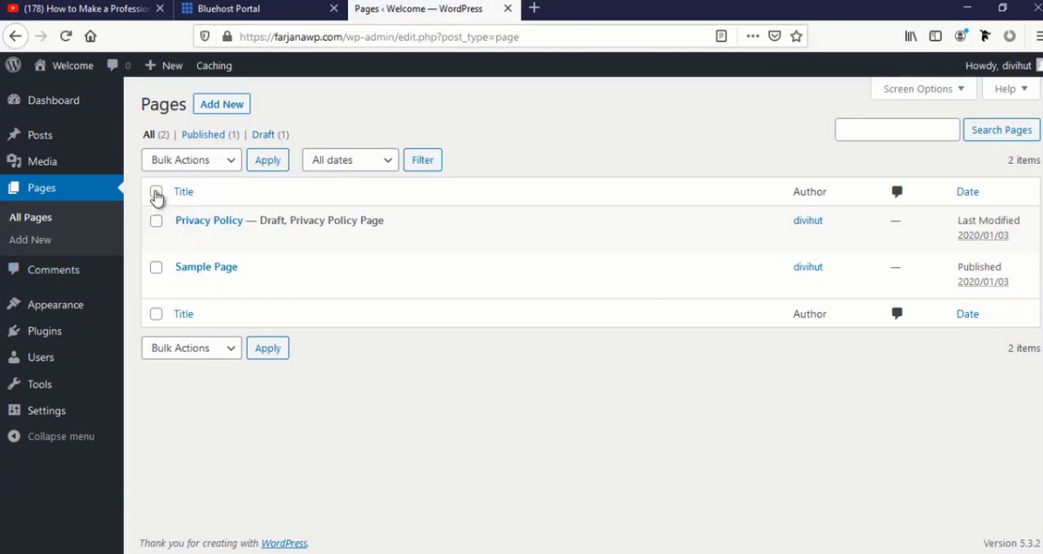
pyautogui.click(239, 166)
pyautogui.click(220, 227)
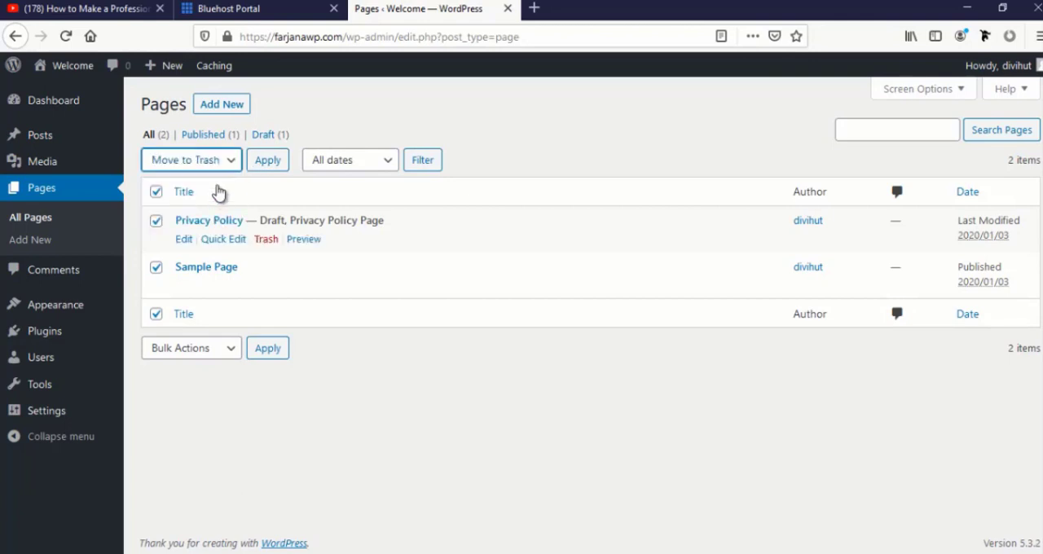
pyautogui.click(271, 162)
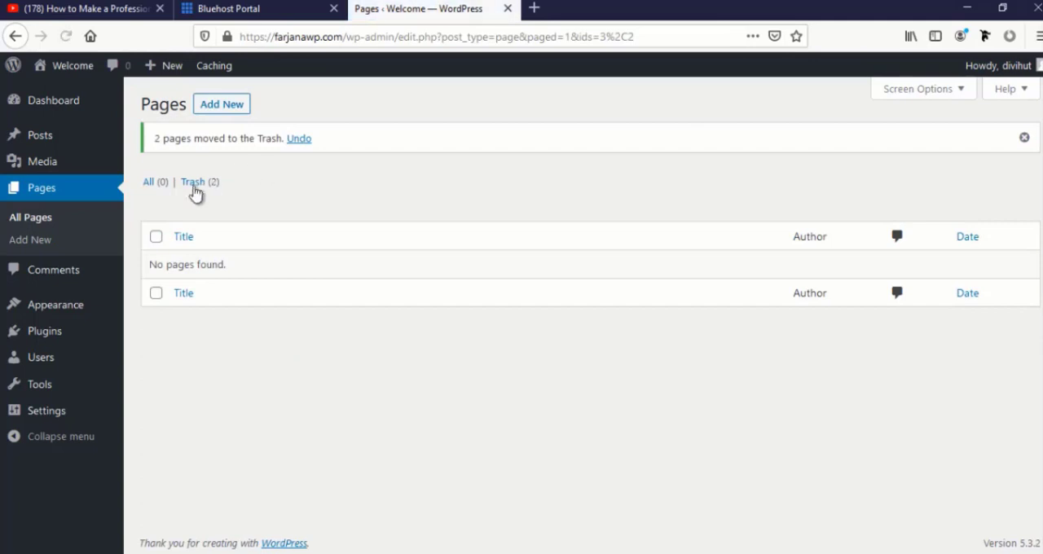
pyautogui.click(198, 193)
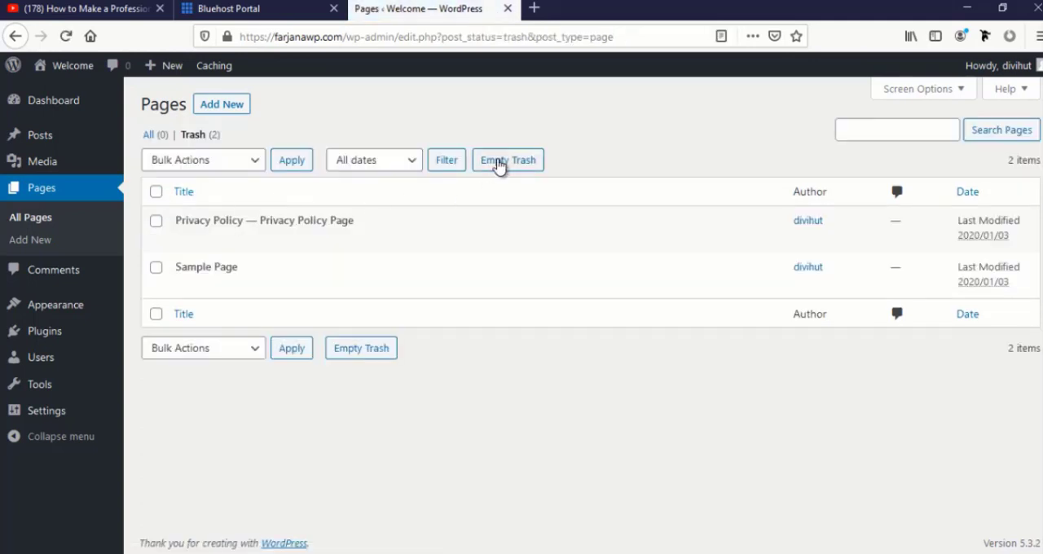
pyautogui.click(498, 163)
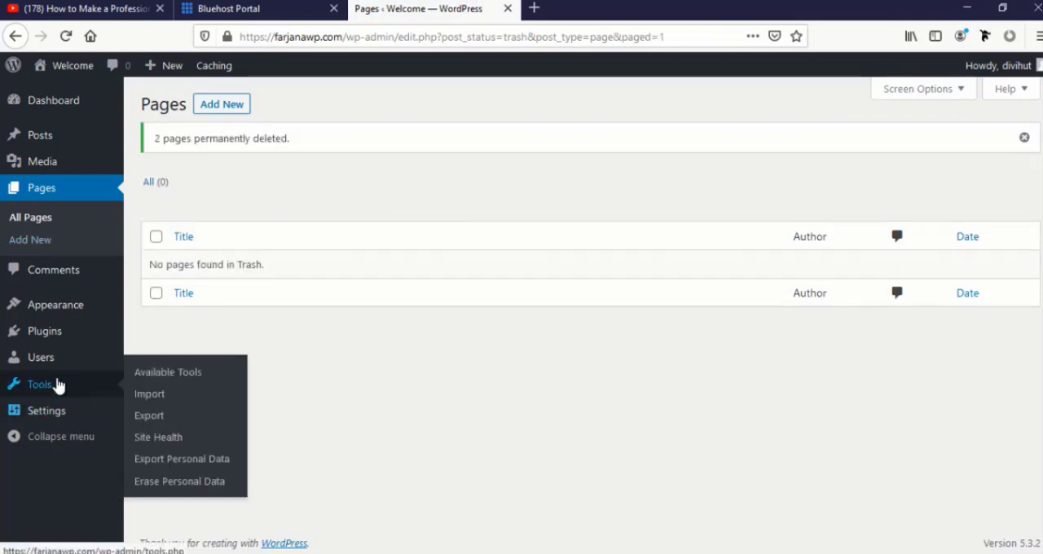
# Open the administrator's profile from the list of site users
pyautogui.moveTo(66, 336)
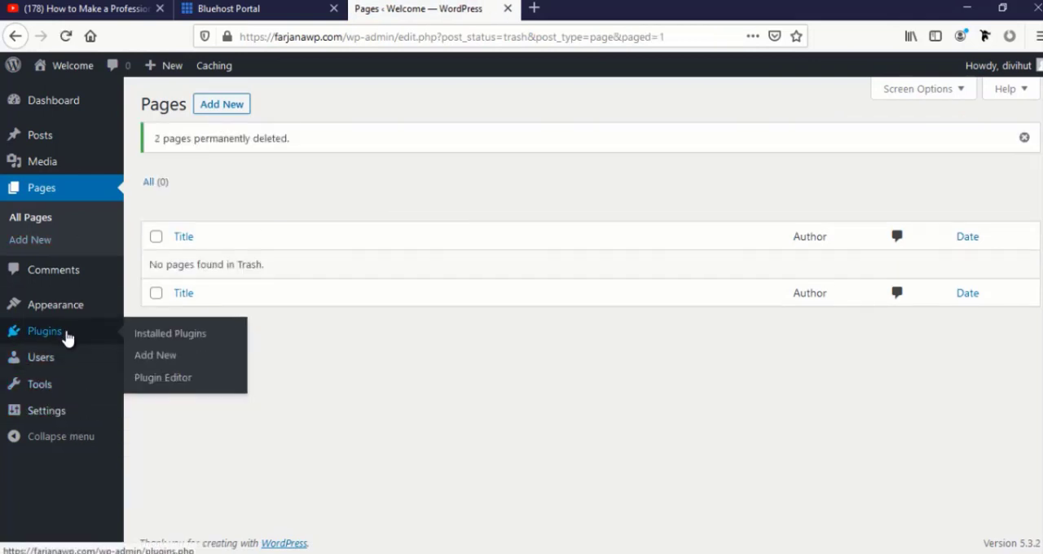
pyautogui.click(70, 361)
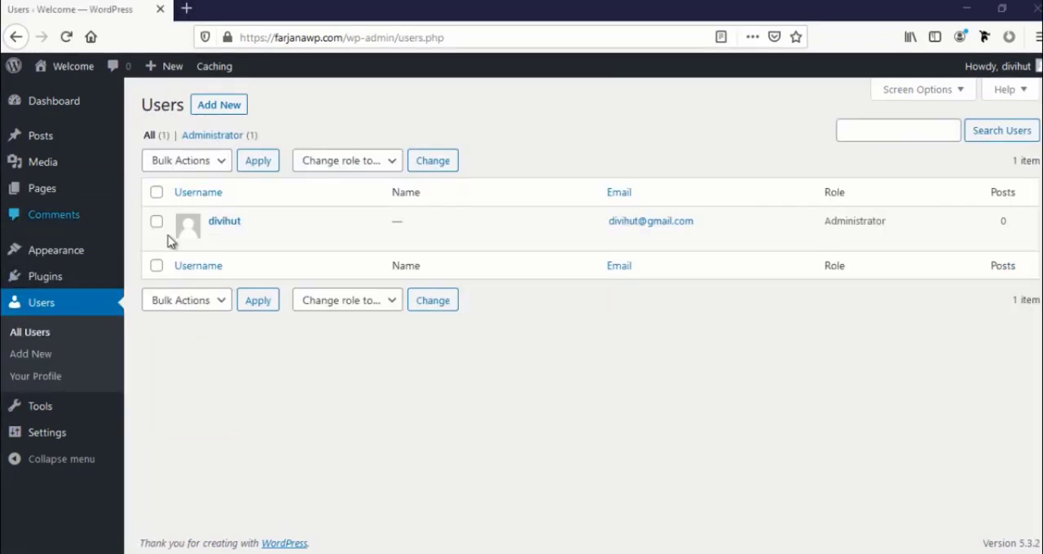
pyautogui.click(215, 238)
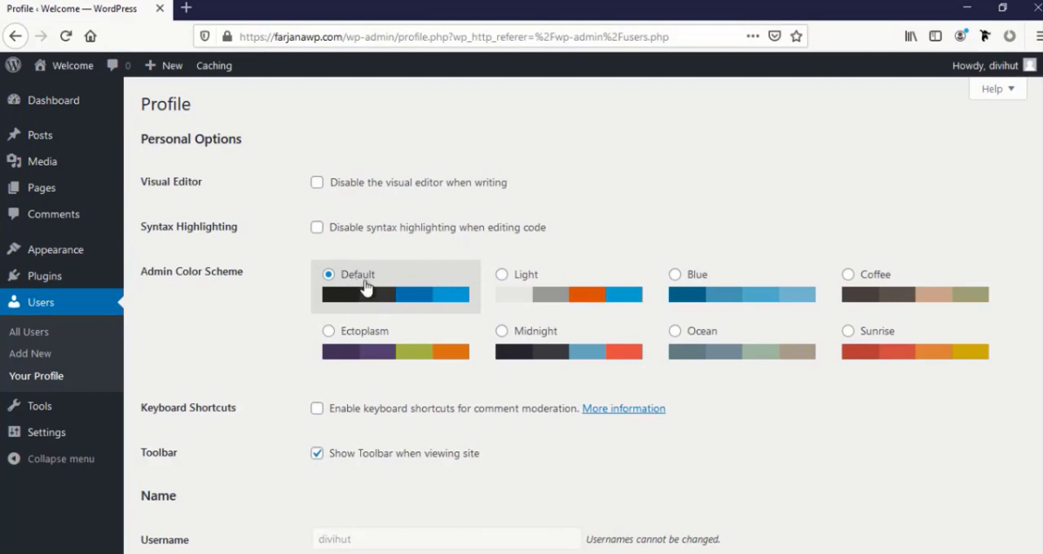
# Try the Light and Blue admin color schemes and return to the Default scheme
pyautogui.click(549, 292)
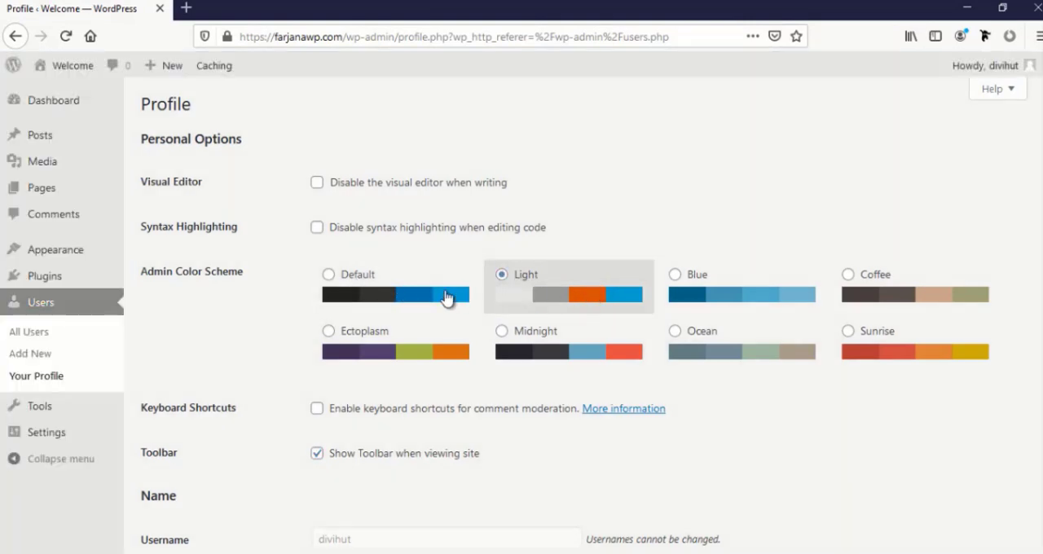
pyautogui.click(751, 298)
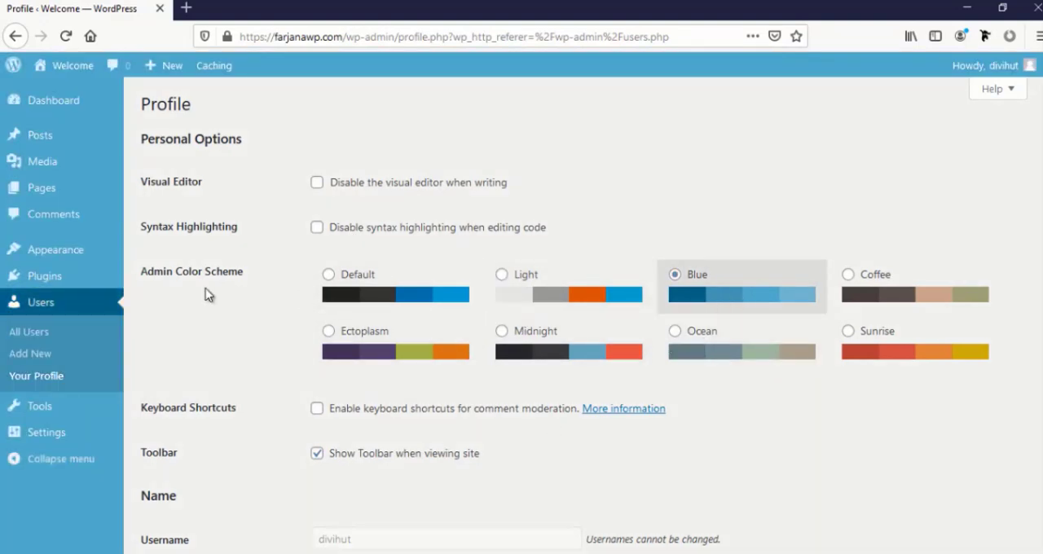
pyautogui.click(366, 294)
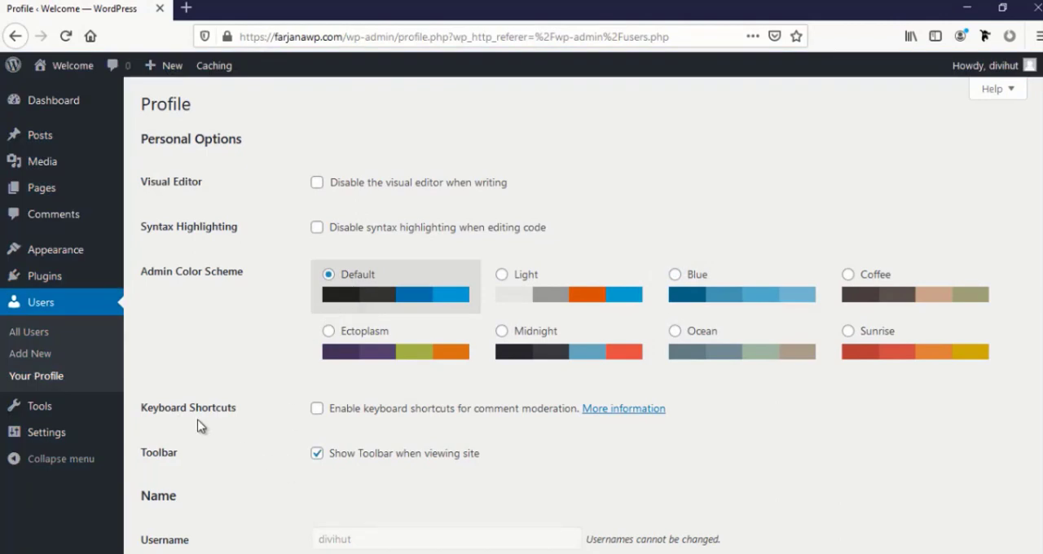
# Replace the nickname in the administrator's profile with the site owner's full name
pyautogui.scroll(-1, 345, 466)
pyautogui.scroll(-5, 345, 466)
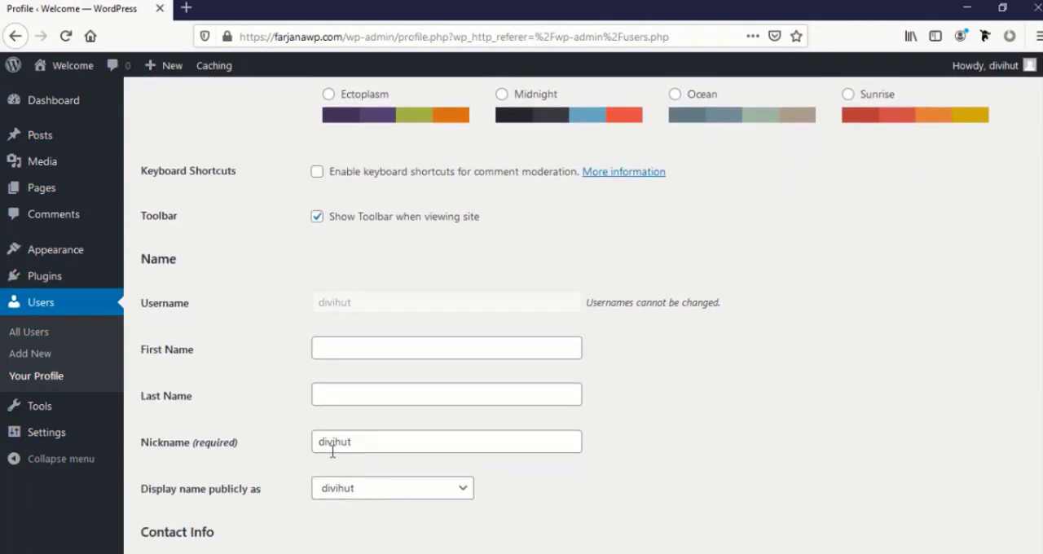
pyautogui.click(332, 352)
pyautogui.click(336, 395)
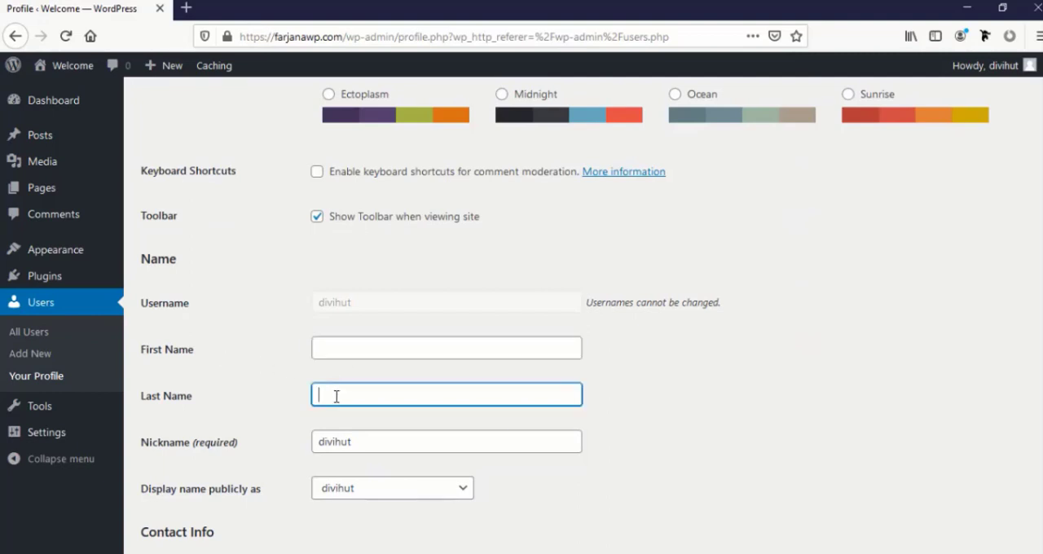
pyautogui.moveTo(371, 448); pyautogui.dragTo(249, 435)
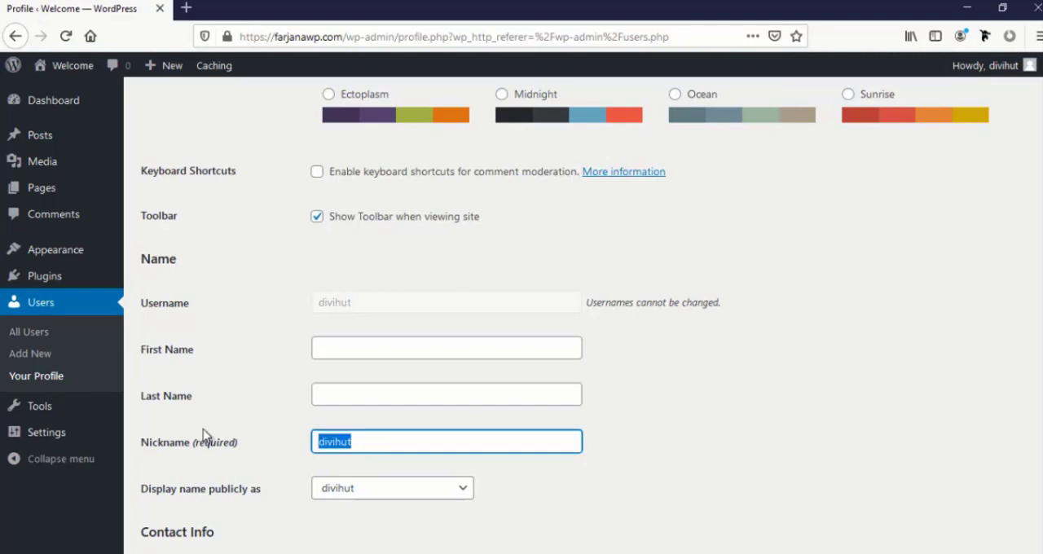
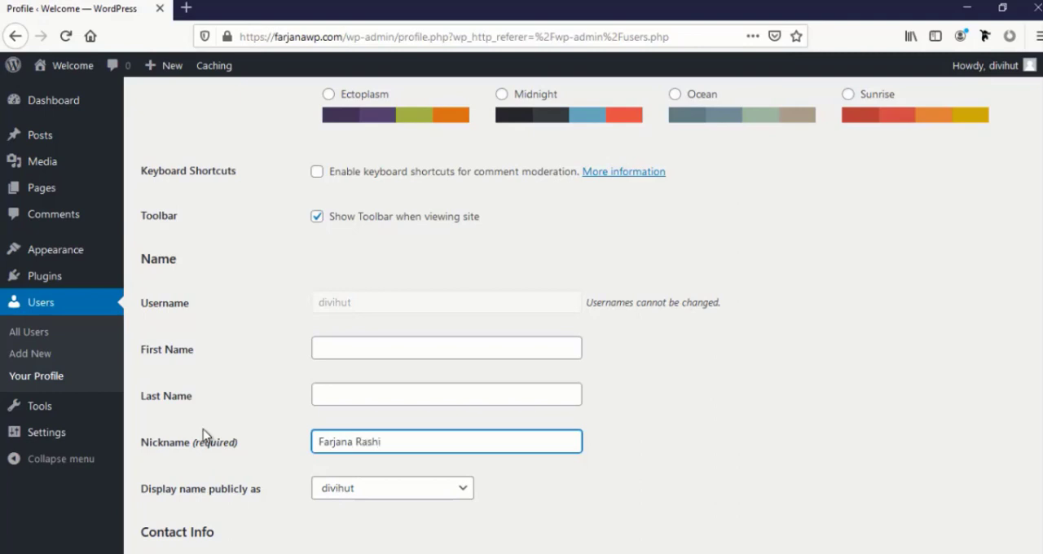
# Choose the owner's full name as the profile's publicly displayed name
pyautogui.scroll(-2, 423, 381)
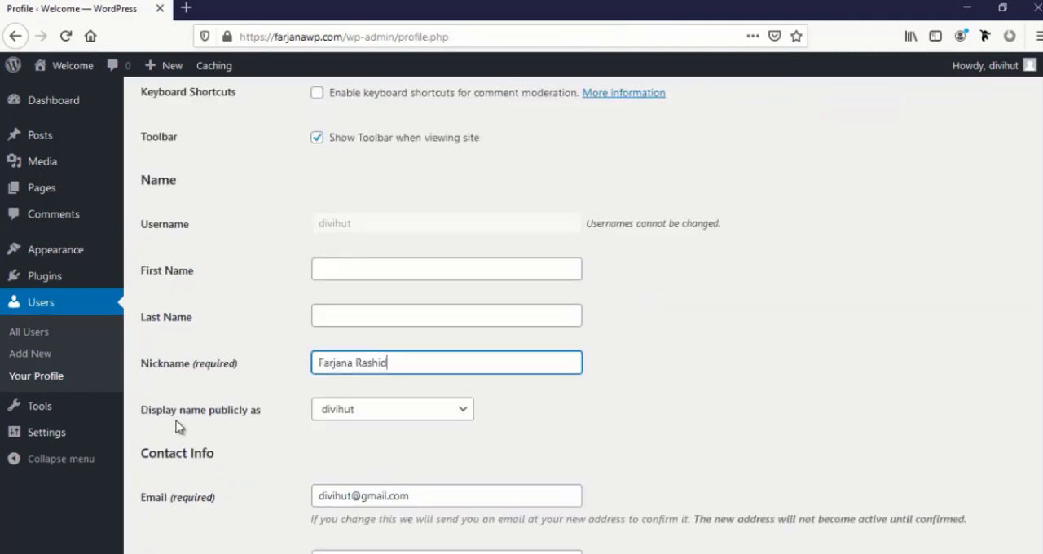
pyautogui.click(365, 418)
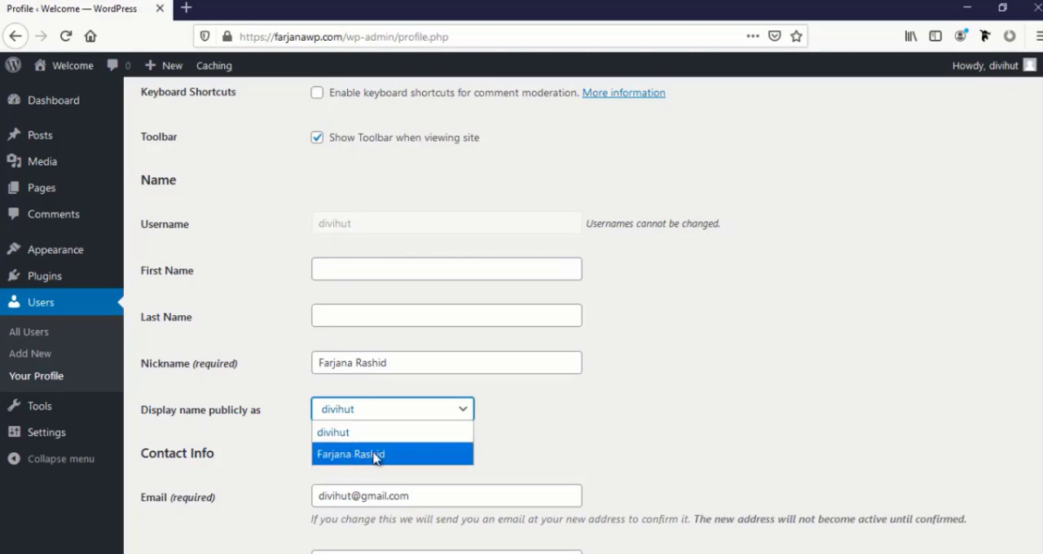
pyautogui.click(366, 458)
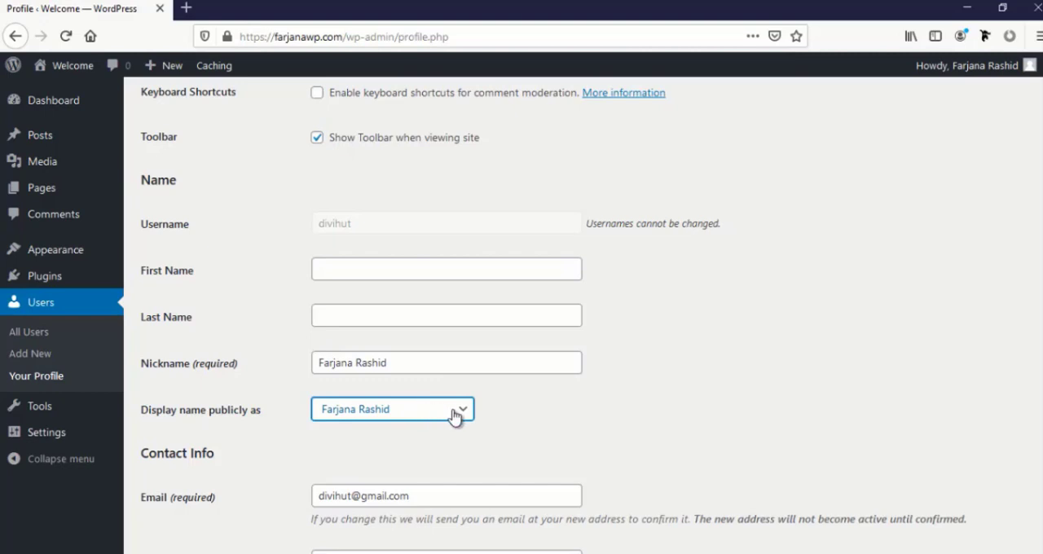
# Enter "Here is demo bio" as the biographical info in the administrator's profile
pyautogui.scroll(-1, 487, 457)
pyautogui.scroll(-2, 483, 457)
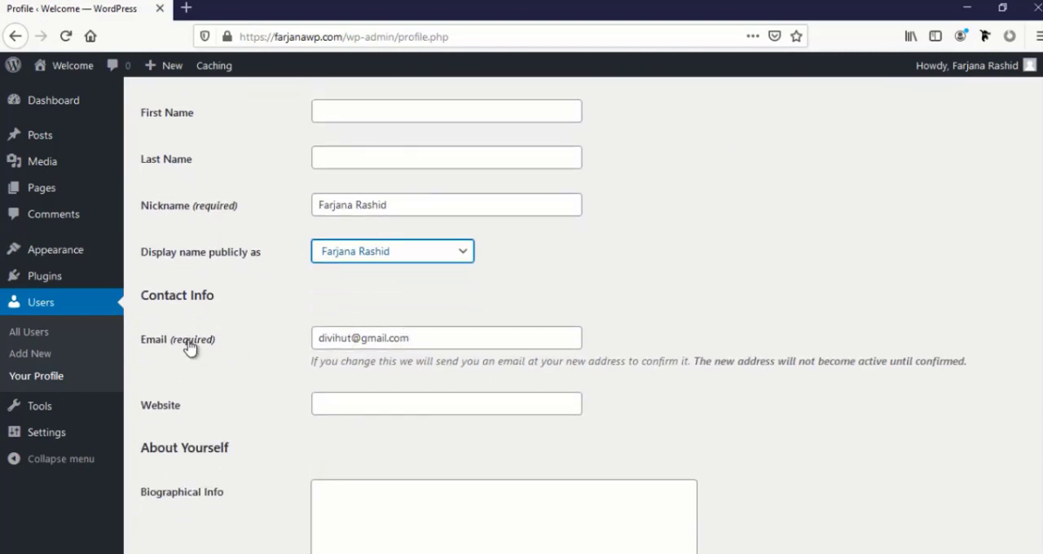
pyautogui.click(344, 339)
pyautogui.click(425, 342)
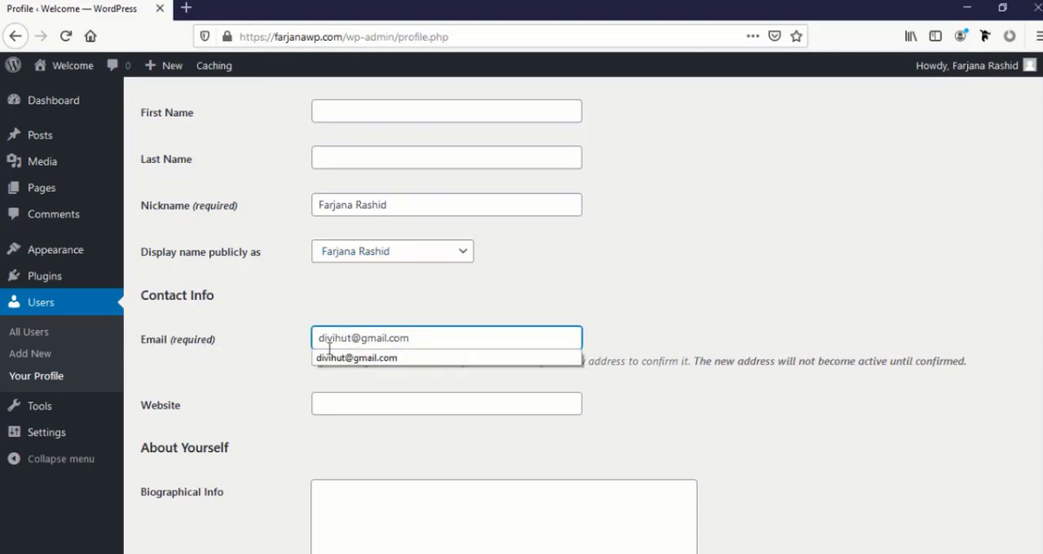
pyautogui.click(328, 344)
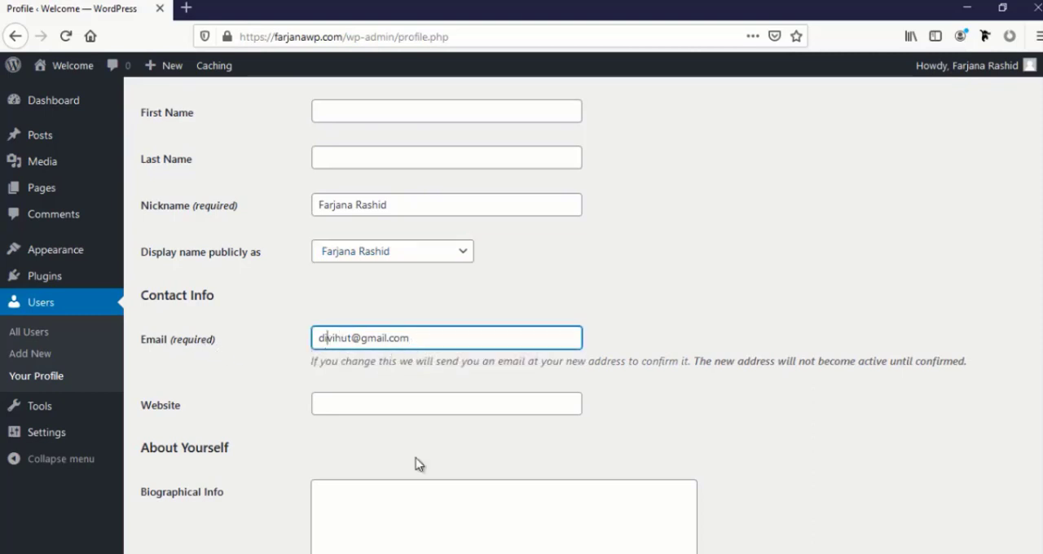
pyautogui.scroll(-3, 418, 463)
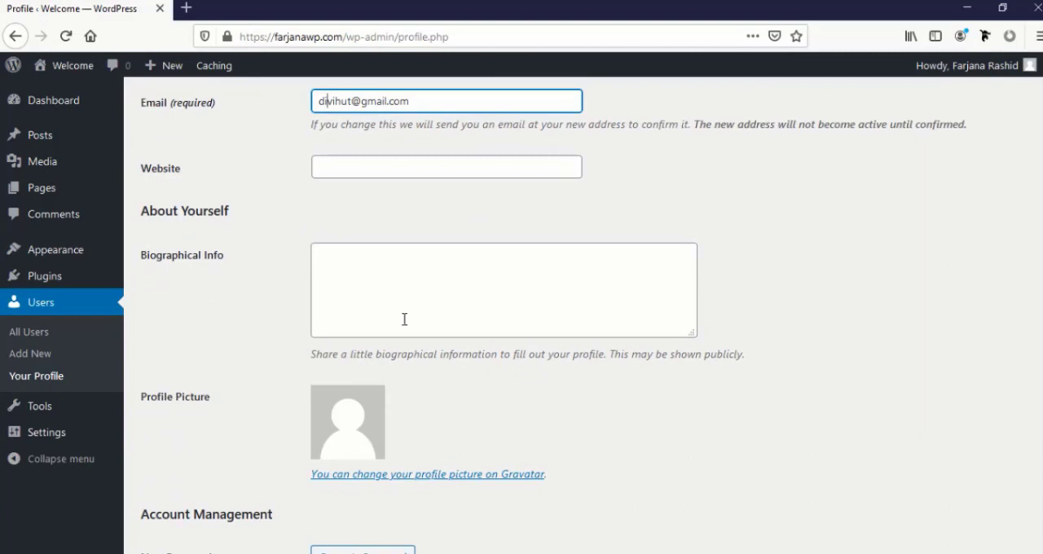
pyautogui.click(412, 301)
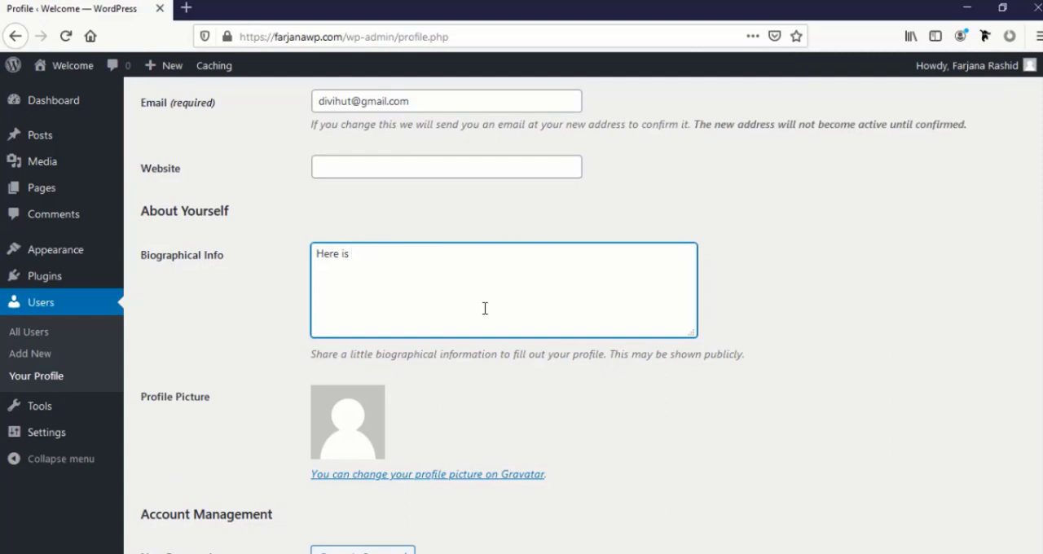
pyautogui.write('Here is demo bio')
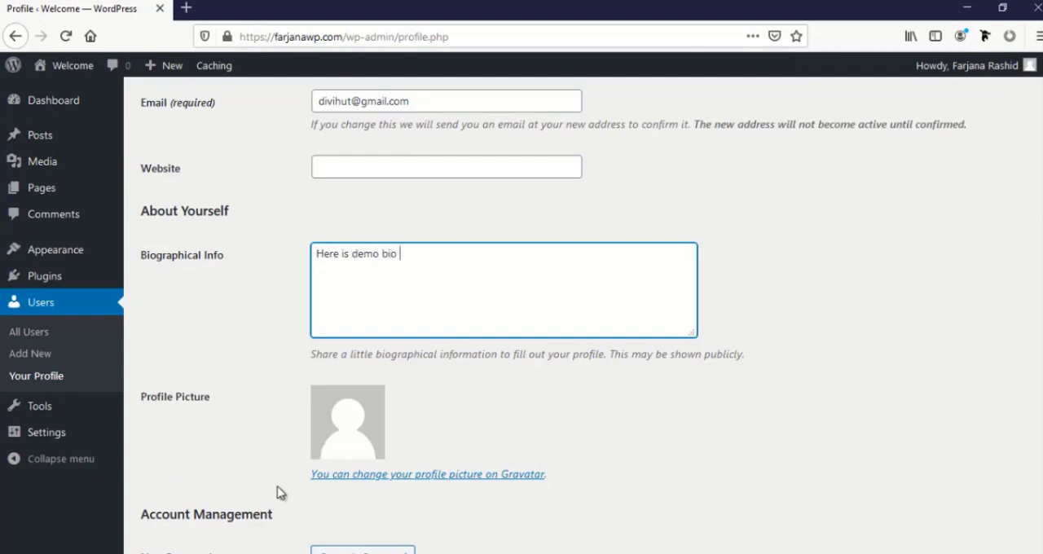
pyautogui.scroll(-5, 277, 492)
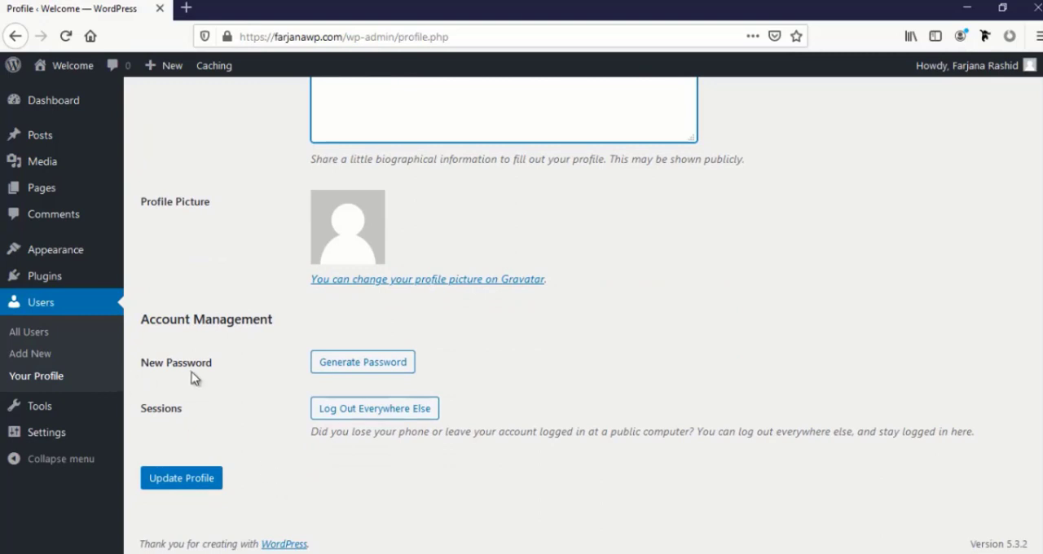
pyautogui.click(345, 368)
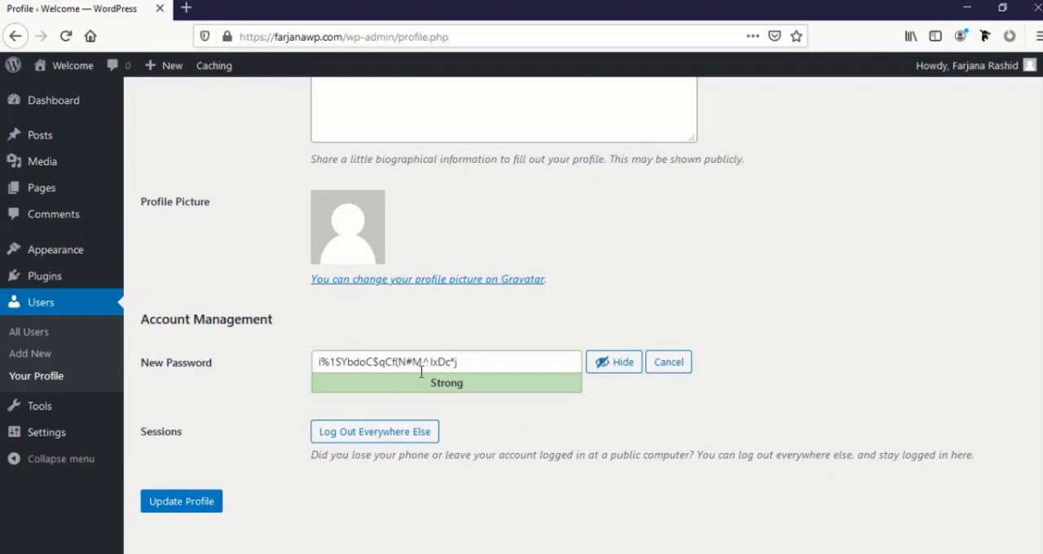
pyautogui.click(506, 362)
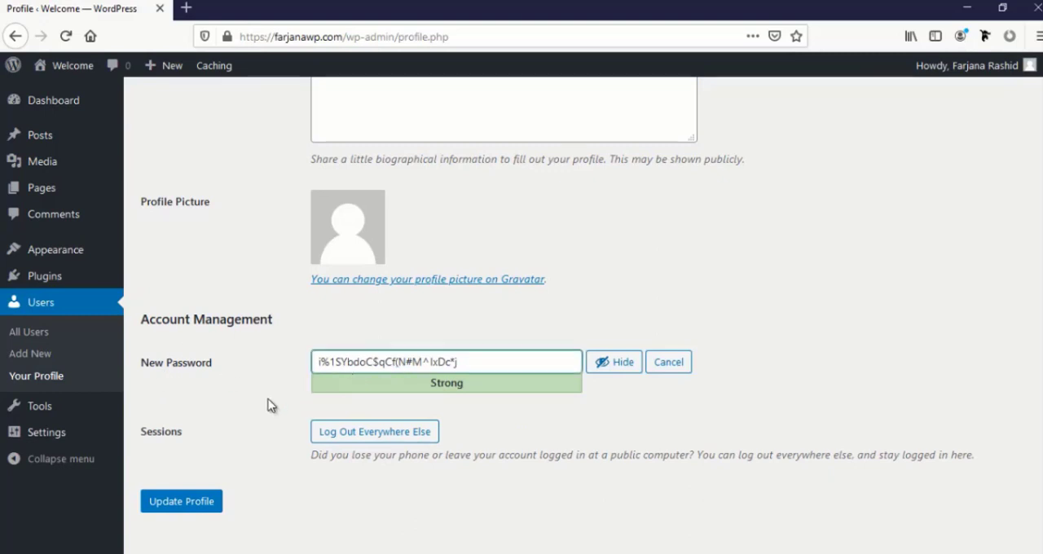
pyautogui.click(285, 515)
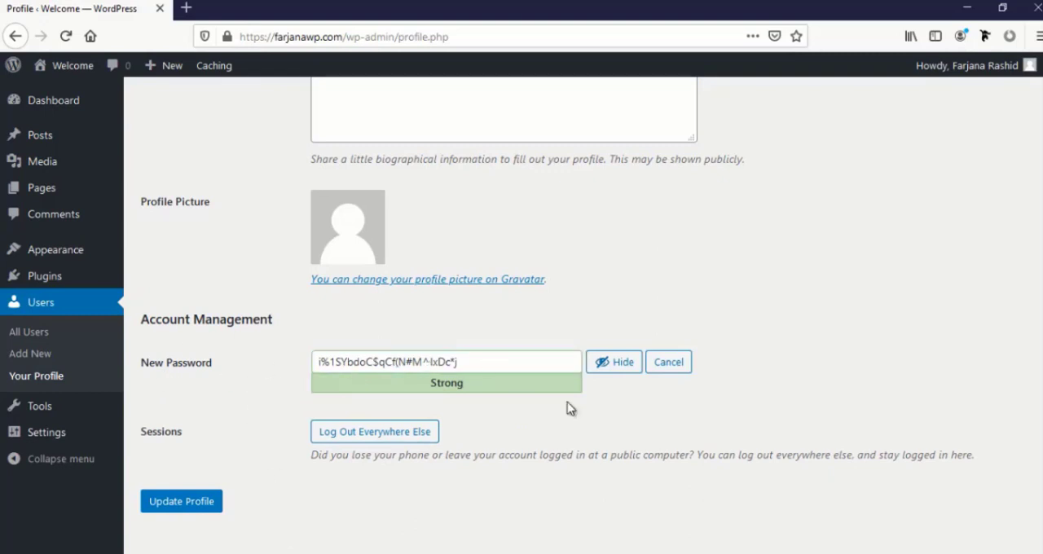
pyautogui.click(667, 365)
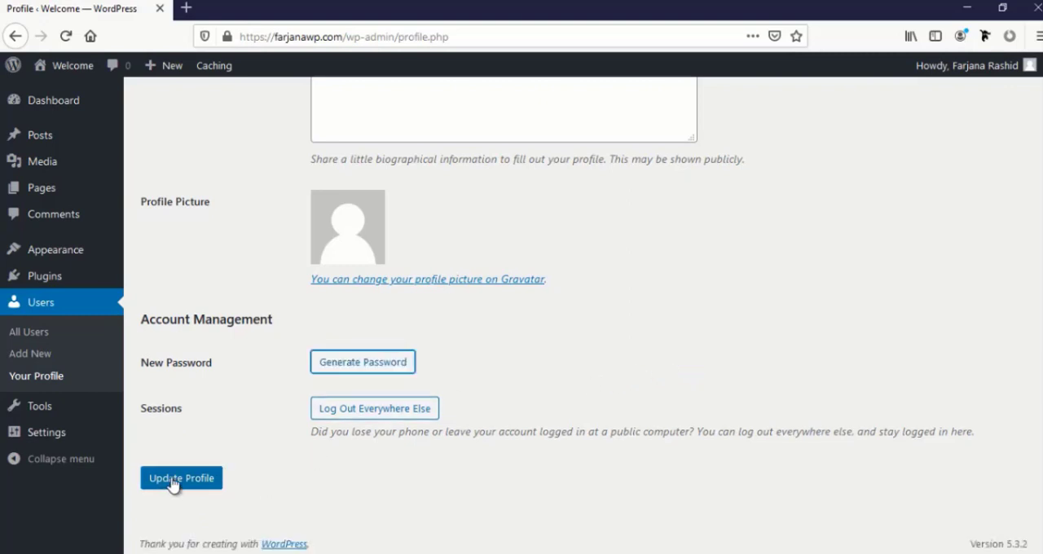
# Save the changes made to the administrator's profile
pyautogui.click(196, 491)
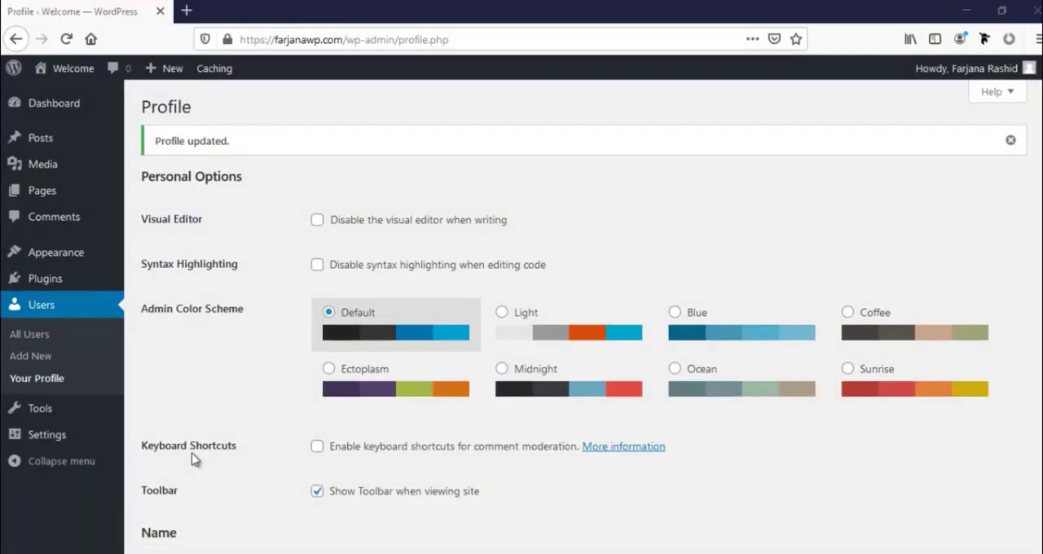
# Set the site title in the general settings to "Web design and development company"
pyautogui.click(63, 436)
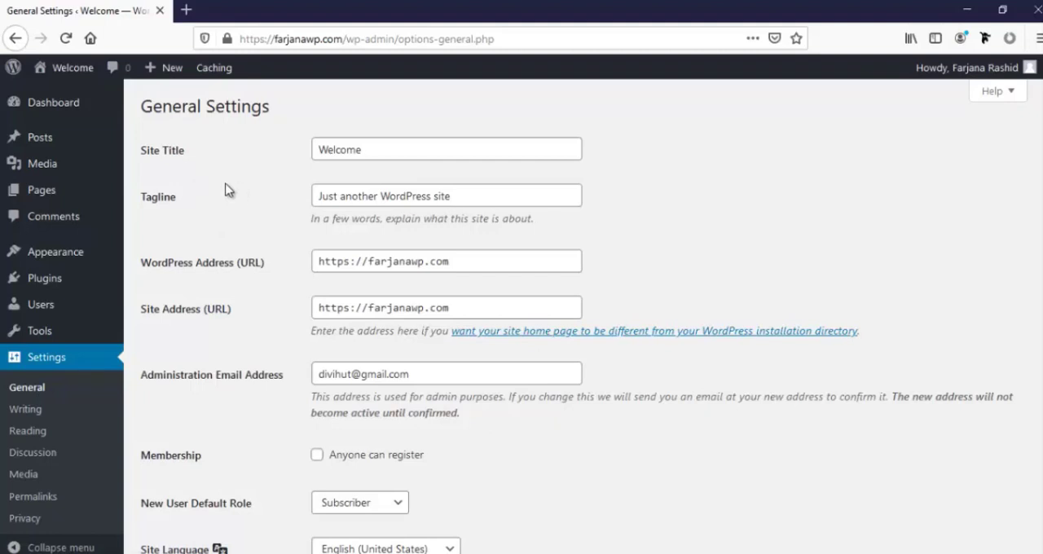
pyautogui.click(384, 150)
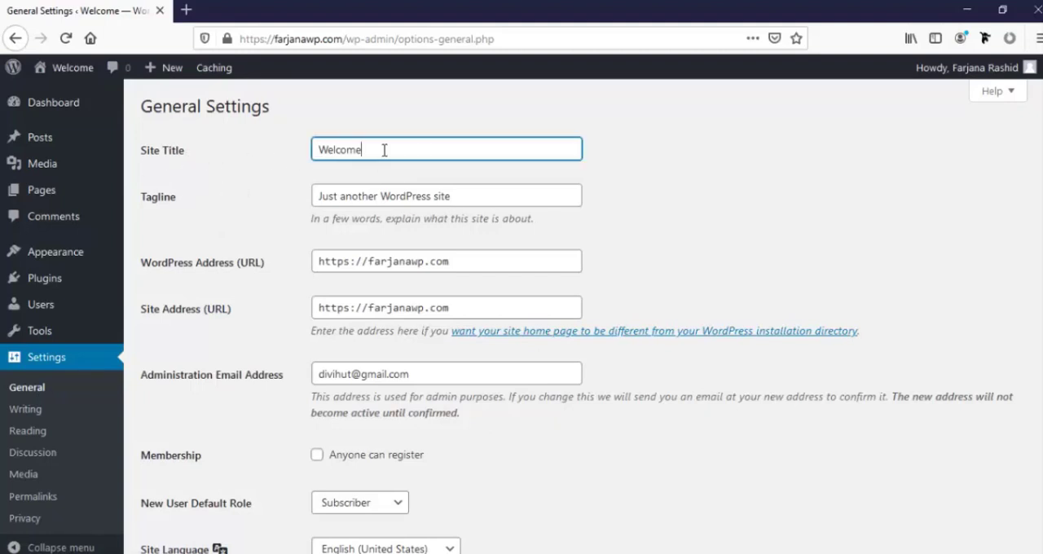
pyautogui.moveTo(386, 150); pyautogui.dragTo(267, 150)
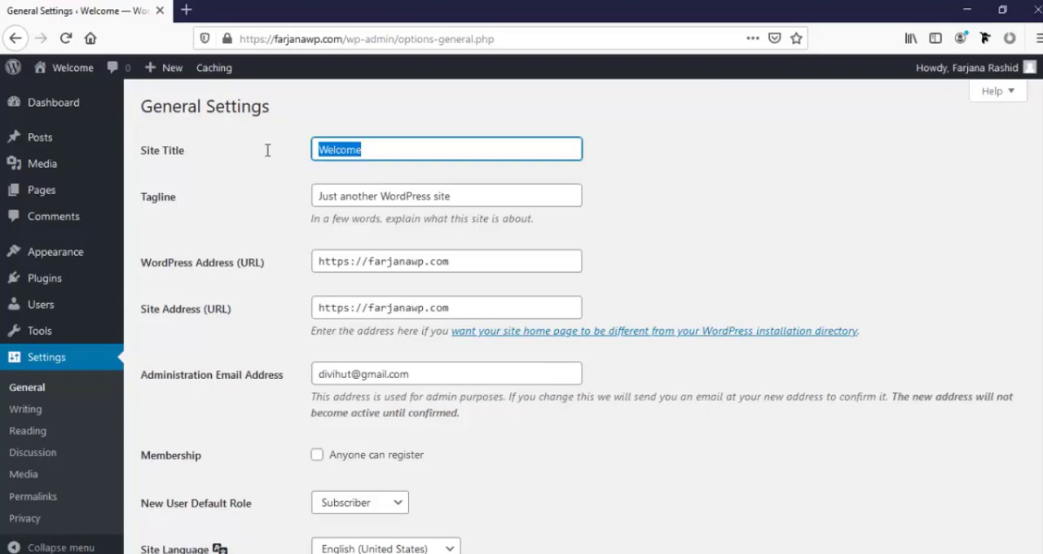
pyautogui.write('Web ')
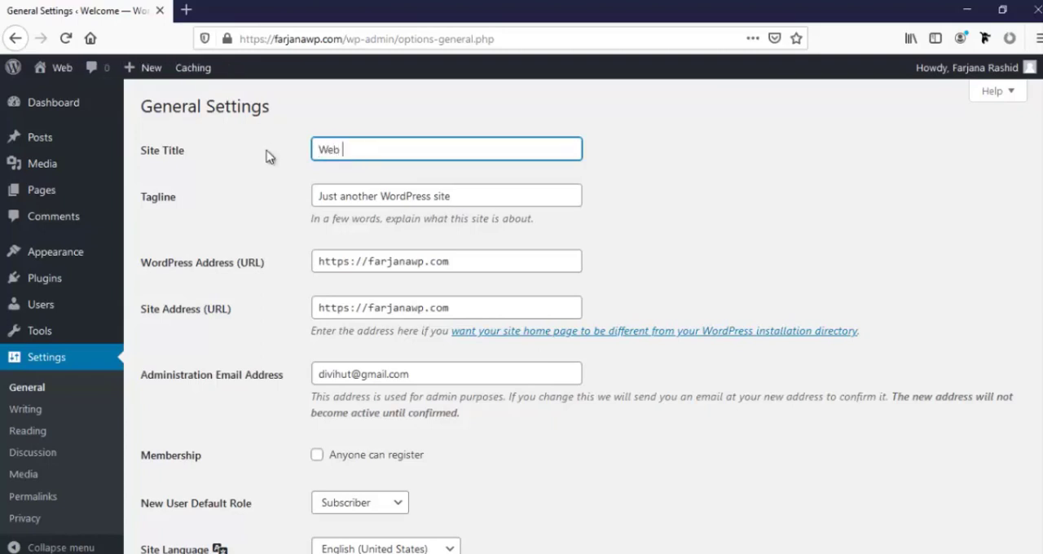
pyautogui.write('design')
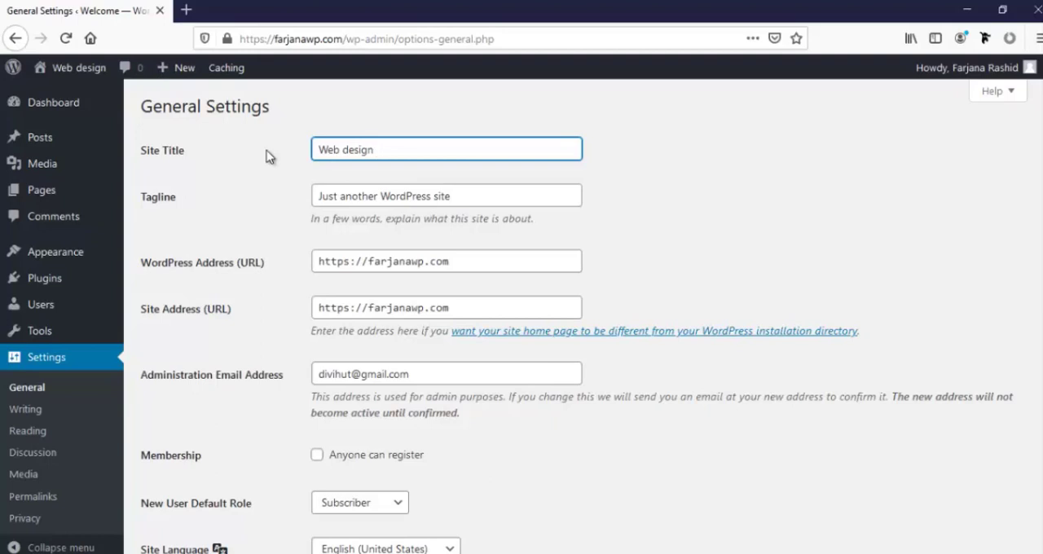
pyautogui.write('and deve')
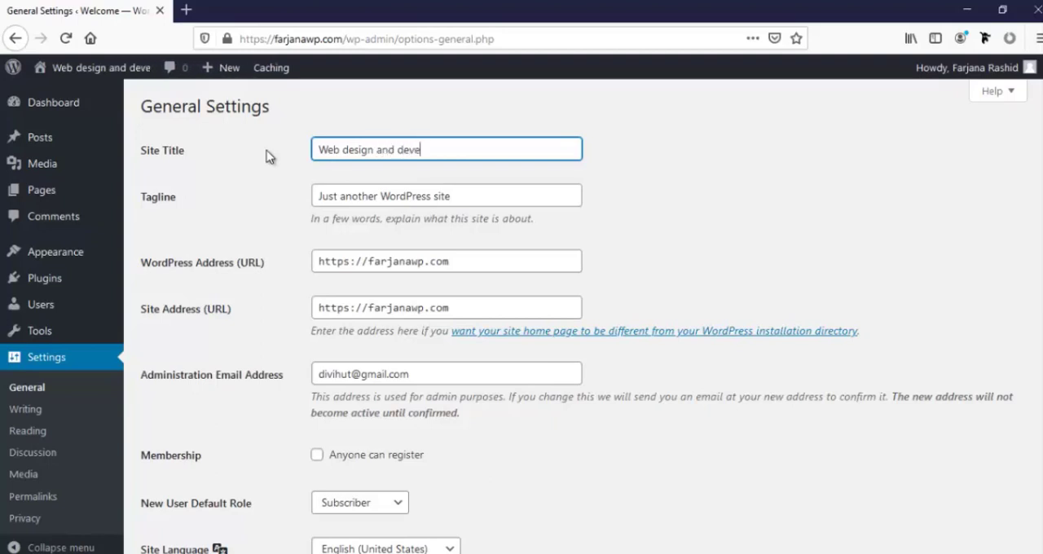
pyautogui.write('lopme')
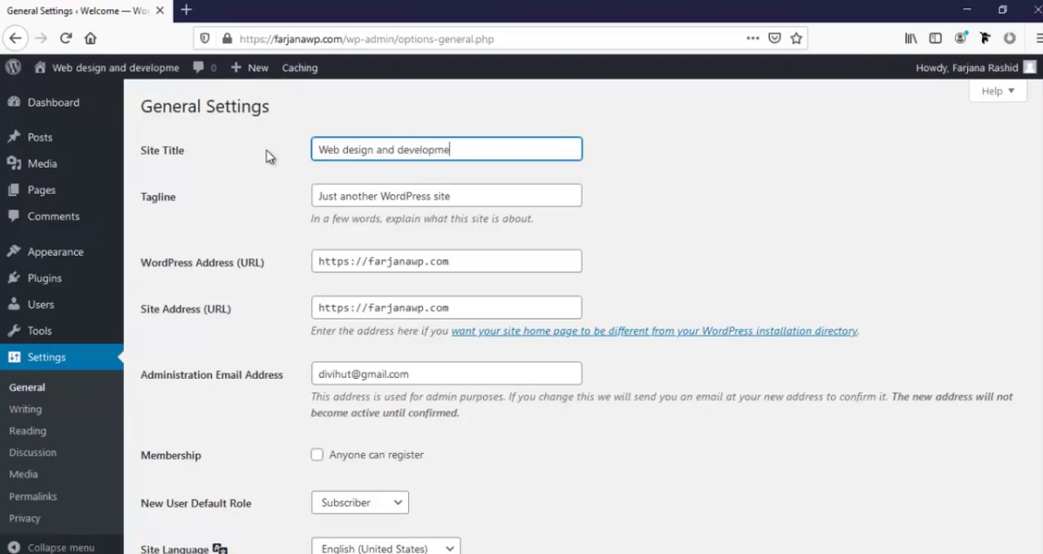
pyautogui.write('nt company')
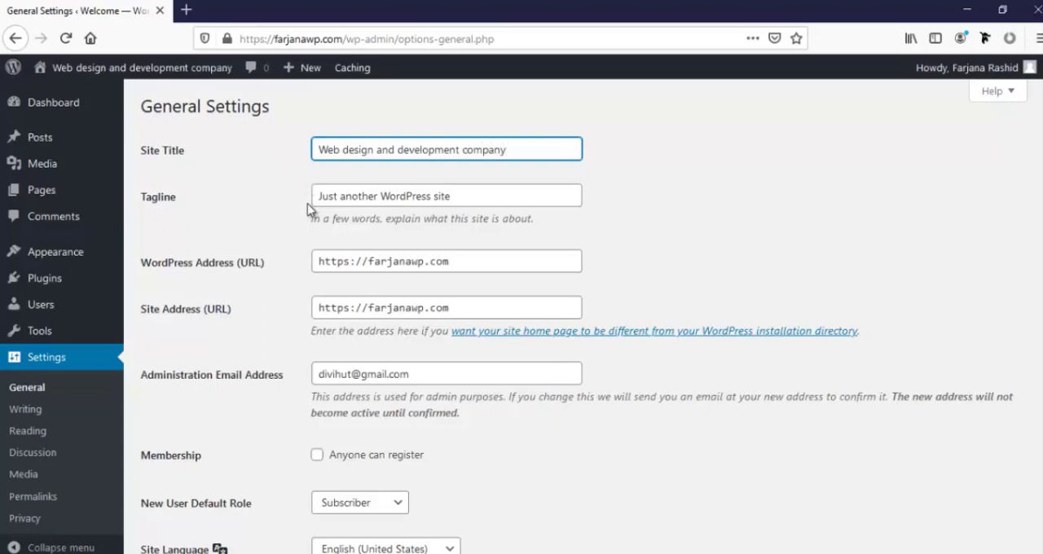
# Set the site tagline to "We develop website for you" and save the general settings
pyautogui.tripleClick(407, 196)
pyautogui.write('We develop website for you')
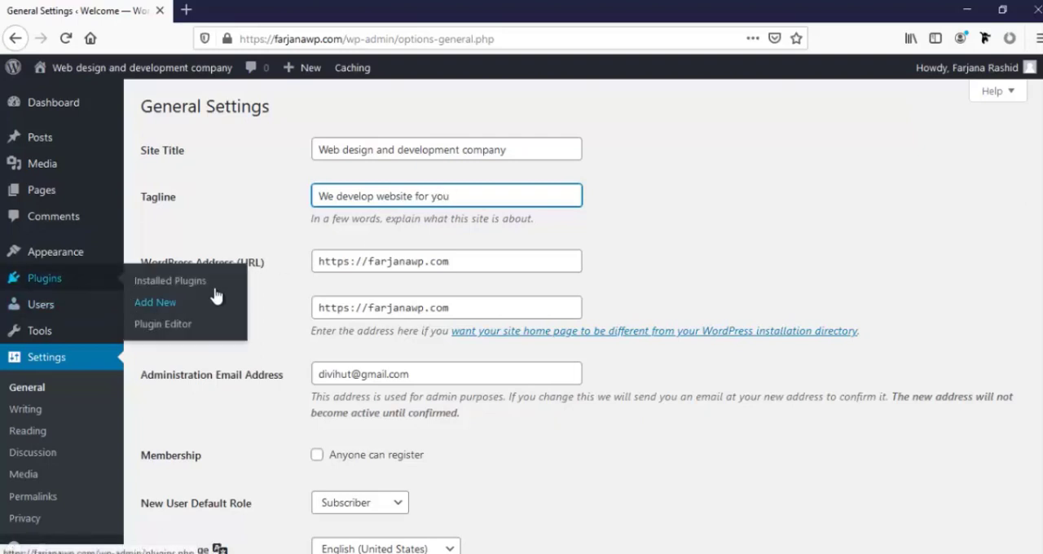
pyautogui.scroll(-2, 285, 293)
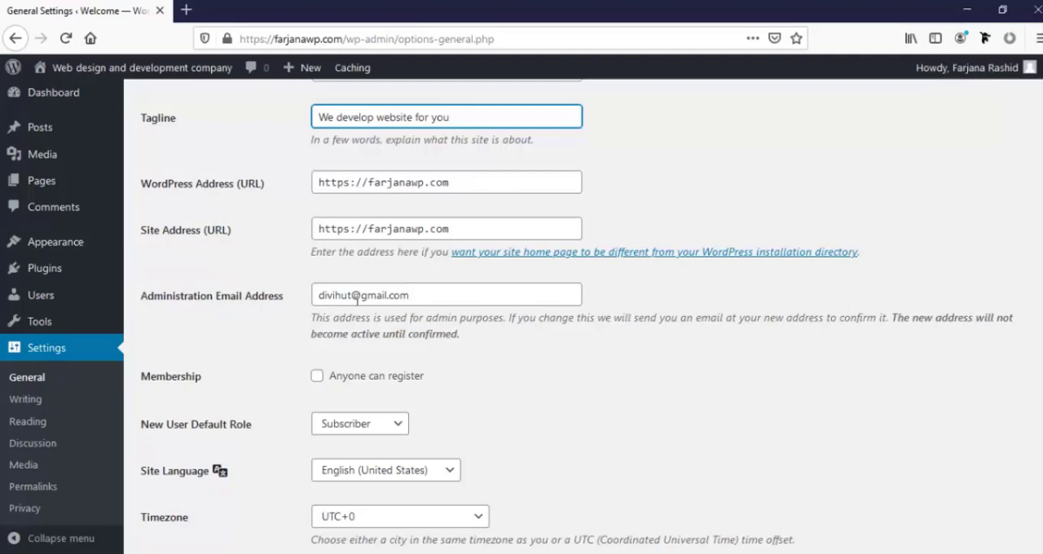
pyautogui.moveTo(356, 299); pyautogui.dragTo(300, 297)
pyautogui.scroll(-5, 465, 473)
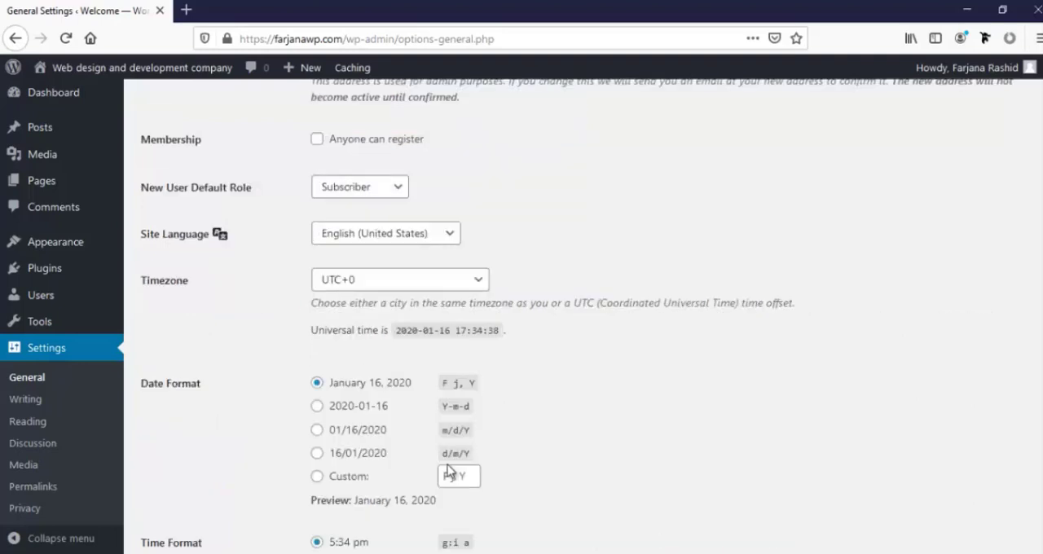
pyautogui.scroll(-1, 437, 456)
pyautogui.scroll(-2, 432, 456)
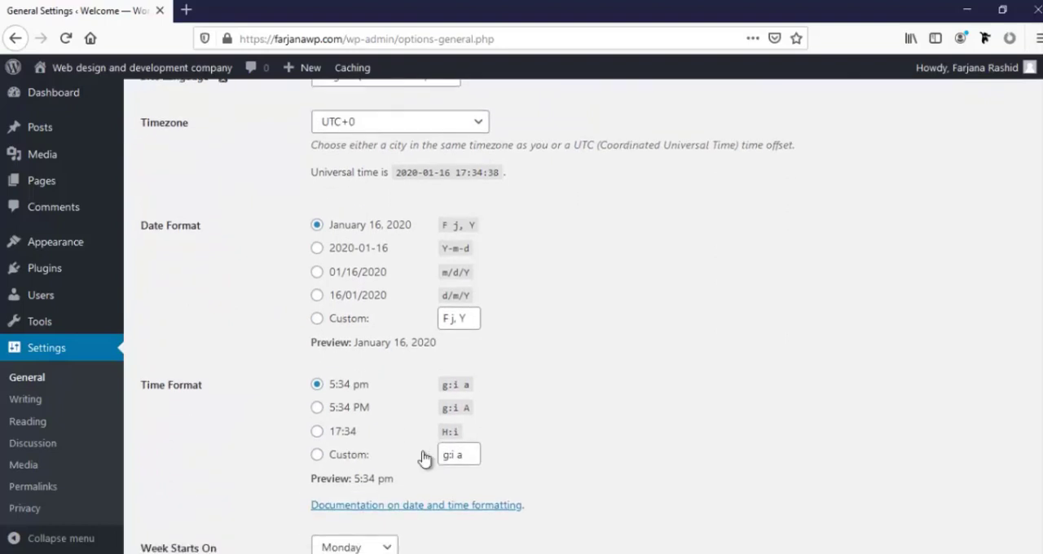
pyautogui.scroll(-3, 375, 456)
pyautogui.scroll(-1, 369, 451)
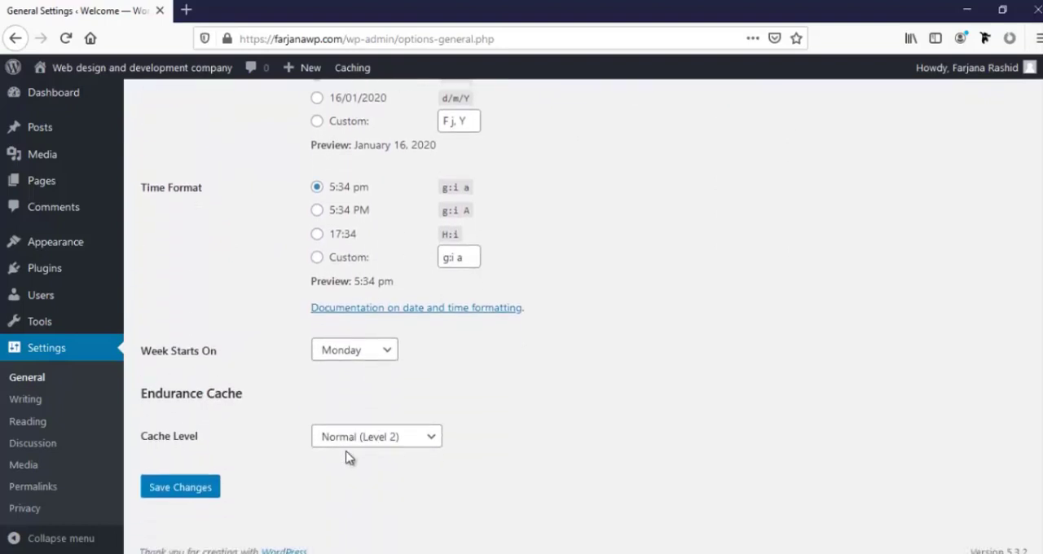
pyautogui.click(194, 482)
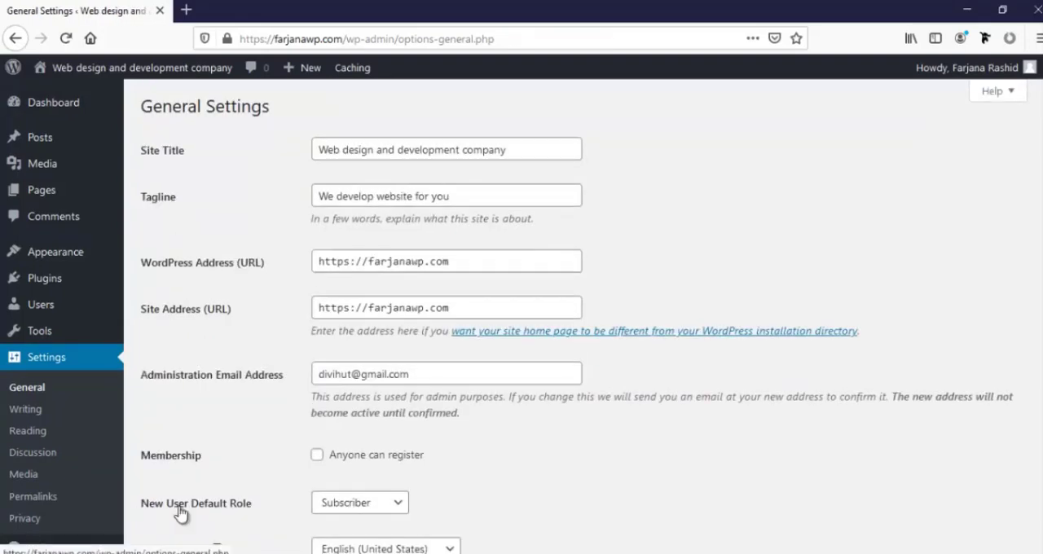
# Discourage search engines from indexing the site in the reading settings and save the change
pyautogui.click(28, 431)
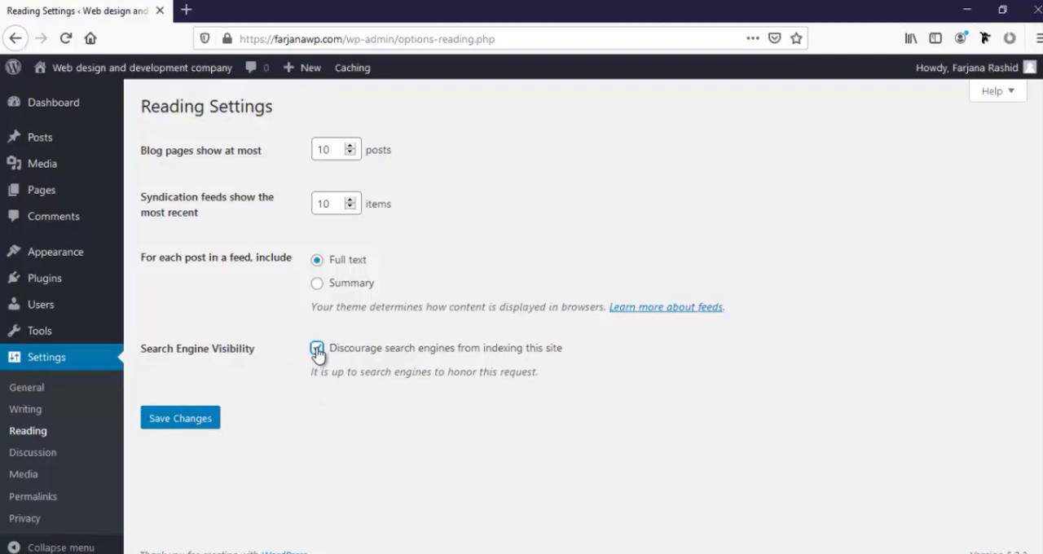
pyautogui.click(189, 421)
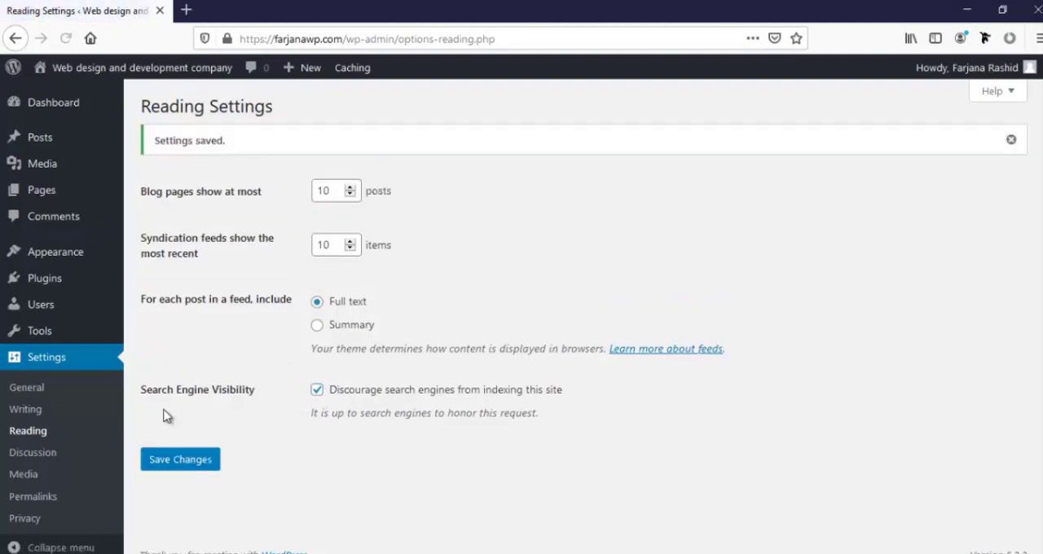
# Review the permalink structure options and save the permalink settings with the Post name structure
pyautogui.click(25, 499)
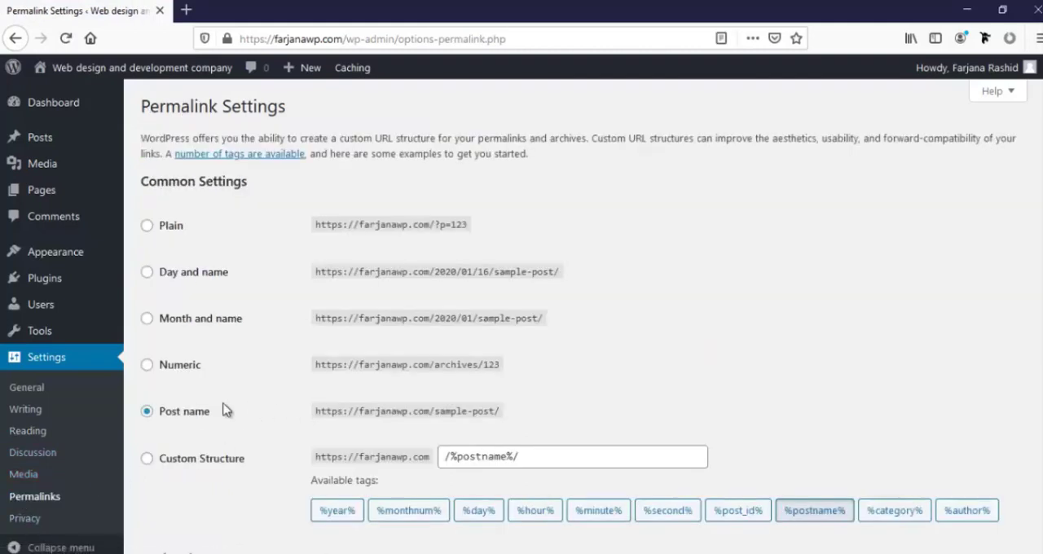
pyautogui.scroll(-1, 173, 439)
pyautogui.scroll(-3, 175, 441)
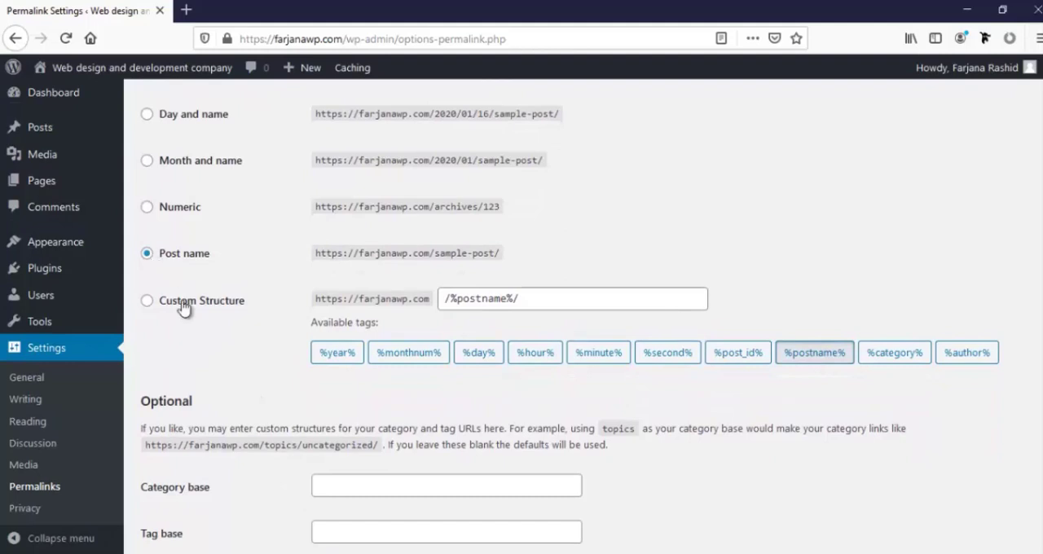
pyautogui.scroll(3, 182, 354)
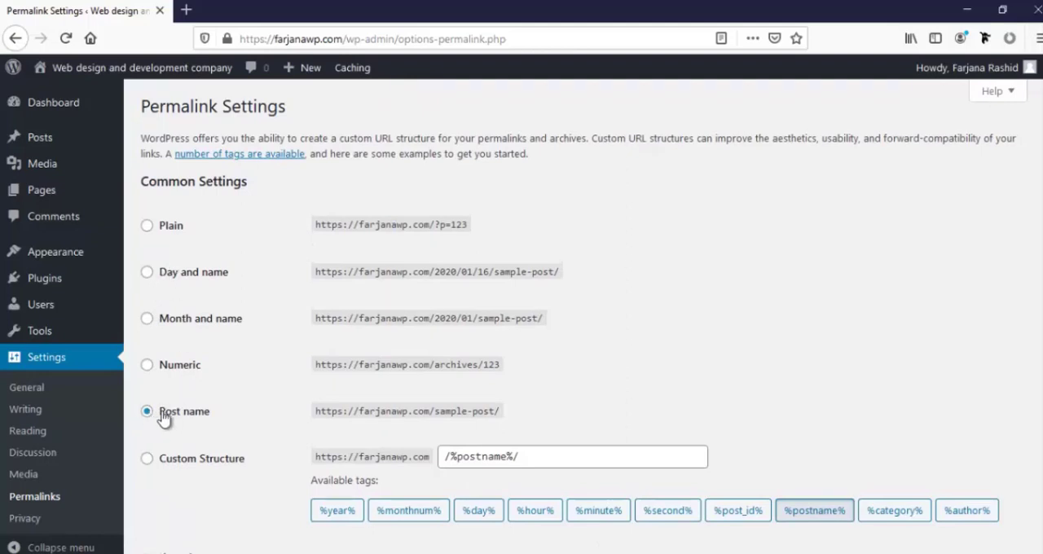
pyautogui.scroll(-2, 163, 411)
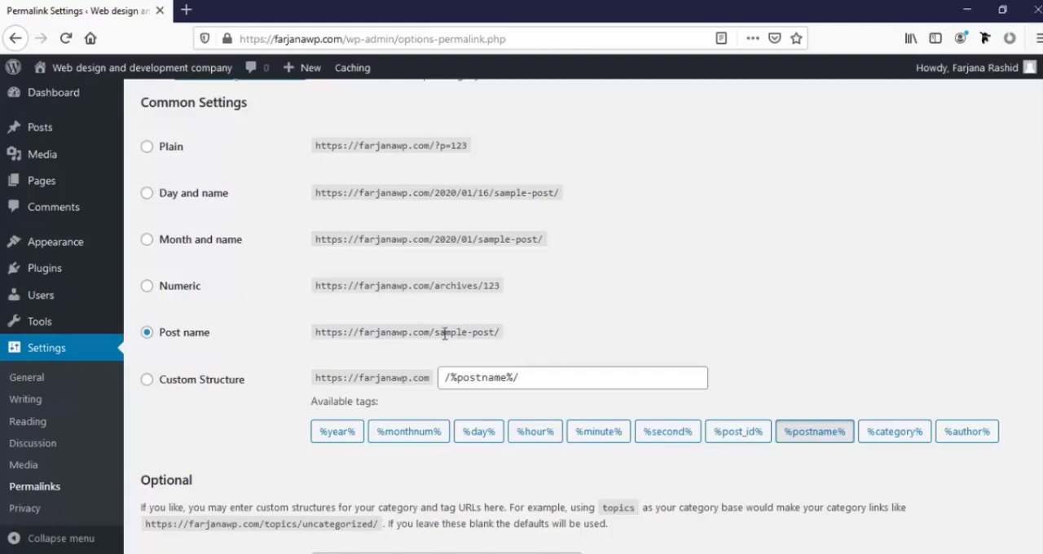
pyautogui.scroll(-2, 444, 334)
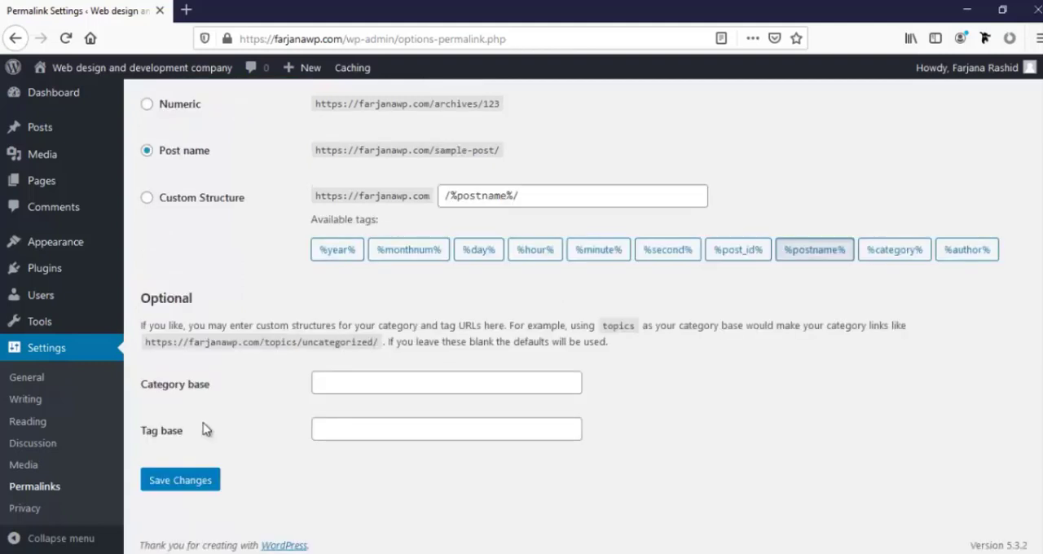
pyautogui.click(195, 486)
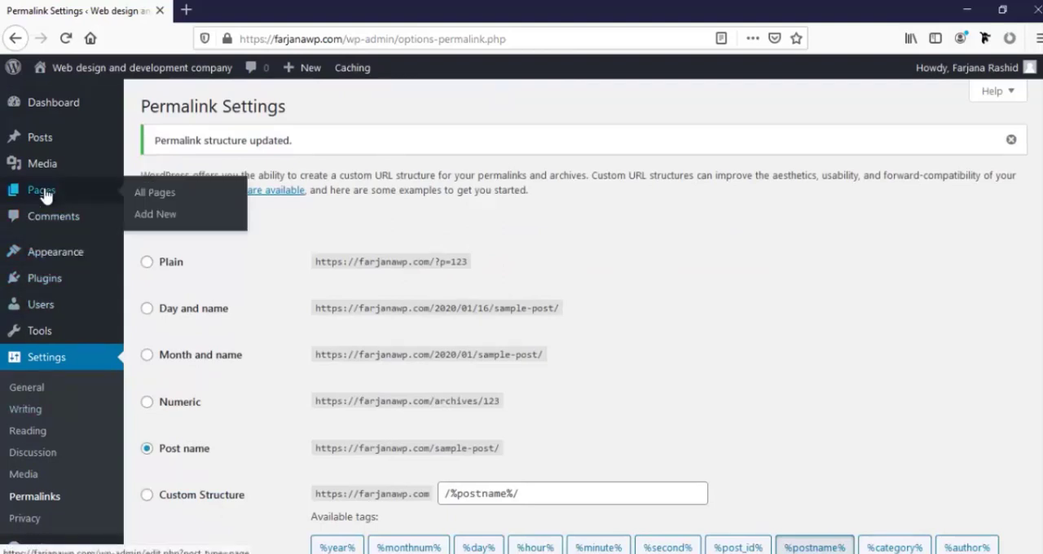
# Create a new page titled "Home", dismissing the block editor's welcome tip, and publish it
pyautogui.click(45, 192)
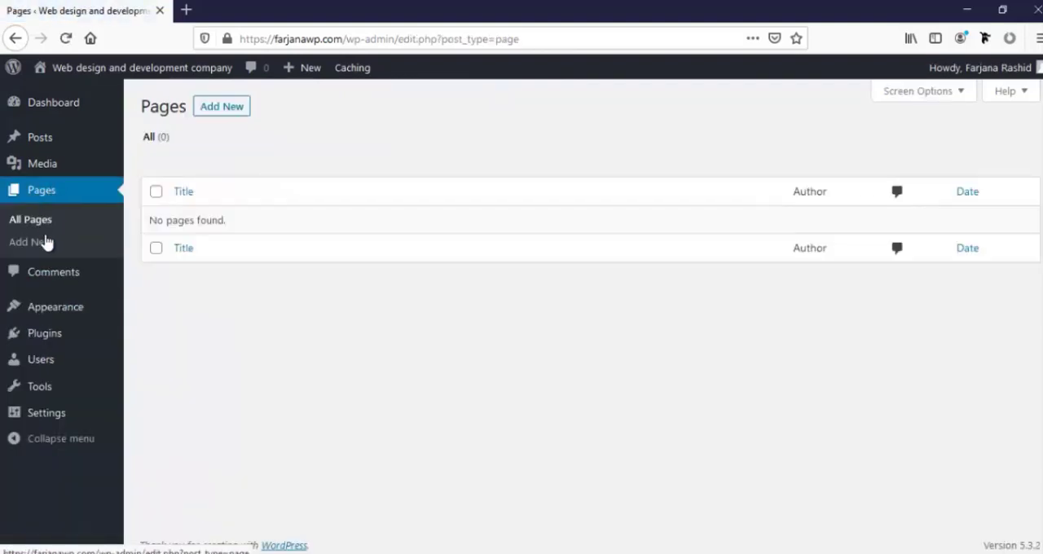
pyautogui.click(216, 113)
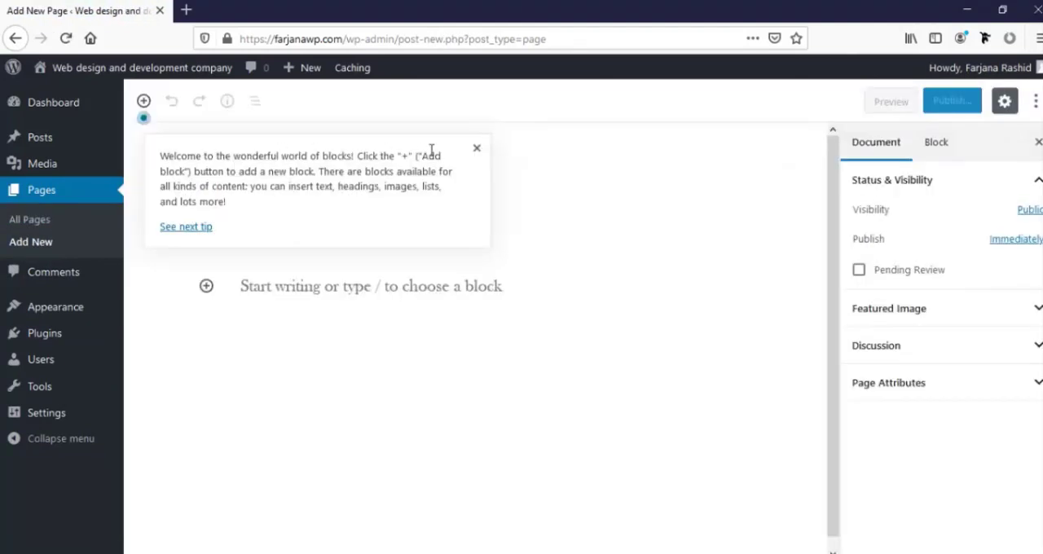
pyautogui.click(477, 148)
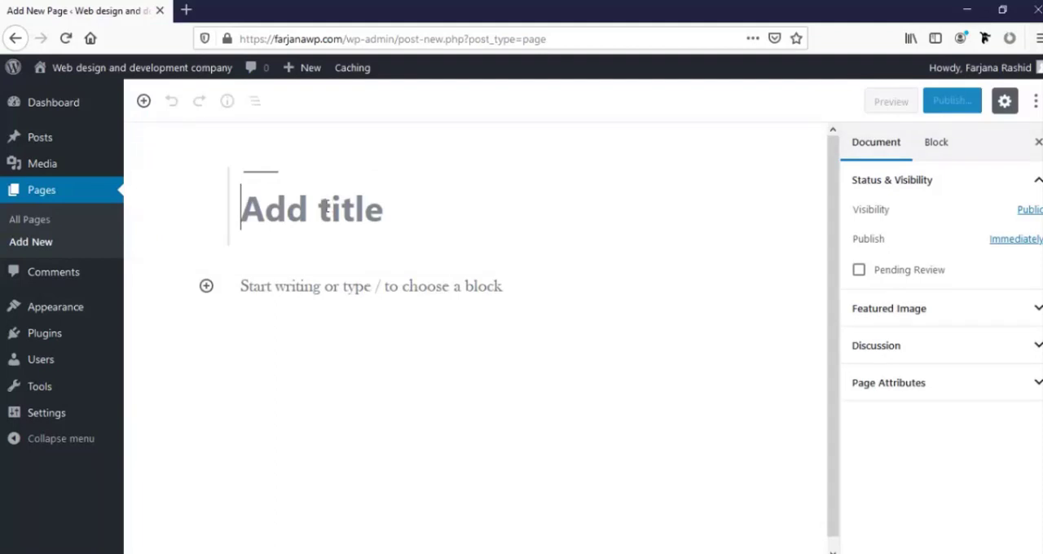
pyautogui.write('Home')
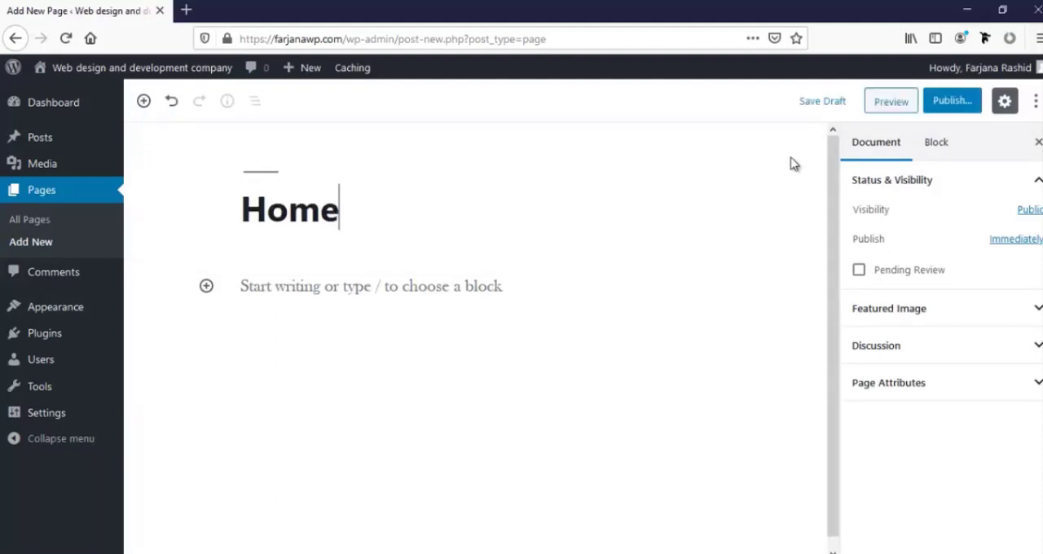
pyautogui.click(945, 104)
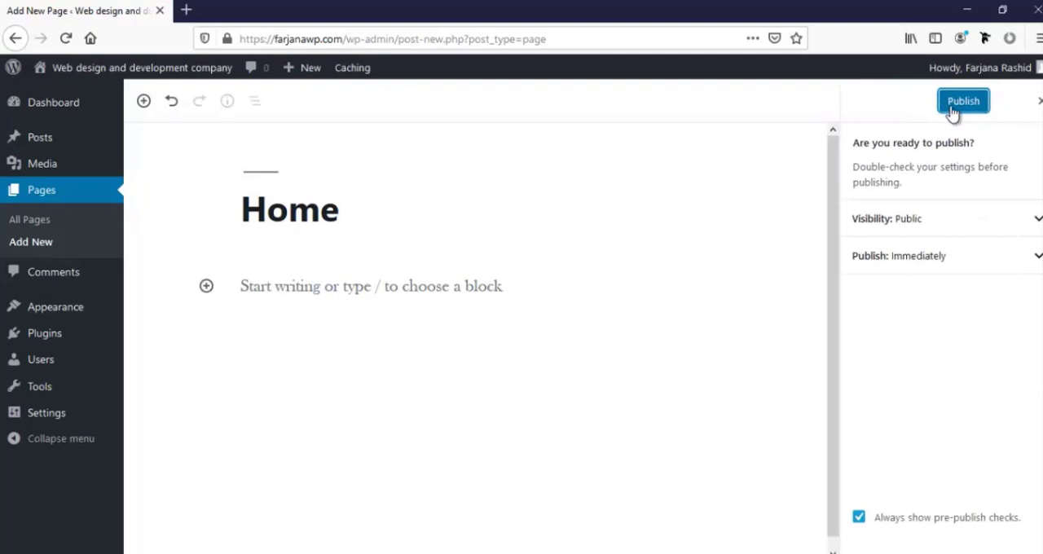
pyautogui.click(952, 110)
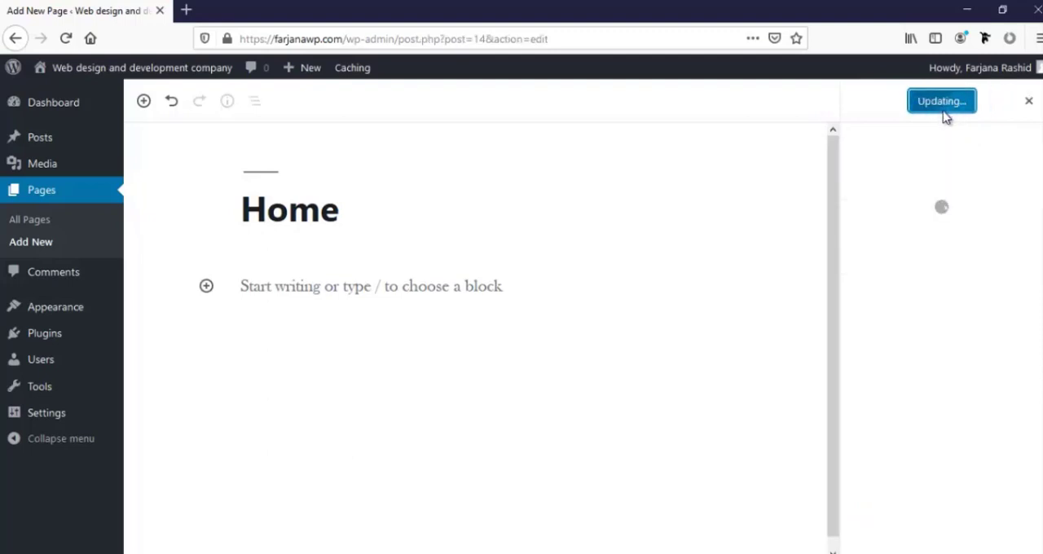
# Add another new page titled "About us" and publish it
pyautogui.click(39, 238)
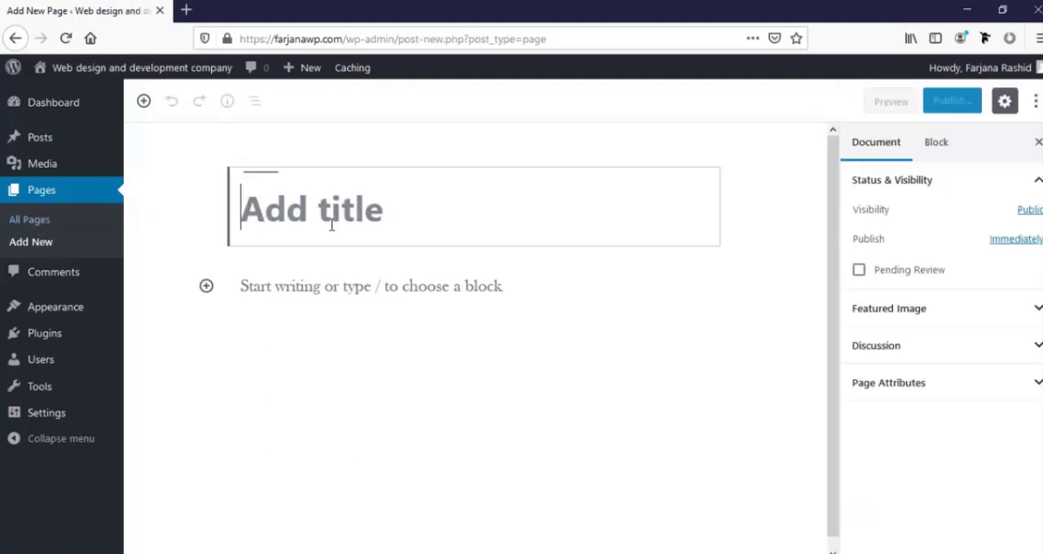
pyautogui.write('A')
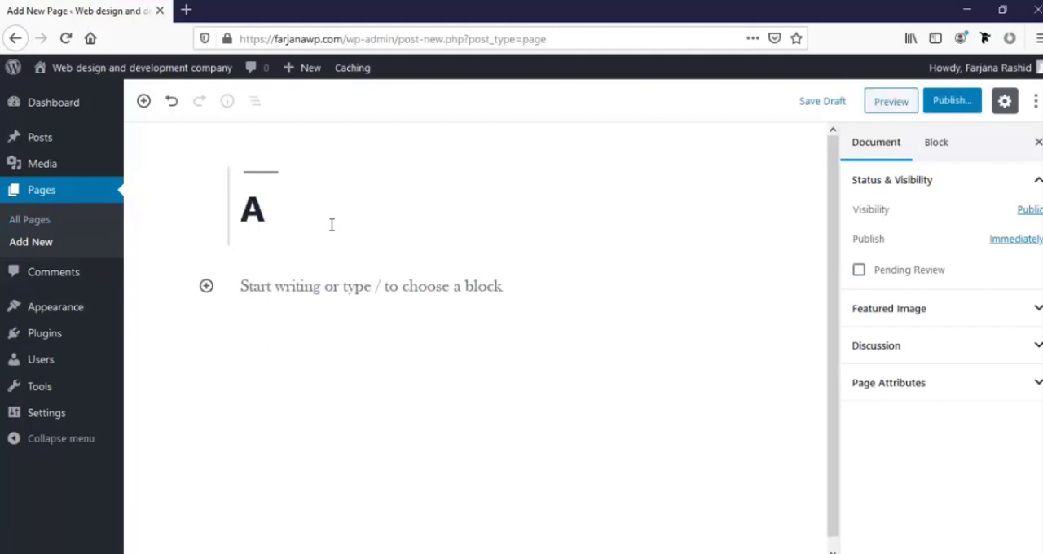
pyautogui.write('bout us')
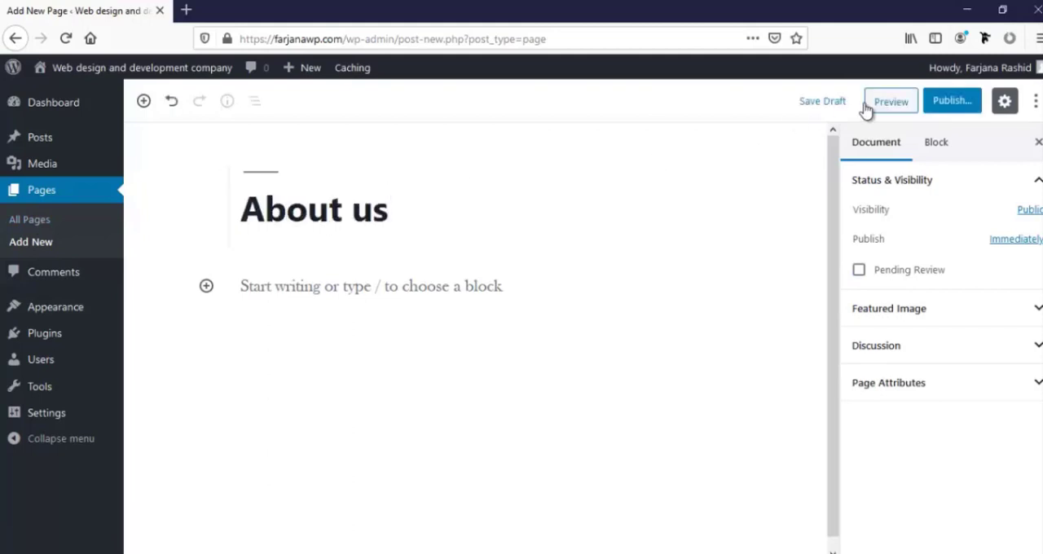
pyautogui.click(953, 101)
pyautogui.click(960, 102)
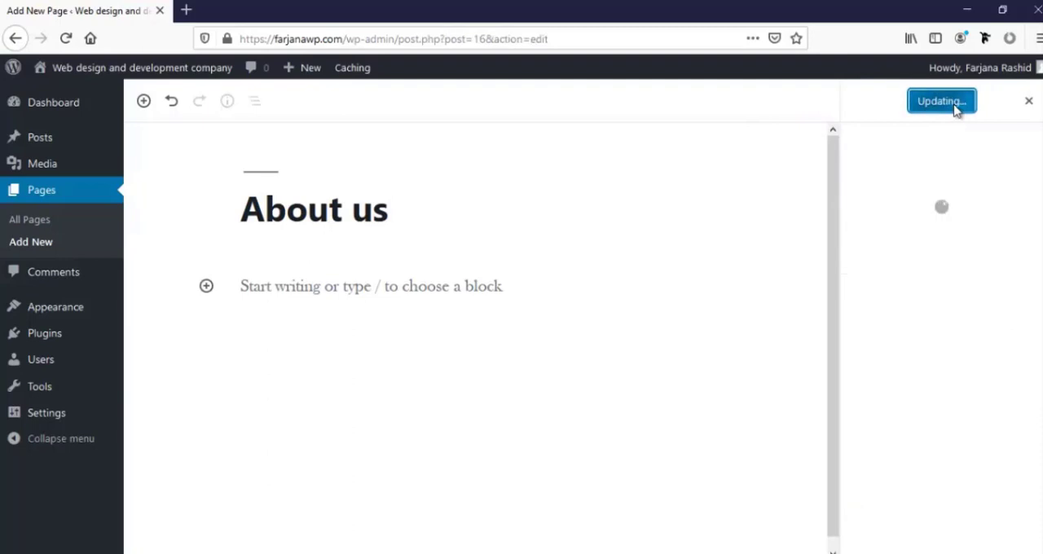
# Add a new page titled "Services" and publish it with no body content
pyautogui.click(31, 242)
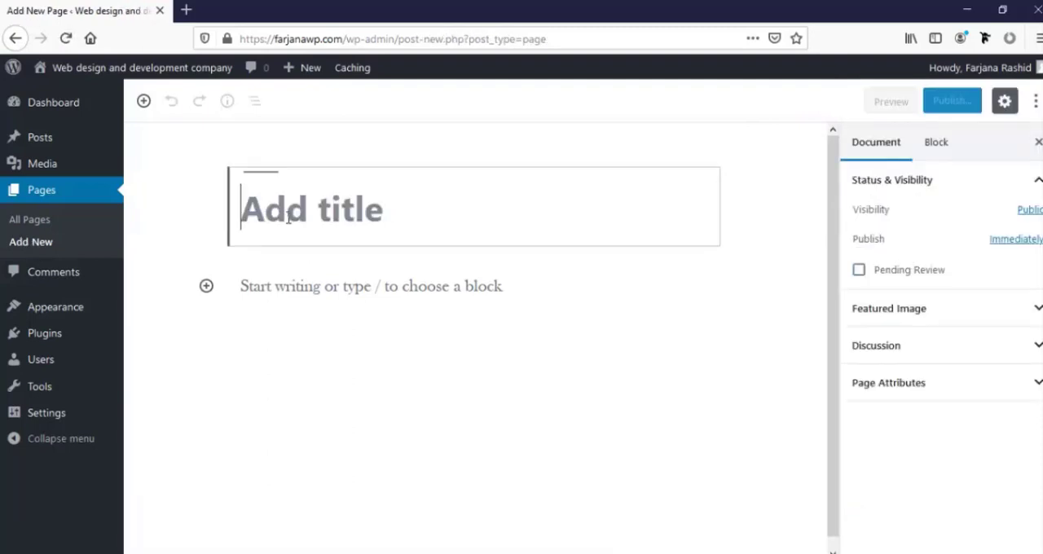
pyautogui.write('Service')
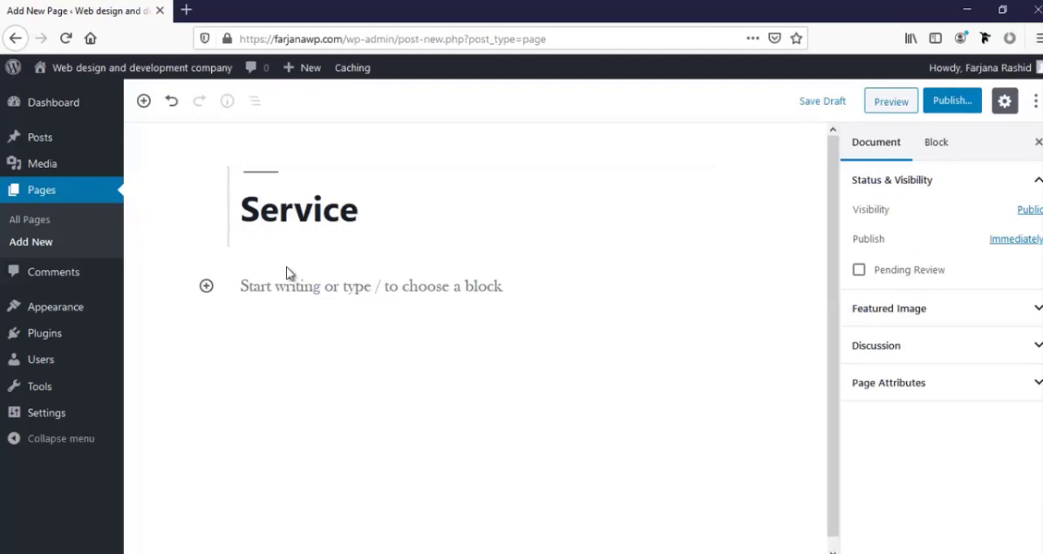
pyautogui.write('s')
pyautogui.click(942, 103)
pyautogui.click(961, 101)
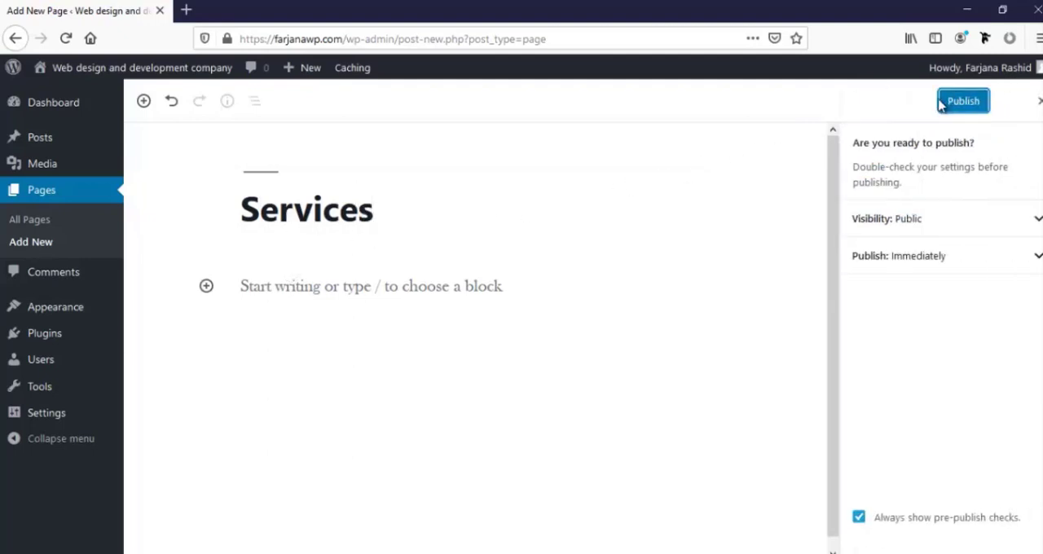
# Add a new page titled "Web design" and publish it with no body content
pyautogui.click(39, 242)
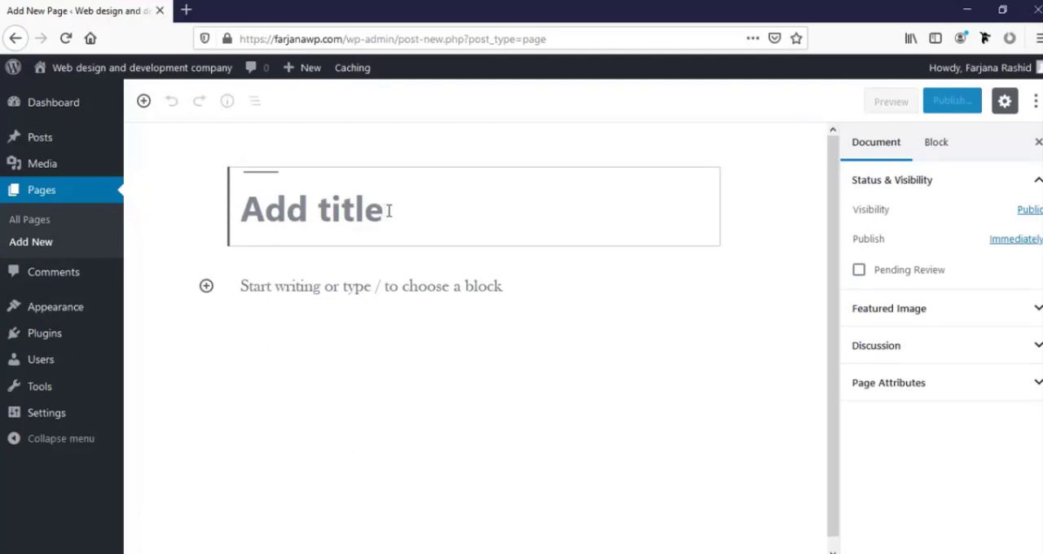
pyautogui.write('Web')
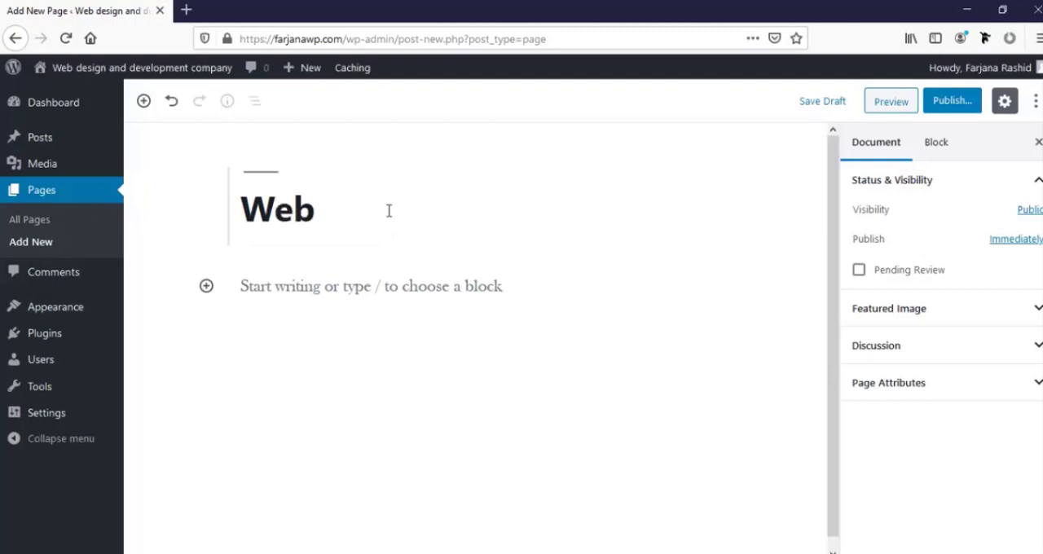
pyautogui.write(' design')
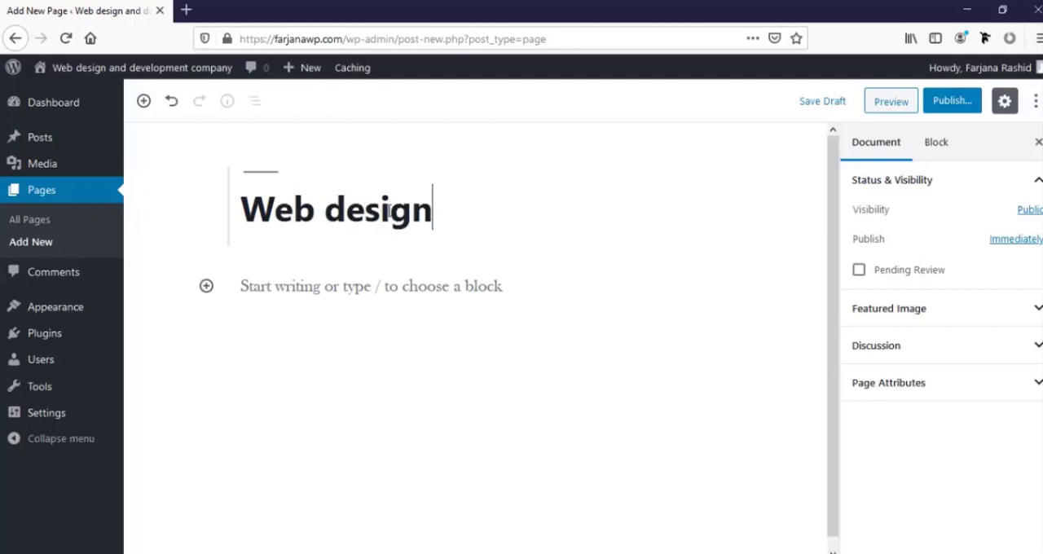
pyautogui.click(947, 109)
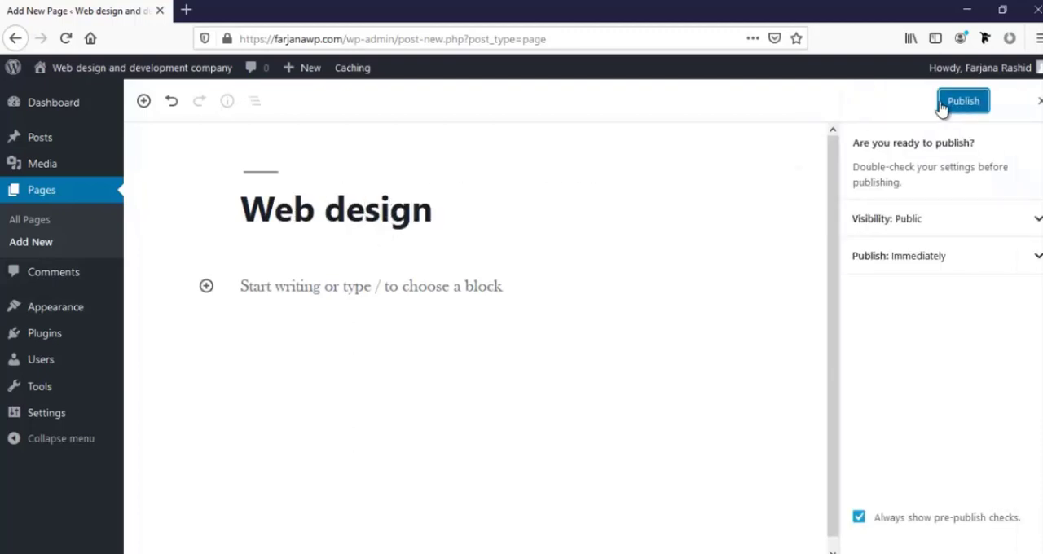
pyautogui.click(942, 107)
# Add a new page titled "Graphics design" and publish it with no body content
pyautogui.click(57, 242)
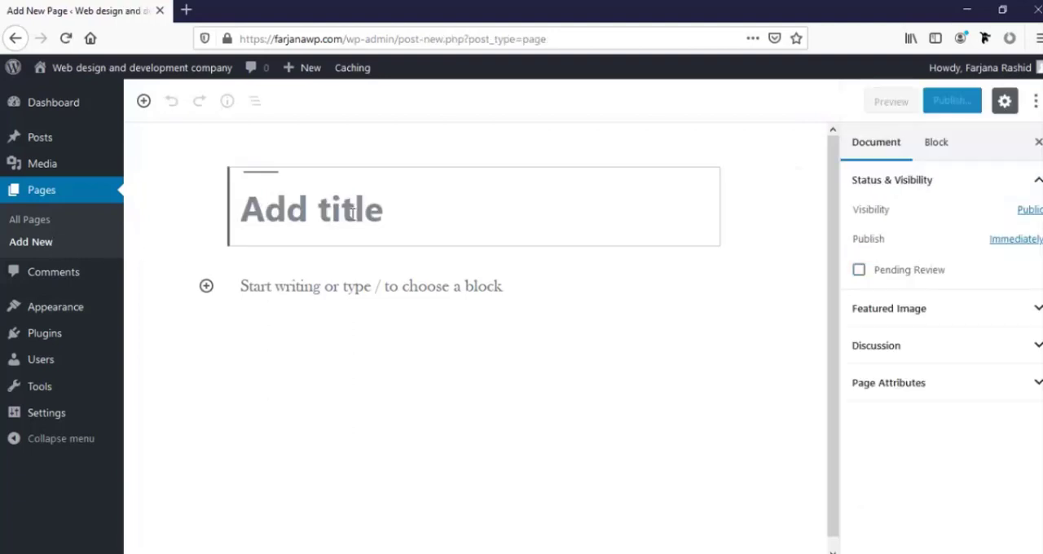
pyautogui.write('Gra')
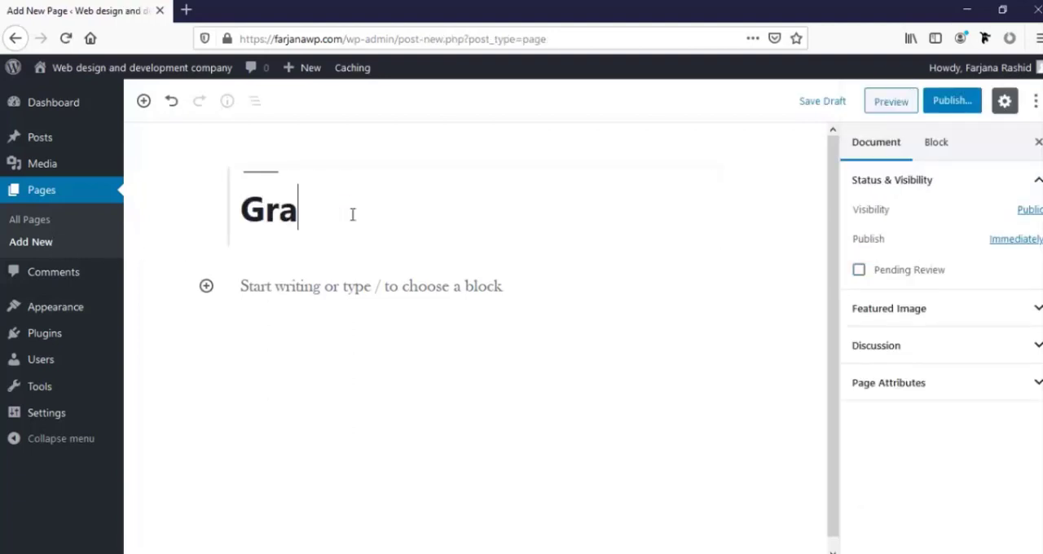
pyautogui.write('phics d')
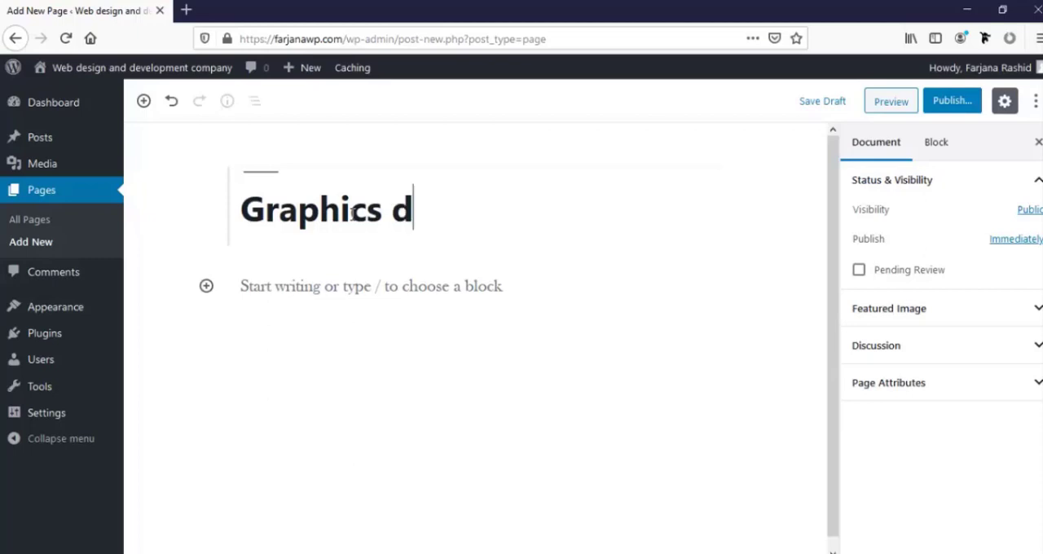
pyautogui.write('esign')
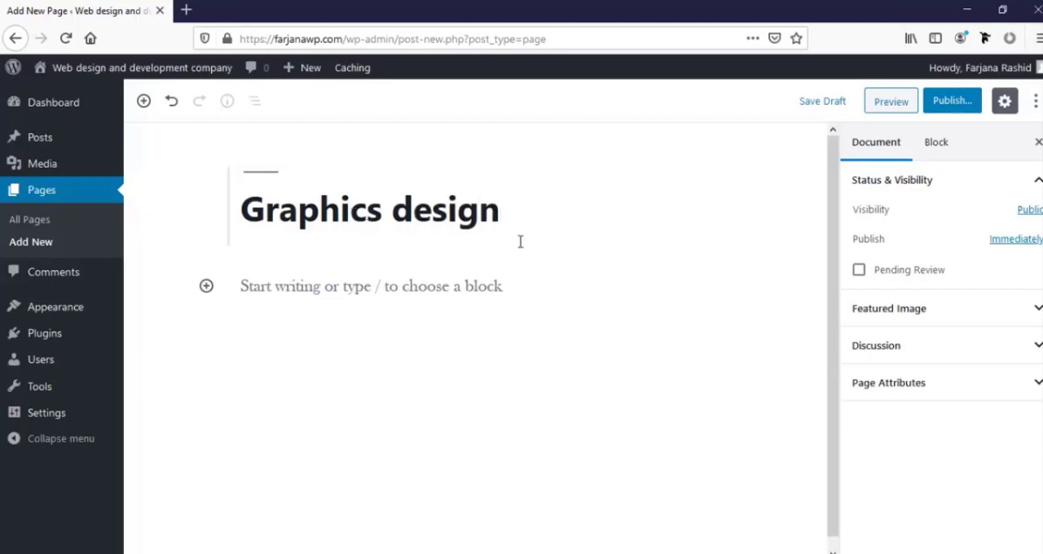
pyautogui.click(949, 101)
pyautogui.click(963, 106)
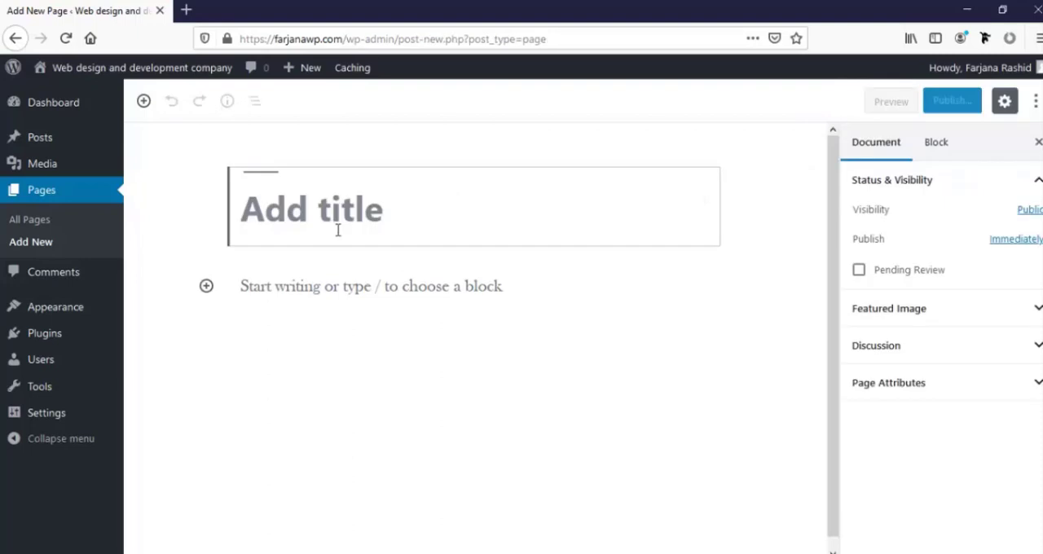
# Title the next new page "Wordpress website" and publish it with no body content
pyautogui.write('Wordpres')
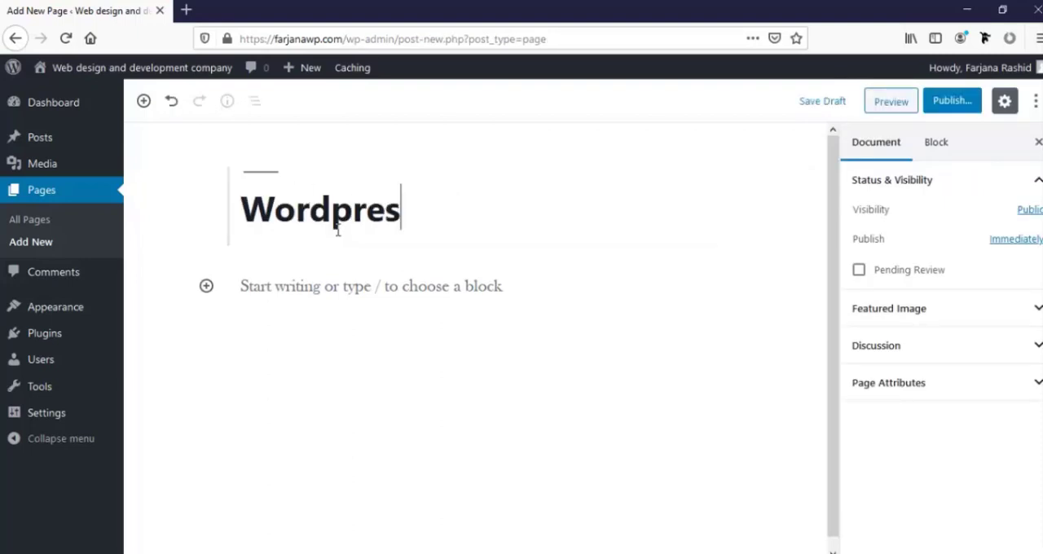
pyautogui.write('s website')
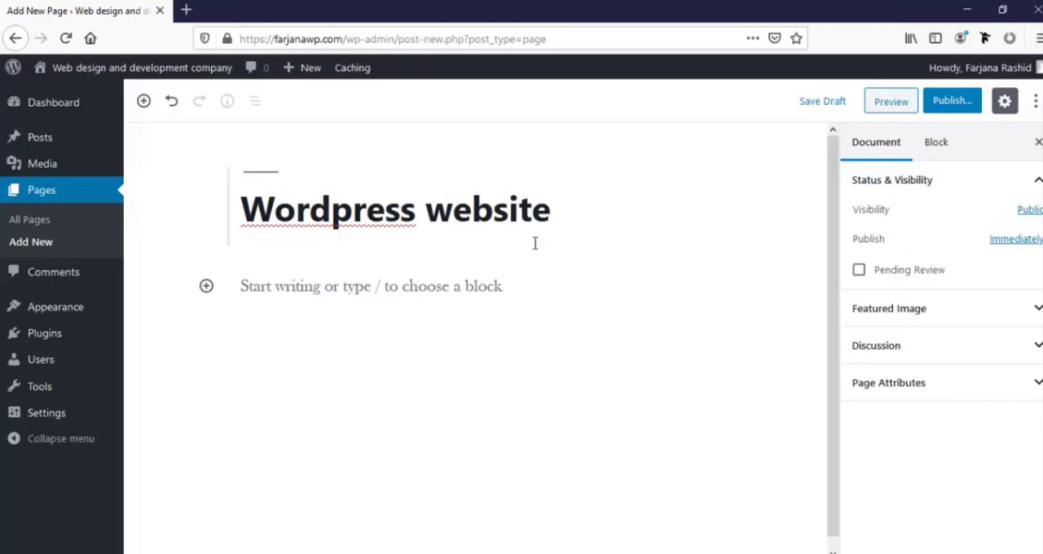
pyautogui.click(948, 109)
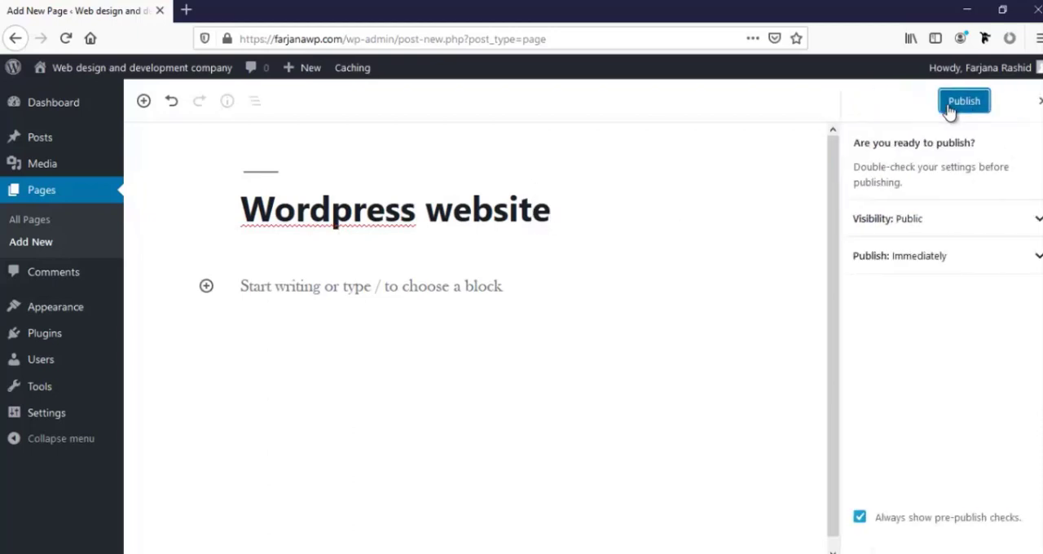
pyautogui.click(947, 109)
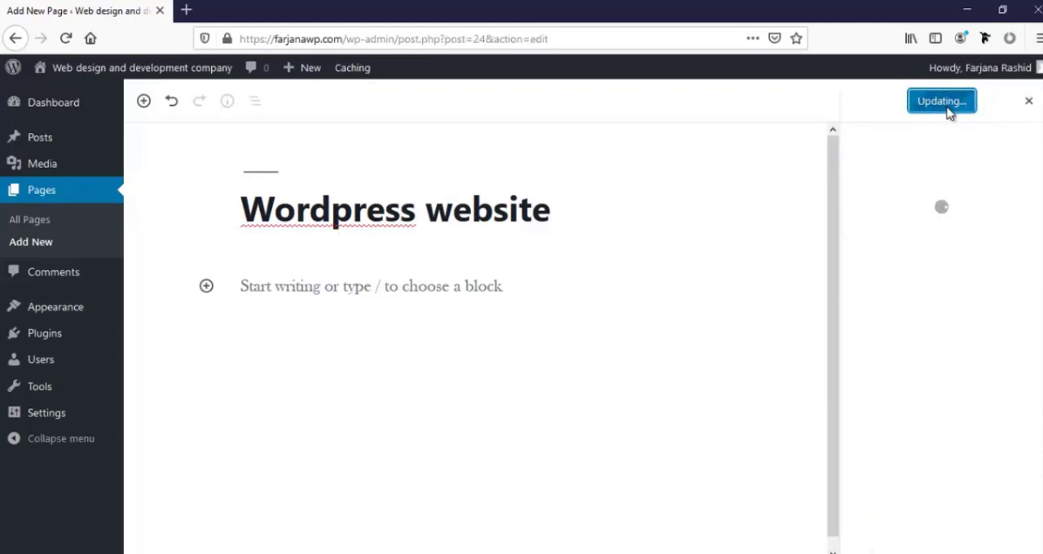
# Add a new page titled "Portfolio" and publish it with no body content
pyautogui.click(22, 247)
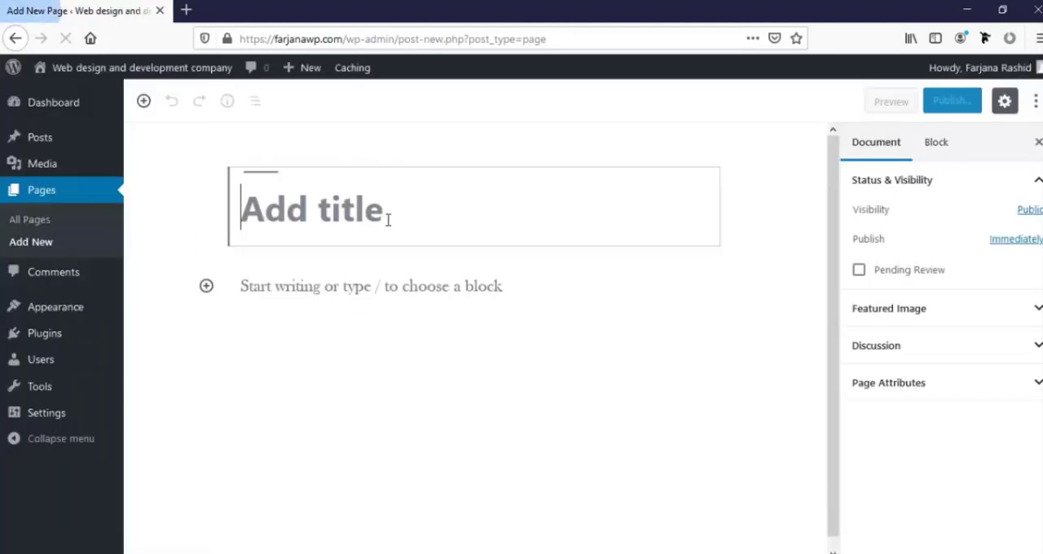
pyautogui.write('Portfolio')
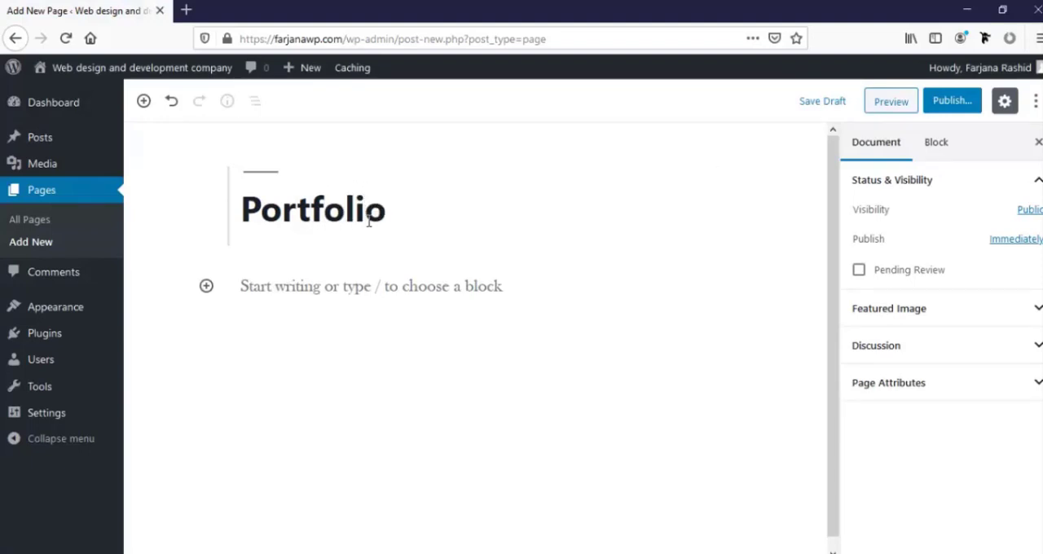
pyautogui.click(950, 101)
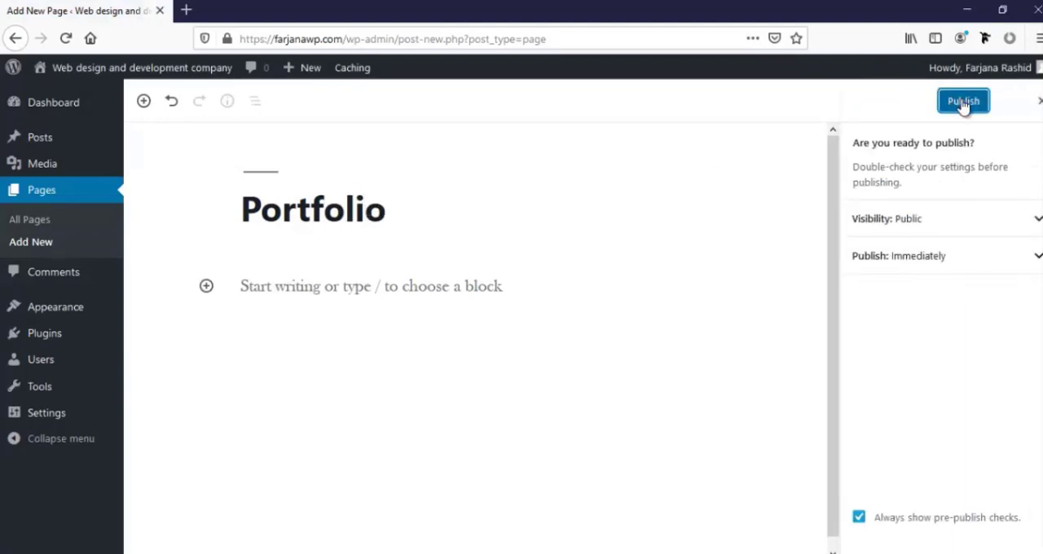
pyautogui.click(962, 104)
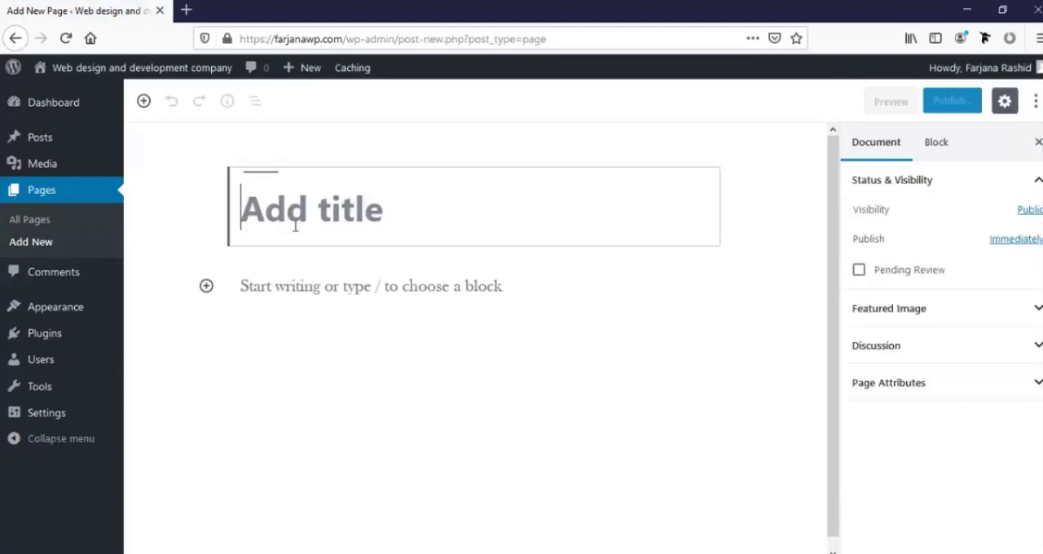
# Publish two more empty pages, one titled "Blog" and one titled "Contact"
pyautogui.write('Blog')
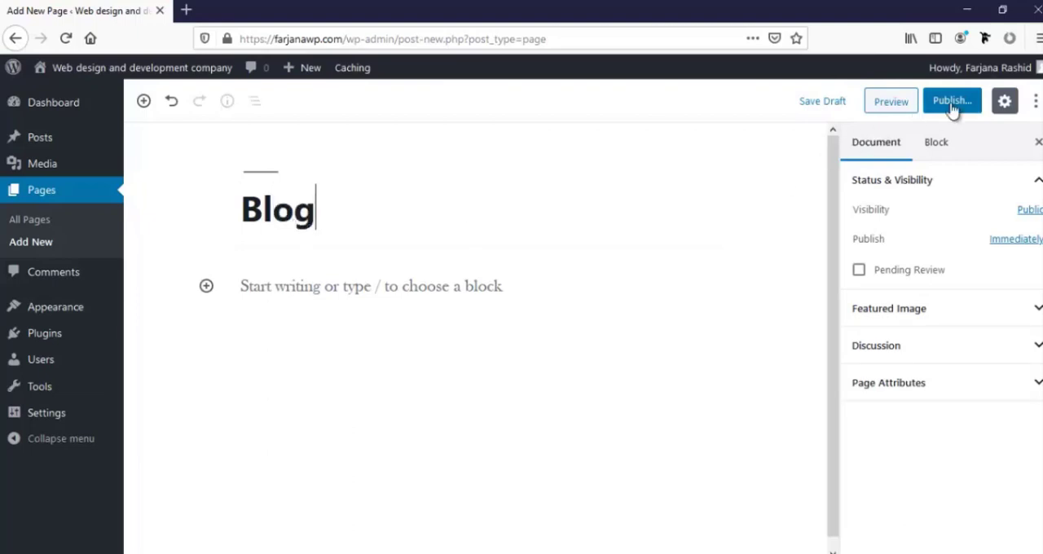
pyautogui.click(950, 106)
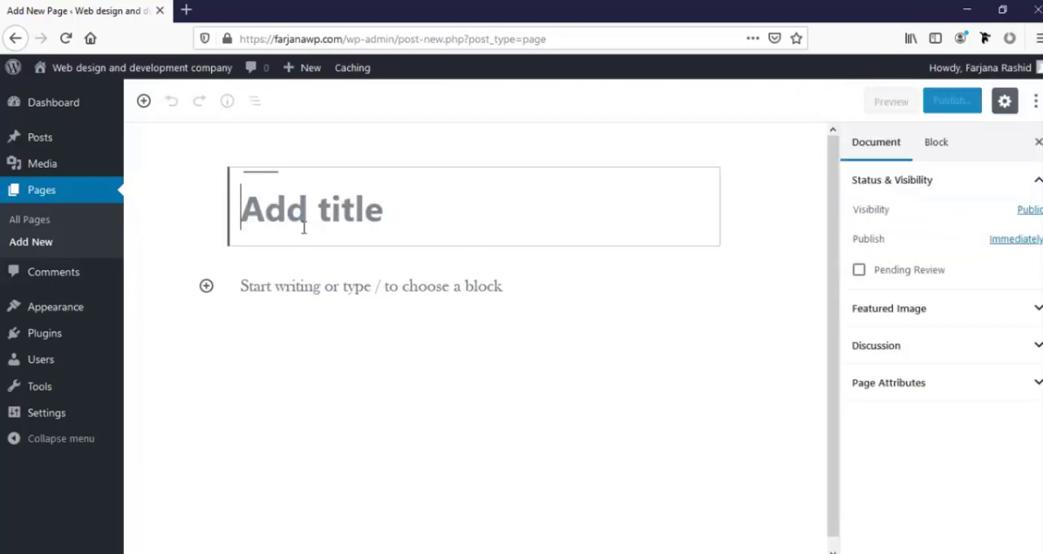
pyautogui.write('Contact')
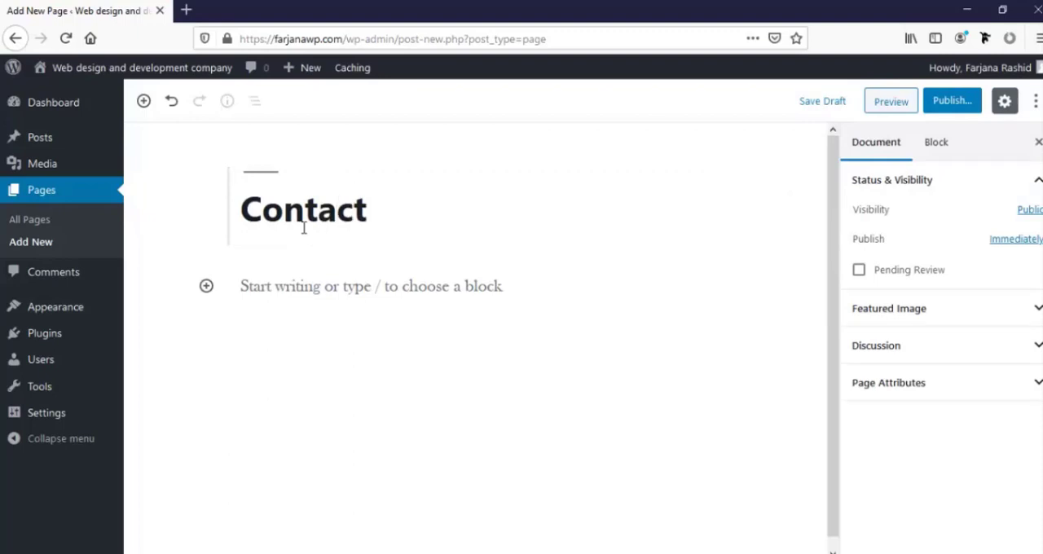
pyautogui.click(950, 102)
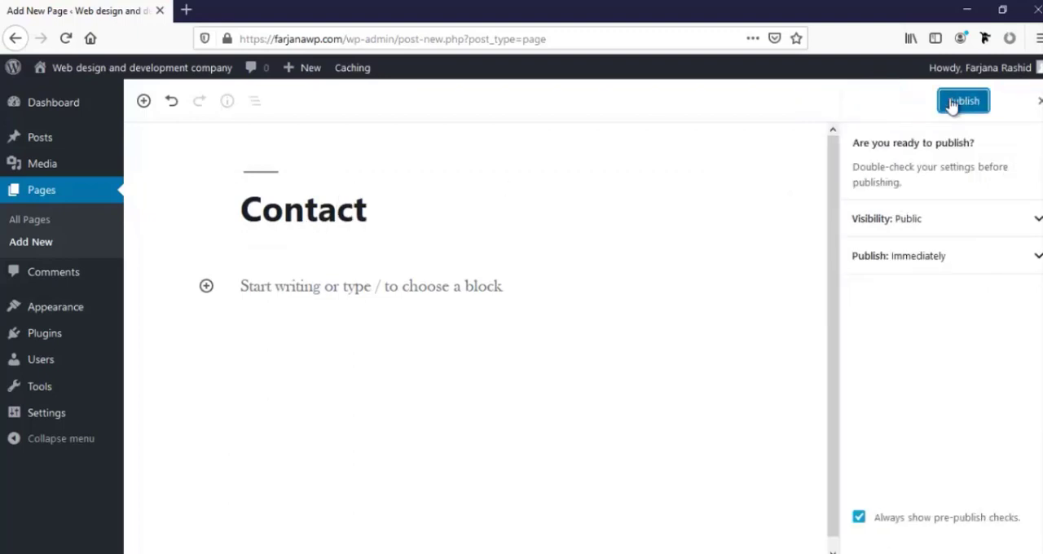
pyautogui.click(952, 101)
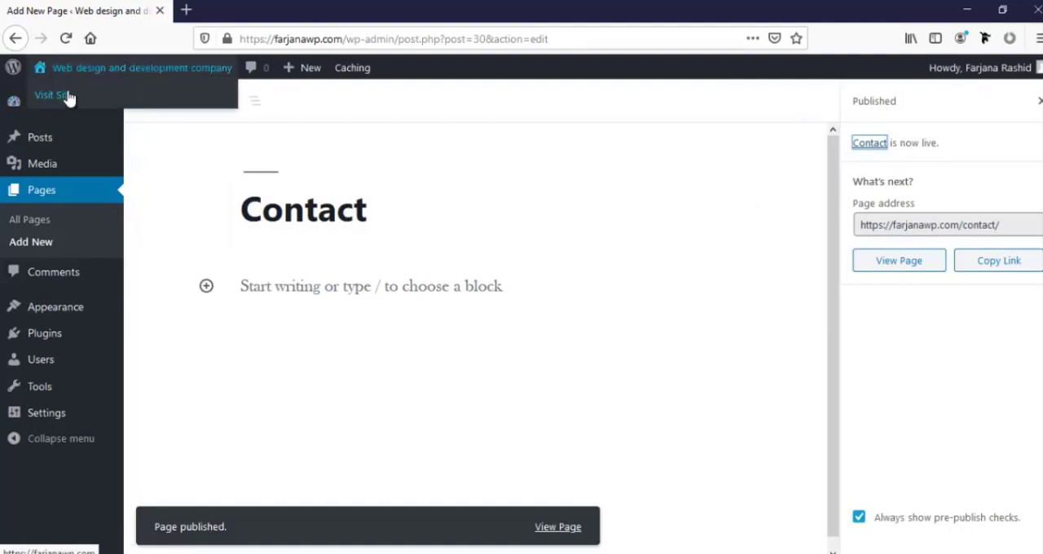
# Open the live site in a separate tab and look over its home page
pyautogui.middleClick(65, 96)
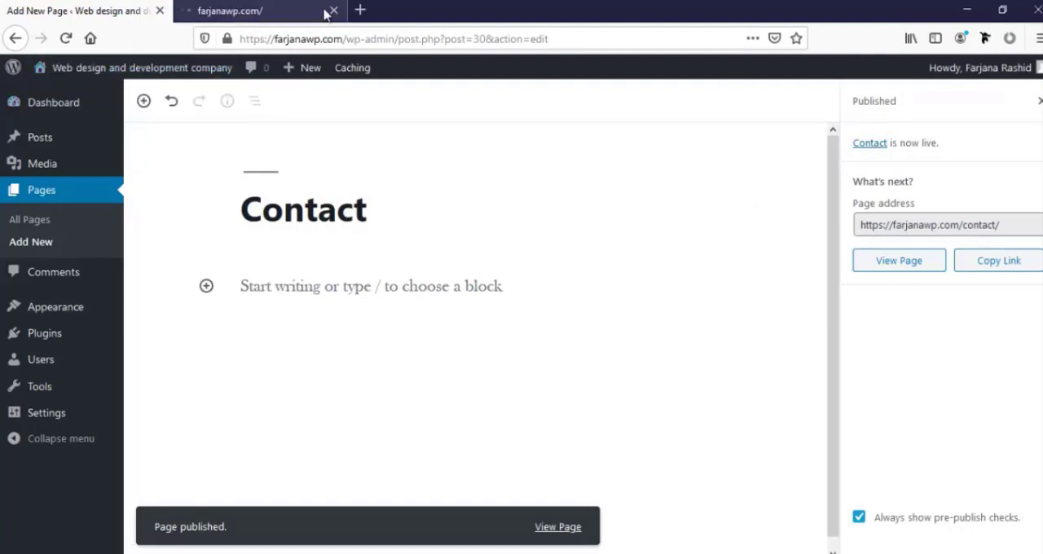
pyautogui.click(284, 10)
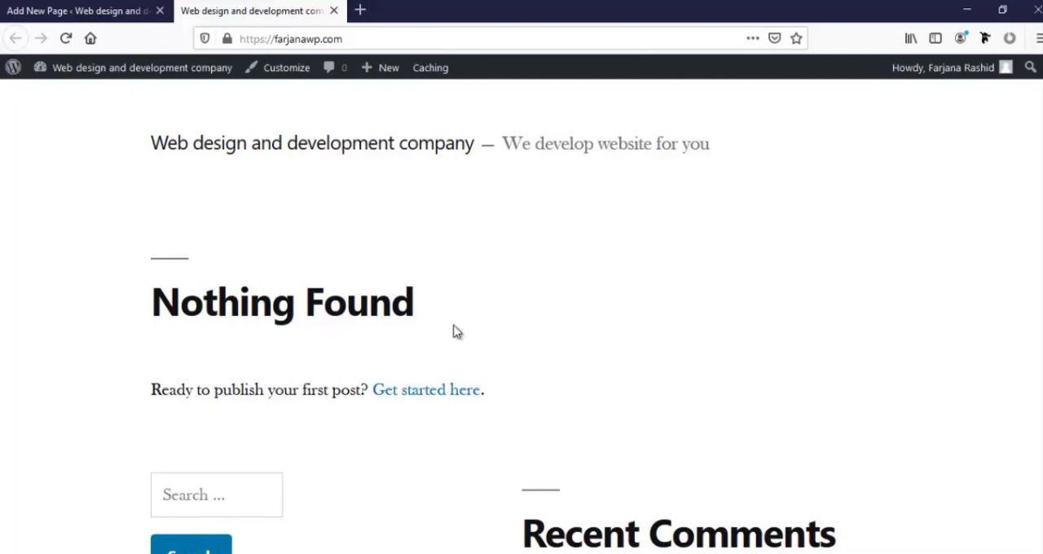
pyautogui.scroll(-3, 456, 328)
pyautogui.scroll(2, 457, 327)
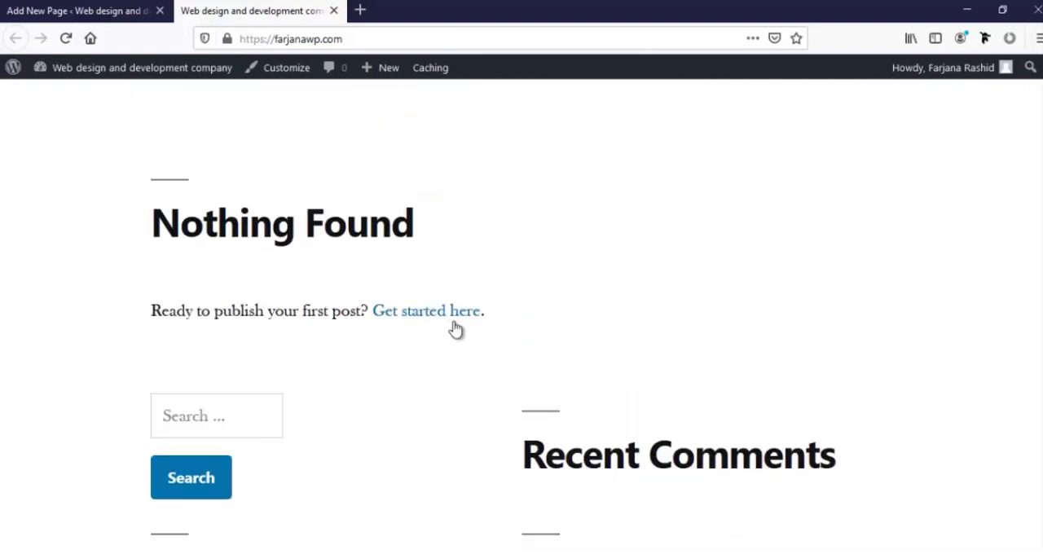
pyautogui.scroll(1, 457, 328)
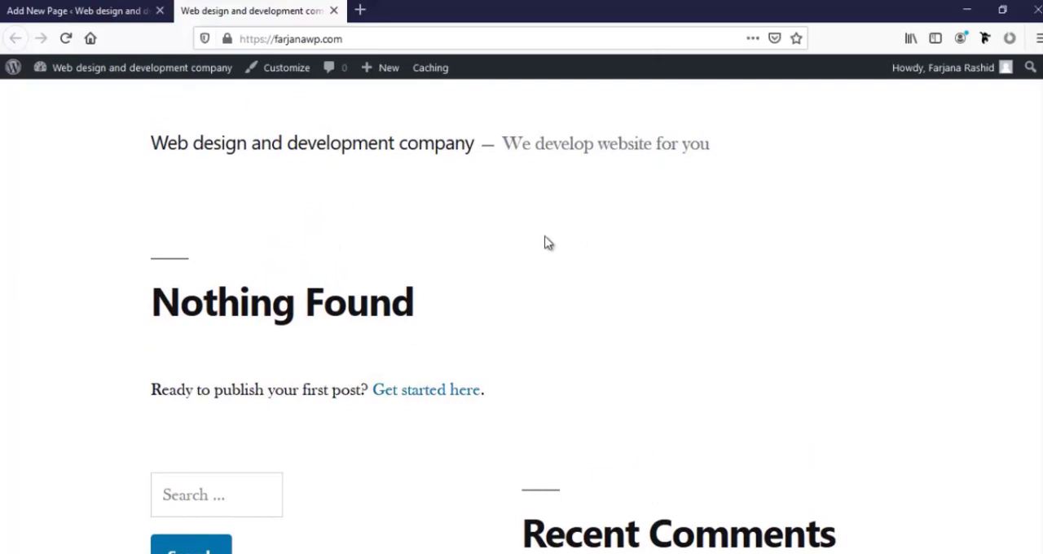
# Create a new navigation menu named "Top menu" in the WordPress admin
pyautogui.click(78, 11)
pyautogui.moveTo(62, 312)
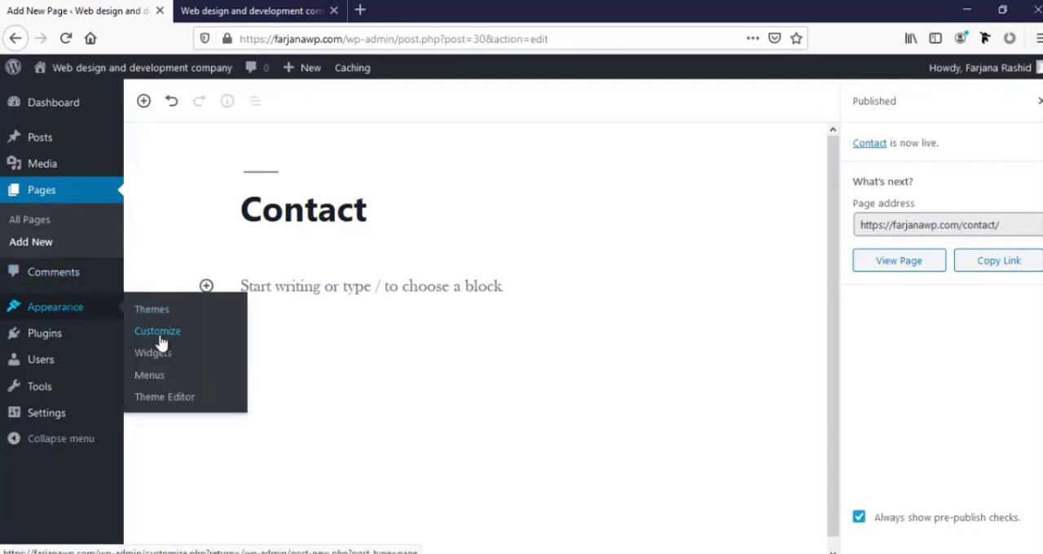
pyautogui.click(147, 377)
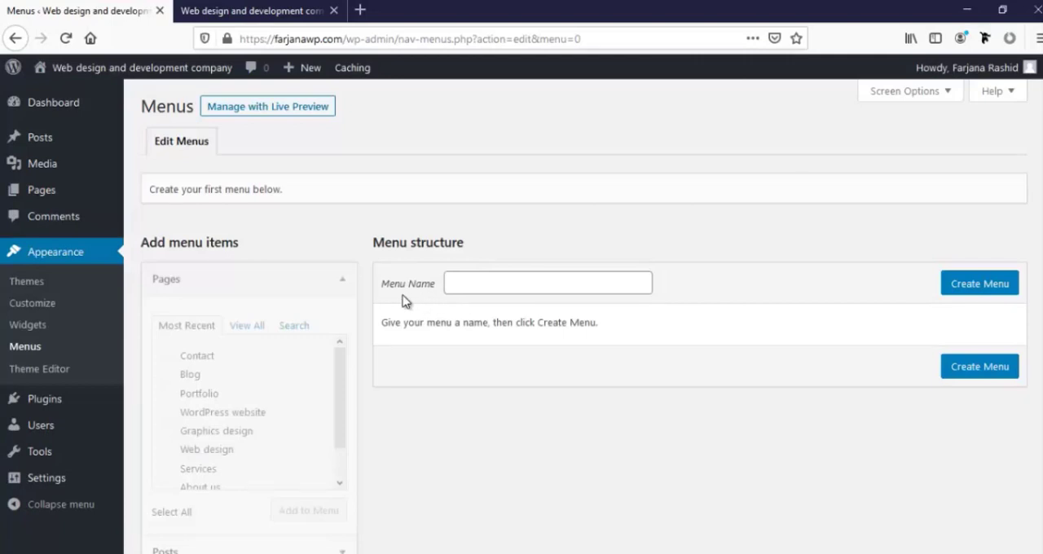
pyautogui.click(457, 286)
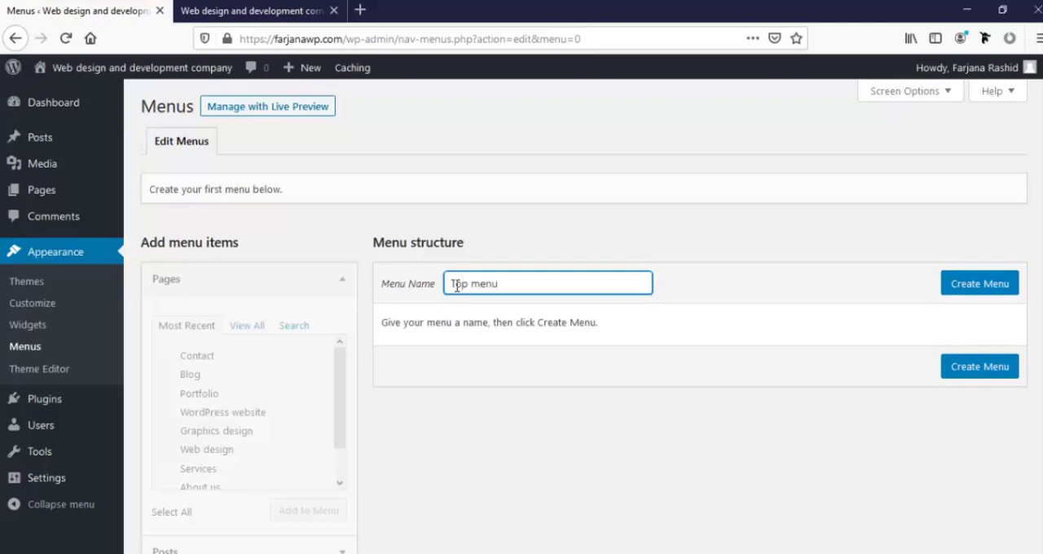
pyautogui.click(955, 290)
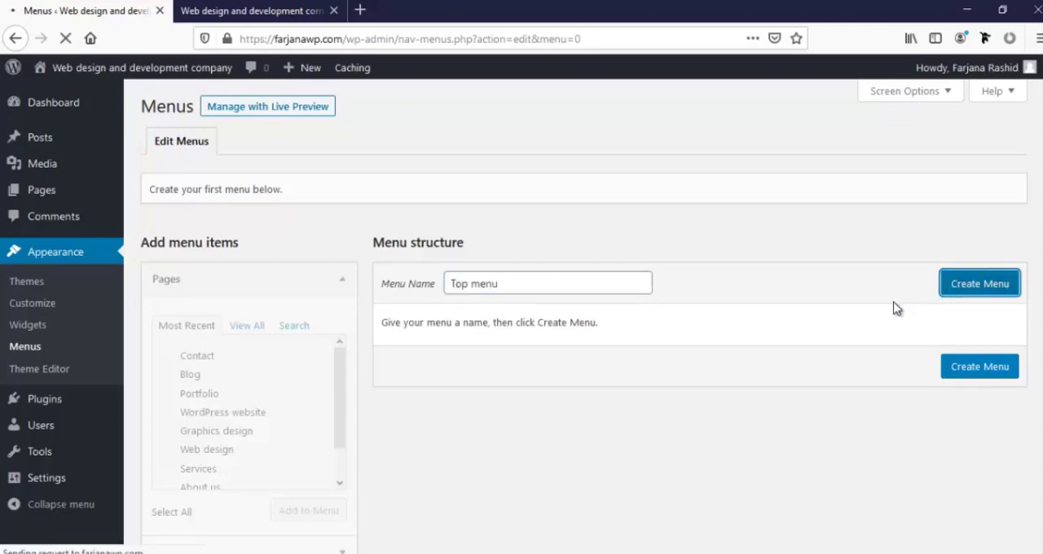
# Add all of the most recent pages, from Contact through Home, to the Top menu
pyautogui.scroll(-1, 210, 460)
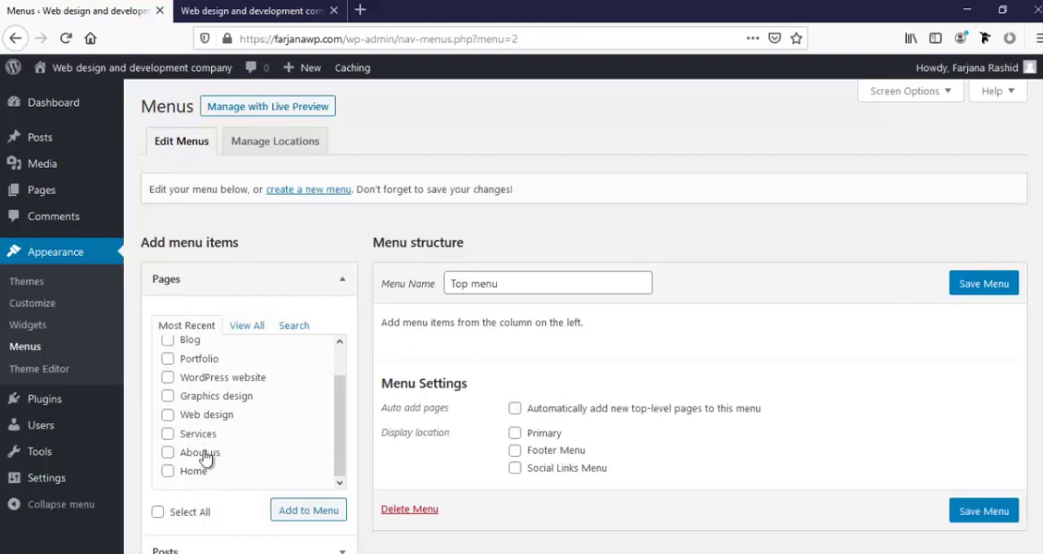
pyautogui.scroll(1, 209, 464)
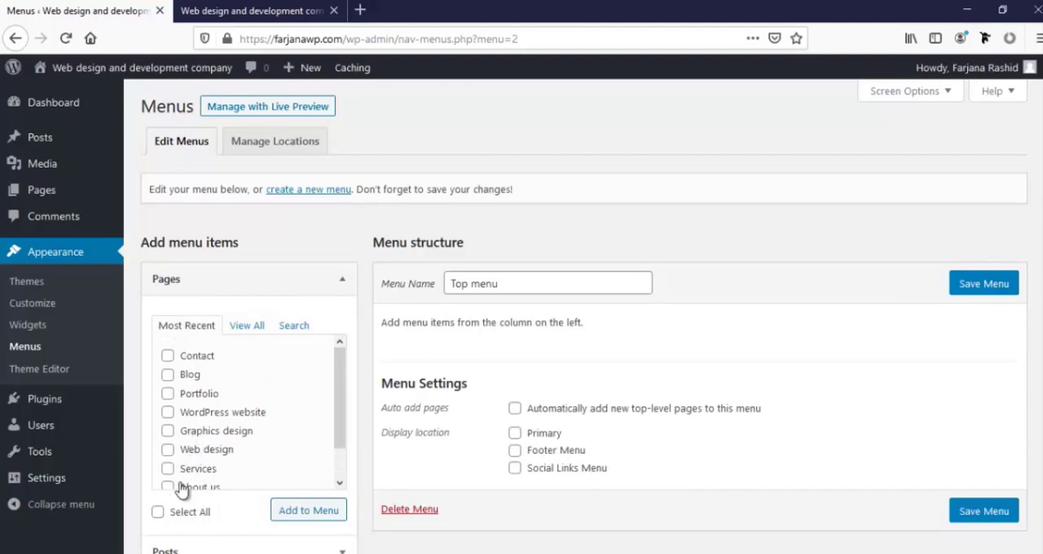
pyautogui.click(157, 513)
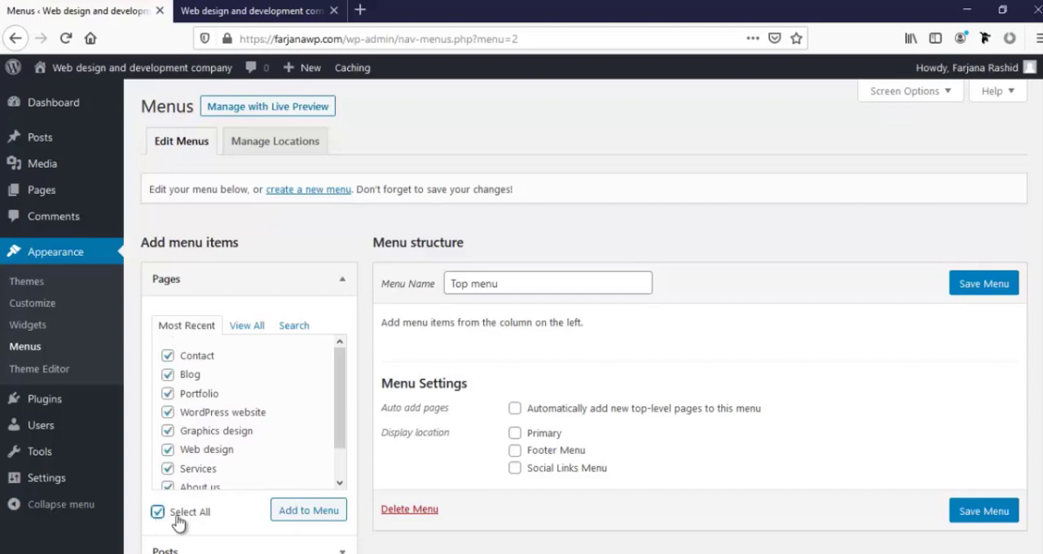
pyautogui.click(299, 513)
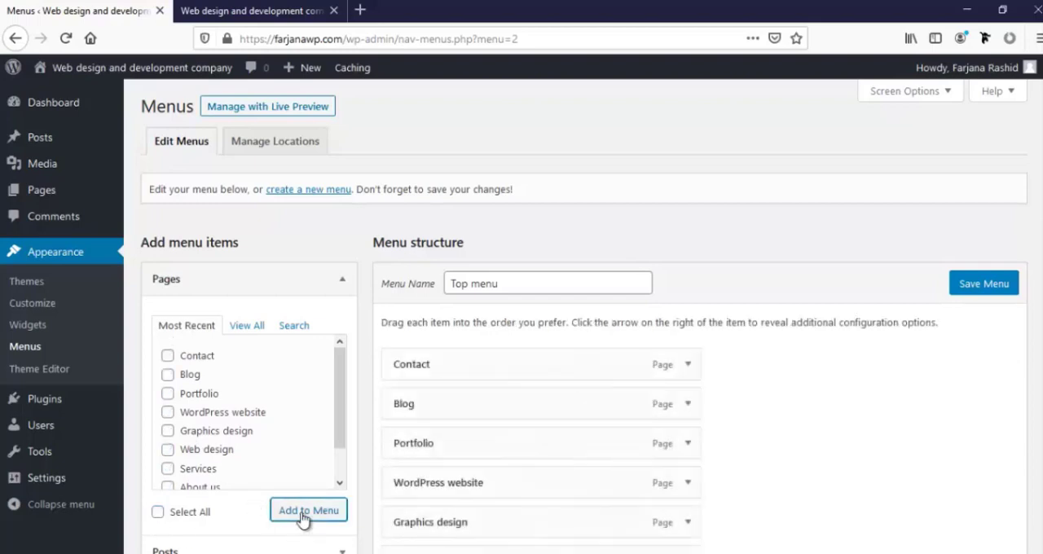
# Assign the Top menu to the Primary display location and save it
pyautogui.scroll(-2, 575, 509)
pyautogui.scroll(-3, 575, 509)
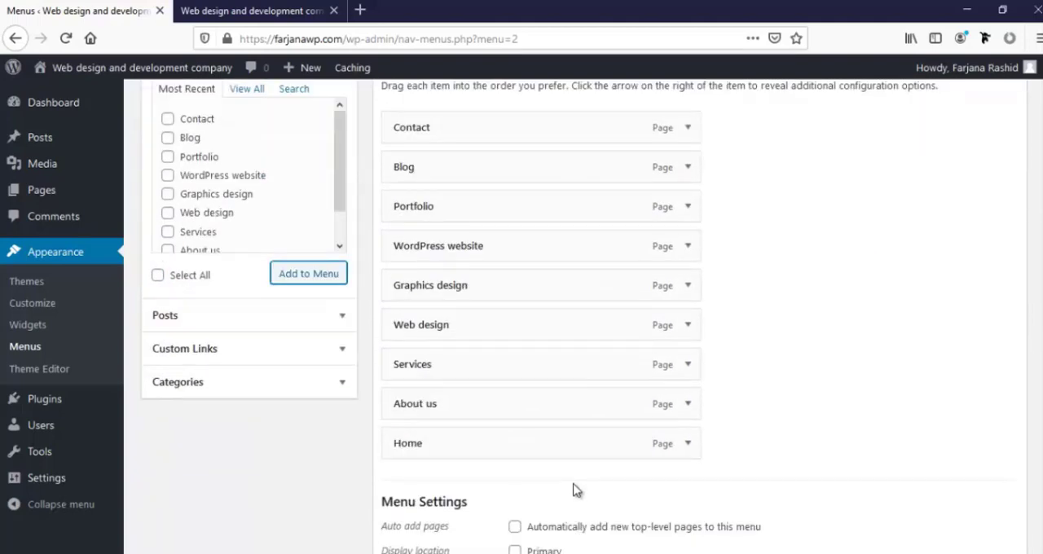
pyautogui.scroll(-3, 575, 489)
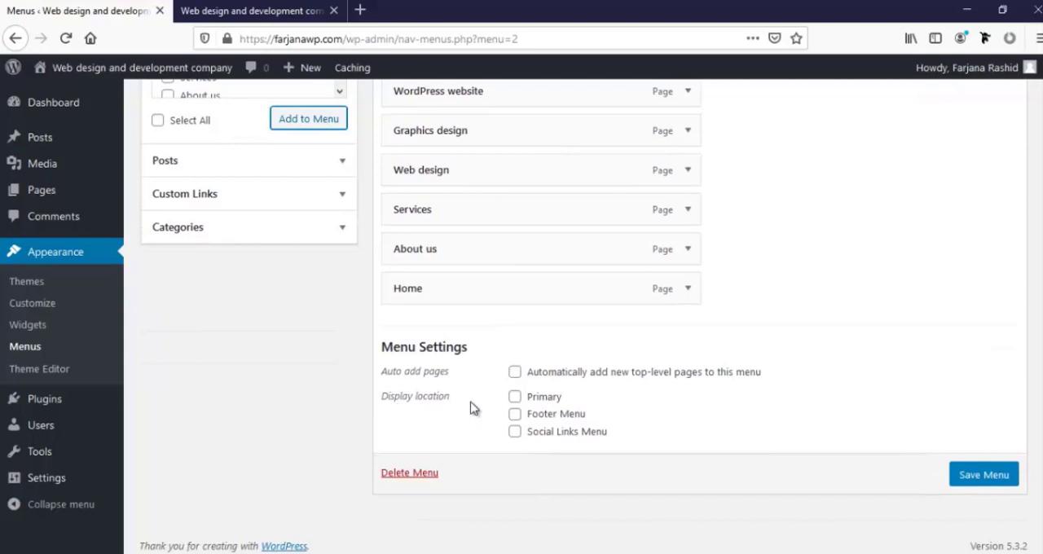
pyautogui.click(515, 399)
pyautogui.click(976, 484)
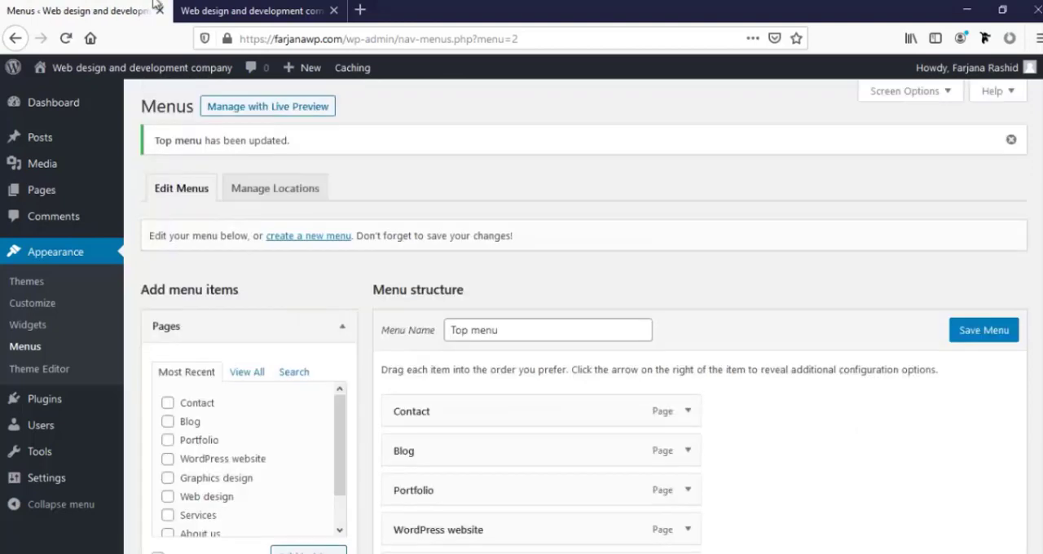
# Reload the live site and check the item order in its header navigation
pyautogui.click(222, 10)
pyautogui.click(66, 39)
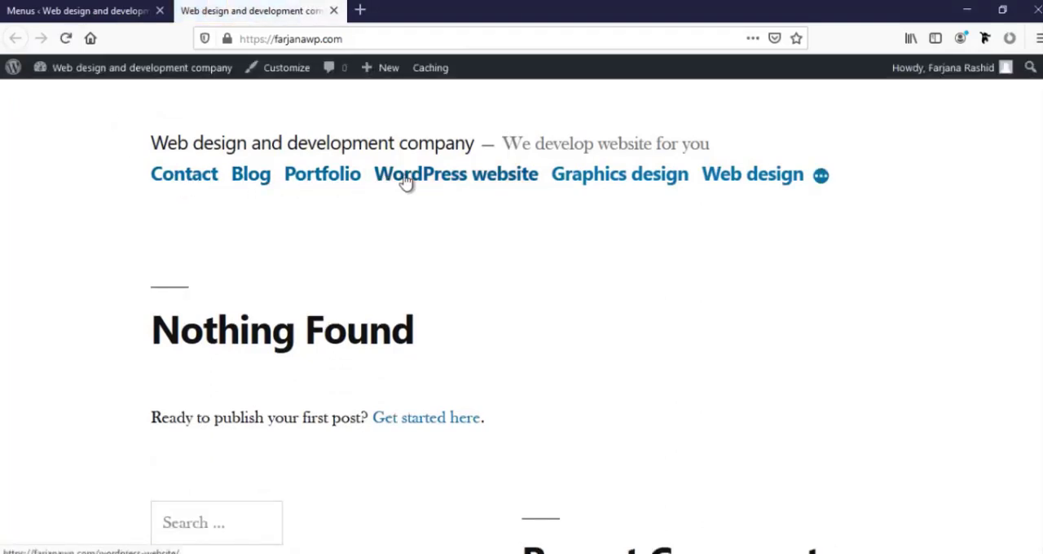
pyautogui.moveTo(753, 179)
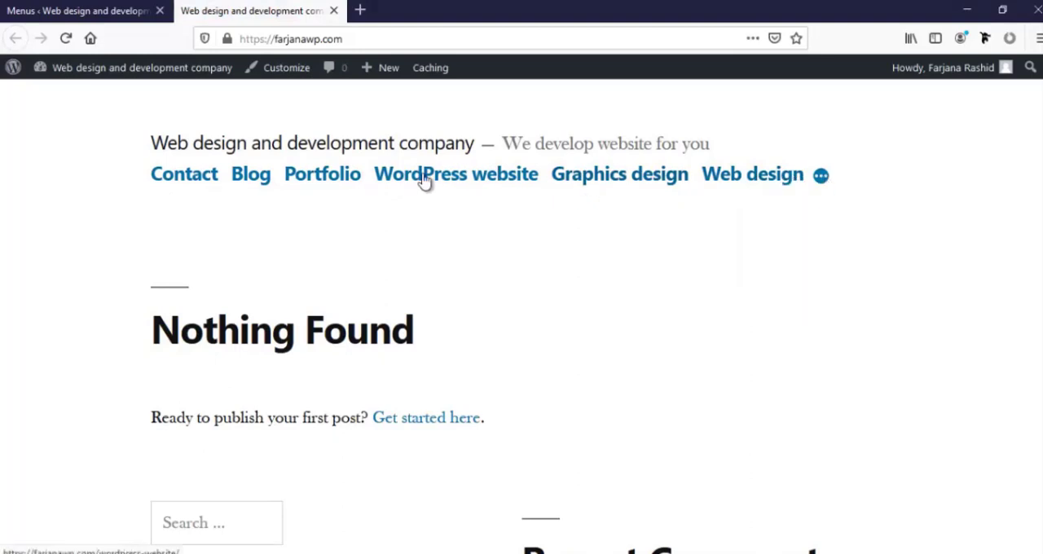
# Reorder the Top menu as Home, About us, Services, Web design, Graphics design, WordPress website, Portfolio, Blog, Contact
pyautogui.click(78, 11)
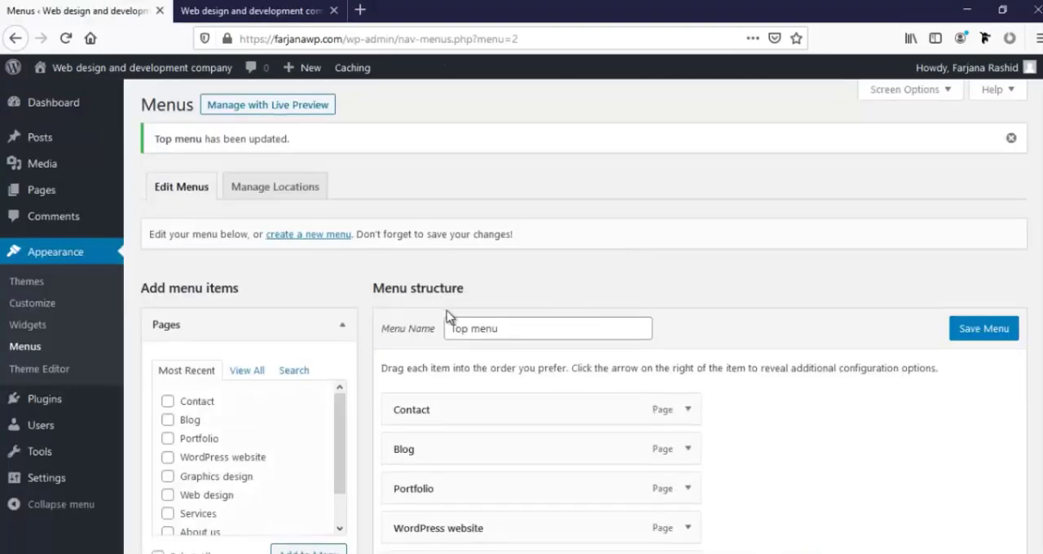
pyautogui.scroll(-3, 447, 310)
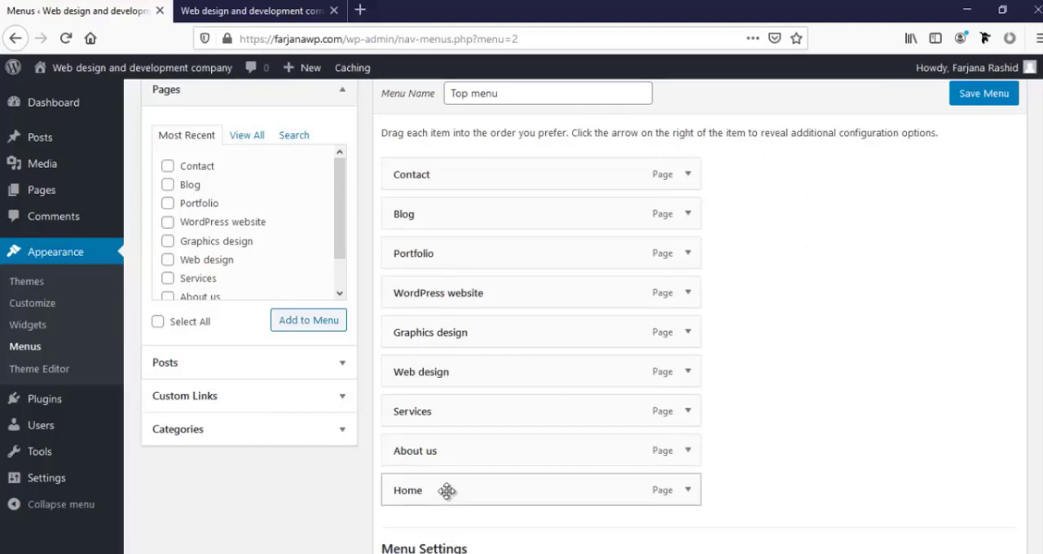
pyautogui.moveTo(447, 490); pyautogui.dragTo(451, 181)
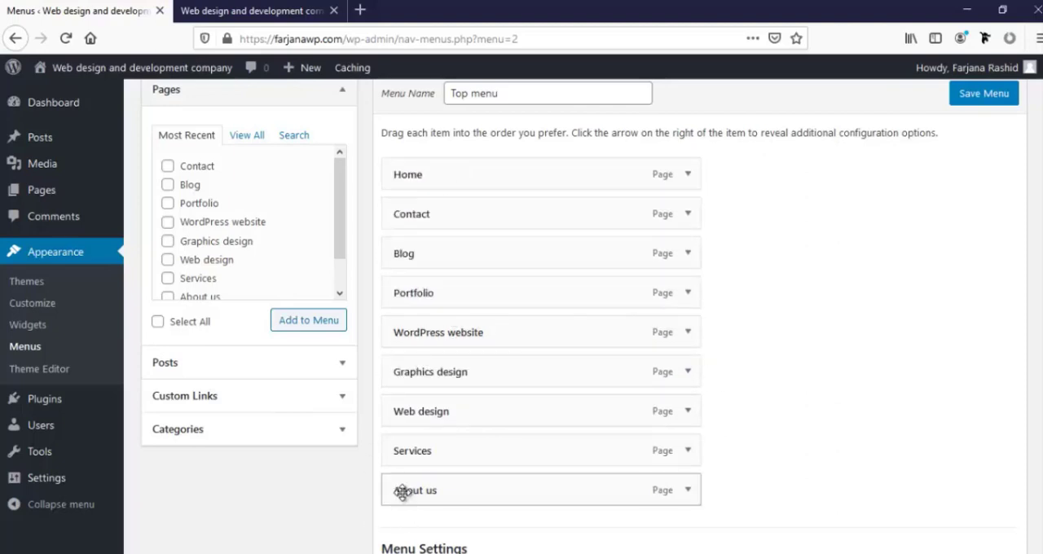
pyautogui.moveTo(442, 494); pyautogui.dragTo(444, 212)
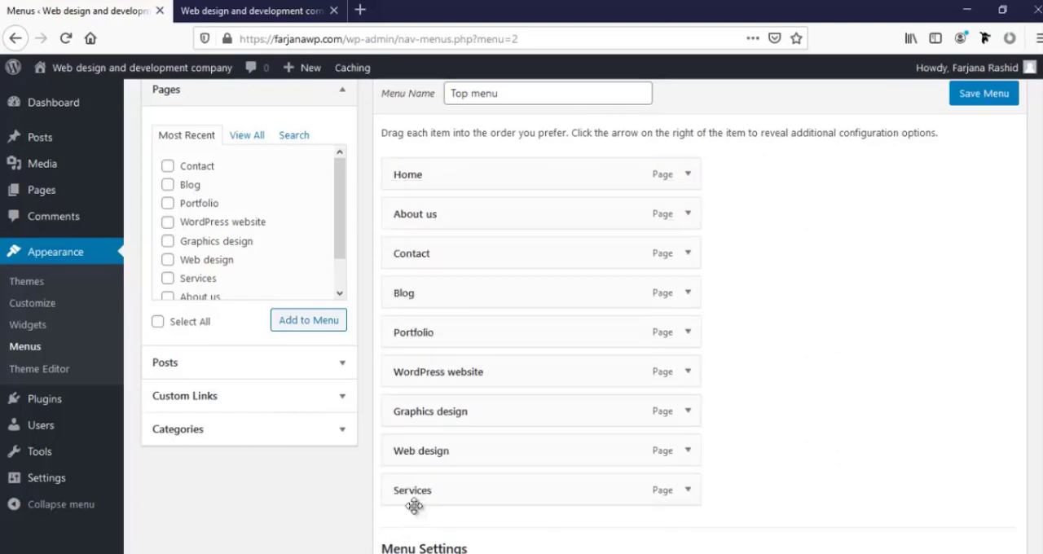
pyautogui.moveTo(434, 491); pyautogui.dragTo(435, 254)
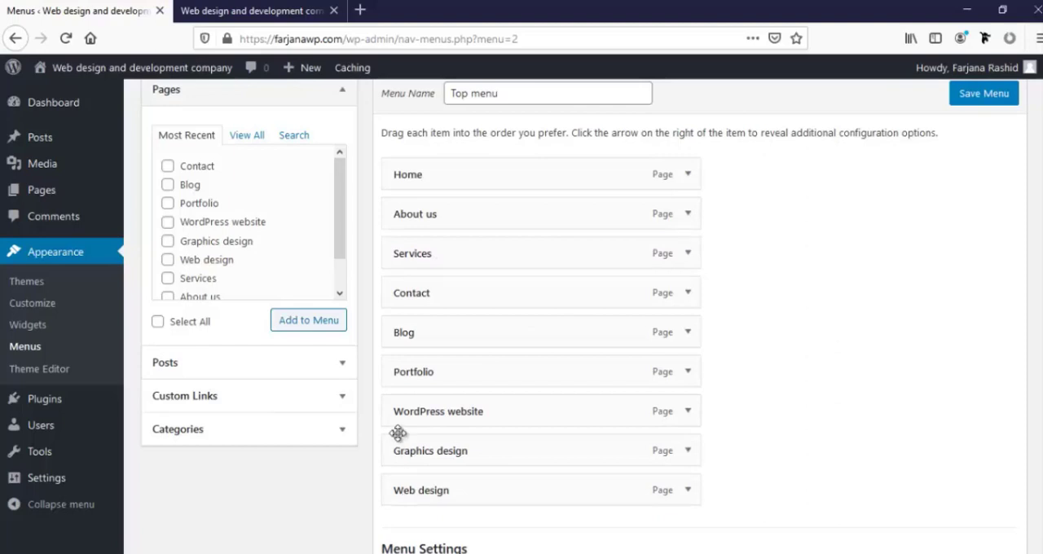
pyautogui.moveTo(433, 495); pyautogui.dragTo(444, 302)
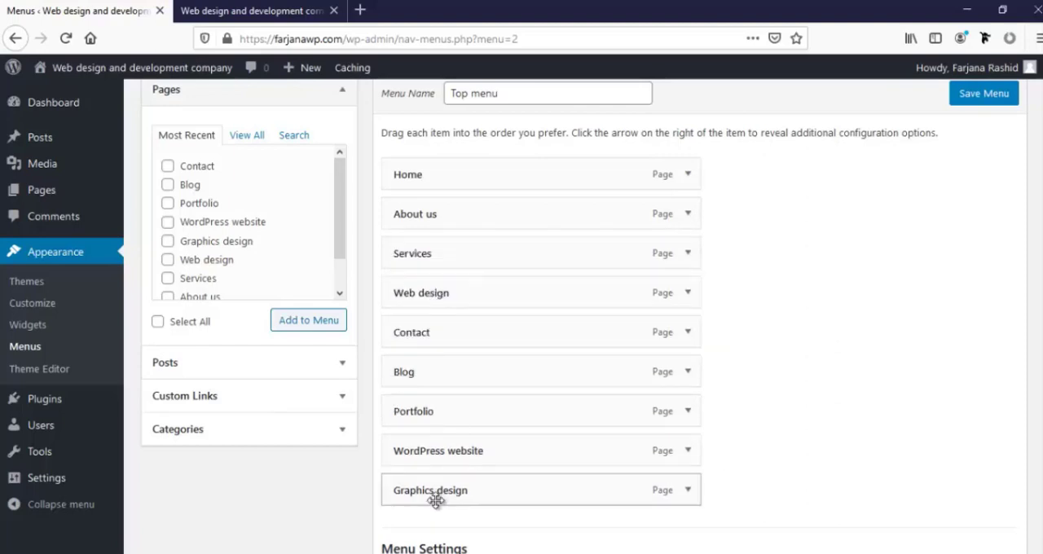
pyautogui.moveTo(436, 500); pyautogui.dragTo(468, 335)
pyautogui.moveTo(396, 492); pyautogui.dragTo(438, 377)
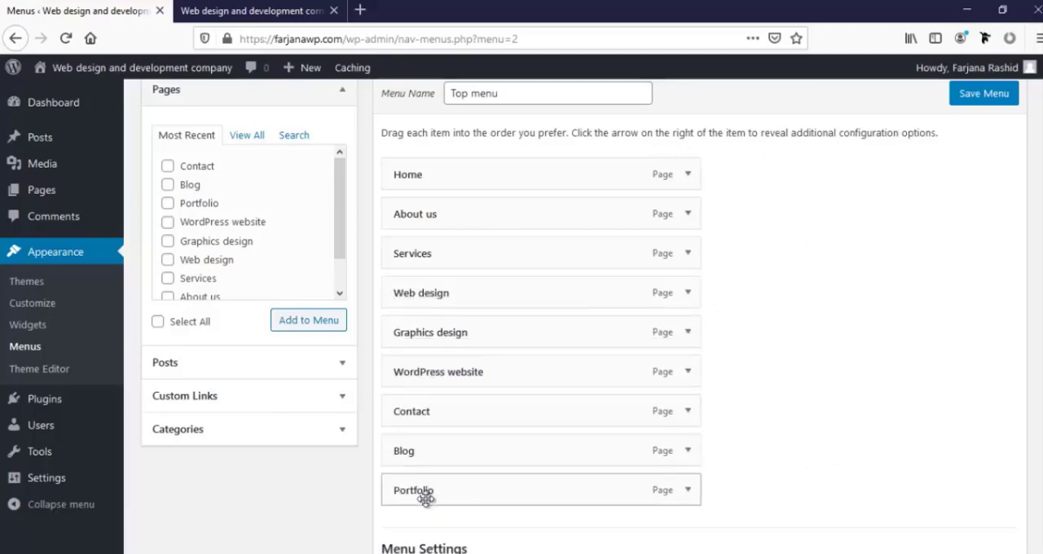
pyautogui.moveTo(425, 499); pyautogui.dragTo(426, 418)
pyautogui.moveTo(419, 491); pyautogui.dragTo(423, 462)
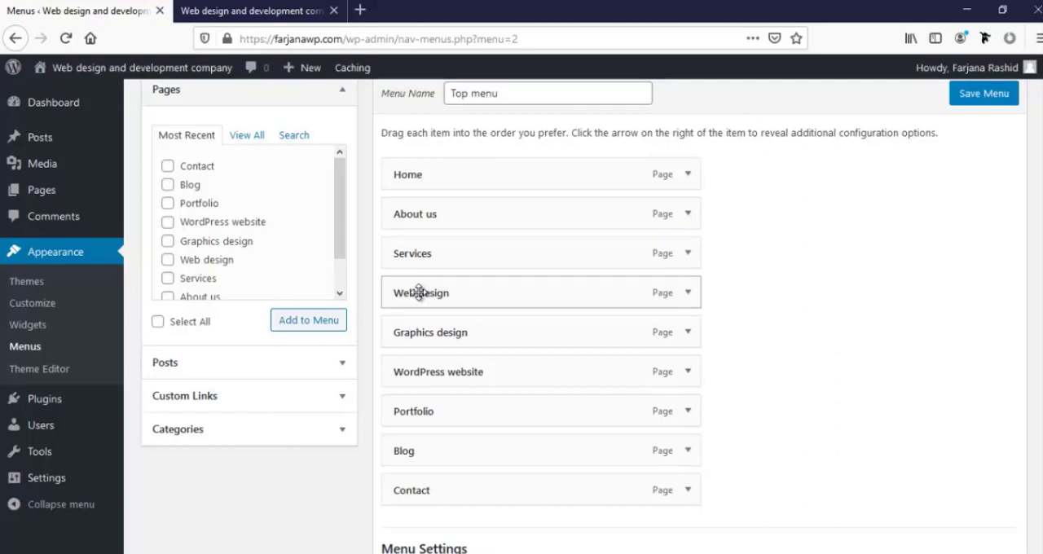
# Nest Graphics design and Web design in that order under Services, with WordPress website as a sub-item of Web design, and save the menu
pyautogui.moveTo(420, 293); pyautogui.dragTo(446, 293)
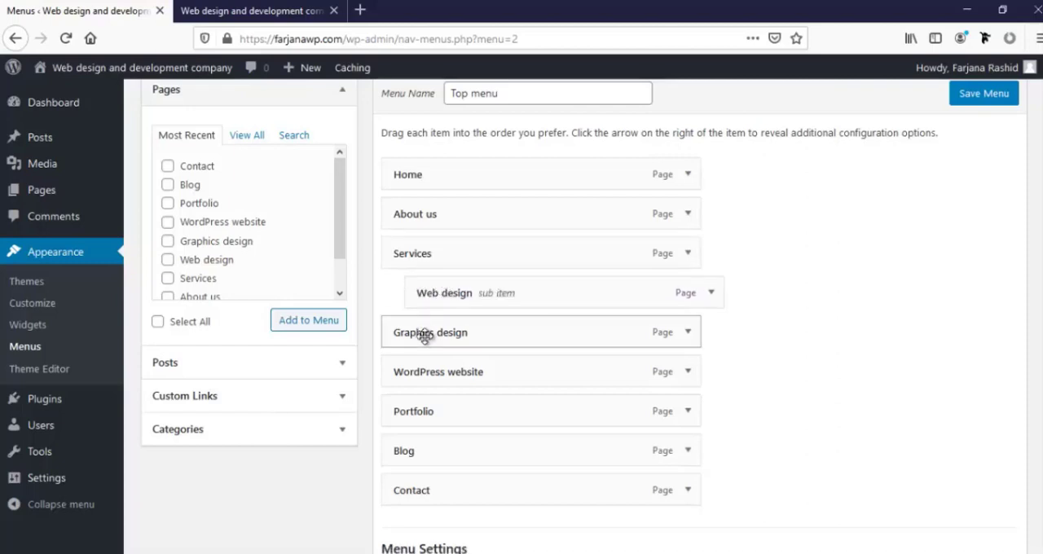
pyautogui.moveTo(425, 336); pyautogui.dragTo(471, 377)
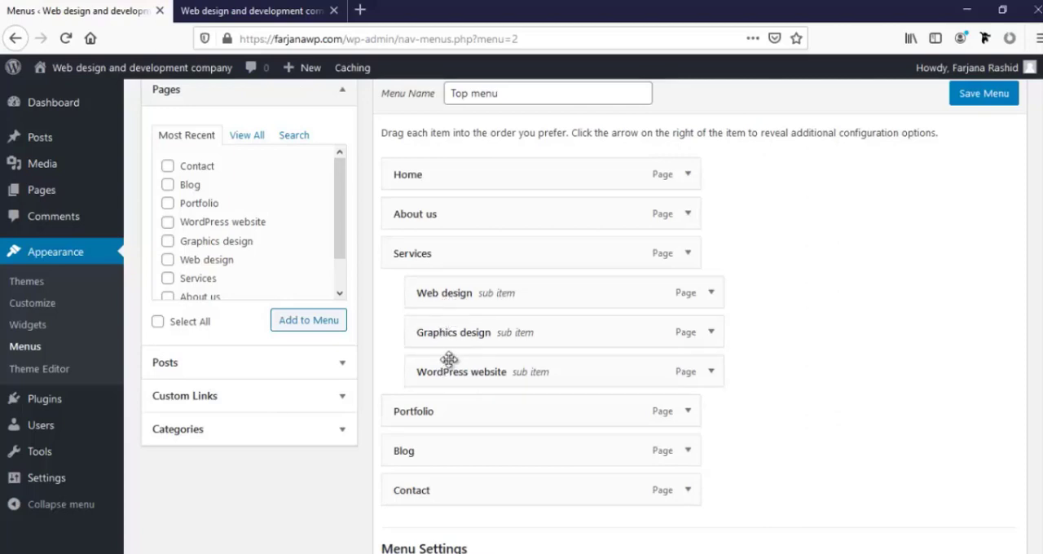
pyautogui.moveTo(453, 374)
pyautogui.mouseDown()
pyautogui.moveTo(473, 319)
pyautogui.moveTo(474, 332)
pyautogui.moveTo(507, 332)
pyautogui.moveTo(456, 359)
pyautogui.mouseUp()
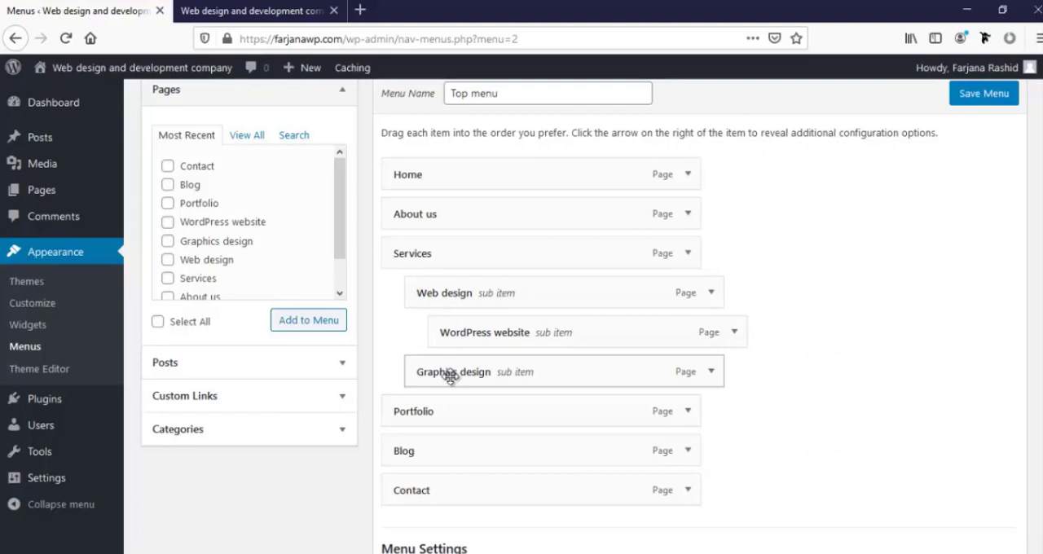
pyautogui.moveTo(452, 375); pyautogui.dragTo(451, 295)
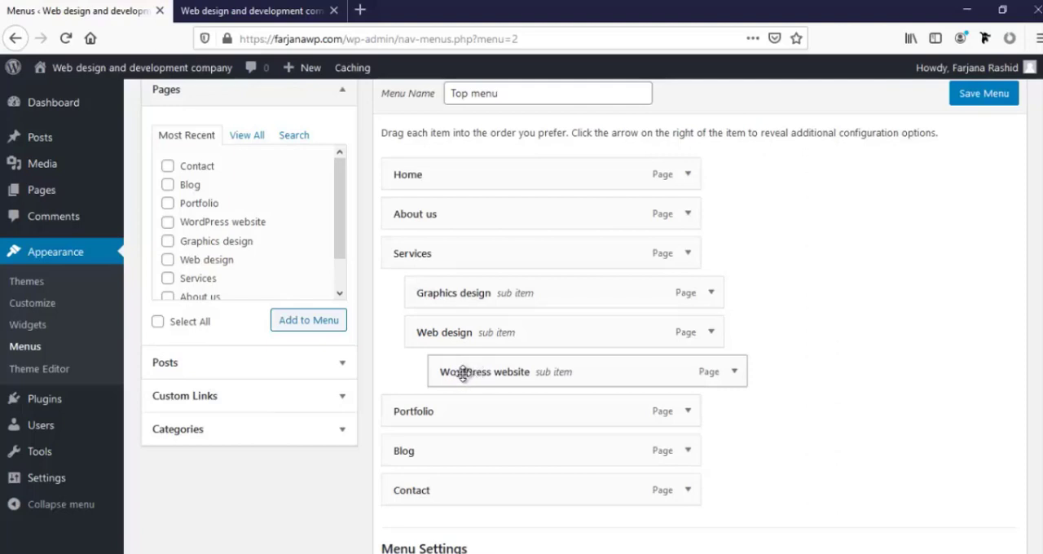
pyautogui.scroll(-3, 481, 416)
pyautogui.scroll(-1, 481, 422)
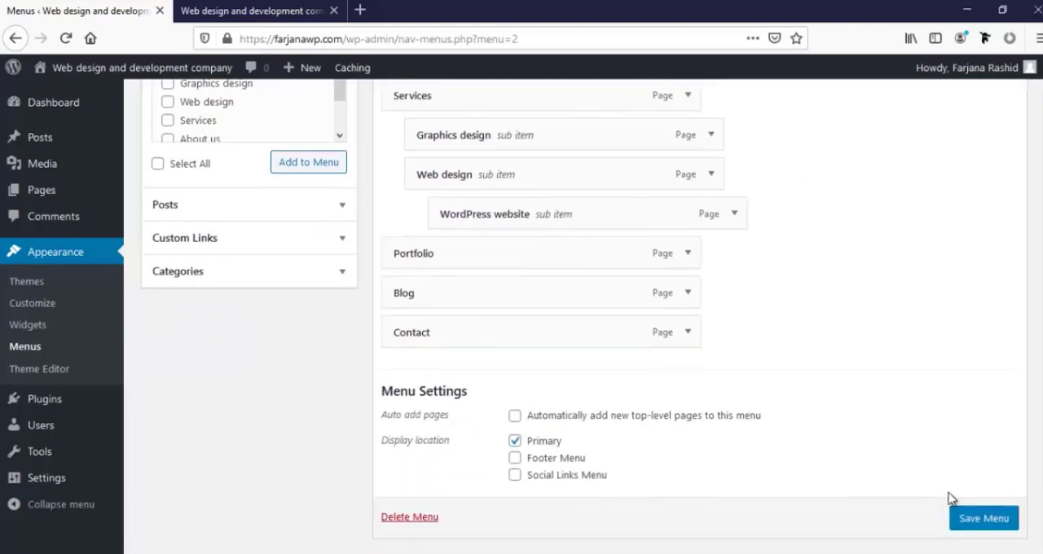
pyautogui.click(974, 525)
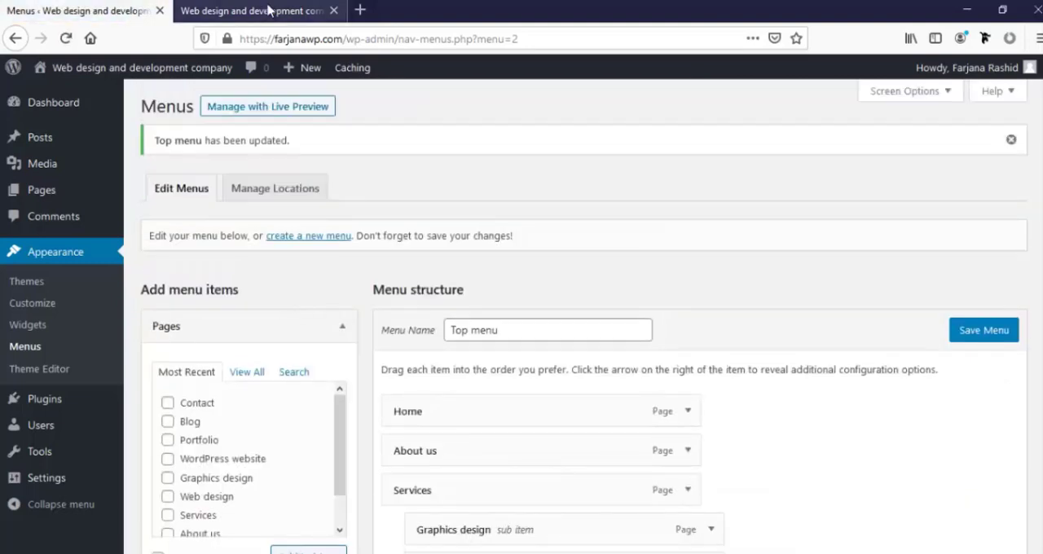
# Reload the live site and inspect the header navigation, including the Services submenu
pyautogui.click(224, 12)
pyautogui.moveTo(50, 57)
pyautogui.click(64, 41)
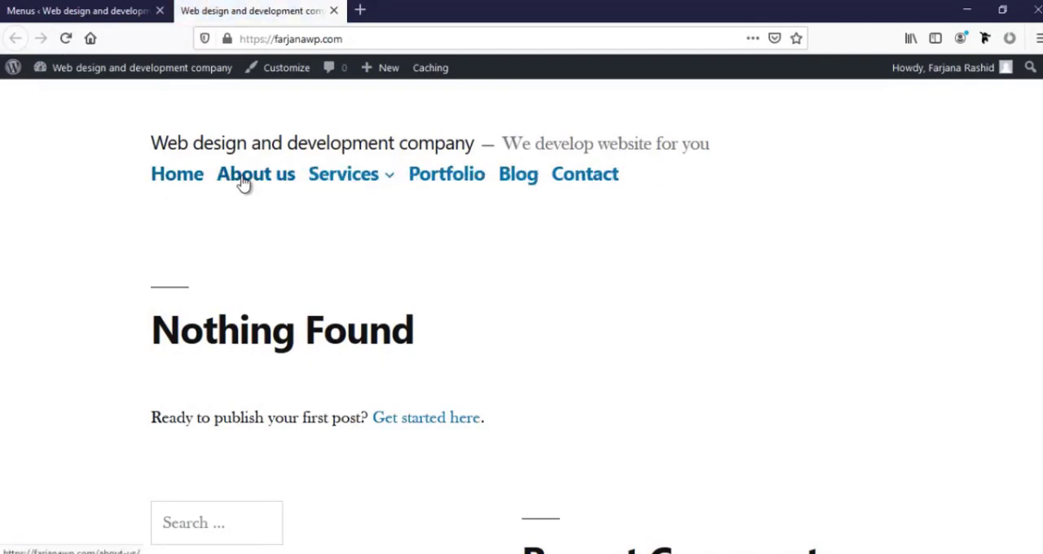
pyautogui.moveTo(344, 179)
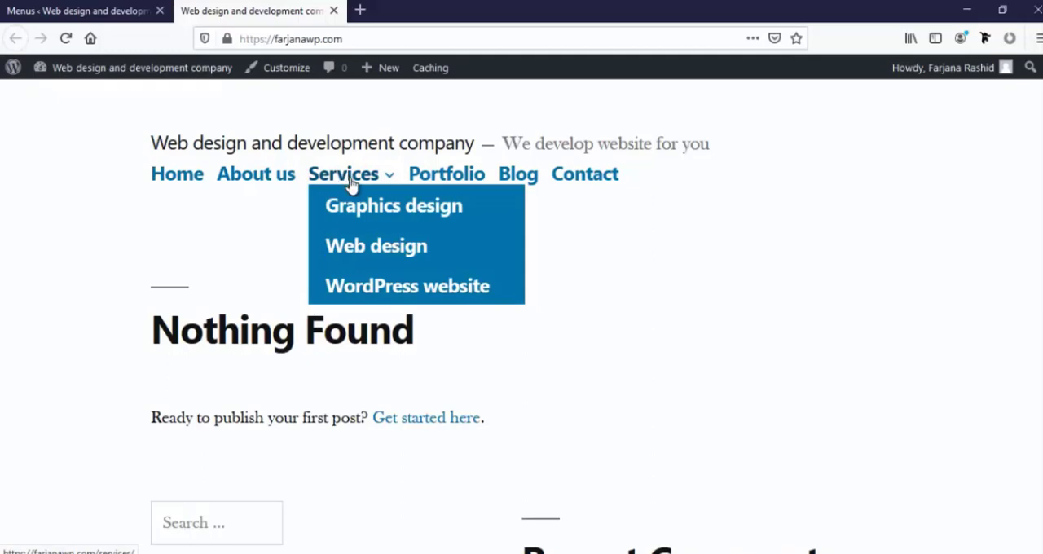
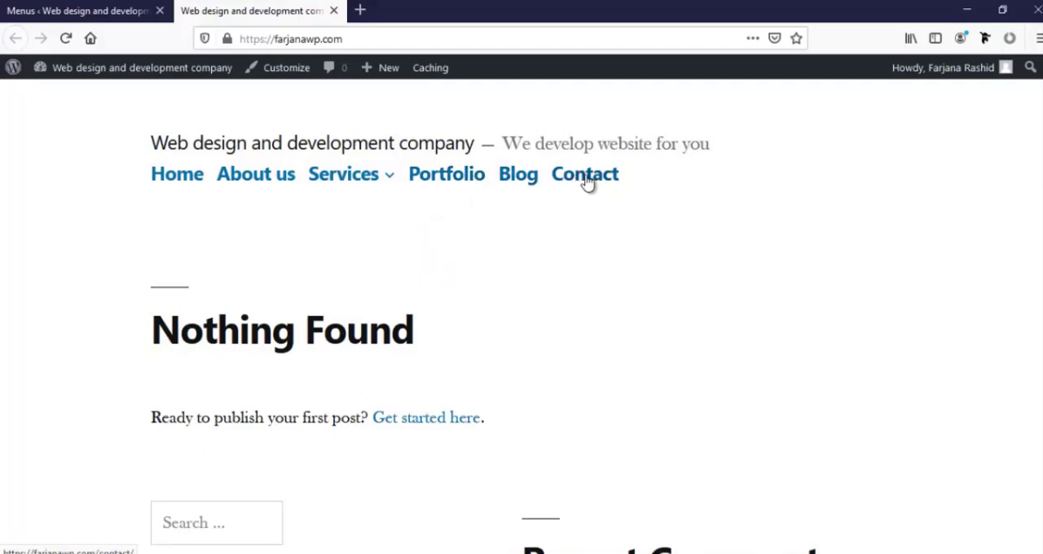
# Activate the installed Twenty Seventeen theme in the site's WordPress admin
pyautogui.click(17, 9)
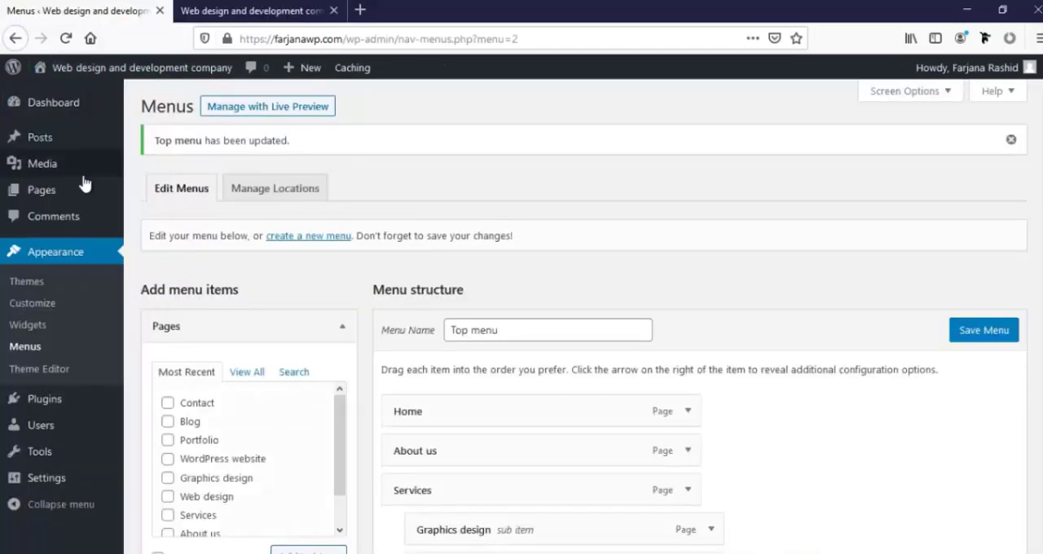
pyautogui.click(38, 283)
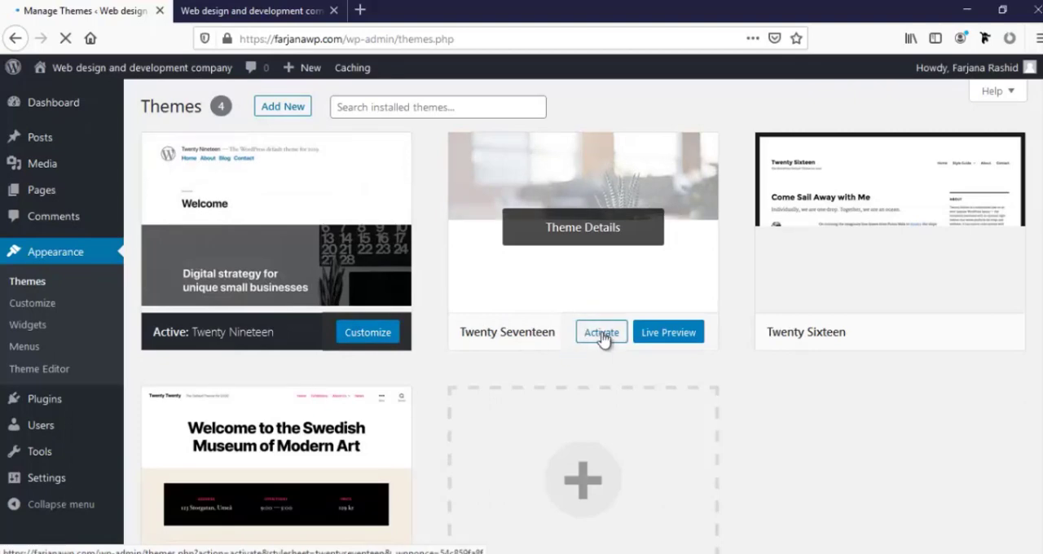
pyautogui.click(603, 338)
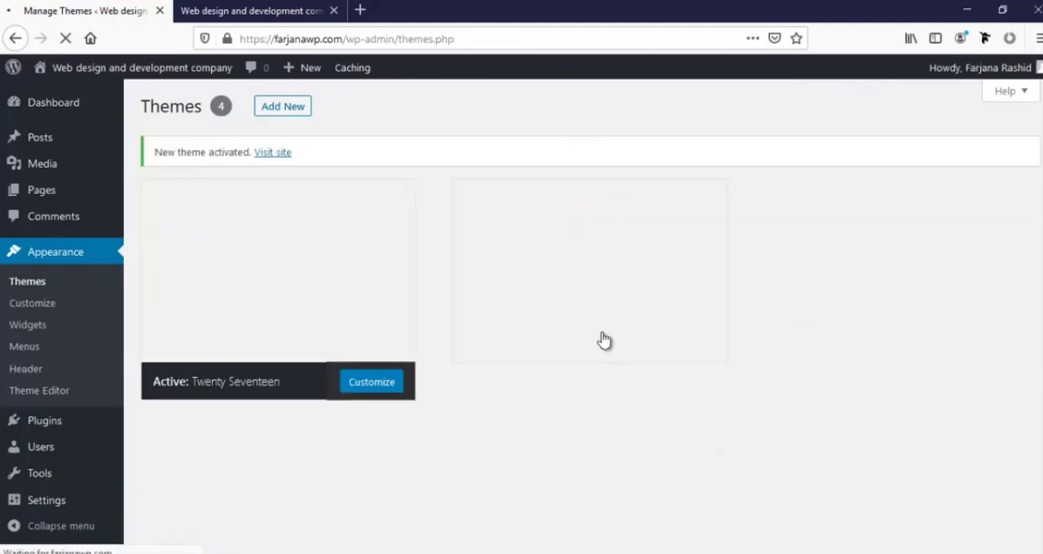
# Reload the live site and examine the Twenty Seventeen layout, including its header, navigation, Services submenu and sidebar
pyautogui.click(214, 8)
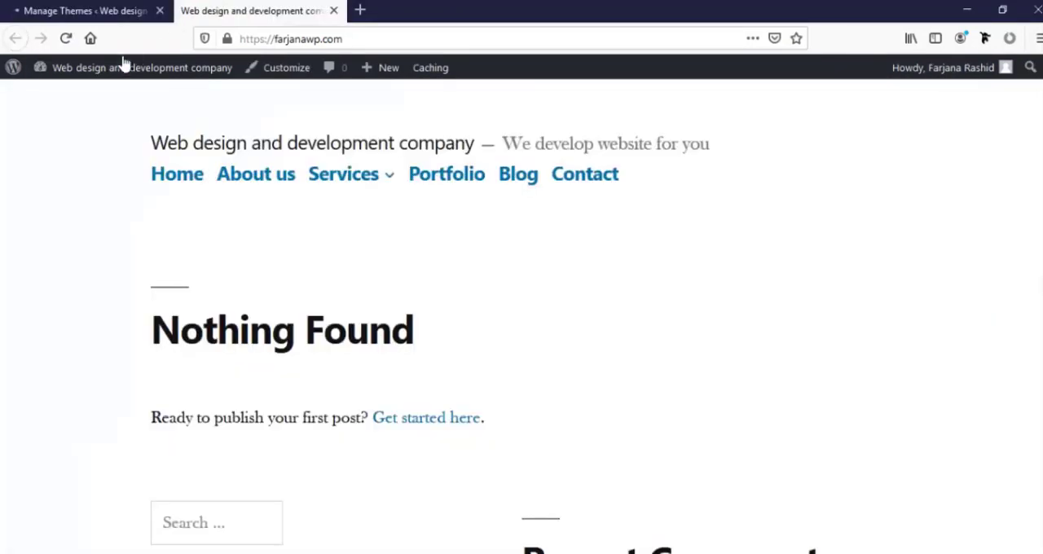
pyautogui.click(66, 39)
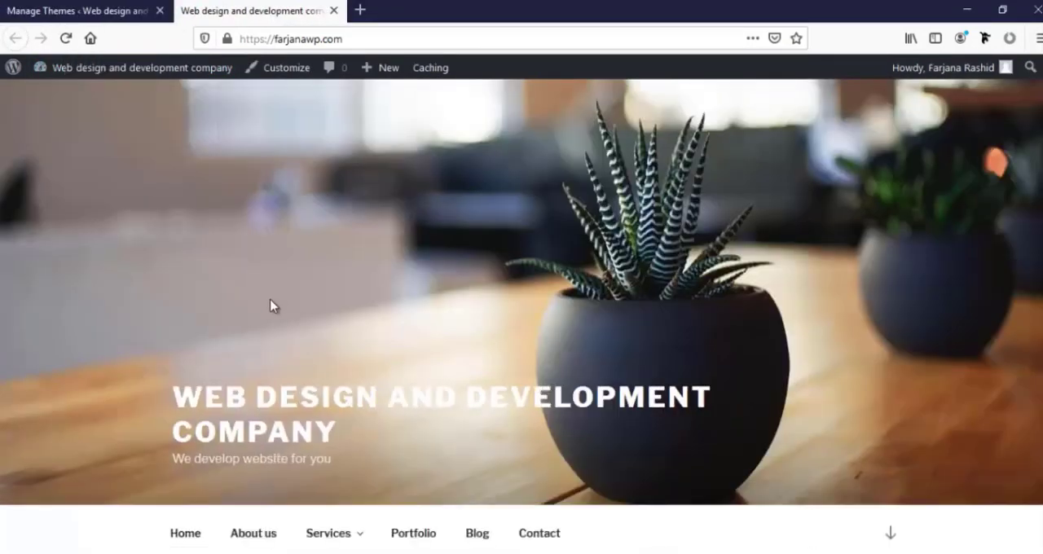
pyautogui.scroll(-2, 265, 321)
pyautogui.scroll(2, 266, 322)
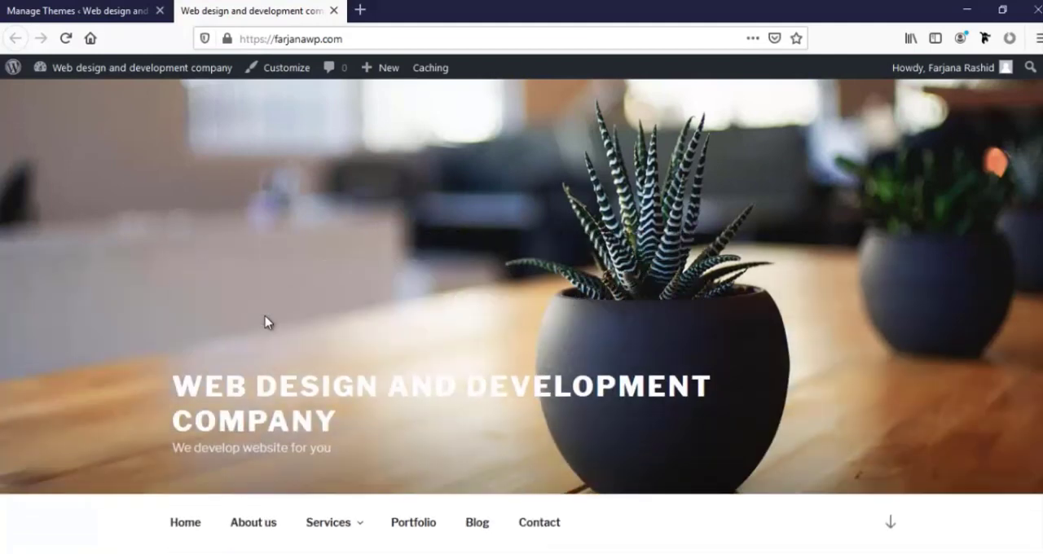
pyautogui.scroll(-3, 165, 377)
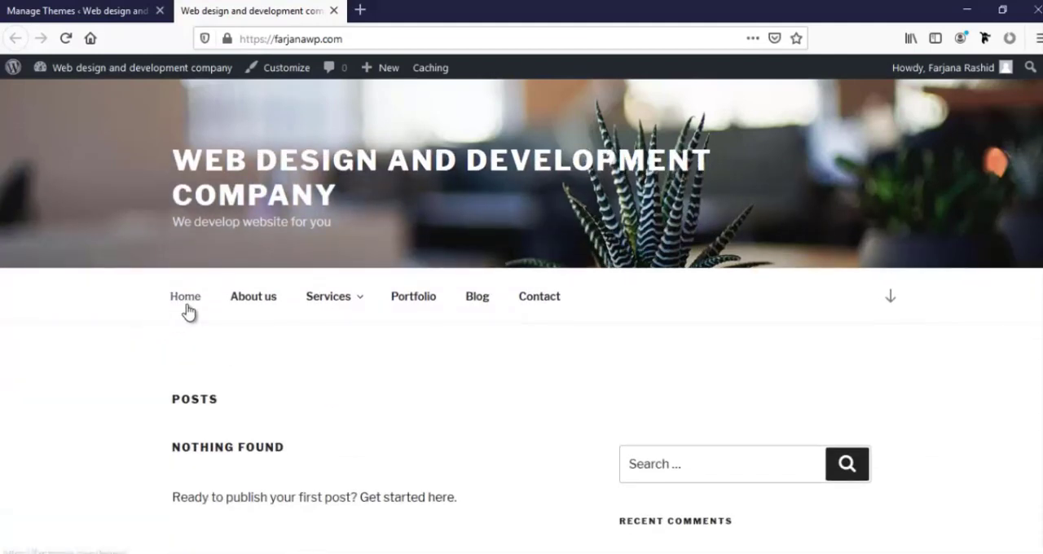
pyautogui.moveTo(350, 303)
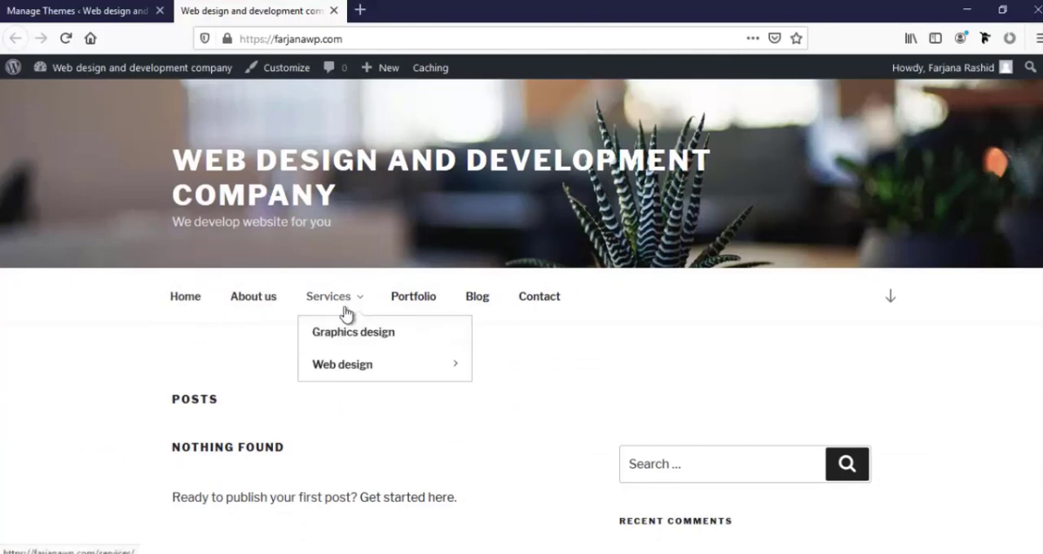
pyautogui.moveTo(363, 372)
pyautogui.scroll(-5, 507, 390)
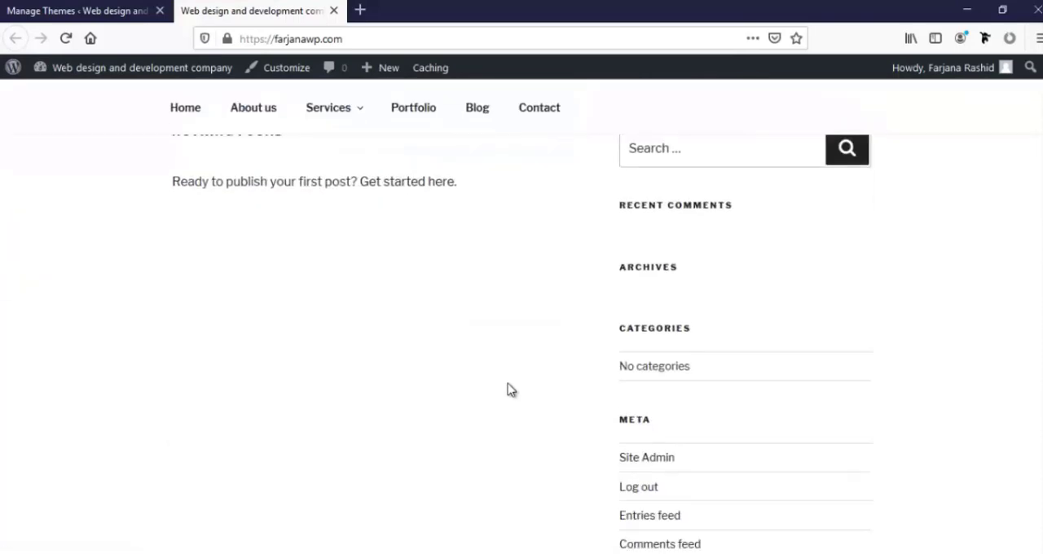
pyautogui.scroll(10, 506, 390)
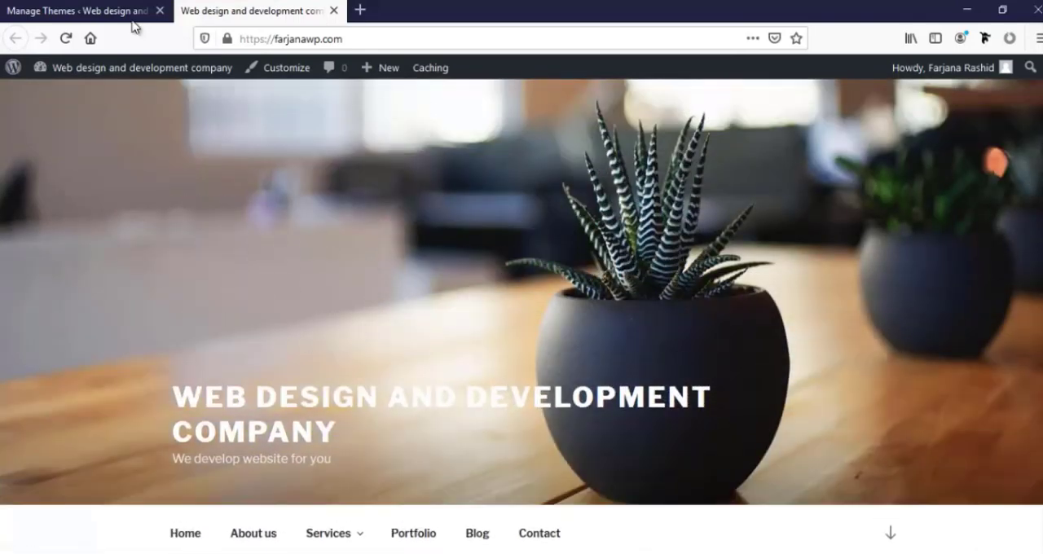
# Return to the installed themes and activate Twenty Sixteen
pyautogui.click(131, 11)
pyautogui.moveTo(906, 388)
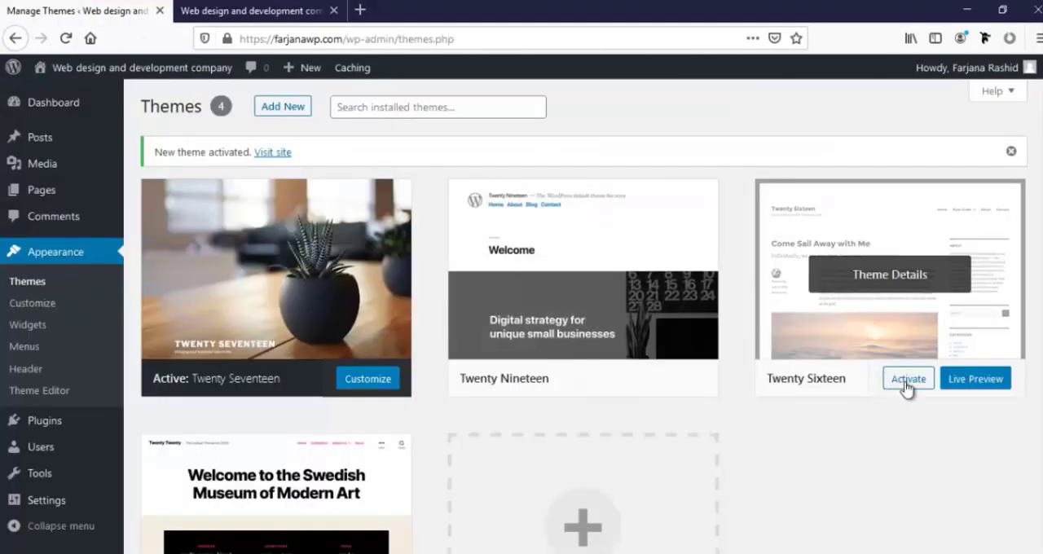
pyautogui.click(905, 389)
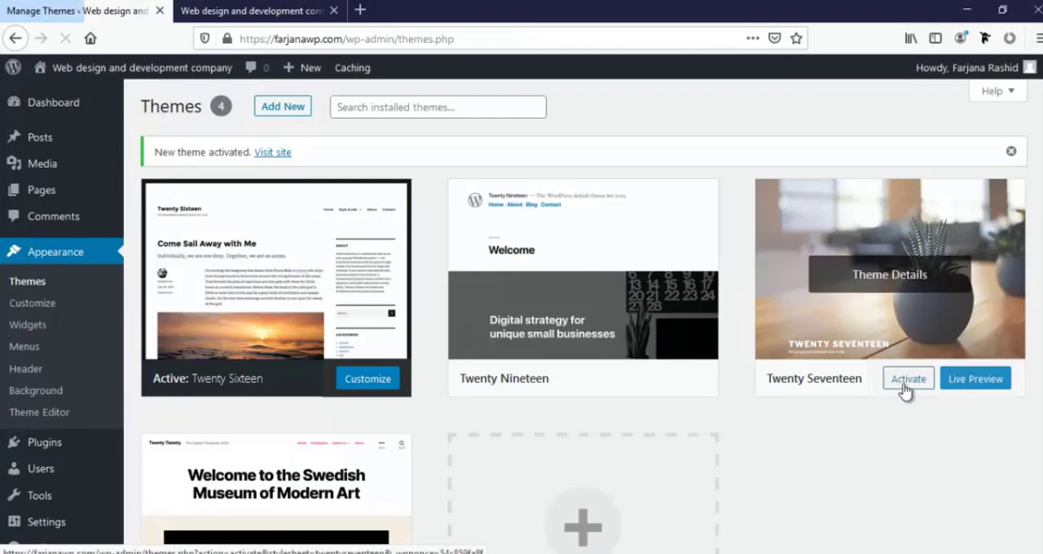
# Reload the live site and examine the Twenty Sixteen header, Services submenu, sidebar and footer
pyautogui.click(210, 12)
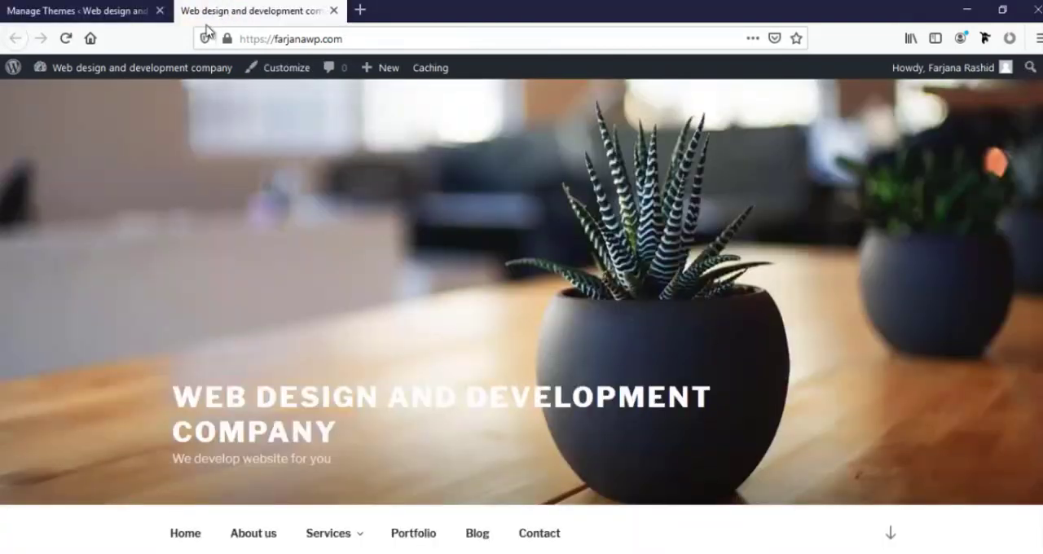
pyautogui.click(65, 39)
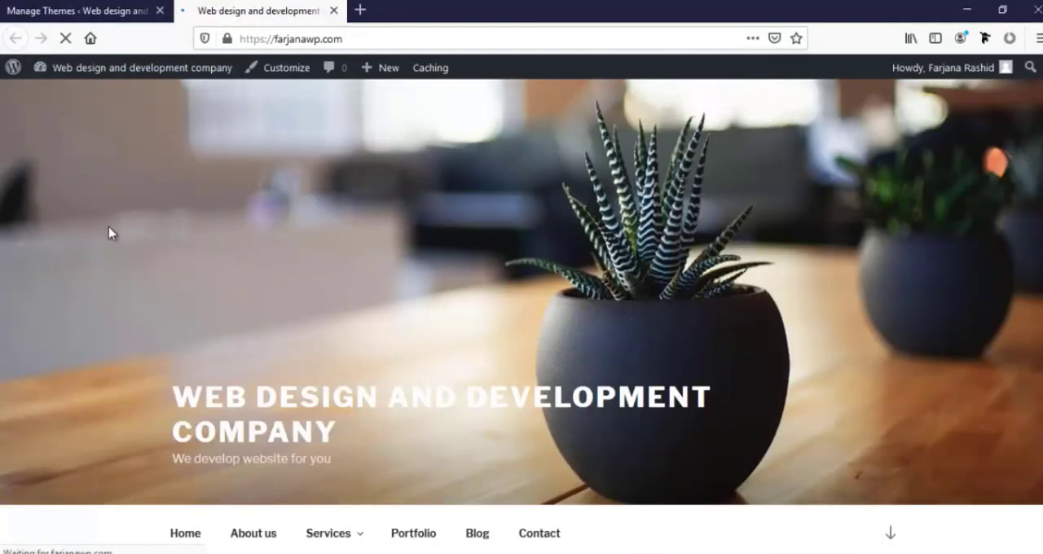
pyautogui.scroll(-3, 109, 231)
pyautogui.scroll(-3, 190, 259)
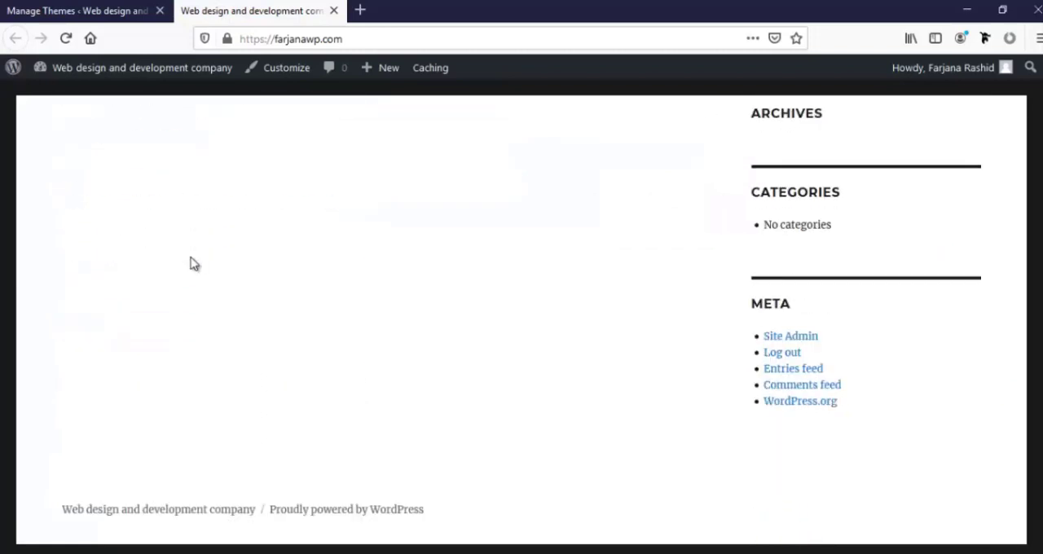
pyautogui.scroll(5, 191, 261)
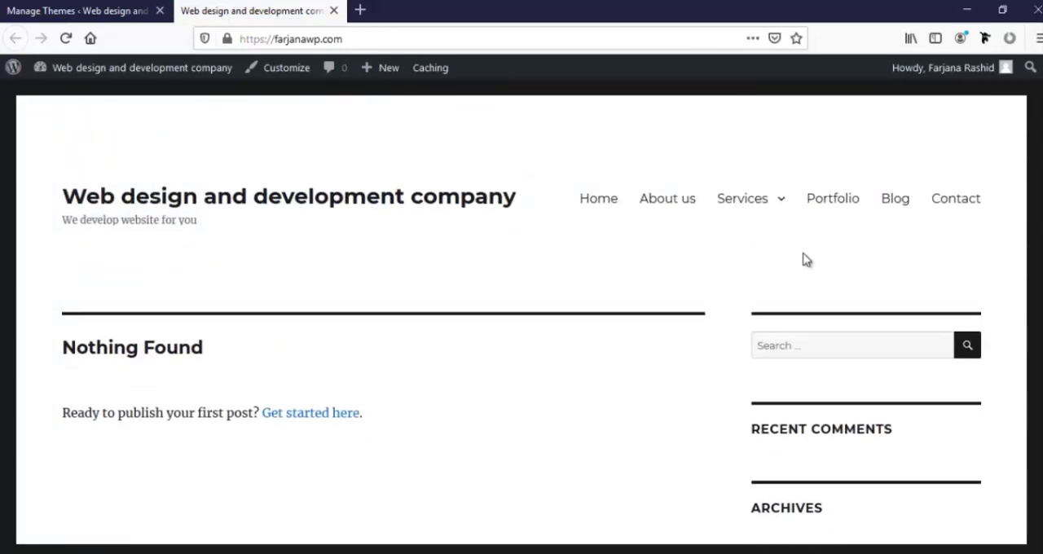
pyautogui.moveTo(747, 203)
pyautogui.moveTo(754, 269)
pyautogui.click(114, 7)
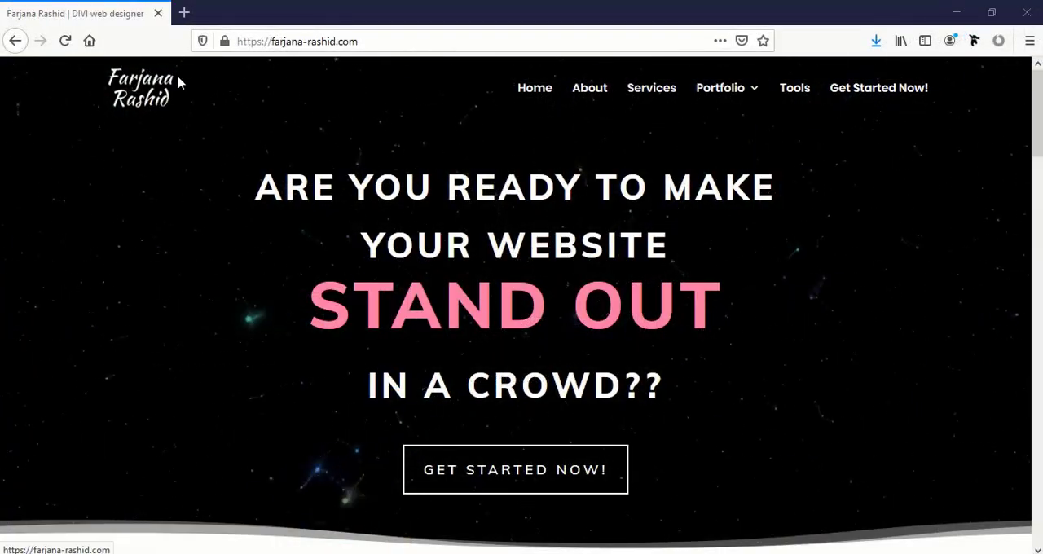
# Open the Tools page of the web designer's portfolio site and follow the Divi theme's link to Elegant Themes
pyautogui.click(256, 39)
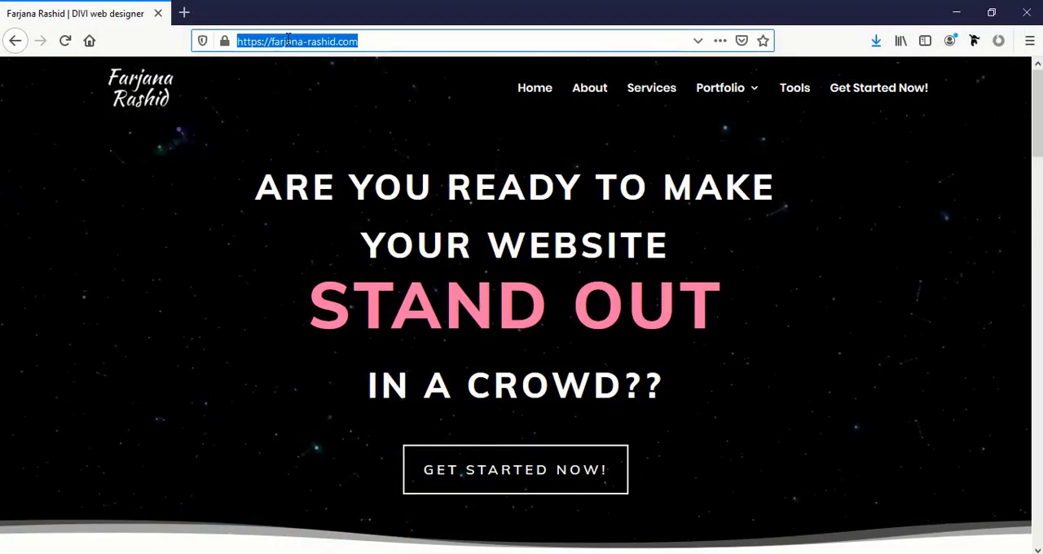
pyautogui.click(374, 39)
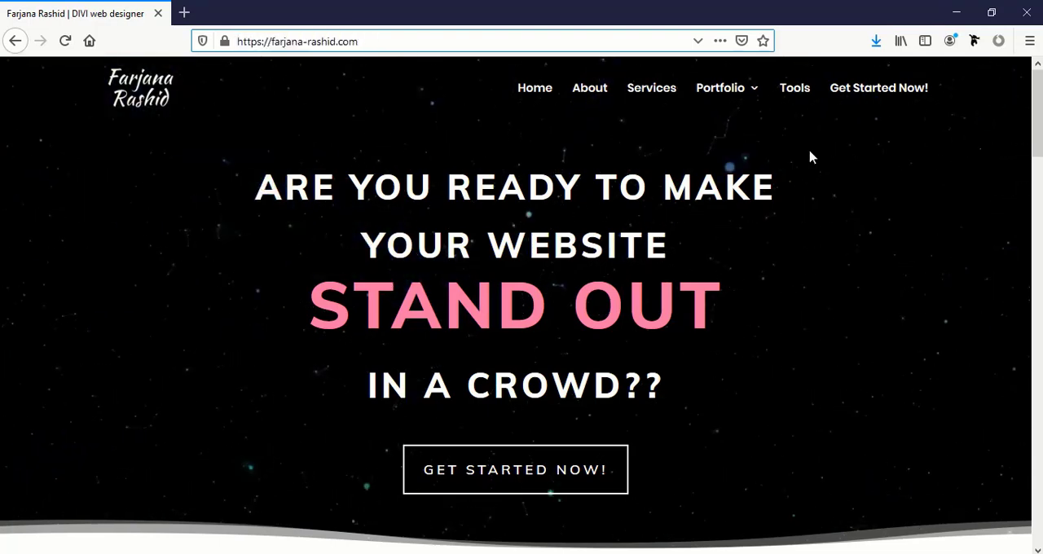
pyautogui.click(797, 91)
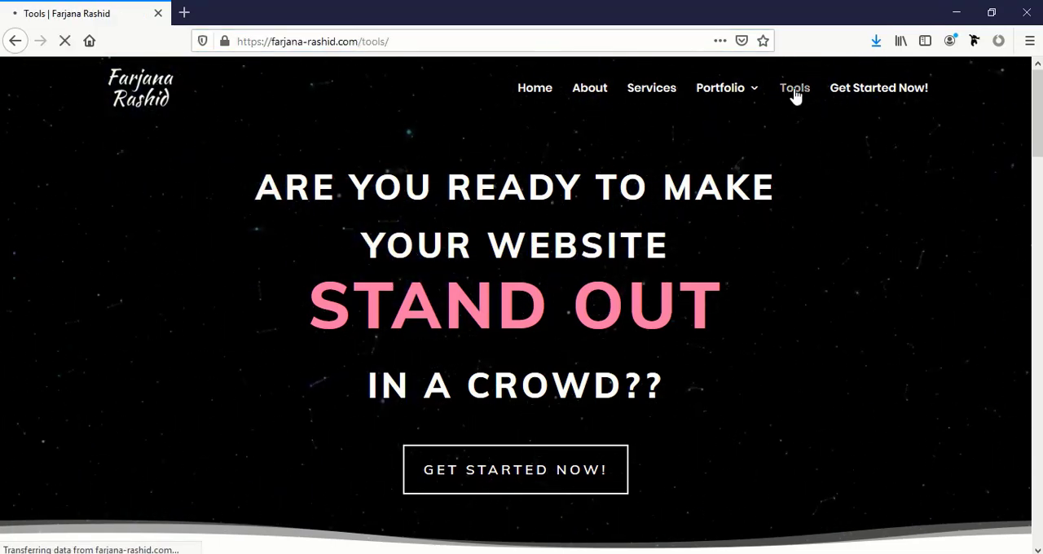
pyautogui.scroll(-9, 796, 224)
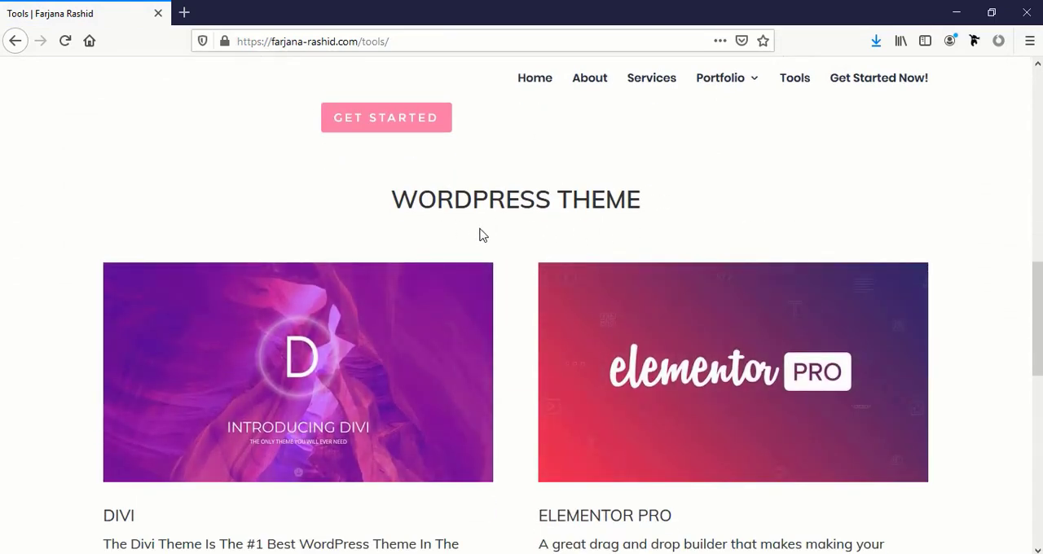
pyautogui.scroll(-2, 298, 425)
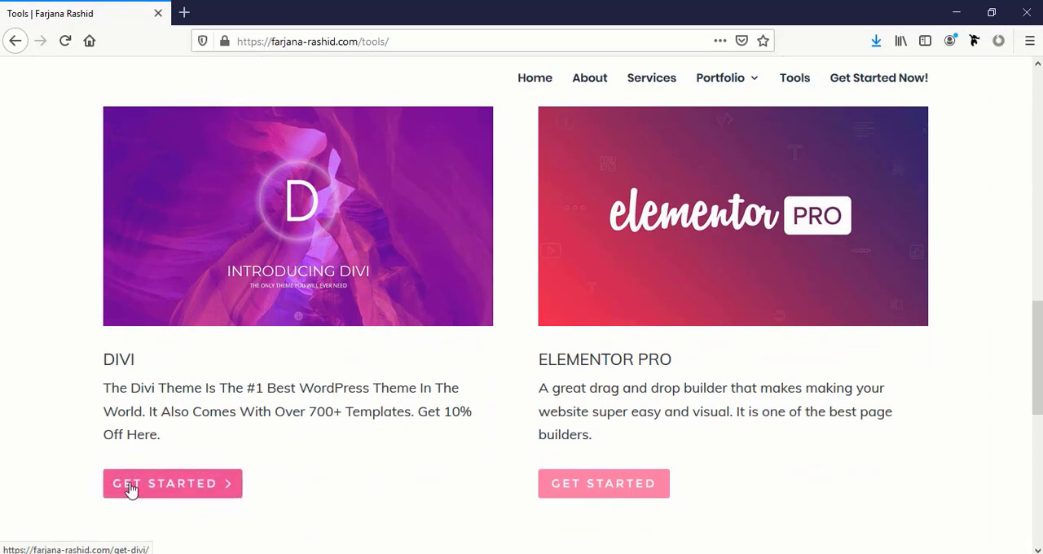
pyautogui.click(149, 487)
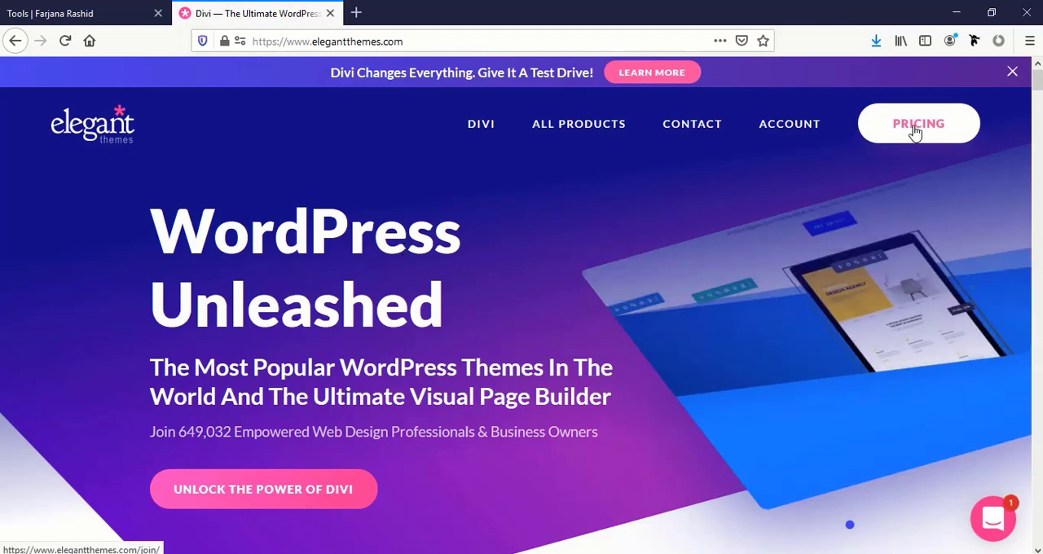
# Open the Elegant Themes pricing page and compare the prices of the Yearly Access and Lifetime Access plans
pyautogui.click(915, 133)
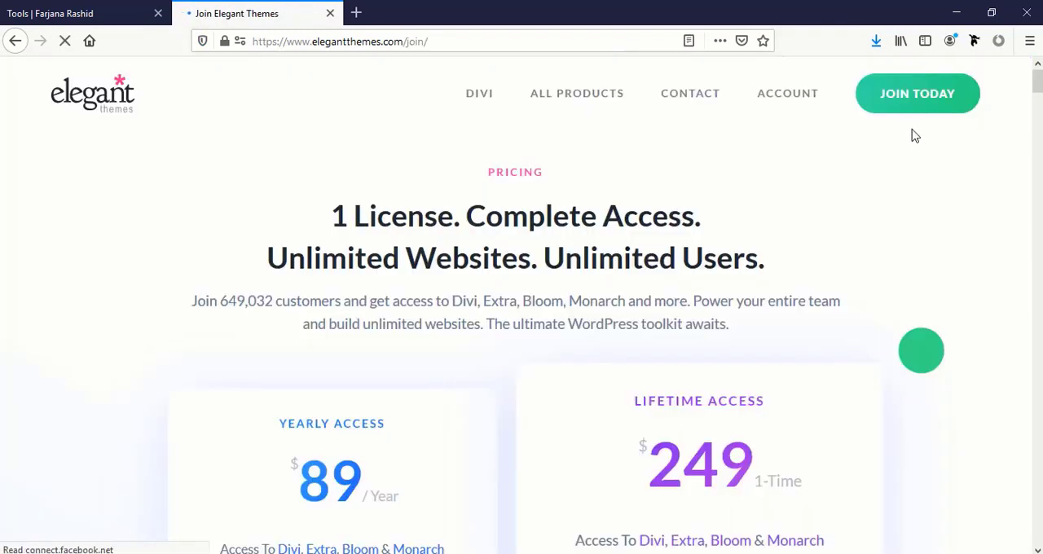
pyautogui.scroll(-2, 833, 256)
pyautogui.scroll(1, 832, 256)
pyautogui.scroll(-3, 833, 257)
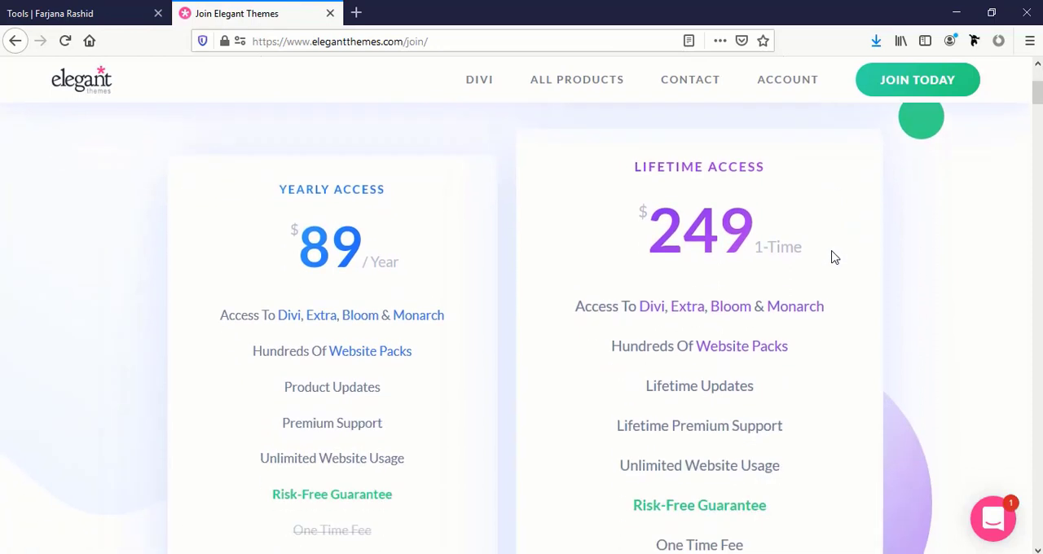
pyautogui.scroll(1, 727, 281)
pyautogui.doubleClick(665, 167)
pyautogui.click(740, 167)
pyautogui.scroll(-1, 740, 256)
pyautogui.scroll(1, 741, 258)
pyautogui.moveTo(682, 223); pyautogui.dragTo(779, 227)
pyautogui.click(789, 226)
pyautogui.scroll(-1, 787, 239)
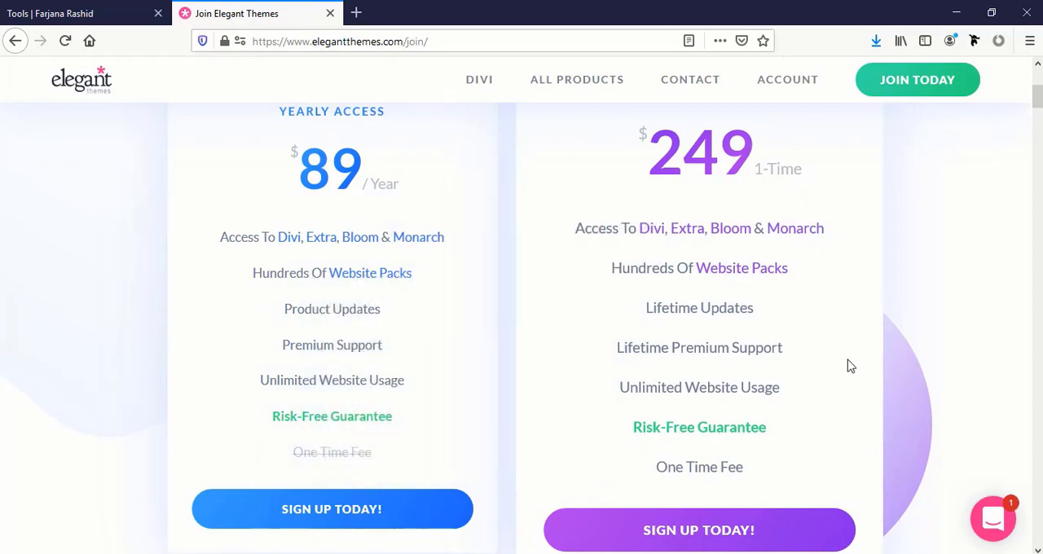
# Review the features included in the Yearly and Lifetime Access plans, including the website packs
pyautogui.scroll(-3, 850, 366)
pyautogui.scroll(5, 850, 366)
pyautogui.moveTo(715, 343)
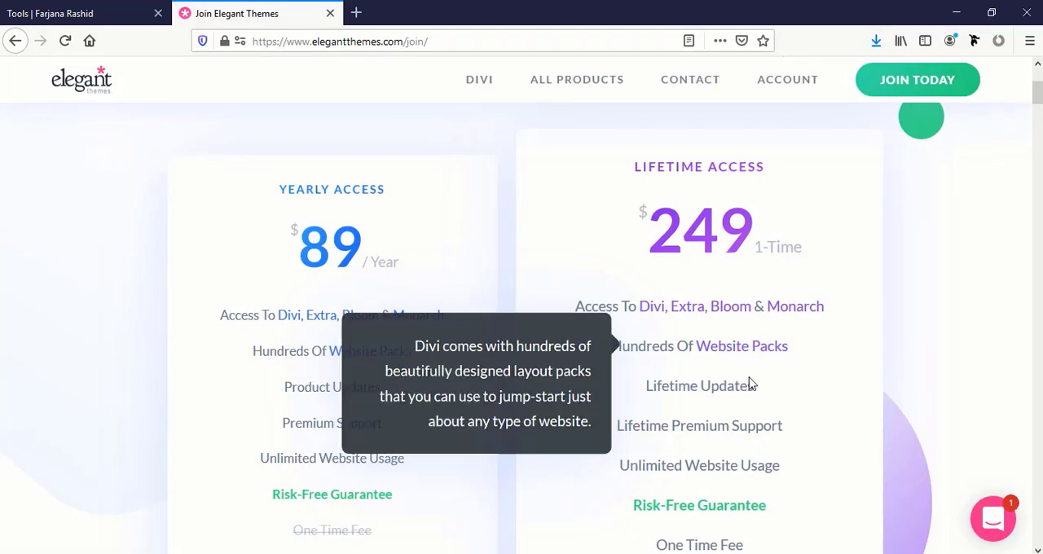
pyautogui.scroll(-2, 861, 395)
pyautogui.scroll(2, 796, 388)
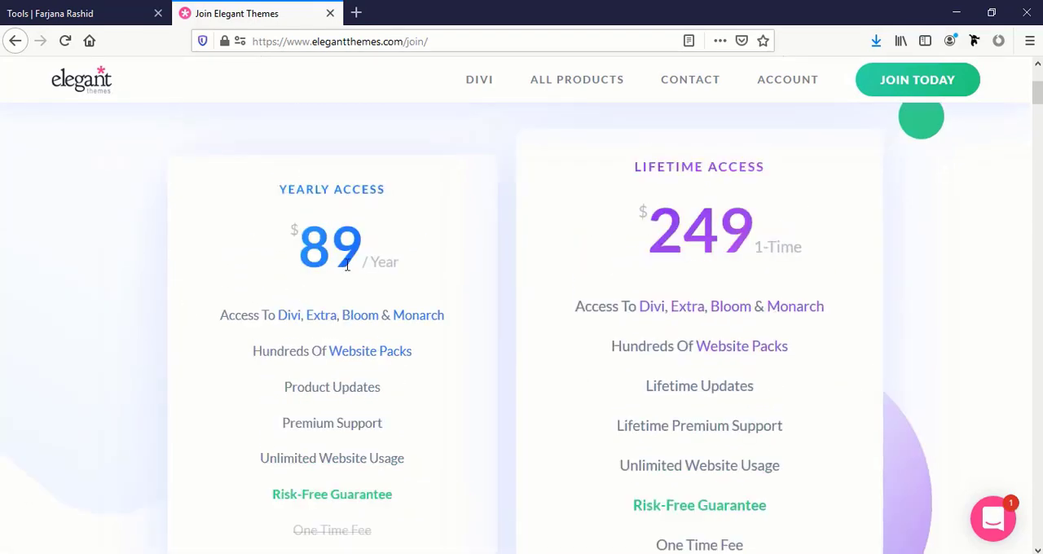
pyautogui.scroll(-2, 363, 281)
pyautogui.scroll(2, 363, 282)
pyautogui.scroll(-3, 328, 279)
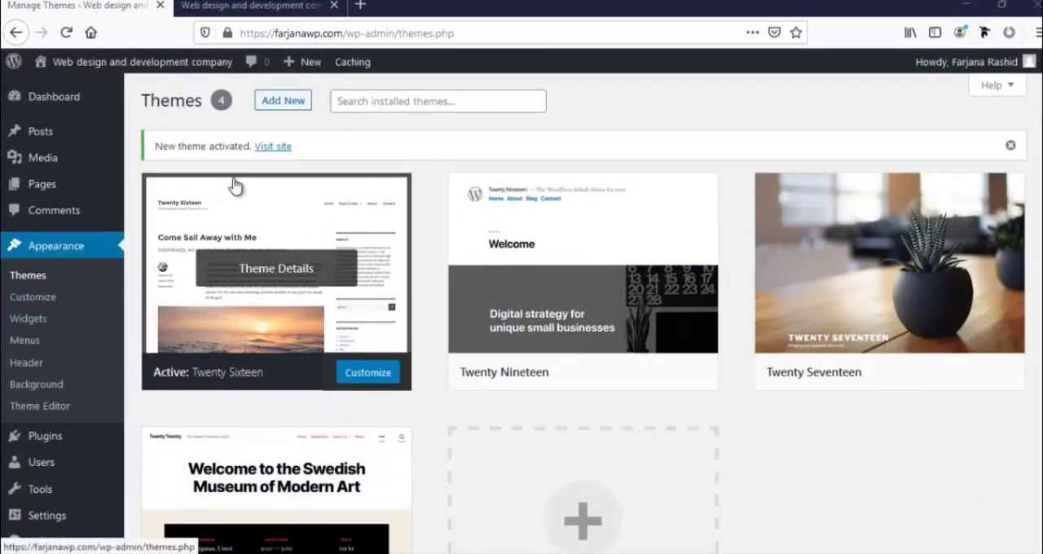
# Upload Divi-theme_to_install.4.0.4.zip as a new theme in the WordPress admin and install it
pyautogui.click(291, 107)
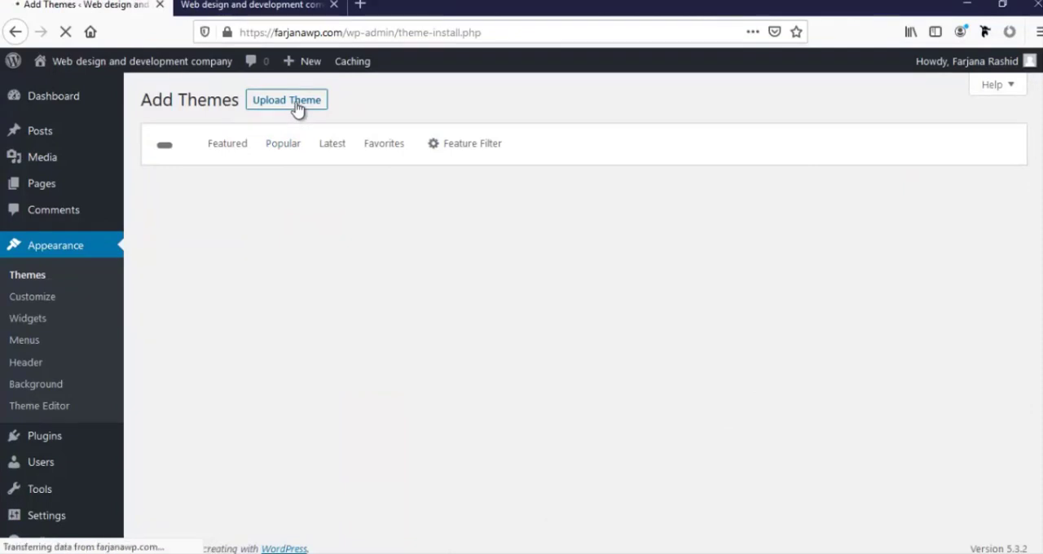
pyautogui.click(302, 104)
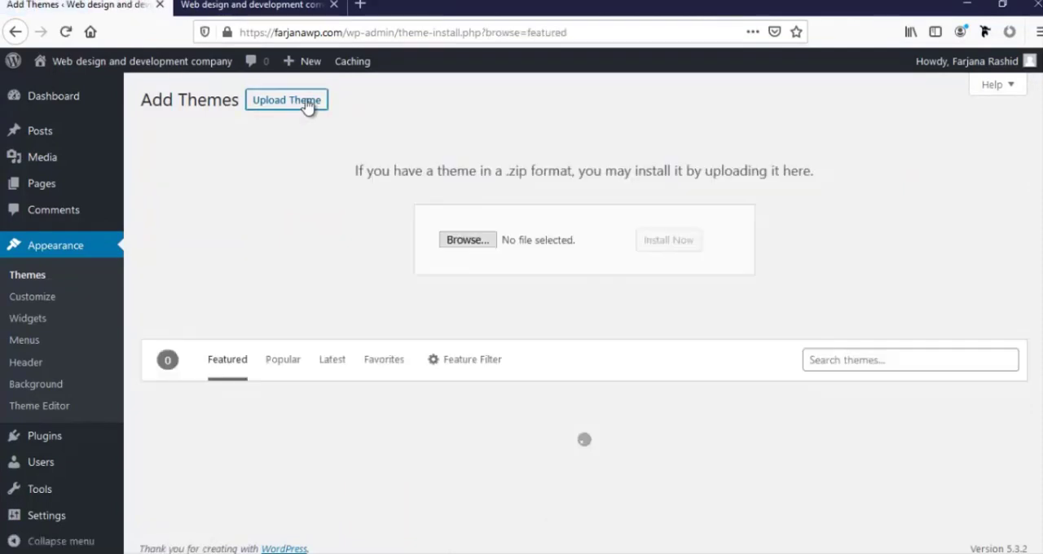
pyautogui.click(472, 239)
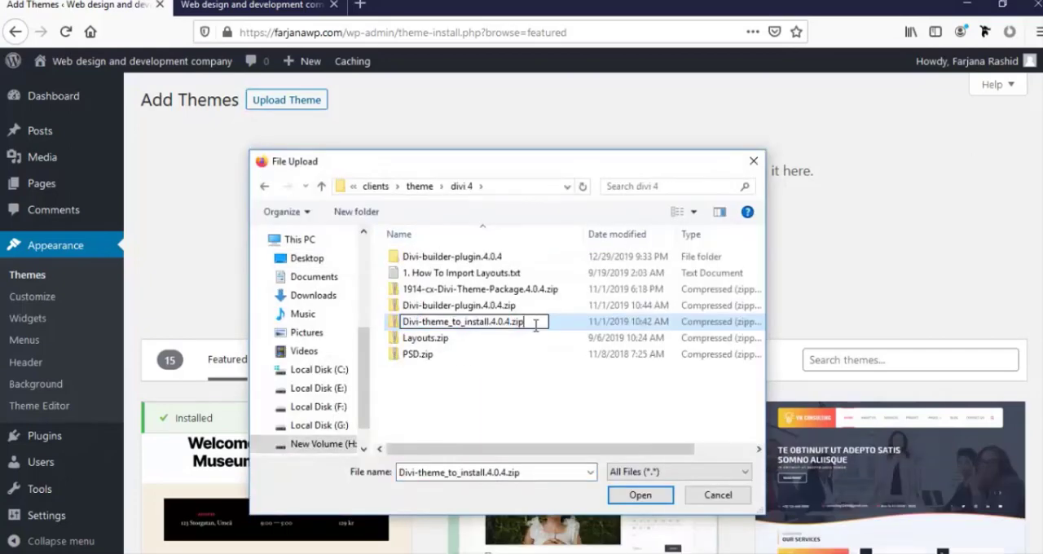
pyautogui.click(520, 338)
pyautogui.click(493, 322)
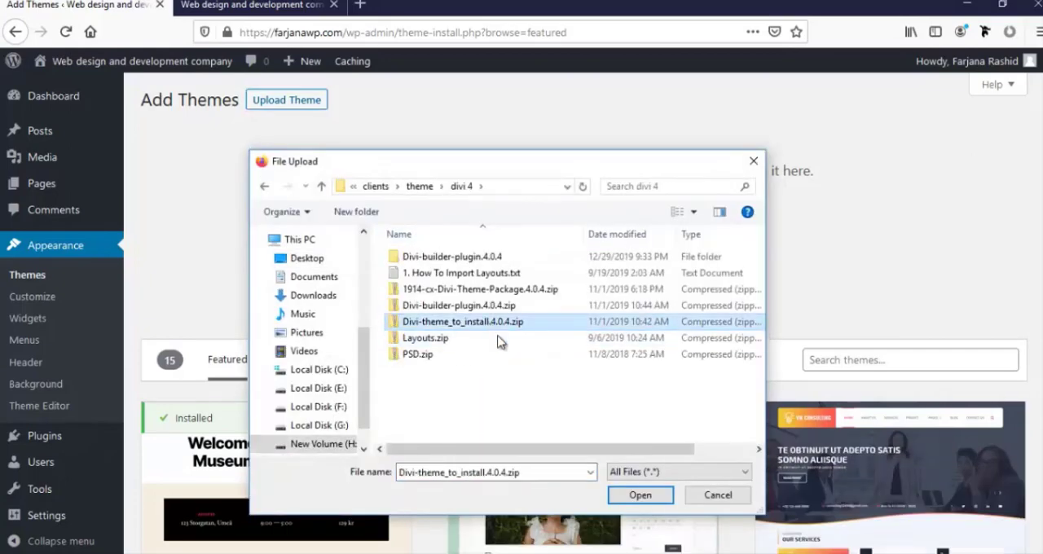
pyautogui.click(640, 495)
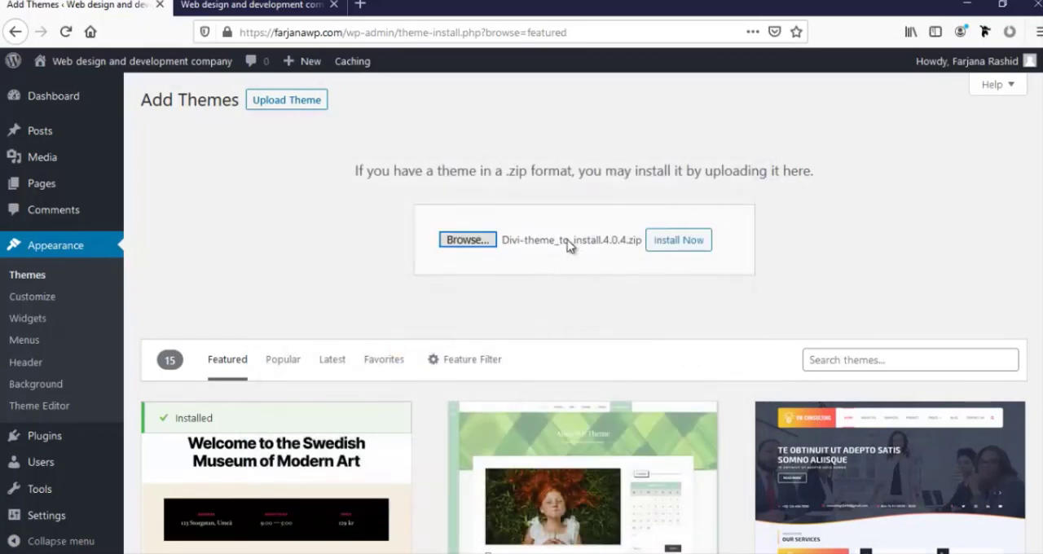
pyautogui.click(687, 247)
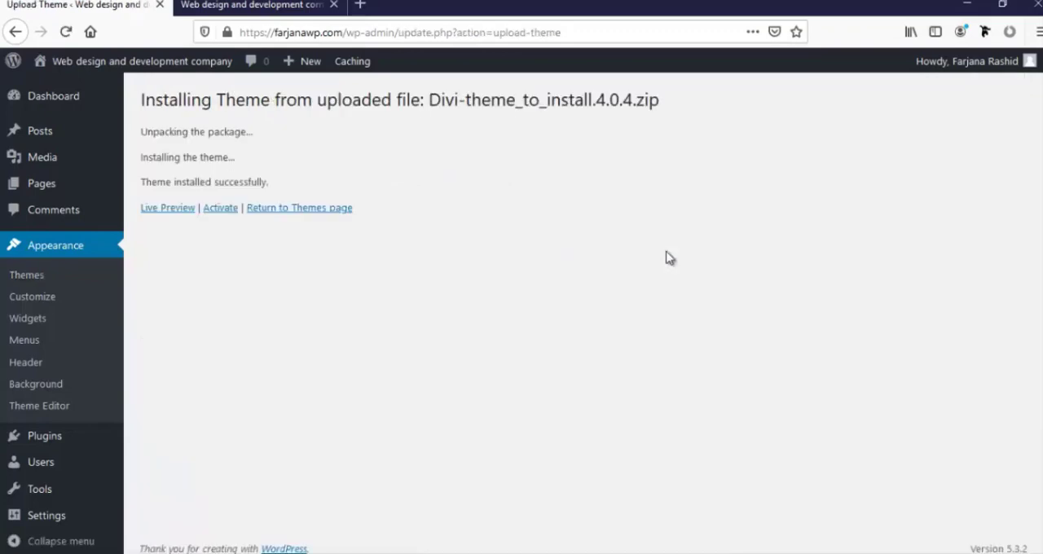
# Activate the Divi theme and check the live site's Services submenus and page footer
pyautogui.click(219, 210)
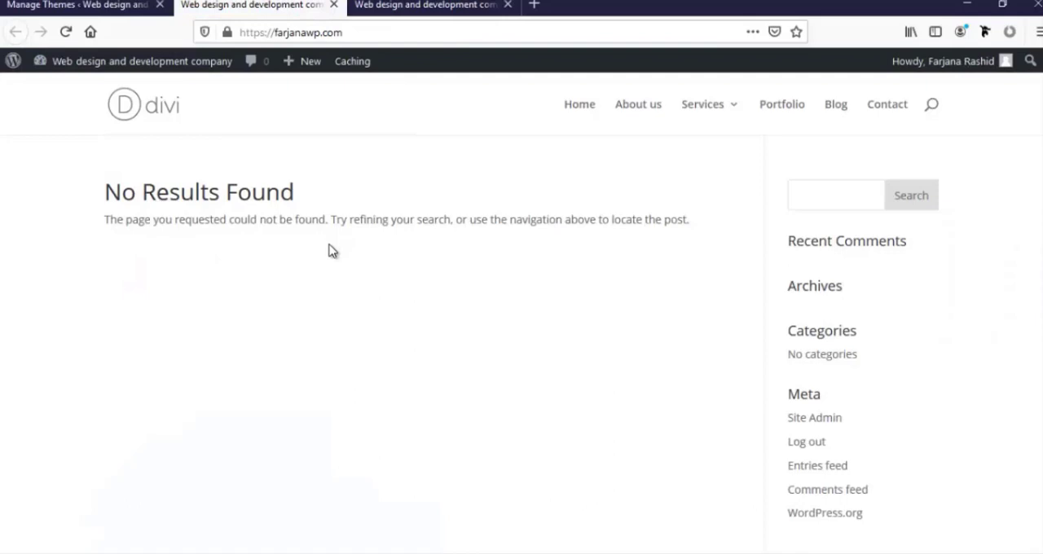
pyautogui.moveTo(719, 122)
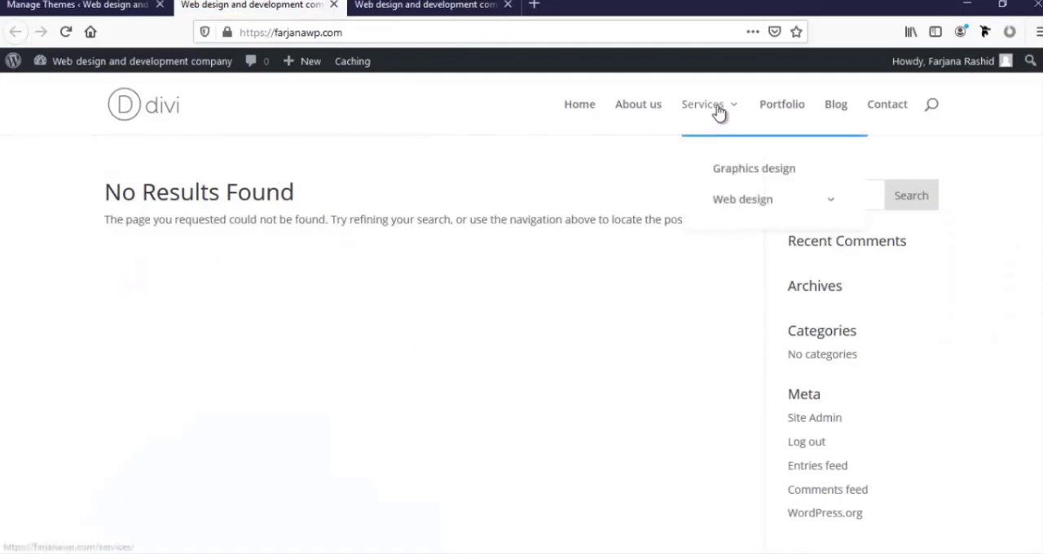
pyautogui.moveTo(746, 200)
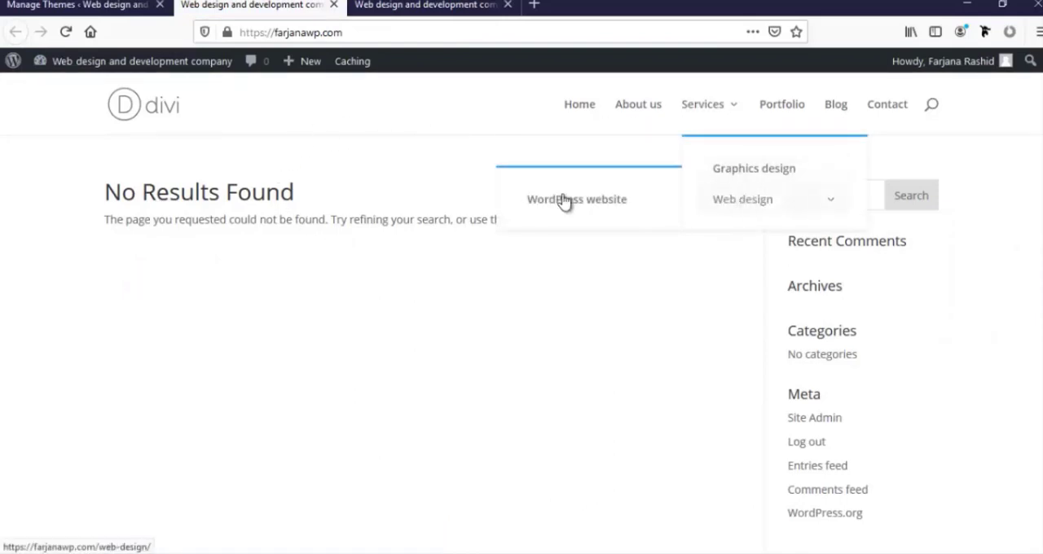
pyautogui.scroll(-1, 582, 329)
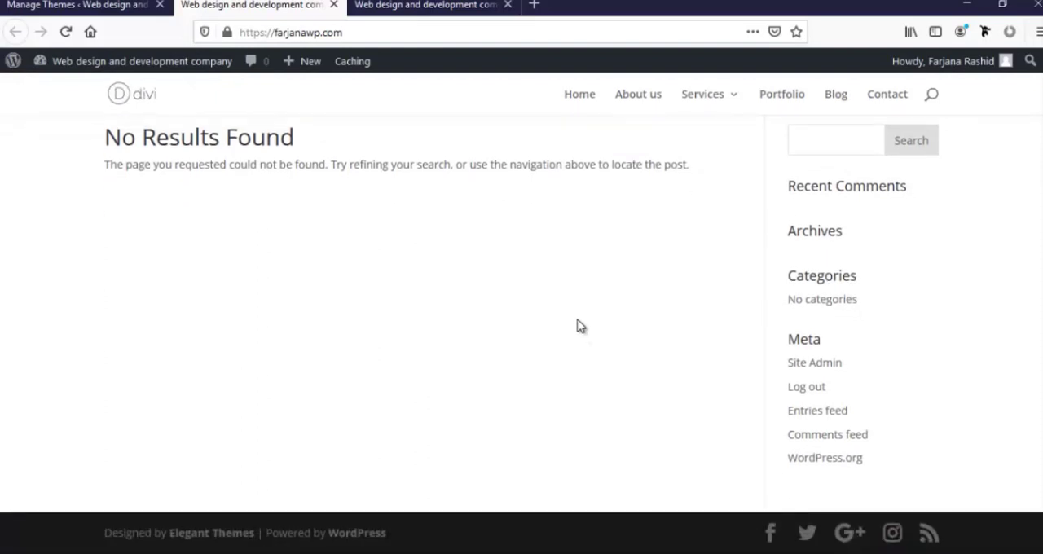
pyautogui.scroll(1, 581, 328)
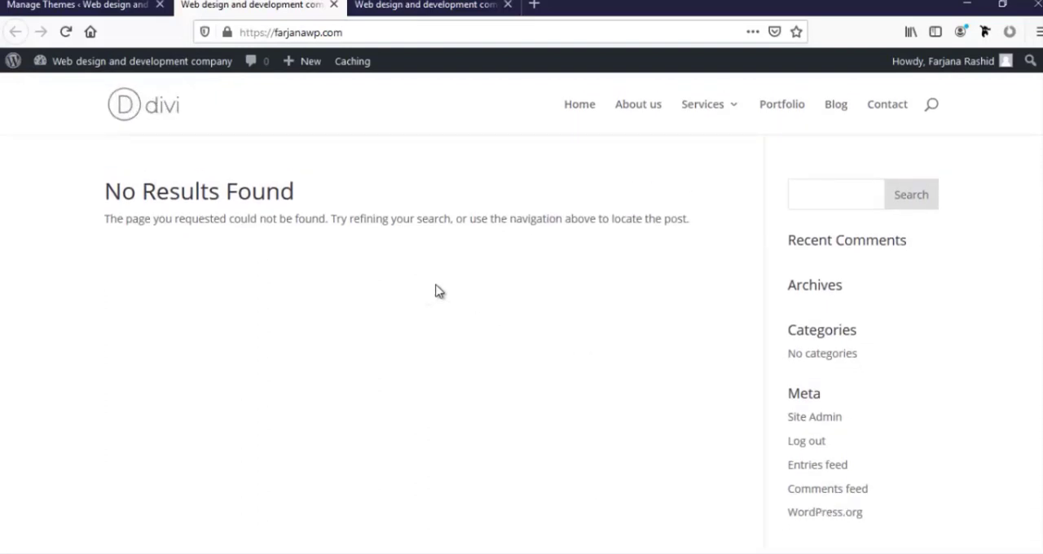
# In the WordPress Reading settings, make the homepage display a static page and choose Home as that page
pyautogui.click(79, 5)
pyautogui.moveTo(100, 393)
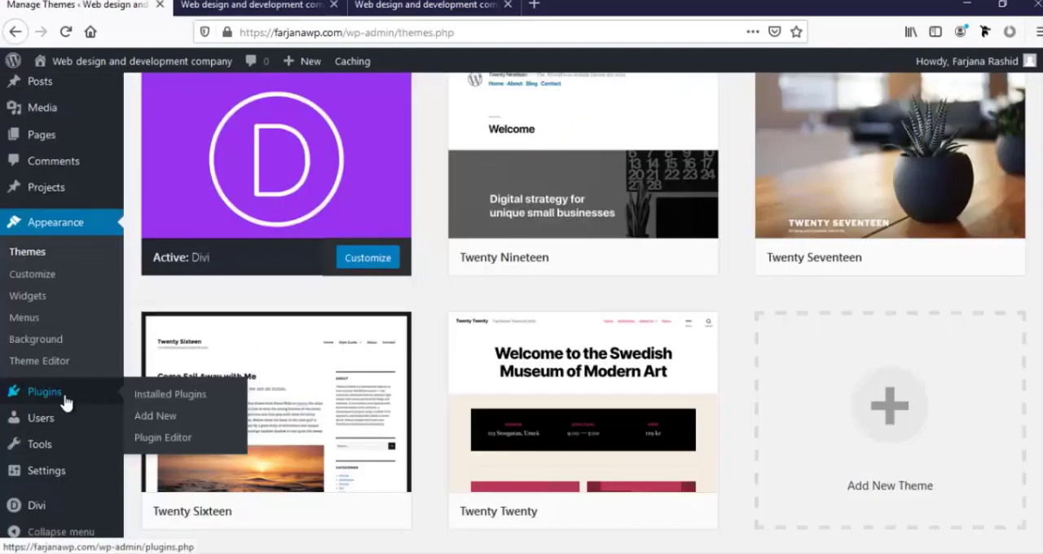
pyautogui.moveTo(63, 477)
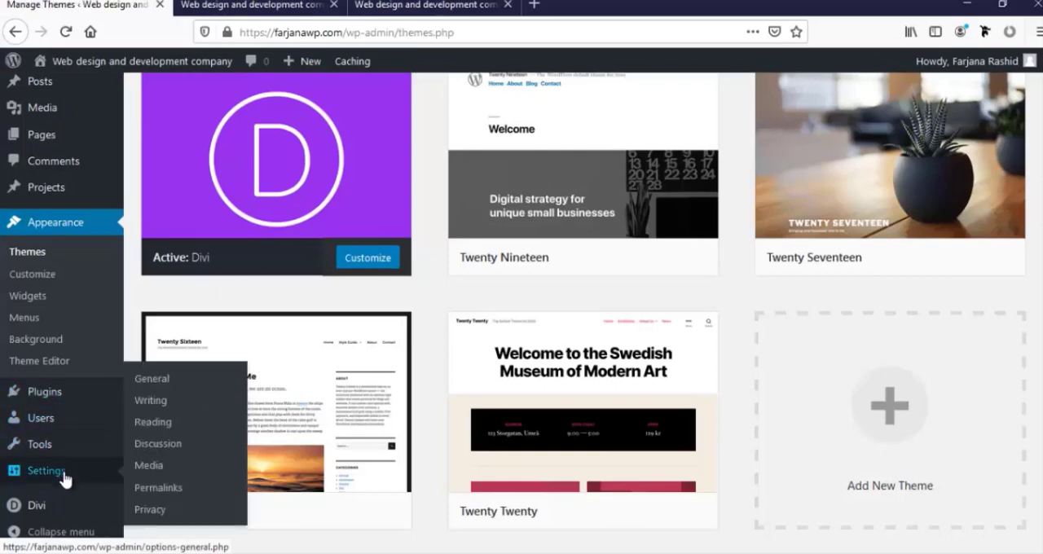
pyautogui.click(59, 478)
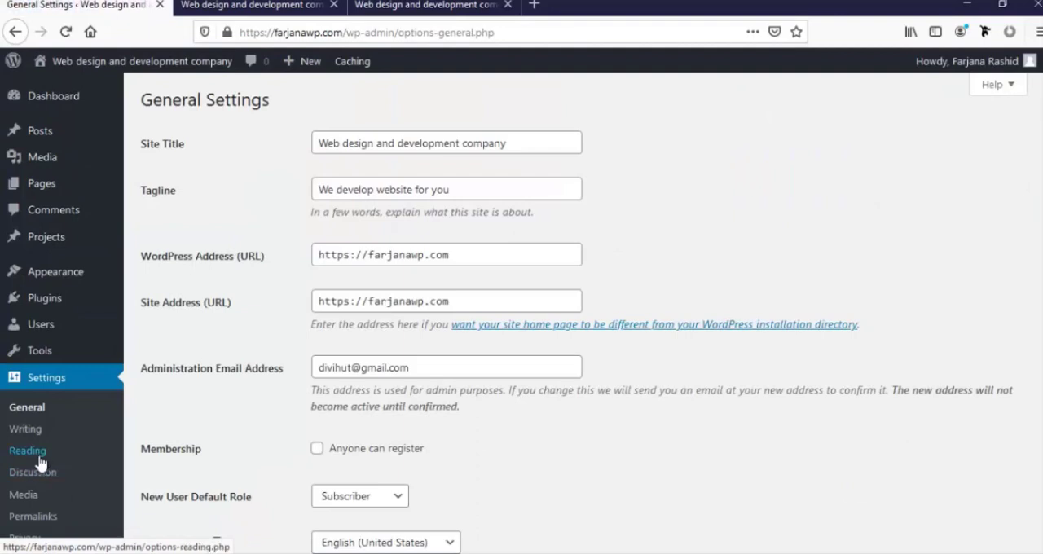
pyautogui.click(31, 452)
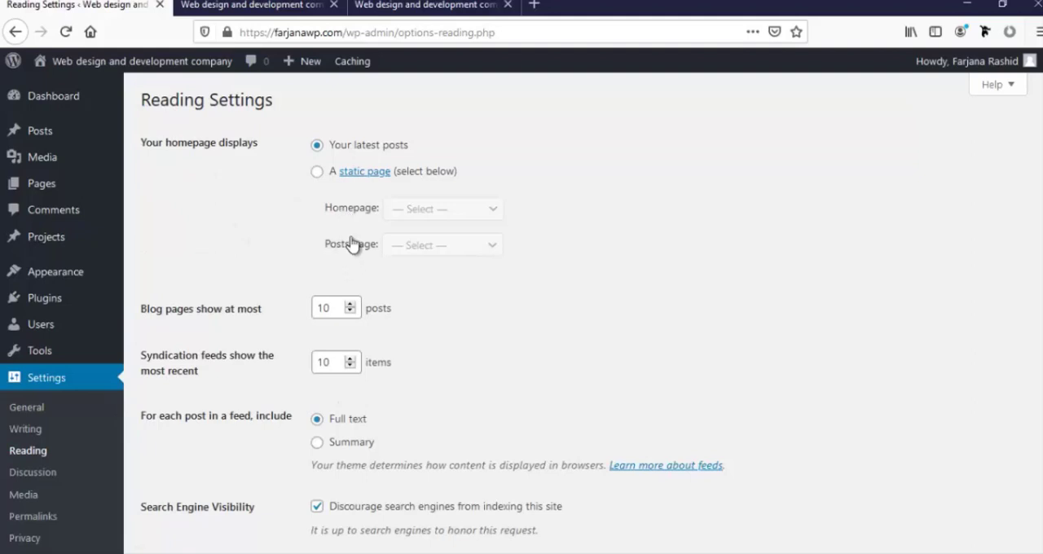
pyautogui.click(317, 173)
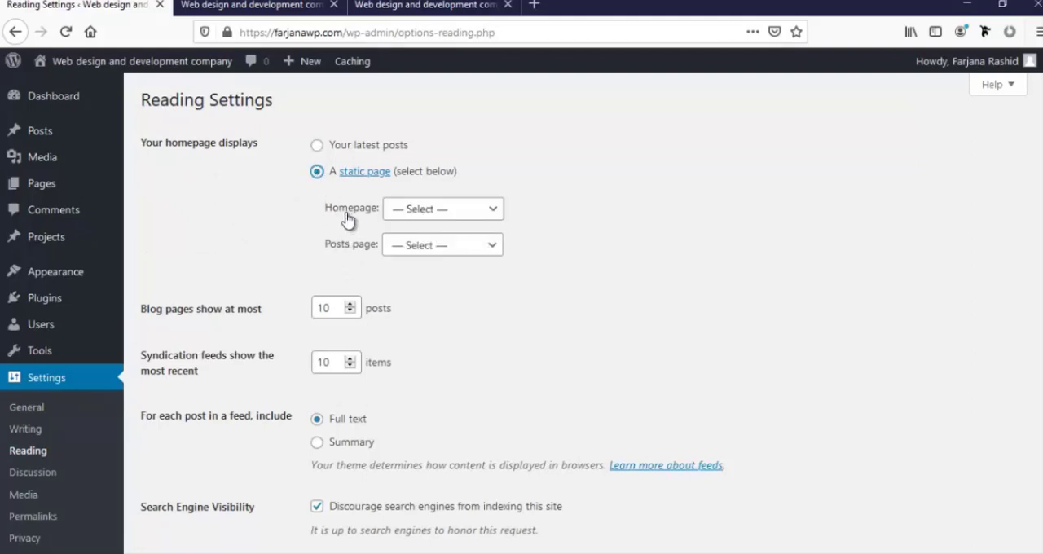
pyautogui.click(424, 209)
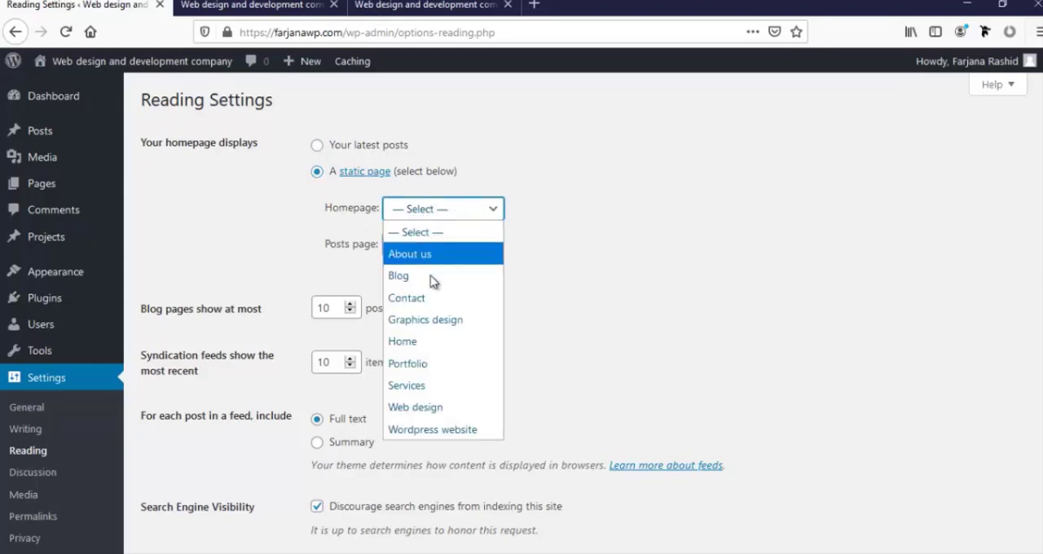
pyautogui.click(425, 342)
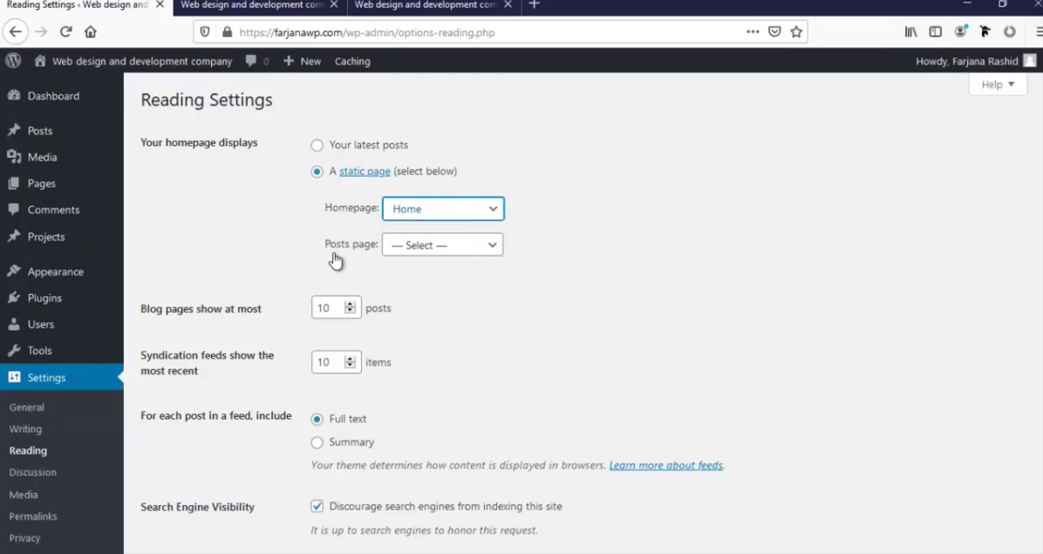
# Assign Blog as the posts page and save the Reading settings
pyautogui.click(405, 248)
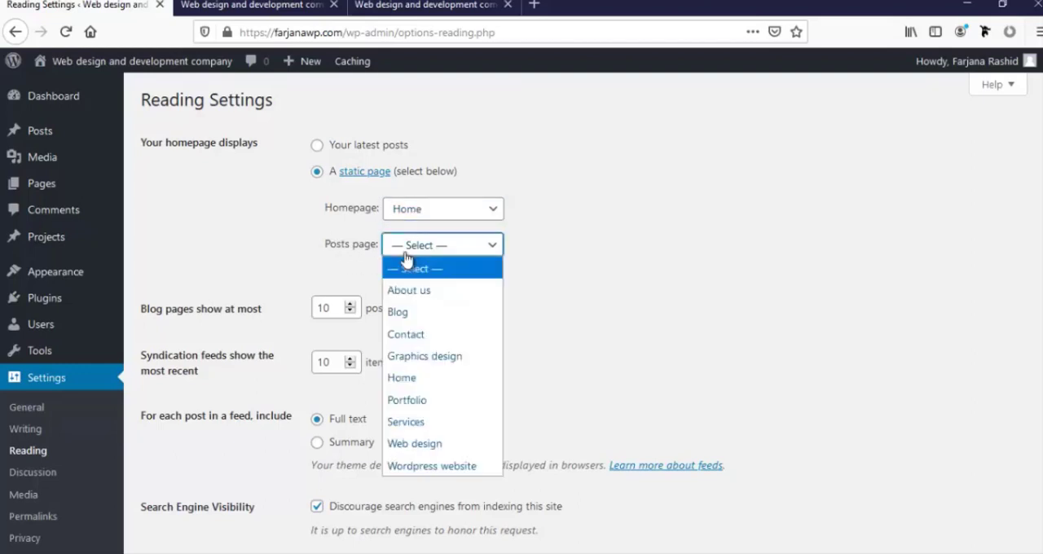
pyautogui.click(415, 314)
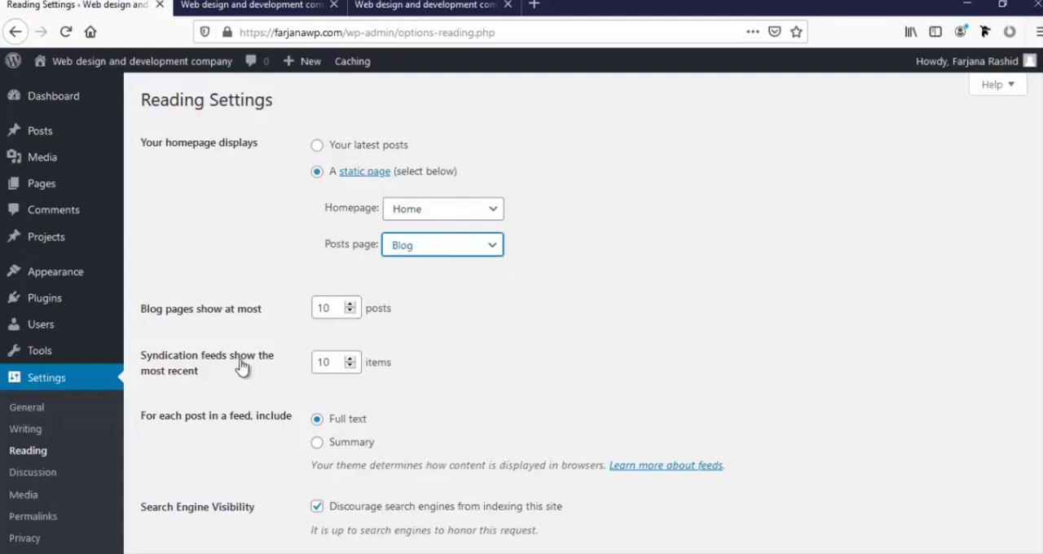
pyautogui.scroll(-2, 244, 358)
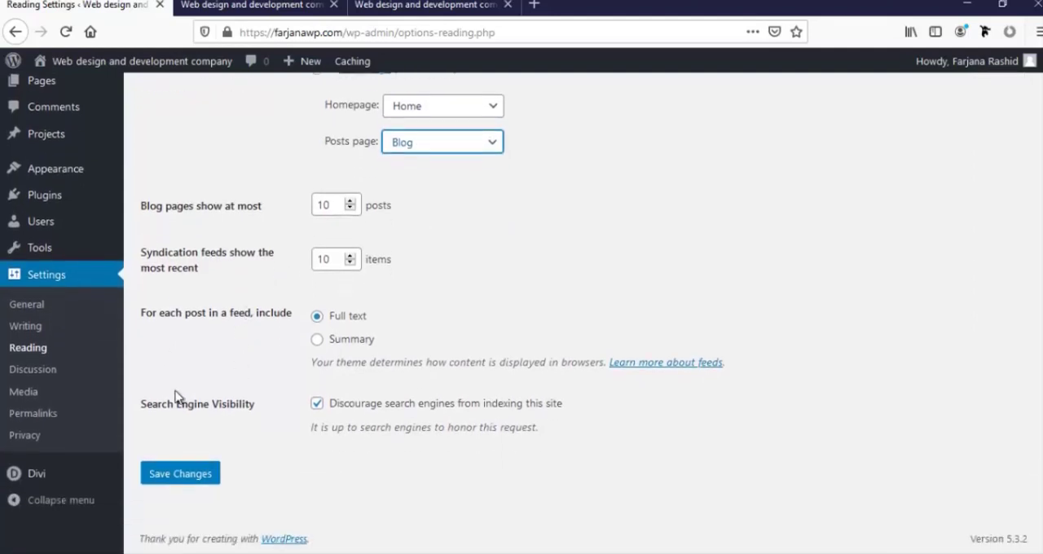
pyautogui.click(194, 478)
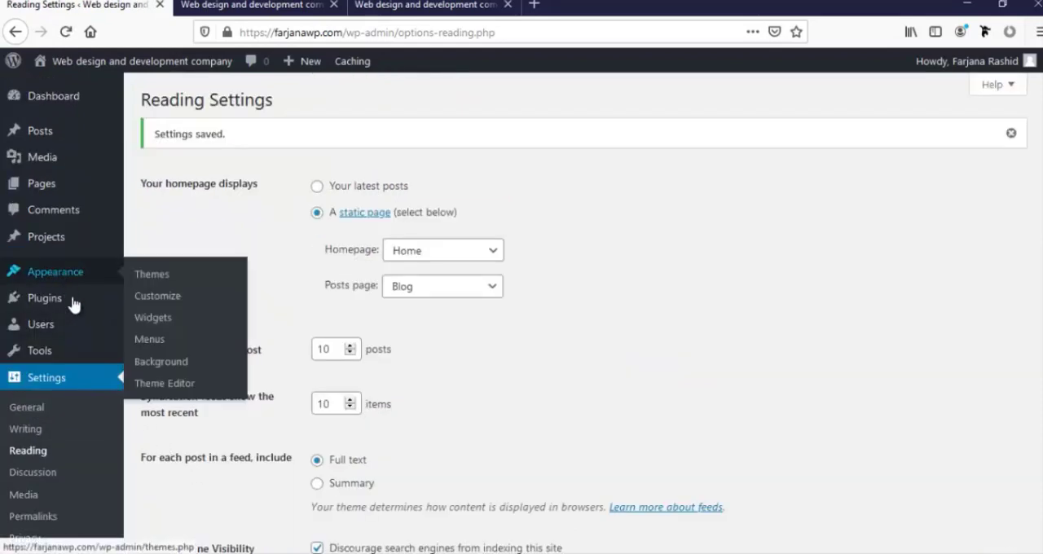
# Enter the Elegant Themes username and API key in the update settings of Divi Theme Options and save them
pyautogui.scroll(-3, 53, 379)
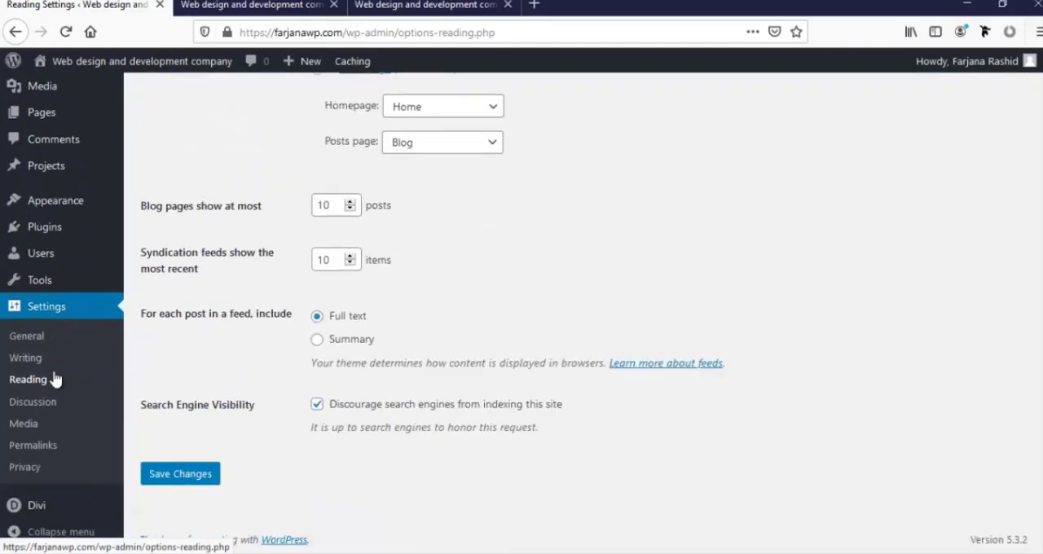
pyautogui.moveTo(59, 505)
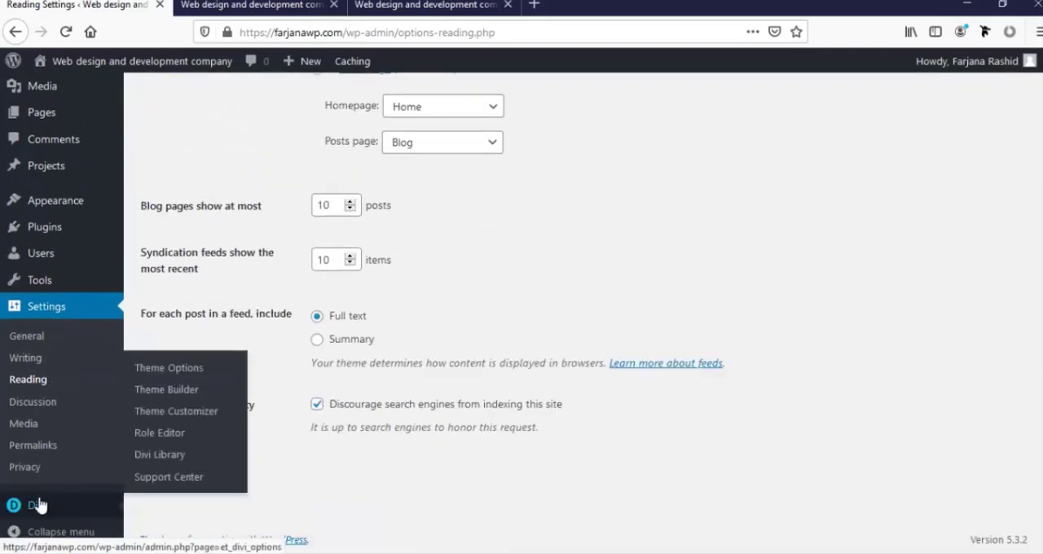
pyautogui.click(178, 369)
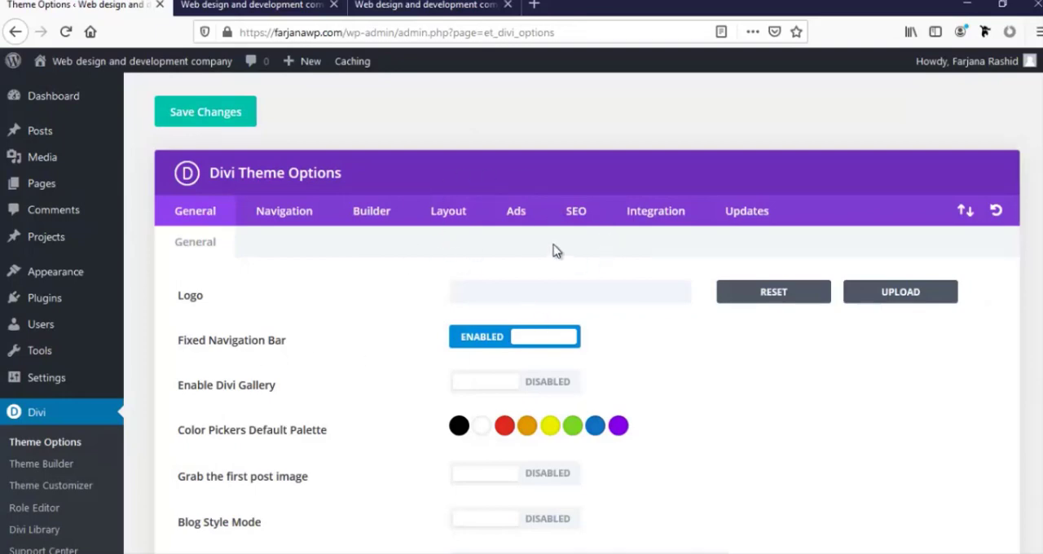
pyautogui.click(732, 218)
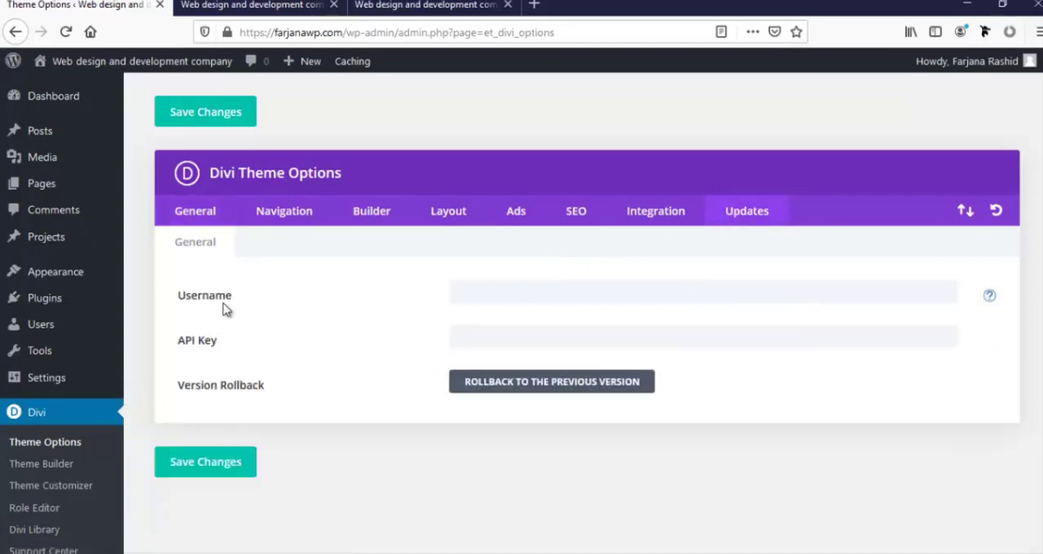
pyautogui.click(480, 336)
pyautogui.click(510, 294)
pyautogui.click(427, 292)
pyautogui.click(228, 477)
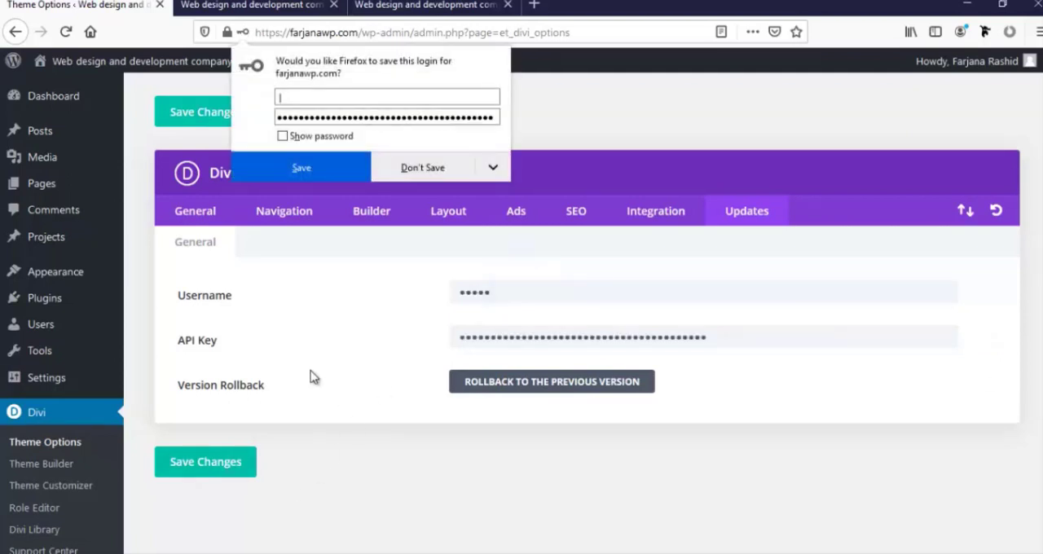
# Upload logo-1.png in the general Divi theme options and set it as the site logo
pyautogui.click(193, 214)
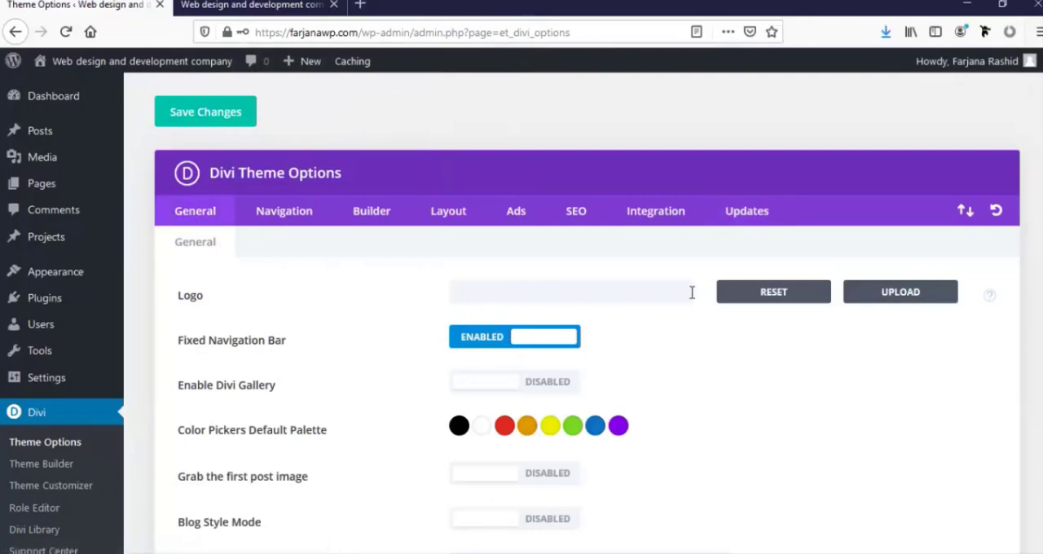
pyautogui.click(884, 299)
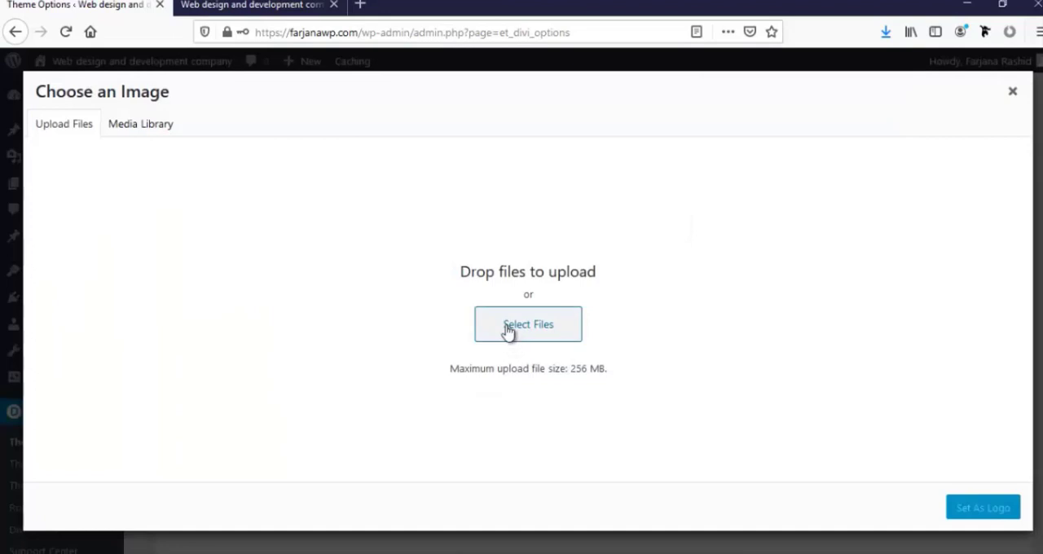
pyautogui.click(505, 328)
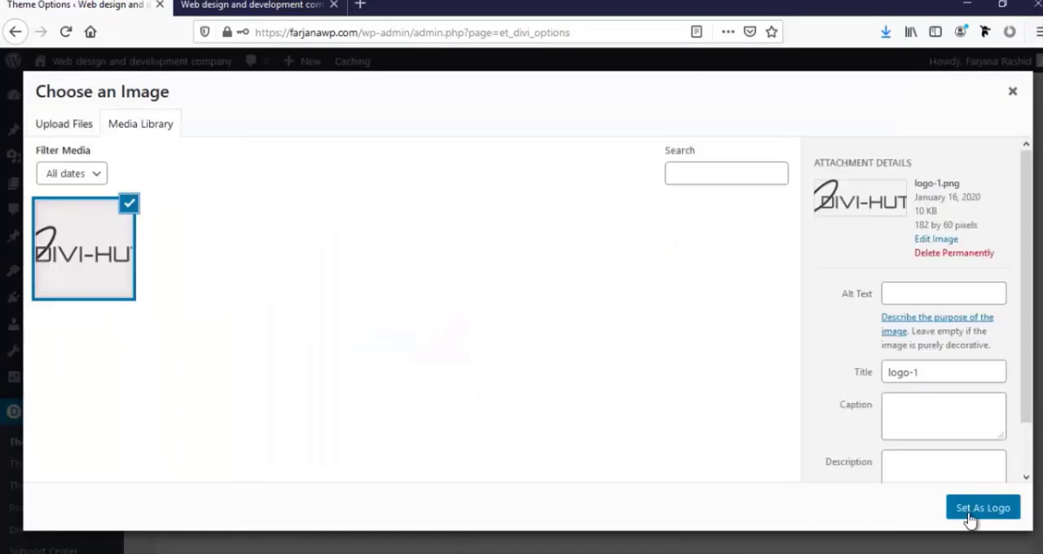
pyautogui.click(974, 512)
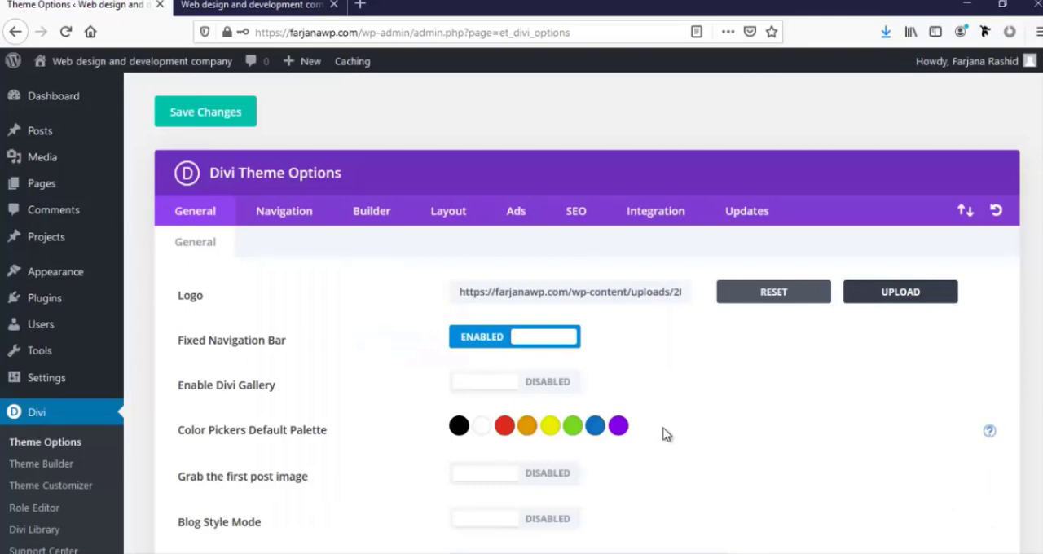
# Change the blue swatch of the default color palette to #2b90d3 and the green swatch to #29c3aa
pyautogui.scroll(-1, 578, 441)
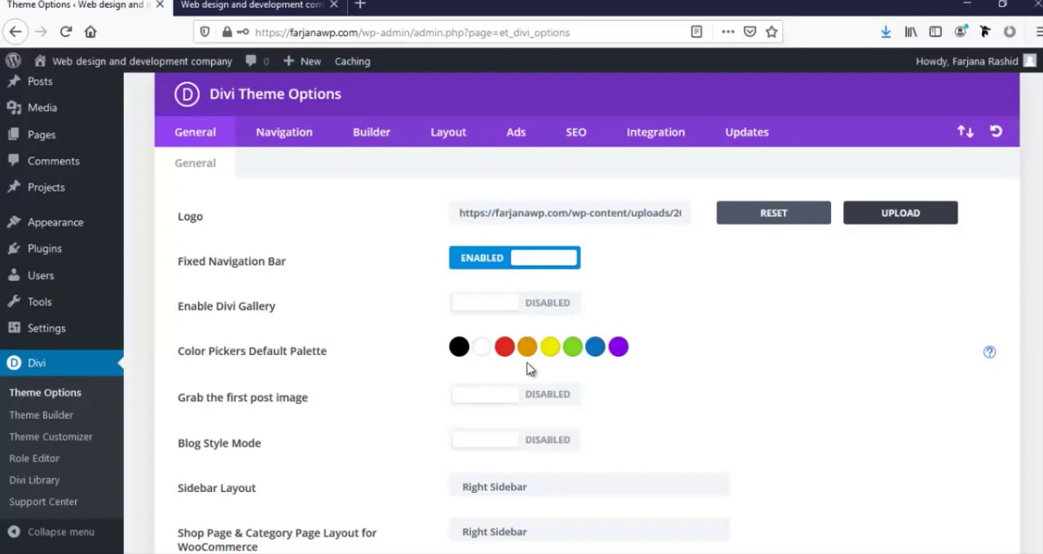
pyautogui.click(595, 347)
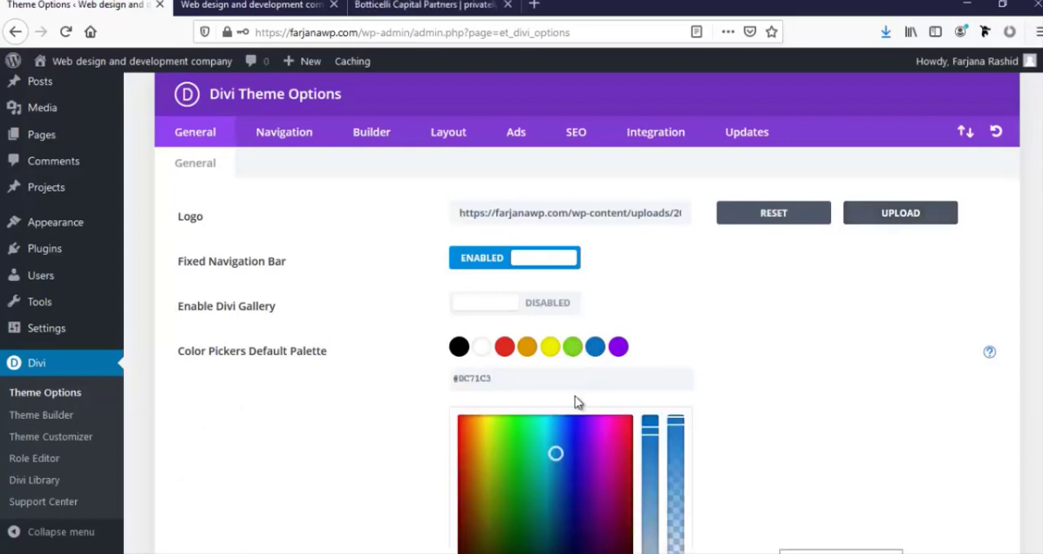
pyautogui.tripleClick(477, 375)
pyautogui.write('#2B9BD3')
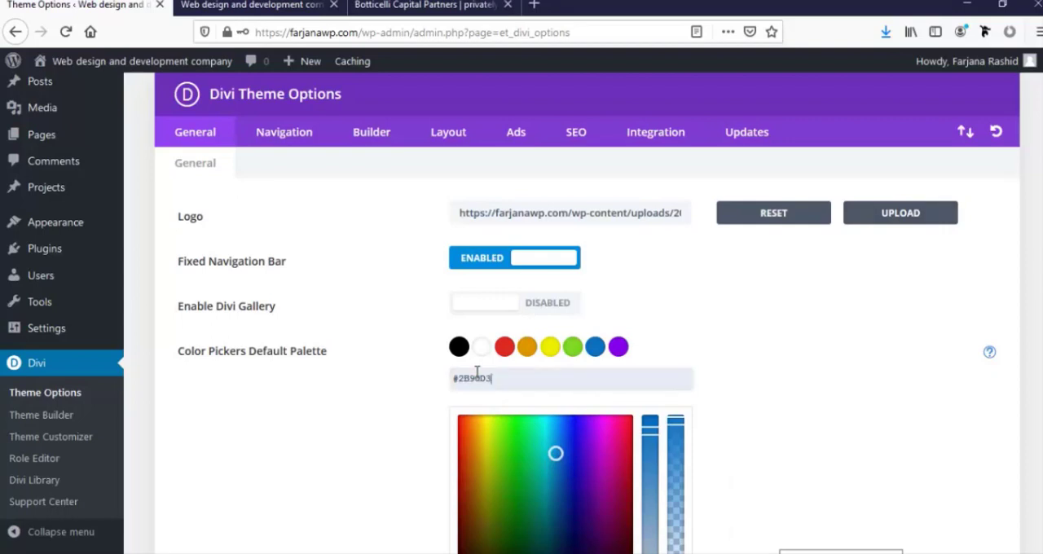
pyautogui.click(749, 377)
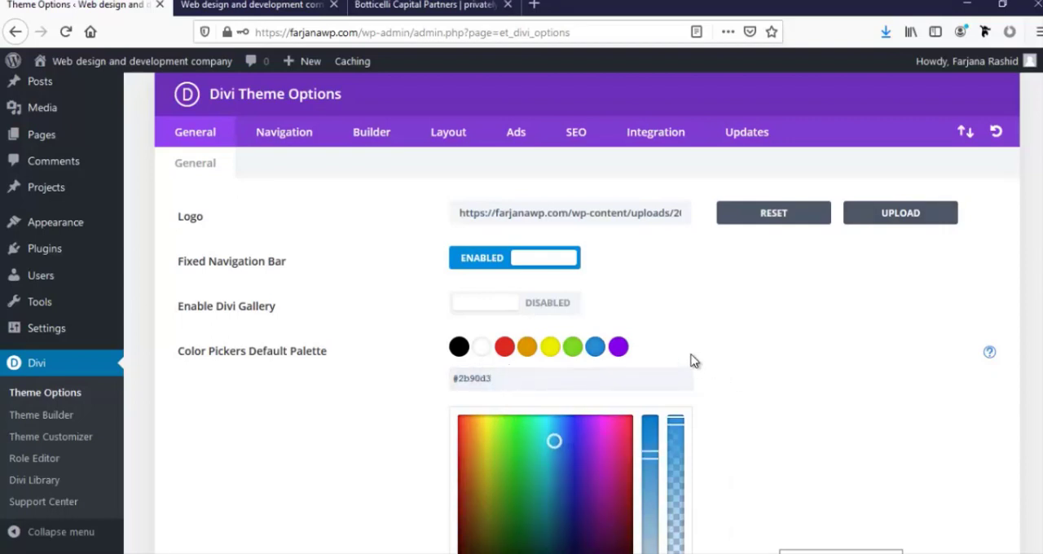
pyautogui.click(573, 348)
pyautogui.doubleClick(482, 378)
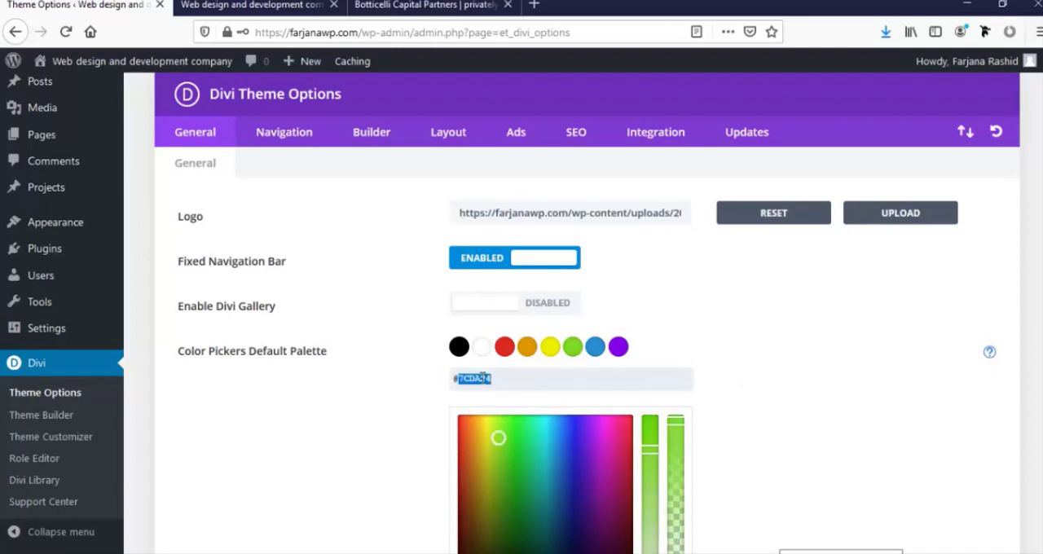
pyautogui.write('29c3aa')
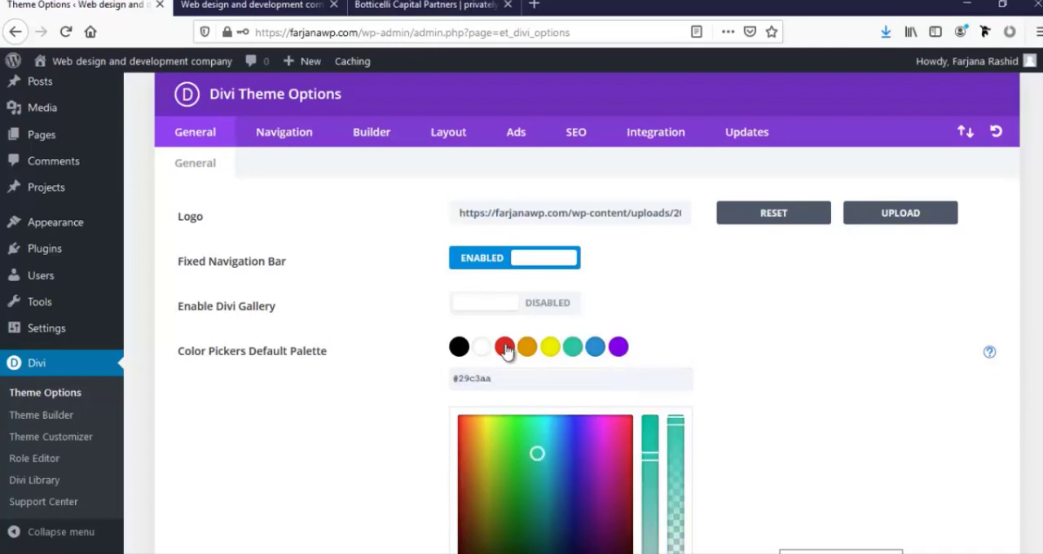
# Replace the red swatch of the default color palette with dark gray #333333
pyautogui.click(460, 347)
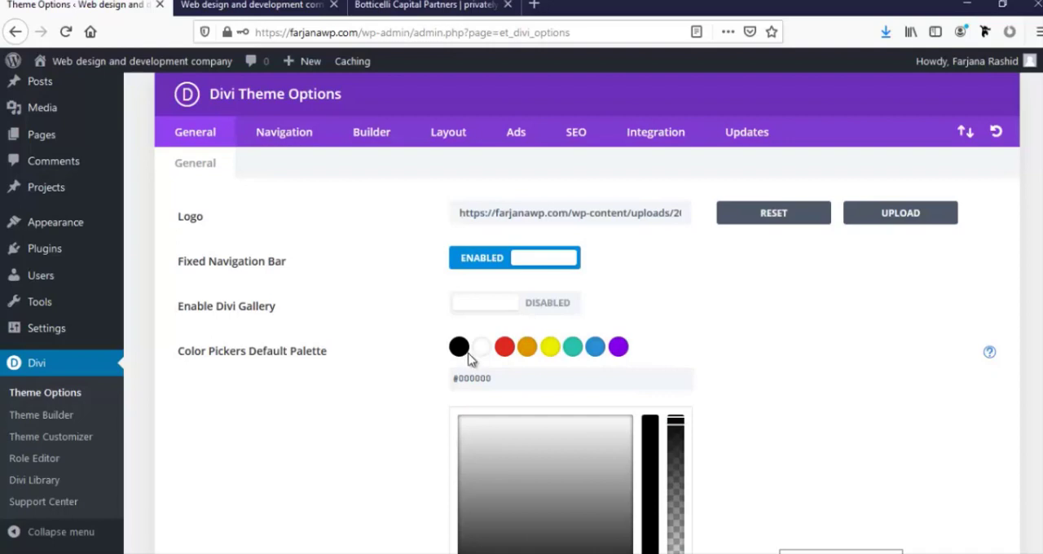
pyautogui.click(506, 349)
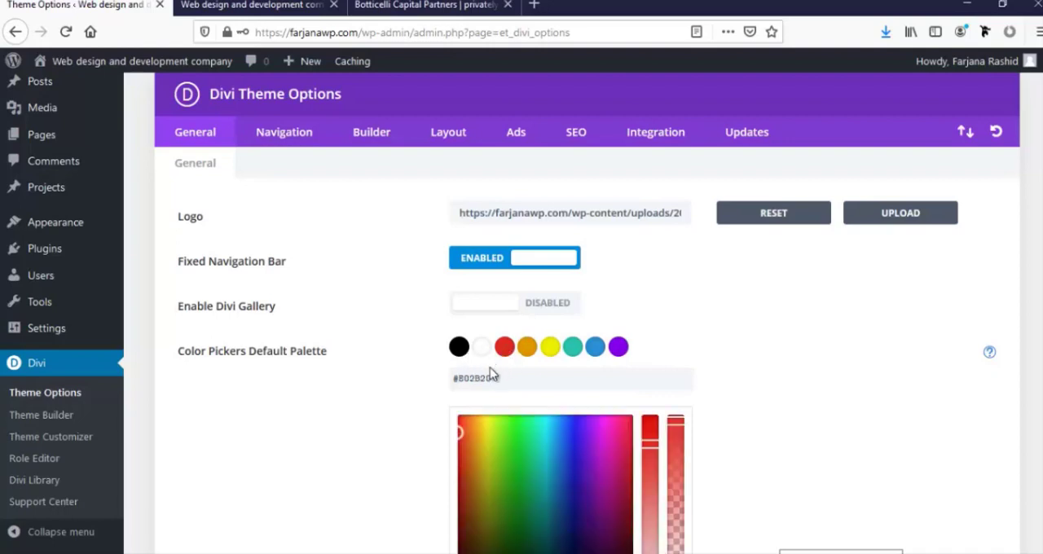
pyautogui.doubleClick(478, 377)
pyautogui.write('33')
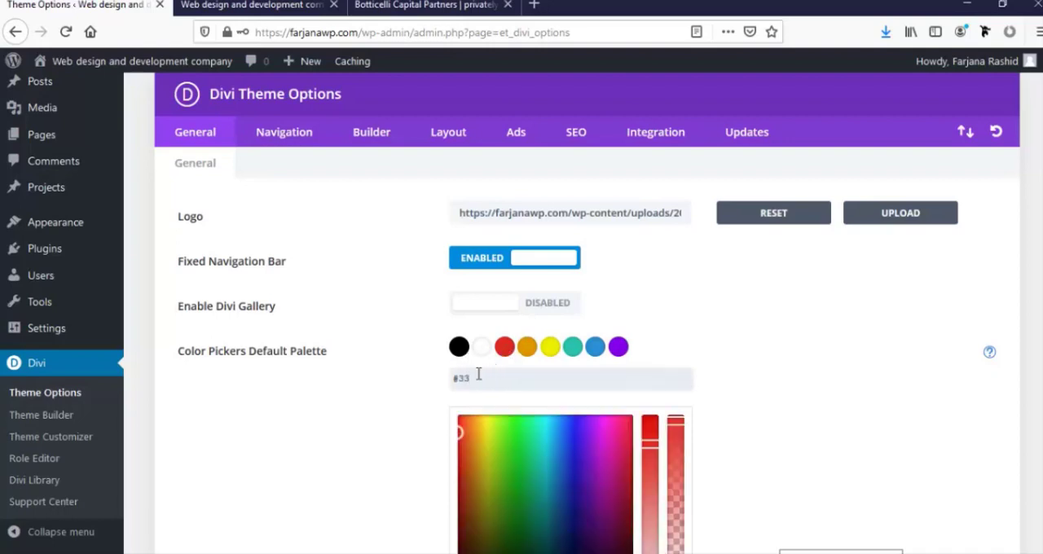
pyautogui.write('3333')
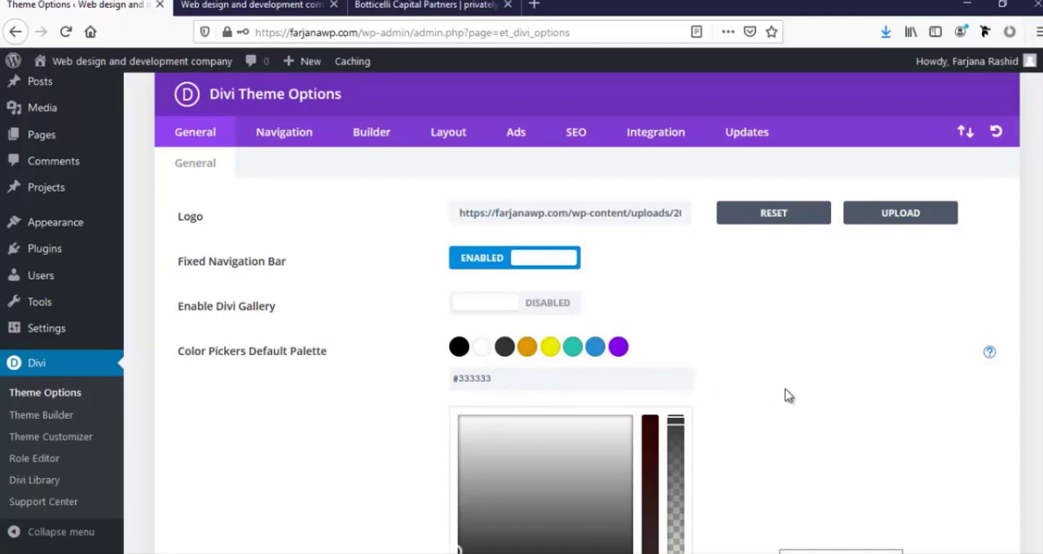
# Disable the Twitter, Google+ and RSS icons in the general theme options, leaving the Facebook and Instagram icons enabled
pyautogui.scroll(-10, 770, 399)
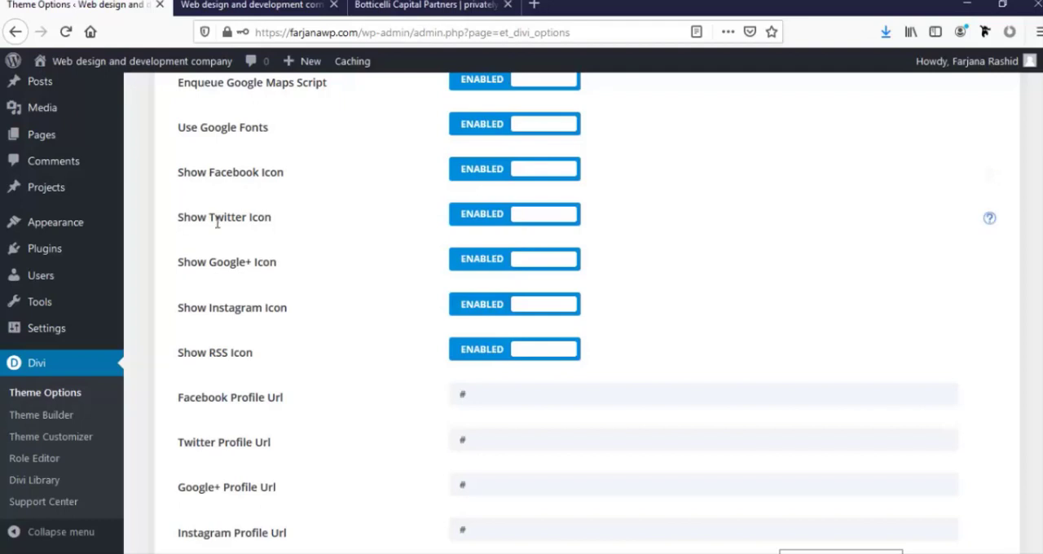
pyautogui.click(481, 220)
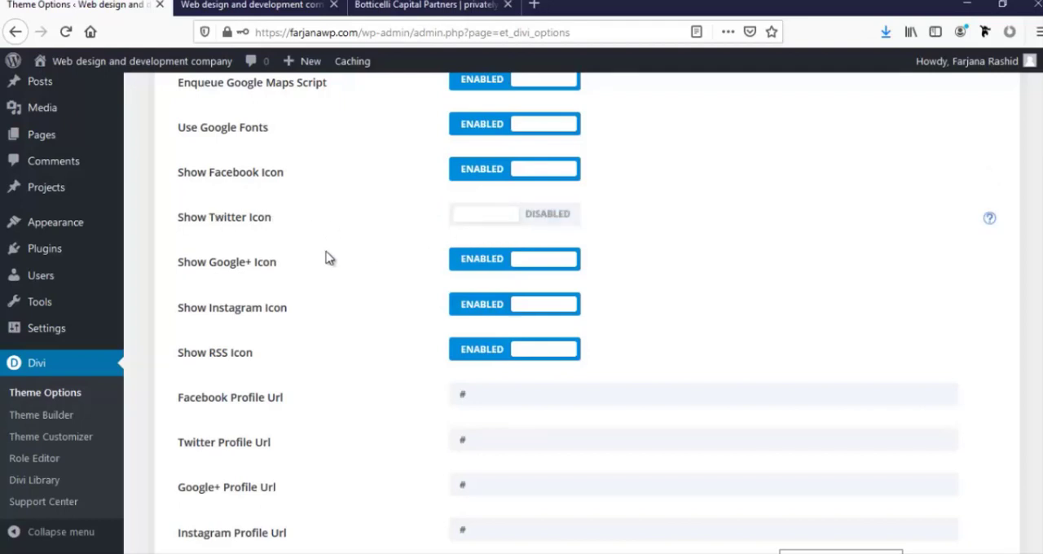
pyautogui.click(491, 261)
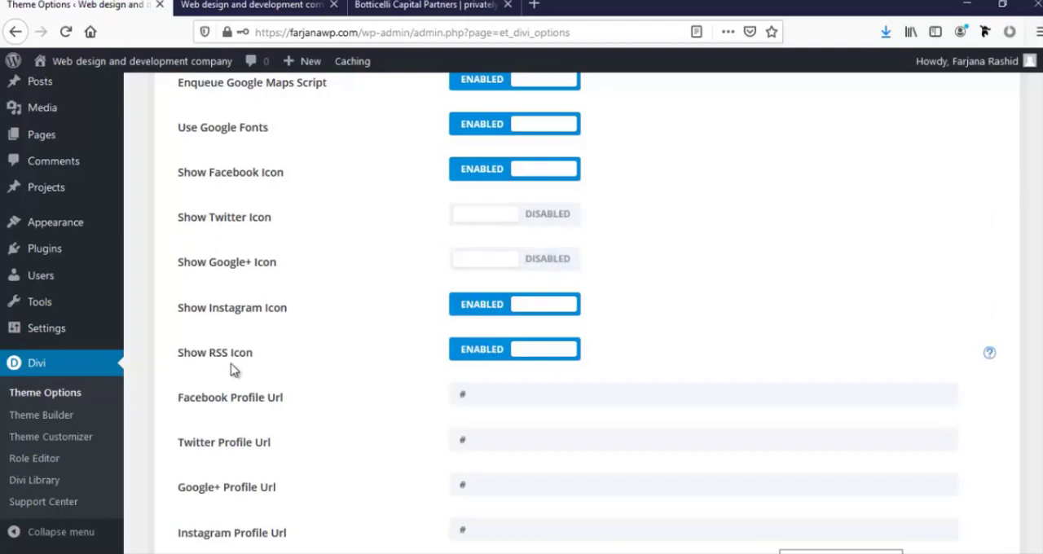
pyautogui.click(476, 350)
pyautogui.scroll(1, 407, 379)
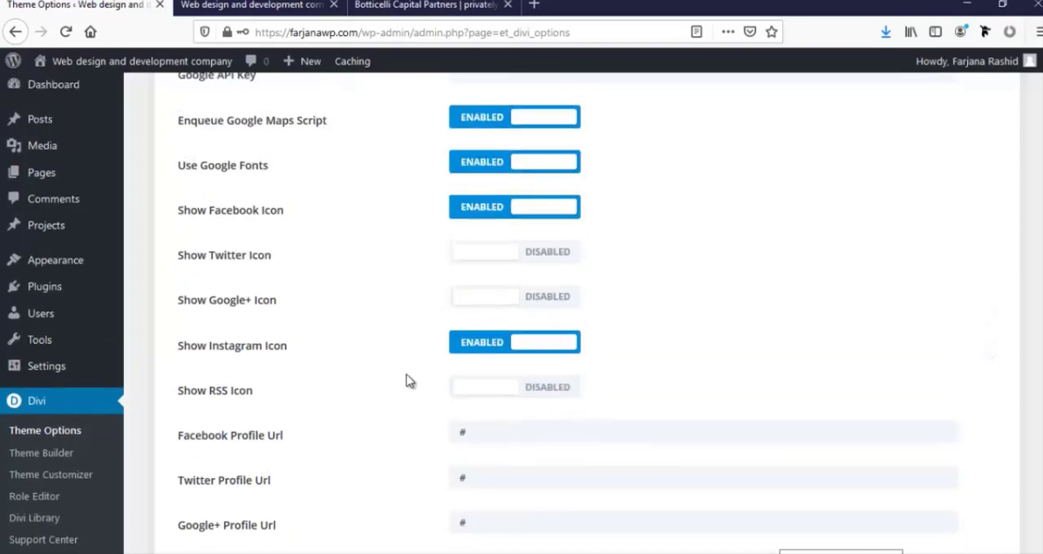
pyautogui.scroll(-2, 431, 376)
pyautogui.scroll(2, 430, 375)
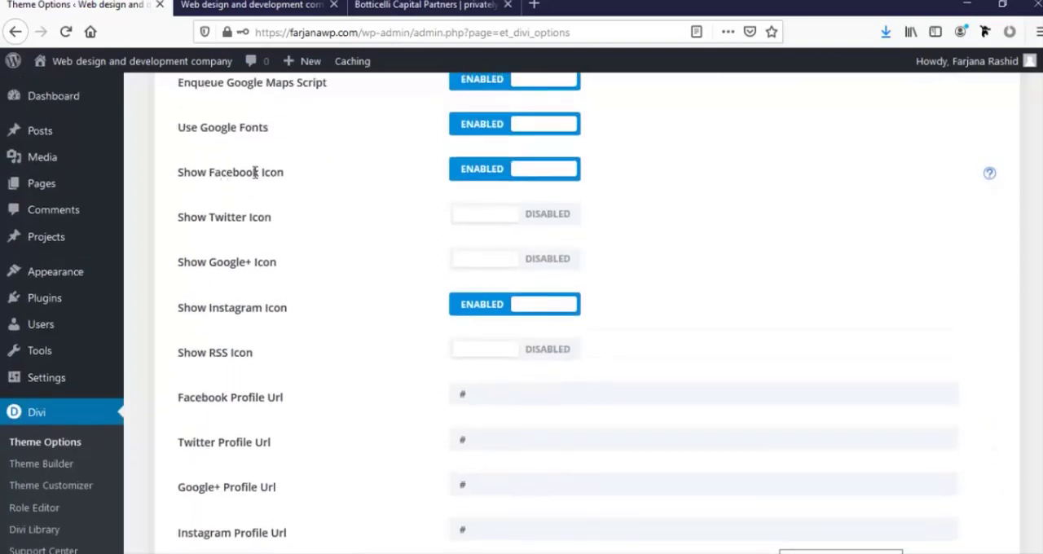
pyautogui.scroll(-3, 367, 384)
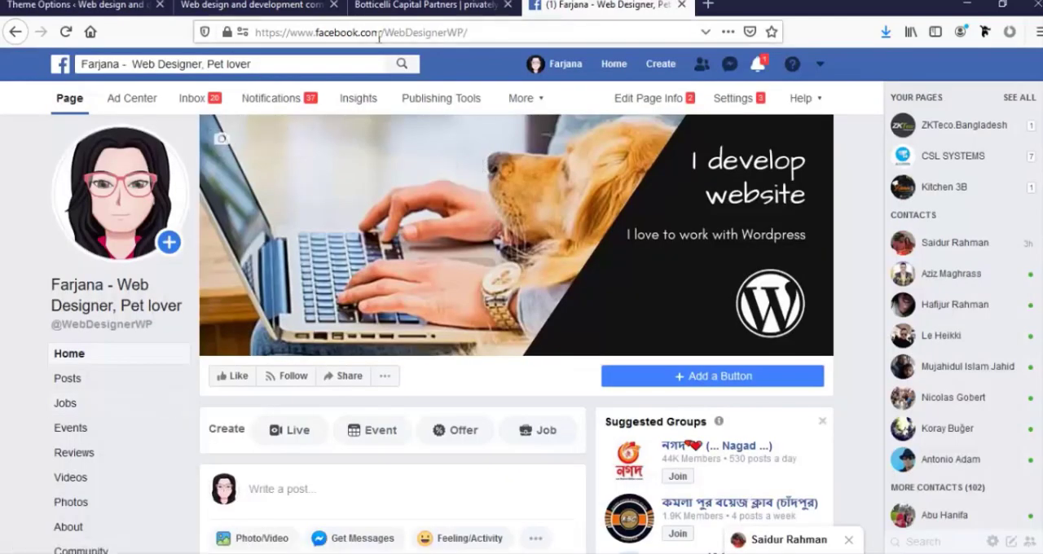
pyautogui.click(376, 31)
pyautogui.hotkey('ctrl', 'c')
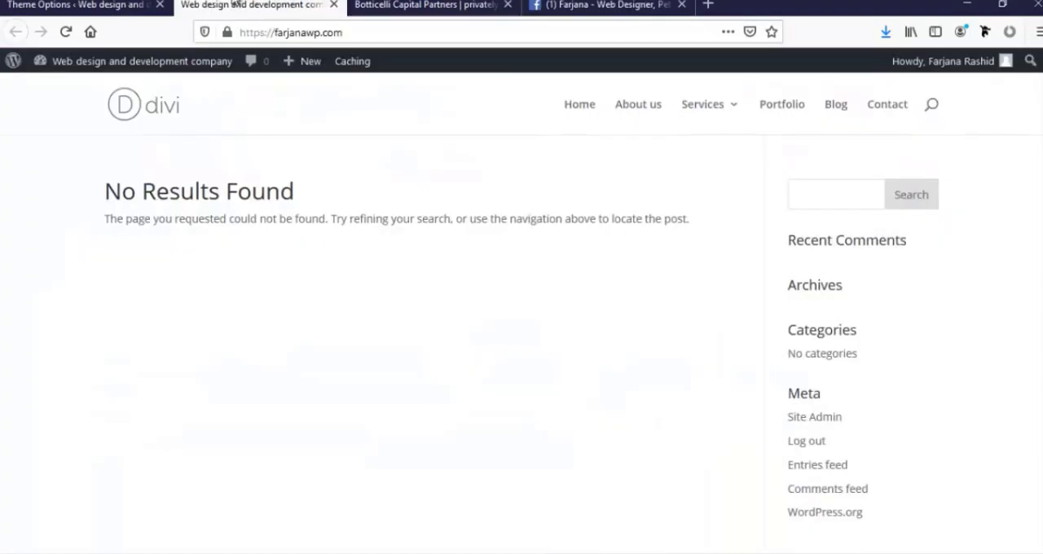
pyautogui.click(242, 5)
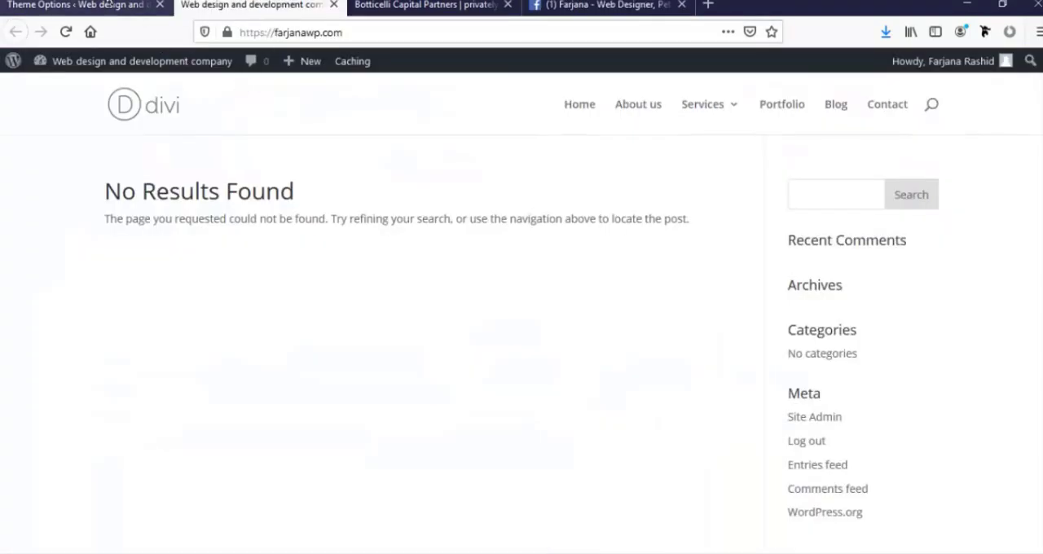
pyautogui.click(108, 5)
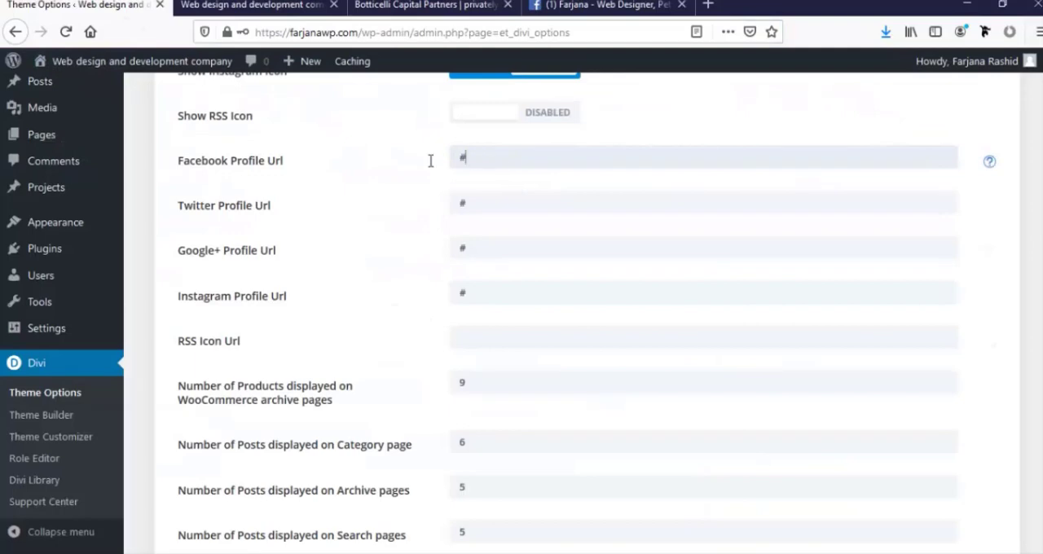
pyautogui.hotkey('ctrl', 'v')
pyautogui.scroll(-3, 477, 244)
pyautogui.scroll(2, 479, 251)
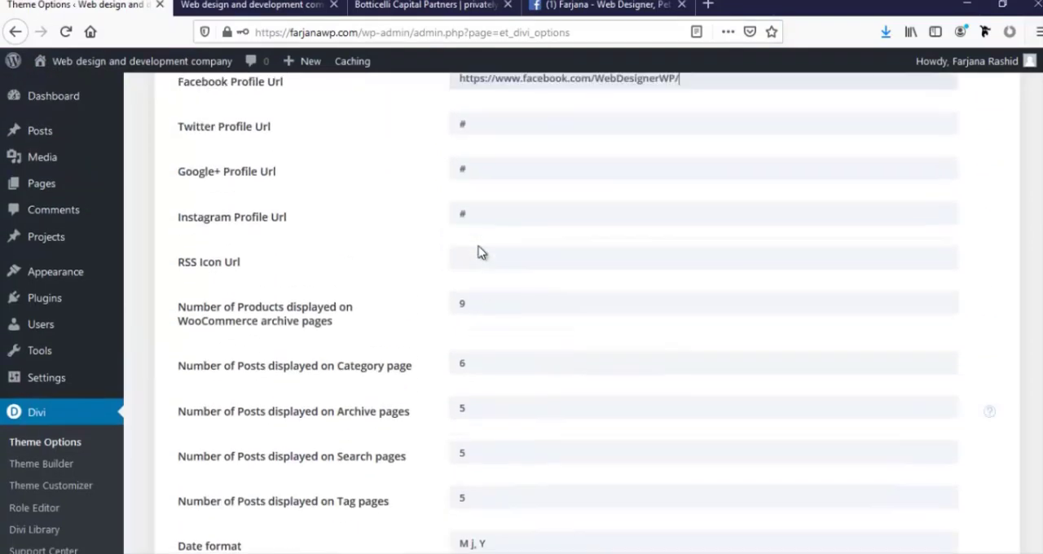
pyautogui.scroll(2, 479, 252)
pyautogui.scroll(-4, 436, 298)
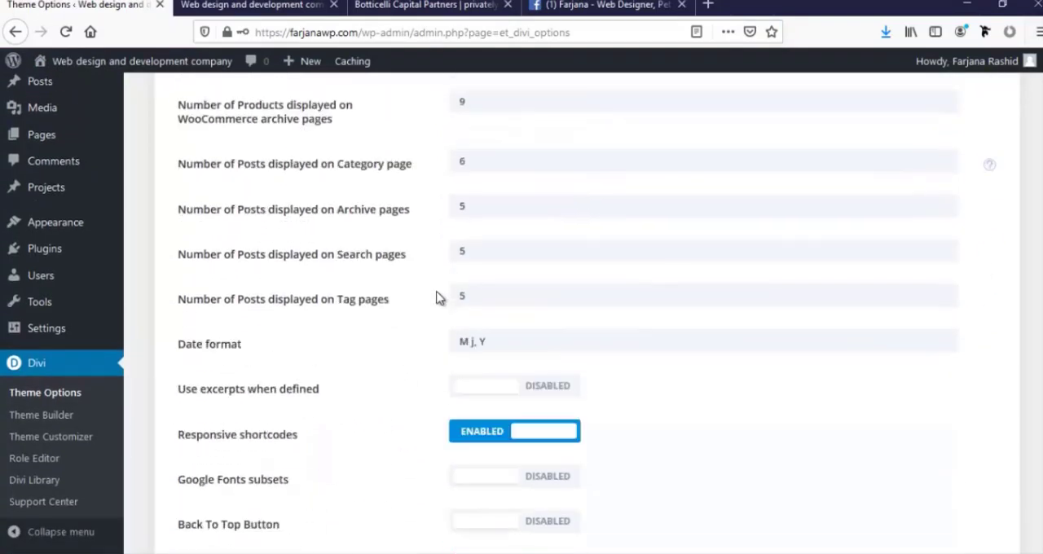
pyautogui.scroll(-10, 436, 298)
pyautogui.click(208, 489)
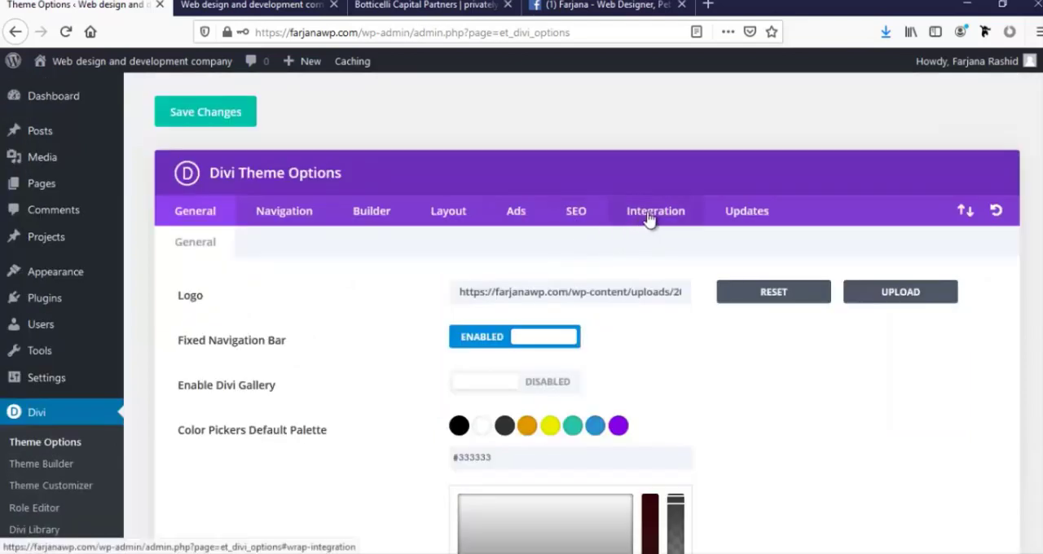
# Open the code integration settings of Divi Theme Options at the body code area for tracking codes
pyautogui.click(649, 217)
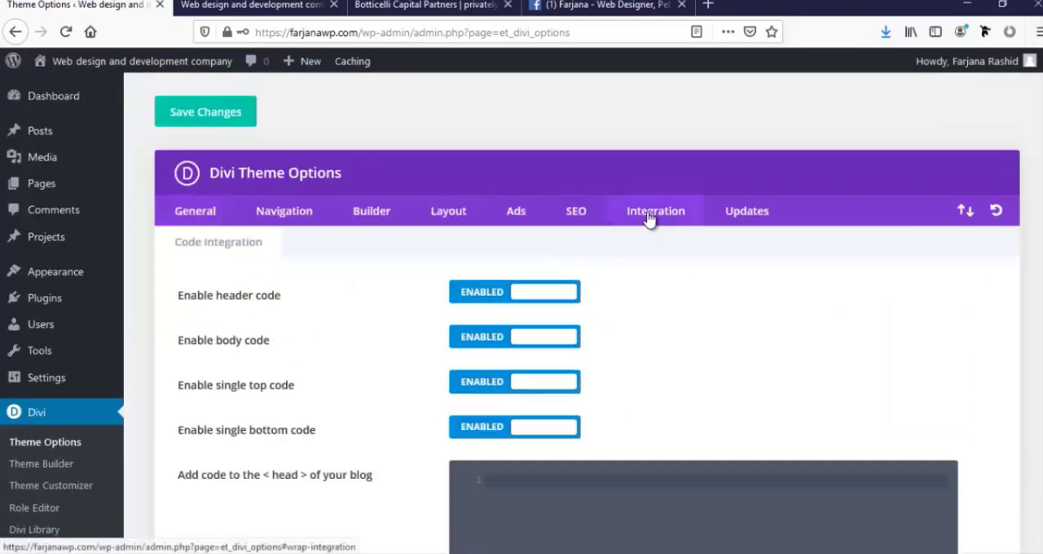
pyautogui.scroll(-3, 546, 383)
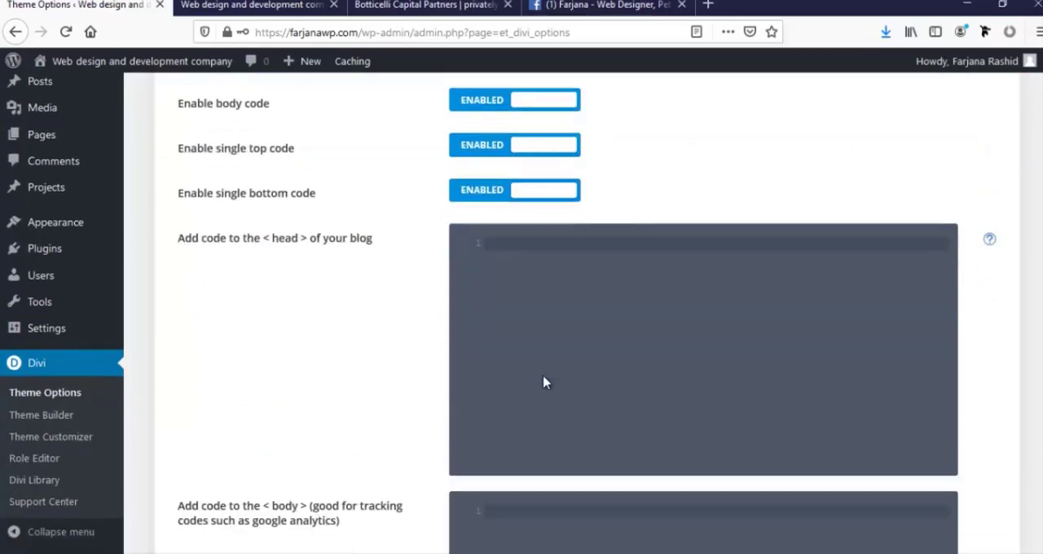
pyautogui.scroll(-4, 321, 249)
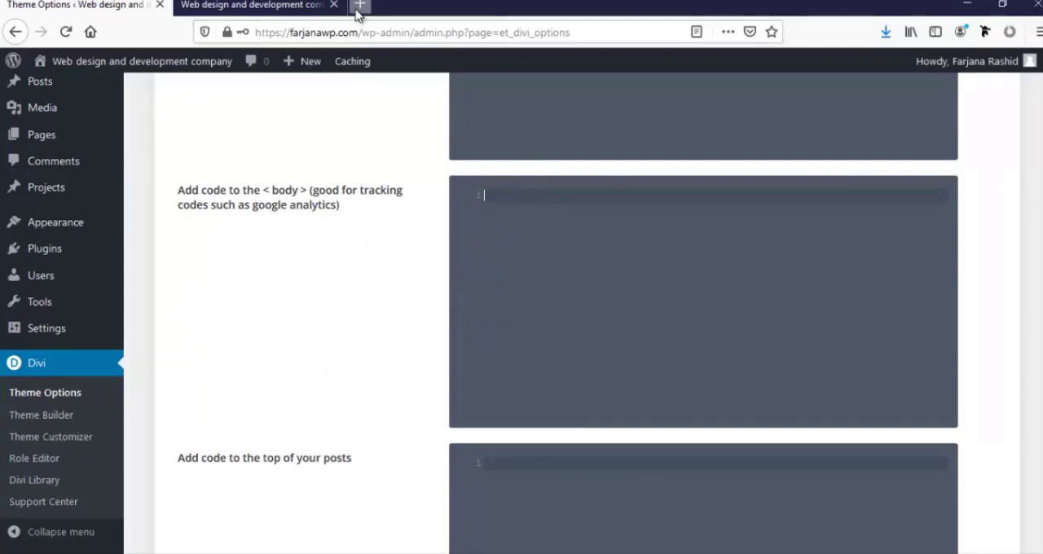
# Search Google for "google analytics" in a new browser tab and open the Google Analytics site
pyautogui.write('goog')
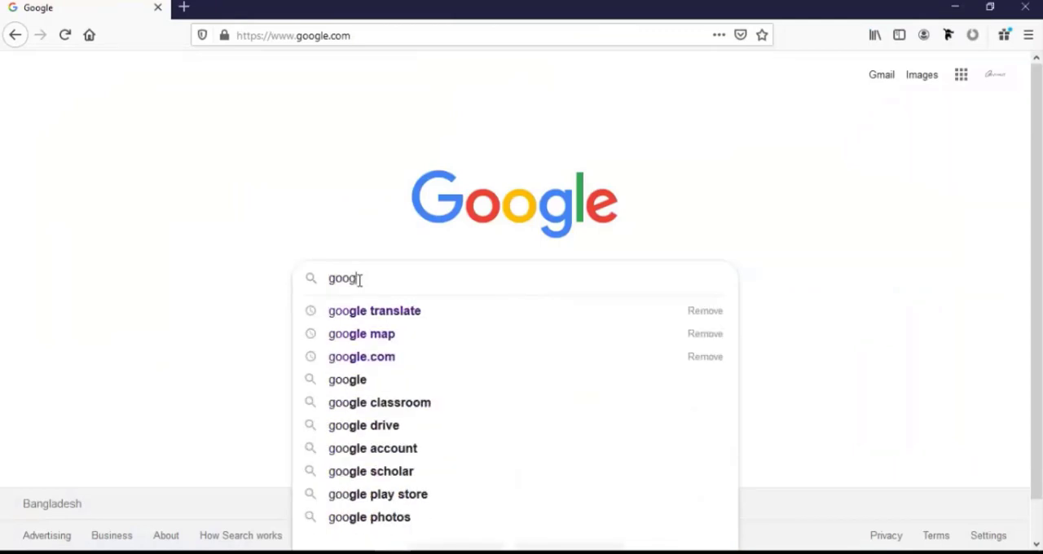
pyautogui.write('le a')
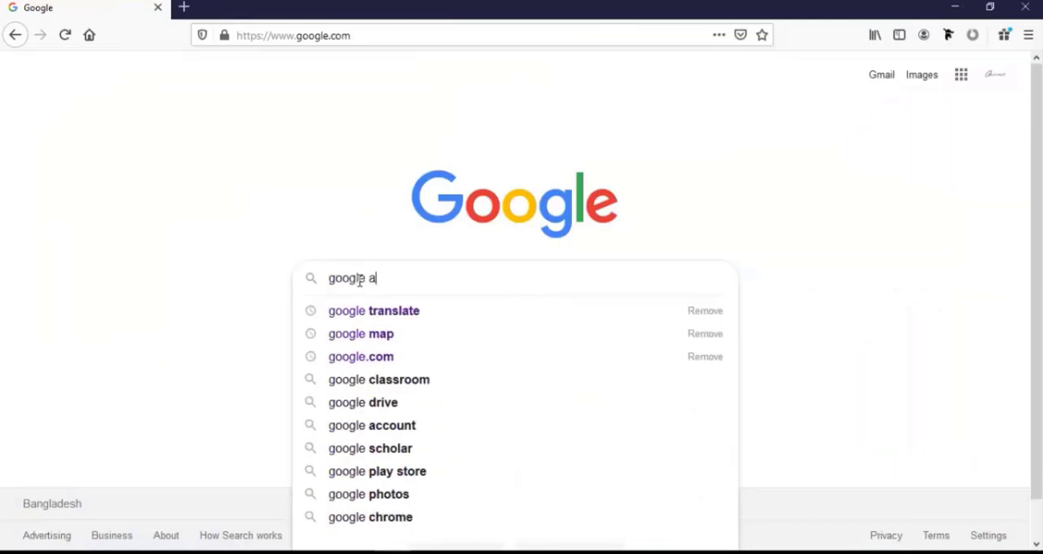
pyautogui.write('nalytics')
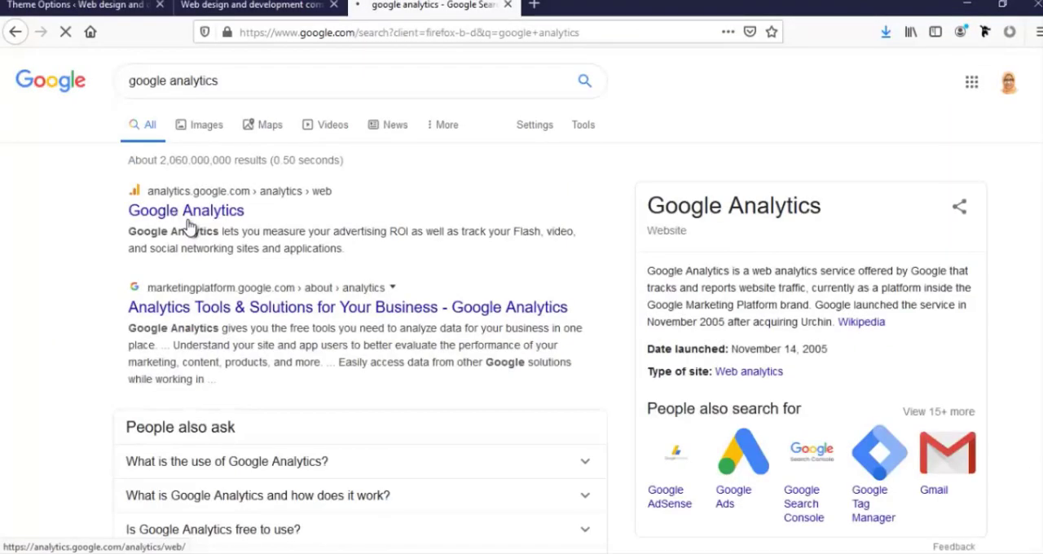
pyautogui.click(215, 226)
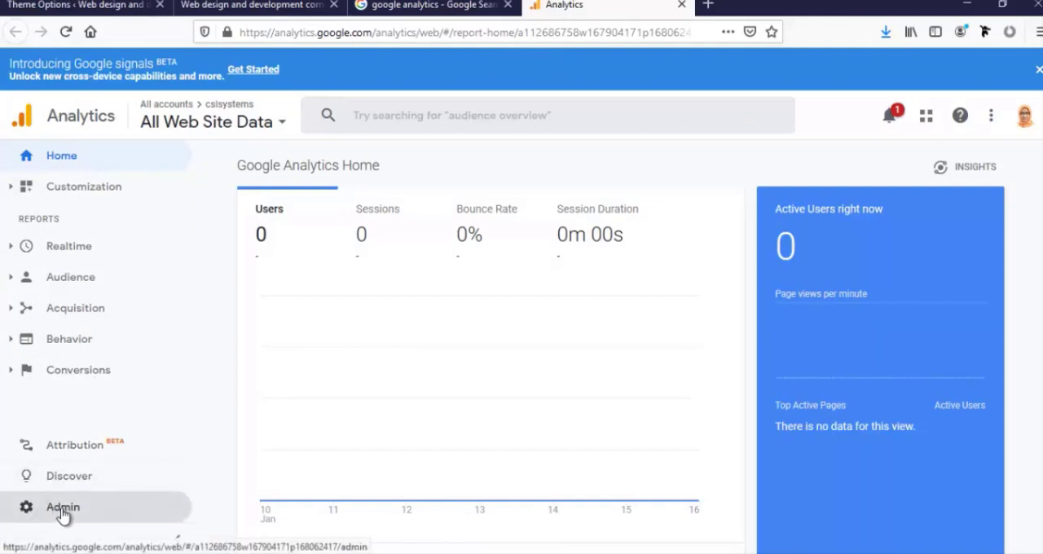
# Start creating a new Analytics account in the administration area and name it "divi Website"
pyautogui.click(62, 513)
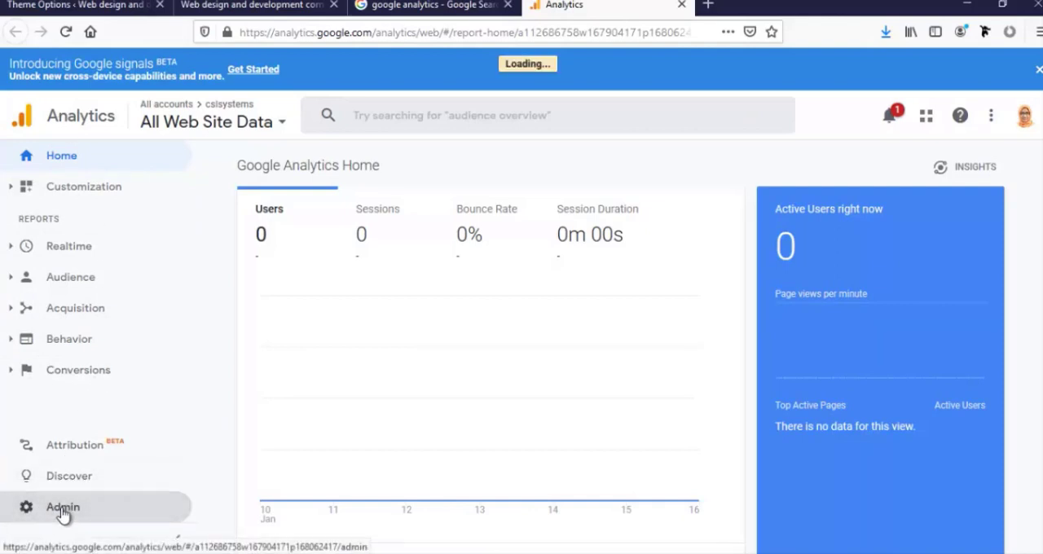
pyautogui.click(201, 211)
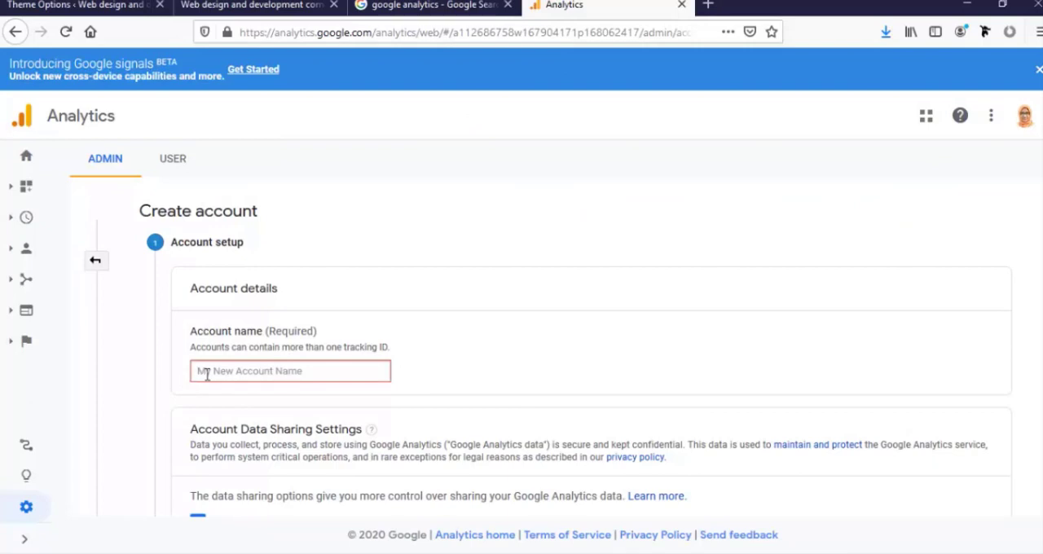
pyautogui.click(249, 375)
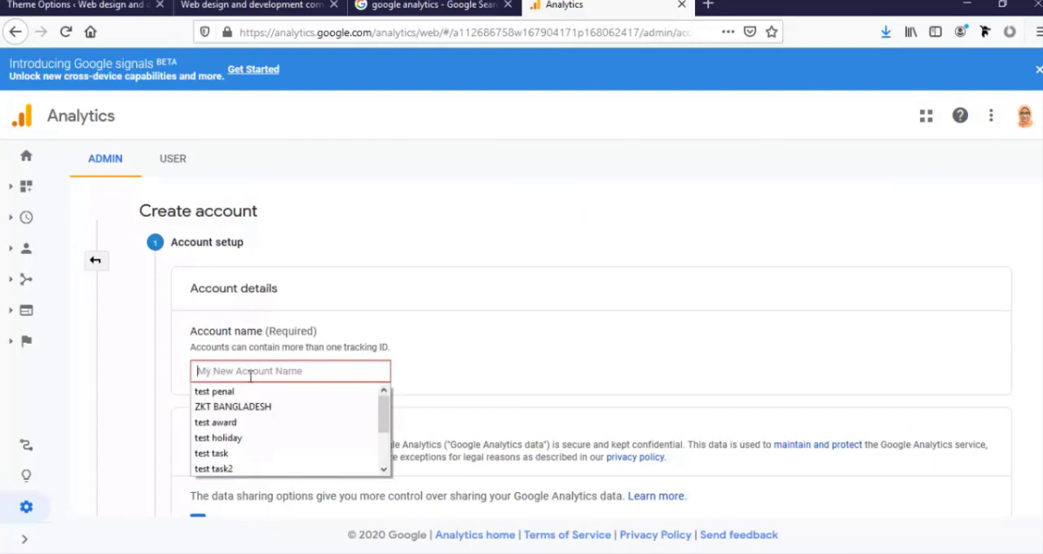
pyautogui.write('W')
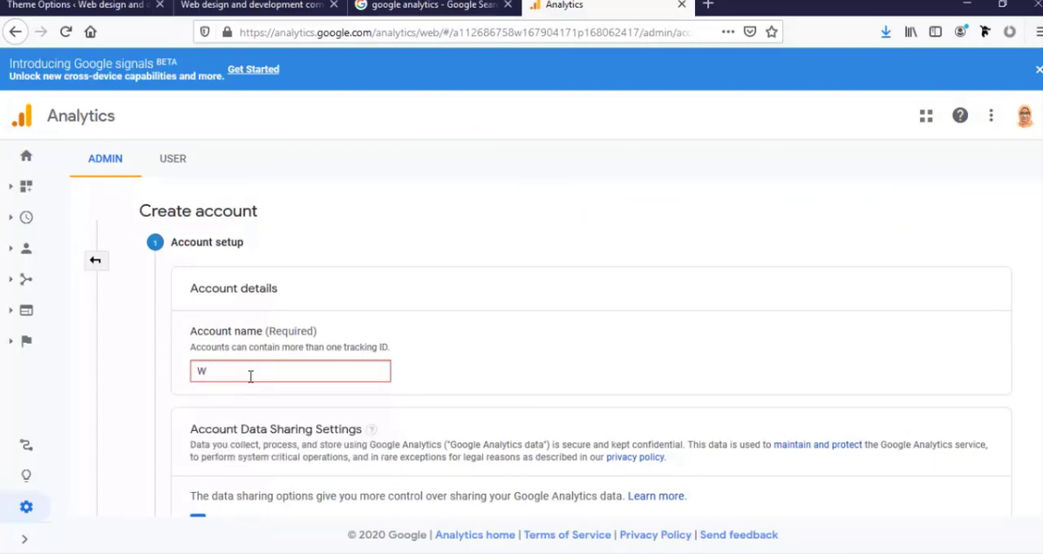
pyautogui.press('BackSpace')
pyautogui.write('divi Website')
# Turn off data sharing for Google products & services, Benchmarking, Technical support and Account specialists, and continue to the measurement choice
pyautogui.scroll(-3, 250, 376)
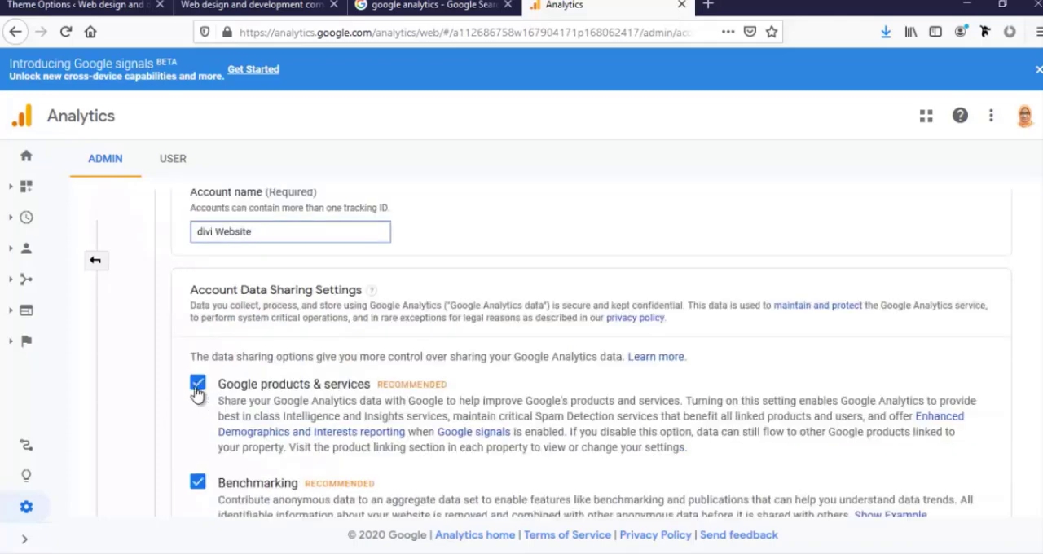
pyautogui.click(198, 383)
pyautogui.click(198, 483)
pyautogui.scroll(-3, 253, 446)
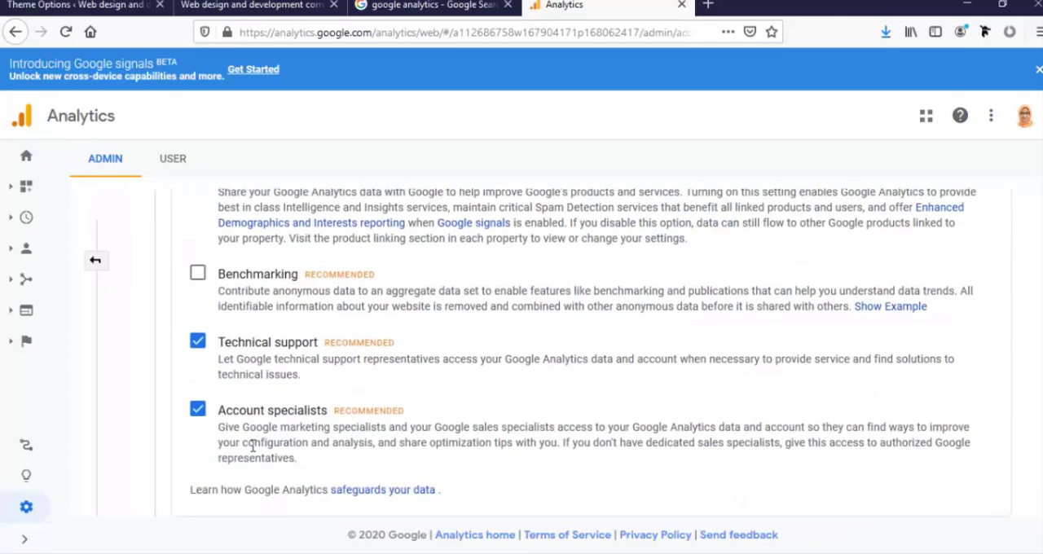
pyautogui.click(198, 342)
pyautogui.click(198, 410)
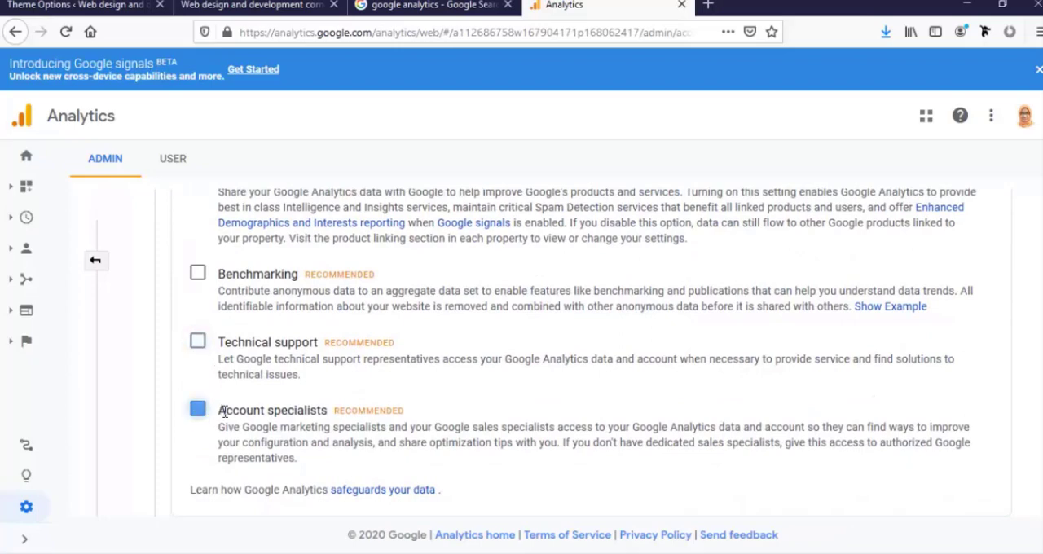
pyautogui.scroll(-1, 262, 422)
pyautogui.scroll(-2, 262, 422)
pyautogui.click(199, 420)
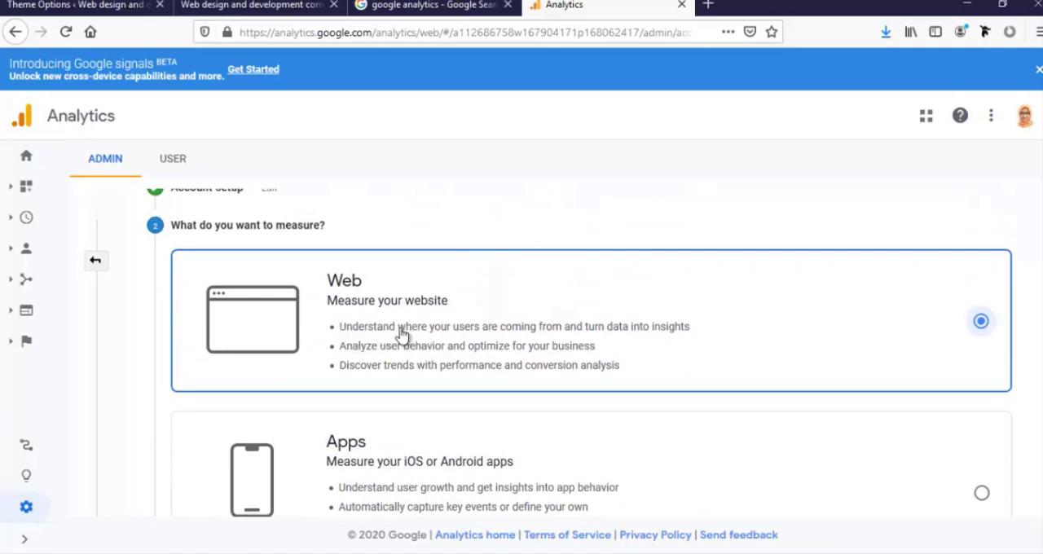
# Keep Web as what the new account measures and continue to the property setup
pyautogui.scroll(-3, 929, 359)
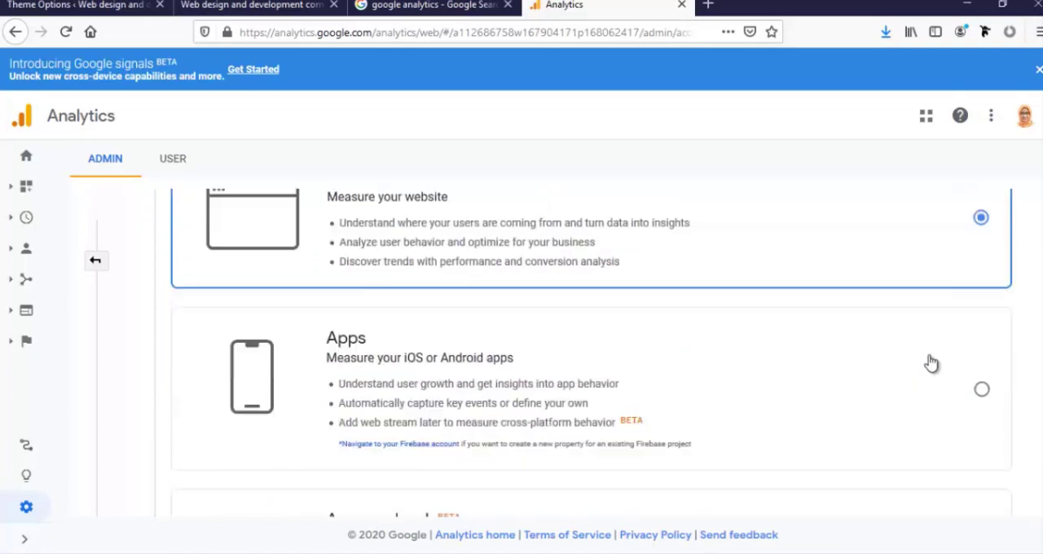
pyautogui.scroll(-2, 931, 364)
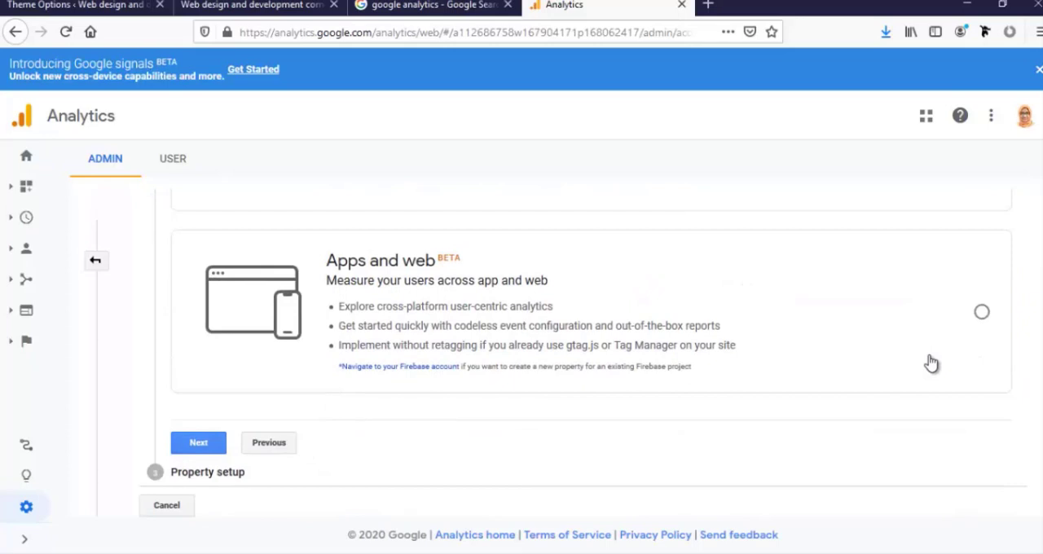
pyautogui.click(204, 443)
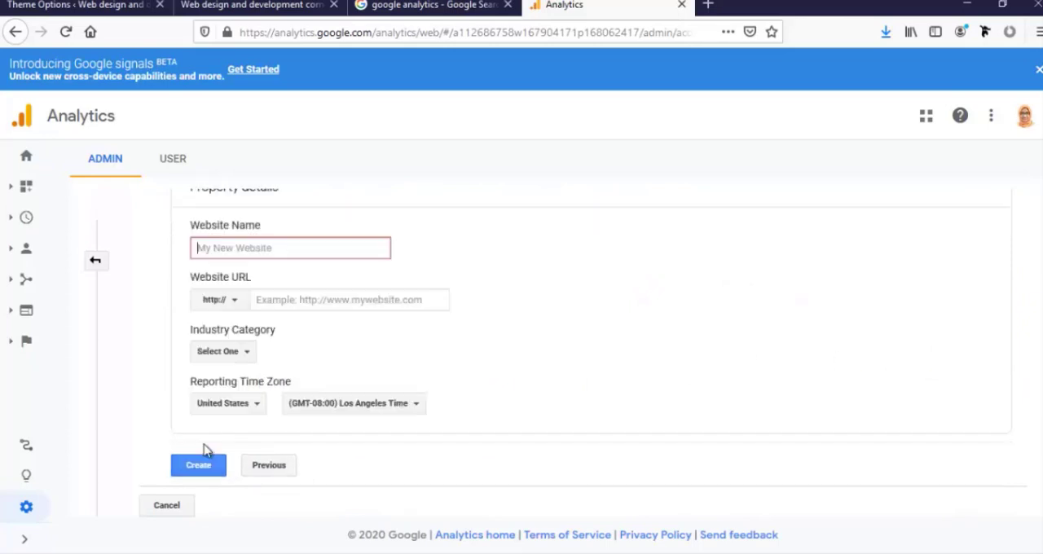
# Name the property's website Farjanawp and enter the site's address as its URL without the protocol prefix, as farjanawp.com/
pyautogui.click(207, 246)
pyautogui.write('Farjanawp')
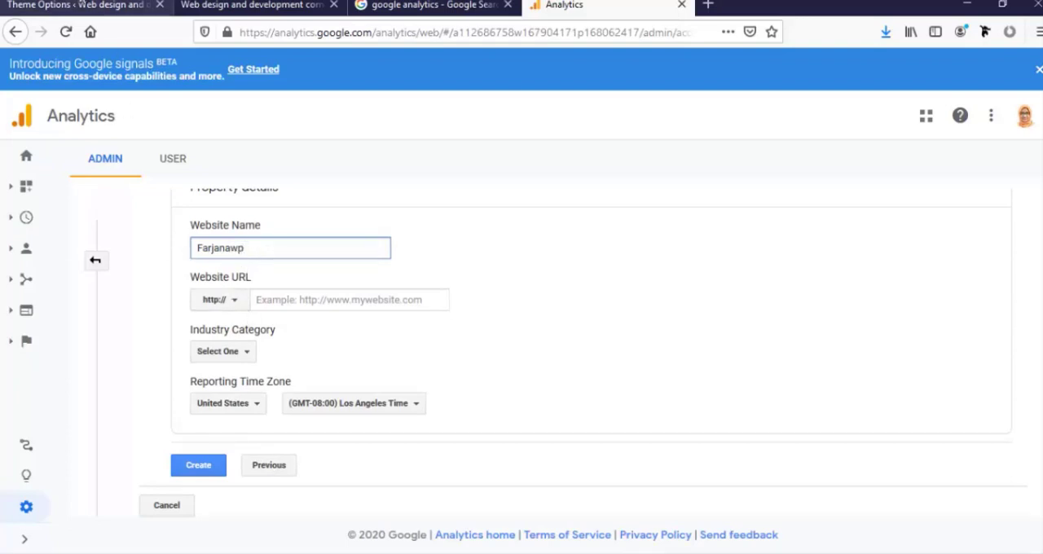
pyautogui.click(236, 6)
pyautogui.click(290, 33)
pyautogui.hotkey('ctrl', 'c')
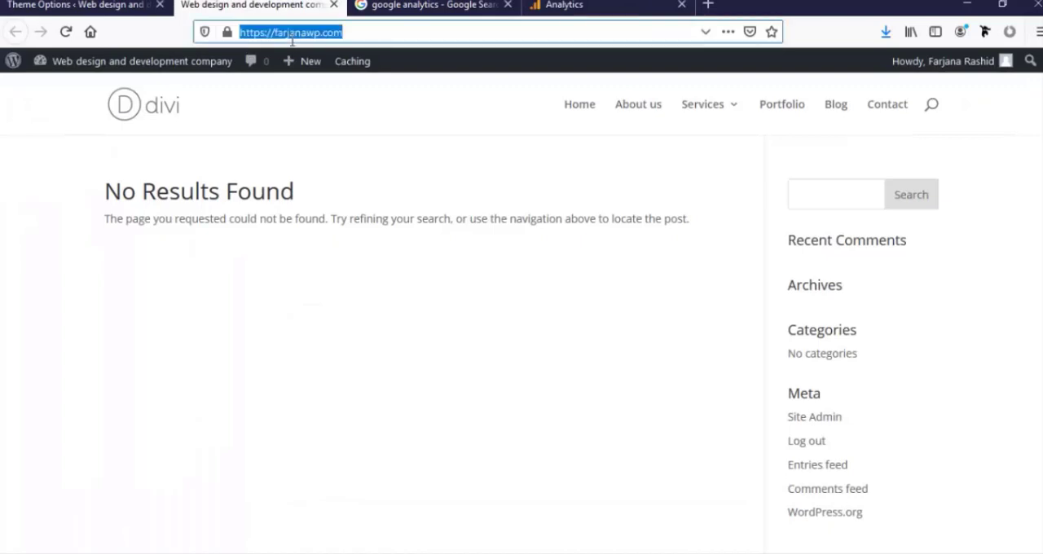
pyautogui.click(541, 5)
pyautogui.click(300, 299)
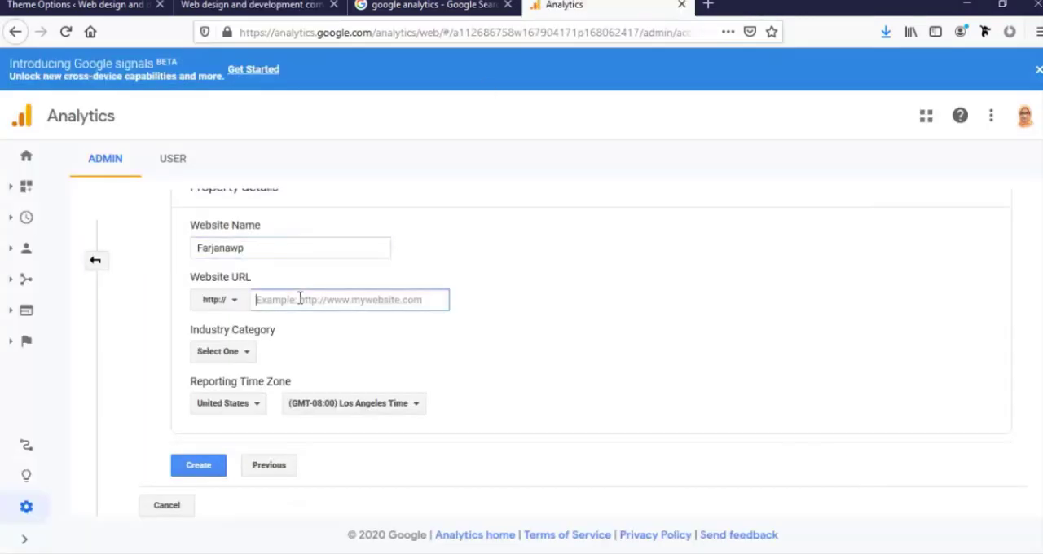
pyautogui.hotkey('ctrl', 'v')
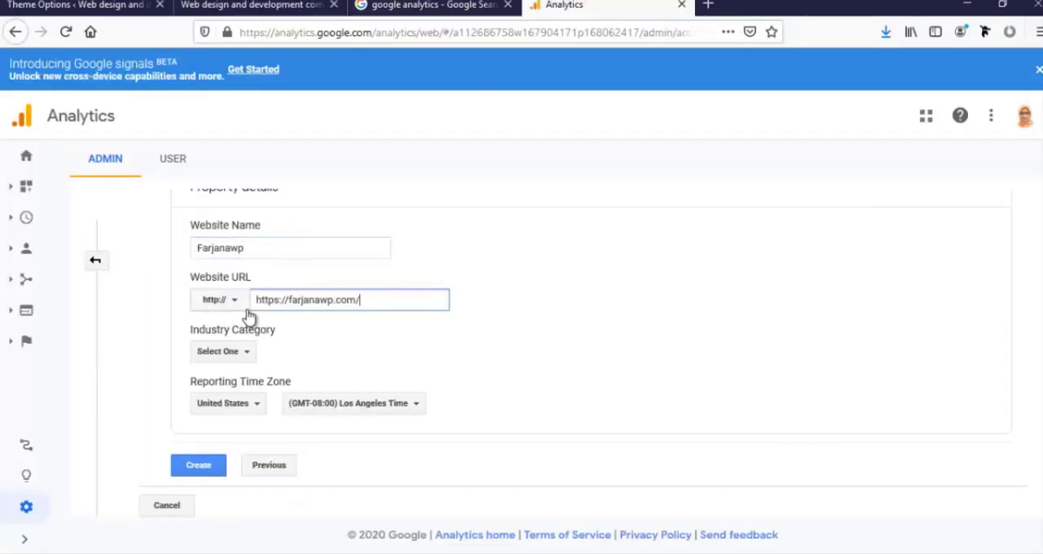
pyautogui.moveTo(287, 300); pyautogui.dragTo(215, 291)
pyautogui.press('BackSpace')
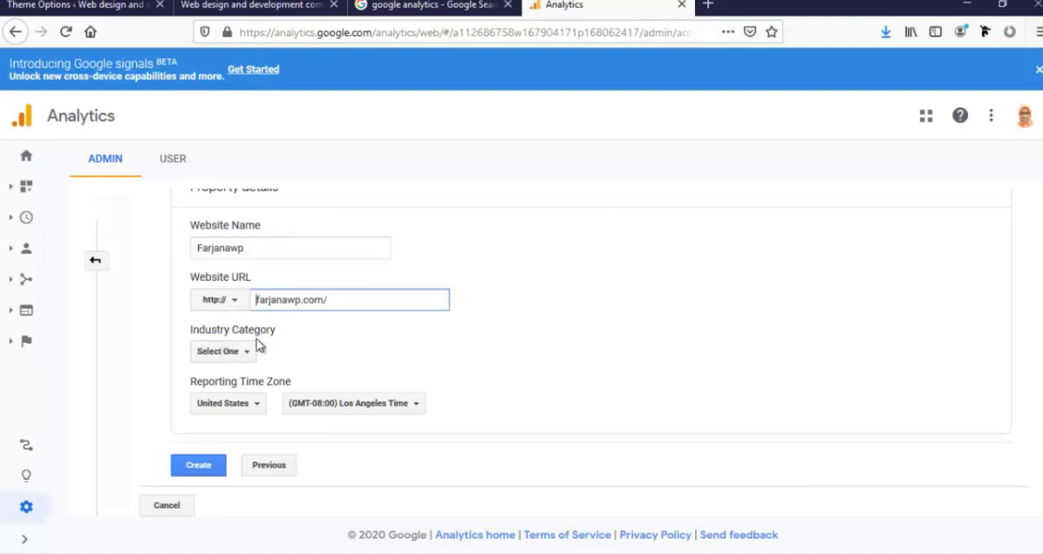
# Set the property's industry category to Business and Industrial Markets and its reporting time zone country to Bangladesh
pyautogui.click(240, 354)
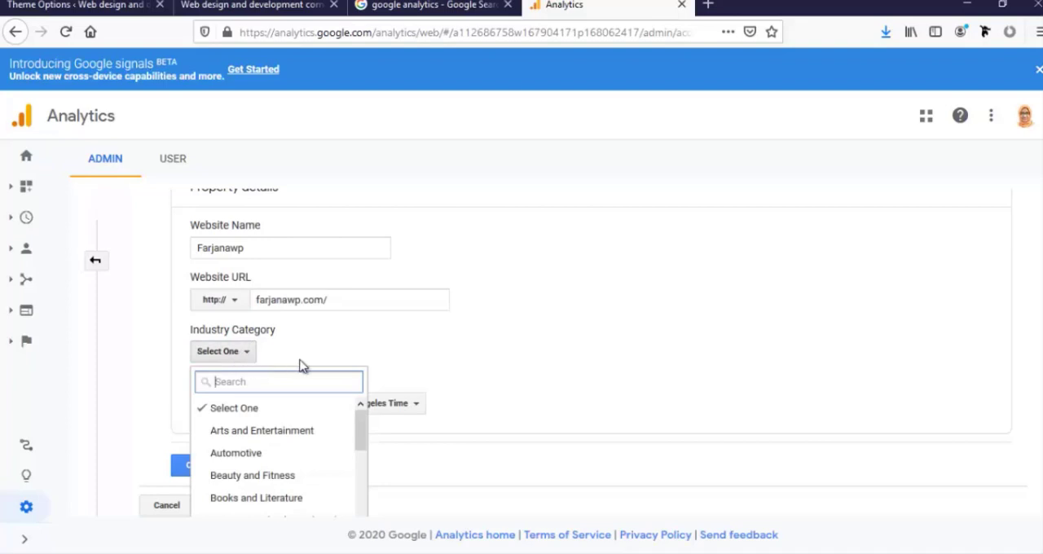
pyautogui.scroll(-2, 301, 366)
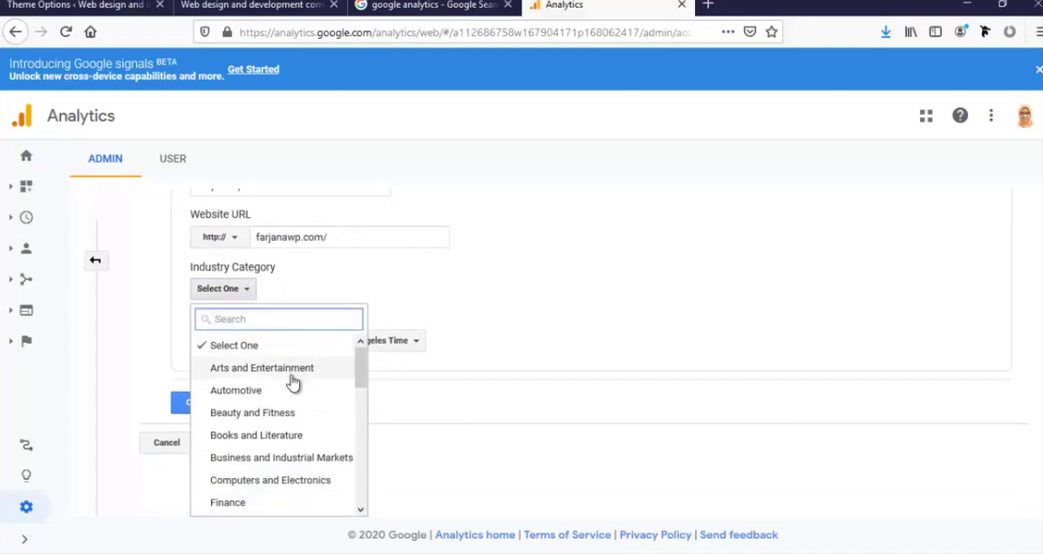
pyautogui.scroll(-2, 293, 383)
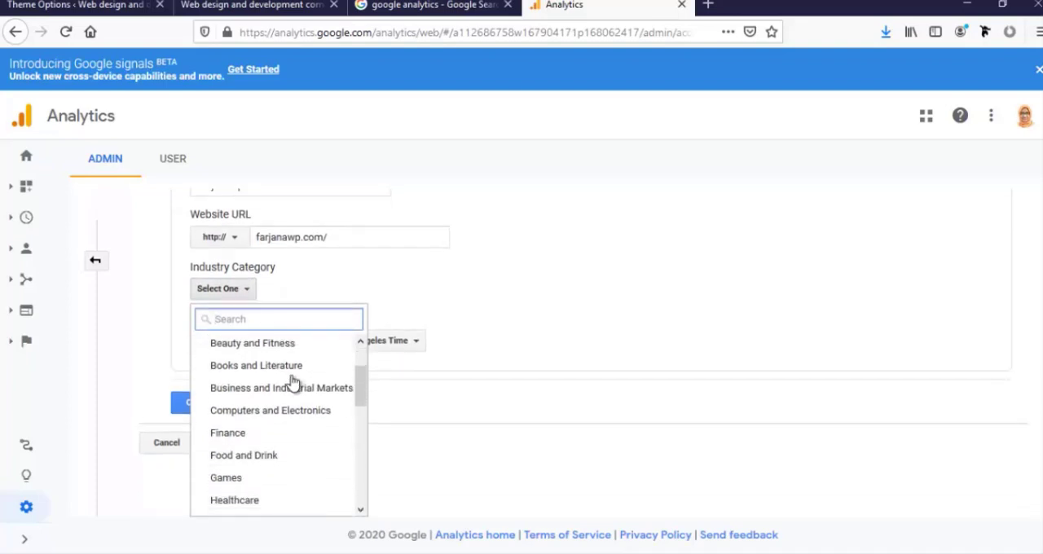
pyautogui.click(236, 395)
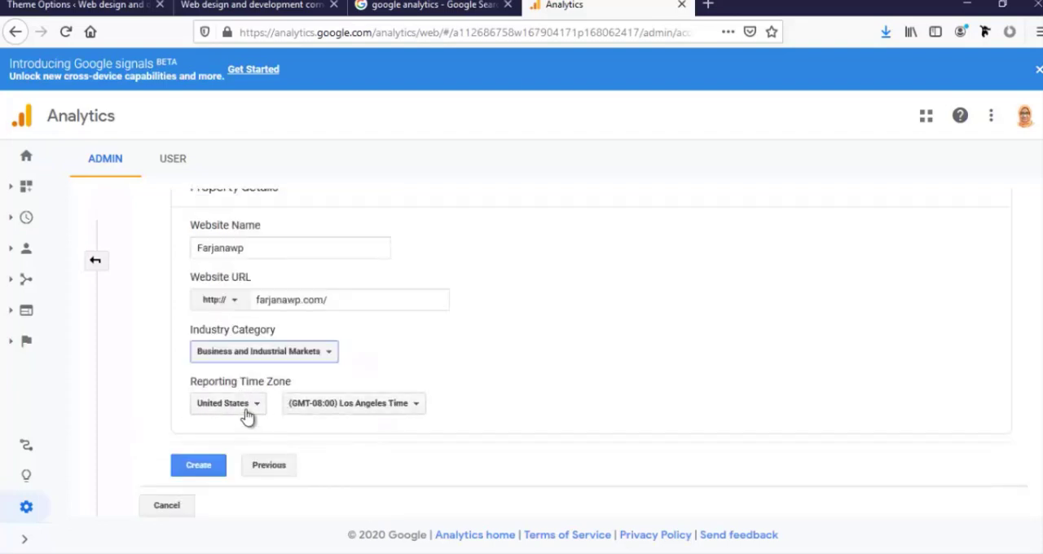
pyautogui.click(247, 413)
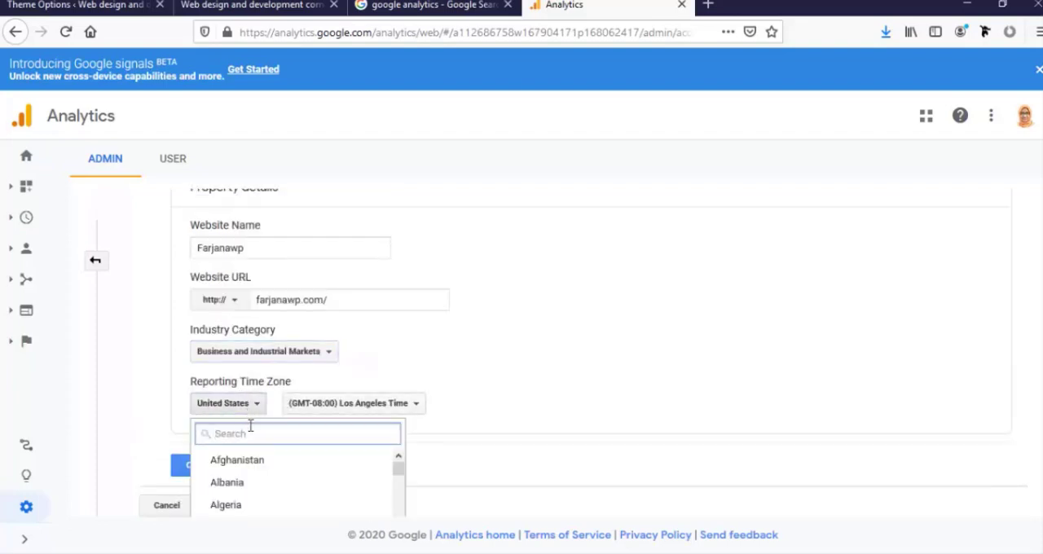
pyautogui.write('Ban')
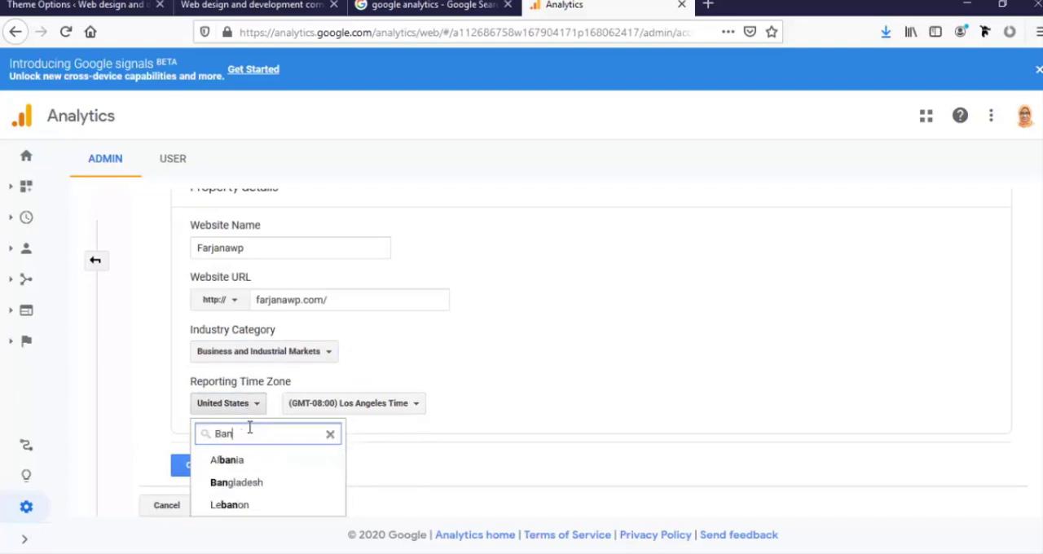
pyautogui.click(259, 482)
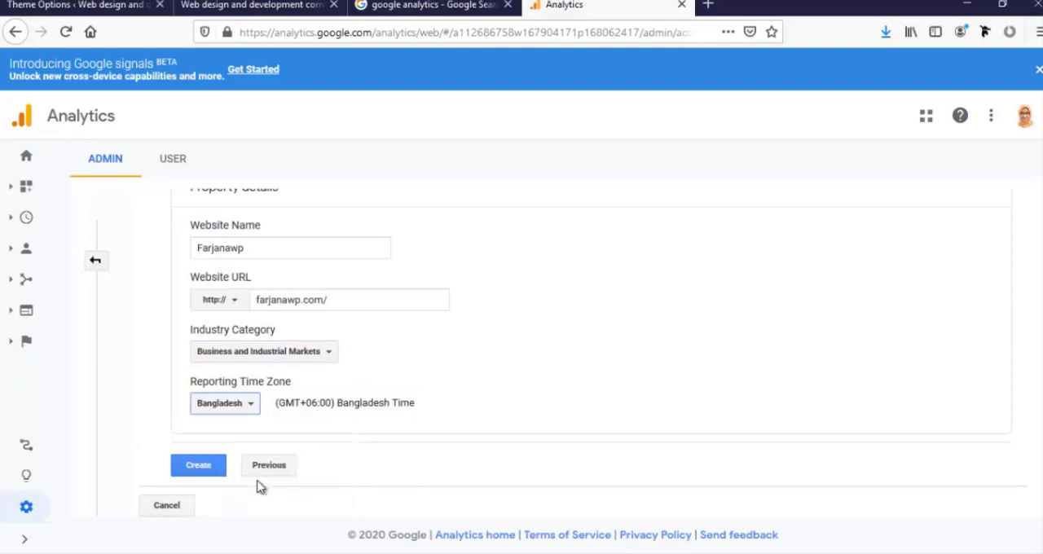
# Create the property, accepting the Google Analytics Terms of Service and the GDPR Data Processing Terms
pyautogui.click(198, 472)
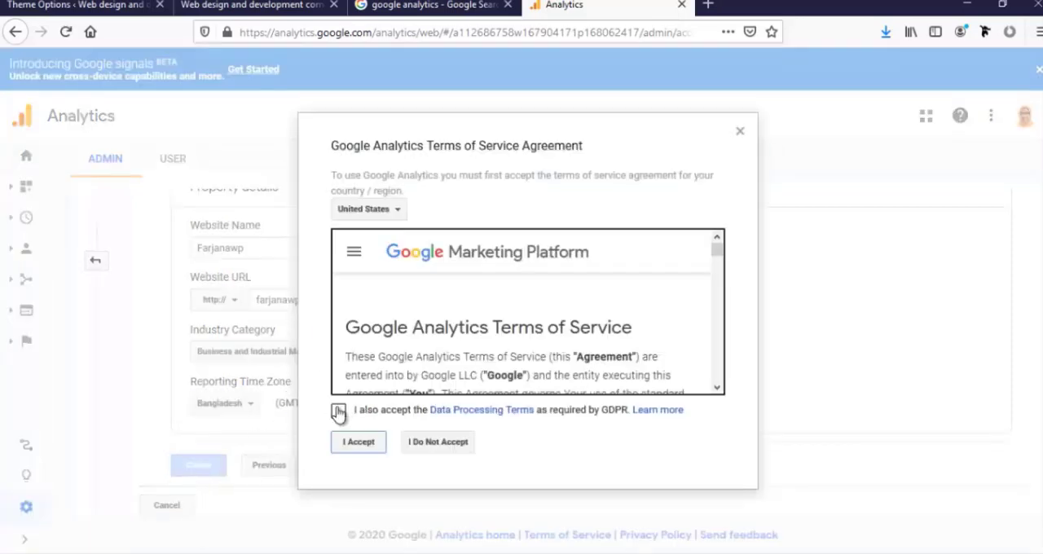
pyautogui.click(338, 411)
pyautogui.click(359, 444)
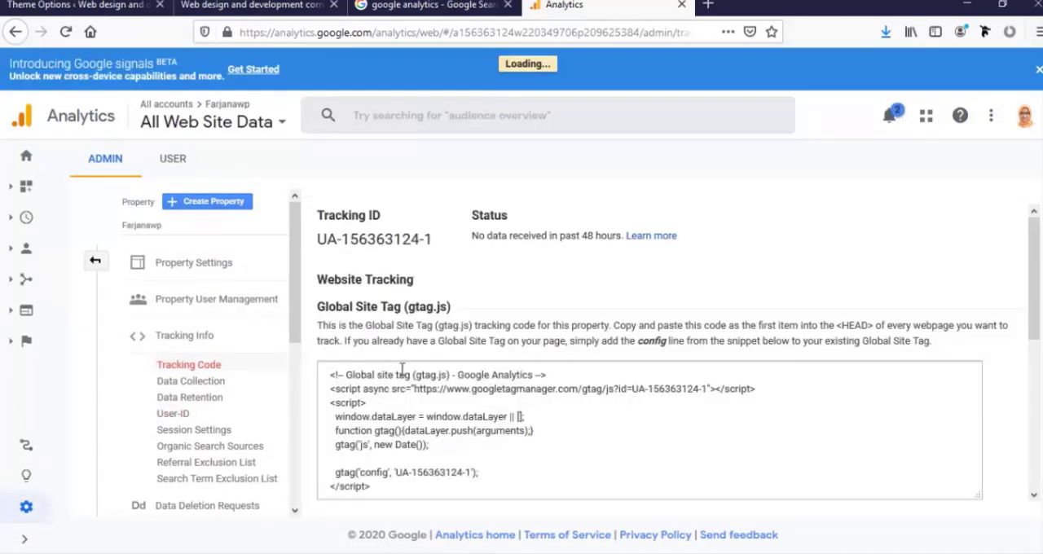
# Copy the entire Global Site Tag (gtag.js) code and return to the Divi Theme Options page
pyautogui.scroll(-2, 375, 370)
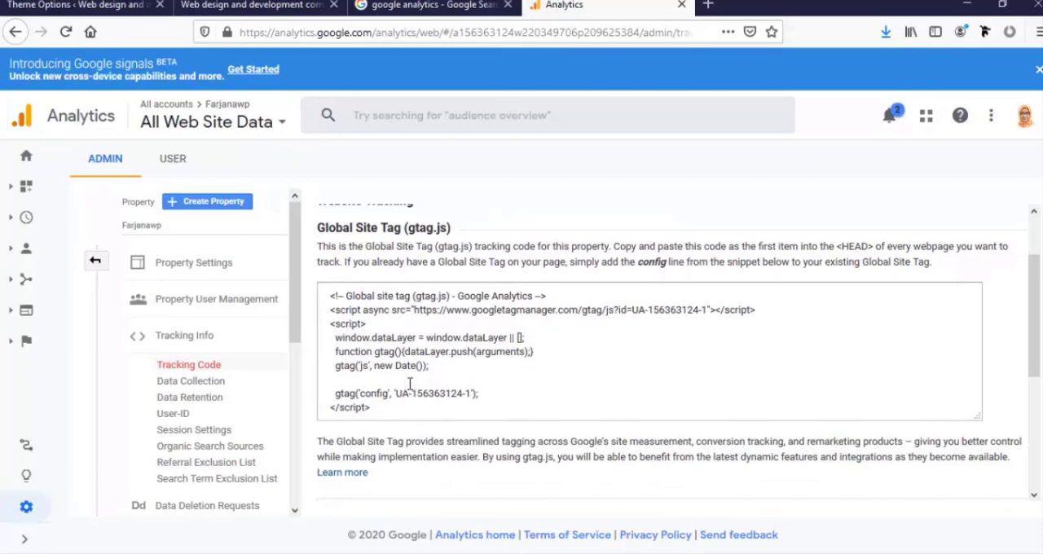
pyautogui.click(375, 359)
pyautogui.hotkey('ctrl', 'c')
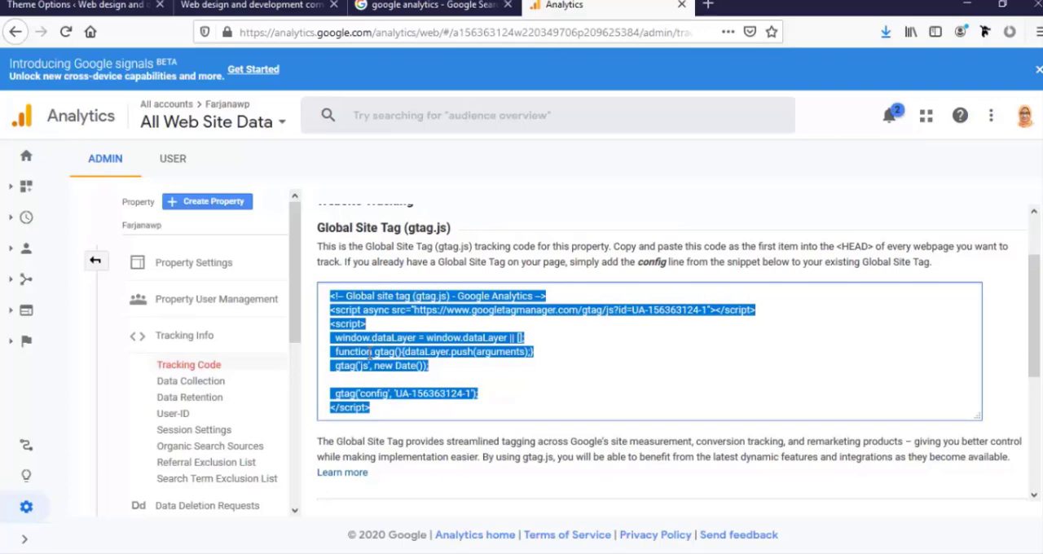
pyautogui.click(249, 5)
pyautogui.click(90, 5)
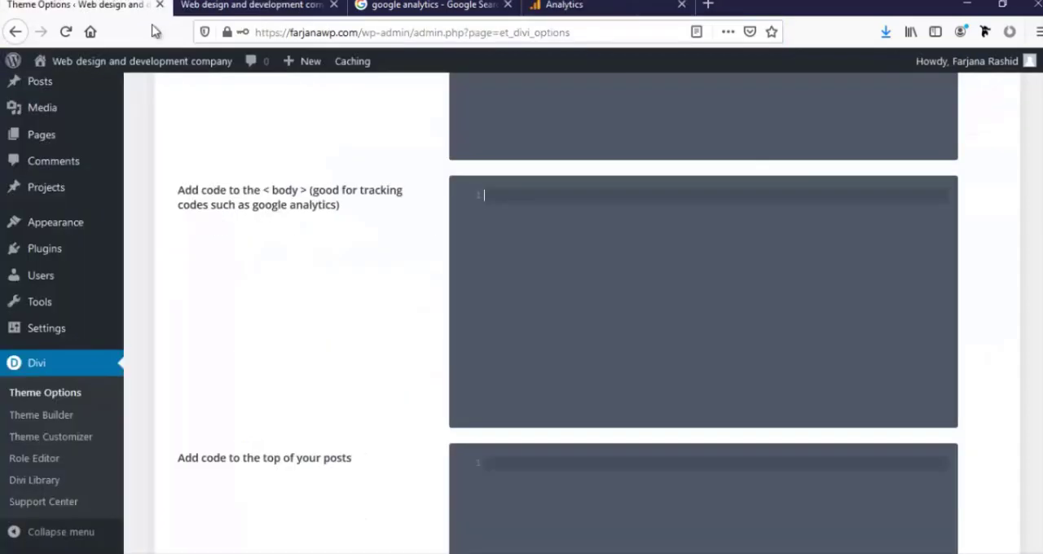
# Paste the Analytics tracking code into the code field for the site's body and save the theme options
pyautogui.click(530, 214)
pyautogui.hotkey('ctrl', 'v')
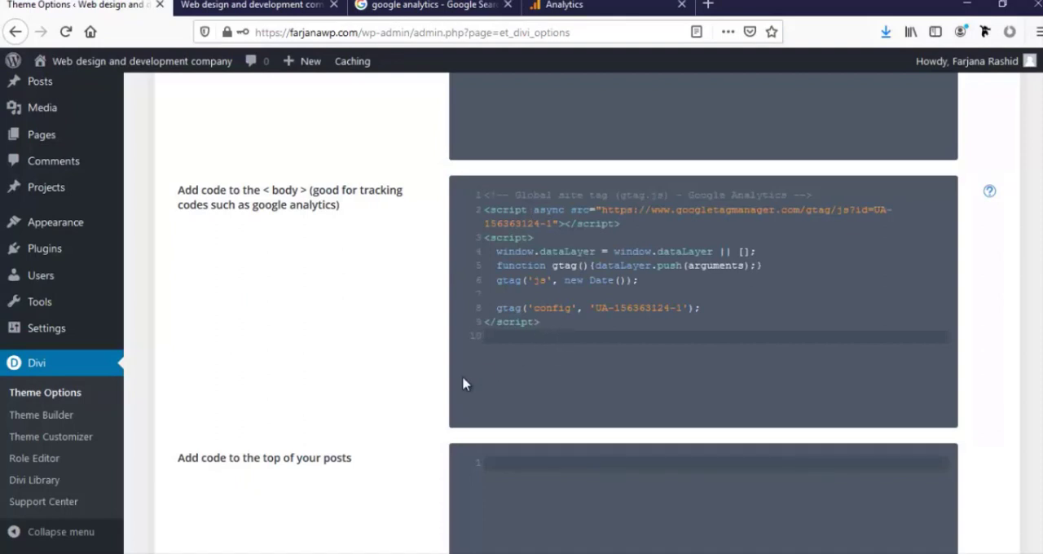
pyautogui.scroll(-5, 361, 356)
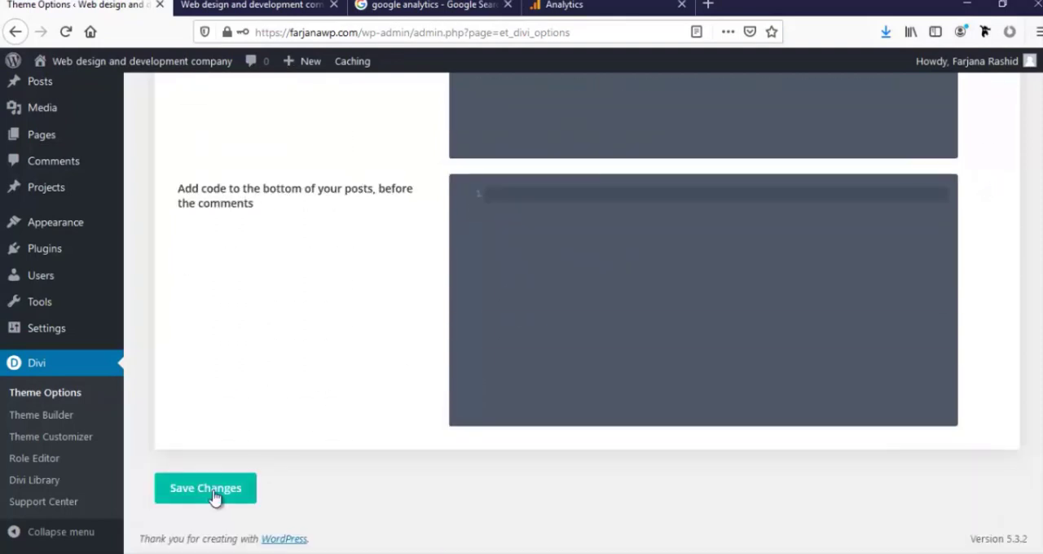
pyautogui.click(213, 495)
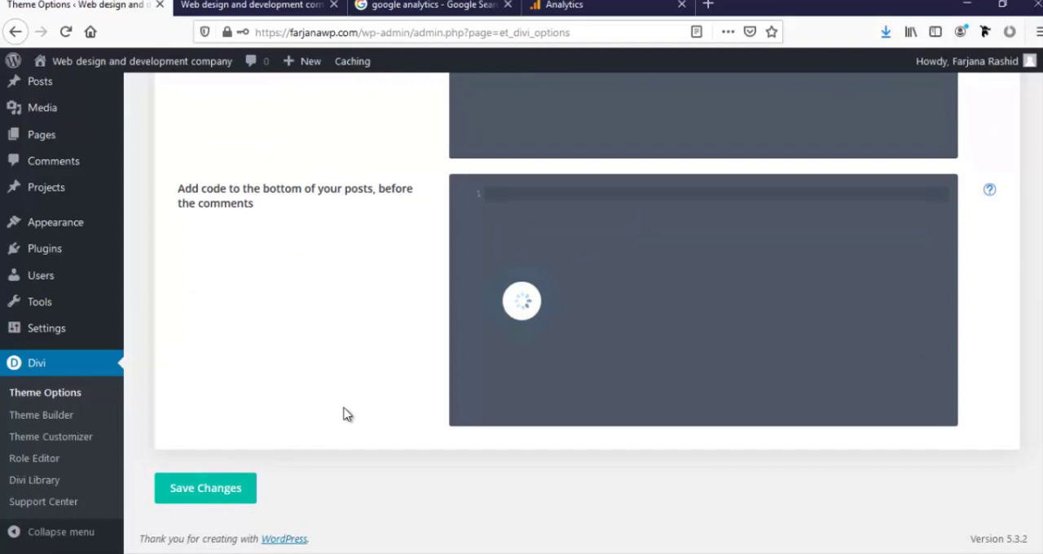
# In the theme customizer's general typography settings, set the header text size to 35 and the header line height to 1.2
pyautogui.moveTo(70, 231)
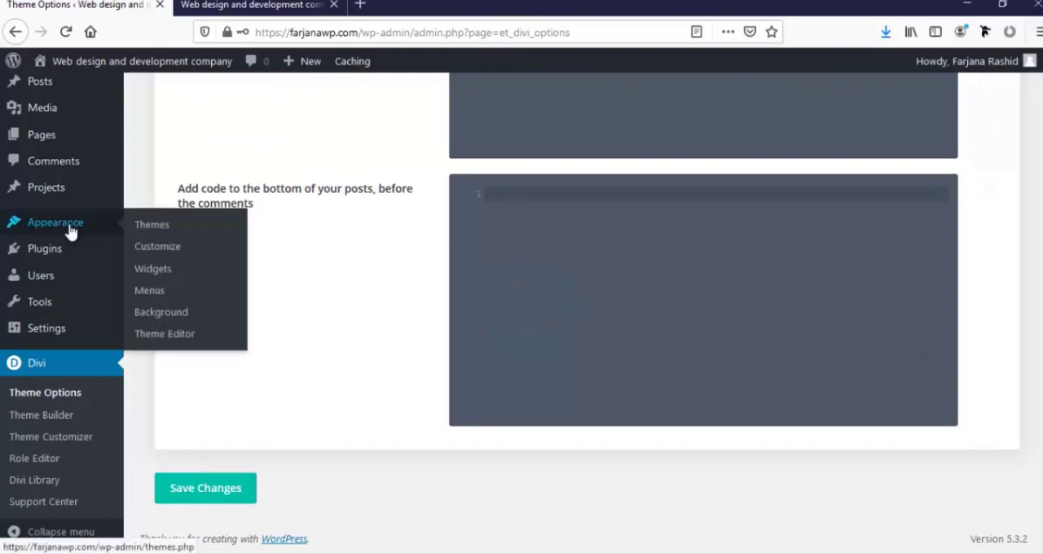
pyautogui.click(159, 253)
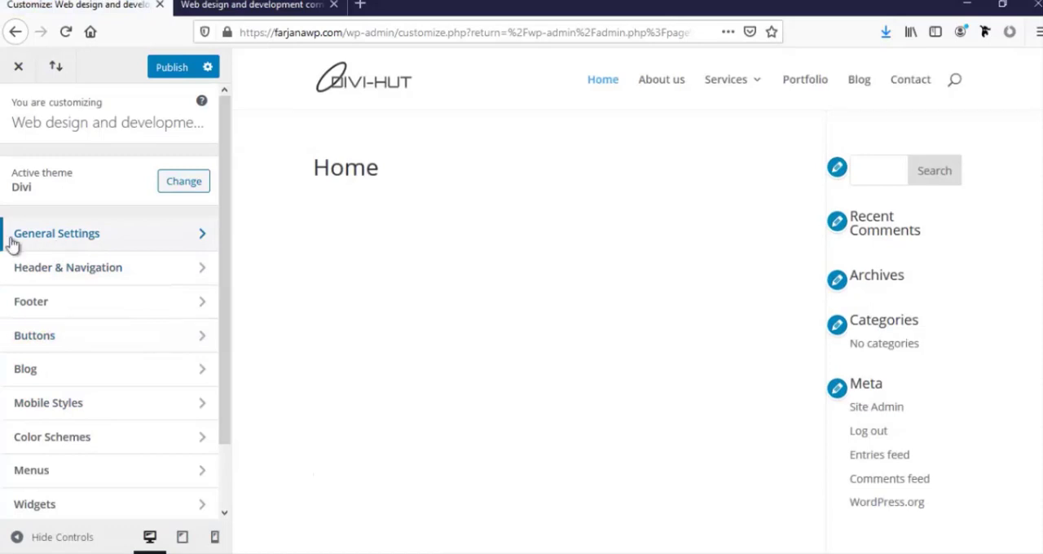
pyautogui.click(43, 242)
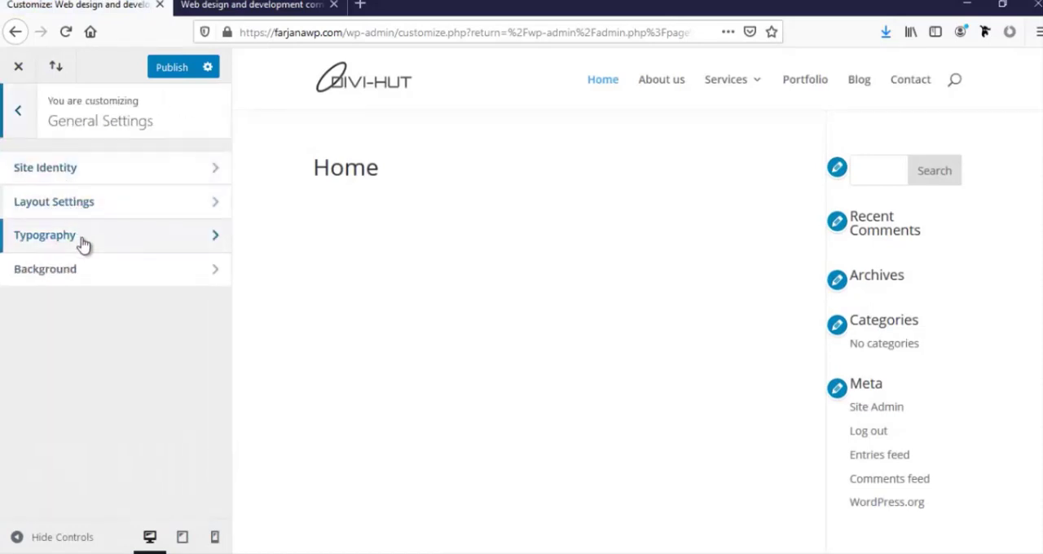
pyautogui.click(82, 243)
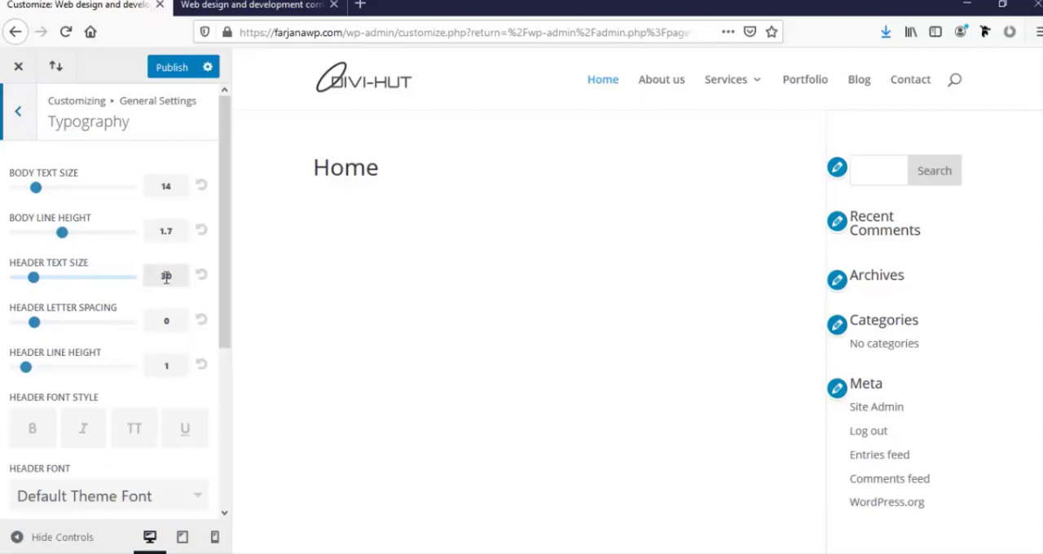
pyautogui.moveTo(166, 277); pyautogui.dragTo(174, 277)
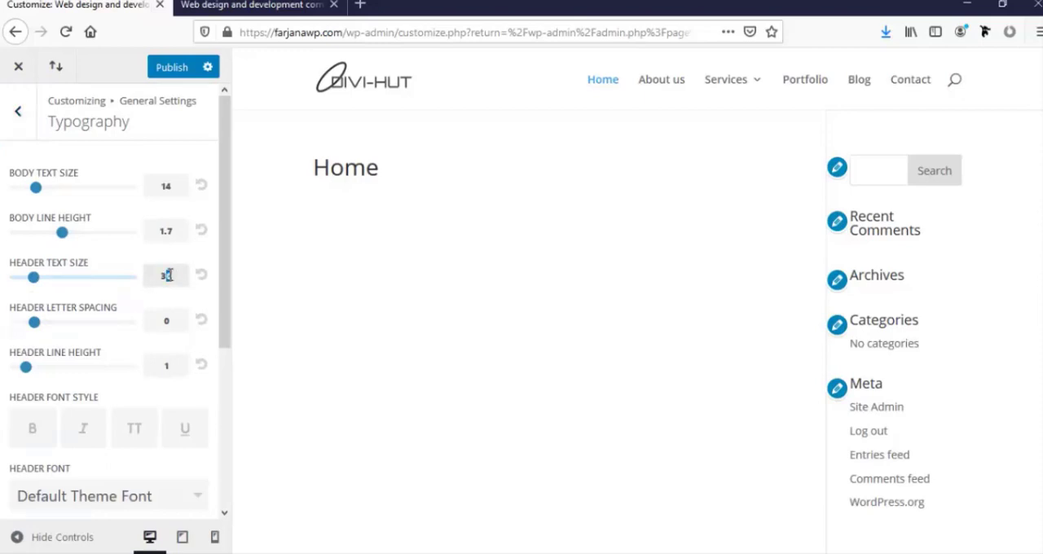
pyautogui.write('5')
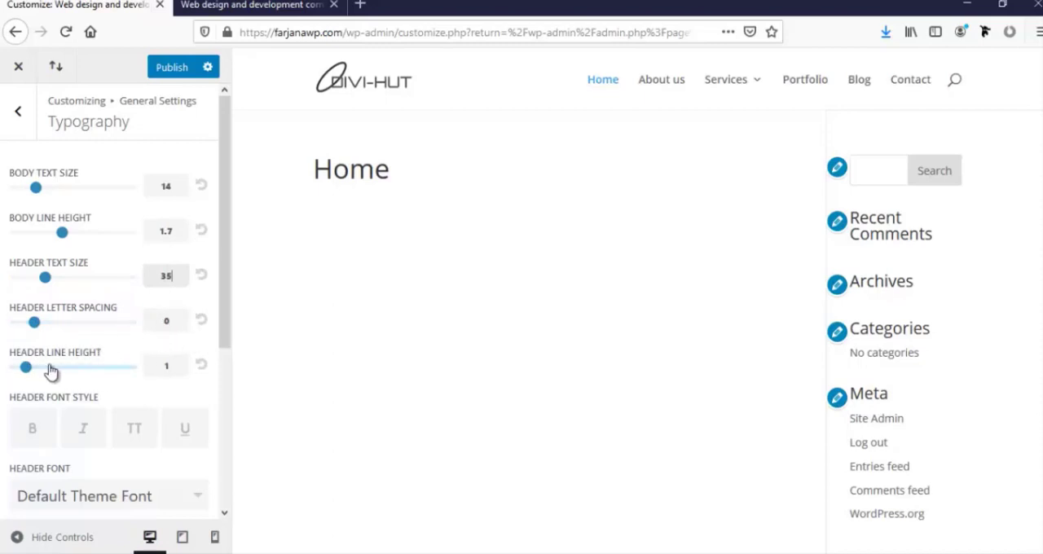
pyautogui.click(177, 367)
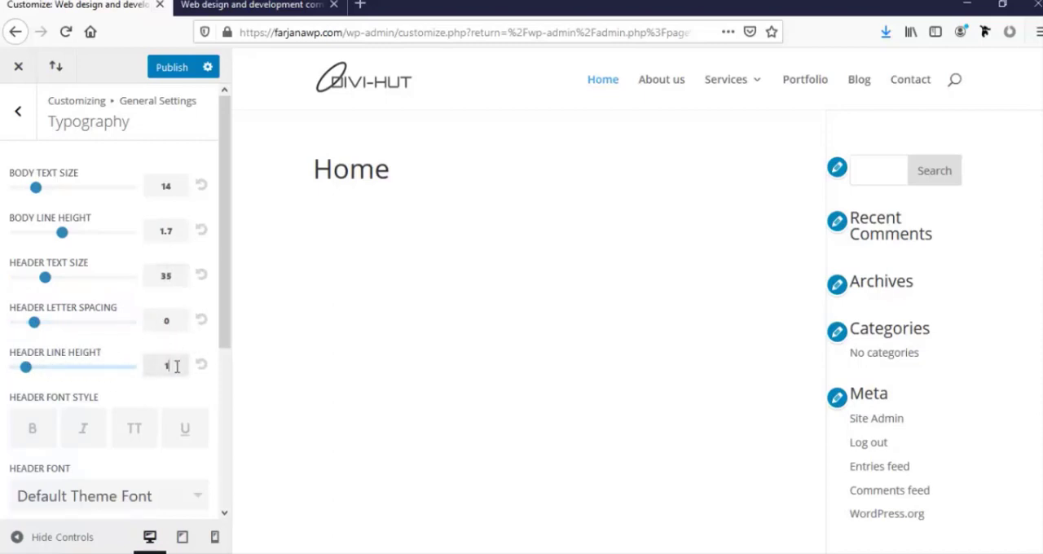
pyautogui.write('.2')
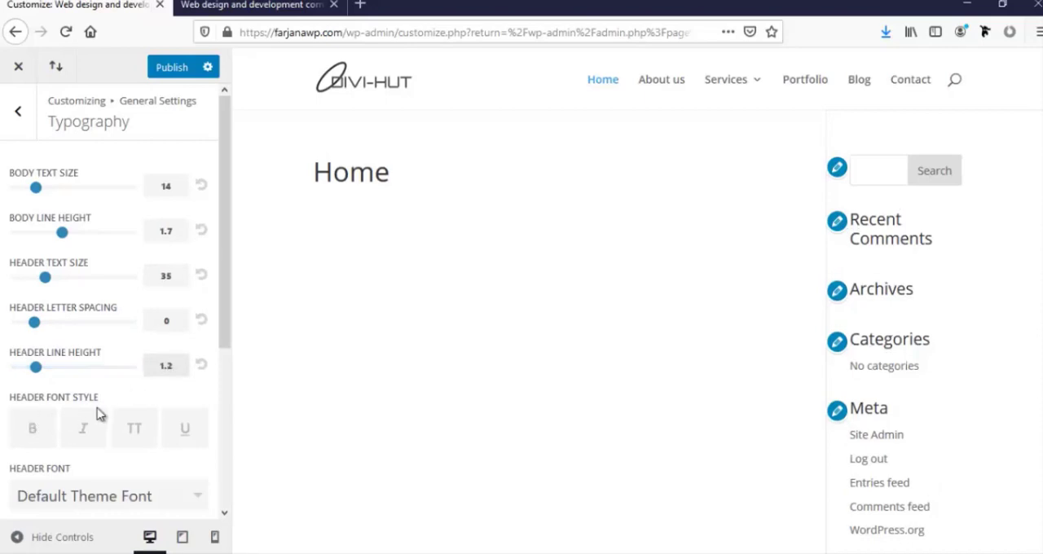
# Give the headers an uppercase font style and set the header font to Montserrat
pyautogui.click(136, 431)
pyautogui.scroll(-1, 131, 448)
pyautogui.scroll(-3, 98, 424)
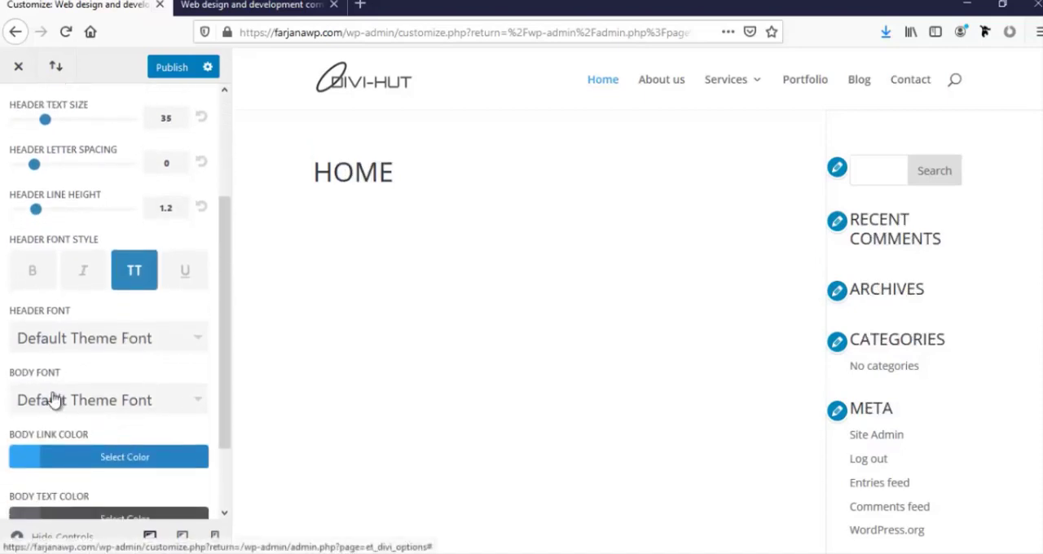
pyautogui.click(133, 341)
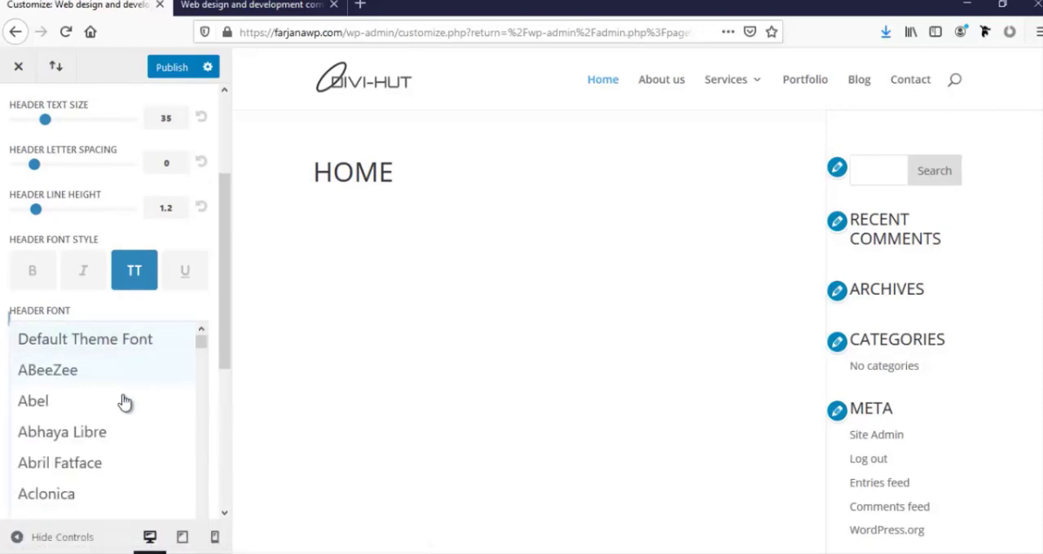
pyautogui.scroll(-2, 120, 408)
pyautogui.scroll(-9, 119, 418)
pyautogui.click(77, 354)
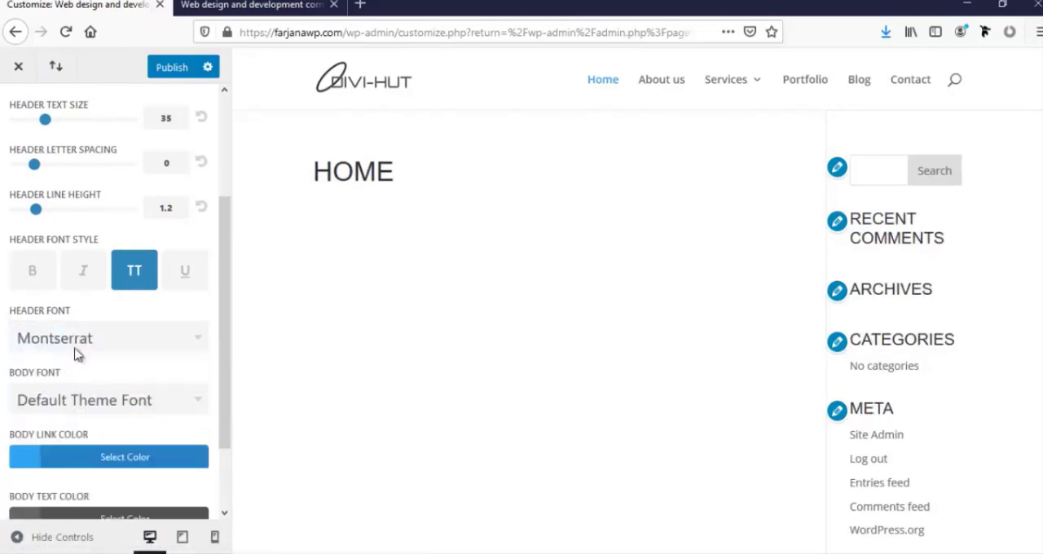
# Set the body font to Montserrat
pyautogui.click(70, 407)
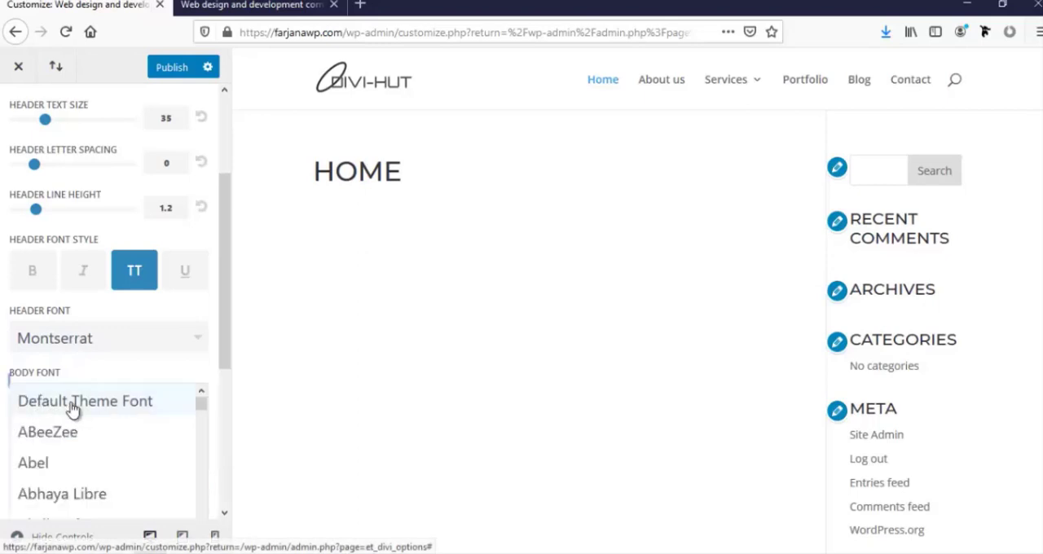
pyautogui.scroll(-11, 74, 461)
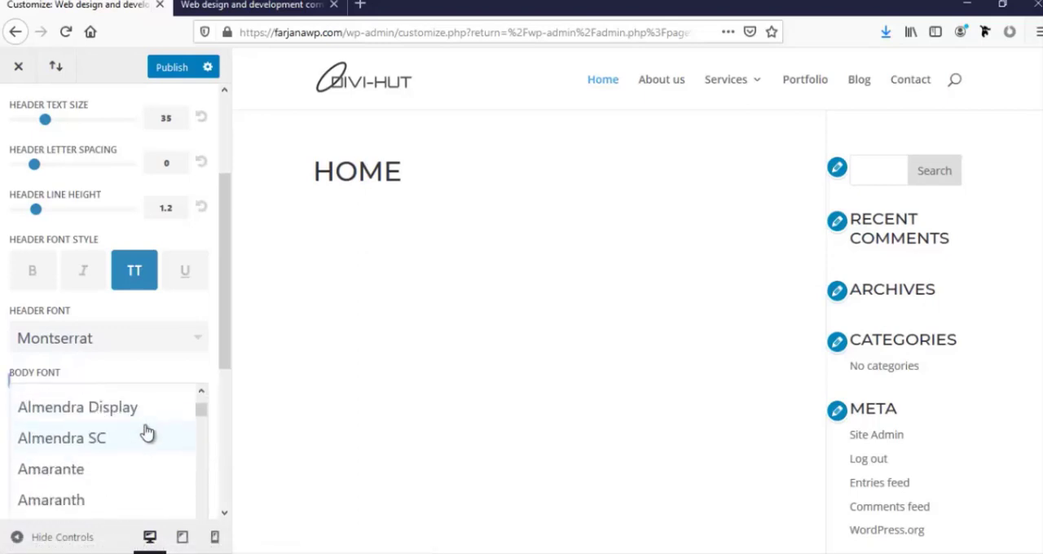
pyautogui.moveTo(201, 417); pyautogui.dragTo(190, 491)
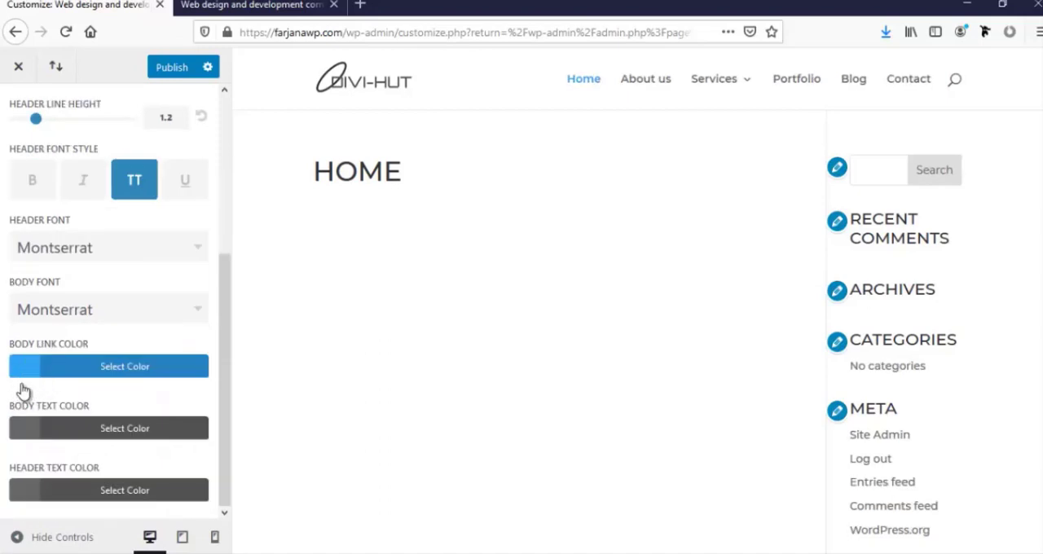
# Change the body text color to a very dark gray
pyautogui.click(24, 428)
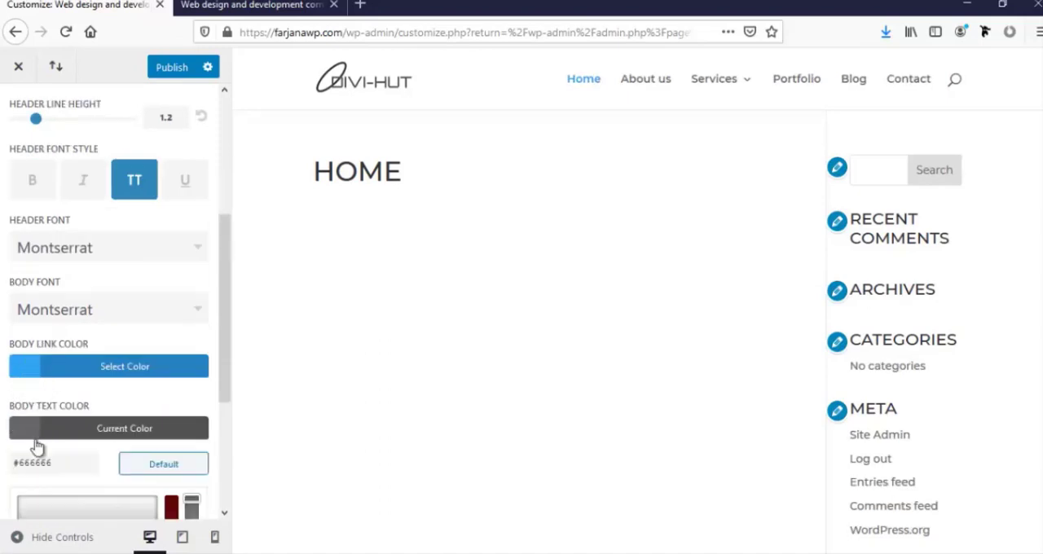
pyautogui.doubleClick(34, 462)
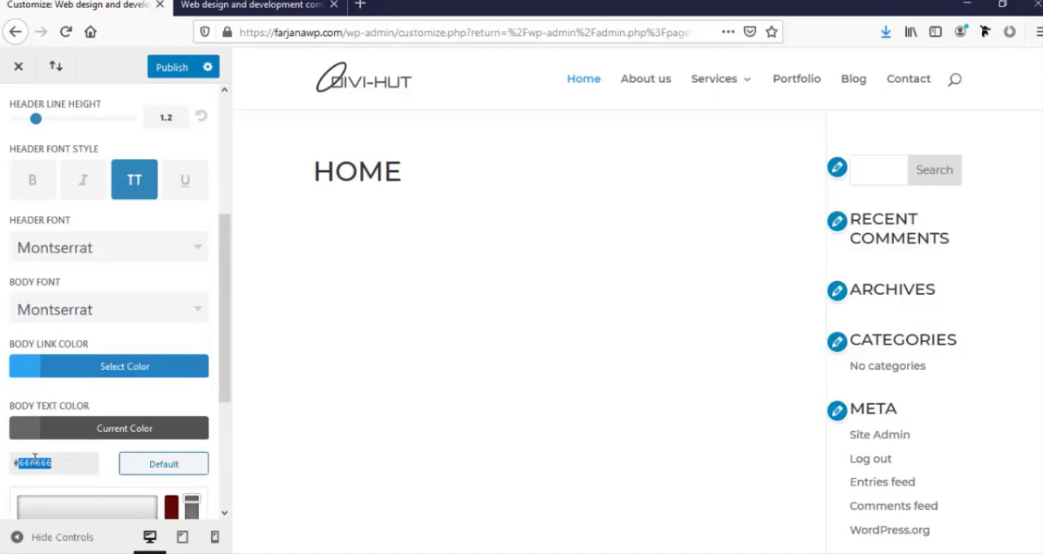
pyautogui.write('333')
pyautogui.click(2, 486)
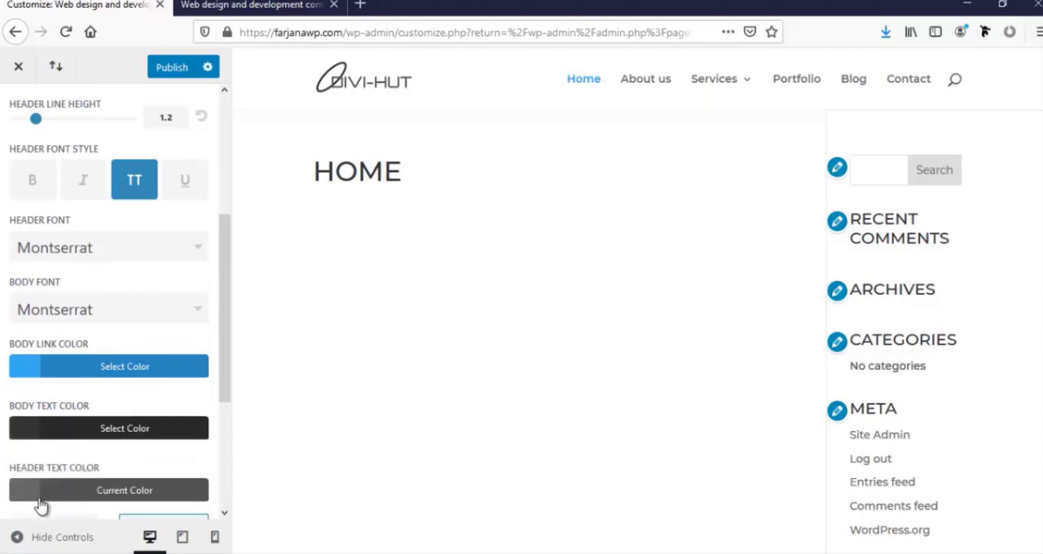
# Change the header text color to near-black and publish the typography changes
pyautogui.click(31, 493)
pyautogui.doubleClick(41, 368)
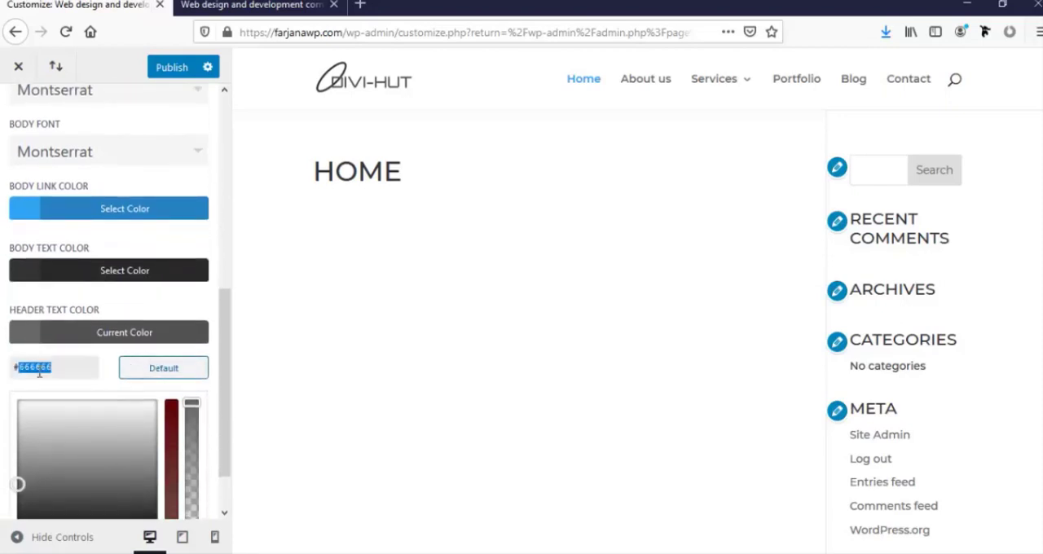
pyautogui.write('111')
pyautogui.click(4, 404)
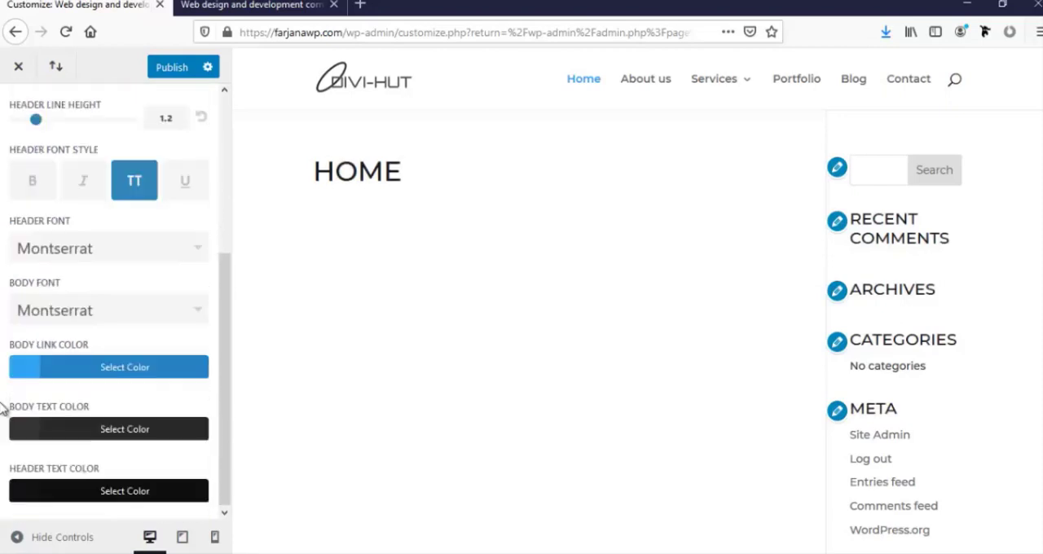
pyautogui.click(174, 69)
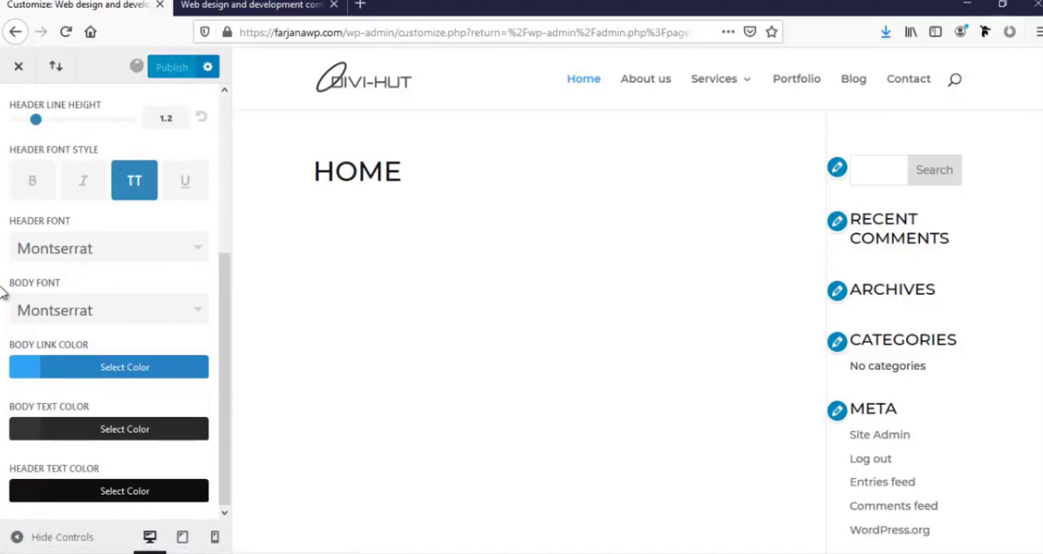
# Leave the General Settings typography section and open the Header Format settings under Header & Navigation
pyautogui.click(21, 119)
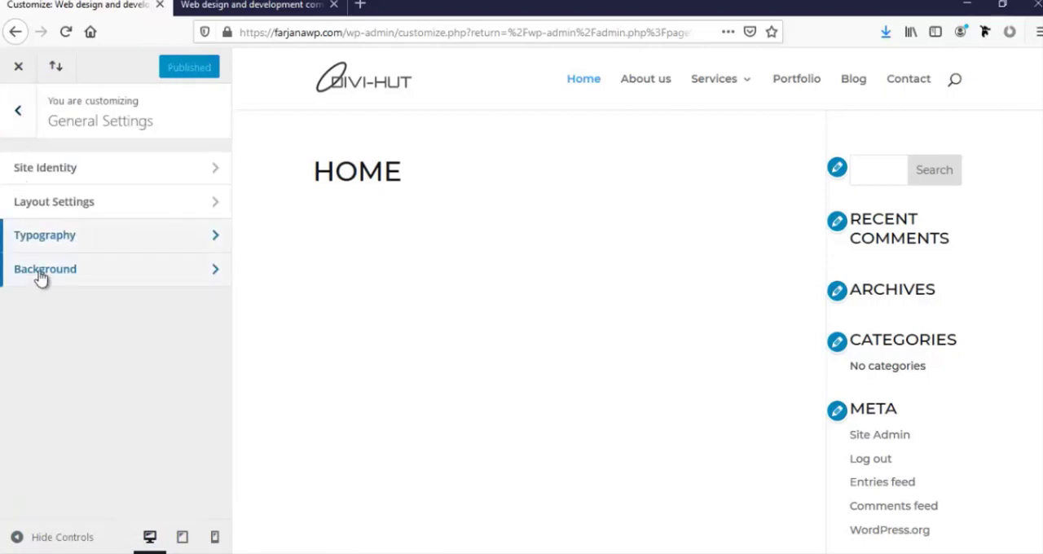
pyautogui.click(13, 129)
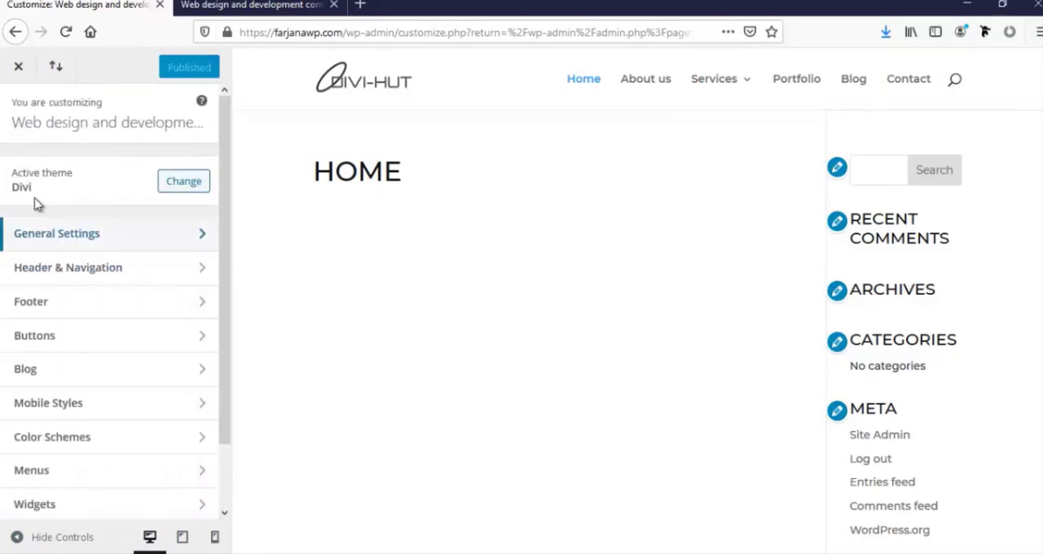
pyautogui.click(38, 275)
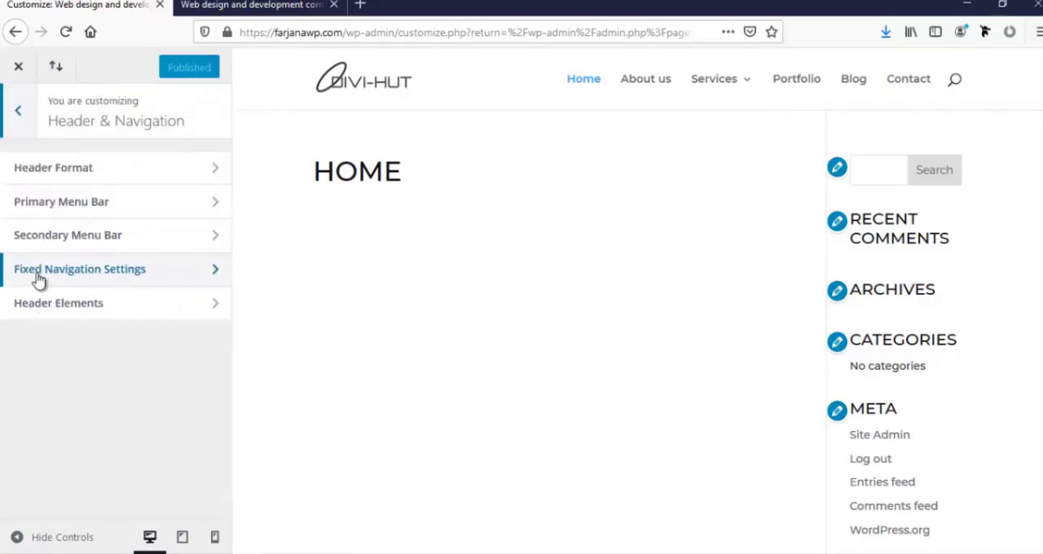
pyautogui.click(63, 180)
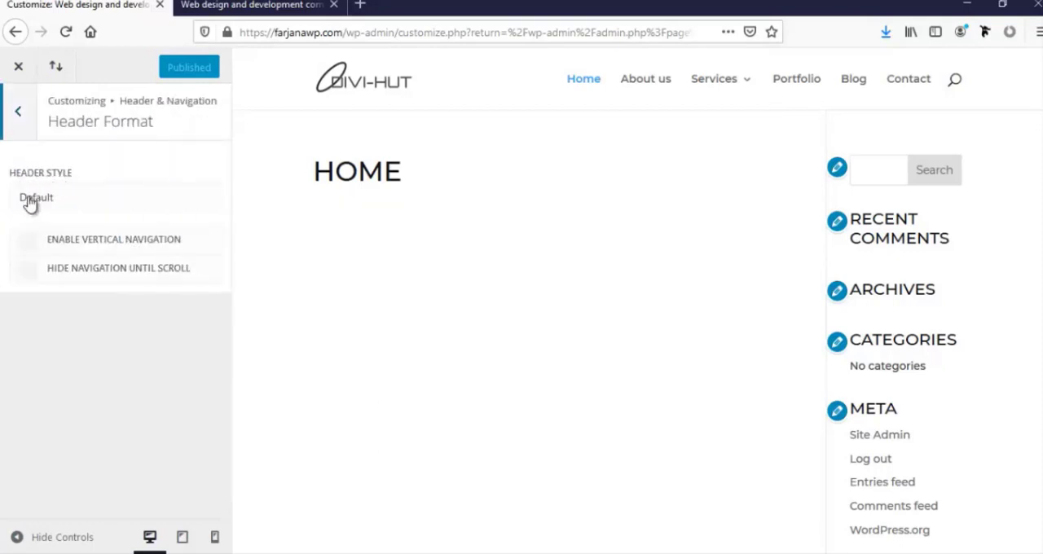
# Try the Centered and Centered Inline Logo header styles in the page preview
pyautogui.click(81, 200)
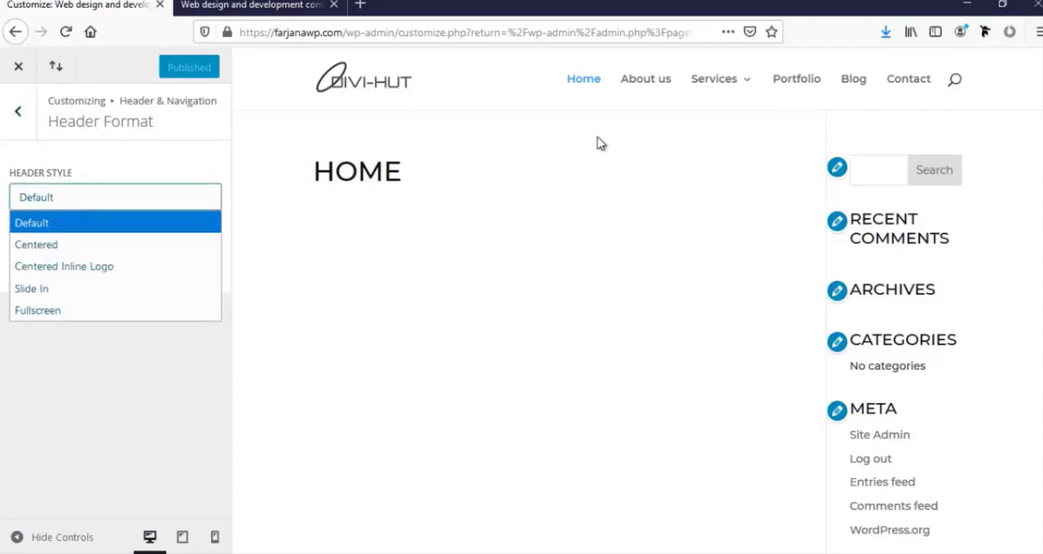
pyautogui.click(52, 246)
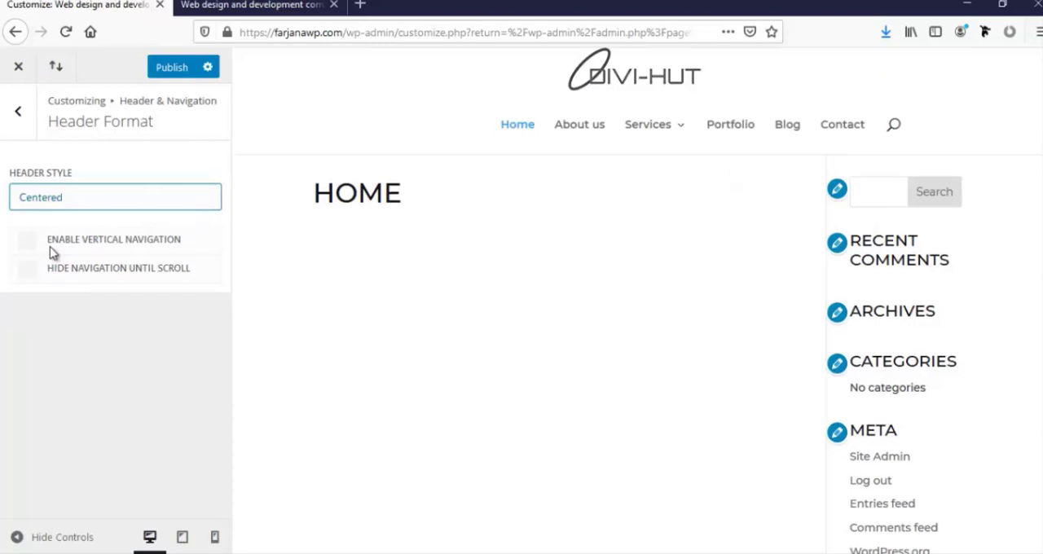
pyautogui.click(84, 210)
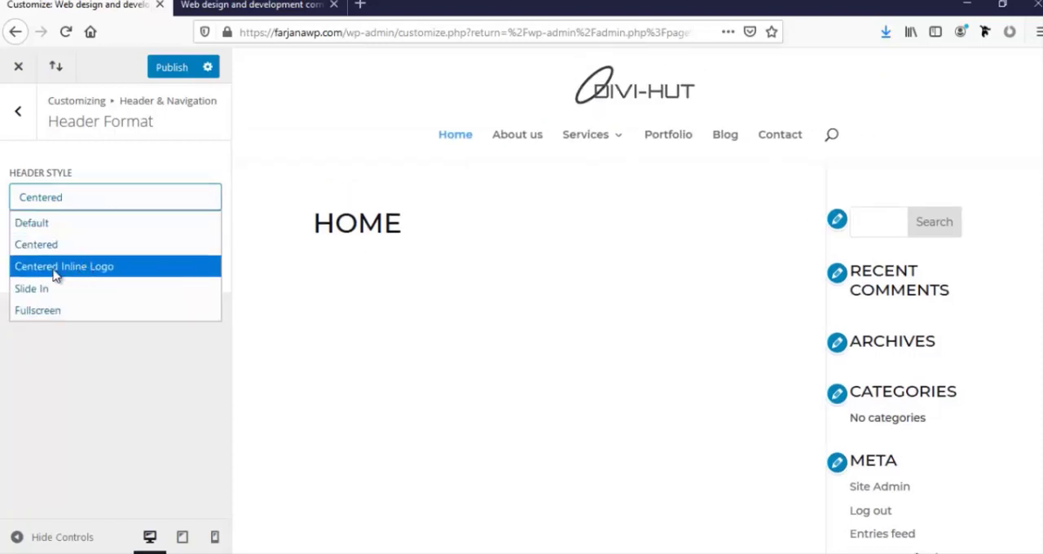
pyautogui.click(76, 276)
# Try the Slide In header style and preview its navigation by opening and closing the page's menu
pyautogui.click(104, 200)
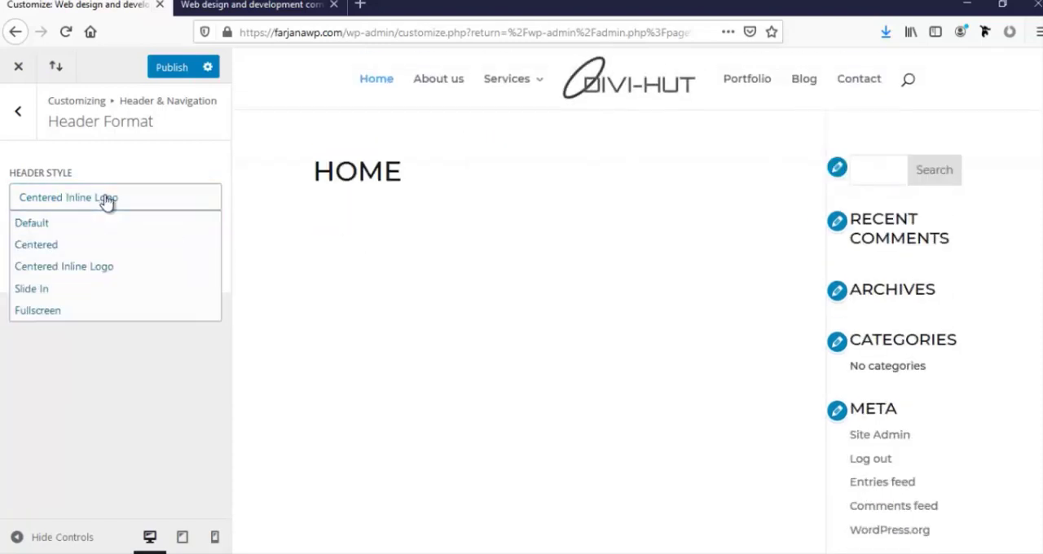
pyautogui.click(75, 290)
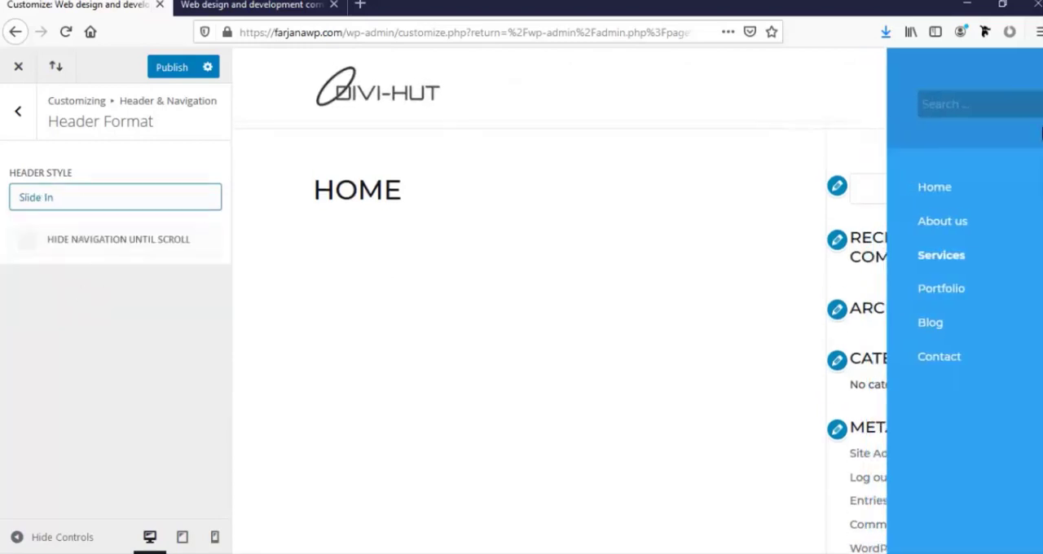
pyautogui.click(950, 81)
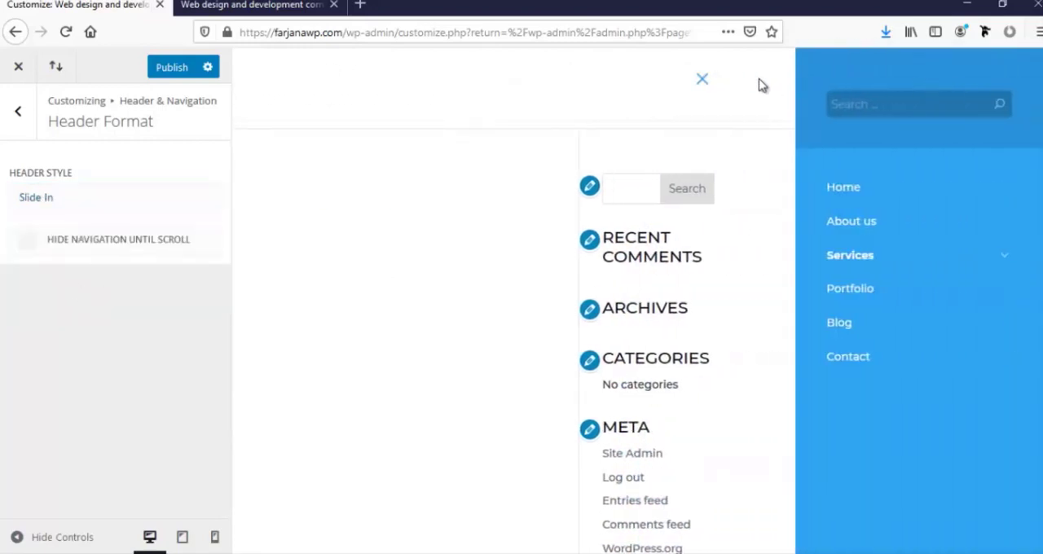
pyautogui.click(702, 83)
# Try the Fullscreen header style, opening and closing its menu overlay in the page preview
pyautogui.click(96, 200)
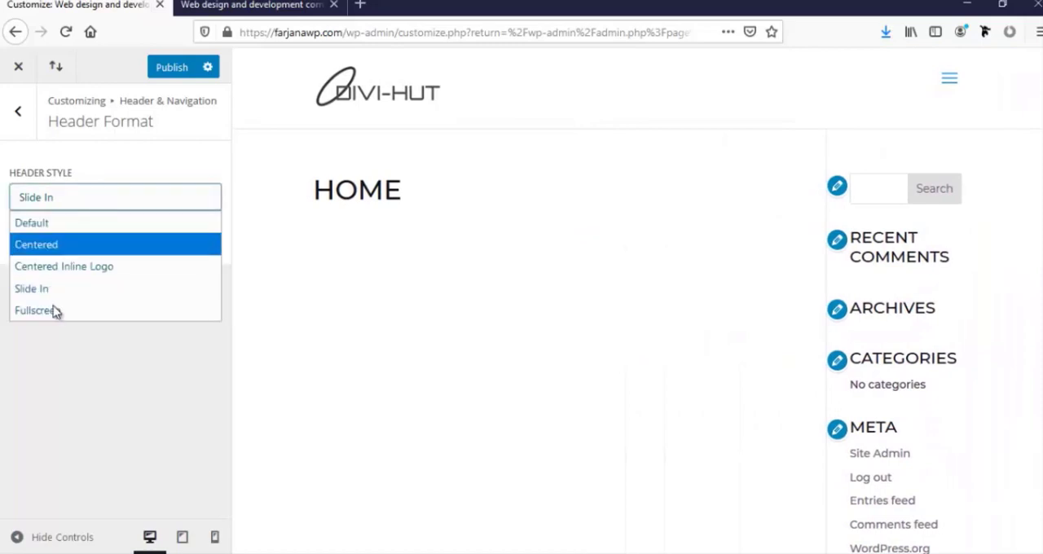
pyautogui.click(49, 312)
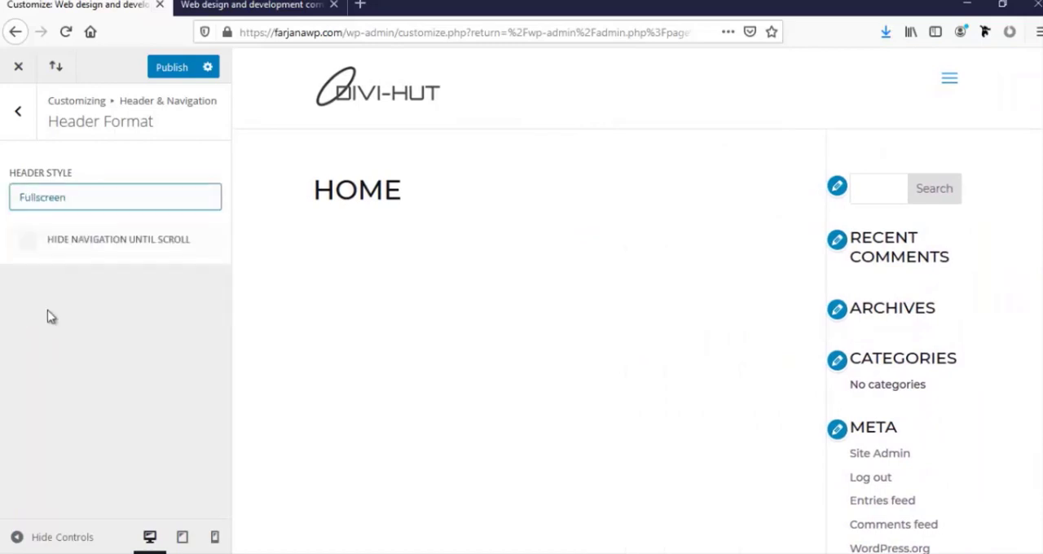
pyautogui.click(950, 78)
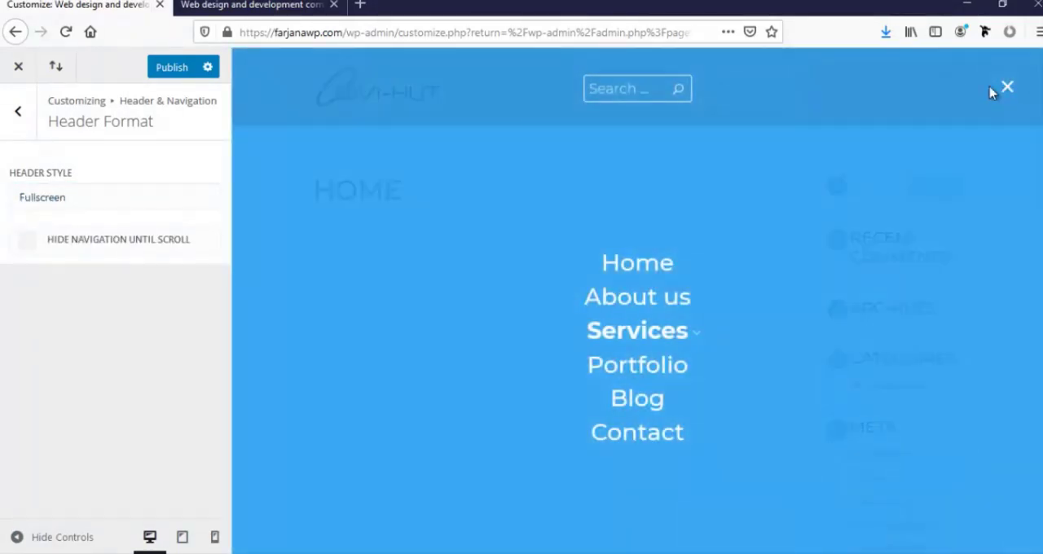
pyautogui.click(1005, 88)
# Set the header style to Default and publish it, returning to the Header & Navigation sections
pyautogui.click(105, 197)
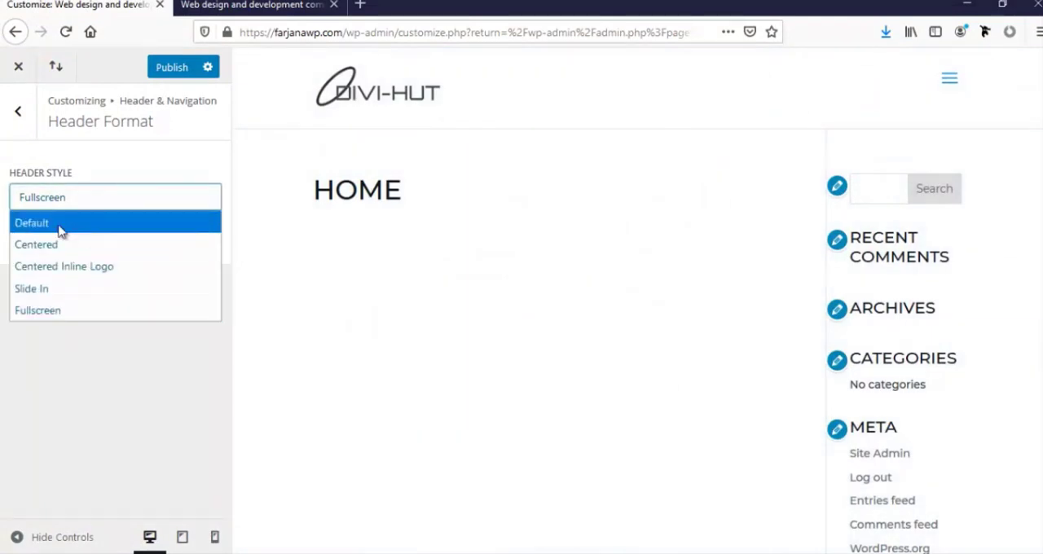
pyautogui.click(53, 229)
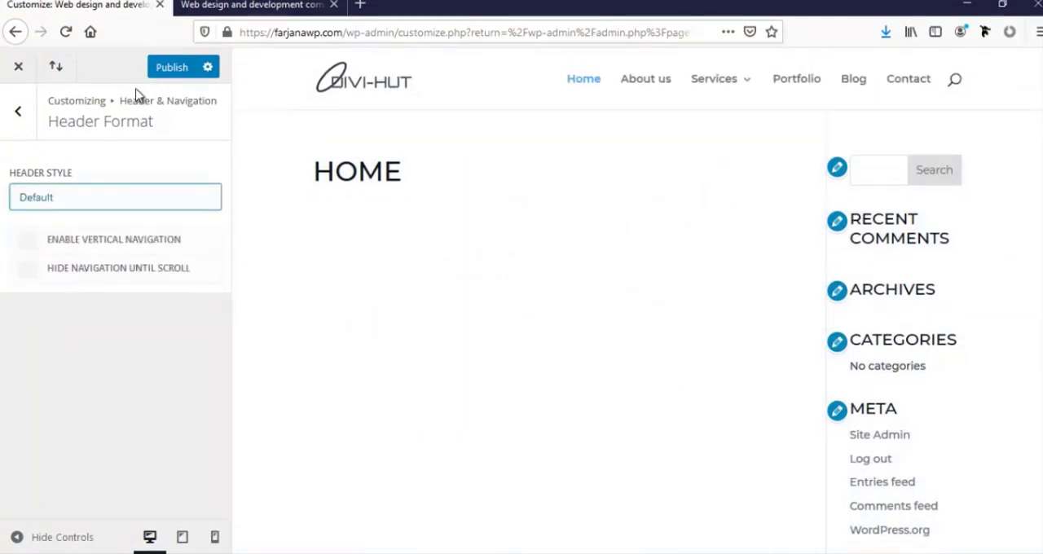
pyautogui.click(165, 74)
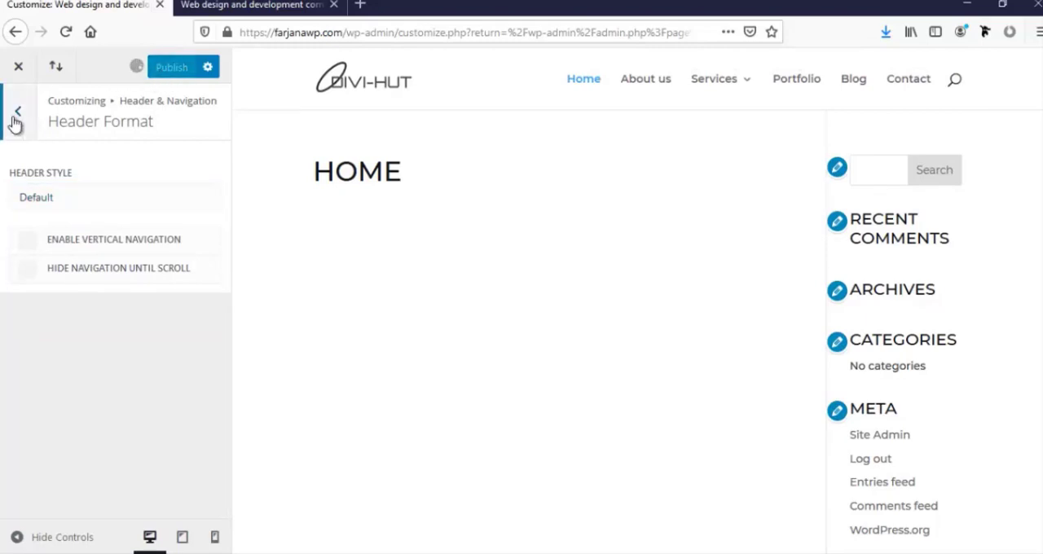
pyautogui.click(16, 117)
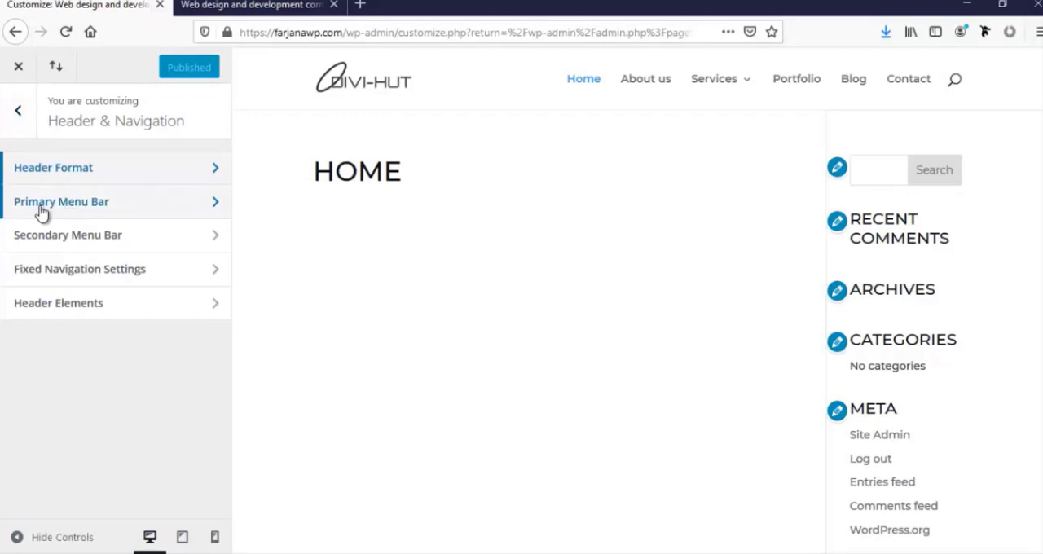
# Set the Primary Menu Bar font to Montserrat and give the menu text an uppercase font style
pyautogui.click(118, 210)
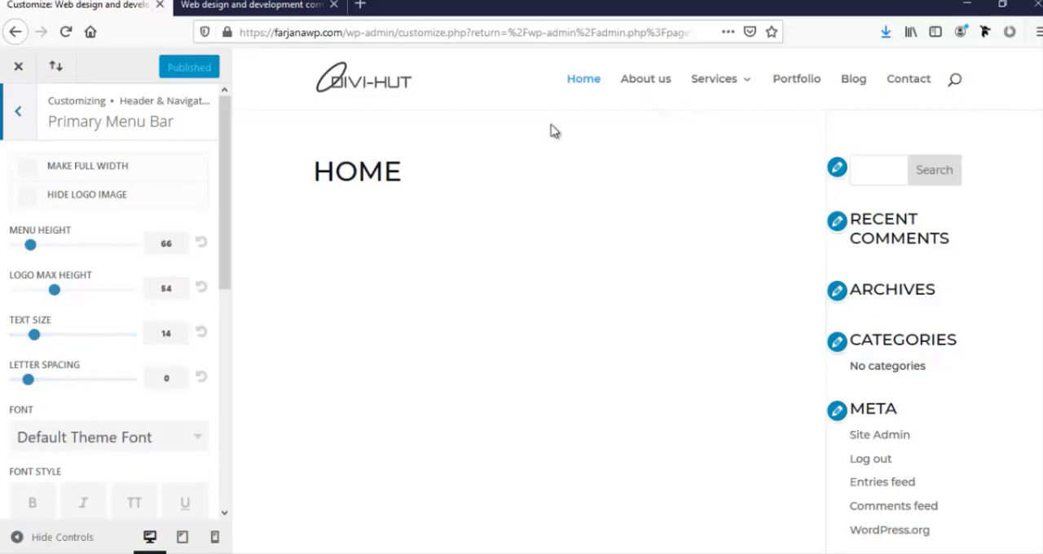
pyautogui.scroll(-2, 130, 432)
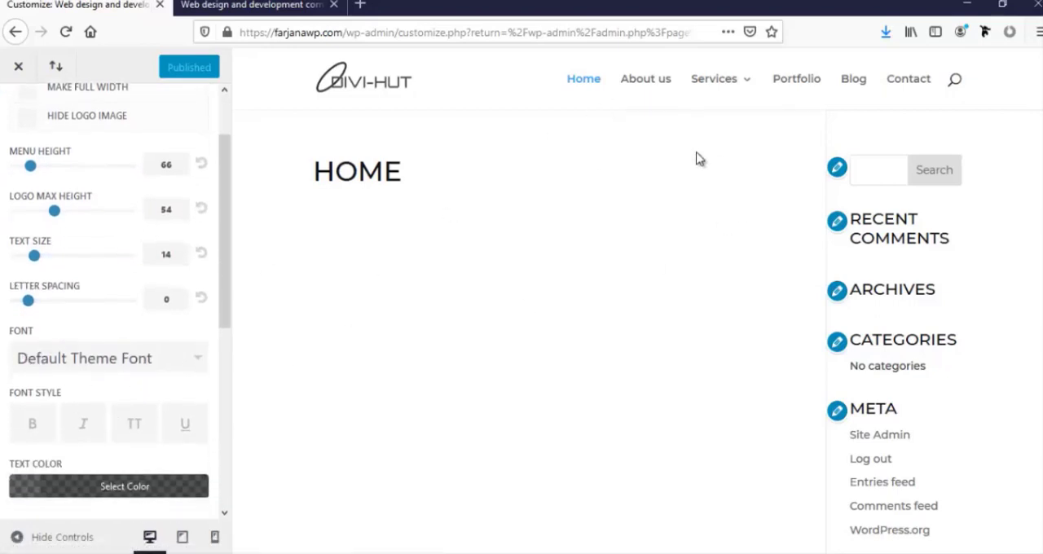
pyautogui.click(58, 368)
pyautogui.scroll(-8, 88, 436)
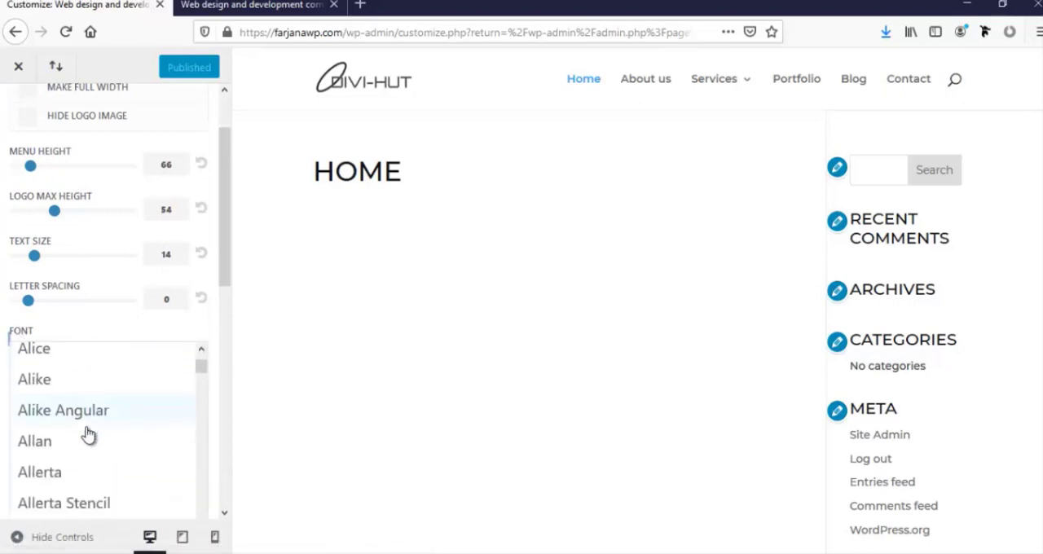
pyautogui.scroll(-10, 88, 436)
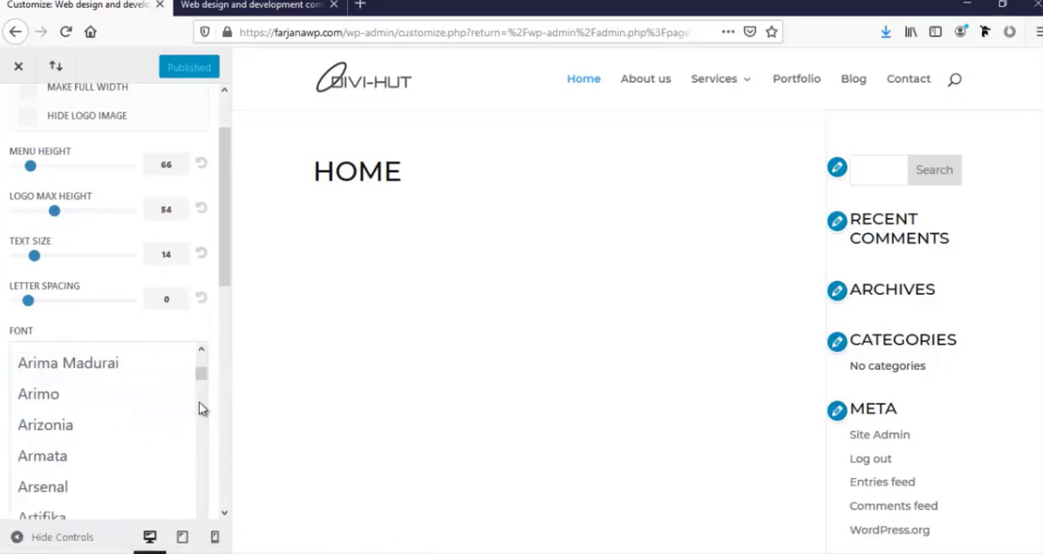
pyautogui.scroll(-3, 195, 456)
pyautogui.scroll(-8, 156, 451)
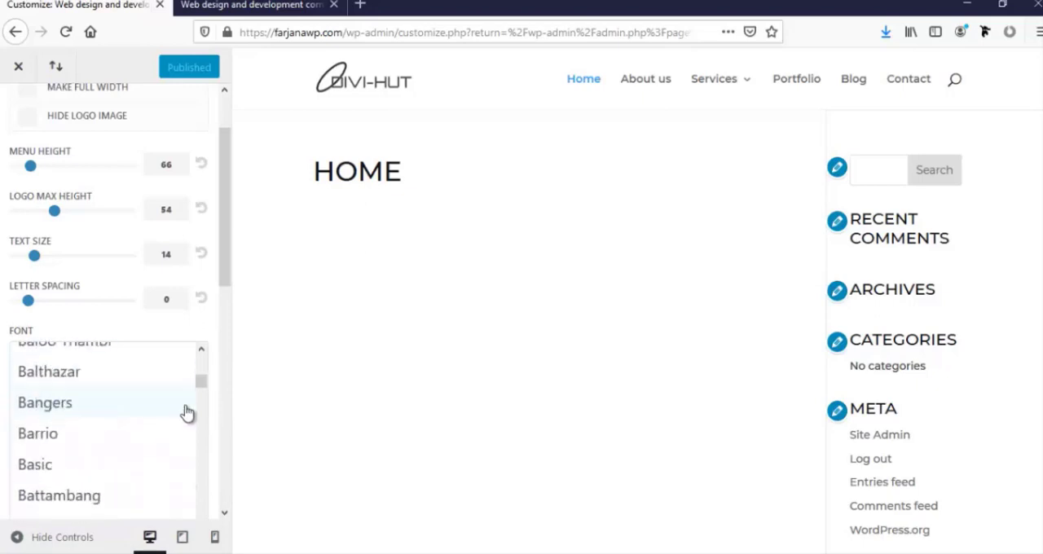
pyautogui.moveTo(200, 381); pyautogui.dragTo(191, 467)
pyautogui.click(121, 413)
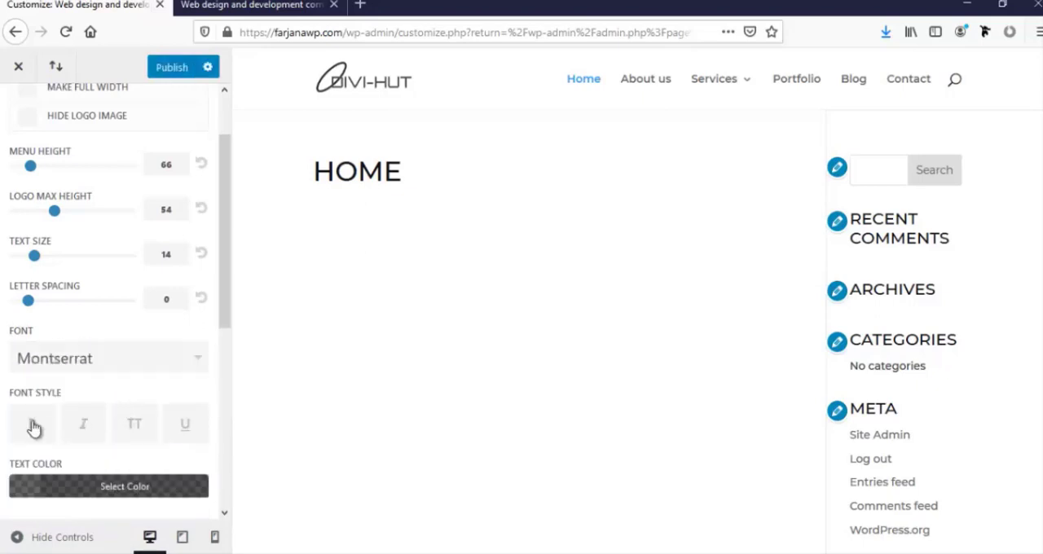
pyautogui.click(135, 427)
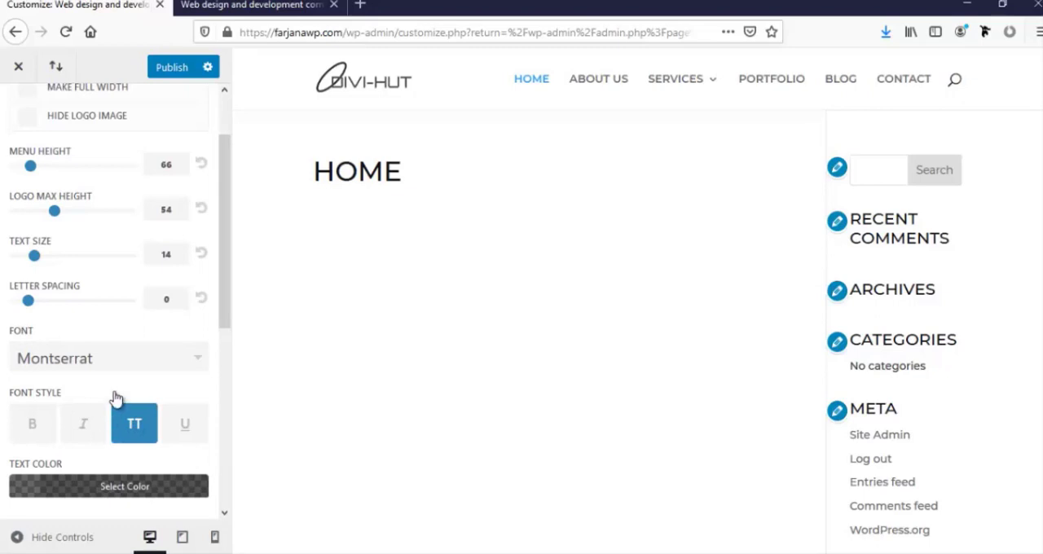
# Change the primary menu's text color to a solid dark gray
pyautogui.scroll(-2, 116, 397)
pyautogui.scroll(-1, 117, 397)
pyautogui.click(27, 334)
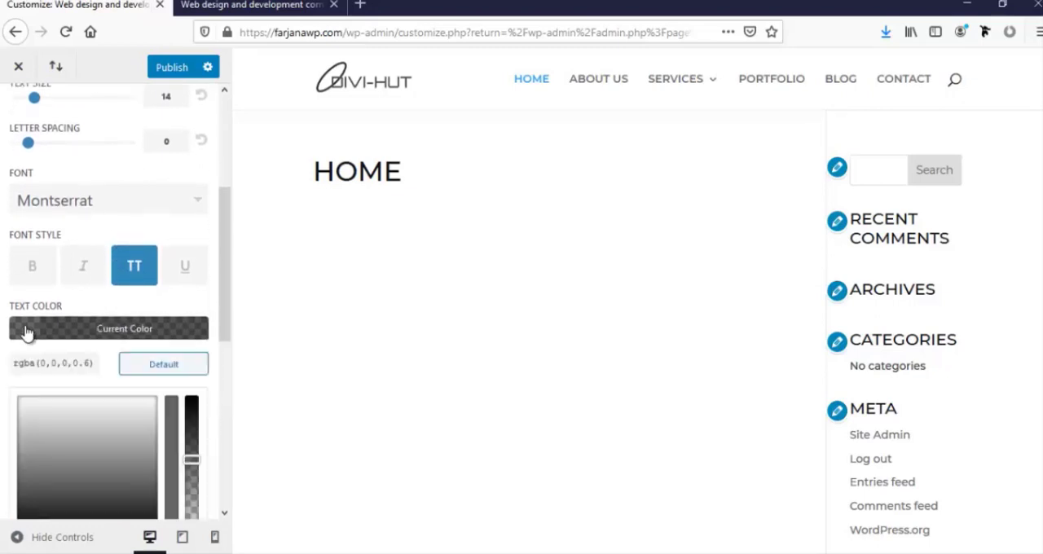
pyautogui.tripleClick(52, 363)
pyautogui.write('333')
pyautogui.click(2, 363)
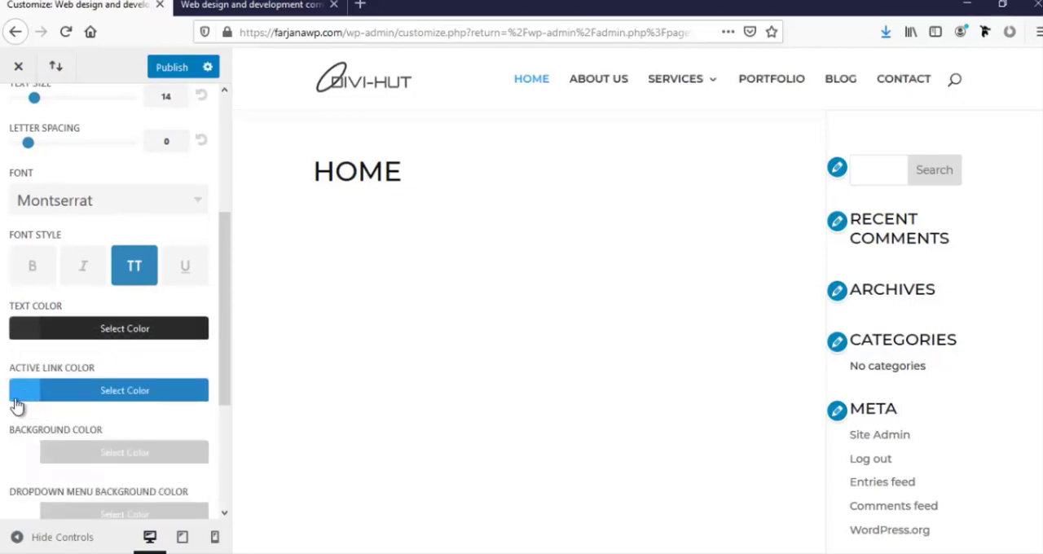
# Set the dropdown menu text color to dark gray (333) and publish the primary menu bar changes
pyautogui.scroll(-3, 1, 384)
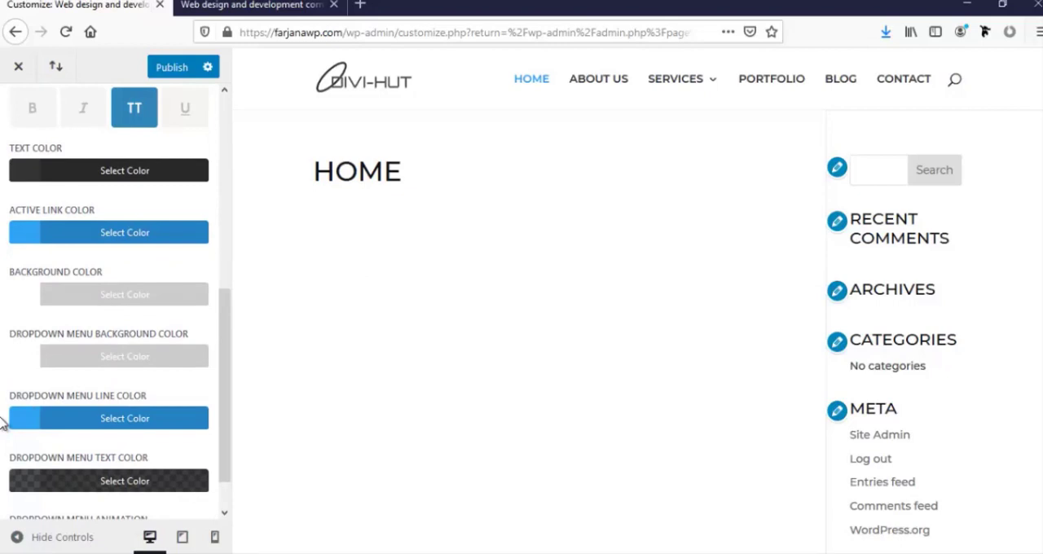
pyautogui.scroll(-1, 2, 423)
pyautogui.click(22, 445)
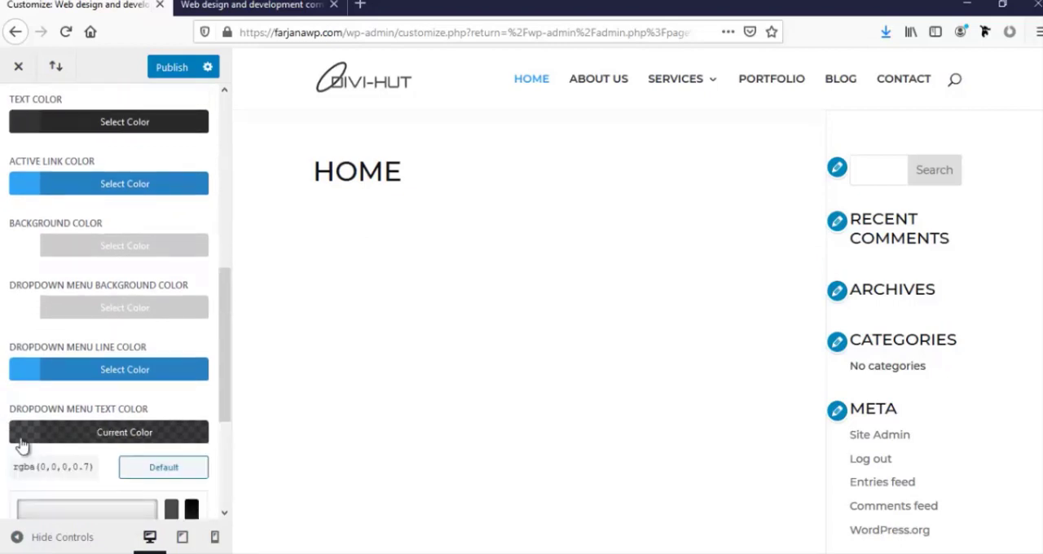
pyautogui.tripleClick(58, 466)
pyautogui.write('333')
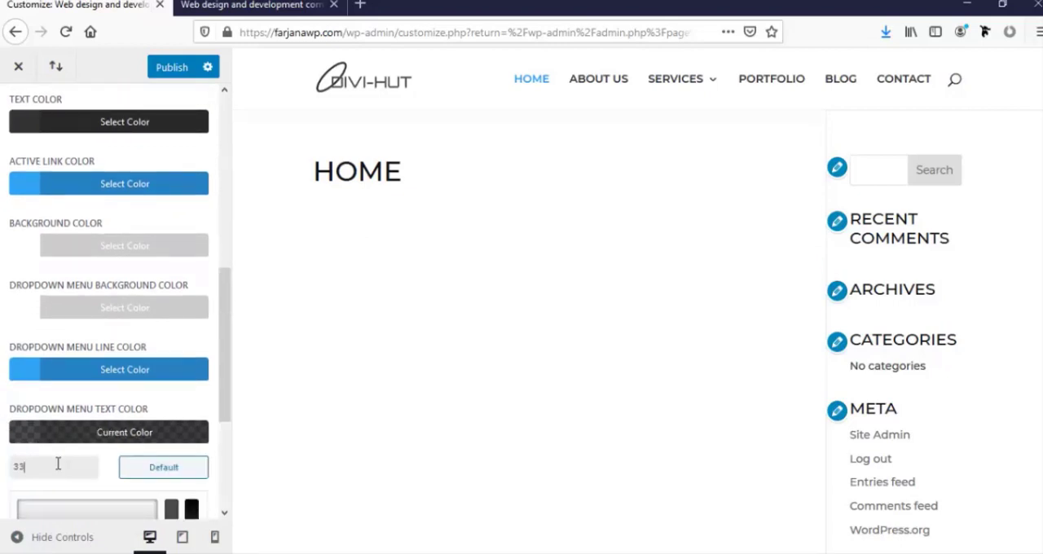
pyautogui.click(2, 434)
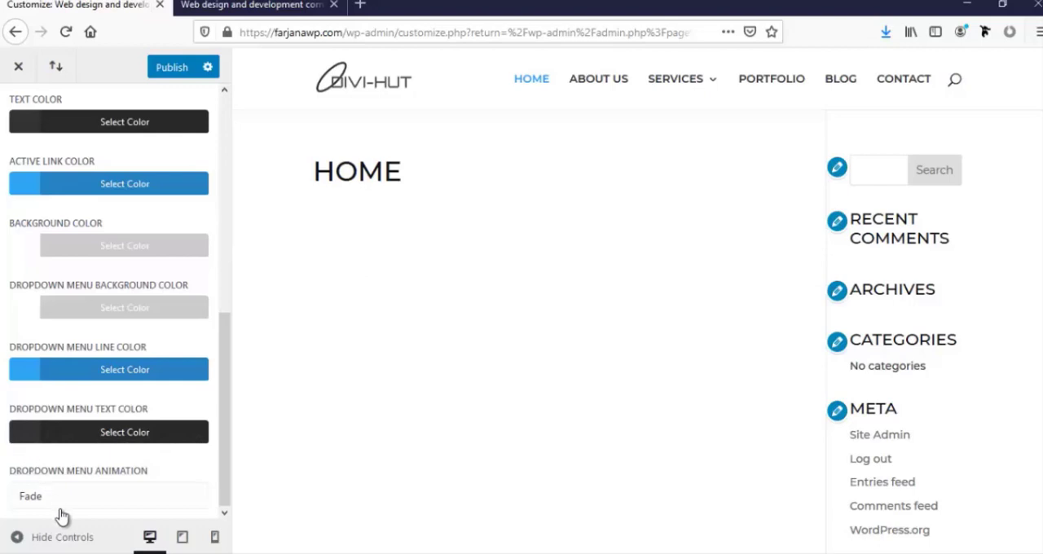
pyautogui.click(181, 75)
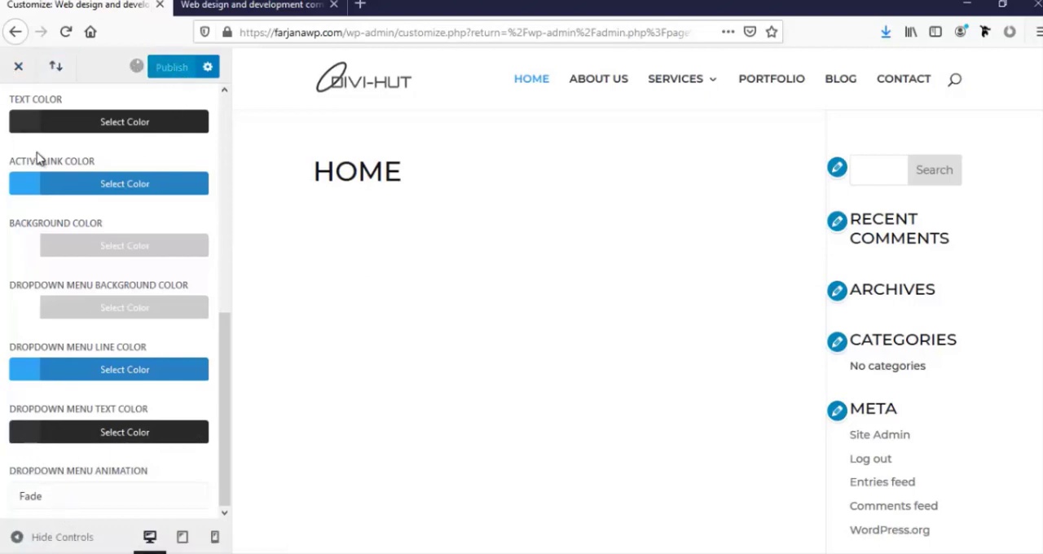
# Open the Fixed Navigation Settings and examine the fixed header on the scrolled page preview
pyautogui.scroll(10, 37, 157)
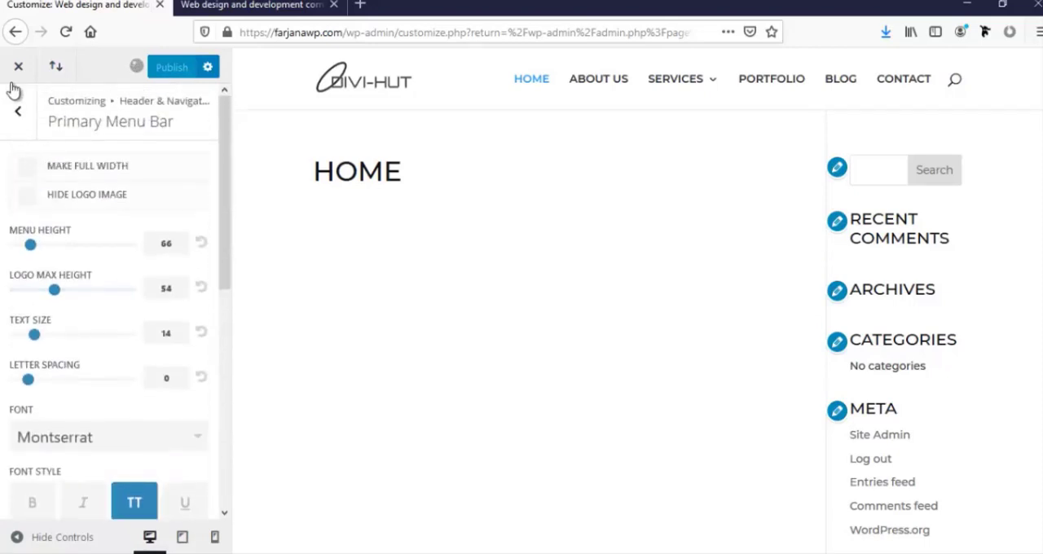
pyautogui.click(18, 110)
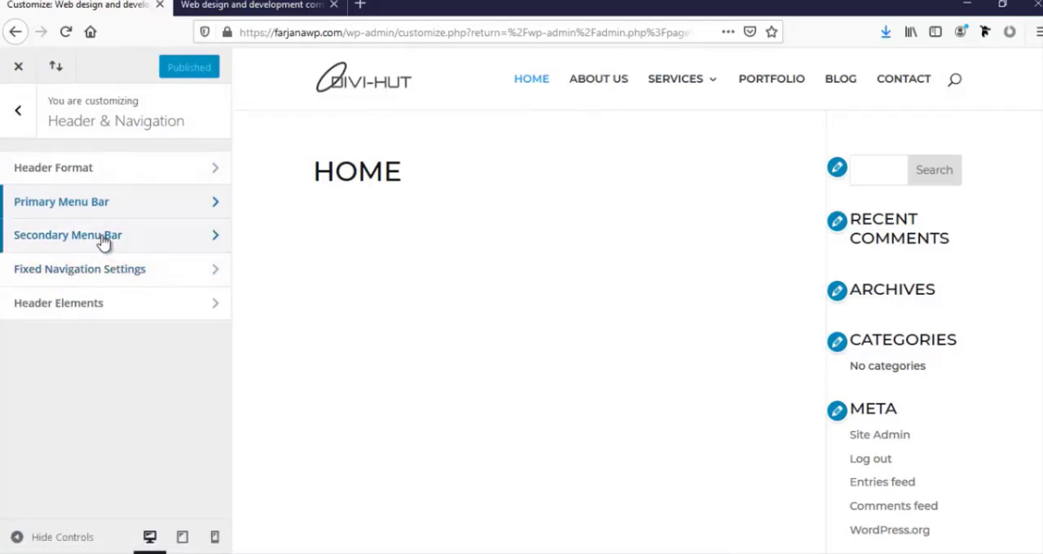
pyautogui.click(47, 277)
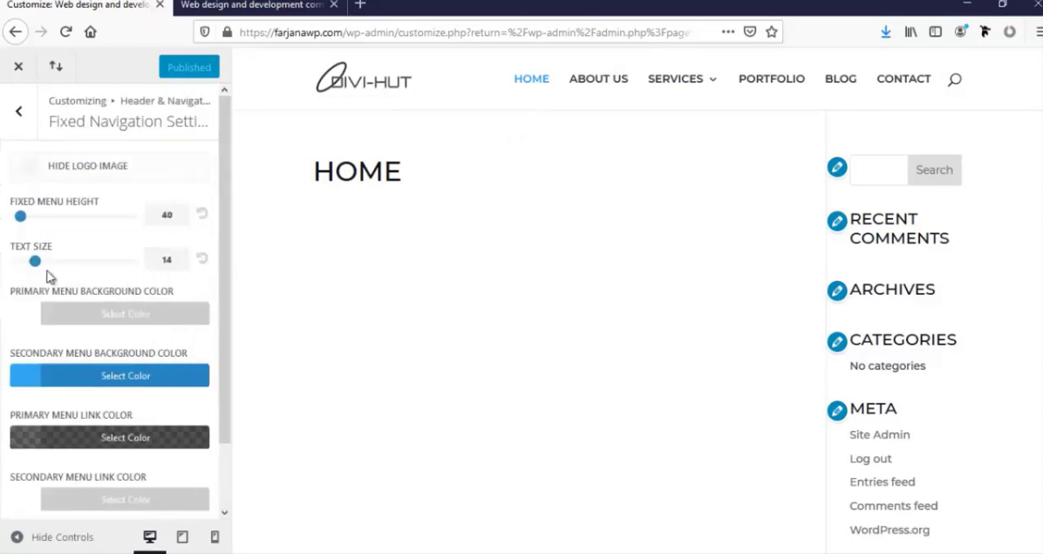
pyautogui.scroll(-3, 672, 204)
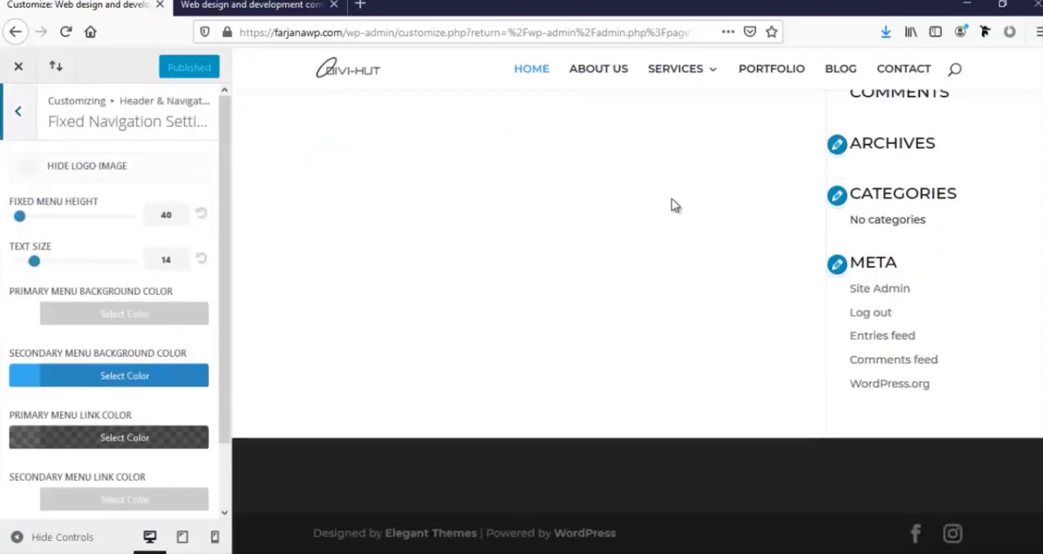
# Compare the full-height header with the shrunken fixed header in the page preview and leave the Fixed Navigation Settings
pyautogui.scroll(3, 671, 204)
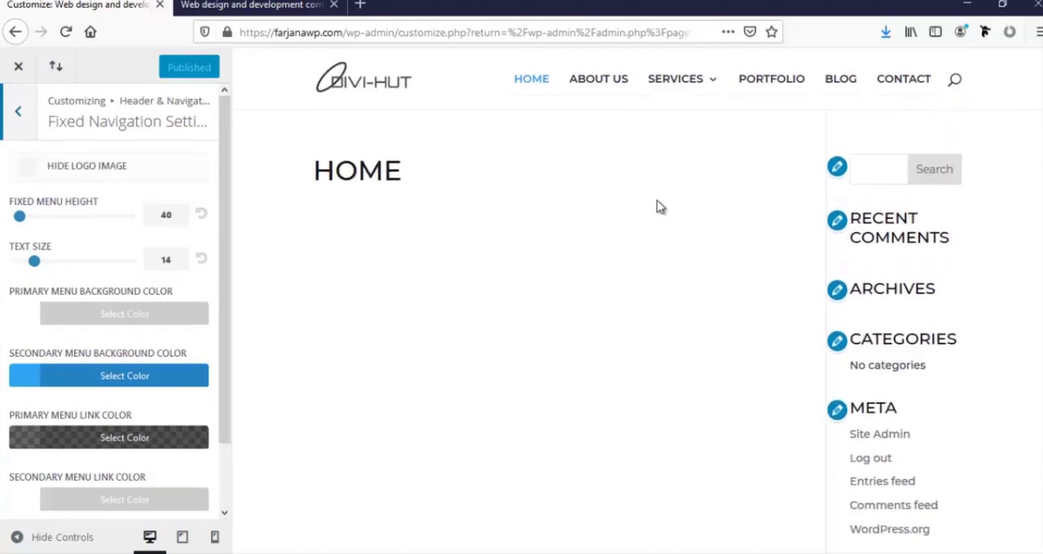
pyautogui.scroll(-3, 660, 207)
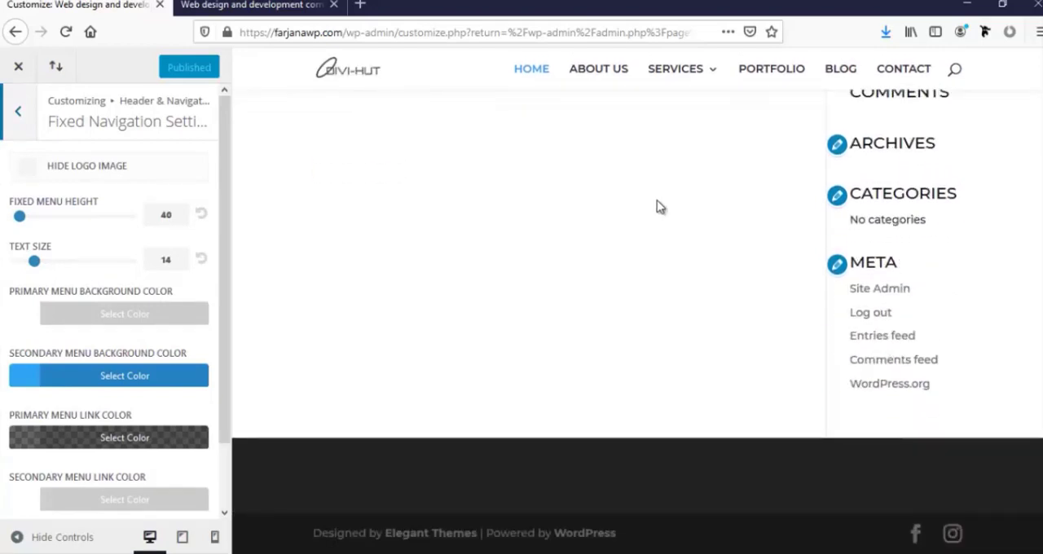
pyautogui.scroll(3, 660, 207)
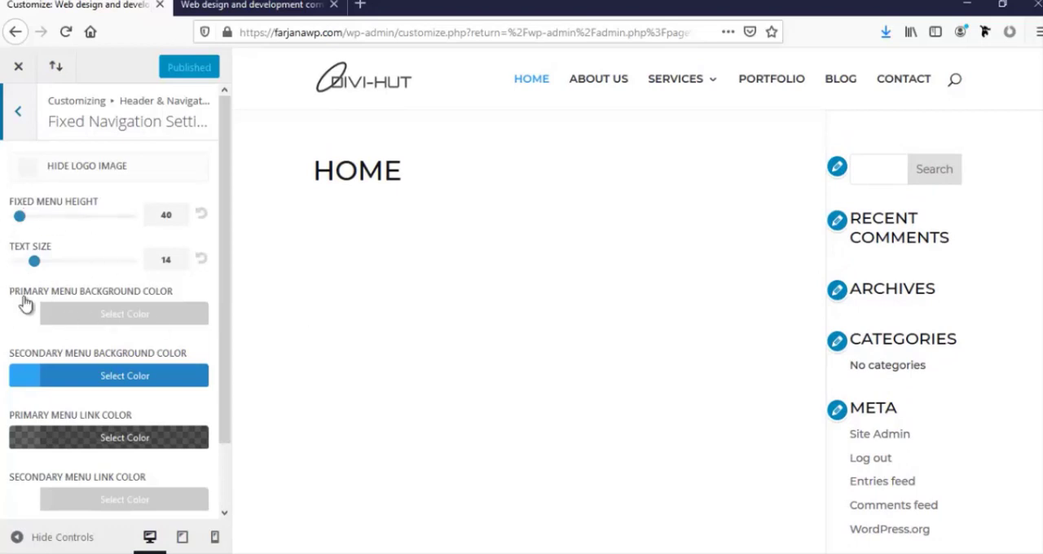
pyautogui.scroll(-3, 652, 248)
pyautogui.scroll(3, 647, 246)
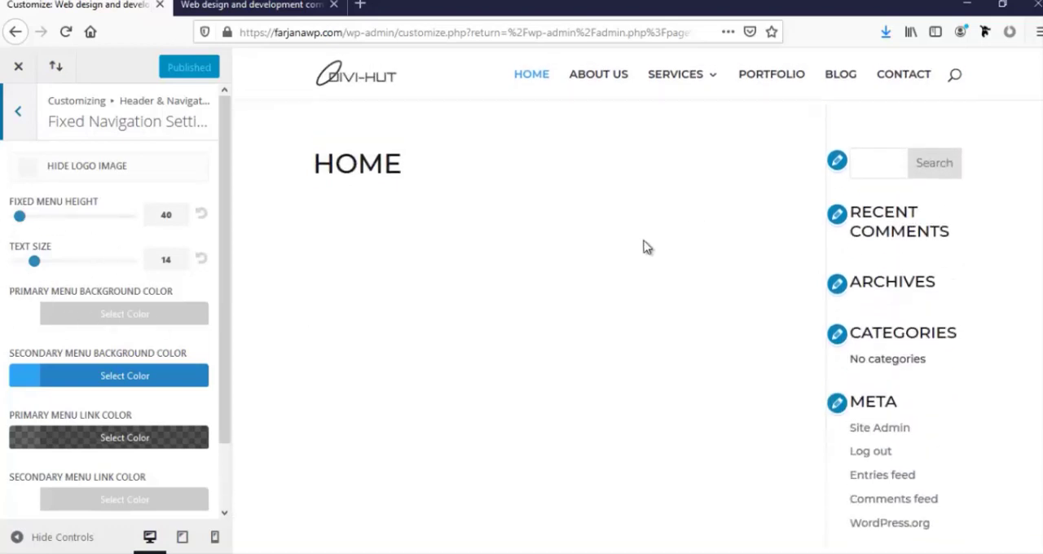
pyautogui.click(12, 121)
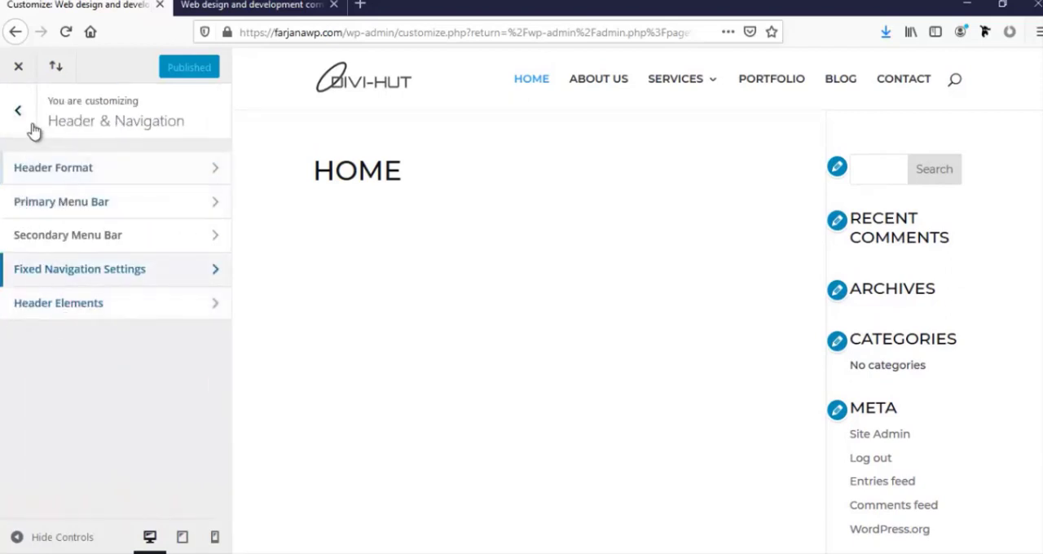
# Try showing social icons in the Header Elements, hide them again, and publish the header settings
pyautogui.click(134, 308)
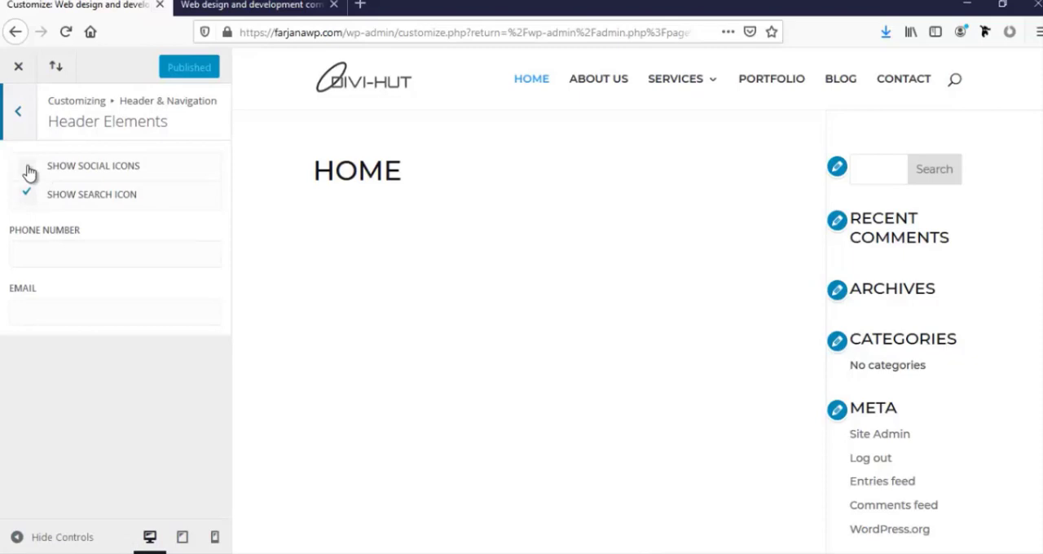
pyautogui.click(28, 167)
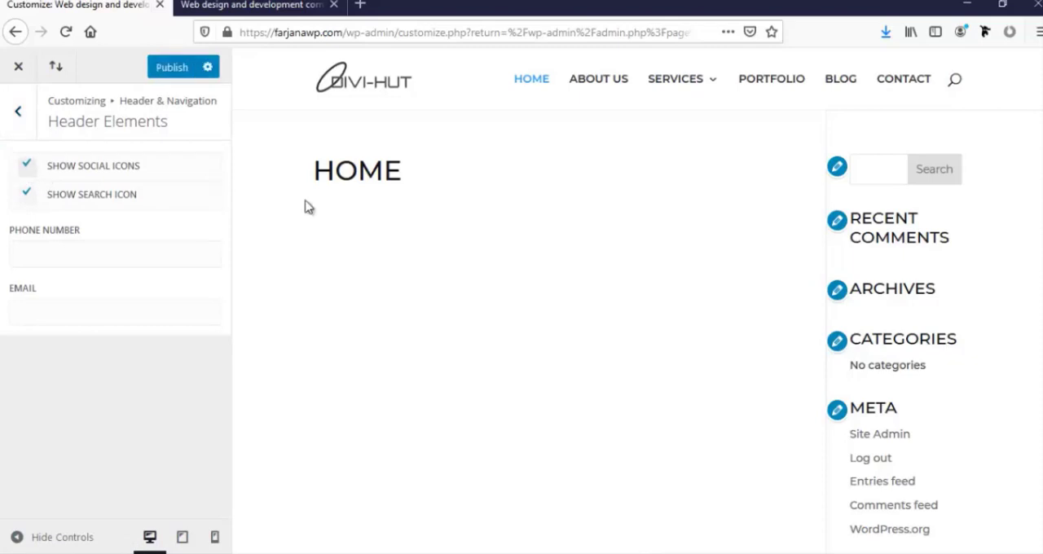
pyautogui.scroll(-3, 461, 307)
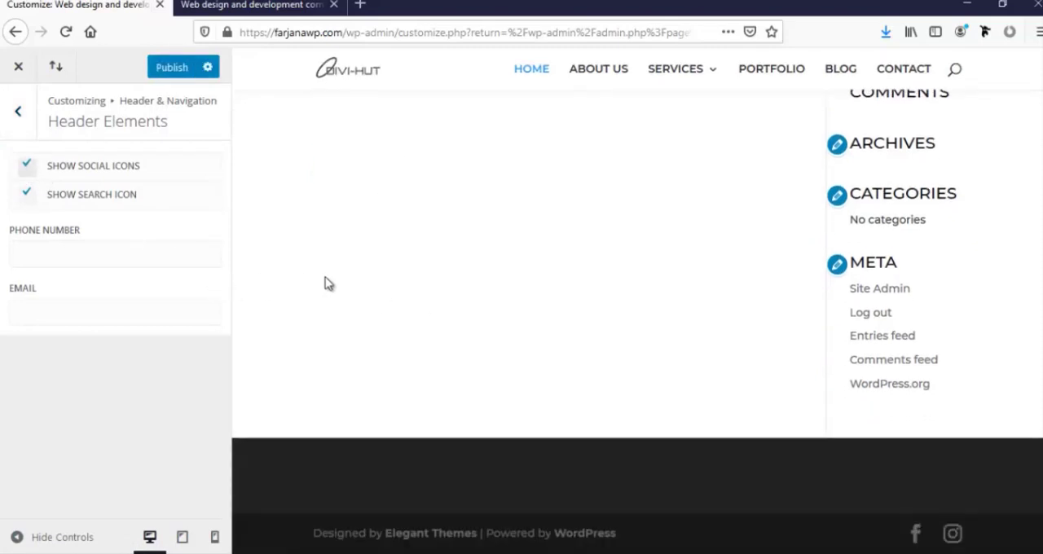
pyautogui.click(28, 168)
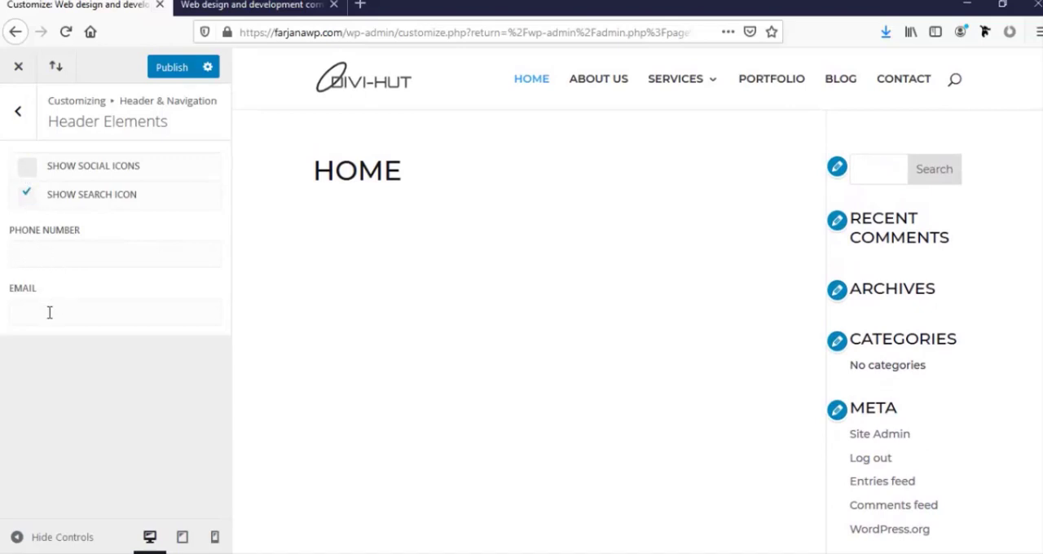
pyautogui.click(15, 122)
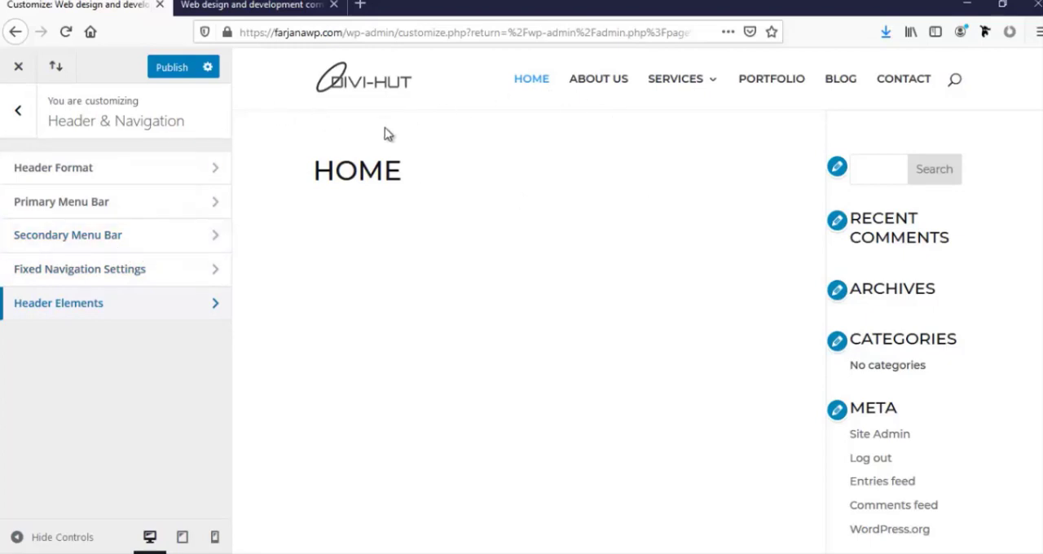
pyautogui.click(167, 70)
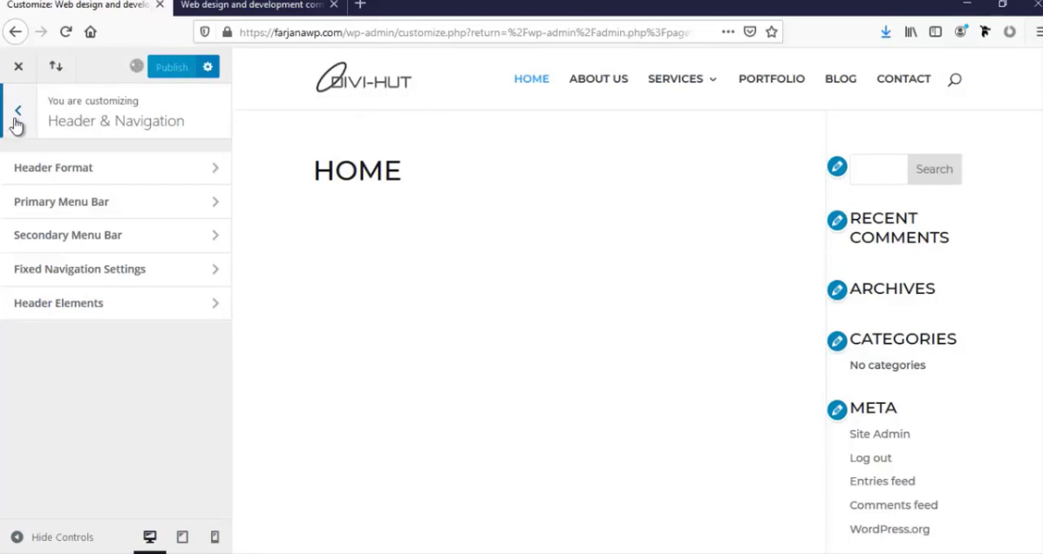
# Open the Footer Elements settings and examine the social icons option against the footer in the page preview
pyautogui.click(15, 119)
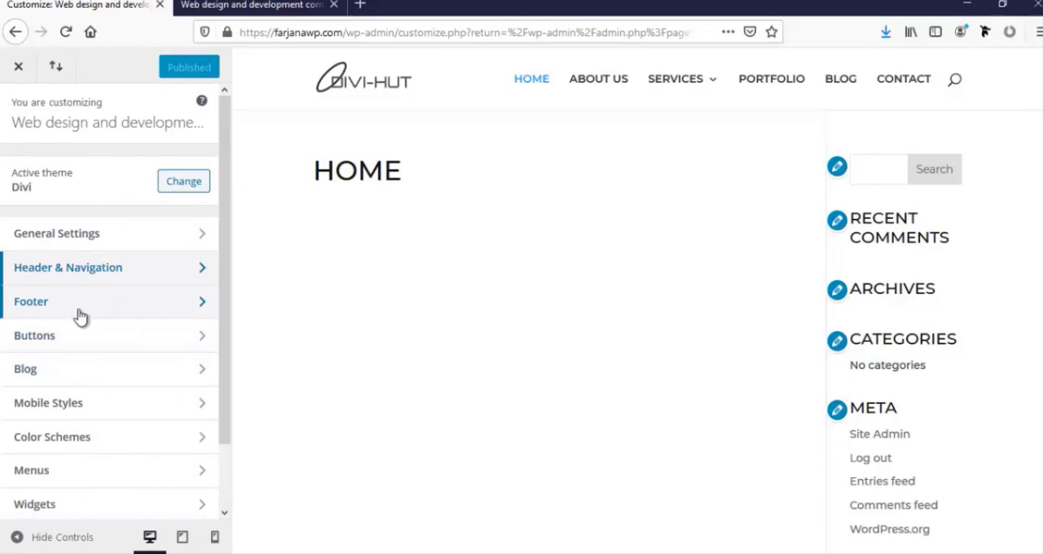
pyautogui.click(82, 304)
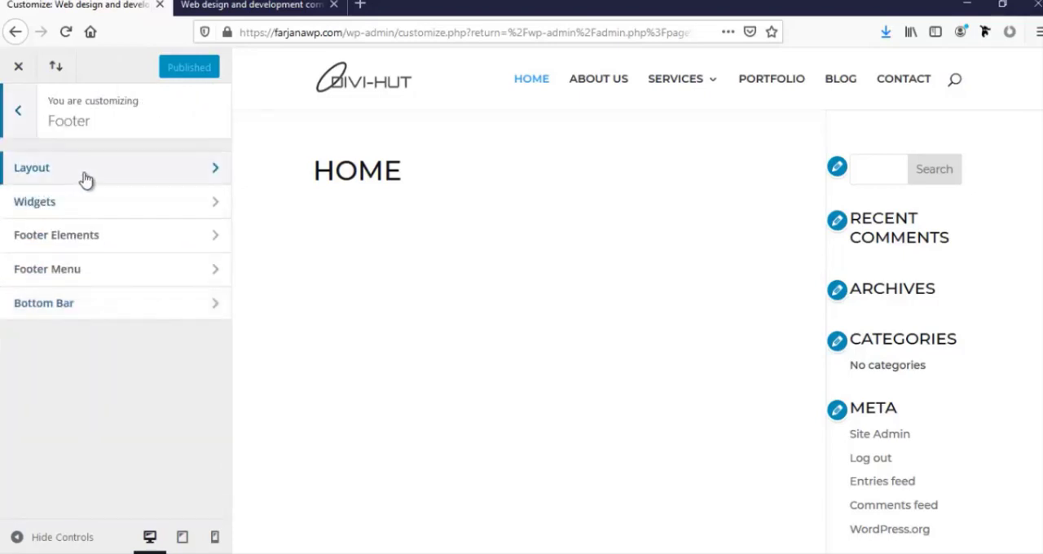
pyautogui.click(85, 235)
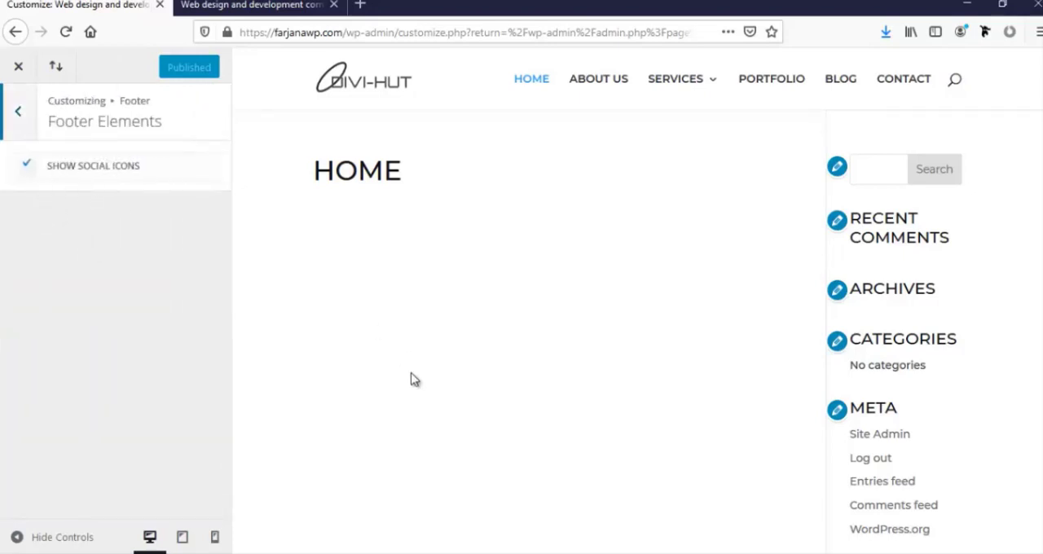
pyautogui.scroll(-3, 415, 391)
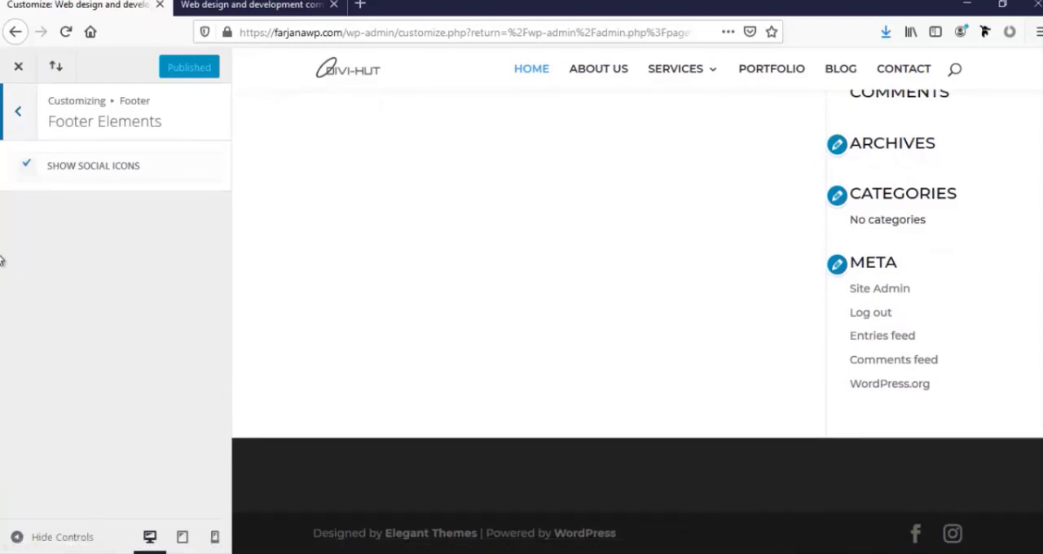
pyautogui.click(17, 112)
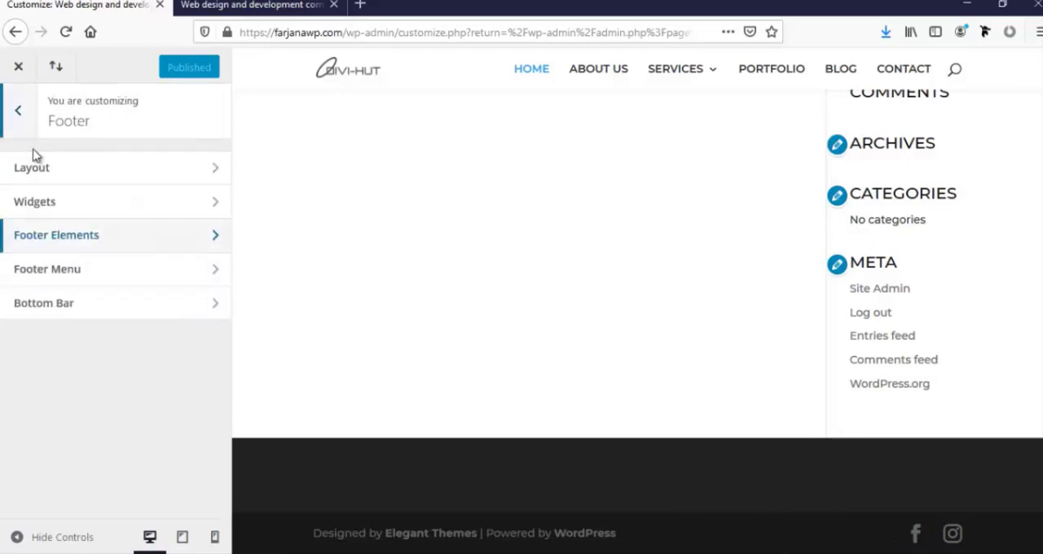
# Set the footer Bottom Bar's background to the preset blue (43,144,211) and raise its opacity to nearly full
pyautogui.click(83, 316)
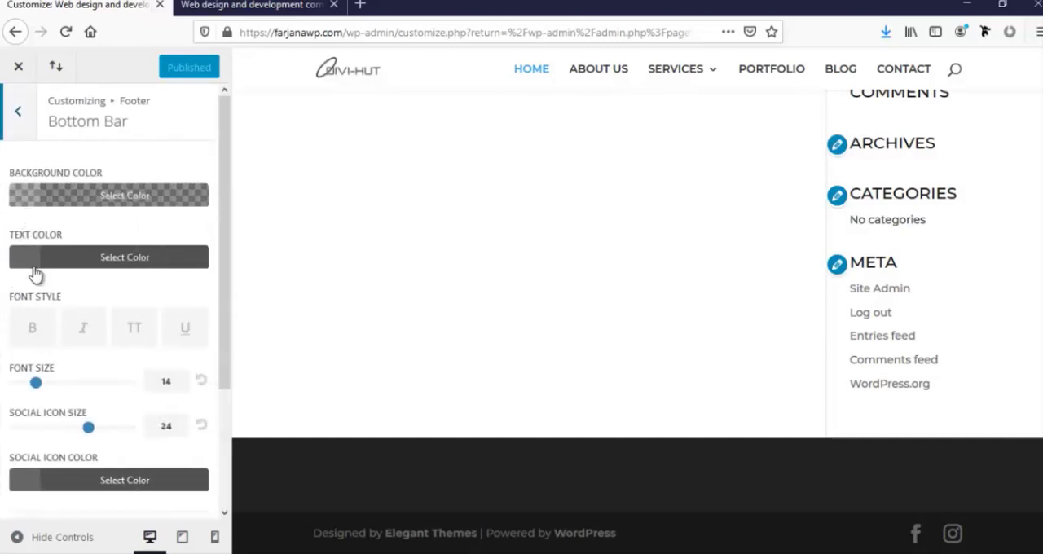
pyautogui.click(20, 200)
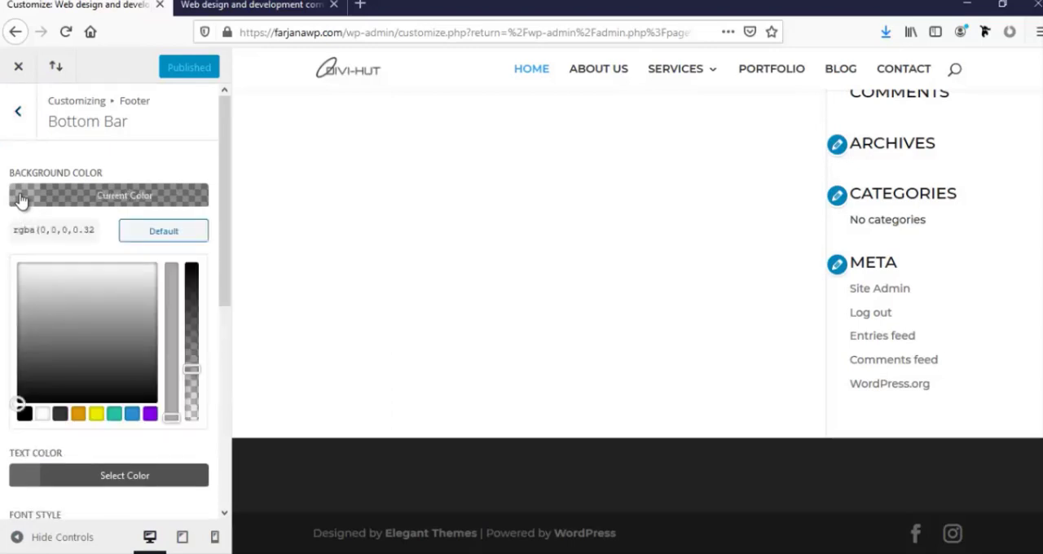
pyautogui.click(131, 415)
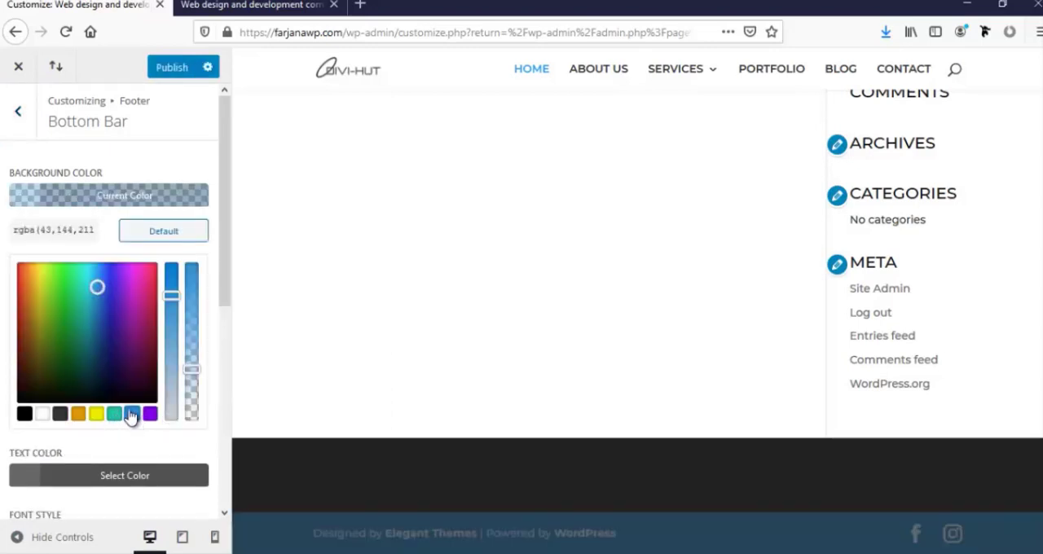
pyautogui.click(4, 237)
pyautogui.click(36, 210)
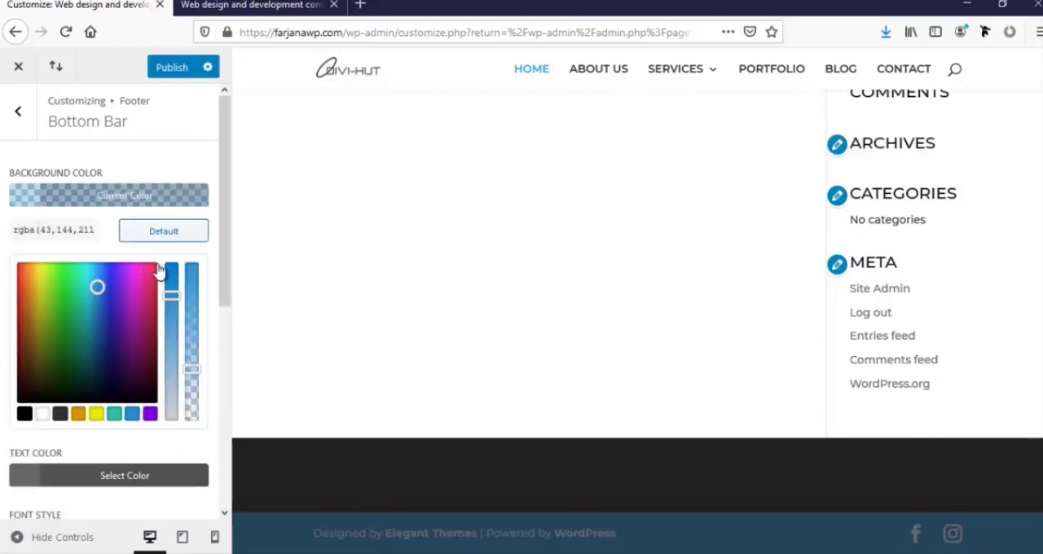
pyautogui.moveTo(192, 371); pyautogui.dragTo(196, 276)
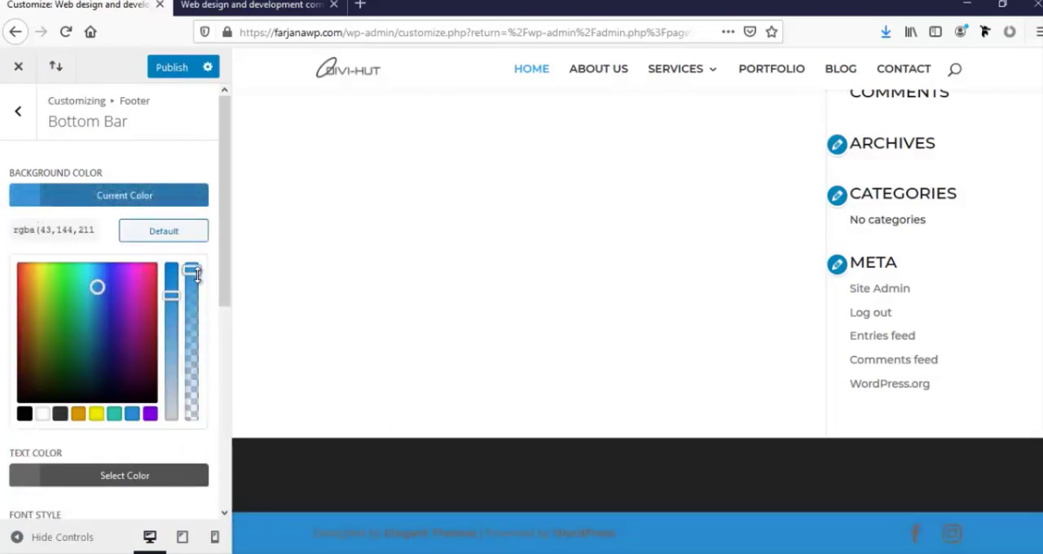
pyautogui.click(4, 222)
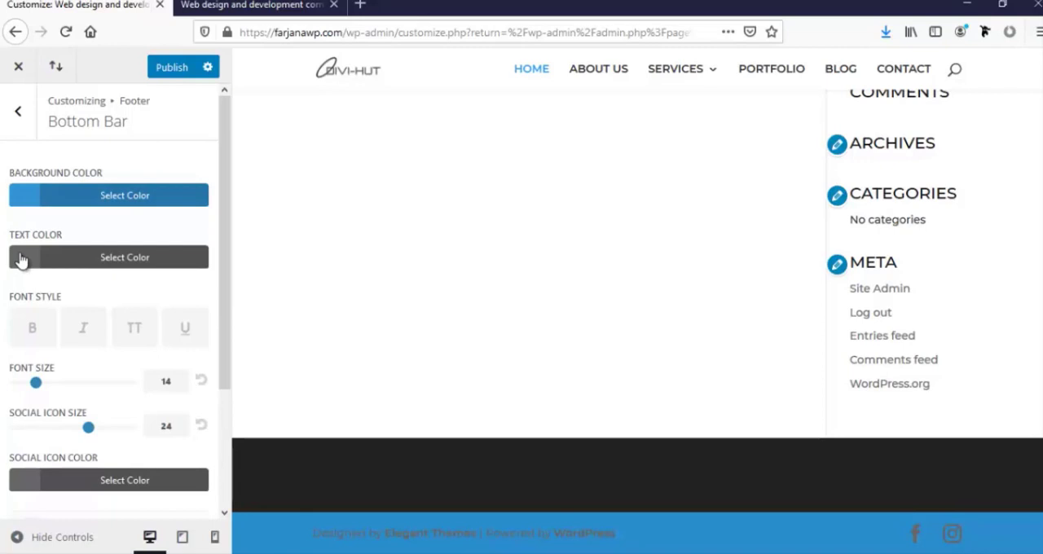
# Set the footer Bottom Bar's text color to white (#ffffff)
pyautogui.click(21, 259)
pyautogui.click(43, 475)
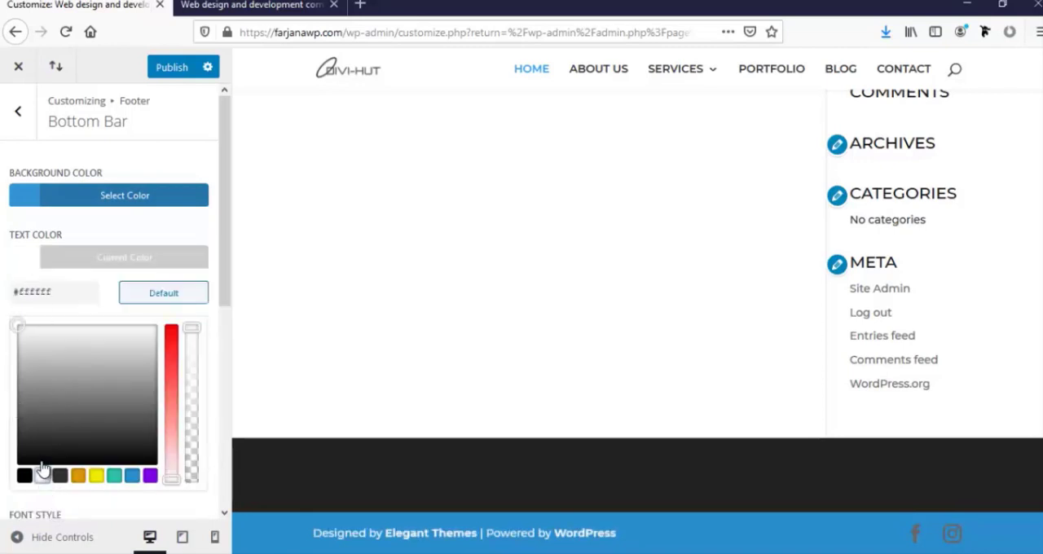
pyautogui.click(5, 260)
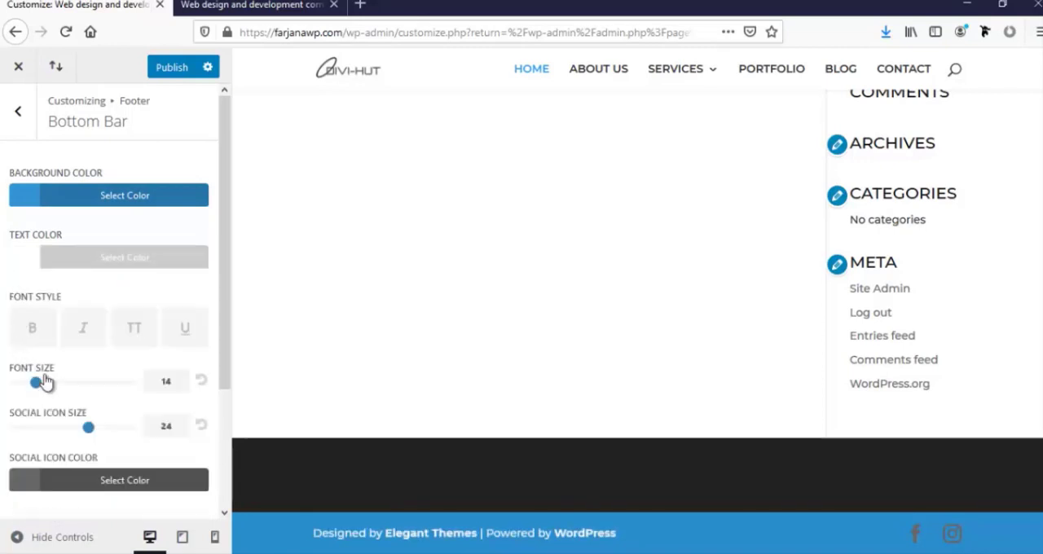
# Set the footer Bottom Bar's social icon color to white (#ffffff)
pyautogui.scroll(-2, 5, 400)
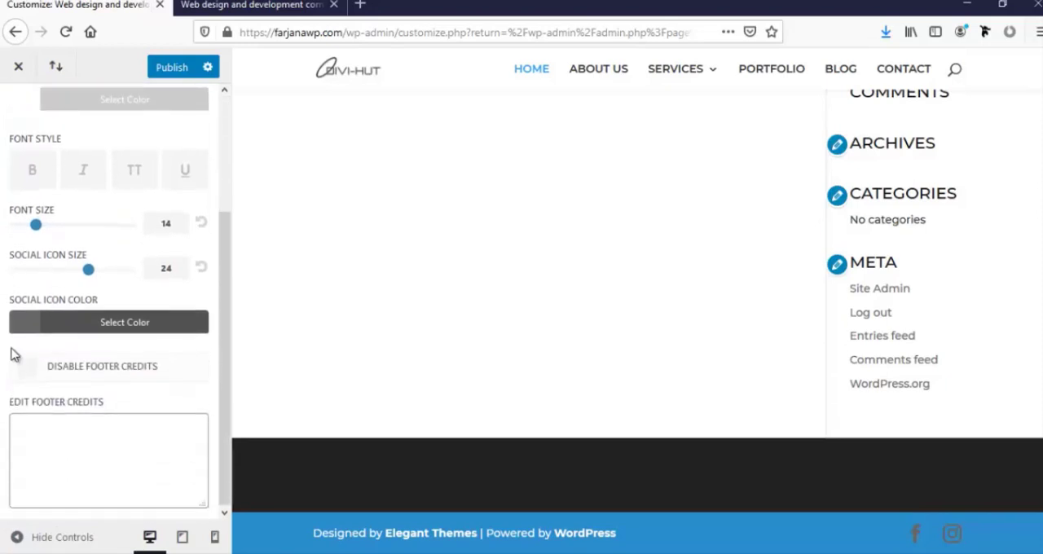
pyautogui.click(34, 328)
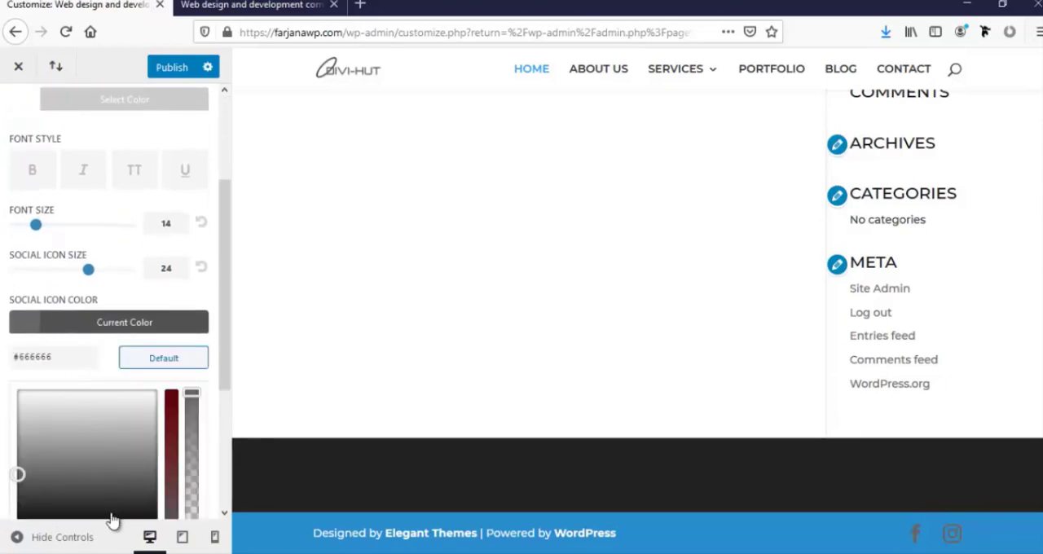
pyautogui.scroll(-3, 68, 388)
pyautogui.click(41, 323)
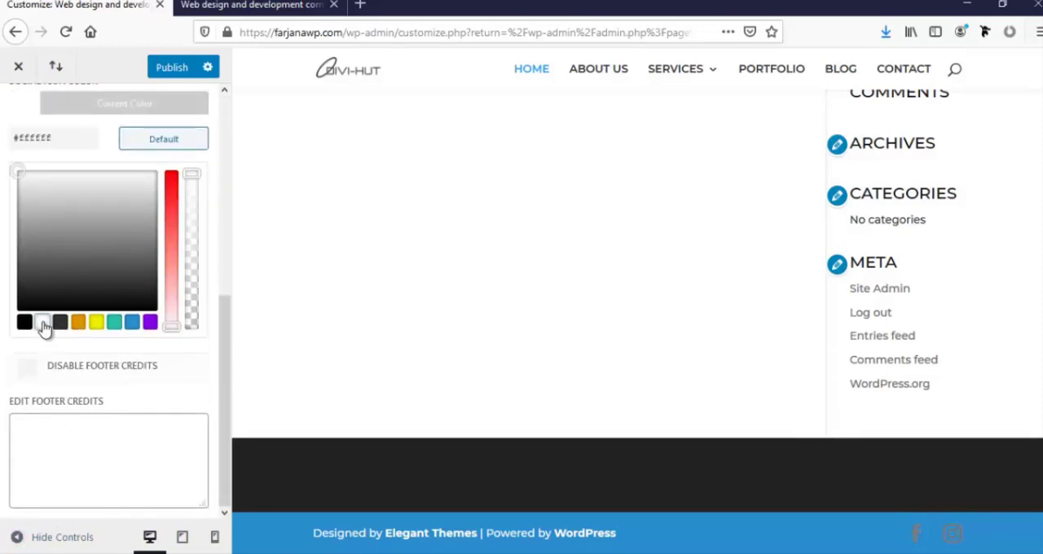
pyautogui.scroll(2, 4, 359)
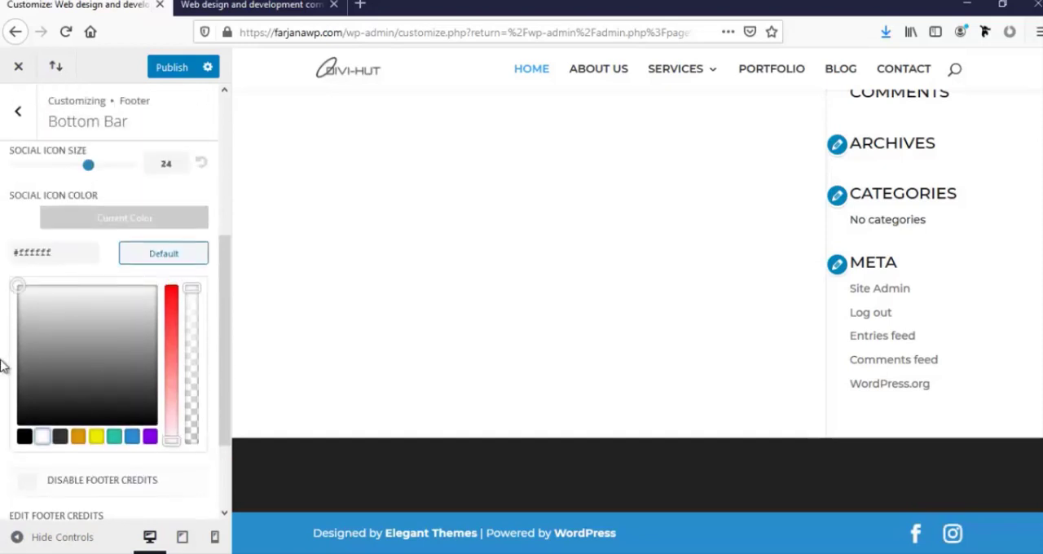
pyautogui.click(42, 262)
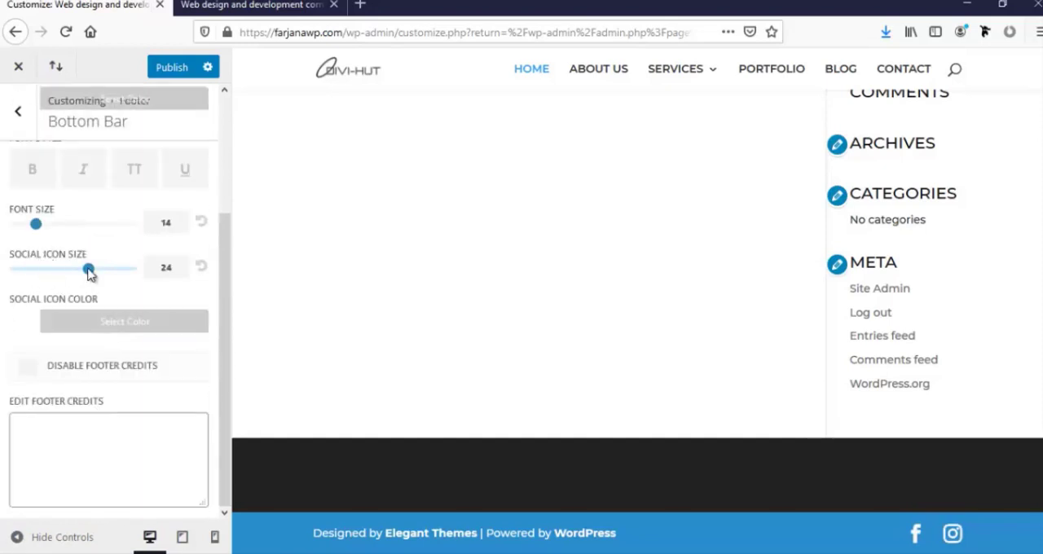
# Reduce the footer Bottom Bar's social icon size to 19 and publish the footer changes
pyautogui.moveTo(88, 273); pyautogui.dragTo(62, 270)
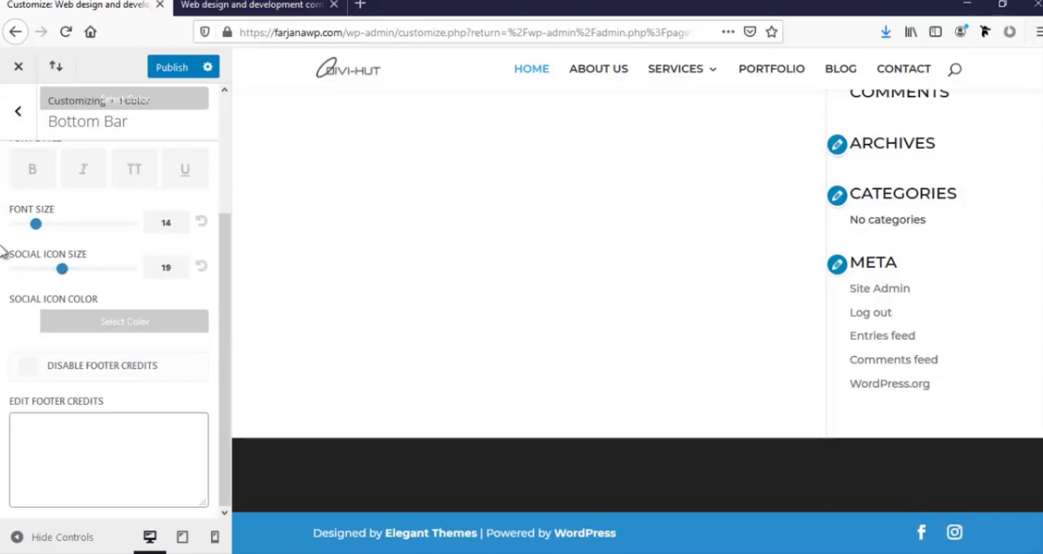
pyautogui.scroll(2, 62, 321)
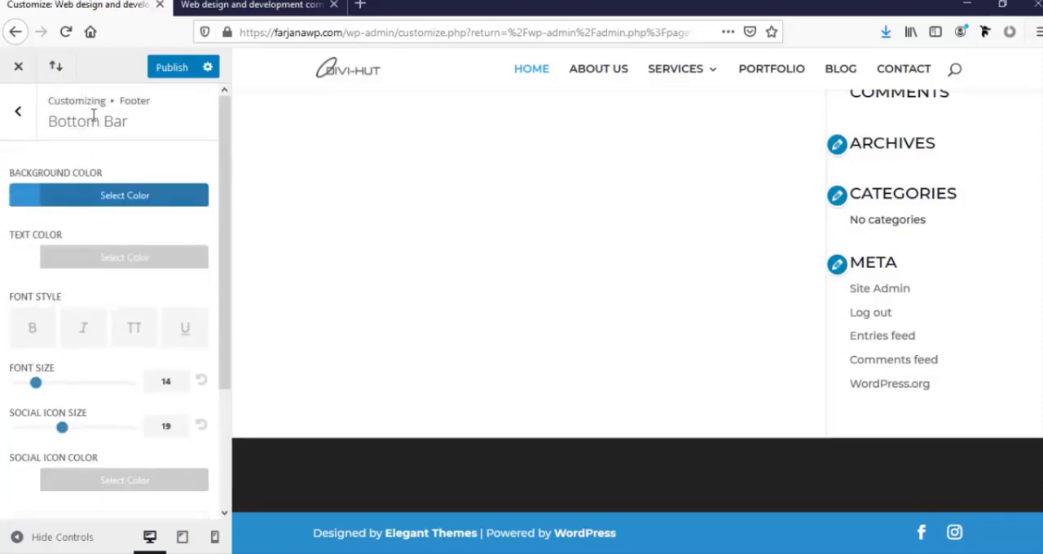
pyautogui.click(167, 70)
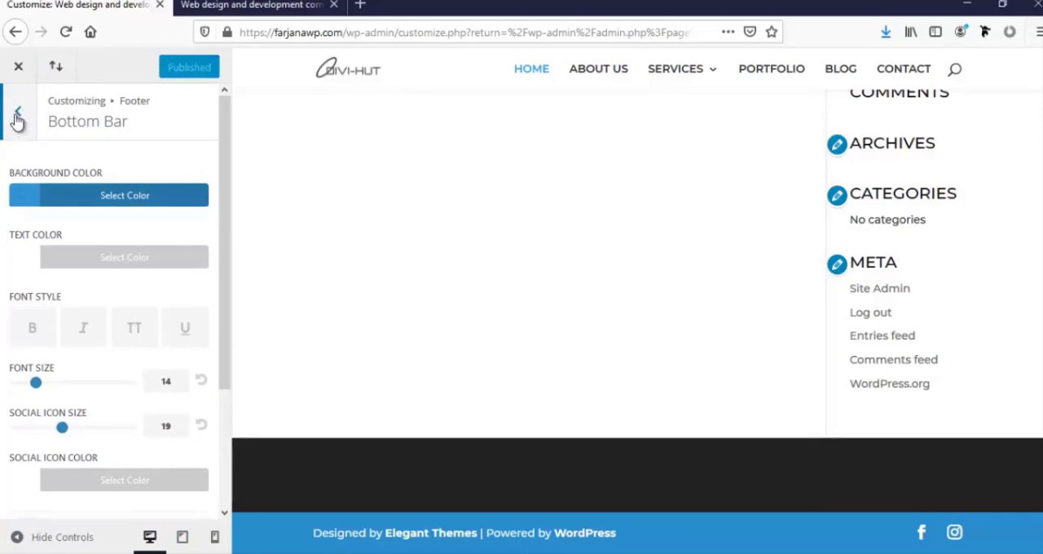
# Set the Buttons Style background color to fully opaque black
pyautogui.click(17, 115)
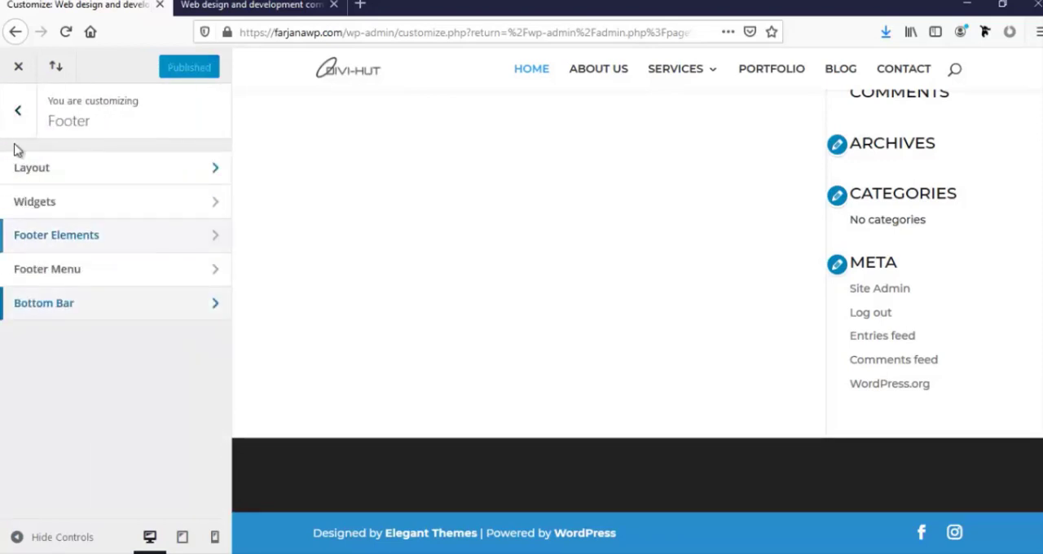
pyautogui.click(17, 118)
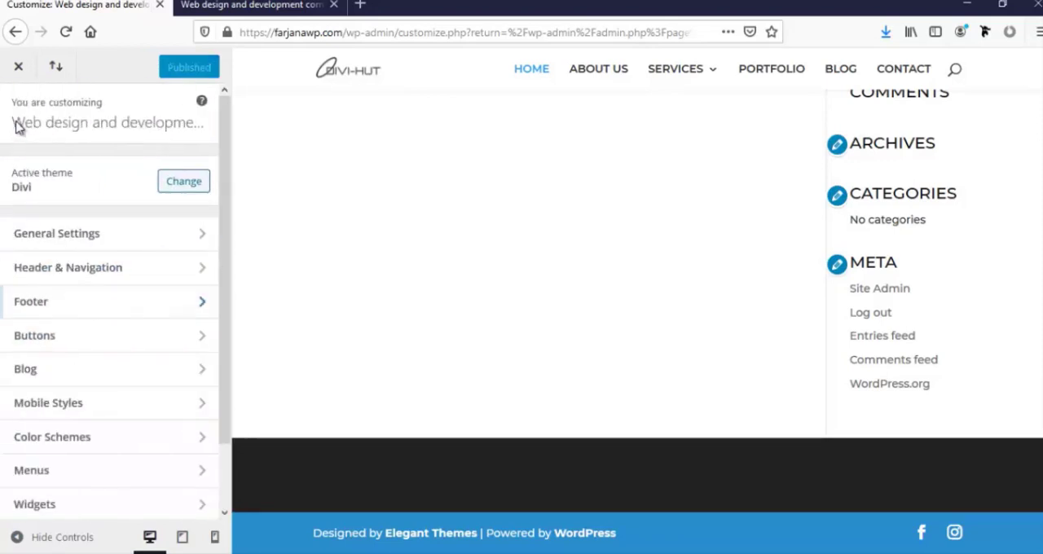
pyautogui.click(67, 346)
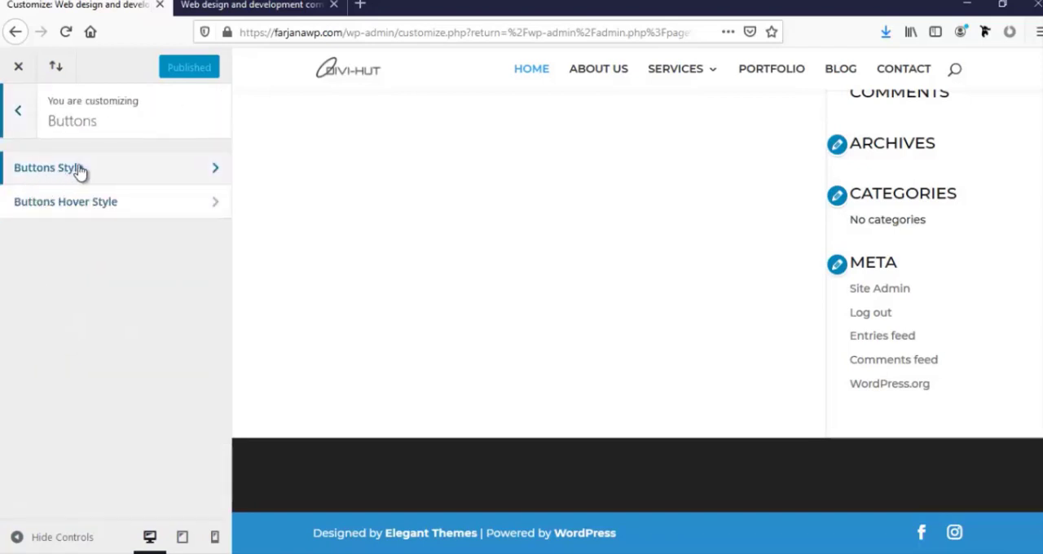
pyautogui.click(19, 169)
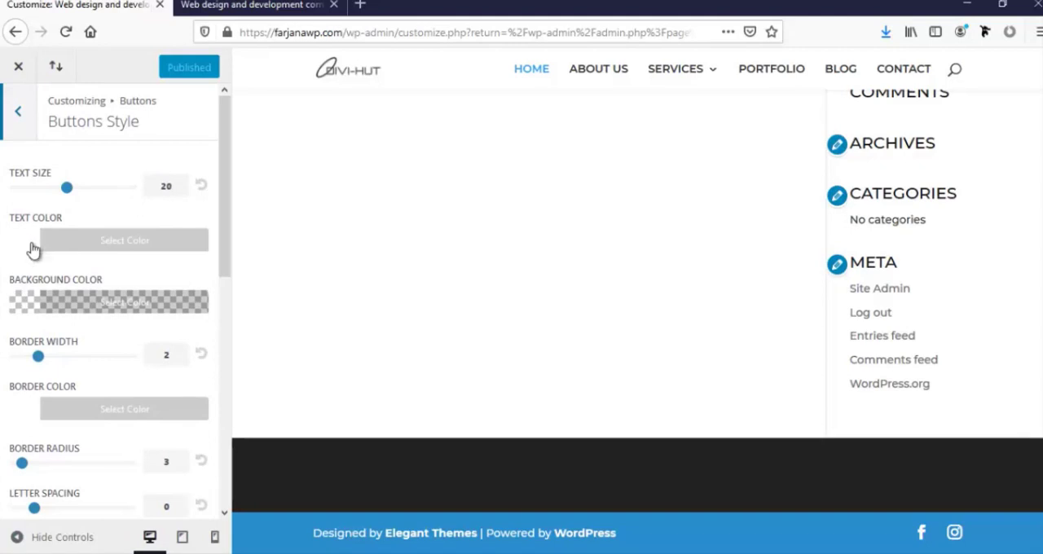
pyautogui.click(24, 308)
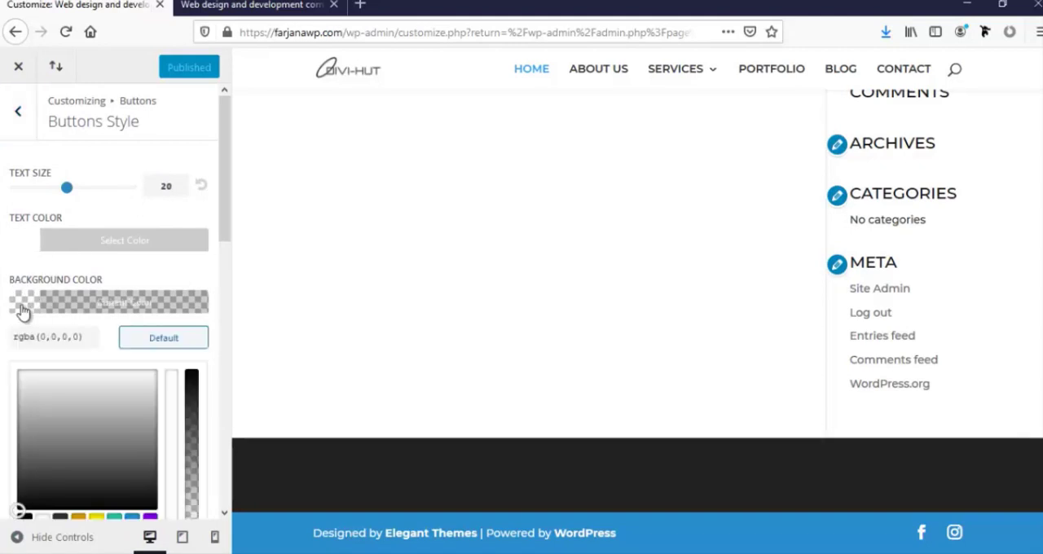
pyautogui.scroll(-1, 81, 456)
pyautogui.scroll(-1, 81, 457)
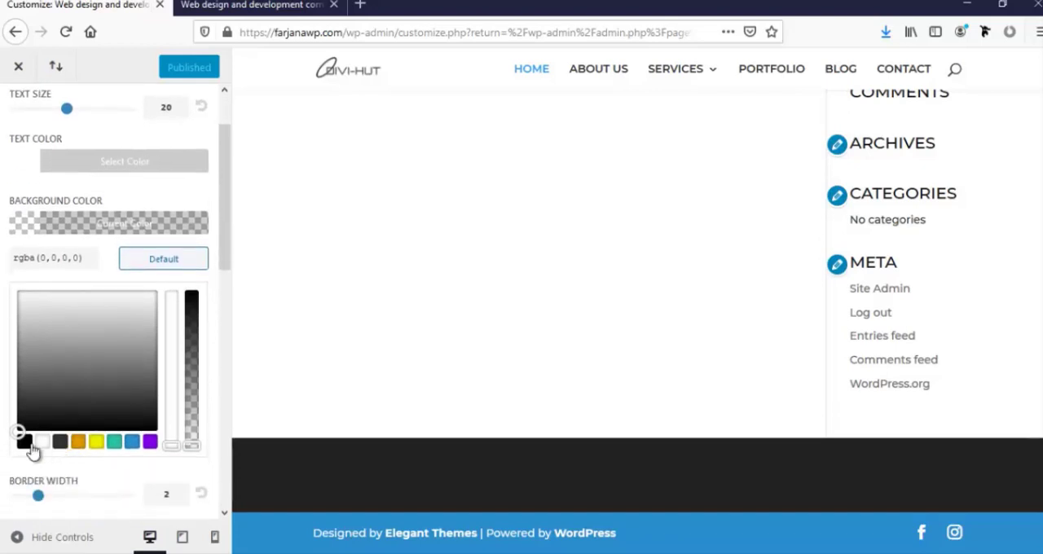
pyautogui.click(2, 349)
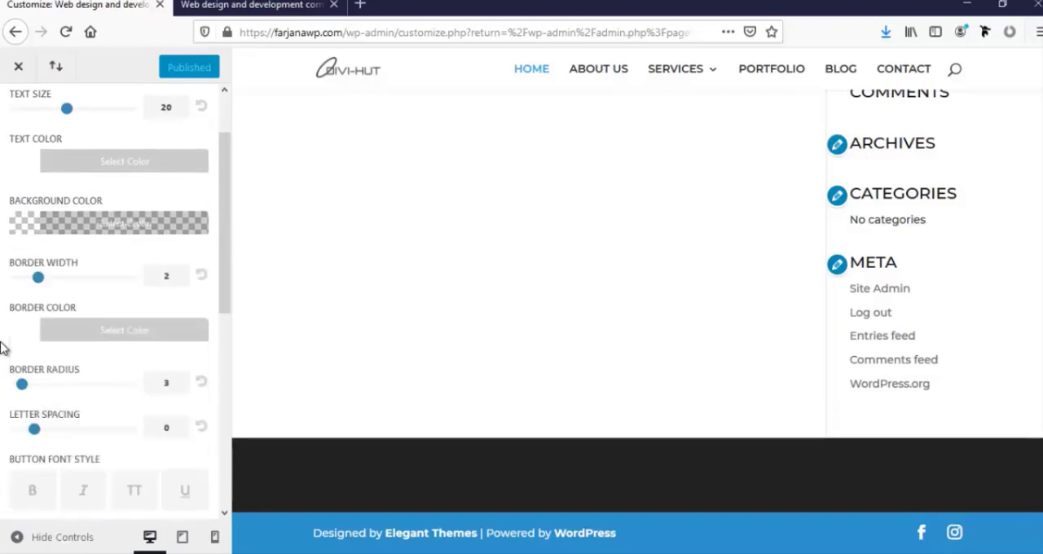
pyautogui.click(132, 226)
pyautogui.moveTo(190, 442); pyautogui.dragTo(192, 295)
pyautogui.click(2, 201)
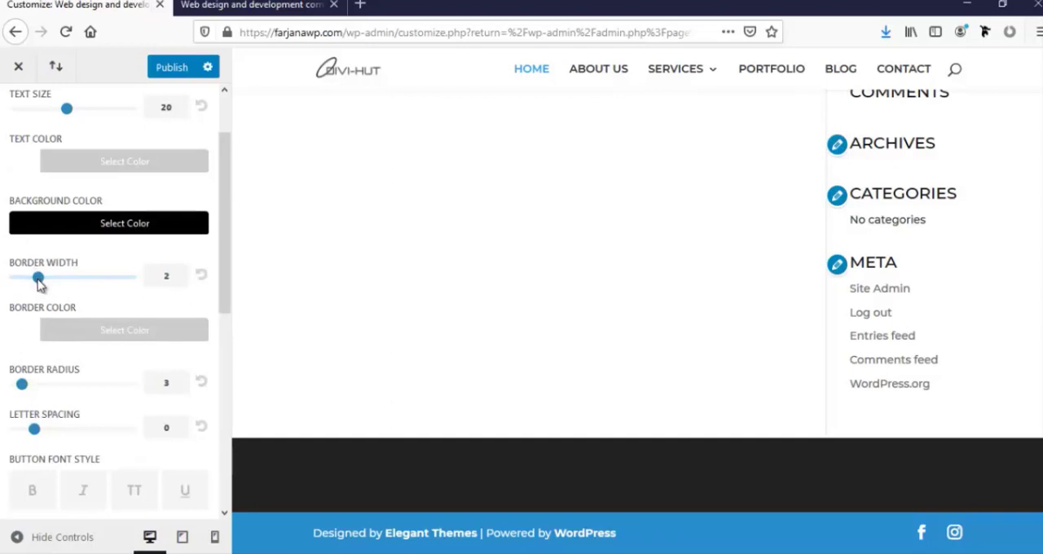
# Set the buttons' border width to 0, border radius to 0 and letter spacing to 1
pyautogui.moveTo(39, 283); pyautogui.dragTo(20, 283)
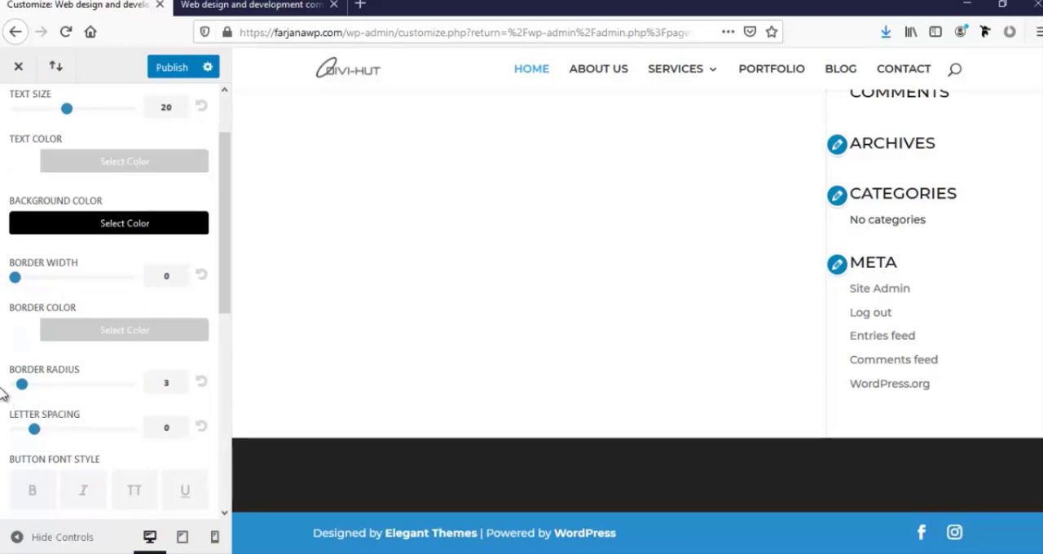
pyautogui.moveTo(21, 384); pyautogui.dragTo(3, 381)
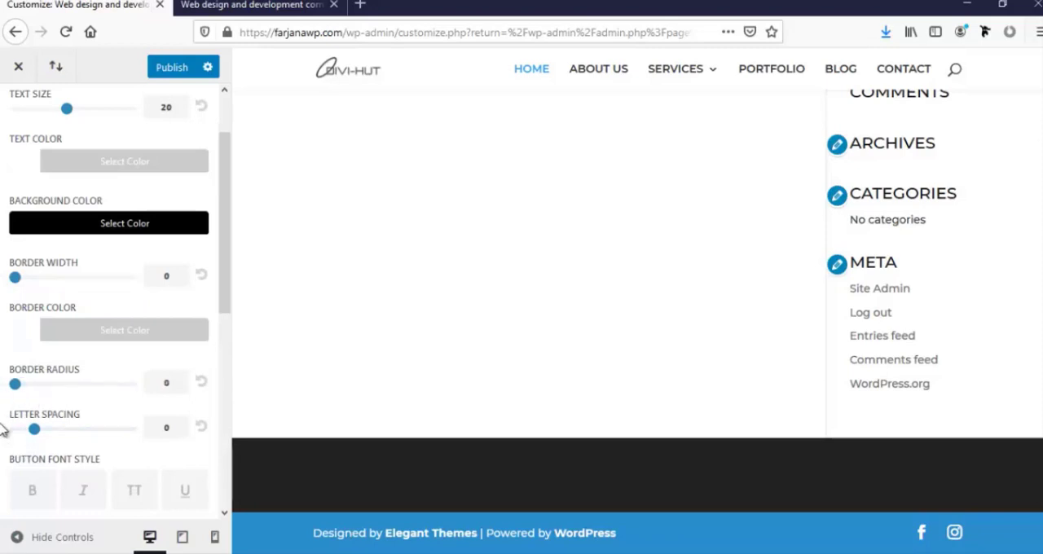
pyautogui.moveTo(37, 432); pyautogui.dragTo(46, 434)
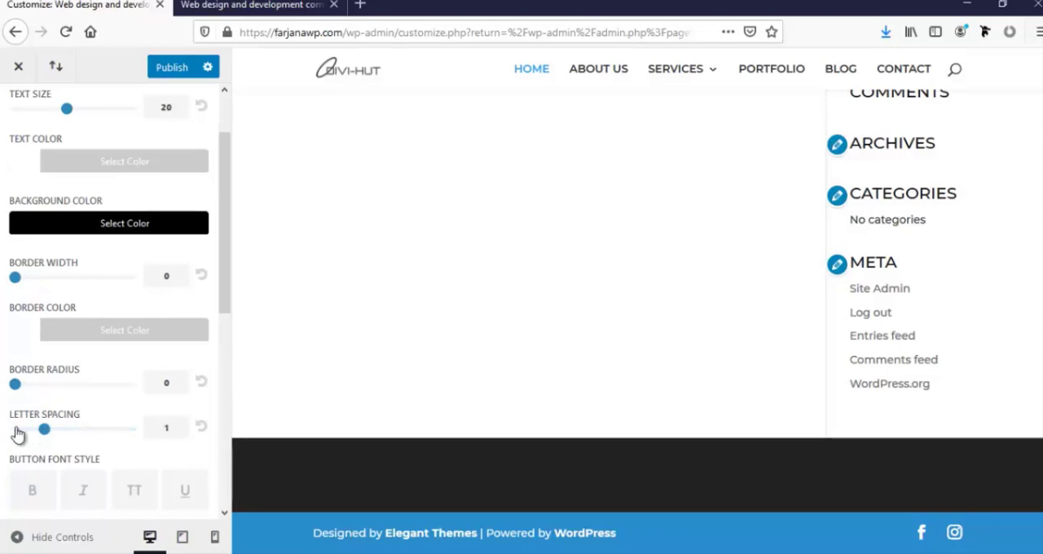
# Set the button font style to uppercase (TT) and the buttons font to Montserrat
pyautogui.scroll(-4, 32, 436)
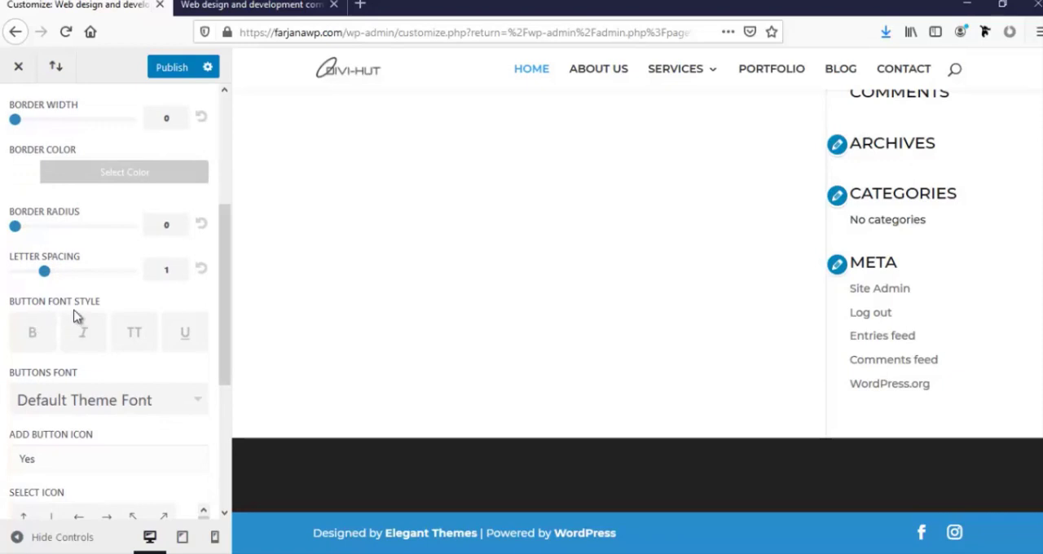
pyautogui.click(136, 335)
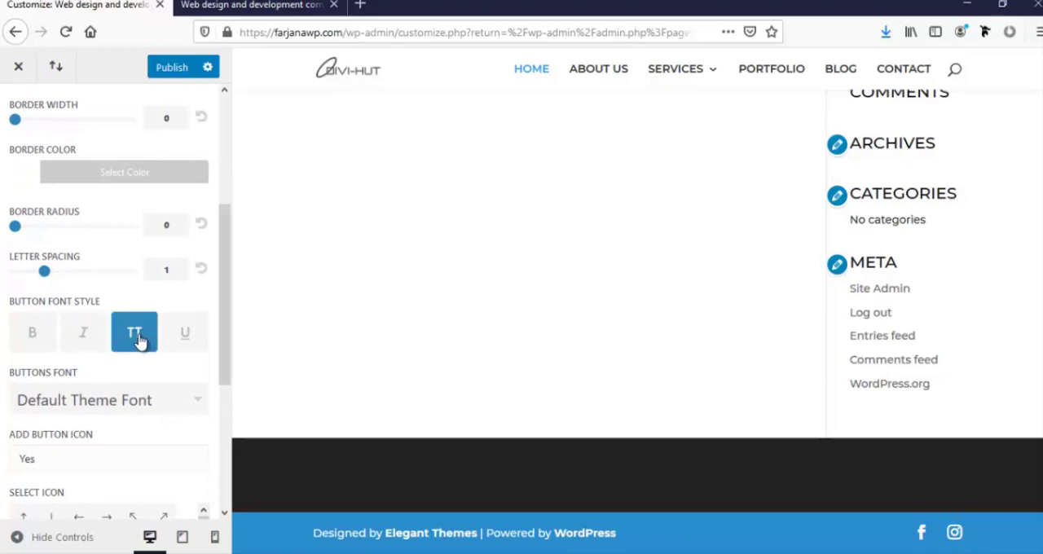
pyautogui.click(85, 404)
pyautogui.scroll(-10, 98, 432)
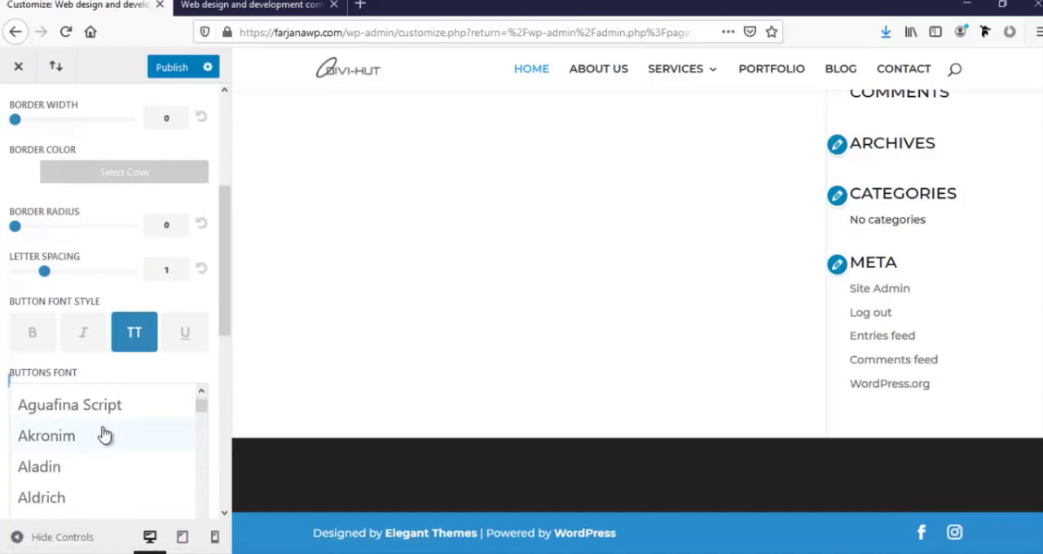
pyautogui.scroll(-15, 144, 477)
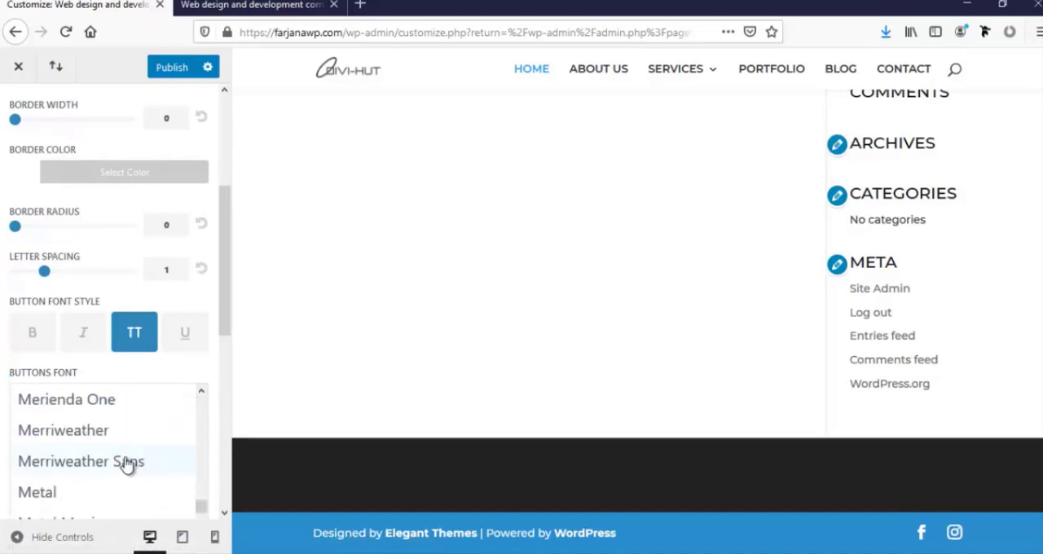
pyautogui.scroll(-2, 126, 465)
pyautogui.scroll(-8, 126, 464)
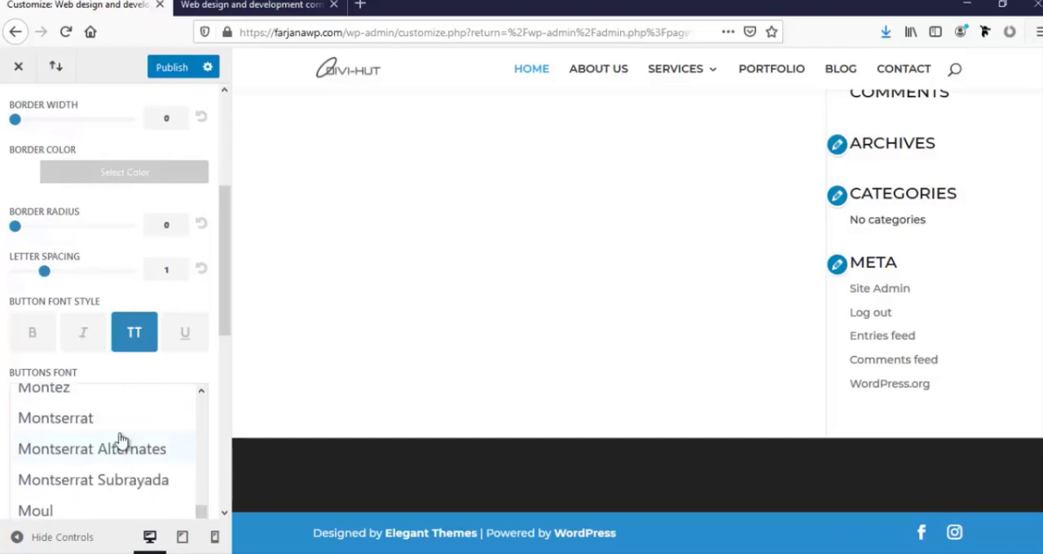
pyautogui.click(114, 421)
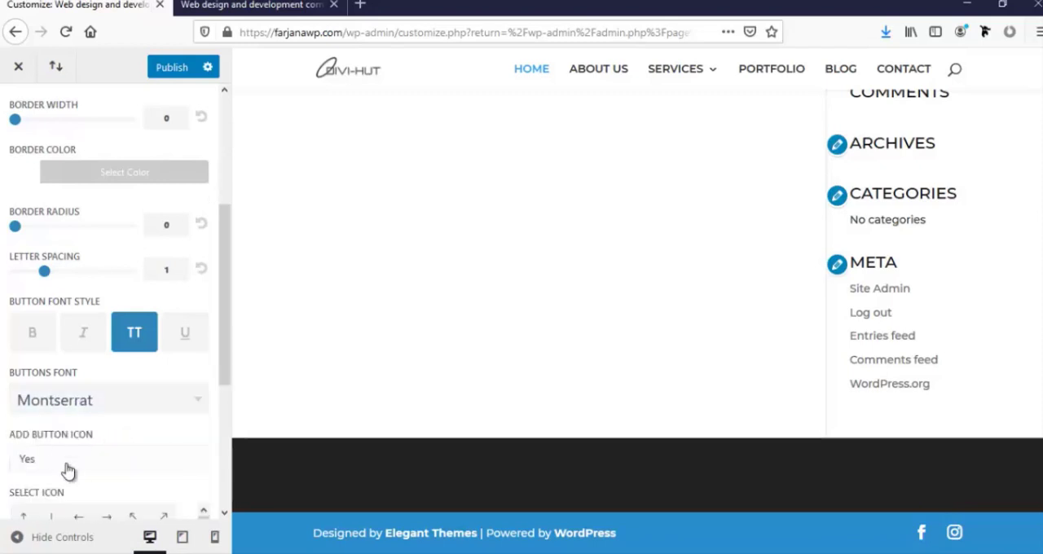
# Review the button icon options and publish the Buttons Style changes
pyautogui.scroll(-2, 90, 481)
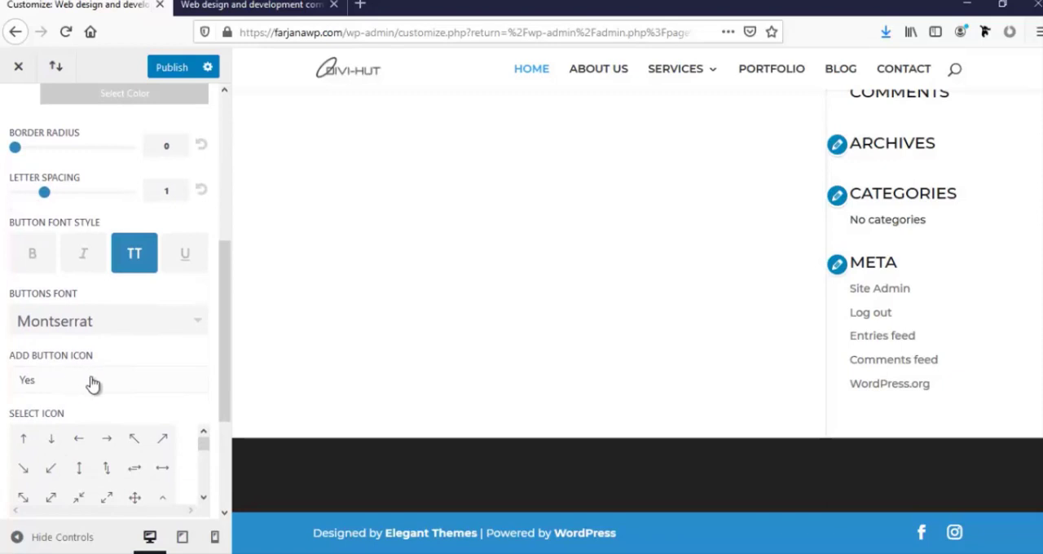
pyautogui.scroll(-1, 2, 455)
pyautogui.scroll(-3, 2, 455)
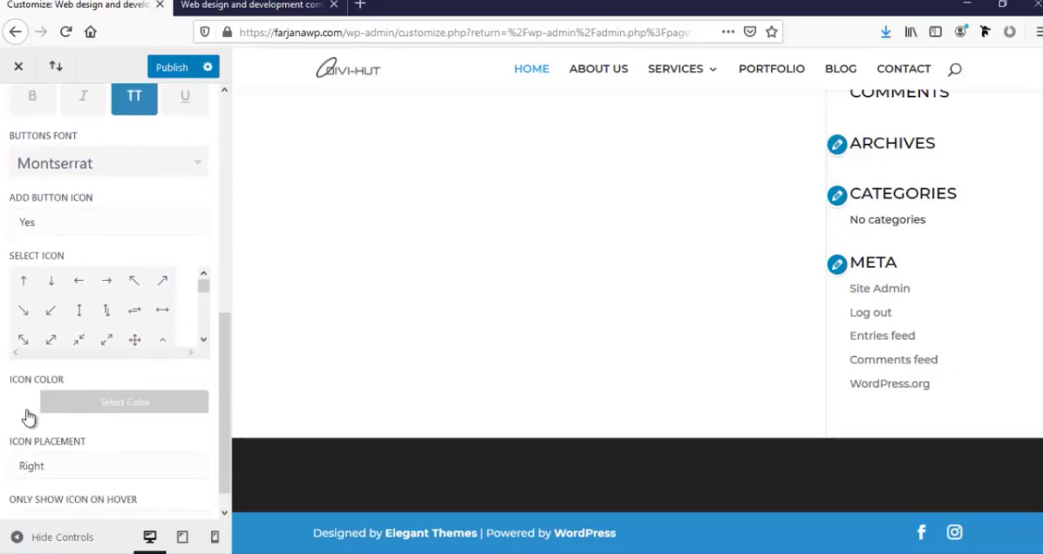
pyautogui.scroll(8, 2, 412)
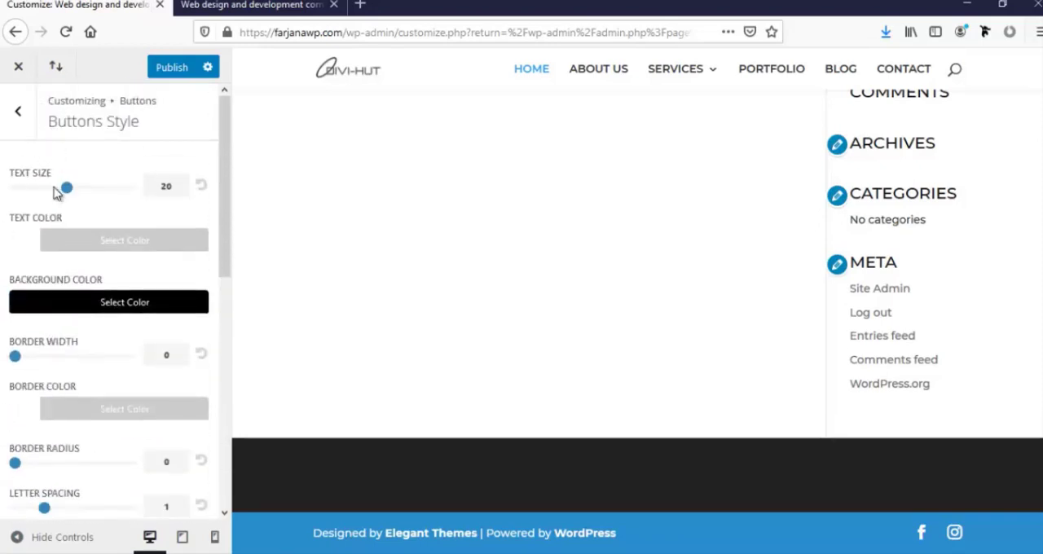
pyautogui.click(167, 66)
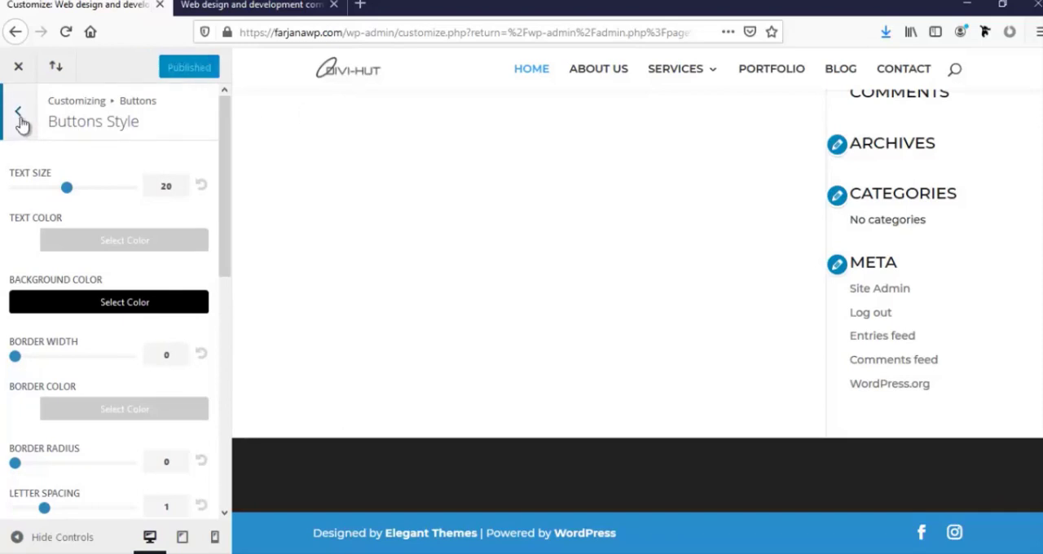
# Set the Buttons Hover Style background color to fully opaque black
pyautogui.click(21, 118)
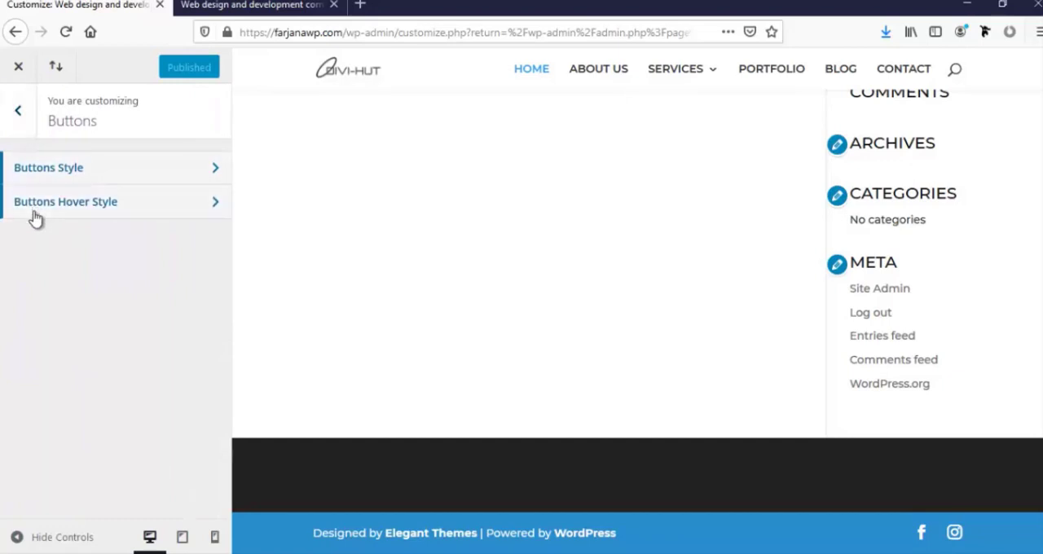
pyautogui.click(88, 214)
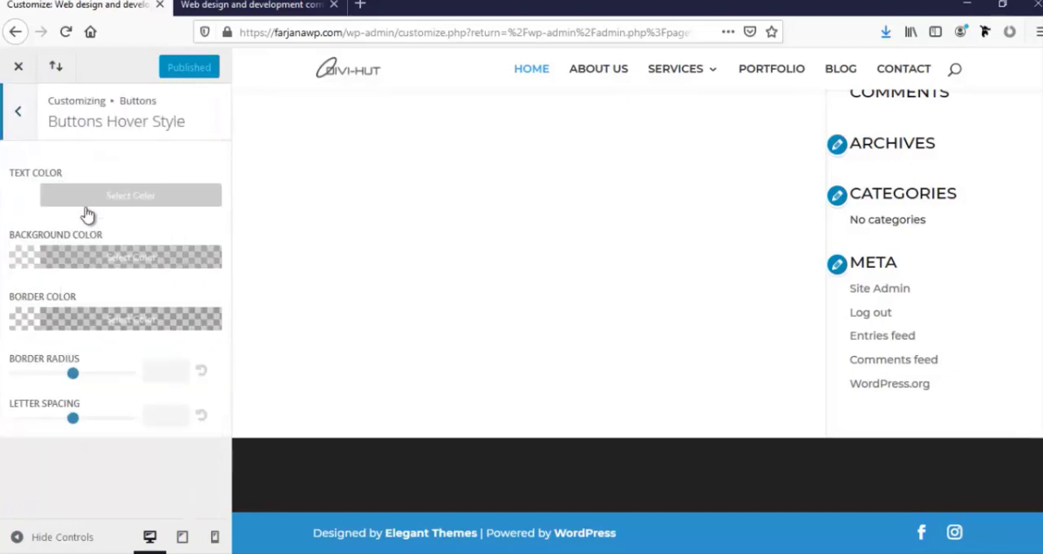
pyautogui.click(17, 267)
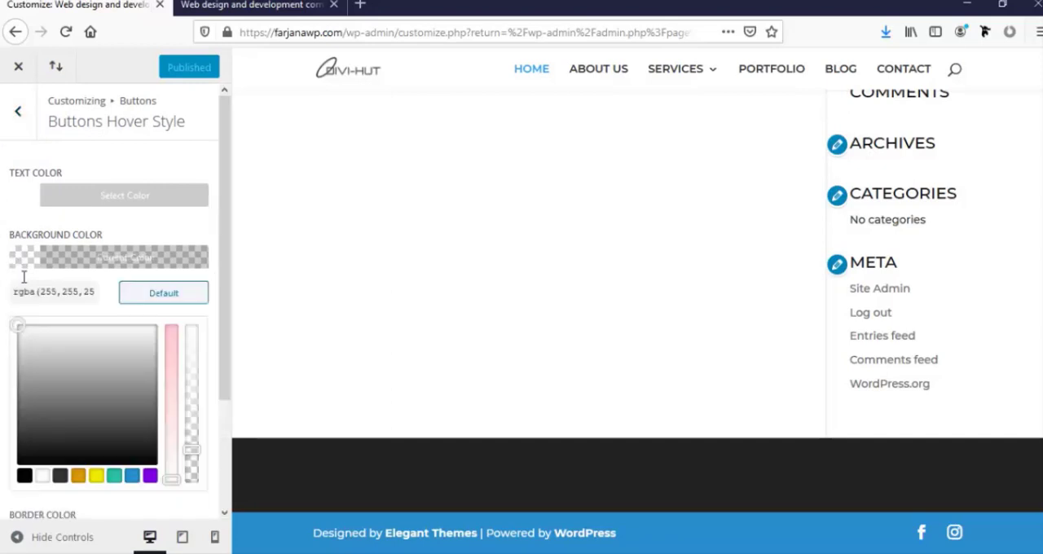
pyautogui.click(23, 474)
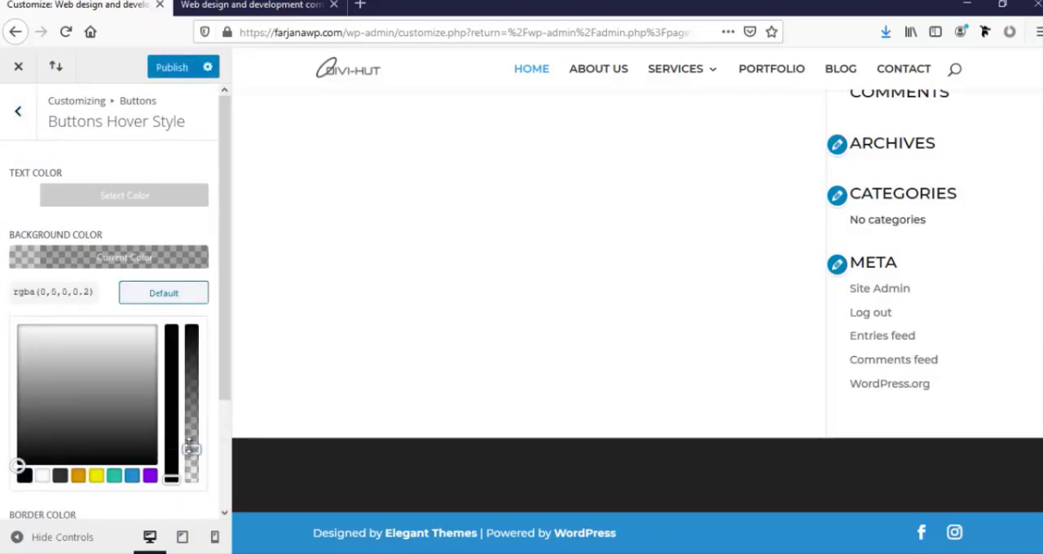
pyautogui.moveTo(190, 446); pyautogui.dragTo(187, 313)
pyautogui.click(2, 326)
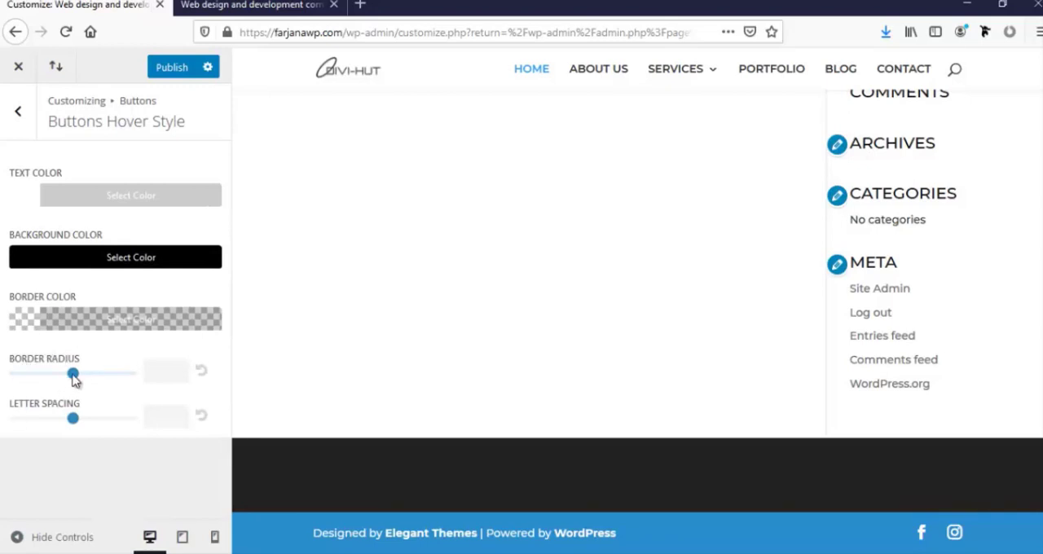
# Set the button hover border radius to 0 and publish the changes before closing the customizer
pyautogui.moveTo(72, 375); pyautogui.dragTo(1, 438)
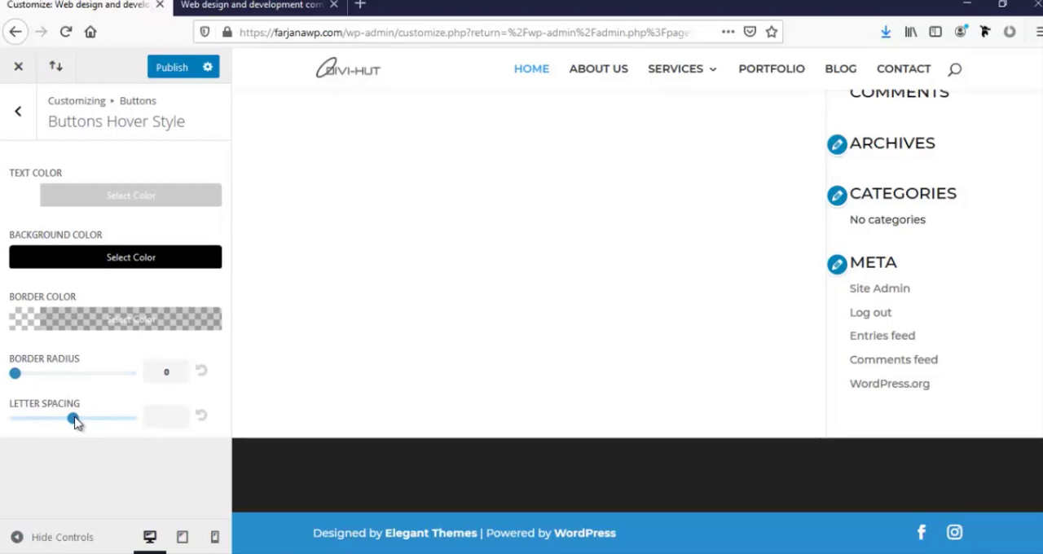
pyautogui.click(170, 71)
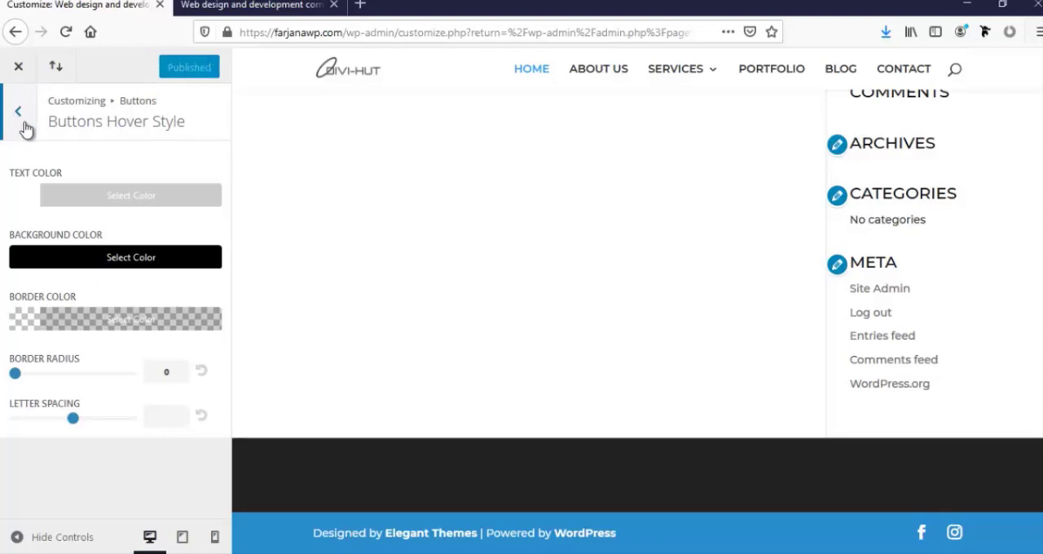
pyautogui.click(18, 118)
pyautogui.click(18, 114)
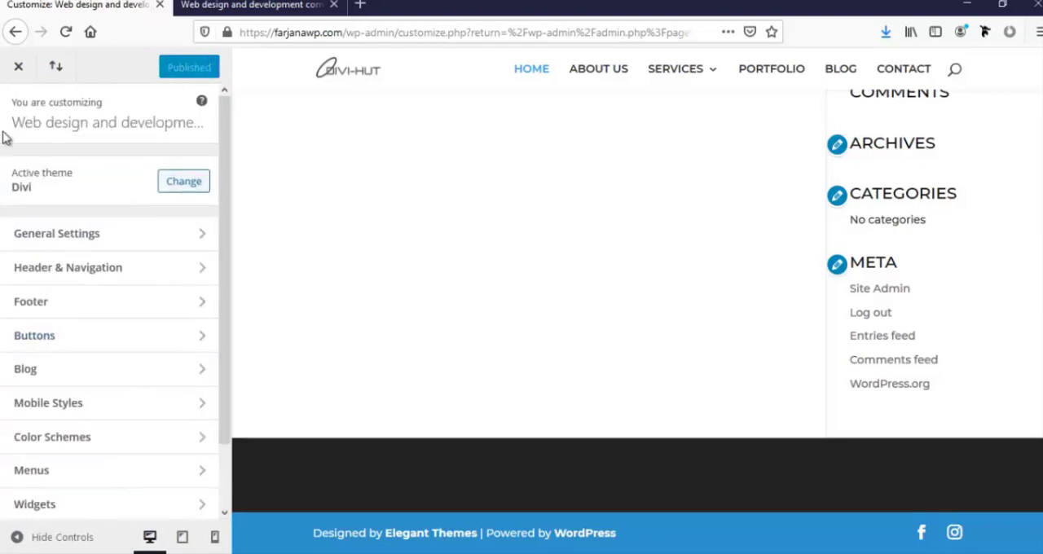
pyautogui.click(19, 68)
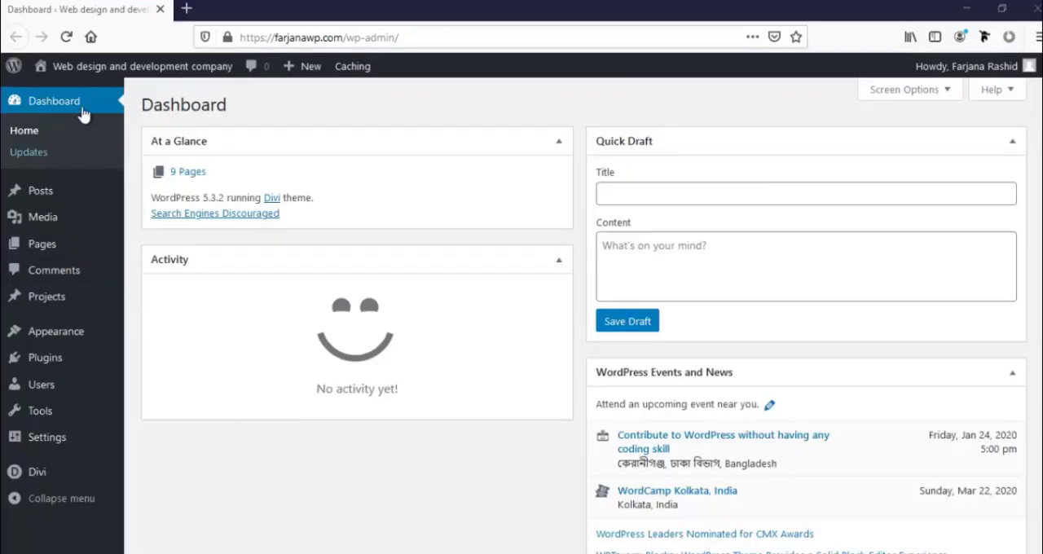
# Open the live site in a new browser tab and enable the Divi Visual Builder on the Home page
pyautogui.moveTo(37, 70)
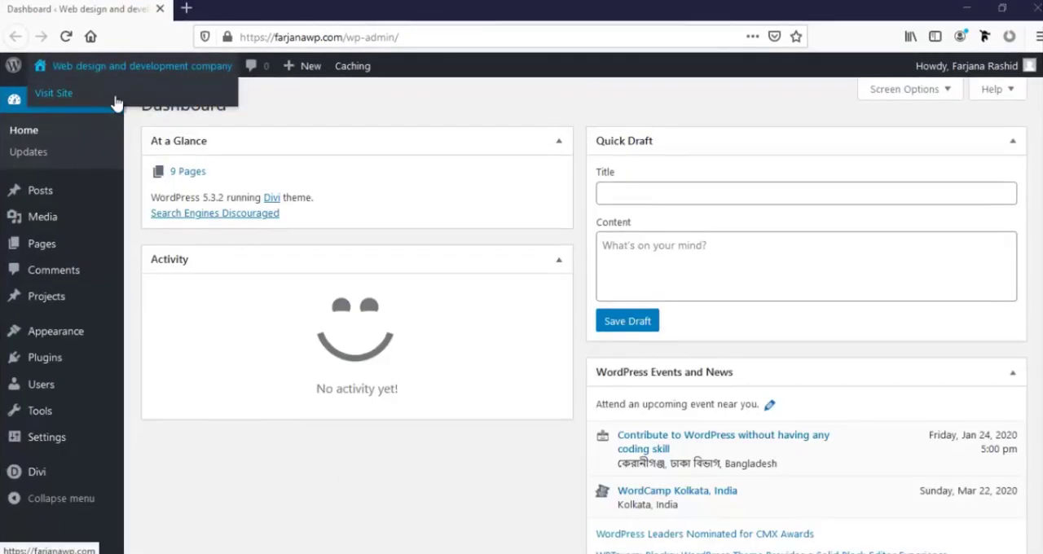
pyautogui.middleClick(116, 98)
pyautogui.click(290, 8)
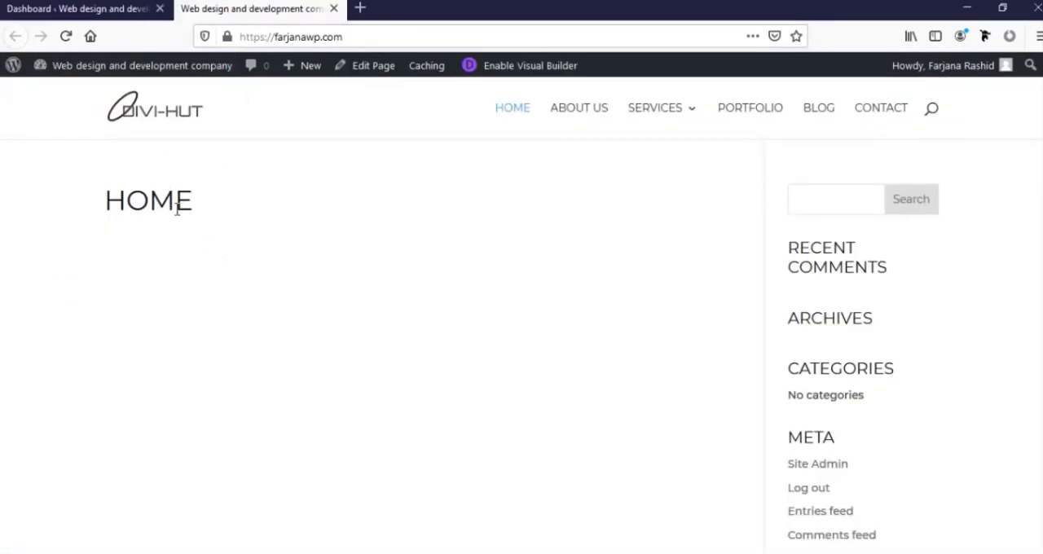
pyautogui.click(522, 73)
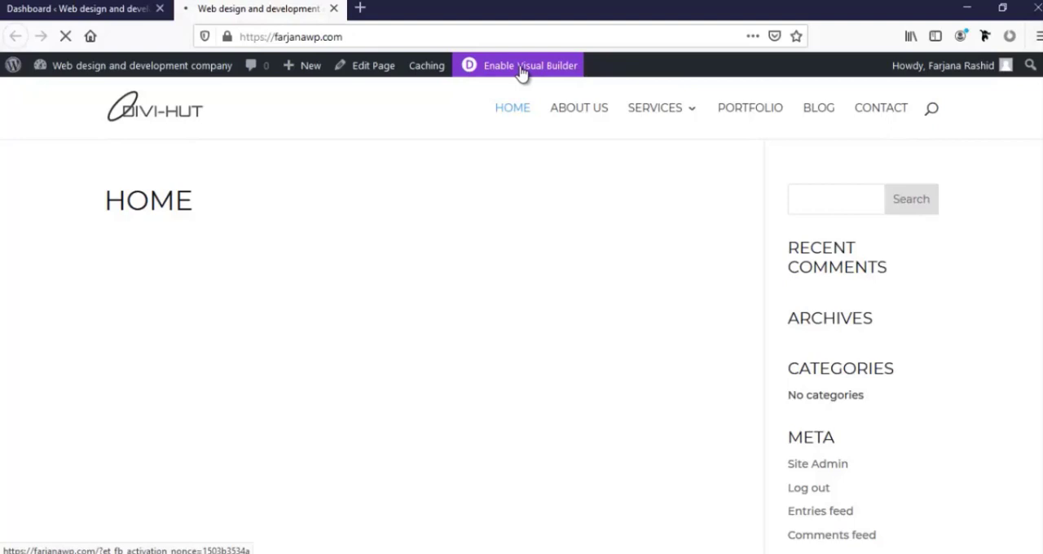
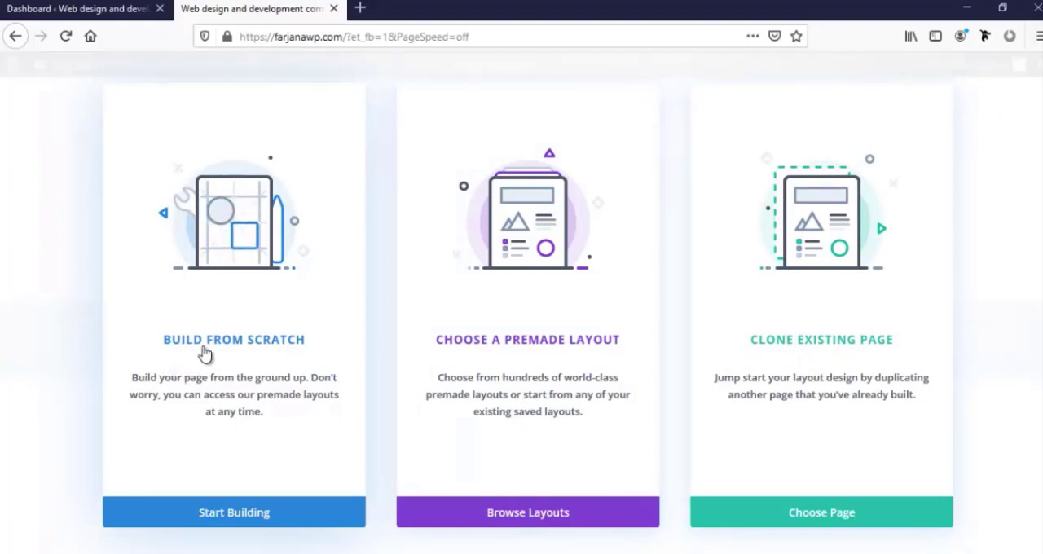
# Start building the Home page from scratch and insert a row with two equal columns
pyautogui.click(232, 520)
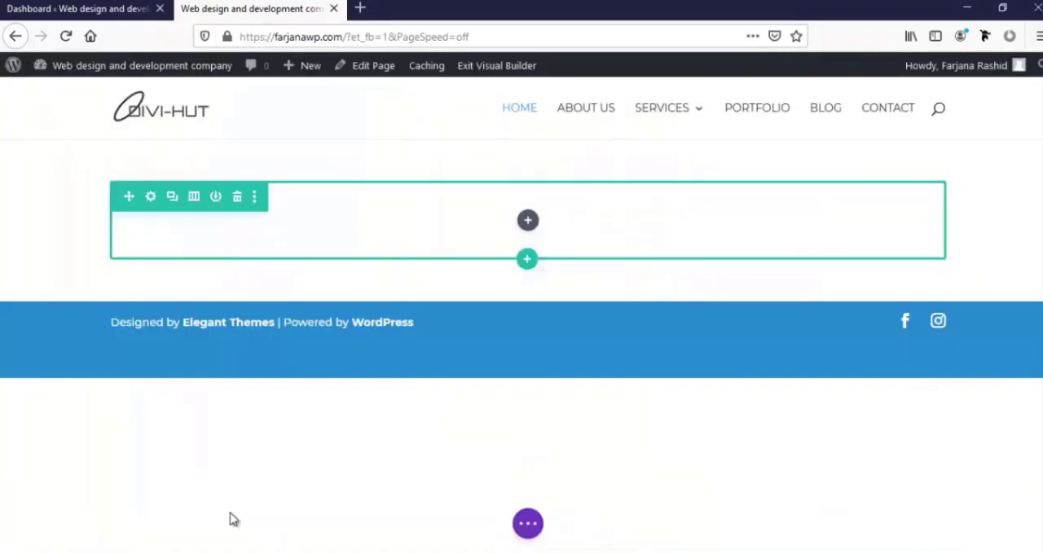
pyautogui.click(657, 247)
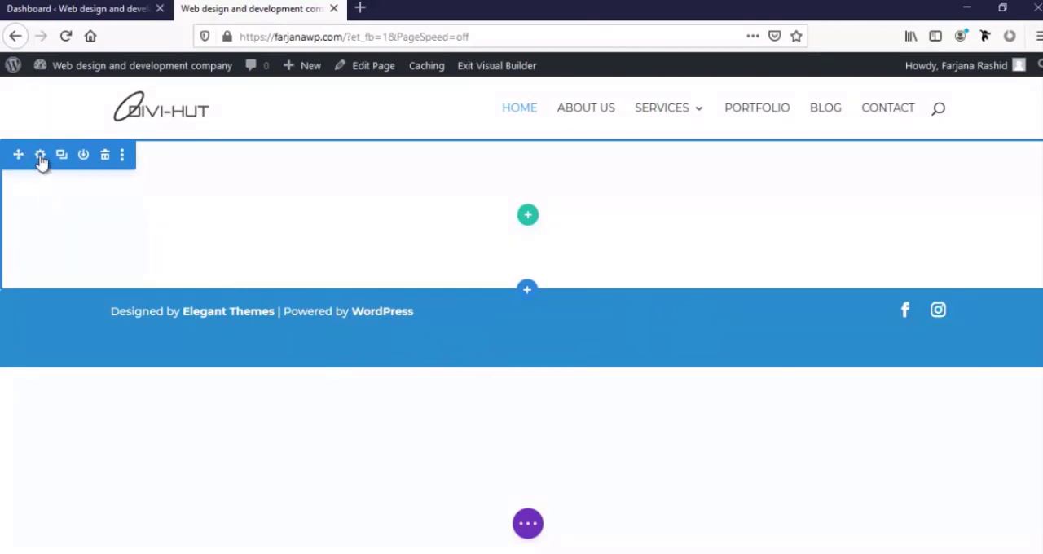
pyautogui.click(528, 218)
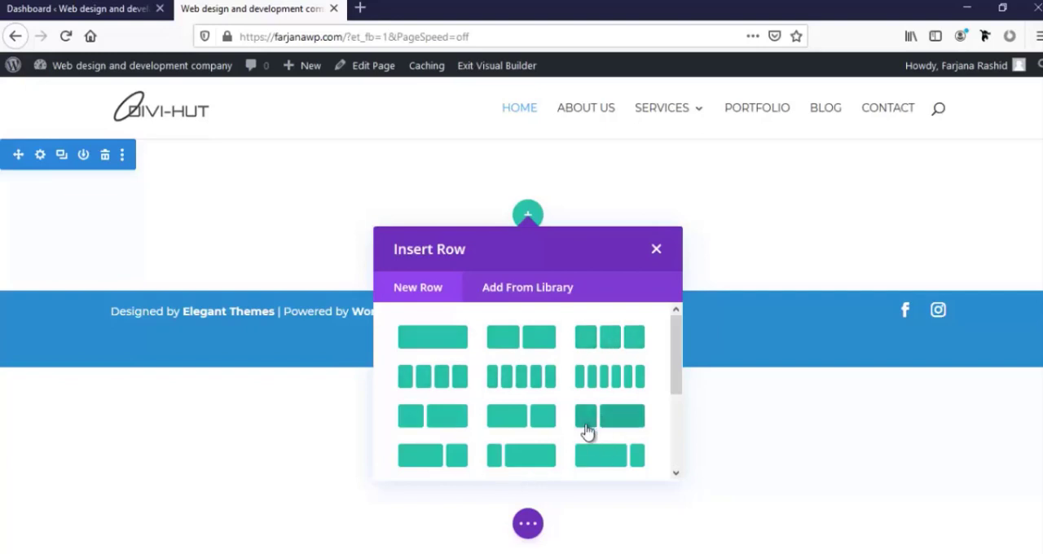
pyautogui.scroll(-3, 588, 430)
pyautogui.scroll(3, 522, 383)
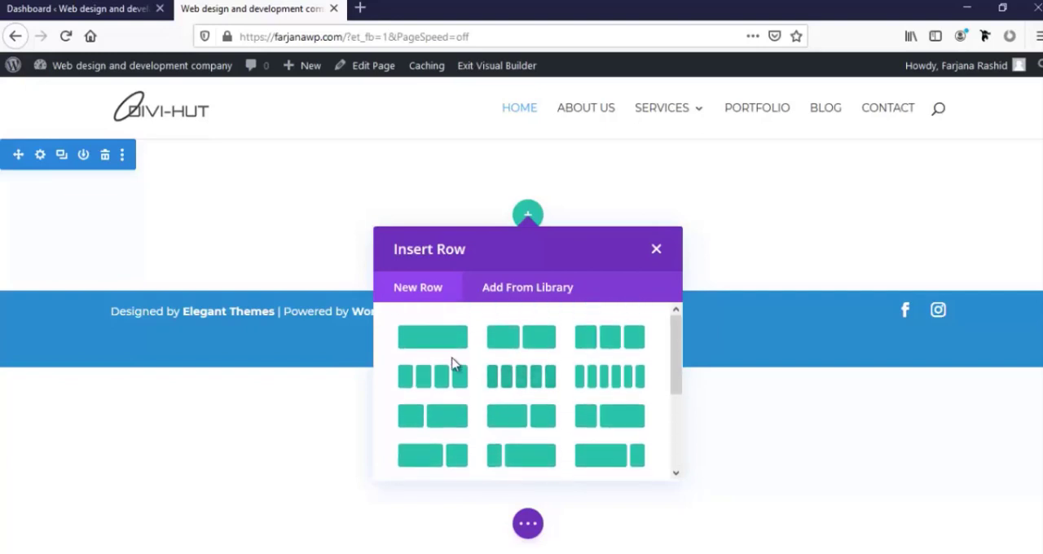
pyautogui.click(501, 349)
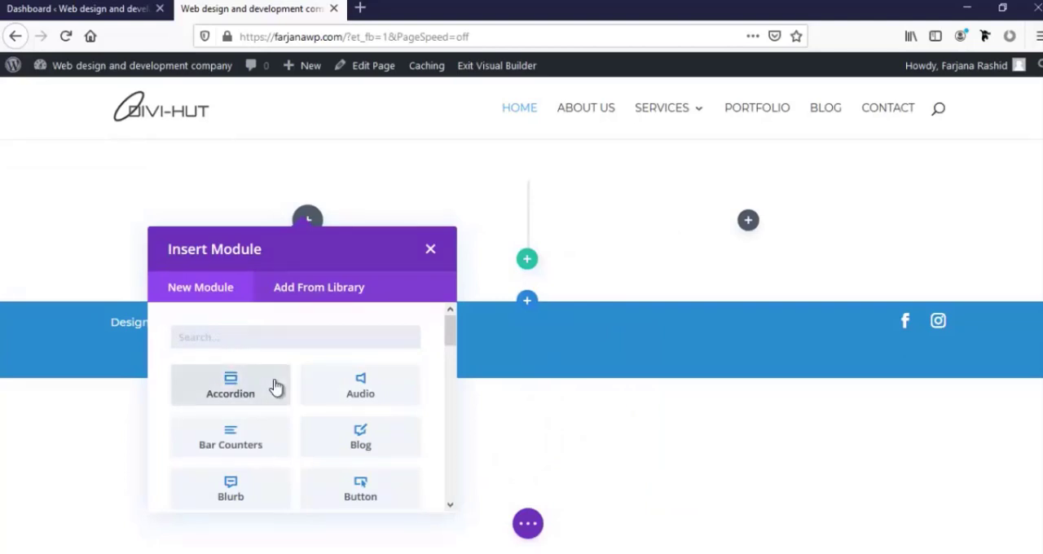
# Find the Text module and add it to the first column, saving it with its default content
pyautogui.scroll(-2, 274, 387)
pyautogui.scroll(-5, 275, 387)
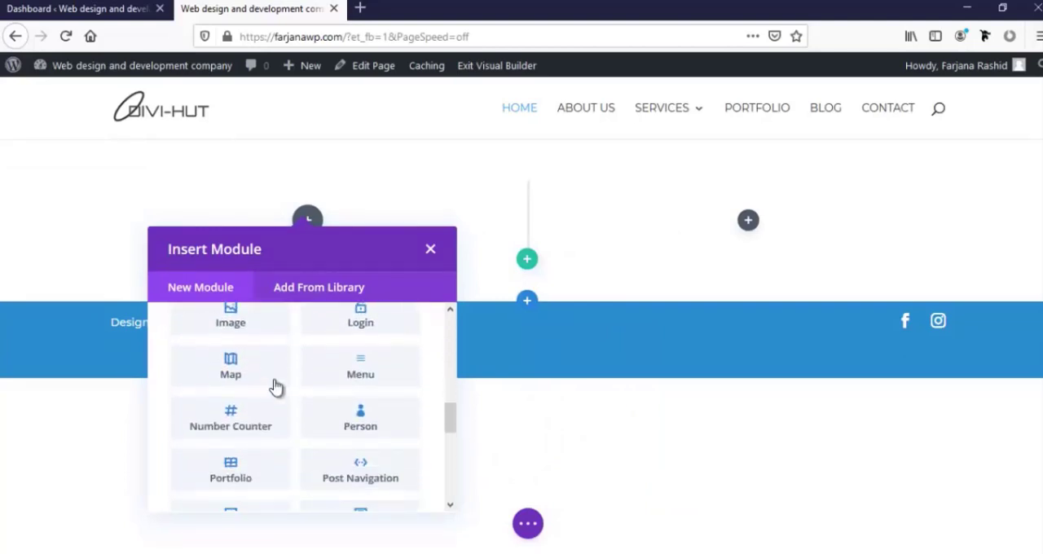
pyautogui.scroll(-6, 275, 387)
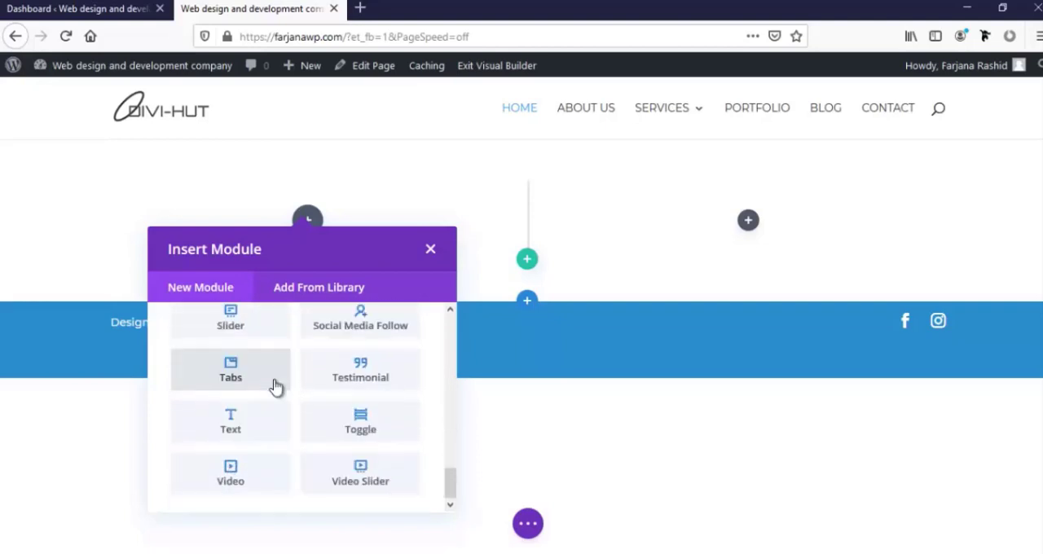
pyautogui.scroll(13, 276, 387)
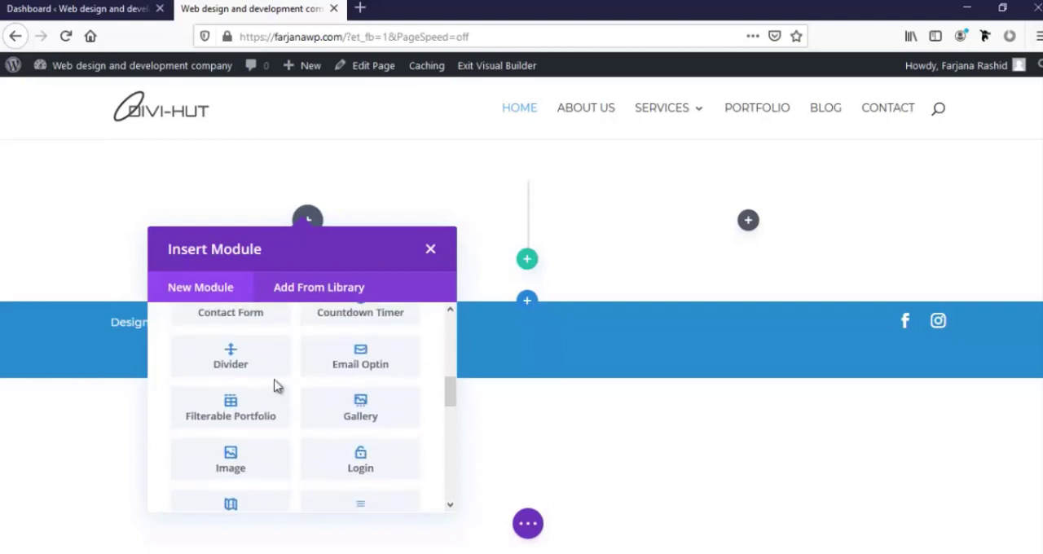
pyautogui.click(266, 344)
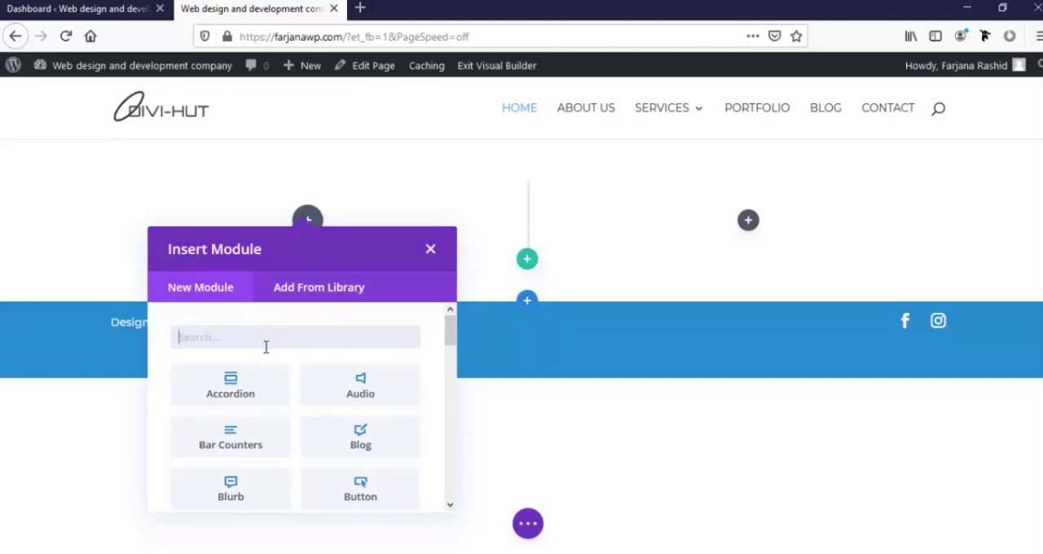
pyautogui.write('tex')
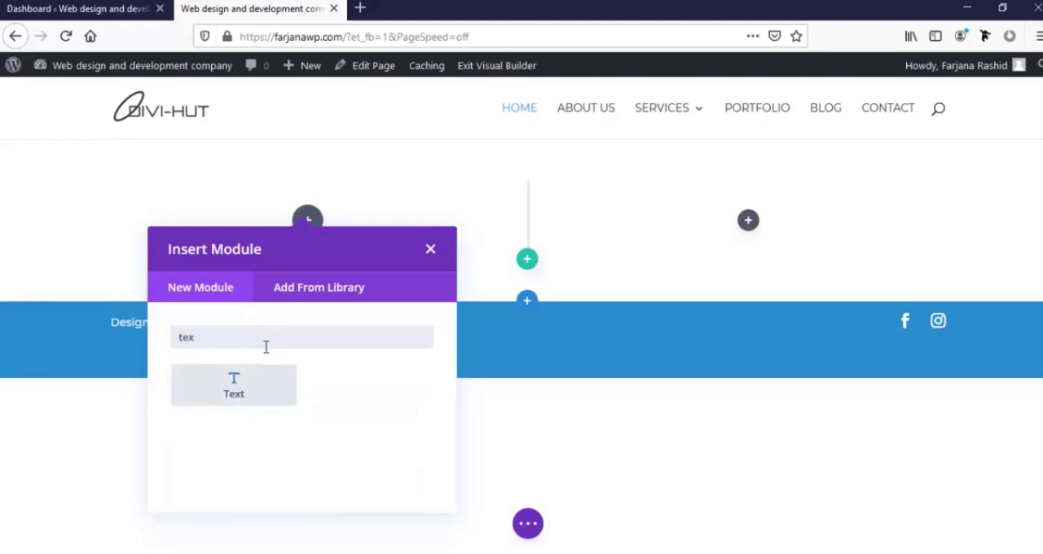
pyautogui.click(268, 376)
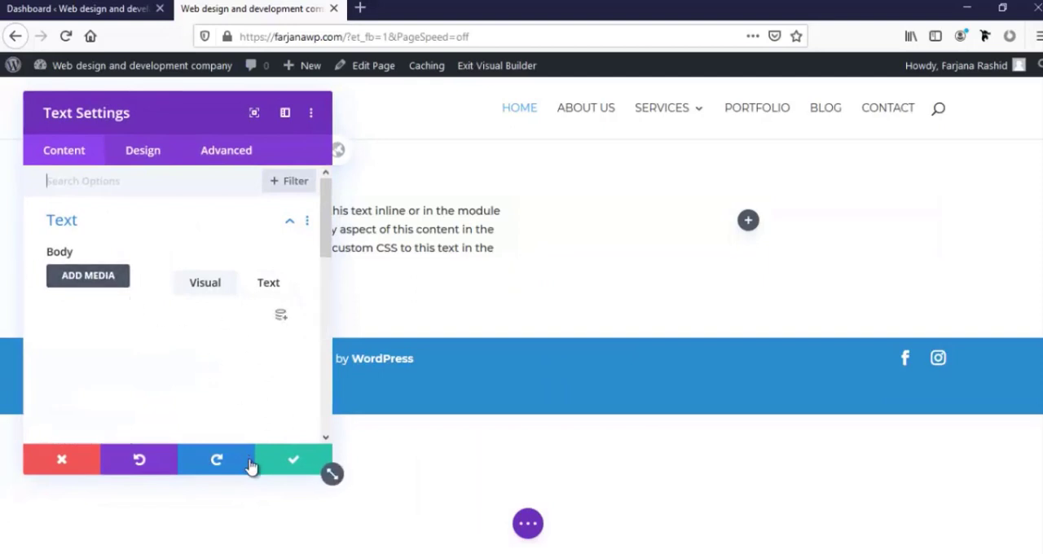
pyautogui.click(298, 466)
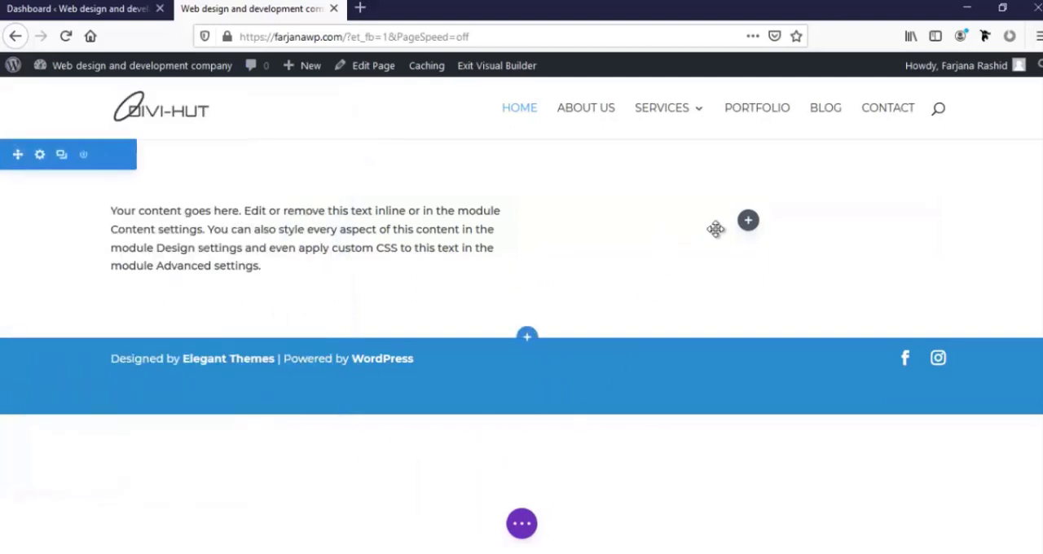
# Add an Image module to the second column and save it with the placeholder image
pyautogui.click(748, 221)
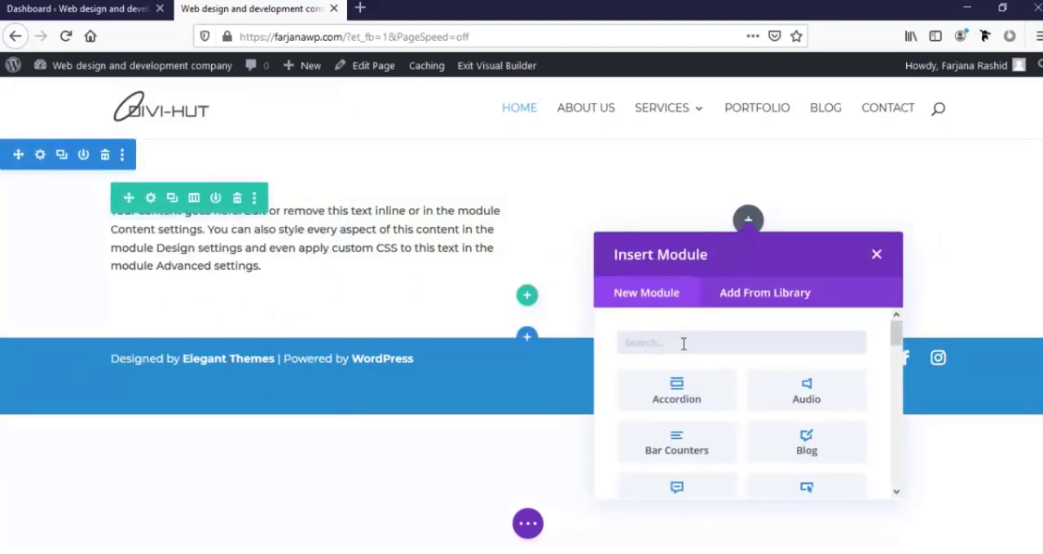
pyautogui.write('im')
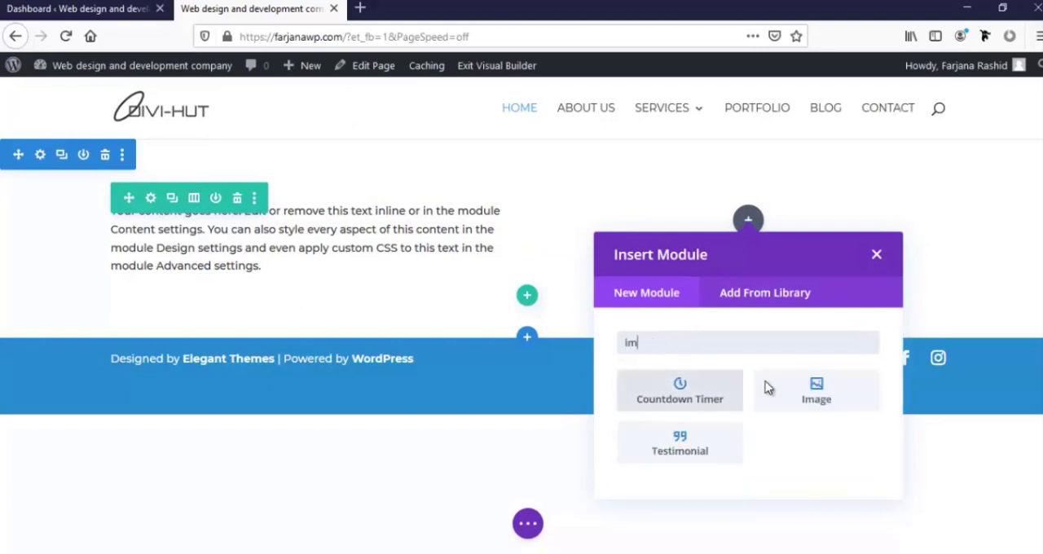
pyautogui.click(819, 398)
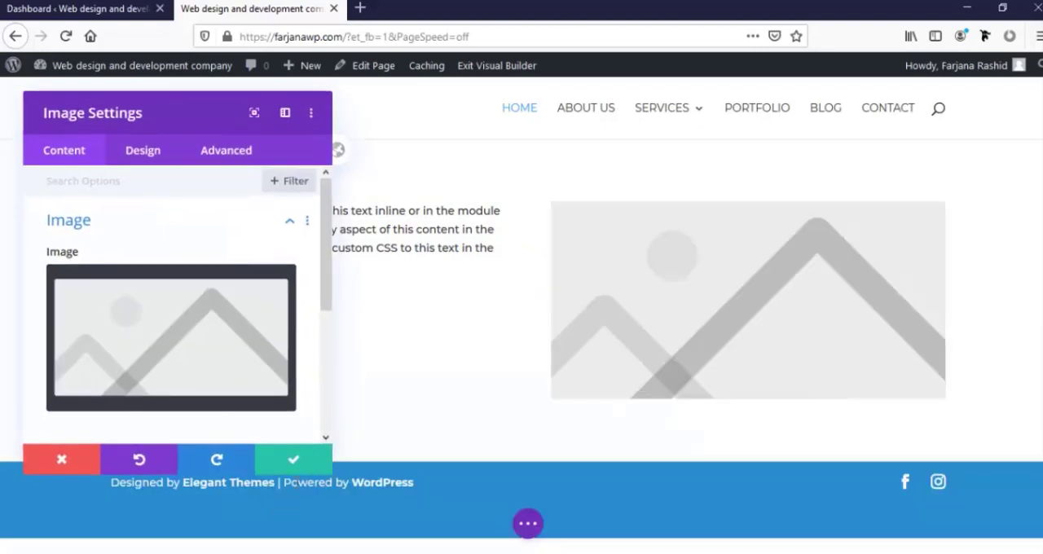
pyautogui.click(295, 461)
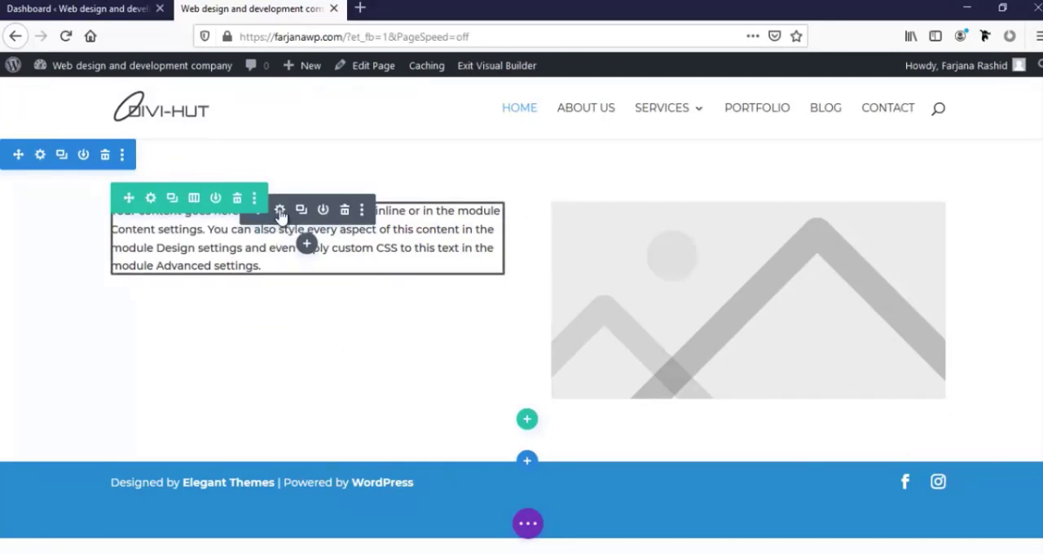
# In the text module's body content, make the word "here" bold and the word "Edit" italic
pyautogui.click(279, 211)
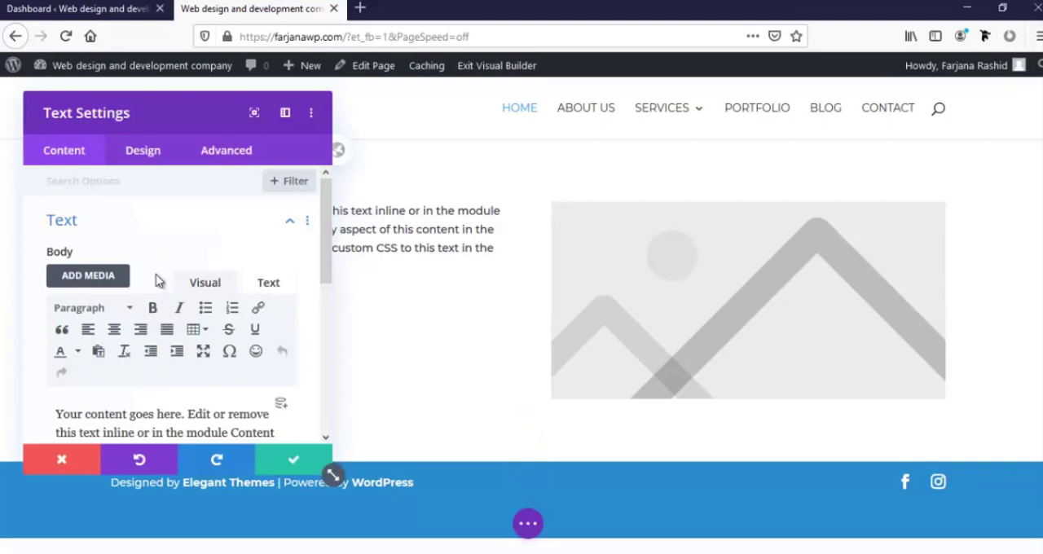
pyautogui.scroll(-3, 140, 316)
pyautogui.scroll(3, 140, 316)
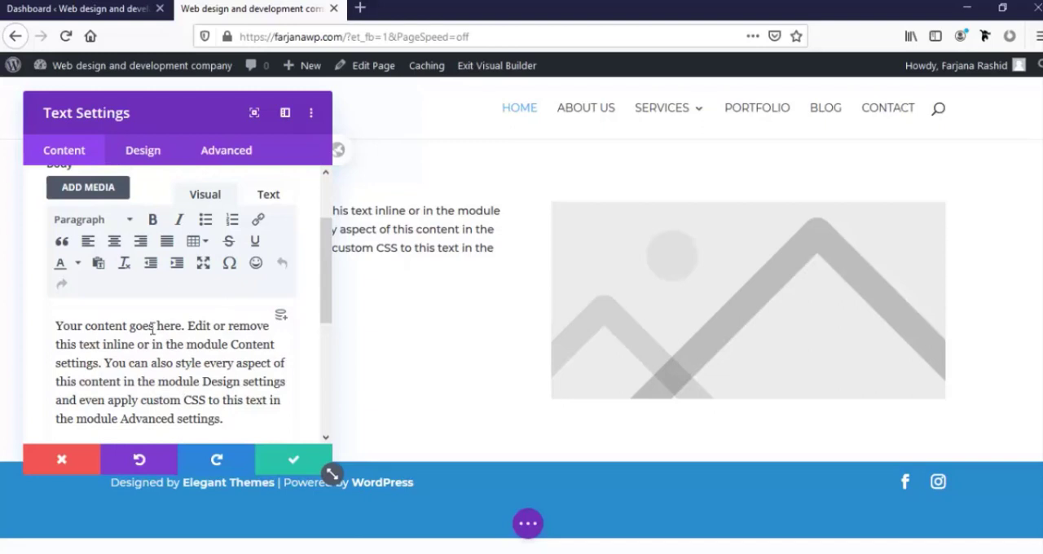
pyautogui.doubleClick(163, 326)
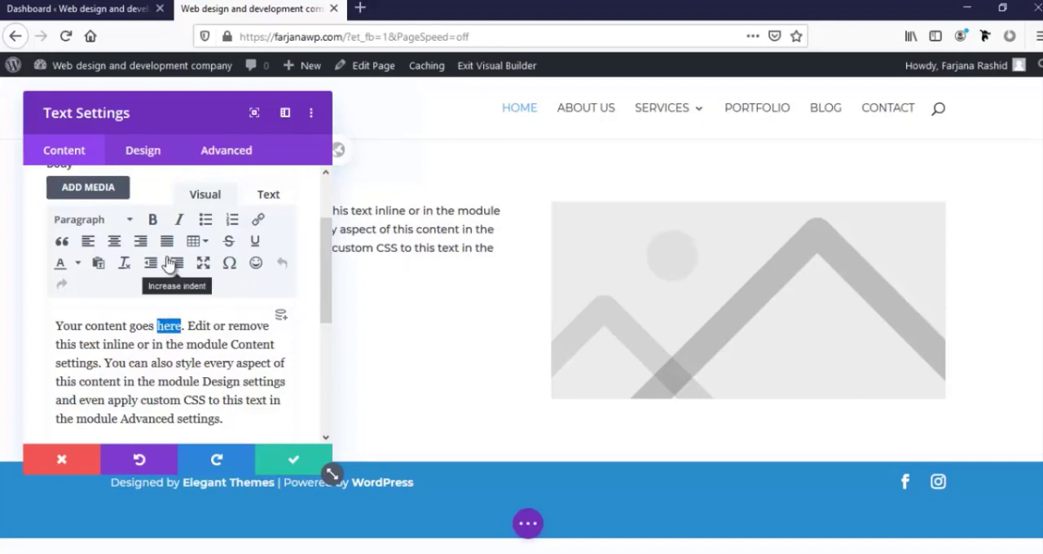
pyautogui.click(152, 220)
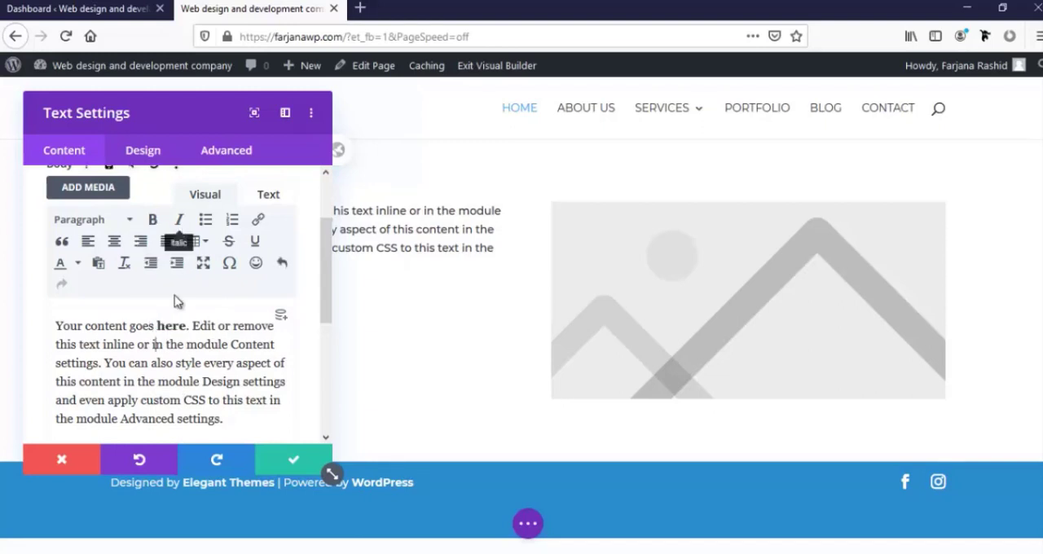
pyautogui.doubleClick(203, 325)
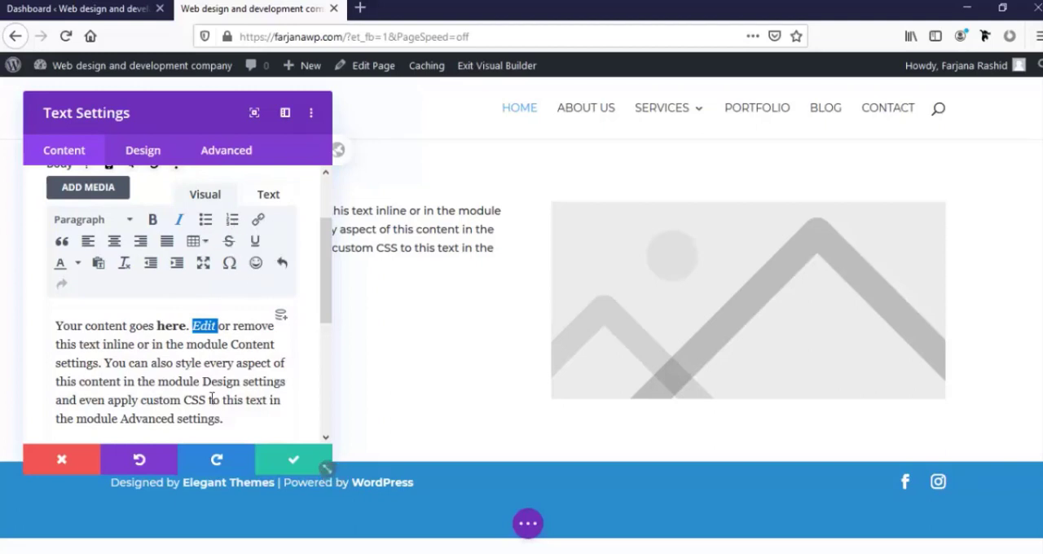
pyautogui.scroll(-2, 197, 388)
pyautogui.scroll(2, 197, 388)
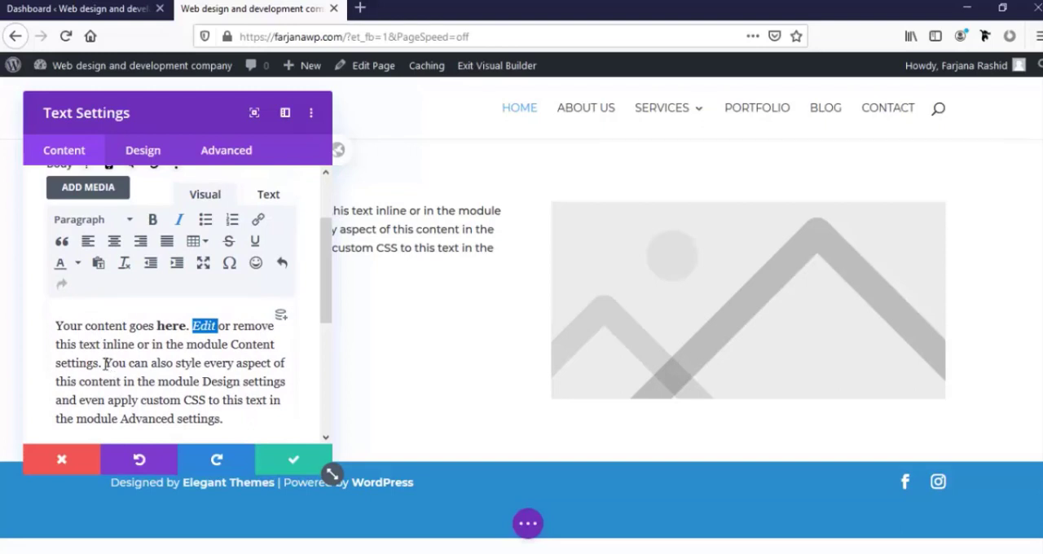
# Add a new paragraph reading "Click here" at the end of the text module's body
pyautogui.click(104, 363)
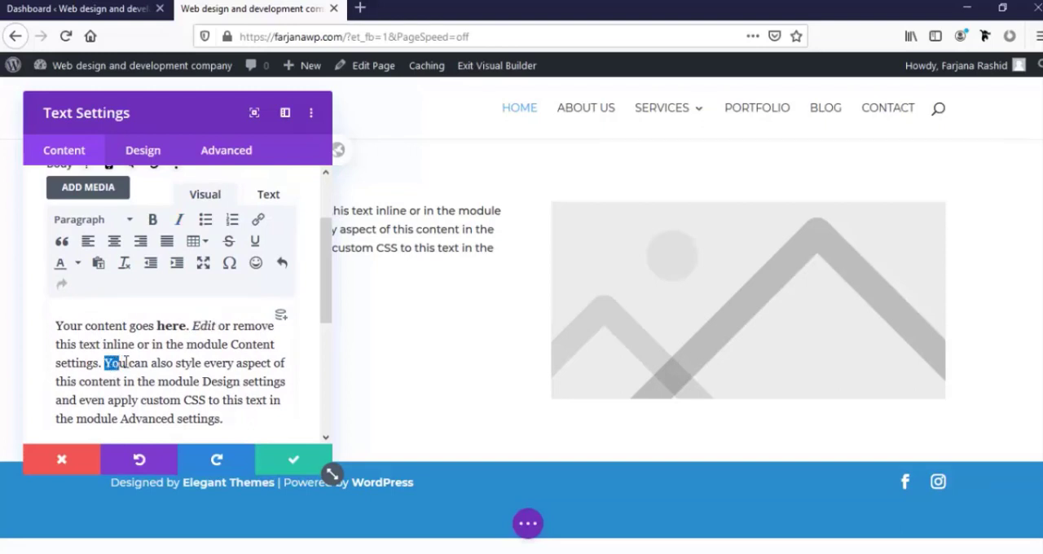
pyautogui.click(226, 421)
pyautogui.press('Return')
pyautogui.write('Click here')
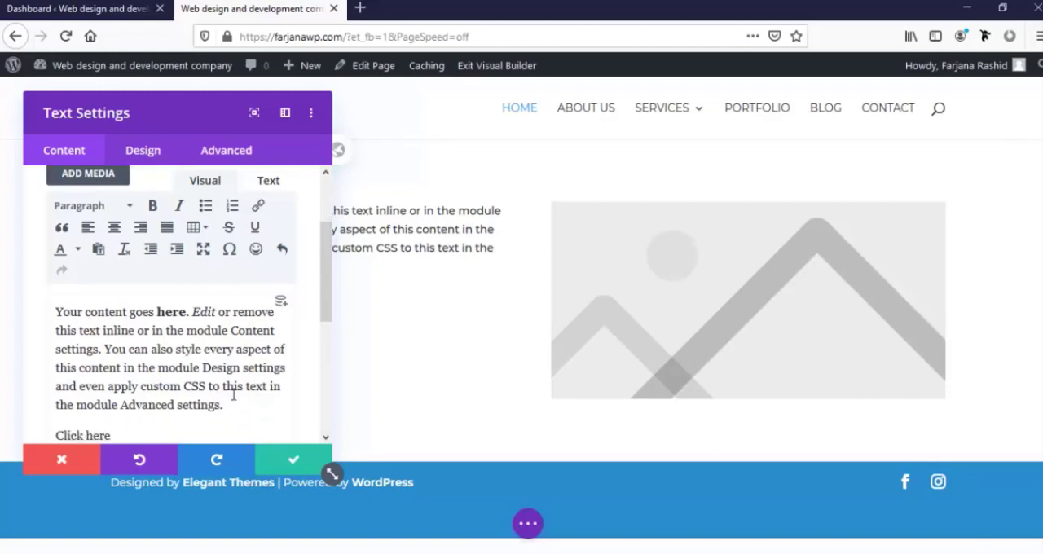
# Link the "Click here" text to the URL "#" with the target left at None
pyautogui.moveTo(116, 436); pyautogui.dragTo(63, 435)
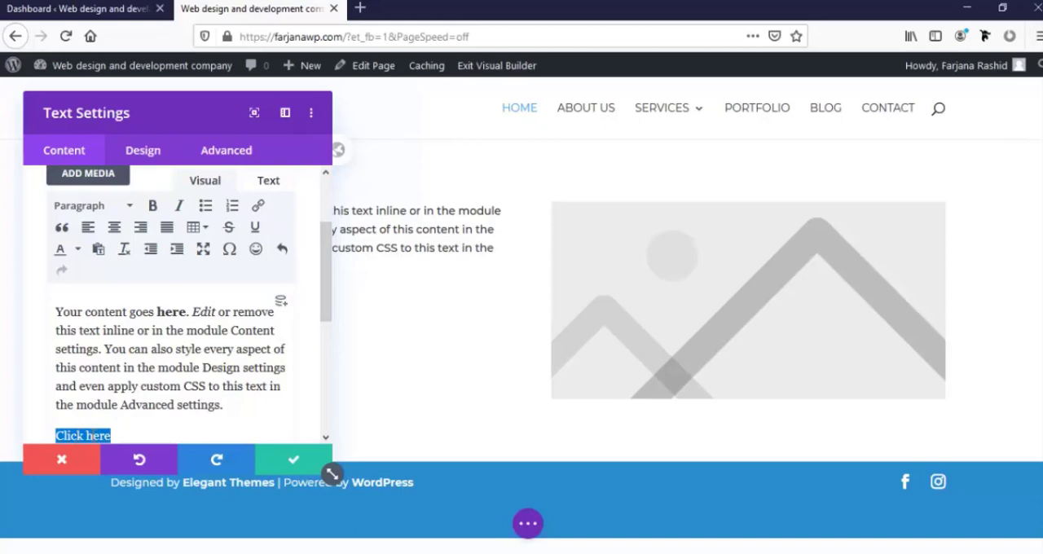
pyautogui.click(259, 208)
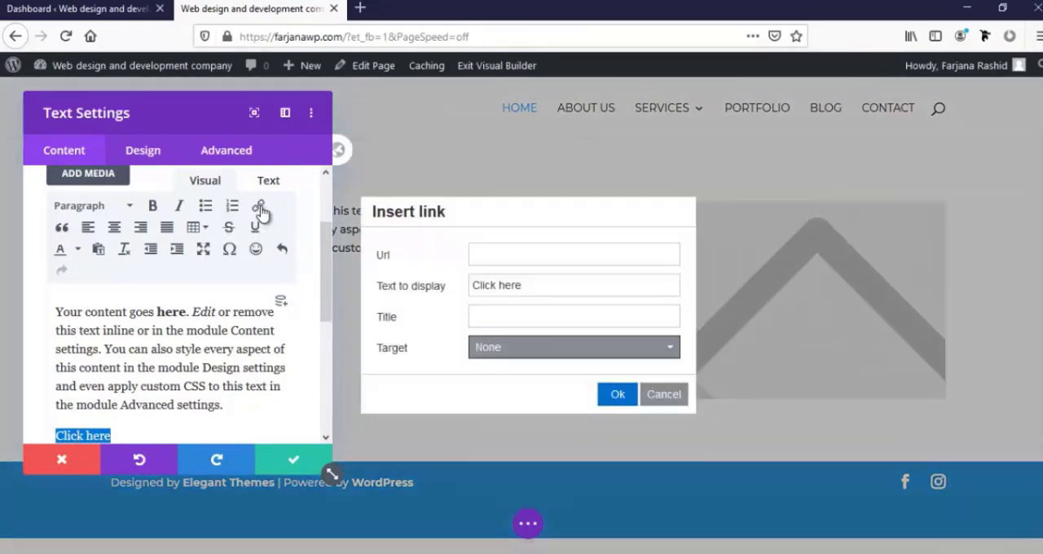
pyautogui.click(486, 255)
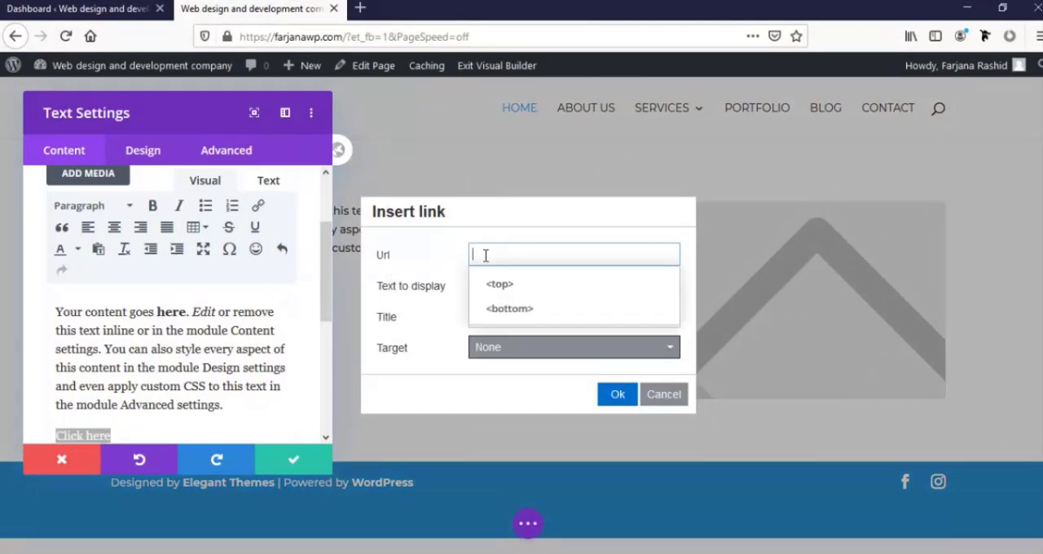
pyautogui.write('#')
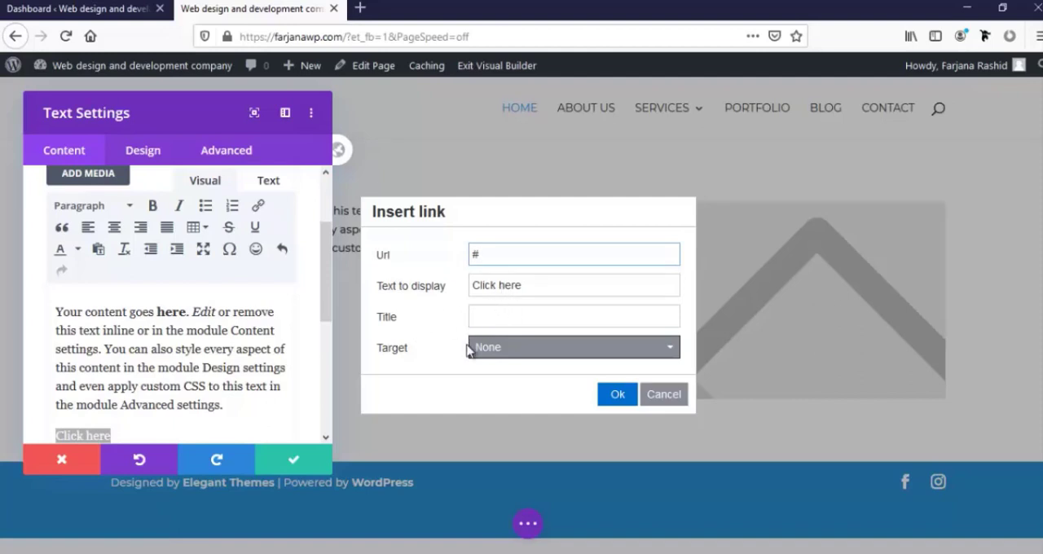
pyautogui.click(507, 352)
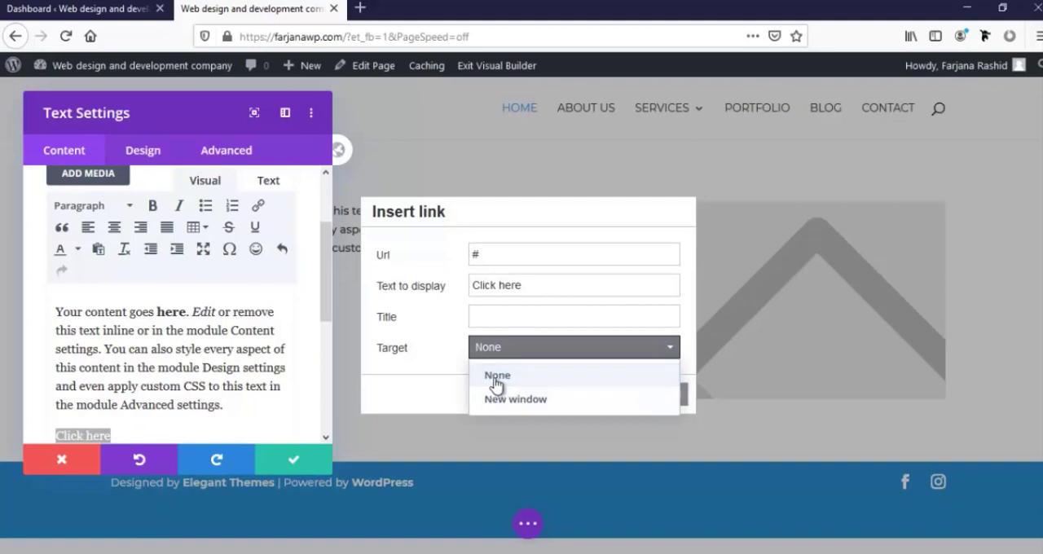
pyautogui.click(437, 395)
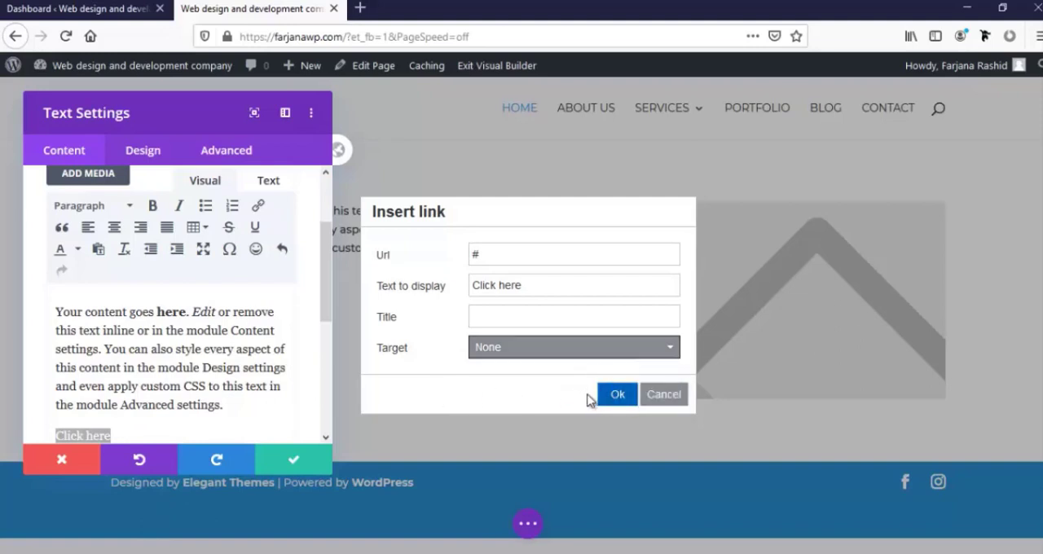
pyautogui.click(616, 397)
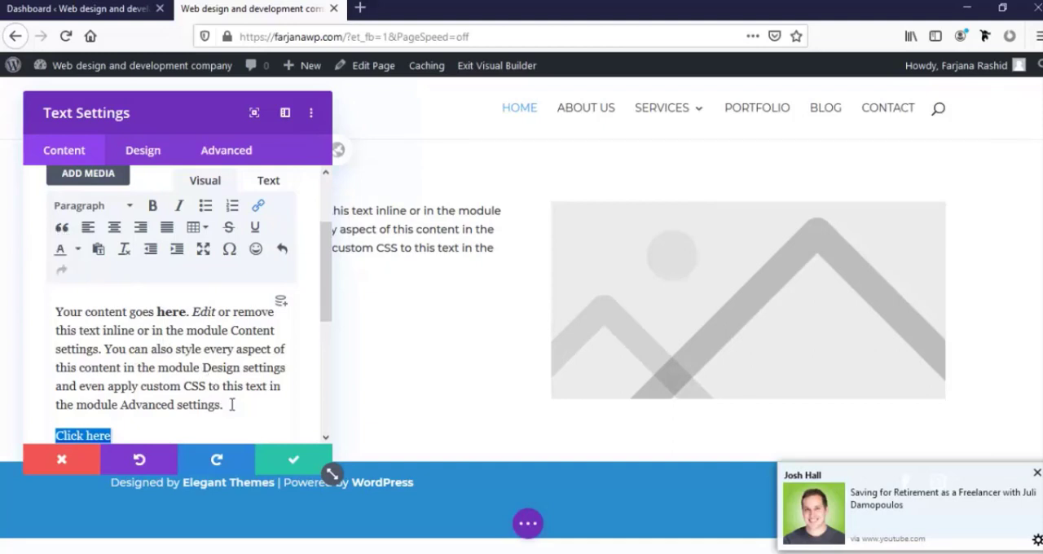
# Split the text starting "You can also style" into its own paragraph and format it as a blockquote
pyautogui.scroll(-2, 211, 366)
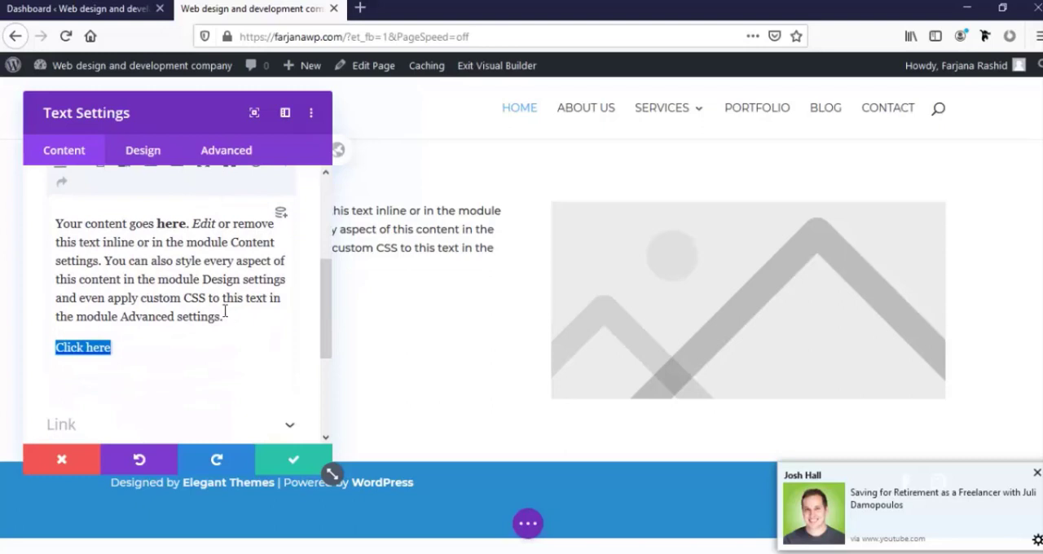
pyautogui.click(103, 261)
pyautogui.press('Return')
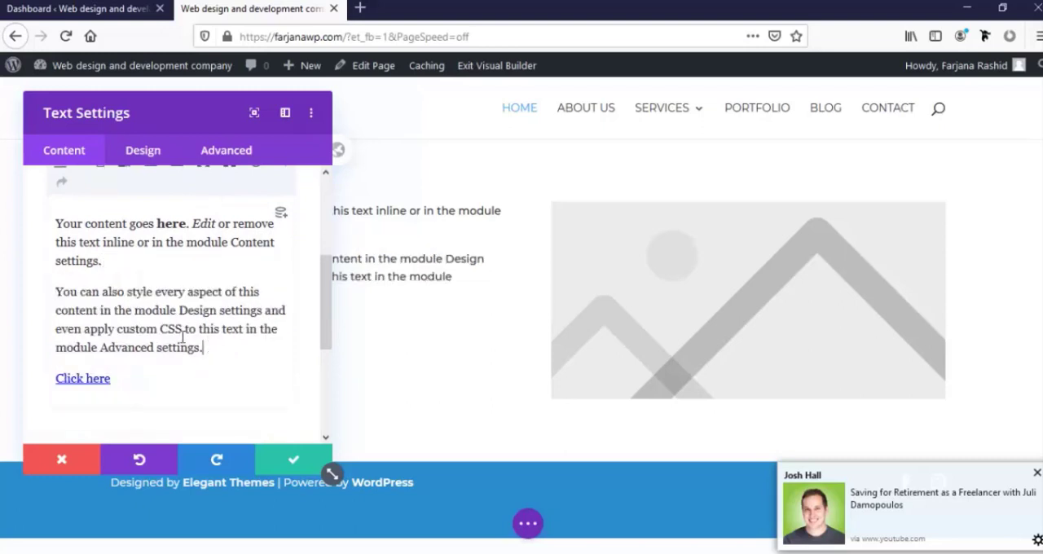
pyautogui.moveTo(204, 347); pyautogui.dragTo(50, 287)
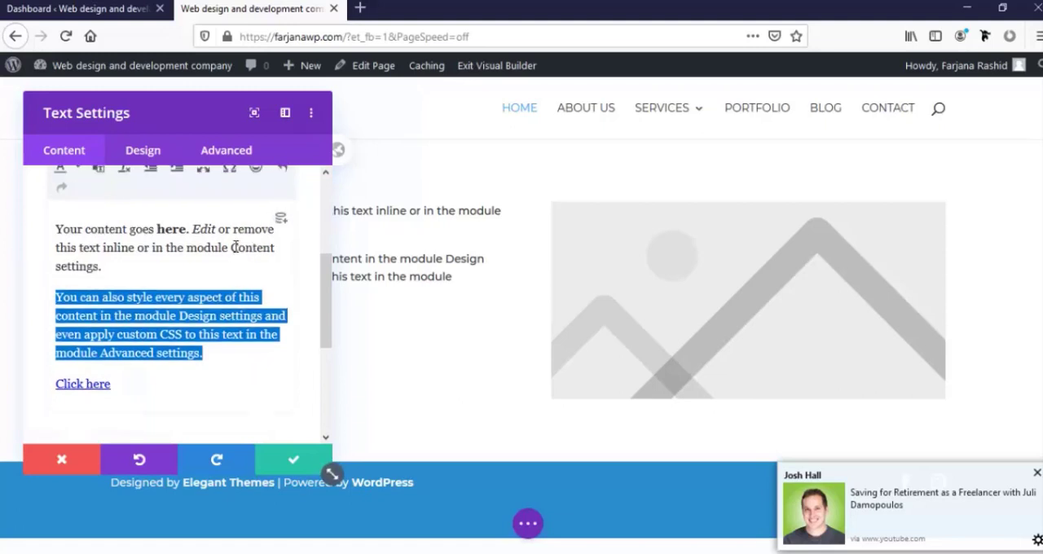
pyautogui.scroll(2, 234, 247)
pyautogui.click(63, 231)
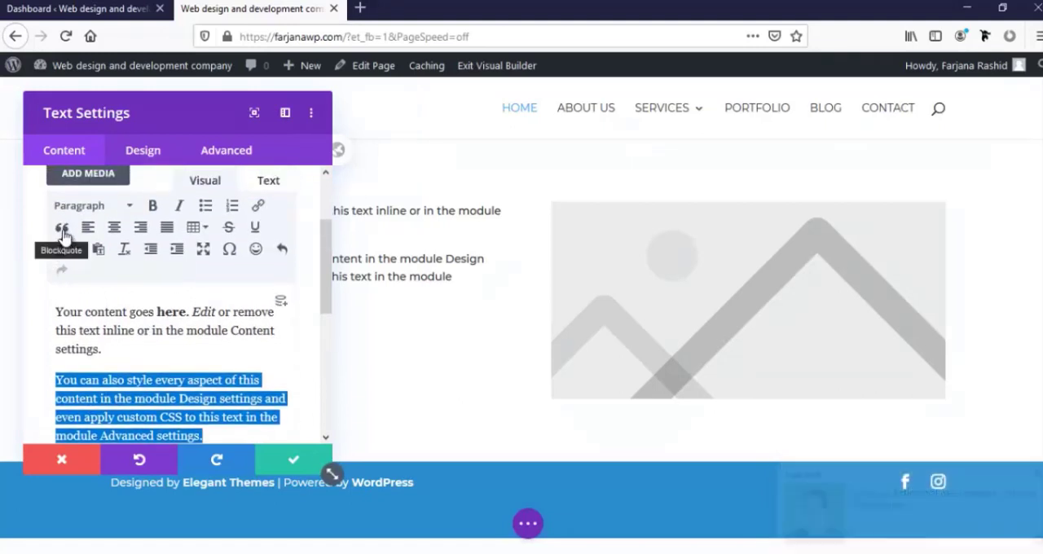
# Open the blockquote's design options from the page preview and set the blockquote font to Georgia
pyautogui.scroll(-2, 115, 310)
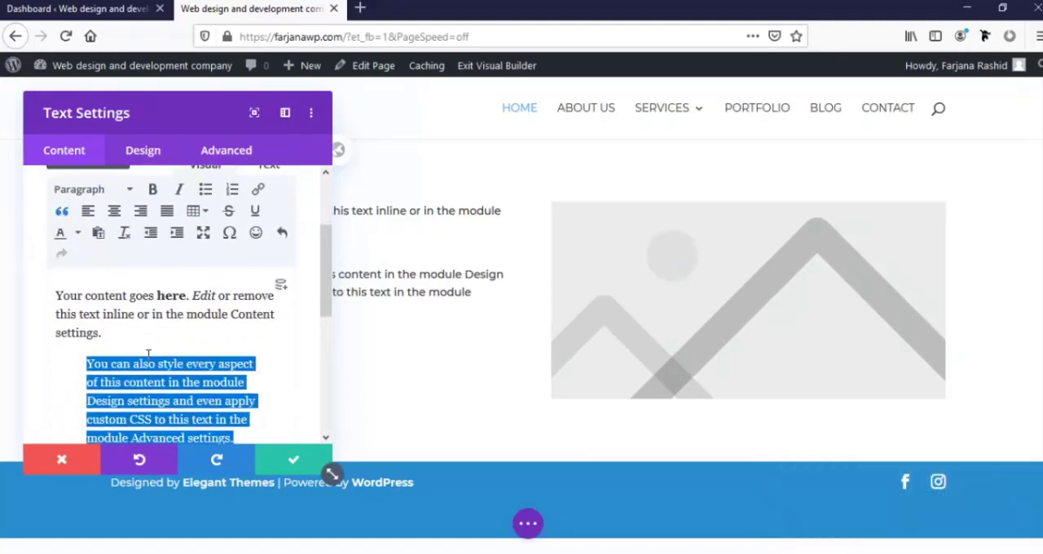
pyautogui.click(114, 327)
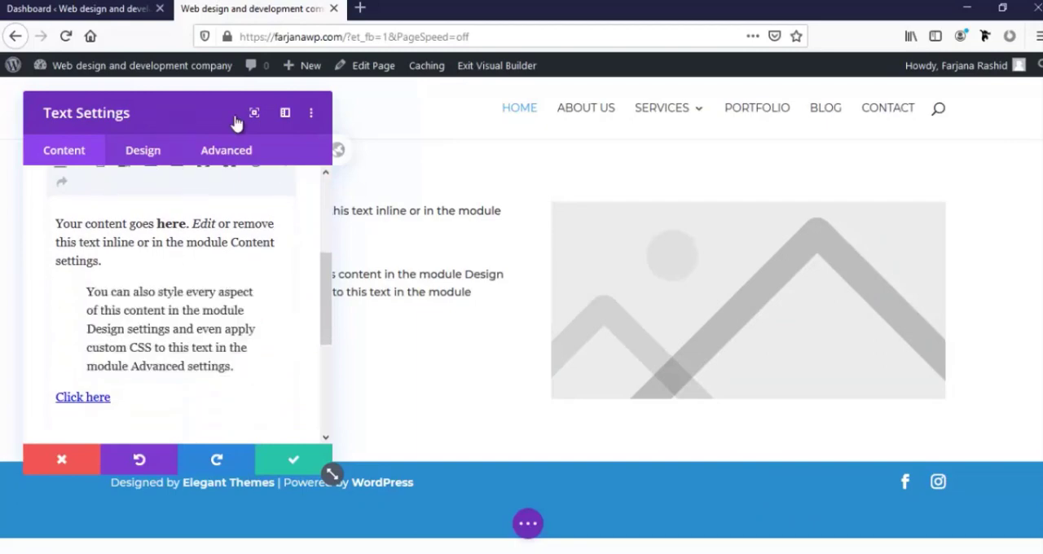
pyautogui.moveTo(238, 125); pyautogui.dragTo(666, 145)
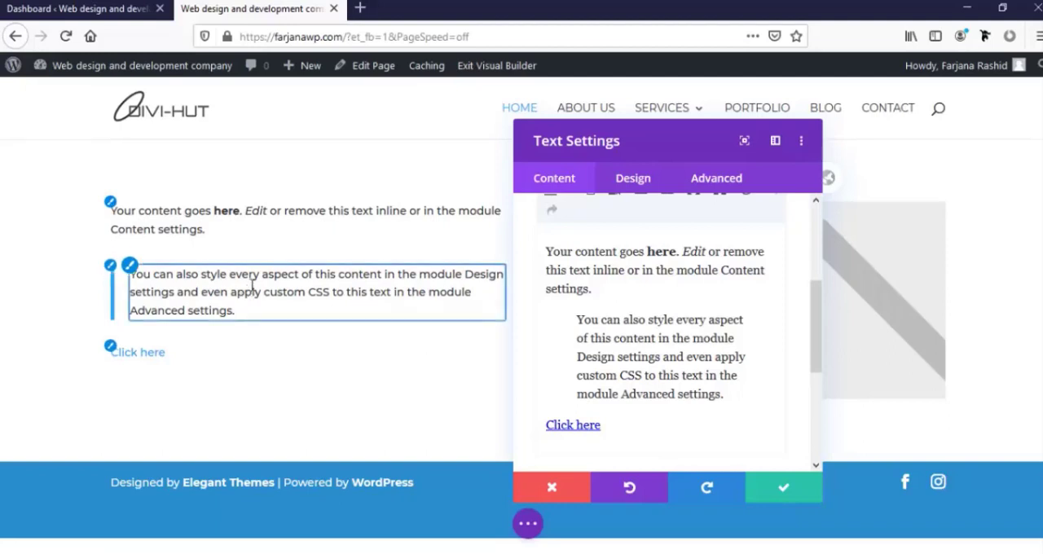
pyautogui.click(157, 261)
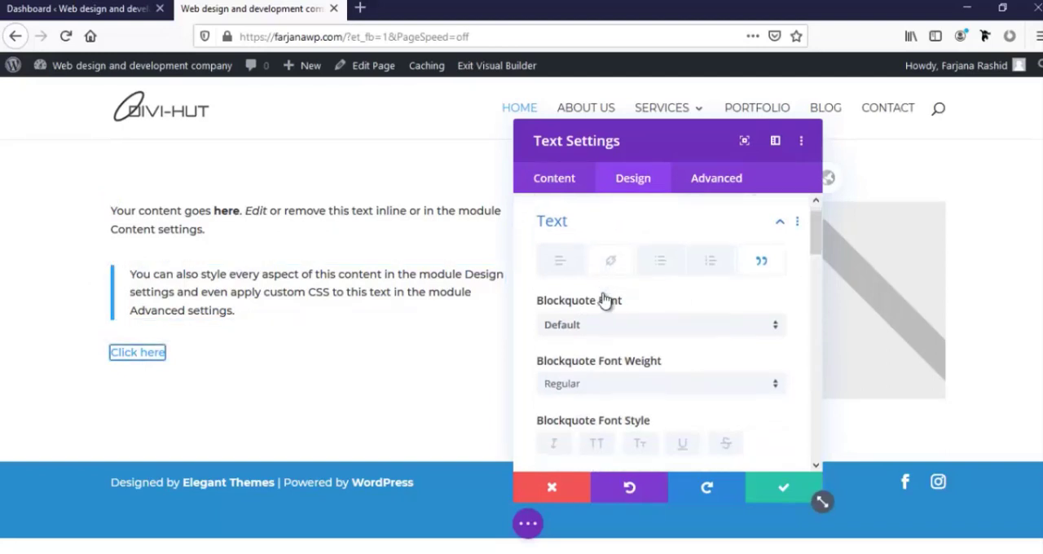
pyautogui.scroll(-1, 605, 300)
pyautogui.scroll(1, 612, 297)
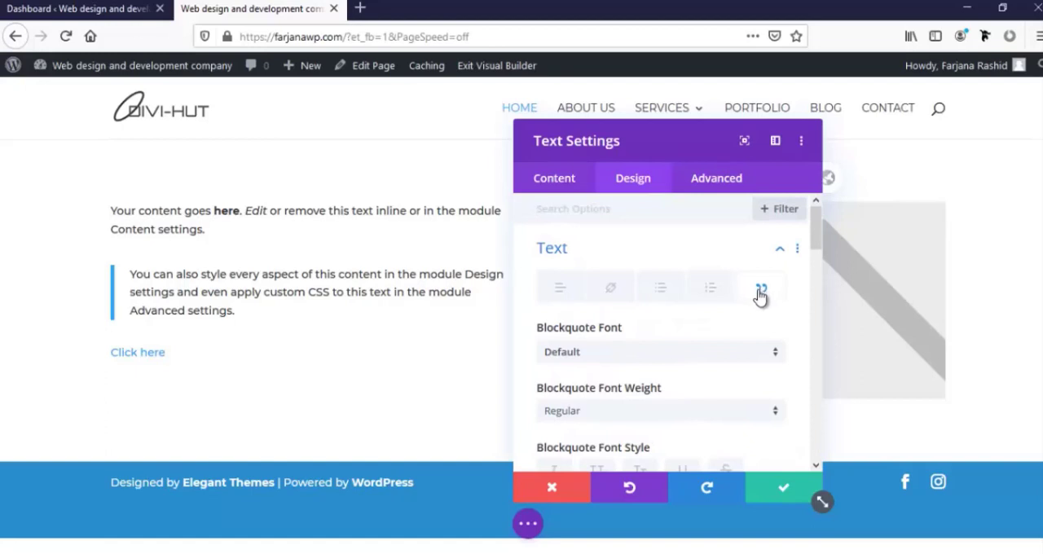
pyautogui.click(588, 359)
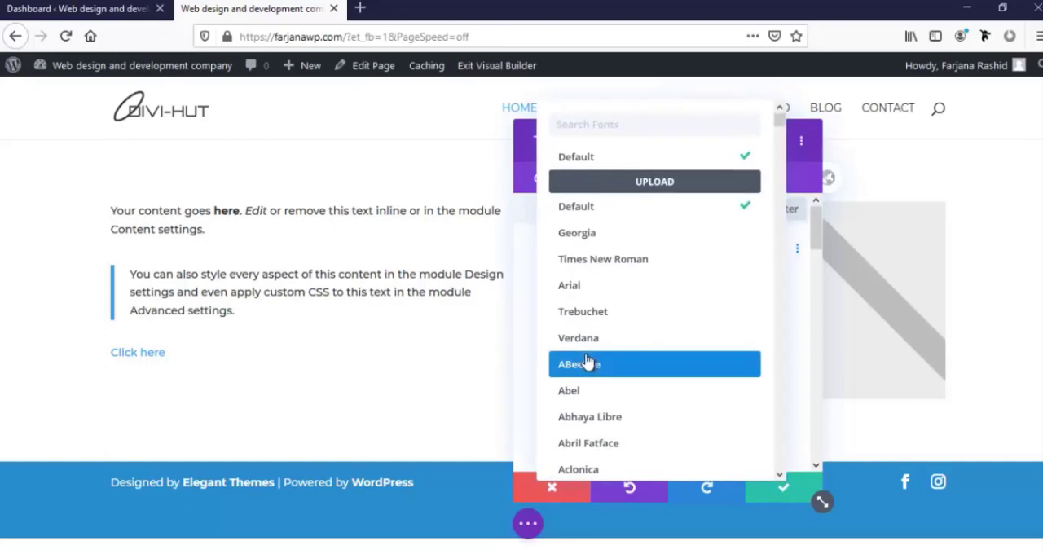
pyautogui.click(610, 244)
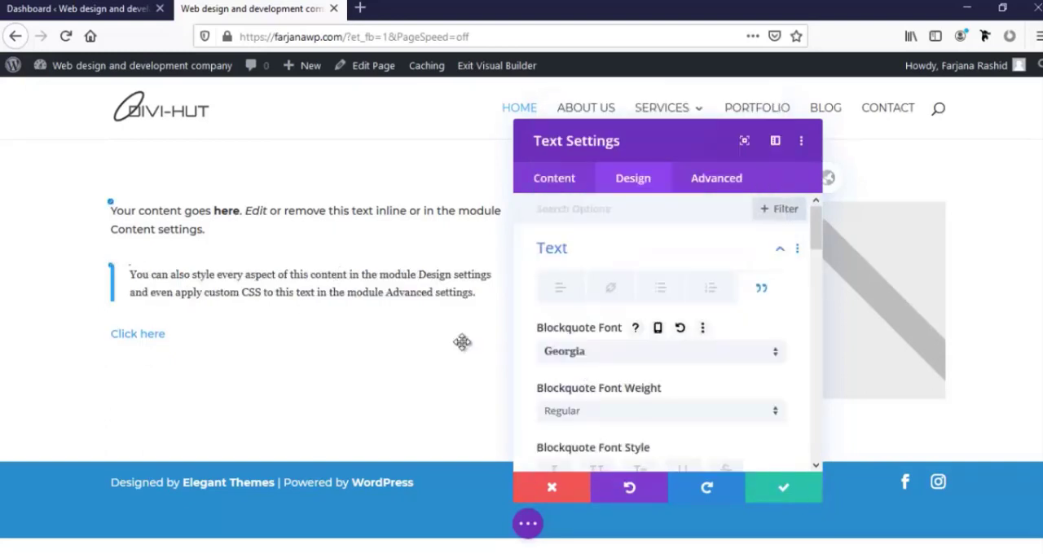
# Set the blockquote font weight to Bold and its font style to uppercase
pyautogui.scroll(-2, 643, 382)
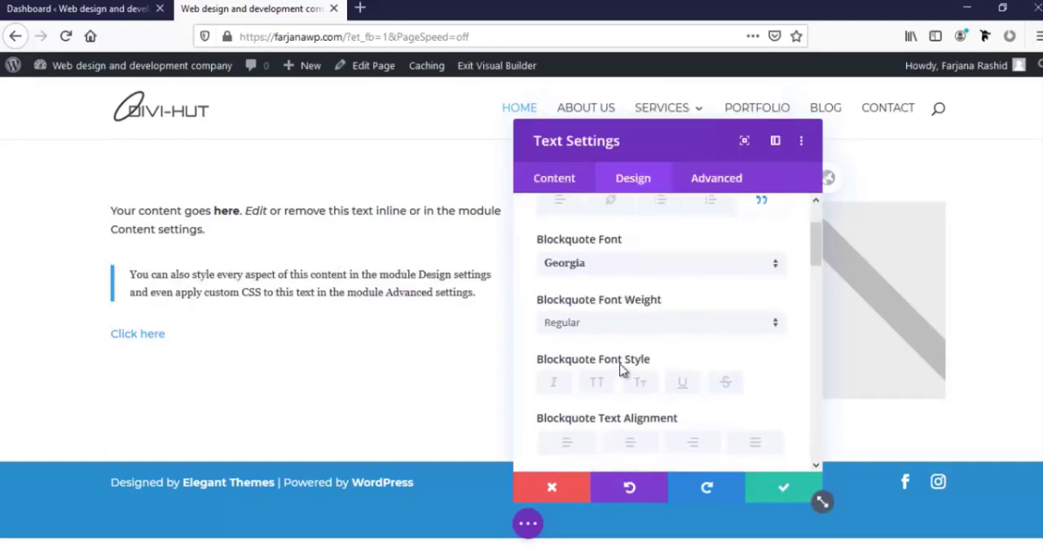
pyautogui.click(594, 330)
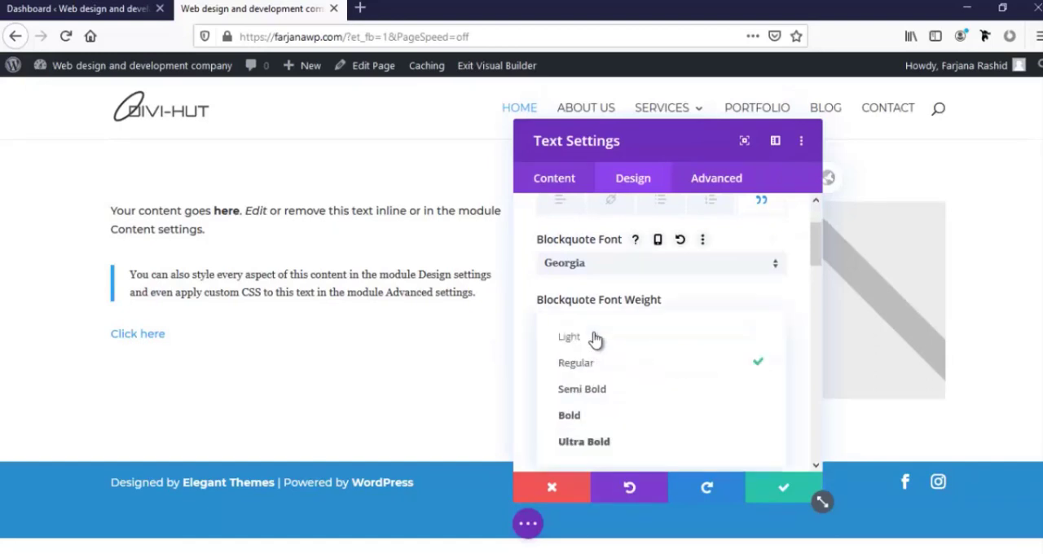
pyautogui.click(589, 408)
pyautogui.scroll(-2, 603, 393)
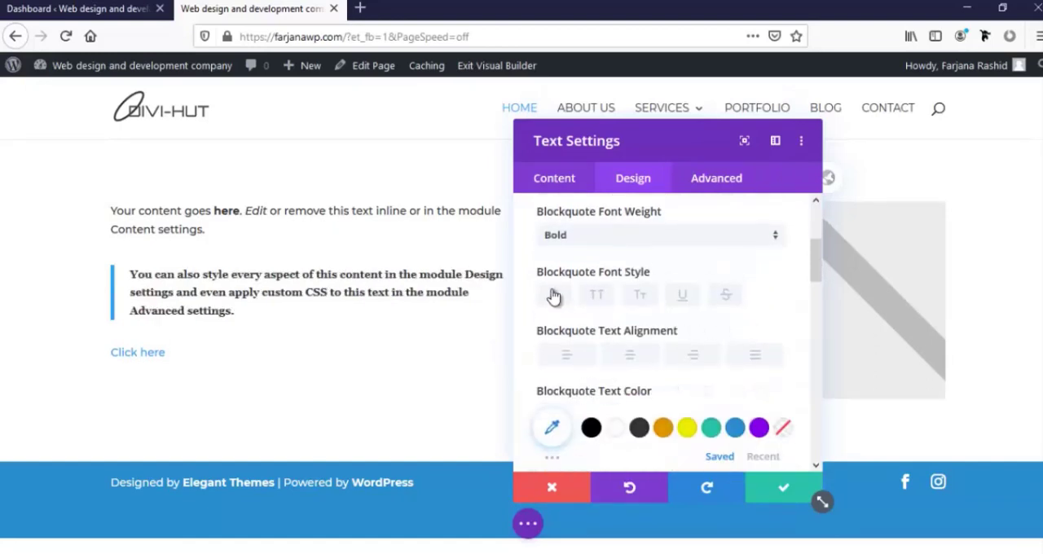
pyautogui.click(598, 296)
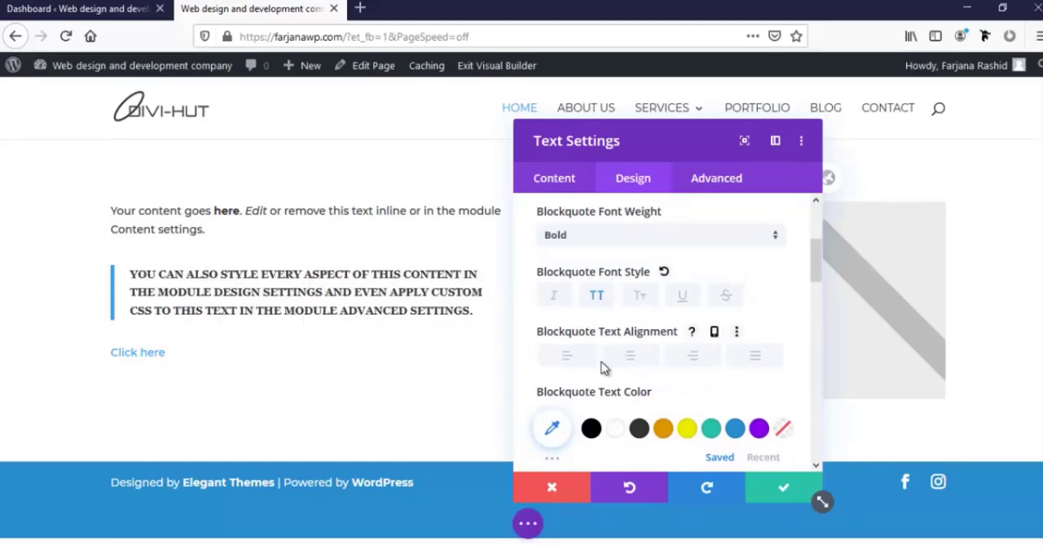
# Try centre and left alignment for the blockquote text, and finish with right alignment
pyautogui.click(630, 359)
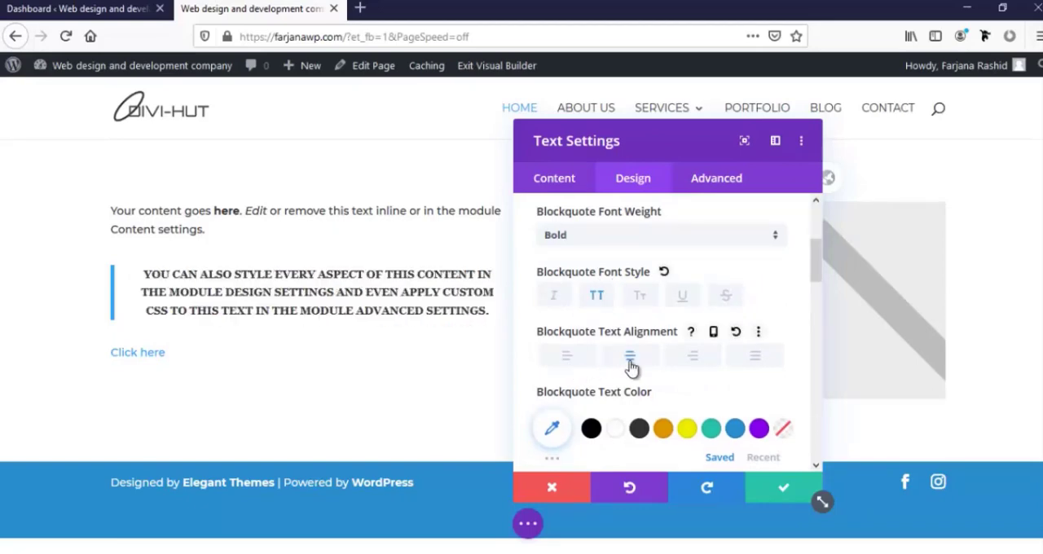
pyautogui.click(569, 358)
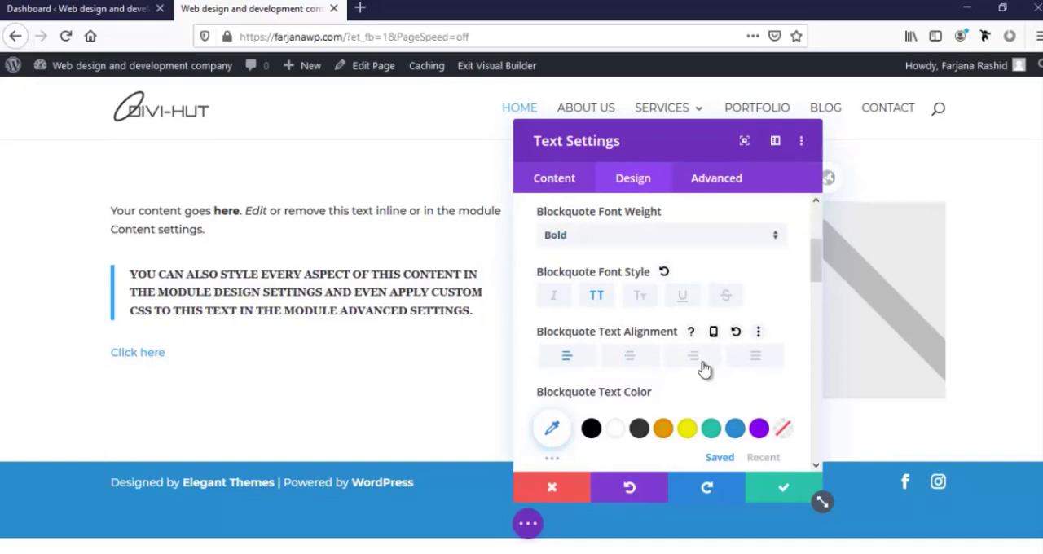
pyautogui.click(705, 369)
pyautogui.moveTo(668, 140); pyautogui.dragTo(765, 101)
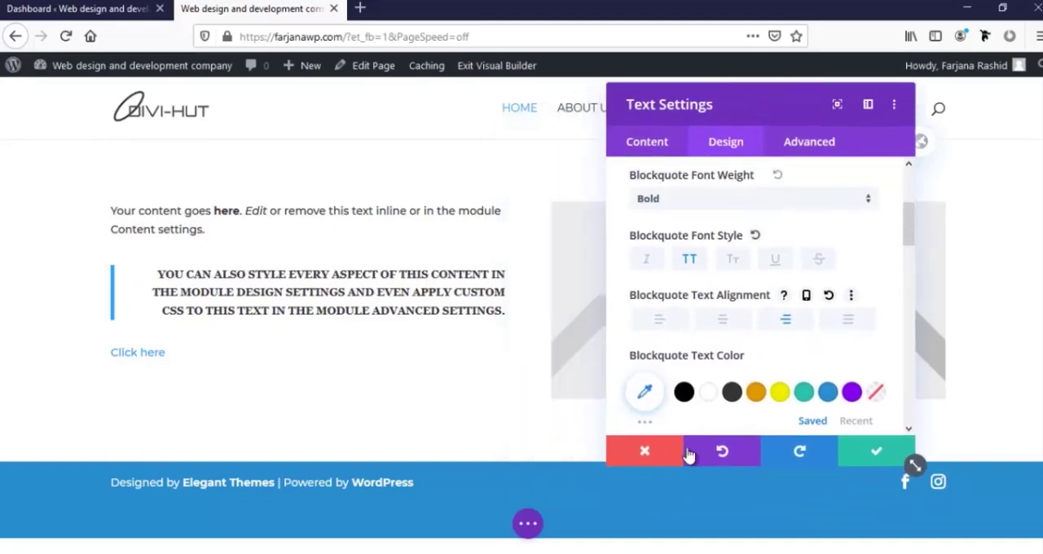
# Set the blockquote text color to the saved teal #29c3aa after trying yellow
pyautogui.scroll(-3, 722, 372)
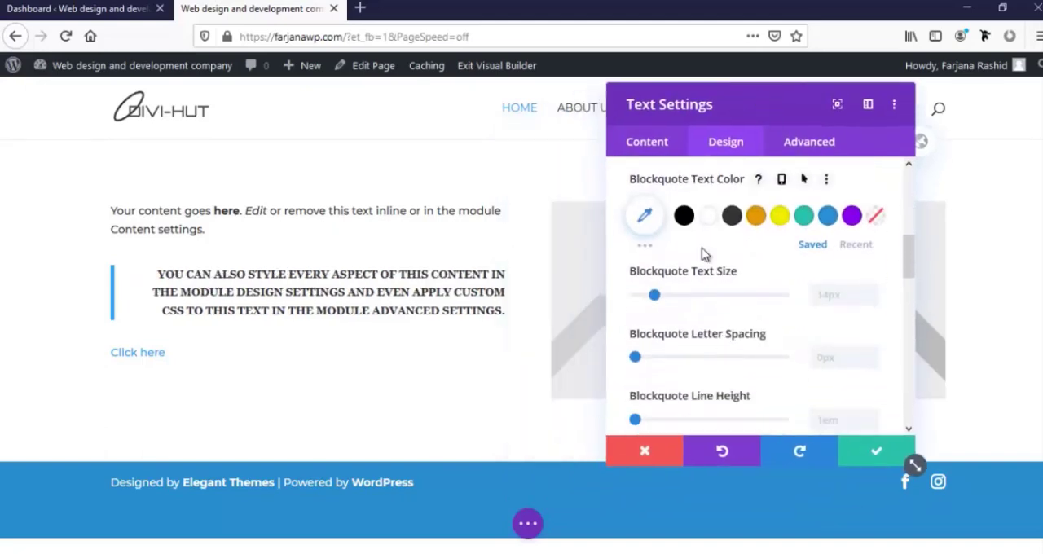
pyautogui.click(779, 227)
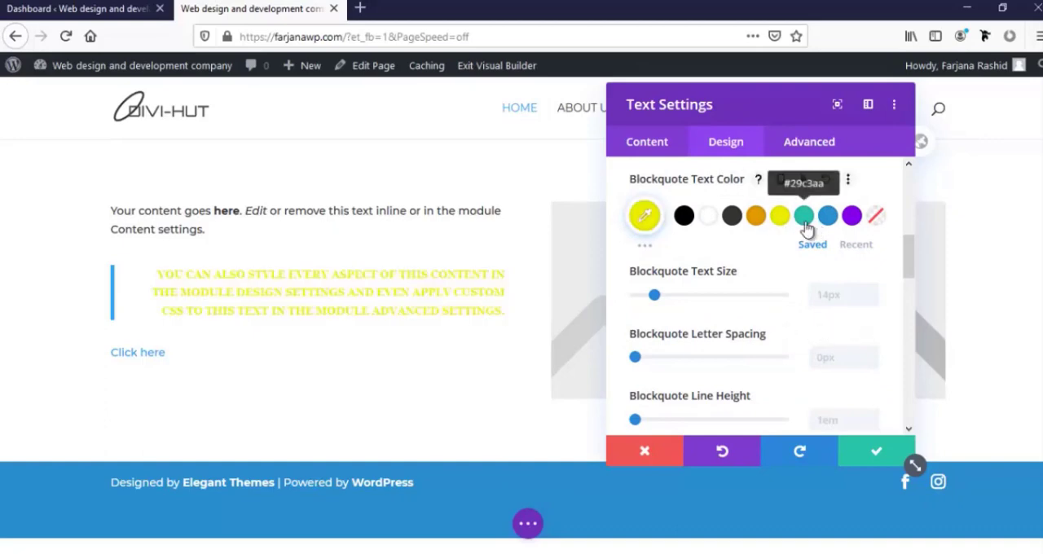
pyautogui.click(804, 218)
# Set the blockquote text size to 18px and its line height to 1.3em
pyautogui.scroll(-2, 755, 281)
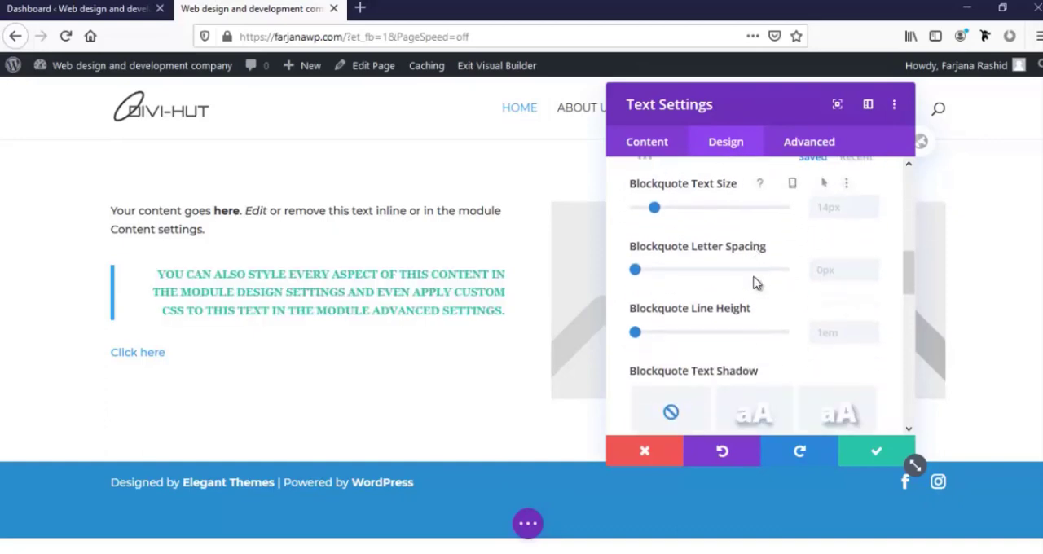
pyautogui.moveTo(654, 208)
pyautogui.mouseDown()
pyautogui.moveTo(701, 210)
pyautogui.moveTo(662, 213)
pyautogui.mouseUp()
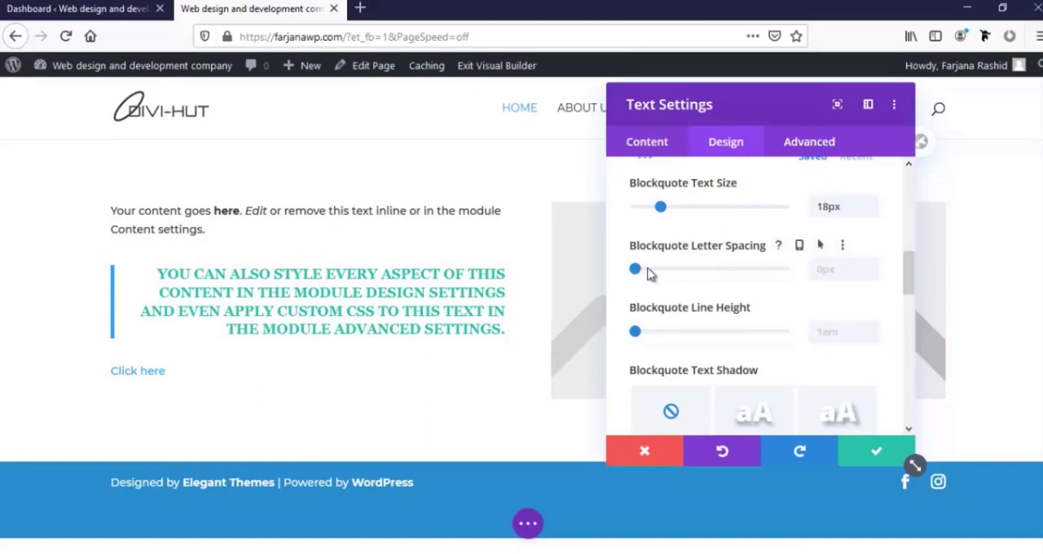
pyautogui.moveTo(649, 274); pyautogui.dragTo(637, 275)
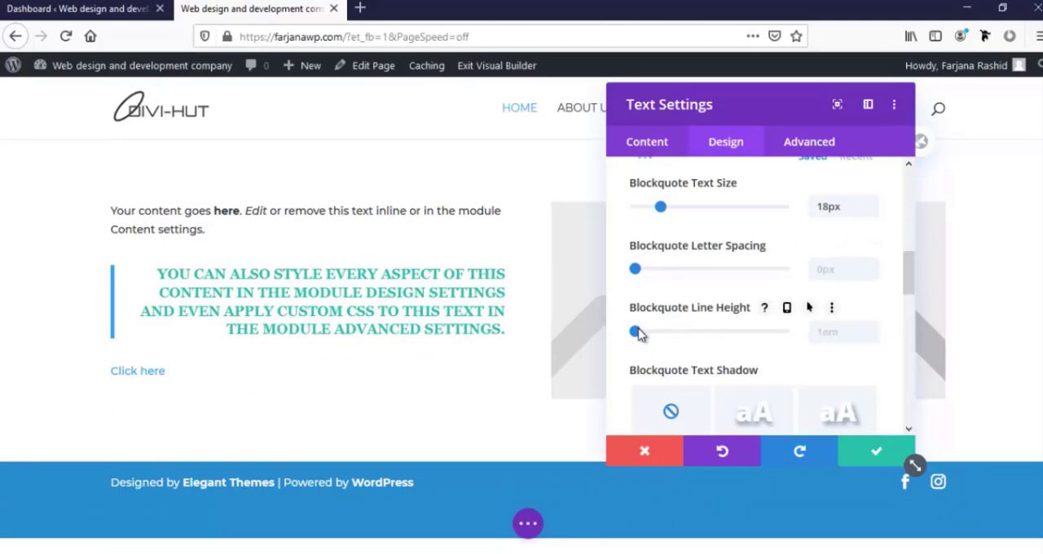
pyautogui.moveTo(638, 333)
pyautogui.mouseDown()
pyautogui.moveTo(701, 338)
pyautogui.moveTo(658, 337)
pyautogui.mouseUp()
# Try a blockquote text shadow with a horizontal length of 0.15em and remove the shadow again
pyautogui.scroll(-2, 691, 399)
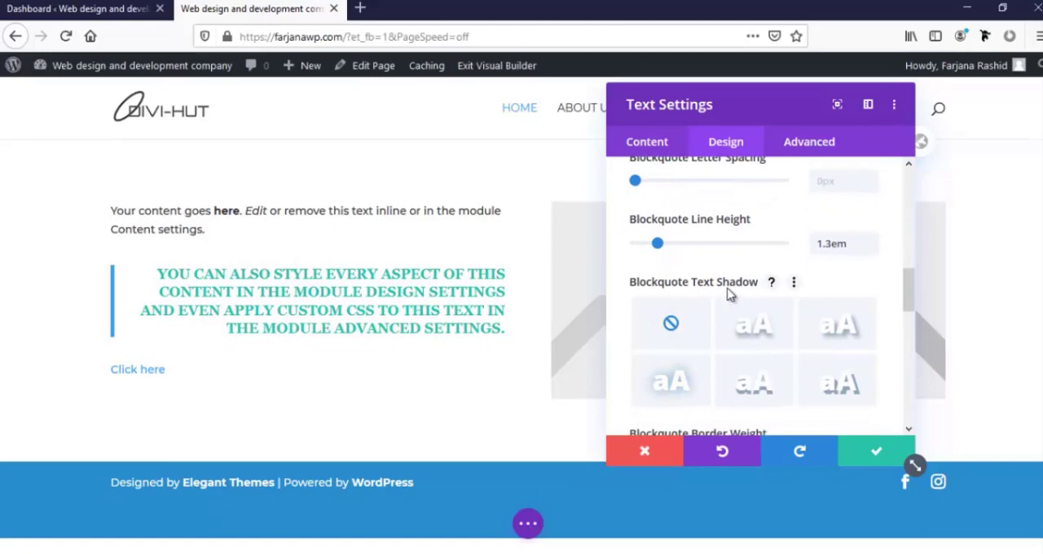
pyautogui.click(744, 332)
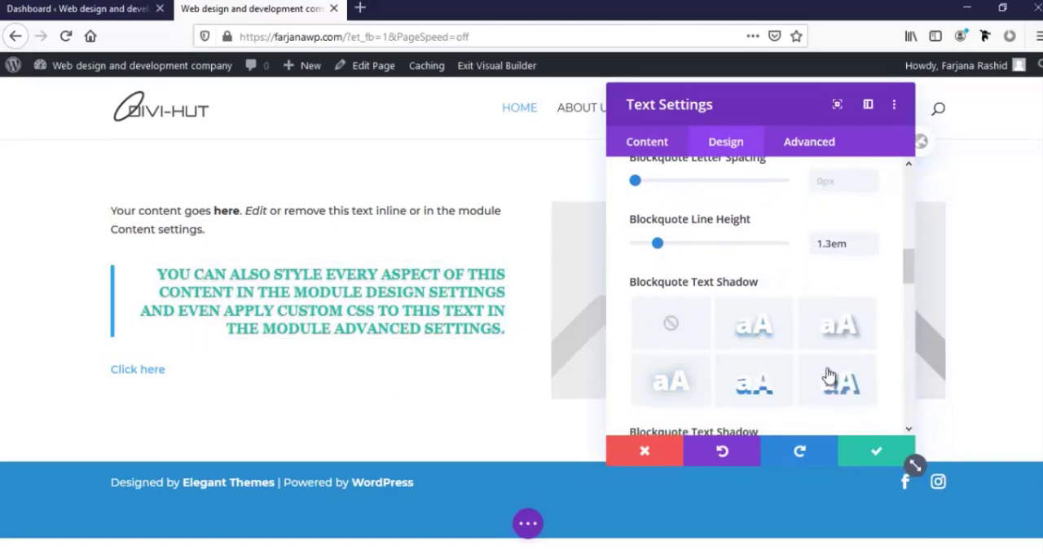
pyautogui.scroll(-2, 791, 363)
pyautogui.scroll(-2, 708, 375)
pyautogui.scroll(-2, 704, 373)
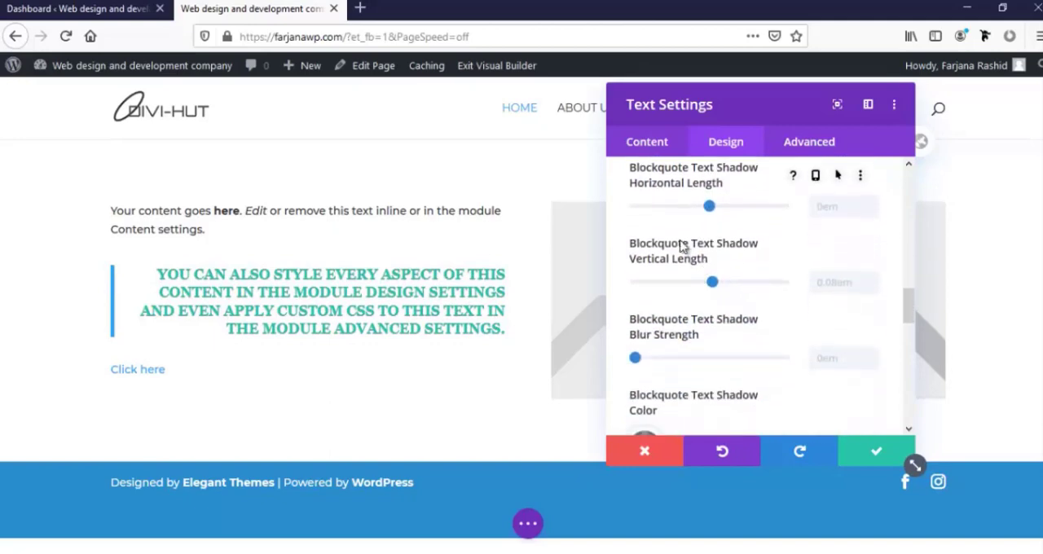
pyautogui.moveTo(714, 210)
pyautogui.mouseDown()
pyautogui.moveTo(730, 212)
pyautogui.moveTo(715, 216)
pyautogui.mouseUp()
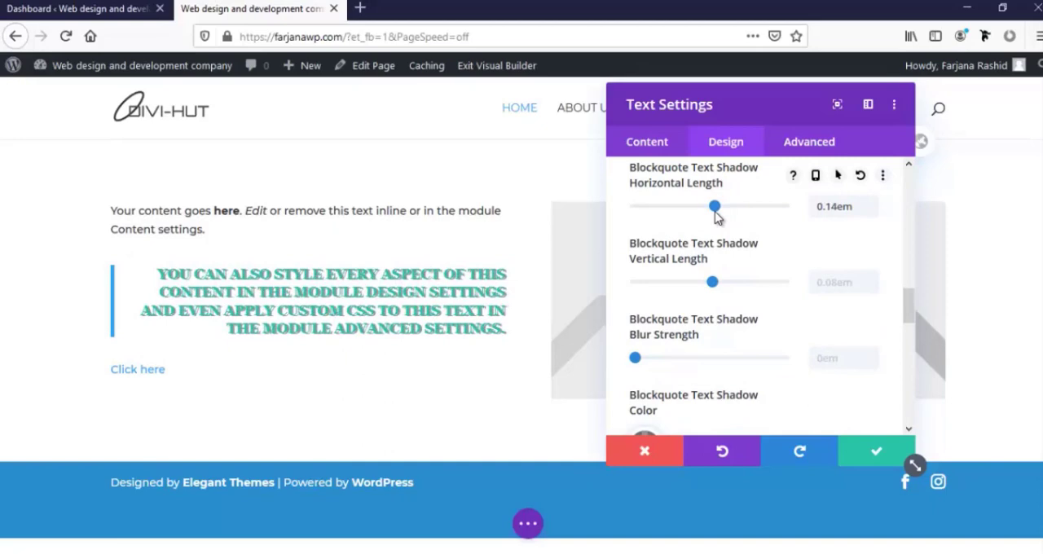
pyautogui.scroll(4, 714, 238)
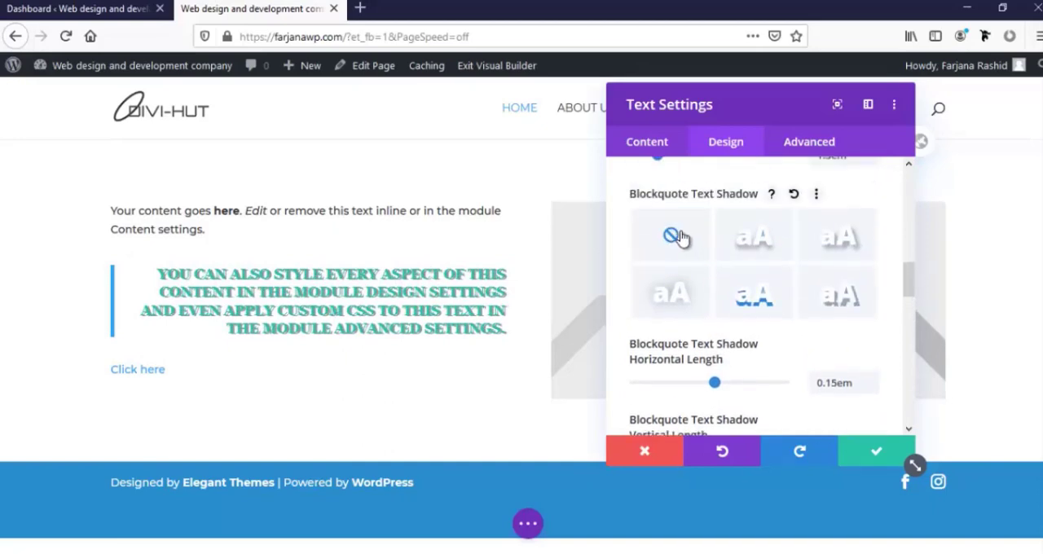
pyautogui.click(673, 236)
# Try several blockquote border colors, settle on orange #e09900, and save the text module's settings
pyautogui.scroll(-5, 680, 287)
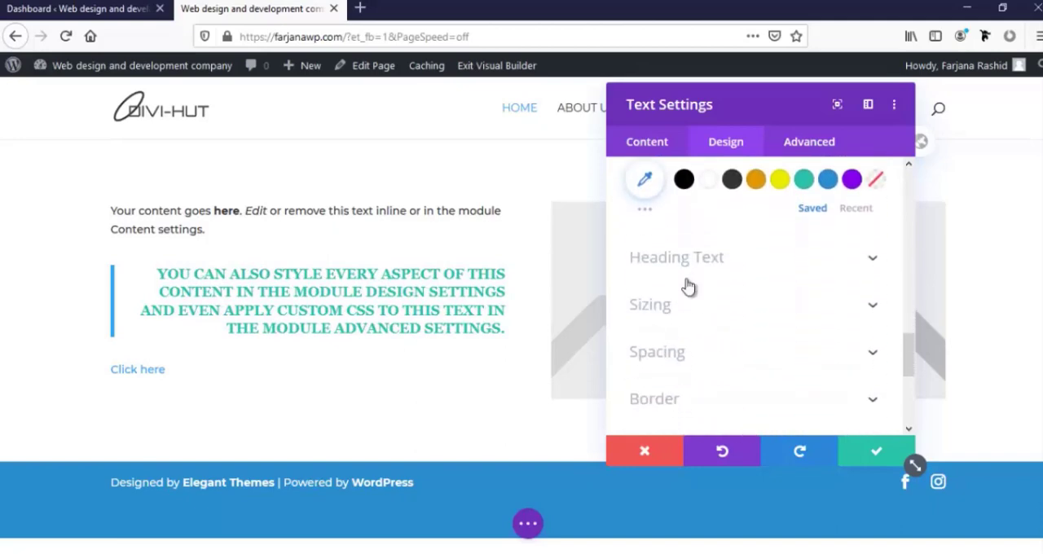
pyautogui.scroll(4, 688, 287)
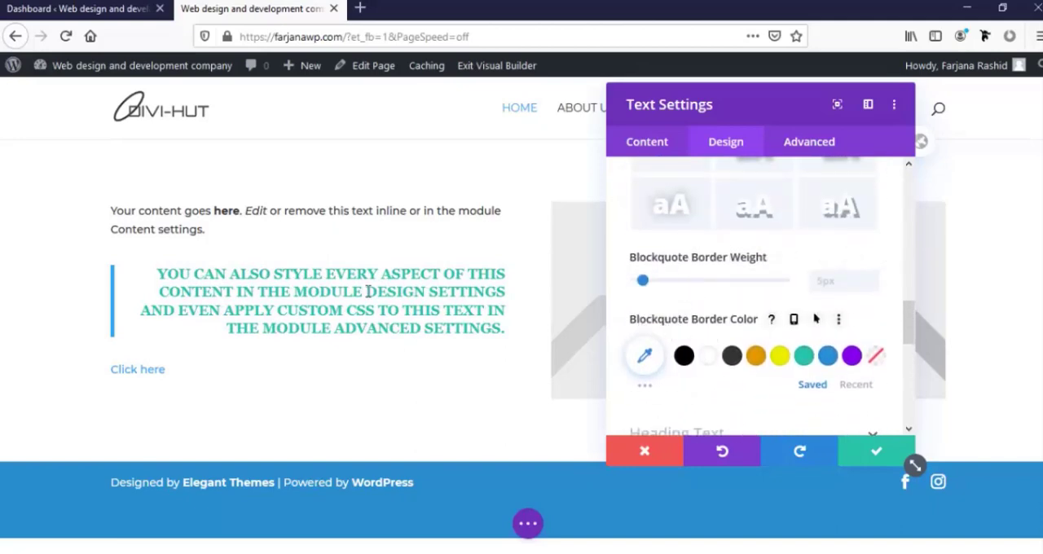
pyautogui.click(757, 359)
pyautogui.click(804, 359)
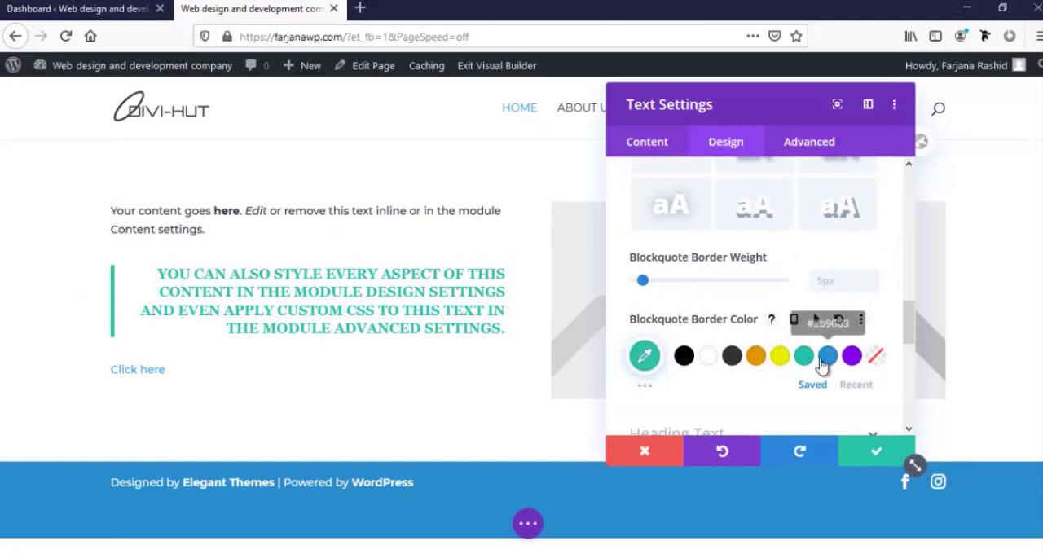
pyautogui.click(826, 359)
pyautogui.click(852, 363)
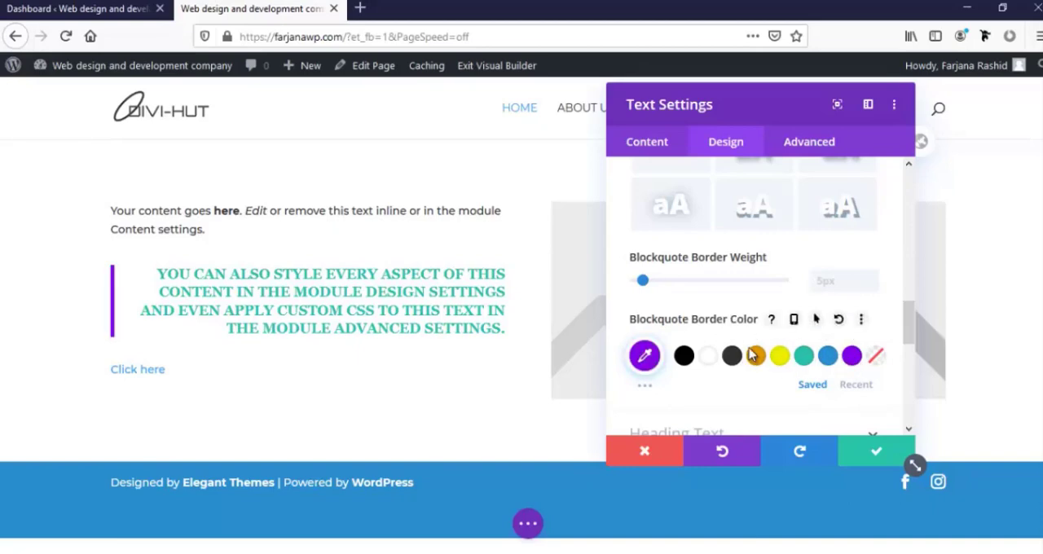
pyautogui.scroll(-2, 673, 351)
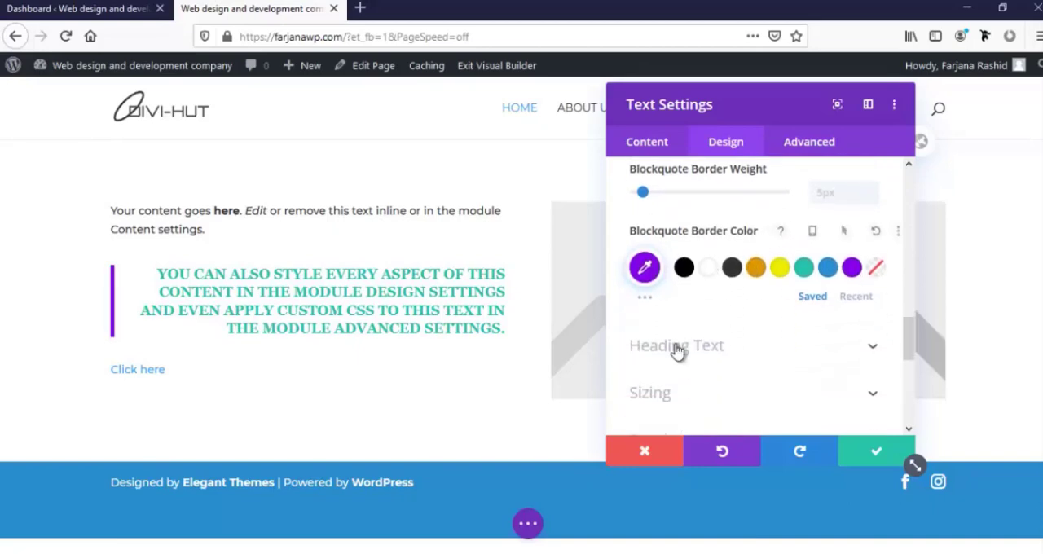
pyautogui.click(756, 270)
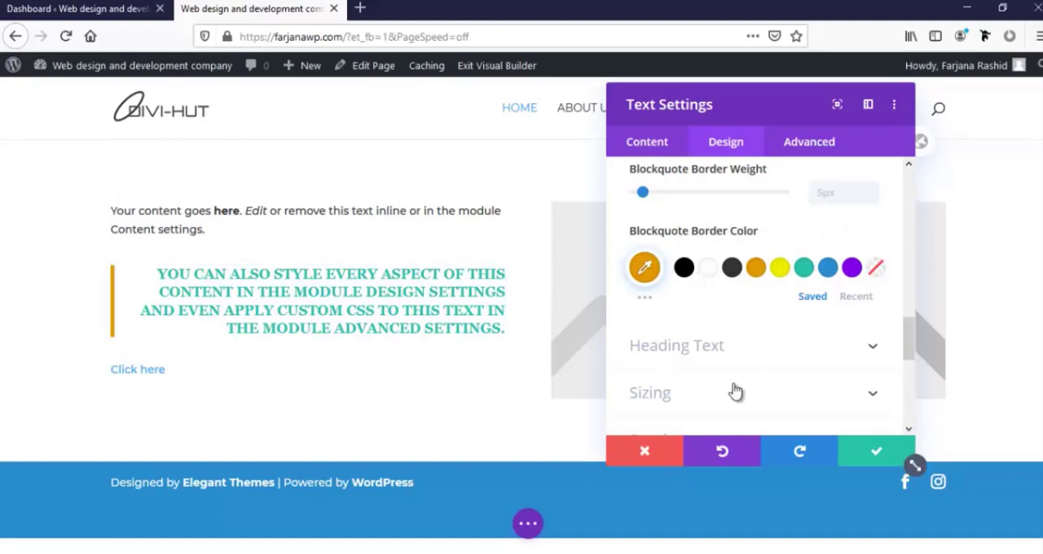
pyautogui.click(871, 456)
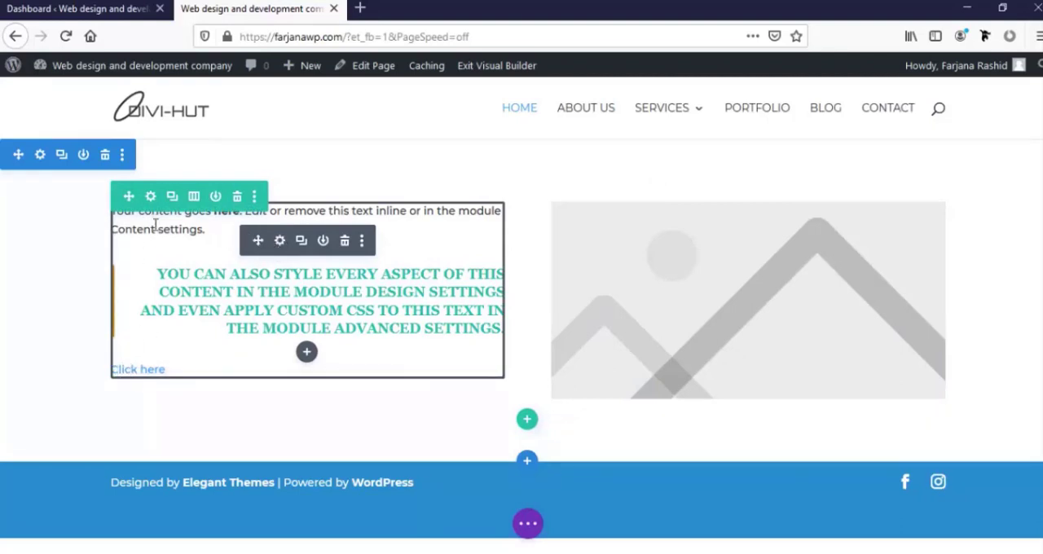
# Reopen the text module's settings and show the design options for the "Click here" link text
pyautogui.click(279, 241)
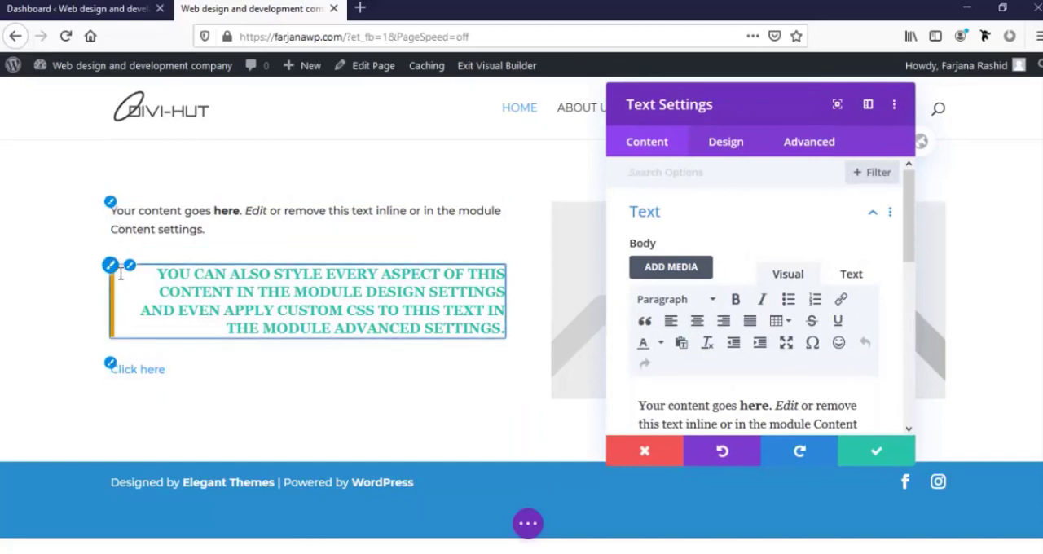
pyautogui.click(112, 369)
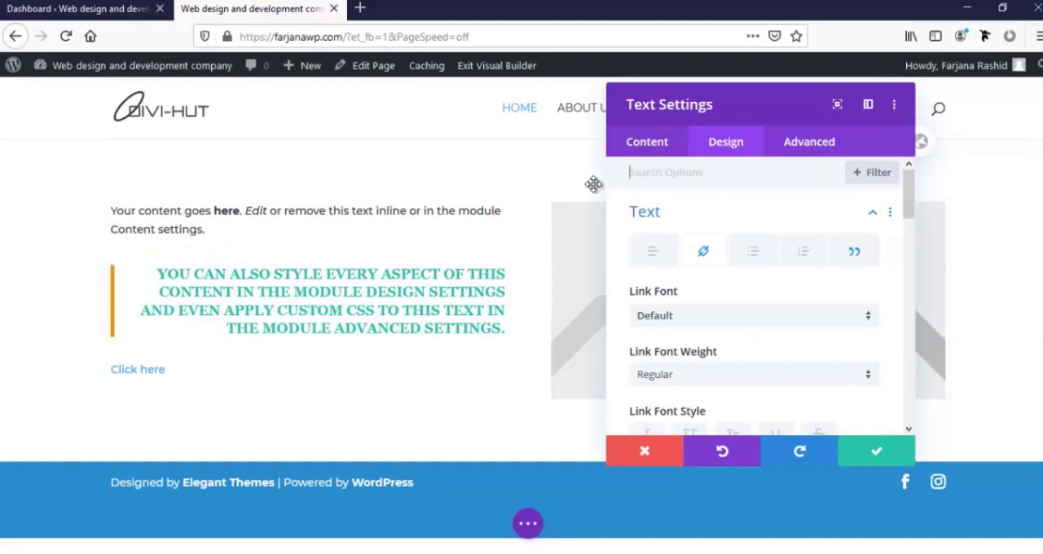
pyautogui.click(655, 147)
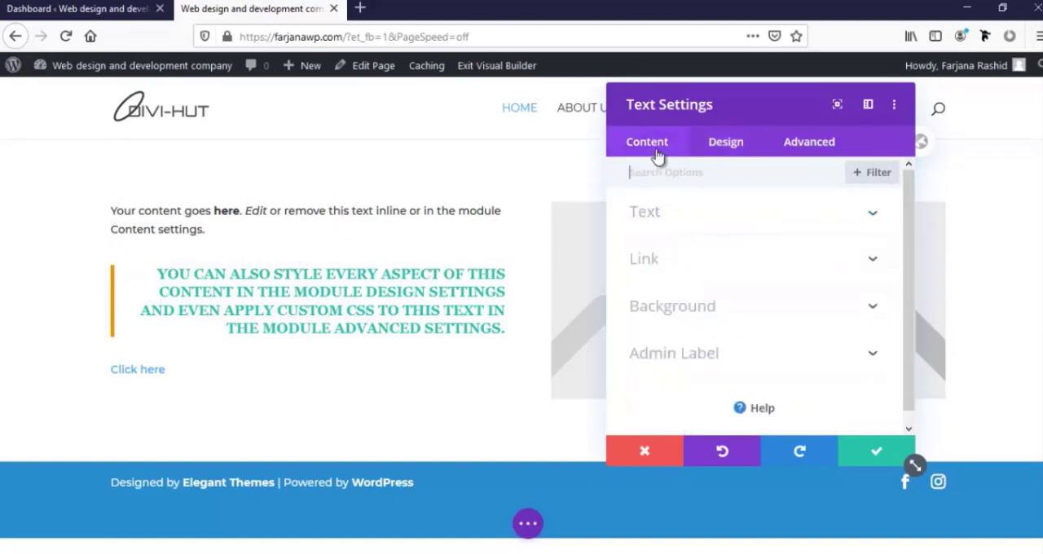
pyautogui.click(716, 145)
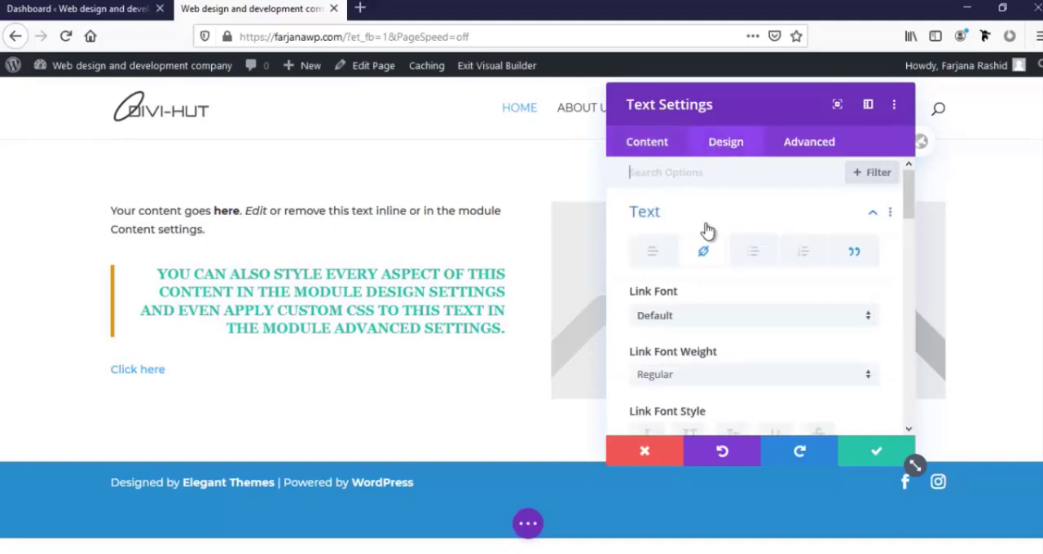
# Review the link font, style, alignment, size, spacing and shadow options, and save and close the text module's settings
pyautogui.scroll(-2, 706, 229)
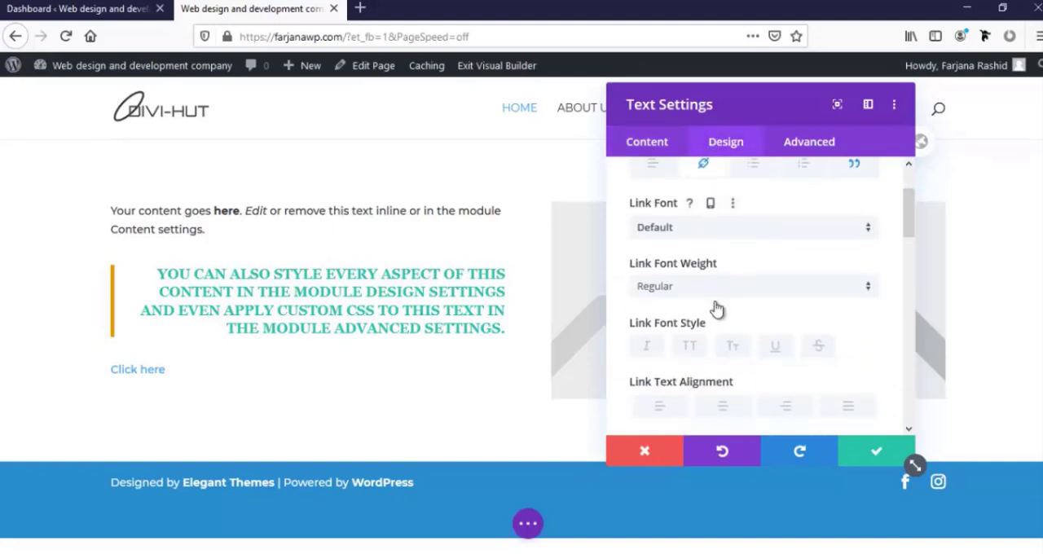
pyautogui.scroll(2, 715, 305)
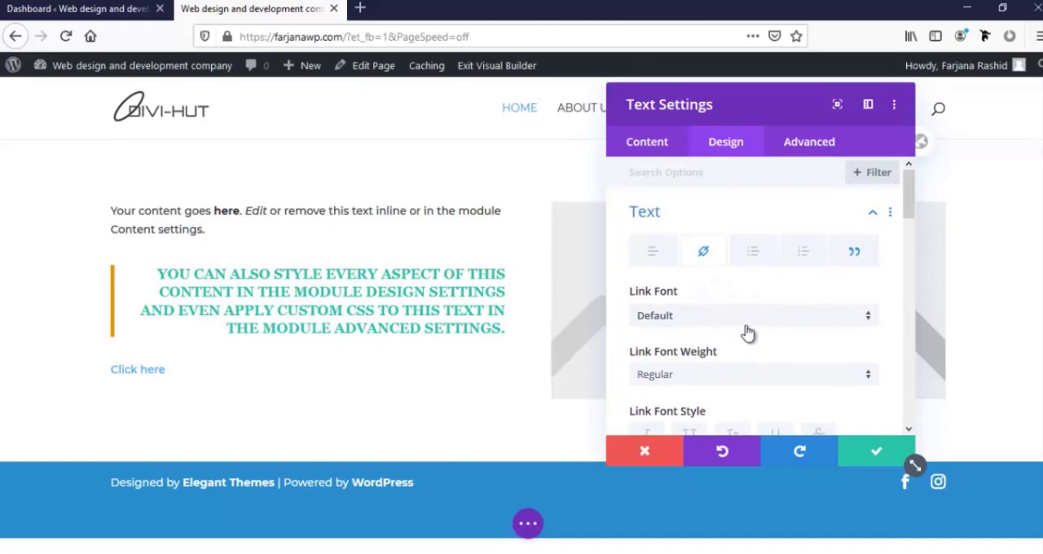
pyautogui.scroll(-2, 715, 330)
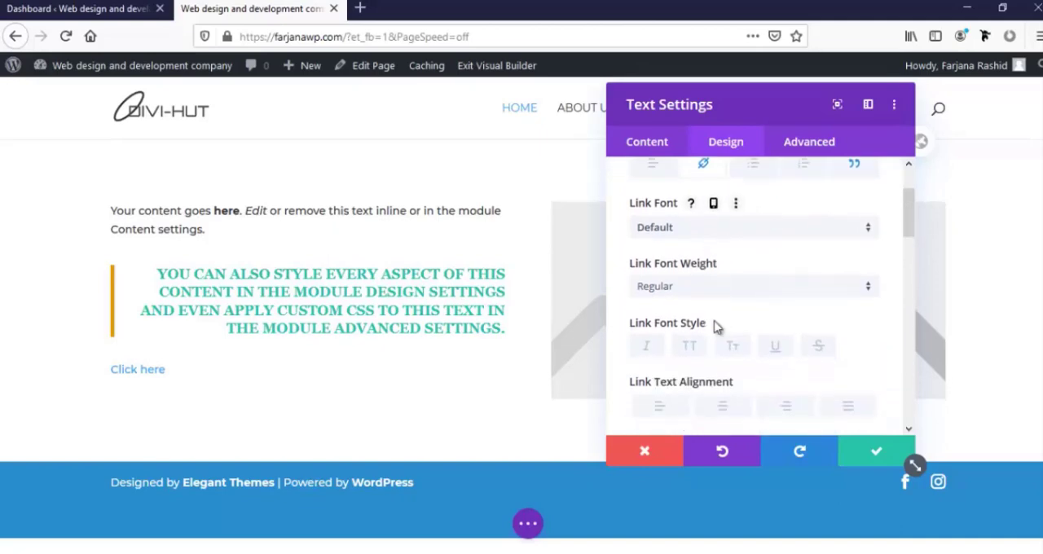
pyautogui.scroll(-15, 715, 326)
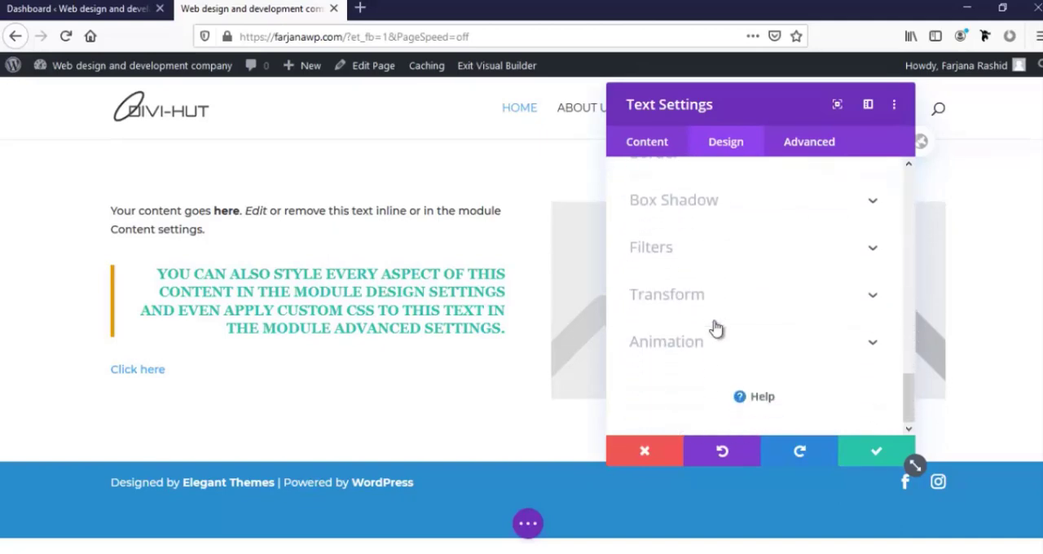
pyautogui.scroll(15, 715, 329)
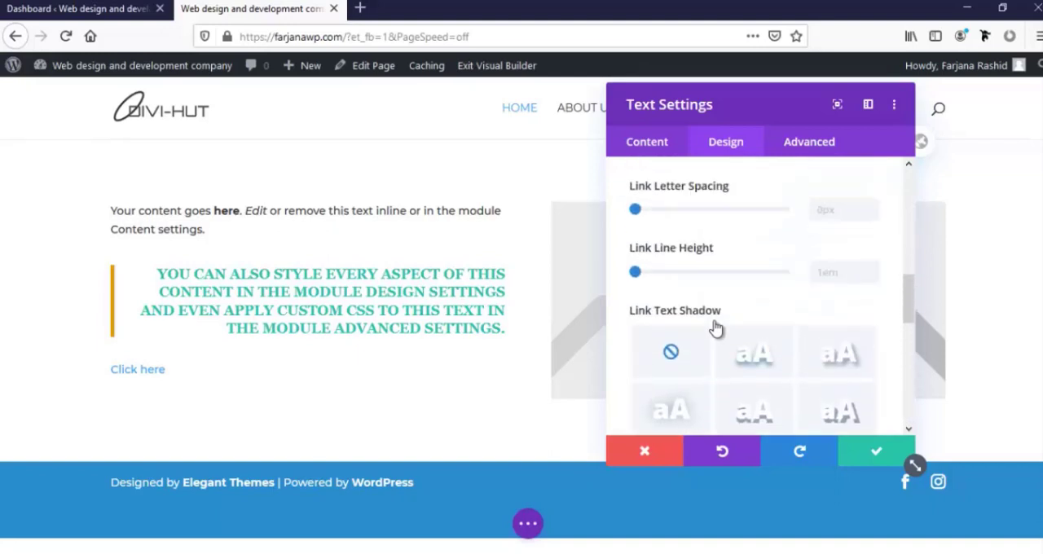
pyautogui.scroll(-5, 714, 327)
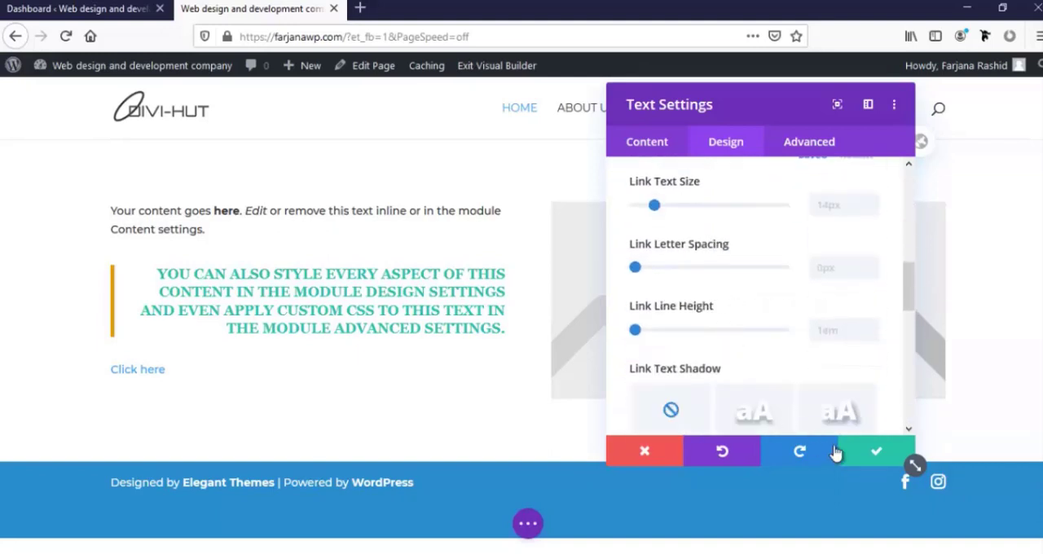
pyautogui.click(876, 451)
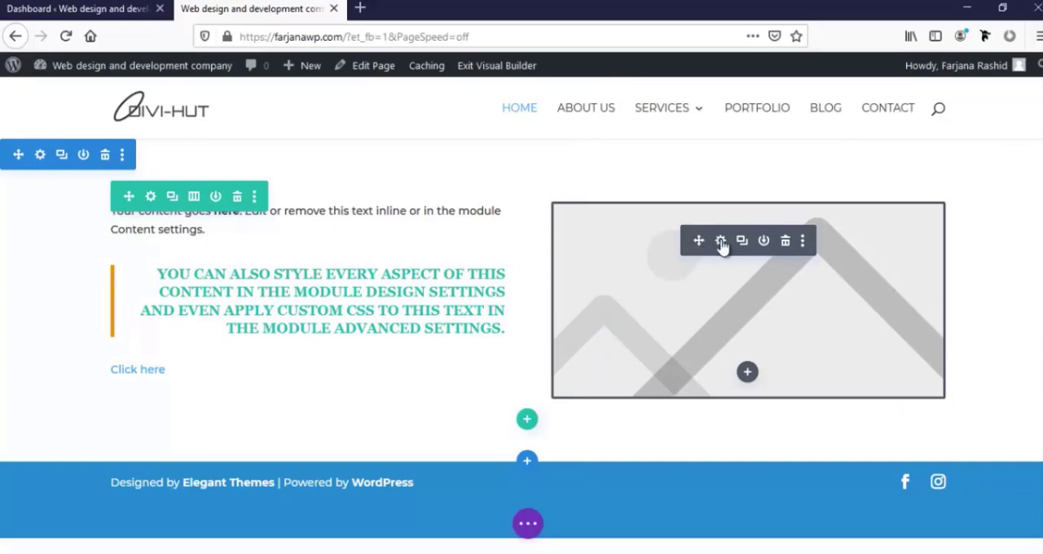
# Open the image module's settings and move the settings window away from the image on the page
pyautogui.click(721, 244)
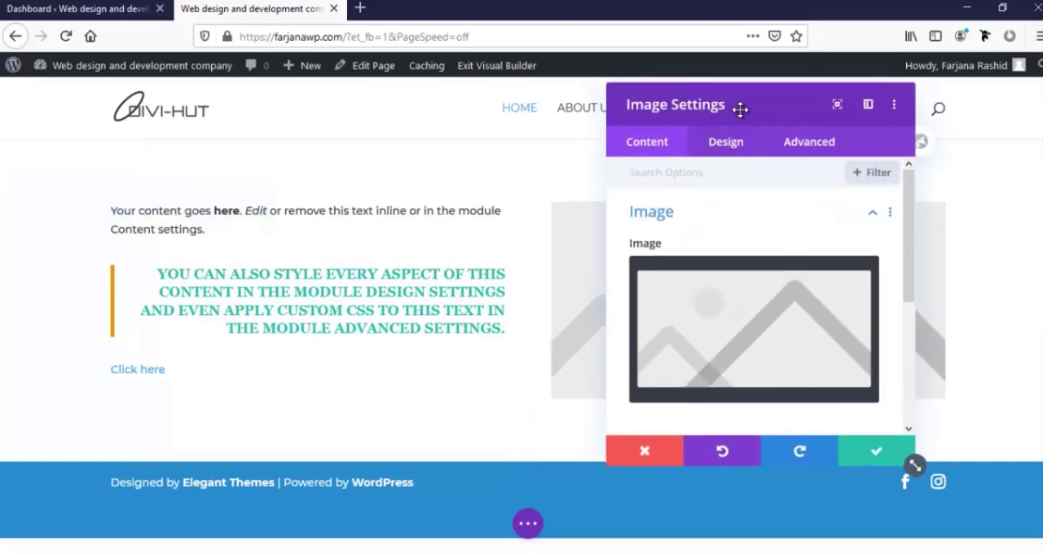
pyautogui.moveTo(740, 109); pyautogui.dragTo(261, 109)
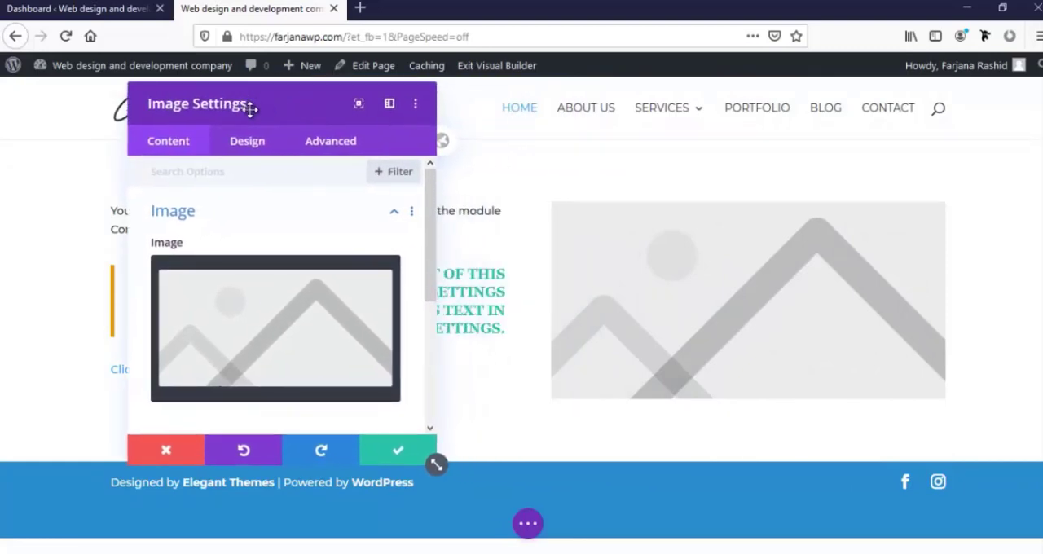
pyautogui.moveTo(251, 109); pyautogui.dragTo(192, 130)
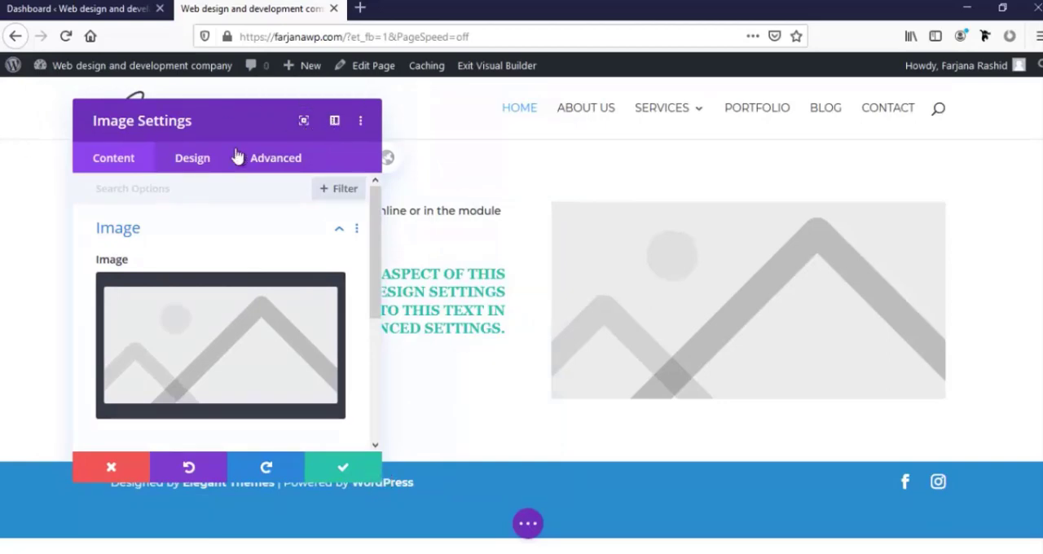
# Try docking the image settings window beside the page and return it to a floating window
pyautogui.click(334, 121)
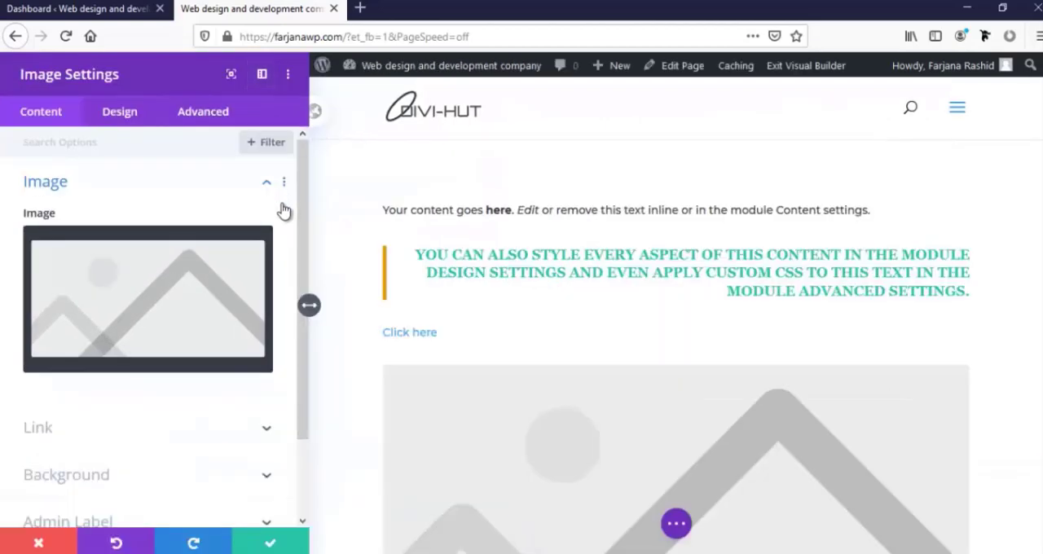
pyautogui.moveTo(302, 251); pyautogui.dragTo(298, 220)
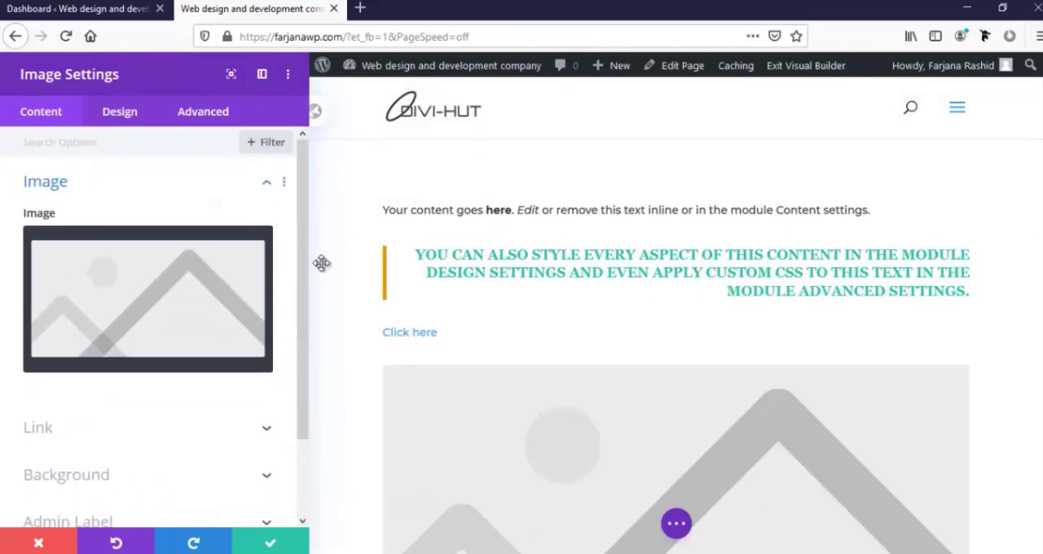
pyautogui.click(263, 76)
pyautogui.moveTo(181, 91); pyautogui.dragTo(368, 214)
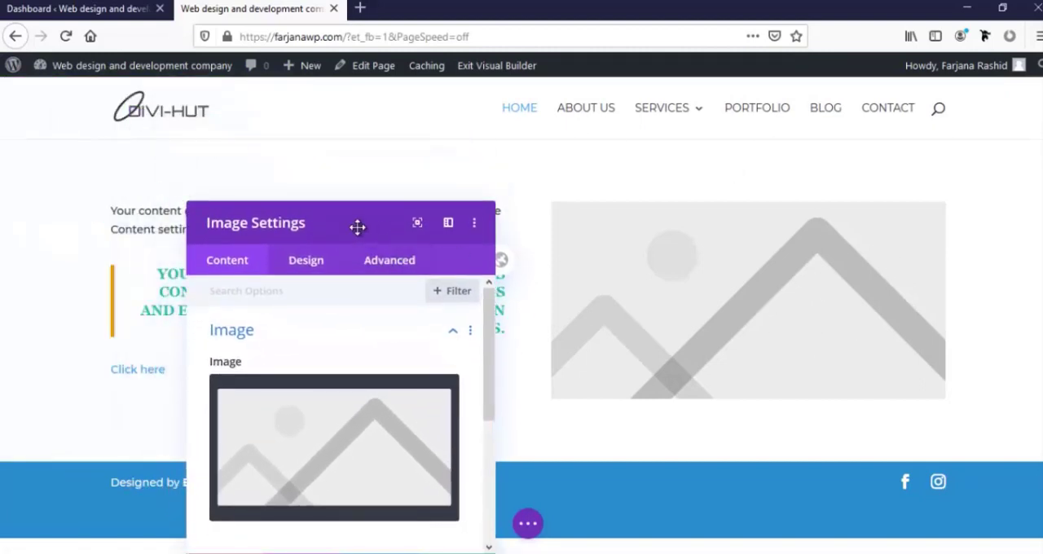
# Try the enlarged view of the image settings window and restore its compact size over the text column
pyautogui.moveTo(354, 228); pyautogui.dragTo(339, 137)
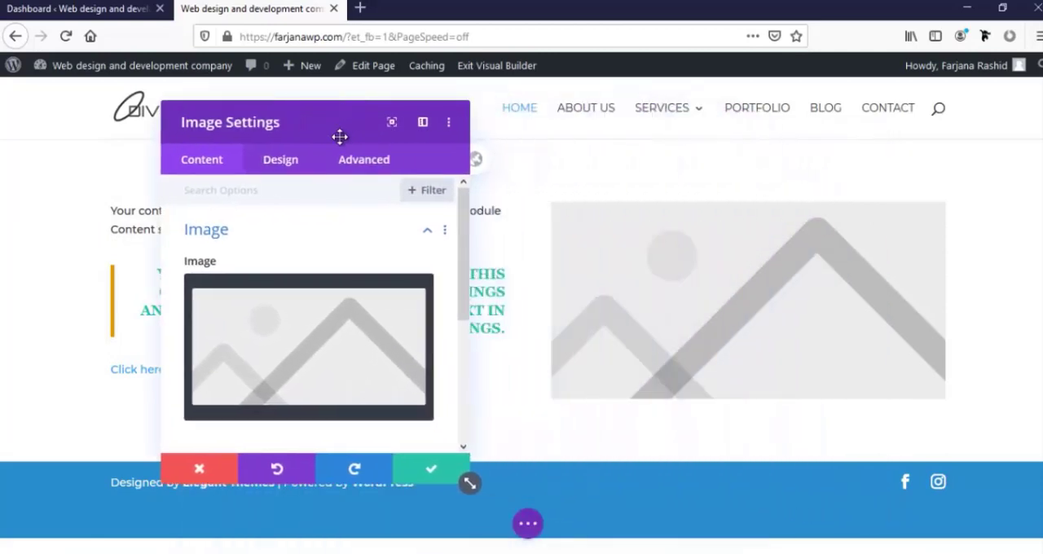
pyautogui.click(391, 124)
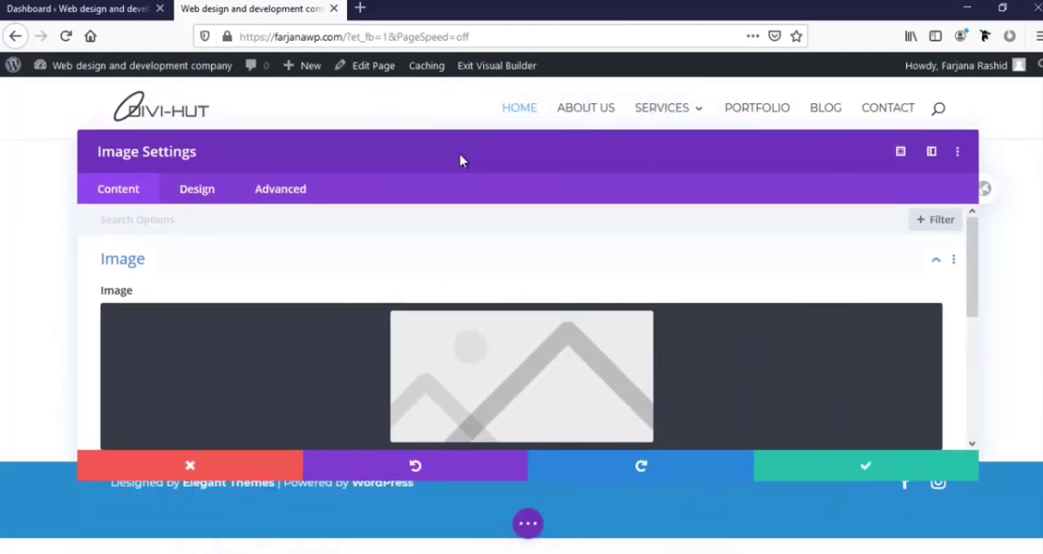
pyautogui.click(900, 153)
pyautogui.moveTo(117, 141); pyautogui.dragTo(289, 124)
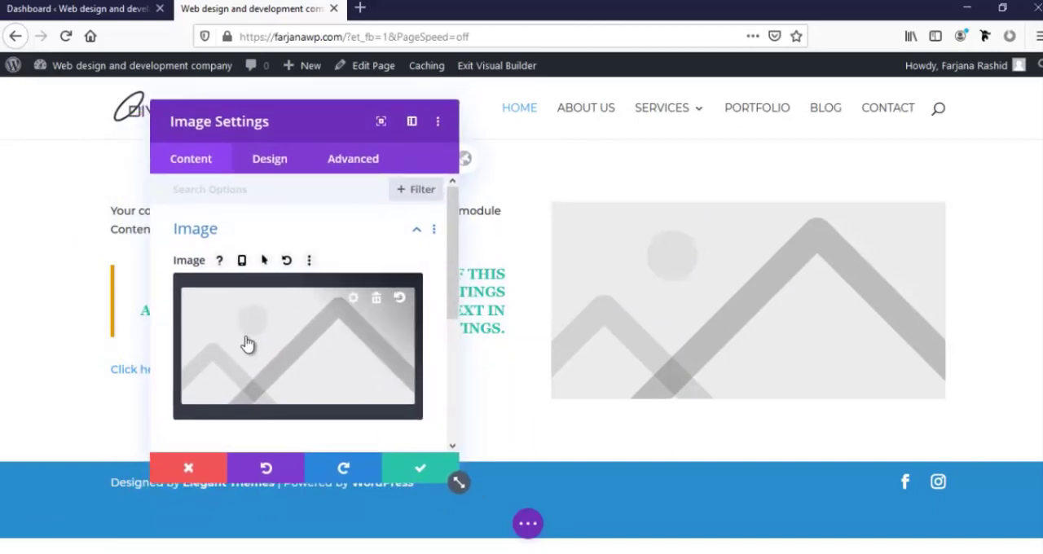
# Replace the module's placeholder image by uploading 22.jpg from New Volume (H:)
pyautogui.scroll(-3, 248, 344)
pyautogui.scroll(4, 248, 344)
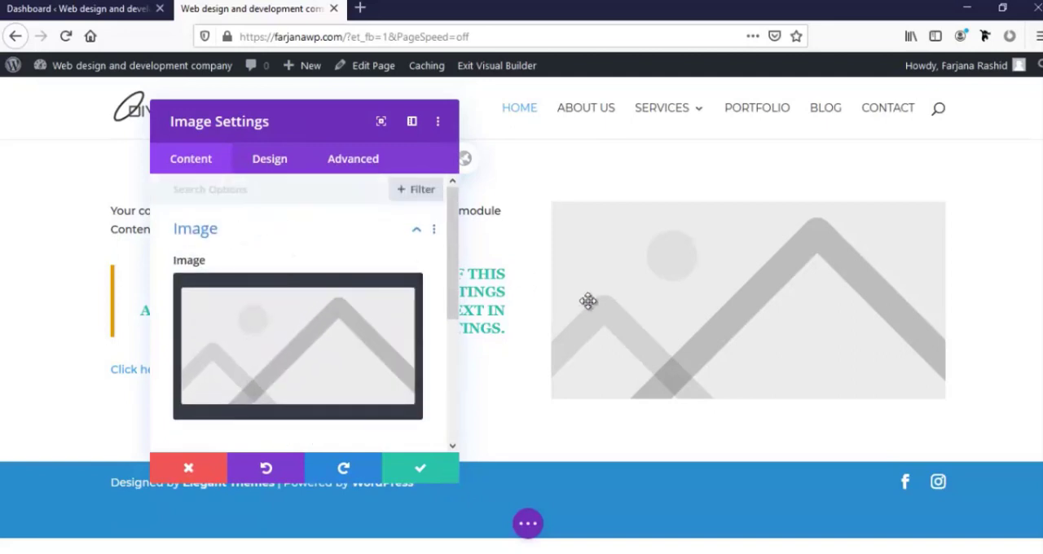
pyautogui.moveTo(289, 340)
pyautogui.scroll(-3, 283, 339)
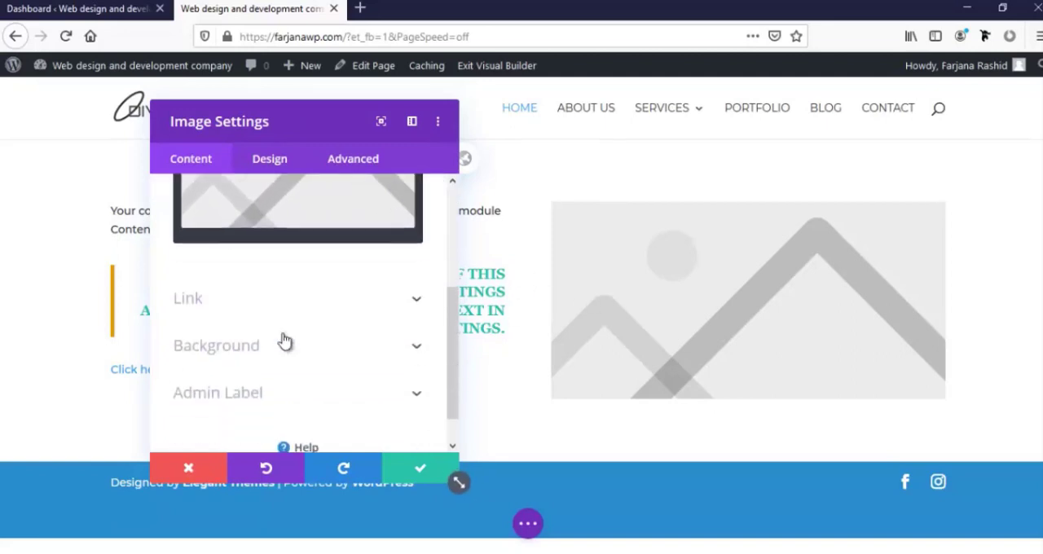
pyautogui.scroll(5, 280, 342)
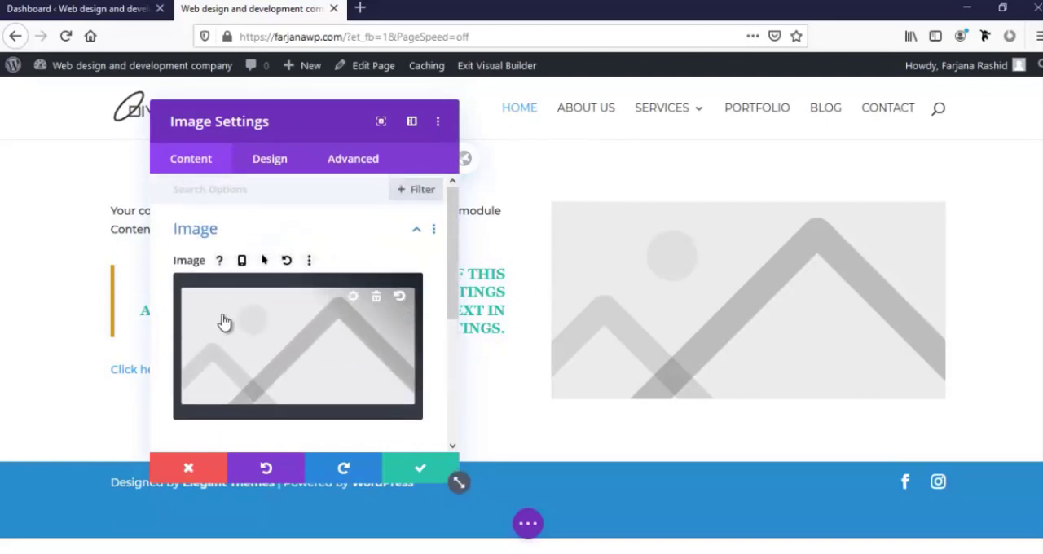
pyautogui.click(277, 343)
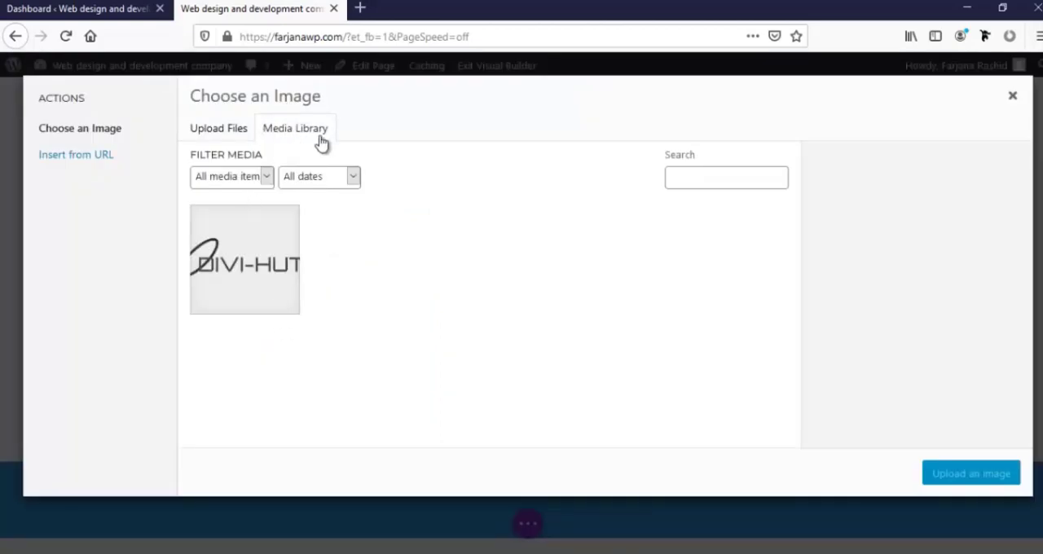
pyautogui.click(217, 134)
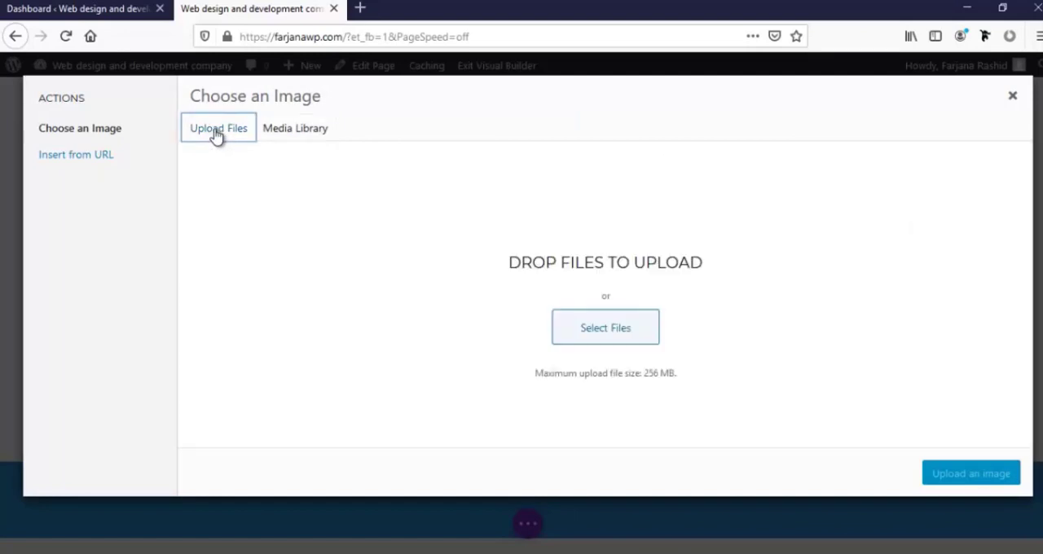
pyautogui.click(592, 335)
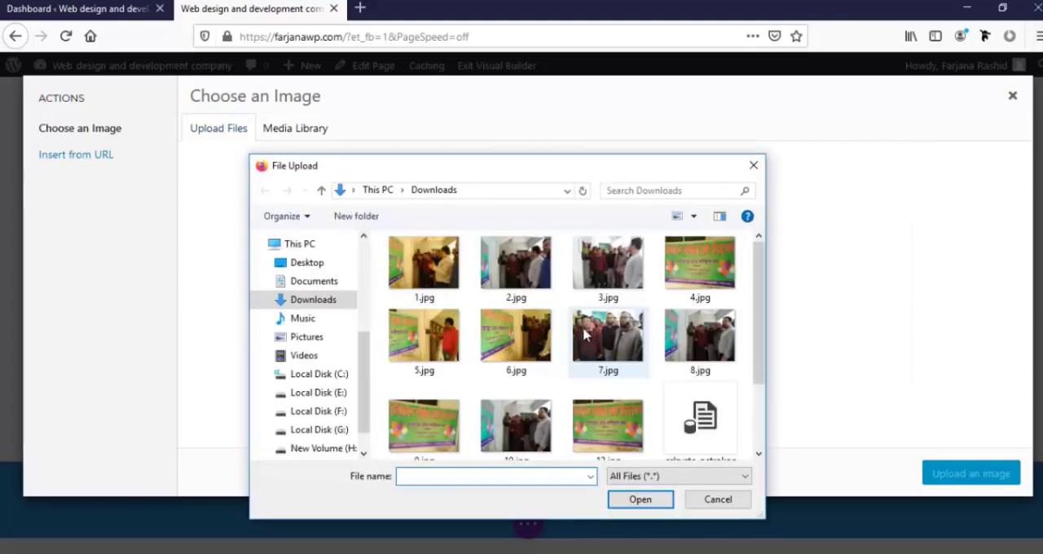
pyautogui.scroll(-1, 574, 342)
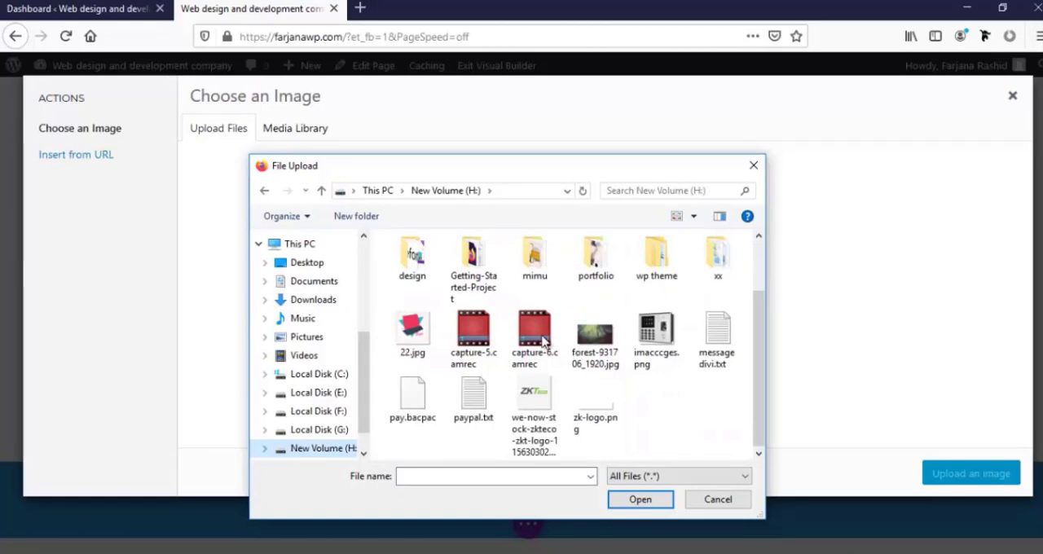
pyautogui.click(410, 338)
pyautogui.click(640, 499)
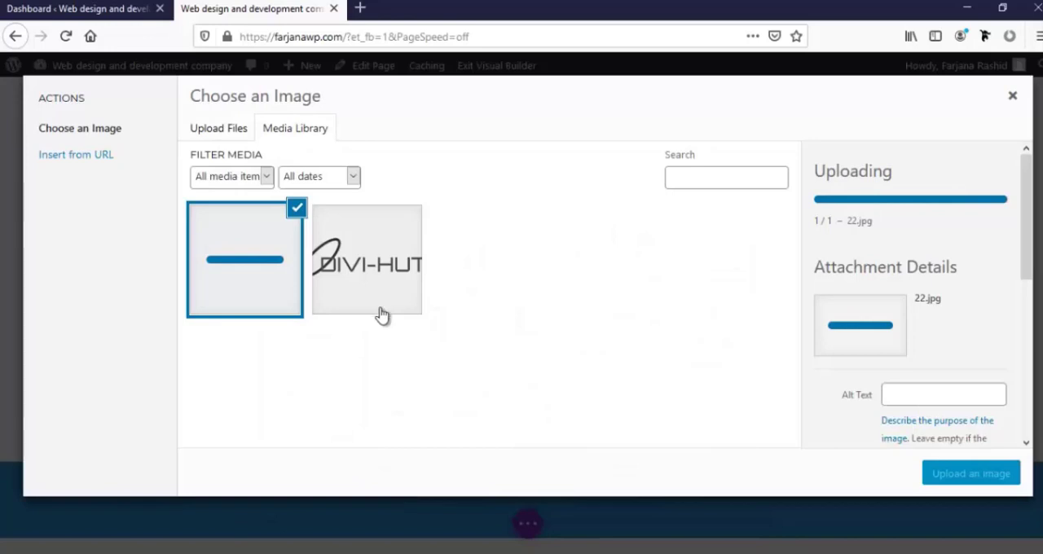
pyautogui.click(970, 476)
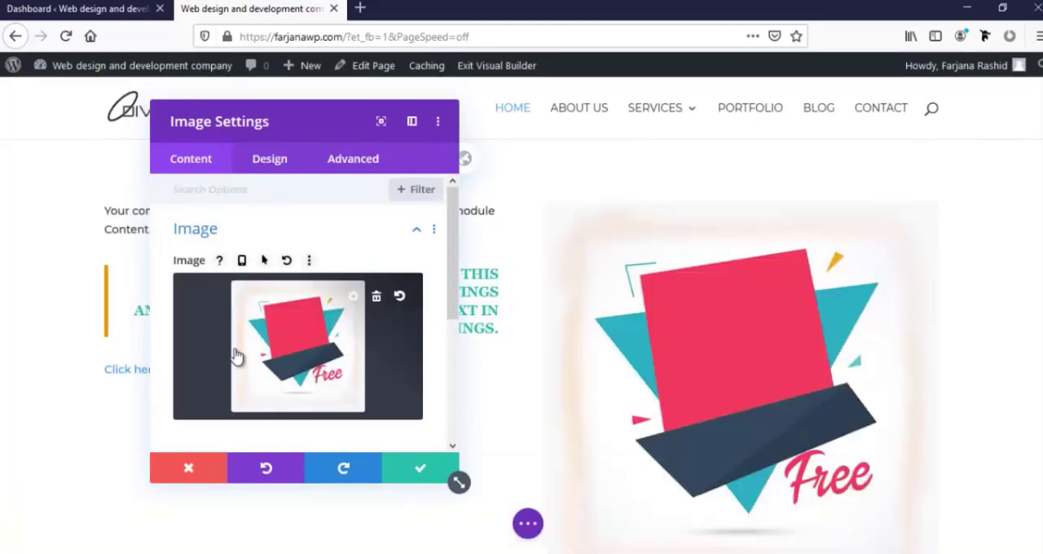
# Examine the image module's link options for opening in a lightbox, link URL and link target
pyautogui.scroll(-4, 660, 345)
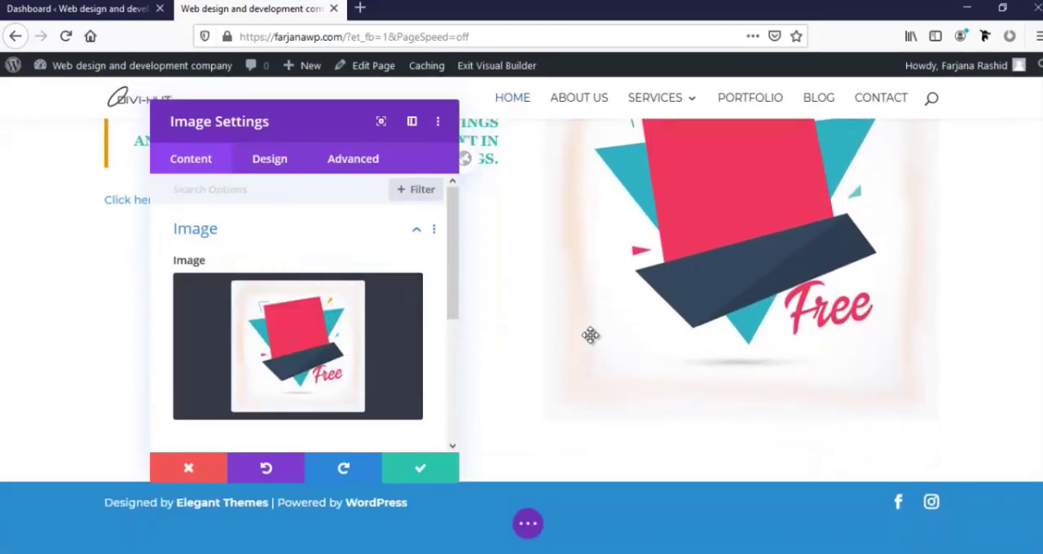
pyautogui.scroll(-2, 256, 412)
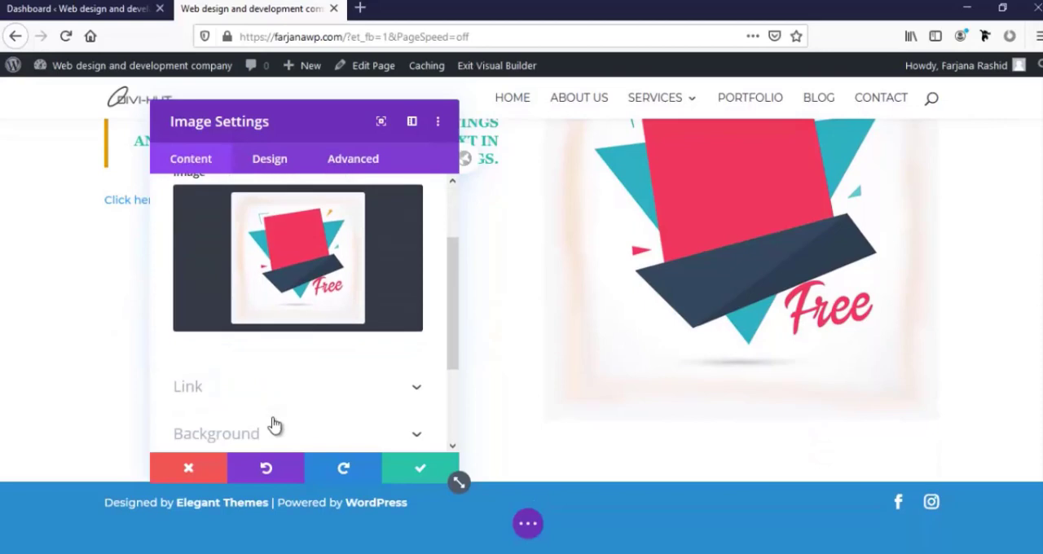
pyautogui.scroll(-2, 275, 422)
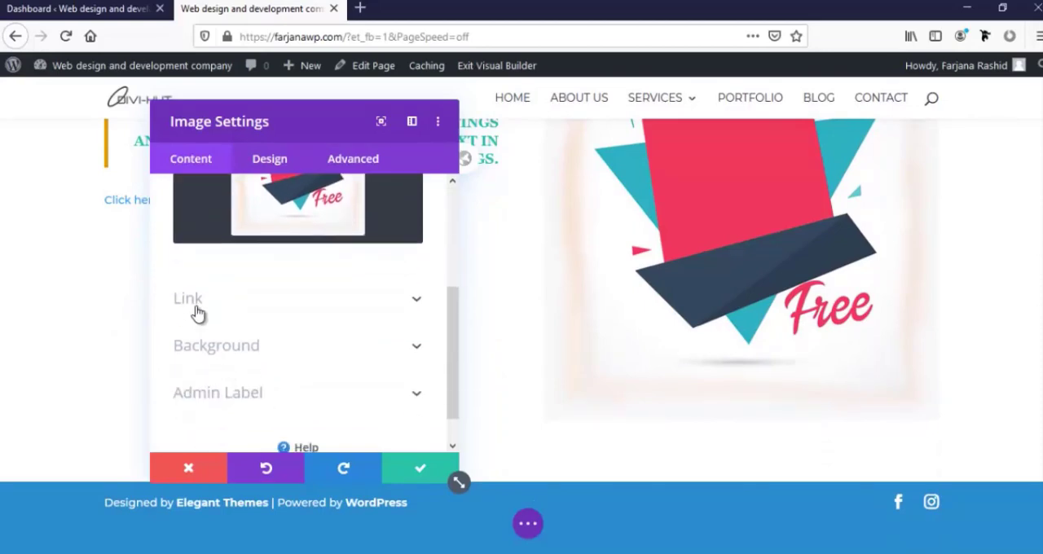
pyautogui.click(188, 299)
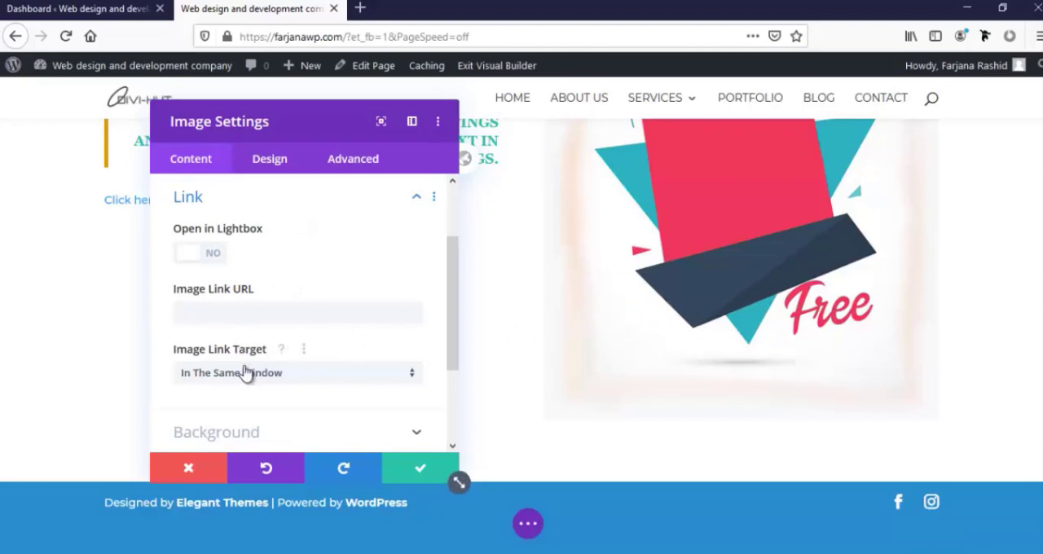
pyautogui.scroll(-3, 244, 371)
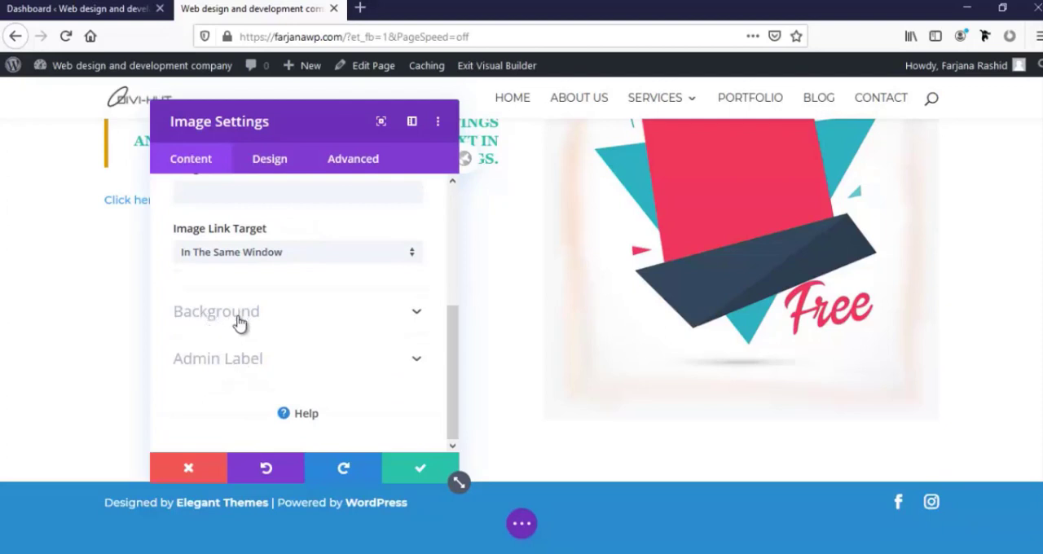
# Try #333333 as the image module's background color and settle on the saved orange
pyautogui.click(237, 323)
pyautogui.scroll(-2, 257, 358)
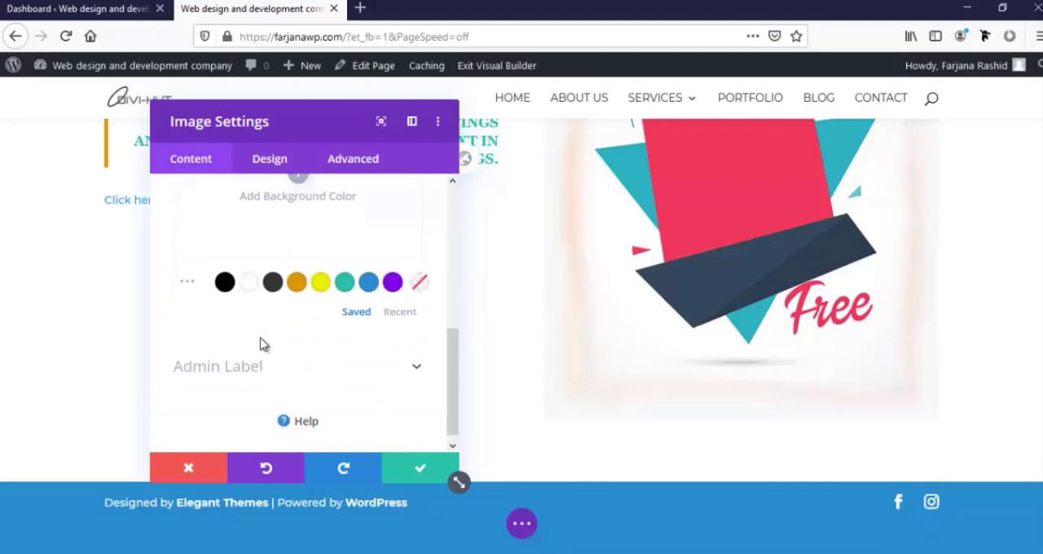
pyautogui.scroll(2, 260, 344)
pyautogui.click(274, 373)
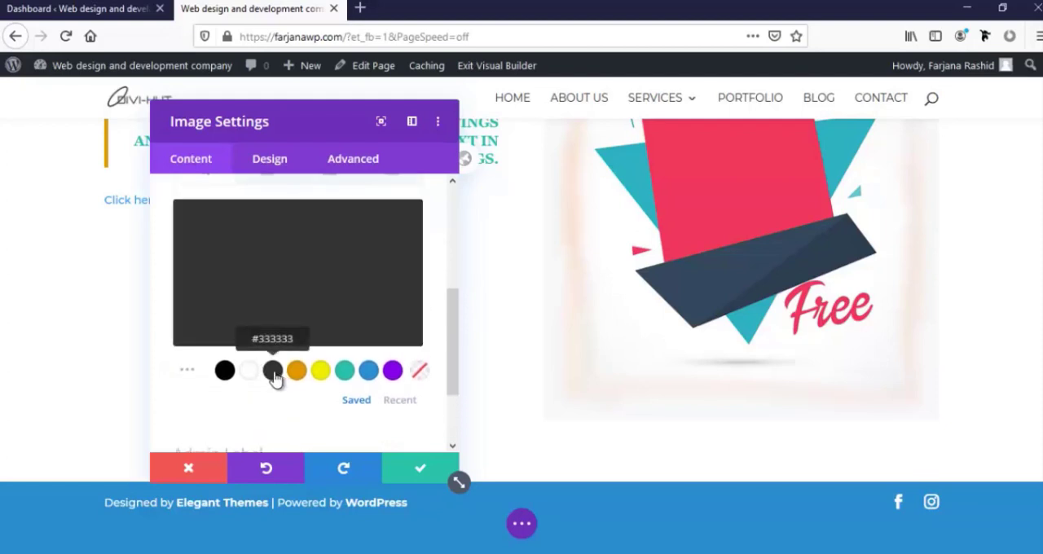
pyautogui.click(302, 376)
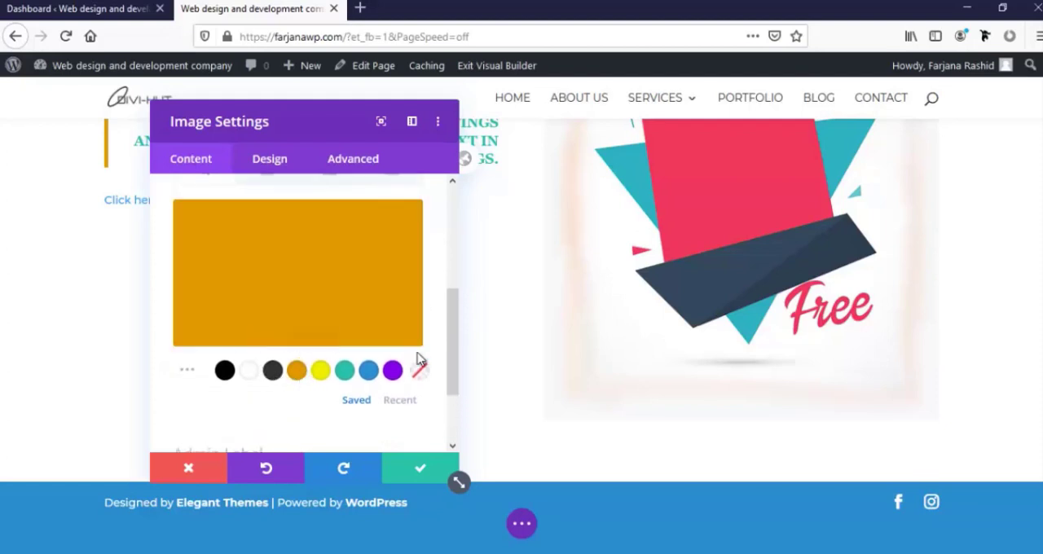
pyautogui.scroll(3, 527, 354)
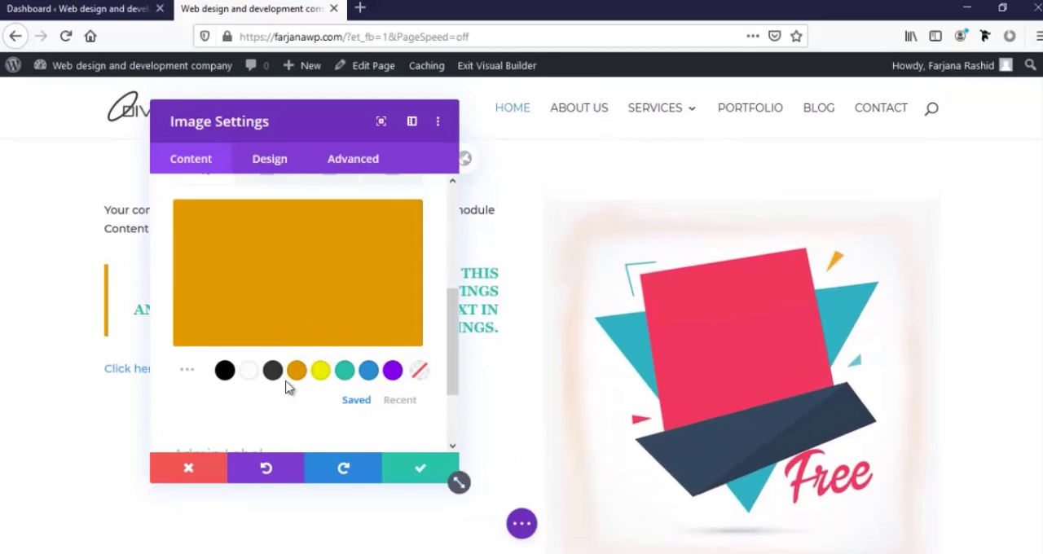
pyautogui.scroll(2, 270, 377)
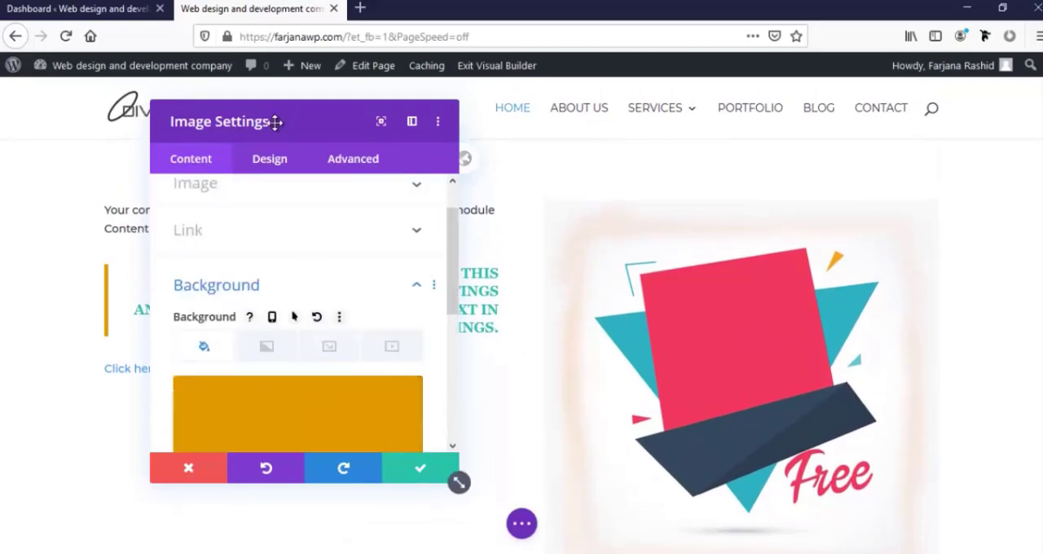
# Compare centre and right image alignment in the image module's design settings and settle on right
pyautogui.moveTo(275, 121); pyautogui.dragTo(287, 110)
pyautogui.scroll(-4, 302, 361)
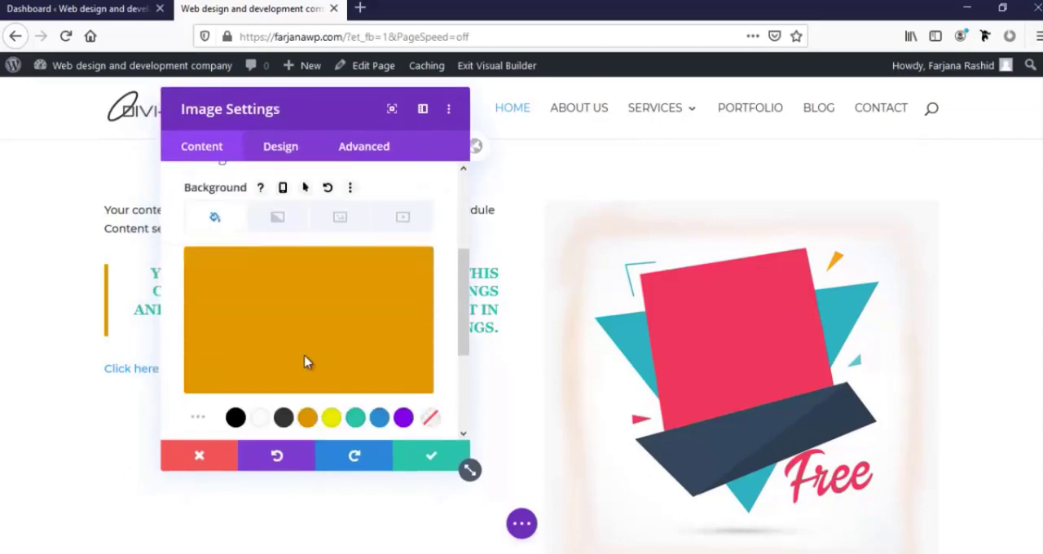
pyautogui.scroll(-3, 291, 398)
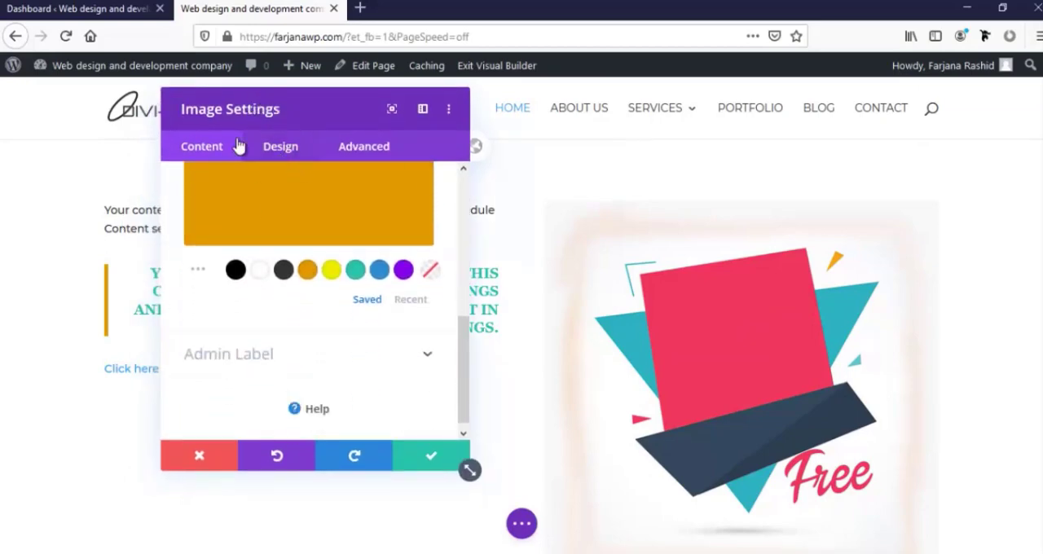
pyautogui.click(280, 158)
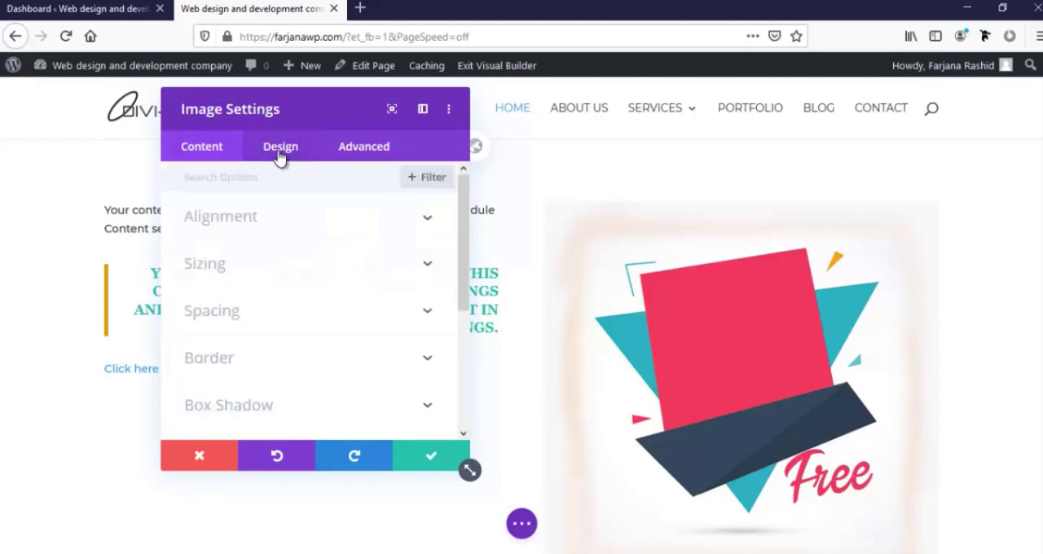
pyautogui.click(233, 229)
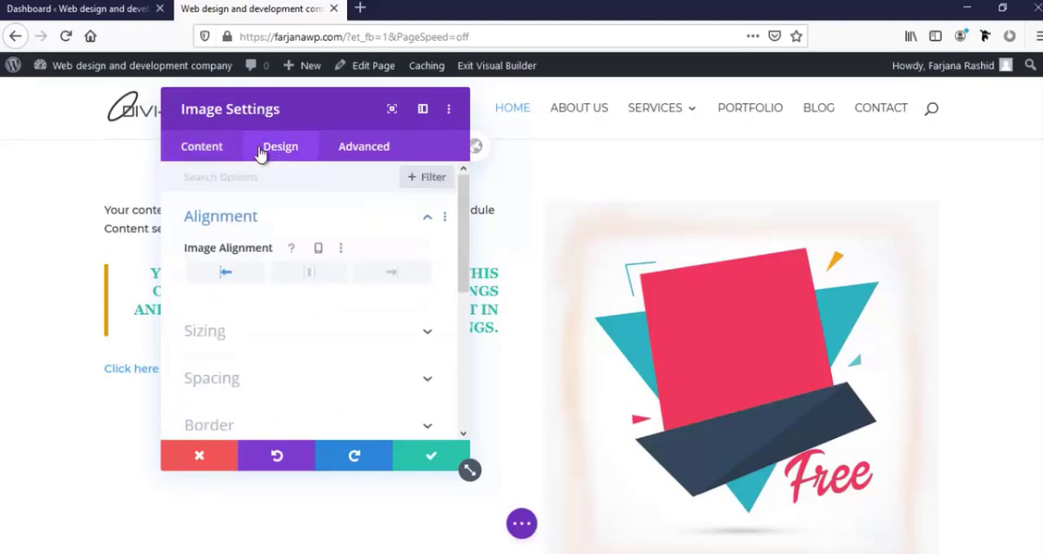
pyautogui.moveTo(267, 110); pyautogui.dragTo(195, 82)
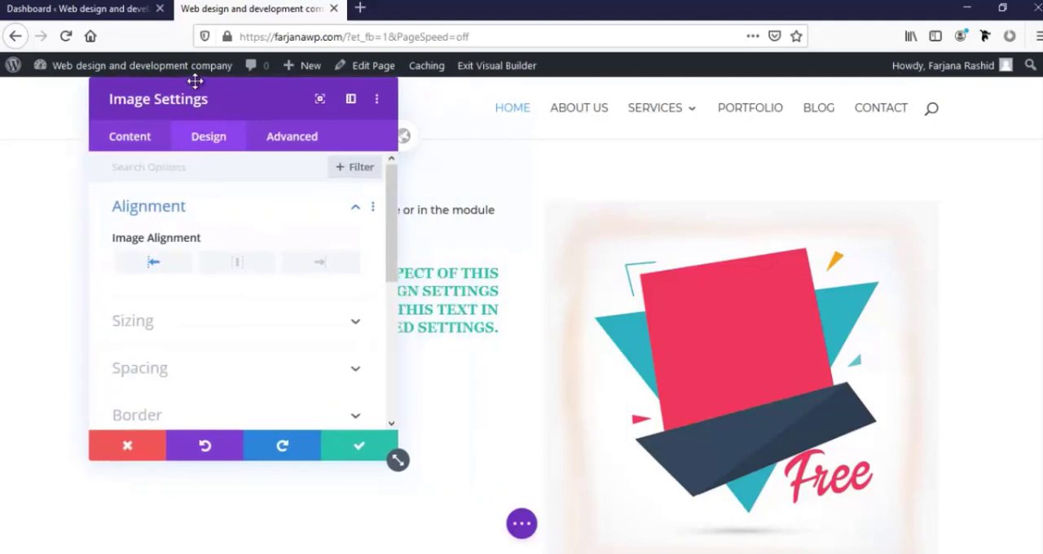
pyautogui.click(246, 270)
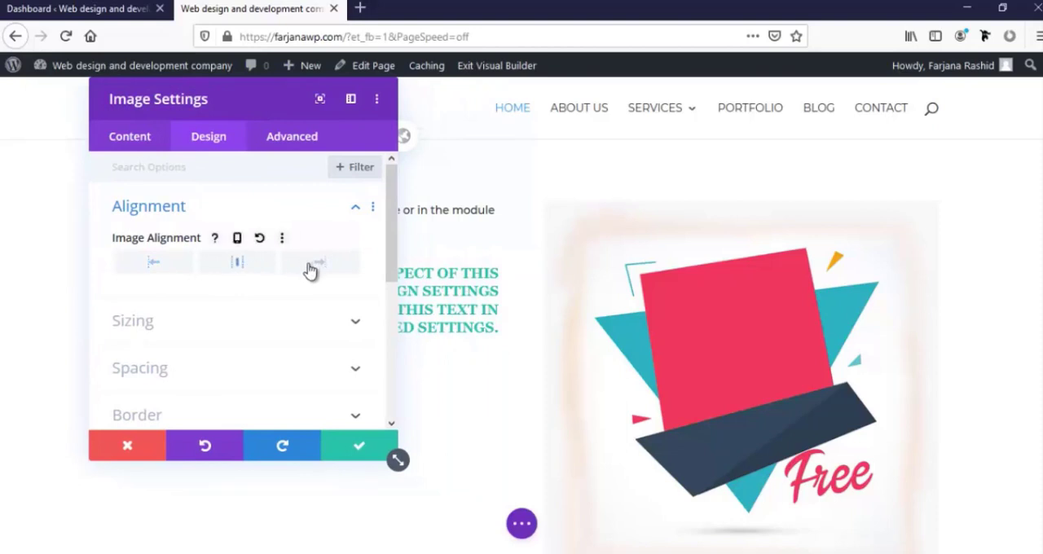
pyautogui.click(313, 269)
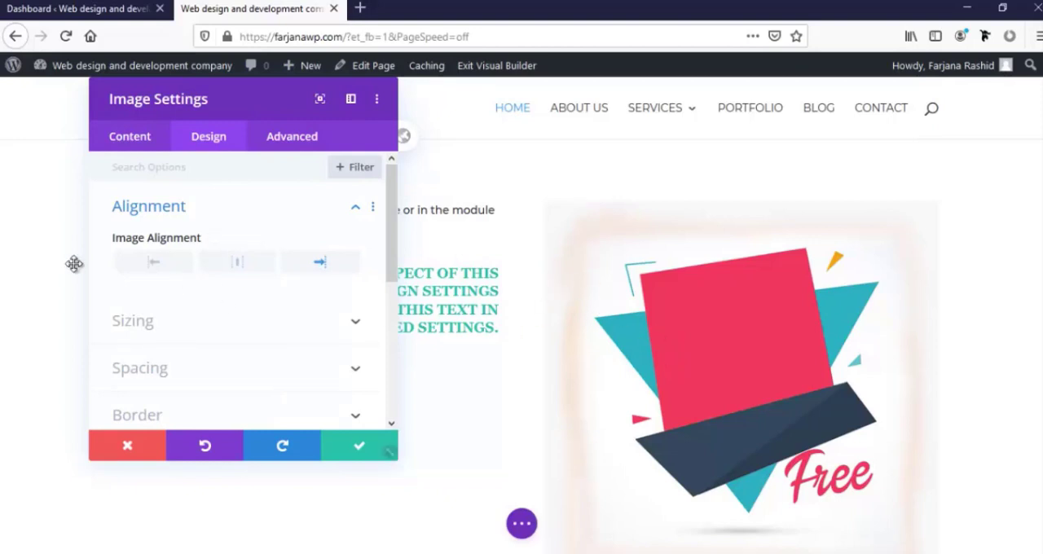
# Set the image width to 69% and the module alignment to centre, comparing left and right alignment as well
pyautogui.click(138, 327)
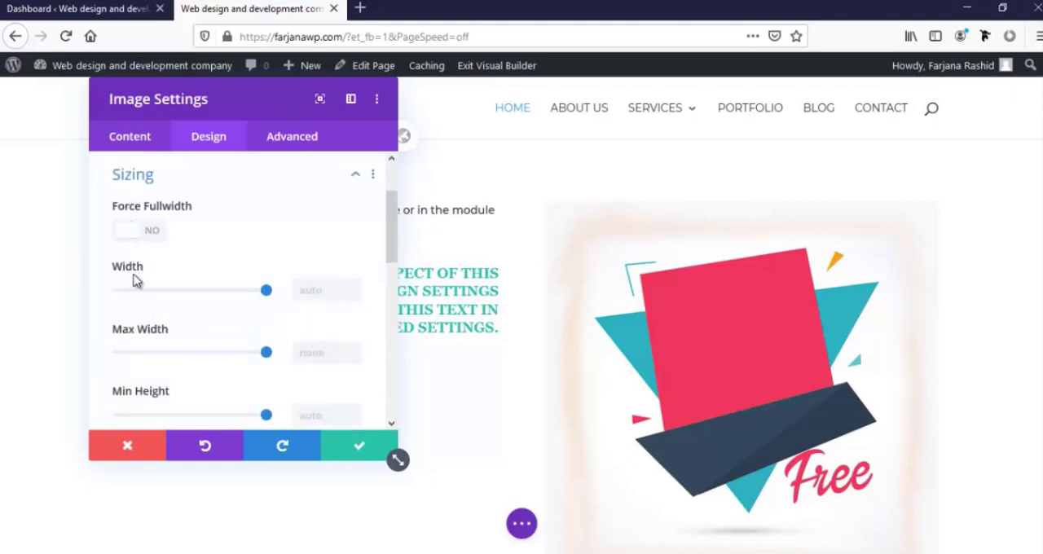
pyautogui.moveTo(267, 295); pyautogui.dragTo(220, 294)
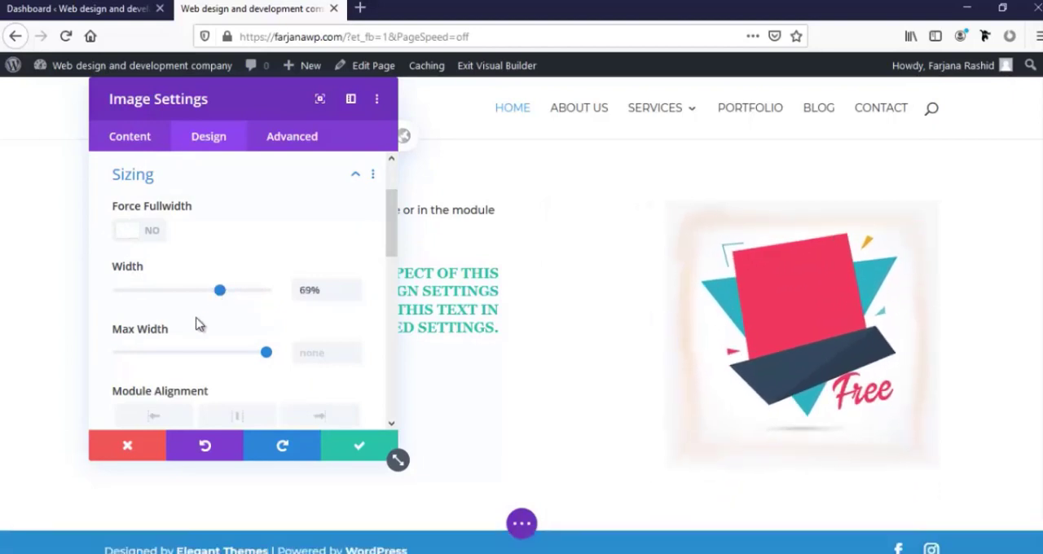
pyautogui.scroll(-1, 194, 336)
pyautogui.scroll(-2, 193, 336)
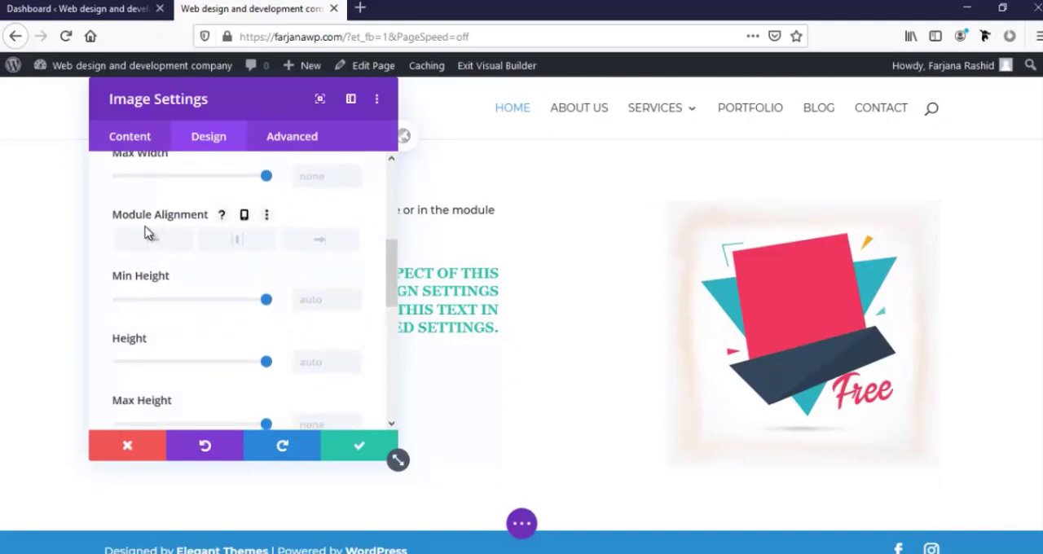
pyautogui.click(234, 243)
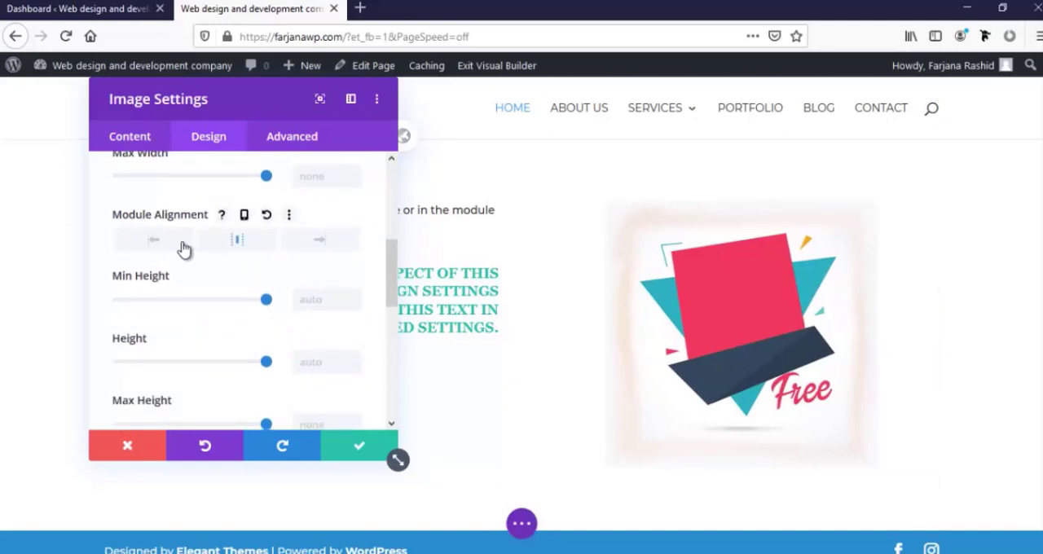
pyautogui.click(183, 245)
pyautogui.click(319, 244)
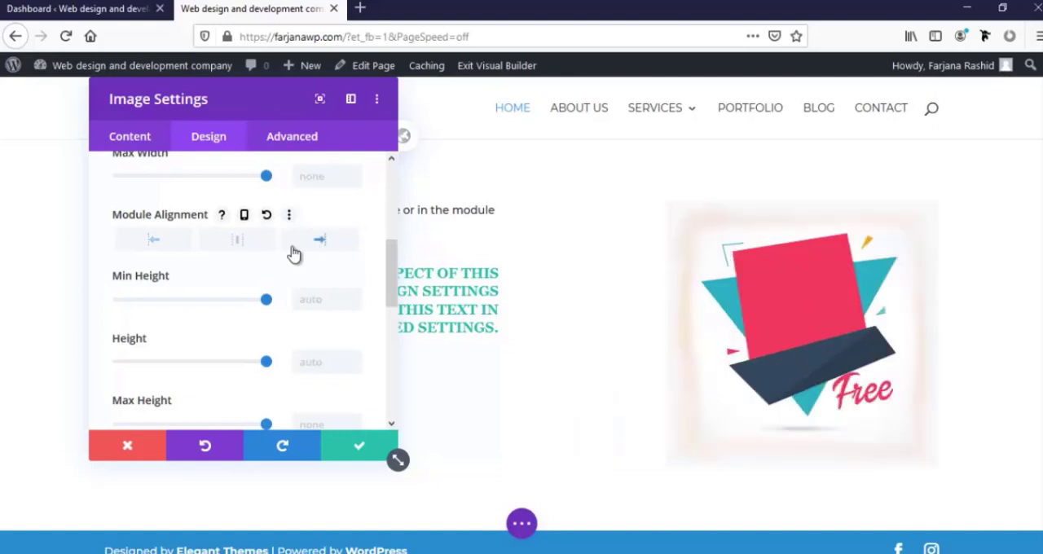
pyautogui.click(238, 245)
# Examine the image module's height, margin and padding options
pyautogui.scroll(-3, 233, 294)
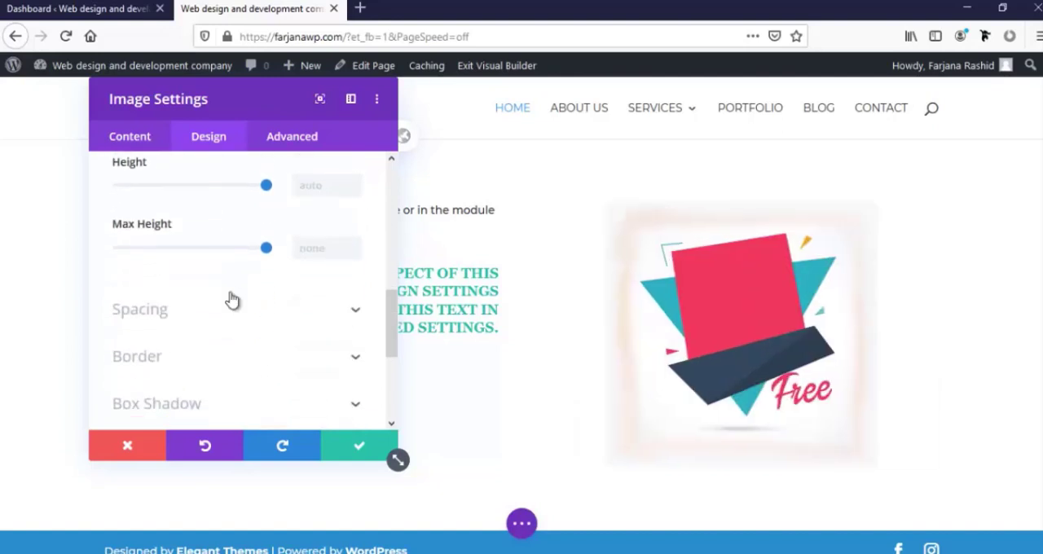
pyautogui.scroll(1, 220, 285)
pyautogui.scroll(1, 216, 278)
pyautogui.scroll(-4, 230, 325)
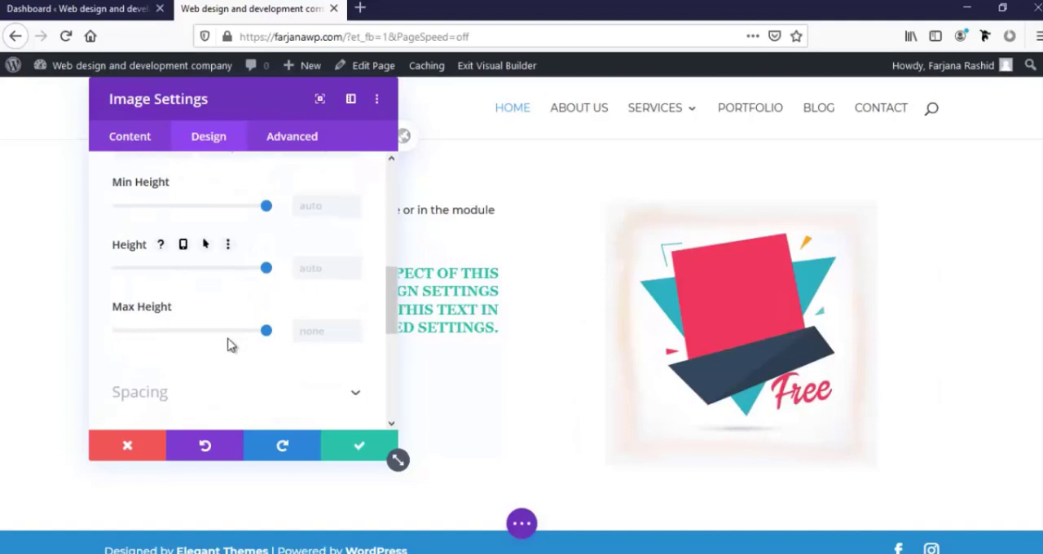
pyautogui.click(194, 229)
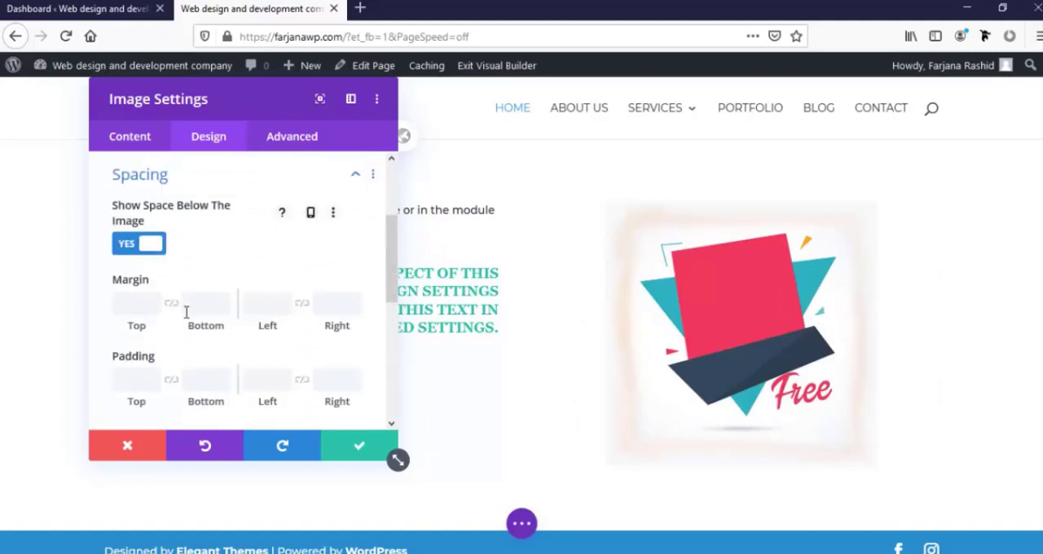
pyautogui.scroll(-2, 153, 318)
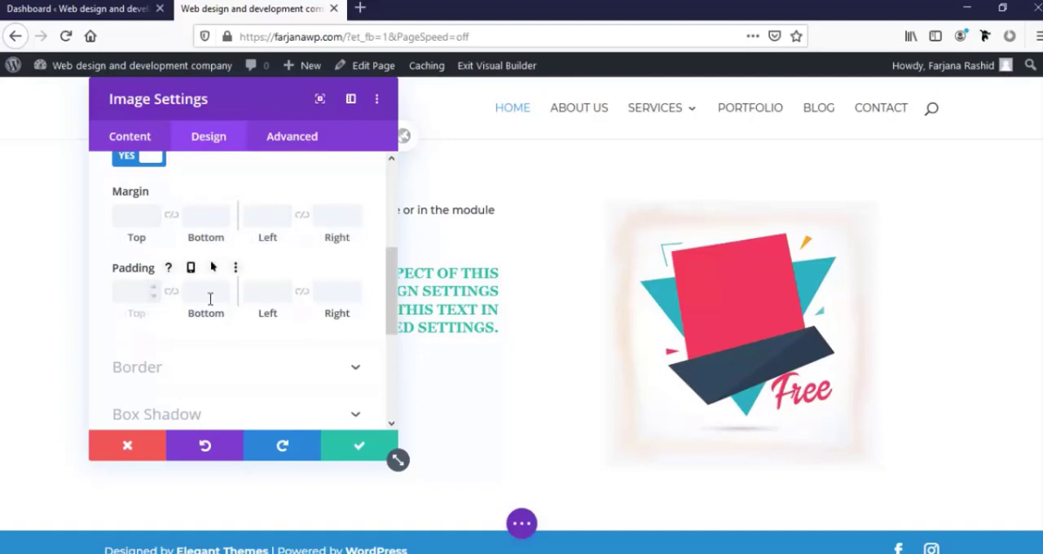
# Give the image a 2px border on all sides, trying the saved orange before coloring it the saved teal
pyautogui.scroll(-3, 213, 298)
pyautogui.click(179, 204)
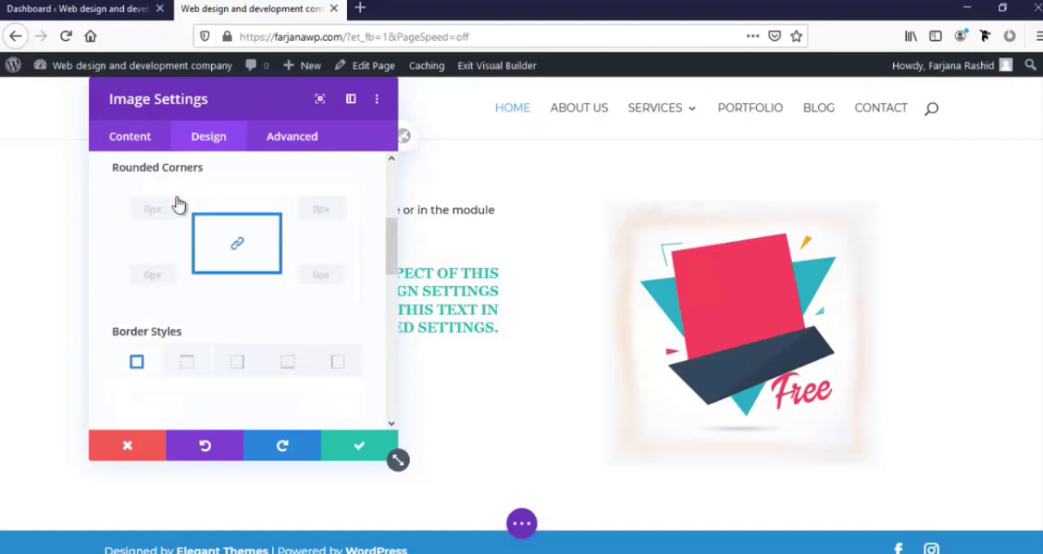
pyautogui.scroll(-3, 167, 319)
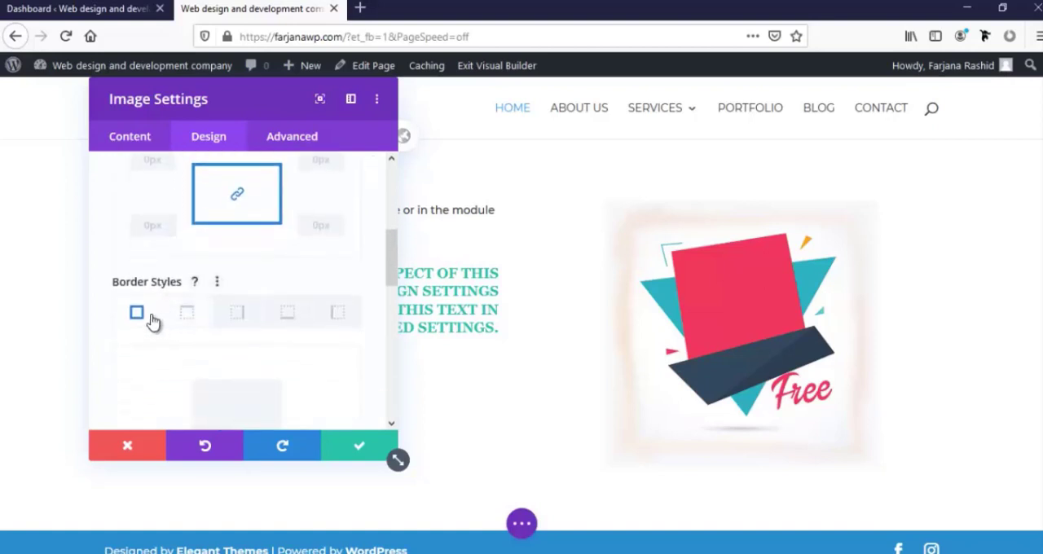
pyautogui.scroll(-2, 158, 352)
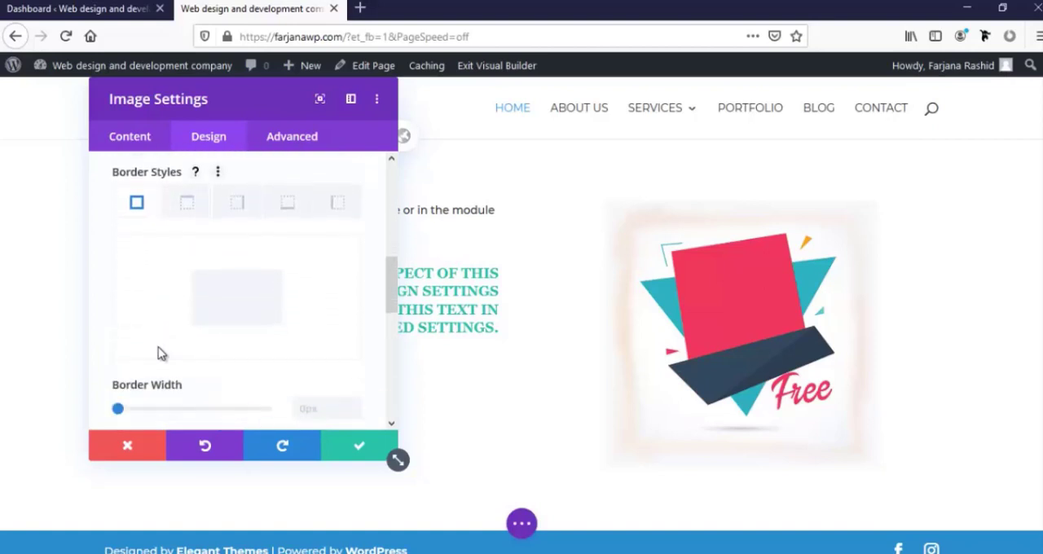
pyautogui.moveTo(118, 346); pyautogui.dragTo(123, 345)
pyautogui.scroll(-2, 236, 359)
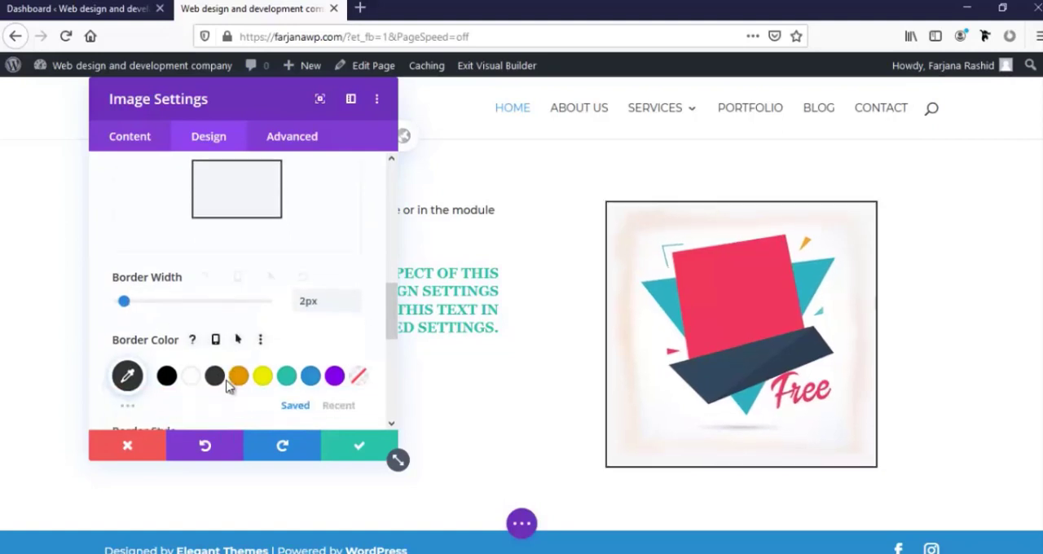
pyautogui.click(238, 330)
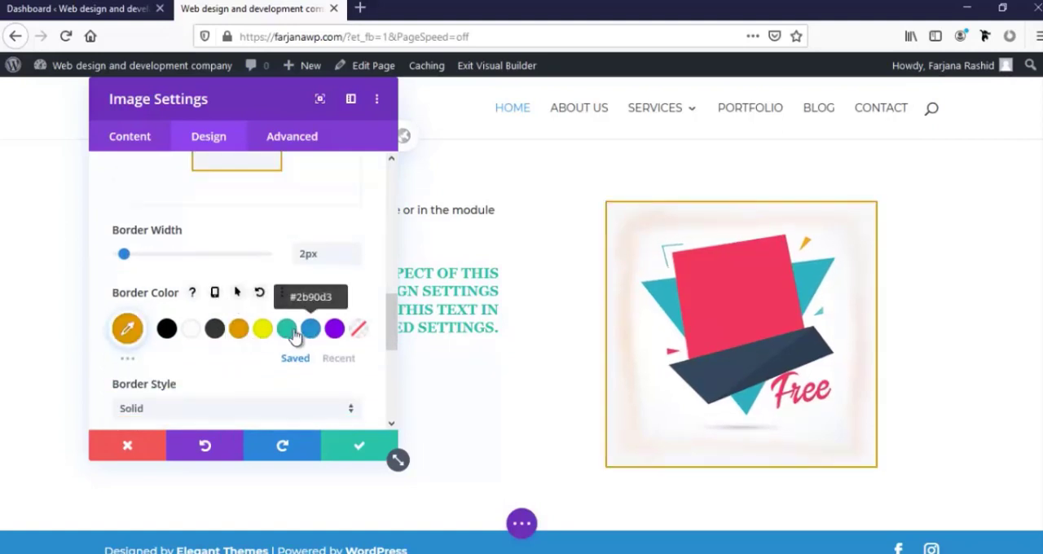
pyautogui.click(288, 329)
pyautogui.scroll(-2, 293, 350)
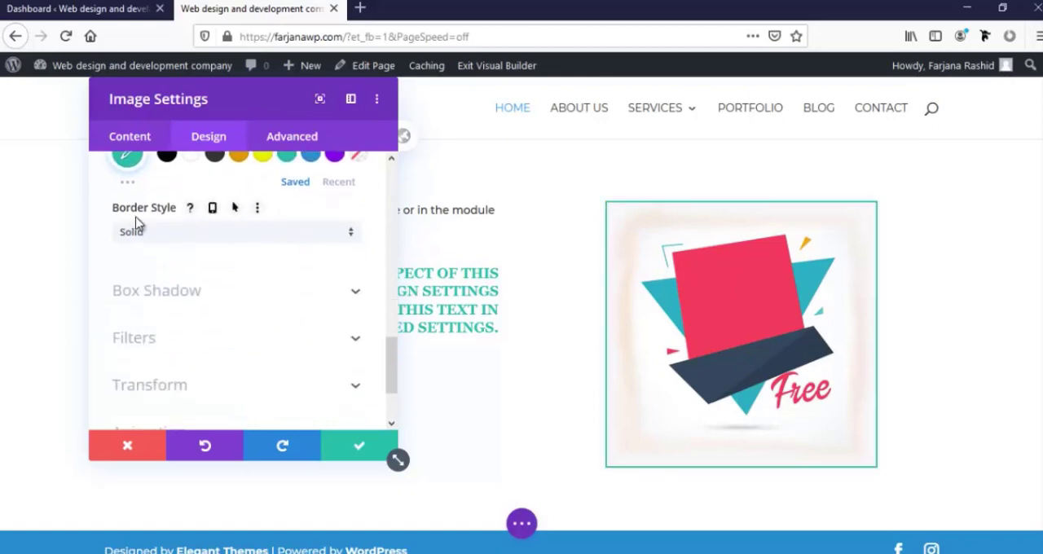
# Try the Dashed border style, settle on Double, and change the border color to #ffffff
pyautogui.click(167, 237)
pyautogui.click(163, 275)
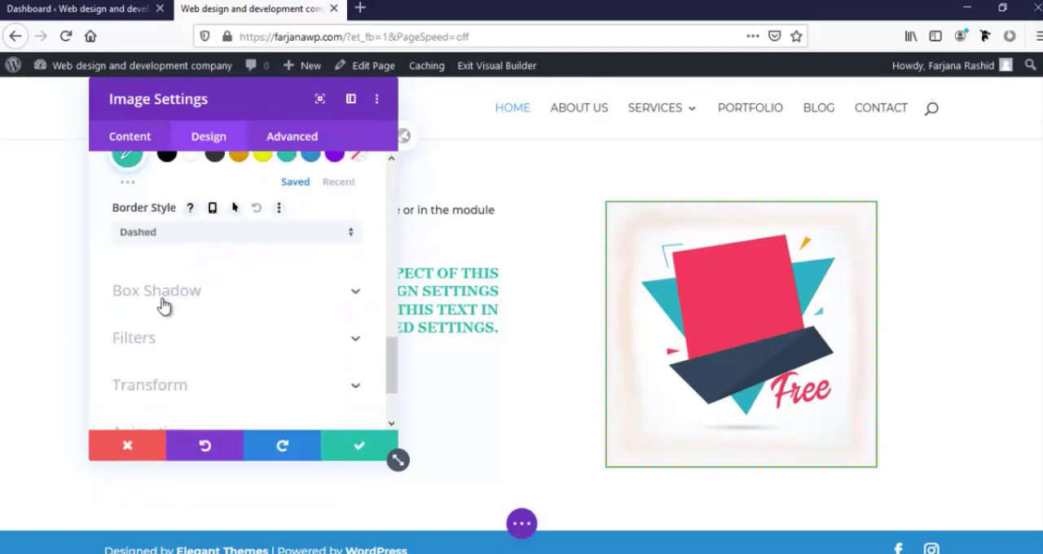
pyautogui.click(172, 237)
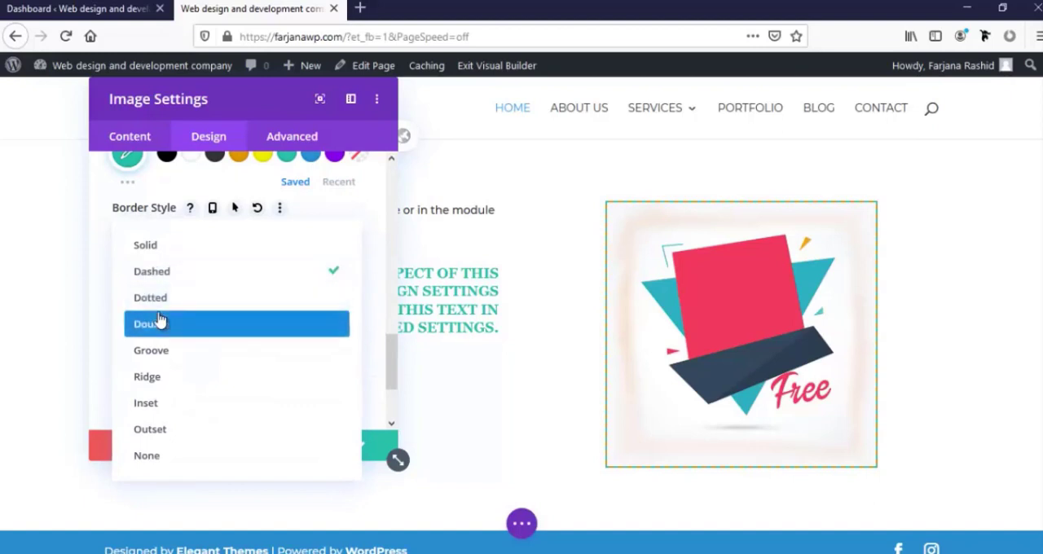
pyautogui.click(161, 323)
pyautogui.scroll(-2, 154, 321)
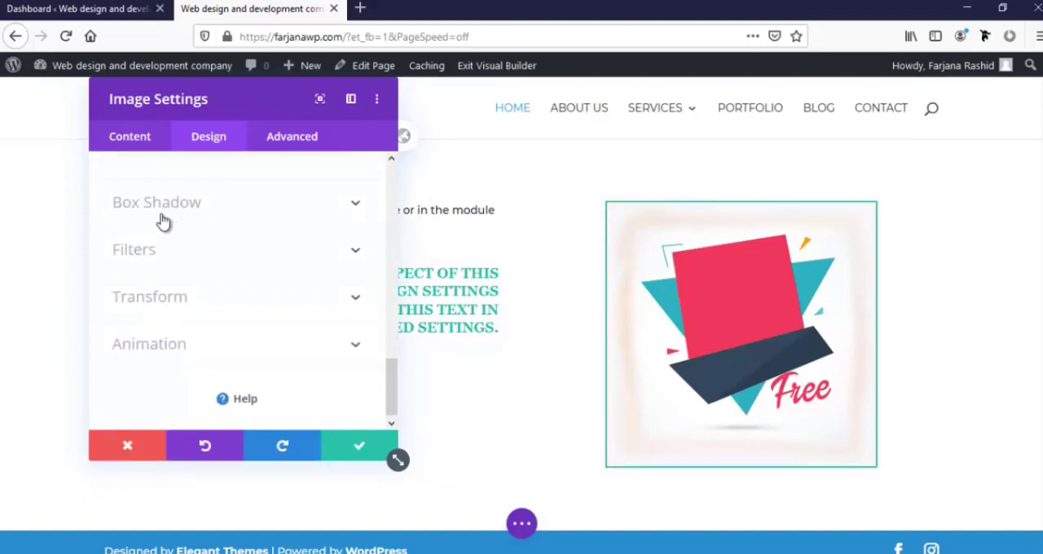
pyautogui.scroll(3, 172, 253)
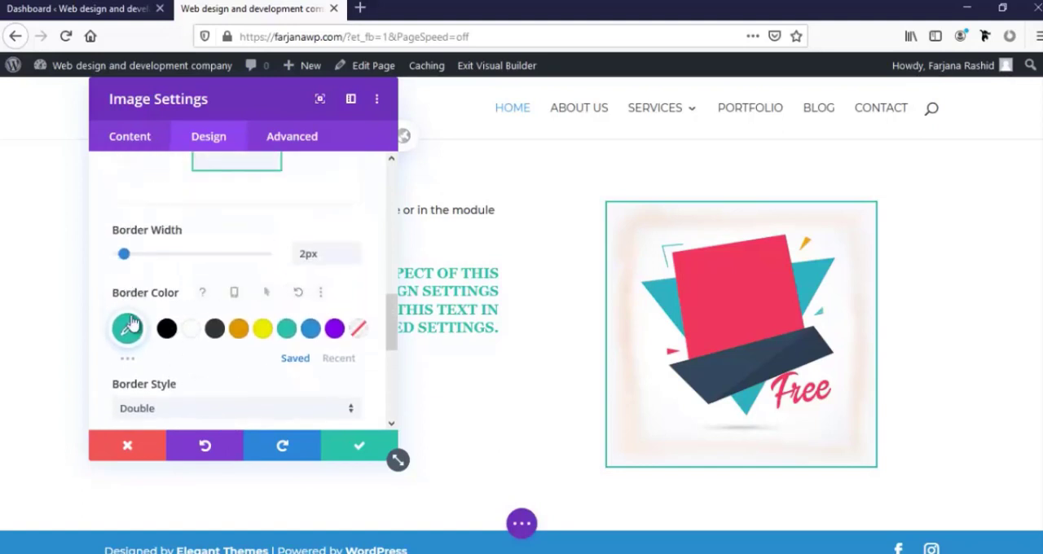
pyautogui.click(189, 328)
# Apply the box shadow preset that casts a soft shadow below the image
pyautogui.scroll(-2, 187, 322)
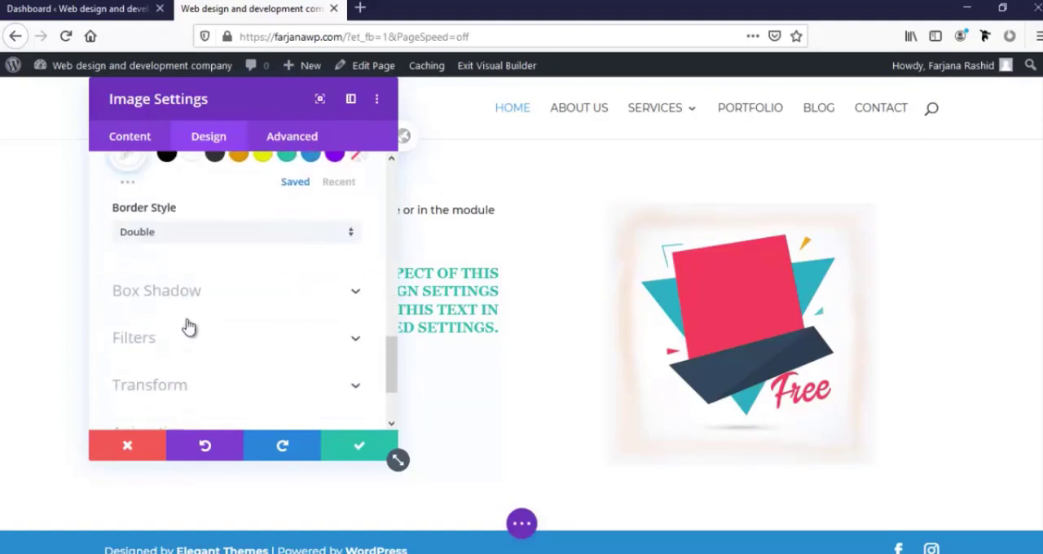
pyautogui.click(137, 301)
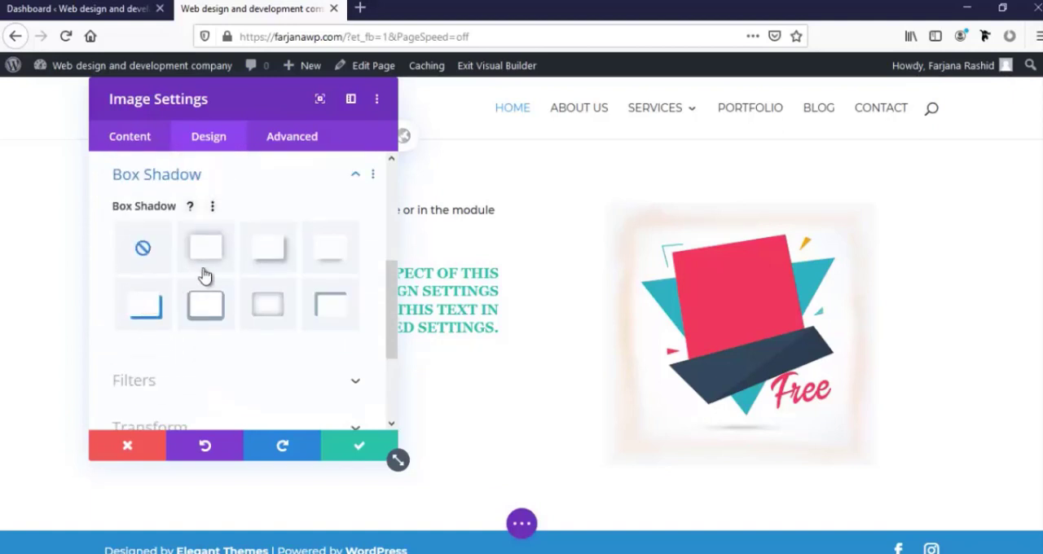
pyautogui.click(328, 255)
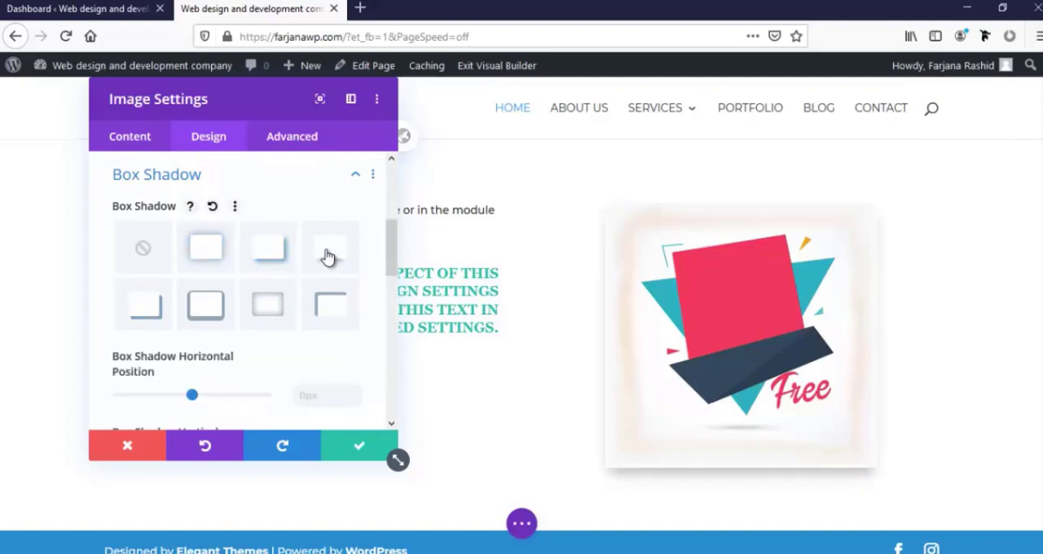
pyautogui.scroll(-1, 621, 358)
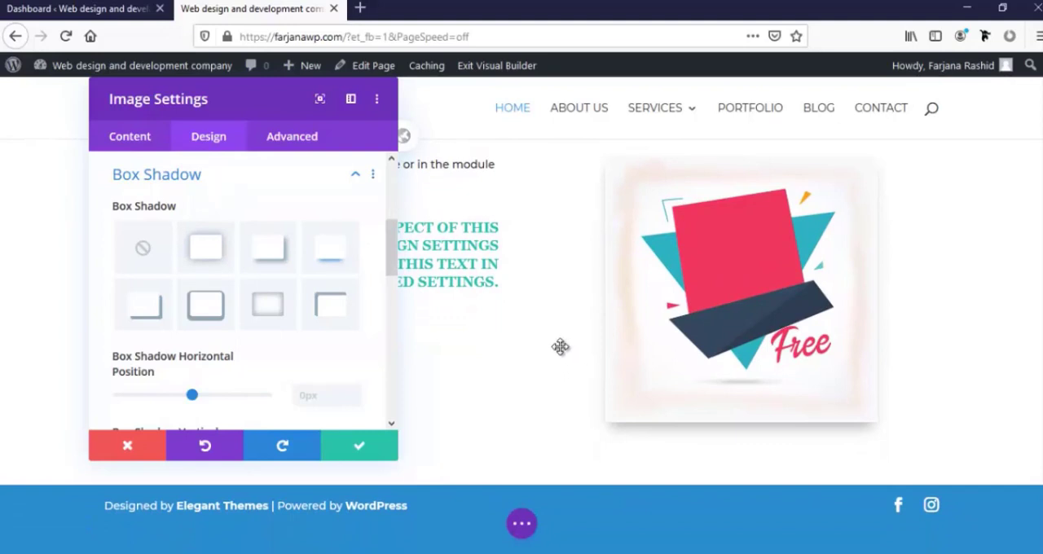
pyautogui.click(194, 302)
# Try #e09900 as the box shadow color and settle on the saved teal
pyautogui.scroll(-2, 179, 311)
pyautogui.scroll(-4, 185, 344)
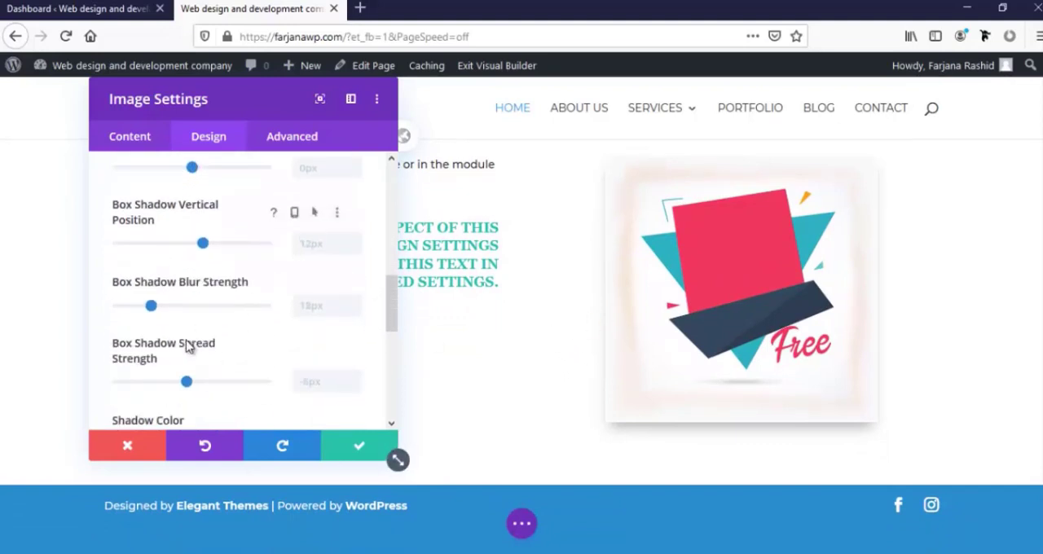
pyautogui.scroll(-2, 126, 348)
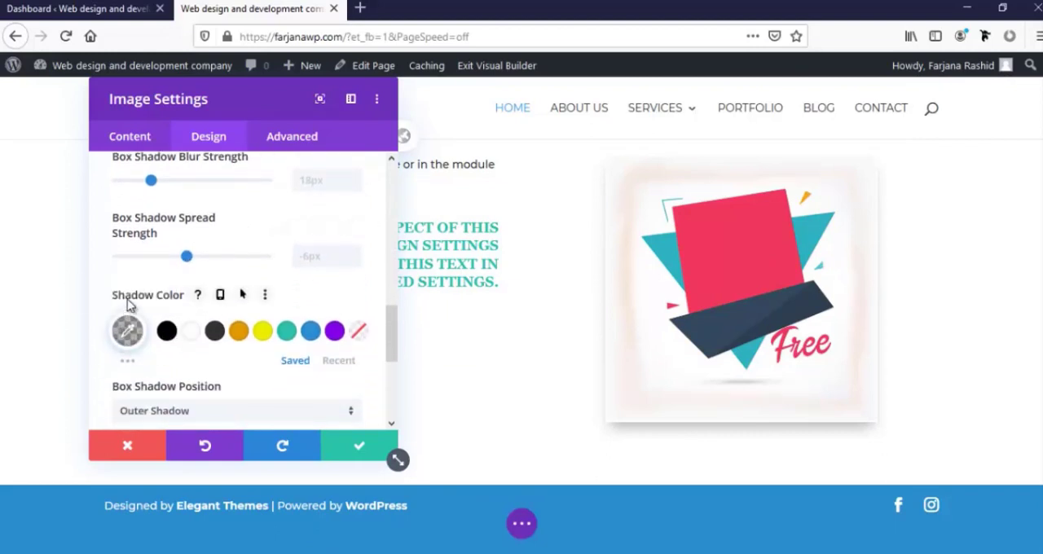
pyautogui.click(239, 336)
pyautogui.click(287, 332)
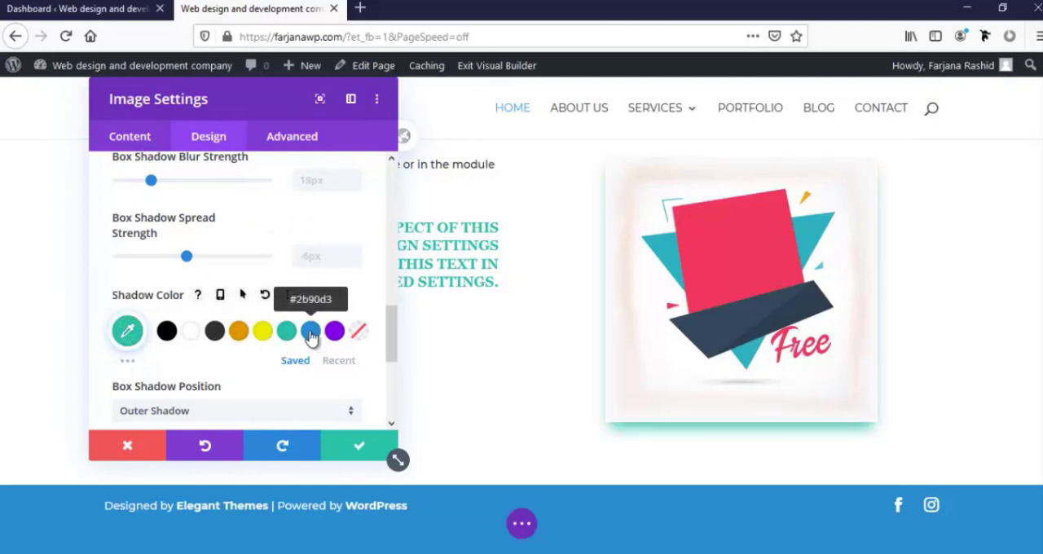
# Set the box shadow's horizontal position to 8px
pyautogui.scroll(5, 147, 317)
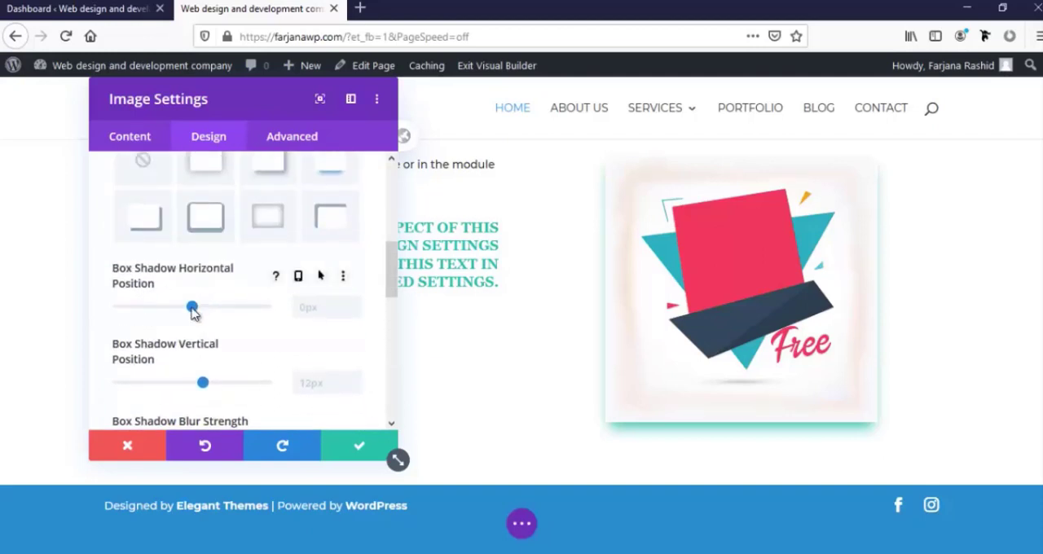
pyautogui.moveTo(193, 313)
pyautogui.mouseDown()
pyautogui.moveTo(181, 314)
pyautogui.moveTo(210, 314)
pyautogui.moveTo(201, 314)
pyautogui.mouseUp()
pyautogui.scroll(-2, 200, 322)
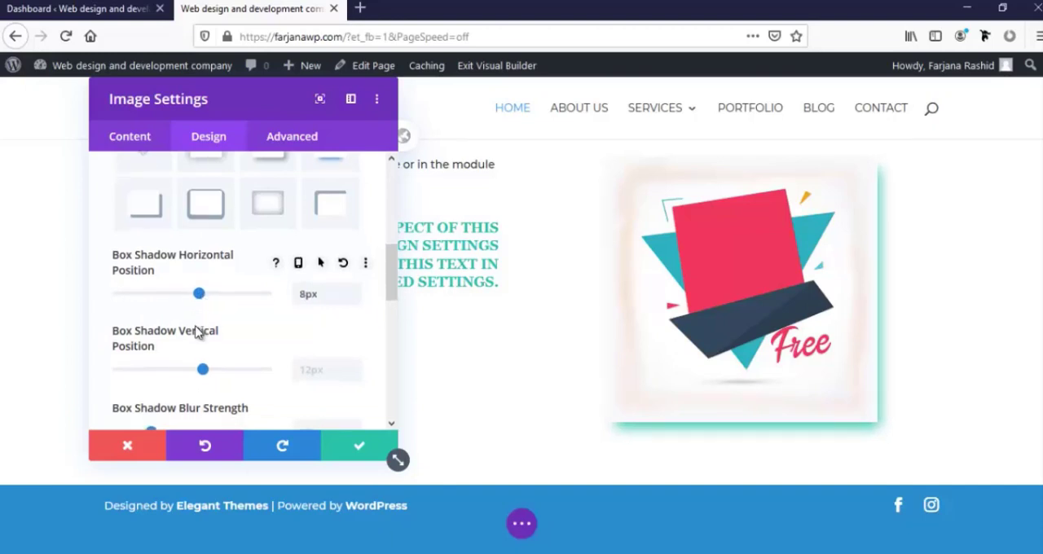
# Set the image's box shadow vertical position to 7px
pyautogui.moveTo(204, 300)
pyautogui.mouseDown()
pyautogui.moveTo(194, 302)
pyautogui.moveTo(207, 303)
pyautogui.mouseUp()
pyautogui.moveTo(202, 301); pyautogui.dragTo(201, 303)
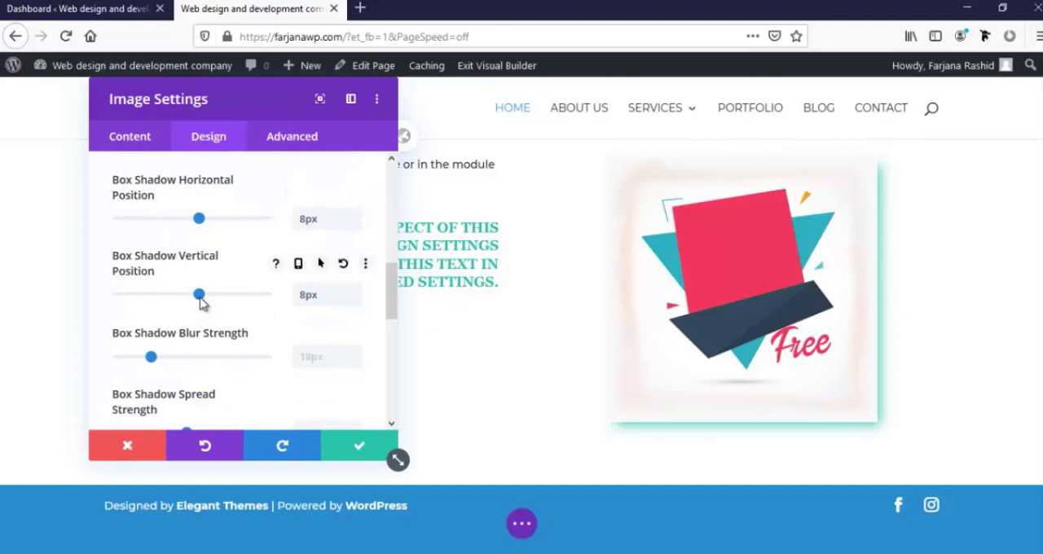
pyautogui.scroll(-2, 169, 344)
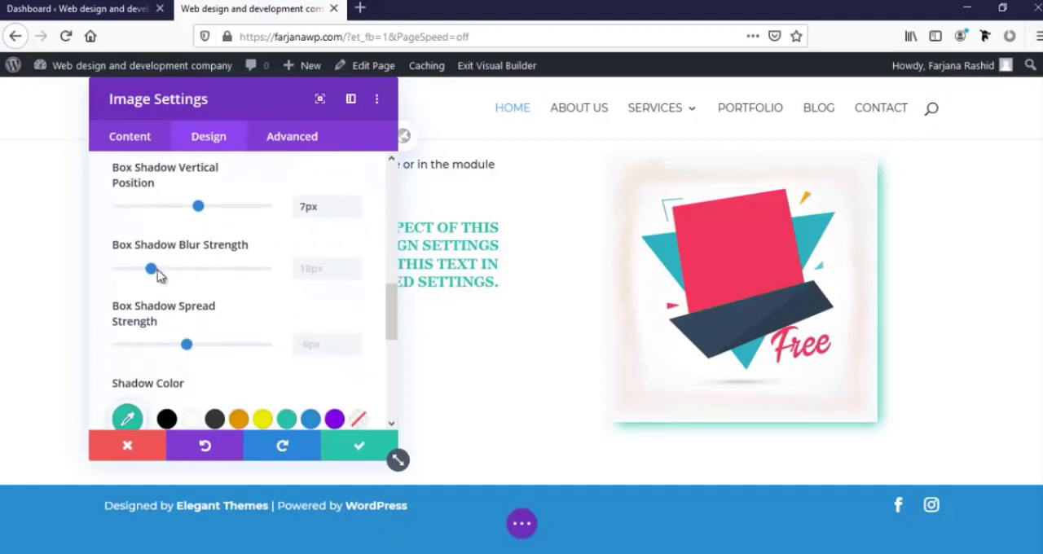
# Set the box shadow's blur strength to 34px and its spread strength to -19px
pyautogui.moveTo(151, 271); pyautogui.dragTo(182, 273)
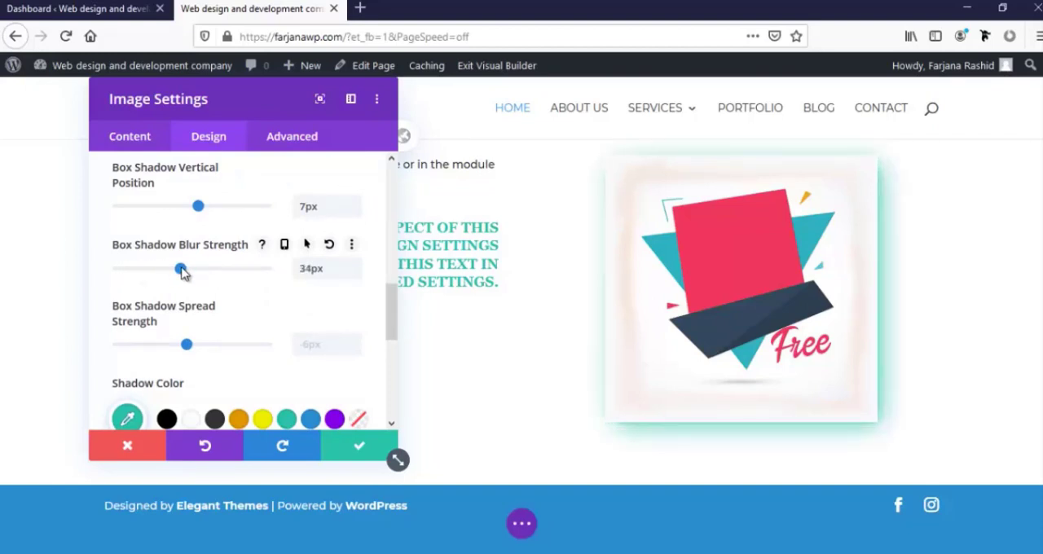
pyautogui.scroll(-2, 179, 292)
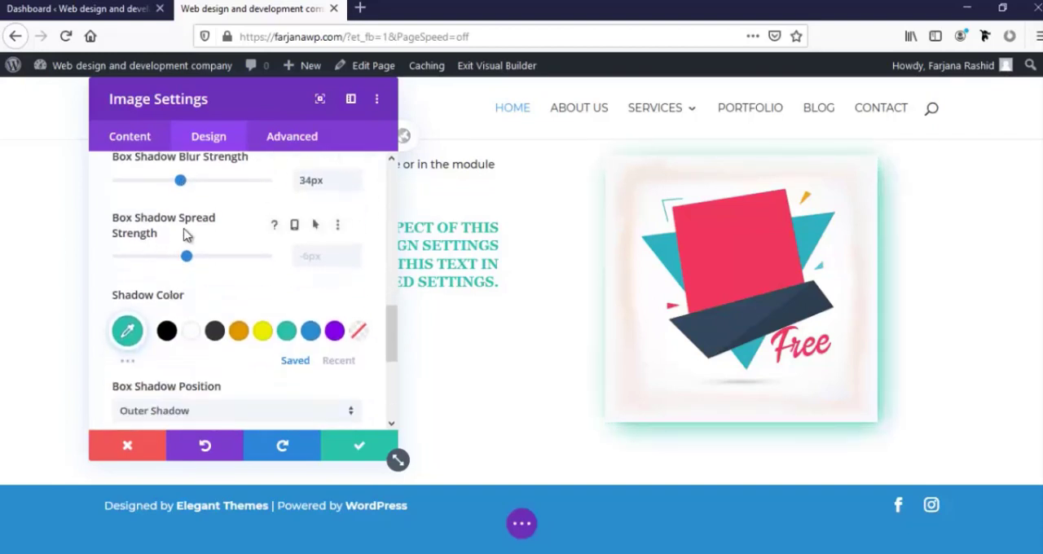
pyautogui.moveTo(186, 259); pyautogui.dragTo(179, 258)
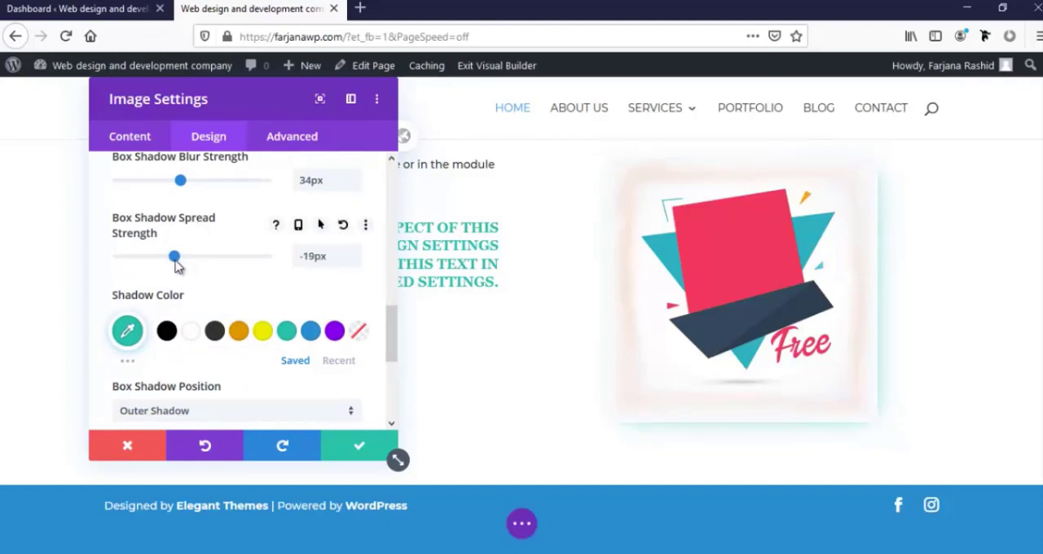
# Try the Fade animation style on the image and settle on Slide
pyautogui.scroll(-4, 204, 326)
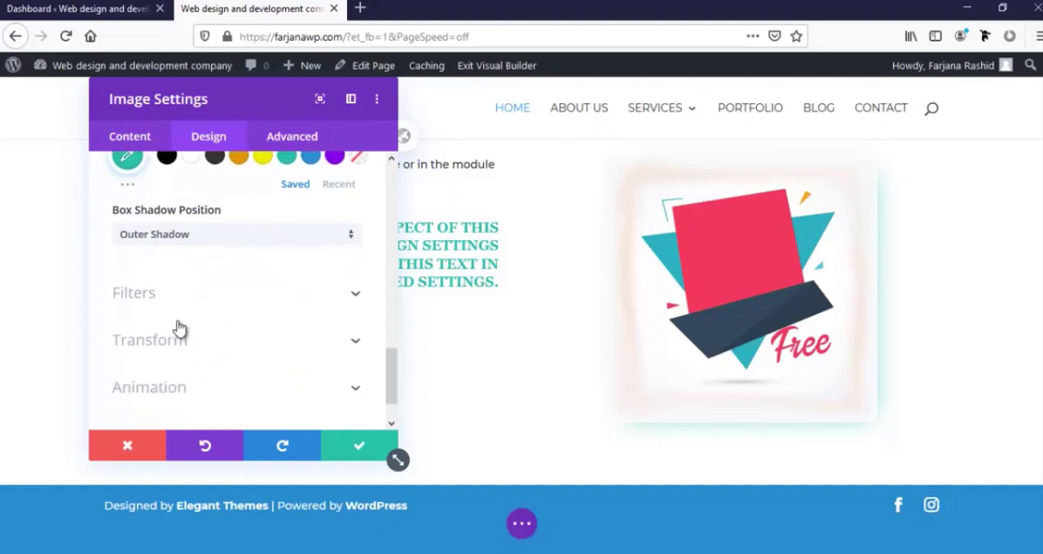
pyautogui.scroll(-1, 189, 302)
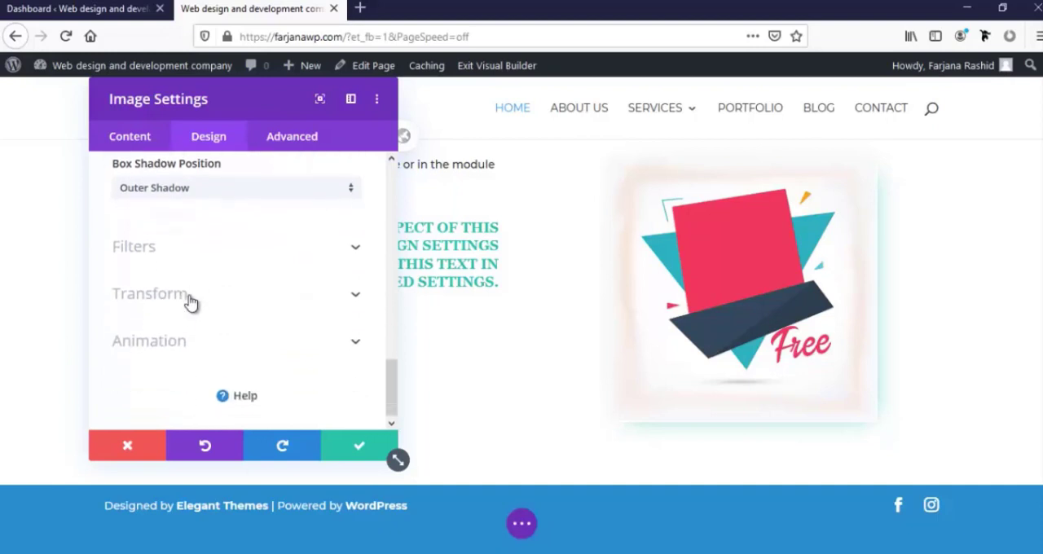
pyautogui.click(161, 338)
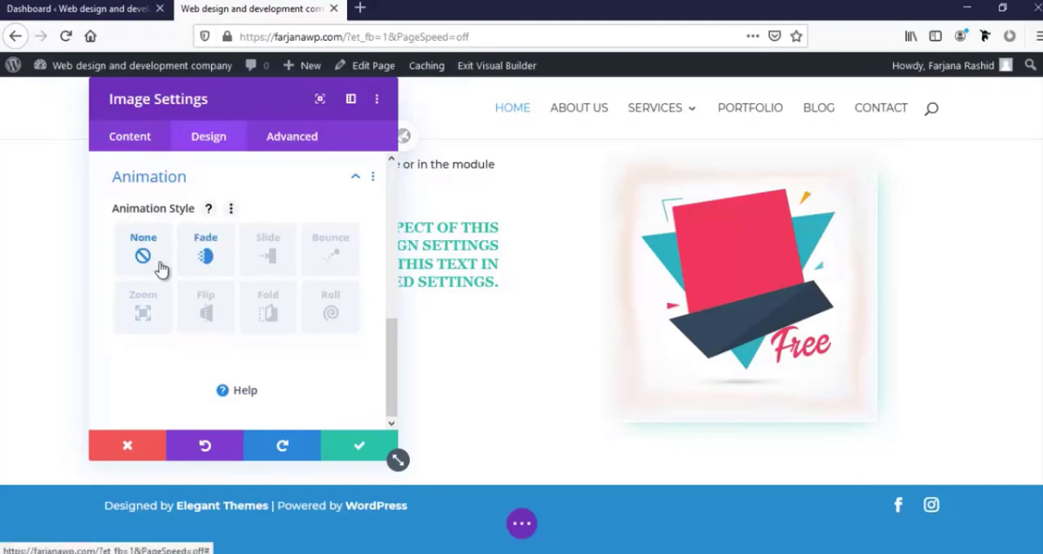
pyautogui.click(207, 257)
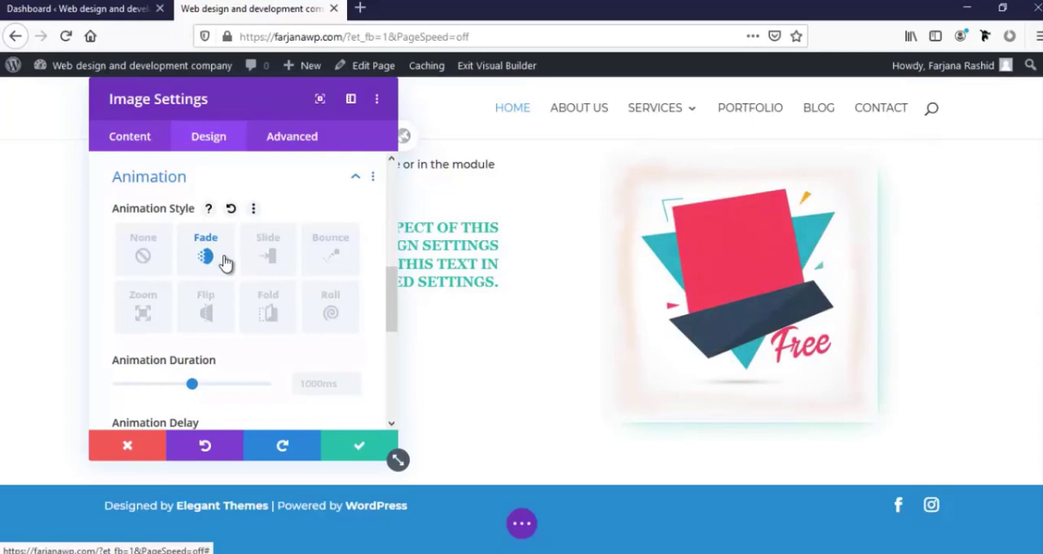
pyautogui.click(272, 259)
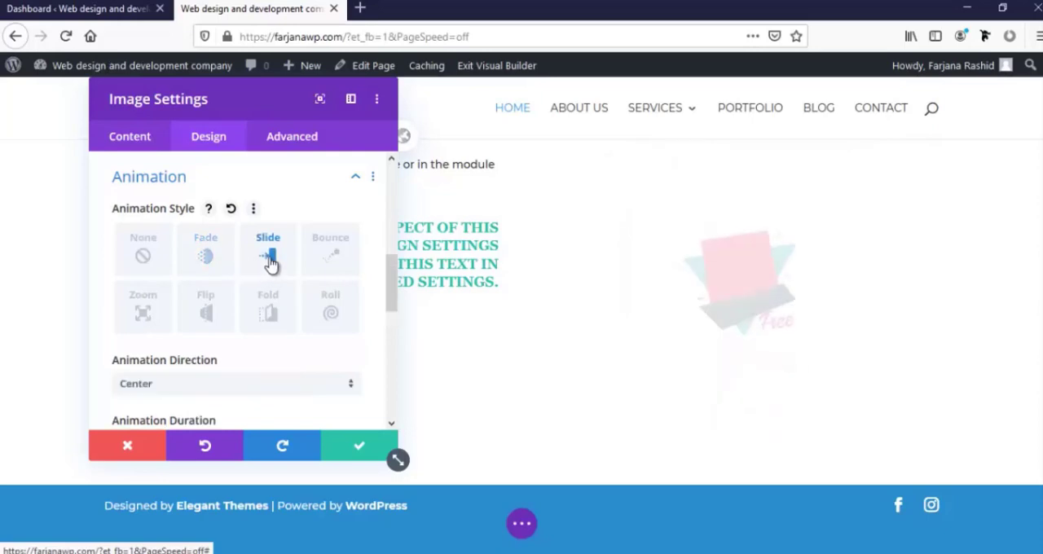
# Try the Right, Left and Up directions for the image's slide animation and settle on Down
pyautogui.scroll(-3, 292, 349)
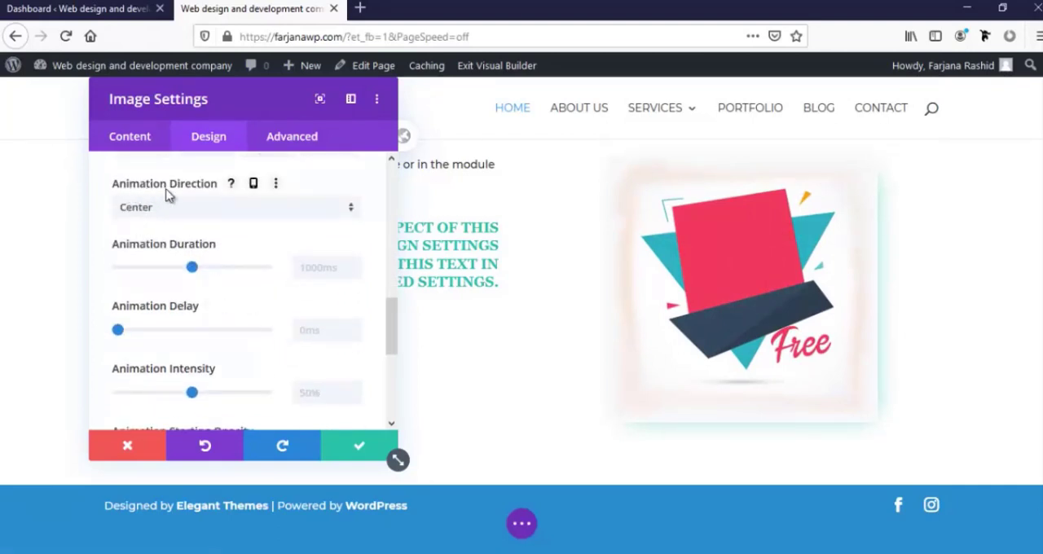
pyautogui.click(206, 211)
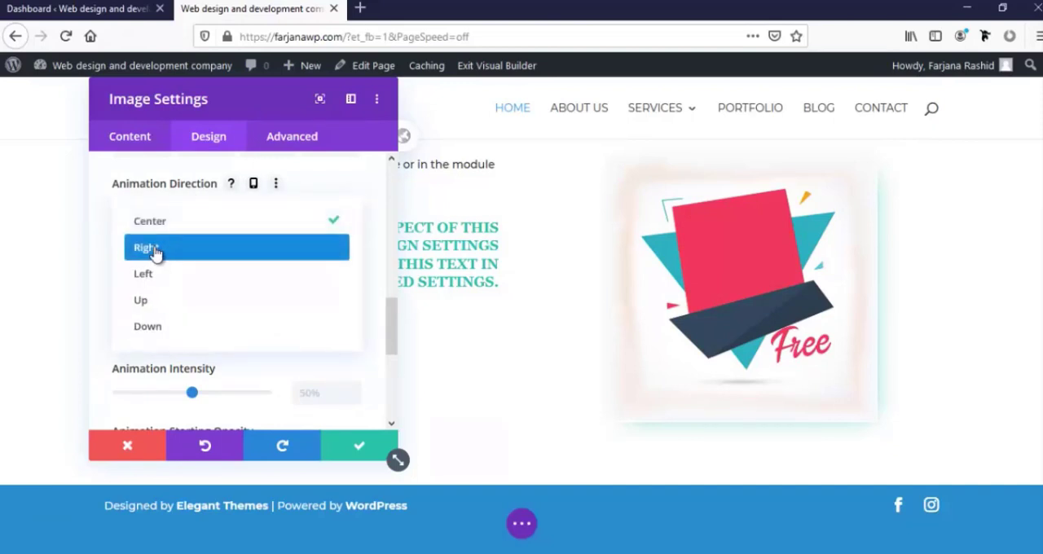
pyautogui.click(157, 251)
pyautogui.click(192, 213)
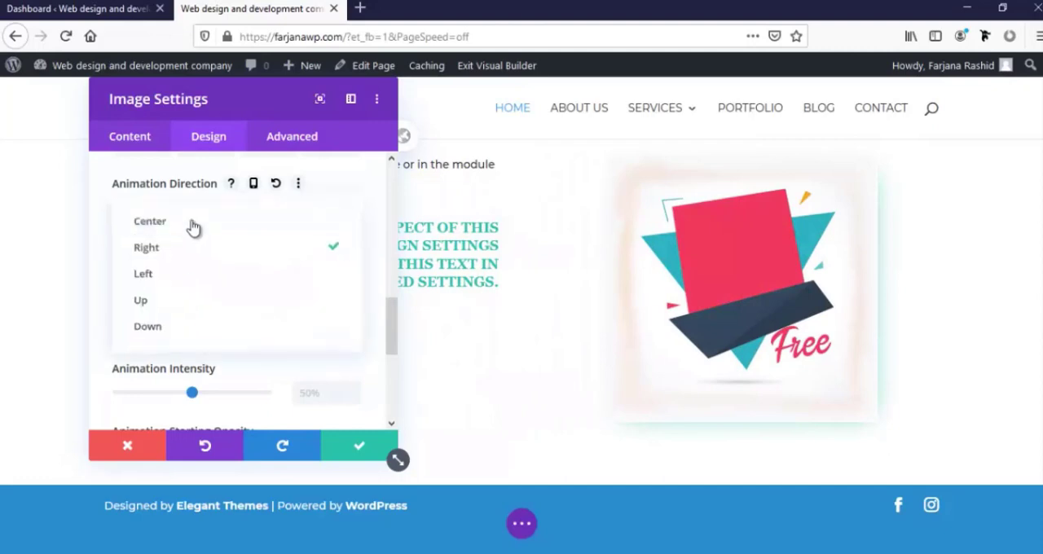
pyautogui.click(178, 281)
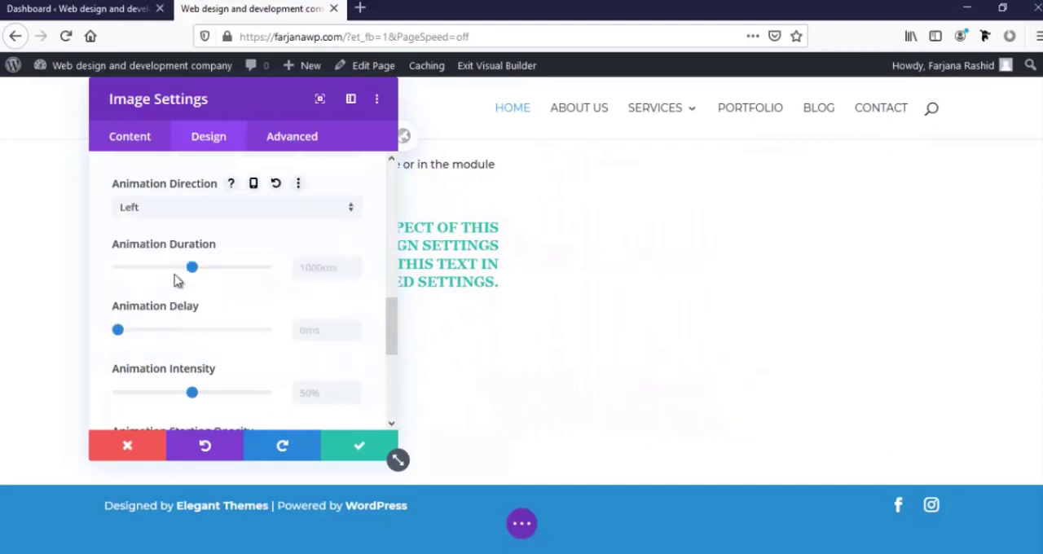
pyautogui.click(179, 211)
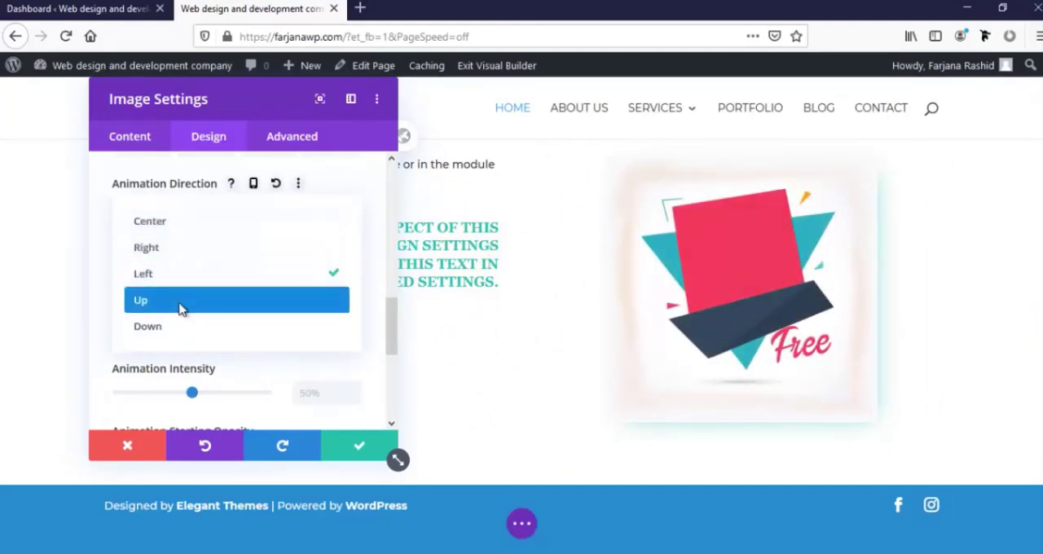
pyautogui.click(181, 301)
pyautogui.click(171, 210)
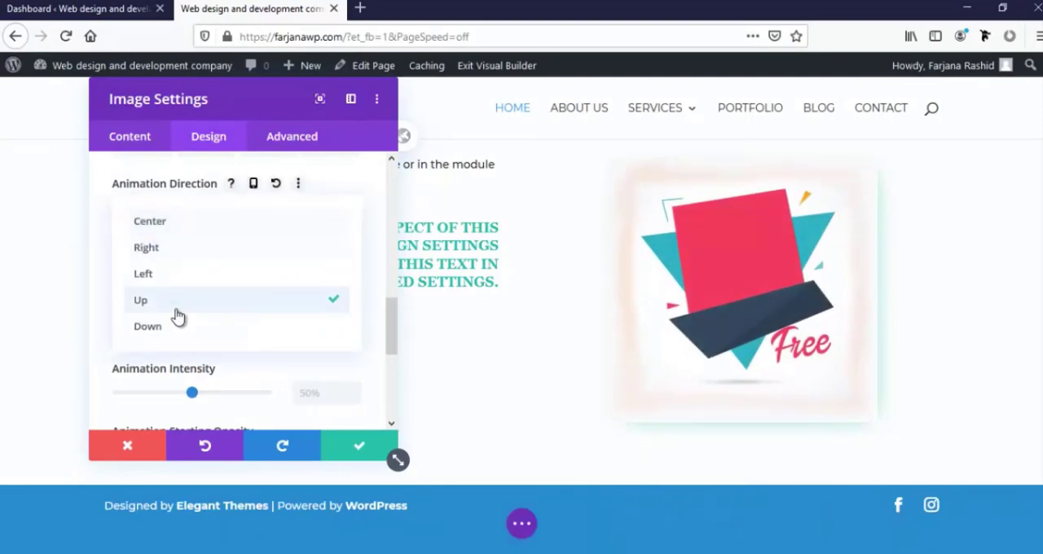
pyautogui.click(177, 326)
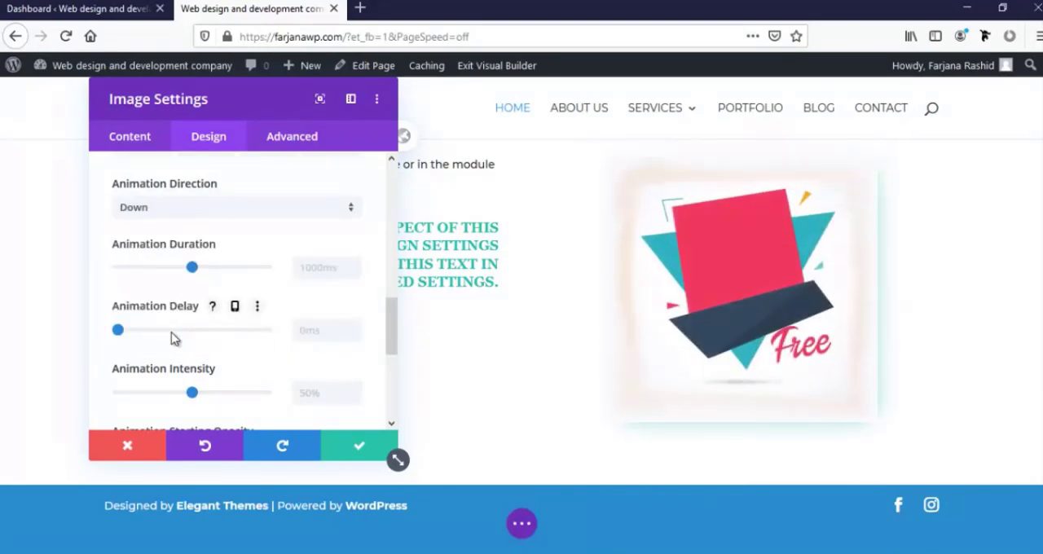
# Set the image's animation speed curve to Ease
pyautogui.scroll(-6, 171, 338)
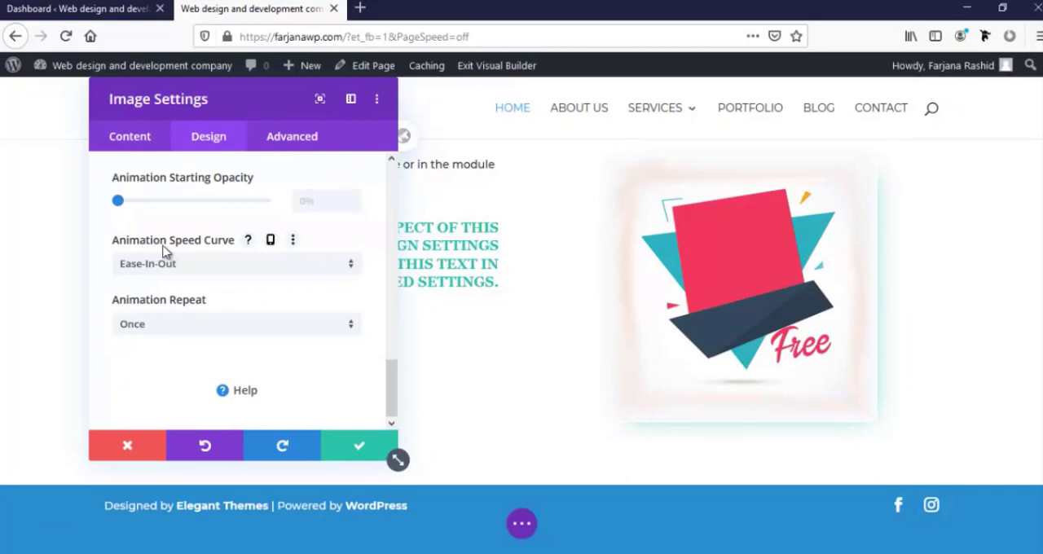
pyautogui.click(196, 268)
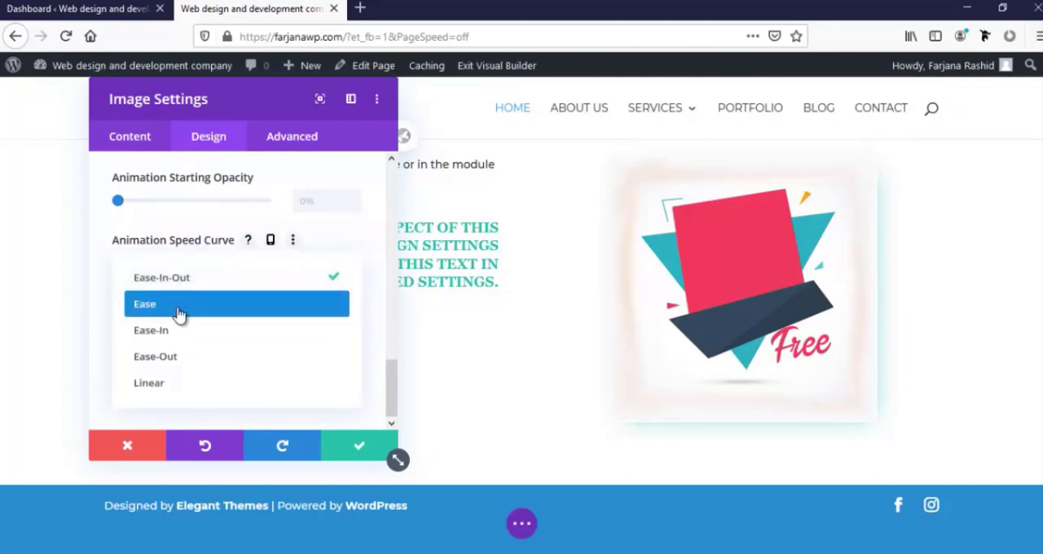
pyautogui.click(177, 310)
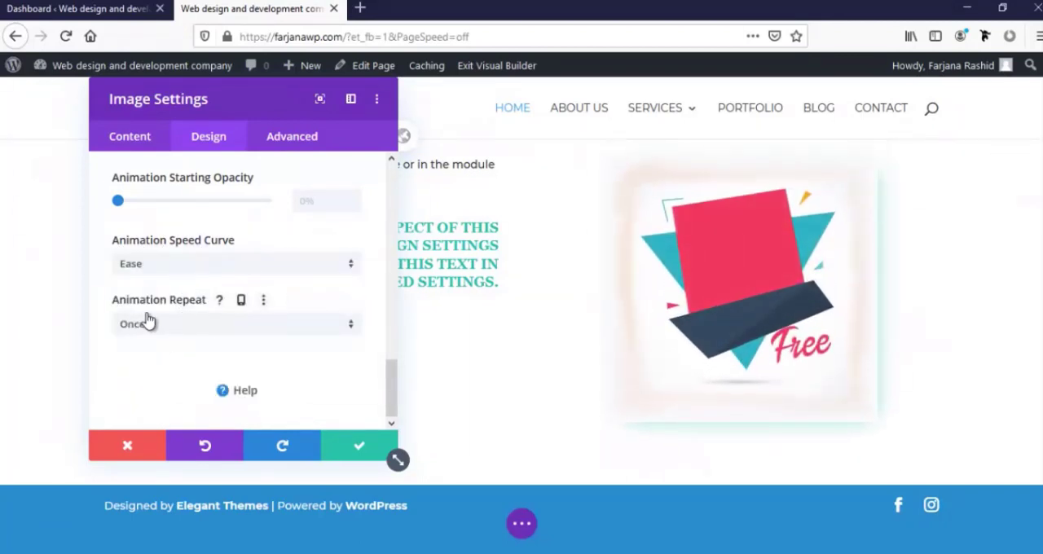
# Try the Loop animation repeat on the image and set it back to Once
pyautogui.click(175, 326)
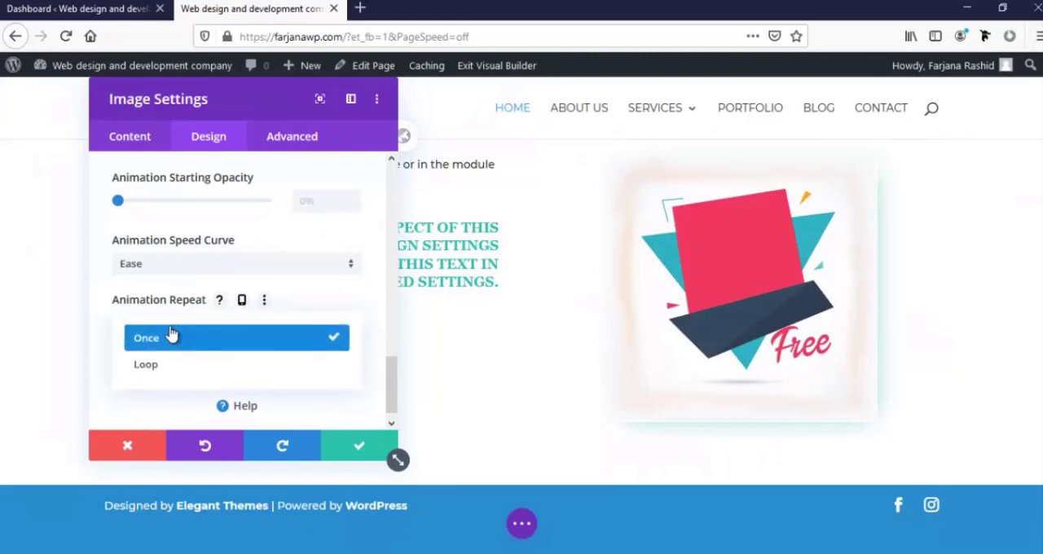
pyautogui.click(157, 371)
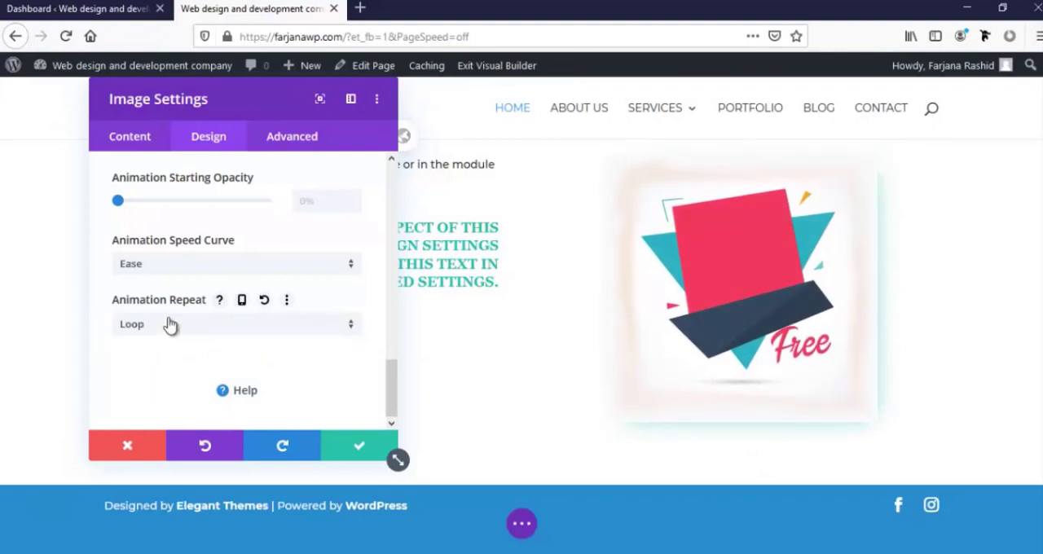
pyautogui.click(170, 324)
pyautogui.click(168, 341)
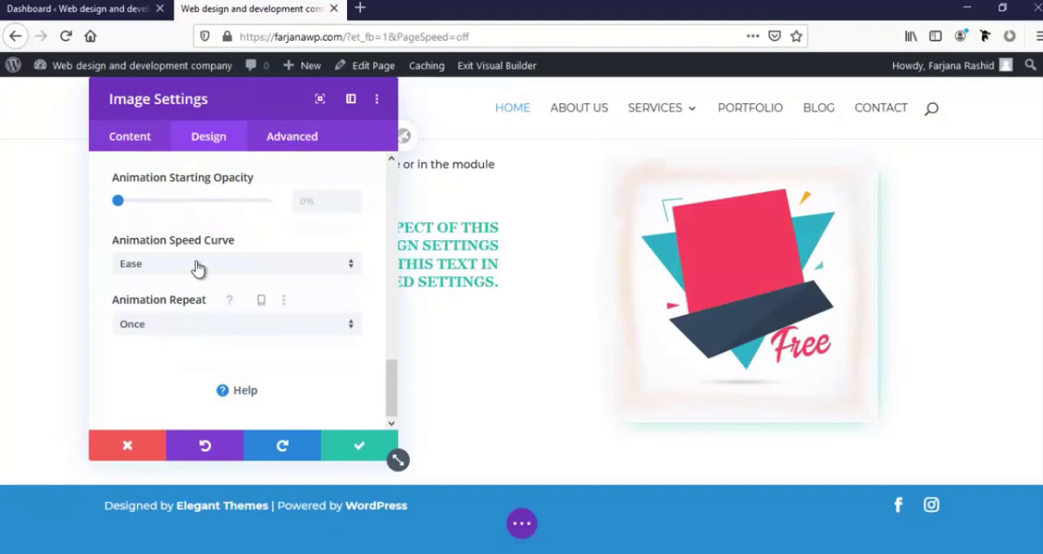
# Examine the image's advanced CSS ID and class fields and its custom CSS boxes for Before, Main Element and After
pyautogui.scroll(3, 200, 309)
pyautogui.scroll(10, 197, 350)
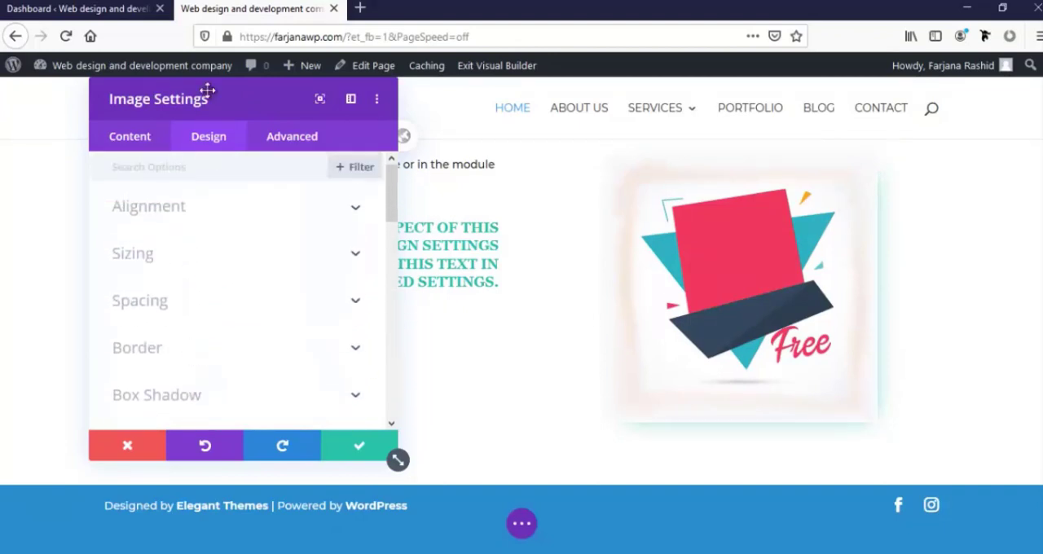
pyautogui.moveTo(241, 100); pyautogui.dragTo(296, 99)
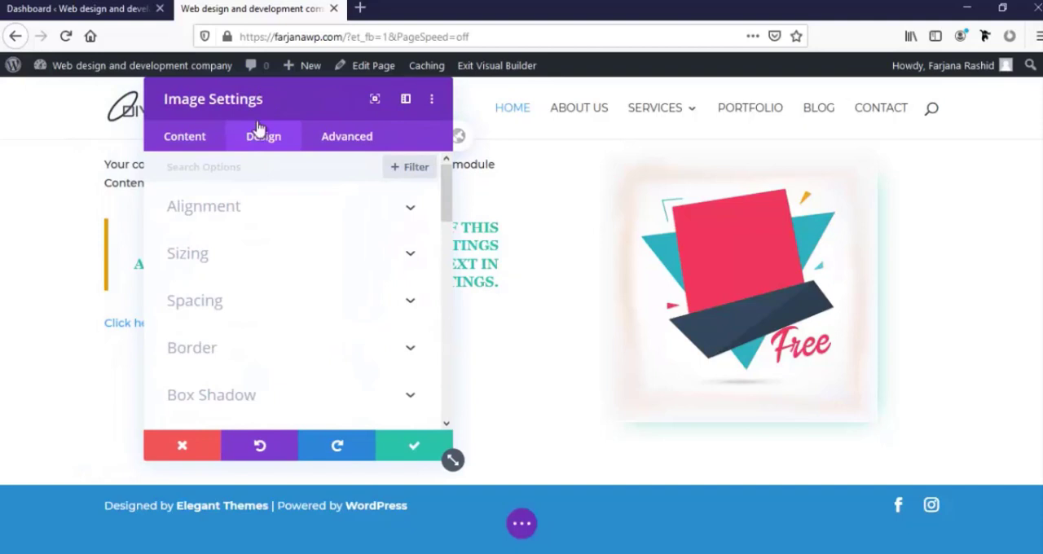
pyautogui.click(329, 144)
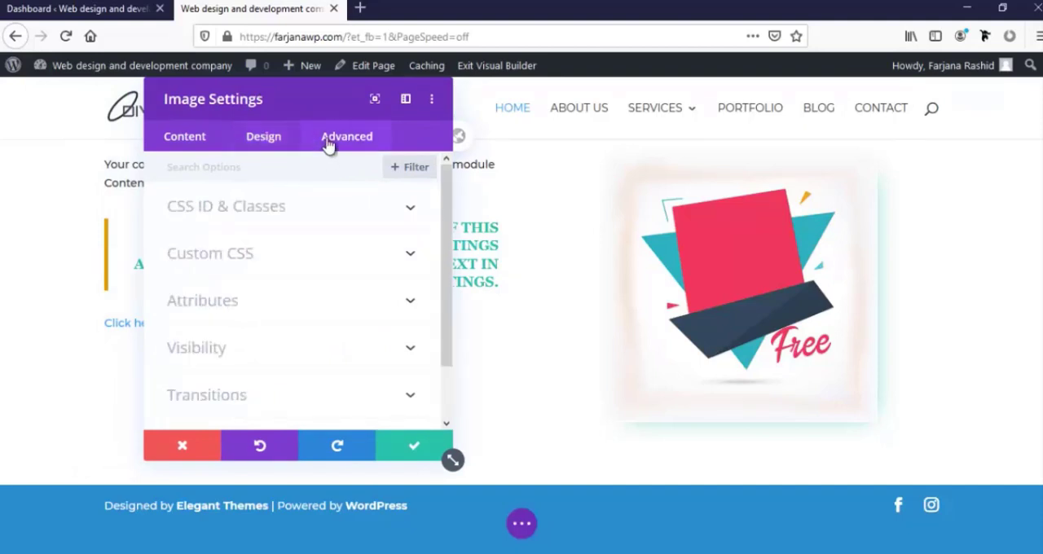
pyautogui.click(208, 213)
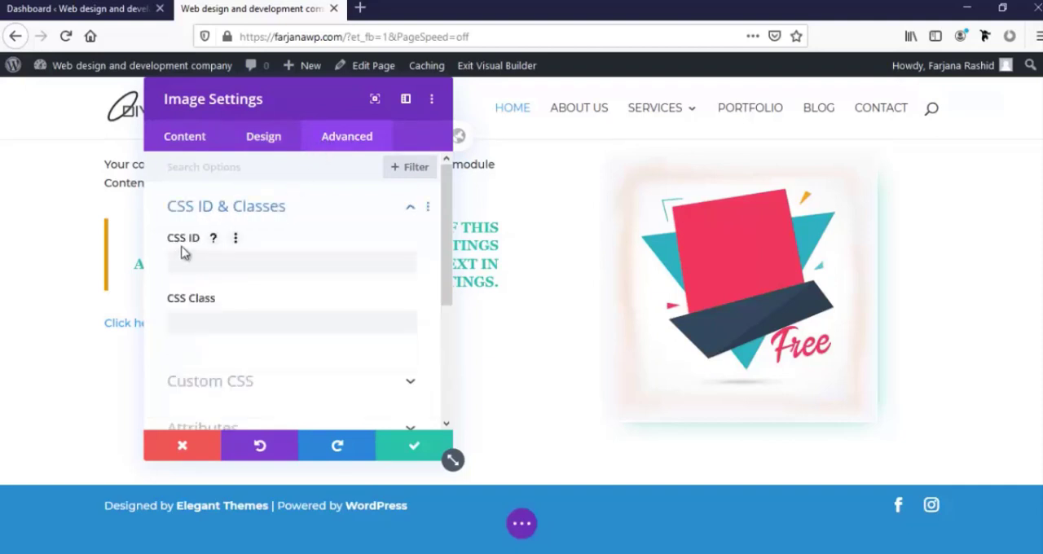
pyautogui.click(185, 322)
pyautogui.scroll(-2, 186, 326)
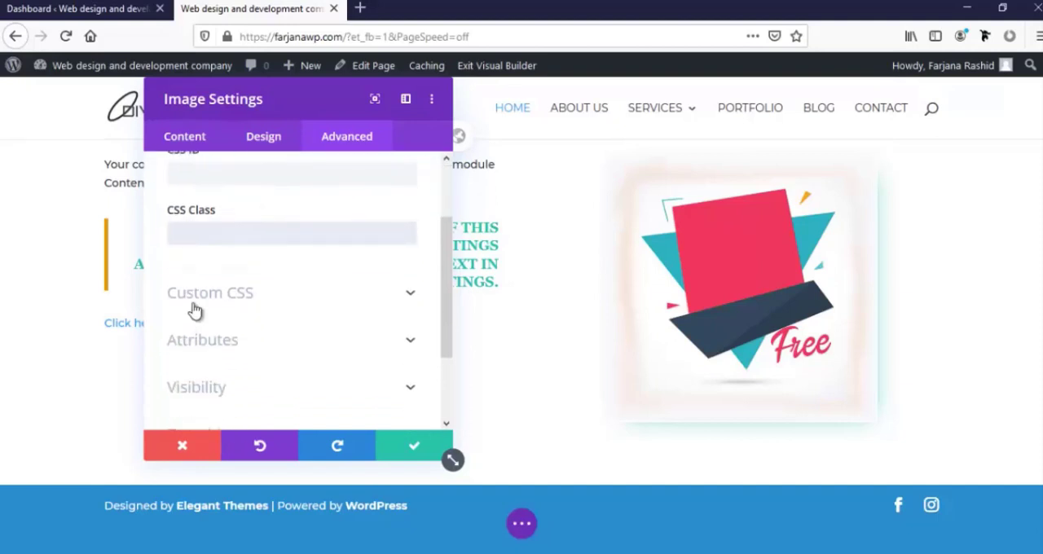
pyautogui.click(219, 295)
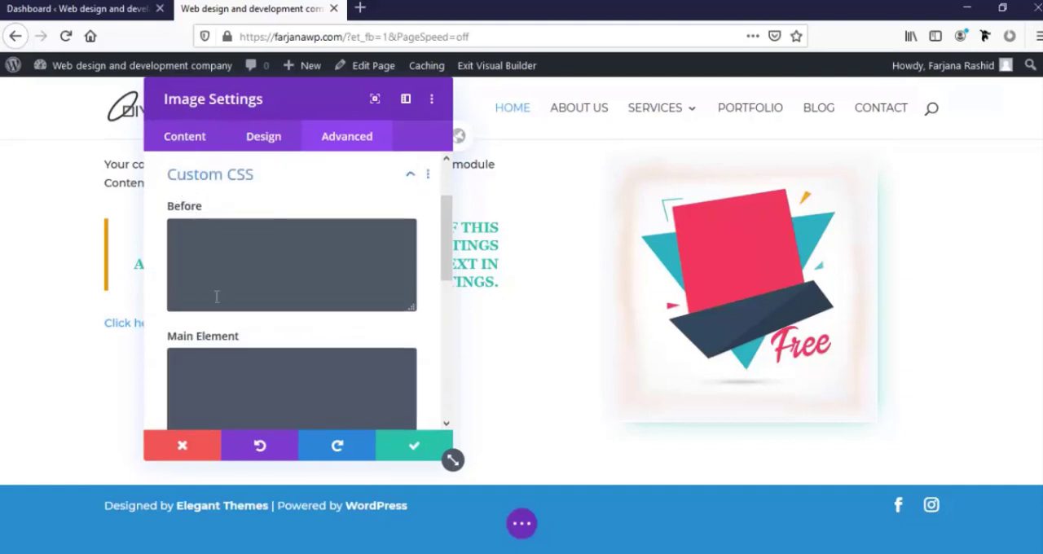
pyautogui.scroll(-3, 213, 309)
pyautogui.scroll(-4, 212, 317)
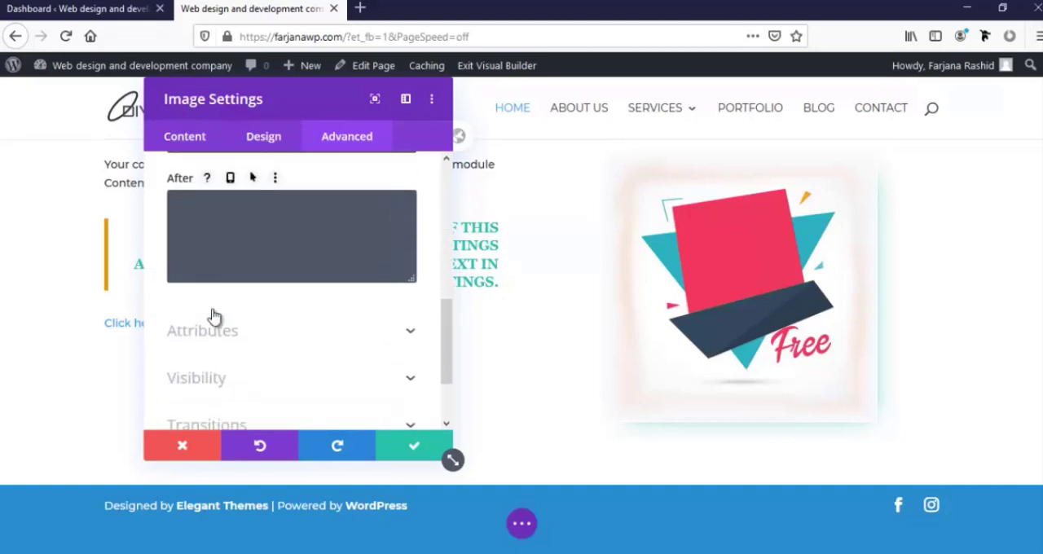
pyautogui.scroll(4, 211, 317)
pyautogui.scroll(1, 213, 317)
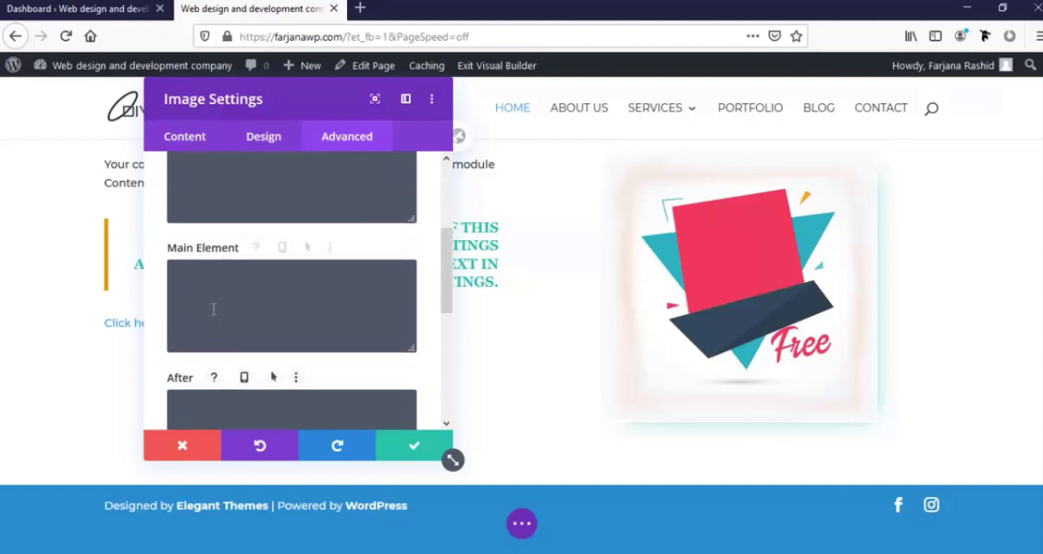
# Examine the image's alternative text and title text attributes and its visibility options
pyautogui.scroll(-4, 212, 314)
pyautogui.click(221, 282)
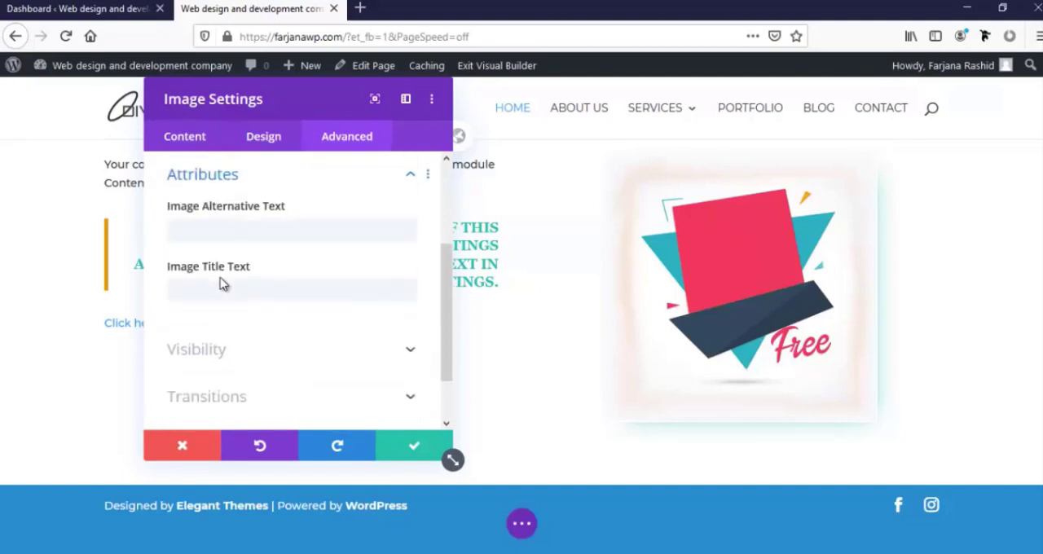
pyautogui.scroll(2, 223, 290)
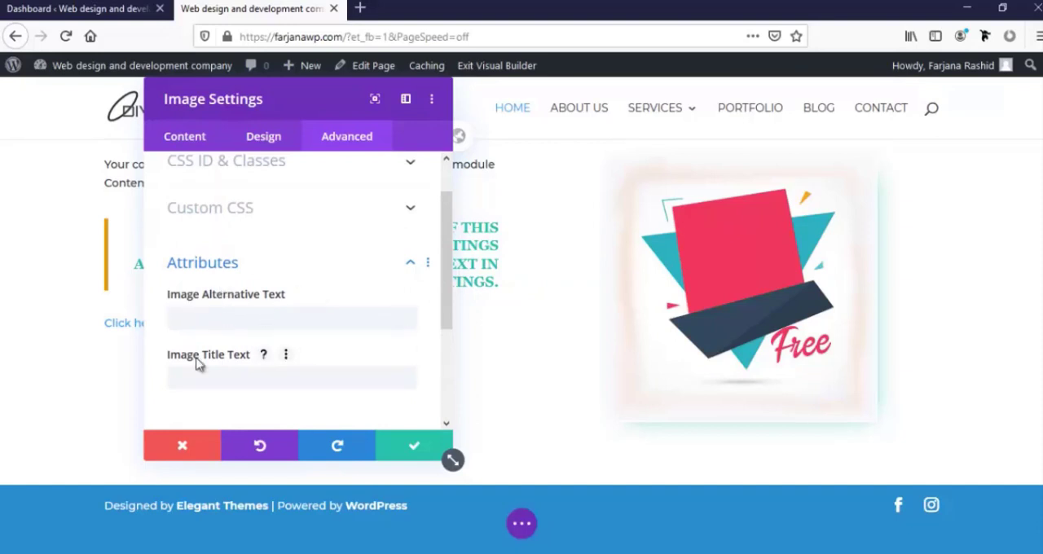
pyautogui.scroll(-3, 196, 326)
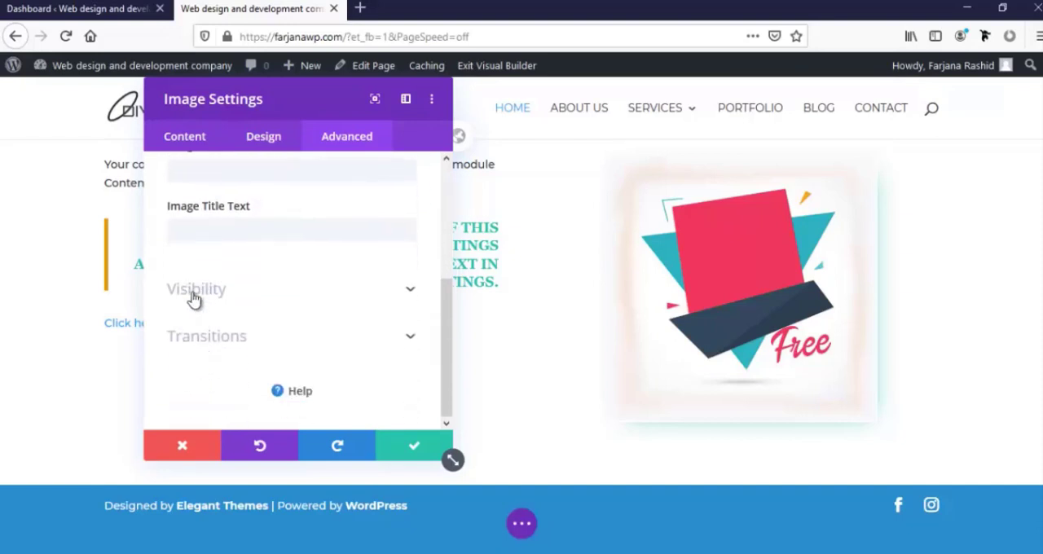
pyautogui.click(194, 295)
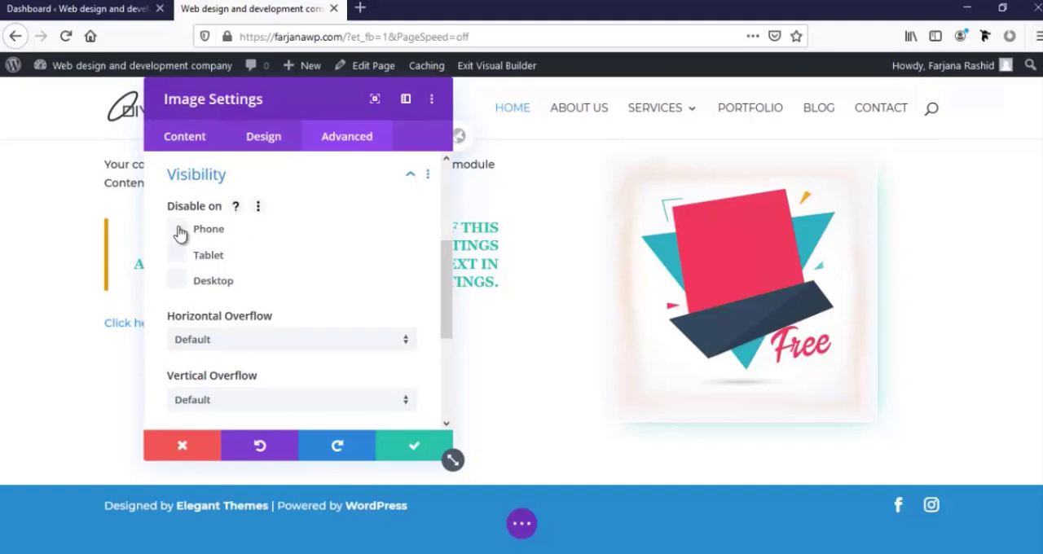
# Examine the image's device visibility, overflow and Z Index options and its transition duration, delay and speed curve
pyautogui.click(179, 232)
pyautogui.click(180, 255)
pyautogui.scroll(-3, 204, 312)
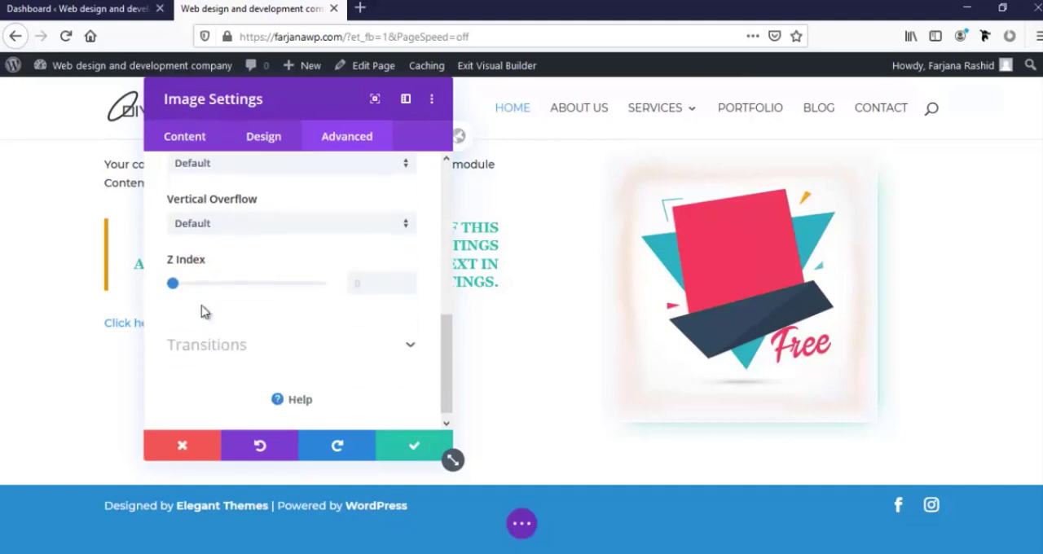
pyautogui.scroll(2, 202, 301)
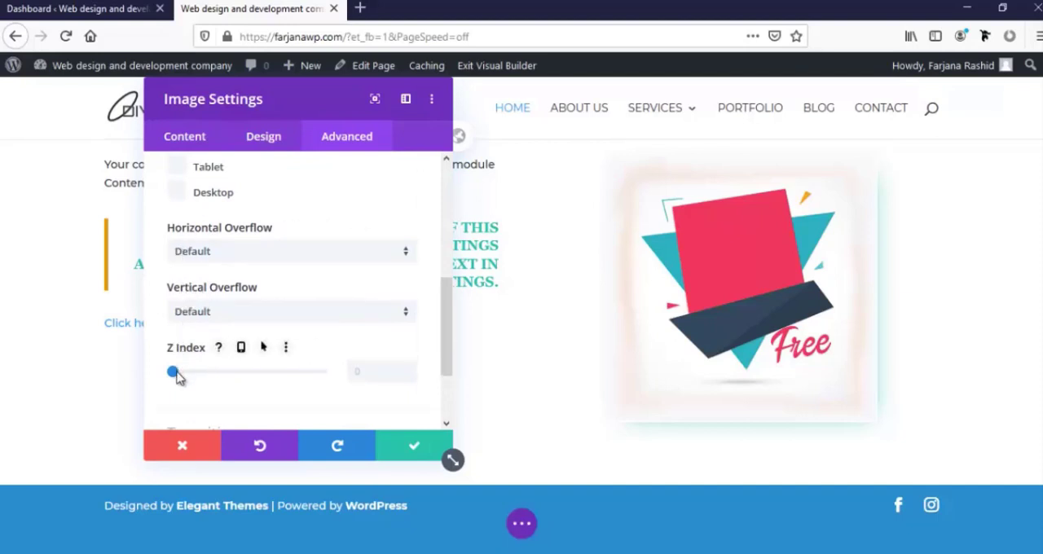
pyautogui.moveTo(175, 371)
pyautogui.mouseDown()
pyautogui.moveTo(198, 373)
pyautogui.moveTo(161, 370)
pyautogui.mouseUp()
pyautogui.scroll(-3, 215, 349)
pyautogui.click(215, 349)
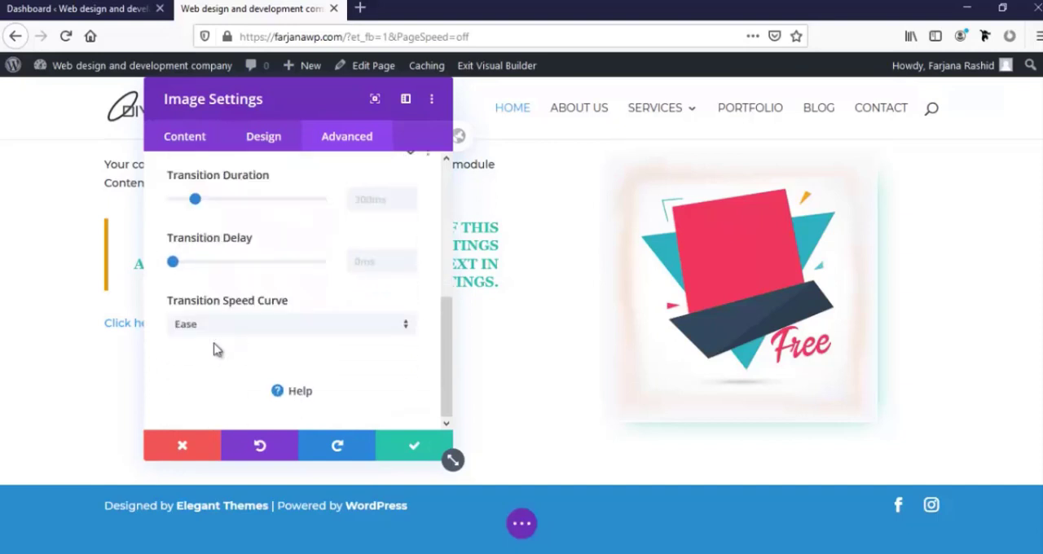
pyautogui.scroll(-1, 214, 350)
pyautogui.scroll(5, 220, 330)
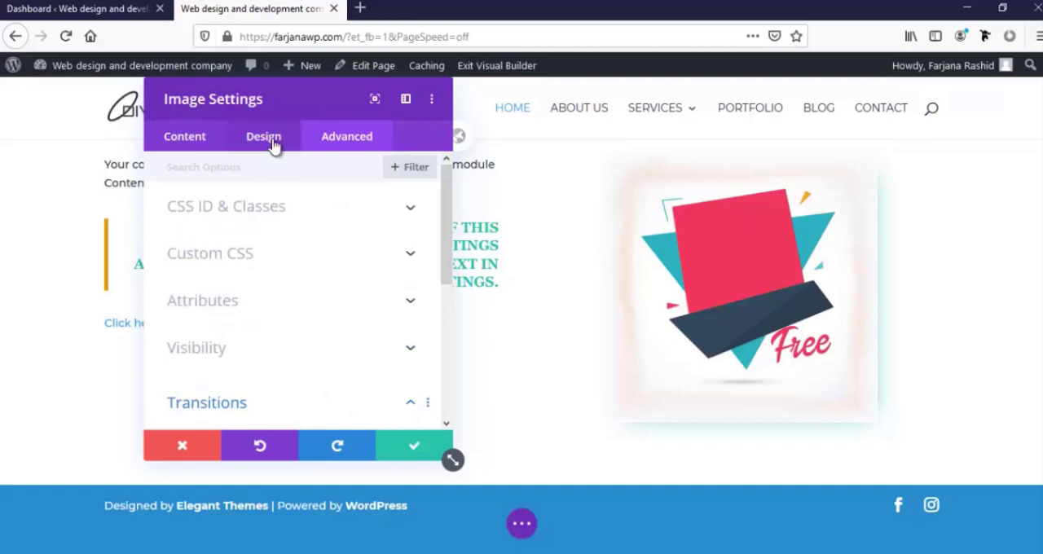
# Return to the image module's content settings and save the module's changes
pyautogui.click(195, 141)
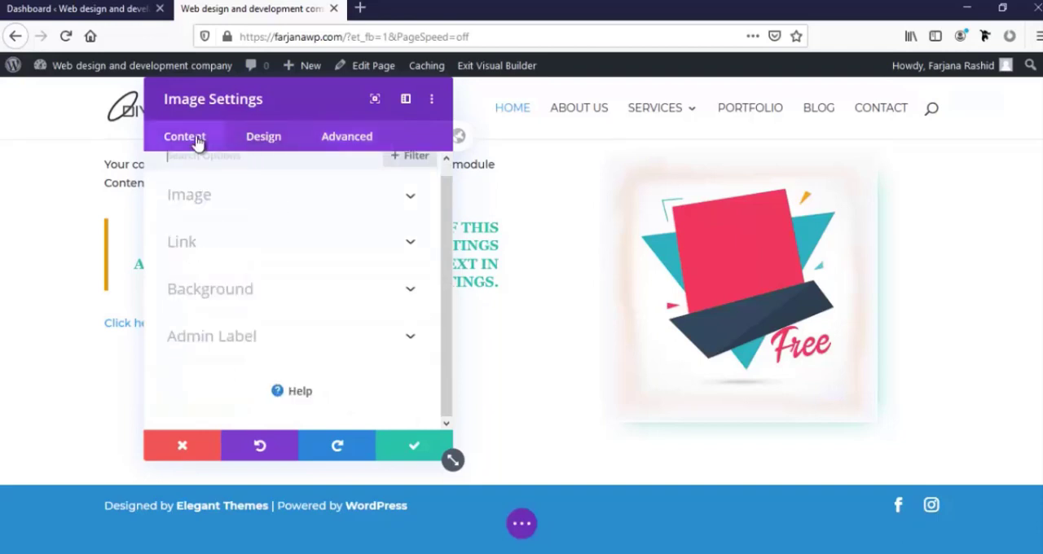
pyautogui.moveTo(256, 100); pyautogui.dragTo(544, 102)
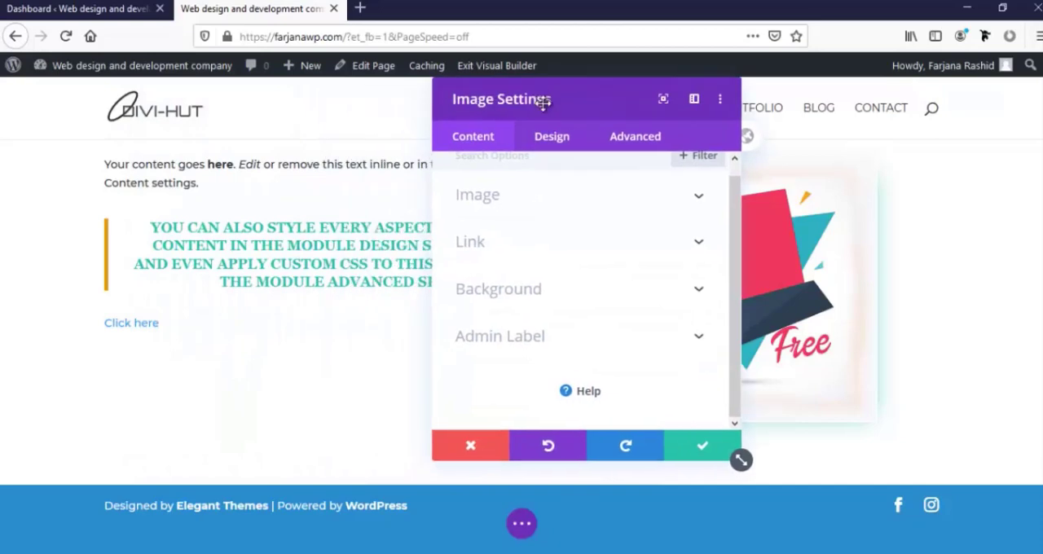
pyautogui.click(702, 451)
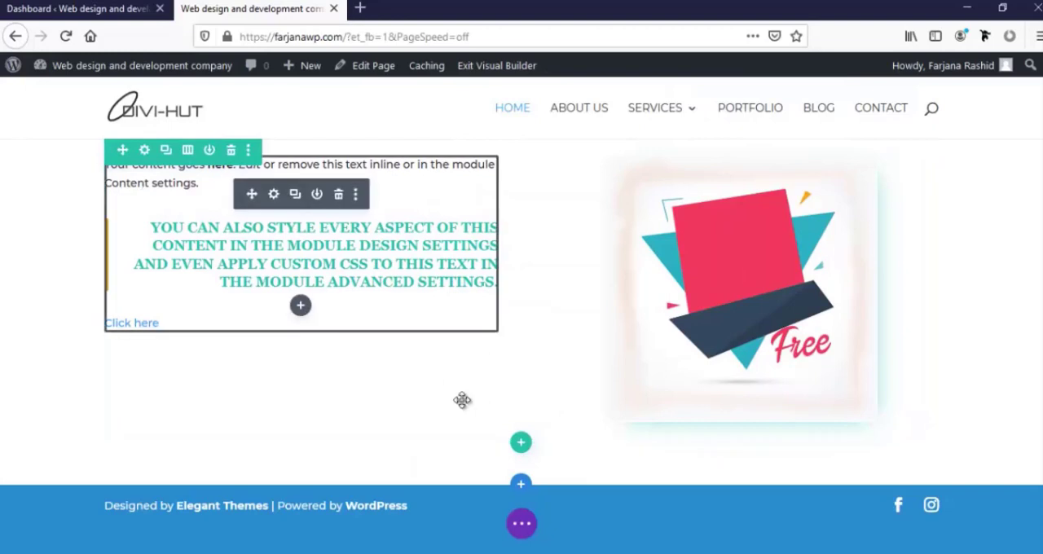
# Insert a row with three equal columns below the text and image row
pyautogui.click(522, 444)
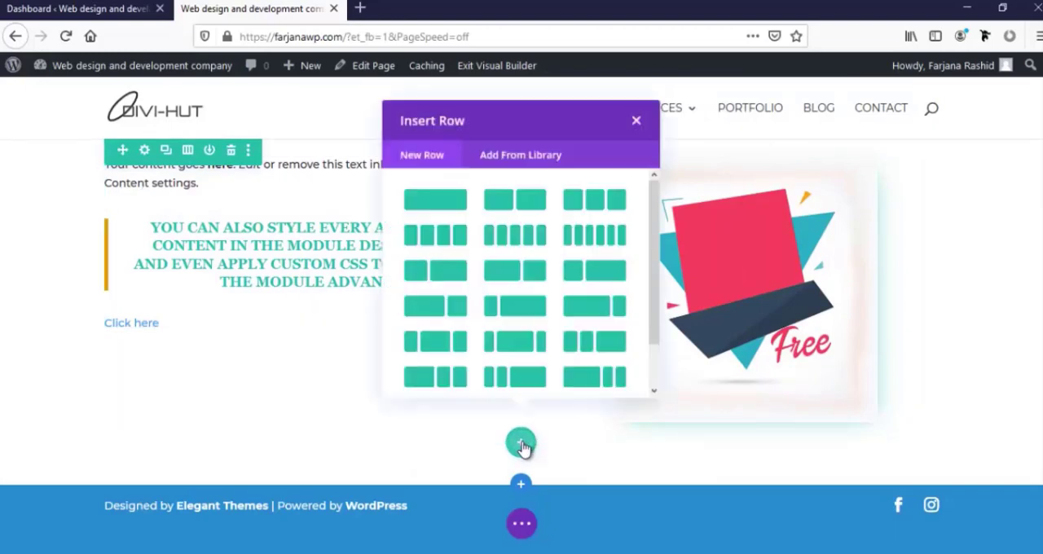
pyautogui.click(610, 223)
pyautogui.scroll(-1, 523, 317)
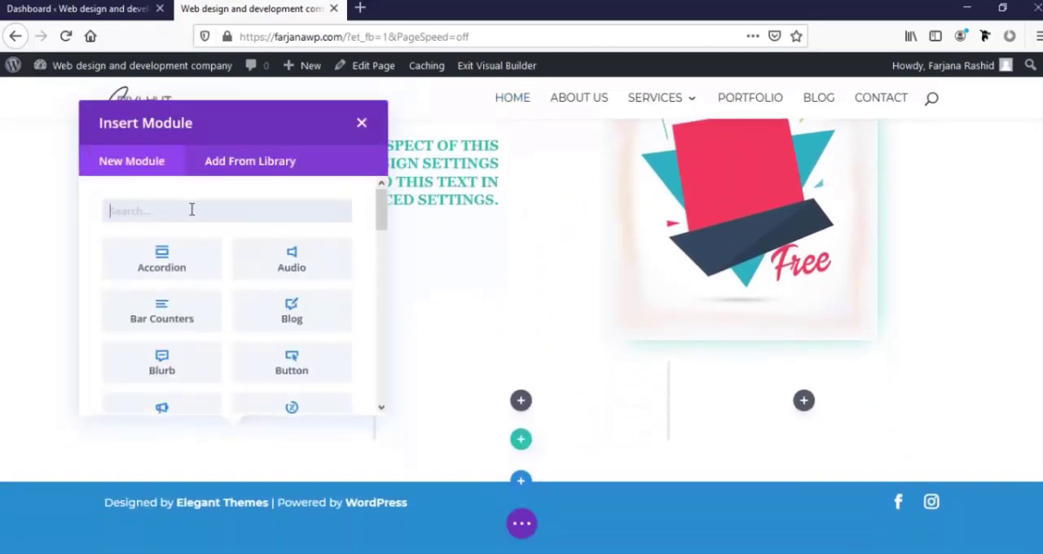
# Add a Blurb module with its default content to the new row's first column and save it
pyautogui.write('bl')
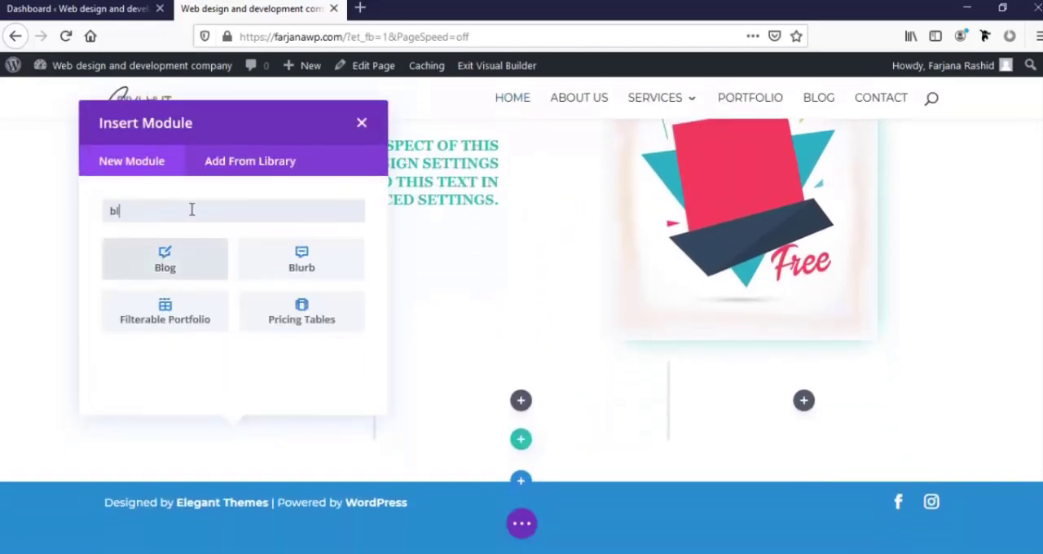
pyautogui.write('ur')
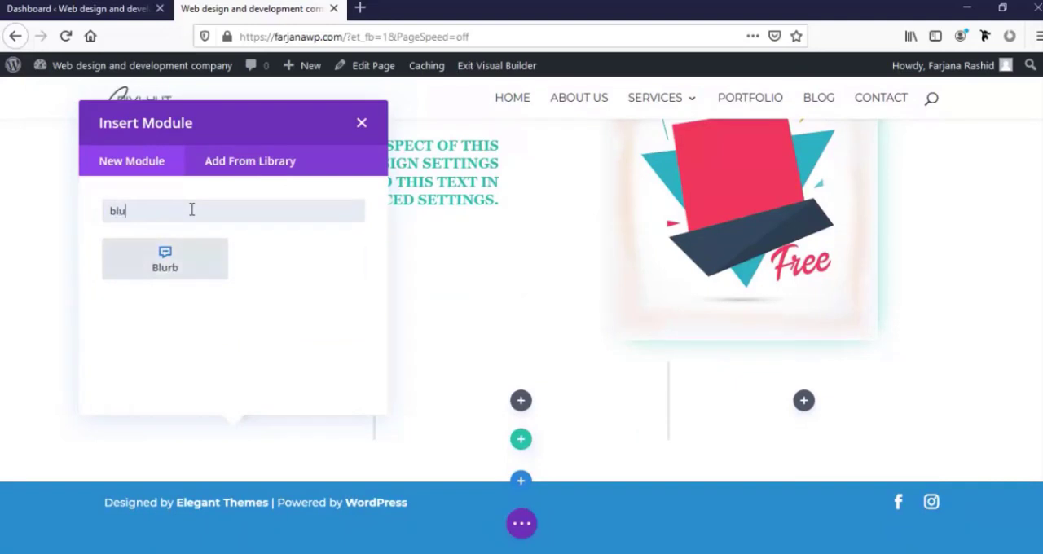
pyautogui.click(191, 259)
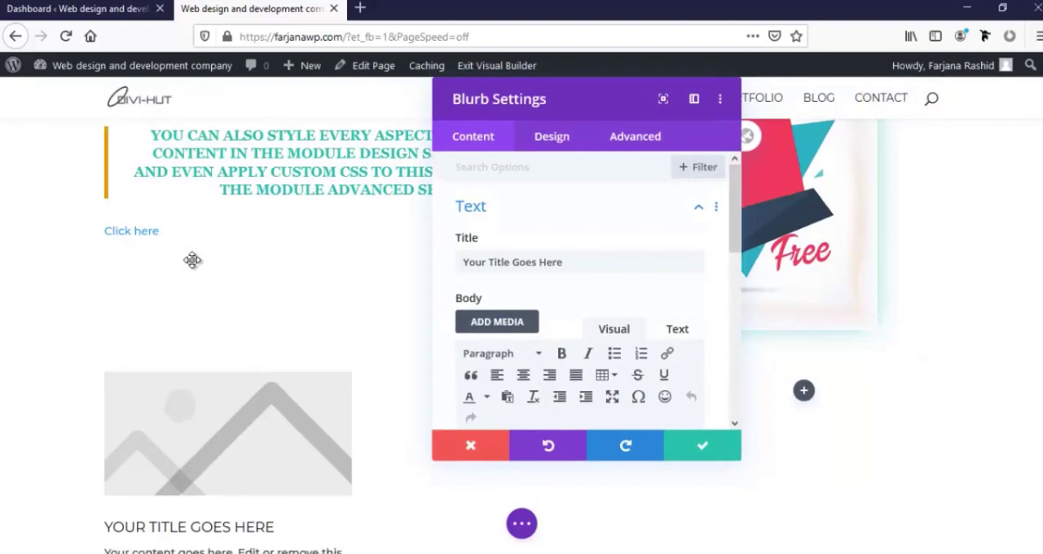
pyautogui.click(701, 447)
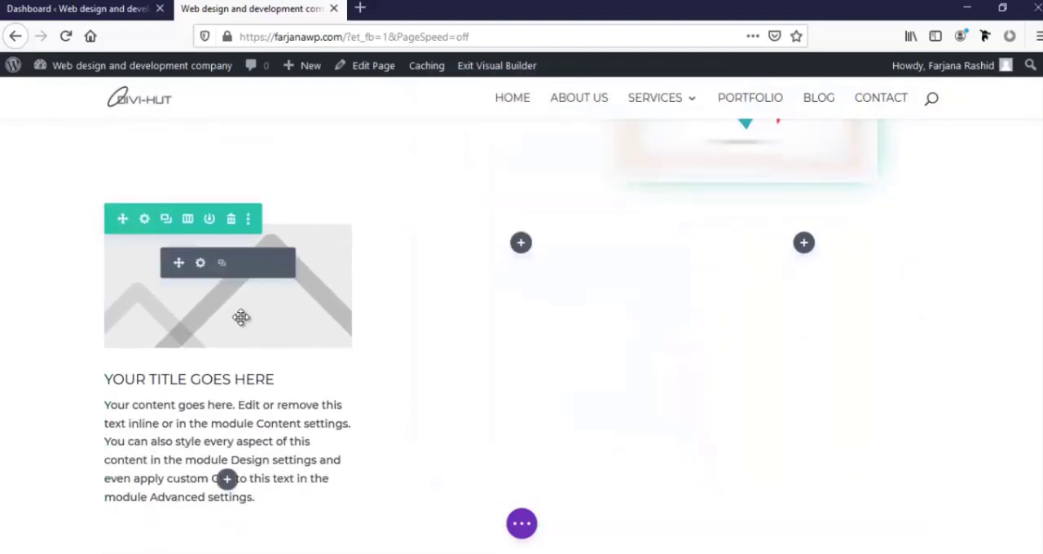
# Duplicate the blurb twice and place the copies in the second and third columns
pyautogui.click(223, 268)
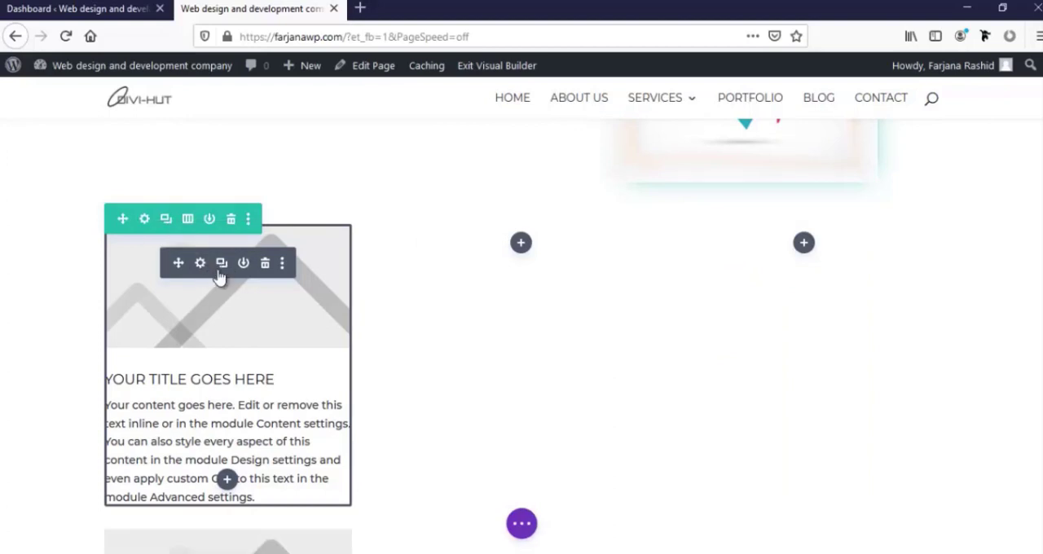
pyautogui.moveTo(177, 261); pyautogui.dragTo(519, 259)
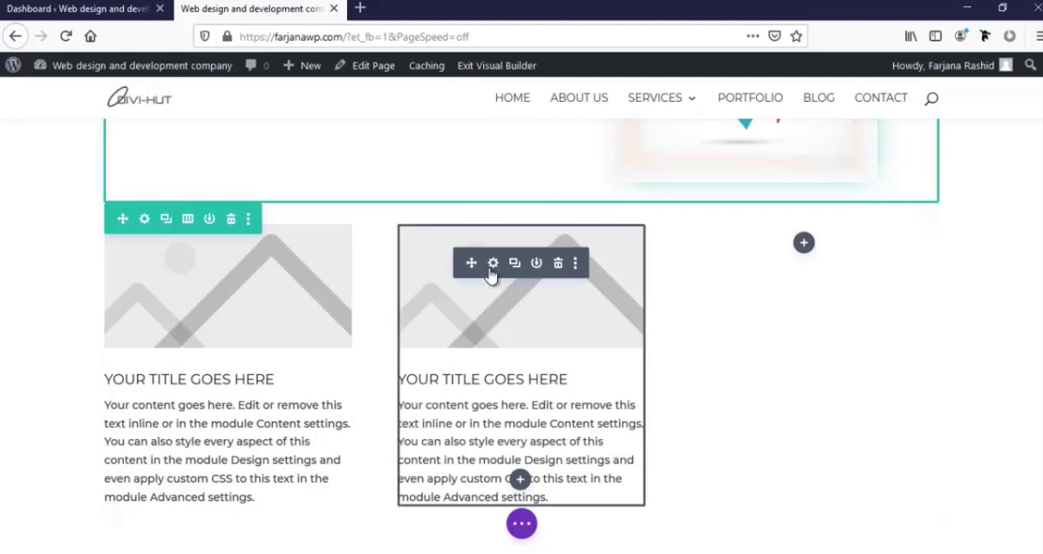
pyautogui.click(515, 263)
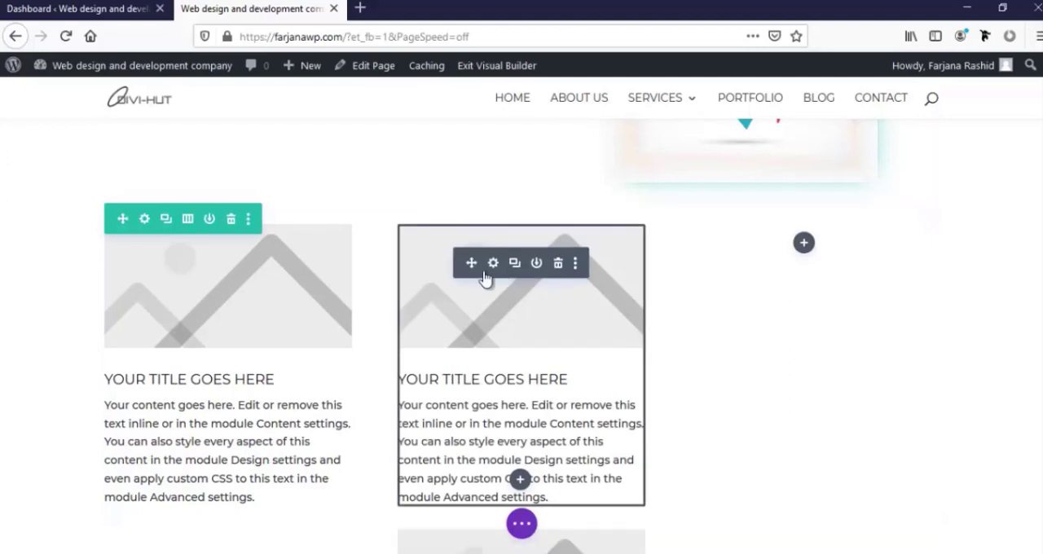
pyautogui.moveTo(469, 263); pyautogui.dragTo(809, 257)
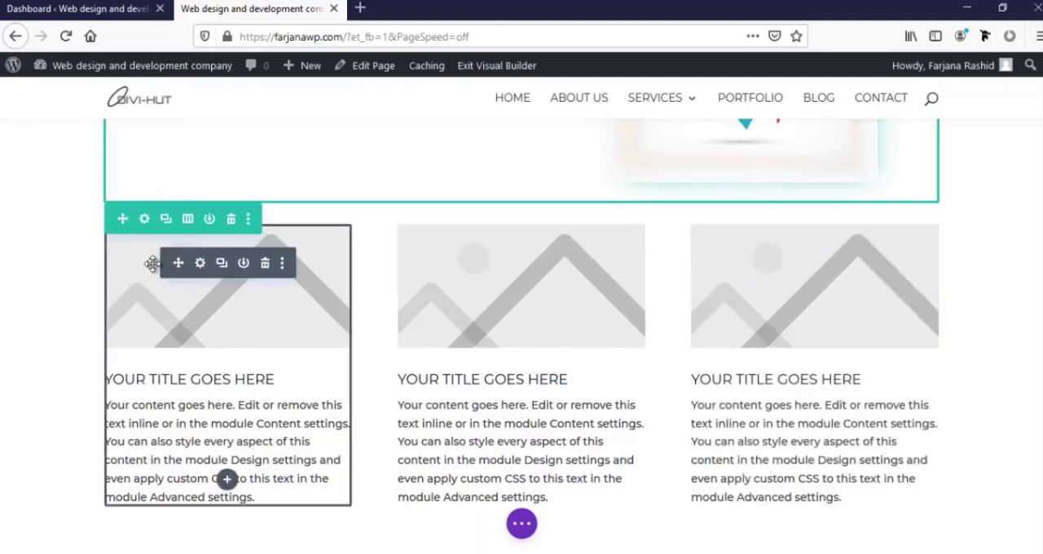
# Set the first blurb's title to "Items 1"
pyautogui.click(200, 264)
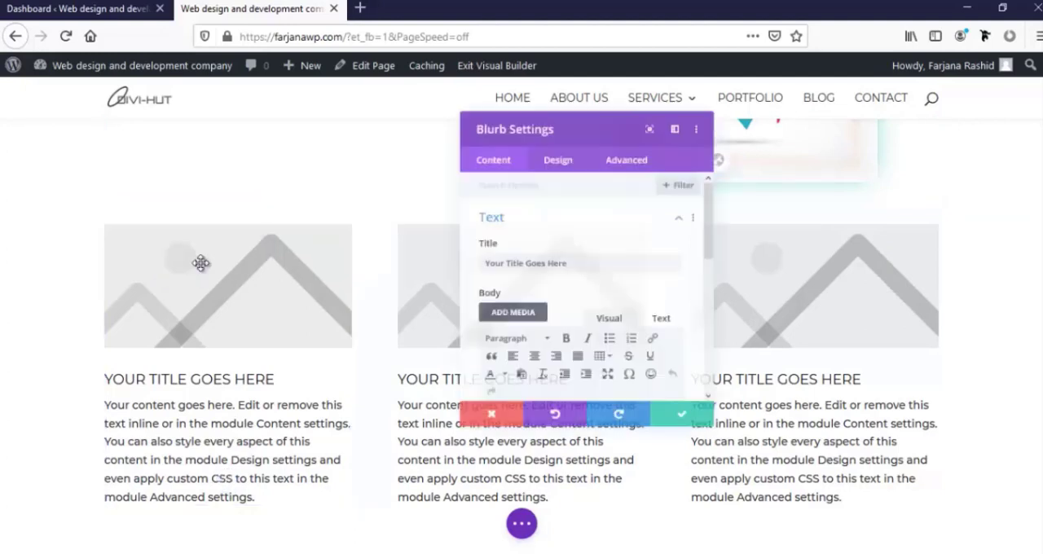
pyautogui.scroll(-1, 491, 291)
pyautogui.scroll(-1, 491, 292)
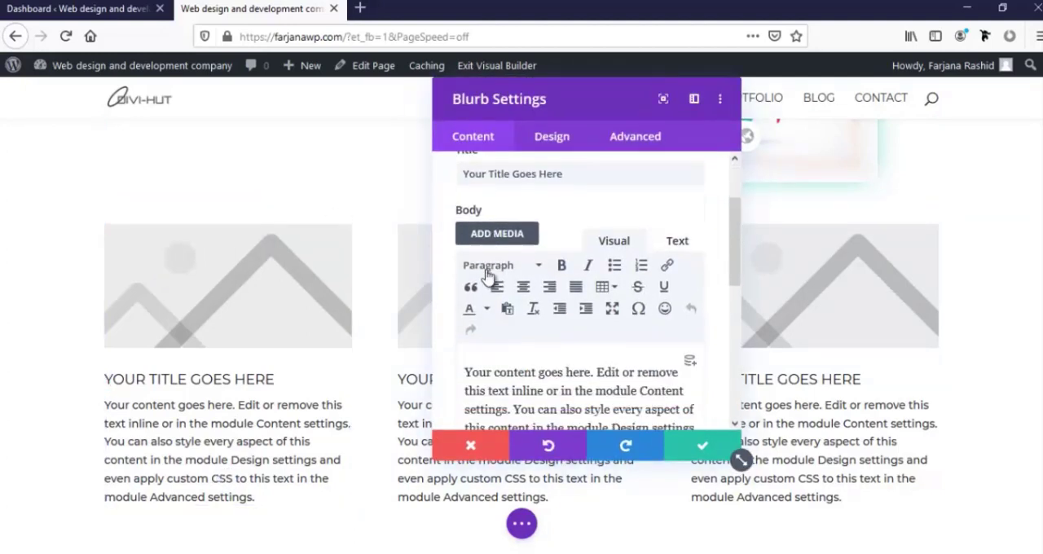
pyautogui.scroll(2, 440, 261)
pyautogui.tripleClick(489, 262)
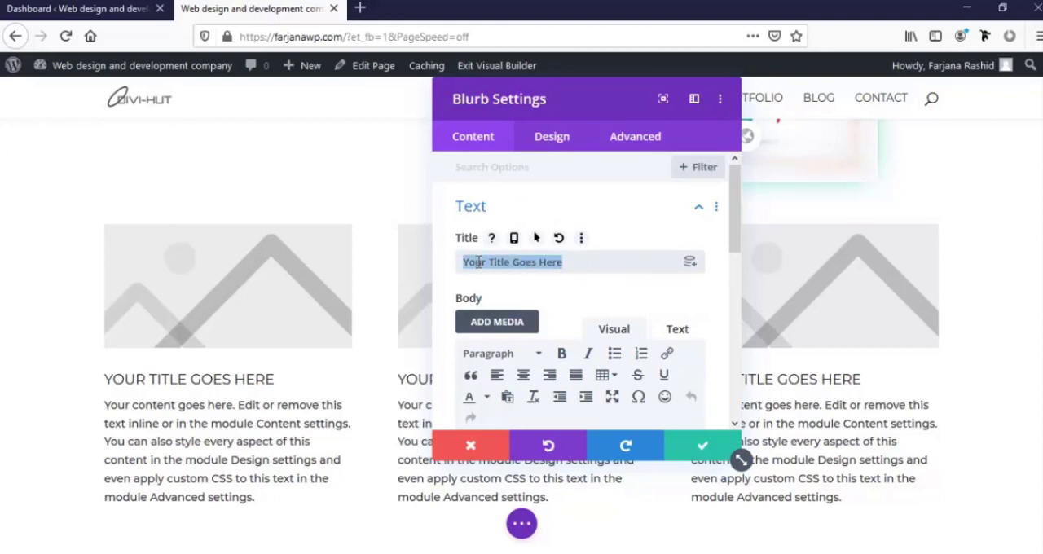
pyautogui.write('Items 1')
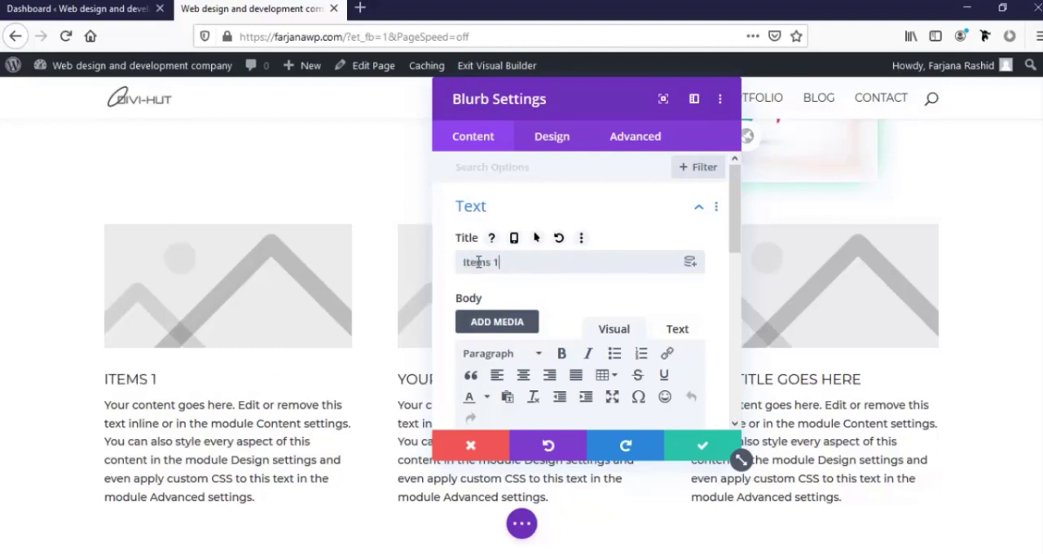
# Set the Items 1 blurb's image to 22.jpg from the media library
pyautogui.scroll(-3, 528, 311)
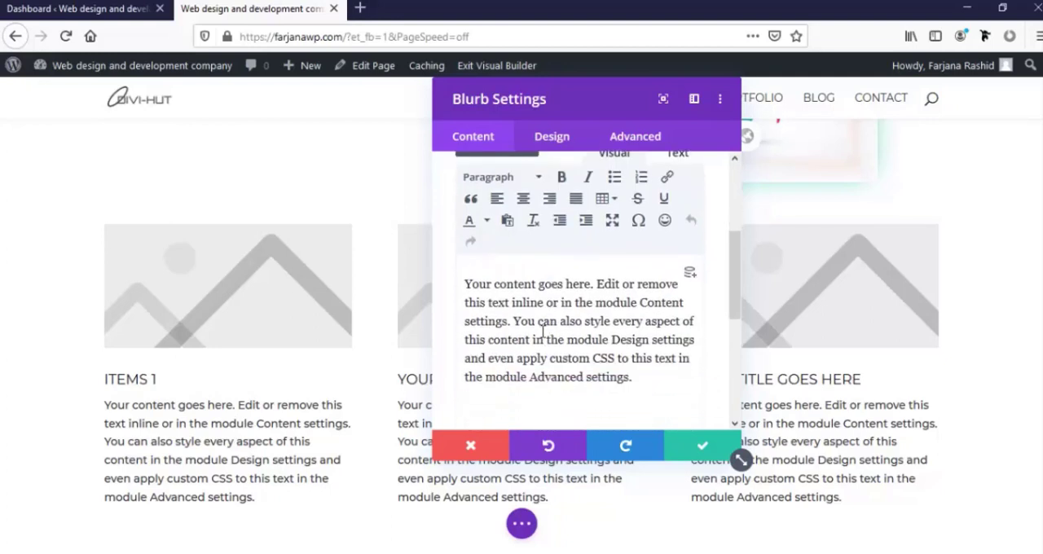
pyautogui.hotkey('ctrl', 'a')
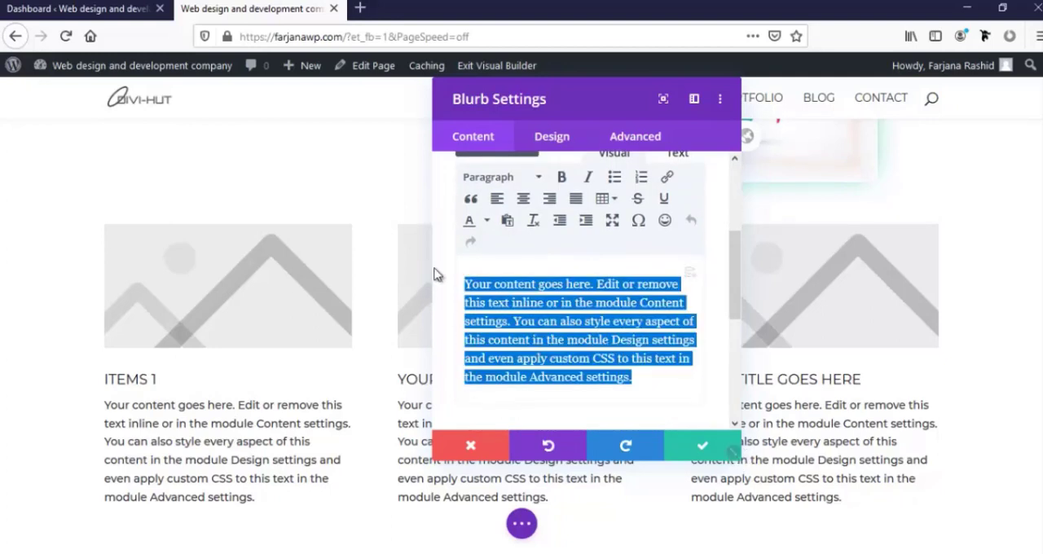
pyautogui.scroll(-1, 543, 349)
pyautogui.scroll(-2, 543, 349)
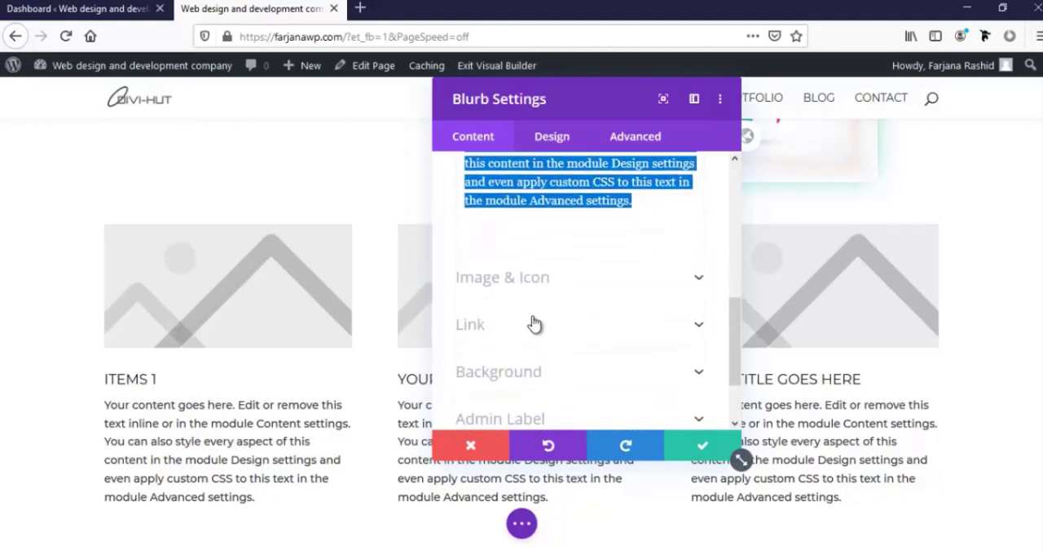
pyautogui.click(499, 278)
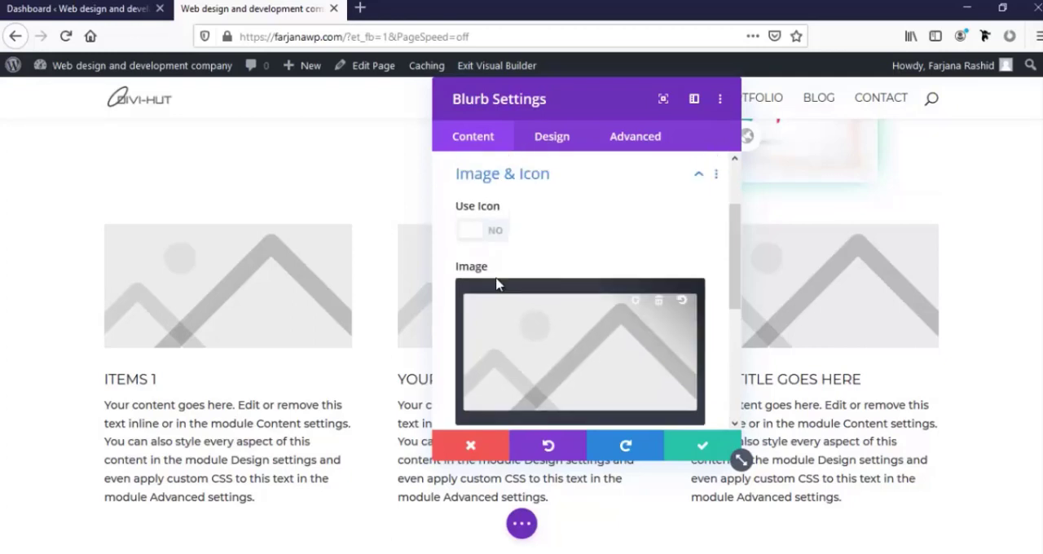
pyautogui.click(520, 357)
pyautogui.click(267, 270)
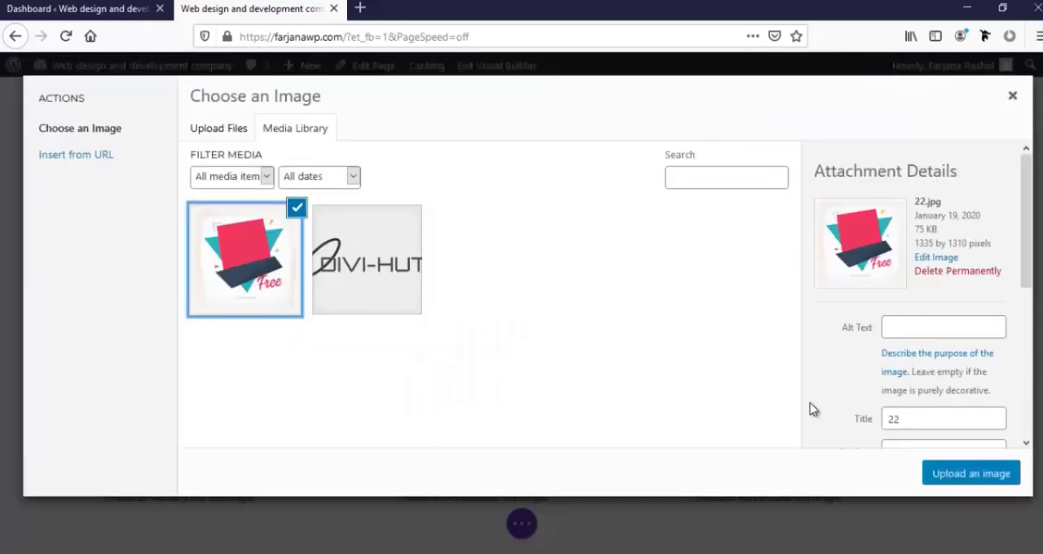
pyautogui.click(933, 471)
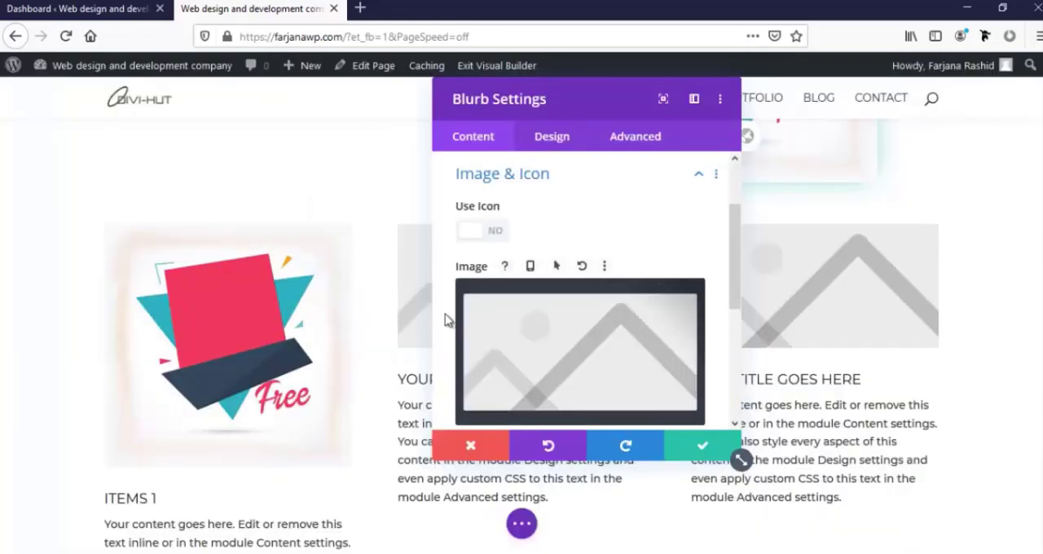
# Upload forest-931706_1920.jpg from New Volume (H:) and use it as the Items 1 blurb's image
pyautogui.click(547, 356)
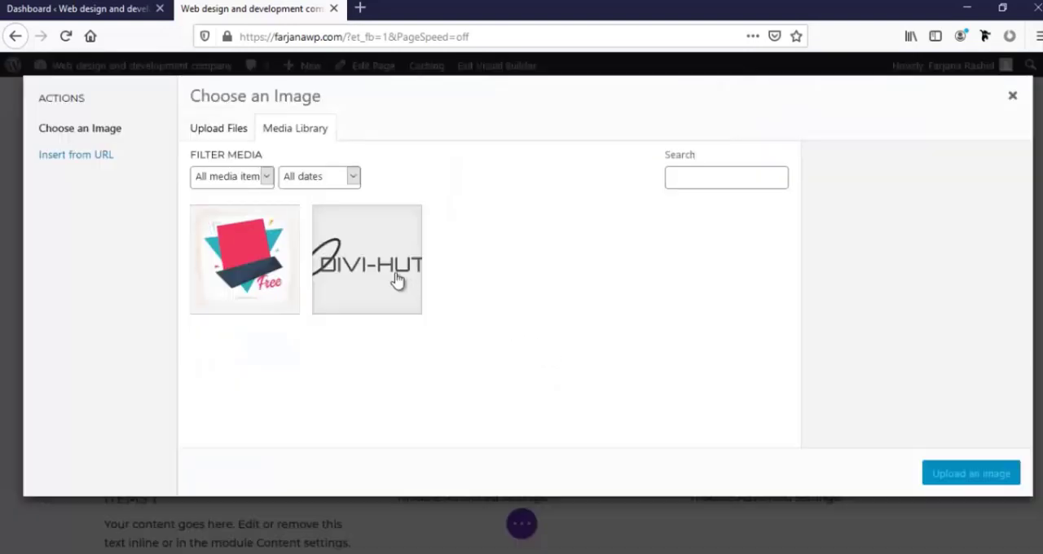
pyautogui.click(235, 133)
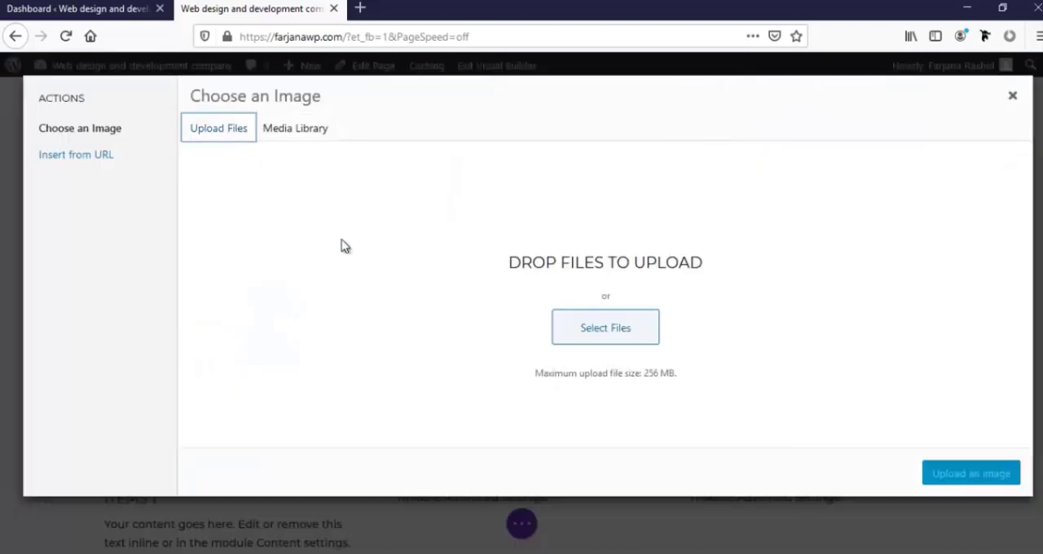
pyautogui.click(575, 330)
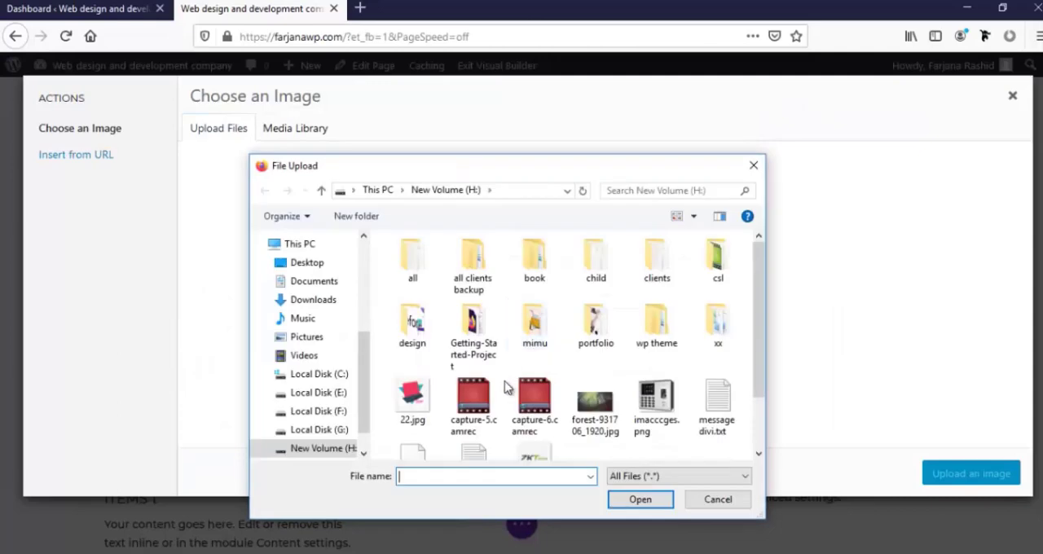
pyautogui.click(594, 404)
pyautogui.click(640, 499)
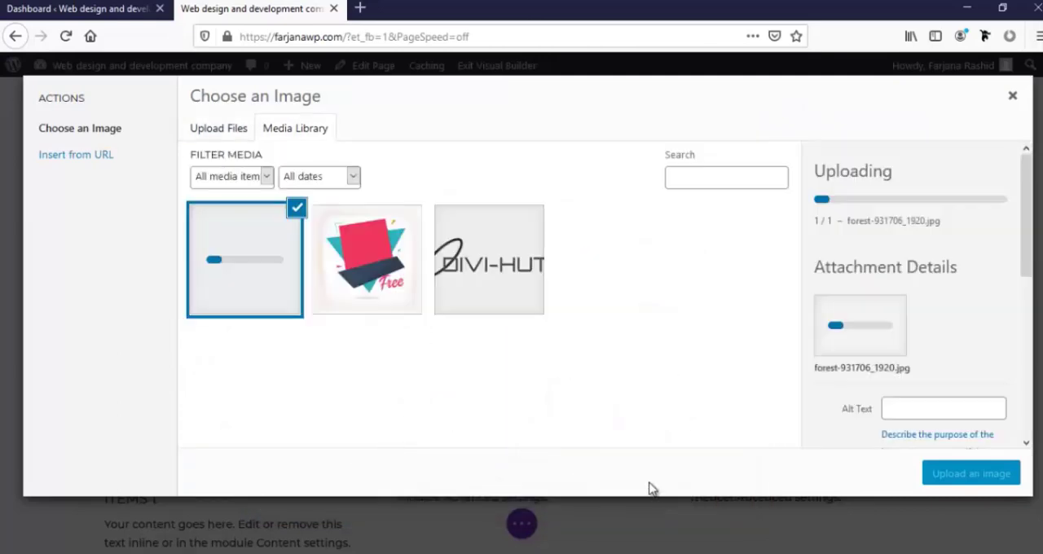
pyautogui.click(964, 475)
# Examine the Items 1 blurb's link URL and link target options for its title and module
pyautogui.scroll(-4, 525, 368)
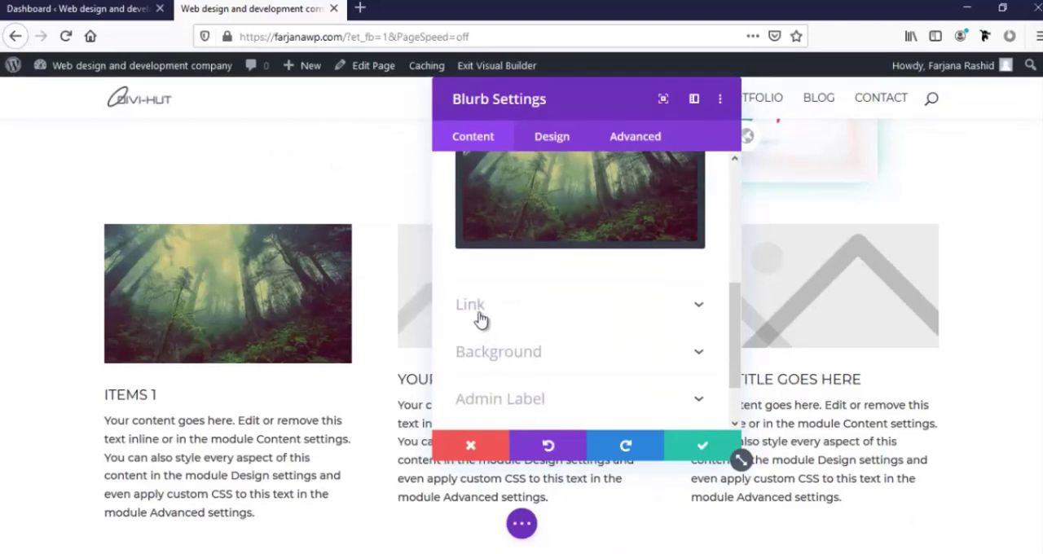
pyautogui.click(472, 305)
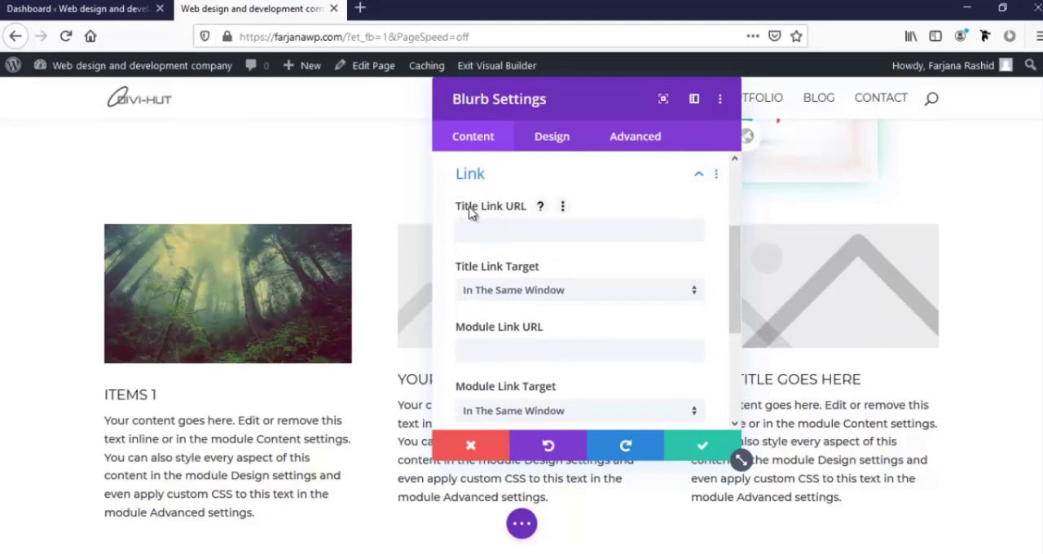
pyautogui.scroll(-2, 491, 305)
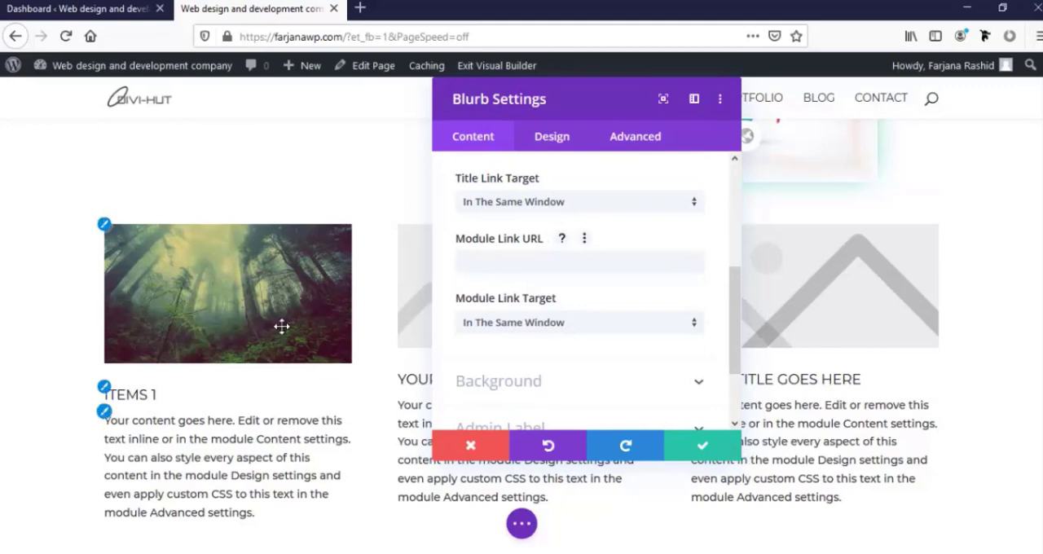
pyautogui.scroll(-2, 645, 332)
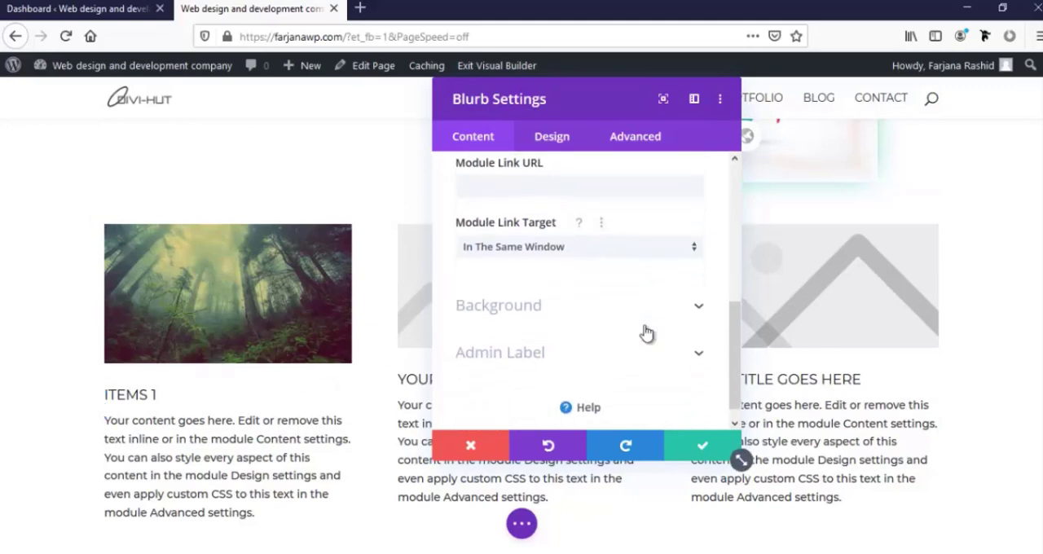
# Try several saved colors as the Items 1 blurb's background and settle on teal #29c3aa
pyautogui.click(511, 298)
pyautogui.scroll(-4, 522, 323)
pyautogui.scroll(2, 522, 318)
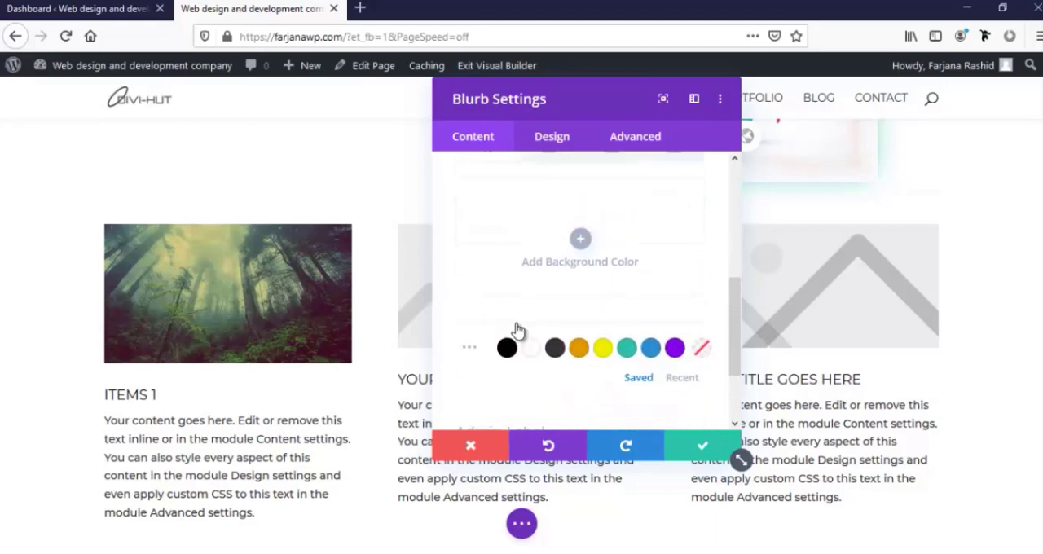
pyautogui.click(509, 354)
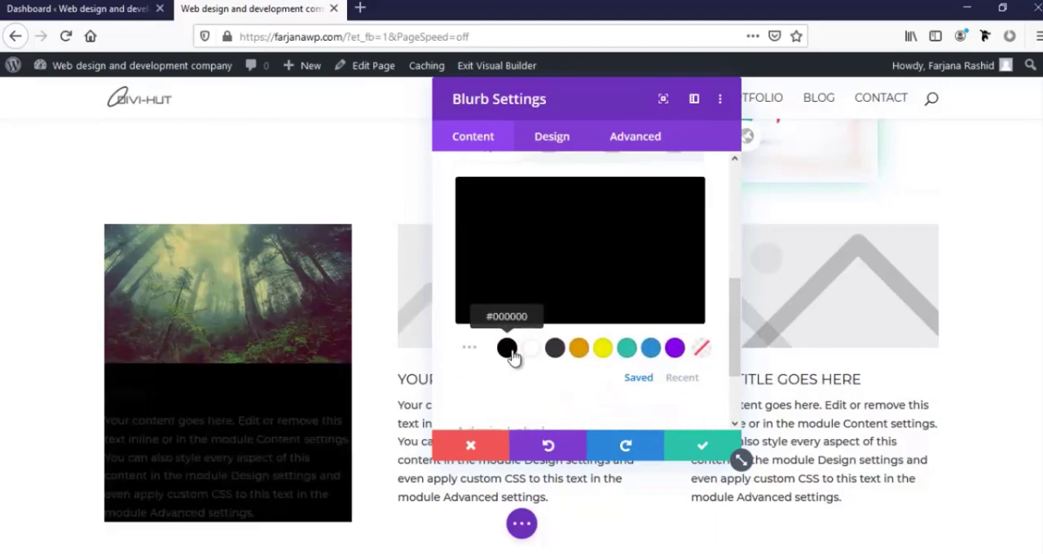
pyautogui.click(556, 352)
pyautogui.click(601, 352)
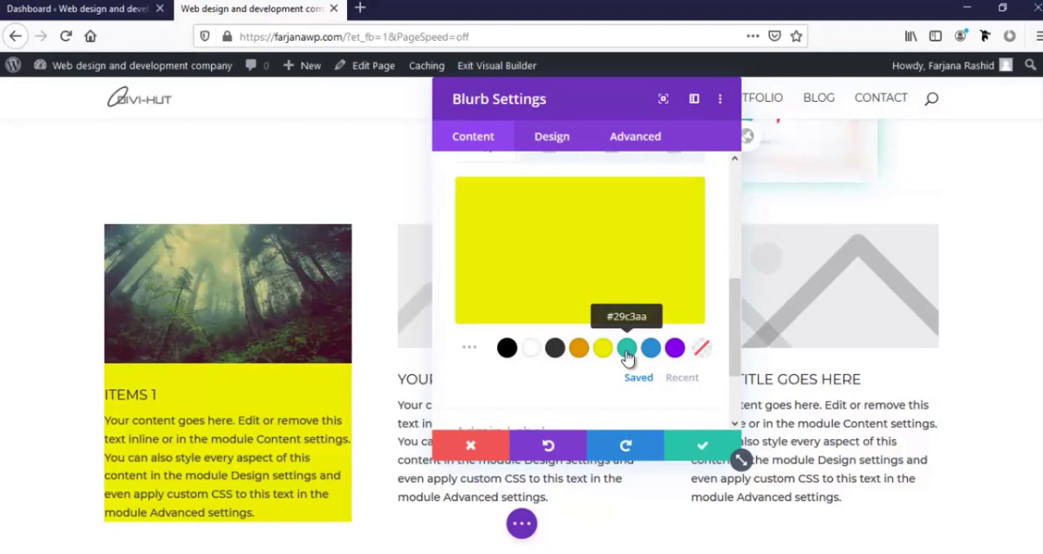
pyautogui.click(626, 350)
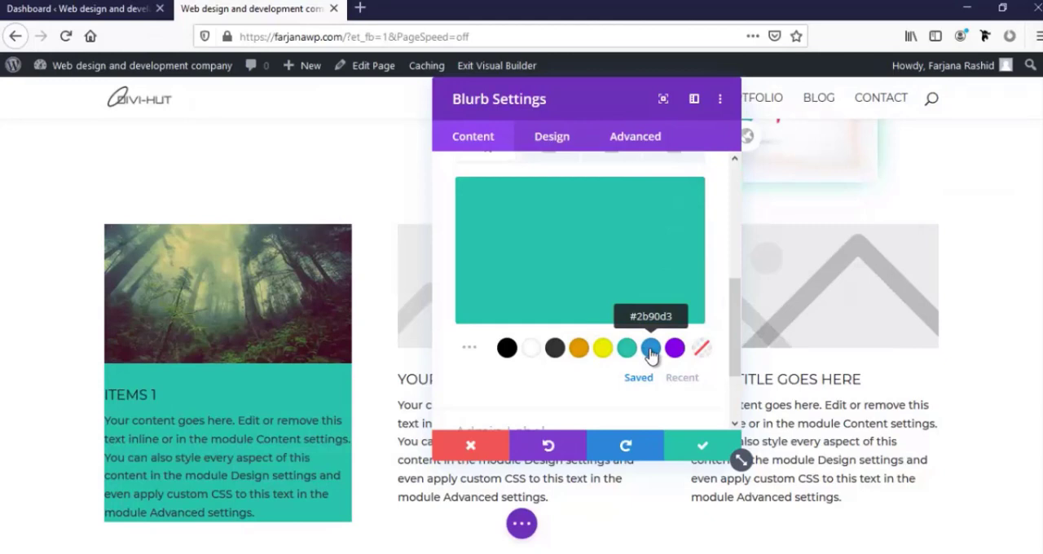
pyautogui.click(651, 350)
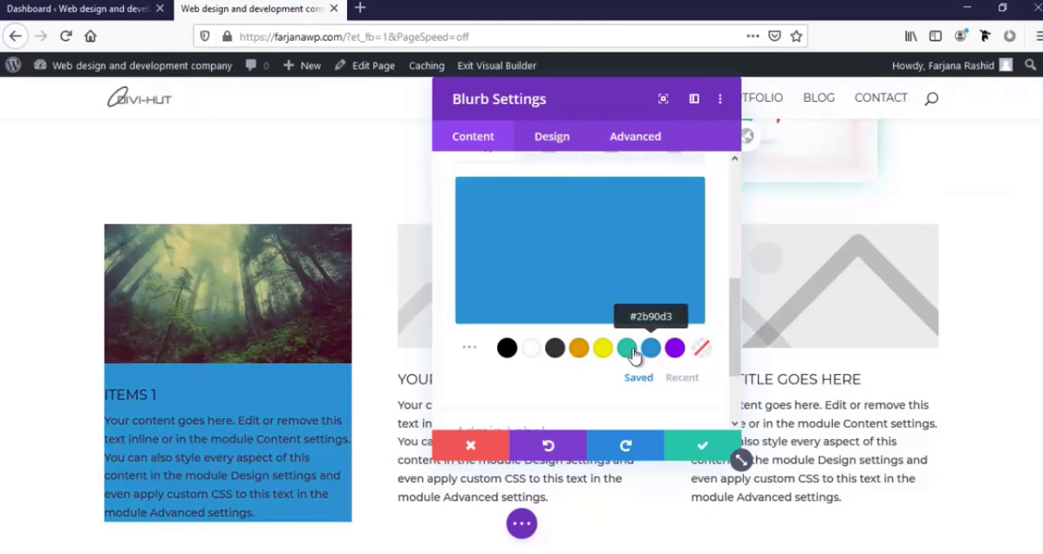
pyautogui.click(626, 350)
pyautogui.scroll(4, 546, 279)
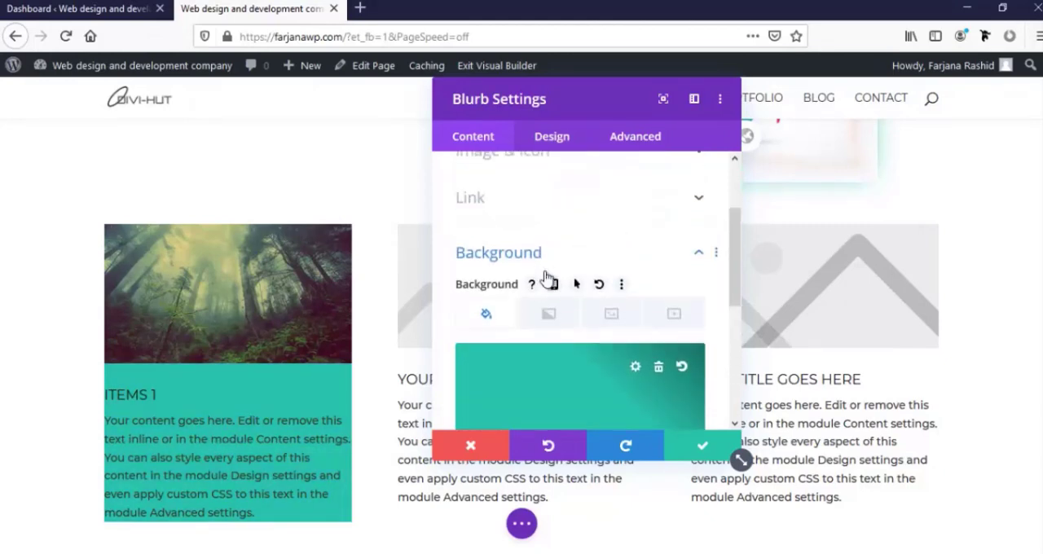
pyautogui.scroll(-2, 537, 308)
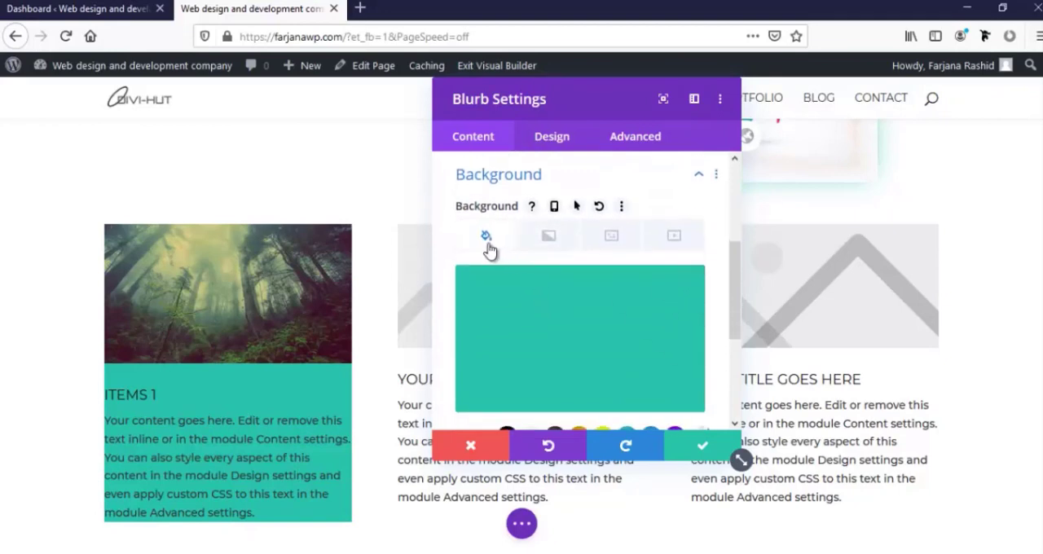
# Add a background gradient to the Items 1 blurb, with dark blue as the first color and bright green as the second
pyautogui.click(543, 245)
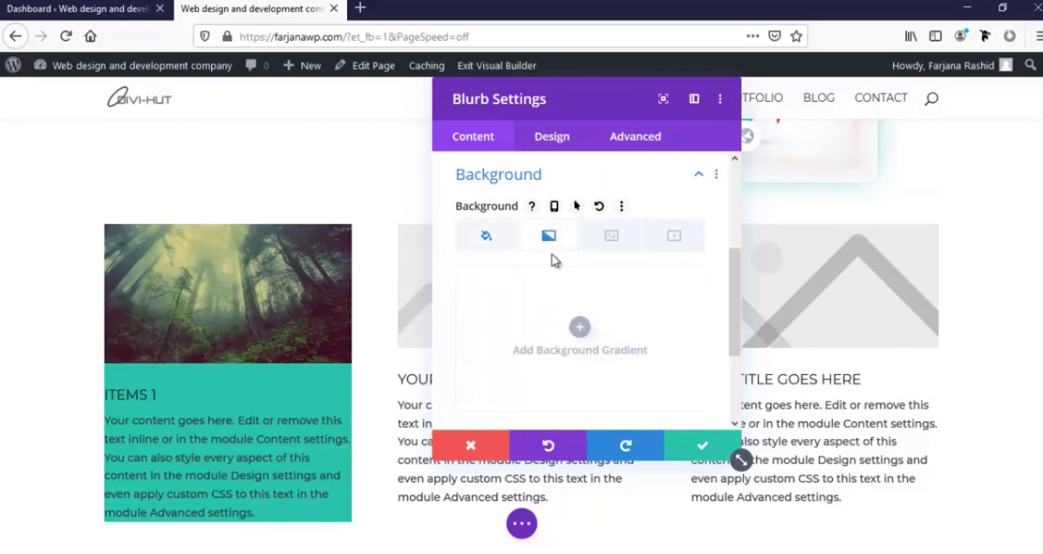
pyautogui.scroll(-2, 580, 328)
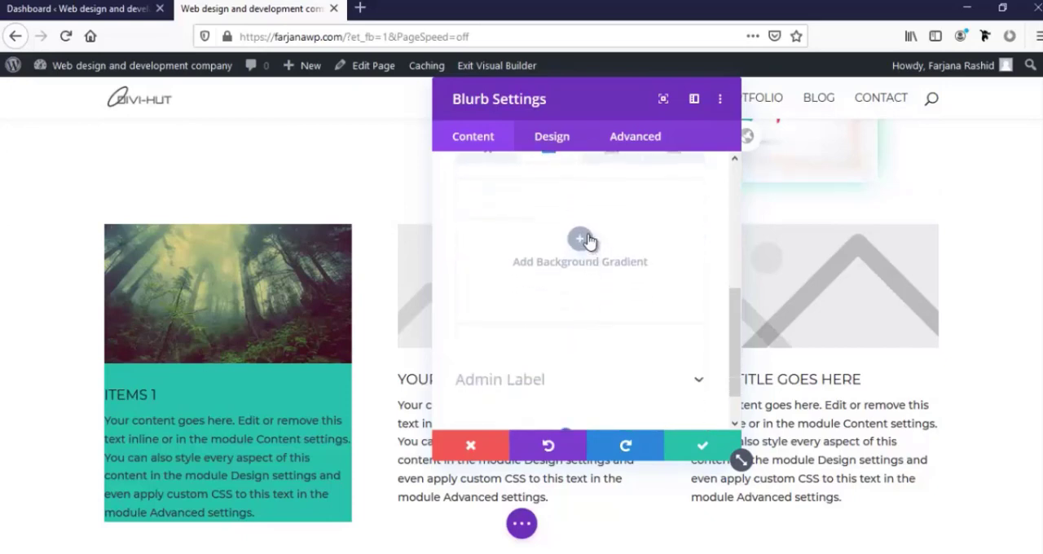
pyautogui.click(580, 239)
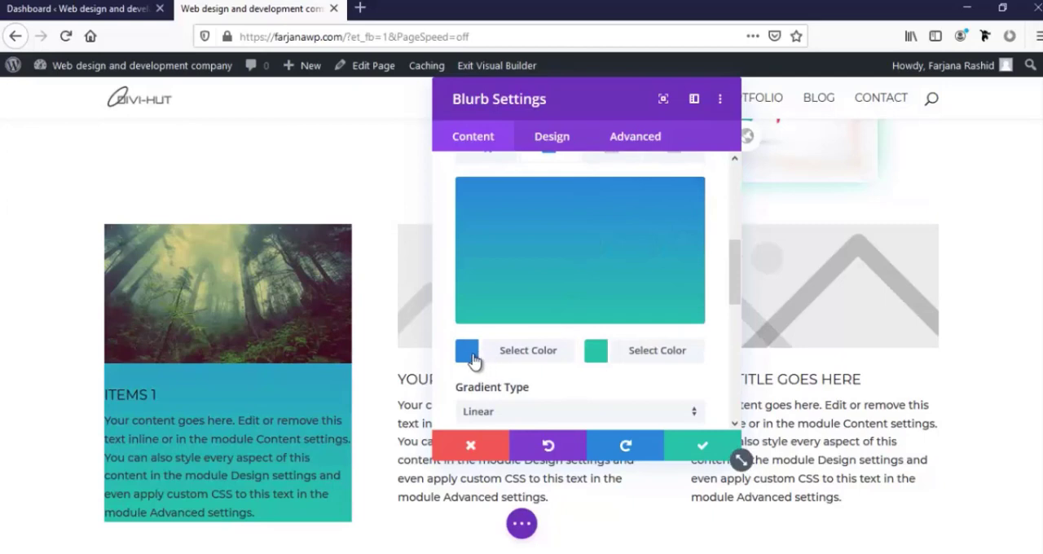
pyautogui.click(468, 352)
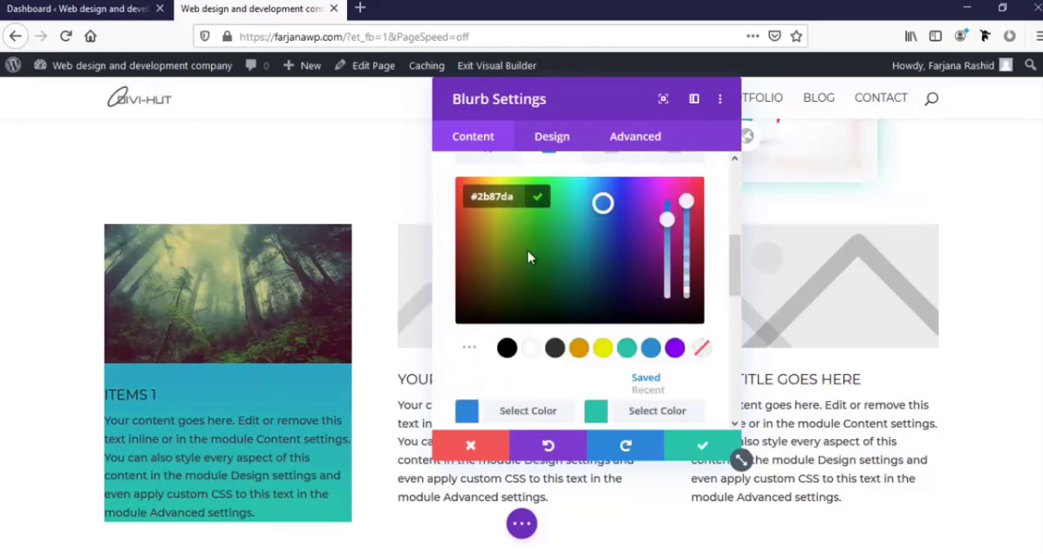
pyautogui.moveTo(575, 246); pyautogui.dragTo(600, 262)
pyautogui.click(576, 215)
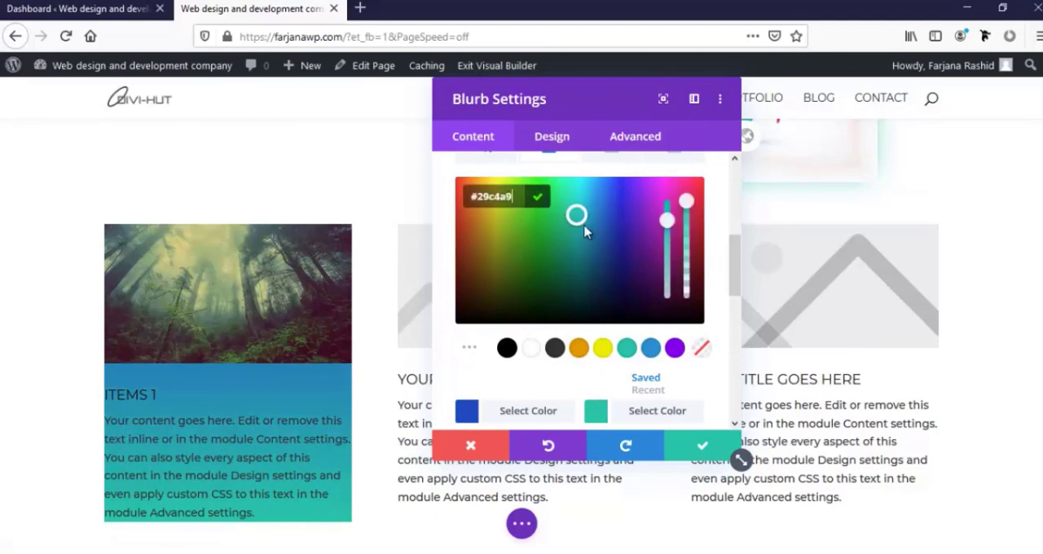
pyautogui.moveTo(653, 215); pyautogui.dragTo(625, 199)
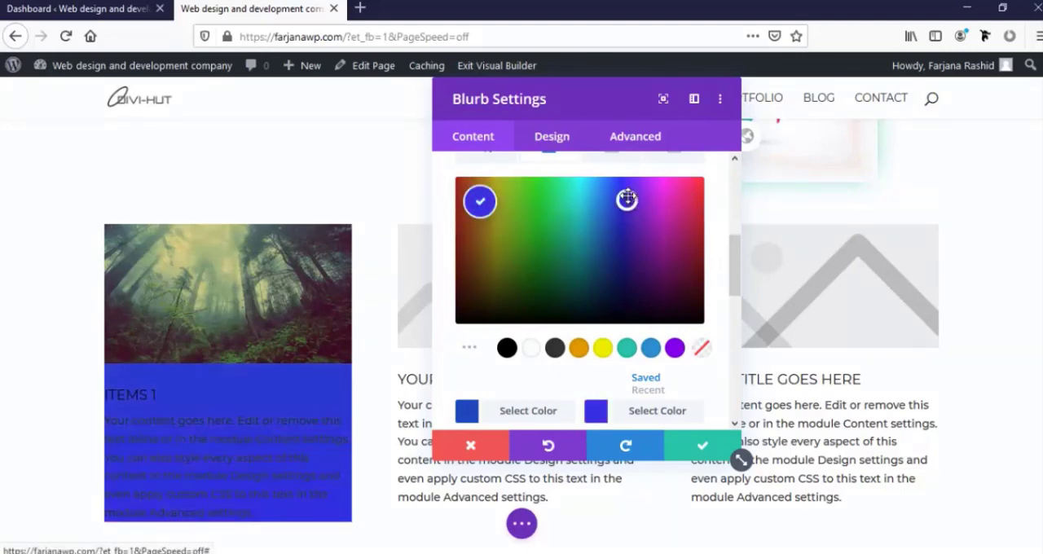
pyautogui.moveTo(607, 256); pyautogui.dragTo(534, 207)
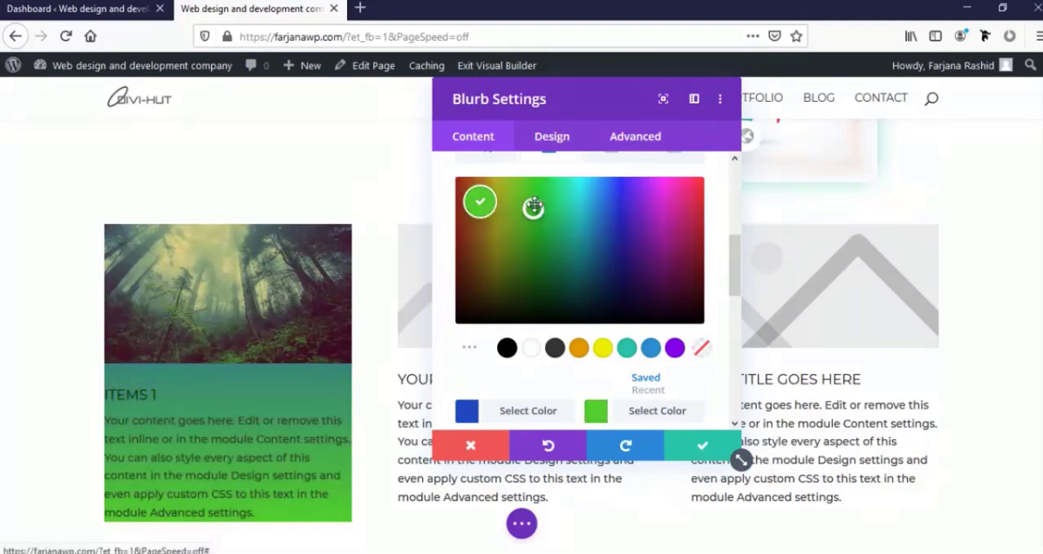
# Try the Radial gradient type on the Items 1 blurb's background and switch it back to Linear
pyautogui.scroll(-4, 530, 377)
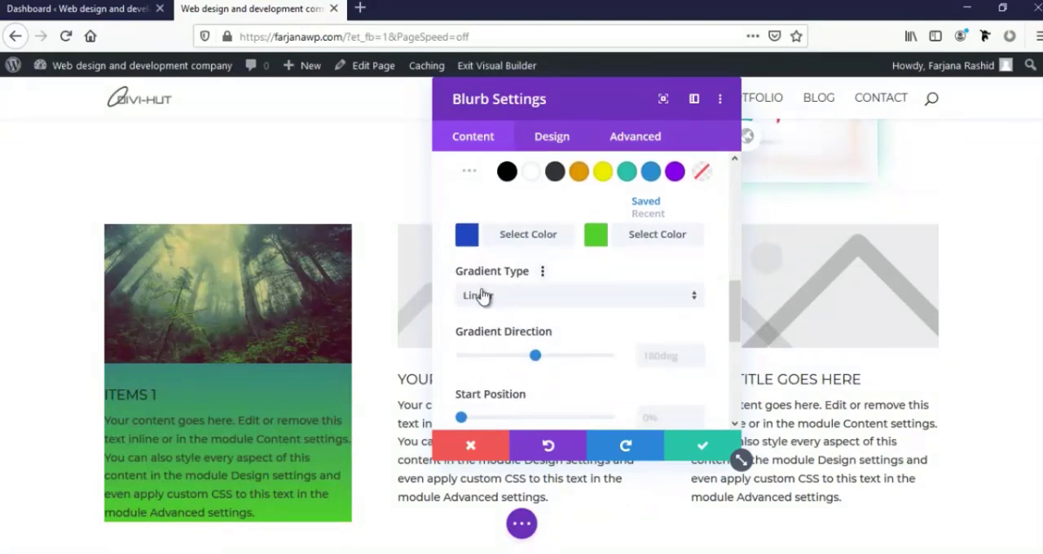
pyautogui.click(488, 299)
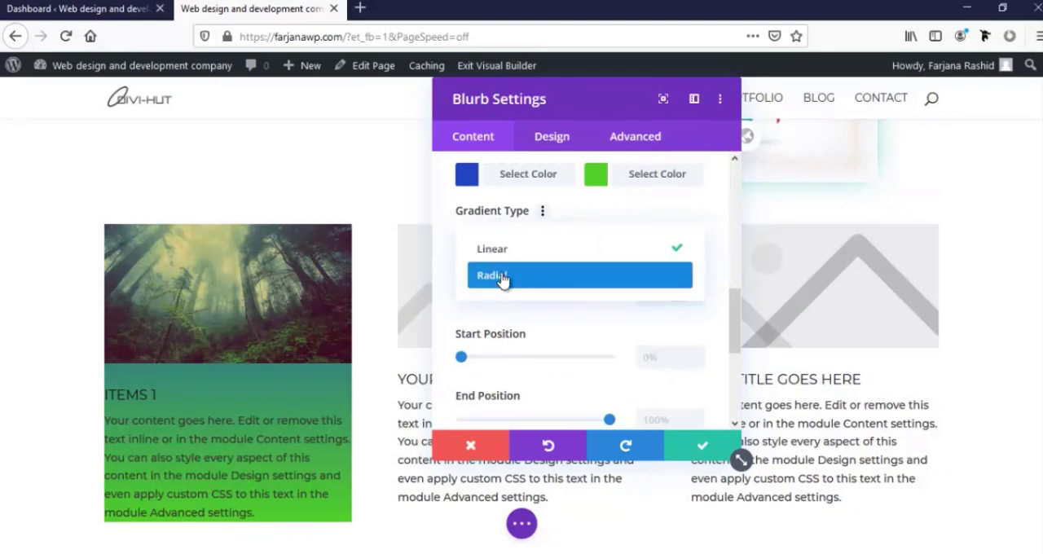
pyautogui.click(503, 279)
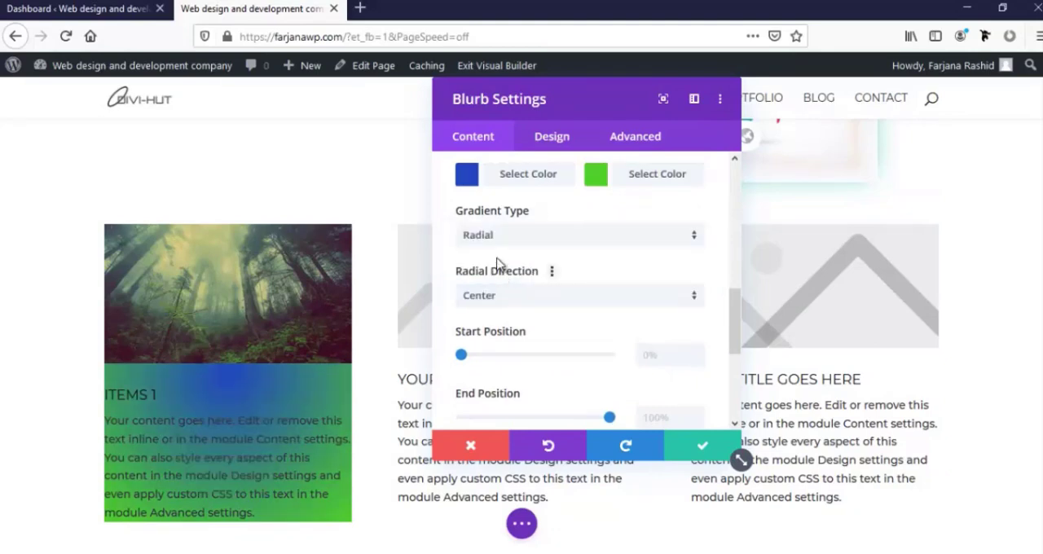
pyautogui.click(503, 237)
pyautogui.click(496, 248)
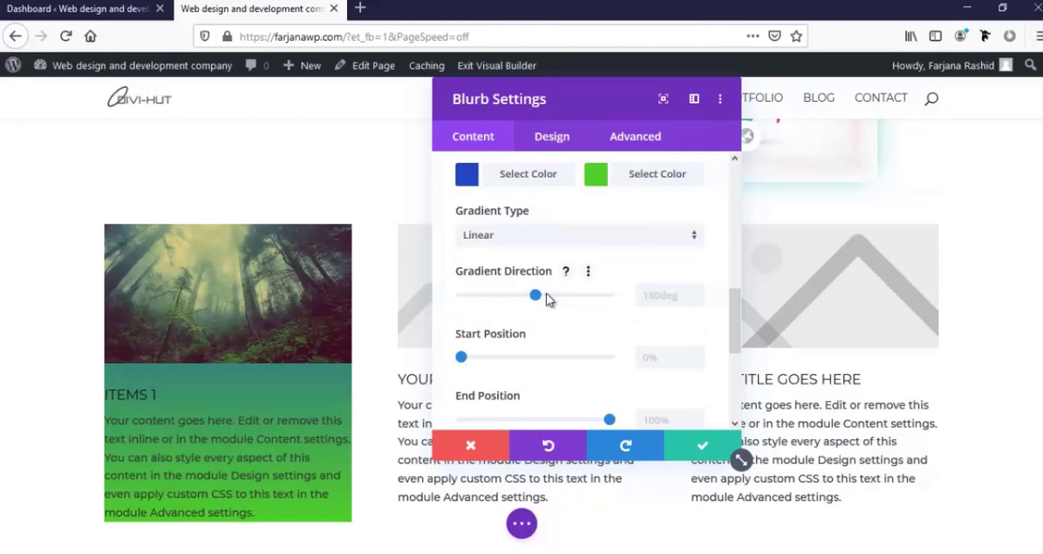
# Set the Items 1 blurb's linear gradient to a 114deg direction, with a 50% start position and a 59% end position
pyautogui.moveTo(546, 300); pyautogui.dragTo(510, 315)
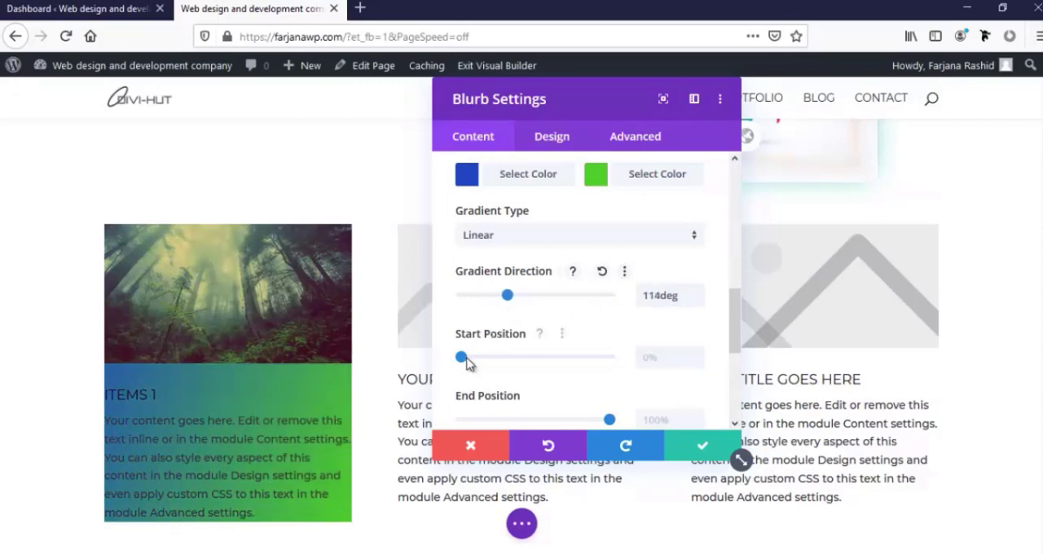
pyautogui.moveTo(464, 358); pyautogui.dragTo(535, 363)
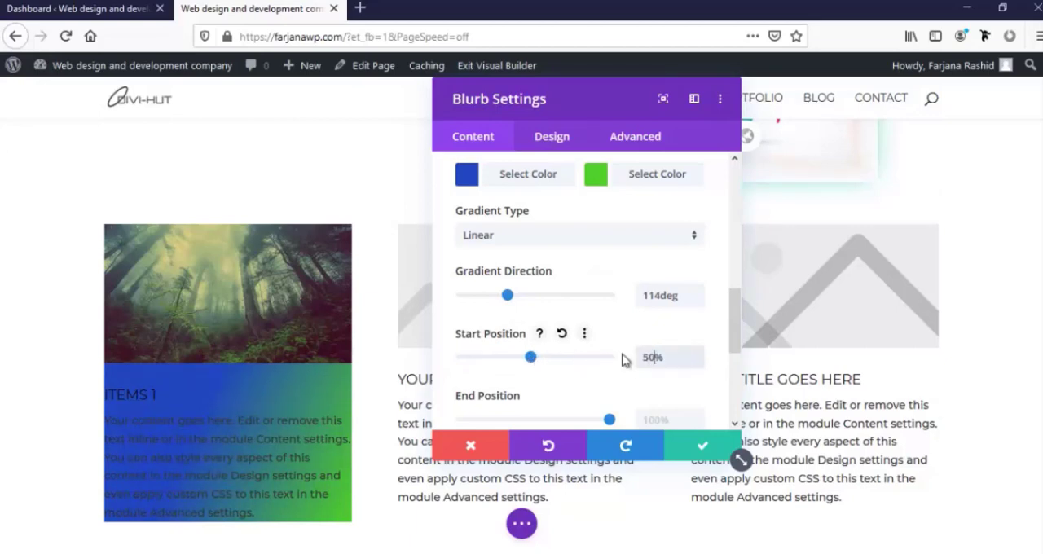
pyautogui.scroll(-2, 619, 355)
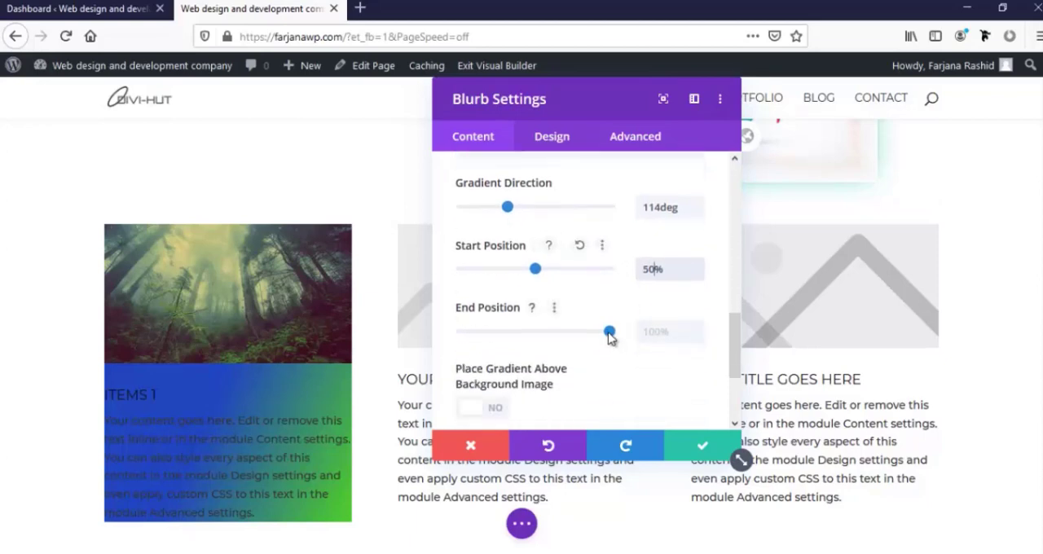
pyautogui.moveTo(611, 334); pyautogui.dragTo(551, 340)
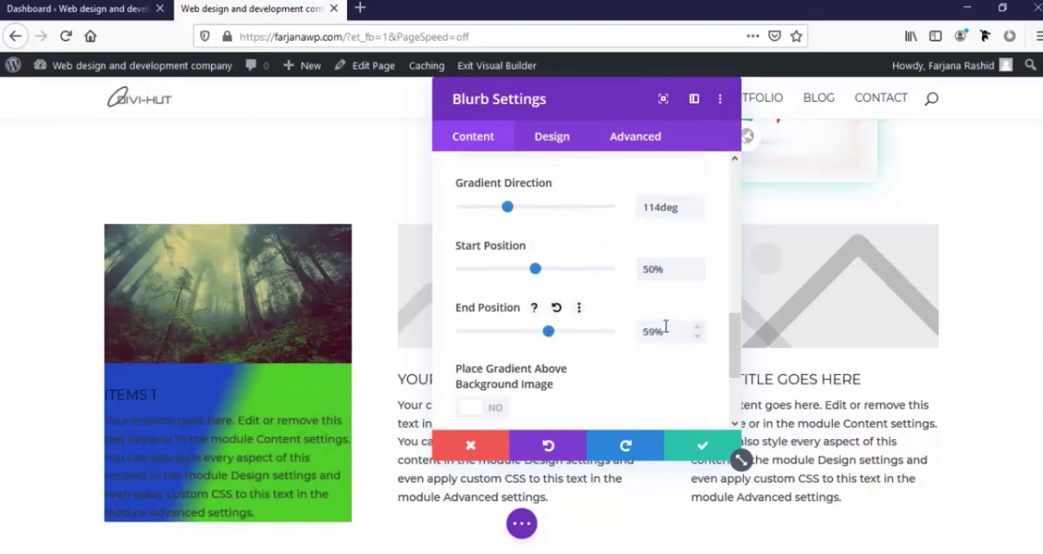
pyautogui.moveTo(655, 330); pyautogui.dragTo(628, 330)
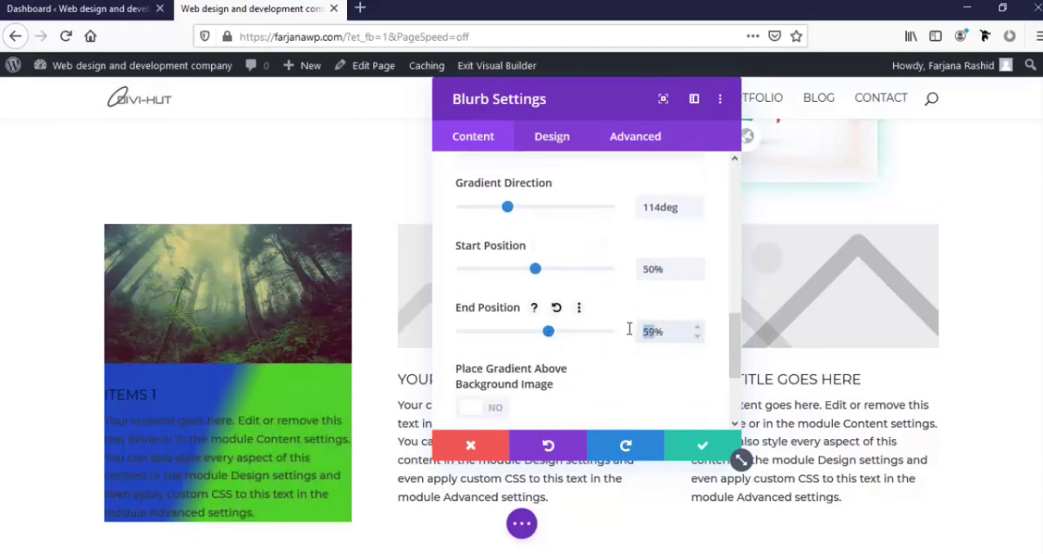
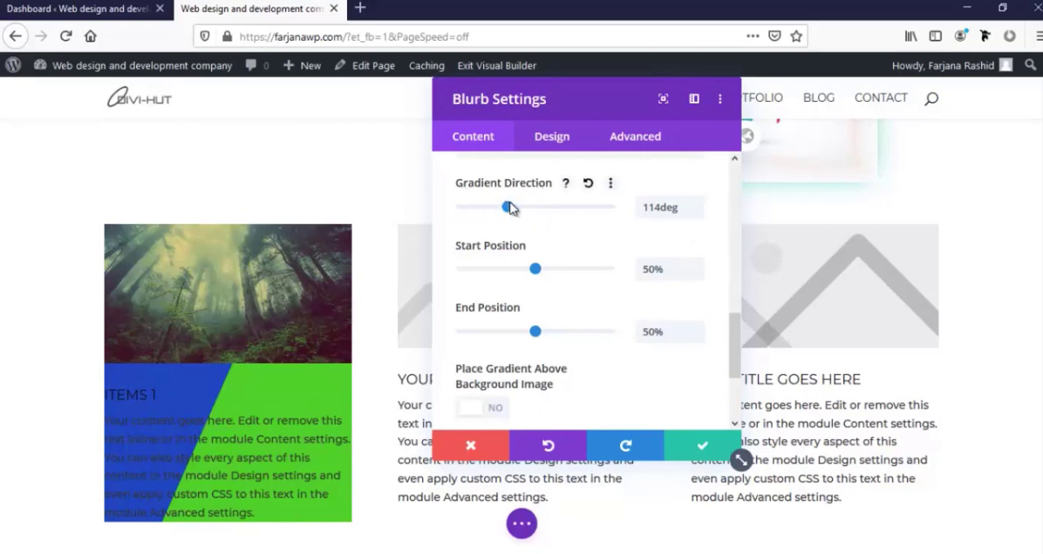
# Set the blurb's background gradient direction to 82deg, lower its start position, and set its end position to 94%
pyautogui.moveTo(509, 206)
pyautogui.mouseDown()
pyautogui.moveTo(538, 207)
pyautogui.moveTo(497, 211)
pyautogui.mouseUp()
pyautogui.scroll(2, 562, 267)
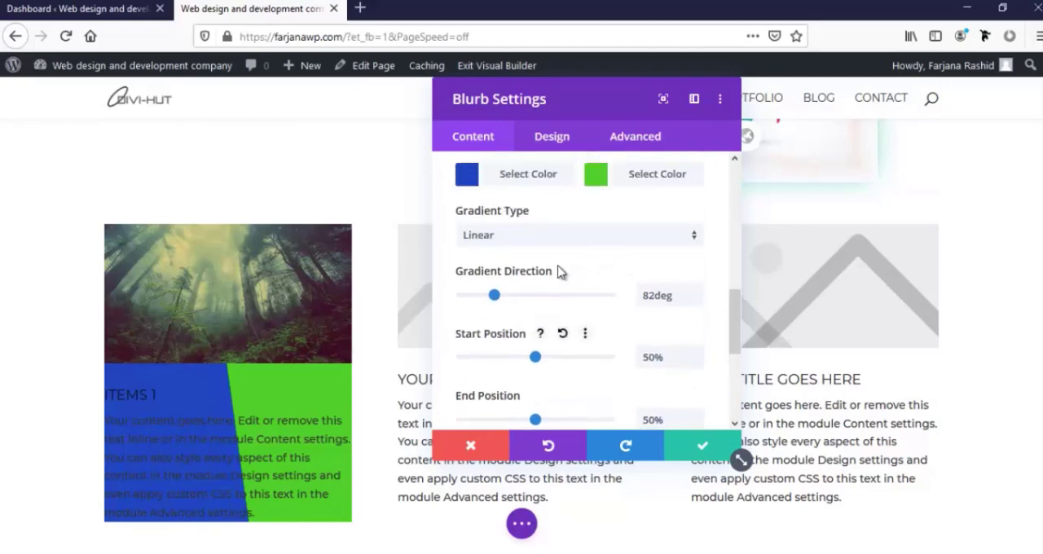
pyautogui.scroll(-2, 556, 273)
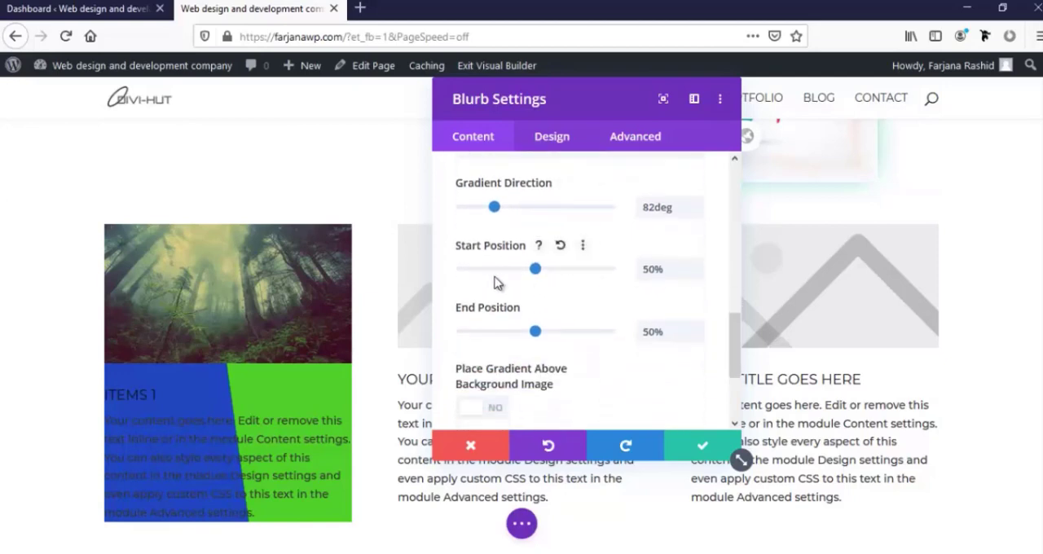
pyautogui.moveTo(531, 270); pyautogui.dragTo(498, 269)
pyautogui.moveTo(536, 331); pyautogui.dragTo(598, 341)
pyautogui.scroll(-3, 570, 370)
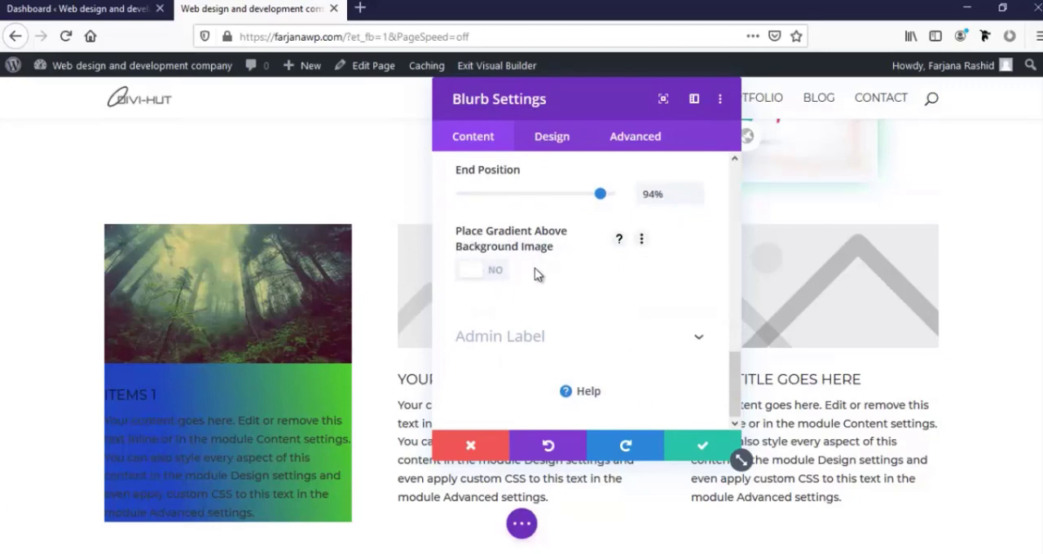
# Switch the blurb's background to its image settings and open the chooser for adding a background image
pyautogui.scroll(5, 534, 268)
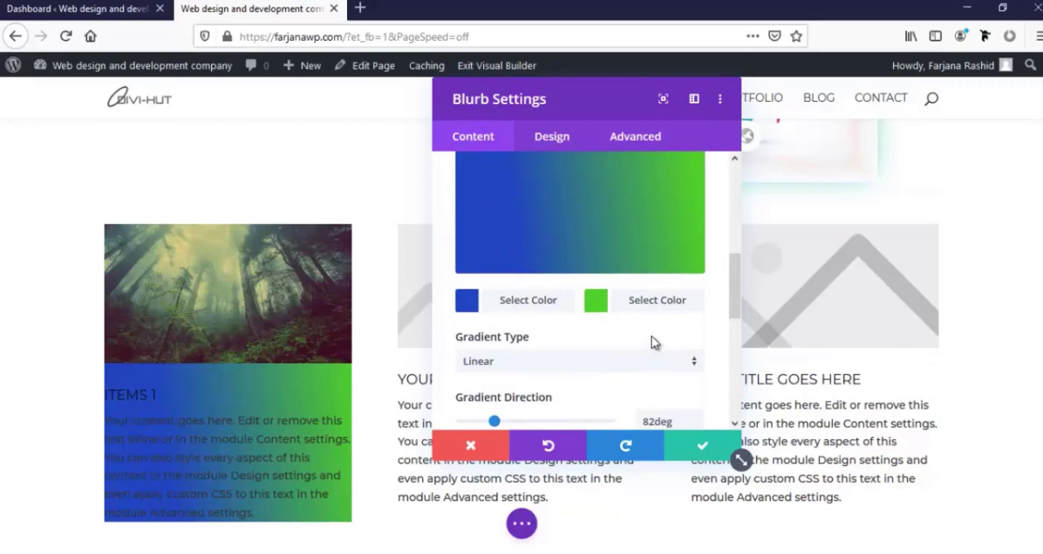
pyautogui.scroll(5, 652, 343)
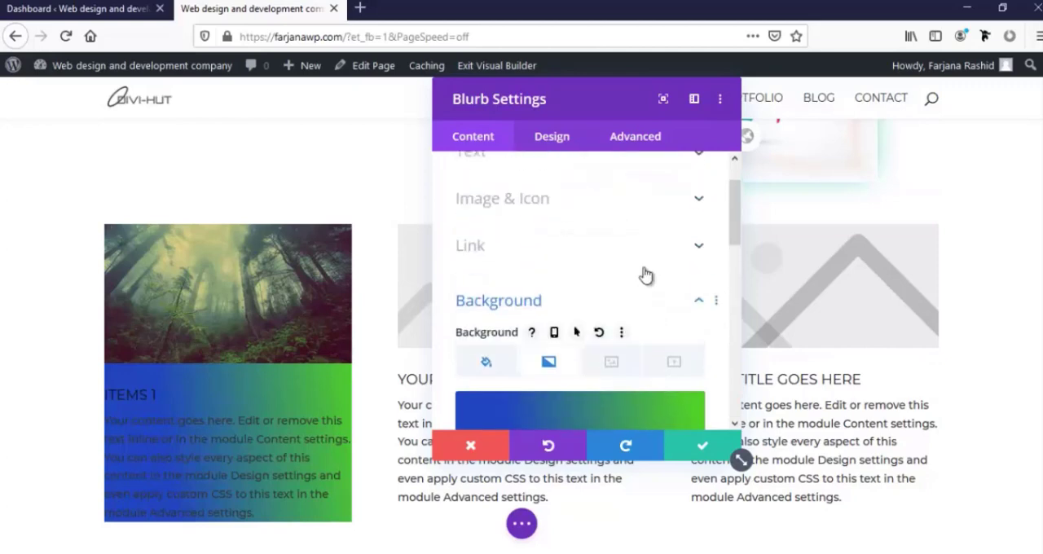
pyautogui.click(612, 363)
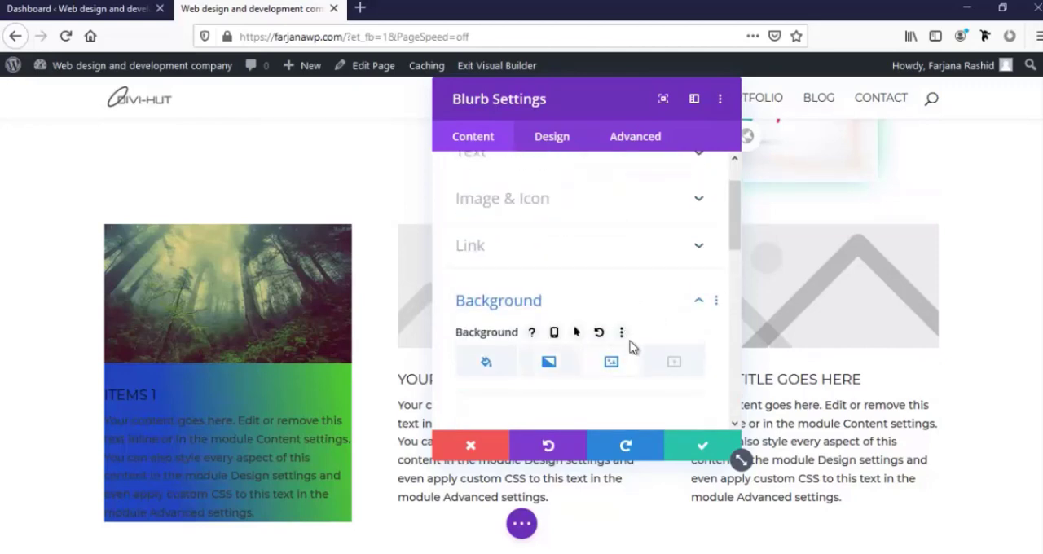
pyautogui.scroll(-1, 619, 355)
pyautogui.scroll(-2, 619, 354)
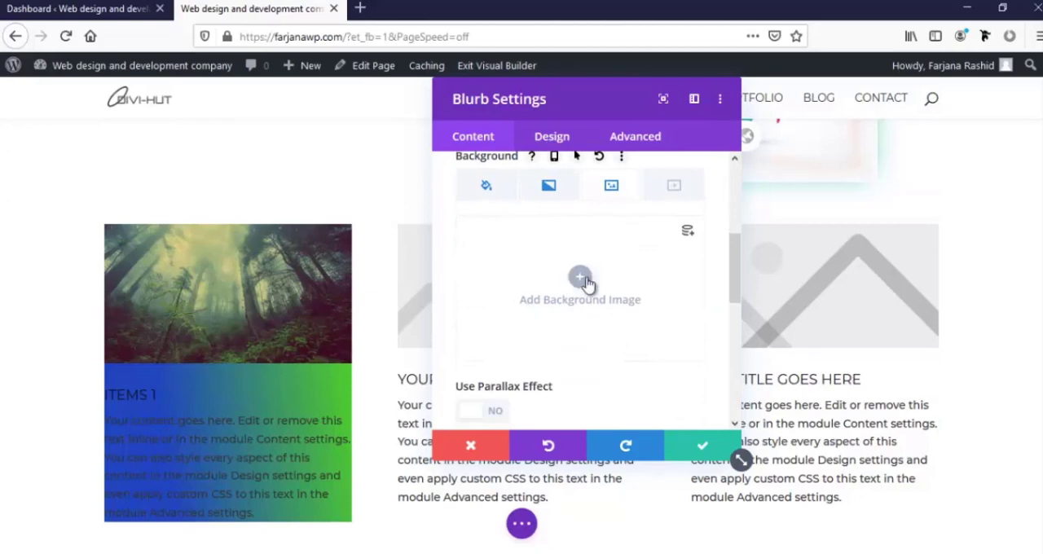
pyautogui.click(586, 282)
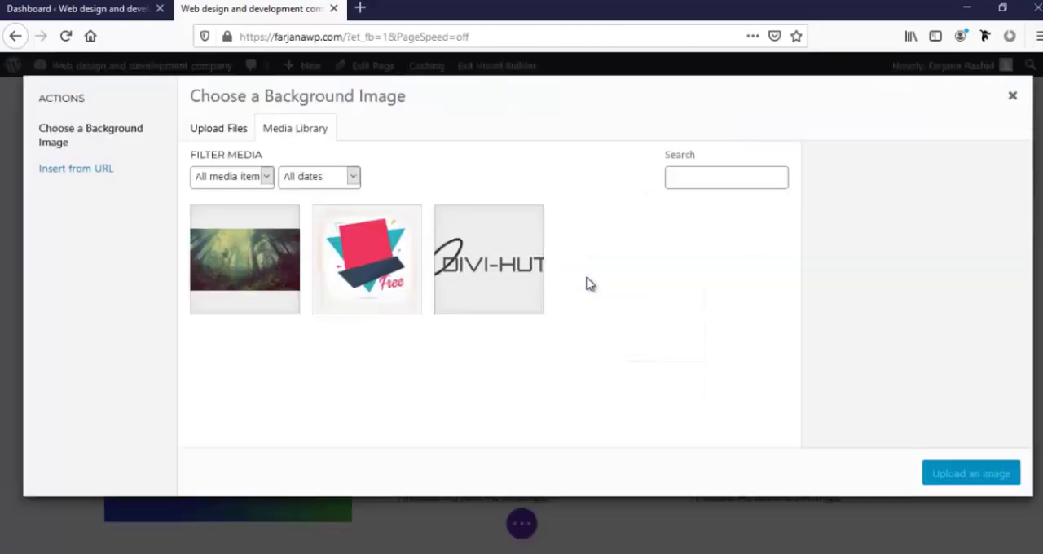
# Upload HNIK-Creative-Header-07.jpg from the portfolio folder and apply it as the blurb's background image
pyautogui.click(228, 128)
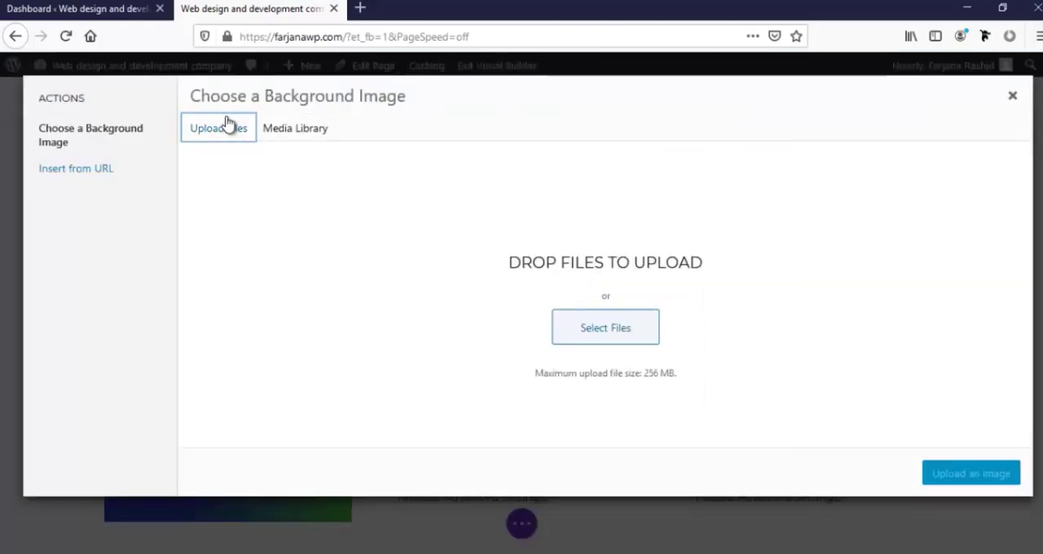
pyautogui.click(612, 338)
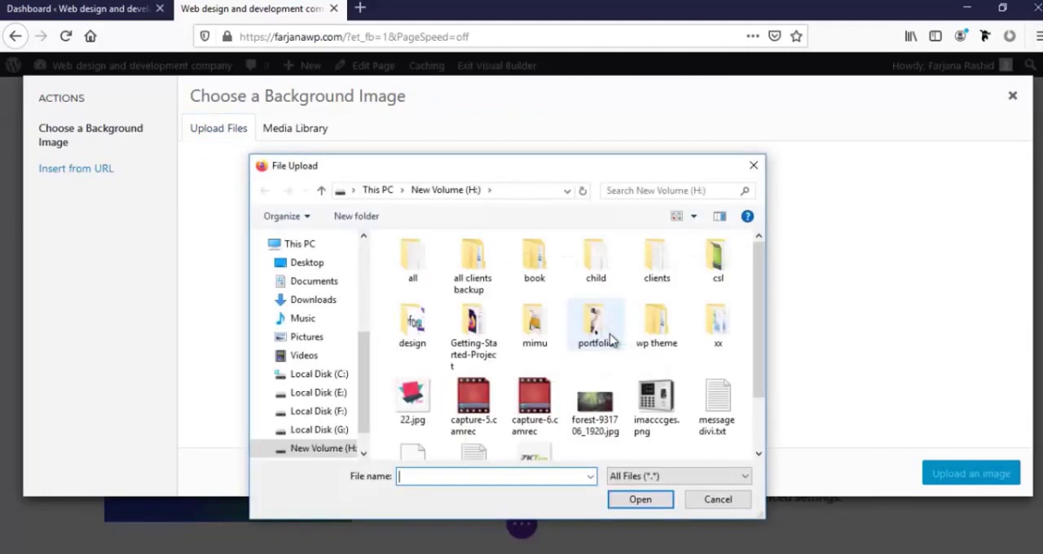
pyautogui.scroll(-1, 592, 399)
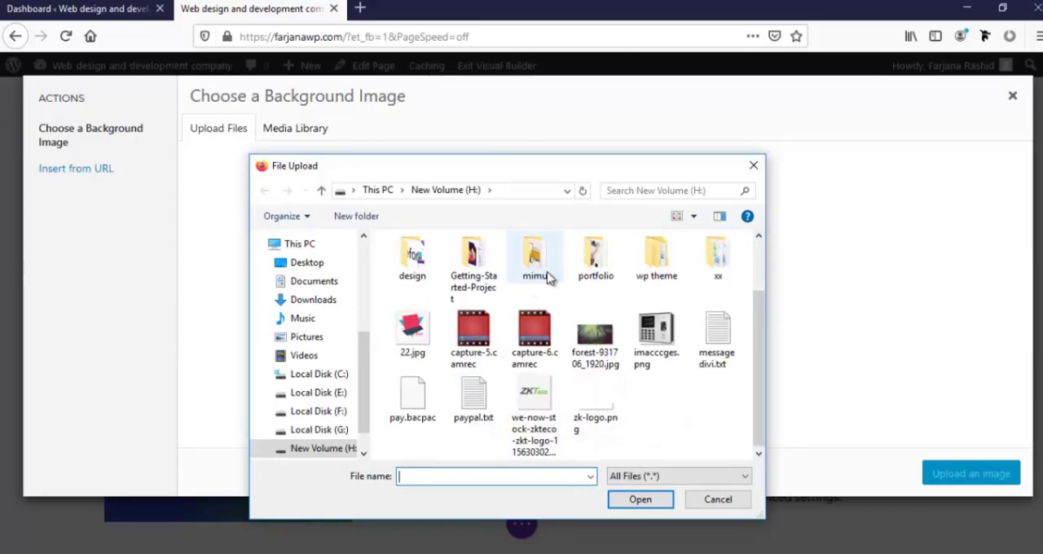
pyautogui.doubleClick(595, 256)
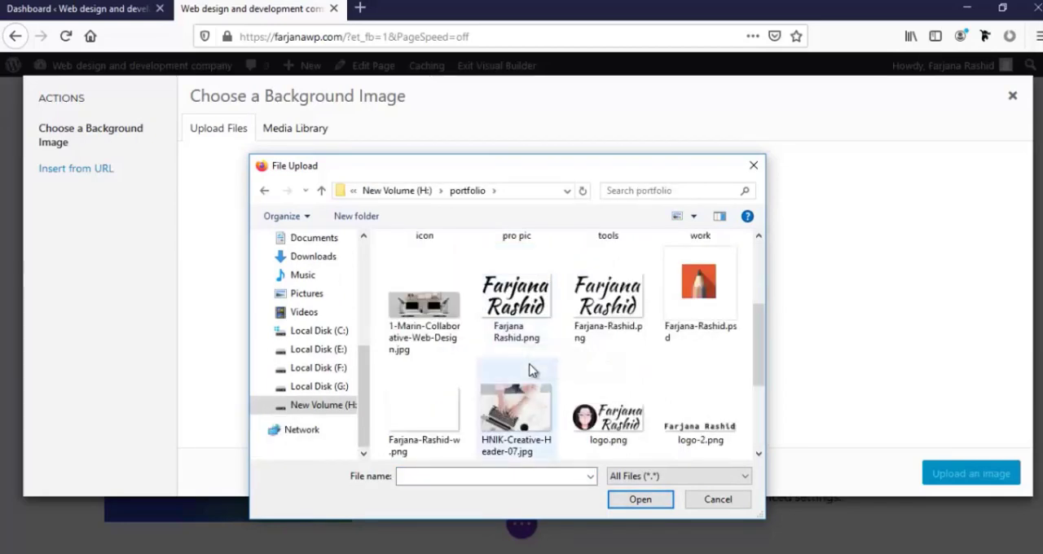
pyautogui.click(527, 415)
pyautogui.click(644, 500)
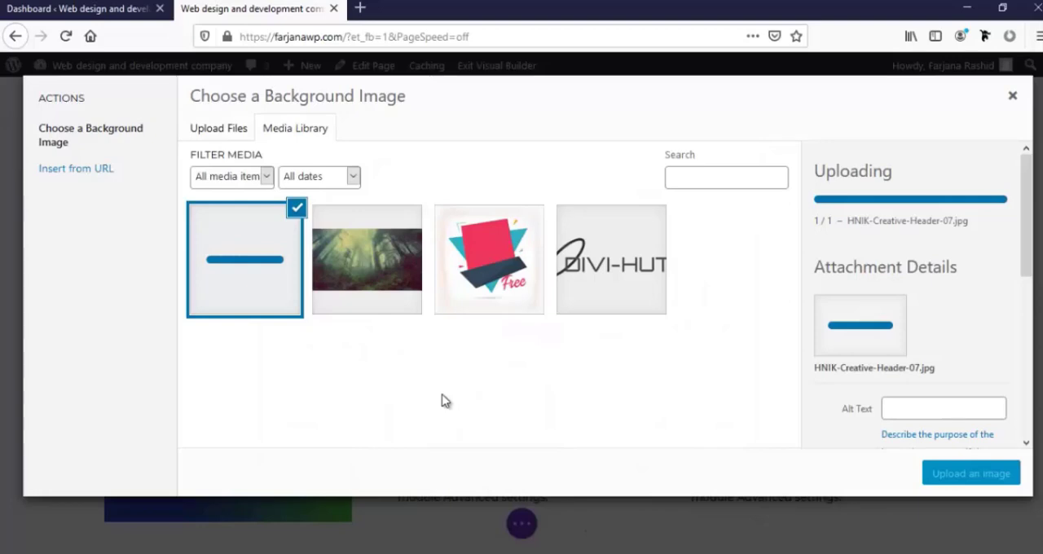
pyautogui.click(1000, 480)
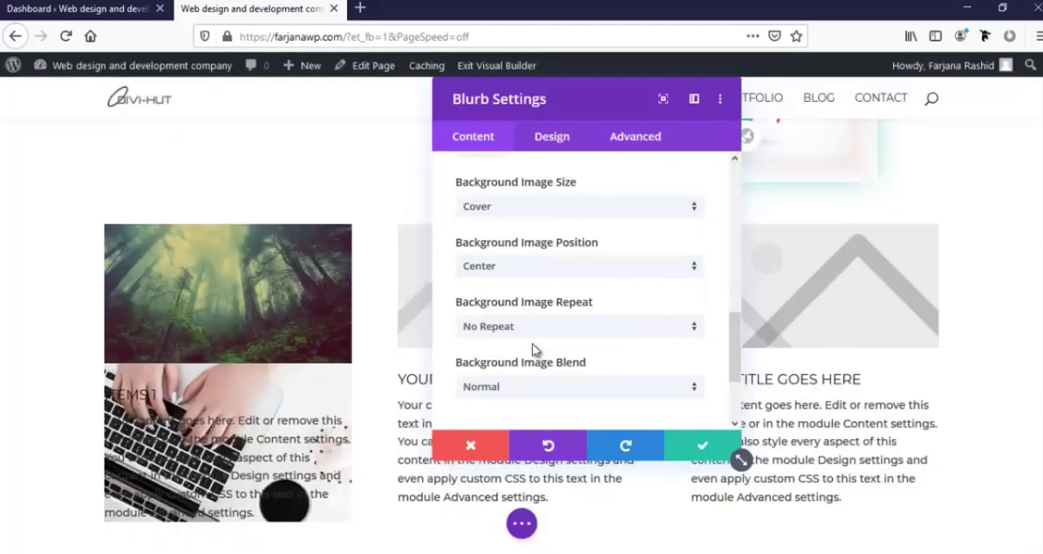
# Return to the gradient background settings and enable placing the gradient above the background image
pyautogui.scroll(6, 534, 349)
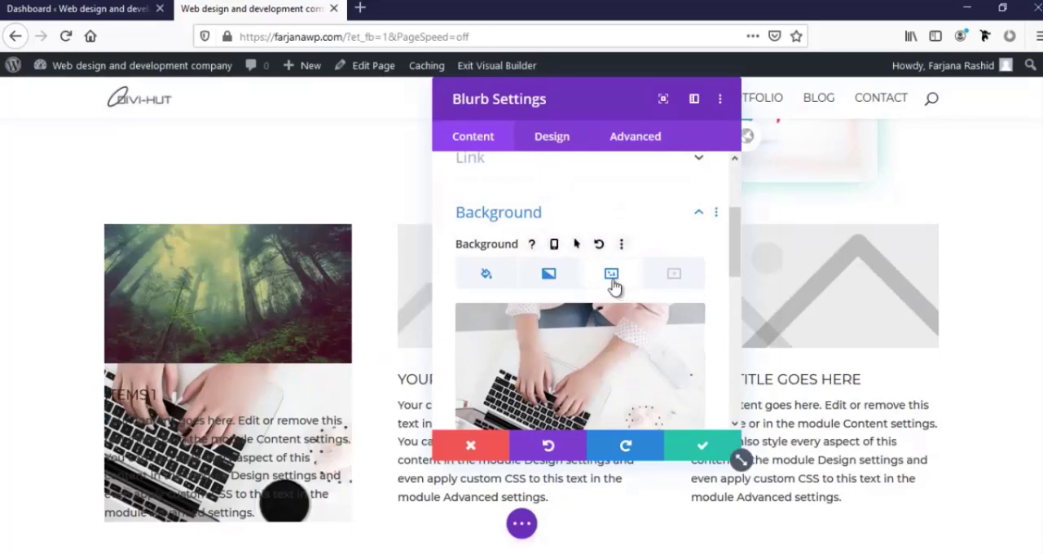
pyautogui.click(551, 275)
pyautogui.scroll(-5, 546, 339)
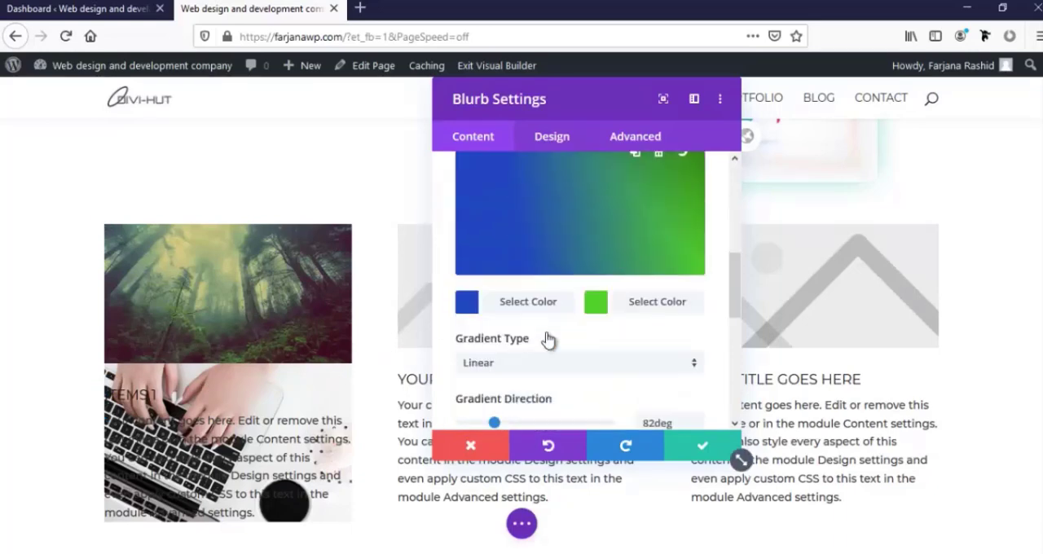
pyautogui.scroll(-5, 542, 339)
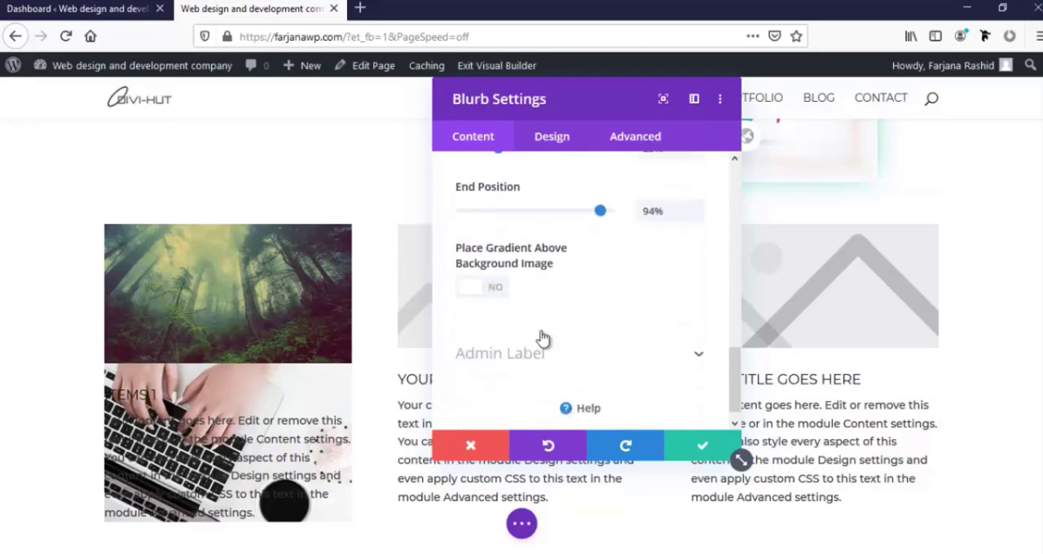
pyautogui.click(488, 271)
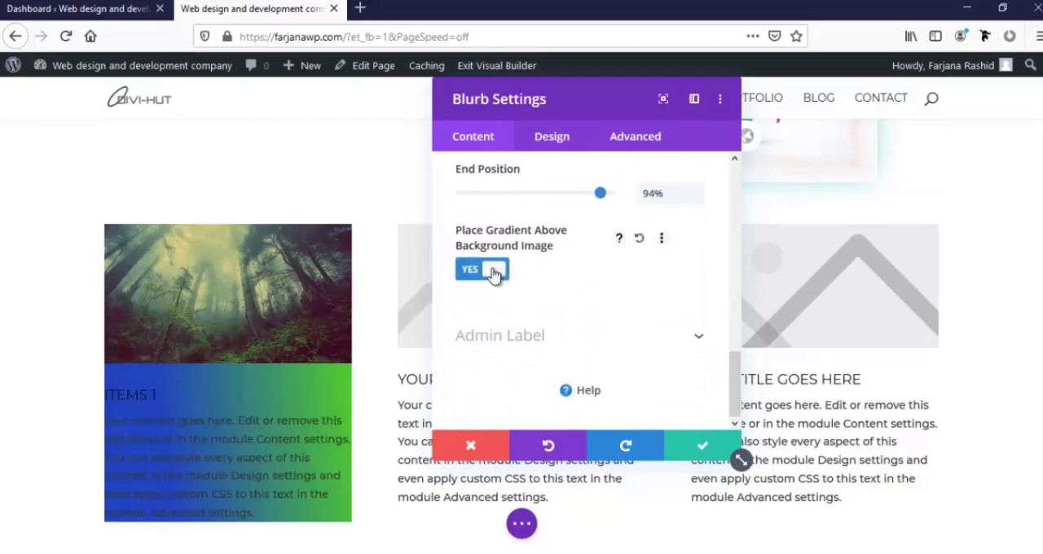
# Make the gradient's blue color semi-transparent at rgba(32,69,191,0.45)
pyautogui.scroll(5, 489, 289)
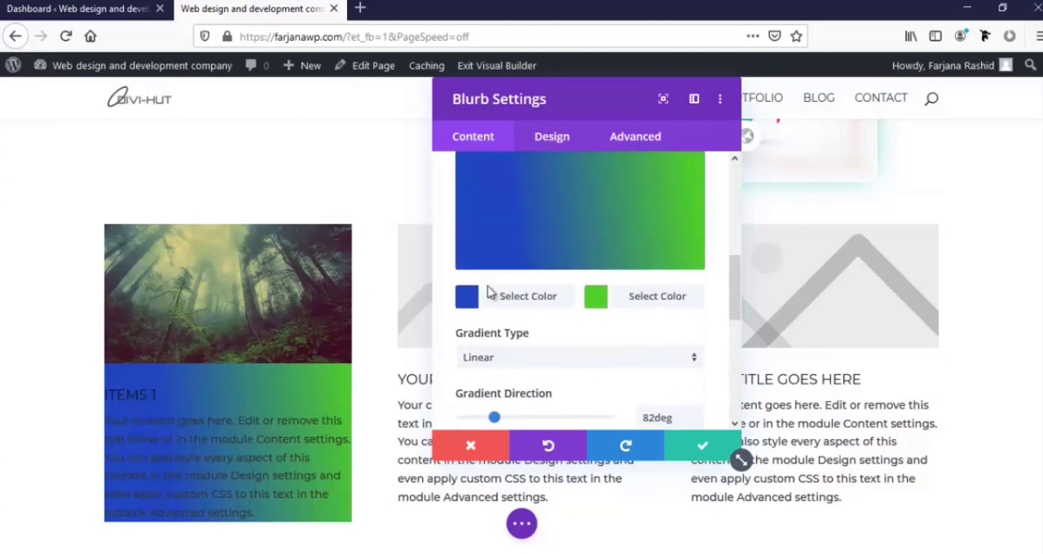
pyautogui.click(586, 298)
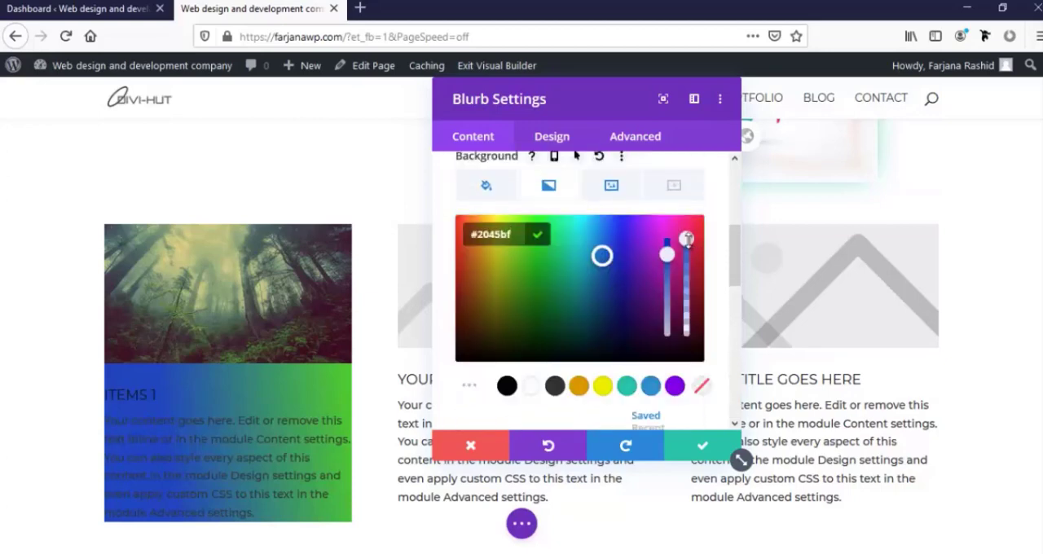
pyautogui.moveTo(687, 239); pyautogui.dragTo(690, 304)
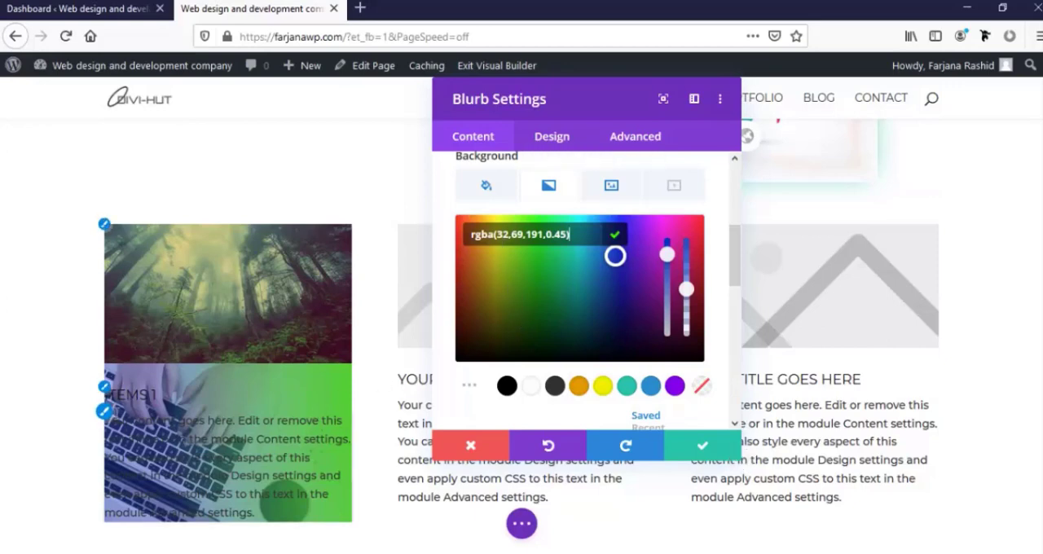
# Set the blurb's body text color to white (#ffffff) in its design settings
pyautogui.click(551, 136)
pyautogui.click(529, 273)
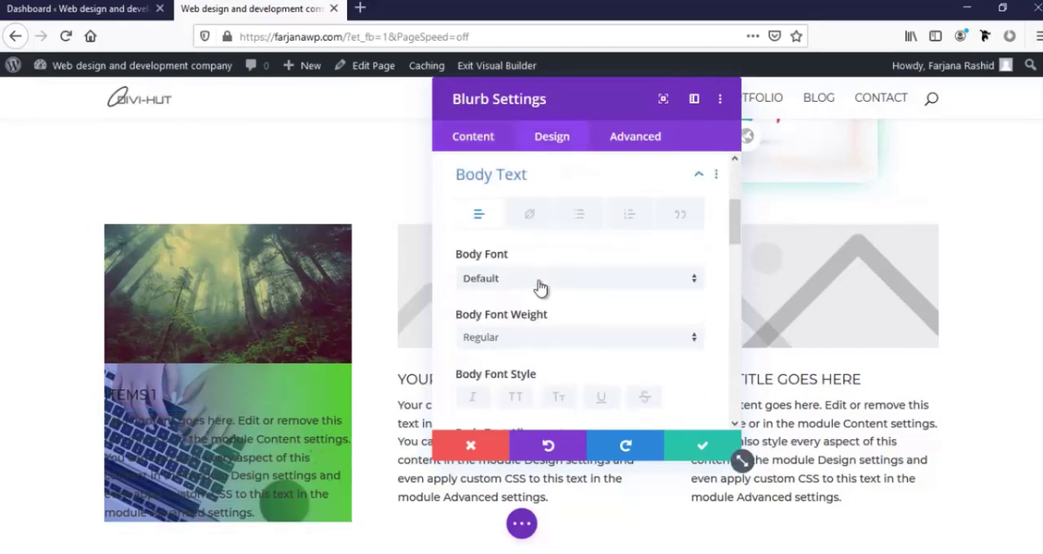
pyautogui.scroll(-3, 496, 357)
pyautogui.click(533, 353)
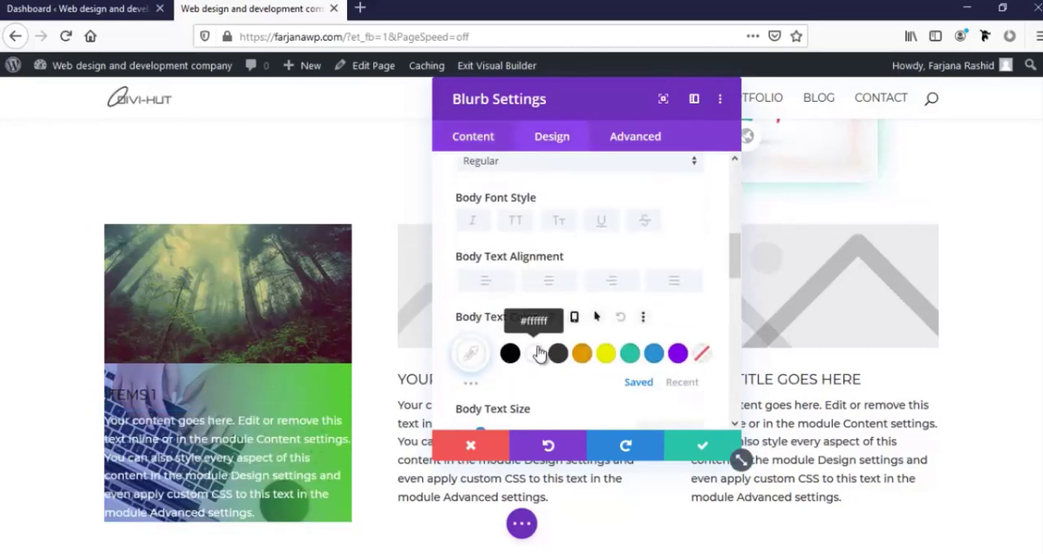
# Open the title text settings of the ITEMS 1 blurb and set the title text color to white
pyautogui.click(113, 381)
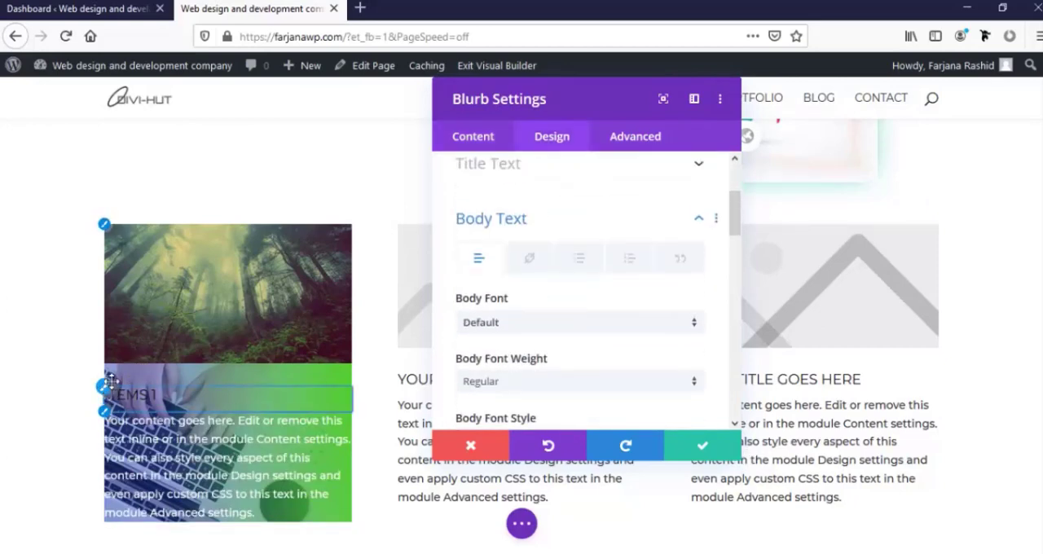
pyautogui.scroll(-3, 512, 302)
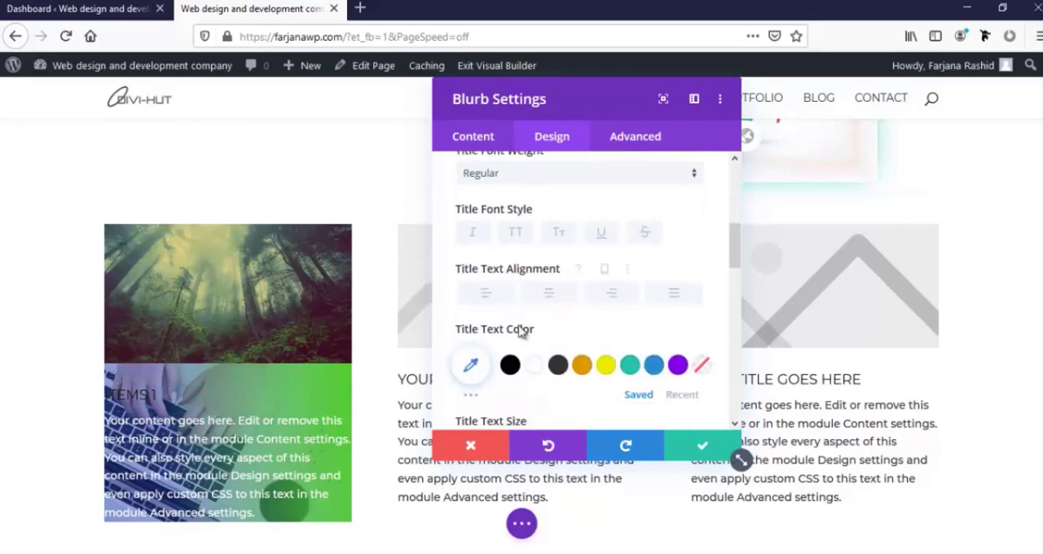
pyautogui.click(531, 366)
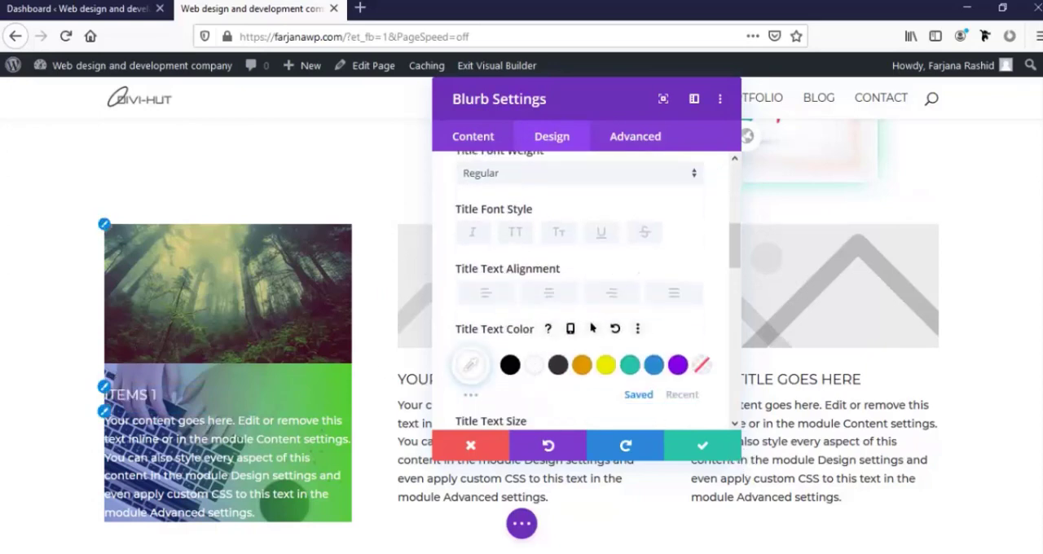
# Set the blurb's top padding to 20px in the spacing settings and link the bottom padding to it
pyautogui.scroll(-3, 548, 380)
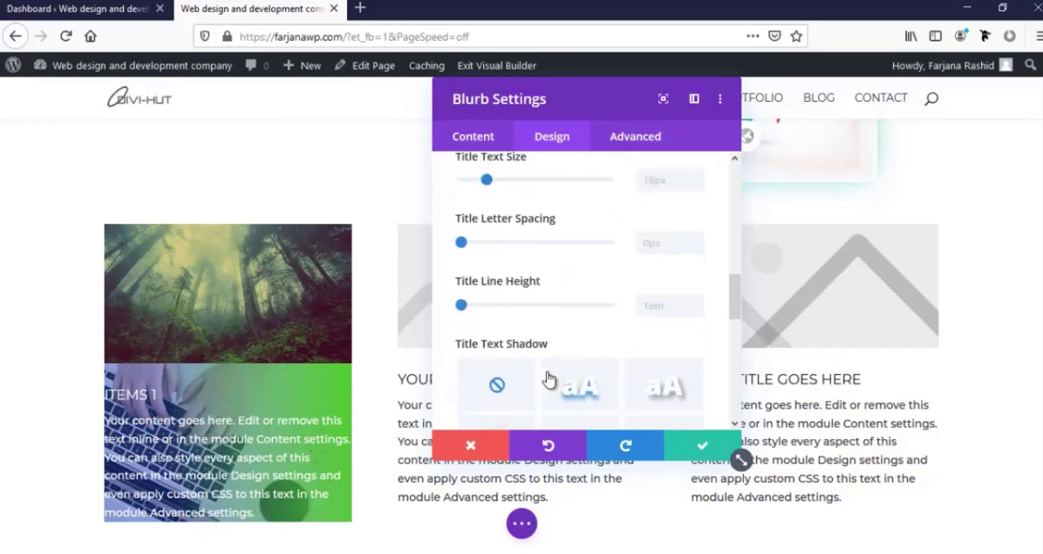
pyautogui.scroll(-2, 549, 380)
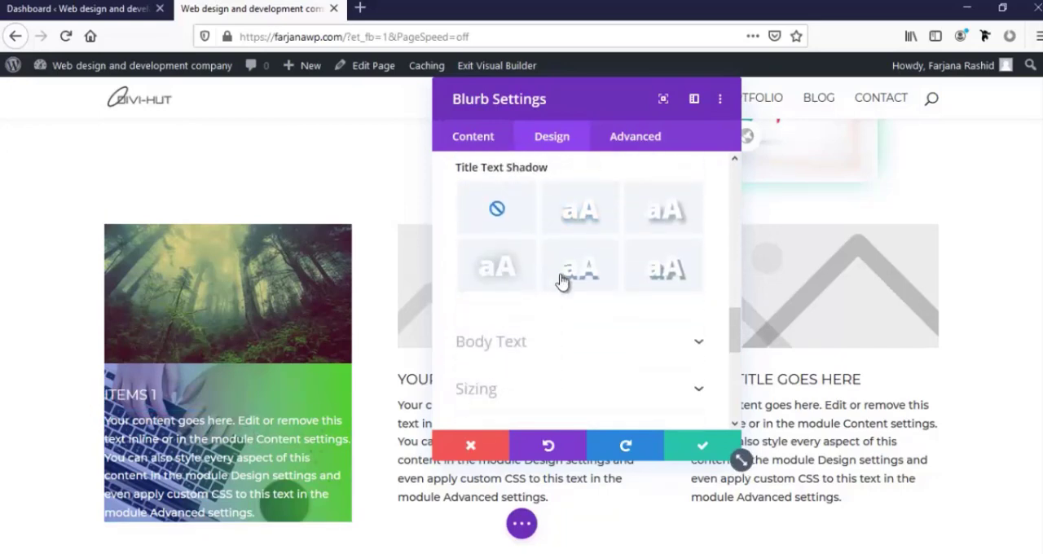
pyautogui.scroll(4, 561, 280)
pyautogui.scroll(3, 561, 280)
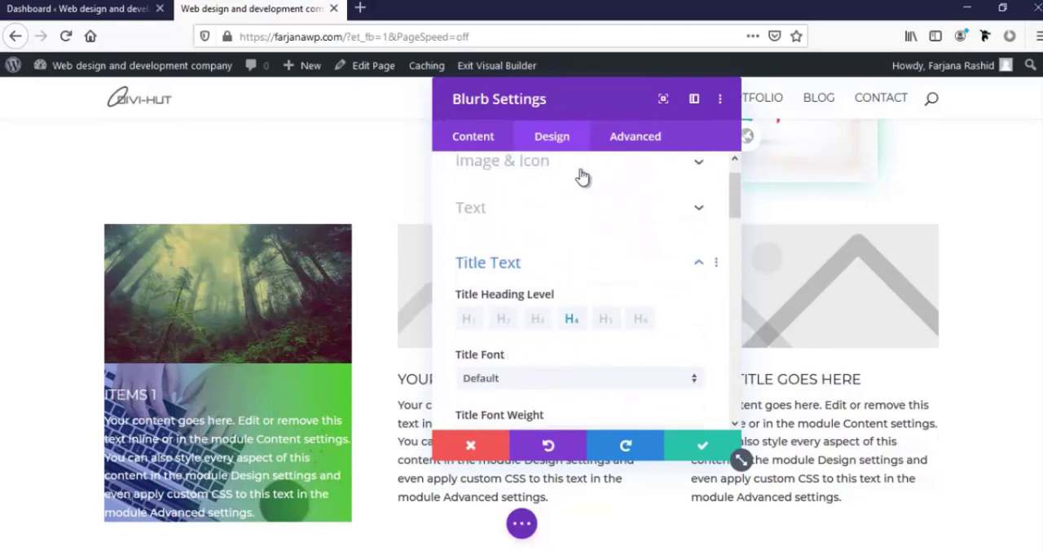
pyautogui.scroll(1, 527, 234)
pyautogui.scroll(-10, 526, 234)
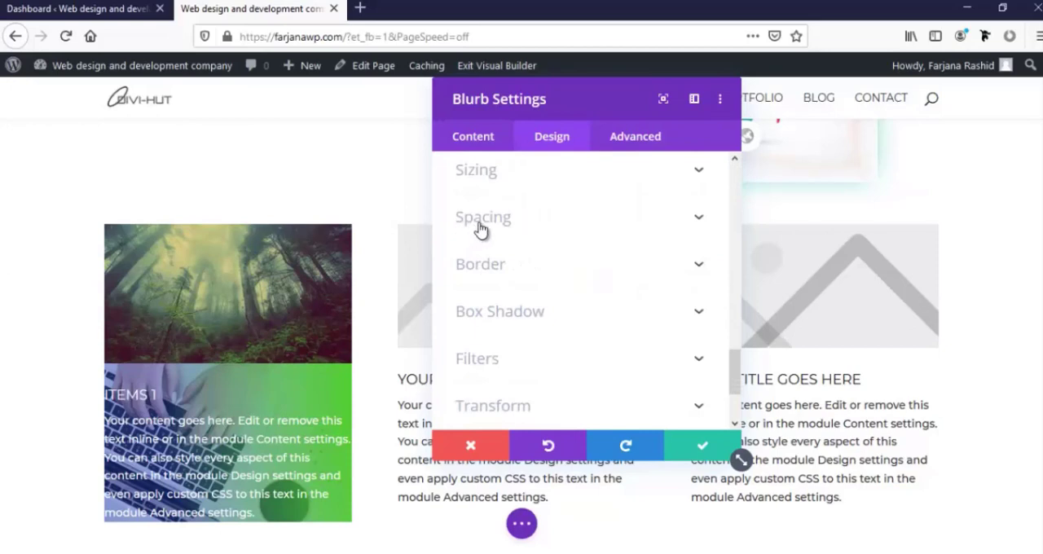
pyautogui.click(482, 218)
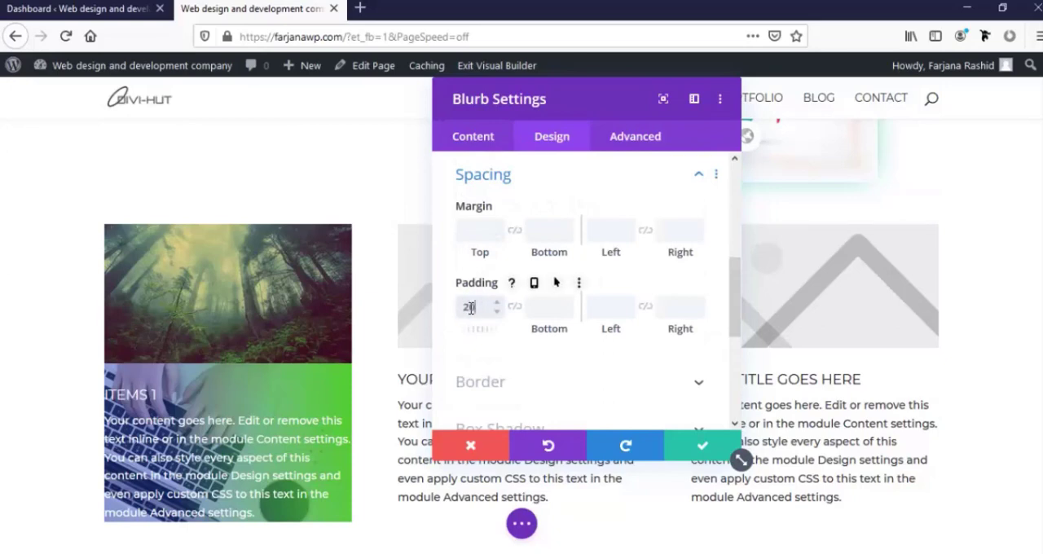
pyautogui.click(516, 308)
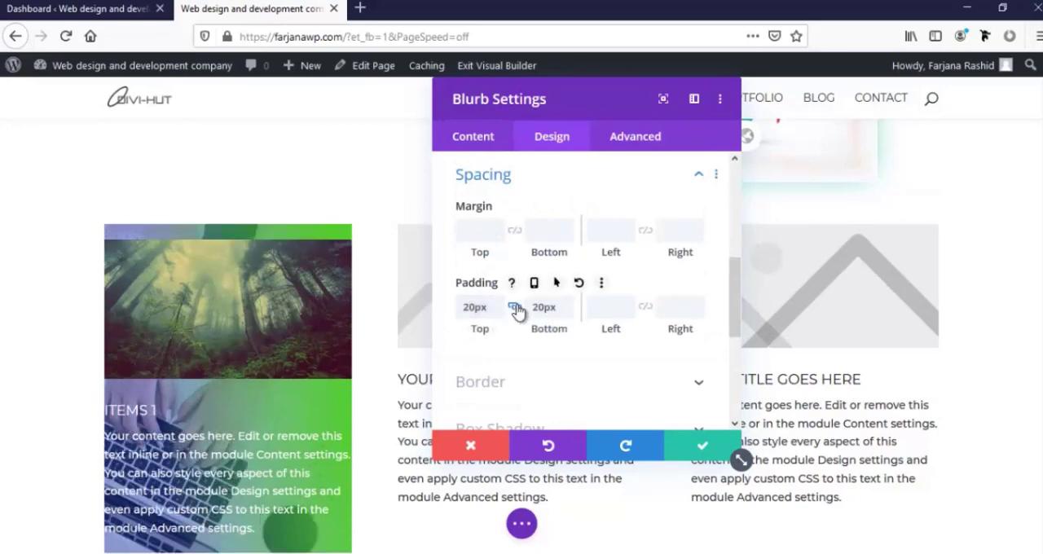
# Set the blurb's left padding to 20px with the right padding linked to it, and save the blurb settings
pyautogui.click(603, 305)
pyautogui.write('20')
pyautogui.click(643, 308)
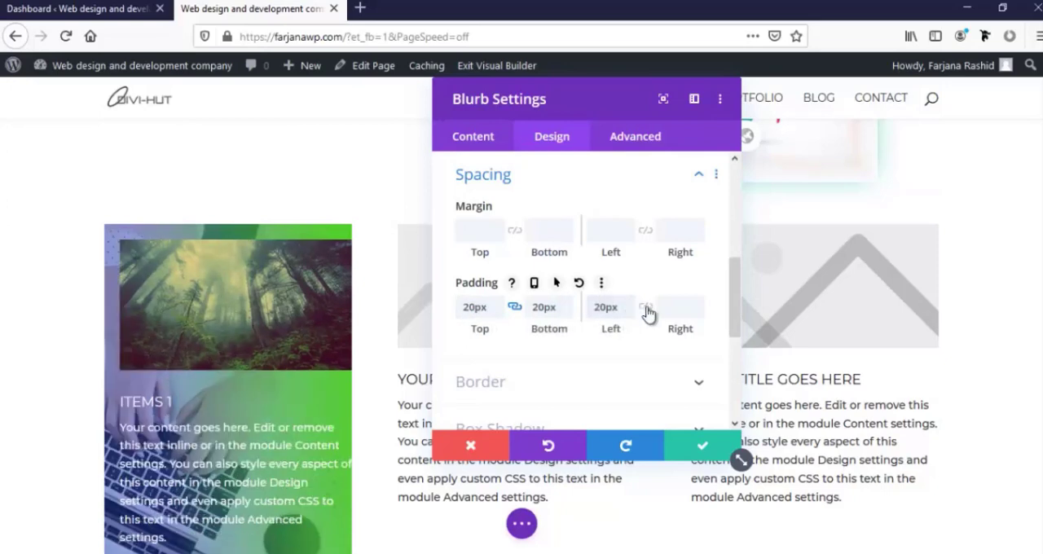
pyautogui.scroll(-1, 371, 363)
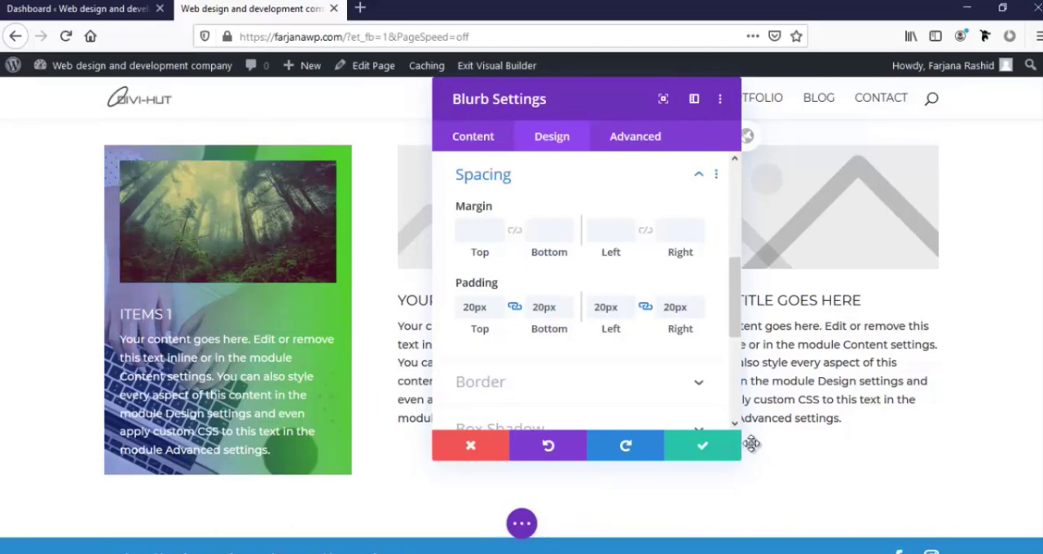
pyautogui.click(696, 444)
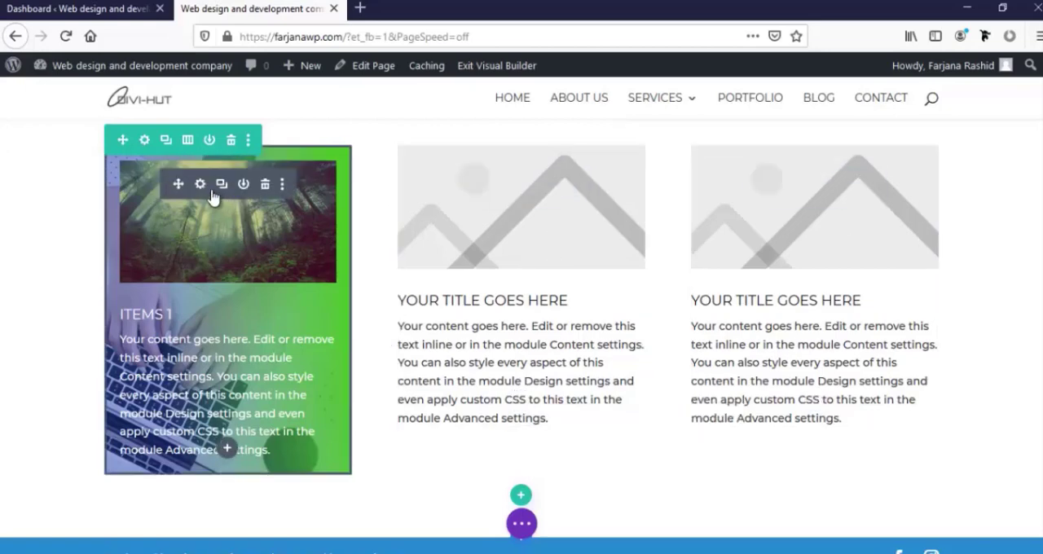
# Copy the ITEMS 1 blurb's module styles and paste them onto the second and third blurbs
pyautogui.click(282, 188)
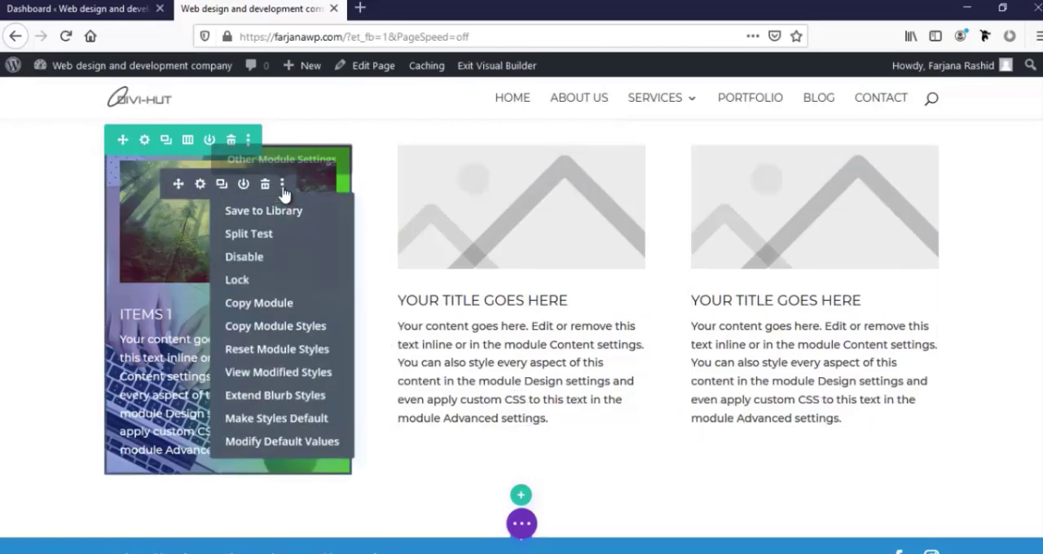
pyautogui.click(257, 330)
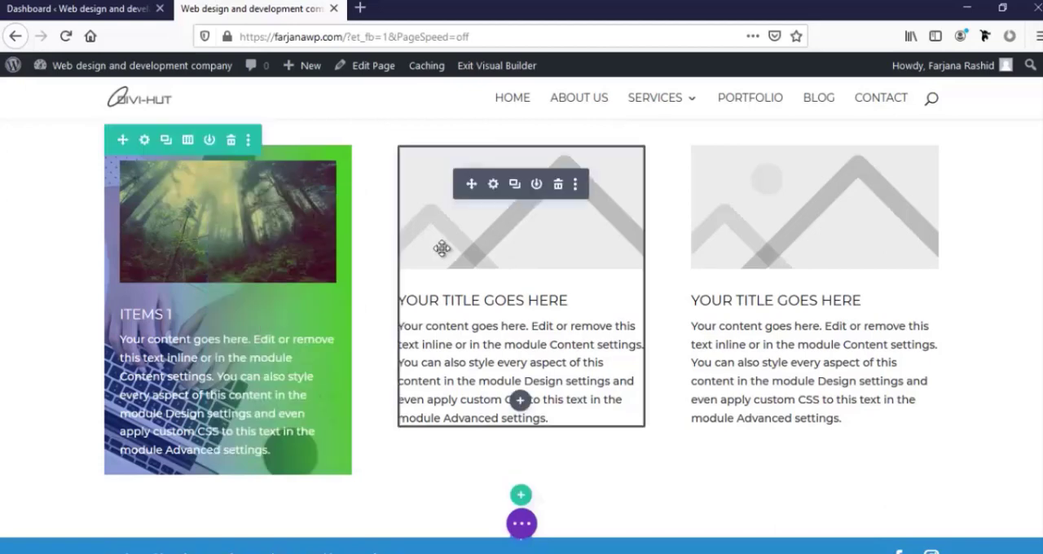
pyautogui.click(575, 186)
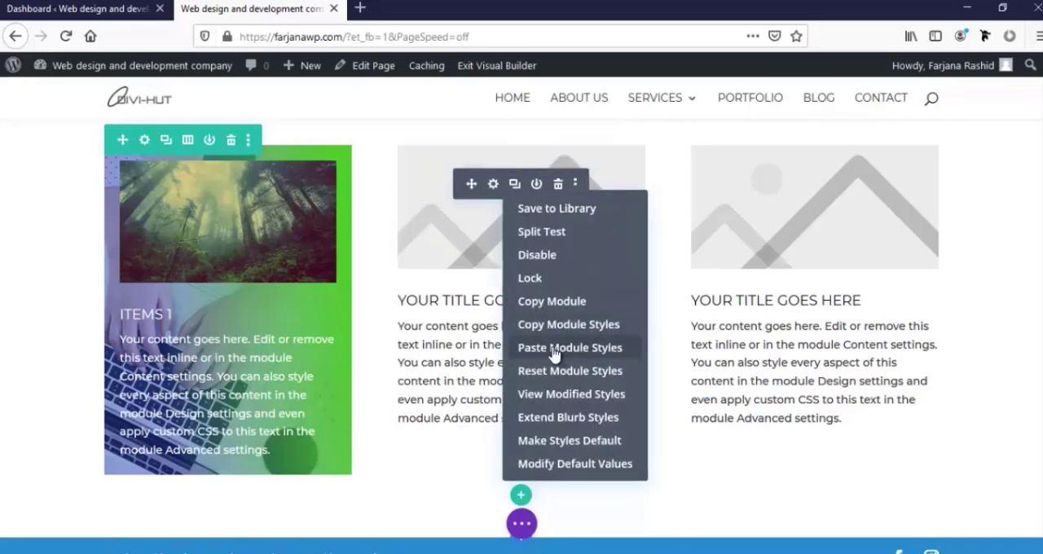
pyautogui.click(554, 354)
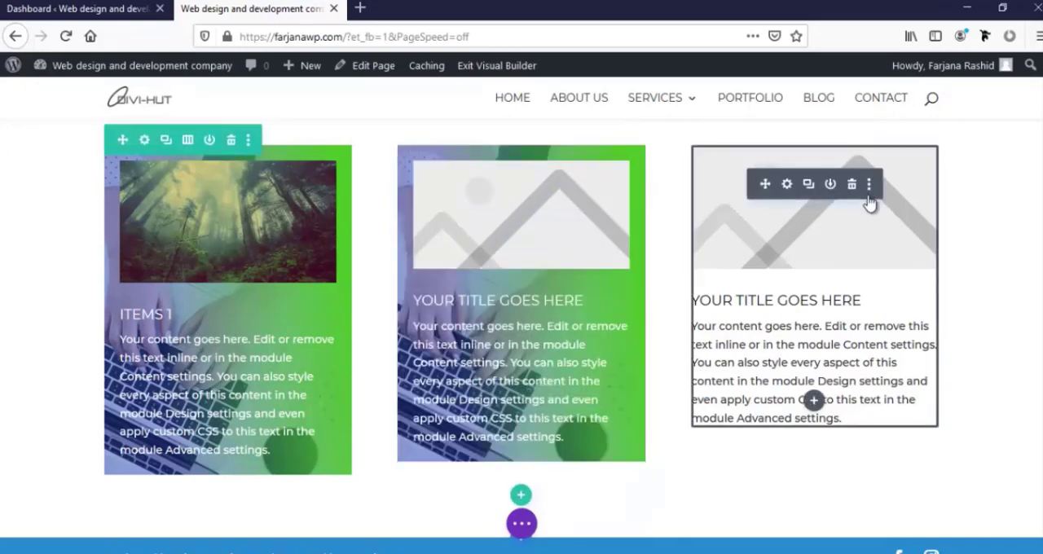
pyautogui.click(870, 187)
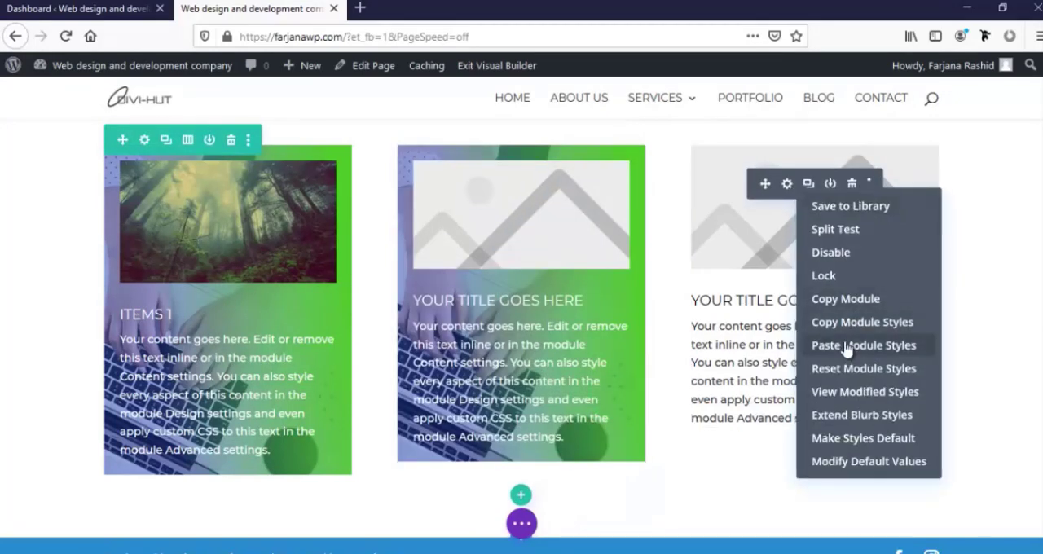
pyautogui.click(846, 345)
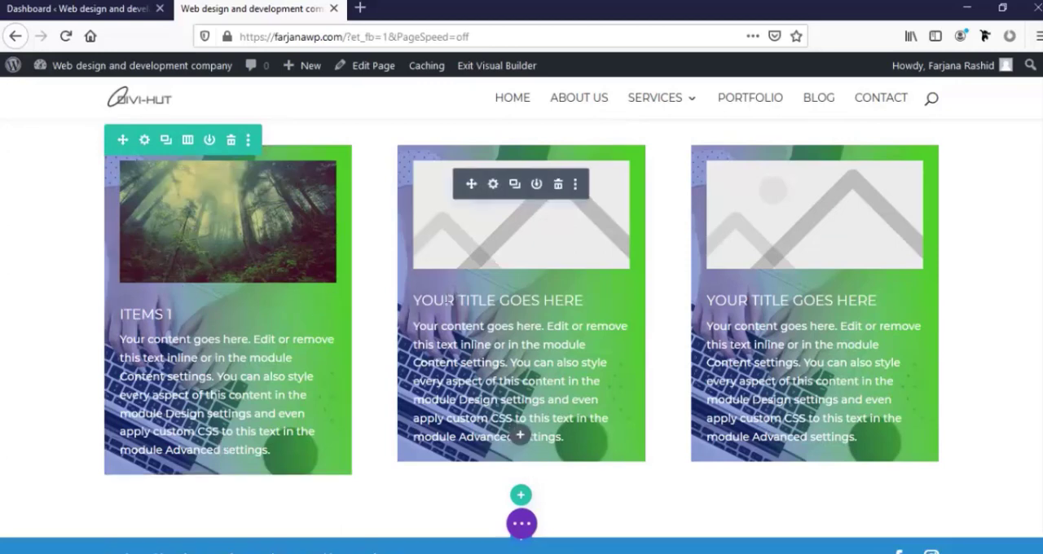
# Set the second blurb's image to forest-931706_1920.jpg from the media library and save the blurb settings
pyautogui.click(494, 185)
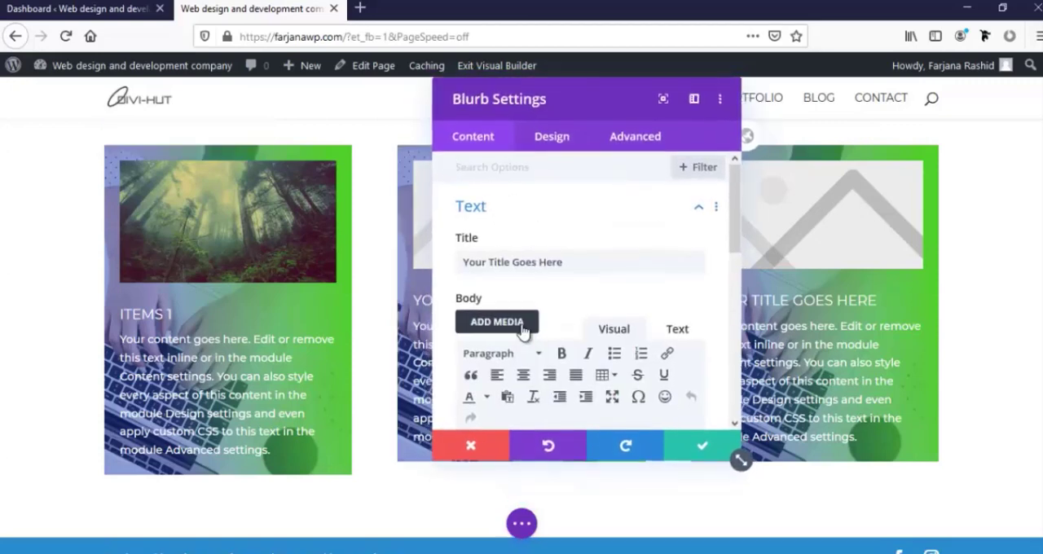
pyautogui.scroll(-5, 514, 330)
pyautogui.click(525, 287)
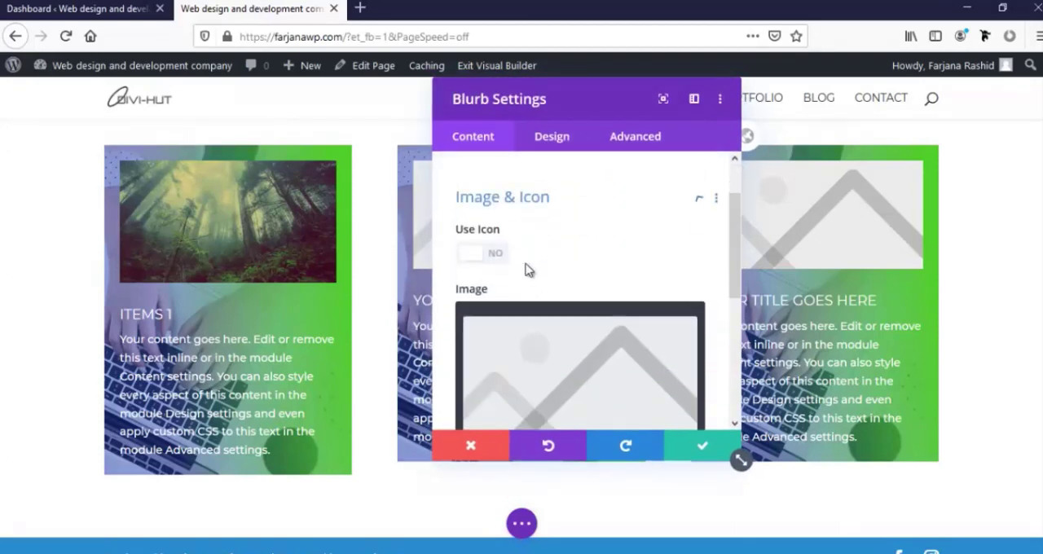
pyautogui.click(505, 350)
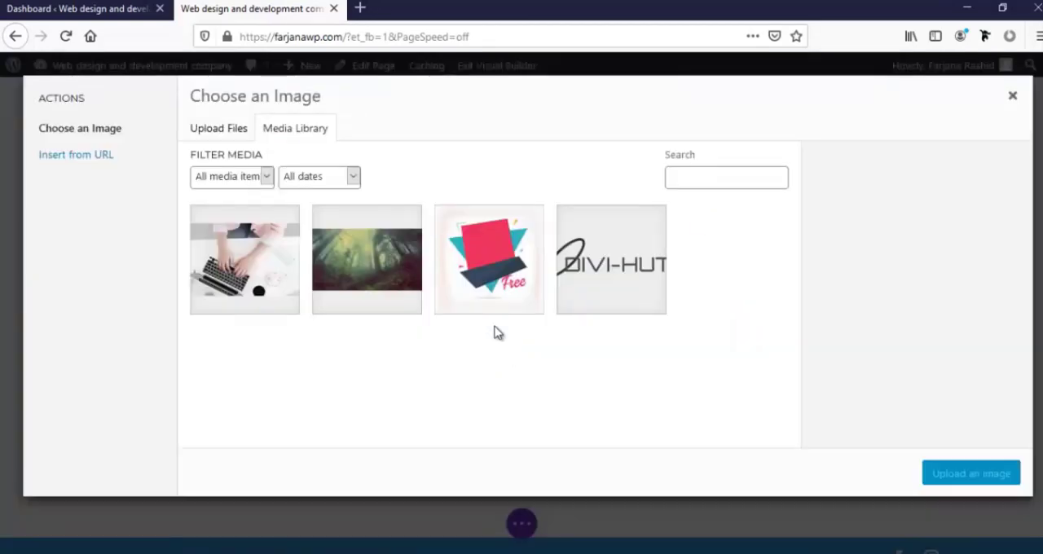
pyautogui.click(391, 298)
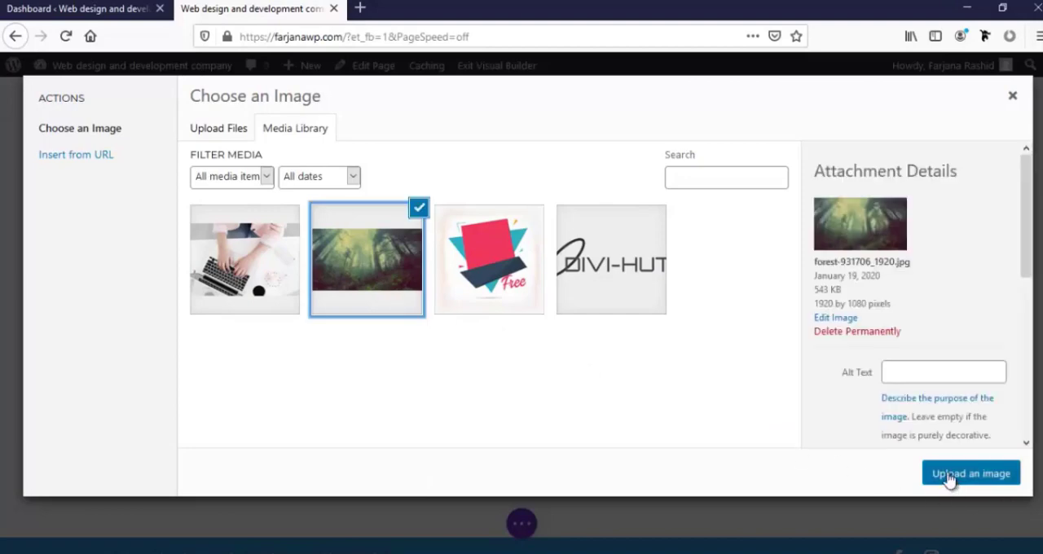
pyautogui.click(950, 480)
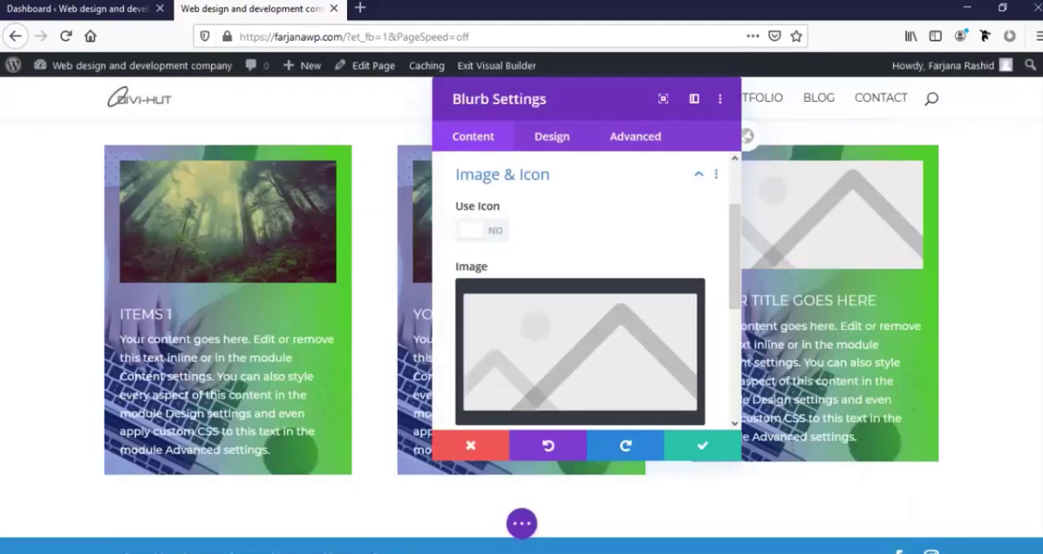
pyautogui.click(692, 451)
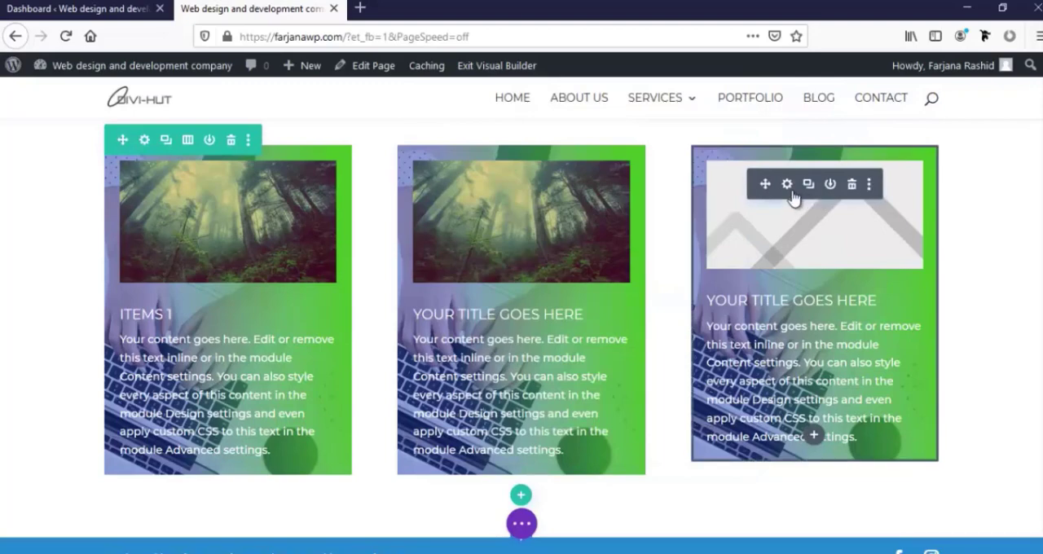
# Replace the third blurb's placeholder with the same forest image from the media library and save the module
pyautogui.click(788, 187)
pyautogui.scroll(-3, 581, 323)
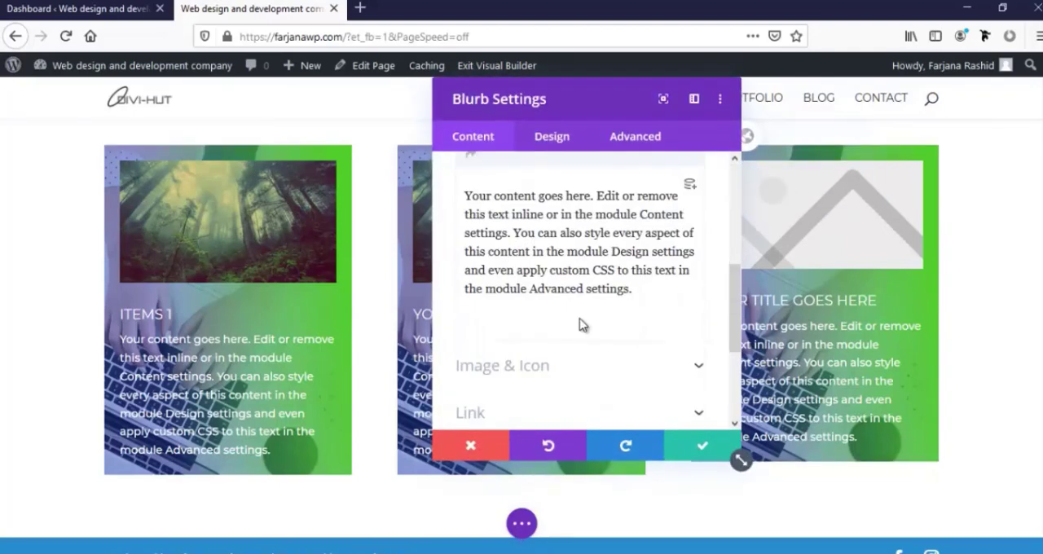
pyautogui.click(530, 373)
pyautogui.click(529, 372)
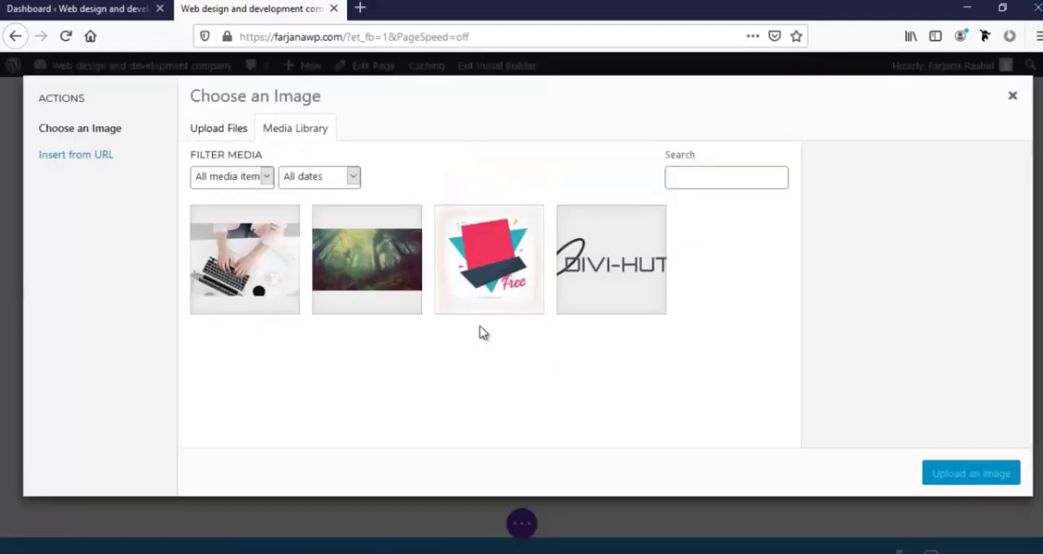
pyautogui.click(385, 293)
pyautogui.click(995, 481)
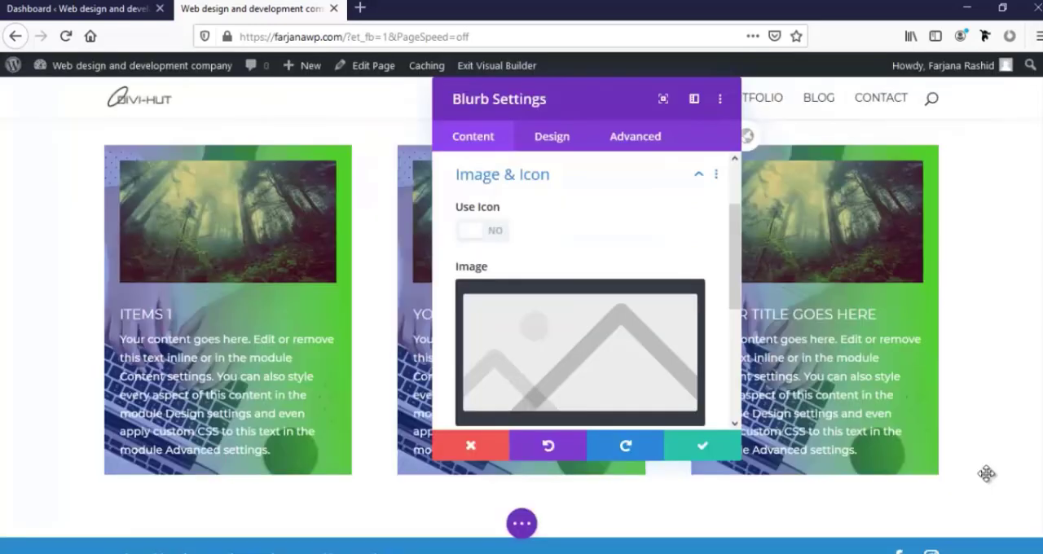
pyautogui.click(703, 450)
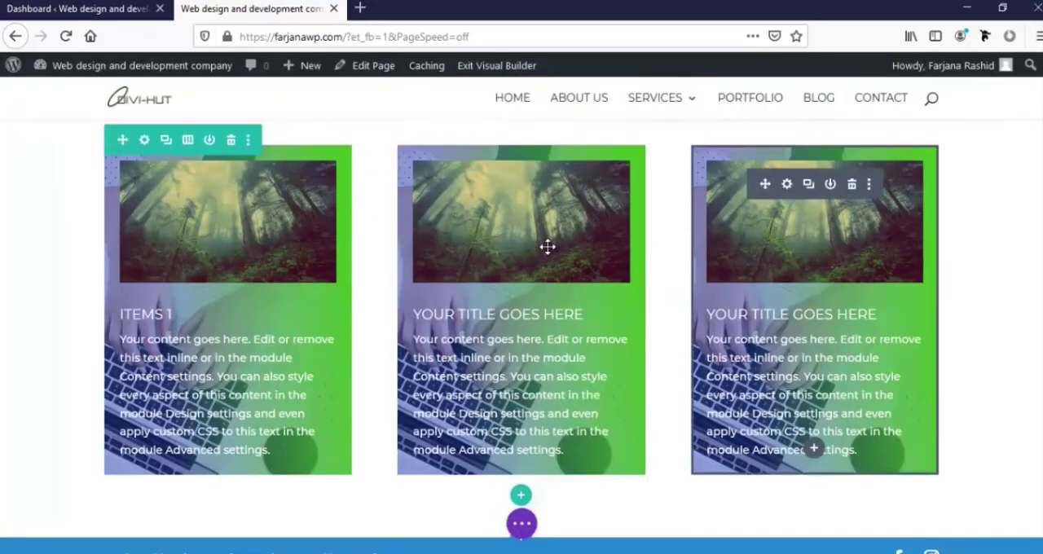
# Enable a custom gutter width in the blurb row's sizing settings and set the gutter width to 2
pyautogui.click(144, 145)
pyautogui.moveTo(562, 91); pyautogui.dragTo(692, 107)
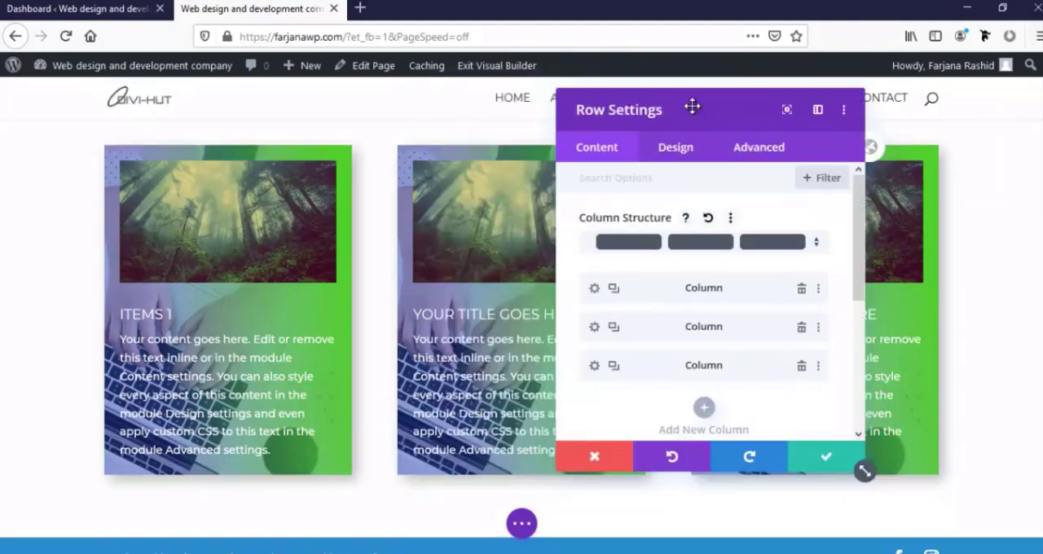
pyautogui.click(676, 153)
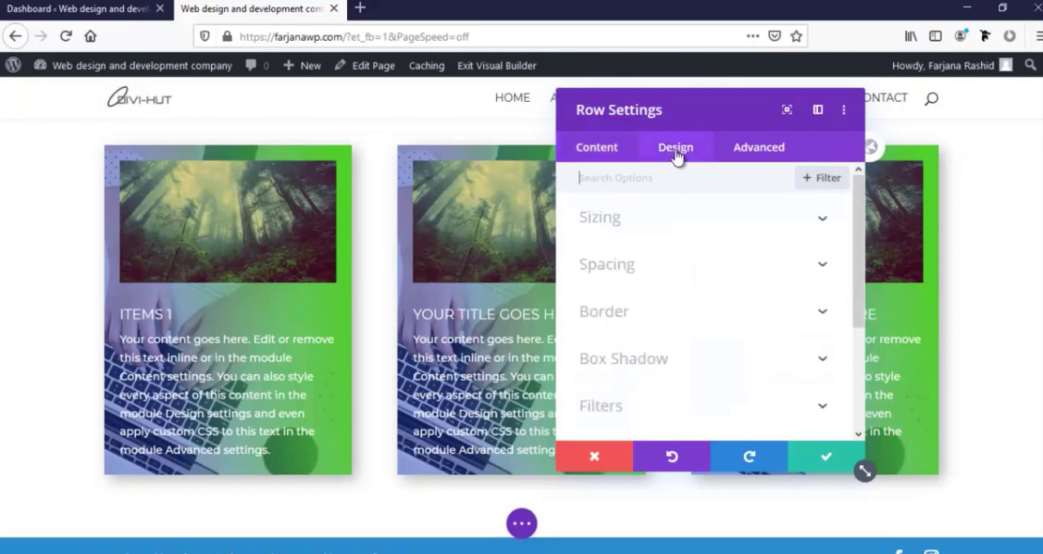
pyautogui.click(600, 219)
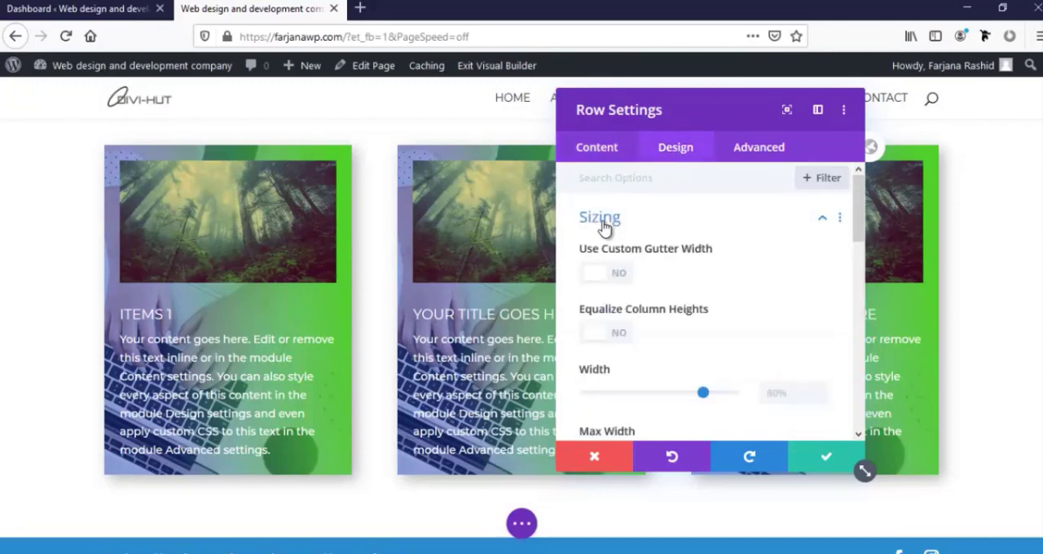
pyautogui.moveTo(677, 110); pyautogui.dragTo(849, 126)
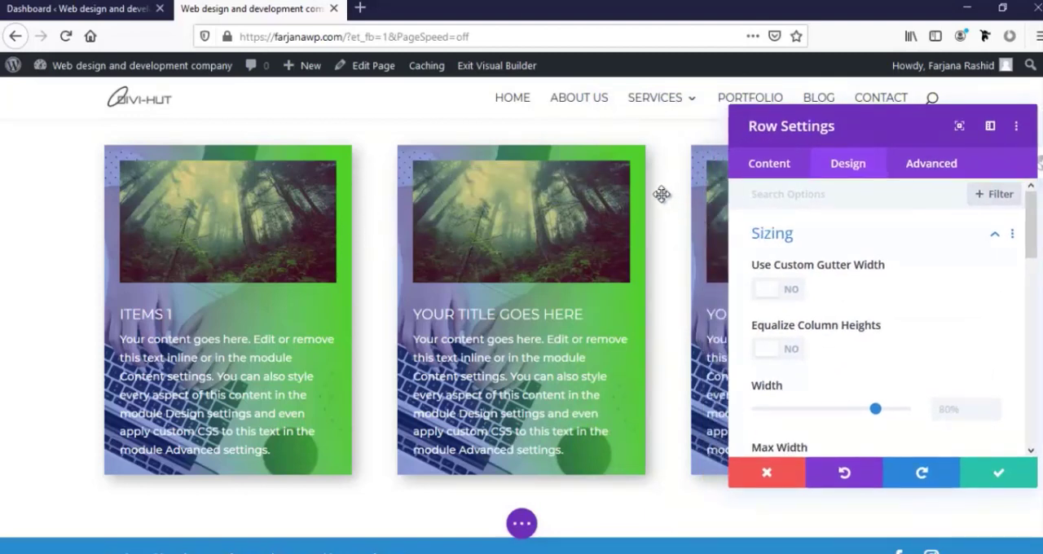
pyautogui.click(787, 291)
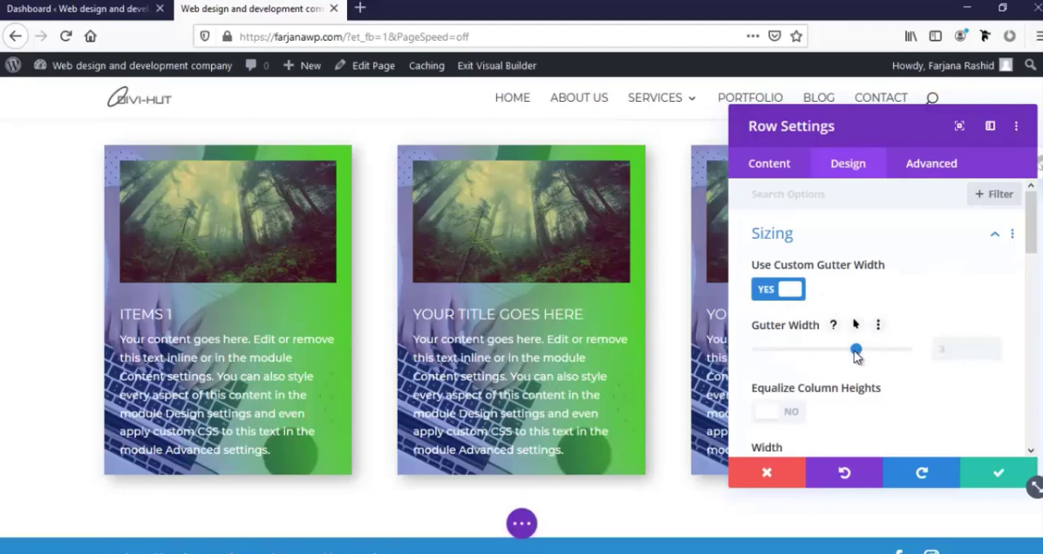
pyautogui.moveTo(828, 357); pyautogui.dragTo(775, 359)
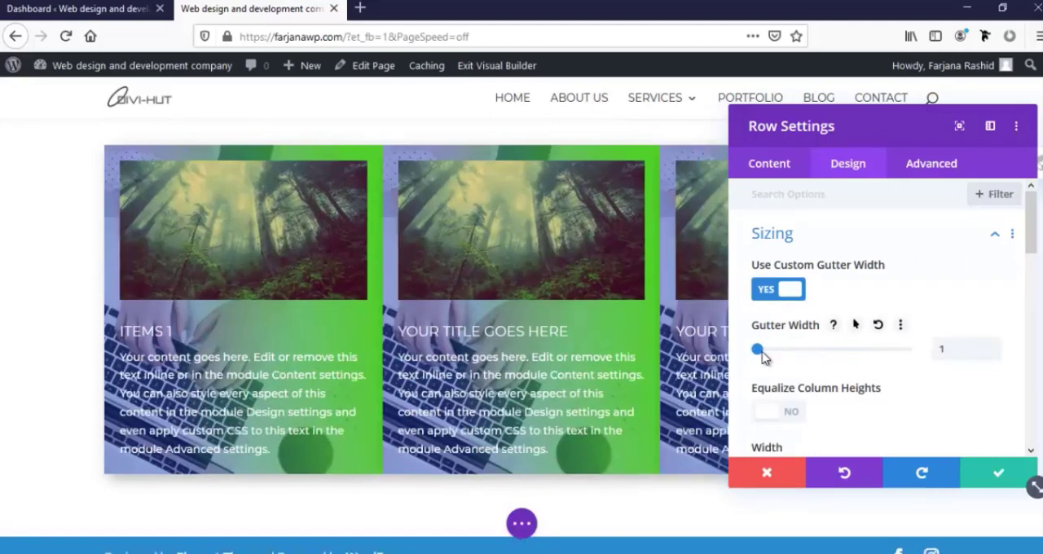
pyautogui.moveTo(779, 357); pyautogui.dragTo(823, 363)
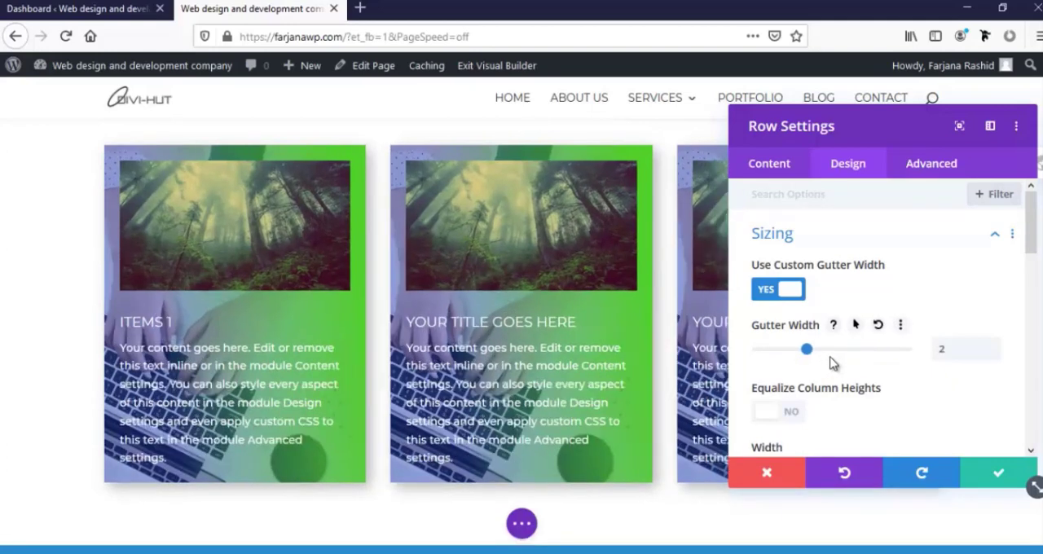
# Try equalizing the row's column heights and switch the option back off
pyautogui.scroll(-3, 829, 391)
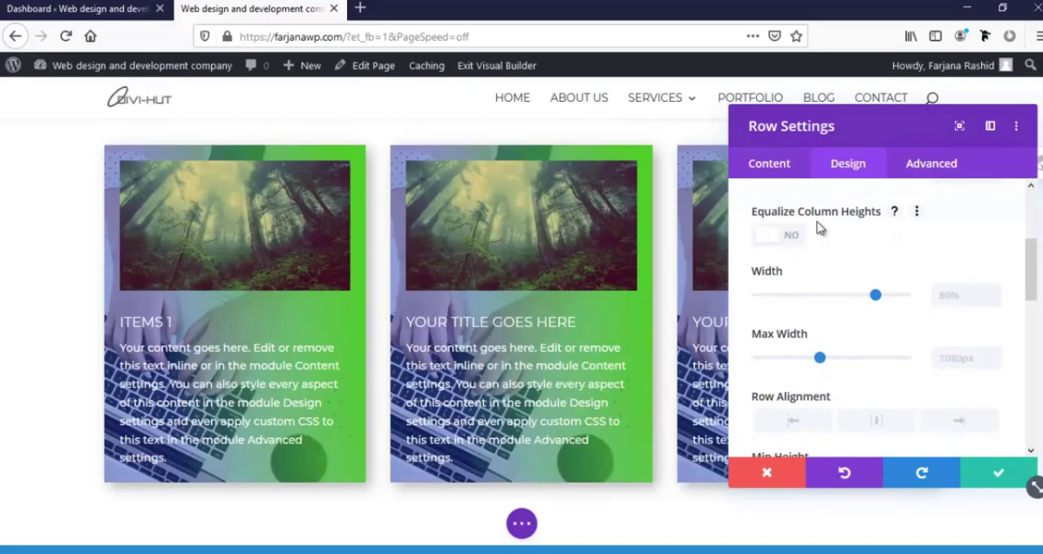
pyautogui.click(787, 238)
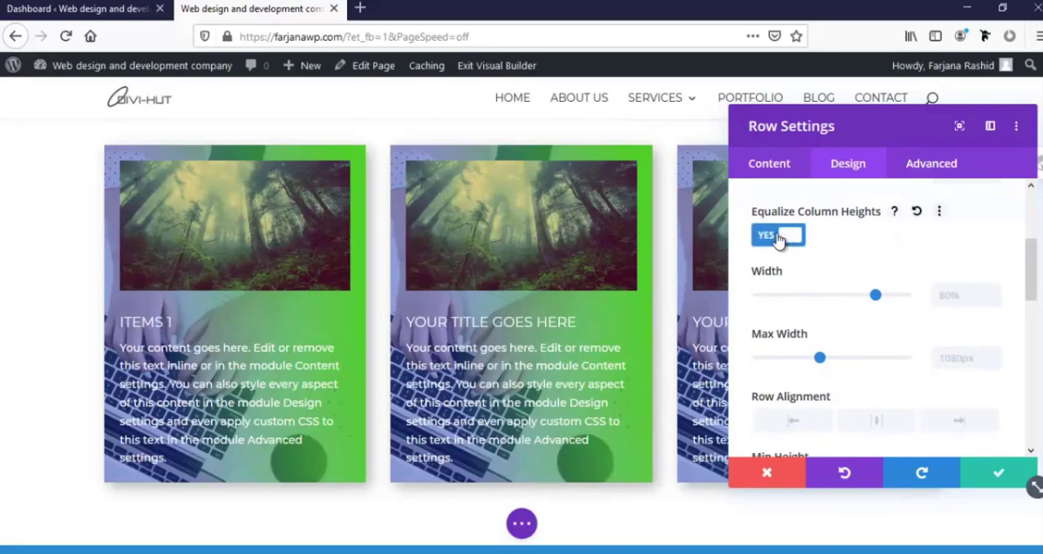
pyautogui.click(781, 237)
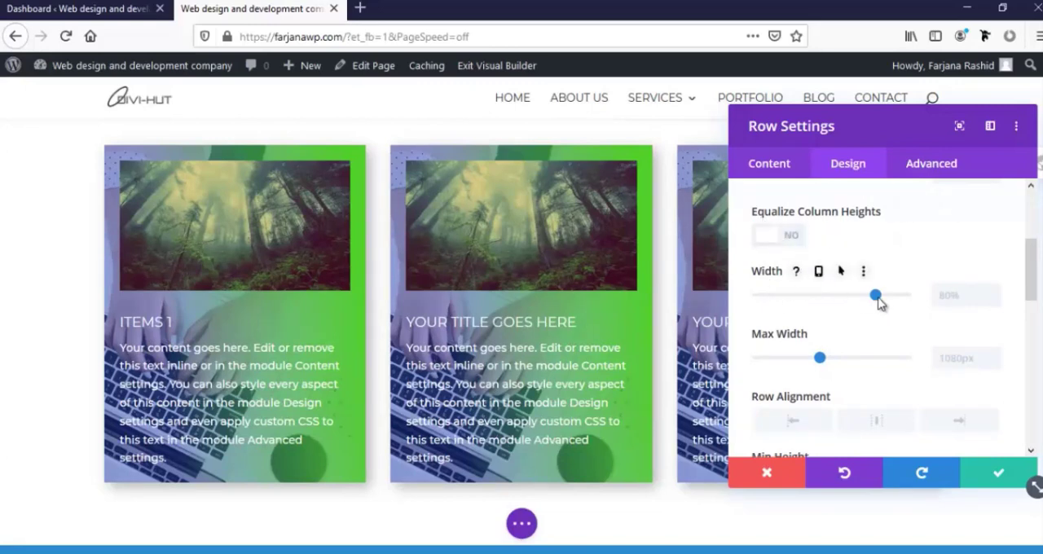
# Set the row's width to 100% and try a max width of 100%
pyautogui.moveTo(876, 299); pyautogui.dragTo(921, 301)
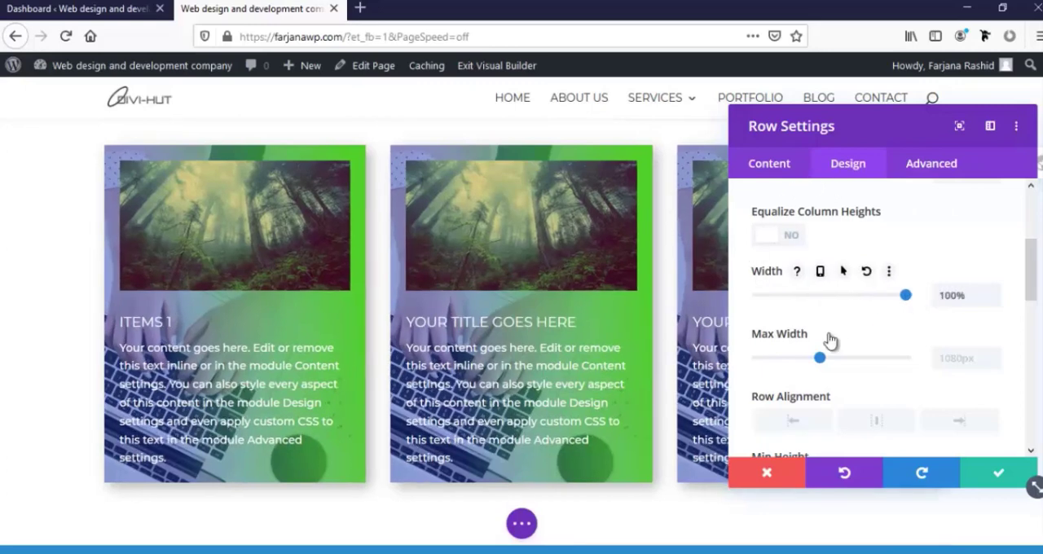
pyautogui.click(945, 359)
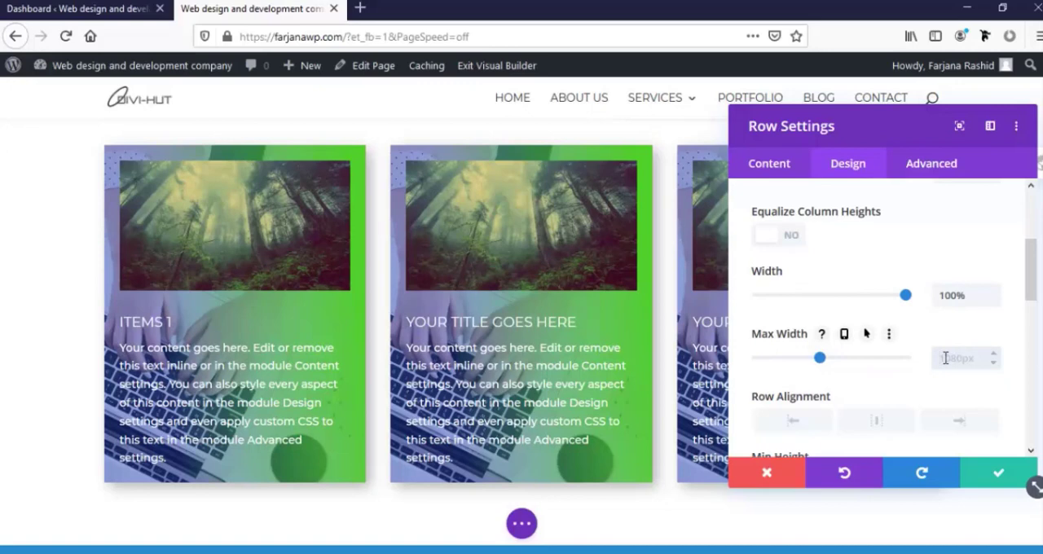
pyautogui.write('100px%')
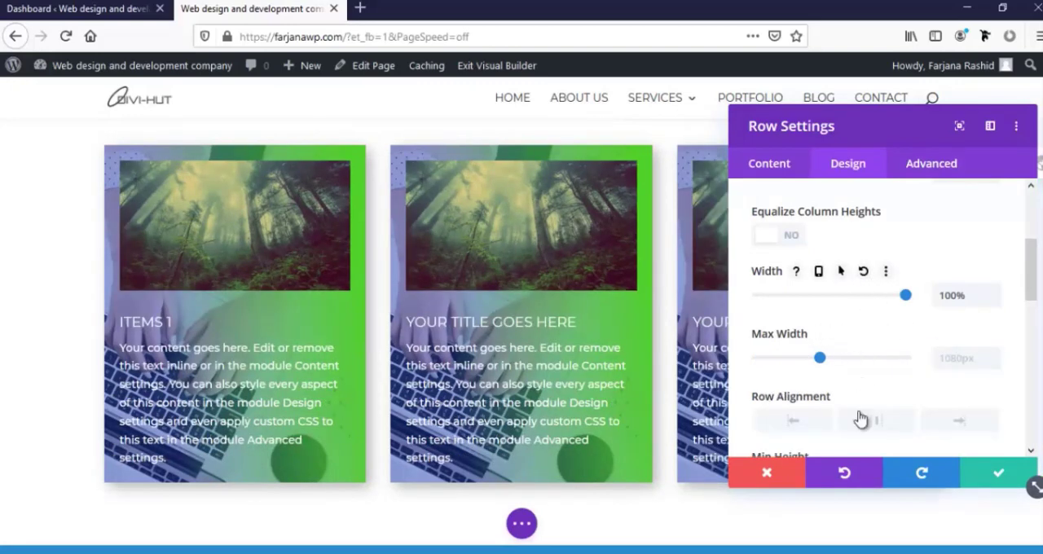
# Try left and right alignment for the row and set the row alignment to center
pyautogui.scroll(-3, 861, 419)
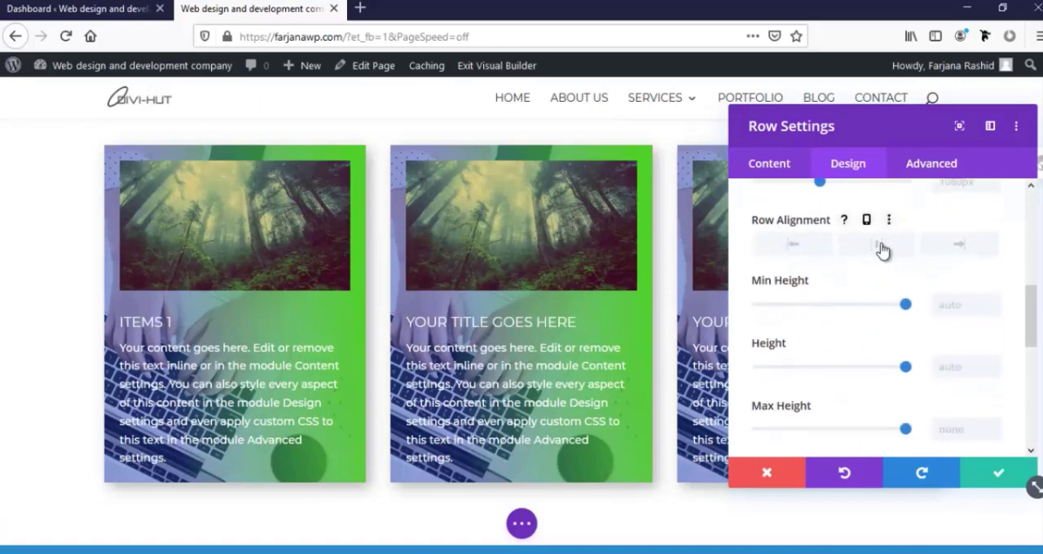
pyautogui.click(818, 253)
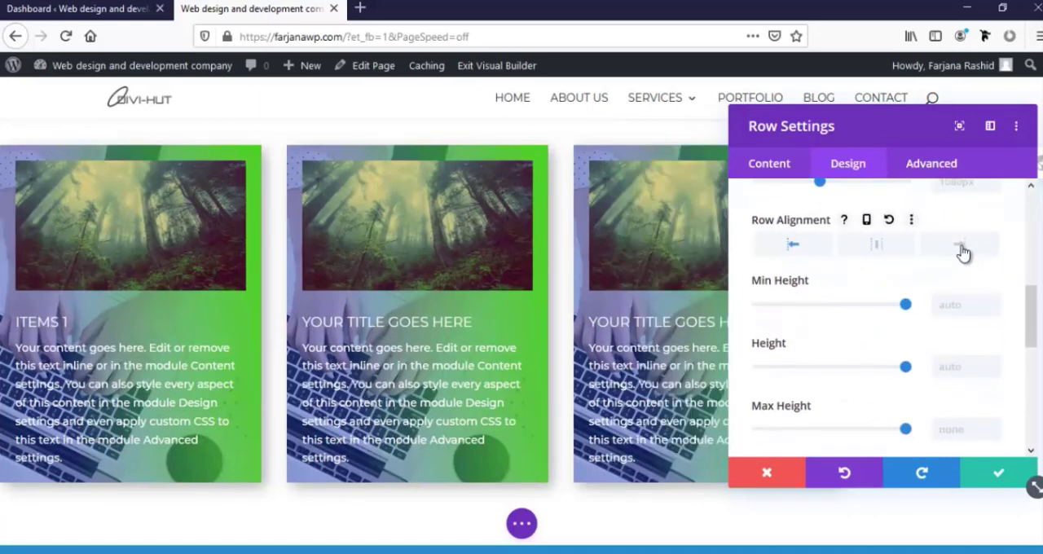
pyautogui.click(963, 250)
pyautogui.click(875, 256)
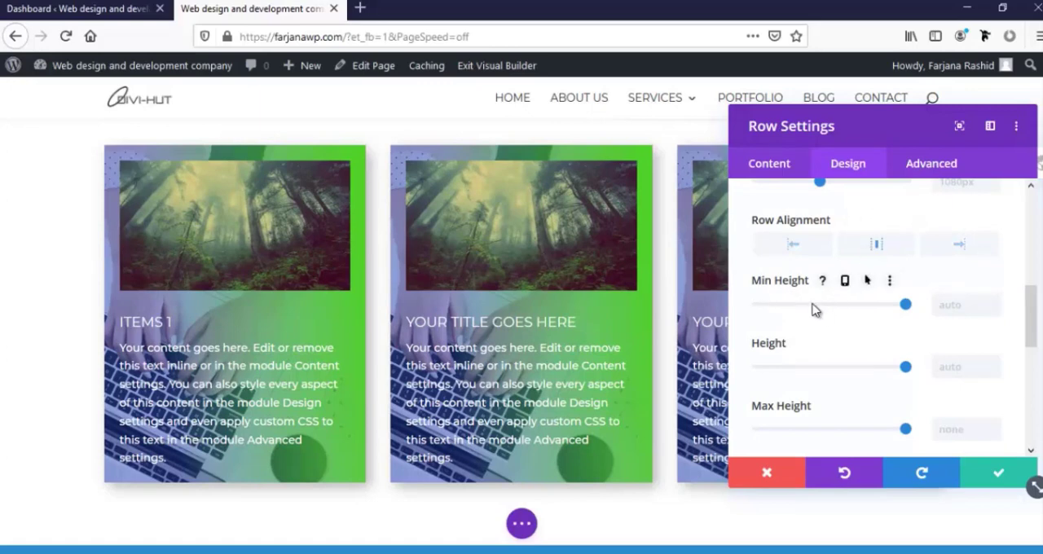
# Set the blurb row's top padding to 0px in its spacing settings
pyautogui.scroll(-4, 799, 359)
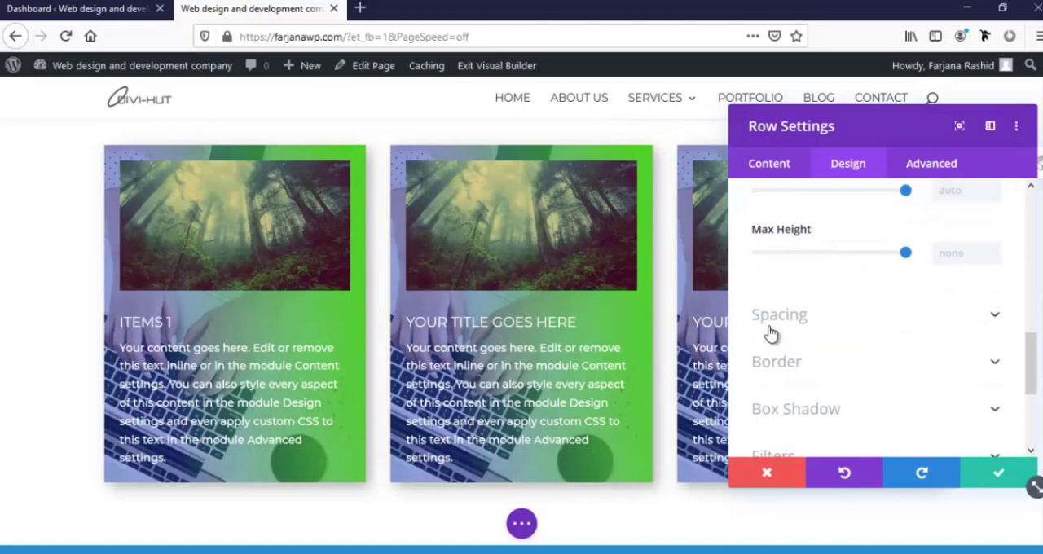
pyautogui.scroll(3, 772, 328)
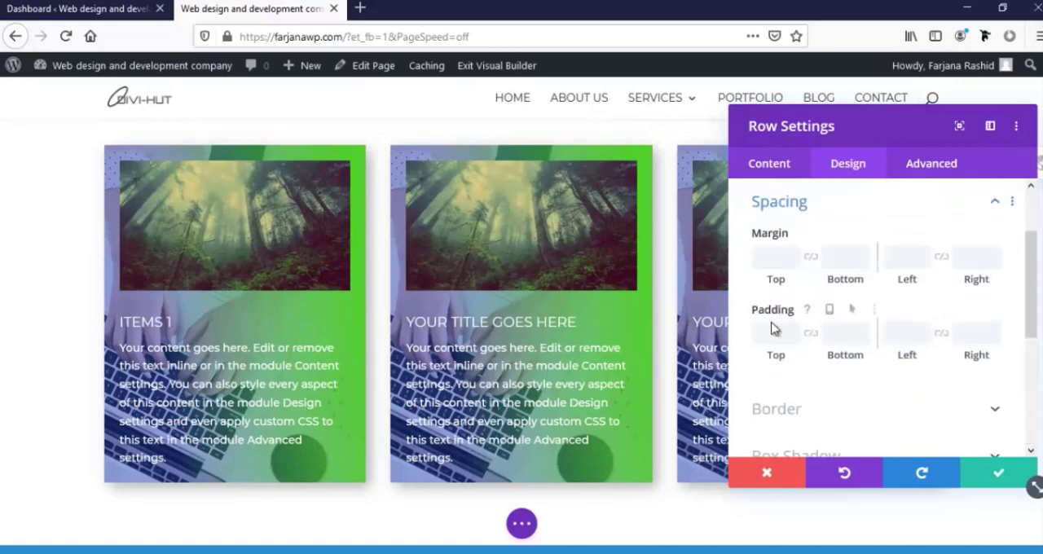
pyautogui.scroll(-3, 791, 407)
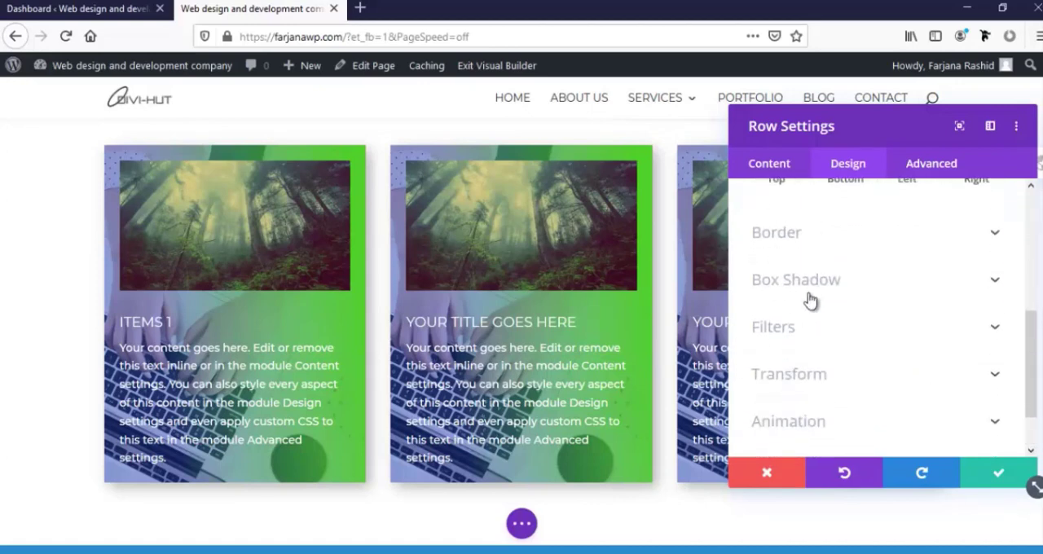
pyautogui.scroll(3, 815, 336)
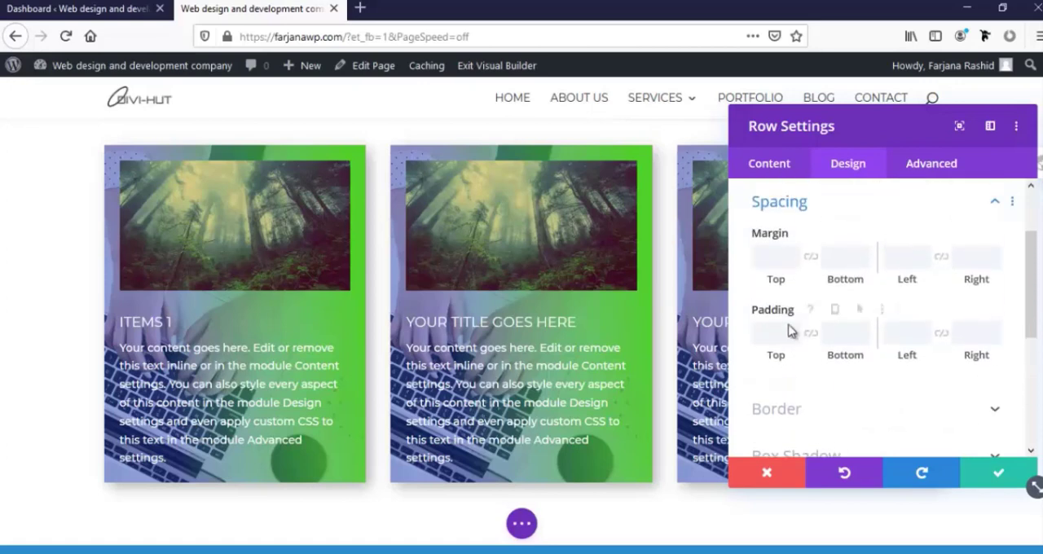
pyautogui.click(794, 327)
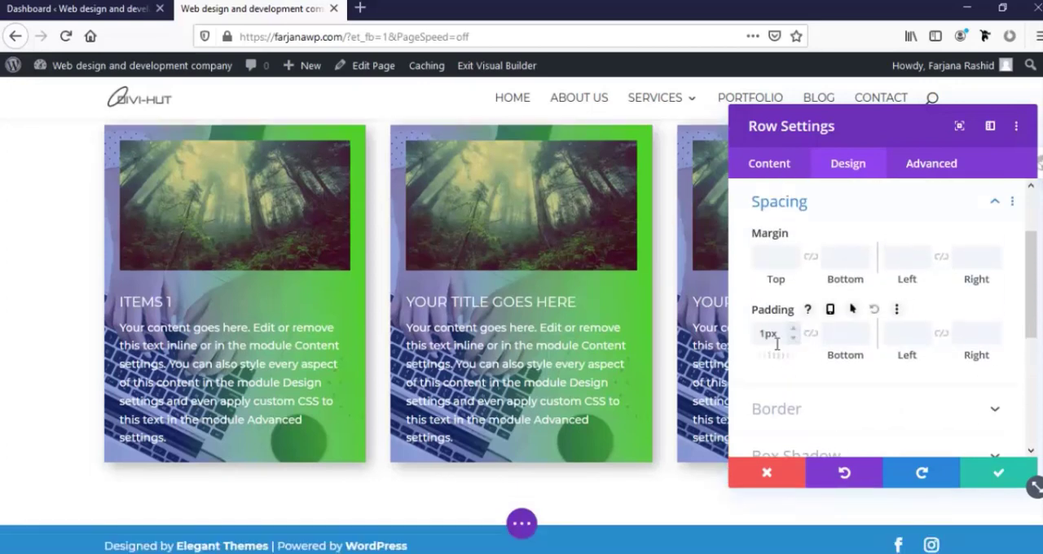
pyautogui.moveTo(773, 358); pyautogui.dragTo(737, 357)
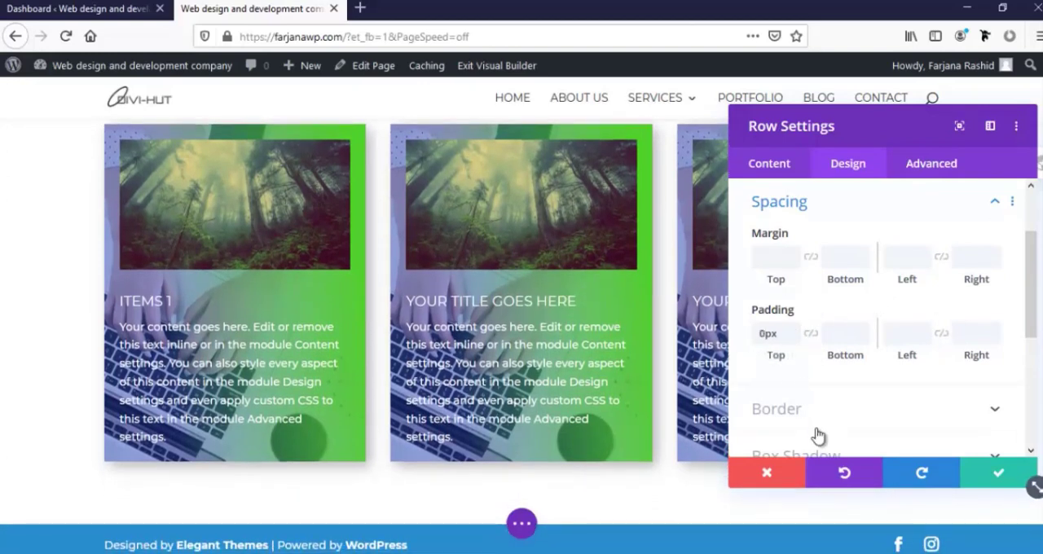
# Look through the row's remaining design options, move the settings window off the third blurb and save the row settings
pyautogui.scroll(-4, 815, 428)
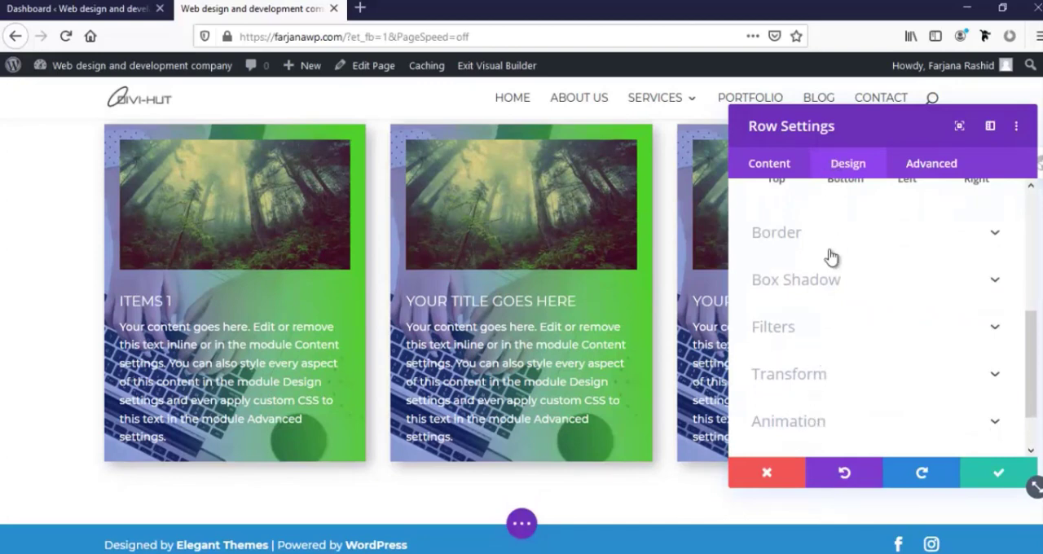
pyautogui.scroll(-1, 796, 416)
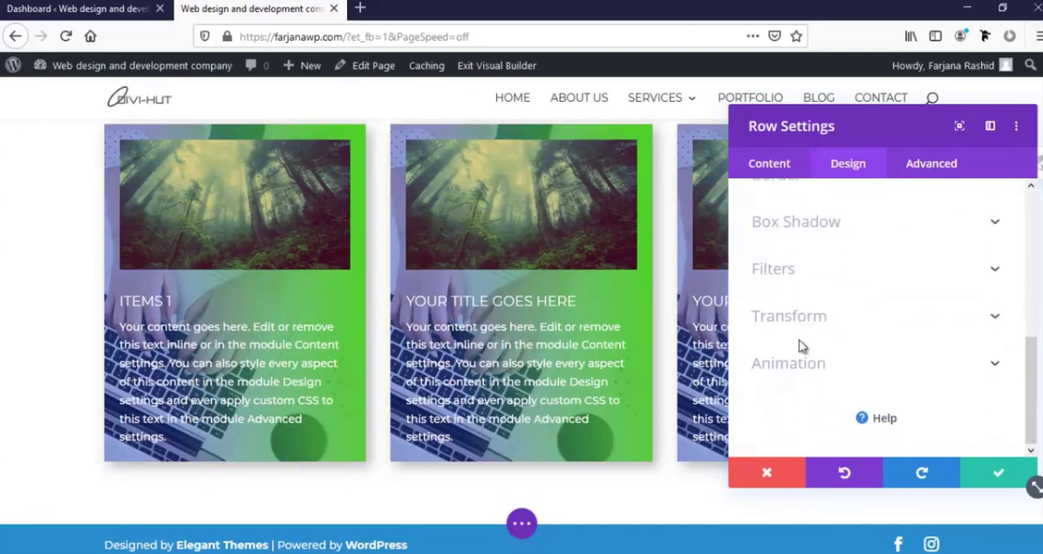
pyautogui.scroll(3, 798, 366)
pyautogui.scroll(-3, 793, 398)
pyautogui.moveTo(791, 129); pyautogui.dragTo(438, 167)
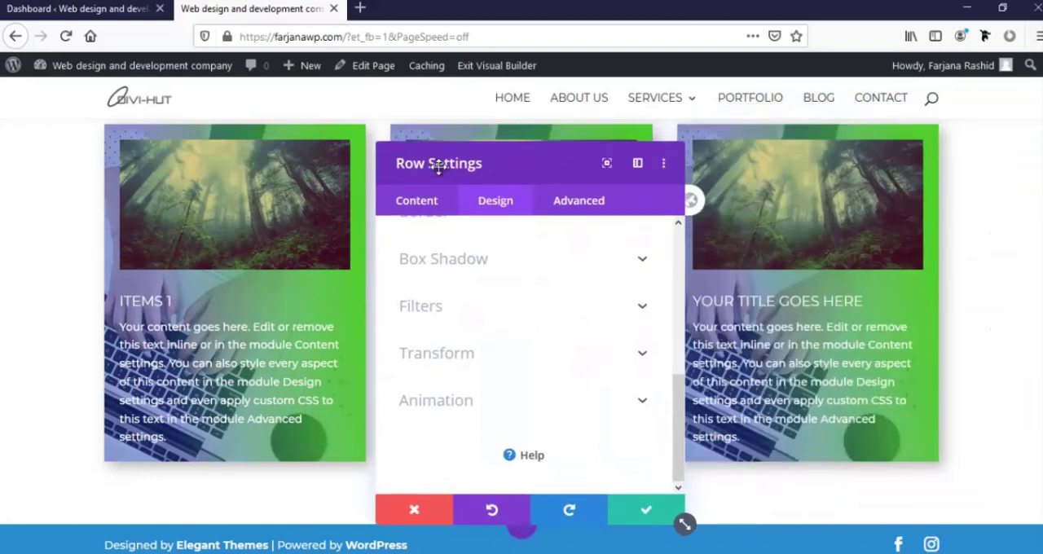
pyautogui.click(643, 514)
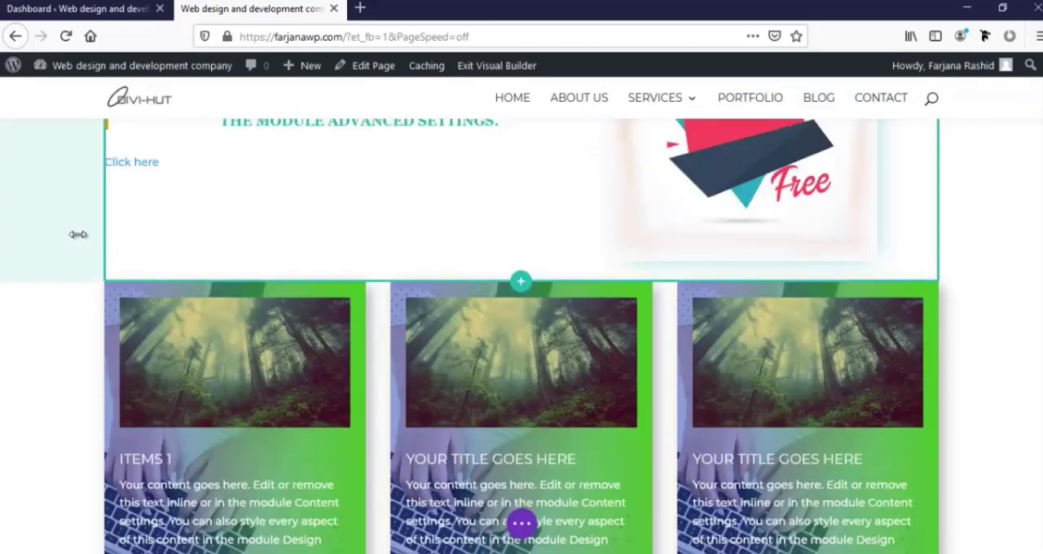
# Open the background options of the section that holds the text, the image and the blurb row
pyautogui.scroll(1, 58, 317)
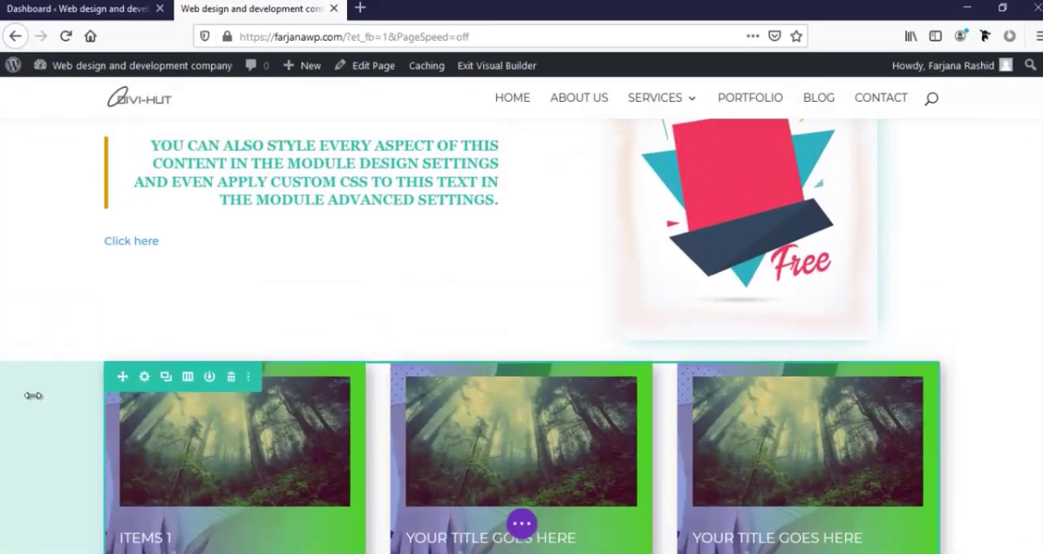
pyautogui.scroll(2, 40, 367)
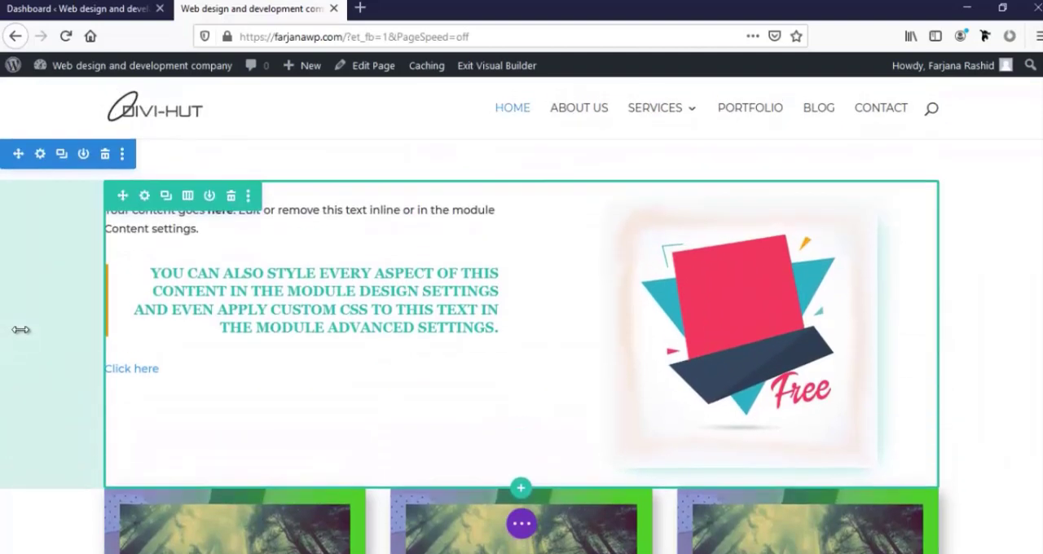
pyautogui.click(41, 154)
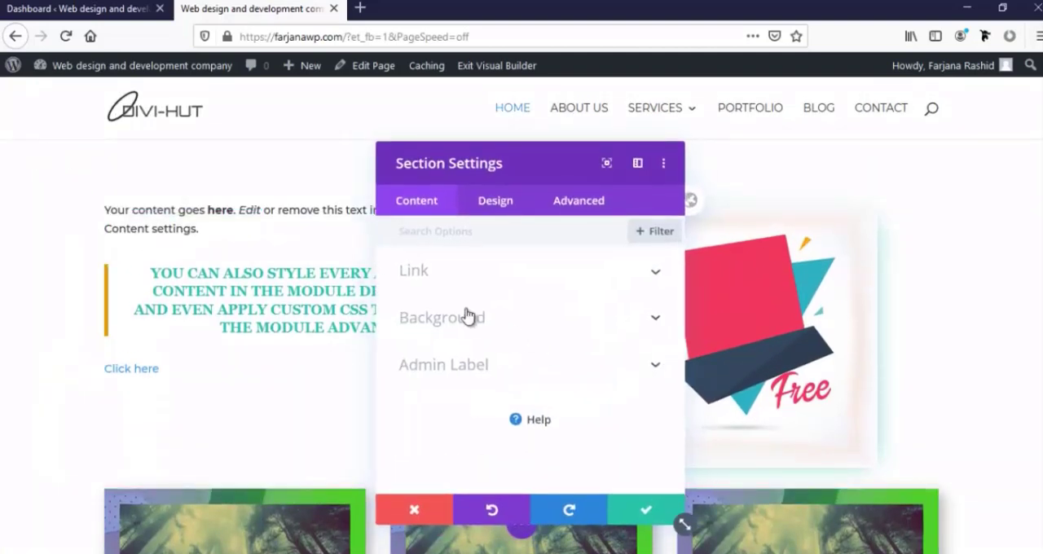
pyautogui.moveTo(498, 164); pyautogui.dragTo(616, 126)
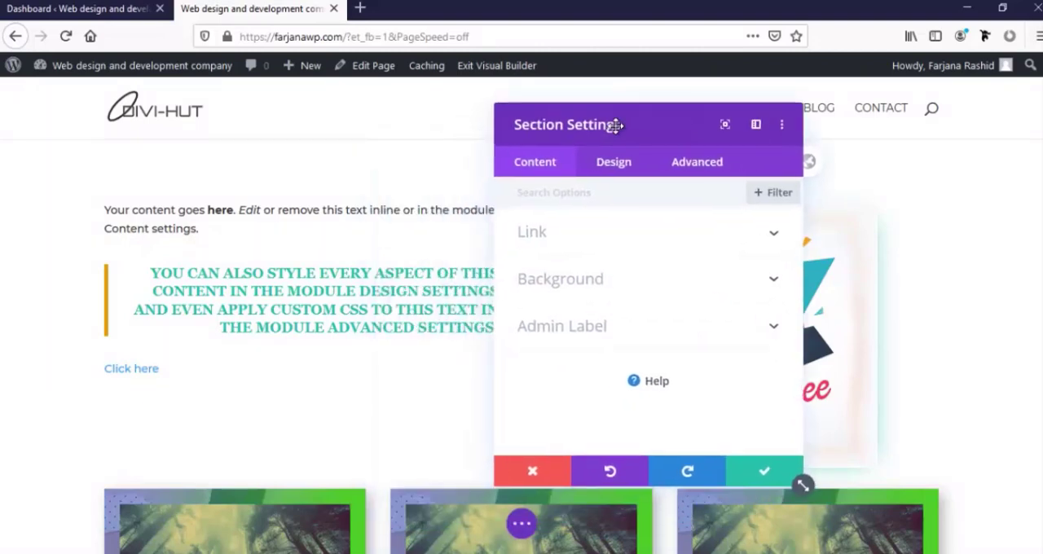
pyautogui.click(541, 289)
pyautogui.scroll(-3, 585, 367)
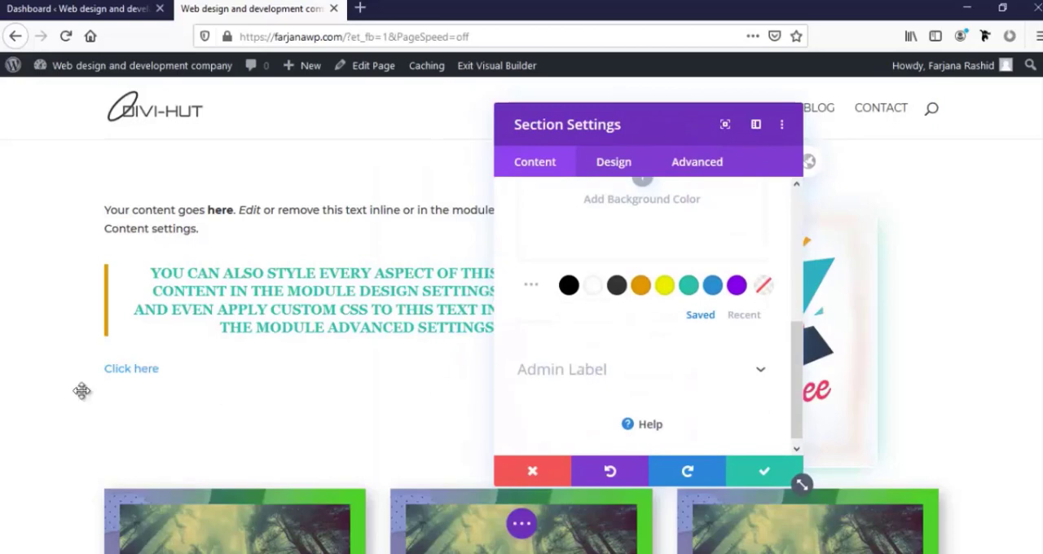
pyautogui.scroll(-6, 6, 350)
pyautogui.scroll(2, 473, 340)
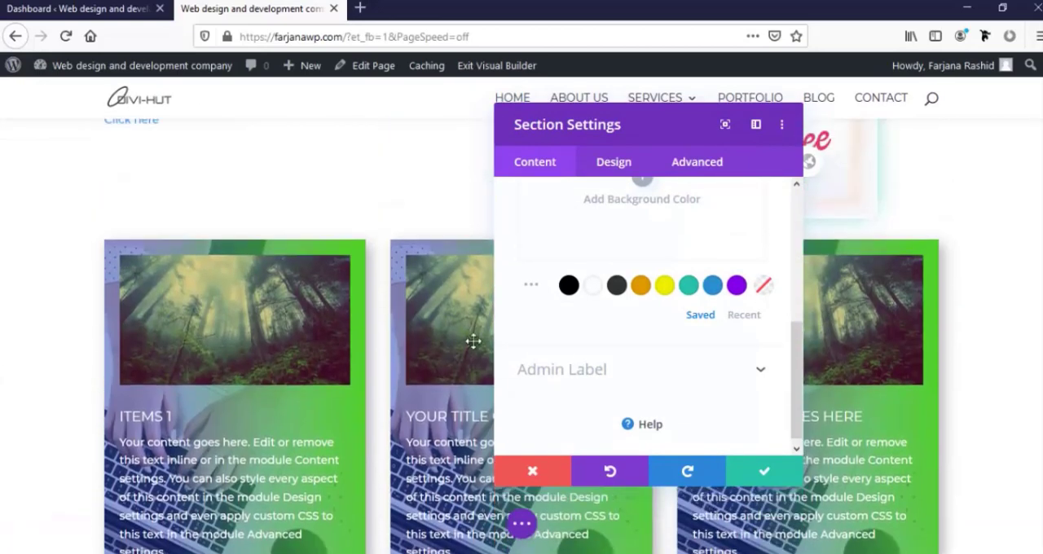
# Try yellow as the section's background color and set it to the saved purple
pyautogui.click(665, 287)
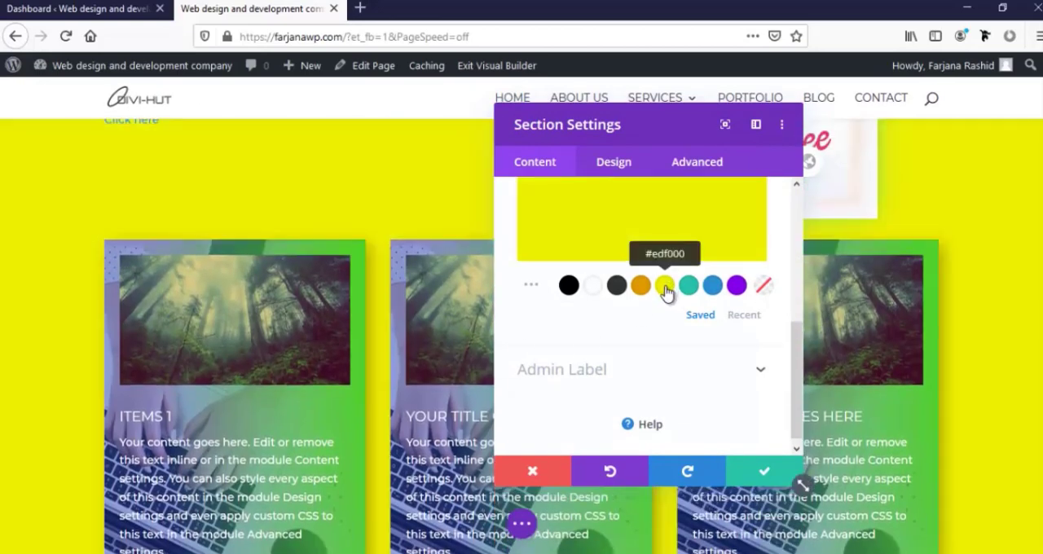
pyautogui.click(735, 287)
pyautogui.scroll(4, 3, 336)
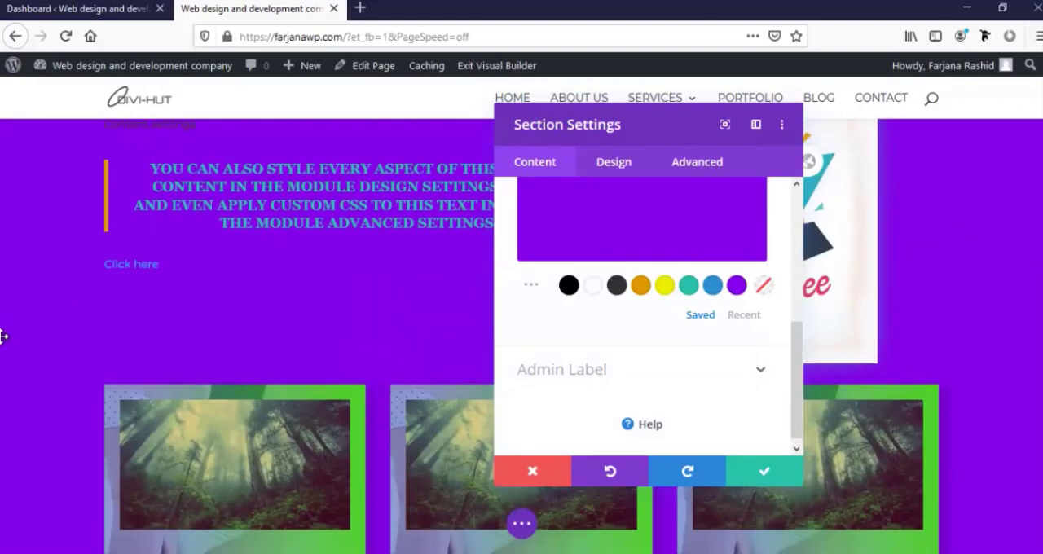
pyautogui.scroll(-4, 2, 335)
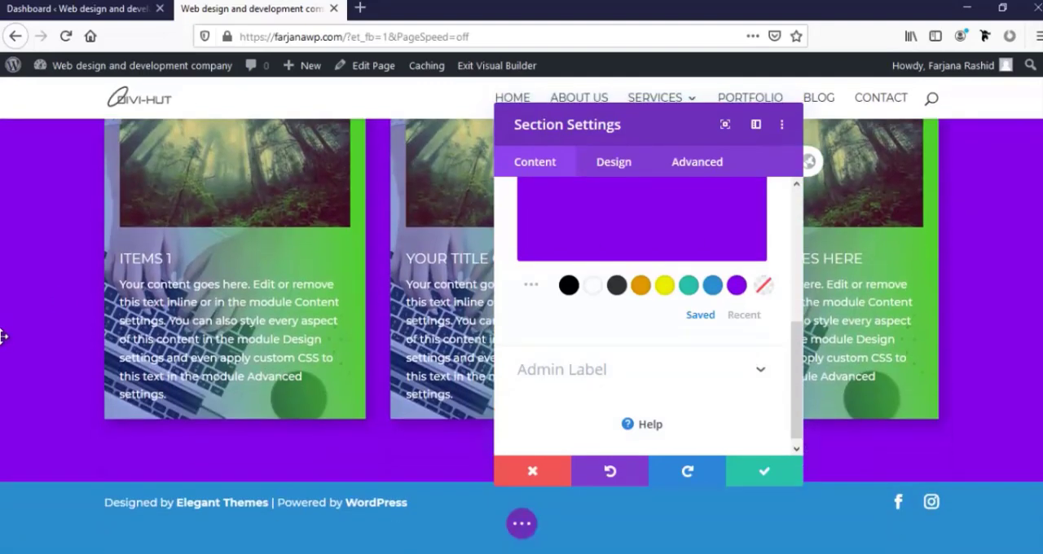
pyautogui.scroll(3, 2, 335)
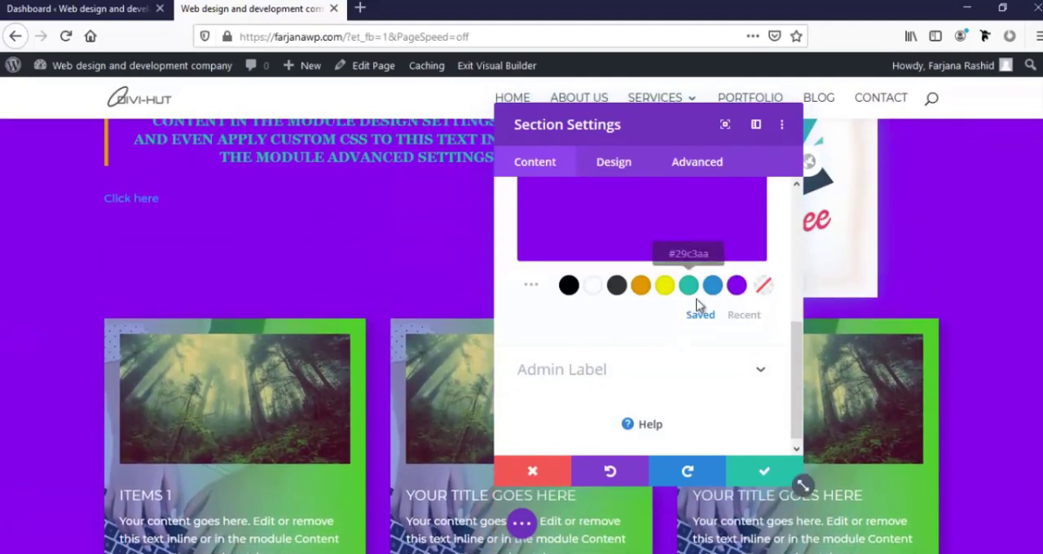
# Look over the section's layout and divider design options and save the section settings
pyautogui.click(611, 163)
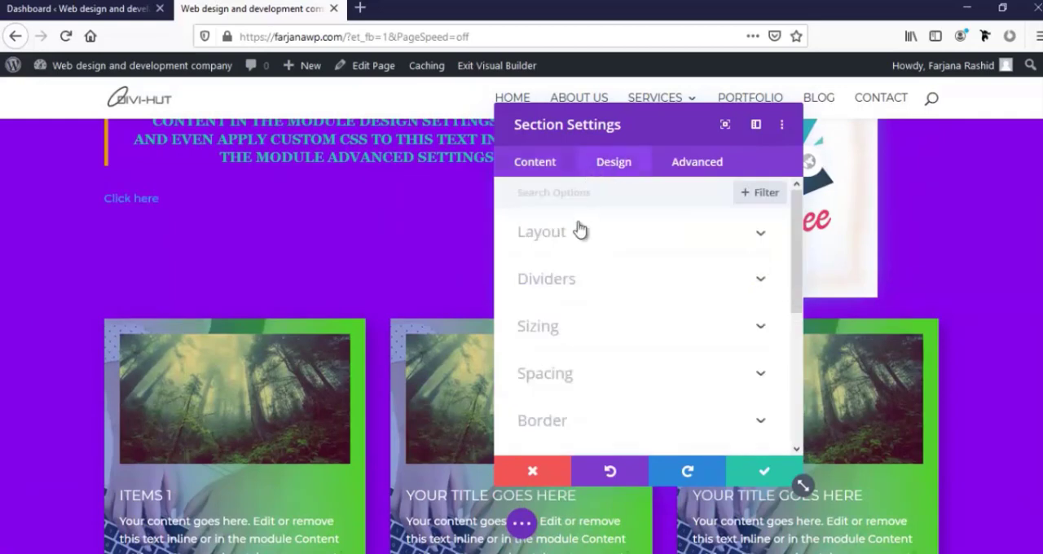
pyautogui.click(530, 241)
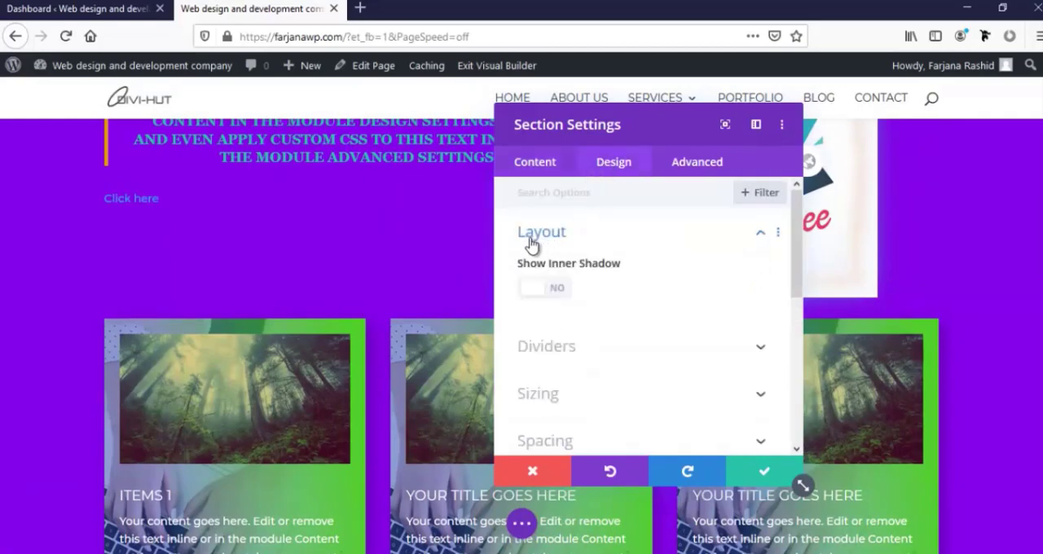
pyautogui.click(539, 349)
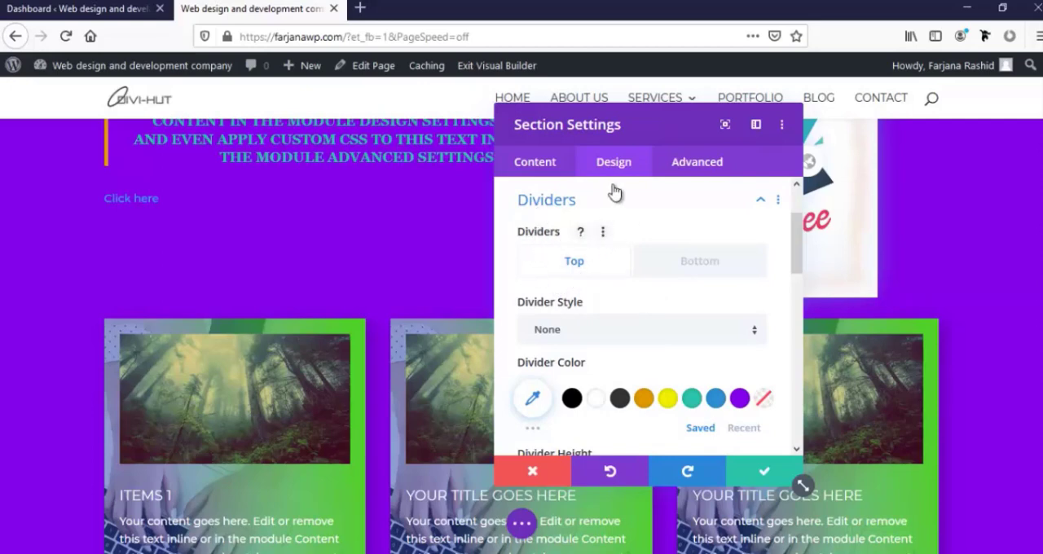
pyautogui.scroll(2, 228, 333)
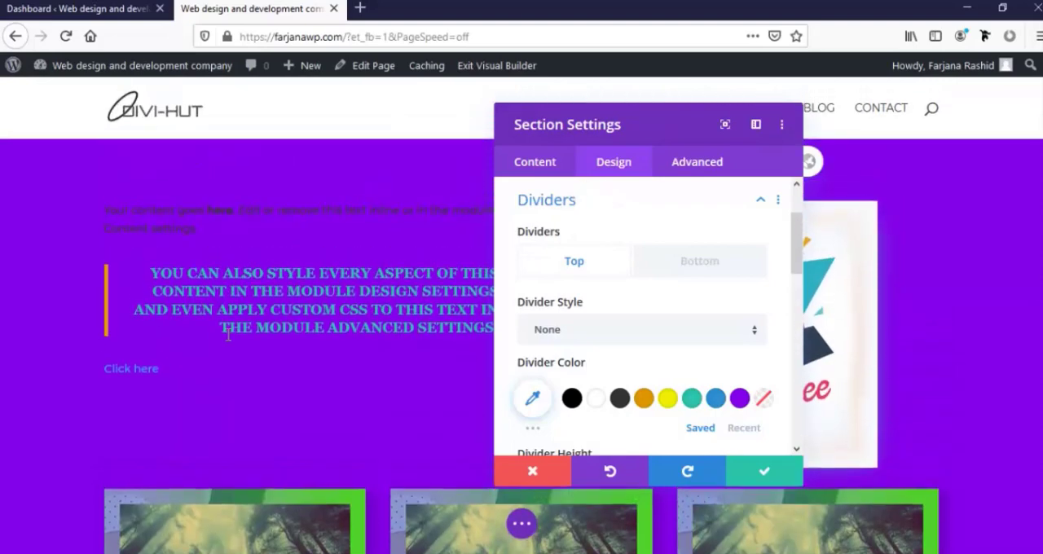
pyautogui.scroll(-5, 227, 333)
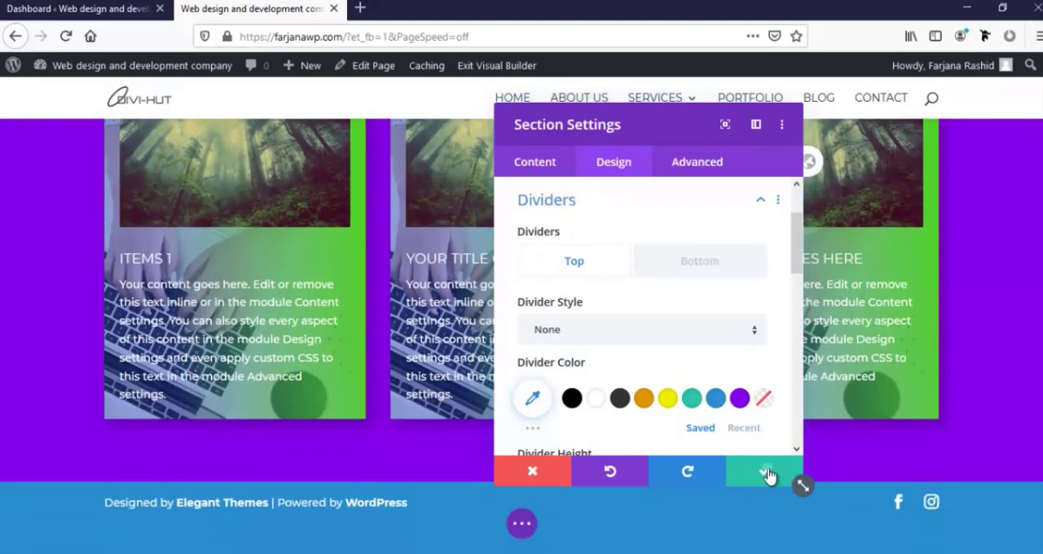
pyautogui.click(792, 477)
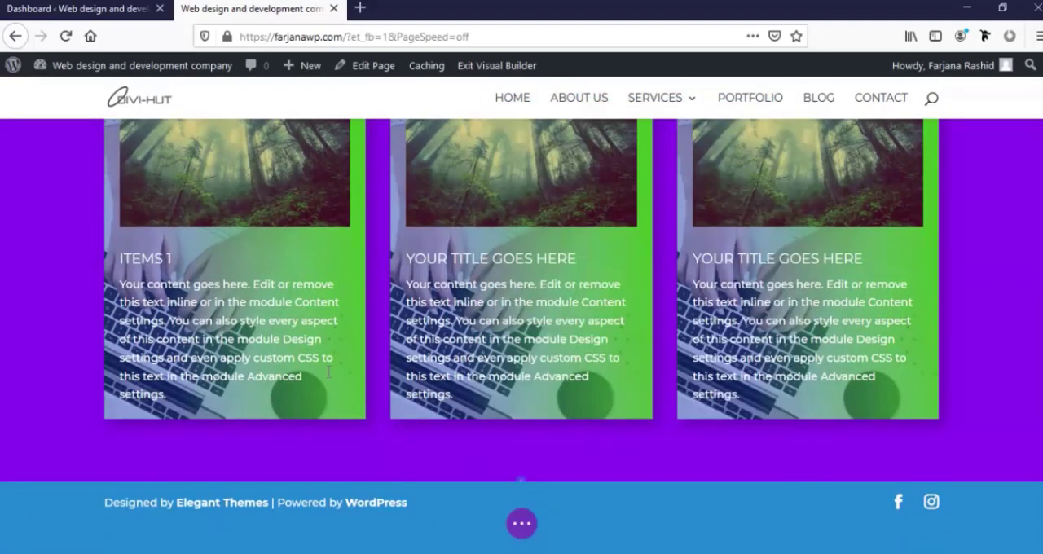
# Add a new regular section below the purple section without inserting a row
pyautogui.click(520, 482)
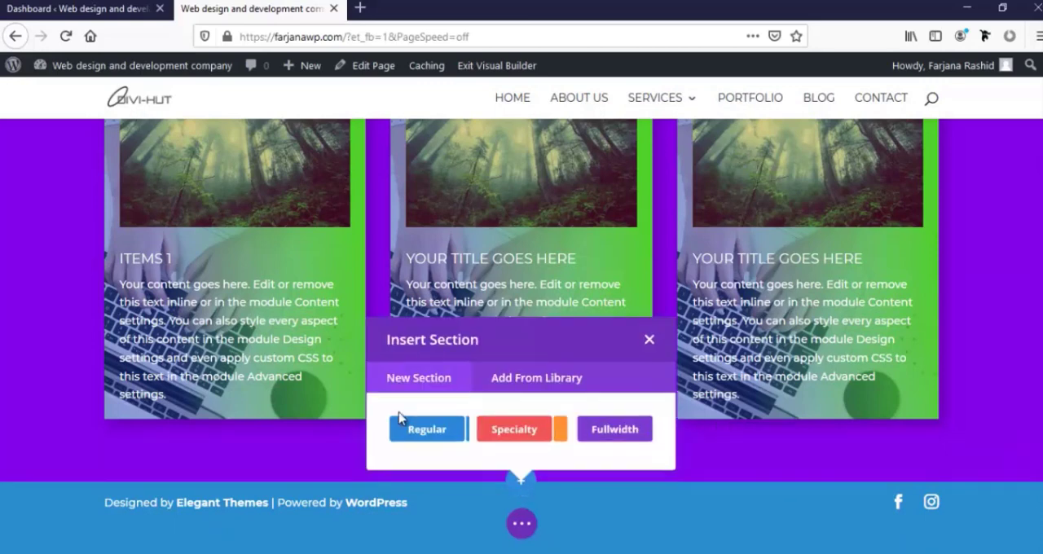
pyautogui.click(456, 438)
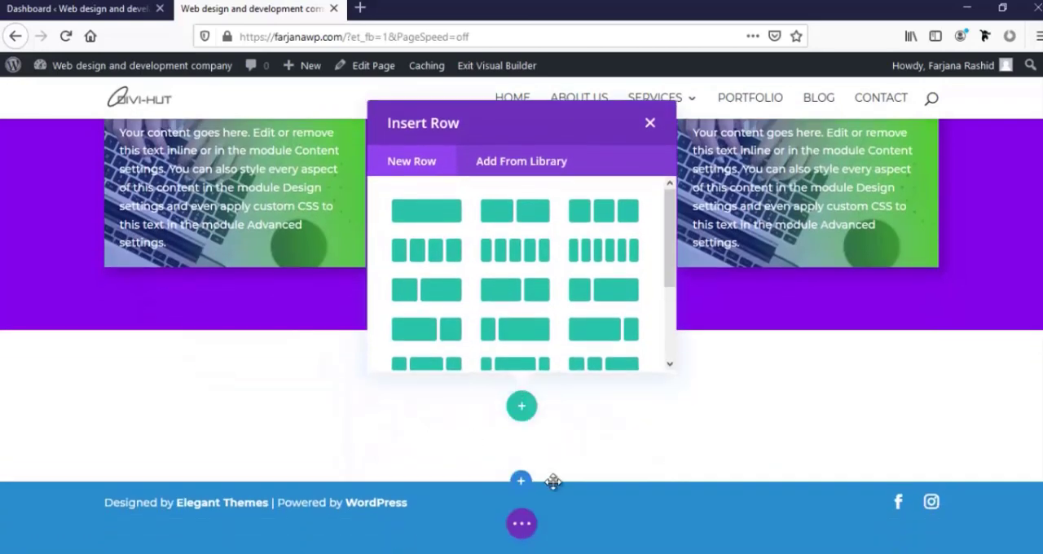
pyautogui.click(650, 126)
# Open the bottom divider options in the design settings of the purple section
pyautogui.scroll(8, 186, 318)
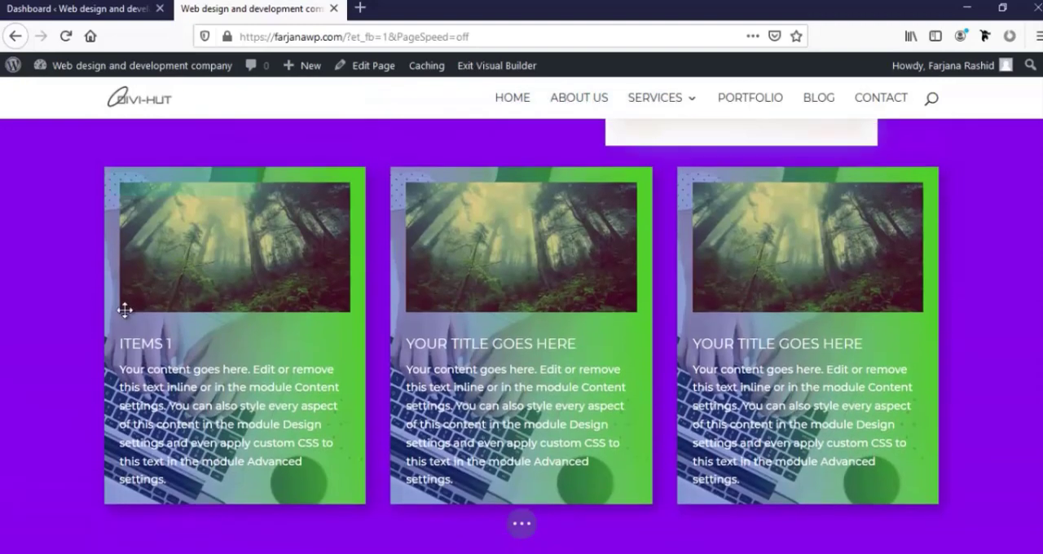
pyautogui.scroll(2, 44, 201)
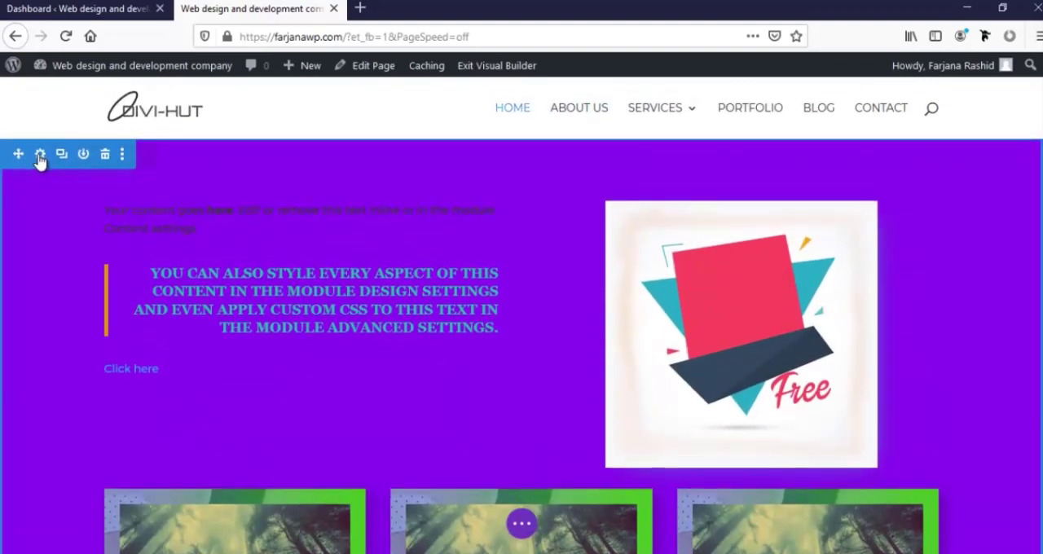
pyautogui.click(40, 157)
pyautogui.scroll(-8, 70, 337)
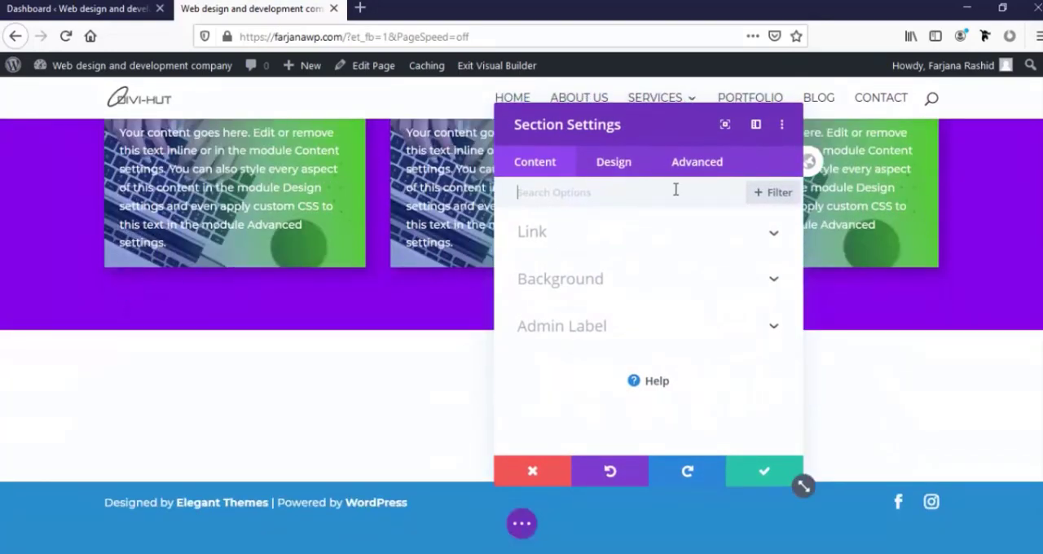
pyautogui.click(613, 163)
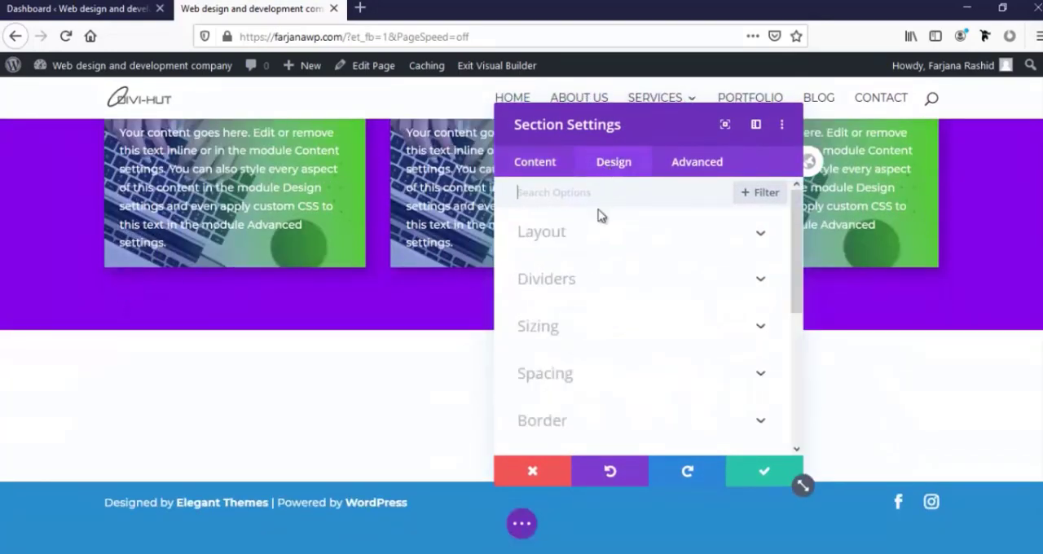
pyautogui.click(554, 284)
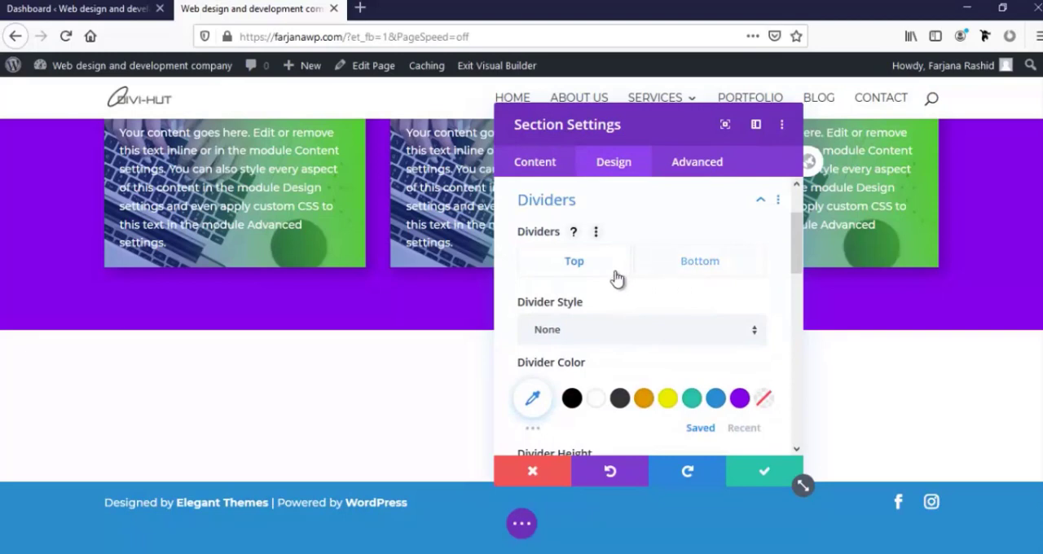
pyautogui.click(685, 273)
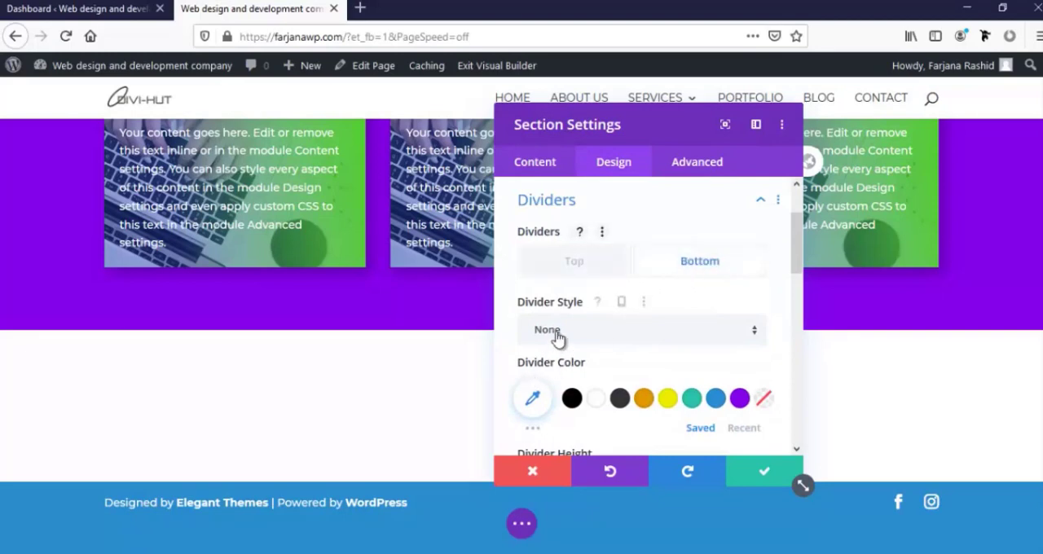
# Try crossed-slope and curved styles for the section's bottom divider and settle on the solid V-shaped style
pyautogui.click(568, 333)
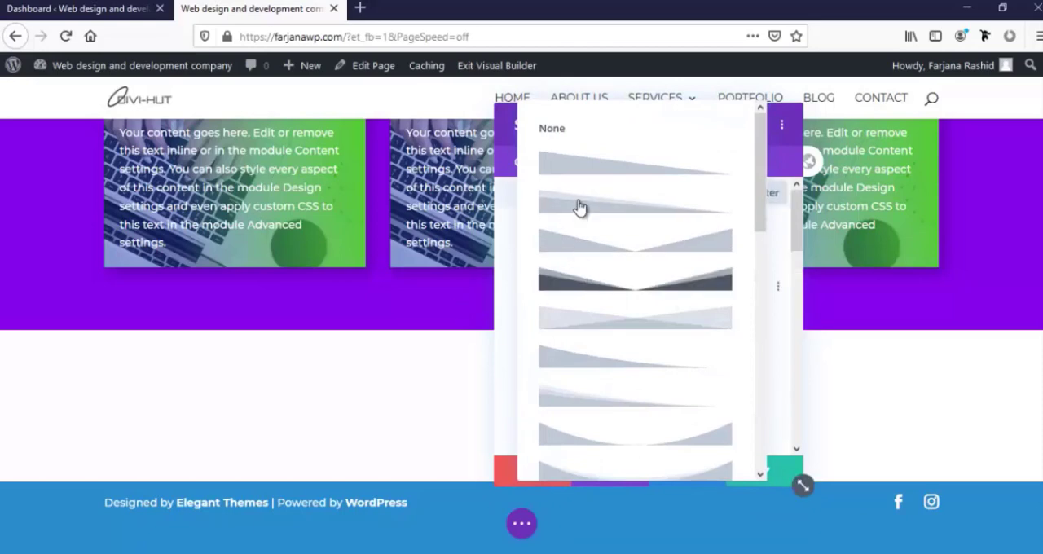
pyautogui.click(575, 178)
pyautogui.moveTo(603, 124); pyautogui.dragTo(947, 113)
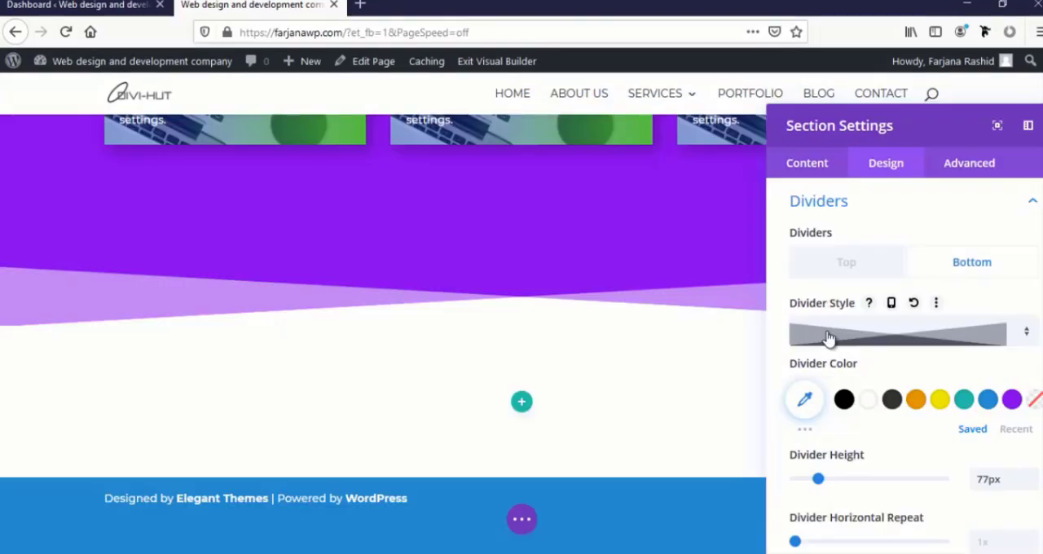
pyautogui.moveTo(874, 130); pyautogui.dragTo(837, 99)
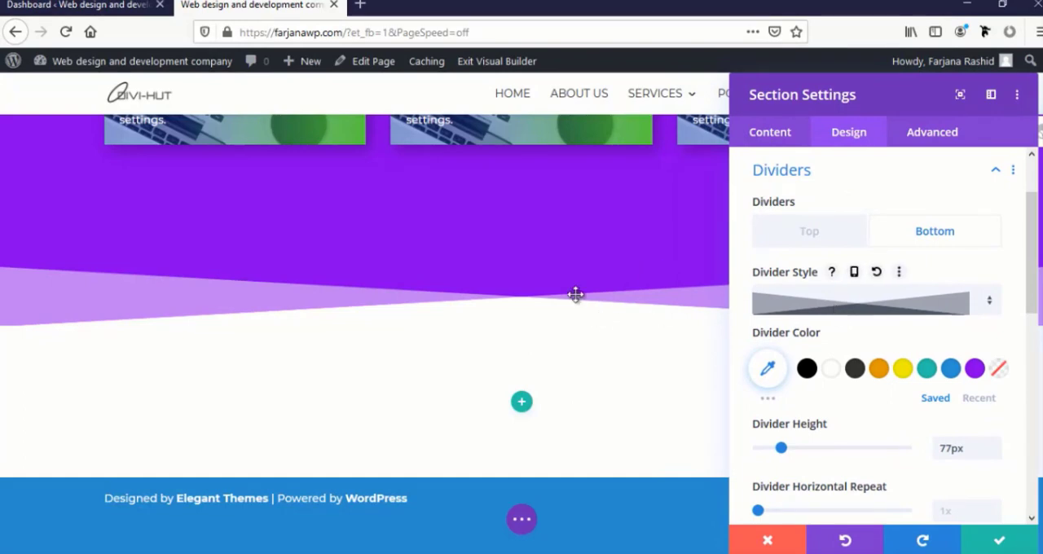
pyautogui.click(813, 305)
pyautogui.click(818, 315)
pyautogui.click(820, 308)
pyautogui.click(836, 357)
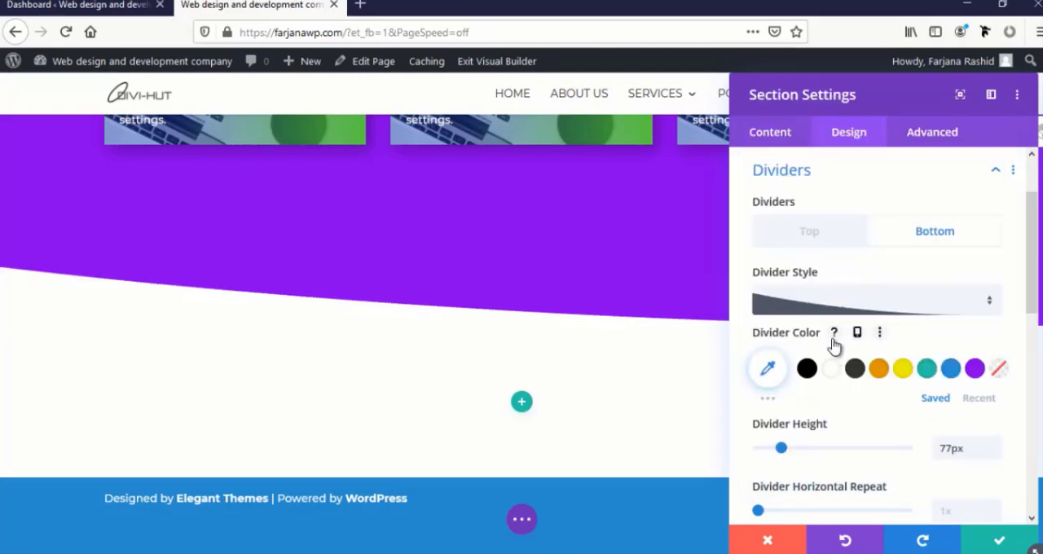
pyautogui.click(831, 307)
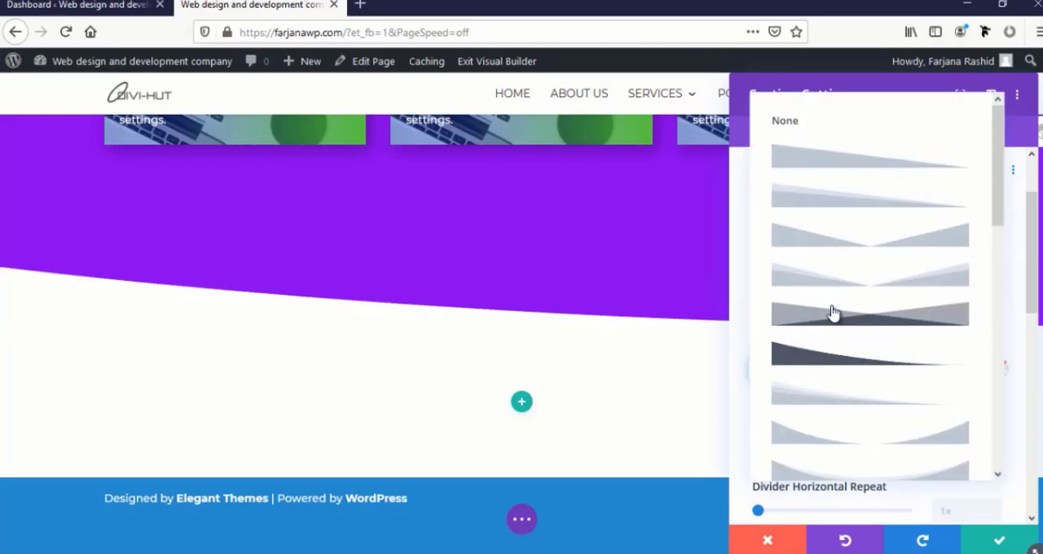
pyautogui.click(866, 220)
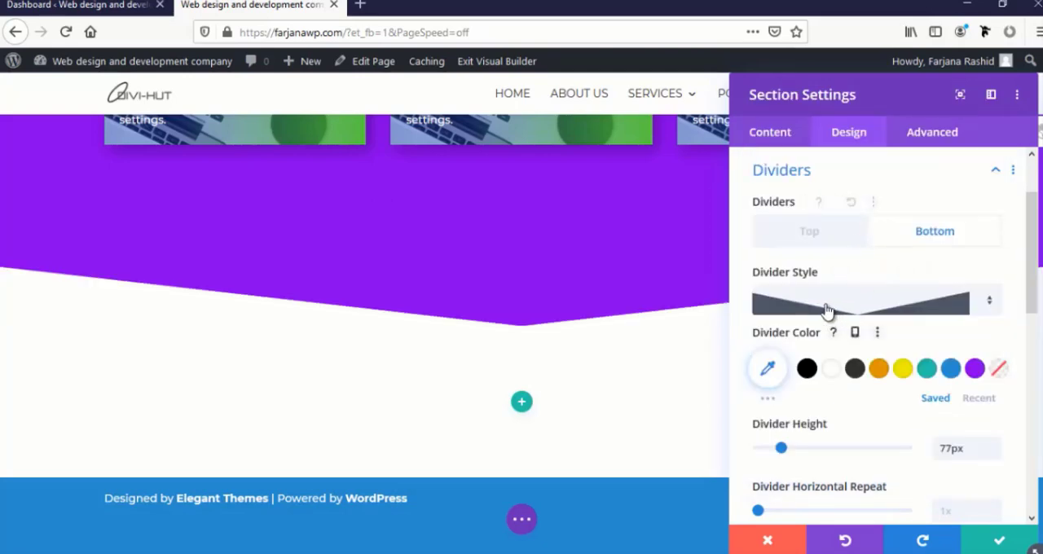
# Set the bottom divider's height to 158px and save the section settings
pyautogui.moveTo(863, 94); pyautogui.dragTo(728, 87)
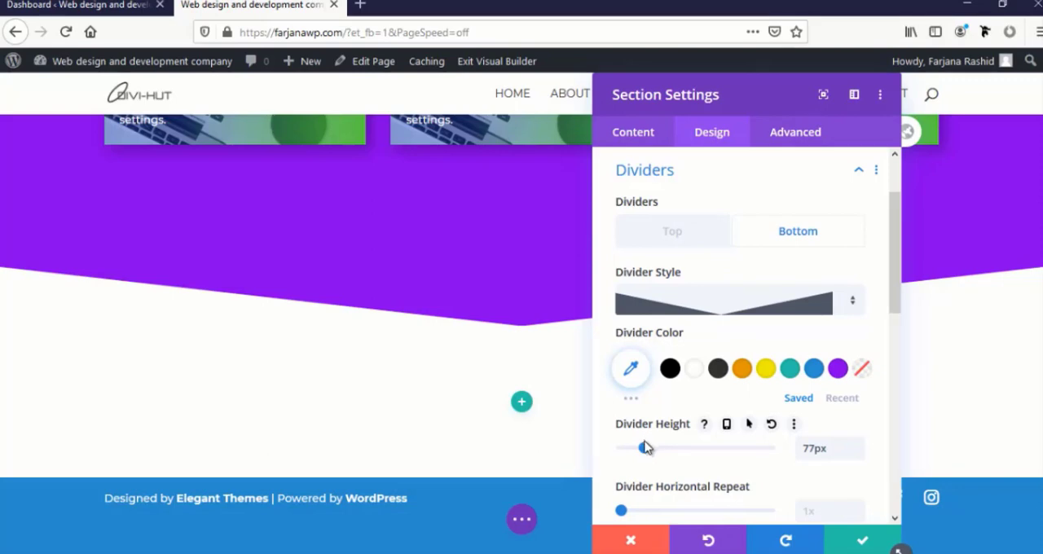
pyautogui.moveTo(658, 452); pyautogui.dragTo(669, 452)
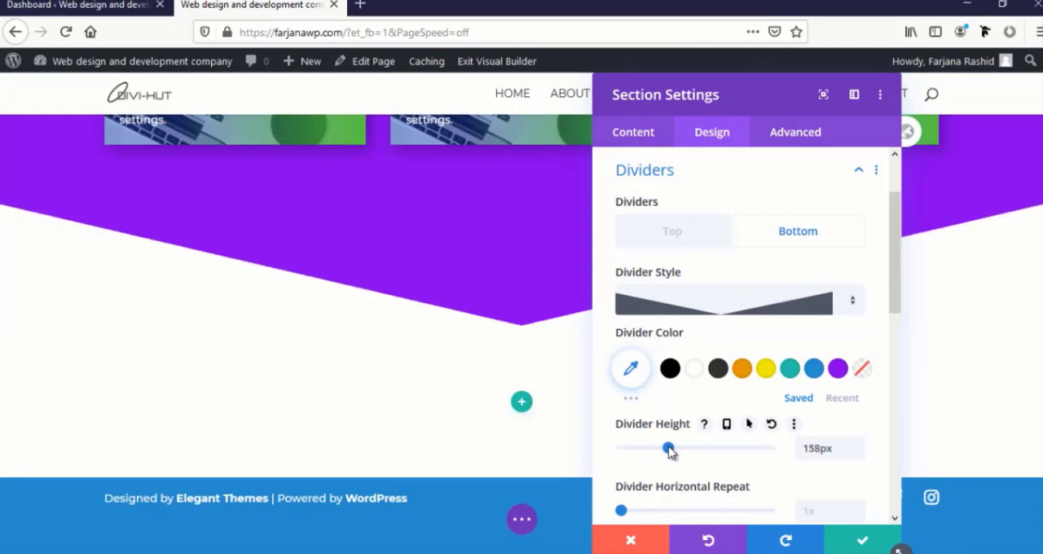
pyautogui.click(855, 541)
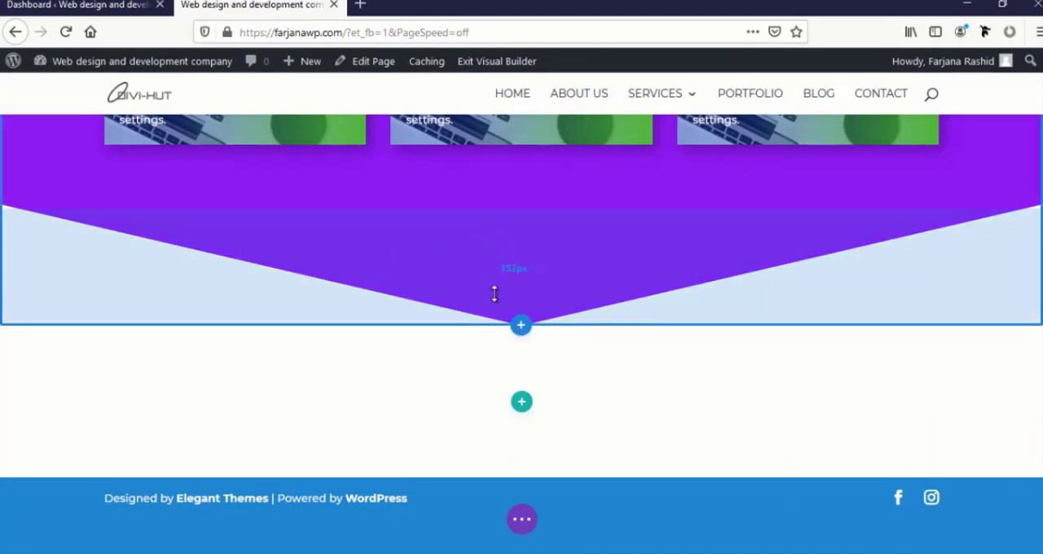
# Increase the bottom padding of the purple section and of its blurb row directly on the page
pyautogui.moveTo(494, 293); pyautogui.dragTo(486, 318)
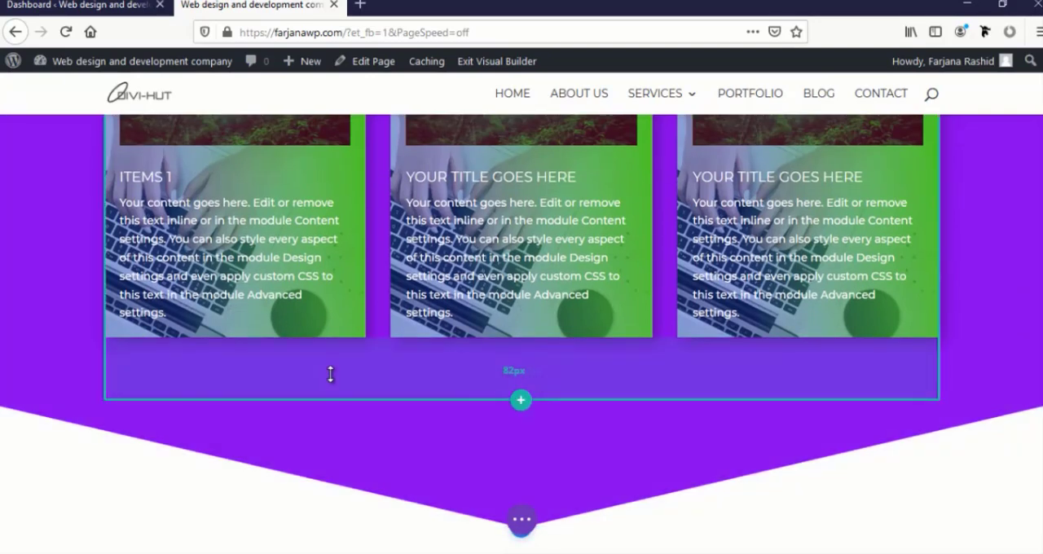
pyautogui.moveTo(330, 374); pyautogui.dragTo(363, 397)
pyautogui.scroll(3, 363, 397)
pyautogui.scroll(-5, 409, 396)
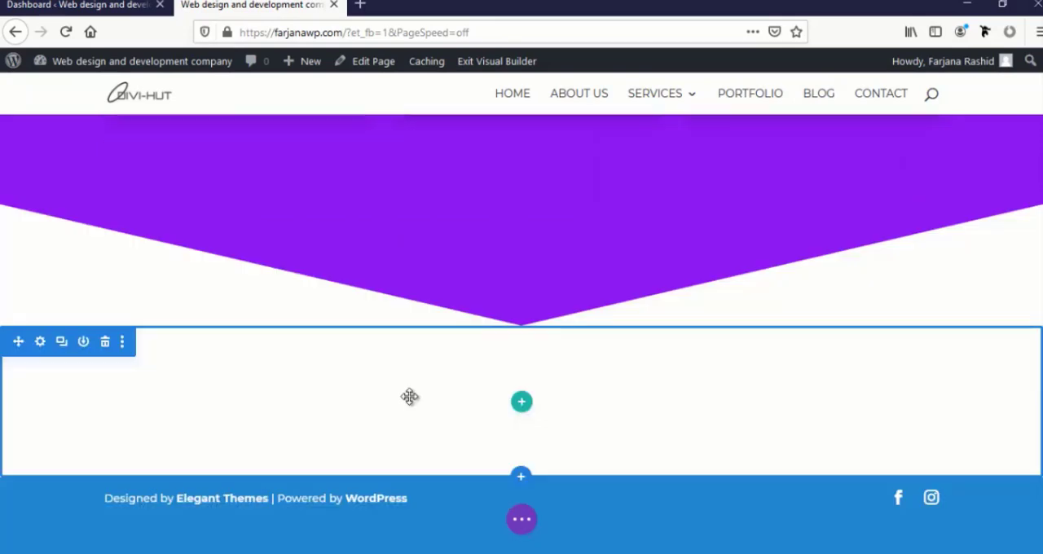
# Save the page and look at the builder's Portability dialog for layout export and import
pyautogui.click(522, 525)
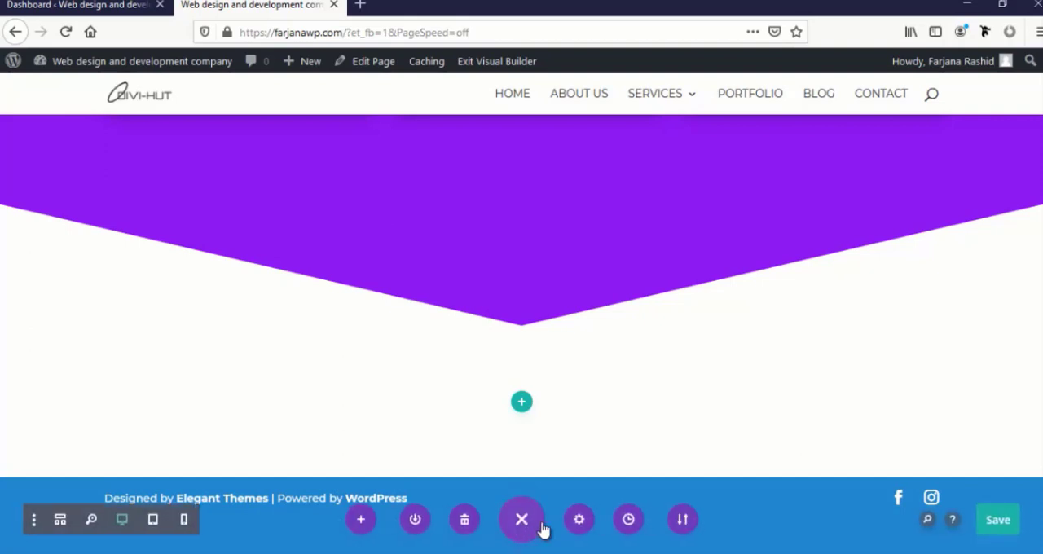
pyautogui.click(1000, 525)
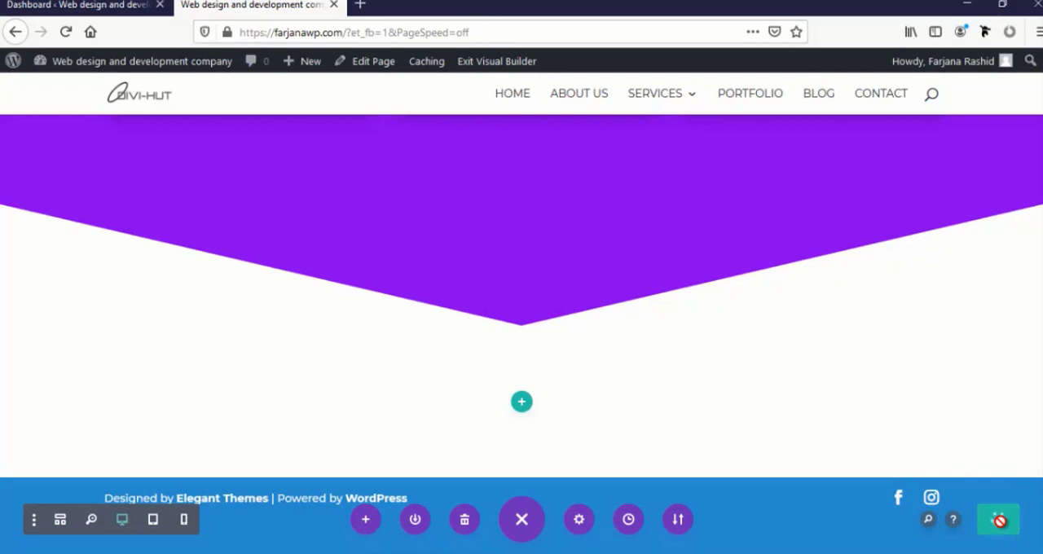
pyautogui.click(679, 521)
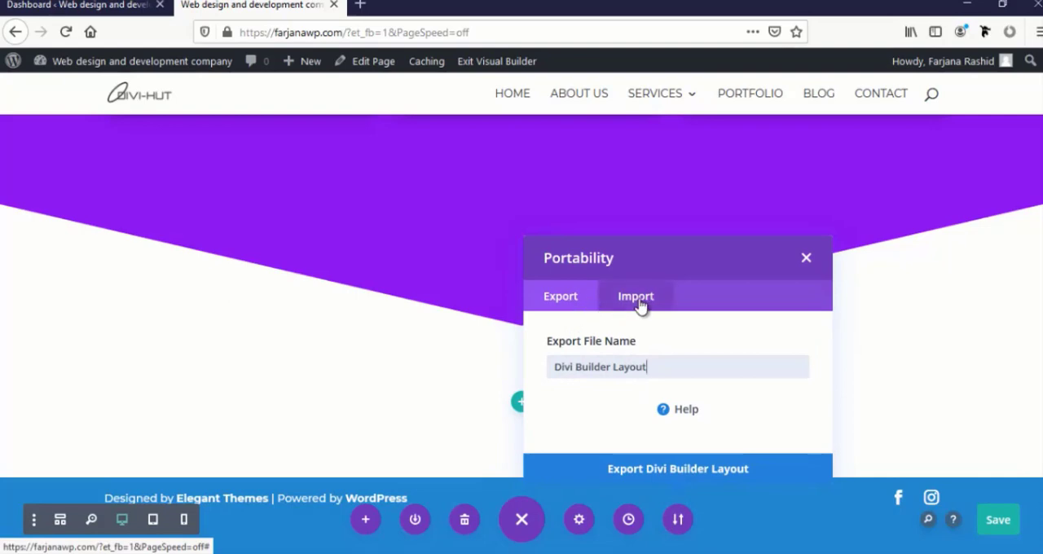
pyautogui.click(806, 258)
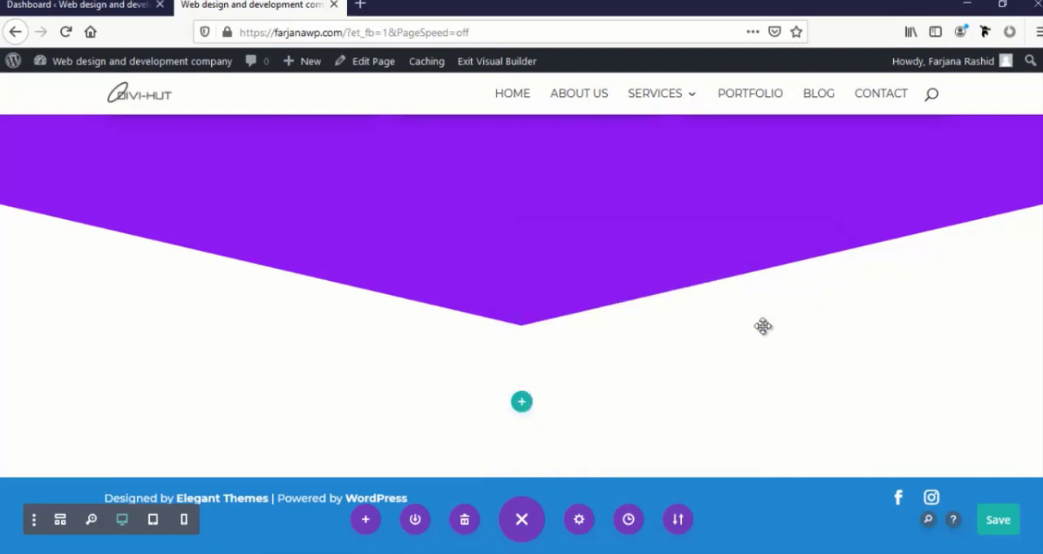
# Step back through the editing history to the 12:45:11 AM row edit, return to the latest row edit and confirm
pyautogui.click(628, 521)
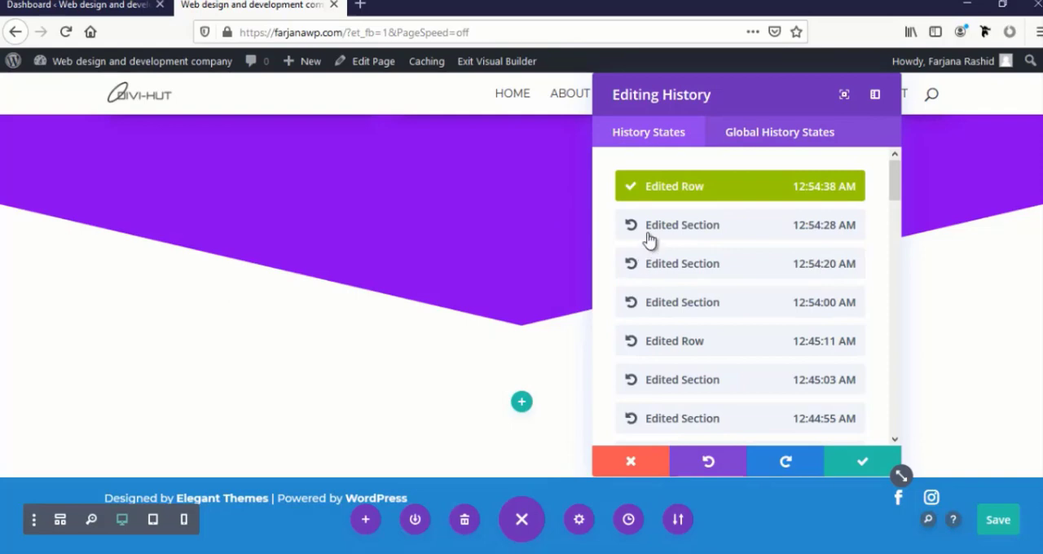
pyautogui.scroll(3, 494, 307)
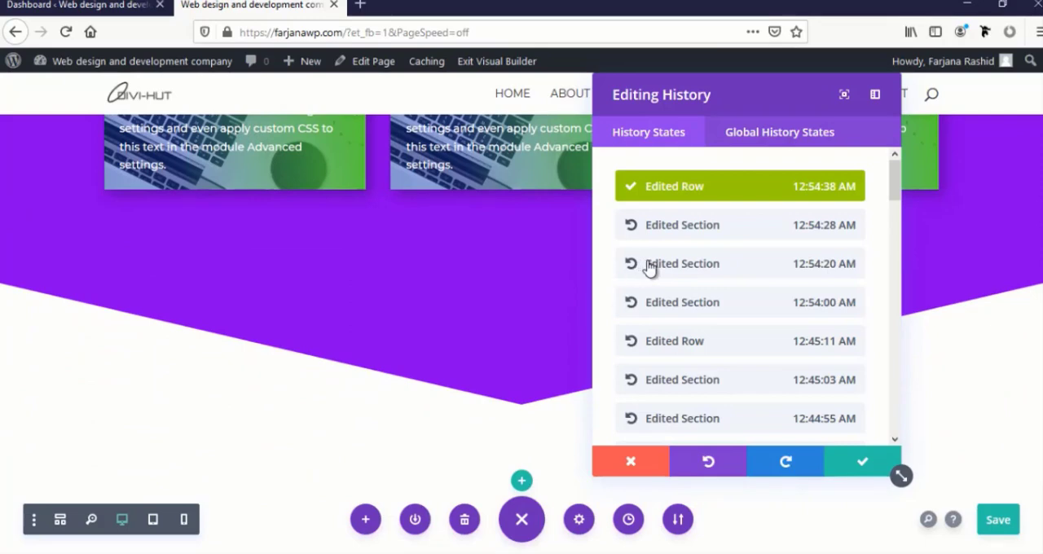
pyautogui.click(649, 266)
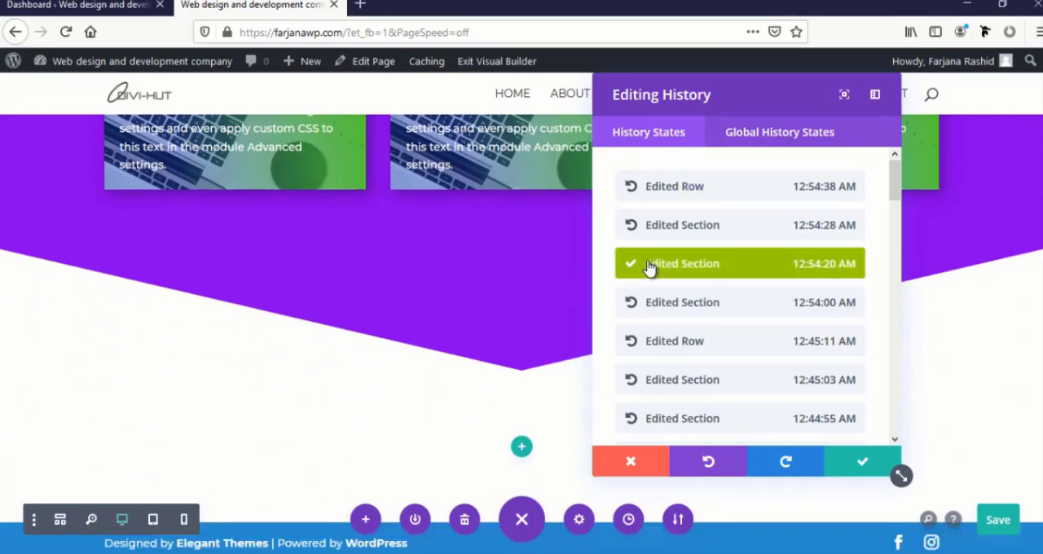
pyautogui.click(649, 307)
pyautogui.click(656, 339)
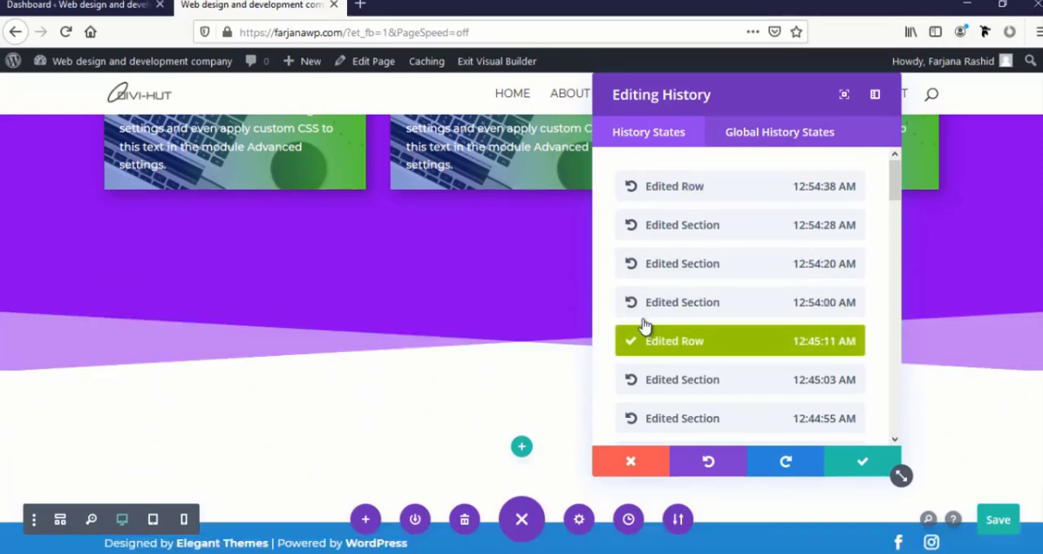
pyautogui.click(658, 306)
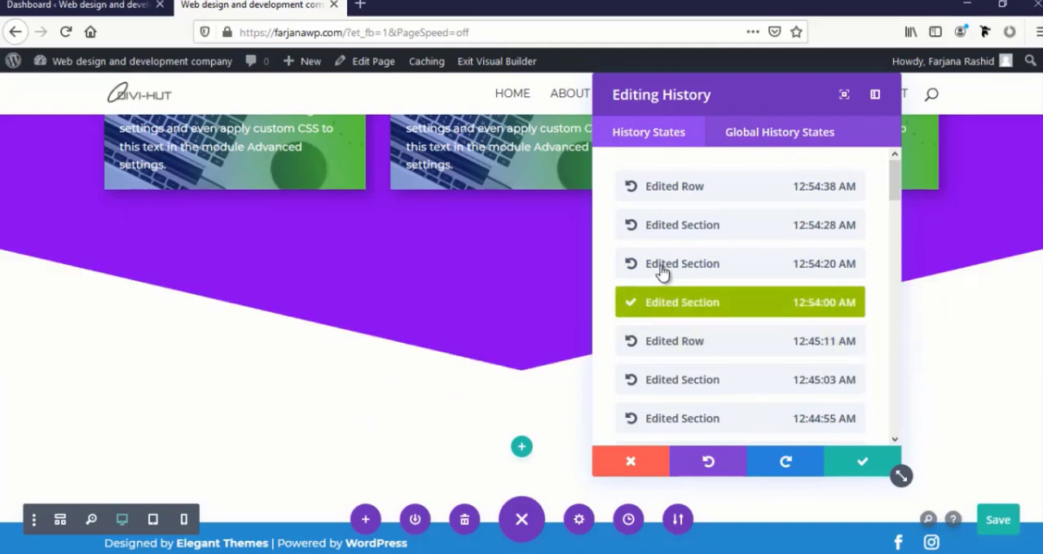
pyautogui.click(661, 269)
pyautogui.click(675, 230)
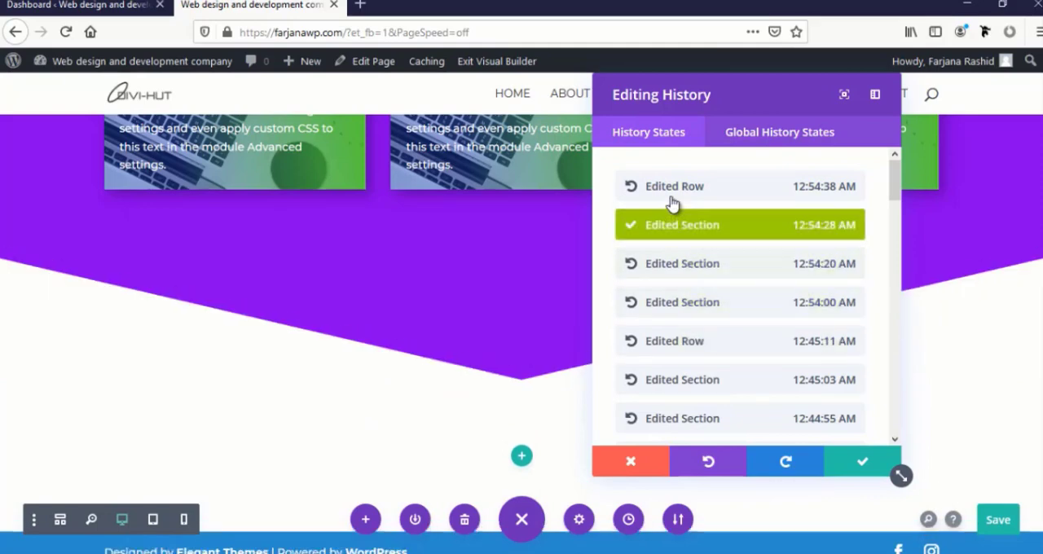
pyautogui.click(671, 191)
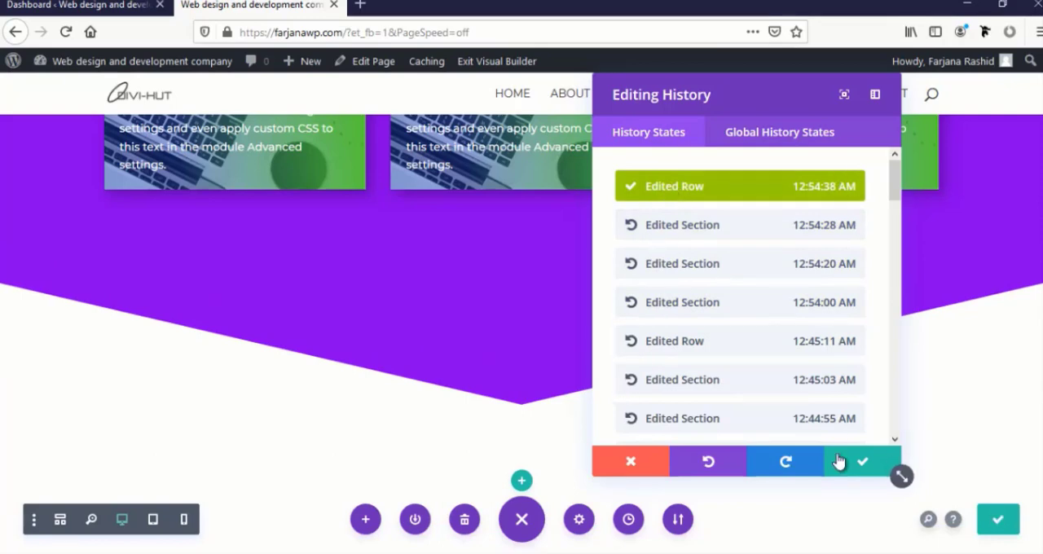
pyautogui.click(862, 465)
# Review the Page Settings' Content, Design and Advanced options, including the page background colors, and close the settings
pyautogui.click(580, 521)
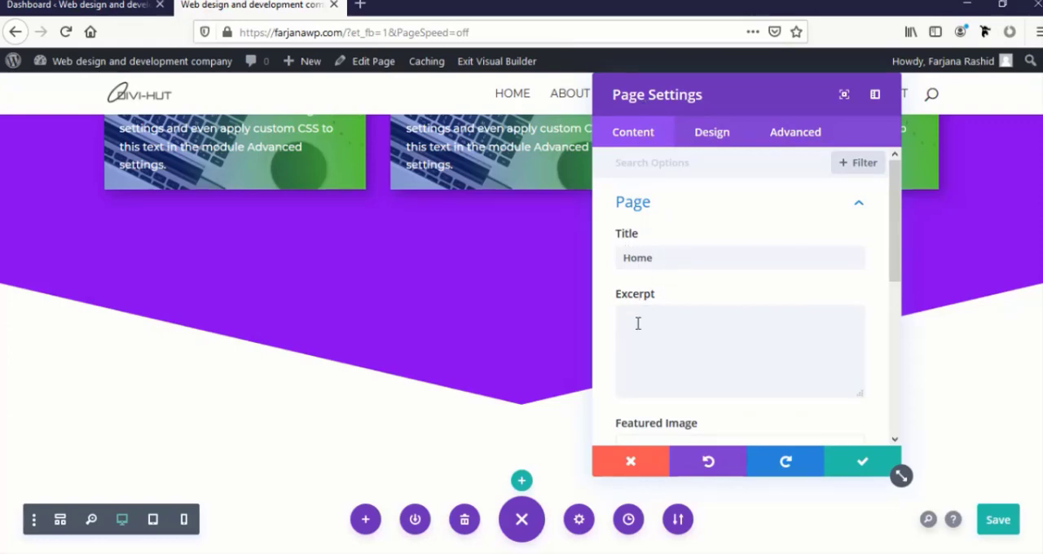
pyautogui.scroll(-5, 638, 324)
pyautogui.scroll(2, 654, 295)
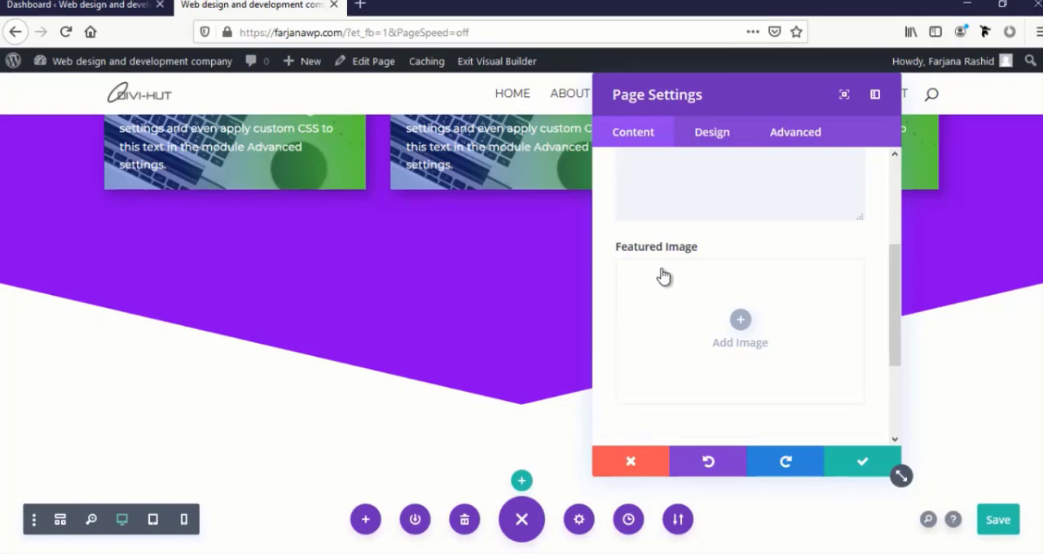
pyautogui.scroll(-3, 668, 335)
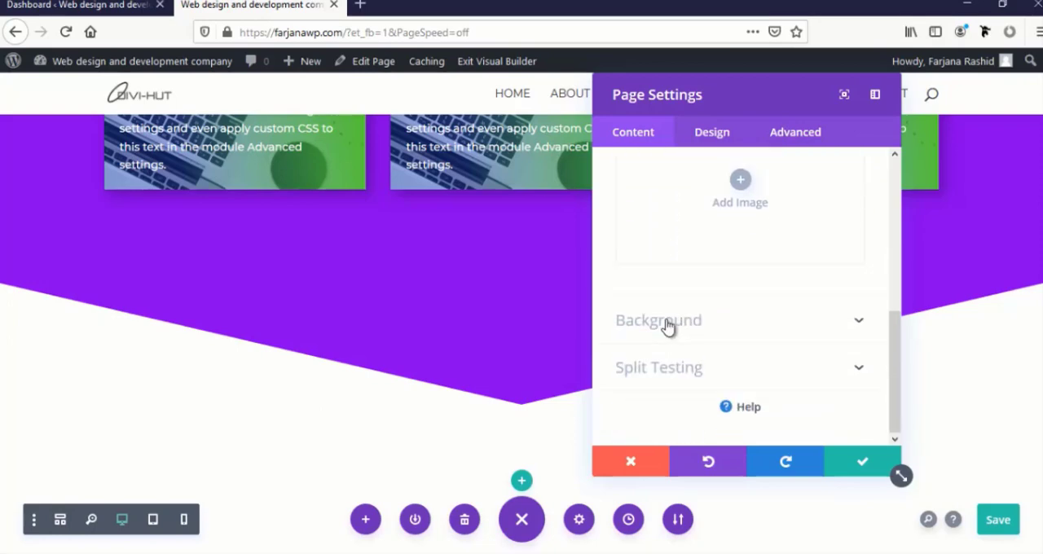
pyautogui.click(648, 324)
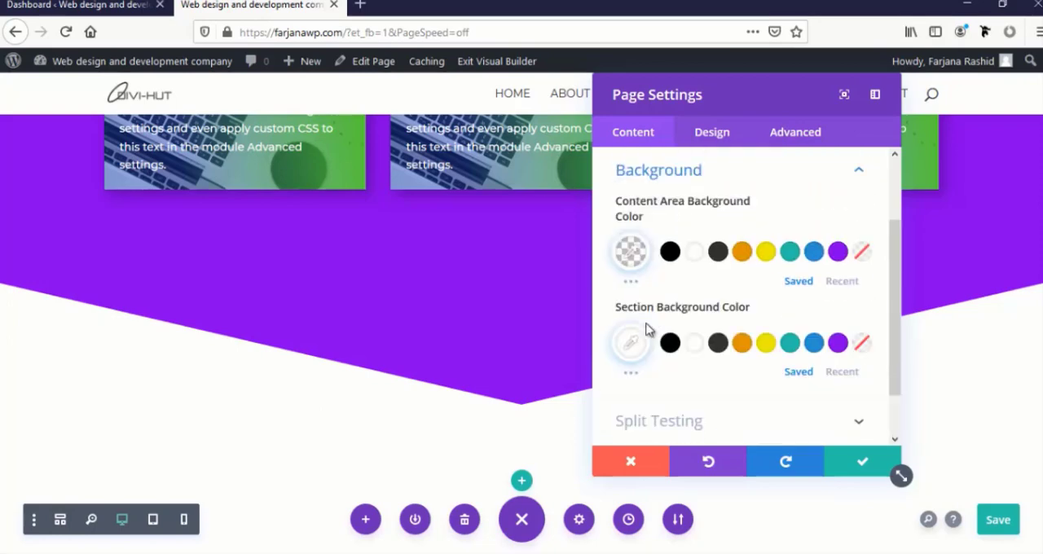
pyautogui.scroll(-1, 649, 334)
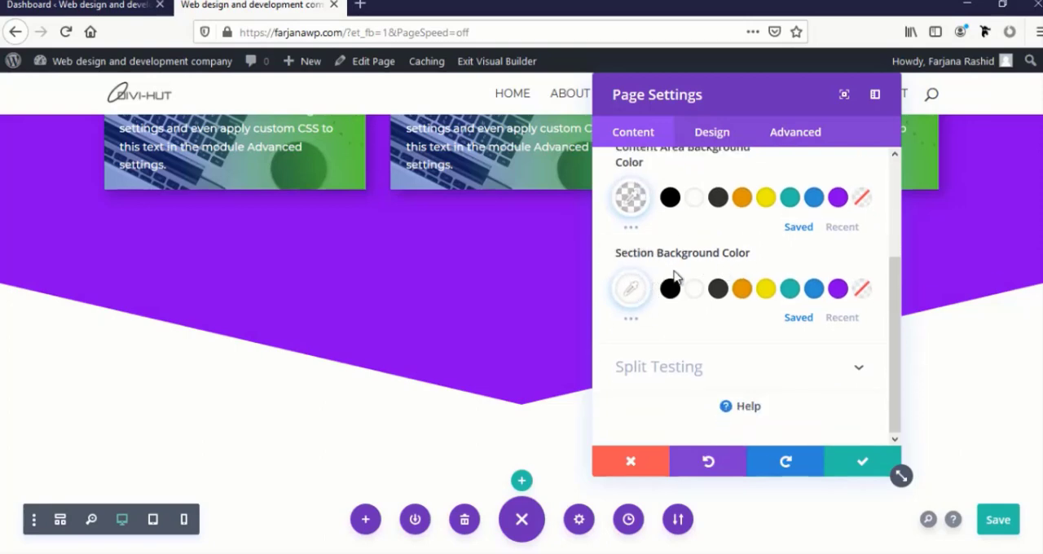
pyautogui.scroll(3, 643, 346)
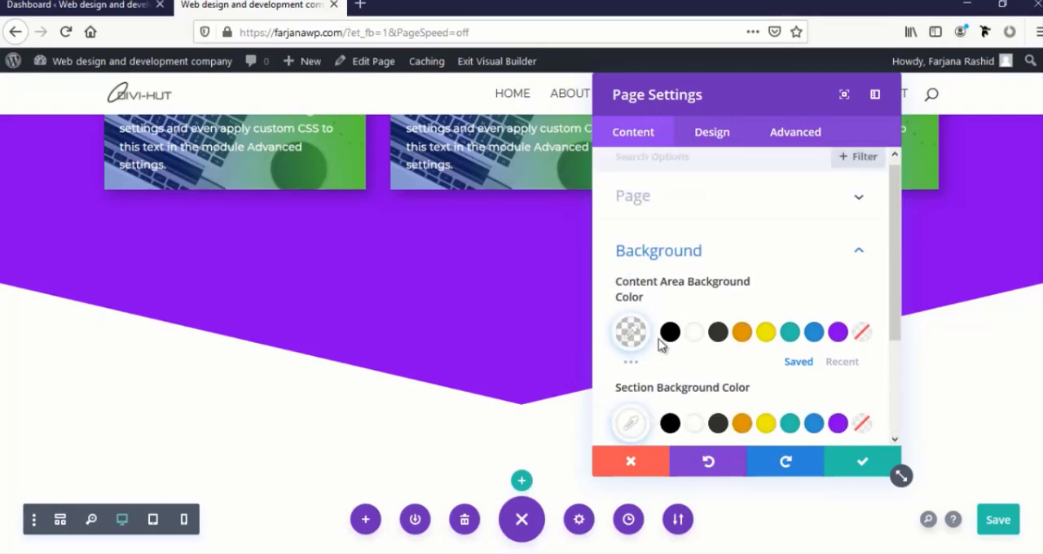
pyautogui.click(712, 136)
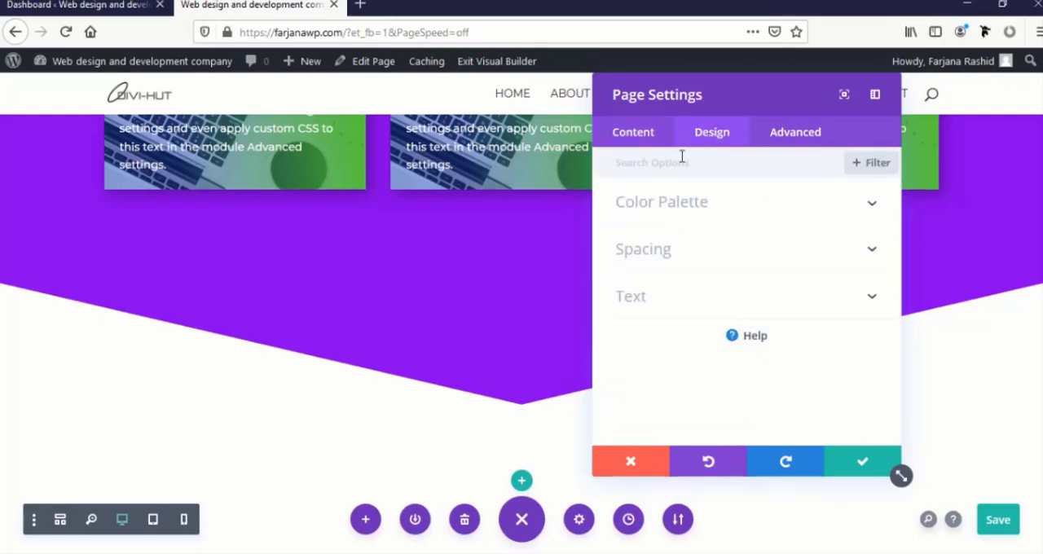
pyautogui.click(789, 148)
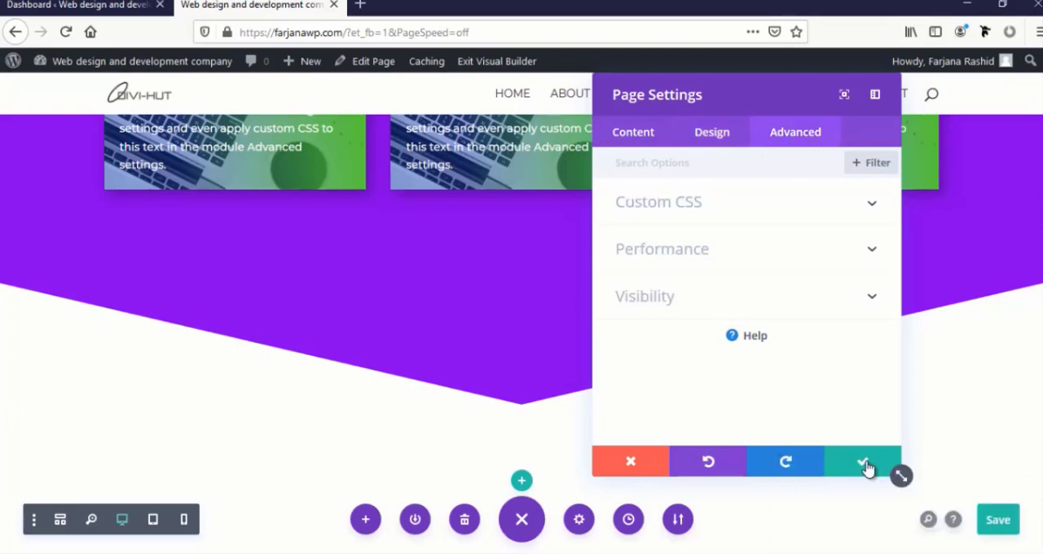
pyautogui.click(858, 465)
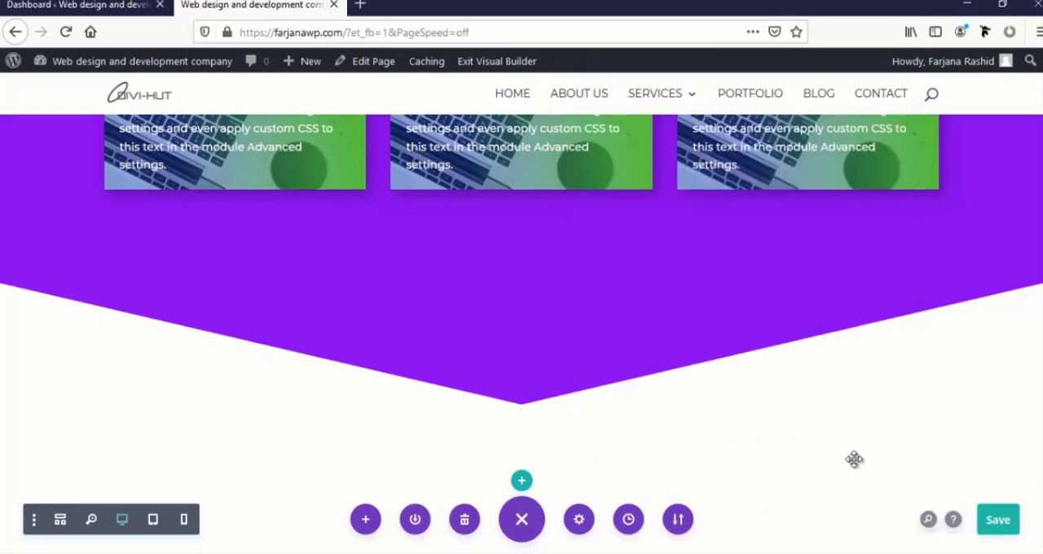
# Look at the Save To Library option and the Load From Library dialog's premade layouts, saved layouts and existing pages
pyautogui.click(416, 524)
pyautogui.click(545, 199)
pyautogui.click(371, 522)
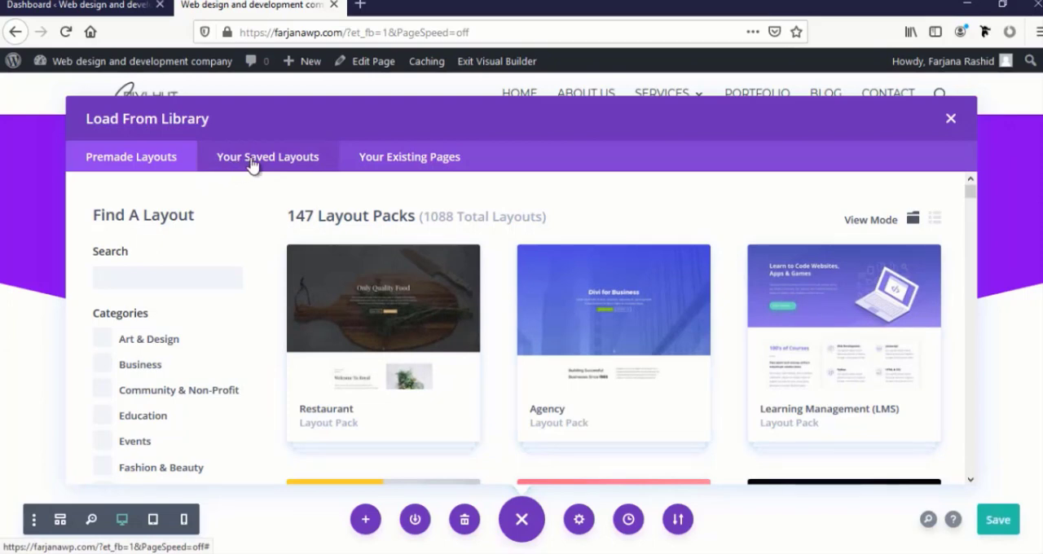
pyautogui.click(291, 170)
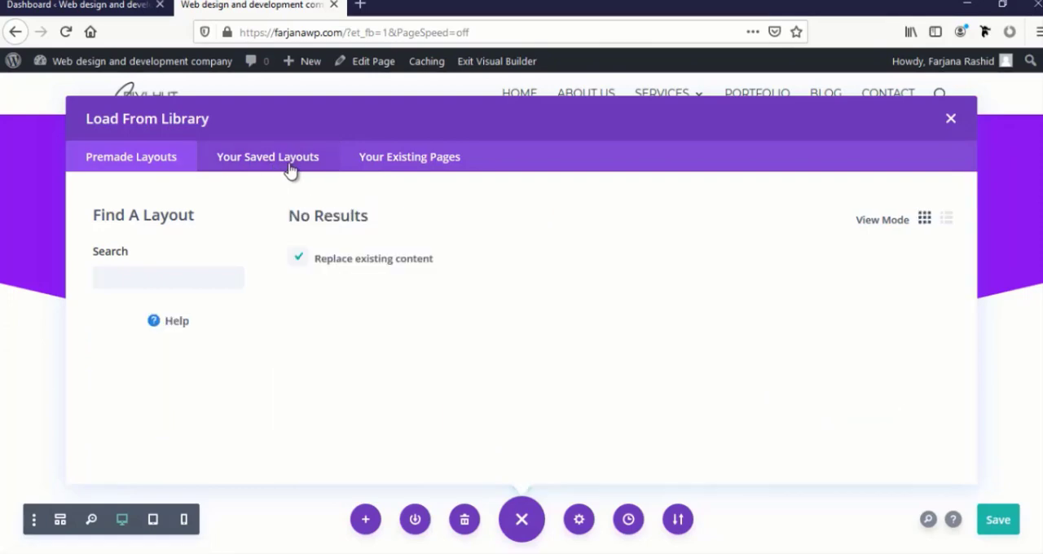
pyautogui.click(378, 163)
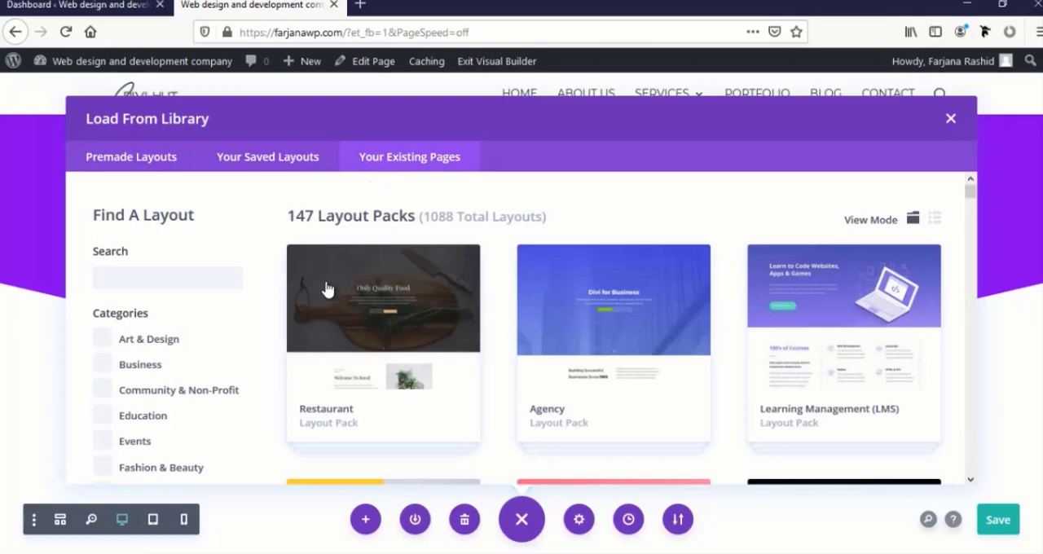
pyautogui.click(950, 120)
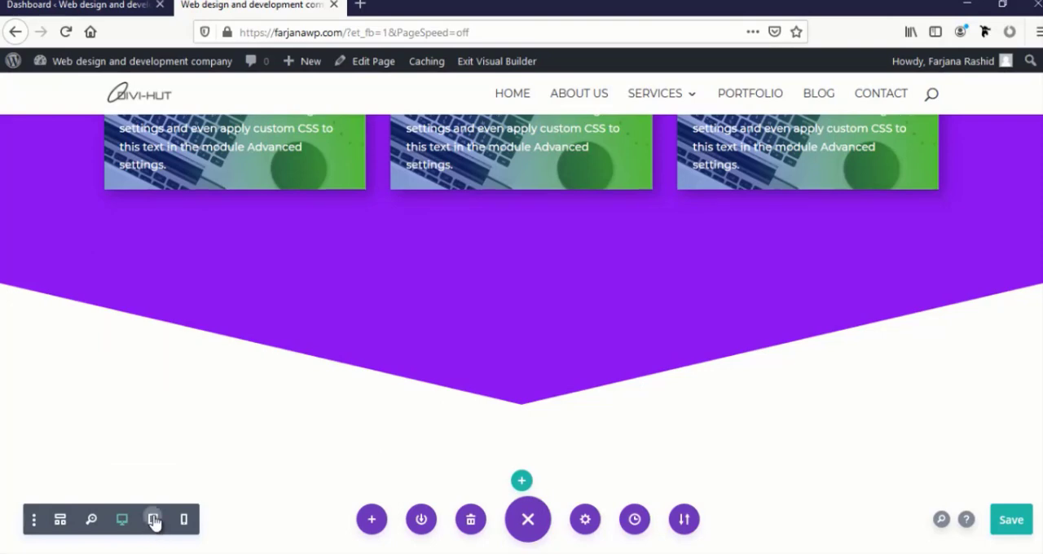
# Preview the page in tablet and phone view and examine how the blurbs and the section divider adapt
pyautogui.click(154, 521)
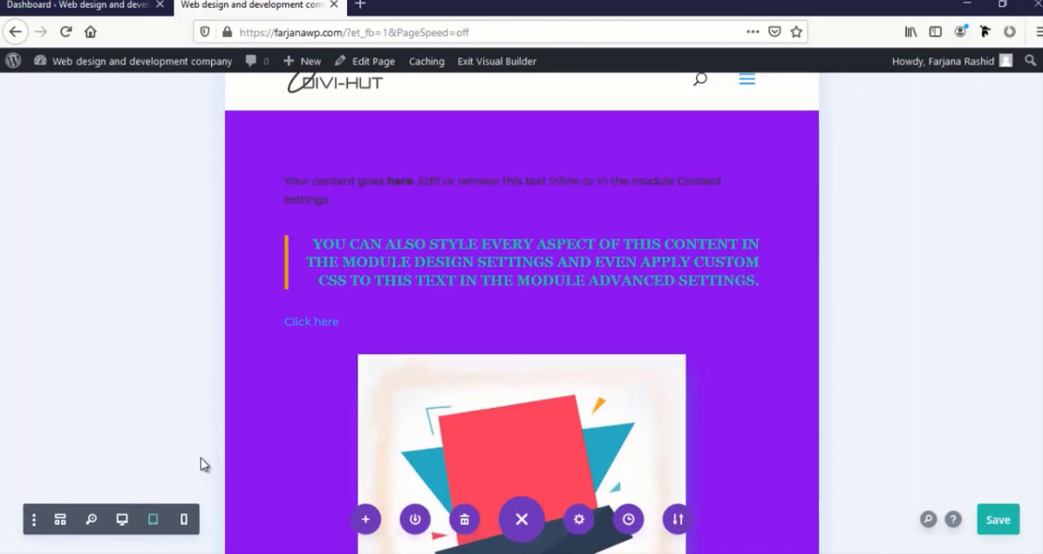
pyautogui.scroll(-10, 338, 425)
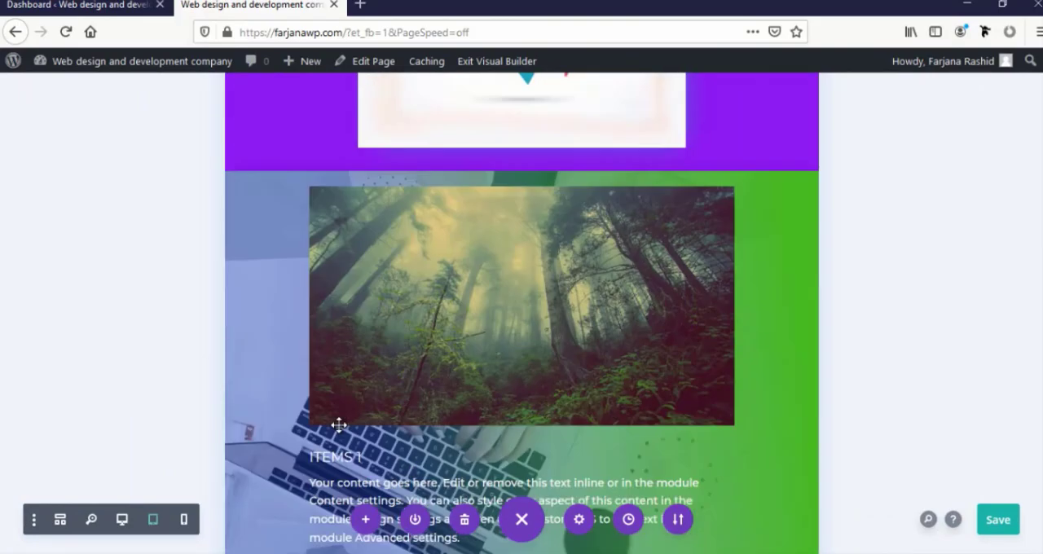
pyautogui.scroll(-8, 339, 425)
pyautogui.scroll(9, 339, 426)
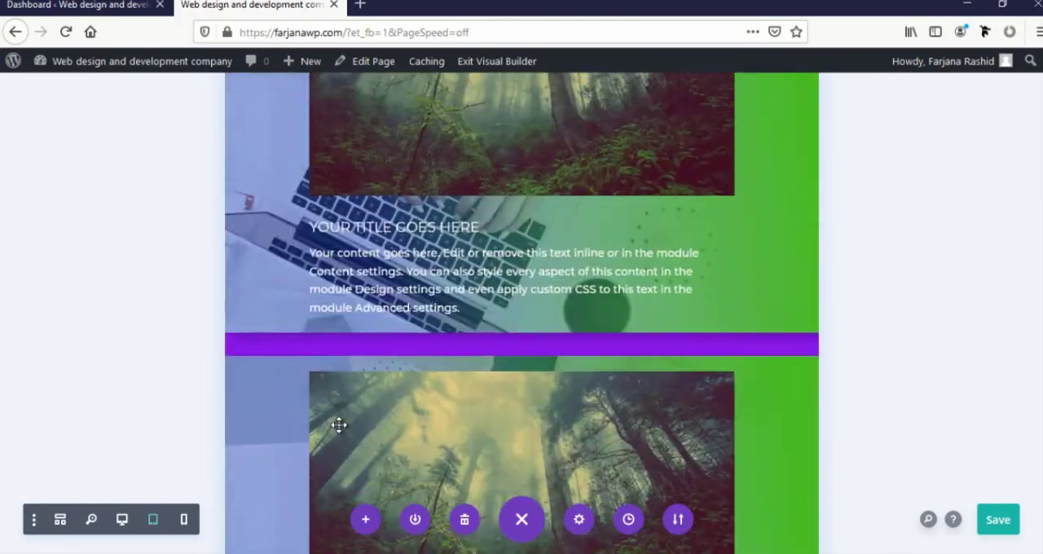
pyautogui.click(184, 522)
pyautogui.scroll(10, 502, 364)
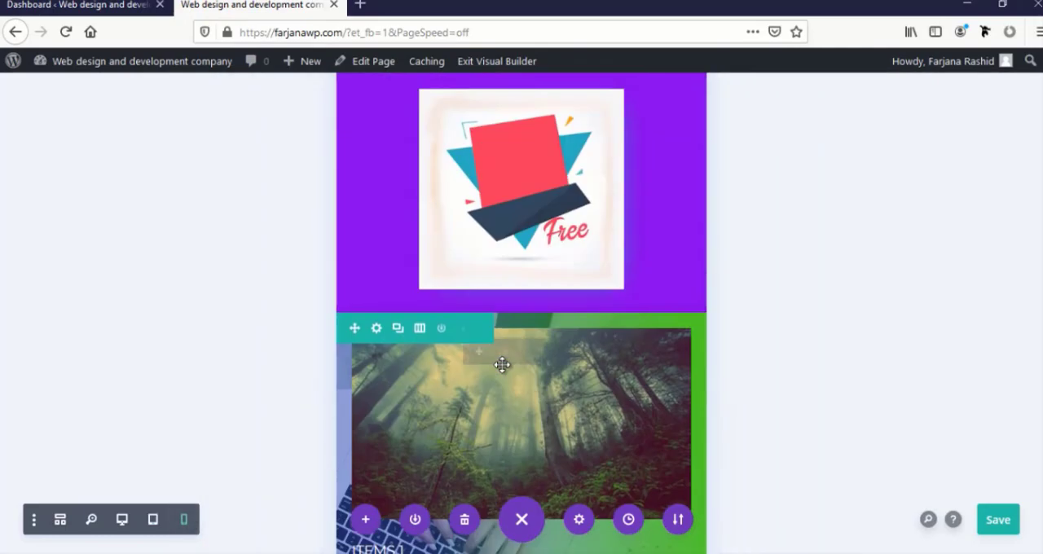
pyautogui.scroll(-10, 503, 365)
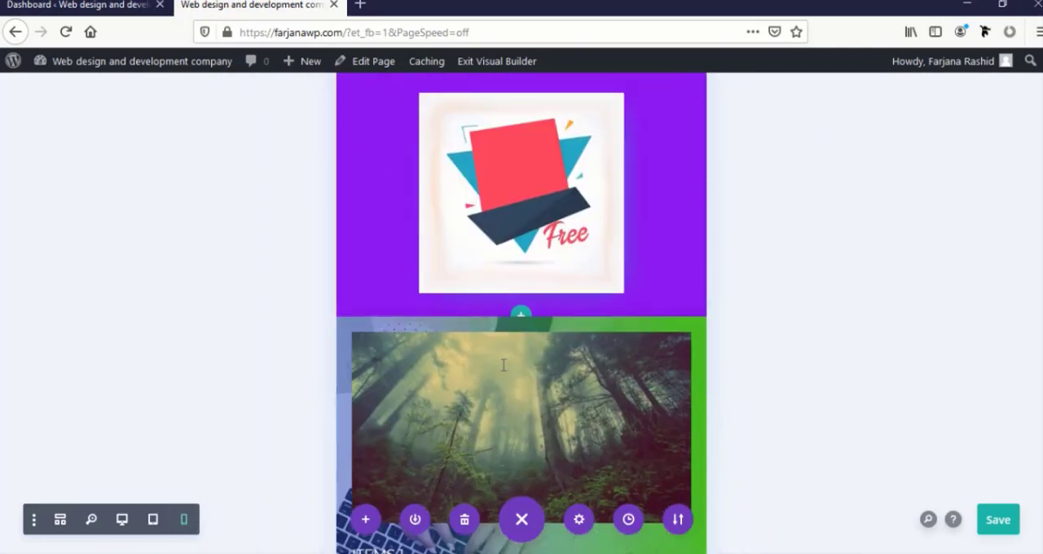
pyautogui.scroll(-5, 502, 365)
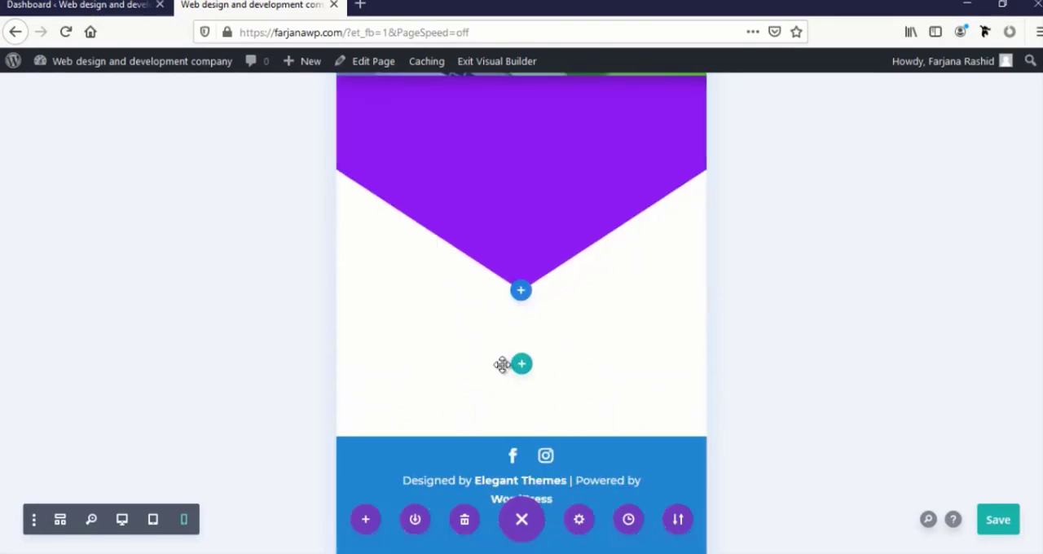
# View the page's structure of sections, rows and modules in wireframe view and return to the visual layout
pyautogui.click(60, 520)
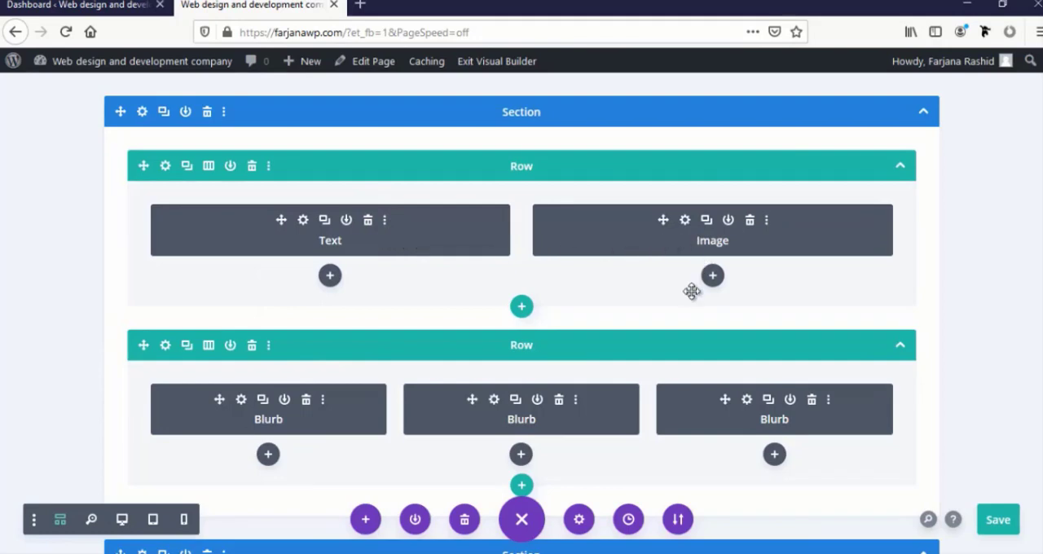
pyautogui.scroll(-2, 691, 291)
pyautogui.scroll(2, 691, 291)
pyautogui.click(58, 521)
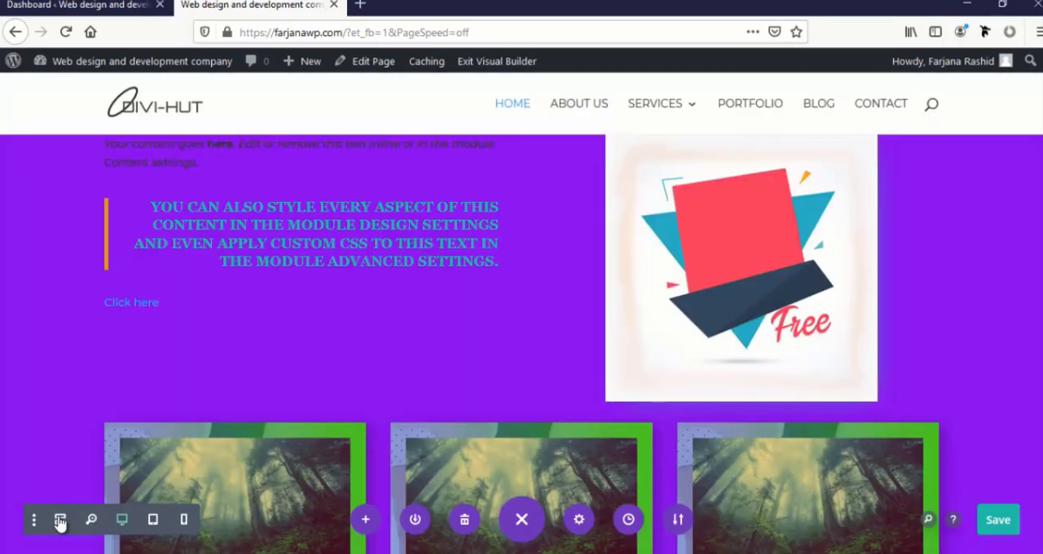
# Delete the purple section with the text, image and blurbs, and dismiss the Insert Row dialog
pyautogui.scroll(-2, 228, 459)
pyautogui.scroll(-5, 228, 459)
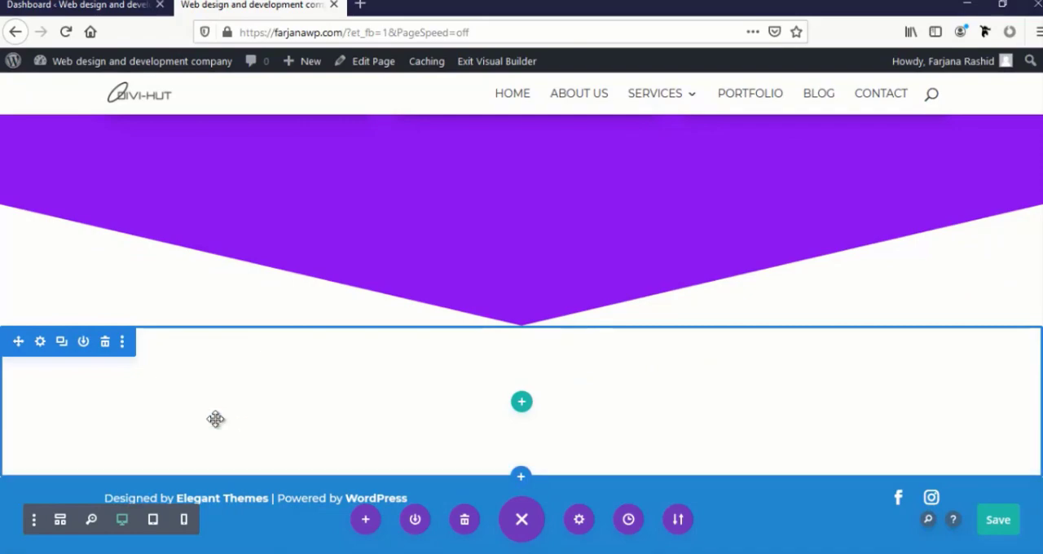
pyautogui.scroll(6, 214, 416)
pyautogui.scroll(2, 213, 415)
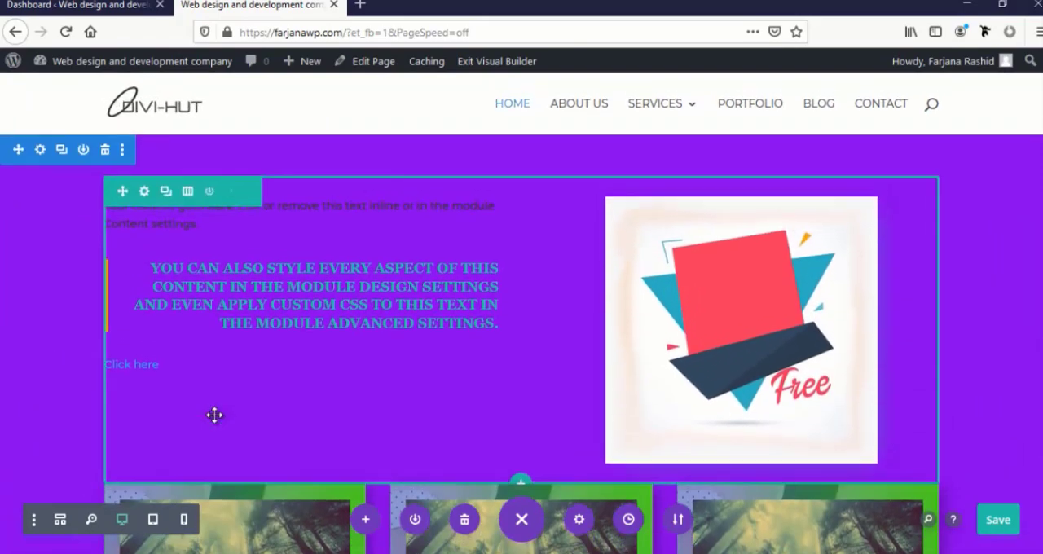
pyautogui.click(105, 152)
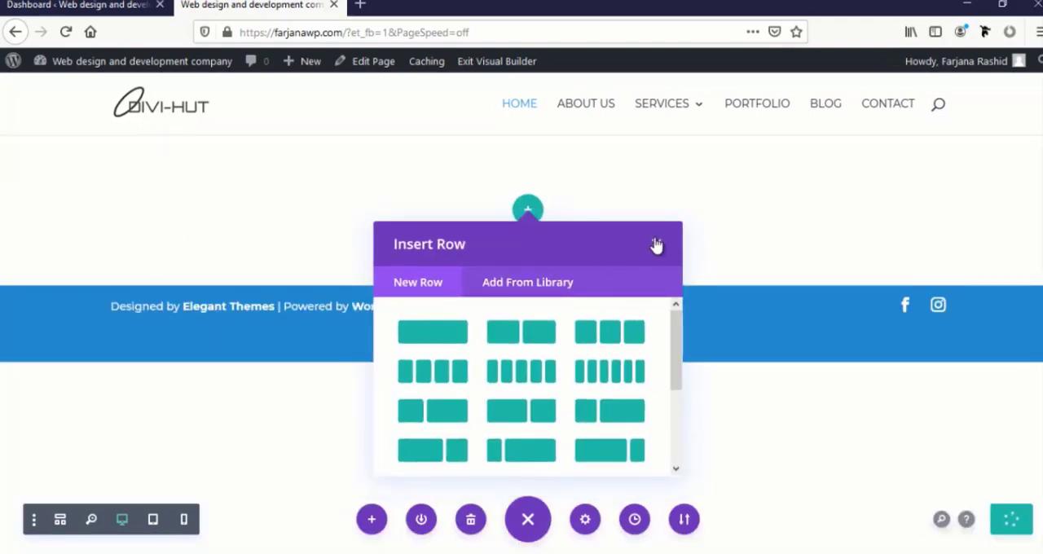
pyautogui.click(657, 241)
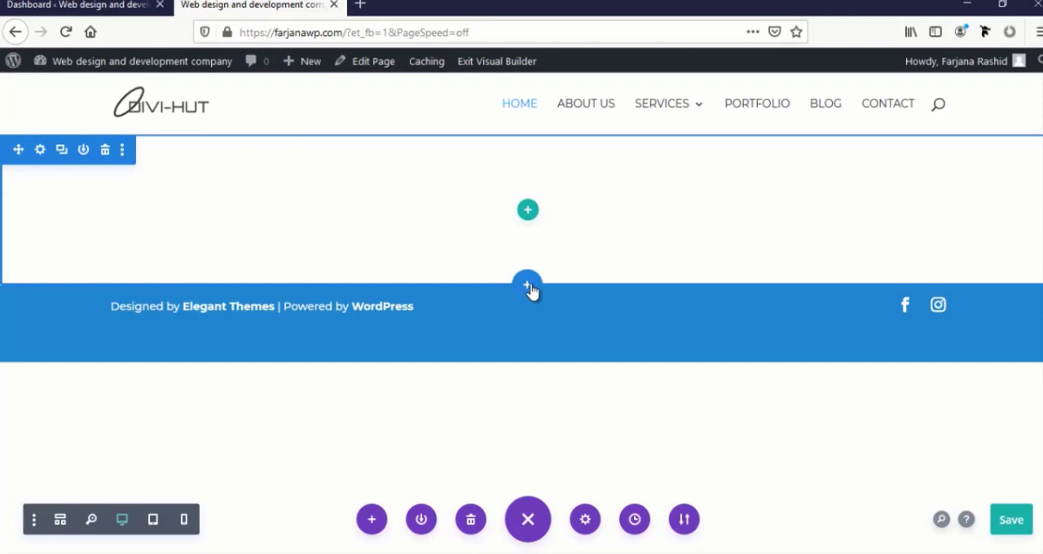
# Insert a fullwidth section with a Fullwidth Header module below the empty section, and delete the empty section above it
pyautogui.click(527, 287)
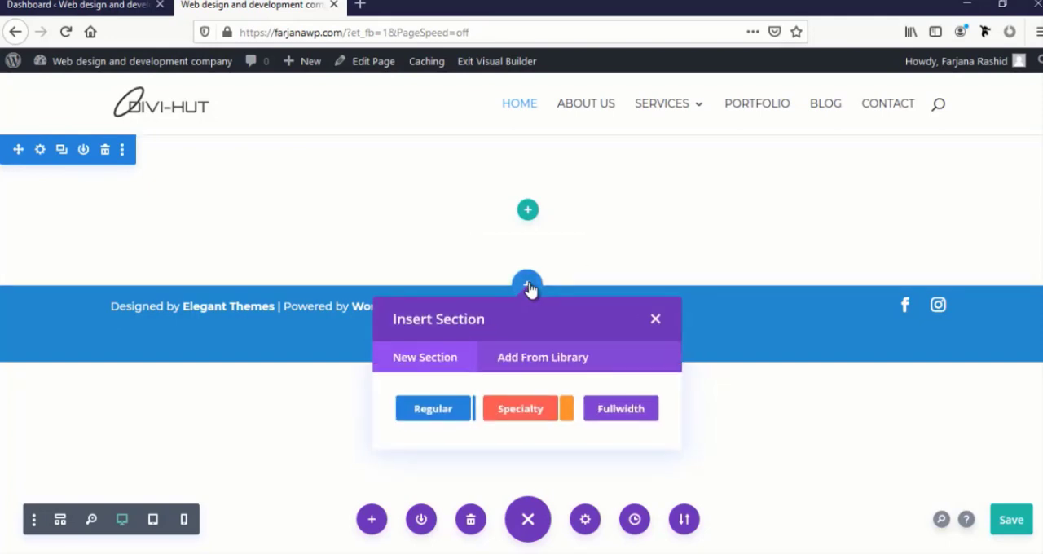
pyautogui.click(612, 419)
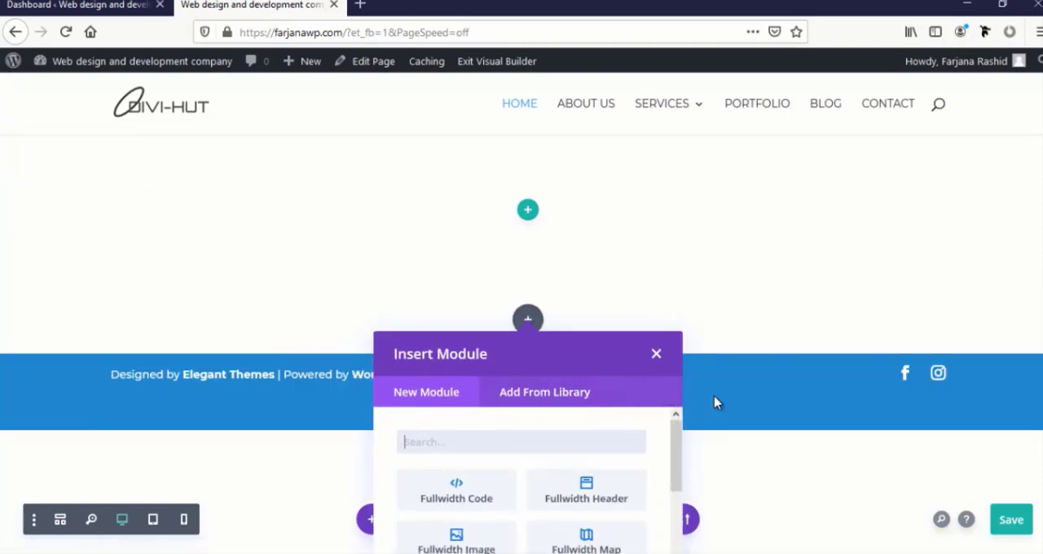
pyautogui.scroll(-3, 635, 468)
pyautogui.scroll(3, 611, 481)
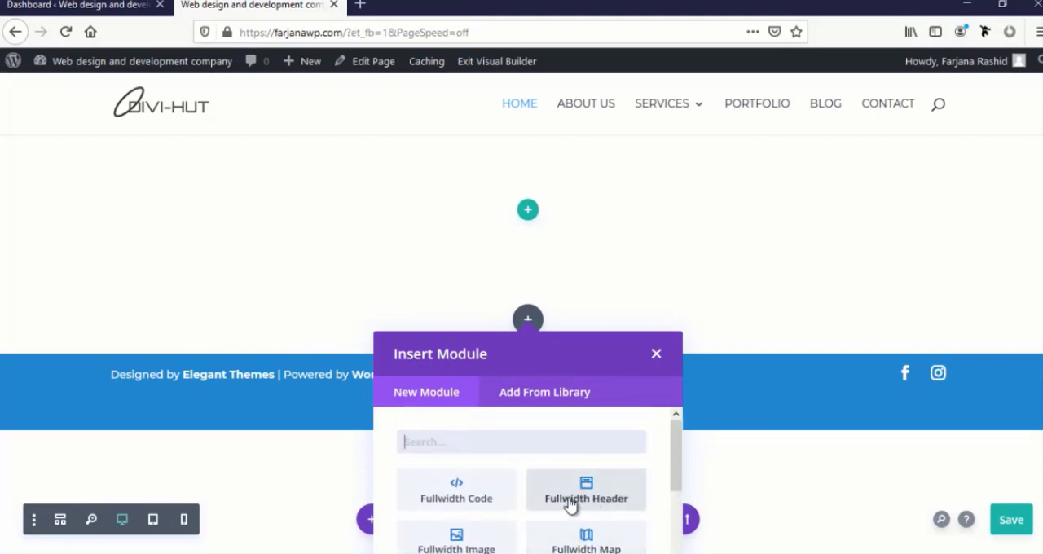
pyautogui.click(568, 505)
pyautogui.scroll(-2, 569, 506)
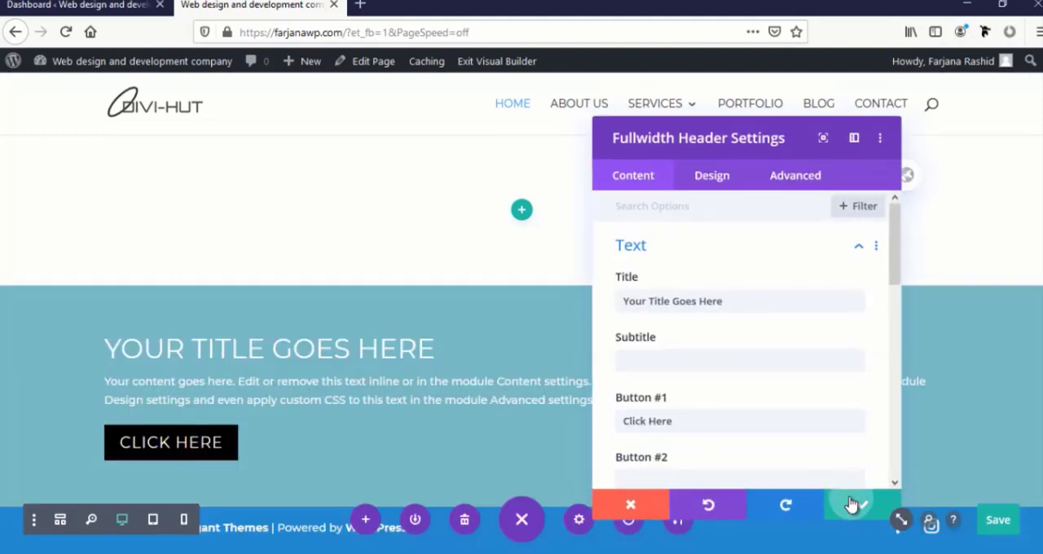
pyautogui.click(857, 503)
pyautogui.moveTo(58, 170)
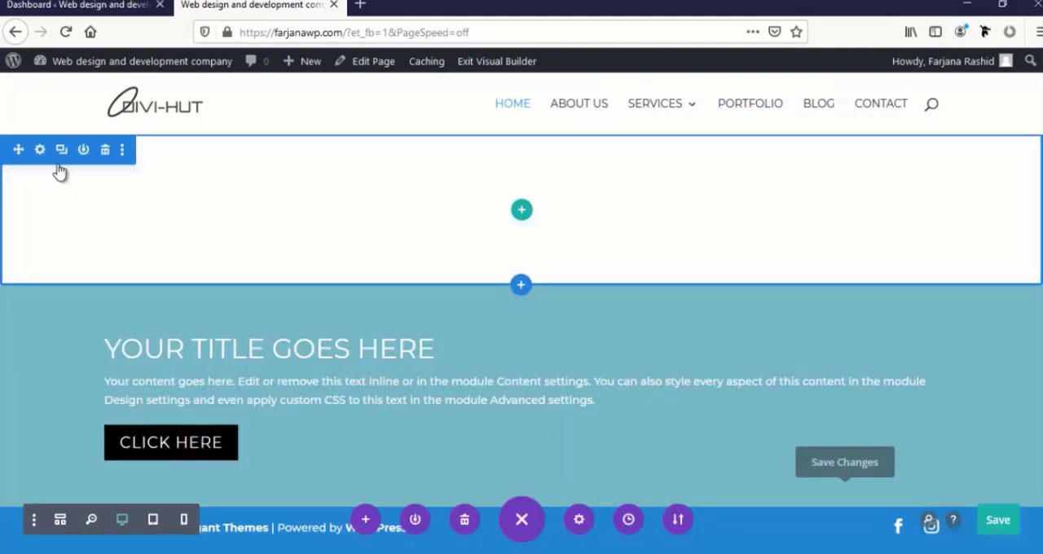
pyautogui.click(107, 157)
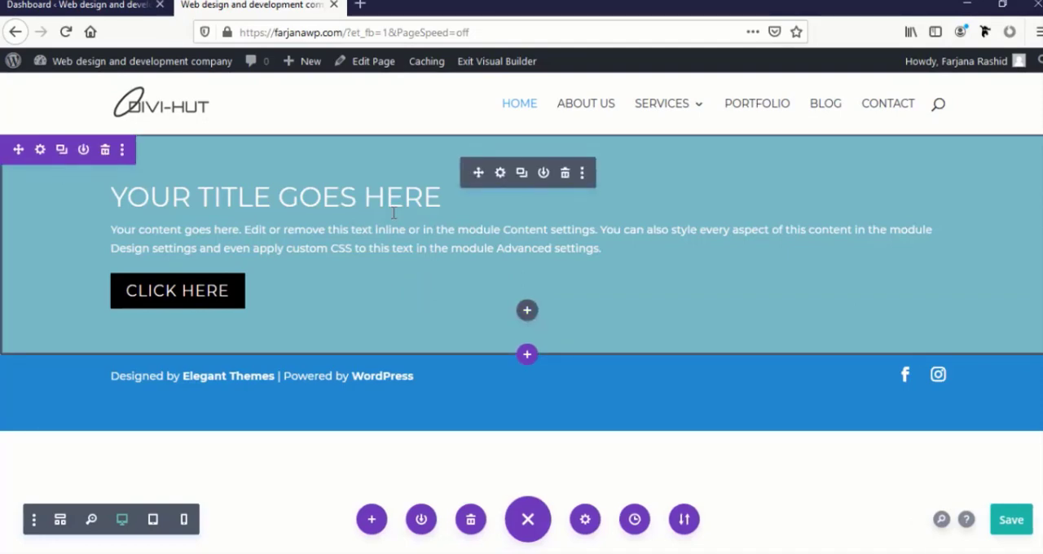
# Set the fullwidth header's title to "We design your website"
pyautogui.click(500, 173)
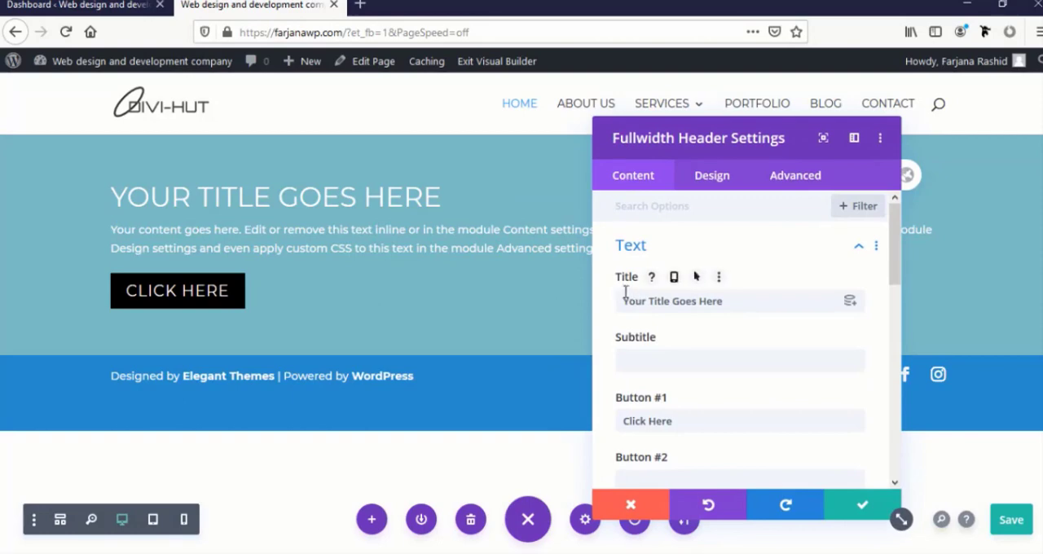
pyautogui.tripleClick(637, 307)
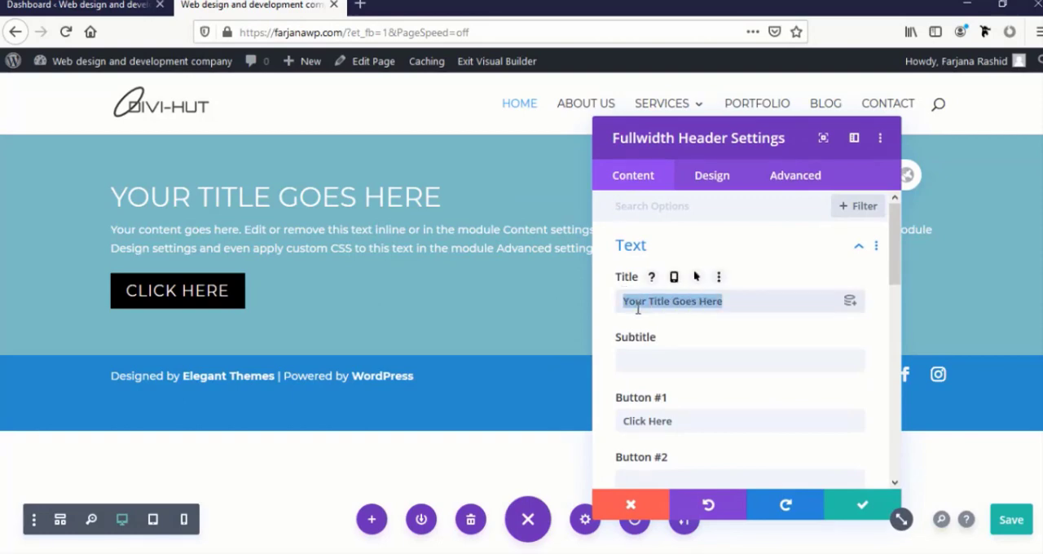
pyautogui.write('Wend')
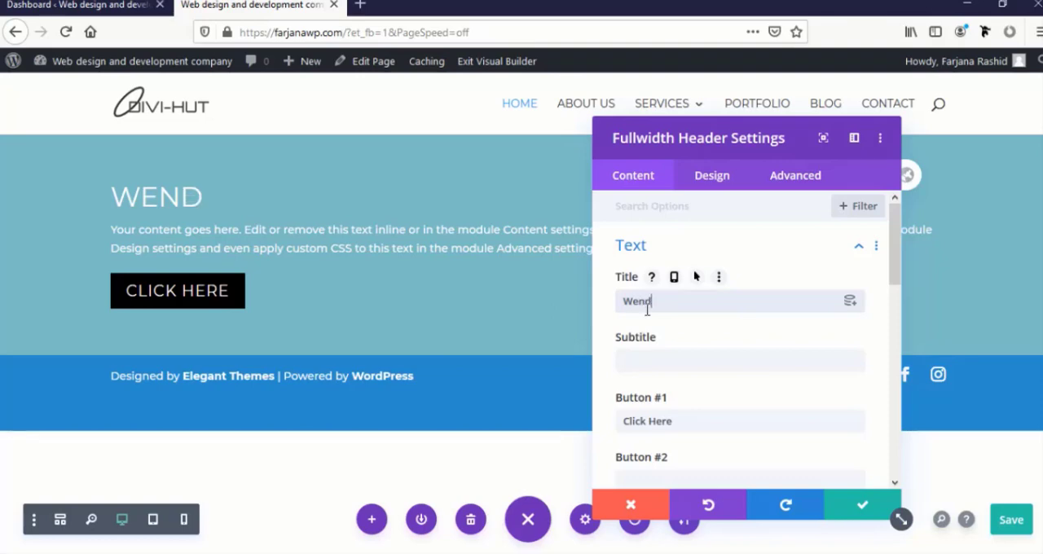
pyautogui.write('es')
pyautogui.write('ign your webs')
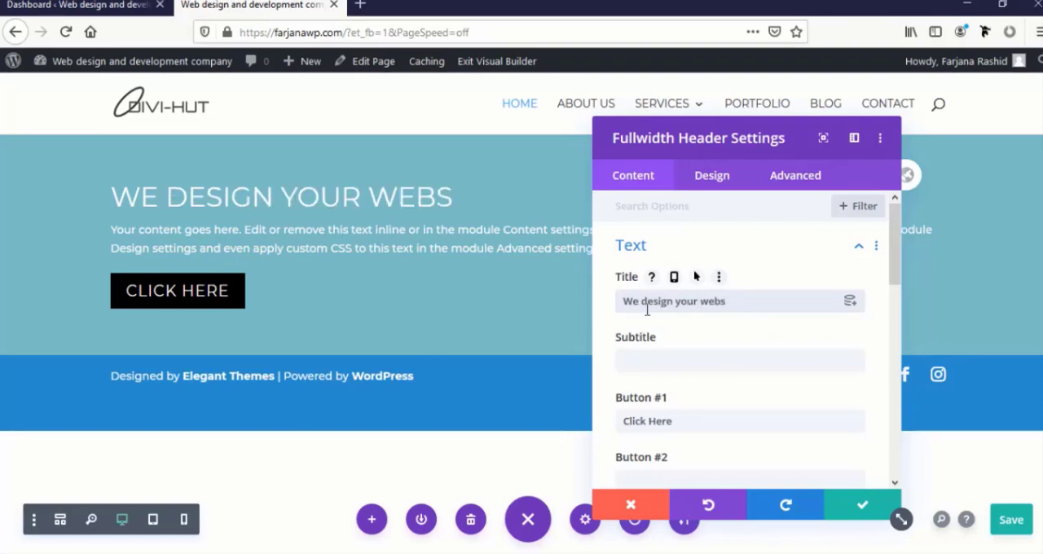
pyautogui.write('ite')
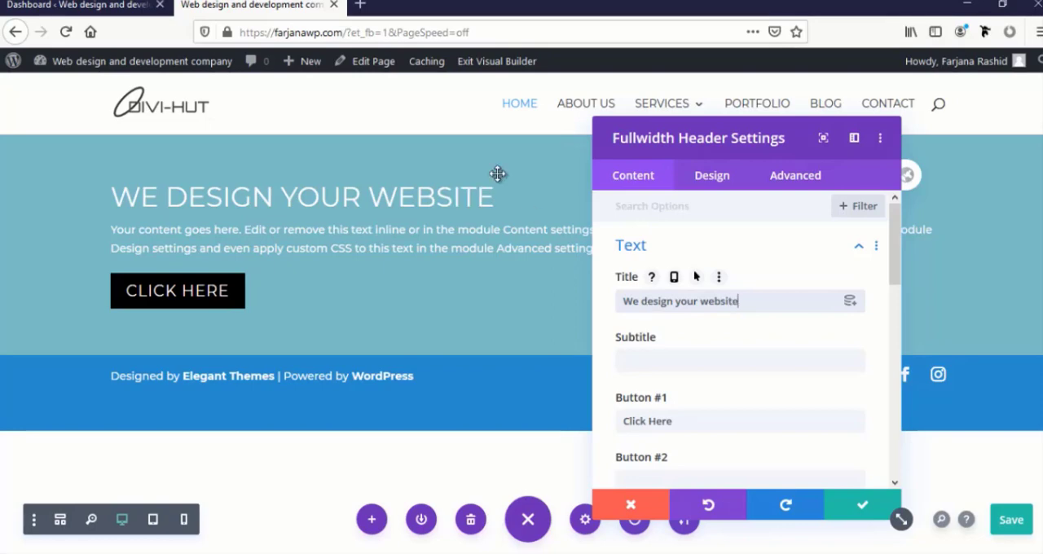
# Set the label of the header's first button to "Read More"
pyautogui.scroll(-3, 715, 405)
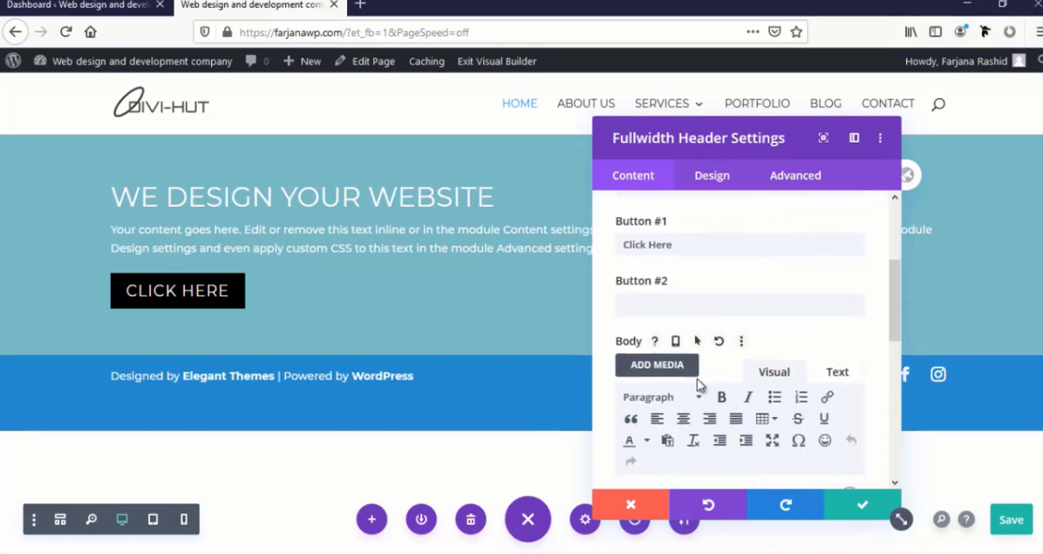
pyautogui.scroll(1, 631, 330)
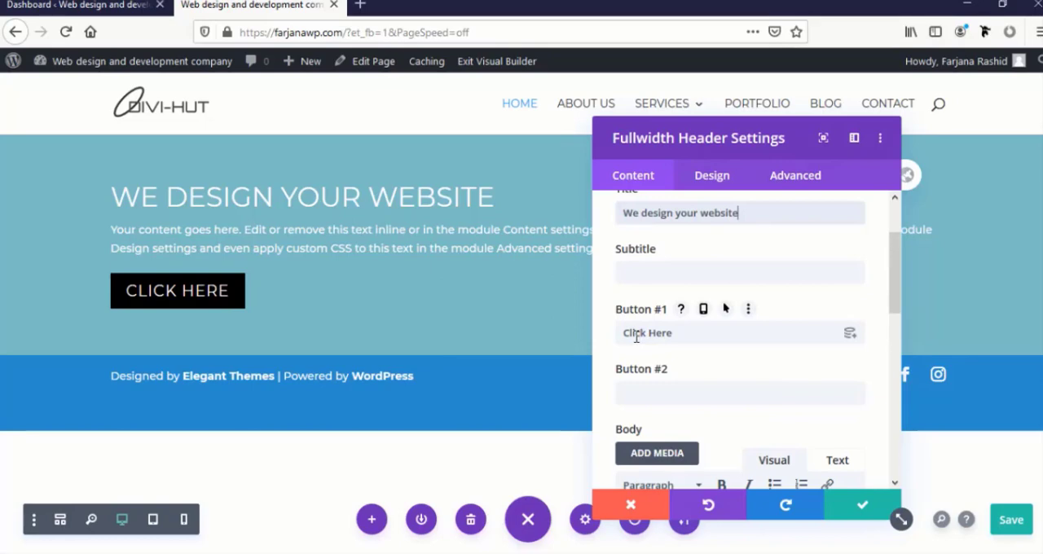
pyautogui.tripleClick(636, 337)
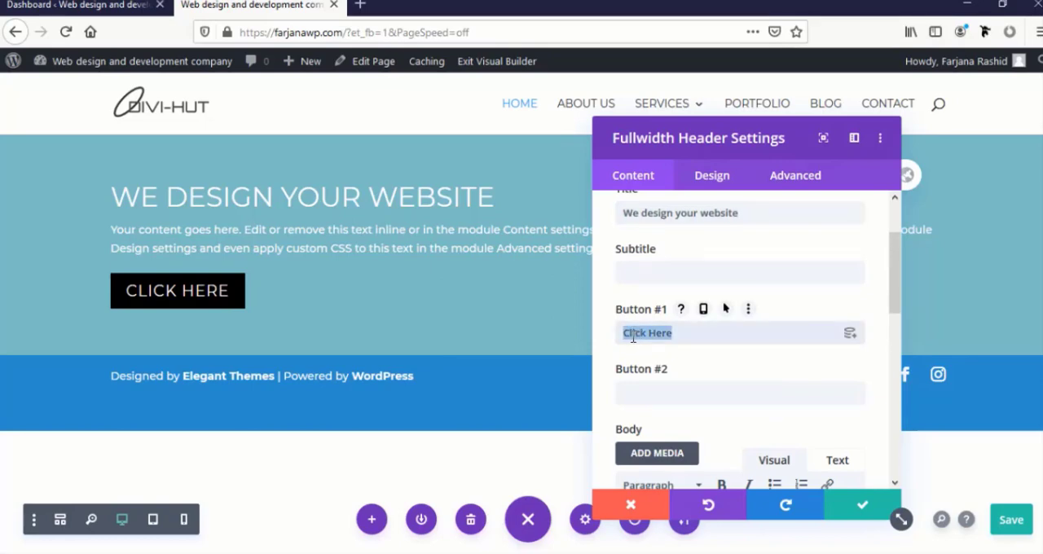
pyautogui.write('Rea')
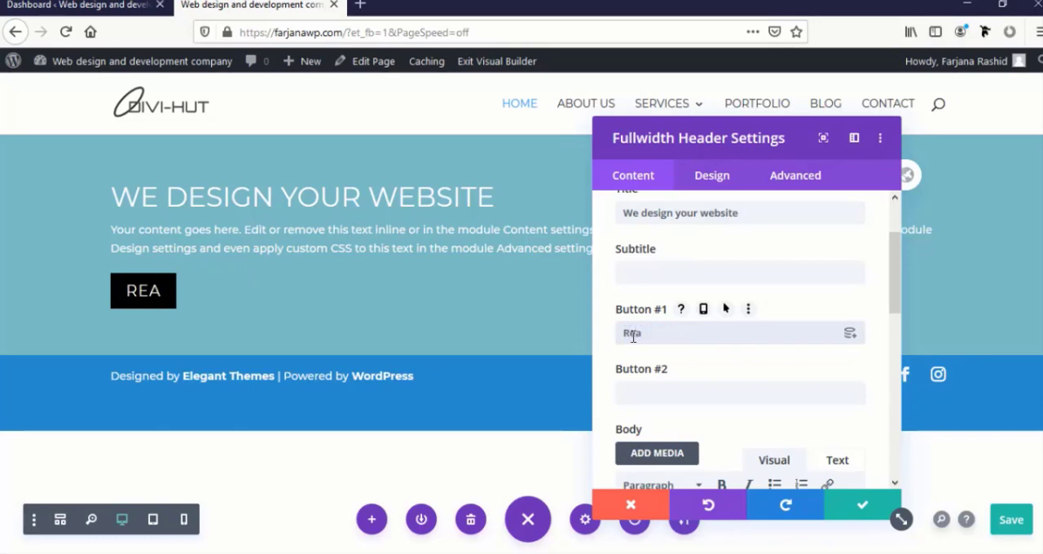
pyautogui.write('d')
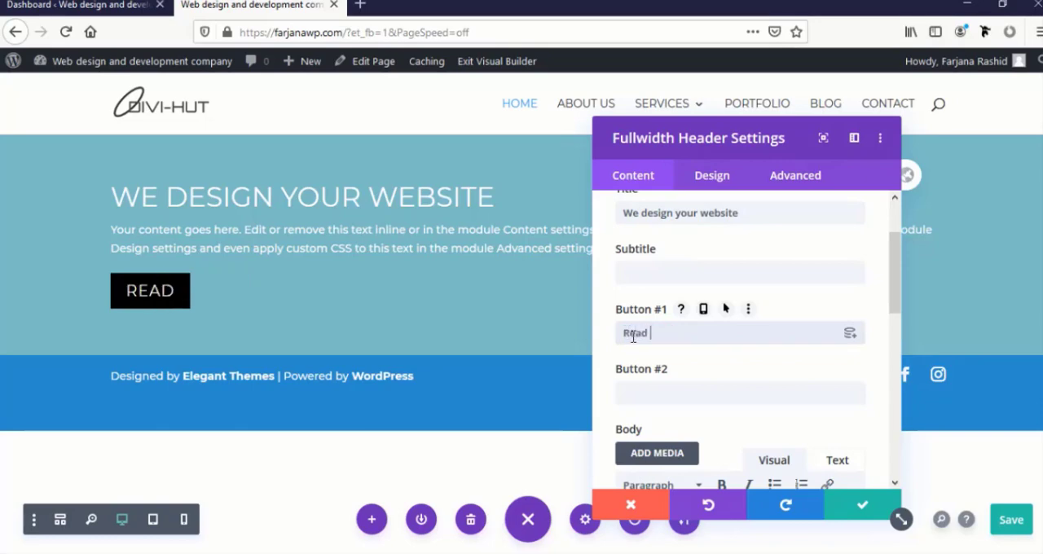
pyautogui.write(' More')
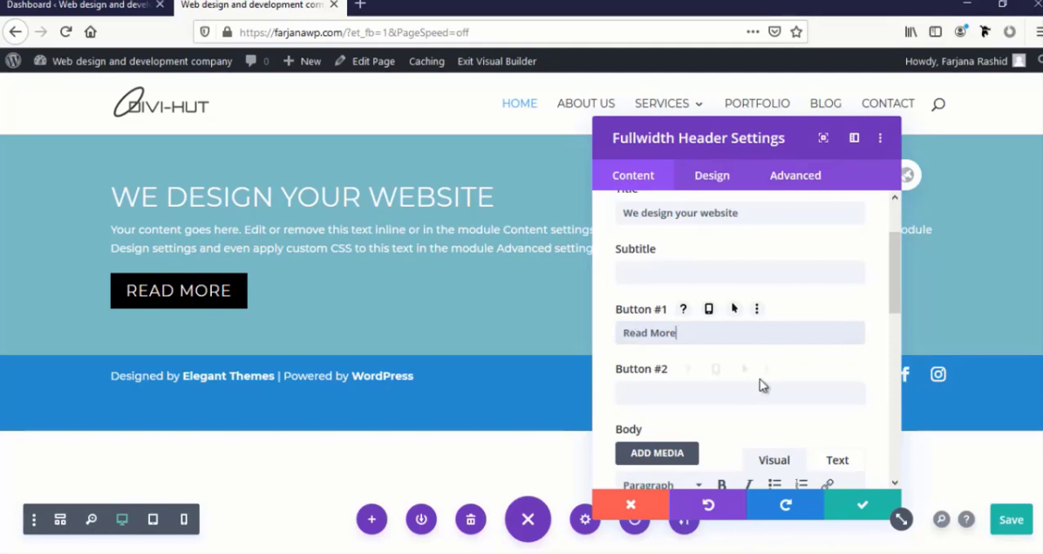
pyautogui.scroll(-3, 760, 382)
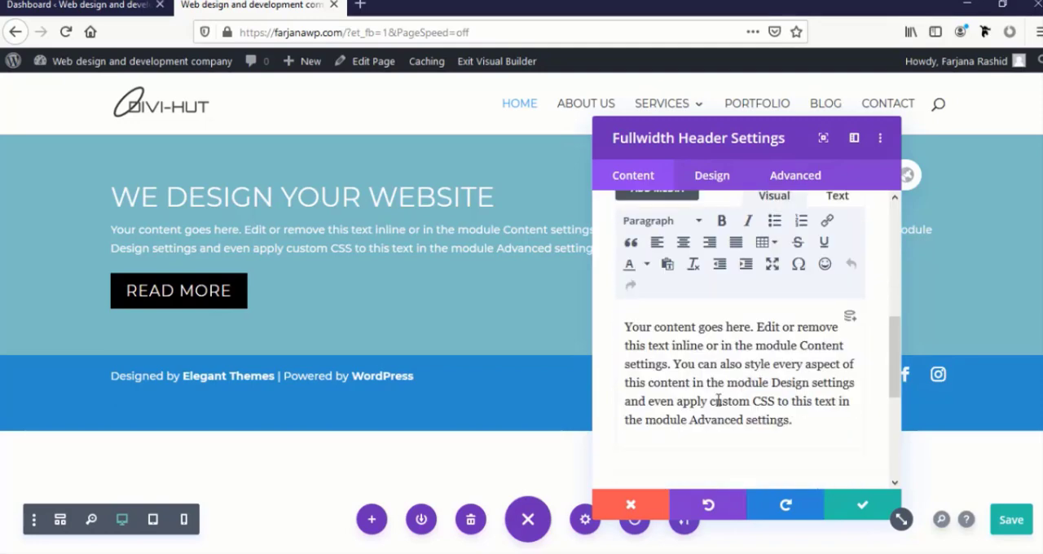
pyautogui.doubleClick(679, 345)
pyautogui.click(697, 396)
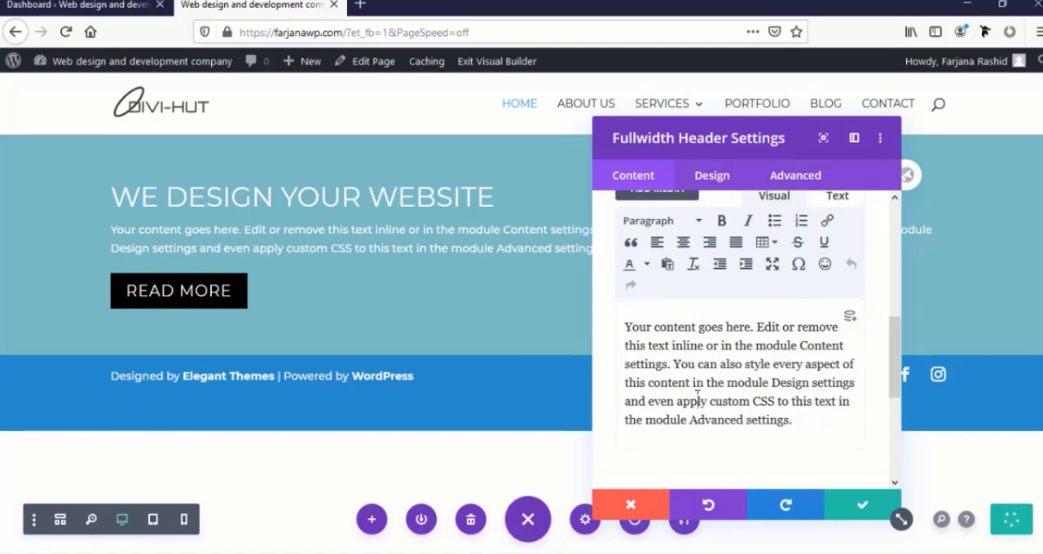
pyautogui.scroll(-3, 705, 412)
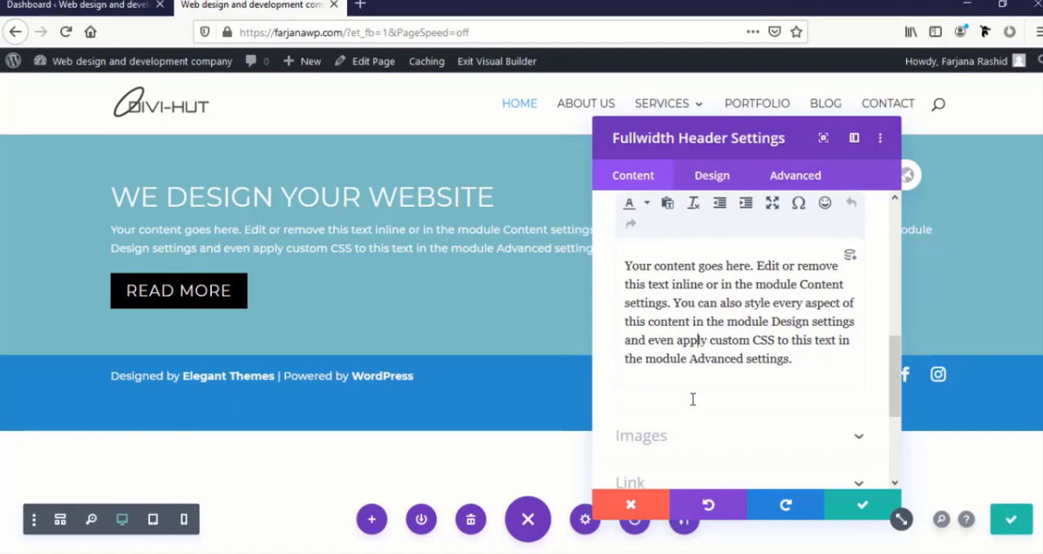
pyautogui.scroll(4, 692, 400)
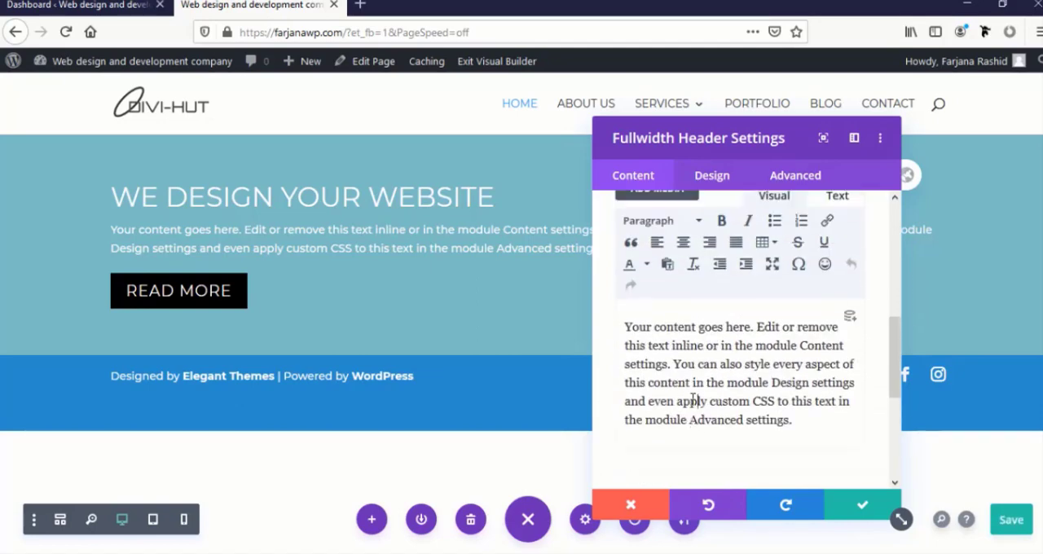
# Center the header's text and logo alignment and make the header fullscreen
pyautogui.click(702, 181)
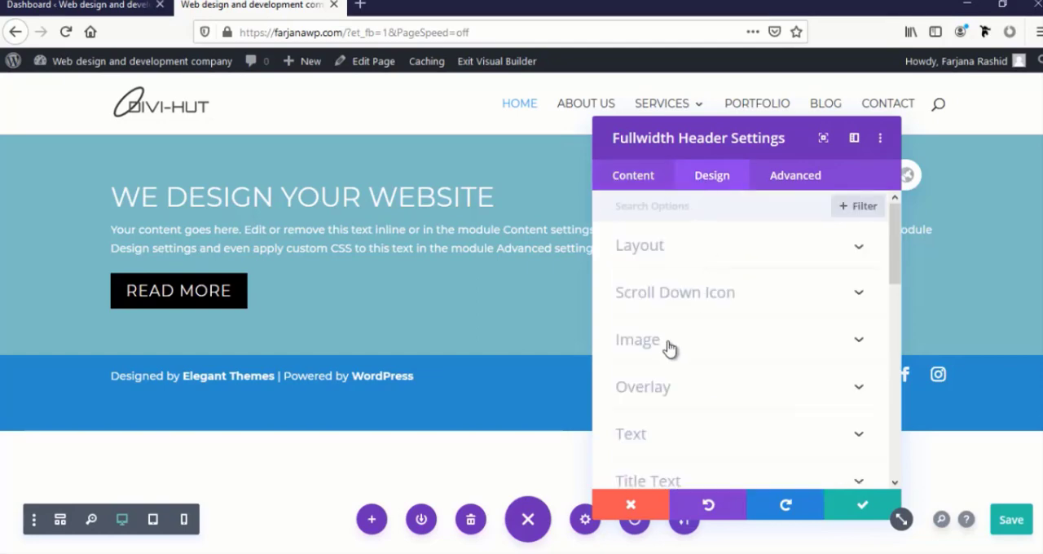
pyautogui.click(666, 252)
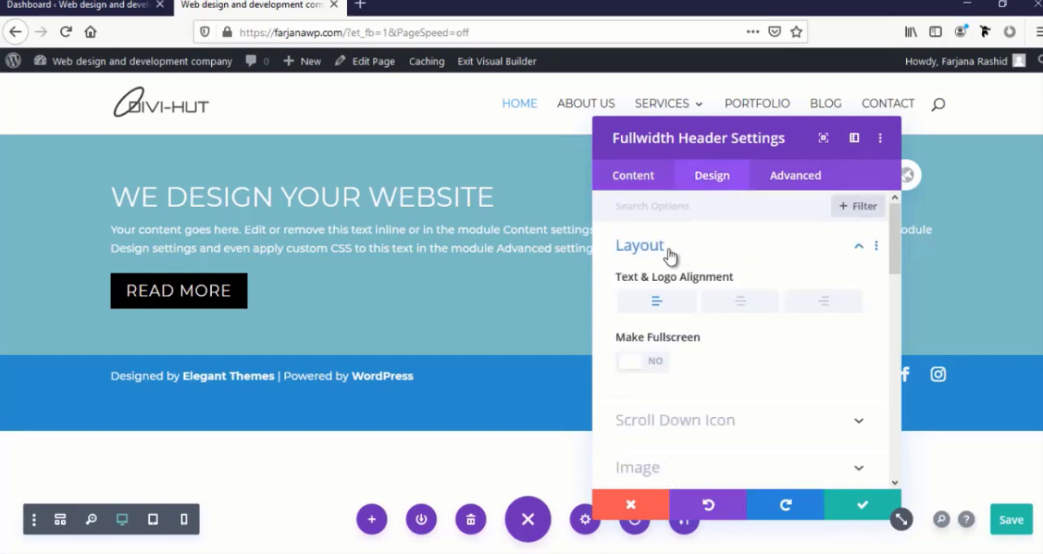
pyautogui.click(741, 305)
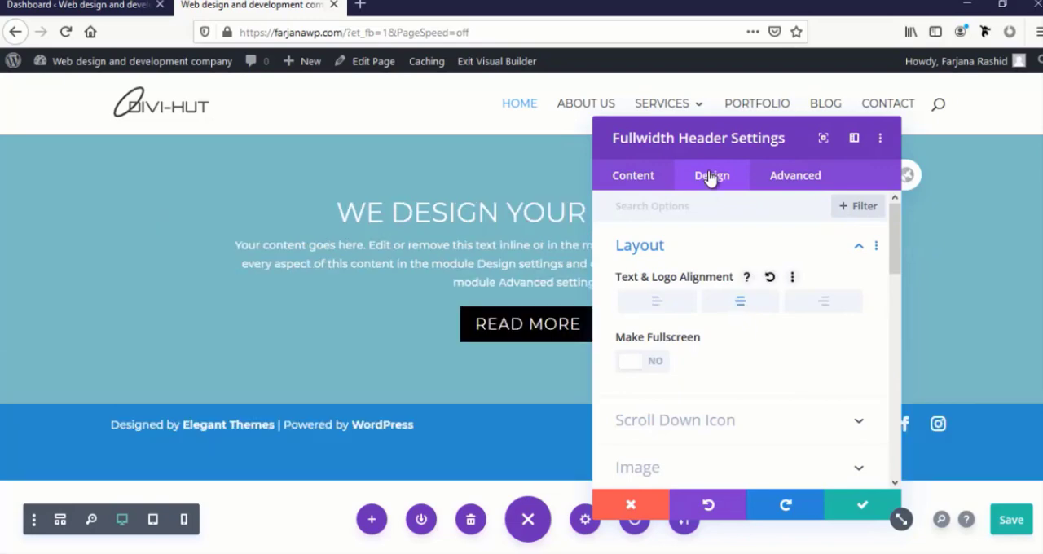
pyautogui.click(654, 364)
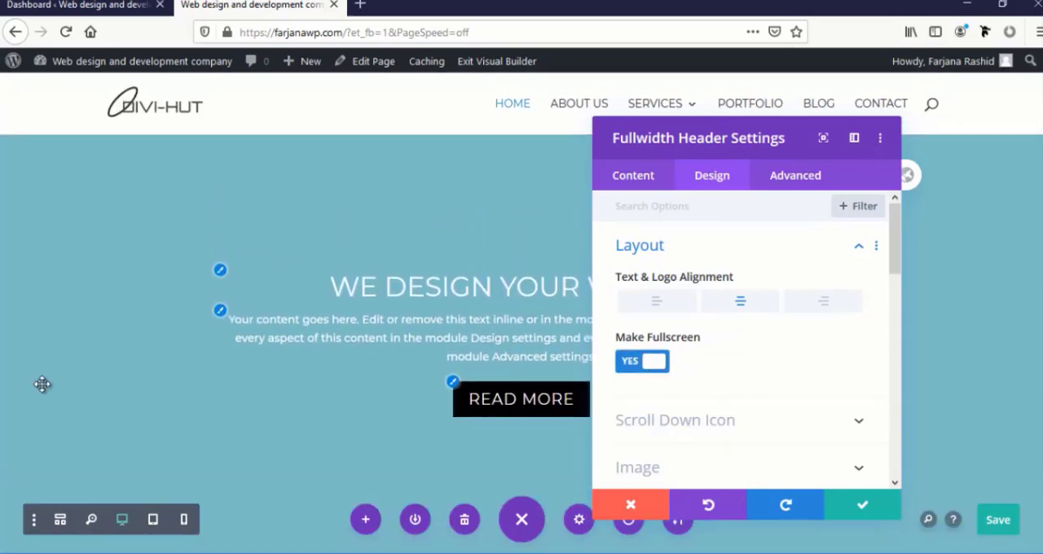
# Remove the background color from the fullwidth header
pyautogui.scroll(-3, 689, 413)
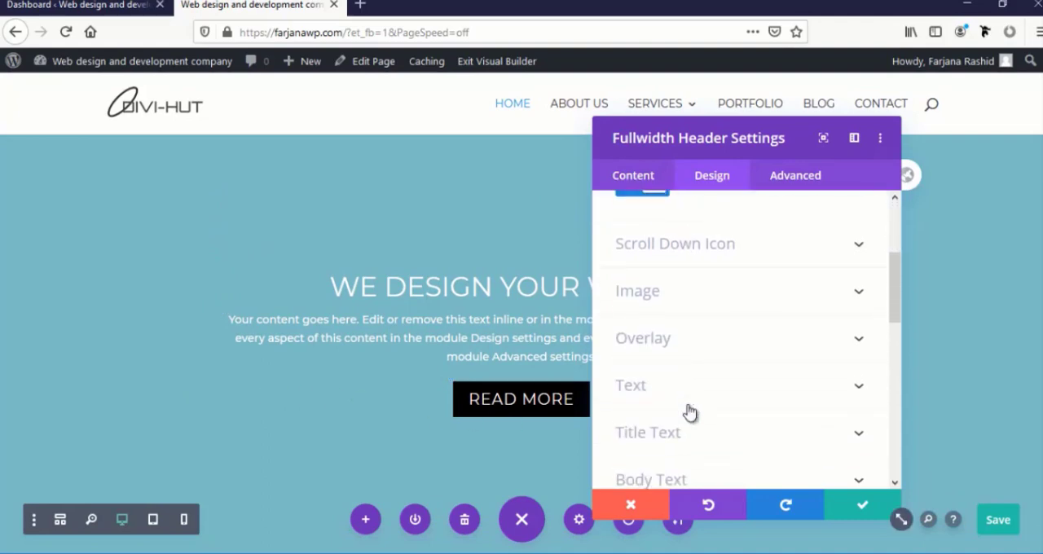
pyautogui.scroll(-1, 689, 412)
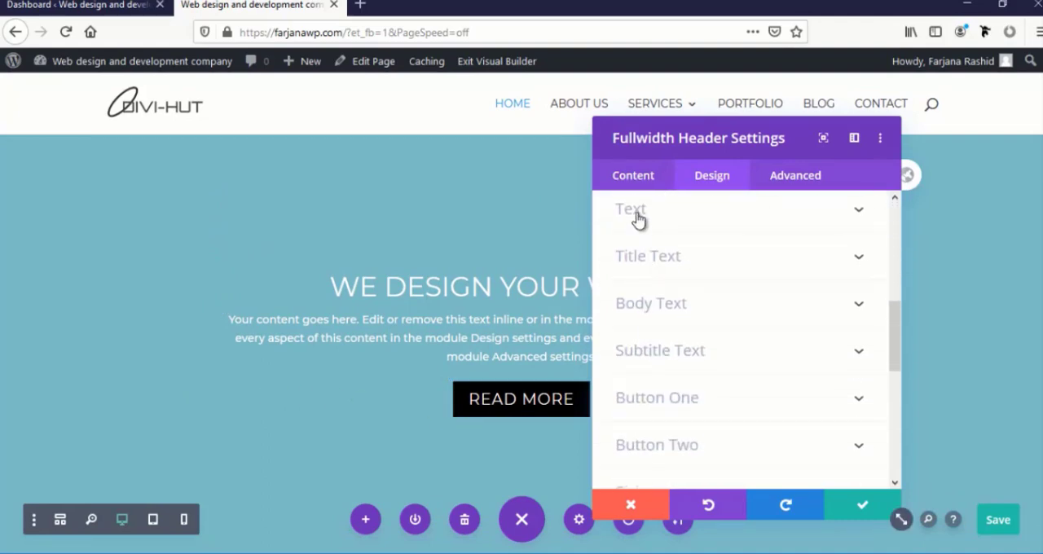
pyautogui.click(632, 176)
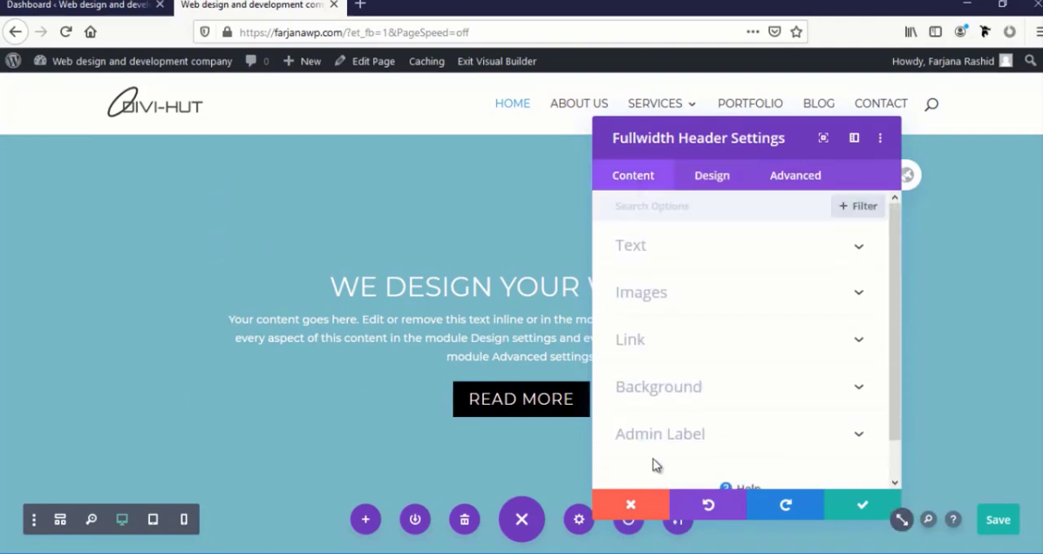
pyautogui.click(666, 391)
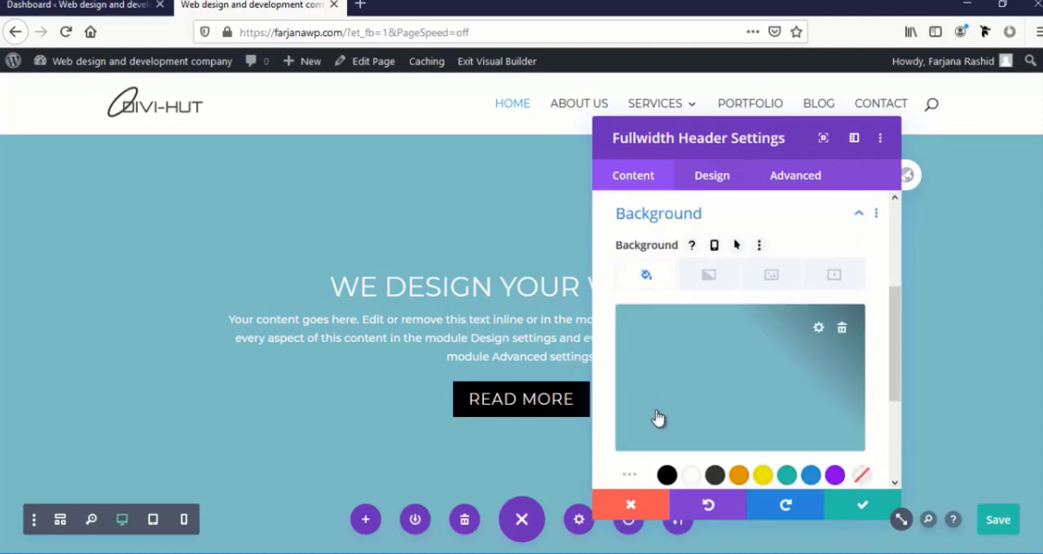
pyautogui.click(841, 326)
pyautogui.moveTo(844, 332)
pyautogui.click(841, 329)
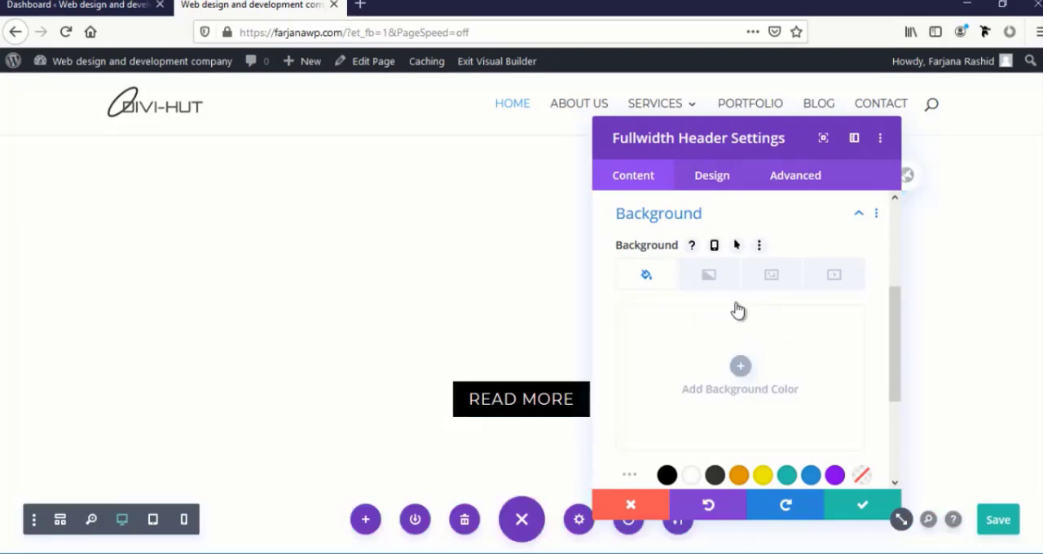
# Set forest-931706_1920.jpg from the media library as the header's background image
pyautogui.click(772, 277)
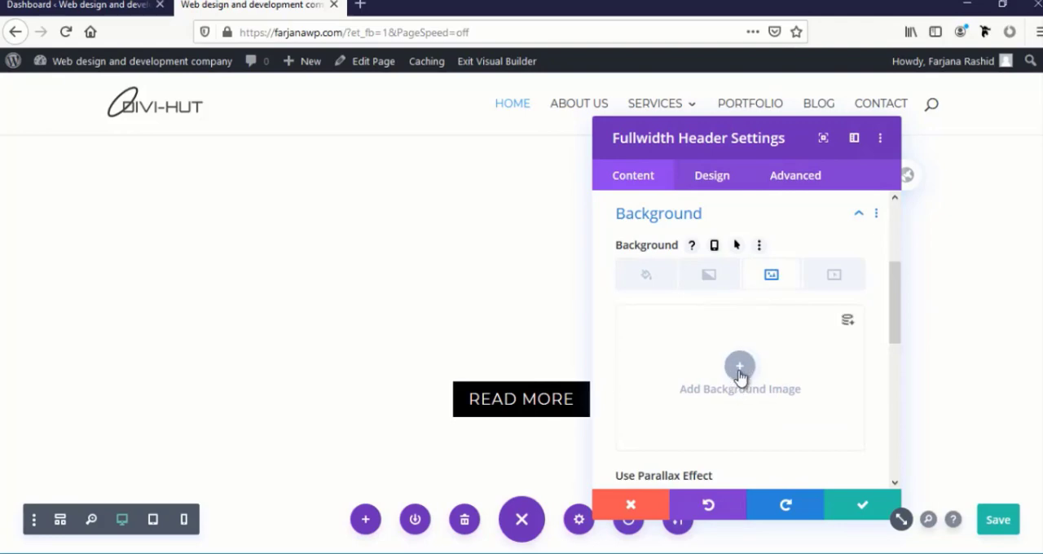
pyautogui.click(740, 369)
pyautogui.click(345, 285)
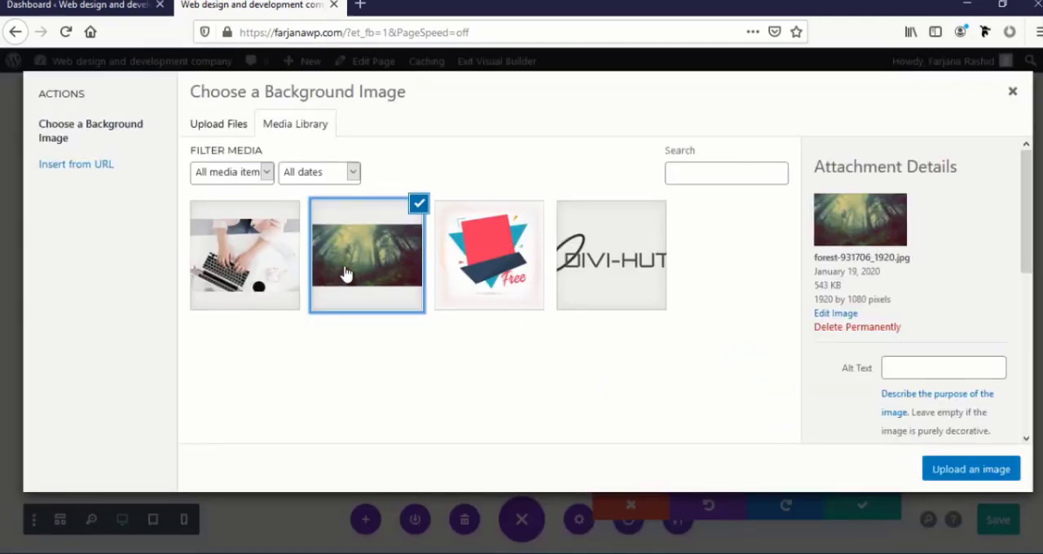
pyautogui.click(957, 469)
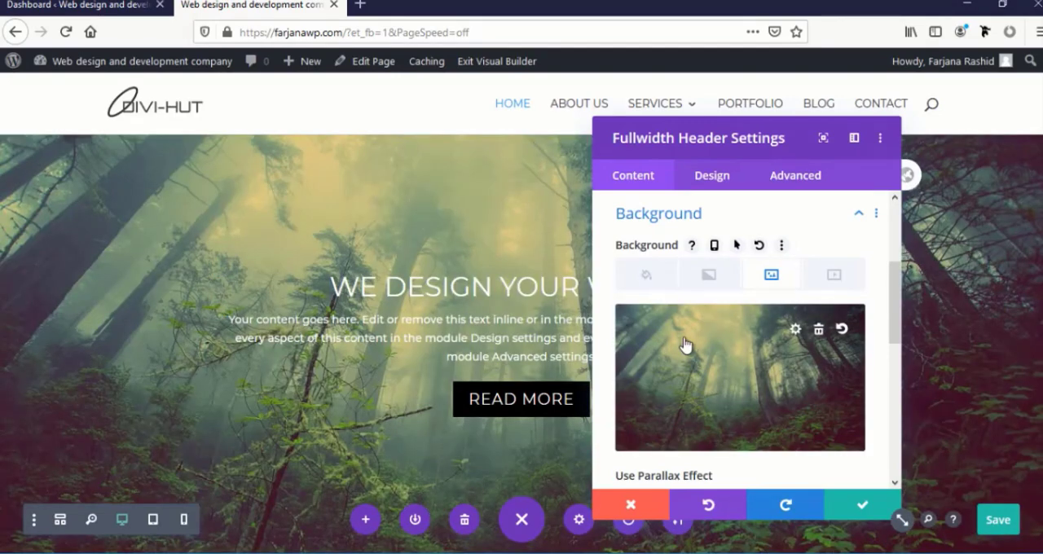
# Add the default blue-to-teal background gradient to the header and place it above the background image
pyautogui.click(707, 277)
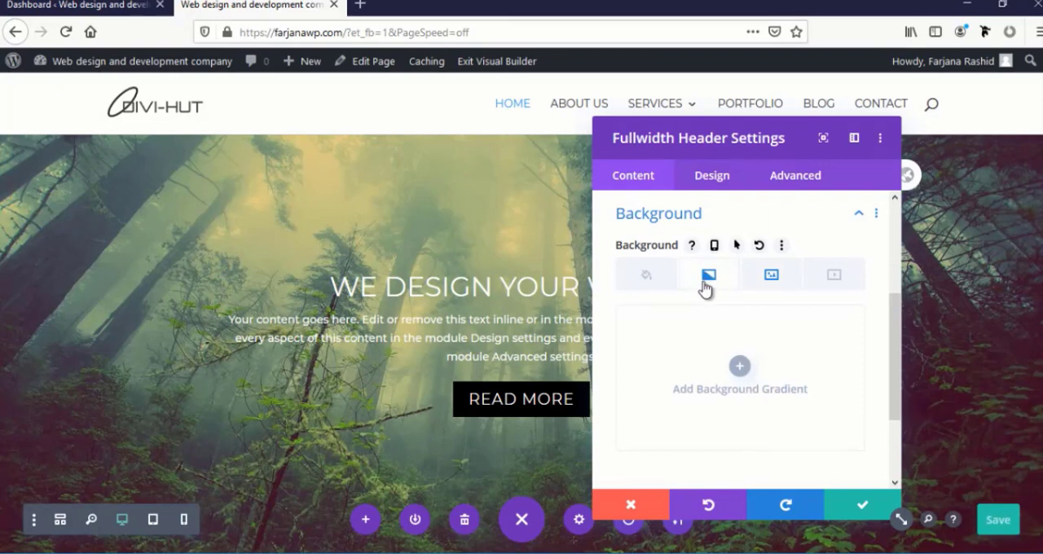
pyautogui.click(740, 368)
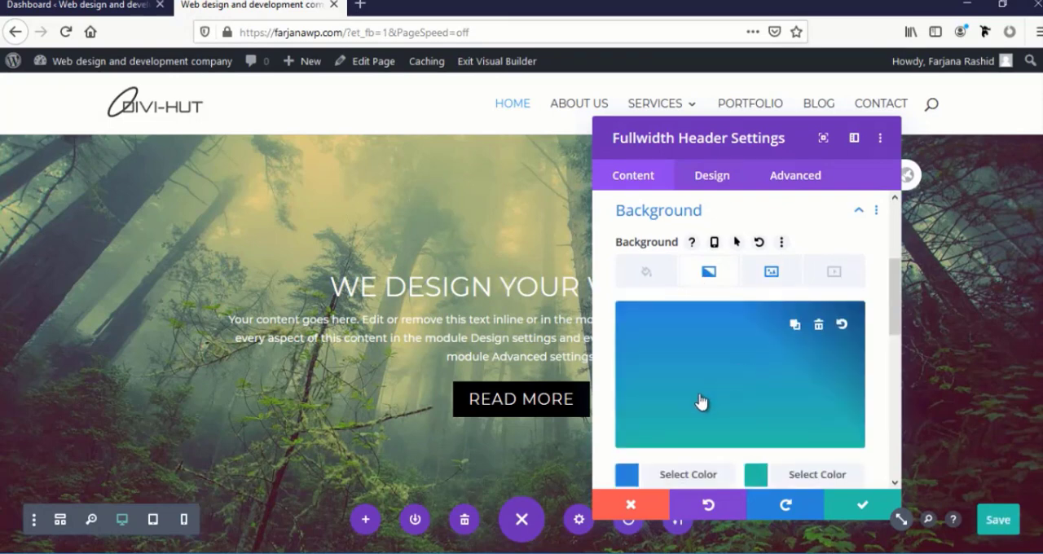
pyautogui.scroll(-2, 697, 401)
pyautogui.scroll(-5, 677, 418)
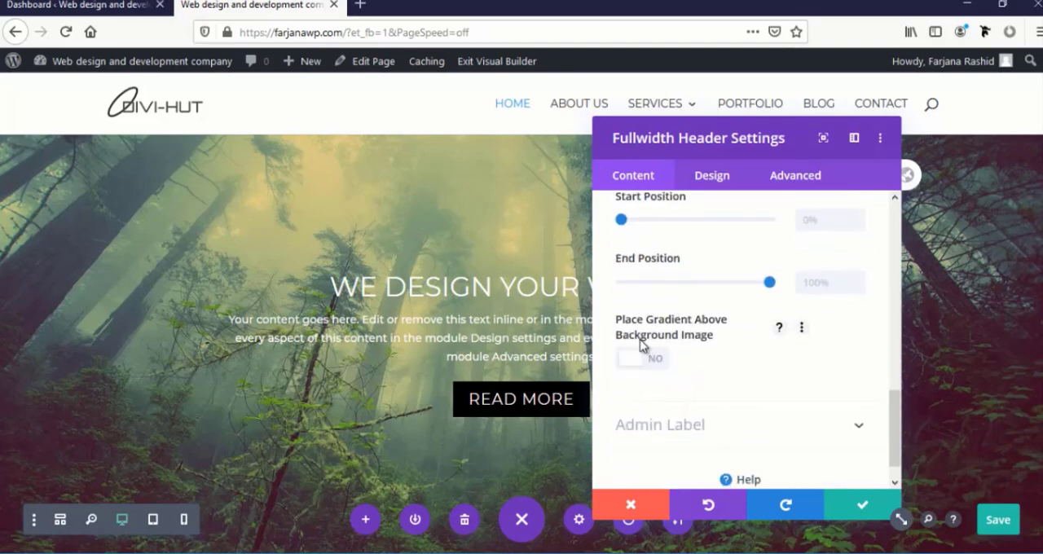
pyautogui.click(655, 364)
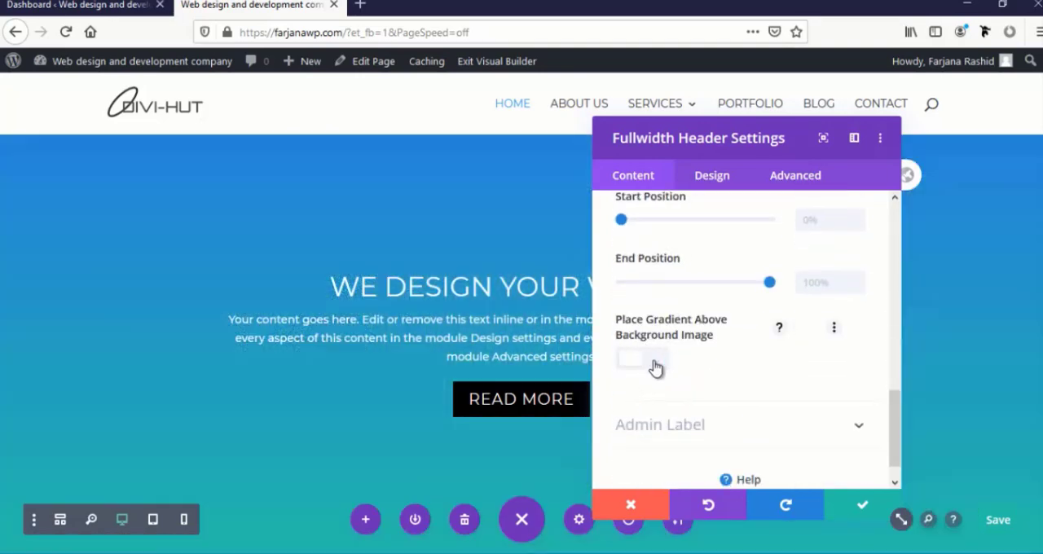
# Make the header's gradient overlay semi-transparent, with blue at 0.68 opacity and teal at 0.61 opacity, and save the module settings
pyautogui.scroll(5, 660, 338)
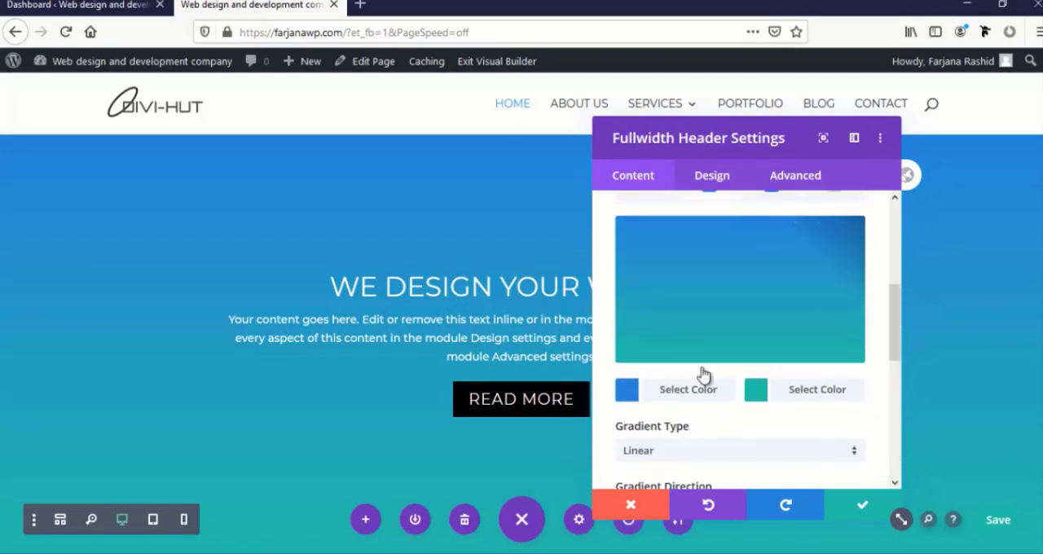
pyautogui.click(733, 323)
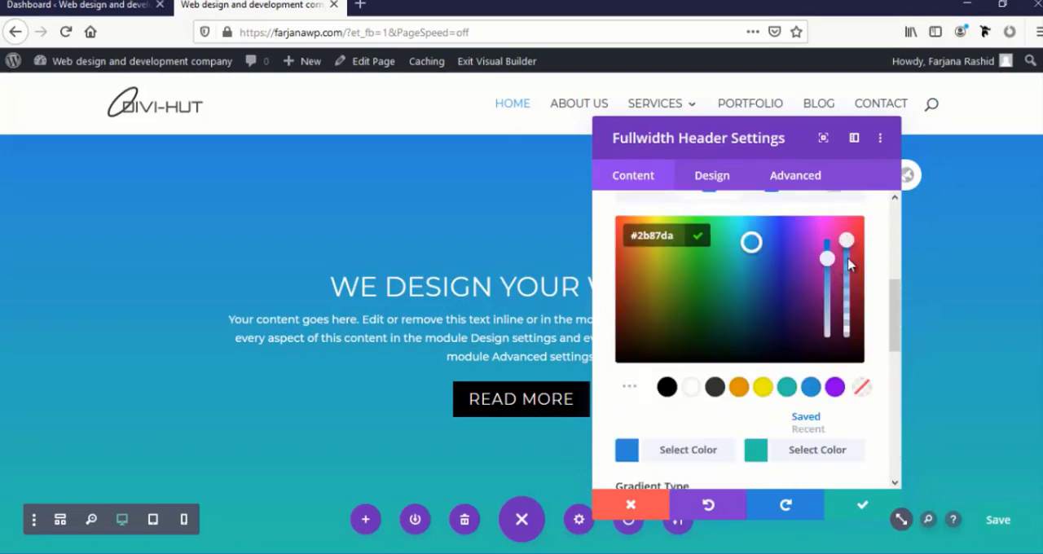
pyautogui.moveTo(847, 262); pyautogui.dragTo(848, 295)
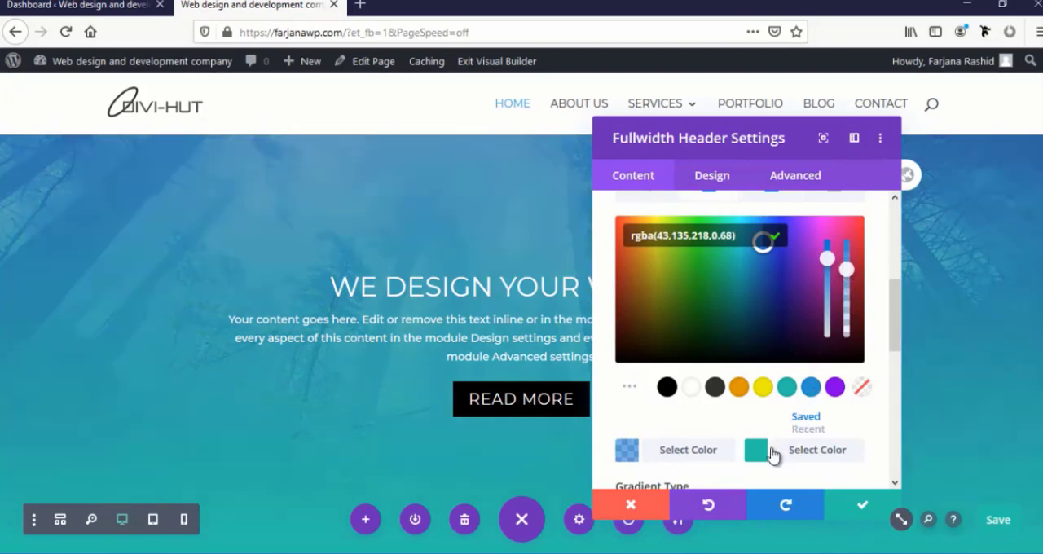
pyautogui.click(774, 444)
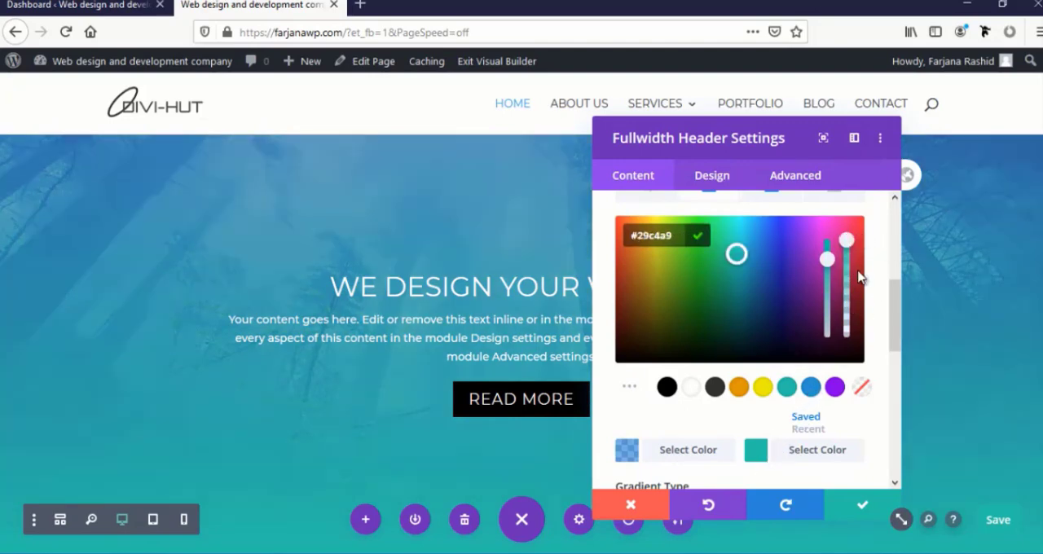
pyautogui.moveTo(859, 275); pyautogui.dragTo(862, 288)
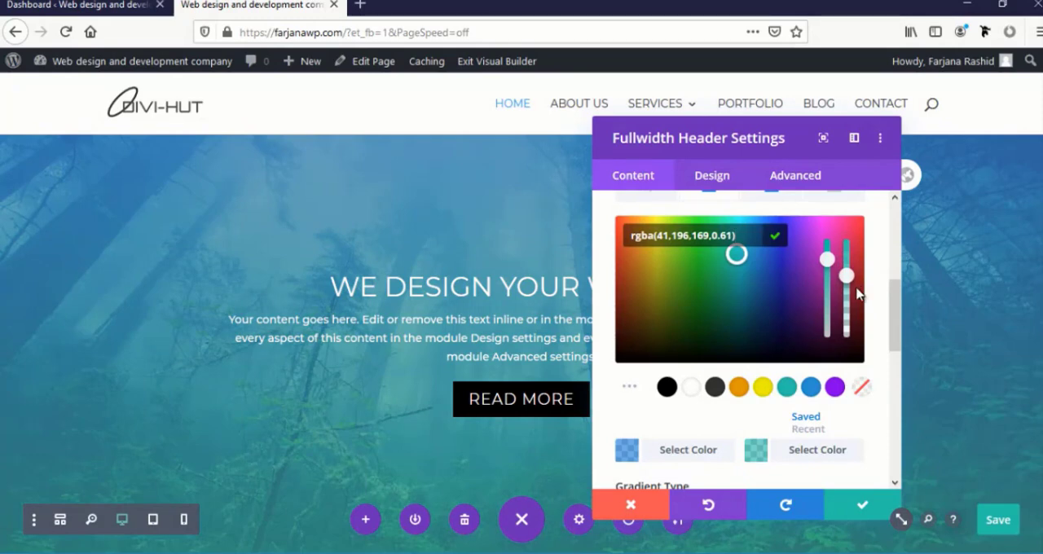
pyautogui.moveTo(738, 139); pyautogui.dragTo(777, 77)
pyautogui.click(804, 193)
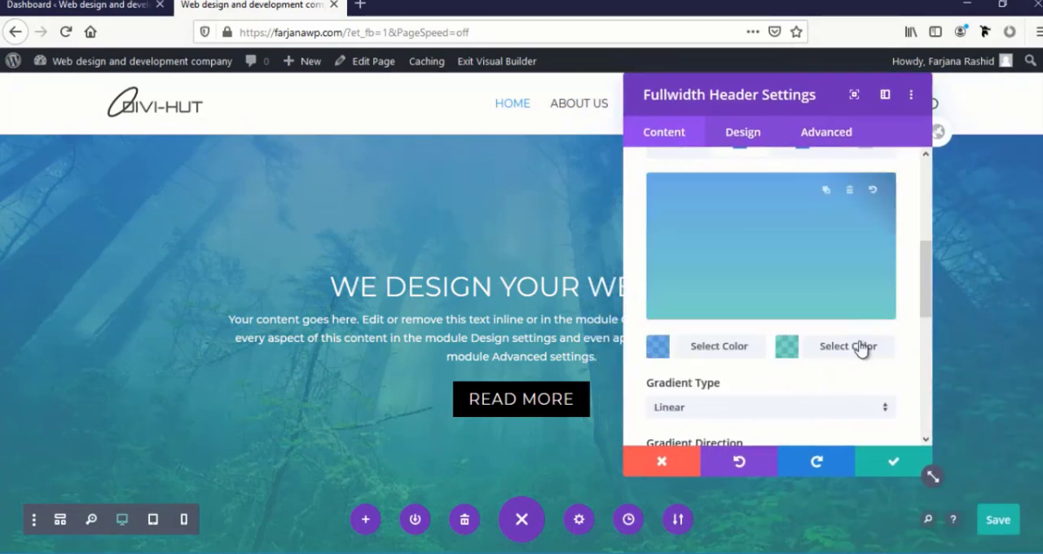
pyautogui.click(893, 464)
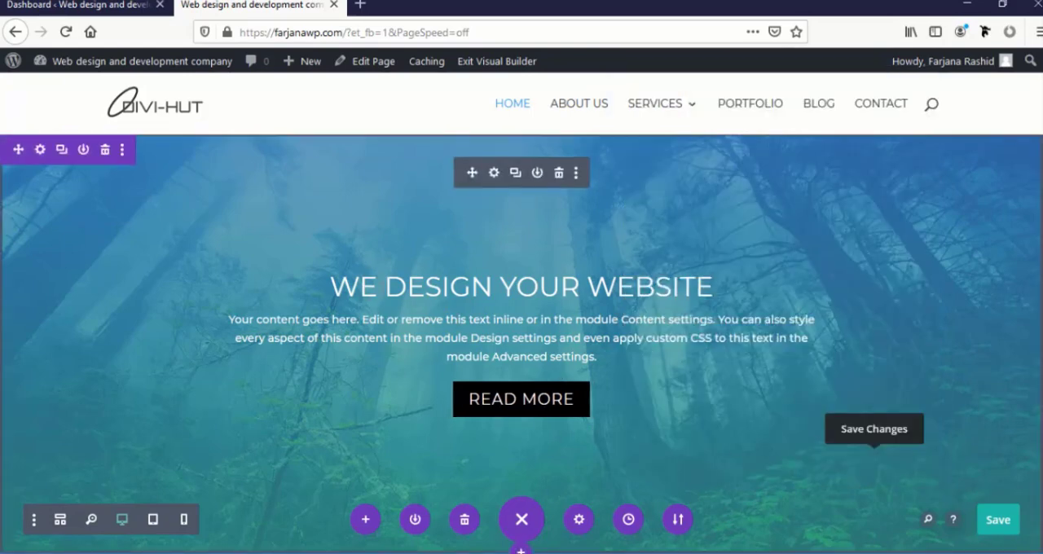
# Increase the header's title text size in the design settings and save the module settings
pyautogui.click(494, 173)
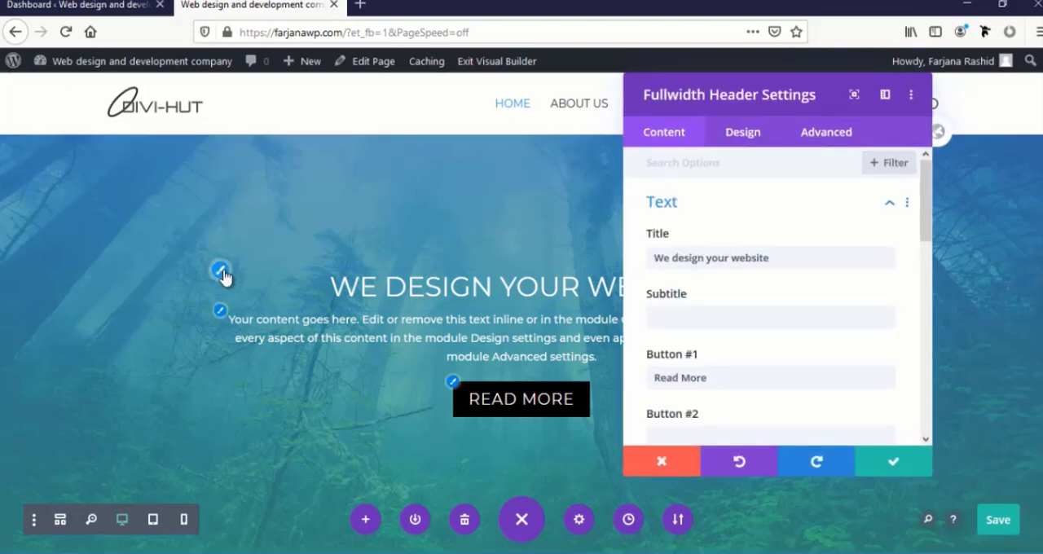
pyautogui.click(221, 272)
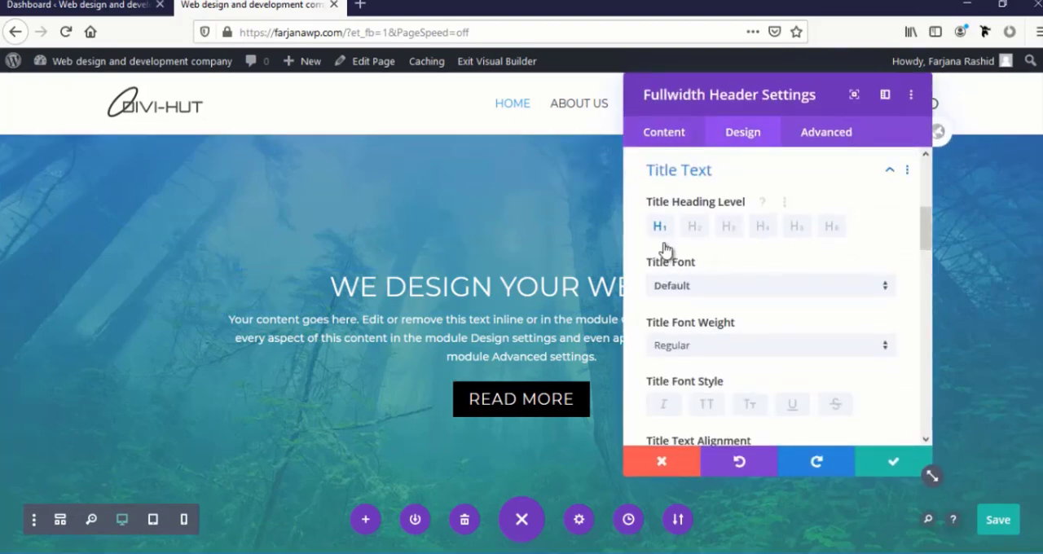
pyautogui.scroll(-2, 684, 340)
pyautogui.scroll(-3, 656, 329)
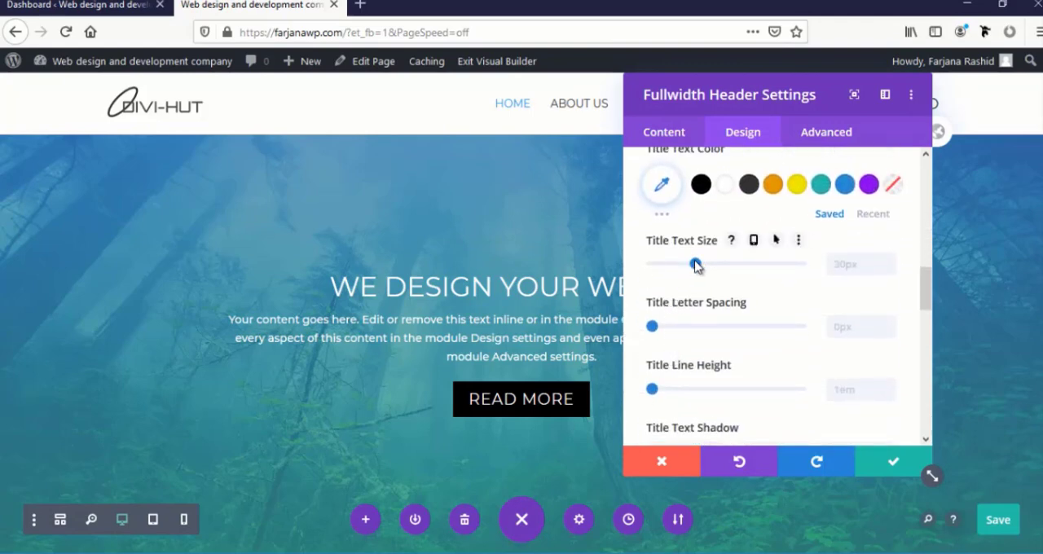
pyautogui.moveTo(706, 267); pyautogui.dragTo(715, 269)
pyautogui.click(893, 461)
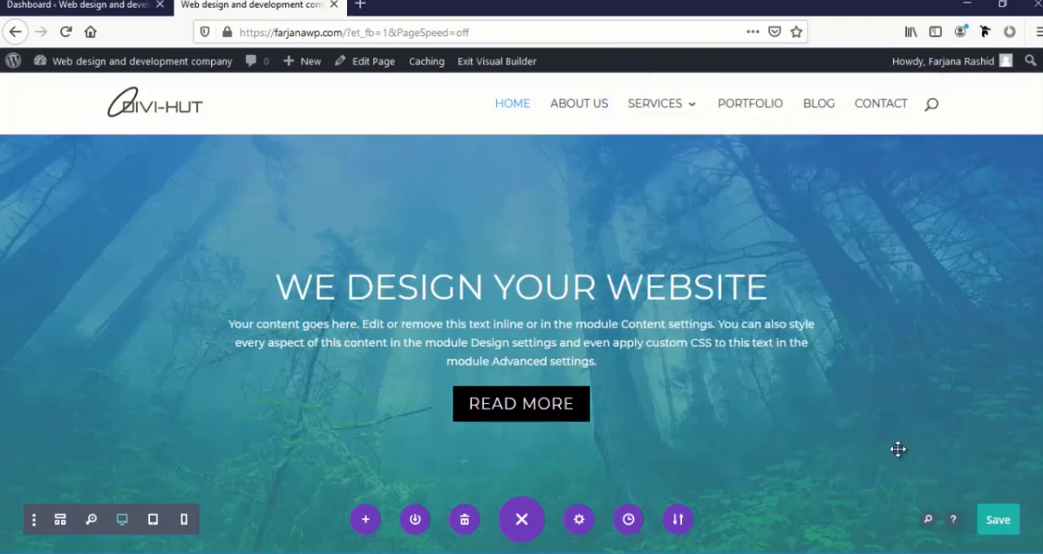
pyautogui.click(515, 287)
pyautogui.moveTo(494, 286); pyautogui.dragTo(572, 287)
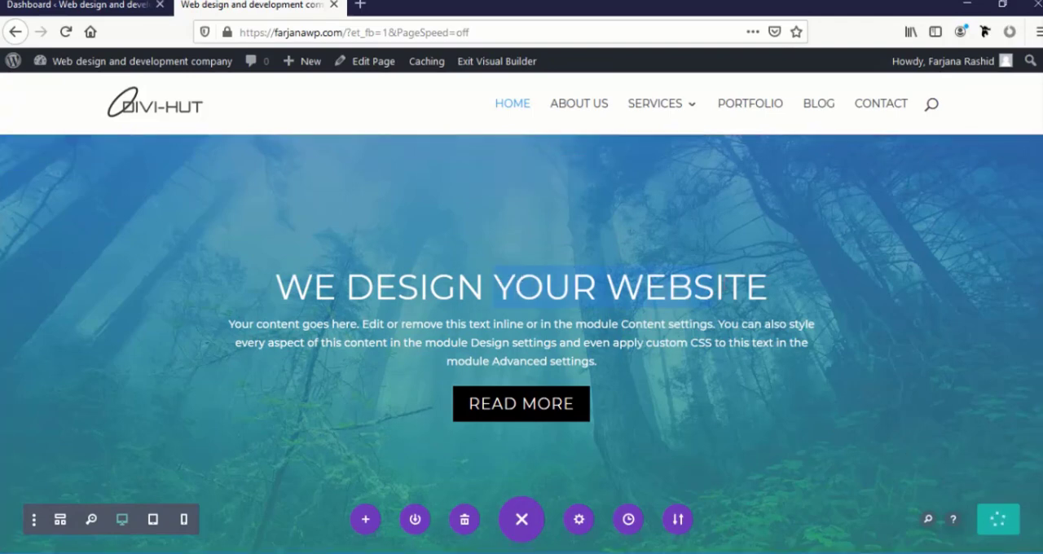
pyautogui.click(673, 282)
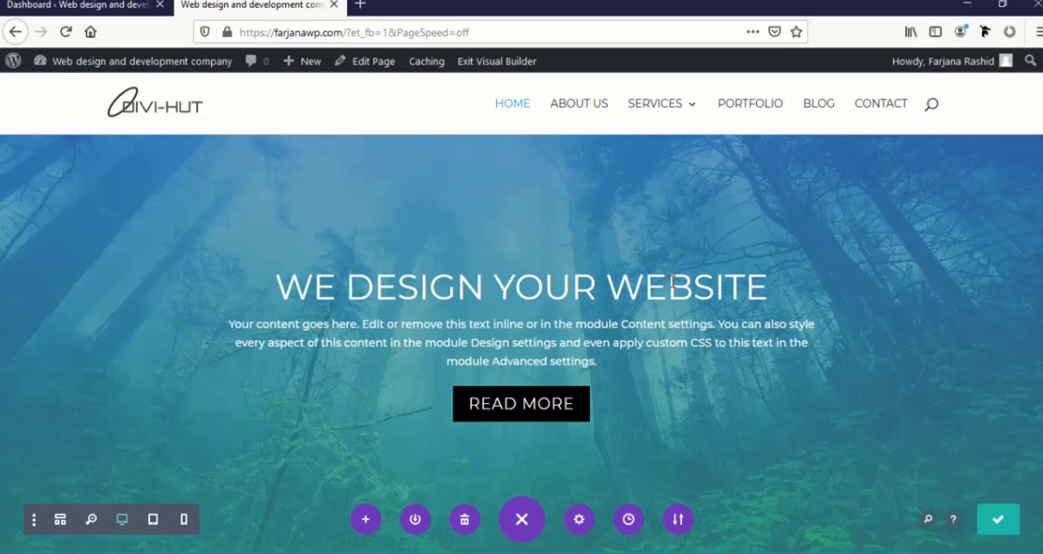
pyautogui.click(565, 296)
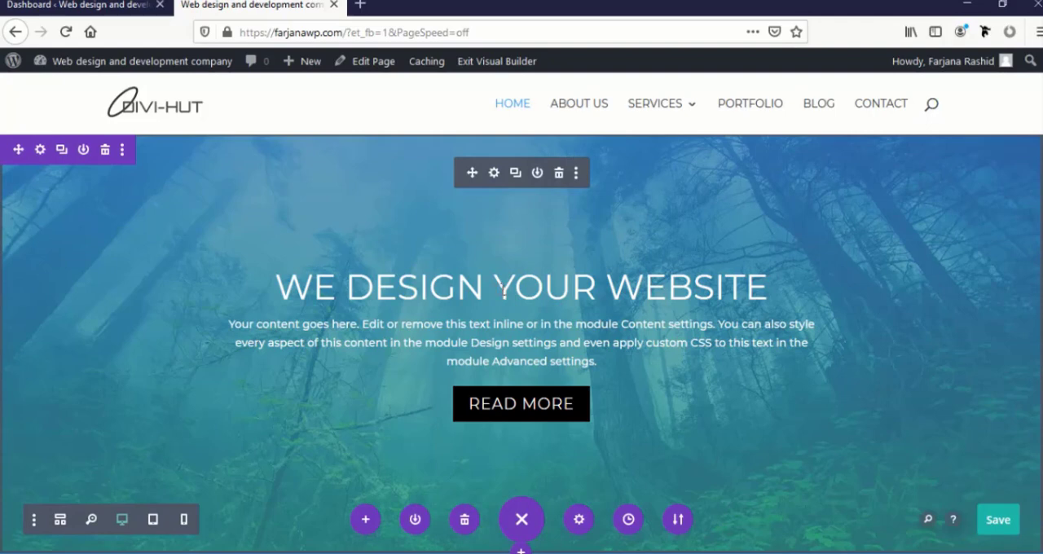
# Cut the text "We design your website" out of the fullwidth header's Title field
pyautogui.click(494, 173)
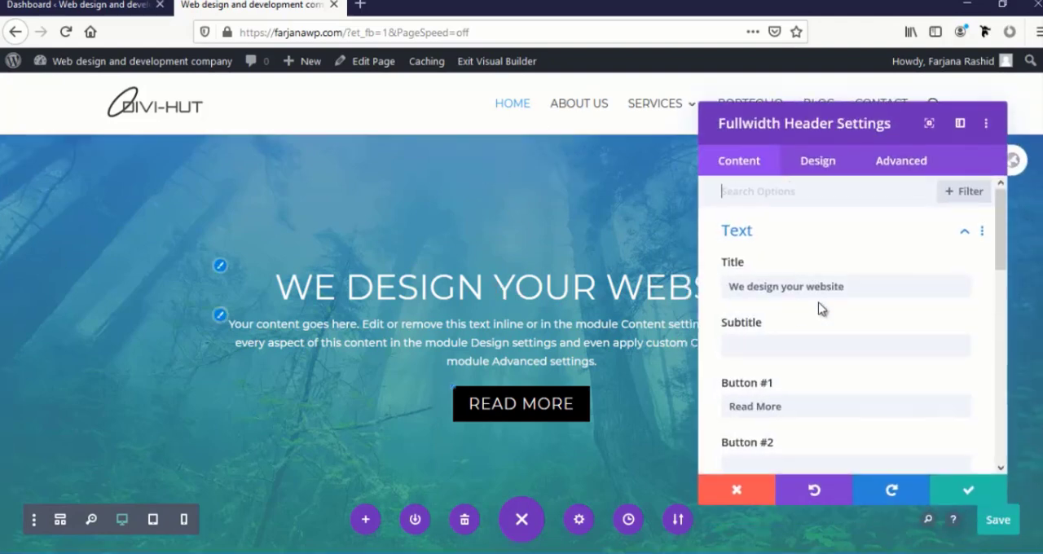
pyautogui.doubleClick(732, 286)
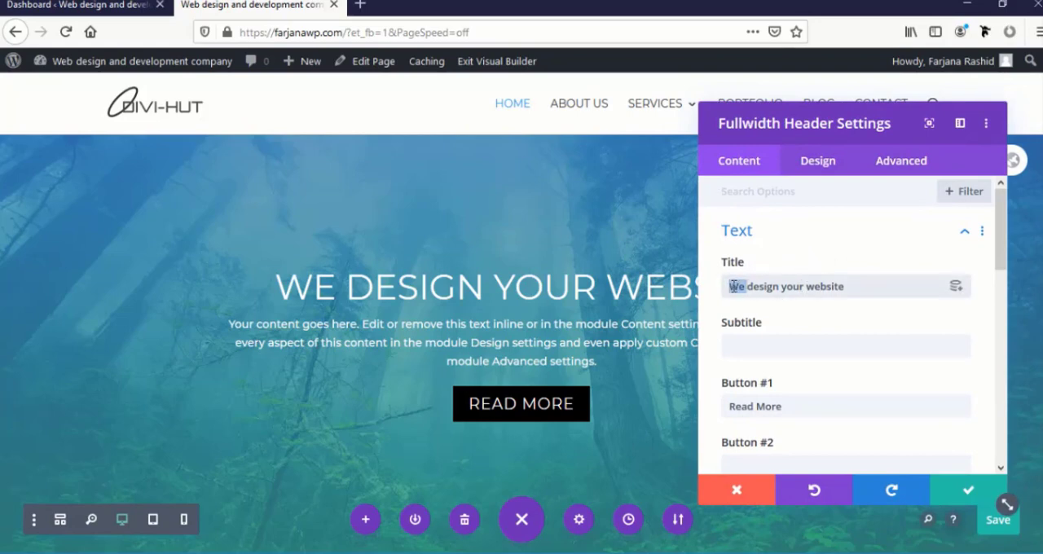
pyautogui.click(860, 294)
pyautogui.moveTo(855, 287); pyautogui.dragTo(699, 293)
pyautogui.hotkey('ctrl', 'c')
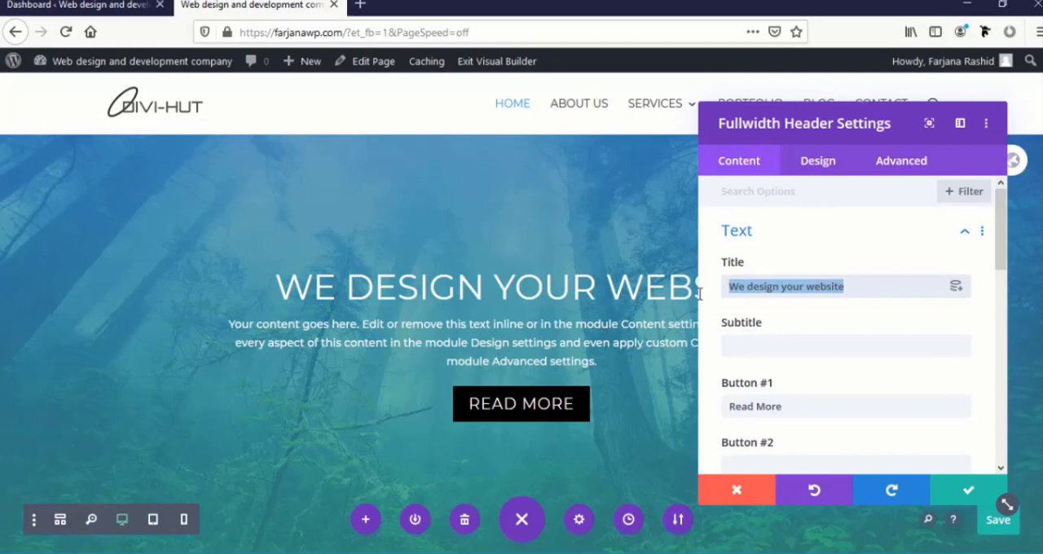
pyautogui.press('BackSpace')
# Paste "We design your website" as a separate first line in the header's body text and format it as Heading 1
pyautogui.scroll(-5, 782, 383)
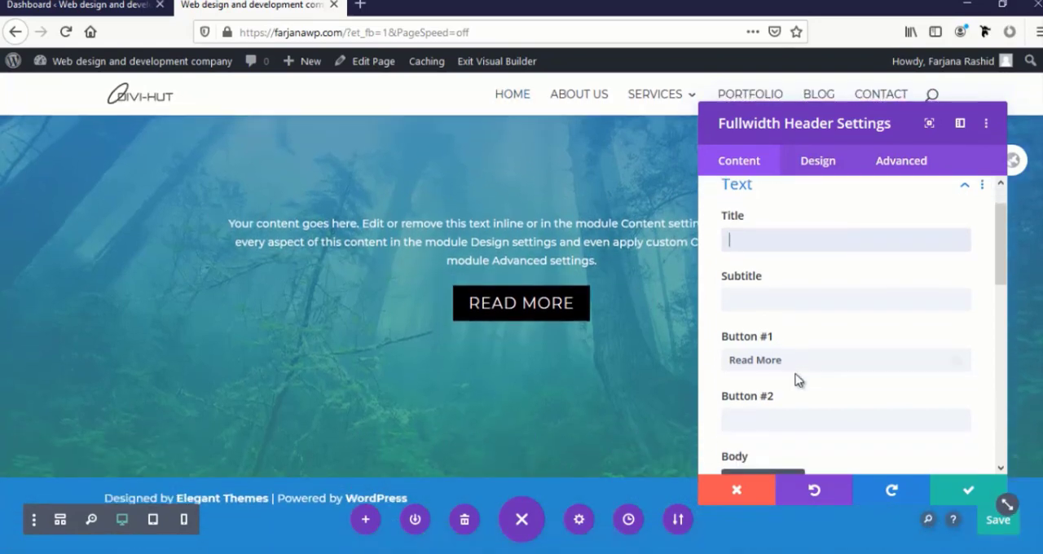
pyautogui.scroll(4, 778, 369)
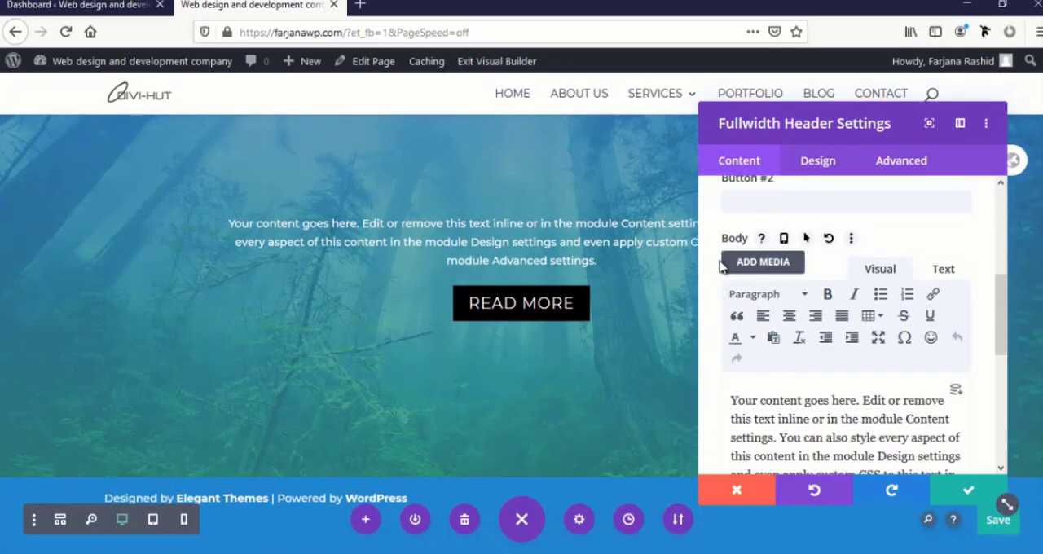
pyautogui.click(731, 400)
pyautogui.hotkey('ctrl', 'v')
pyautogui.press('Return')
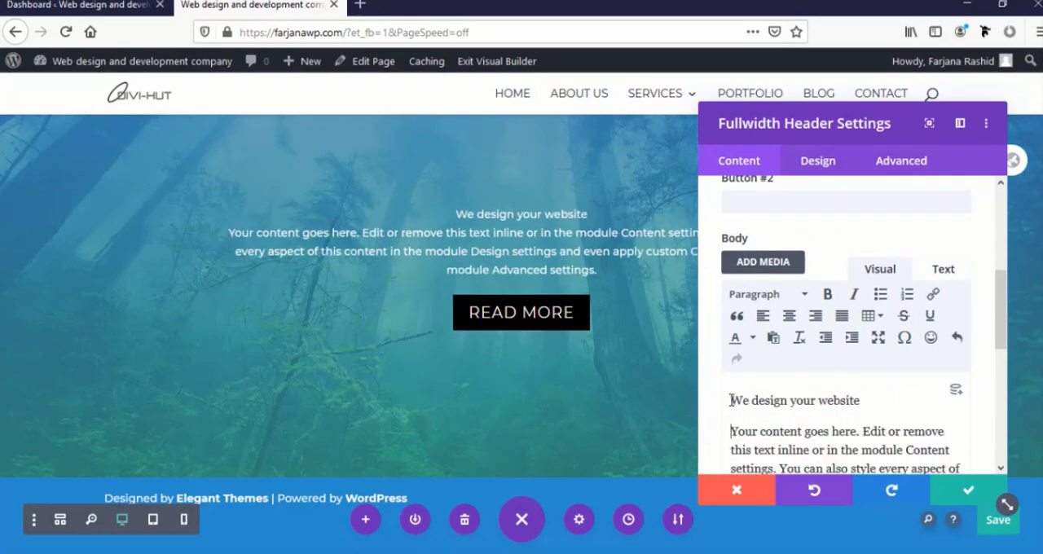
pyautogui.tripleClick(804, 400)
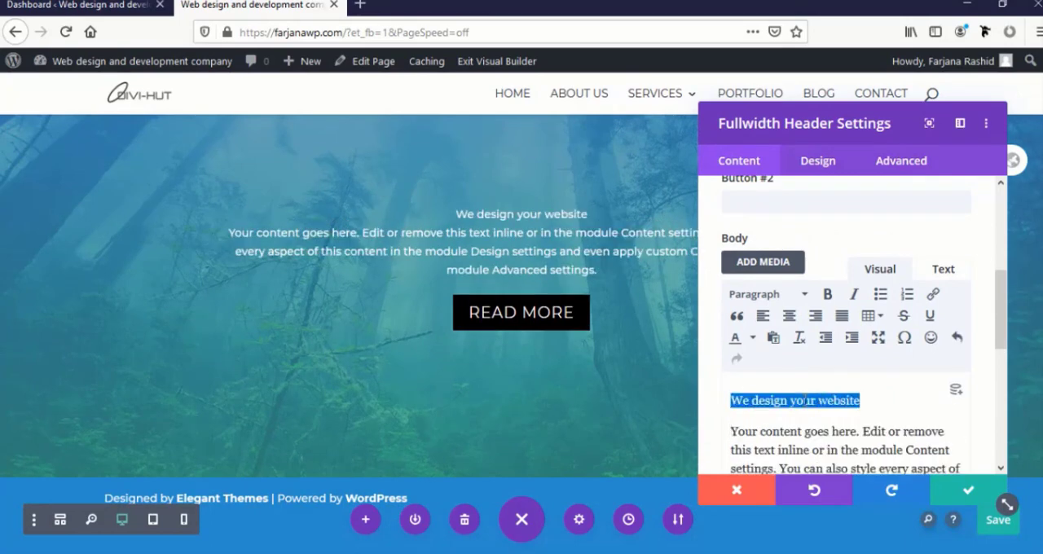
pyautogui.click(765, 296)
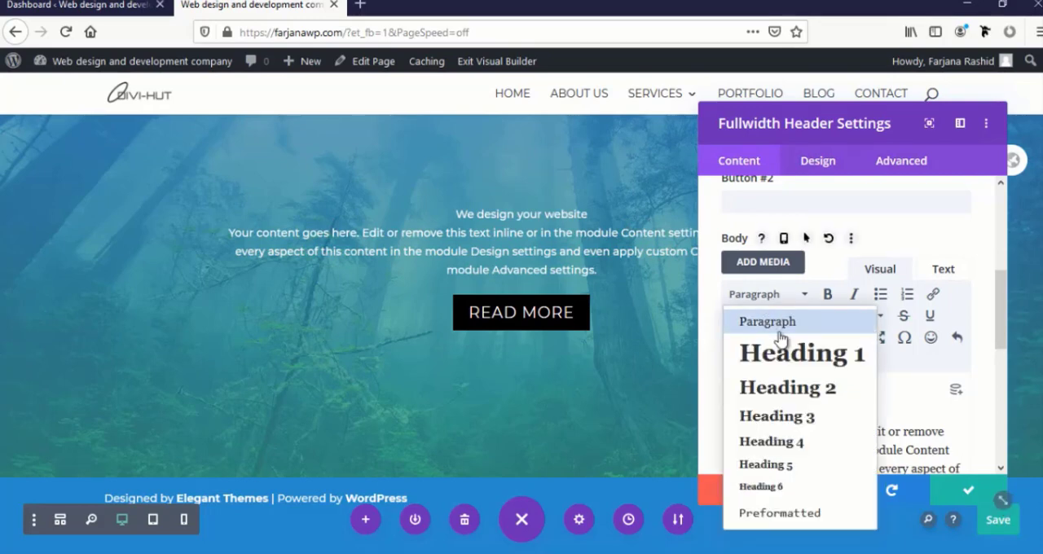
pyautogui.click(784, 358)
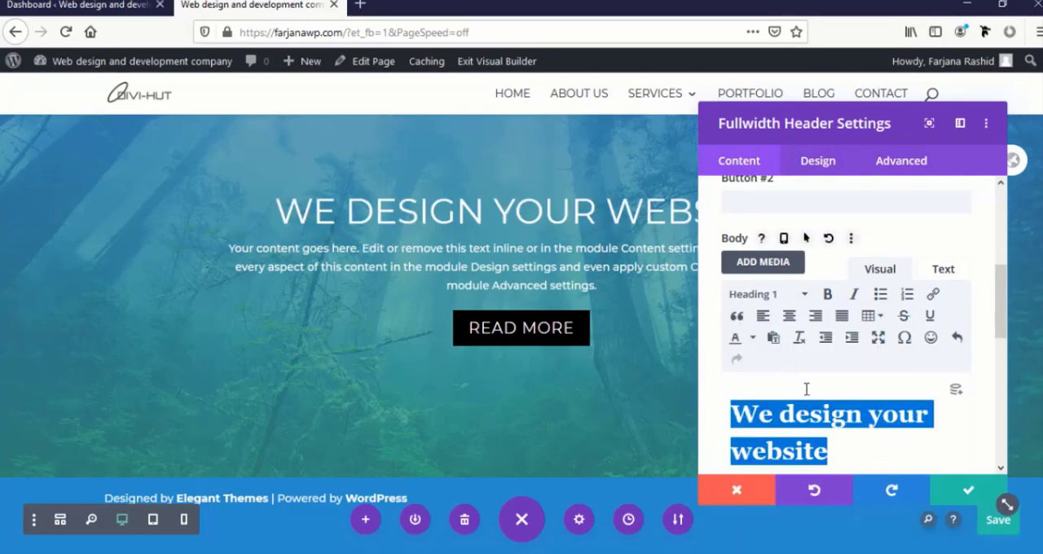
# Make the words "your website" bold in the body's Heading 1 line
pyautogui.click(810, 415)
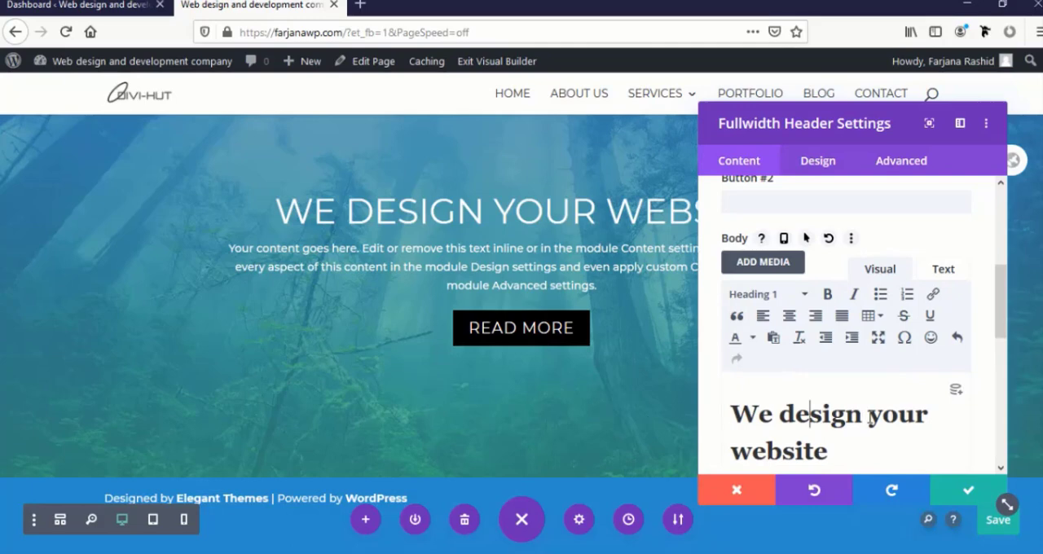
pyautogui.moveTo(877, 436); pyautogui.dragTo(881, 440)
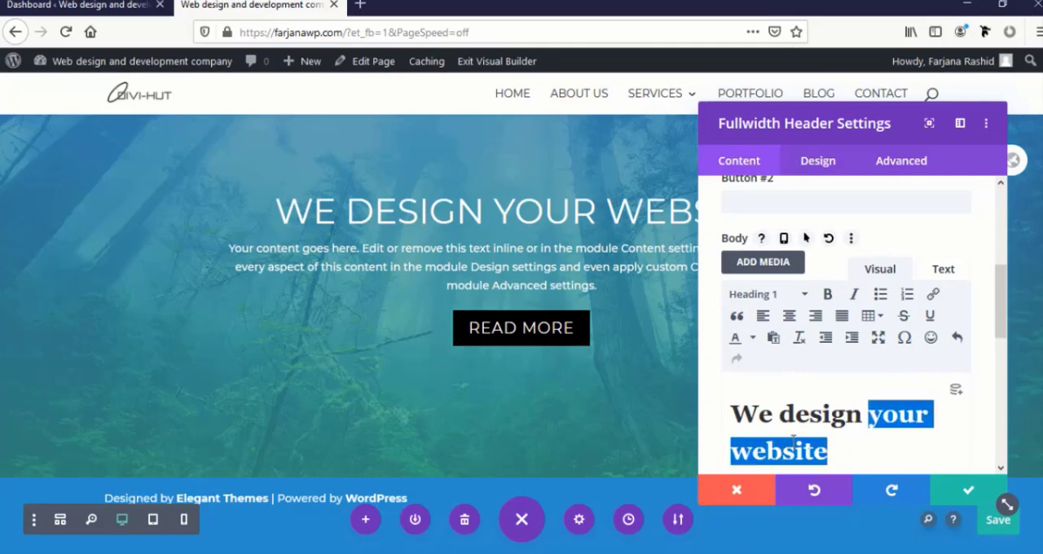
pyautogui.click(827, 295)
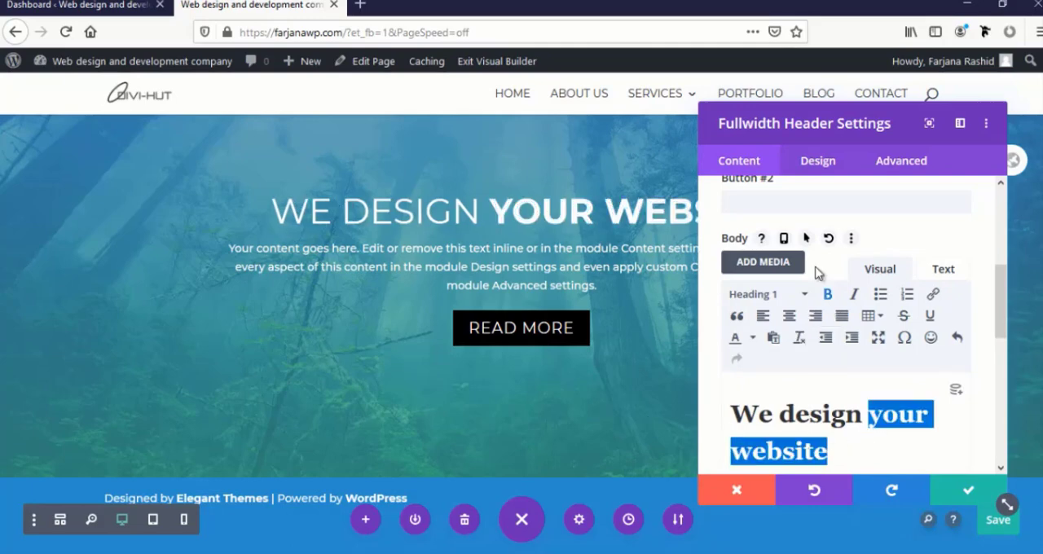
pyautogui.moveTo(761, 123); pyautogui.dragTo(912, 282)
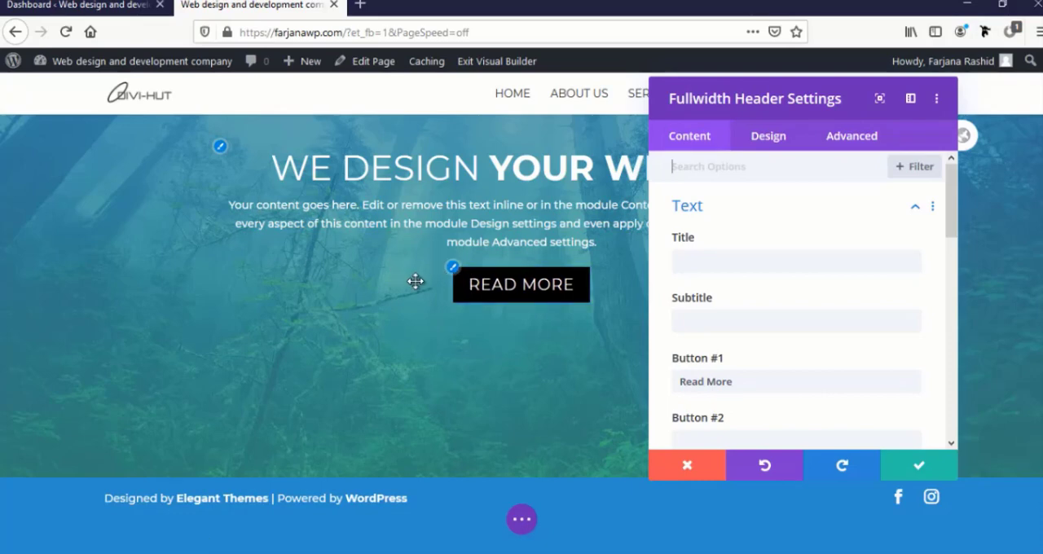
# Switch to the WordPress dashboard, open the theme customizer's Buttons Style settings and set the button text size to 14
pyautogui.click(117, 4)
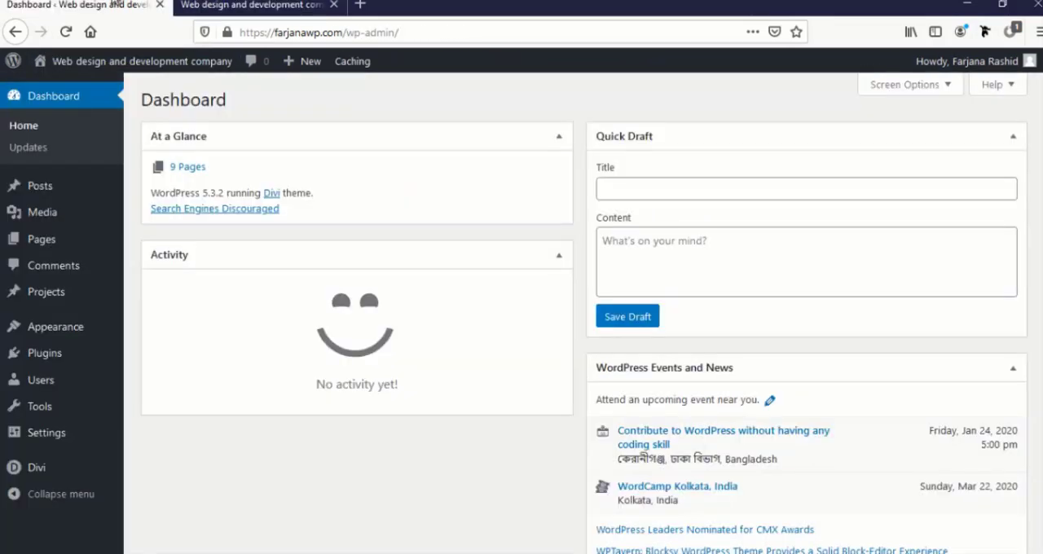
pyautogui.moveTo(90, 329)
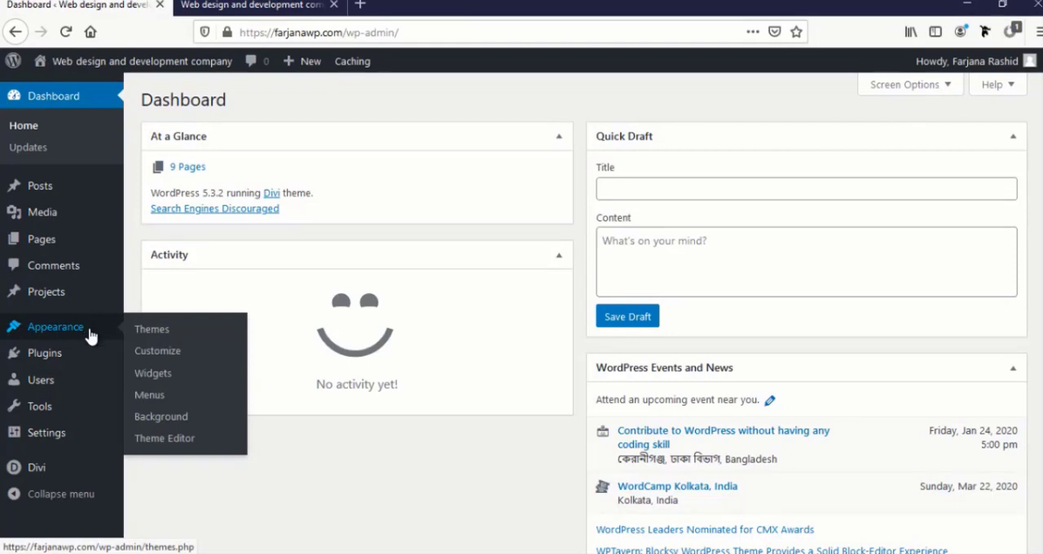
pyautogui.click(163, 357)
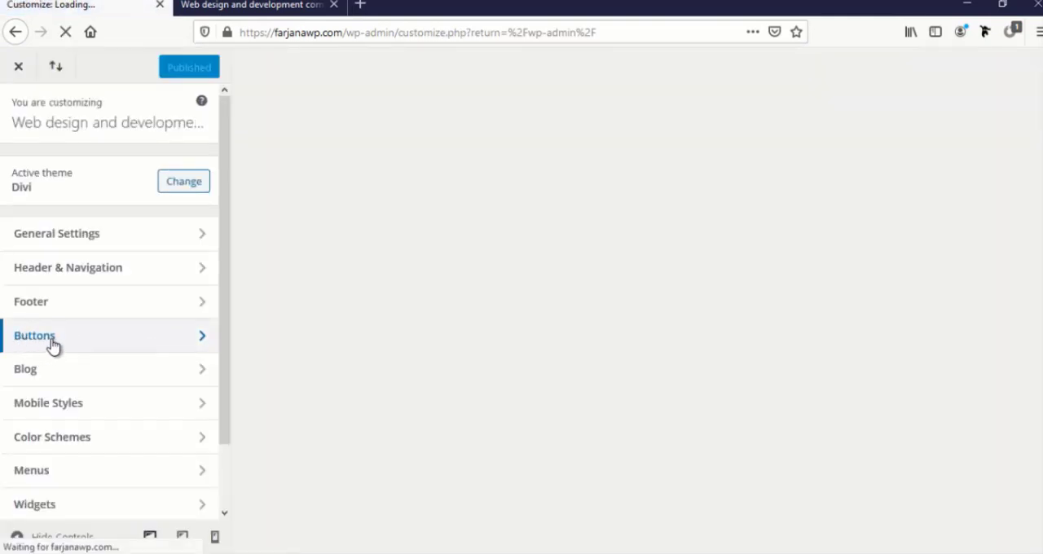
pyautogui.click(53, 344)
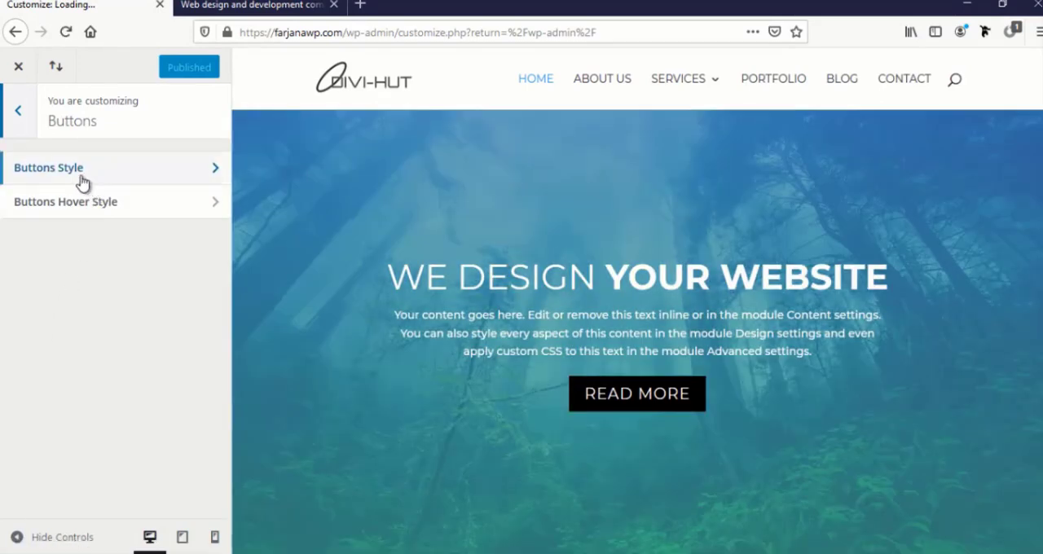
pyautogui.click(77, 179)
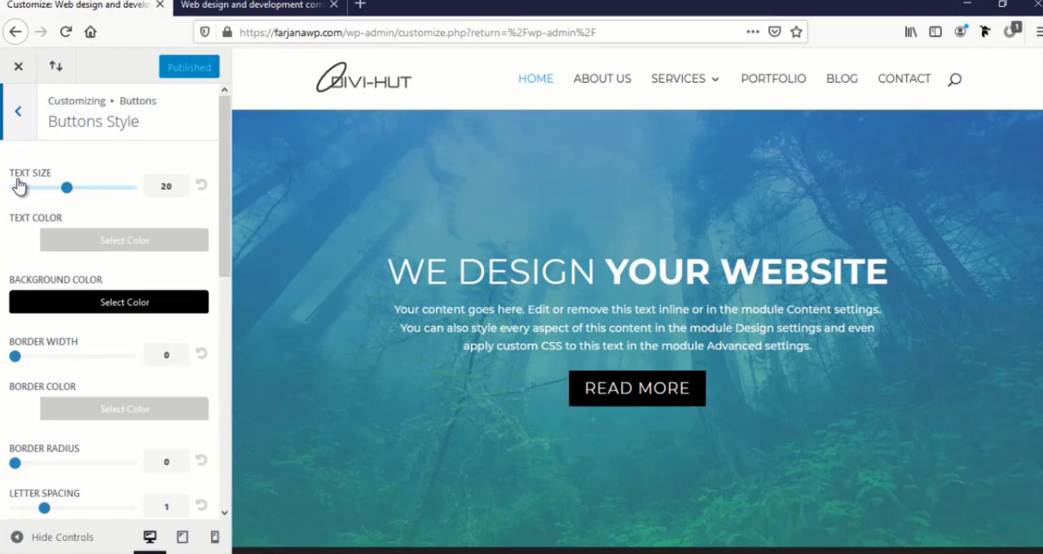
pyautogui.click(167, 187)
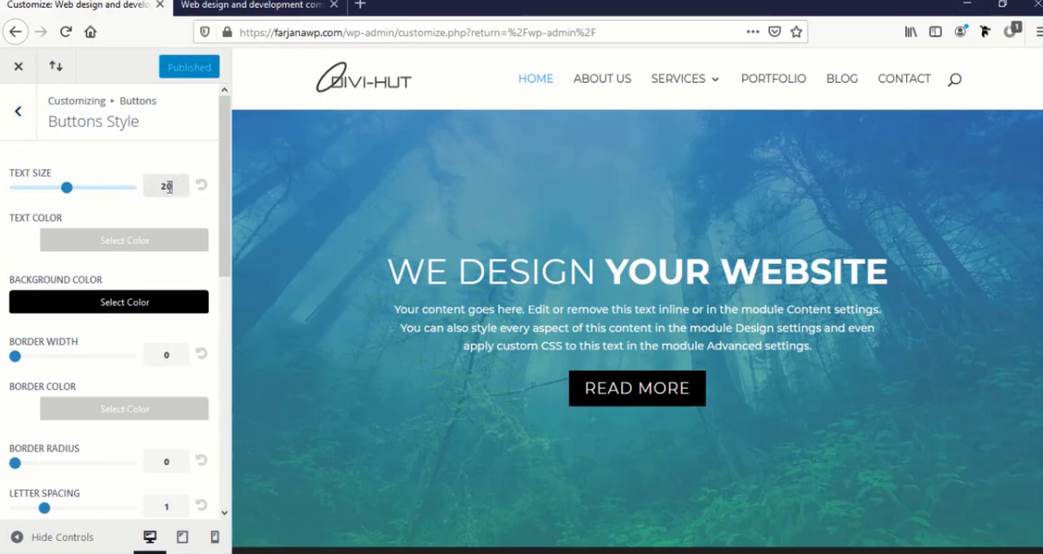
pyautogui.write('1')
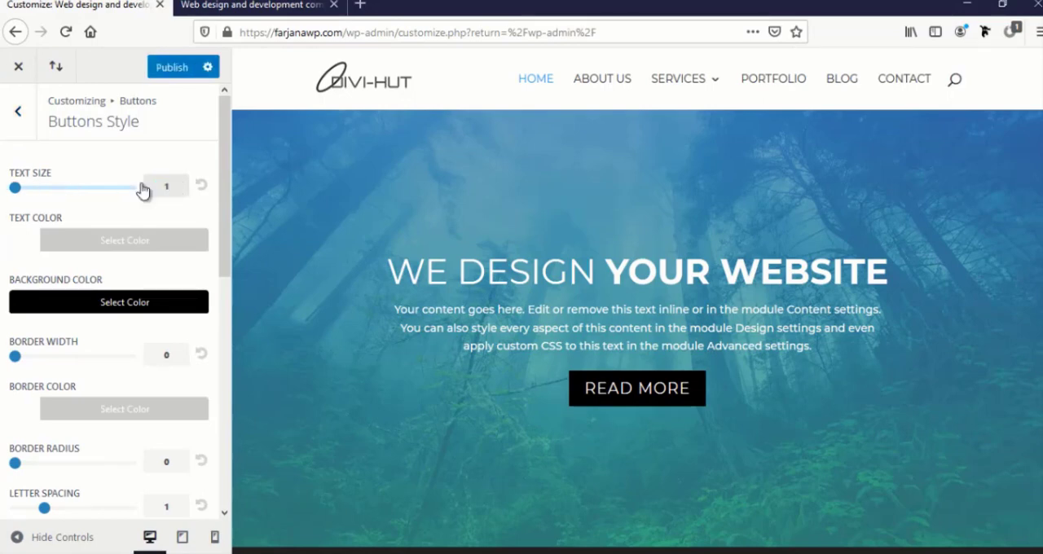
pyautogui.press('BackSpace')
pyautogui.write('4')
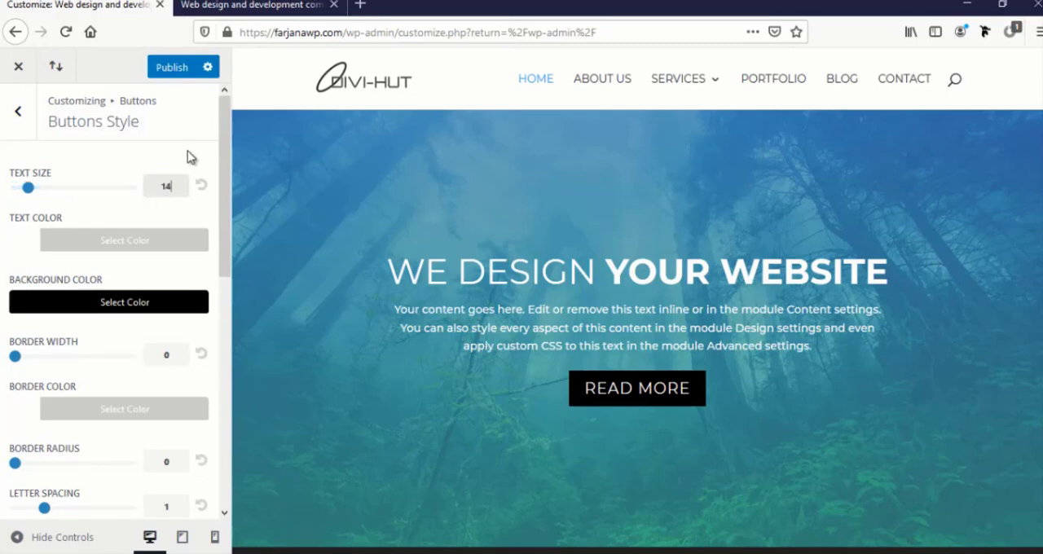
# Set the buttons' letter spacing to 2 and set Add Button Icon to No in the customizer
pyautogui.scroll(-1, 188, 306)
pyautogui.scroll(-3, 188, 303)
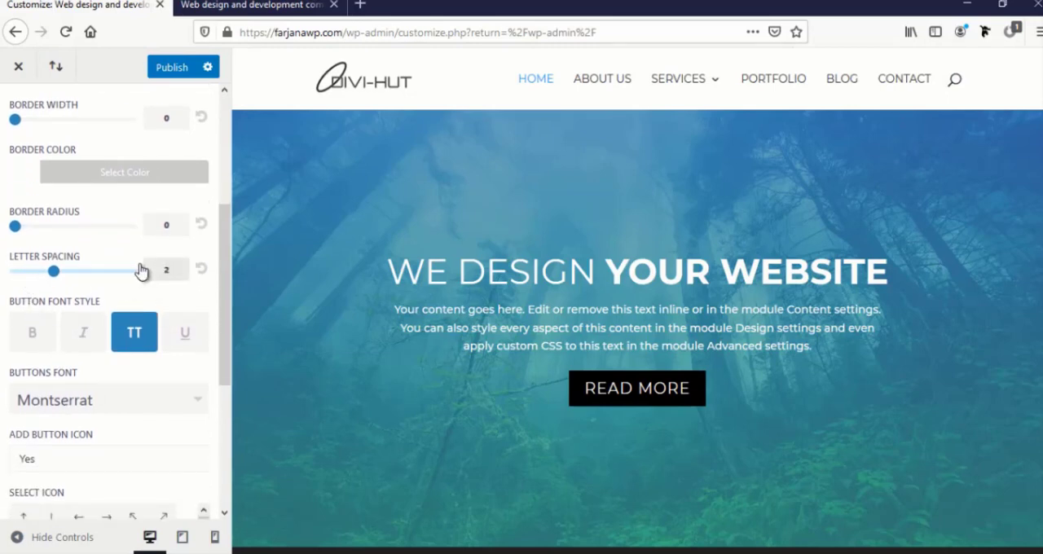
pyautogui.scroll(-5, 149, 435)
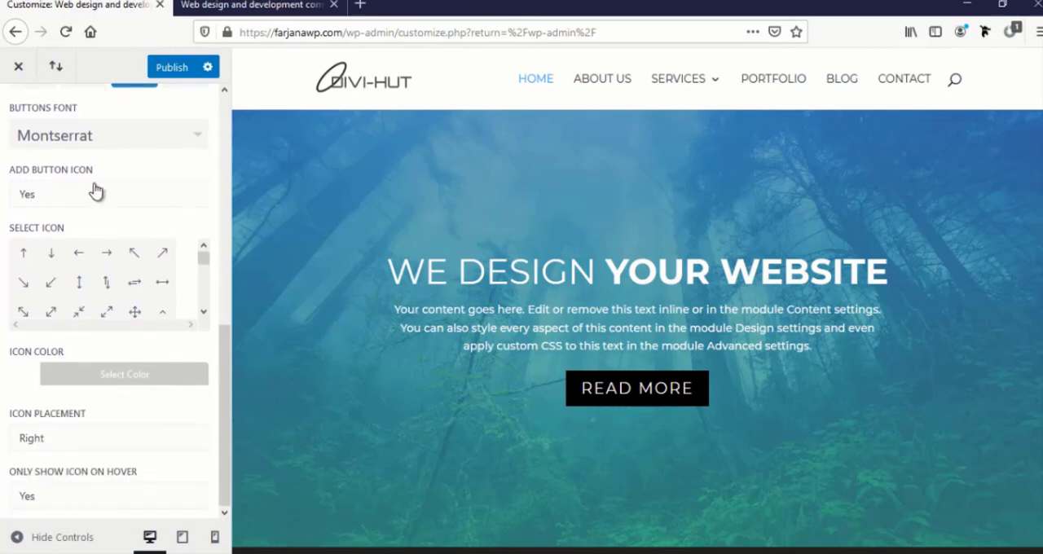
pyautogui.click(51, 202)
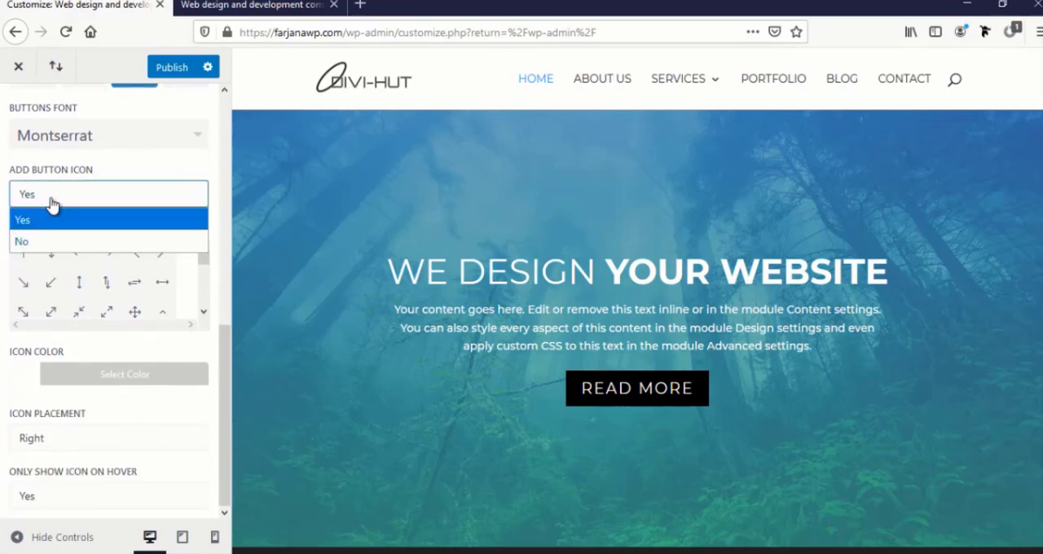
pyautogui.click(26, 243)
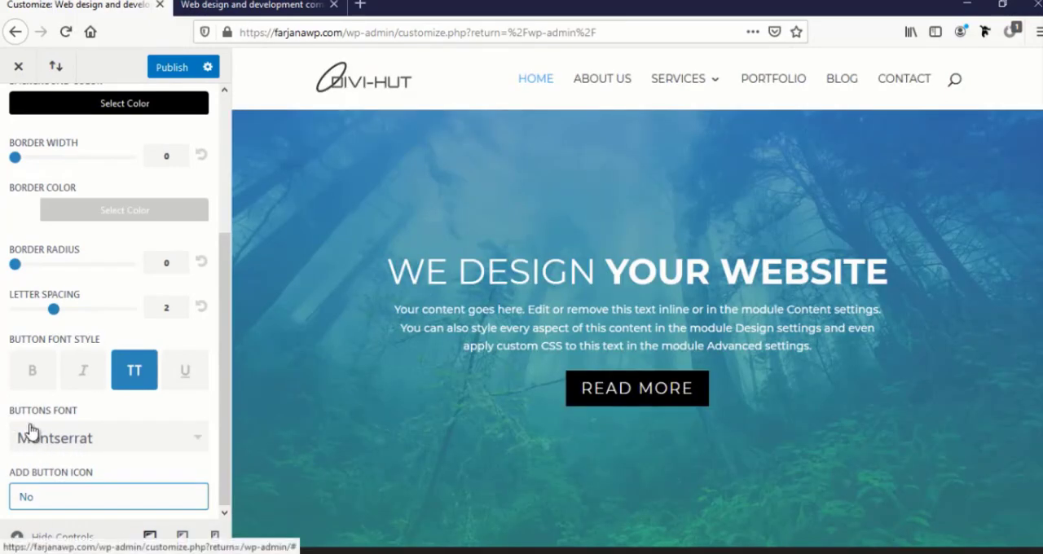
# Change the buttons font to Open Sans and publish the customizer changes
pyautogui.click(71, 441)
pyautogui.scroll(-1, 86, 466)
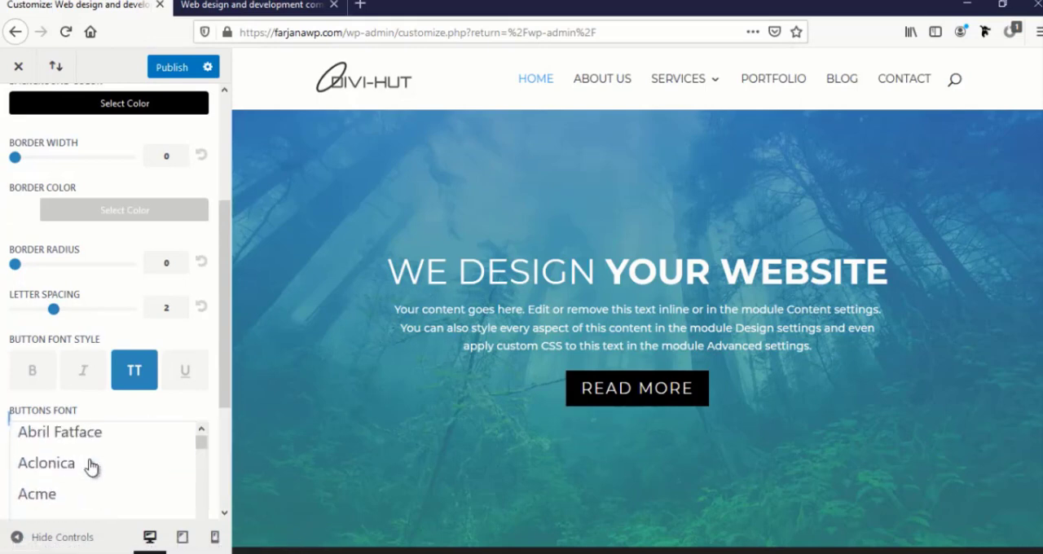
pyautogui.scroll(-3, 91, 466)
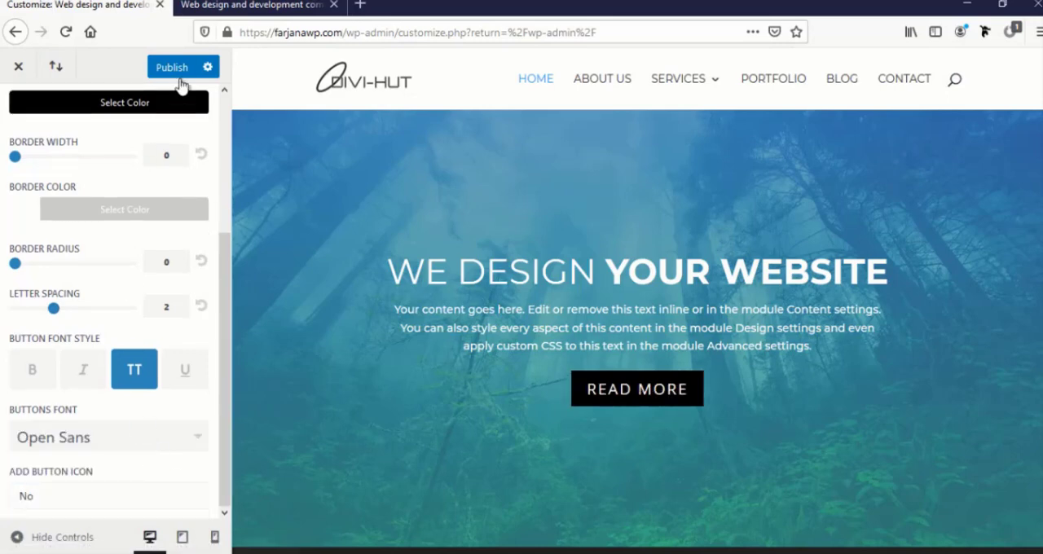
pyautogui.click(170, 70)
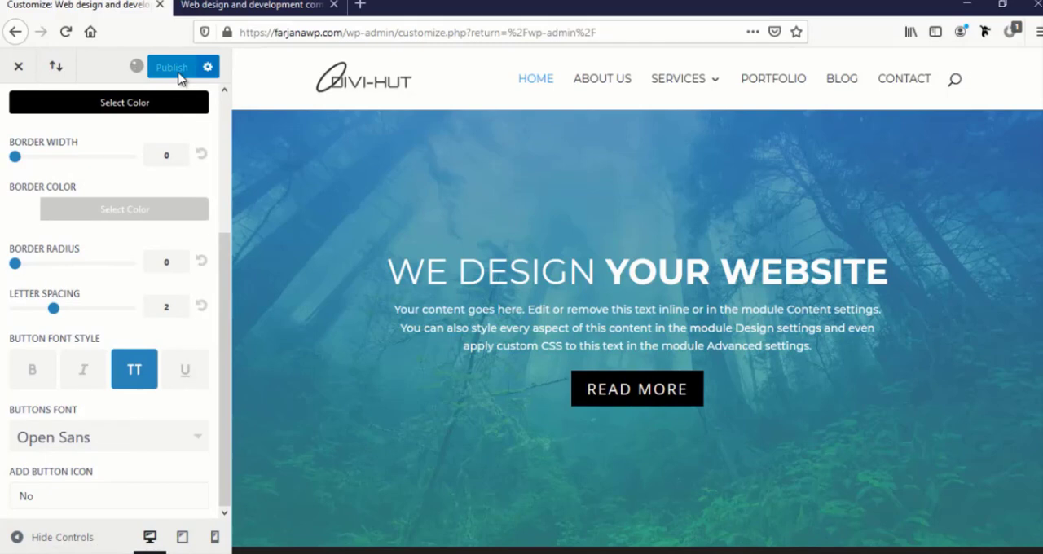
# Reload the page open in the Visual Builder, confirming that it may be left, and check the Read More button's new style
pyautogui.click(210, 8)
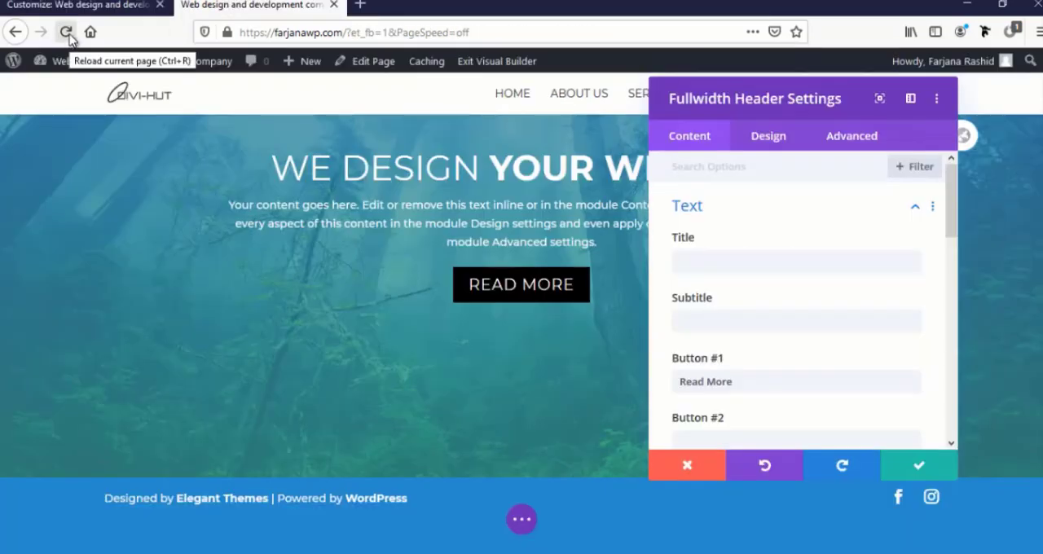
pyautogui.click(79, 4)
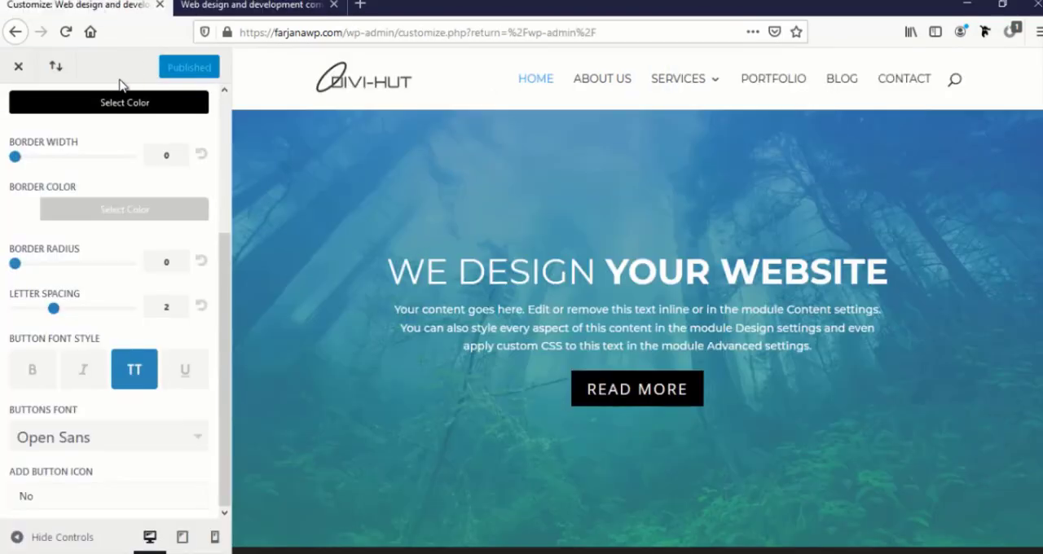
pyautogui.click(245, 5)
pyautogui.click(66, 32)
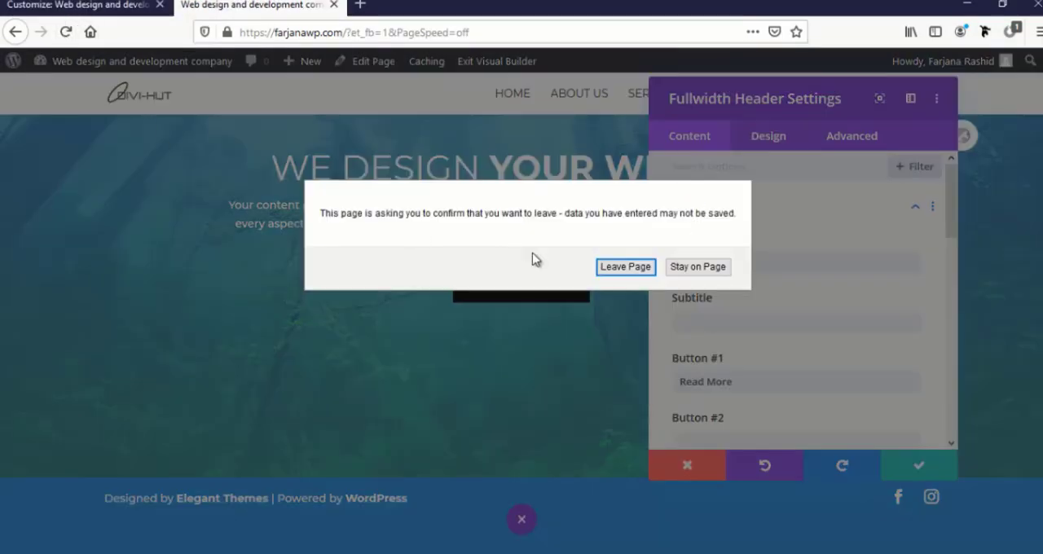
pyautogui.click(621, 269)
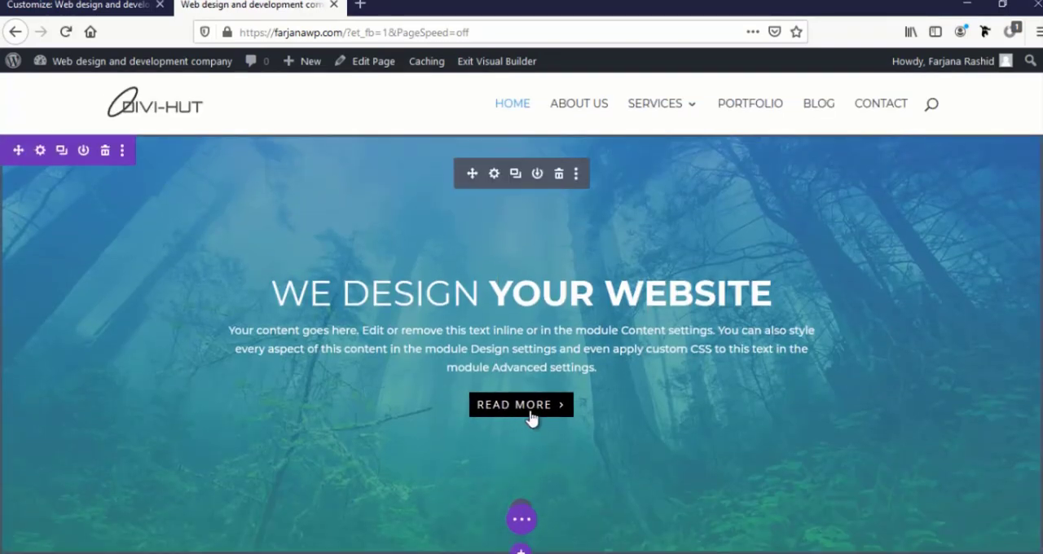
pyautogui.scroll(-1, 521, 414)
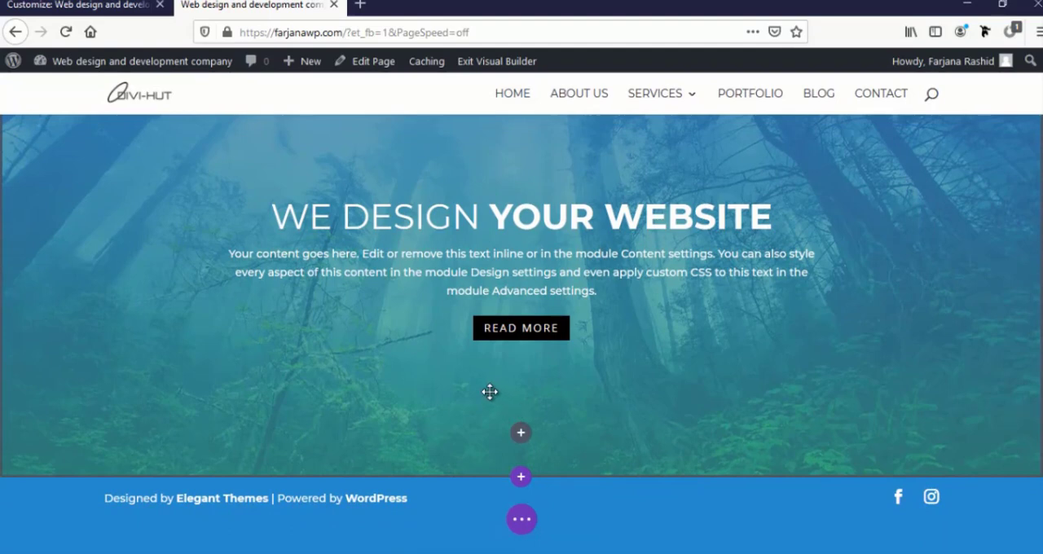
pyautogui.scroll(2, 489, 391)
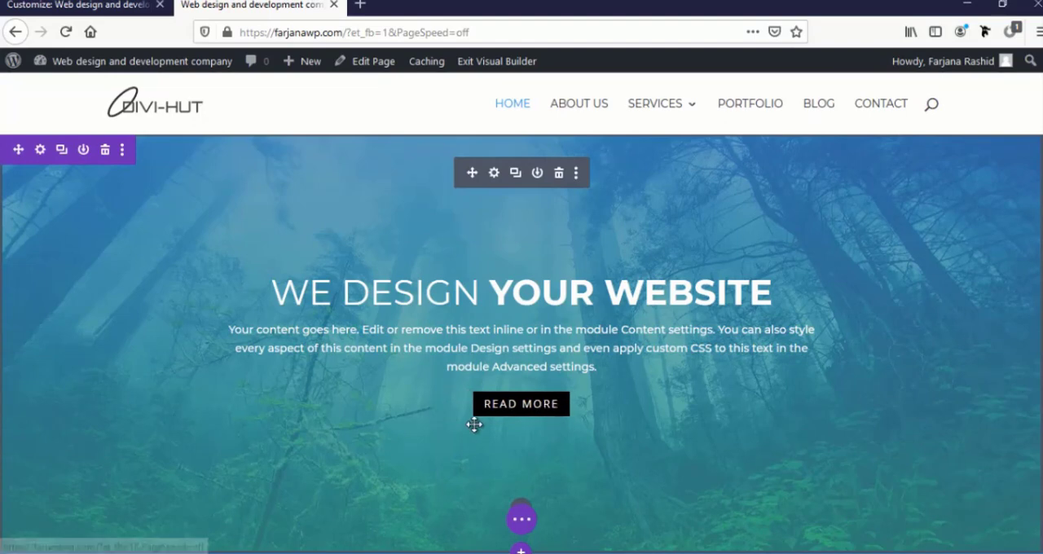
# Open the Read More button's design settings in the fullwidth header and set linked top and bottom padding of 10px
pyautogui.click(493, 174)
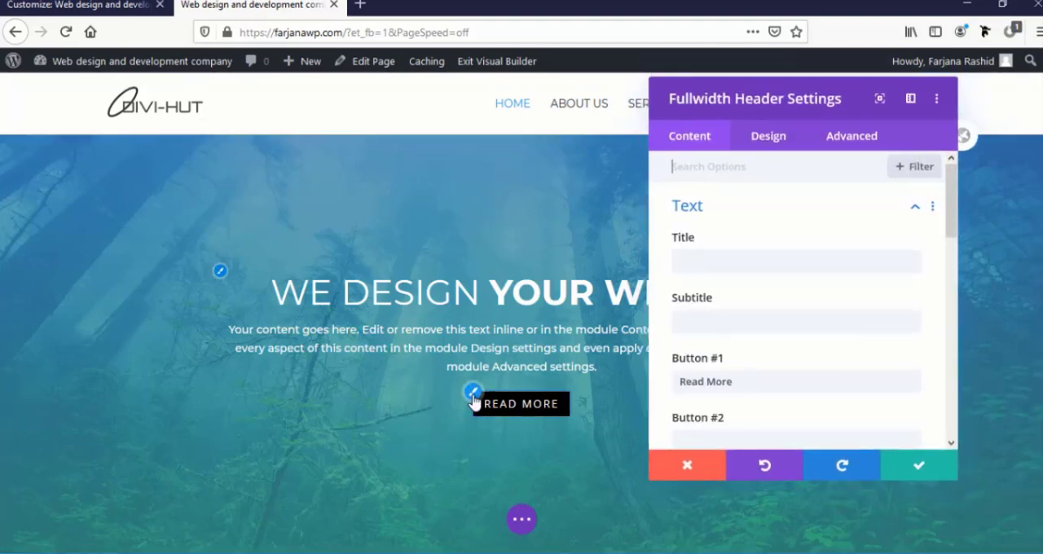
pyautogui.click(472, 395)
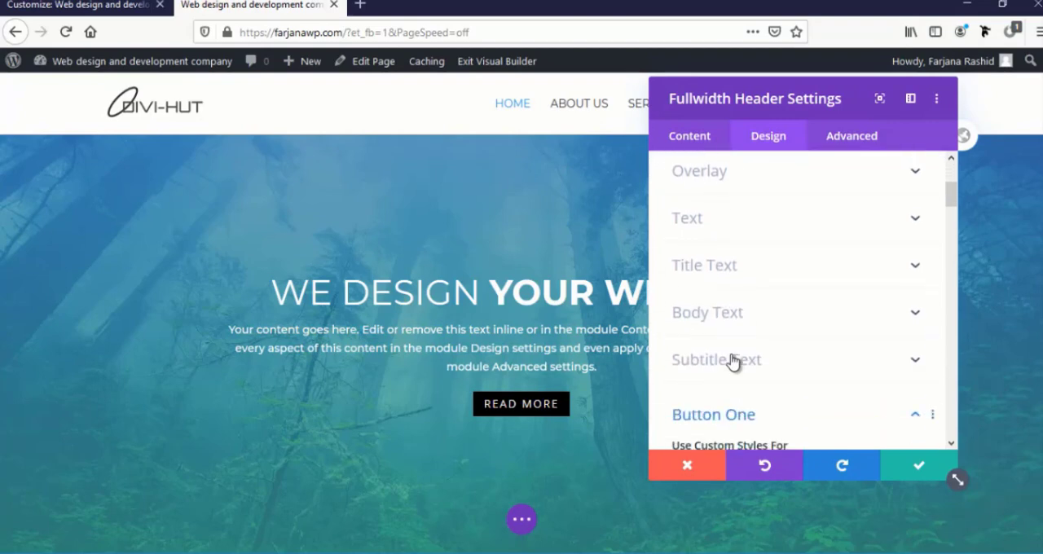
pyautogui.scroll(-10, 733, 361)
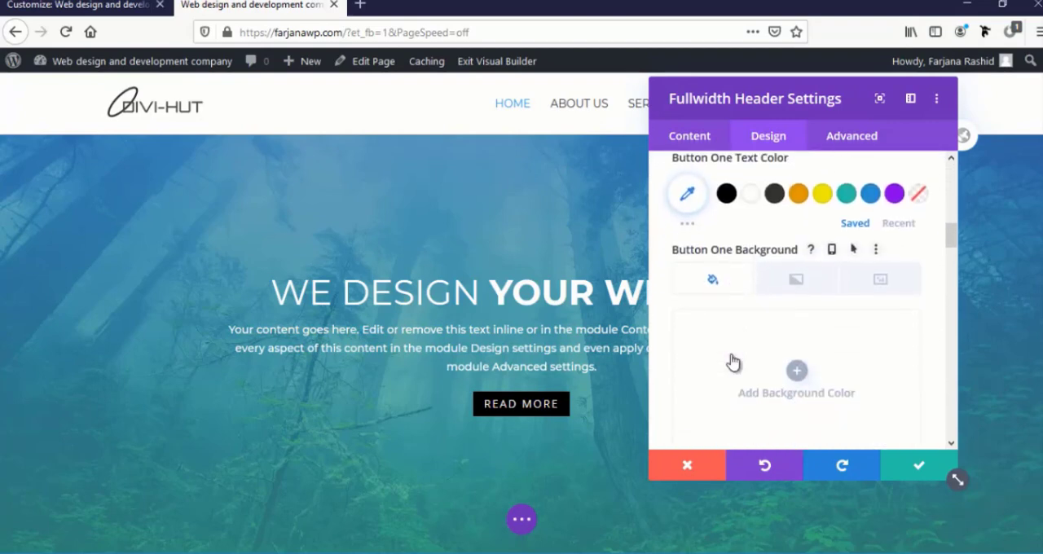
pyautogui.scroll(-10, 733, 361)
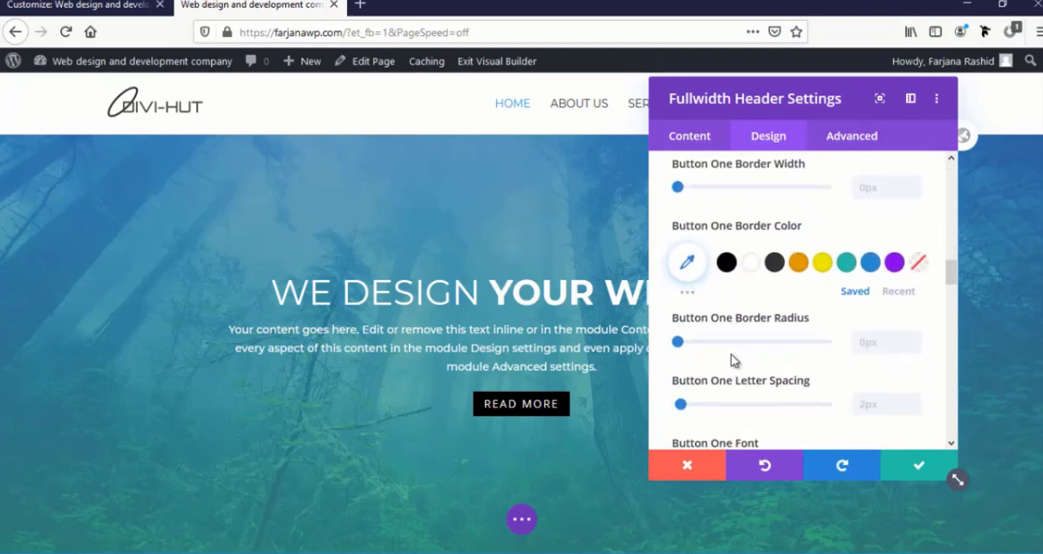
pyautogui.scroll(-3, 730, 361)
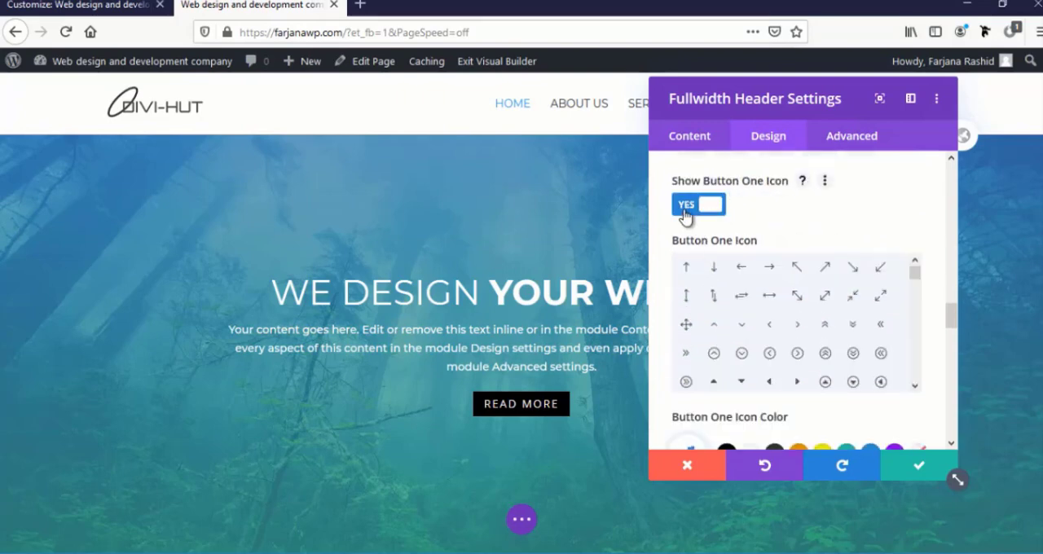
pyautogui.scroll(-8, 697, 261)
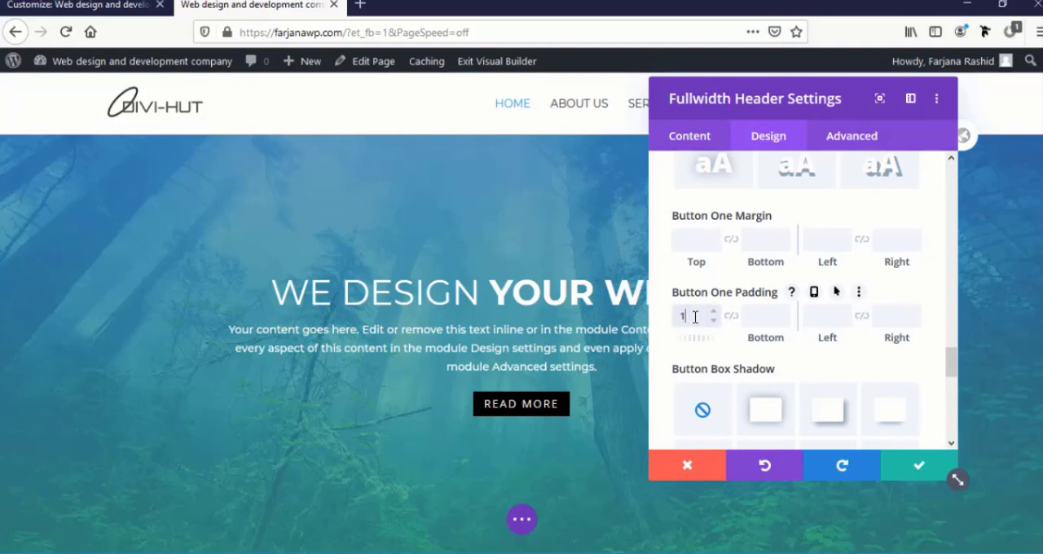
pyautogui.write('px')
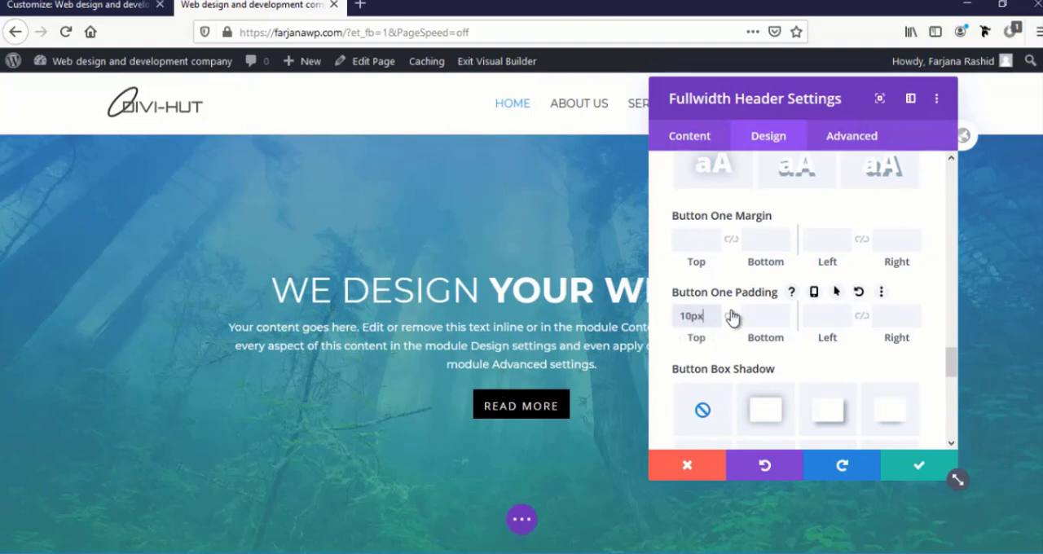
pyautogui.click(730, 316)
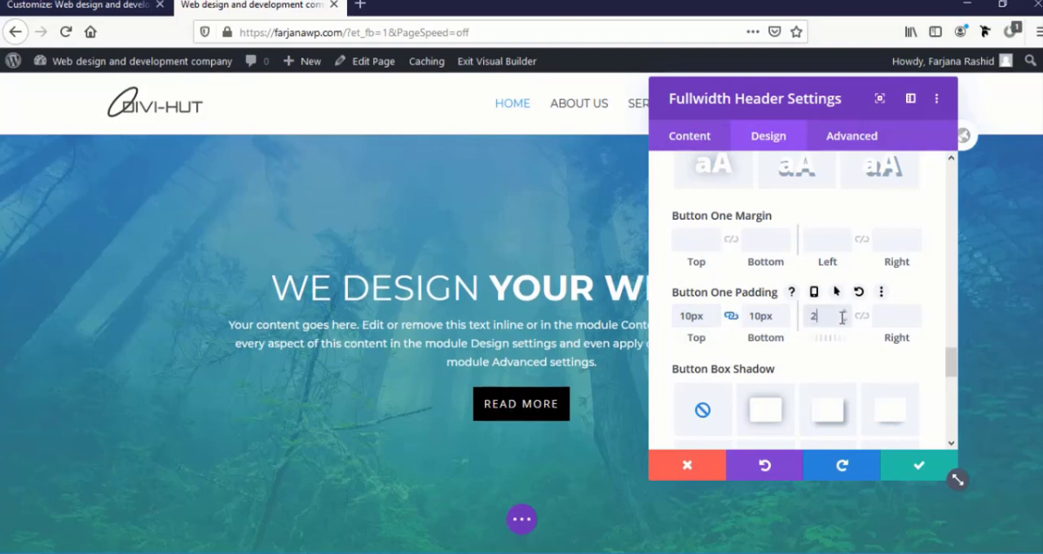
# Set Button One's linked left and right padding to 30px and save the header settings
pyautogui.click(842, 317)
pyautogui.write('25')
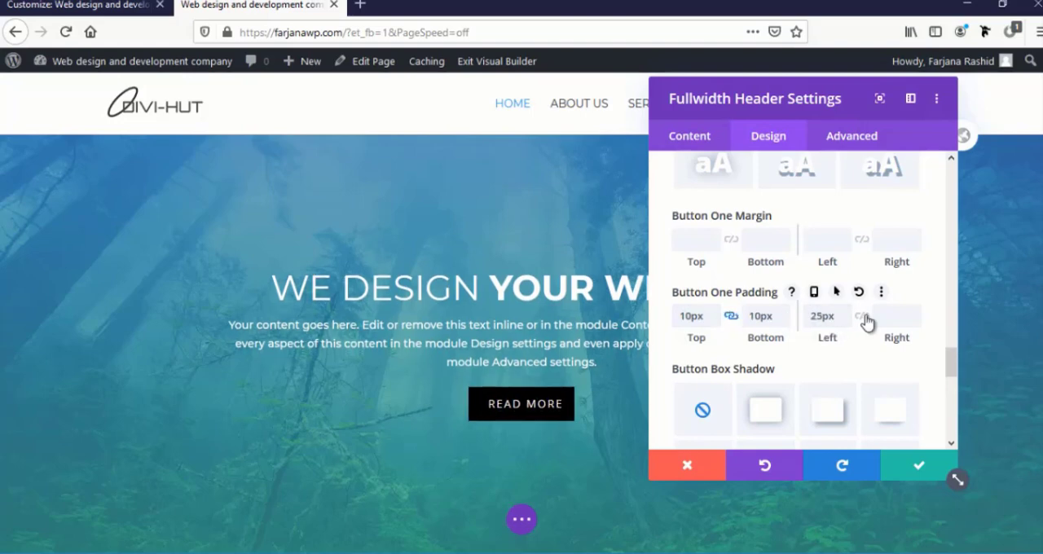
pyautogui.click(864, 318)
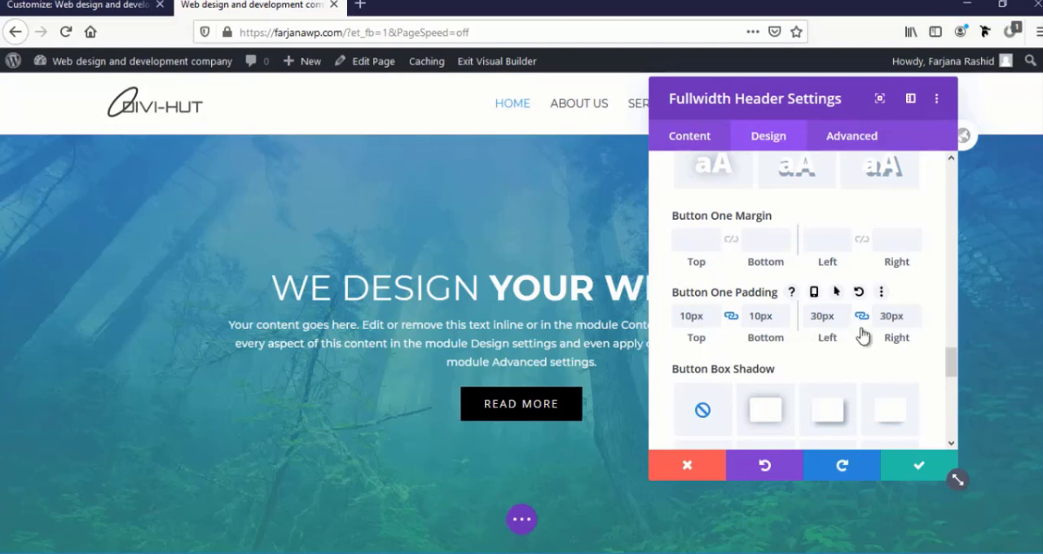
pyautogui.click(912, 468)
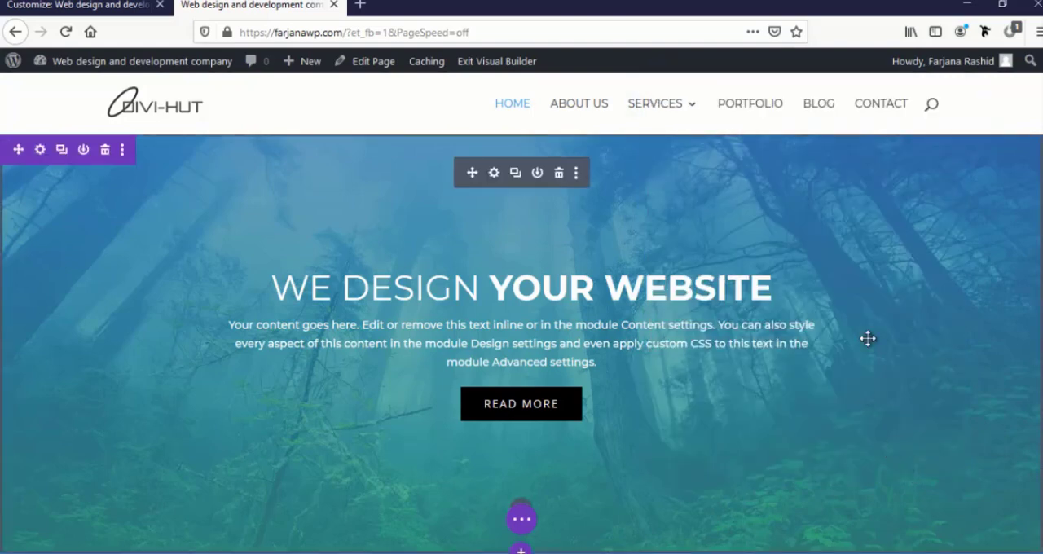
# Change Button One's padding to 12px top and bottom and 35px left and right, and save the header settings
pyautogui.click(493, 175)
pyautogui.scroll(-2, 707, 329)
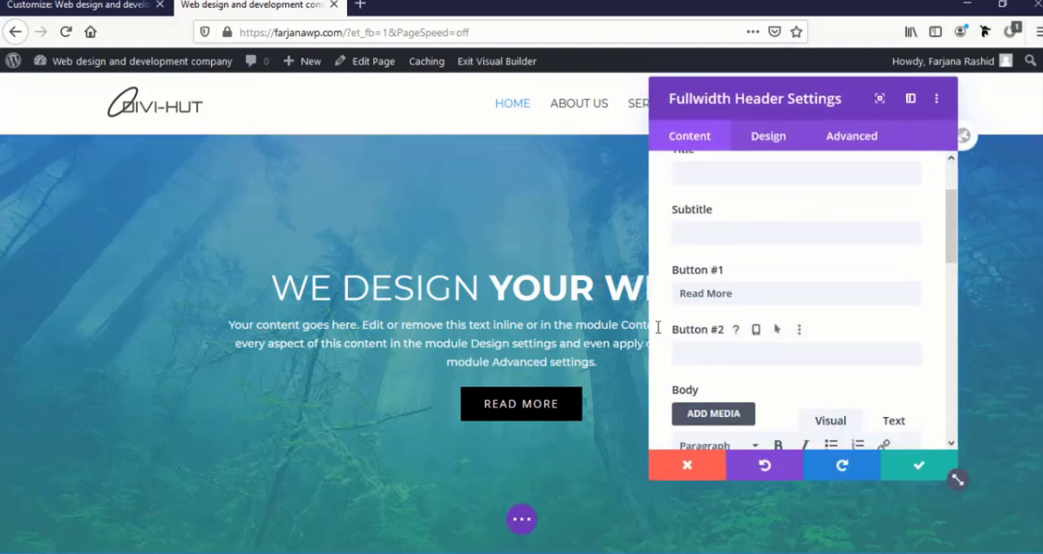
pyautogui.click(461, 391)
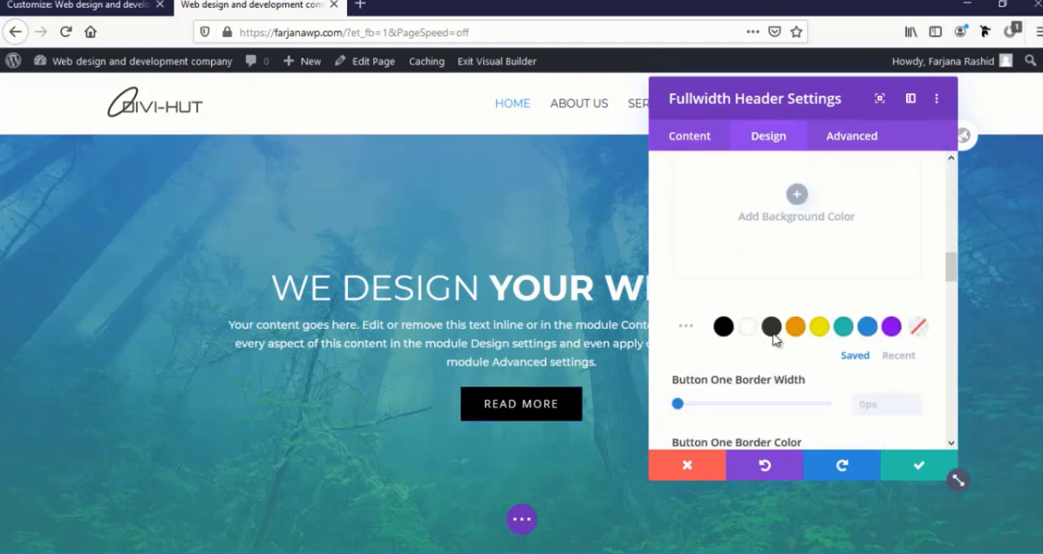
pyautogui.scroll(-10, 774, 341)
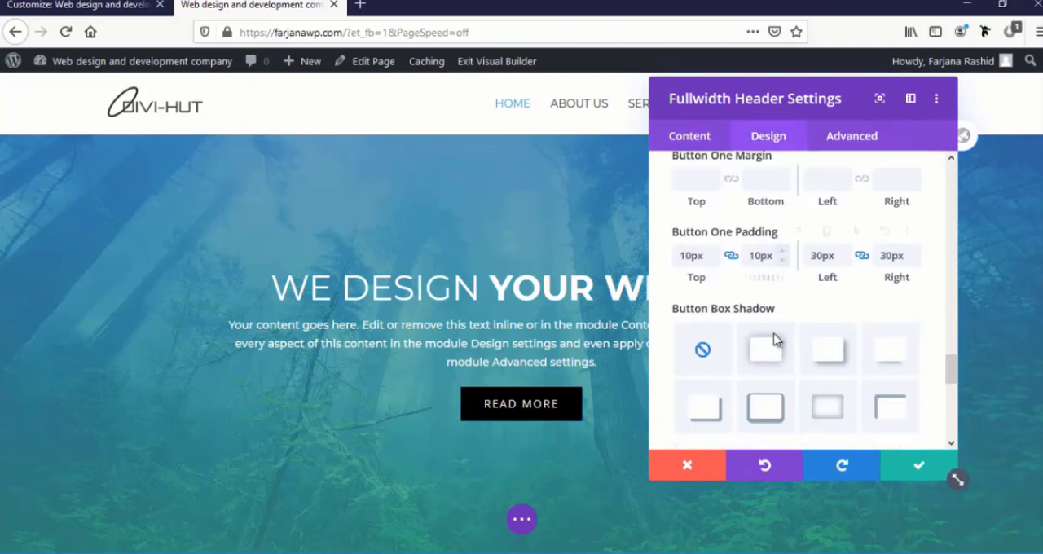
pyautogui.click(716, 248)
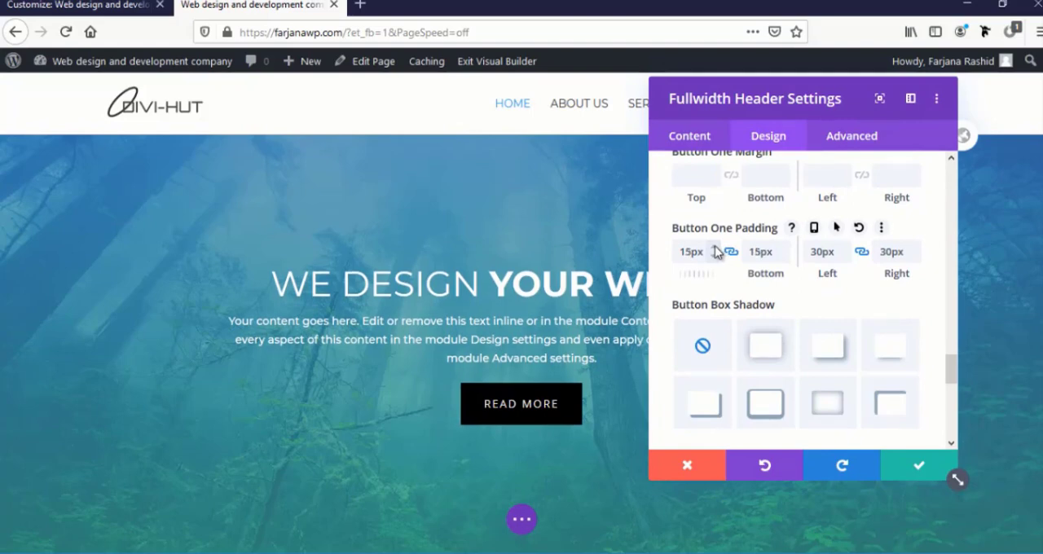
pyautogui.click(713, 258)
pyautogui.click(713, 258)
pyautogui.click(713, 258)
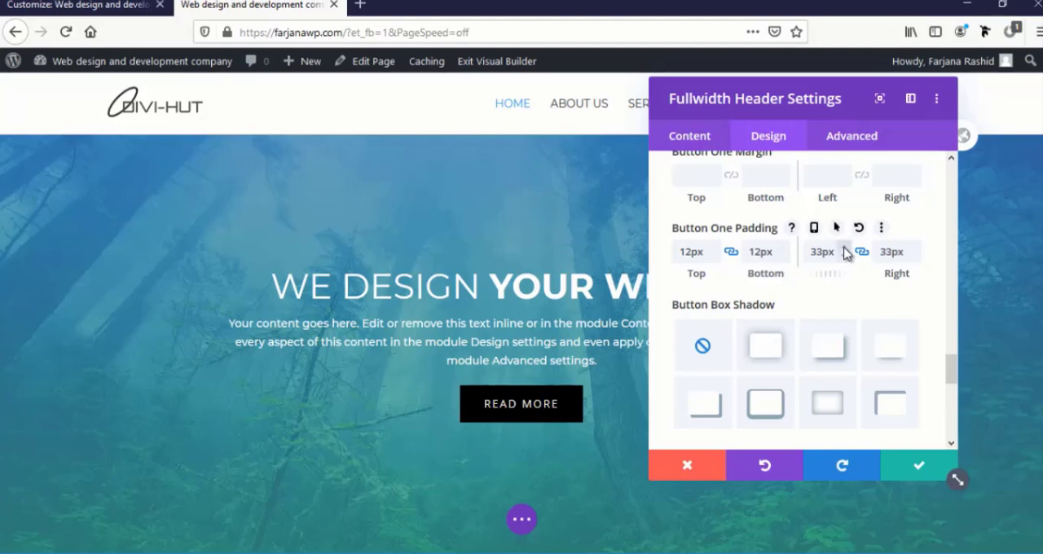
pyautogui.click(845, 253)
pyautogui.click(750, 385)
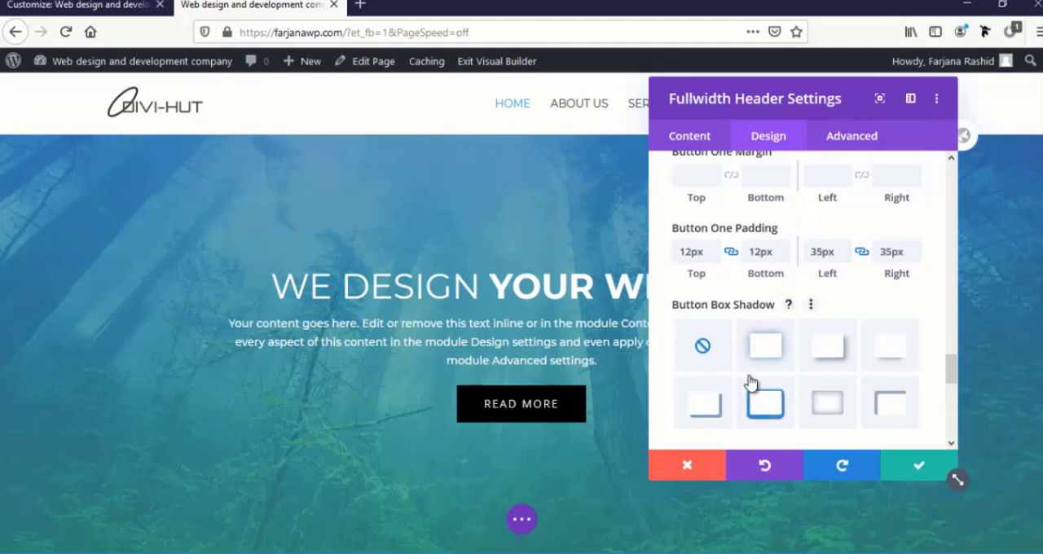
pyautogui.click(909, 474)
# Enable Show Scroll Down Button in the fullwidth header's Scroll Down Icon design settings
pyautogui.scroll(-2, 551, 416)
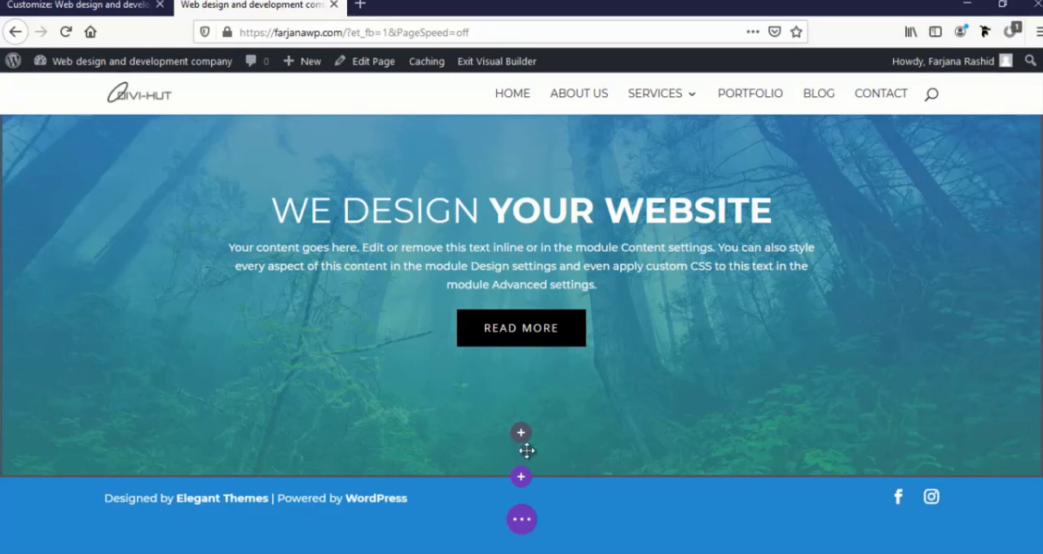
pyautogui.scroll(2, 521, 444)
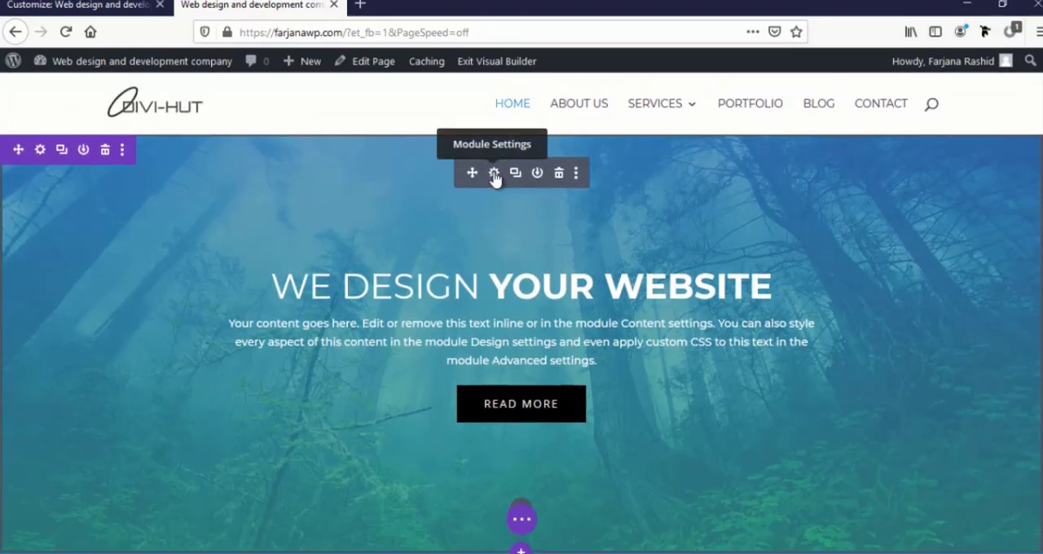
pyautogui.click(494, 174)
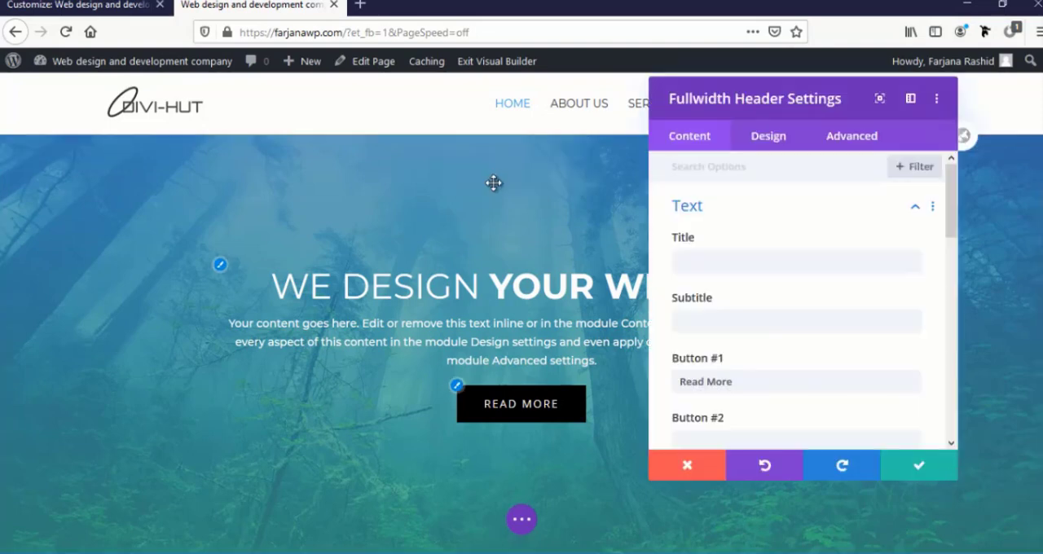
pyautogui.click(781, 144)
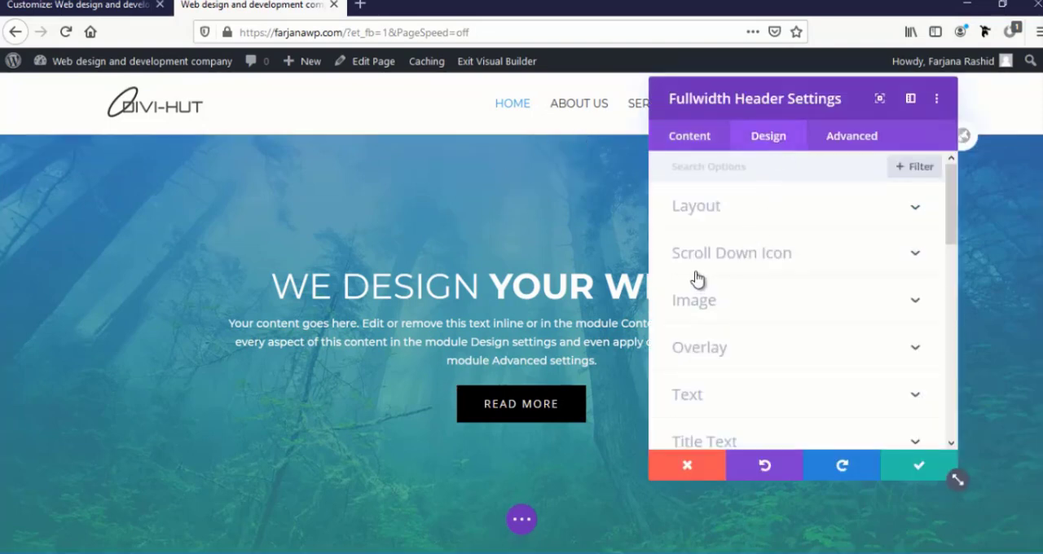
pyautogui.click(742, 269)
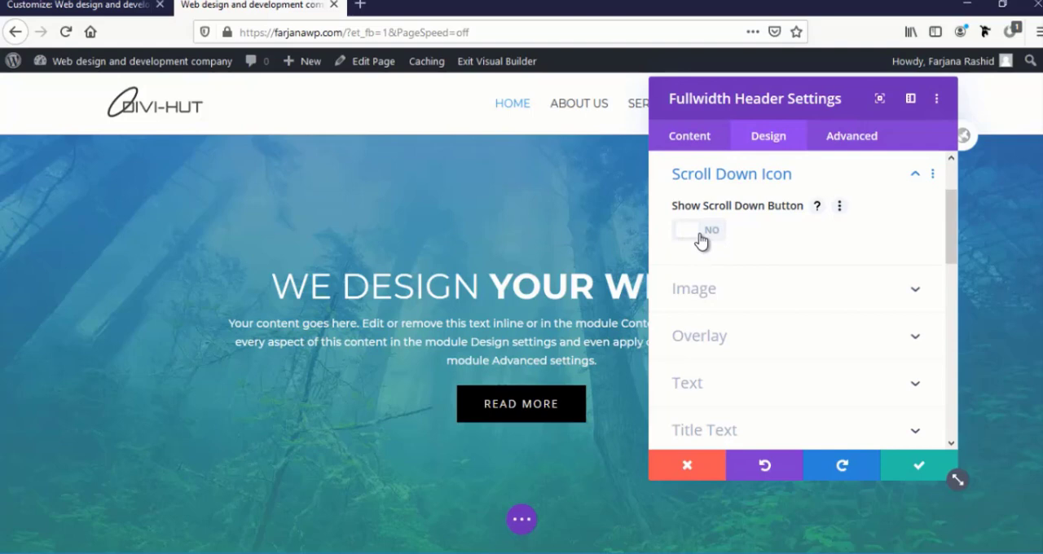
pyautogui.click(700, 237)
pyautogui.scroll(-2, 542, 408)
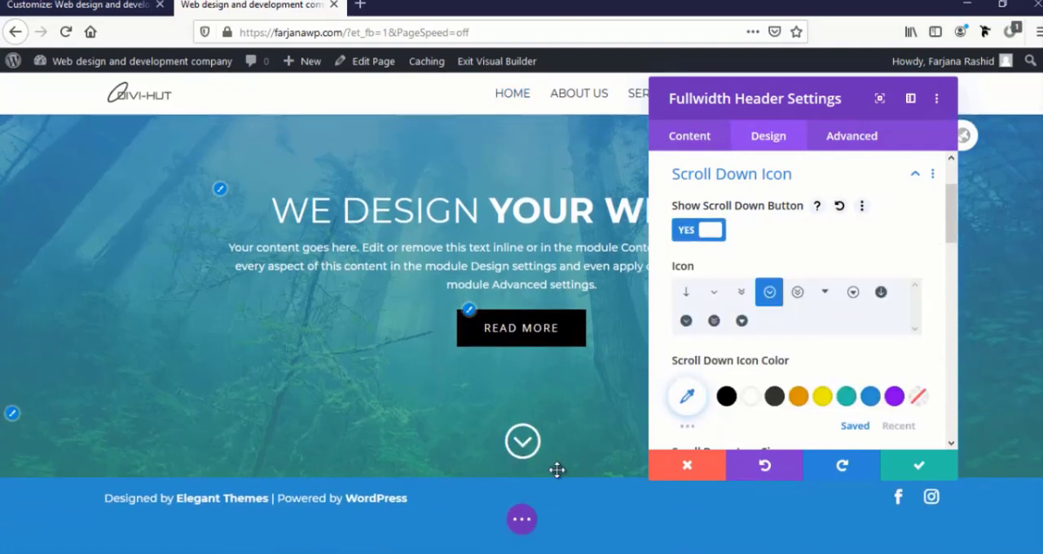
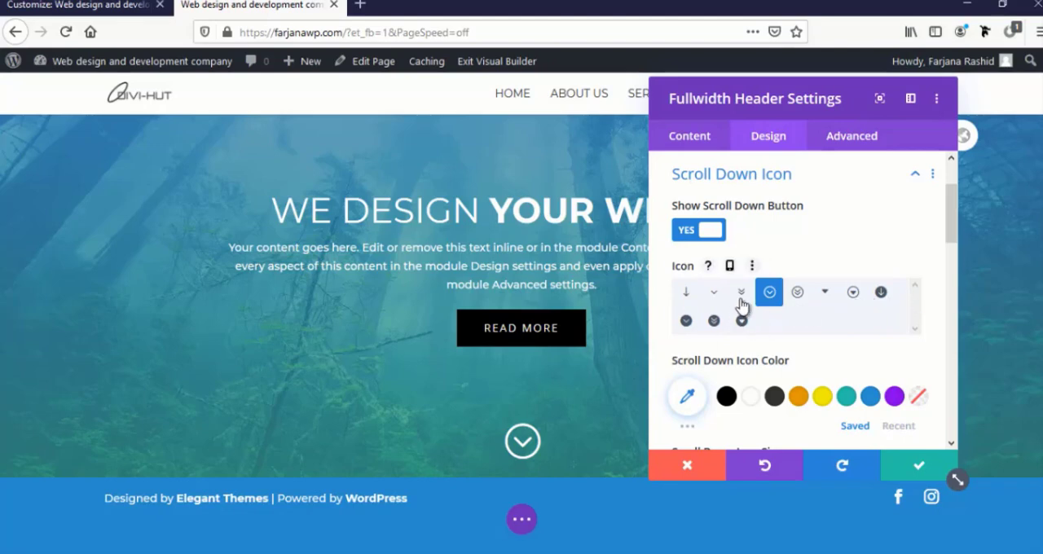
# Try several scroll down icons, choose the plain single downward chevron, and save the fullwidth header settings
pyautogui.click(741, 293)
pyautogui.click(880, 295)
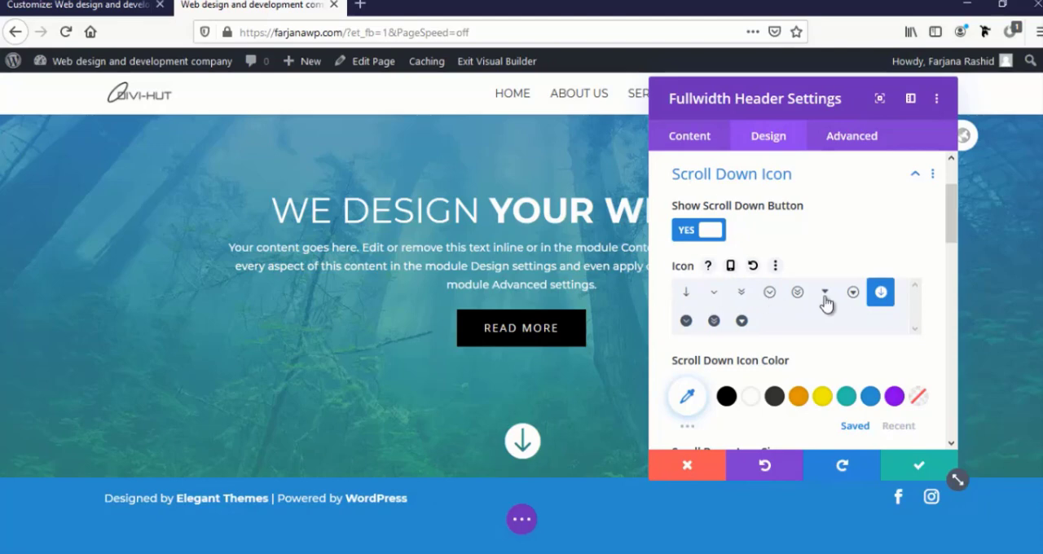
pyautogui.click(825, 298)
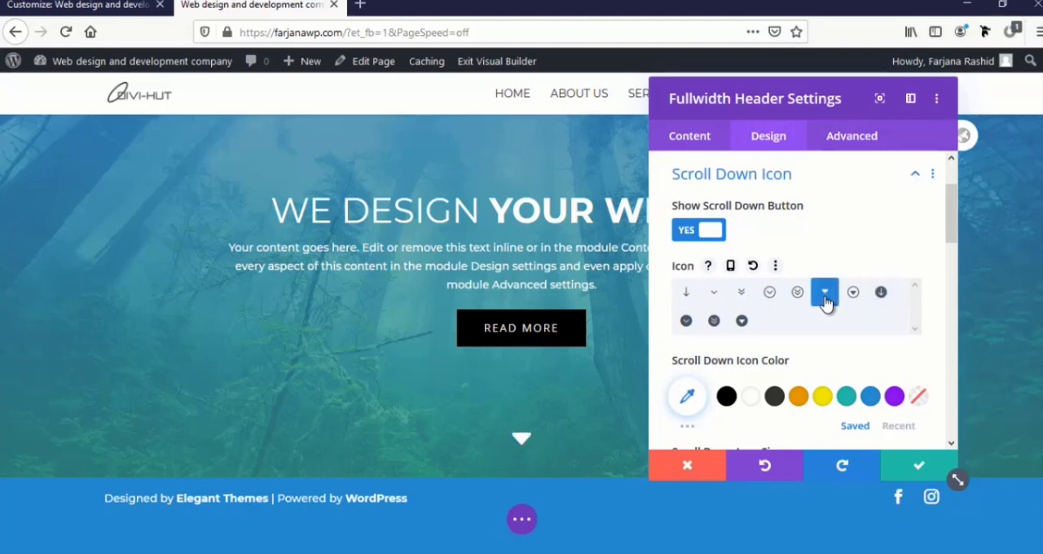
pyautogui.click(686, 295)
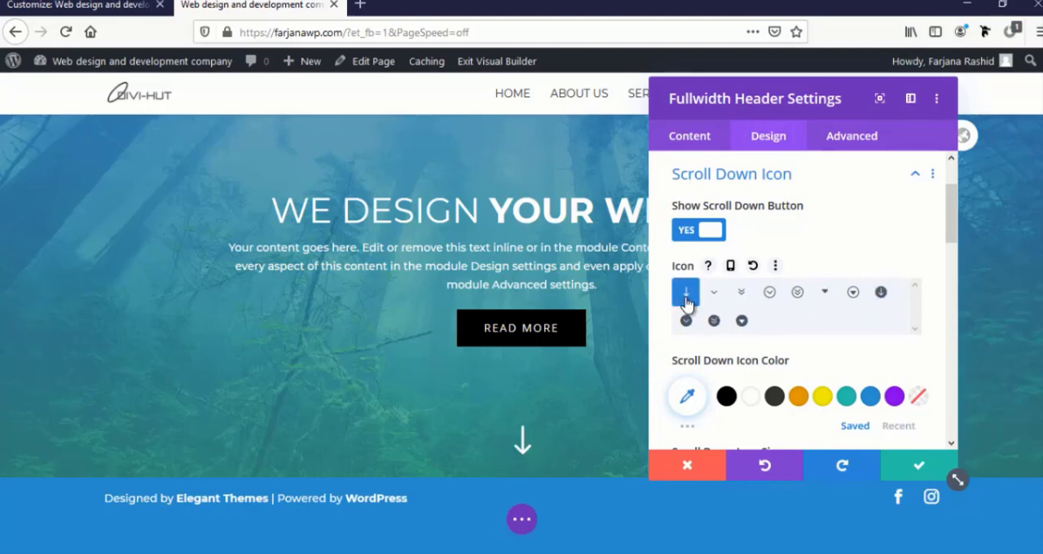
pyautogui.click(739, 295)
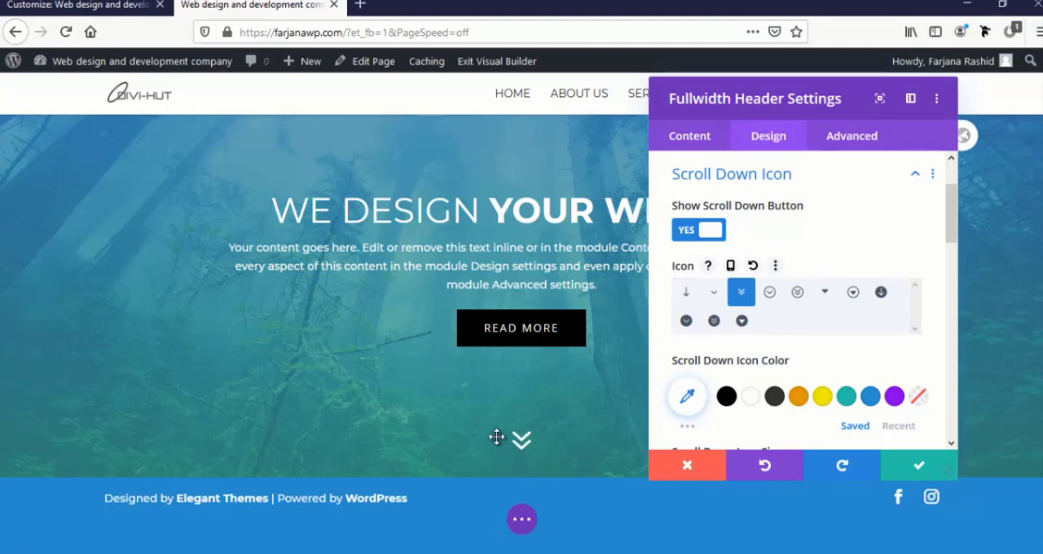
pyautogui.click(721, 295)
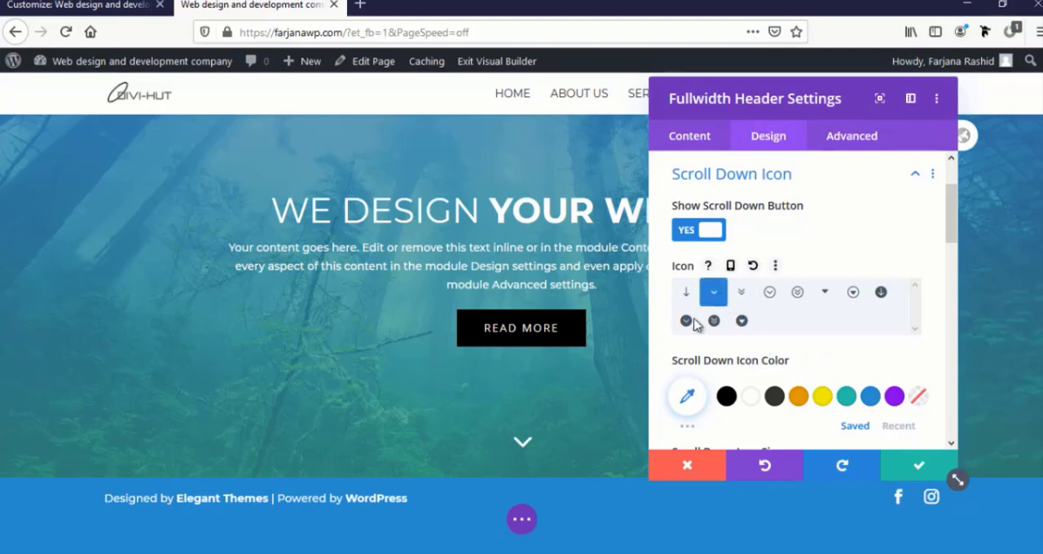
pyautogui.click(922, 467)
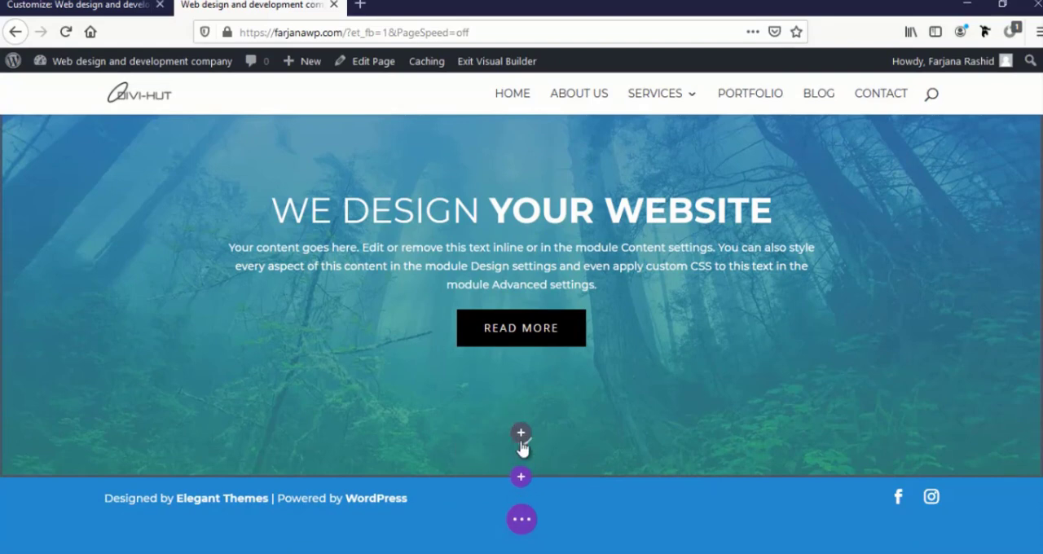
# Add a regular section with a single-column row below the fullwidth header and insert a Text module in it
pyautogui.click(521, 479)
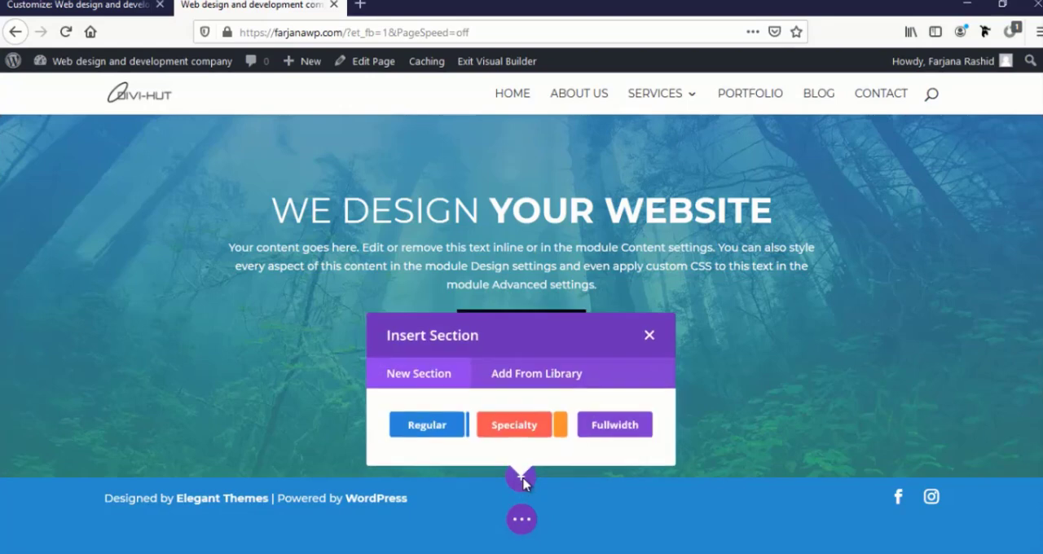
pyautogui.click(425, 426)
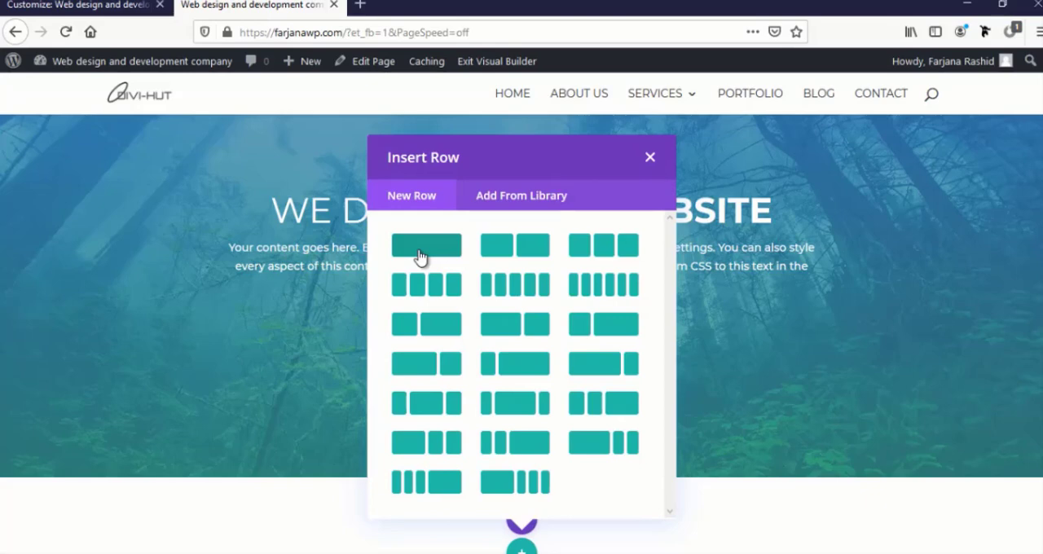
pyautogui.click(421, 256)
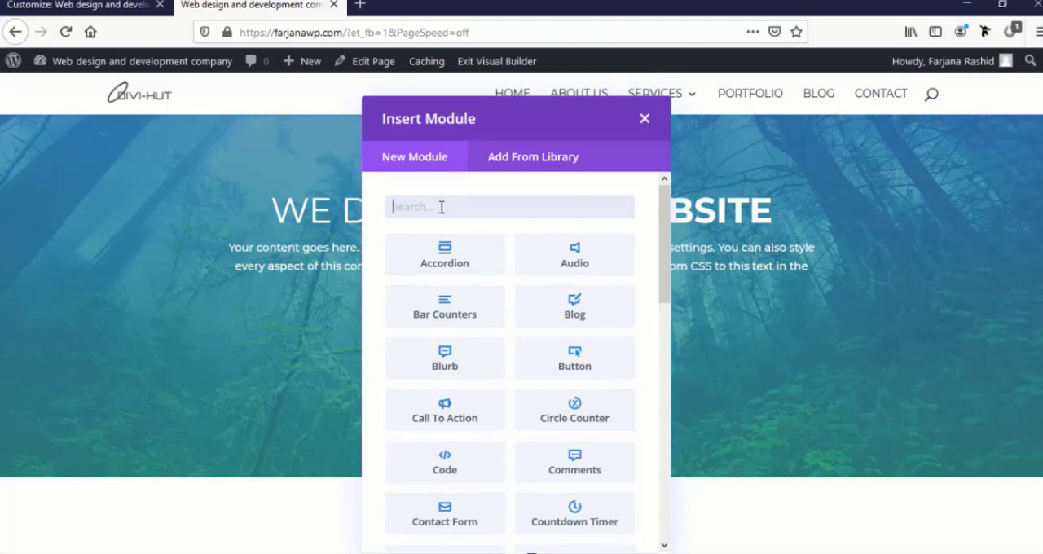
pyautogui.write('tex')
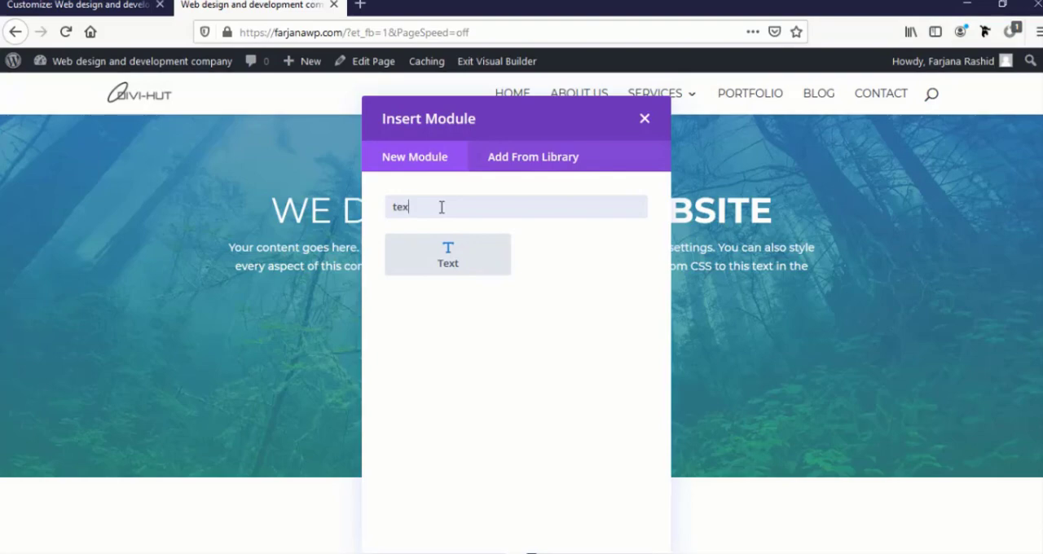
pyautogui.click(473, 267)
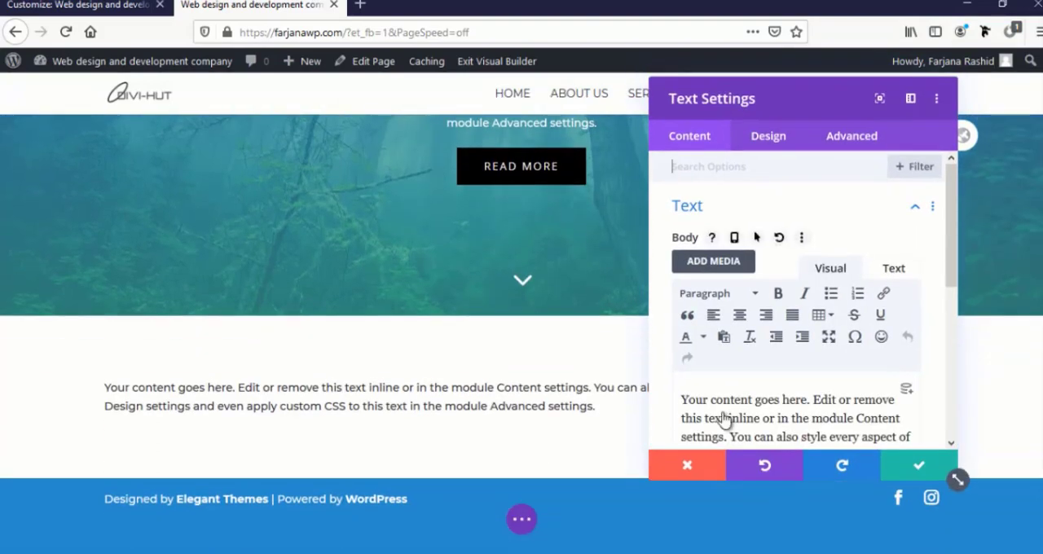
# Replace the text module's placeholder body with "Few words about us" and format it as Heading 2
pyautogui.moveTo(787, 98); pyautogui.dragTo(920, 296)
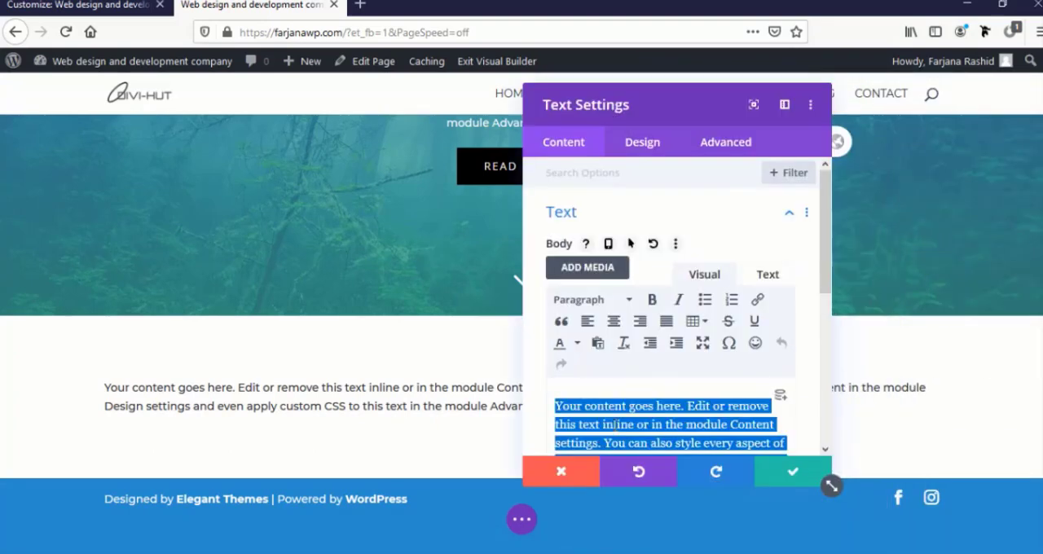
pyautogui.write('Few words about us')
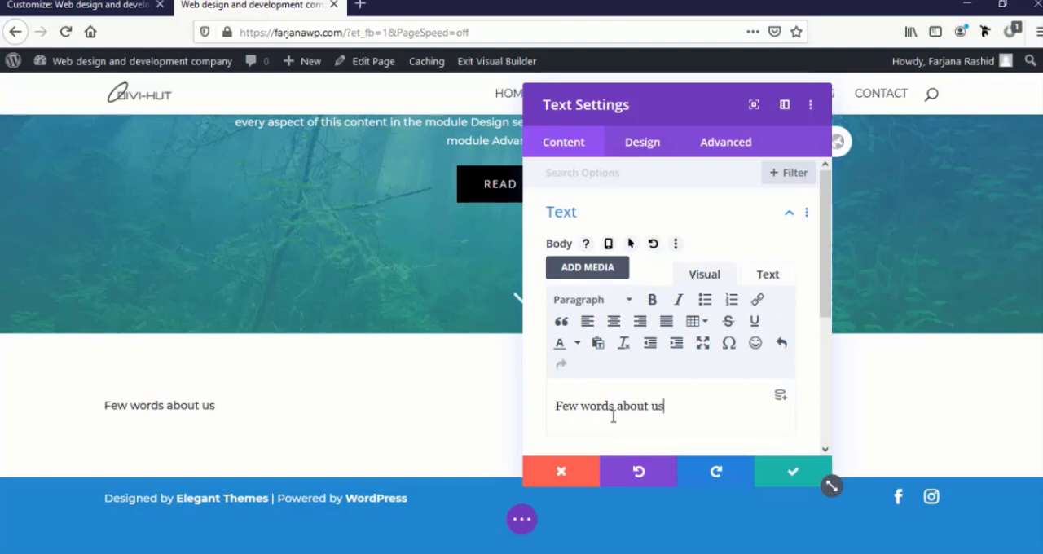
pyautogui.tripleClick(614, 407)
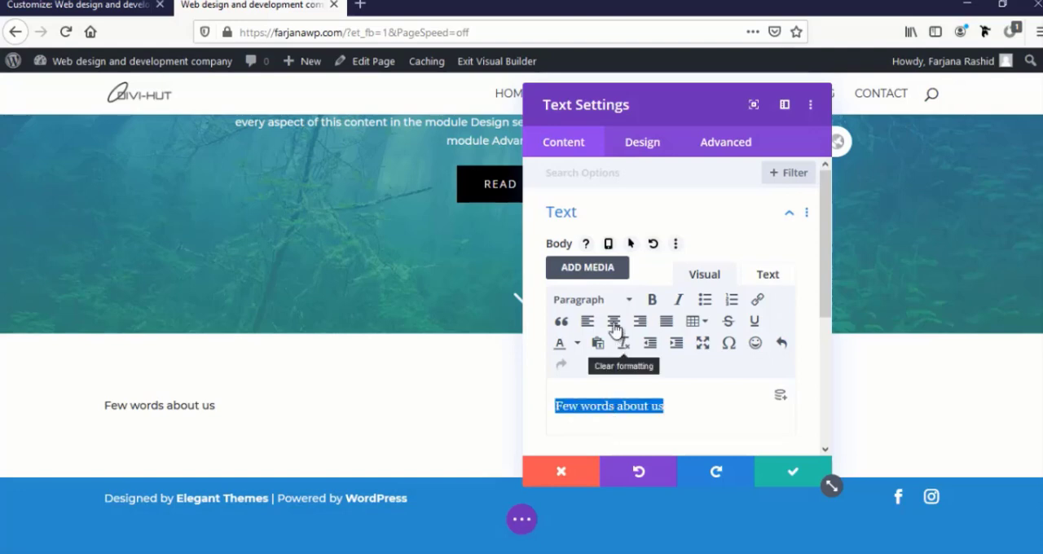
pyautogui.click(581, 304)
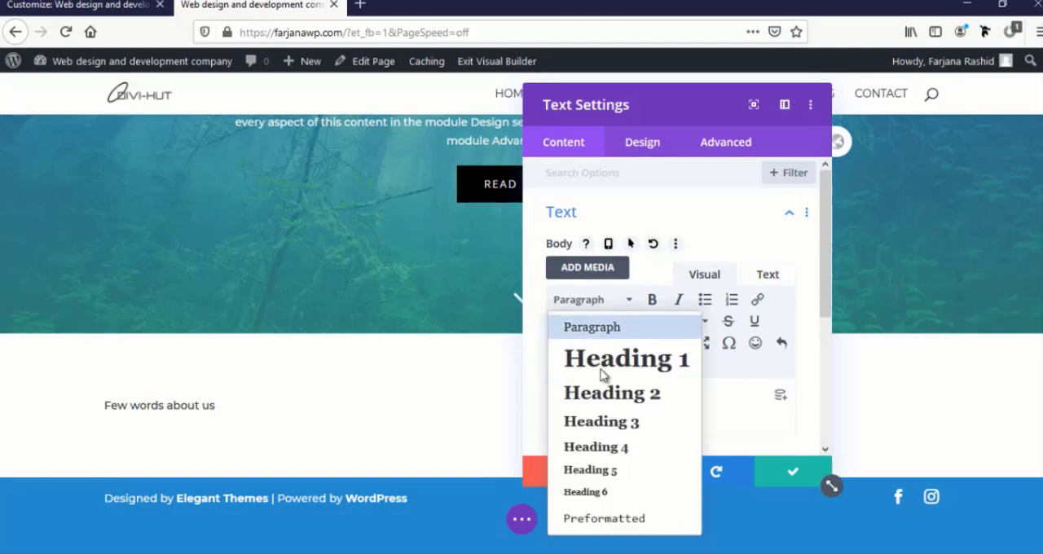
pyautogui.click(610, 393)
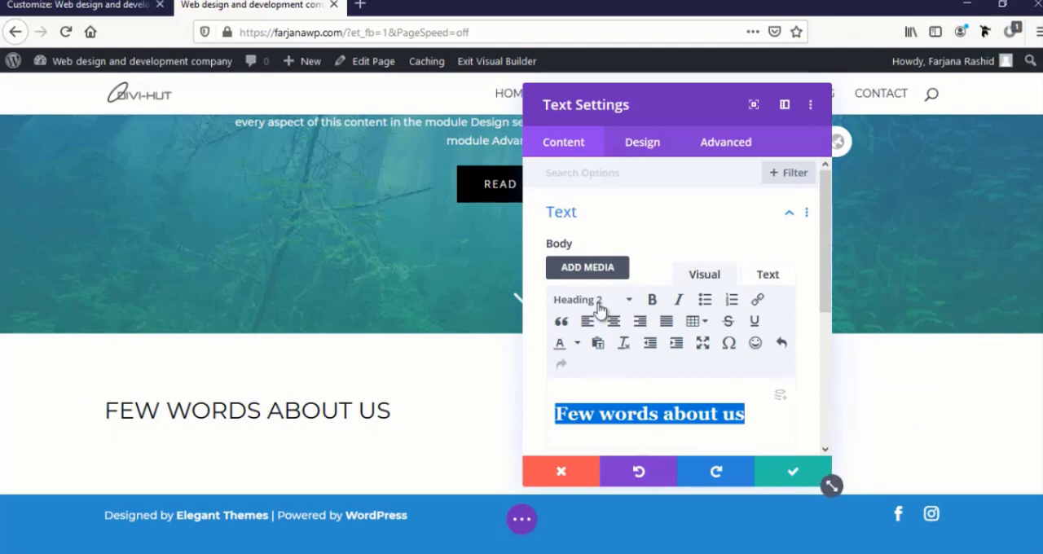
# Center the "Few words about us" heading with the Heading 2 text alignment in the module's design settings
pyautogui.click(108, 407)
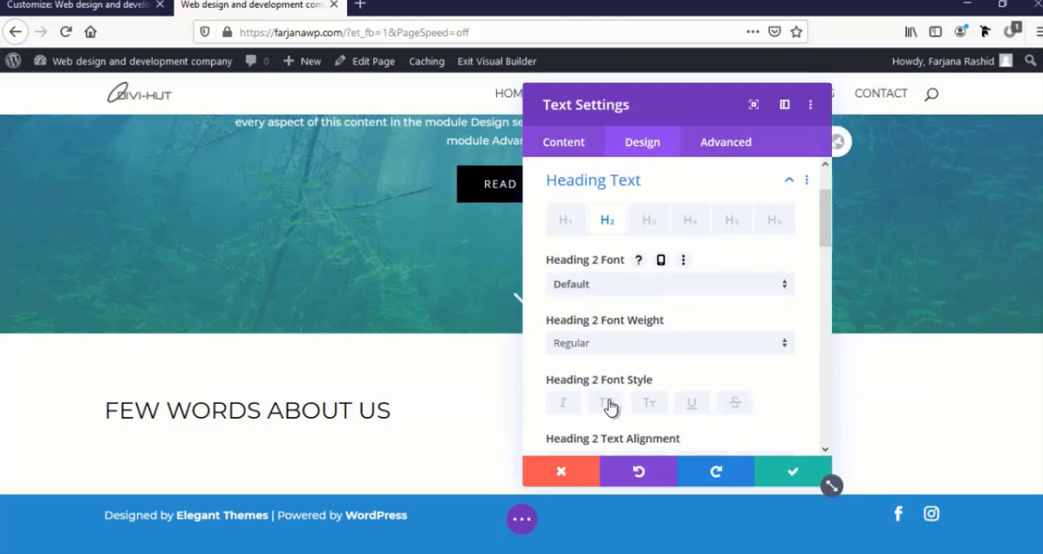
pyautogui.click(609, 404)
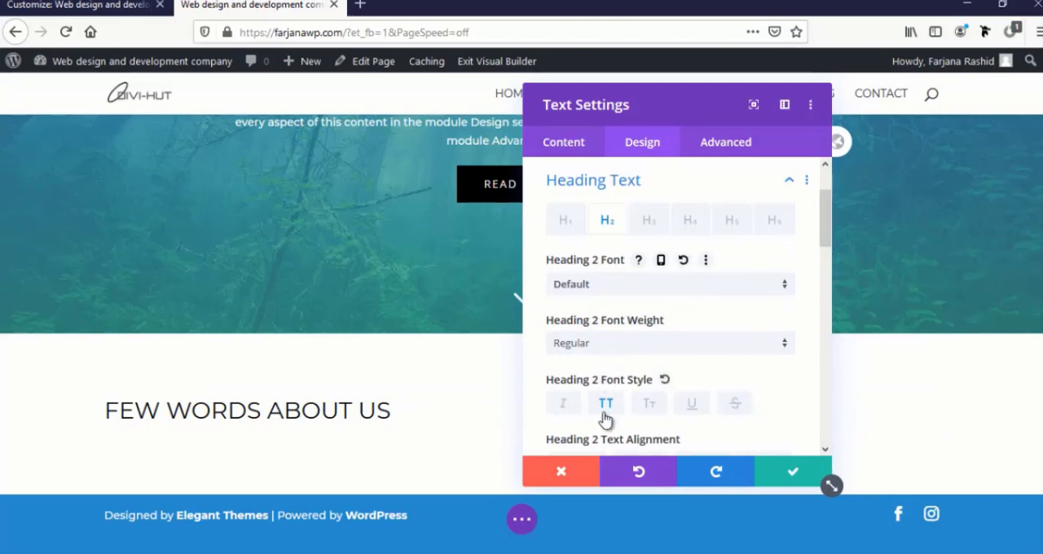
pyautogui.click(605, 404)
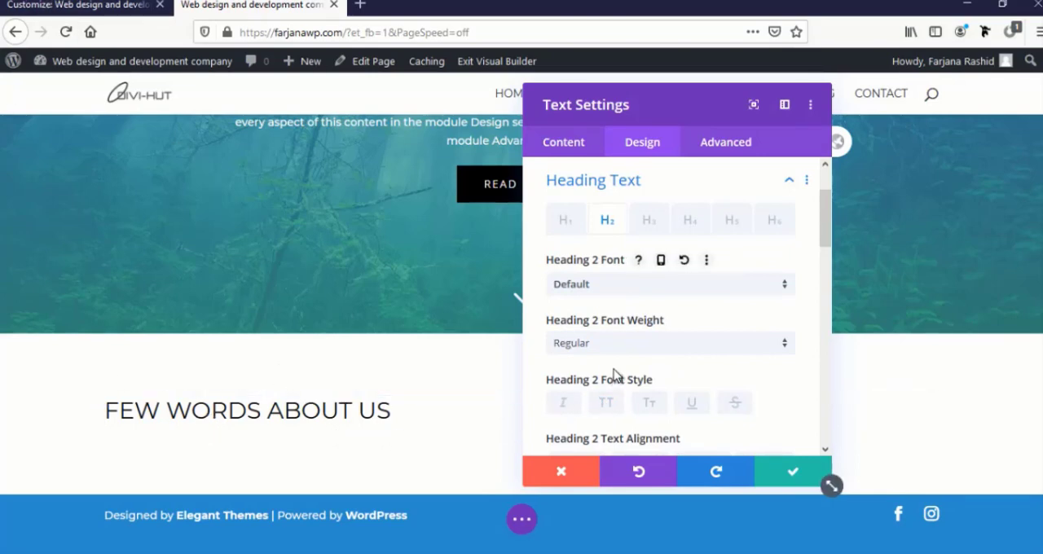
pyautogui.scroll(2, 616, 374)
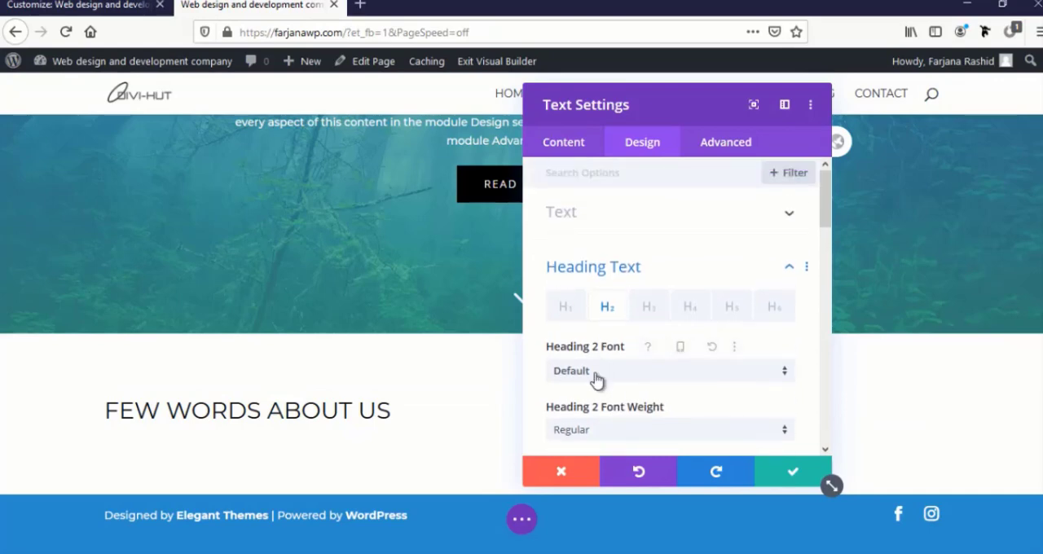
pyautogui.scroll(-3, 598, 379)
pyautogui.scroll(2, 595, 380)
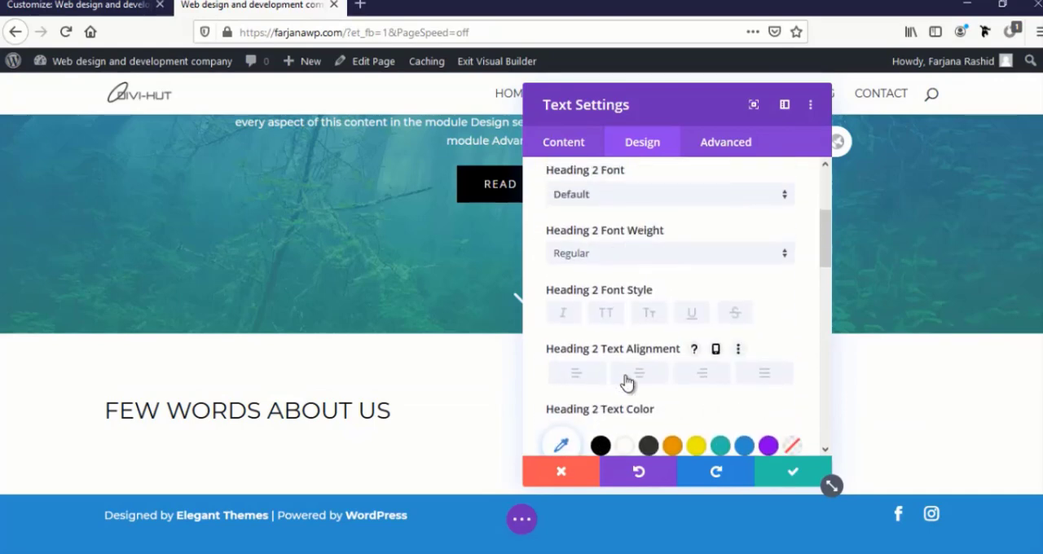
pyautogui.click(626, 376)
pyautogui.moveTo(635, 109); pyautogui.dragTo(864, 106)
pyautogui.scroll(-1, 795, 140)
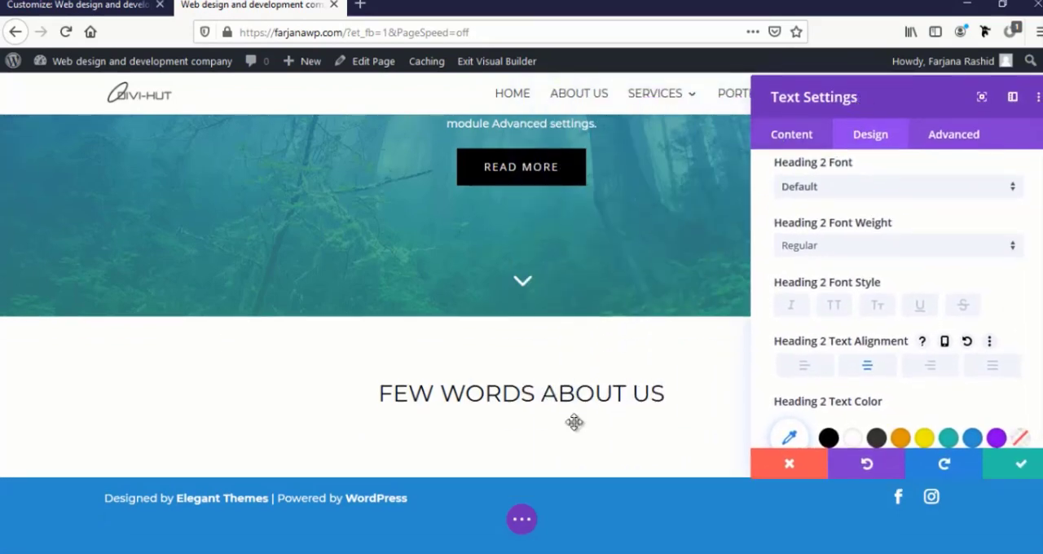
# Make the words "about us" bold in the text module's body and save the module settings
pyautogui.click(557, 393)
pyautogui.click(791, 137)
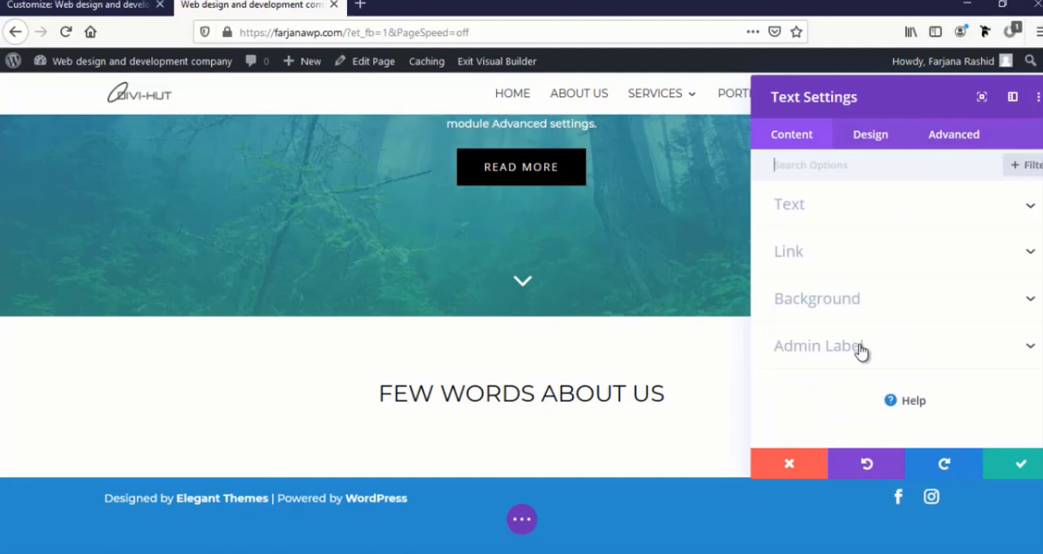
pyautogui.click(798, 210)
pyautogui.moveTo(891, 407); pyautogui.dragTo(980, 407)
pyautogui.click(880, 293)
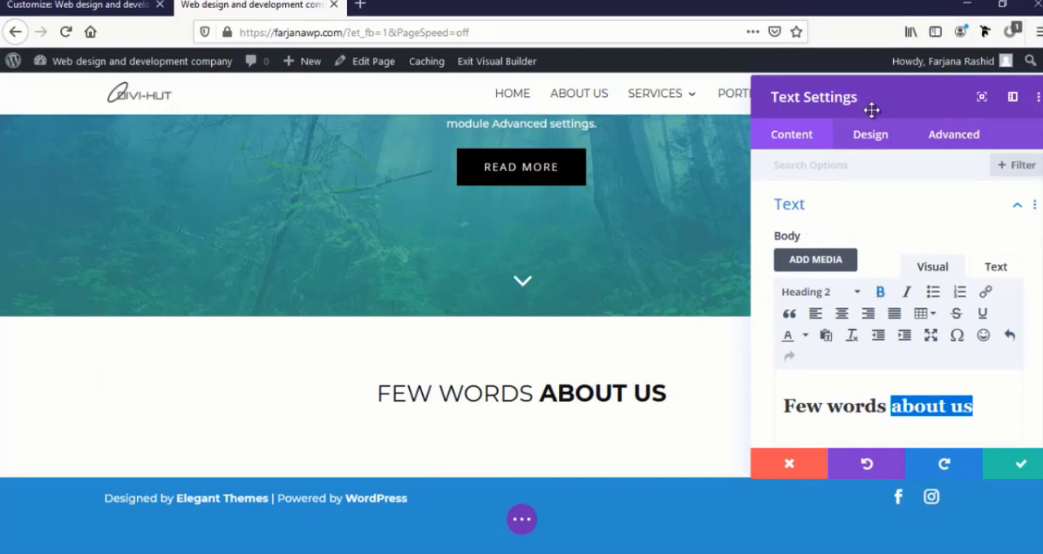
pyautogui.moveTo(899, 101); pyautogui.dragTo(893, 74)
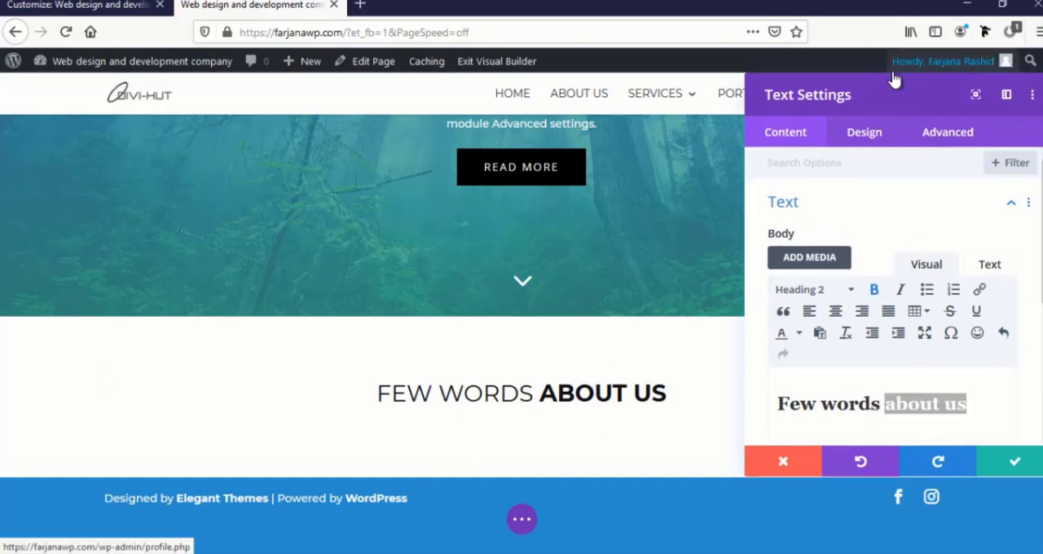
pyautogui.click(1002, 462)
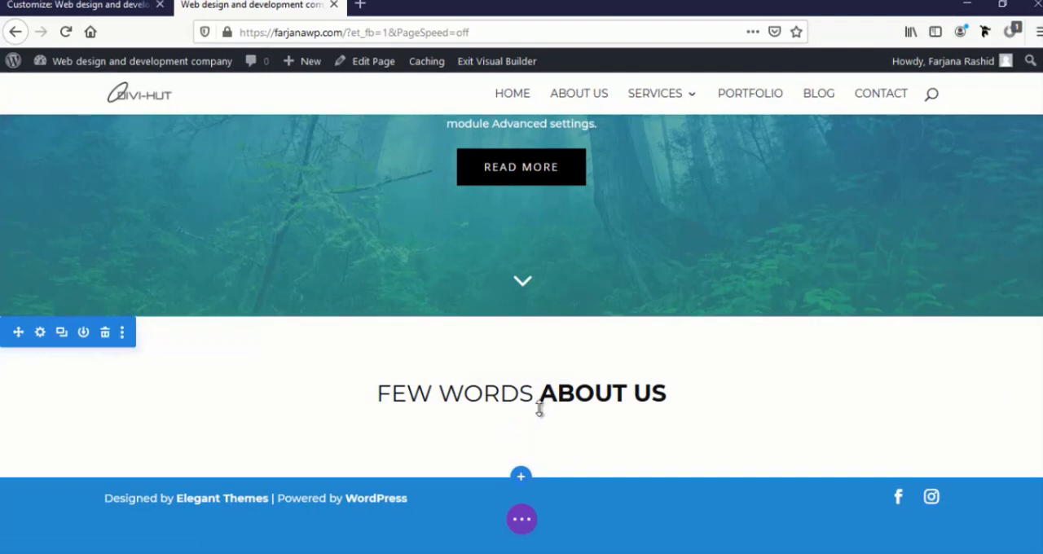
# Set the Heading 2 text size of the "Few words about us" module to 35px and save its settings
pyautogui.moveTo(521, 398)
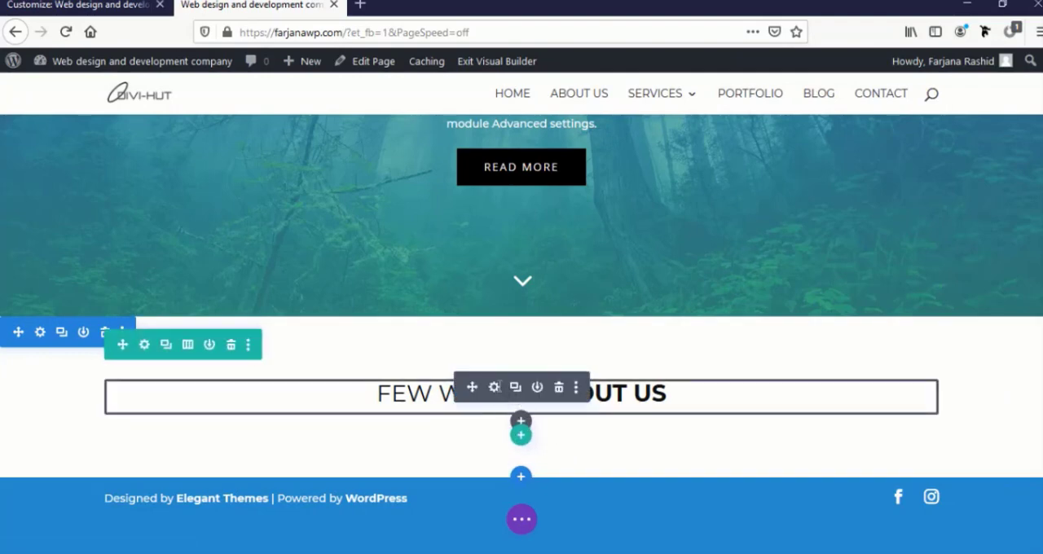
pyautogui.click(494, 387)
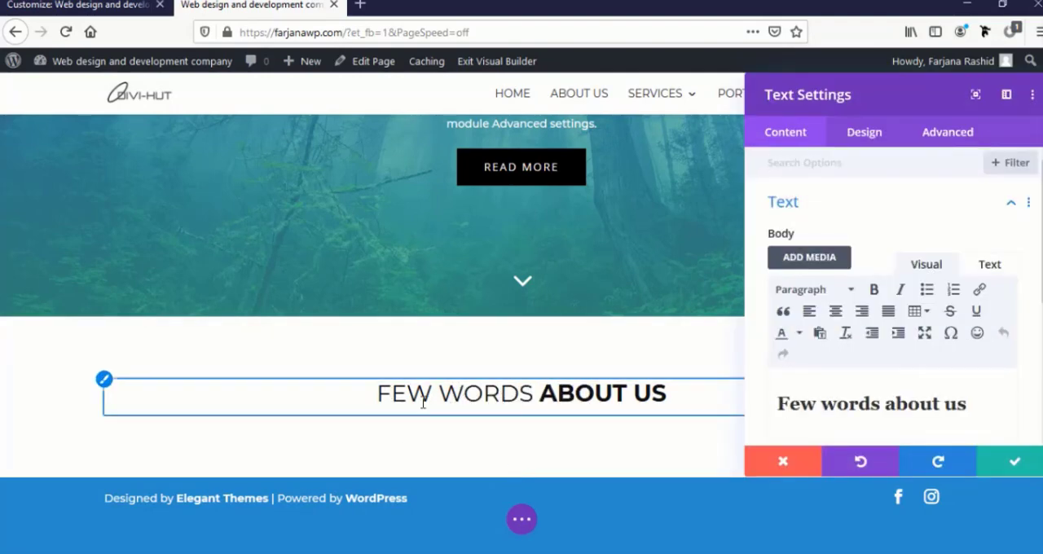
pyautogui.click(106, 384)
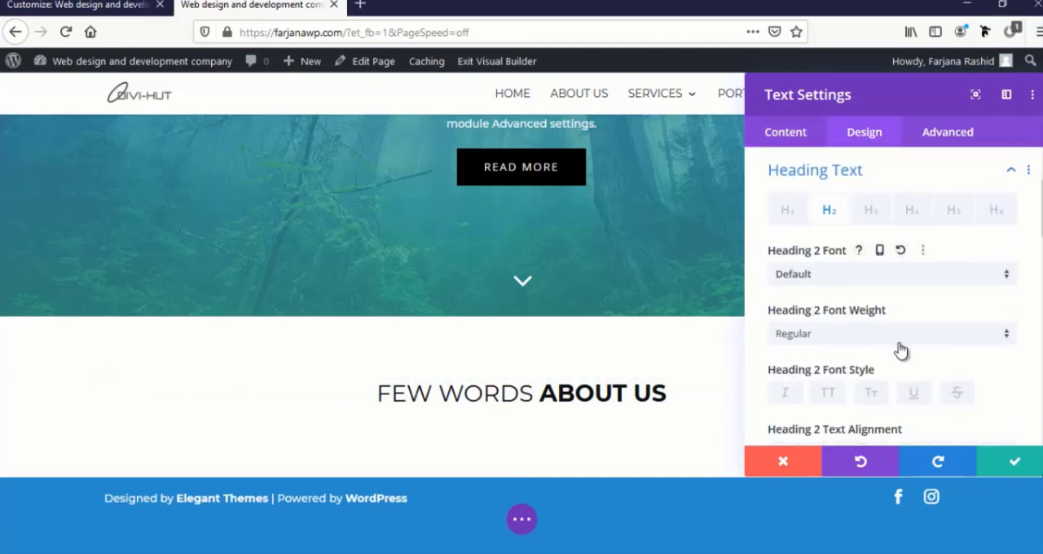
pyautogui.scroll(-2, 898, 350)
pyautogui.scroll(-2, 898, 354)
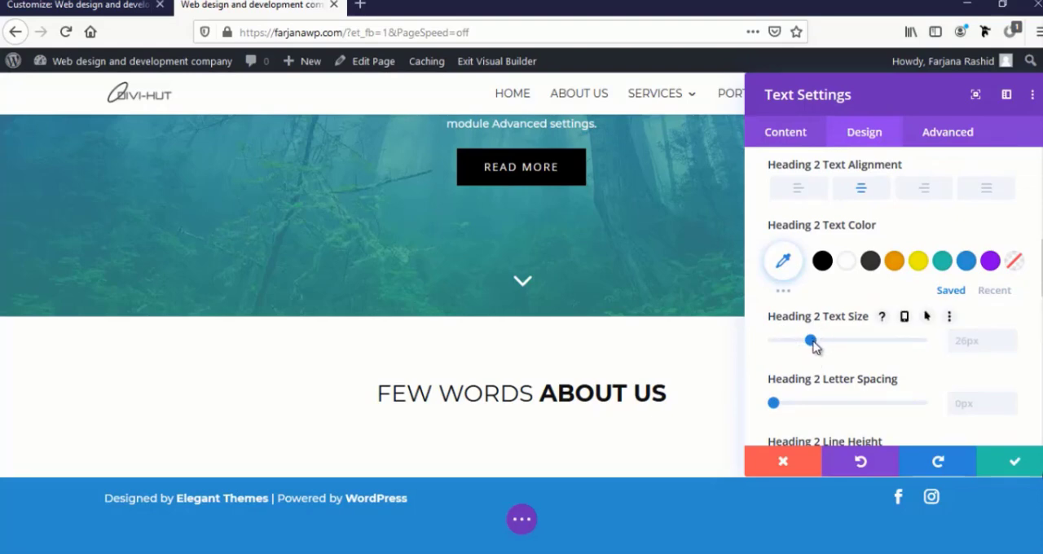
pyautogui.moveTo(813, 343); pyautogui.dragTo(827, 349)
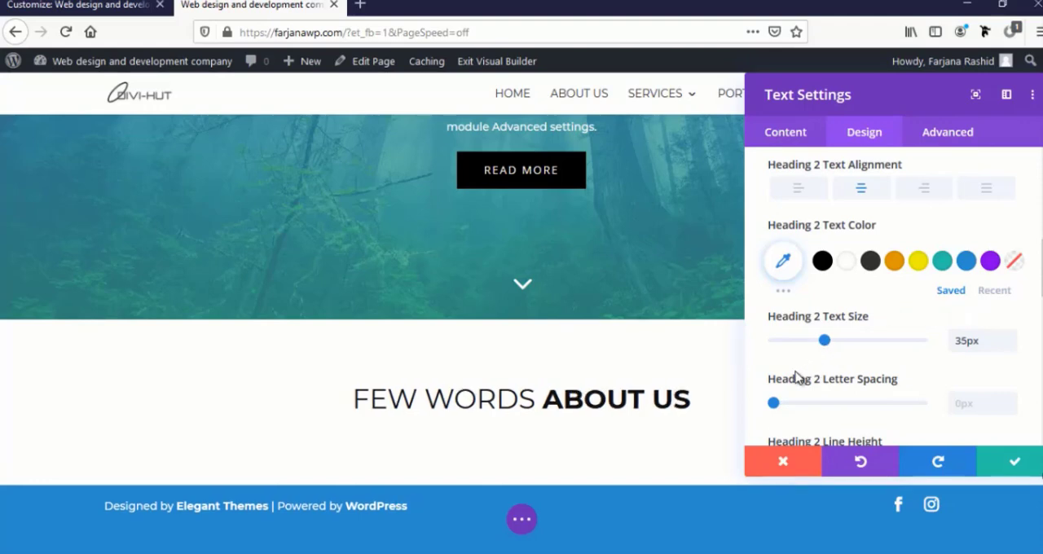
pyautogui.scroll(-1, 649, 441)
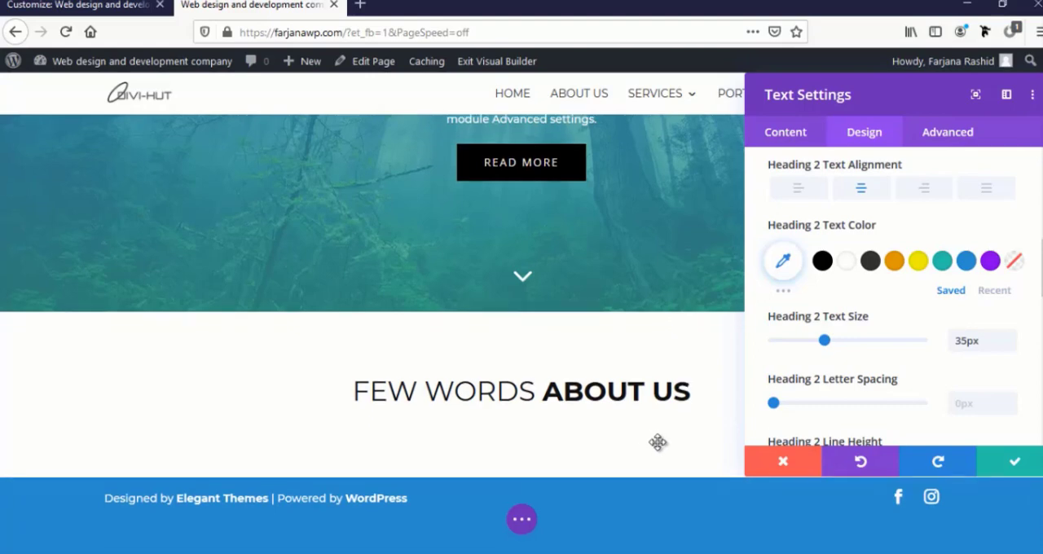
pyautogui.click(1013, 462)
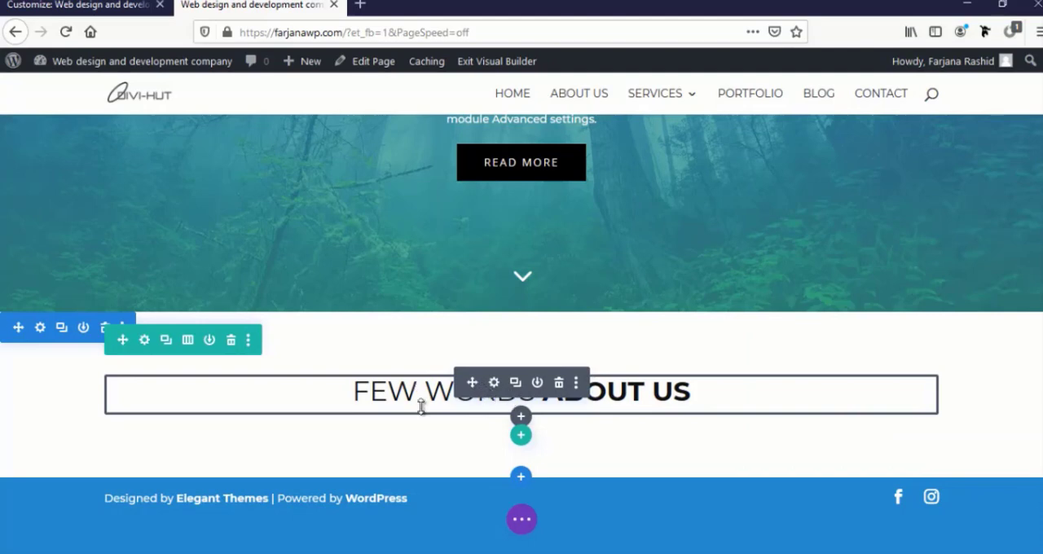
# Save the "Few words about us" heading module to the Divi Library under the layout name "Title text"
pyautogui.click(538, 383)
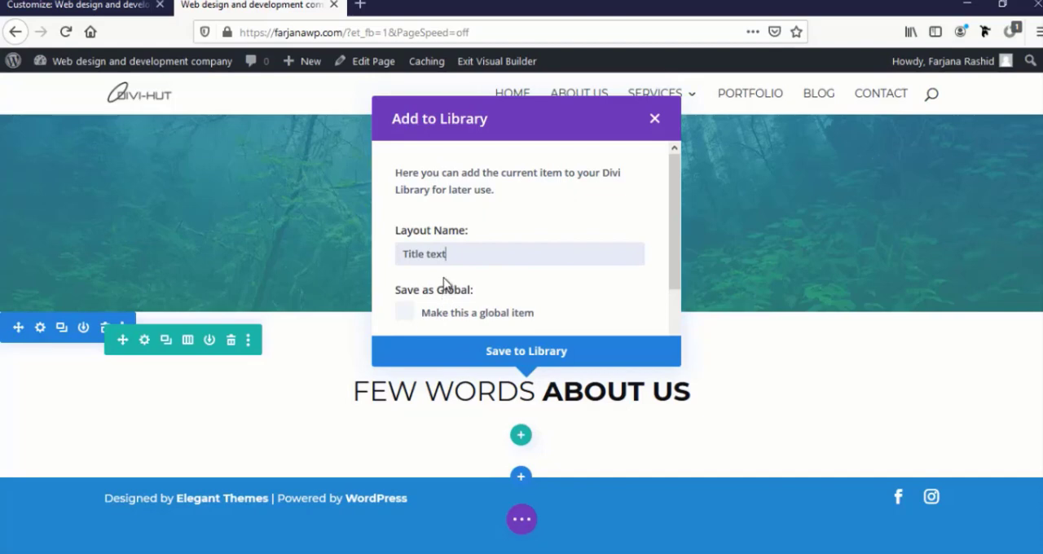
pyautogui.scroll(-2, 491, 330)
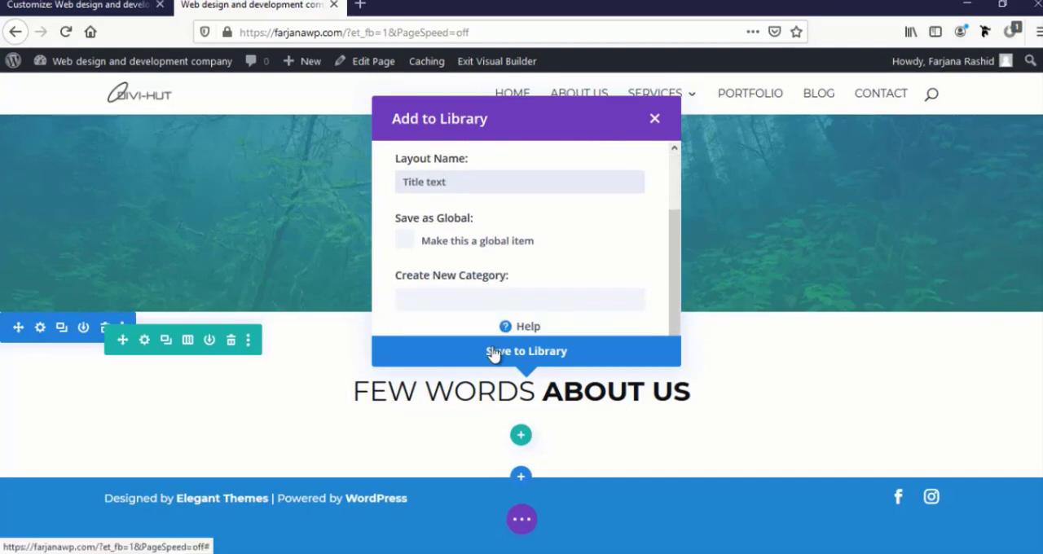
pyautogui.click(502, 353)
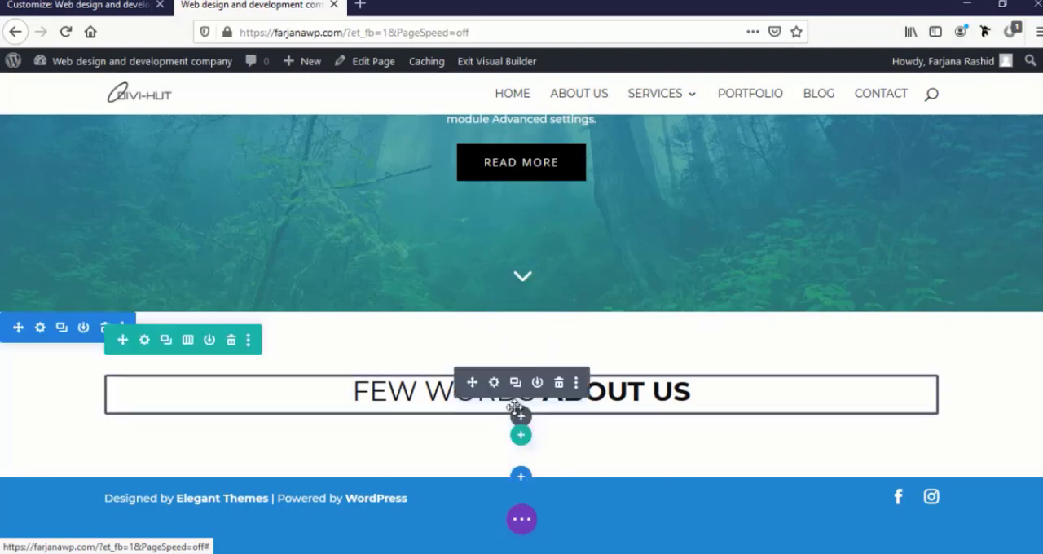
# Insert a new Text module directly below the "Few words about us" heading
pyautogui.click(522, 417)
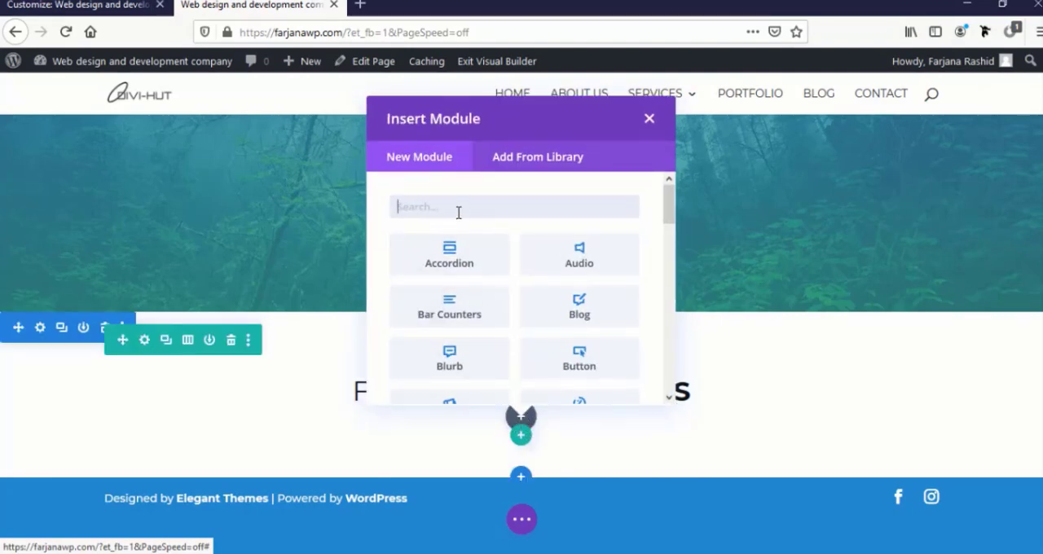
pyautogui.write('tex')
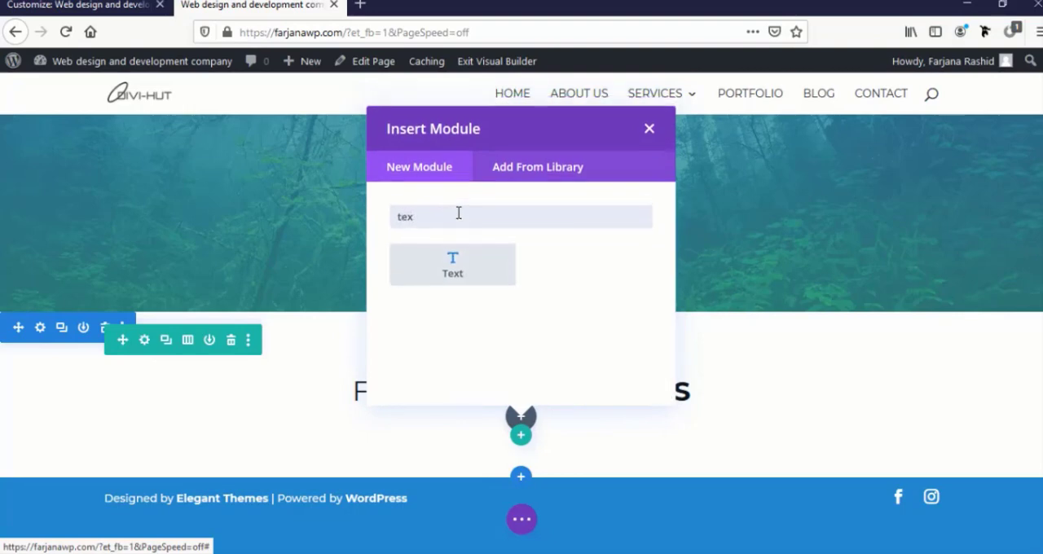
pyautogui.click(479, 259)
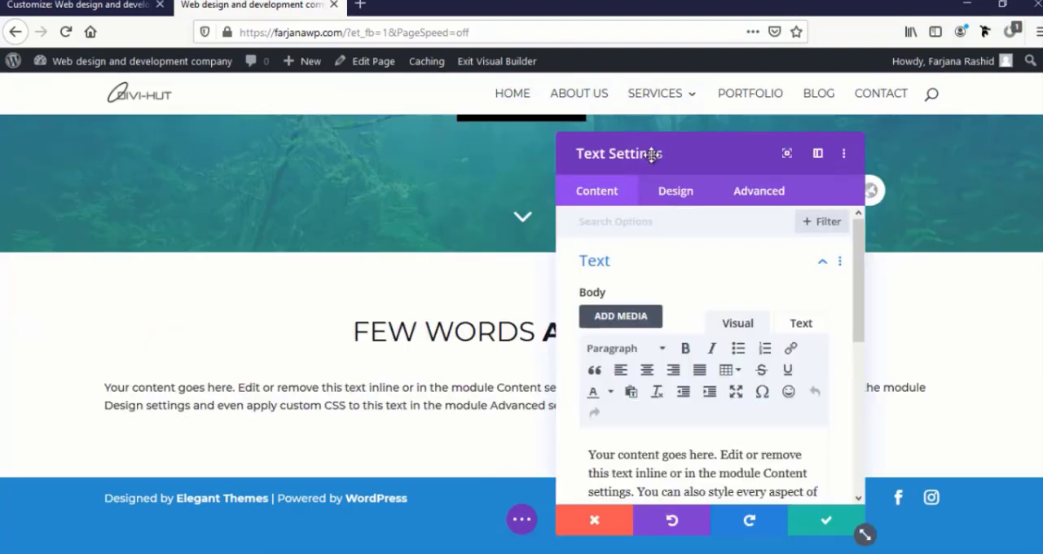
# Duplicate the placeholder paragraph in the new text module's body so the same text follows itself in one paragraph
pyautogui.scroll(-3, 666, 397)
pyautogui.scroll(1, 671, 288)
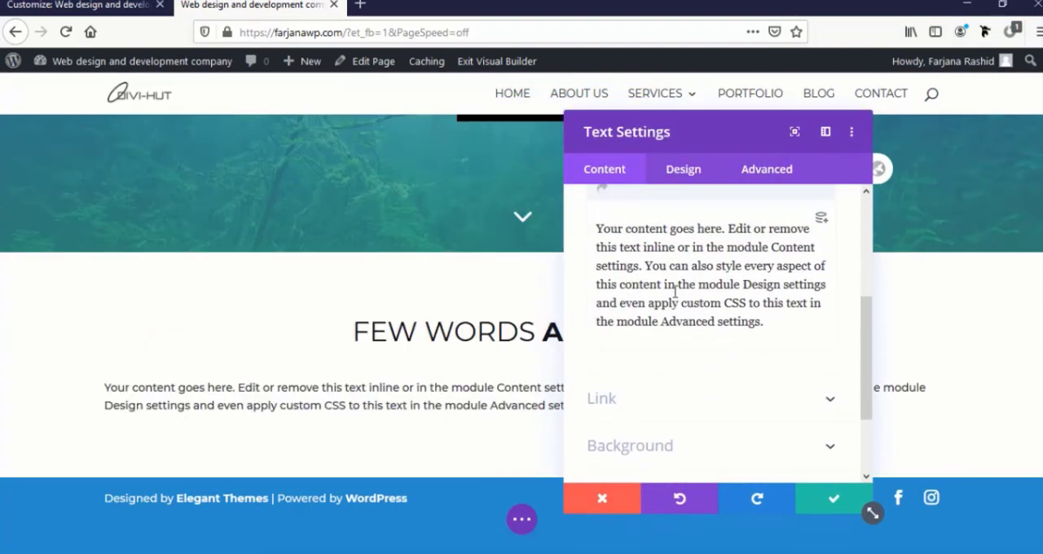
pyautogui.moveTo(773, 349); pyautogui.dragTo(562, 264)
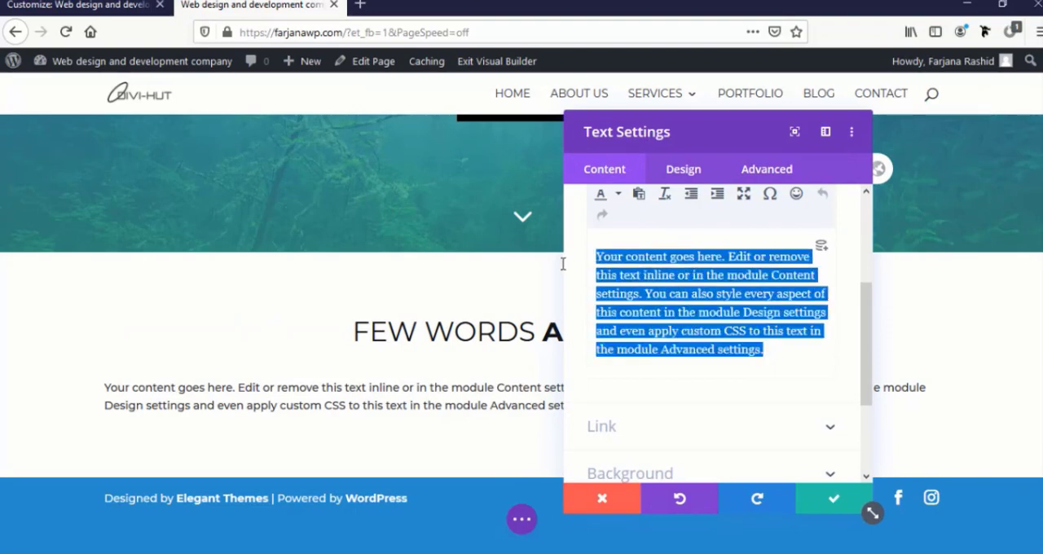
pyautogui.write('Your content goes here. Edit or remove this text inline or in the module Content settings. You can also style every aspect of this content in the module Design settings and even apply custom CSS to this text in the module Advanced settings.')
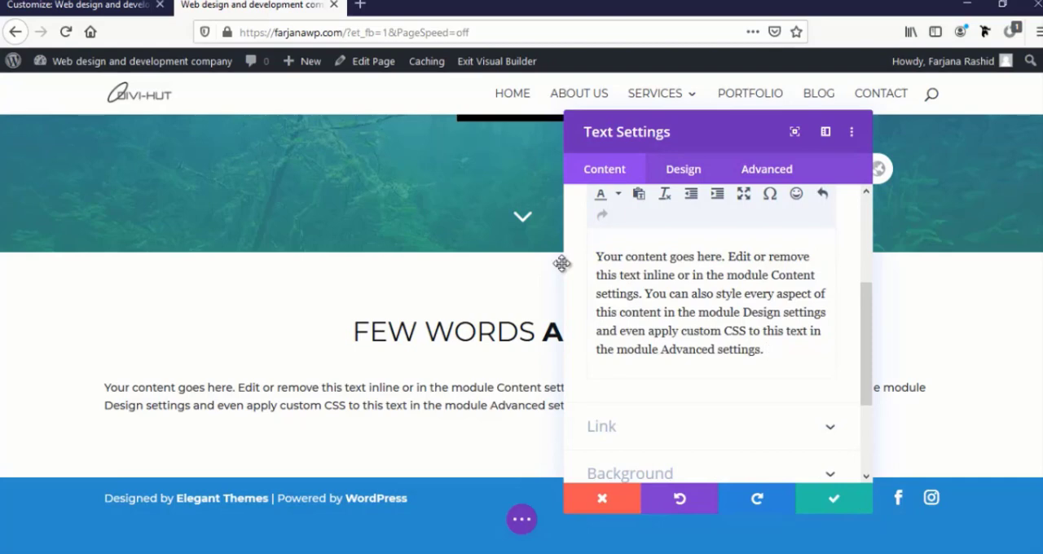
pyautogui.write('Your content goes here. Edit or remove this text inline or in the module Content settings. You can also style every aspect of this content in the module Design settings and even apply custom CSS to this text in the module Advanced settings.')
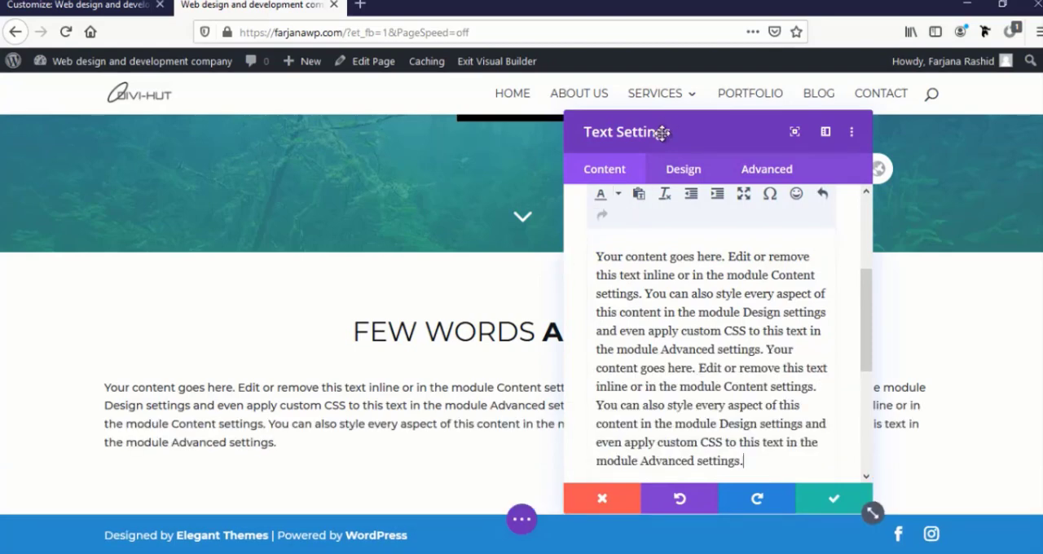
pyautogui.moveTo(671, 133); pyautogui.dragTo(759, 493)
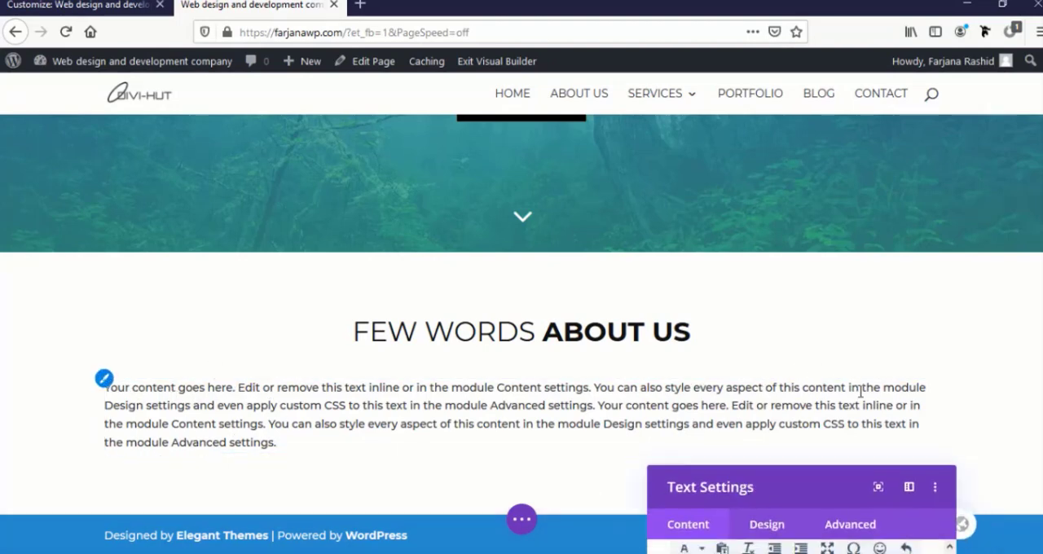
pyautogui.moveTo(872, 487); pyautogui.dragTo(896, 228)
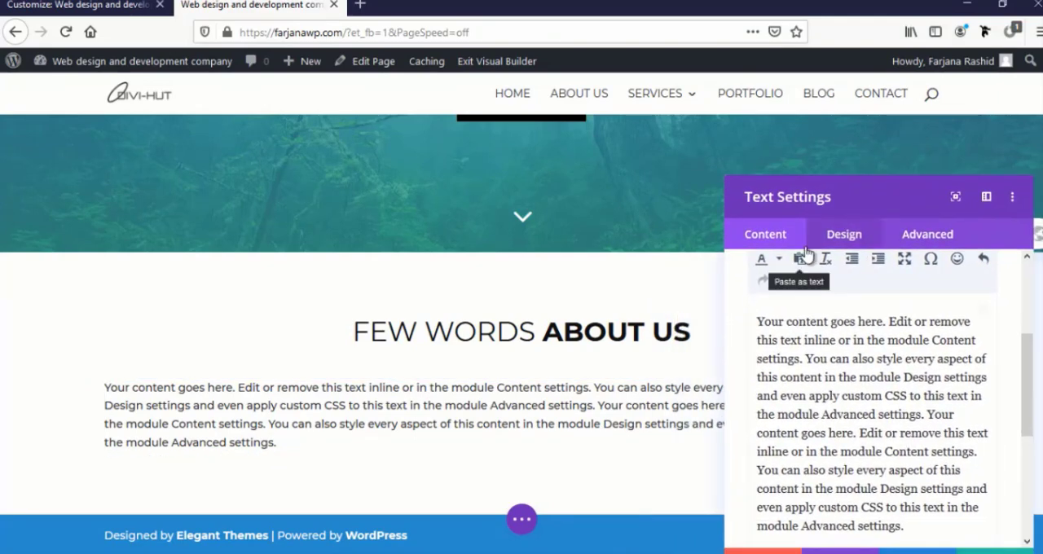
# Set the paragraph module's width to 75% and its module alignment to center in the sizing settings
pyautogui.click(842, 242)
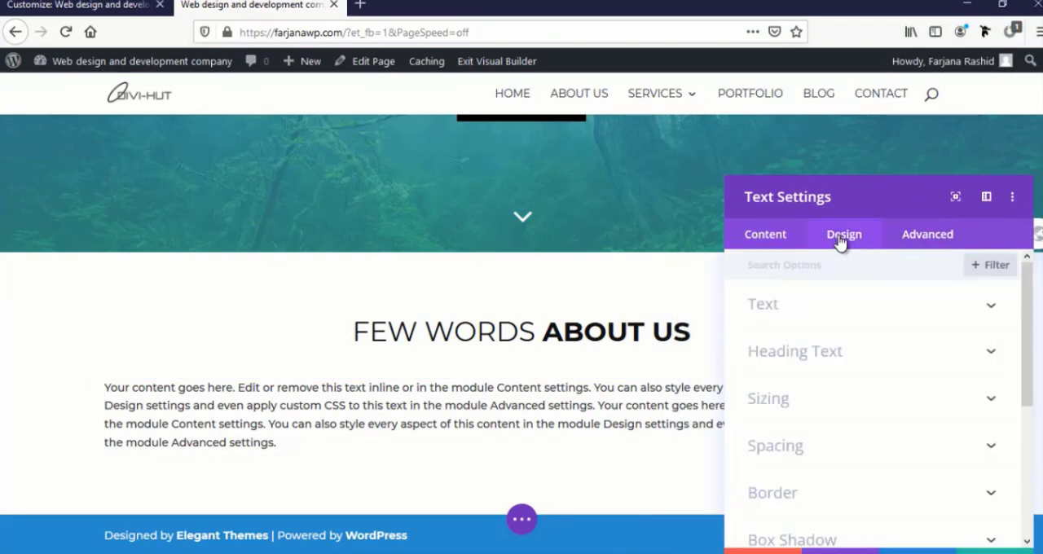
pyautogui.click(770, 399)
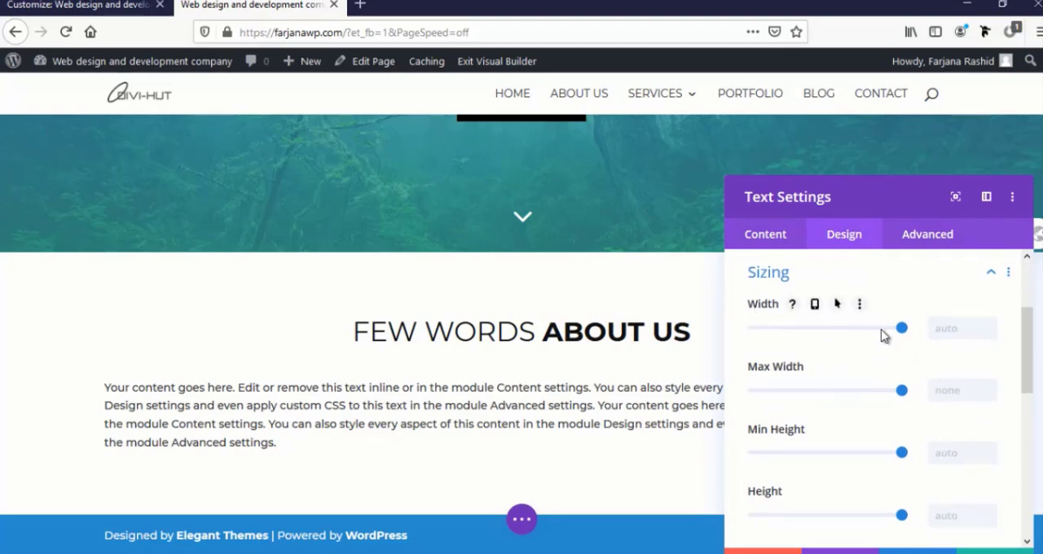
pyautogui.moveTo(901, 330); pyautogui.dragTo(867, 334)
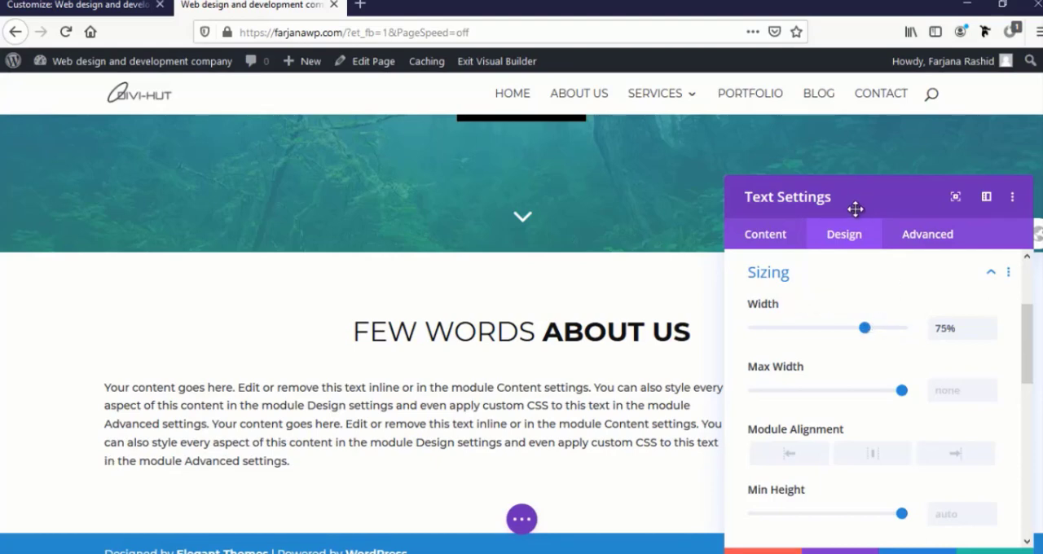
pyautogui.moveTo(855, 210); pyautogui.dragTo(796, 137)
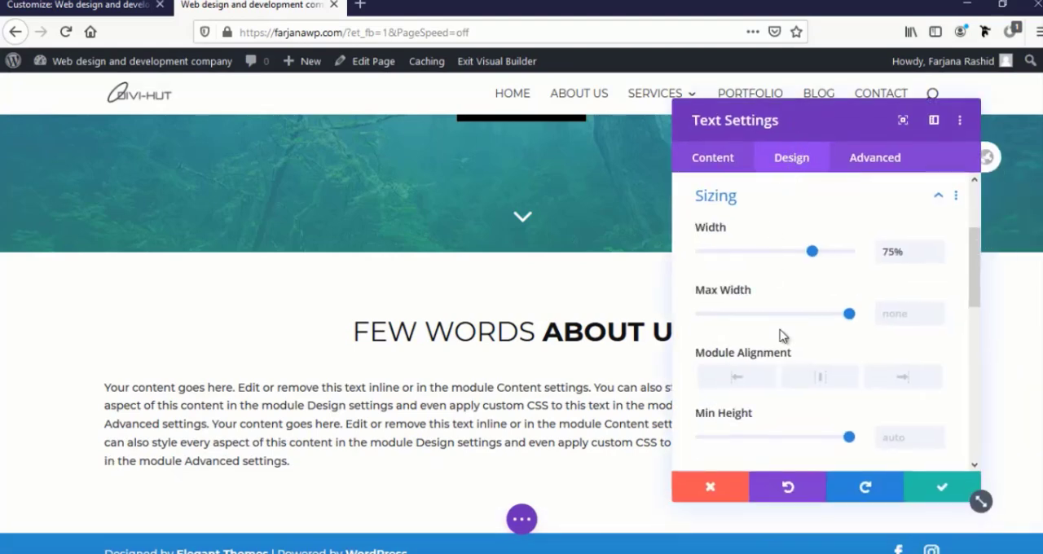
pyautogui.click(817, 377)
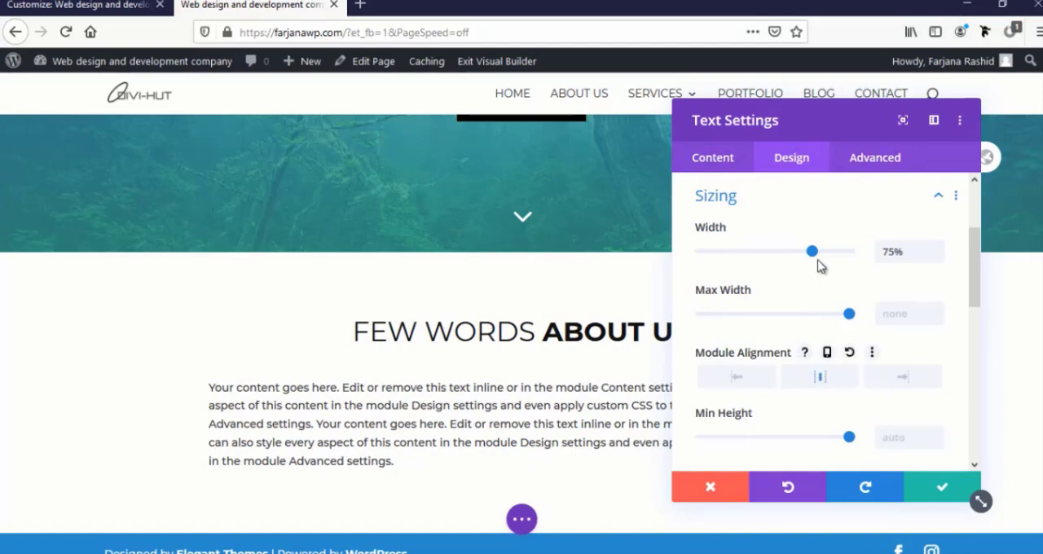
pyautogui.moveTo(811, 123); pyautogui.dragTo(912, 530)
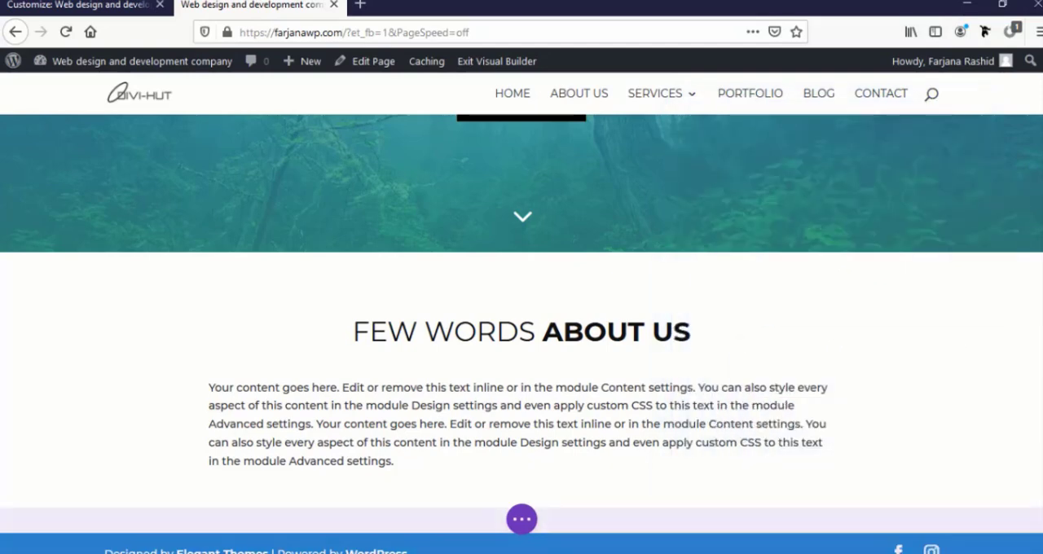
pyautogui.moveTo(834, 499); pyautogui.dragTo(631, 126)
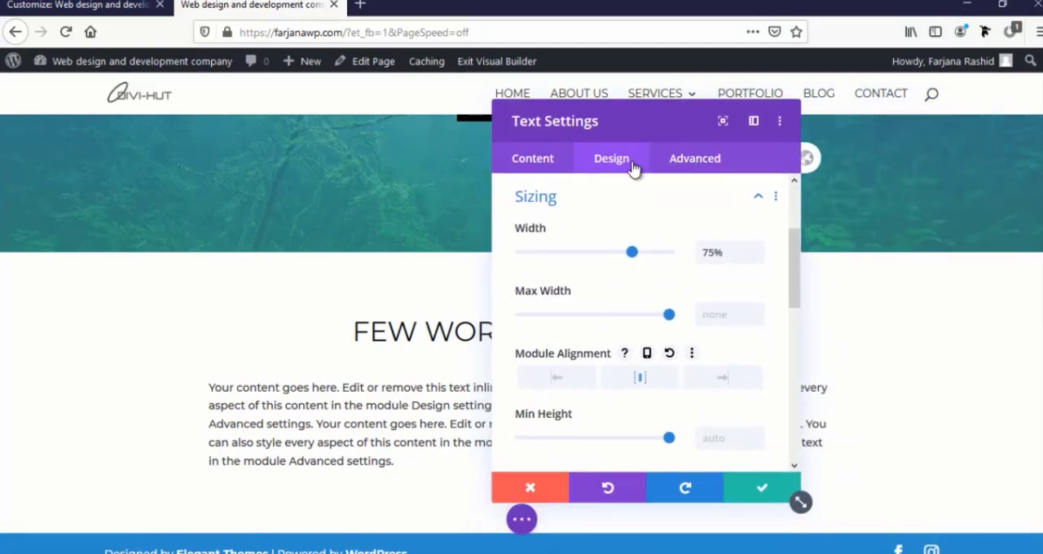
# Shorten the paragraph module's body text so that it ends with the second "Your content goes here."
pyautogui.click(540, 159)
pyautogui.scroll(-5, 600, 319)
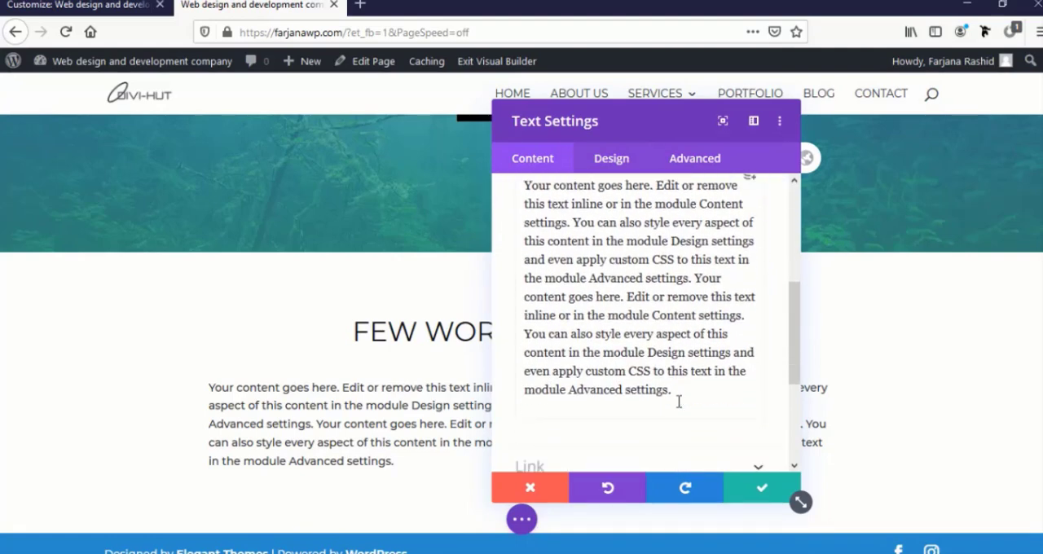
pyautogui.moveTo(683, 380); pyautogui.dragTo(638, 308)
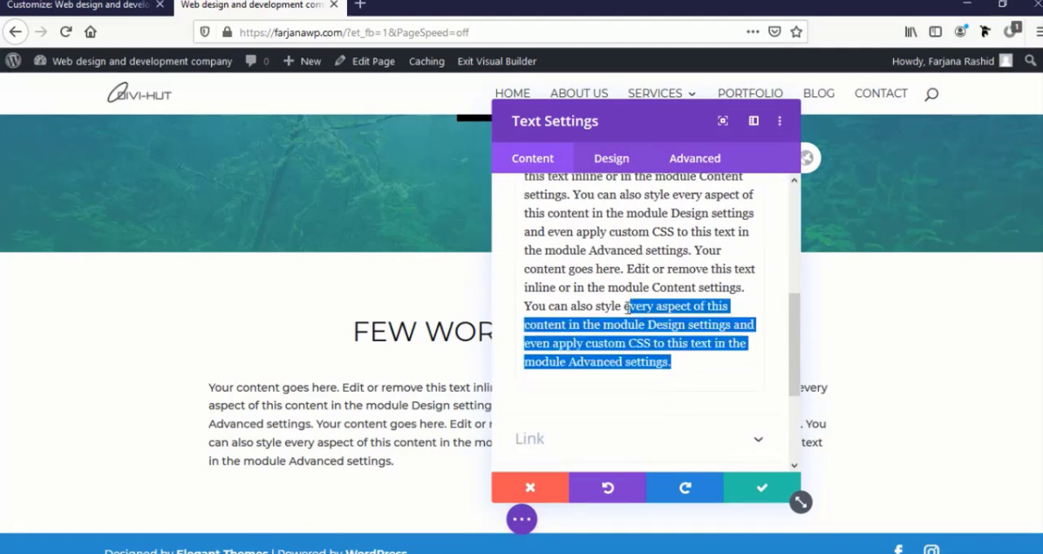
pyautogui.press('BackSpace')
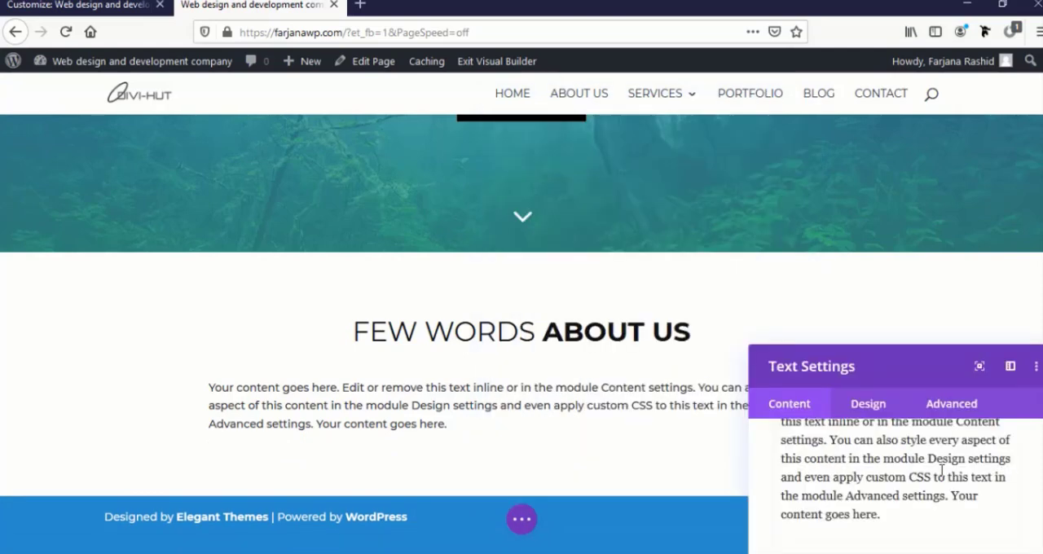
pyautogui.moveTo(877, 366); pyautogui.dragTo(456, 24)
# Center the paragraph module's text alignment in its text design settings and save the module
pyautogui.click(445, 133)
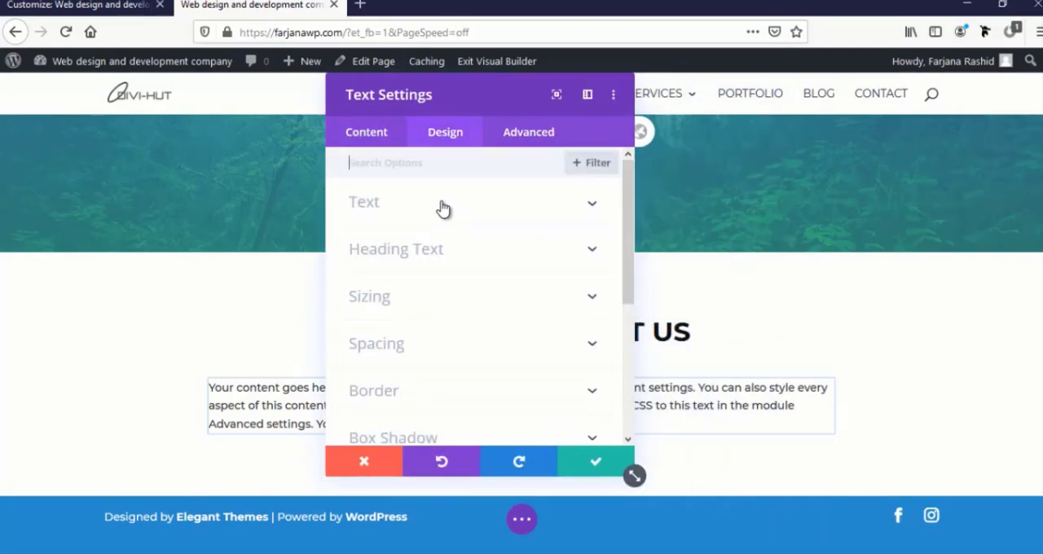
pyautogui.click(433, 221)
pyautogui.scroll(-5, 481, 312)
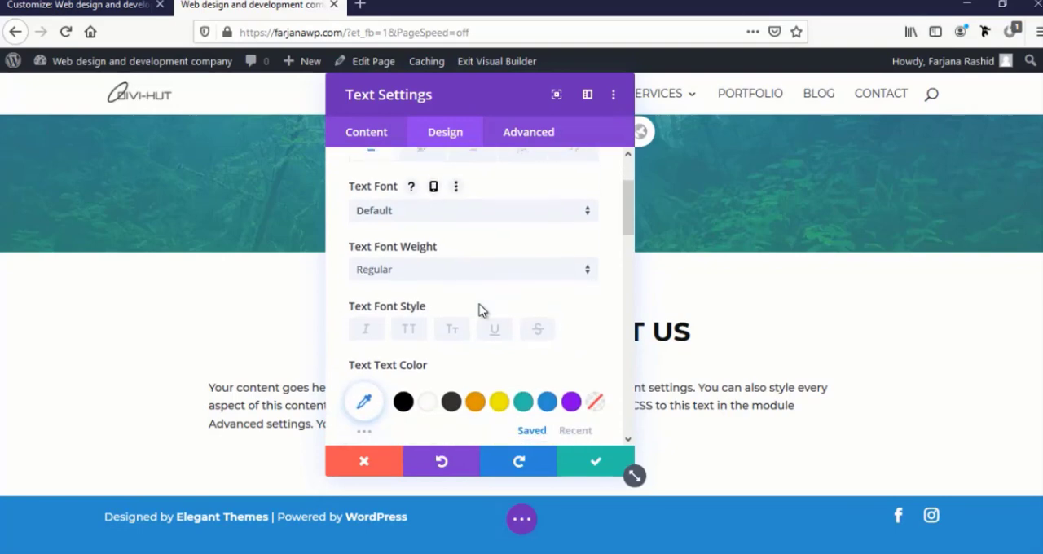
pyautogui.scroll(-3, 473, 351)
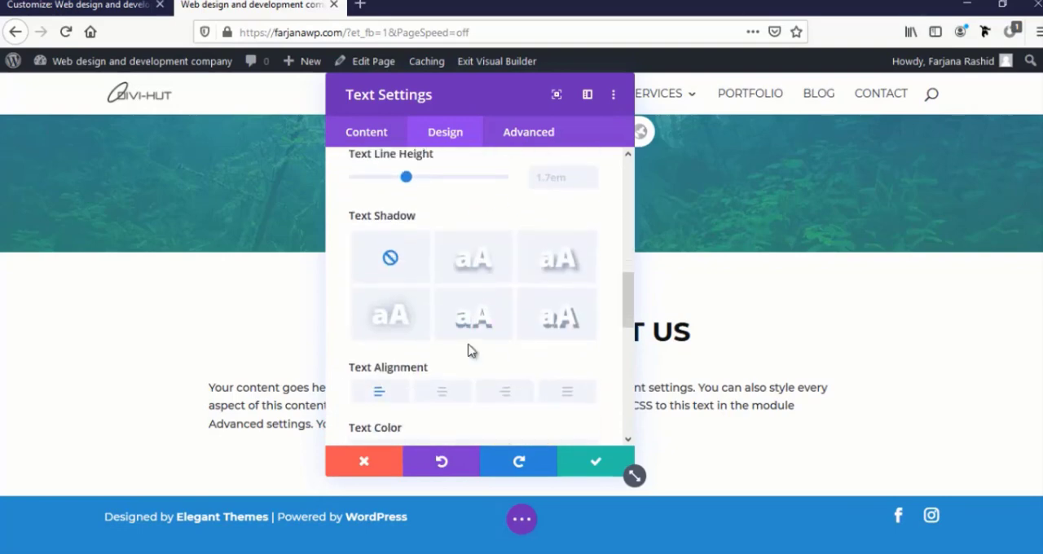
pyautogui.click(444, 388)
pyautogui.moveTo(470, 93); pyautogui.dragTo(585, 306)
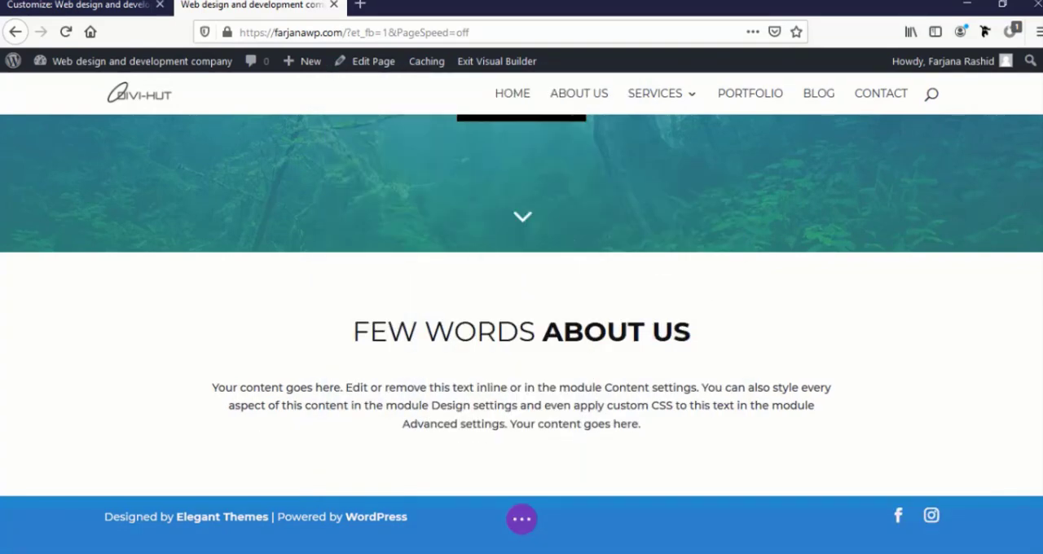
pyautogui.moveTo(529, 196); pyautogui.dragTo(500, 109)
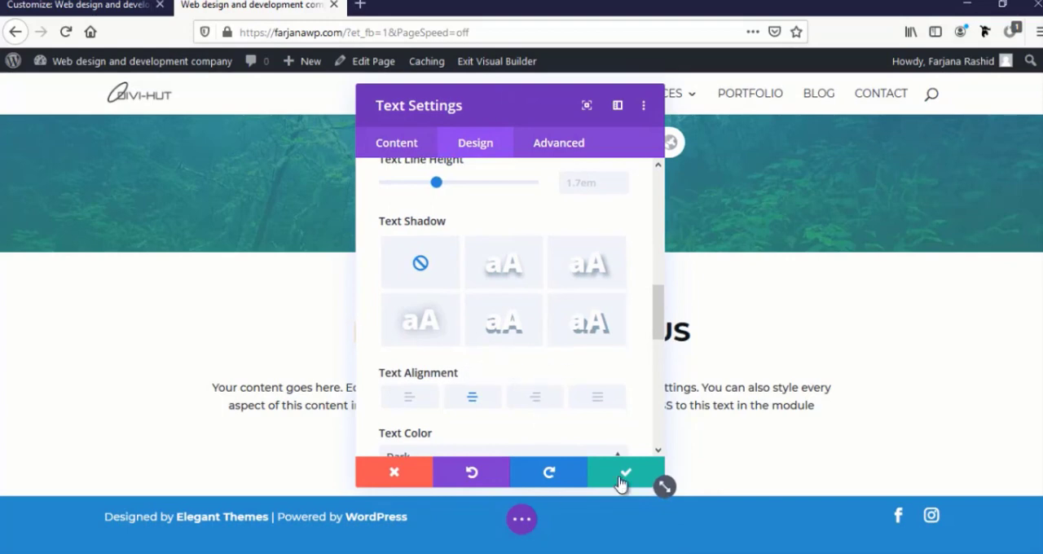
pyautogui.click(620, 473)
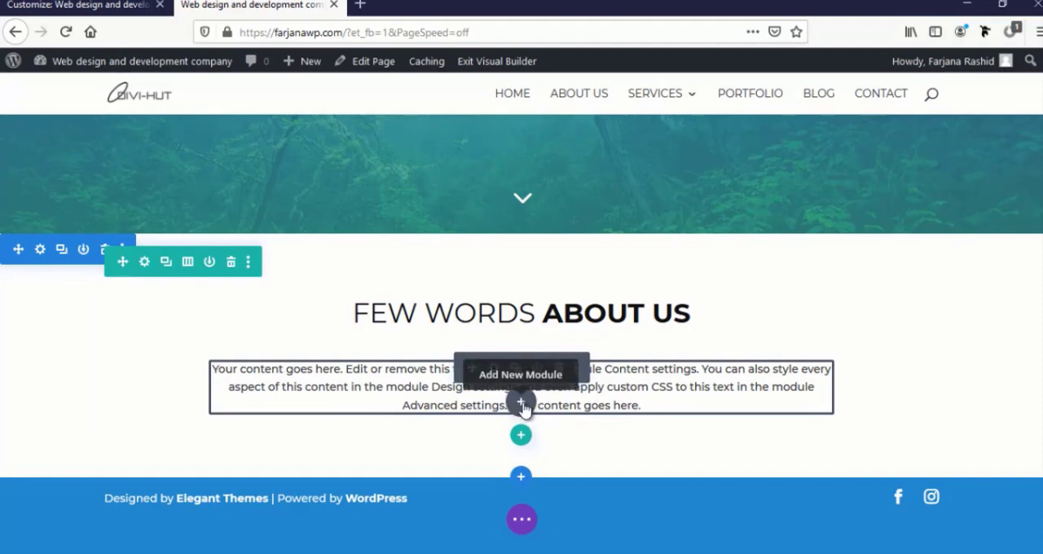
# Insert a Button module below the about section's paragraph
pyautogui.click(522, 404)
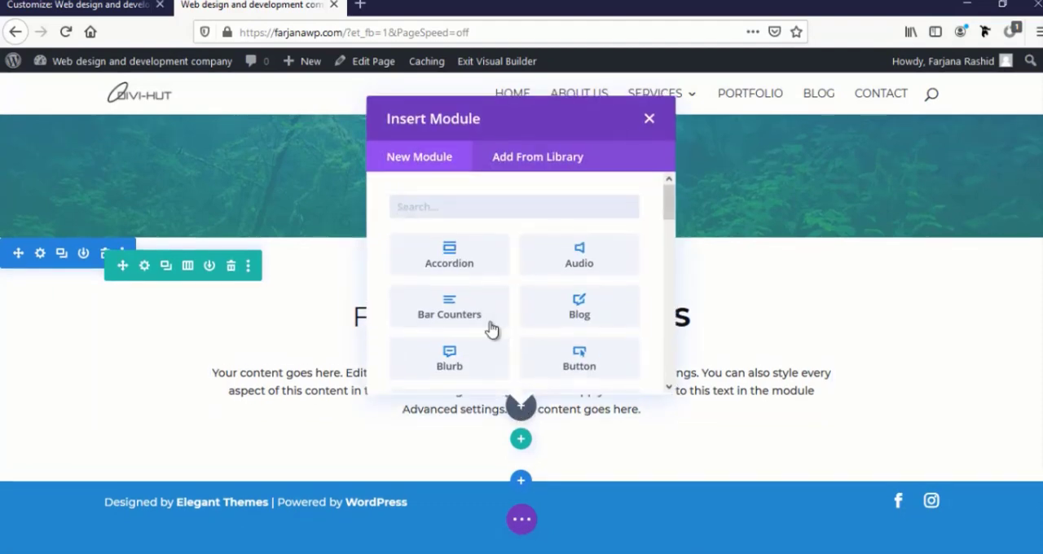
pyautogui.write('butt')
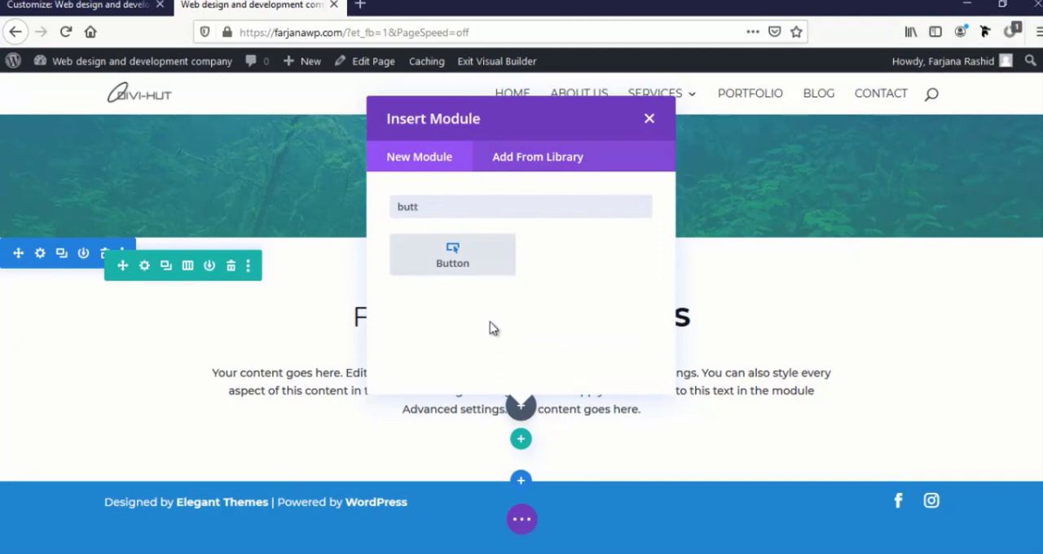
pyautogui.click(489, 262)
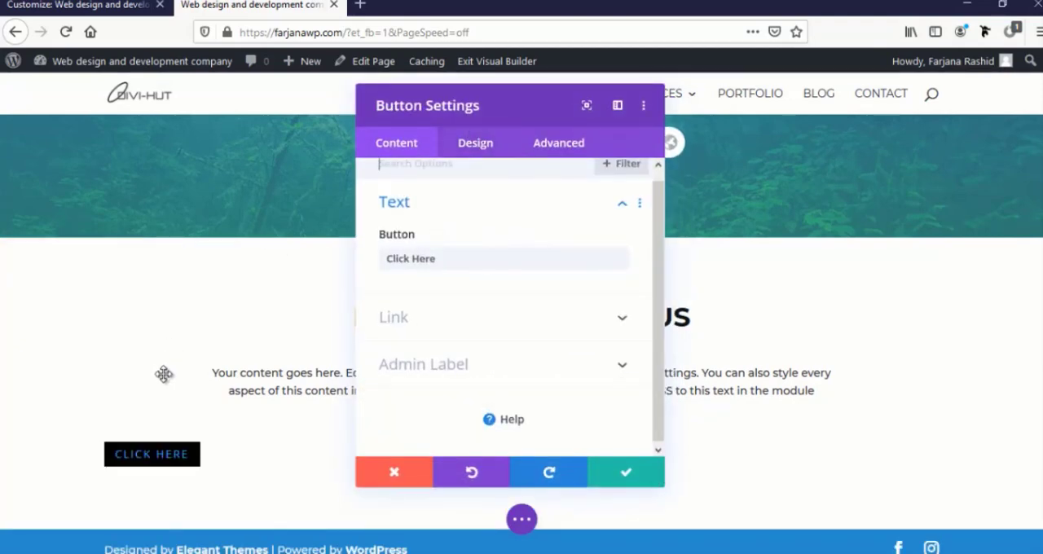
pyautogui.scroll(-1, 164, 374)
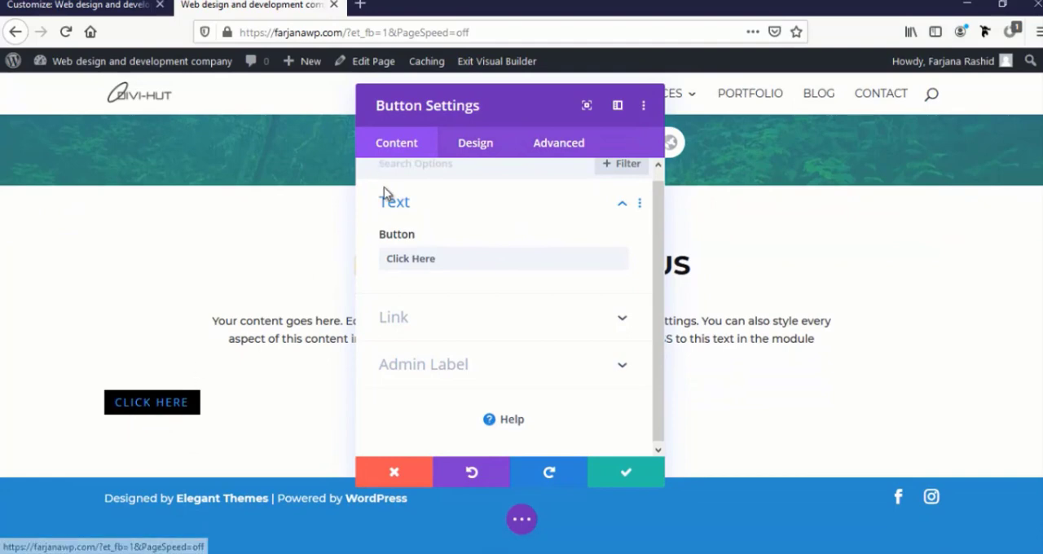
# Set the new "Click Here" button's alignment to center in its design settings
pyautogui.moveTo(444, 110); pyautogui.dragTo(726, 136)
pyautogui.click(757, 169)
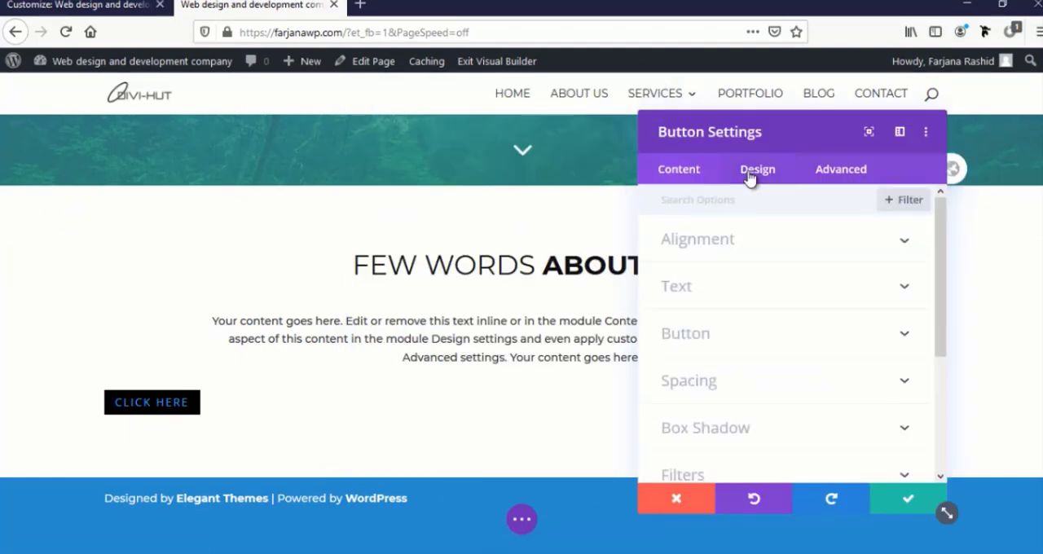
pyautogui.click(687, 258)
pyautogui.click(788, 299)
pyautogui.moveTo(753, 114); pyautogui.dragTo(179, 152)
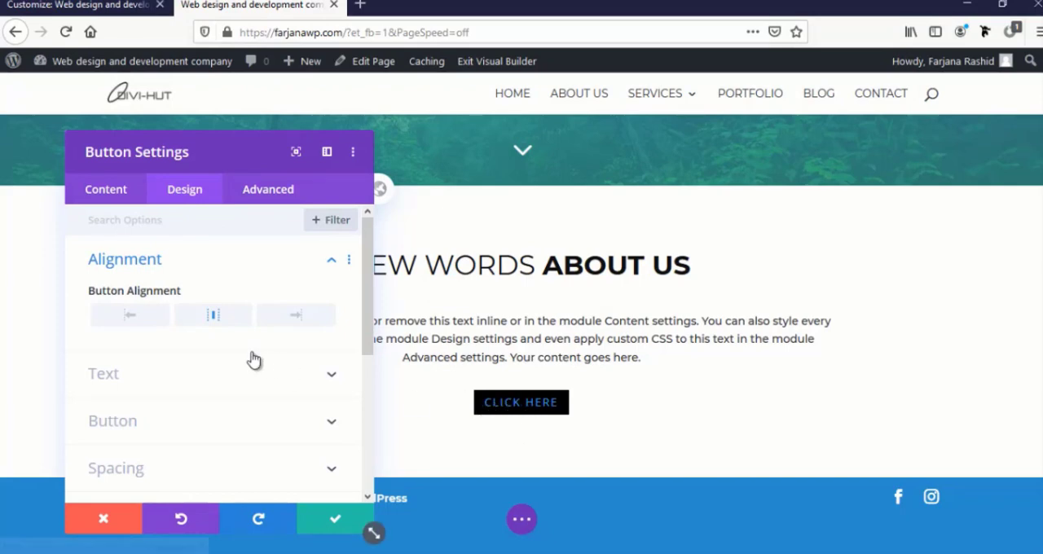
# In the global button defaults, set the button text color to white and enable custom styles for the button
pyautogui.click(389, 192)
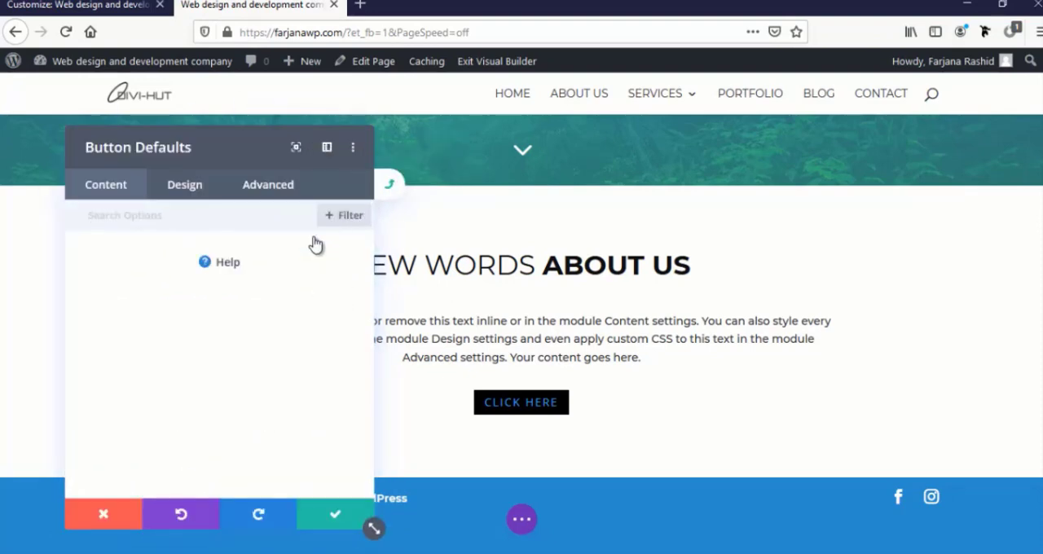
pyautogui.click(184, 187)
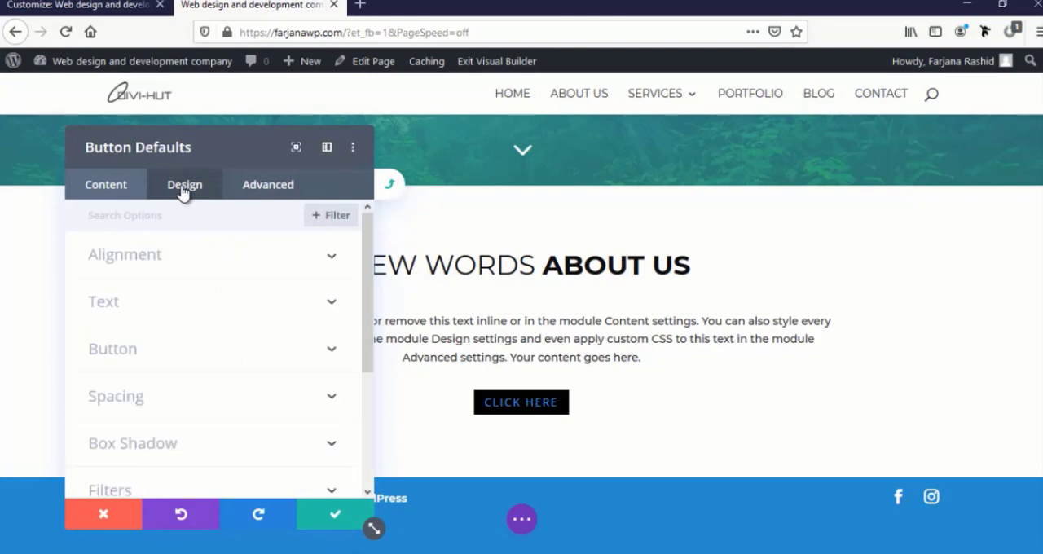
pyautogui.click(137, 350)
pyautogui.scroll(-5, 138, 373)
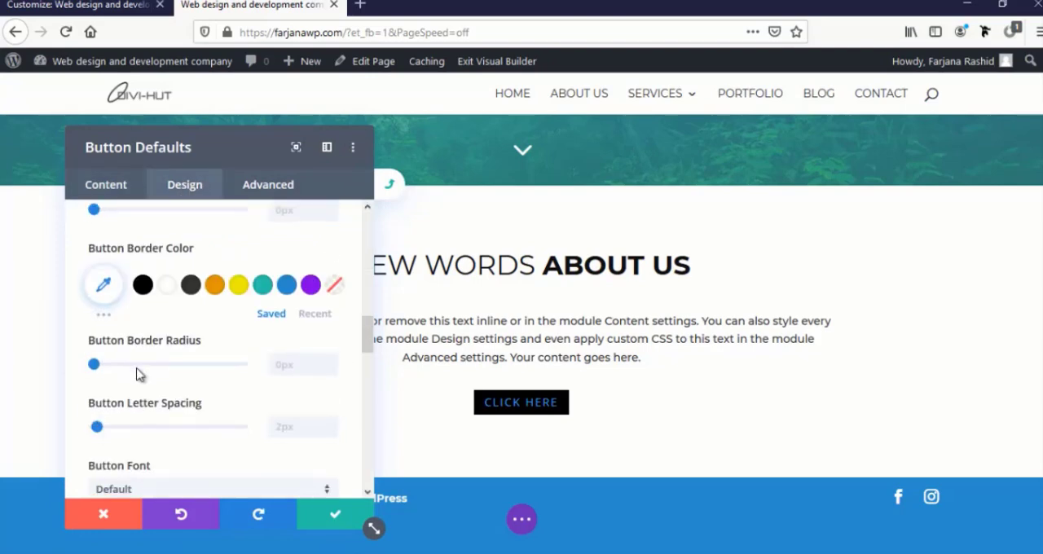
pyautogui.scroll(-1, 138, 375)
pyautogui.scroll(4, 140, 373)
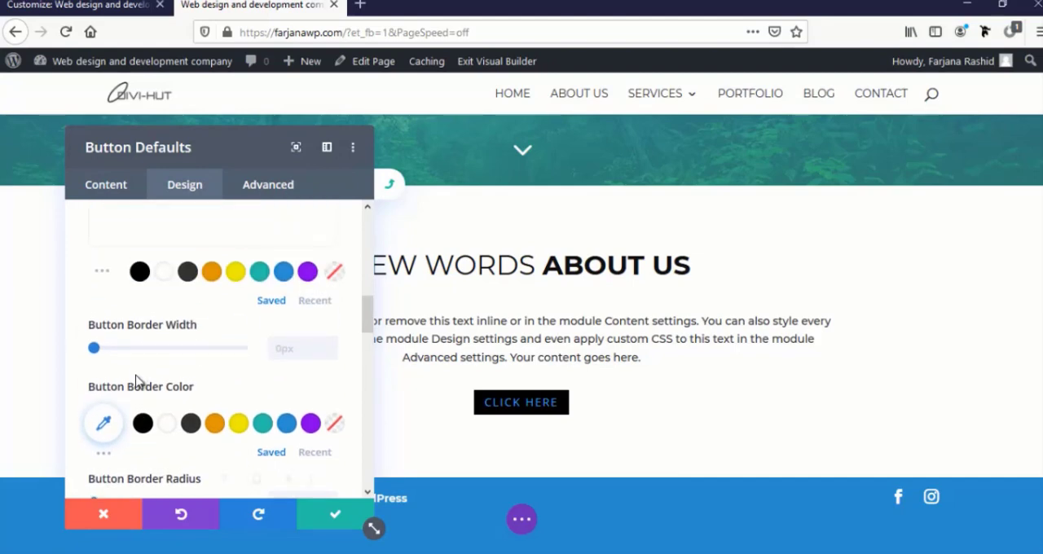
pyautogui.scroll(3, 104, 415)
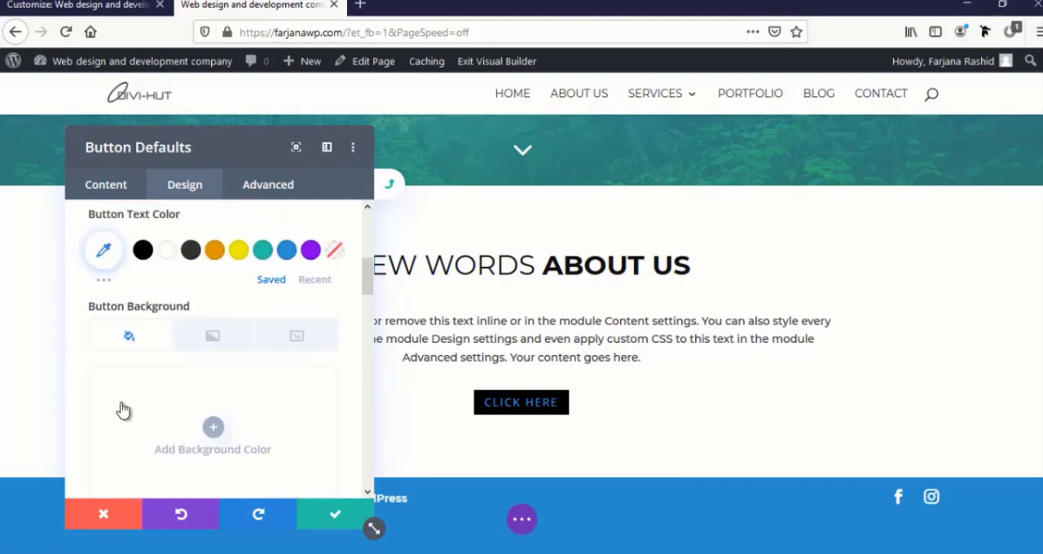
pyautogui.click(169, 251)
pyautogui.scroll(3, 159, 287)
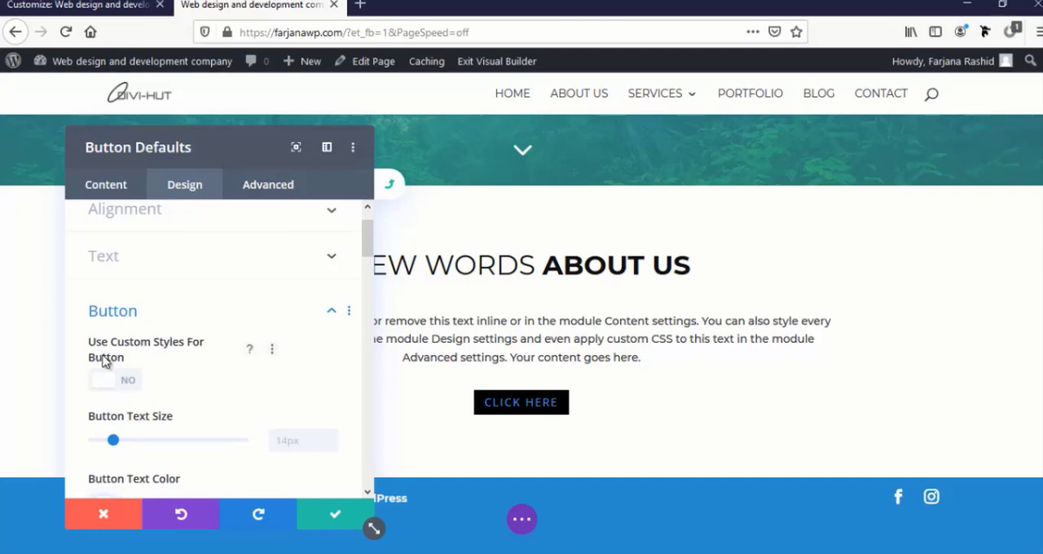
pyautogui.click(130, 391)
# Set the default button's top padding to 12px and link the bottom padding to it
pyautogui.scroll(-3, 131, 391)
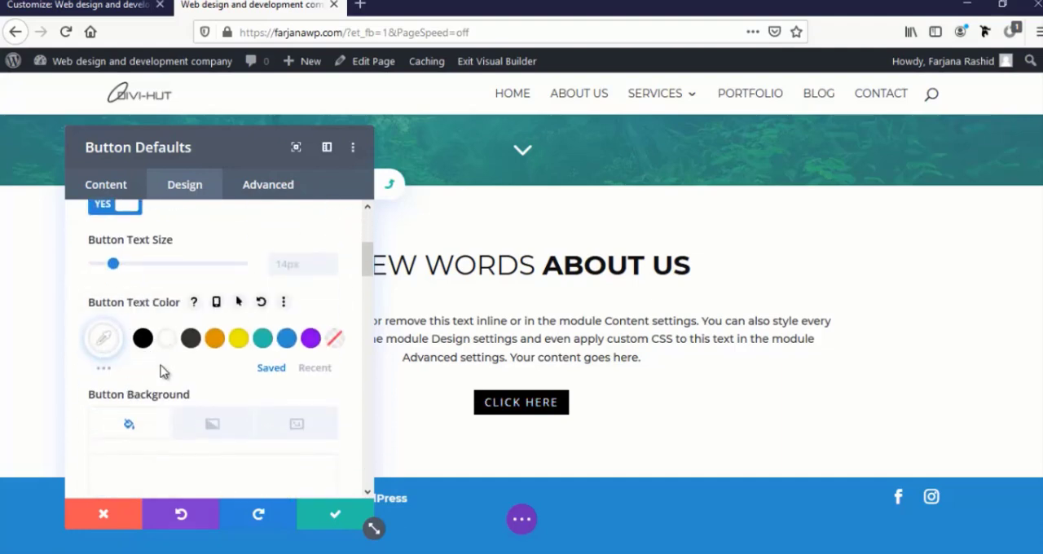
pyautogui.scroll(-2, 161, 390)
pyautogui.scroll(-8, 160, 391)
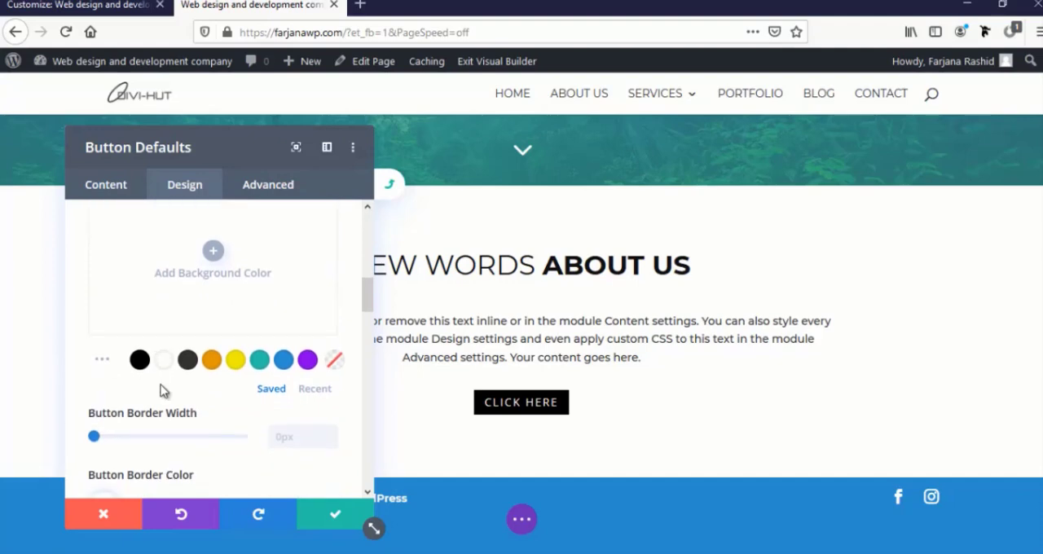
pyautogui.scroll(-1, 162, 405)
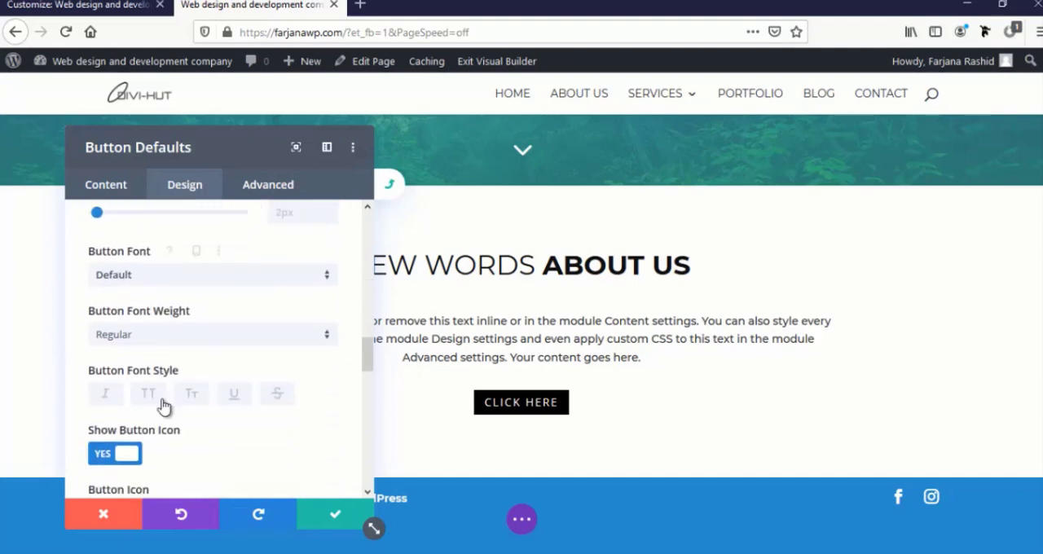
pyautogui.scroll(-5, 163, 405)
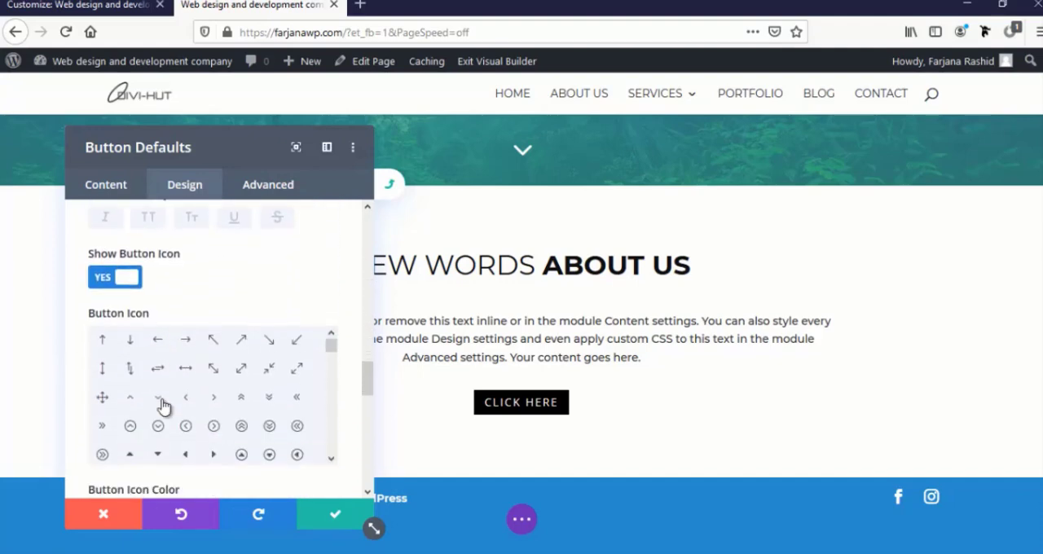
pyautogui.scroll(-8, 124, 459)
pyautogui.click(121, 451)
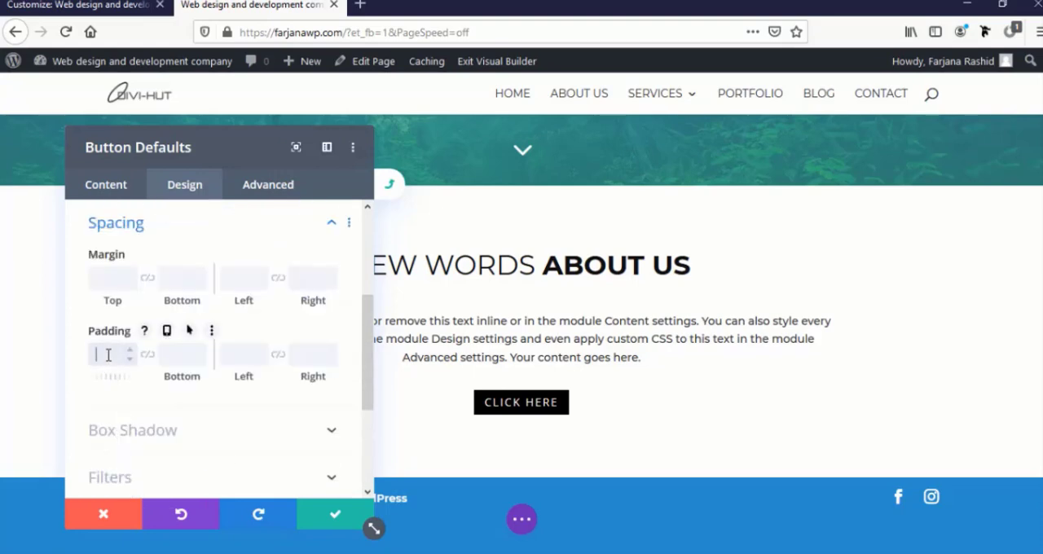
pyautogui.scroll(3, 535, 205)
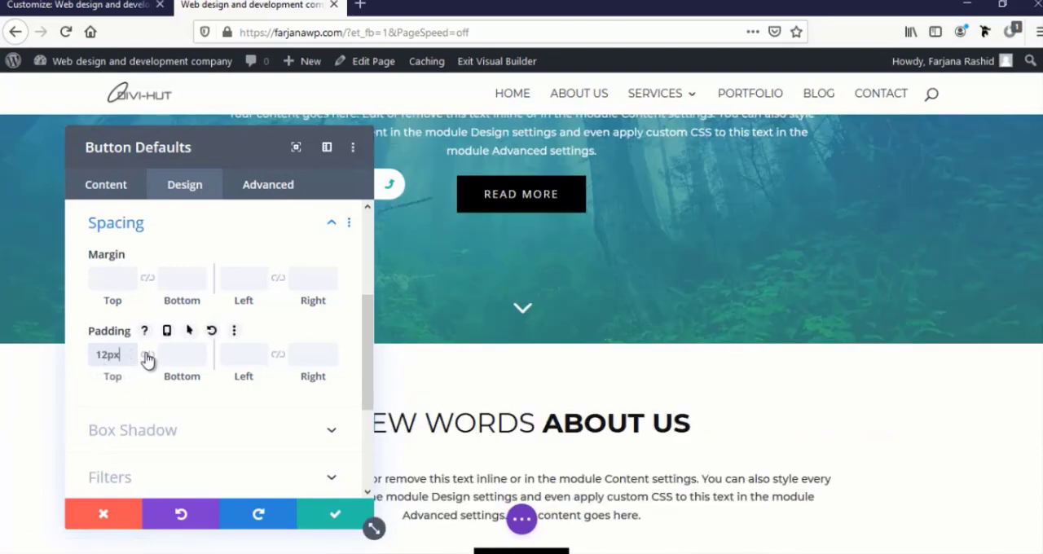
pyautogui.scroll(-3, 616, 407)
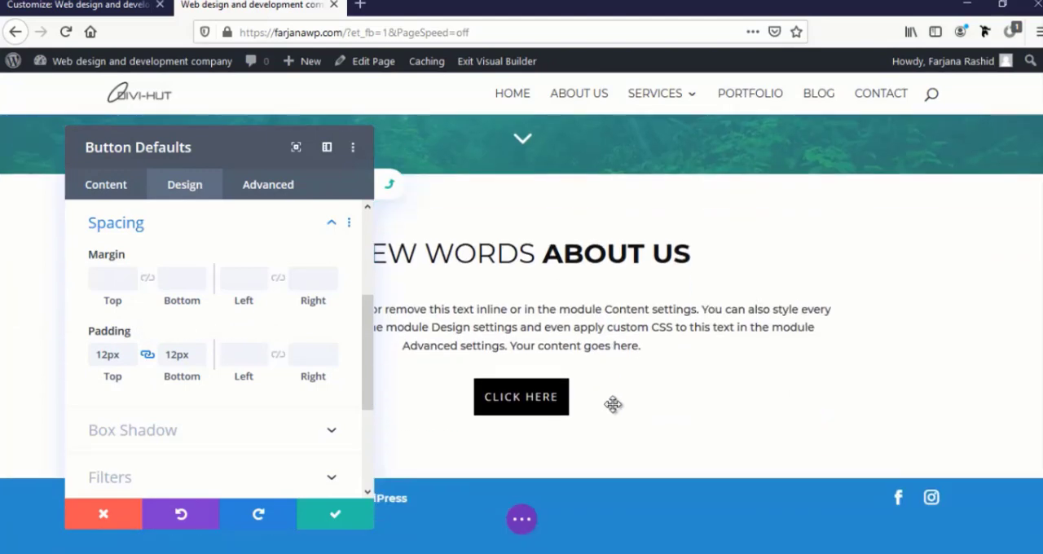
# Link the default button's left and right padding and set both to 35px
pyautogui.click(256, 358)
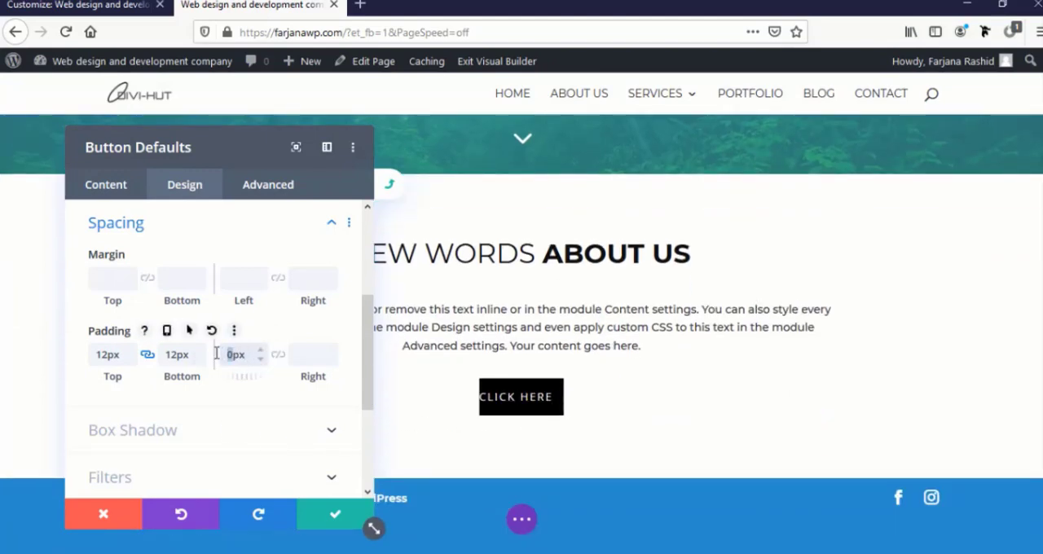
pyautogui.click(278, 355)
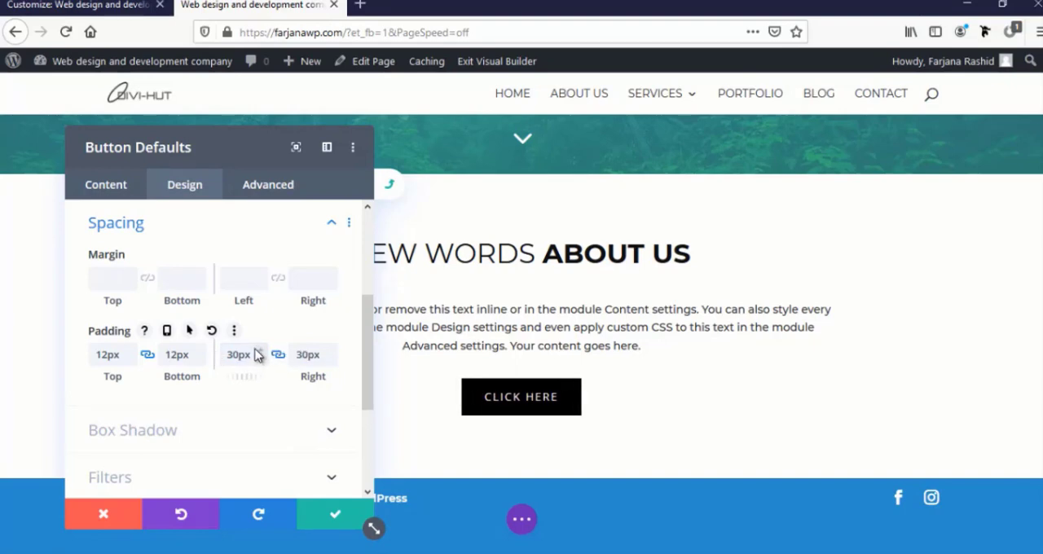
pyautogui.click(260, 350)
pyautogui.click(260, 349)
pyautogui.click(260, 350)
pyautogui.click(260, 350)
pyautogui.click(260, 350)
# Save the button defaults for all Button modules across the site and save the "Click Here" button's settings
pyautogui.click(324, 519)
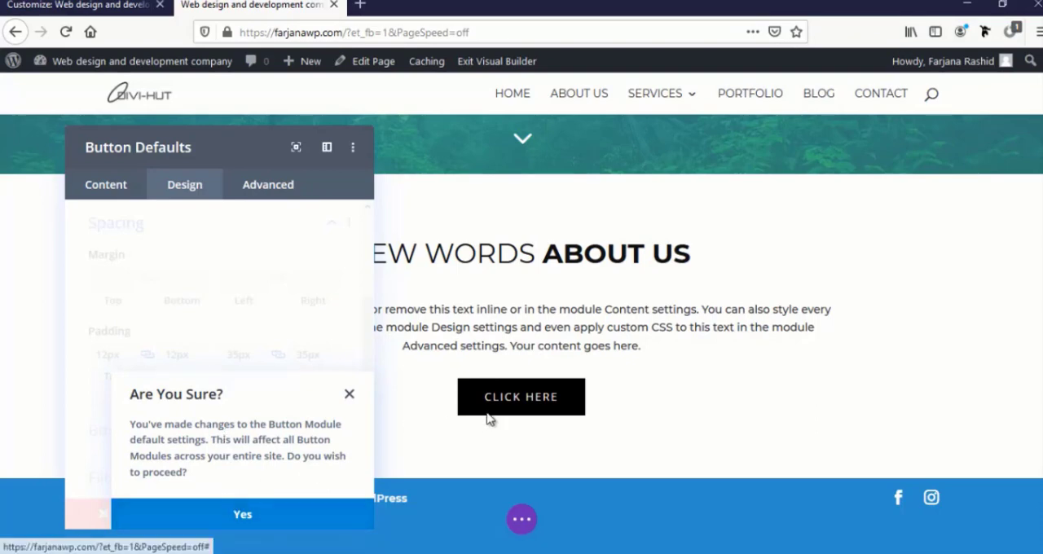
pyautogui.click(247, 517)
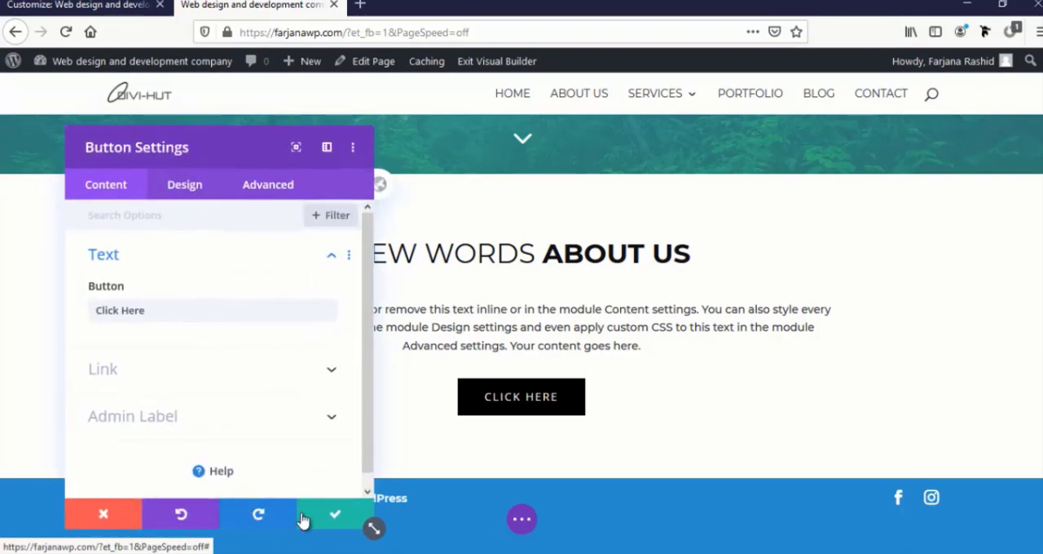
pyautogui.click(334, 515)
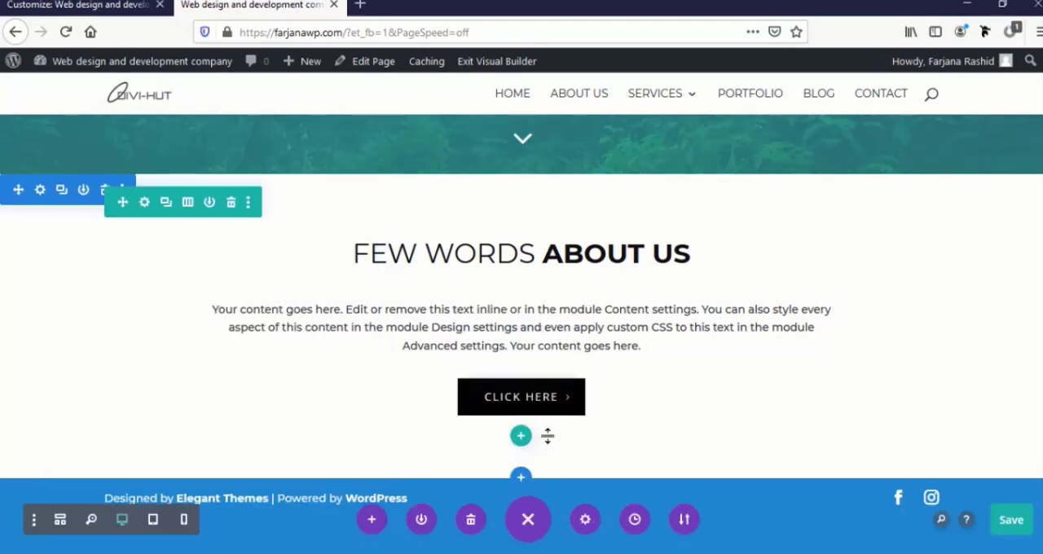
# Add a regular section with a single-column row below the about section, without inserting a new module
pyautogui.click(520, 477)
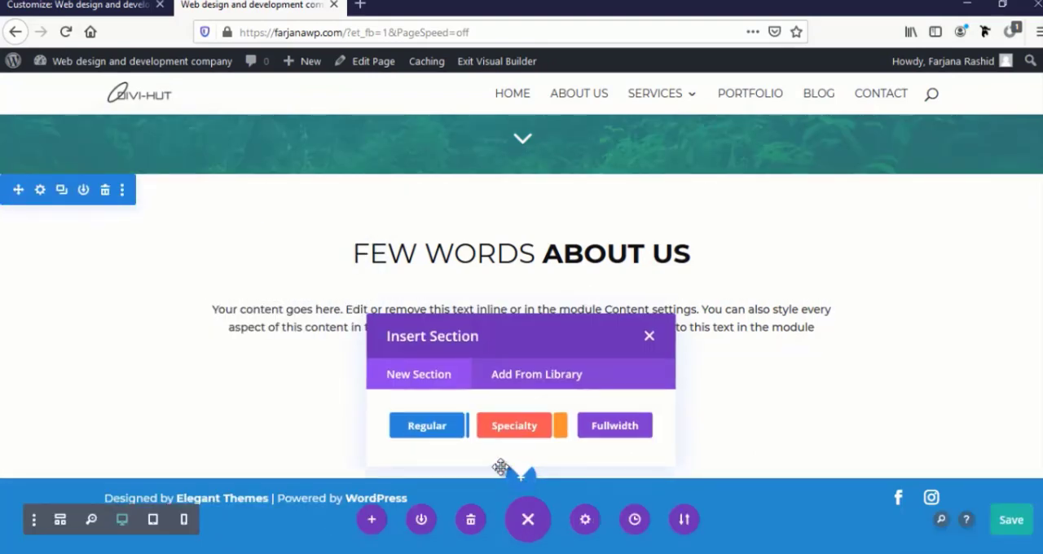
pyautogui.click(422, 430)
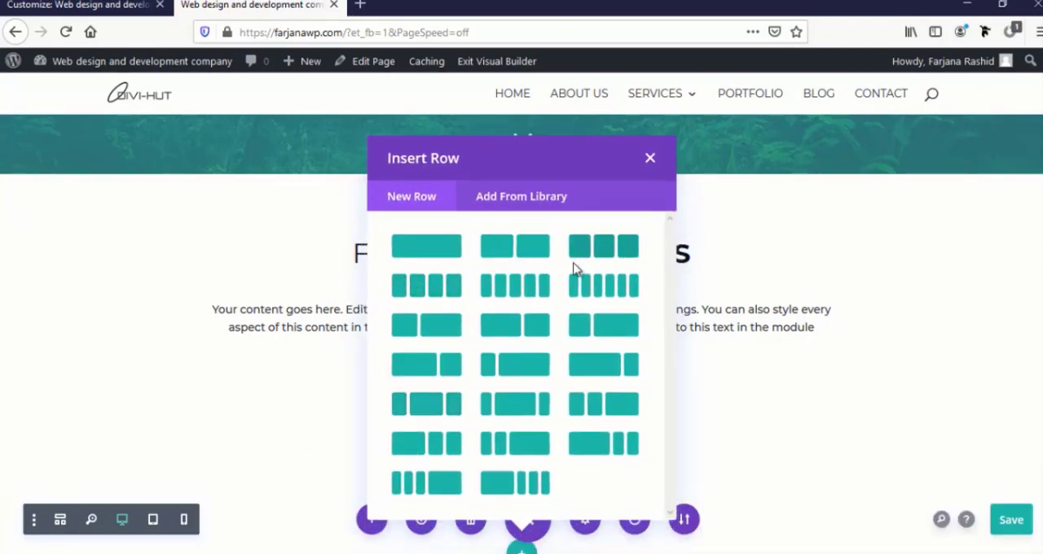
pyautogui.click(418, 284)
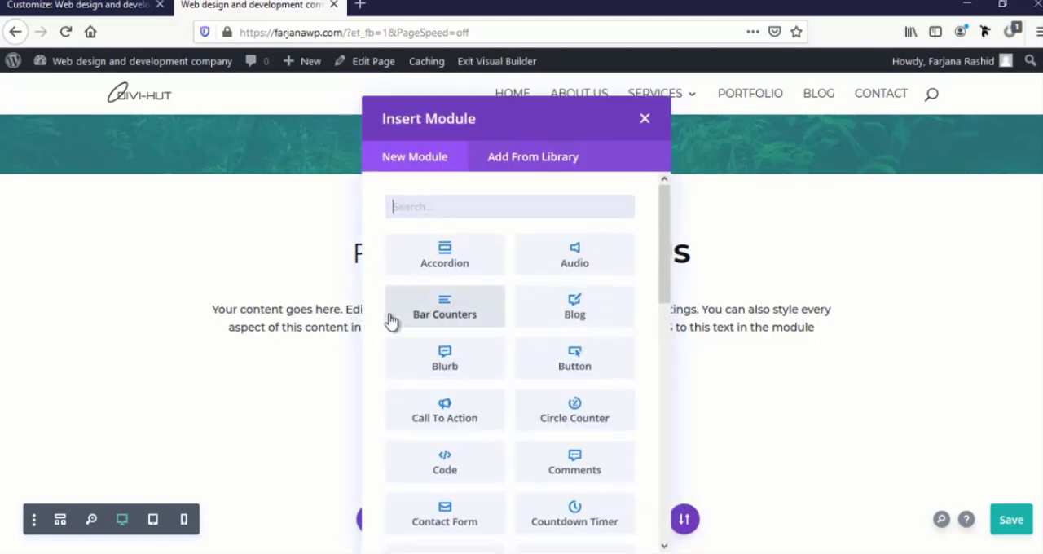
pyautogui.click(645, 119)
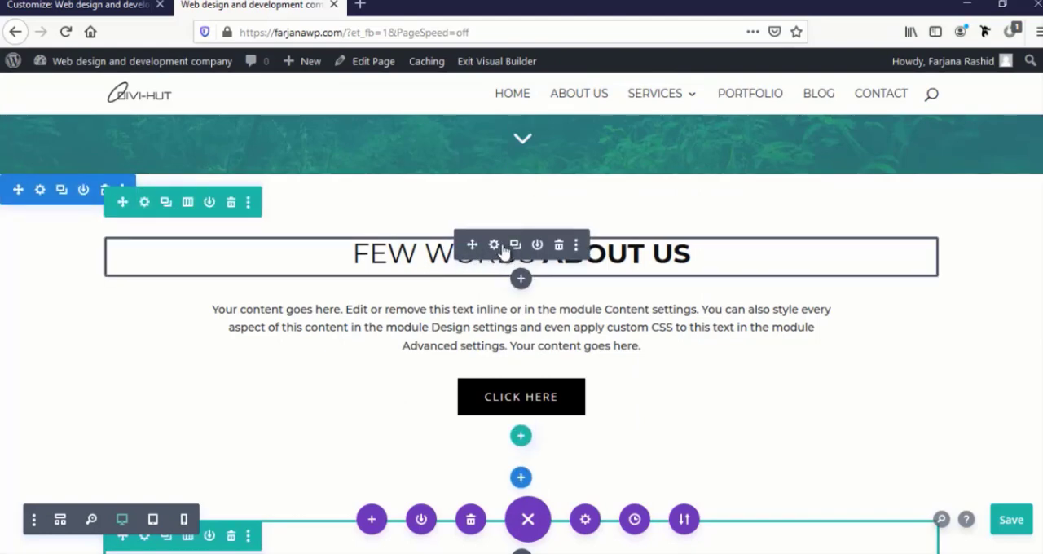
# Insert the saved "Title text" module from the library into the new section's empty row
pyautogui.scroll(-2, 513, 326)
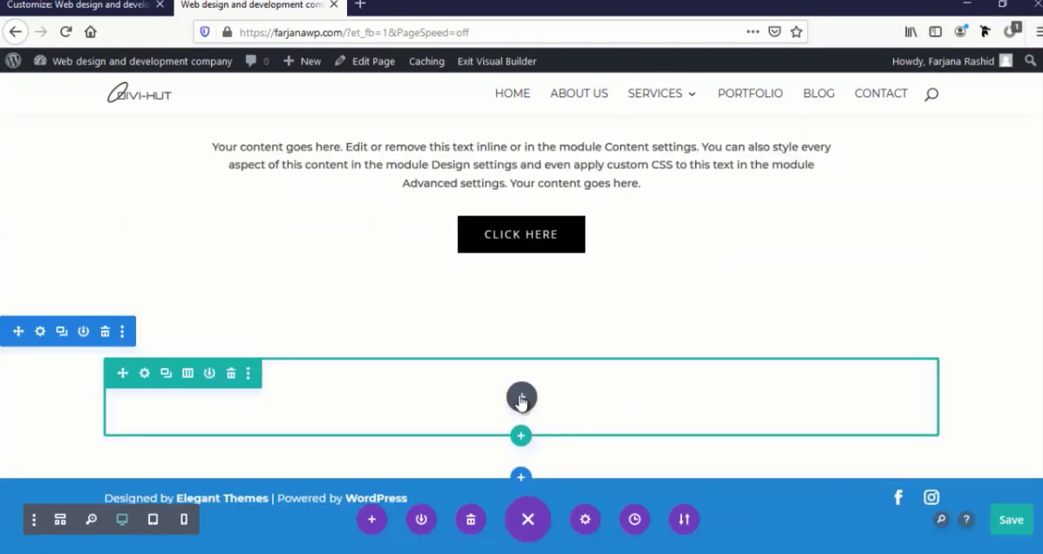
pyautogui.click(521, 399)
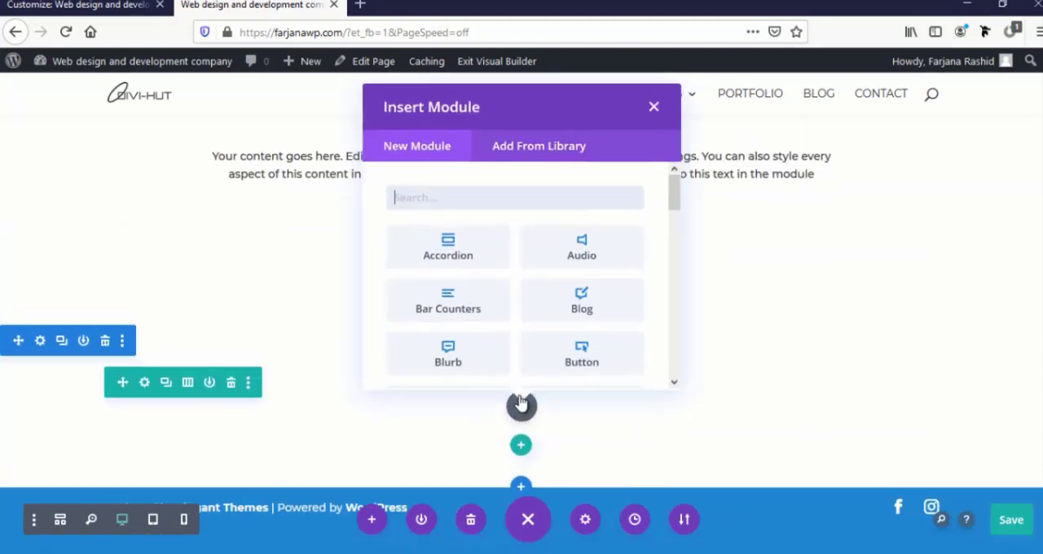
pyautogui.click(512, 166)
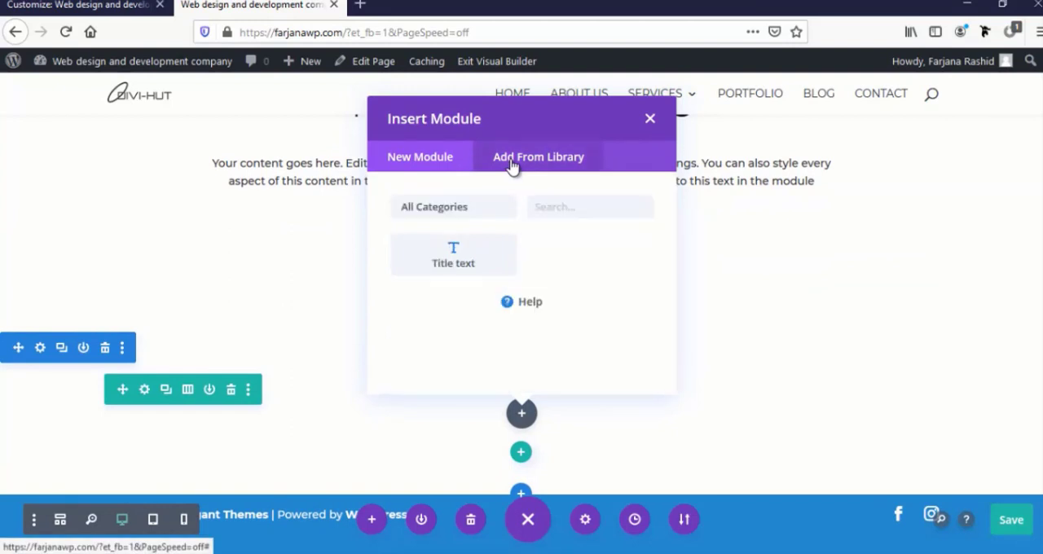
pyautogui.click(453, 266)
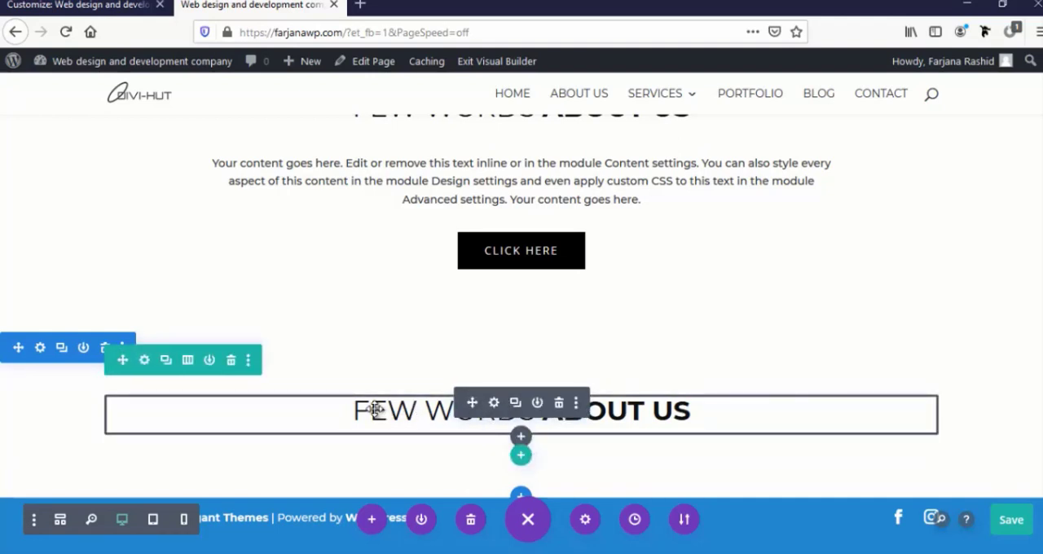
# Change the new section's title to "What we do", make "we do" bold, and save the text module
pyautogui.click(412, 410)
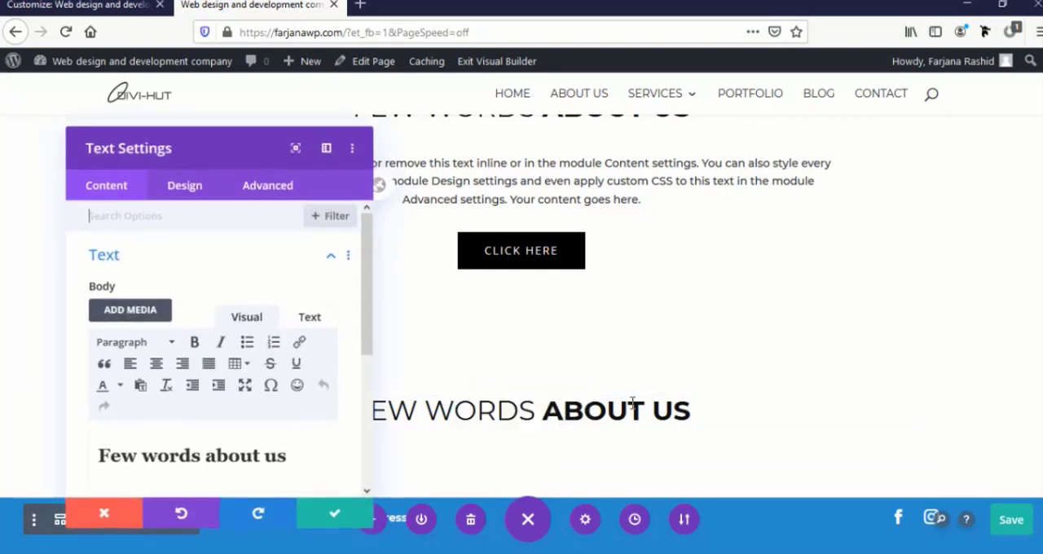
pyautogui.tripleClick(185, 456)
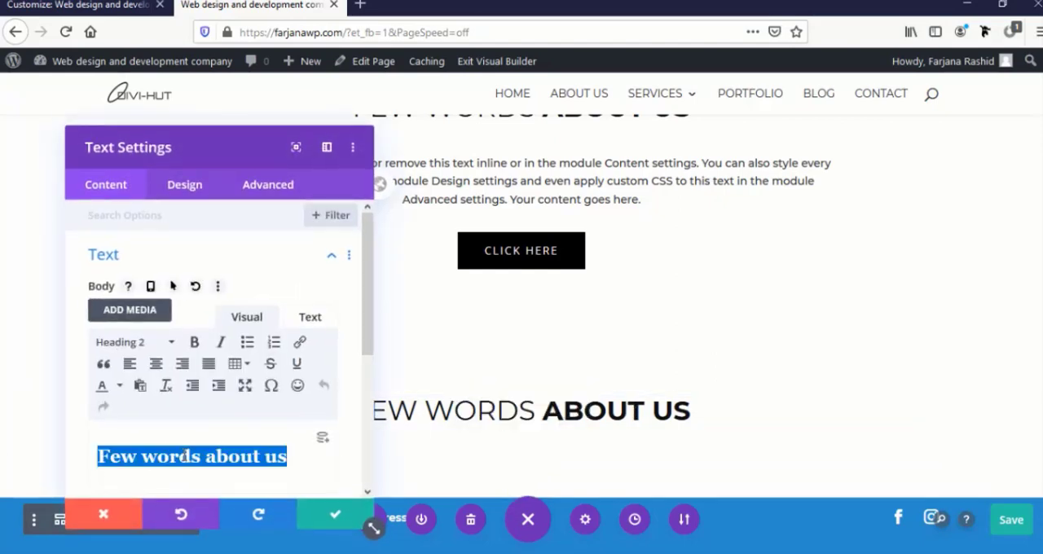
pyautogui.write('W')
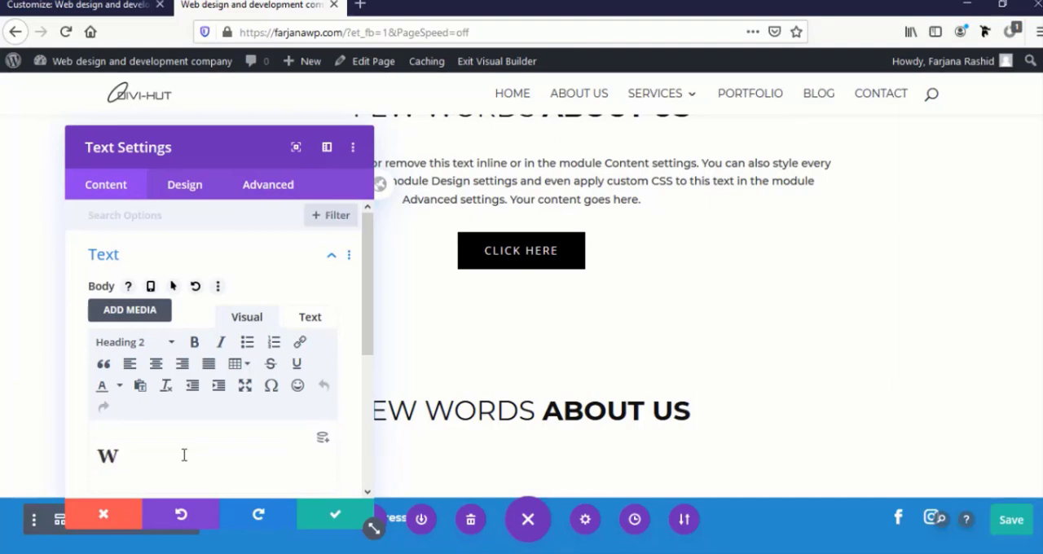
pyautogui.write('hat we do')
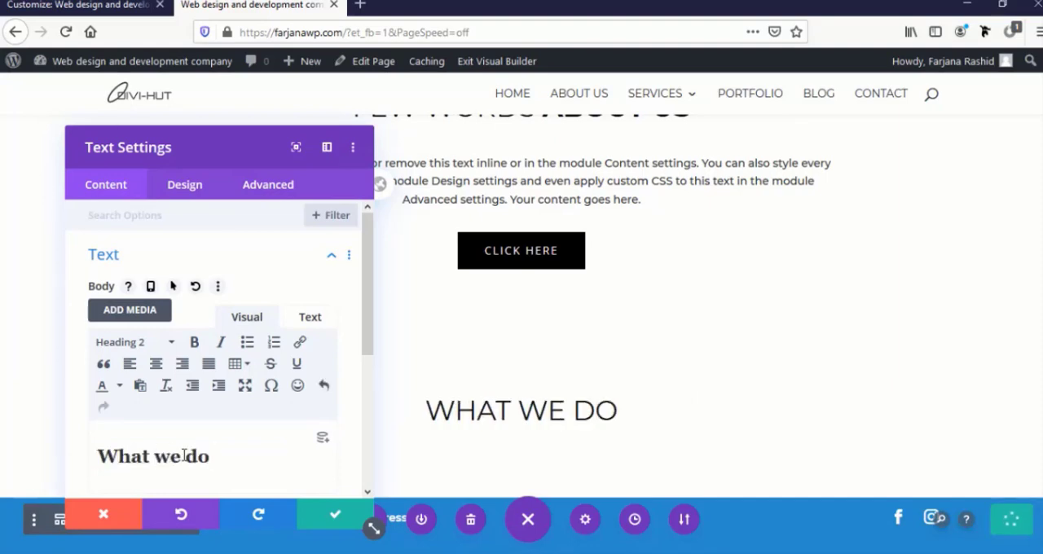
pyautogui.moveTo(214, 456); pyautogui.dragTo(154, 457)
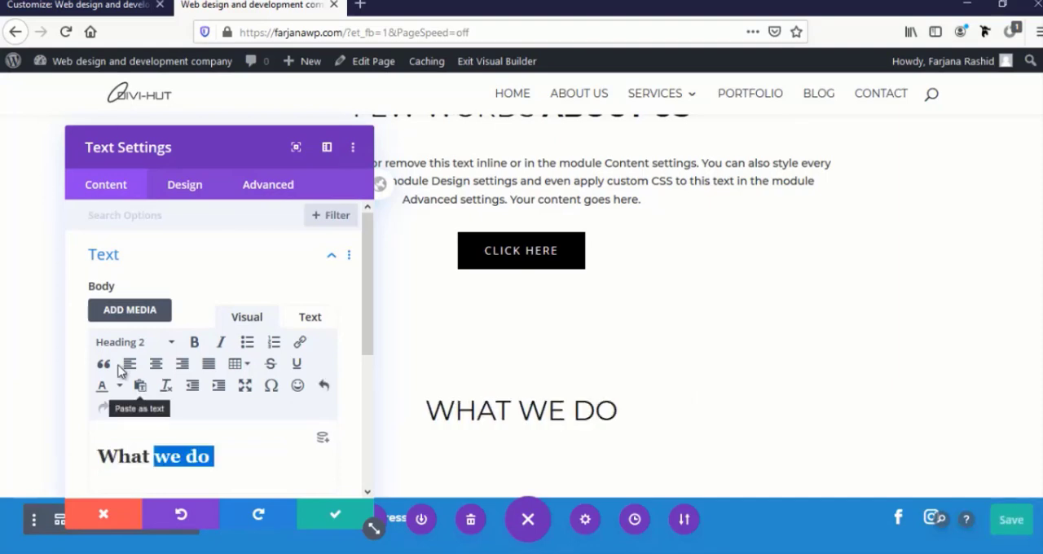
pyautogui.click(193, 349)
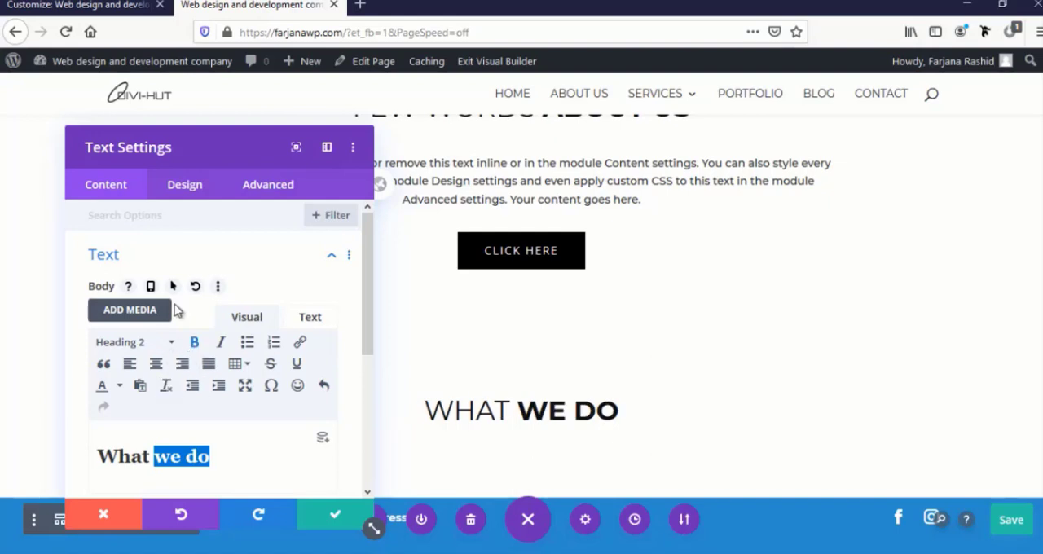
pyautogui.click(333, 514)
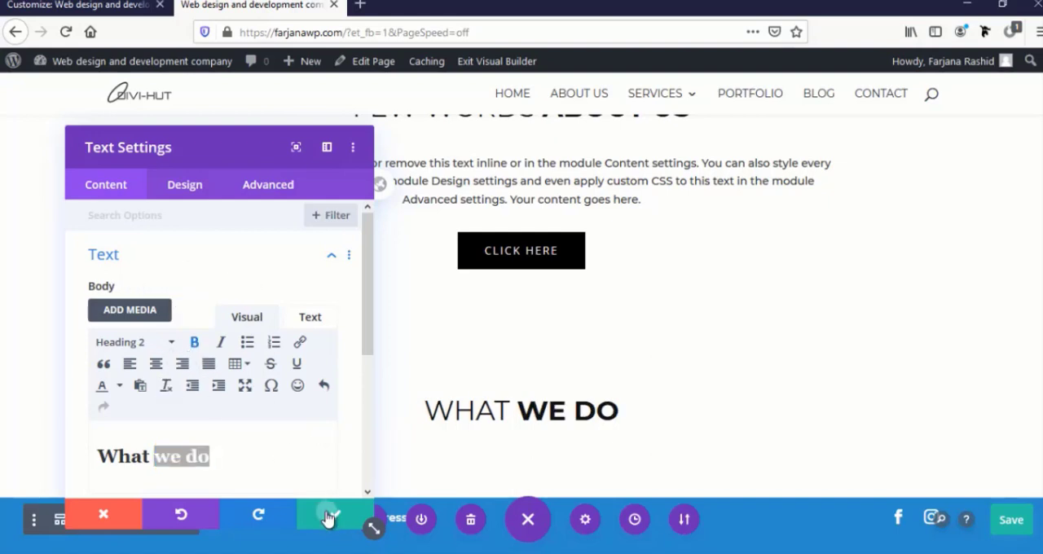
# Give the "What we do" section the default blue-to-teal gradient background and save the section settings
pyautogui.moveTo(572, 398)
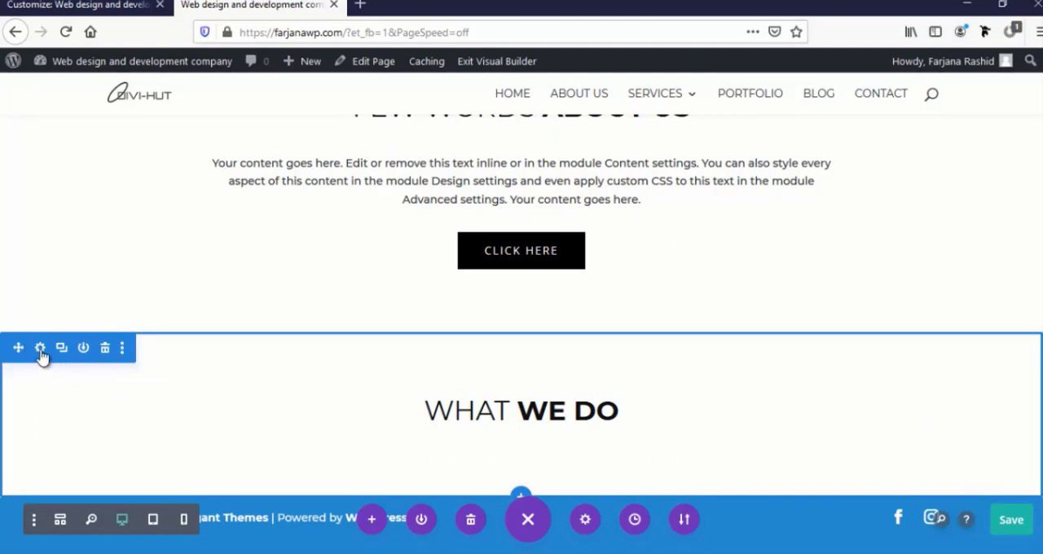
pyautogui.click(40, 348)
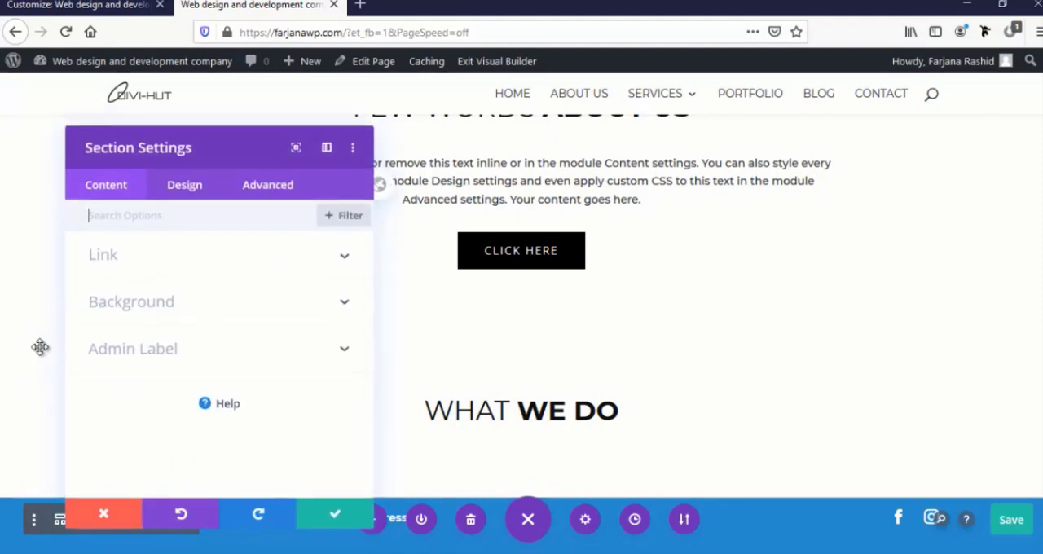
pyautogui.click(104, 310)
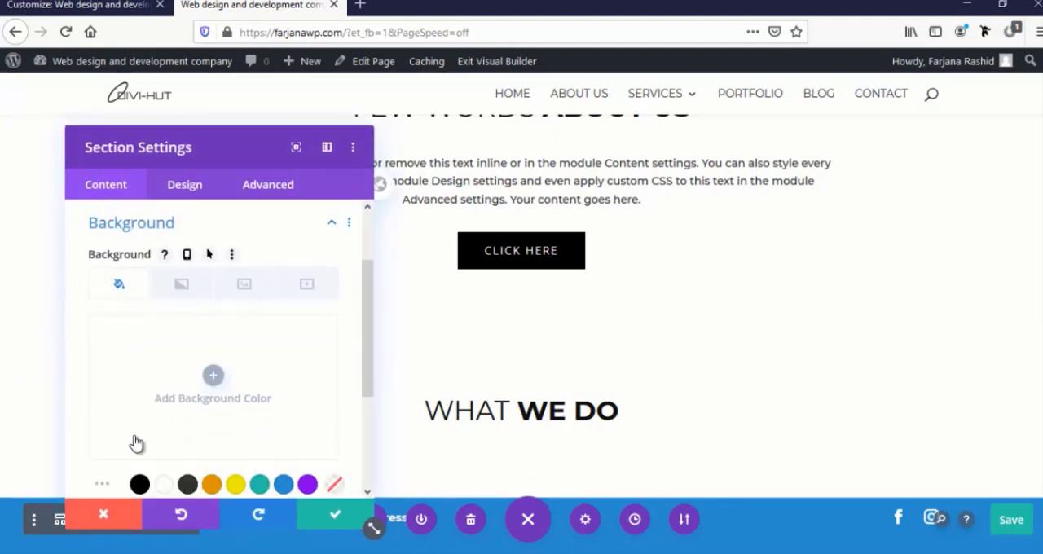
pyautogui.scroll(-3, 133, 442)
pyautogui.scroll(2, 136, 438)
pyautogui.click(177, 284)
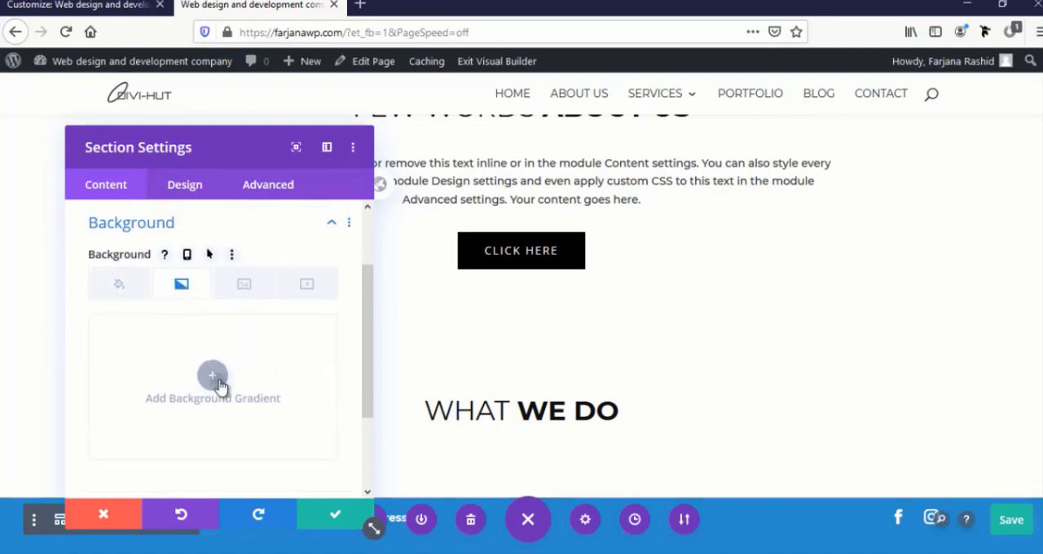
pyautogui.click(212, 375)
pyautogui.moveTo(217, 151); pyautogui.dragTo(827, 97)
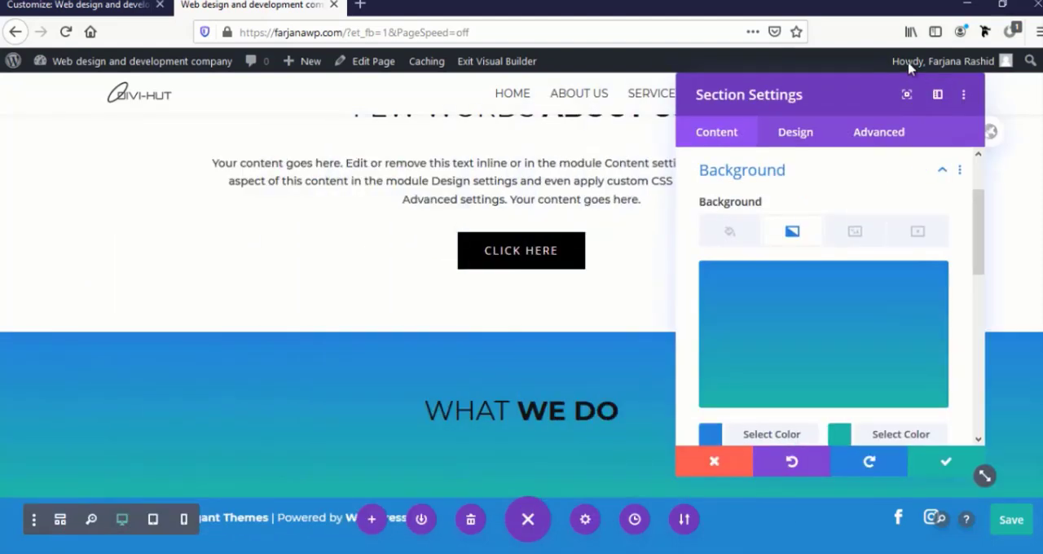
pyautogui.scroll(-1, 541, 252)
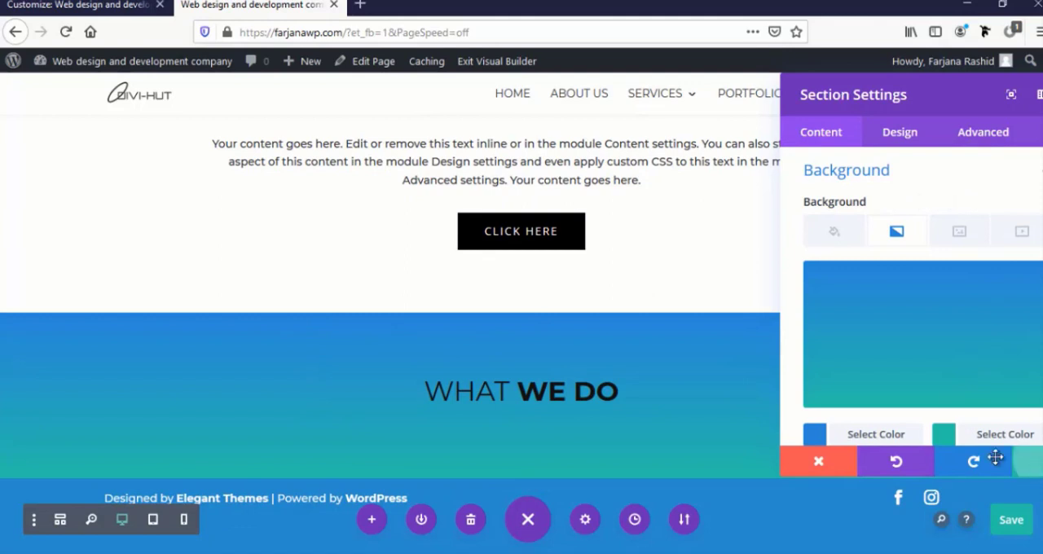
pyautogui.click(1024, 461)
# Set the "What we do" title's Heading 2 text color to white (#ffffff) and save the text module
pyautogui.moveTo(519, 401)
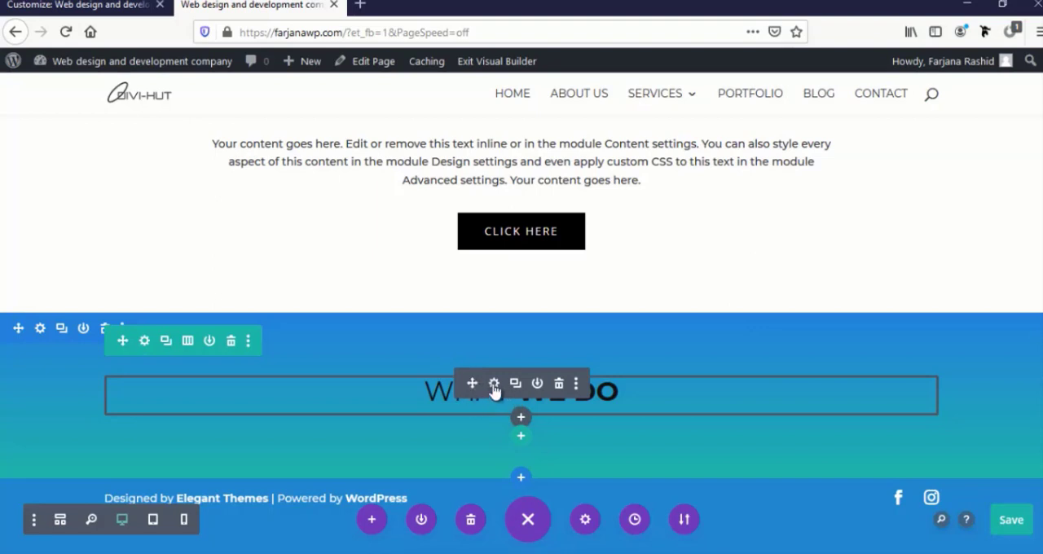
pyautogui.click(494, 383)
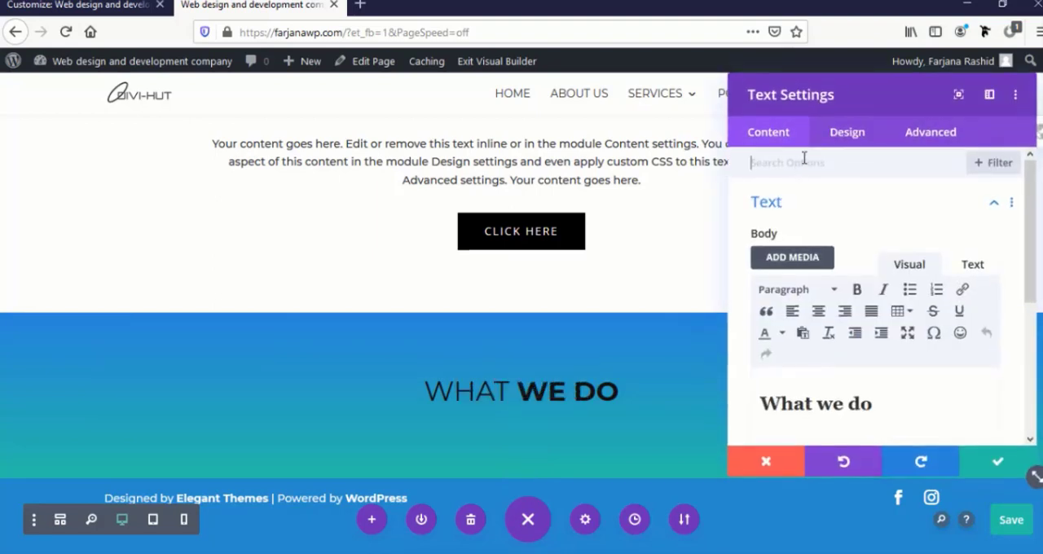
pyautogui.click(839, 135)
pyautogui.click(800, 204)
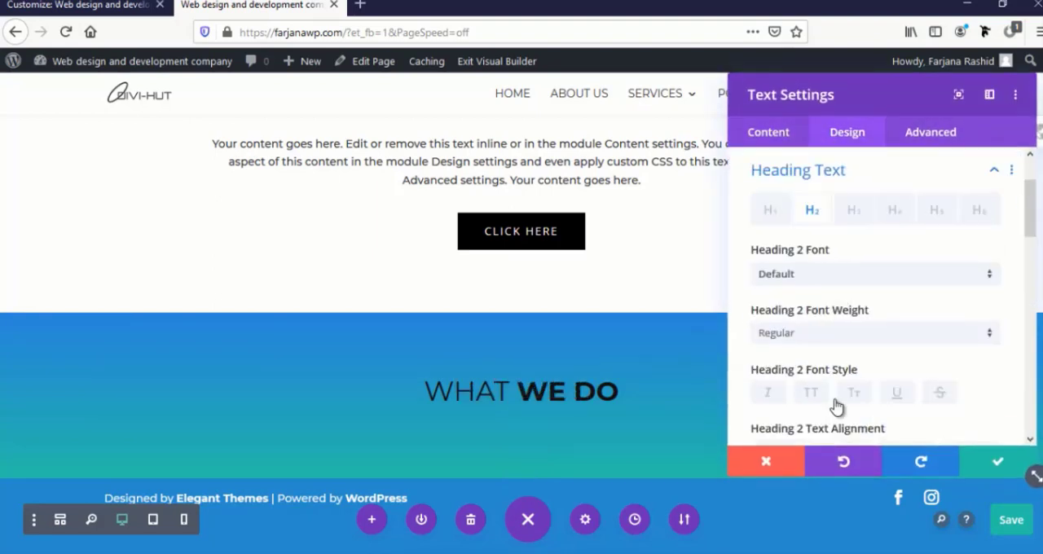
pyautogui.scroll(-3, 836, 408)
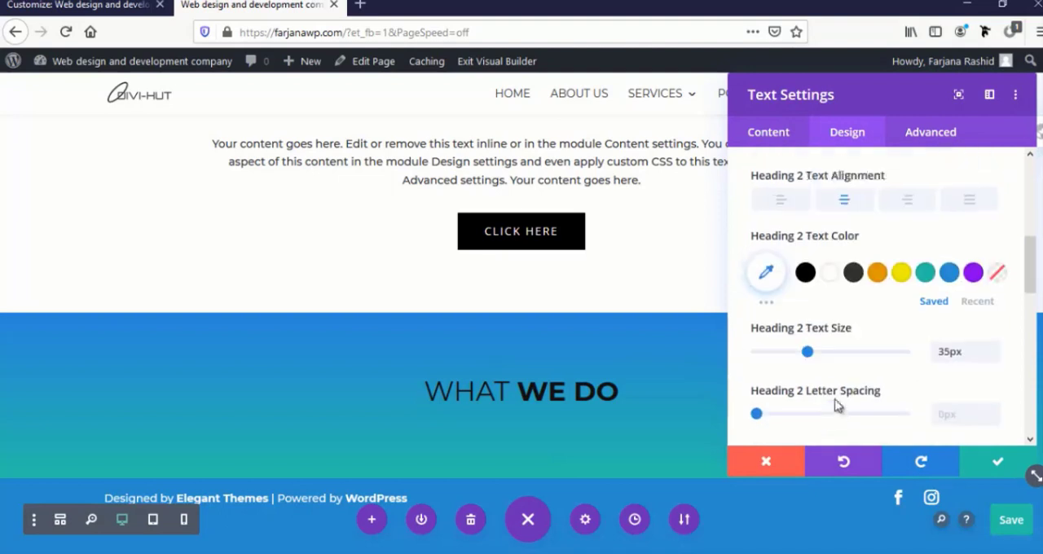
pyautogui.click(827, 260)
pyautogui.click(995, 463)
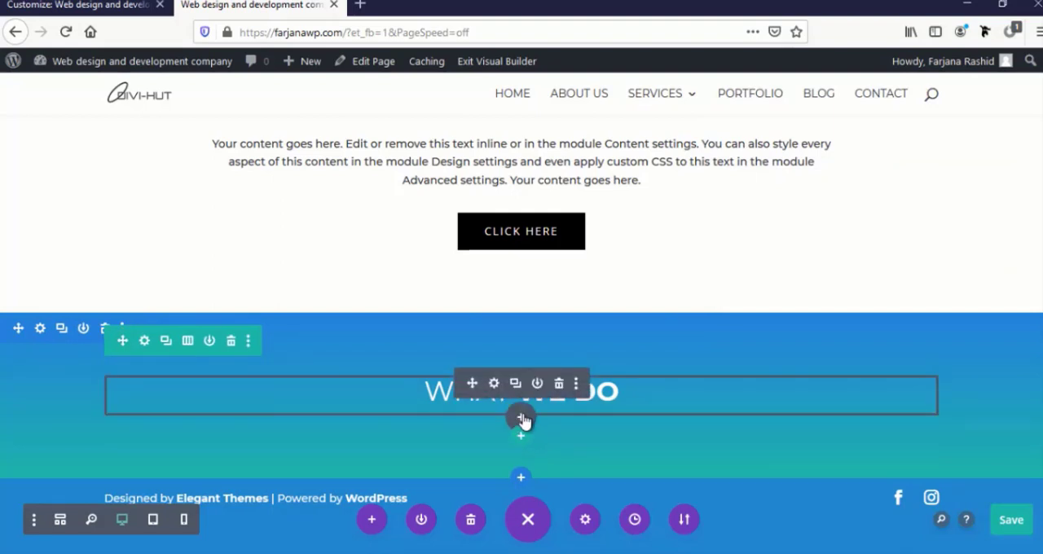
# Insert a Text module with the default placeholder content below the "What we do" title and close its settings
pyautogui.click(522, 418)
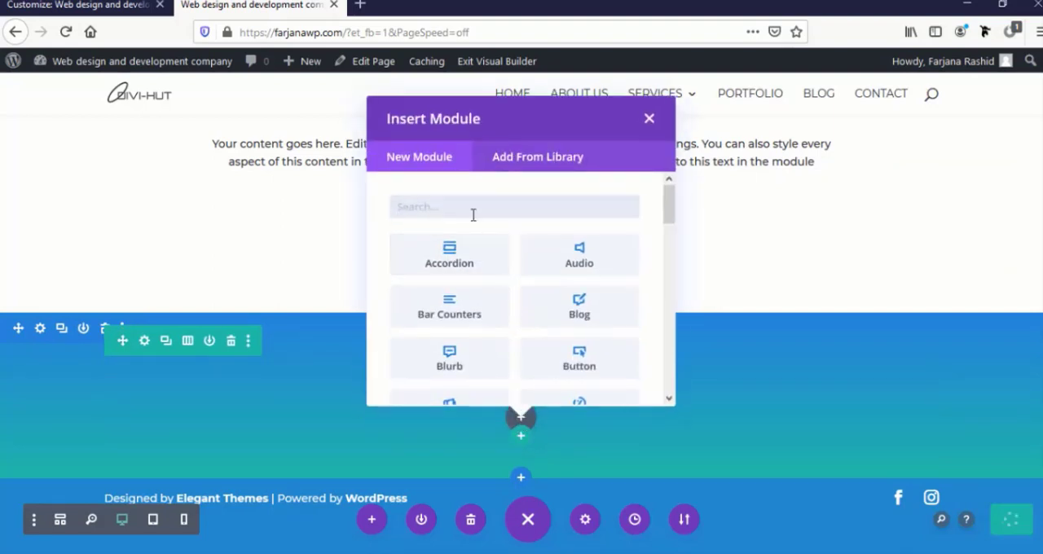
pyautogui.write('tex')
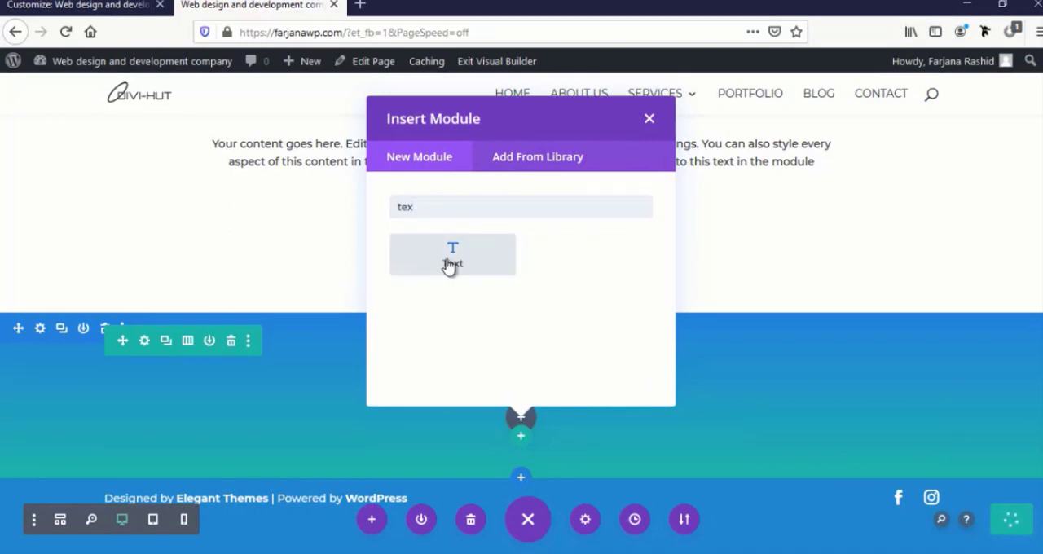
pyautogui.click(449, 271)
pyautogui.click(600, 326)
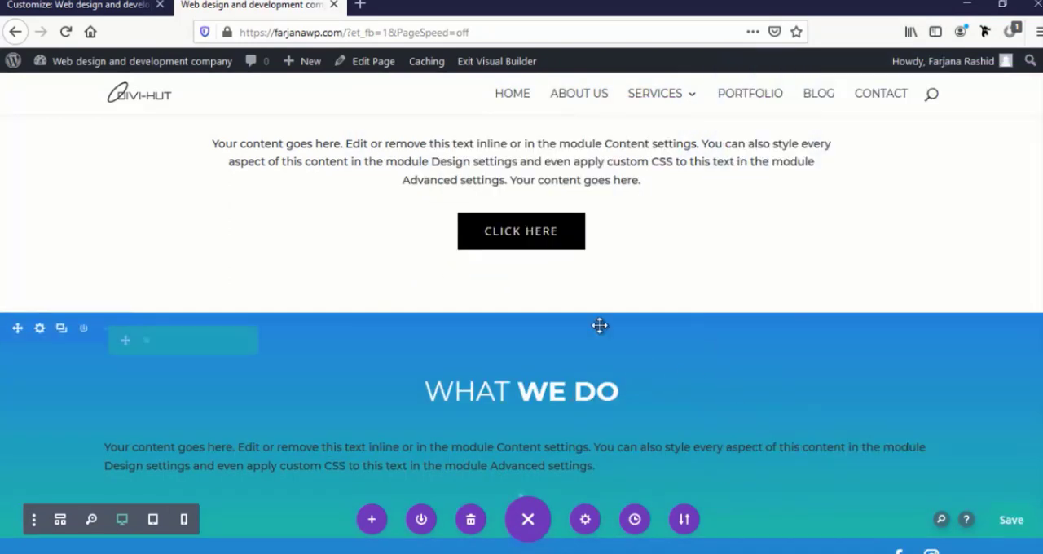
pyautogui.click(322, 464)
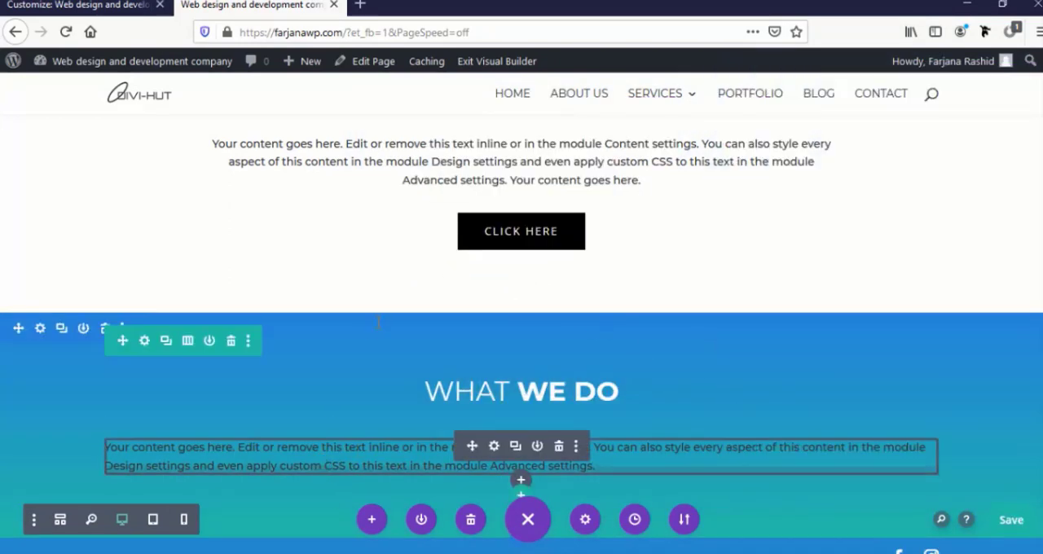
# Copy the module styles of the about section's paragraph and paste them onto the new paragraph under "What we do"
pyautogui.scroll(2, 591, 223)
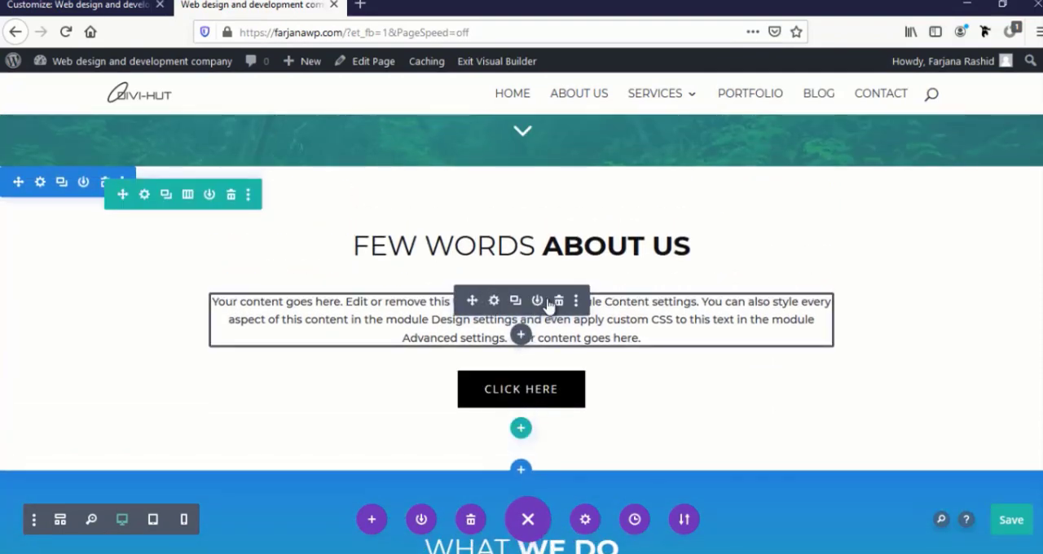
pyautogui.click(576, 301)
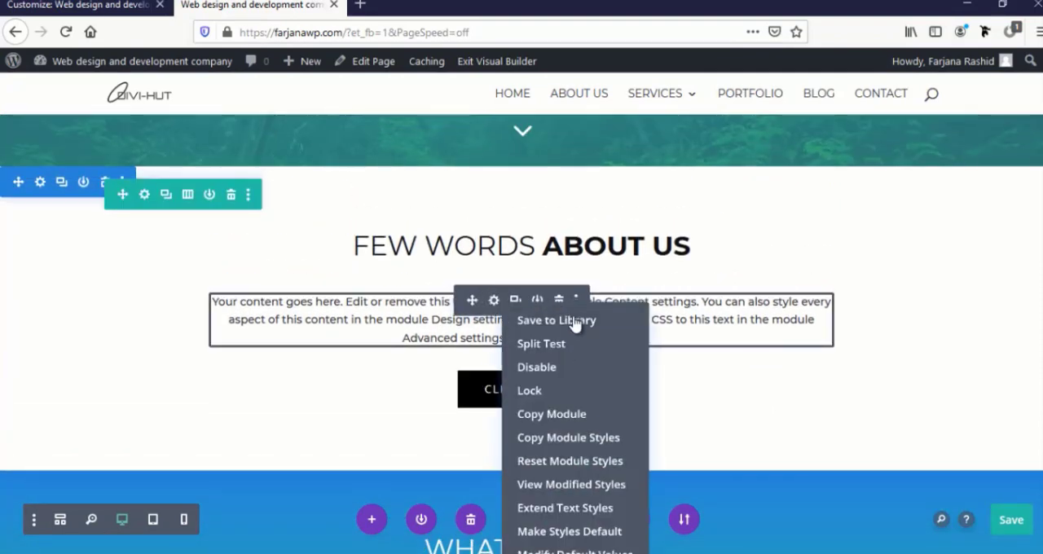
pyautogui.click(554, 439)
pyautogui.scroll(-3, 460, 450)
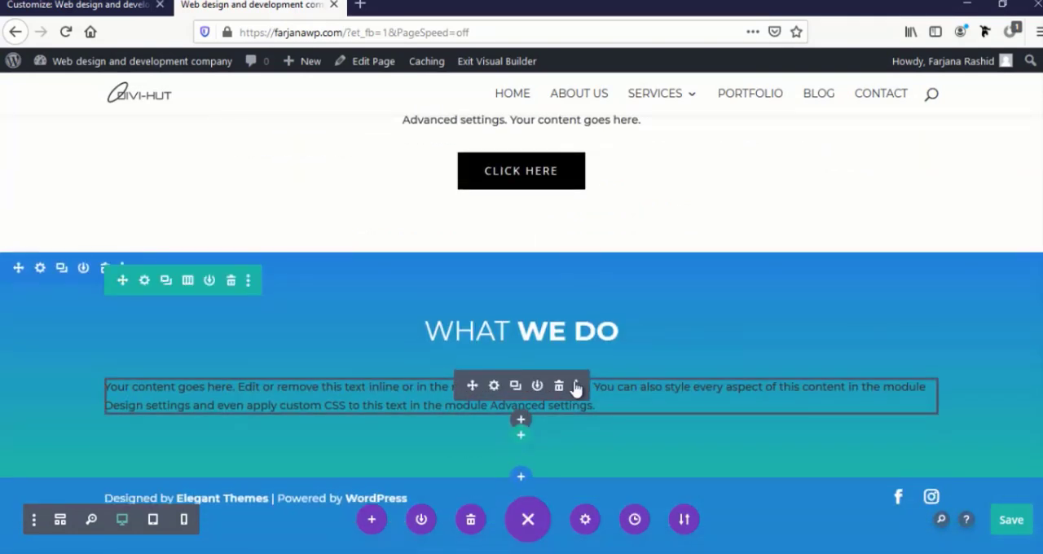
pyautogui.click(576, 387)
pyautogui.click(556, 237)
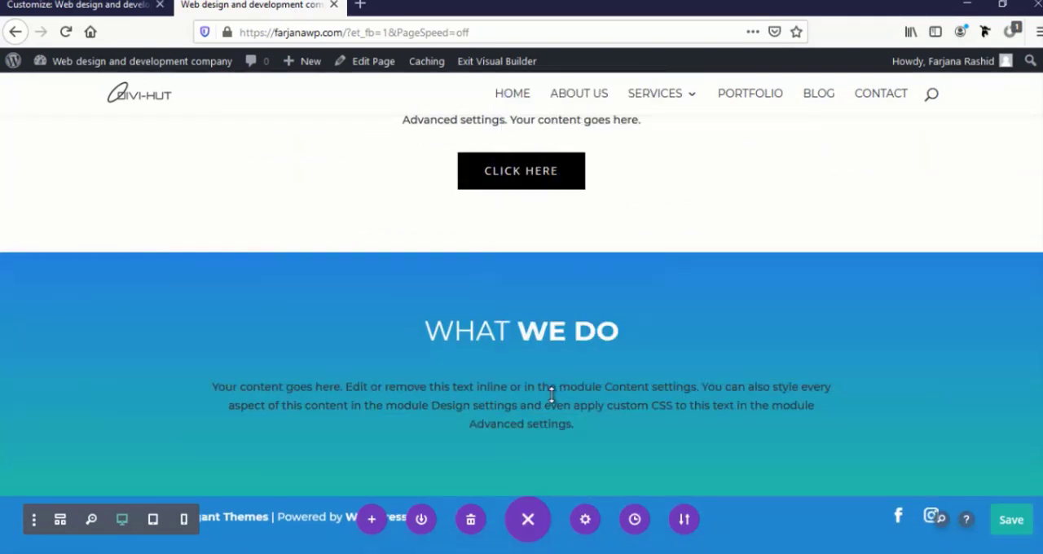
# Set the text color of the paragraph under "What we do" to white (#ffffff) and save the module
pyautogui.click(493, 386)
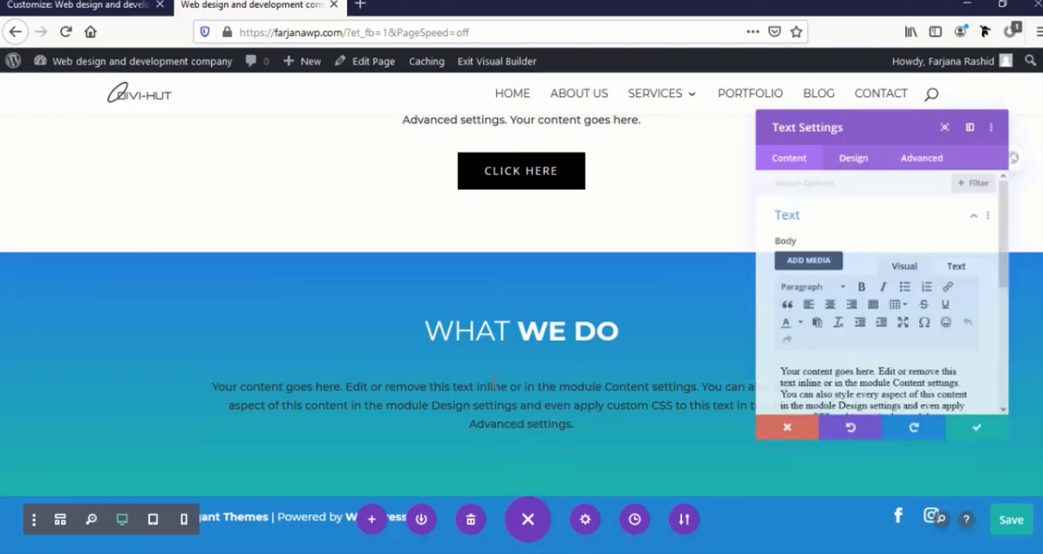
pyautogui.click(837, 132)
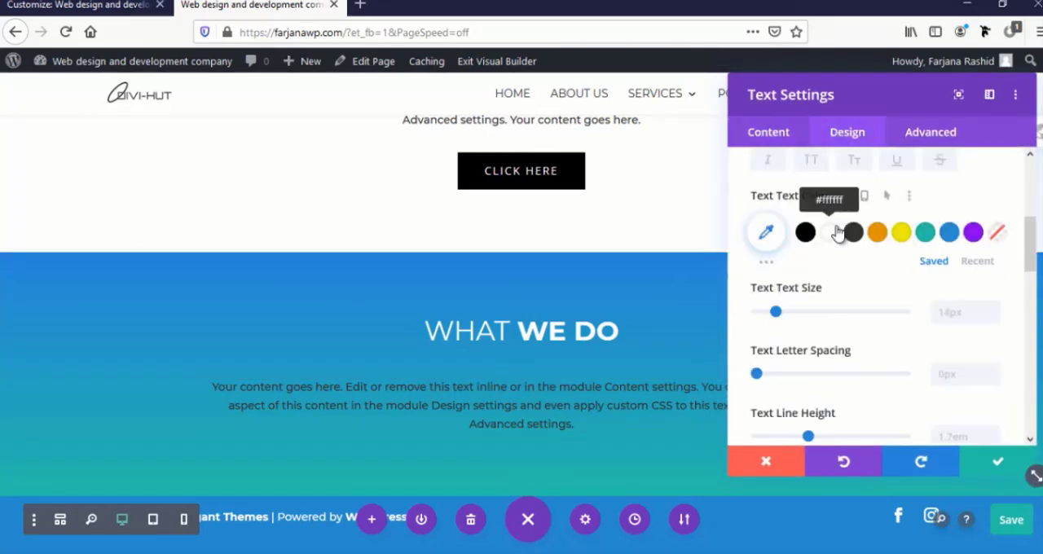
pyautogui.click(999, 464)
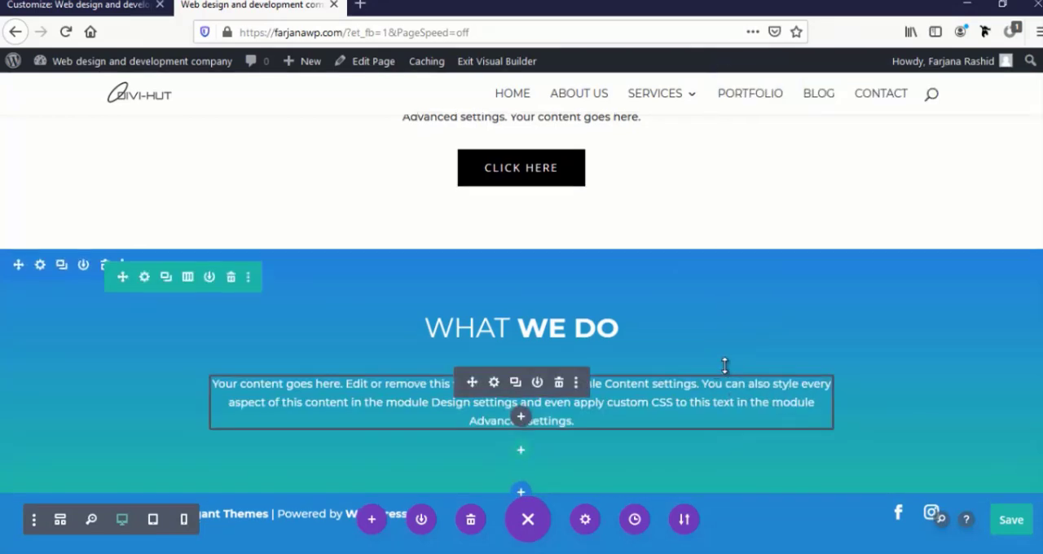
# Add a row with three equal columns below the "What we do" text and insert a Blurb module in its first column
pyautogui.click(522, 438)
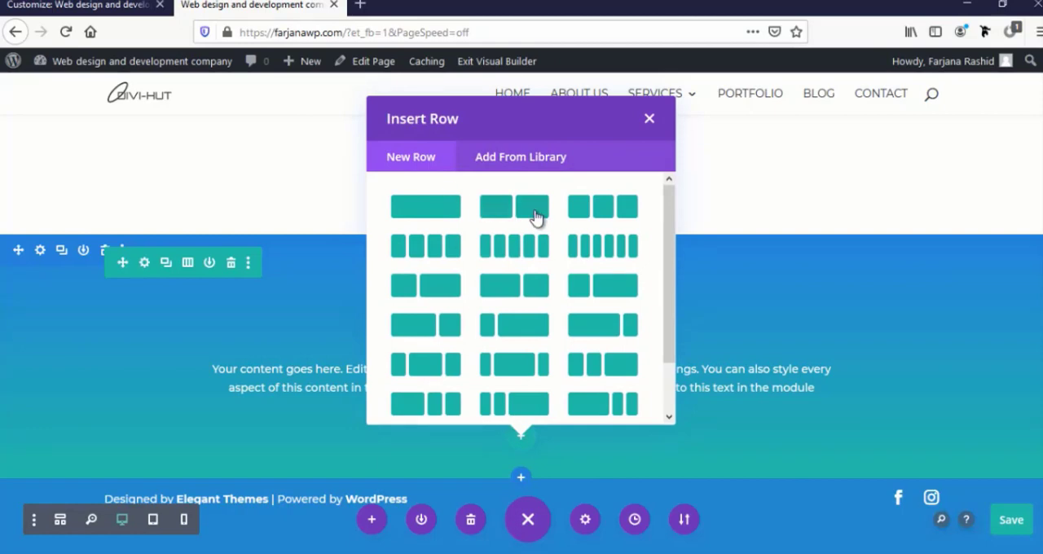
pyautogui.click(584, 213)
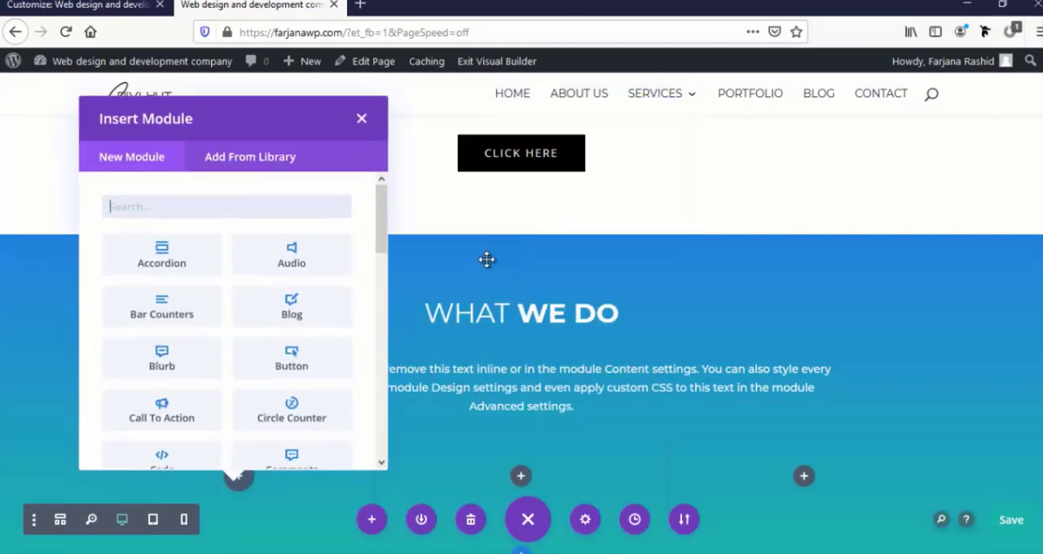
pyautogui.scroll(-2, 487, 259)
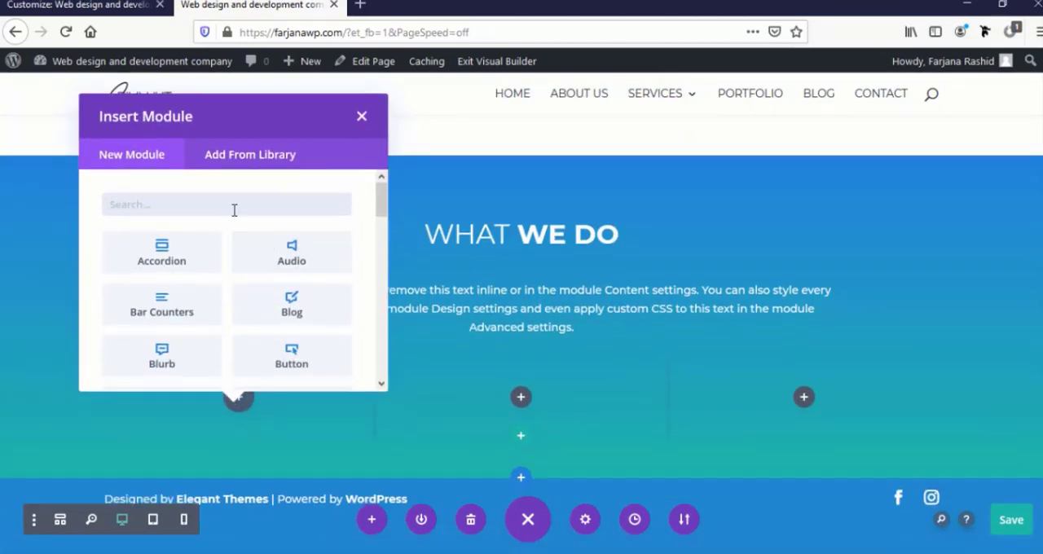
pyautogui.write('bl')
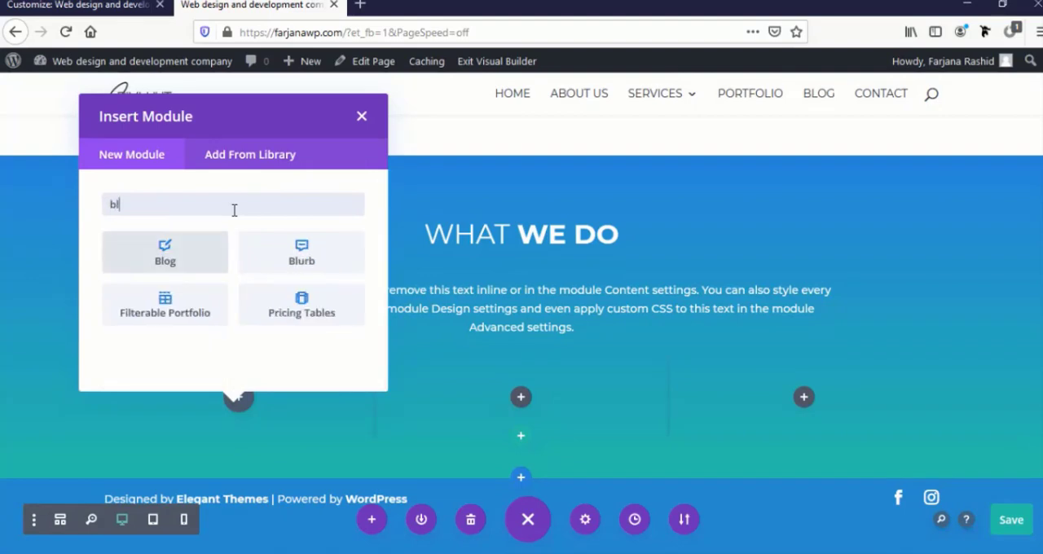
pyautogui.click(283, 248)
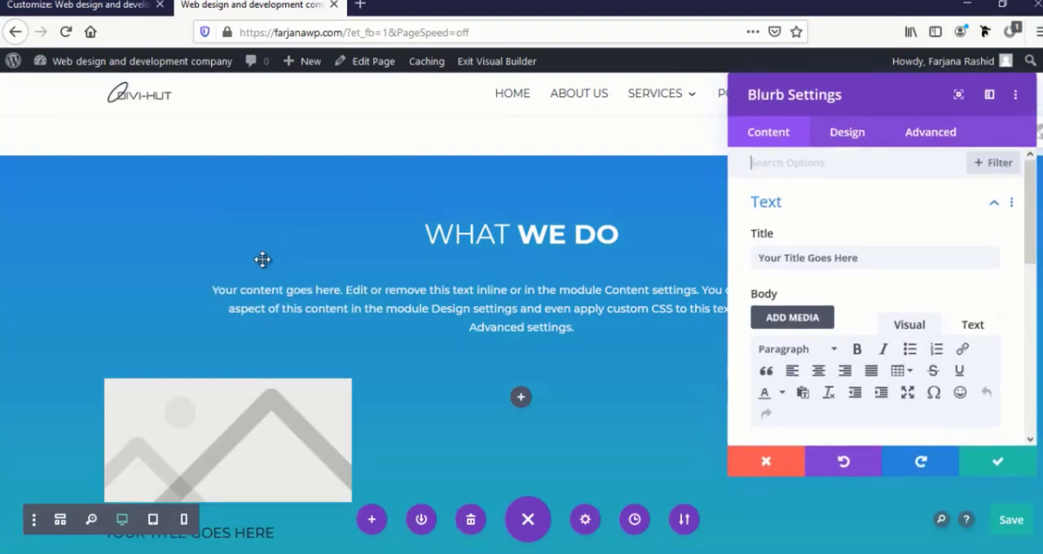
# Enable Use Icon for the blurb and choose the pencil-in-a-square icon in place of the image
pyautogui.scroll(-4, 236, 273)
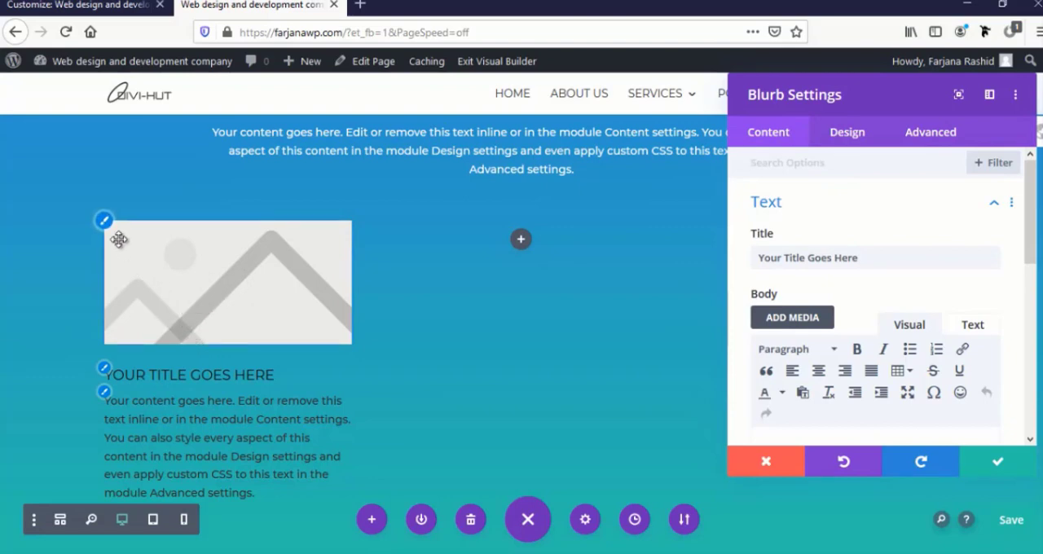
pyautogui.scroll(-5, 812, 310)
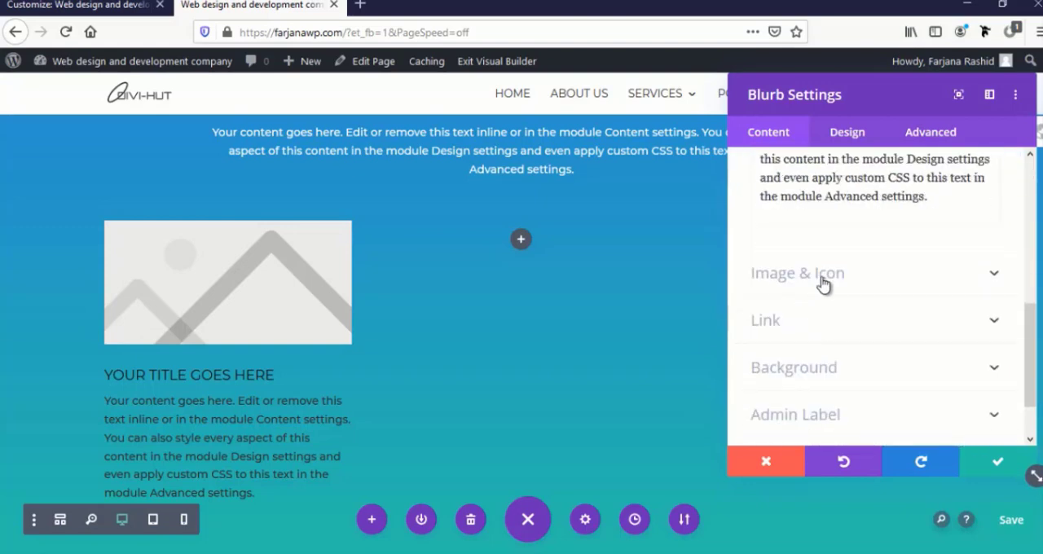
pyautogui.click(823, 277)
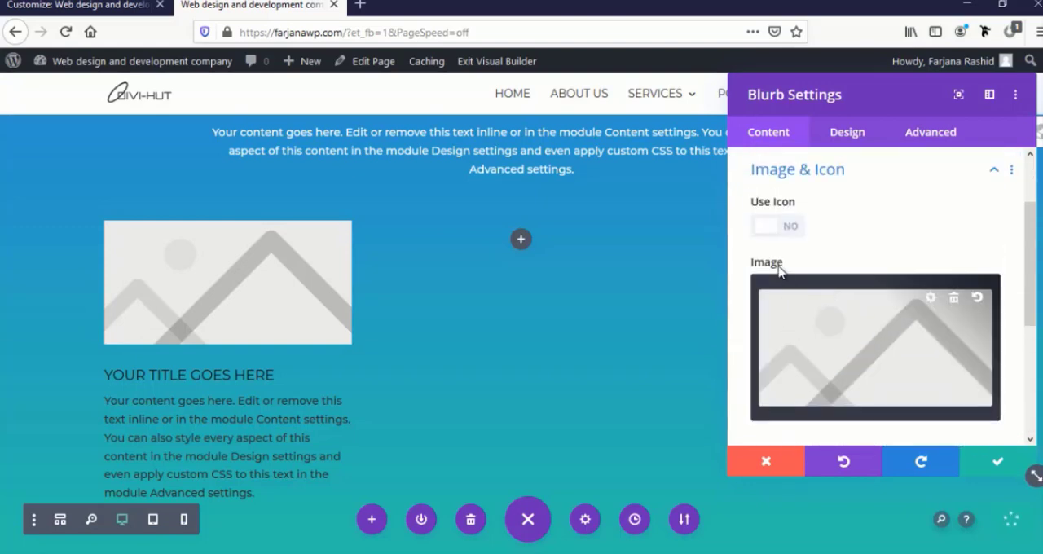
pyautogui.click(784, 231)
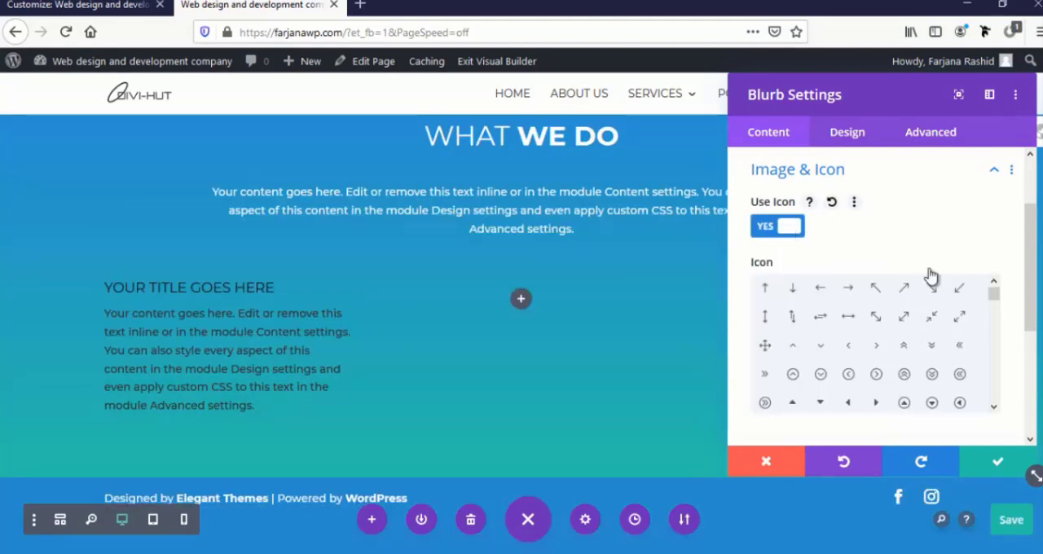
pyautogui.scroll(-5, 815, 350)
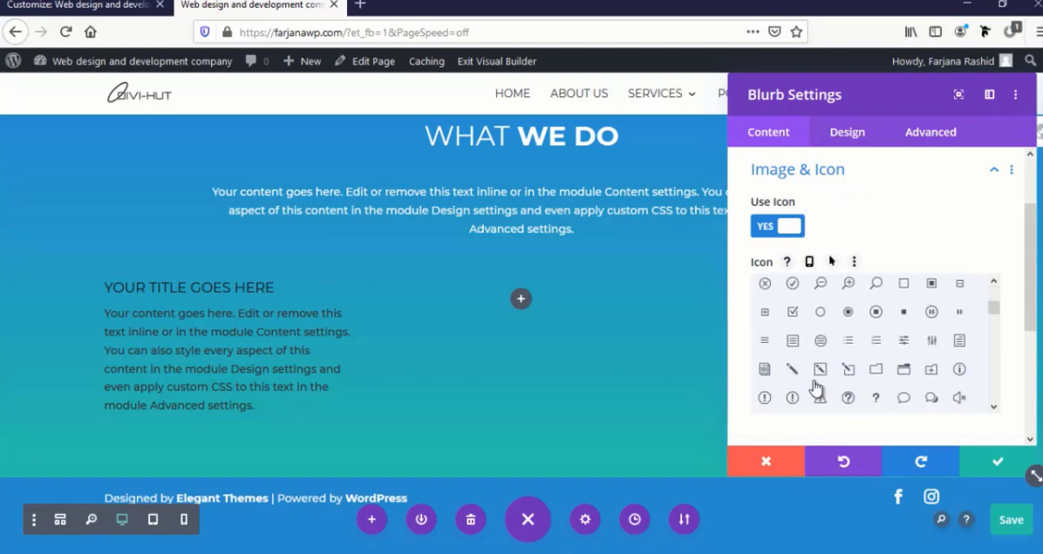
pyautogui.click(820, 373)
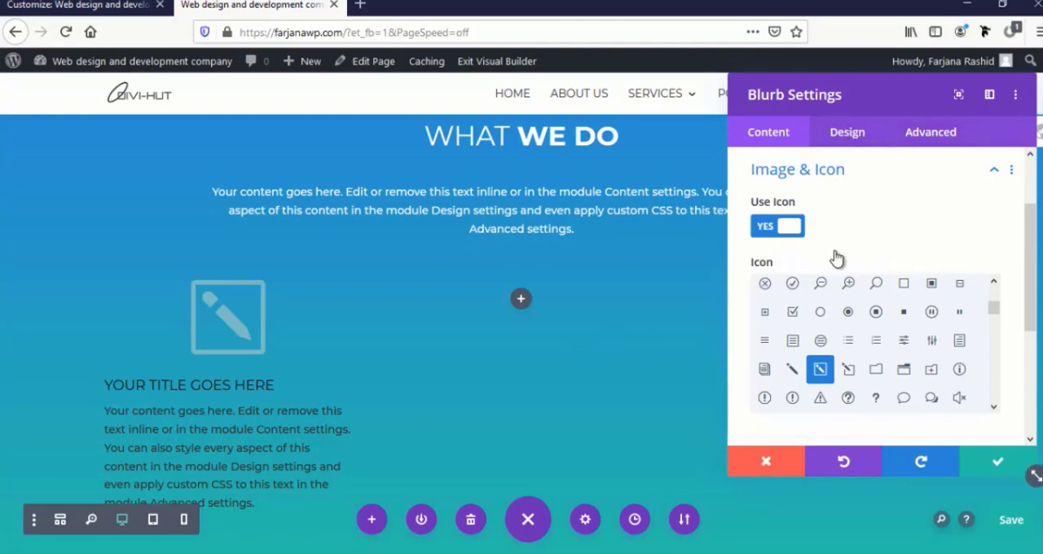
# Replace the placeholder title of the blurb in the first column with "UI design"
pyautogui.scroll(1, 839, 277)
pyautogui.click(809, 210)
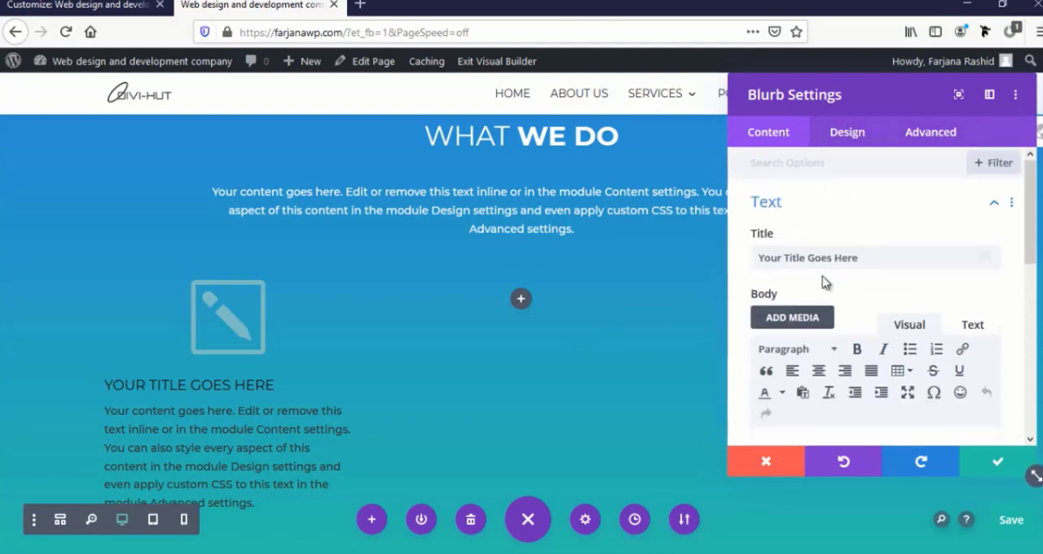
pyautogui.tripleClick(822, 254)
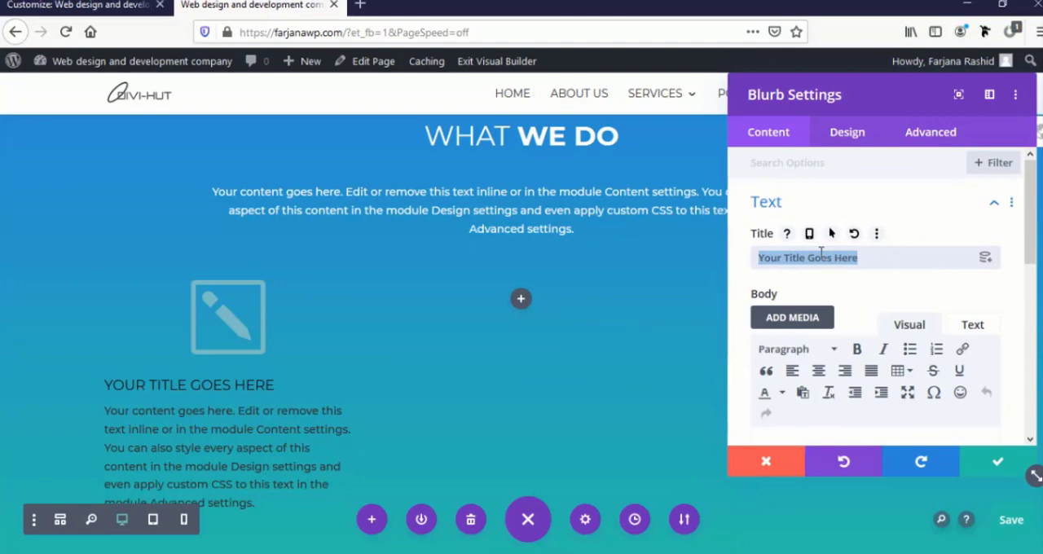
pyautogui.write('UI design')
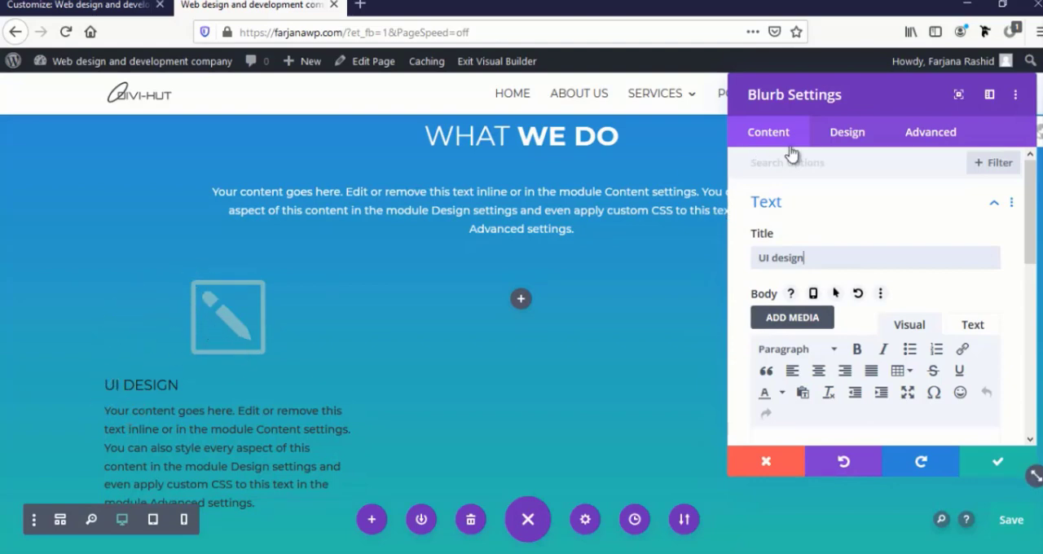
# Give the UI design blurb a white background color
pyautogui.scroll(-8, 875, 260)
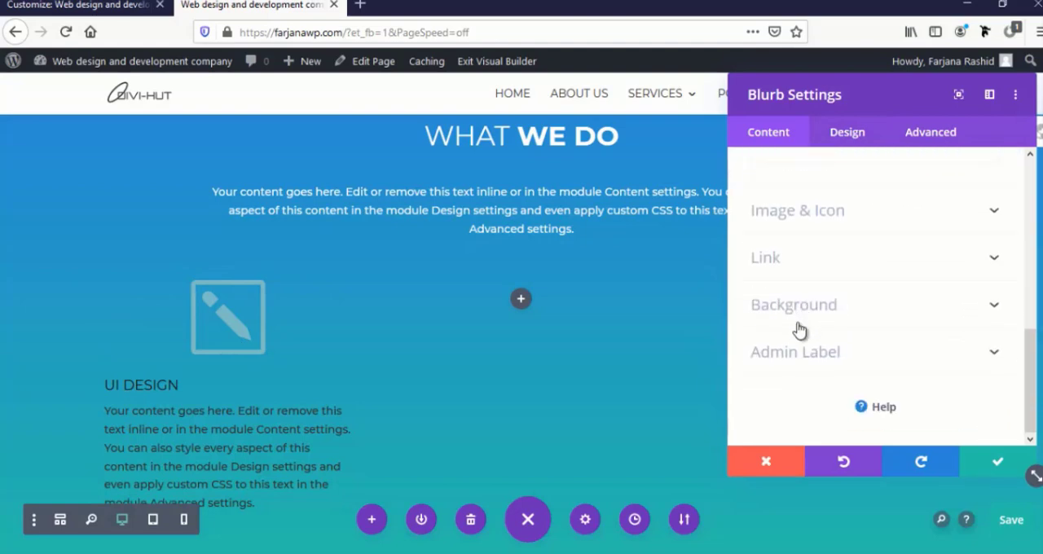
pyautogui.click(805, 316)
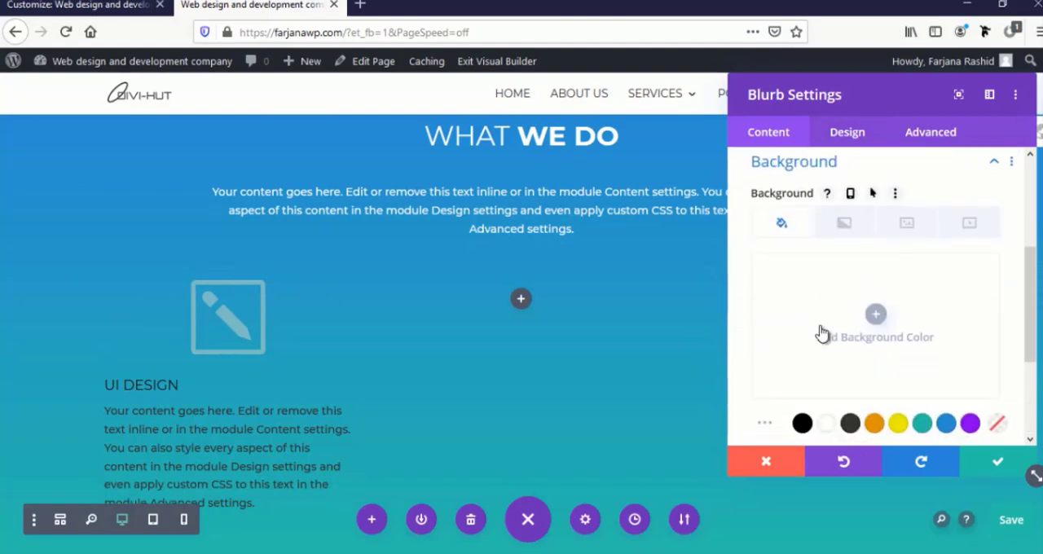
pyautogui.scroll(-3, 815, 330)
pyautogui.click(827, 268)
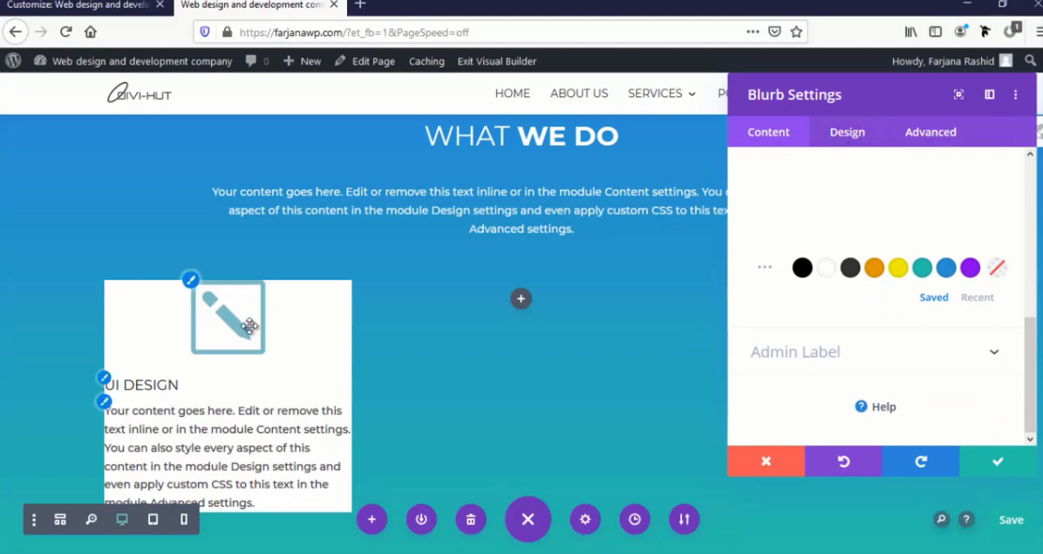
# Set the blurb's padding to linked values of 30px top and bottom and 25px left and right
pyautogui.click(847, 136)
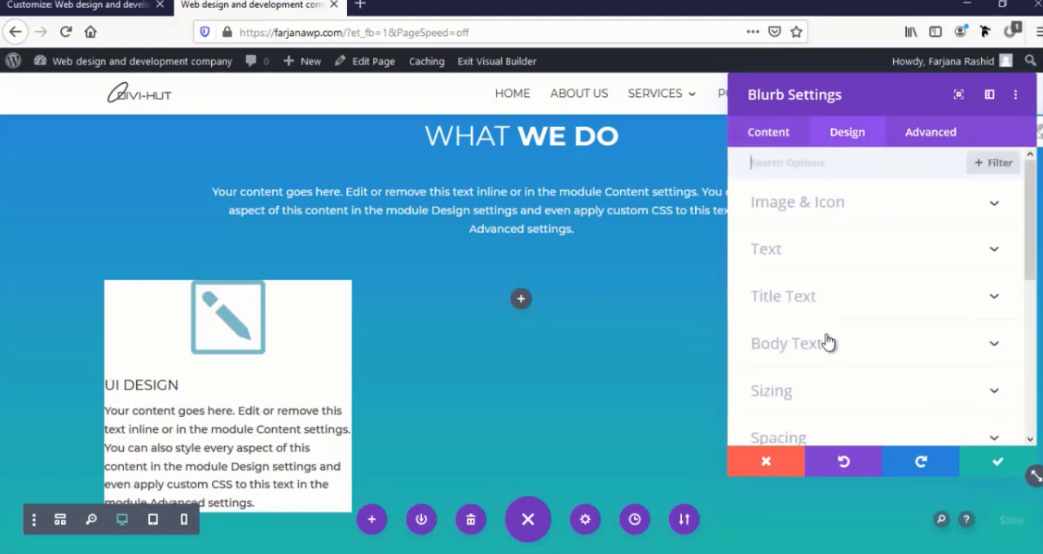
pyautogui.scroll(-2, 826, 342)
pyautogui.click(809, 276)
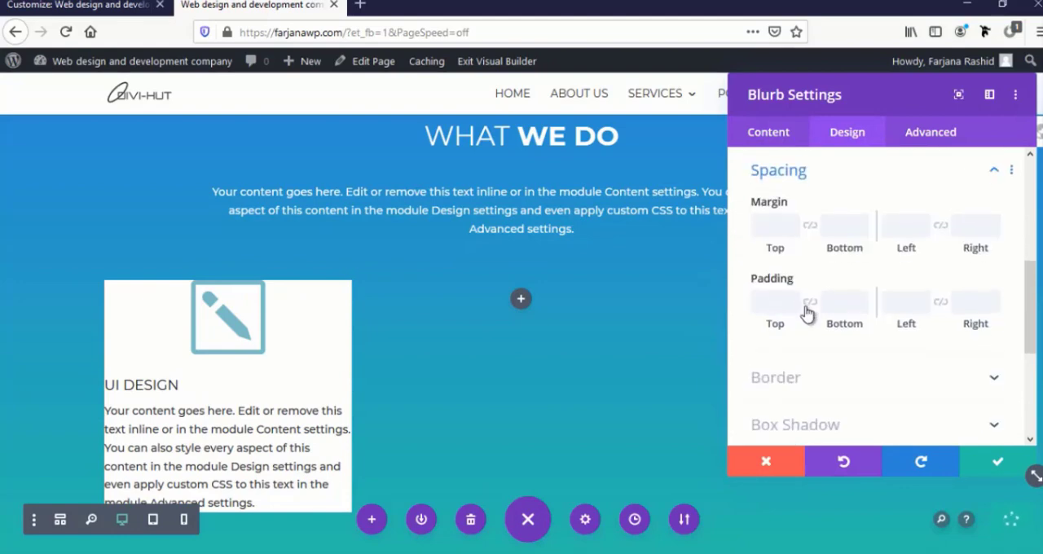
pyautogui.click(767, 302)
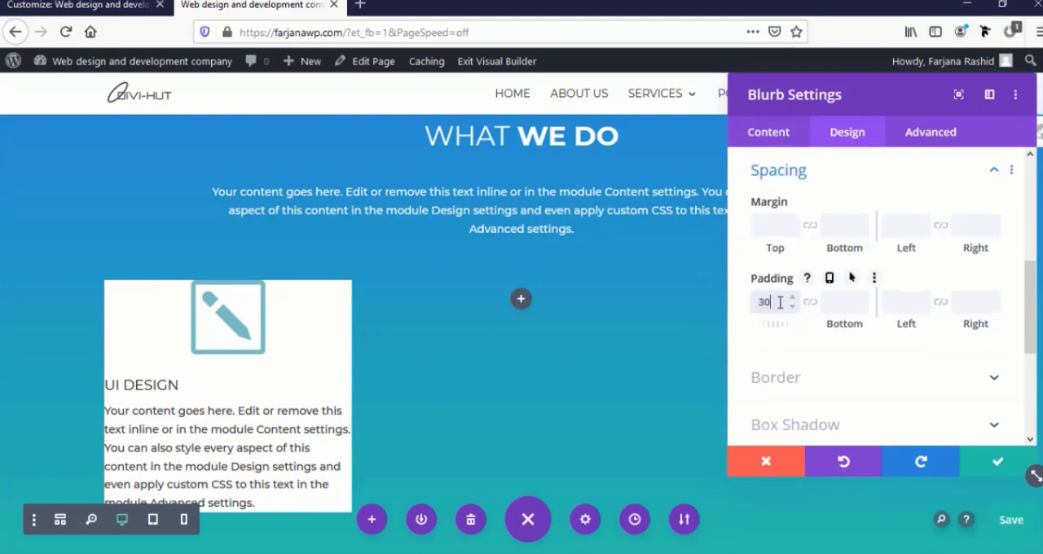
pyautogui.click(806, 305)
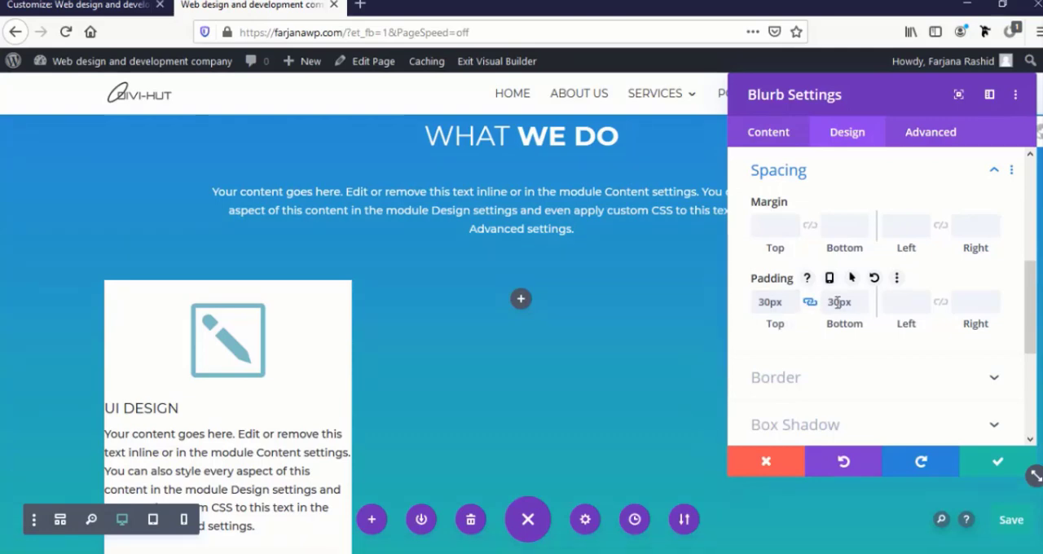
pyautogui.click(904, 301)
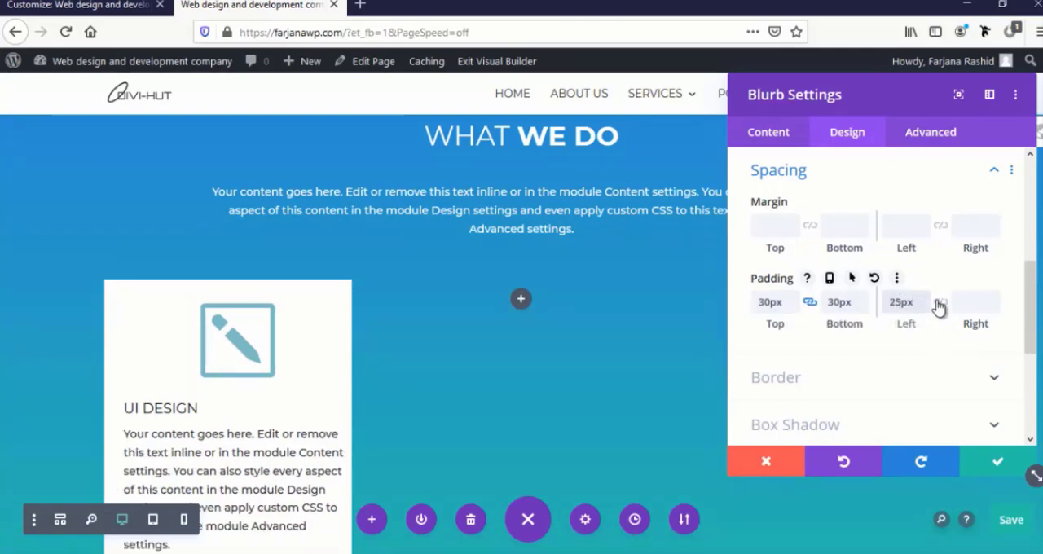
pyautogui.click(941, 303)
# Increase the blurb's linked padding to 40px top and bottom and 35px left and right
pyautogui.scroll(-2, 323, 361)
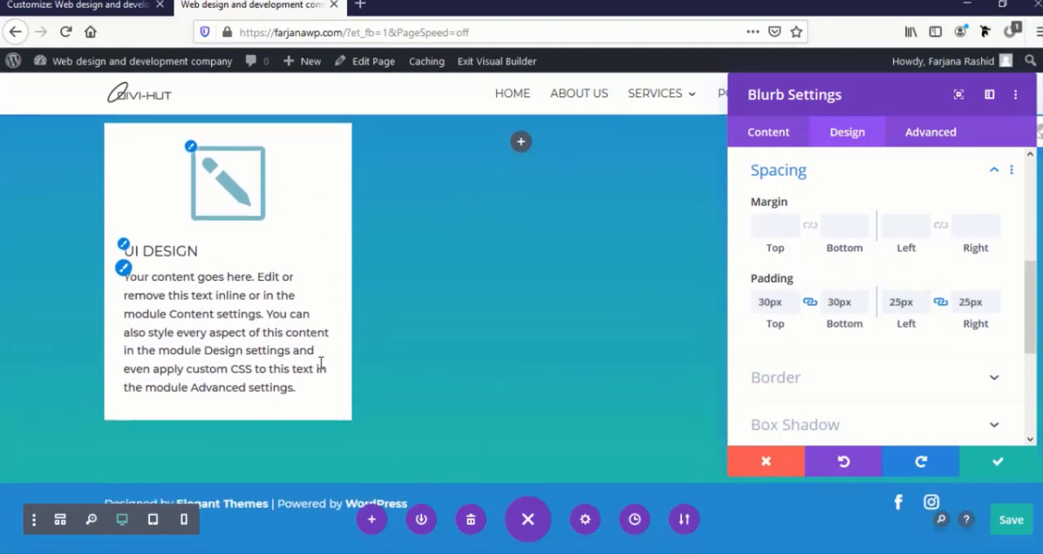
pyautogui.scroll(1, 323, 361)
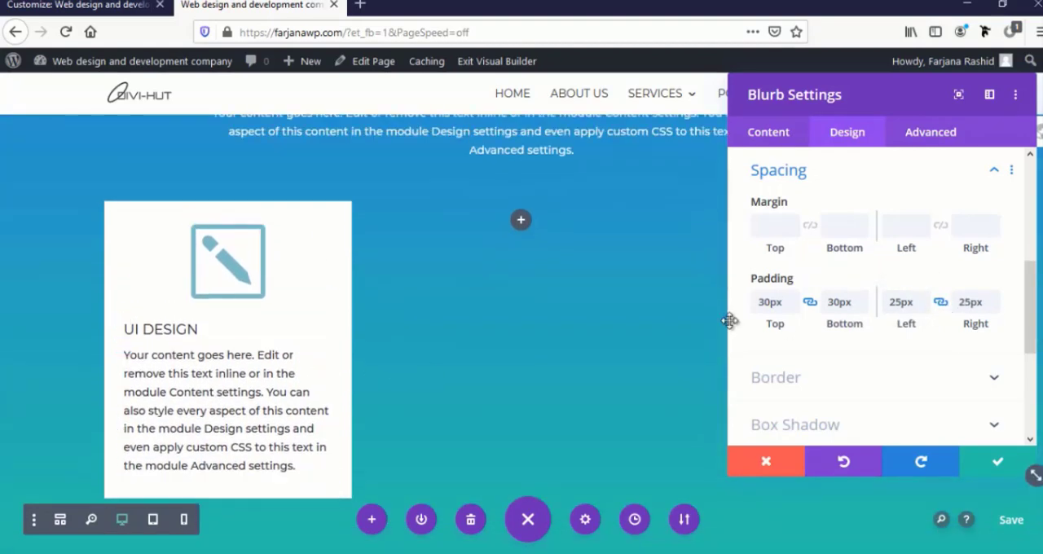
pyautogui.click(795, 298)
pyautogui.click(795, 299)
pyautogui.click(795, 299)
pyautogui.click(795, 299)
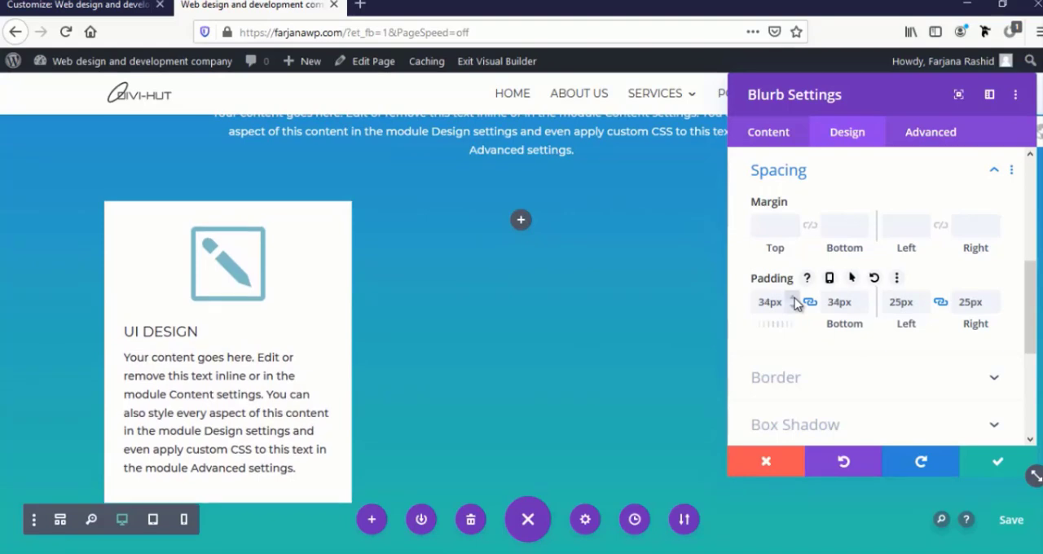
pyautogui.click(795, 299)
pyautogui.click(795, 299)
pyautogui.click(795, 300)
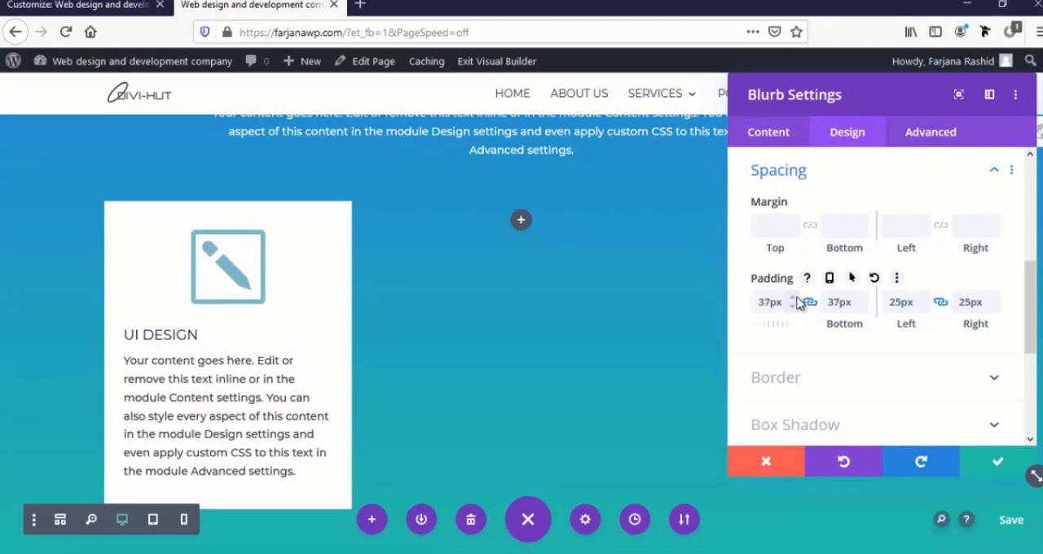
pyautogui.click(795, 299)
pyautogui.click(795, 299)
pyautogui.click(795, 299)
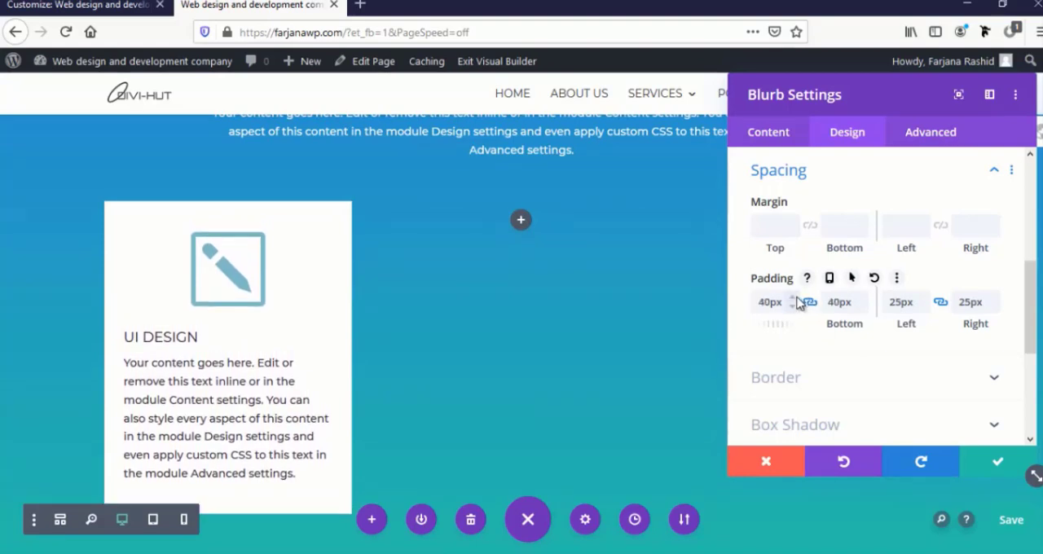
pyautogui.click(924, 299)
pyautogui.click(924, 299)
pyautogui.click(924, 299)
pyautogui.click(924, 299)
pyautogui.click(925, 299)
pyautogui.click(924, 299)
pyautogui.click(924, 299)
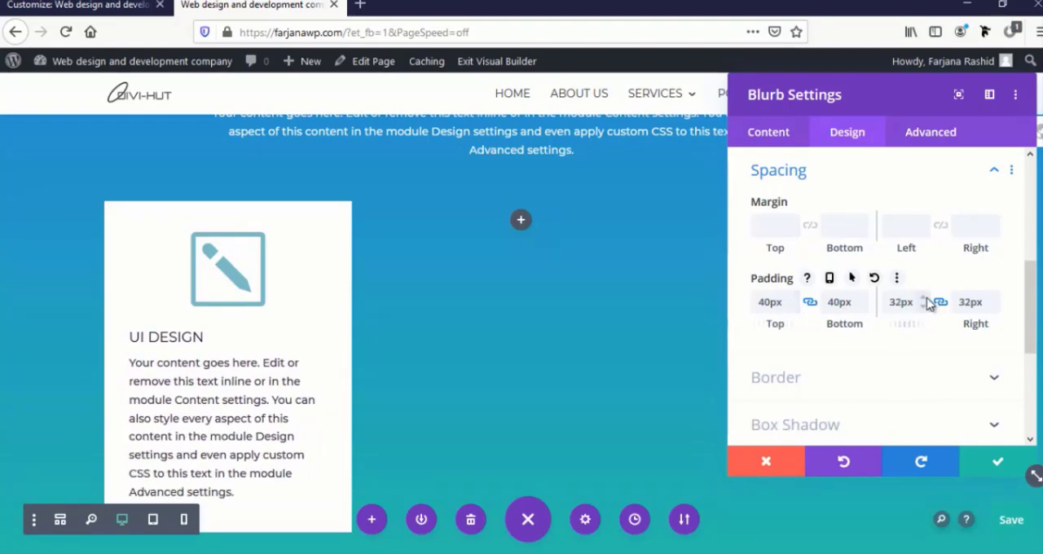
pyautogui.click(924, 298)
pyautogui.click(925, 299)
pyautogui.click(925, 299)
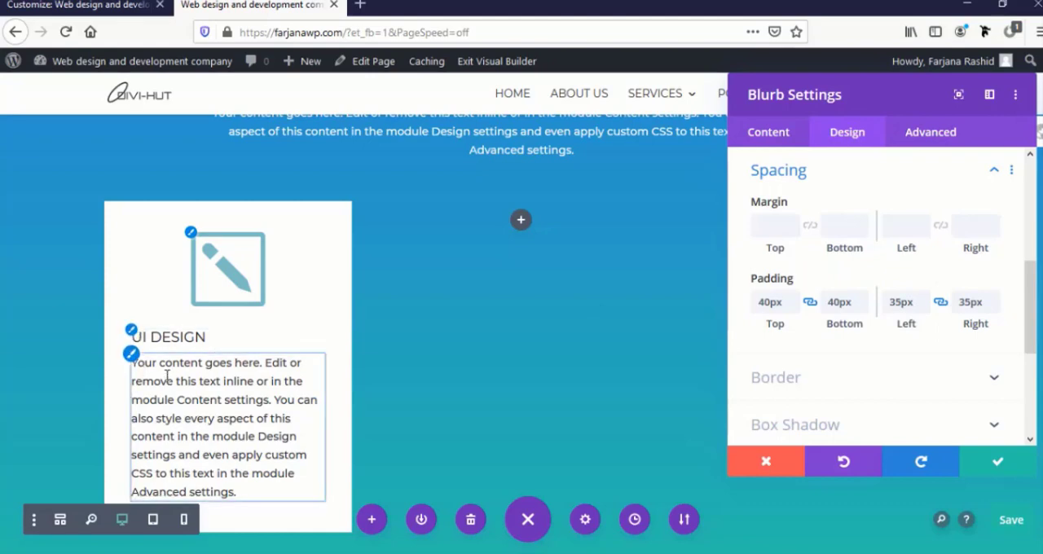
# Center-align both the body text and the title of the UI design blurb
pyautogui.click(132, 359)
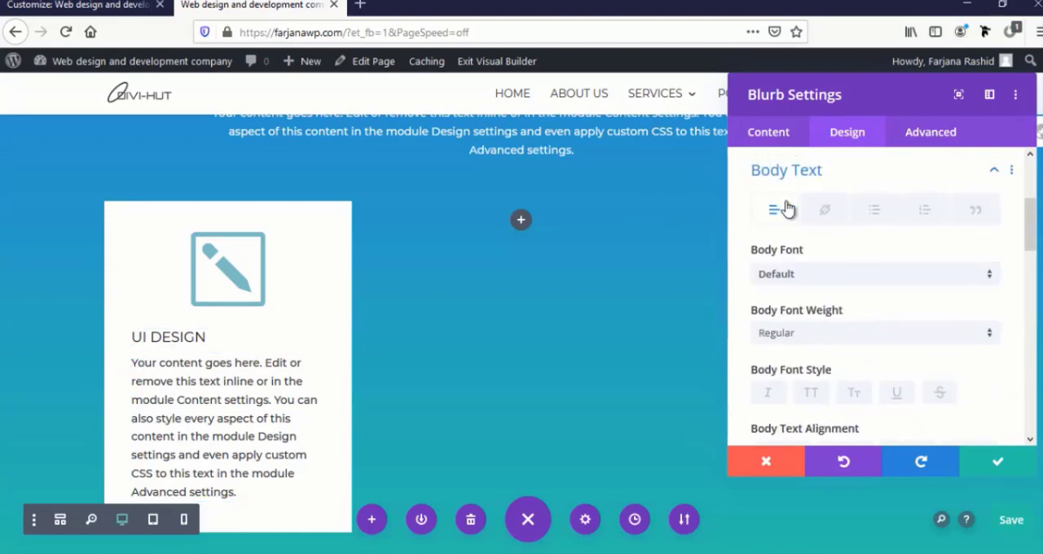
pyautogui.scroll(-2, 855, 228)
pyautogui.scroll(-1, 852, 269)
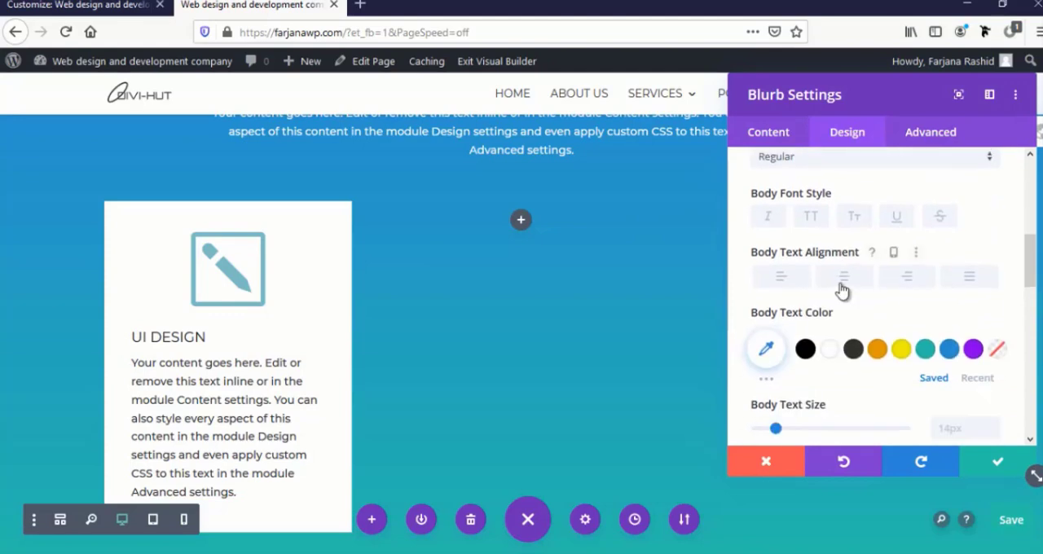
pyautogui.click(843, 277)
pyautogui.click(137, 337)
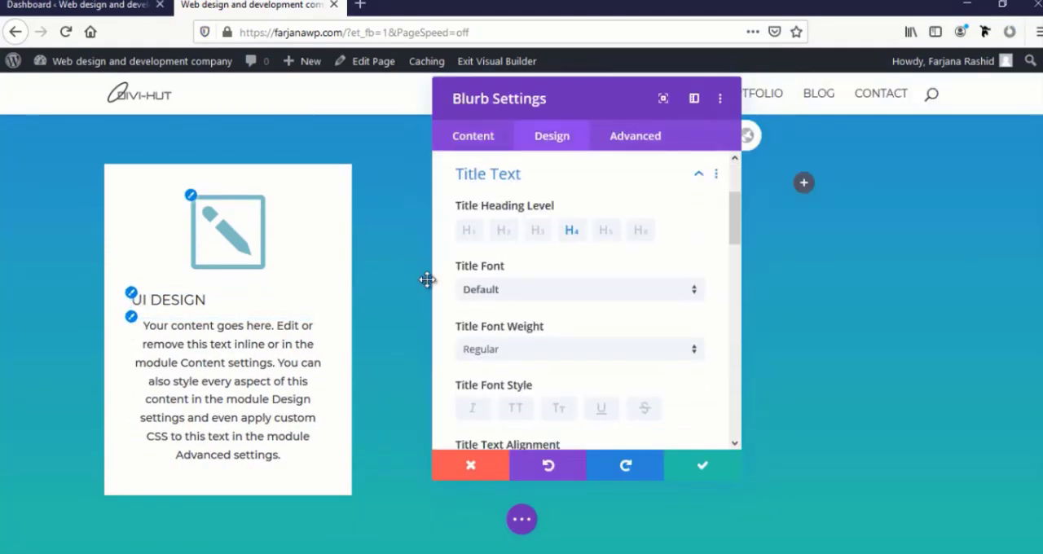
pyautogui.scroll(-4, 514, 344)
pyautogui.scroll(-3, 514, 350)
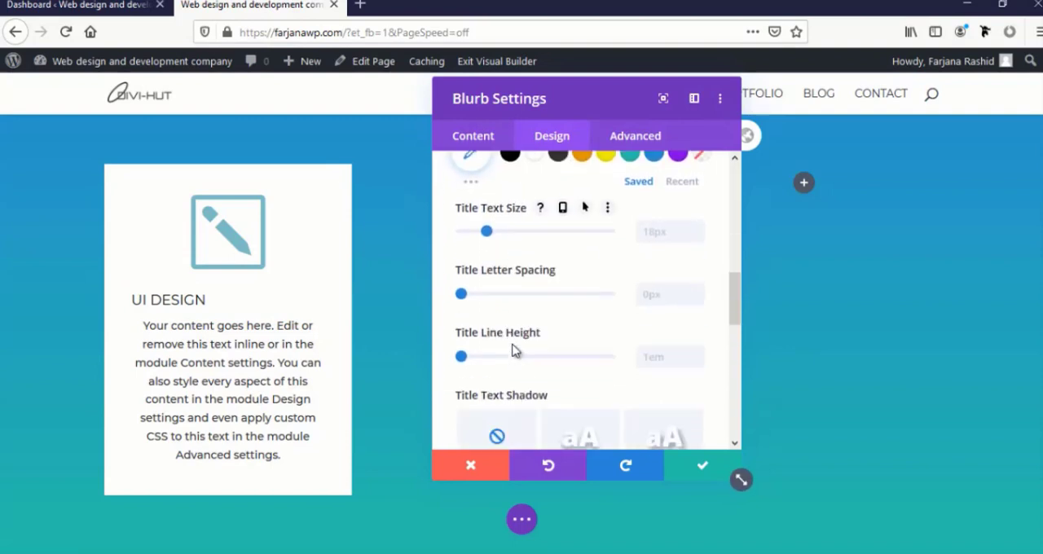
pyautogui.scroll(2, 514, 351)
pyautogui.click(545, 206)
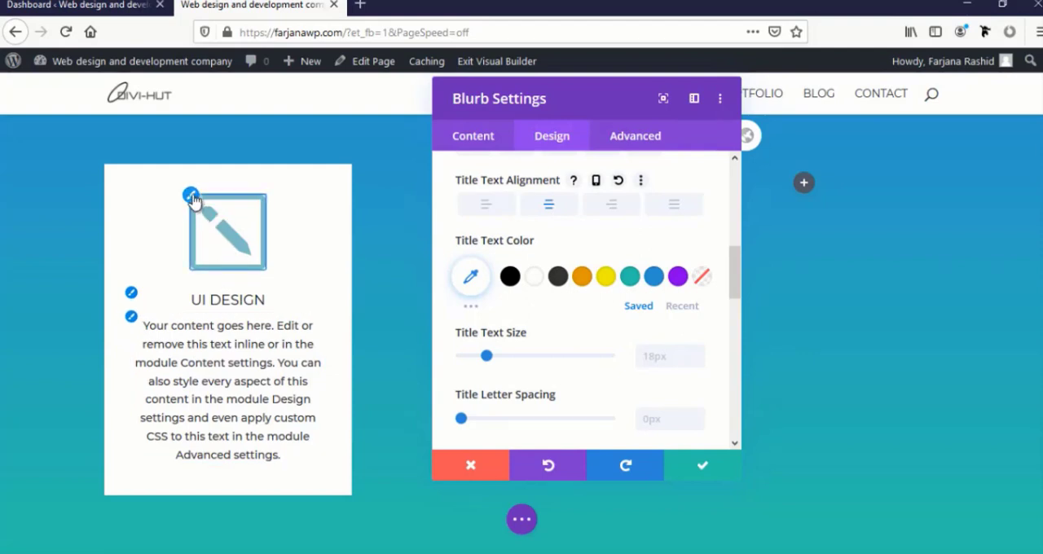
# Enable Circle Icon for the blurb with a white icon on a black (#000000) circle, and save the module
pyautogui.click(190, 197)
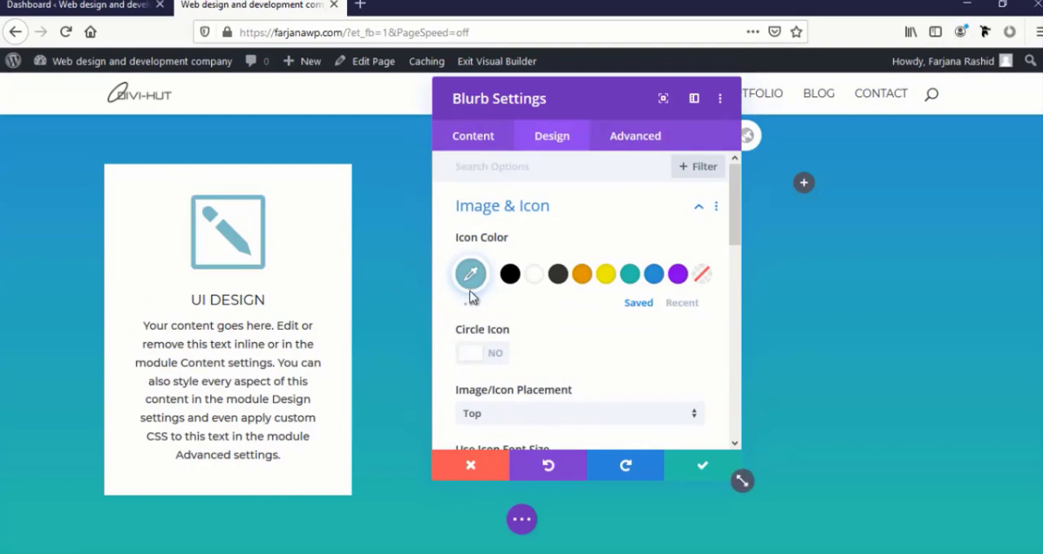
pyautogui.click(494, 356)
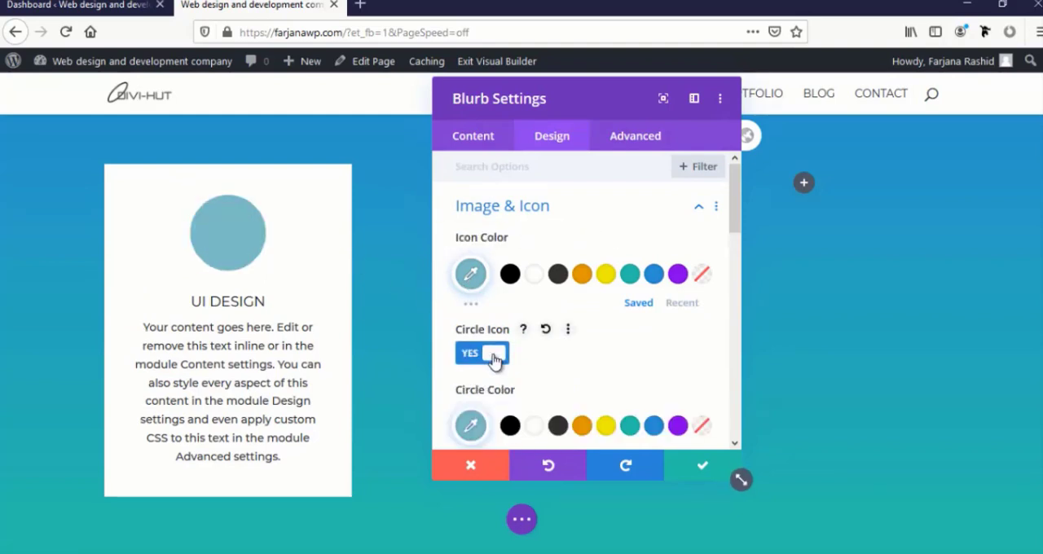
pyautogui.click(532, 277)
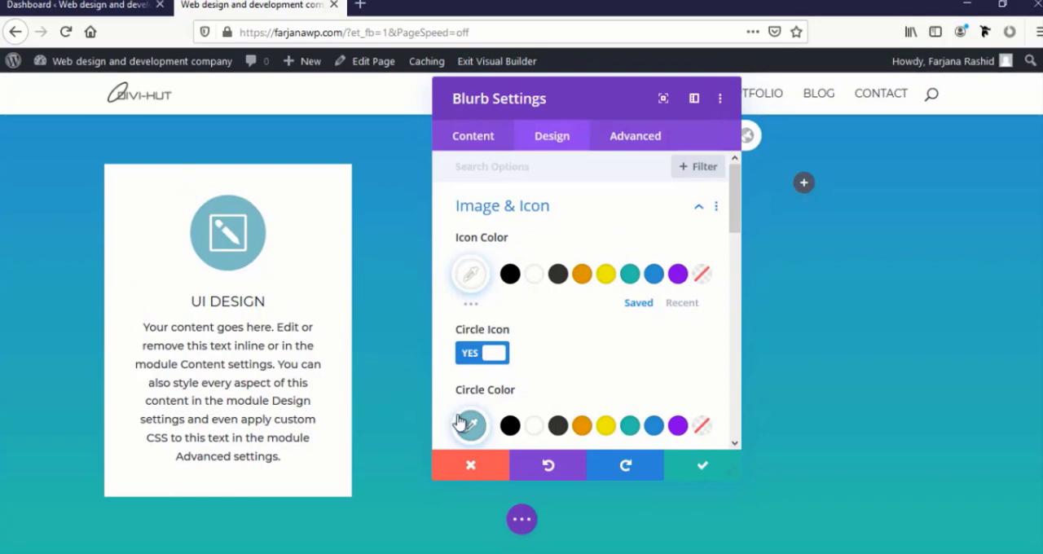
pyautogui.click(510, 427)
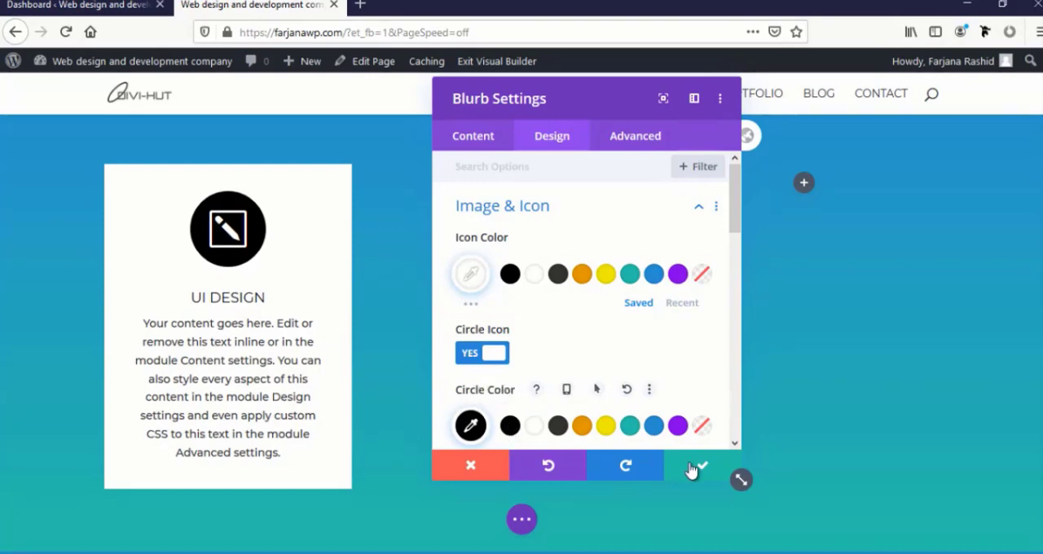
pyautogui.click(691, 470)
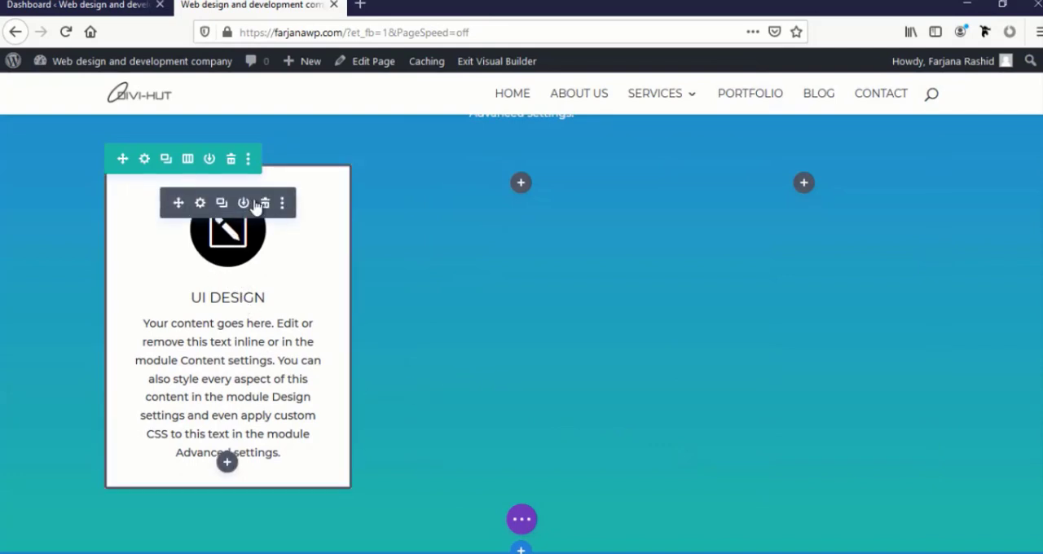
# Duplicate the UI design blurb twice and place the copies in the third and second columns
pyautogui.click(222, 204)
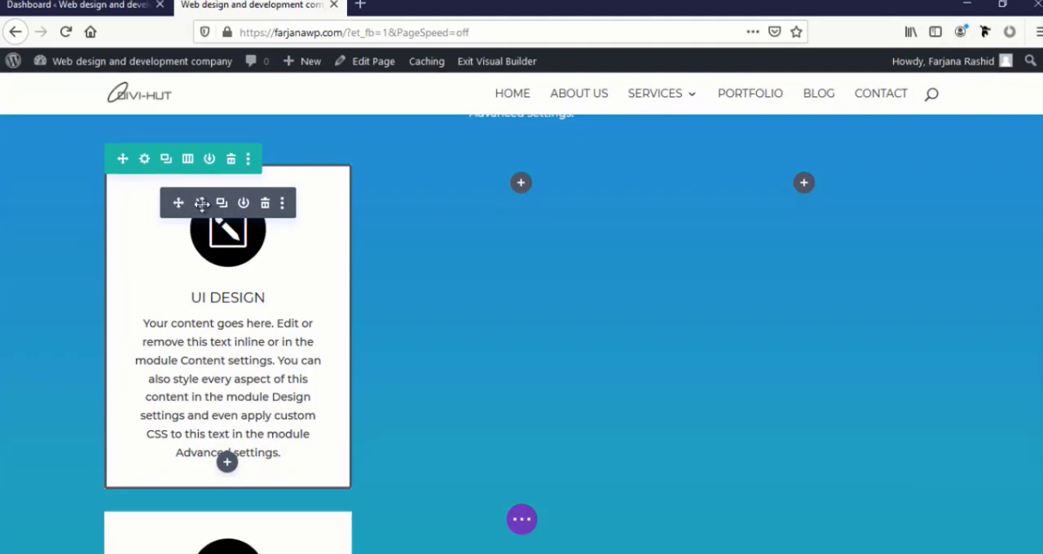
pyautogui.moveTo(177, 206); pyautogui.dragTo(817, 209)
pyautogui.click(808, 204)
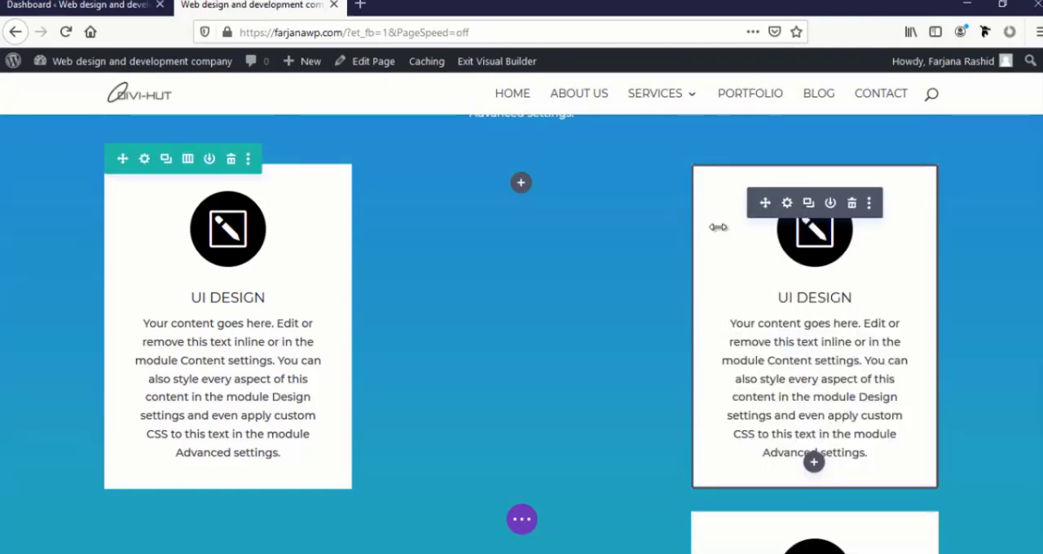
pyautogui.moveTo(763, 202); pyautogui.dragTo(535, 193)
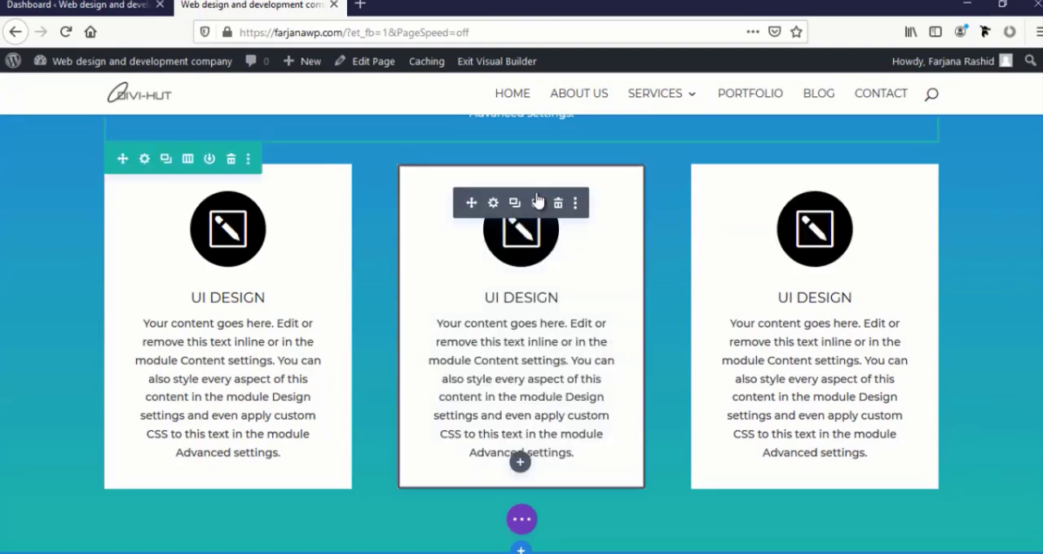
# Change the title of the middle column's blurb to "Brand Identity"
pyautogui.scroll(1, 523, 257)
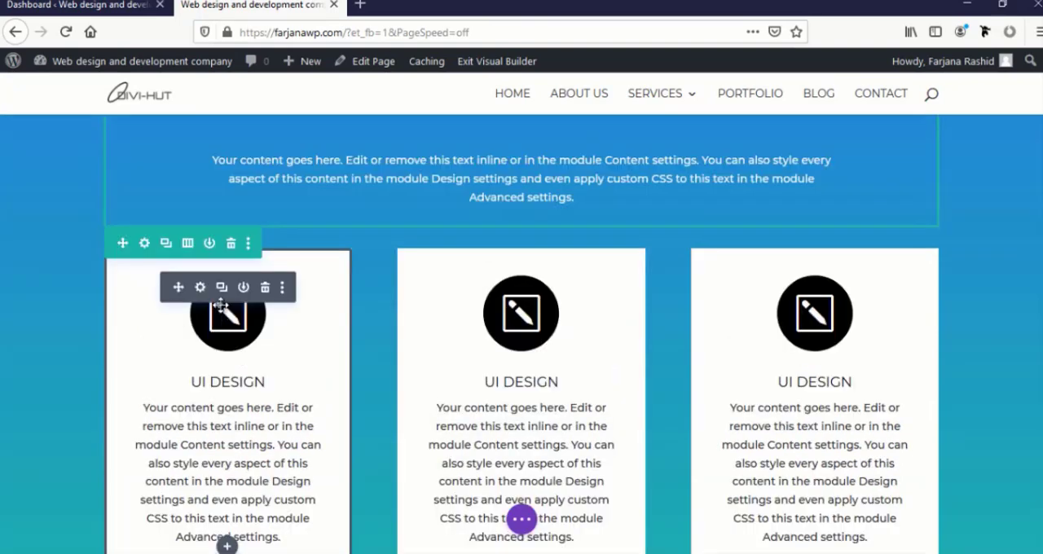
pyautogui.scroll(-1, 503, 257)
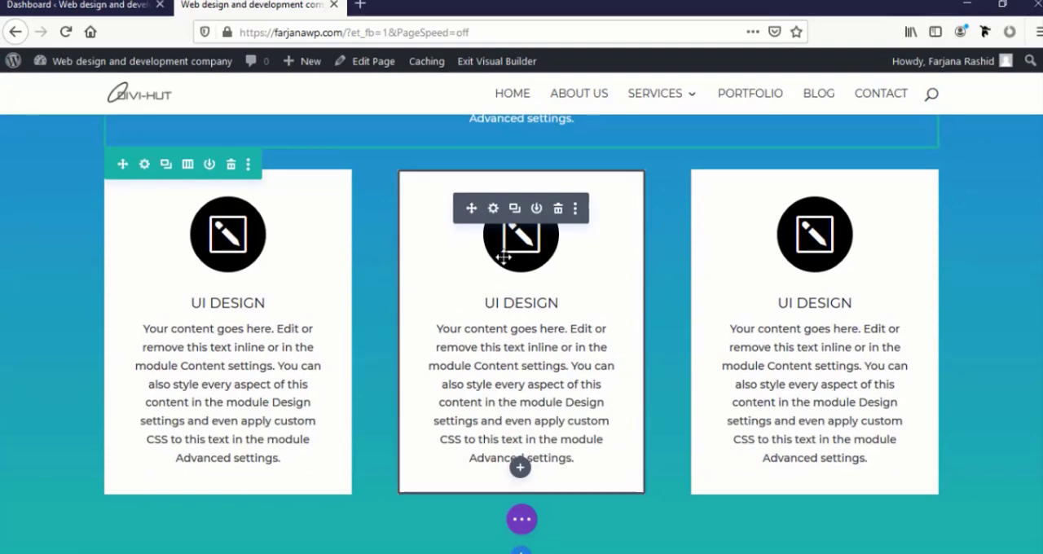
pyautogui.click(494, 211)
pyautogui.moveTo(525, 104); pyautogui.dragTo(712, 104)
pyautogui.tripleClick(706, 261)
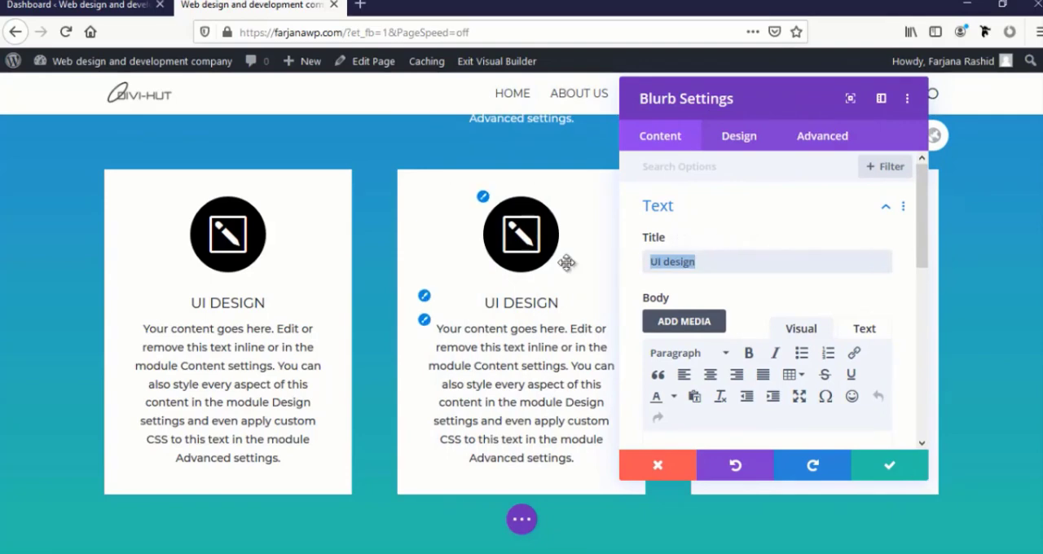
pyautogui.write('Bran')
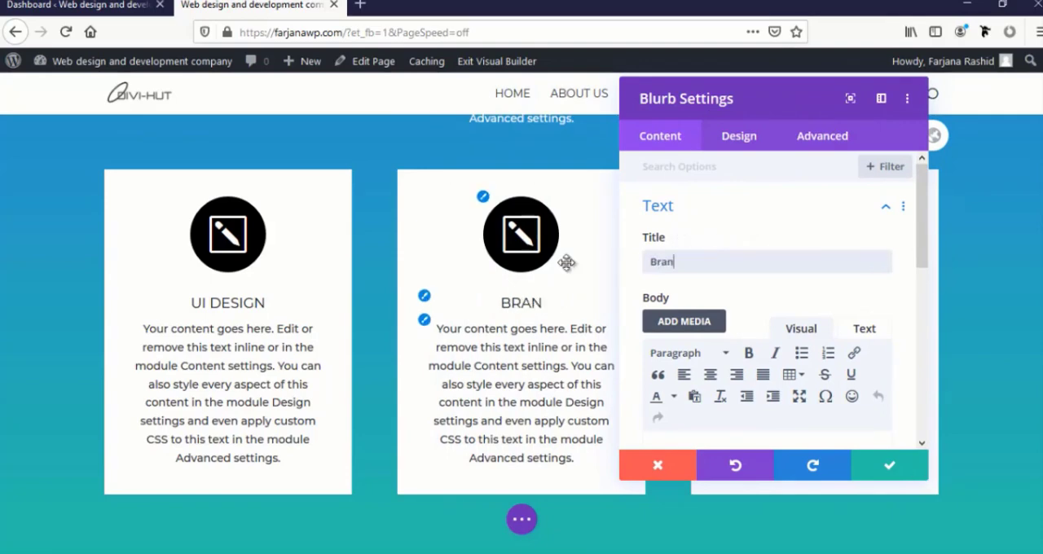
pyautogui.write('d I')
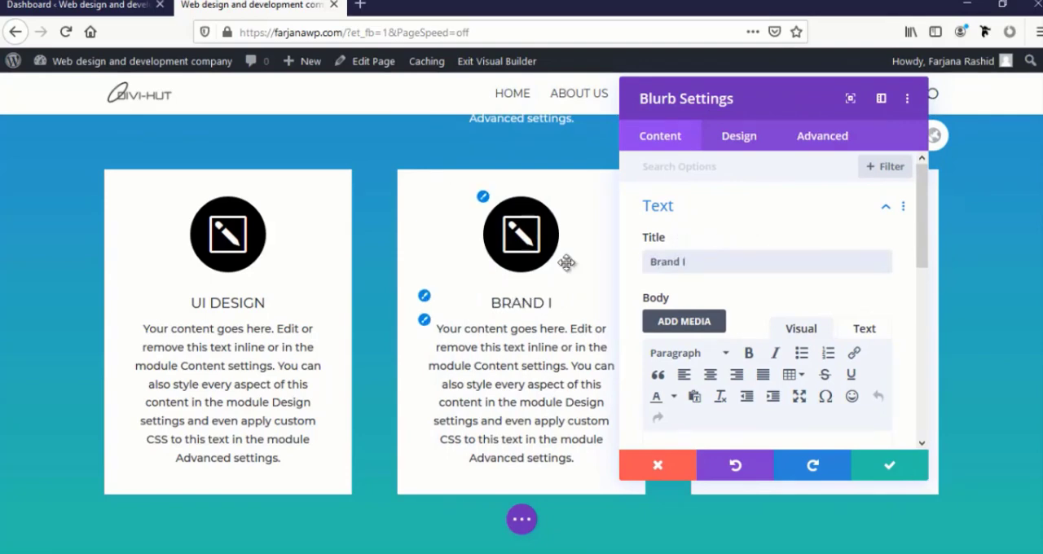
pyautogui.write('dentity')
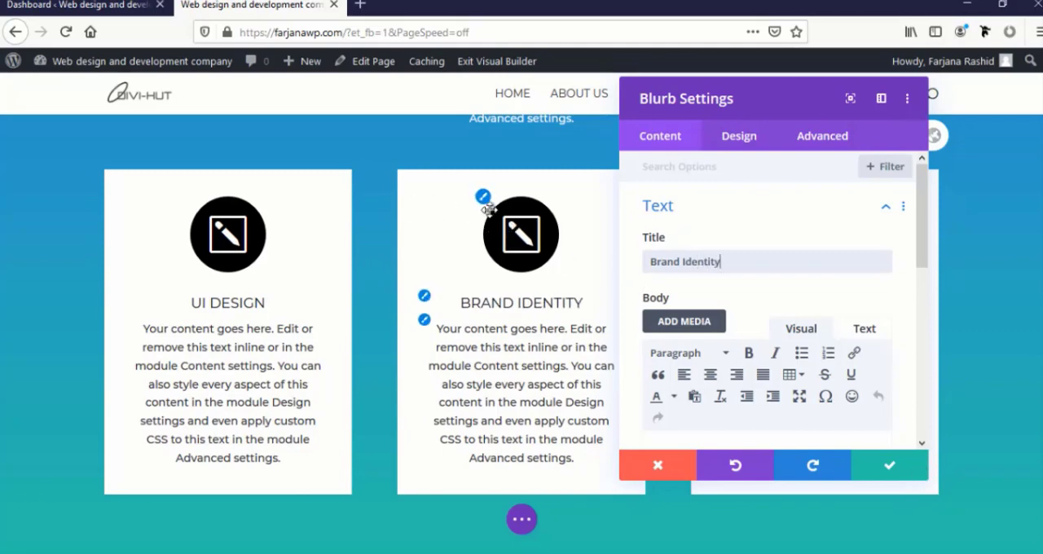
# Set the Brand Identity blurb's icon to the atom symbol and save the module
pyautogui.scroll(-5, 706, 296)
pyautogui.click(698, 281)
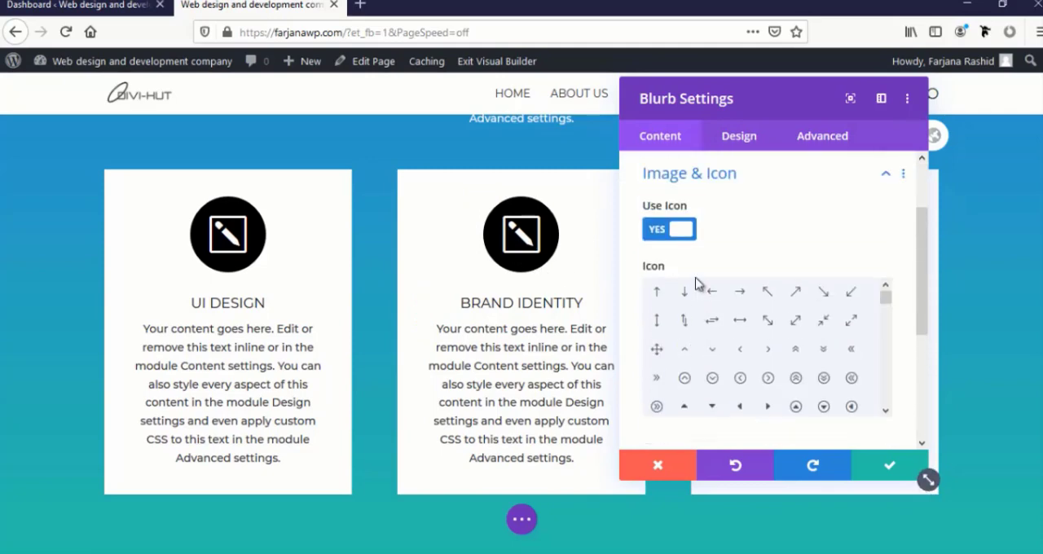
pyautogui.scroll(-3, 768, 377)
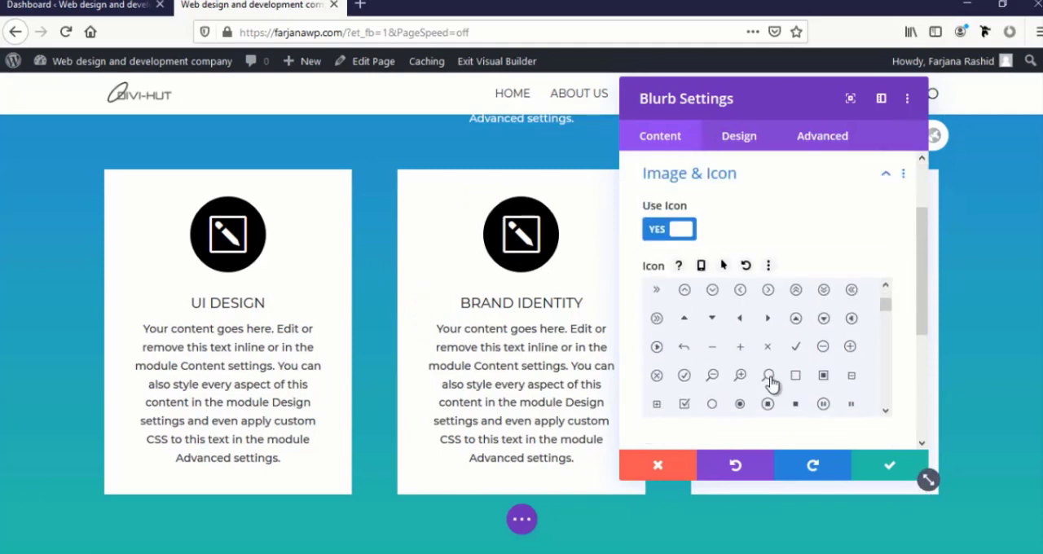
pyautogui.scroll(-3, 770, 383)
pyautogui.scroll(2, 729, 362)
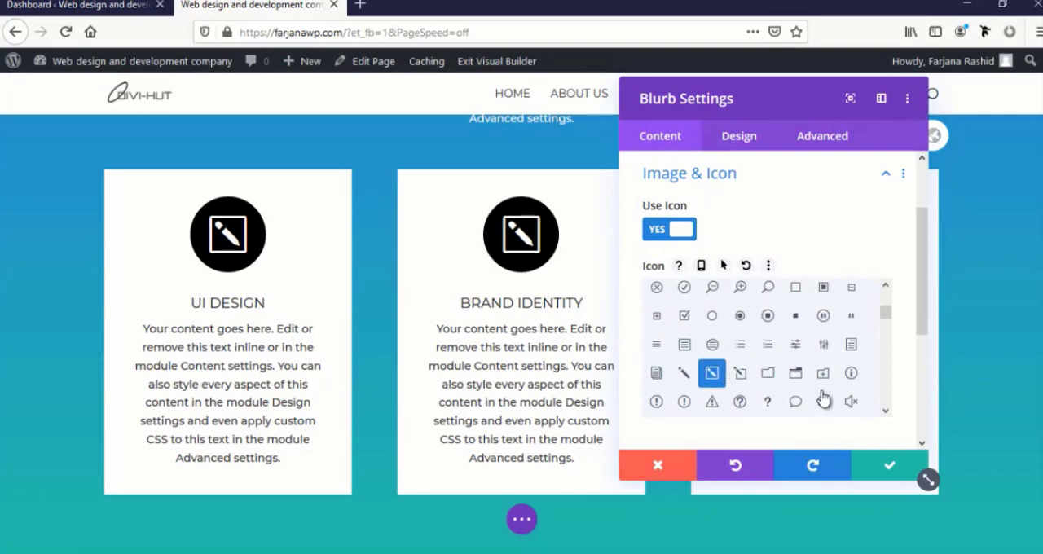
pyautogui.scroll(-3, 786, 383)
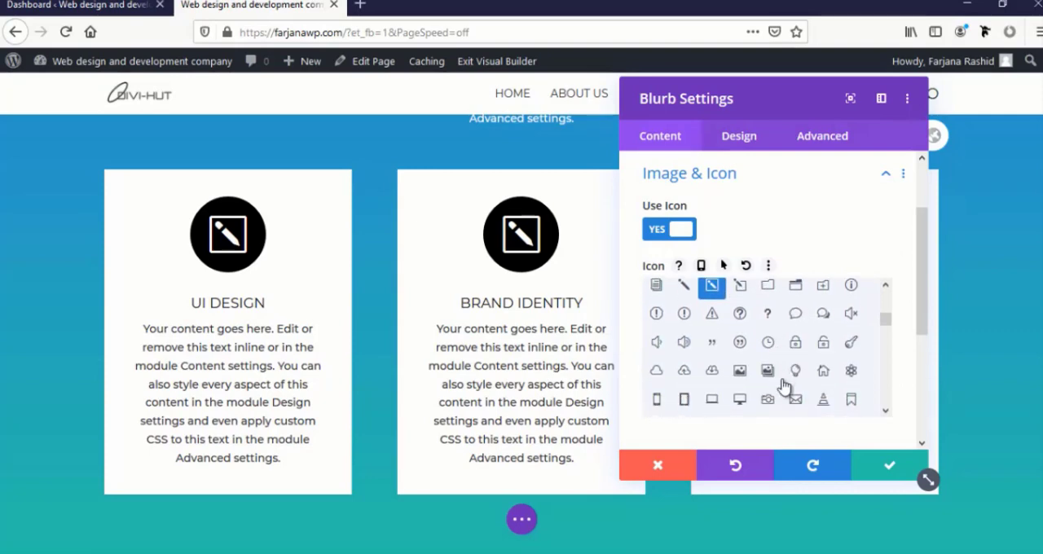
pyautogui.click(851, 372)
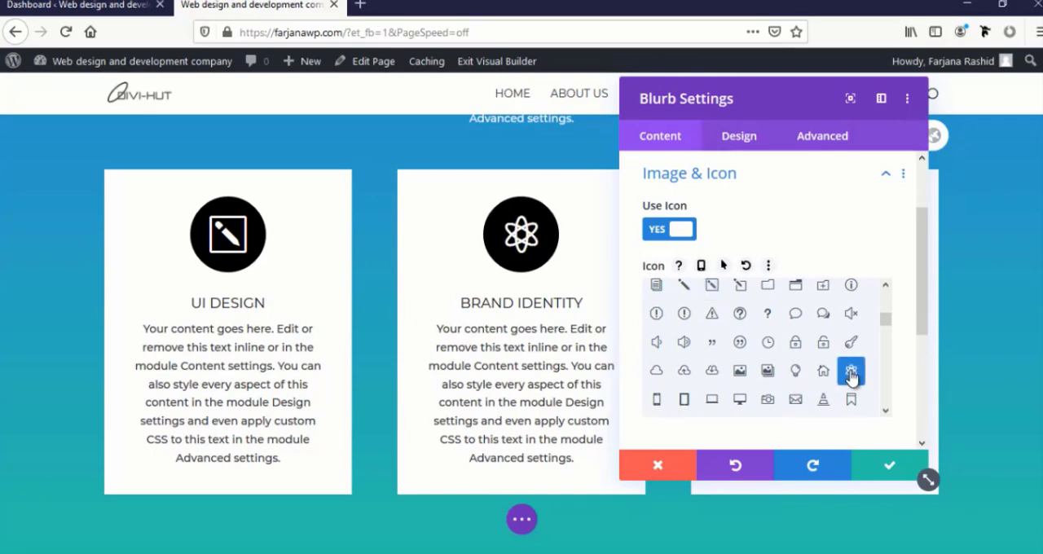
pyautogui.click(890, 469)
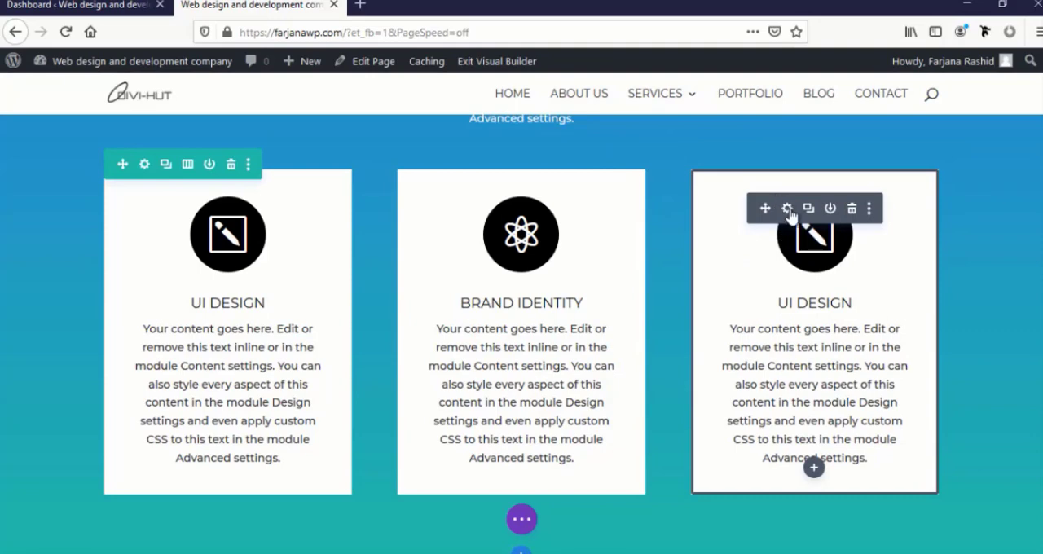
# Change the title of the third column's blurb to "Web Development"
pyautogui.click(787, 210)
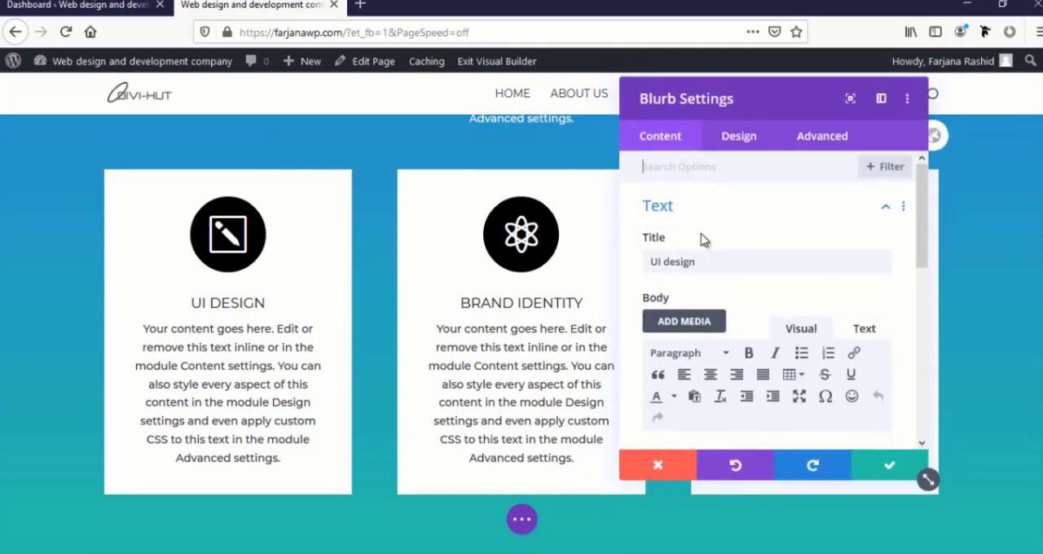
pyautogui.tripleClick(437, 249)
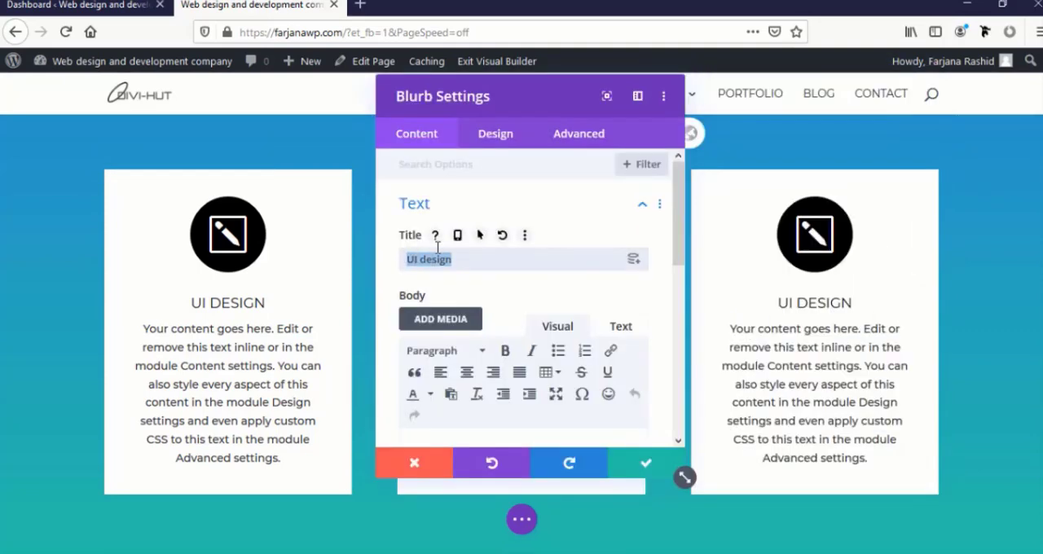
pyautogui.write('Web ')
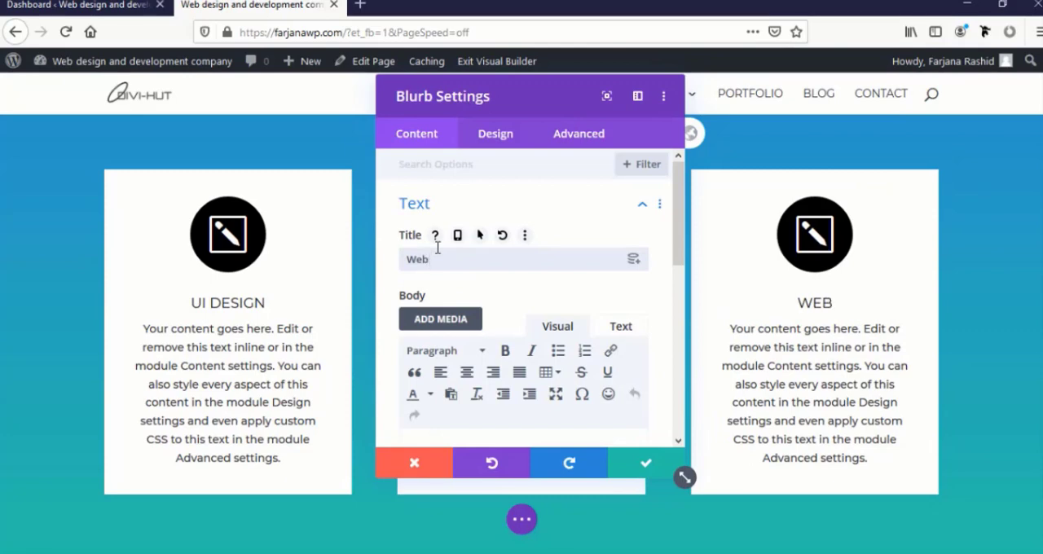
pyautogui.write('Development')
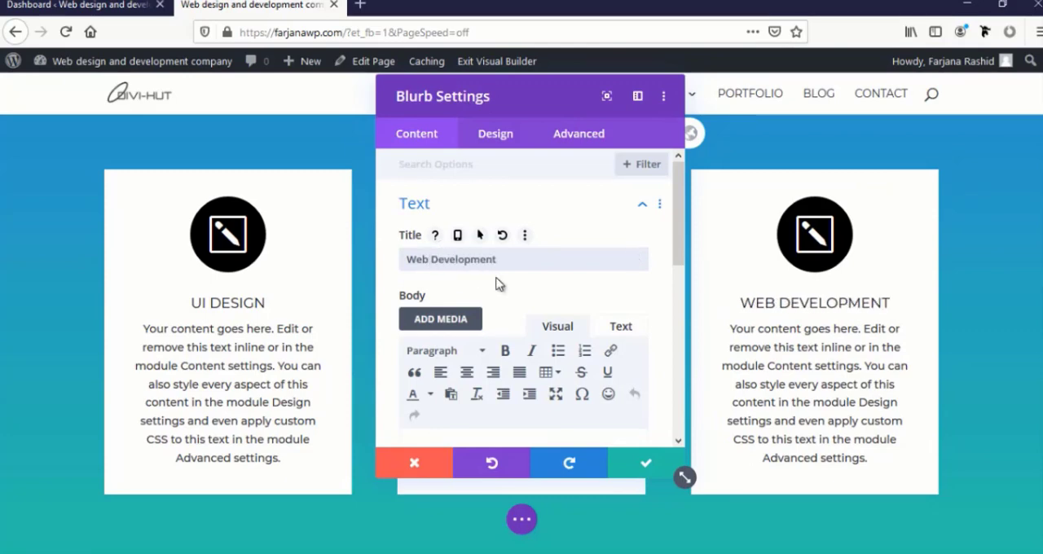
# Set the Web Development blurb's icon to the desktop monitor and save the module
pyautogui.scroll(-5, 493, 297)
pyautogui.click(447, 373)
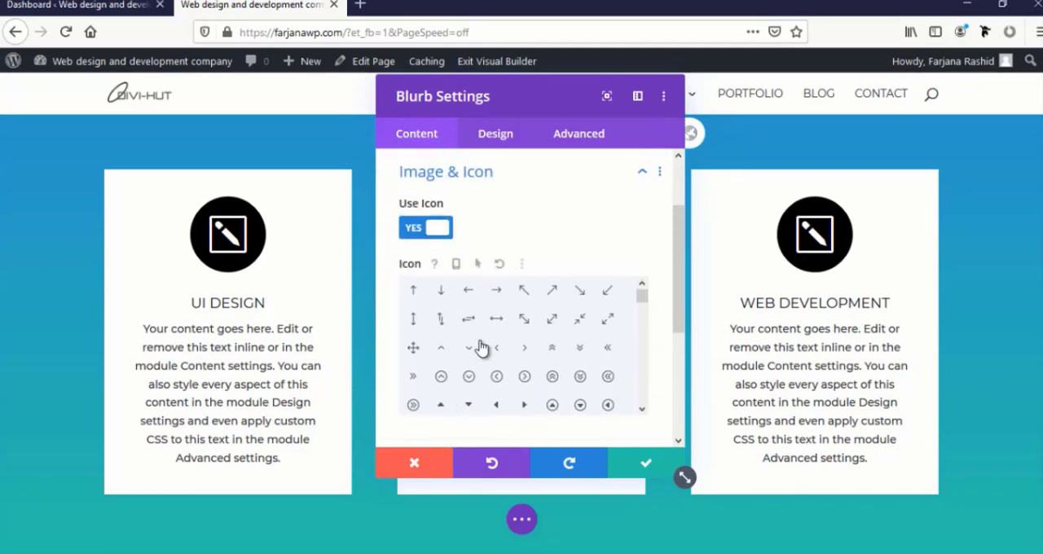
pyautogui.scroll(-5, 482, 350)
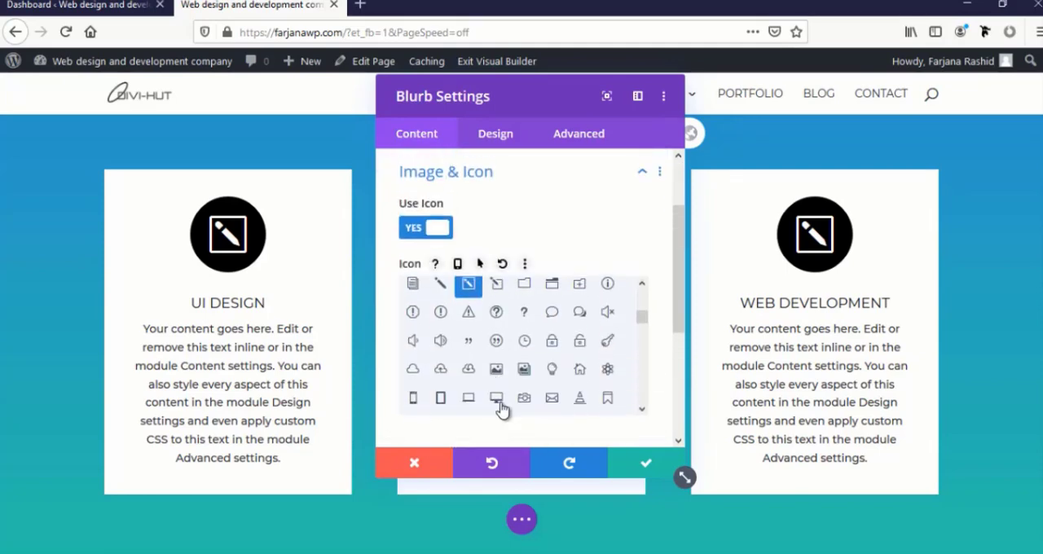
pyautogui.click(496, 398)
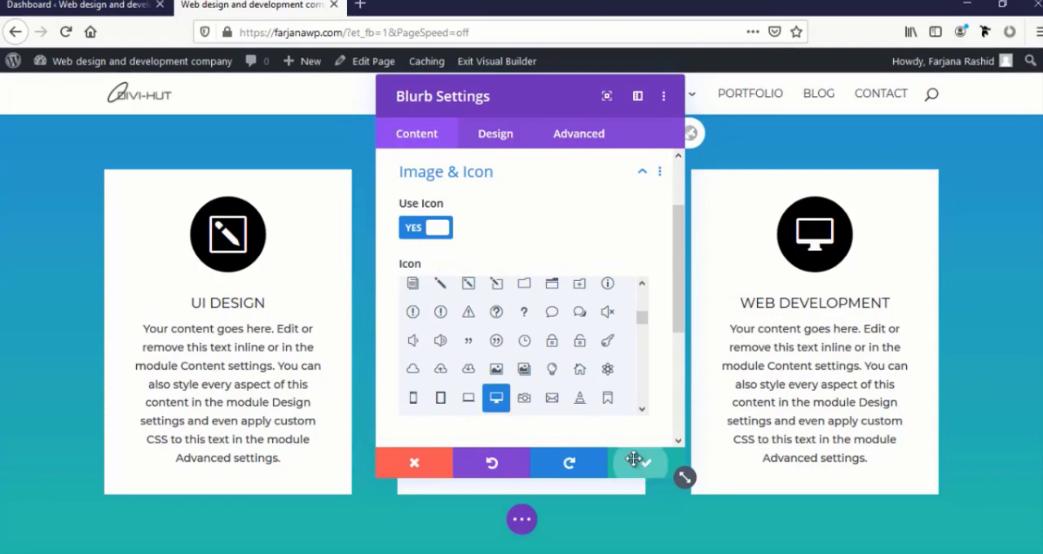
pyautogui.click(630, 461)
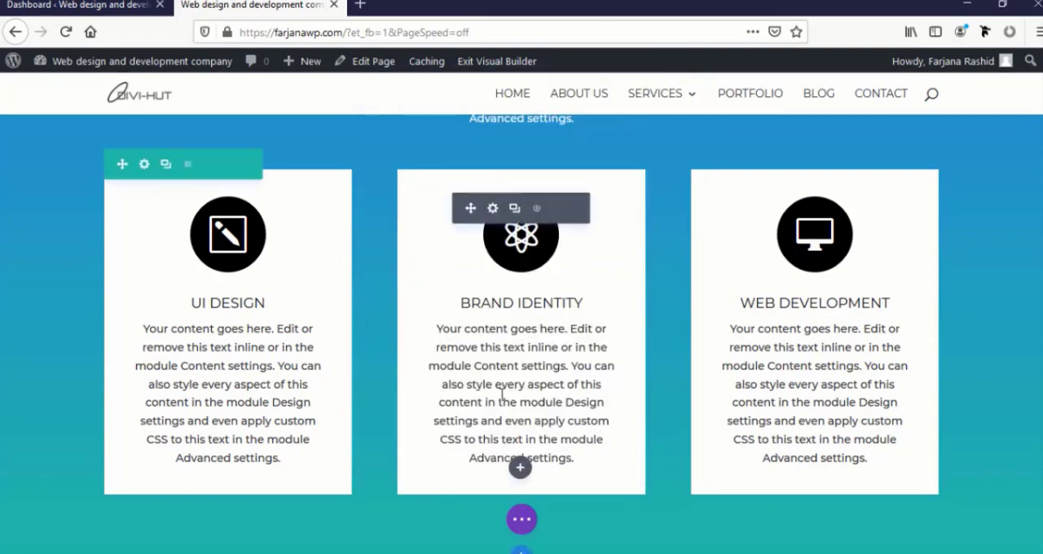
# Enable a custom gutter width of 2 for the three-blurb row and save the row settings
pyautogui.click(166, 166)
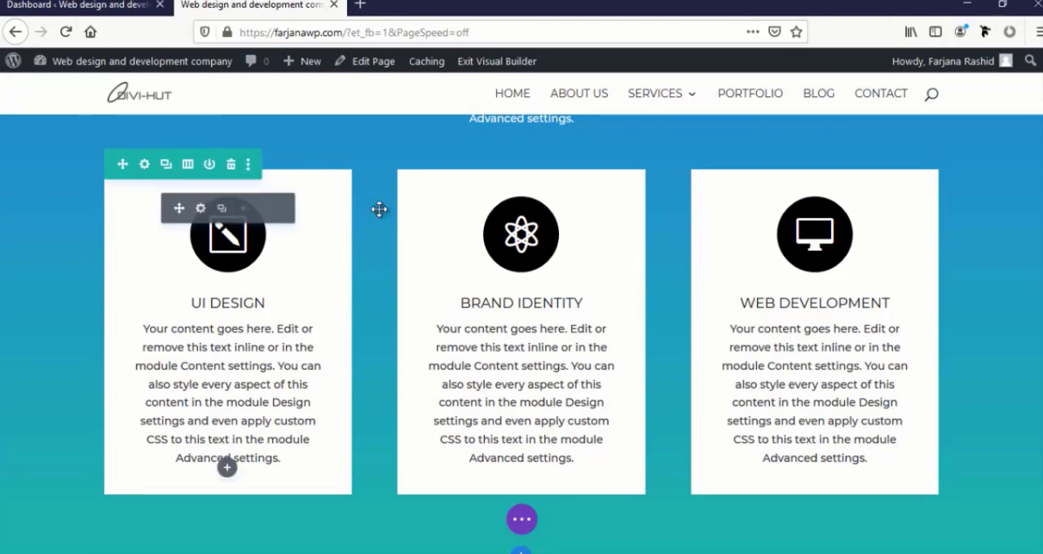
pyautogui.click(145, 167)
pyautogui.click(660, 153)
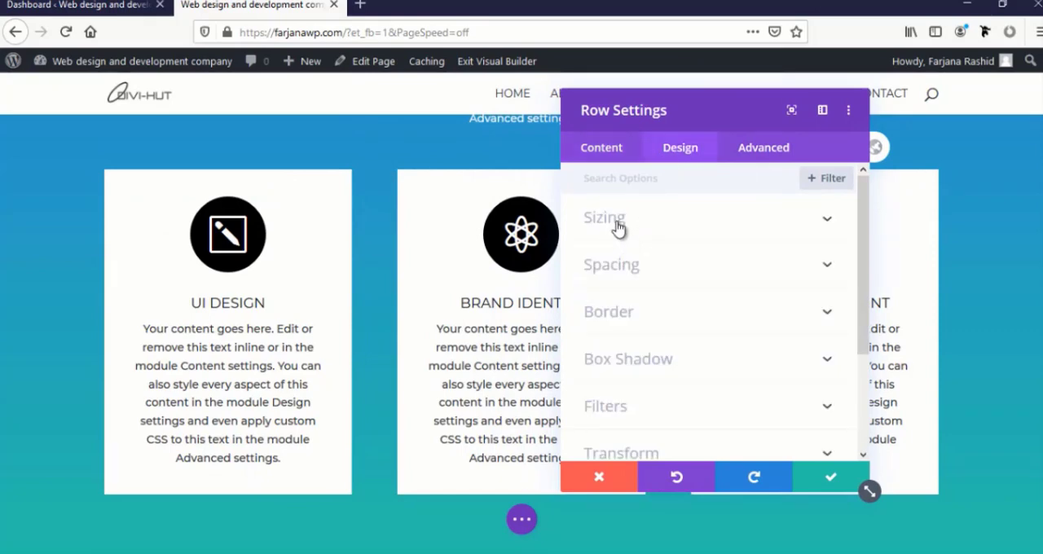
pyautogui.click(618, 228)
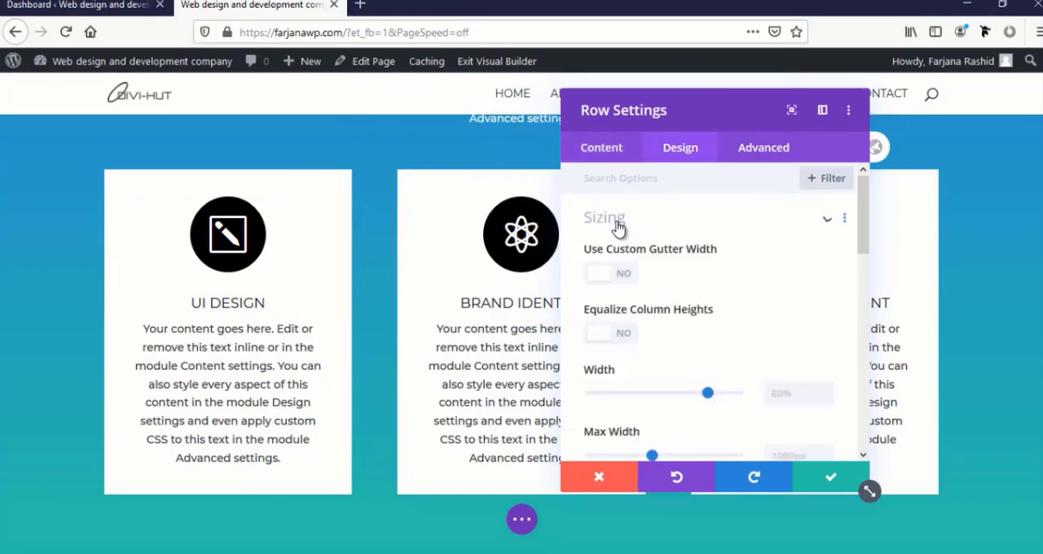
pyautogui.click(623, 277)
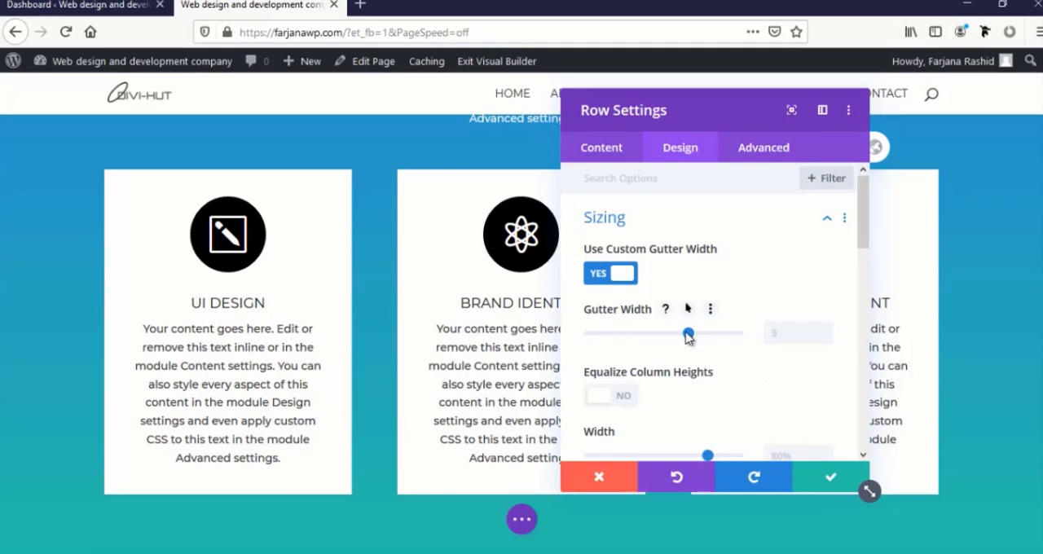
pyautogui.moveTo(689, 335); pyautogui.dragTo(660, 340)
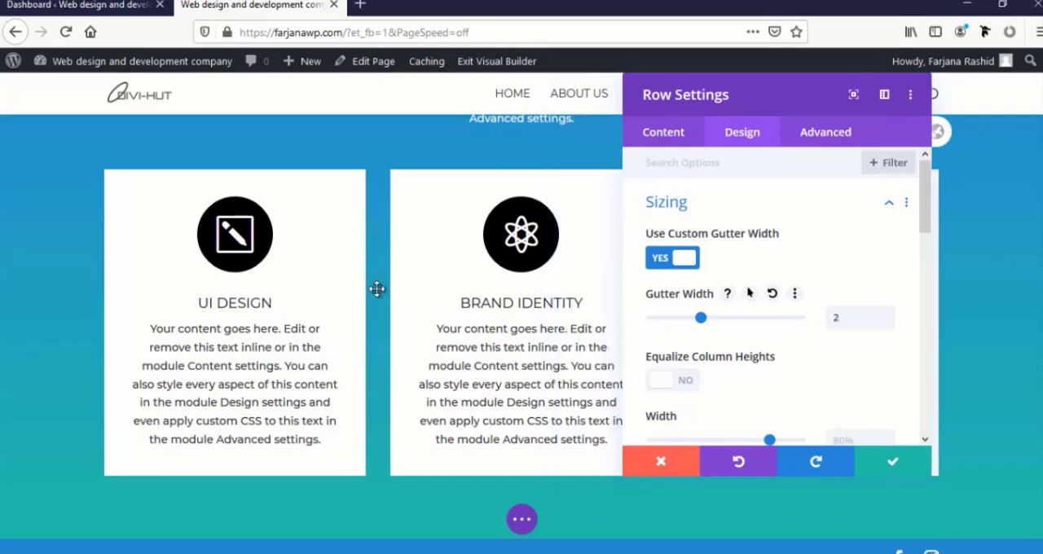
pyautogui.click(892, 470)
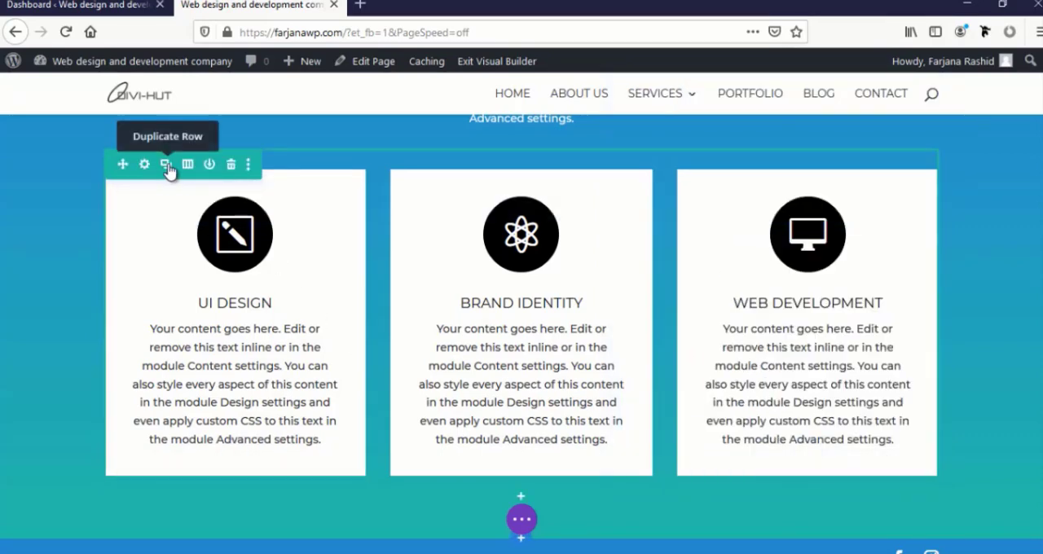
# Duplicate the three-blurb row and retitle the first blurb of the lower row "Business Strategy"
pyautogui.click(167, 167)
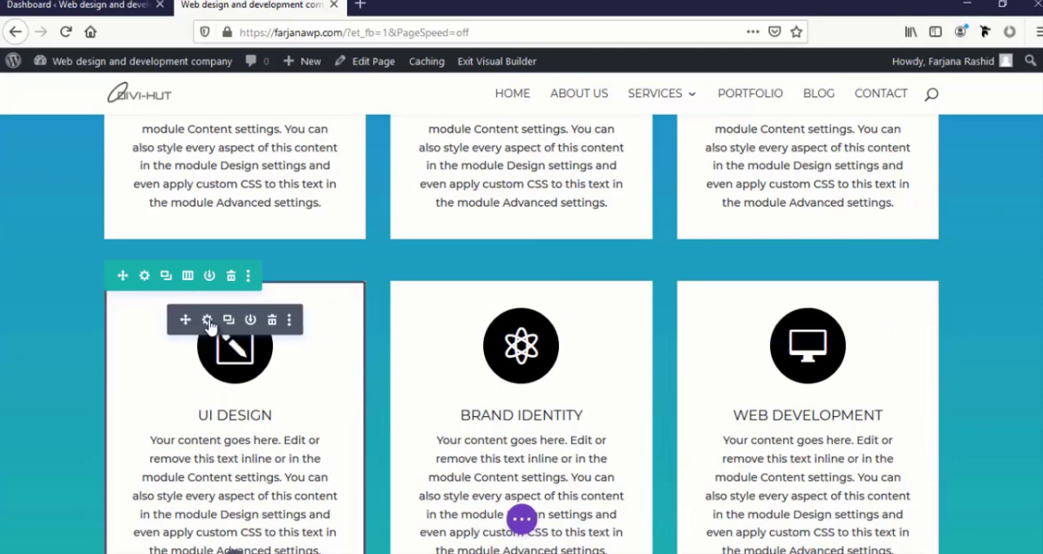
pyautogui.click(207, 320)
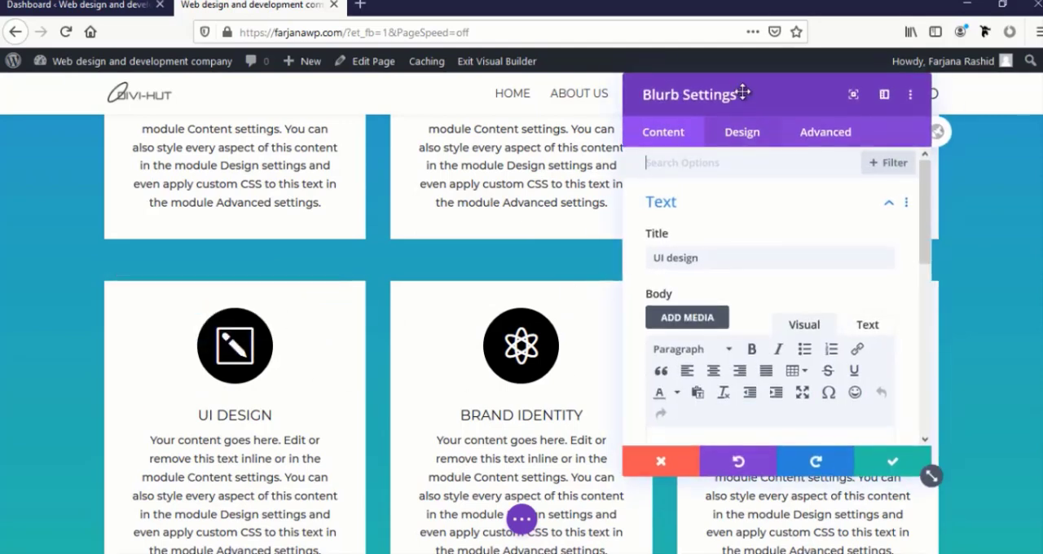
pyautogui.moveTo(740, 93); pyautogui.dragTo(748, 93)
pyautogui.tripleClick(681, 261)
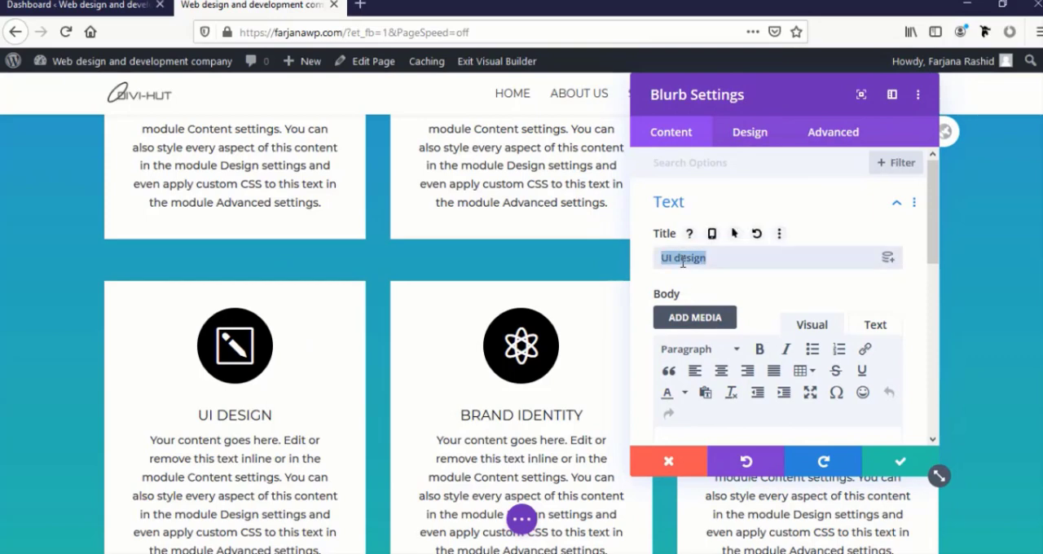
pyautogui.write('Busines')
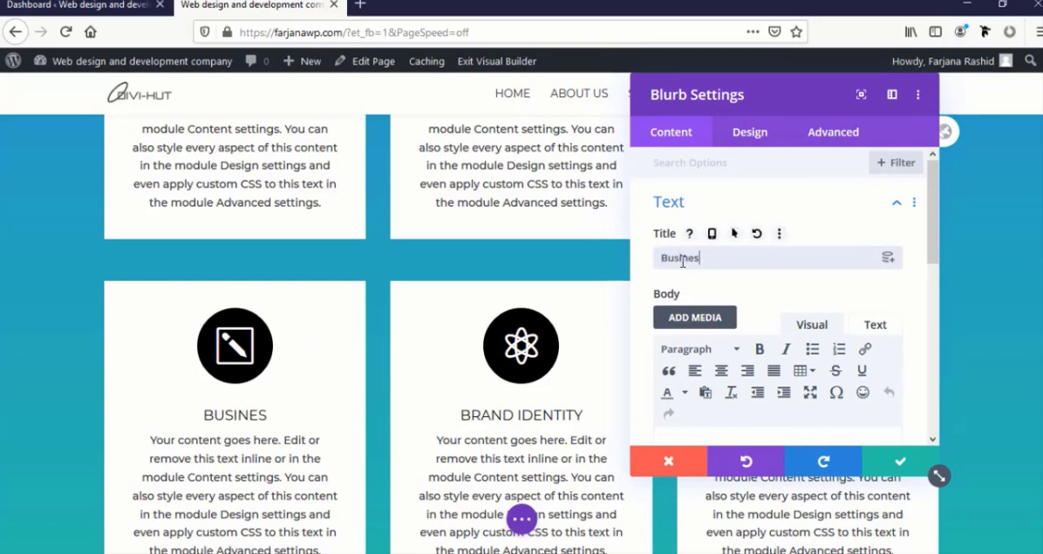
pyautogui.write('s Strategy')
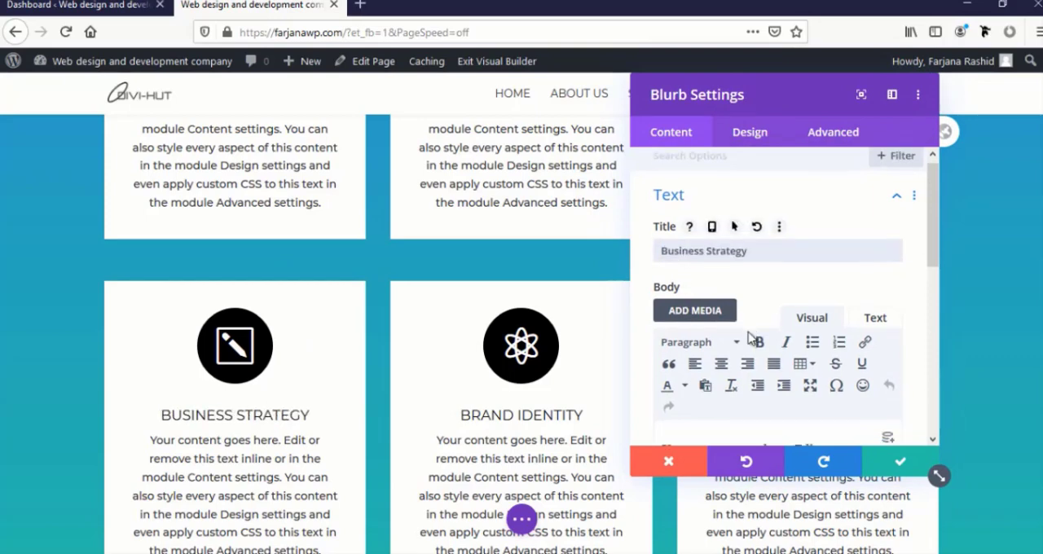
# Set the Business Strategy blurb's icon to the light bulb
pyautogui.scroll(-10, 716, 334)
pyautogui.click(696, 235)
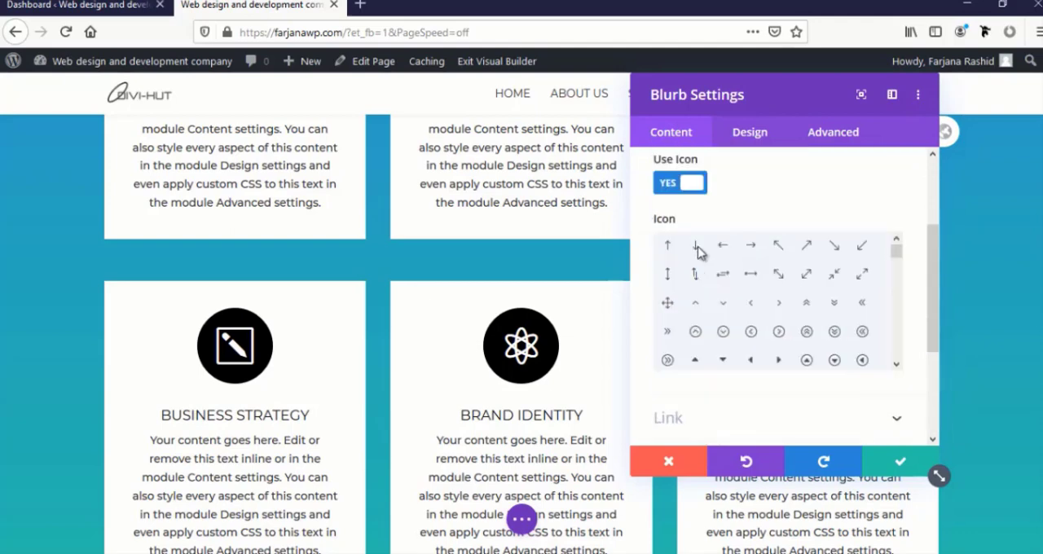
pyautogui.scroll(-3, 717, 320)
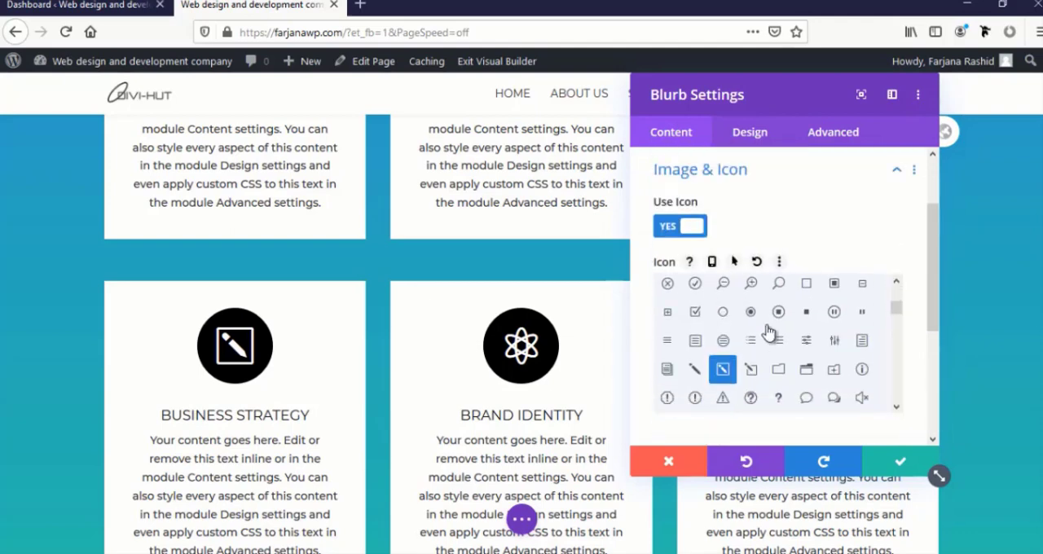
pyautogui.scroll(-3, 766, 359)
pyautogui.scroll(-3, 765, 359)
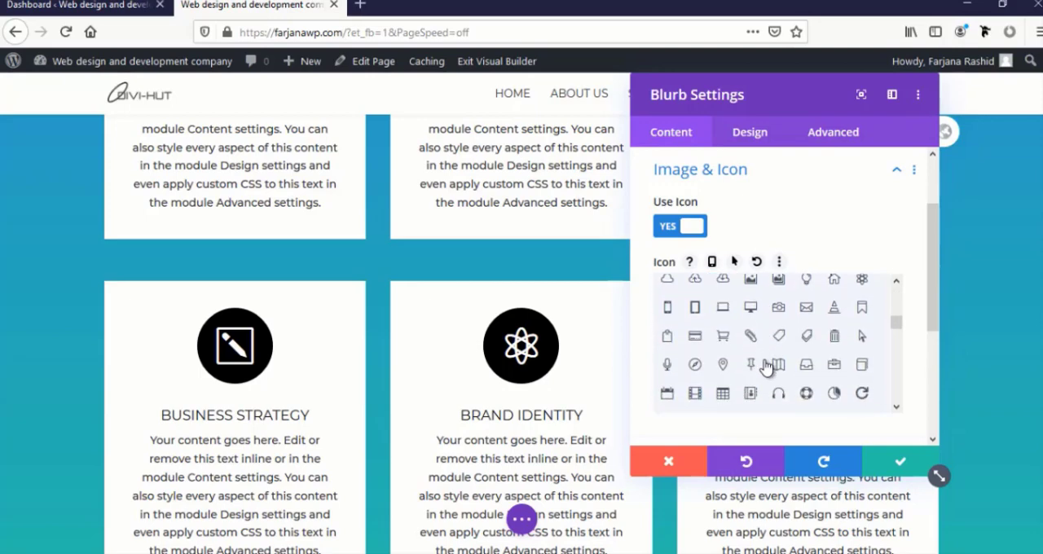
pyautogui.click(806, 283)
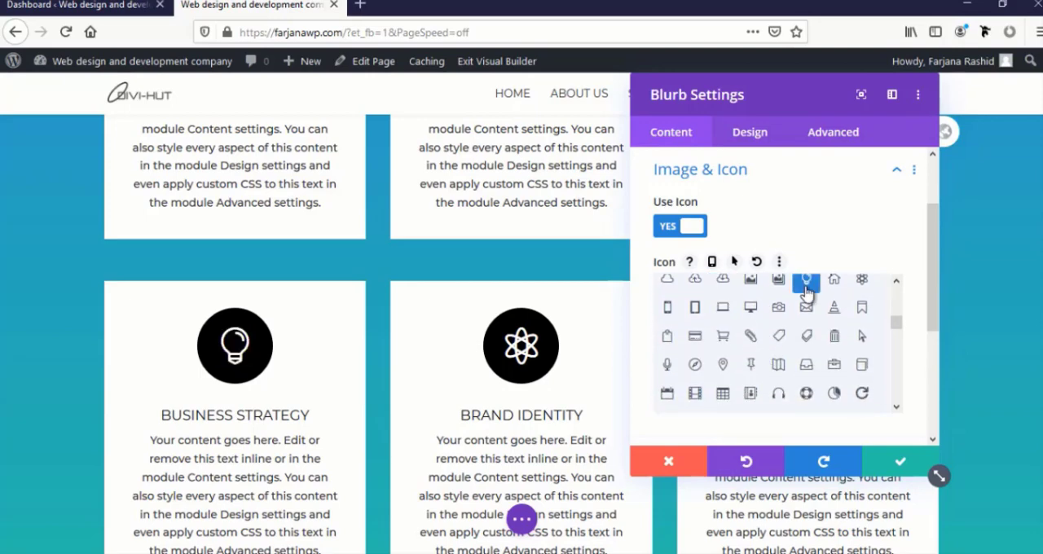
# Save the Business Strategy blurb and retitle the middle blurb of the lower row "Web design"
pyautogui.click(900, 464)
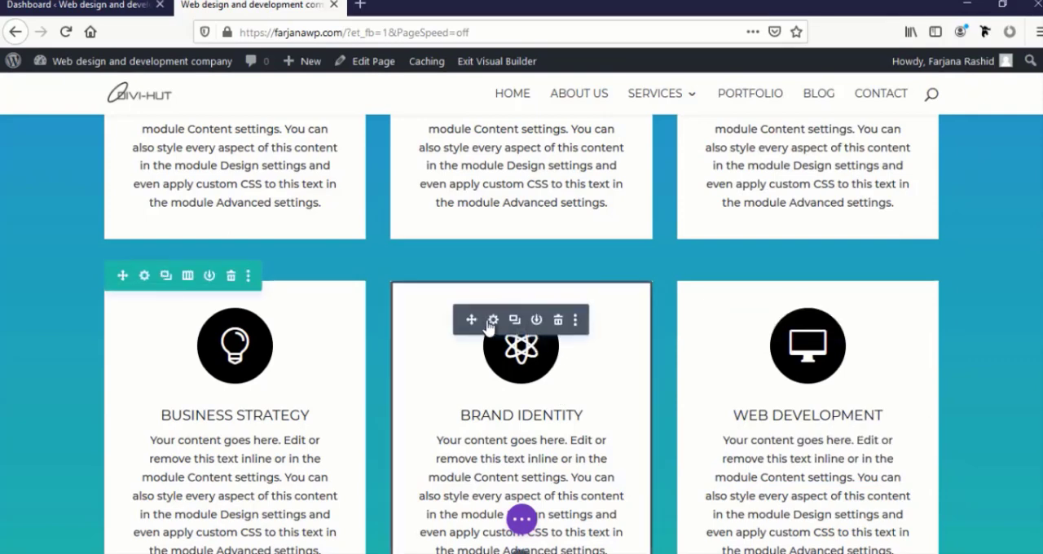
pyautogui.click(492, 319)
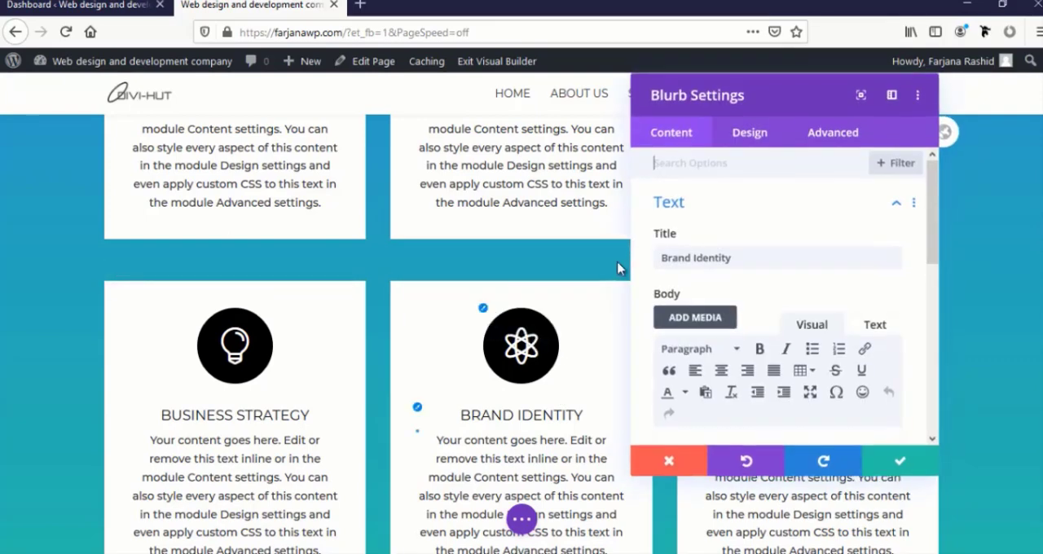
pyautogui.moveTo(724, 94); pyautogui.dragTo(804, 101)
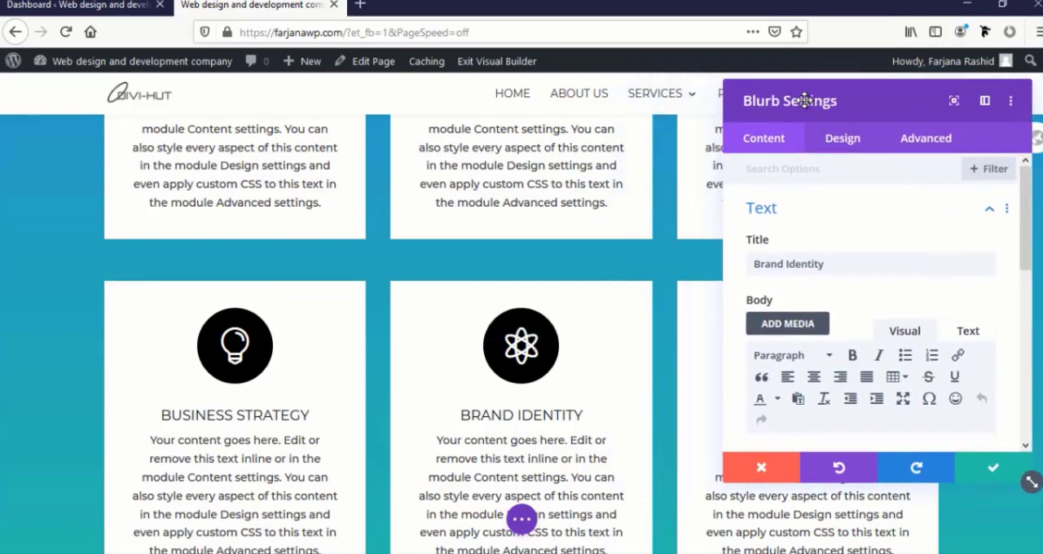
pyautogui.tripleClick(791, 266)
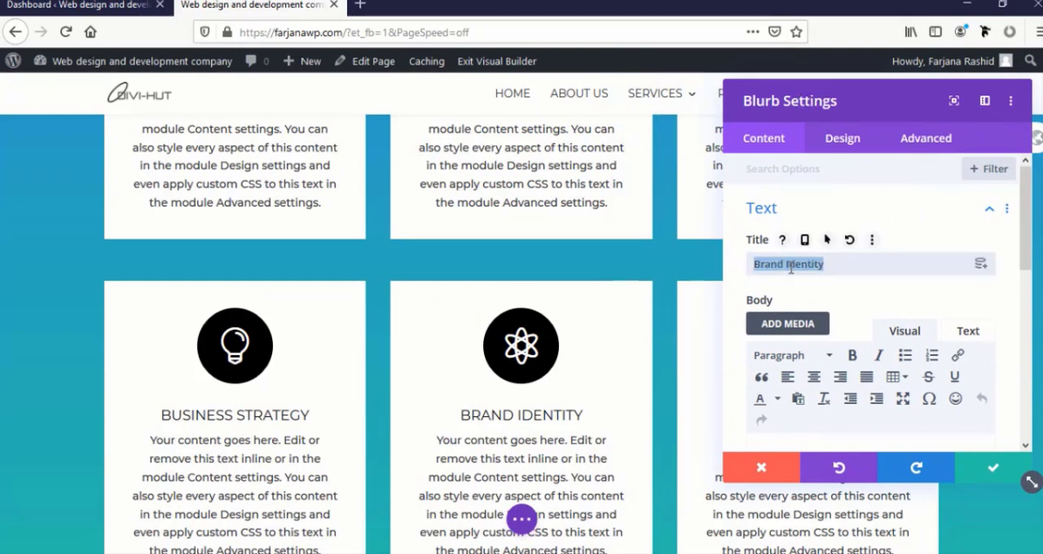
pyautogui.write('Web ')
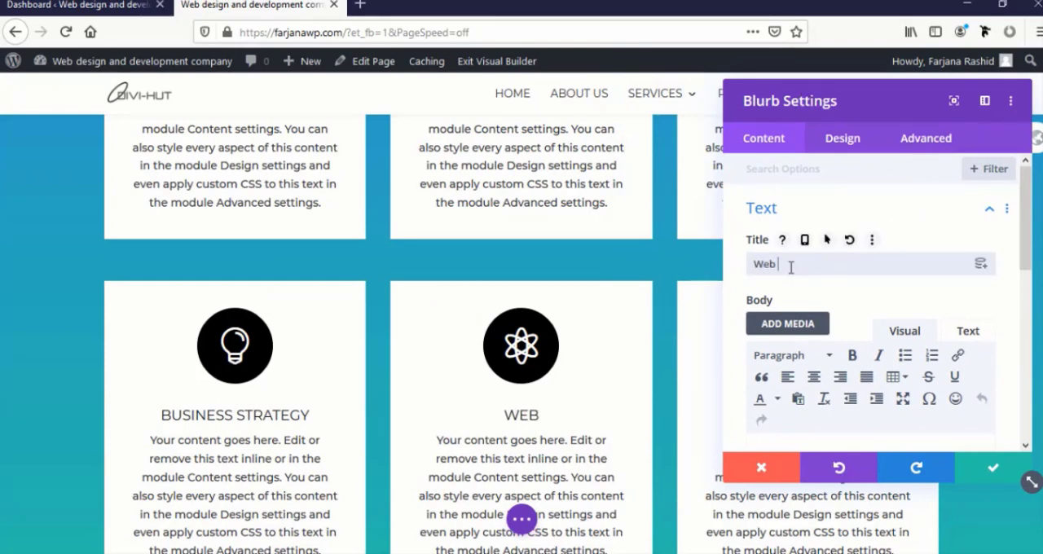
pyautogui.write('design')
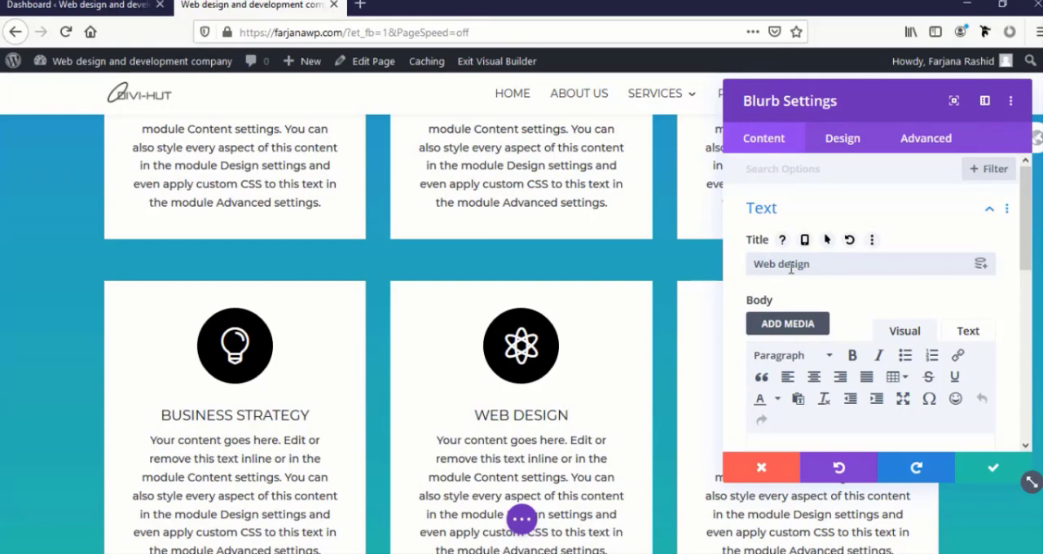
# Set the Web Design blurb's icon to the desktop monitor and save the module
pyautogui.scroll(-5, 790, 342)
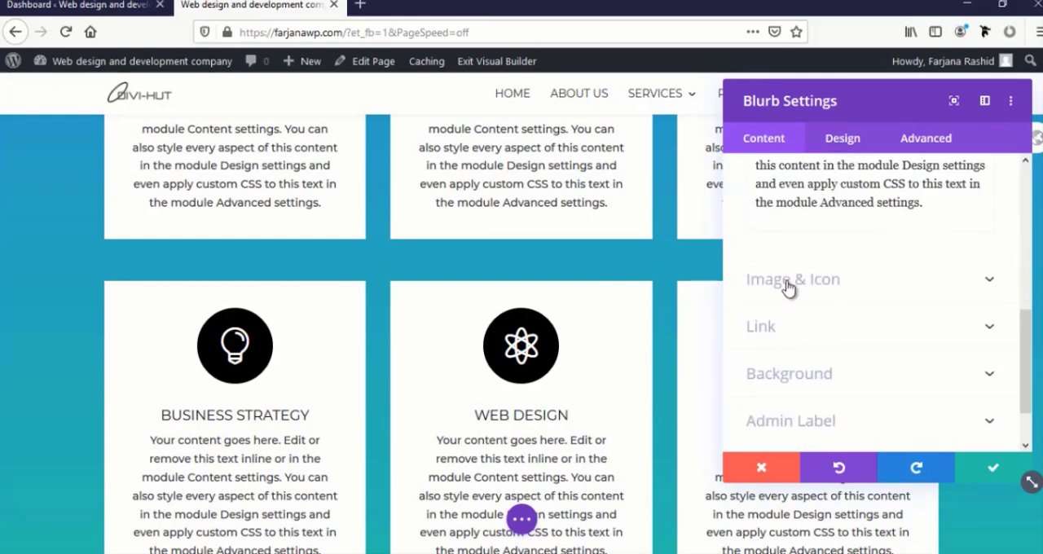
pyautogui.click(791, 282)
pyautogui.scroll(-10, 782, 326)
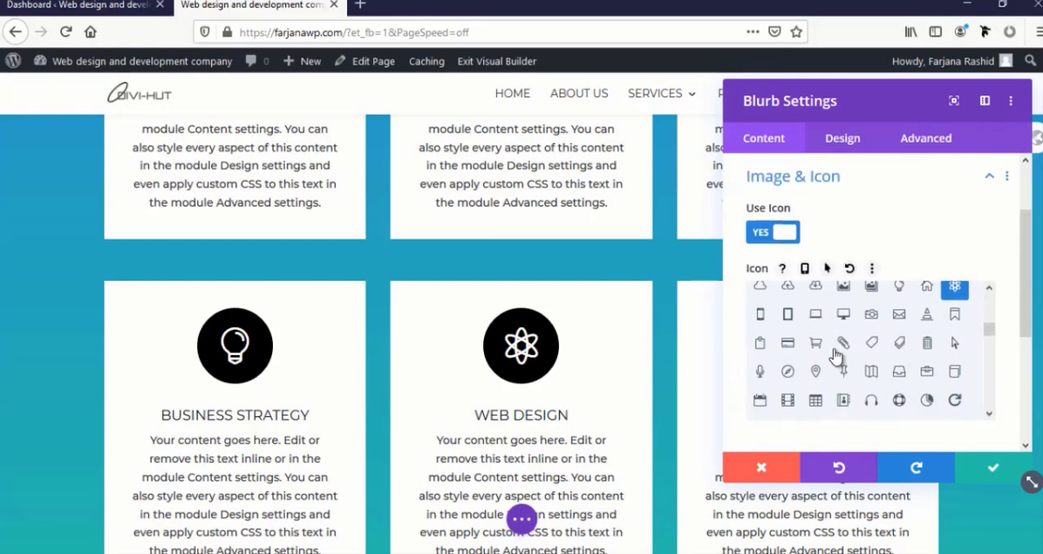
pyautogui.click(843, 313)
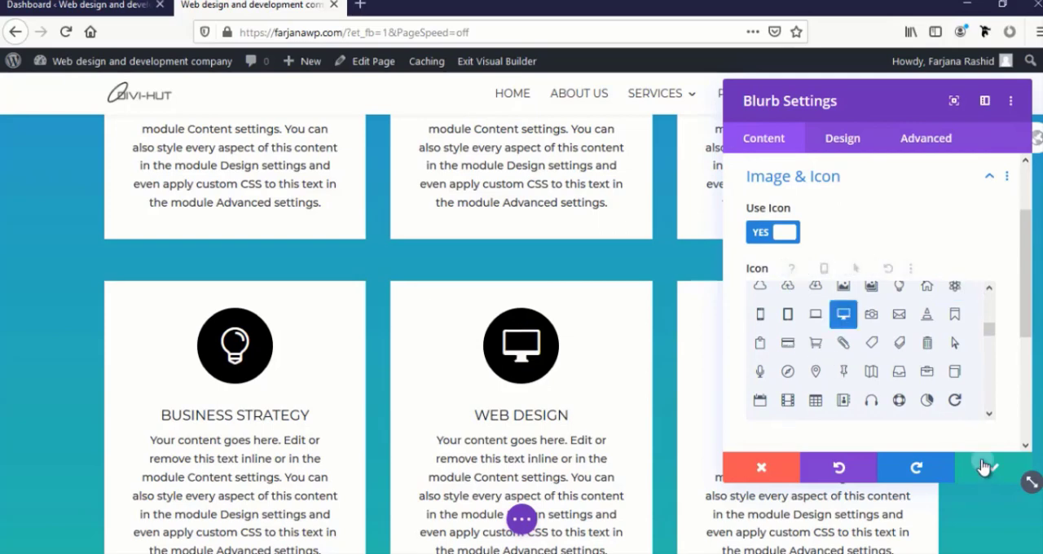
pyautogui.click(992, 467)
# Retitle the third blurb of the lower row "Photography"
pyautogui.moveTo(799, 341)
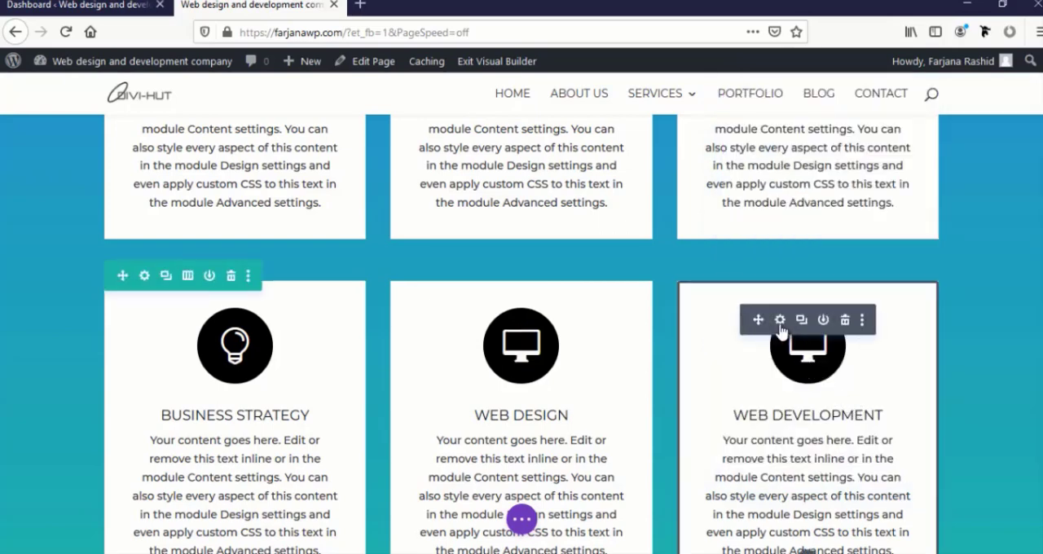
pyautogui.click(779, 321)
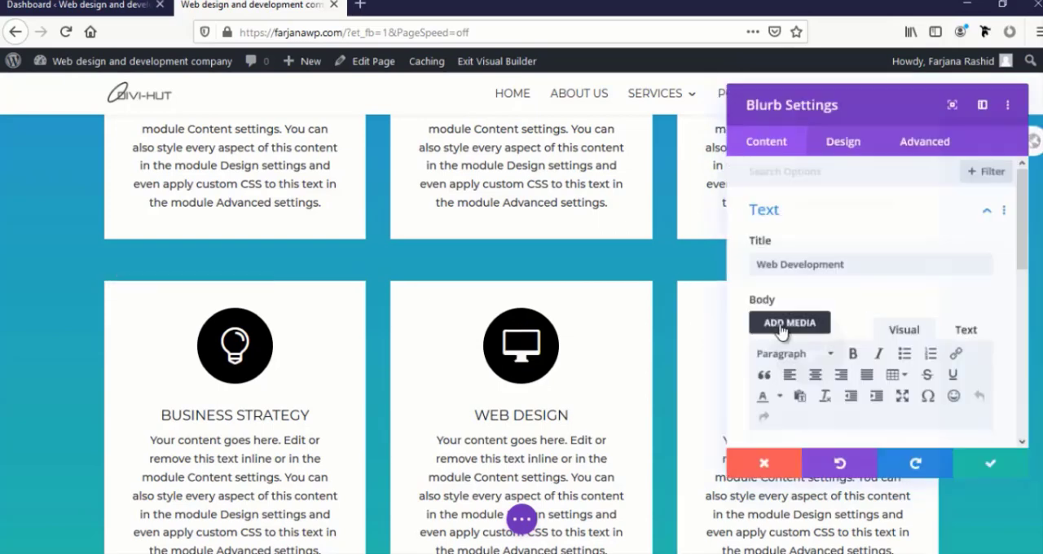
pyautogui.tripleClick(793, 263)
pyautogui.write('Photograph')
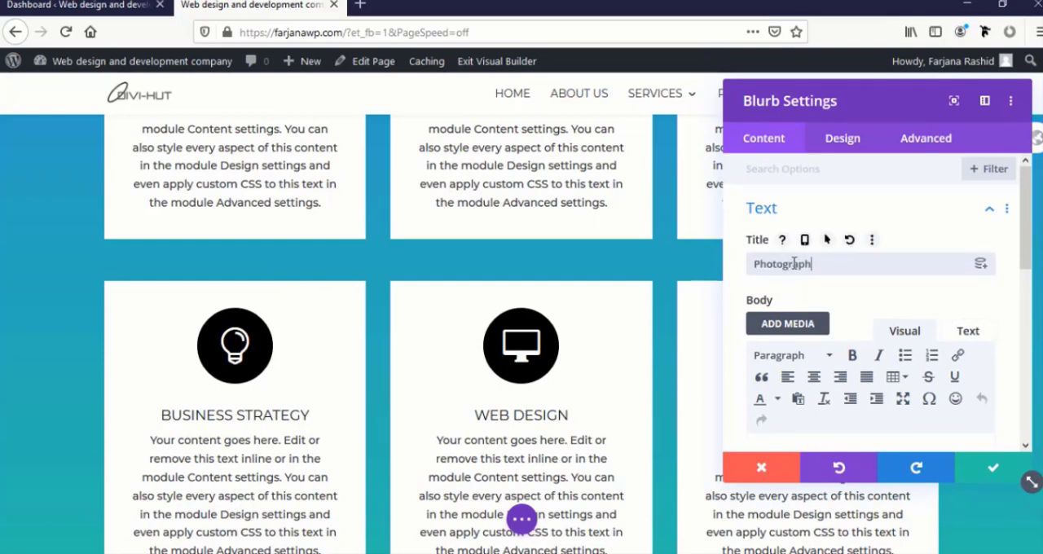
pyautogui.write('y')
# Set the Photography blurb's icon to the Instagram camera and save the module
pyautogui.scroll(-5, 811, 287)
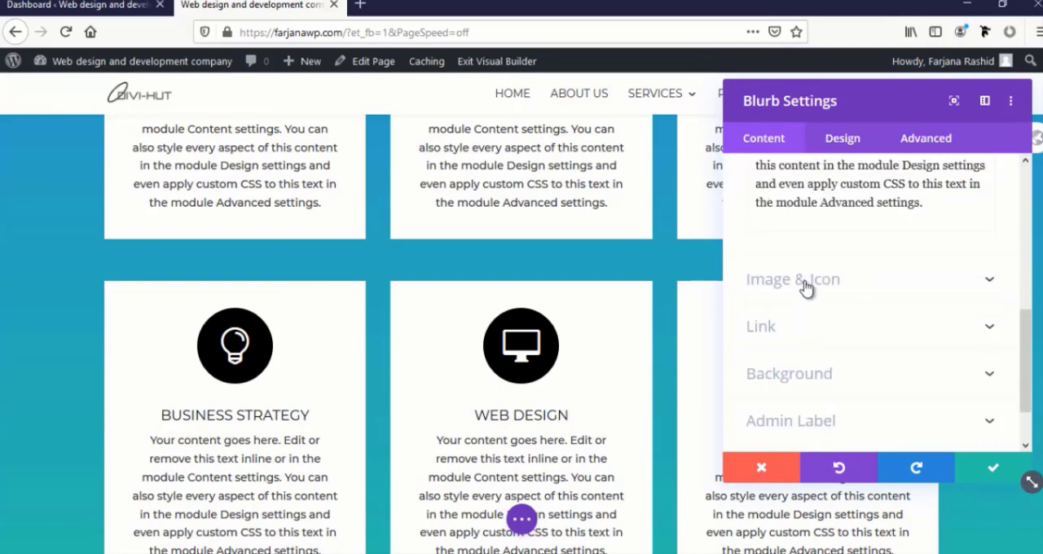
pyautogui.click(803, 286)
pyautogui.click(815, 385)
pyautogui.click(974, 470)
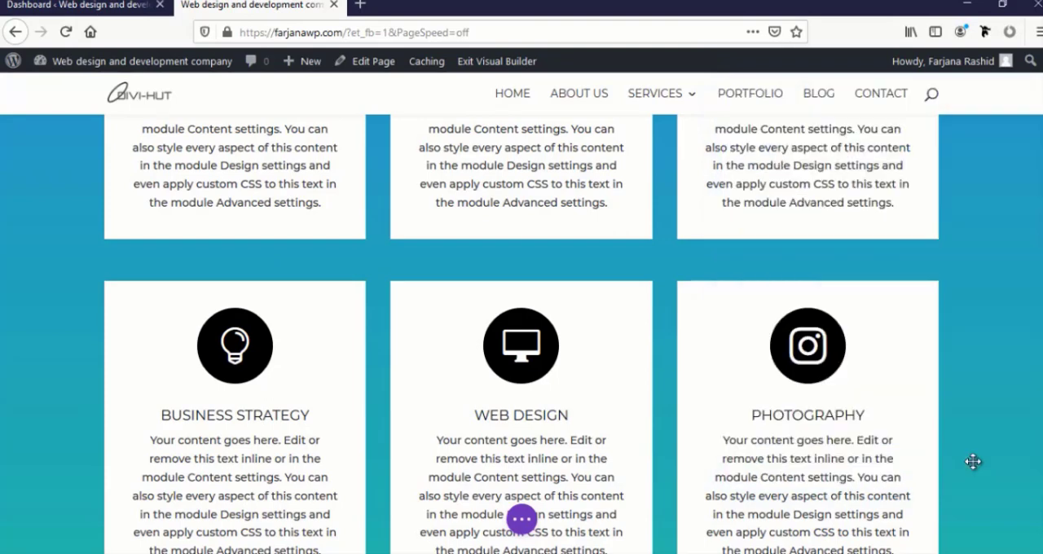
# Save the page and exit the Visual Builder to review the live homepage from header to footer
pyautogui.scroll(-2, 953, 452)
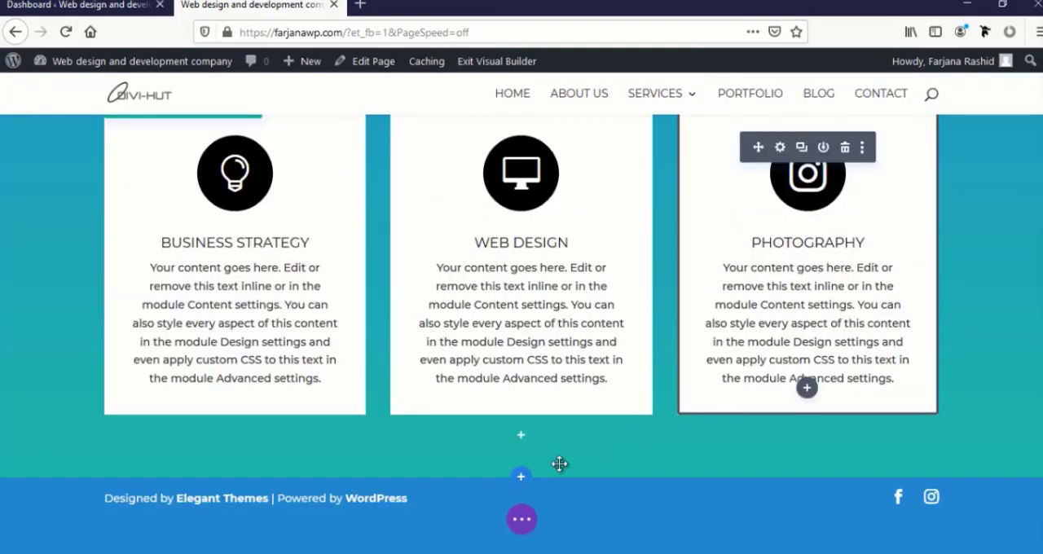
pyautogui.click(522, 522)
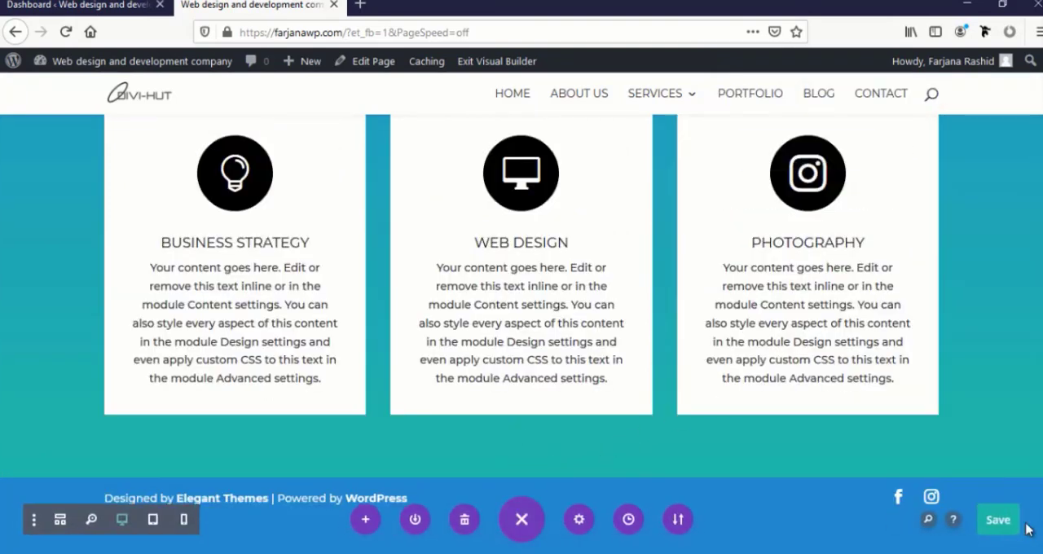
pyautogui.click(995, 525)
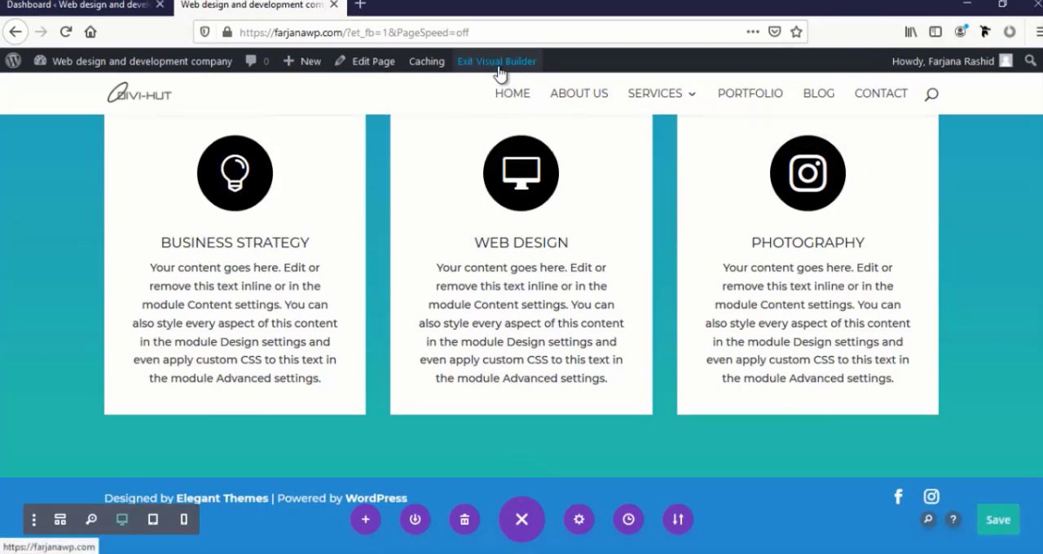
pyautogui.click(496, 66)
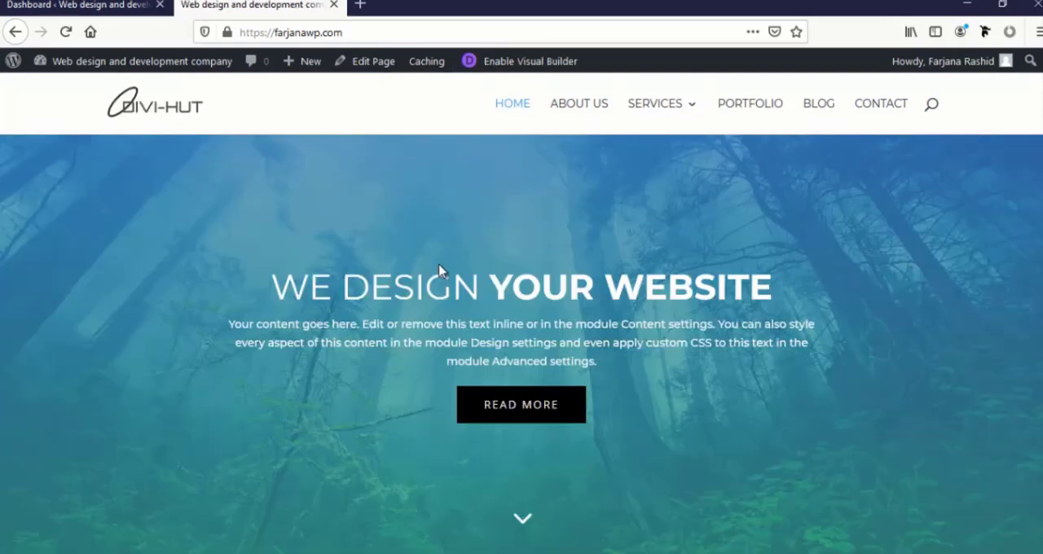
pyautogui.scroll(-10, 394, 326)
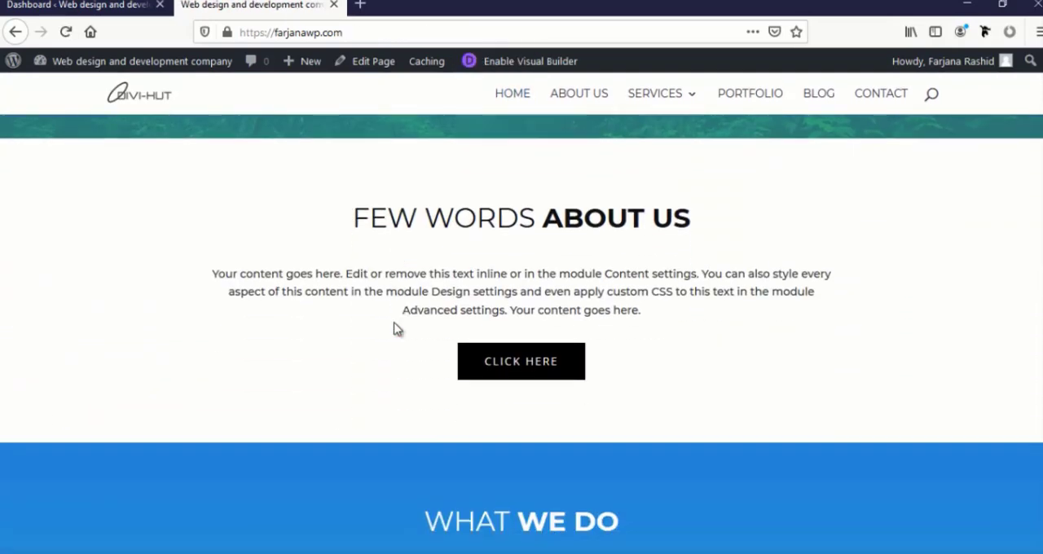
pyautogui.scroll(-7, 393, 328)
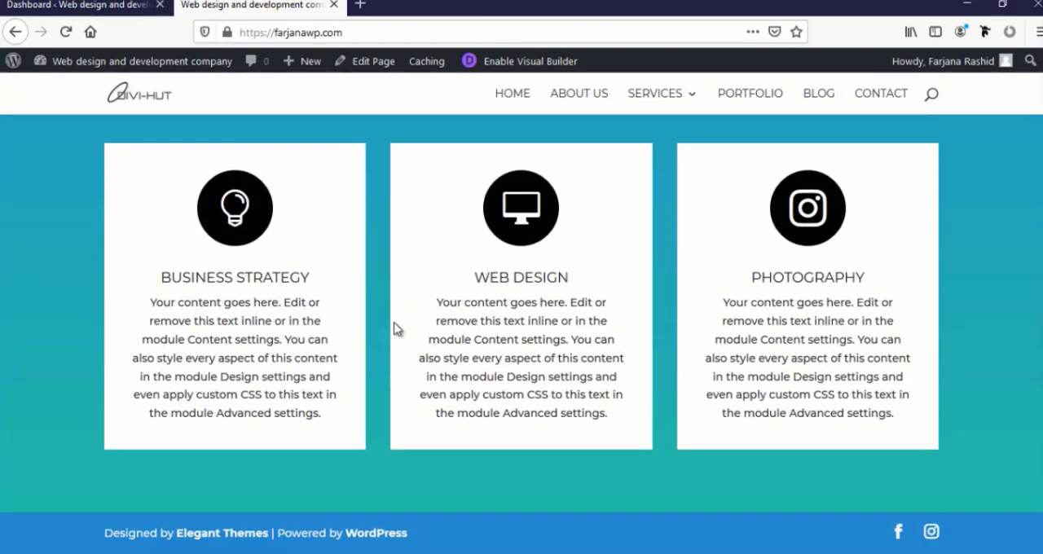
pyautogui.scroll(15, 393, 329)
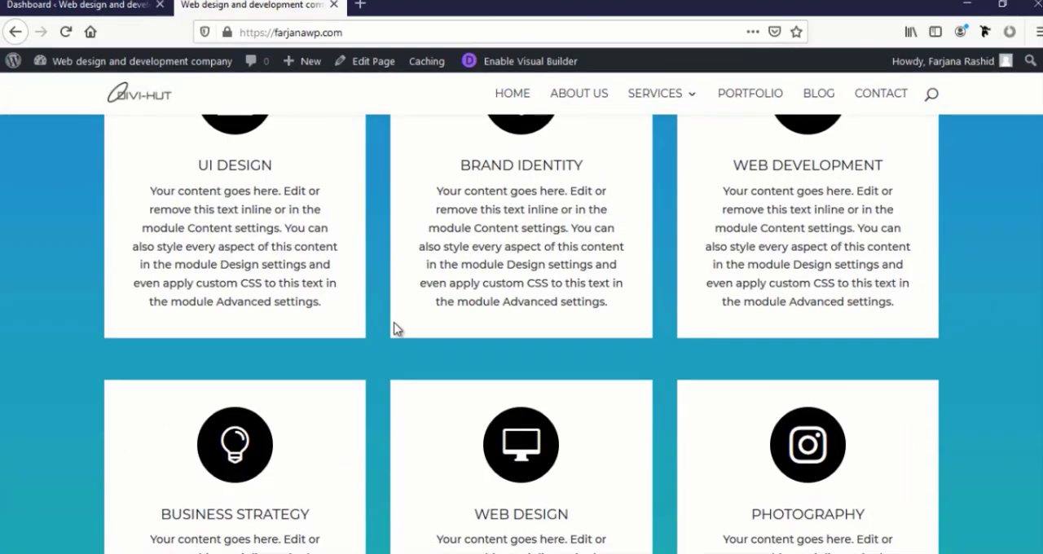
pyautogui.scroll(2, 394, 328)
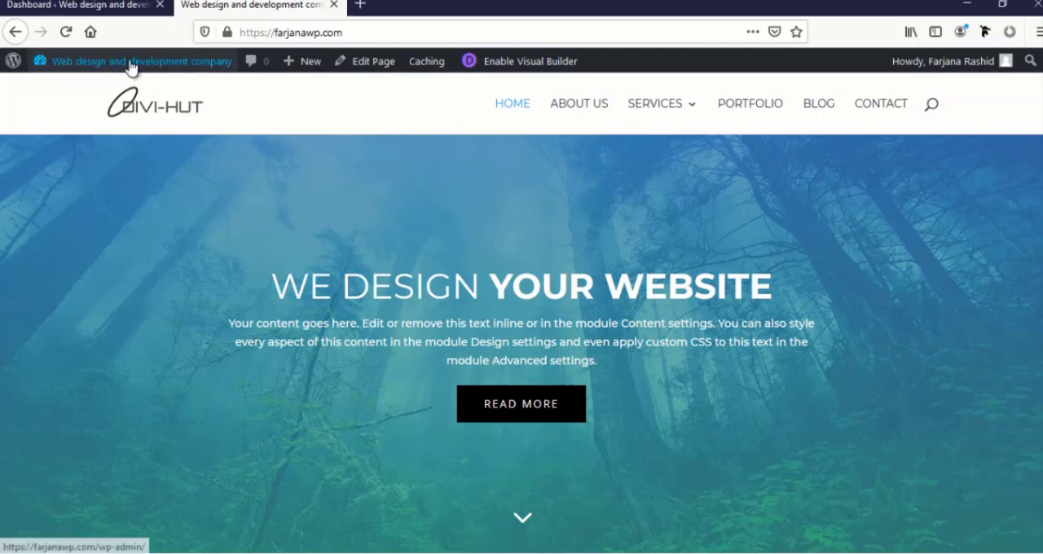
# Open the Theme Customizer in a new browser tab and go to the Primary Menu Bar settings under Header & Navigation
pyautogui.moveTo(113, 74)
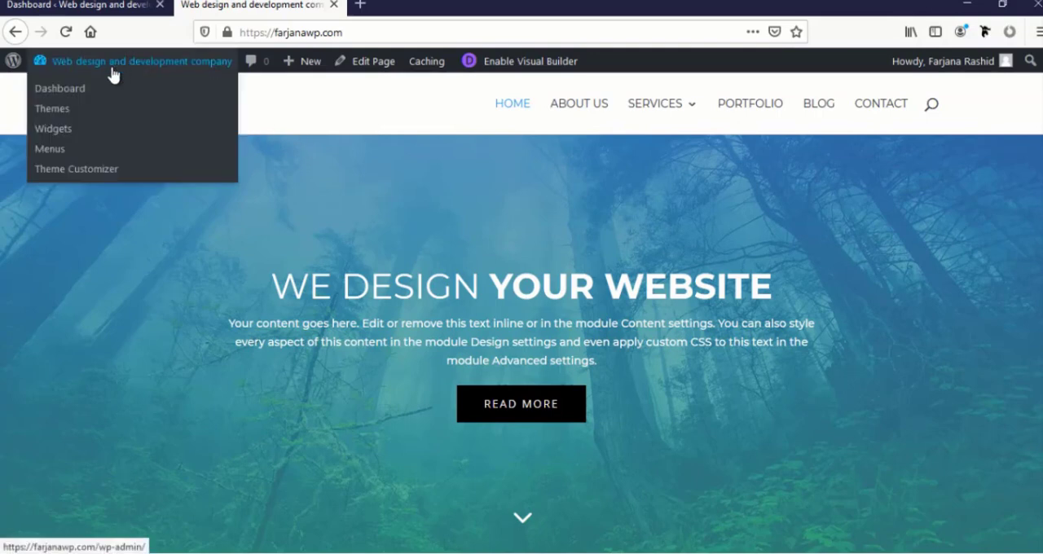
pyautogui.middleClick(73, 173)
pyautogui.click(415, 9)
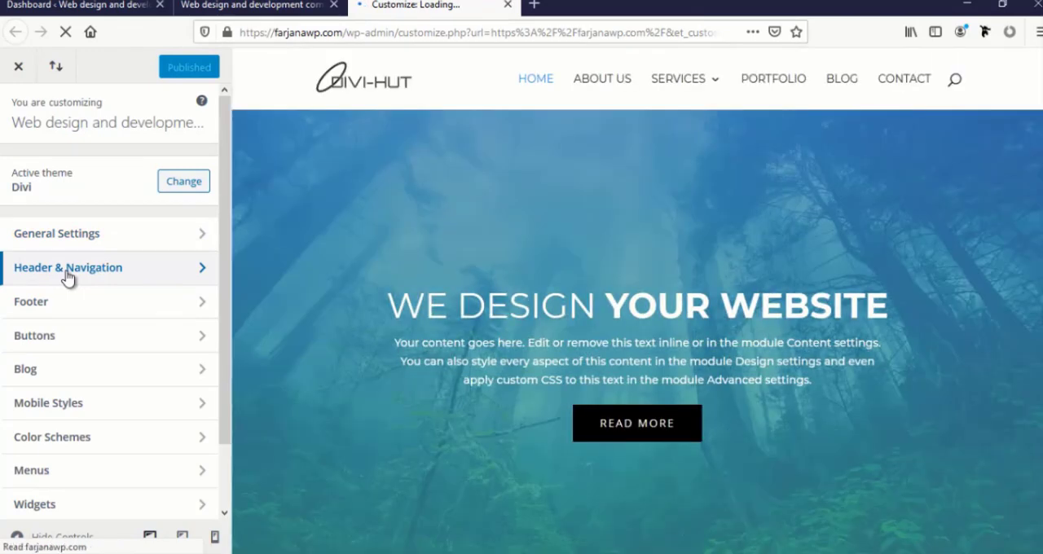
pyautogui.click(69, 277)
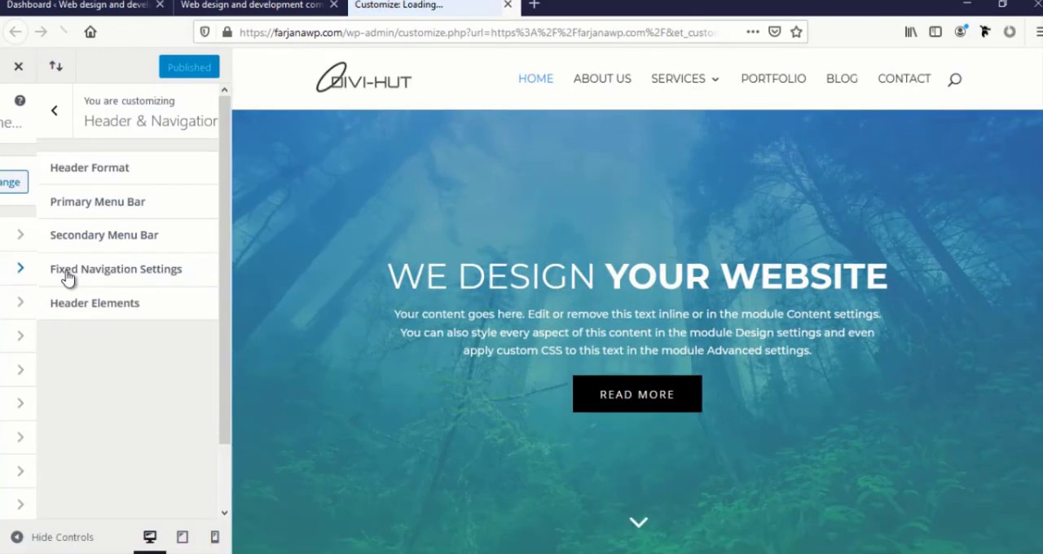
pyautogui.click(75, 209)
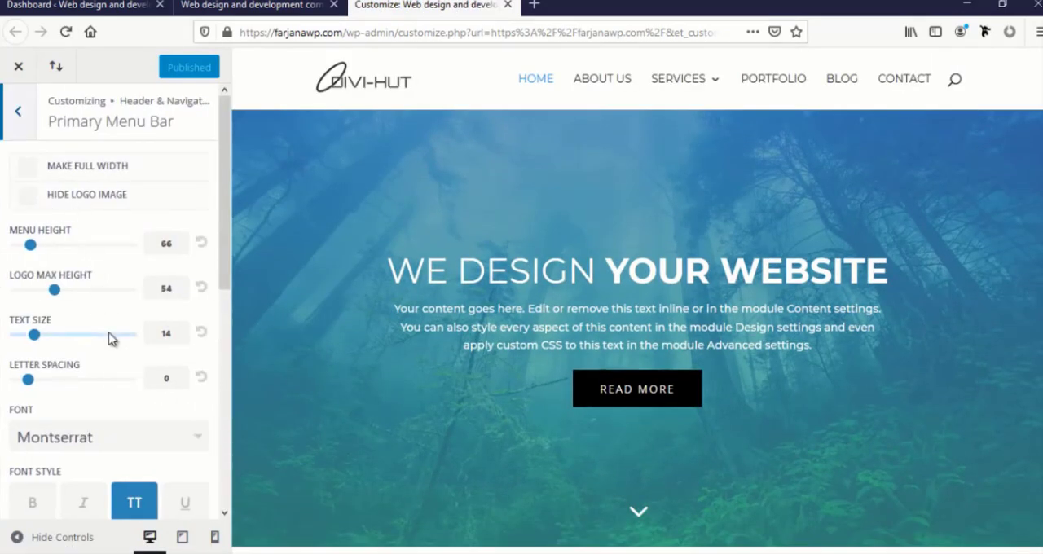
# Make the primary menu bar's white background color fully transparent
pyautogui.scroll(-5, 109, 339)
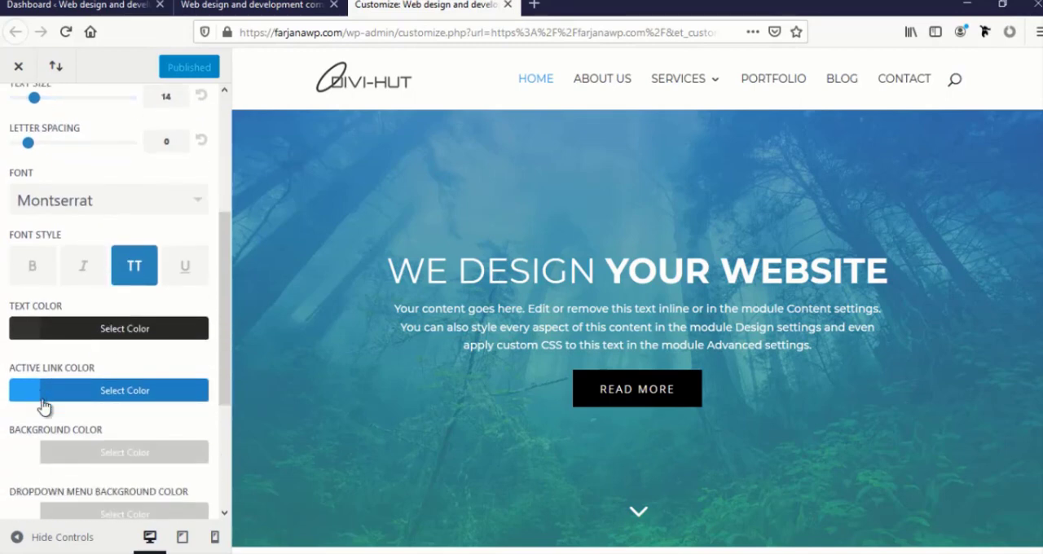
pyautogui.scroll(-2, 43, 407)
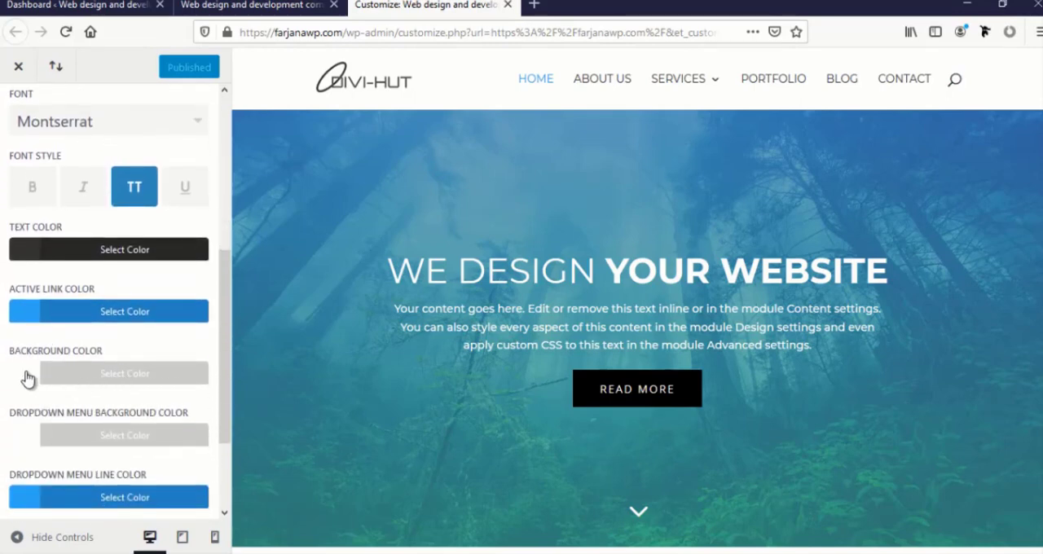
pyautogui.click(26, 378)
pyautogui.scroll(-3, 27, 378)
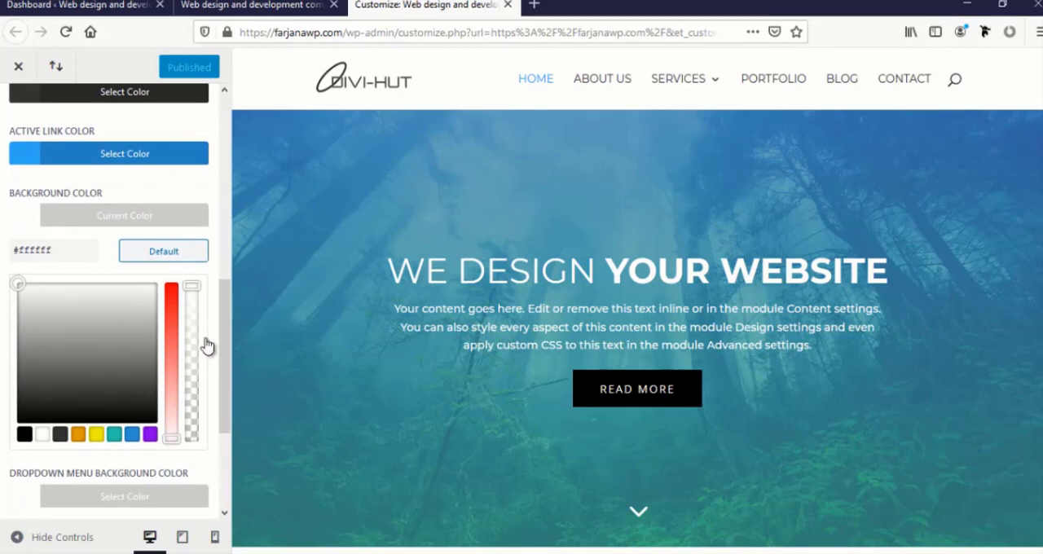
pyautogui.moveTo(194, 287); pyautogui.dragTo(194, 466)
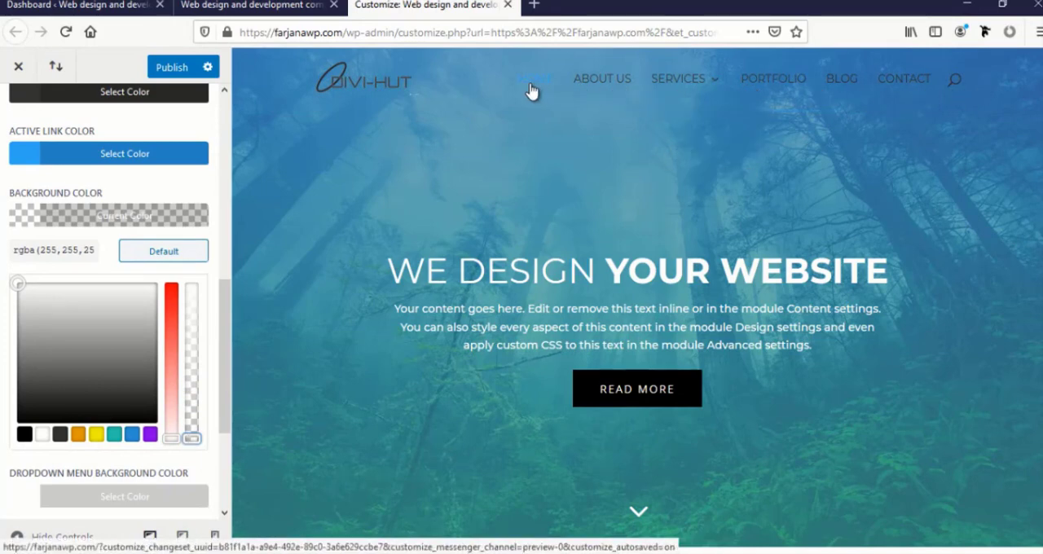
# Check the Services submenu in the preview and set the dropdown menu background color to white (#ffffff)
pyautogui.moveTo(690, 87)
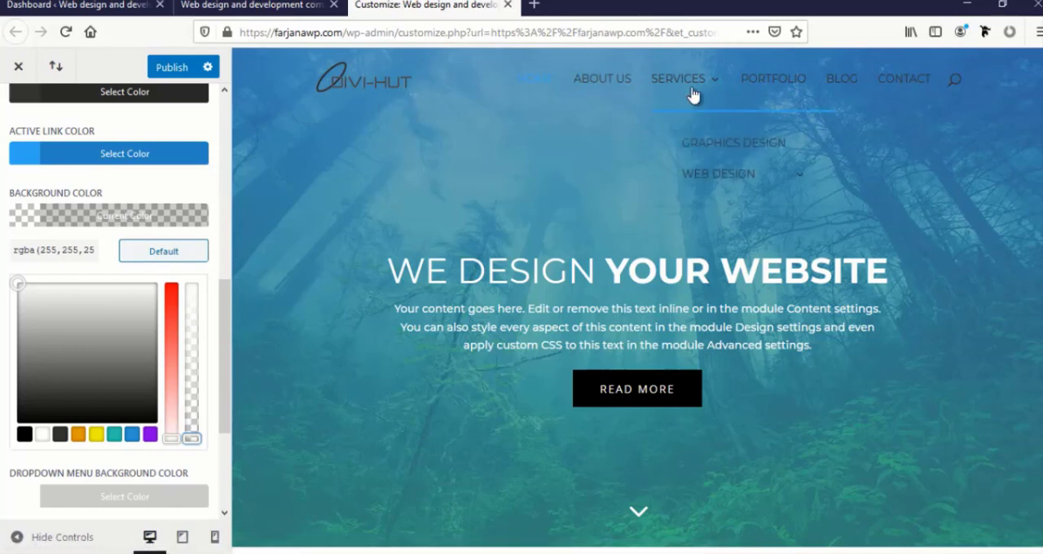
pyautogui.moveTo(710, 176)
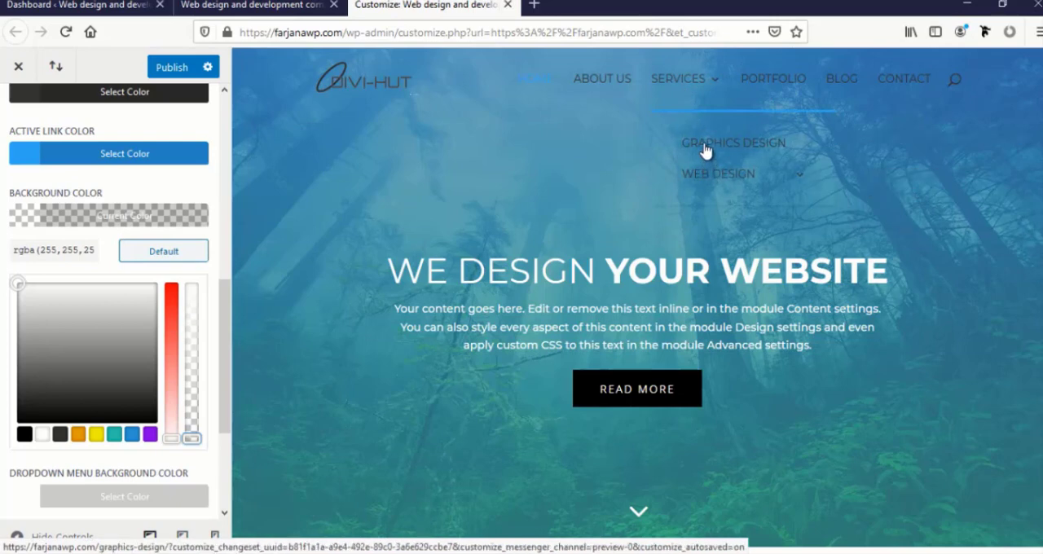
pyautogui.scroll(-3, 74, 374)
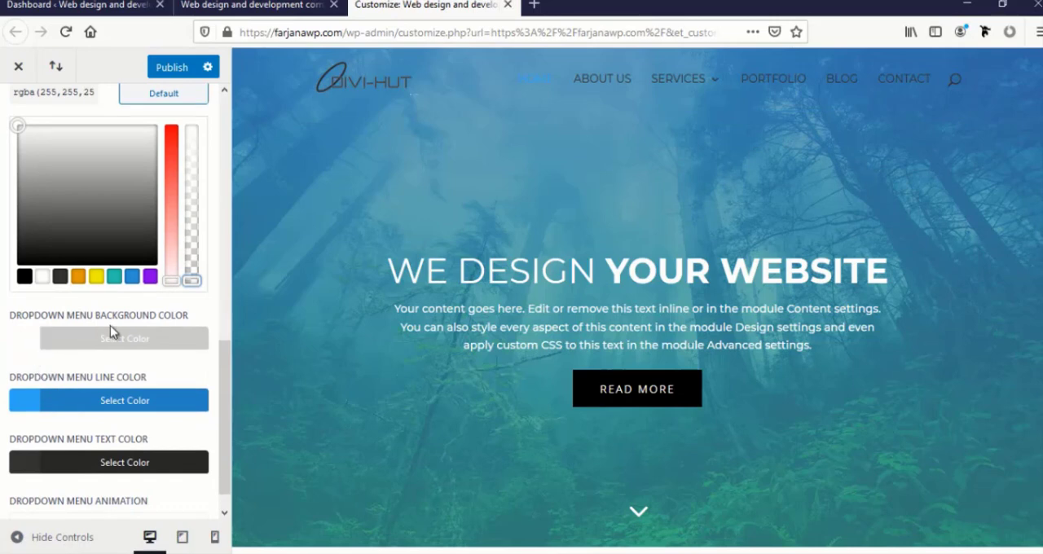
pyautogui.click(21, 336)
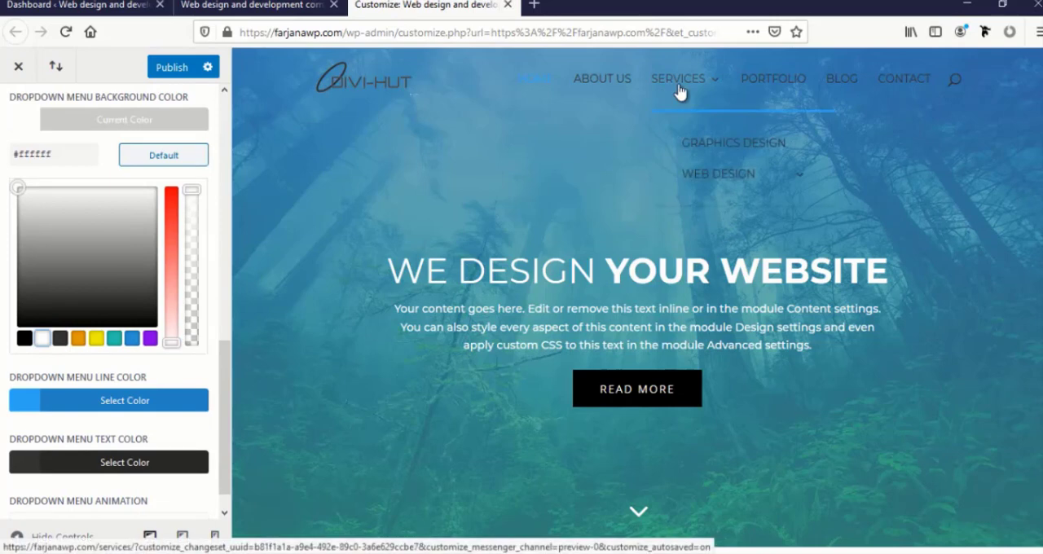
pyautogui.scroll(10, 57, 396)
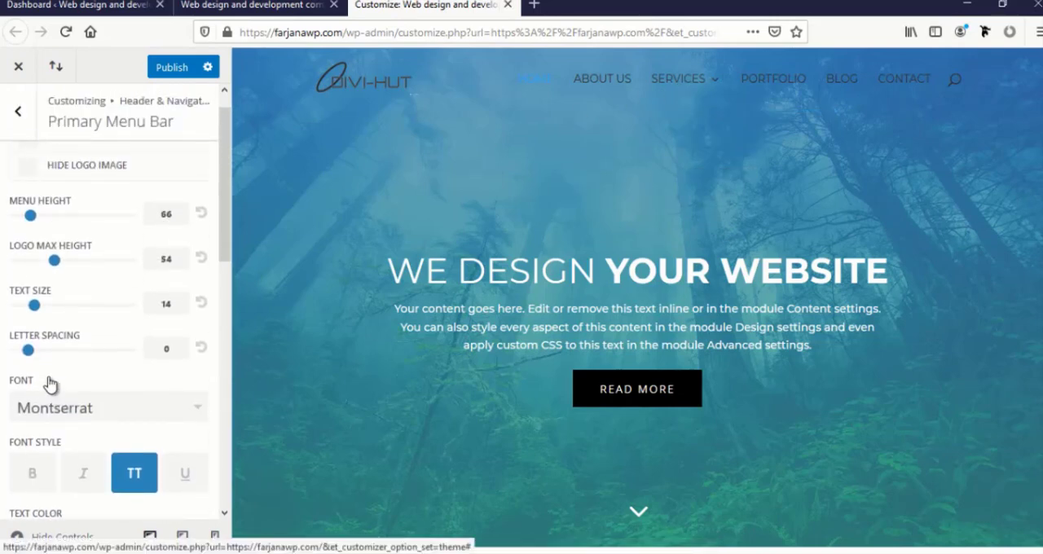
# Set the primary menu's text color to white (#ffffff) and publish the customizer changes
pyautogui.scroll(1, 52, 389)
pyautogui.scroll(-3, 46, 440)
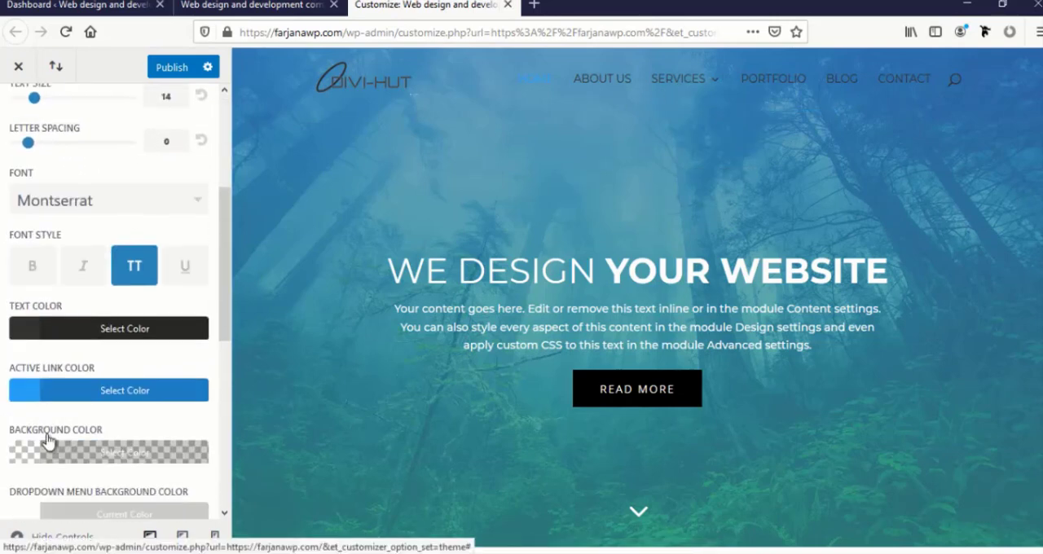
pyautogui.click(29, 348)
pyautogui.scroll(-2, 49, 391)
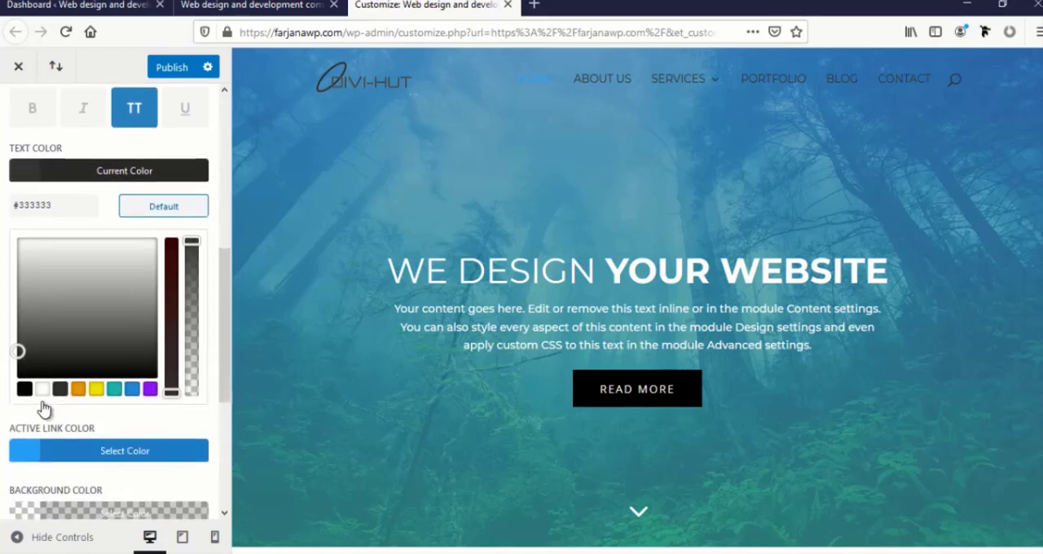
pyautogui.click(42, 390)
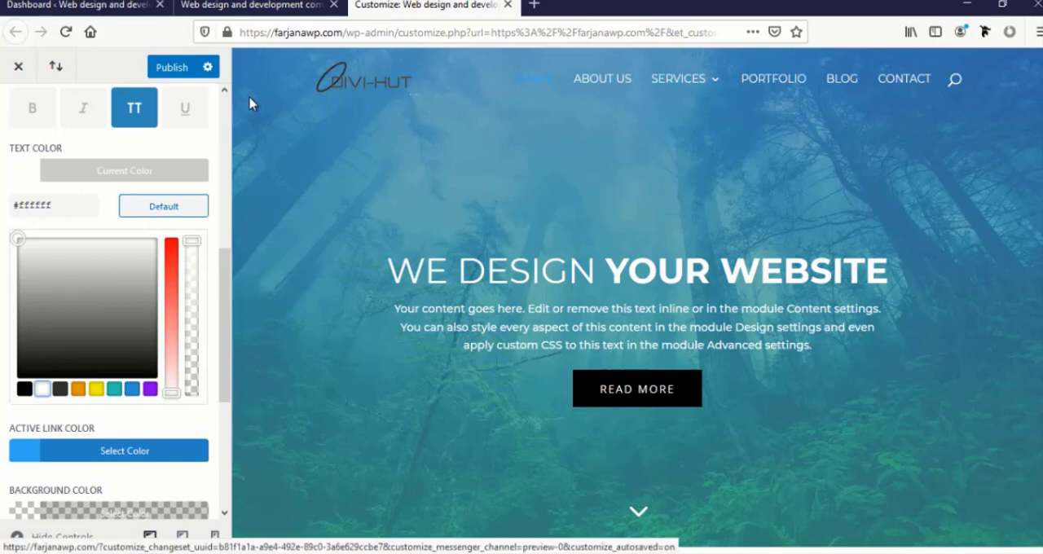
pyautogui.click(170, 70)
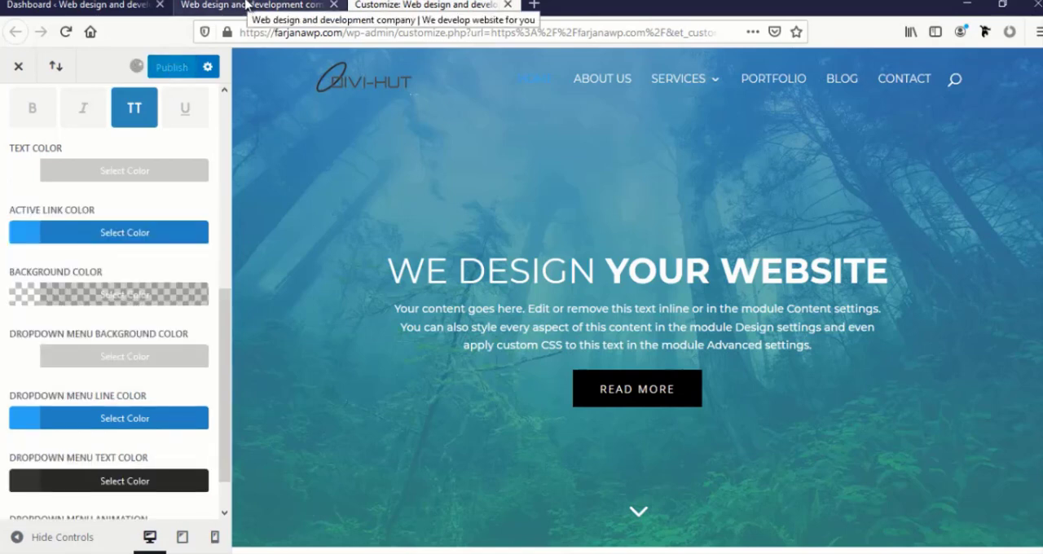
# Reload the live homepage in its own browser tab and examine the Services dropdown with its Web Design submenu
pyautogui.click(247, 6)
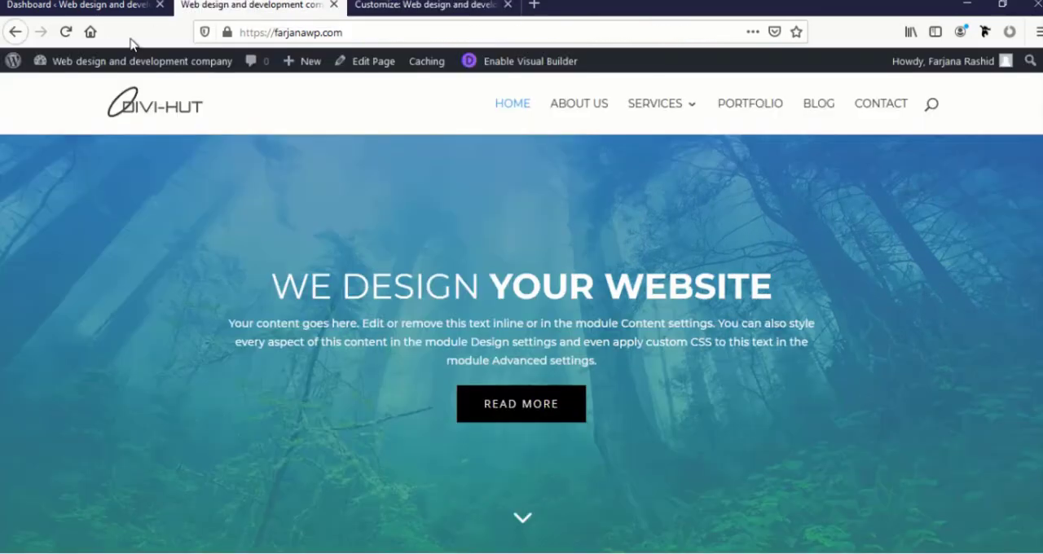
pyautogui.click(66, 32)
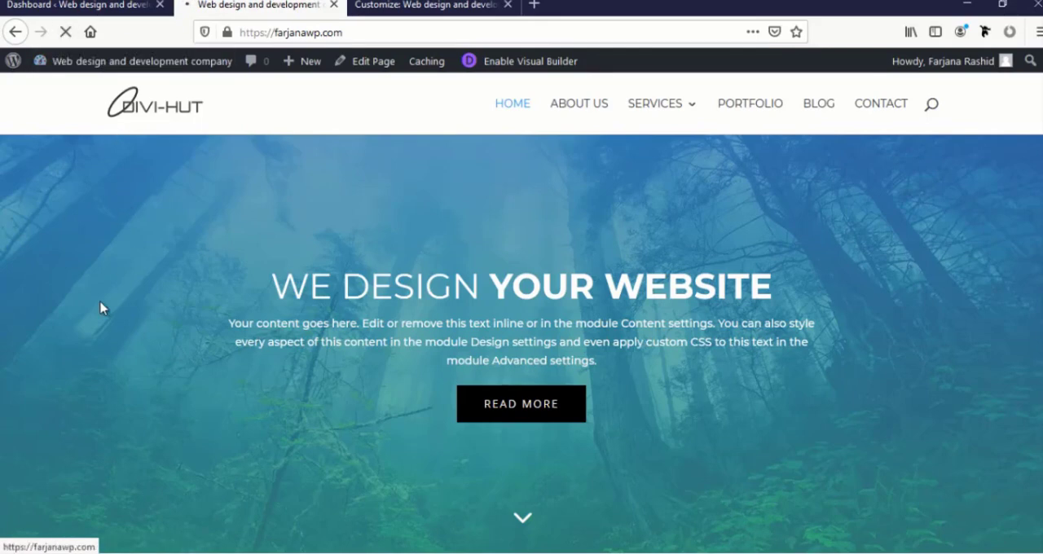
pyautogui.moveTo(693, 214)
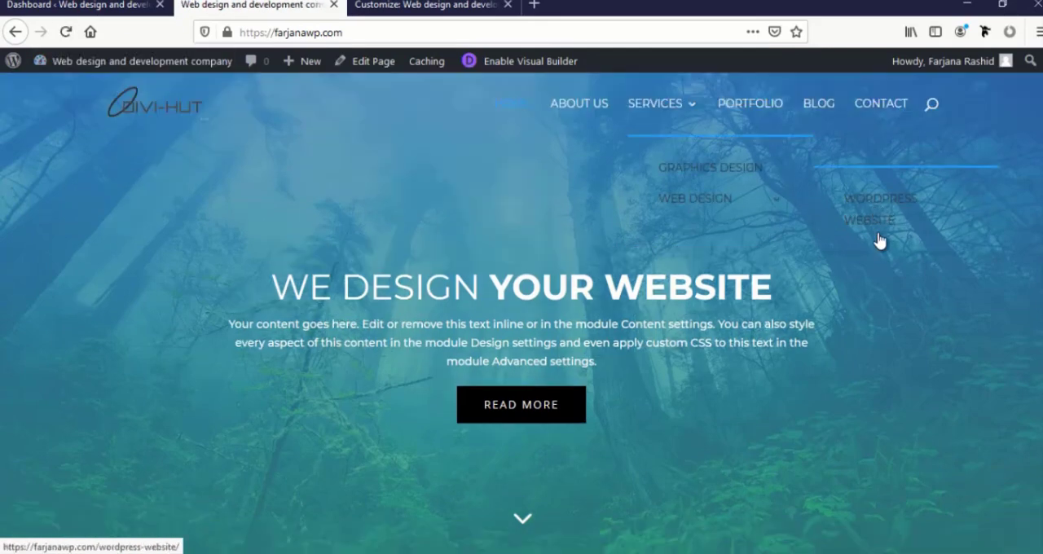
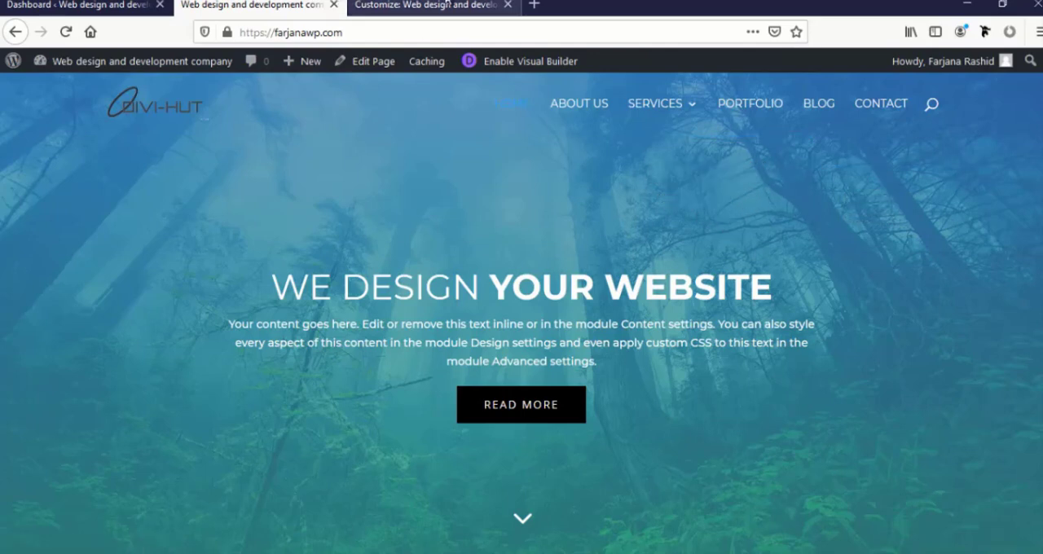
# Switch back to the customizer and check the dropdown menu background color setting against the Services dropdown in the preview
pyautogui.click(448, 6)
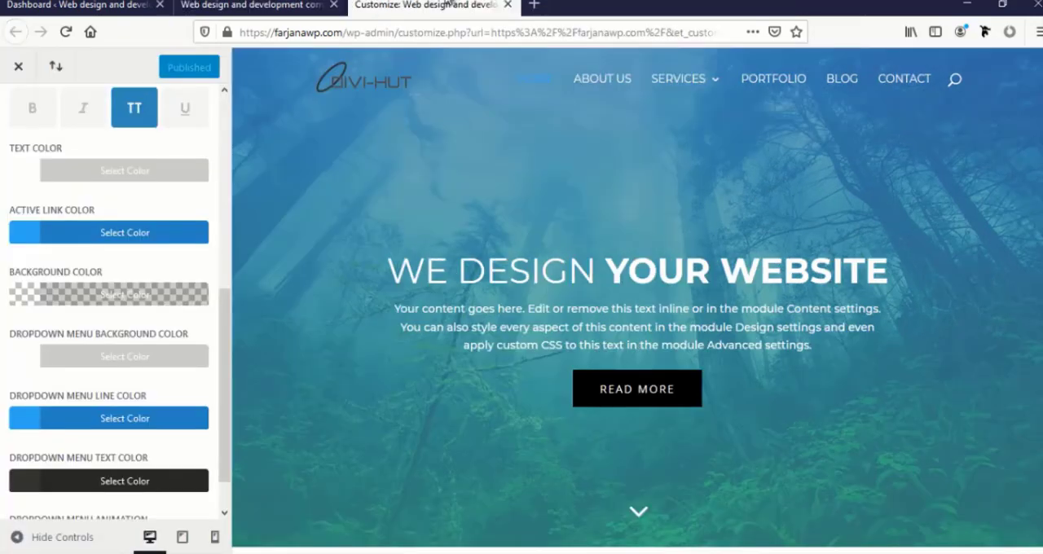
pyautogui.scroll(-1, 82, 358)
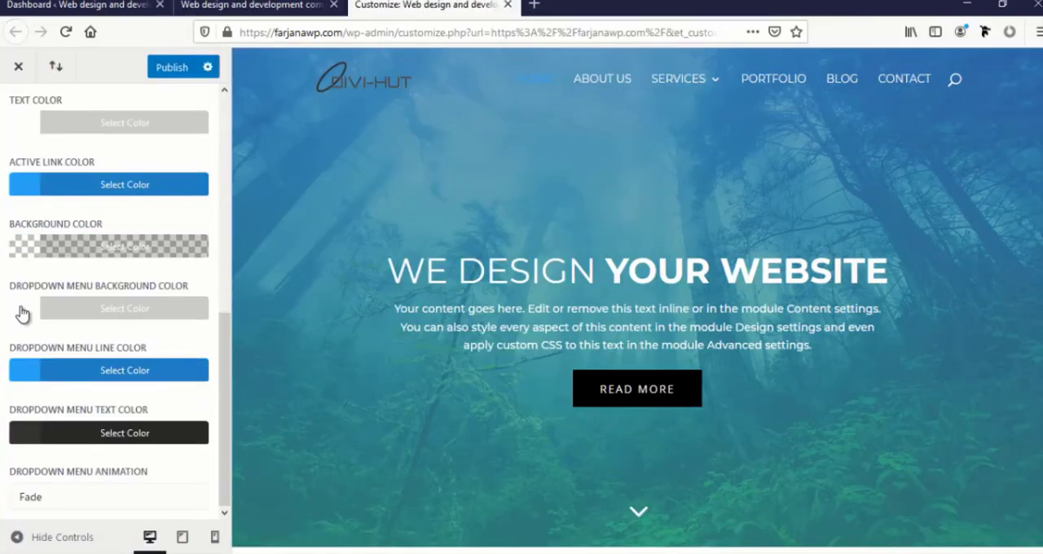
pyautogui.click(22, 314)
pyautogui.scroll(-2, 65, 371)
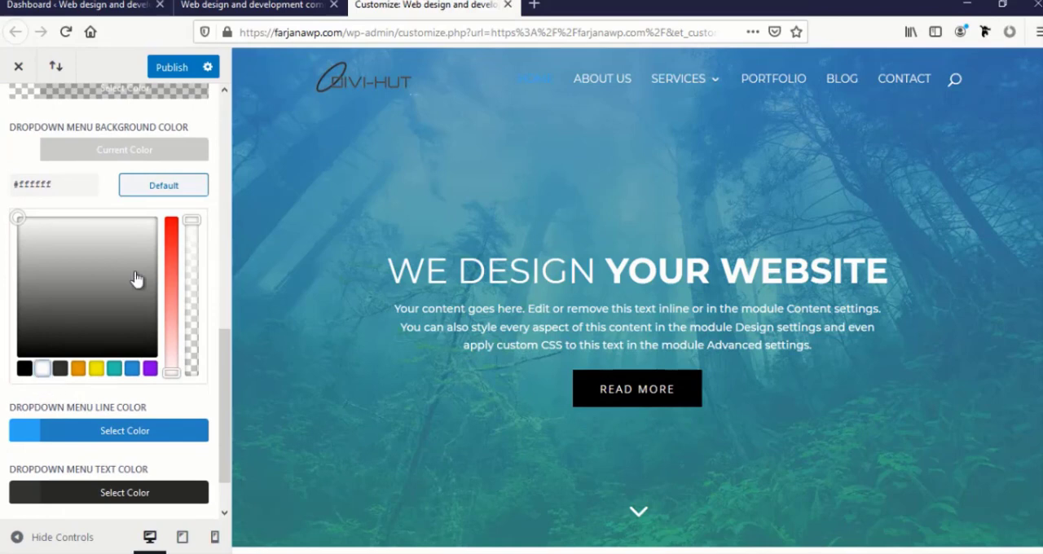
pyautogui.moveTo(687, 86)
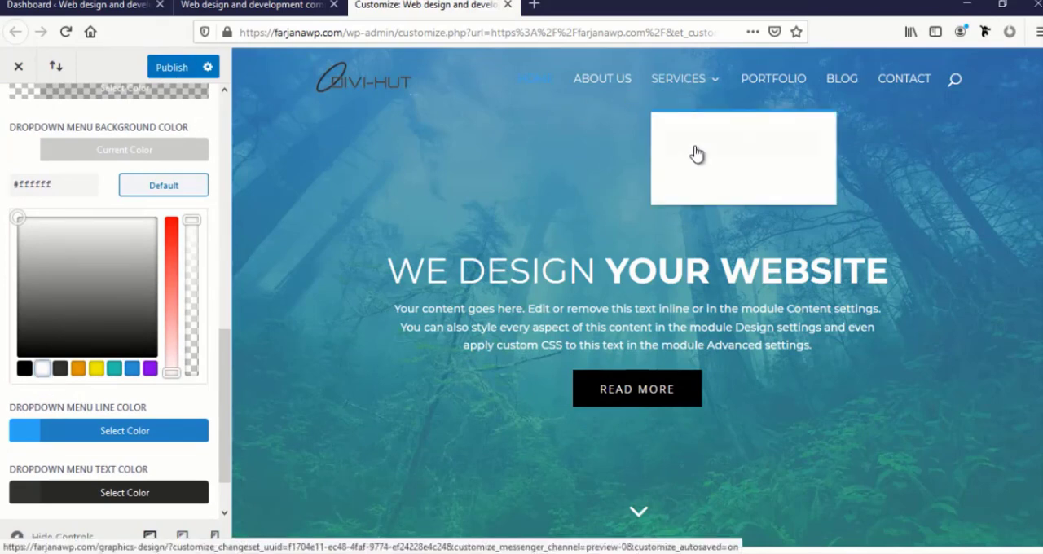
pyautogui.moveTo(698, 189)
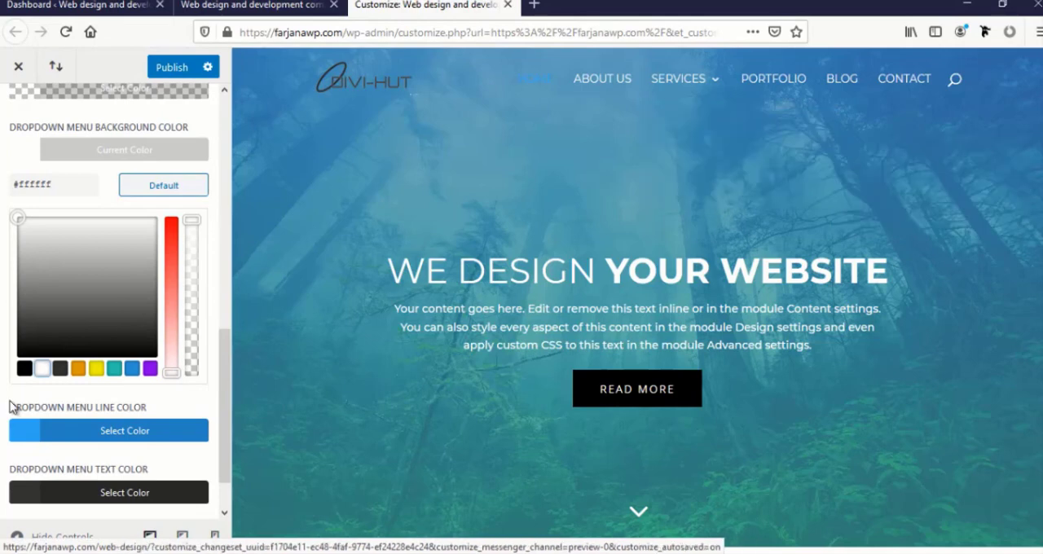
# Set the dropdown menu text color to black (#000000) and check it in the Services dropdown preview
pyautogui.click(30, 498)
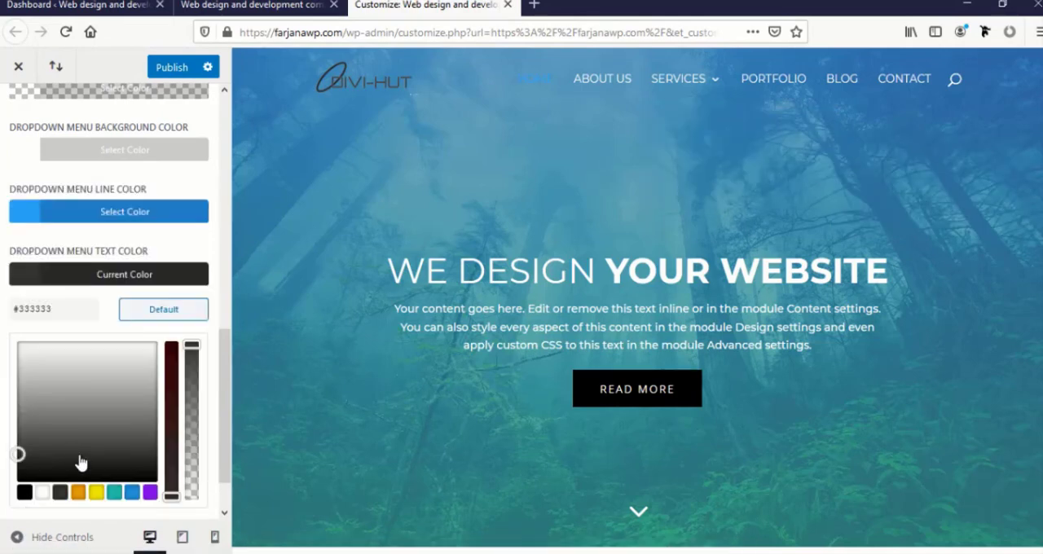
pyautogui.click(25, 493)
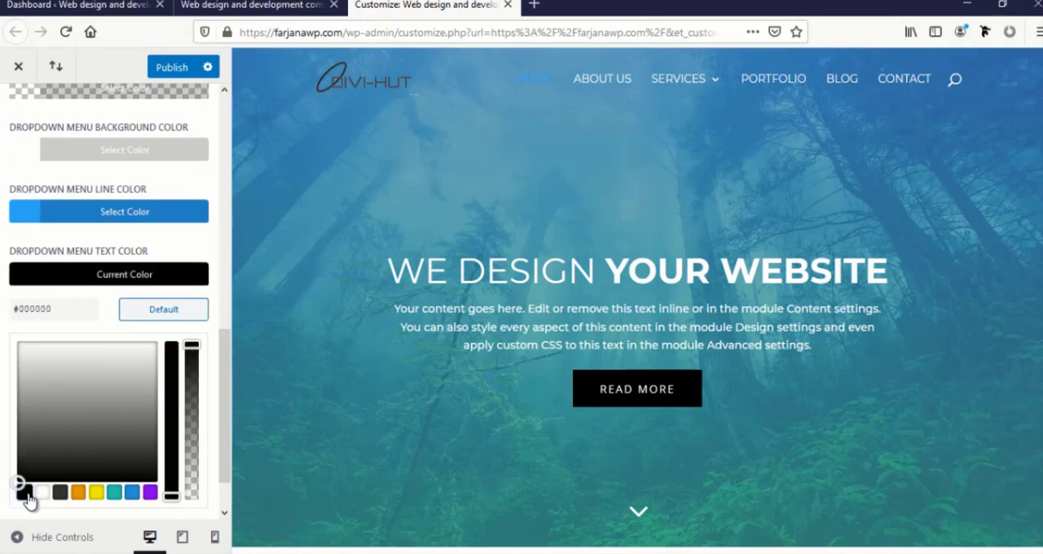
pyautogui.moveTo(680, 84)
pyautogui.moveTo(805, 186)
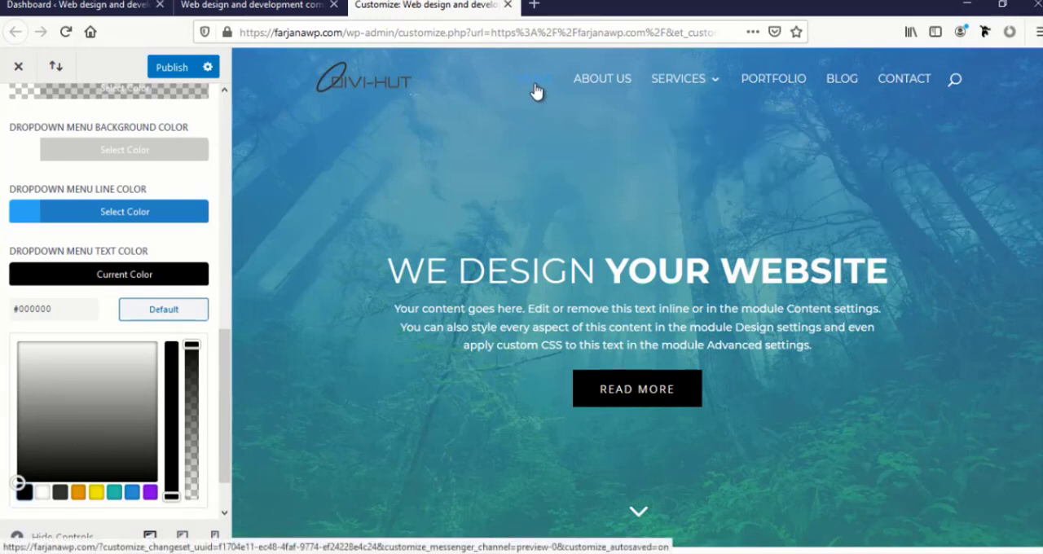
# Set the primary menu's active link color to white (#ffffff), check the Services submenus in the preview, and publish the changes
pyautogui.click(52, 285)
pyautogui.scroll(3, 48, 297)
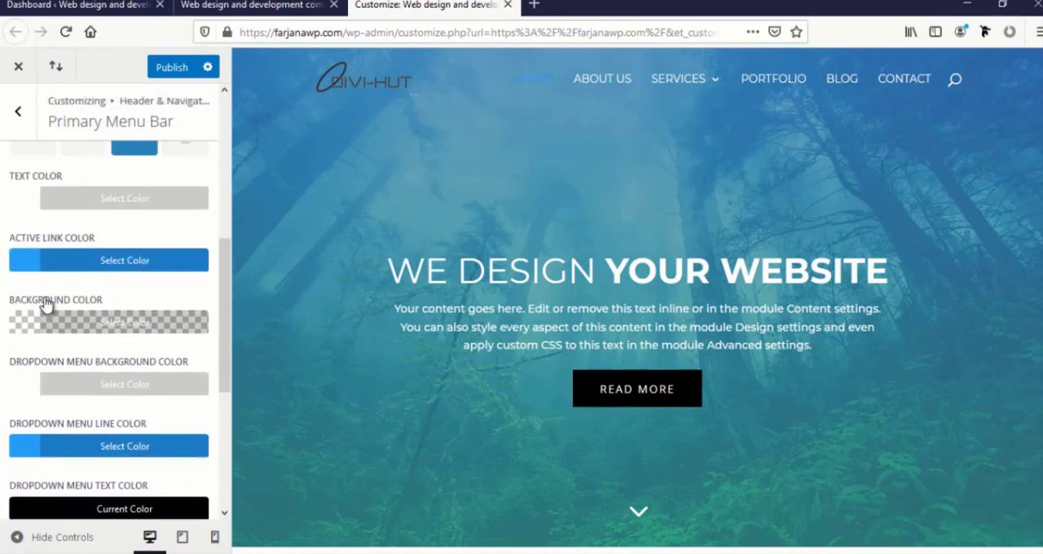
pyautogui.click(22, 275)
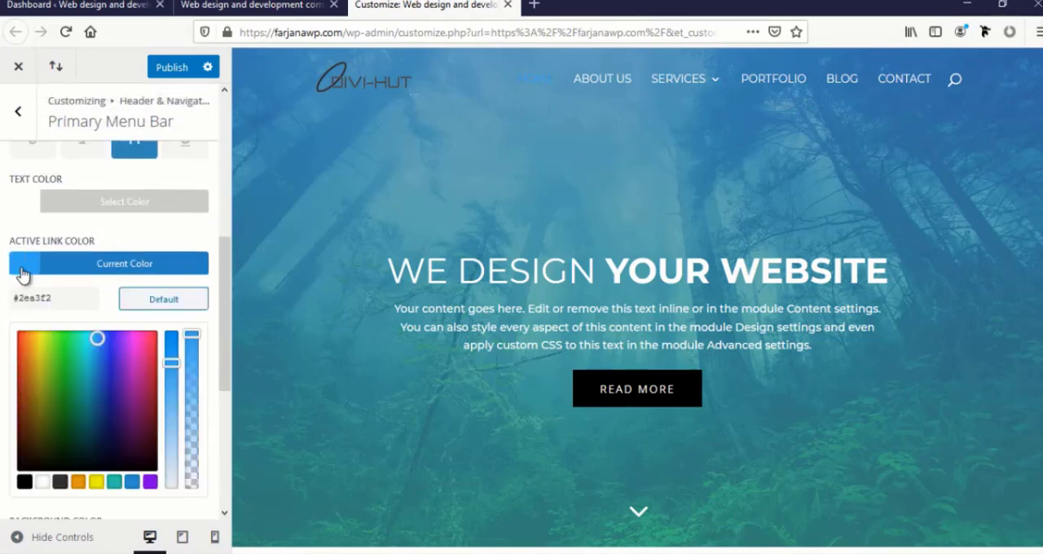
pyautogui.click(42, 482)
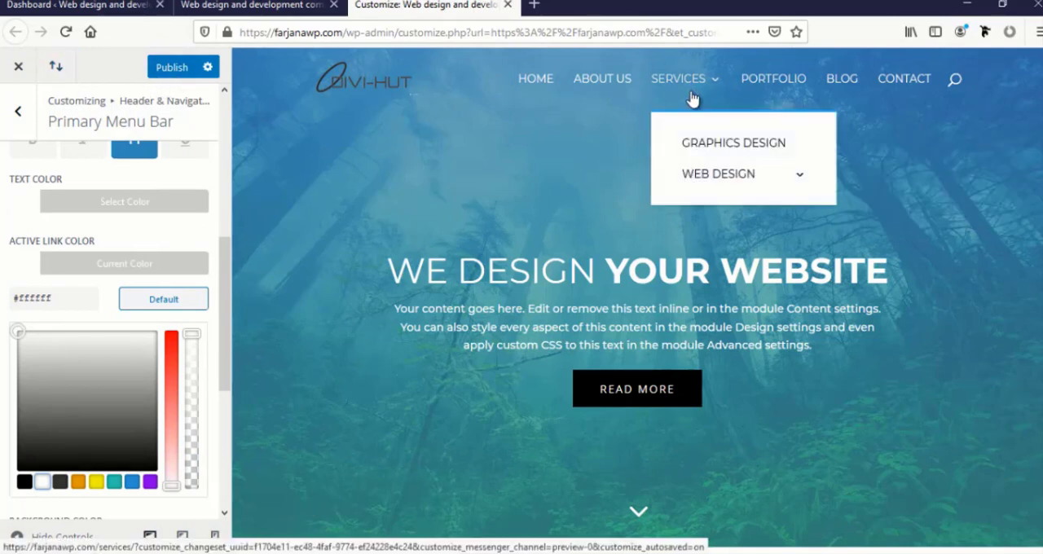
pyautogui.moveTo(738, 184)
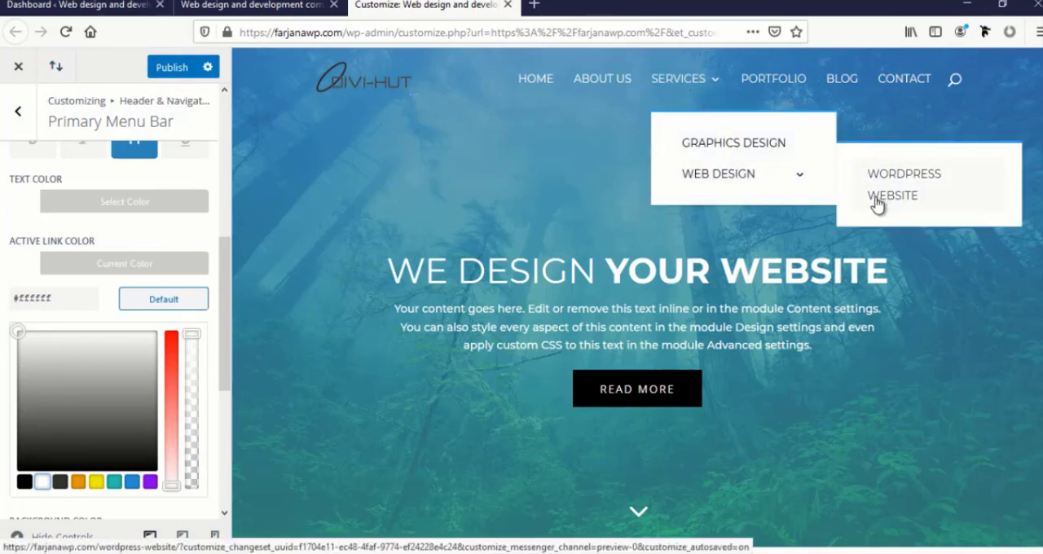
pyautogui.click(167, 68)
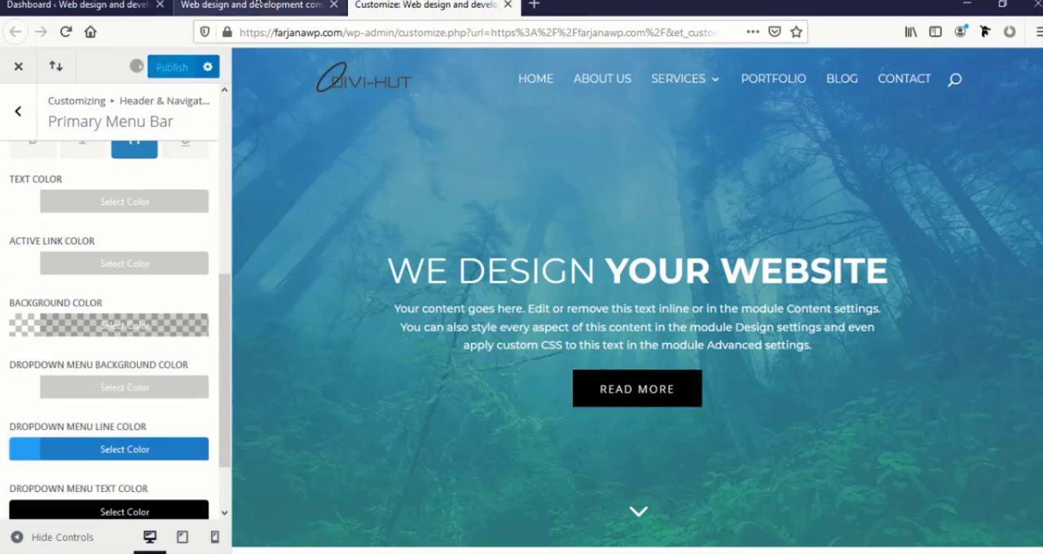
# Reload the live homepage and check the menu link colors, including the Services dropdown and its Web Design submenu
pyautogui.click(255, 5)
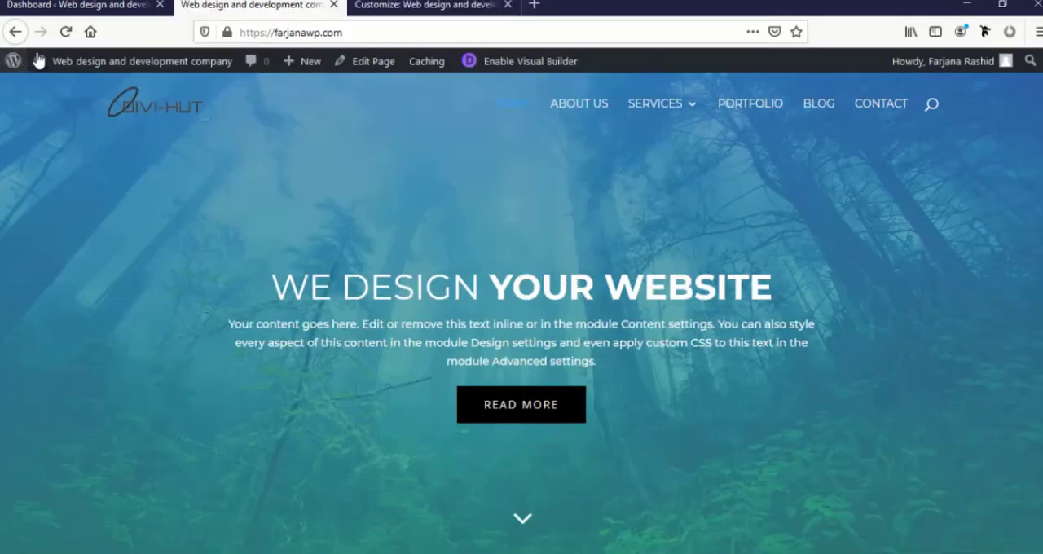
pyautogui.click(66, 32)
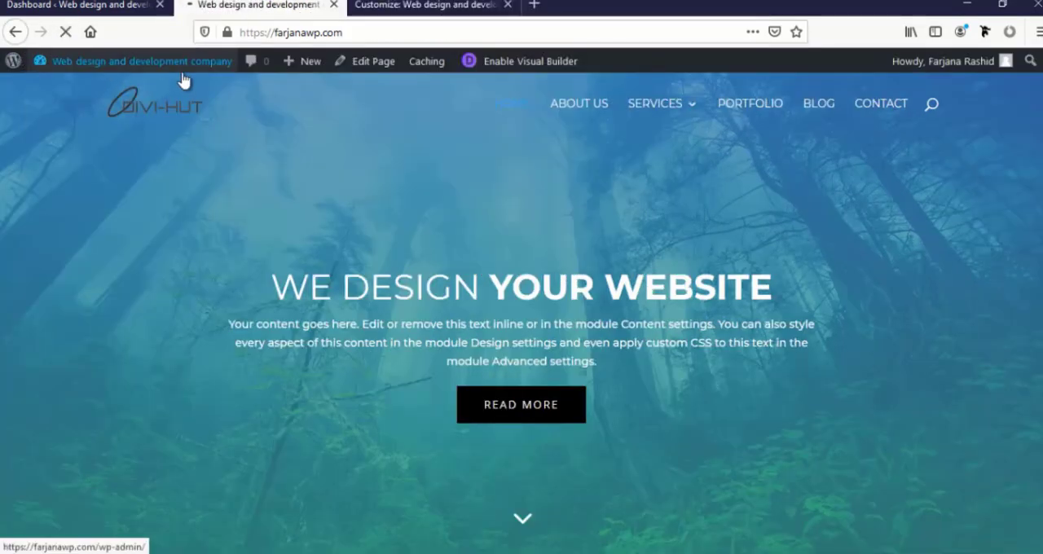
pyautogui.moveTo(181, 75)
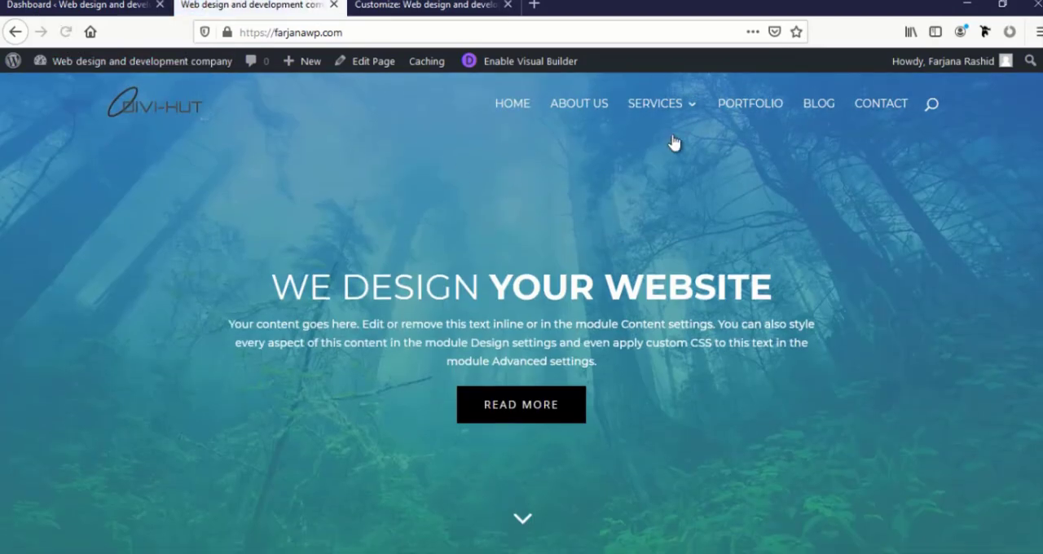
pyautogui.moveTo(690, 109)
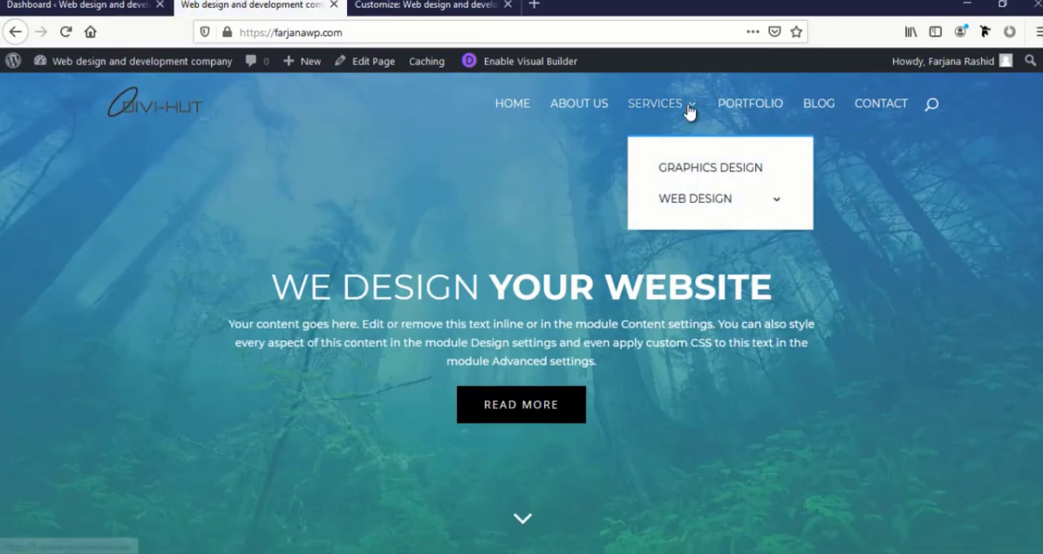
pyautogui.moveTo(736, 205)
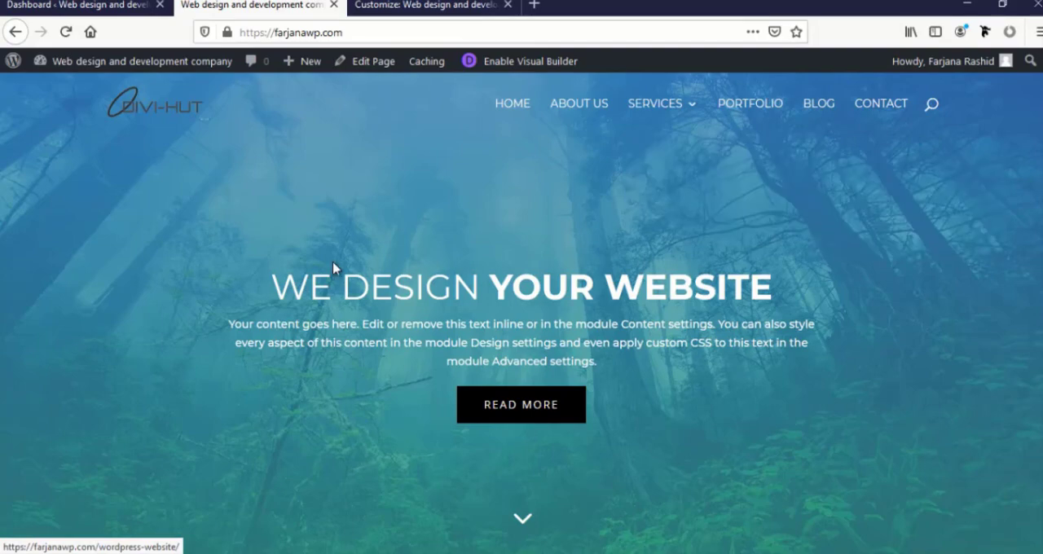
# Examine how the fixed menu bar looks over the header, about and What We Do sections of the live homepage
pyautogui.scroll(-3, 218, 228)
pyautogui.scroll(3, 218, 232)
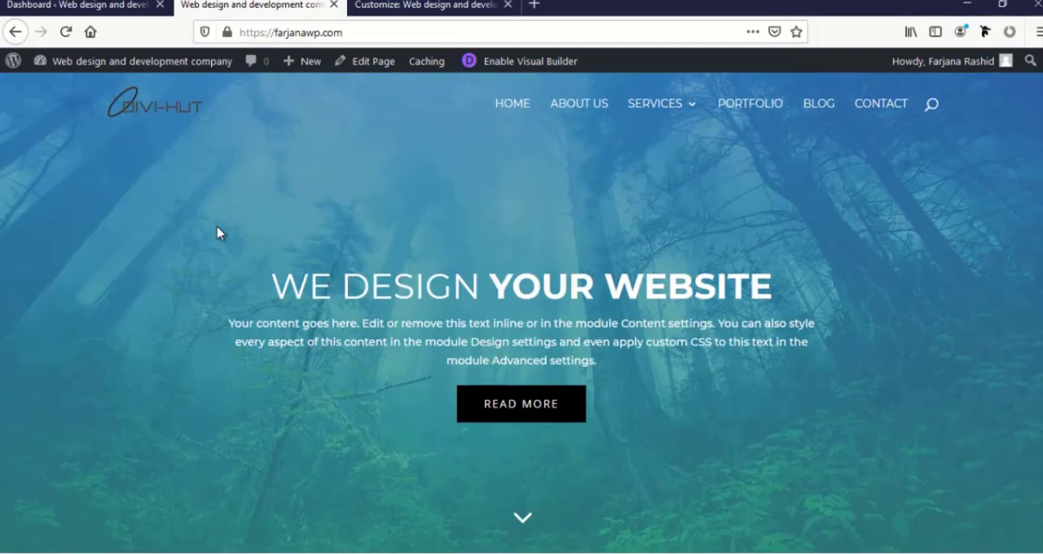
pyautogui.scroll(-10, 218, 232)
pyautogui.scroll(10, 219, 233)
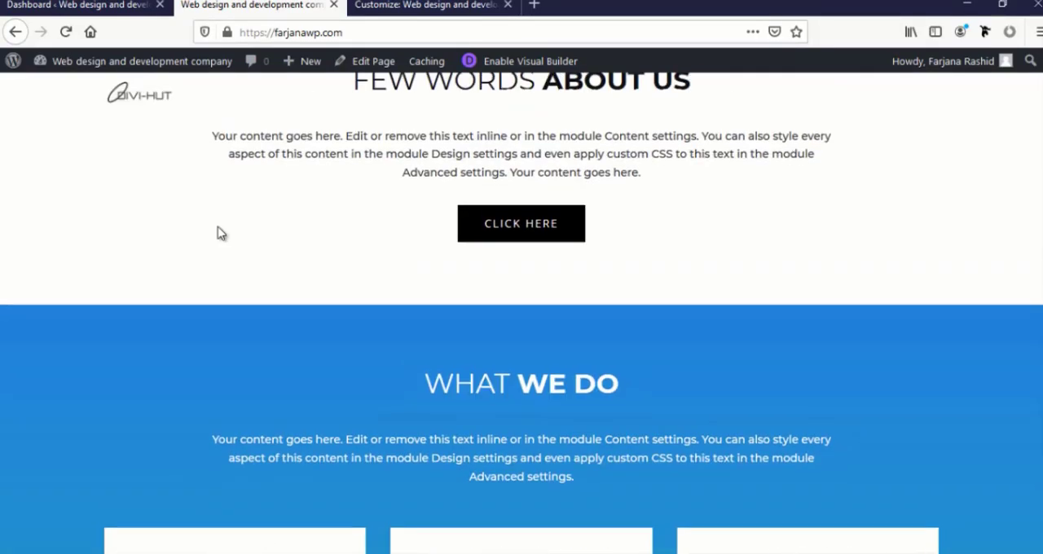
pyautogui.scroll(-8, 218, 233)
pyautogui.scroll(-4, 219, 234)
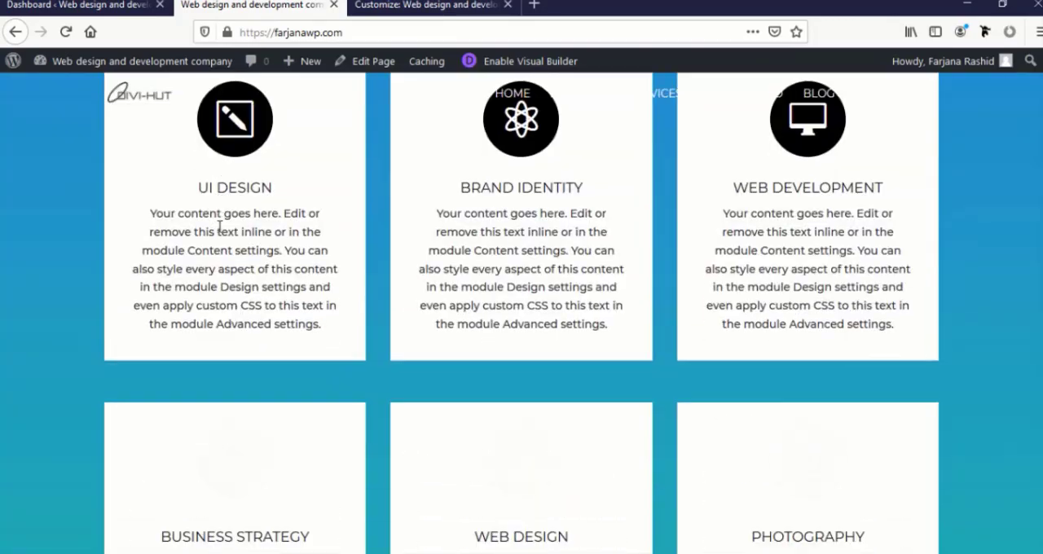
pyautogui.scroll(10, 218, 234)
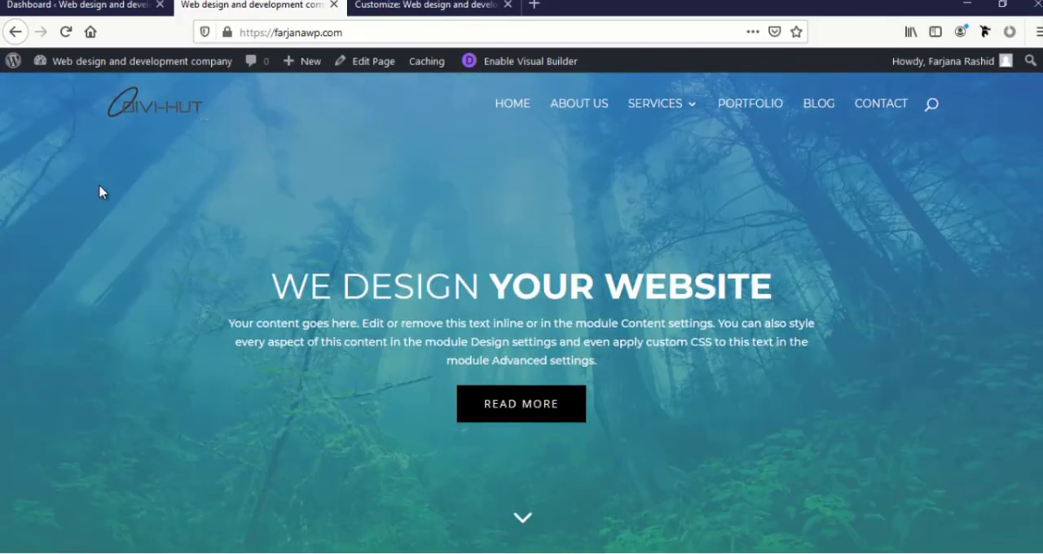
pyautogui.scroll(-6, 109, 201)
pyautogui.scroll(2, 110, 201)
pyautogui.scroll(5, 111, 201)
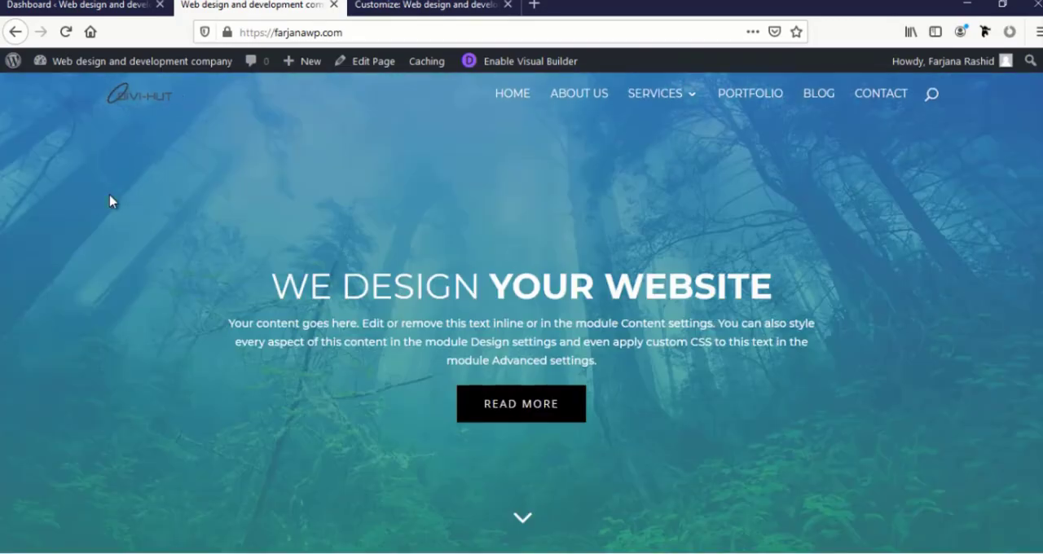
pyautogui.scroll(-4, 111, 201)
pyautogui.scroll(-4, 109, 203)
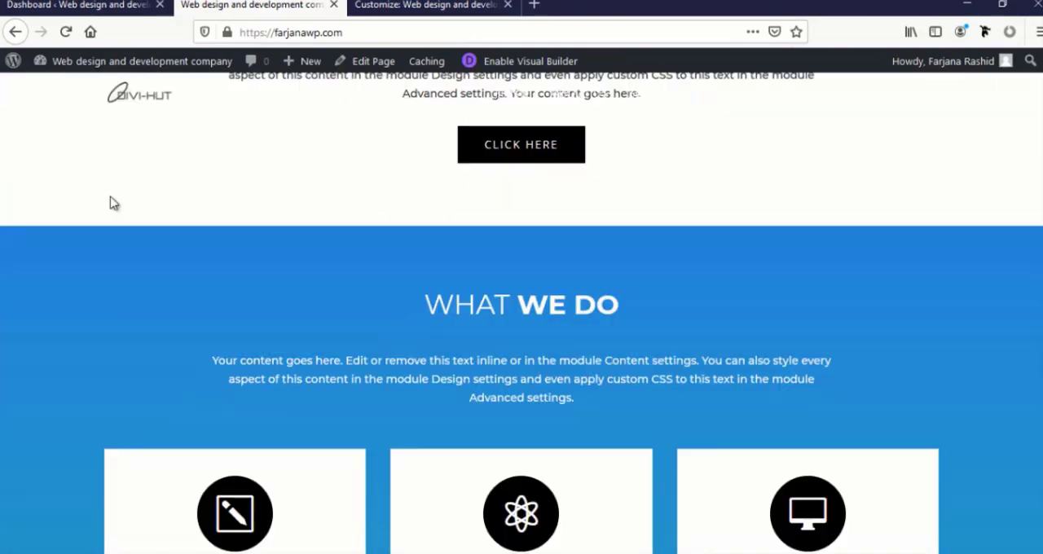
pyautogui.scroll(-4, 114, 163)
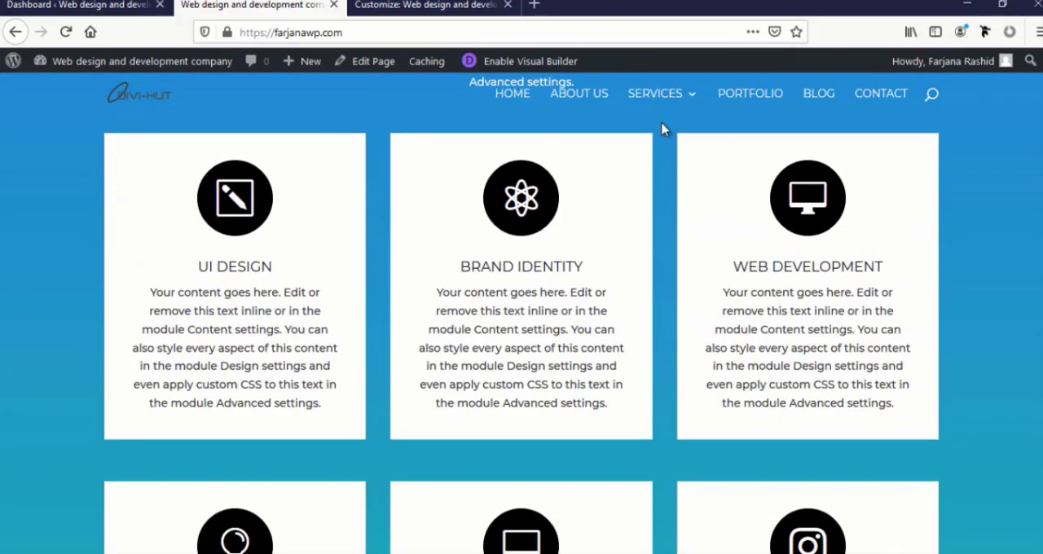
pyautogui.scroll(5, 163, 114)
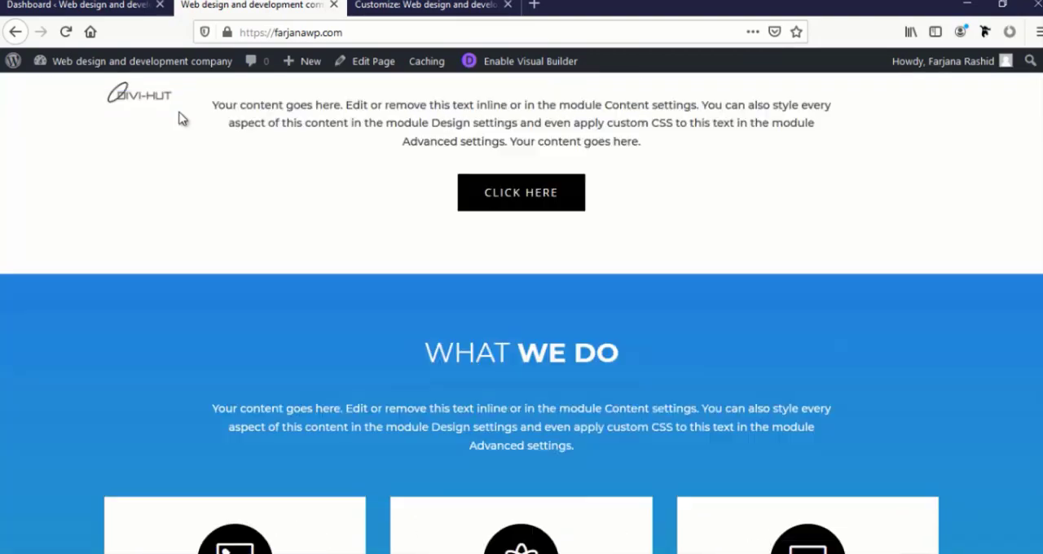
# In the customizer's Fixed Navigation Settings, make the white primary menu background color slightly transparent and check it over the page sections
pyautogui.click(413, 4)
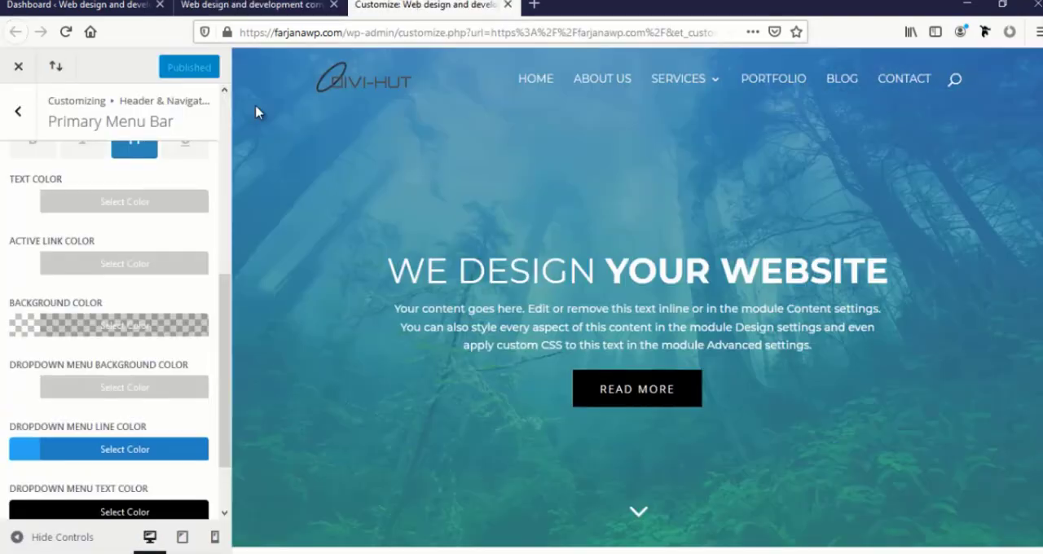
pyautogui.click(21, 114)
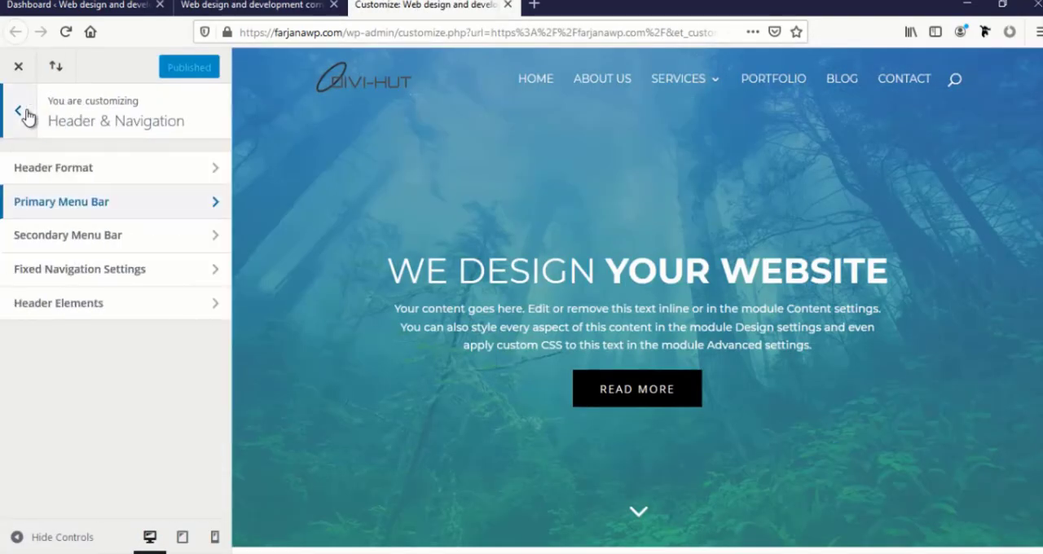
pyautogui.click(100, 273)
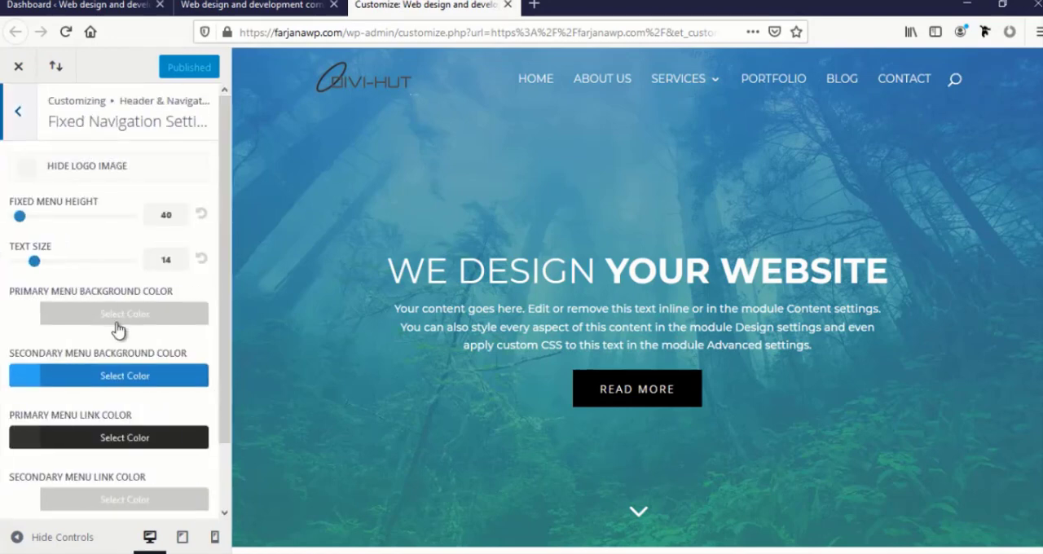
pyautogui.scroll(-2, 118, 328)
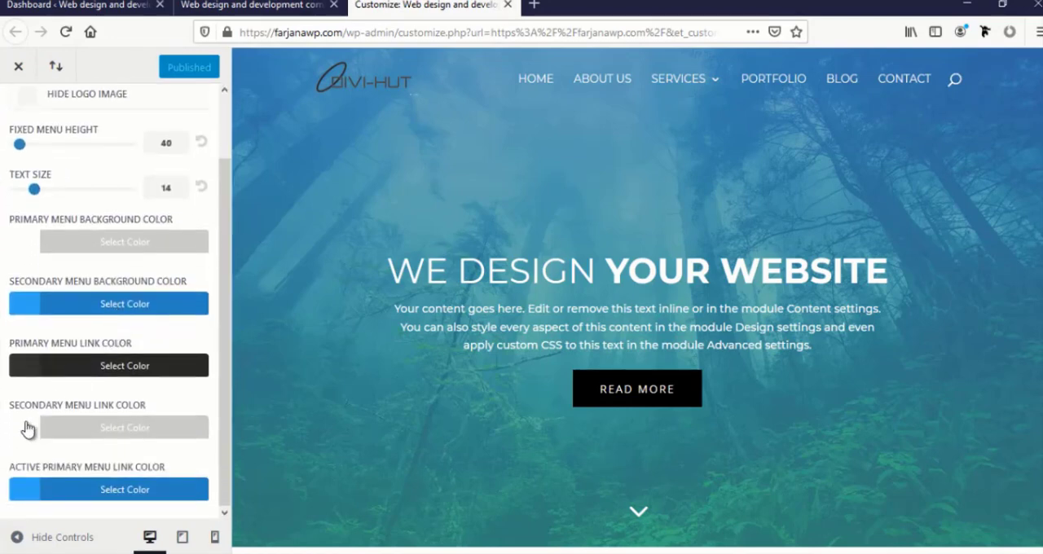
pyautogui.click(19, 244)
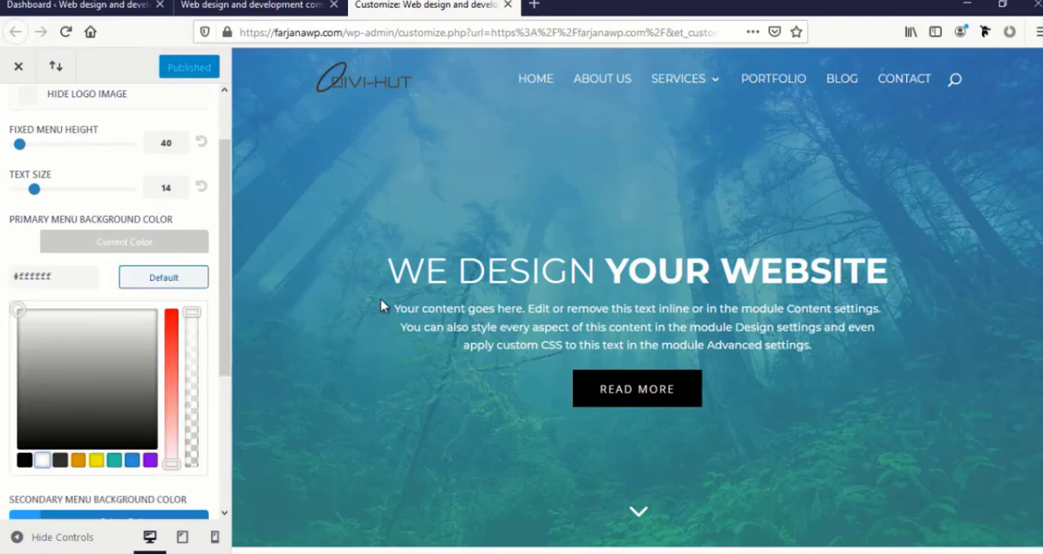
pyautogui.scroll(-4, 506, 179)
pyautogui.click(195, 314)
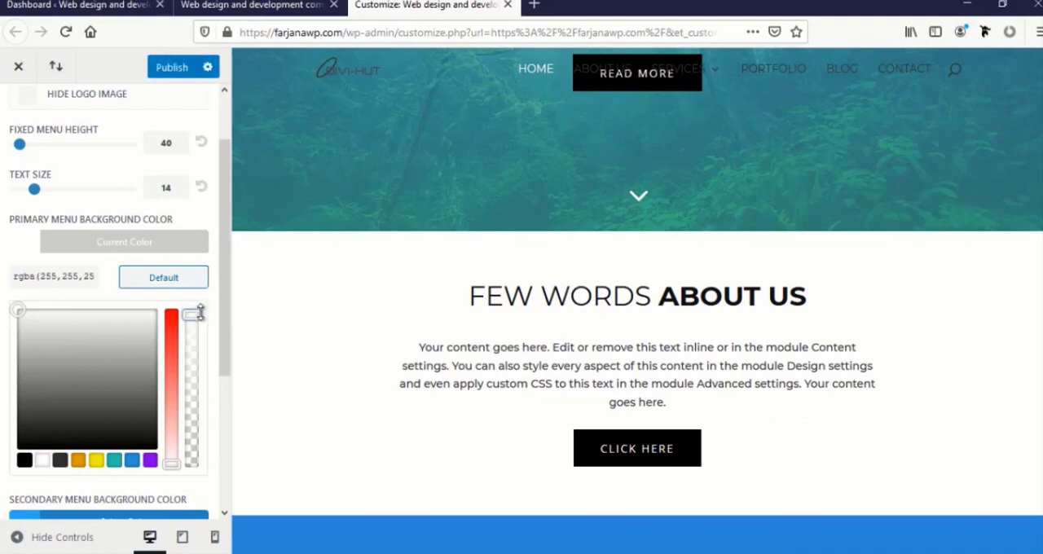
pyautogui.scroll(-10, 377, 312)
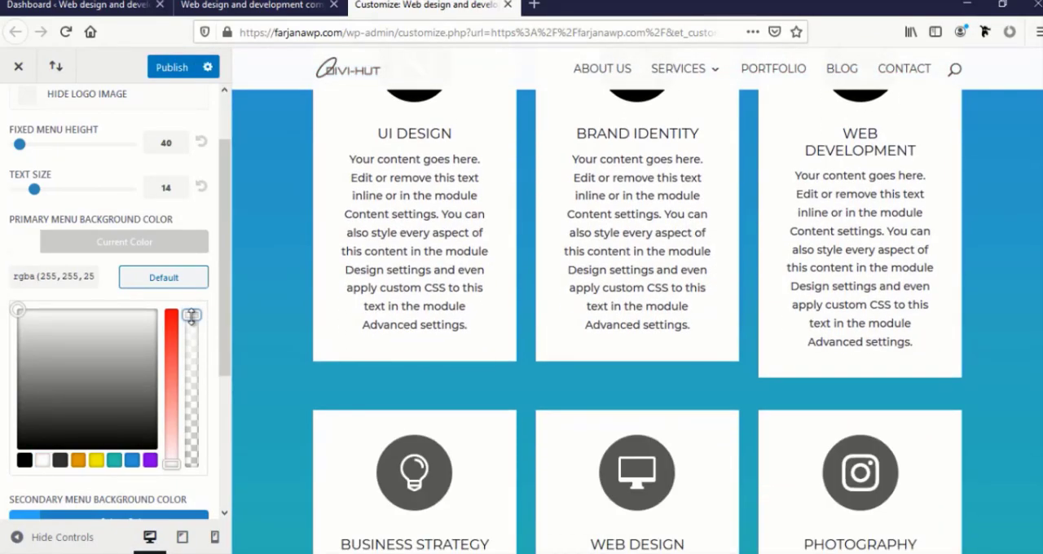
pyautogui.moveTo(191, 317); pyautogui.dragTo(191, 323)
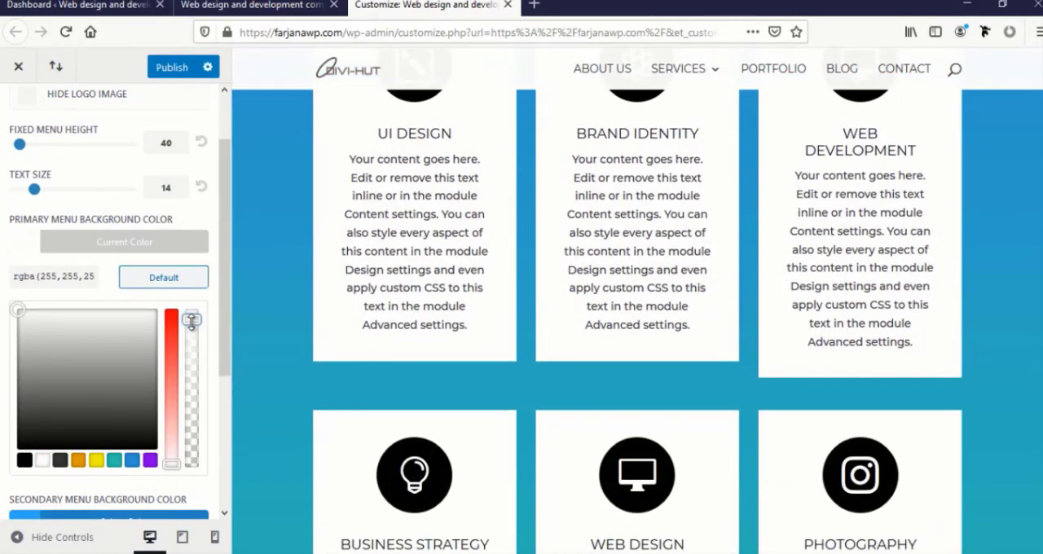
pyautogui.scroll(-5, 362, 306)
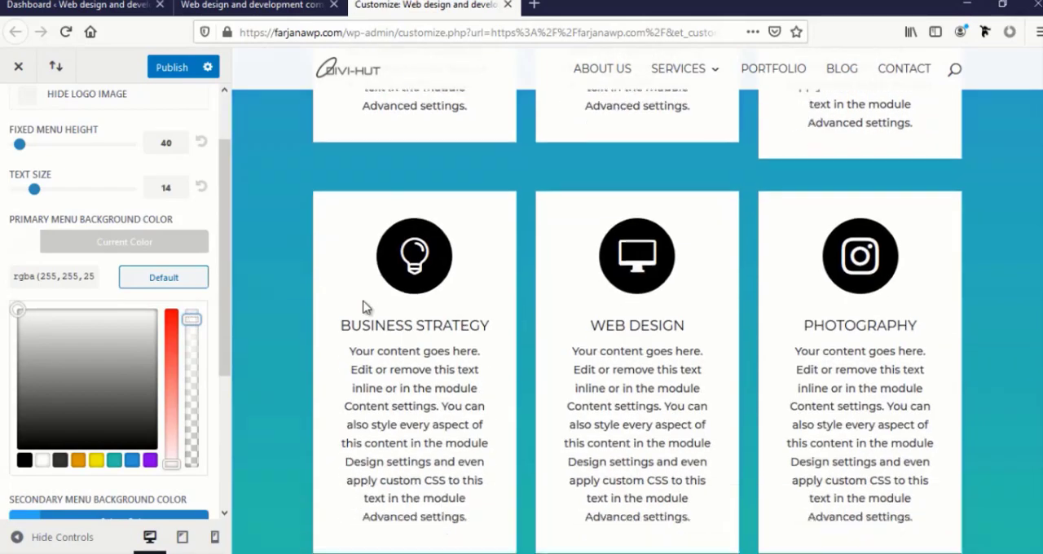
# Check the semi-transparent fixed menu over the about and blurb sections in the preview and publish the changes
pyautogui.scroll(15, 364, 299)
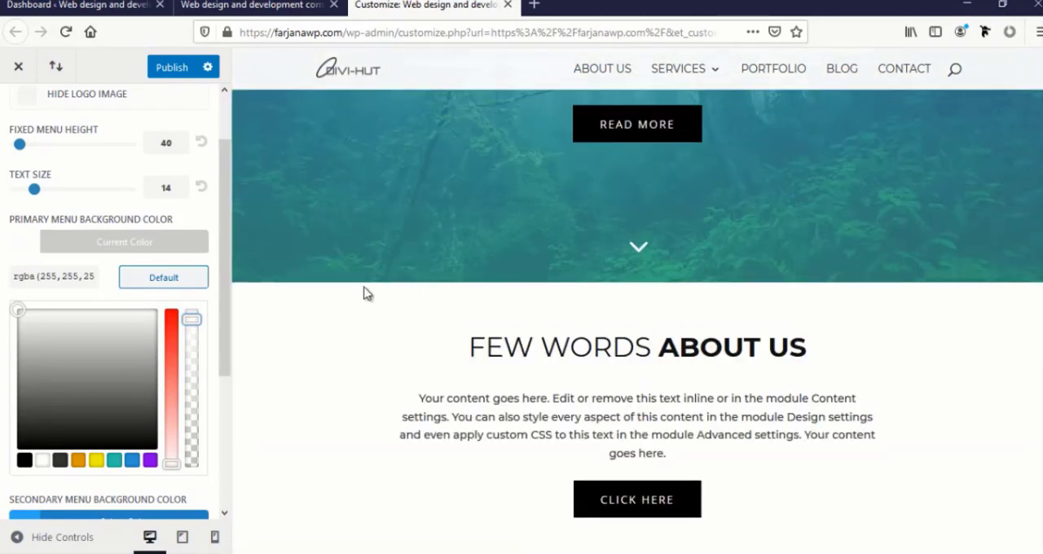
pyautogui.scroll(-10, 364, 293)
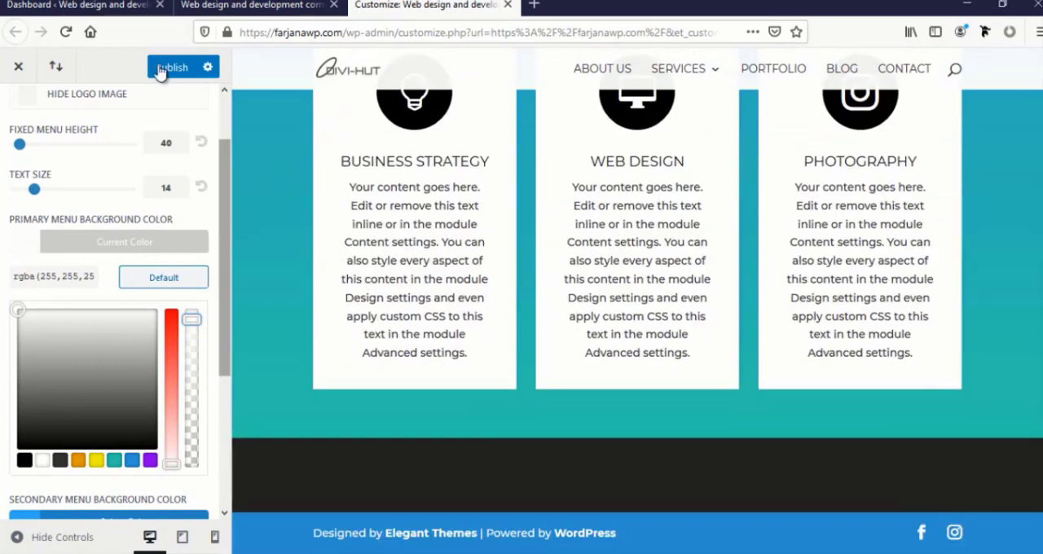
pyautogui.click(162, 69)
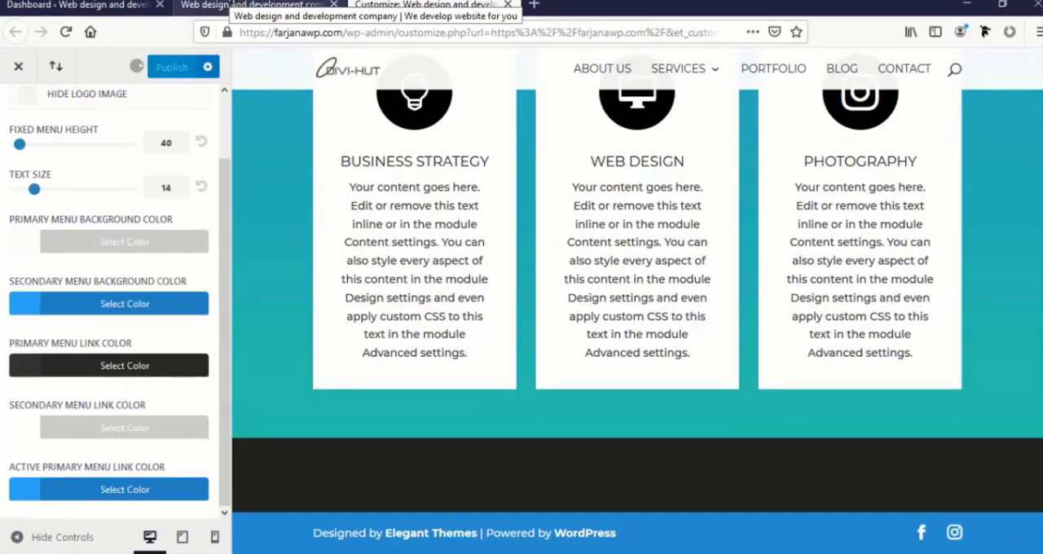
# Reload the live homepage and examine the fixed menu's transparency over the header, about and What We Do sections
pyautogui.click(252, 4)
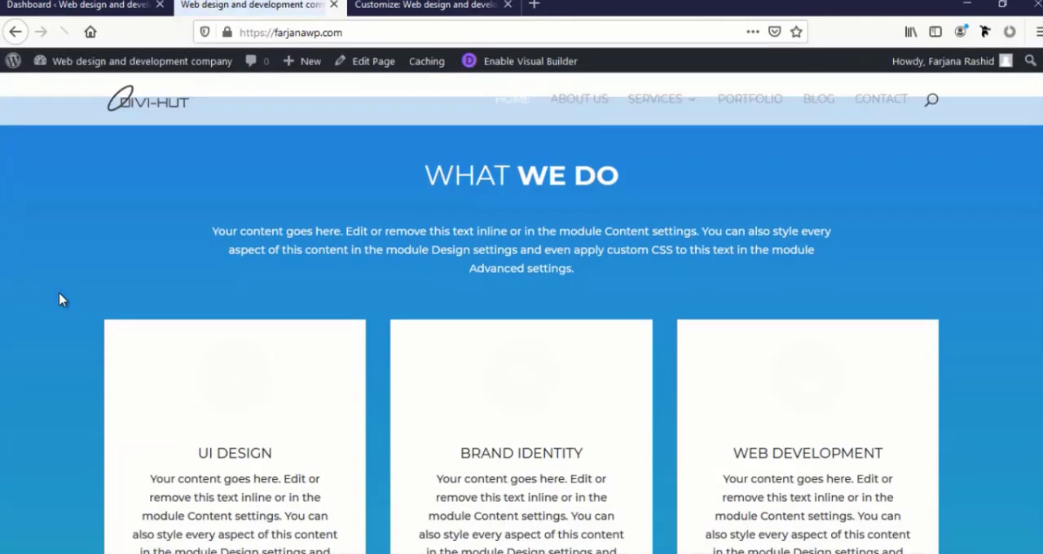
pyautogui.scroll(-5, 60, 299)
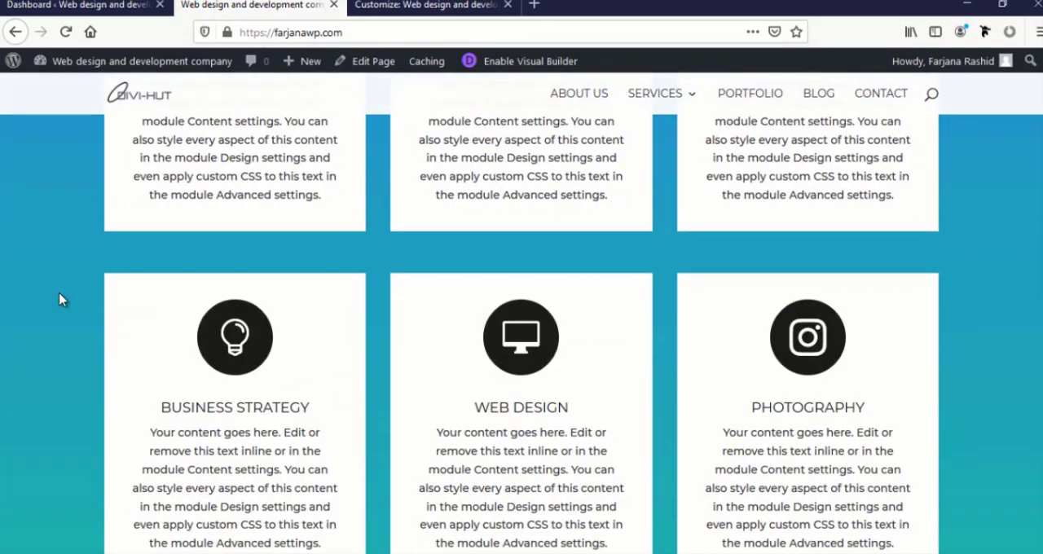
pyautogui.scroll(-2, 60, 300)
pyautogui.scroll(15, 60, 299)
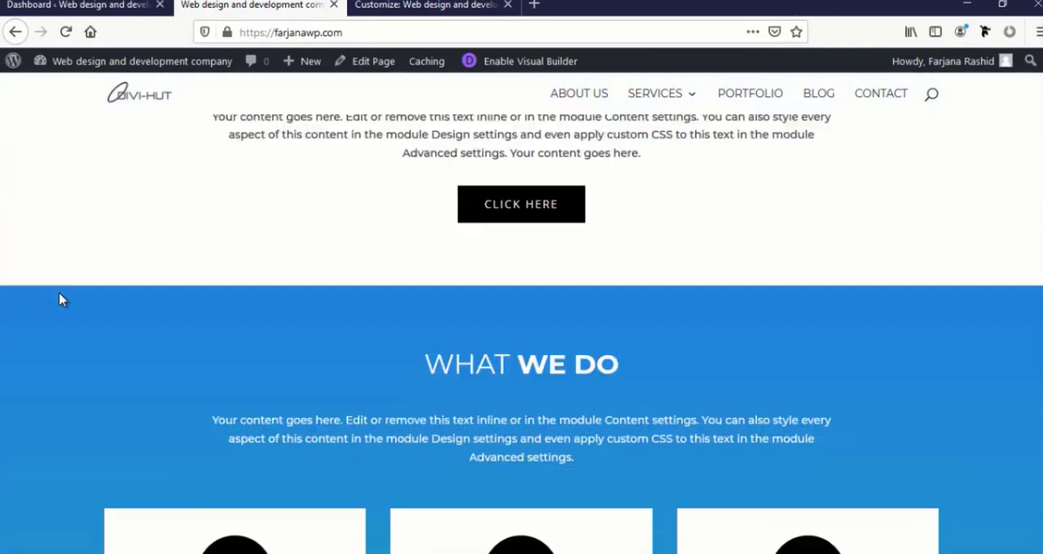
pyautogui.scroll(-5, 263, 342)
pyautogui.scroll(5, 261, 343)
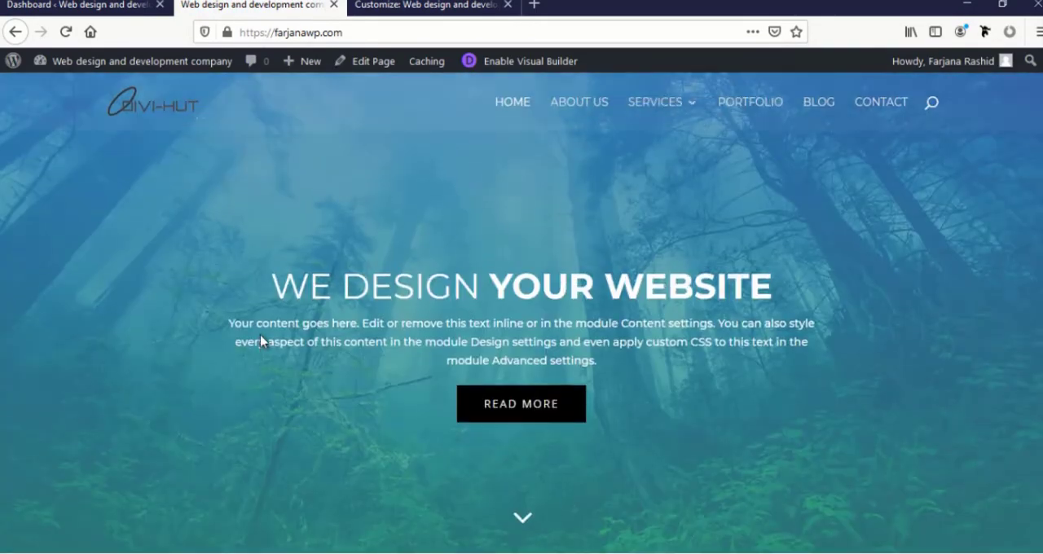
pyautogui.scroll(-5, 260, 342)
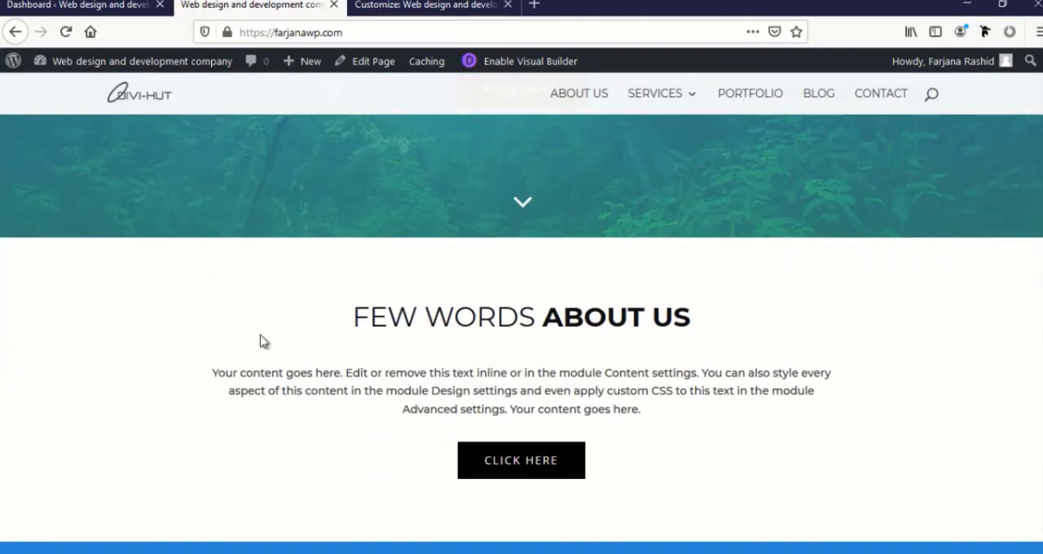
pyautogui.scroll(5, 263, 342)
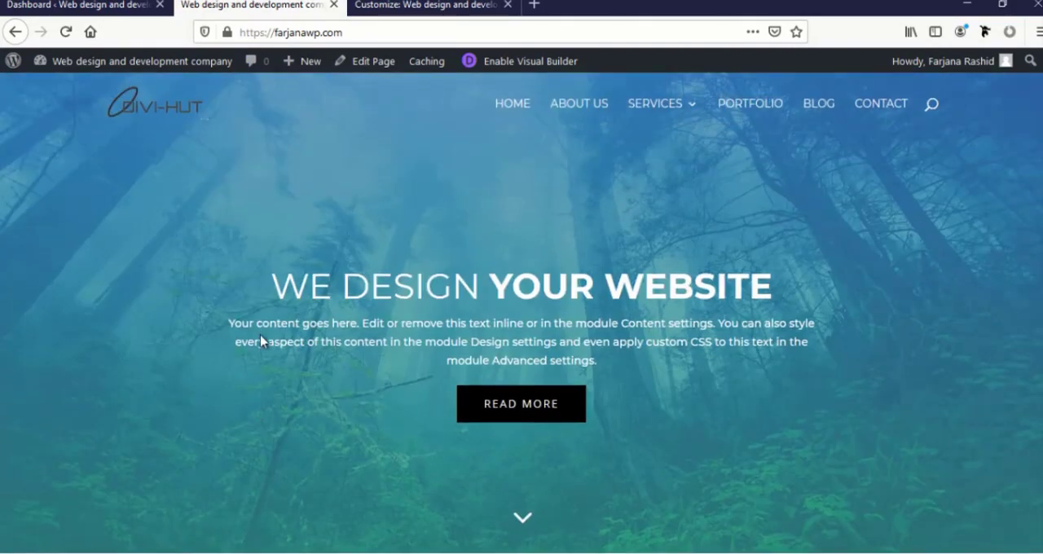
pyautogui.scroll(-10, 291, 328)
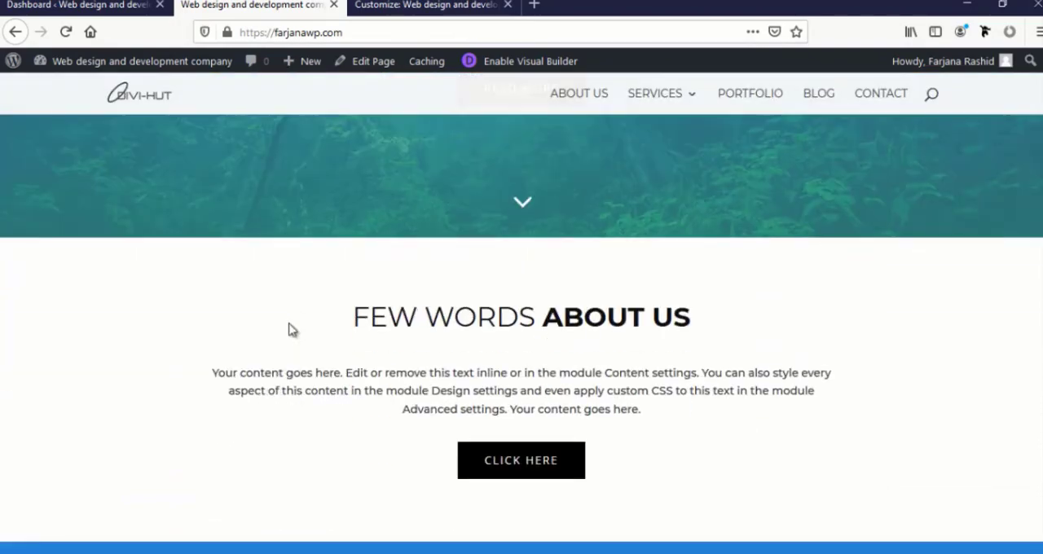
pyautogui.scroll(-3, 291, 328)
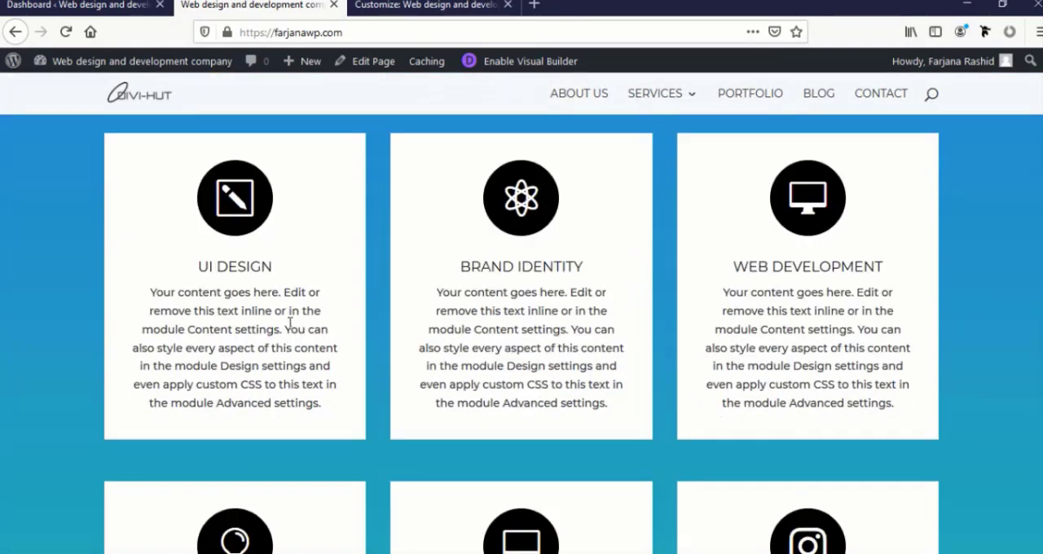
pyautogui.scroll(-3, 290, 323)
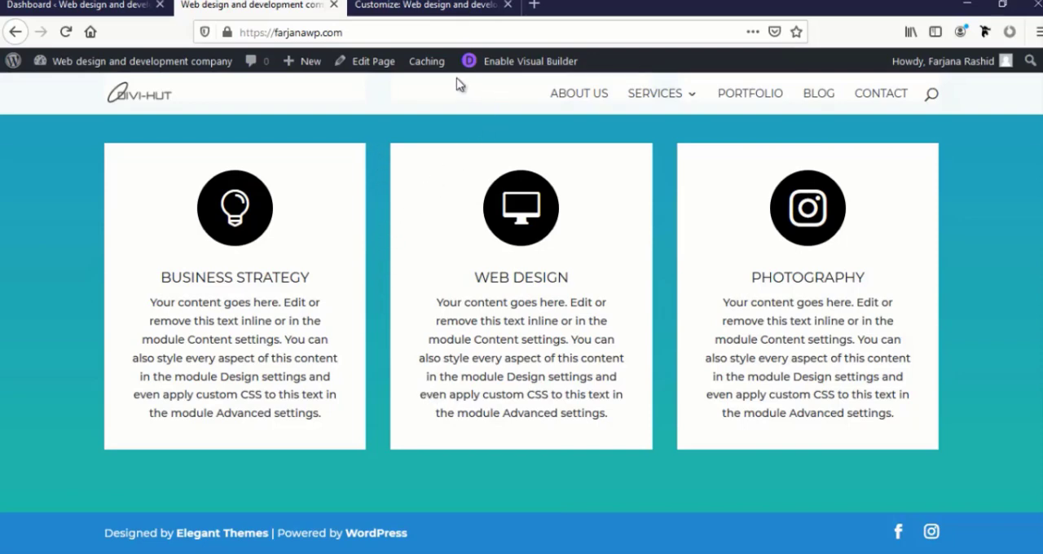
# Enable the Visual Builder on the homepage and expand its page-level controls
pyautogui.click(499, 70)
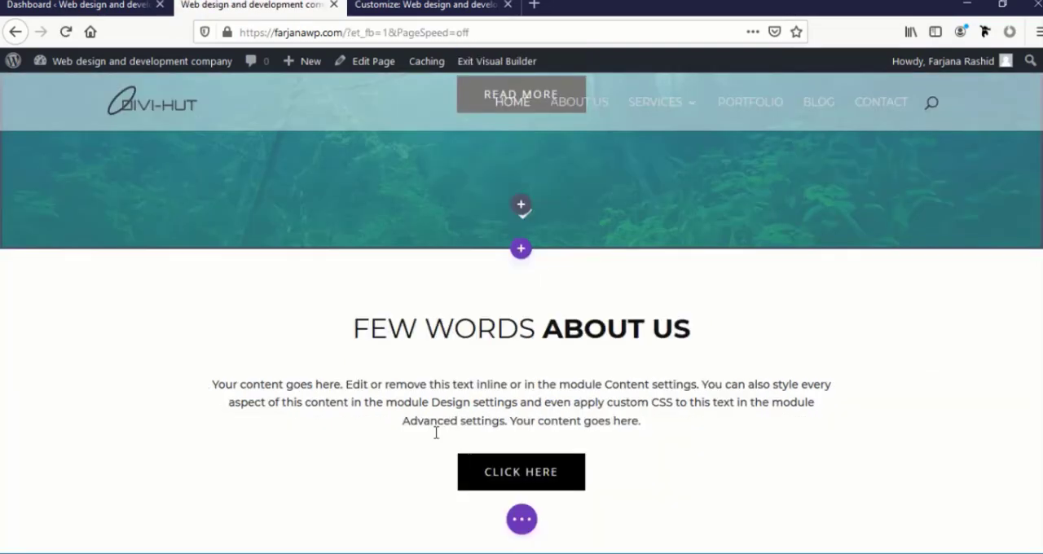
pyautogui.scroll(-12, 435, 431)
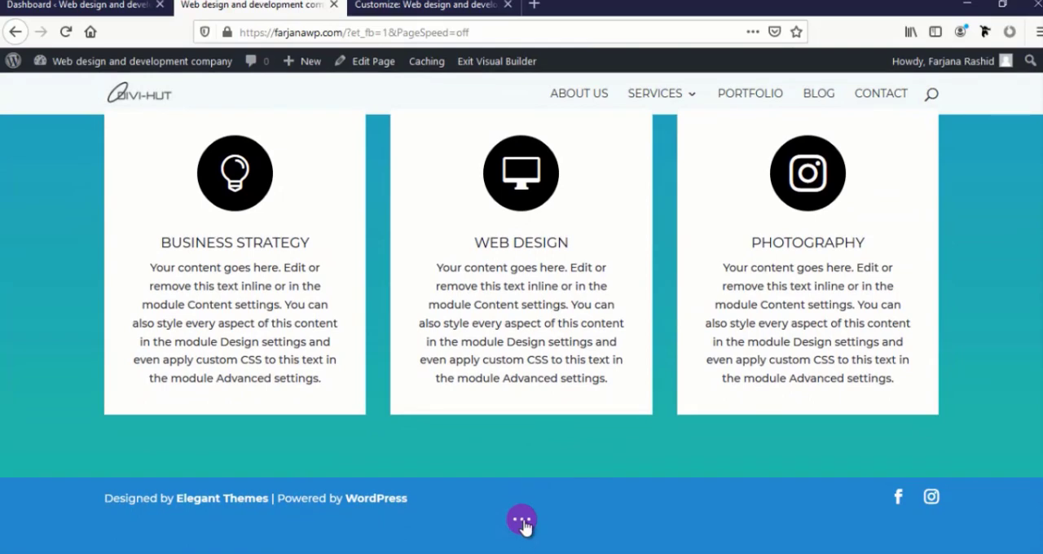
pyautogui.click(521, 520)
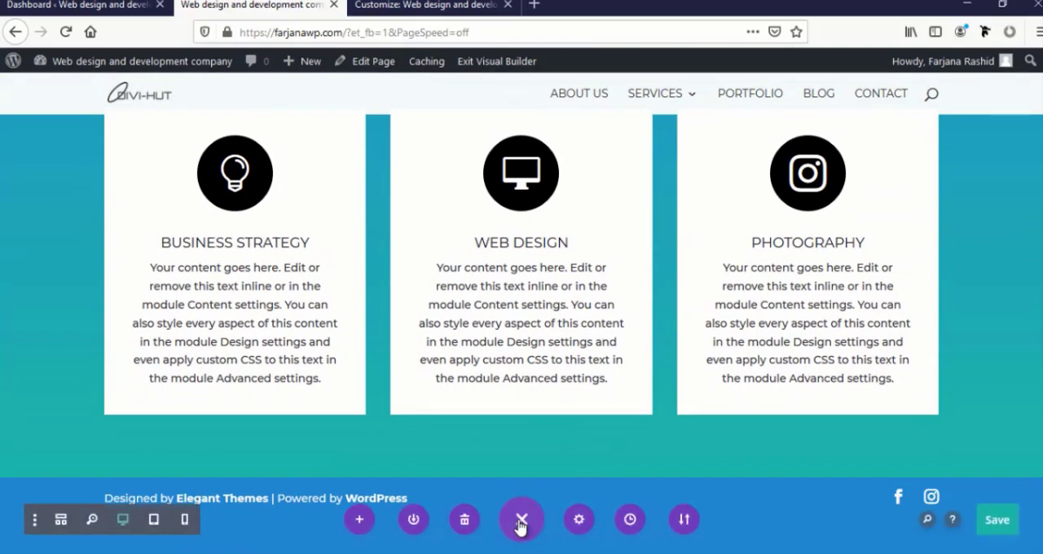
# Open the layout library and browse the premade layout packs
pyautogui.click(366, 520)
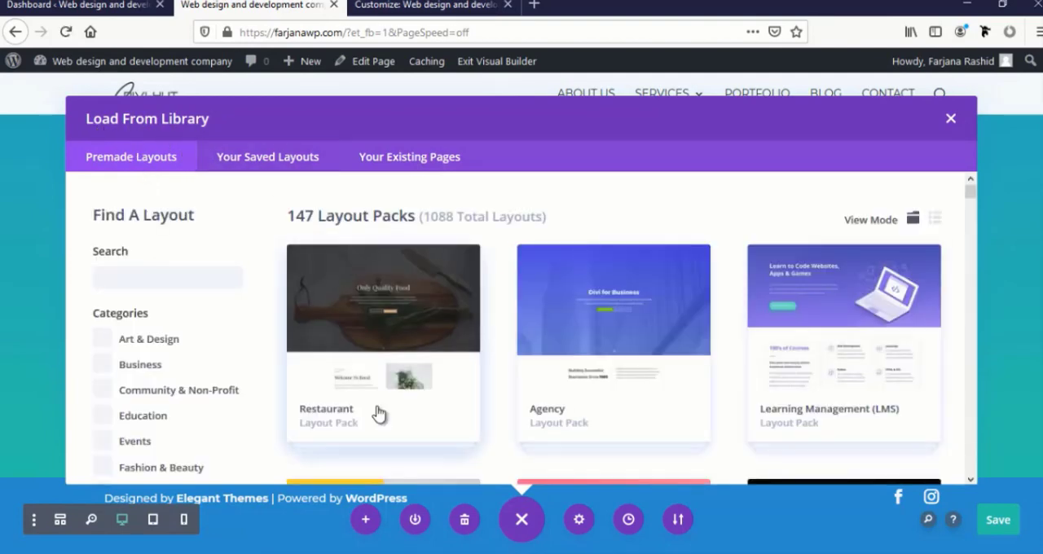
pyautogui.scroll(-3, 447, 404)
pyautogui.scroll(-3, 446, 403)
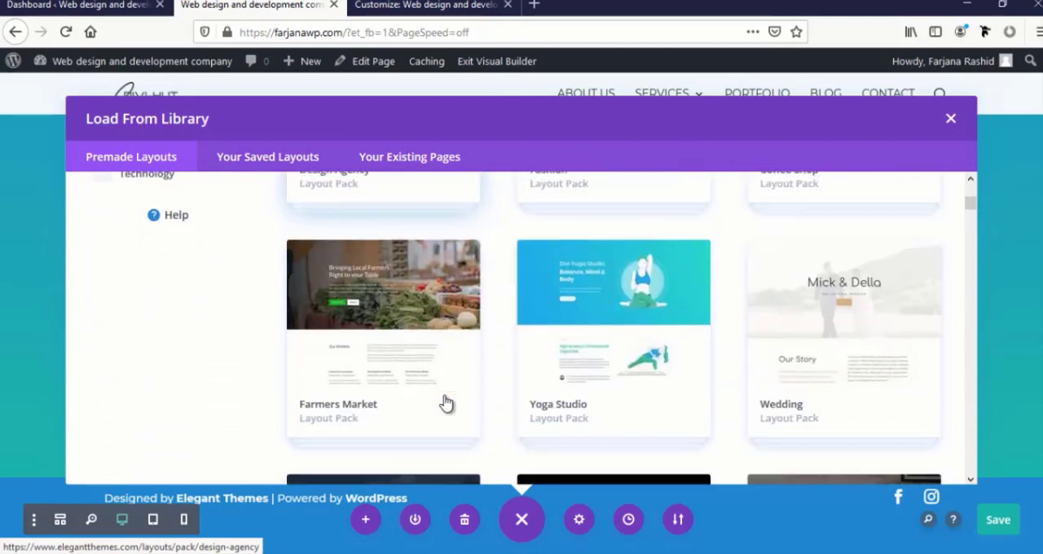
pyautogui.scroll(5, 447, 403)
pyautogui.scroll(1, 446, 403)
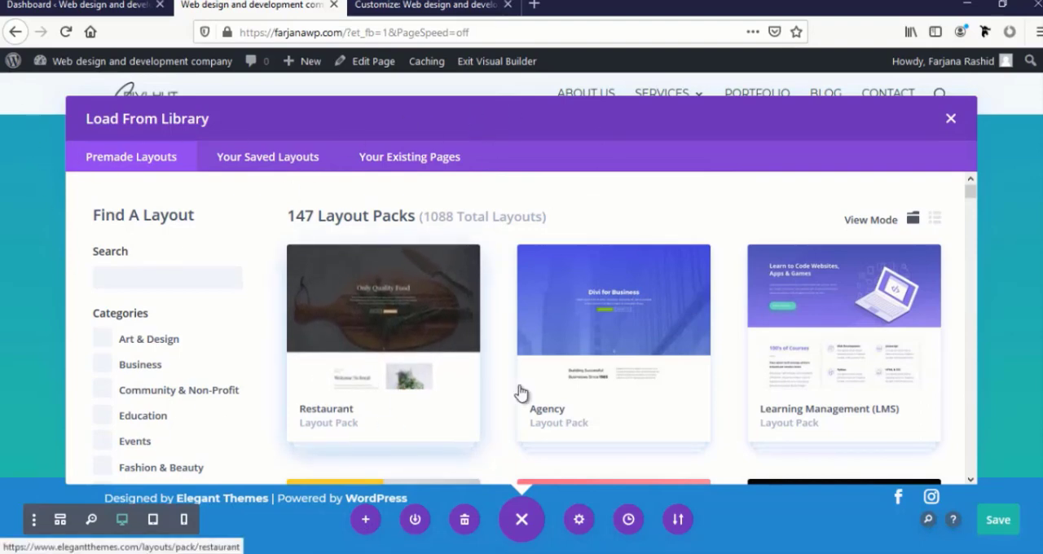
pyautogui.scroll(-2, 525, 391)
pyautogui.scroll(2, 533, 388)
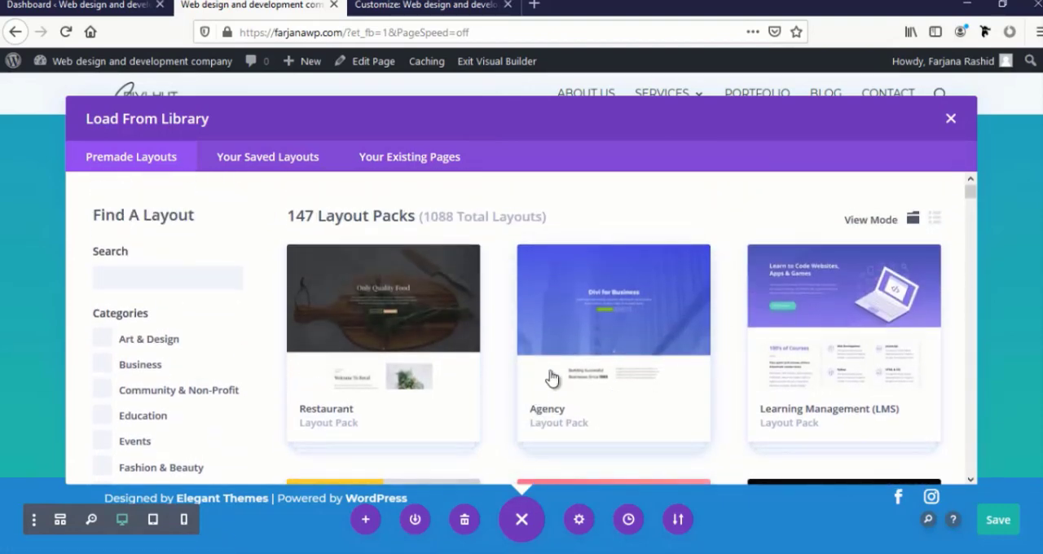
# Load the Home layout from the Agency pack, replacing the existing content, and look through its sections
pyautogui.click(558, 354)
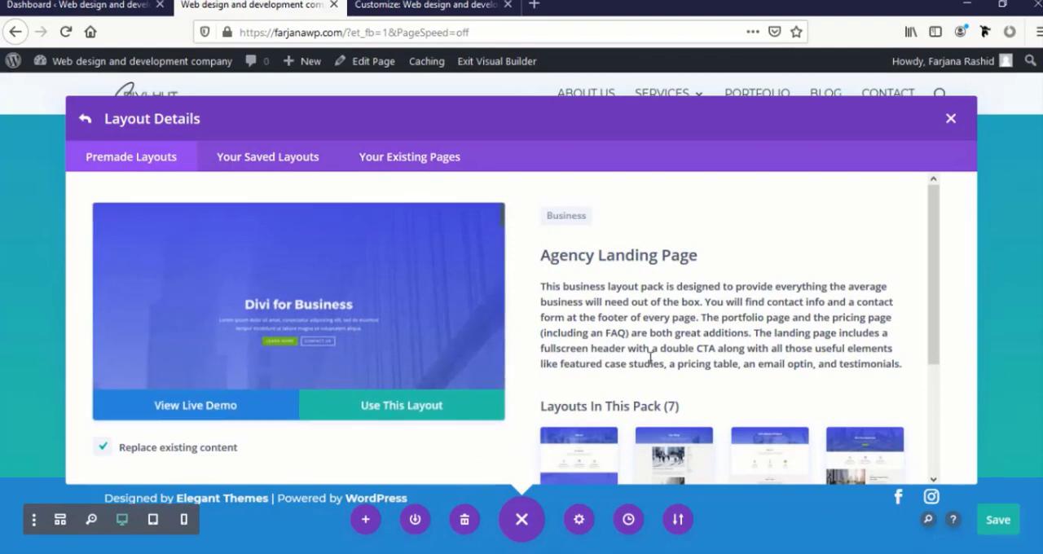
pyautogui.scroll(-2, 660, 359)
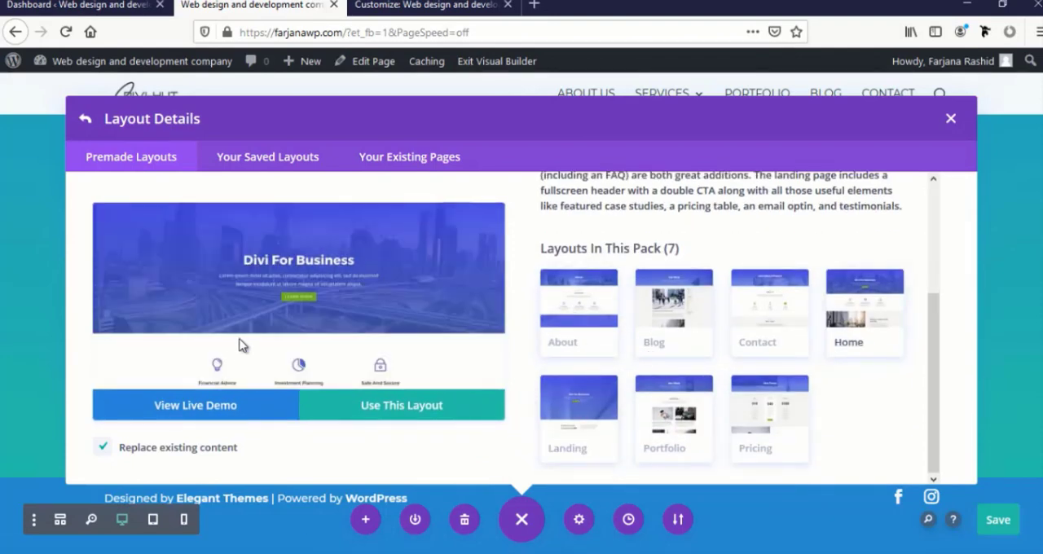
pyautogui.scroll(-5, 271, 376)
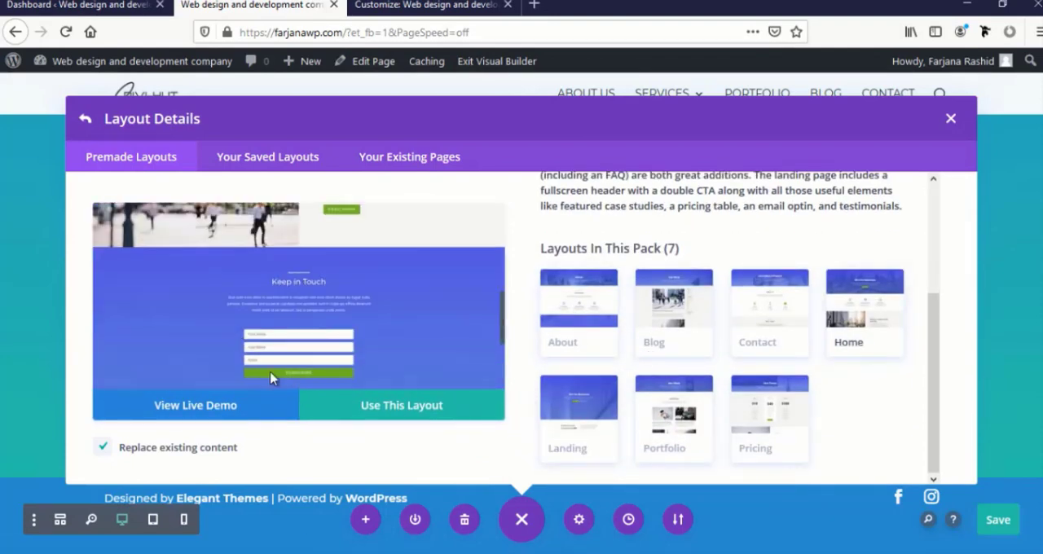
pyautogui.click(410, 414)
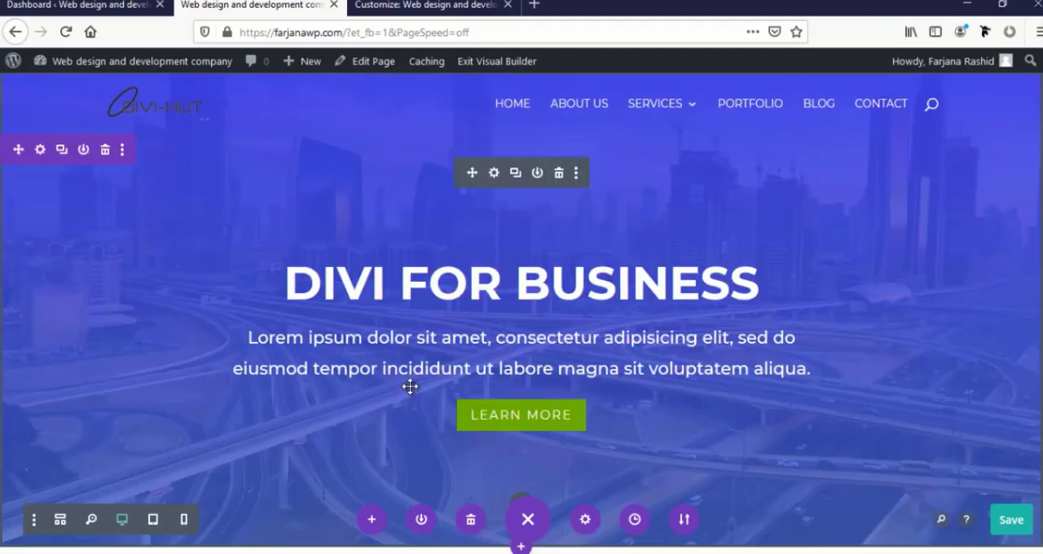
pyautogui.scroll(-15, 410, 386)
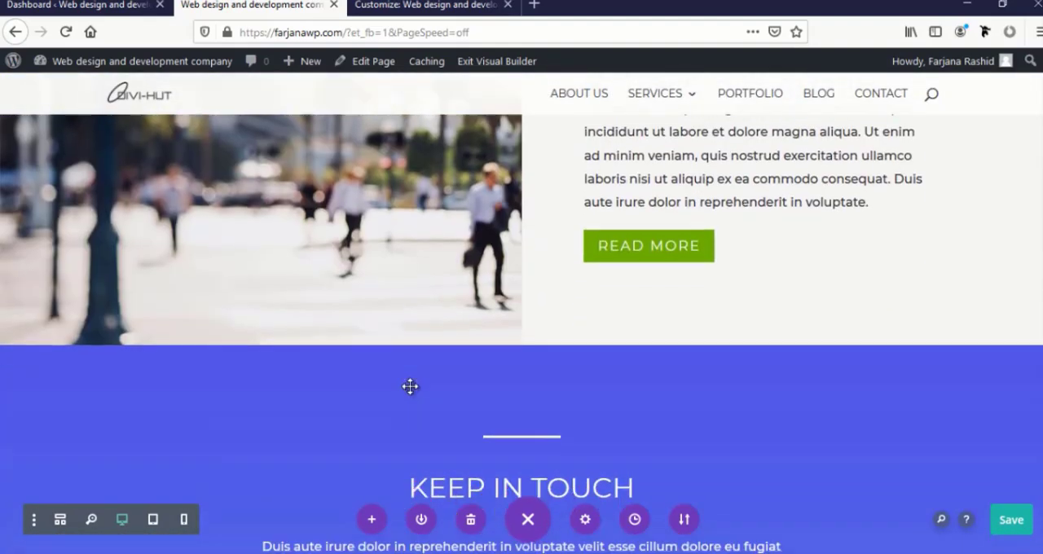
pyautogui.scroll(-12, 410, 386)
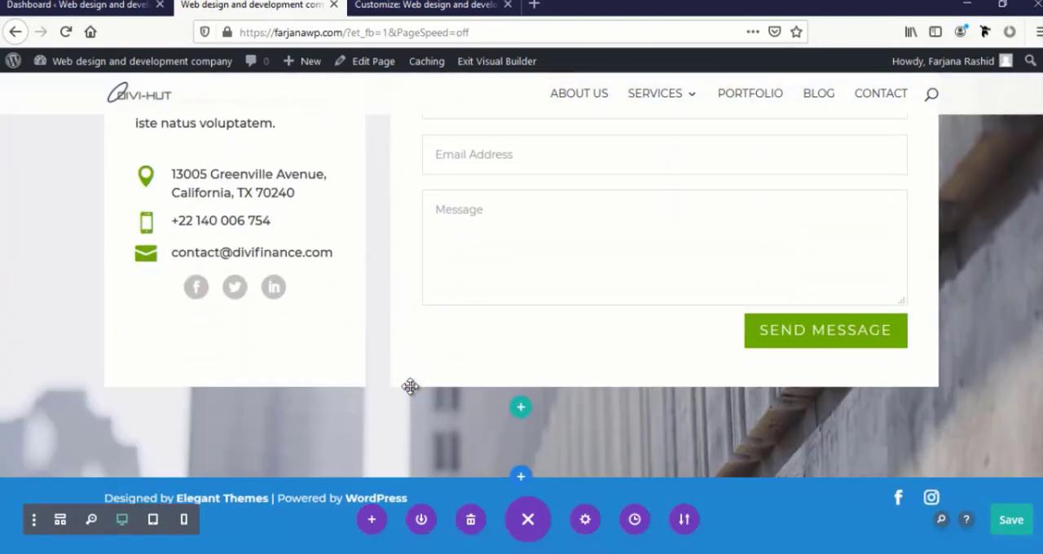
pyautogui.scroll(20, 410, 386)
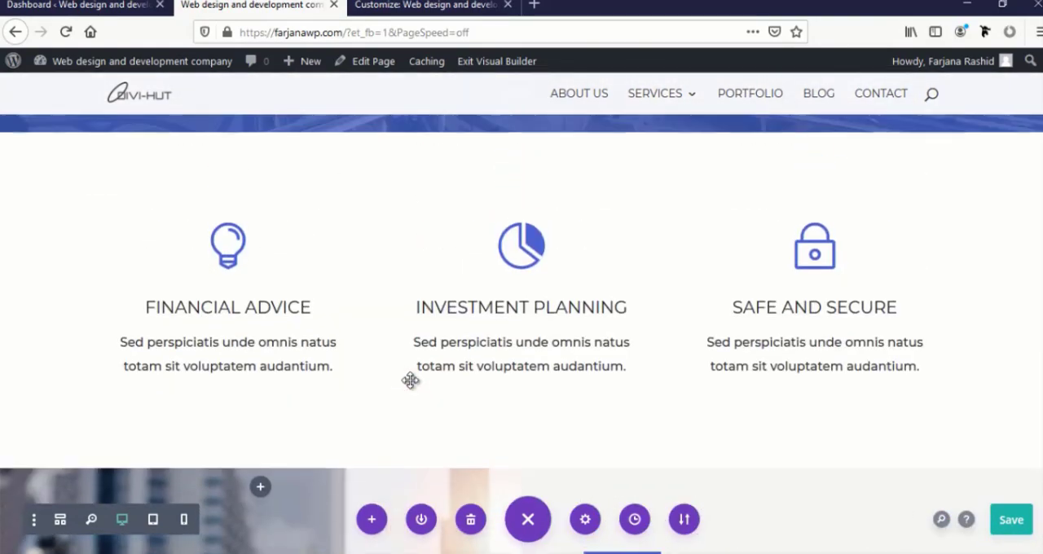
pyautogui.scroll(6, 410, 381)
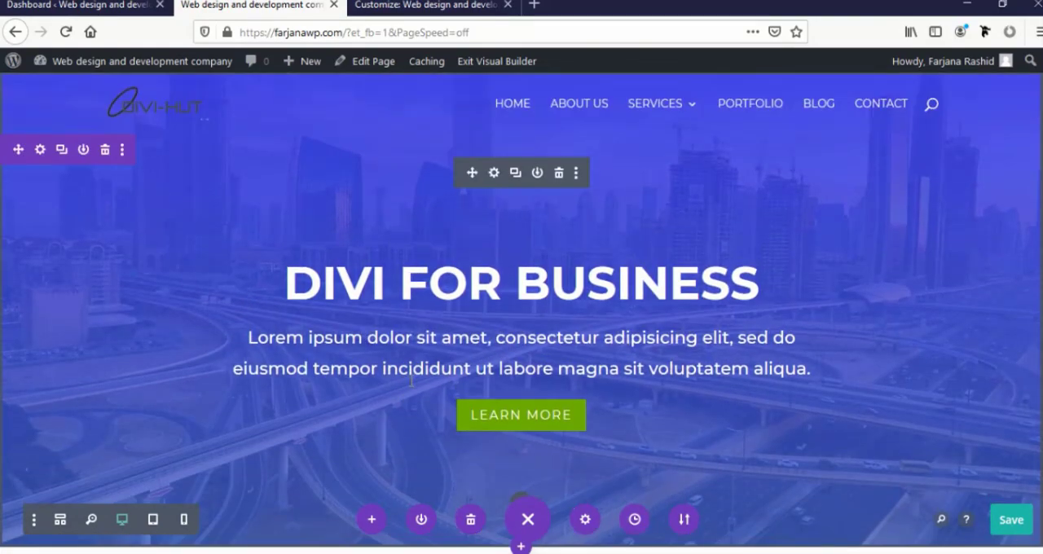
# Restore the homepage to the Loaded Page state from the editing history and check its original sections
pyautogui.click(634, 522)
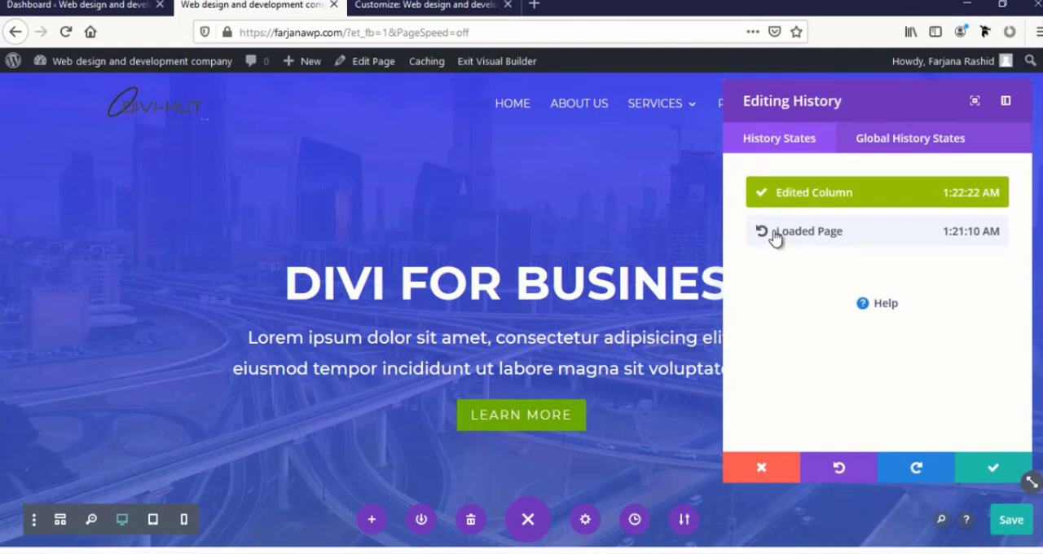
pyautogui.click(775, 235)
pyautogui.scroll(-5, 346, 406)
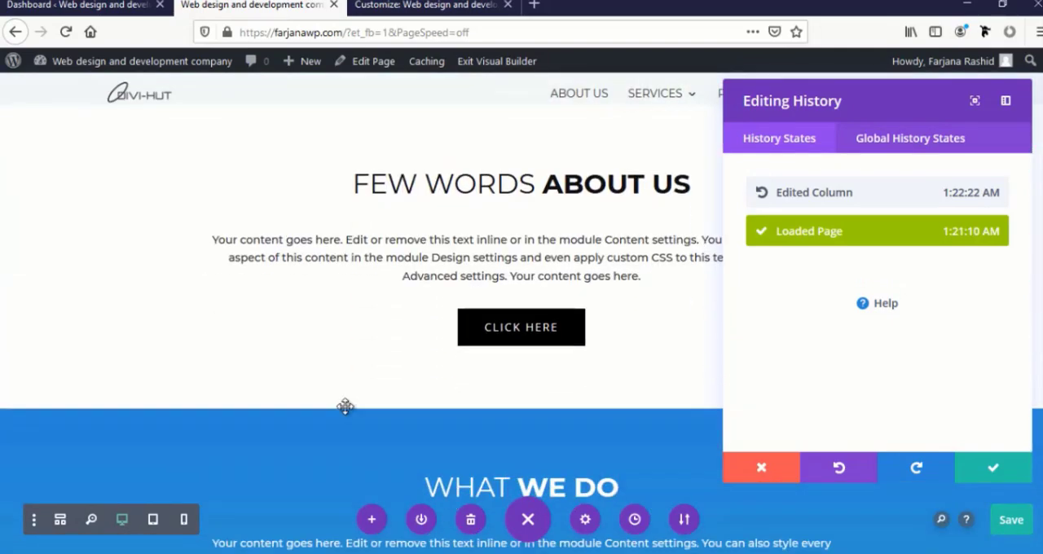
pyautogui.scroll(-10, 345, 407)
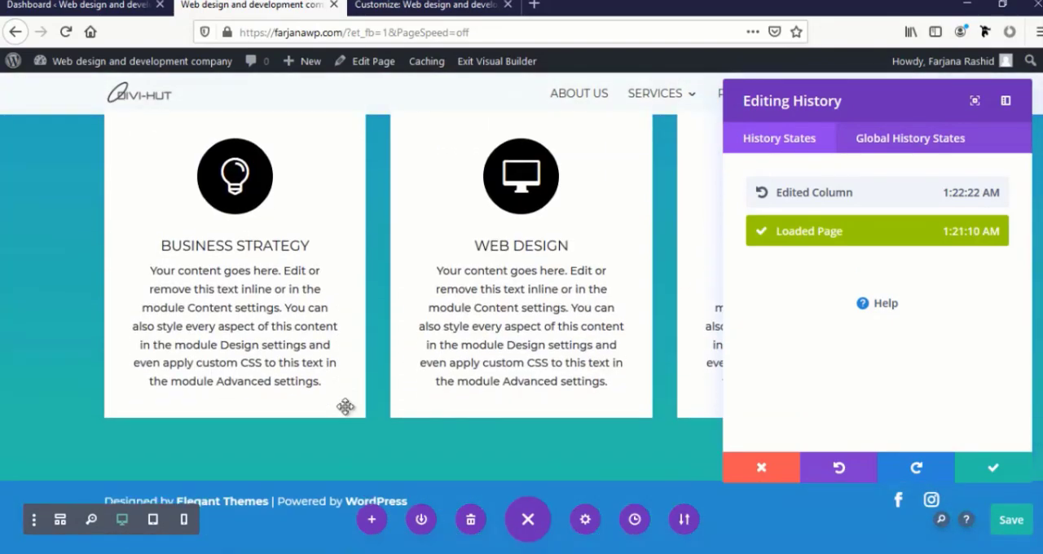
pyautogui.click(990, 465)
# Save the homepage with its original header, about and blurb sections, and switch to the live homepage
pyautogui.scroll(10, 668, 412)
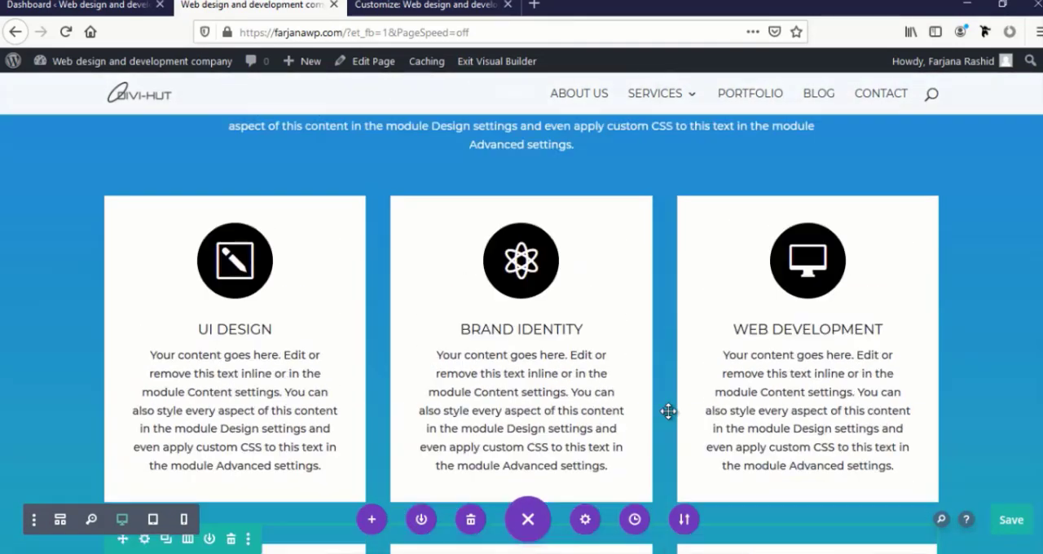
pyautogui.scroll(-3, 668, 412)
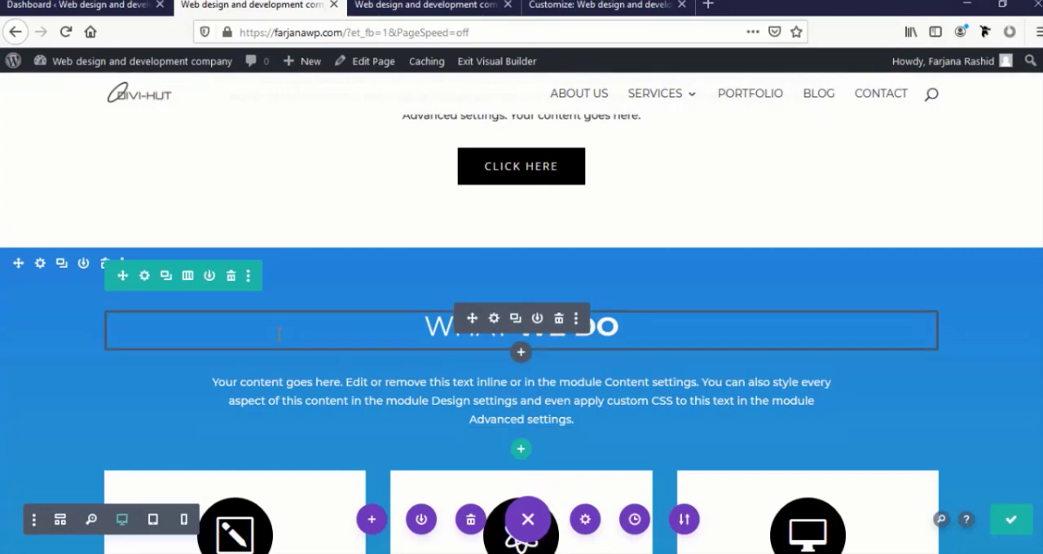
pyautogui.scroll(-9, 286, 336)
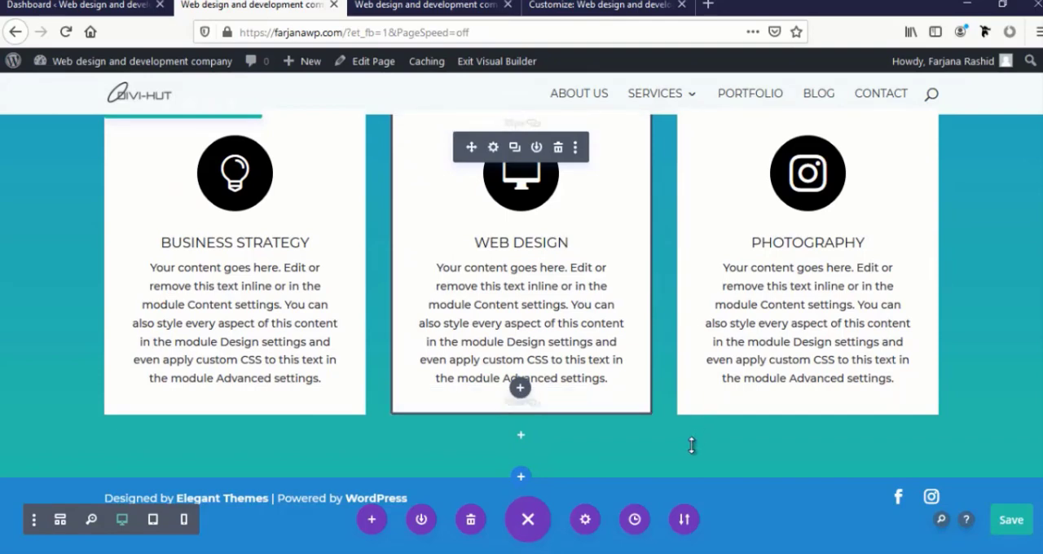
pyautogui.click(1011, 520)
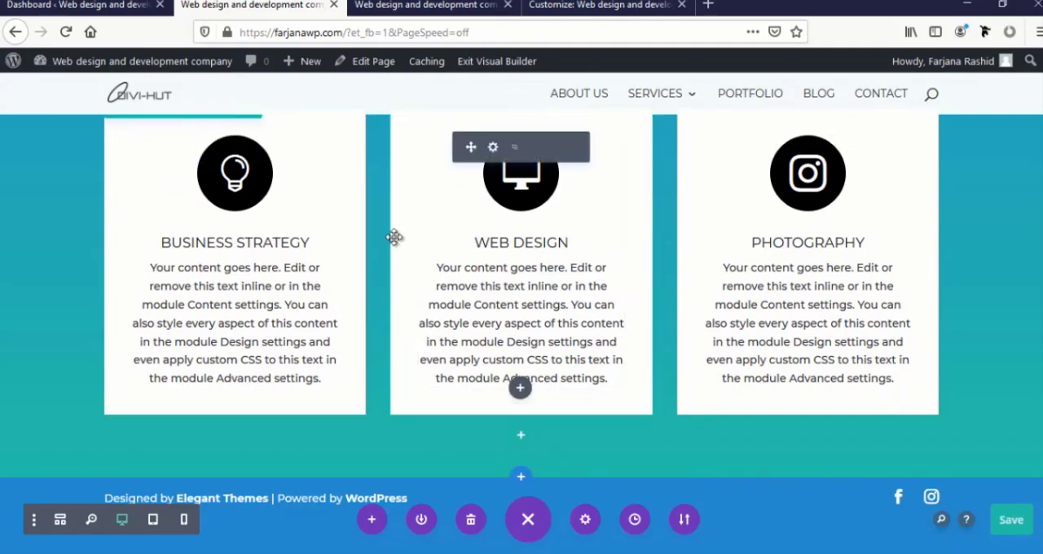
pyautogui.click(412, 6)
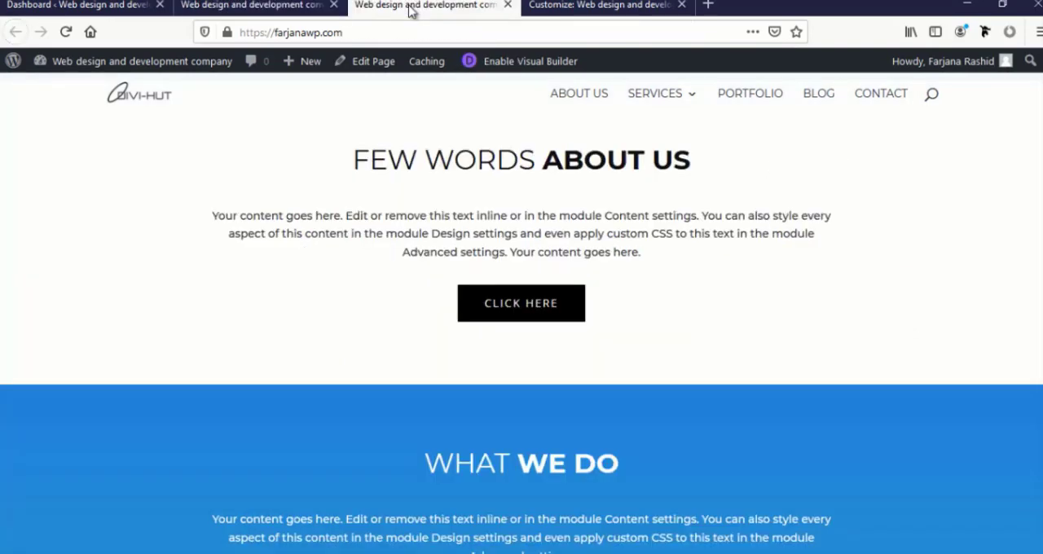
# Create a new page titled Test and save it as a draft
pyautogui.click(550, 4)
pyautogui.click(423, 5)
pyautogui.moveTo(308, 62)
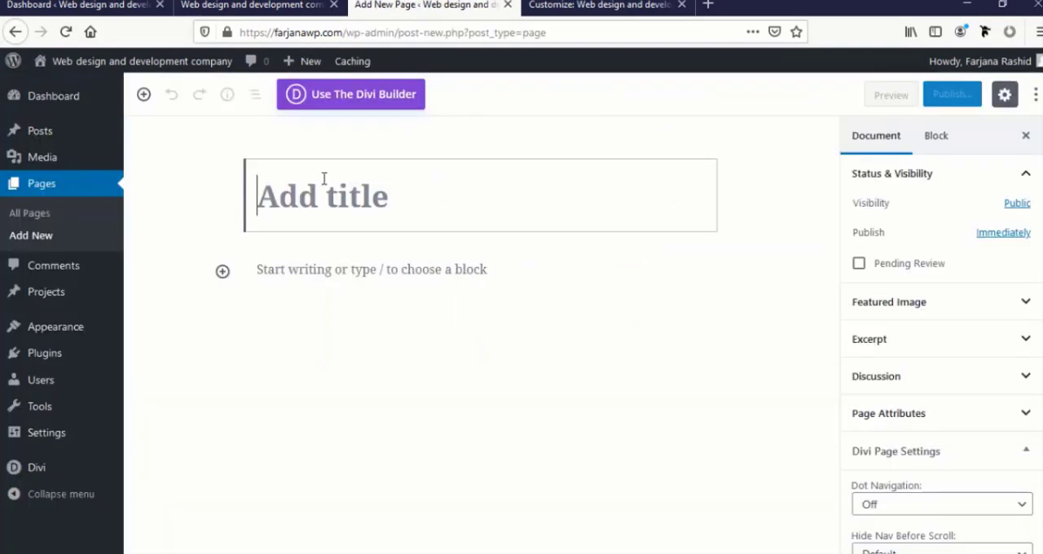
pyautogui.write('Test')
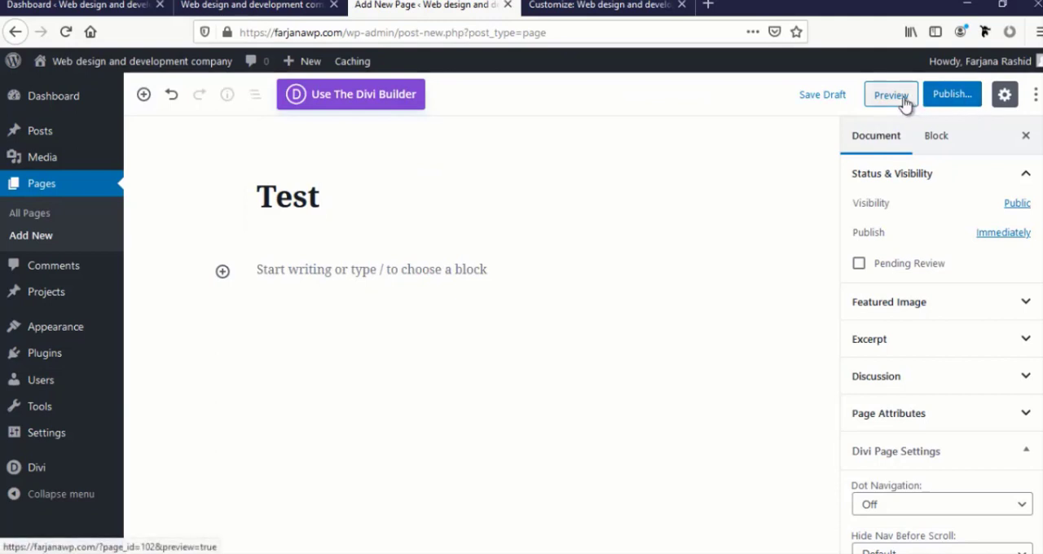
pyautogui.click(814, 101)
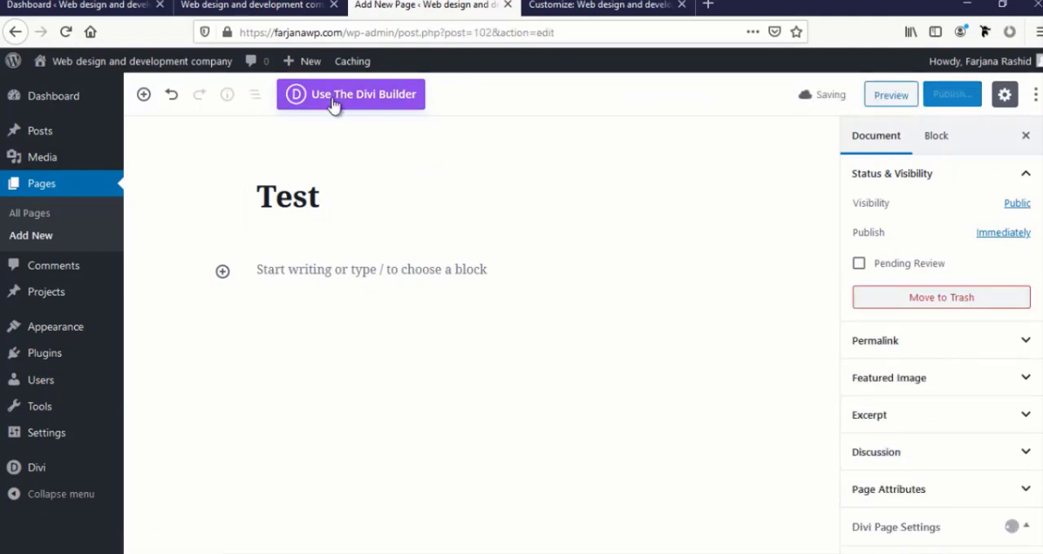
# Enable the Divi Builder for the Test page and open the page in it, leaving the default editor
pyautogui.click(361, 96)
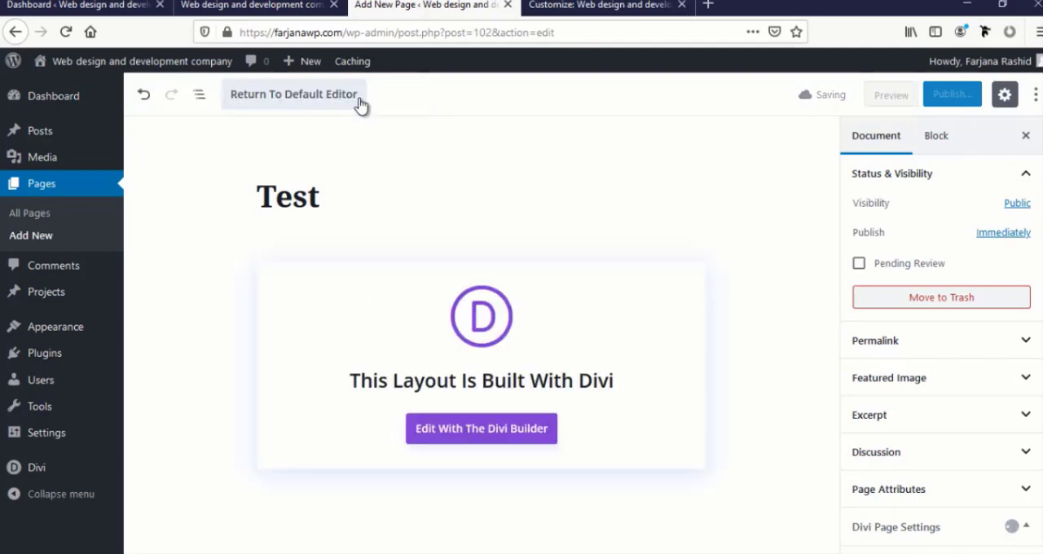
pyautogui.click(484, 435)
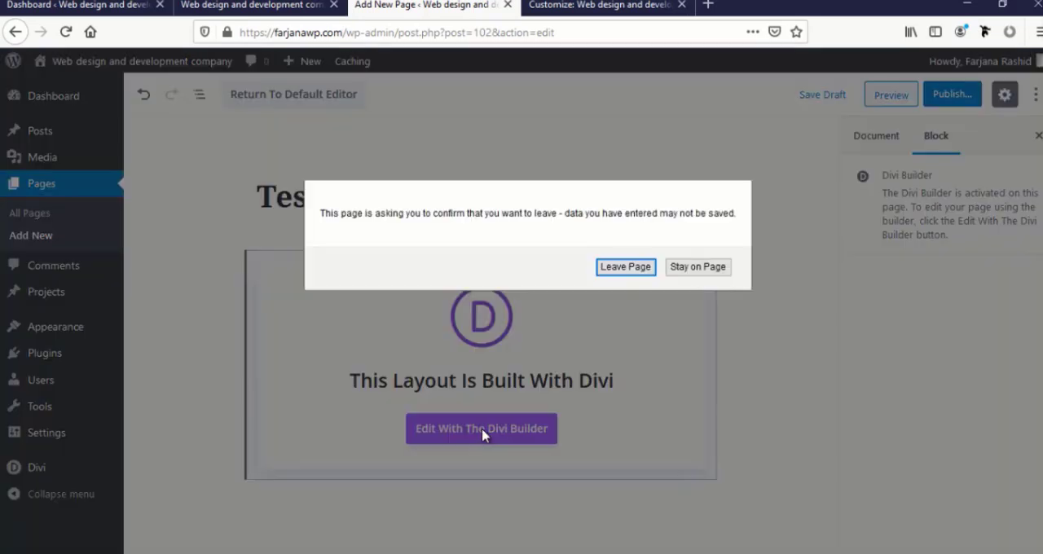
pyautogui.click(610, 274)
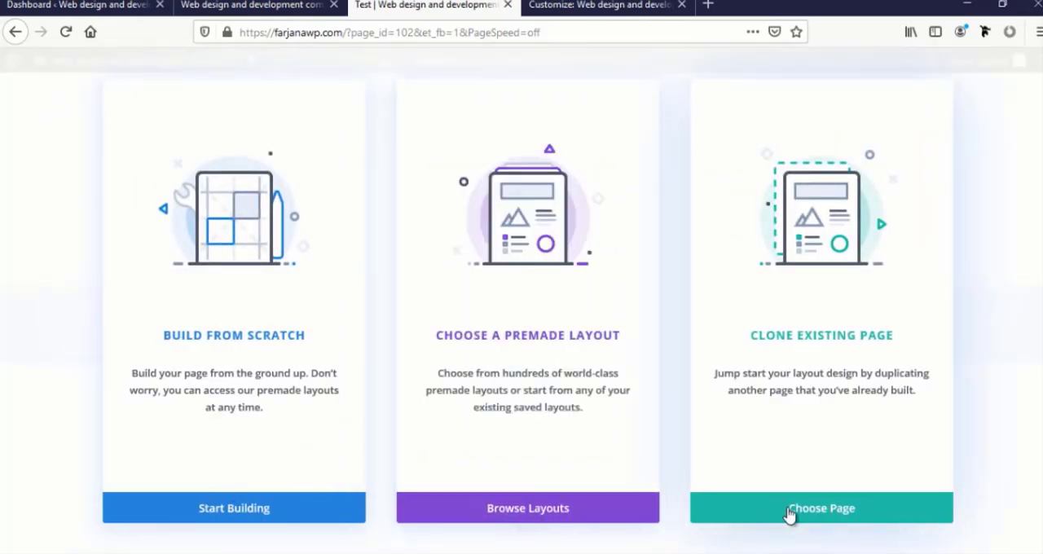
# Start the Test page from a premade layout and browse the available layout packs
pyautogui.click(515, 509)
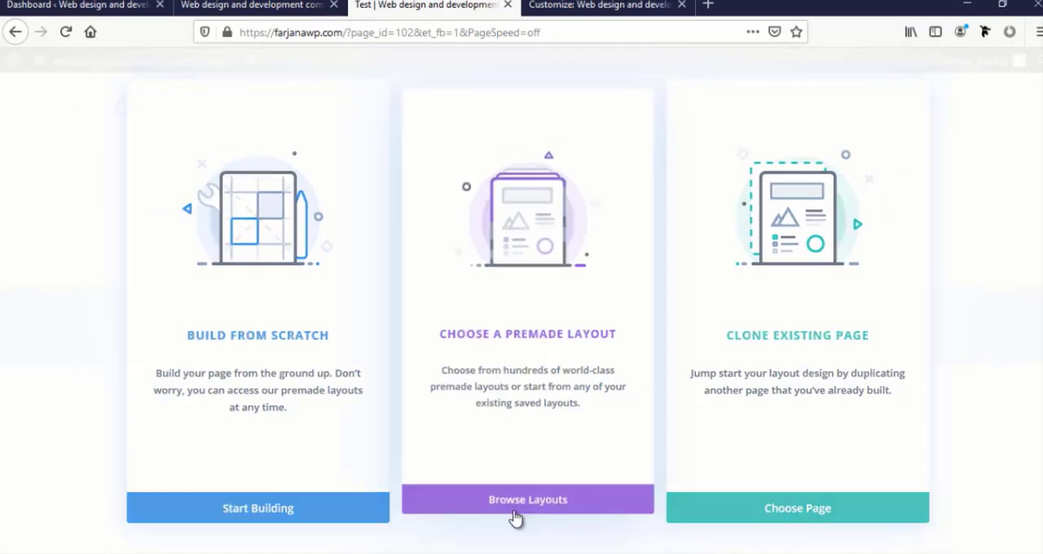
pyautogui.scroll(-2, 329, 384)
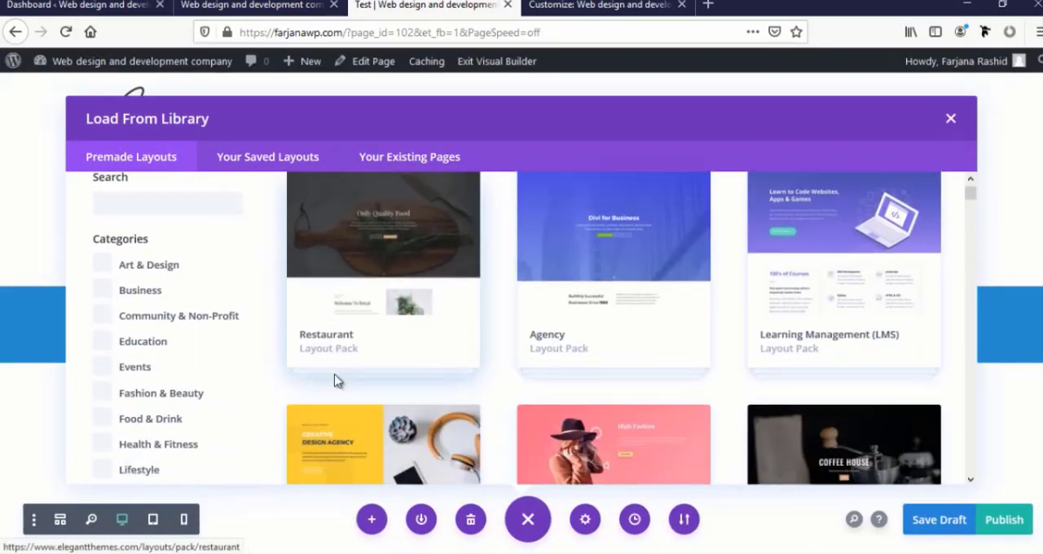
pyautogui.scroll(2, 336, 382)
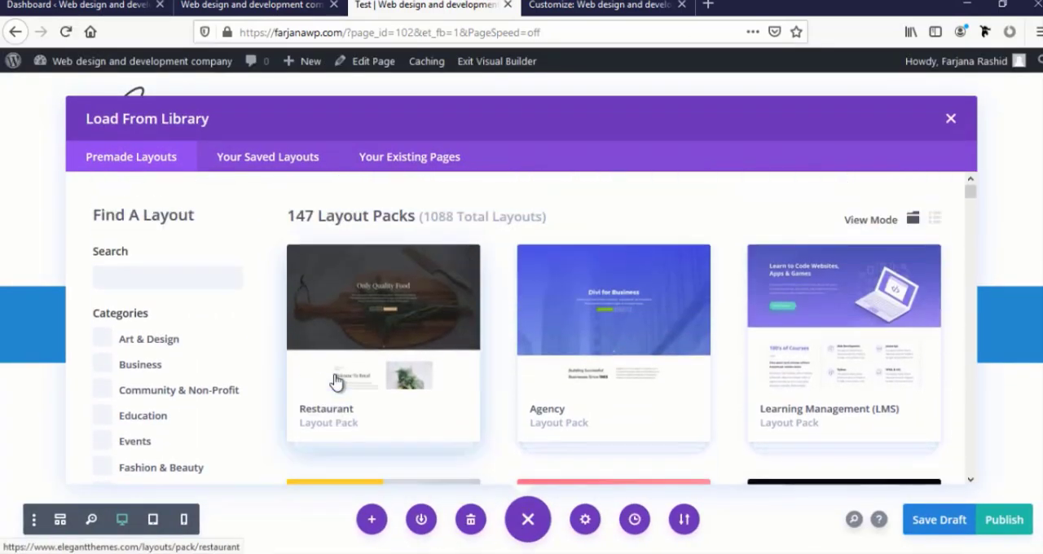
pyautogui.scroll(-2, 336, 382)
pyautogui.scroll(2, 336, 382)
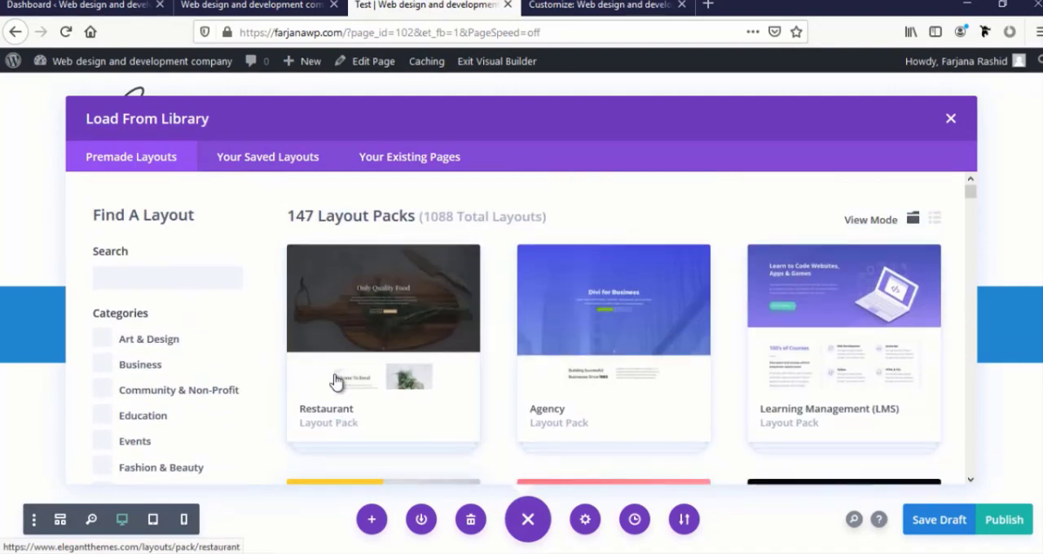
pyautogui.scroll(-3, 335, 382)
pyautogui.scroll(-1, 336, 382)
pyautogui.scroll(3, 335, 382)
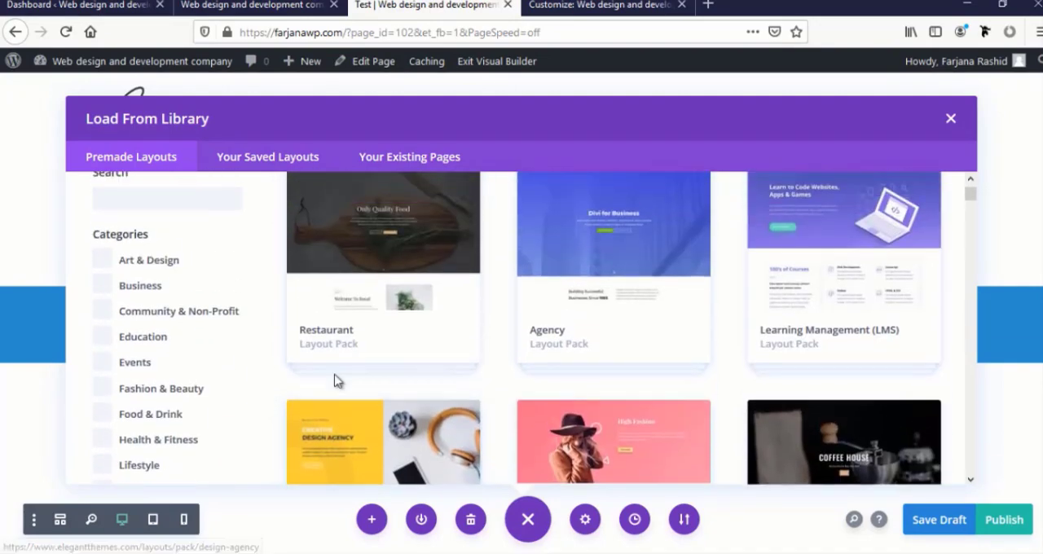
pyautogui.scroll(-4, 335, 382)
pyautogui.scroll(-8, 336, 382)
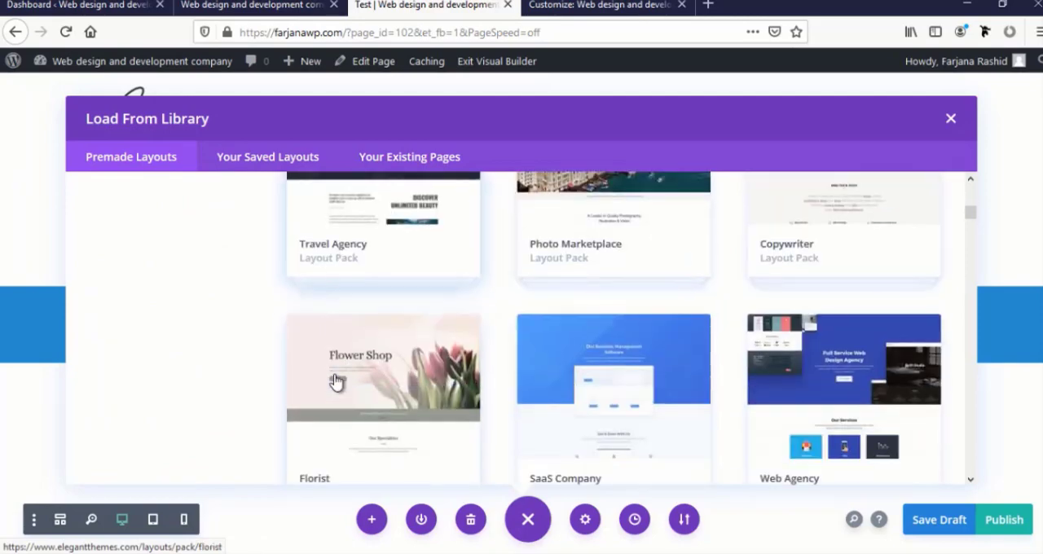
pyautogui.scroll(-8, 336, 382)
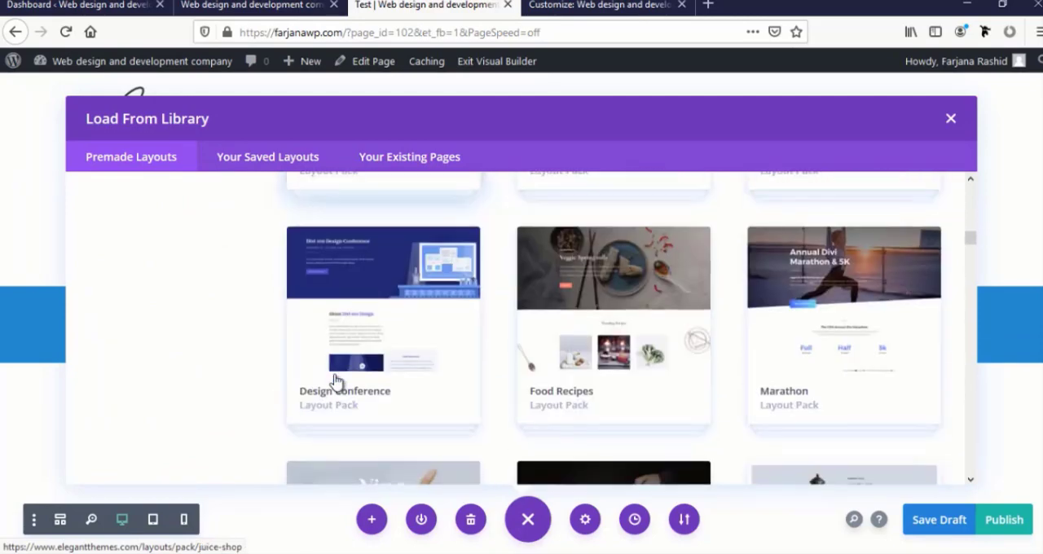
pyautogui.scroll(-8, 891, 396)
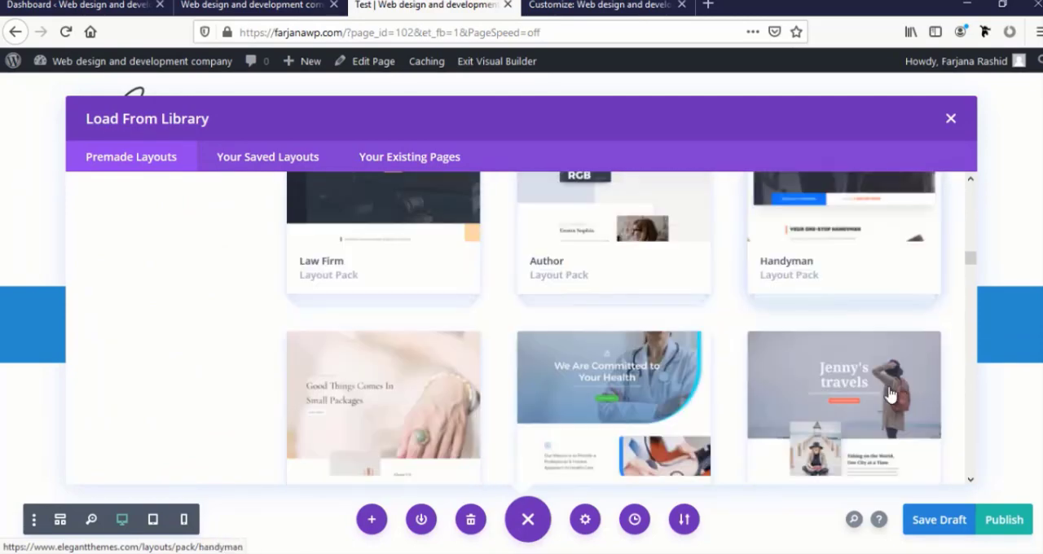
pyautogui.scroll(-5, 892, 396)
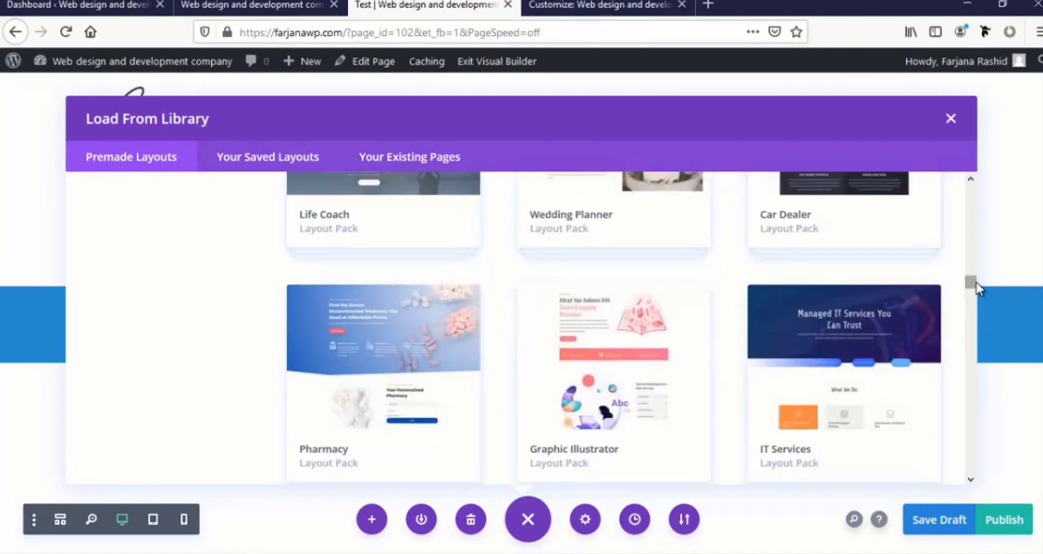
pyautogui.moveTo(973, 283); pyautogui.dragTo(974, 311)
pyautogui.moveTo(968, 426); pyautogui.dragTo(941, 186)
pyautogui.scroll(-5, 437, 353)
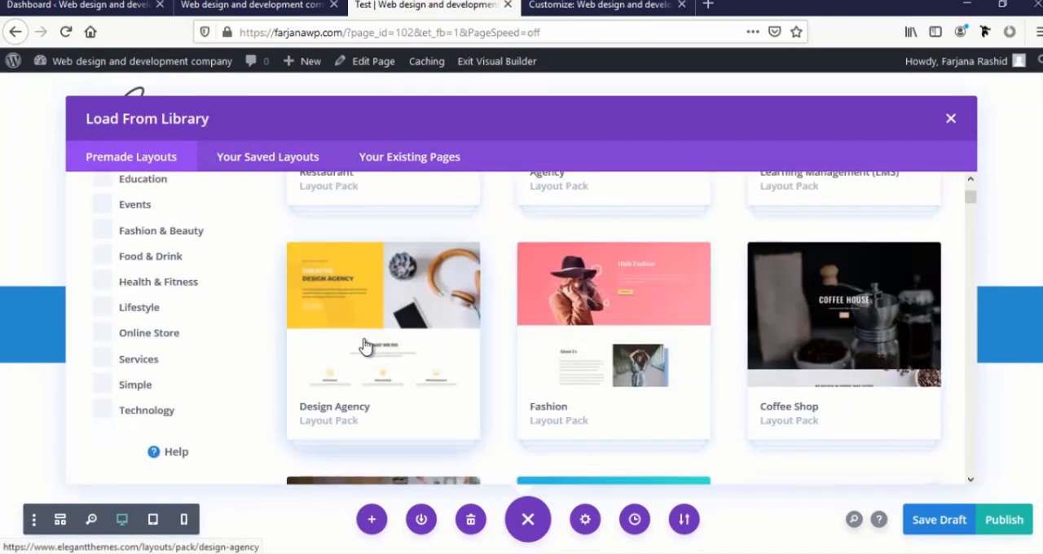
pyautogui.scroll(6, 425, 395)
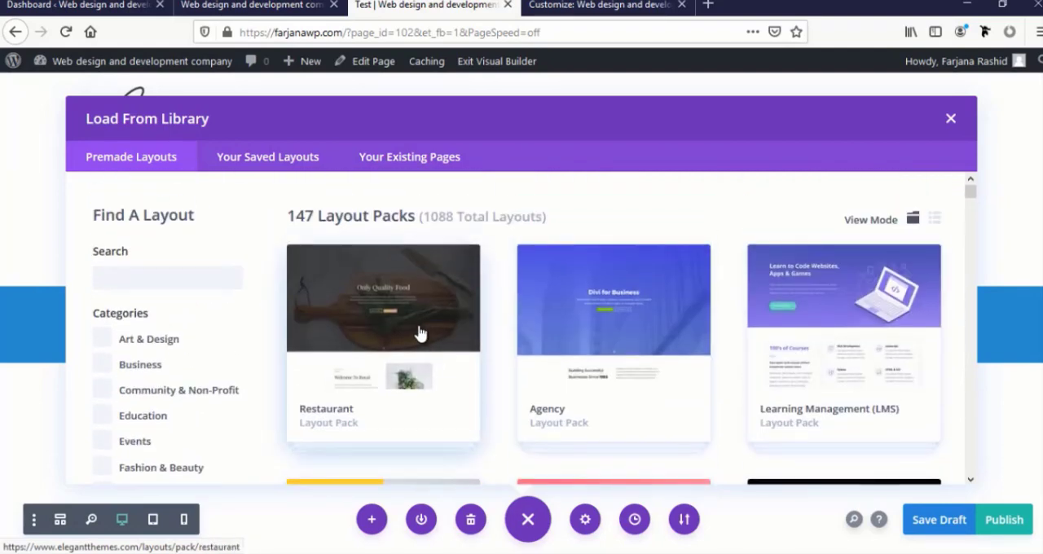
# View the Agency pack's Landing Page details, return to the library and look over the neighbouring layout packs
pyautogui.click(624, 334)
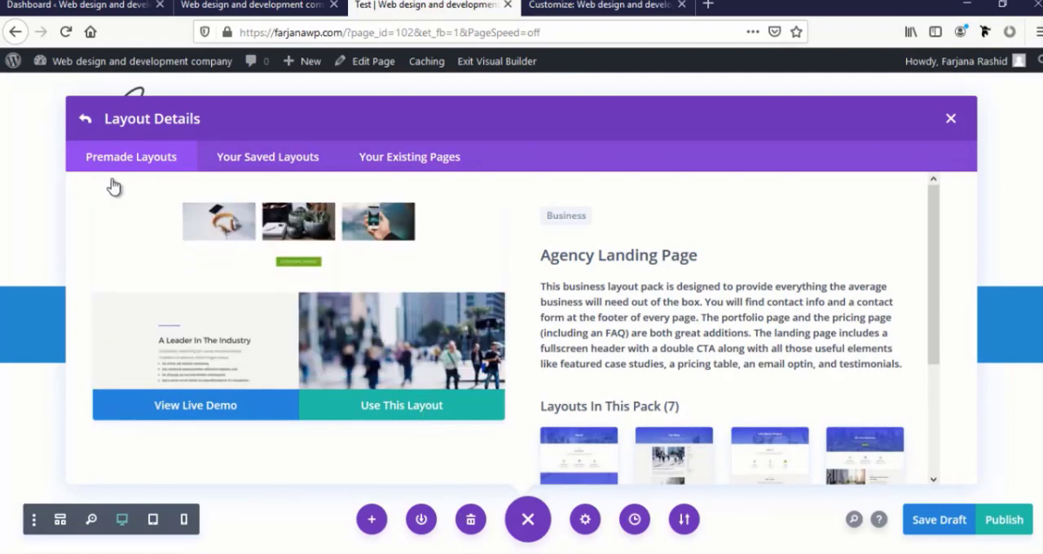
pyautogui.click(88, 119)
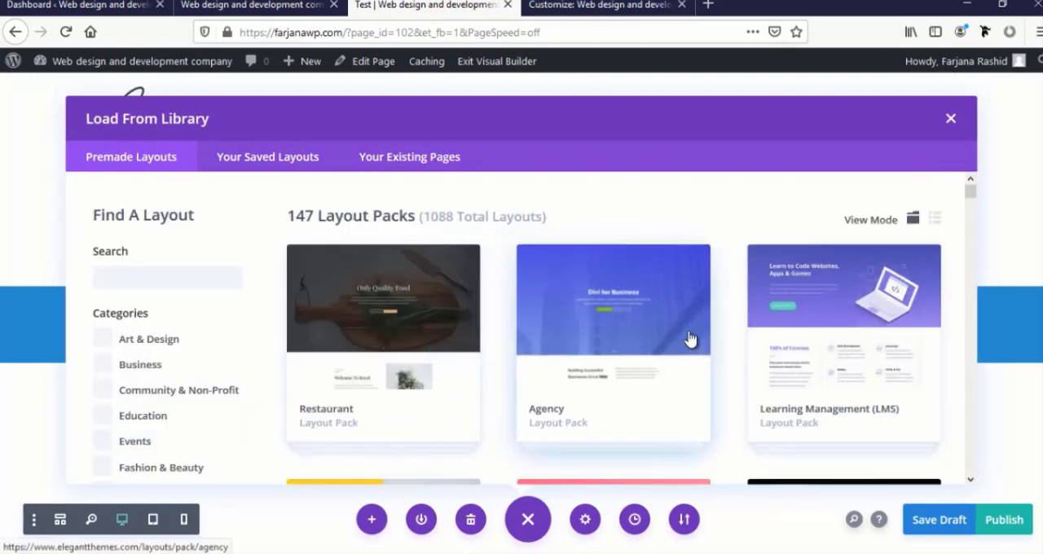
pyautogui.scroll(-3, 791, 317)
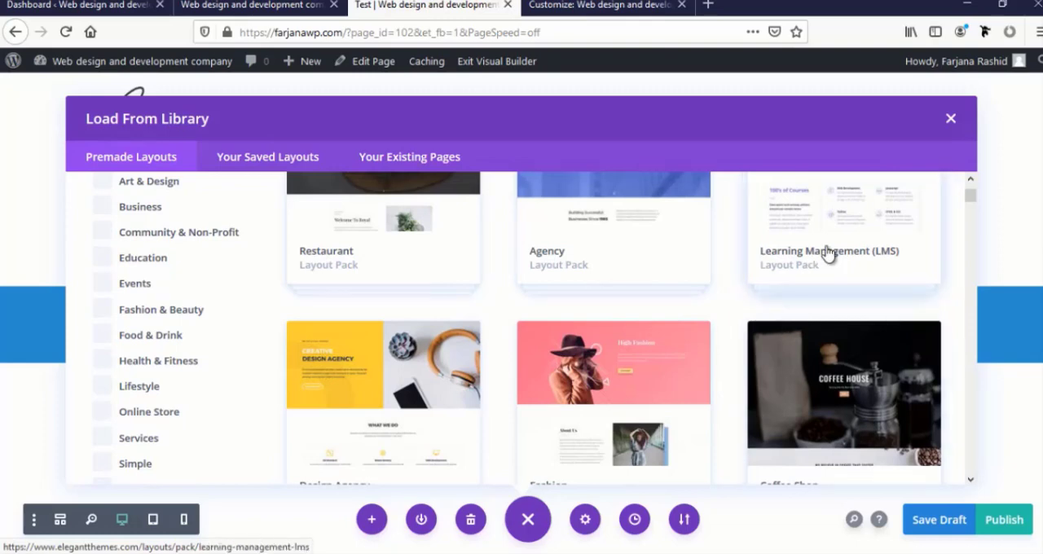
pyautogui.scroll(2, 826, 253)
pyautogui.scroll(-4, 831, 308)
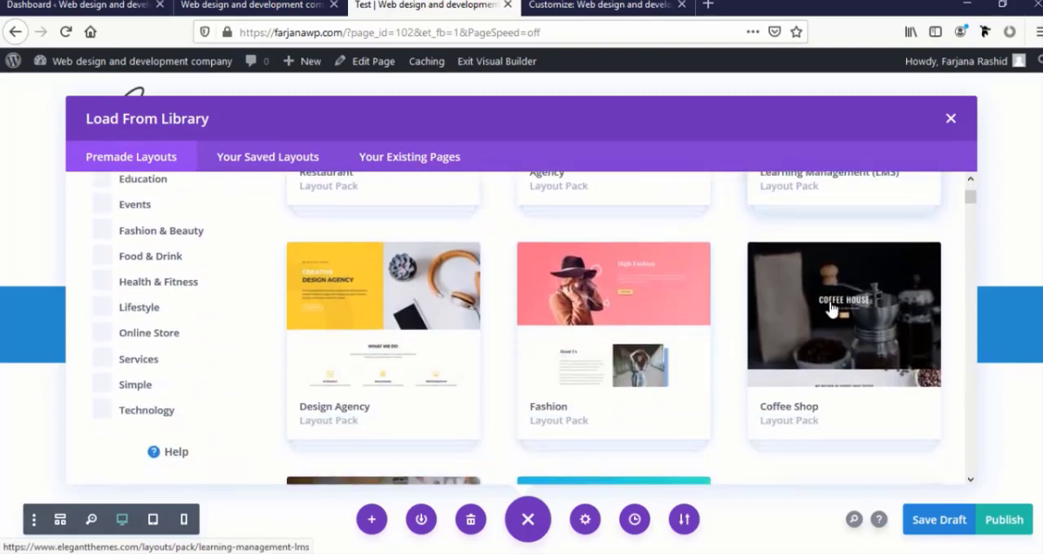
pyautogui.scroll(4, 204, 305)
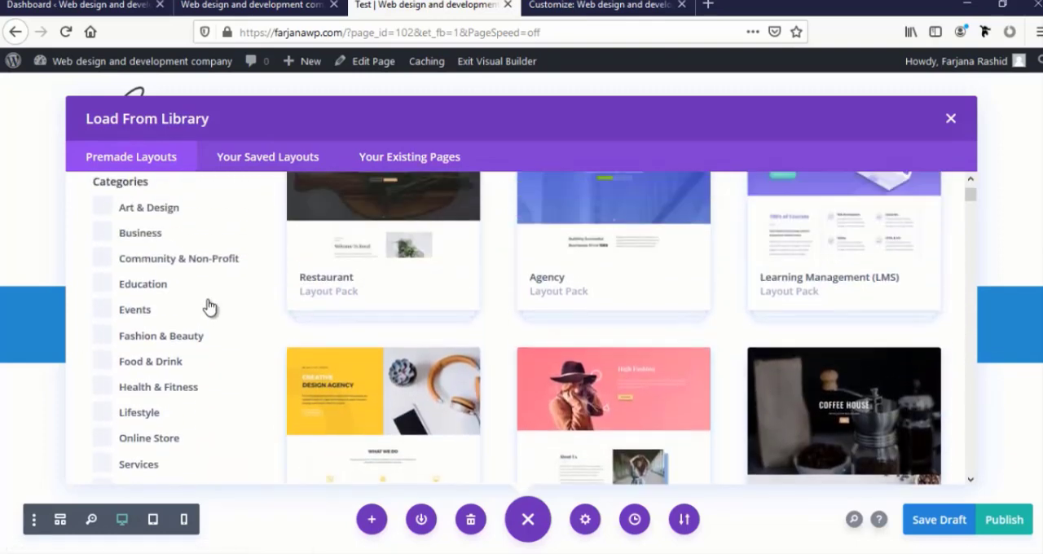
pyautogui.scroll(-4, 209, 309)
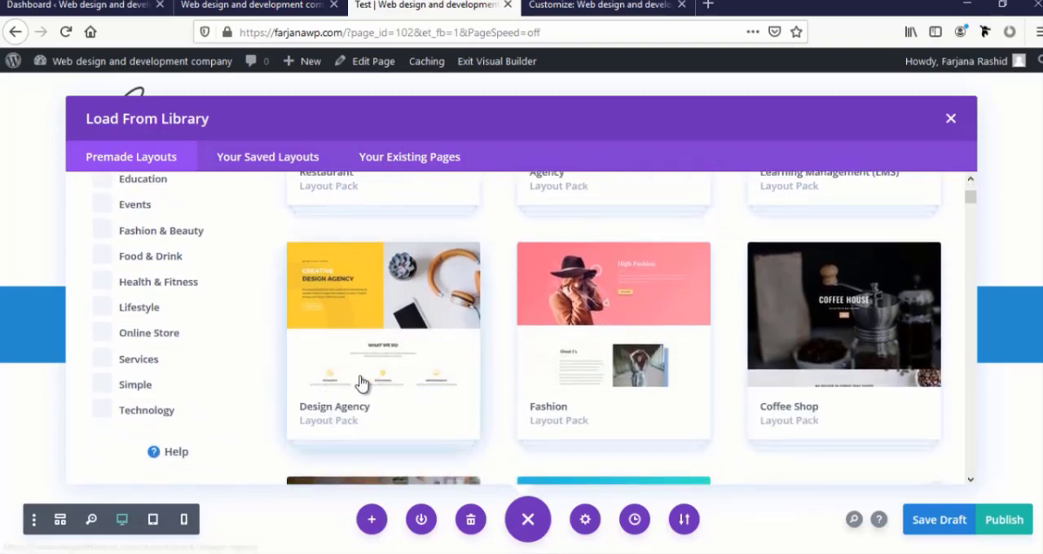
# Open the Design Agency layout pack and preview its Home and Landing layouts
pyautogui.click(380, 356)
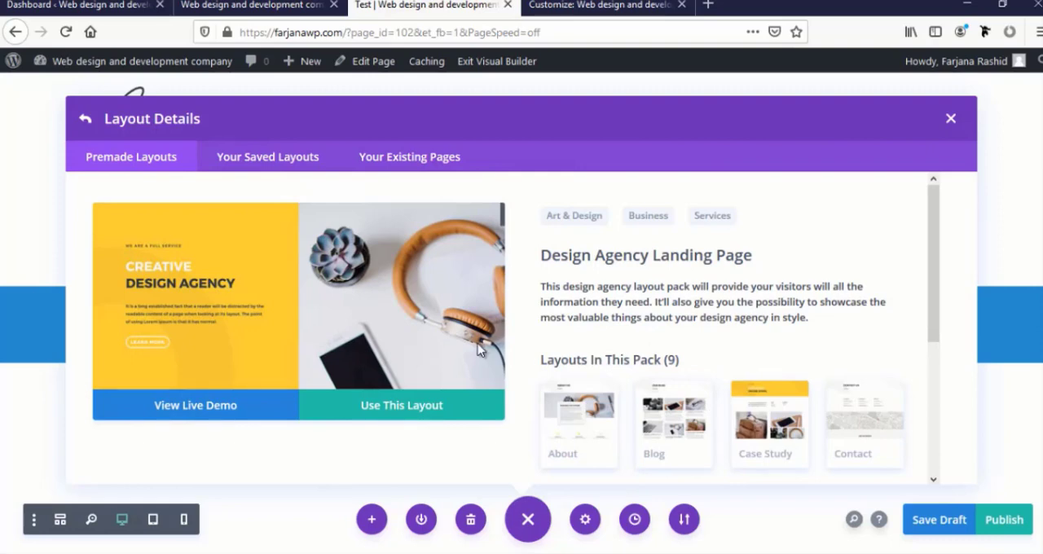
pyautogui.scroll(-5, 537, 352)
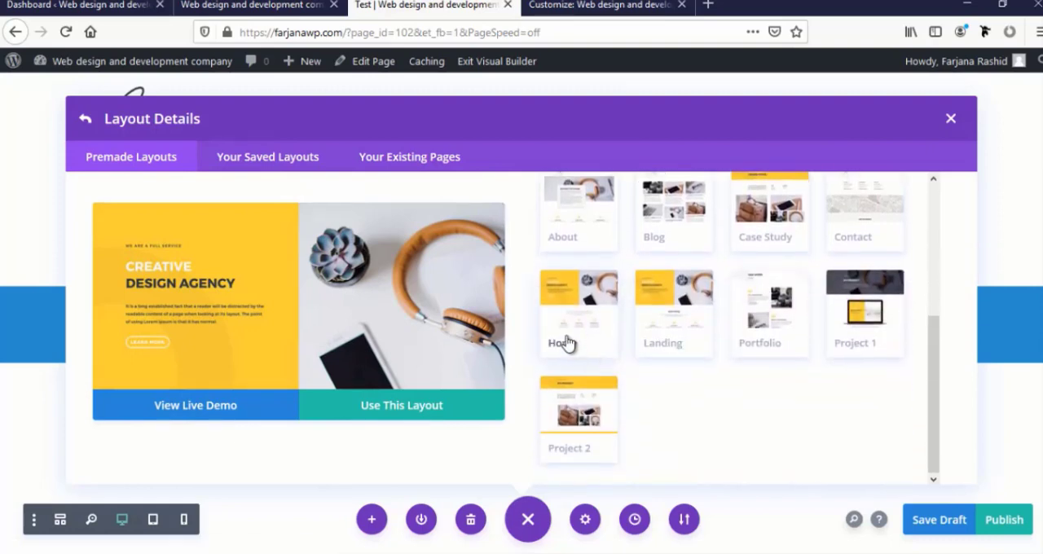
pyautogui.scroll(-8, 363, 337)
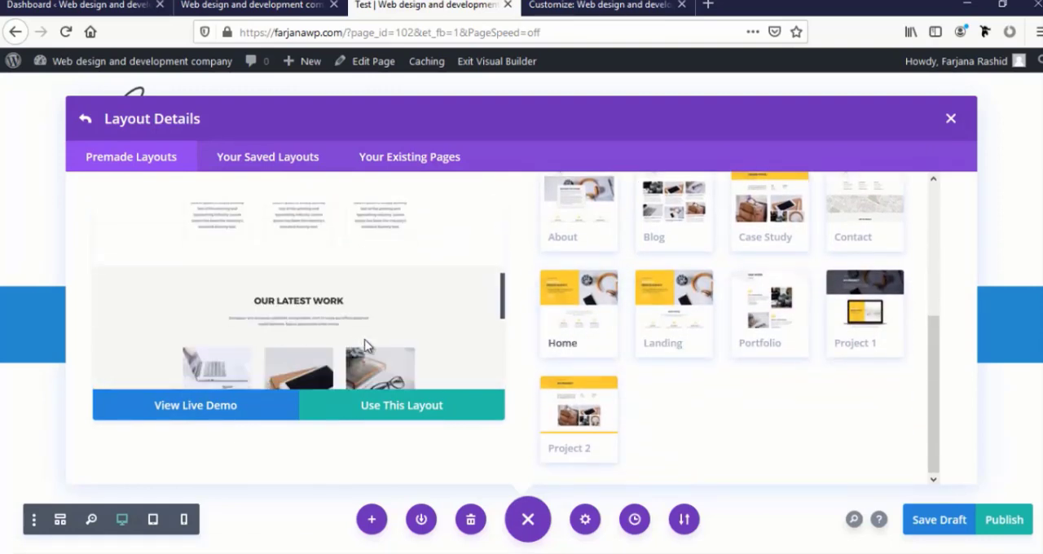
pyautogui.scroll(-3, 364, 345)
pyautogui.scroll(5, 364, 346)
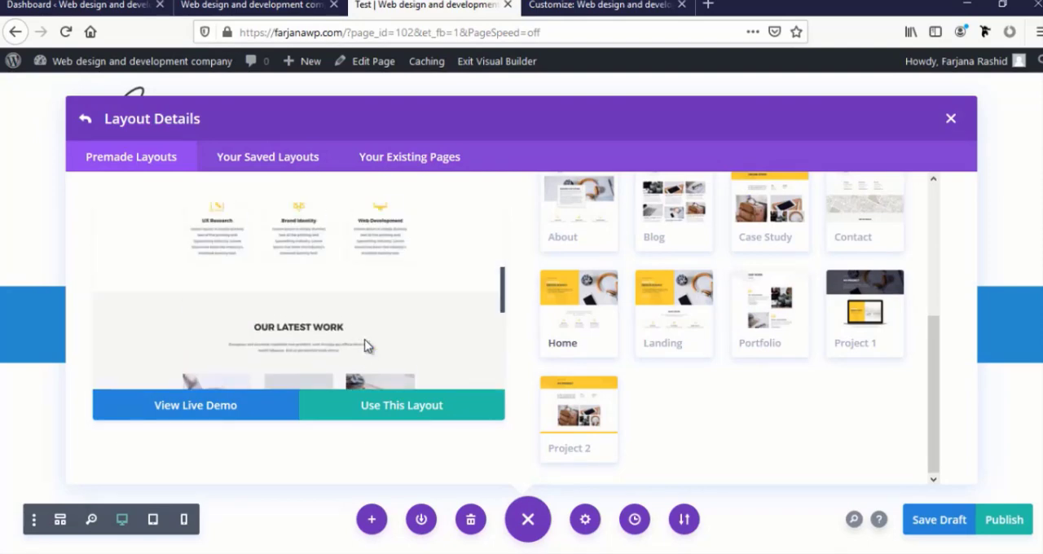
pyautogui.scroll(-3, 364, 343)
pyautogui.scroll(-3, 364, 339)
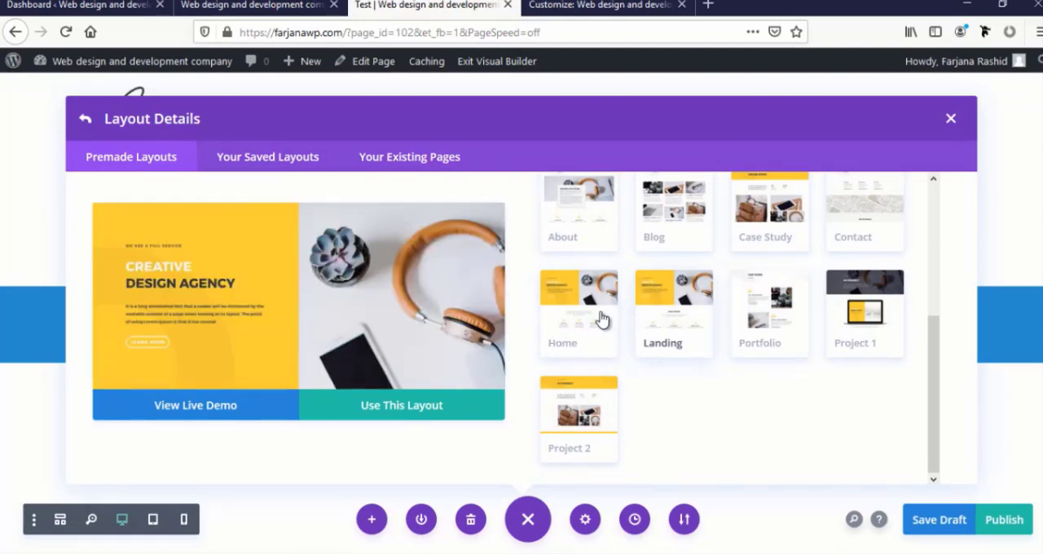
pyautogui.scroll(-5, 320, 321)
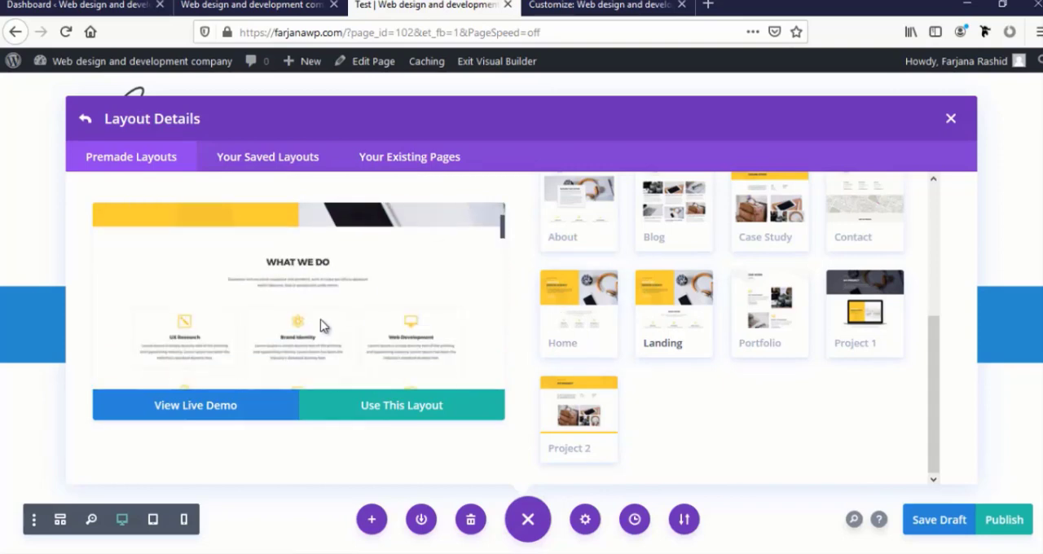
# Load the Landing layout from the Design Agency pack into the Test page and look through its sections
pyautogui.click(391, 416)
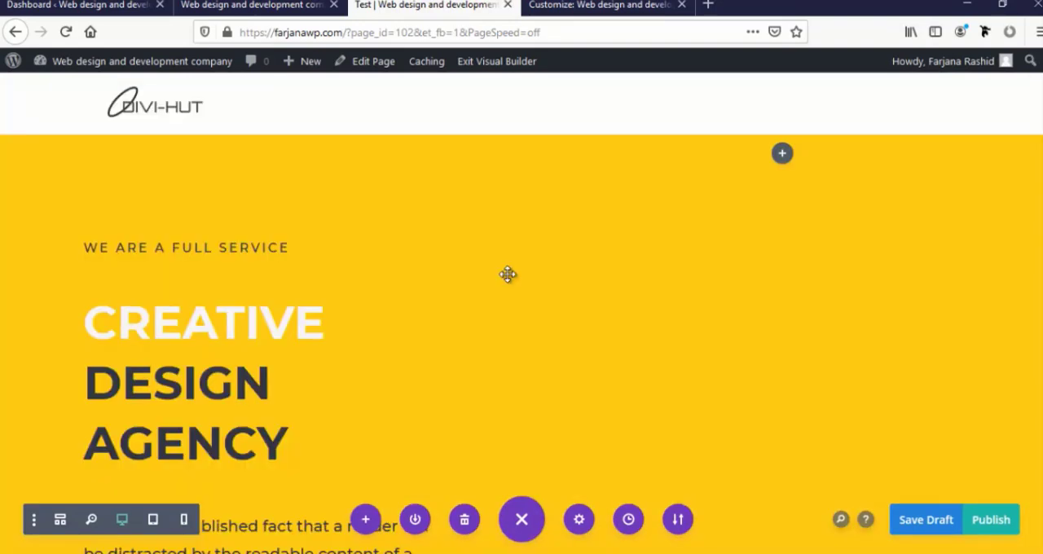
pyautogui.scroll(-3, 507, 363)
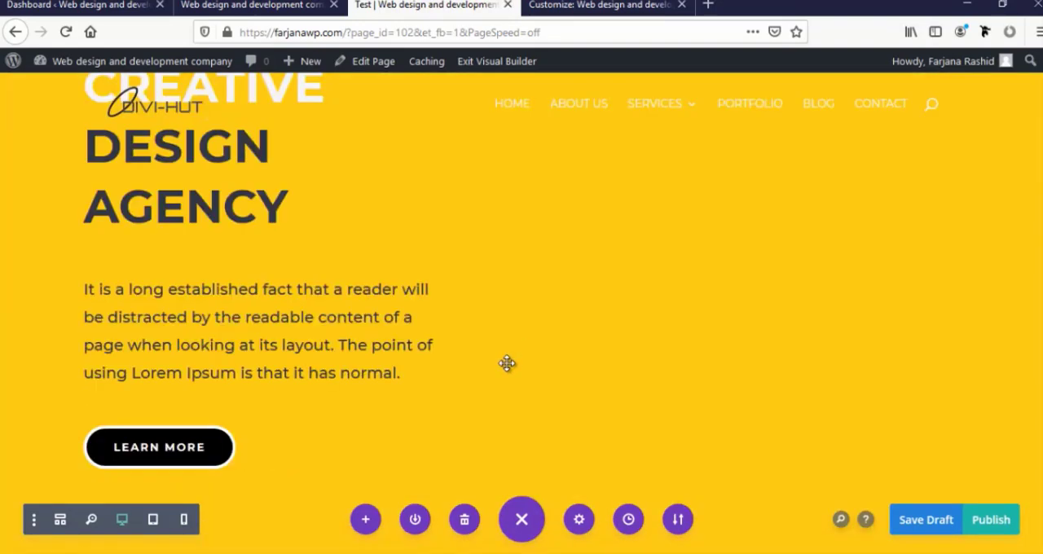
pyautogui.scroll(-4, 507, 364)
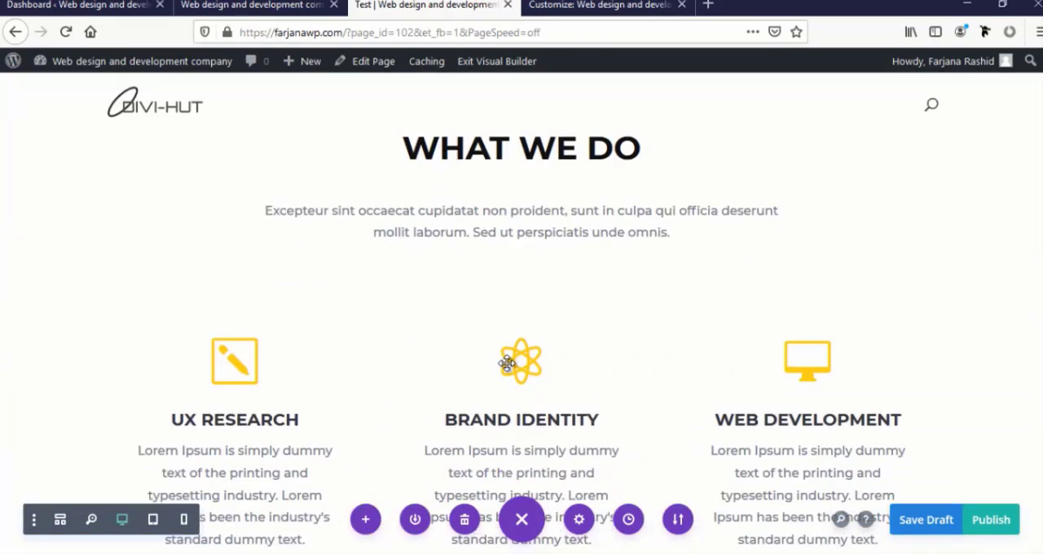
pyautogui.scroll(6, 507, 363)
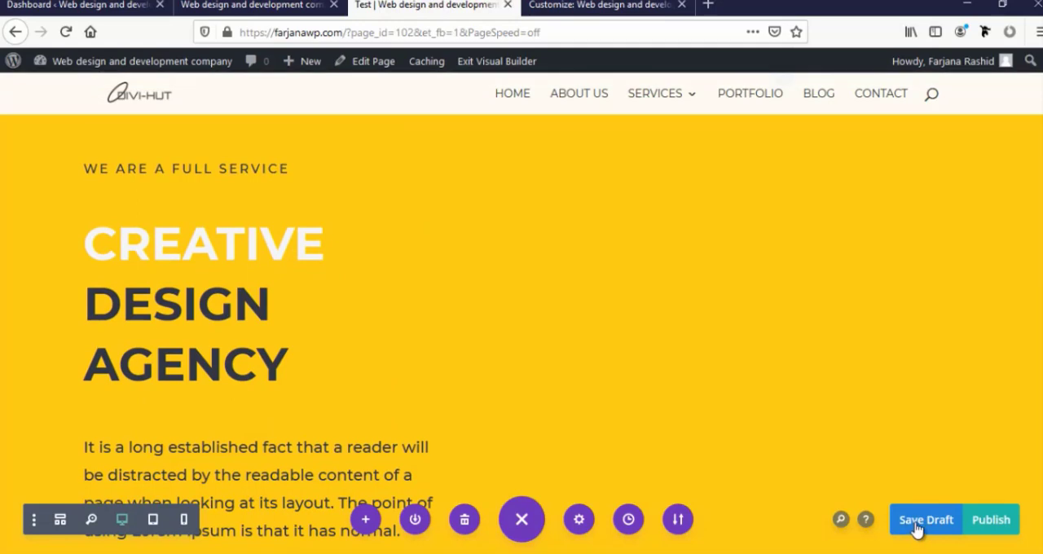
# Save the Test page as a draft and check its header section
pyautogui.scroll(1, 872, 491)
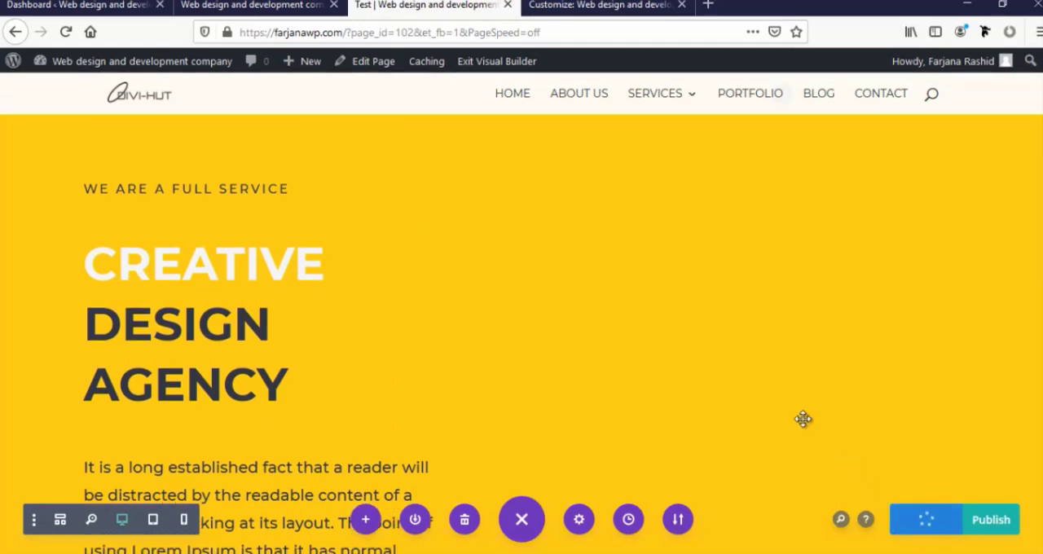
pyautogui.scroll(-2, 803, 418)
pyautogui.scroll(3, 380, 333)
pyautogui.scroll(1, 27, 254)
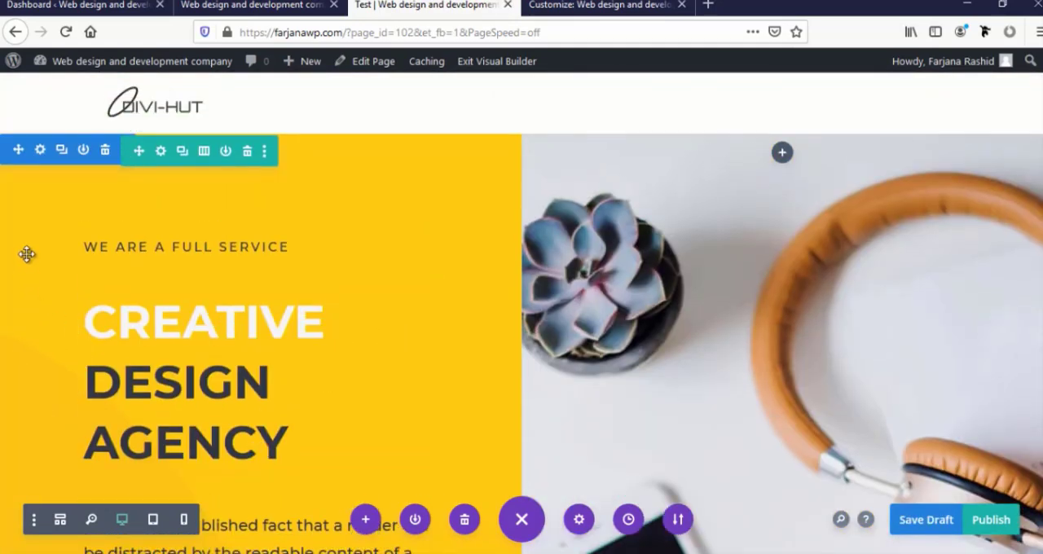
# Delete the "Creative Design Agency" hero section from the Test page
pyautogui.scroll(-8, 117, 371)
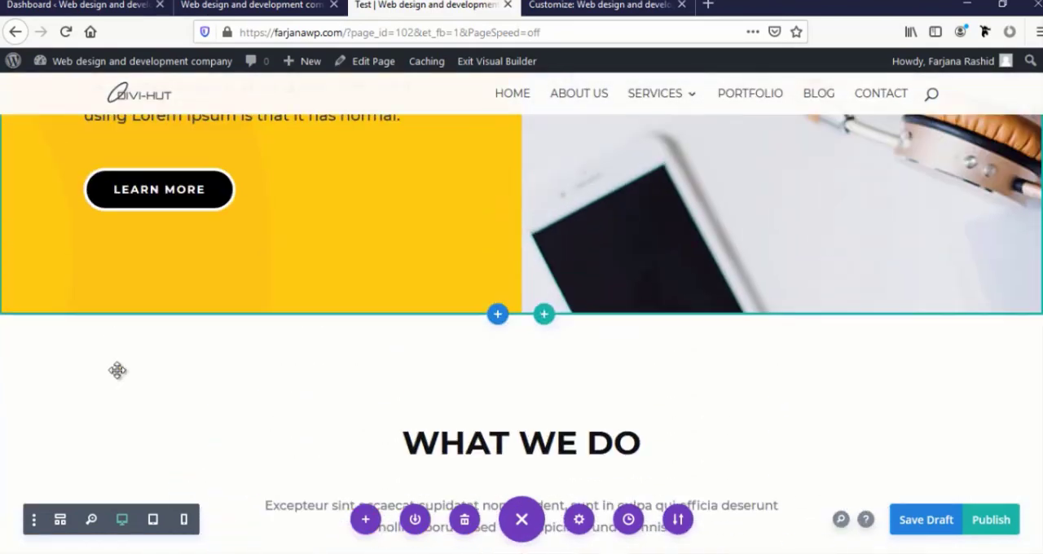
pyautogui.scroll(8, 117, 370)
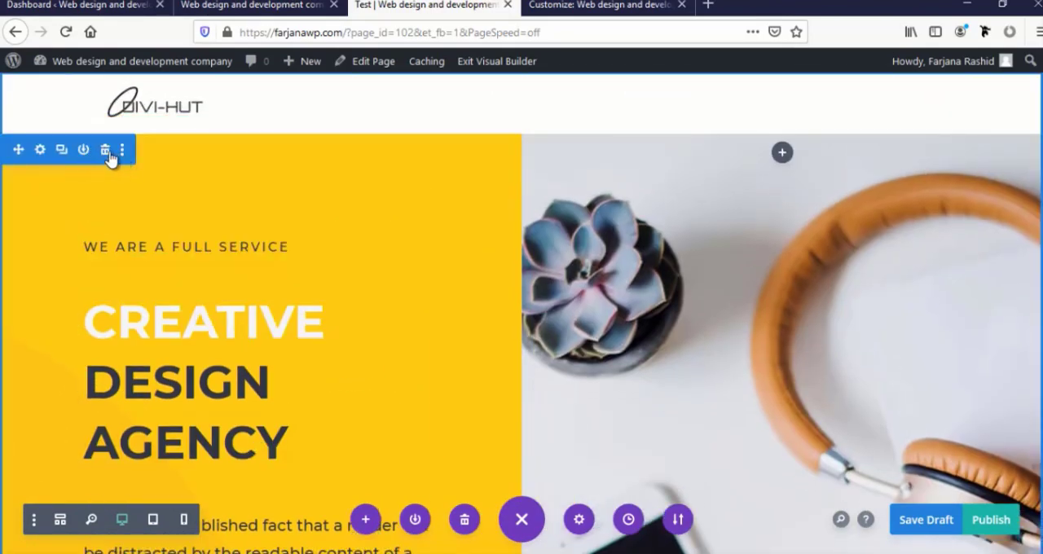
pyautogui.click(106, 152)
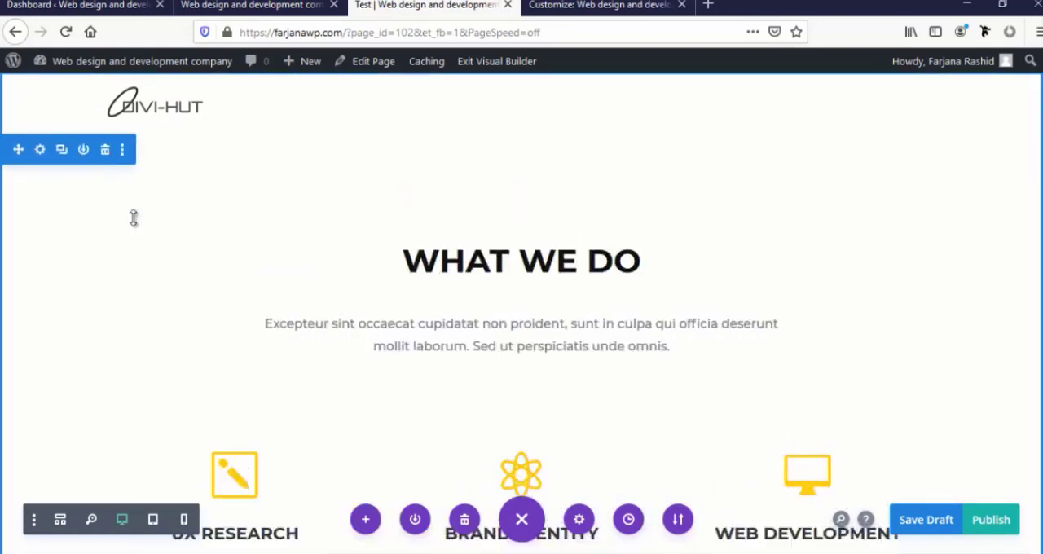
# Delete the "What We Do" section from the Test page
pyautogui.scroll(-10, 191, 330)
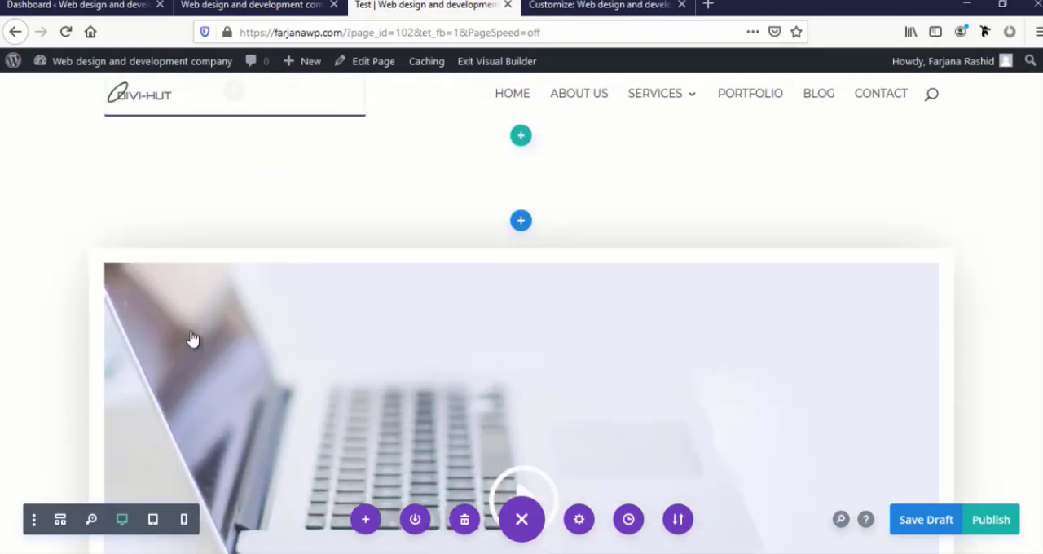
pyautogui.scroll(3, 192, 338)
pyautogui.scroll(-3, 192, 338)
pyautogui.scroll(8, 192, 334)
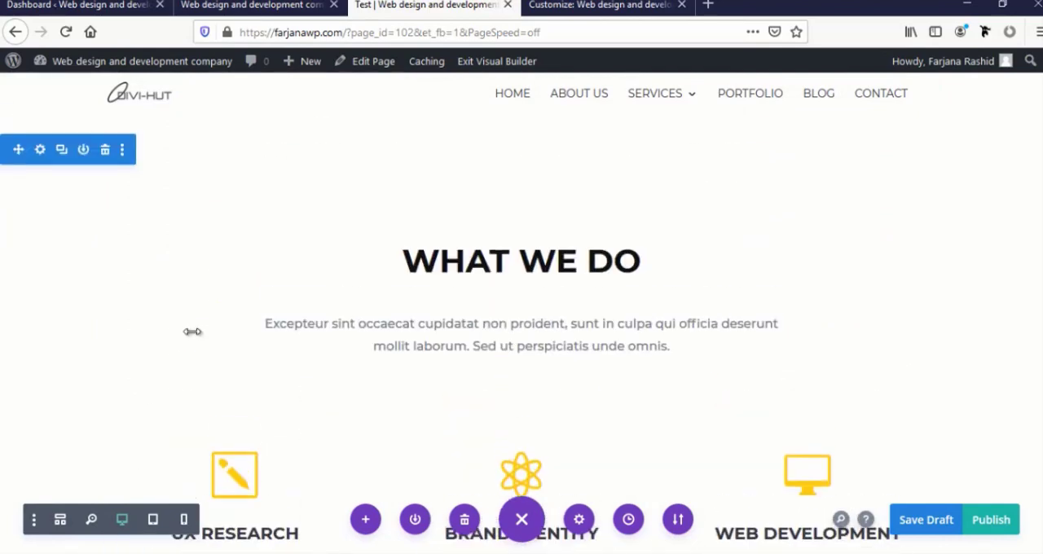
pyautogui.click(105, 151)
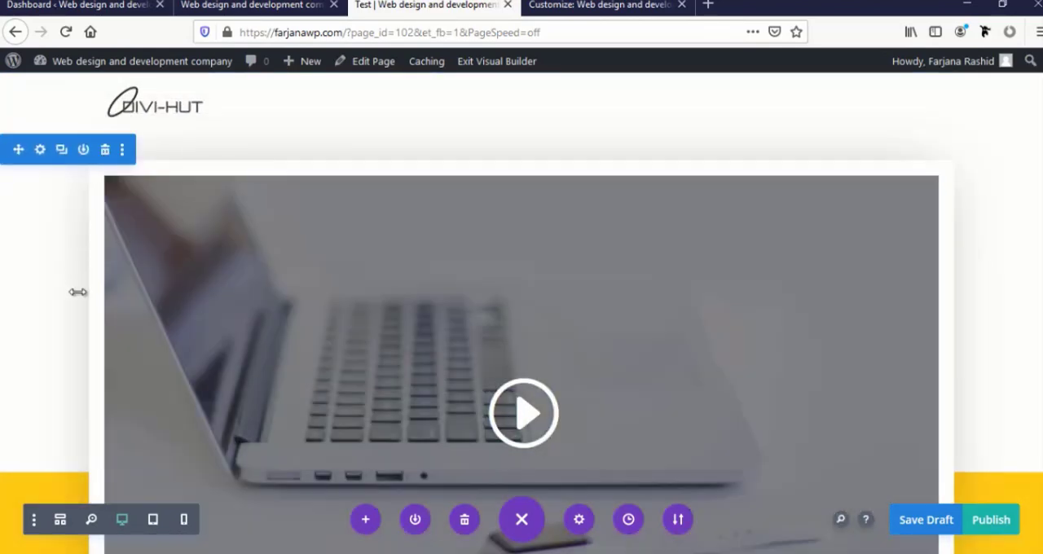
# Remove the laptop video row above the "Generating New Ideas. Solving Big Problems" heading
pyautogui.scroll(-3, 63, 326)
pyautogui.scroll(-6, 47, 366)
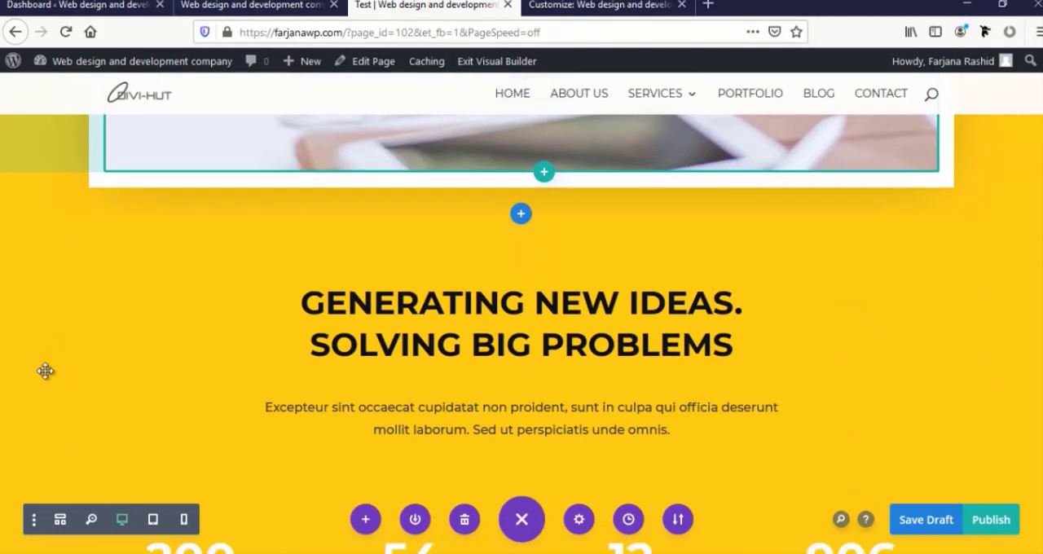
pyautogui.scroll(5, 46, 368)
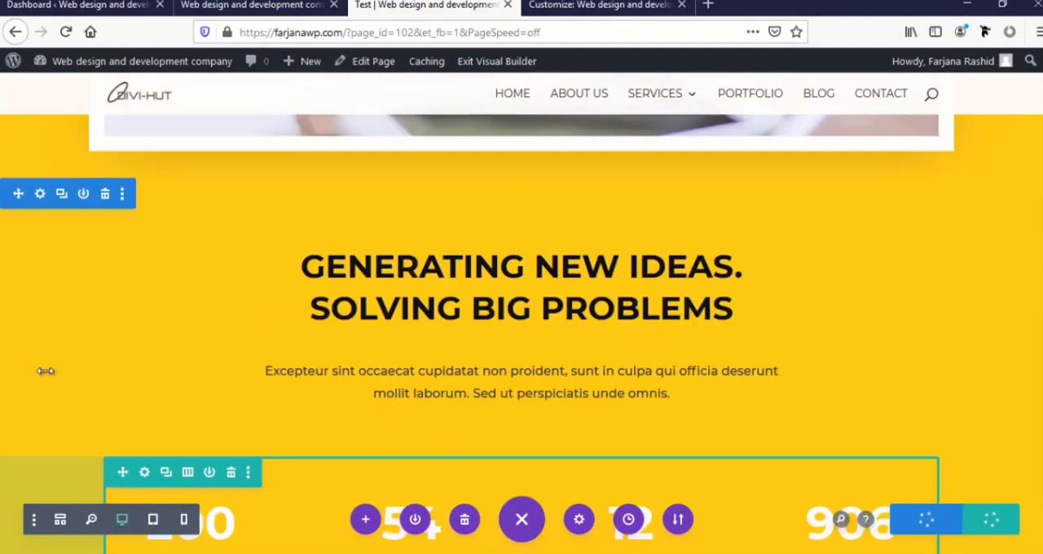
pyautogui.scroll(1, 107, 340)
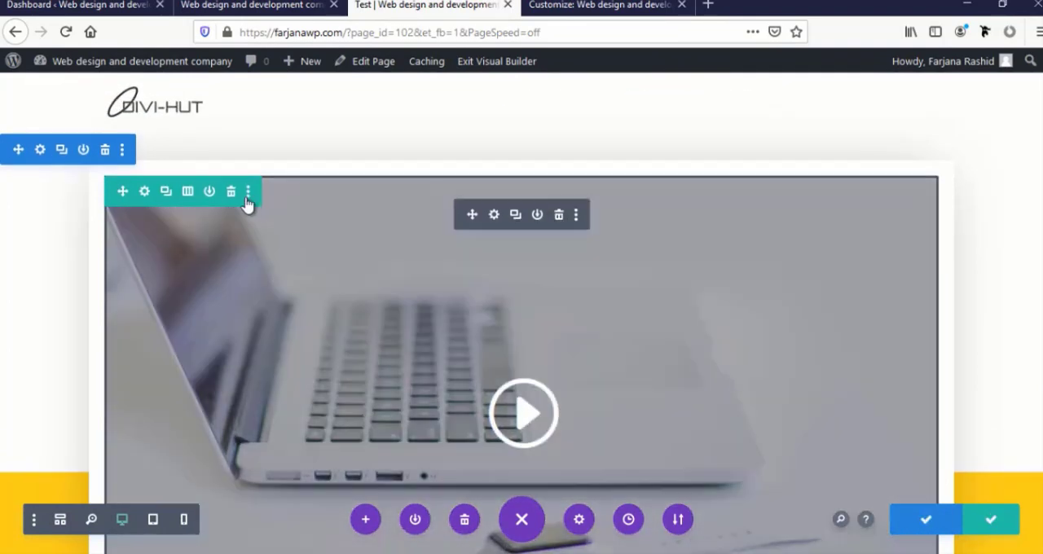
pyautogui.scroll(-5, 117, 364)
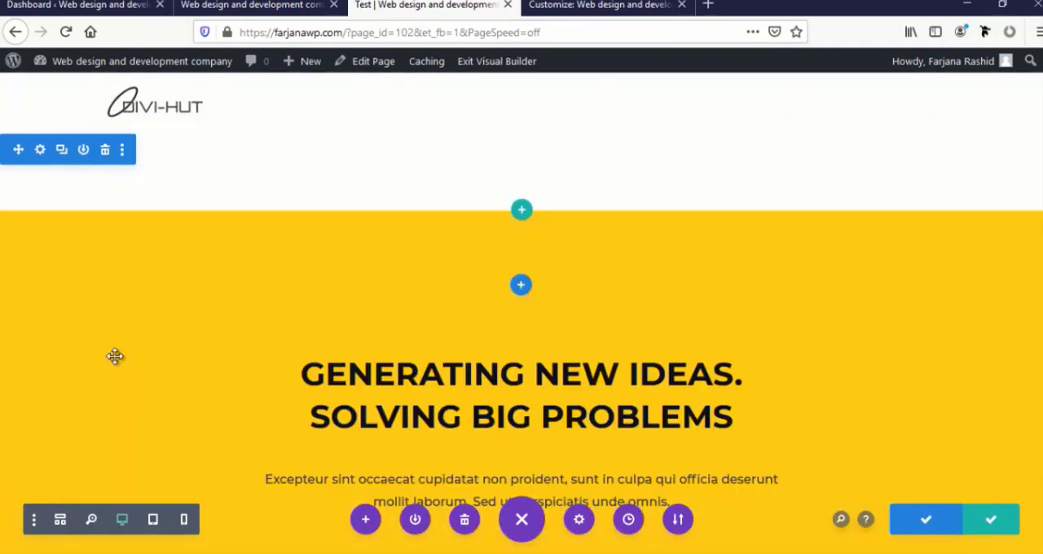
# Delete the "Generating New Ideas. Solving Big Problems" row and the empty section above it
pyautogui.scroll(1, 114, 350)
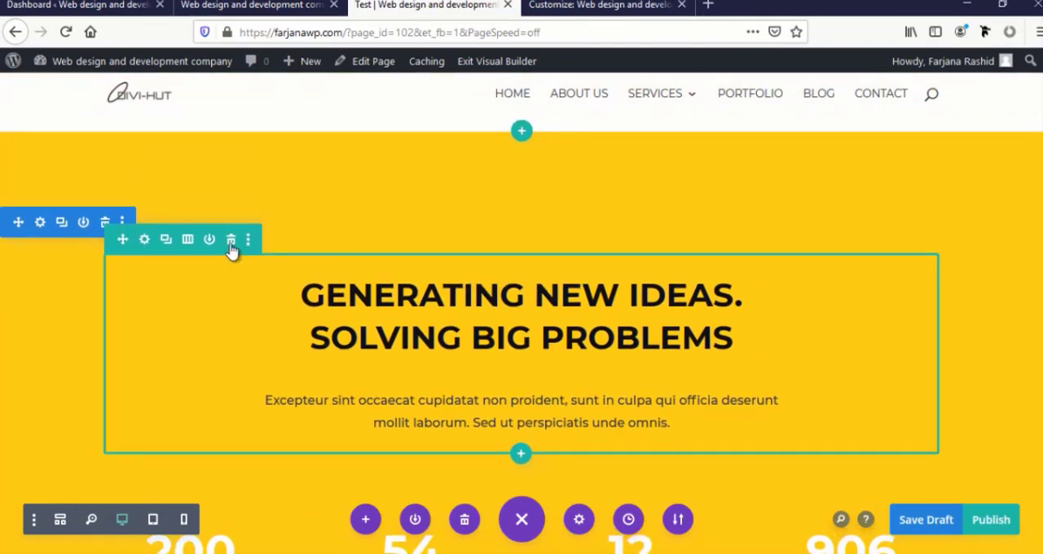
pyautogui.click(231, 239)
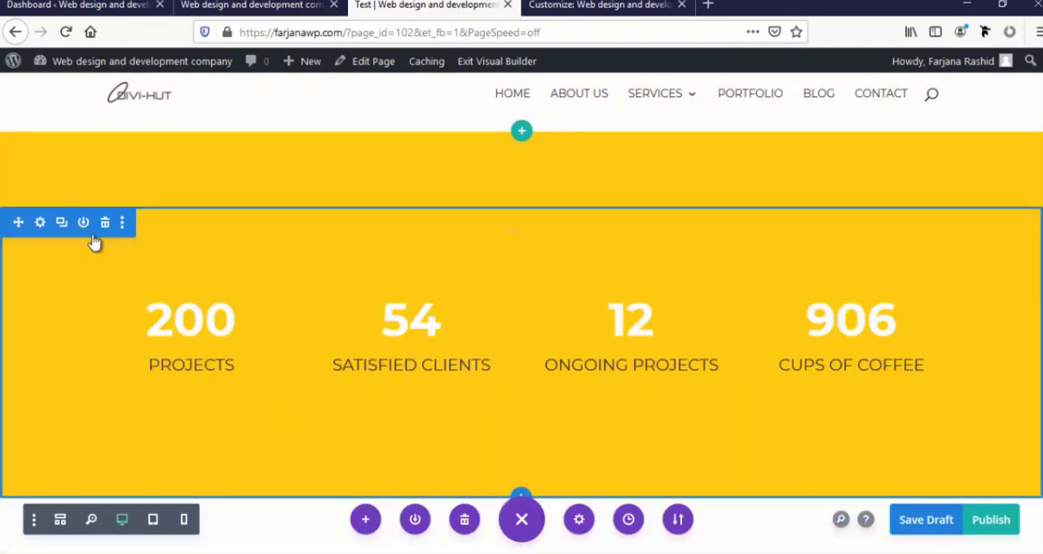
pyautogui.scroll(1, 100, 253)
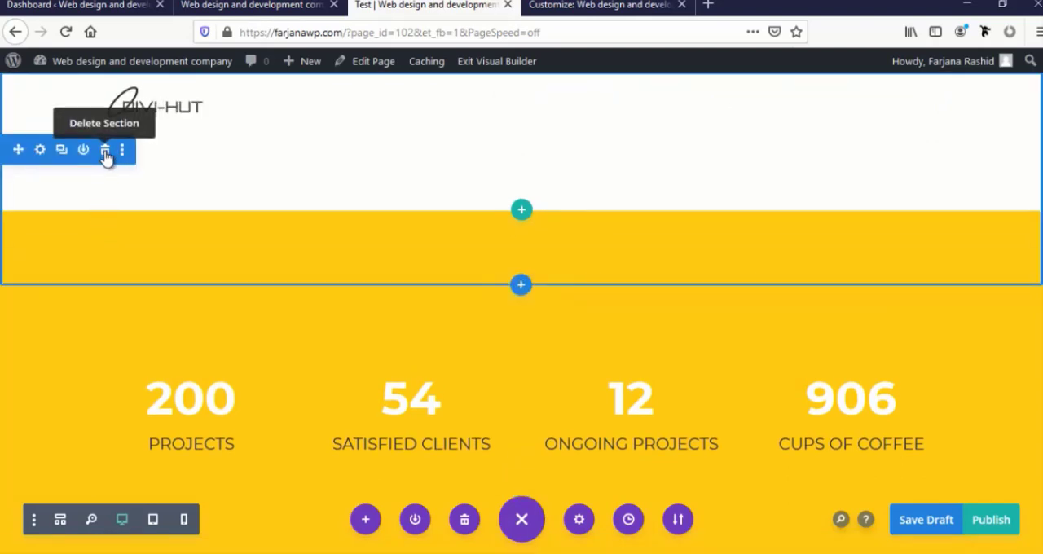
pyautogui.click(105, 155)
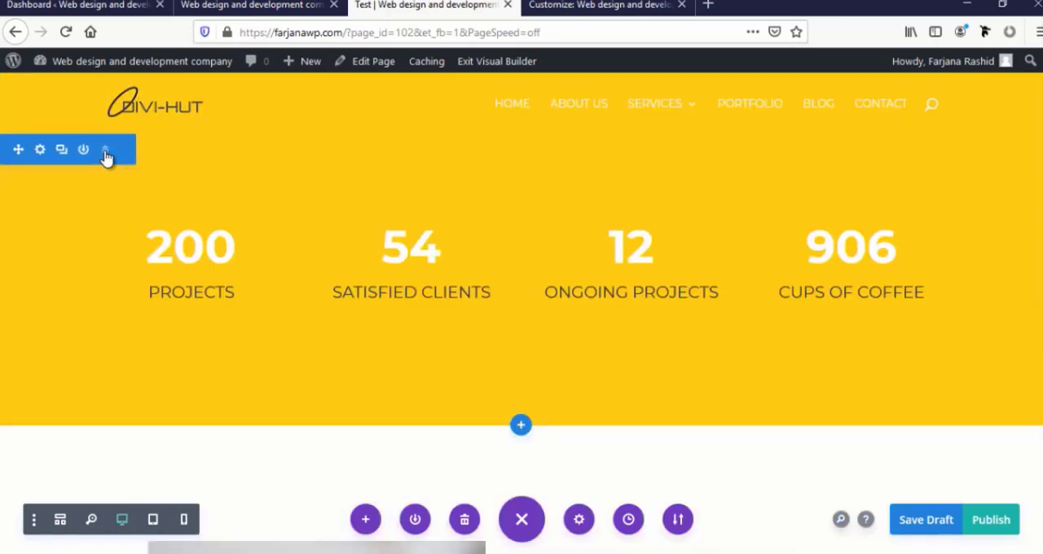
# Delete the "Our Skills" section and the yellow-and-photo divider section below the "See More" button
pyautogui.click(105, 151)
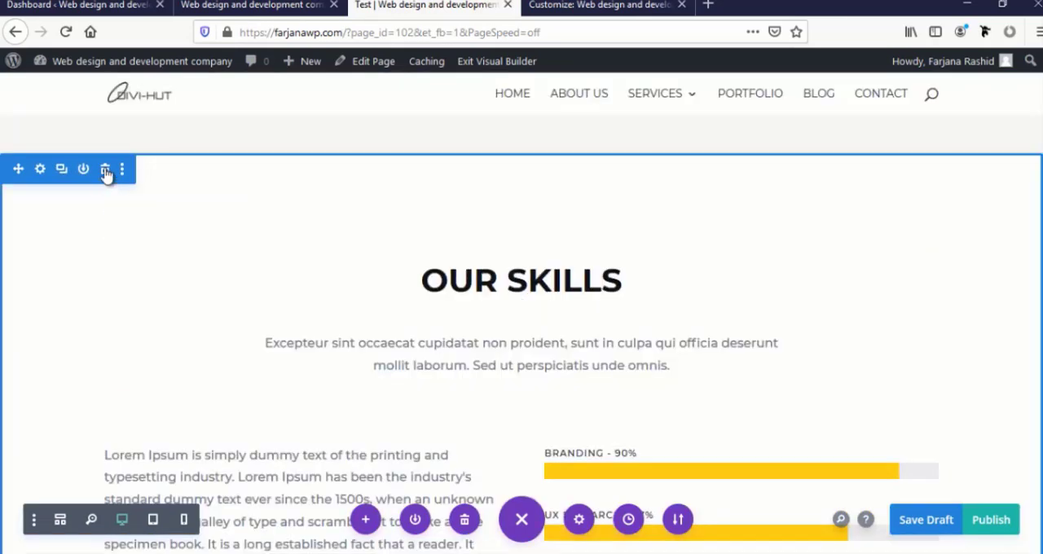
pyautogui.click(104, 169)
pyautogui.scroll(-1, 101, 321)
pyautogui.scroll(3, 102, 321)
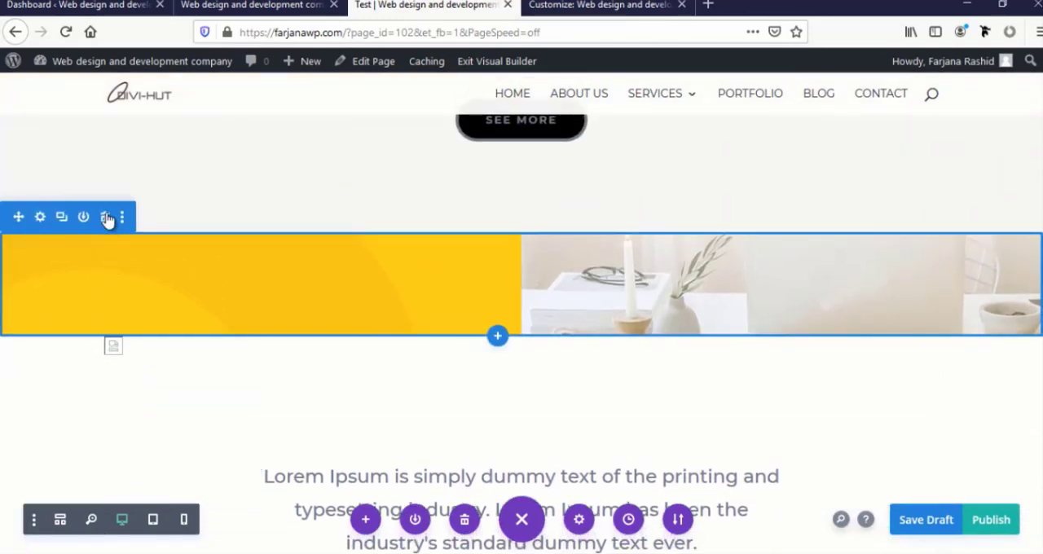
pyautogui.click(105, 218)
# Look through the award, client testimonial and contact form sections down to the page footer
pyautogui.scroll(-4, 133, 344)
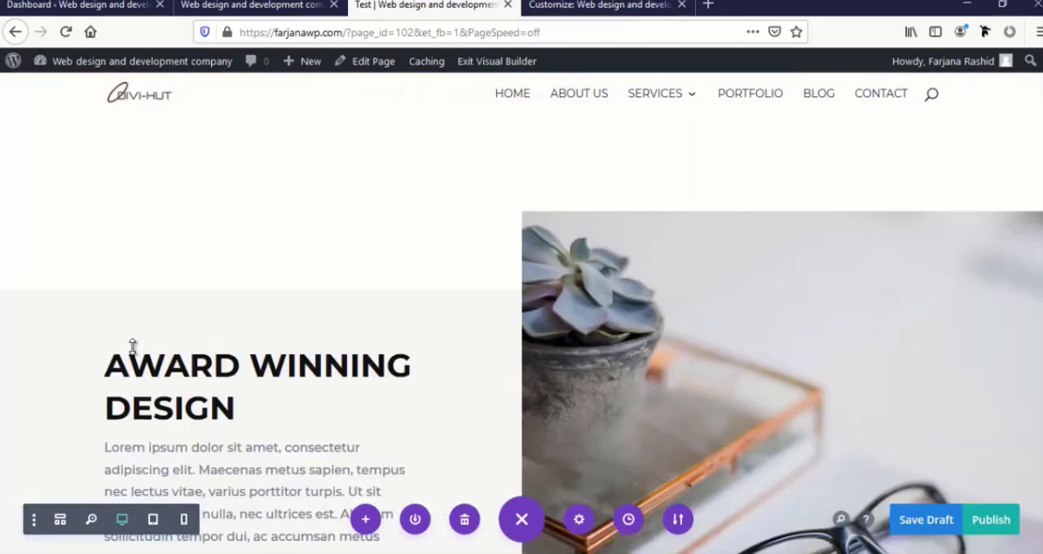
pyautogui.scroll(-3, 133, 347)
pyautogui.scroll(2, 132, 347)
pyautogui.scroll(-3, 132, 347)
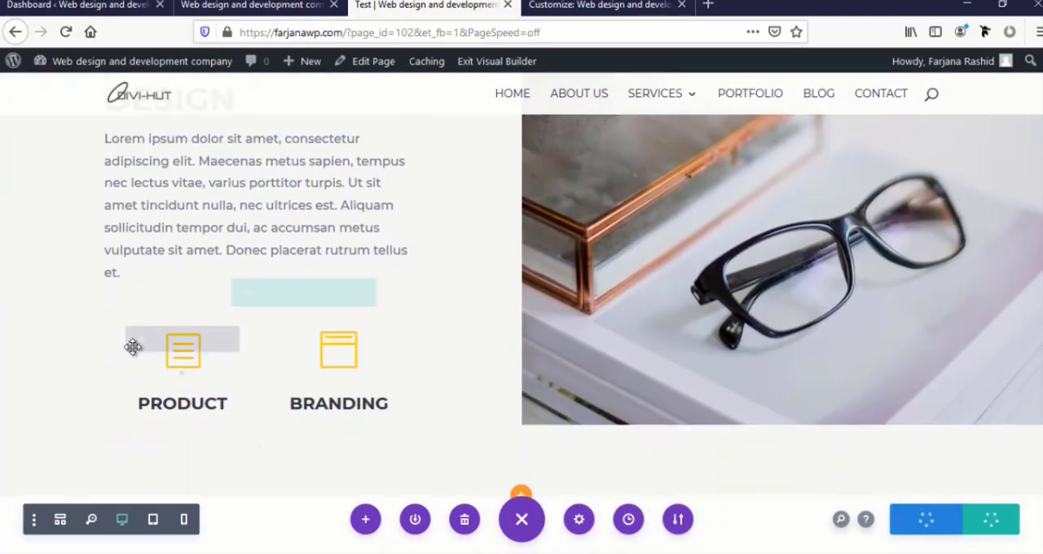
pyautogui.scroll(-6, 133, 347)
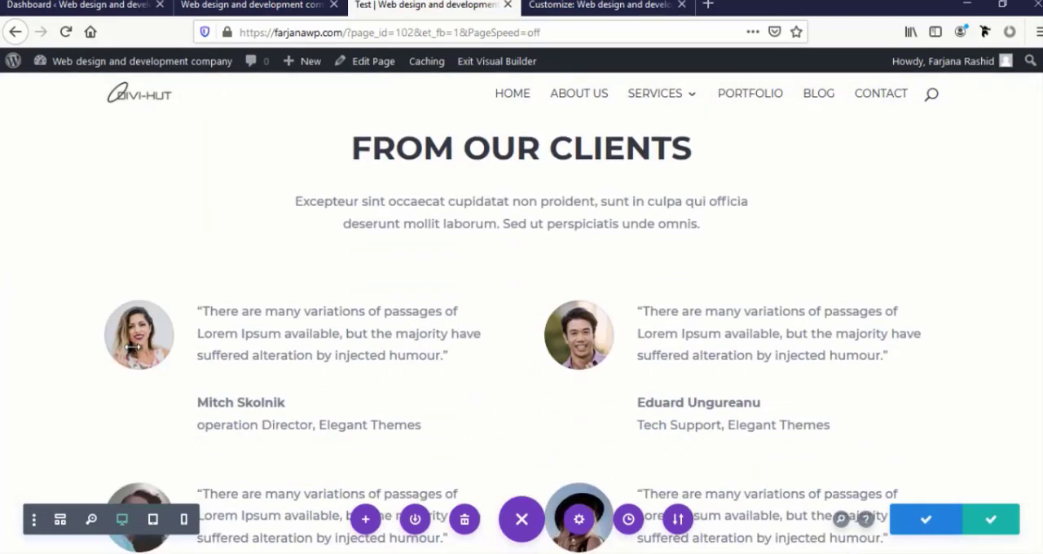
pyautogui.scroll(-10, 132, 347)
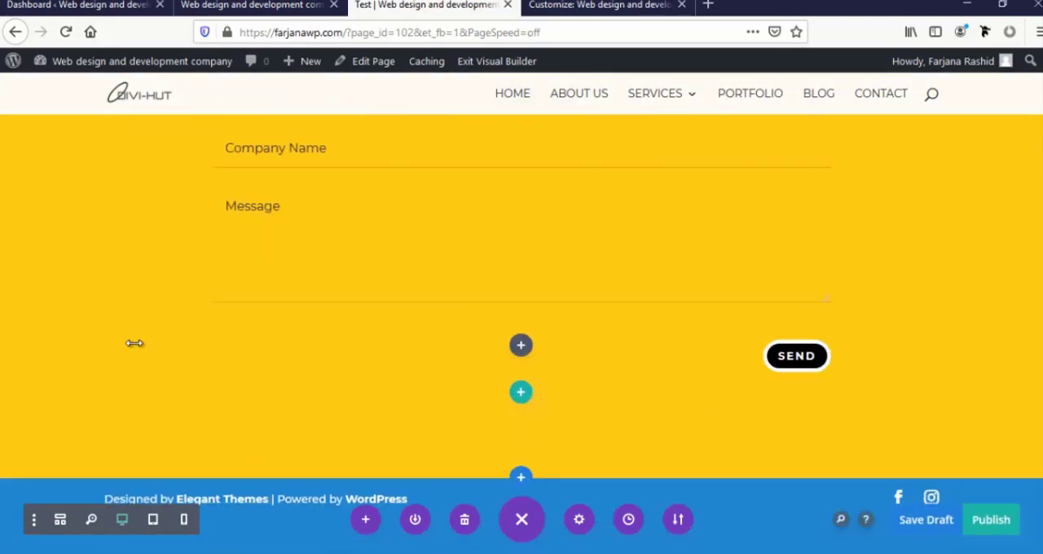
pyautogui.scroll(3, 134, 343)
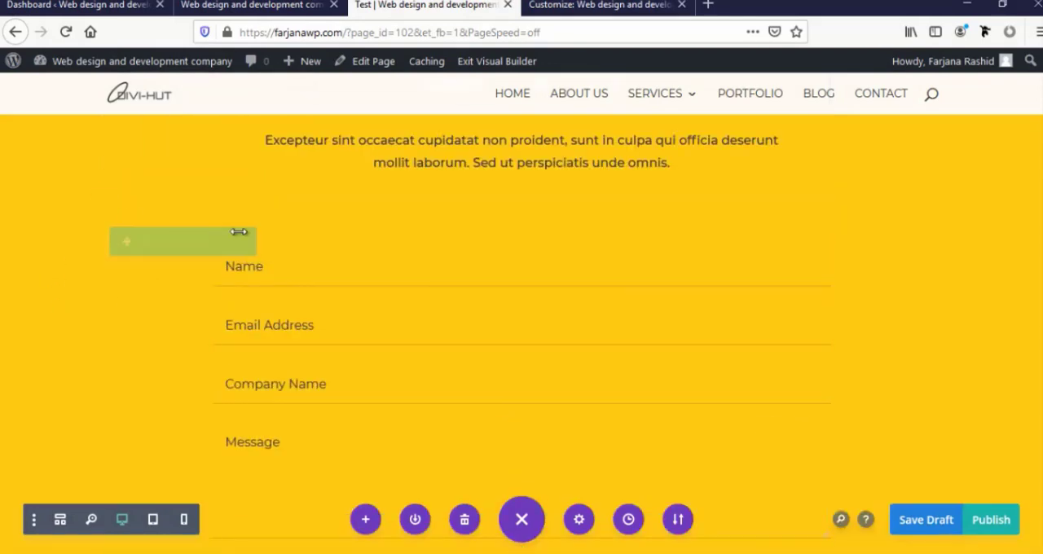
# Delete the "Award Winning Design" specialty section above the "From Our Clients" section
pyautogui.scroll(8, 260, 222)
pyautogui.scroll(6, 261, 222)
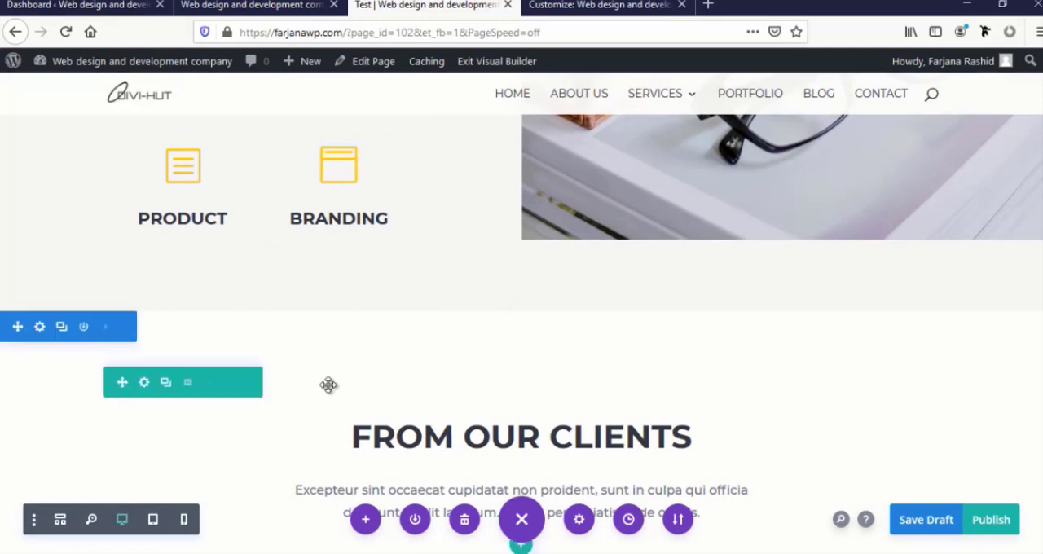
pyautogui.scroll(3, 328, 381)
pyautogui.scroll(3, 326, 366)
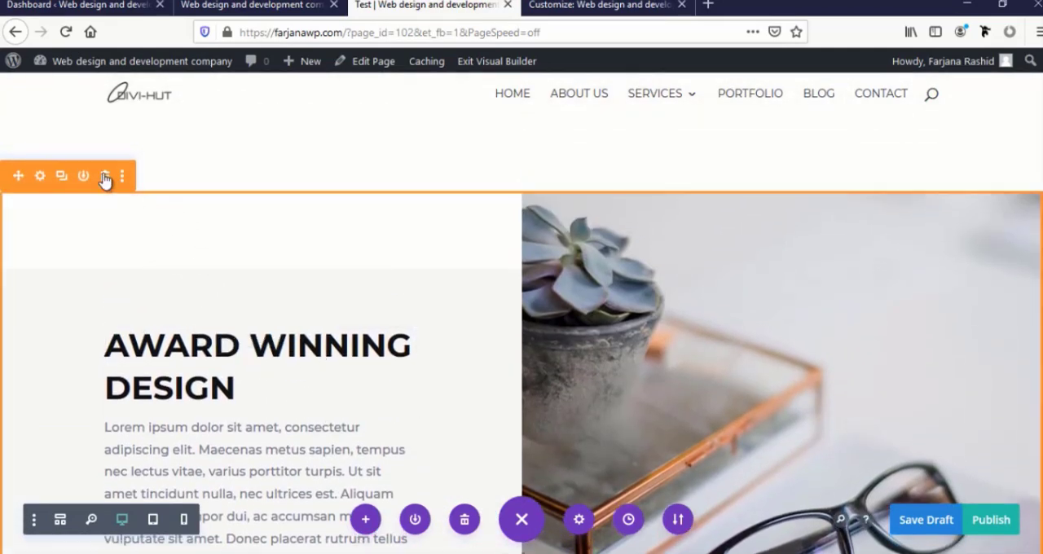
pyautogui.click(104, 177)
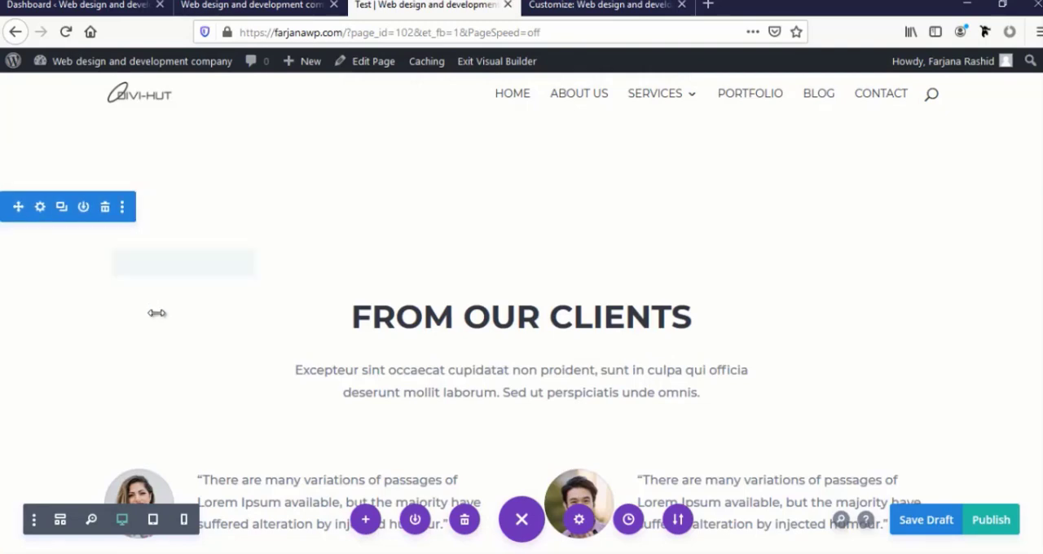
# Delete the Lorem Ipsum quote section above "From Our Clients"
pyautogui.scroll(2, 158, 303)
pyautogui.scroll(-1, 131, 310)
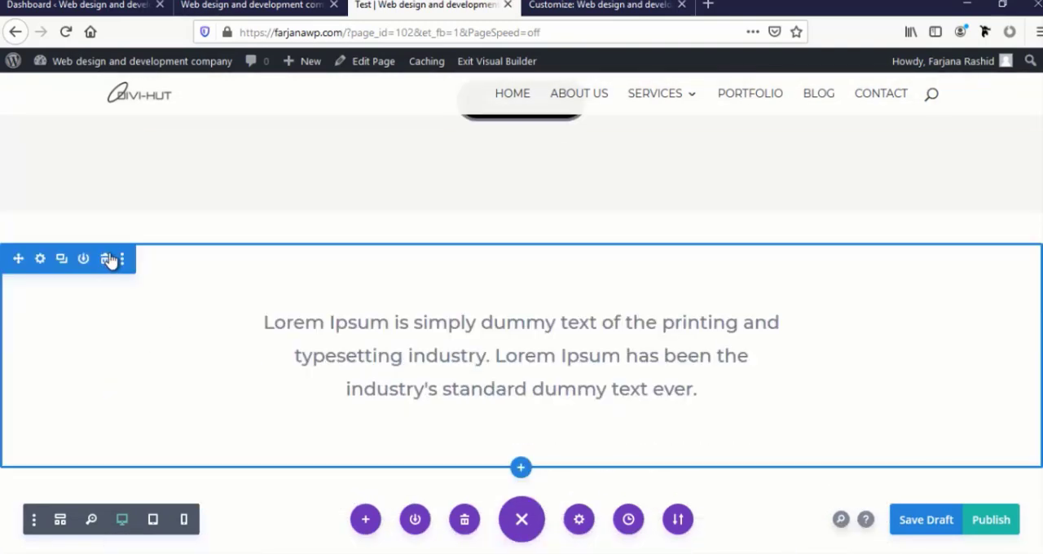
pyautogui.click(110, 261)
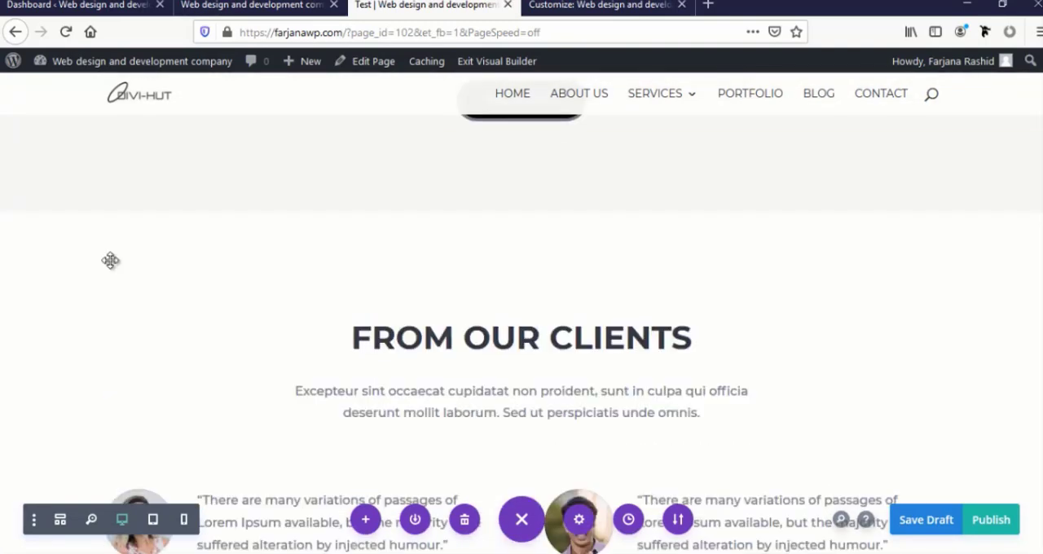
# Delete the yellow-and-photo divider section between "Why We Are Different" and "Our Latest Work"
pyautogui.scroll(5, 109, 303)
pyautogui.scroll(4, 109, 303)
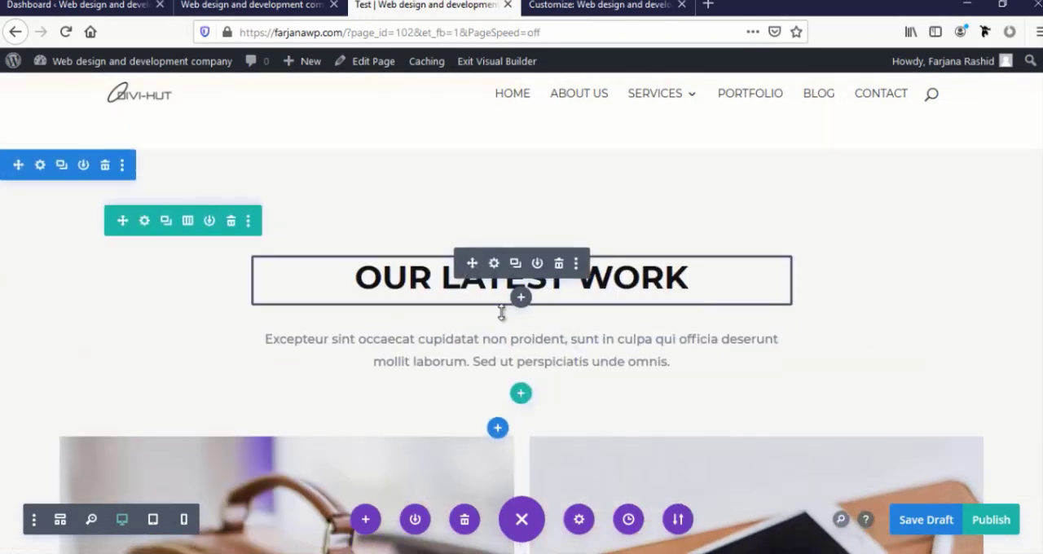
pyautogui.scroll(4, 263, 310)
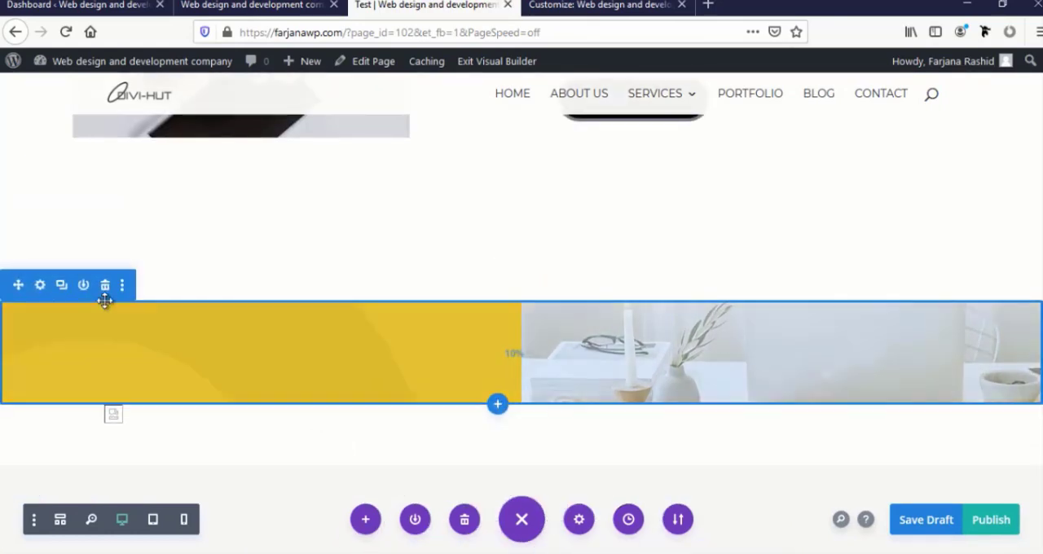
pyautogui.click(106, 287)
# Review the remaining Test page sections, from the project counters through the portfolio images to the client testimonials
pyautogui.scroll(3, 110, 310)
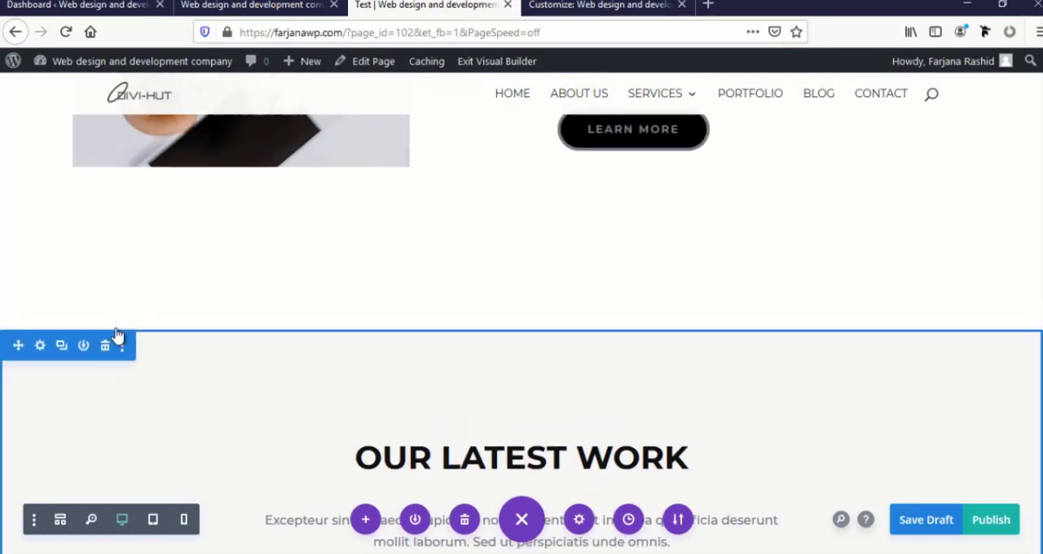
pyautogui.scroll(5, 115, 326)
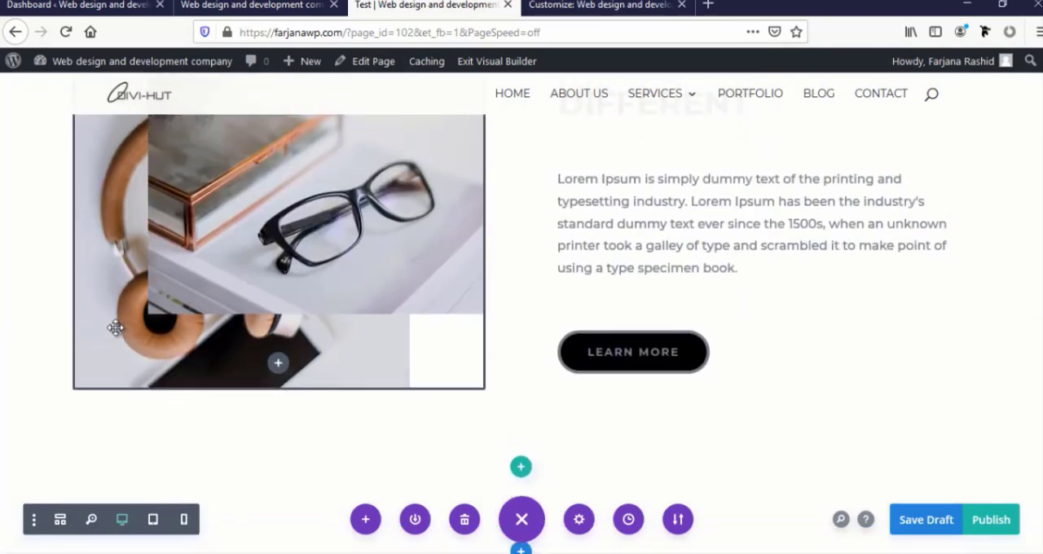
pyautogui.scroll(1, 114, 334)
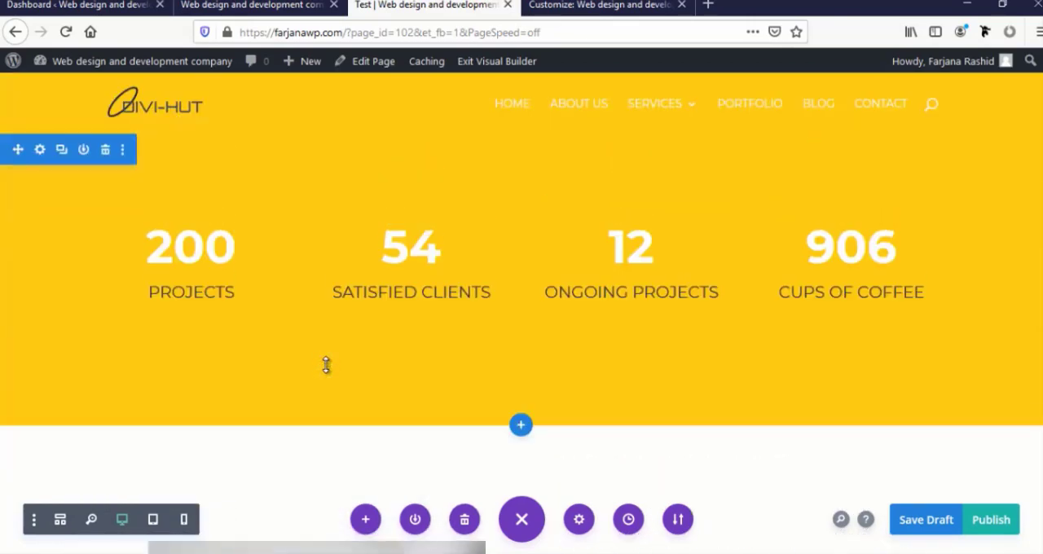
pyautogui.scroll(-3, 326, 365)
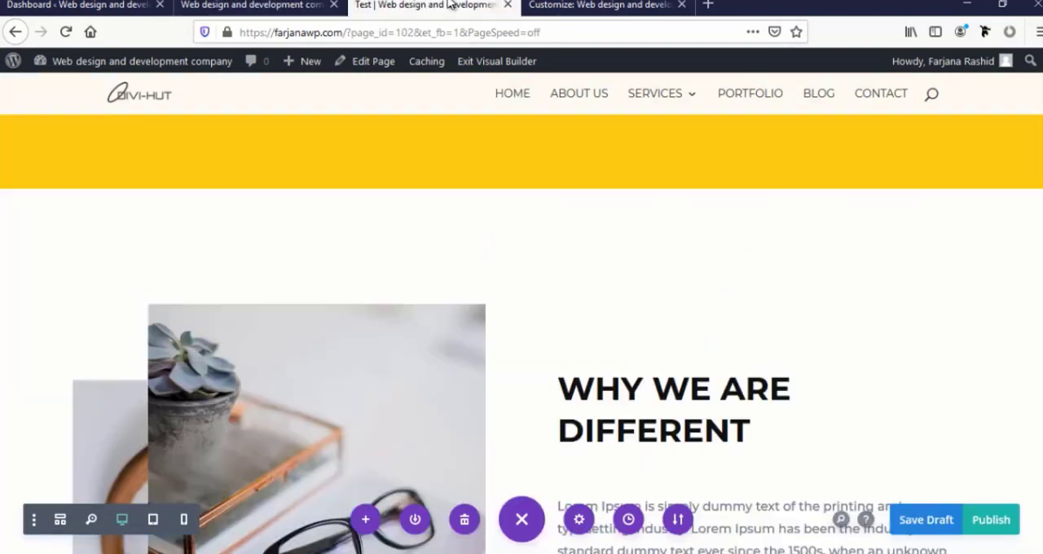
pyautogui.scroll(3, 369, 305)
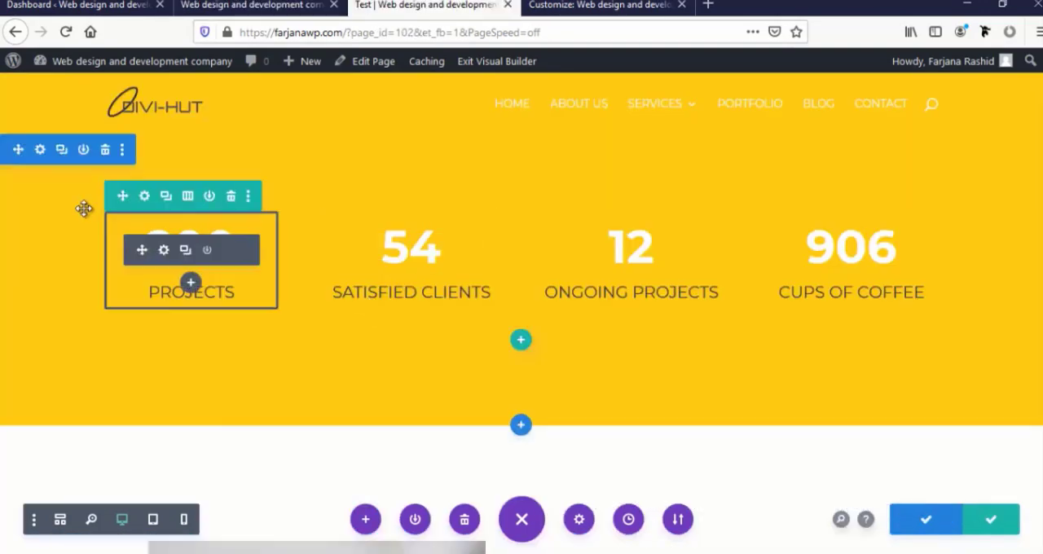
pyautogui.scroll(-3, 200, 342)
pyautogui.scroll(-10, 201, 342)
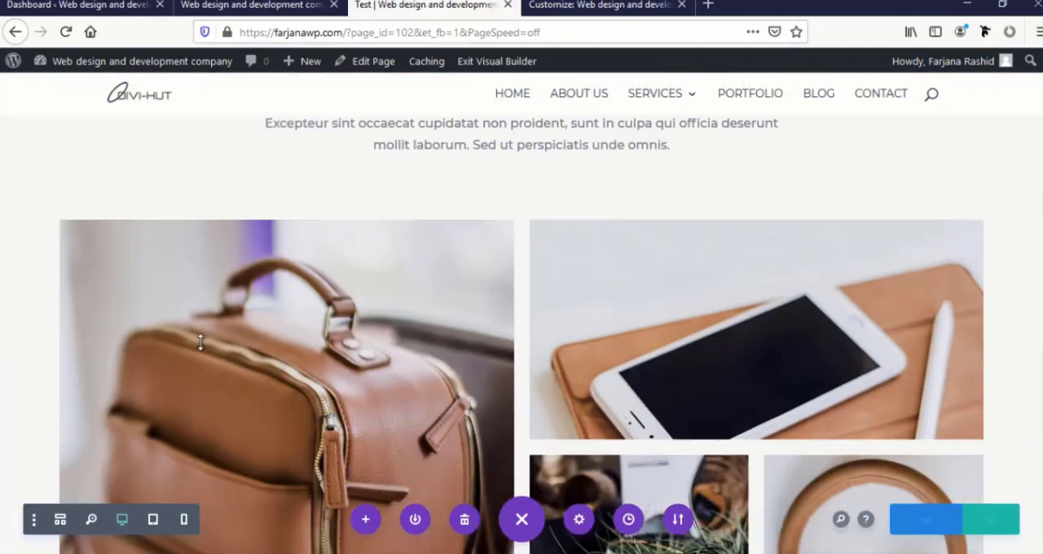
pyautogui.scroll(-8, 203, 350)
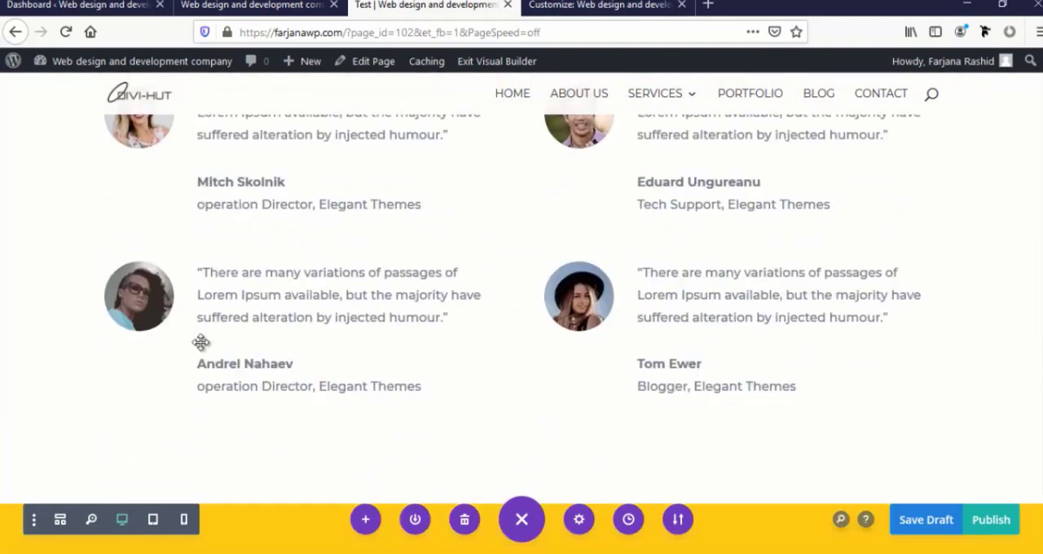
# Save the "Why We Are Different" section of the Test page to the Divi Library as "bottom1"
pyautogui.scroll(4, 201, 342)
pyautogui.scroll(10, 201, 342)
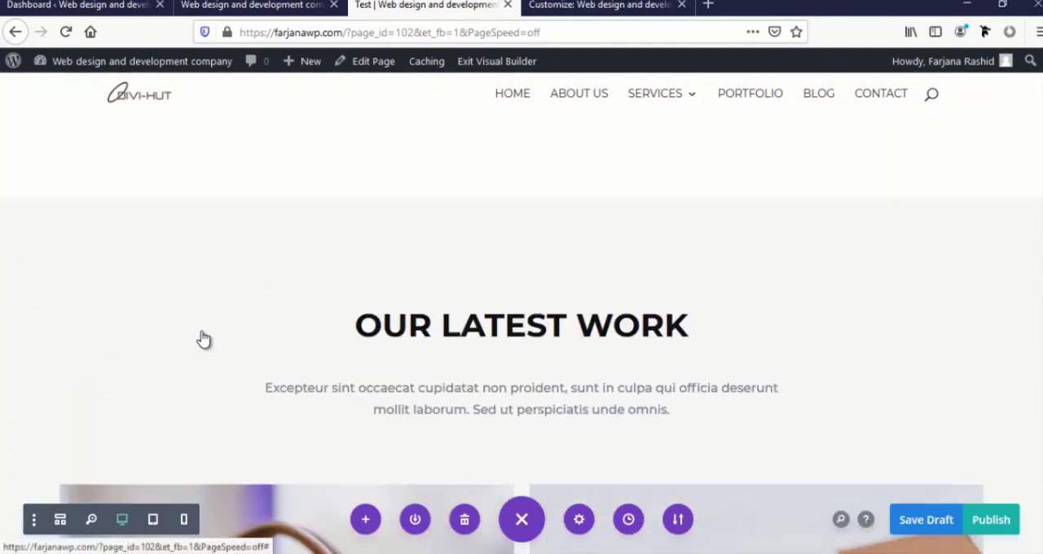
pyautogui.scroll(2, 202, 319)
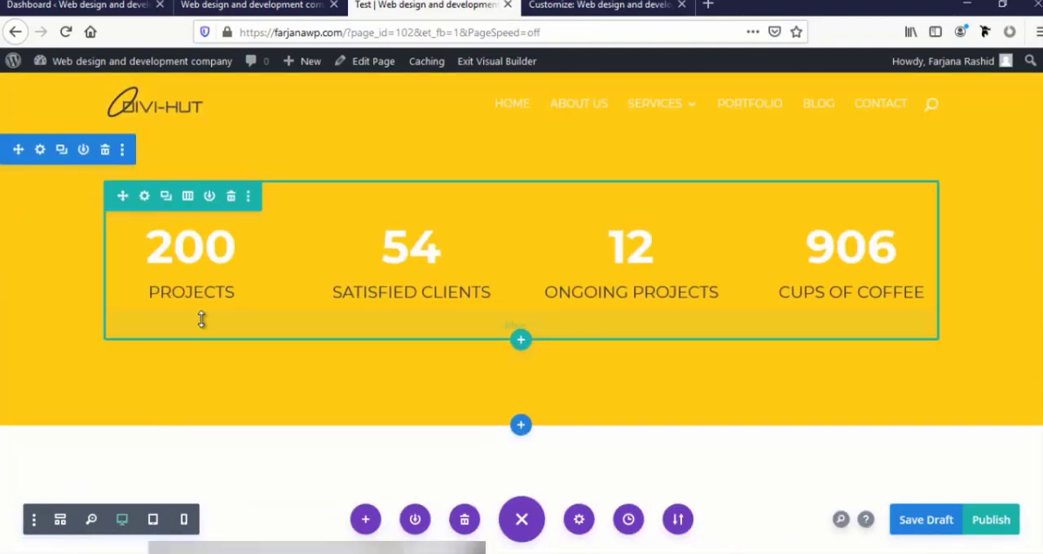
pyautogui.scroll(-4, 202, 318)
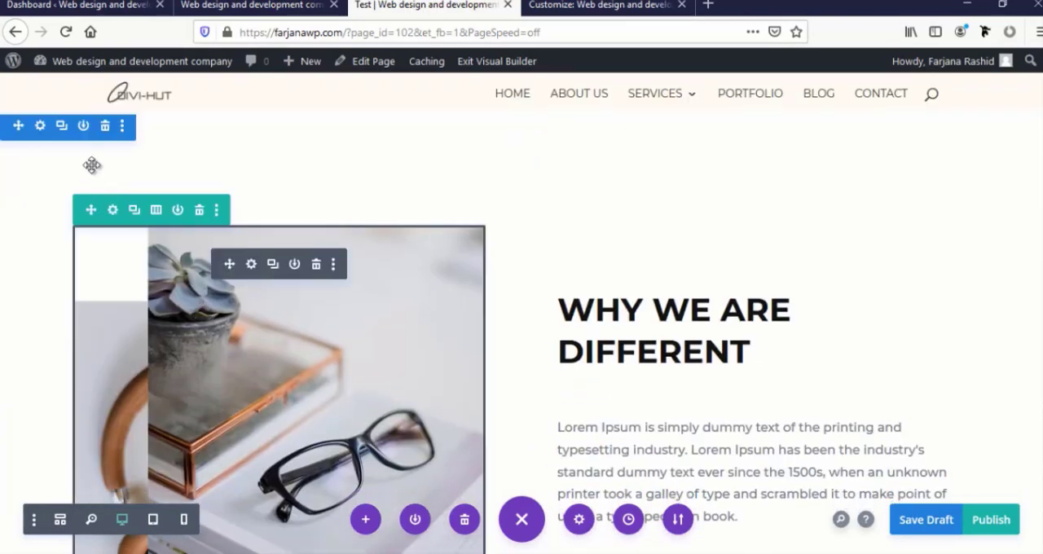
pyautogui.click(83, 126)
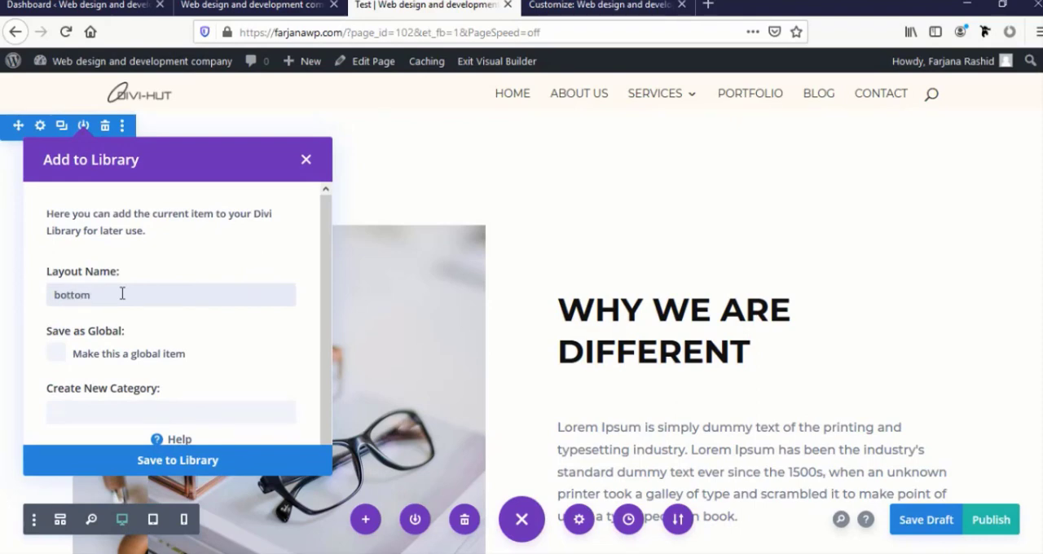
pyautogui.click(178, 460)
# Save the "Our Latest Work" heading section to the Divi Library as "bottom 2"
pyautogui.scroll(-5, 188, 384)
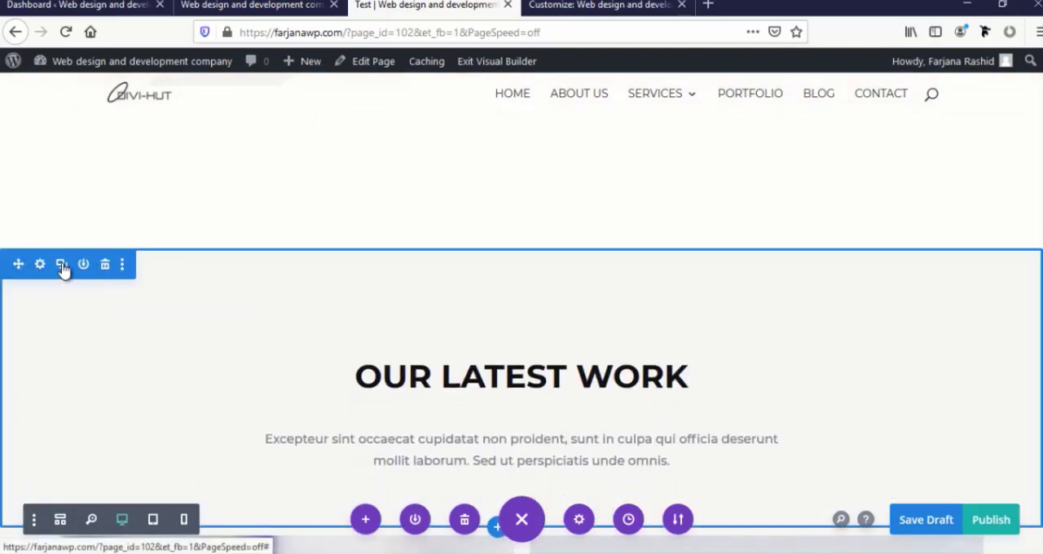
pyautogui.click(83, 265)
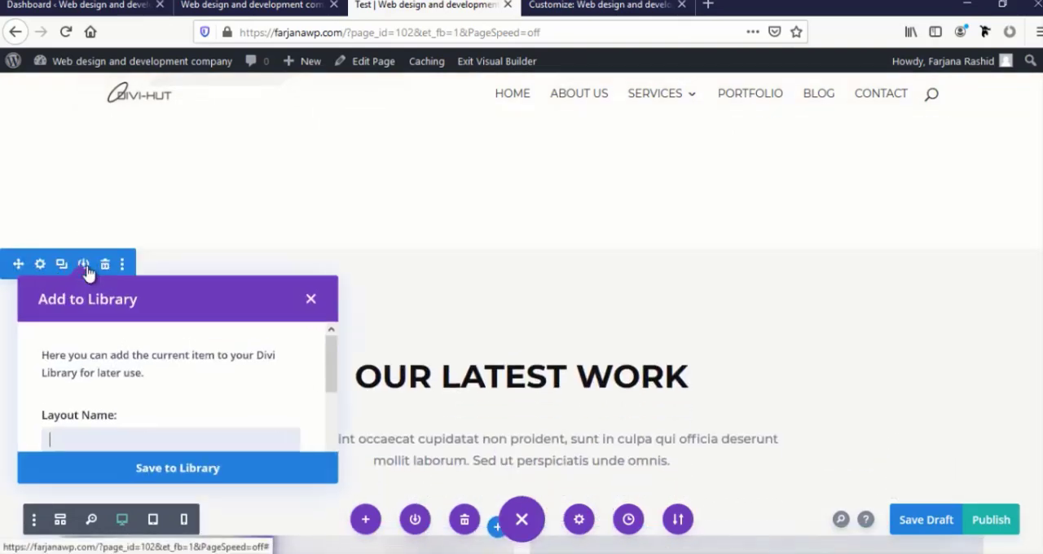
pyautogui.click(174, 461)
# Save the specialty section with the portfolio images to the Divi Library as "bottom 3"
pyautogui.scroll(-6, 156, 388)
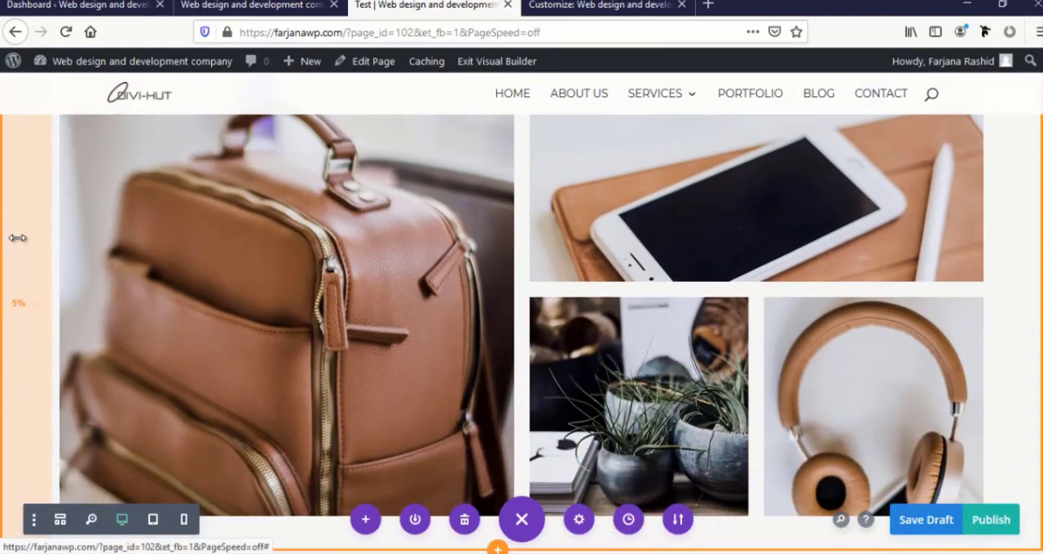
pyautogui.scroll(-2, 18, 238)
pyautogui.scroll(4, 73, 204)
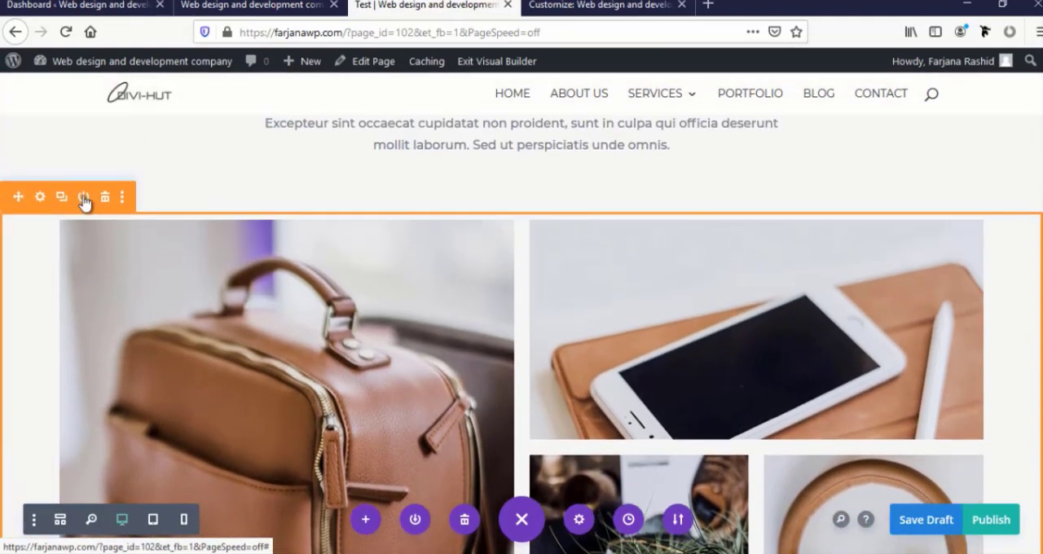
pyautogui.click(83, 198)
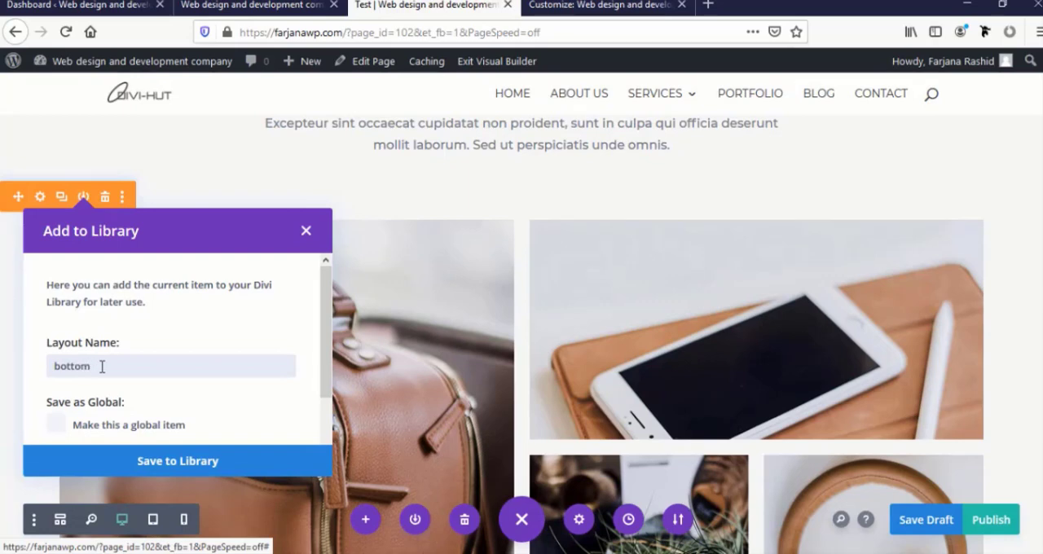
pyautogui.click(143, 461)
# Save the "See More" button section below the portfolio images to the Divi Library as "bottom 4"
pyautogui.scroll(-4, 142, 407)
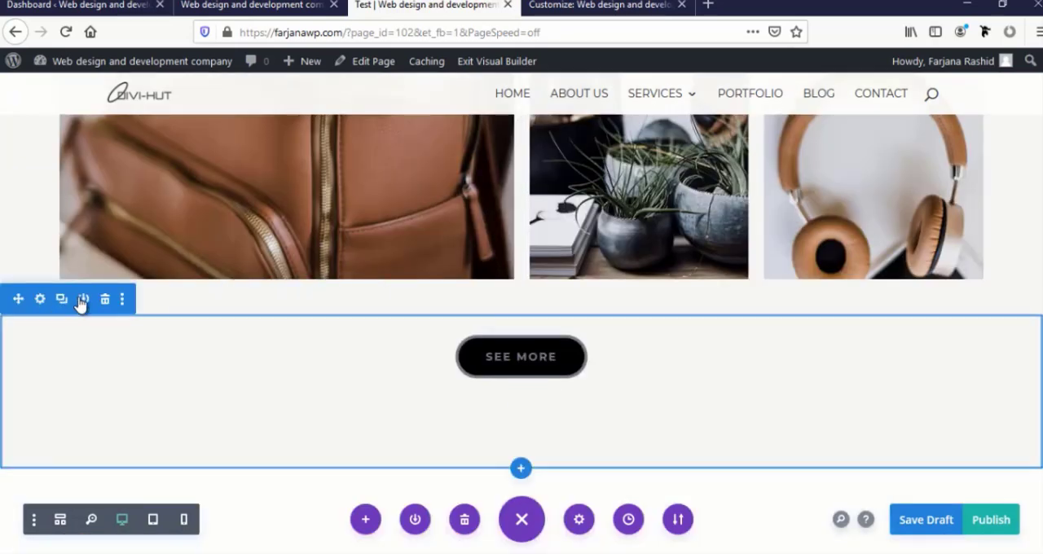
pyautogui.click(83, 299)
pyautogui.scroll(-2, 130, 413)
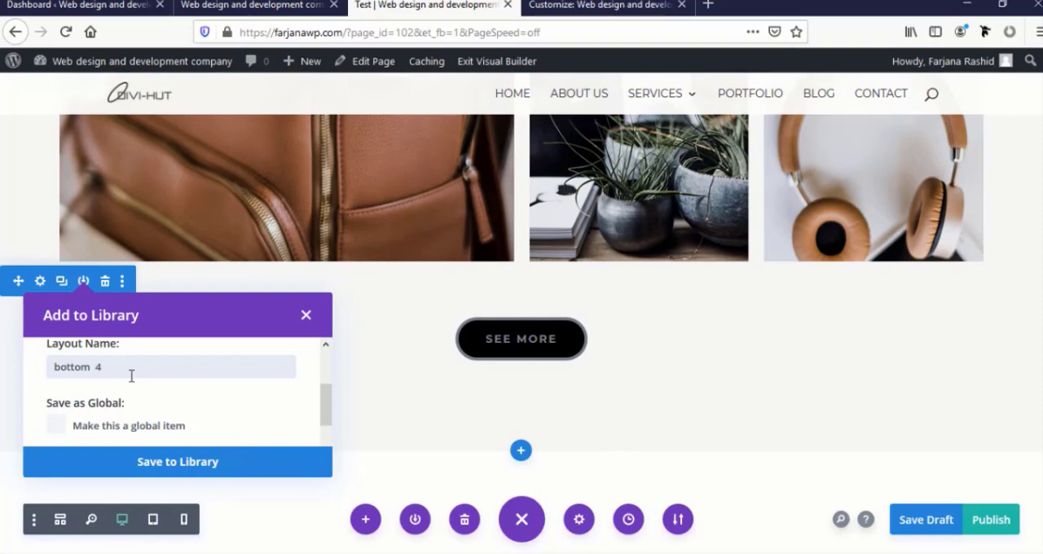
pyautogui.click(177, 461)
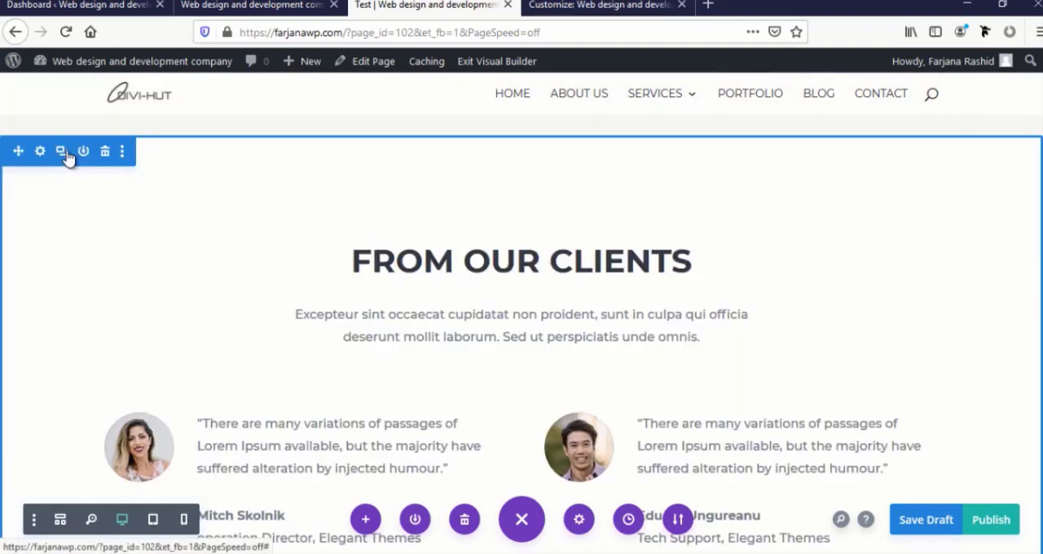
# Save the "From Our Clients" section to the Divi Library as "bottom 5" and the yellow "Say Hello!" contact section as "footer"
pyautogui.click(83, 153)
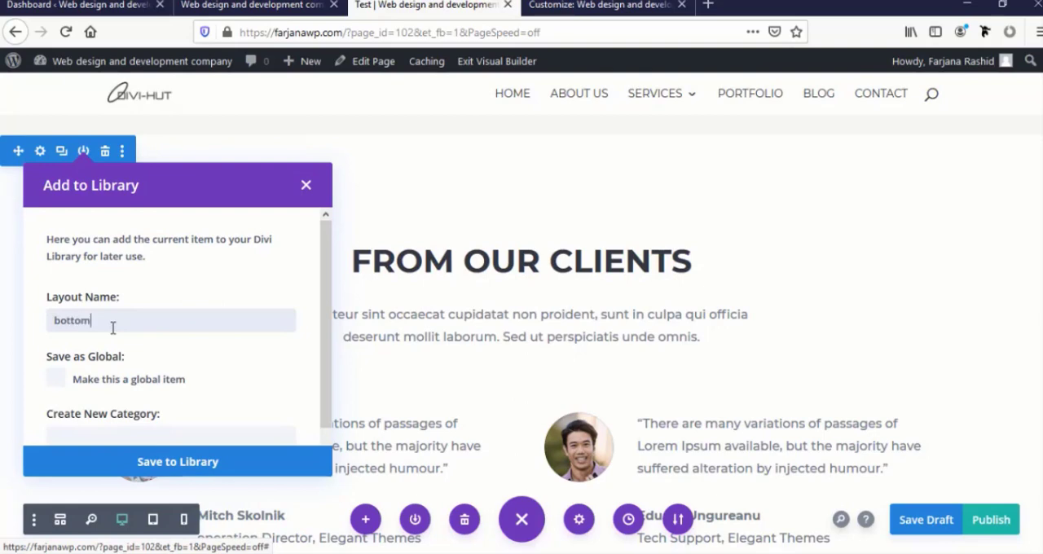
pyautogui.click(167, 462)
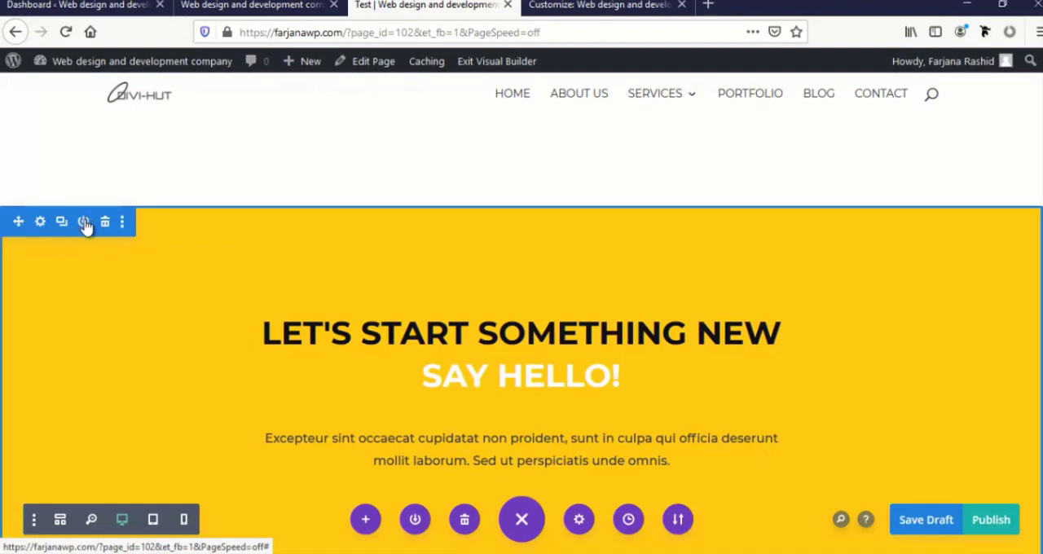
pyautogui.click(84, 223)
pyautogui.scroll(-3, 105, 328)
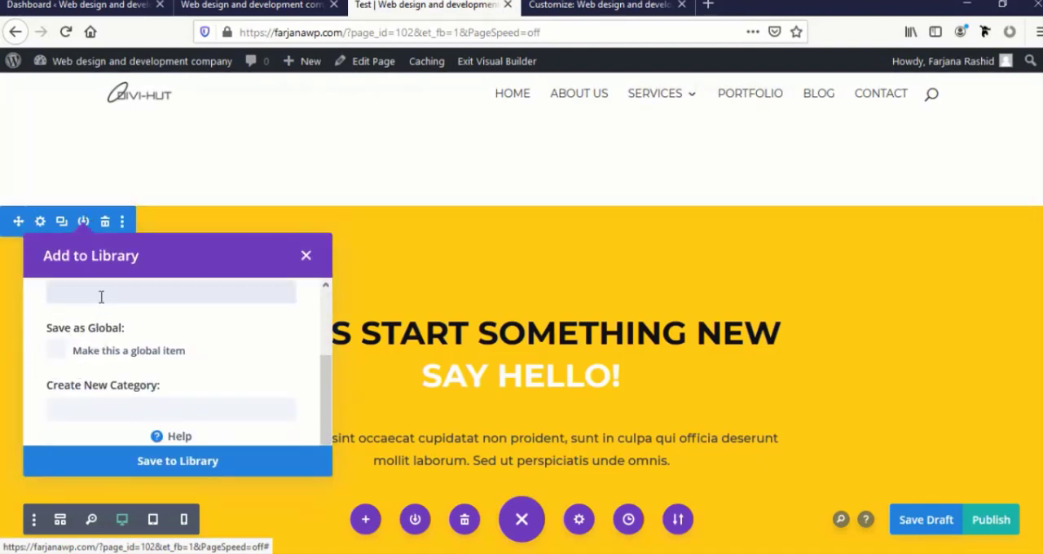
pyautogui.click(187, 462)
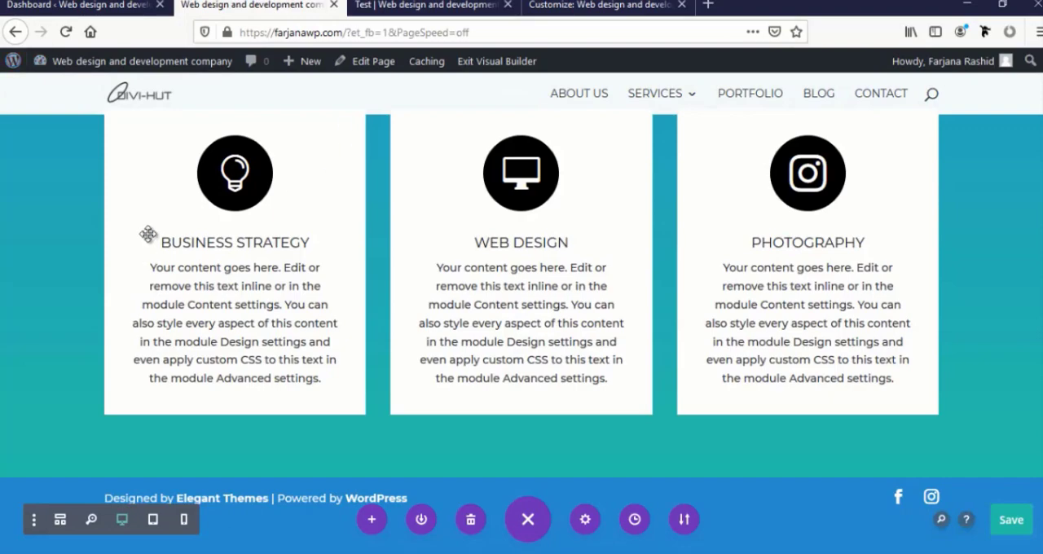
# Reload the homepage in the Visual Builder and insert the saved "bottom1" section below the "What We Do" services section
pyautogui.scroll(8, 149, 233)
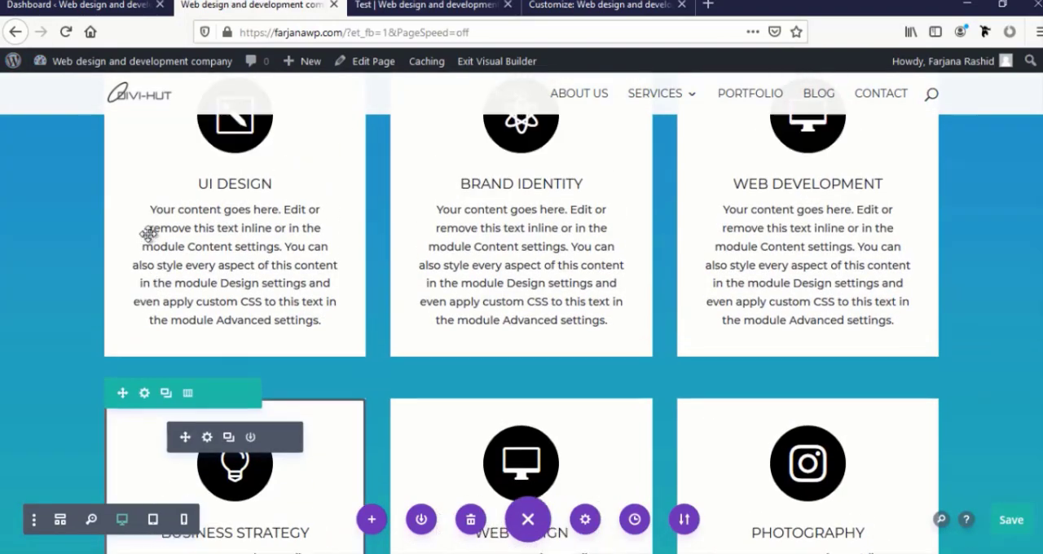
pyautogui.click(65, 32)
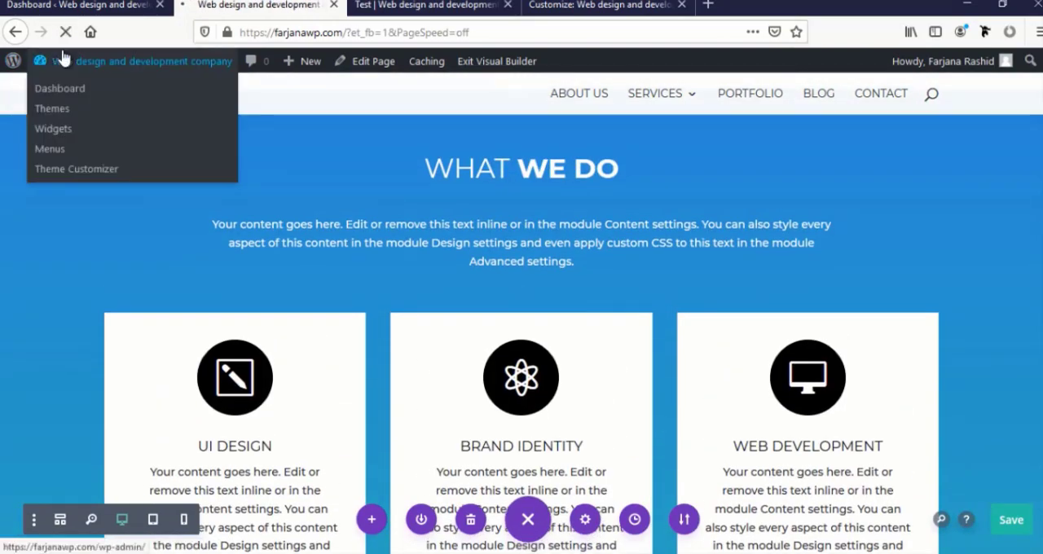
pyautogui.scroll(-5, 128, 254)
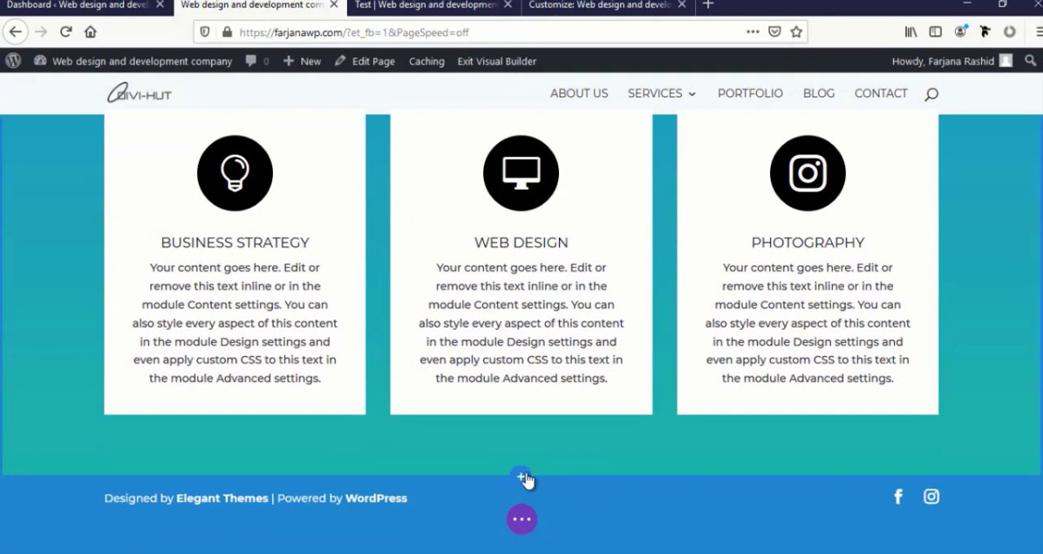
pyautogui.click(522, 479)
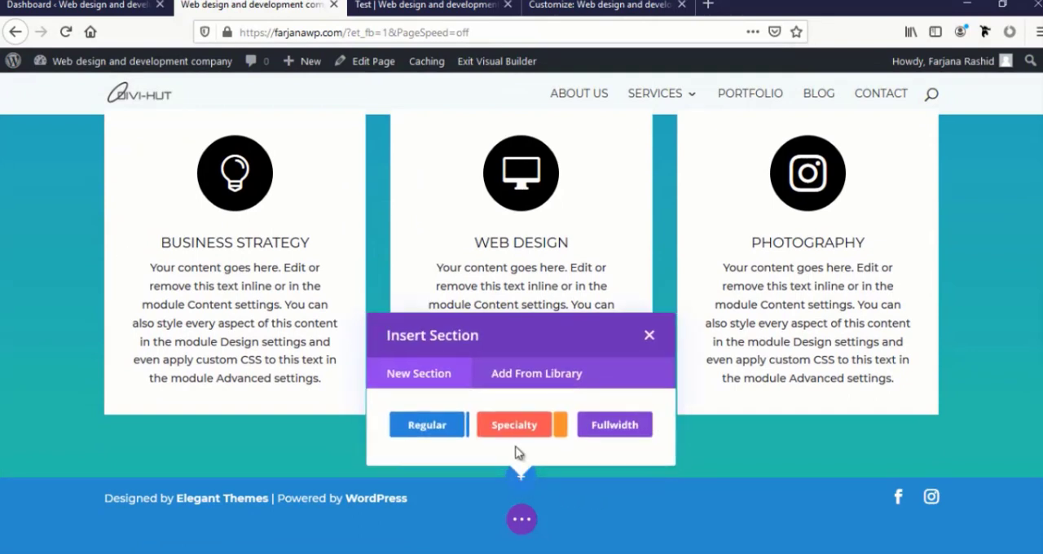
pyautogui.click(518, 376)
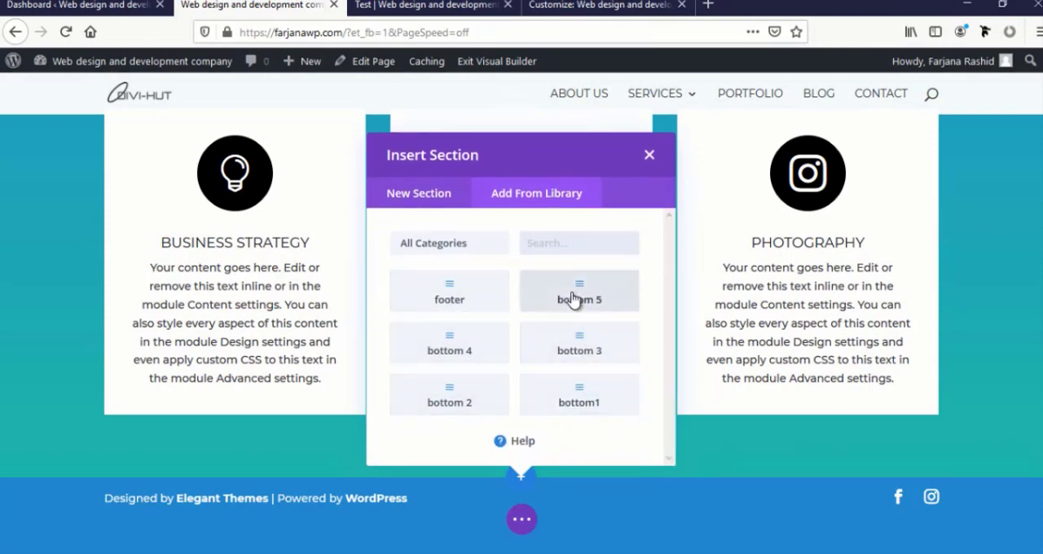
pyautogui.click(574, 400)
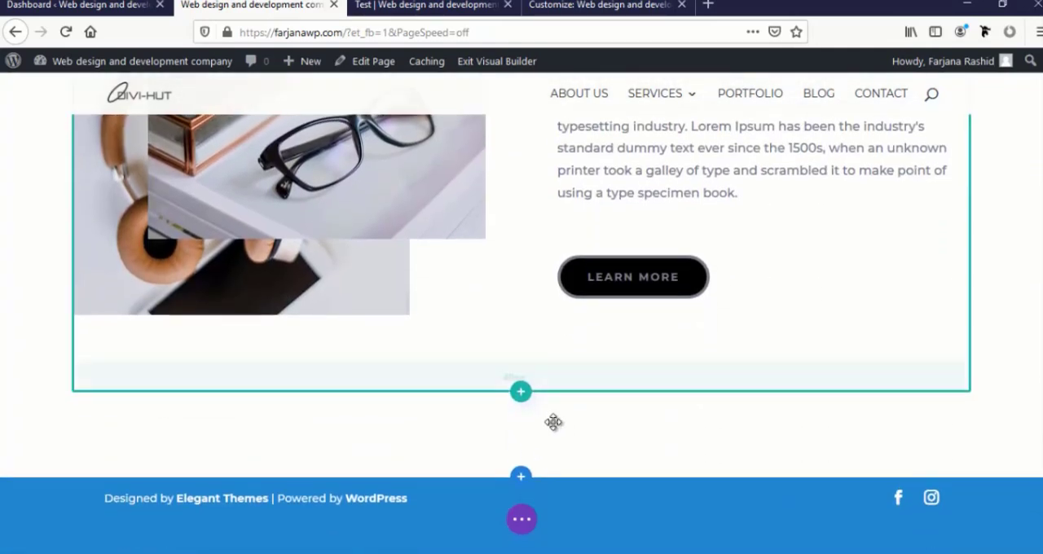
# Insert the saved "bottom 2" library section below the "Why We Are Different" section on the homepage
pyautogui.click(521, 475)
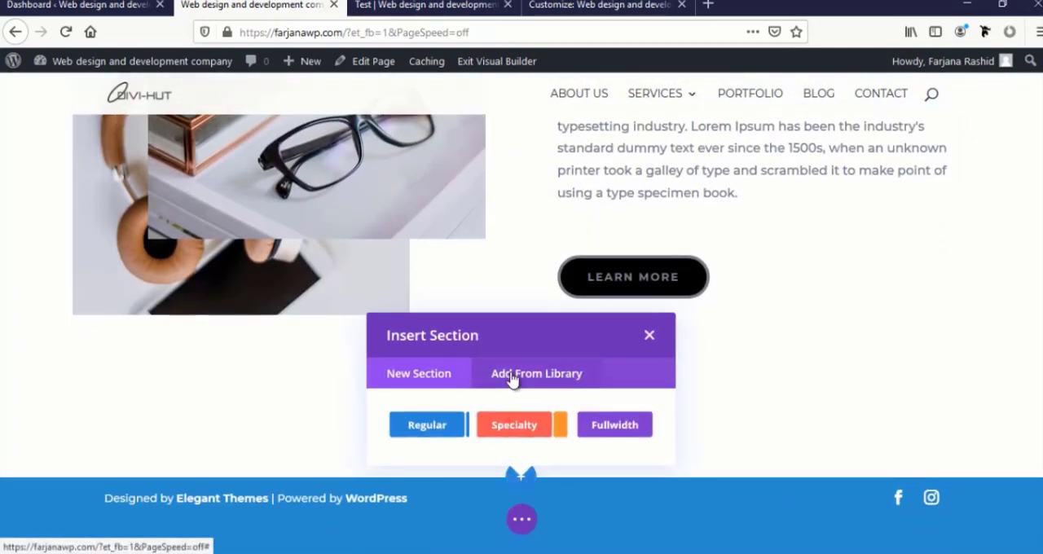
pyautogui.click(511, 377)
pyautogui.click(477, 411)
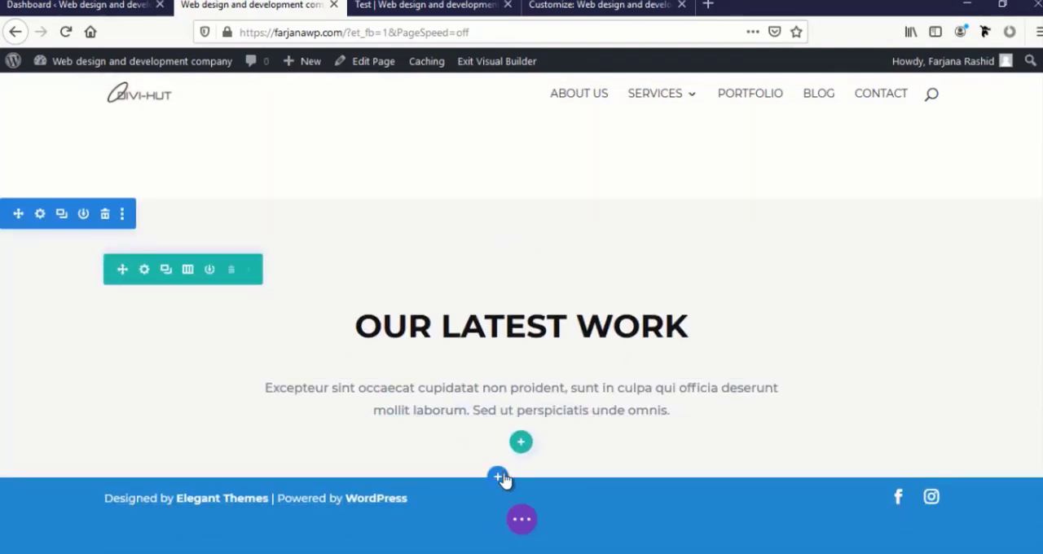
# Insert the saved "bottom 3" library section below the "Our Latest Work" heading section
pyautogui.click(497, 476)
pyautogui.click(515, 378)
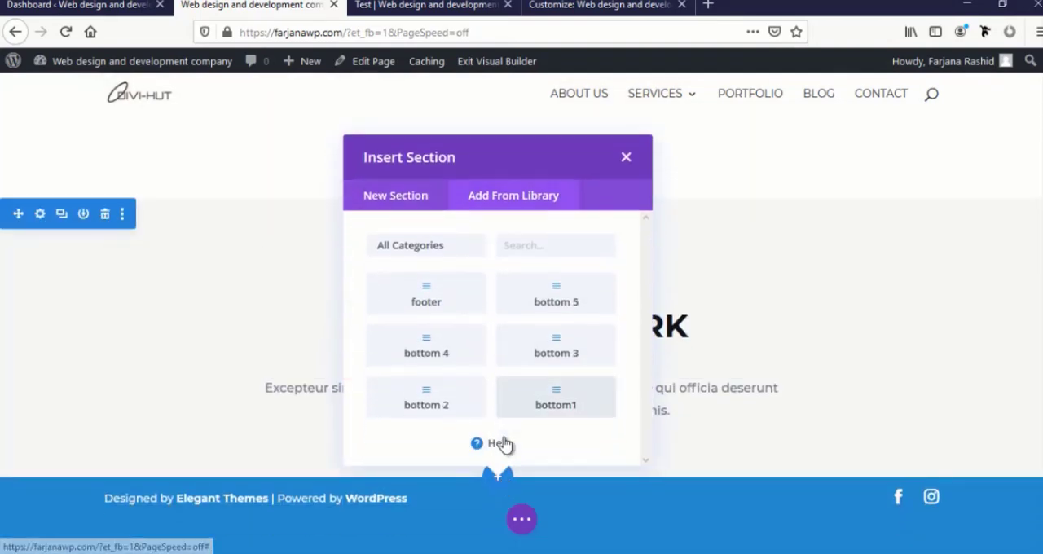
pyautogui.click(527, 464)
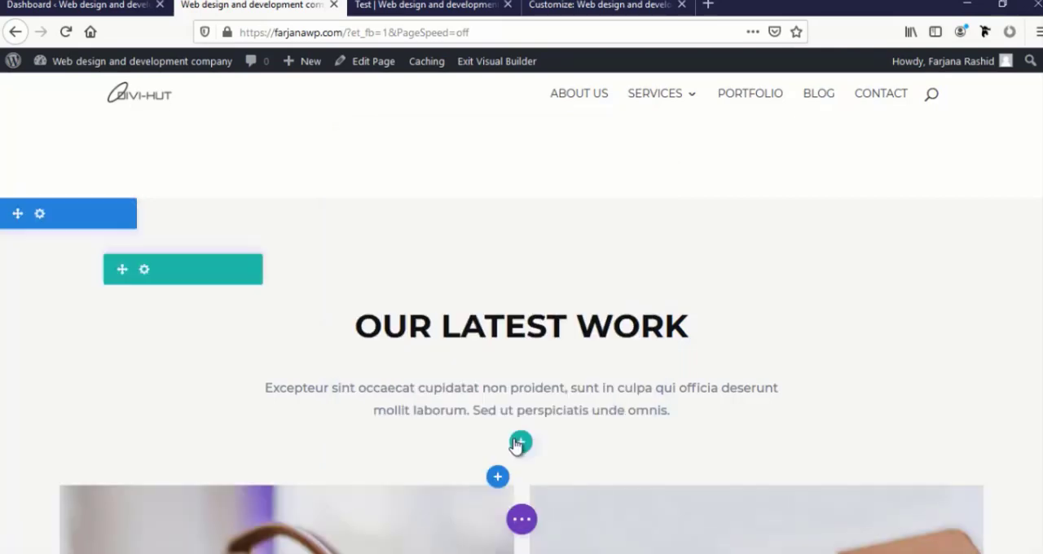
# Insert the saved "bottom 4" library section below the portfolio images section
pyautogui.scroll(-6, 517, 440)
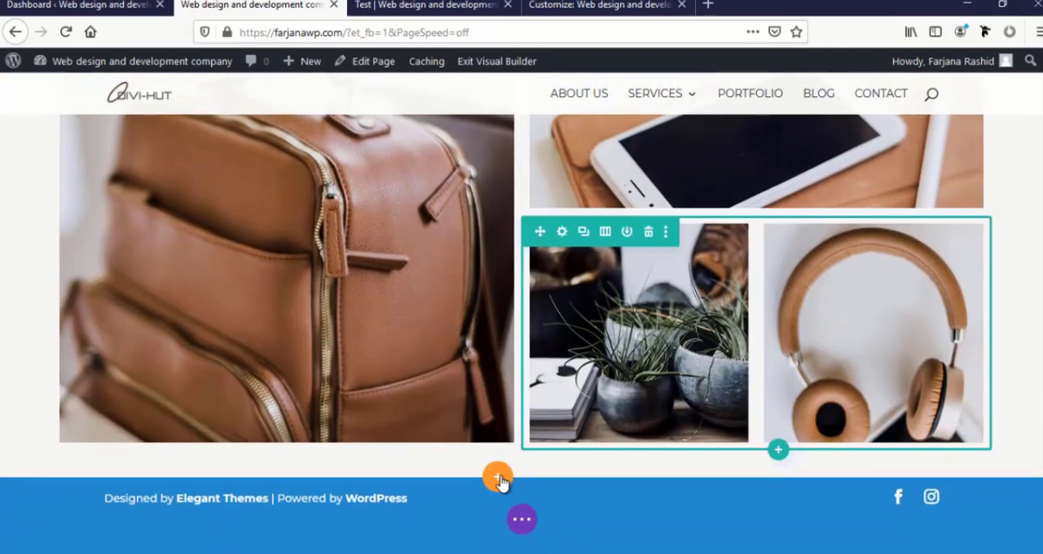
pyautogui.click(497, 478)
pyautogui.click(516, 376)
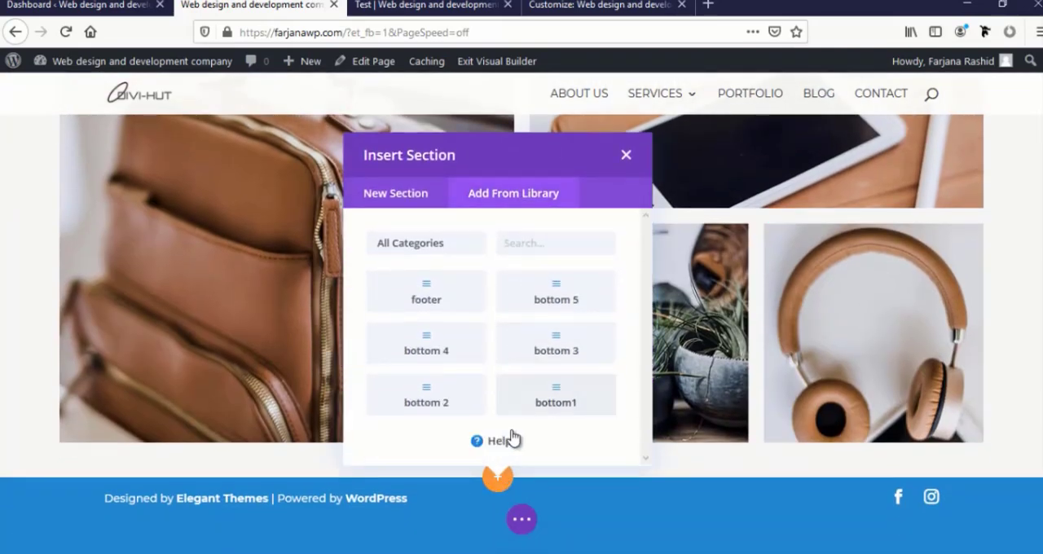
pyautogui.click(448, 368)
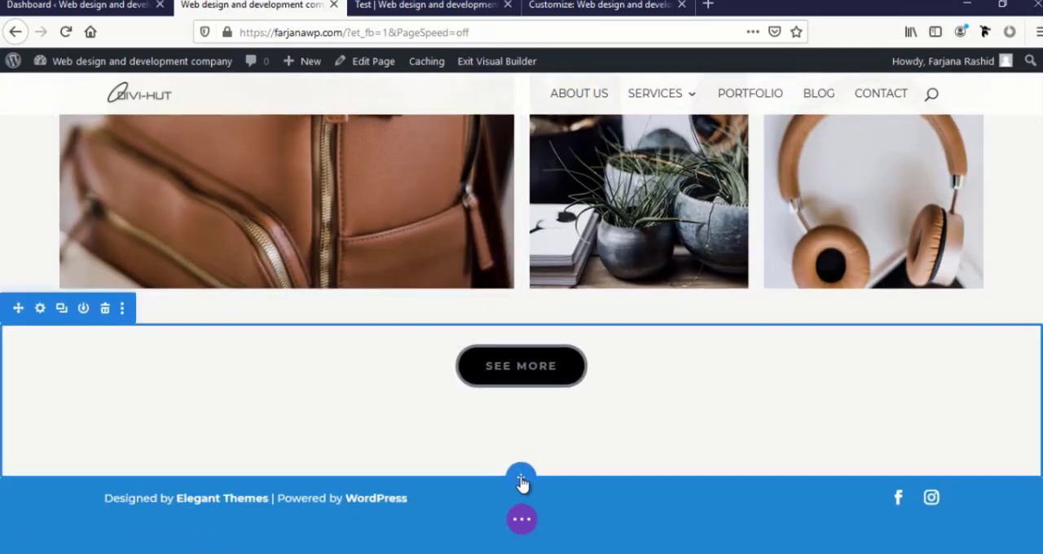
# Insert the saved "bottom 5" library section below the "See More" button section
pyautogui.click(522, 481)
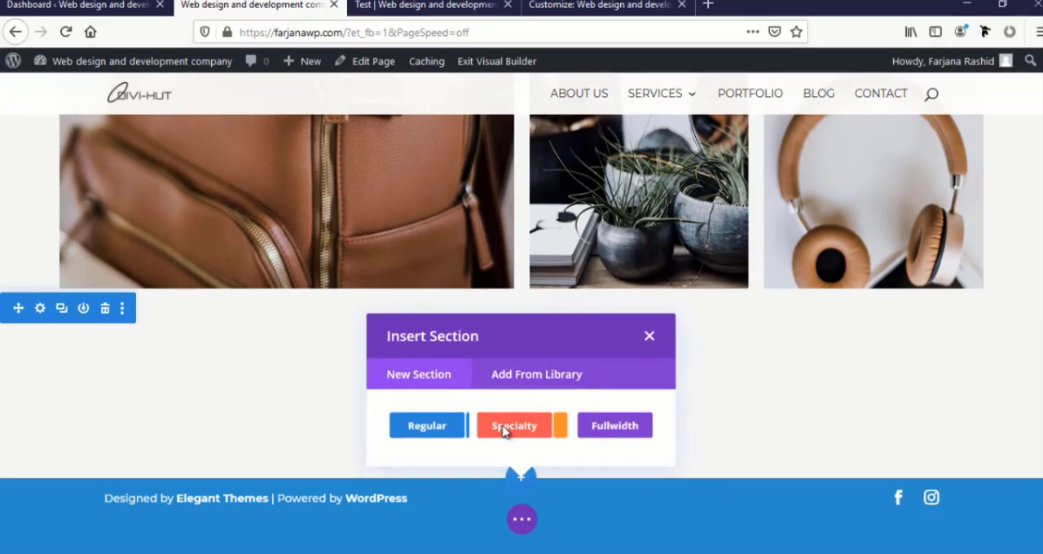
pyautogui.click(528, 371)
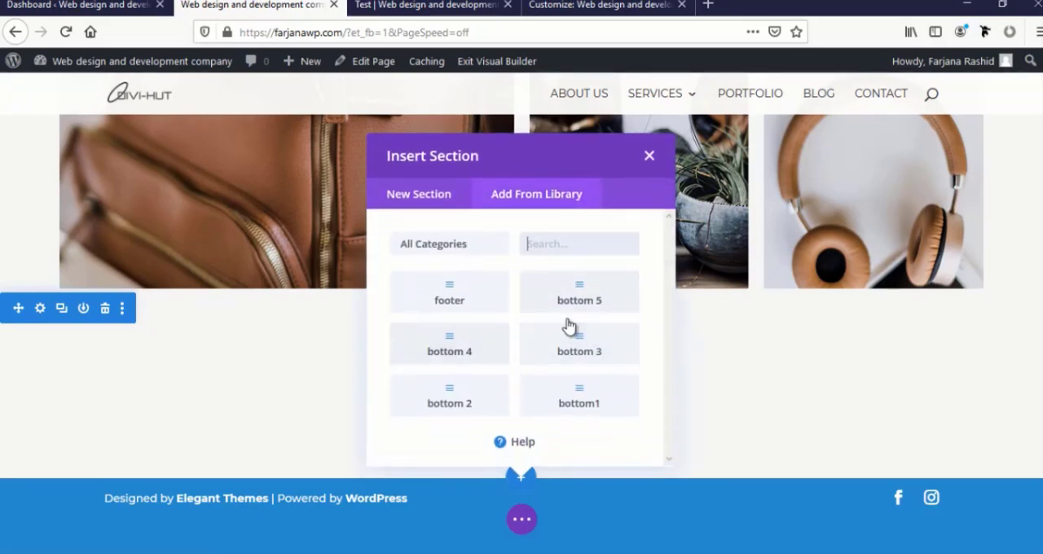
pyautogui.click(544, 472)
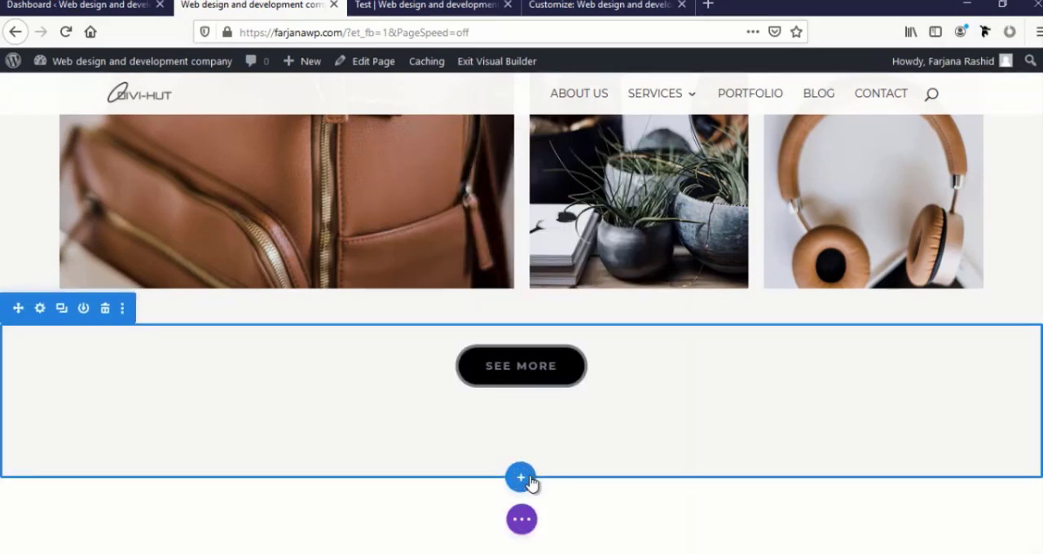
# Insert the saved "footer" library section below the client testimonials at the end of the homepage
pyautogui.scroll(-8, 531, 481)
pyautogui.scroll(-1, 531, 477)
pyautogui.scroll(1, 525, 484)
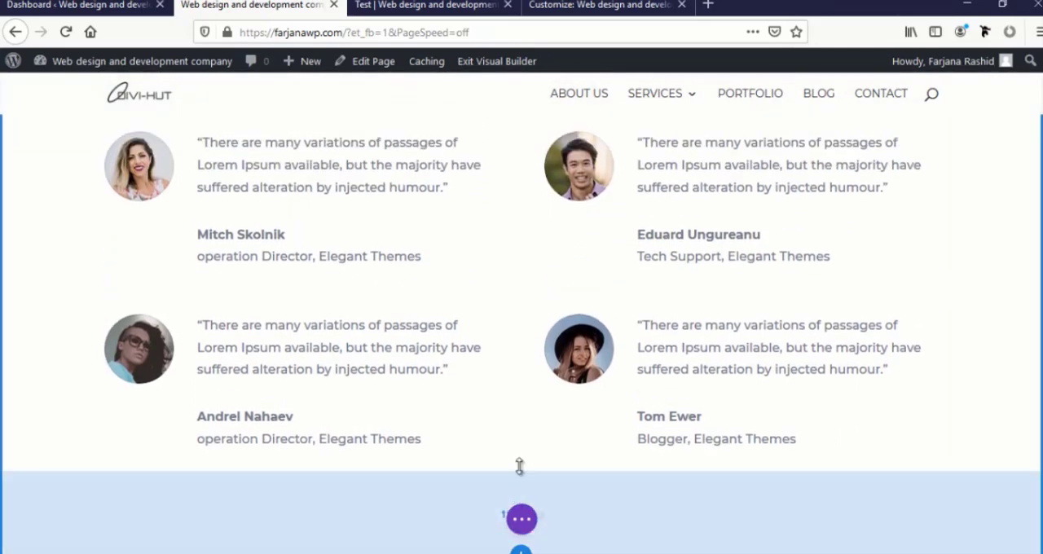
pyautogui.scroll(-1, 520, 467)
pyautogui.click(522, 477)
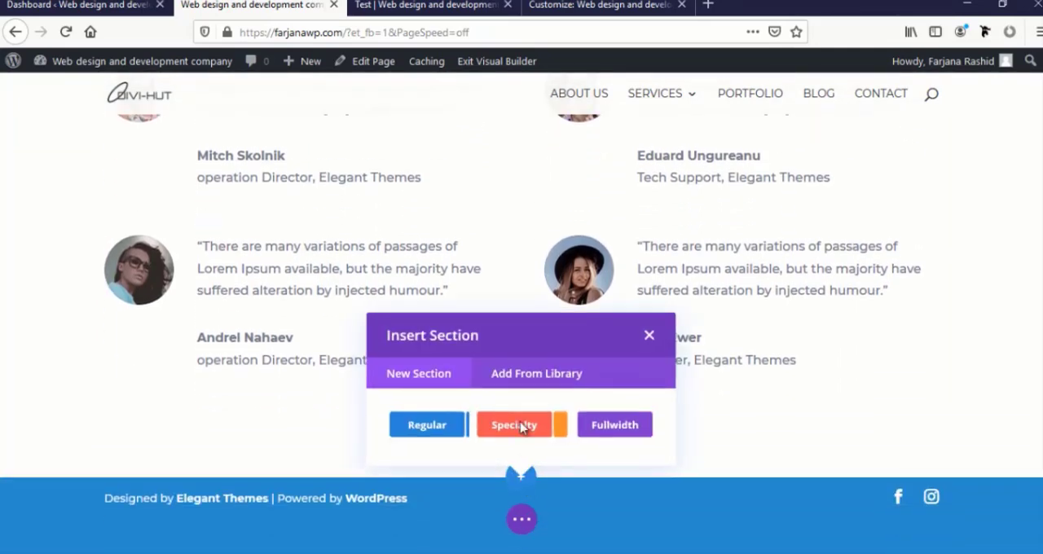
pyautogui.click(516, 384)
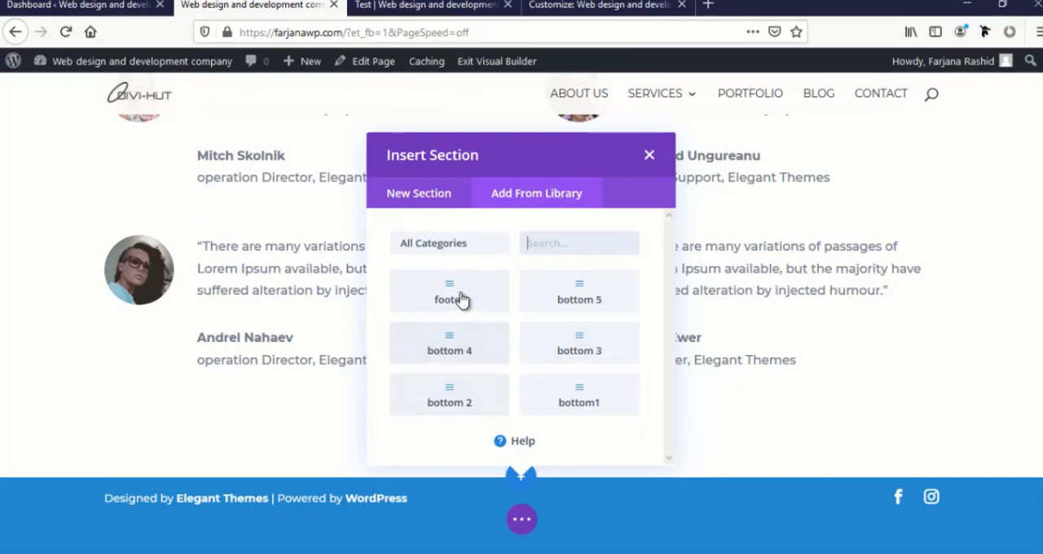
pyautogui.click(477, 315)
pyautogui.scroll(-10, 516, 366)
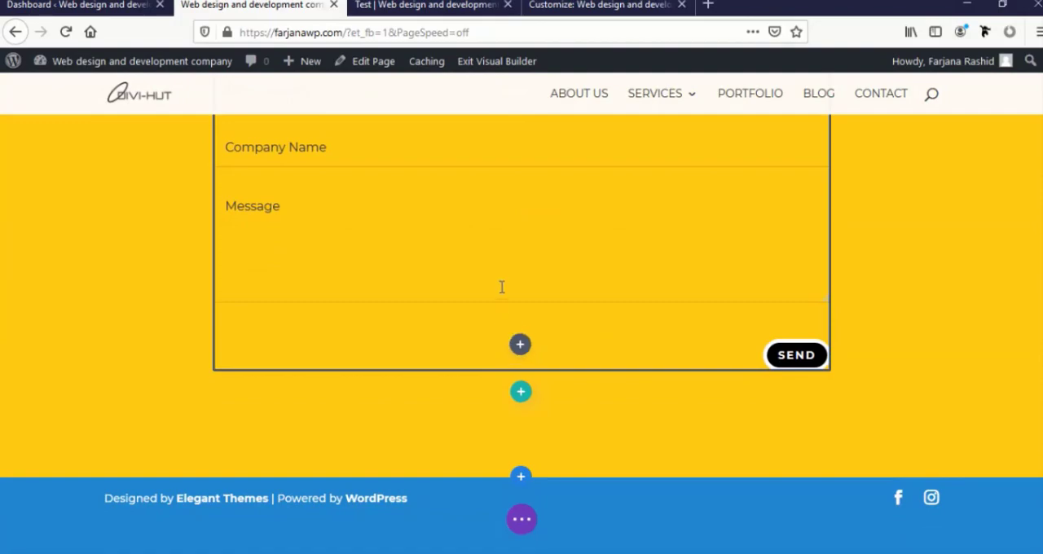
# Save the yellow number counter section of the Test page to the library under a "bottom" layout name
pyautogui.scroll(15, 502, 286)
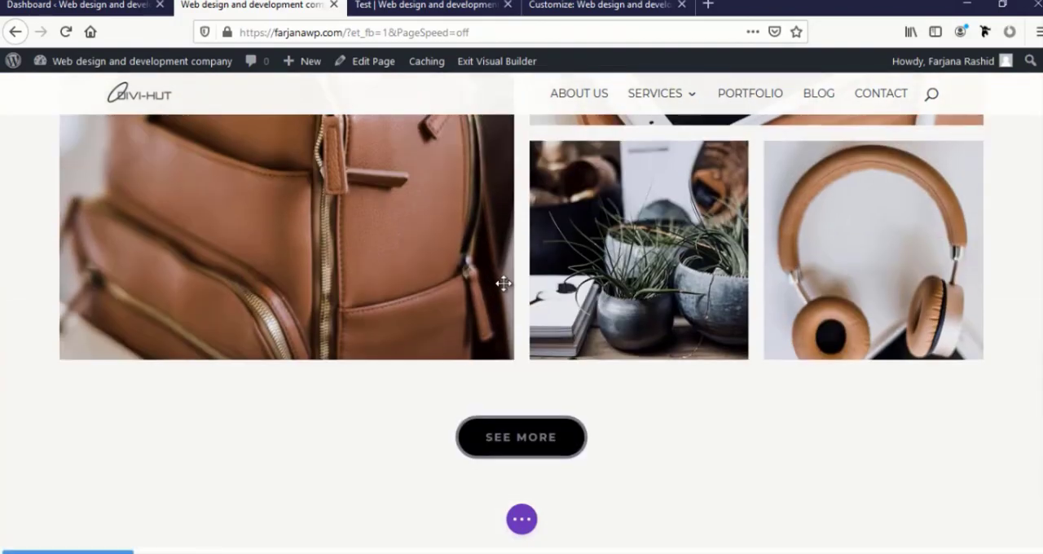
pyautogui.scroll(10, 513, 293)
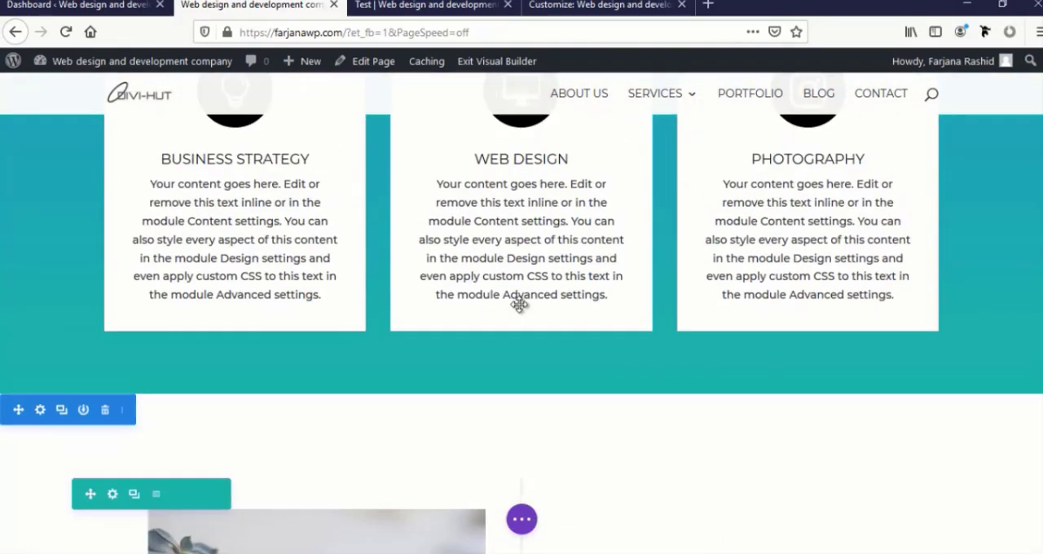
pyautogui.click(399, 5)
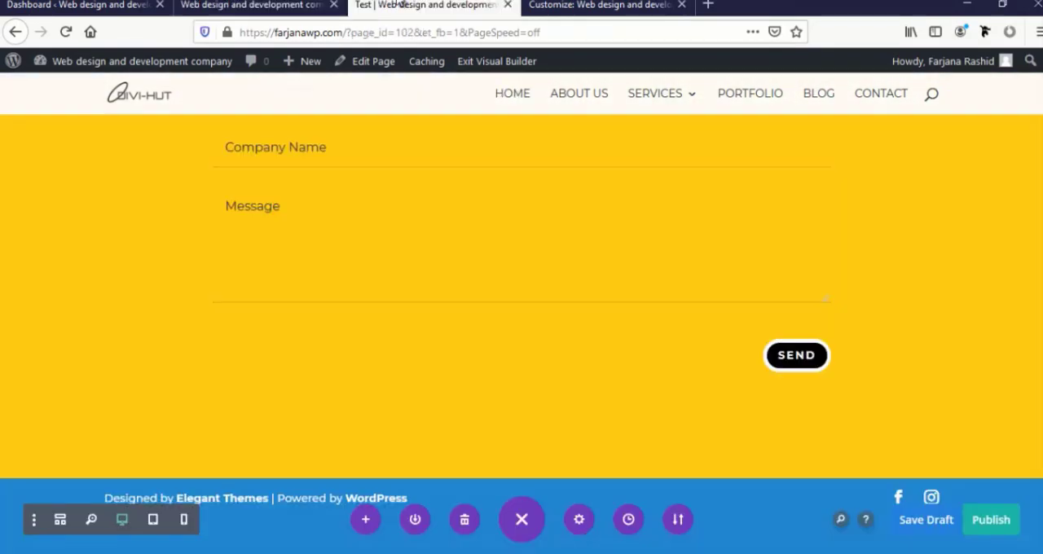
pyautogui.scroll(15, 380, 242)
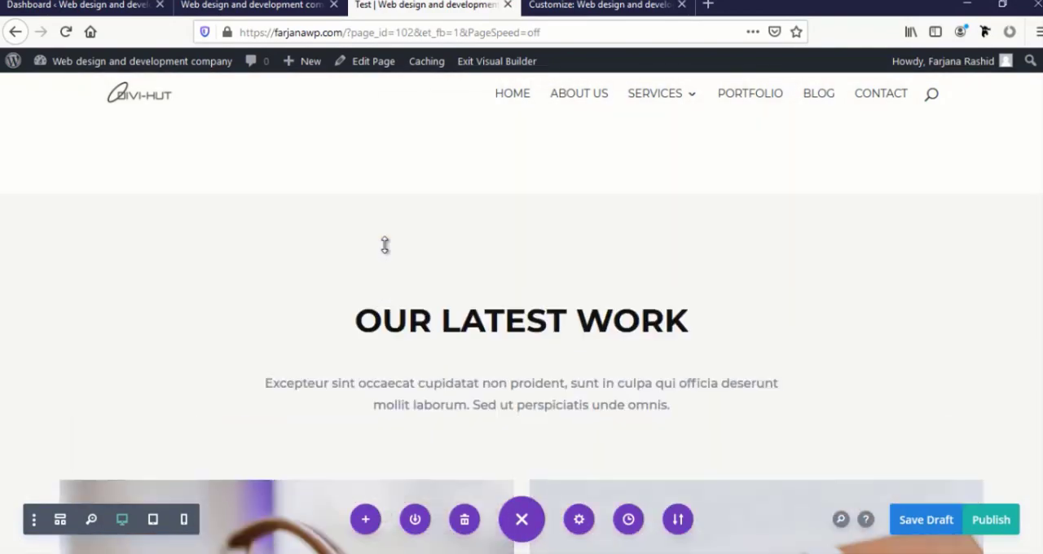
pyautogui.scroll(5, 385, 246)
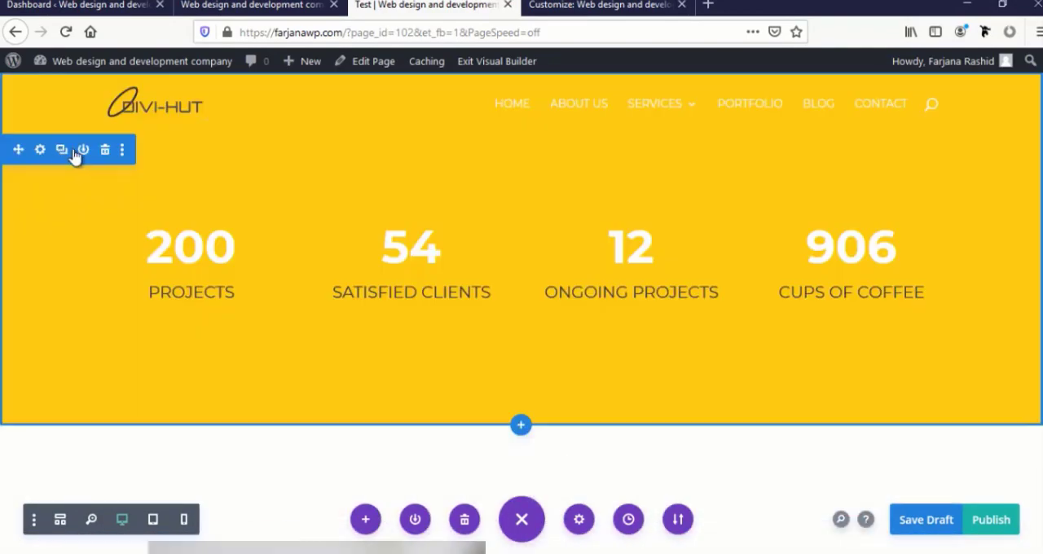
pyautogui.click(84, 150)
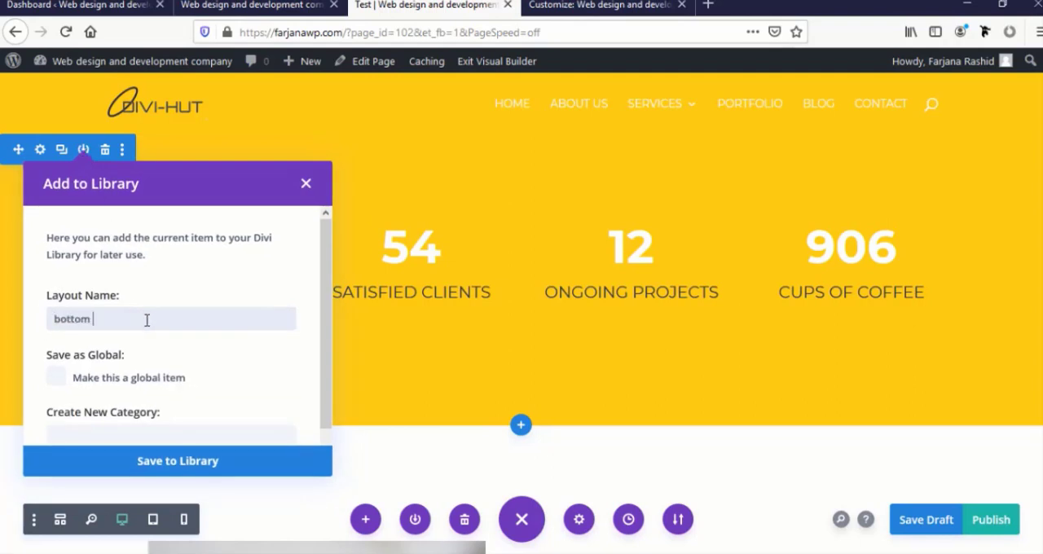
pyautogui.click(244, 471)
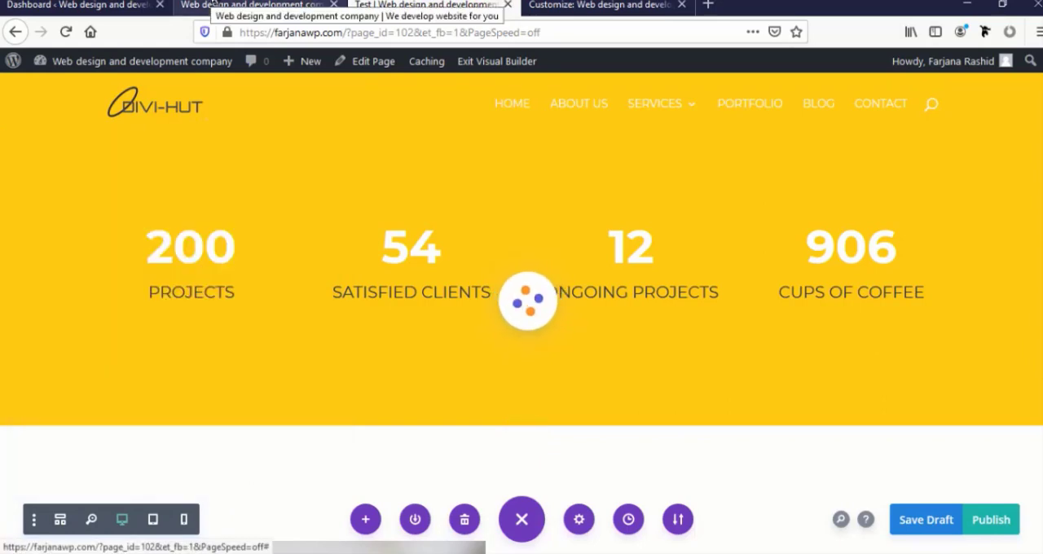
# Insert the saved number counter section from the library between the "See More" button section and "From Our Clients" on the homepage
pyautogui.click(209, 5)
pyautogui.scroll(1, 304, 347)
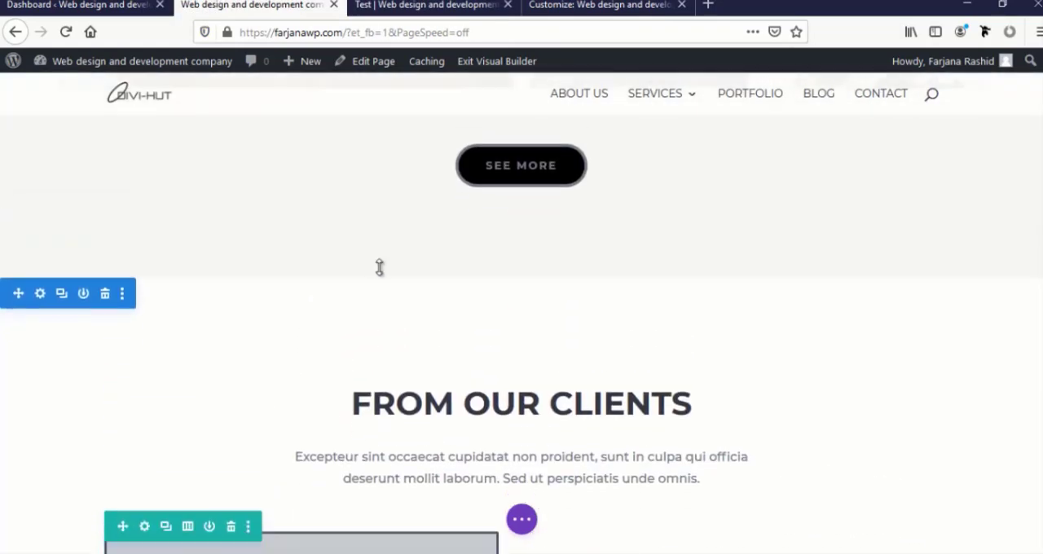
pyautogui.click(521, 278)
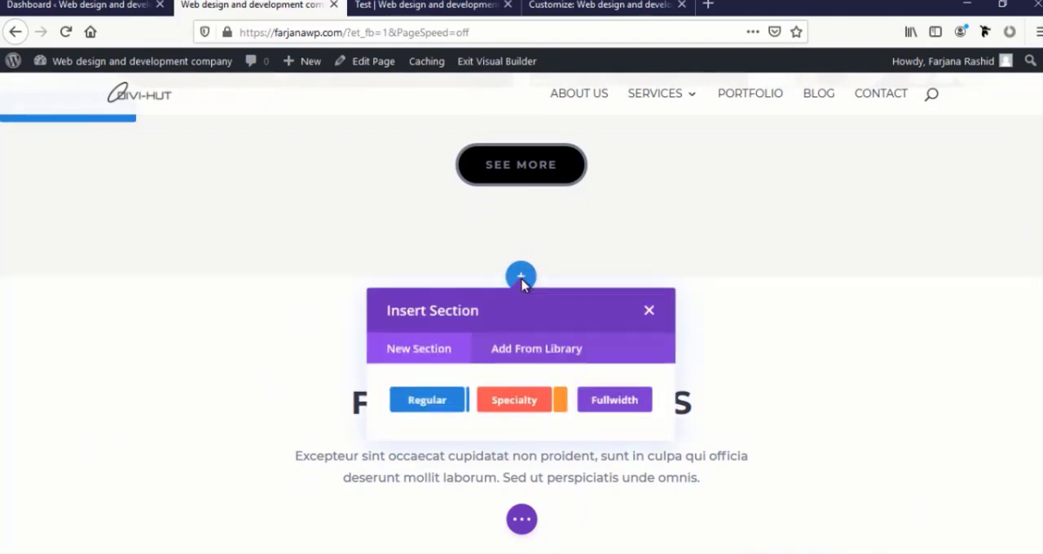
pyautogui.click(498, 349)
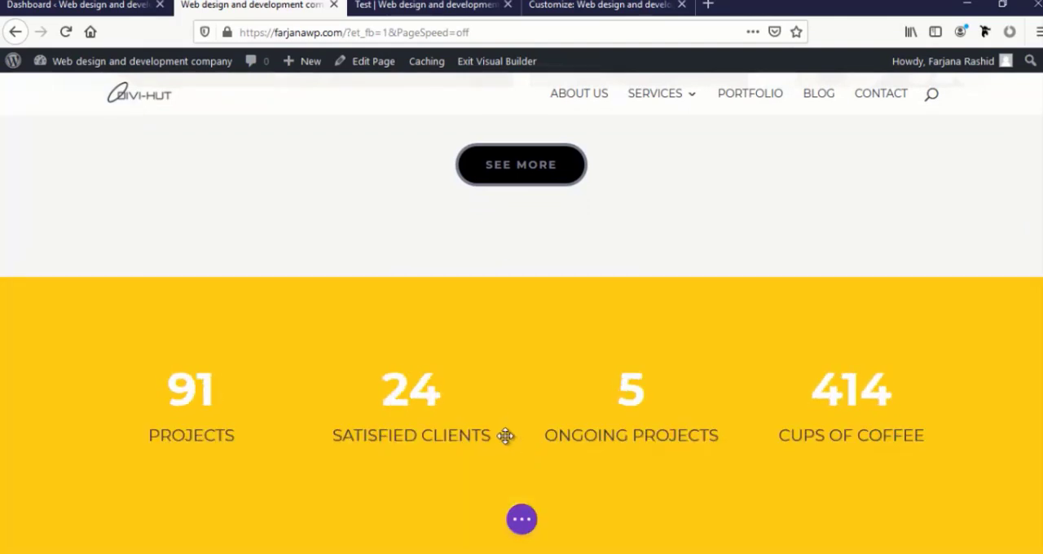
# Save the homepage with its newly inserted sections
pyautogui.scroll(-1, 89, 291)
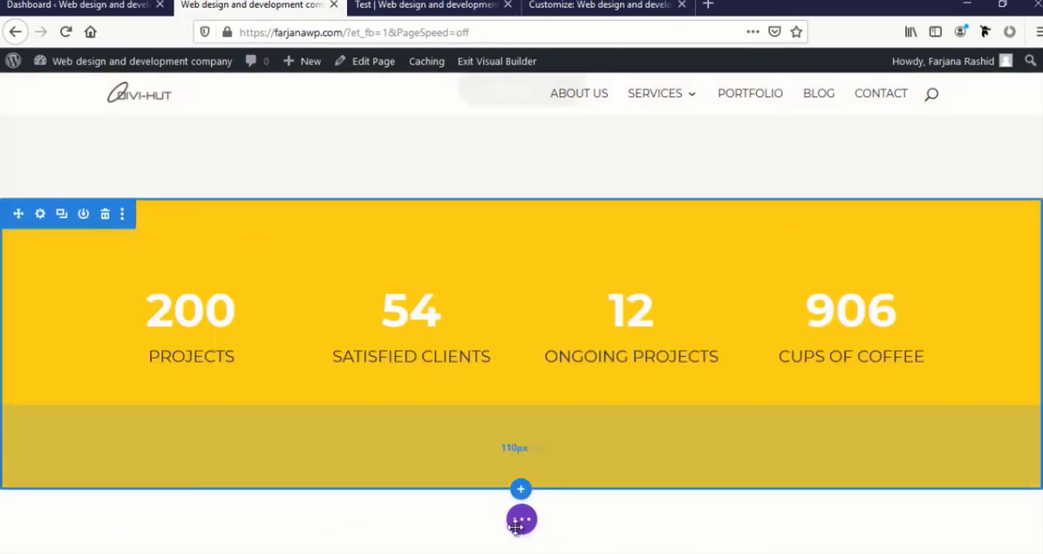
pyautogui.click(521, 519)
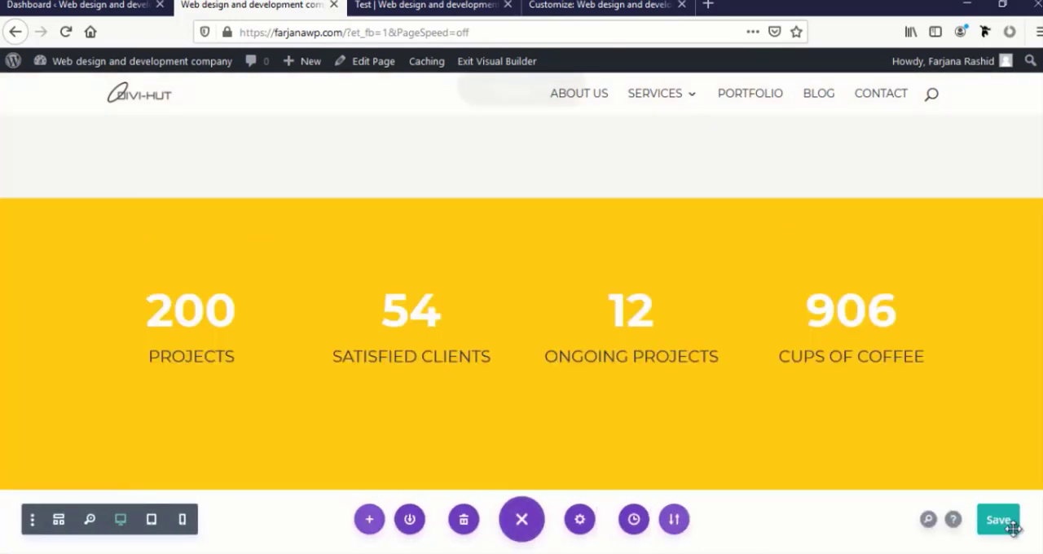
pyautogui.click(1012, 529)
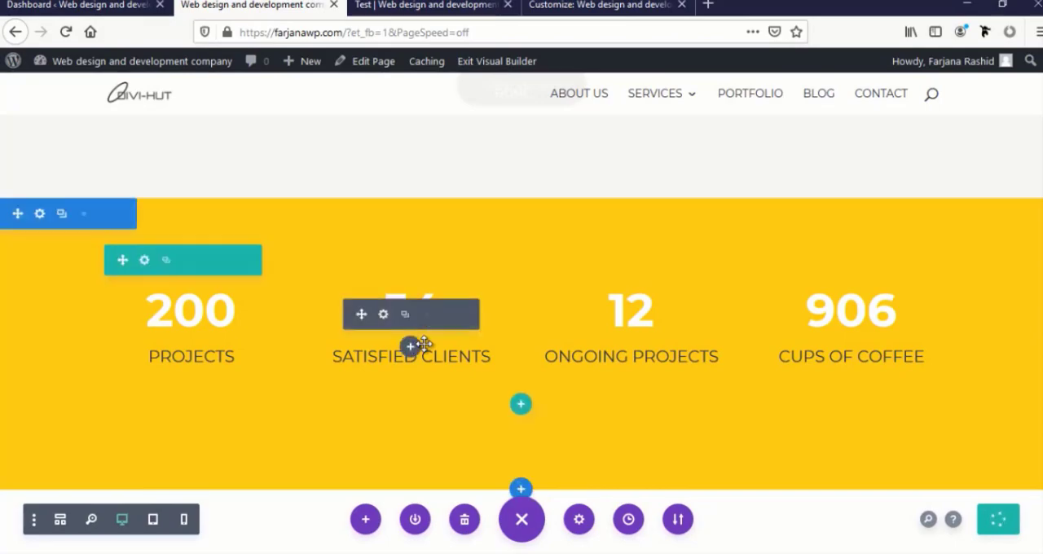
# Review the homepage layout, comparing the spacing around the "What We Do", "Why We Are Different" and "Our Latest Work" sections
pyautogui.scroll(-15, 414, 344)
pyautogui.scroll(10, 358, 320)
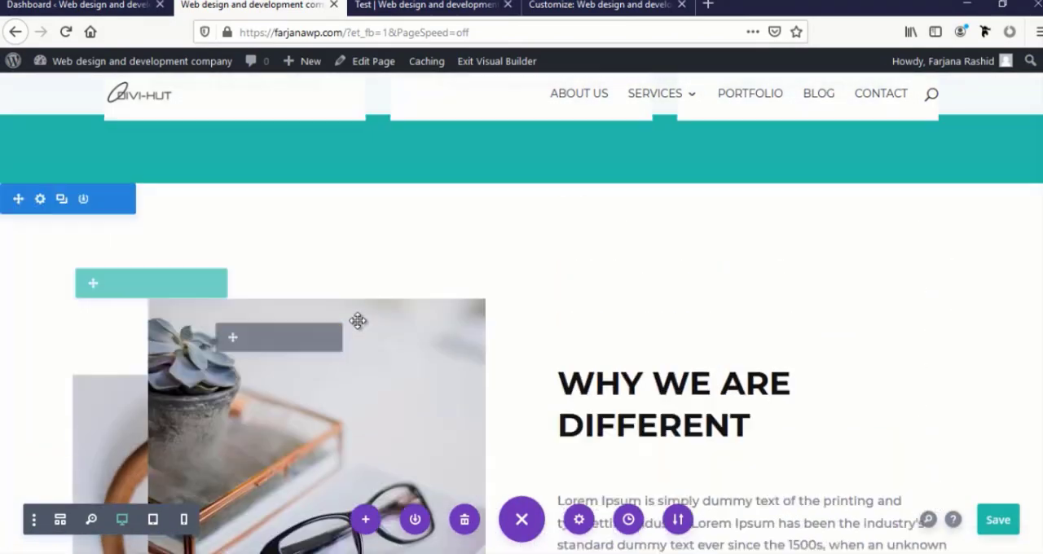
pyautogui.scroll(5, 358, 320)
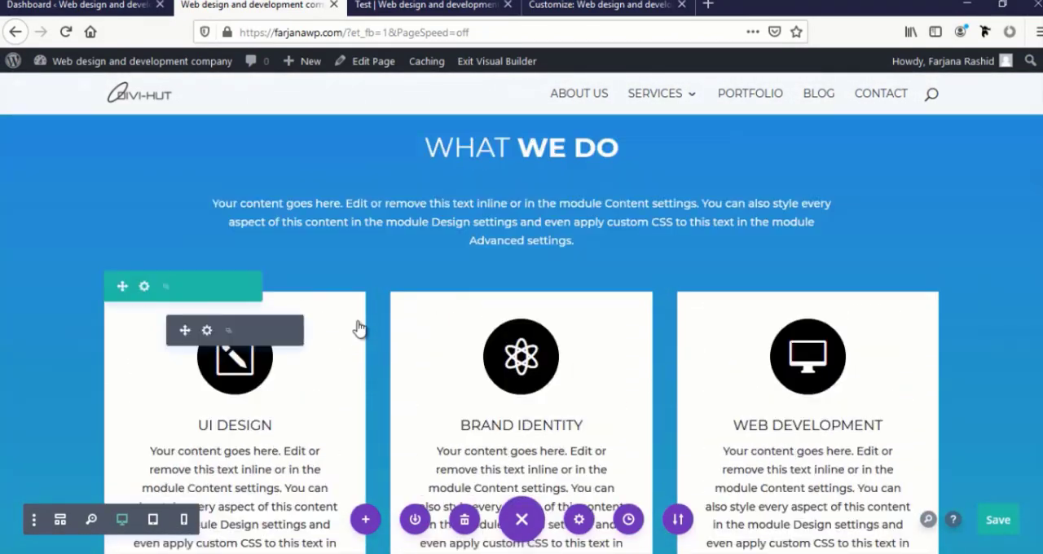
pyautogui.scroll(-8, 358, 320)
pyautogui.scroll(-6, 357, 320)
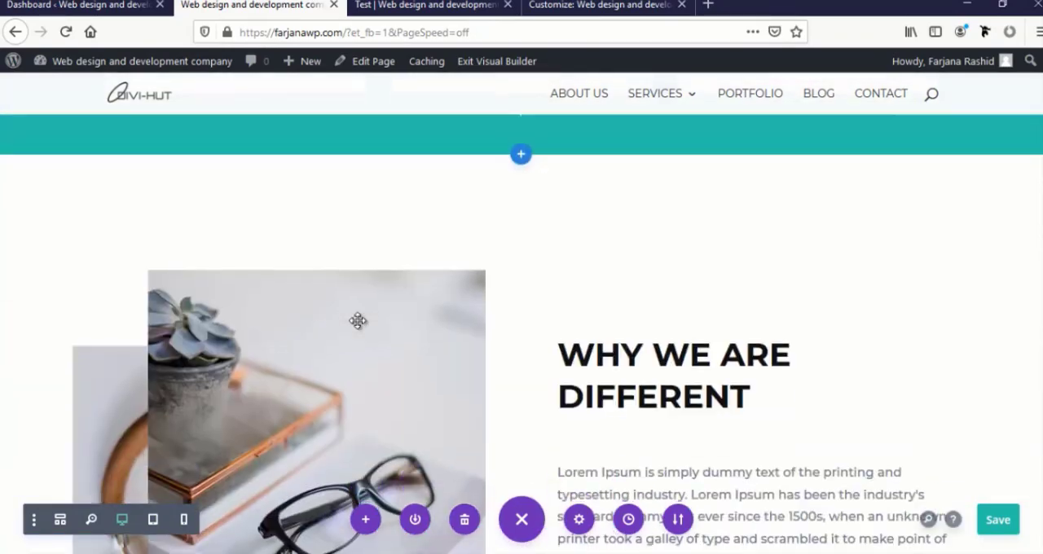
pyautogui.scroll(8, 314, 373)
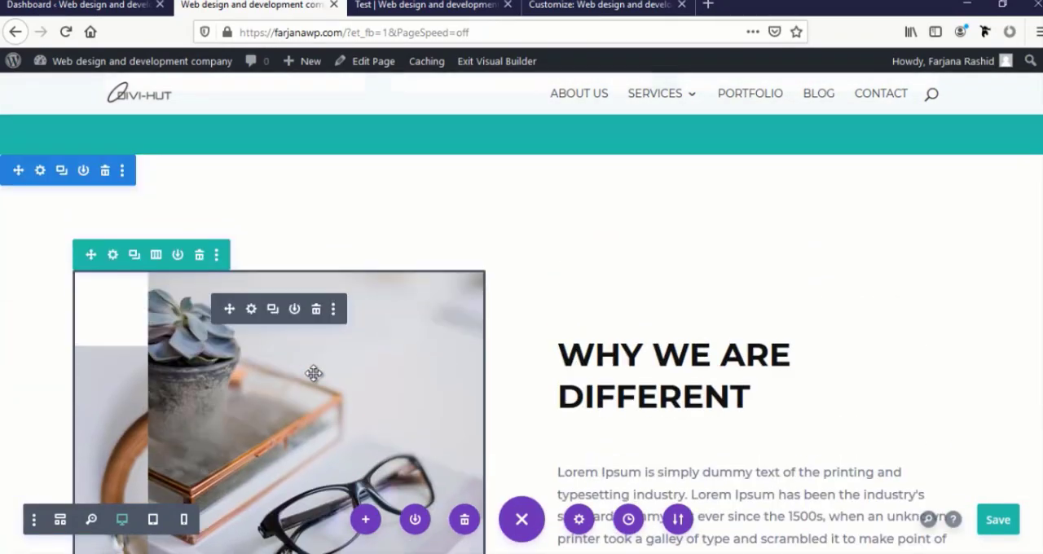
pyautogui.scroll(-10, 314, 373)
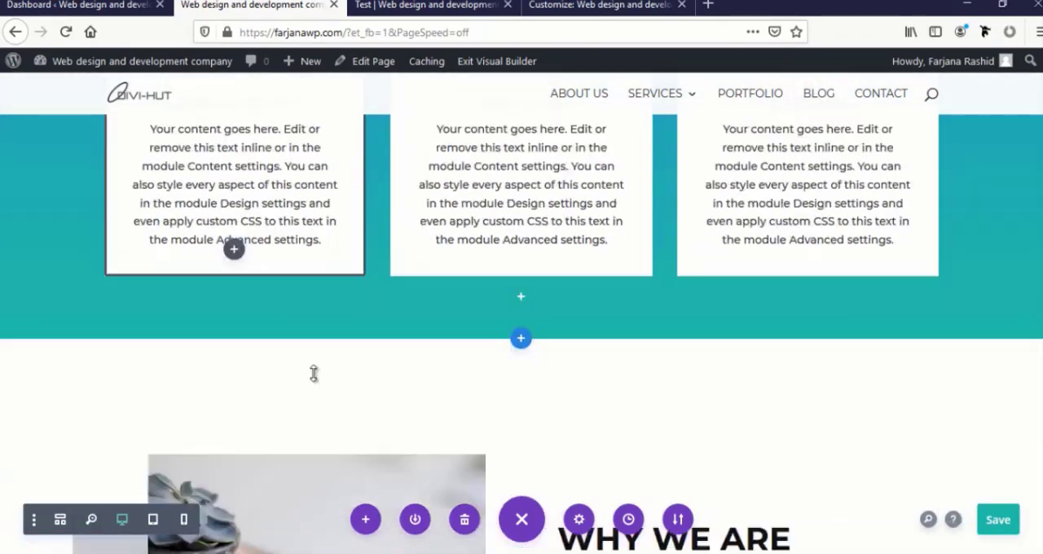
pyautogui.scroll(-5, 305, 400)
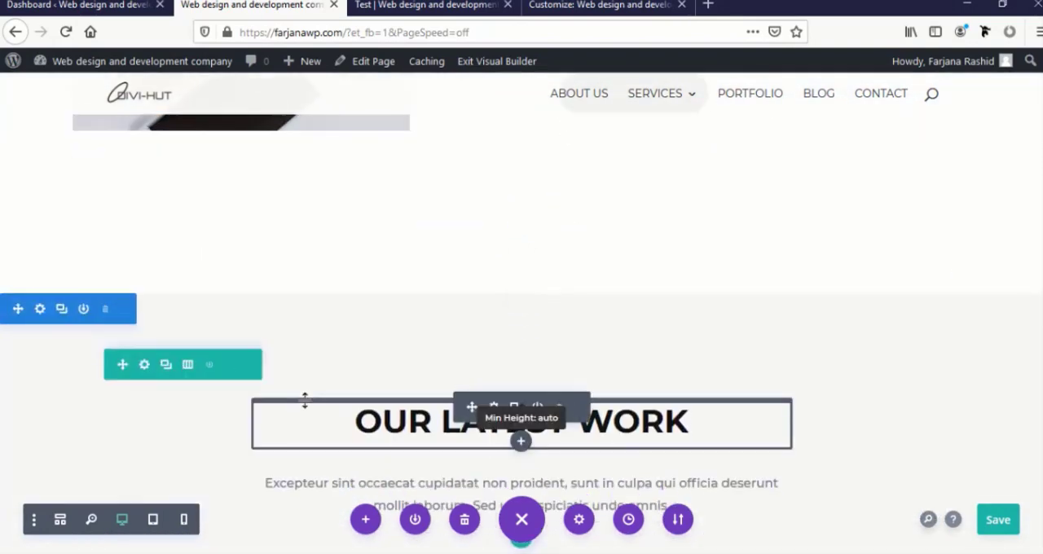
# Check the margin and padding settings of the "Few Words About Us" section
pyautogui.scroll(-5, 163, 325)
pyautogui.click(38, 189)
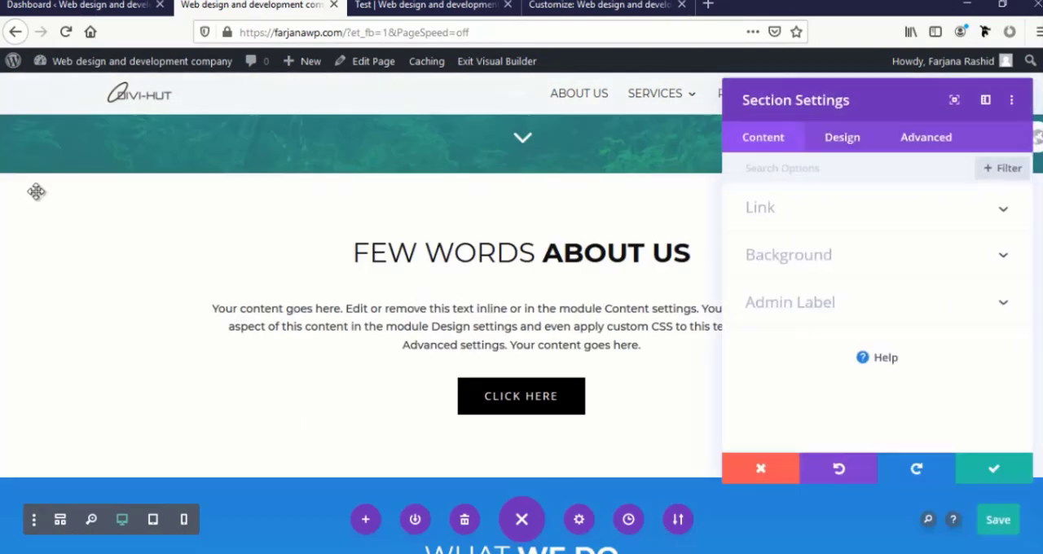
pyautogui.click(842, 140)
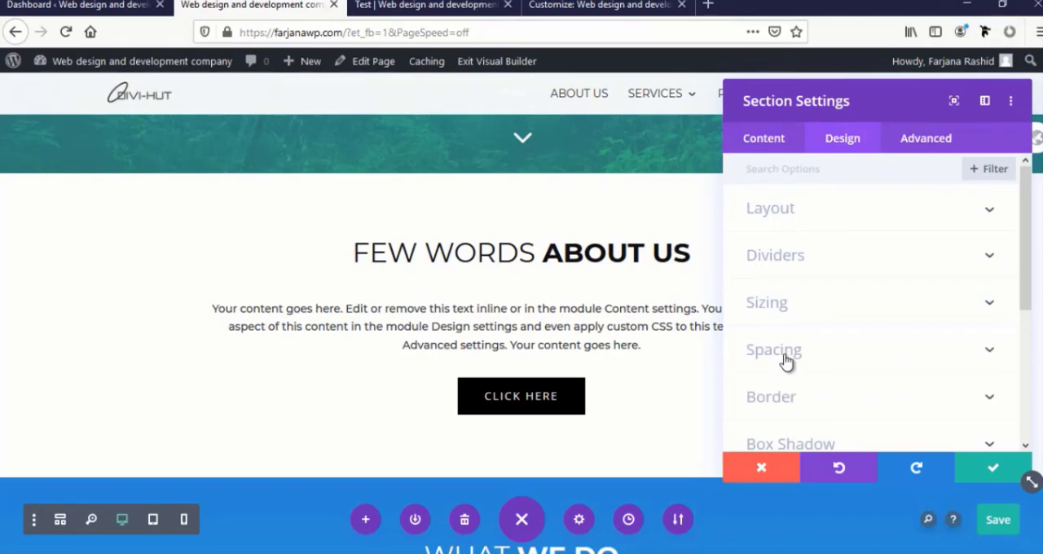
pyautogui.click(774, 350)
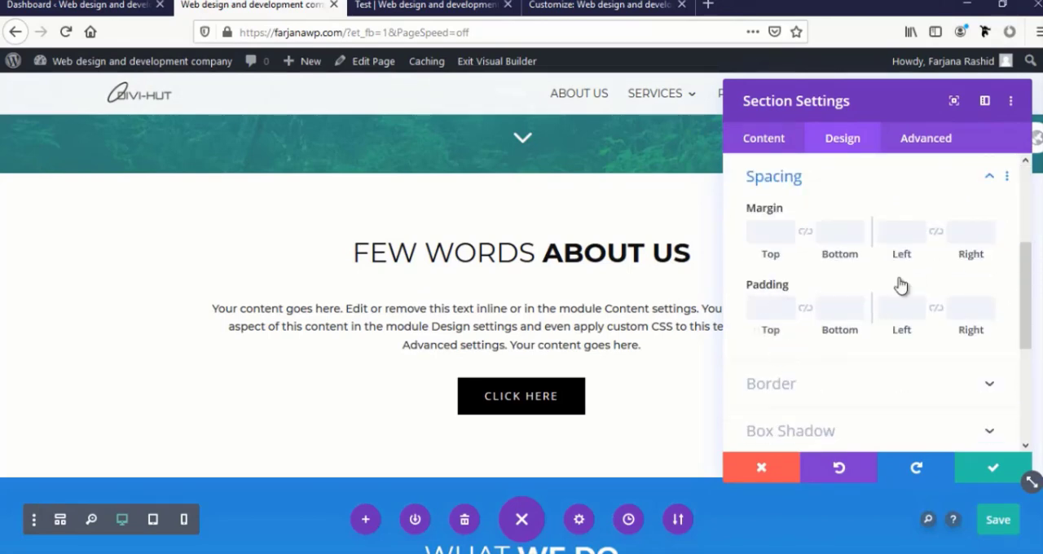
pyautogui.click(984, 471)
# Reset the padding of the "Why We Are Different" section to its default and apply the section settings
pyautogui.scroll(-5, 614, 430)
pyautogui.scroll(-9, 611, 414)
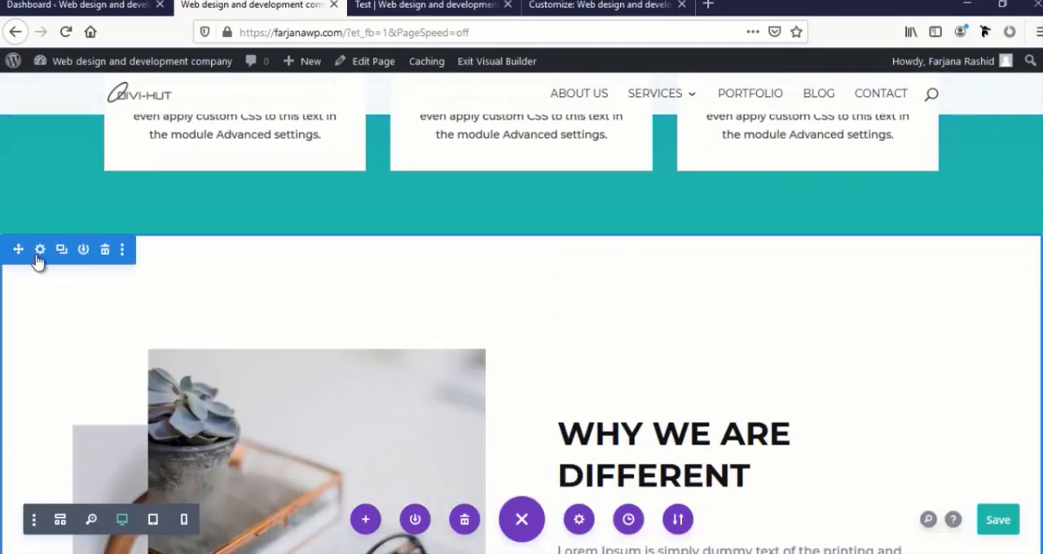
pyautogui.click(40, 250)
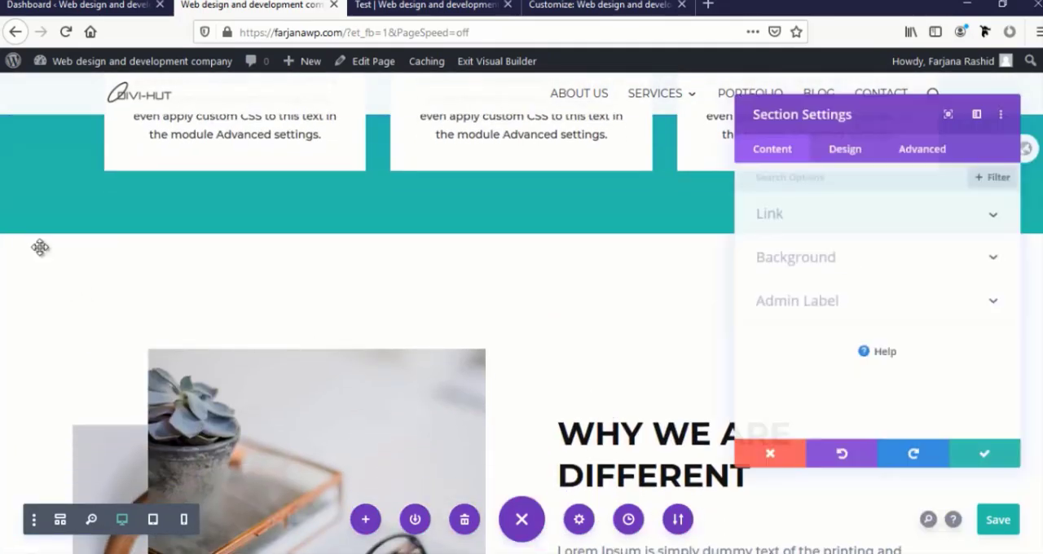
pyautogui.click(841, 140)
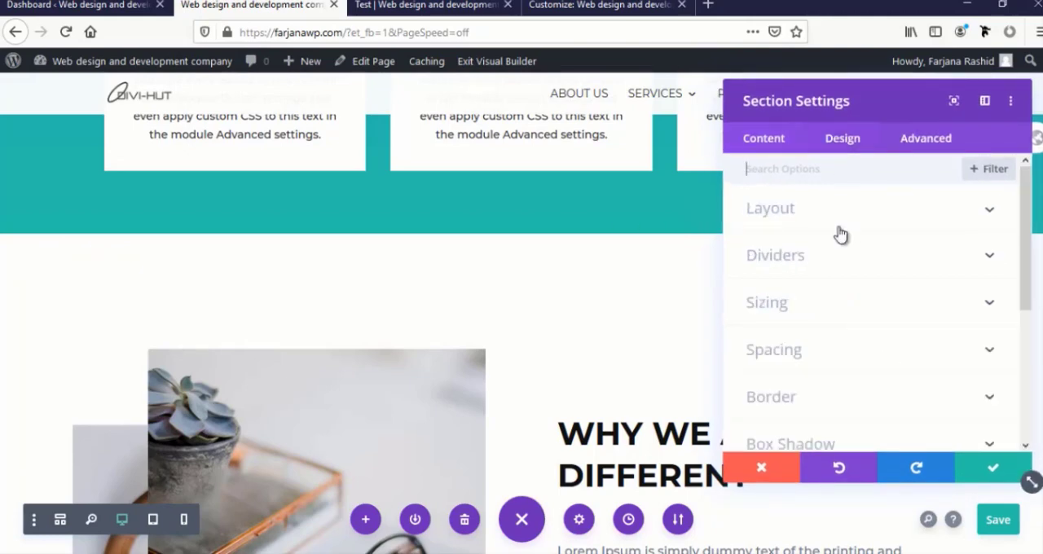
pyautogui.click(793, 356)
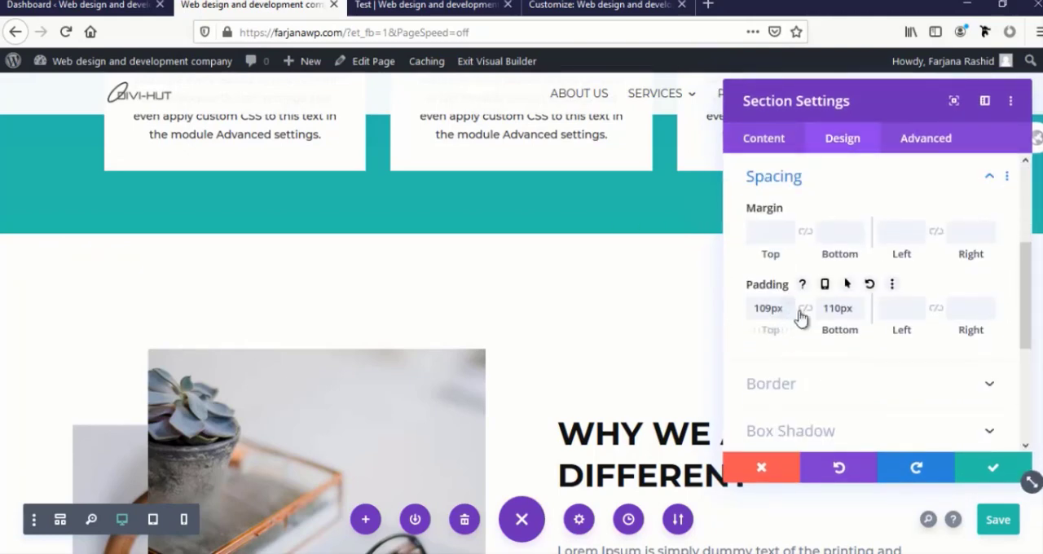
pyautogui.click(870, 285)
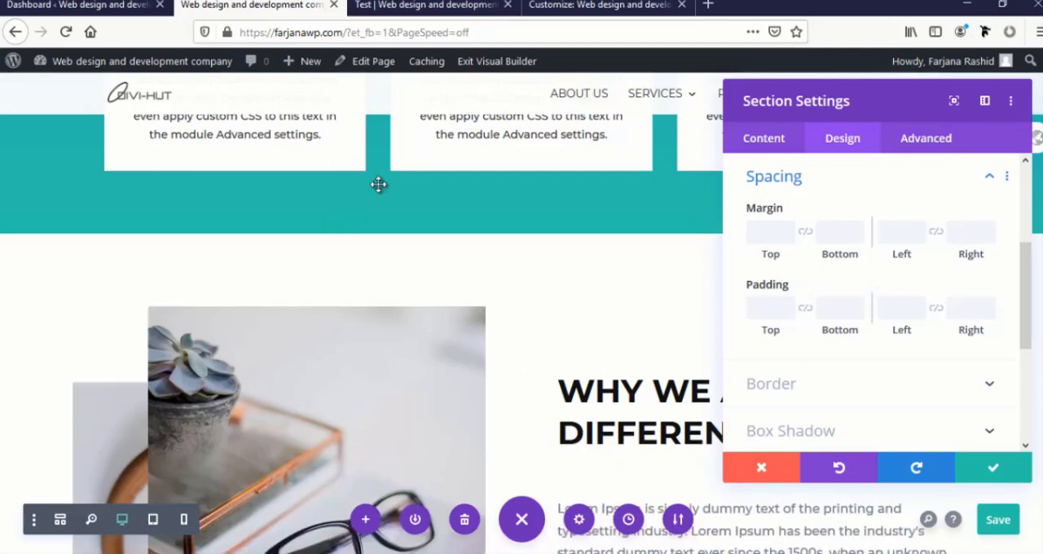
pyautogui.scroll(-6, 374, 302)
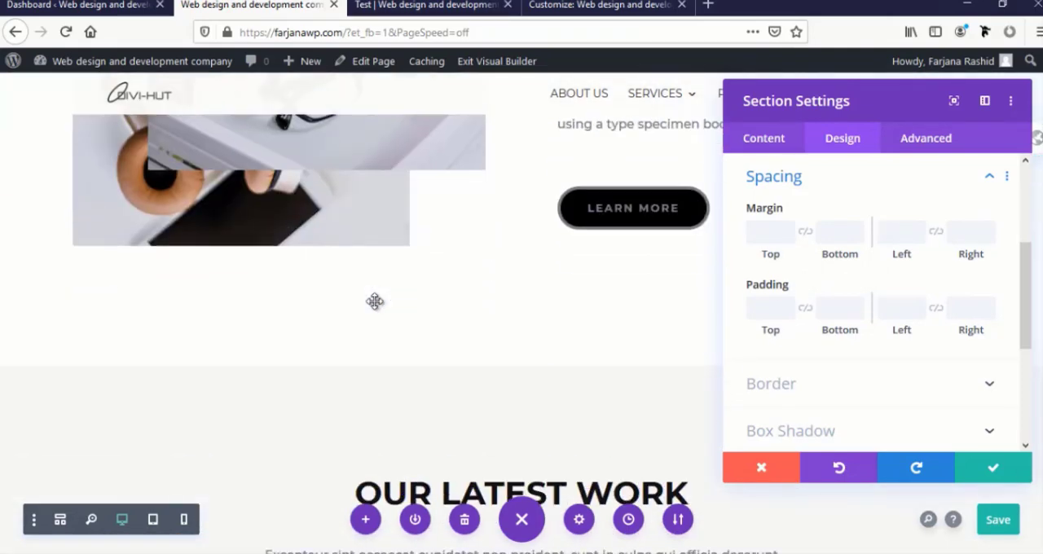
pyautogui.scroll(1, 374, 301)
pyautogui.scroll(2, 374, 302)
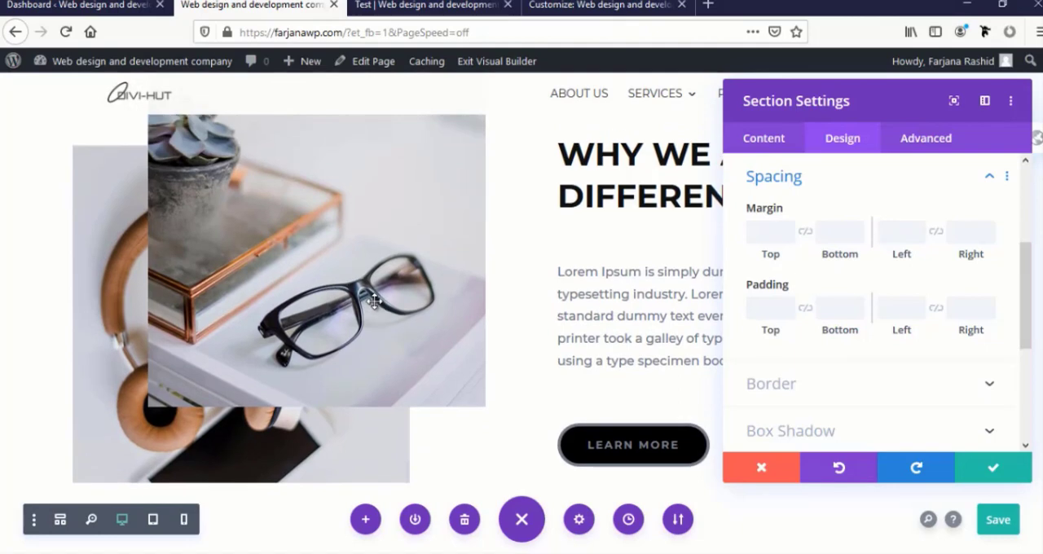
pyautogui.click(993, 471)
# Copy the module styles of the "What We Do" heading
pyautogui.scroll(2, 289, 301)
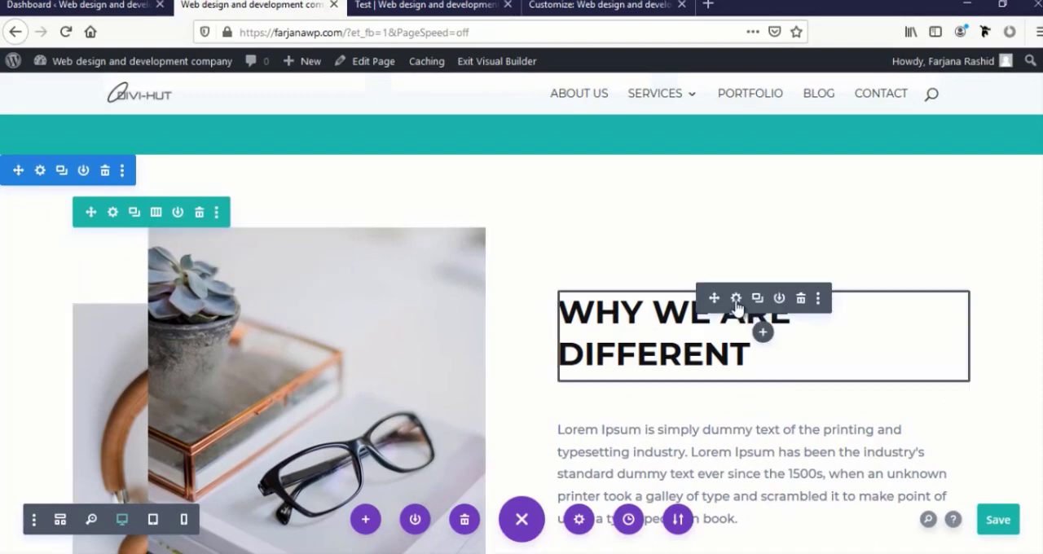
pyautogui.scroll(-8, 772, 305)
pyautogui.scroll(3, 473, 223)
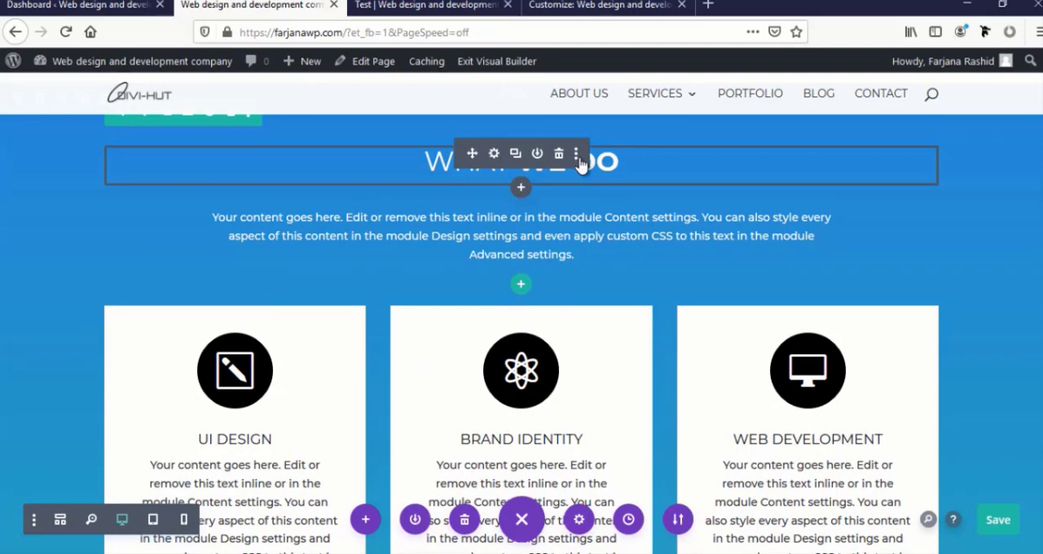
pyautogui.click(578, 154)
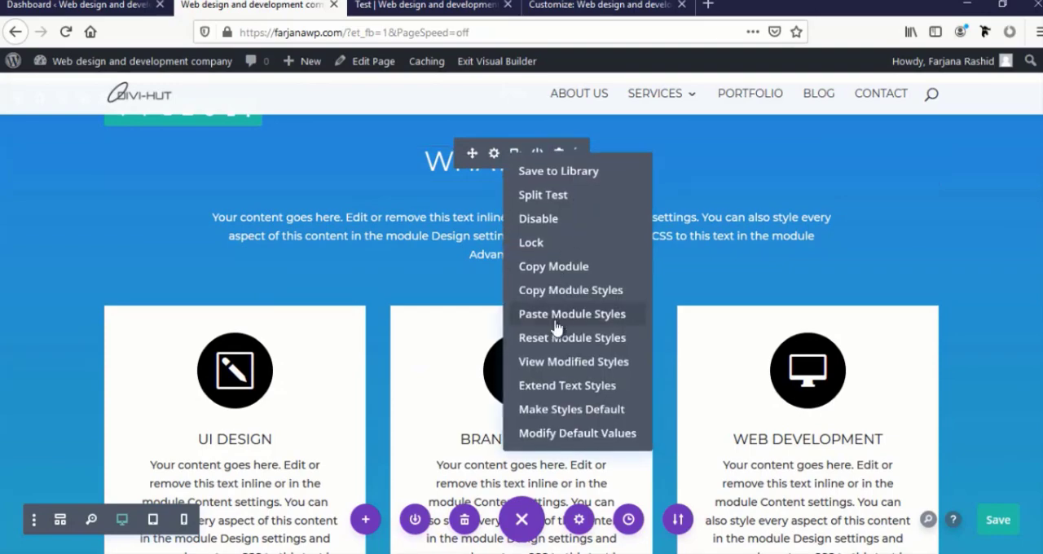
pyautogui.click(562, 292)
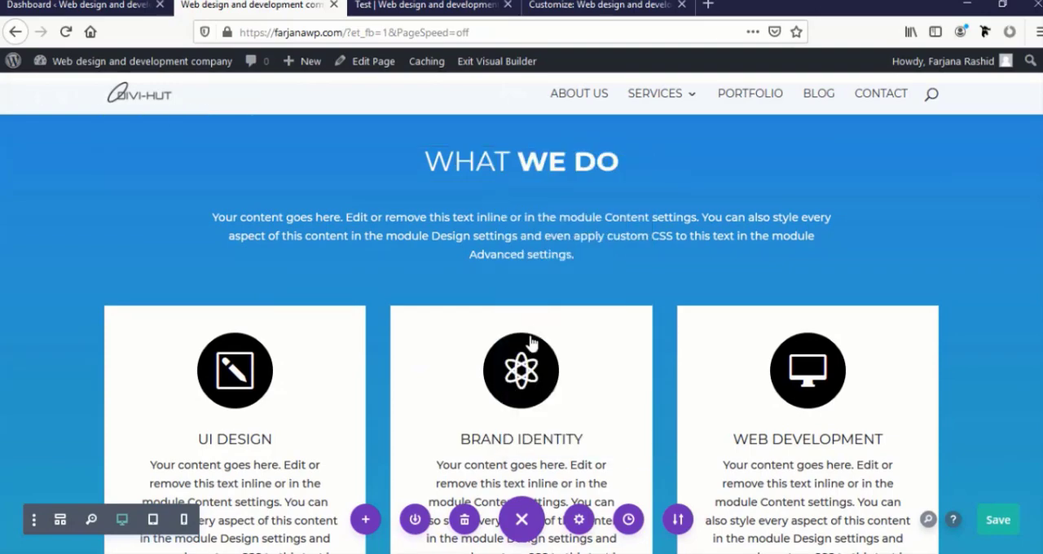
# Paste the copied module styles onto the "Why We Are Different" heading
pyautogui.scroll(-11, 531, 339)
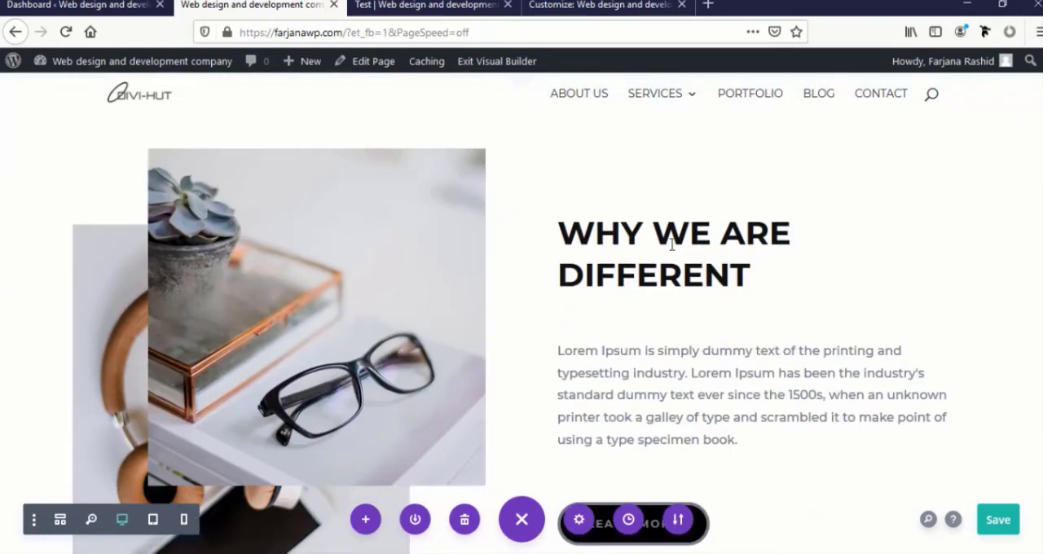
pyautogui.moveTo(761, 249)
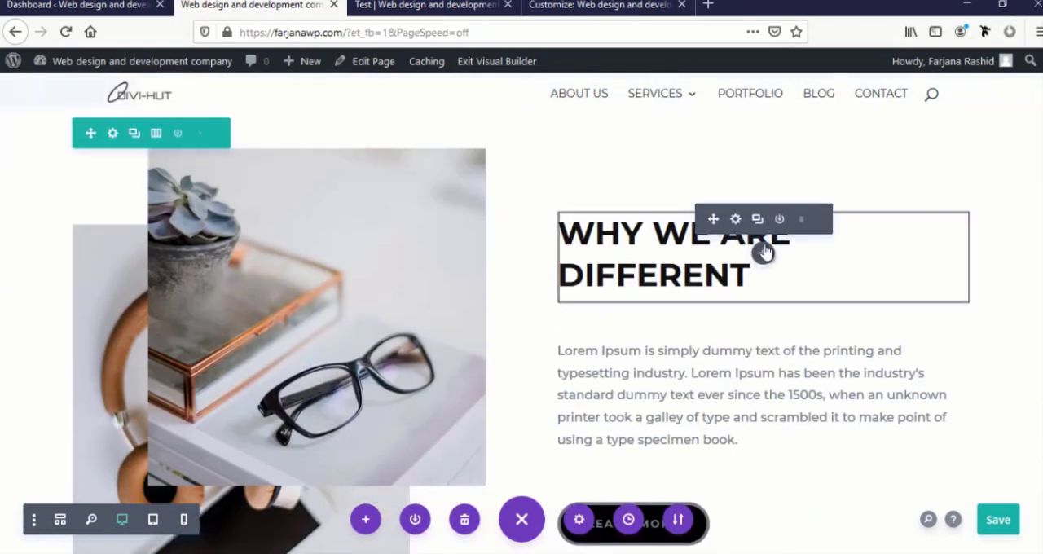
pyautogui.click(818, 220)
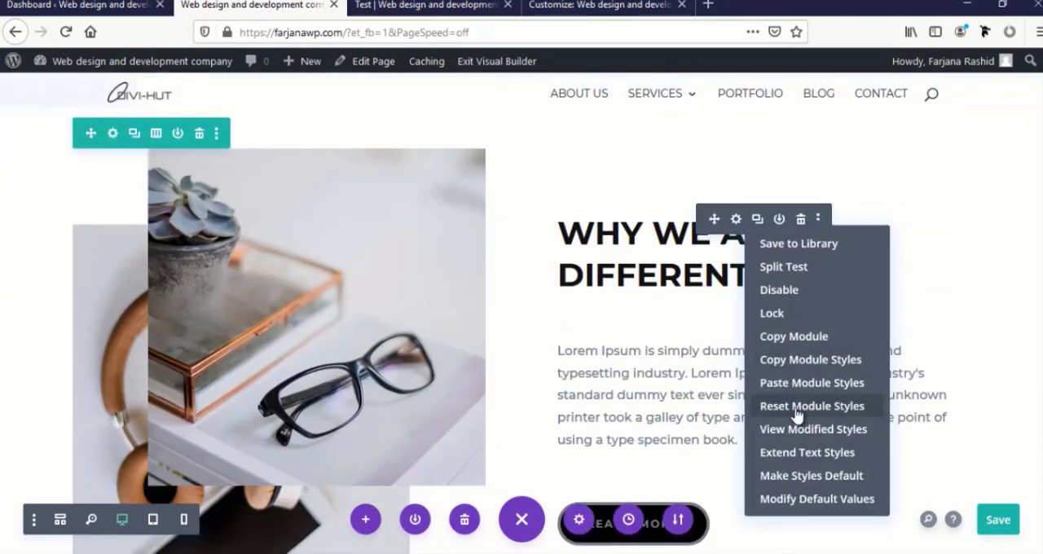
pyautogui.click(798, 381)
# Set the "Why We Are Different" heading's Heading 2 text color to black and its text alignment to left
pyautogui.click(736, 220)
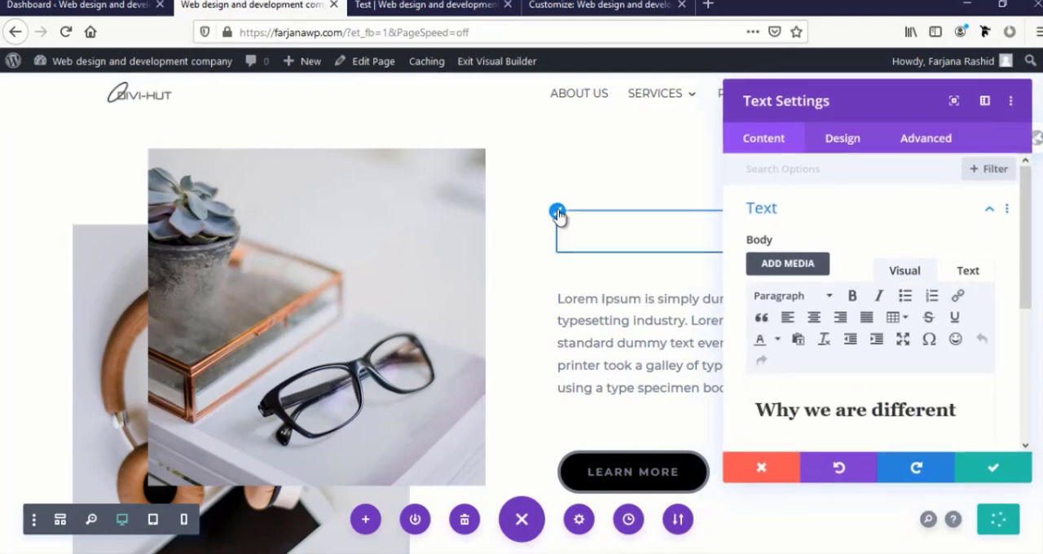
pyautogui.click(842, 138)
pyautogui.click(762, 217)
pyautogui.scroll(-2, 791, 298)
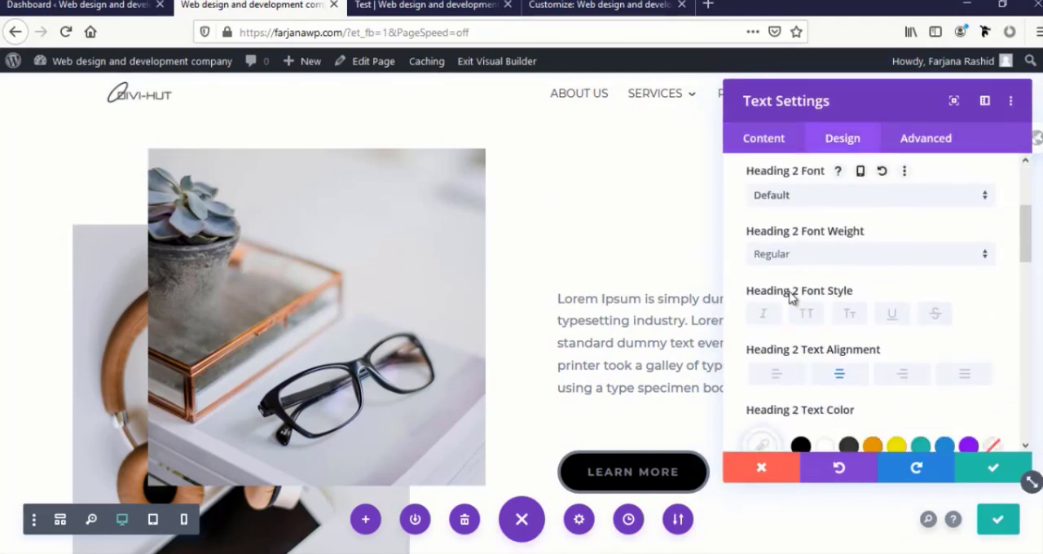
pyautogui.scroll(-1, 790, 298)
pyautogui.click(800, 355)
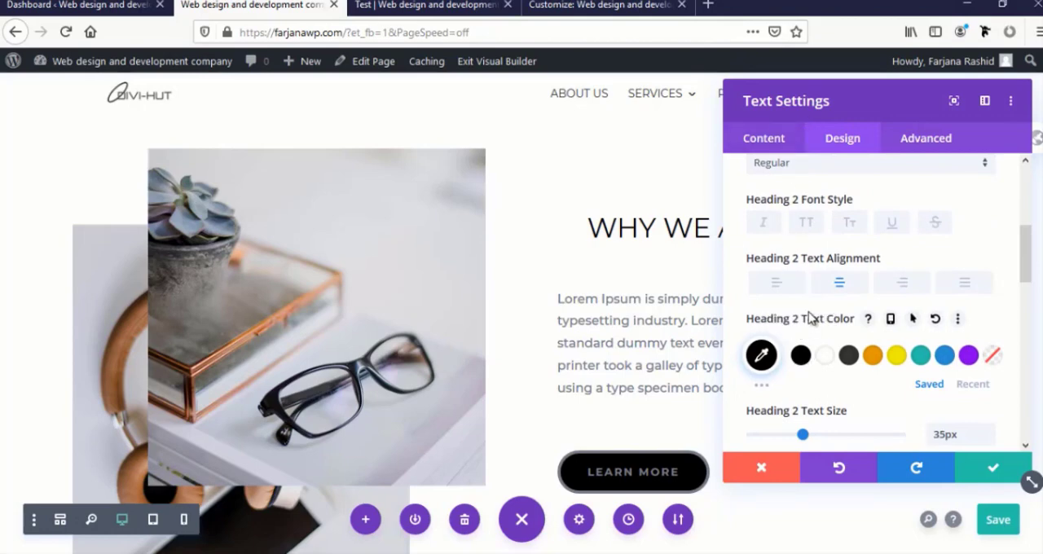
pyautogui.click(777, 282)
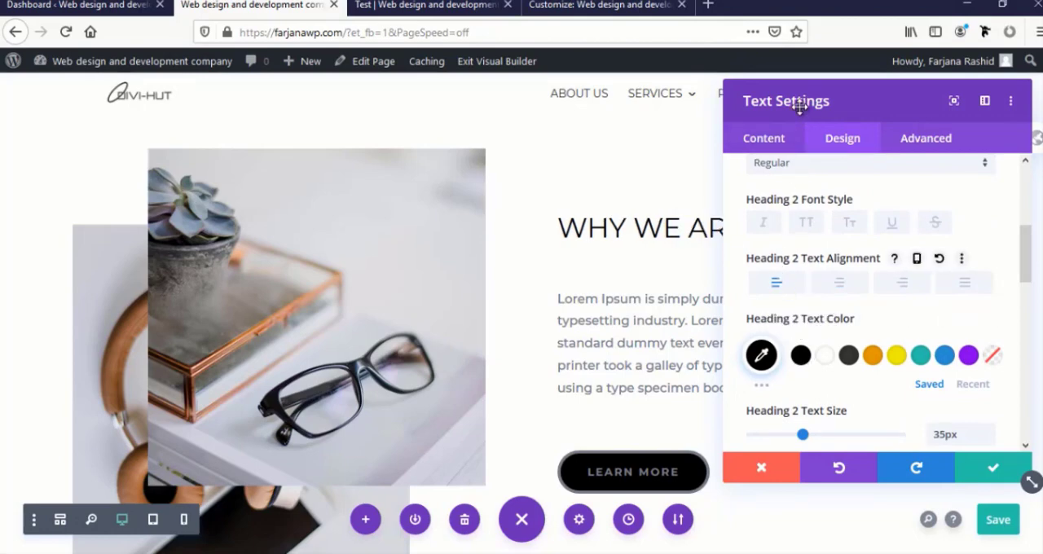
# Make the words "are different" bold in the "Why We Are Different" heading and apply the text settings
pyautogui.moveTo(799, 108); pyautogui.dragTo(878, 121)
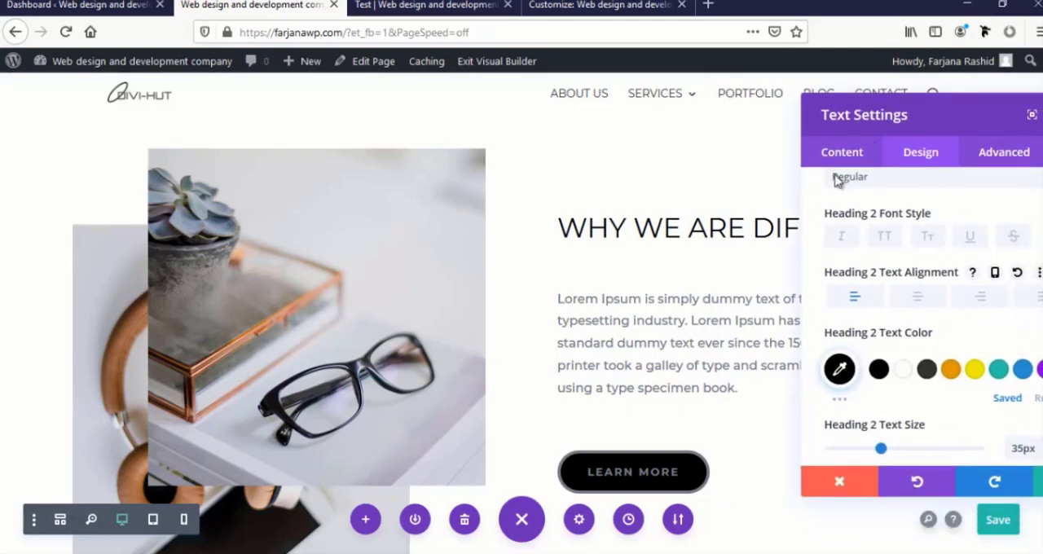
pyautogui.click(709, 230)
pyautogui.moveTo(692, 229); pyautogui.dragTo(955, 229)
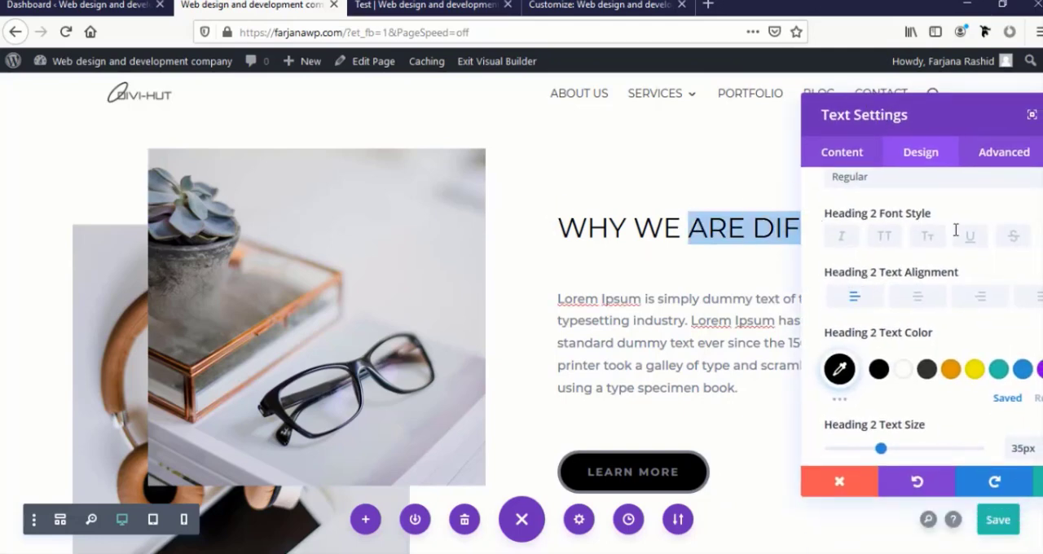
pyautogui.moveTo(950, 118); pyautogui.dragTo(239, 224)
pyautogui.doubleClick(721, 228)
pyautogui.moveTo(688, 230); pyautogui.dragTo(911, 238)
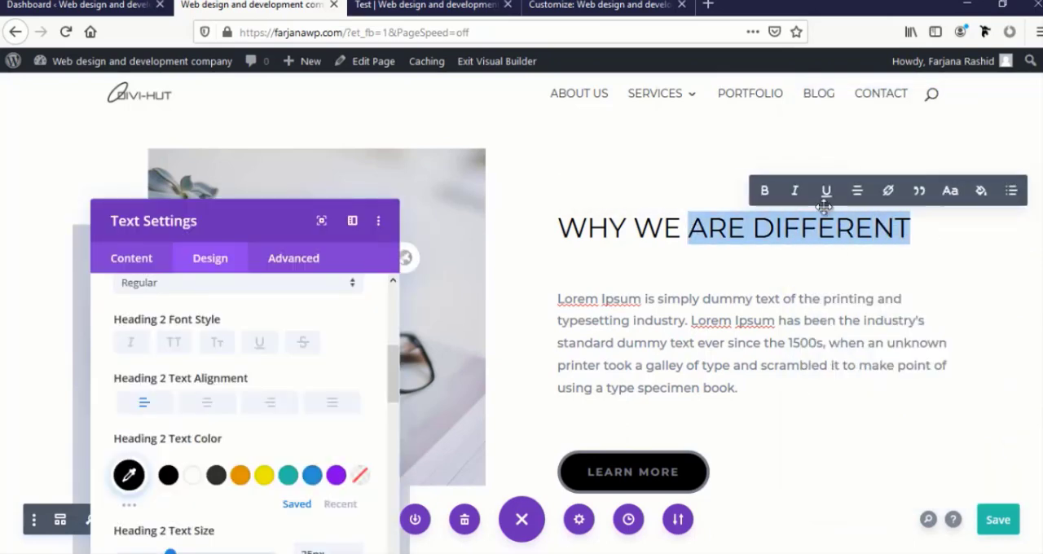
pyautogui.click(764, 196)
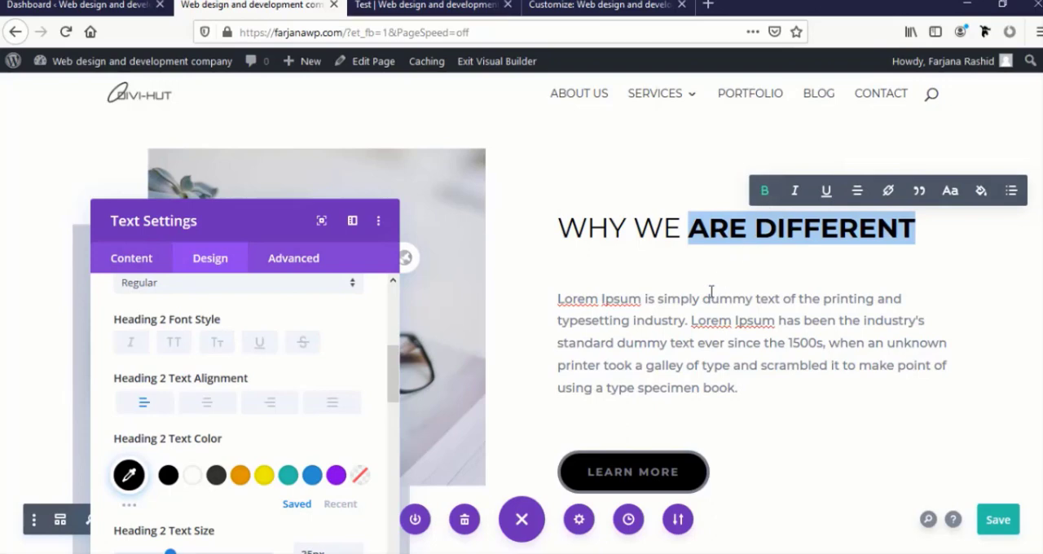
pyautogui.click(332, 462)
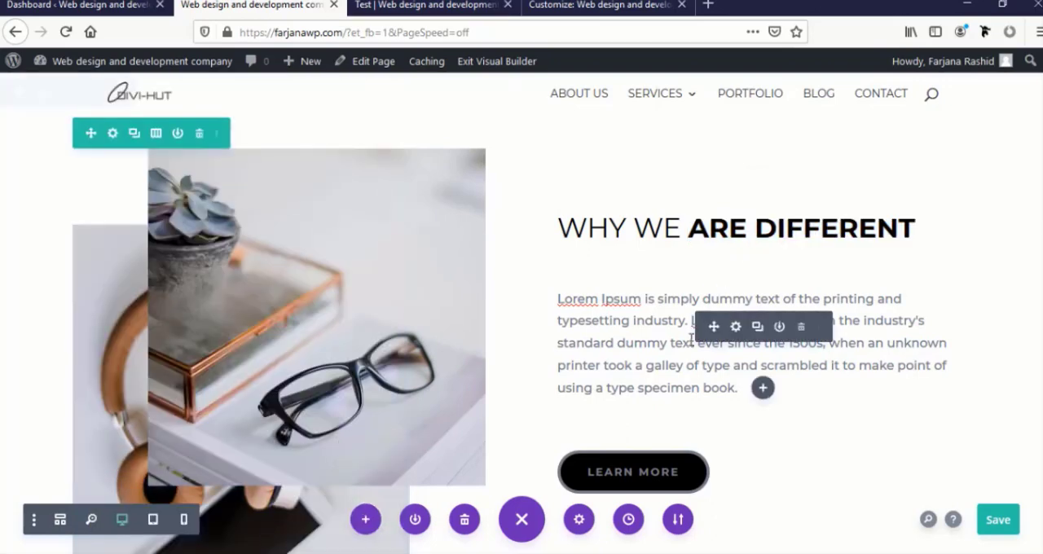
# Check the module options of the paragraph under "Why We Are Different" and of the "Learn More" button
pyautogui.click(736, 326)
pyautogui.click(364, 96)
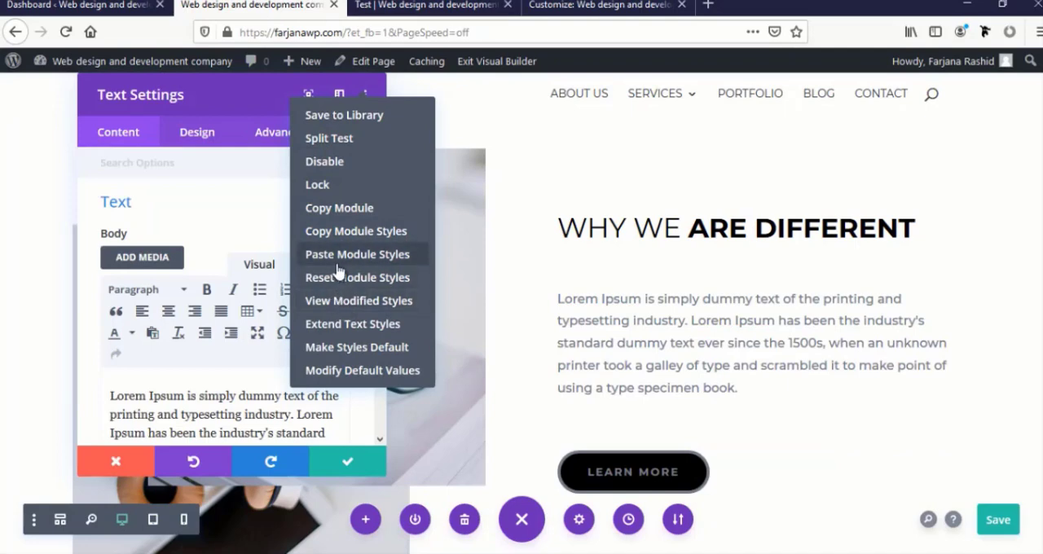
pyautogui.click(351, 347)
pyautogui.scroll(-5, 537, 431)
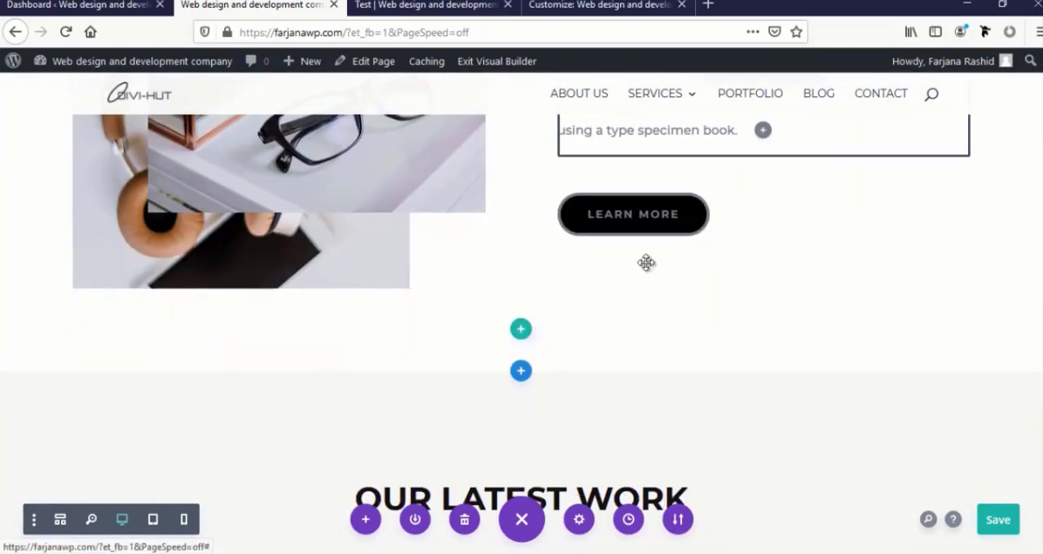
pyautogui.scroll(2, 635, 220)
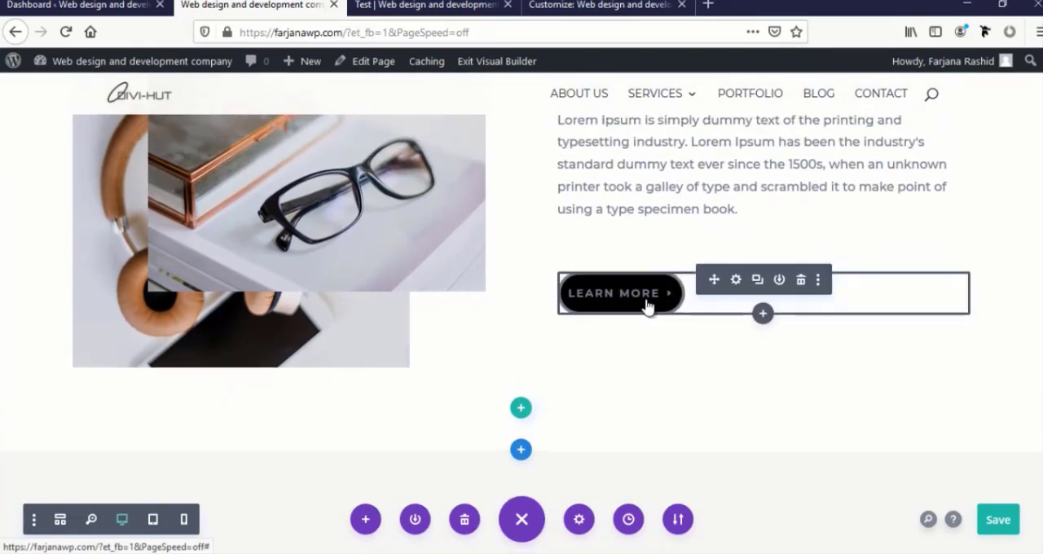
pyautogui.click(820, 280)
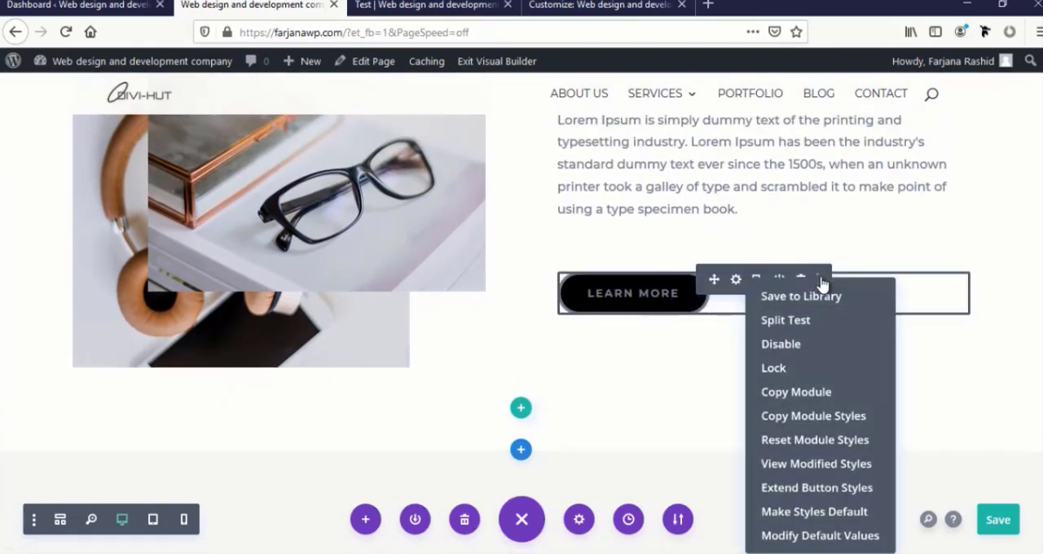
# Reset the module styles of the "See More" button below the latest work gallery
pyautogui.scroll(-10, 617, 354)
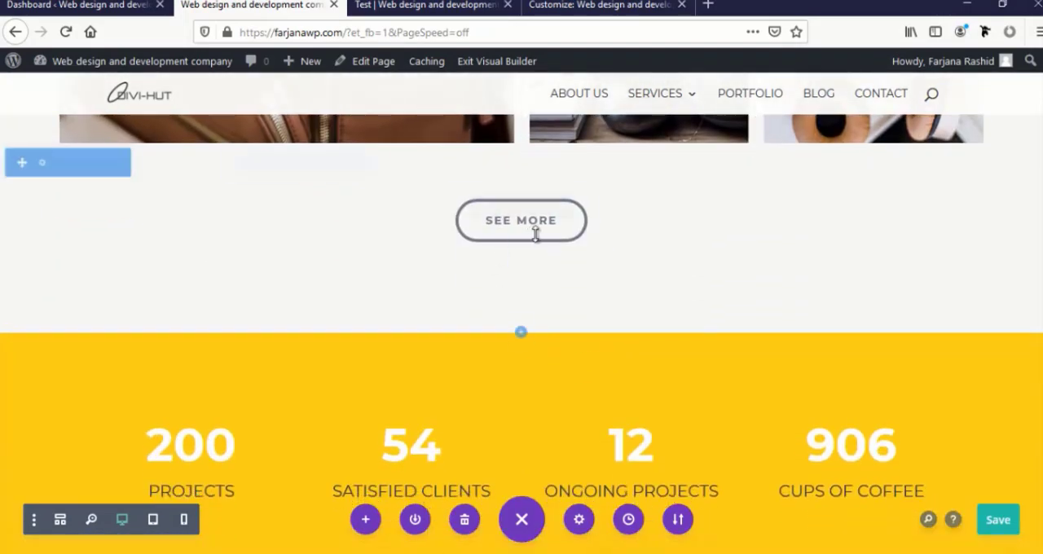
pyautogui.moveTo(525, 234)
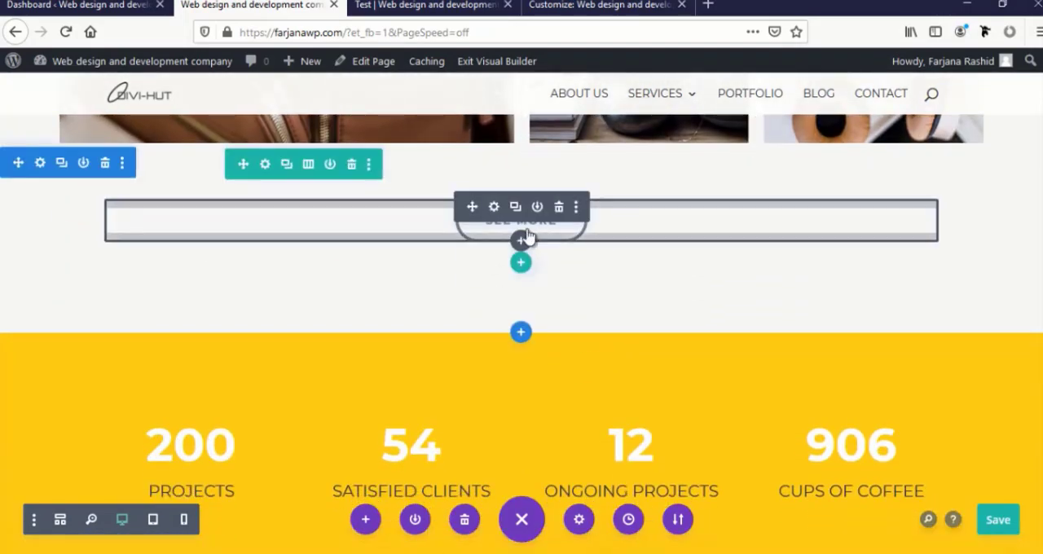
pyautogui.click(576, 208)
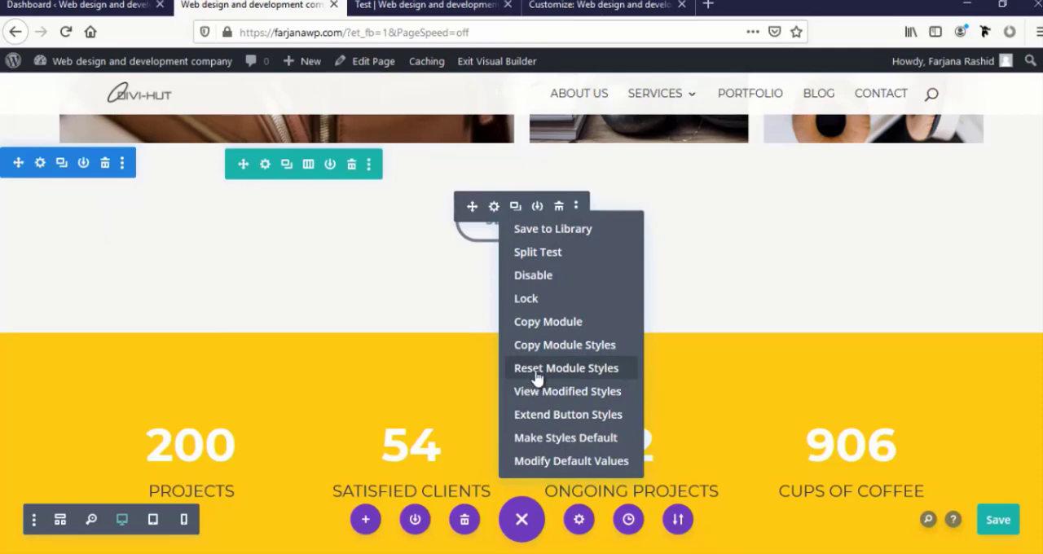
pyautogui.click(540, 345)
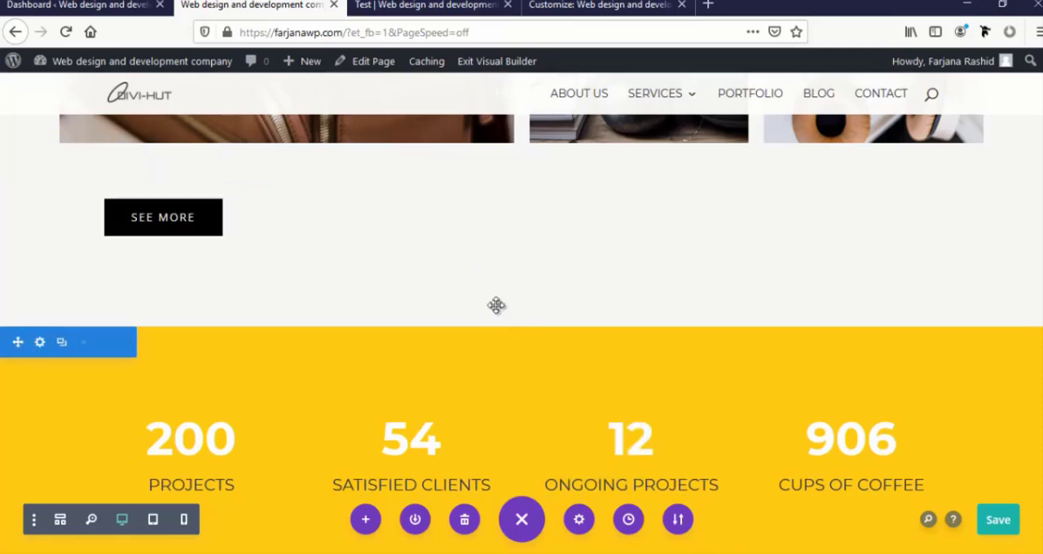
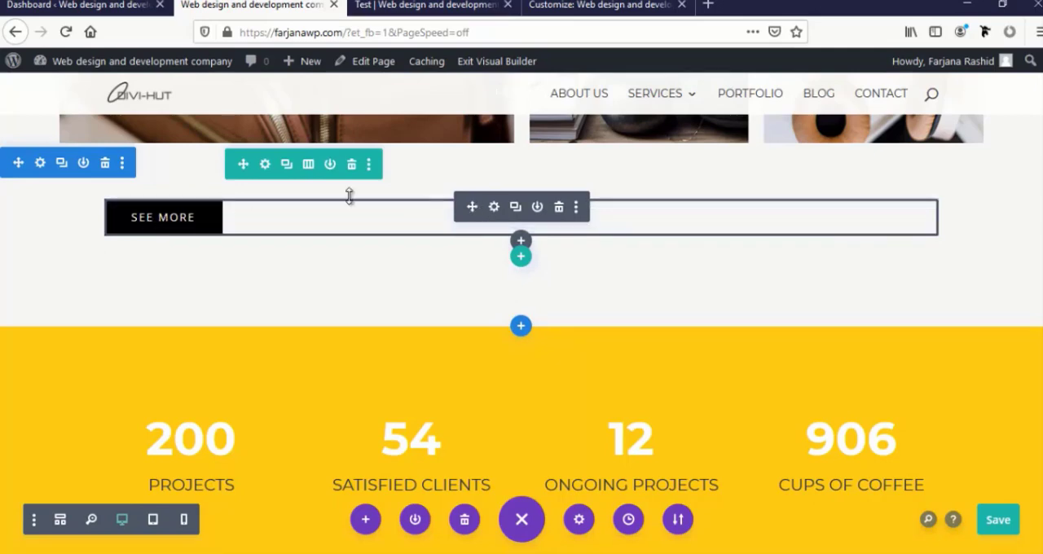
# Center the alignment of the "See More" button below the latest work gallery and apply the button settings
pyautogui.click(494, 208)
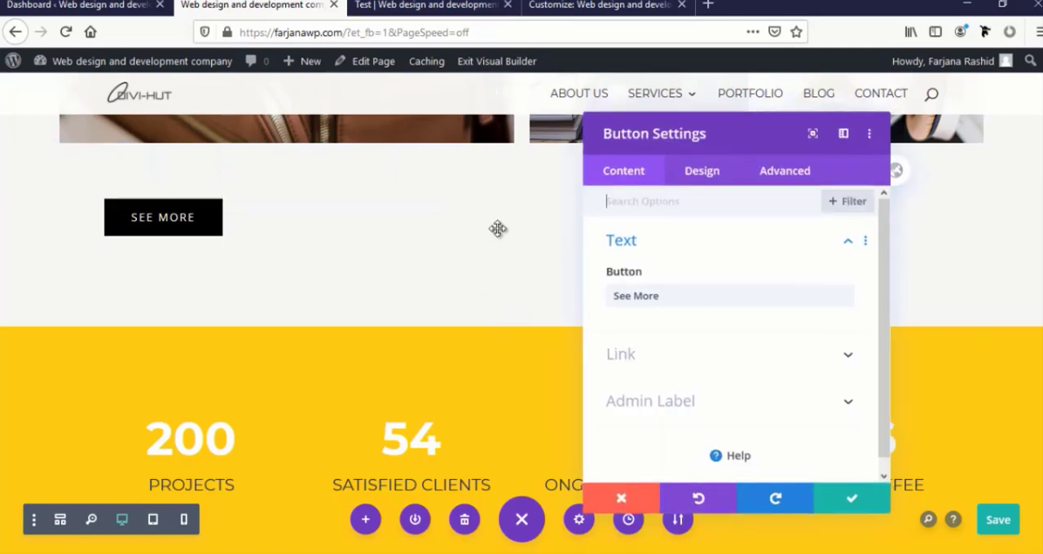
pyautogui.click(698, 173)
pyautogui.click(644, 241)
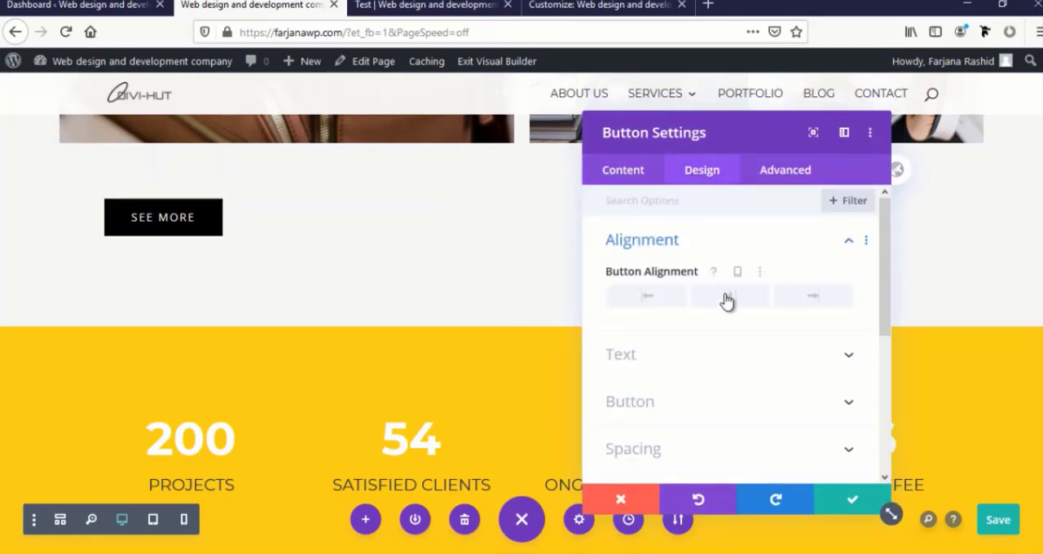
pyautogui.click(727, 300)
pyautogui.click(847, 499)
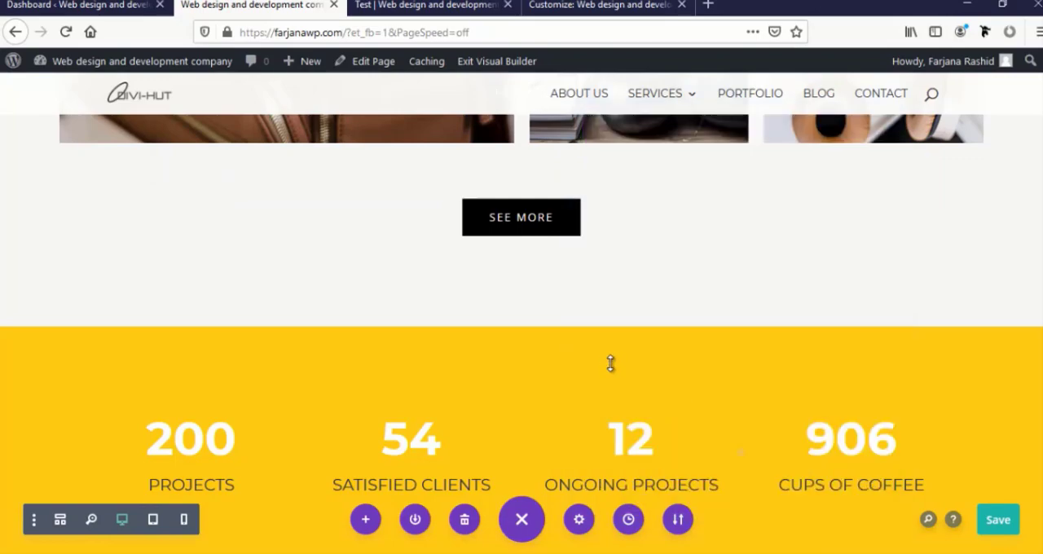
# Reset the border width and border radius of the contact form's "Send" button to their defaults
pyautogui.scroll(-20, 610, 364)
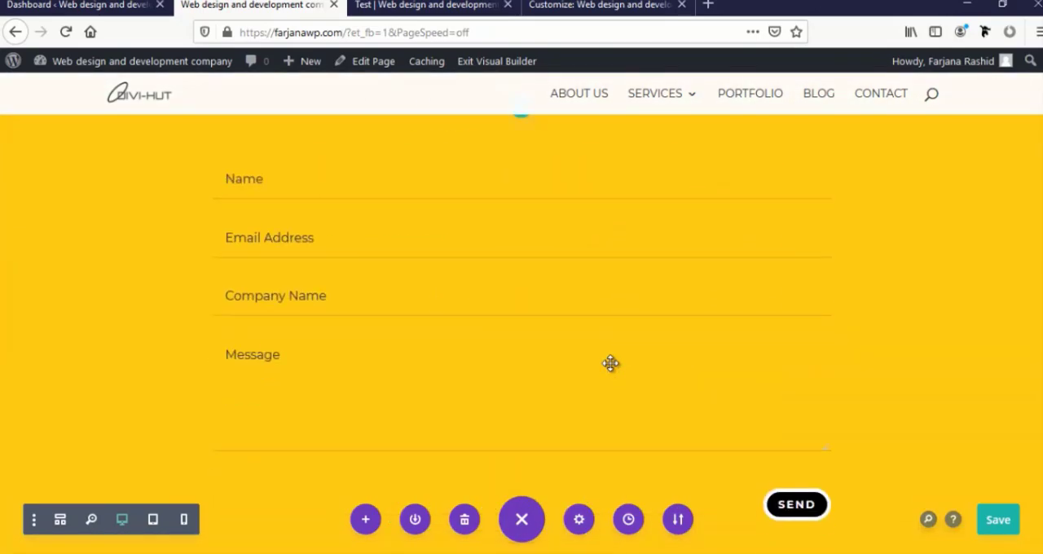
pyautogui.scroll(4, 611, 363)
pyautogui.scroll(-4, 610, 366)
pyautogui.moveTo(803, 514)
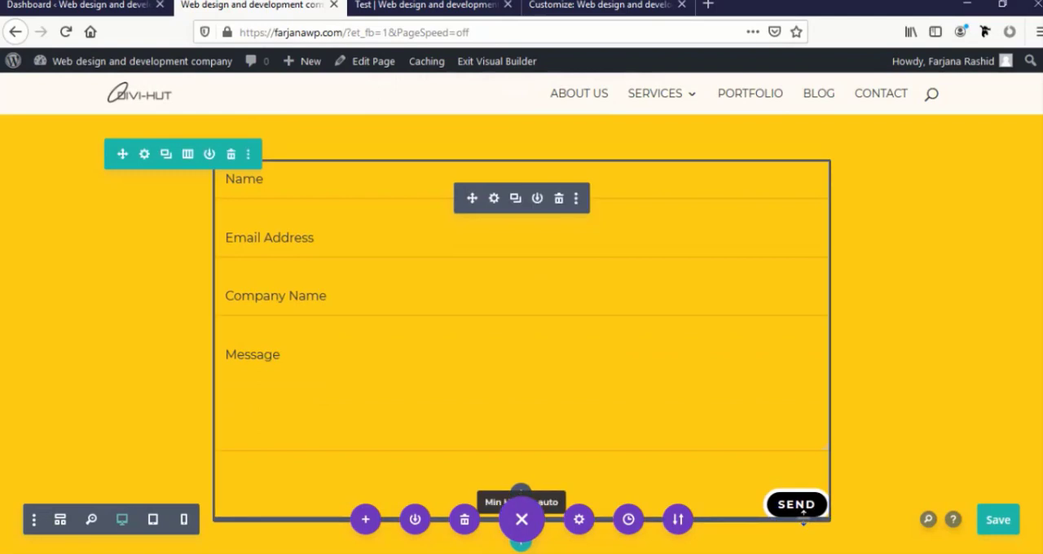
pyautogui.click(494, 200)
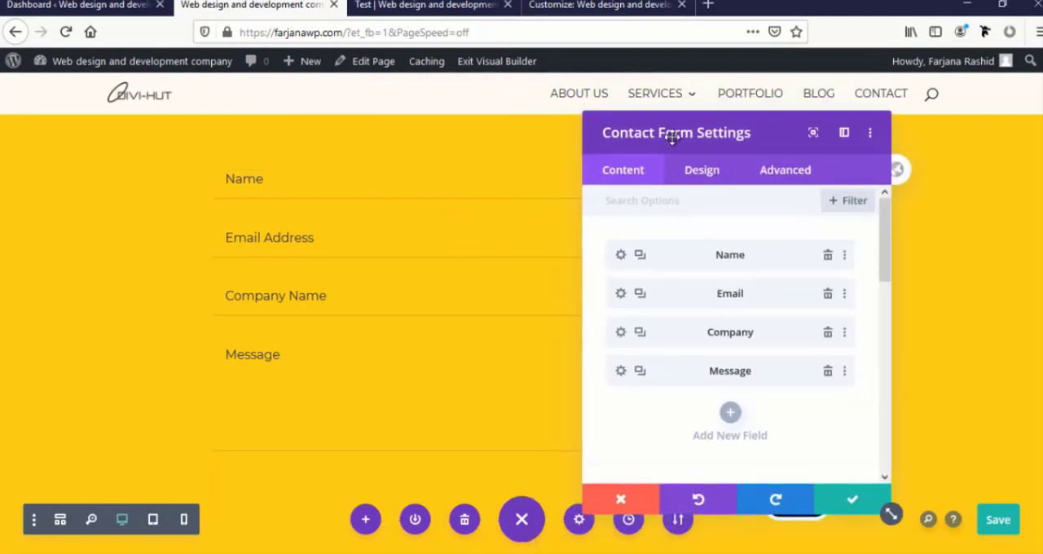
pyautogui.moveTo(672, 137); pyautogui.dragTo(230, 122)
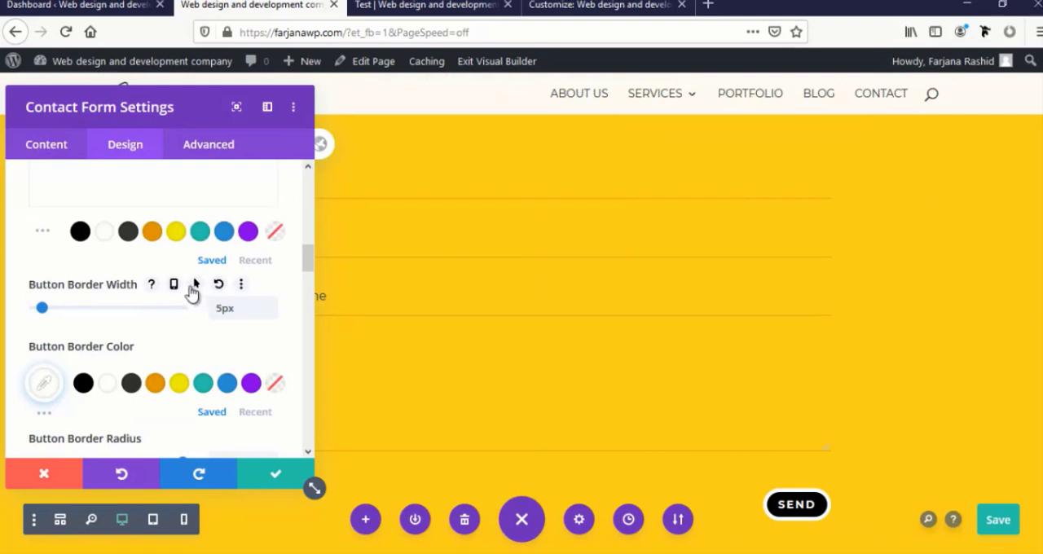
pyautogui.click(219, 286)
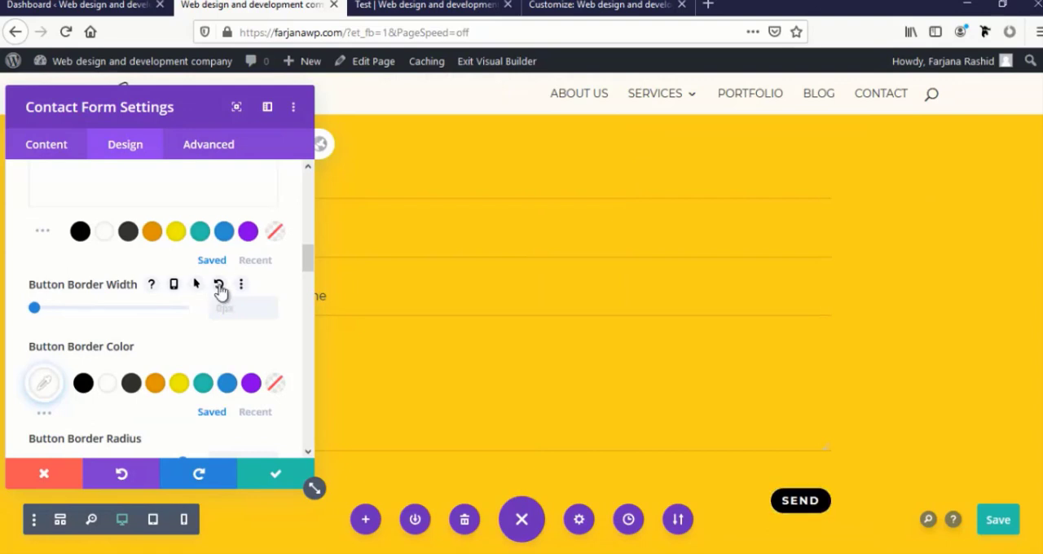
pyautogui.scroll(-1, 205, 311)
pyautogui.click(222, 350)
# Reset the "Send" button's font weight and font to their defaults and turn off its button icon
pyautogui.scroll(-2, 188, 355)
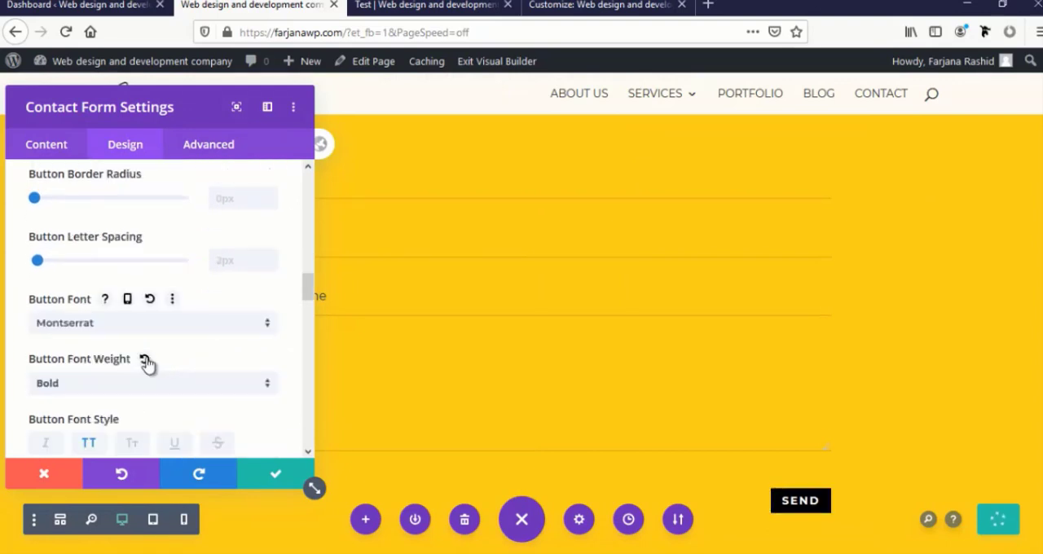
pyautogui.click(144, 359)
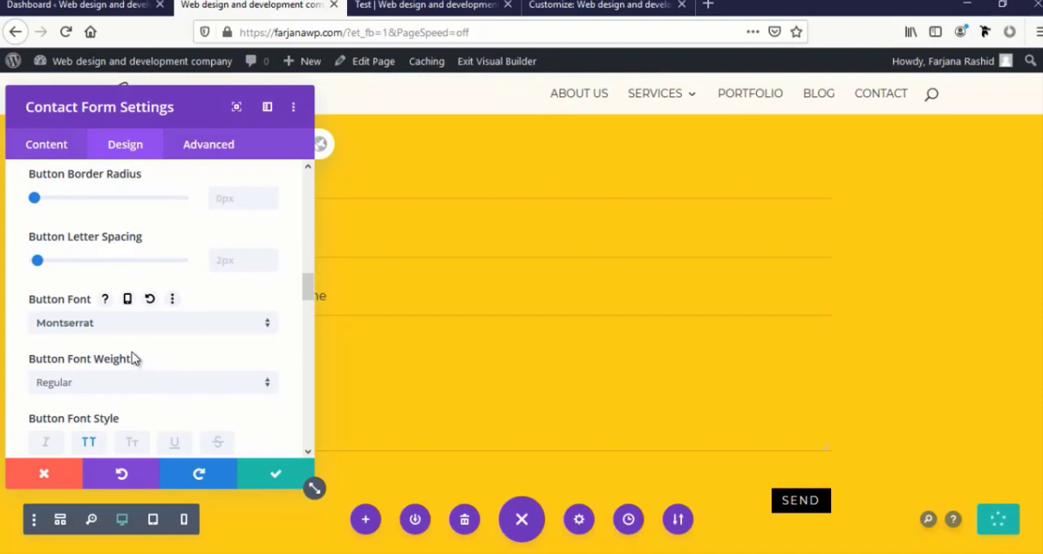
pyautogui.click(149, 301)
pyautogui.scroll(3, 151, 310)
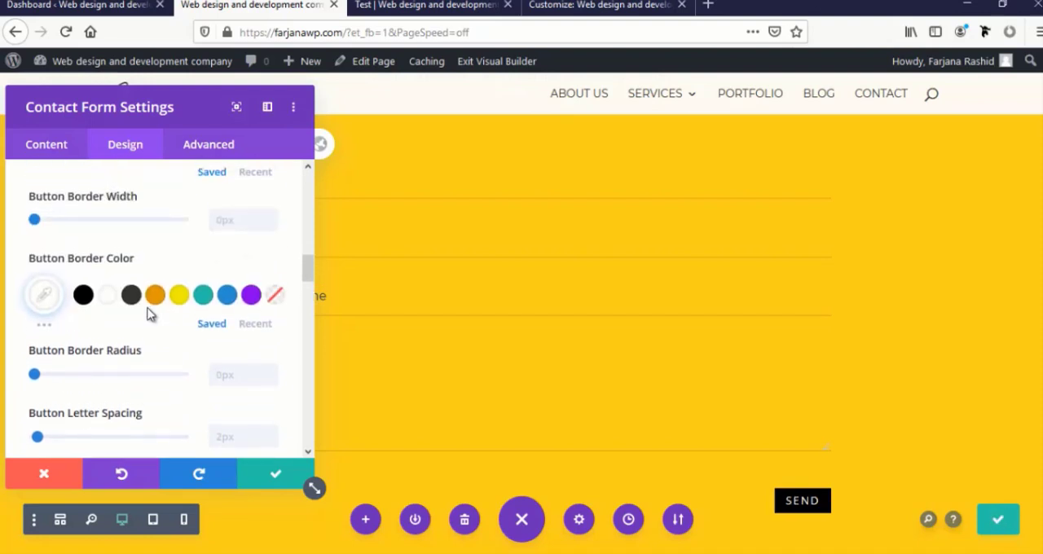
pyautogui.scroll(4, 149, 315)
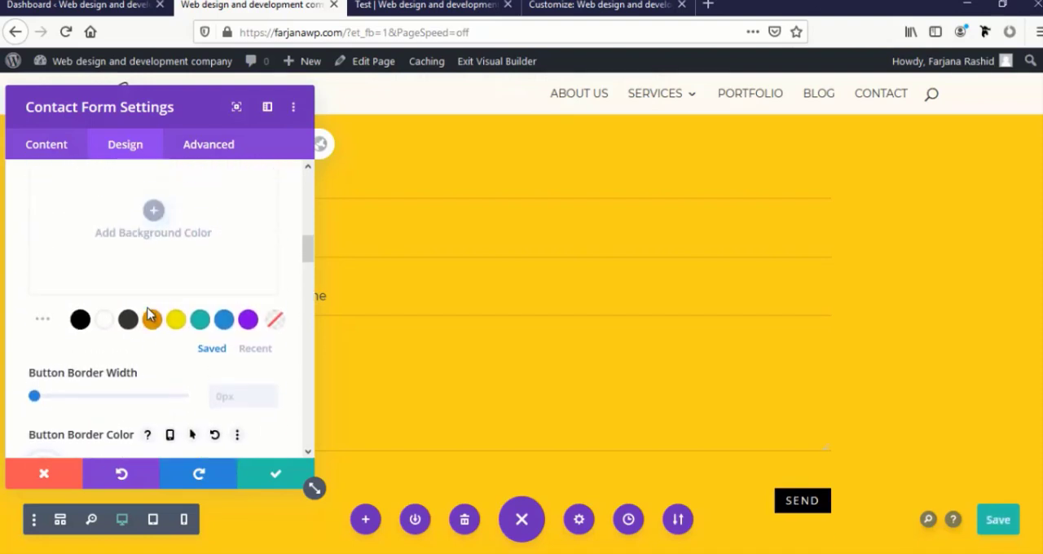
pyautogui.scroll(-8, 151, 314)
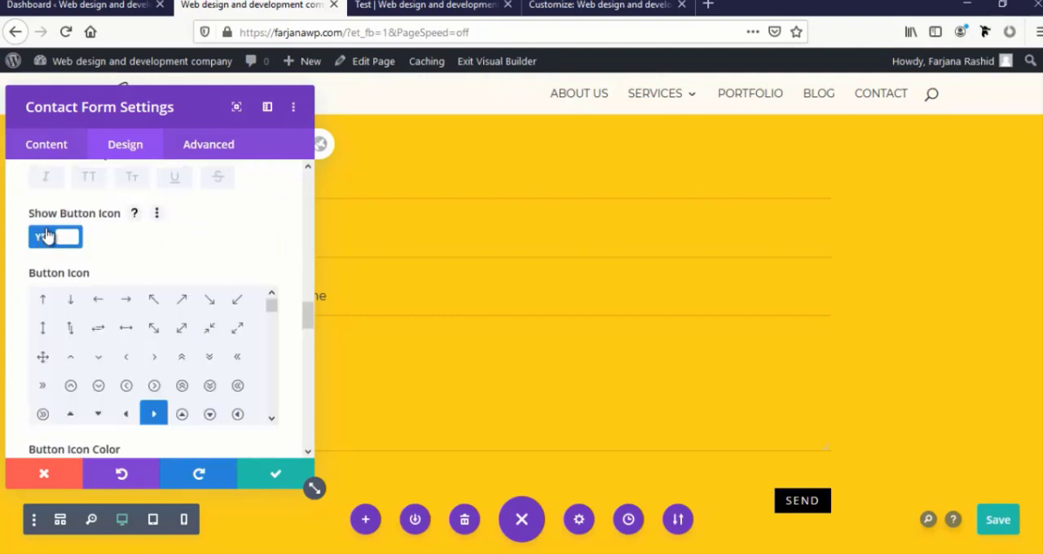
pyautogui.click(49, 238)
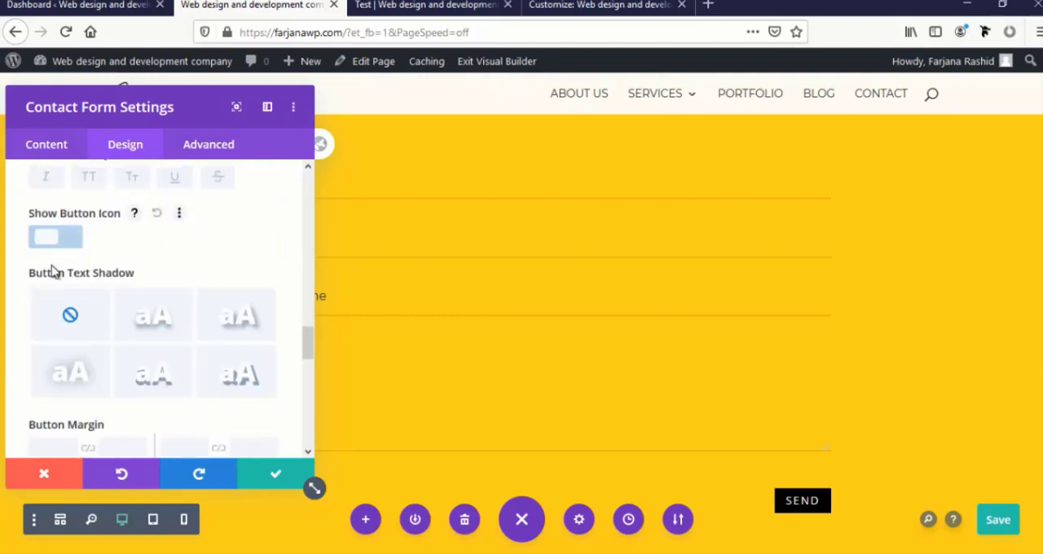
# Set the "Send" button's padding to 12px top and bottom and 20px left and right, apply it, and save the page
pyautogui.scroll(-3, 57, 277)
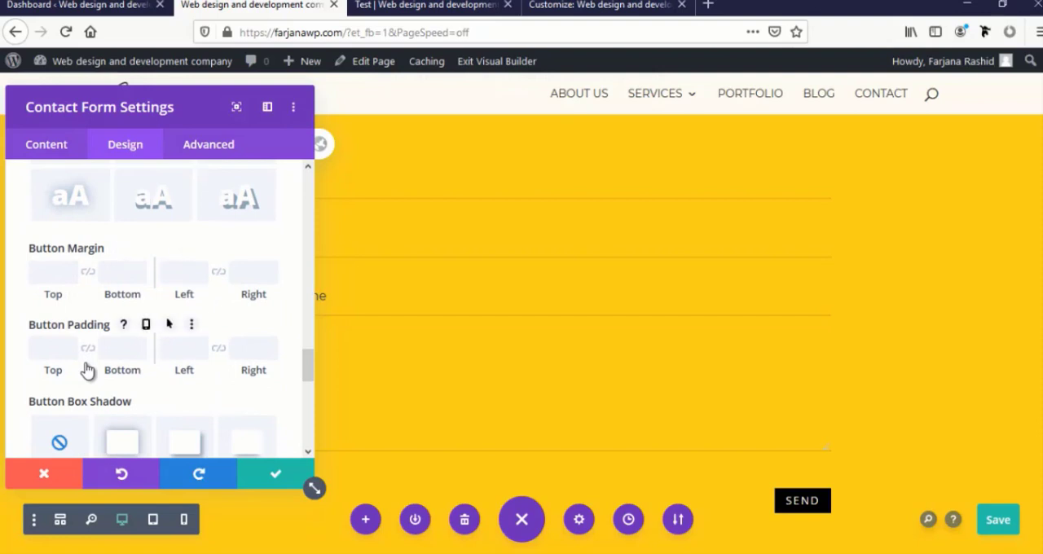
pyautogui.scroll(-1, 89, 370)
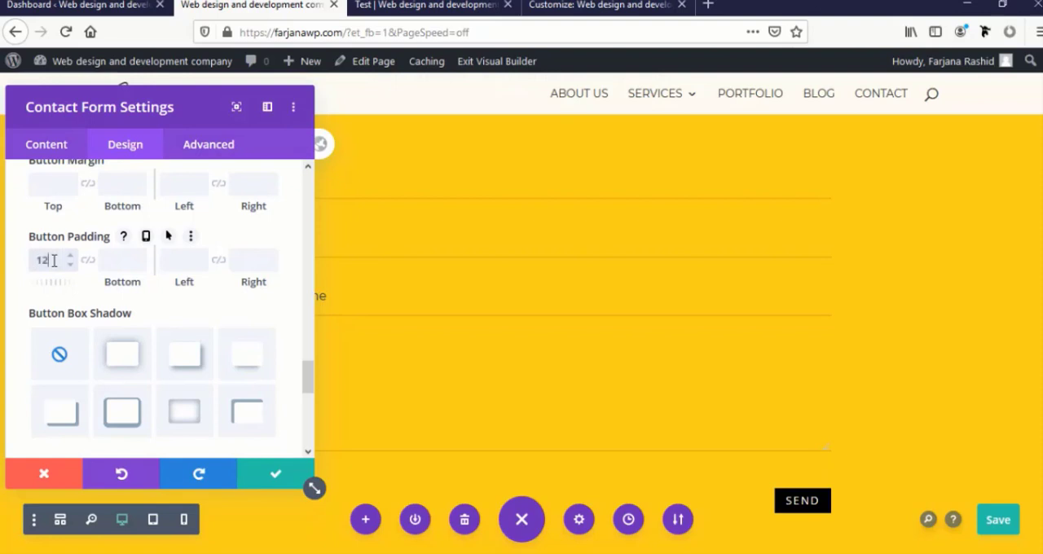
pyautogui.click(87, 262)
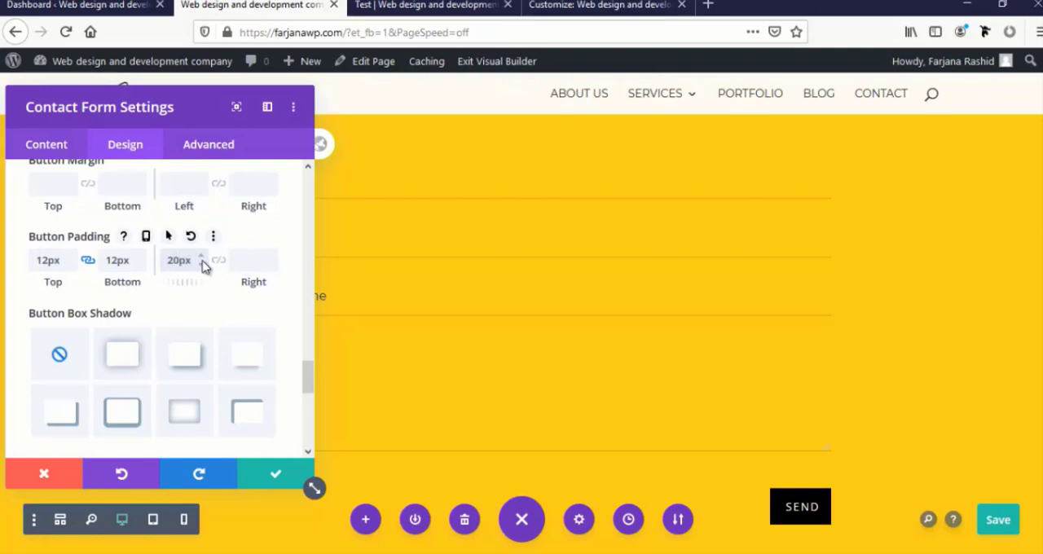
pyautogui.click(218, 261)
pyautogui.click(275, 473)
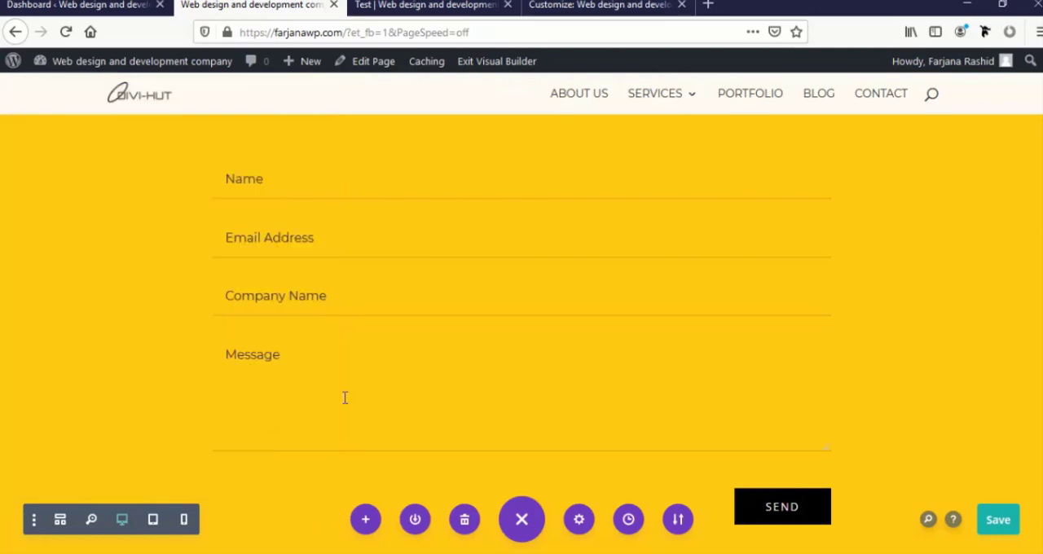
pyautogui.scroll(15, 348, 396)
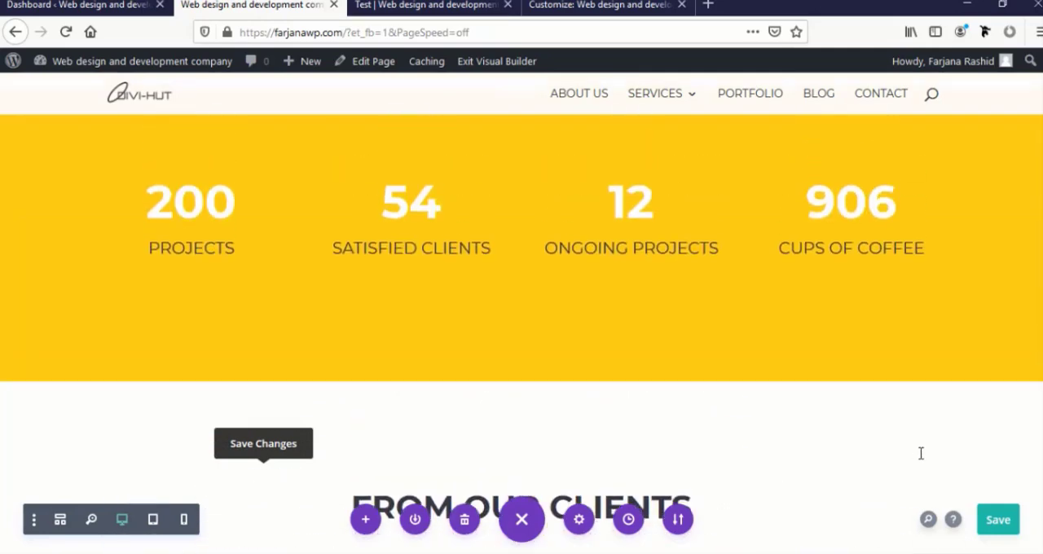
pyautogui.click(998, 521)
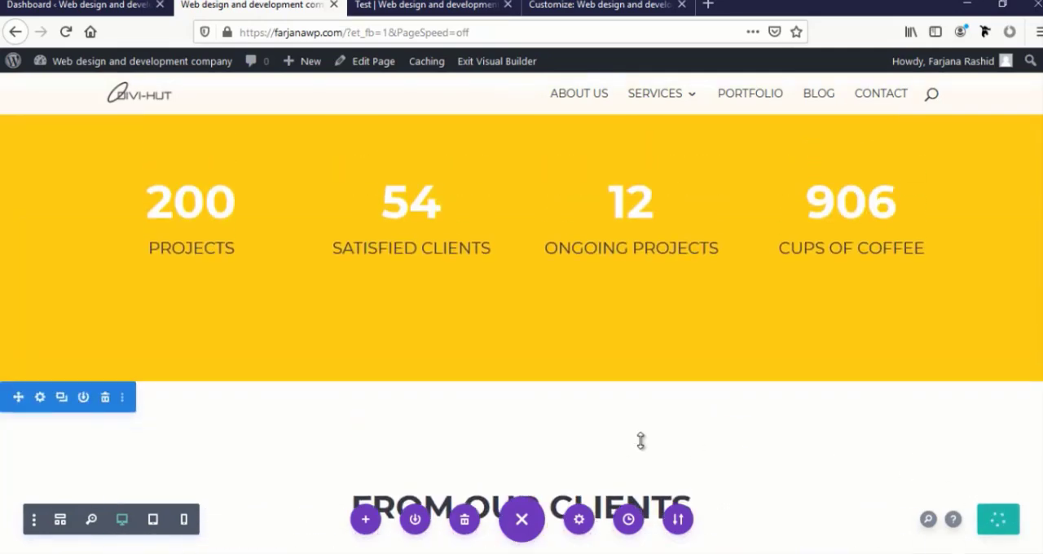
# Copy the module styles of the "Why We Are Different" heading and paste them onto the "Our Latest Work" heading
pyautogui.scroll(5, 641, 440)
pyautogui.scroll(8, 648, 443)
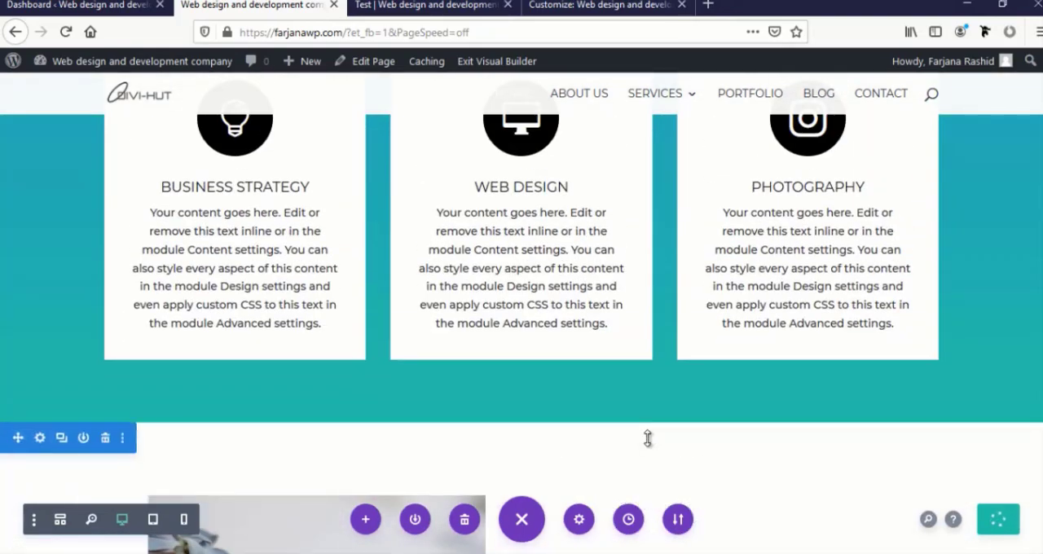
pyautogui.scroll(-5, 647, 440)
pyautogui.scroll(-5, 650, 437)
pyautogui.scroll(5, 650, 433)
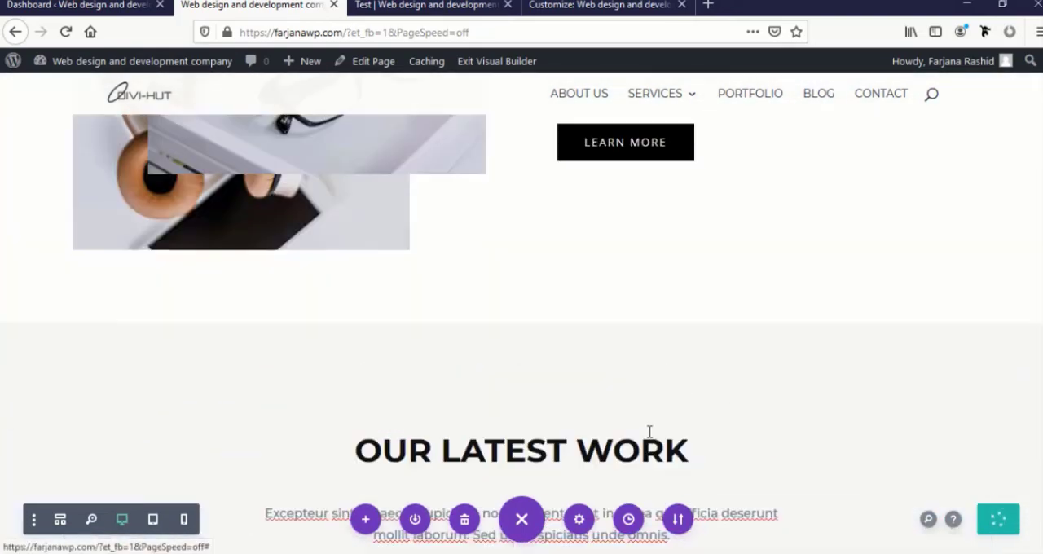
pyautogui.scroll(4, 666, 382)
pyautogui.scroll(-2, 682, 396)
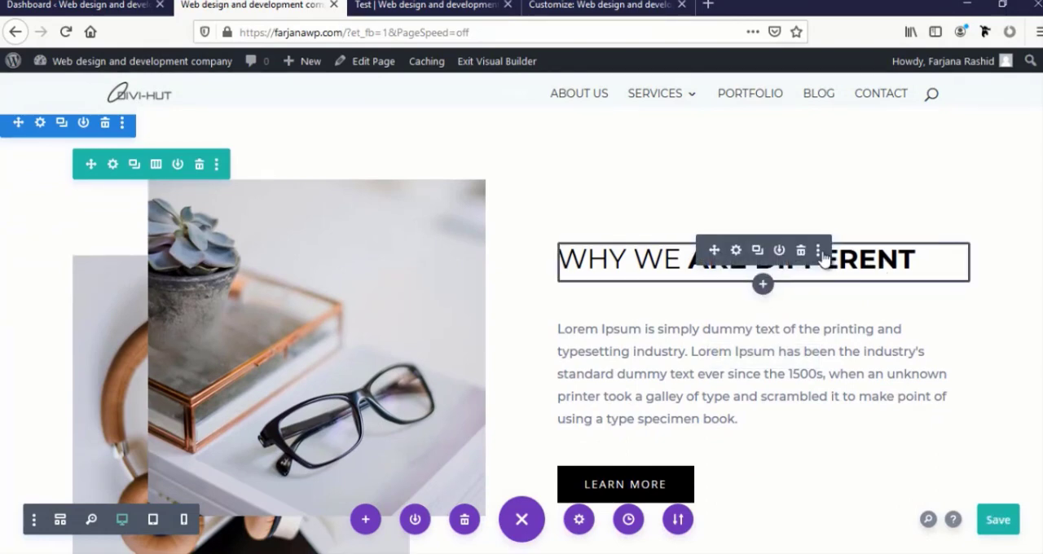
pyautogui.click(819, 252)
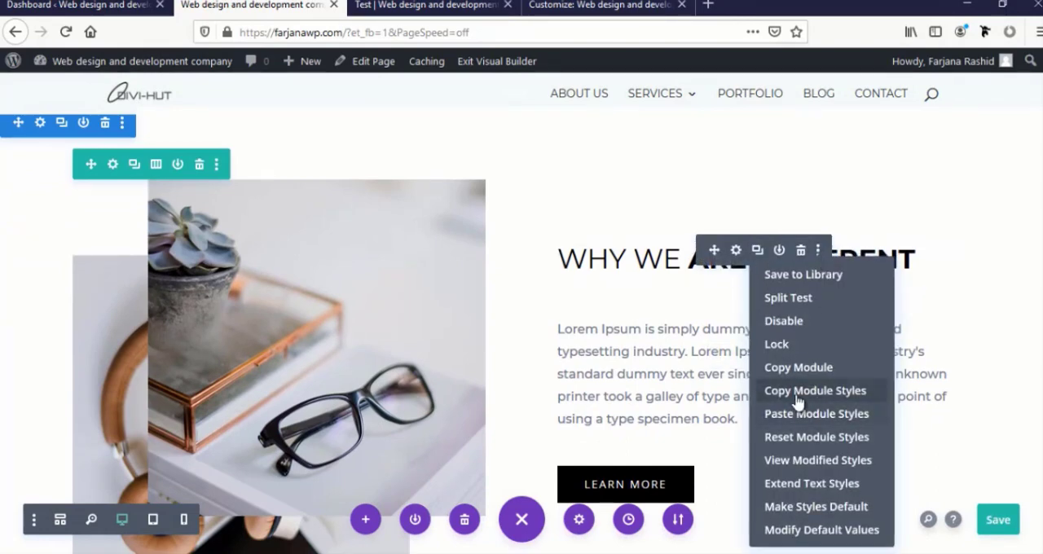
pyautogui.click(745, 427)
pyautogui.scroll(-6, 479, 405)
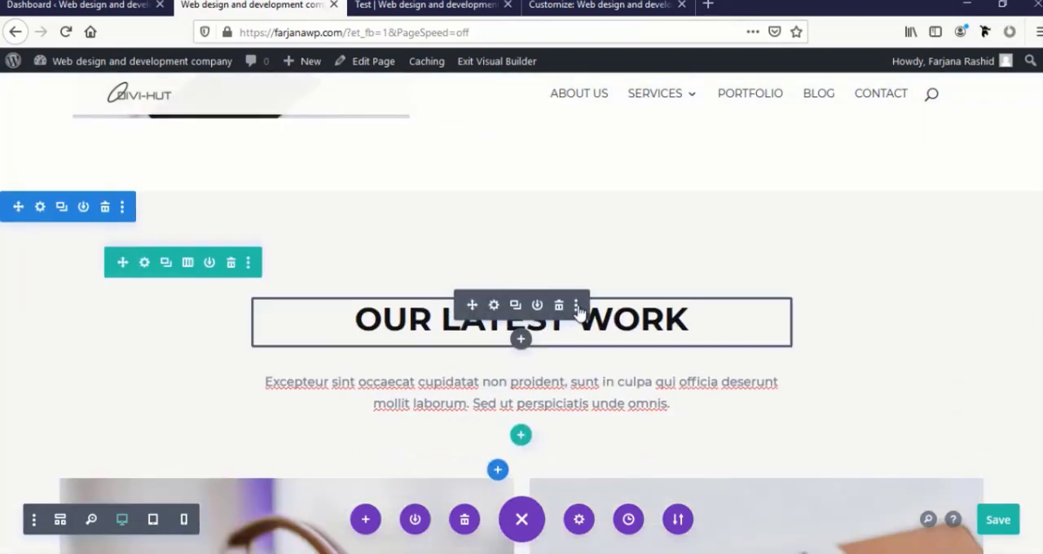
pyautogui.click(576, 306)
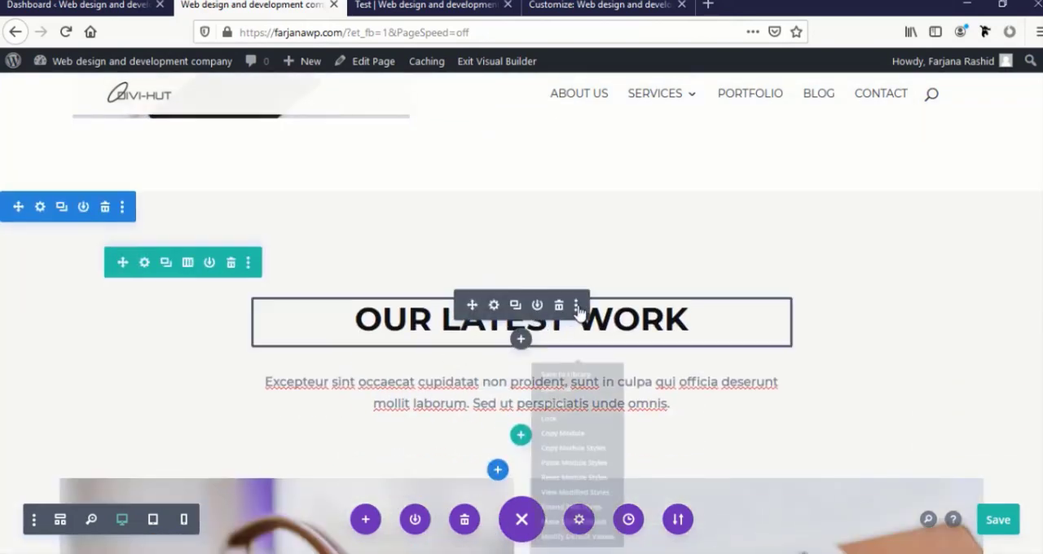
pyautogui.click(557, 473)
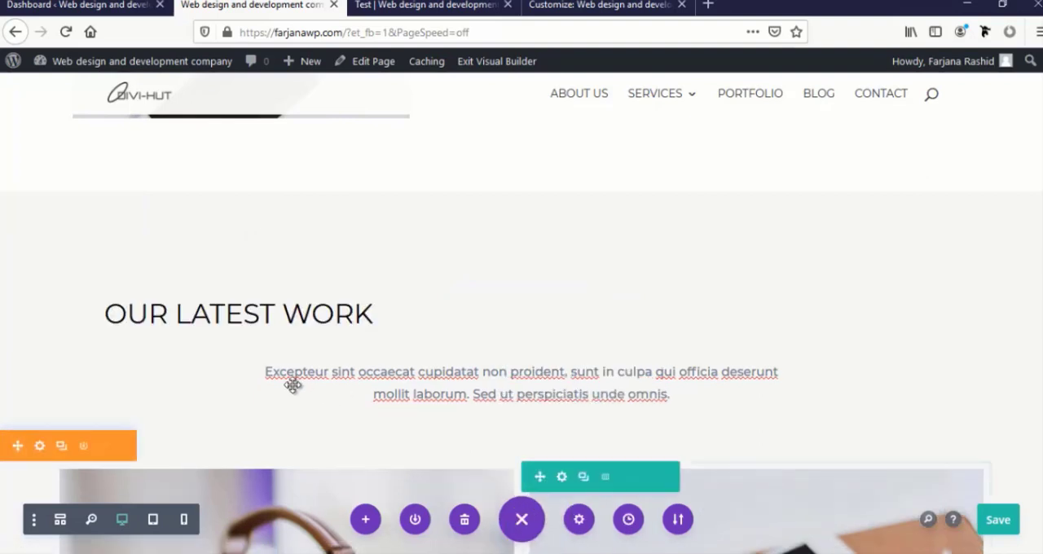
# Make the word "Work" bold in the "Our Latest Work" heading
pyautogui.click(307, 323)
pyautogui.tripleClick(305, 316)
pyautogui.doubleClick(305, 311)
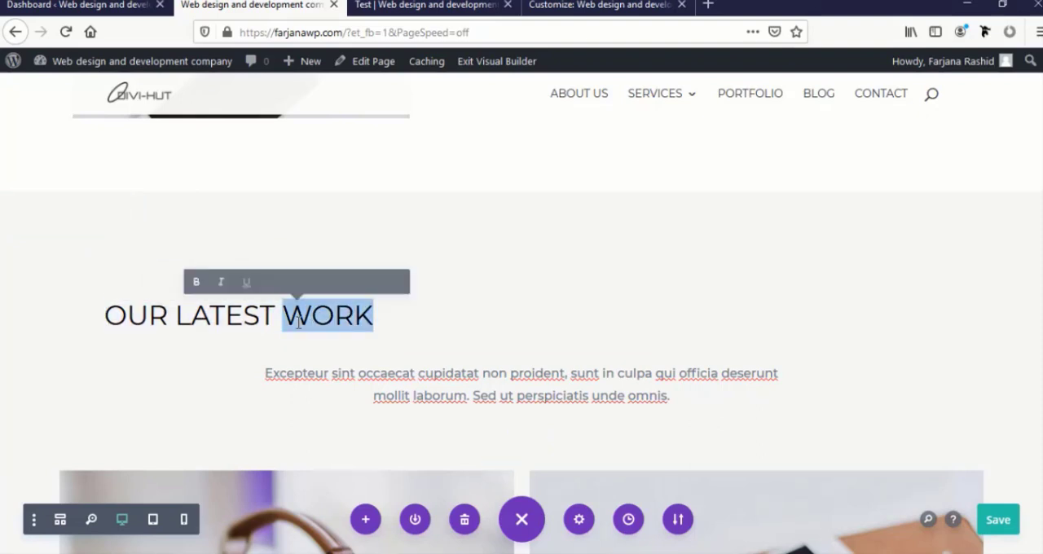
pyautogui.click(174, 282)
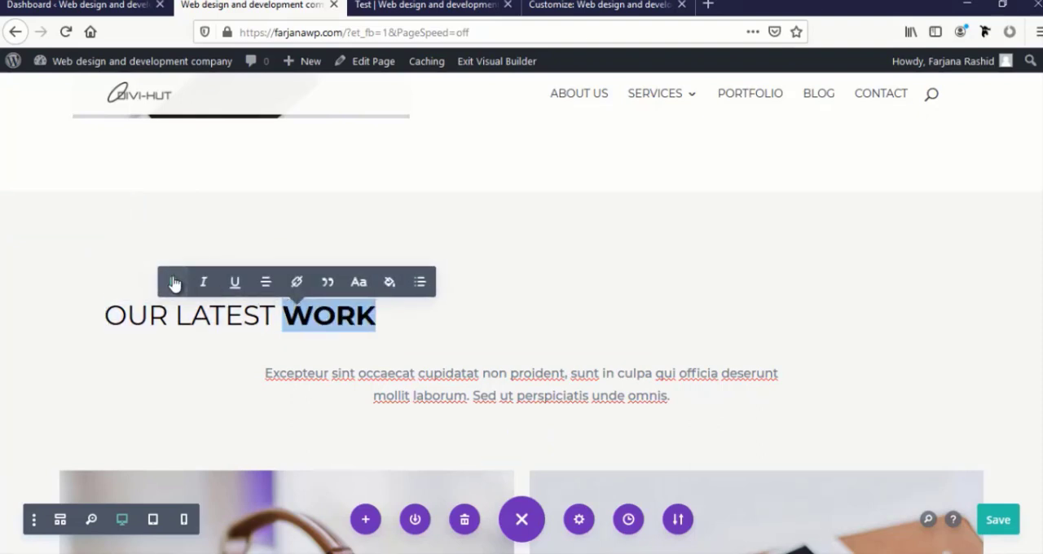
pyautogui.click(276, 371)
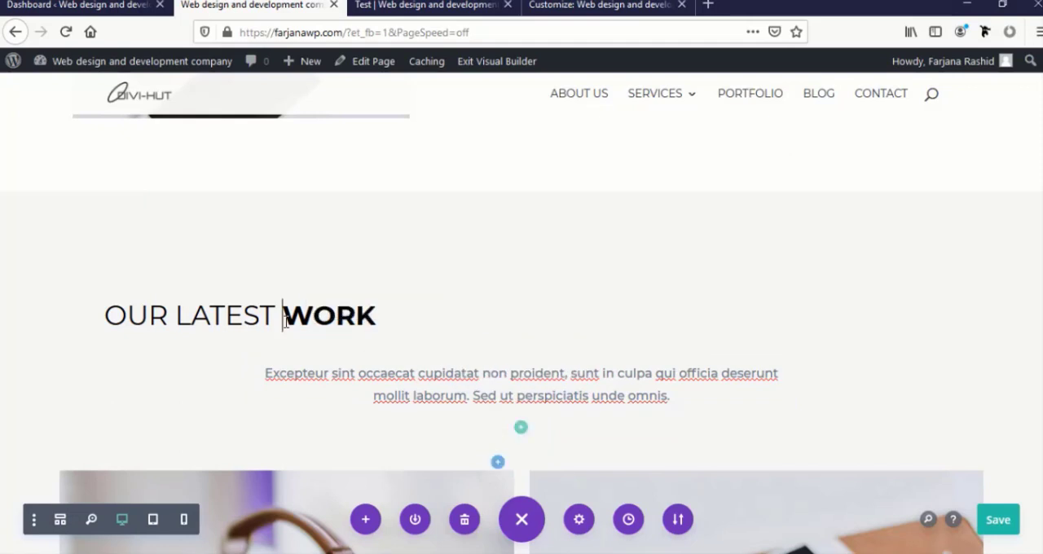
# Center the text of the whole "Our Latest Work" heading within its module
pyautogui.tripleClick(313, 316)
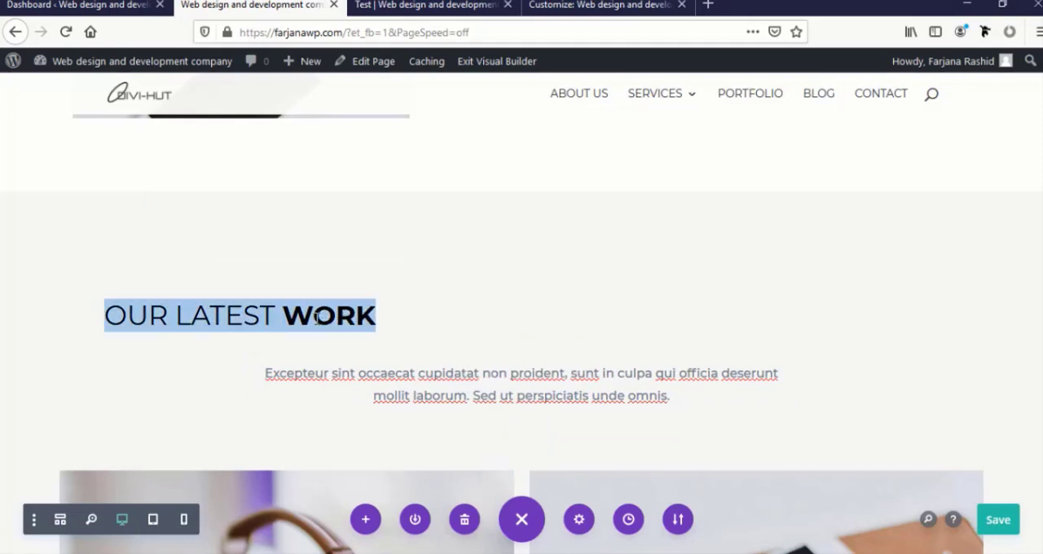
pyautogui.click(283, 280)
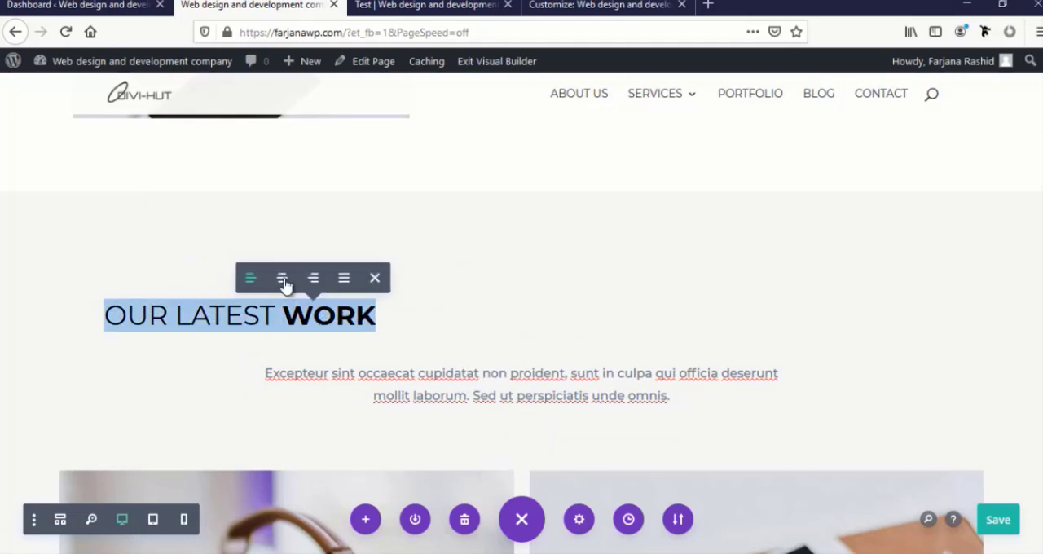
pyautogui.click(282, 279)
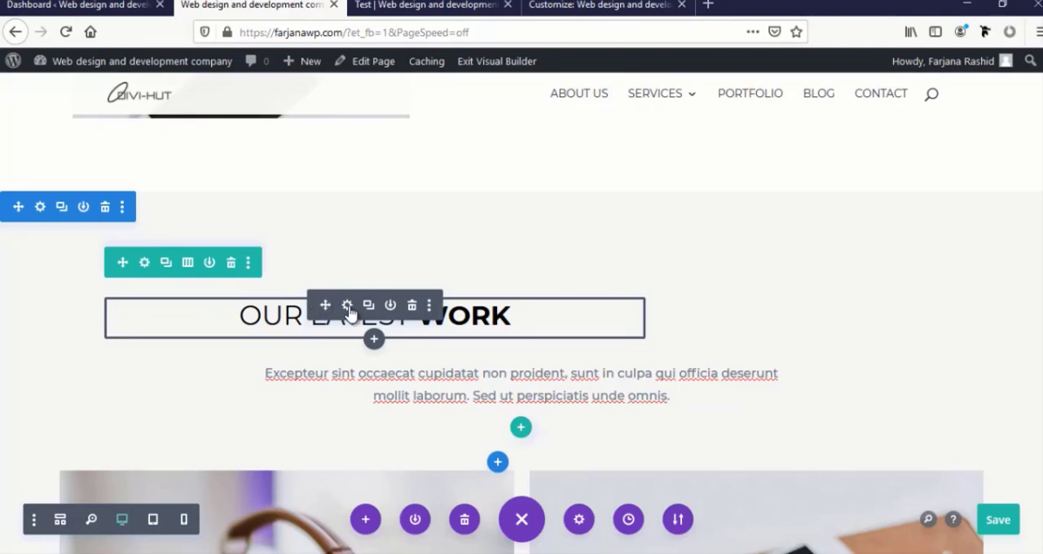
# Set the "Our Latest Work" heading's module alignment to center in its sizing options and apply the change
pyautogui.click(347, 306)
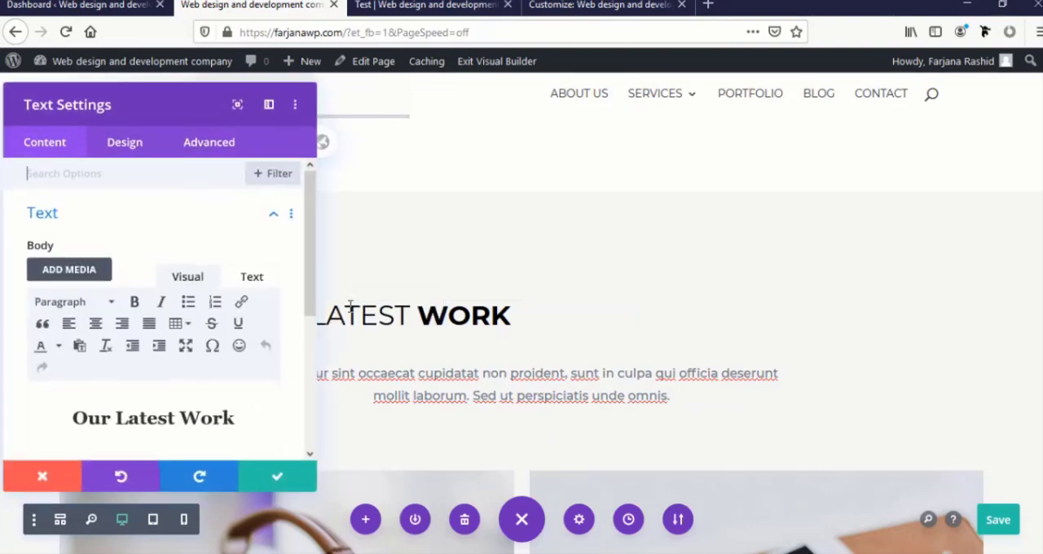
pyautogui.click(137, 148)
pyautogui.click(90, 214)
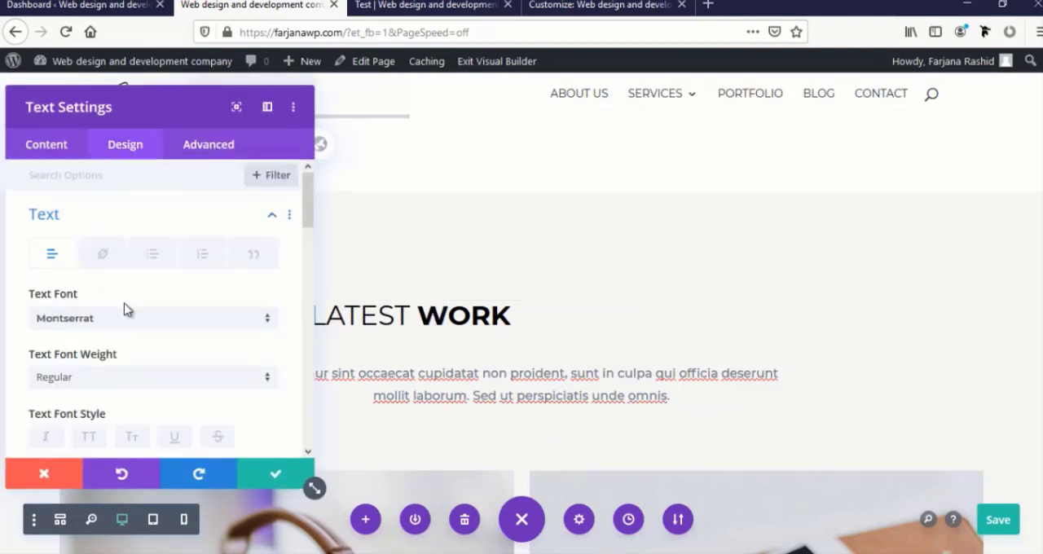
pyautogui.scroll(-5, 124, 308)
pyautogui.scroll(-2, 124, 311)
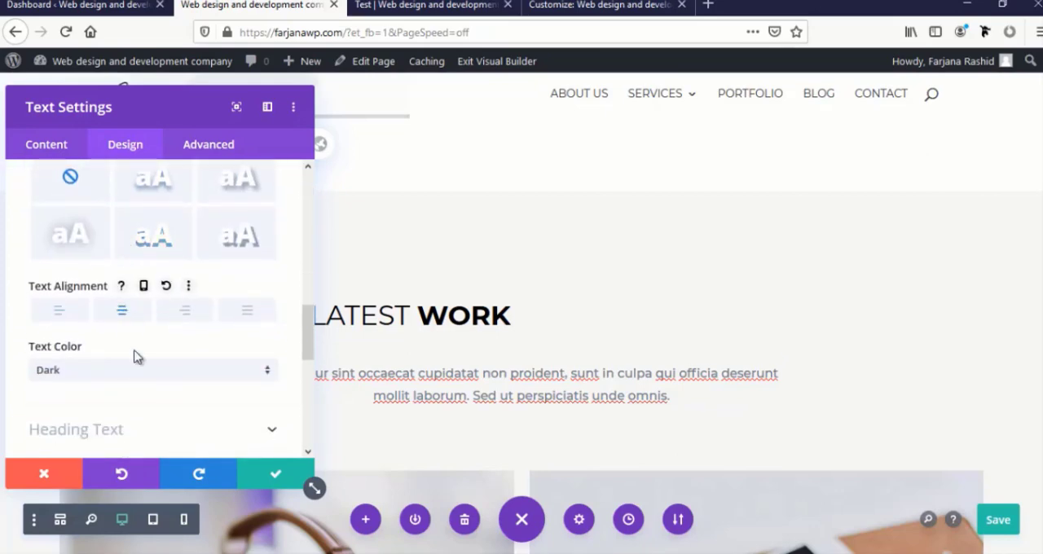
pyautogui.scroll(-3, 137, 359)
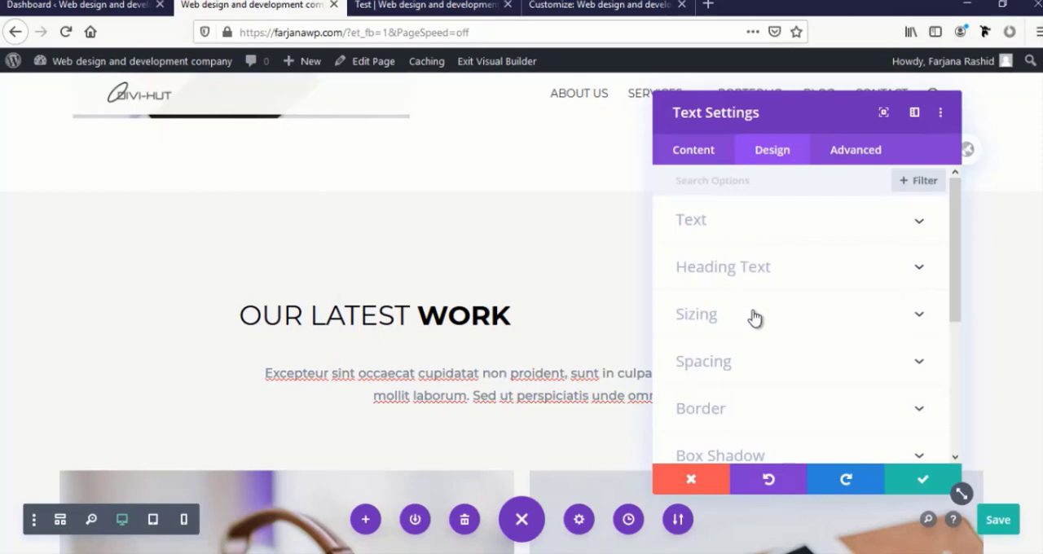
pyautogui.click(756, 318)
pyautogui.scroll(-3, 742, 289)
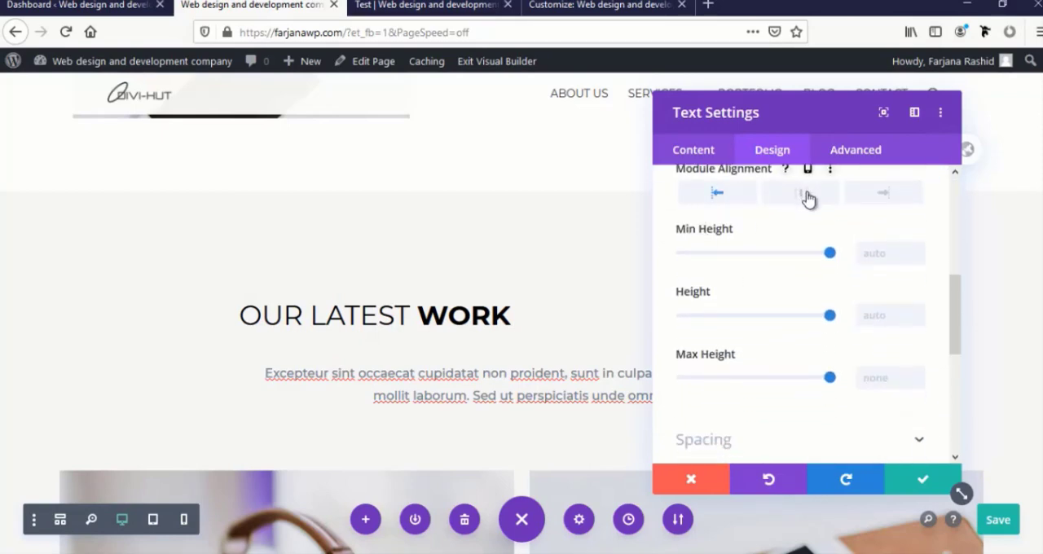
pyautogui.click(802, 194)
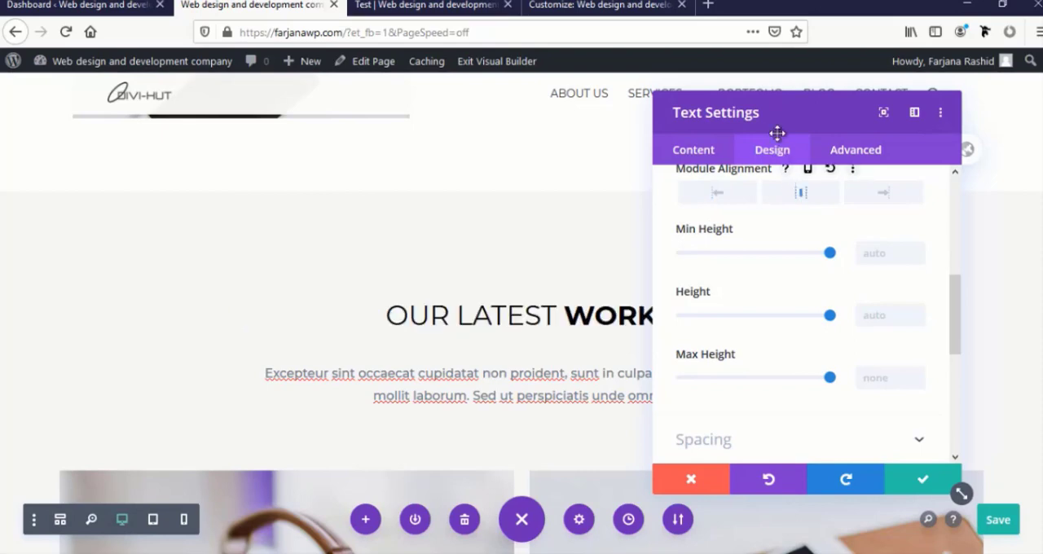
pyautogui.click(916, 479)
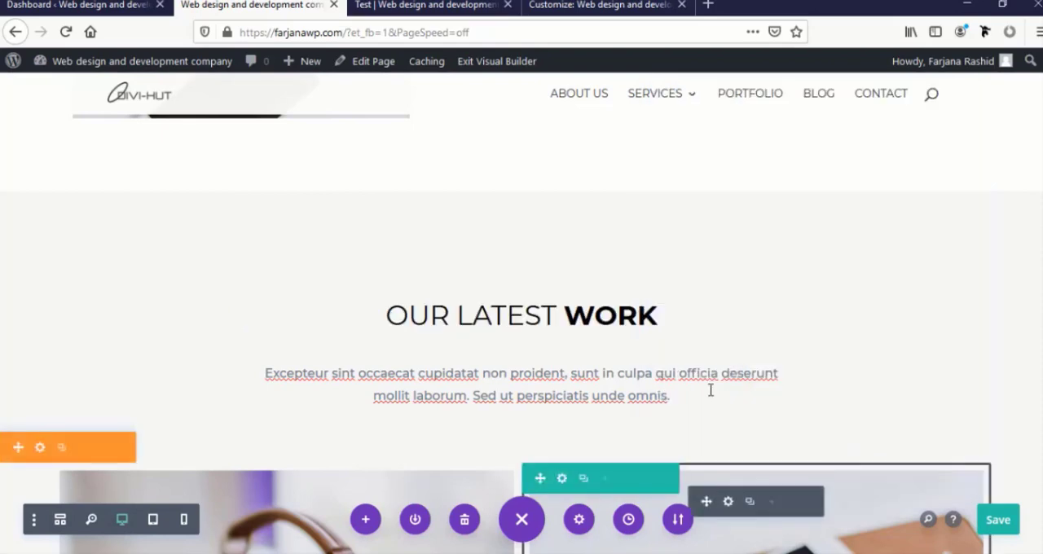
# Reset the module styles of the paragraph below the "Our Latest Work" heading
pyautogui.scroll(-3, 706, 388)
pyautogui.moveTo(544, 229)
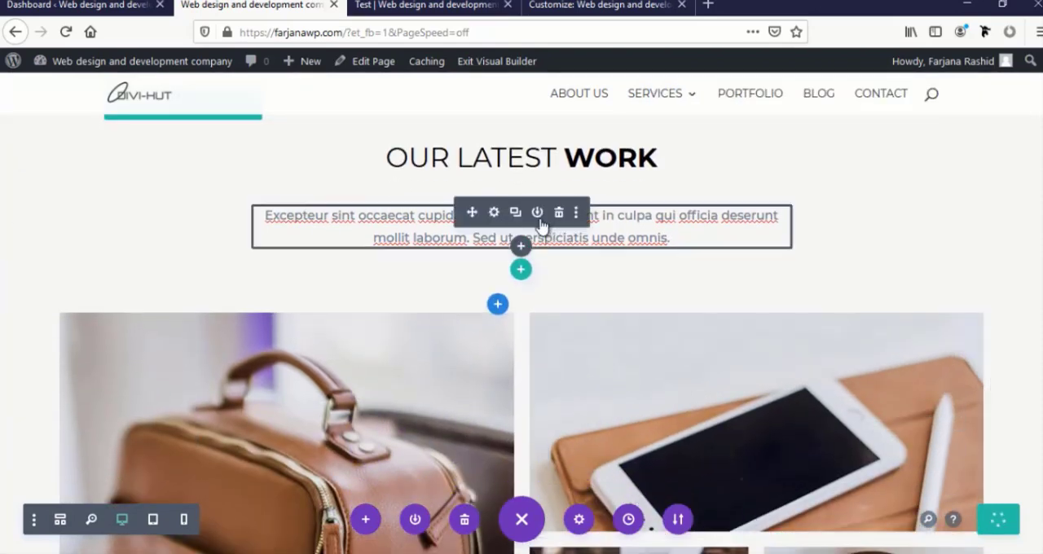
pyautogui.click(577, 214)
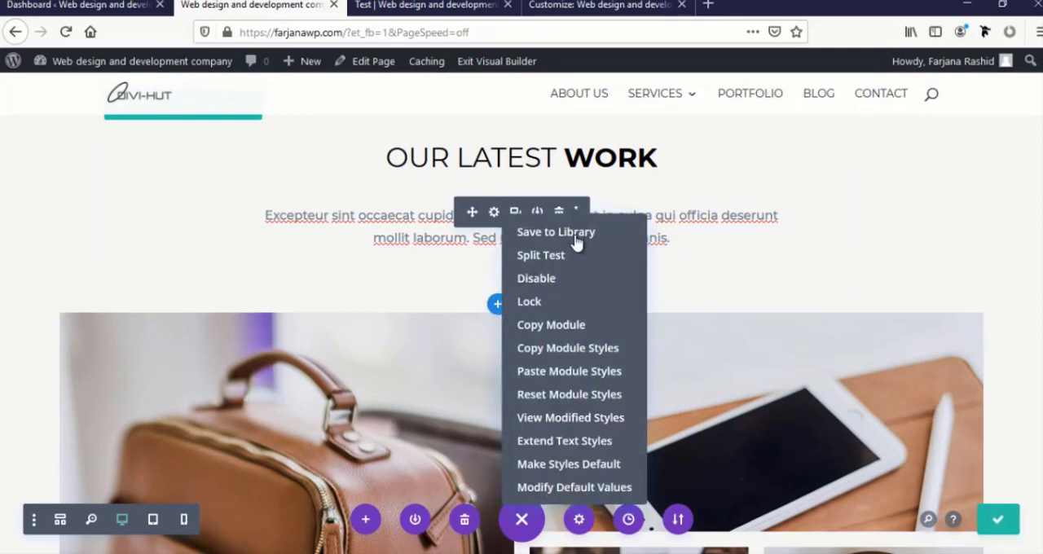
pyautogui.click(569, 394)
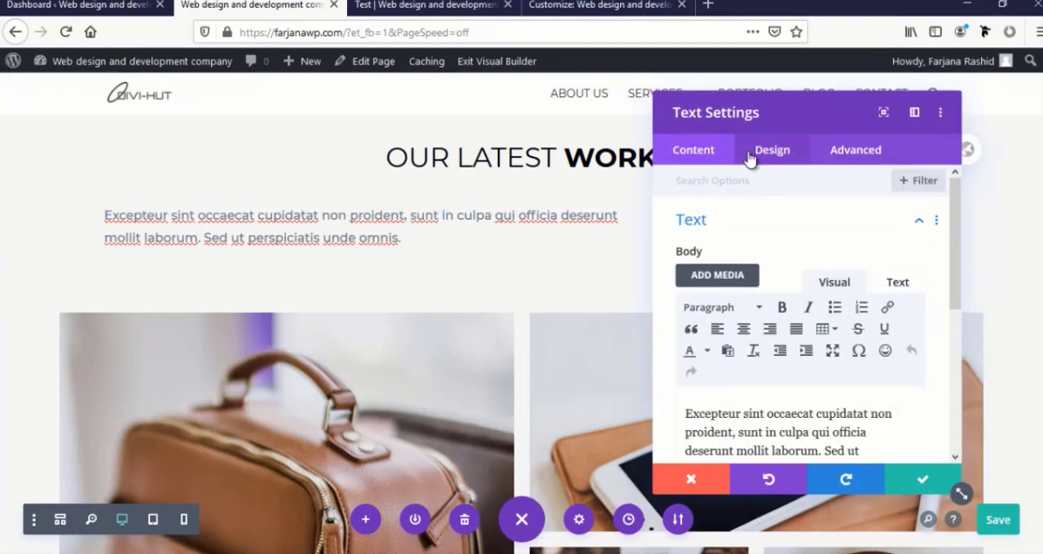
# Center the text of the paragraph under "Our Latest Work", set its module alignment to center, and apply
pyautogui.click(773, 150)
pyautogui.click(737, 312)
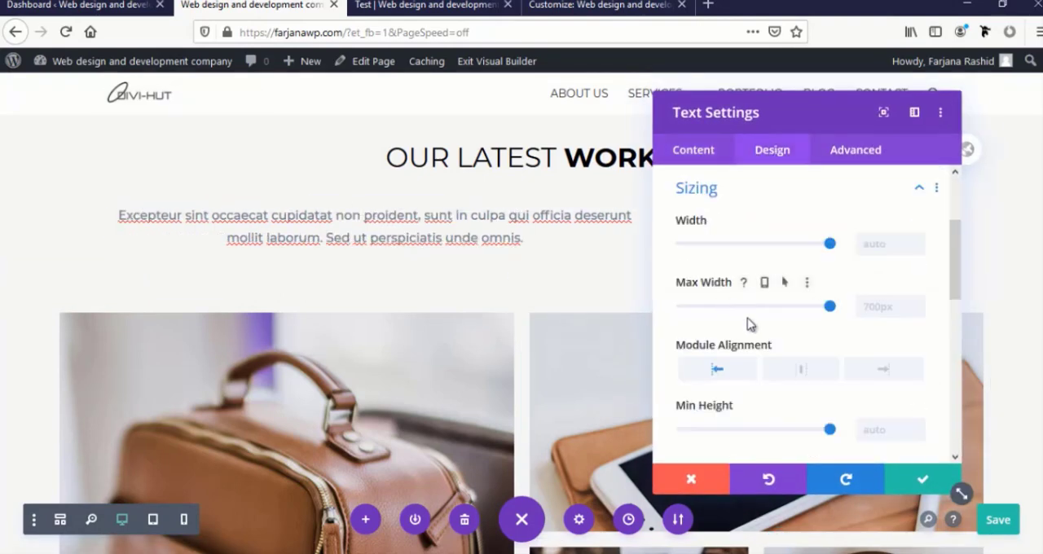
pyautogui.click(800, 371)
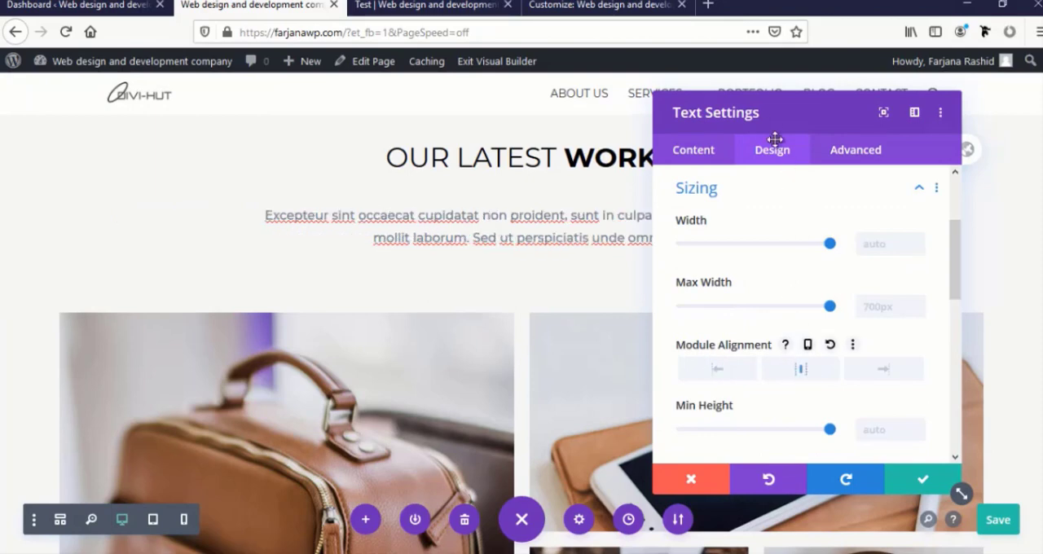
pyautogui.moveTo(771, 113); pyautogui.dragTo(386, 94)
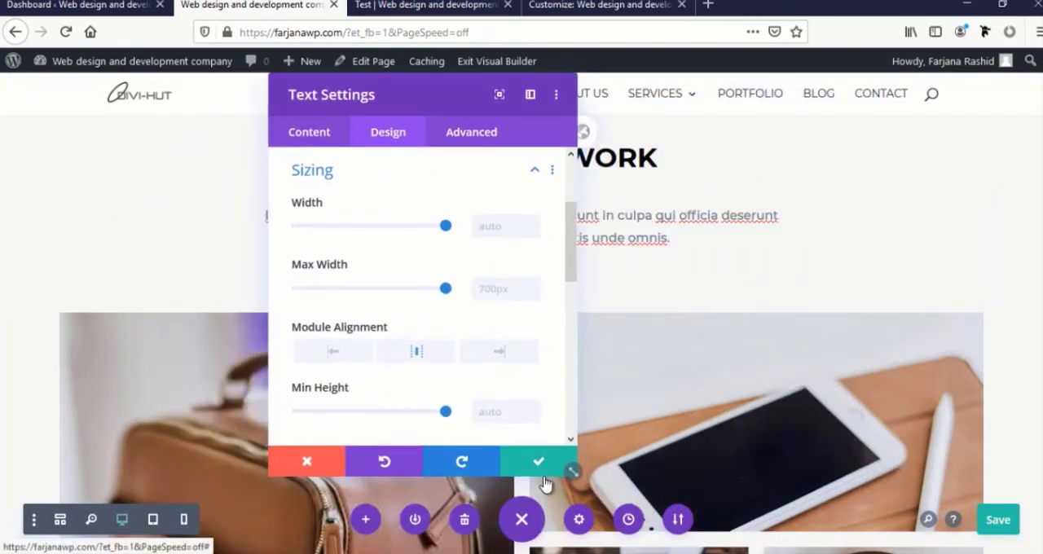
pyautogui.click(540, 465)
# Look over the portfolio image grid in the "Our Latest Work" section
pyautogui.scroll(-4, 361, 242)
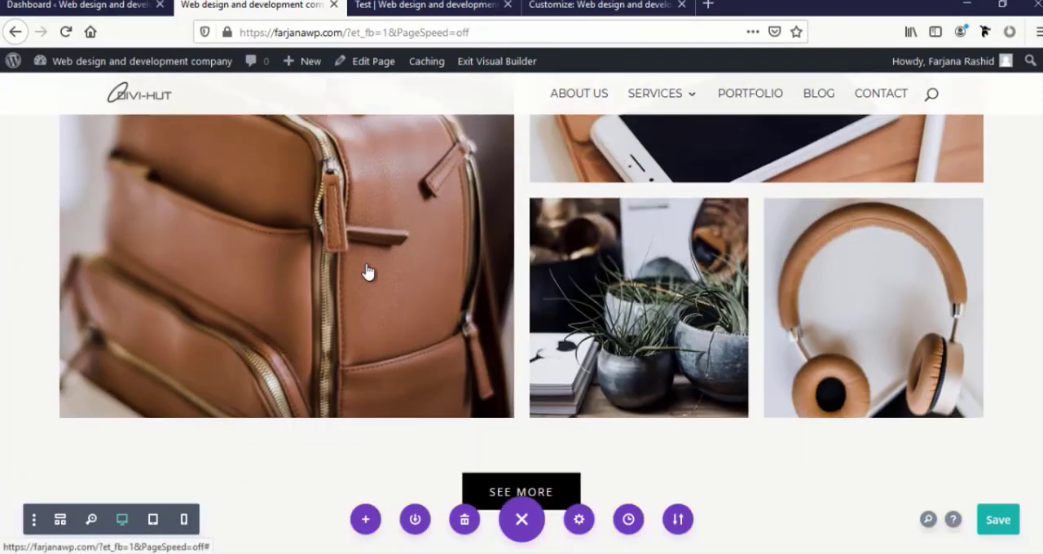
pyautogui.scroll(3, 365, 272)
pyautogui.scroll(1, 366, 272)
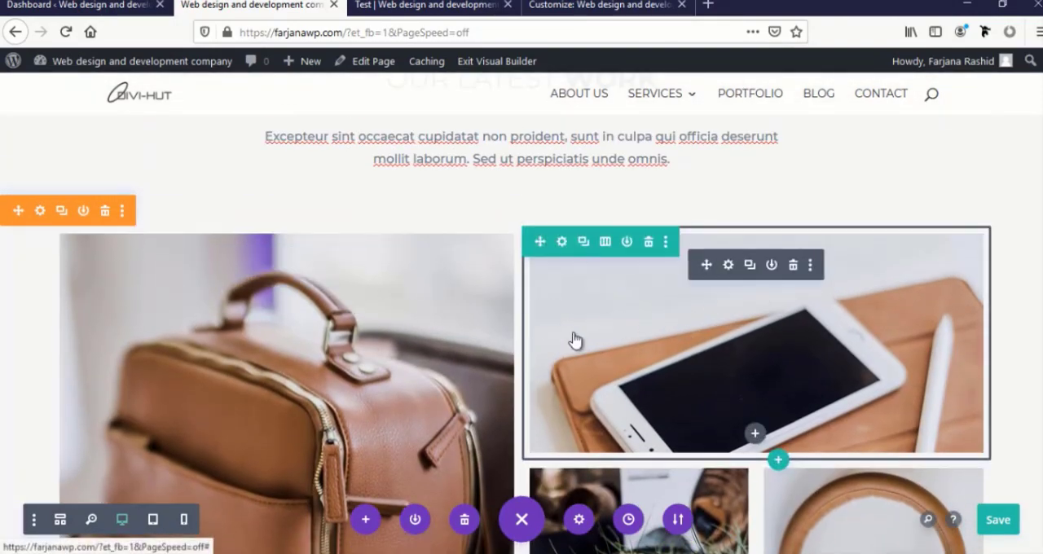
pyautogui.scroll(-3, 612, 320)
pyautogui.scroll(3, 389, 297)
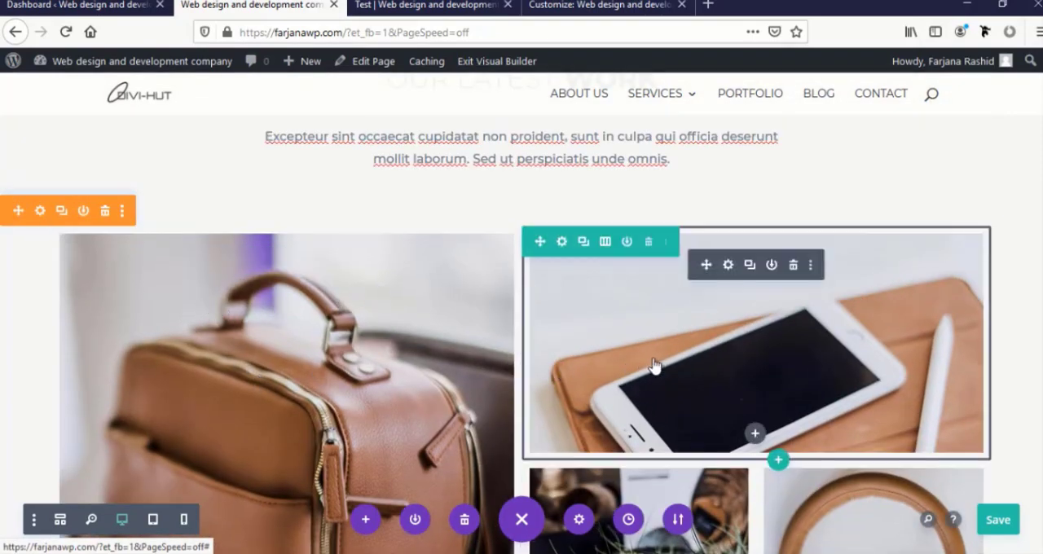
pyautogui.scroll(-3, 656, 367)
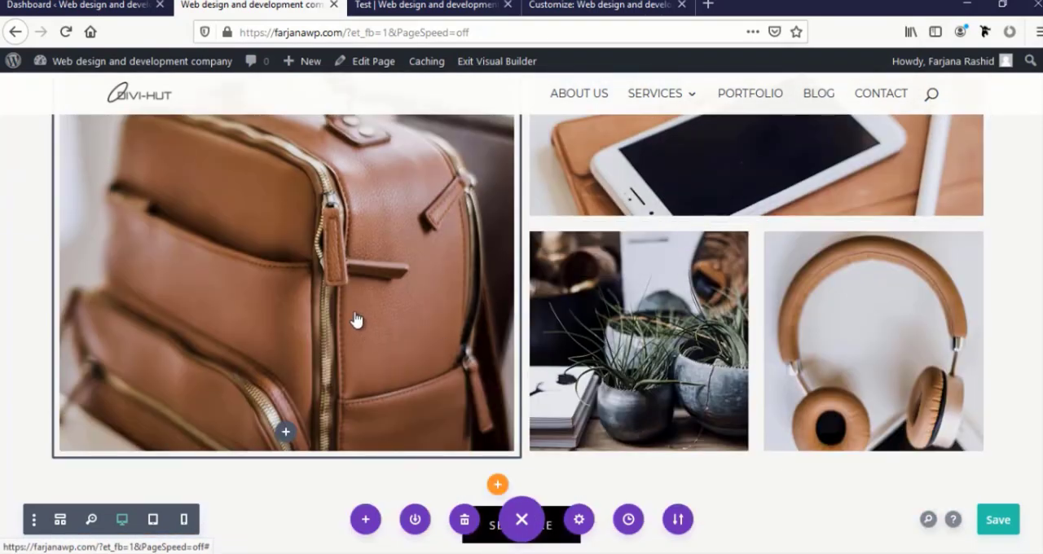
pyautogui.scroll(3, 354, 319)
pyautogui.scroll(-3, 286, 346)
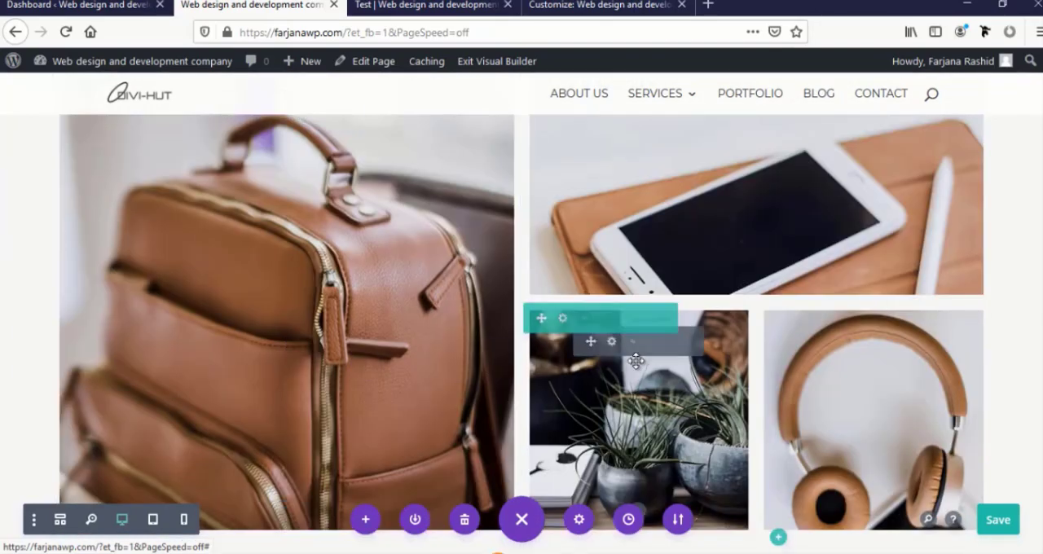
pyautogui.scroll(2, 269, 275)
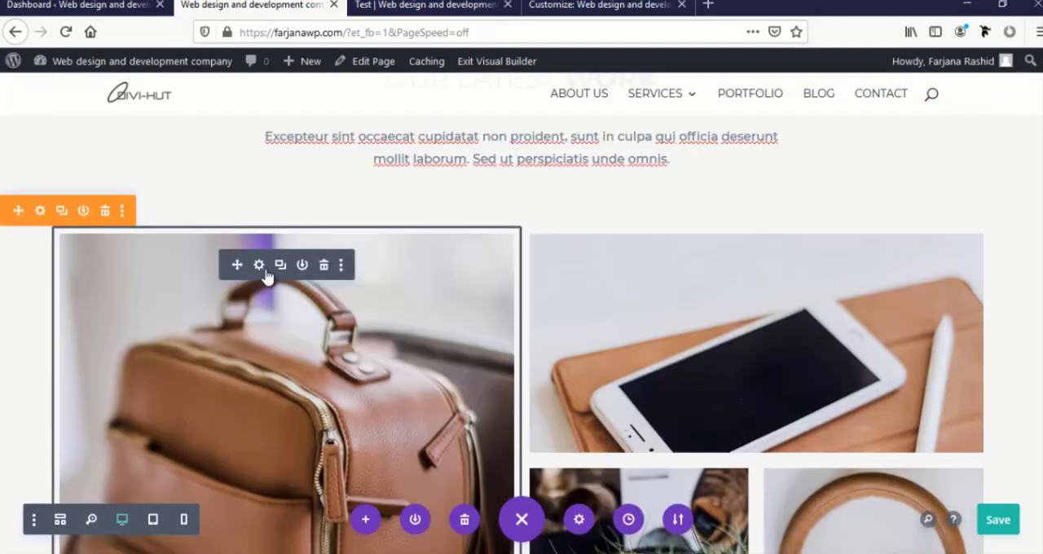
# Replace the large leather backpack image in the portfolio grid with home-office-06.jpg from the media library and apply
pyautogui.click(259, 266)
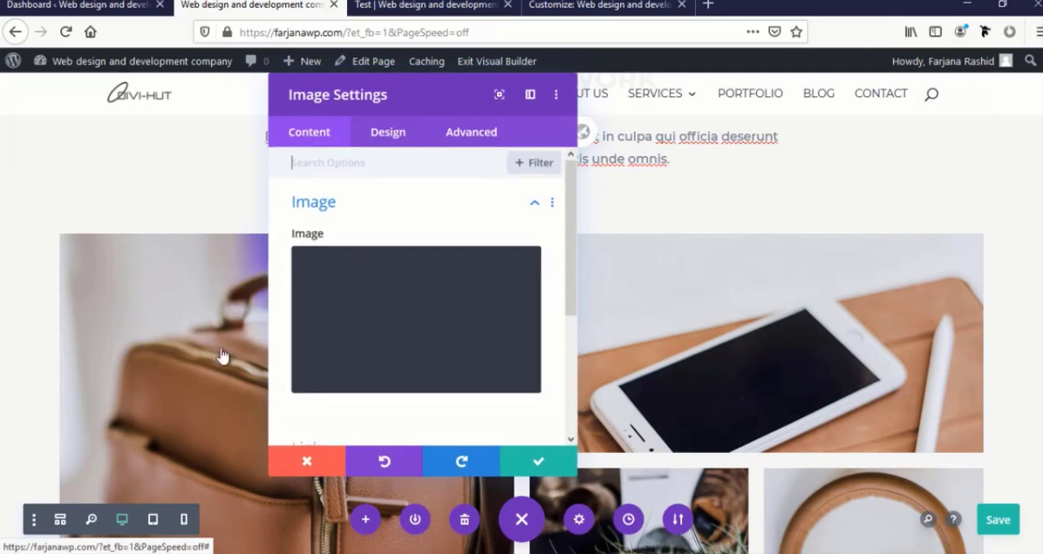
pyautogui.click(388, 348)
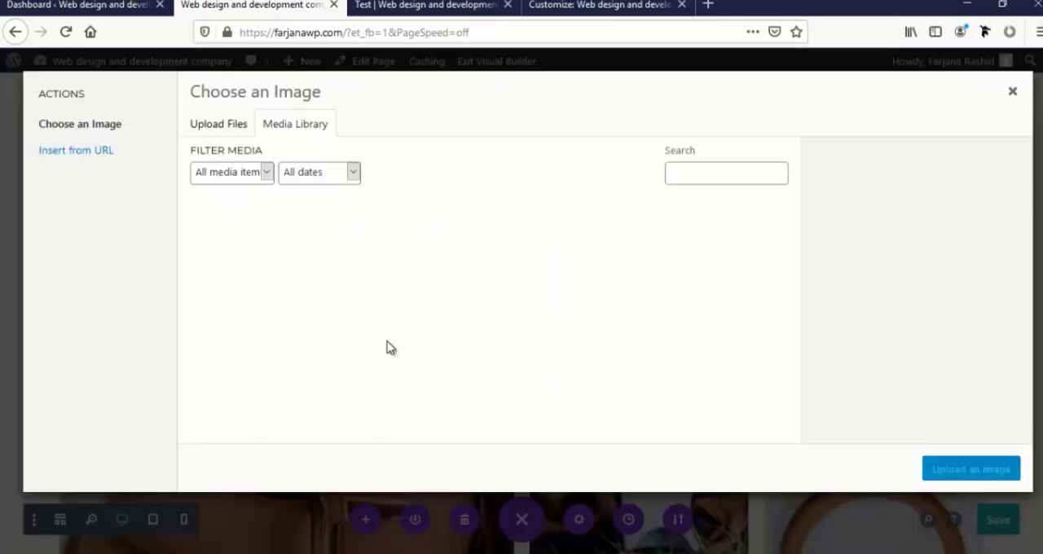
pyautogui.scroll(-2, 438, 380)
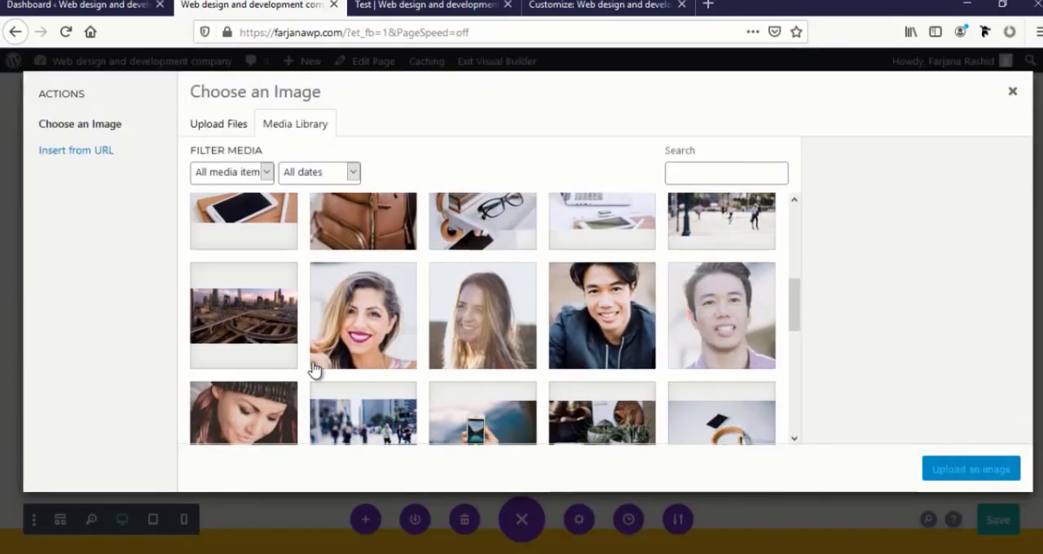
pyautogui.scroll(-2, 315, 369)
pyautogui.scroll(-3, 331, 367)
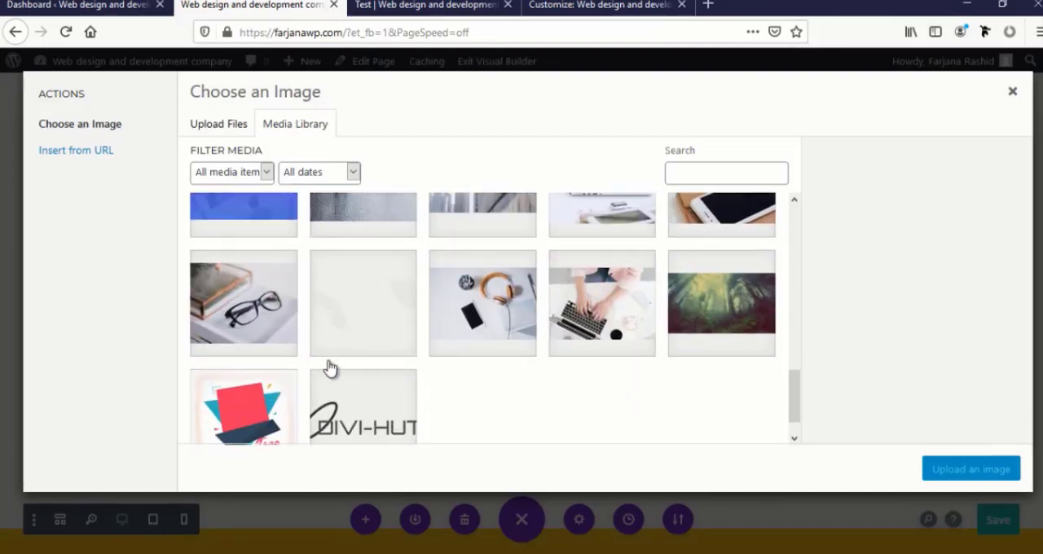
pyautogui.scroll(3, 331, 367)
pyautogui.scroll(2, 330, 367)
pyautogui.scroll(-1, 331, 368)
pyautogui.click(240, 316)
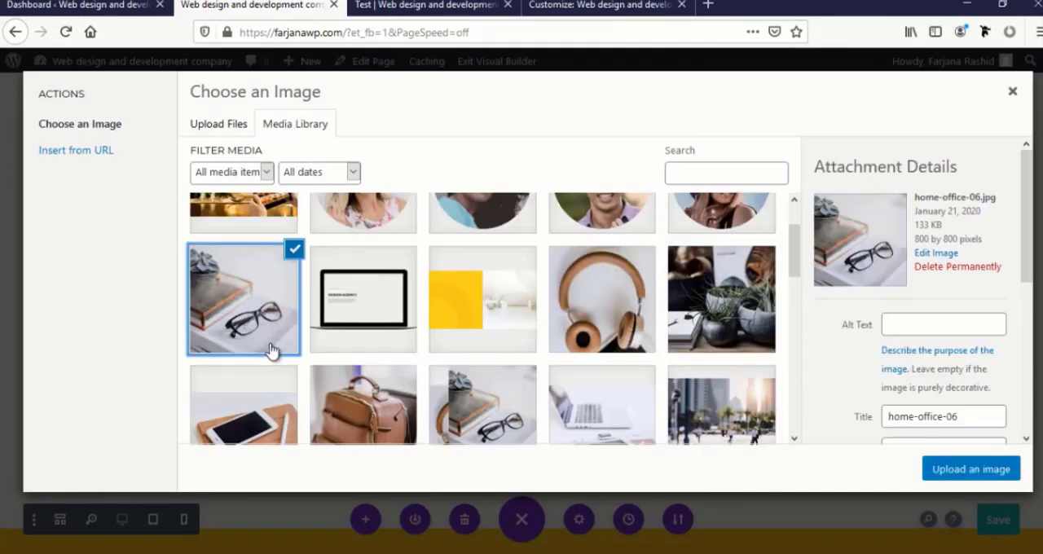
pyautogui.click(934, 470)
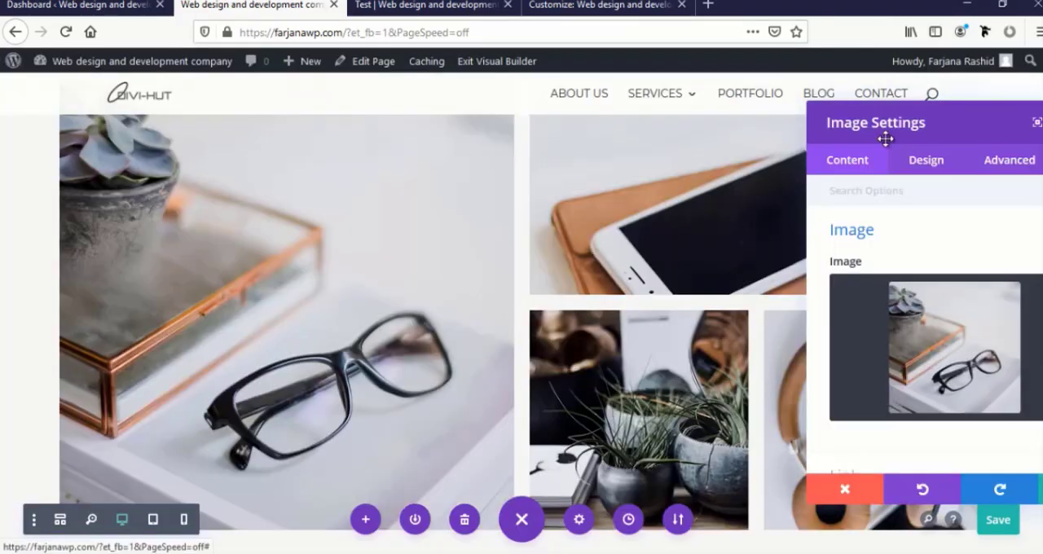
pyautogui.moveTo(905, 124); pyautogui.dragTo(95, 129)
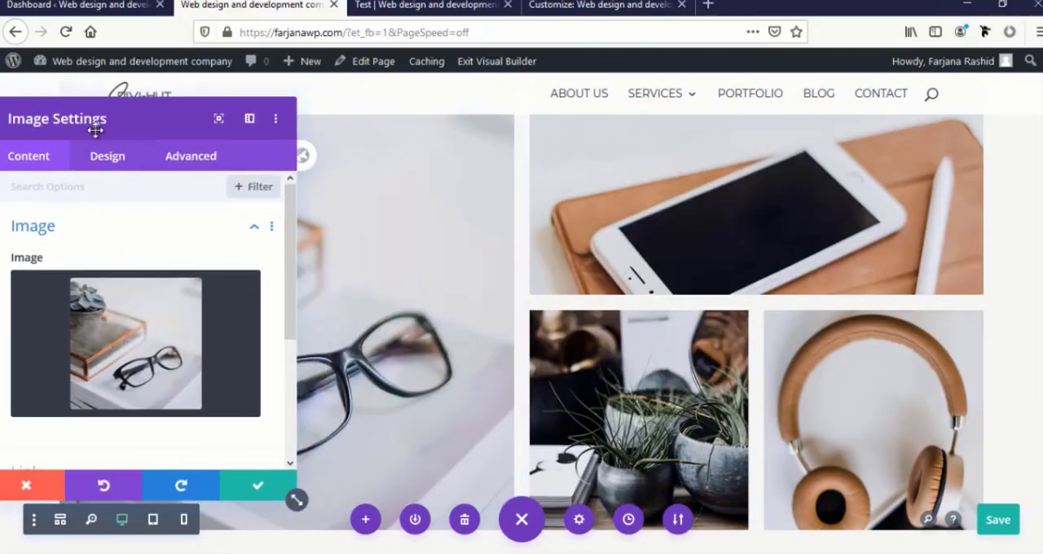
pyautogui.click(245, 492)
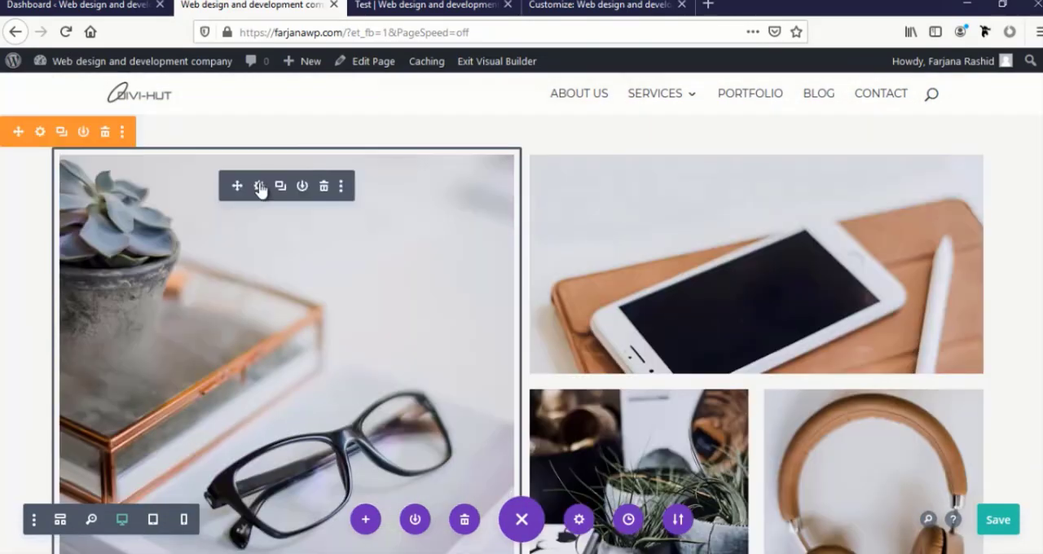
# Examine the link options of the large eyeglasses image, including its Image Link URL, and close its settings
pyautogui.click(259, 188)
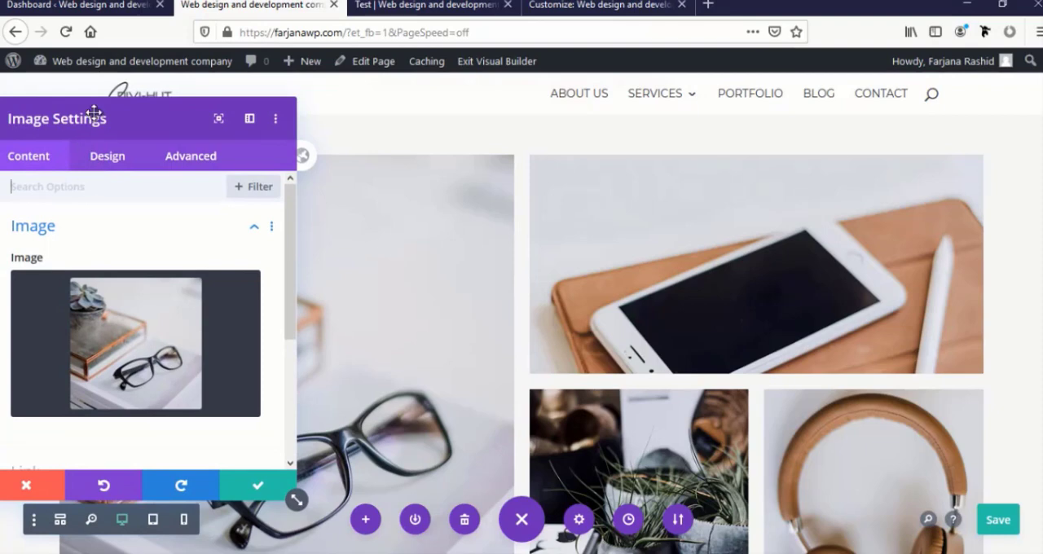
pyautogui.moveTo(151, 110); pyautogui.dragTo(274, 86)
pyautogui.scroll(-3, 269, 280)
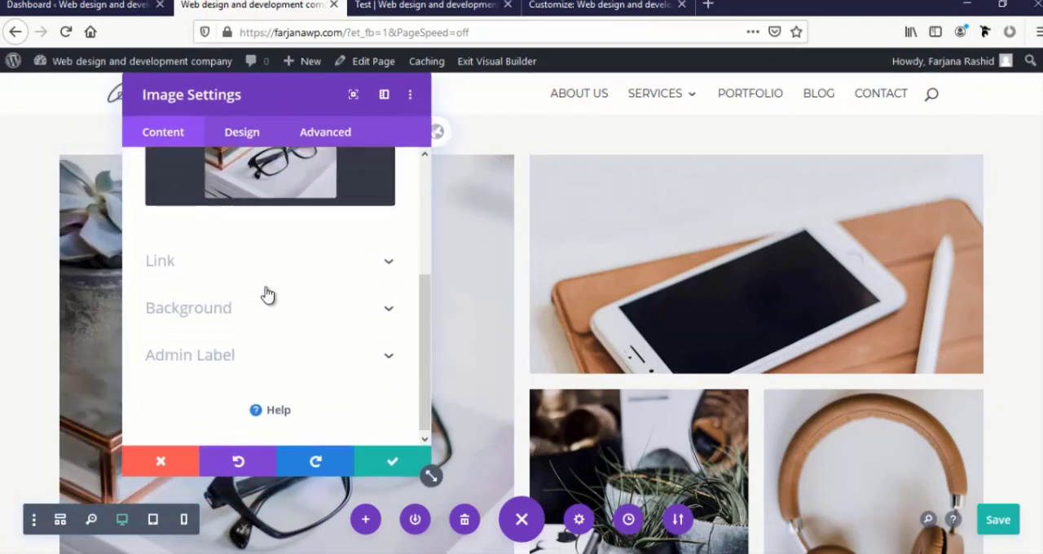
pyautogui.click(182, 267)
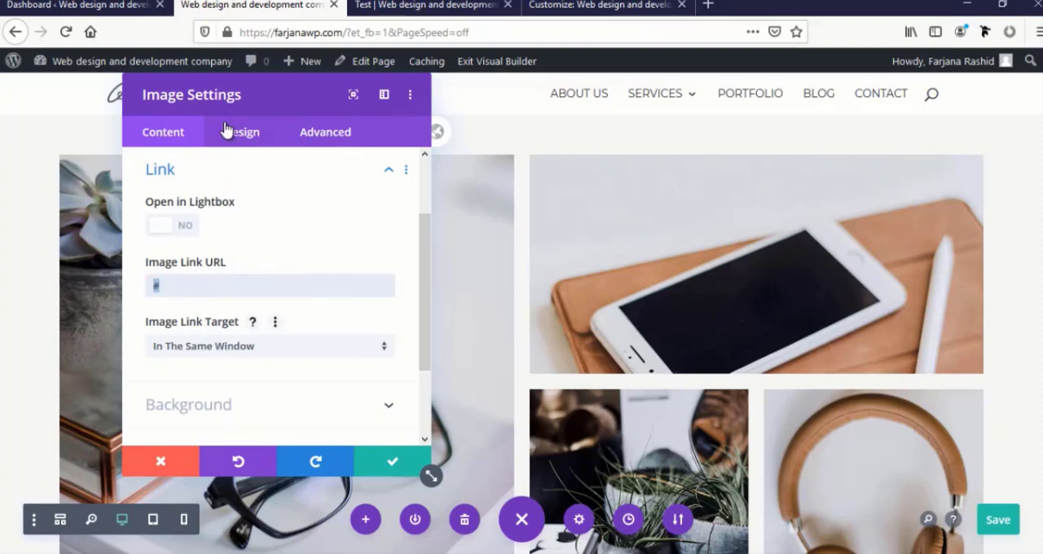
pyautogui.moveTo(238, 101); pyautogui.dragTo(309, 115)
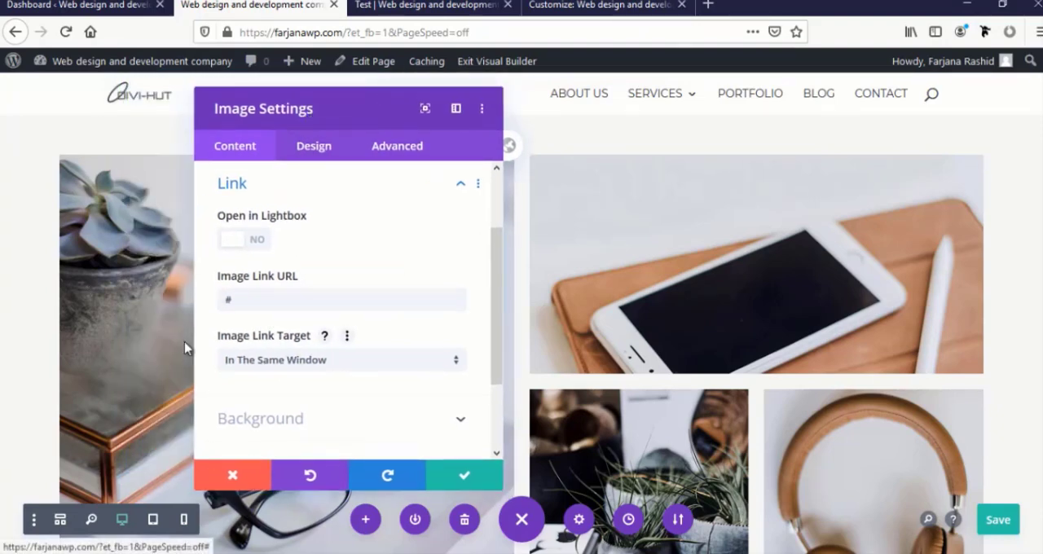
pyautogui.moveTo(238, 299); pyautogui.dragTo(207, 299)
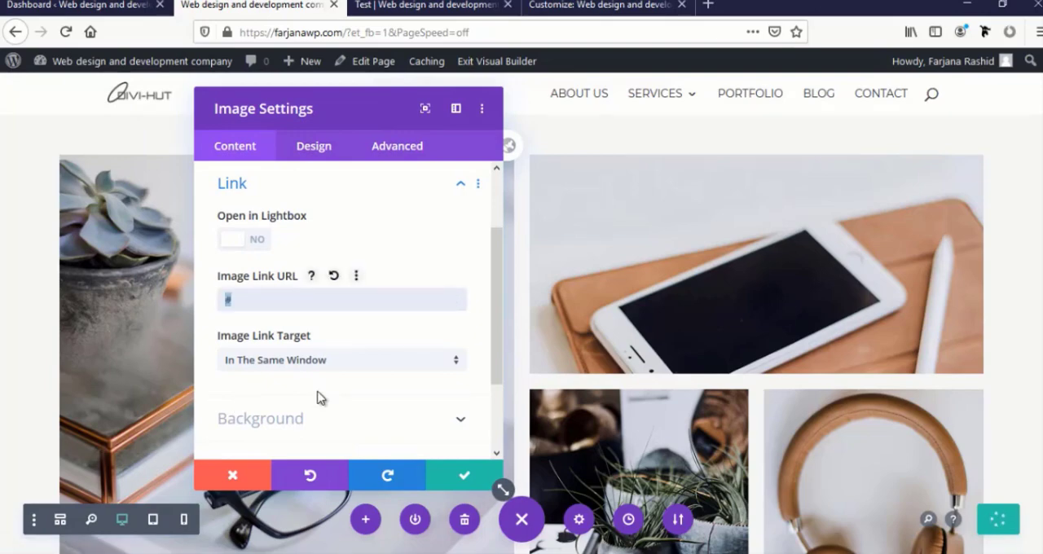
pyautogui.scroll(-2, 318, 398)
pyautogui.click(461, 476)
# Examine the content settings of the See More button below the portfolio grid, and close them
pyautogui.scroll(-3, 410, 452)
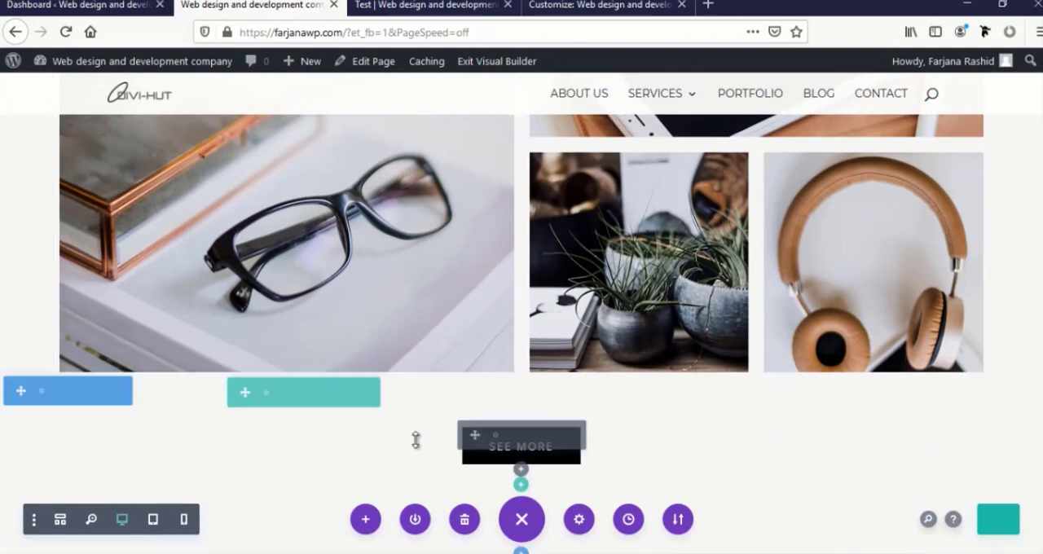
pyautogui.scroll(-2, 415, 440)
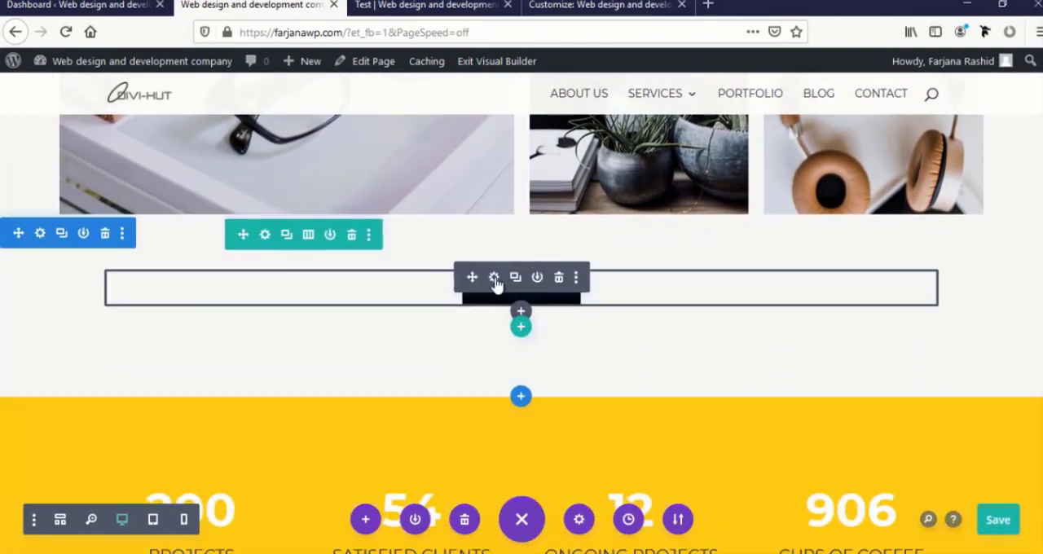
pyautogui.click(494, 279)
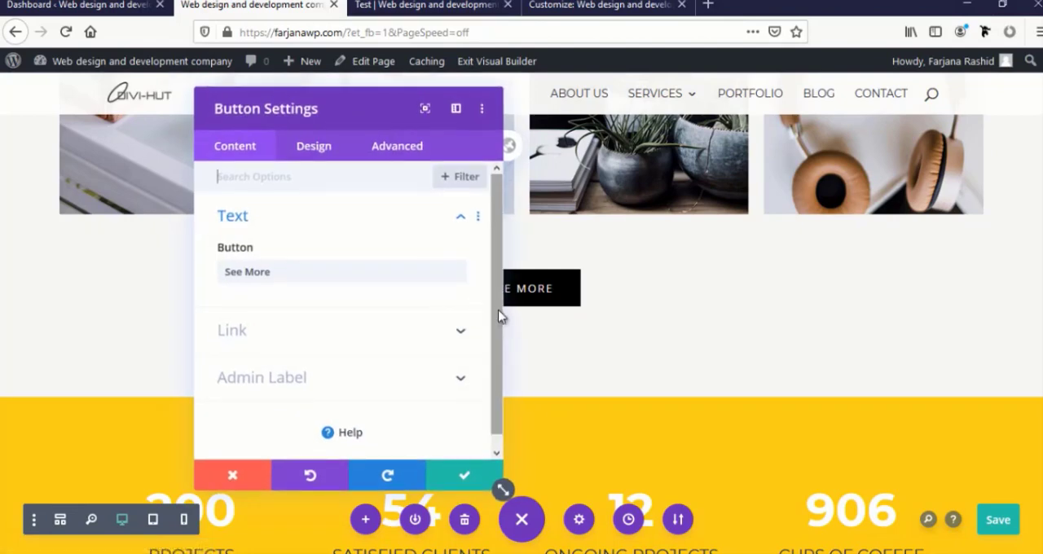
pyautogui.scroll(-1, 498, 331)
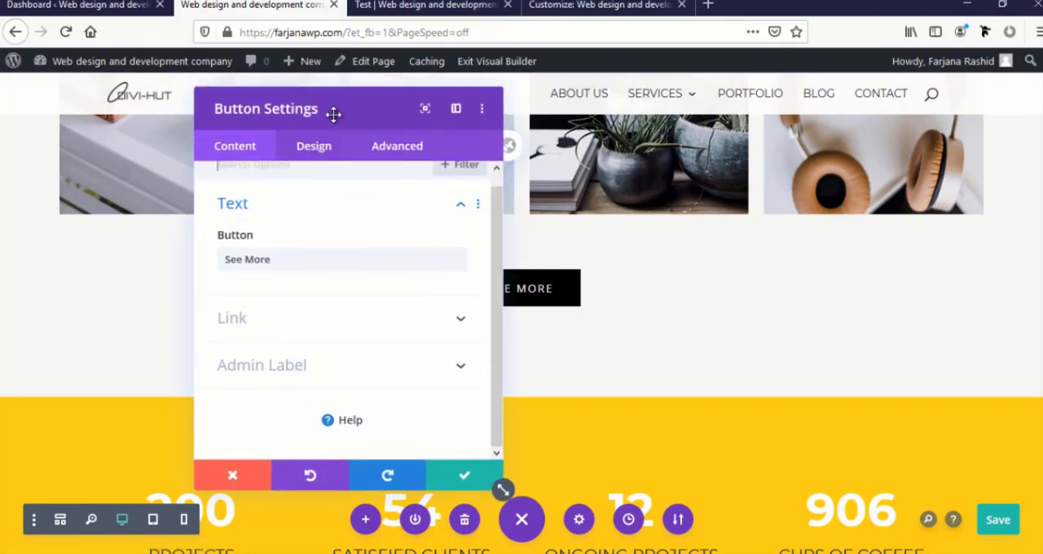
pyautogui.moveTo(333, 114); pyautogui.dragTo(131, 86)
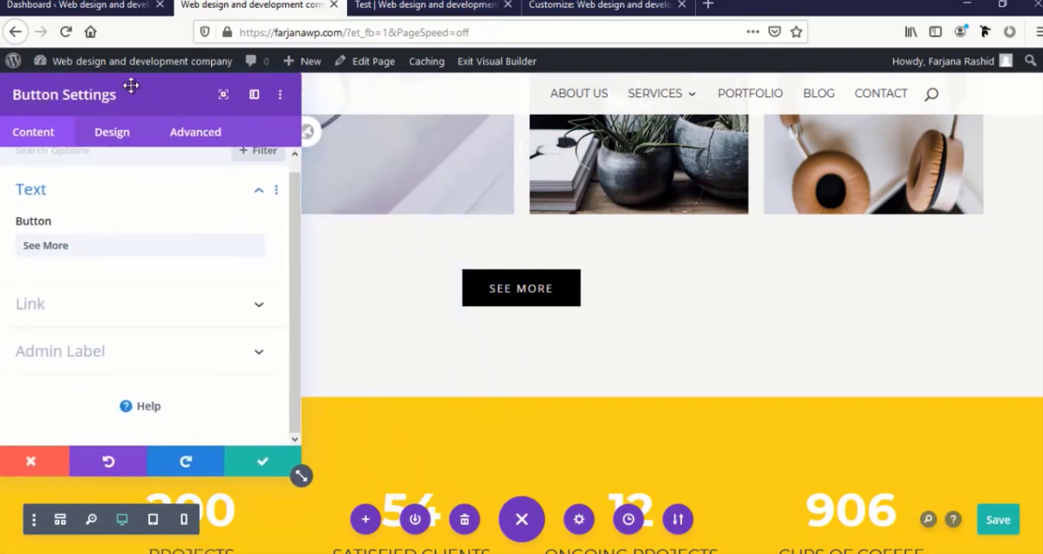
pyautogui.click(256, 452)
# Reduce the top and bottom padding of the yellow statistics section so it fits closely around the four number counters
pyautogui.scroll(-4, 521, 411)
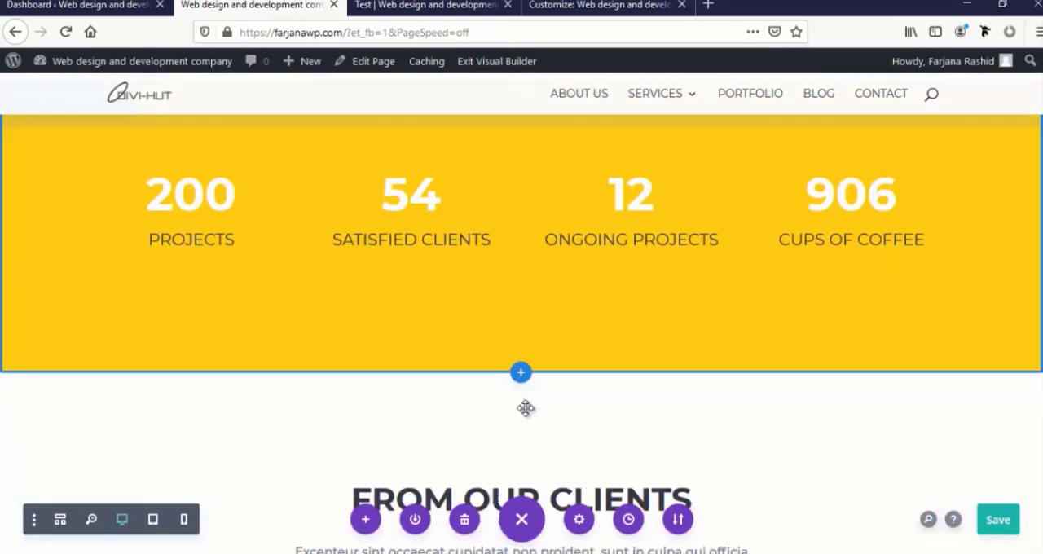
pyautogui.scroll(2, 510, 377)
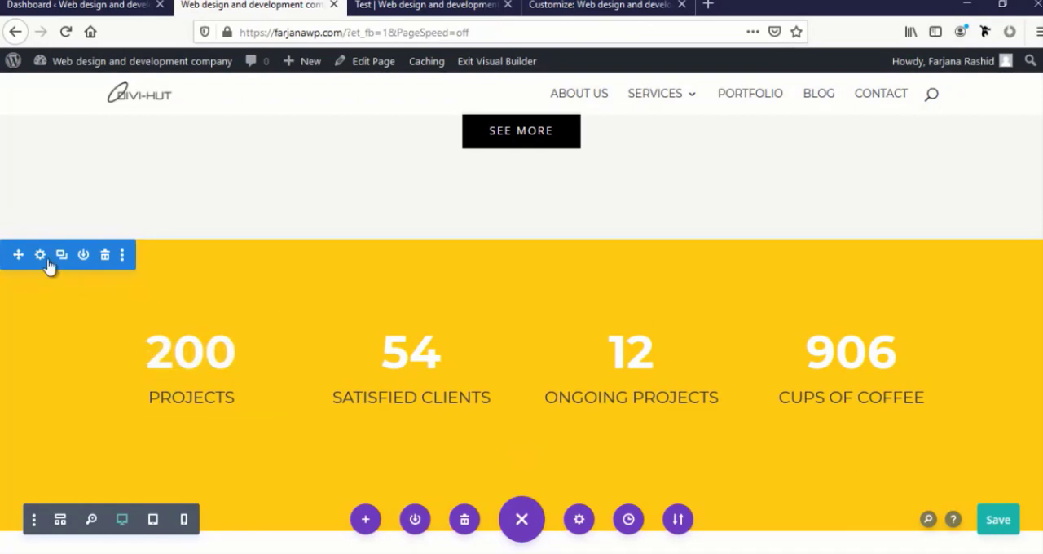
pyautogui.moveTo(285, 261)
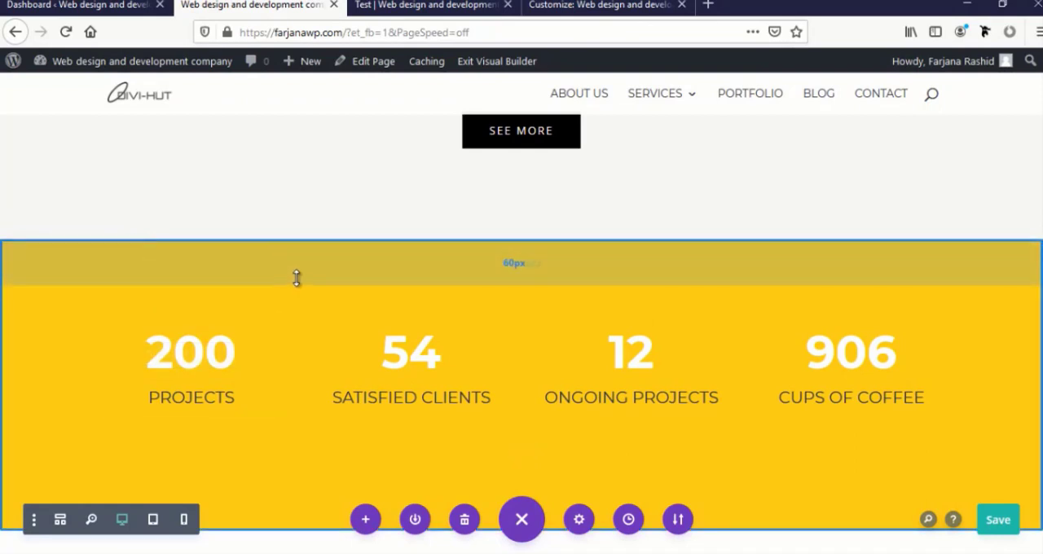
pyautogui.moveTo(297, 270); pyautogui.dragTo(310, 231)
pyautogui.moveTo(277, 472)
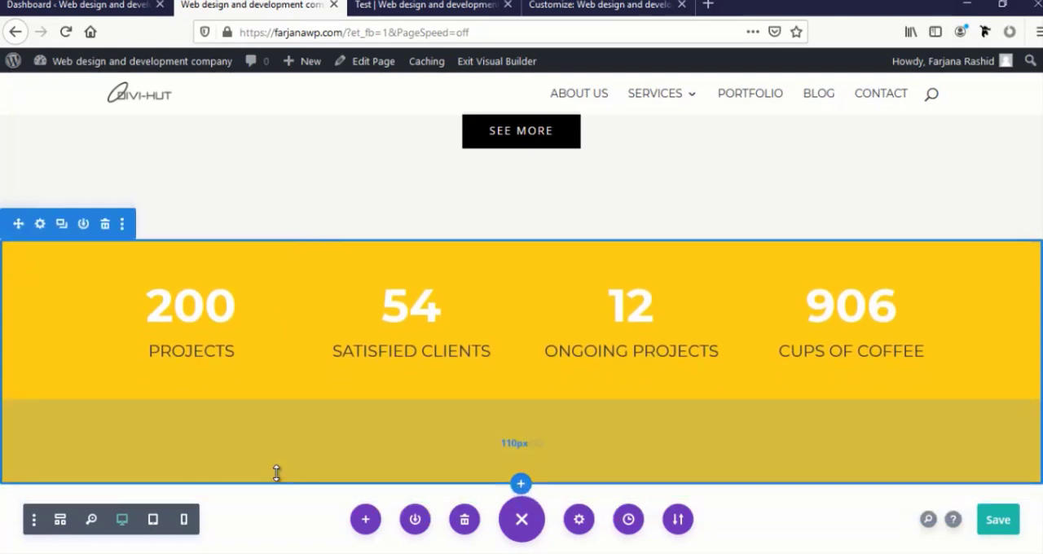
pyautogui.moveTo(280, 463); pyautogui.dragTo(291, 426)
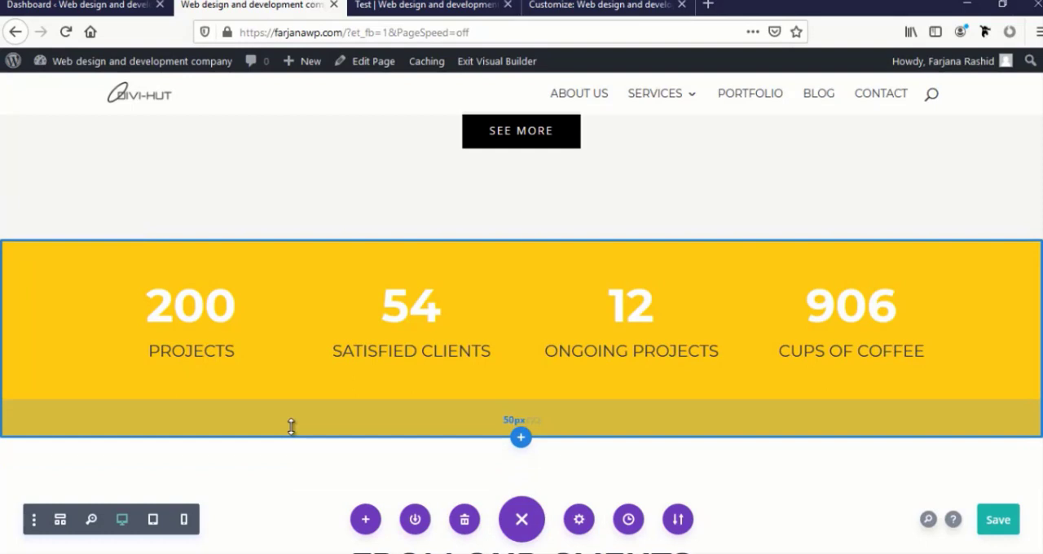
pyautogui.moveTo(291, 426); pyautogui.dragTo(309, 391)
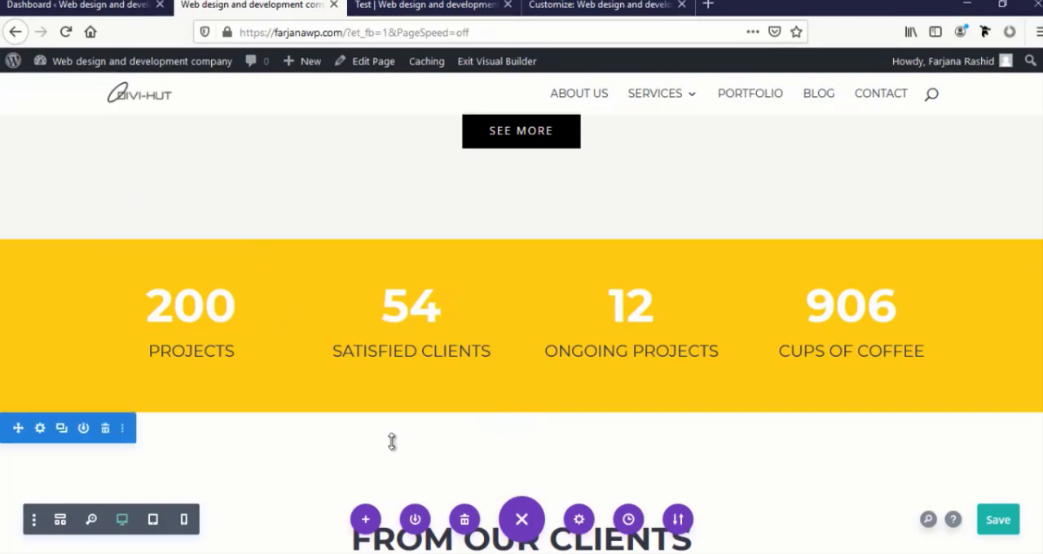
# Add the default blue-to-teal gradient as the background of the statistics section, and apply it
pyautogui.scroll(10, 383, 444)
pyautogui.scroll(-4, 383, 451)
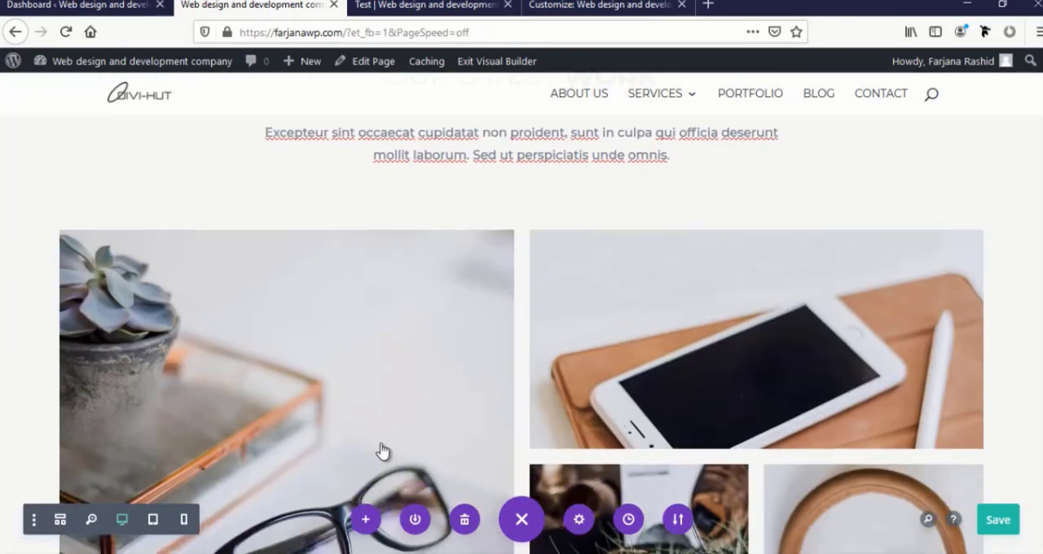
pyautogui.scroll(-7, 381, 448)
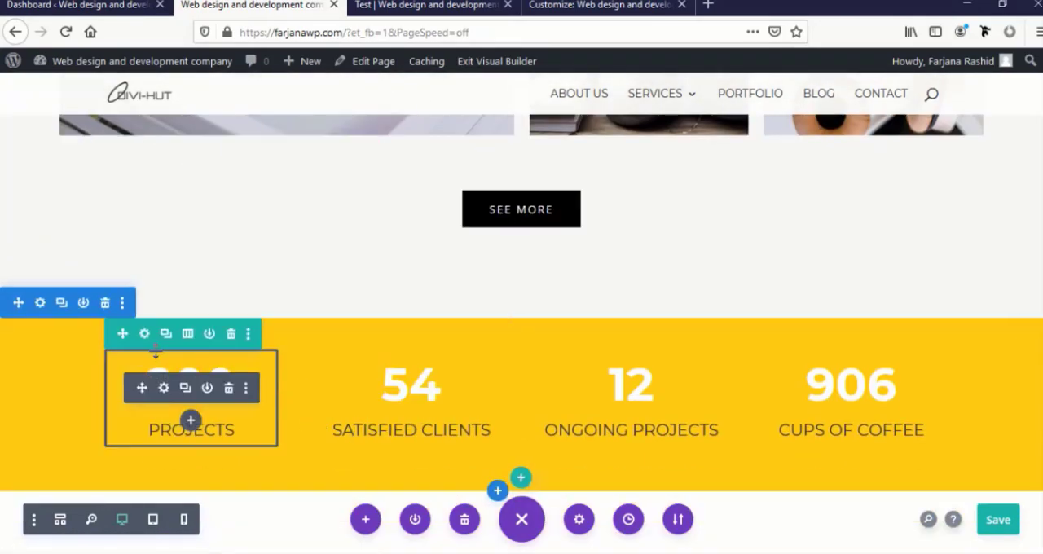
pyautogui.click(40, 303)
pyautogui.click(71, 250)
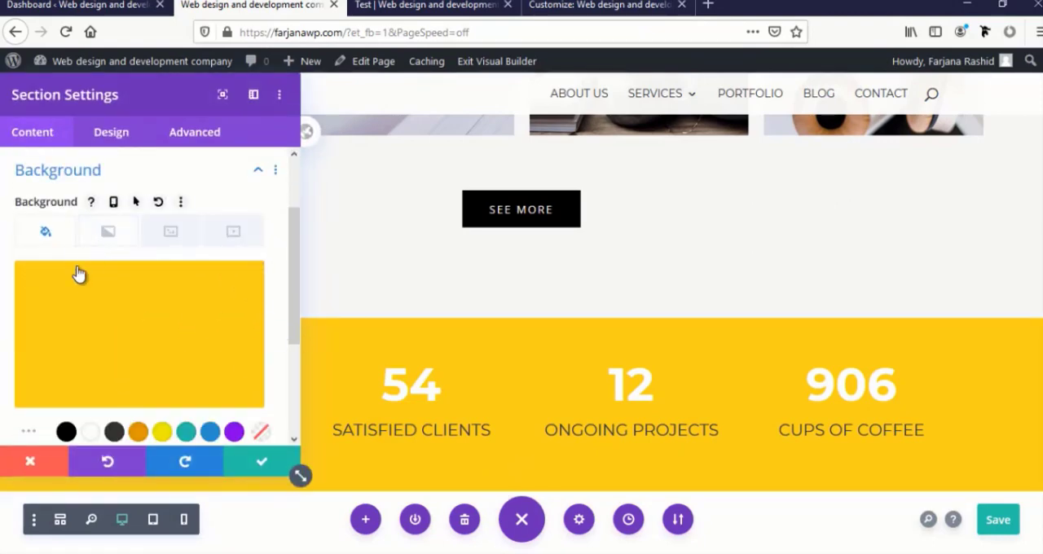
pyautogui.click(107, 235)
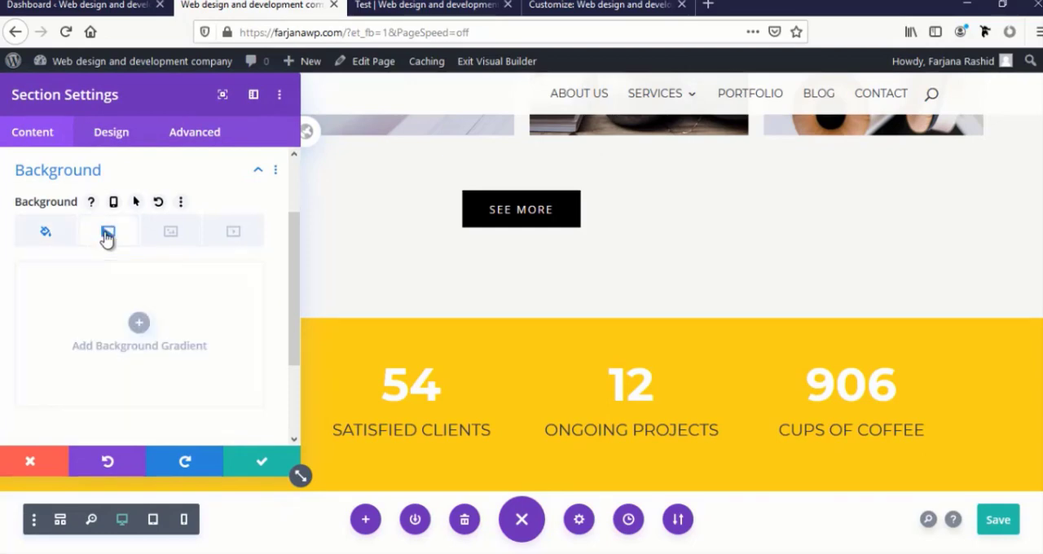
pyautogui.click(139, 325)
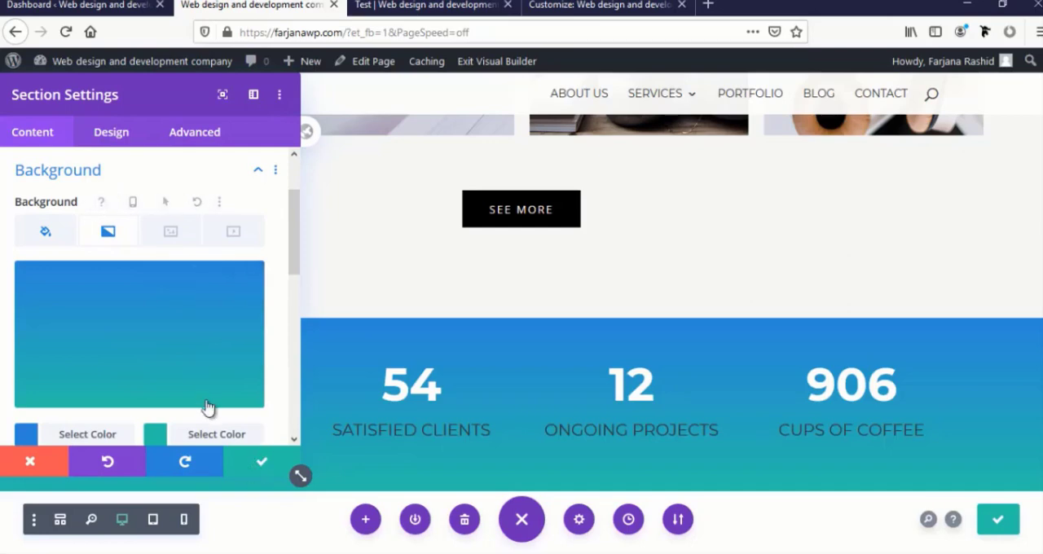
pyautogui.click(258, 460)
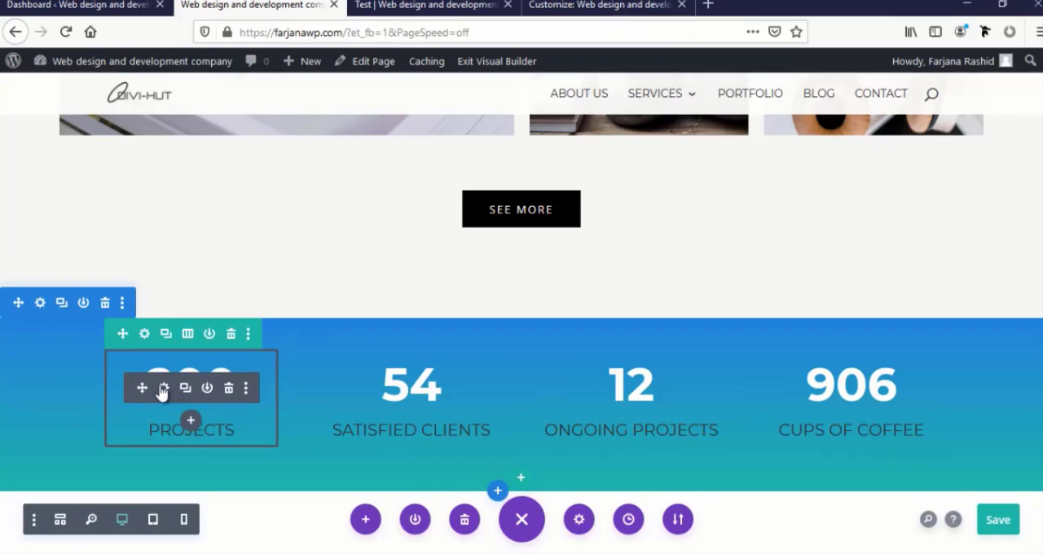
# Set the title text color of the Projects number counter to white and apply
pyautogui.click(163, 389)
pyautogui.click(599, 133)
pyautogui.click(535, 184)
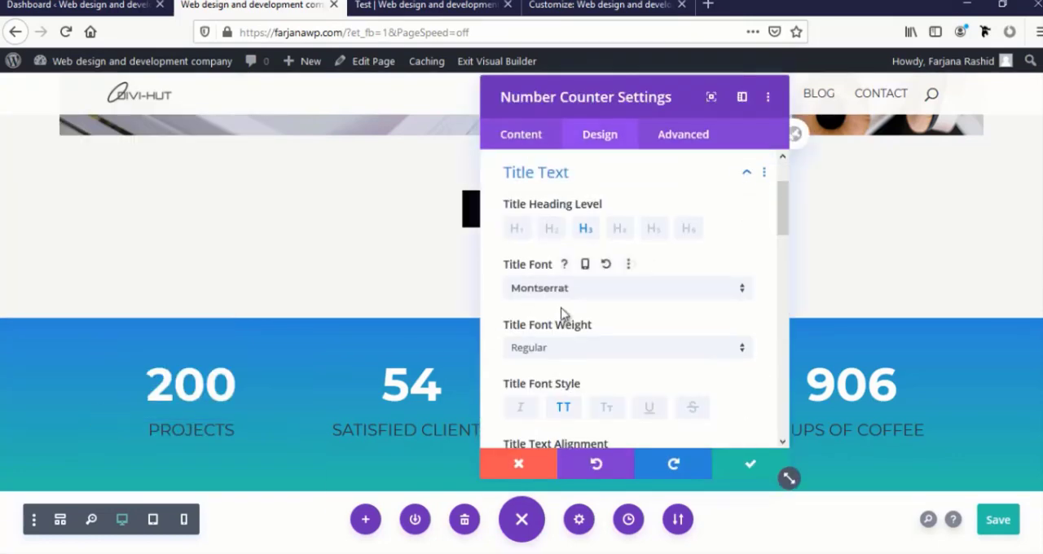
pyautogui.scroll(-4, 560, 376)
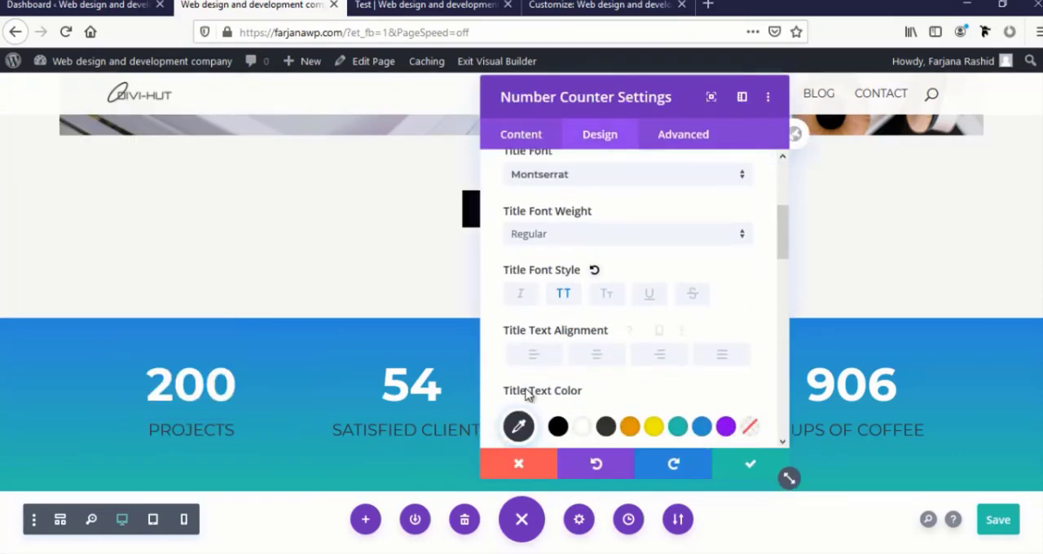
pyautogui.click(584, 367)
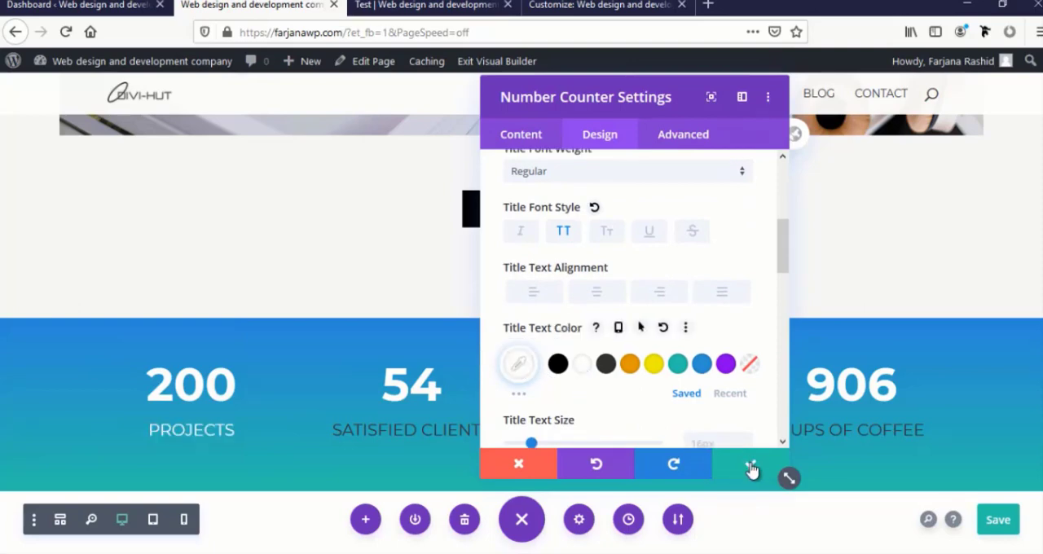
pyautogui.click(751, 468)
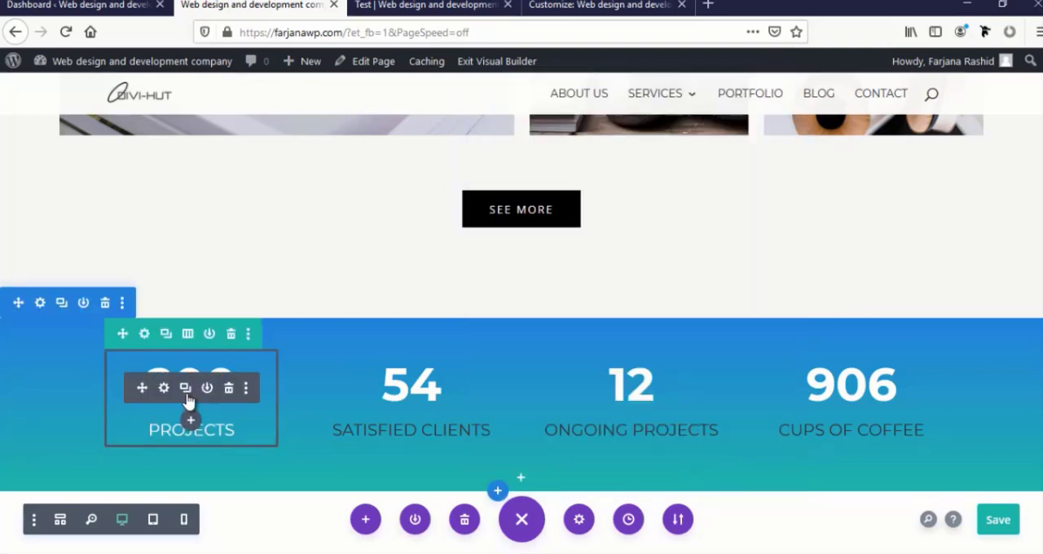
# Copy the Projects counter's module styles to the Satisfied Clients, Ongoing Projects and Cups of Coffee counters, and save the page
pyautogui.click(246, 389)
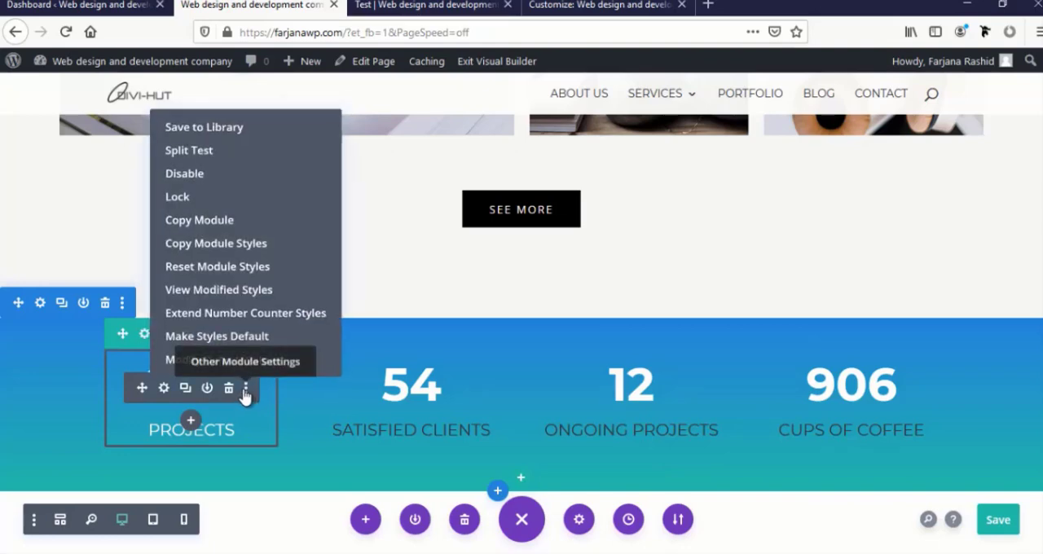
pyautogui.click(215, 243)
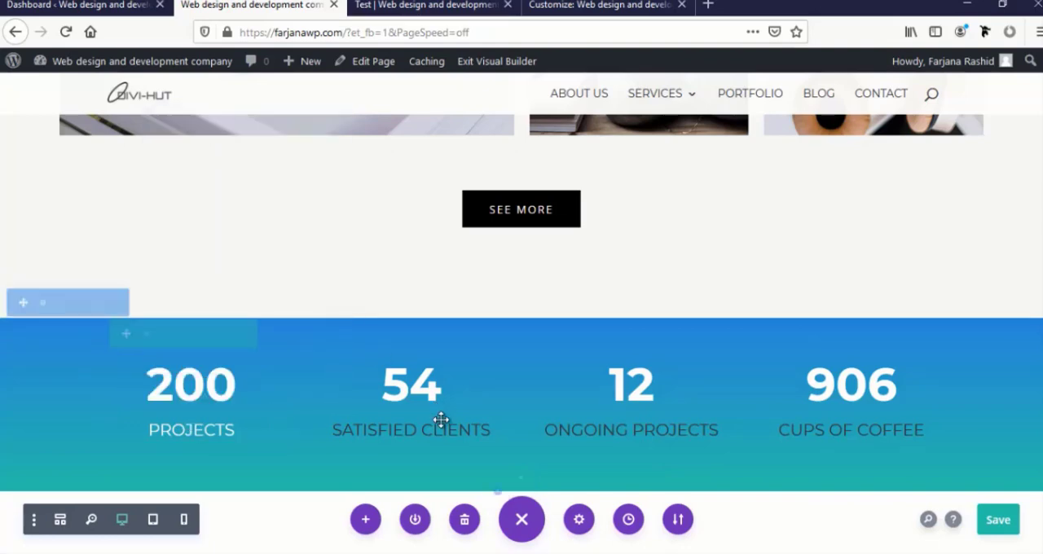
pyautogui.click(466, 390)
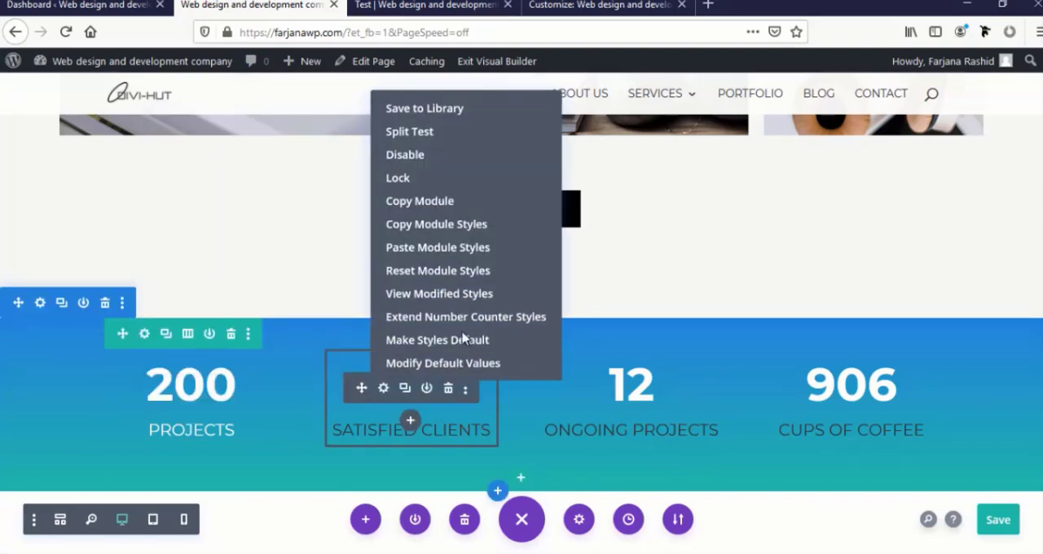
pyautogui.click(473, 246)
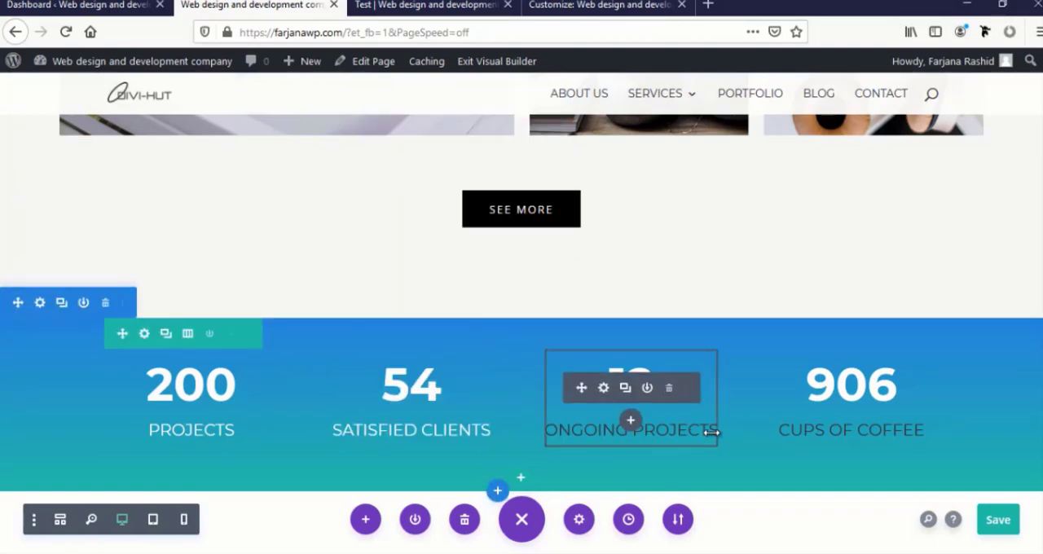
pyautogui.click(685, 389)
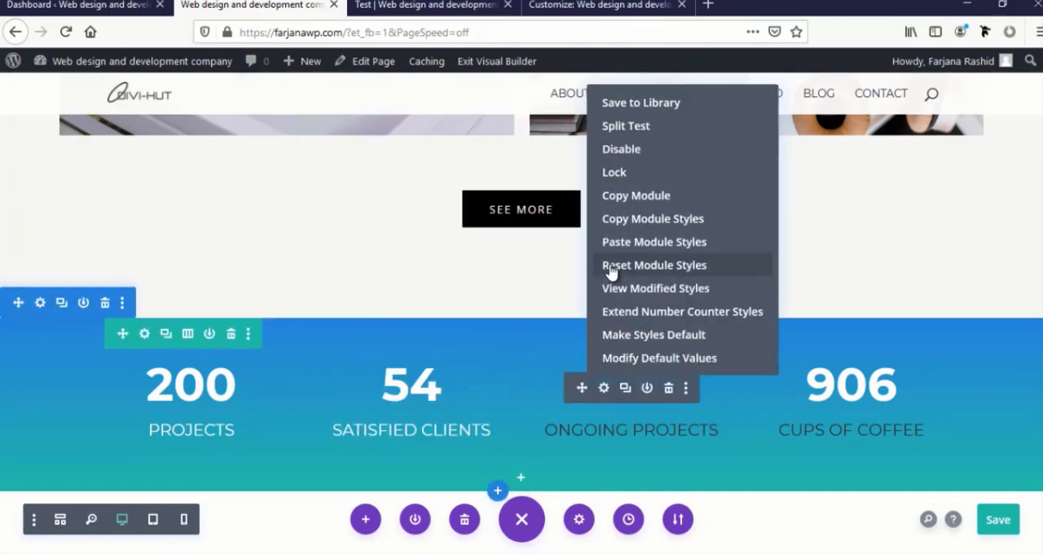
pyautogui.click(620, 243)
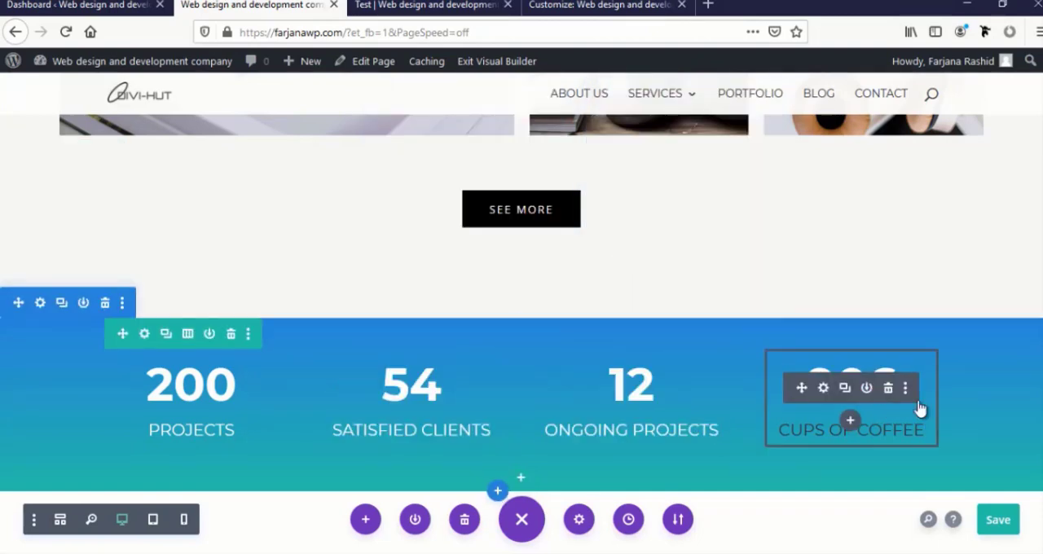
pyautogui.click(905, 388)
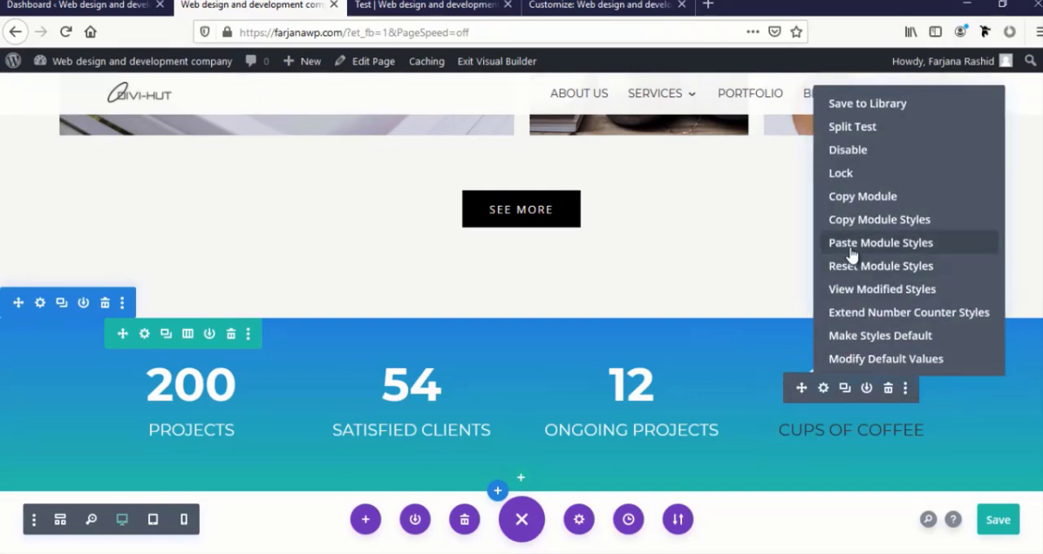
pyautogui.click(851, 243)
pyautogui.scroll(-2, 681, 391)
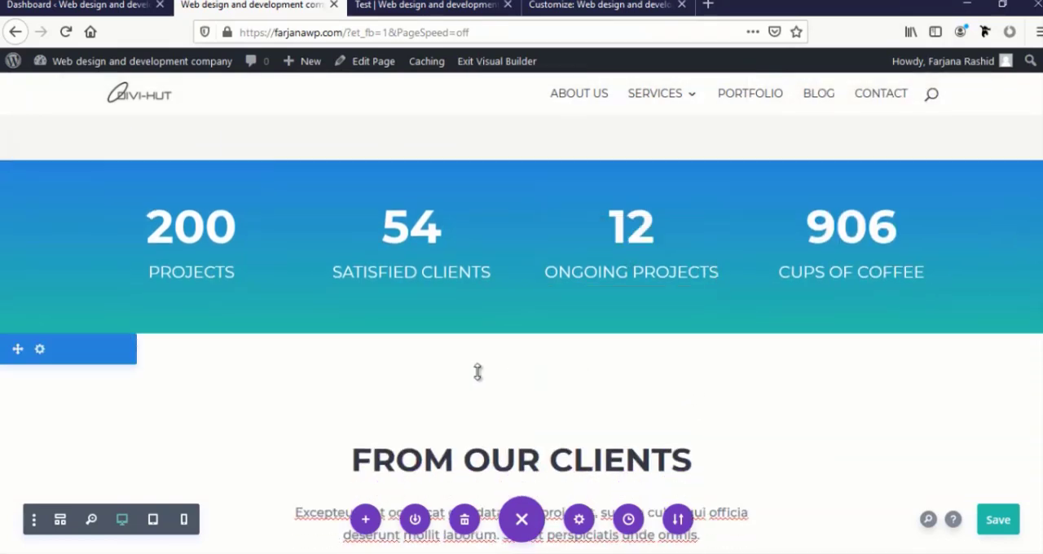
pyautogui.click(998, 522)
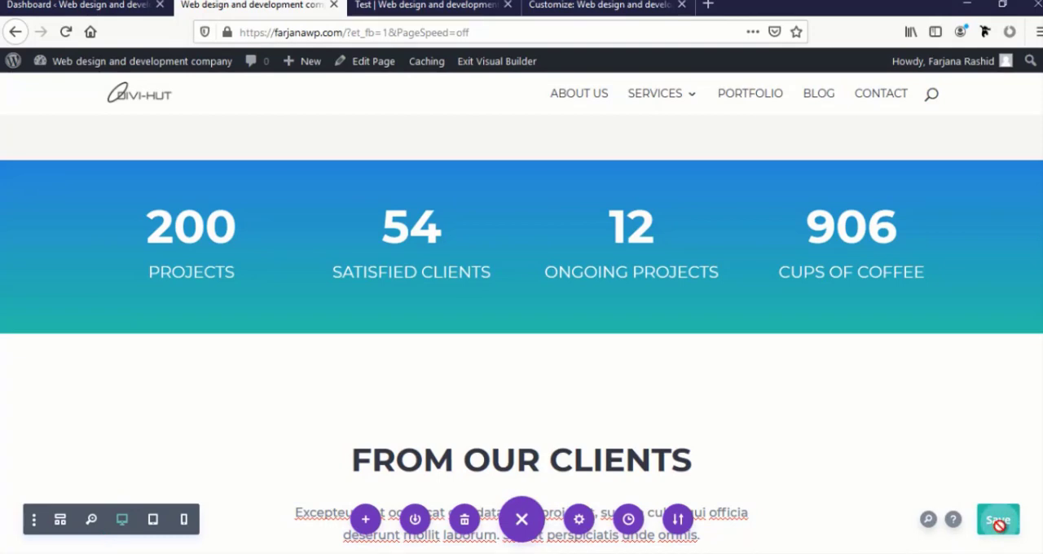
# Copy the module styles of the Few Words About Us heading and paste them onto the From Our Clients heading
pyautogui.scroll(-4, 663, 412)
pyautogui.scroll(4, 660, 412)
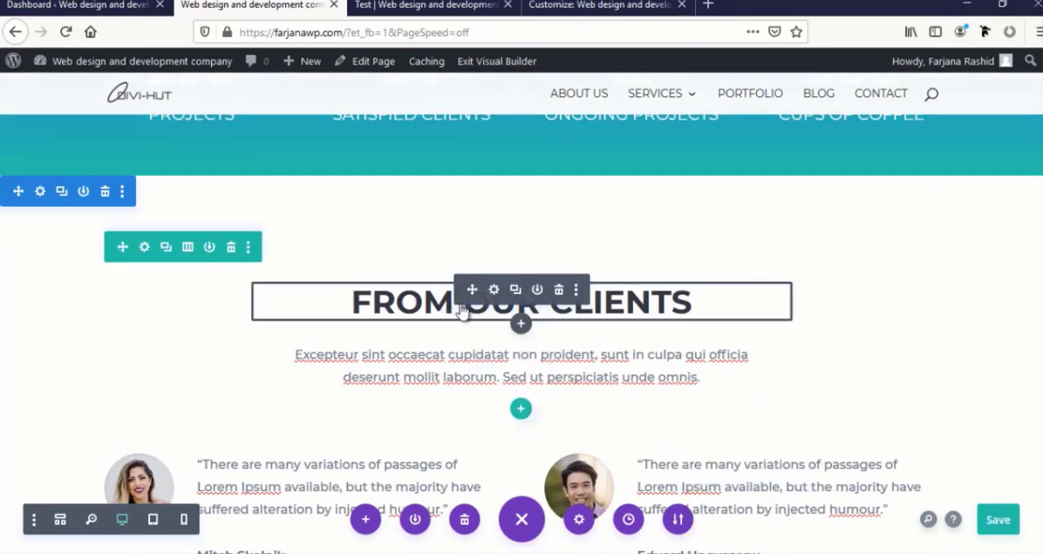
pyautogui.scroll(1, 438, 324)
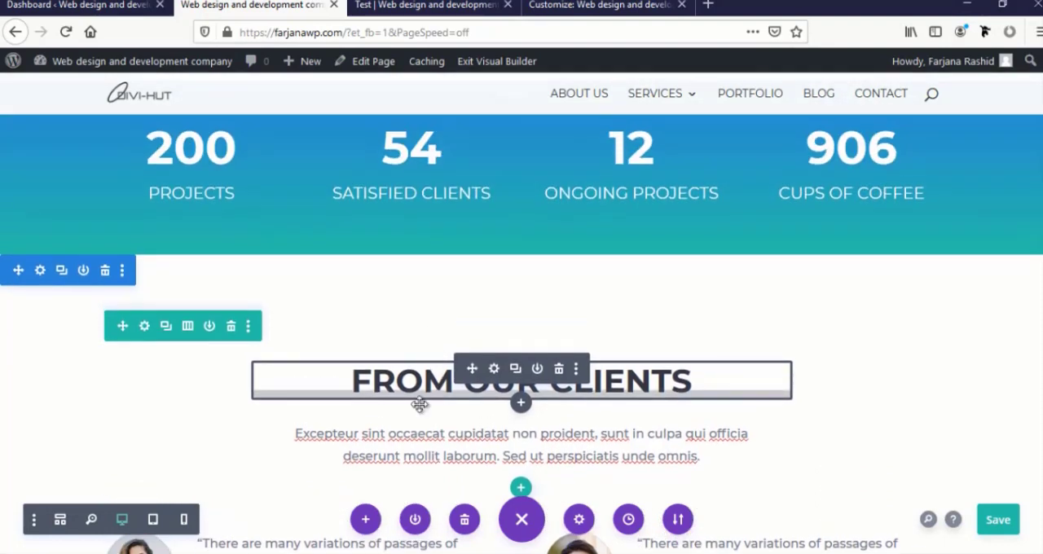
pyautogui.scroll(9, 558, 391)
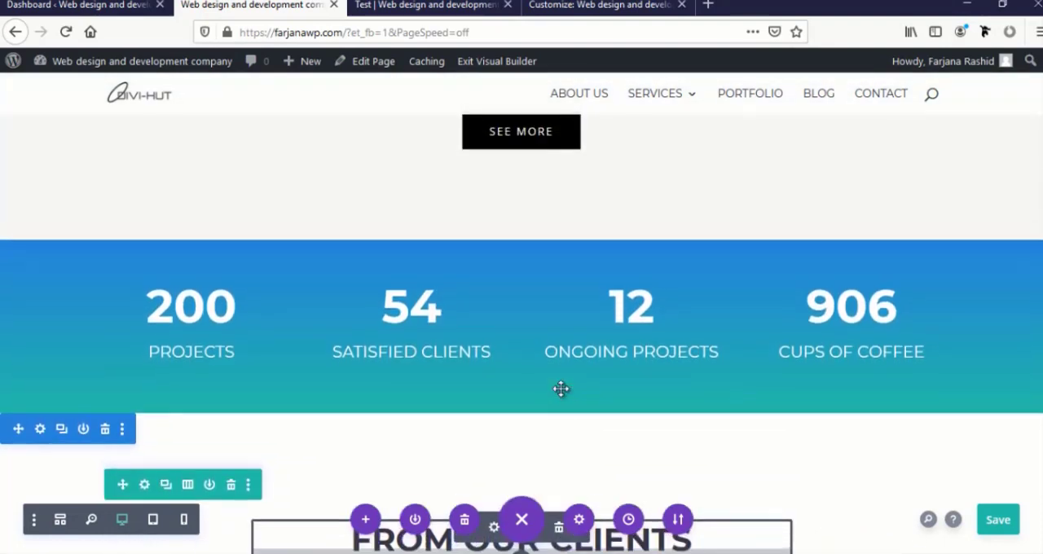
pyautogui.scroll(1, 560, 396)
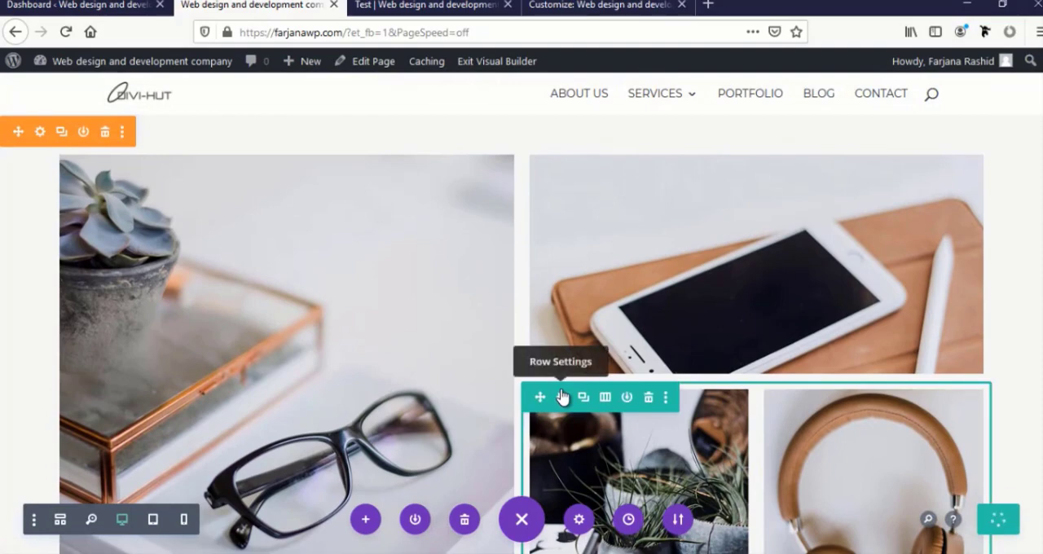
pyautogui.scroll(15, 560, 396)
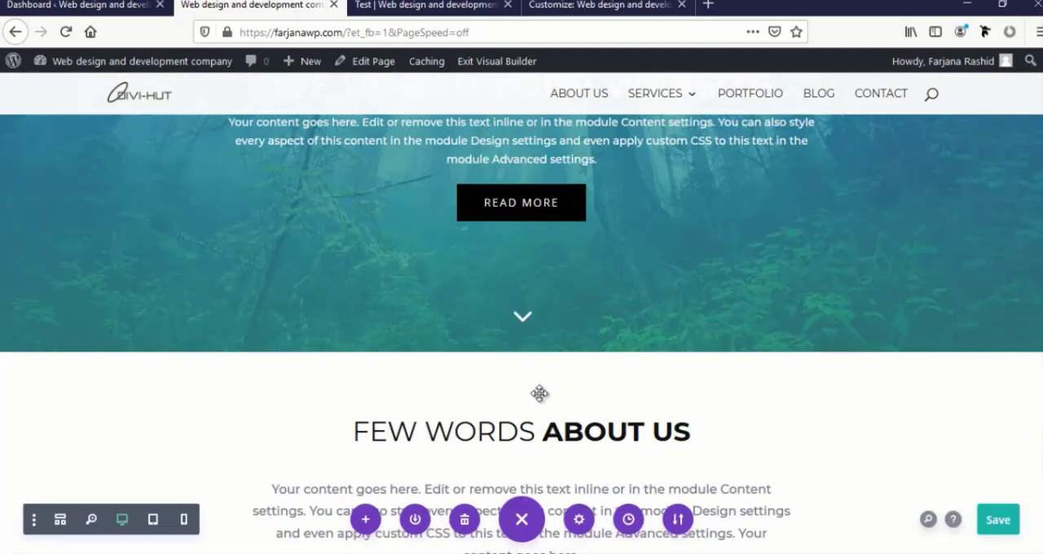
pyautogui.scroll(-5, 540, 393)
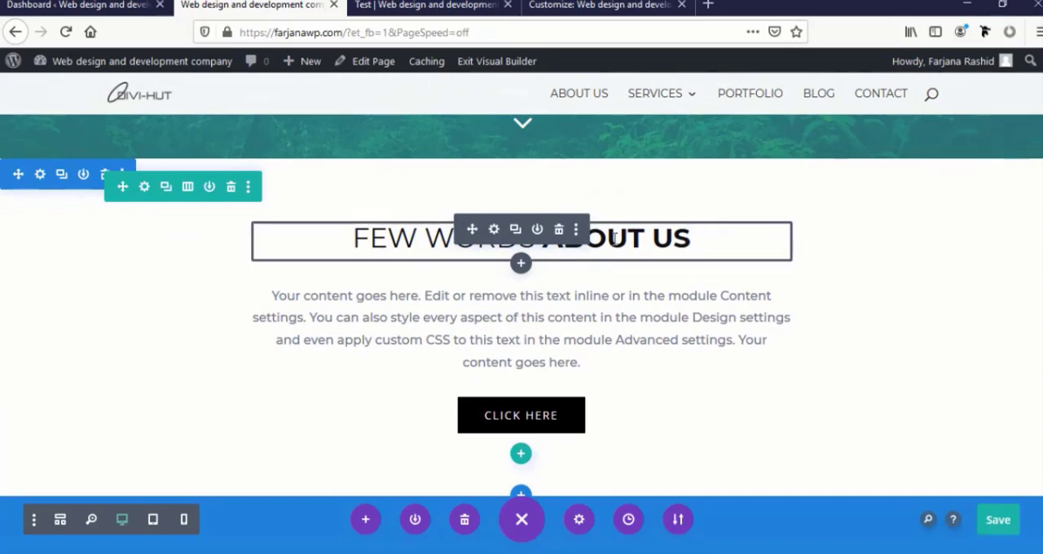
pyautogui.click(576, 231)
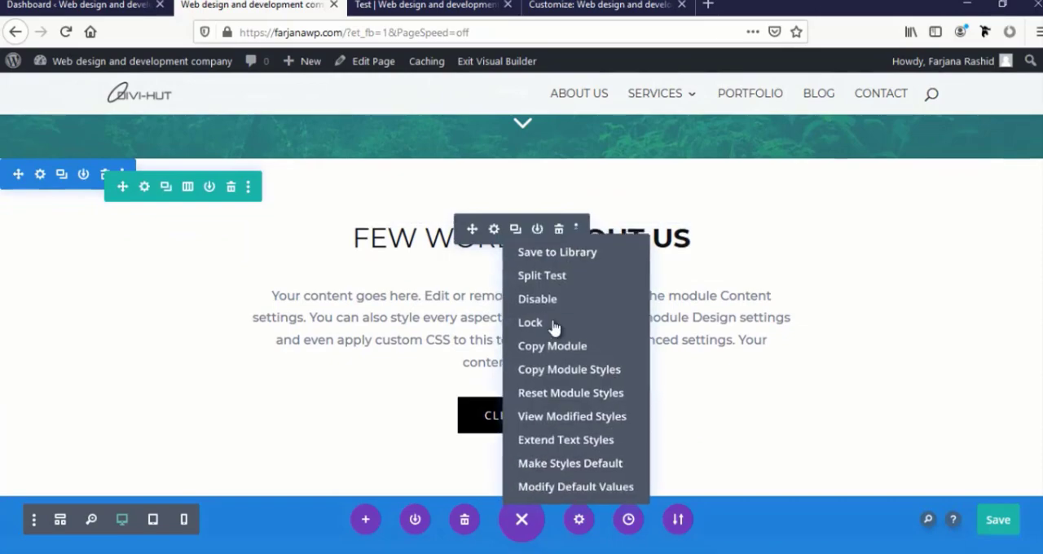
pyautogui.click(544, 371)
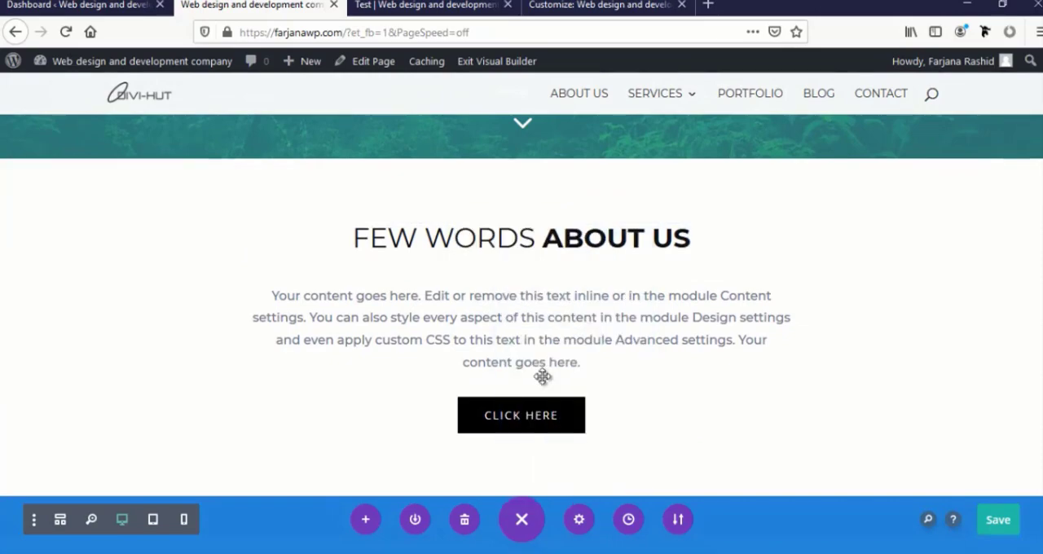
pyautogui.scroll(-12, 544, 376)
pyautogui.scroll(-15, 545, 381)
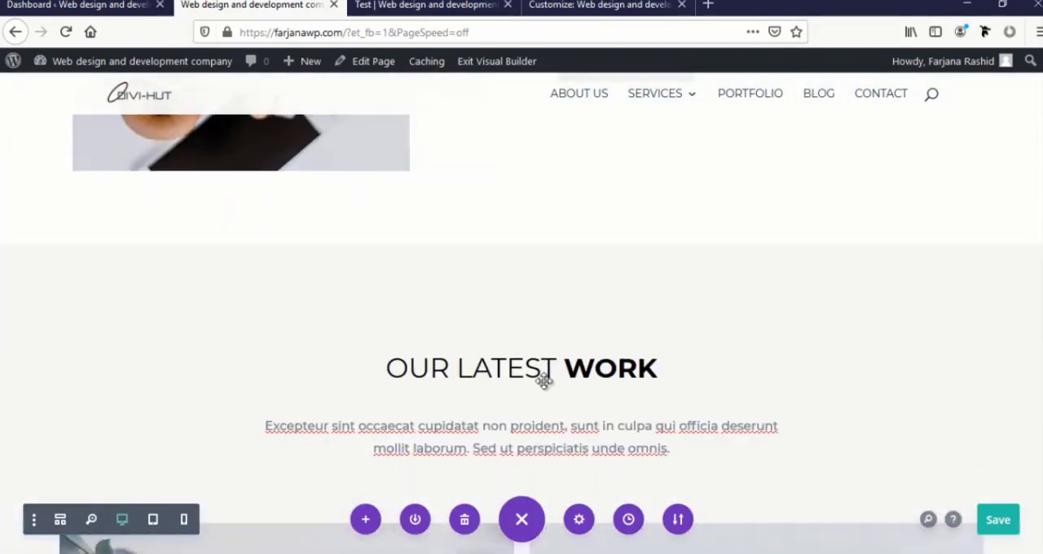
pyautogui.scroll(-2, 545, 389)
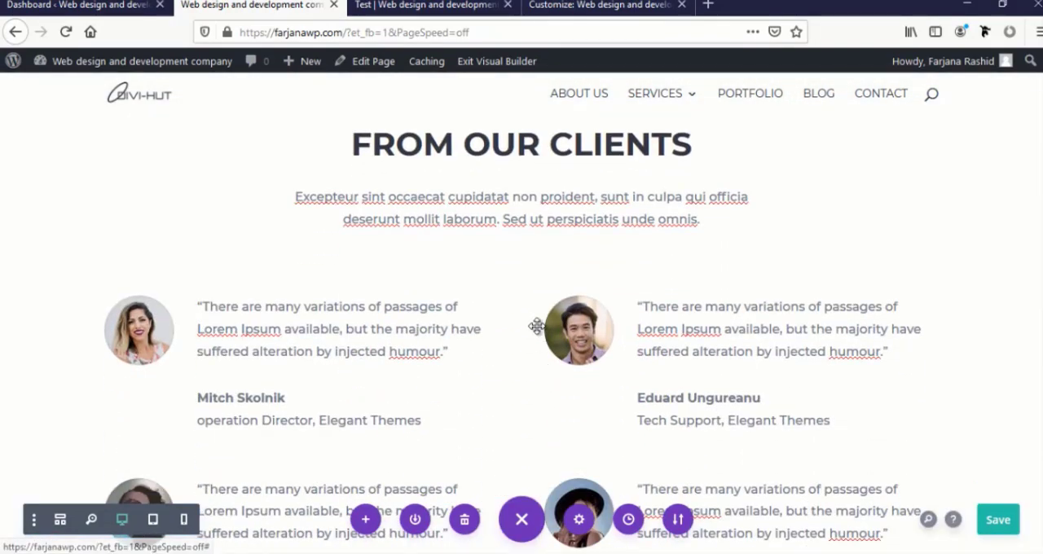
pyautogui.scroll(2, 536, 326)
pyautogui.moveTo(645, 304)
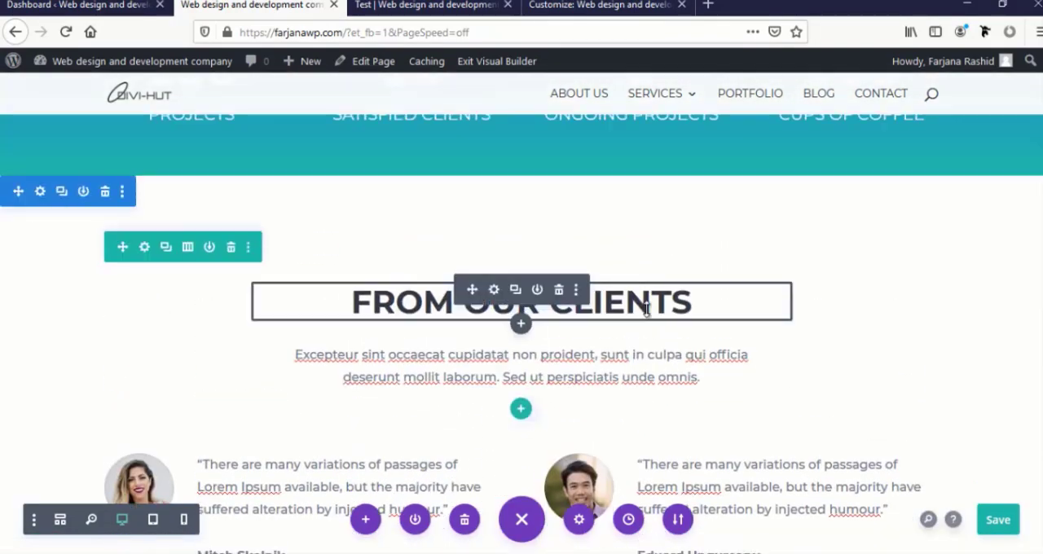
pyautogui.click(576, 291)
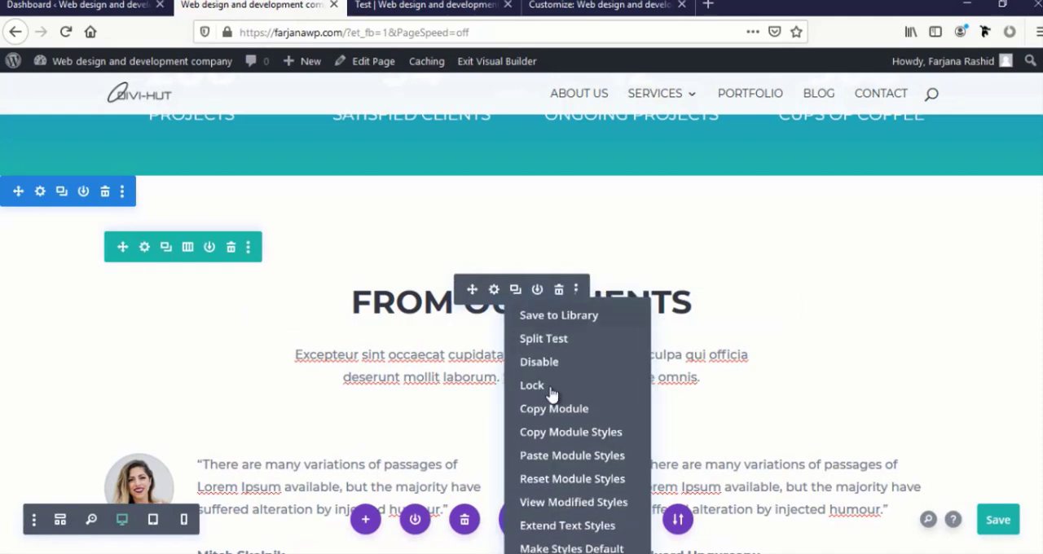
pyautogui.click(549, 458)
# Format the From Our Clients text as Heading 2, center its Heading 2 alignment, and apply the settings
pyautogui.scroll(1, 491, 376)
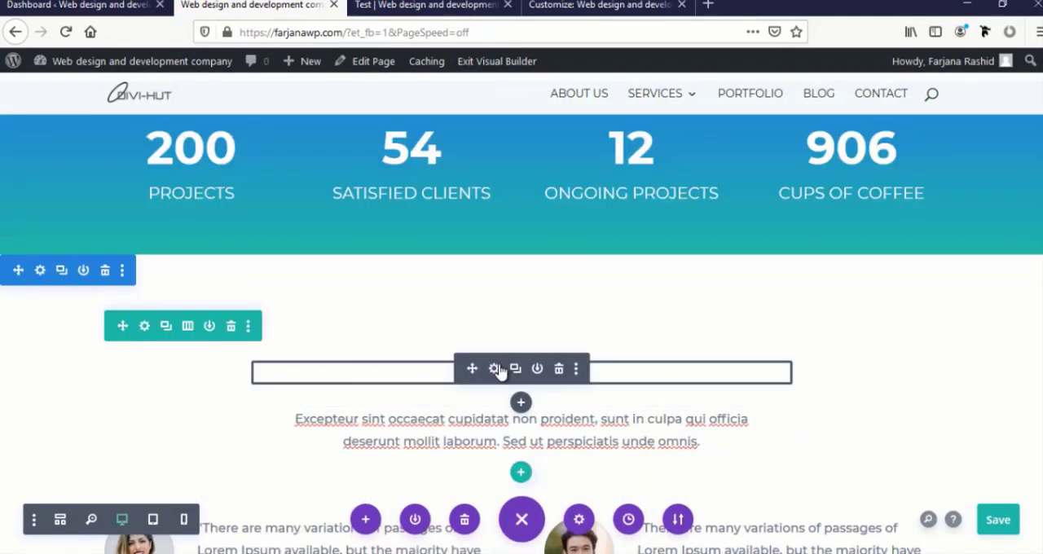
pyautogui.click(493, 370)
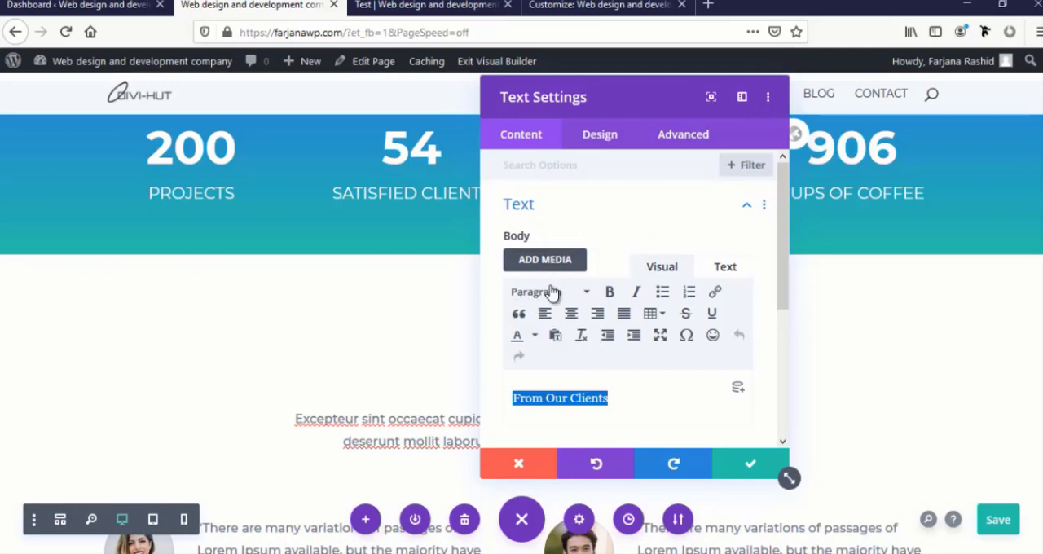
pyautogui.moveTo(596, 100); pyautogui.dragTo(692, 98)
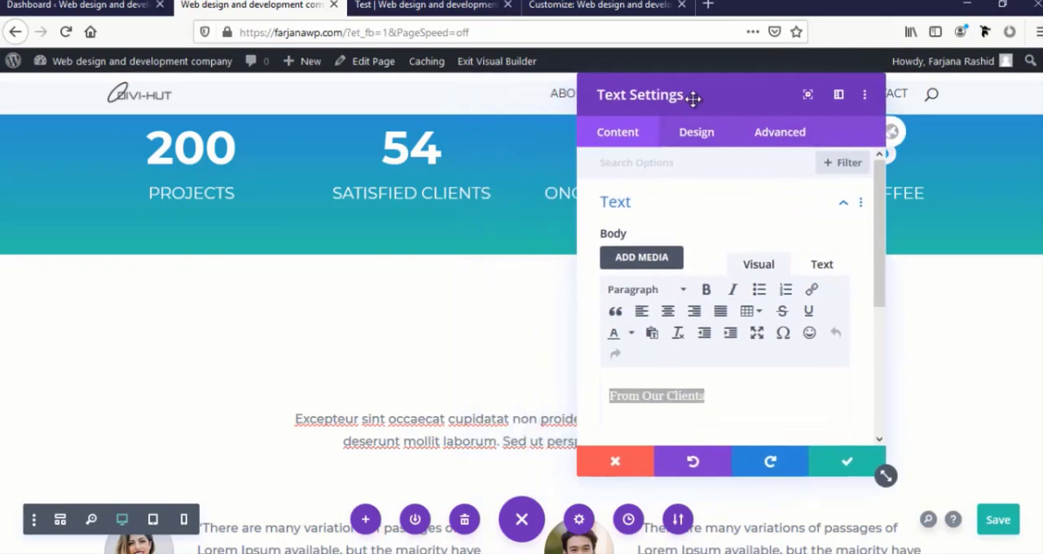
pyautogui.click(644, 291)
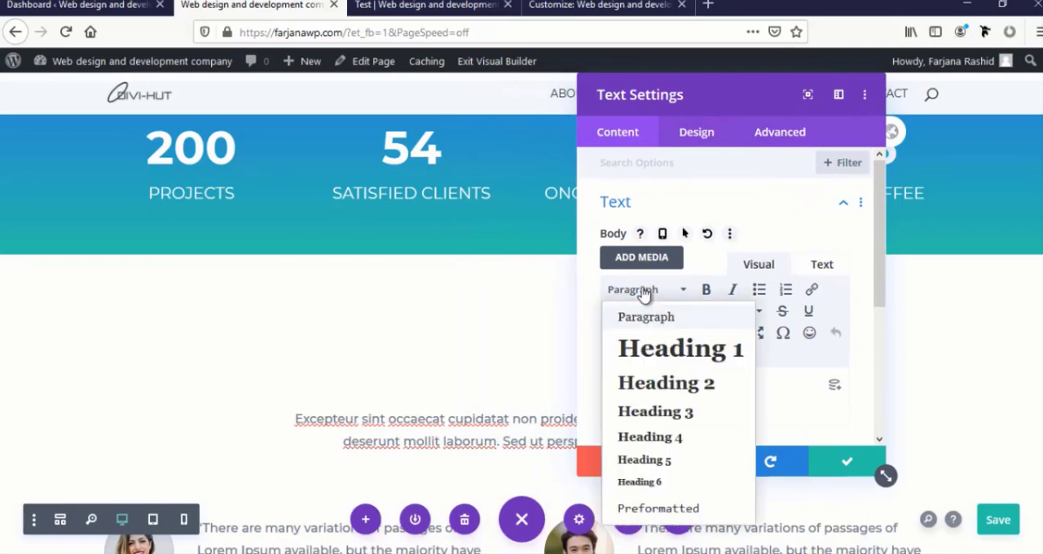
pyautogui.click(652, 386)
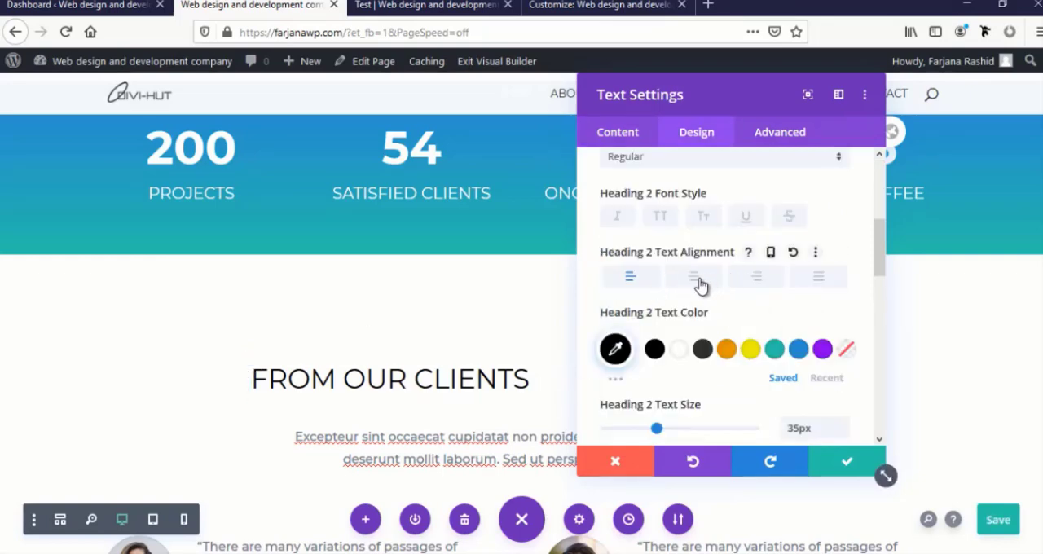
pyautogui.click(695, 278)
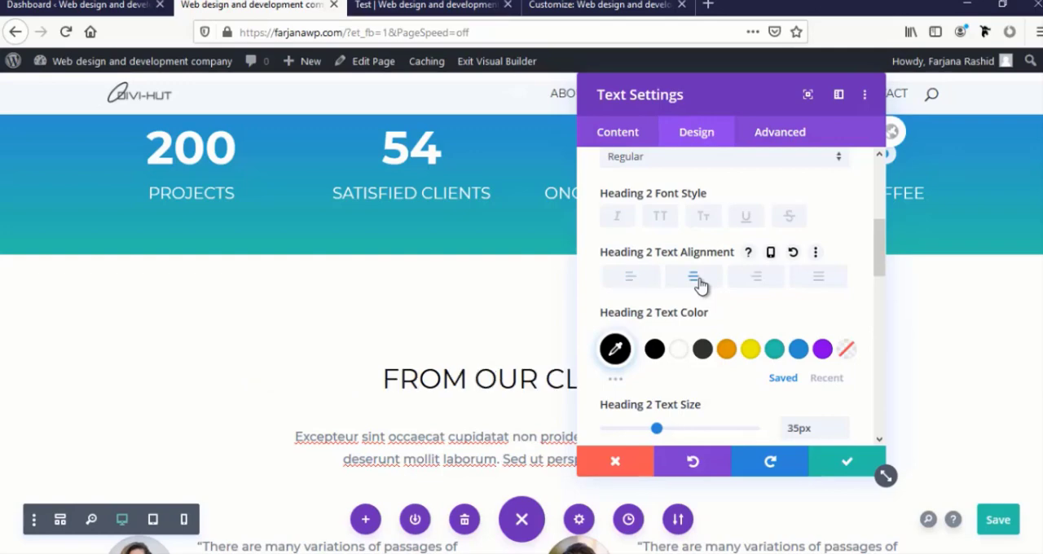
pyautogui.click(822, 462)
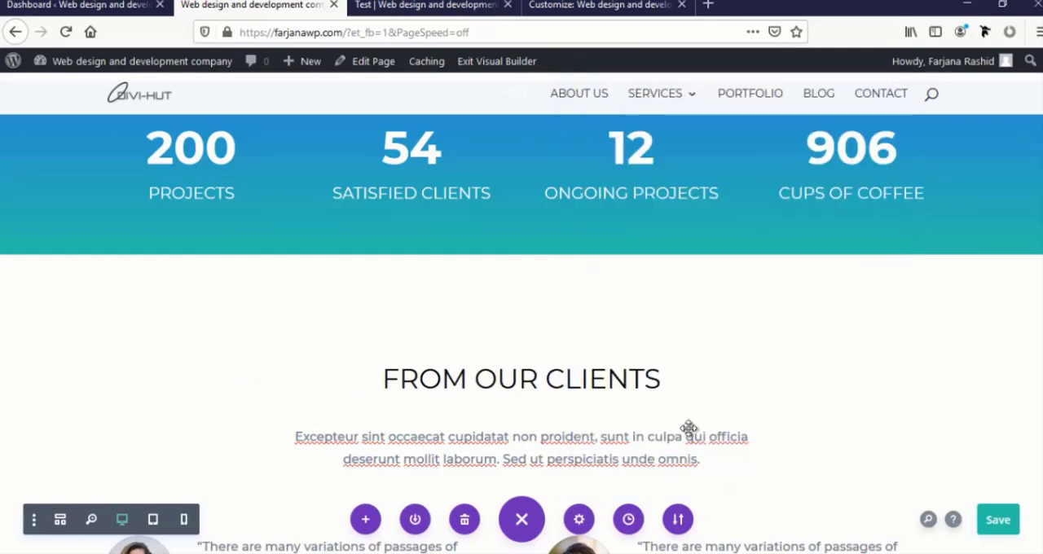
# Make the word Clients bold in the From Our Clients heading, and save the page
pyautogui.click(630, 377)
pyautogui.moveTo(544, 379); pyautogui.dragTo(693, 372)
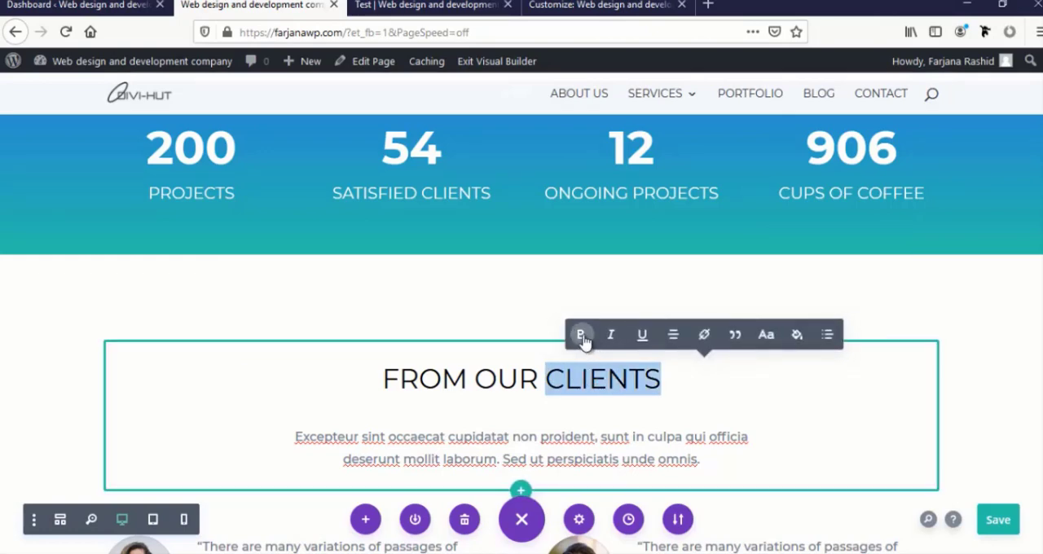
pyautogui.click(580, 334)
pyautogui.click(721, 403)
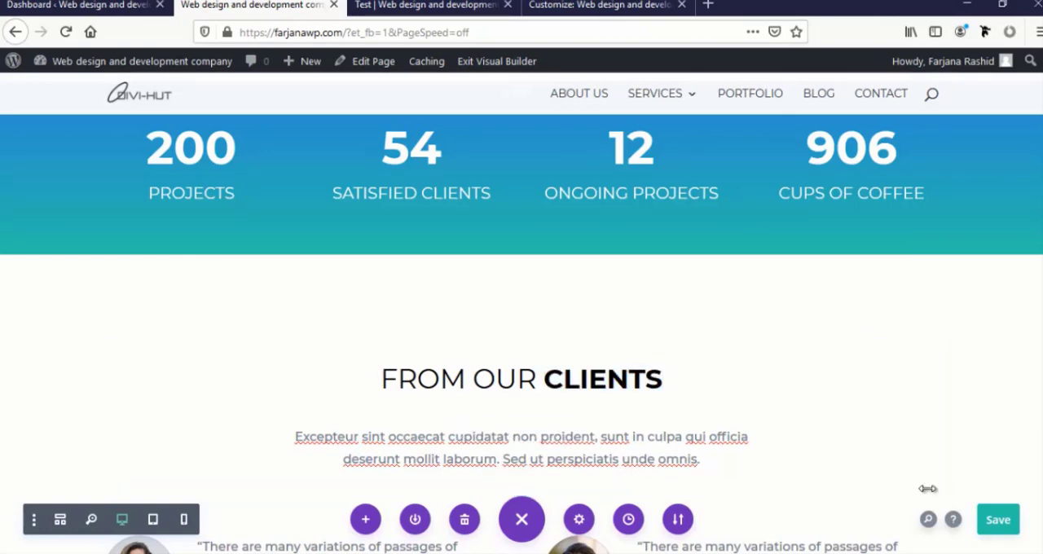
pyautogui.click(997, 520)
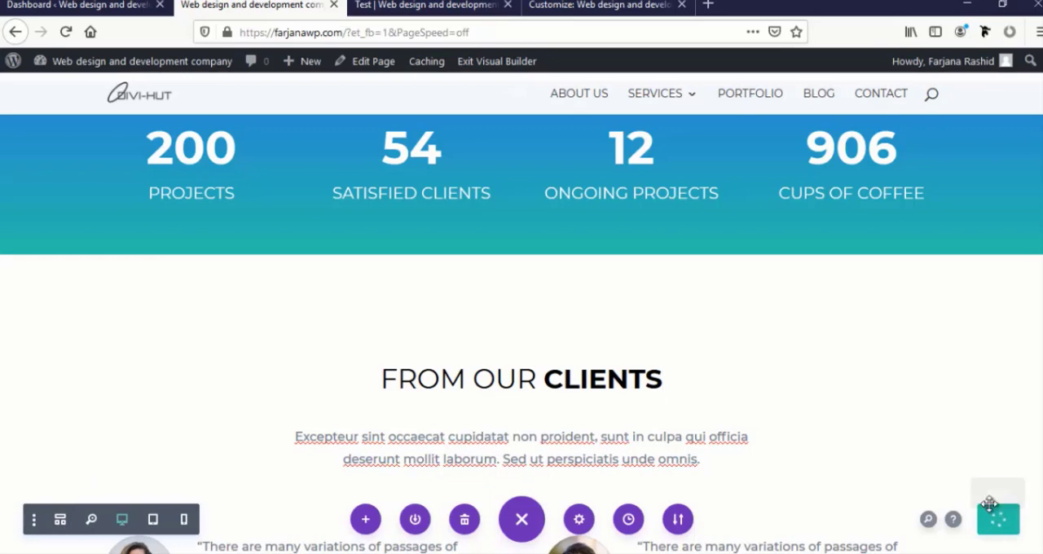
# Paste the copied module styles onto the description text below the From Our Clients heading
pyautogui.scroll(-2, 533, 292)
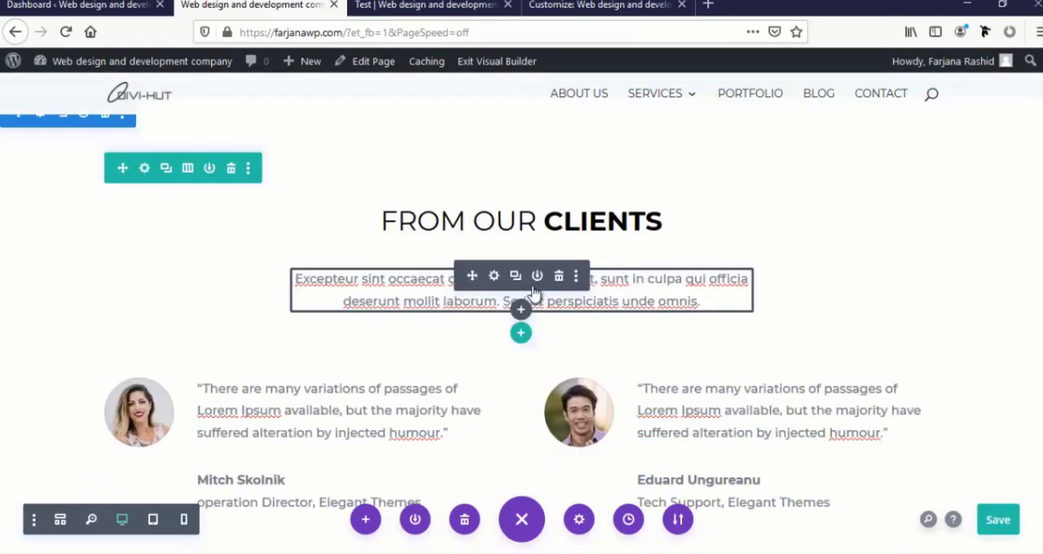
pyautogui.click(577, 278)
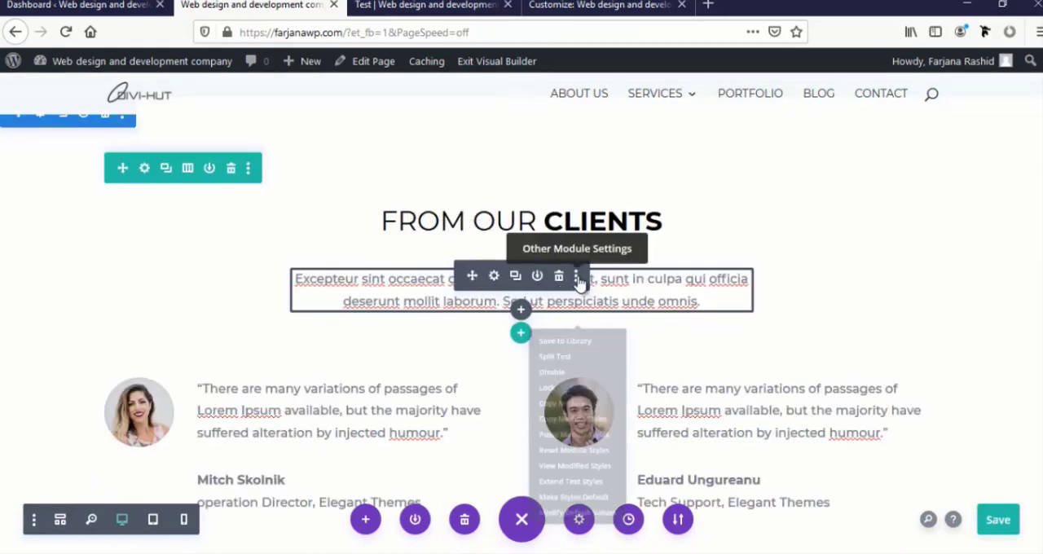
pyautogui.click(547, 462)
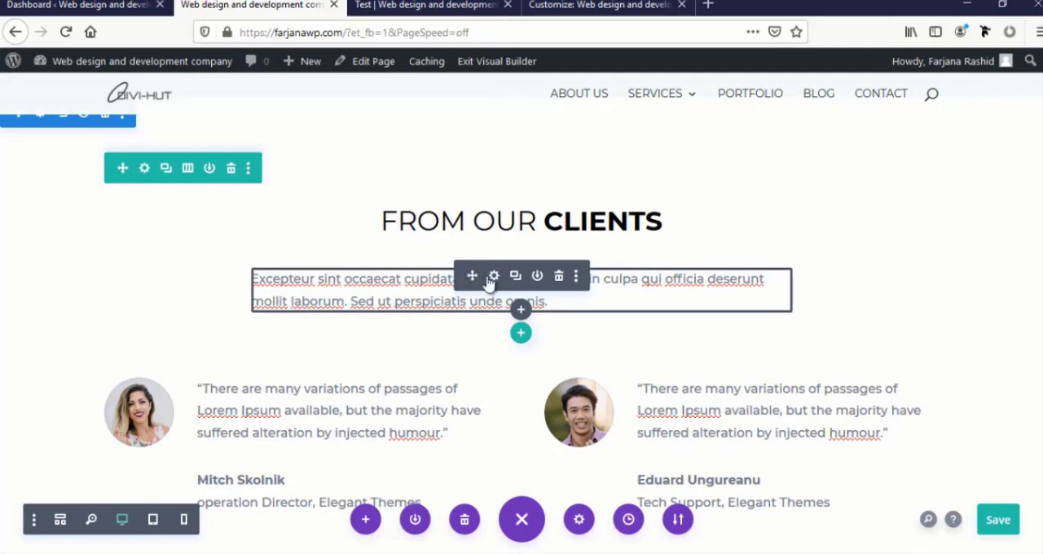
# Set the text alignment of the From Our Clients description to centered, and apply the settings
pyautogui.click(494, 277)
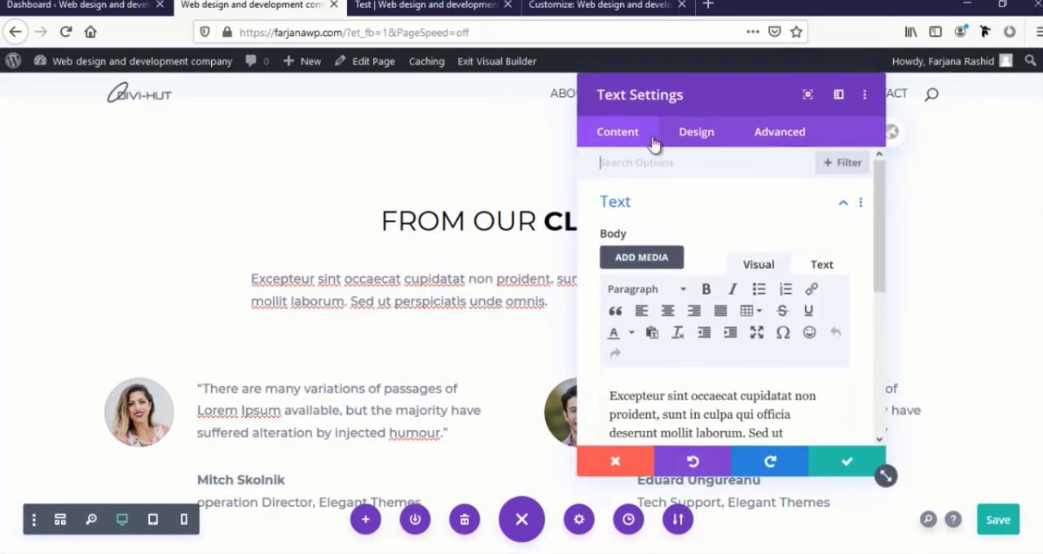
pyautogui.click(694, 135)
pyautogui.click(648, 210)
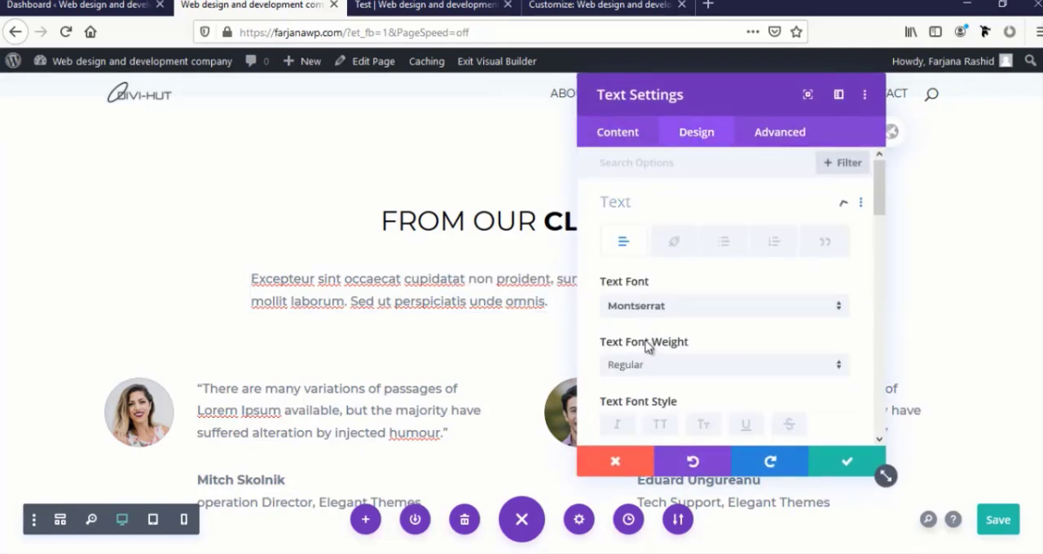
pyautogui.scroll(-5, 652, 340)
pyautogui.scroll(-3, 704, 310)
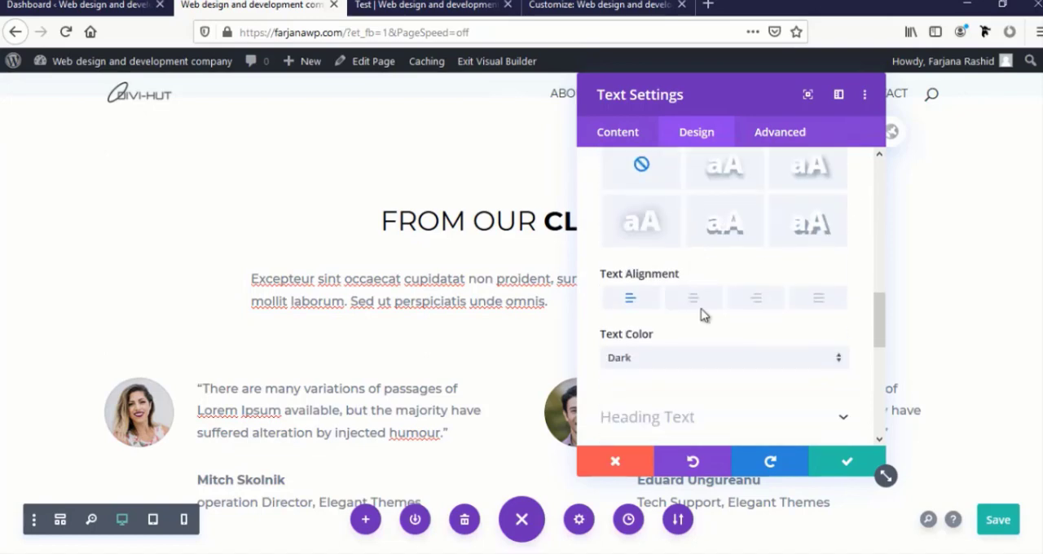
pyautogui.click(694, 299)
pyautogui.click(847, 462)
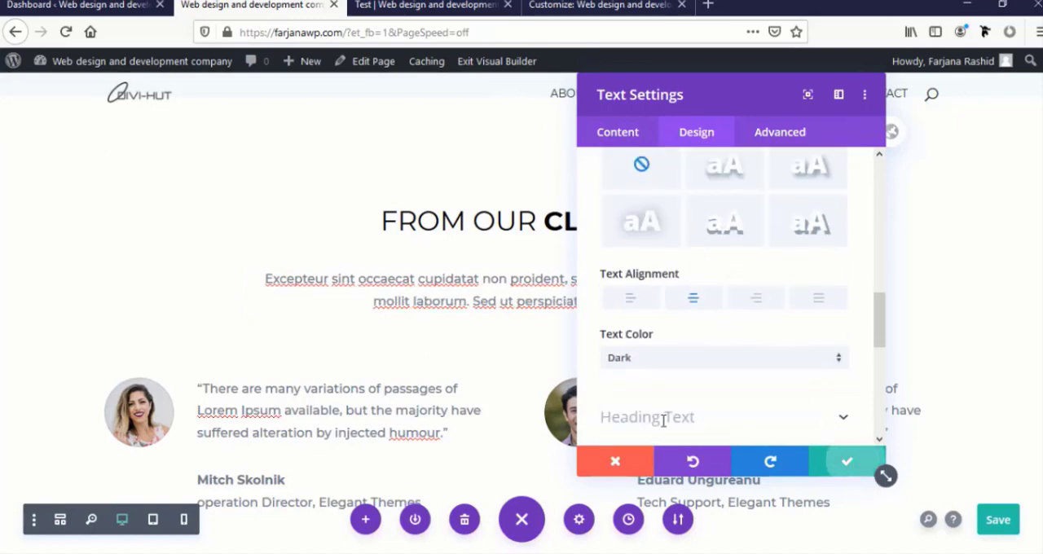
# Replace the first testimonial's image under From Our Clients with portrait-02.jpg from the media library, and apply the settings
pyautogui.scroll(-3, 465, 391)
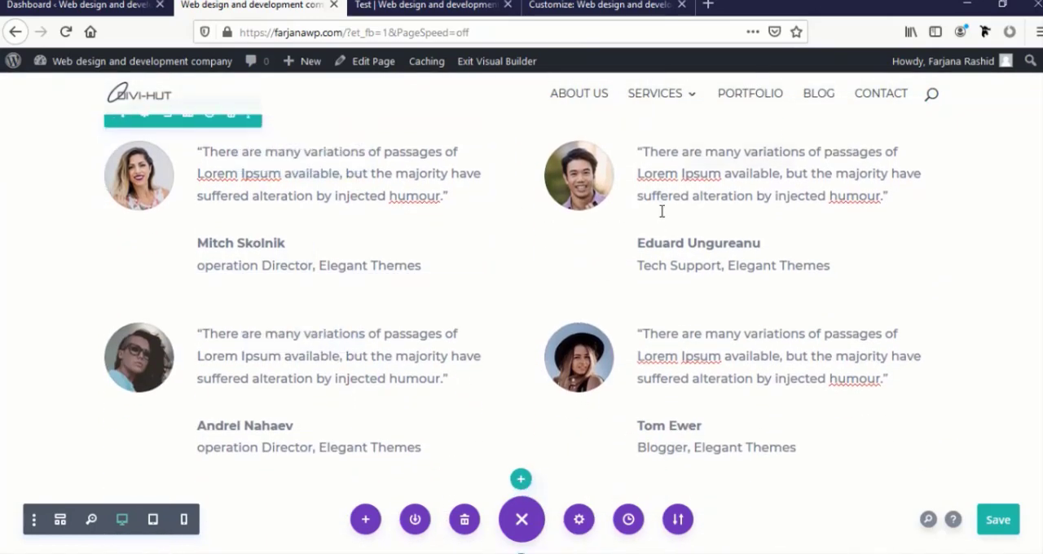
pyautogui.moveTo(305, 359)
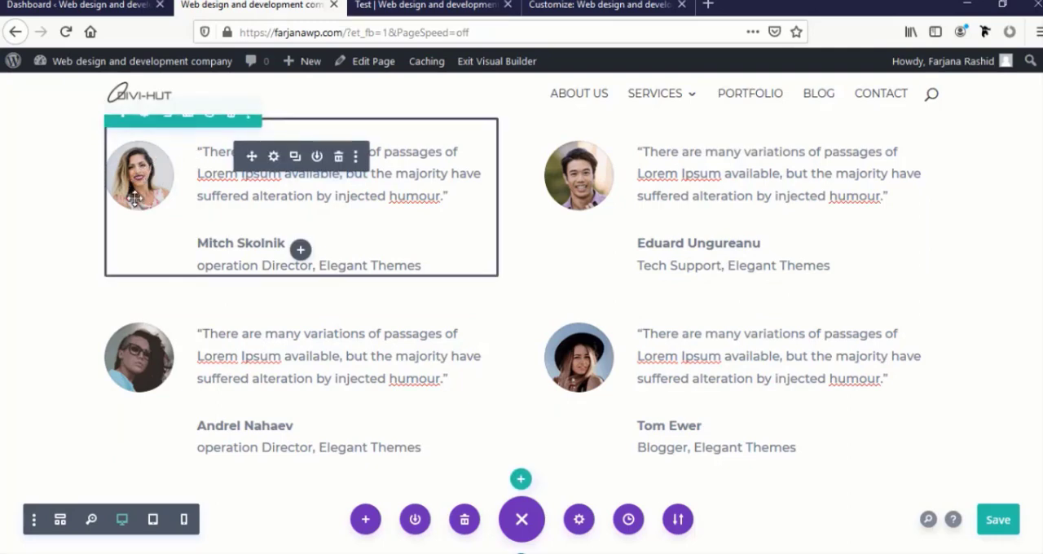
pyautogui.click(274, 156)
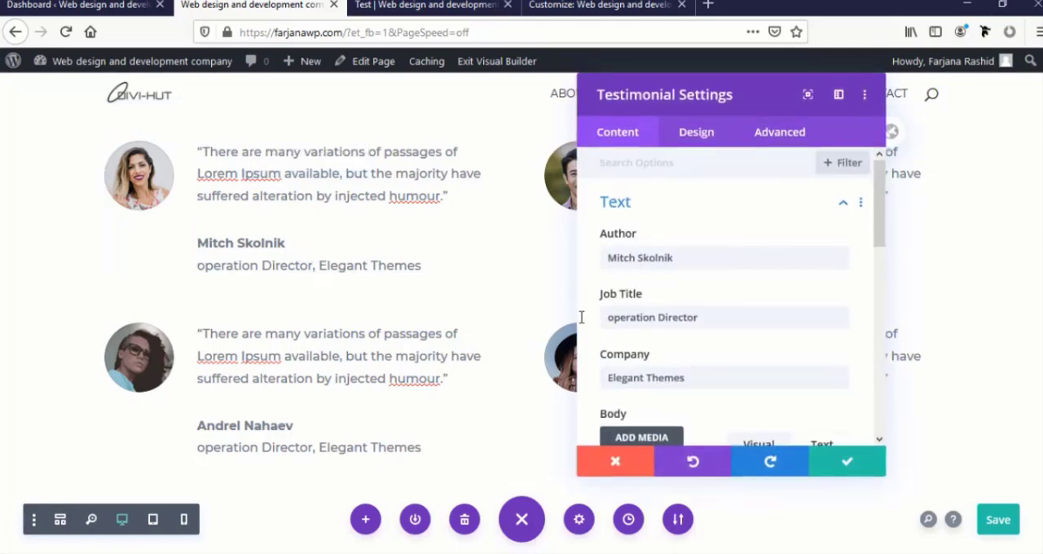
pyautogui.tripleClick(611, 250)
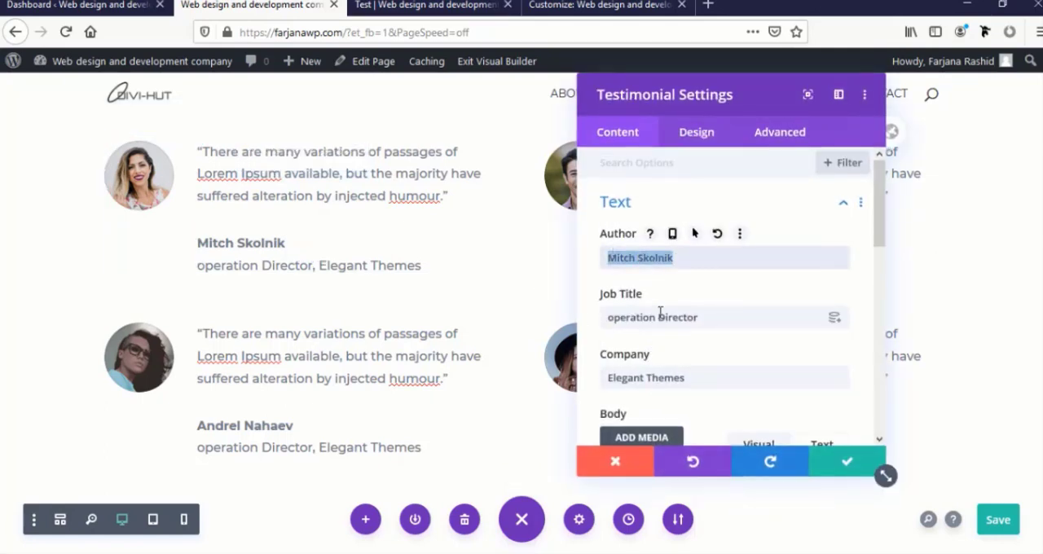
pyautogui.scroll(-10, 660, 312)
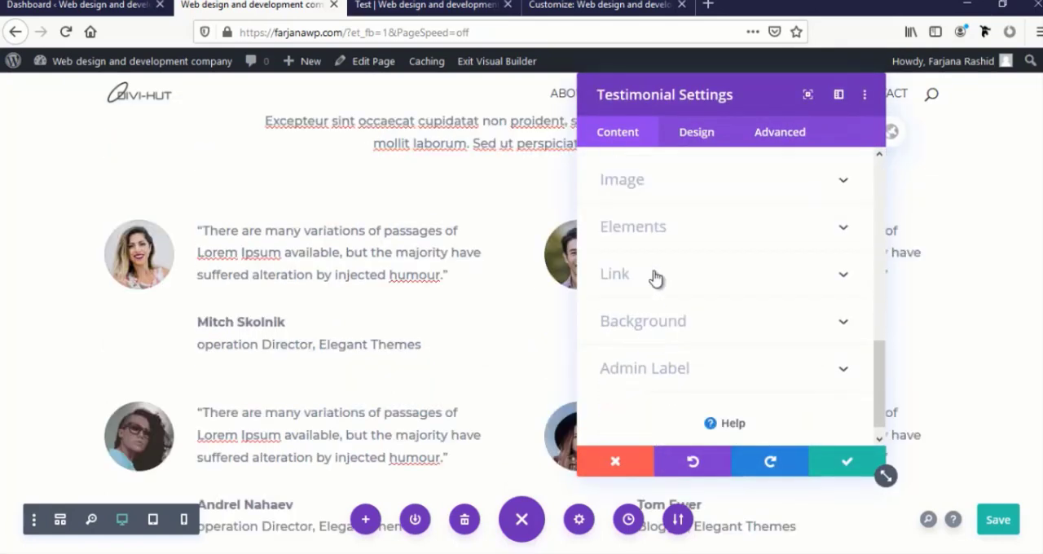
pyautogui.click(642, 194)
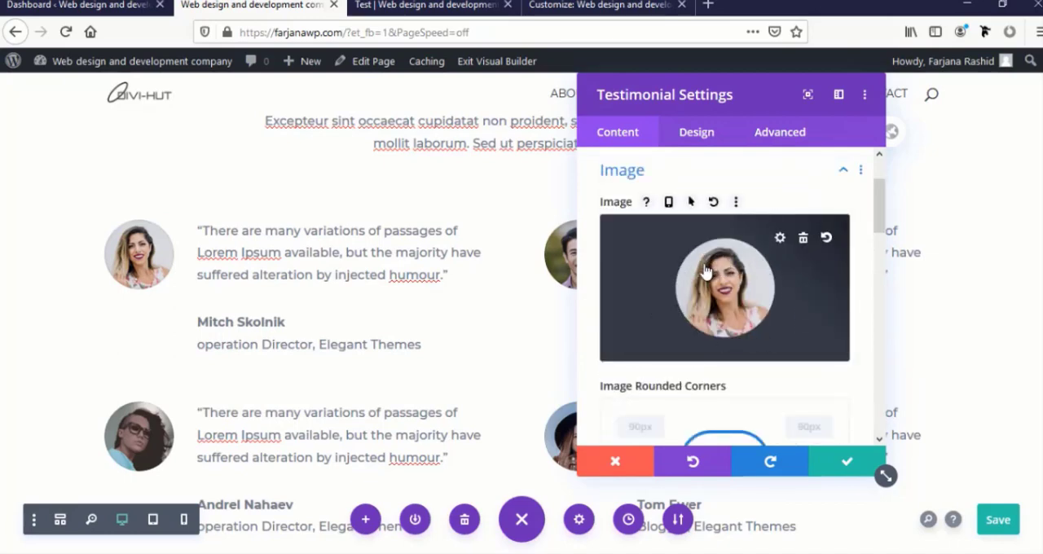
pyautogui.click(642, 289)
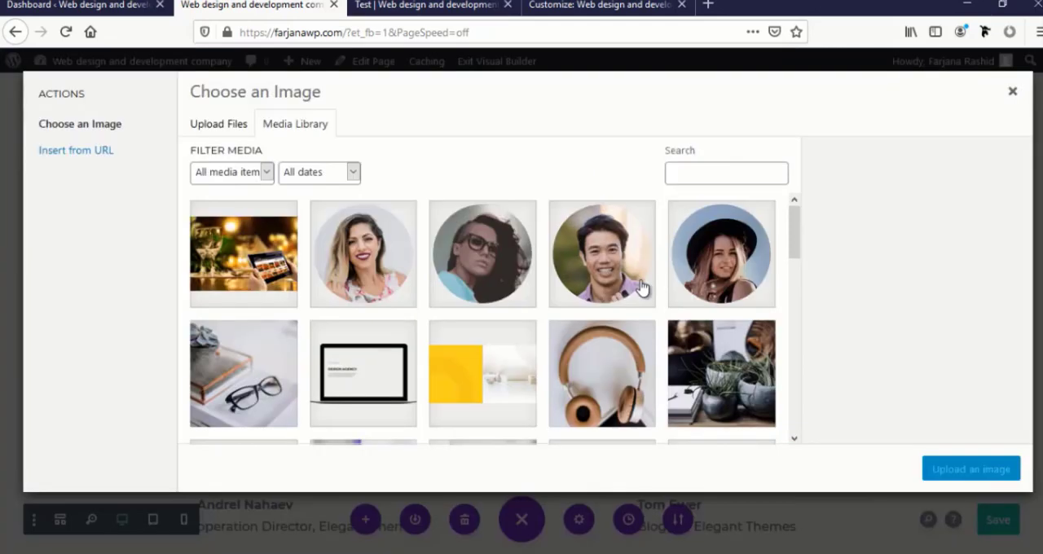
pyautogui.scroll(-5, 447, 348)
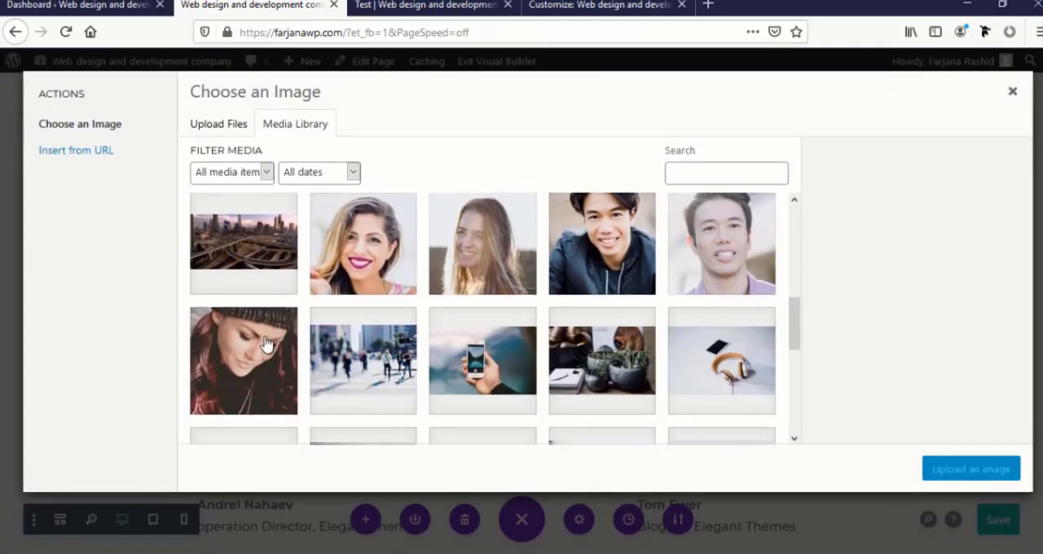
pyautogui.click(345, 263)
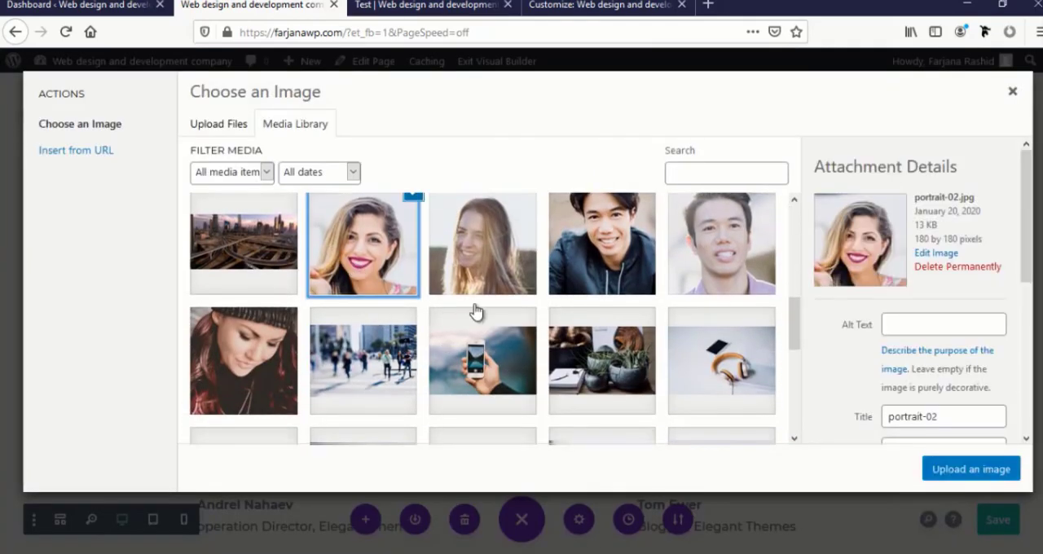
pyautogui.click(951, 475)
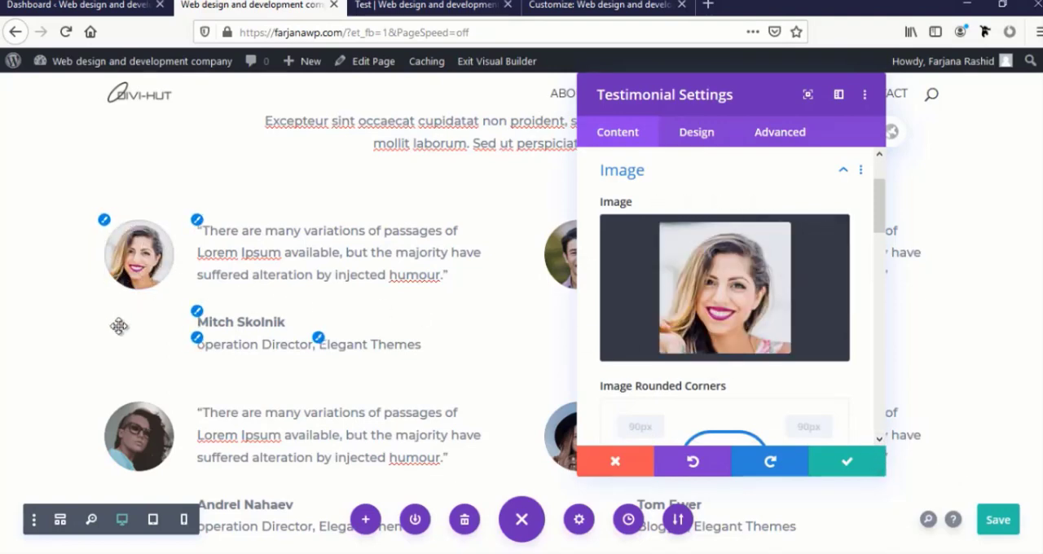
pyautogui.scroll(-2, 119, 326)
pyautogui.scroll(2, 119, 325)
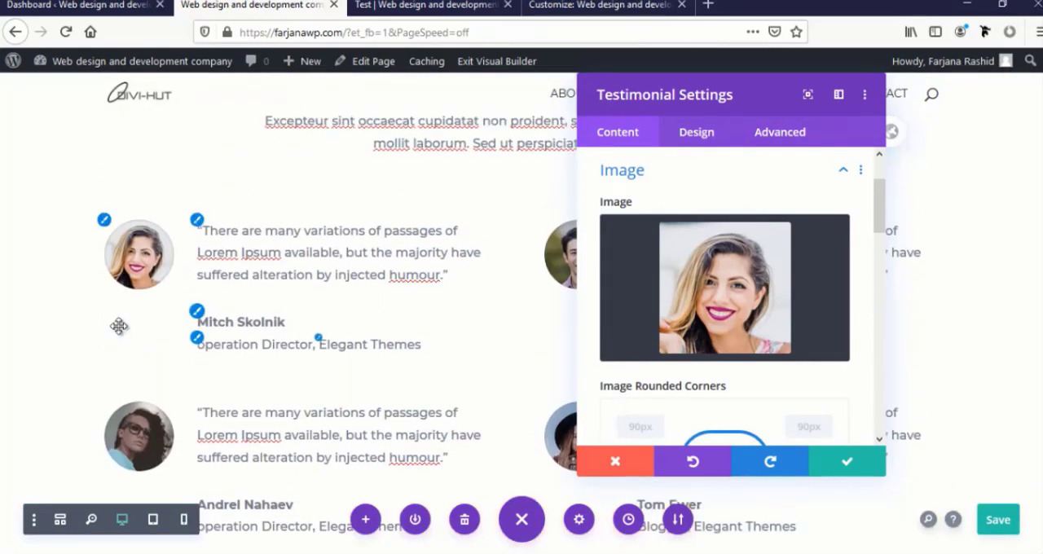
pyautogui.scroll(-2, 244, 317)
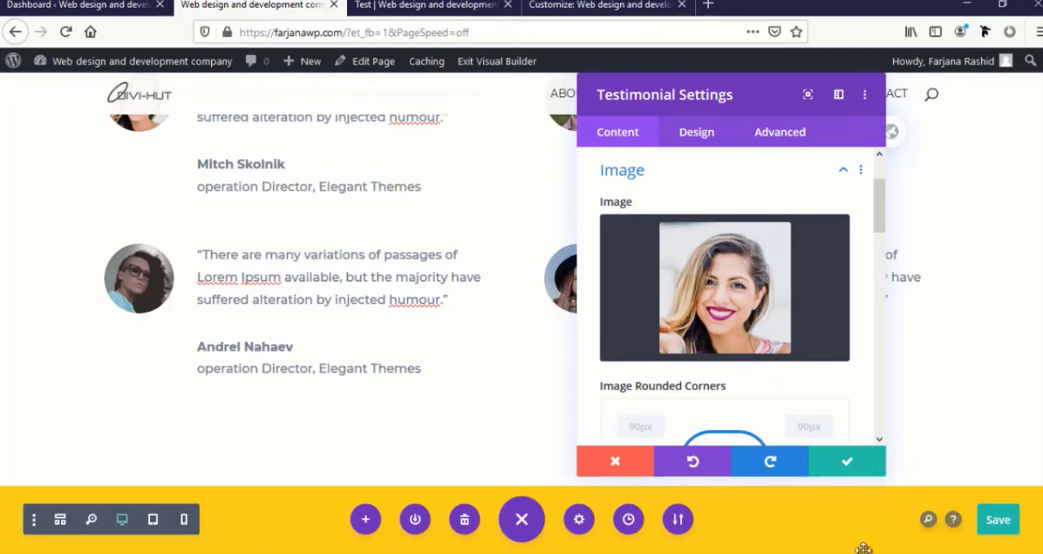
pyautogui.click(844, 464)
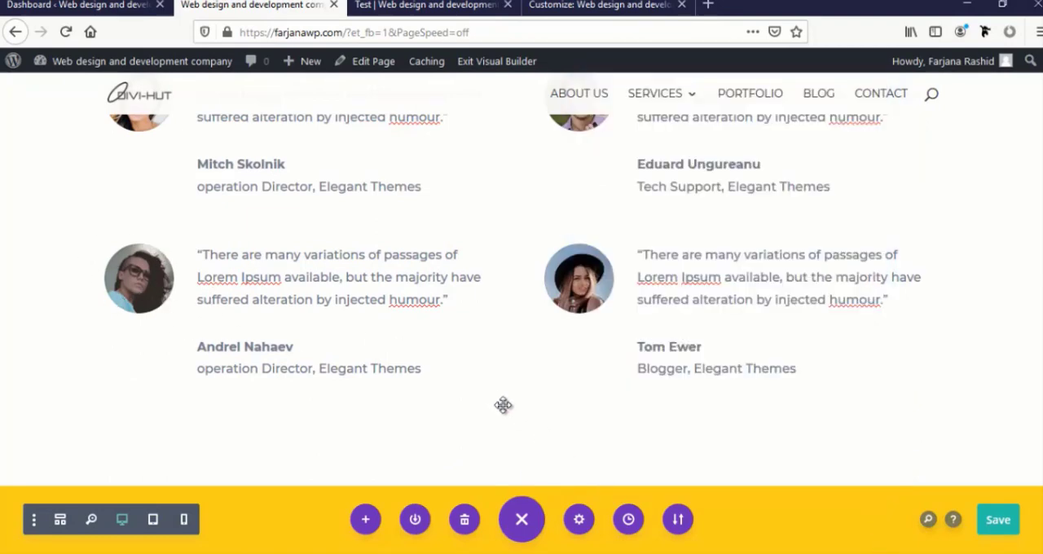
# Copy the module styles of the What We Do heading in the blue services section
pyautogui.scroll(-3, 496, 414)
pyautogui.scroll(-3, 497, 414)
pyautogui.scroll(3, 496, 414)
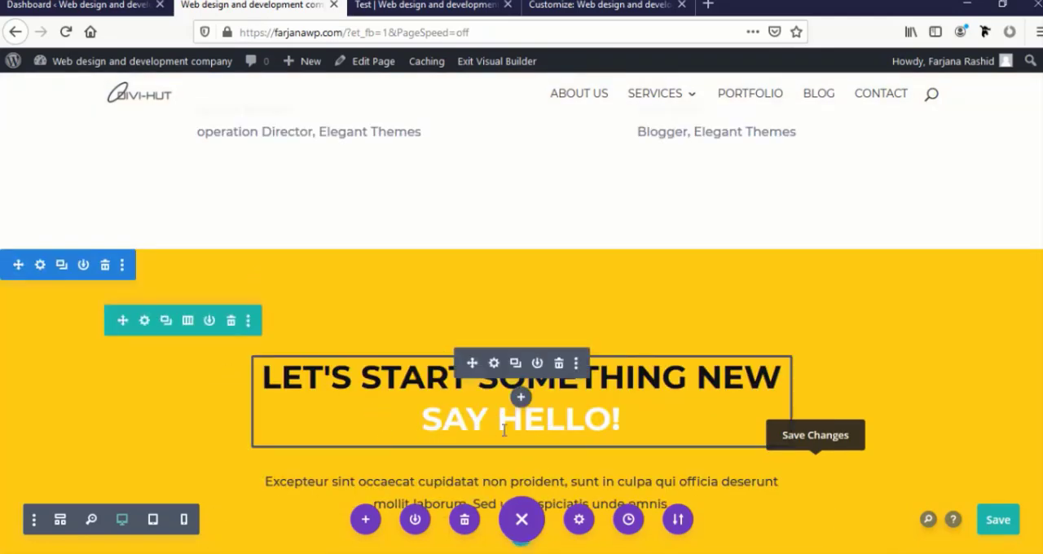
pyautogui.scroll(-5, 504, 432)
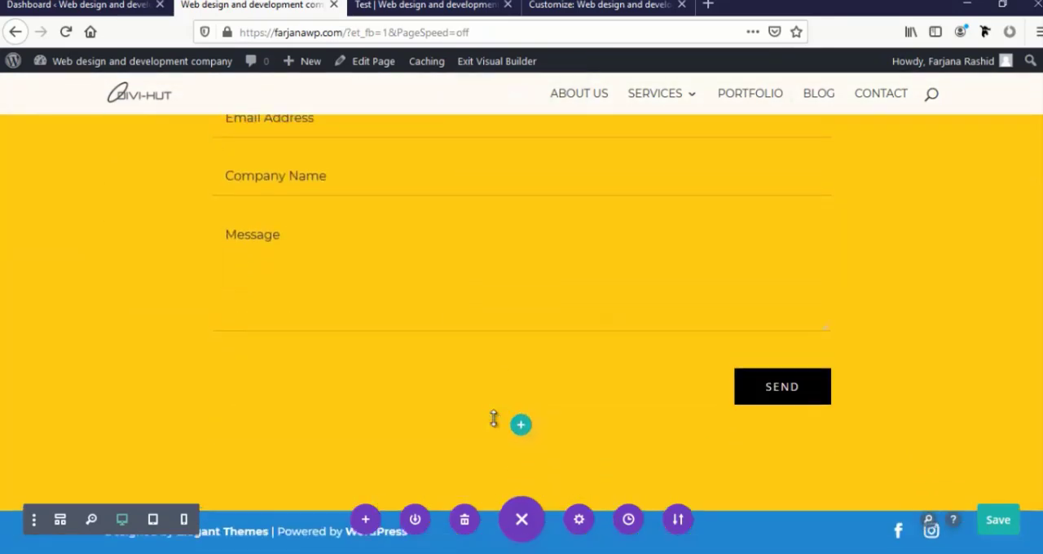
pyautogui.scroll(10, 494, 419)
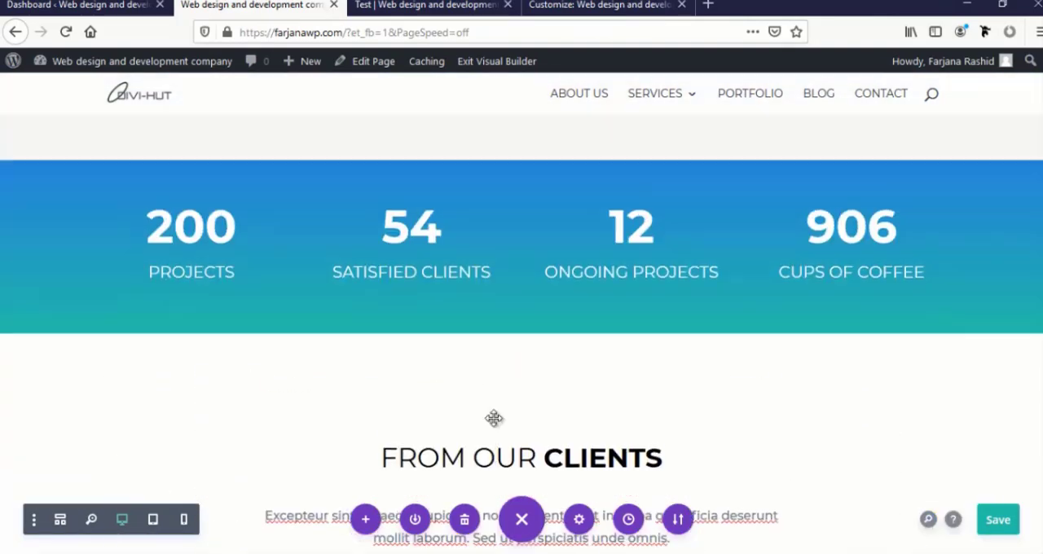
pyautogui.scroll(-3, 493, 419)
pyautogui.scroll(10, 478, 408)
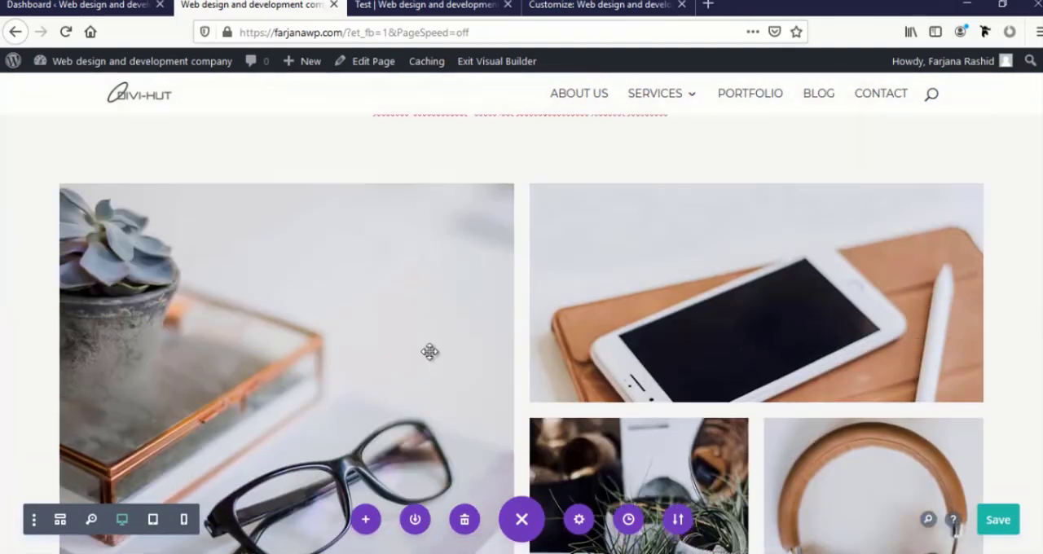
pyautogui.scroll(10, 429, 351)
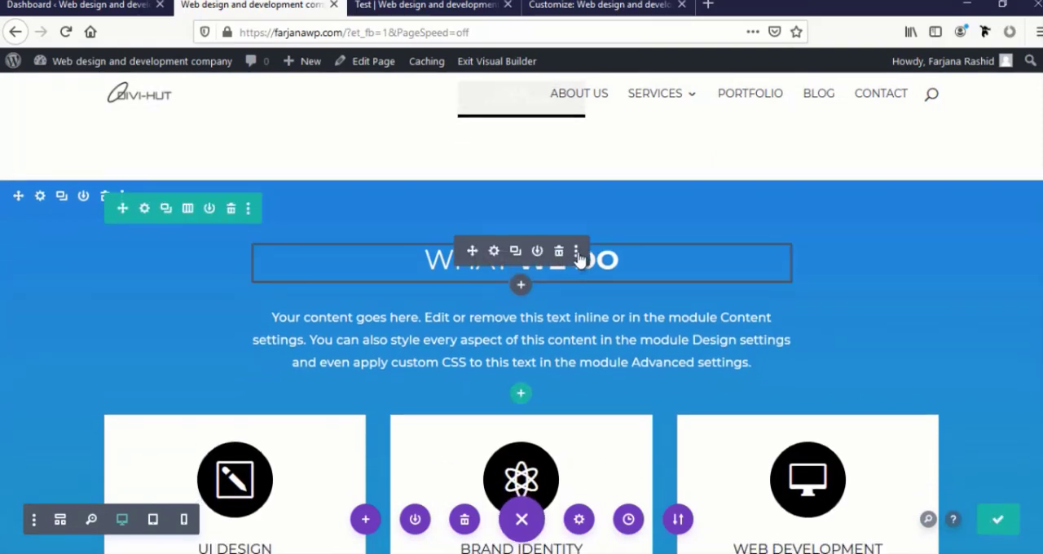
pyautogui.click(576, 252)
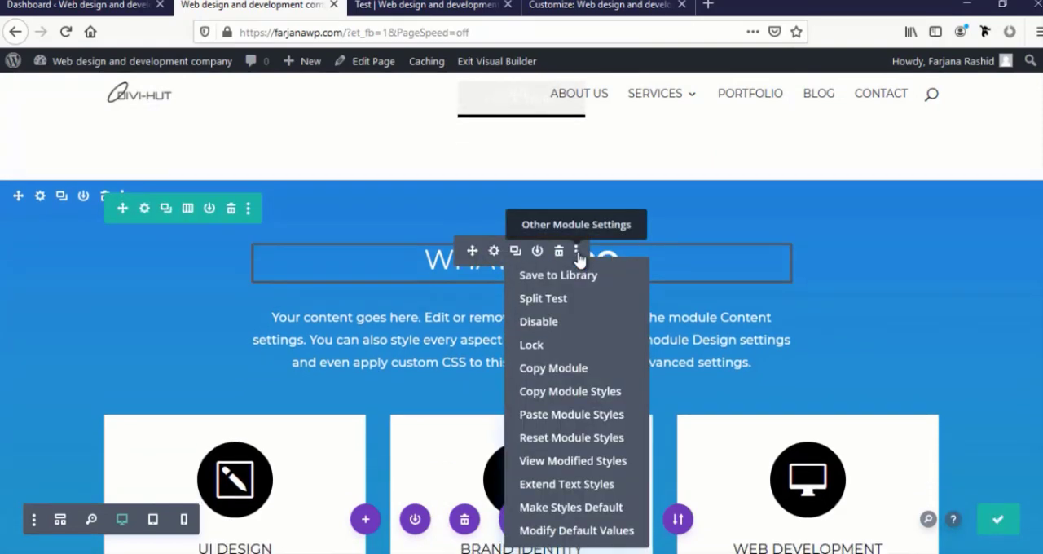
pyautogui.click(548, 392)
# Paste the copied module styles onto the Let's Start Something New Say Hello! heading in the yellow contact section
pyautogui.scroll(-10, 547, 394)
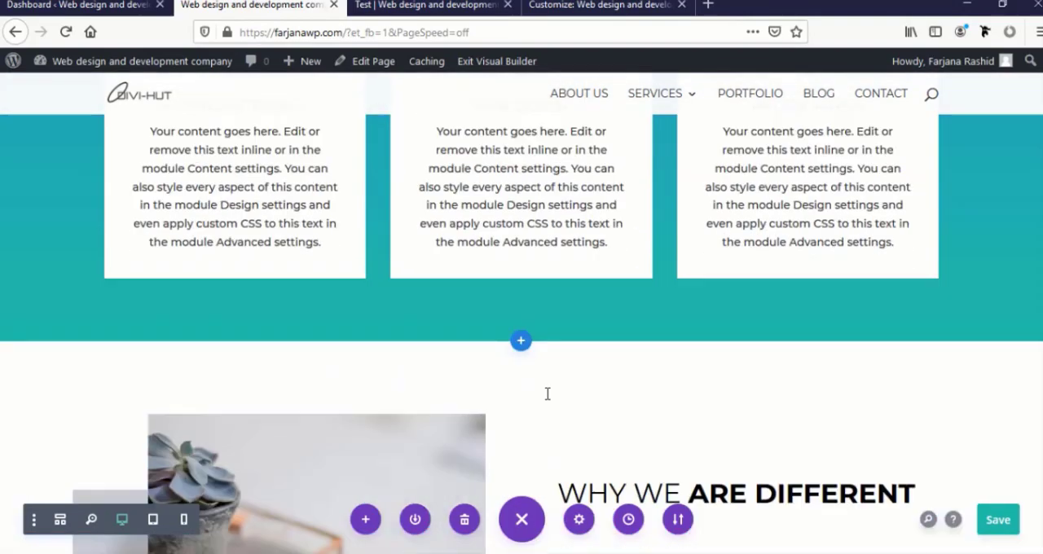
pyautogui.scroll(-10, 547, 393)
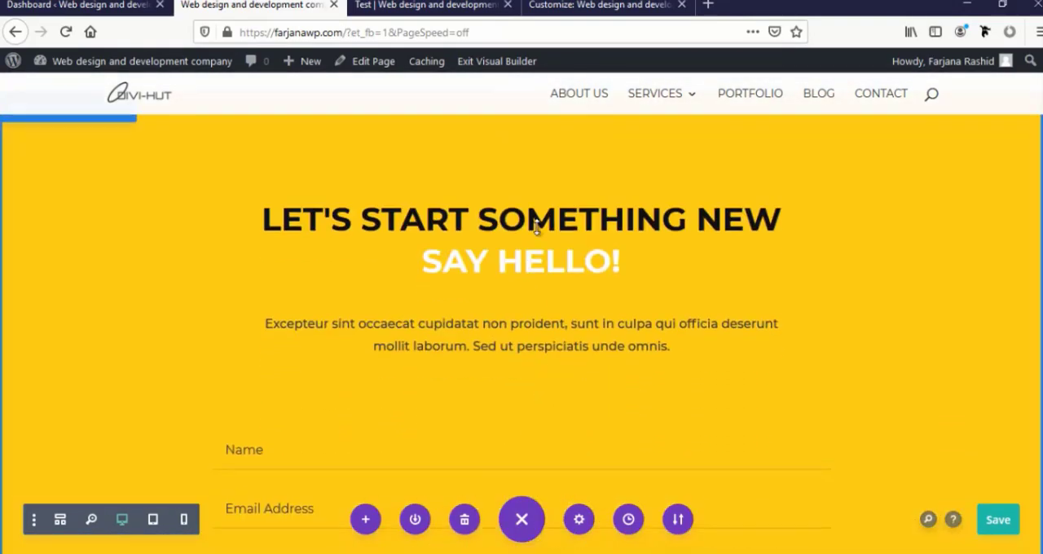
pyautogui.moveTo(557, 224)
pyautogui.click(577, 206)
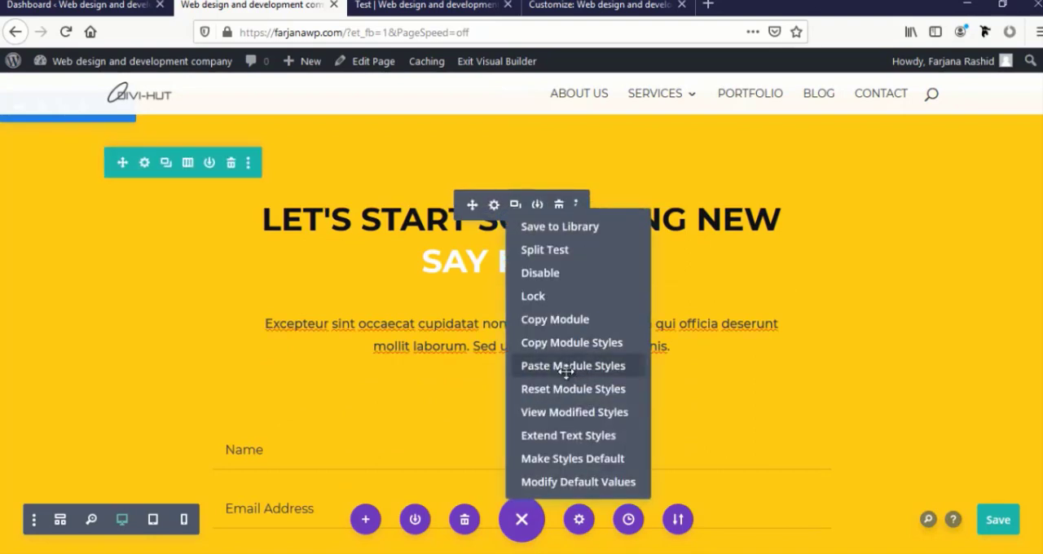
pyautogui.click(566, 366)
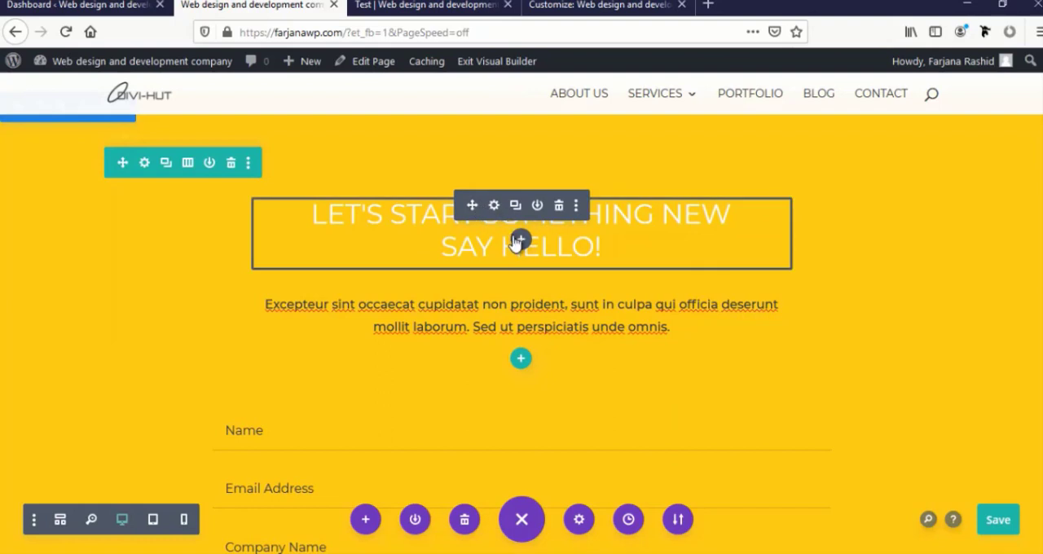
# Make the words Say Hello! bold in the contact section's heading
pyautogui.click(602, 249)
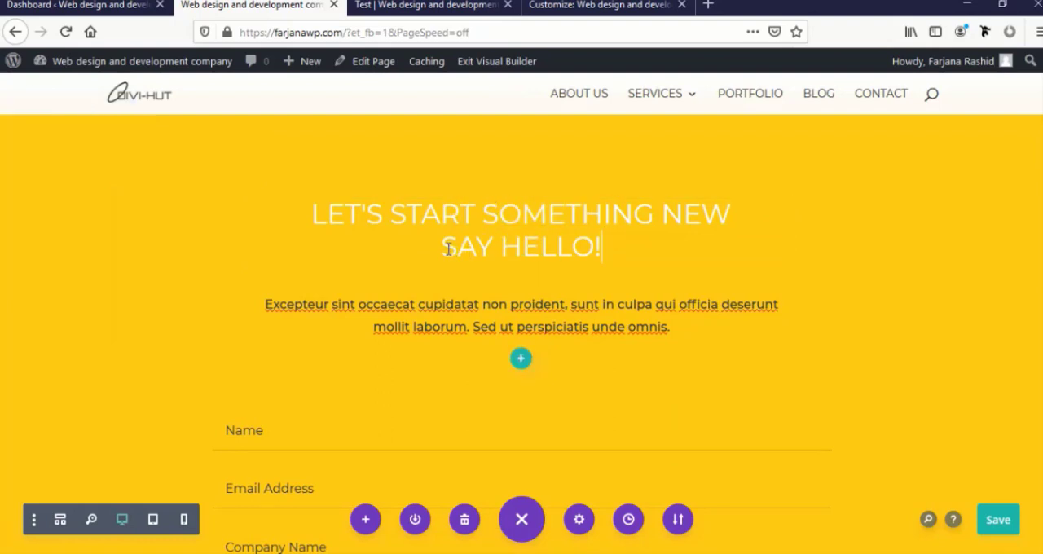
pyautogui.moveTo(444, 250); pyautogui.dragTo(601, 249)
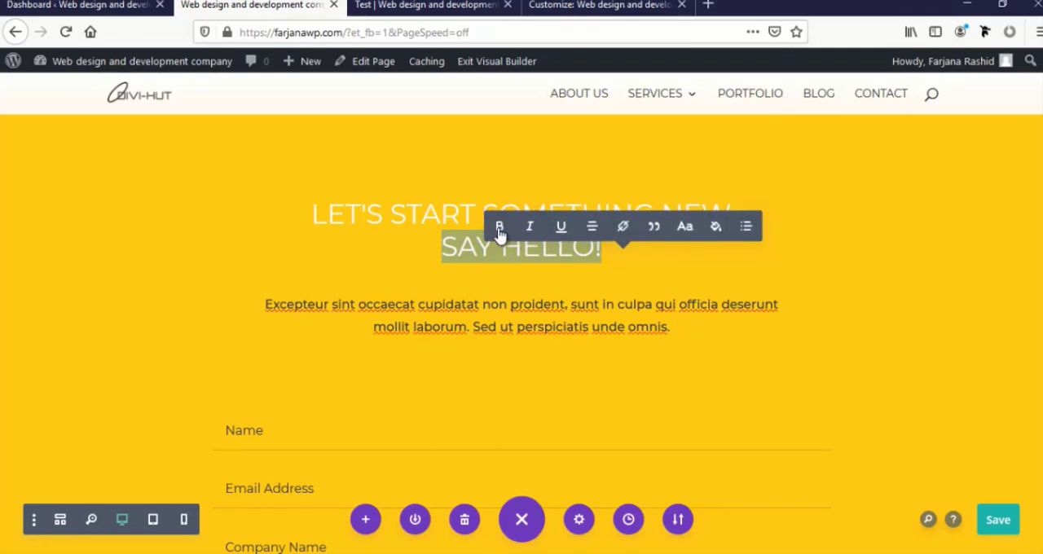
pyautogui.click(500, 228)
pyautogui.click(517, 286)
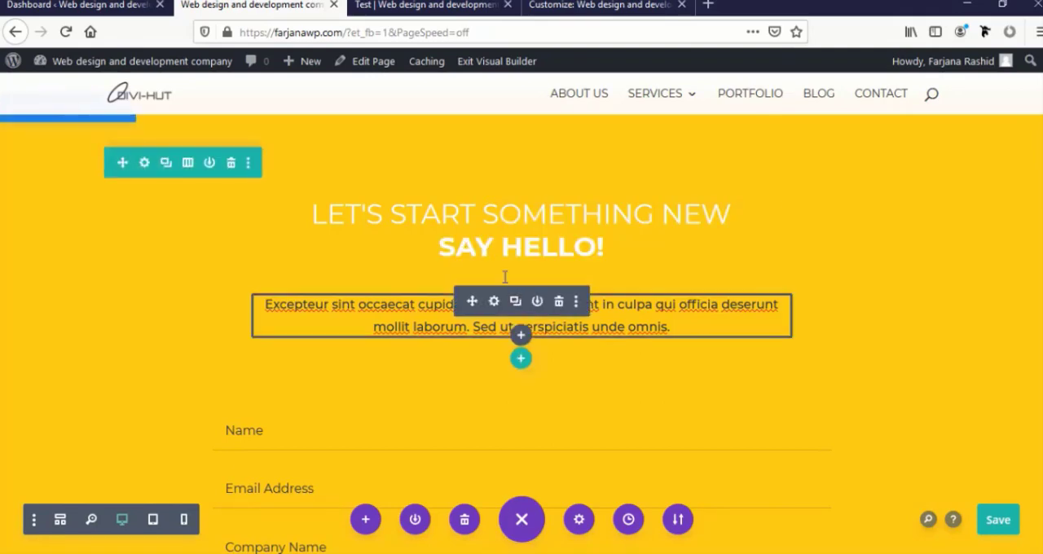
# Add the default blue-to-teal gradient background to the yellow contact section, and apply the section settings
pyautogui.scroll(3, 65, 261)
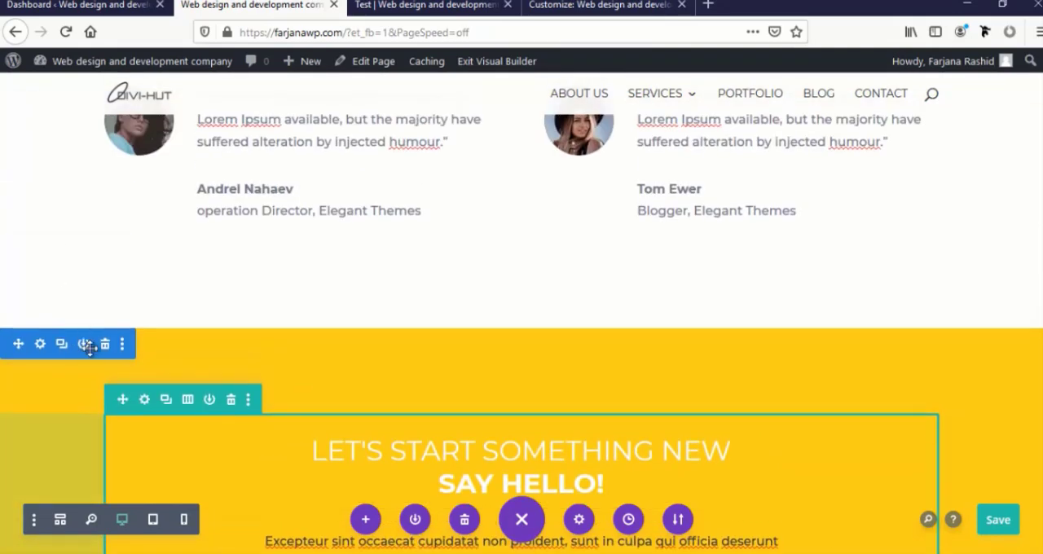
pyautogui.scroll(-3, 89, 347)
pyautogui.scroll(3, 91, 354)
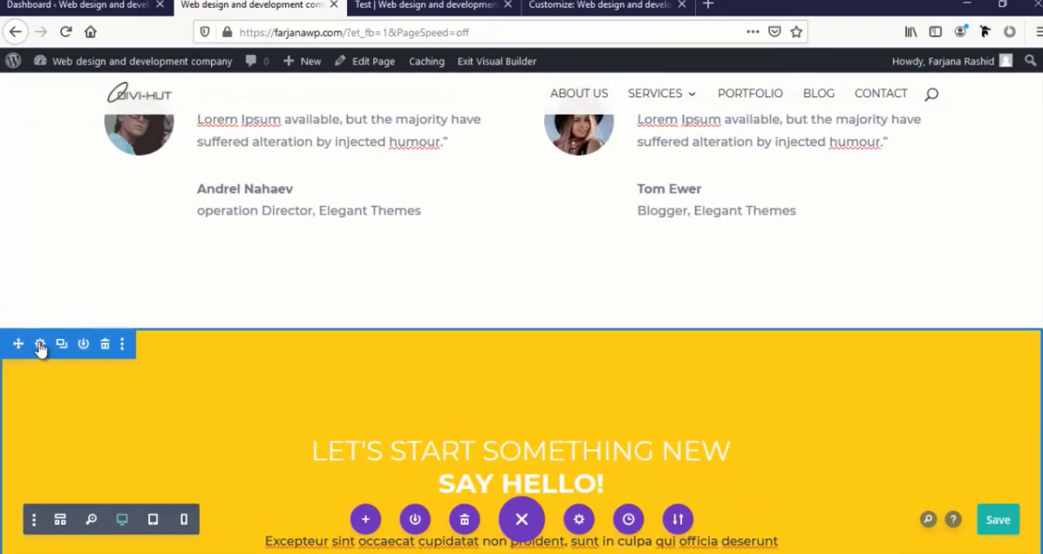
pyautogui.click(40, 344)
pyautogui.click(624, 254)
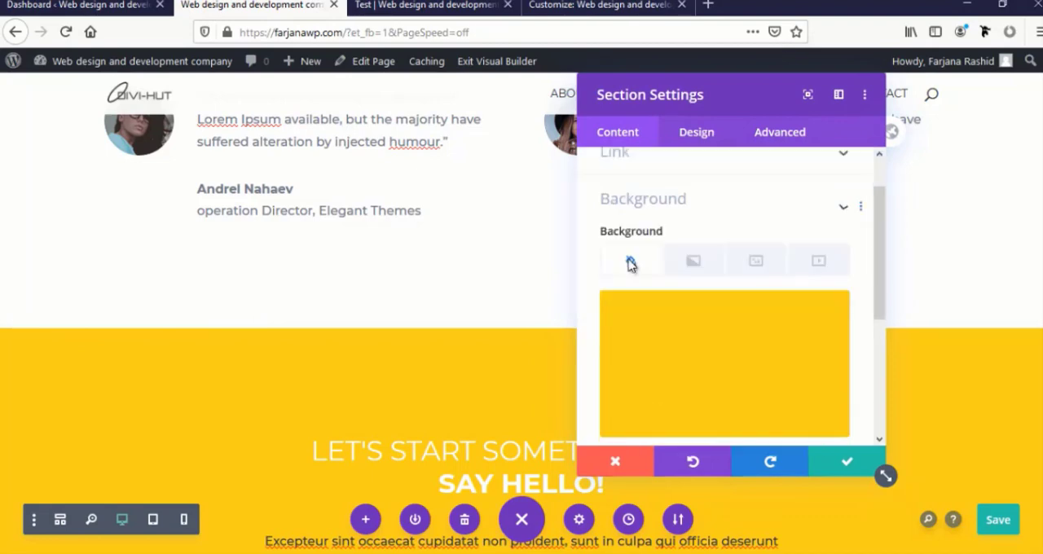
pyautogui.click(691, 234)
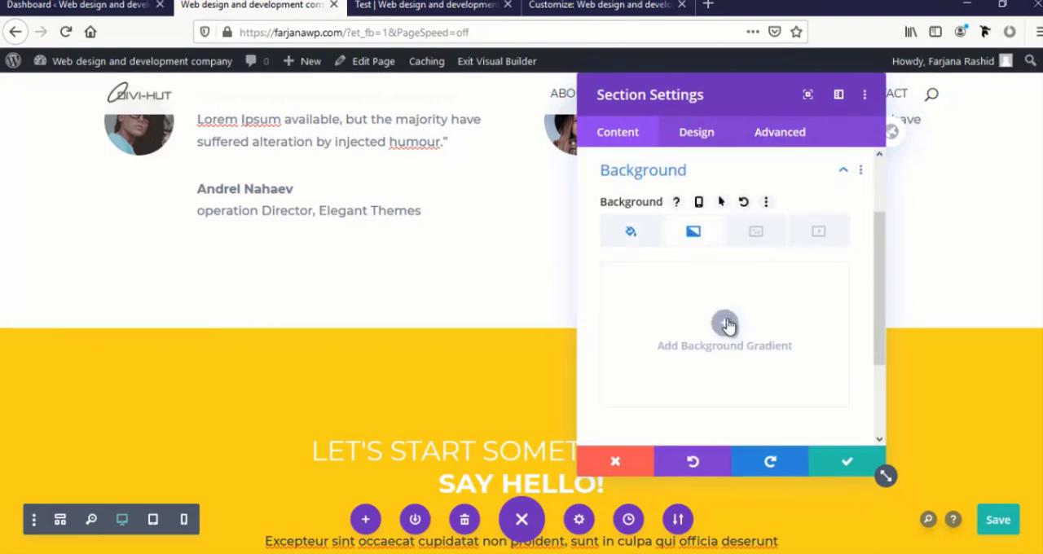
pyautogui.click(726, 323)
pyautogui.scroll(-3, 430, 387)
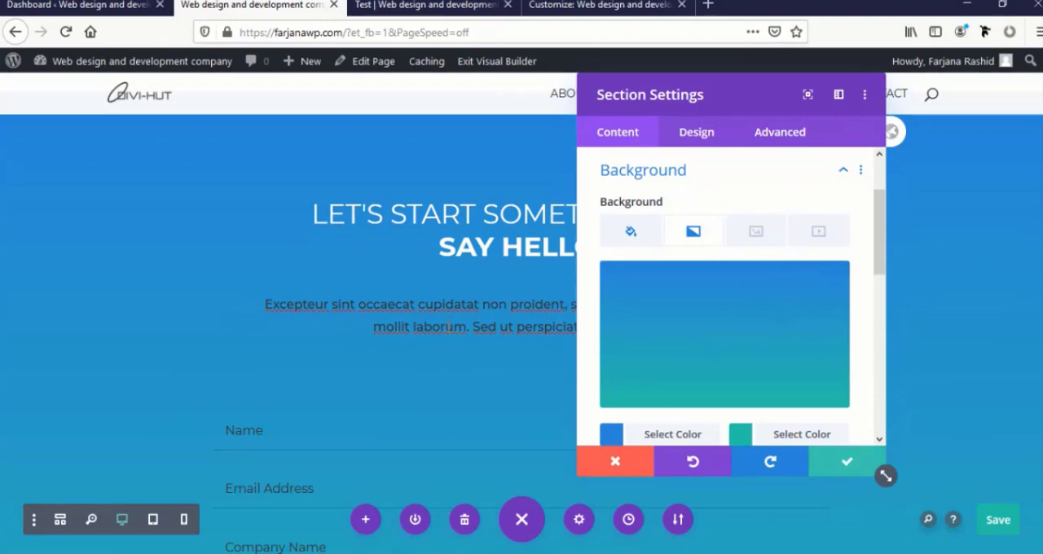
pyautogui.click(855, 463)
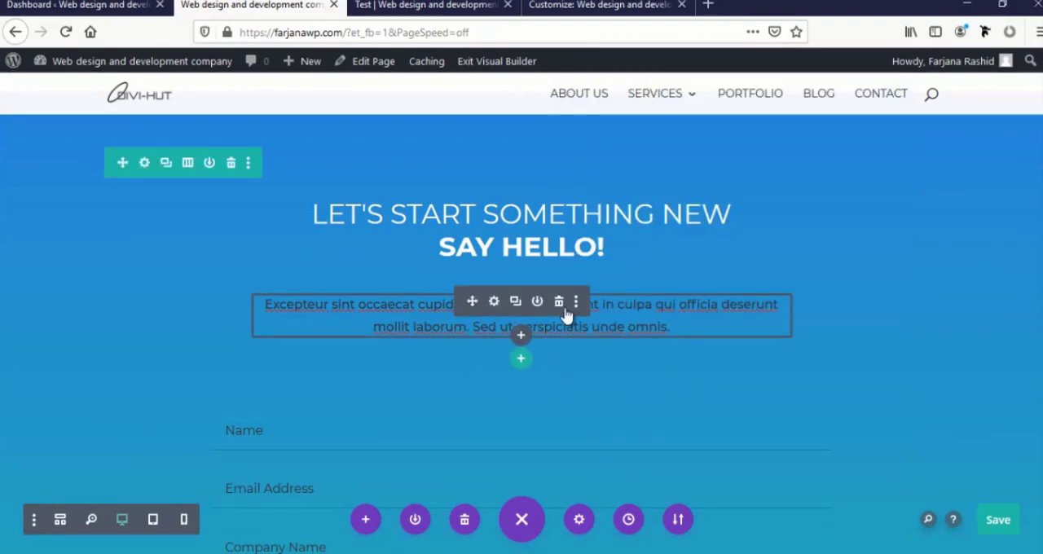
# Reset the module styles of the paragraph below the Say Hello! heading, and make its text white (#ffffff) and centred
pyautogui.click(576, 302)
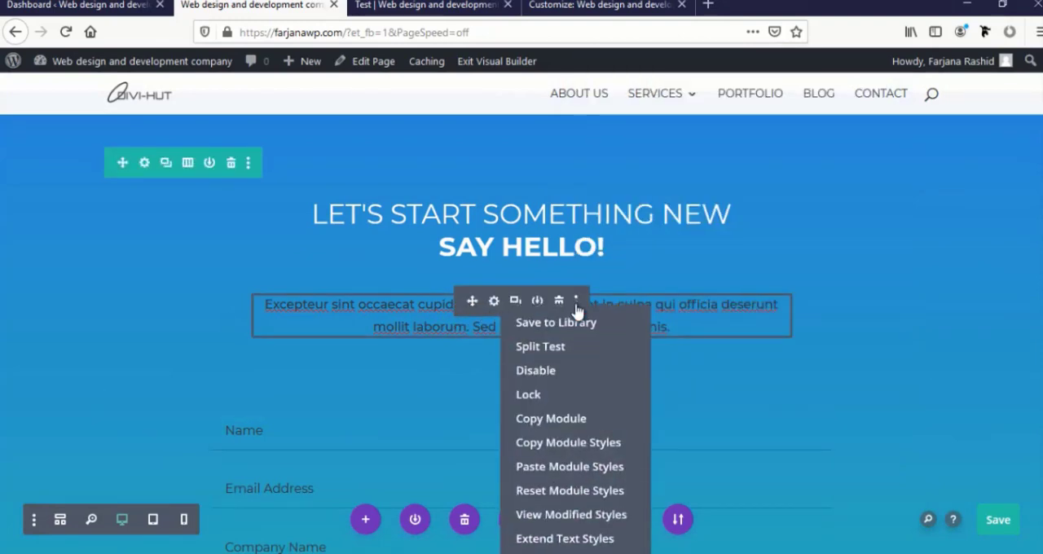
pyautogui.click(554, 489)
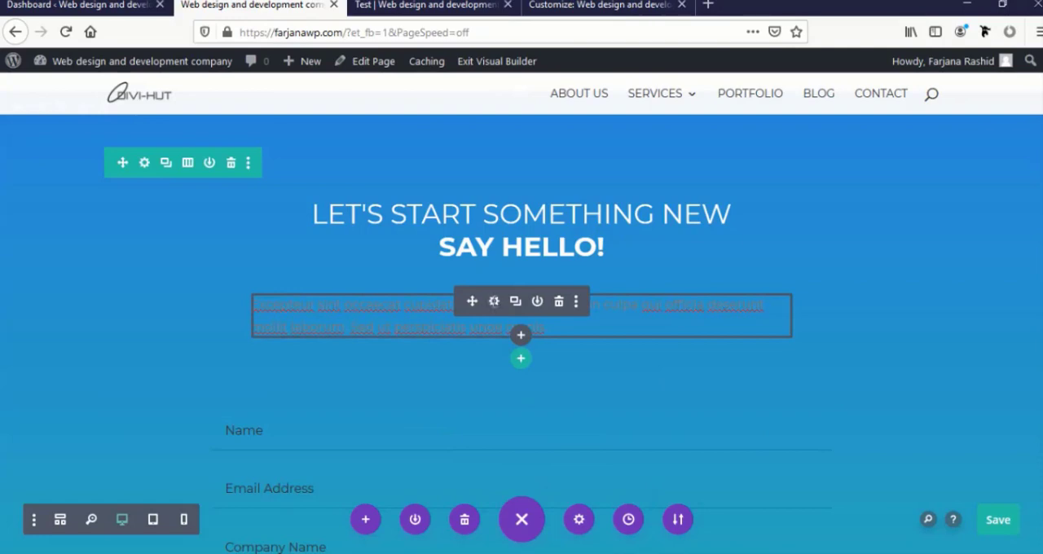
pyautogui.click(493, 302)
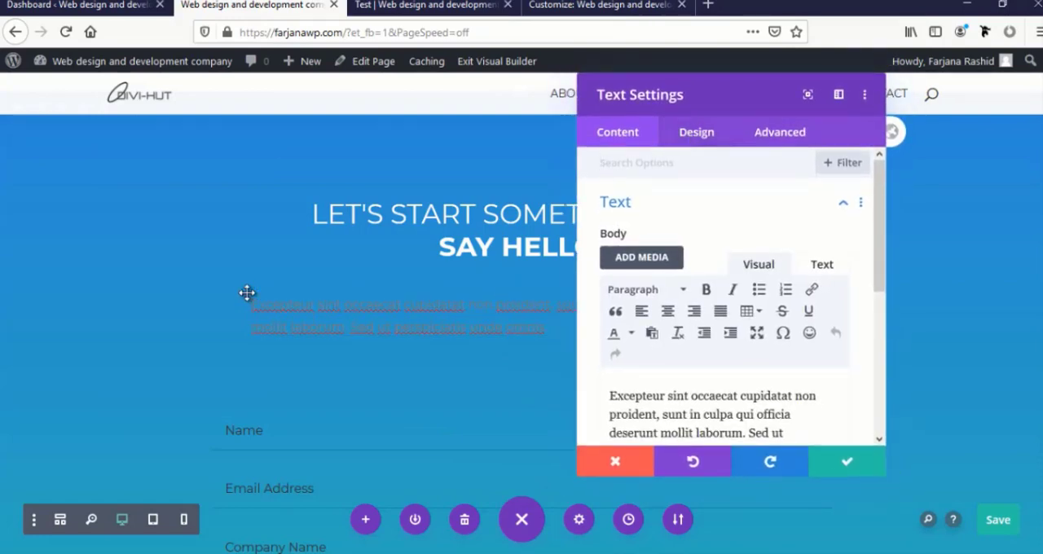
pyautogui.click(695, 132)
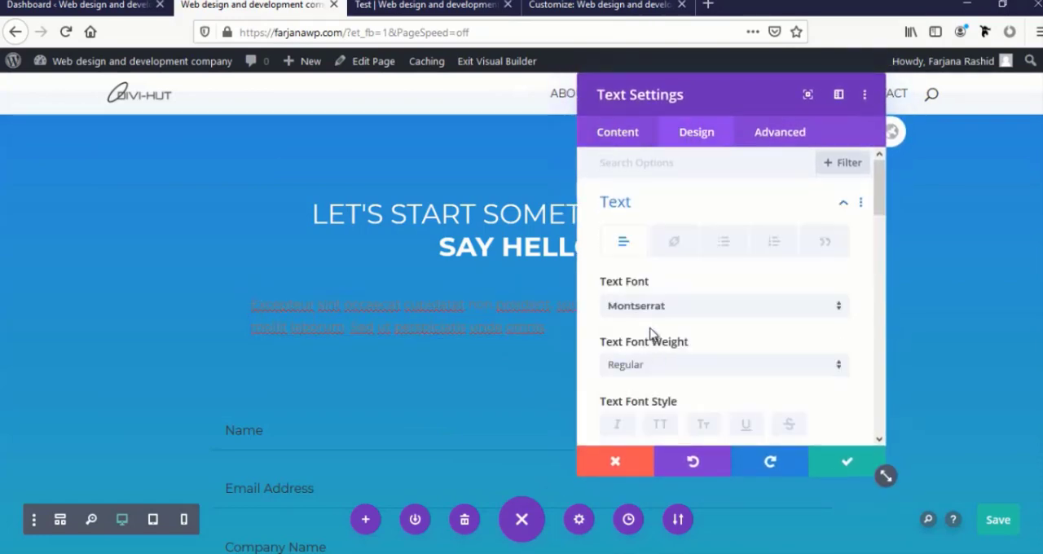
pyautogui.scroll(-3, 656, 334)
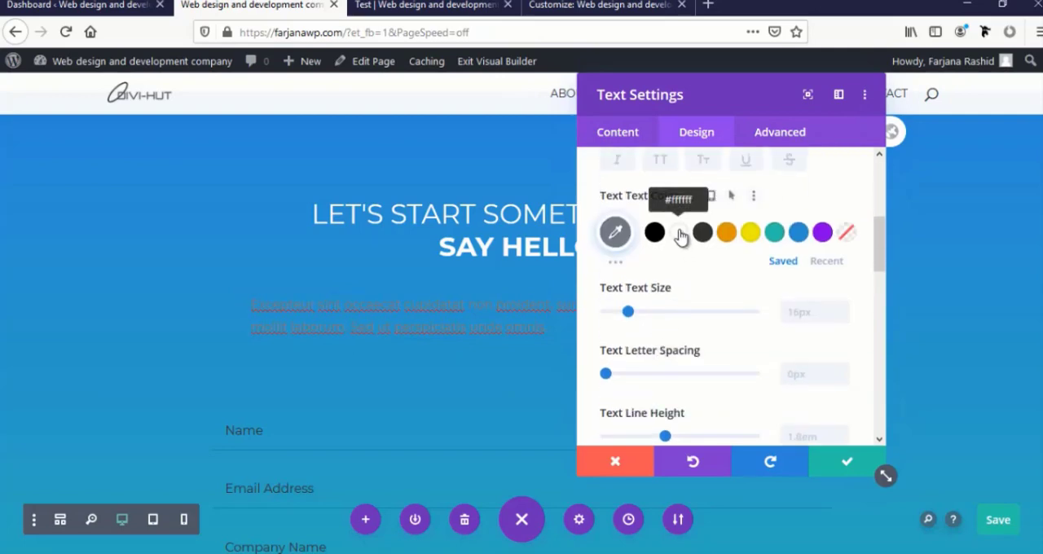
pyautogui.click(678, 233)
pyautogui.scroll(-7, 690, 275)
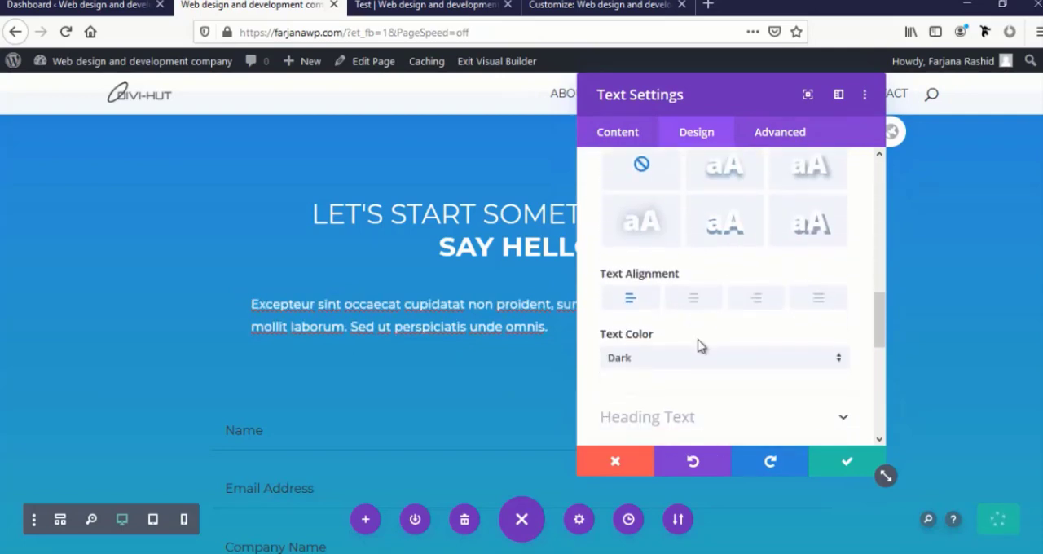
pyautogui.click(693, 306)
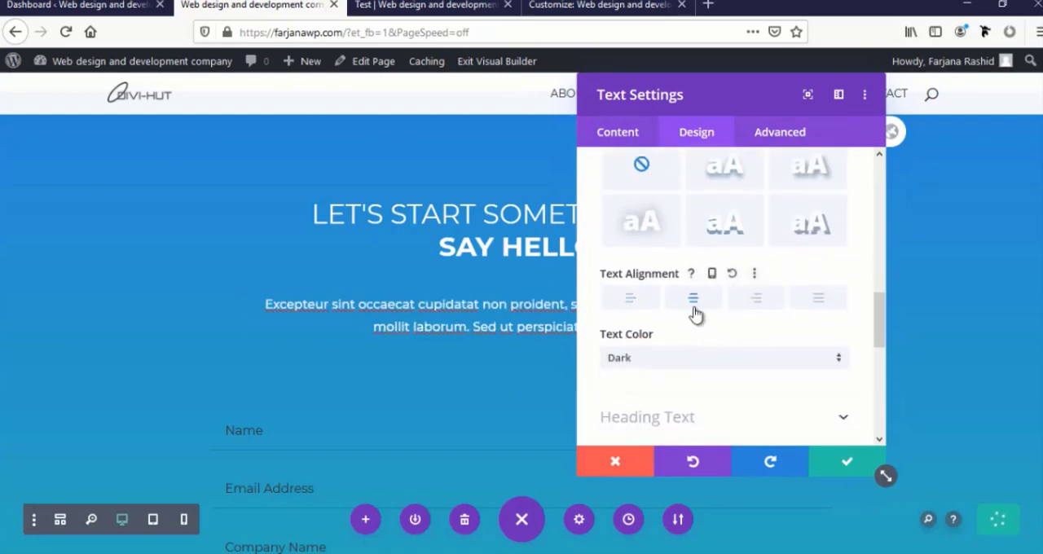
pyautogui.click(835, 464)
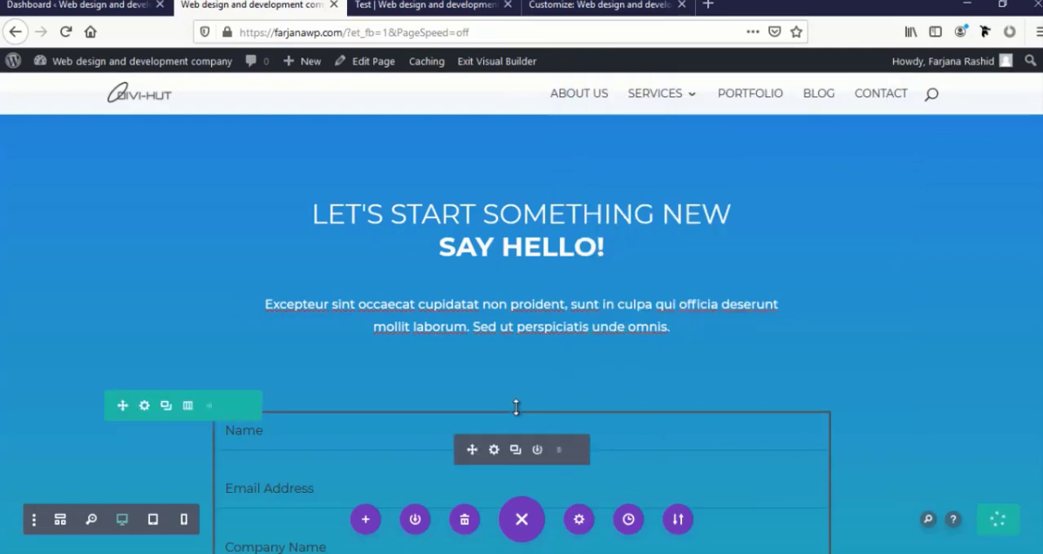
# Set the contact form's fields text color to white (#ffffff) and apply the form settings
pyautogui.scroll(-3, 516, 407)
pyautogui.scroll(-2, 518, 413)
pyautogui.scroll(2, 410, 331)
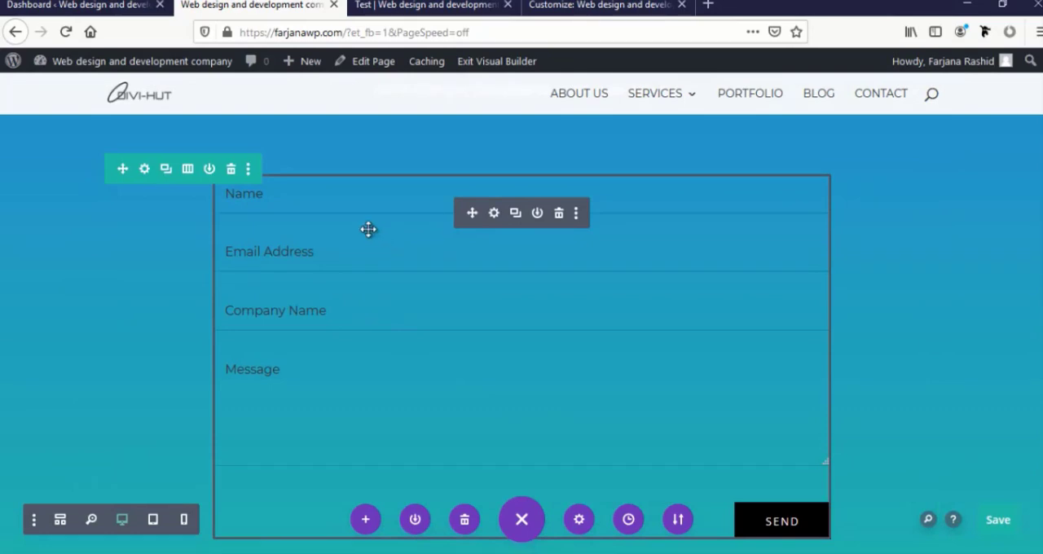
pyautogui.scroll(-2, 263, 403)
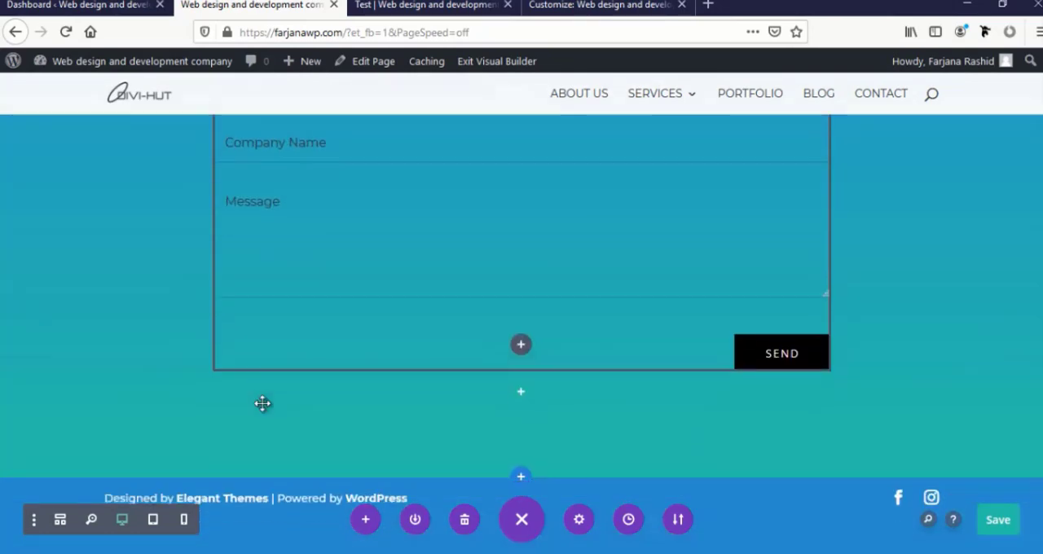
pyautogui.scroll(3, 305, 396)
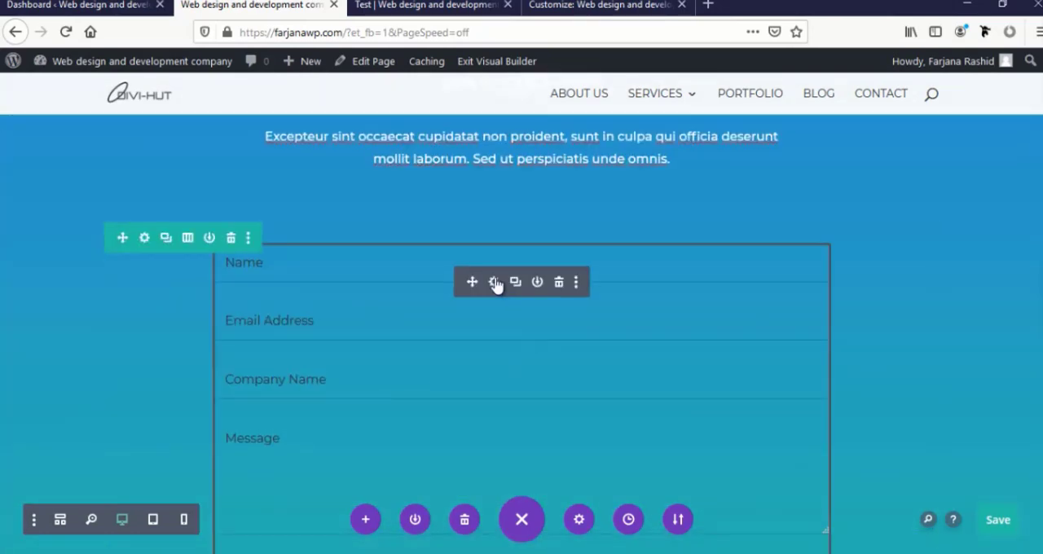
pyautogui.click(494, 282)
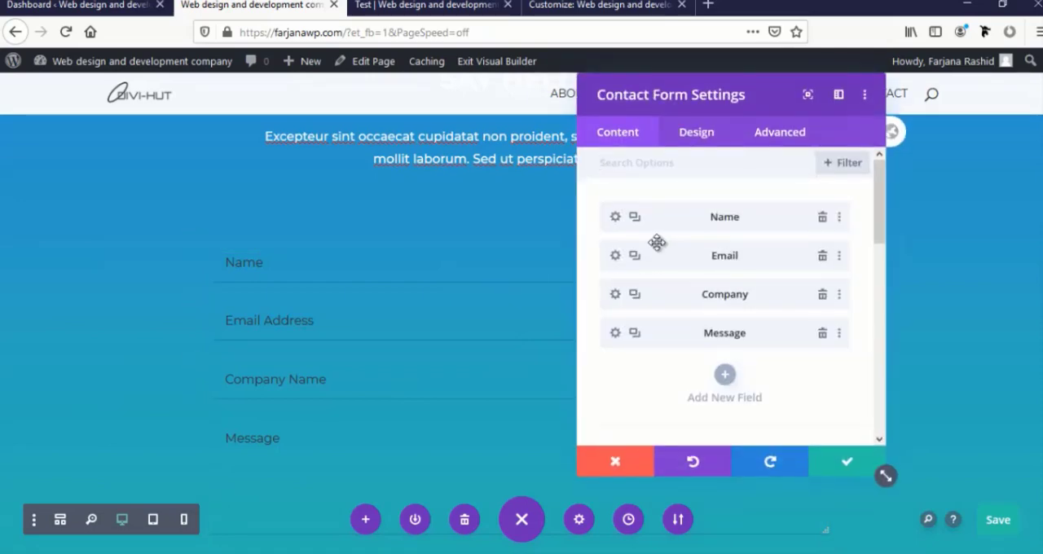
pyautogui.moveTo(209, 262)
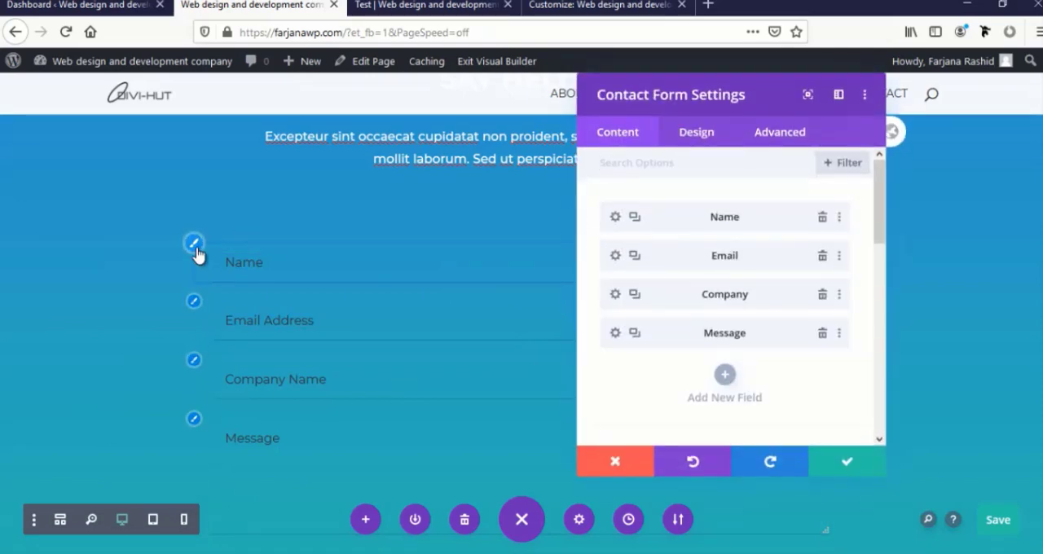
pyautogui.click(194, 245)
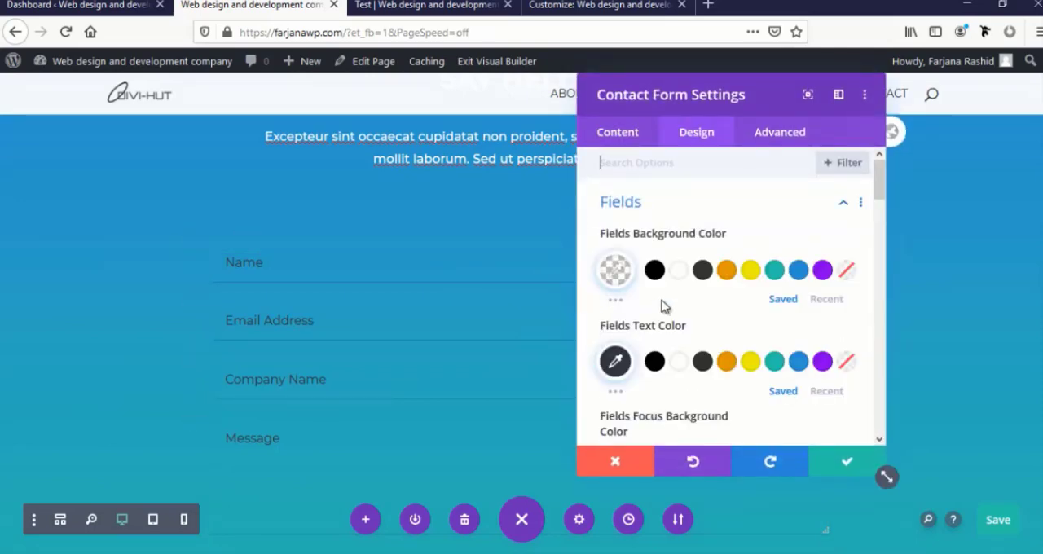
pyautogui.click(677, 363)
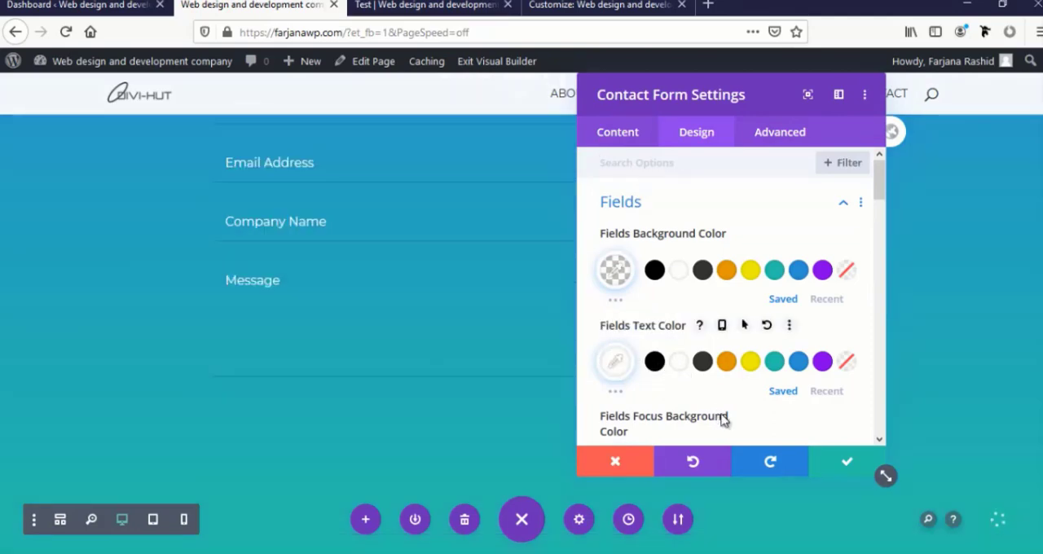
pyautogui.click(835, 468)
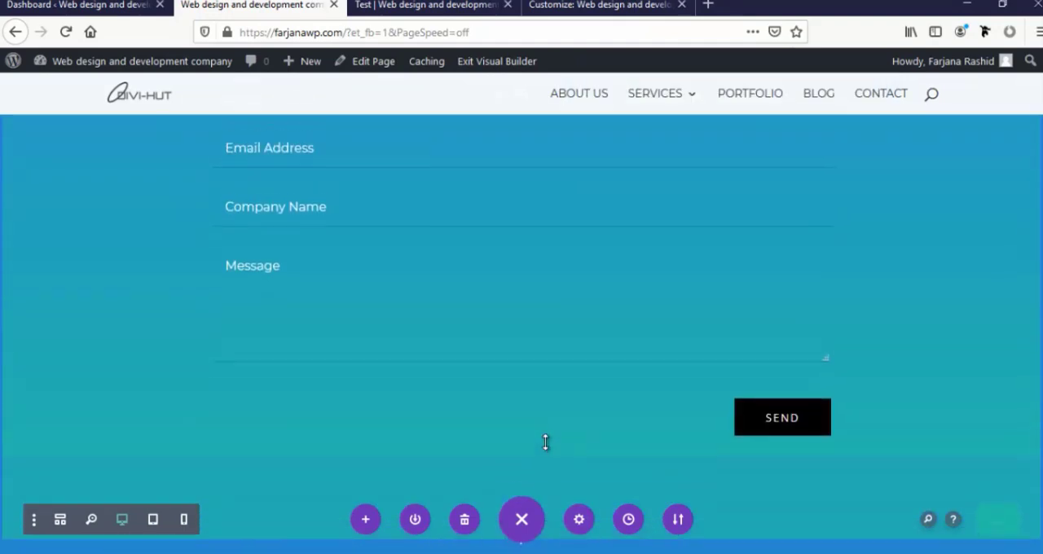
# Check the finished contact section and save the homepage
pyautogui.scroll(-1, 546, 442)
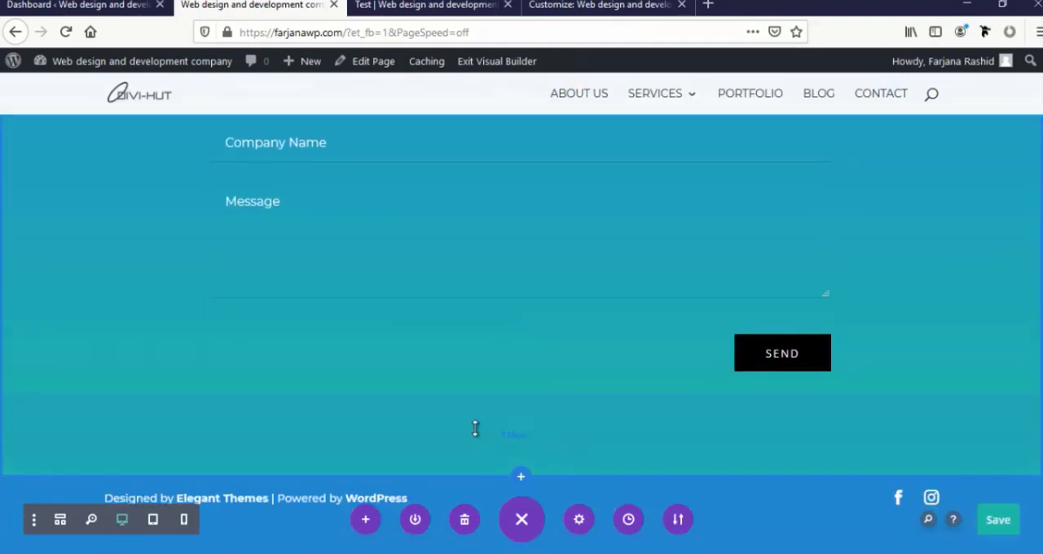
pyautogui.scroll(8, 474, 430)
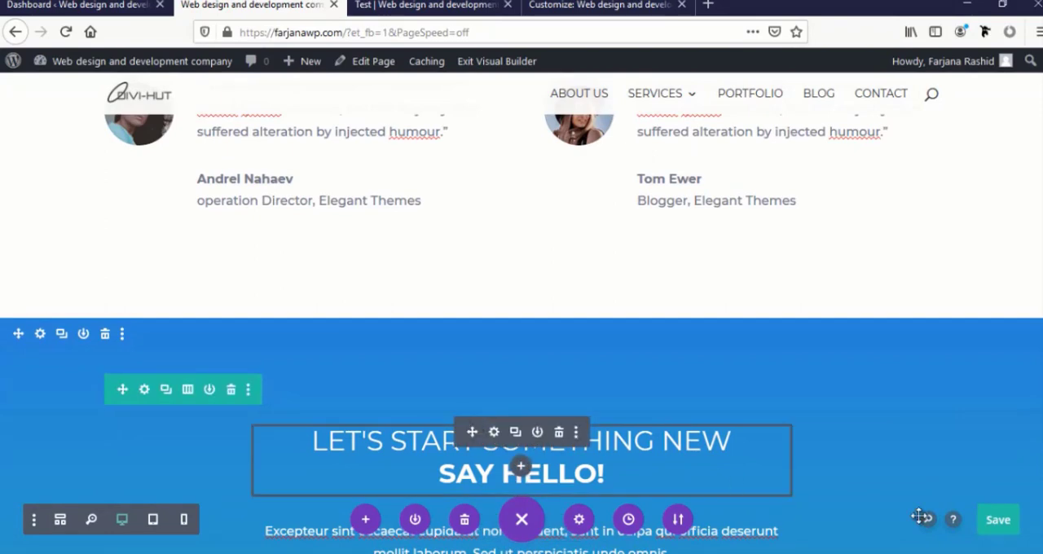
pyautogui.click(997, 521)
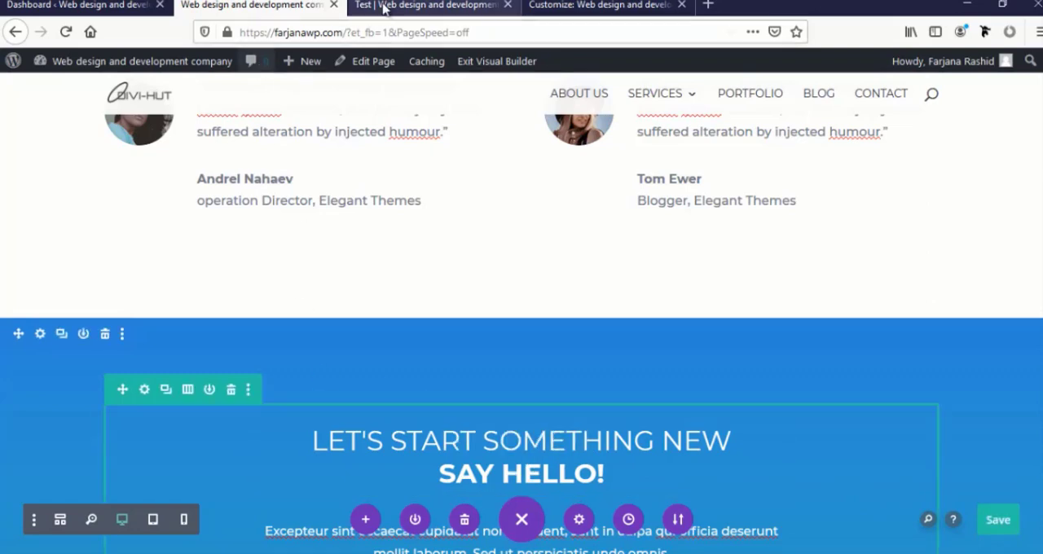
# Open the WordPress dashboard in a new browser tab and go to the Divi Library layouts list
pyautogui.moveTo(148, 70)
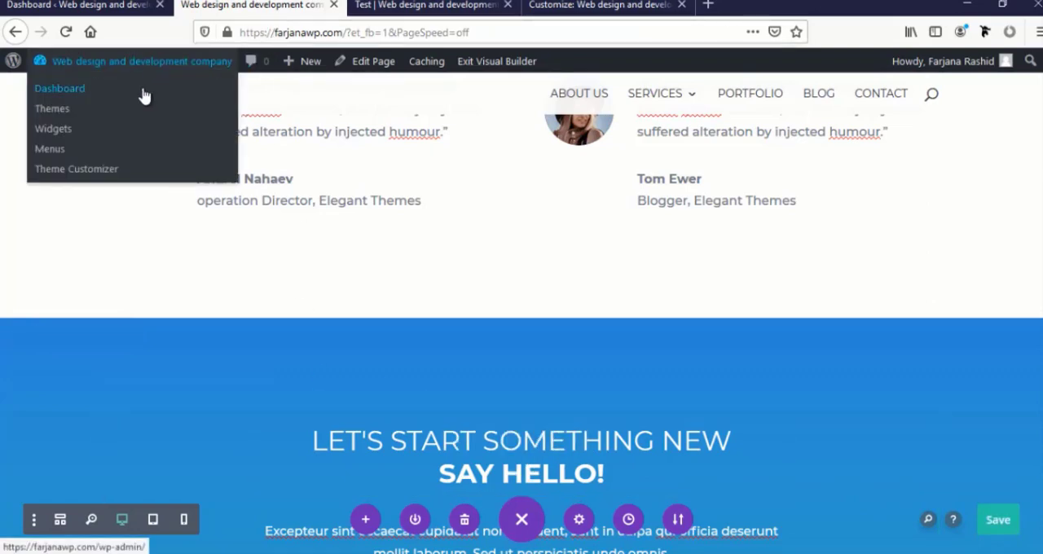
pyautogui.middleClick(143, 96)
pyautogui.click(381, 6)
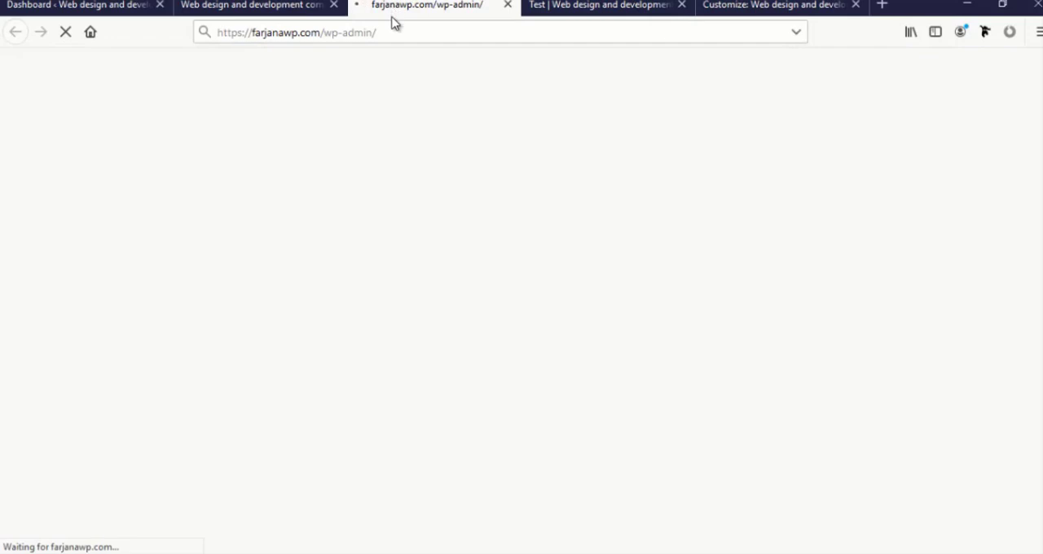
pyautogui.scroll(-3, 84, 410)
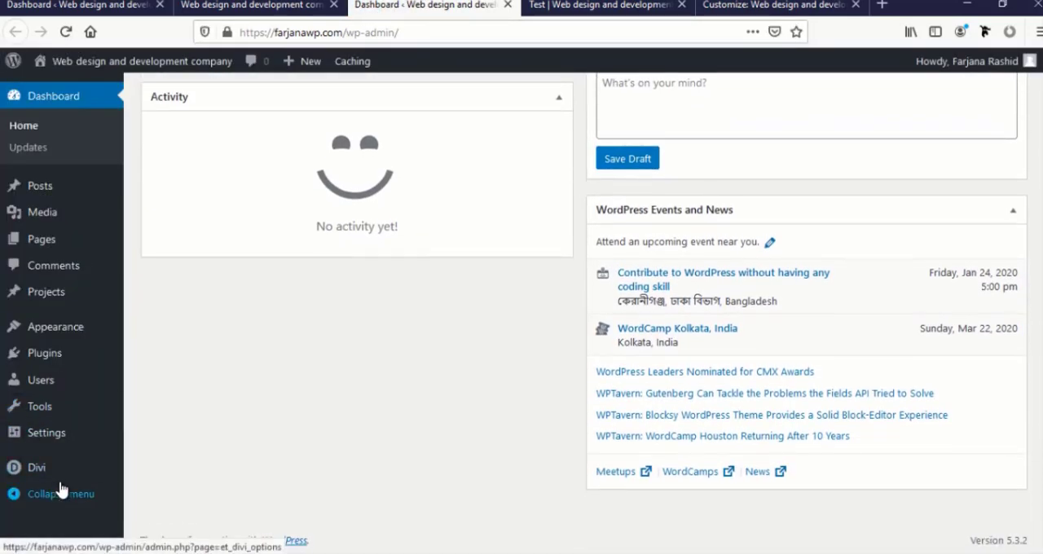
pyautogui.moveTo(60, 484)
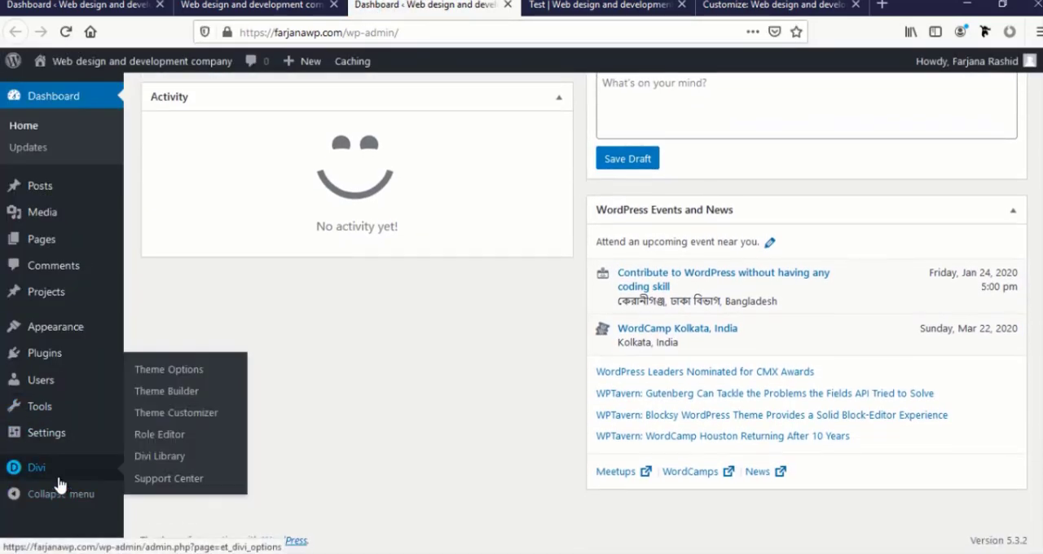
pyautogui.click(173, 459)
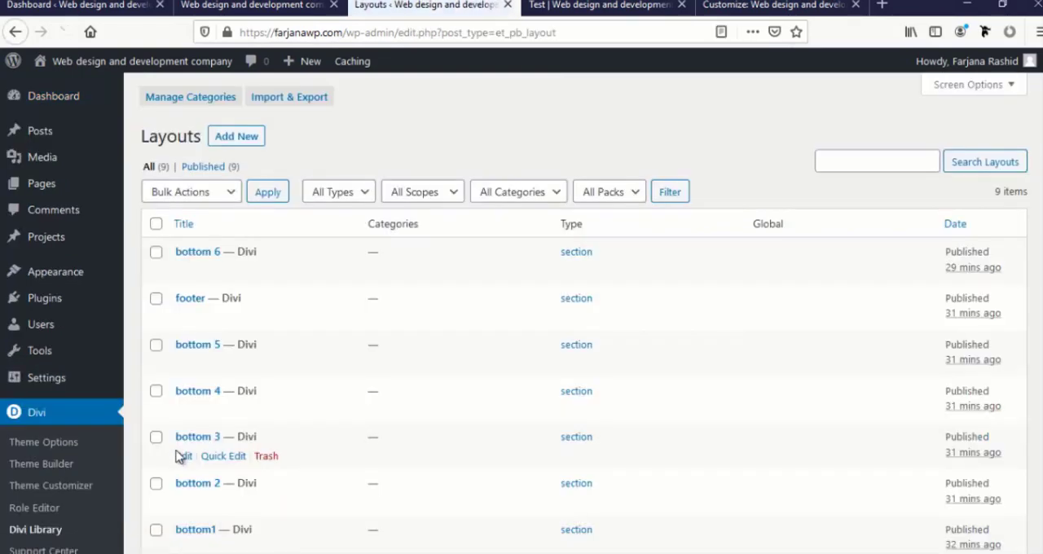
# Move all saved Divi Library layouts except Title text to the trash in one bulk action
pyautogui.scroll(-4, 201, 407)
pyautogui.scroll(-1, 251, 421)
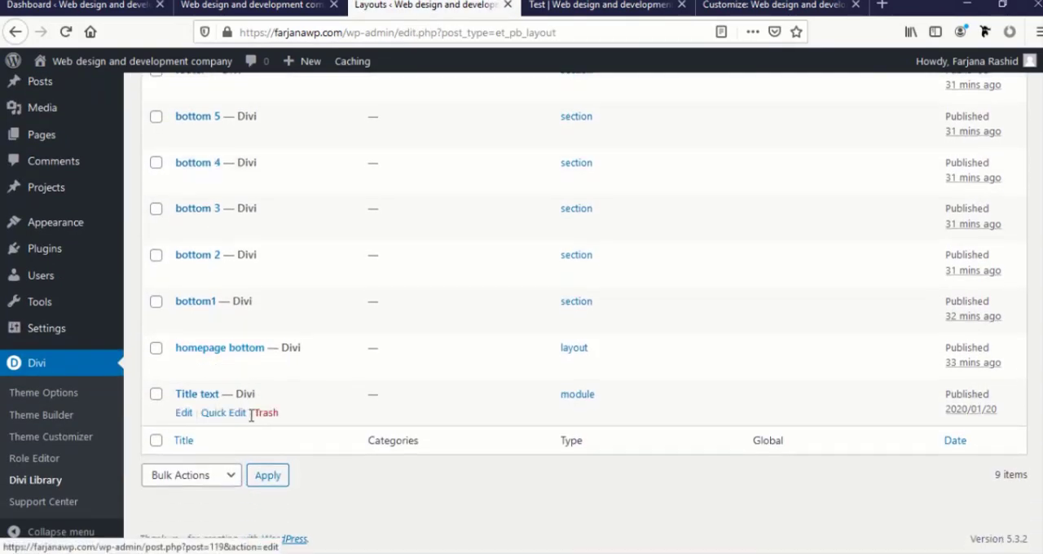
pyautogui.scroll(4, 236, 424)
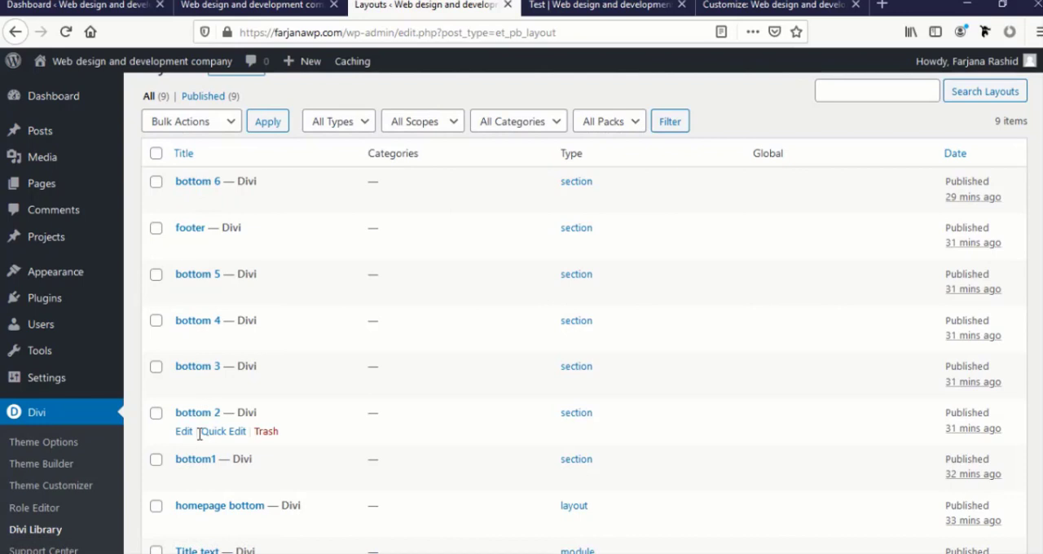
pyautogui.scroll(-4, 200, 433)
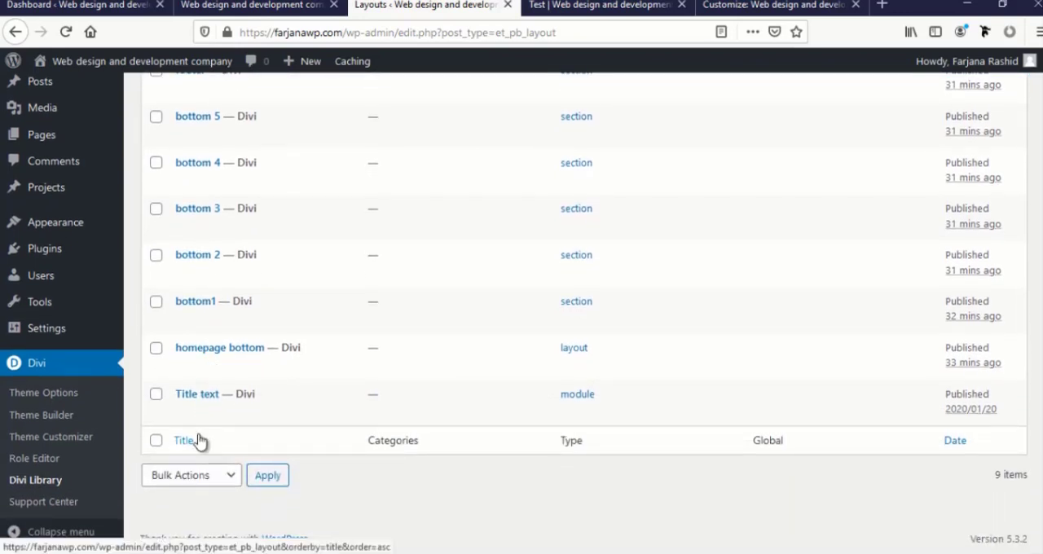
pyautogui.scroll(5, 195, 383)
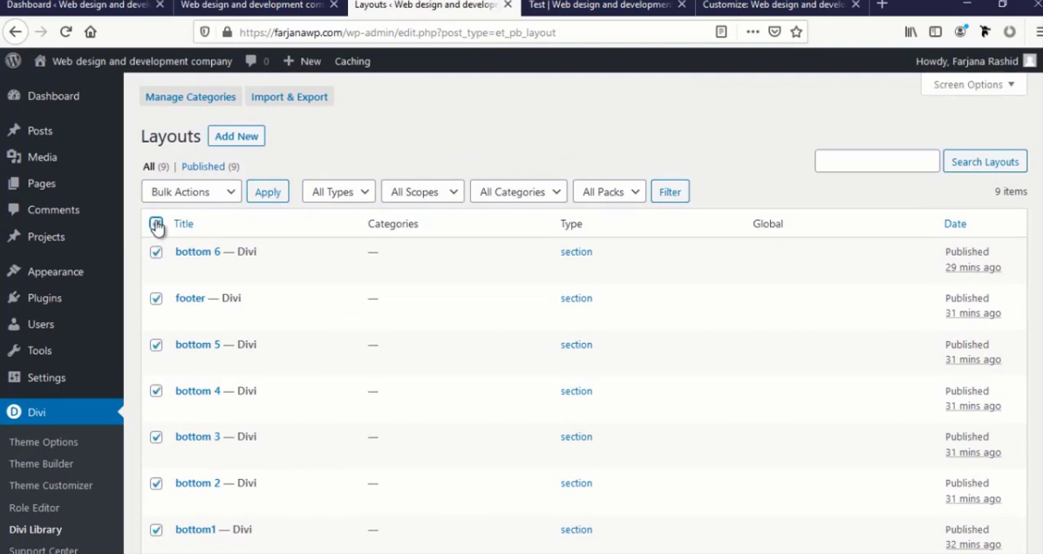
pyautogui.scroll(-3, 213, 411)
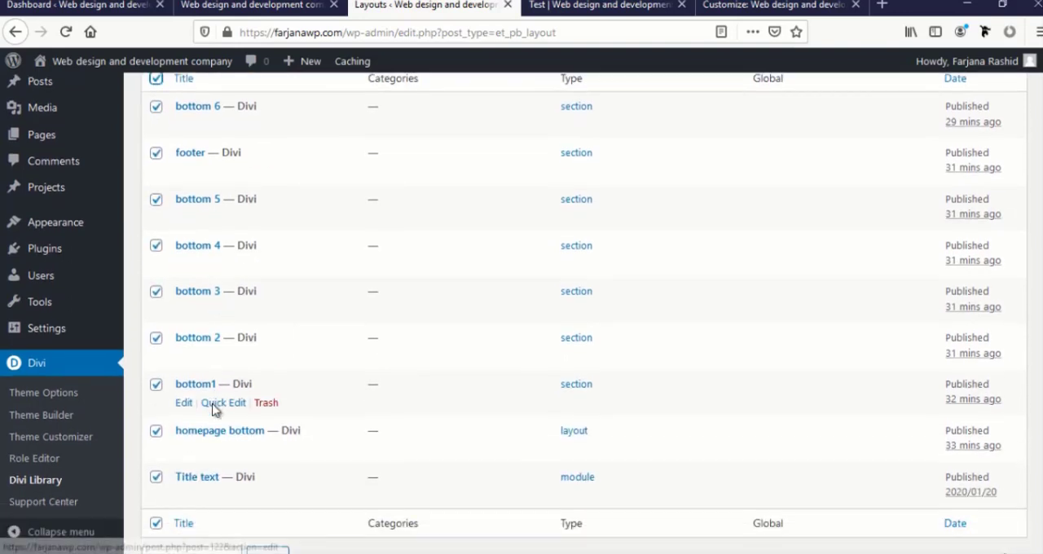
pyautogui.click(156, 466)
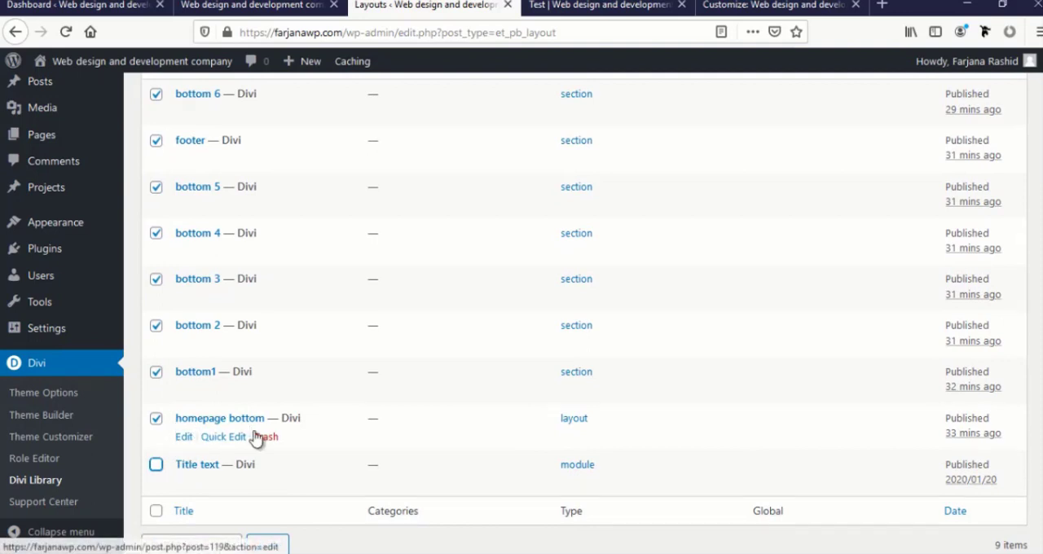
pyautogui.click(188, 545)
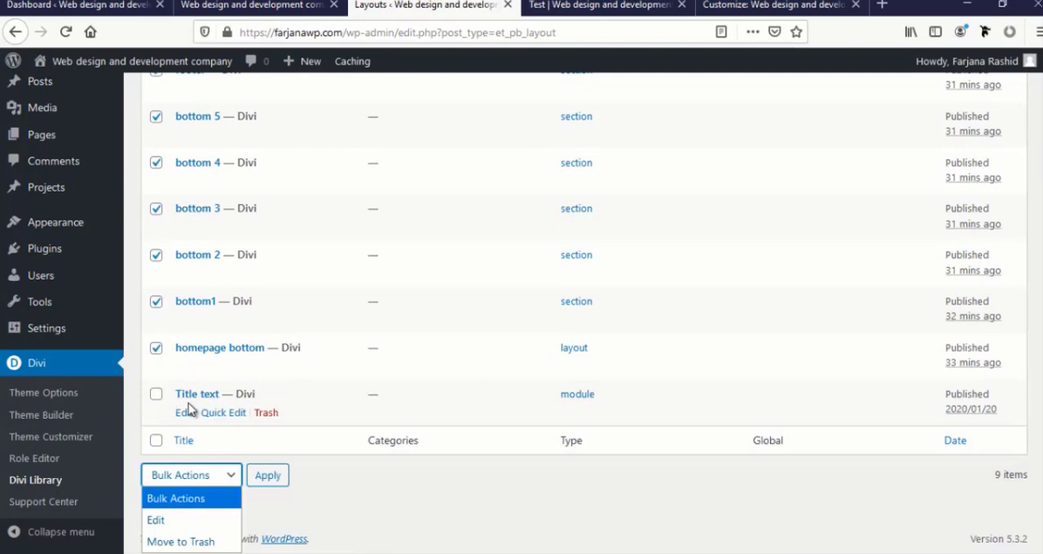
pyautogui.press('Escape')
pyautogui.scroll(5, 251, 405)
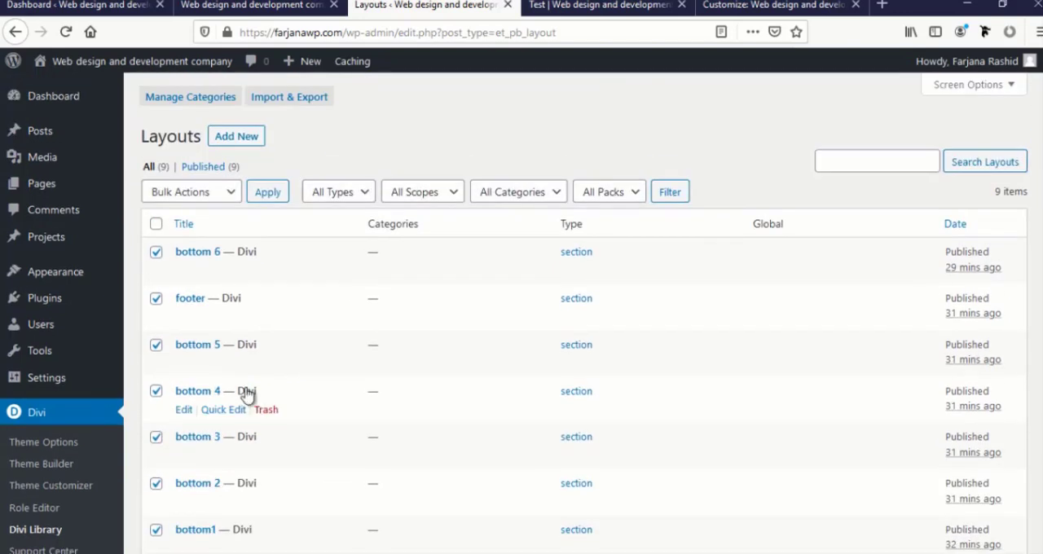
pyautogui.click(231, 193)
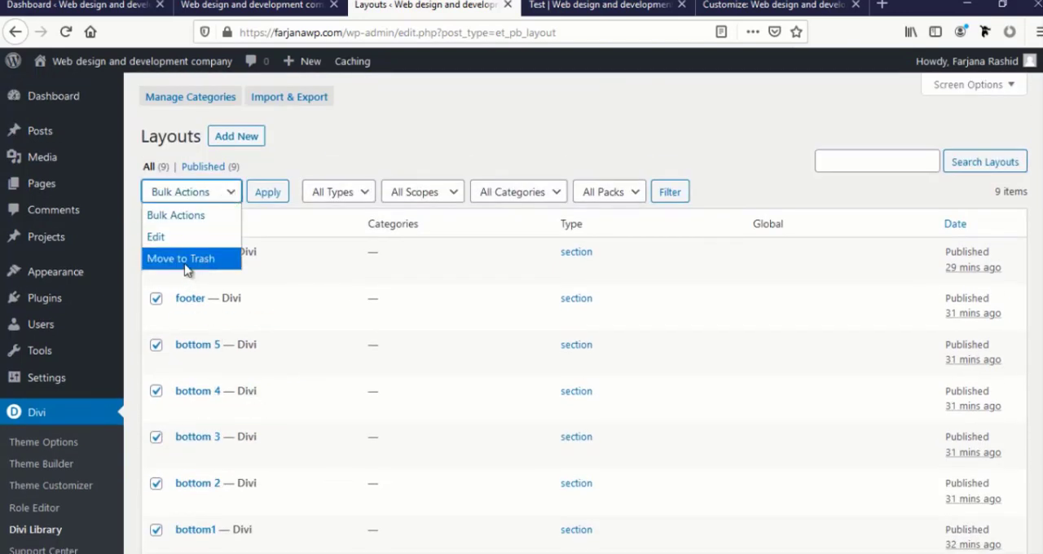
pyautogui.click(194, 262)
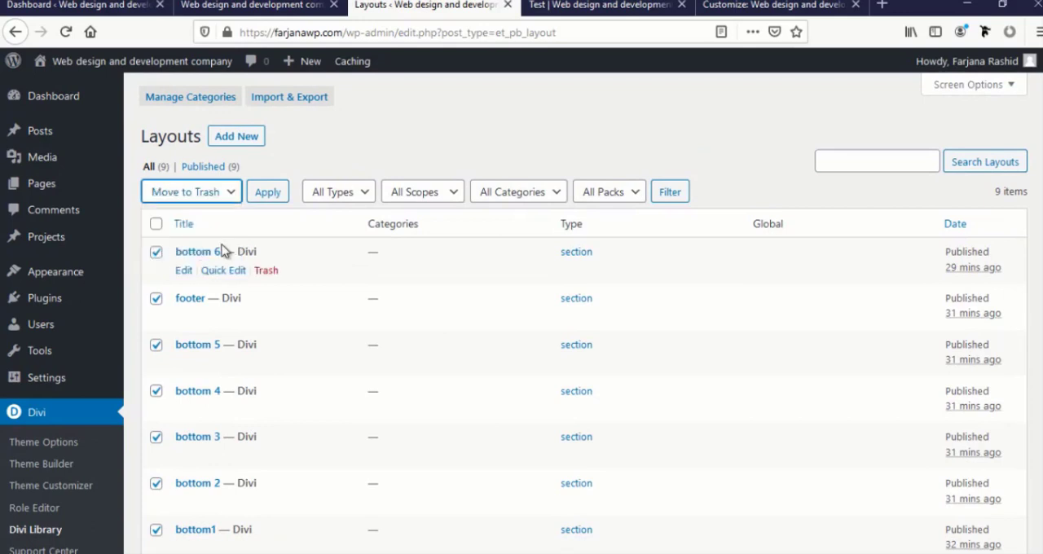
pyautogui.click(273, 198)
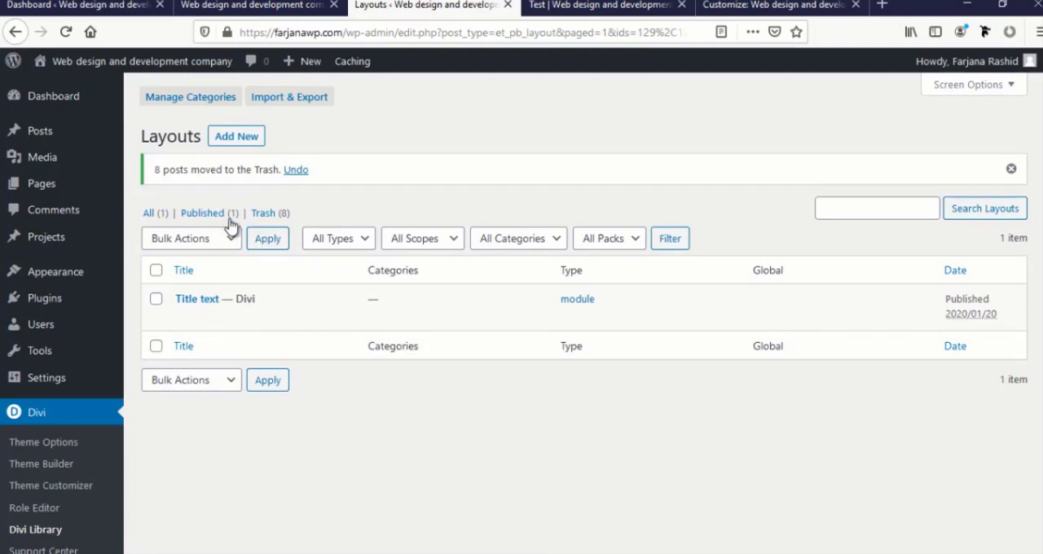
# Permanently delete all trashed Divi Library layouts and return to the homepage in the Visual Builder
pyautogui.click(259, 217)
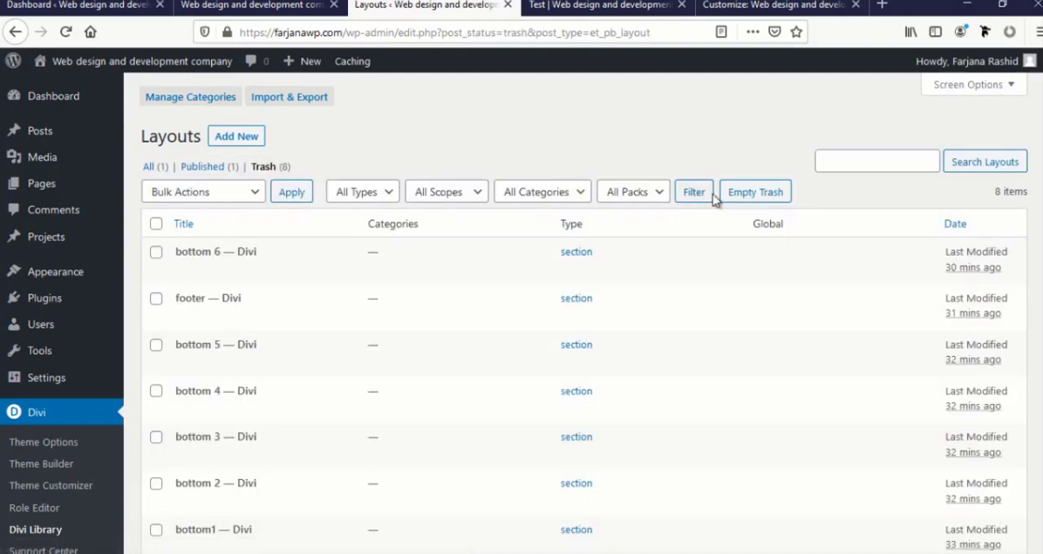
pyautogui.click(753, 195)
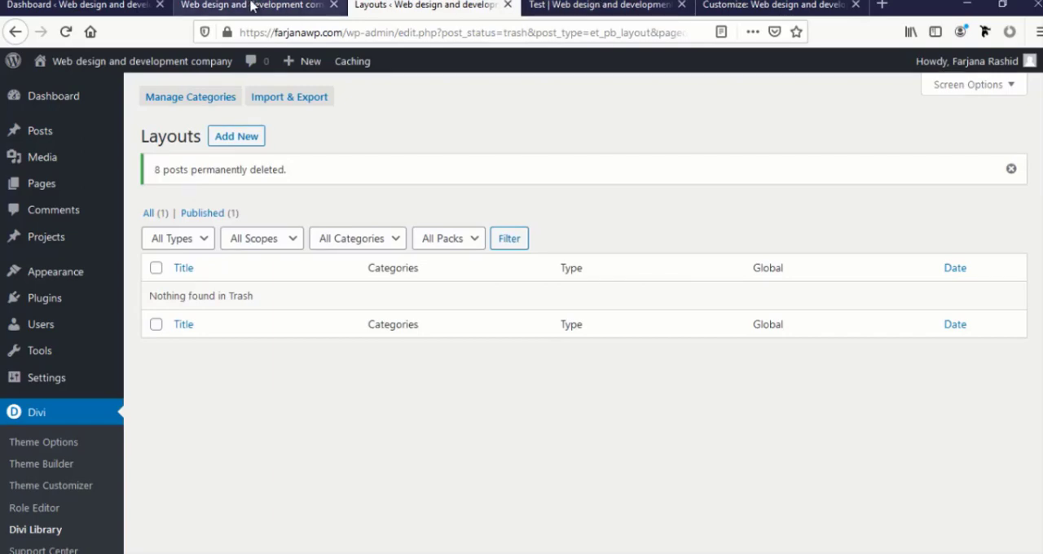
pyautogui.click(252, 7)
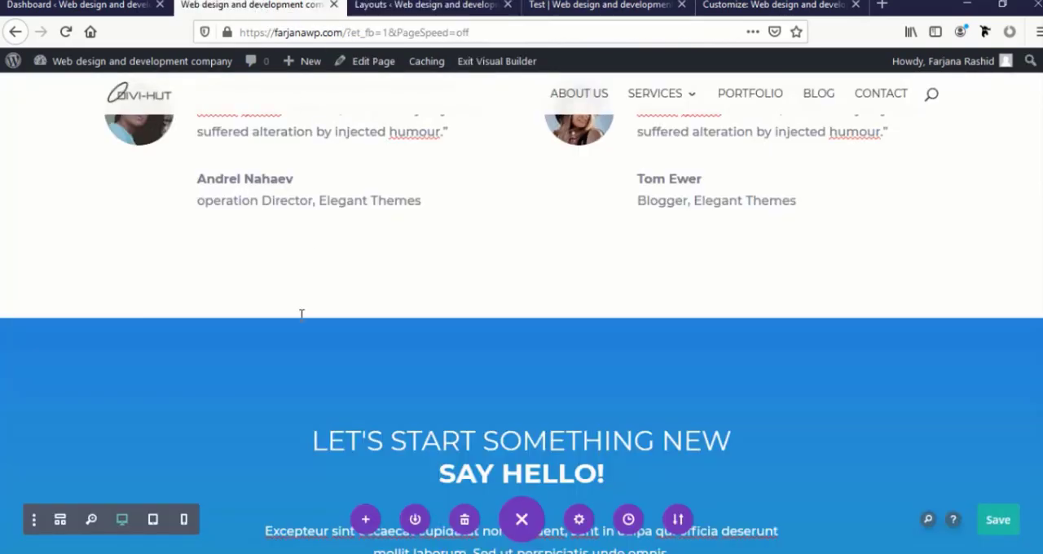
# Save the "Let's start something new" contact section to the Divi Library as a global item named footer
pyautogui.scroll(-7, 300, 315)
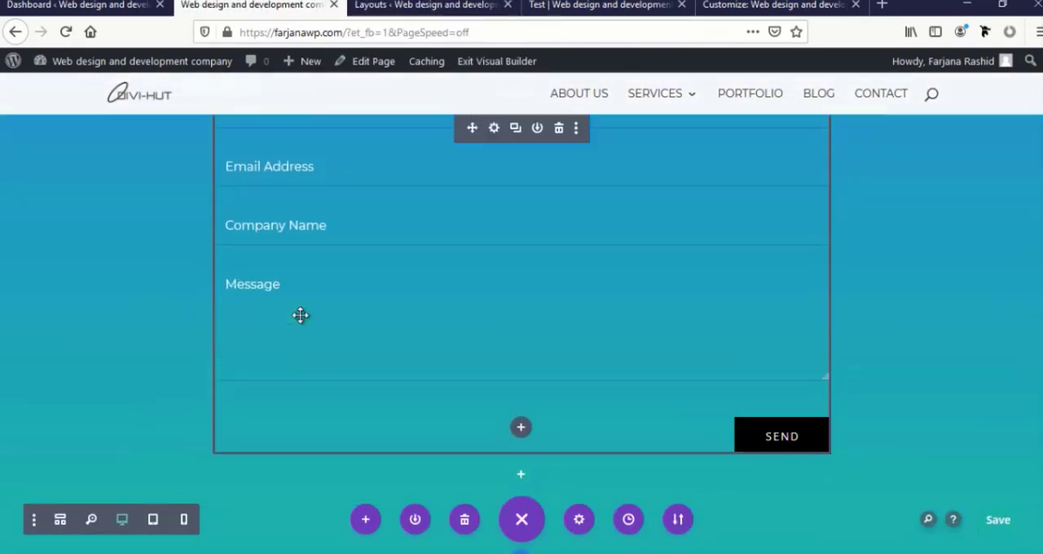
pyautogui.scroll(2, 258, 318)
pyautogui.scroll(6, 87, 261)
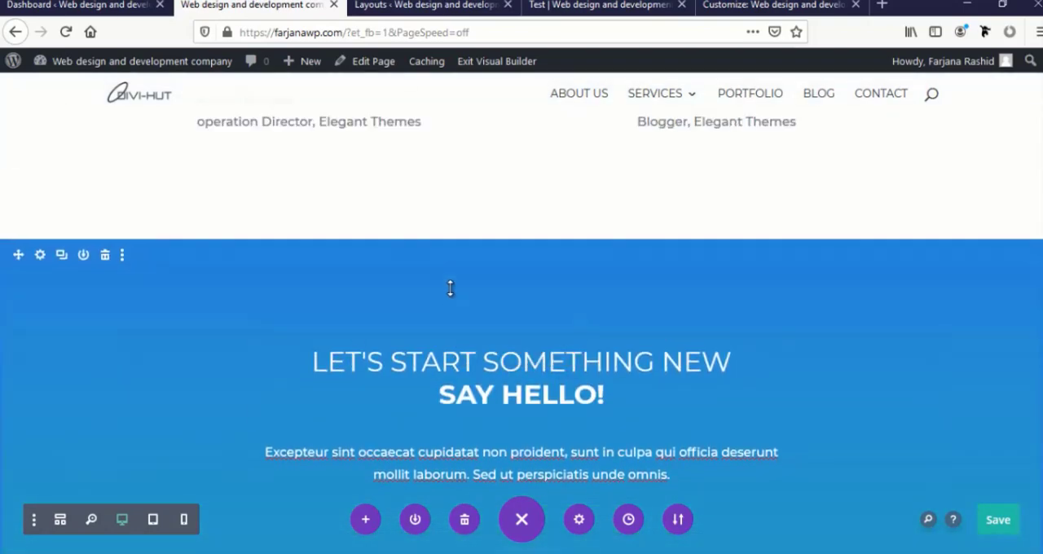
pyautogui.scroll(-6, 760, 466)
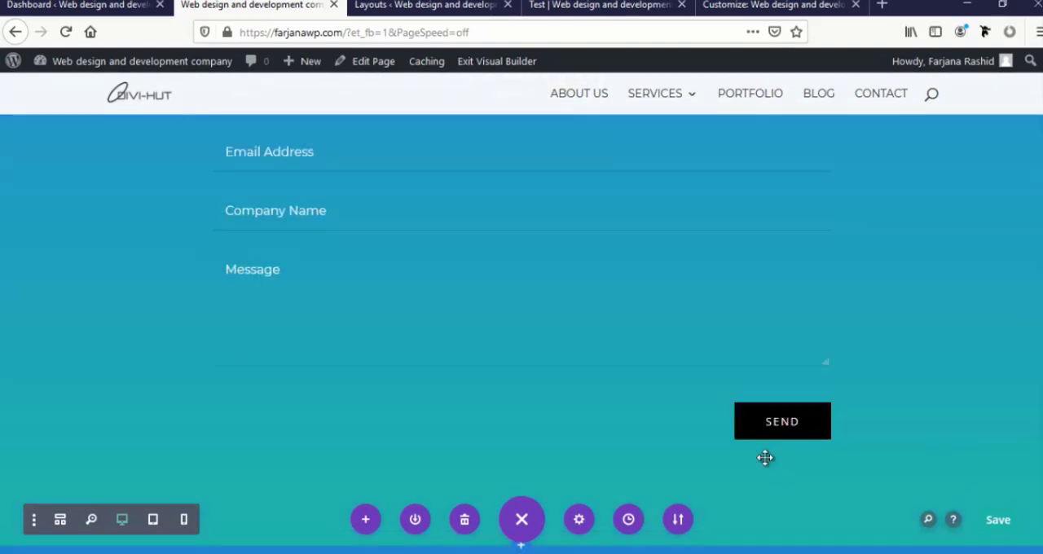
pyautogui.scroll(-1, 764, 457)
pyautogui.scroll(5, 814, 454)
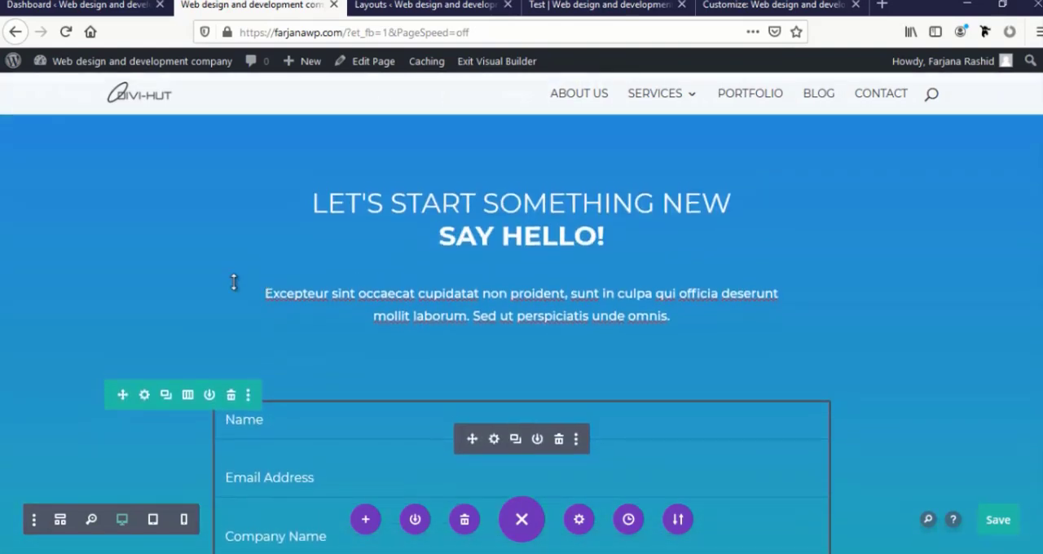
pyautogui.scroll(2, 149, 281)
pyautogui.scroll(-1, 149, 282)
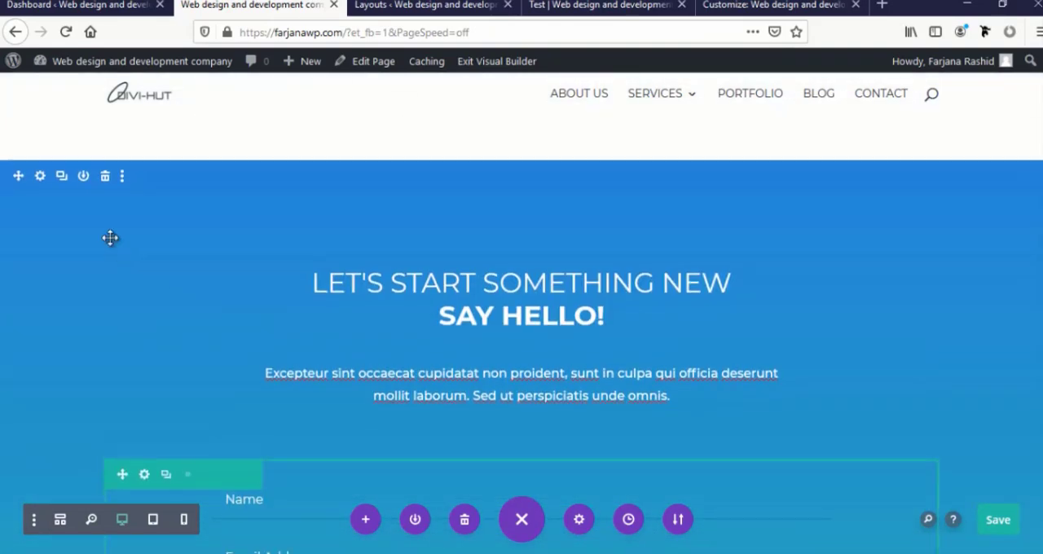
pyautogui.click(83, 177)
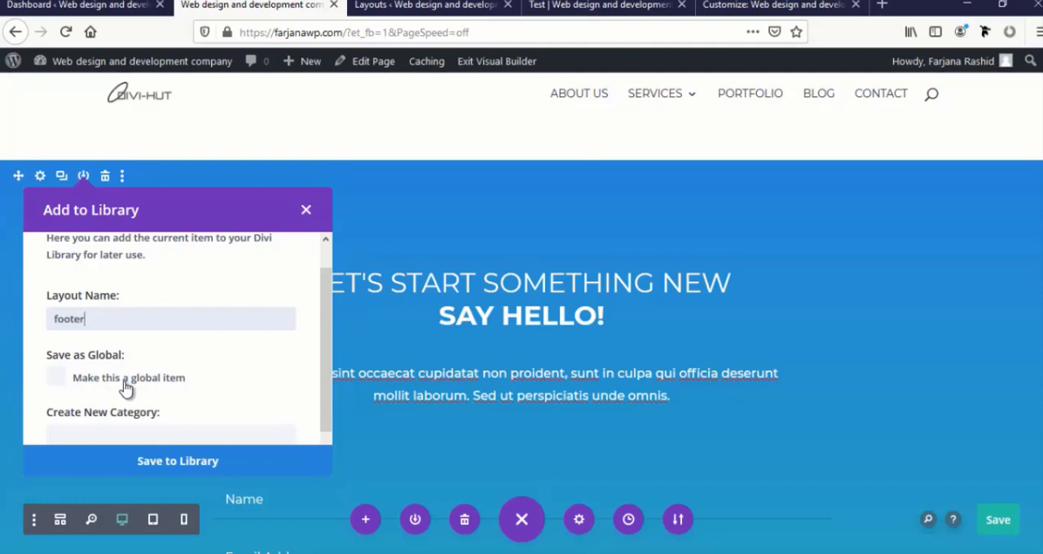
pyautogui.click(54, 381)
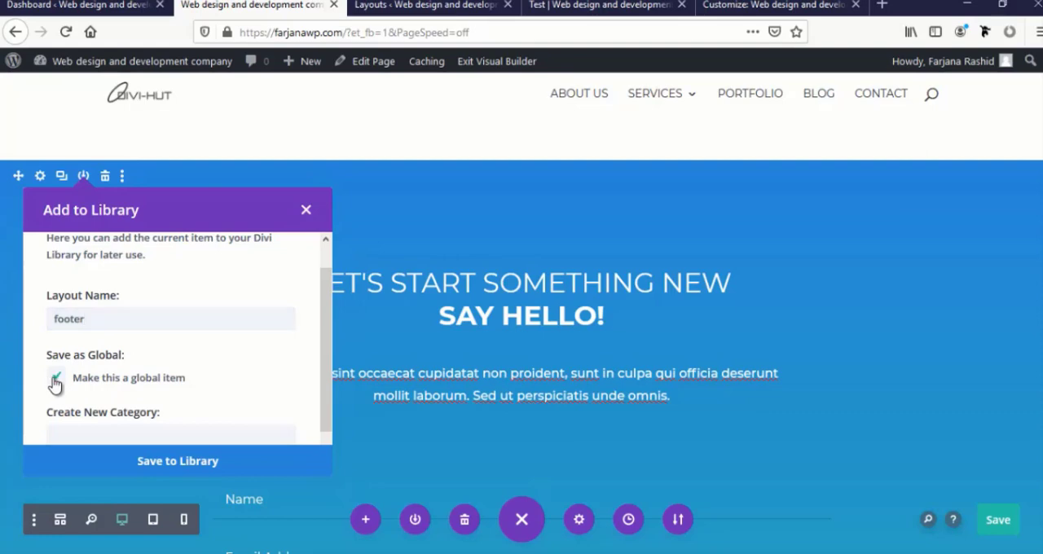
pyautogui.click(135, 461)
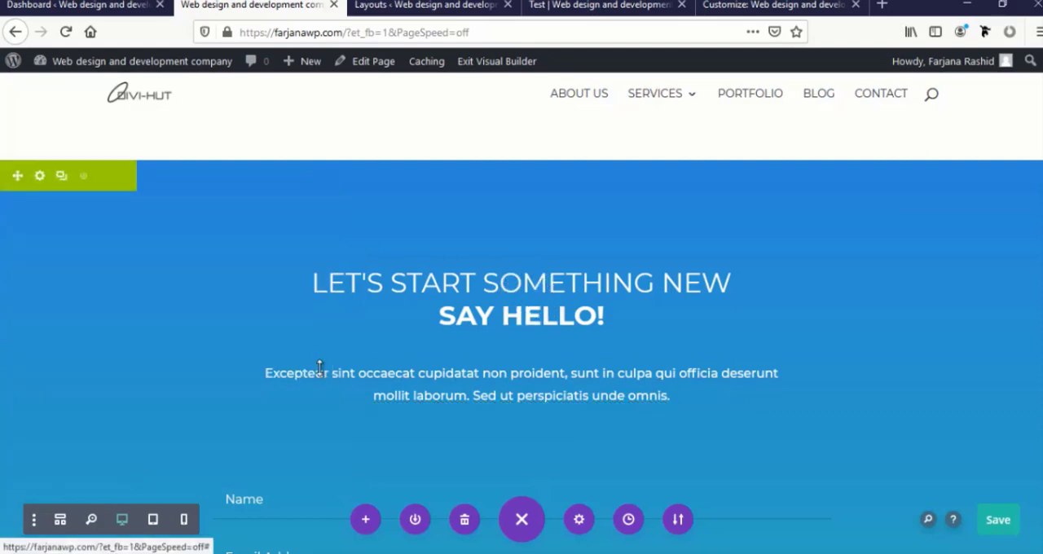
# Set the contact form's success message to "Thanks for contacting with us. We will contact with you in next 24 hours"
pyautogui.scroll(-5, 326, 359)
pyautogui.moveTo(514, 268)
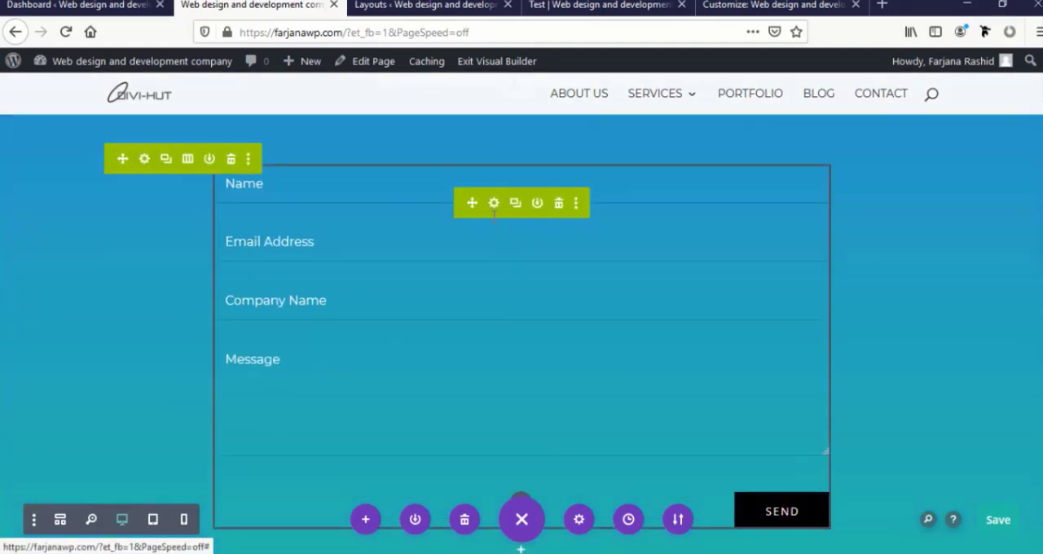
pyautogui.click(494, 204)
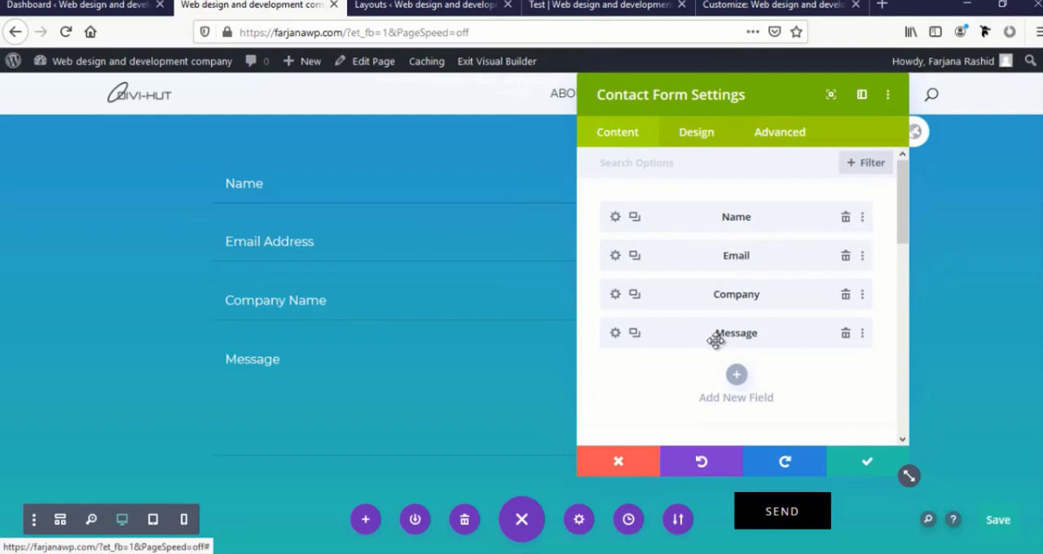
pyautogui.scroll(-2, 717, 339)
pyautogui.scroll(-2, 644, 326)
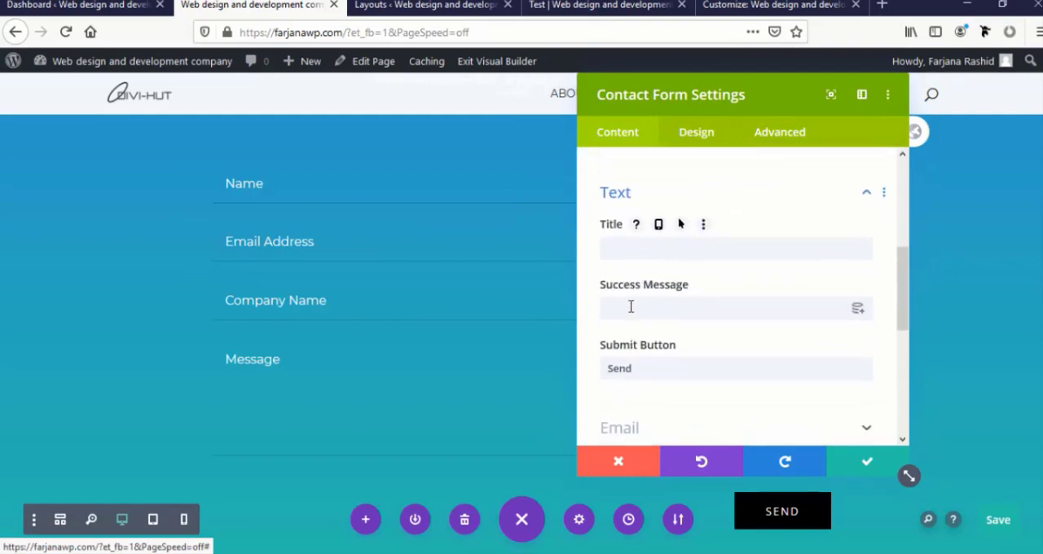
pyautogui.click(644, 305)
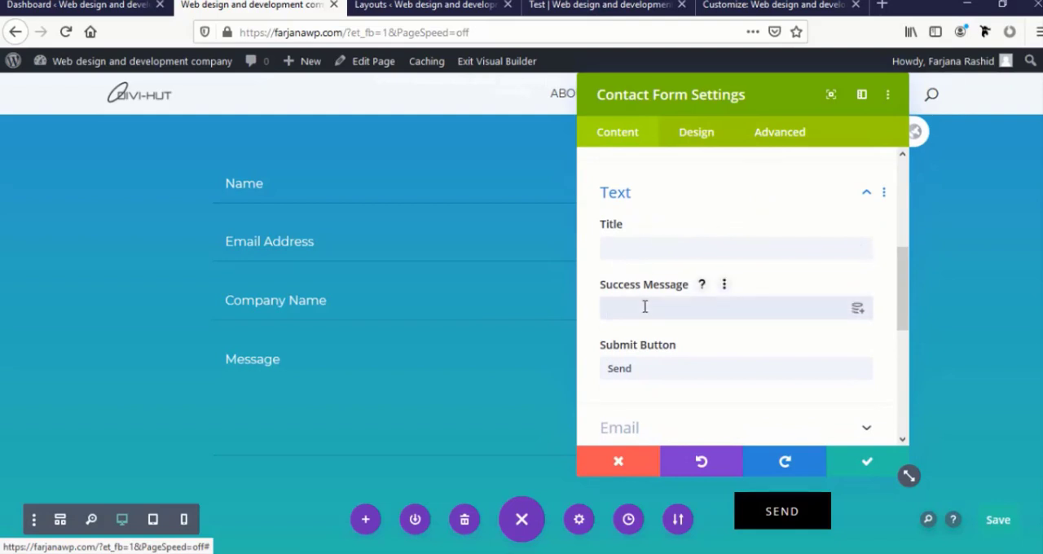
pyautogui.write('Thanks!')
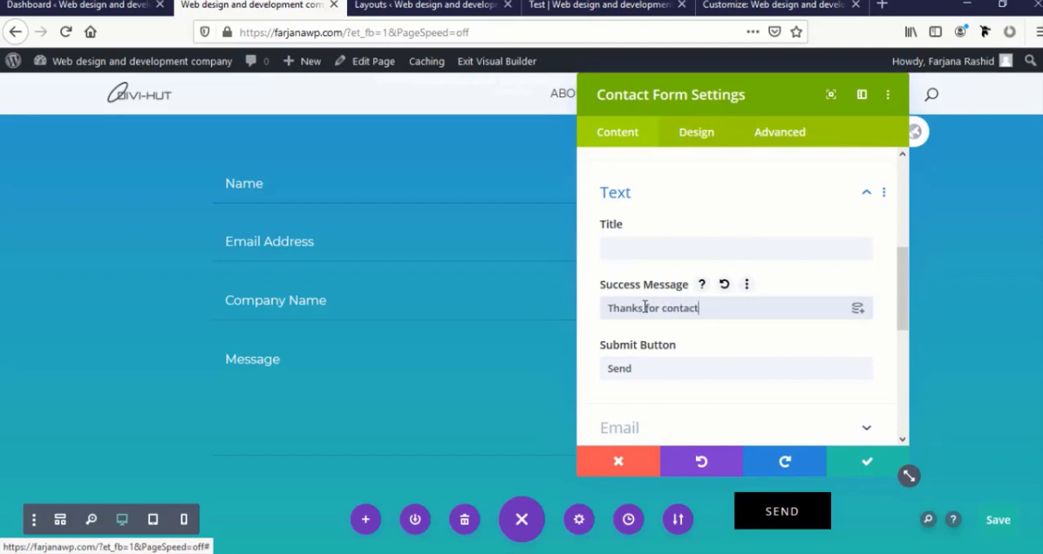
pyautogui.write('th us. We w')
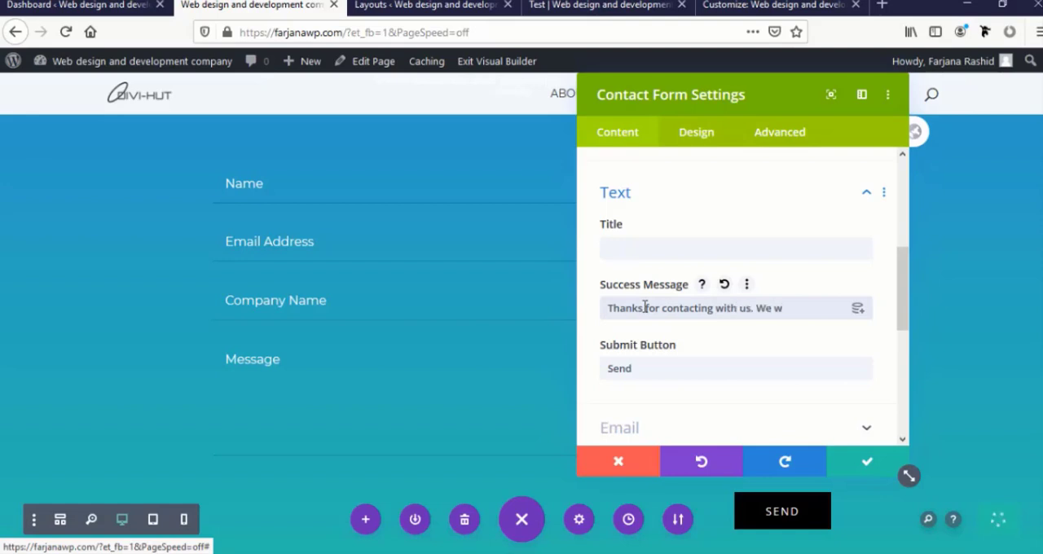
pyautogui.write('ill contact with yo')
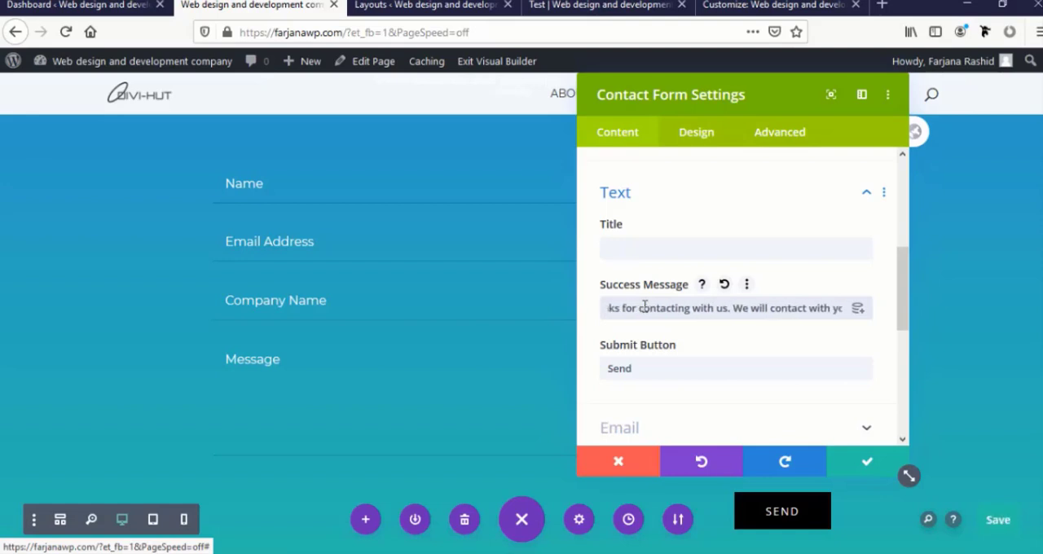
pyautogui.write('u in')
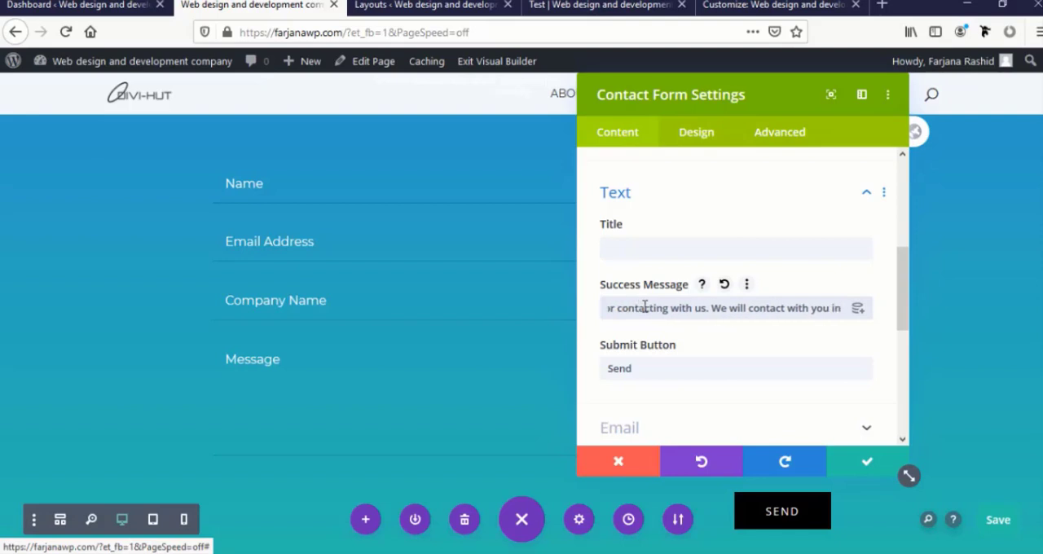
pyautogui.write(' ne')
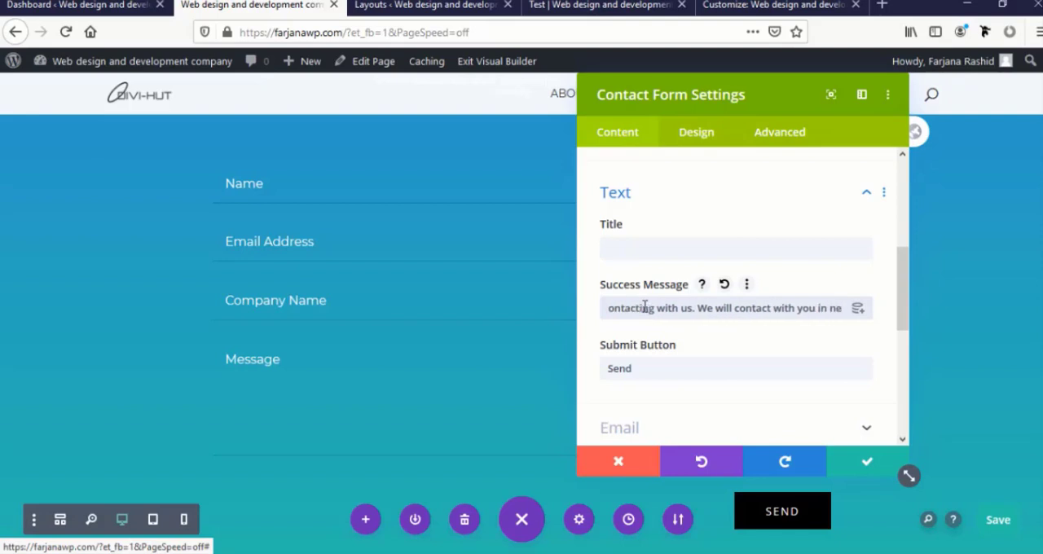
pyautogui.write('xt 24 hours')
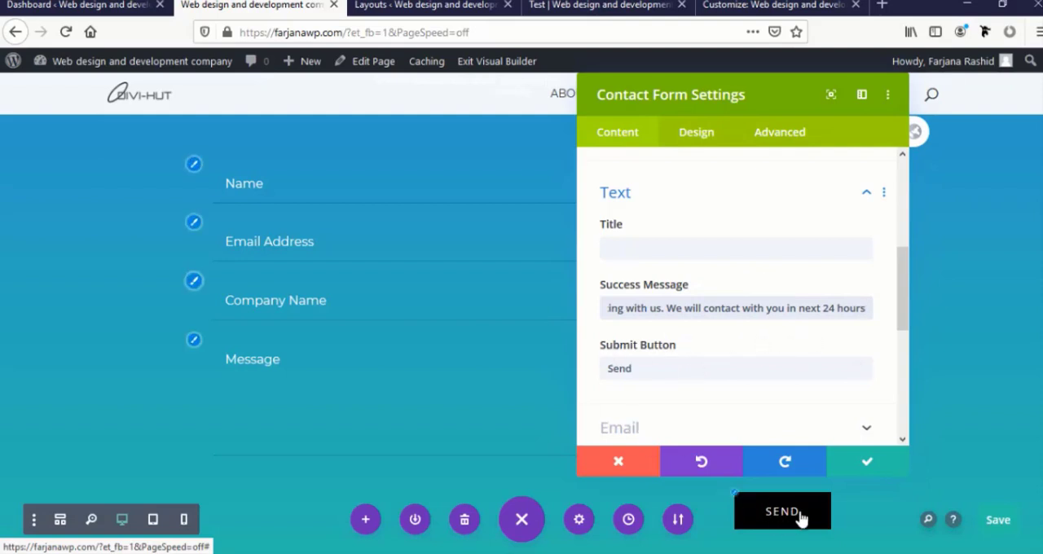
# Change the contact form's submit button text to "Send Now"
pyautogui.moveTo(720, 93); pyautogui.dragTo(373, 93)
pyautogui.scroll(-2, 333, 386)
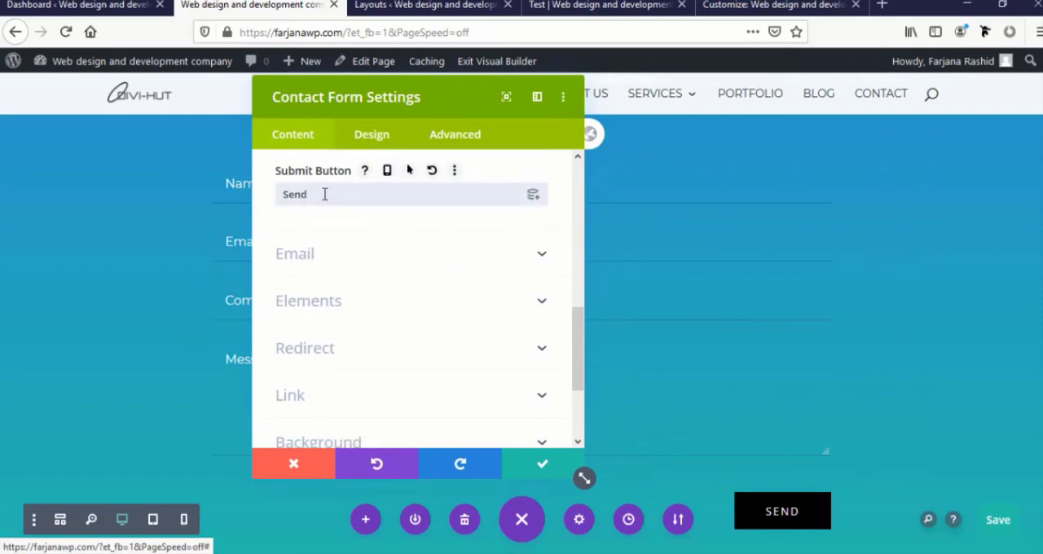
pyautogui.write('Now')
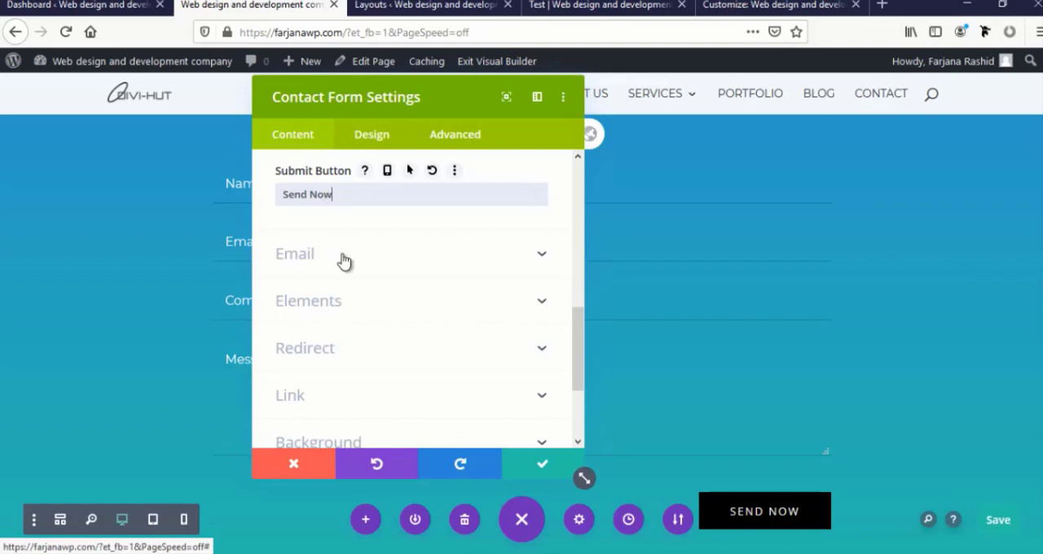
# Open the contact form's email options and start entering the recipient email address
pyautogui.scroll(-2, 344, 260)
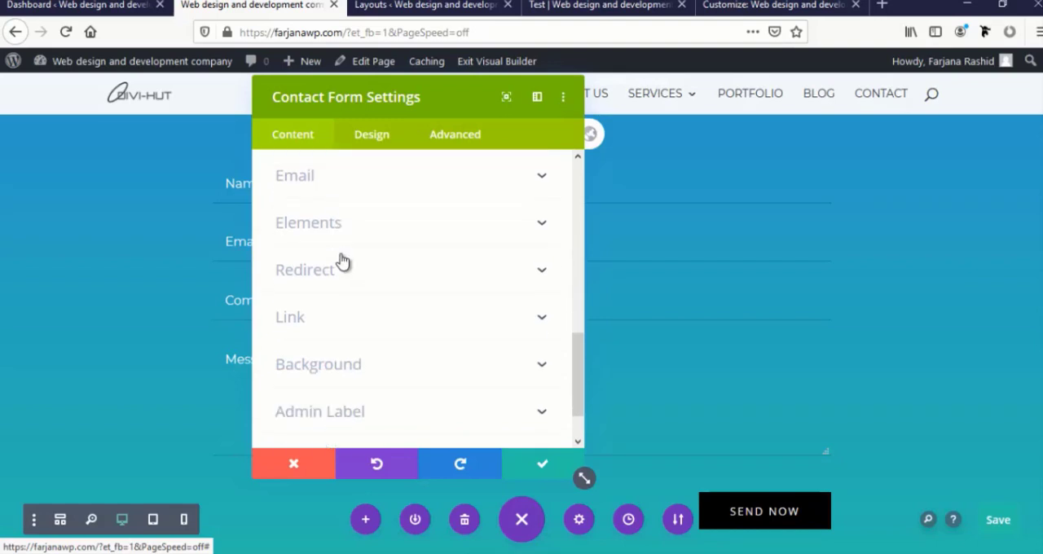
pyautogui.click(297, 168)
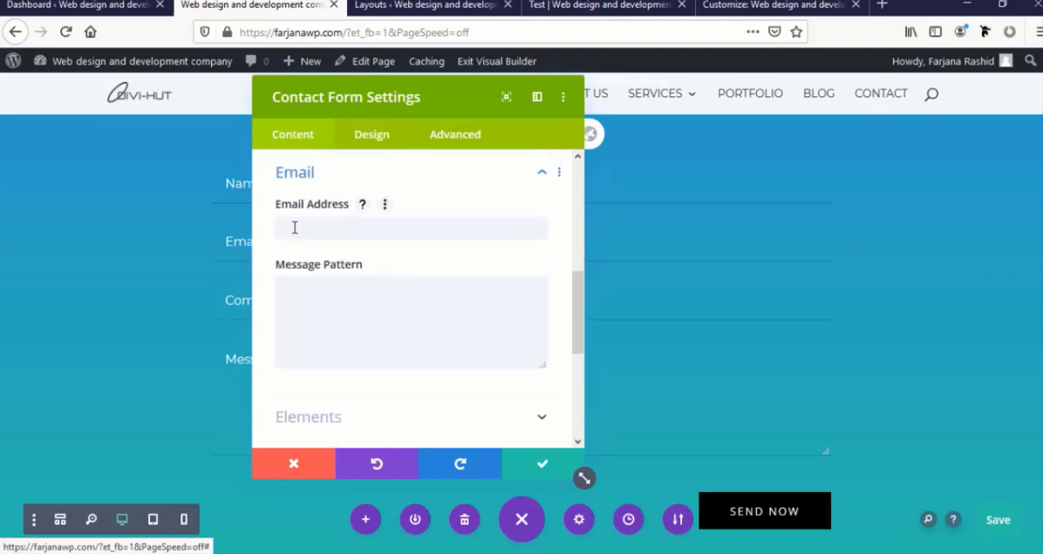
pyautogui.click(300, 233)
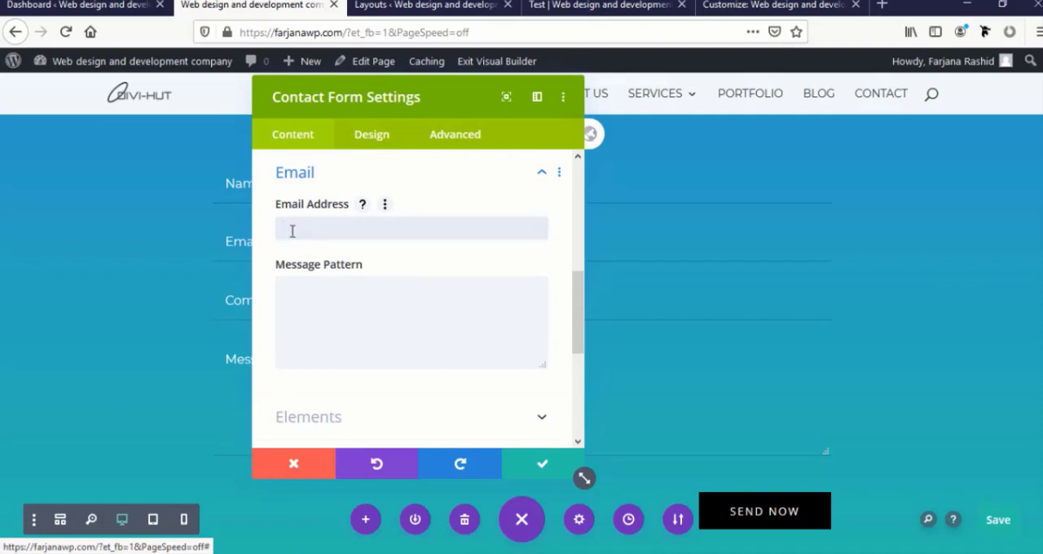
pyautogui.moveTo(363, 103); pyautogui.dragTo(494, 107)
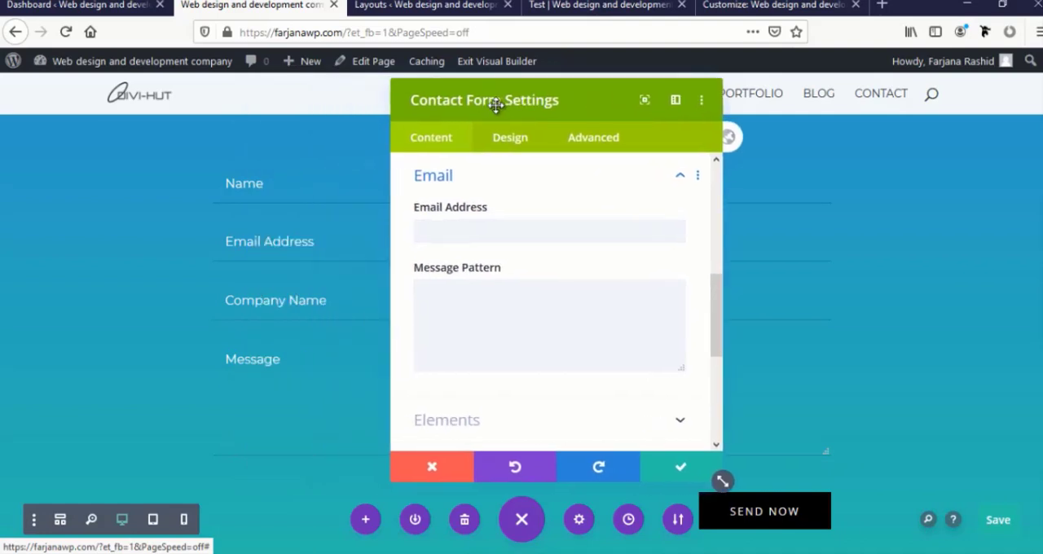
pyautogui.click(459, 236)
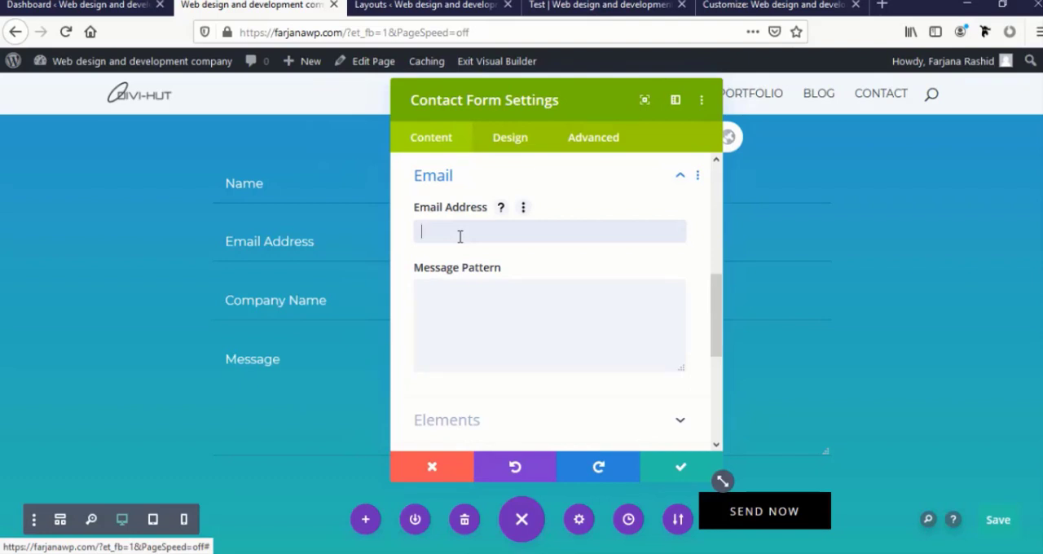
pyautogui.write('di')
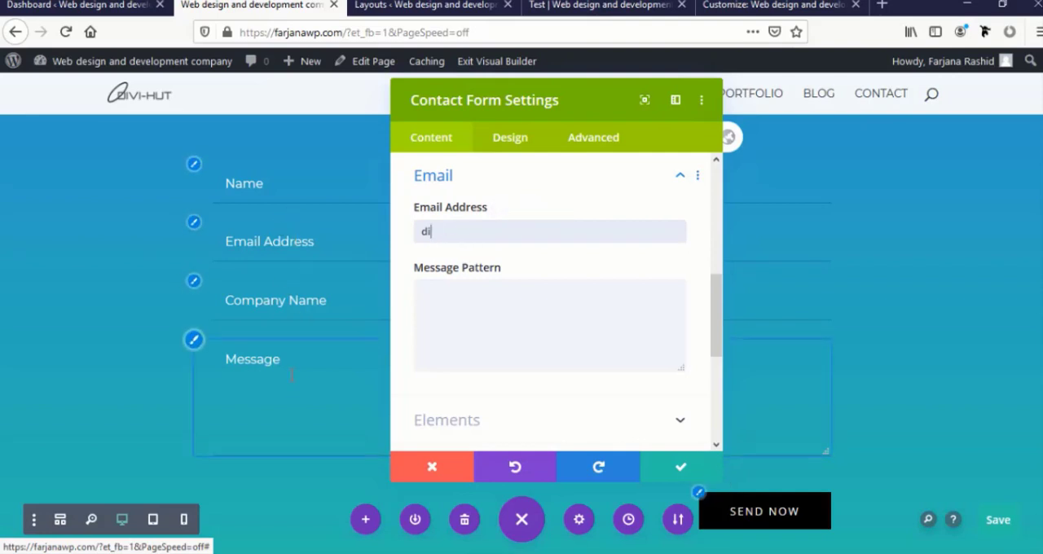
# Look up the administration email address in the WordPress General Settings and return to the contact form's settings
pyautogui.click(449, 6)
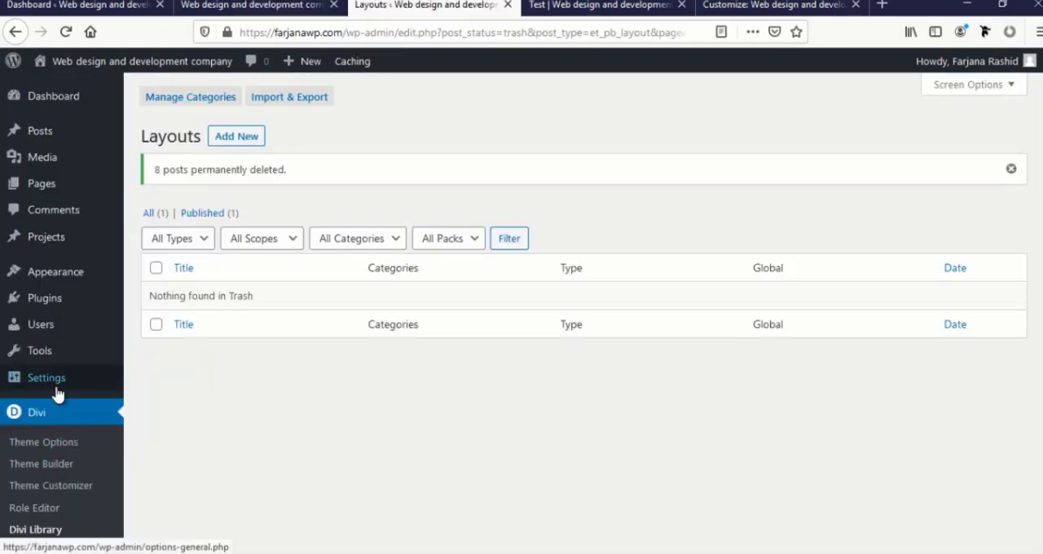
pyautogui.moveTo(57, 394)
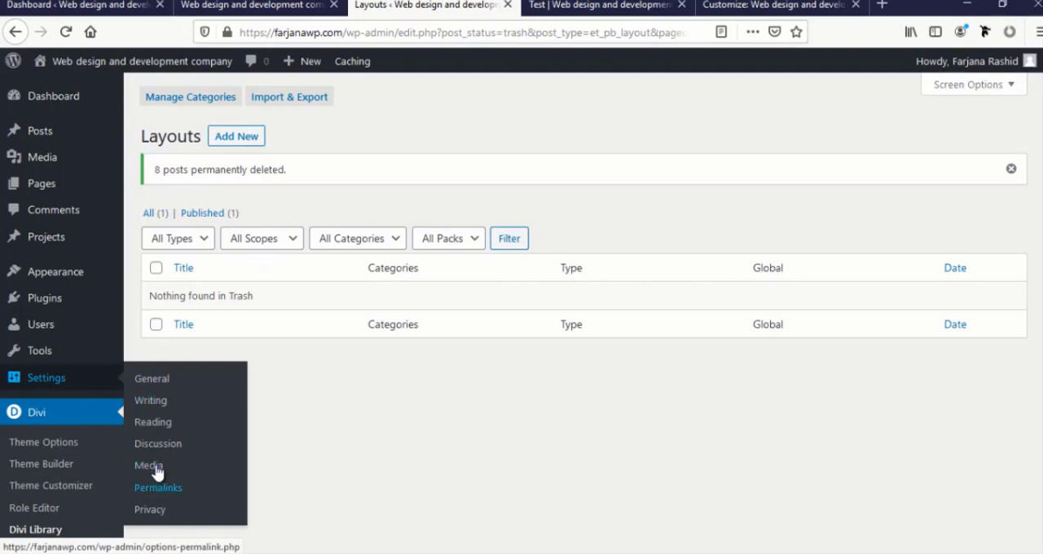
pyautogui.click(160, 379)
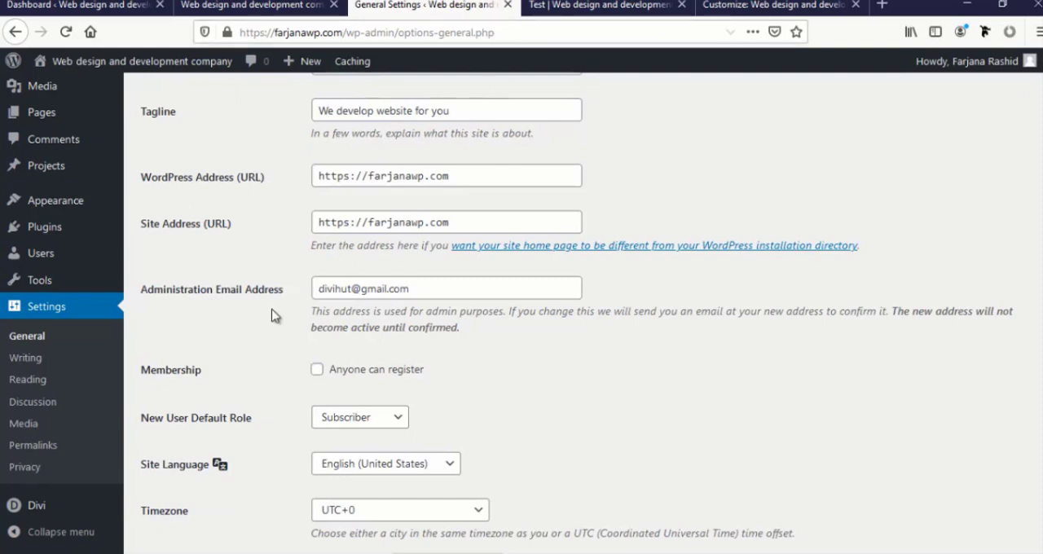
pyautogui.doubleClick(349, 286)
pyautogui.doubleClick(377, 287)
pyautogui.tripleClick(382, 287)
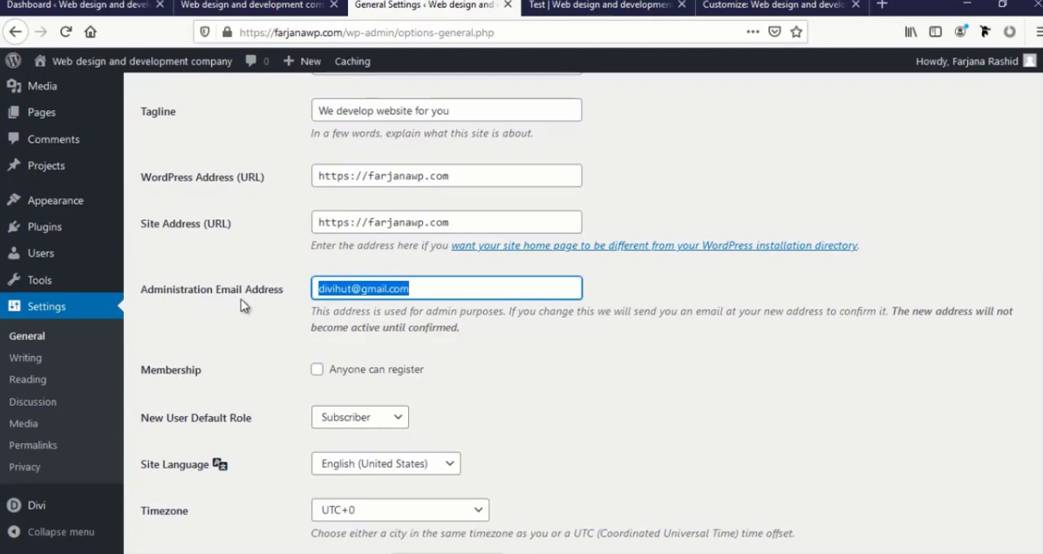
pyautogui.click(582, 3)
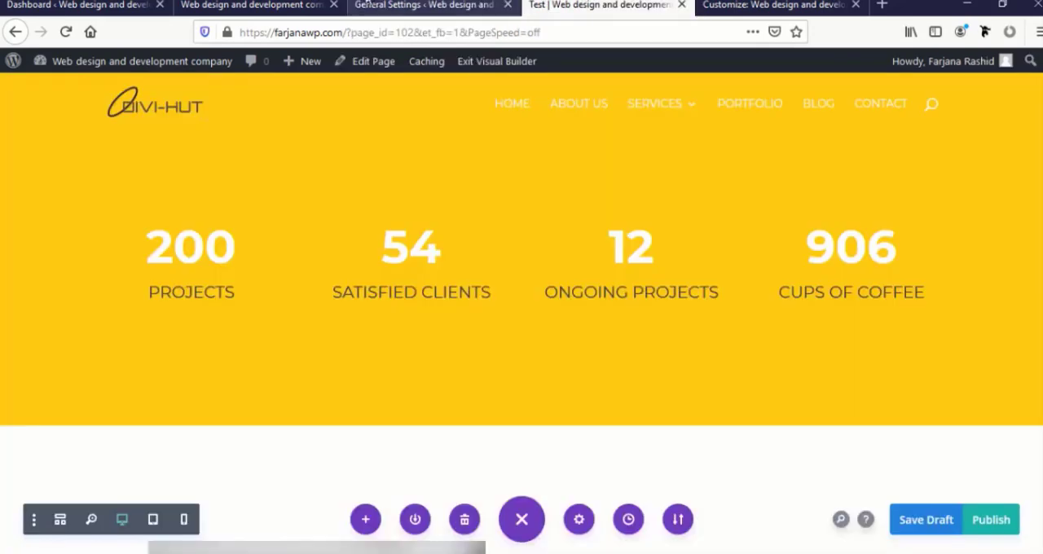
pyautogui.click(259, 4)
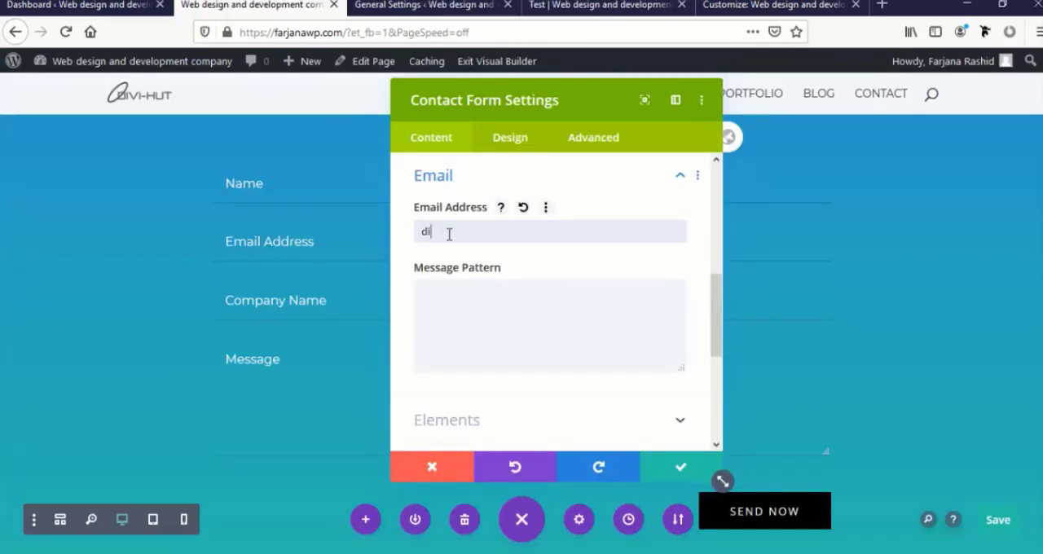
# Replace the partial entry in the contact form's email address setting with the full recipient email address
pyautogui.moveTo(449, 234); pyautogui.dragTo(402, 225)
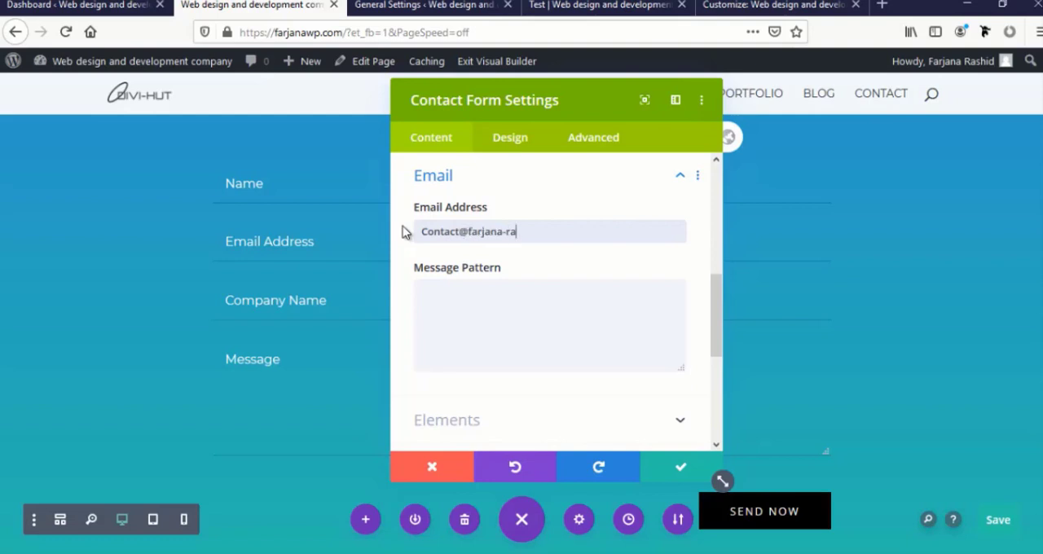
# Examine the contact form's message pattern option alongside its list of form fields
pyautogui.click(466, 316)
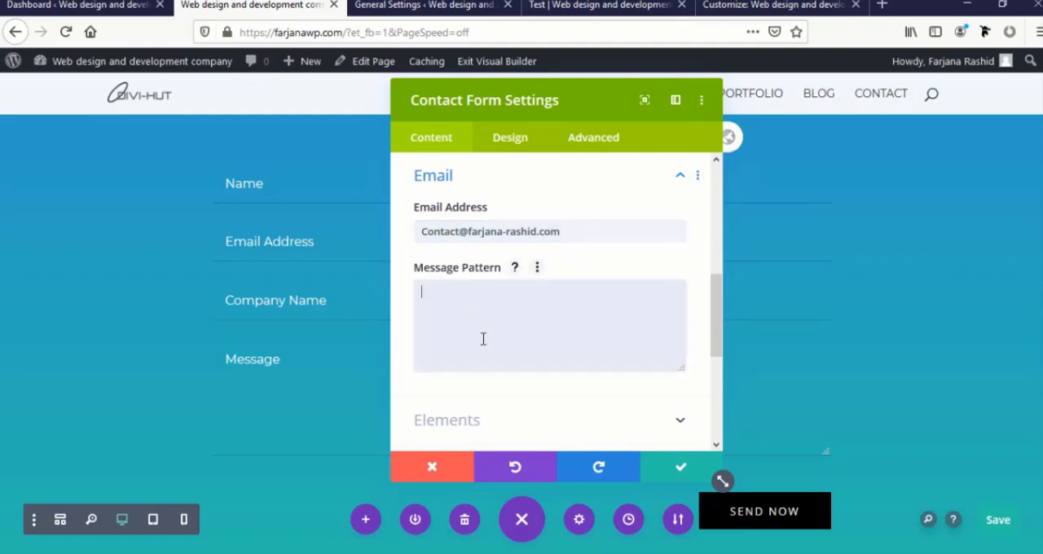
pyautogui.scroll(3, 500, 363)
pyautogui.scroll(3, 500, 363)
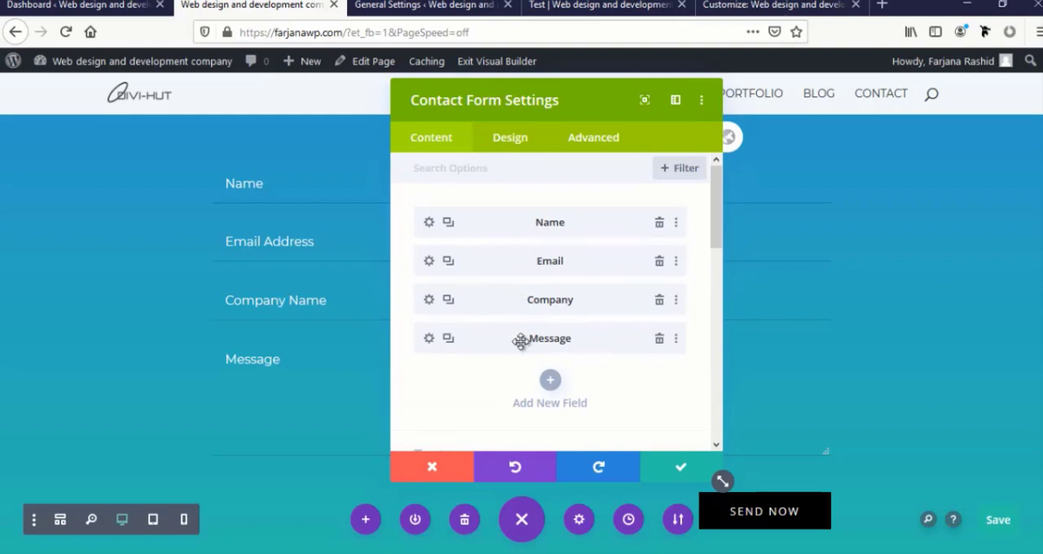
pyautogui.scroll(-3, 521, 340)
pyautogui.scroll(4, 519, 350)
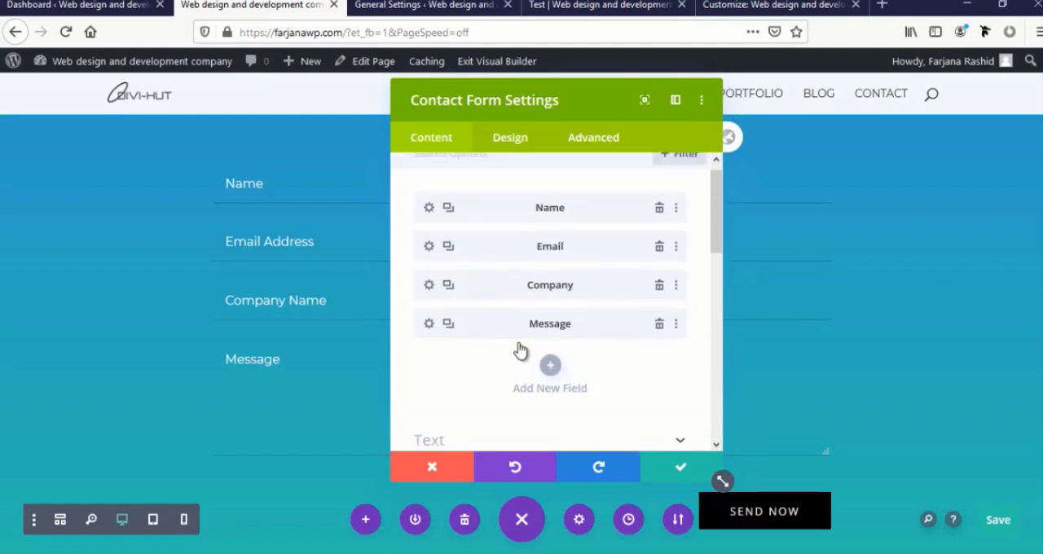
pyautogui.scroll(-3, 518, 342)
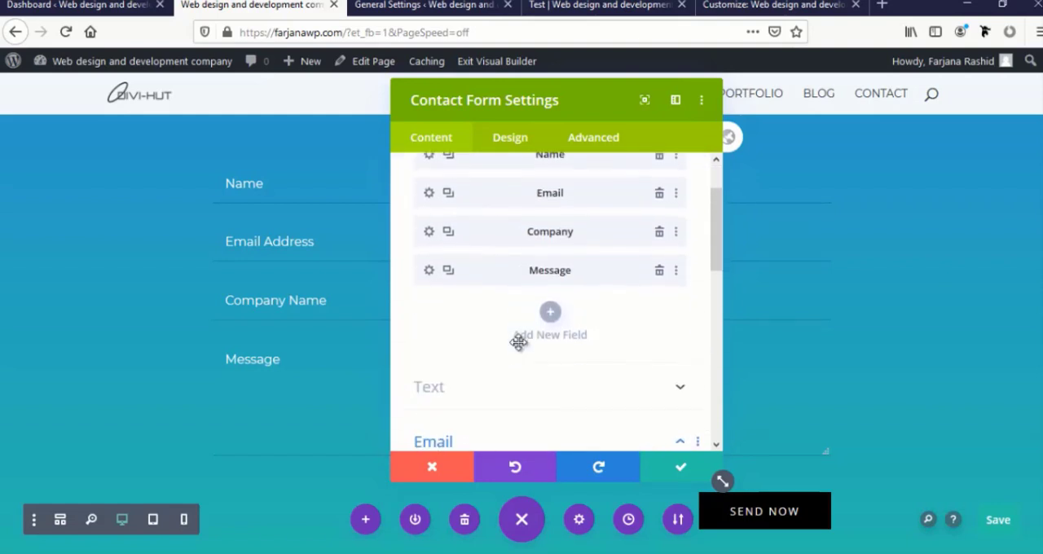
pyautogui.scroll(3, 518, 342)
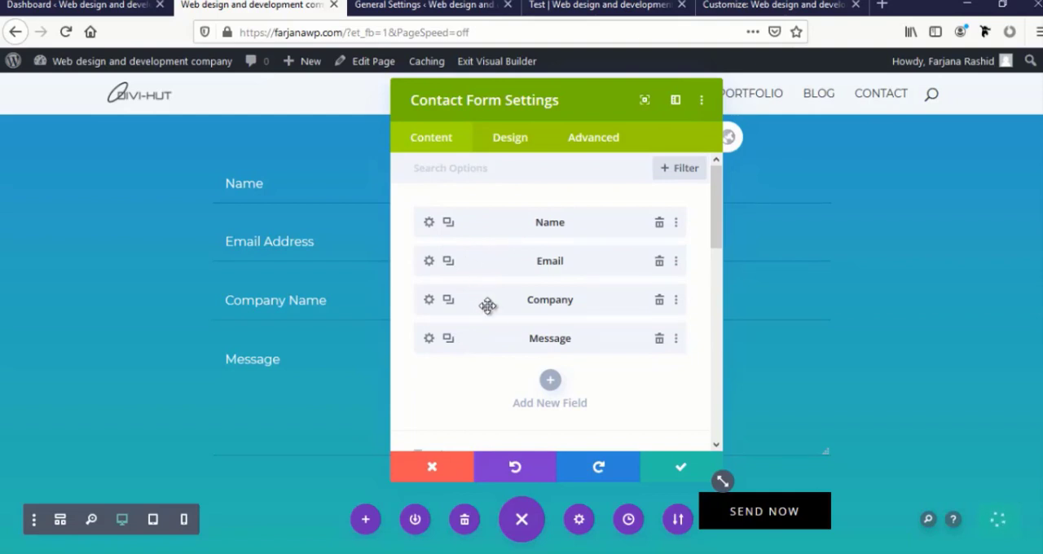
pyautogui.scroll(-4, 500, 349)
pyautogui.click(499, 349)
pyautogui.scroll(-1, 499, 350)
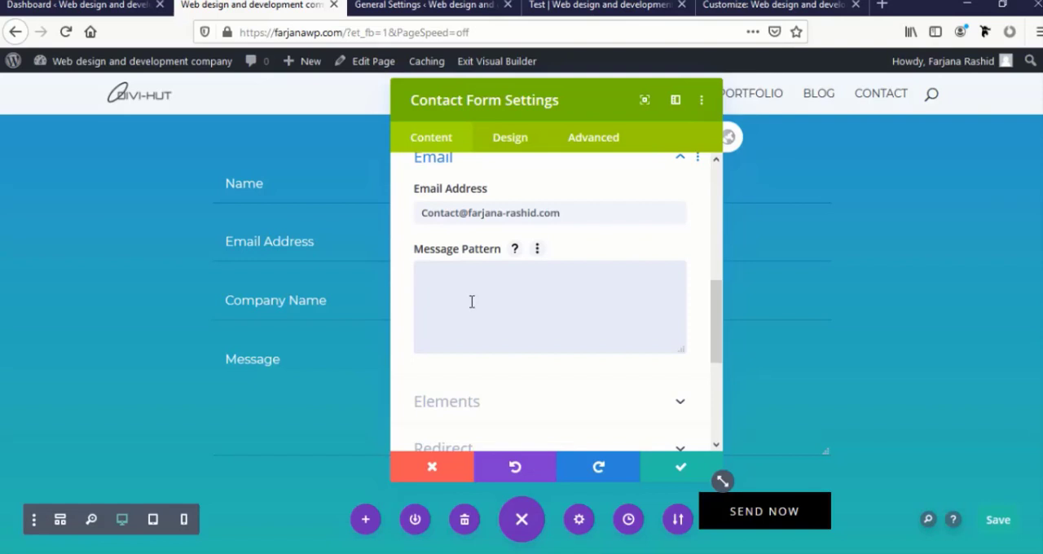
# Move the contact form's settings window clear of the submit button area and enable the captcha in the form's elements
pyautogui.scroll(-2, 483, 333)
pyautogui.scroll(1, 480, 328)
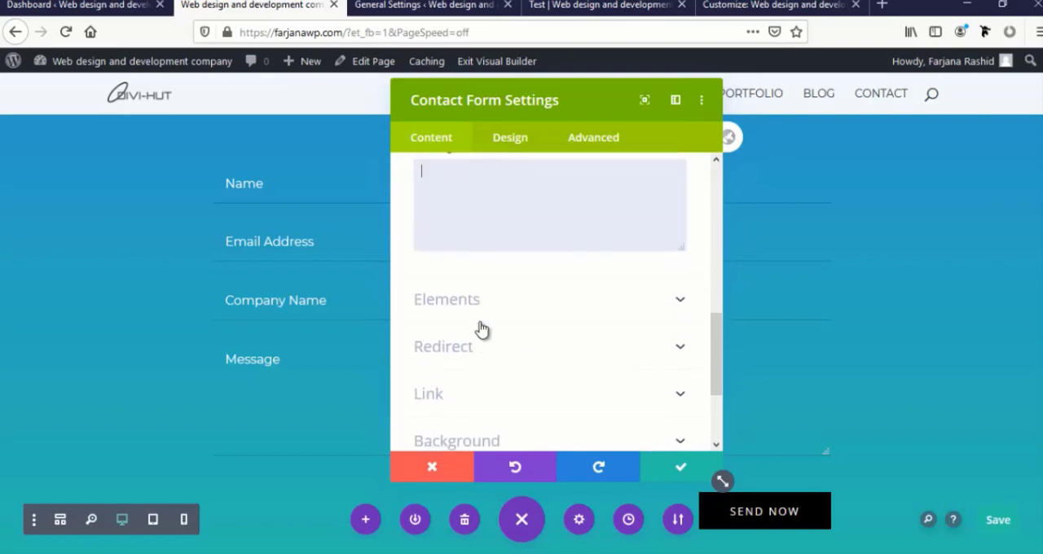
pyautogui.click(439, 316)
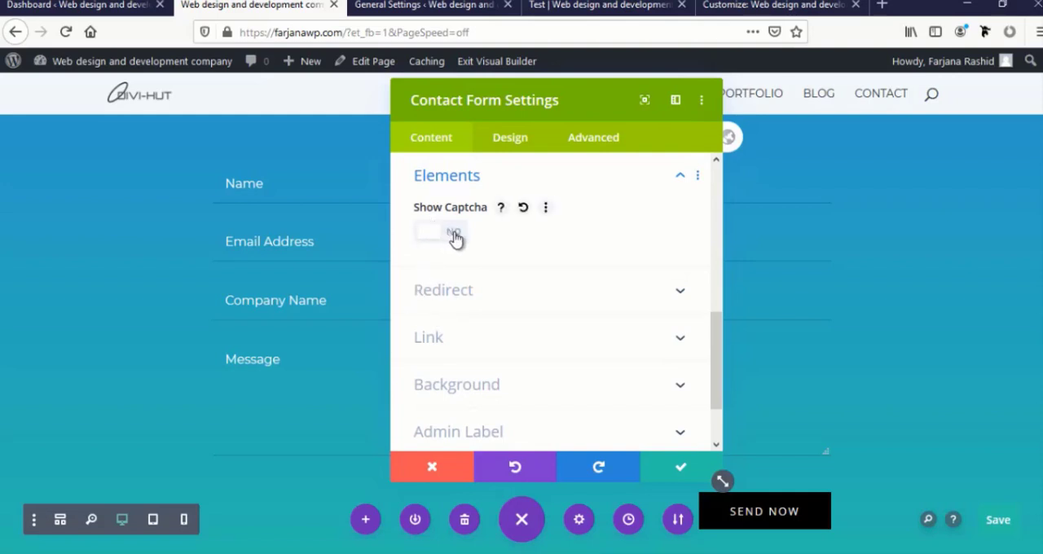
pyautogui.moveTo(744, 76); pyautogui.dragTo(139, 116)
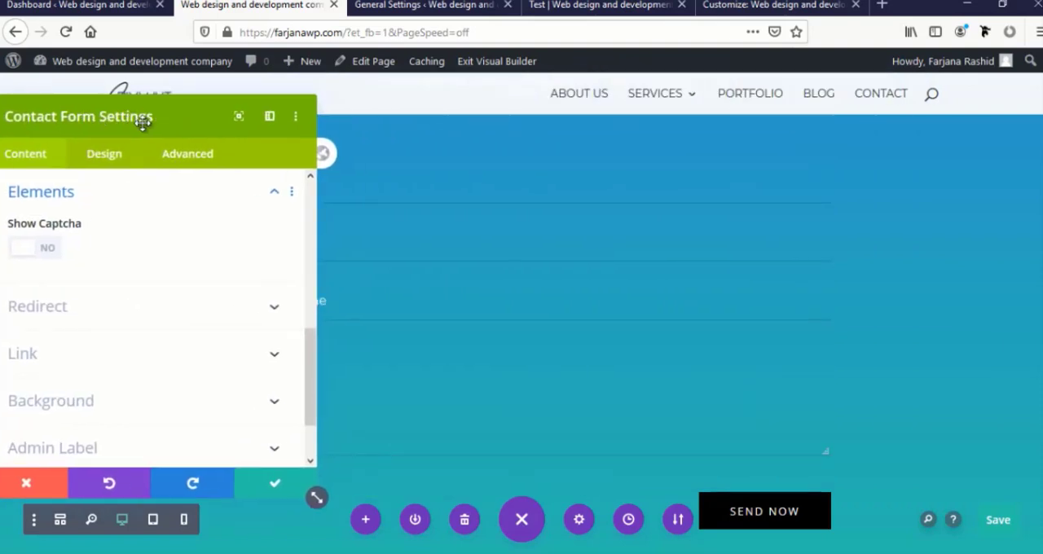
pyautogui.scroll(-2, 529, 385)
pyautogui.scroll(-1, 529, 386)
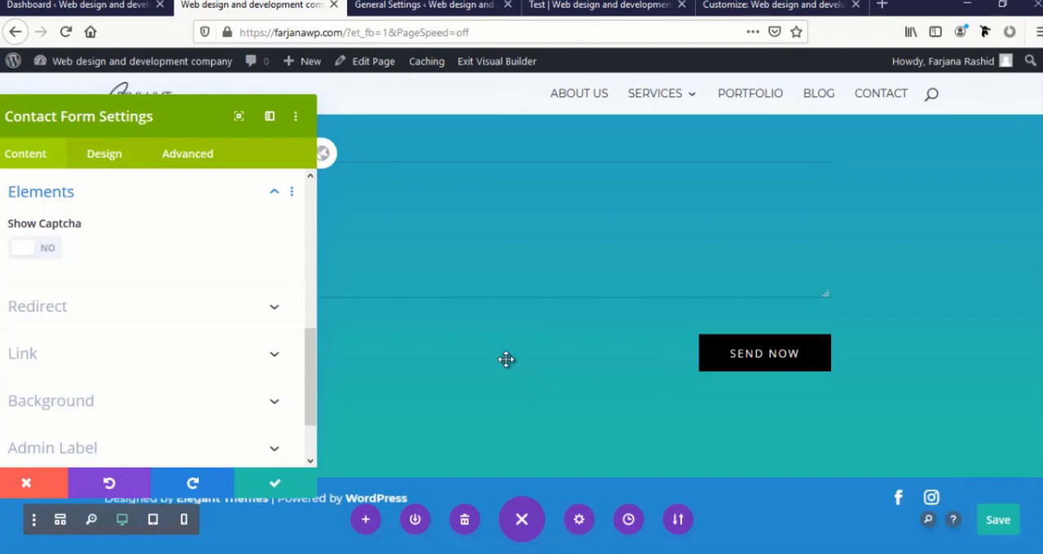
pyautogui.moveTo(144, 116); pyautogui.dragTo(226, 95)
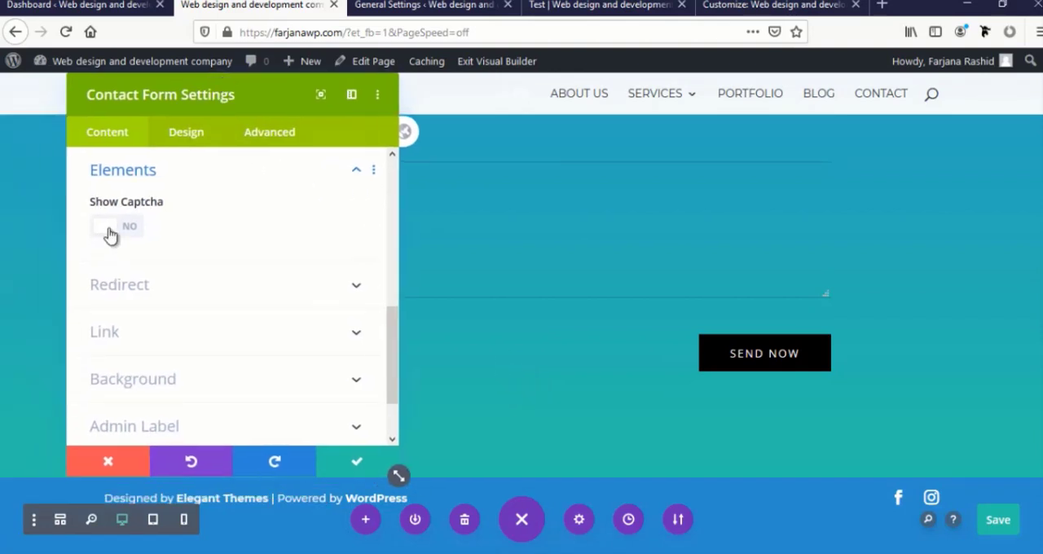
pyautogui.click(111, 235)
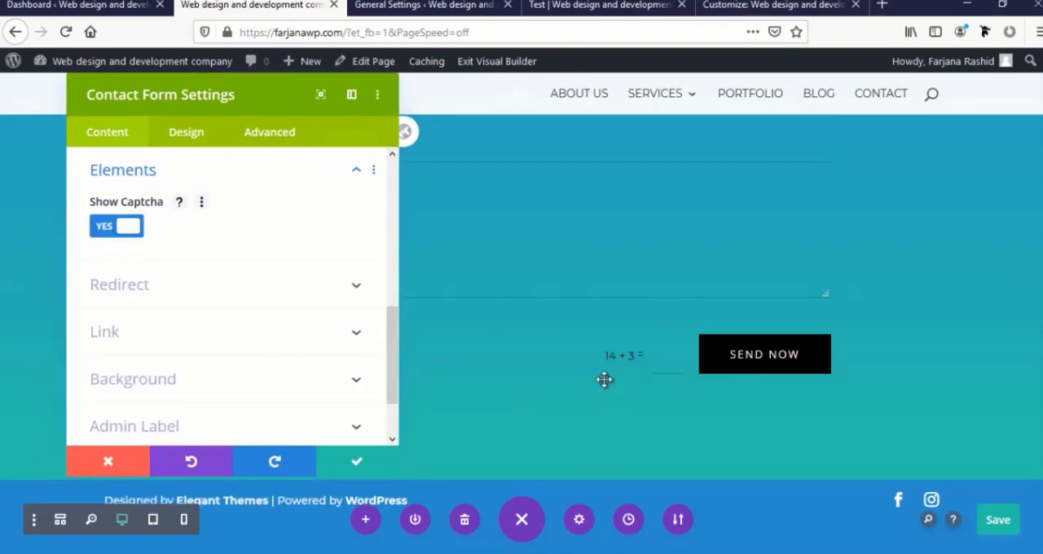
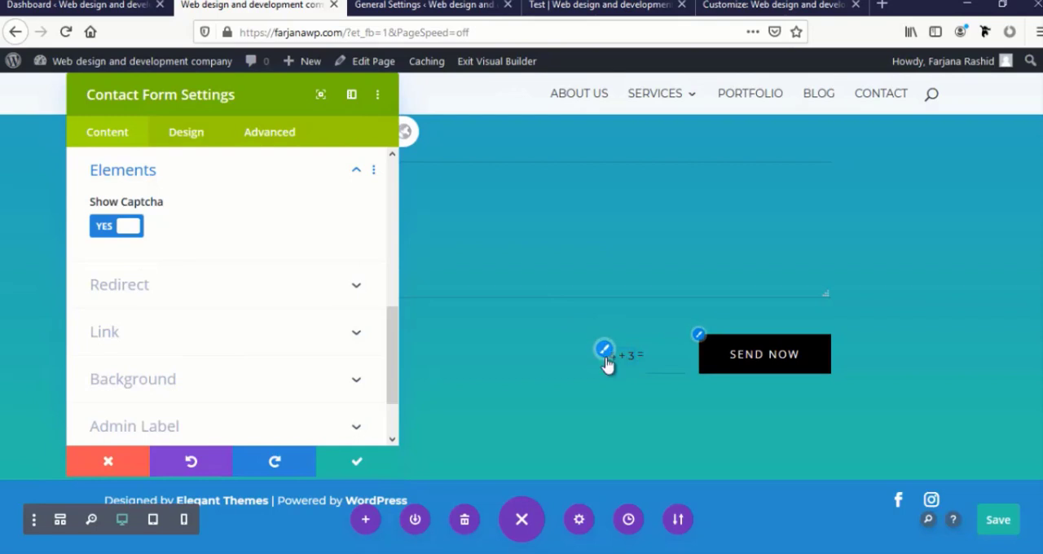
# Set the contact form's captcha text color to white and save the module settings
pyautogui.click(605, 354)
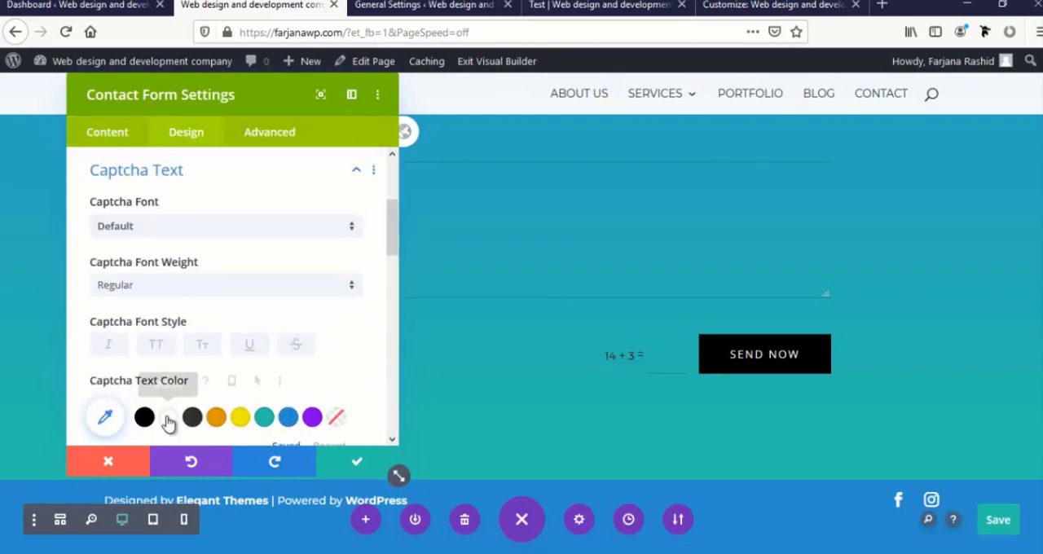
pyautogui.click(167, 418)
pyautogui.scroll(3, 168, 383)
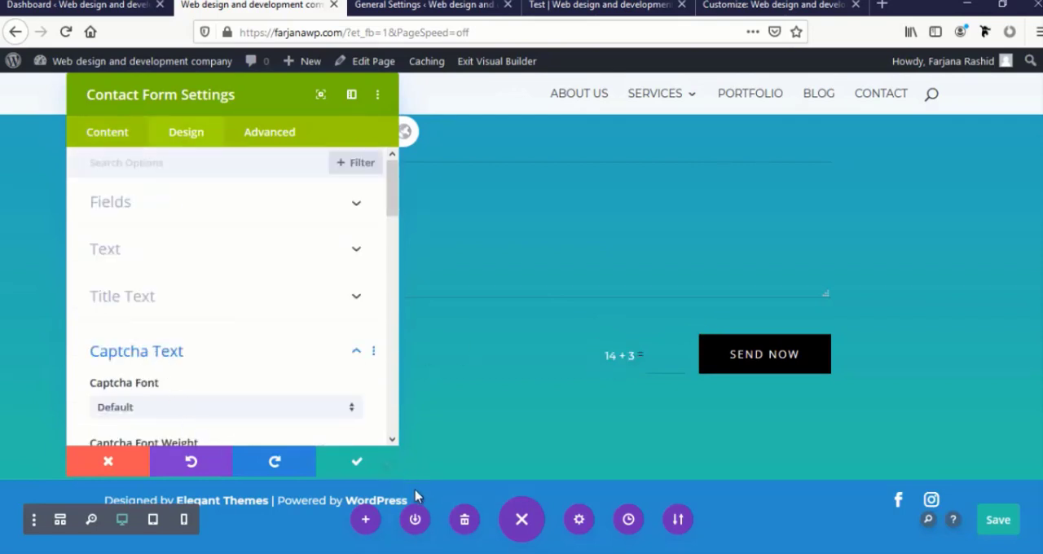
pyautogui.click(356, 461)
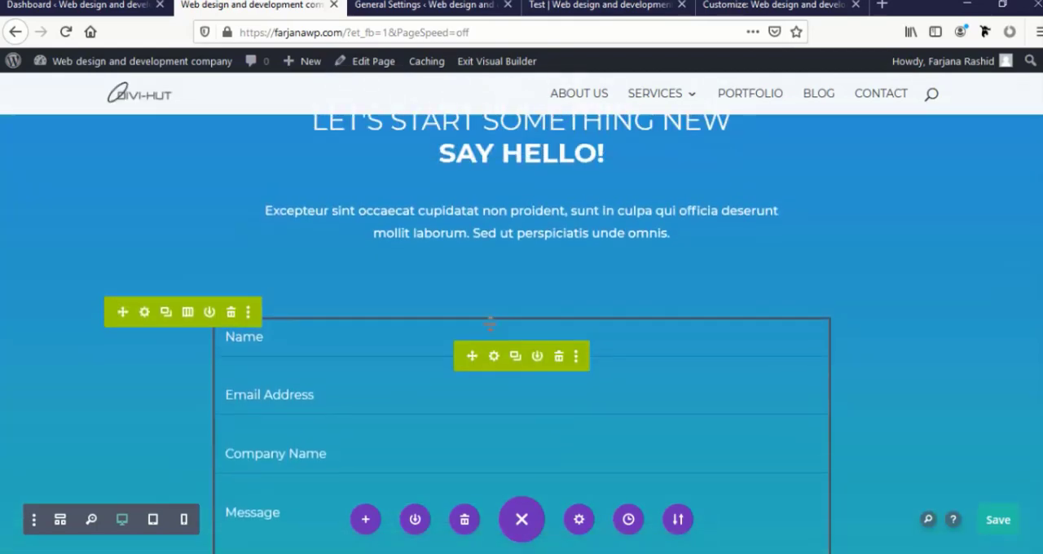
# Try the contact form's Enable Redirect URL option and switch it off again
pyautogui.click(494, 361)
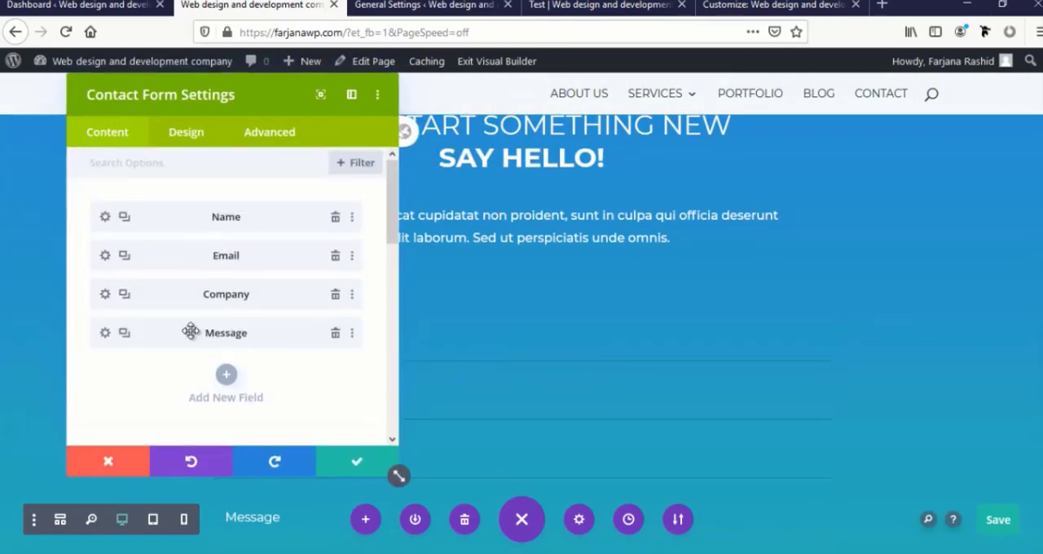
pyautogui.scroll(-5, 186, 333)
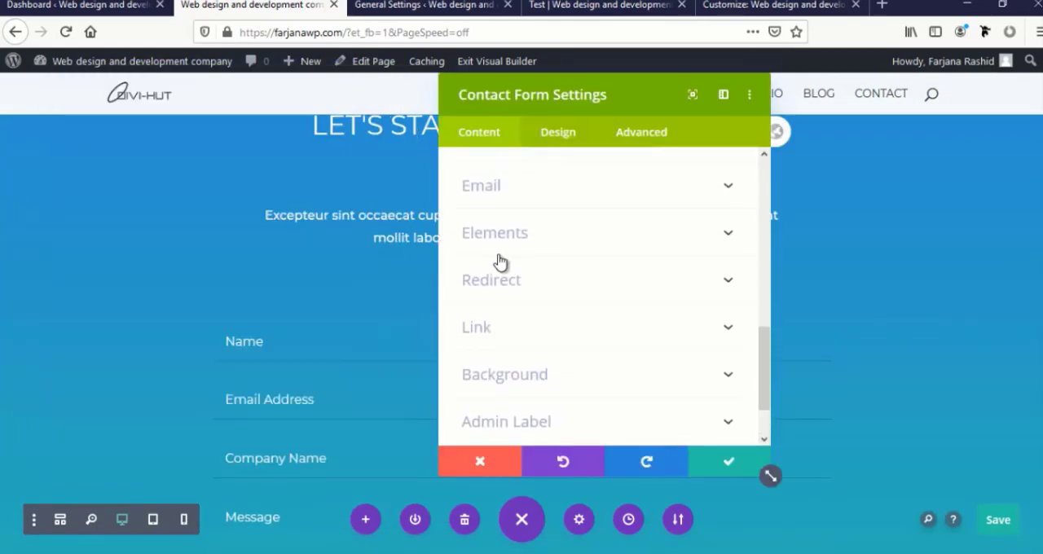
pyautogui.click(504, 301)
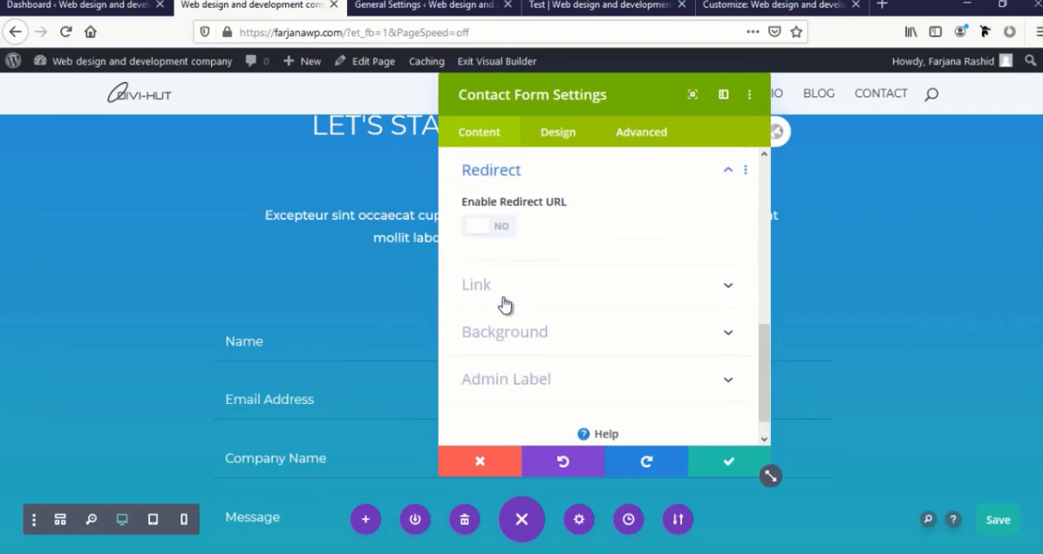
pyautogui.click(499, 232)
pyautogui.click(490, 284)
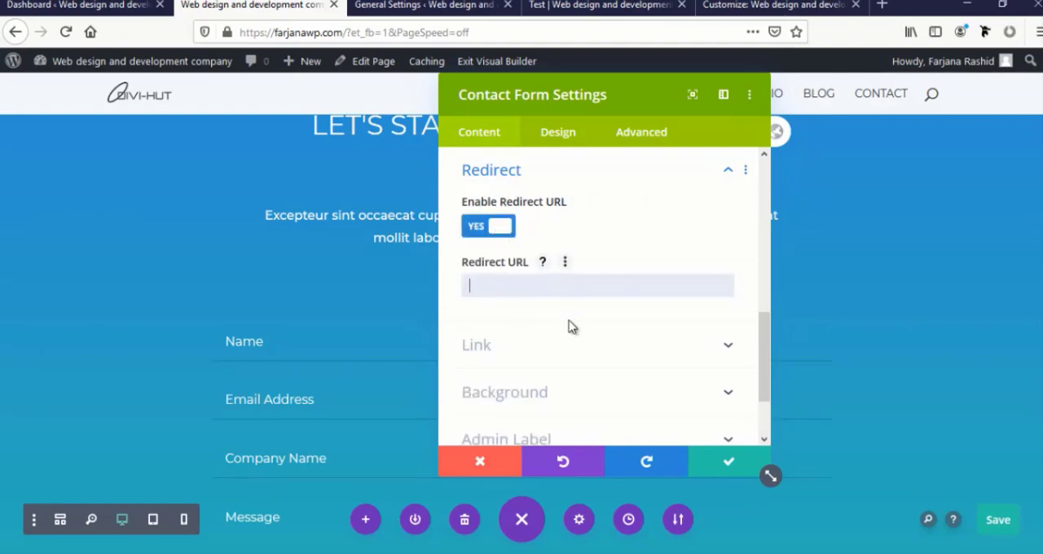
pyautogui.click(479, 227)
# Review the contact form's background options and close the module settings
pyautogui.click(504, 324)
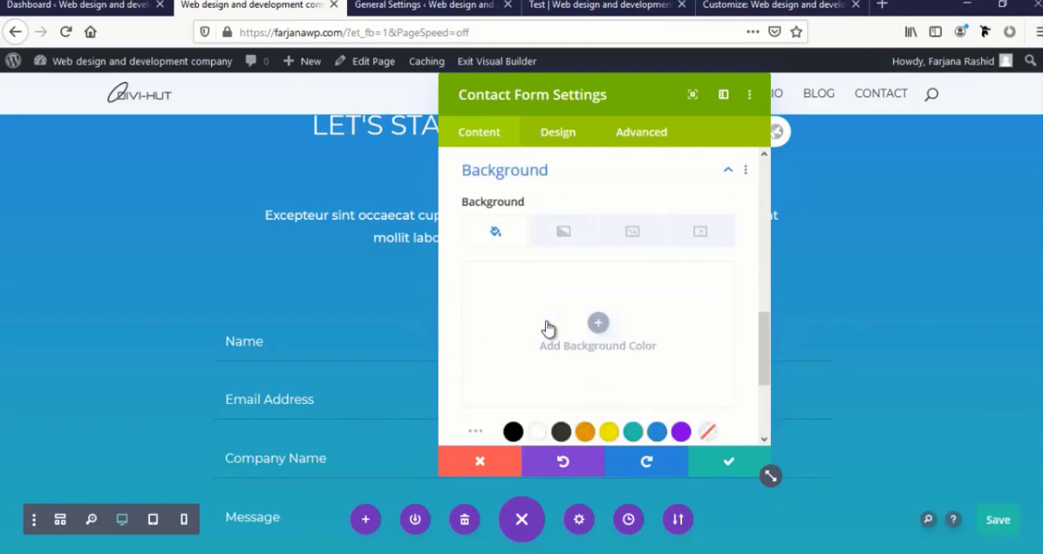
pyautogui.scroll(-2, 559, 374)
pyautogui.scroll(-1, 560, 377)
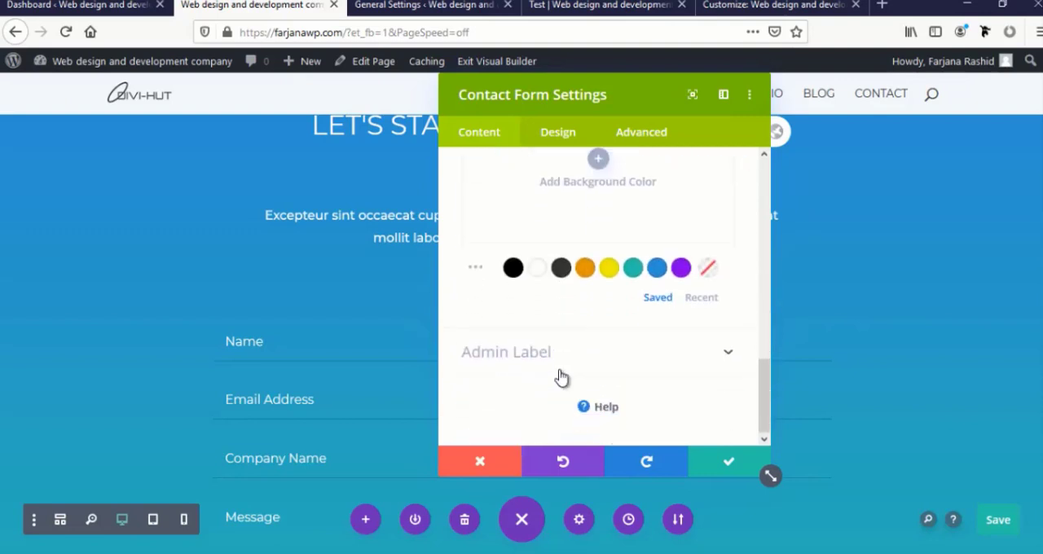
pyautogui.scroll(5, 561, 377)
pyautogui.scroll(-3, 639, 340)
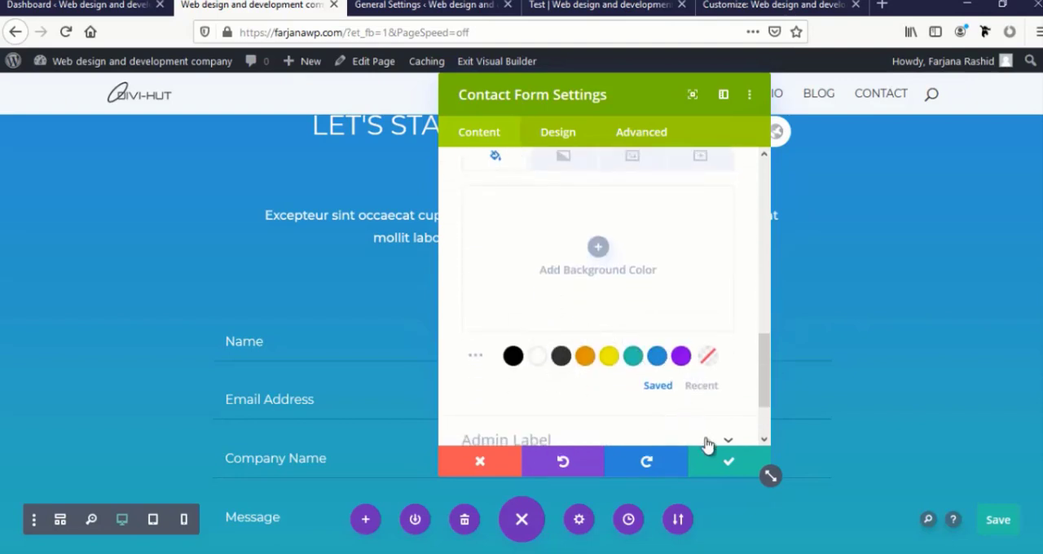
pyautogui.click(722, 464)
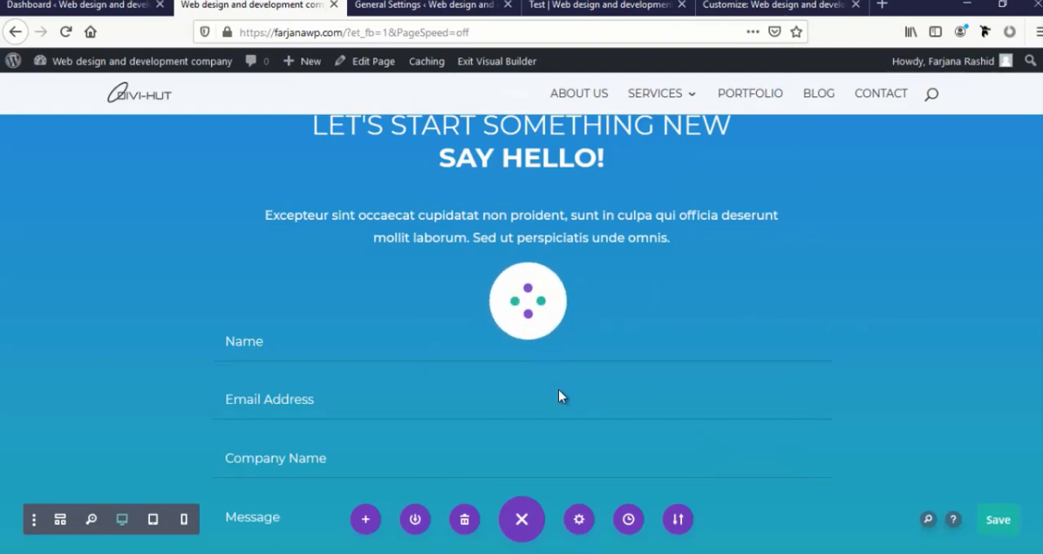
# Save the page with the updated contact form
pyautogui.scroll(-3, 570, 425)
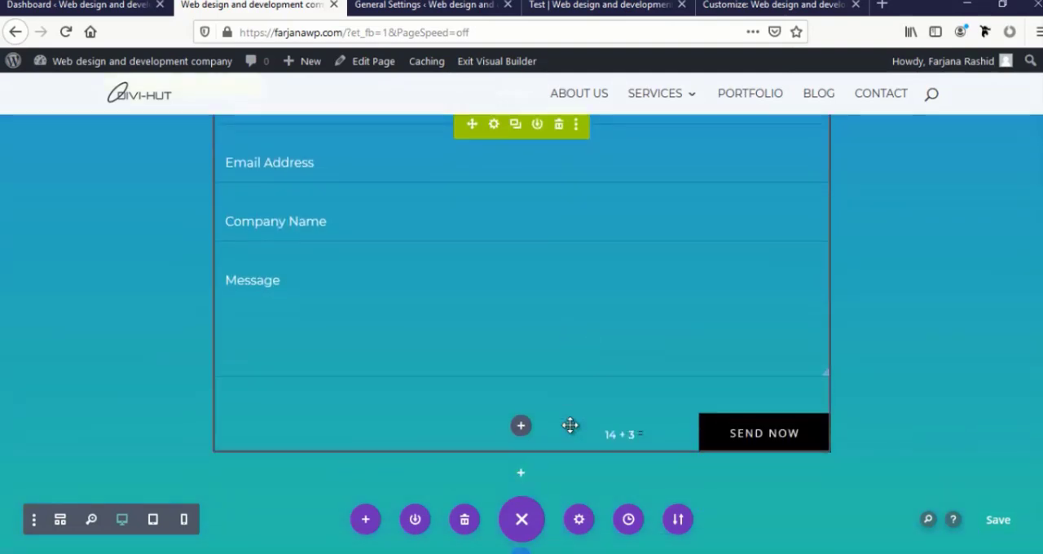
pyautogui.scroll(4, 570, 425)
pyautogui.click(999, 526)
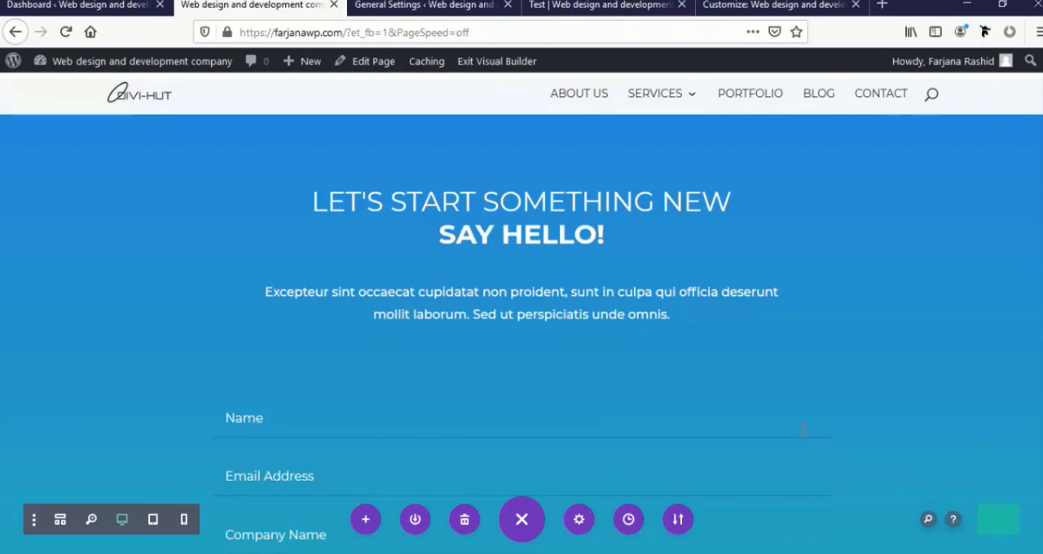
pyautogui.scroll(-5, 802, 430)
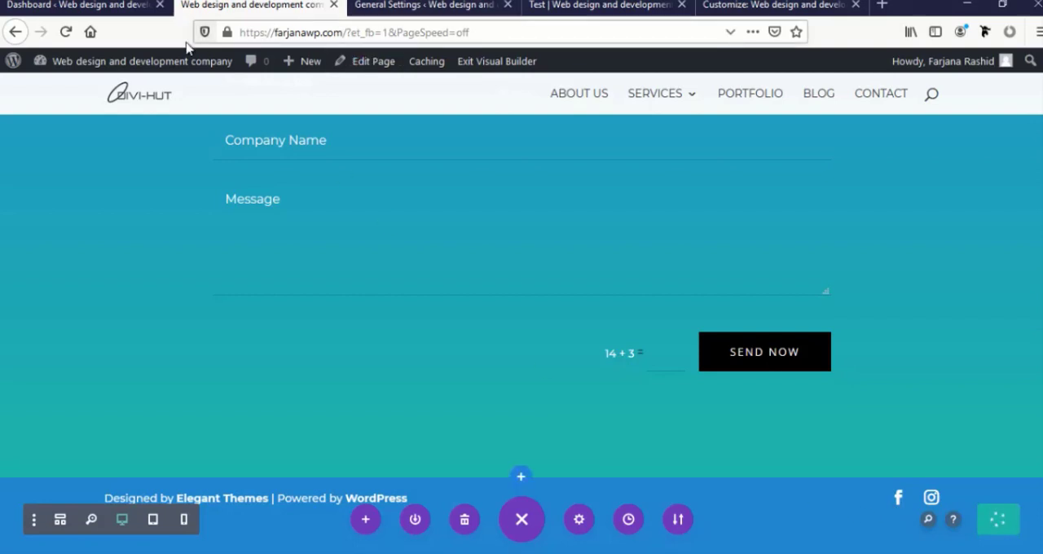
# Open the Theme Customizer in a new browser tab and close the General Settings, Test and old Customizer tabs
pyautogui.moveTo(220, 65)
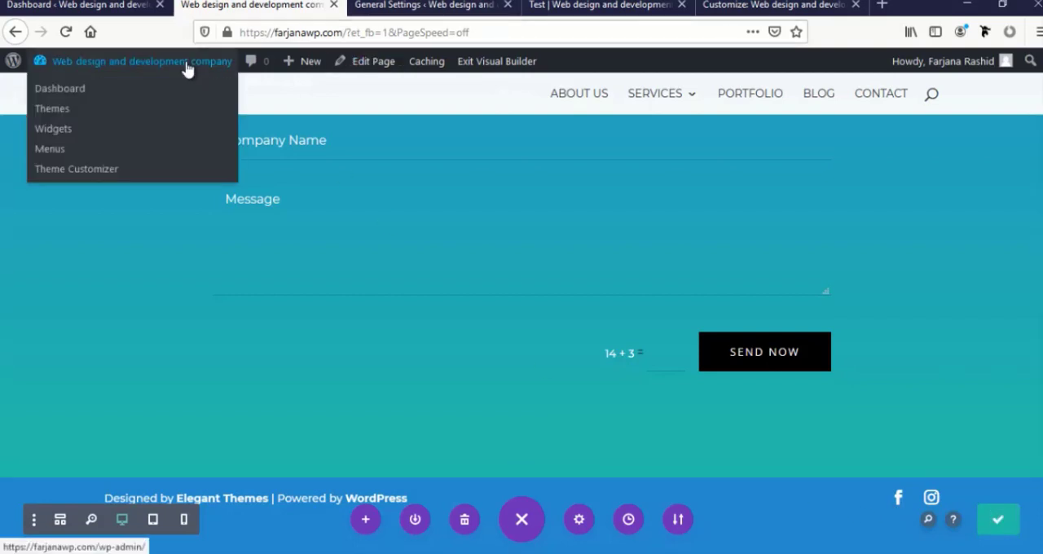
pyautogui.middleClick(79, 174)
pyautogui.click(570, 8)
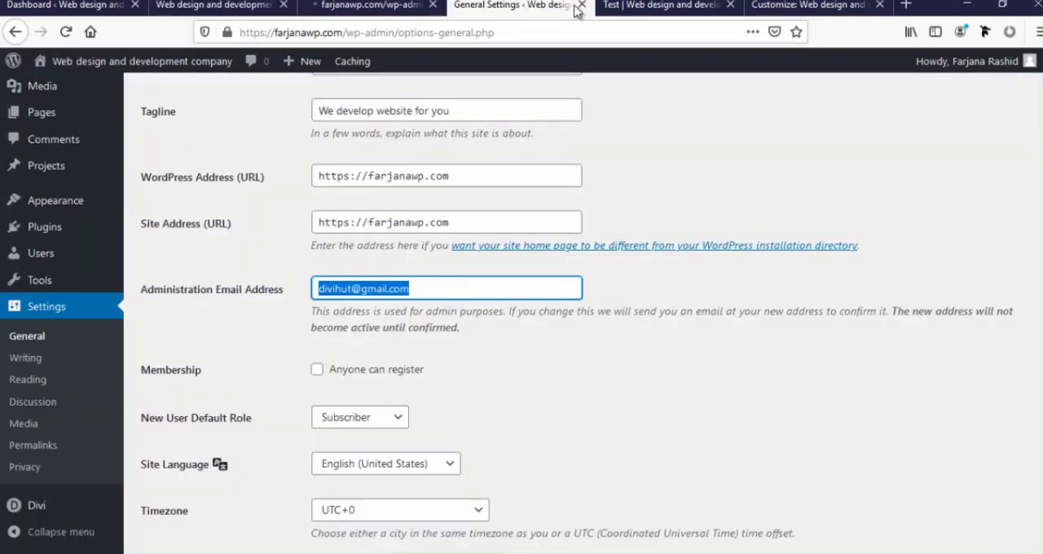
pyautogui.click(582, 6)
pyautogui.click(581, 7)
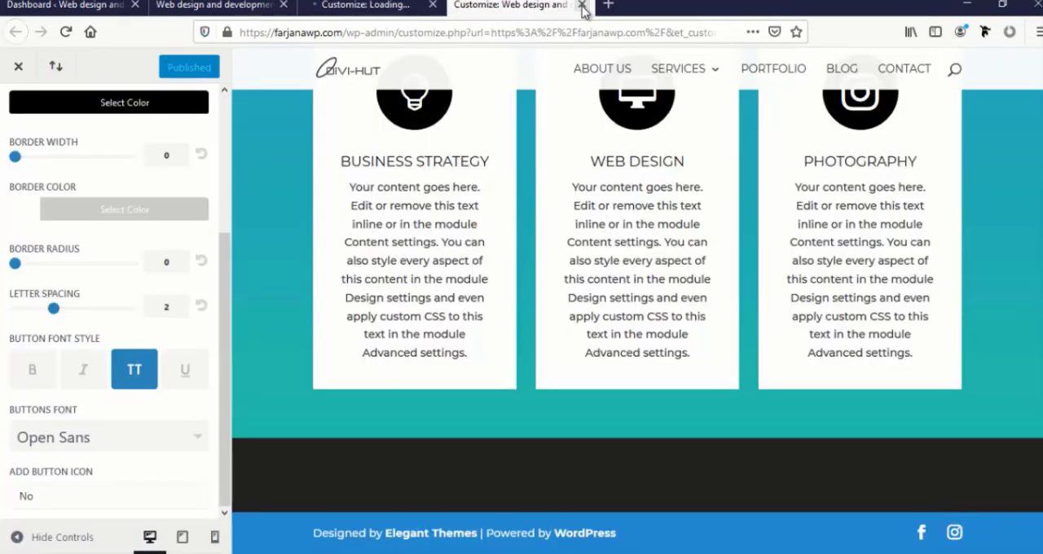
pyautogui.click(582, 7)
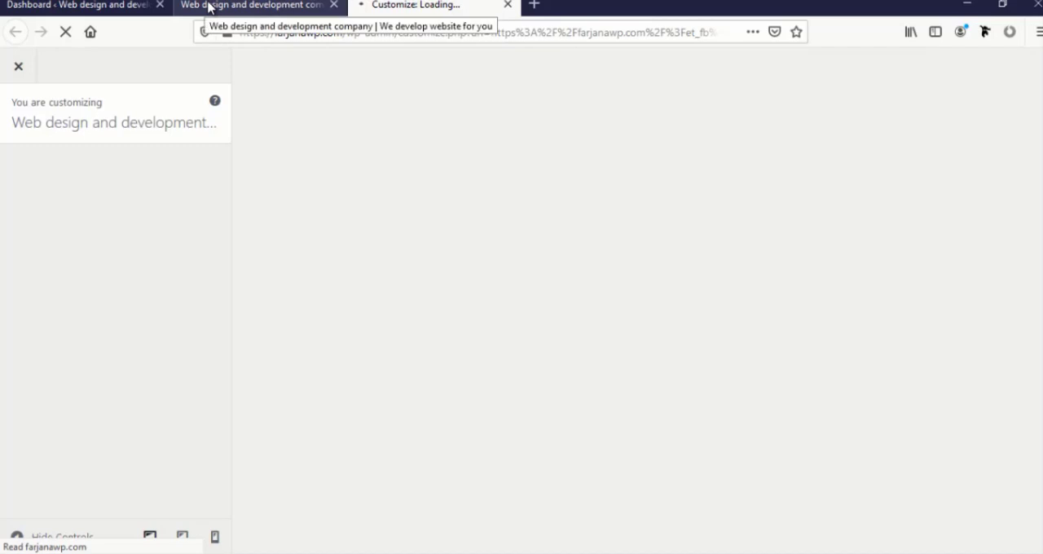
# Open the footer's Bottom Bar settings in the Theme Customizer
pyautogui.scroll(-2, 110, 377)
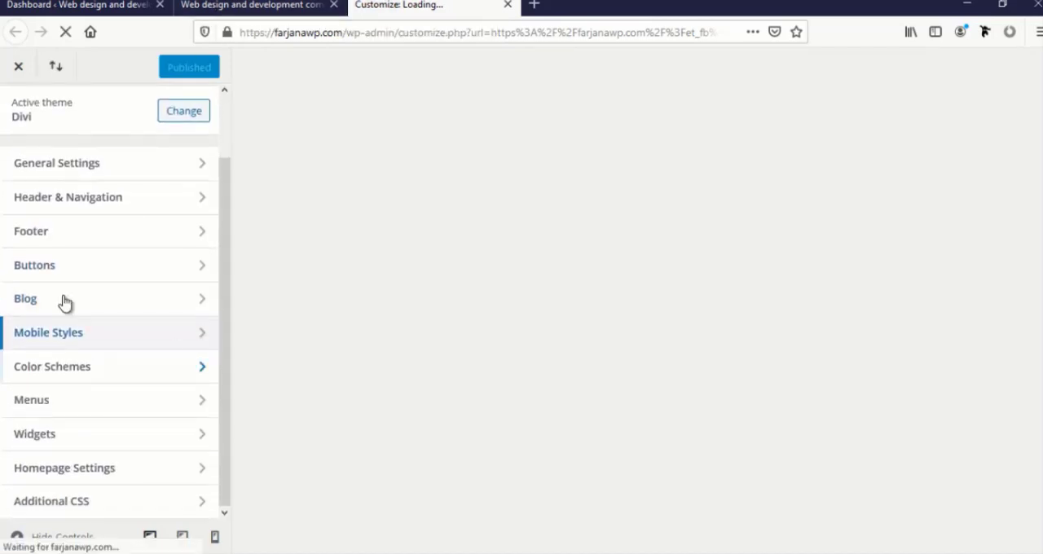
pyautogui.click(46, 235)
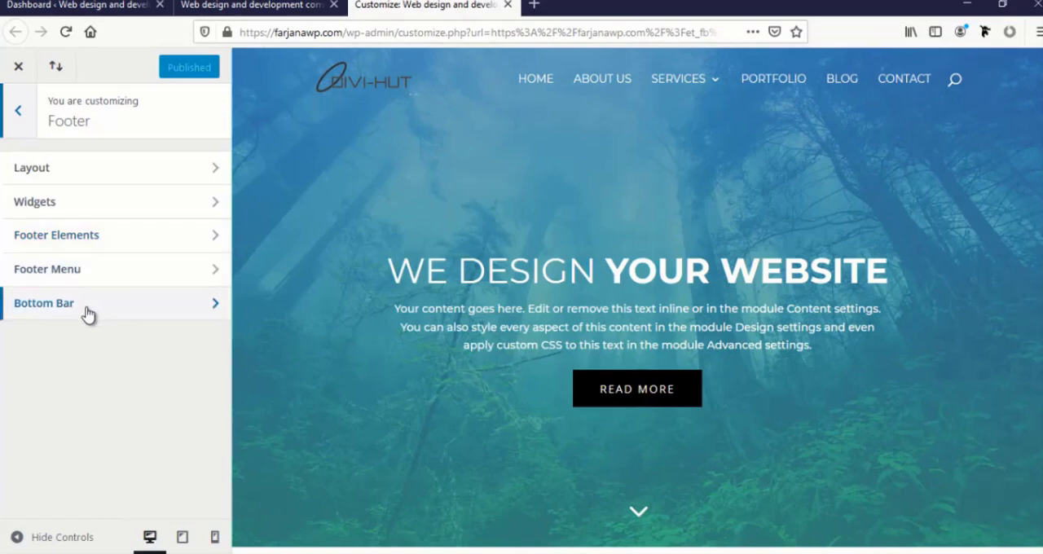
pyautogui.click(88, 315)
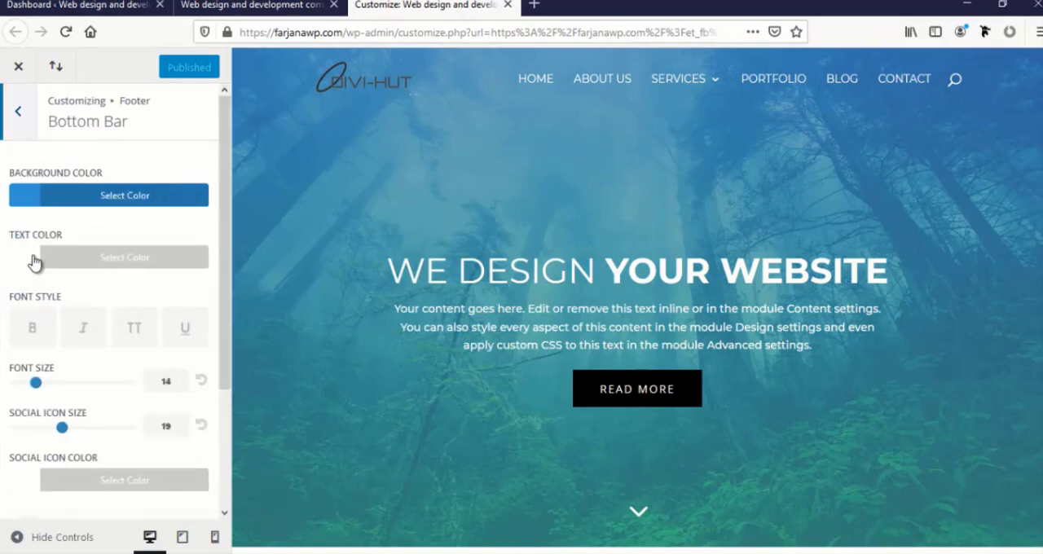
pyautogui.scroll(-15, 456, 325)
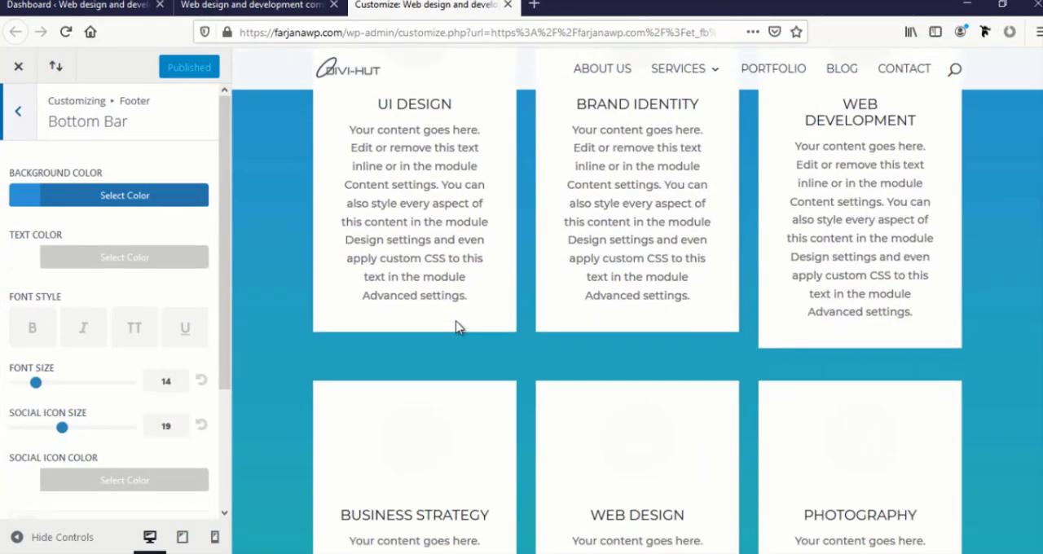
pyautogui.scroll(-10, 782, 488)
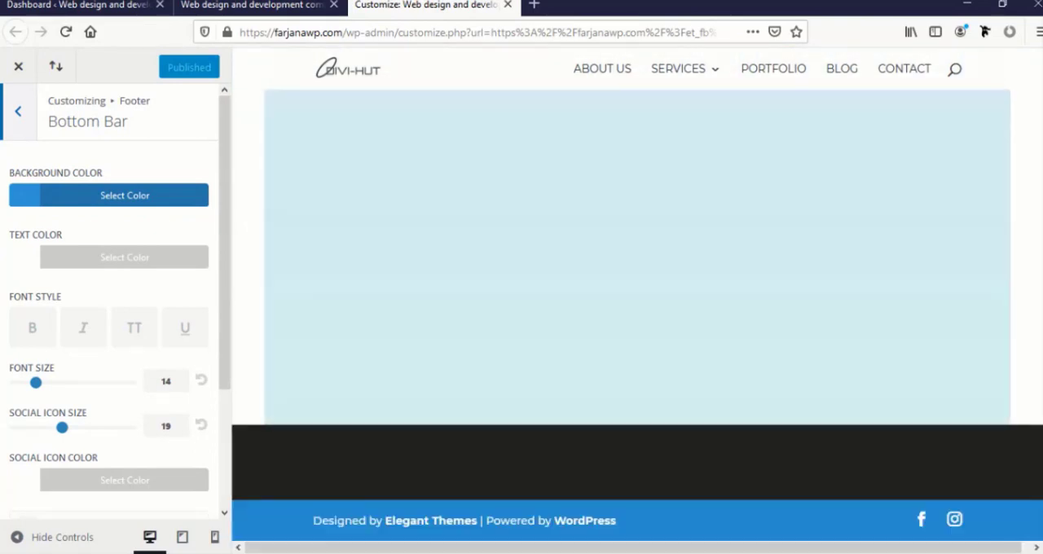
pyautogui.scroll(-2, 83, 366)
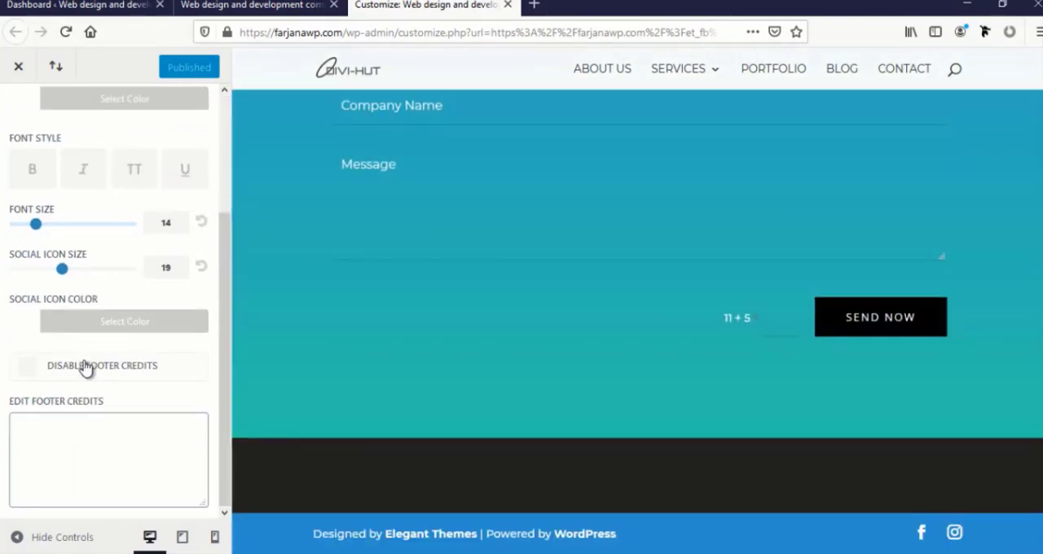
pyautogui.click(23, 418)
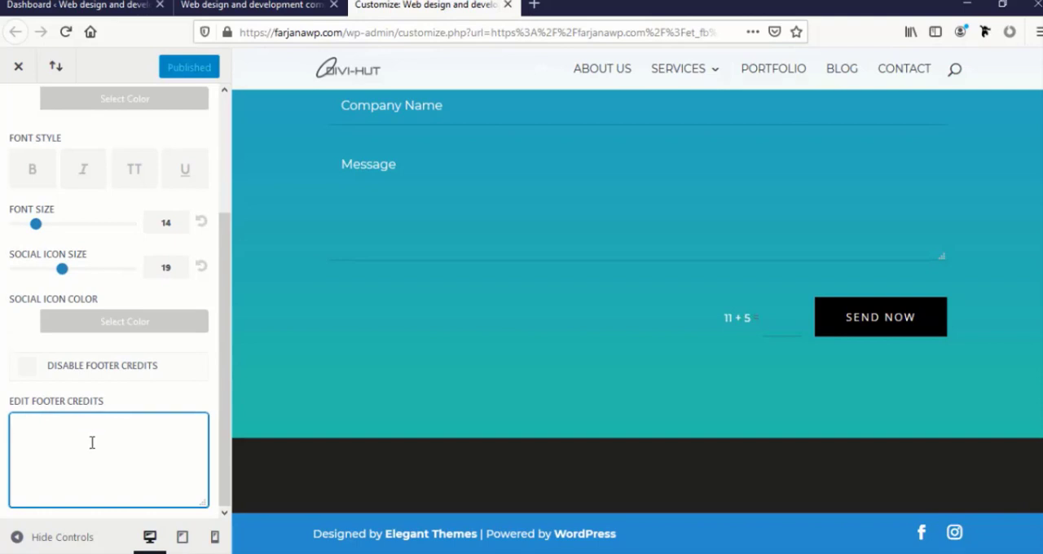
pyautogui.write('c')
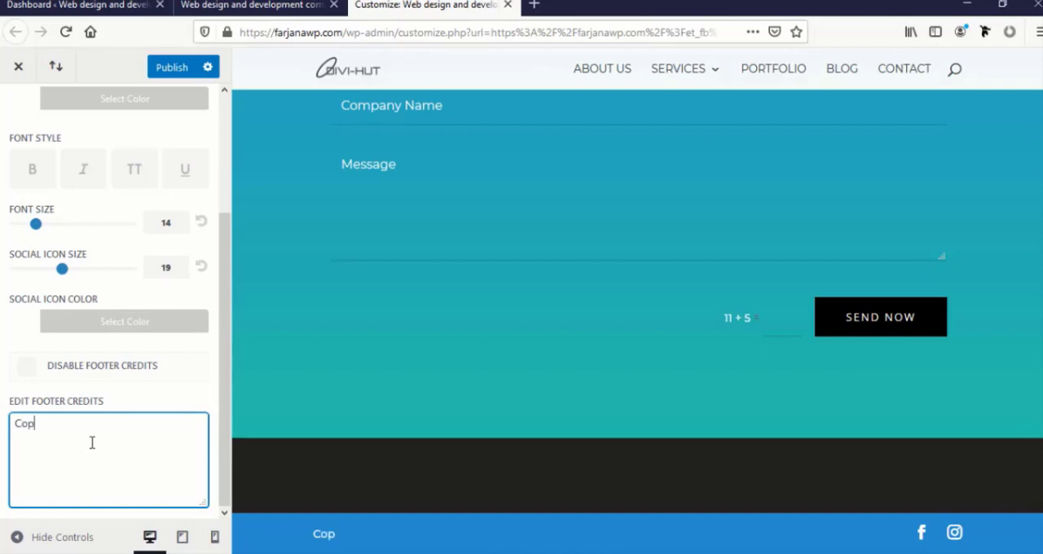
pyautogui.write('opyright@2020 by ')
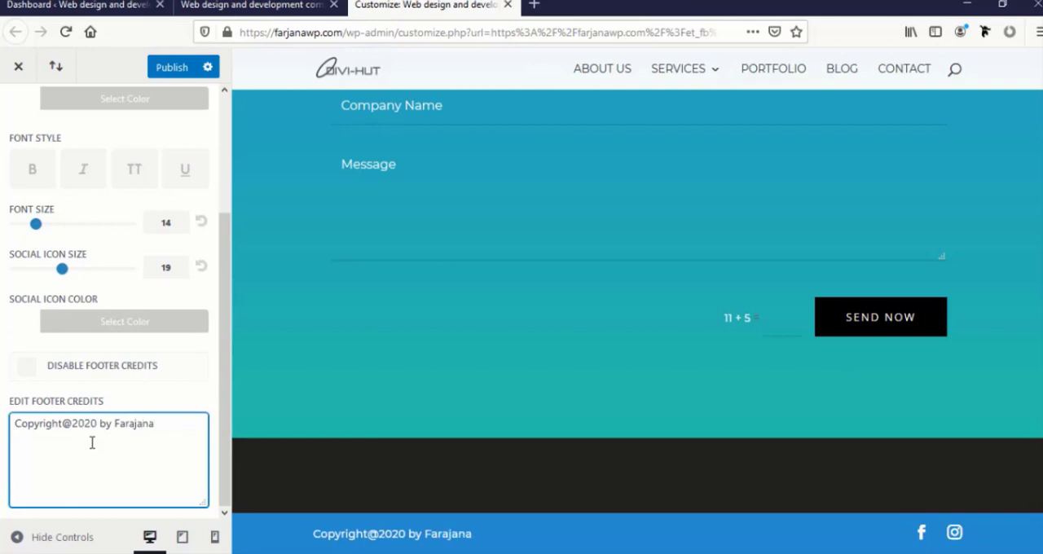
pyautogui.write('Farajana')
pyautogui.press('BackSpace')
pyautogui.press('BackSpace')
pyautogui.press('BackSpace')
pyautogui.press('BackSpace')
pyautogui.press('BackSpace')
pyautogui.write('jana Rashid')
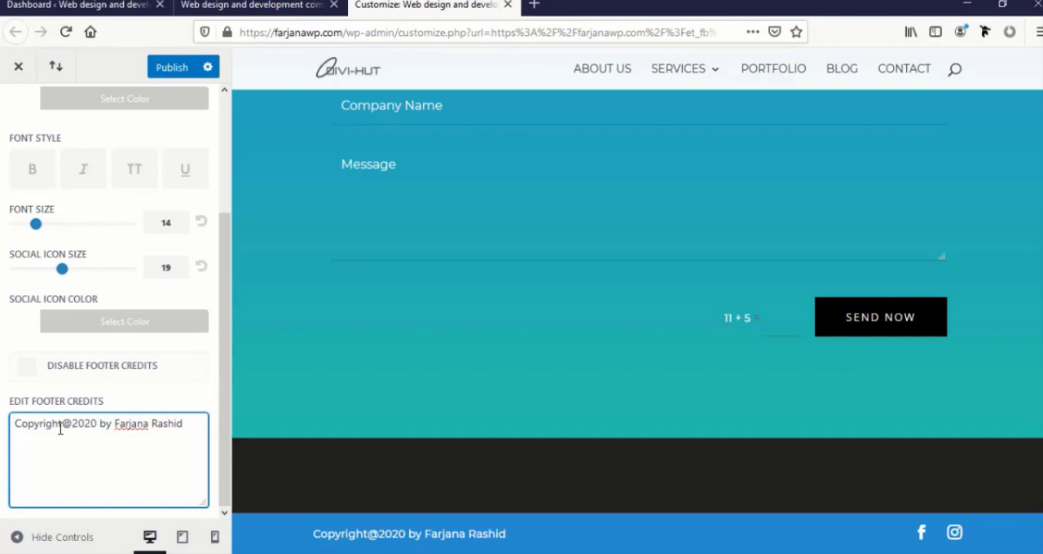
pyautogui.click(60, 427)
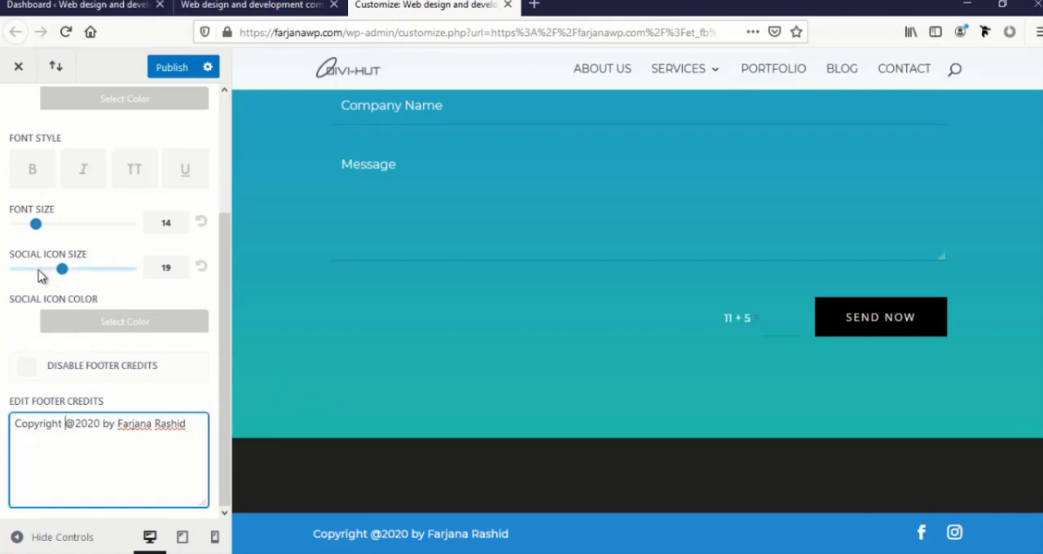
# Set the bottom bar's social icon size to 17 and its font size to 12
pyautogui.click(62, 272)
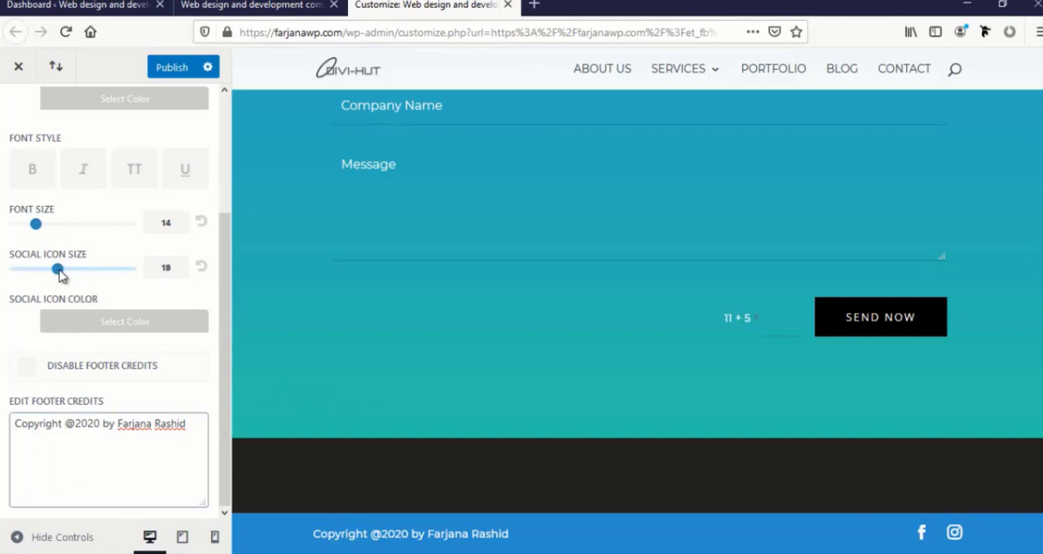
pyautogui.moveTo(61, 275); pyautogui.dragTo(59, 275)
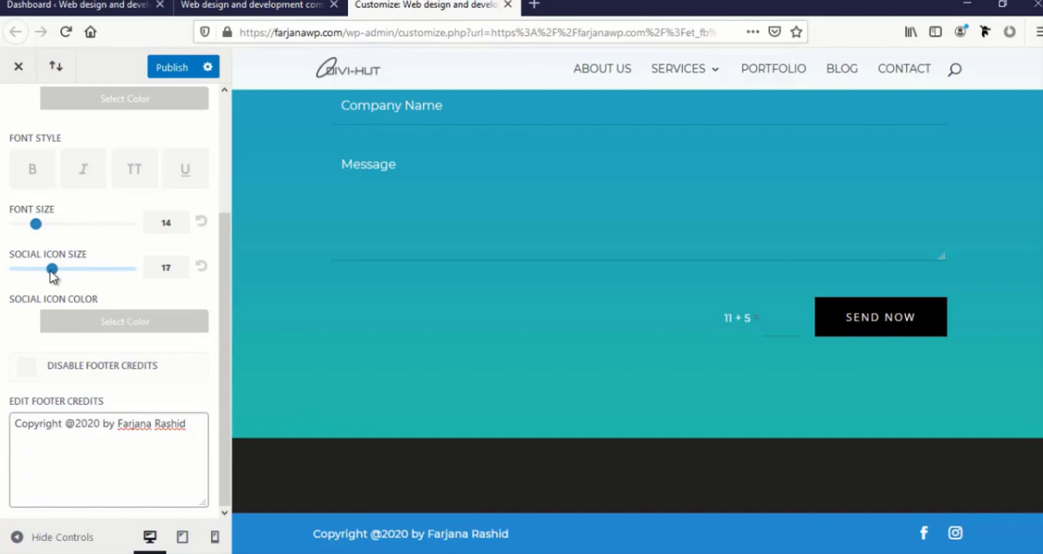
pyautogui.click(30, 227)
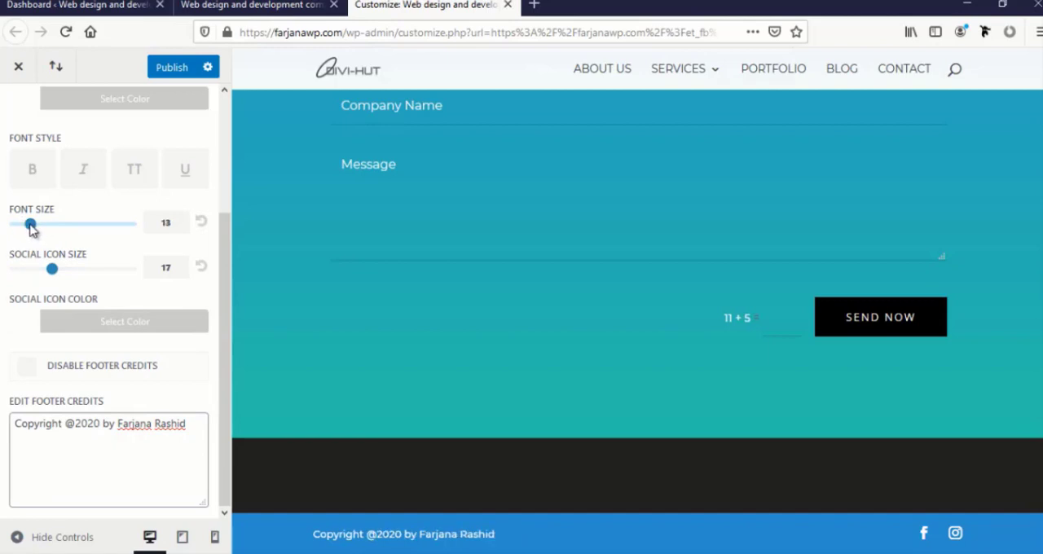
pyautogui.moveTo(30, 228); pyautogui.dragTo(27, 230)
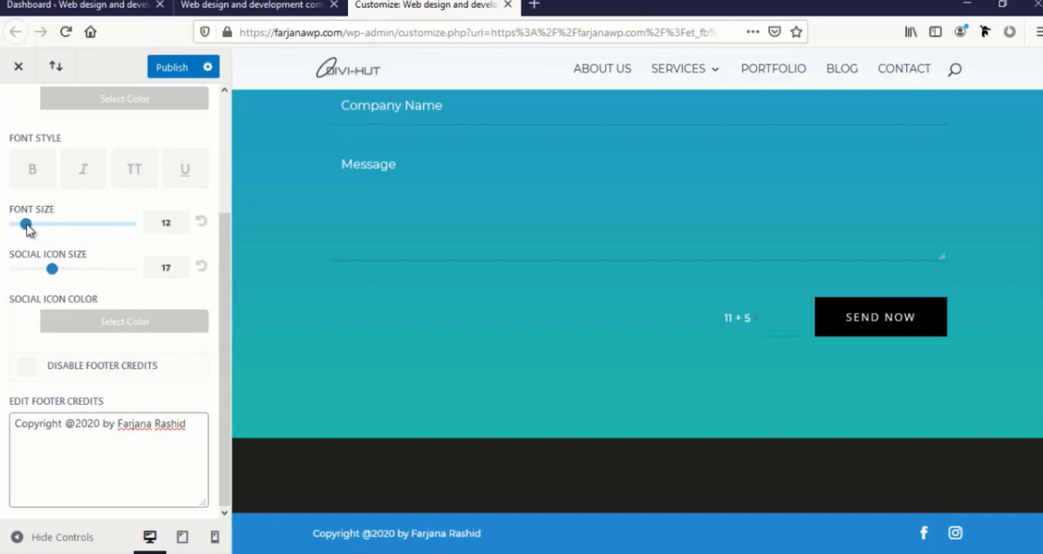
# Check the bottom bar's background color and publish the footer changes
pyautogui.scroll(4, 105, 222)
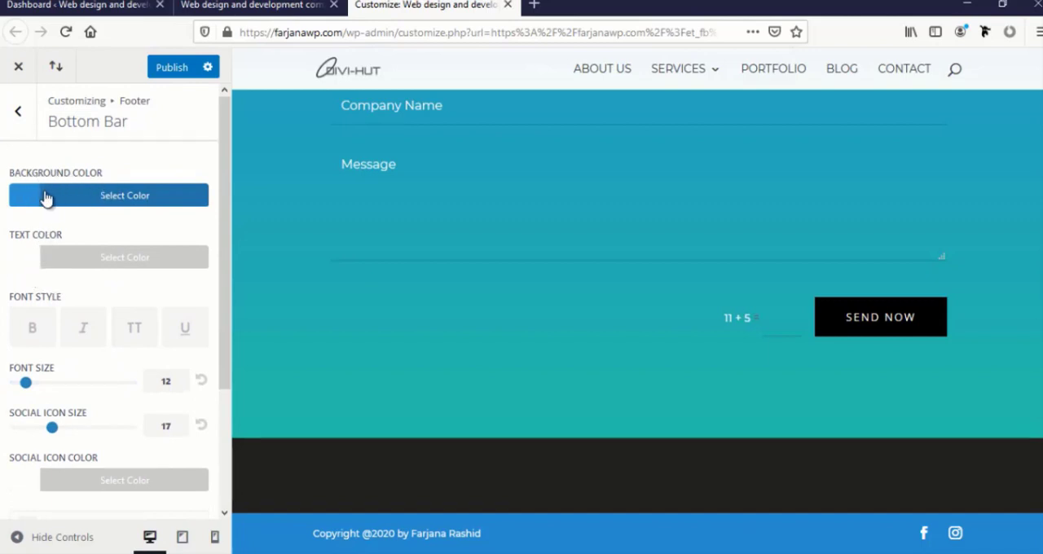
pyautogui.click(21, 201)
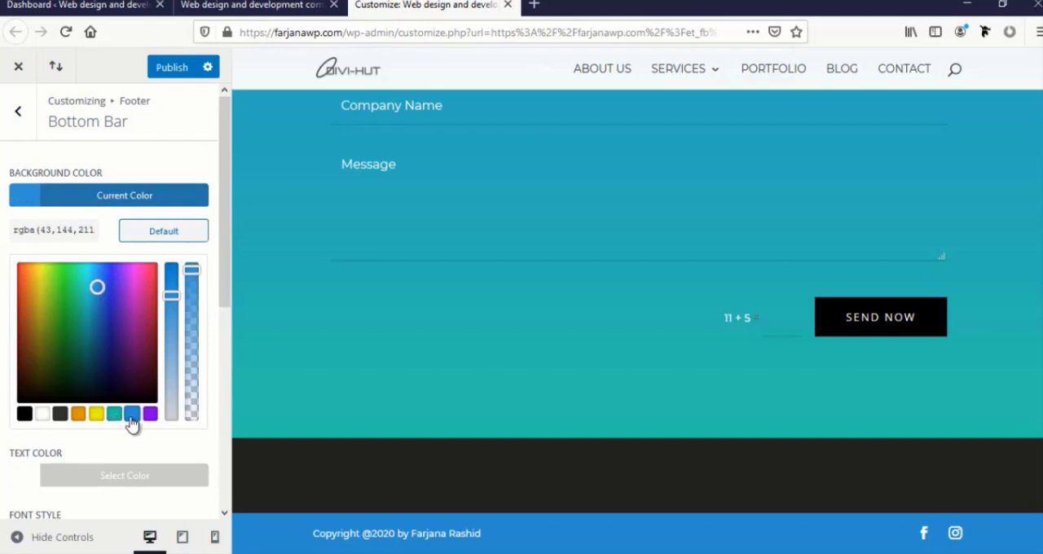
pyautogui.click(170, 71)
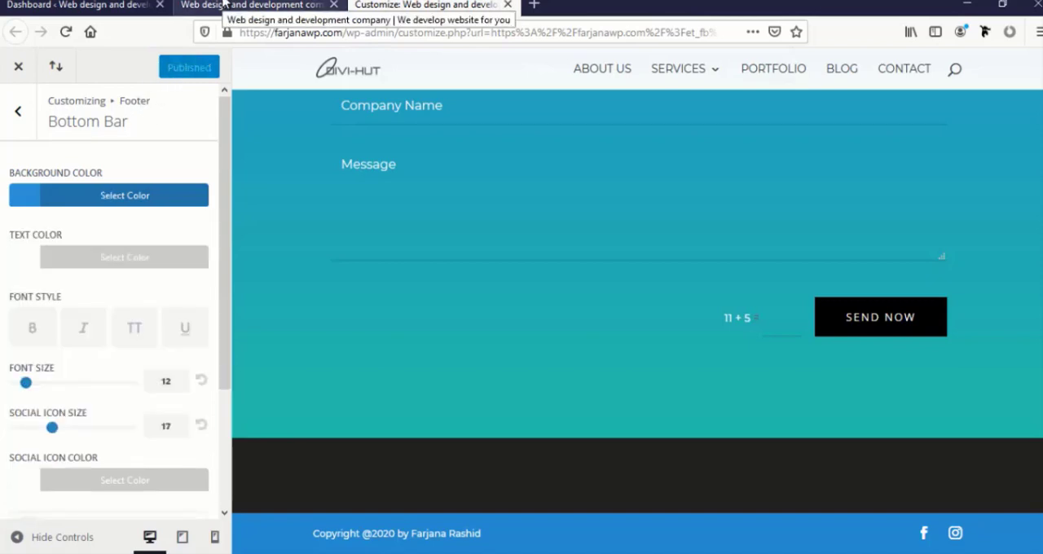
# Switch back to the homepage being edited, save it, and exit the Visual Builder
pyautogui.click(222, 8)
pyautogui.click(452, 6)
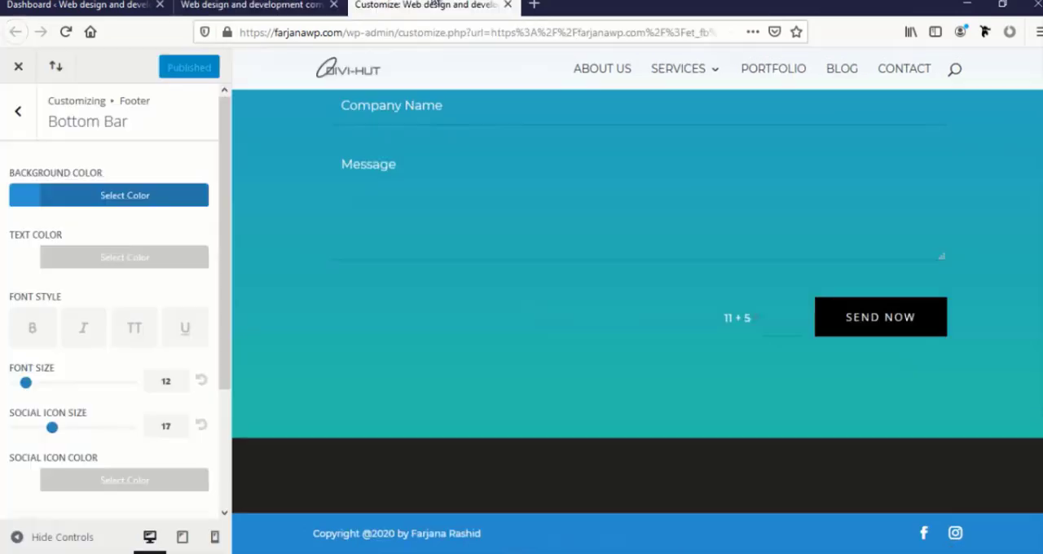
pyautogui.click(313, 6)
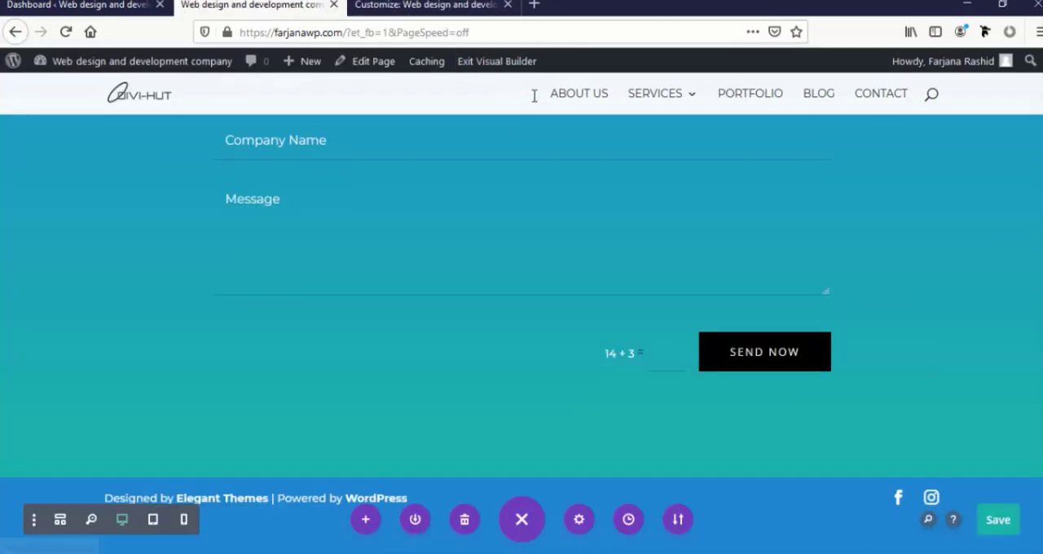
pyautogui.click(996, 520)
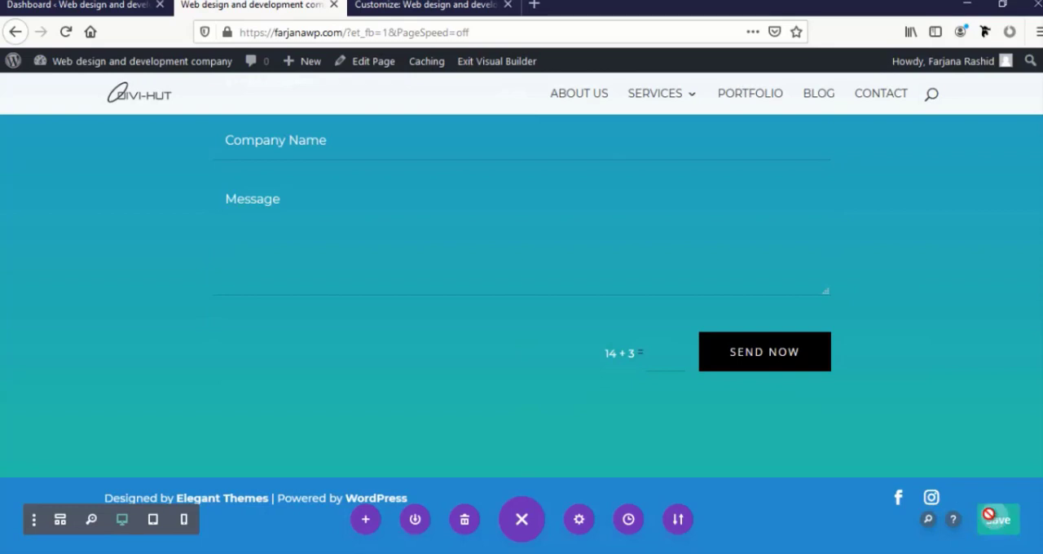
pyautogui.click(487, 65)
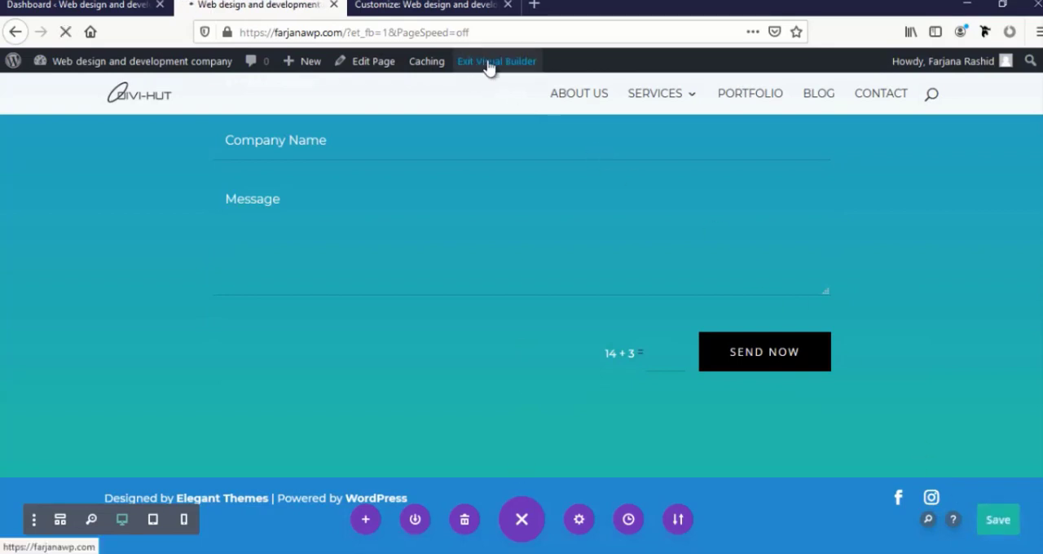
# Review the live homepage's sections from What We Do through to the contact form and footer credits
pyautogui.scroll(-5, 355, 368)
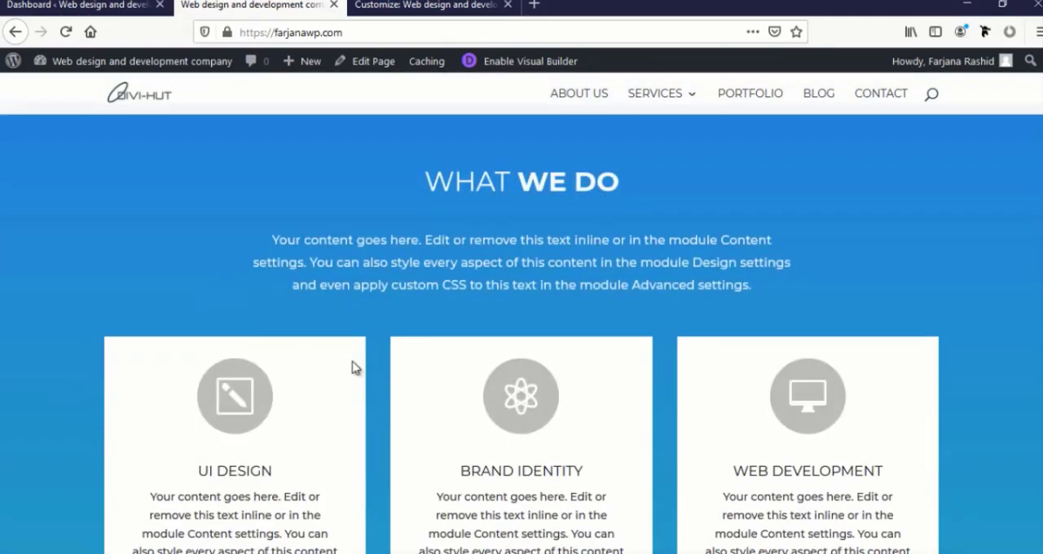
pyautogui.scroll(-8, 356, 368)
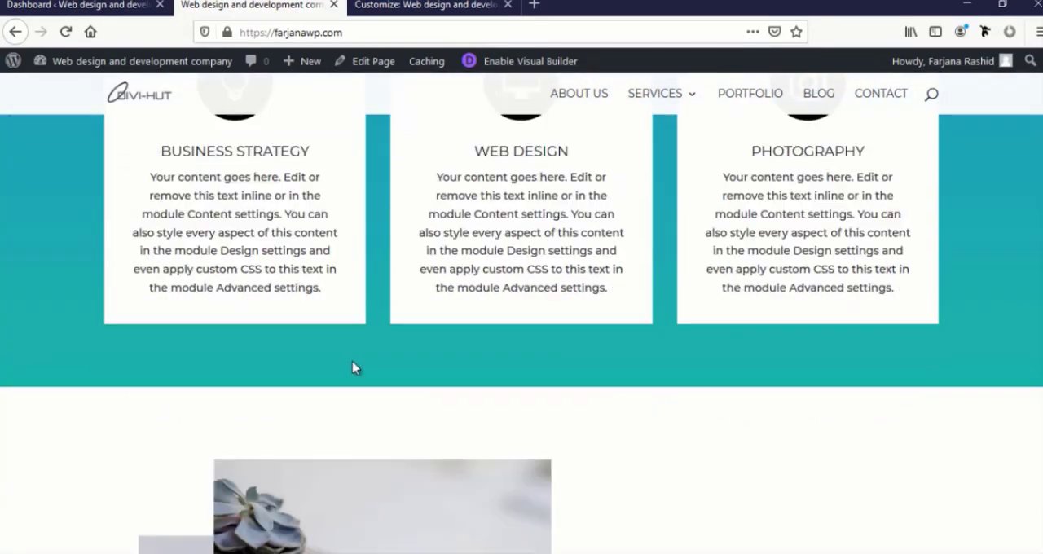
pyautogui.scroll(-3, 355, 368)
pyautogui.scroll(-2, 355, 368)
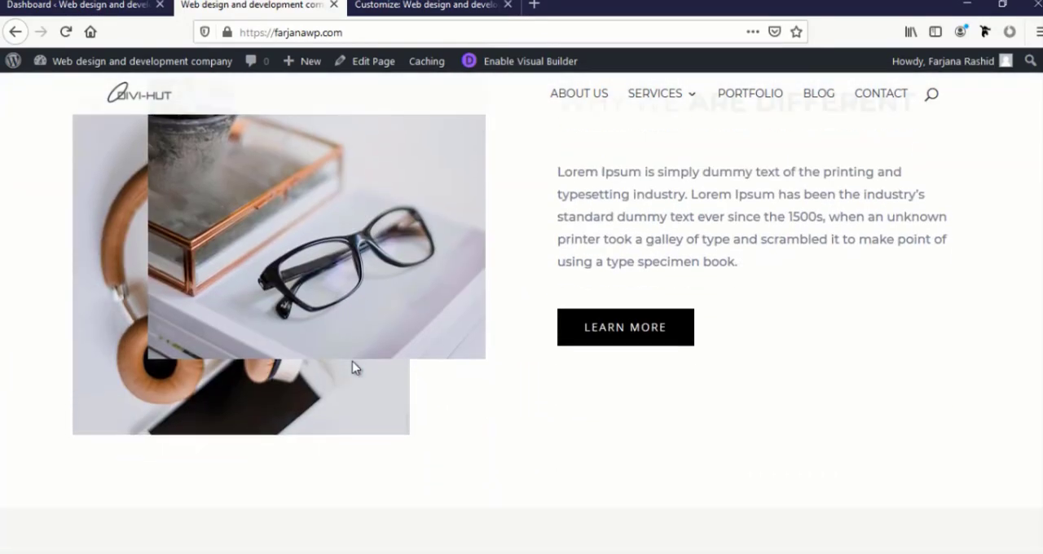
pyautogui.scroll(-4, 352, 367)
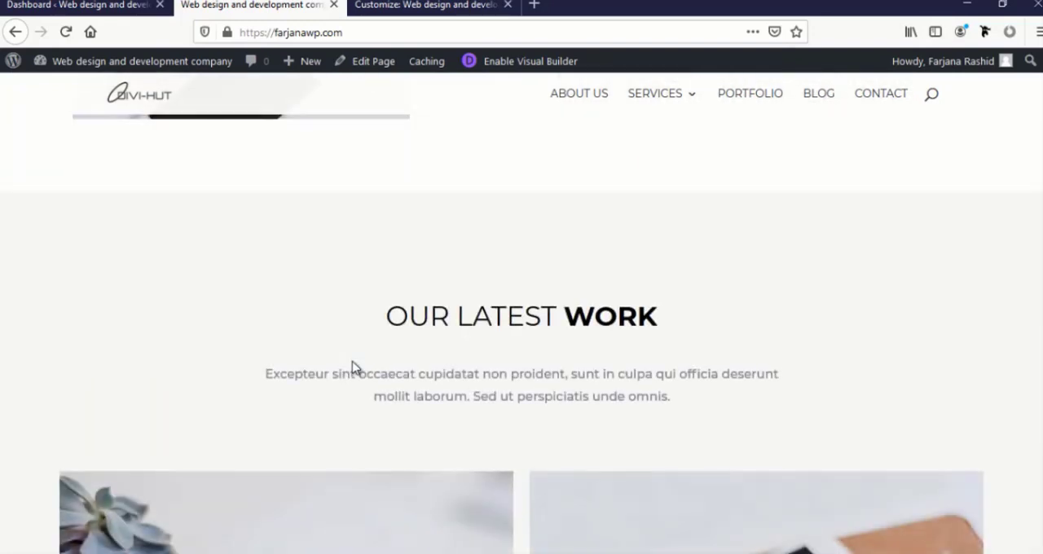
pyautogui.scroll(-2, 352, 368)
pyautogui.scroll(-3, 352, 369)
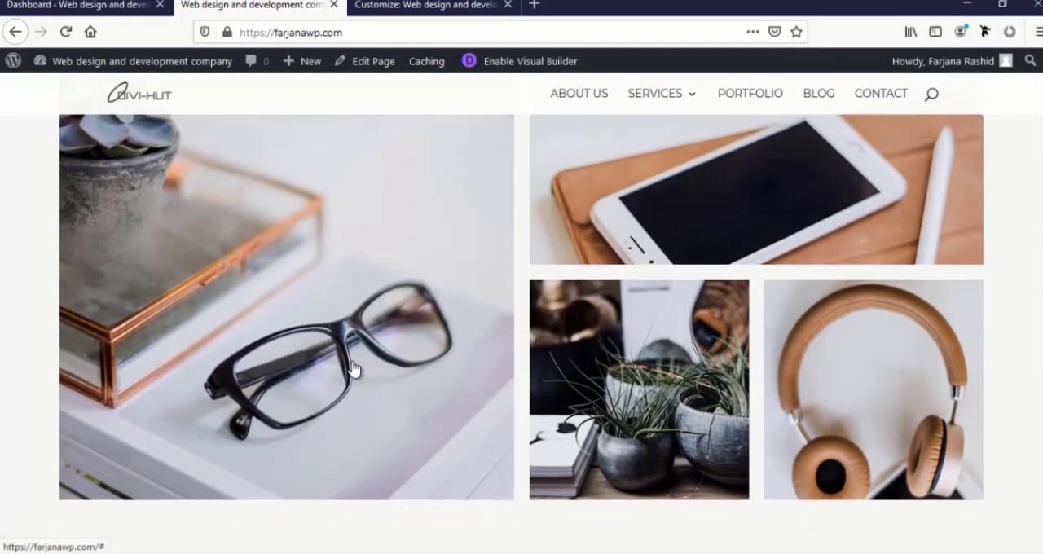
pyautogui.scroll(-3, 353, 369)
pyautogui.scroll(-3, 353, 369)
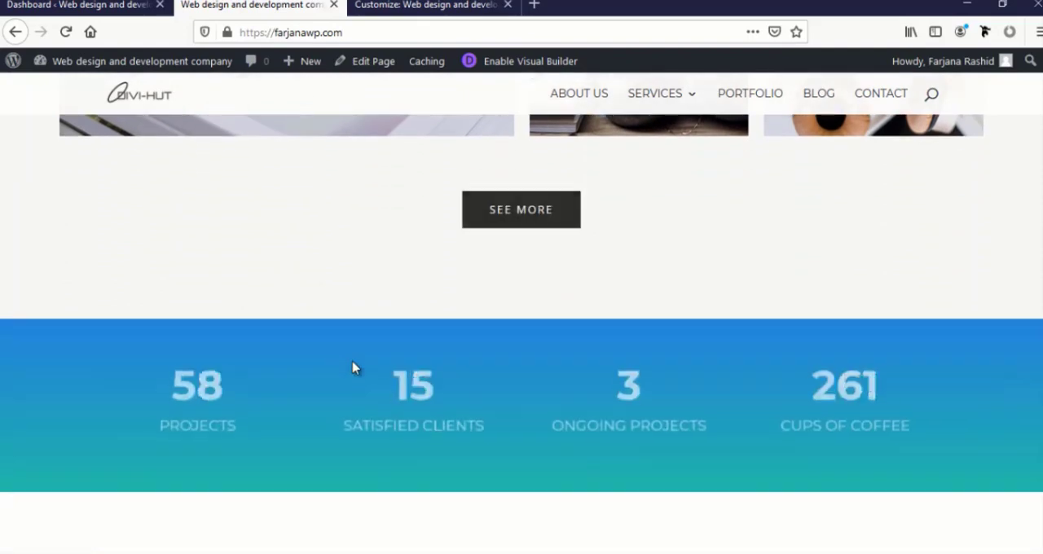
pyautogui.scroll(-3, 351, 368)
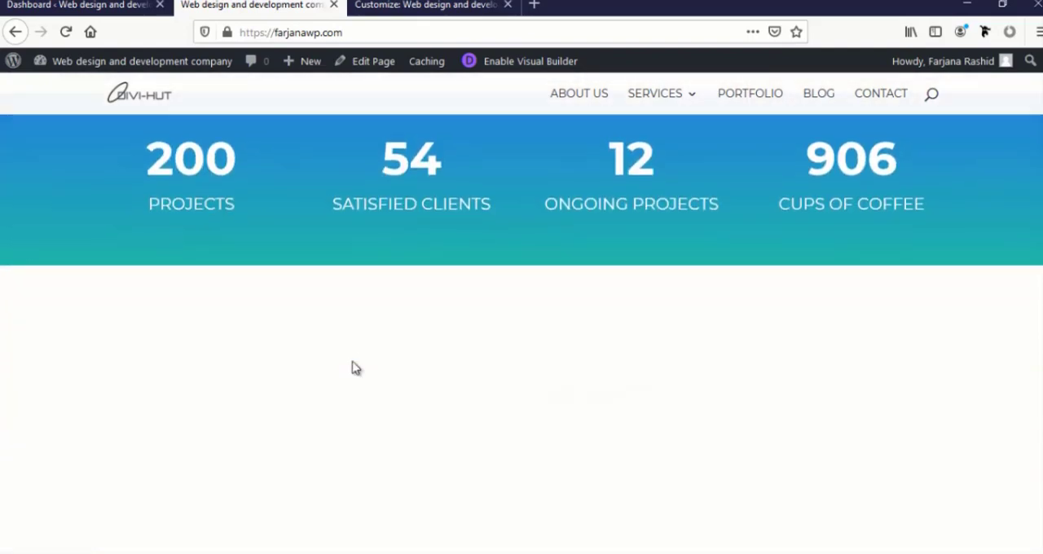
pyautogui.scroll(-2, 354, 368)
pyautogui.scroll(-8, 354, 368)
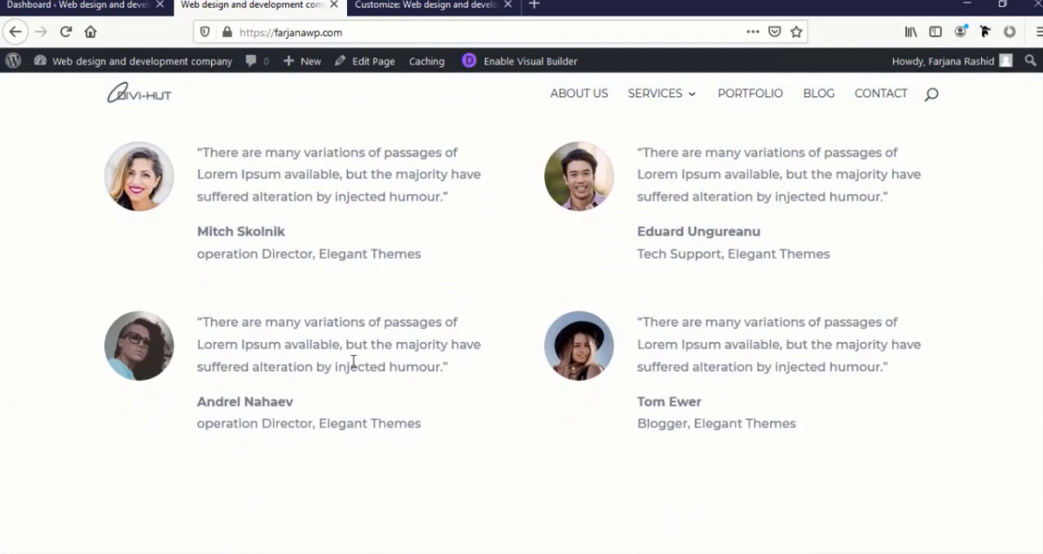
pyautogui.scroll(-10, 353, 363)
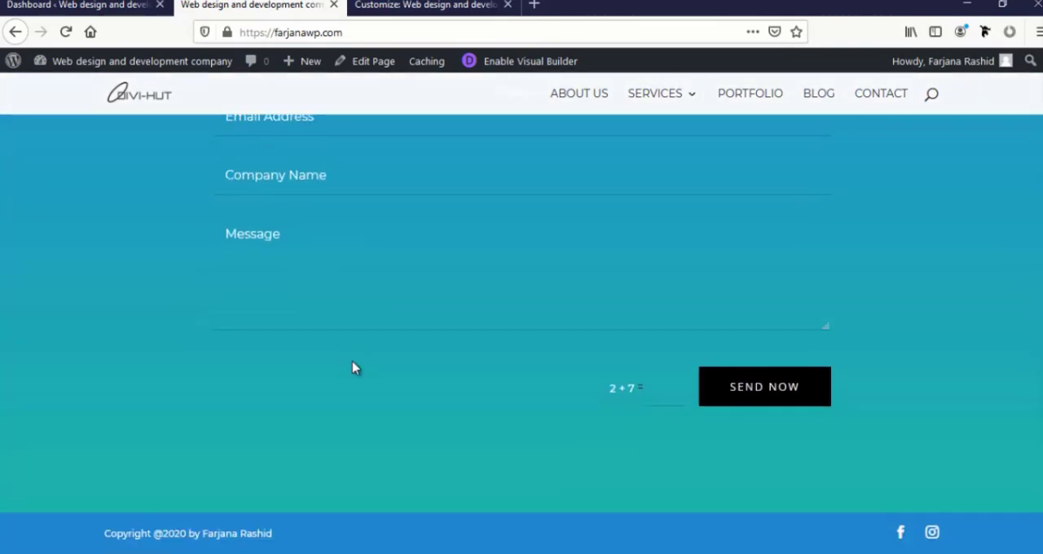
pyautogui.scroll(10, 342, 346)
pyautogui.scroll(15, 287, 329)
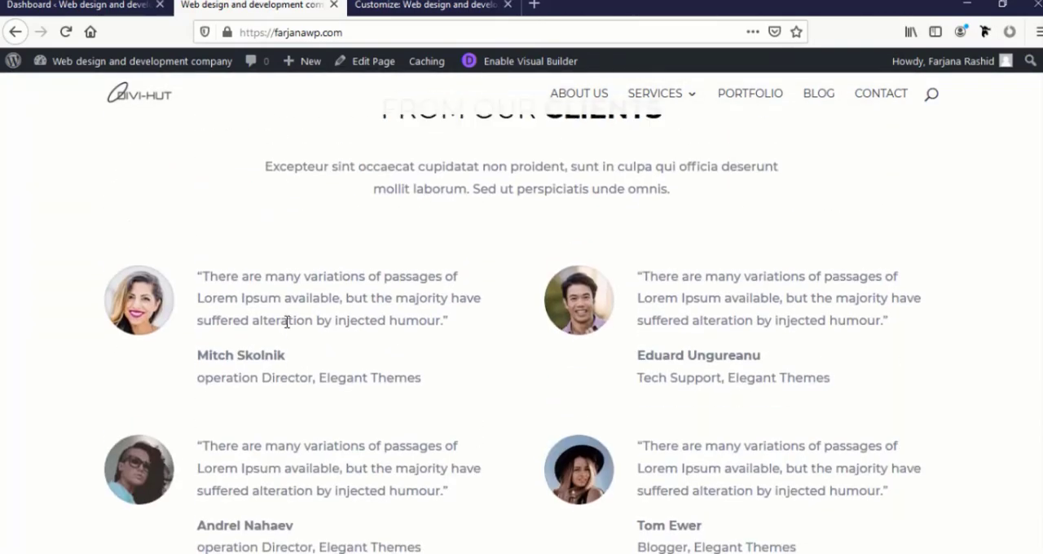
pyautogui.scroll(5, 287, 329)
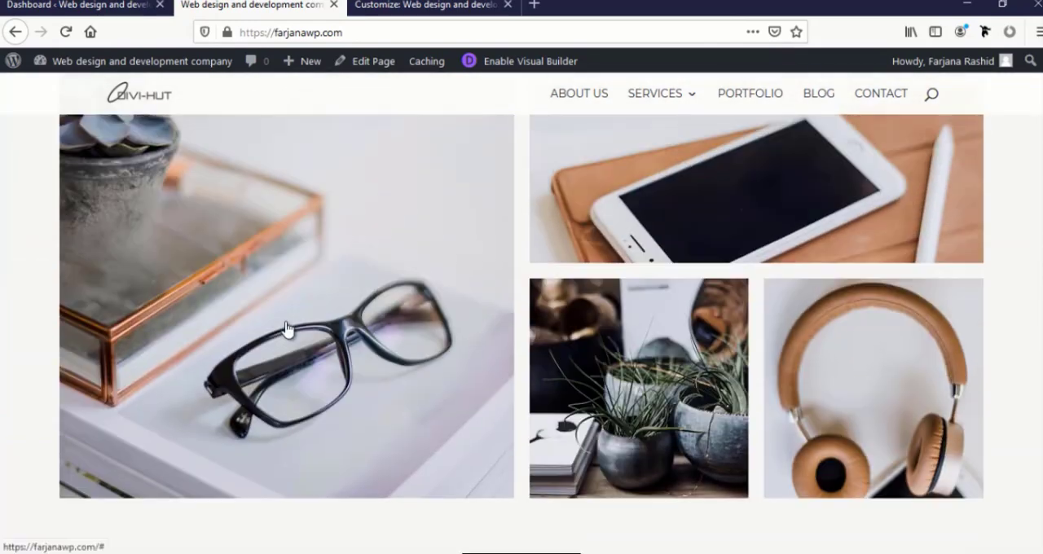
pyautogui.scroll(10, 285, 328)
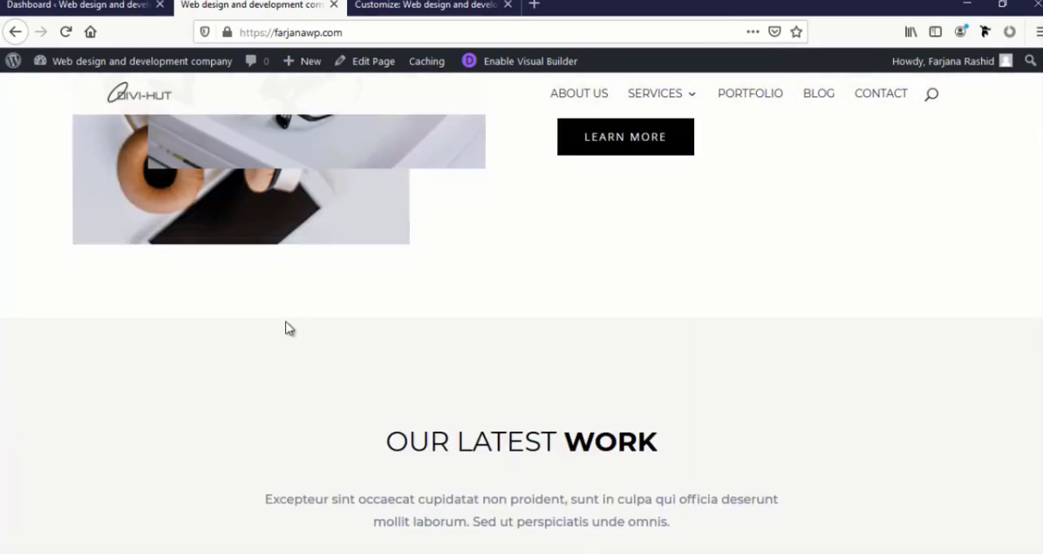
pyautogui.scroll(-10, 285, 329)
pyautogui.scroll(-10, 286, 326)
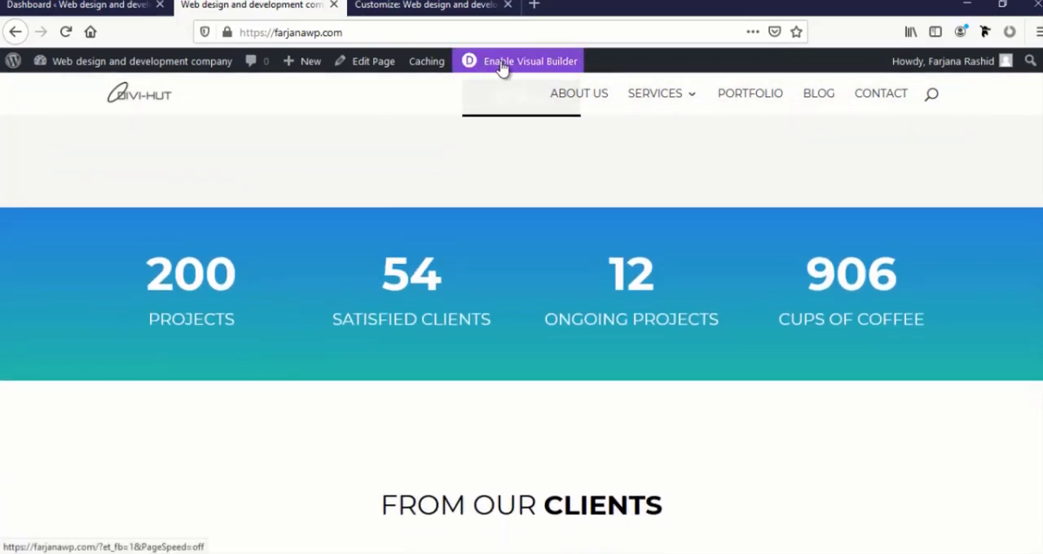
# Reopen the homepage in the Visual Builder, duplicate the Our Latest Work heading section, and move the copy directly above the contact section
pyautogui.click(504, 65)
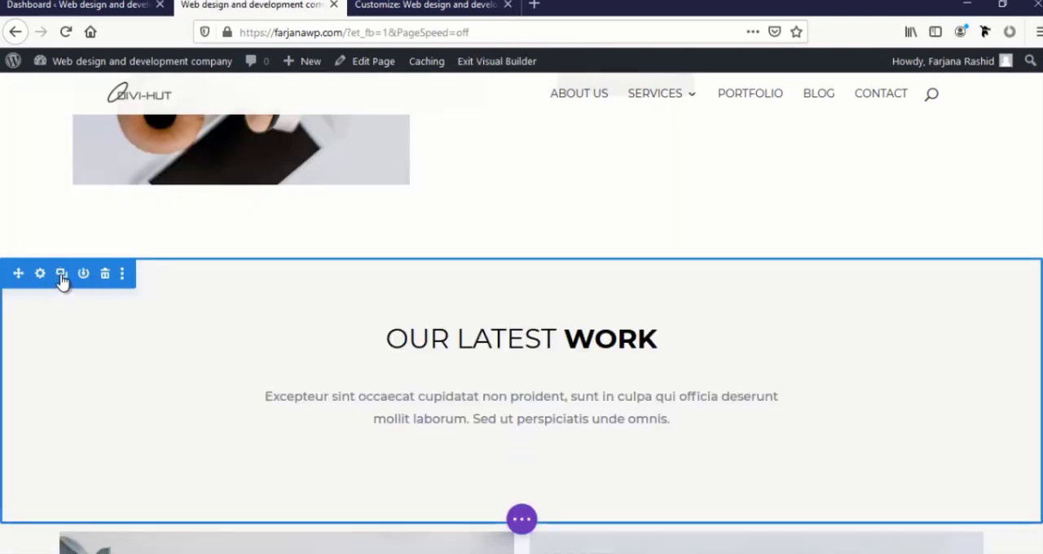
pyautogui.click(61, 274)
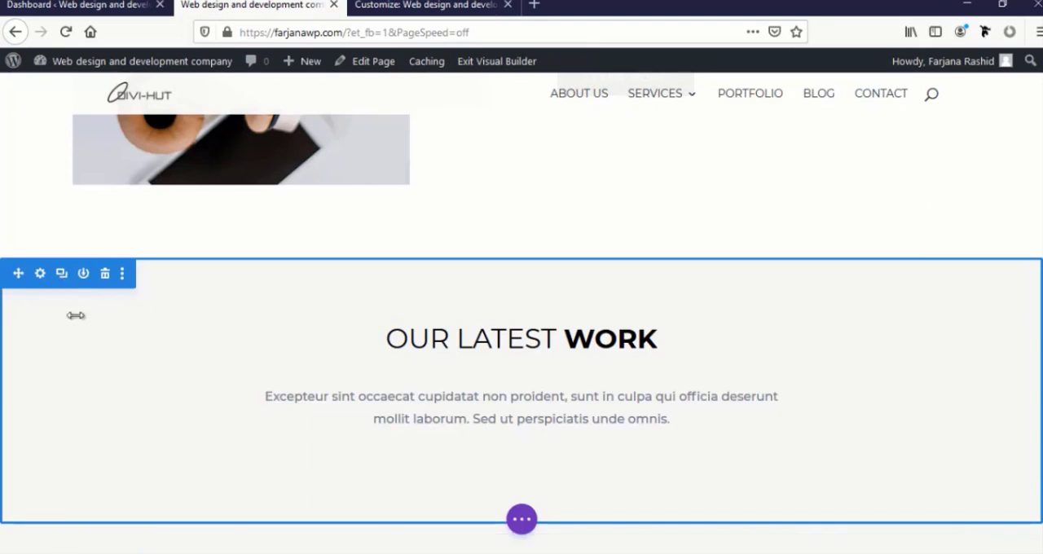
pyautogui.scroll(-3, 74, 314)
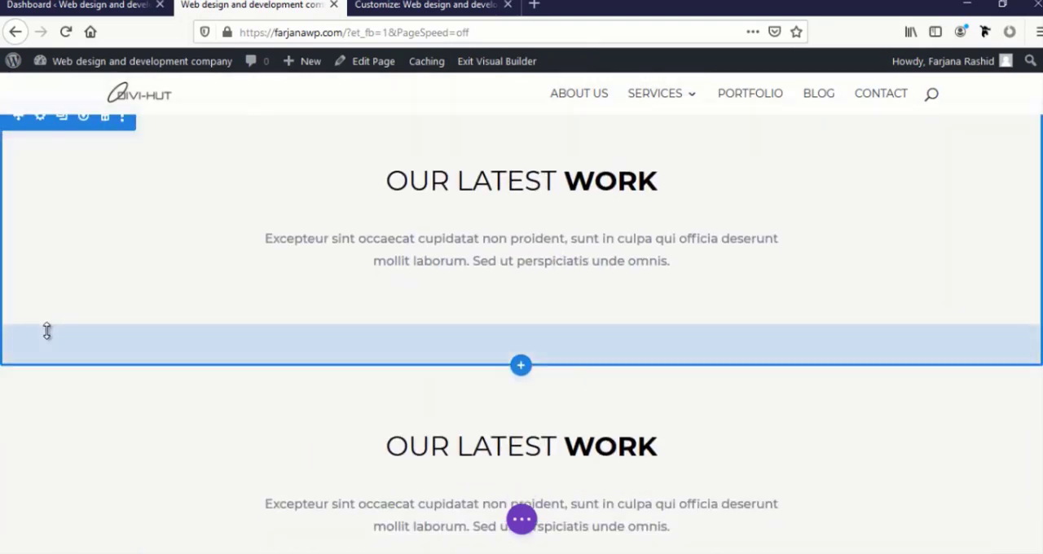
pyautogui.scroll(1, 46, 336)
pyautogui.moveTo(16, 195)
pyautogui.mouseDown()
pyautogui.moveTo(30, 285)
pyautogui.moveTo(16, 536)
pyautogui.moveTo(15, 176)
pyautogui.mouseUp()
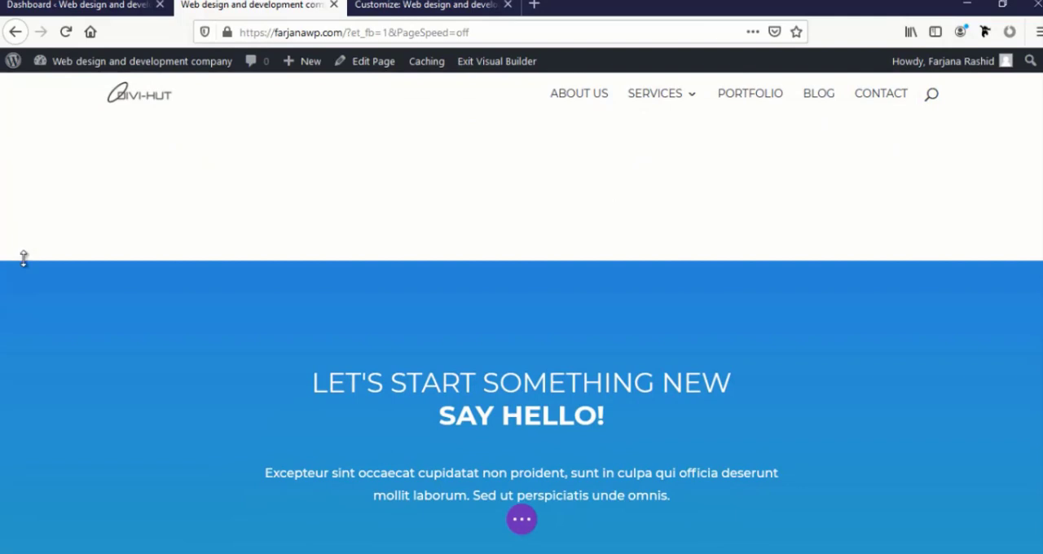
pyautogui.scroll(-3, 24, 260)
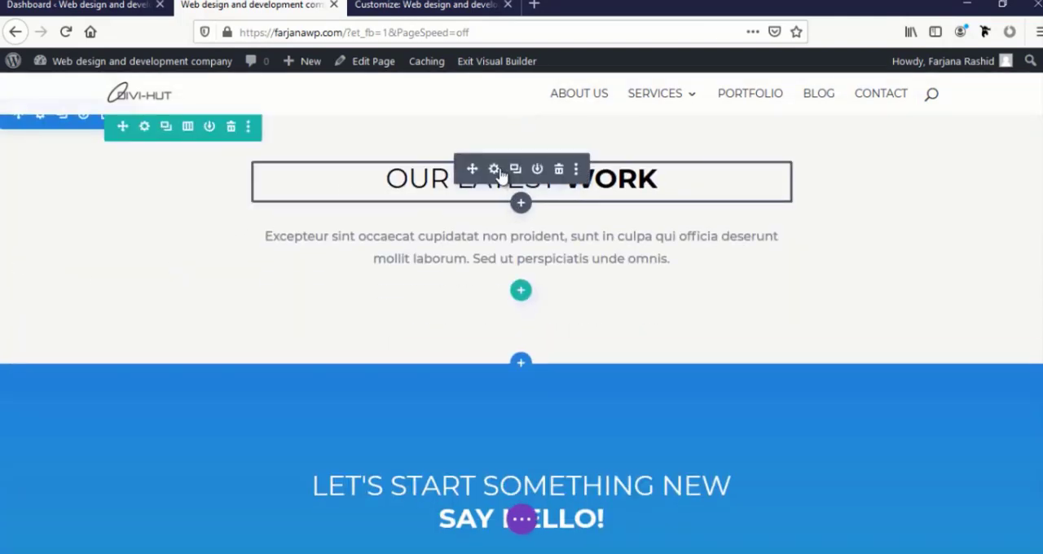
# Change the duplicated section's heading to "Our Clients" with "Clients" in bold, and save the text module
pyautogui.click(494, 169)
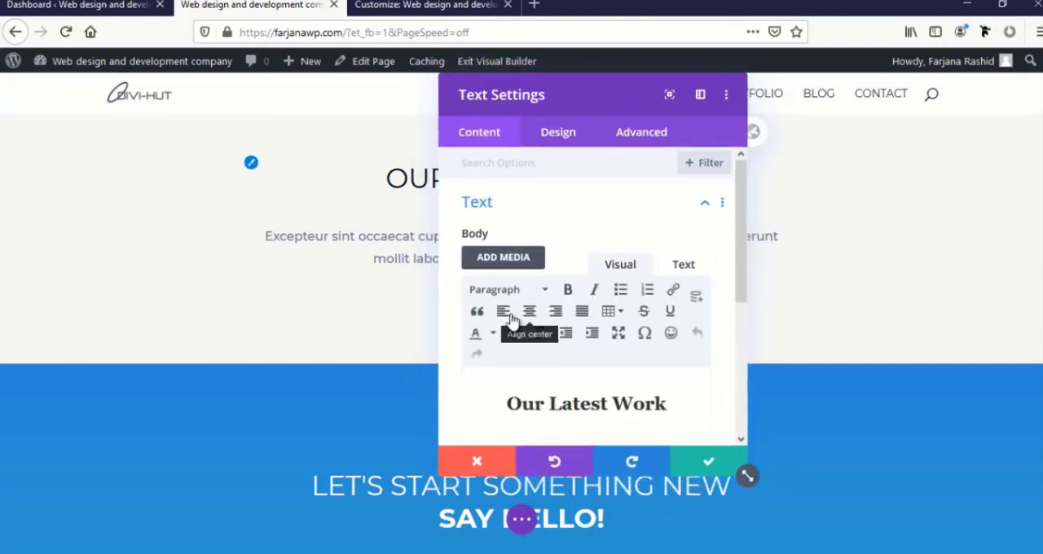
pyautogui.moveTo(607, 409); pyautogui.dragTo(524, 408)
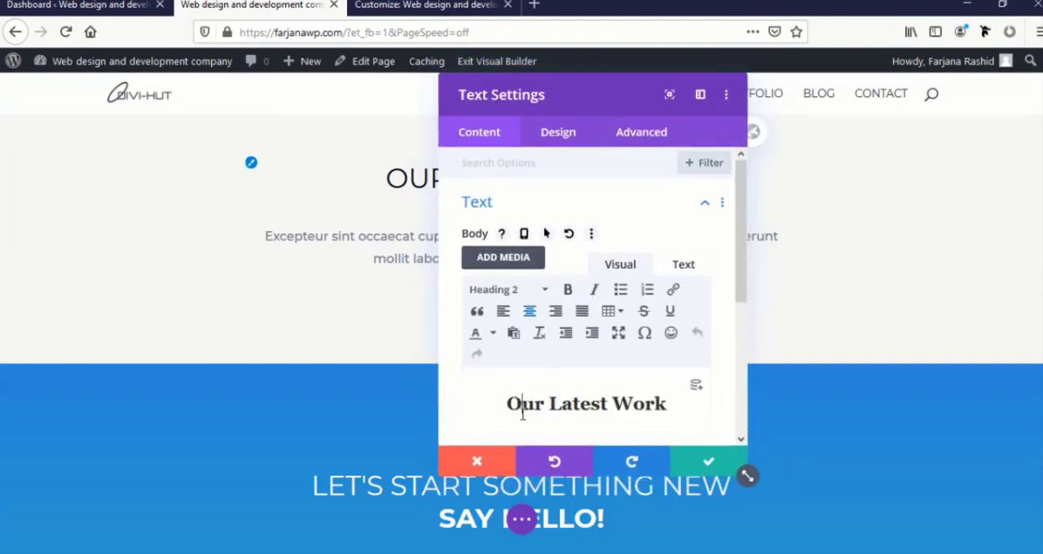
pyautogui.tripleClick(523, 411)
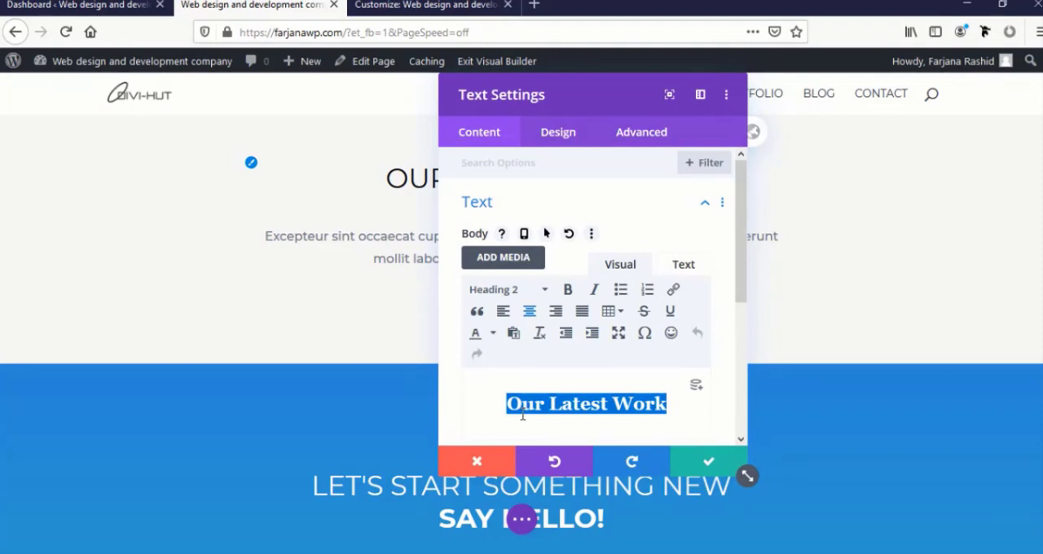
pyautogui.write('Our')
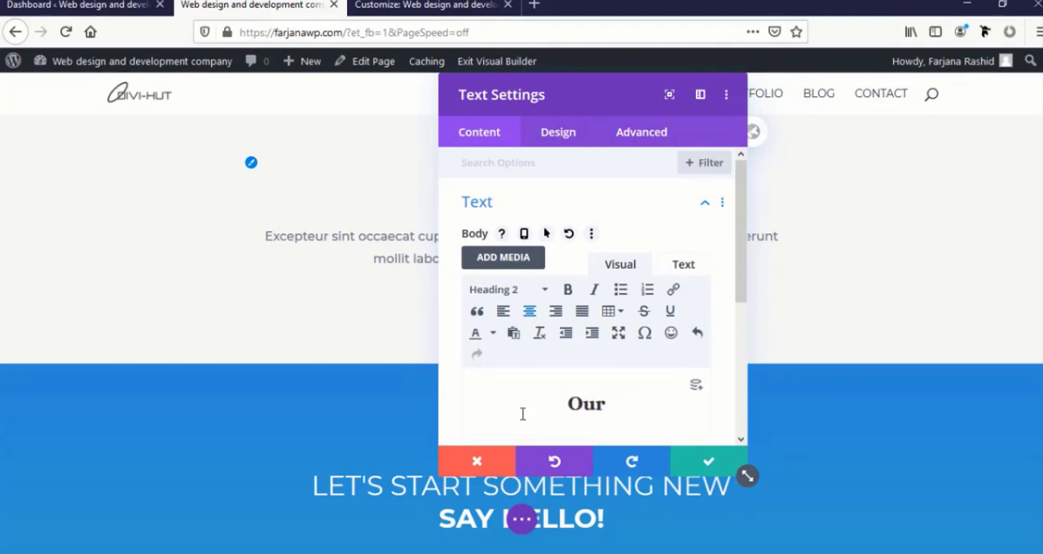
pyautogui.write(' Clients')
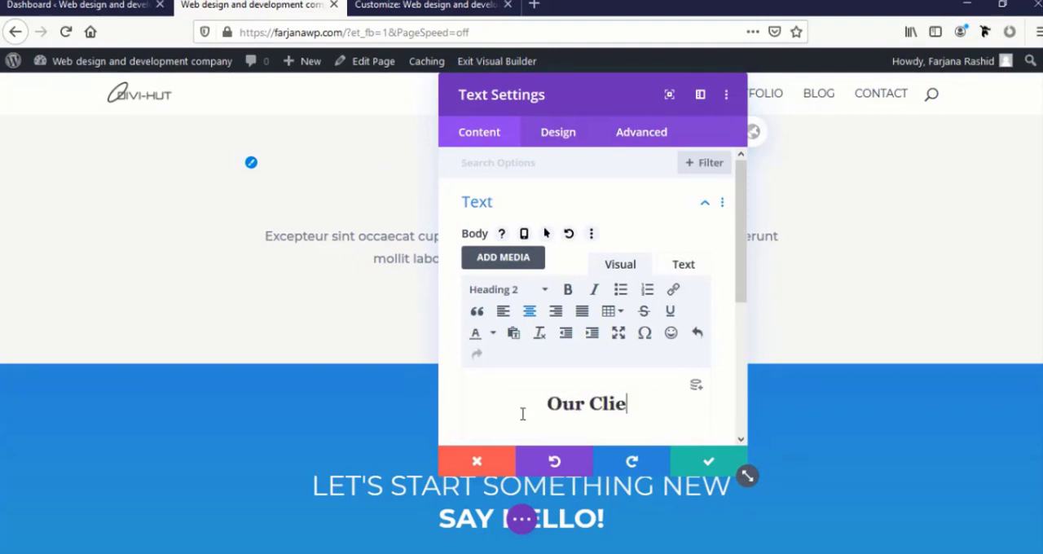
pyautogui.doubleClick(578, 395)
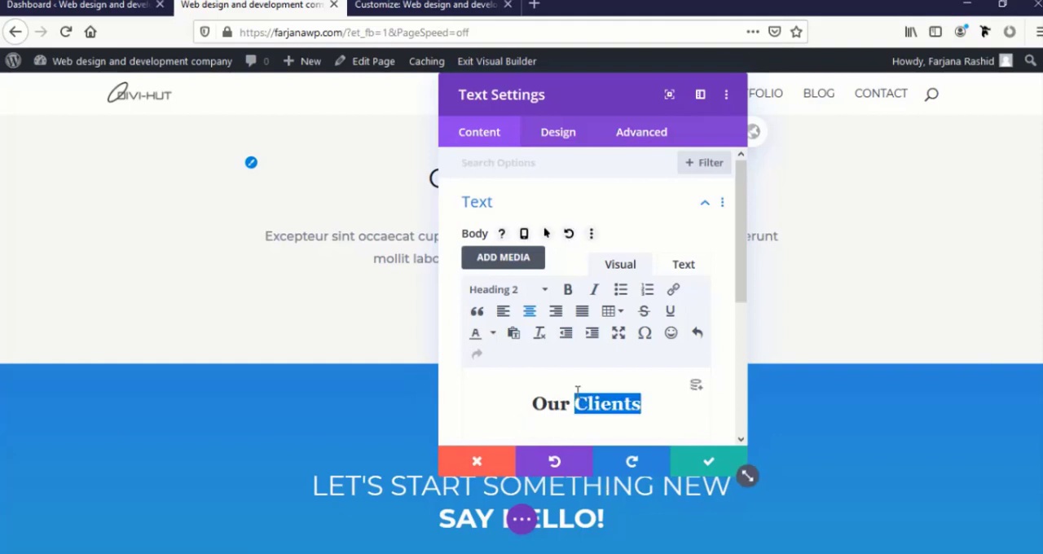
pyautogui.click(706, 463)
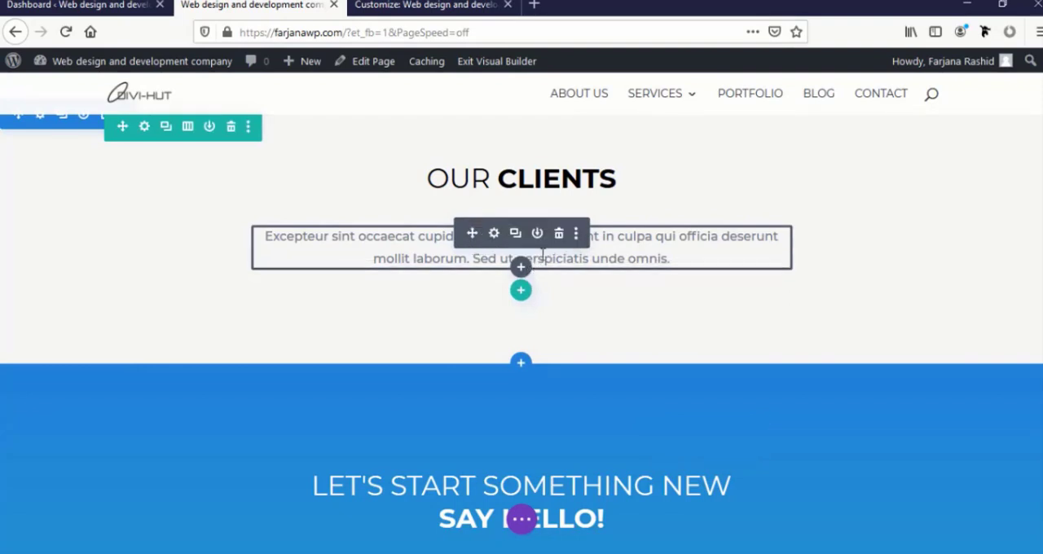
# Delete the description text under the Our Clients heading and insert a row of six equal columns below the heading
pyautogui.click(558, 236)
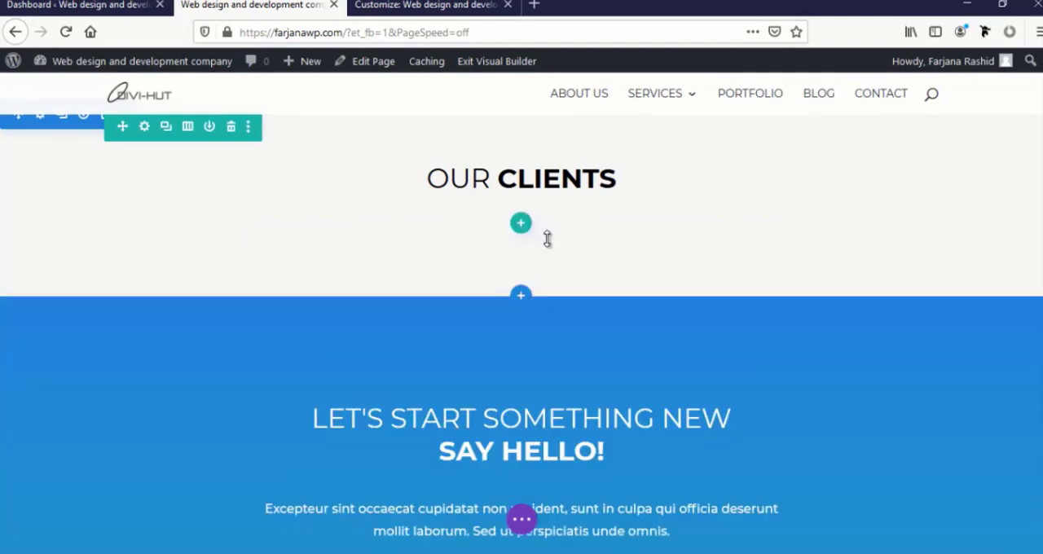
pyautogui.click(521, 224)
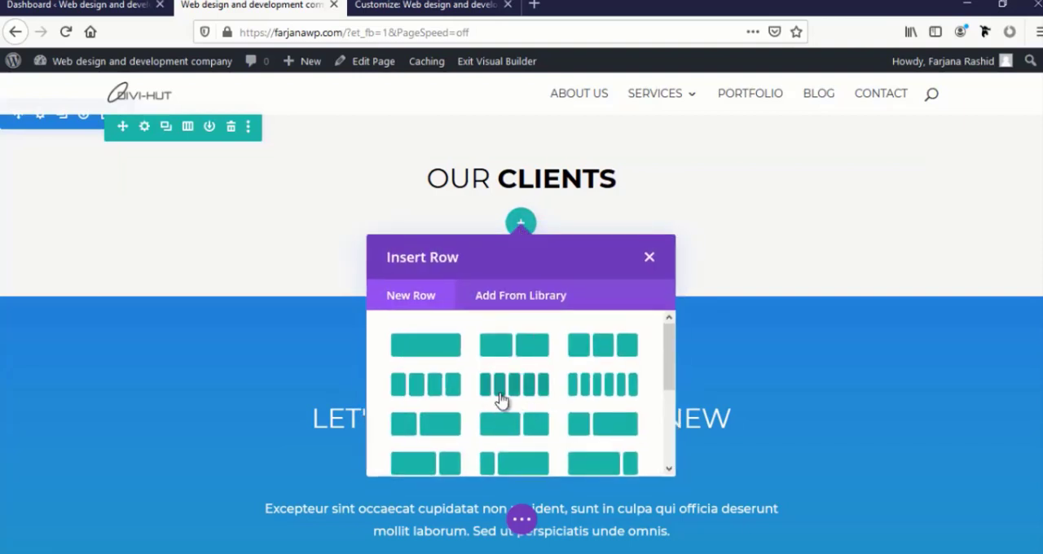
pyautogui.click(611, 385)
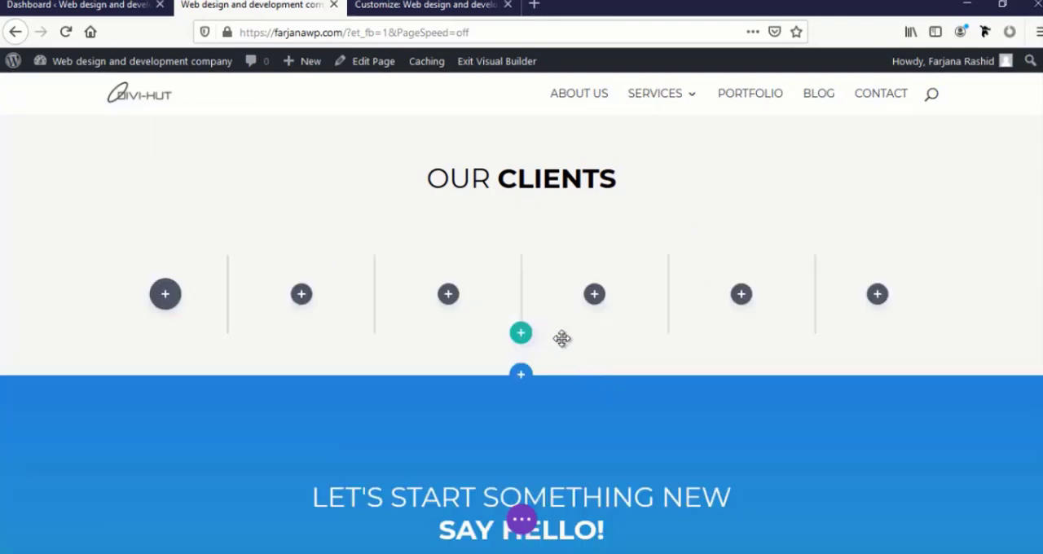
# Insert an Image module in the first column under Our Clients, set it to the San Diego logo, and save it
pyautogui.scroll(-2, 367, 310)
pyautogui.scroll(3, 503, 263)
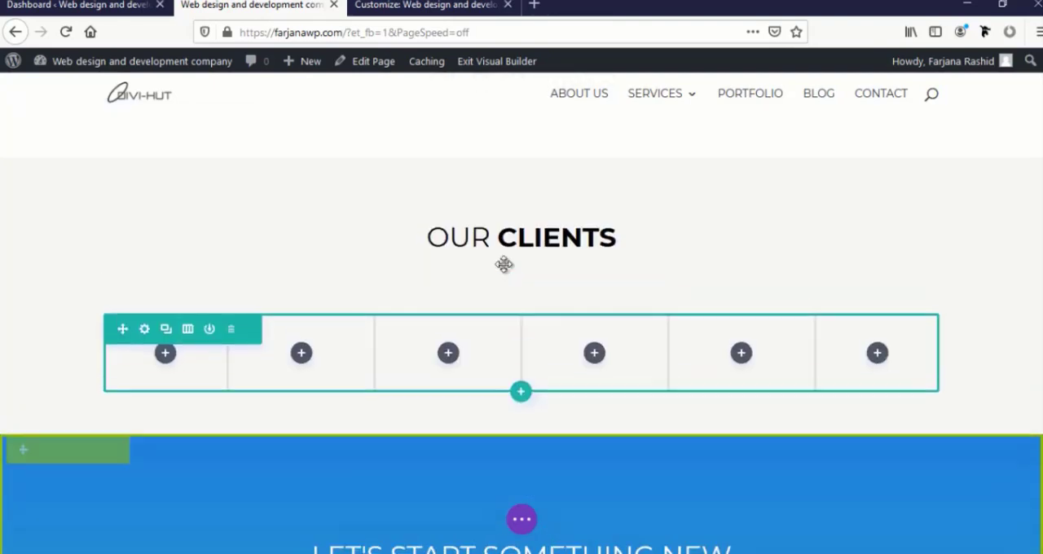
pyautogui.click(165, 357)
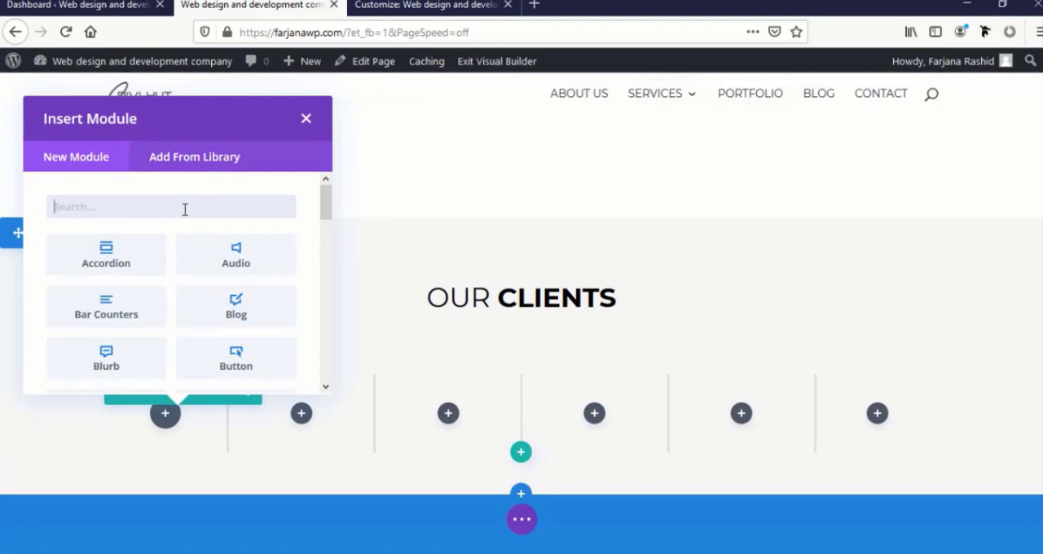
pyautogui.write('im')
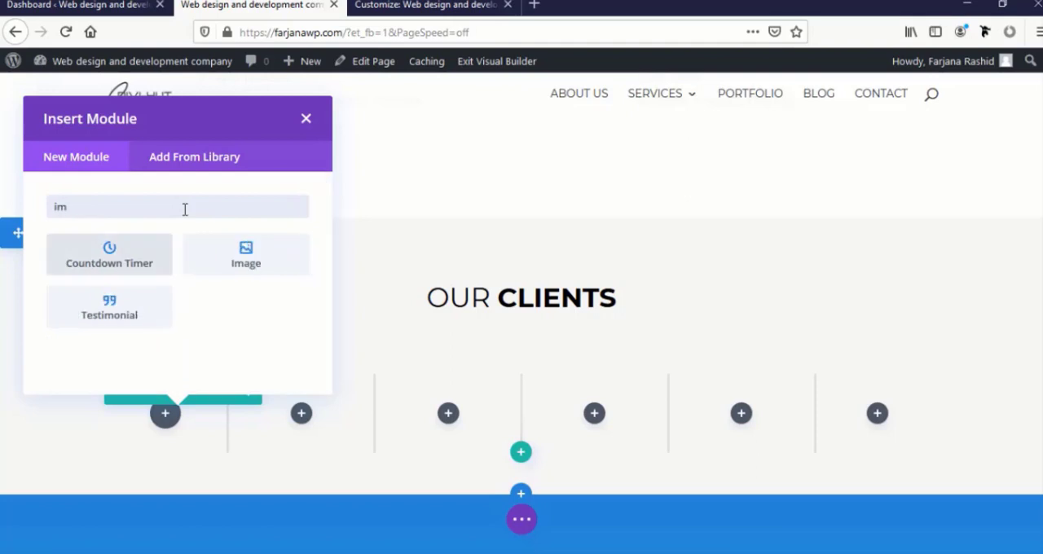
pyautogui.click(223, 257)
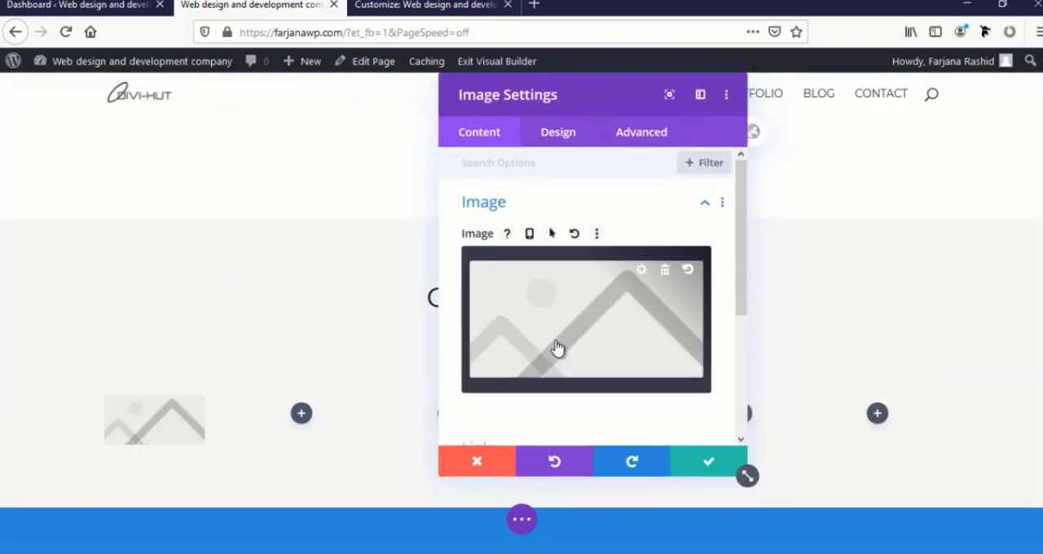
pyautogui.click(556, 341)
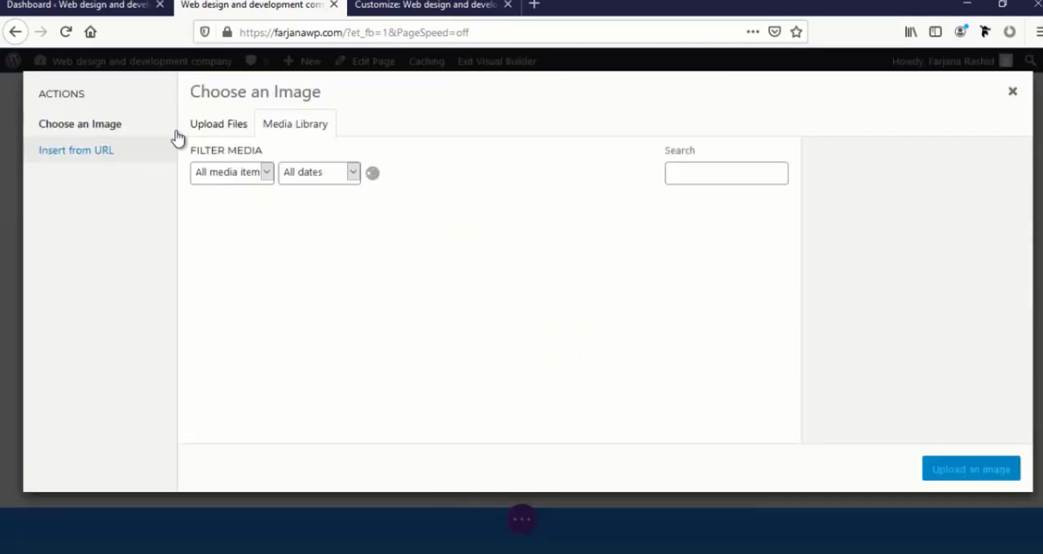
pyautogui.click(218, 124)
pyautogui.click(601, 324)
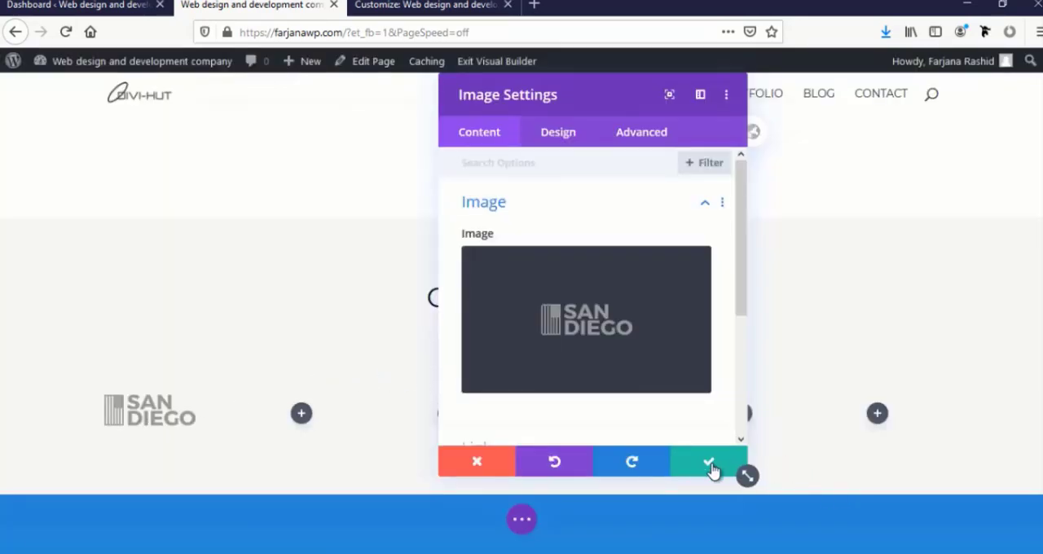
pyautogui.click(709, 464)
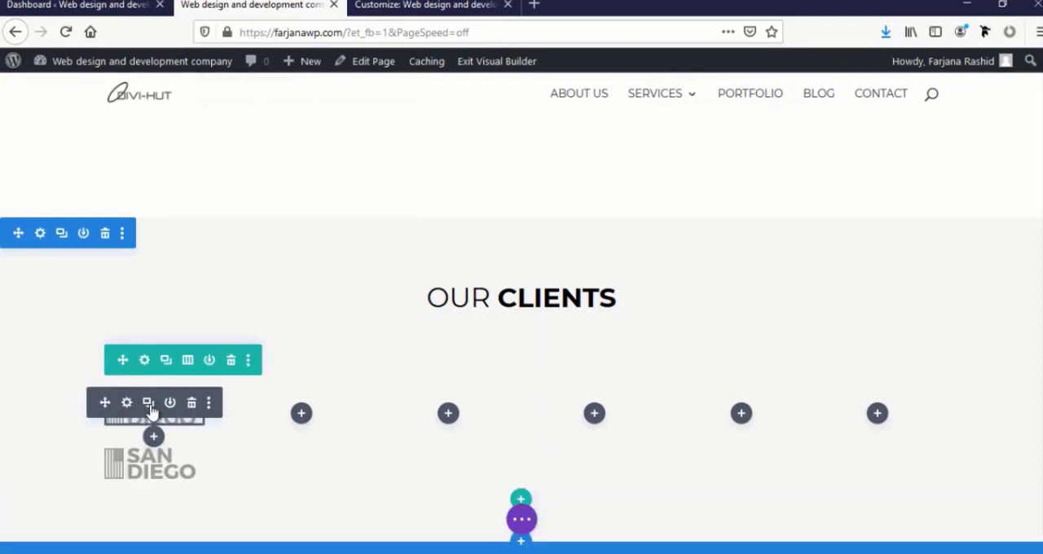
# Duplicate the San Diego logo image and place one copy in each of the other five columns
pyautogui.click(149, 403)
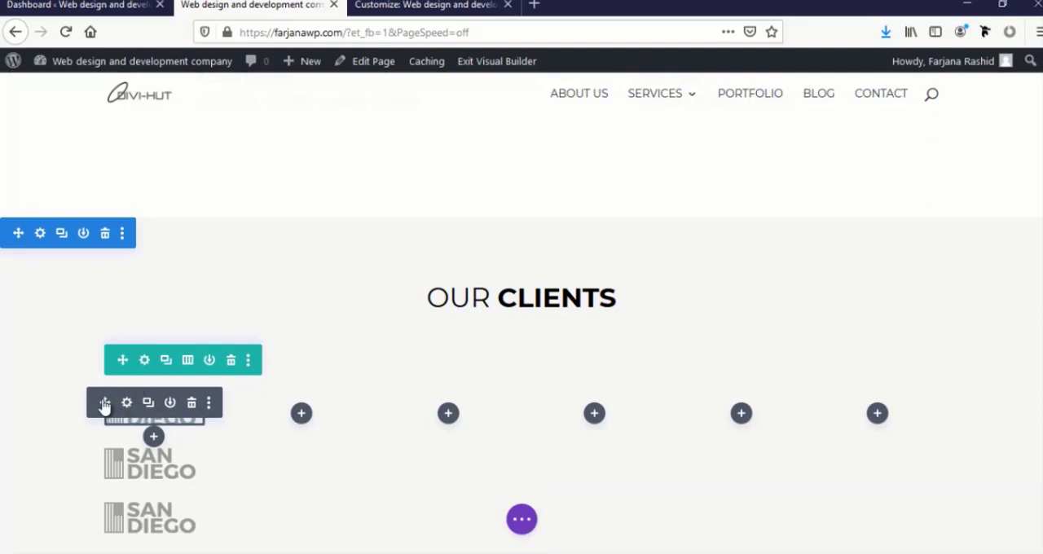
pyautogui.moveTo(260, 396); pyautogui.dragTo(289, 416)
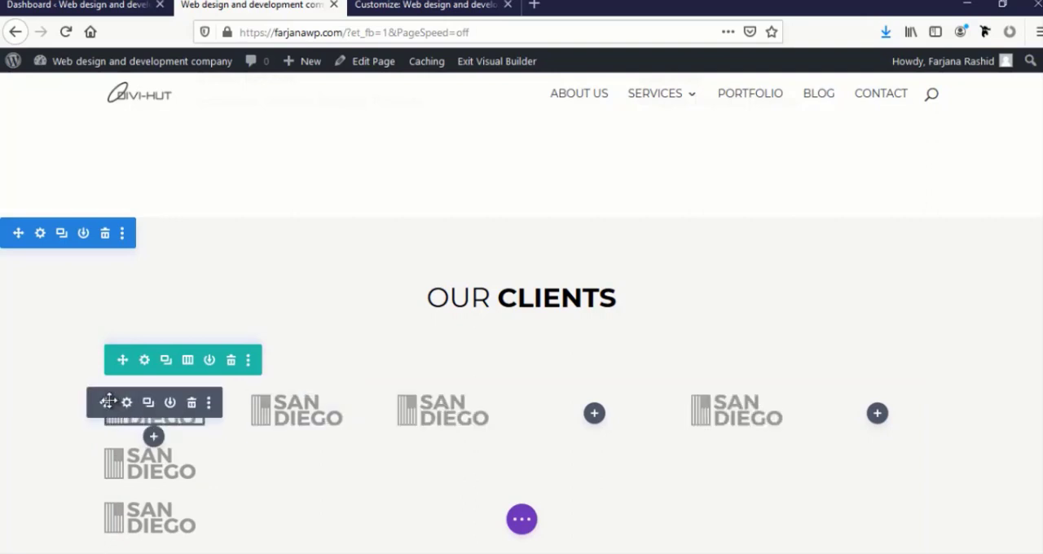
pyautogui.moveTo(108, 401); pyautogui.dragTo(583, 421)
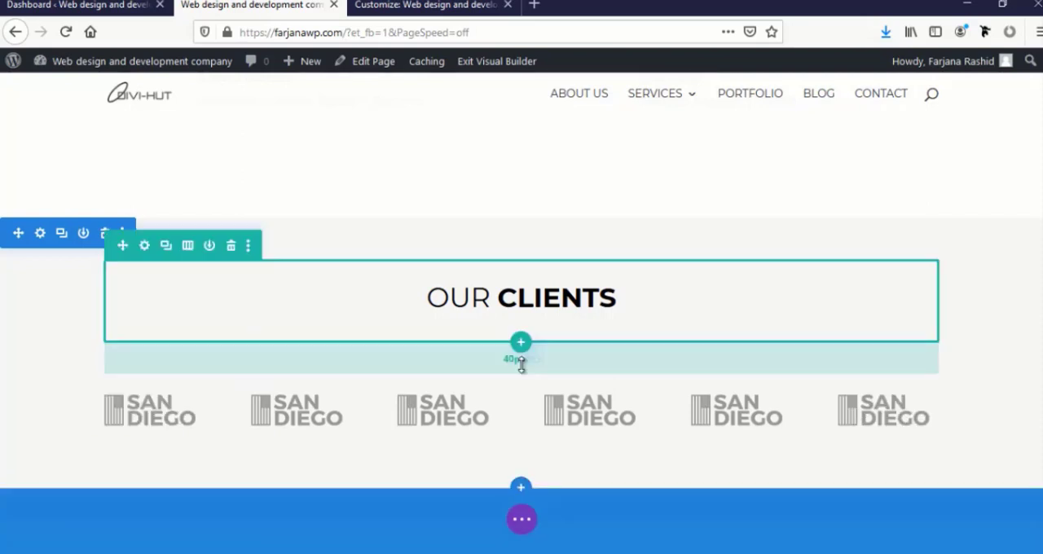
pyautogui.moveTo(521, 365); pyautogui.dragTo(530, 332)
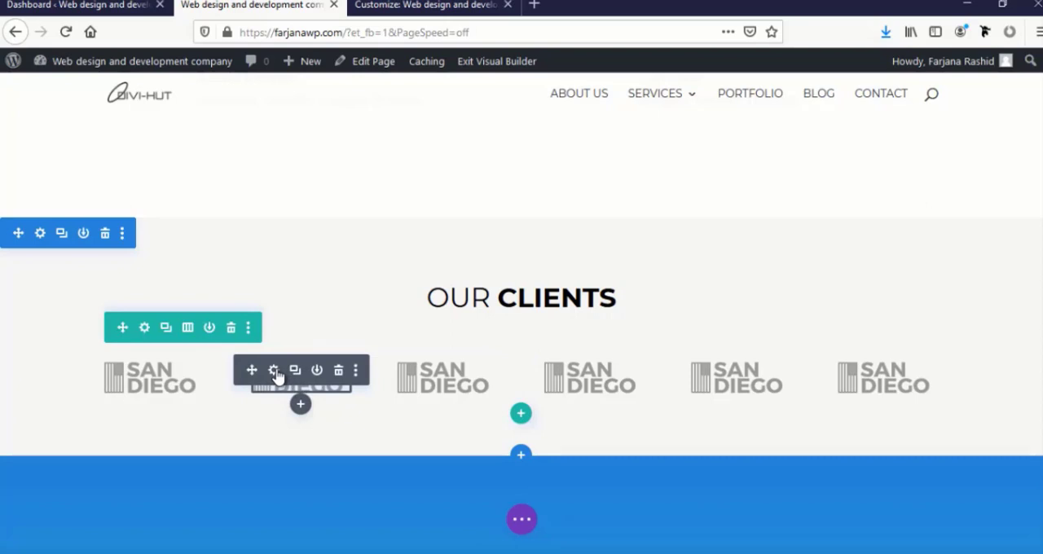
# Replace the second column's image with the California logo from the media library
pyautogui.click(273, 370)
pyautogui.click(568, 326)
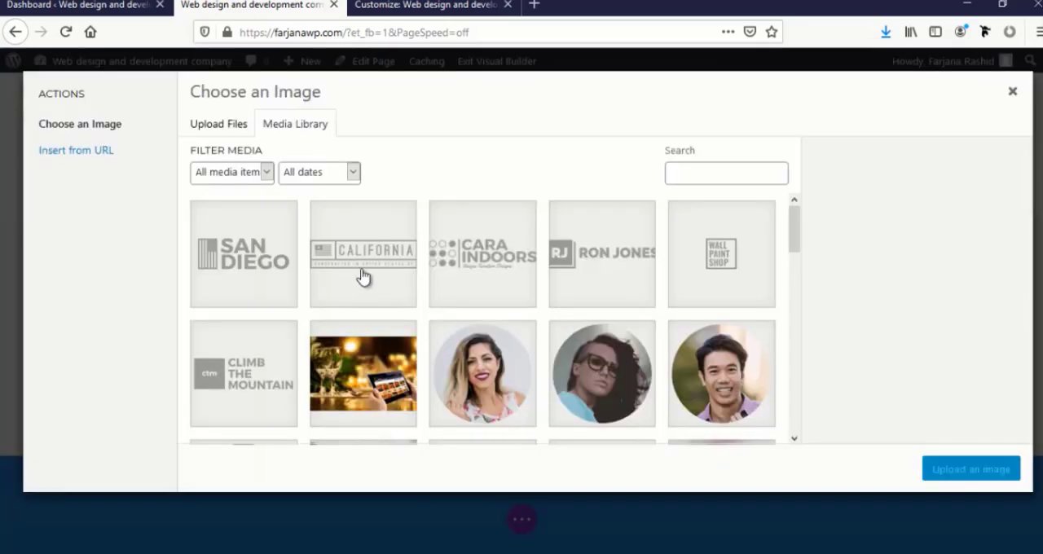
pyautogui.click(363, 278)
pyautogui.click(937, 469)
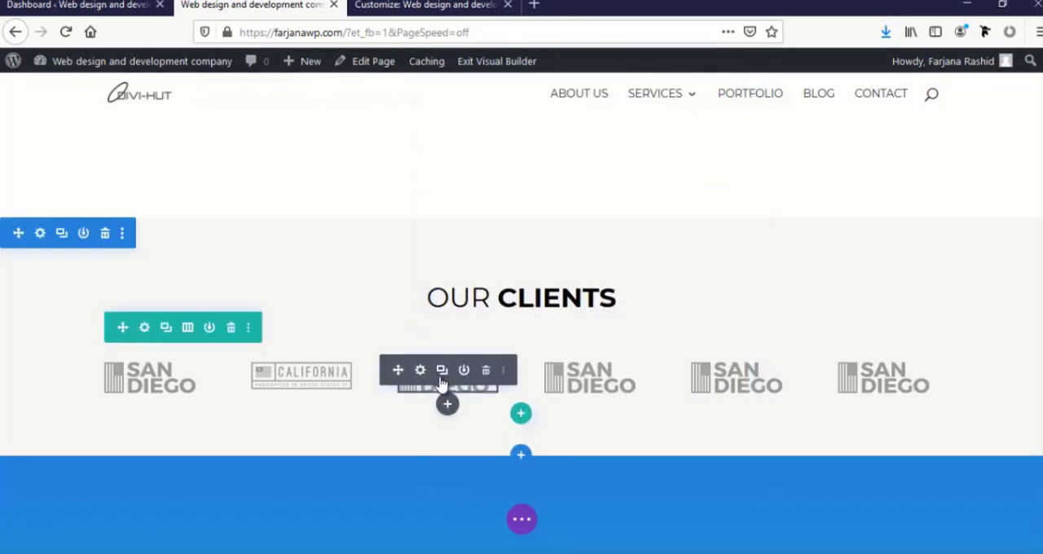
# Replace the third column's image with the Cara Indoors logo and save the module
pyautogui.click(422, 376)
pyautogui.click(566, 323)
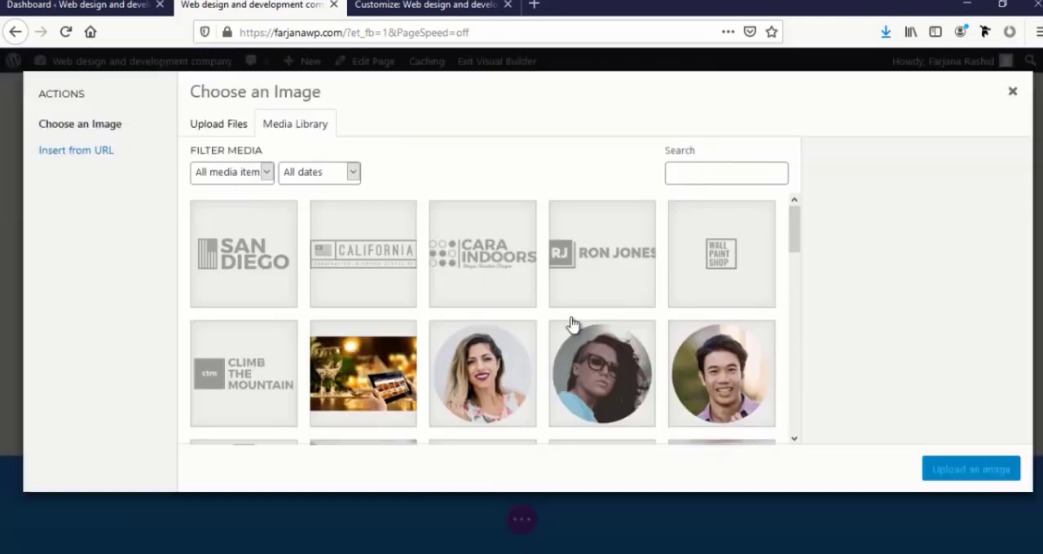
pyautogui.click(525, 272)
pyautogui.click(941, 471)
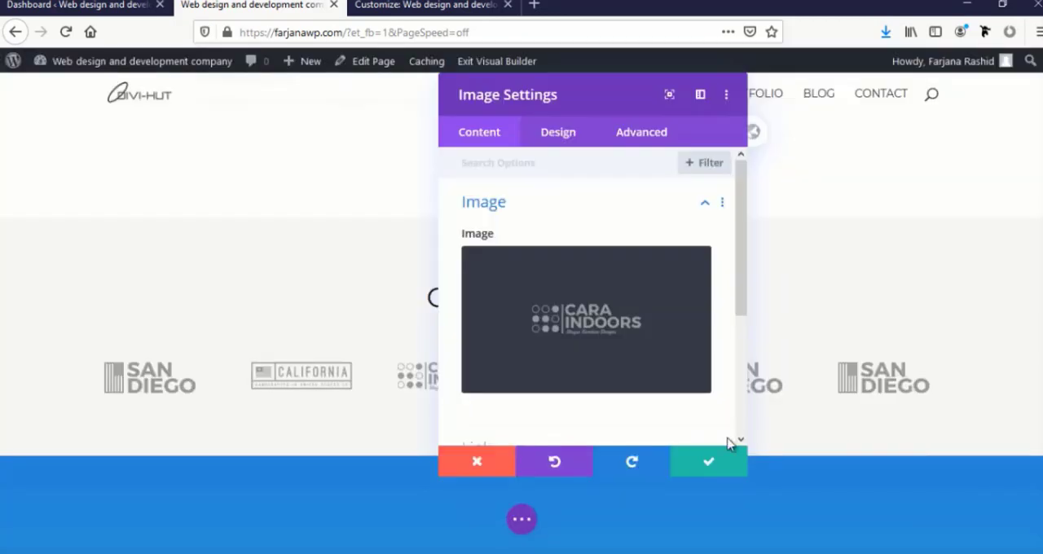
pyautogui.click(706, 463)
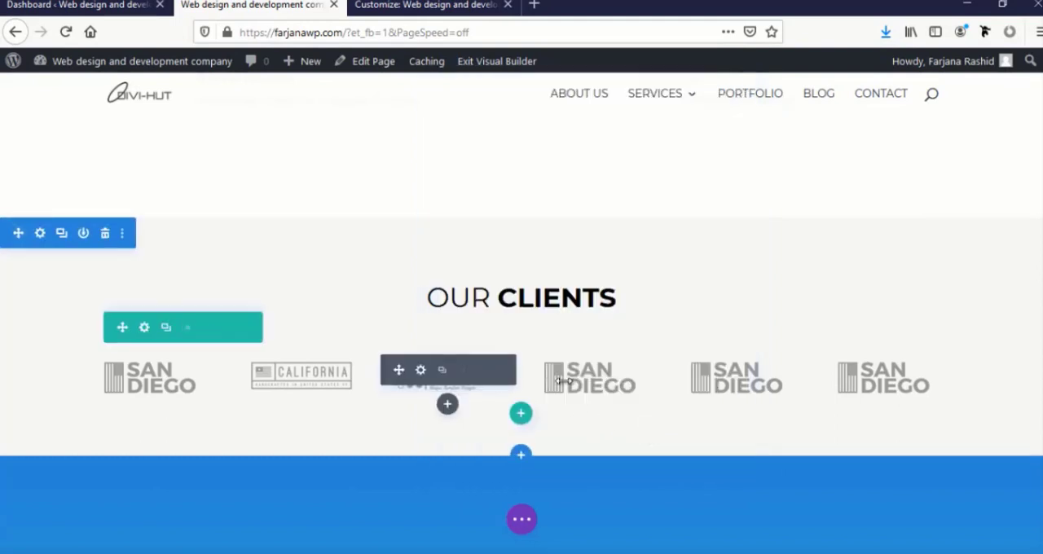
# Replace the fourth, fifth and sixth columns' images with the RJ, Wall Paint Shop and Climb the Mountain logos
pyautogui.click(568, 373)
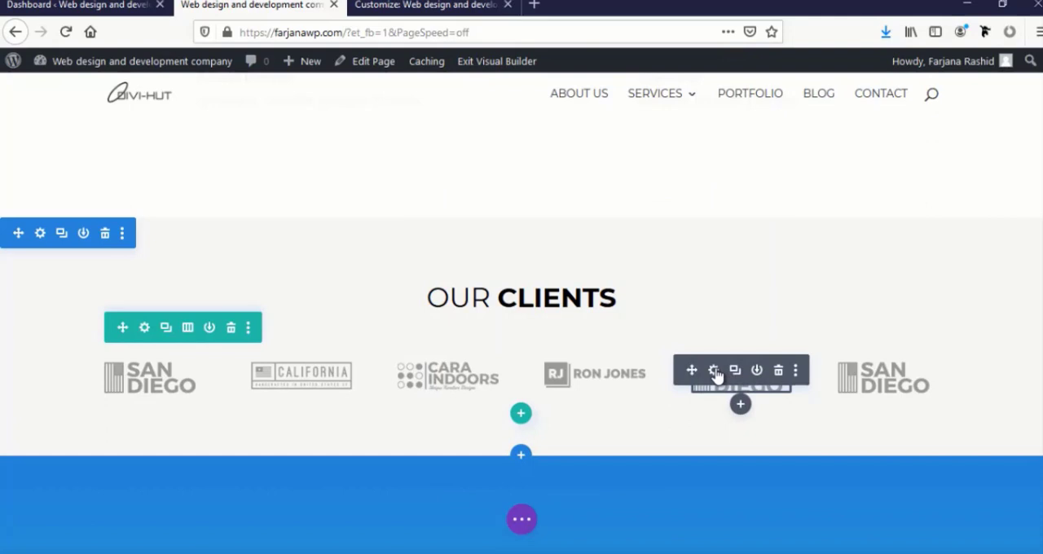
pyautogui.click(713, 371)
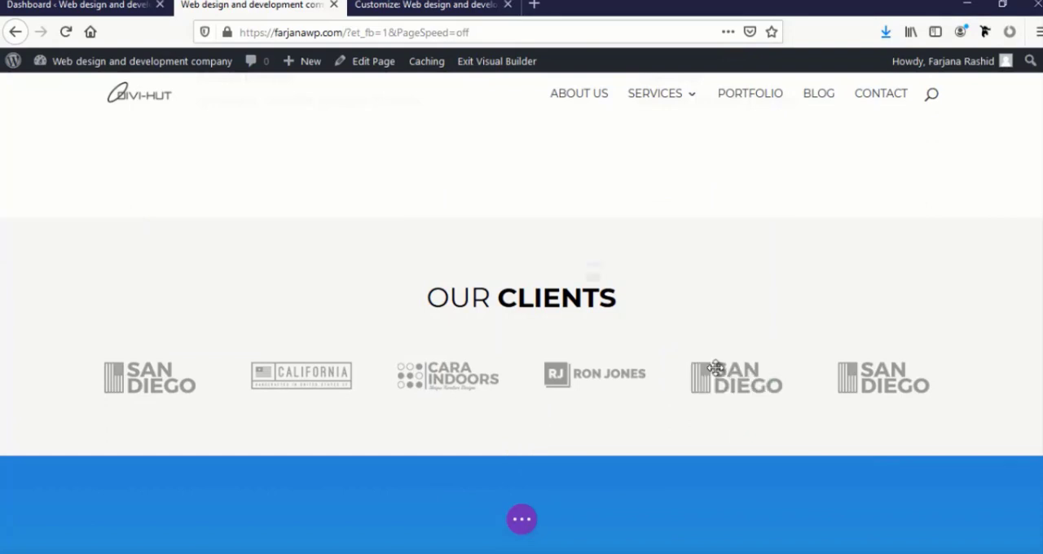
pyautogui.click(503, 367)
pyautogui.click(262, 369)
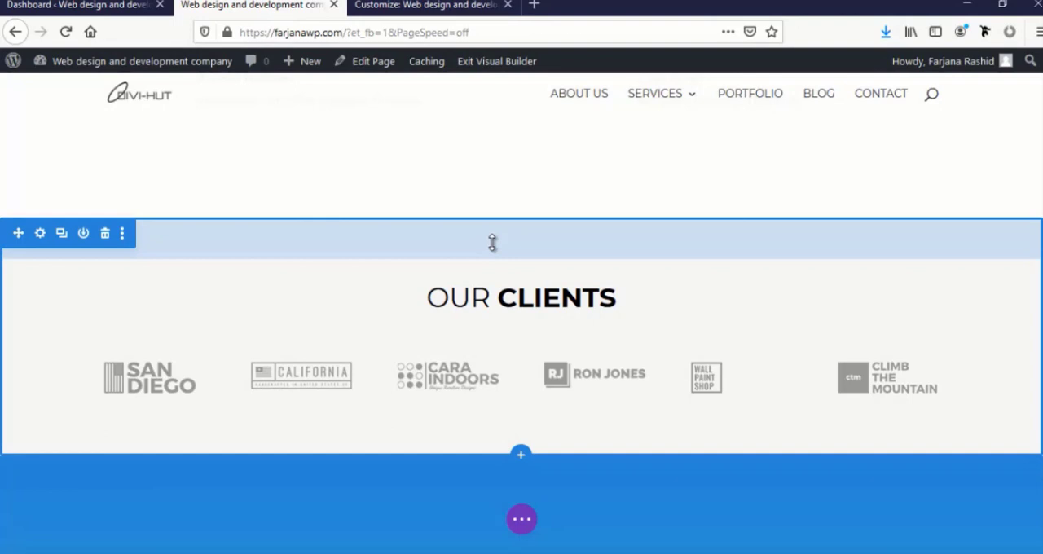
# Save the page with the completed Our Clients logo row
pyautogui.click(522, 518)
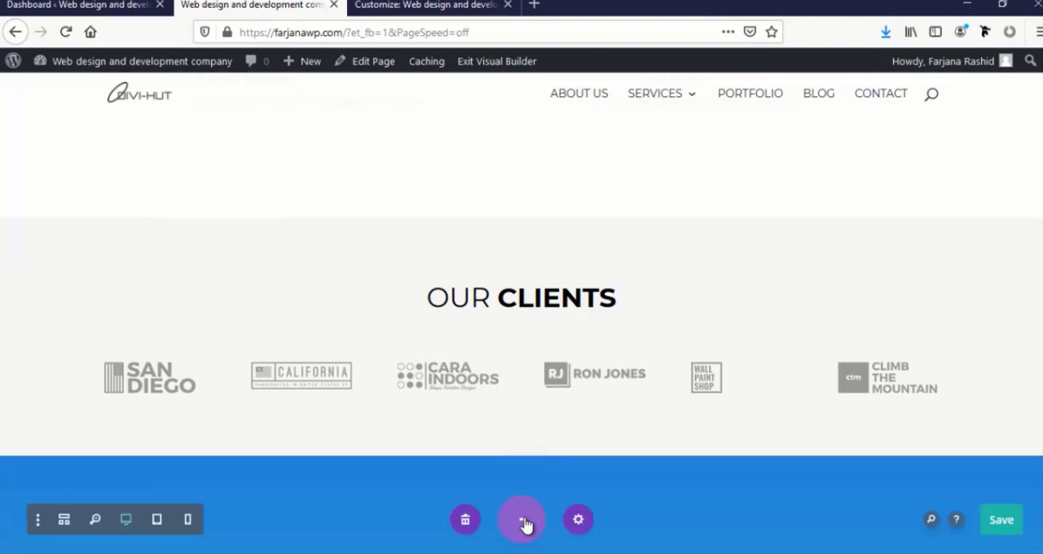
pyautogui.click(1002, 523)
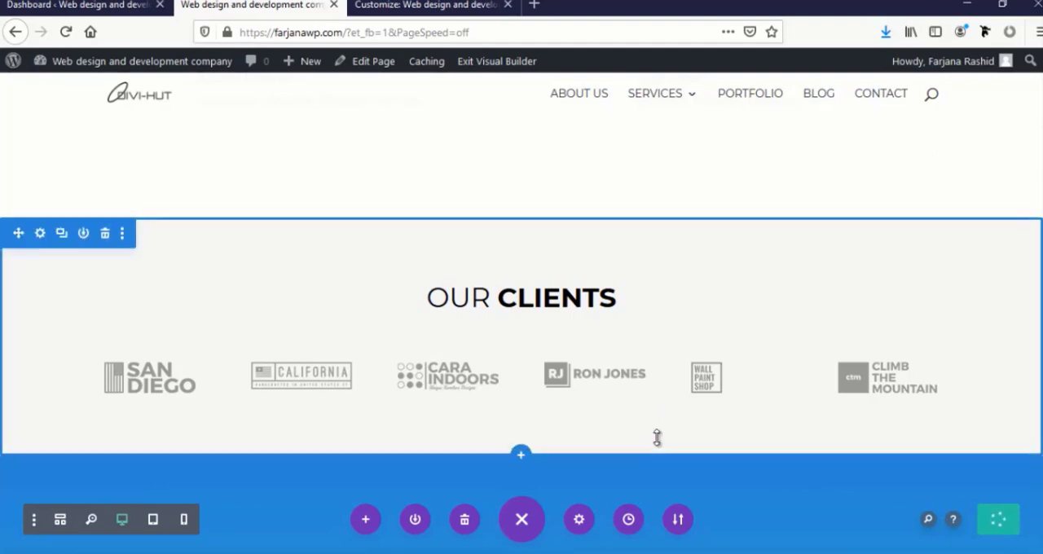
# Examine the sections above Our Clients, from the statistics counters down through the testimonials
pyautogui.scroll(1, 657, 437)
pyautogui.scroll(7, 657, 438)
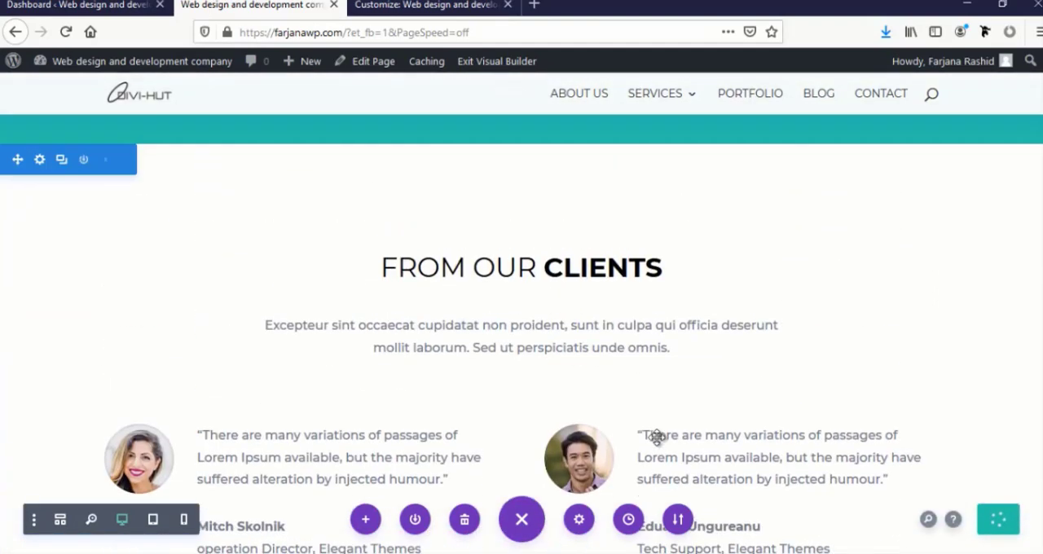
pyautogui.scroll(-6, 657, 438)
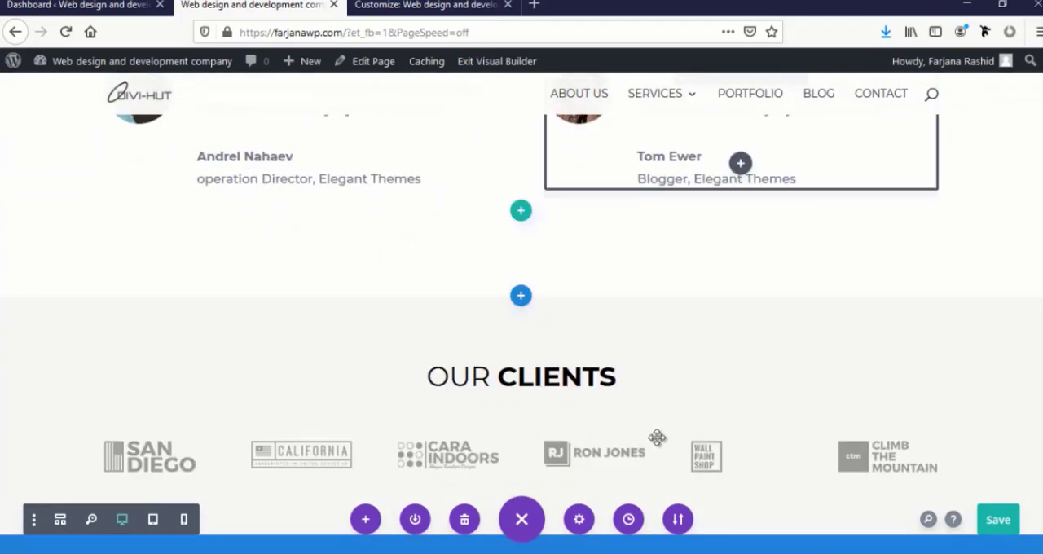
pyautogui.scroll(-3, 657, 438)
pyautogui.scroll(3, 581, 416)
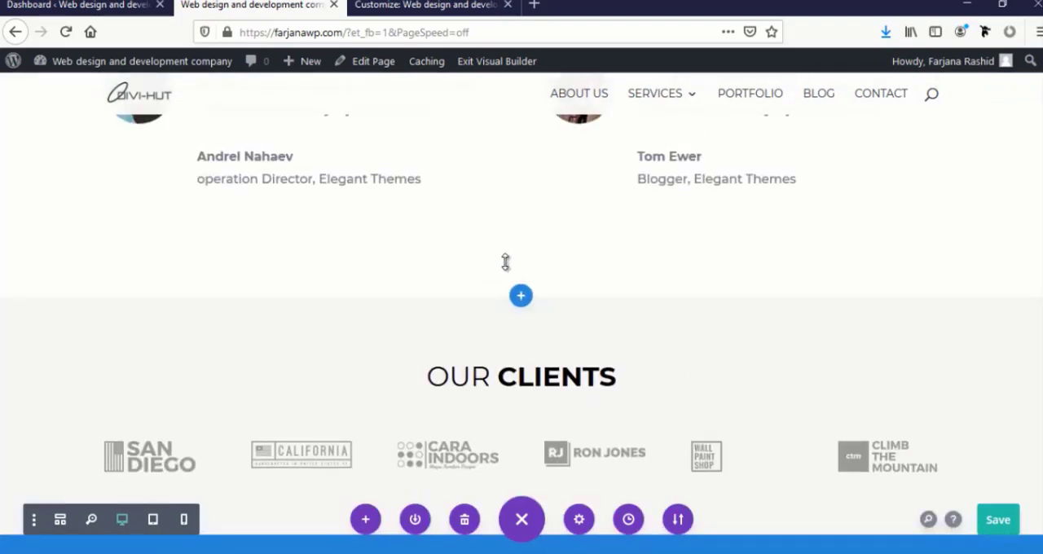
pyautogui.scroll(2, 505, 262)
pyautogui.scroll(-2, 506, 261)
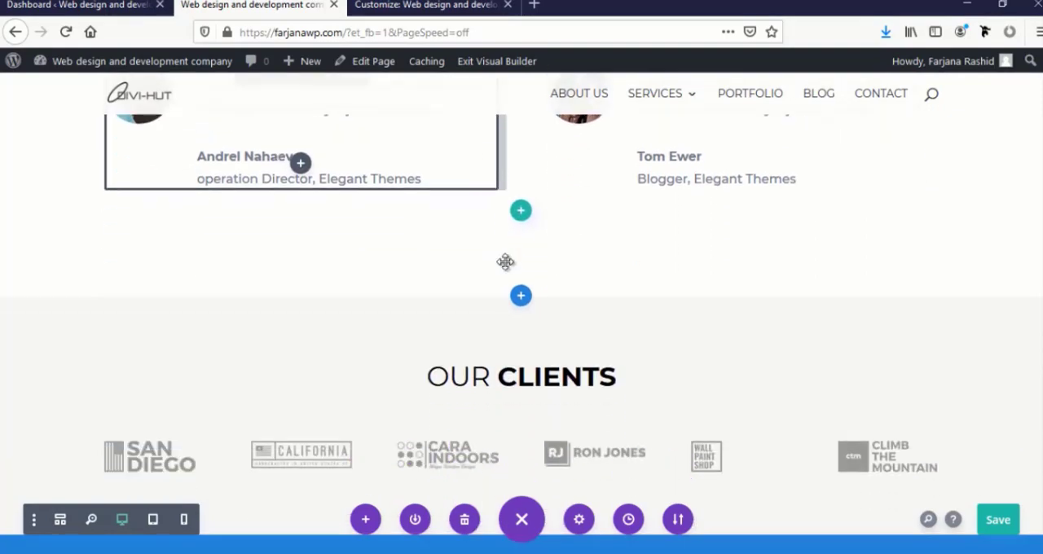
pyautogui.scroll(12, 505, 260)
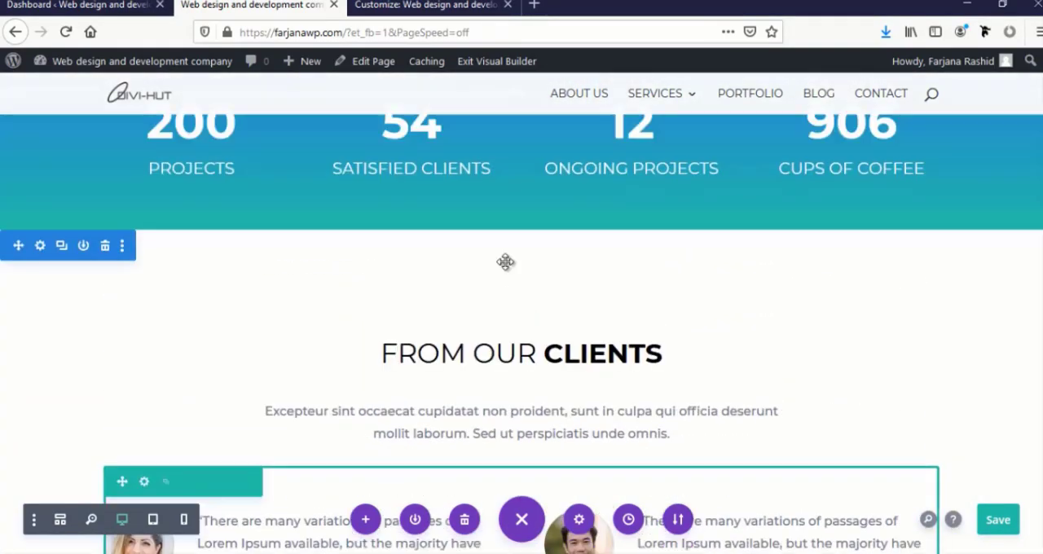
pyautogui.scroll(3, 505, 269)
pyautogui.scroll(-8, 505, 270)
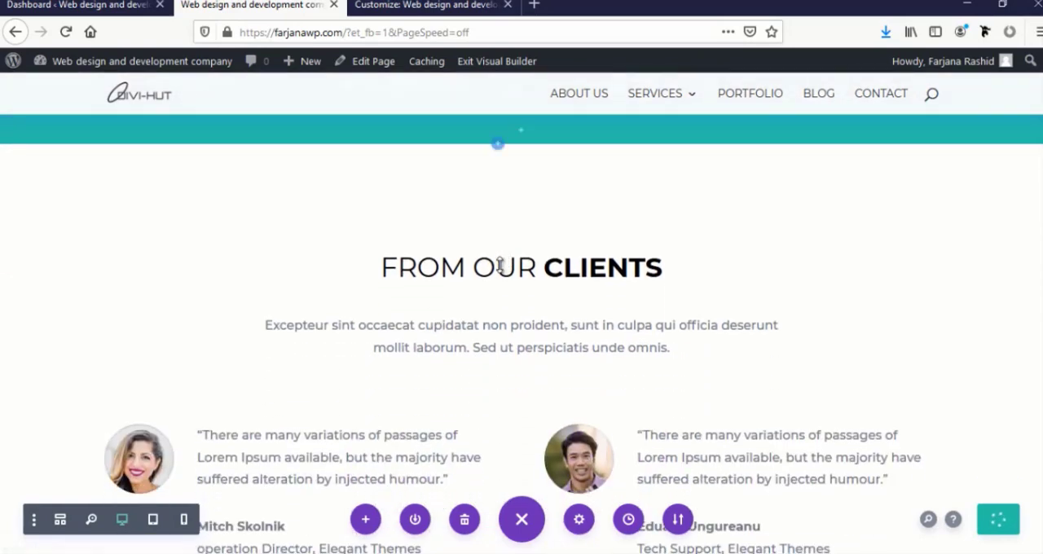
pyautogui.moveTo(512, 196)
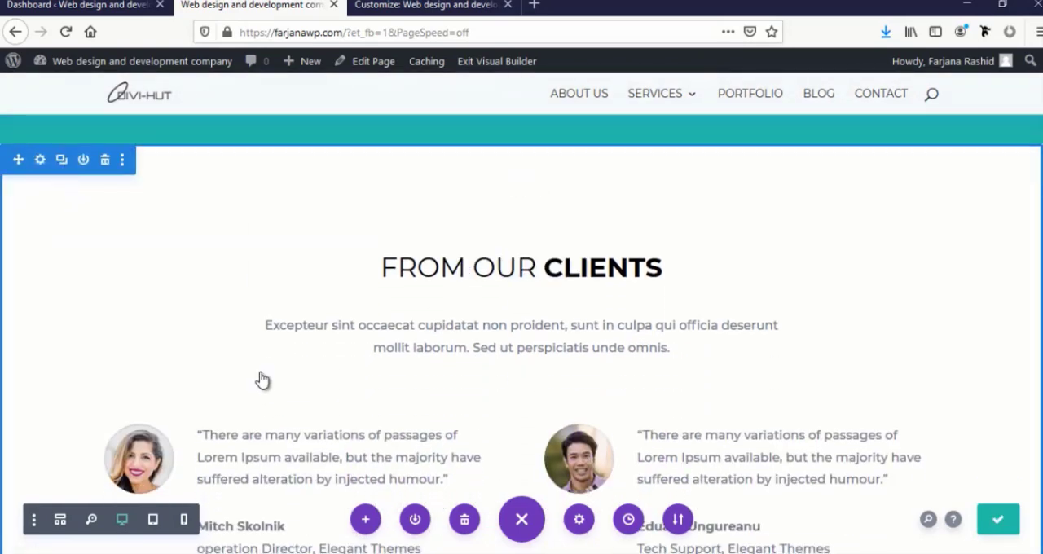
# Delete the testimonials row from the From Our Clients section directly above Our Clients
pyautogui.scroll(2, 261, 375)
pyautogui.scroll(-3, 261, 375)
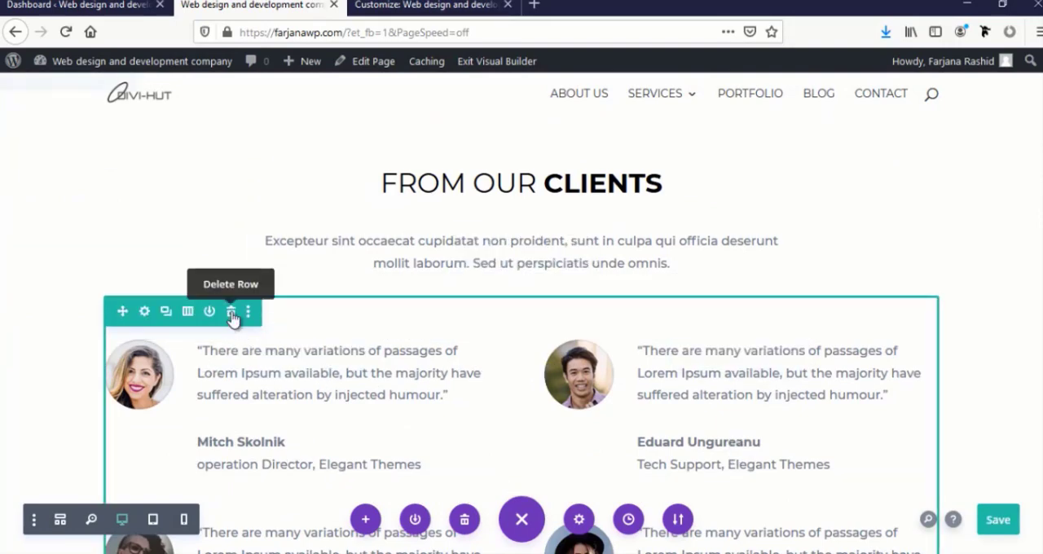
pyautogui.click(231, 313)
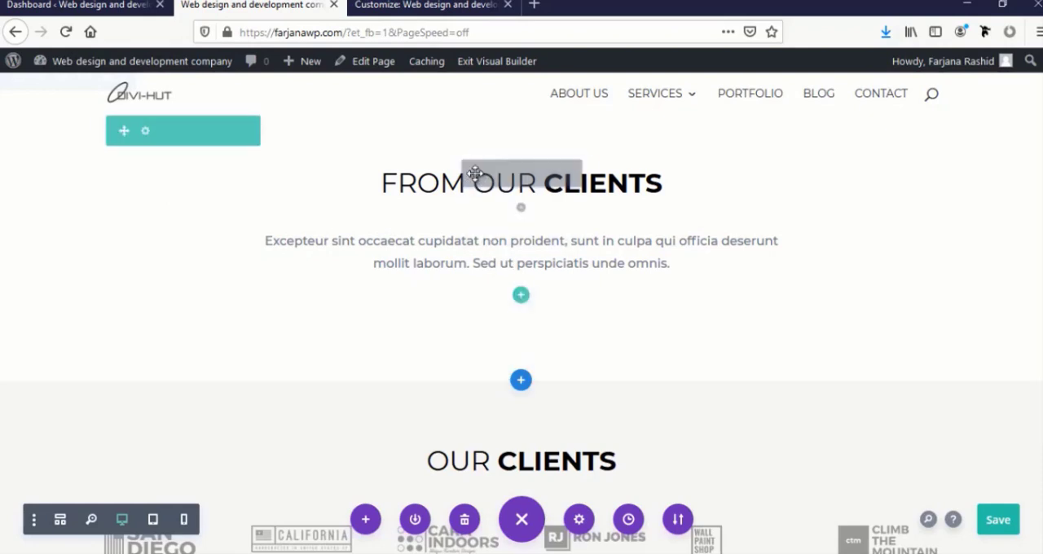
# Replace the From Our Clients heading text with "Latest from our blog" and make "our blog" bold
pyautogui.click(494, 175)
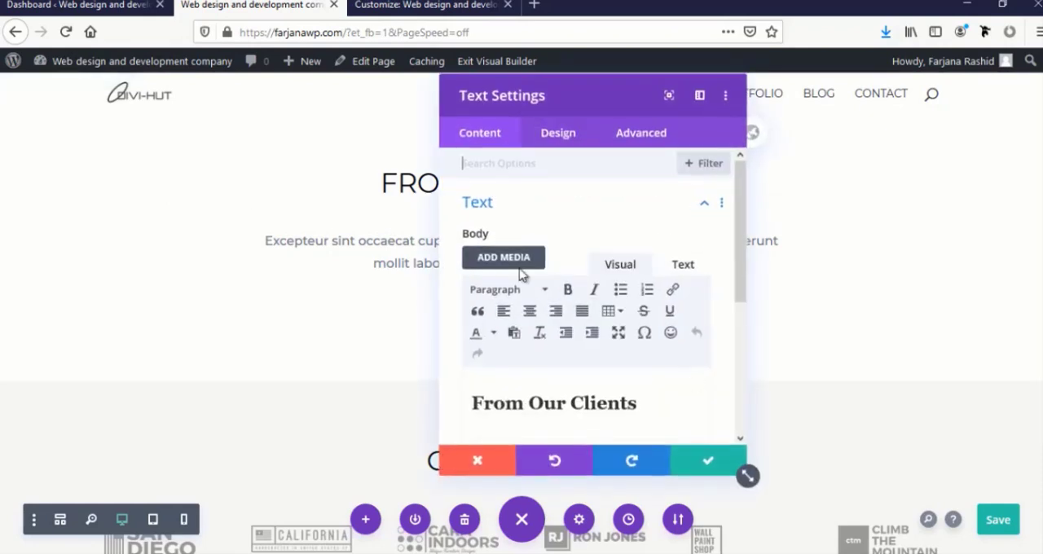
pyautogui.doubleClick(546, 404)
pyautogui.hotkey('ctrl', 'a')
pyautogui.write('La')
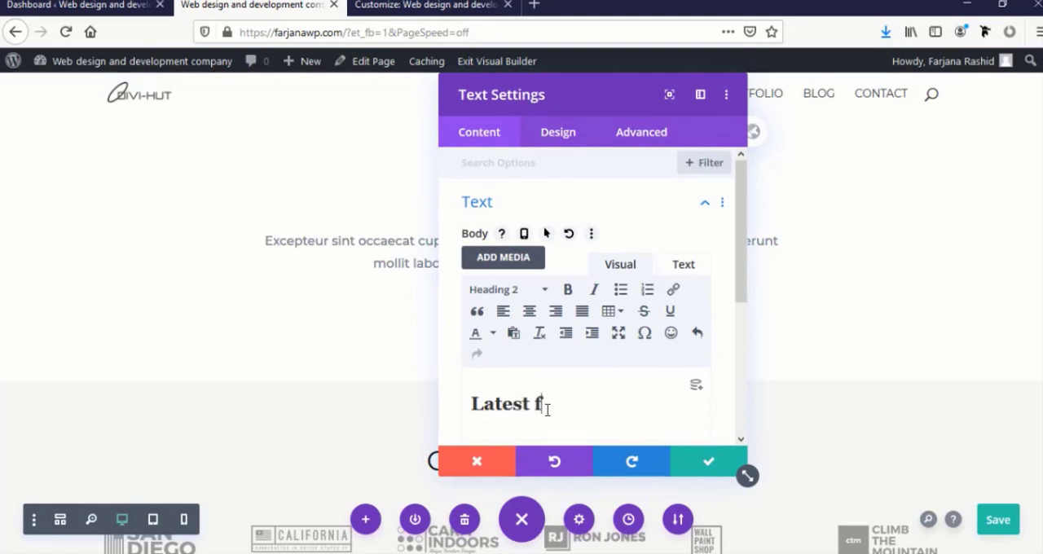
pyautogui.write('test from ou')
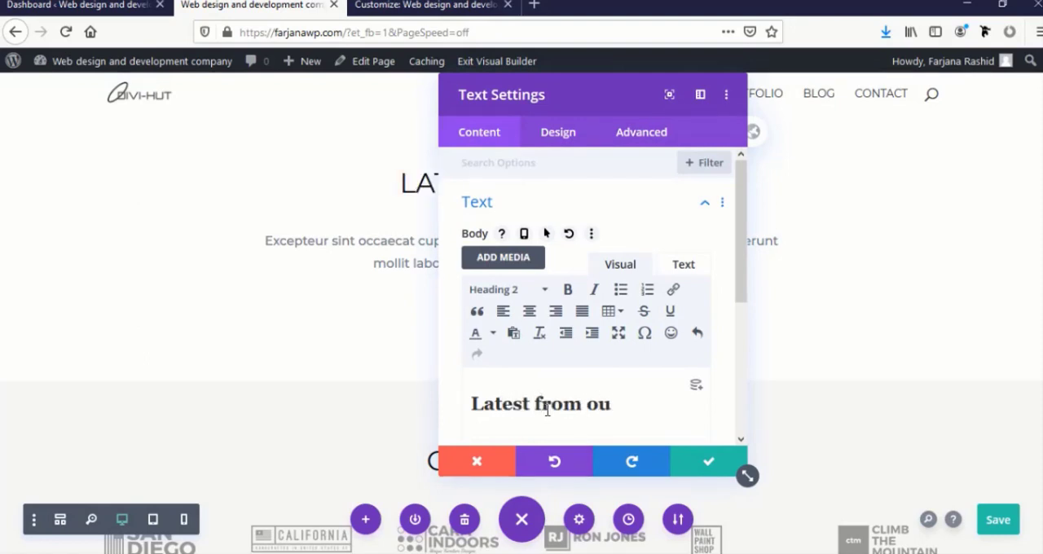
pyautogui.write('r blog')
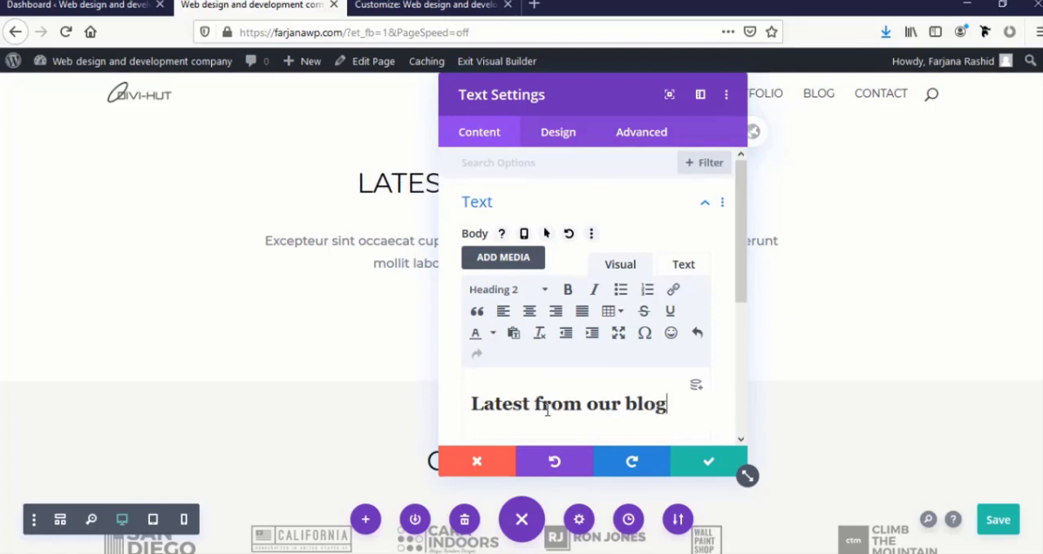
pyautogui.moveTo(588, 406); pyautogui.dragTo(730, 419)
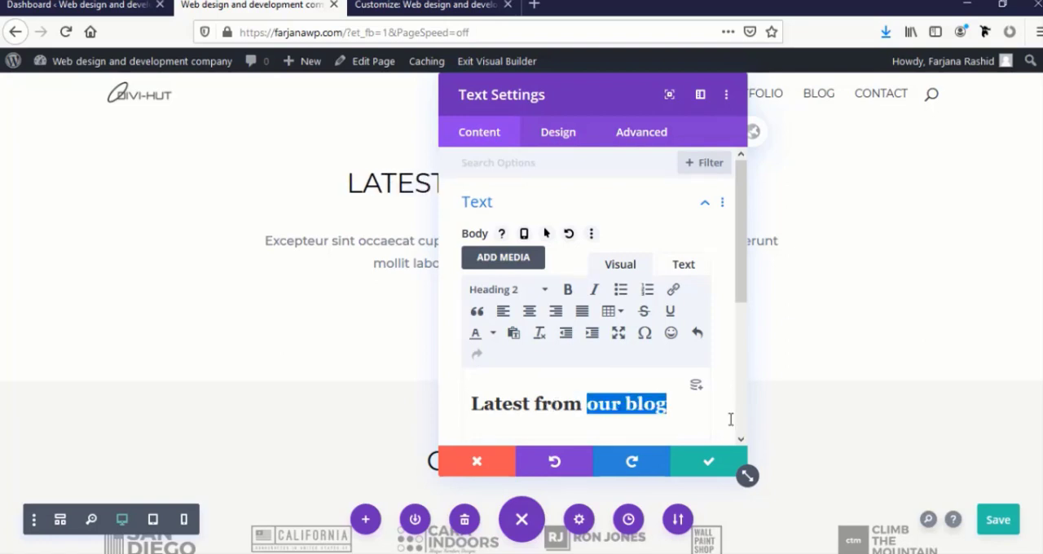
pyautogui.click(568, 289)
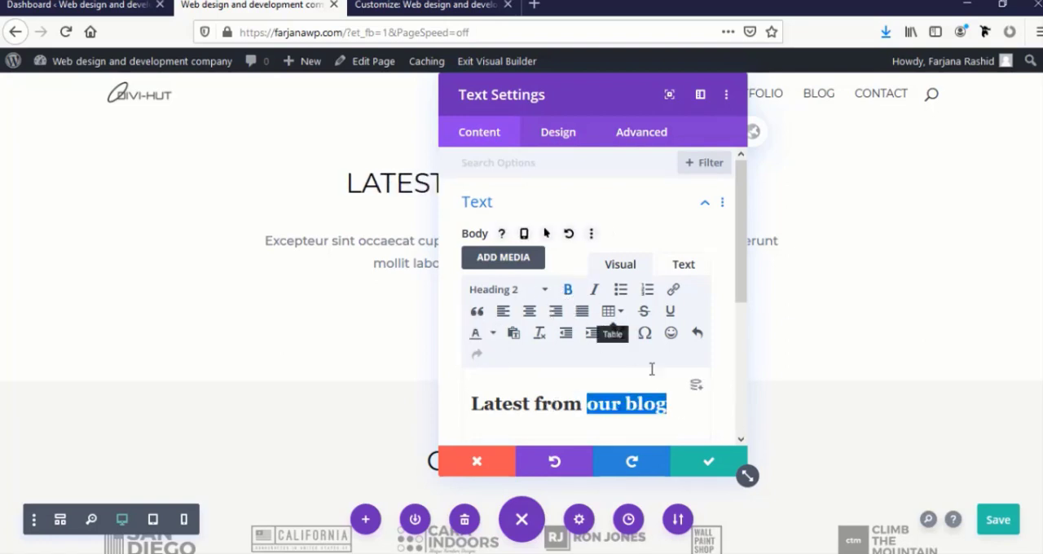
pyautogui.click(706, 465)
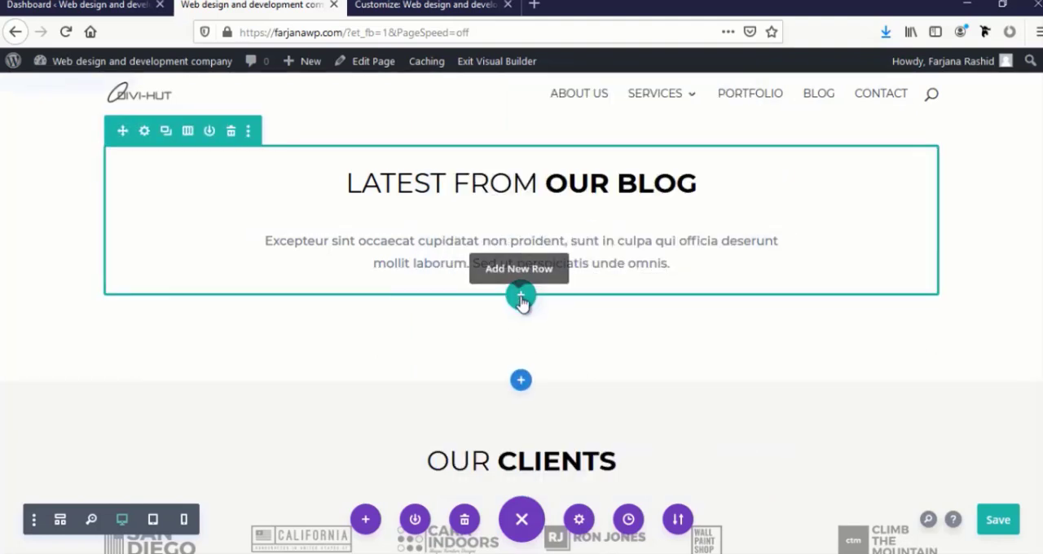
# Add a single-column row below the Latest from our blog intro text and insert a Blog module in it
pyautogui.scroll(-1, 522, 285)
pyautogui.click(520, 270)
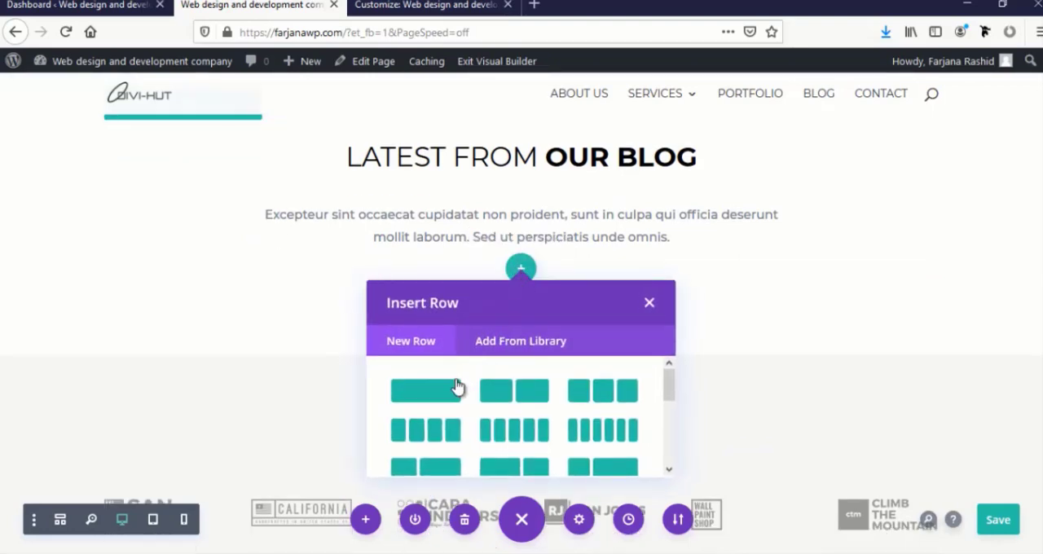
pyautogui.click(436, 396)
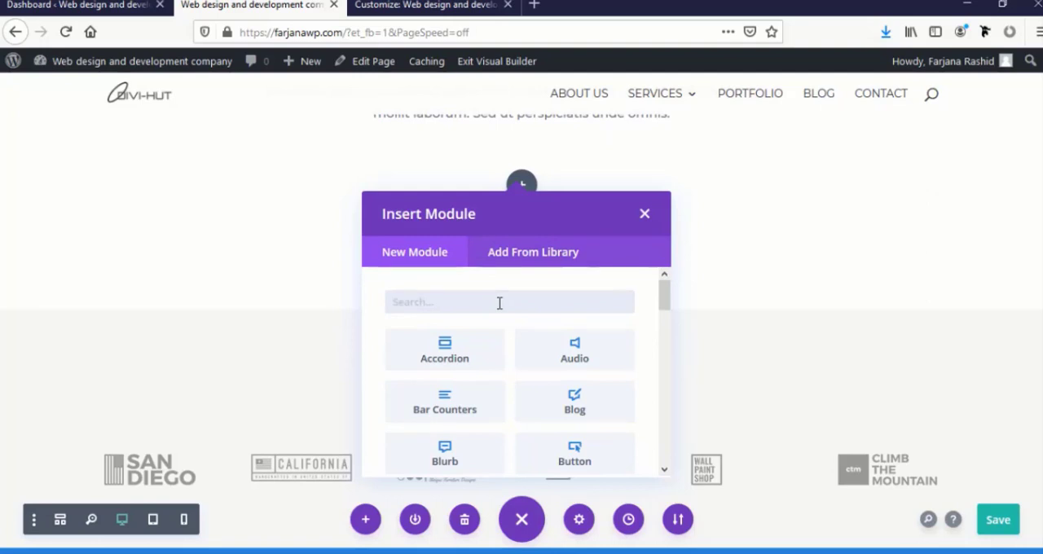
pyautogui.write('blo')
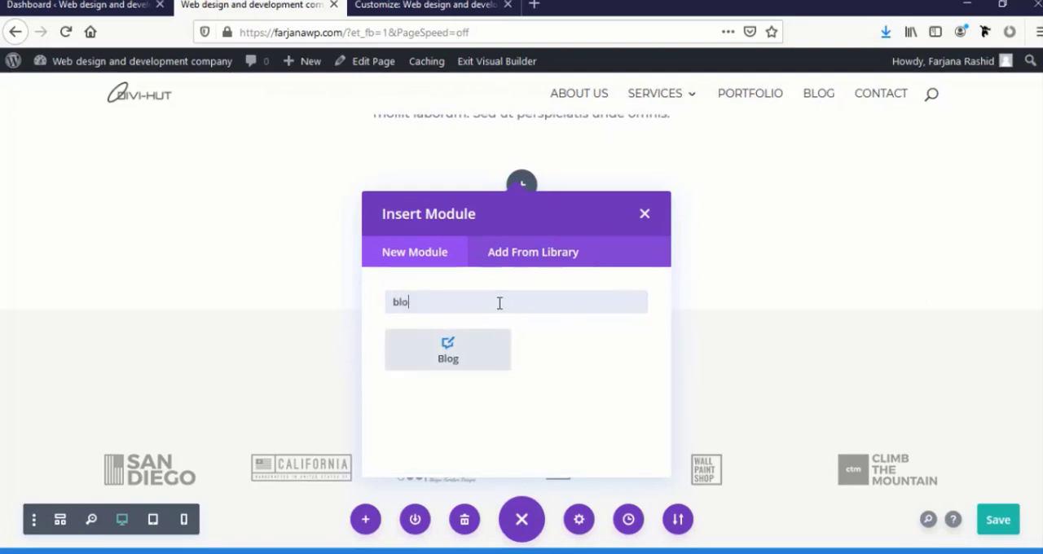
pyautogui.click(456, 359)
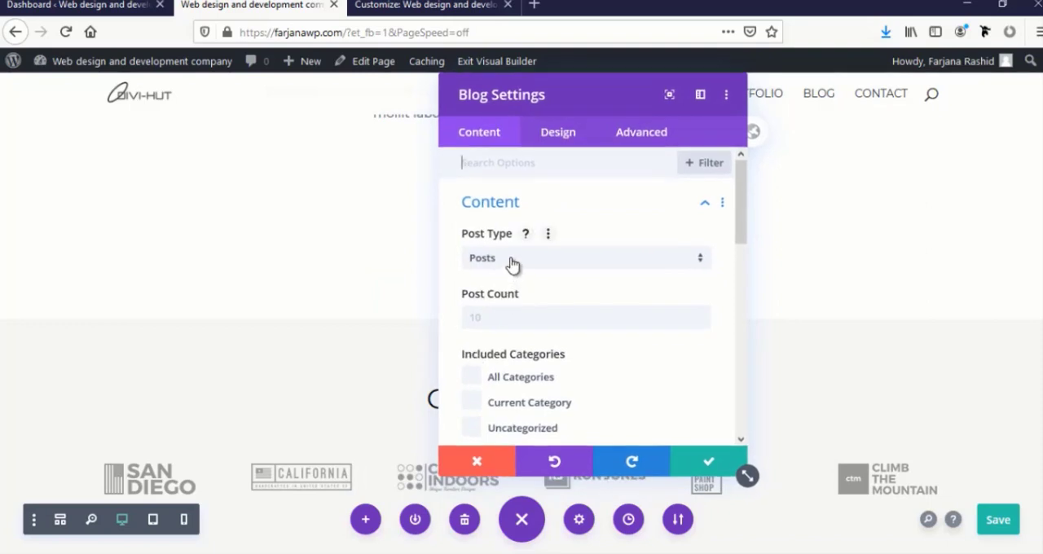
# Check the Blog module's post type, keeping Posts, and examine its remaining content options
pyautogui.moveTo(698, 115); pyautogui.dragTo(803, 112)
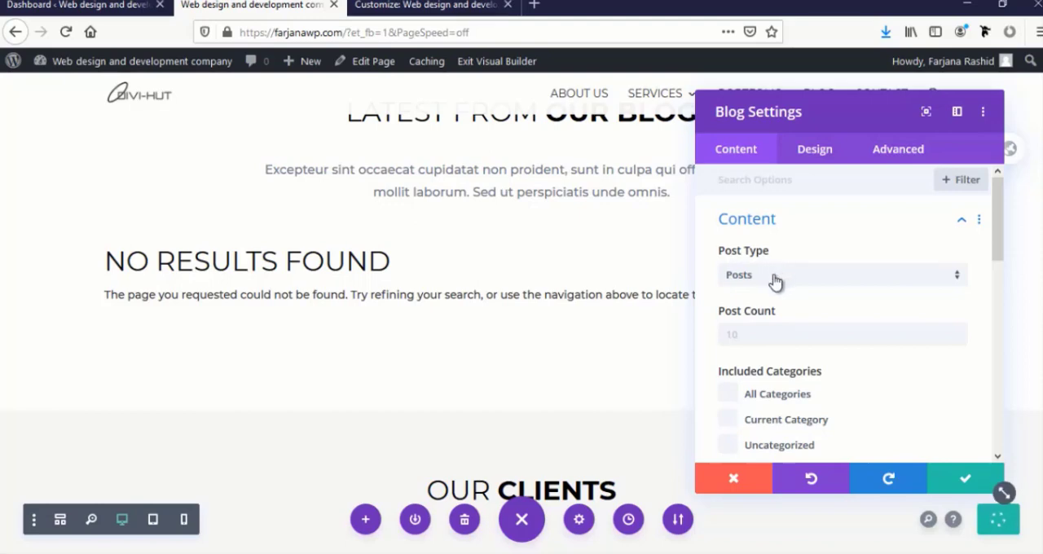
pyautogui.click(772, 277)
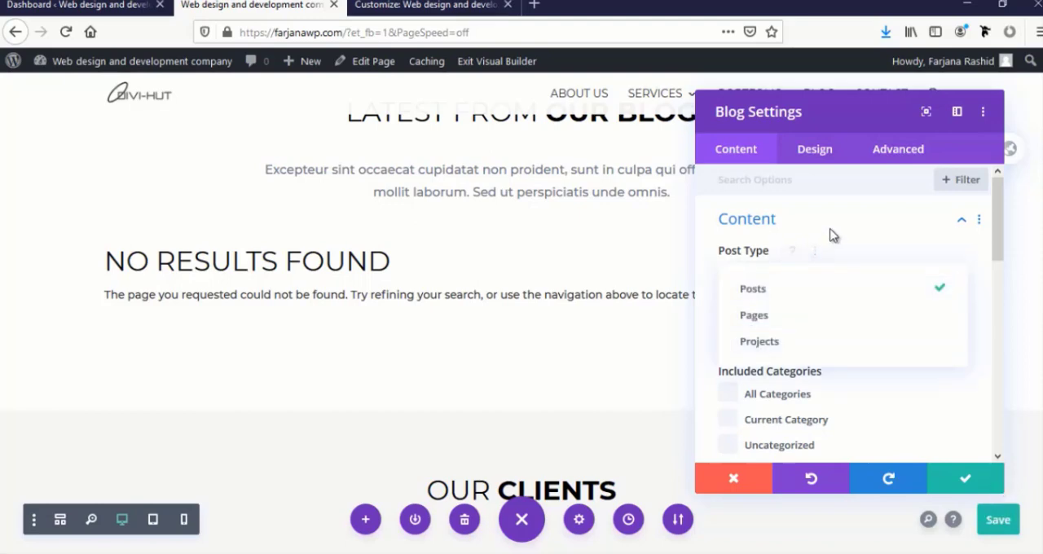
pyautogui.click(785, 293)
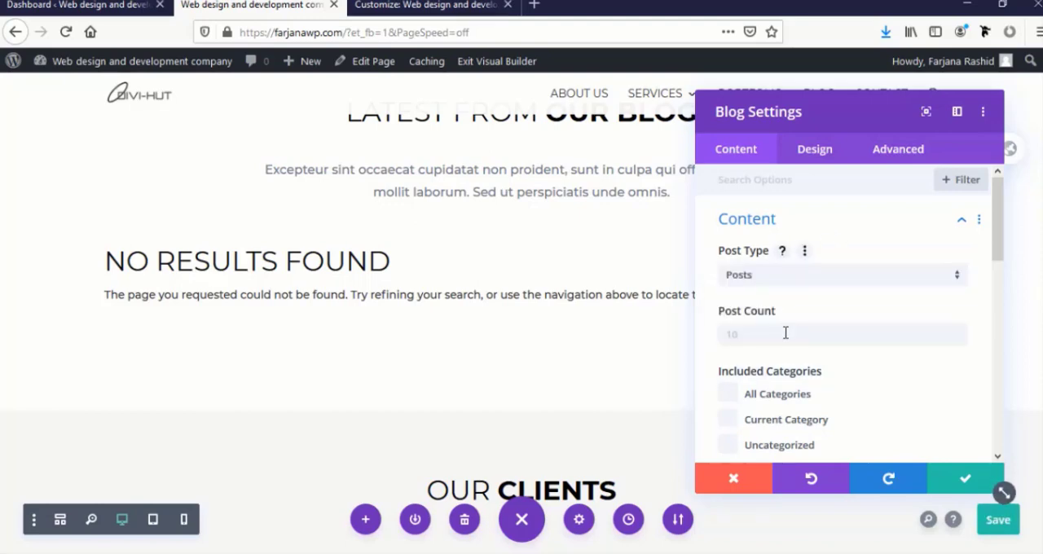
pyautogui.scroll(-3, 823, 260)
pyautogui.scroll(-2, 830, 270)
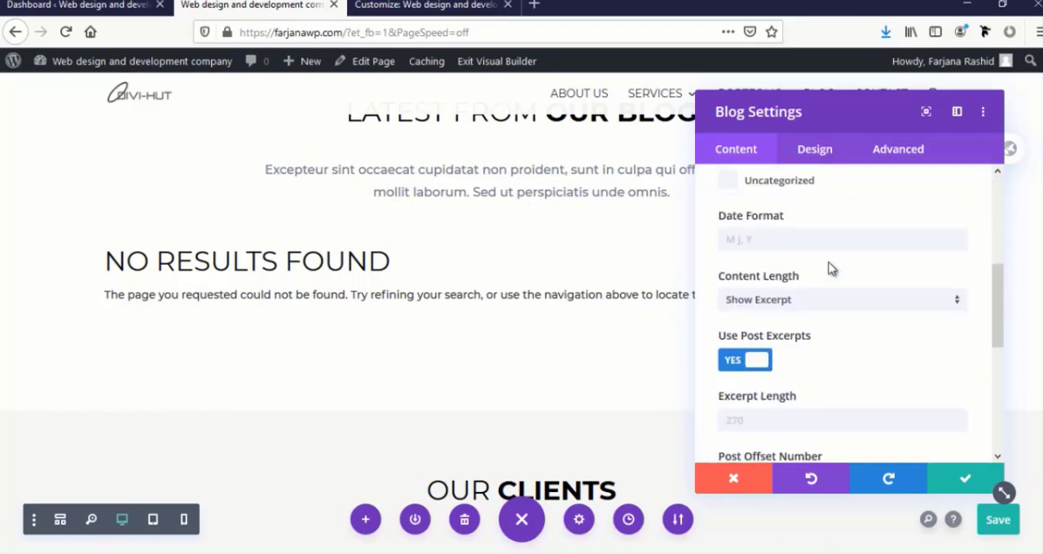
pyautogui.scroll(-3, 803, 295)
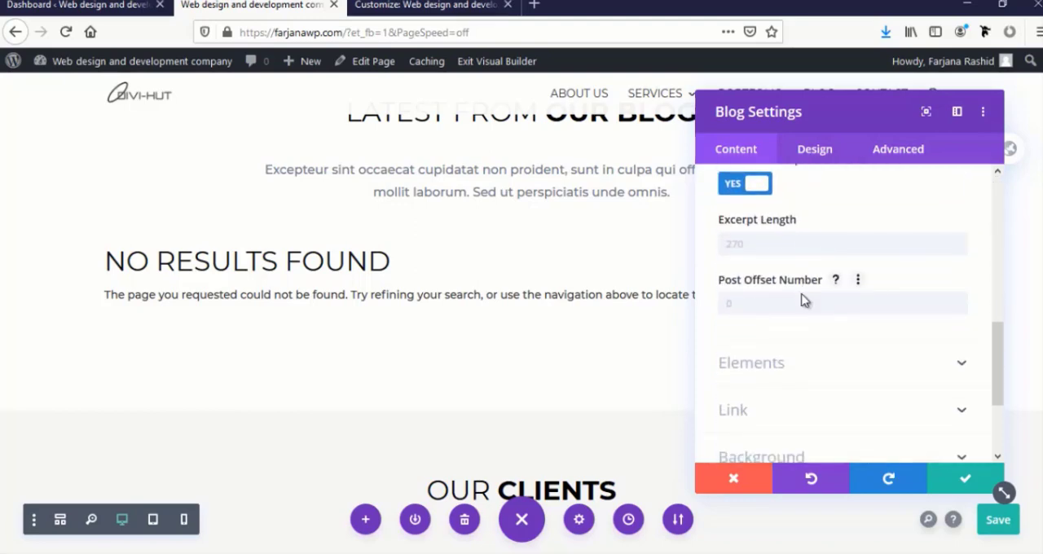
pyautogui.scroll(2, 806, 244)
# Set the Blog module's layout to Grid, apply its settings and save the page
pyautogui.click(814, 150)
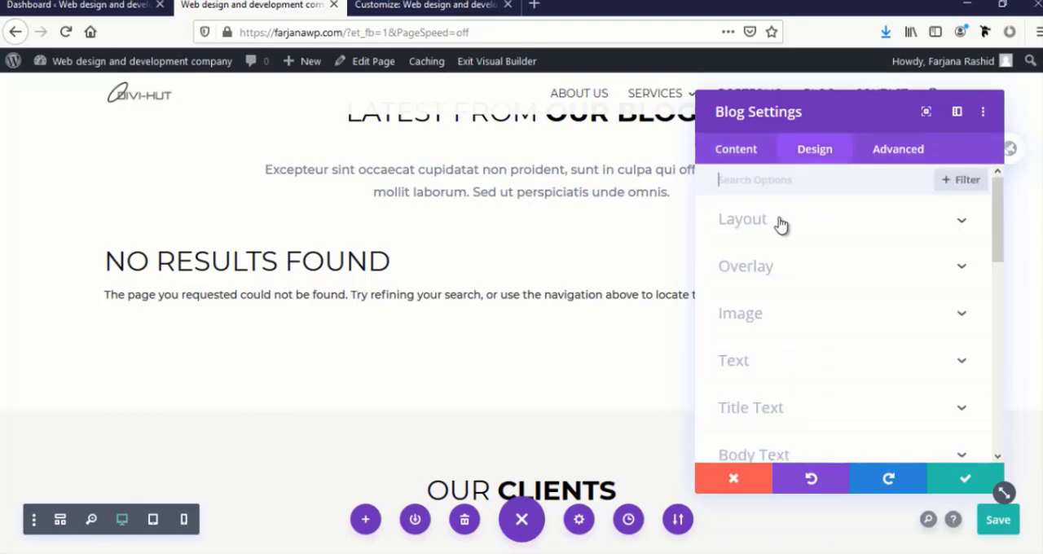
pyautogui.click(743, 219)
pyautogui.click(778, 277)
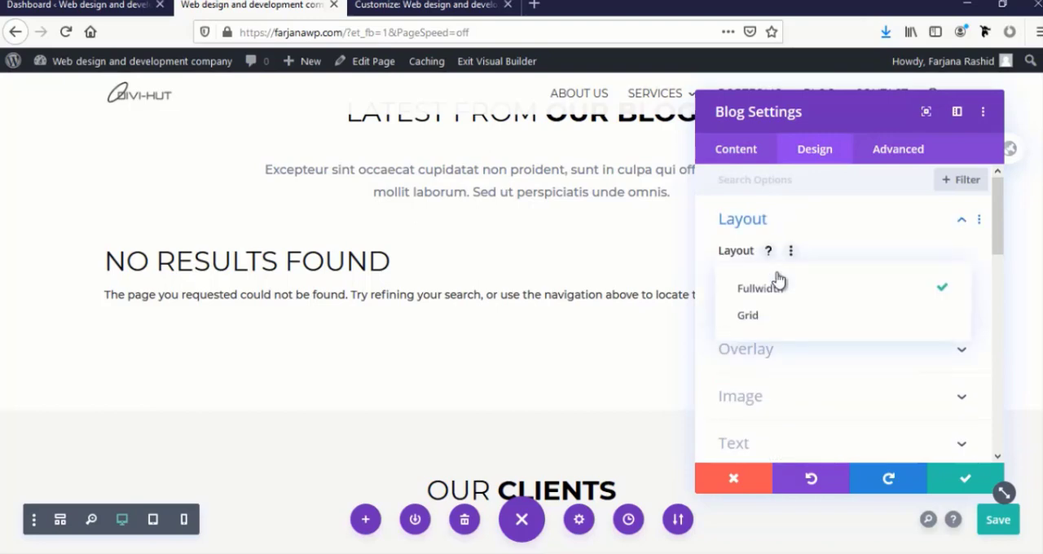
pyautogui.click(765, 323)
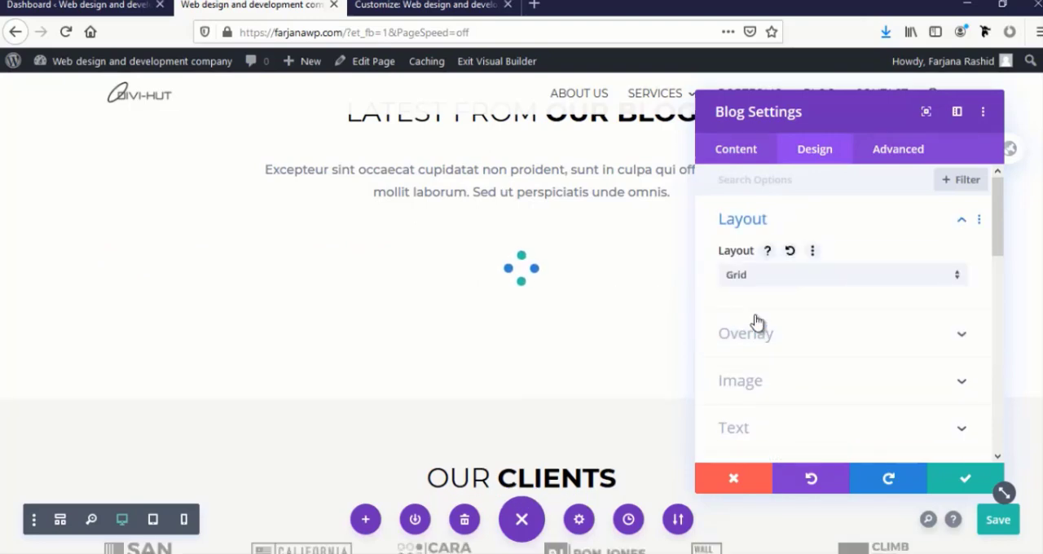
pyautogui.click(945, 477)
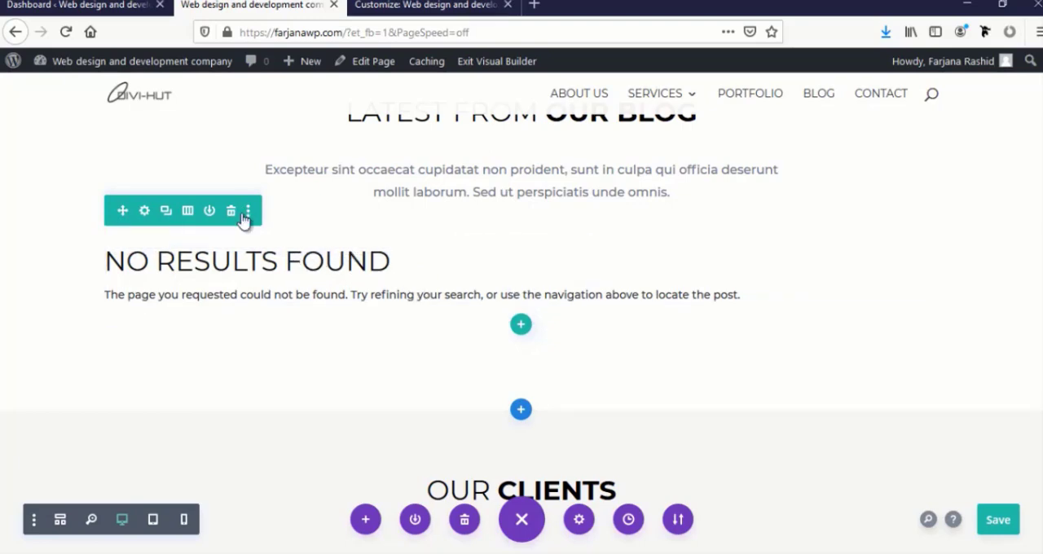
pyautogui.click(996, 521)
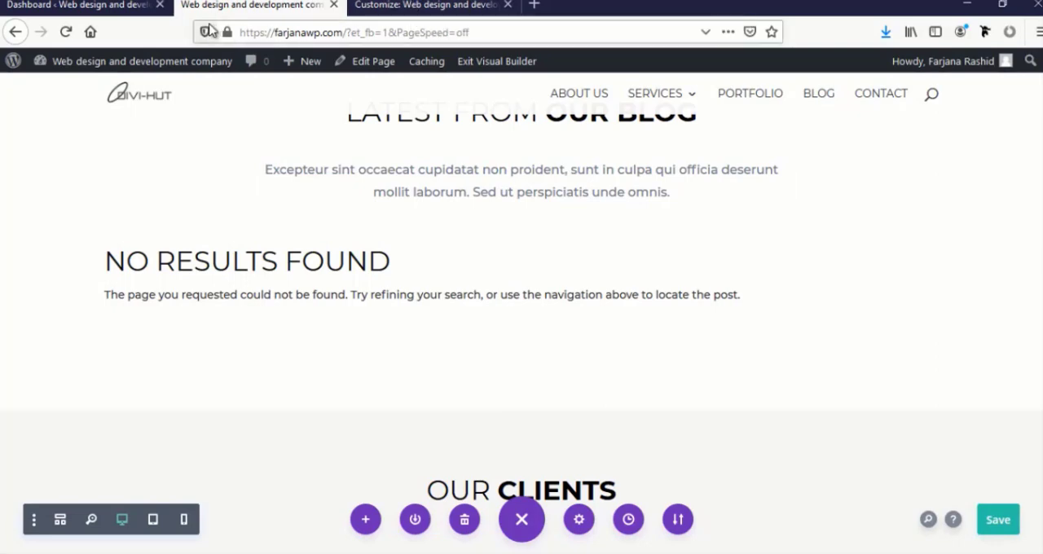
# Open the WordPress dashboard in a separate browser tab and start a new post
pyautogui.moveTo(100, 62)
pyautogui.middleClick(97, 95)
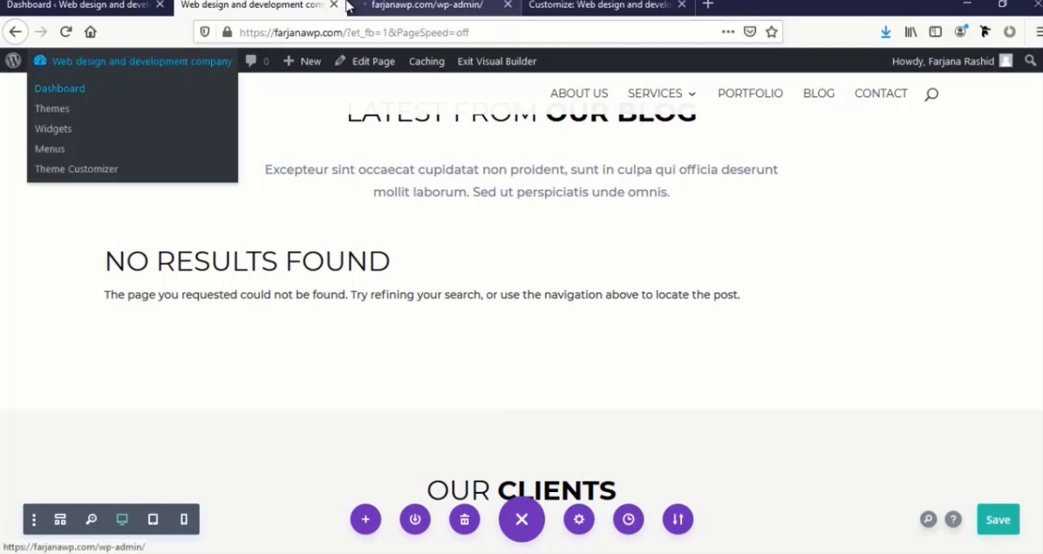
pyautogui.click(396, 5)
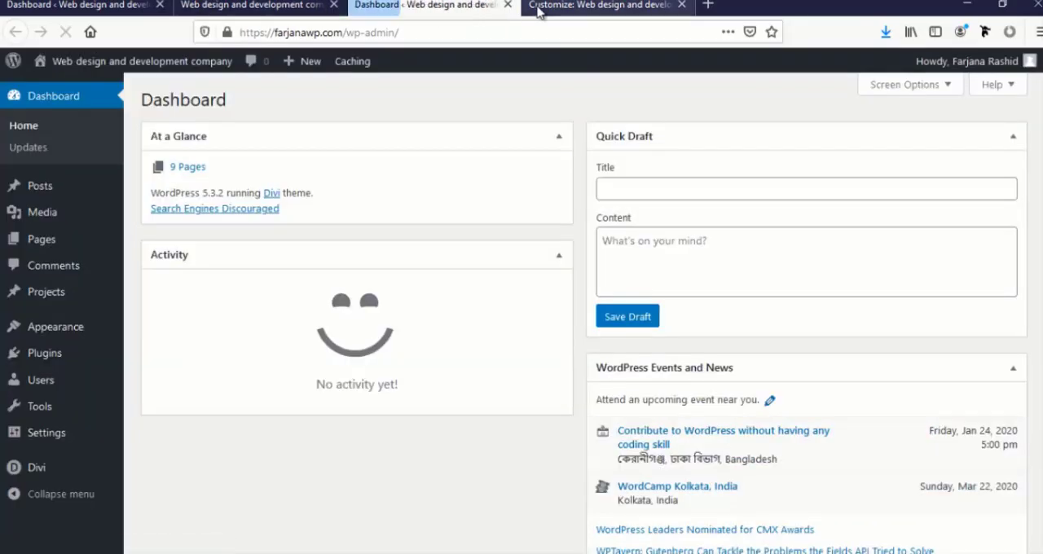
pyautogui.moveTo(61, 197)
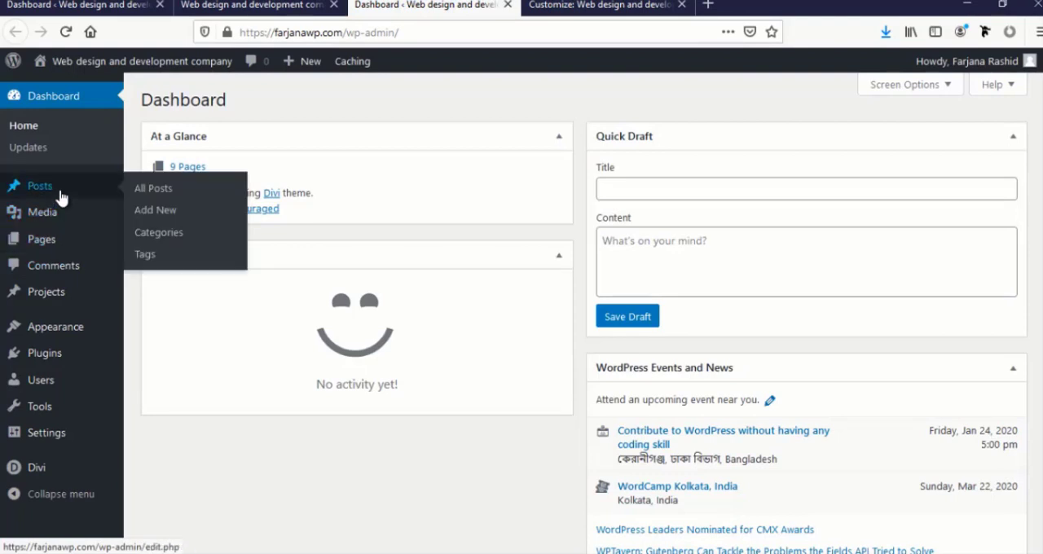
pyautogui.click(163, 212)
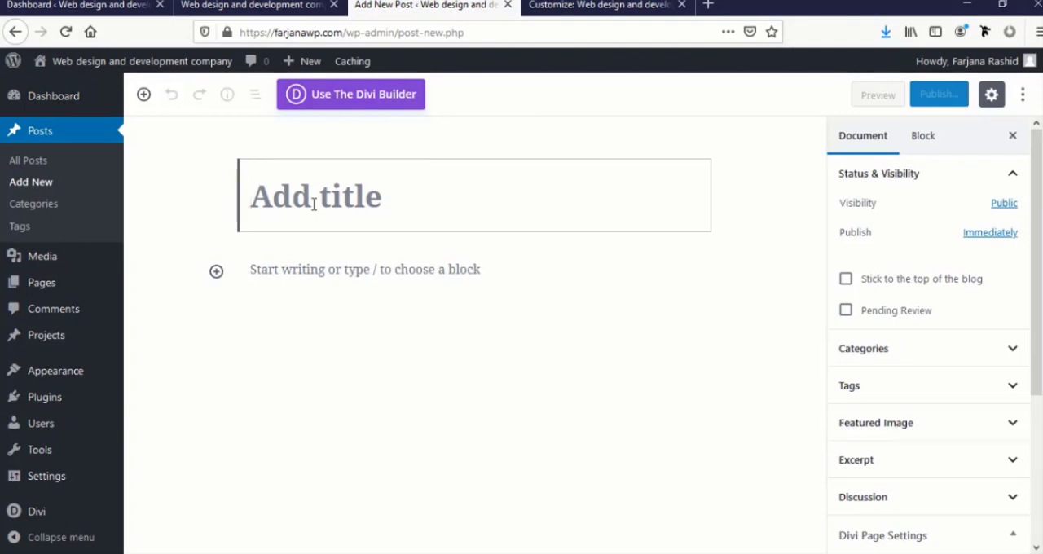
# Title the post "How to make a business website" and paste the "Curabitur aliquet quam" placeholder paragraph as its body
pyautogui.write('HOw')
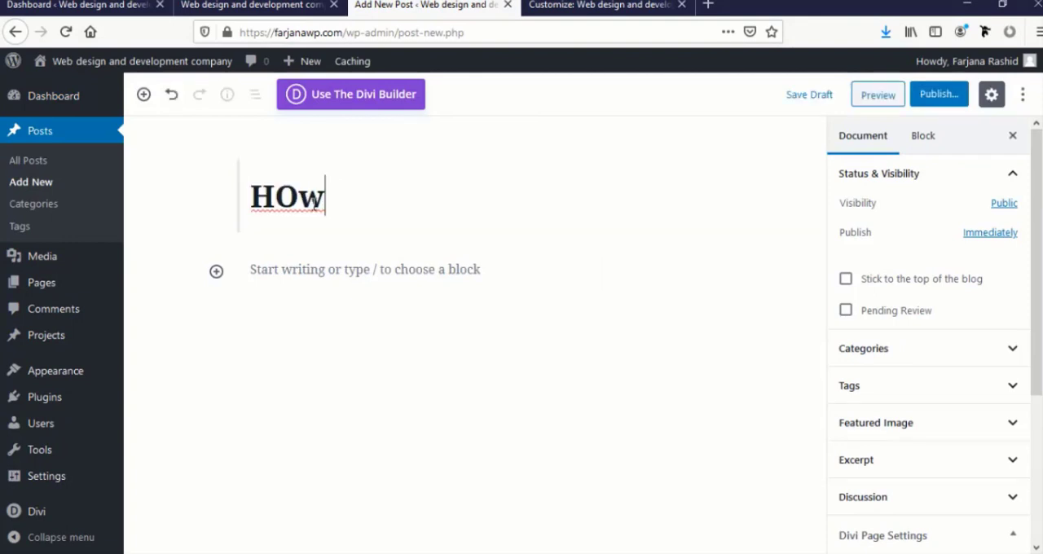
pyautogui.press('BackSpace')
pyautogui.press('BackSpace')
pyautogui.write('ow')
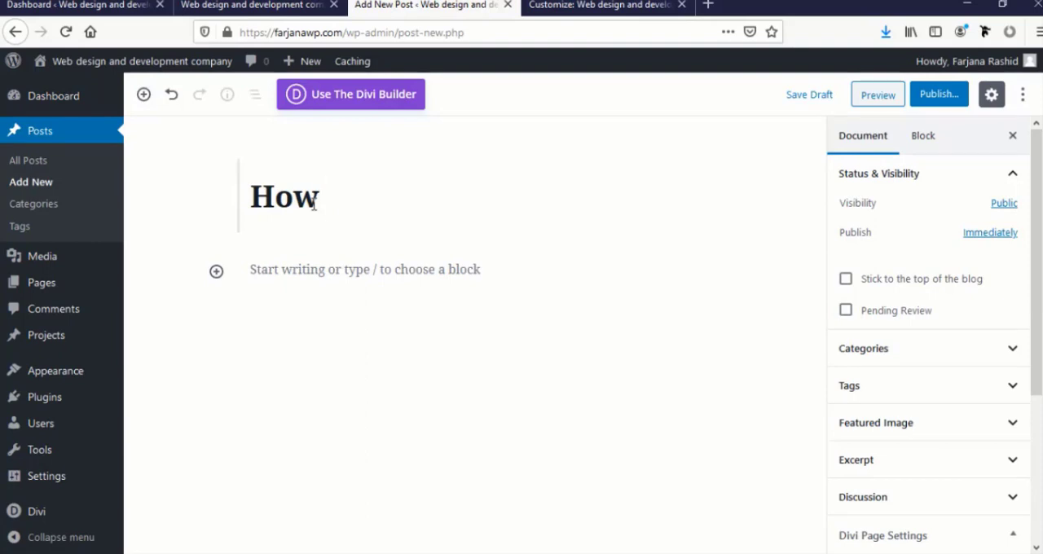
pyautogui.write(' to make')
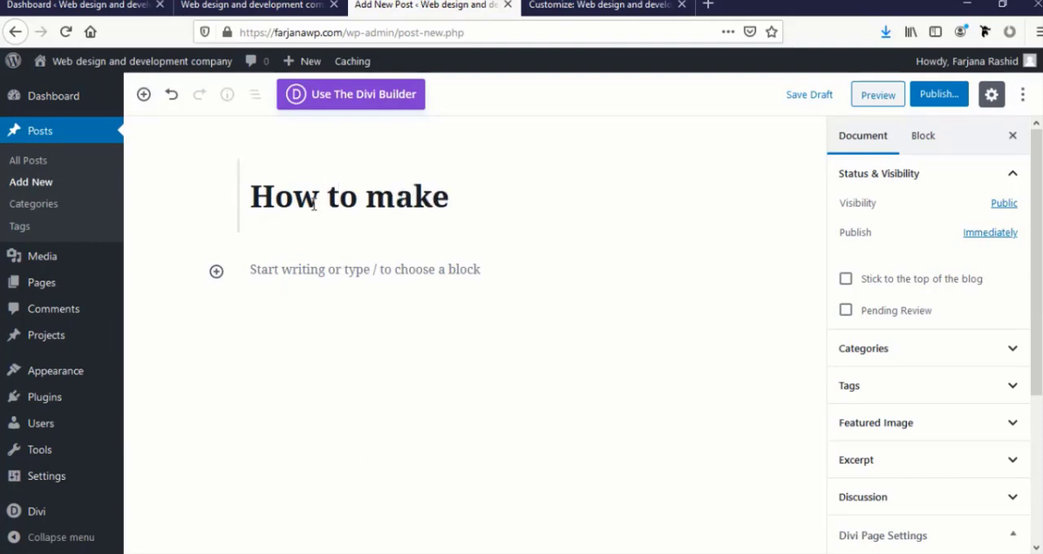
pyautogui.write(' a busin')
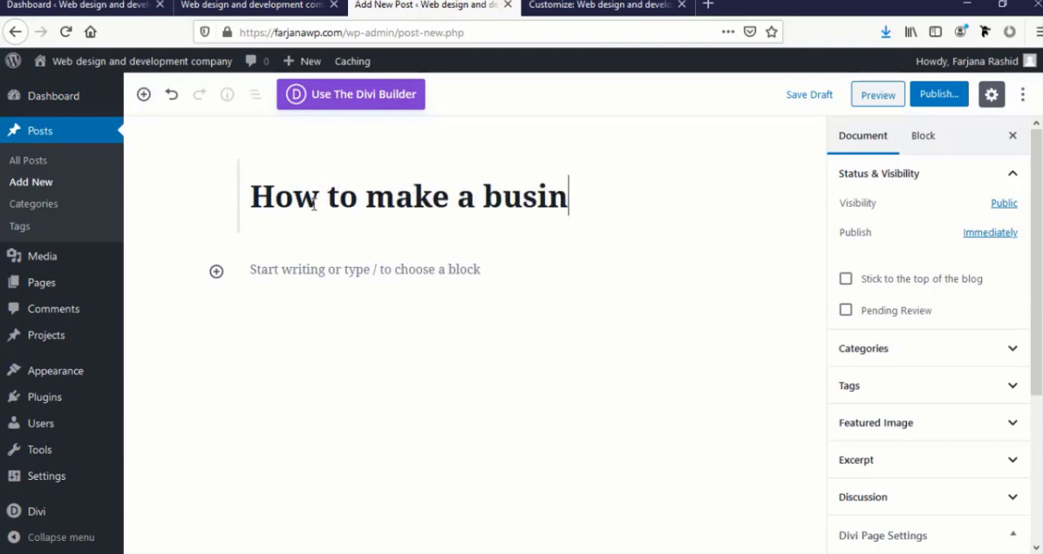
pyautogui.write('ess')
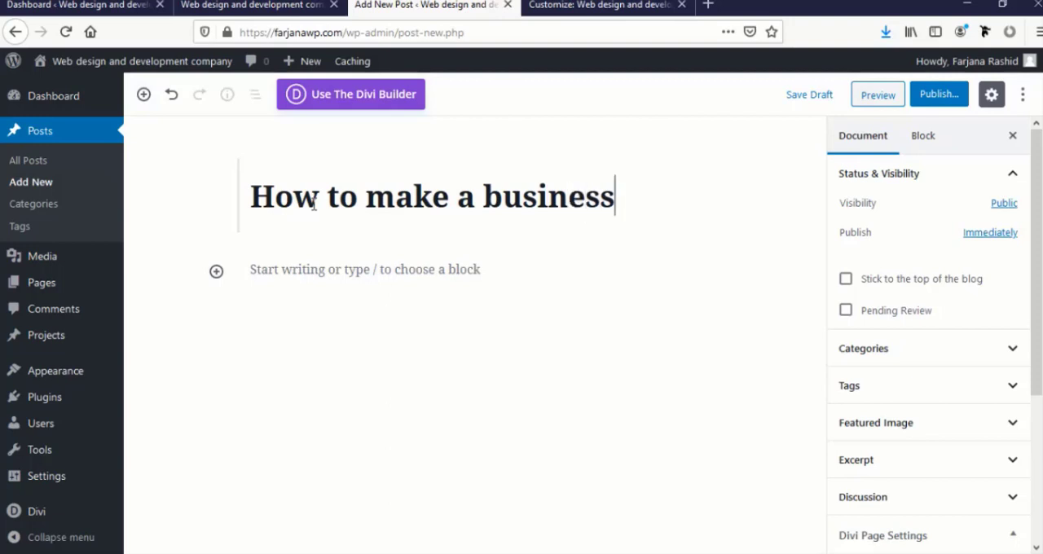
pyautogui.write(' websit')
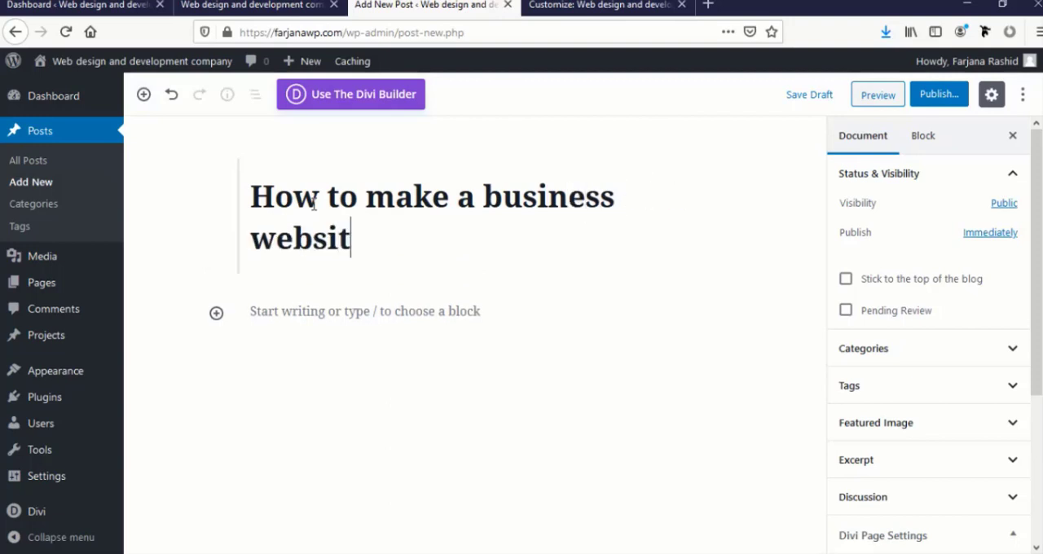
pyautogui.write('e')
pyautogui.click(426, 313)
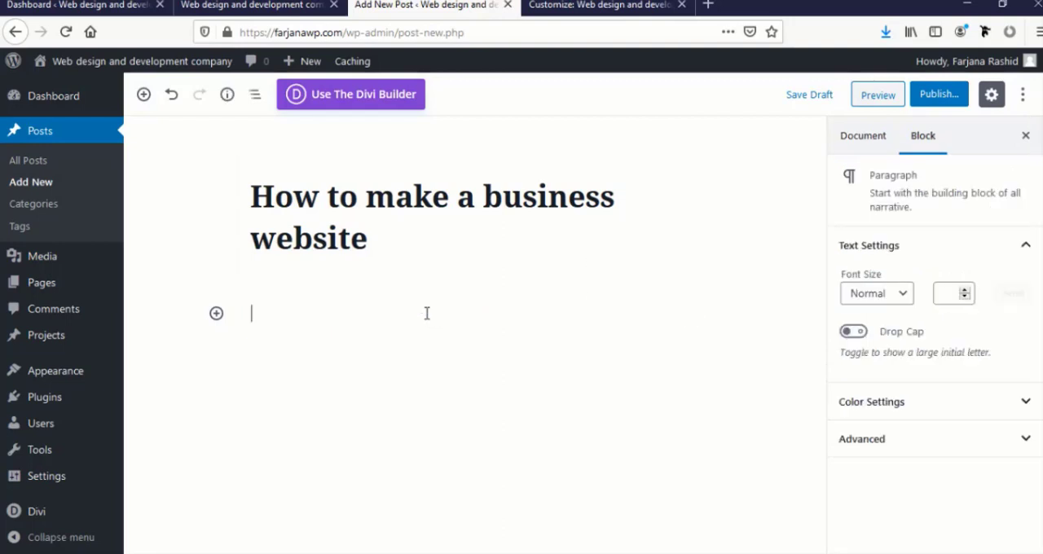
pyautogui.write('Curabitur aliquet quam id dui posuere blandit. Vestibulum ac diam sit amet quam vehicula elementum sed sit amet dui. Lorem ipsum dolor sit amet, consectetur adipiscing elit. Curabitur aliquet quam id dui posuere blandit. Vestibulum ante ipsum primis in faucibus orci luctus et  ultrices posuere cubilia Curae; Donec velit neque, auctor sit amet  aliquam vel, ullamcorper sit amet ligula. Curabitur arcu erat, accumsan  id imperdiet et, porttitor at sem.')
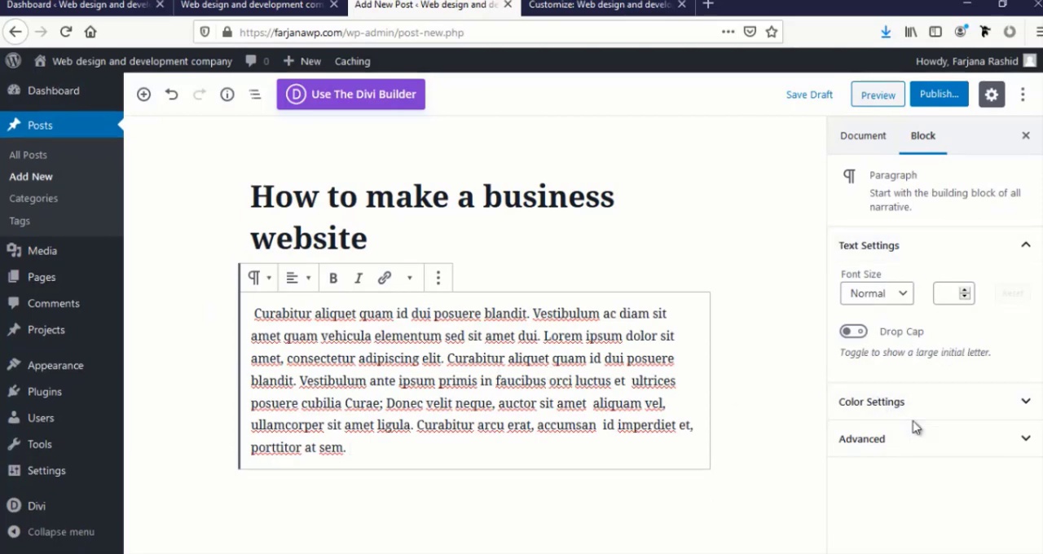
# Upload b-1-400x250.jpg, b-2-400x250.jpg and b-3-400x250.jpg from the New Volume (H:) drive through the post's featured image selection
pyautogui.click(603, 238)
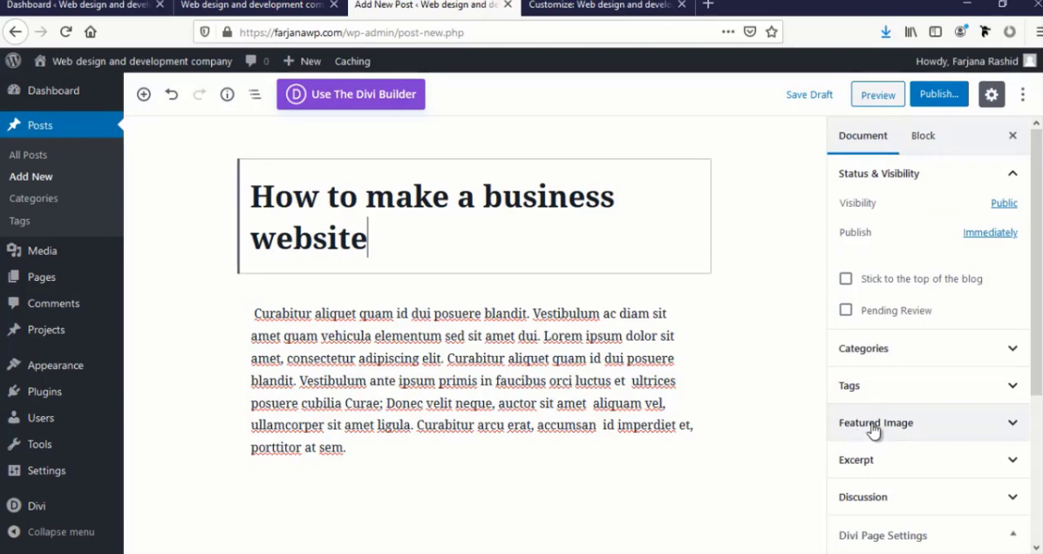
pyautogui.click(873, 428)
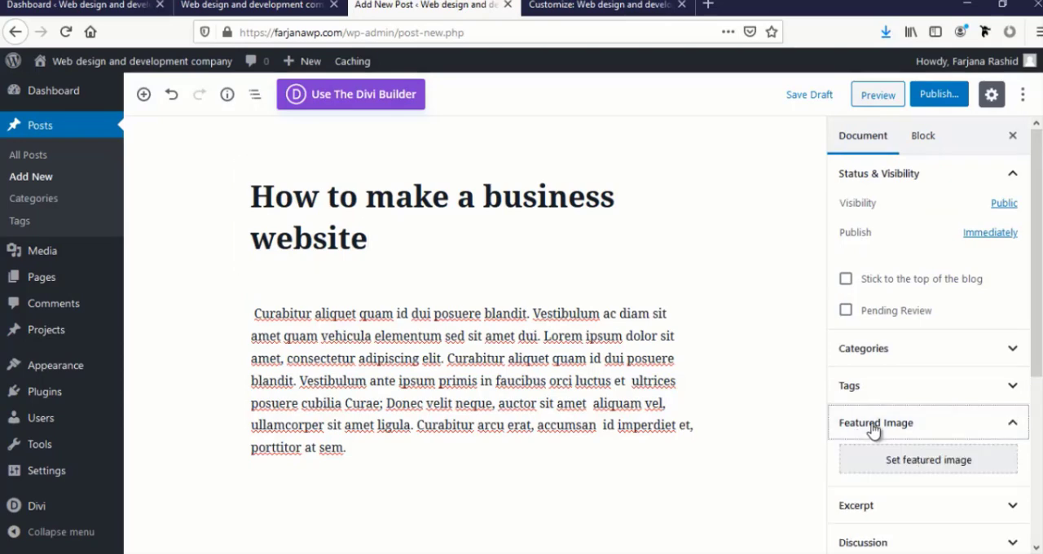
pyautogui.click(905, 463)
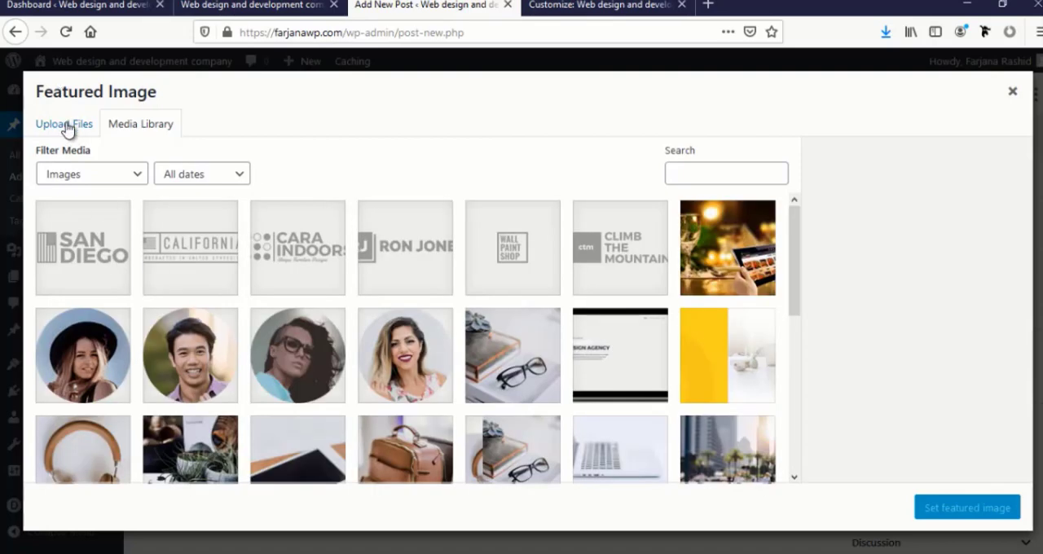
pyautogui.click(65, 130)
pyautogui.click(542, 324)
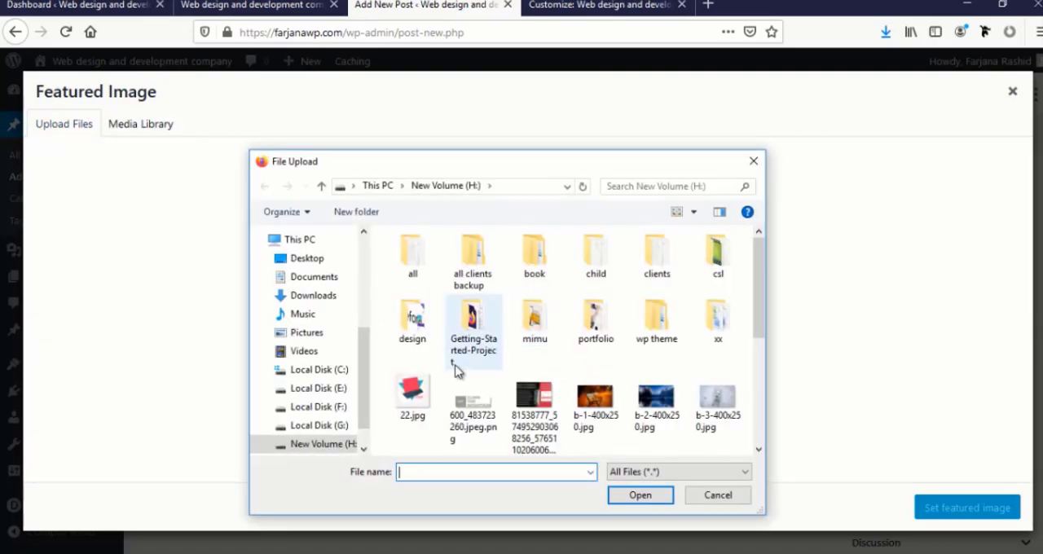
pyautogui.scroll(-5, 454, 365)
pyautogui.scroll(5, 570, 388)
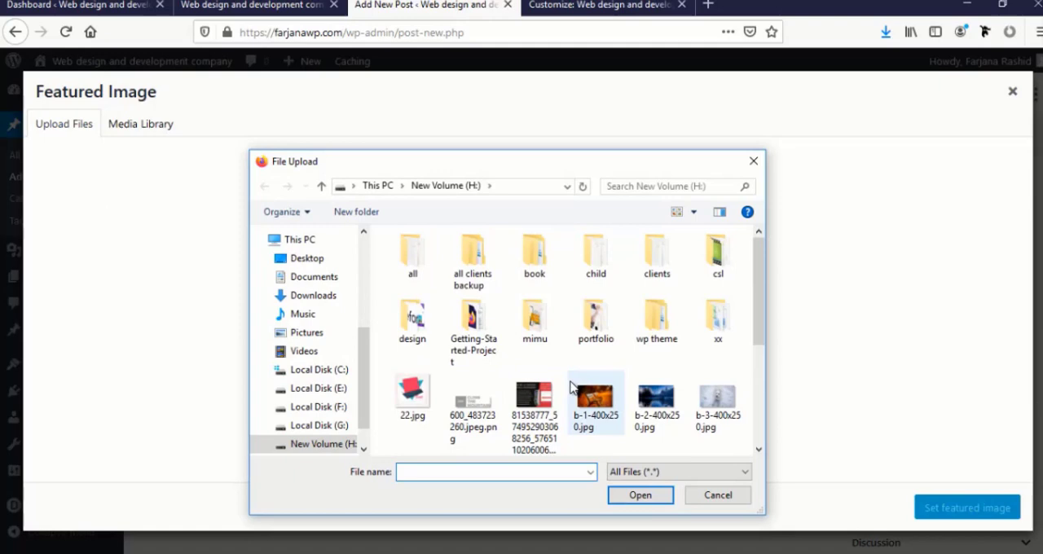
pyautogui.click(604, 417)
pyautogui.keyDown('ctrl'); pyautogui.click(664, 413); pyautogui.keyUp('ctrl')
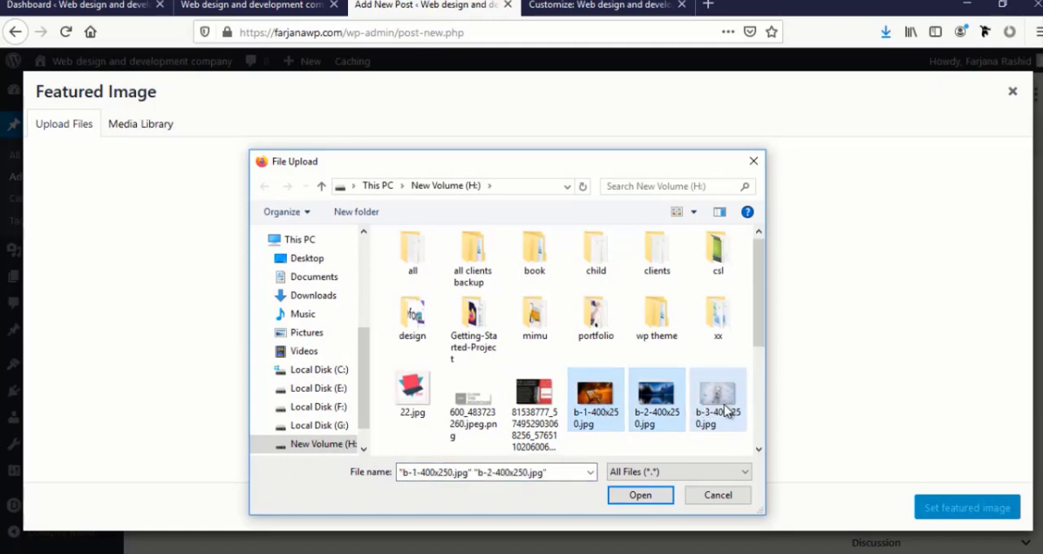
pyautogui.keyDown('ctrl'); pyautogui.click(725, 411); pyautogui.keyUp('ctrl')
pyautogui.click(644, 497)
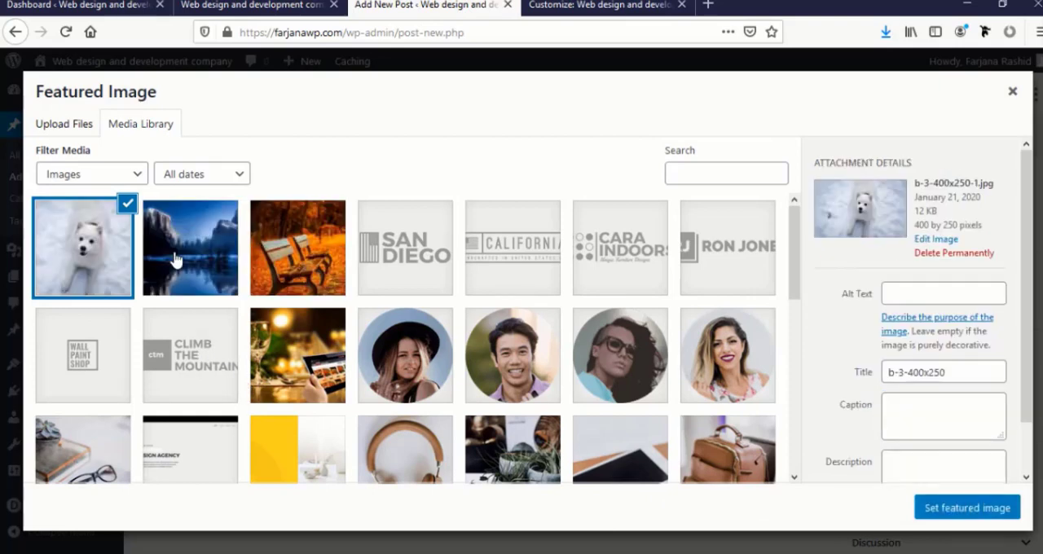
# Set the blue mountain lake picture as the business website post's featured image and publish the post
pyautogui.click(174, 260)
pyautogui.click(954, 517)
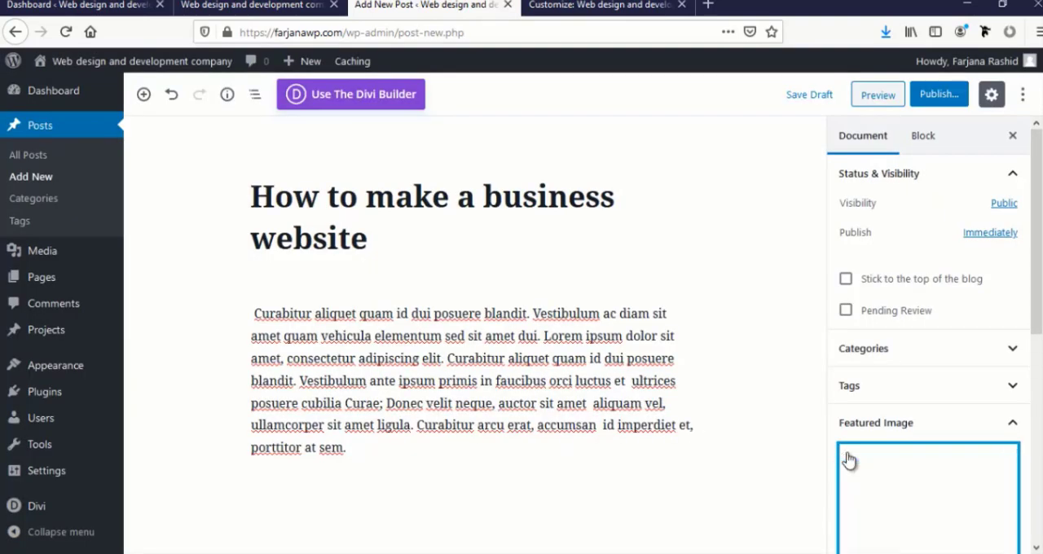
pyautogui.click(936, 96)
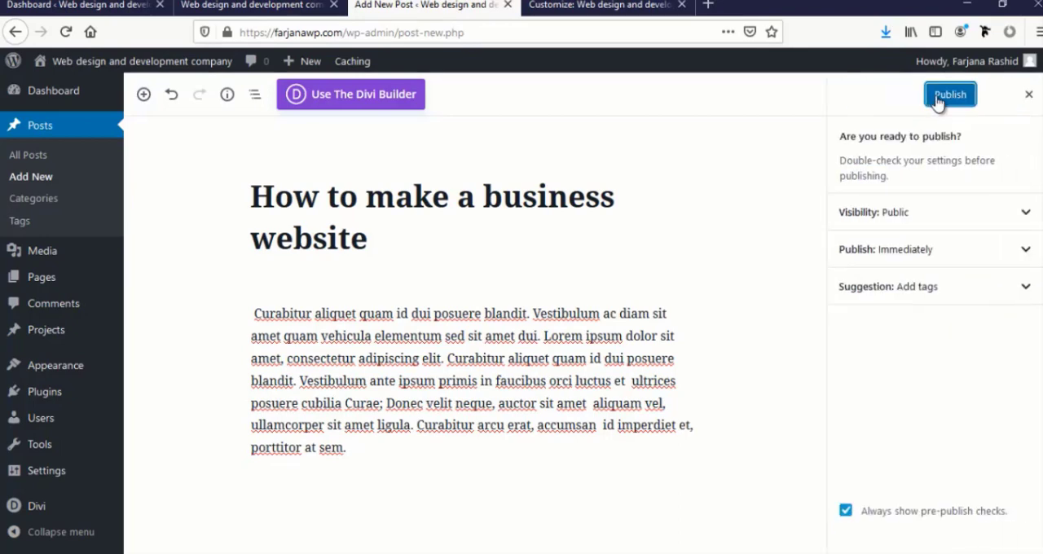
pyautogui.click(937, 98)
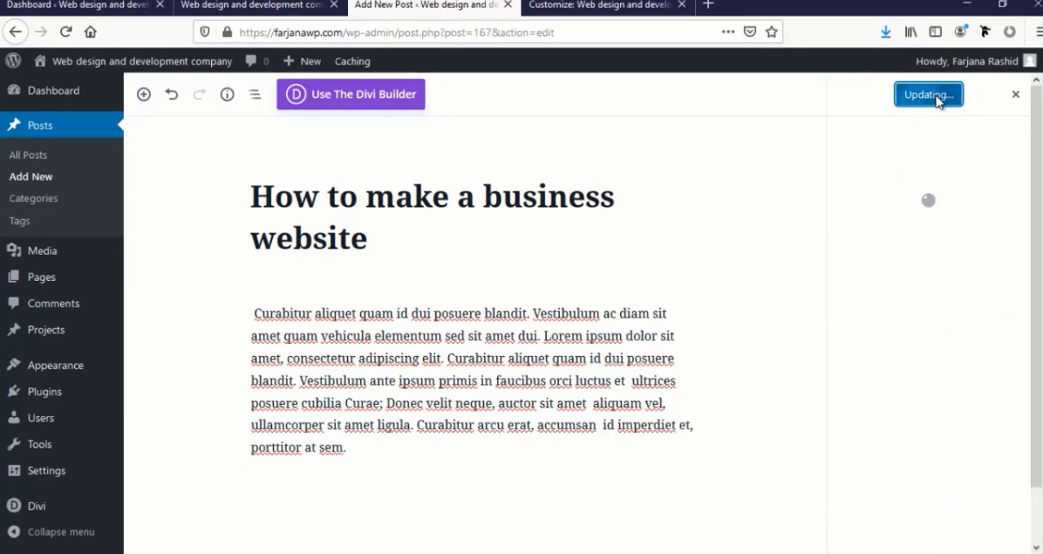
# Start a new post titled "How to make a wordpress website" and paste the "Curabitur aliquet quam" placeholder paragraph as its body
pyautogui.click(42, 179)
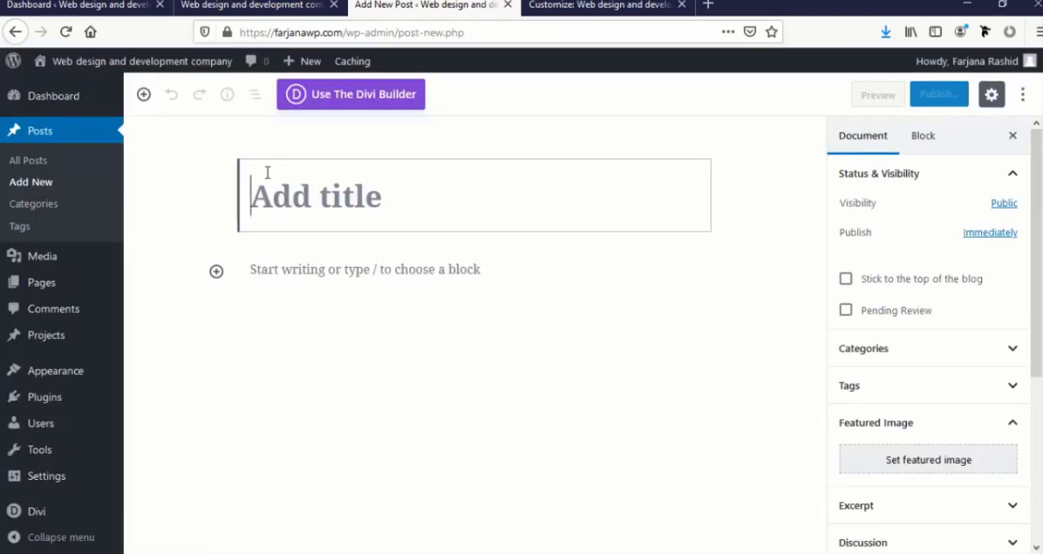
pyautogui.write('How to make a wordpress website')
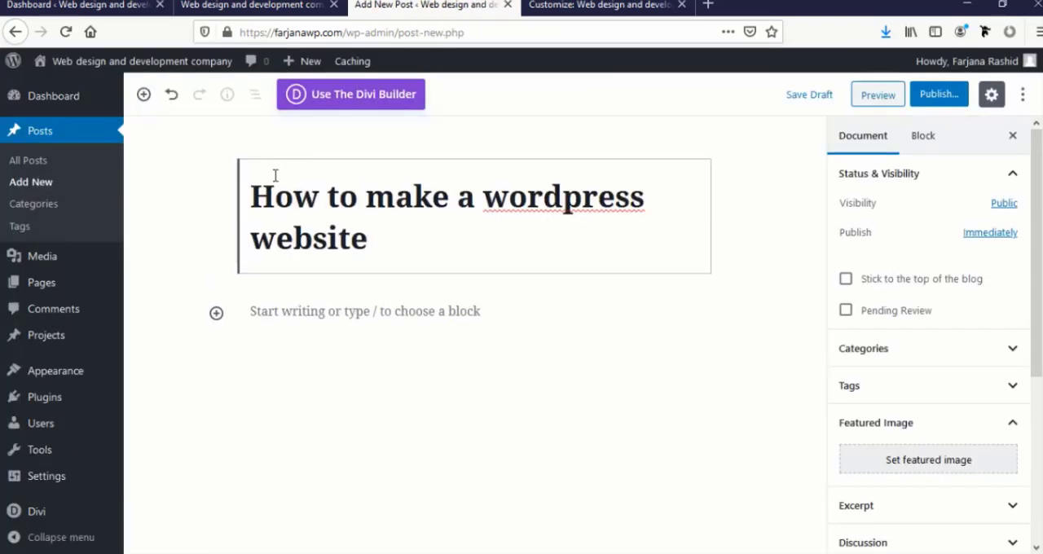
pyautogui.click(275, 310)
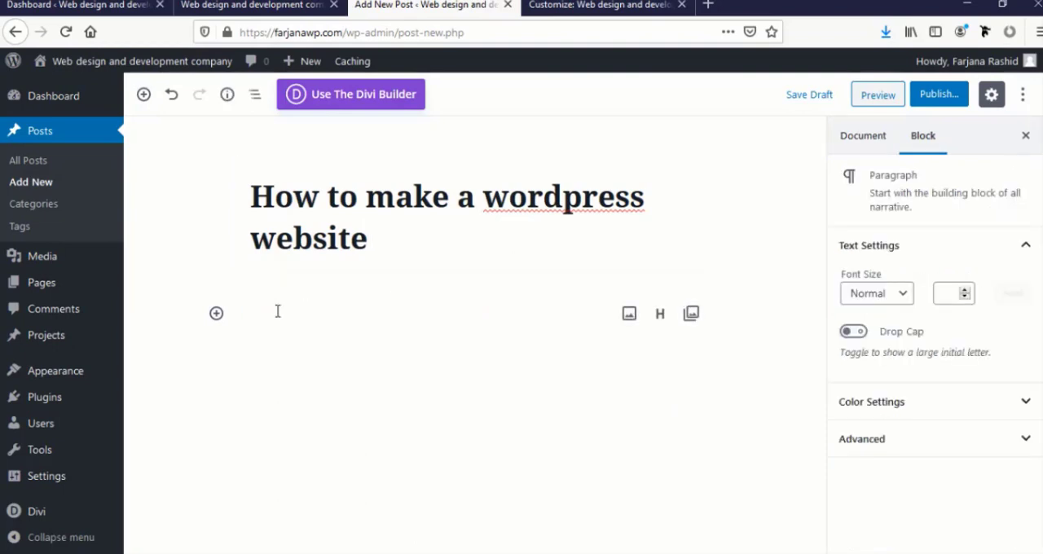
pyautogui.write('Curabitur aliquet quam id dui posuere blandit. Vestibulum ac diam sit amet quam vehicula elementum sed sit amet dui. Lorem ipsum dolor sit amet, consectetur adipiscing elit. Curabitur aliquet quam id dui posuere blandit. Vestibulum ante ipsum primis in faucibus orci luctus et  ultrices posuere cubilia Curae; Donec velit neque, auctor sit amet  aliquam vel, ullamcorper sit amet ligula. Curabitur arcu erat, accumsan  id imperdiet et, porttitor at sem.')
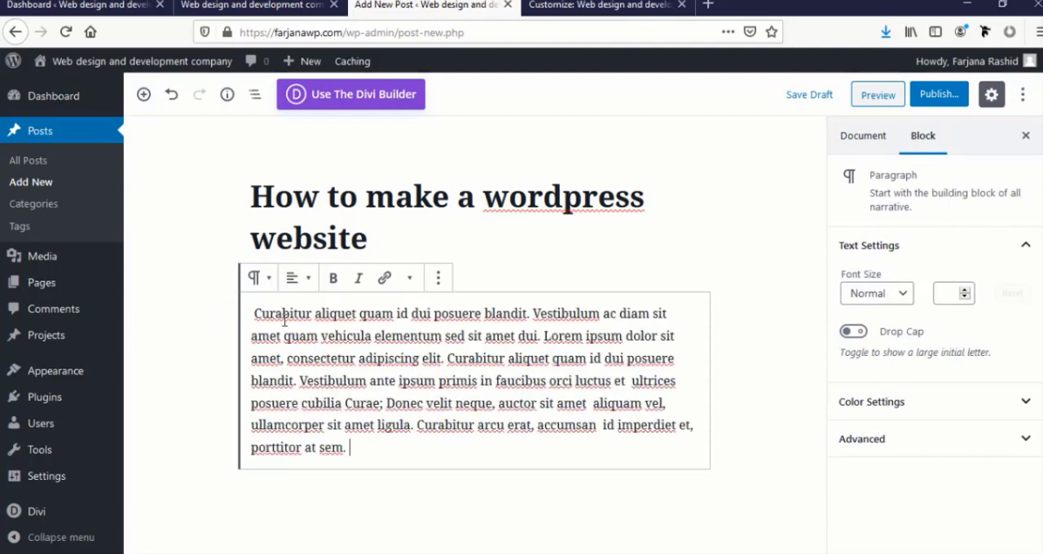
# Set the autumn park benches picture as the wordpress website post's featured image and publish the post
pyautogui.click(744, 417)
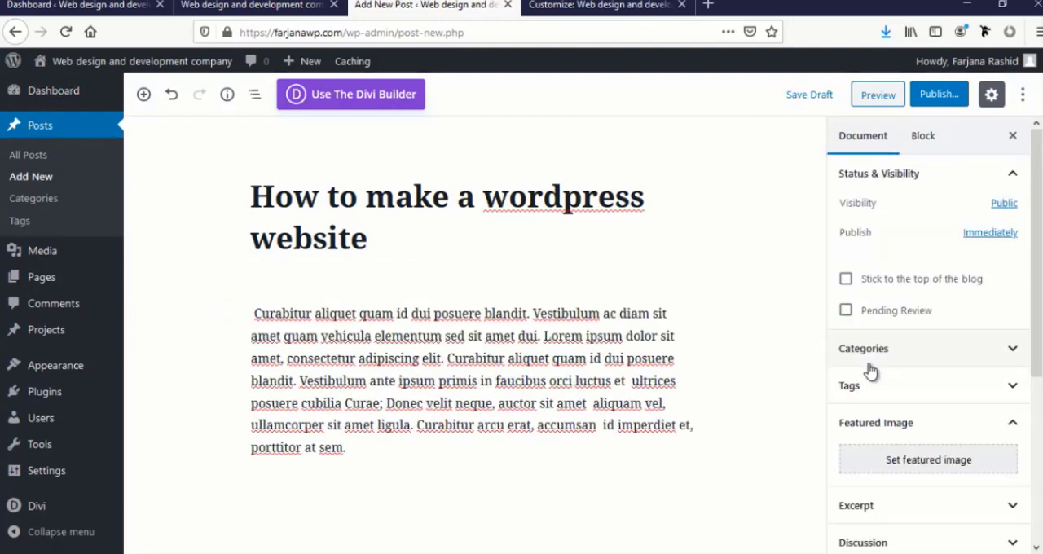
pyautogui.click(889, 466)
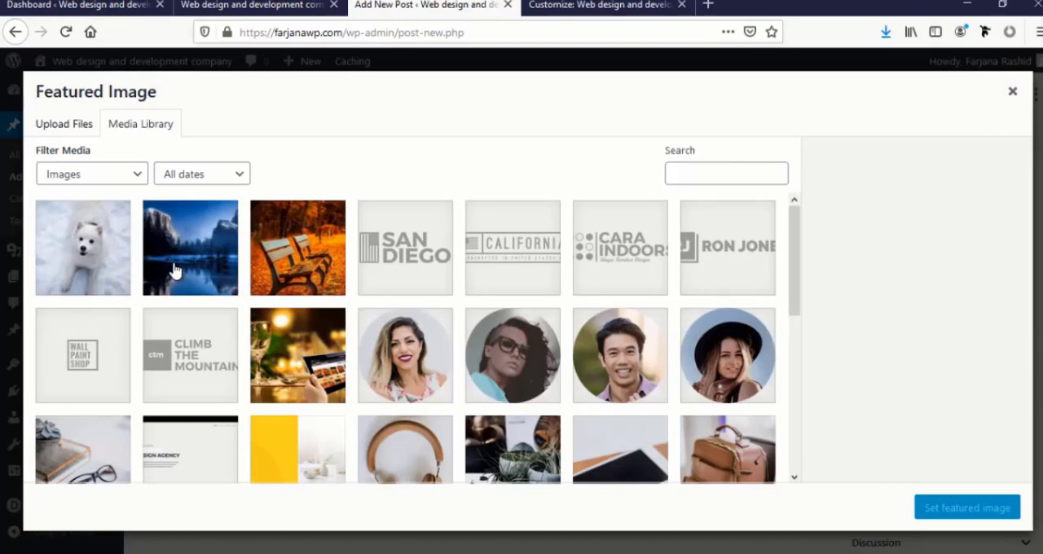
pyautogui.click(299, 272)
pyautogui.click(951, 509)
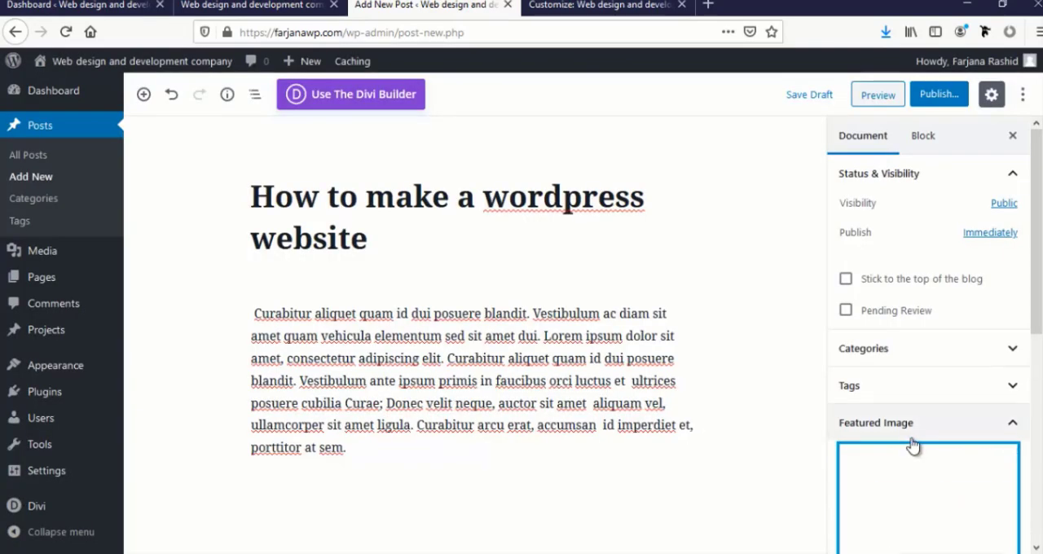
pyautogui.click(938, 94)
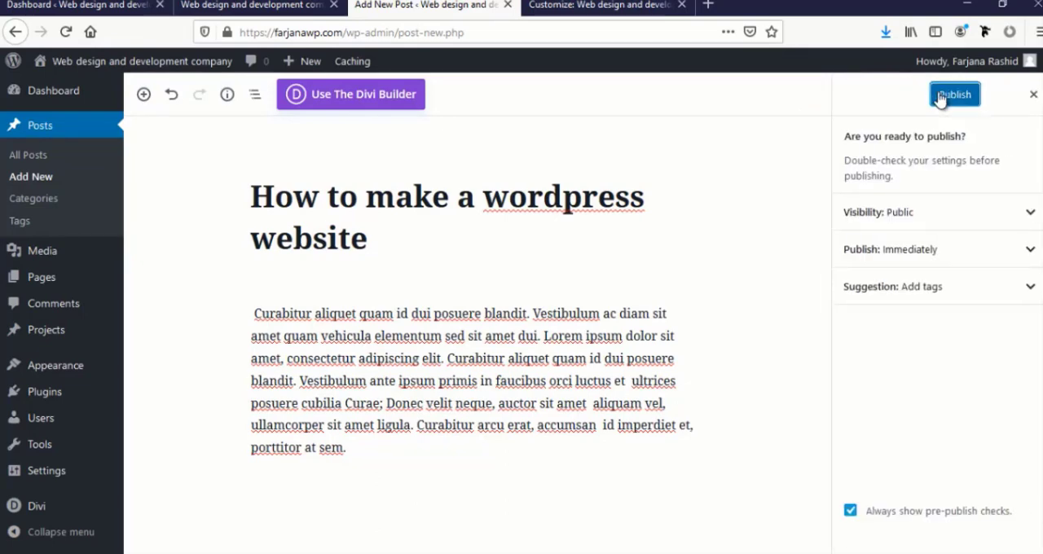
pyautogui.click(938, 95)
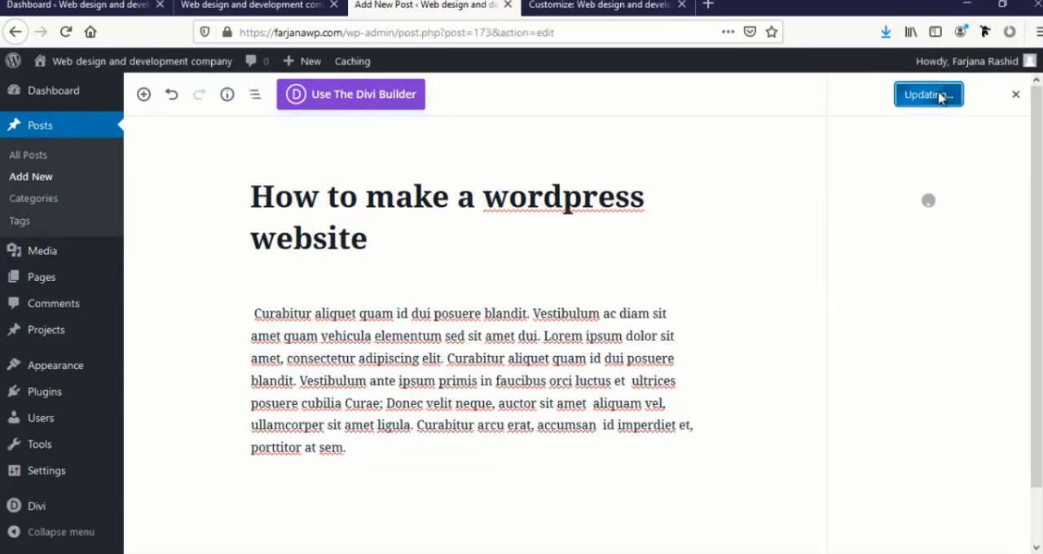
# Start a new post titled "How to survive in so cold area" and paste the "Curabitur aliquet quam" placeholder paragraph as its body
pyautogui.click(37, 176)
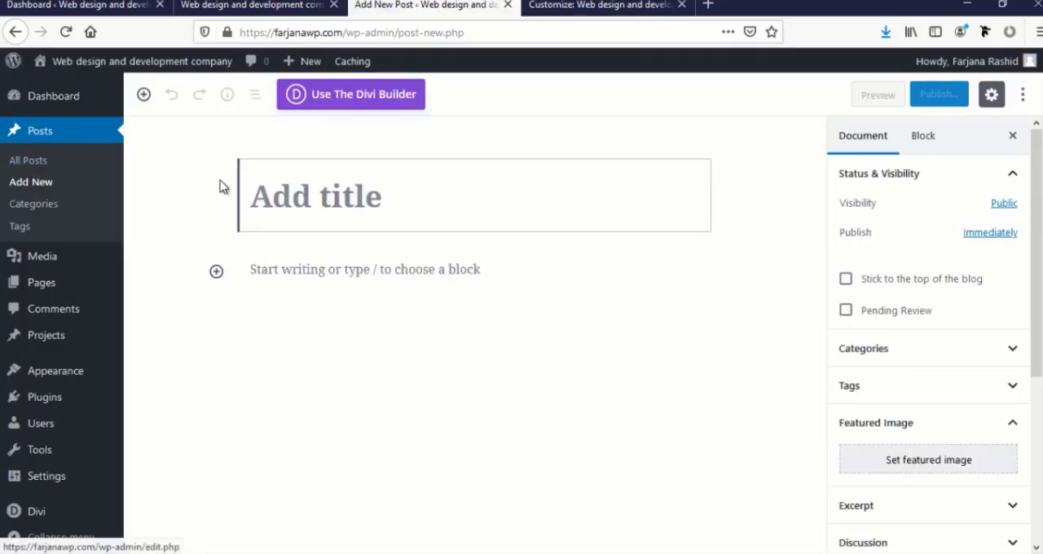
pyautogui.write('How to survive in so cold area')
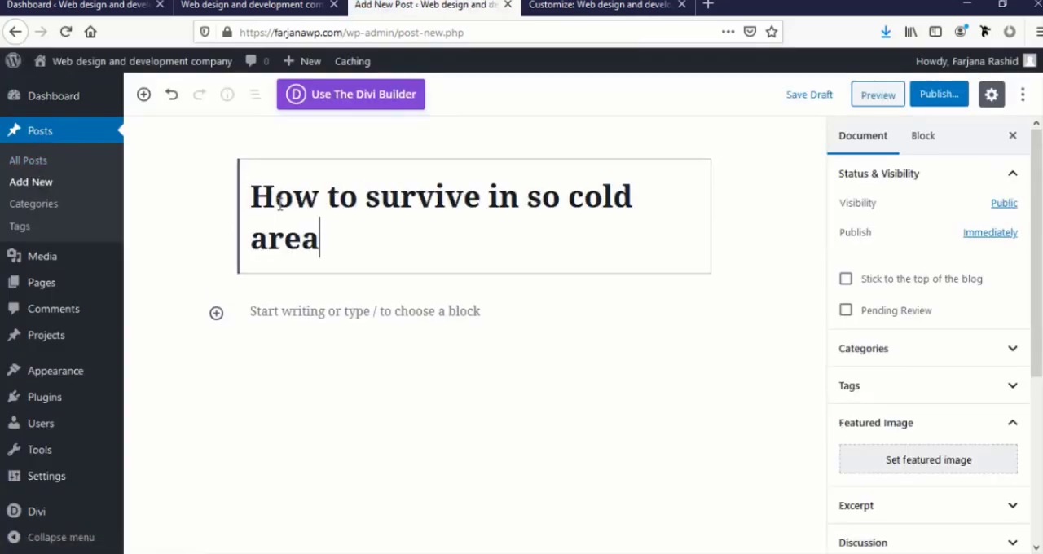
pyautogui.click(280, 316)
pyautogui.write('Curabitur aliquet quam id dui posuere blandit. Vestibulum ac diam sit amet quam vehicula elementum sed sit amet dui. Lorem ipsum dolor sit amet, consectetur adipiscing elit. Curabitur aliquet quam id dui posuere blandit. Vestibulum ante ipsum primis in faucibus orci luctus et  ultrices posuere cubilia Curae; Donec velit neque, auctor sit amet  aliquam vel, ullamcorper sit amet ligula. Curabitur arcu erat, accumsan  id imperdiet et, porttitor at sem.')
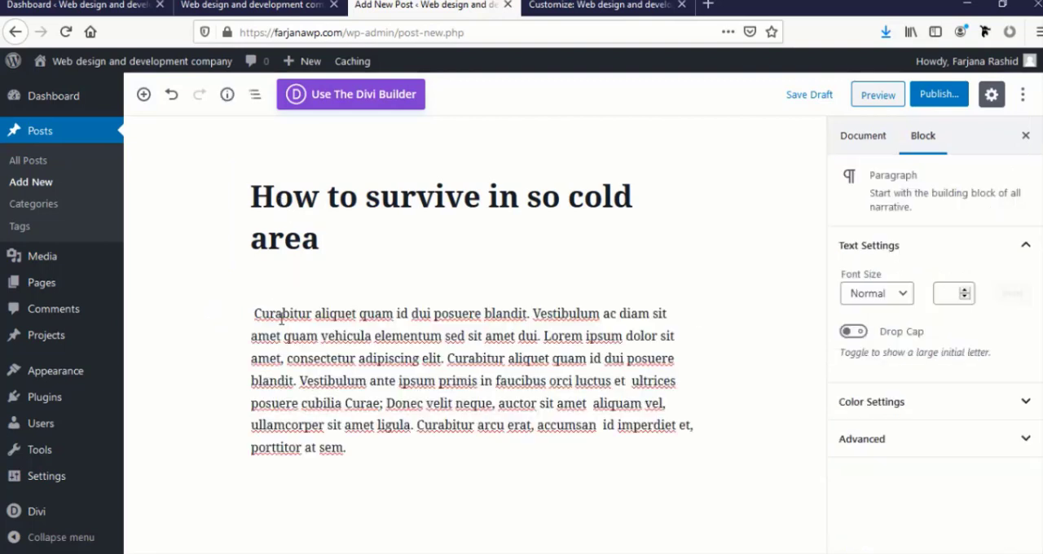
# Set the white dog picture b-3-400x250-1.jpg as the cold area post's featured image and publish the post
pyautogui.click(790, 391)
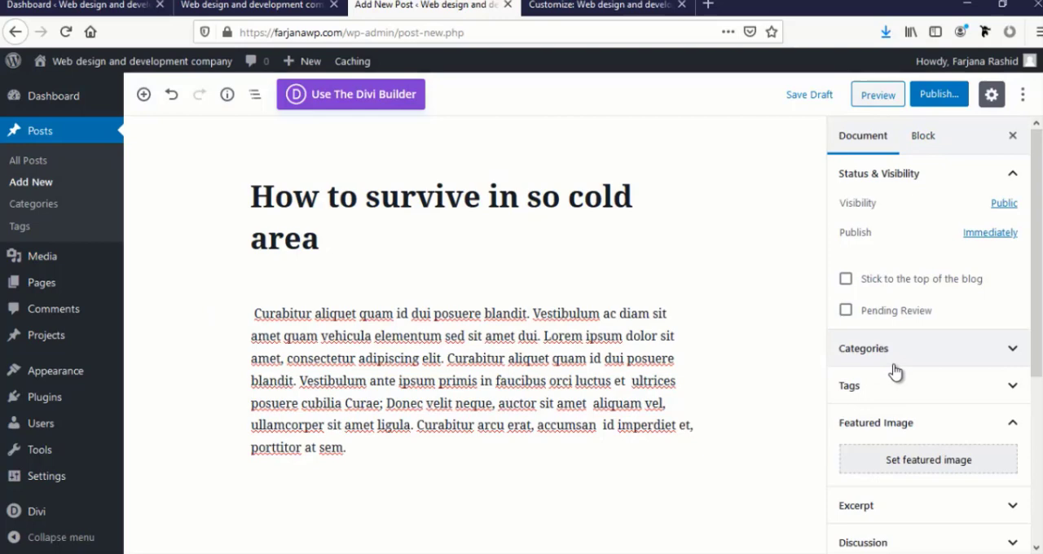
pyautogui.click(896, 459)
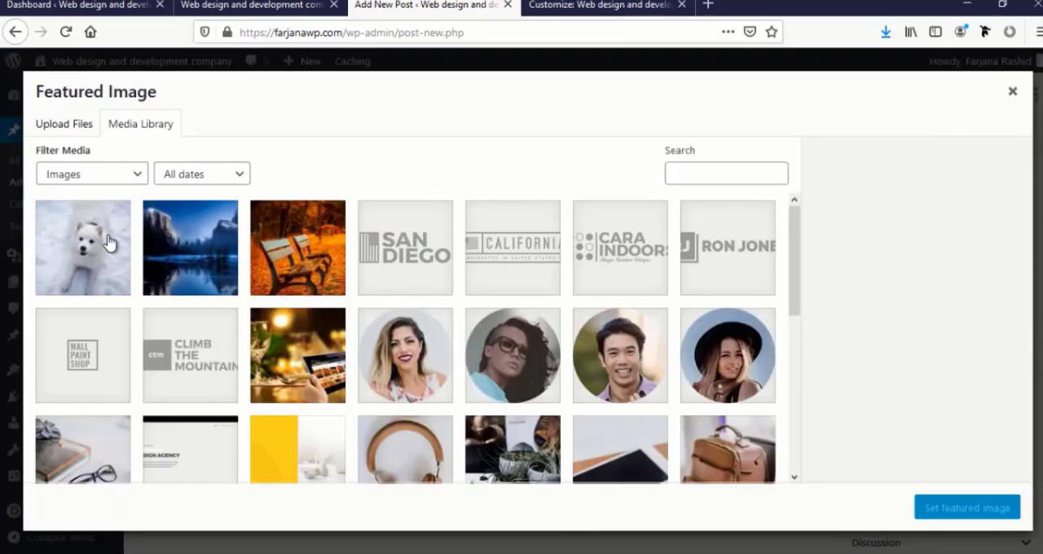
pyautogui.click(112, 237)
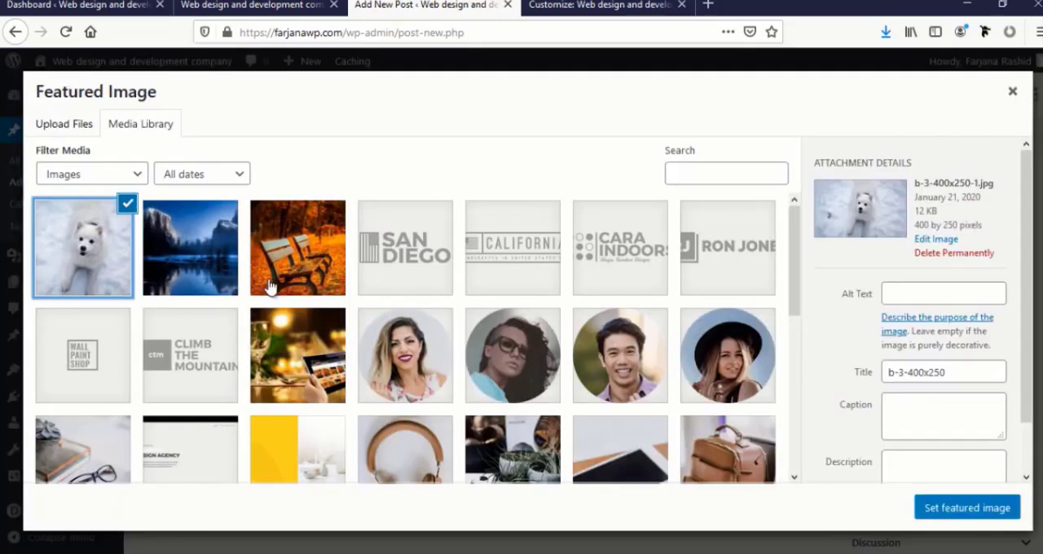
pyautogui.click(976, 508)
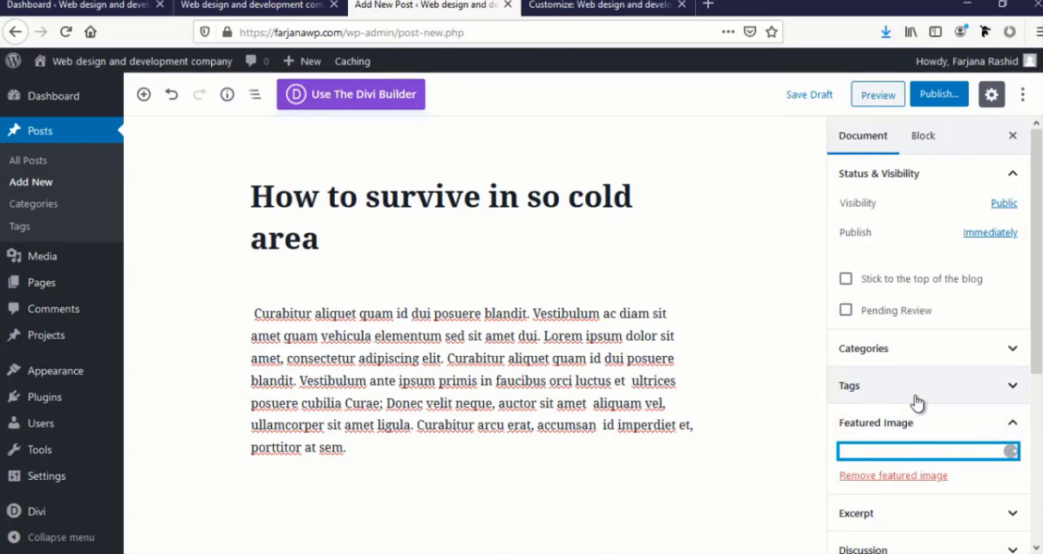
pyautogui.click(942, 96)
pyautogui.click(949, 96)
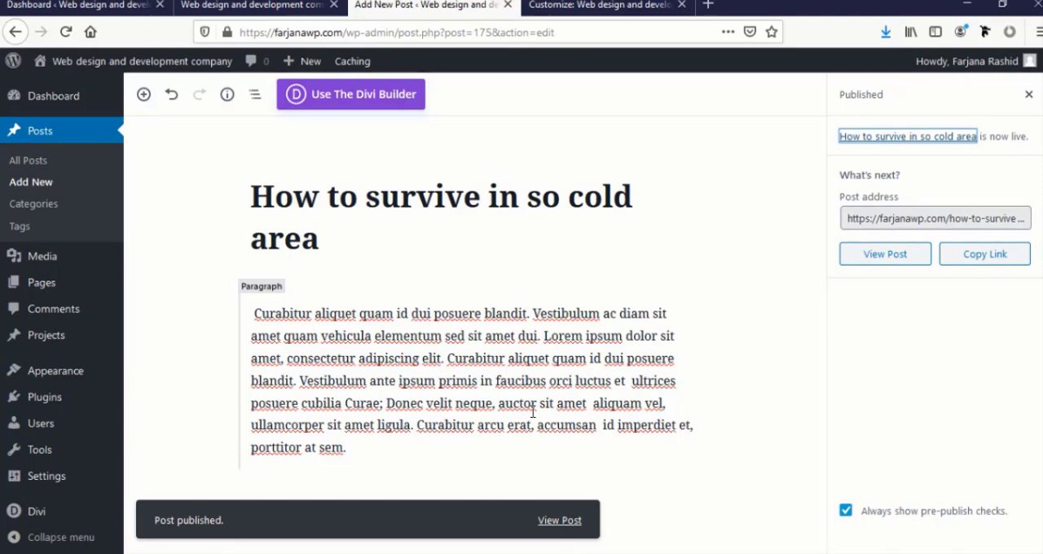
# Reload the homepage in the visual builder and examine the post grid in the Latest from our blog section
pyautogui.click(285, 5)
pyautogui.click(65, 32)
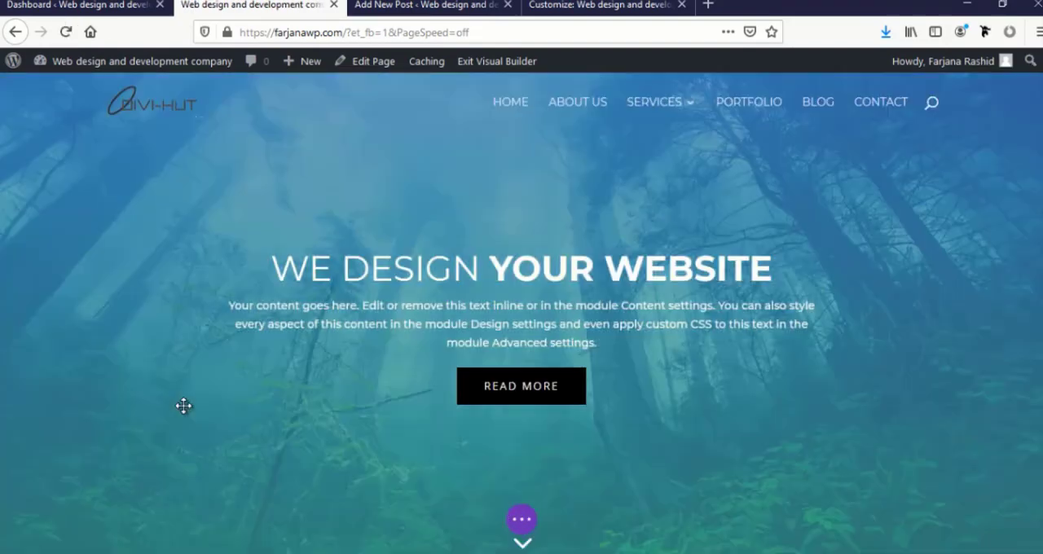
pyautogui.scroll(-5, 184, 407)
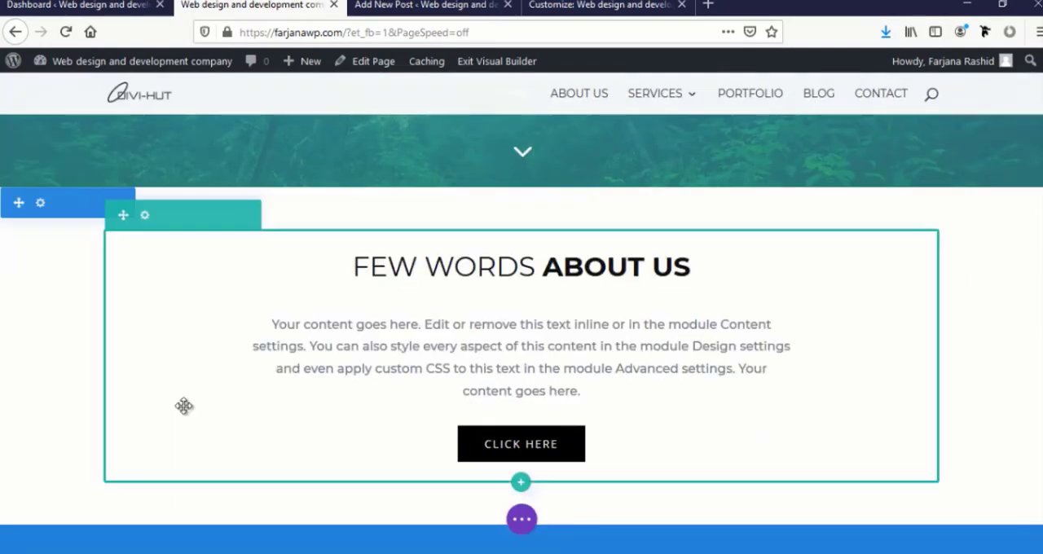
pyautogui.scroll(1, 184, 405)
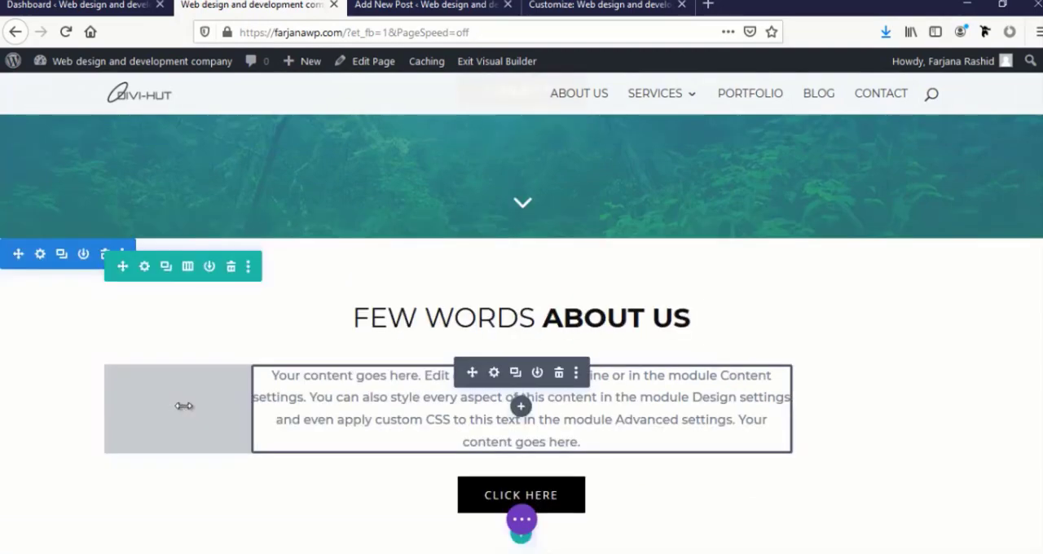
pyautogui.scroll(-12, 707, 332)
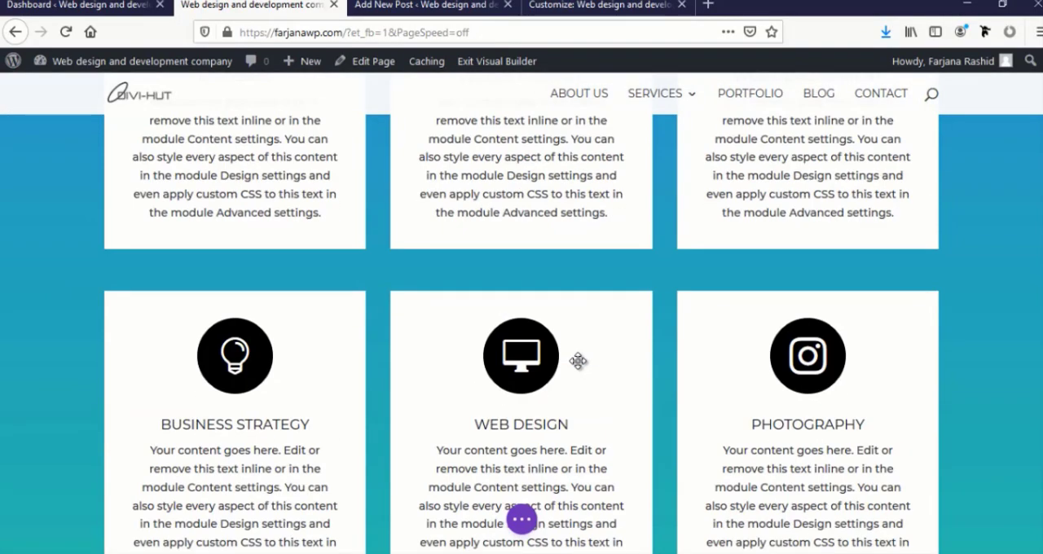
pyautogui.scroll(-10, 473, 383)
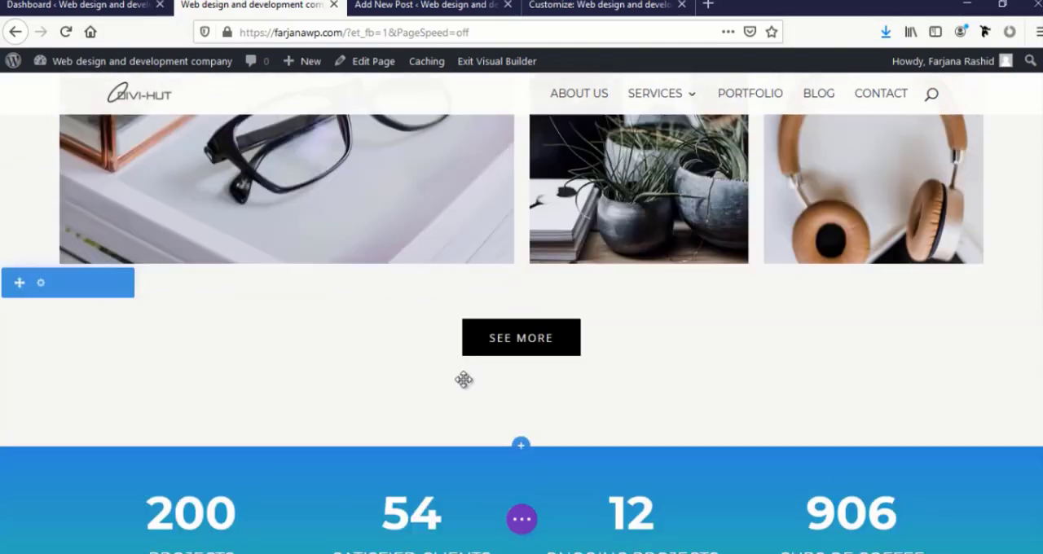
pyautogui.scroll(-10, 466, 388)
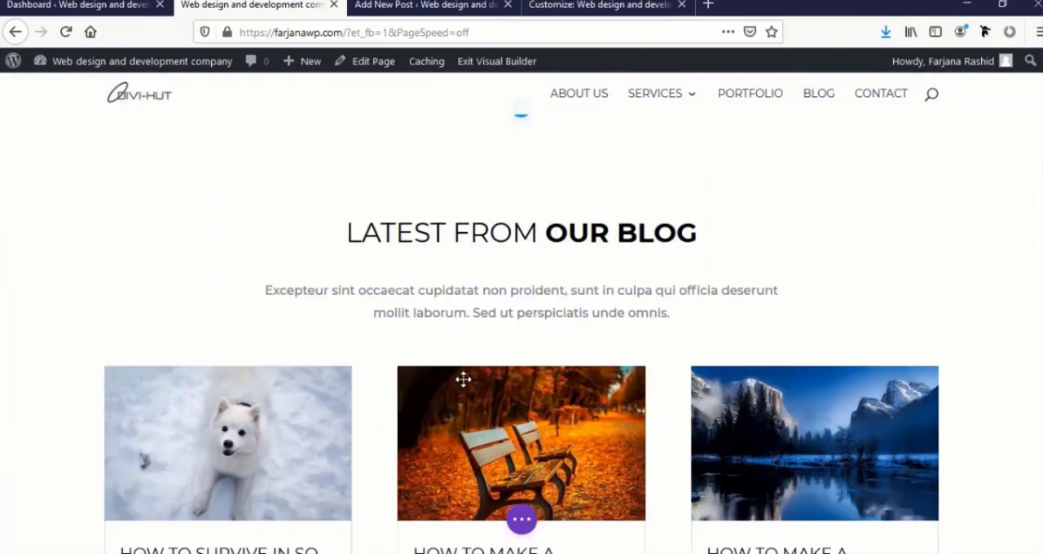
pyautogui.scroll(-1, 464, 383)
pyautogui.scroll(2, 461, 381)
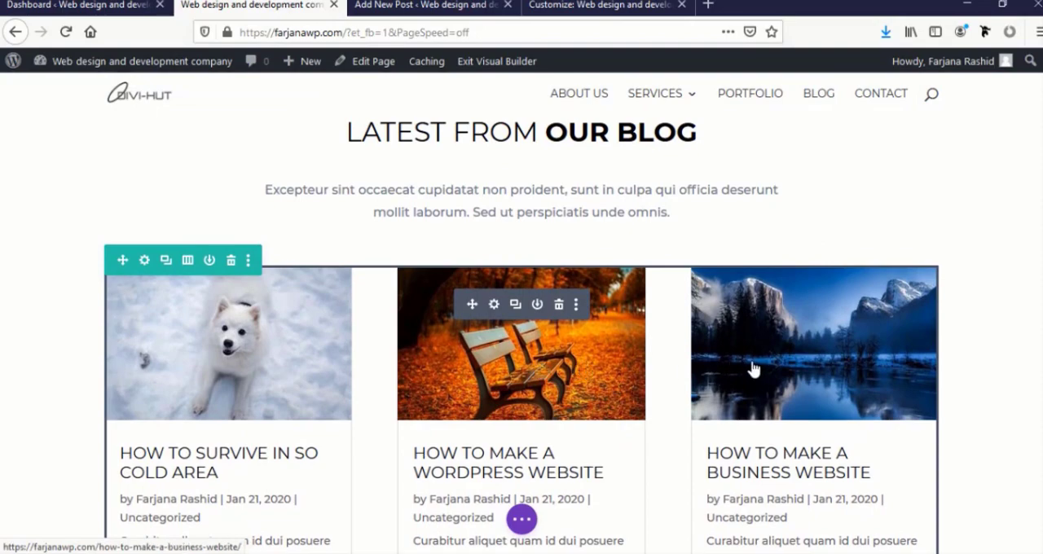
pyautogui.scroll(-3, 570, 366)
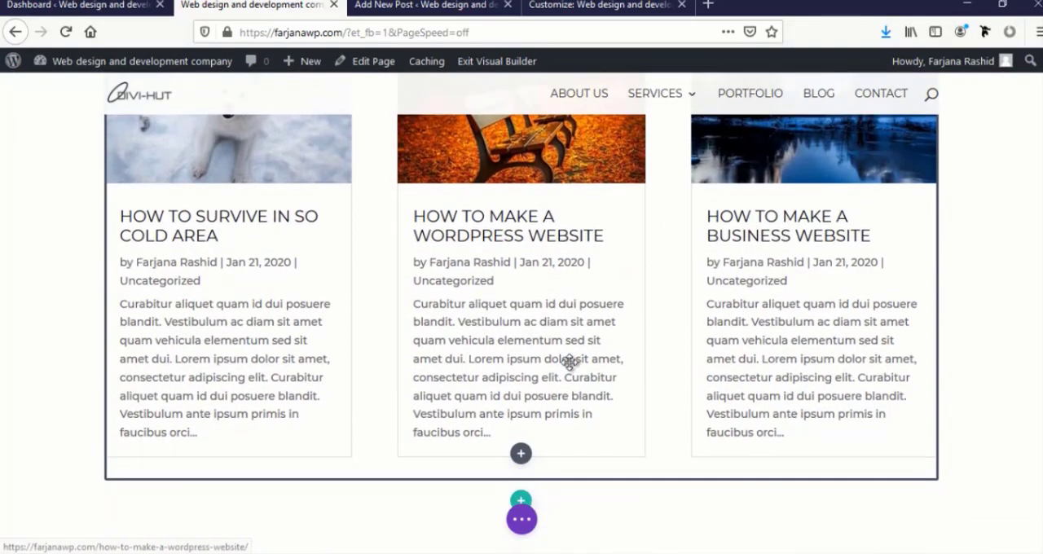
# Open the settings of the blog module in the Latest from our blog section and set its post count to 3
pyautogui.scroll(3, 570, 361)
pyautogui.scroll(1, 514, 323)
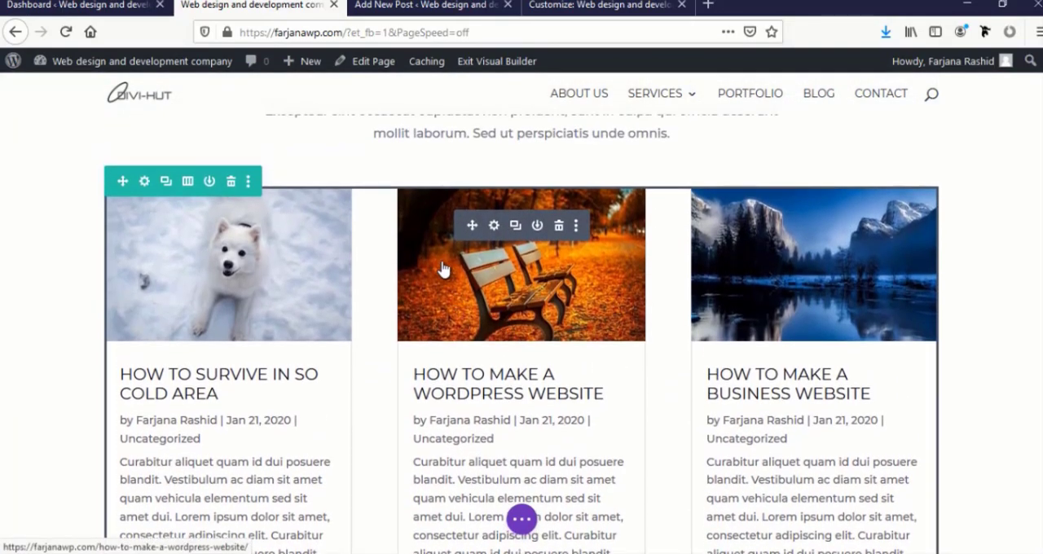
pyautogui.click(494, 226)
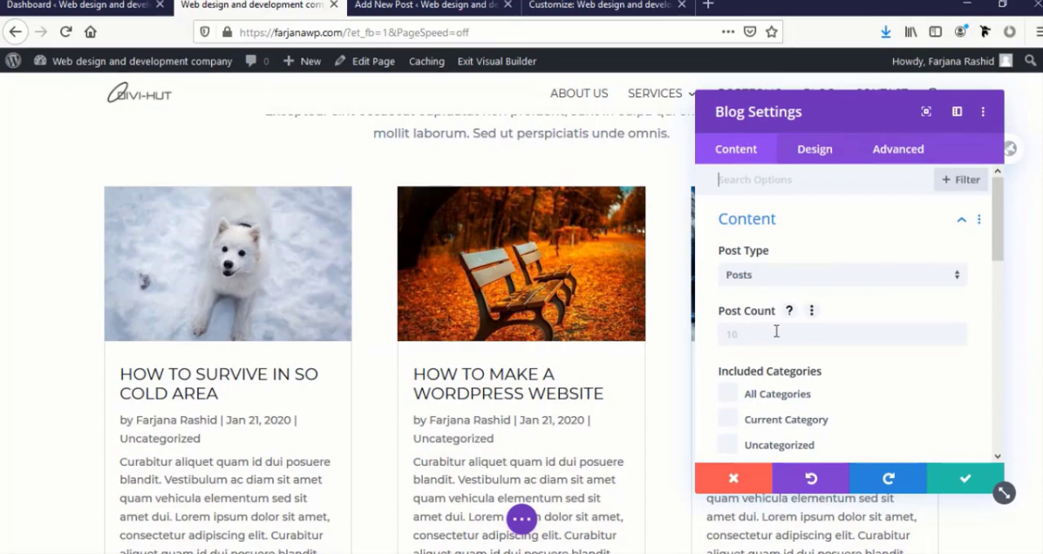
pyautogui.scroll(-3, 541, 331)
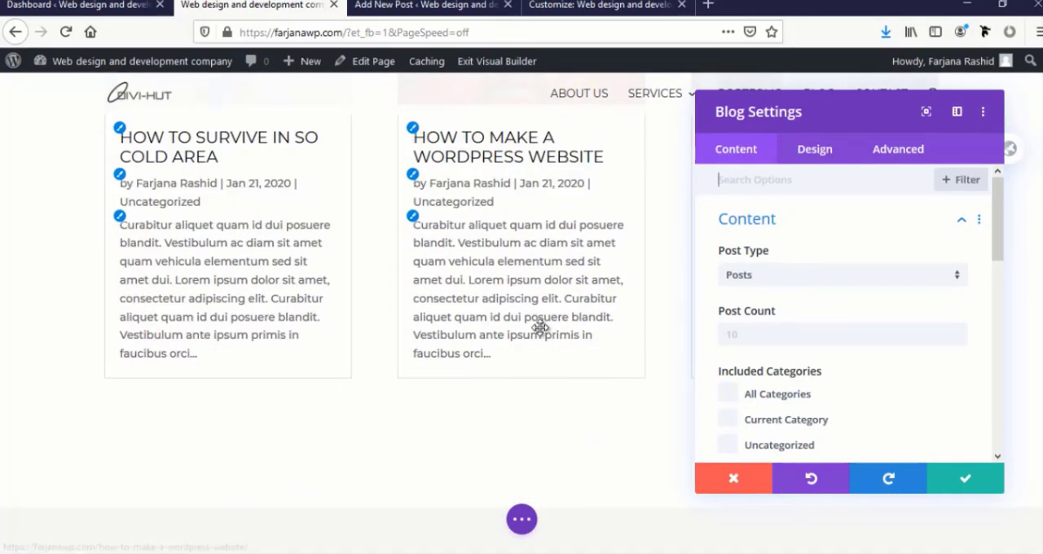
pyautogui.click(748, 335)
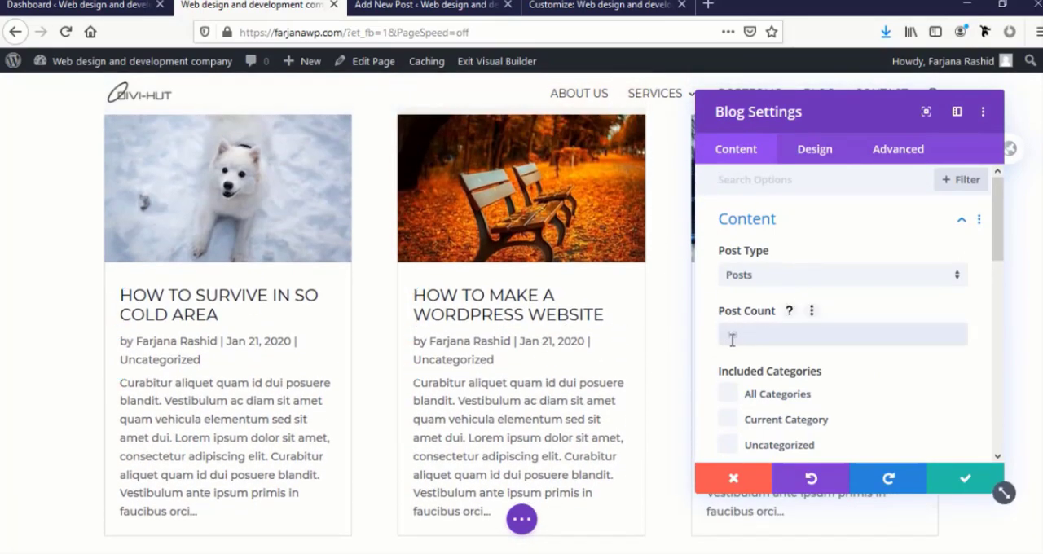
pyautogui.scroll(-3, 586, 352)
pyautogui.scroll(1, 587, 351)
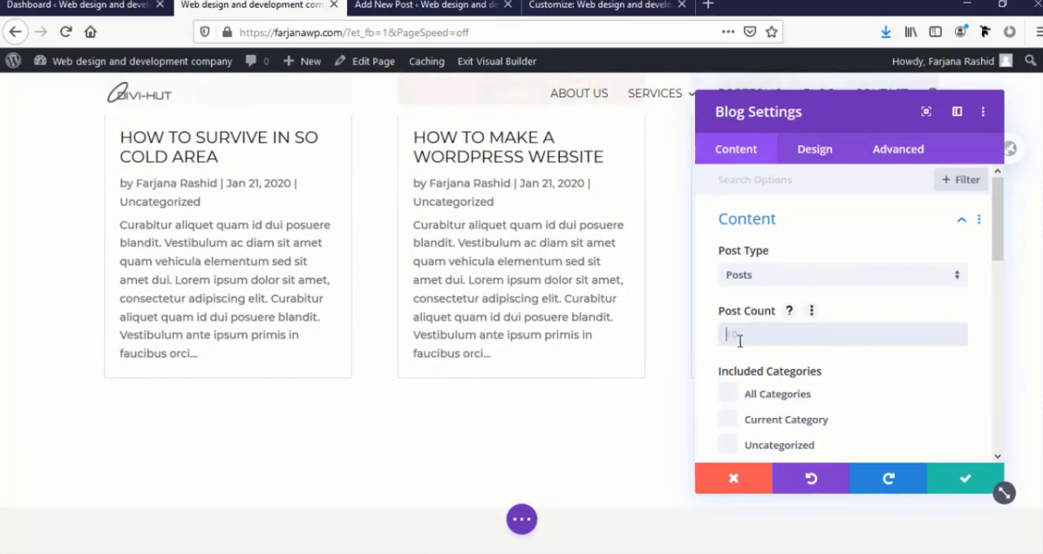
pyautogui.write('3')
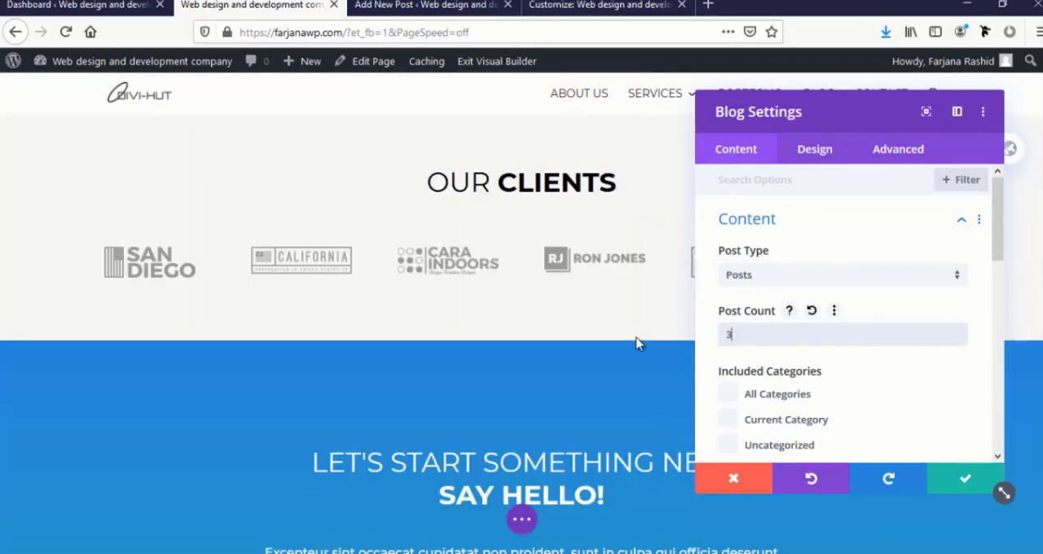
pyautogui.scroll(-2, 814, 368)
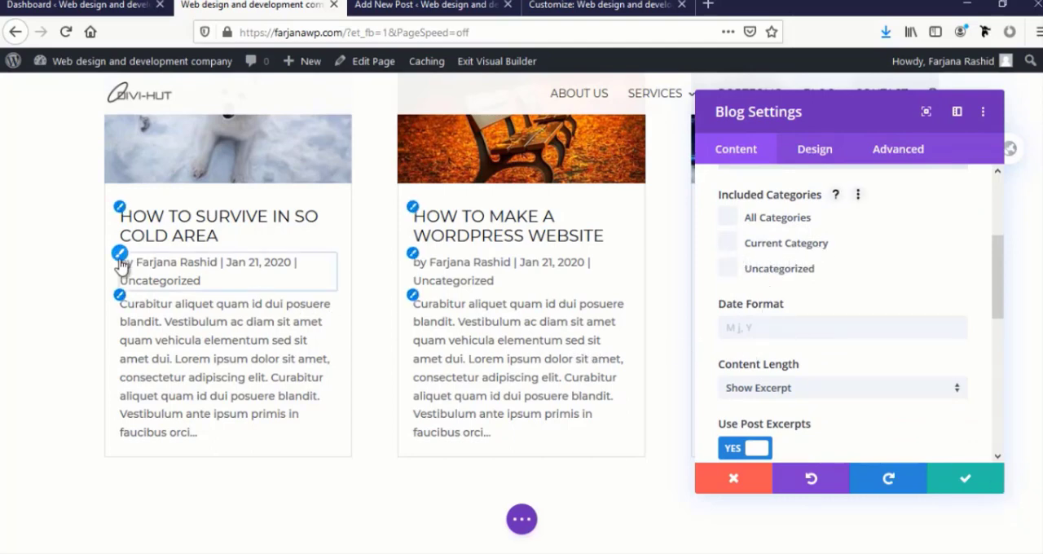
pyautogui.scroll(-2, 782, 364)
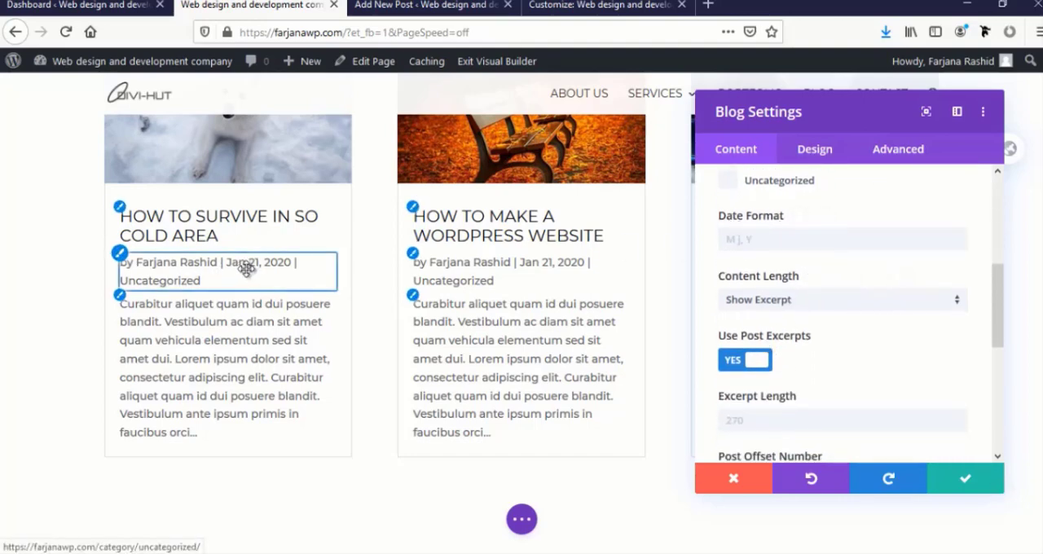
pyautogui.click(746, 241)
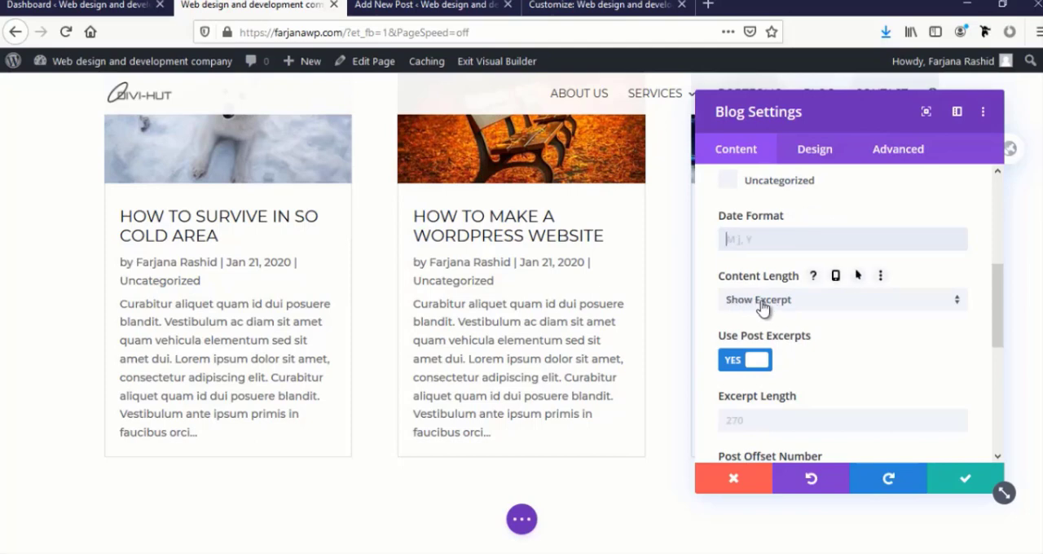
pyautogui.click(762, 306)
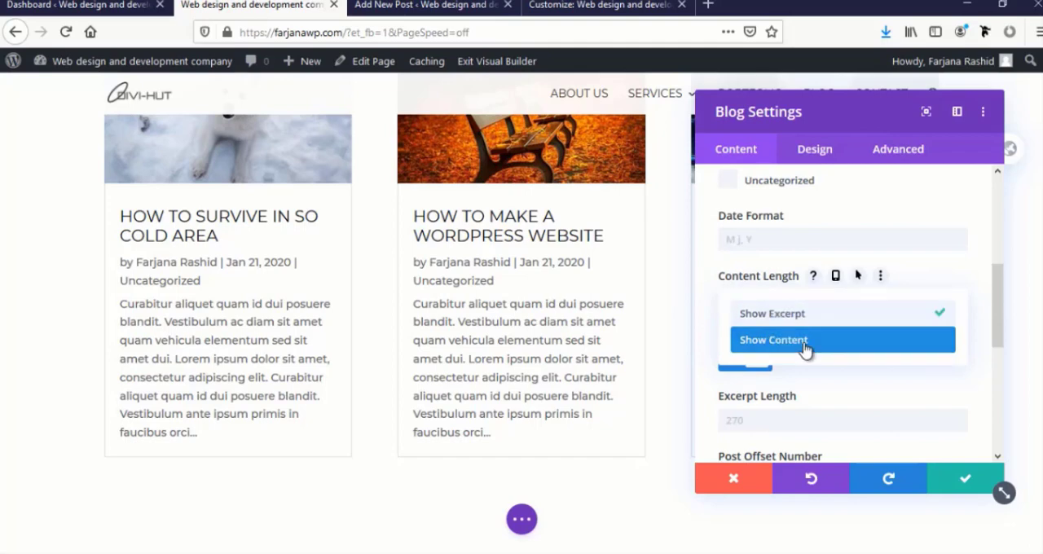
pyautogui.click(983, 357)
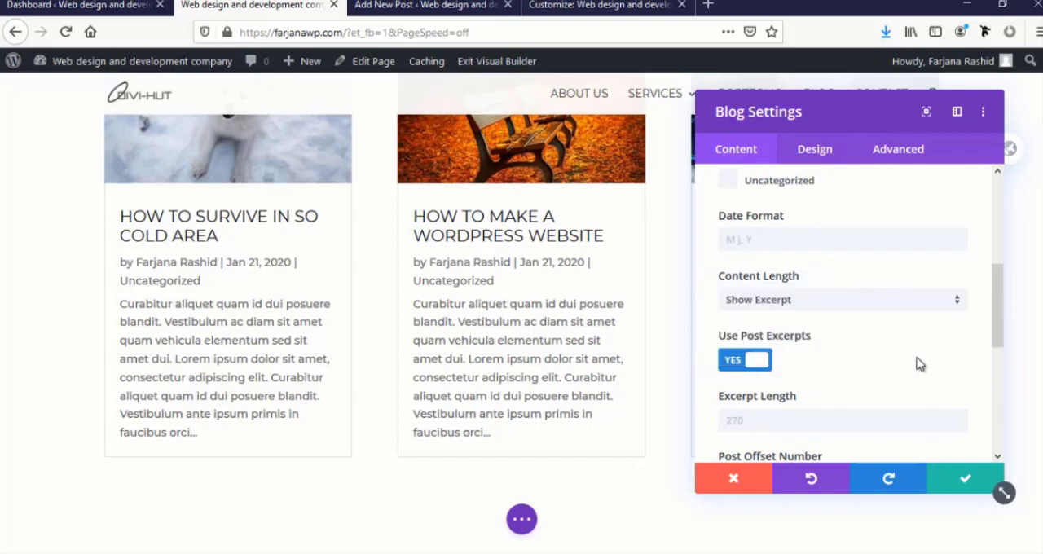
# Shorten the text shown under each blog post by setting the excerpt length to 100
pyautogui.scroll(-2, 758, 358)
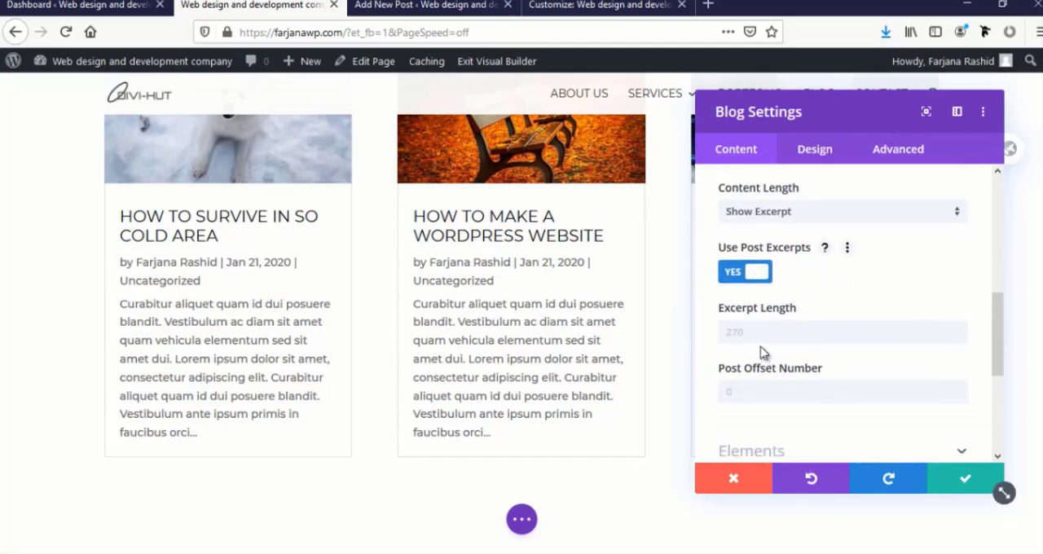
pyautogui.click(756, 336)
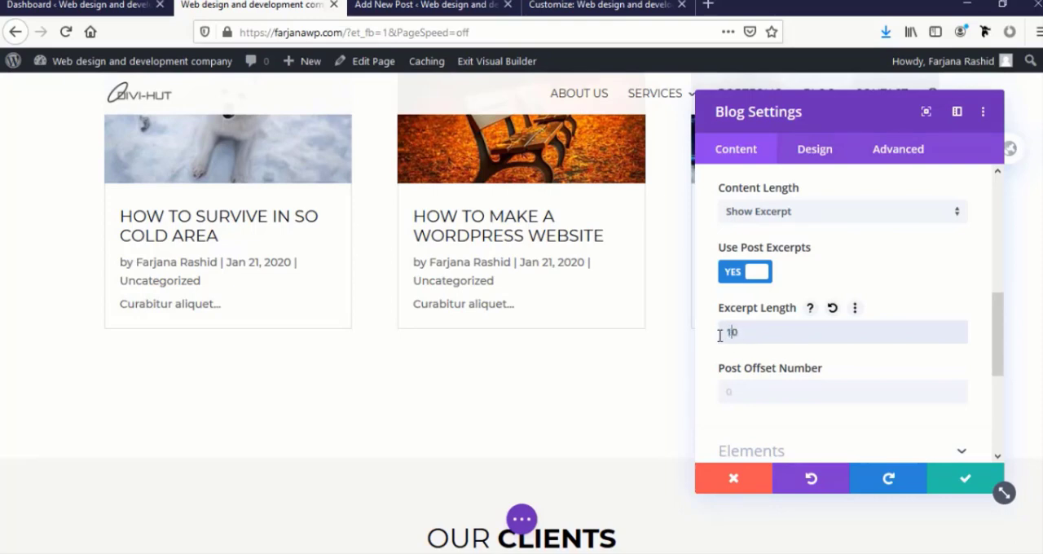
pyautogui.write('50')
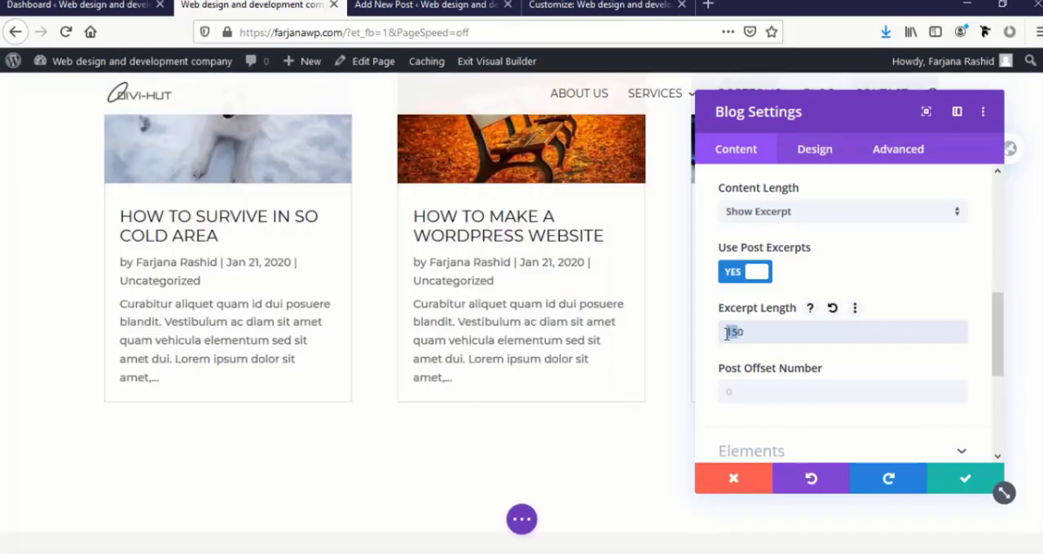
pyautogui.click(732, 333)
pyautogui.write('2')
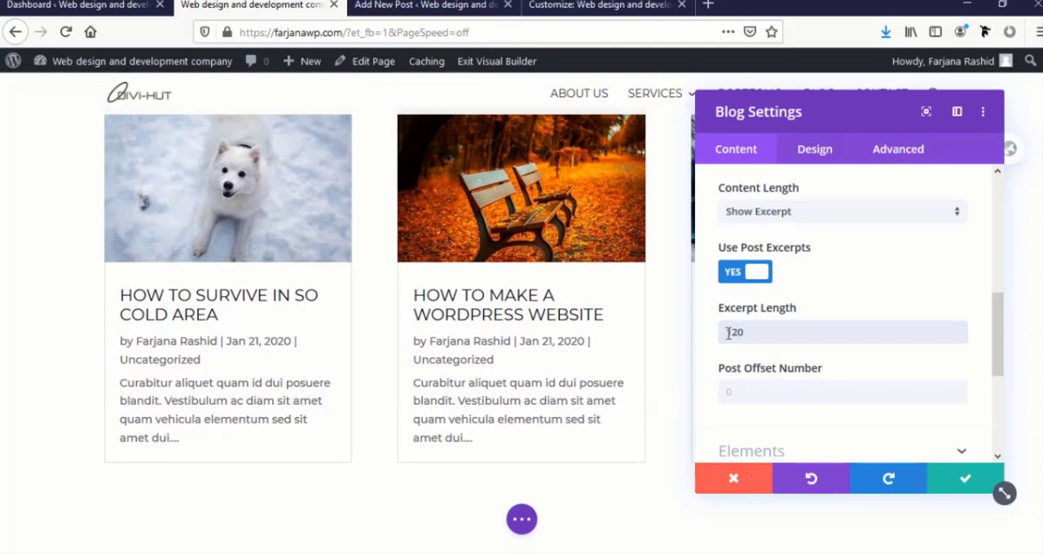
pyautogui.write('00')
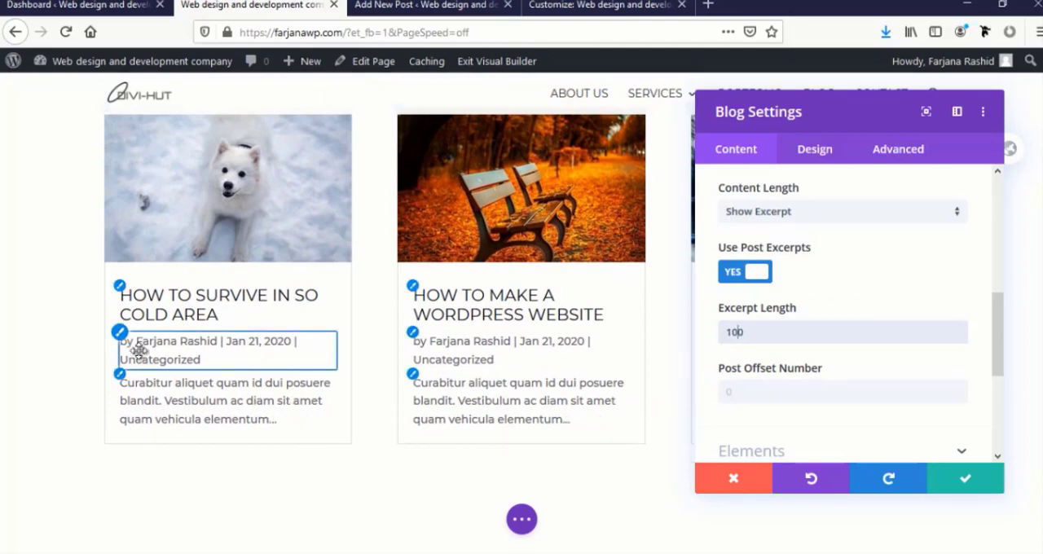
# Hide the author and the date in the blog grid's post details
pyautogui.click(751, 450)
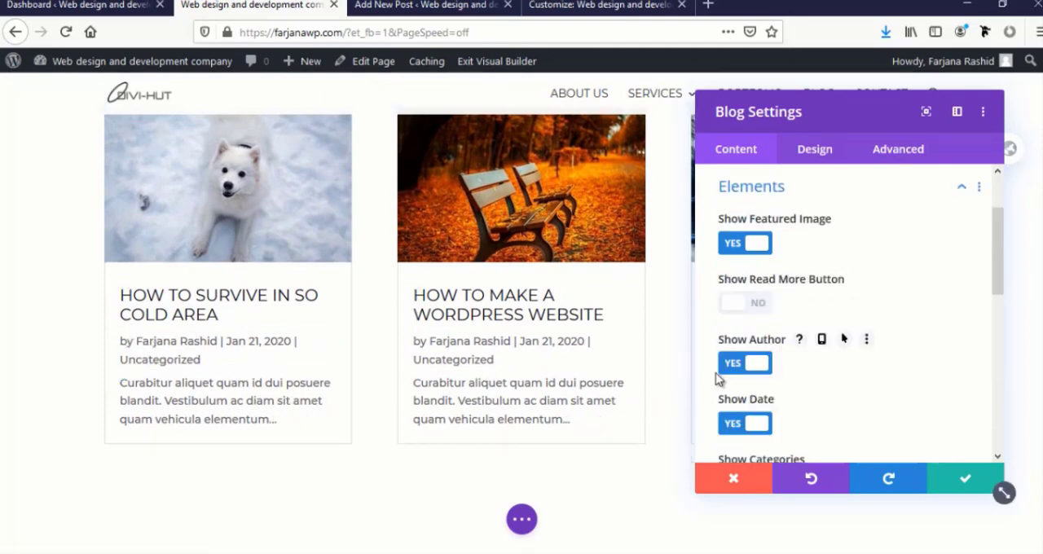
pyautogui.click(733, 363)
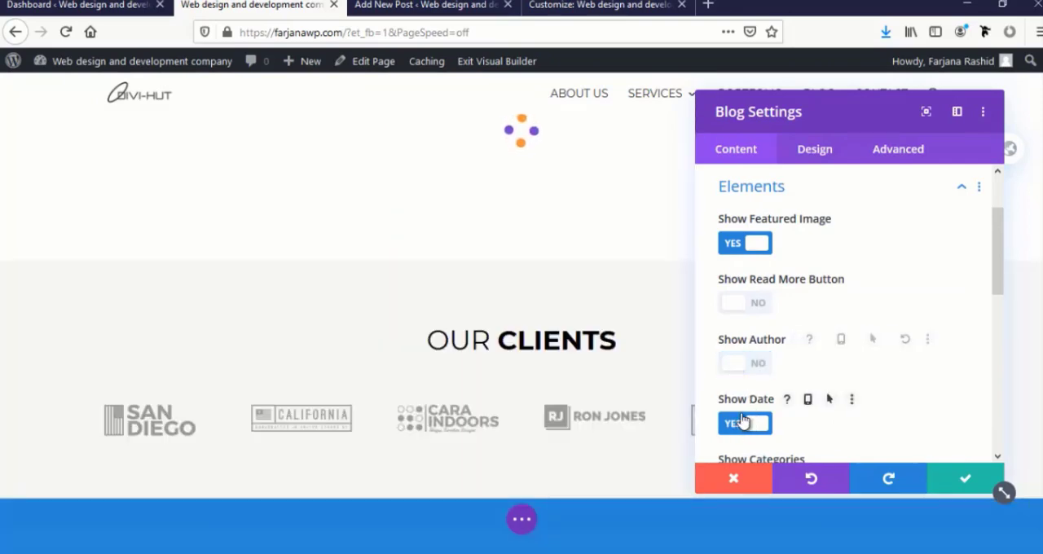
pyautogui.scroll(-2, 737, 423)
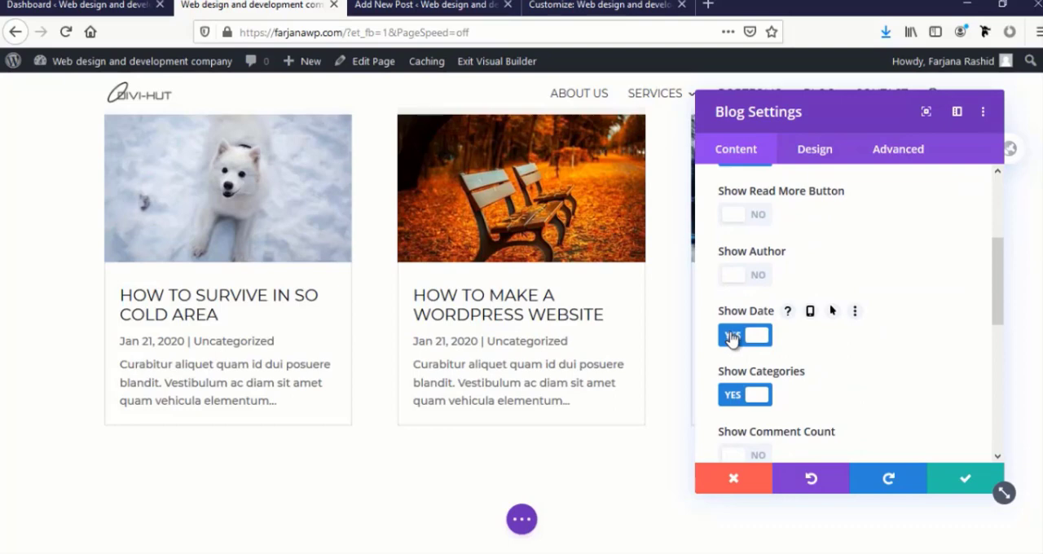
pyautogui.click(731, 337)
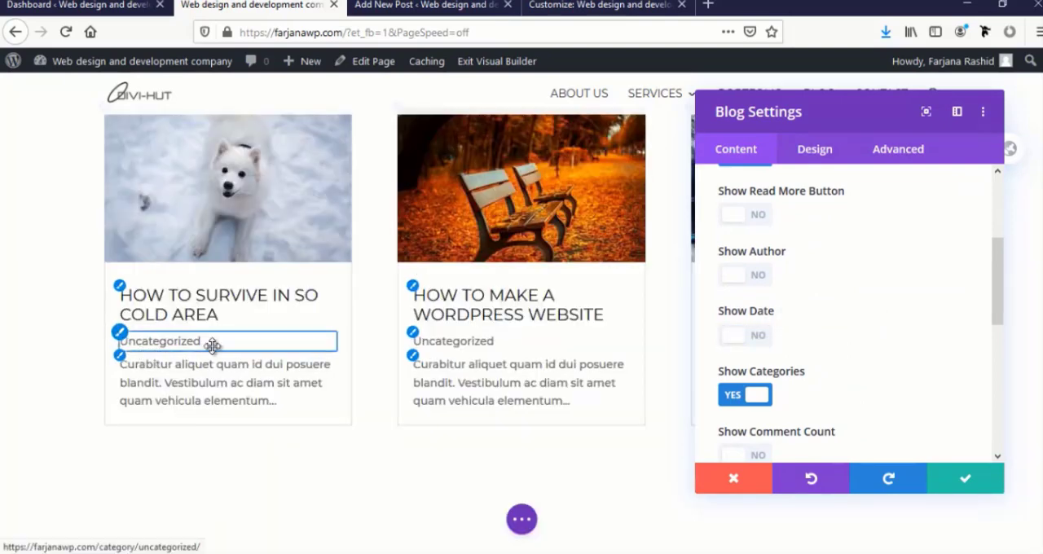
# Try the Allan font on the blog posts' meta text
pyautogui.click(124, 340)
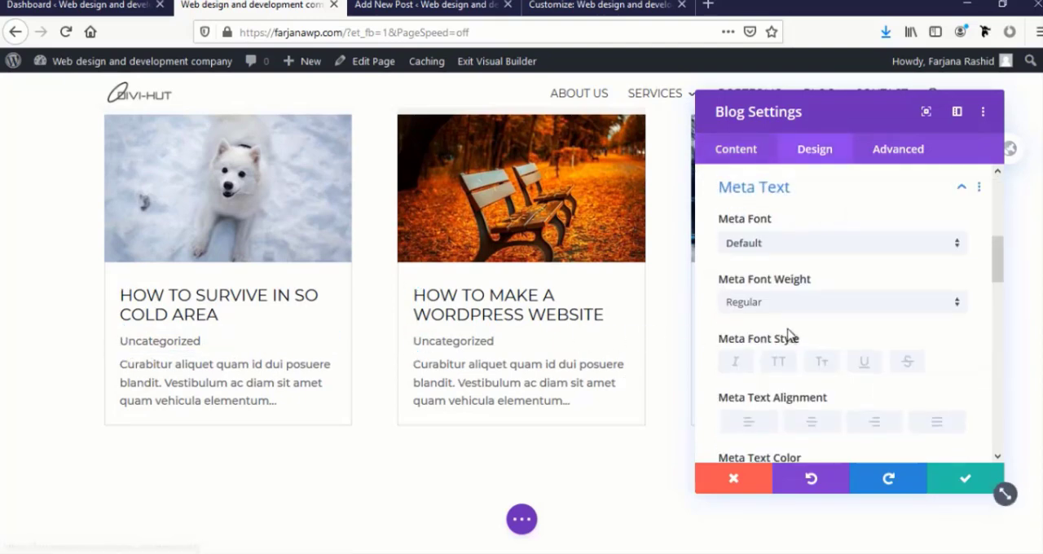
pyautogui.scroll(-1, 798, 333)
pyautogui.scroll(2, 797, 333)
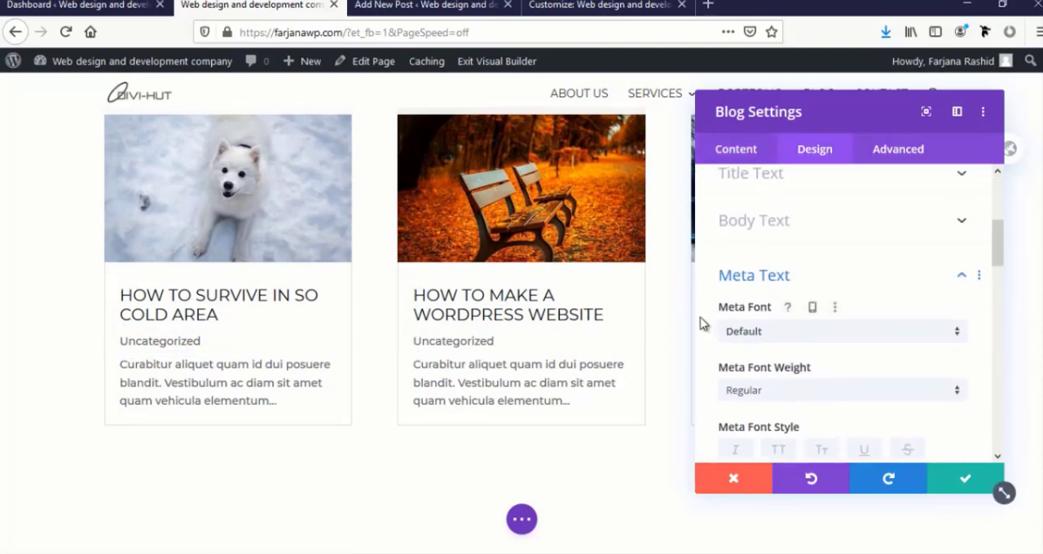
pyautogui.click(755, 333)
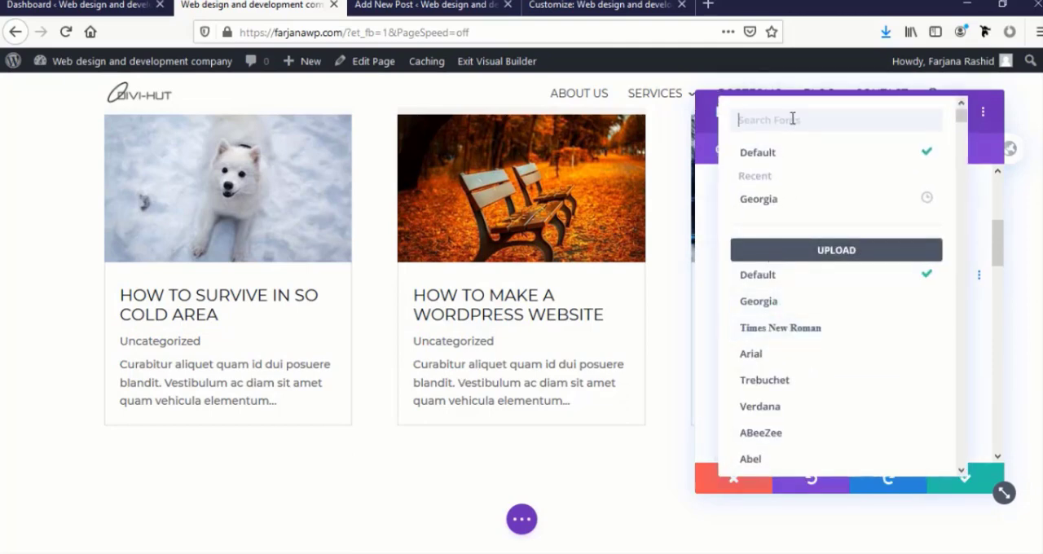
pyautogui.write('a')
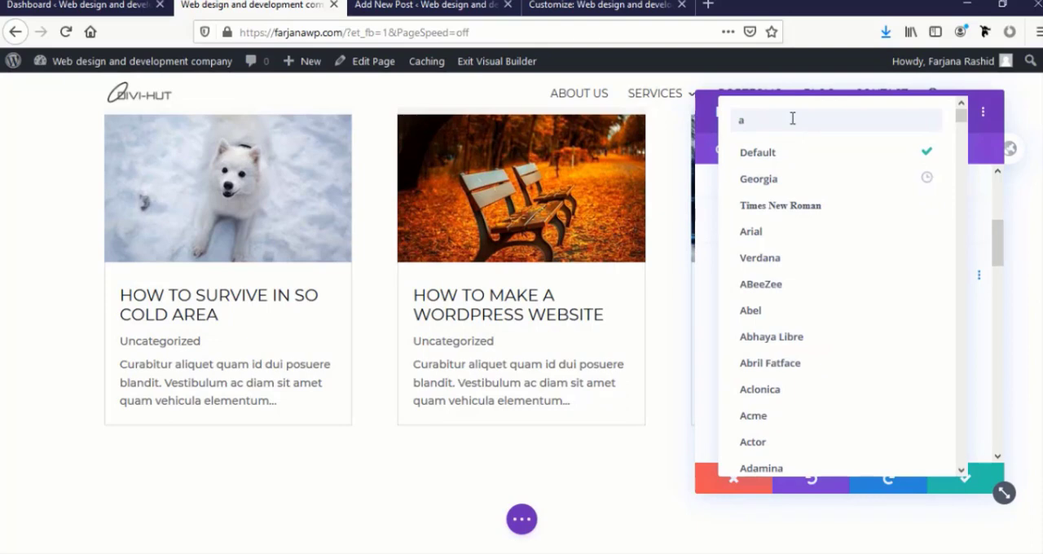
pyautogui.write('ll')
pyautogui.click(751, 153)
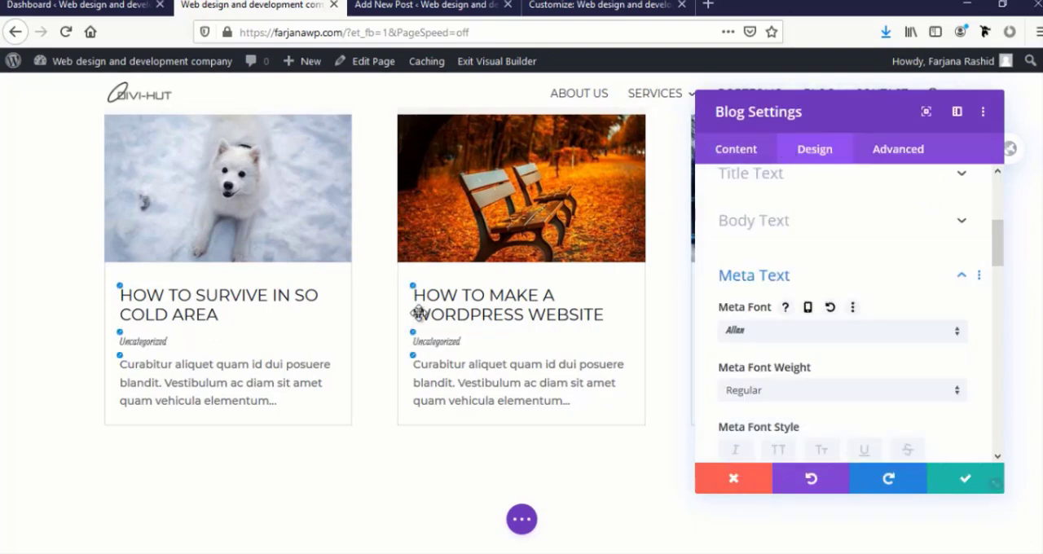
# Try a meta text size of 19px and restore the default meta font and size
pyautogui.scroll(-2, 762, 368)
pyautogui.scroll(-2, 756, 372)
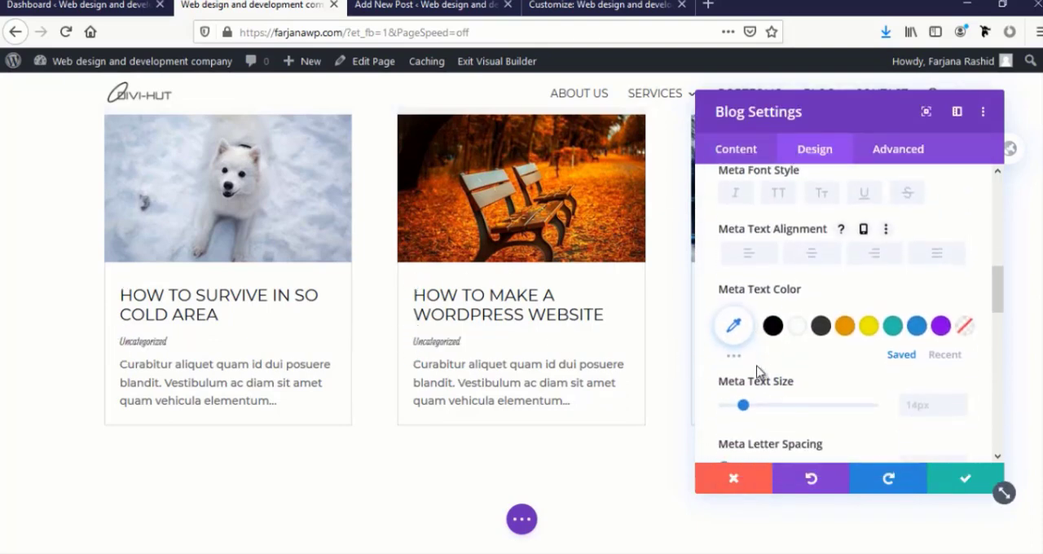
pyautogui.moveTo(747, 400); pyautogui.dragTo(753, 400)
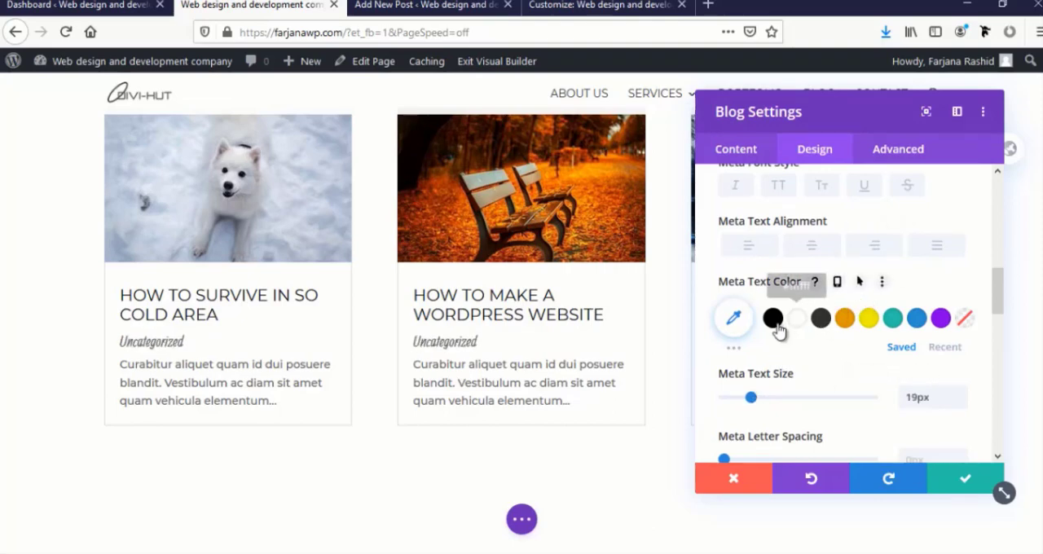
pyautogui.scroll(5, 794, 368)
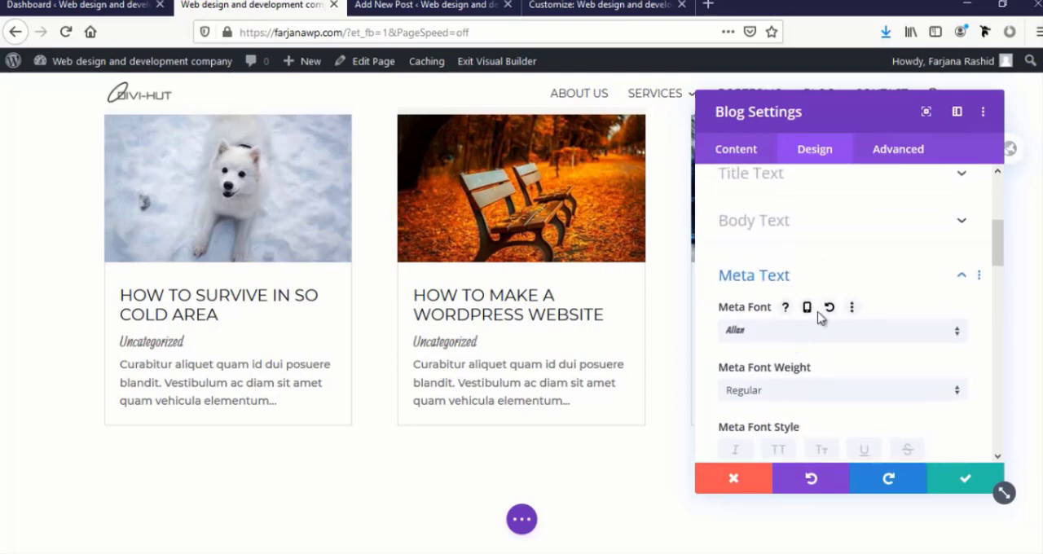
pyautogui.click(829, 311)
# Color the meta text of the blog posts teal using the saved color palette
pyautogui.scroll(-5, 814, 371)
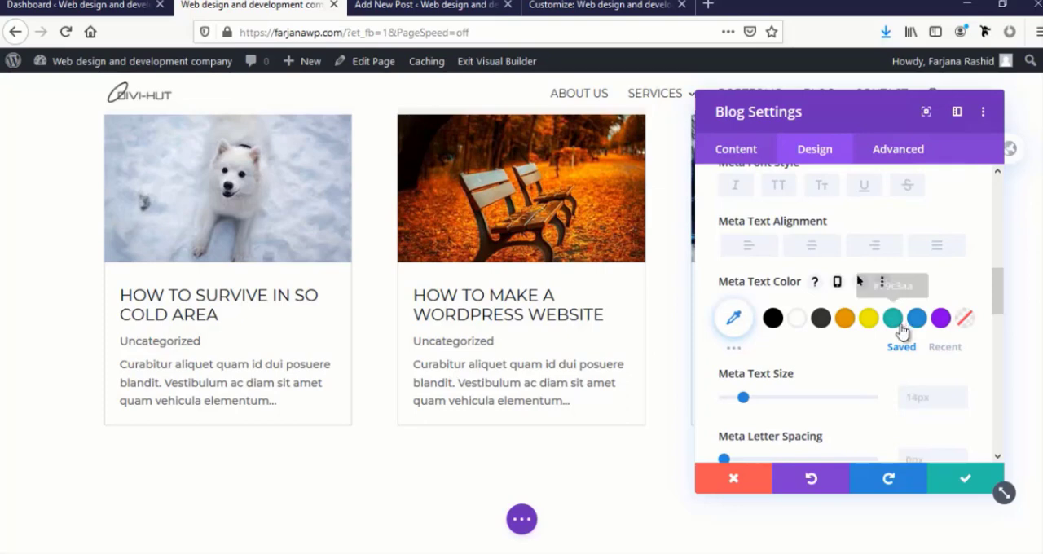
pyautogui.click(893, 325)
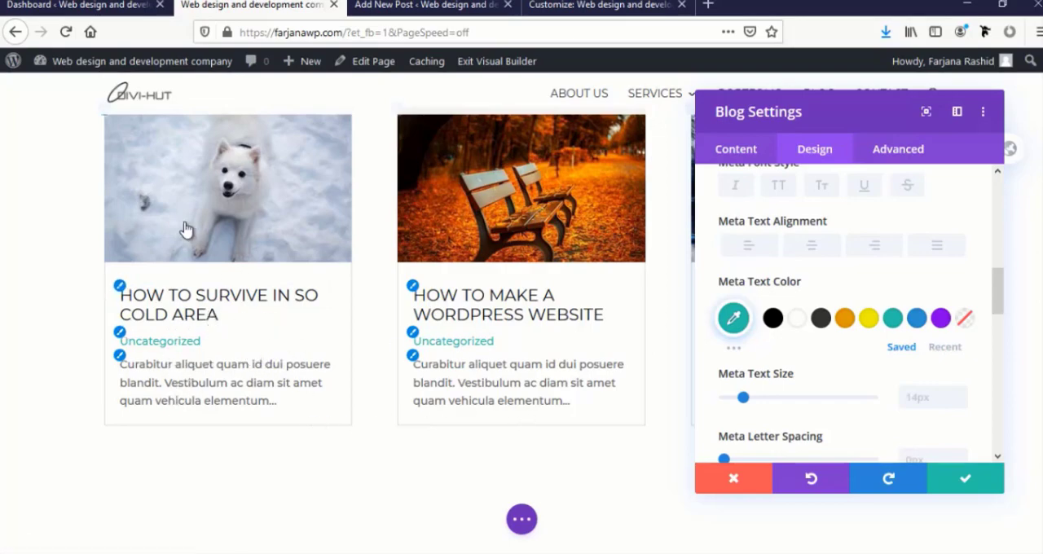
pyautogui.scroll(1, 200, 231)
pyautogui.scroll(-2, 482, 398)
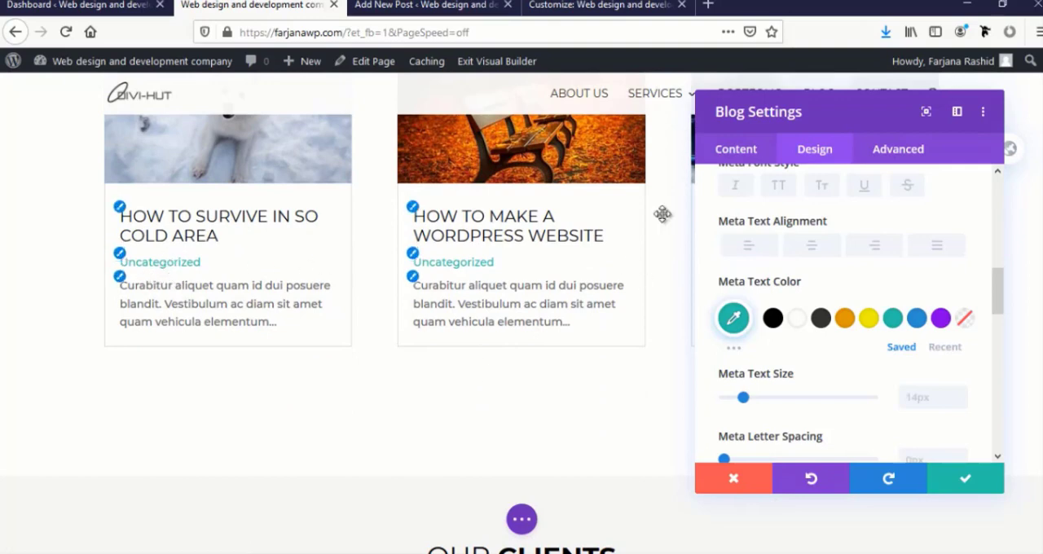
# Hide the category labels of the posts in the blog module's element settings
pyautogui.click(737, 152)
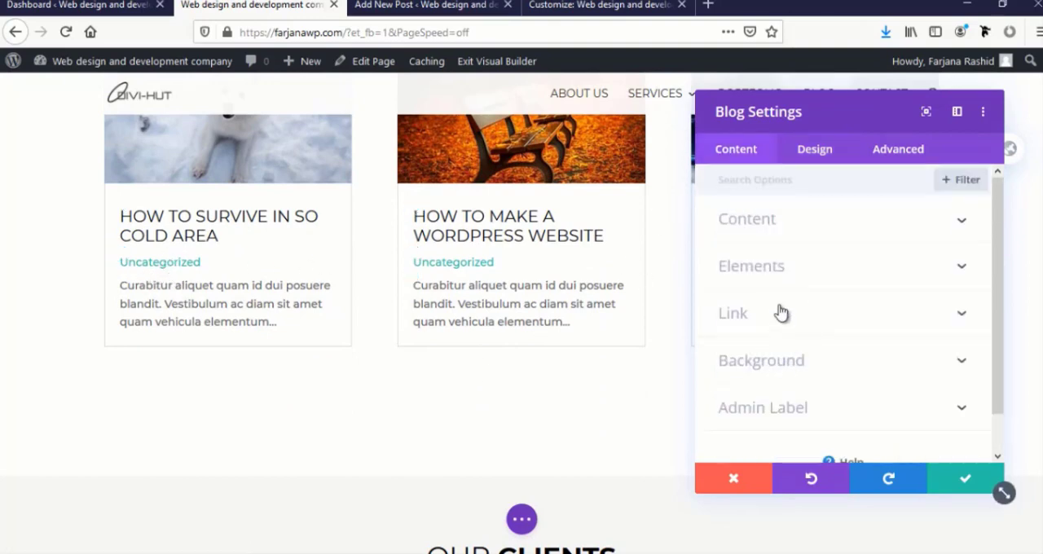
pyautogui.click(770, 268)
pyautogui.scroll(-4, 774, 326)
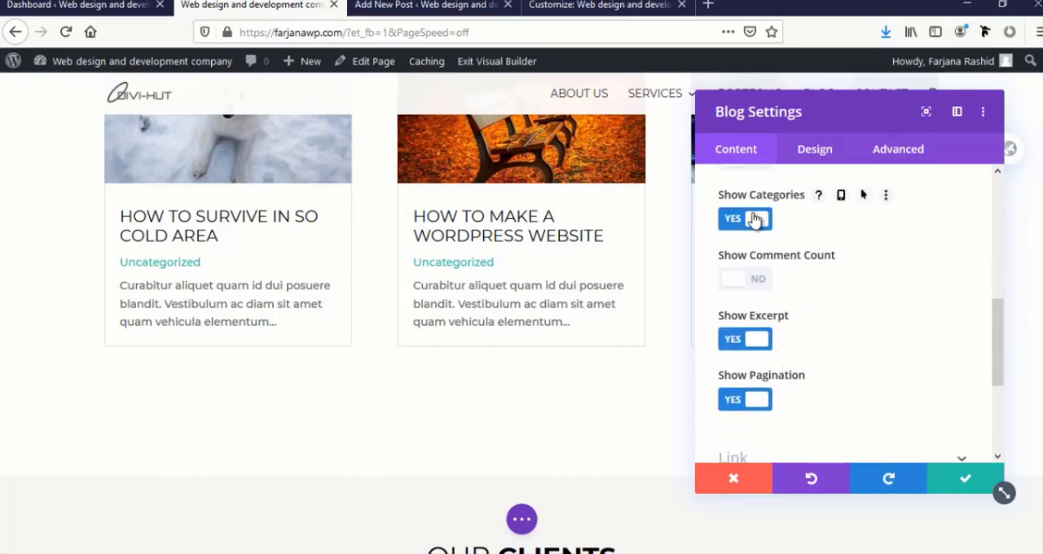
pyautogui.click(755, 220)
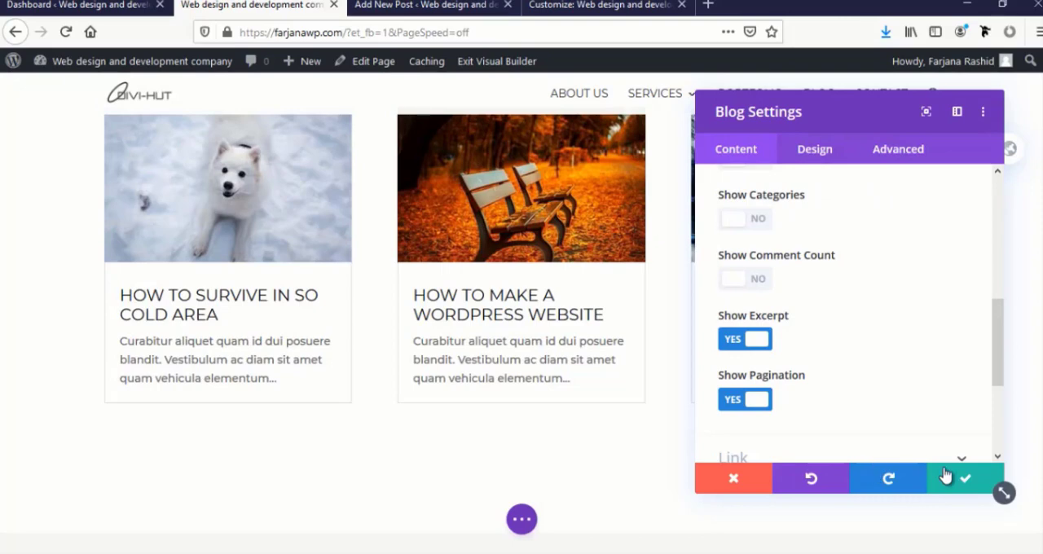
# Save the blog module's settings and give the blog posts' row a custom gutter width of 2
pyautogui.click(945, 475)
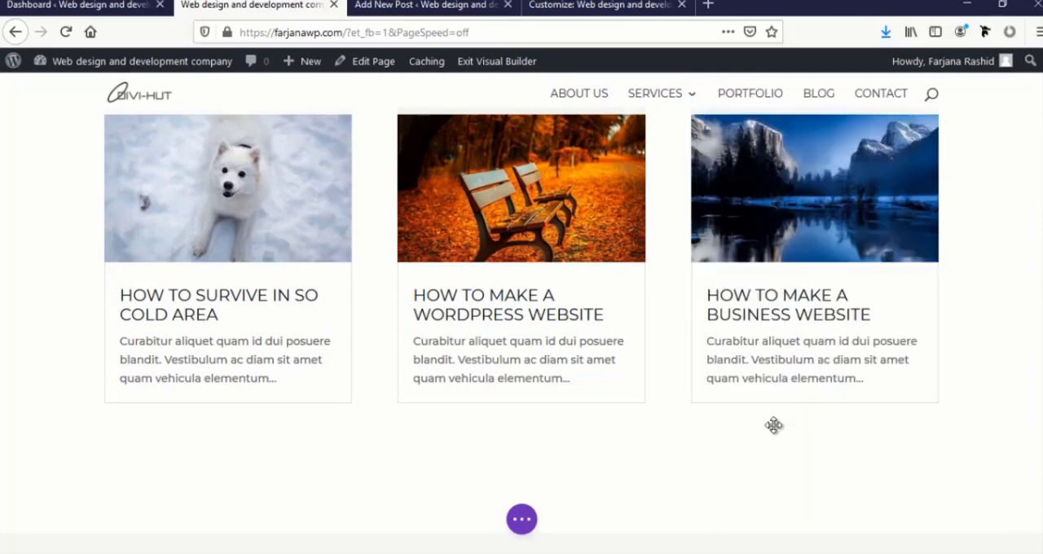
pyautogui.scroll(2, 361, 358)
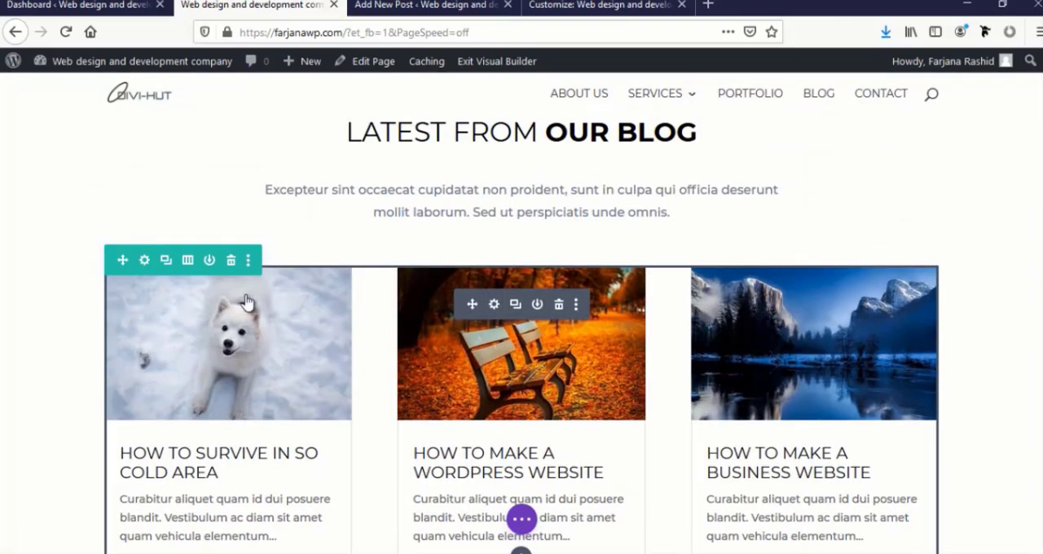
pyautogui.click(144, 259)
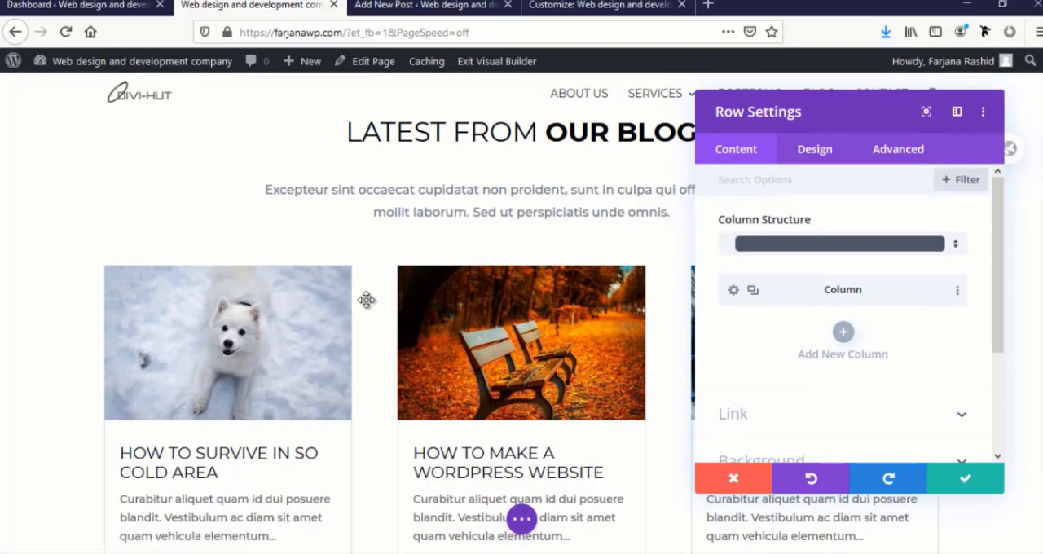
pyautogui.click(815, 154)
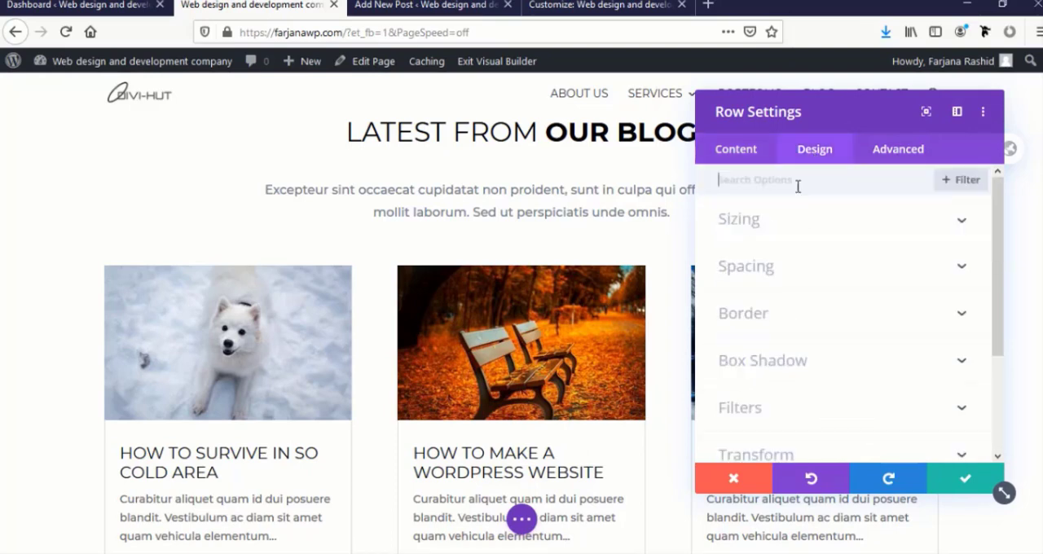
pyautogui.click(750, 227)
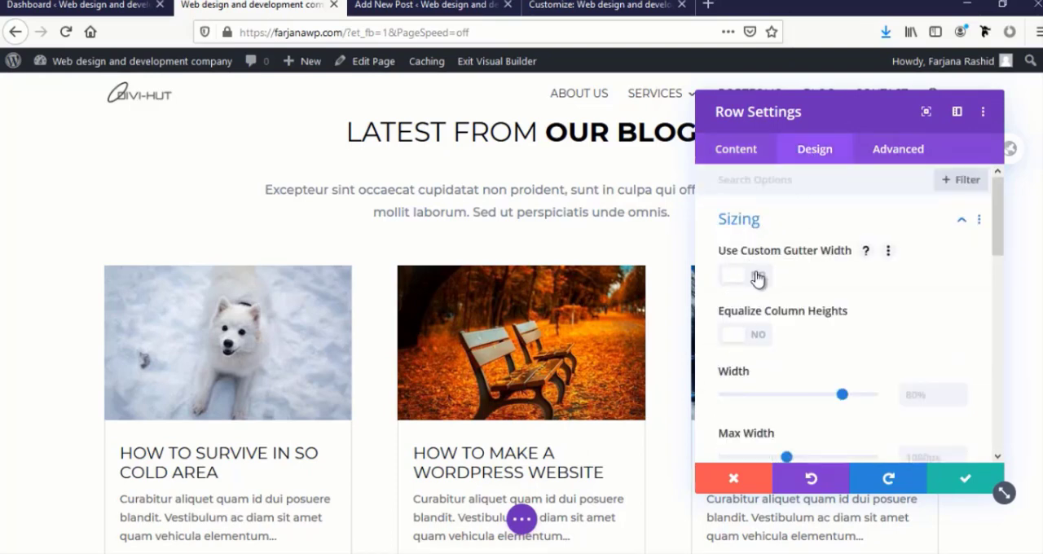
pyautogui.click(757, 277)
pyautogui.moveTo(821, 338); pyautogui.dragTo(773, 336)
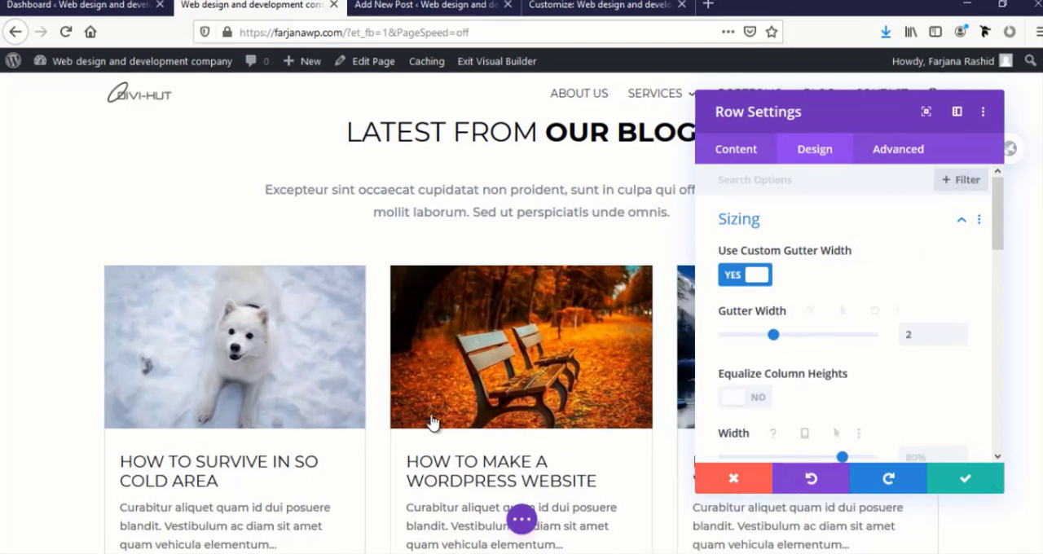
pyautogui.scroll(-2, 432, 417)
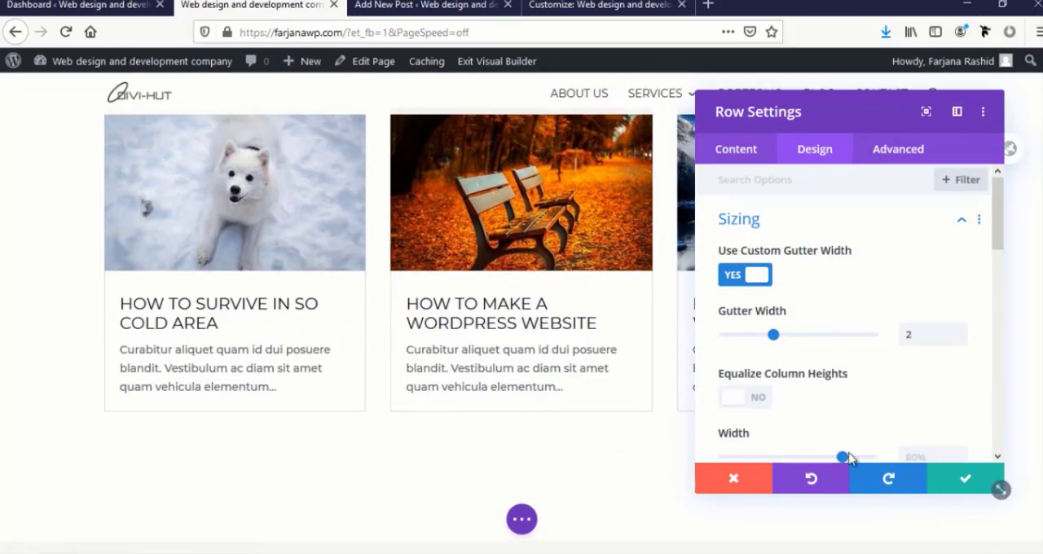
pyautogui.click(955, 479)
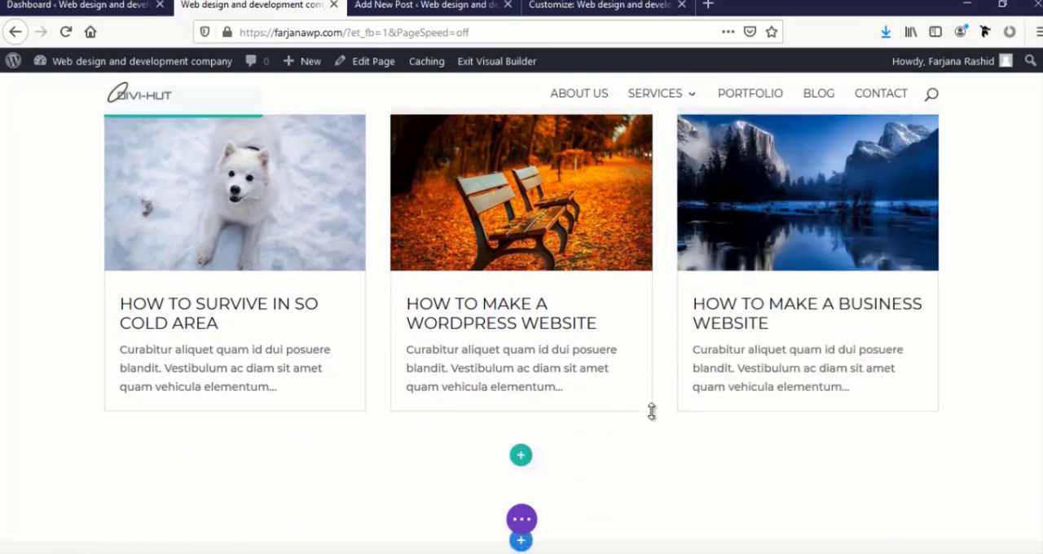
# Change the background color of the Our Clients section to #fcfcfc and save the section settings
pyautogui.moveTo(596, 387)
pyautogui.scroll(5, 596, 380)
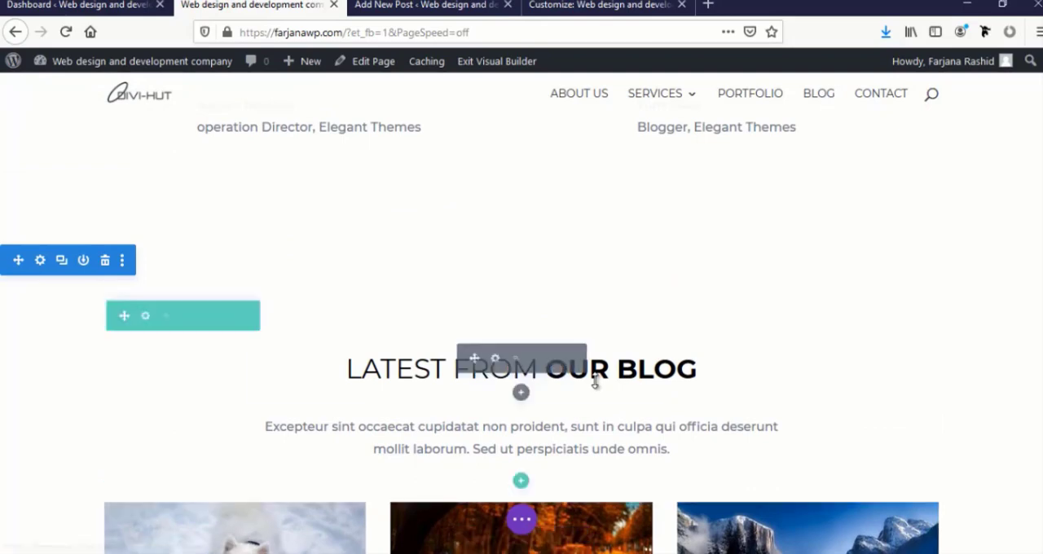
pyautogui.scroll(-6, 596, 383)
pyautogui.scroll(4, 127, 384)
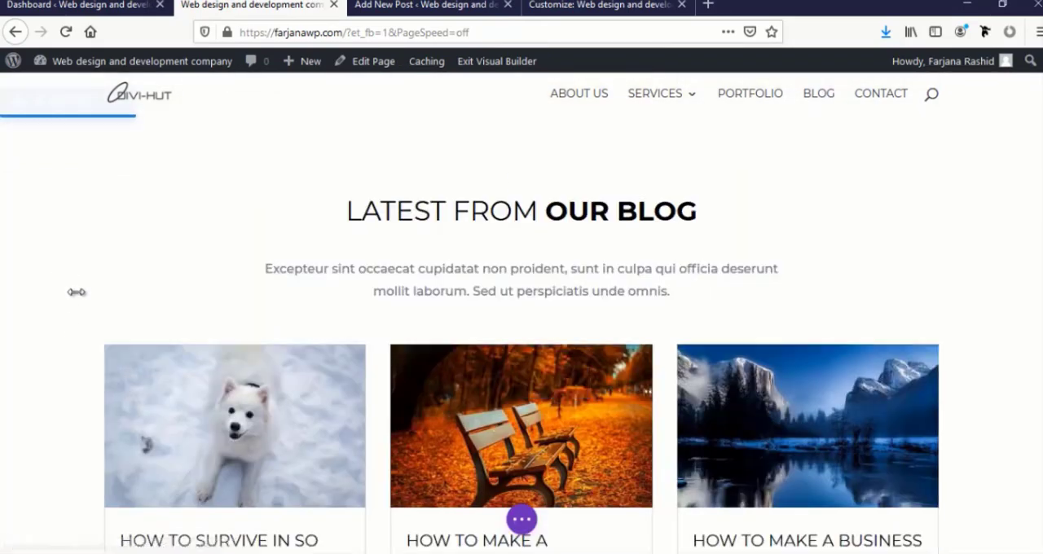
pyautogui.scroll(4, 76, 293)
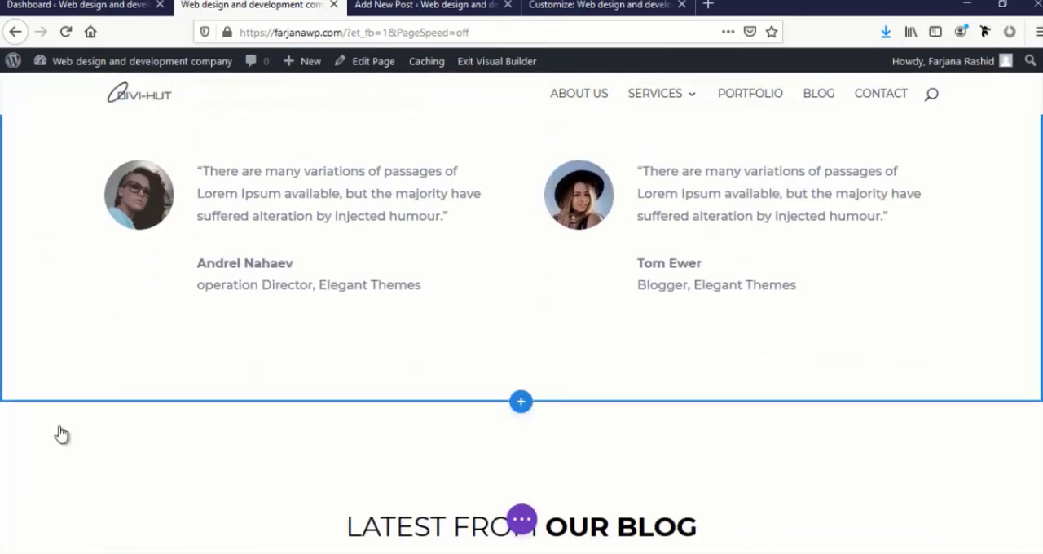
pyautogui.scroll(-10, 54, 424)
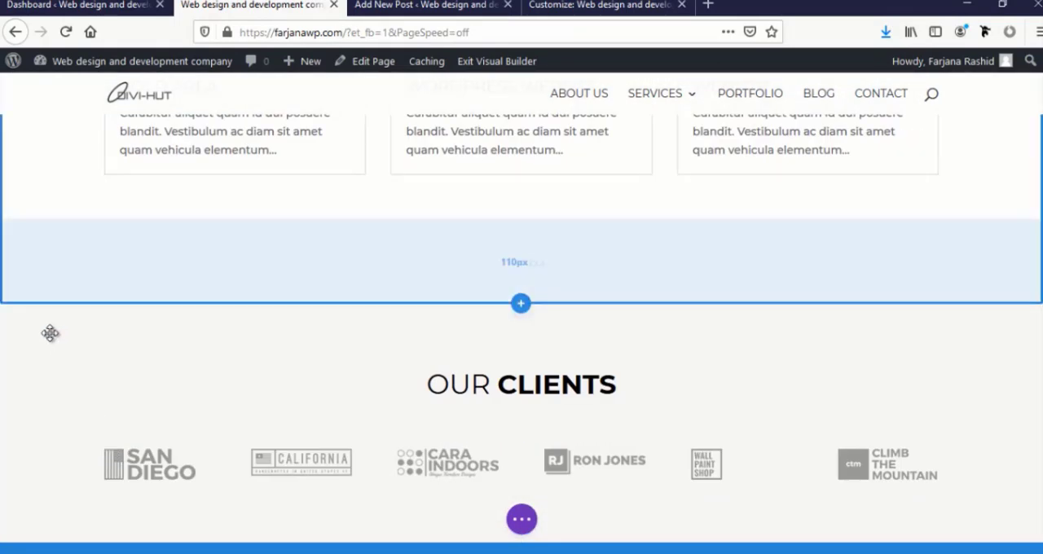
pyautogui.click(39, 320)
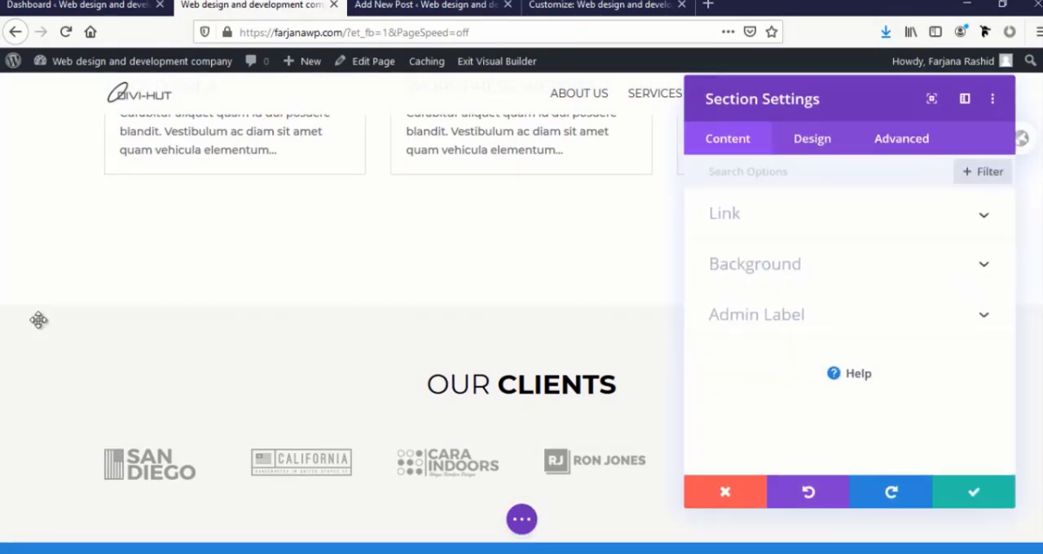
pyautogui.click(781, 278)
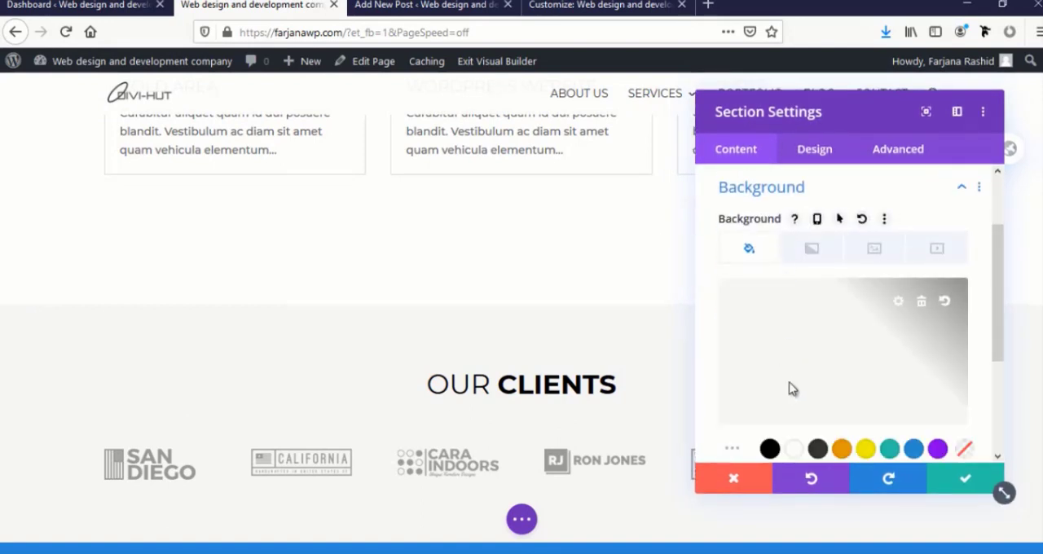
pyautogui.click(791, 389)
pyautogui.click(749, 281)
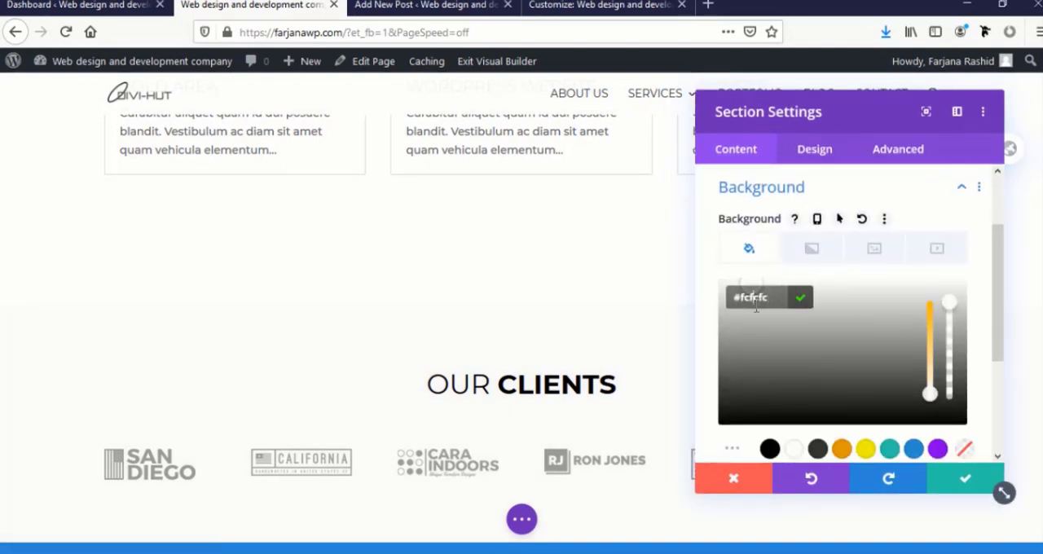
pyautogui.click(965, 479)
# Add the background color #f7f7f7 to the Latest from our blog section and save the section settings
pyautogui.scroll(8, 463, 347)
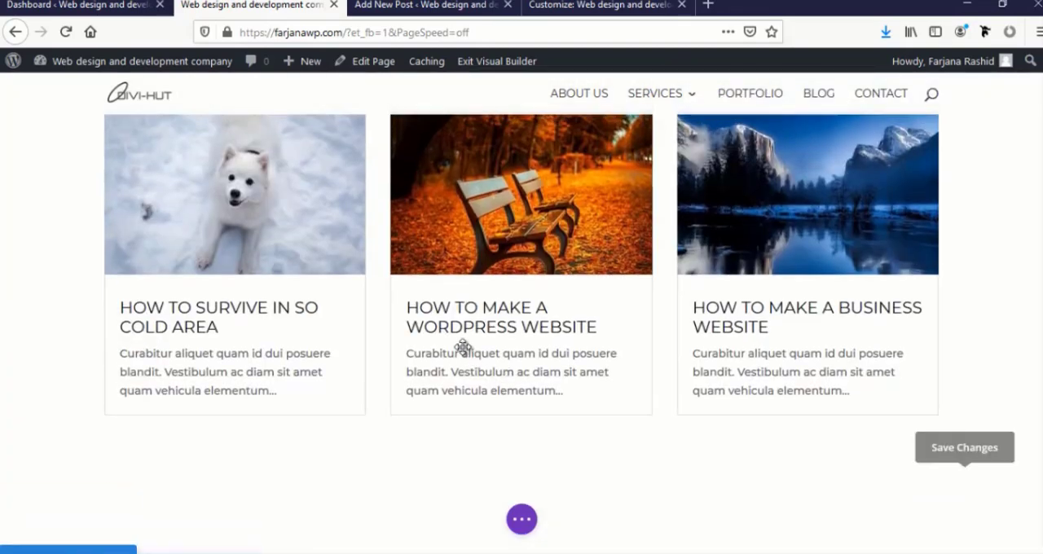
pyautogui.moveTo(70, 288)
pyautogui.click(40, 261)
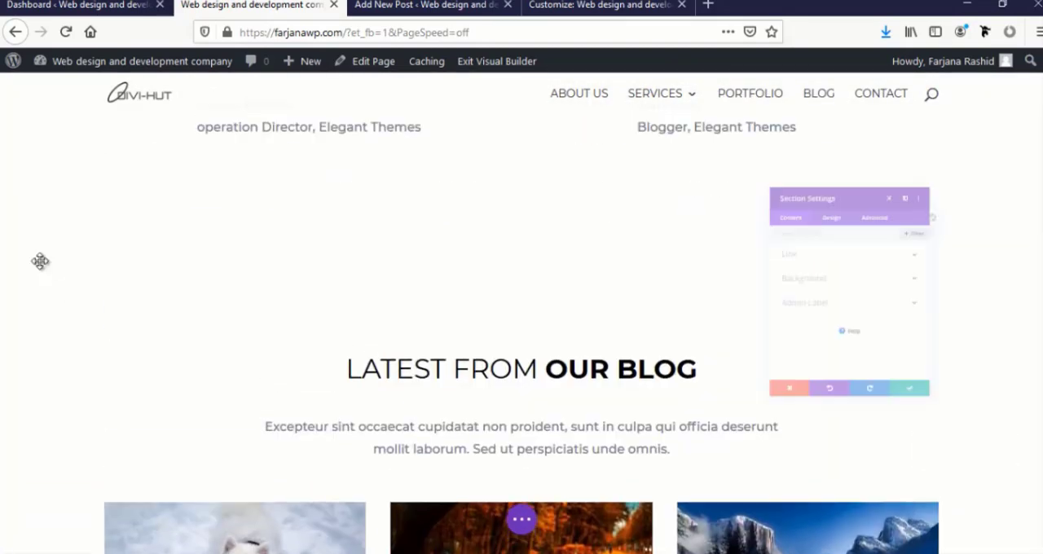
pyautogui.click(723, 275)
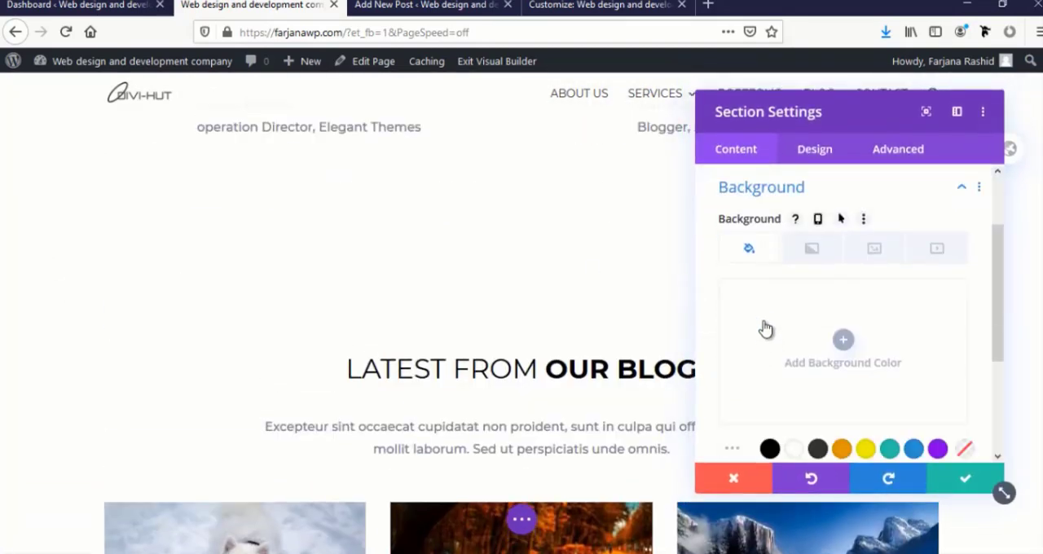
pyautogui.click(763, 326)
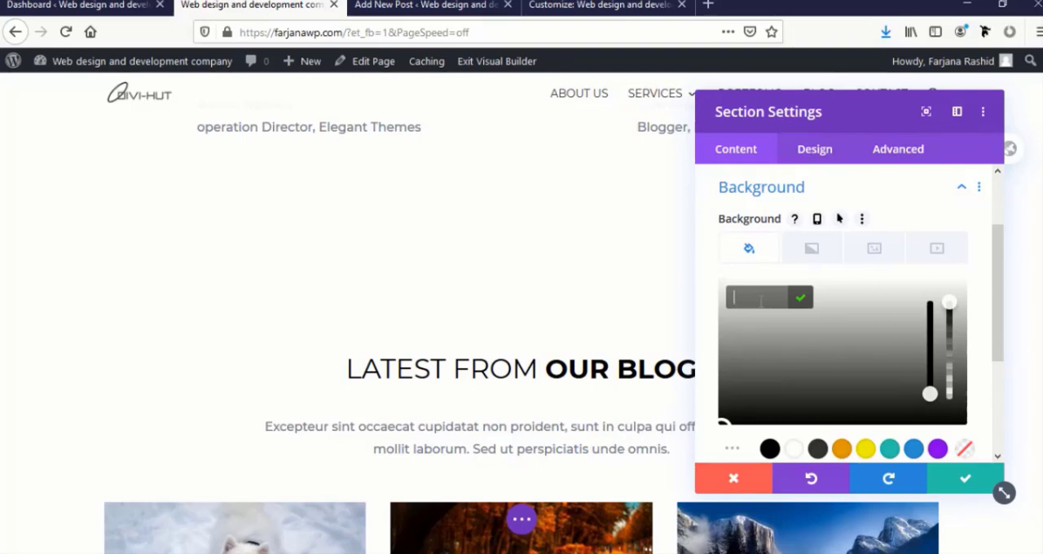
pyautogui.write('f7f7f7')
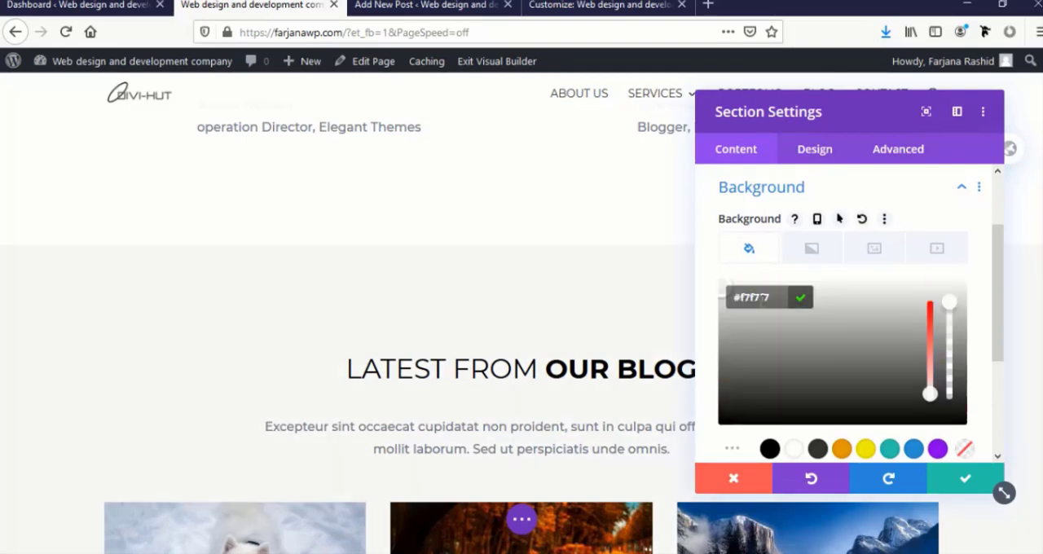
pyautogui.click(945, 478)
# Duplicate the See More button below the portfolio images and move the copy below the three blog posts
pyautogui.scroll(-10, 584, 371)
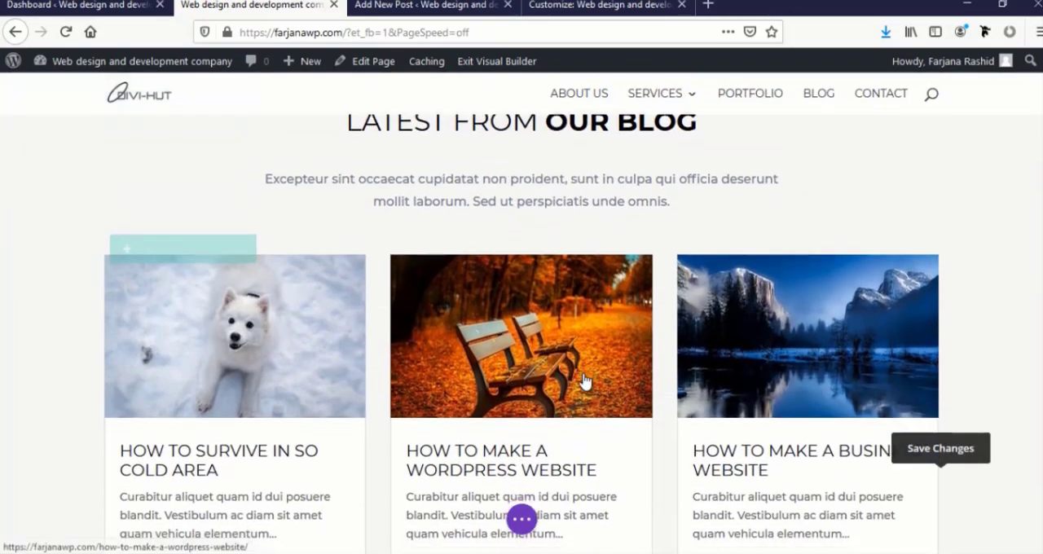
pyautogui.scroll(10, 583, 366)
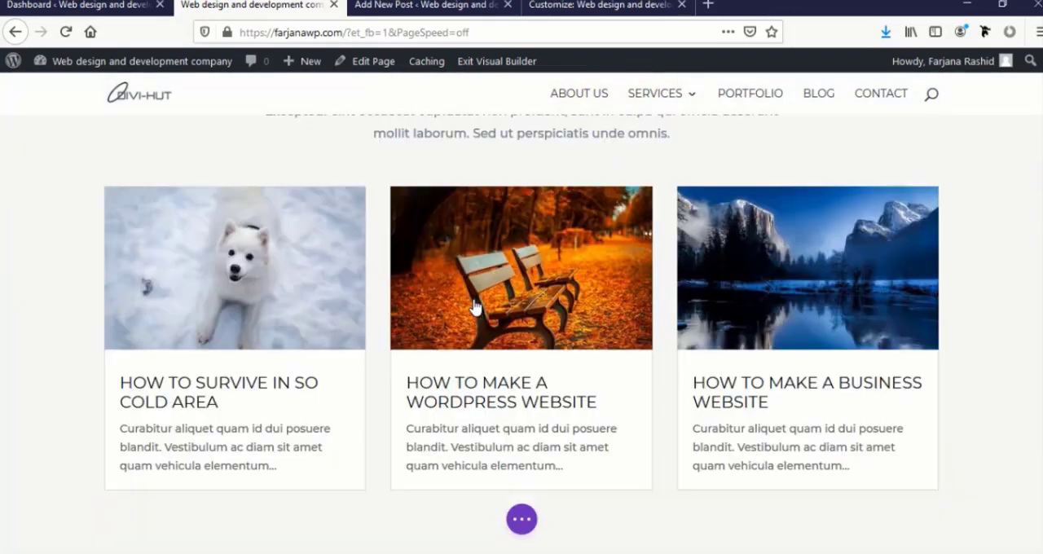
pyautogui.scroll(-10, 431, 291)
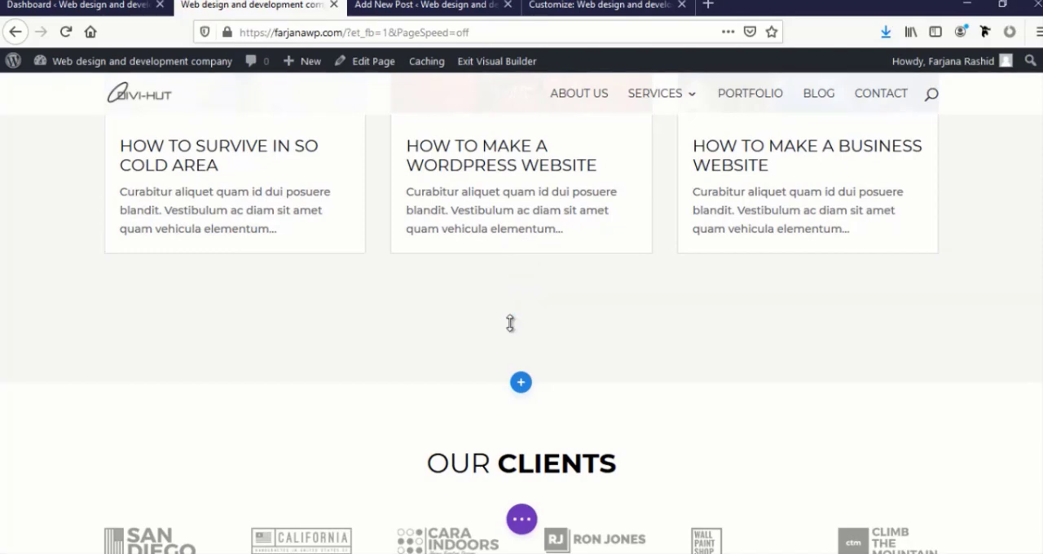
pyautogui.scroll(12, 507, 324)
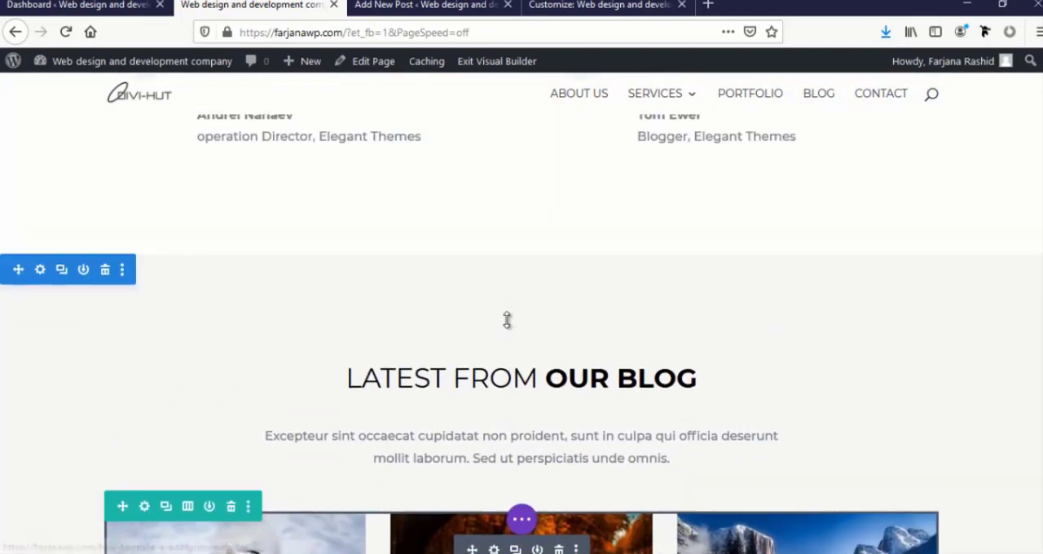
pyautogui.scroll(6, 507, 320)
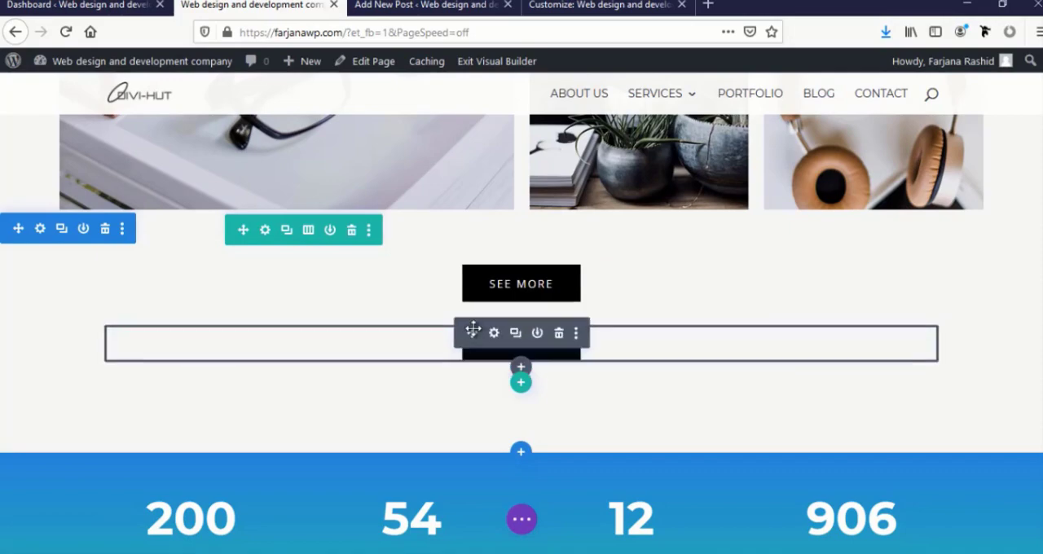
pyautogui.moveTo(472, 333); pyautogui.dragTo(492, 226)
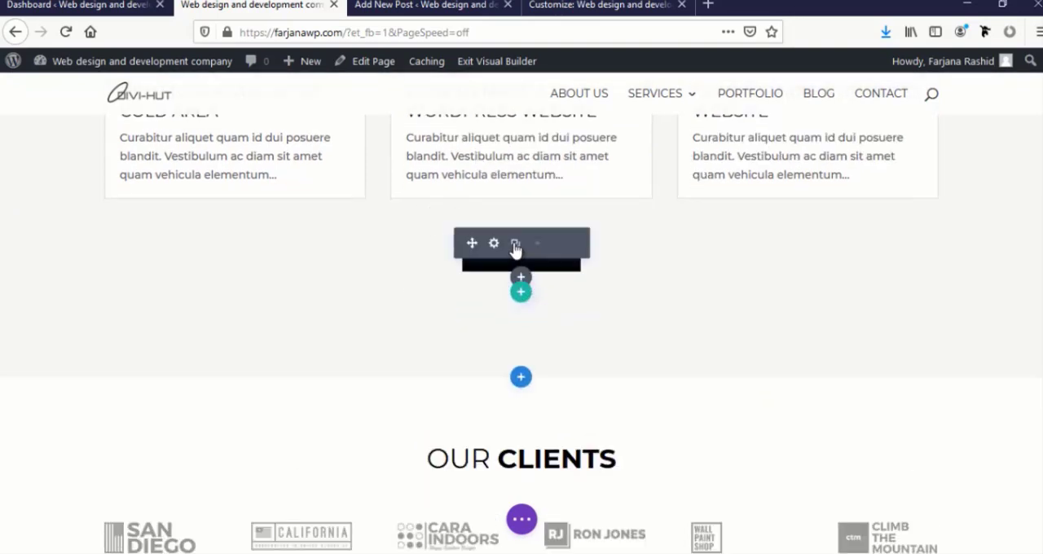
pyautogui.click(494, 243)
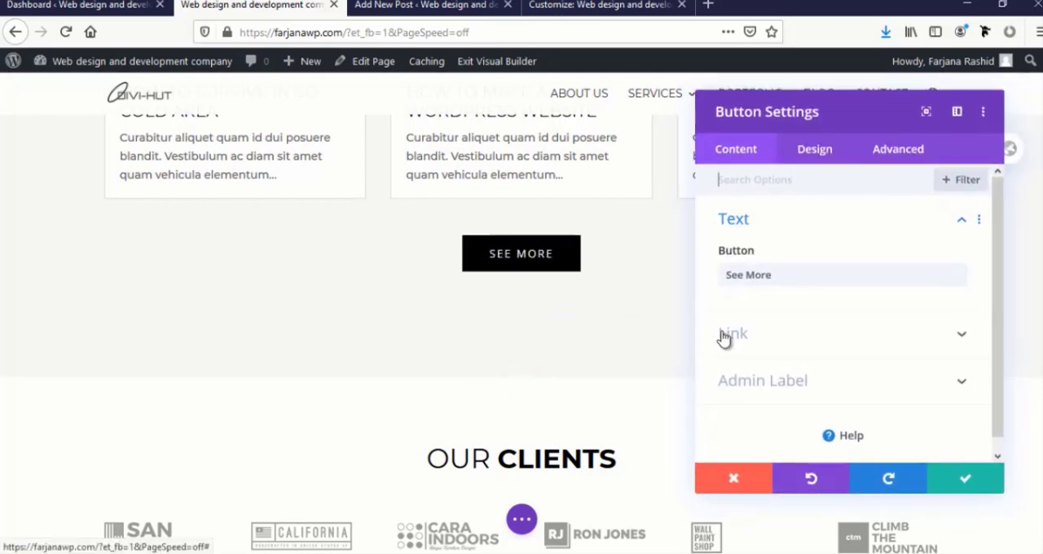
pyautogui.doubleClick(746, 276)
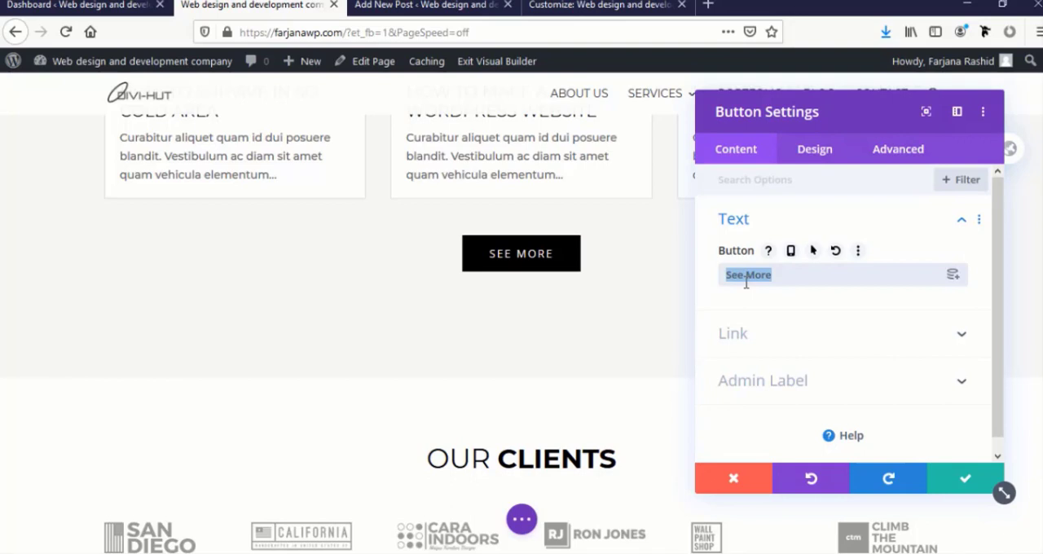
pyautogui.click(947, 484)
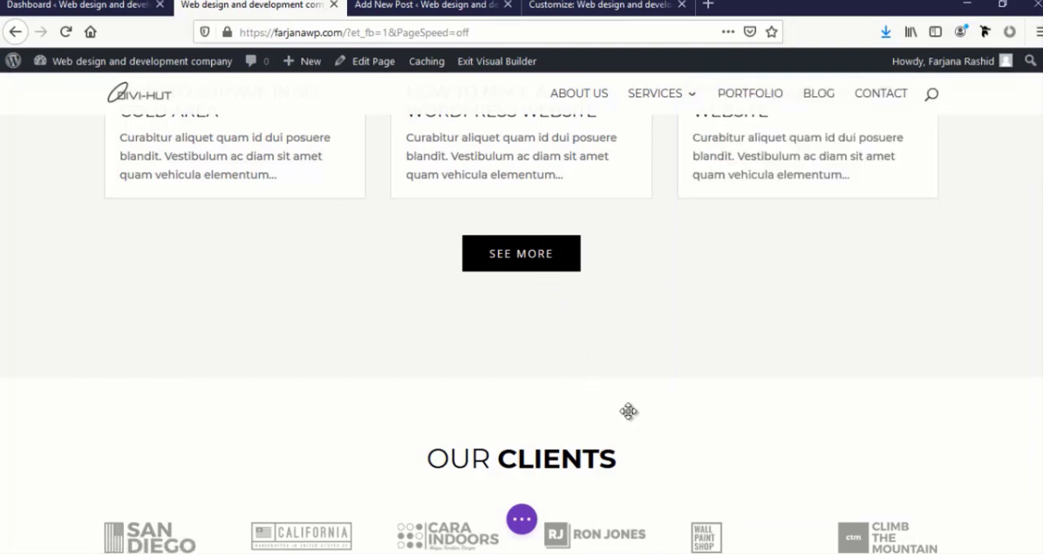
# Copy the header's Blog link address and paste it as the link URL of the See More button under the blog posts
pyautogui.moveTo(491, 256)
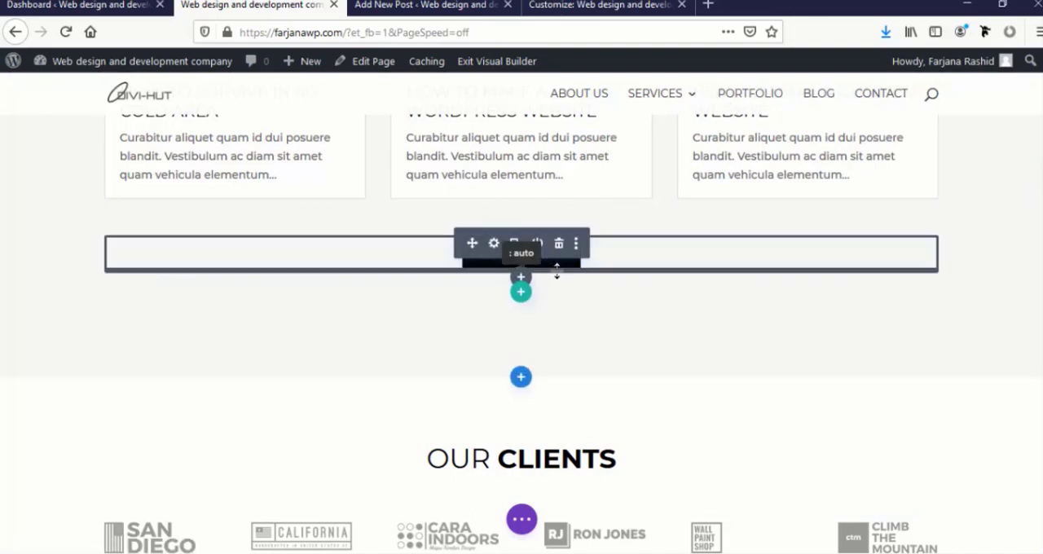
pyautogui.rightClick(820, 97)
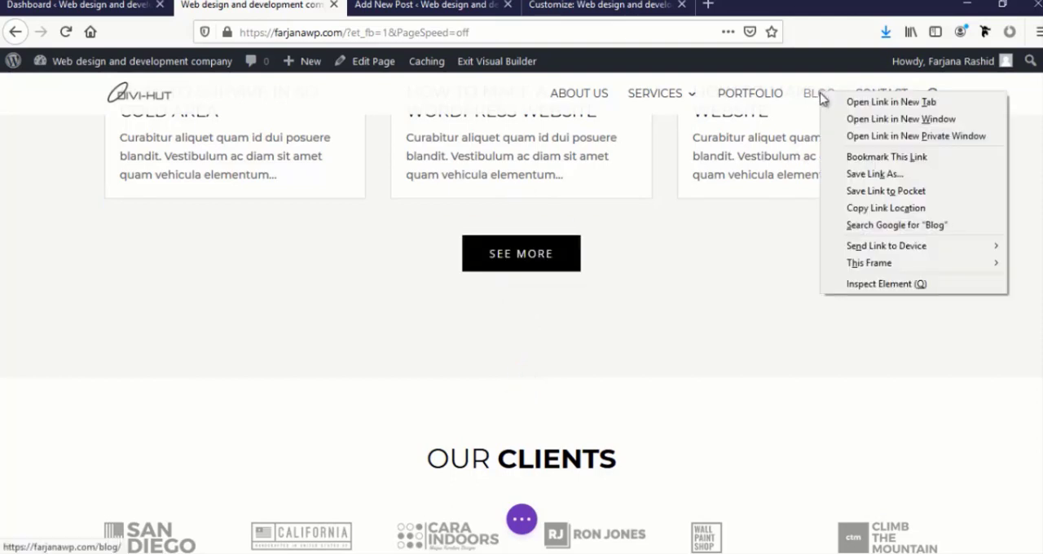
pyautogui.click(852, 210)
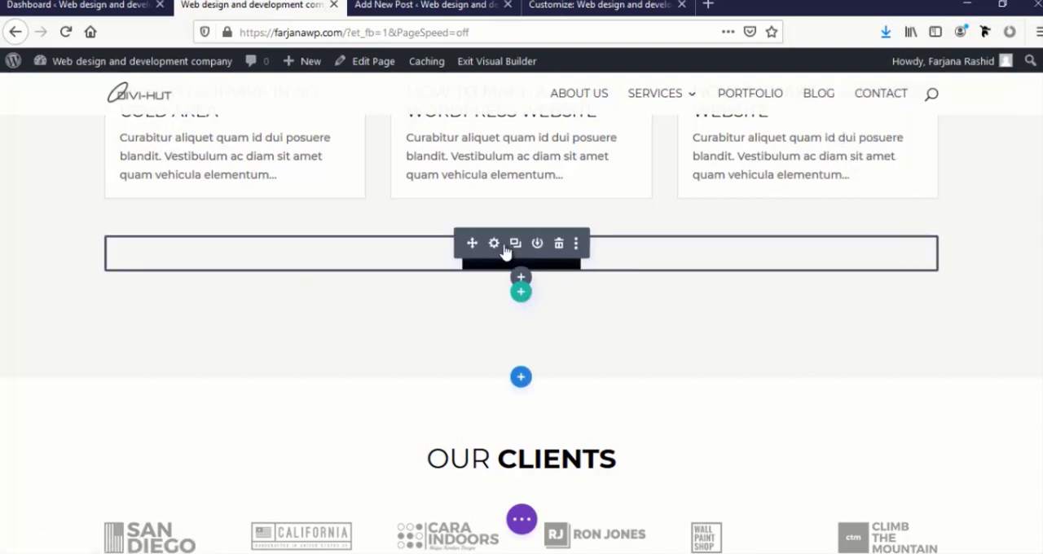
pyautogui.click(494, 244)
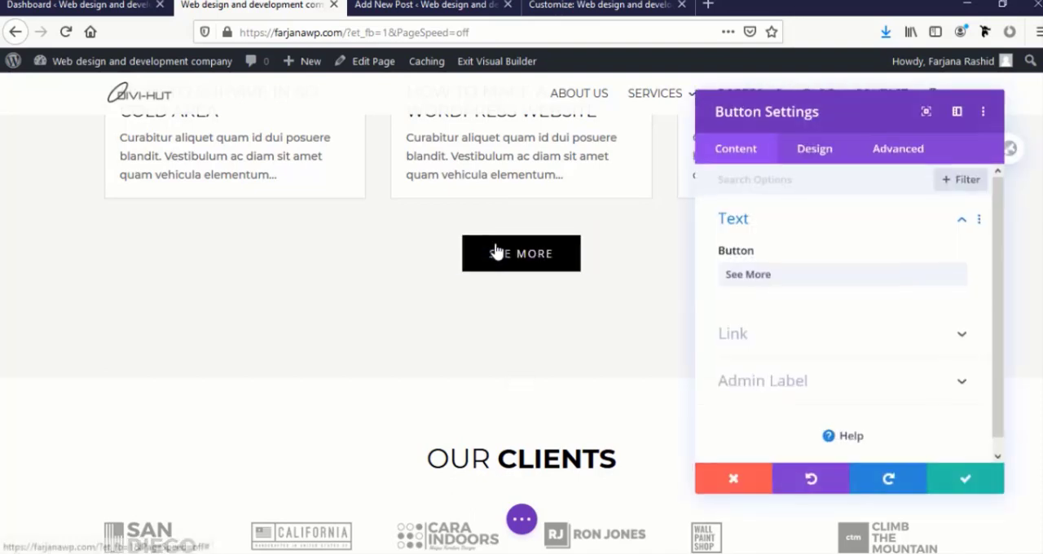
pyautogui.click(749, 334)
pyautogui.moveTo(750, 252); pyautogui.dragTo(709, 255)
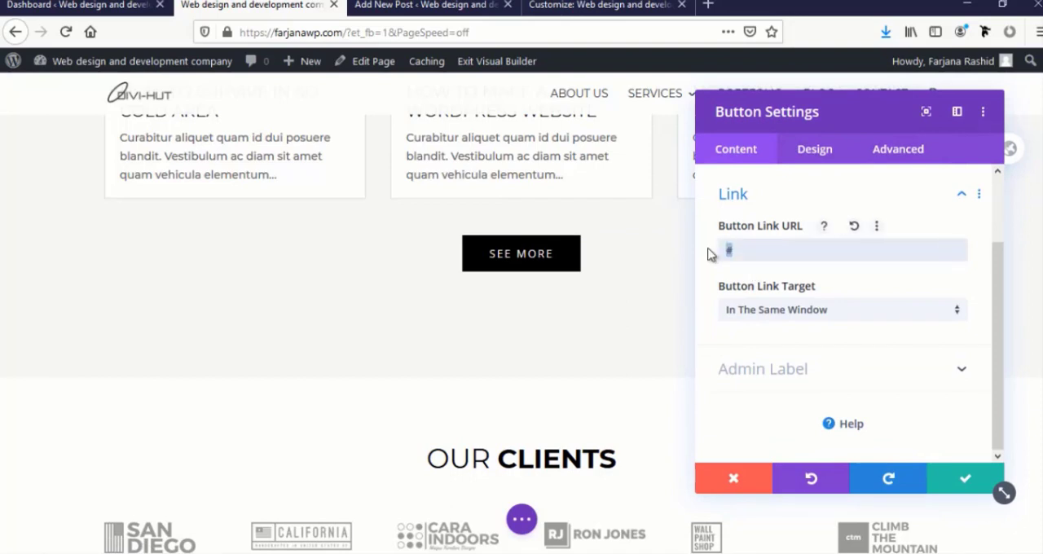
pyautogui.hotkey('ctrl', 'v')
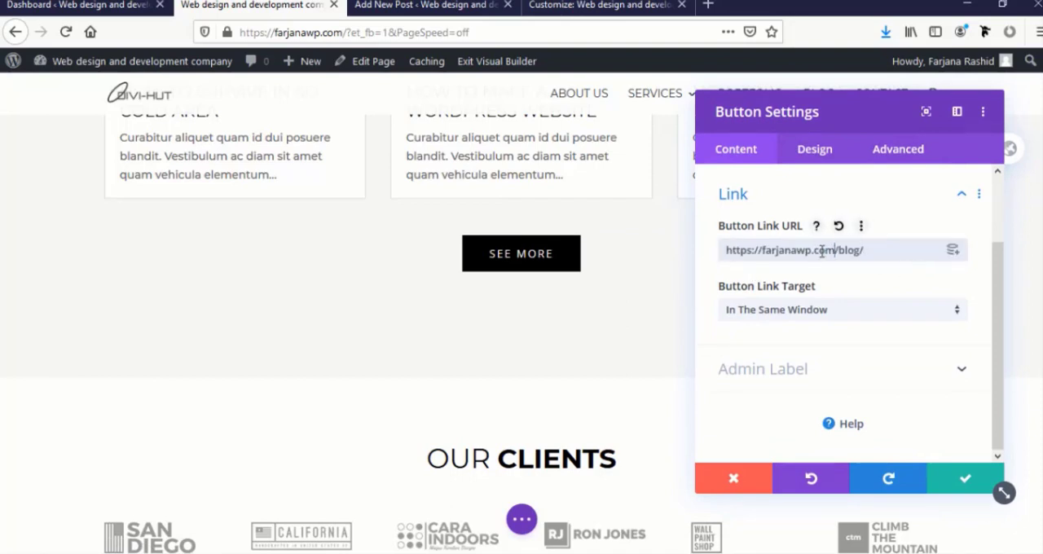
# Shorten the blog See More button's link URL to the relative path /blog/, then save the button settings and the page
pyautogui.moveTo(834, 252); pyautogui.dragTo(710, 252)
pyautogui.press('BackSpace')
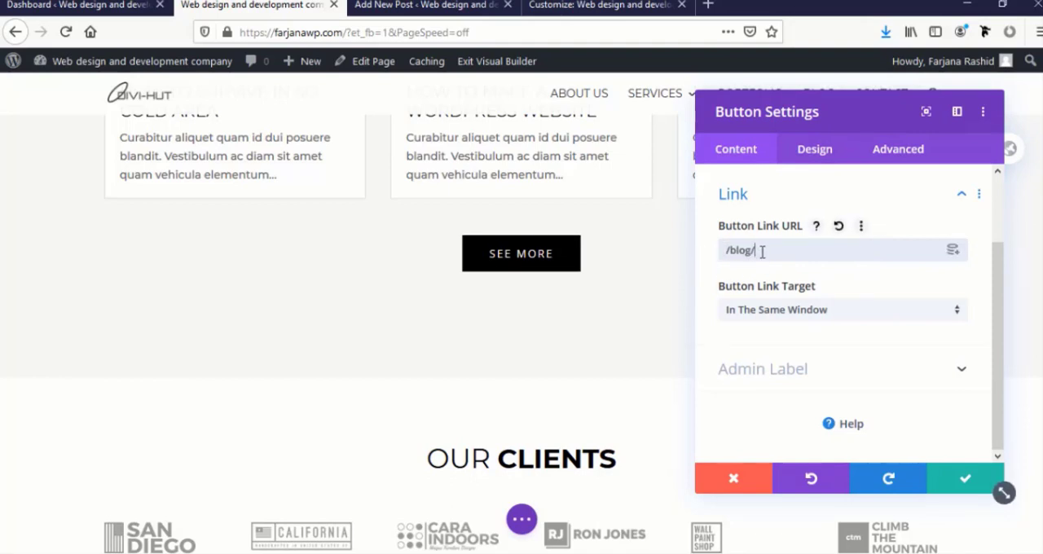
pyautogui.click(951, 484)
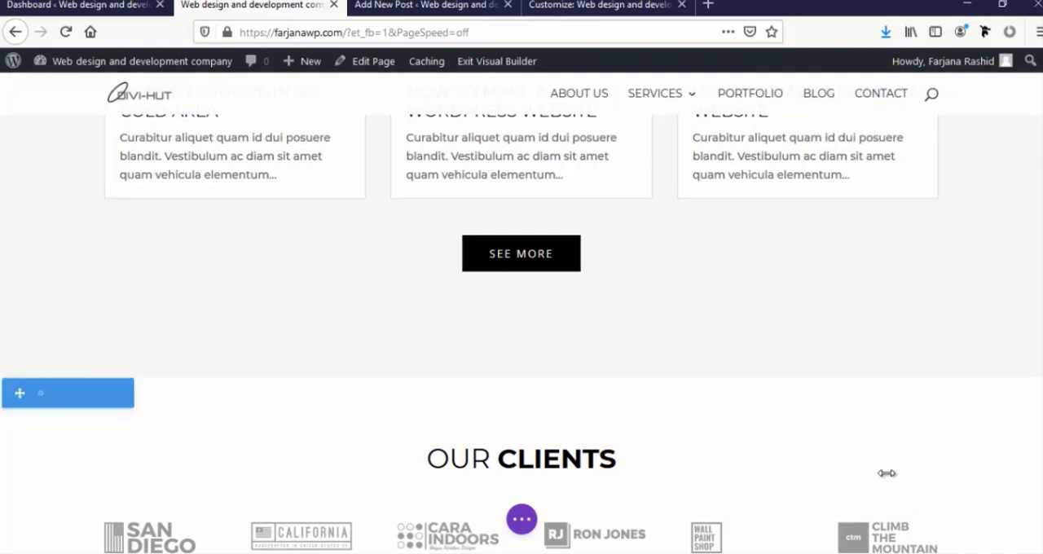
pyautogui.click(522, 518)
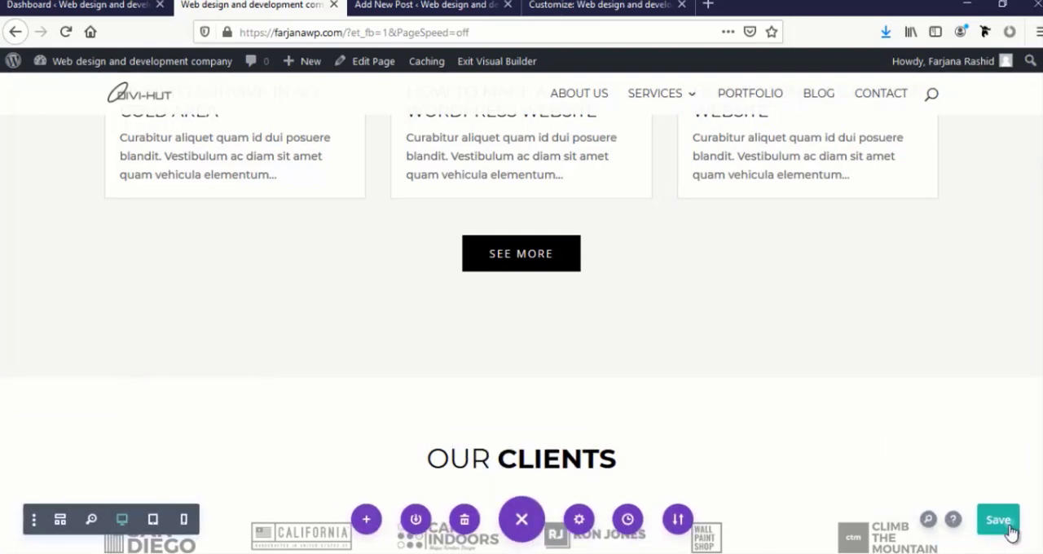
pyautogui.click(1007, 522)
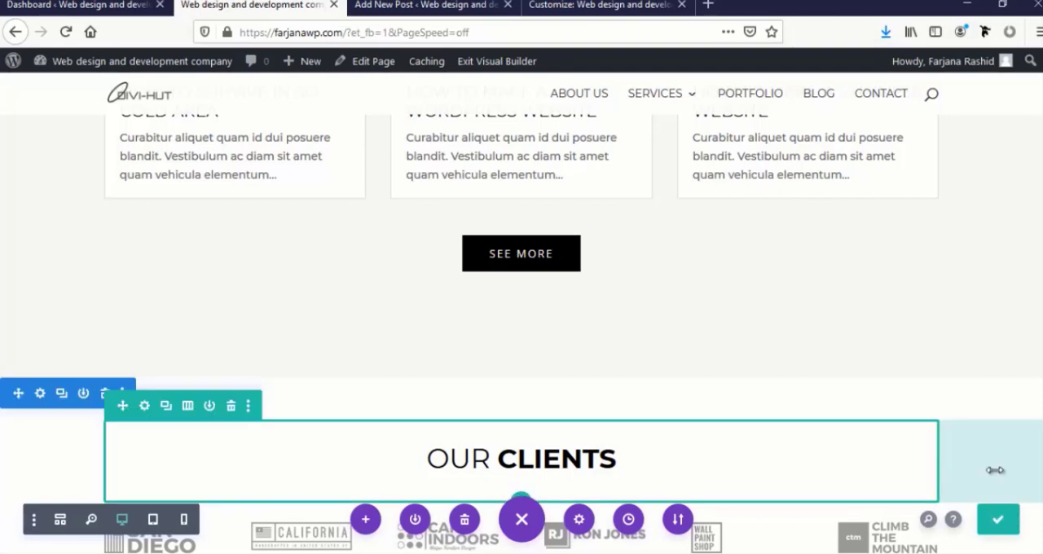
# Review all homepage sections in the builder, from the hero banner down to the contact form
pyautogui.scroll(15, 965, 432)
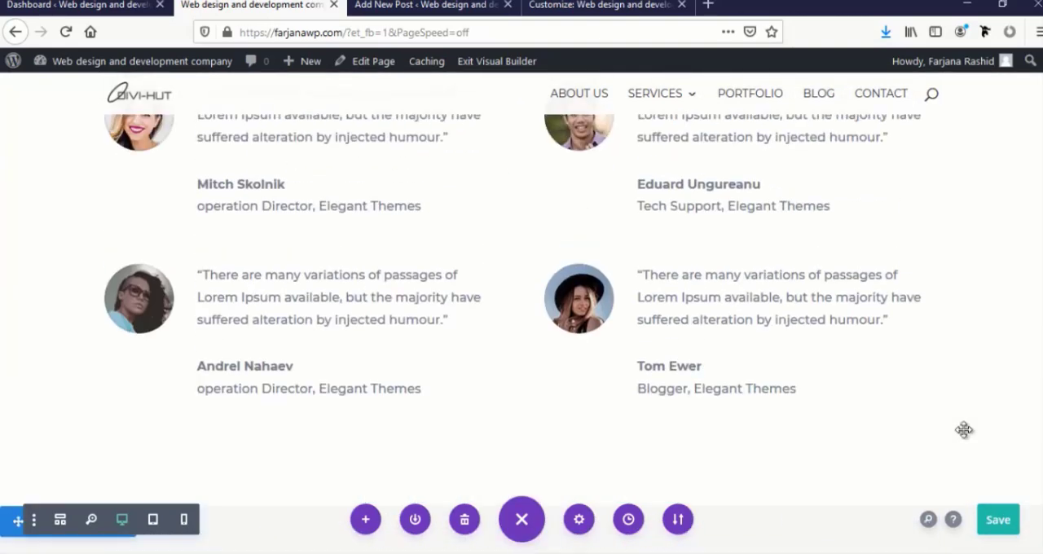
pyautogui.scroll(15, 963, 431)
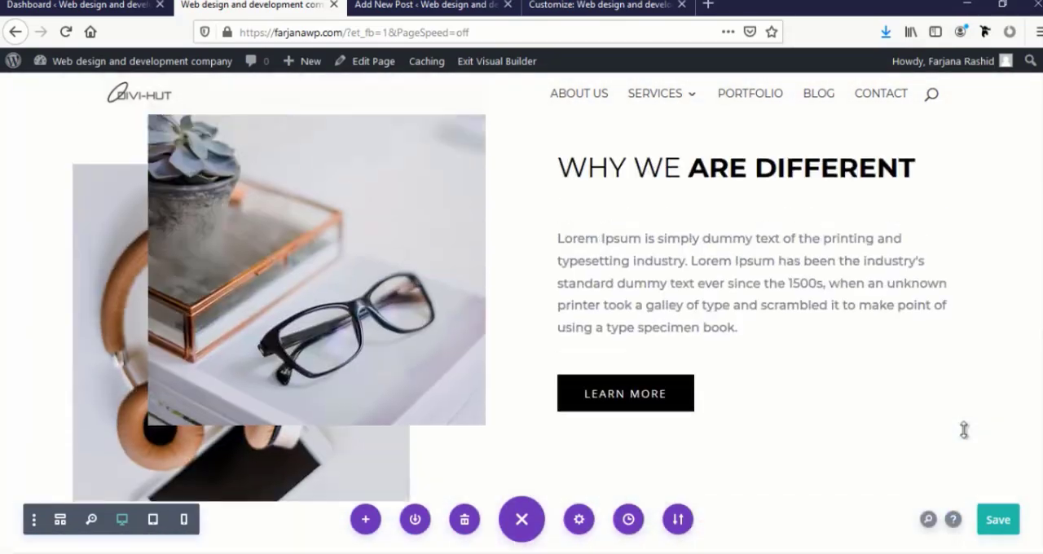
pyautogui.scroll(15, 964, 430)
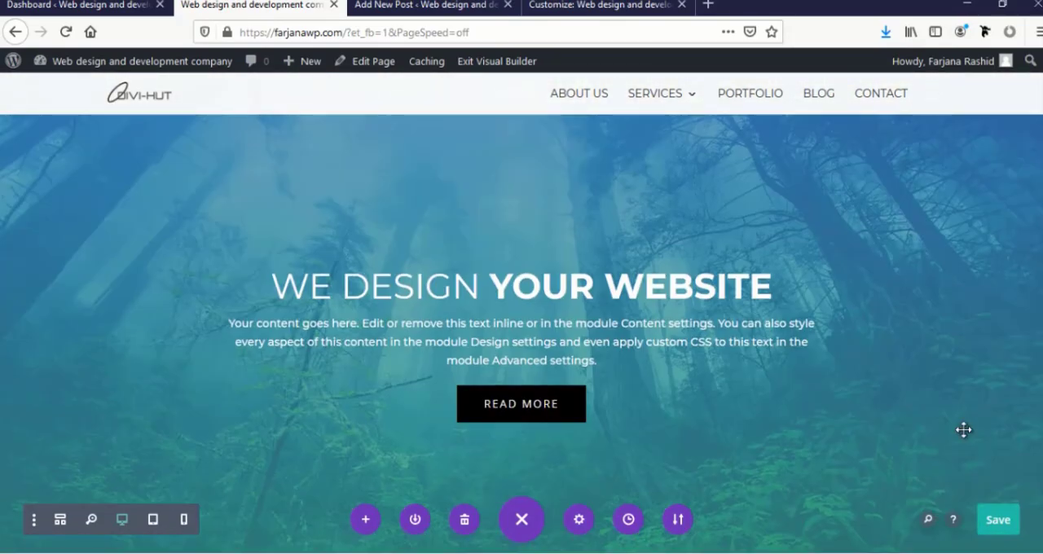
pyautogui.scroll(-15, 963, 430)
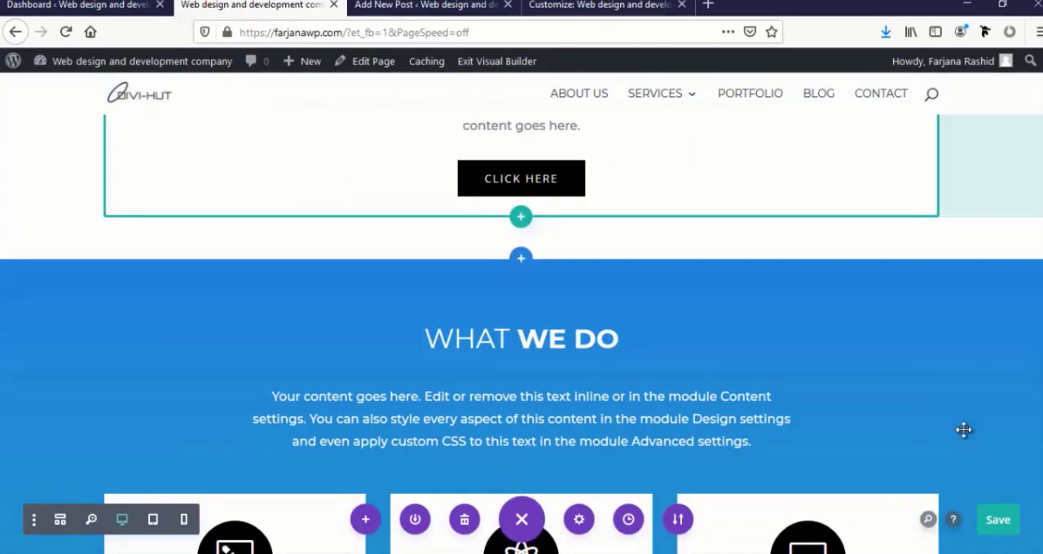
pyautogui.scroll(-8, 964, 430)
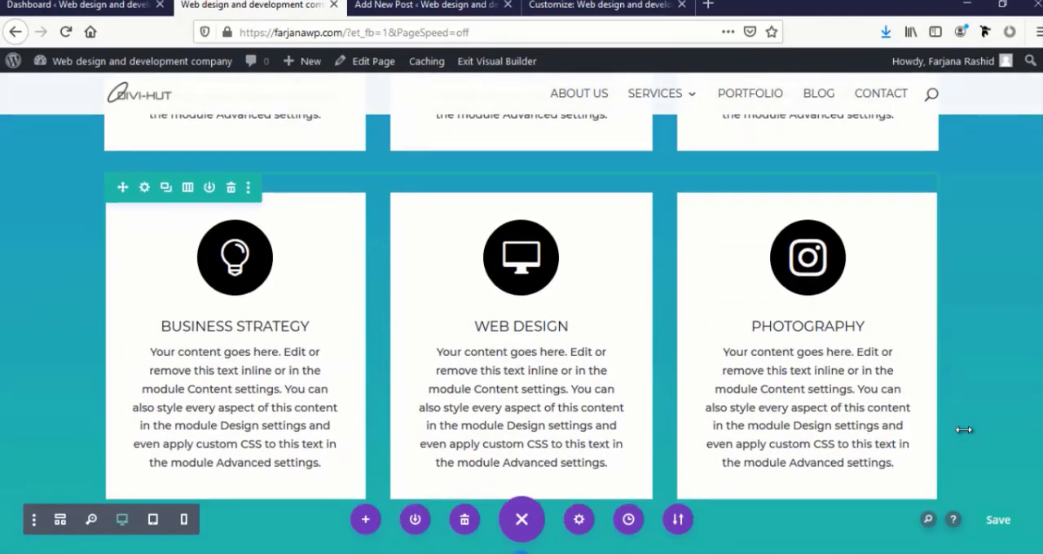
pyautogui.scroll(-10, 963, 430)
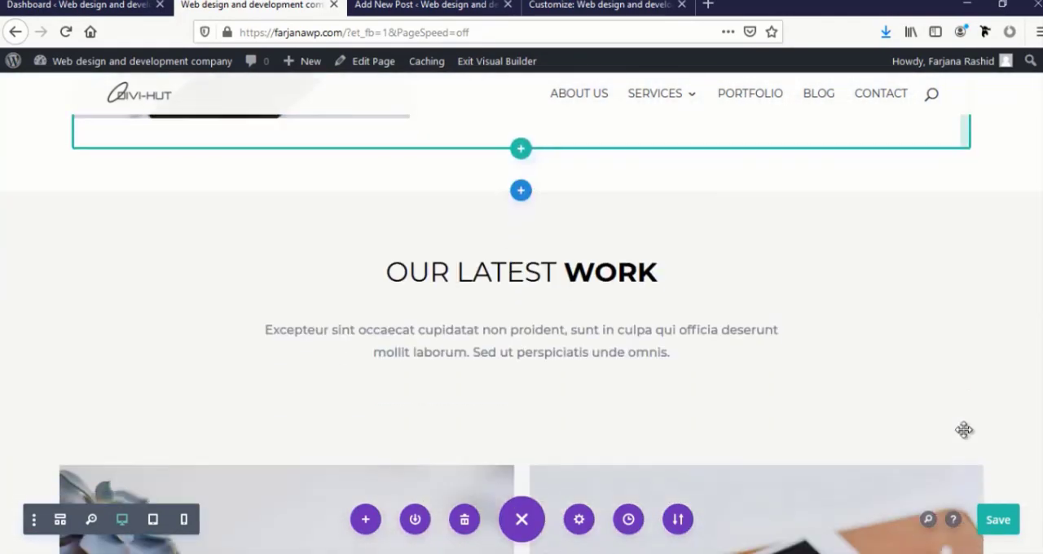
pyautogui.scroll(-8, 964, 430)
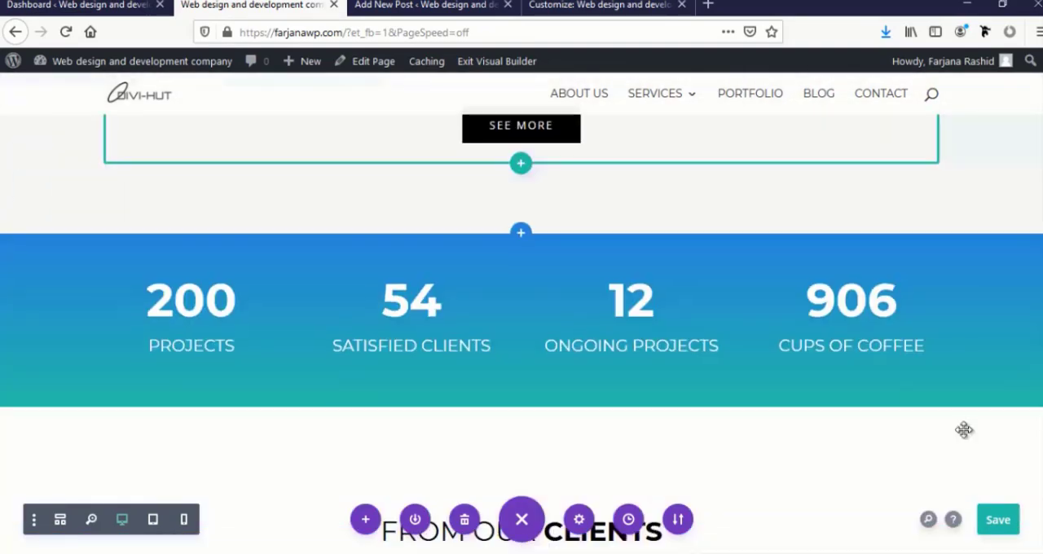
pyautogui.scroll(-6, 964, 431)
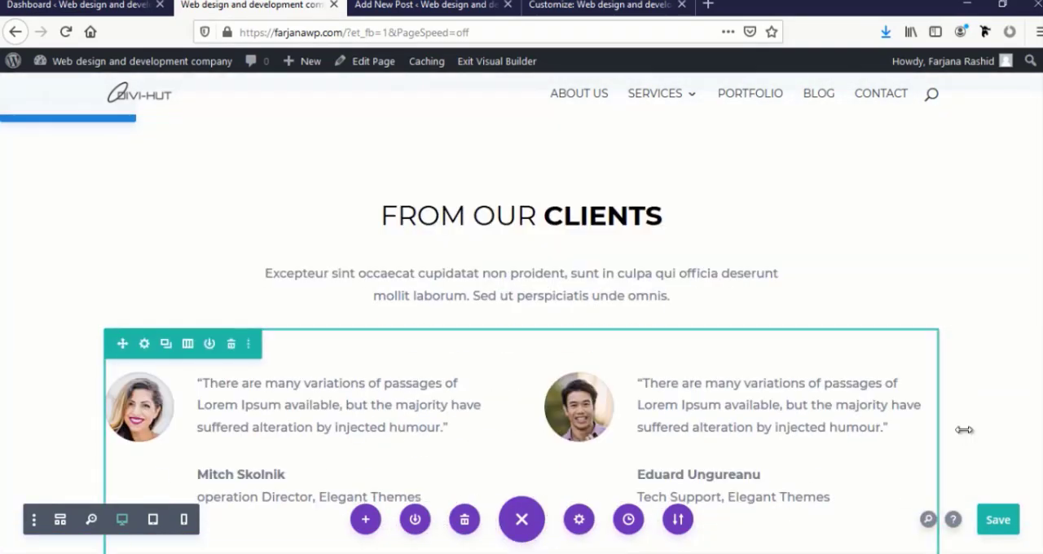
pyautogui.scroll(-10, 964, 430)
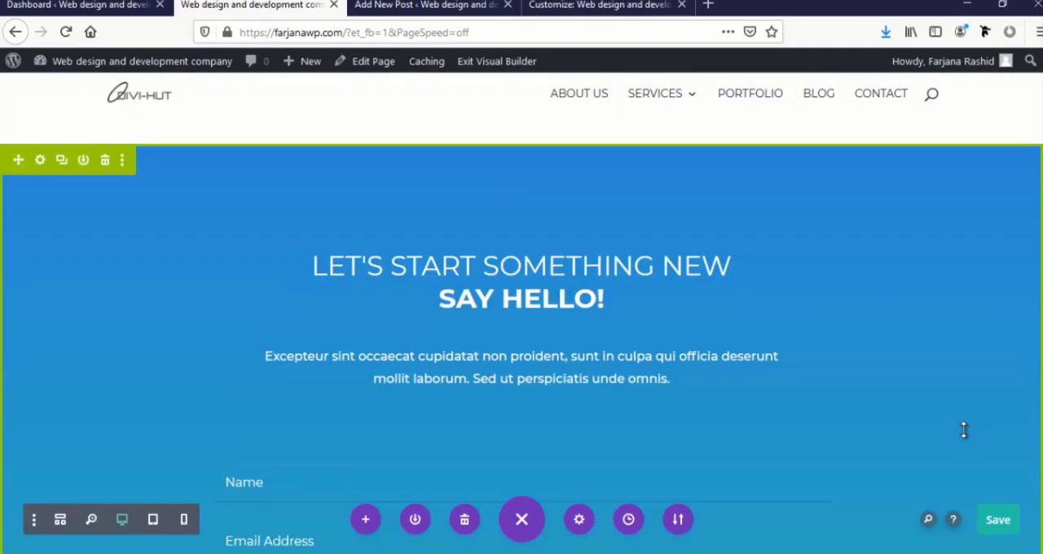
pyautogui.scroll(-4, 963, 430)
pyautogui.scroll(3, 967, 426)
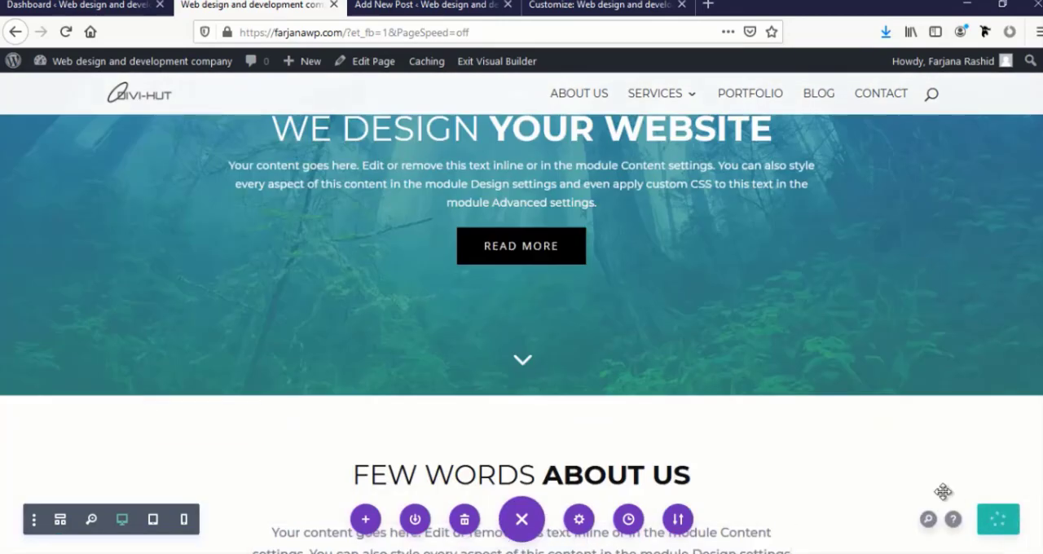
# Exit the Visual Builder and examine the live homepage from the hero banner to the footer, including the blog section
pyautogui.click(481, 70)
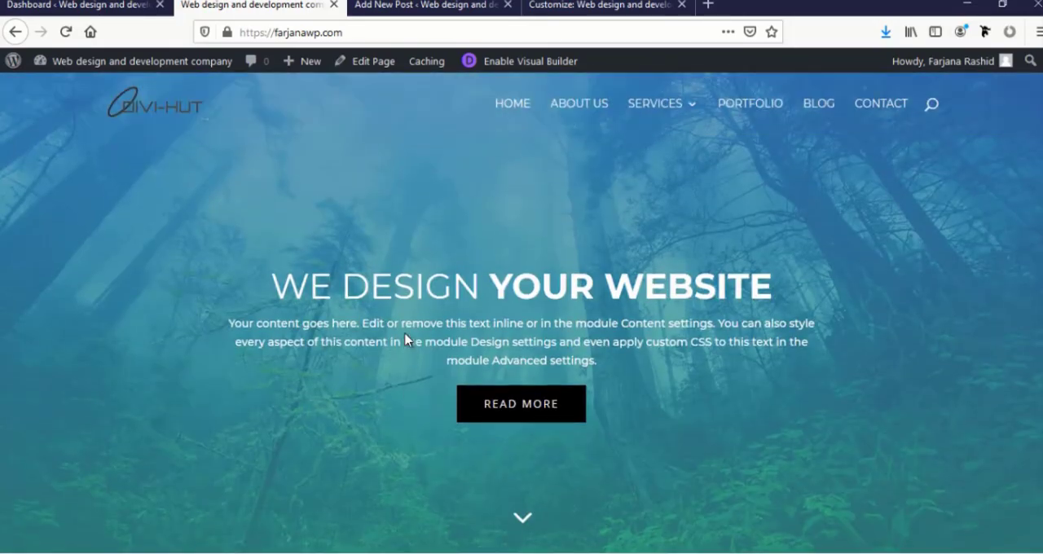
pyautogui.scroll(-15, 405, 339)
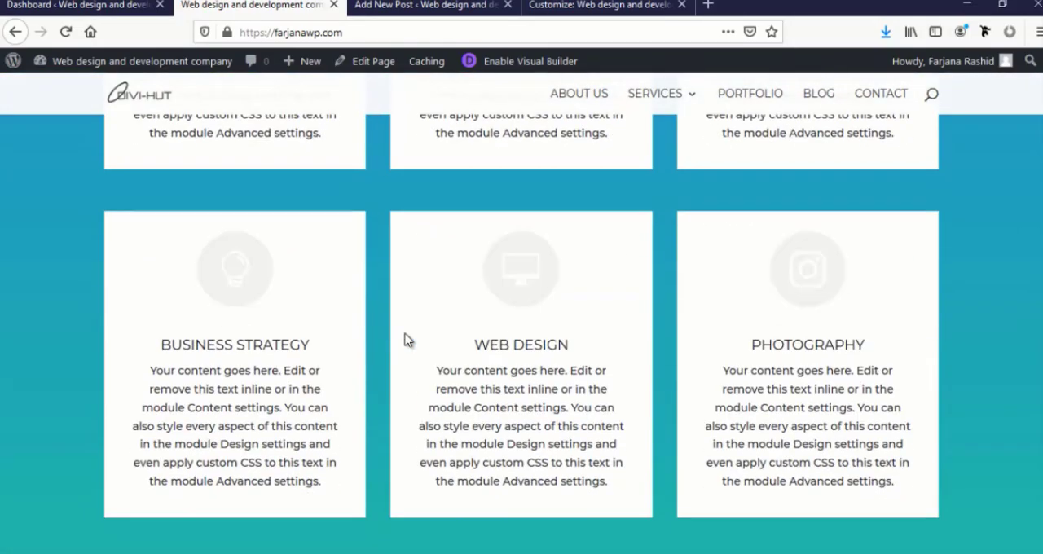
pyautogui.scroll(-15, 405, 340)
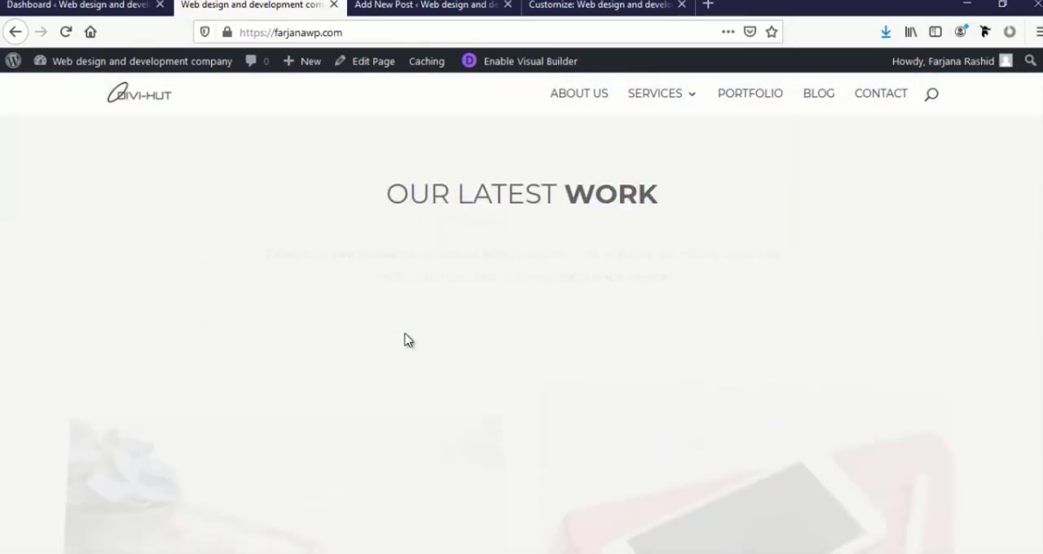
pyautogui.scroll(-10, 407, 340)
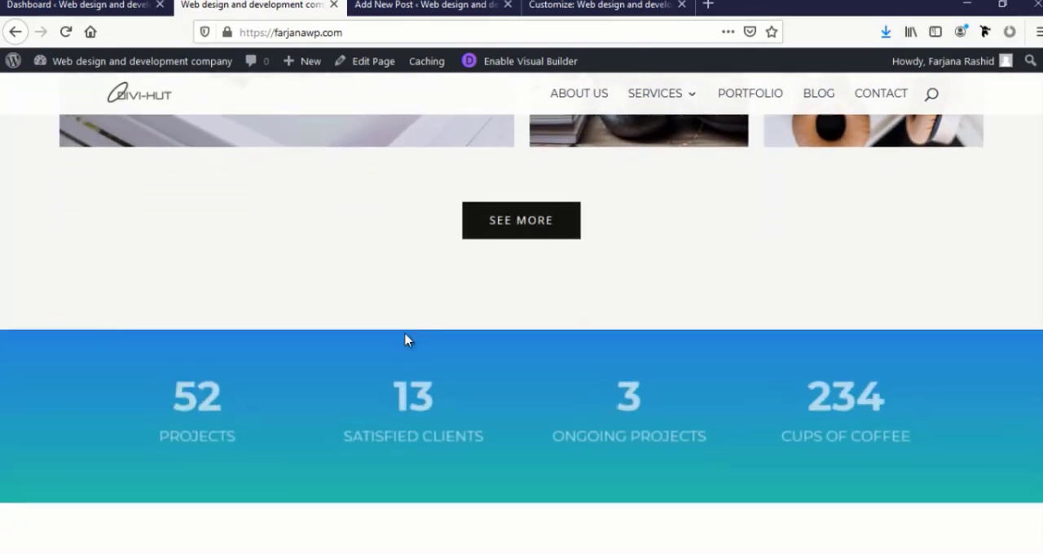
pyautogui.scroll(-3, 407, 340)
pyautogui.scroll(-4, 405, 339)
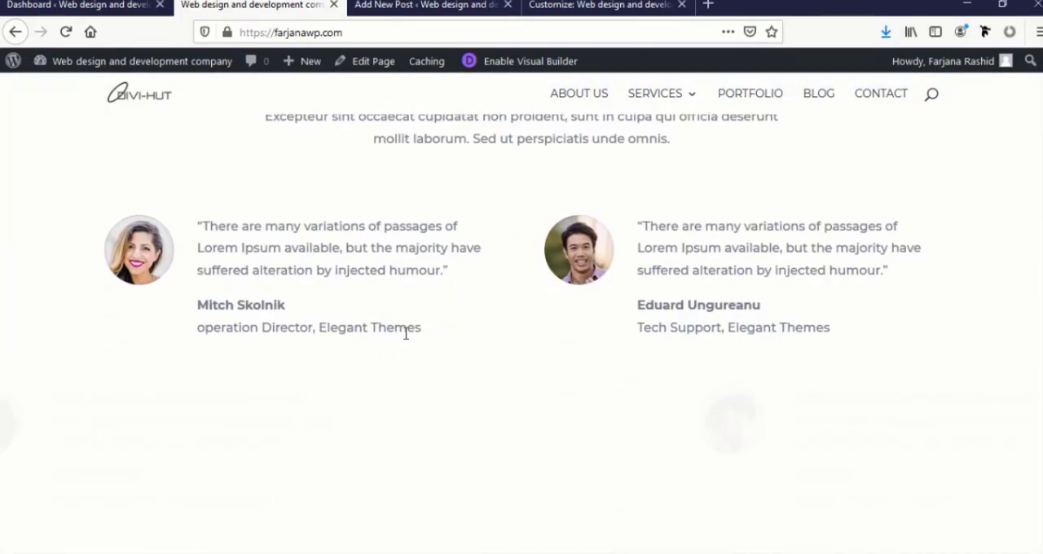
pyautogui.scroll(-8, 404, 336)
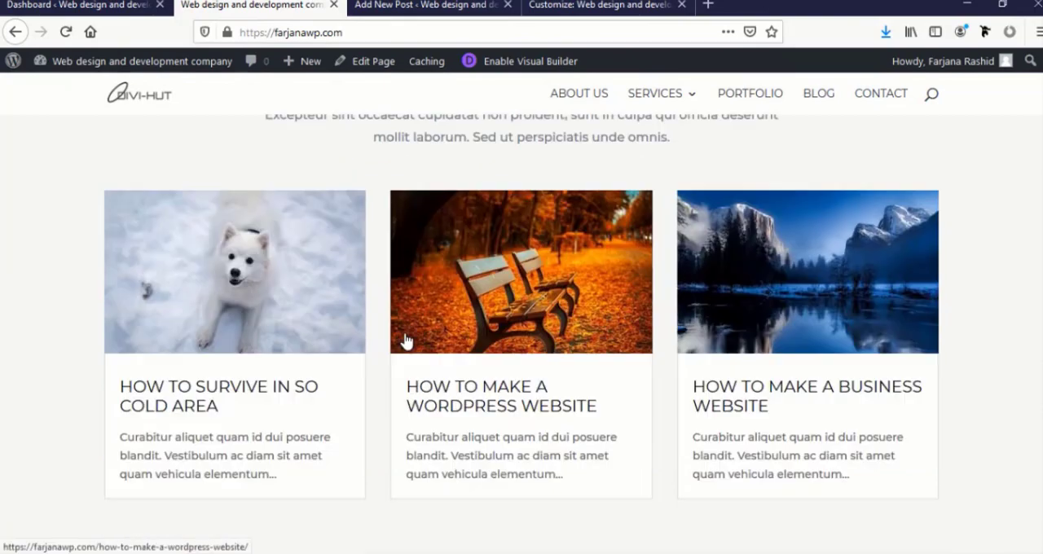
pyautogui.scroll(-7, 405, 339)
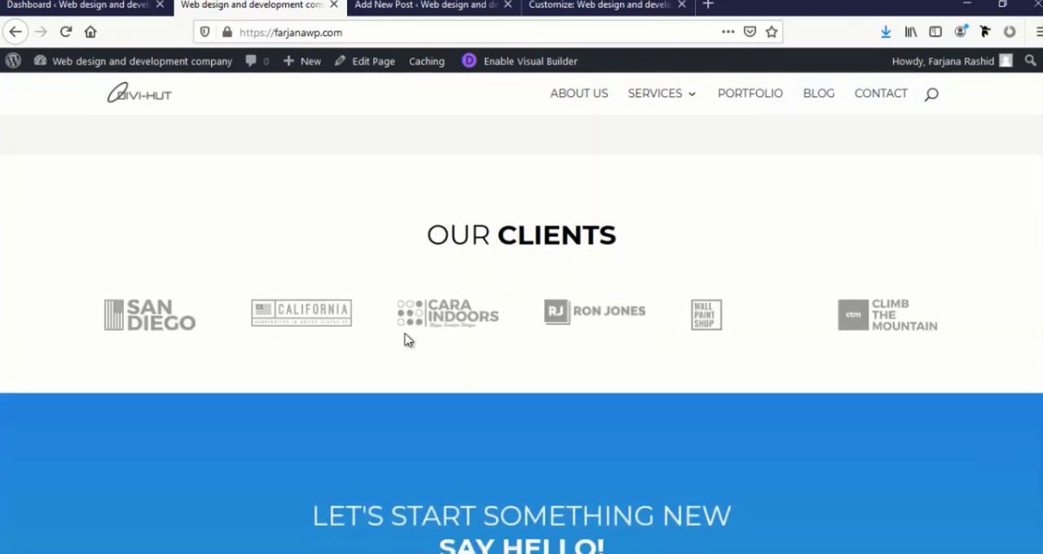
pyautogui.scroll(-8, 408, 339)
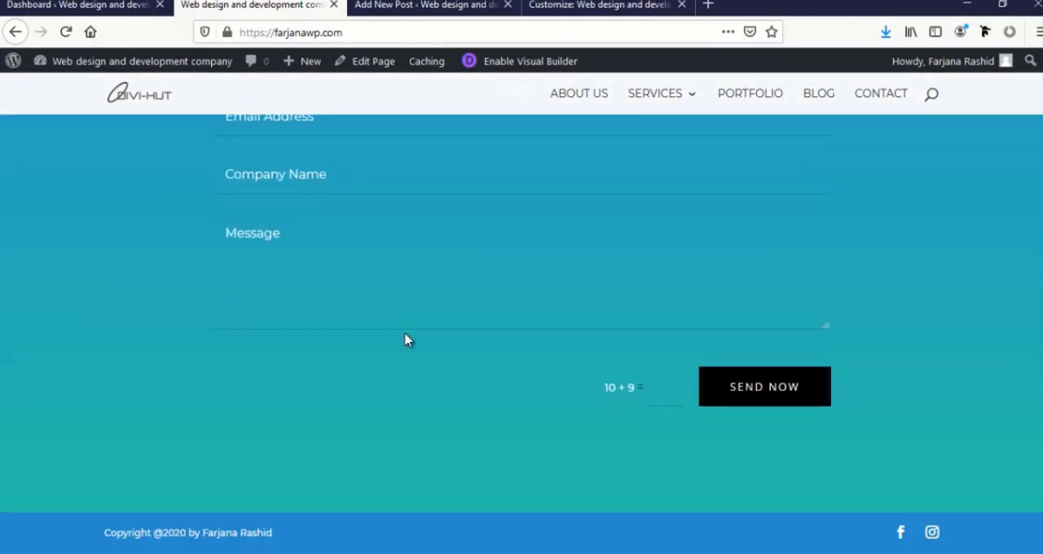
pyautogui.scroll(5, 408, 340)
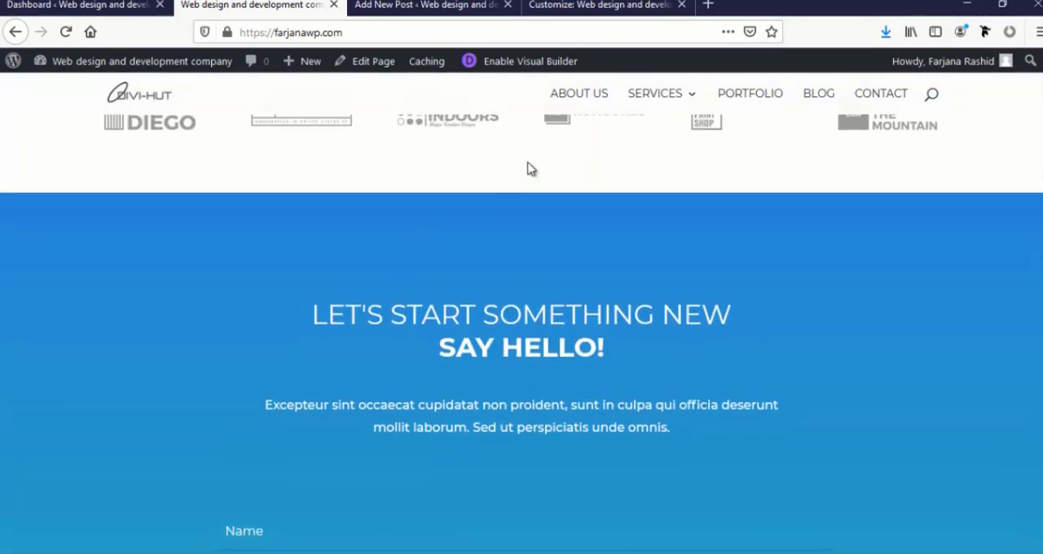
pyautogui.scroll(10, 586, 239)
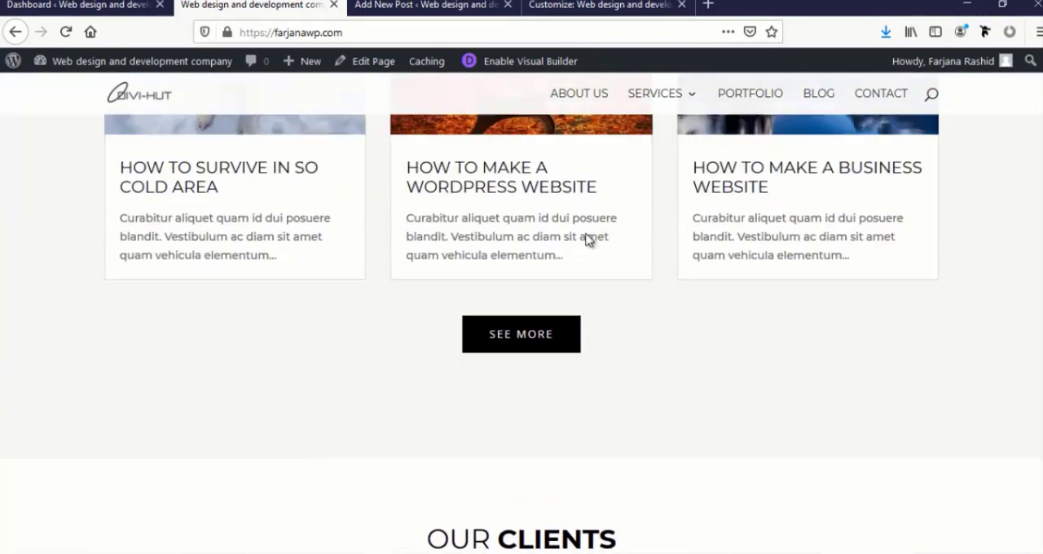
pyautogui.scroll(5, 575, 121)
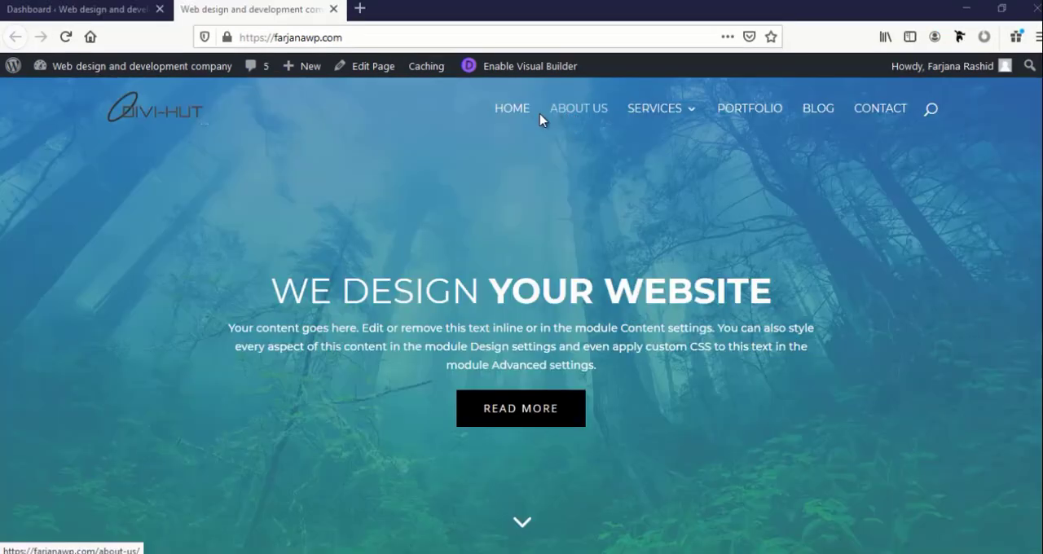
# Open the About Us page in the Visual Builder and choose to start from a premade layout
pyautogui.click(568, 112)
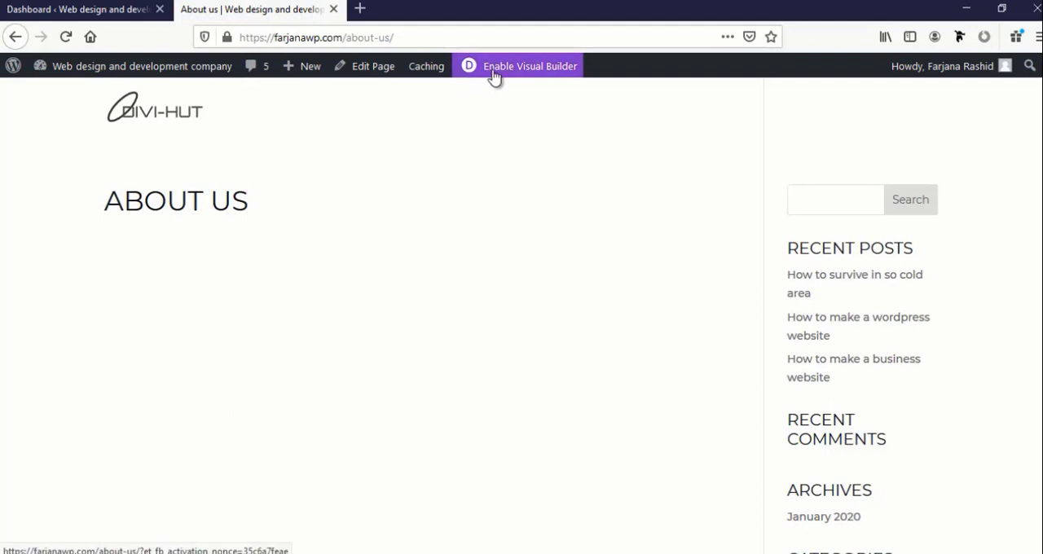
pyautogui.click(518, 74)
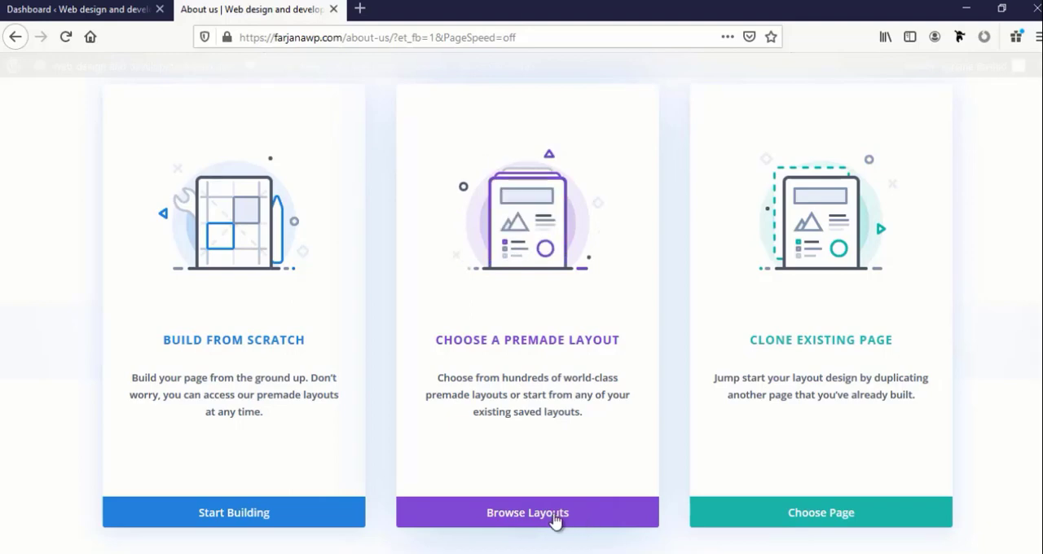
pyautogui.click(527, 512)
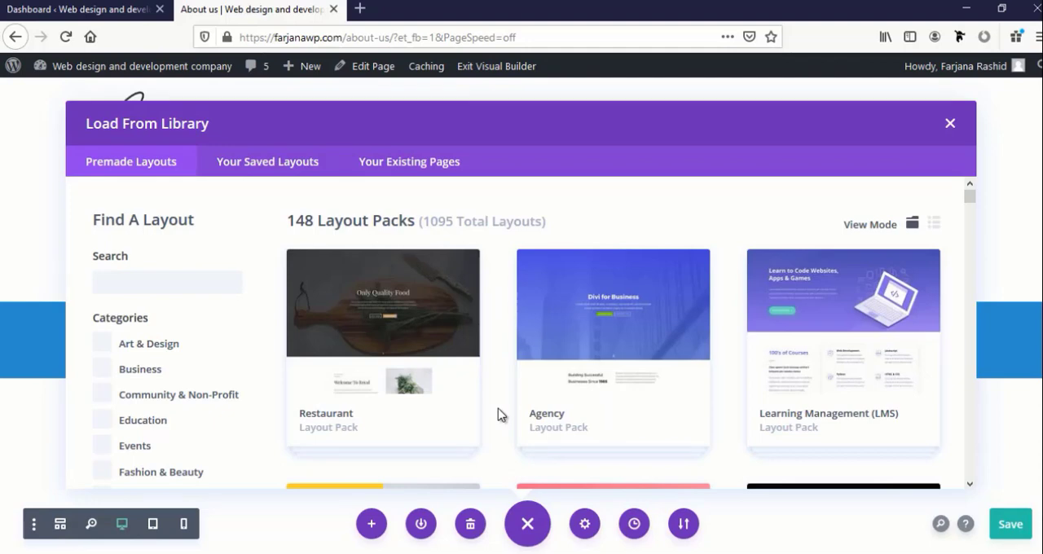
# Find the Design Agency layout pack among the premade layouts and open its details
pyautogui.scroll(-3, 498, 415)
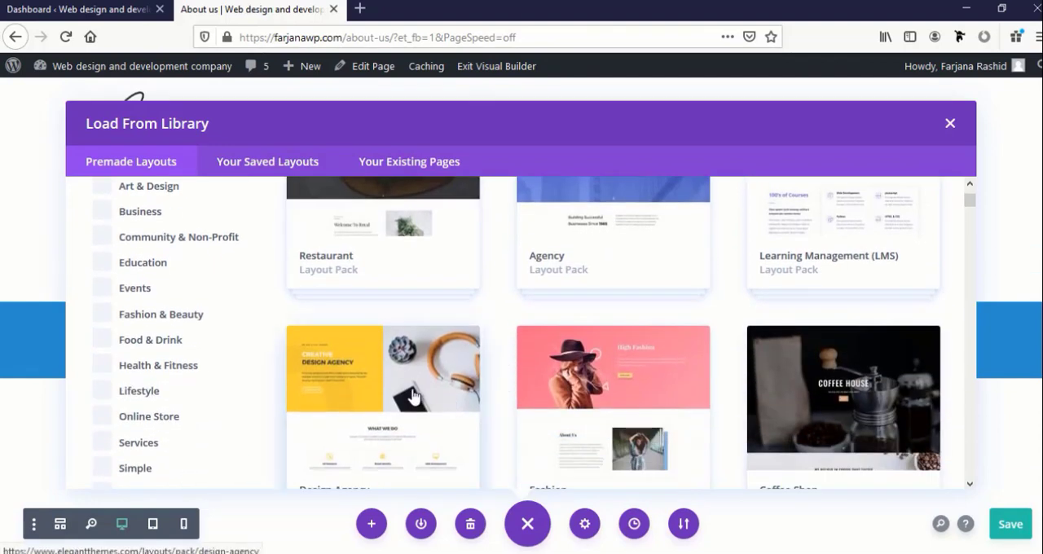
pyautogui.scroll(-1, 374, 424)
pyautogui.scroll(-1, 376, 423)
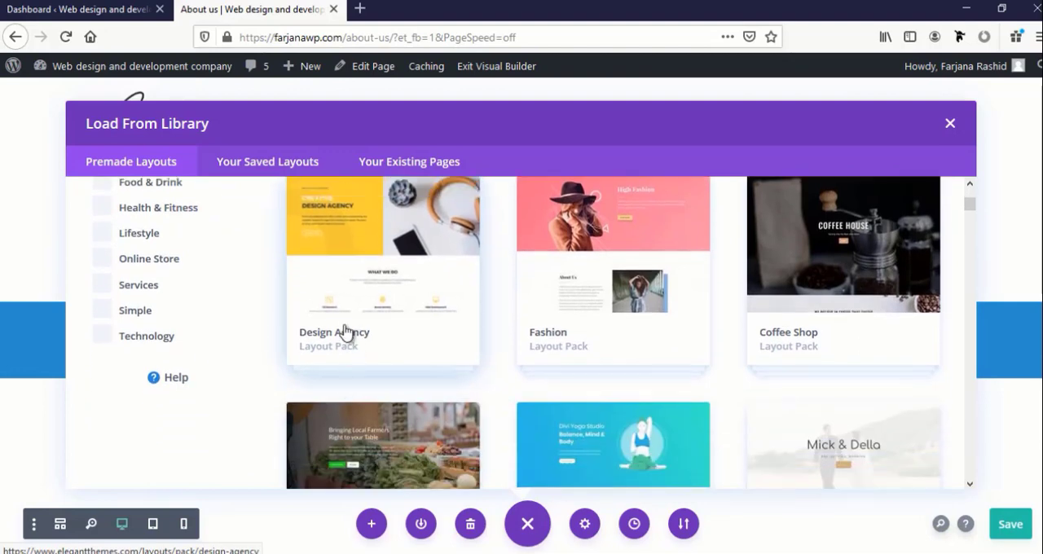
pyautogui.click(393, 301)
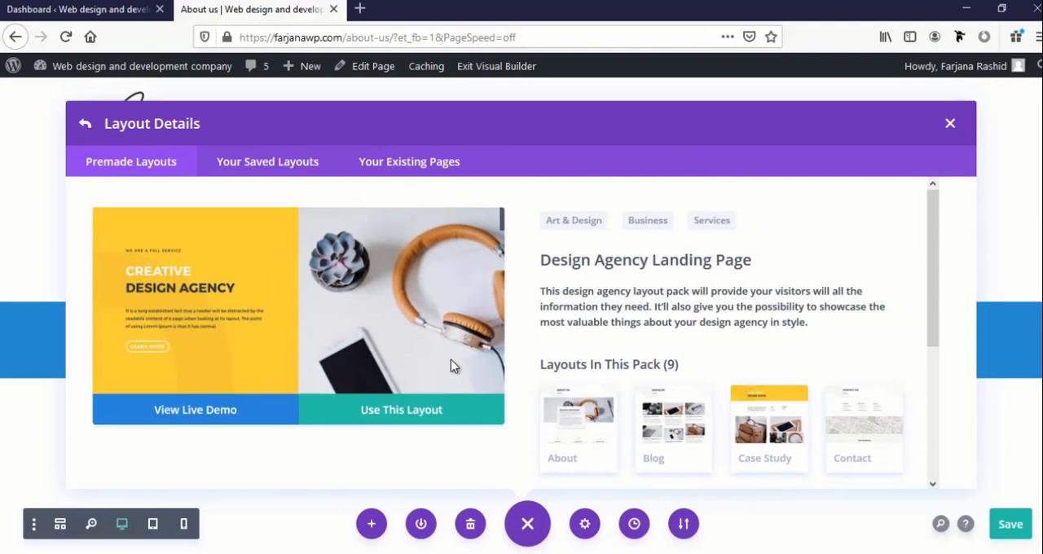
# Preview the About layout from the Design Agency pack and import it into the About Us page
pyautogui.scroll(-1, 590, 342)
pyautogui.scroll(-3, 590, 342)
pyautogui.scroll(2, 565, 334)
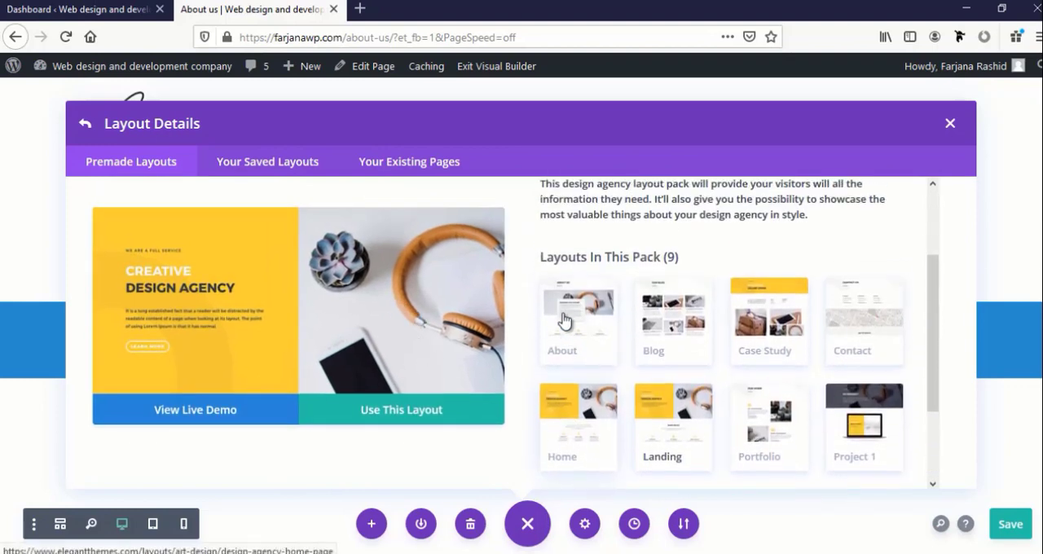
pyautogui.click(564, 334)
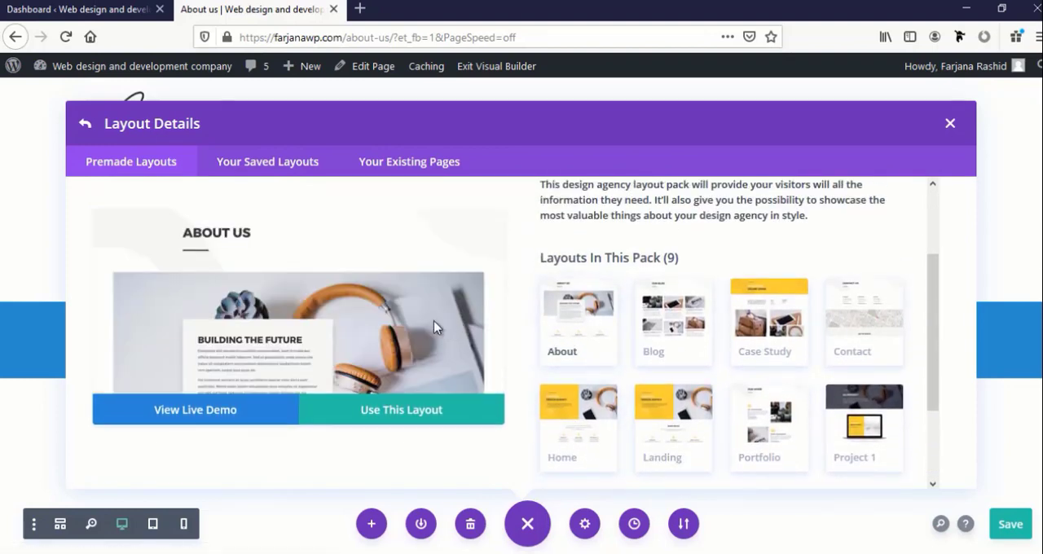
pyautogui.scroll(-5, 387, 324)
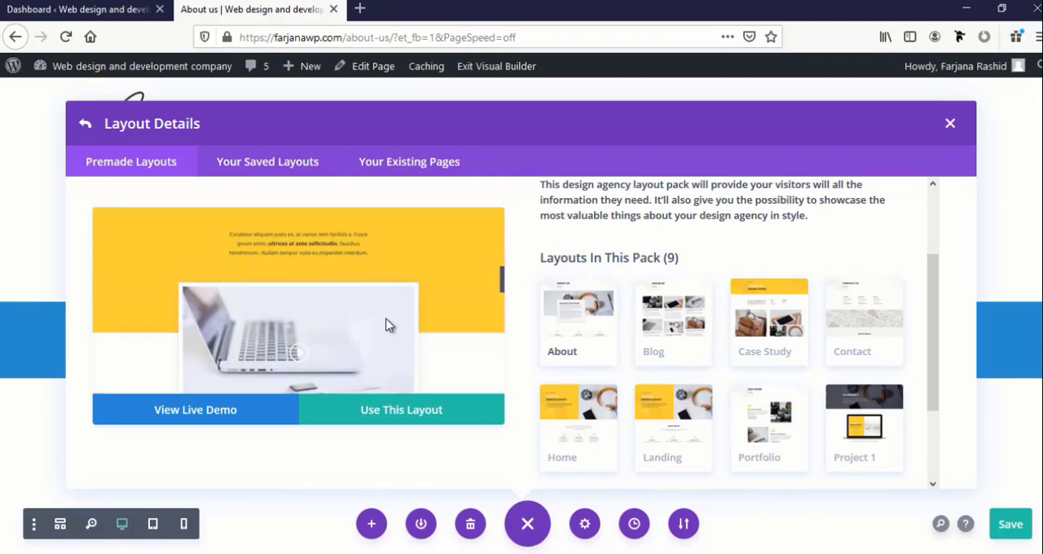
pyautogui.scroll(-8, 387, 323)
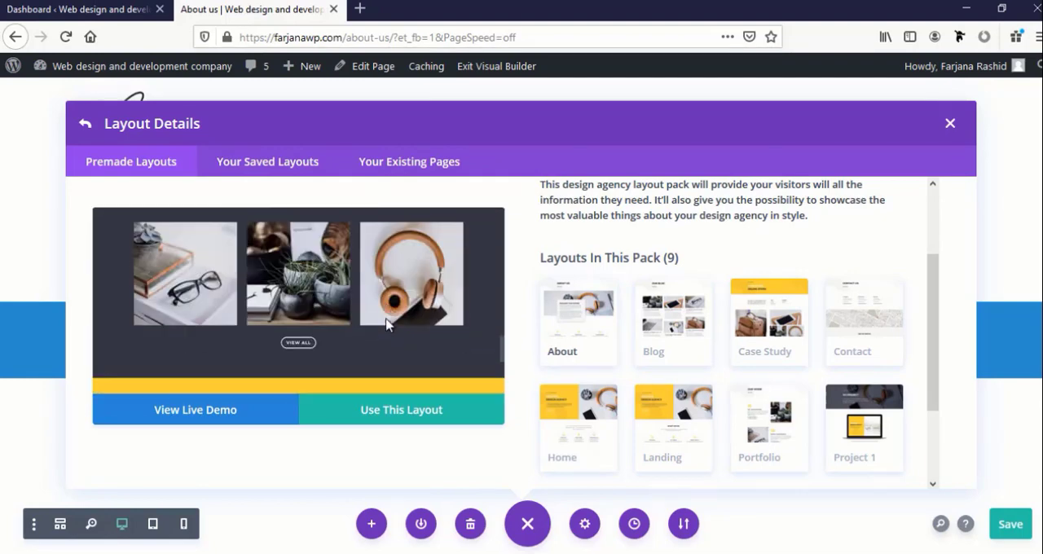
pyautogui.scroll(-2, 387, 323)
pyautogui.scroll(8, 387, 324)
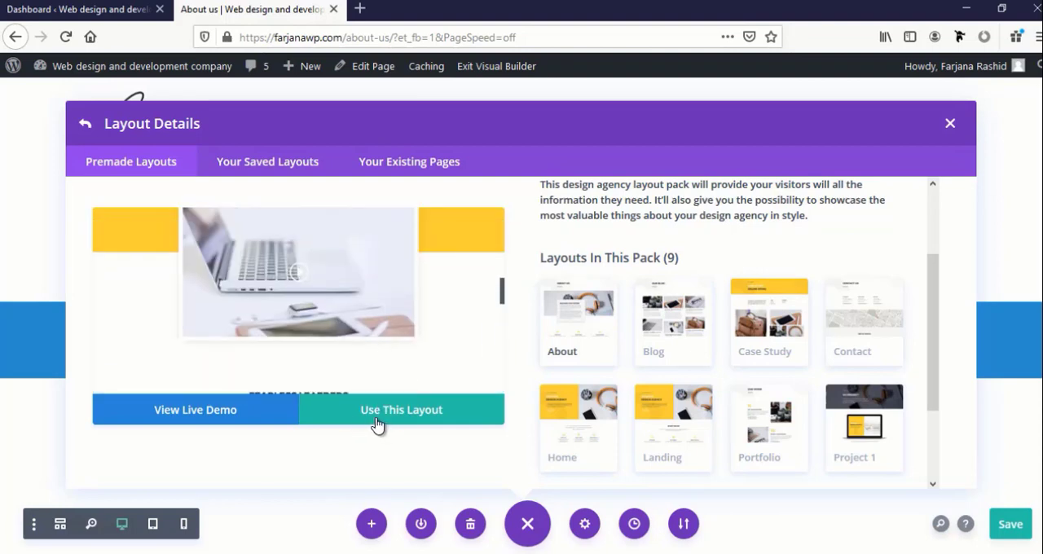
pyautogui.click(402, 414)
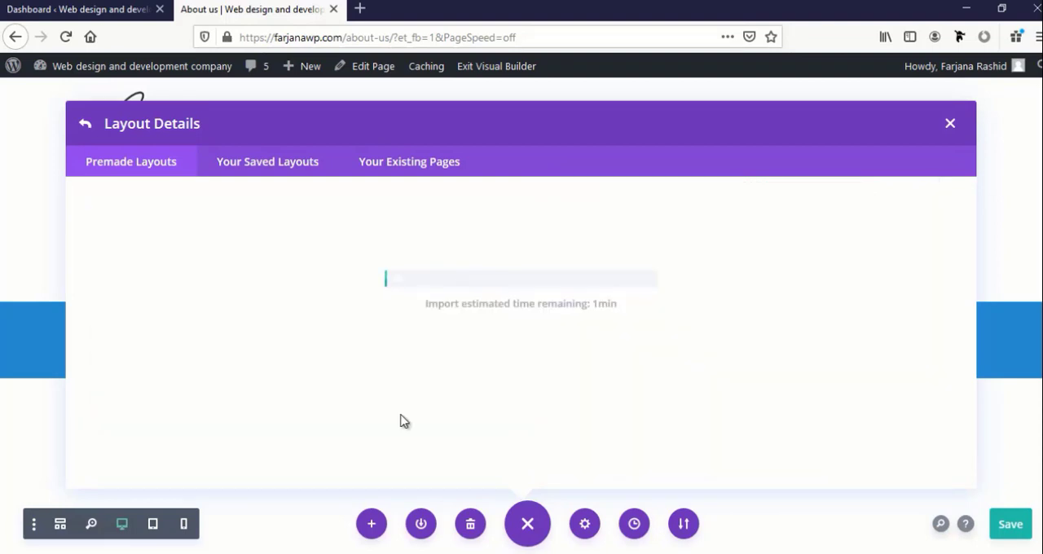
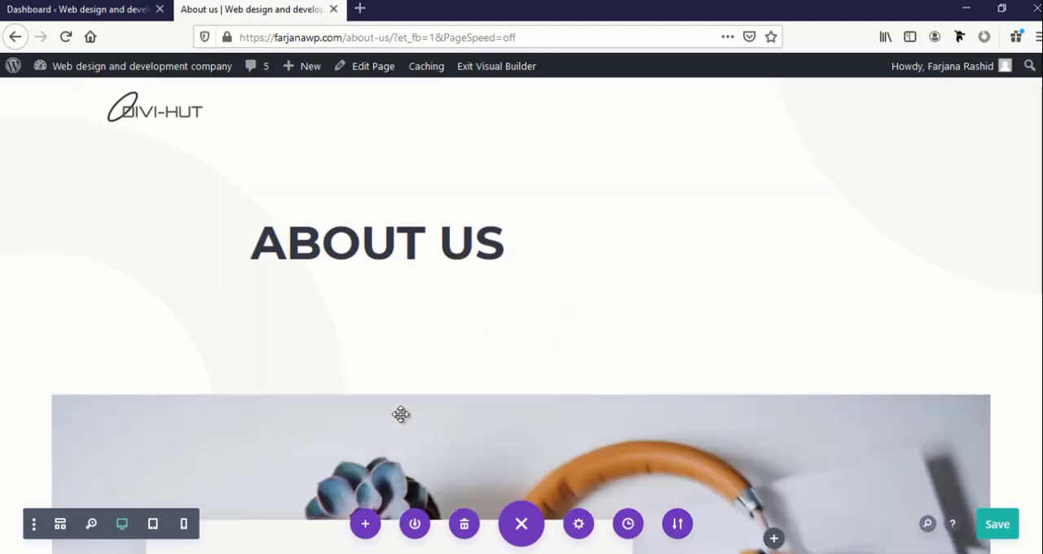
# Examine the imported About layout section by section, from the About Us heading to the contact form
pyautogui.moveTo(401, 414)
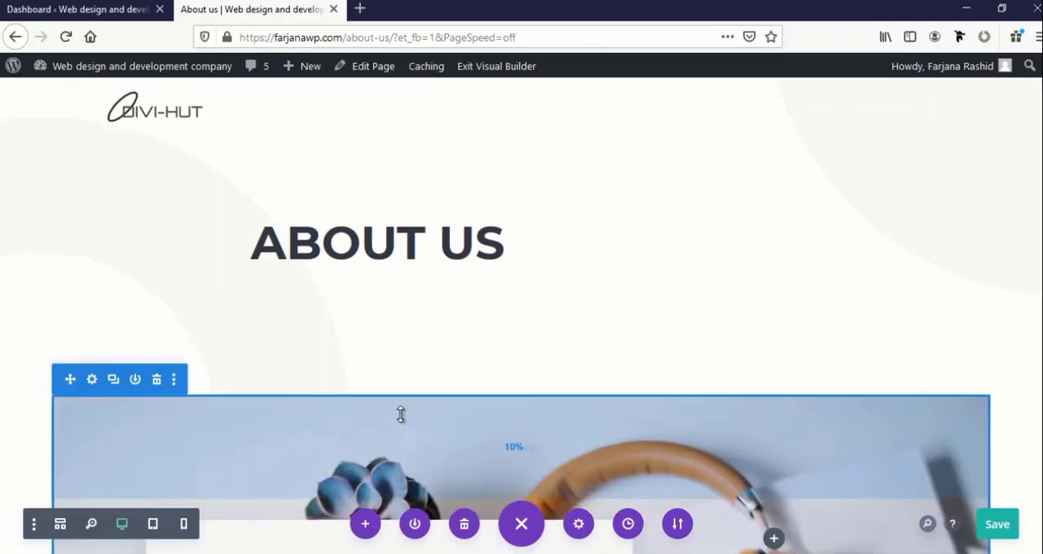
pyautogui.scroll(-3, 400, 415)
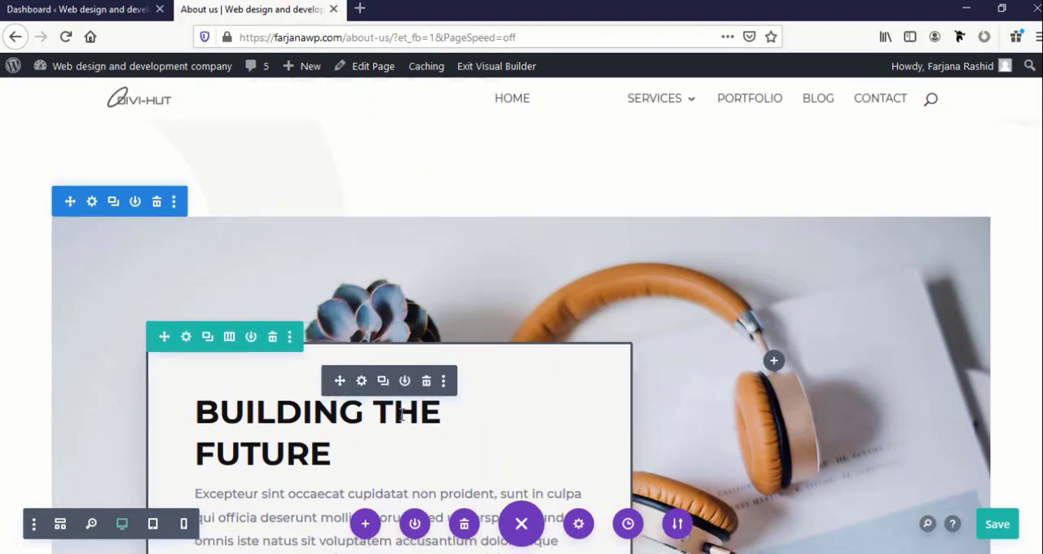
pyautogui.scroll(-10, 411, 371)
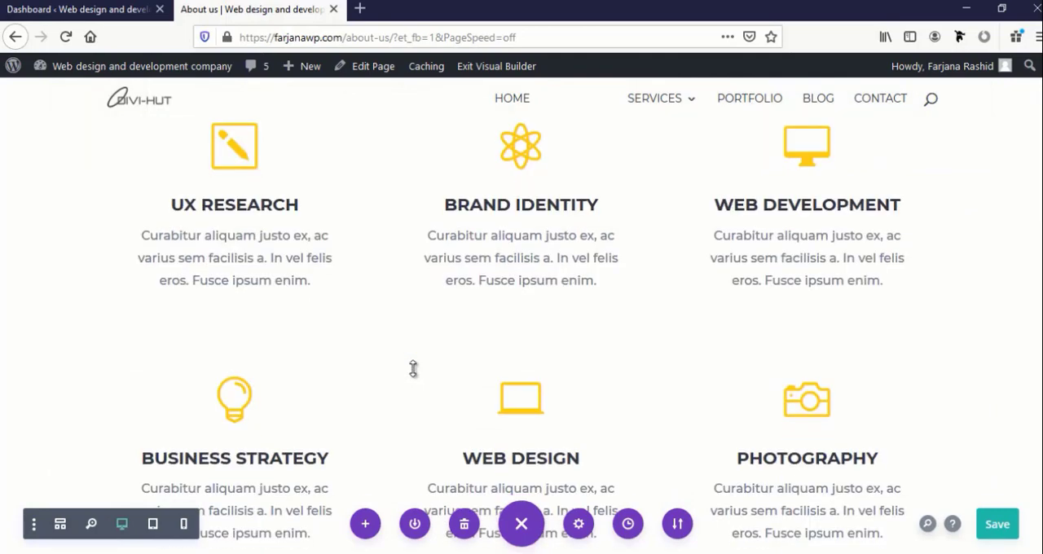
pyautogui.scroll(-15, 413, 369)
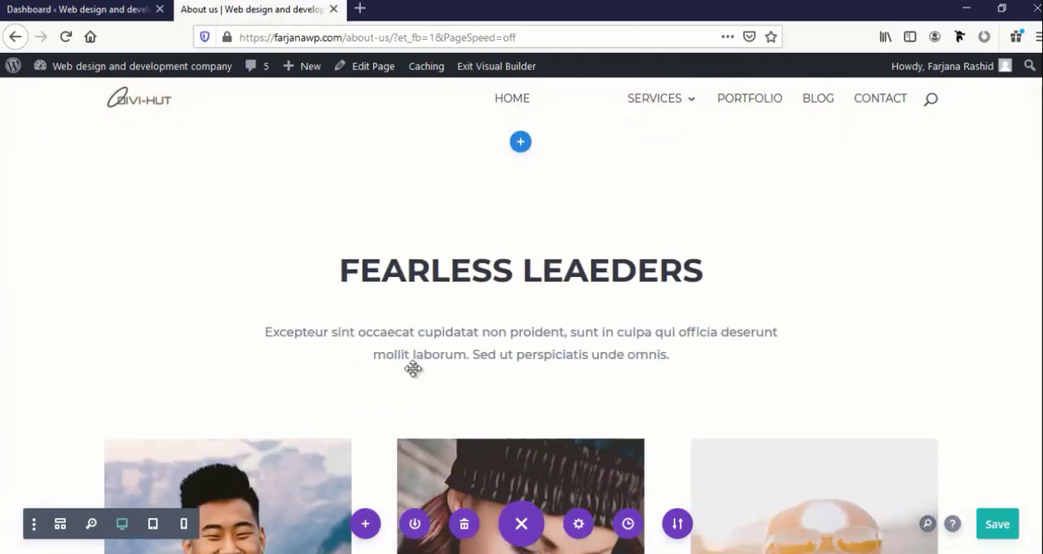
pyautogui.scroll(-15, 413, 369)
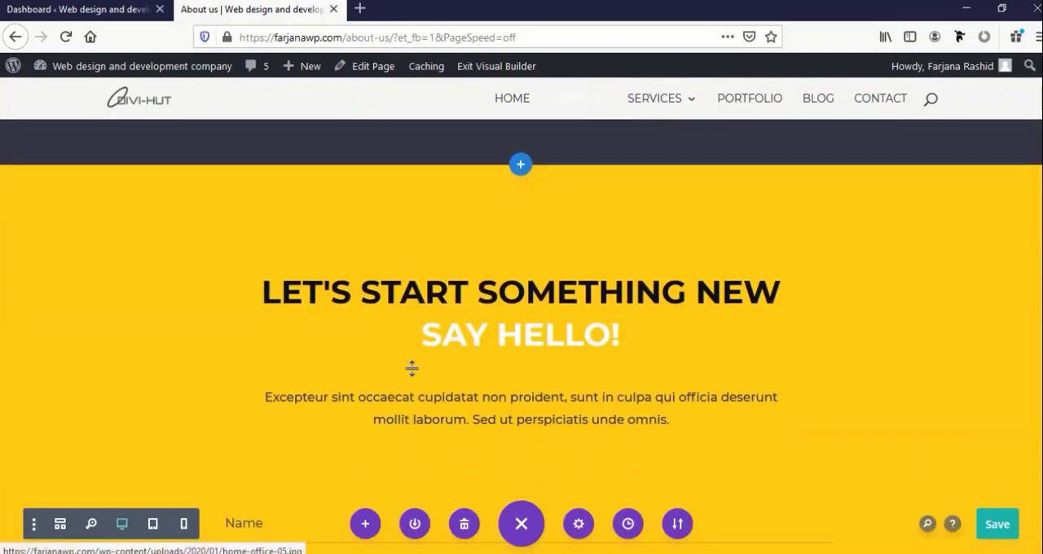
pyautogui.scroll(-5, 412, 369)
pyautogui.scroll(6, 413, 370)
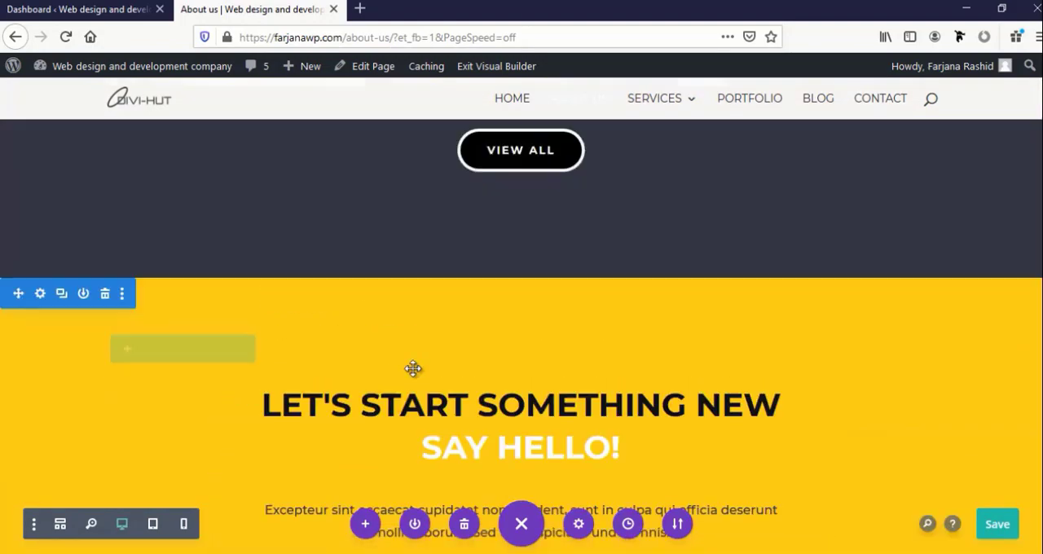
pyautogui.scroll(8, 413, 369)
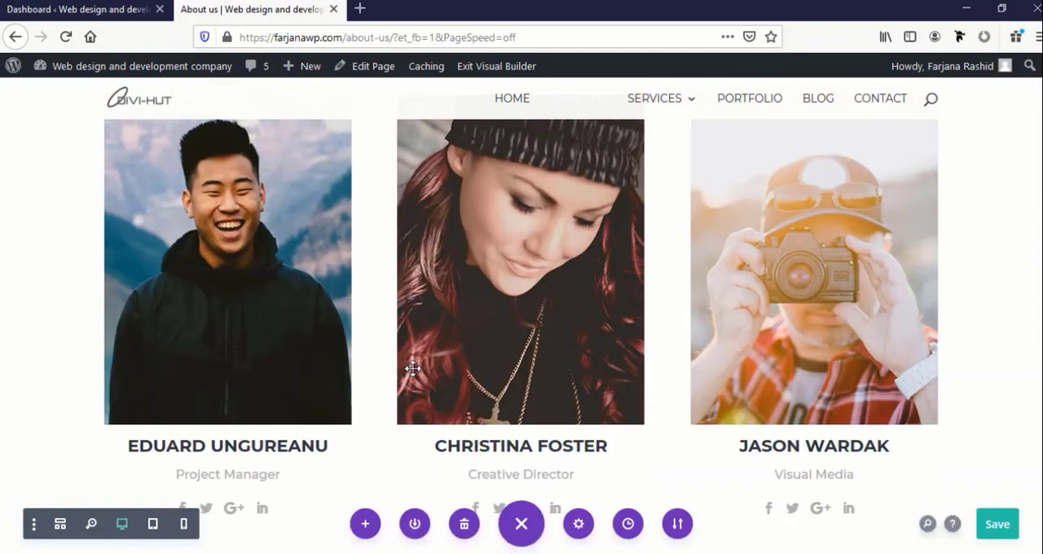
pyautogui.scroll(7, 413, 369)
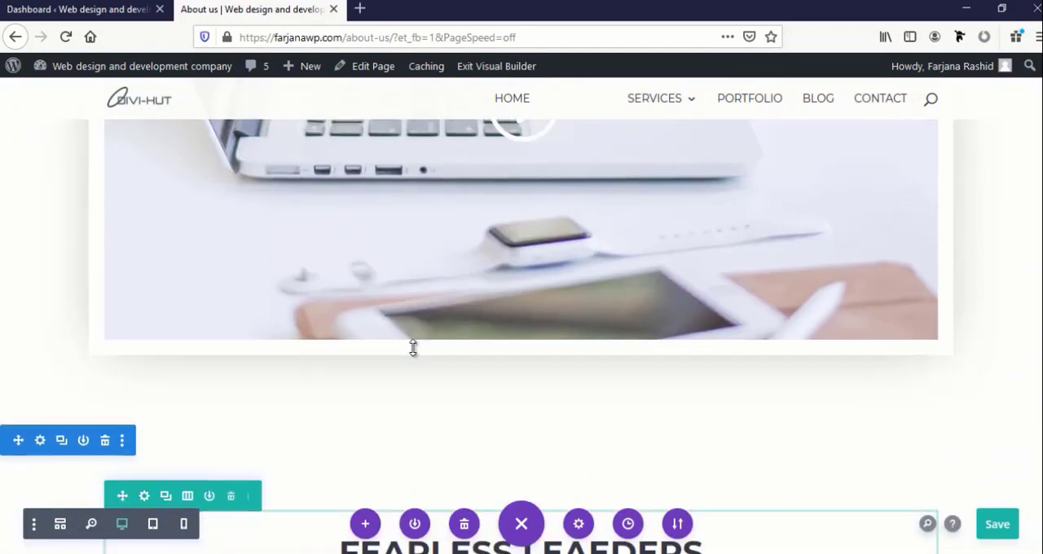
pyautogui.scroll(8, 413, 348)
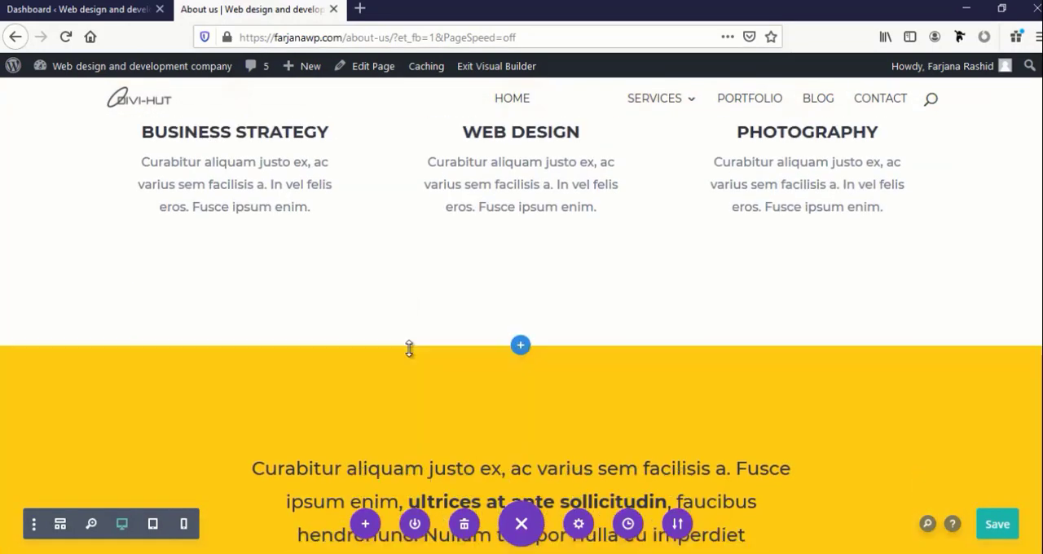
pyautogui.scroll(4, 409, 349)
pyautogui.scroll(-6, 409, 348)
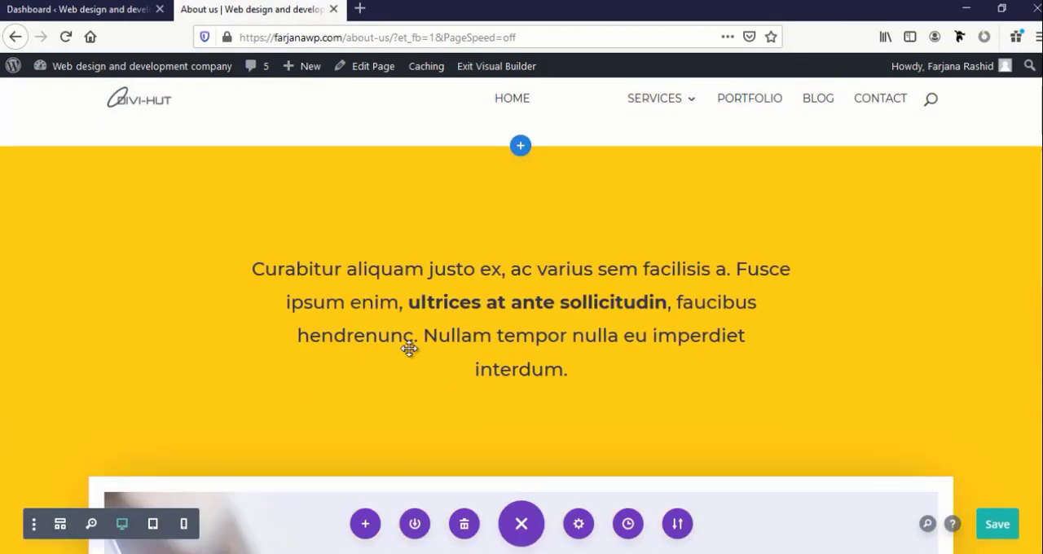
pyautogui.scroll(-9, 409, 348)
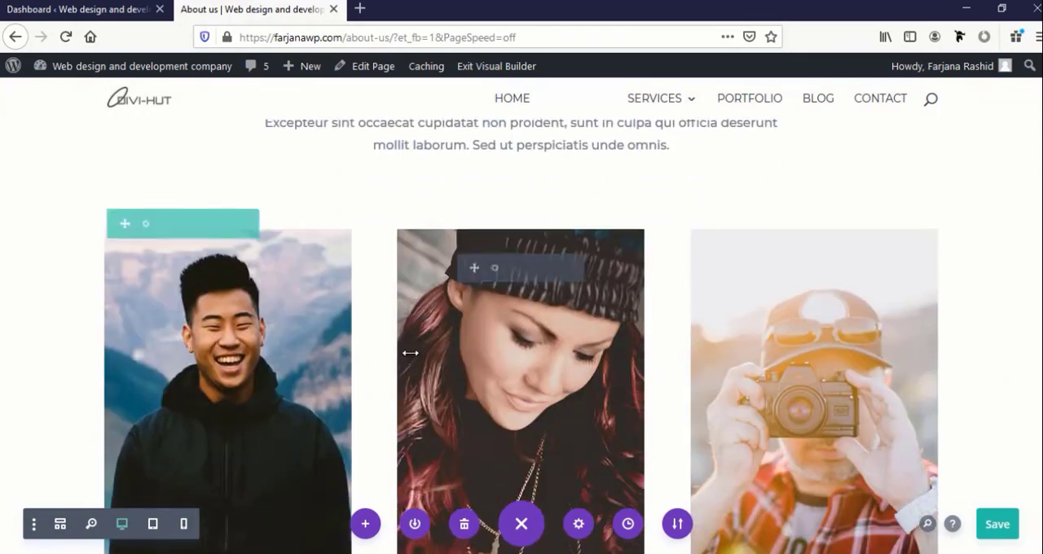
pyautogui.scroll(-2, 410, 353)
pyautogui.scroll(-10, 409, 356)
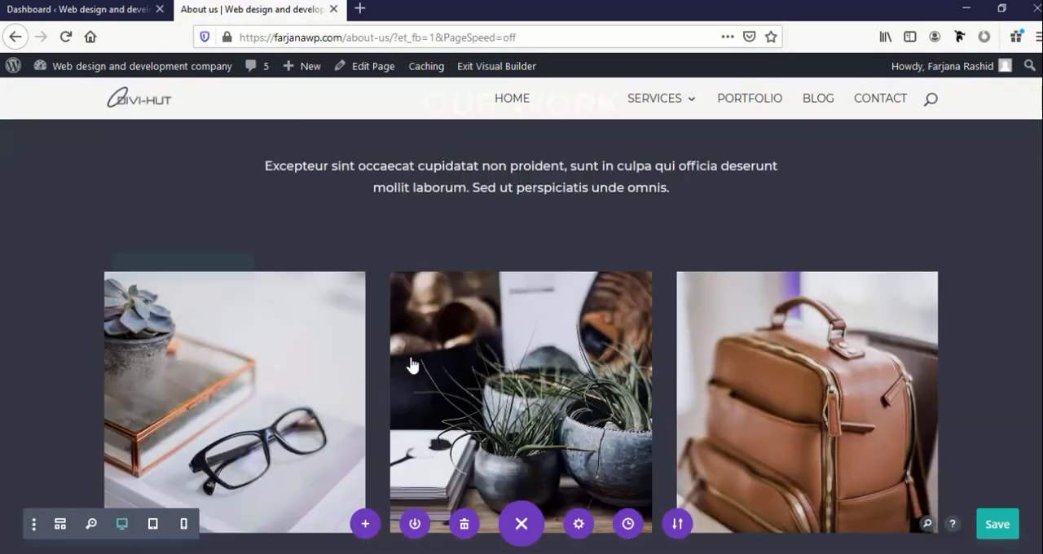
pyautogui.scroll(8, 409, 356)
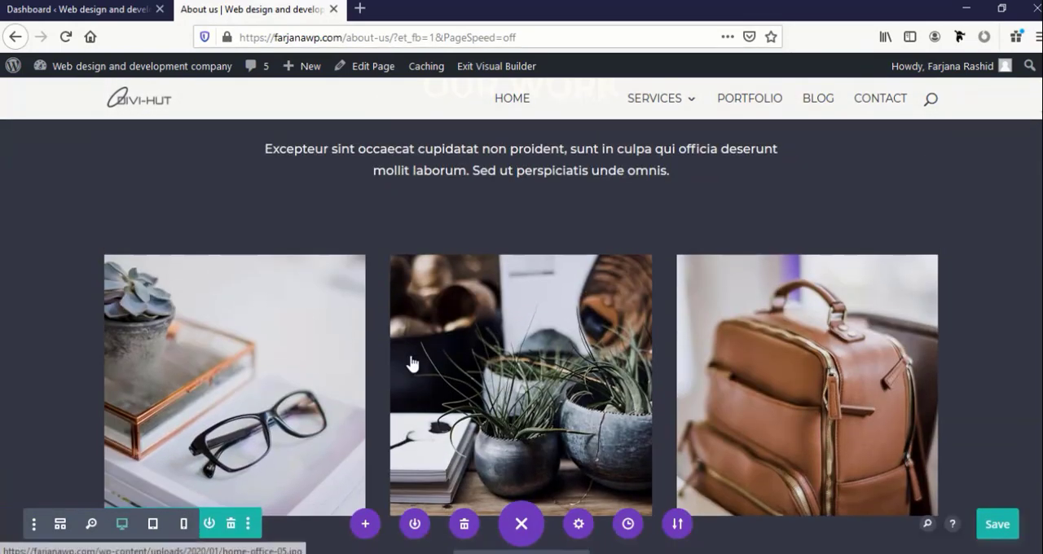
pyautogui.scroll(2, 423, 336)
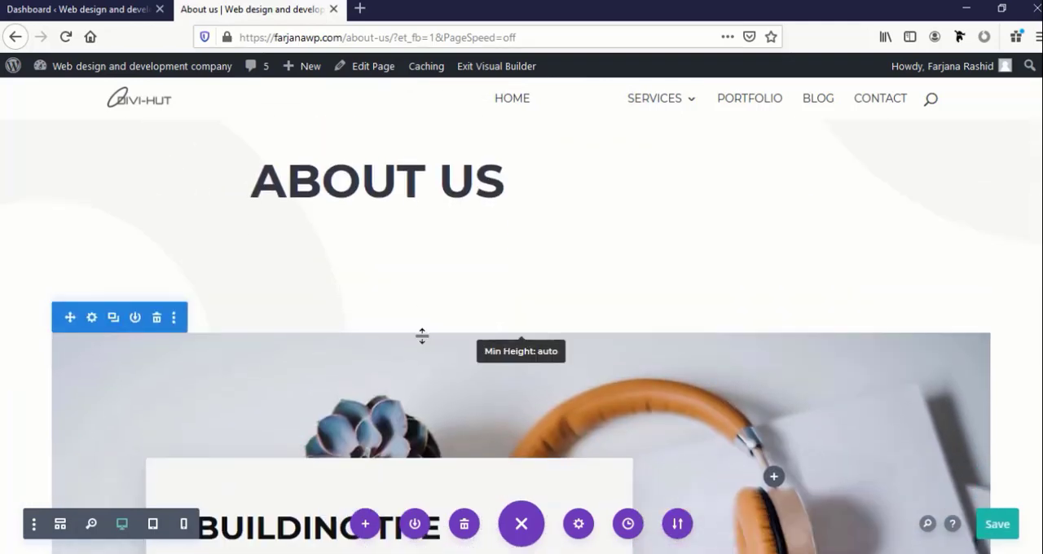
pyautogui.scroll(-3, 225, 339)
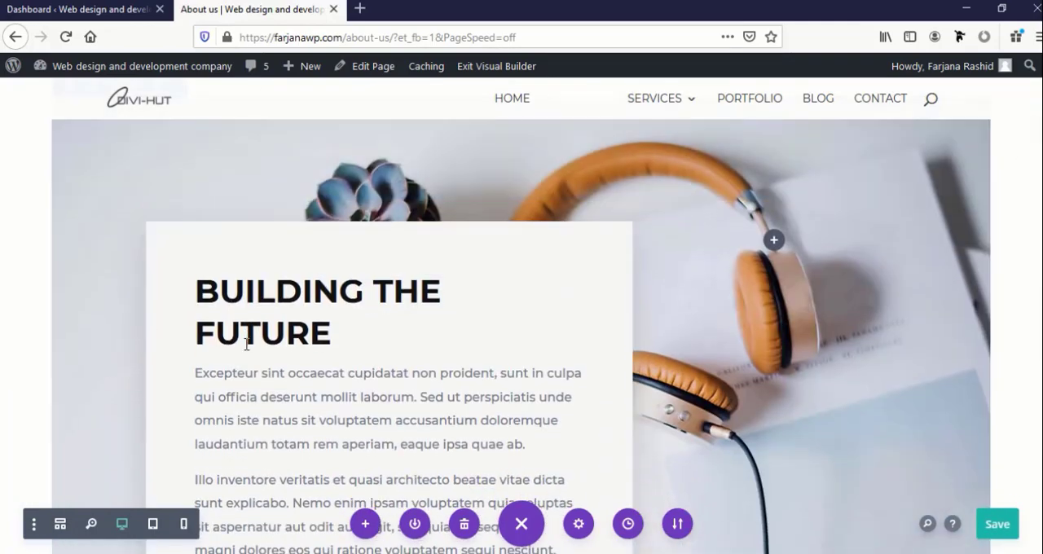
pyautogui.scroll(-3, 236, 341)
# Delete the About Us heading, Building the Future and six-service icon sections from the page
pyautogui.scroll(6, 244, 342)
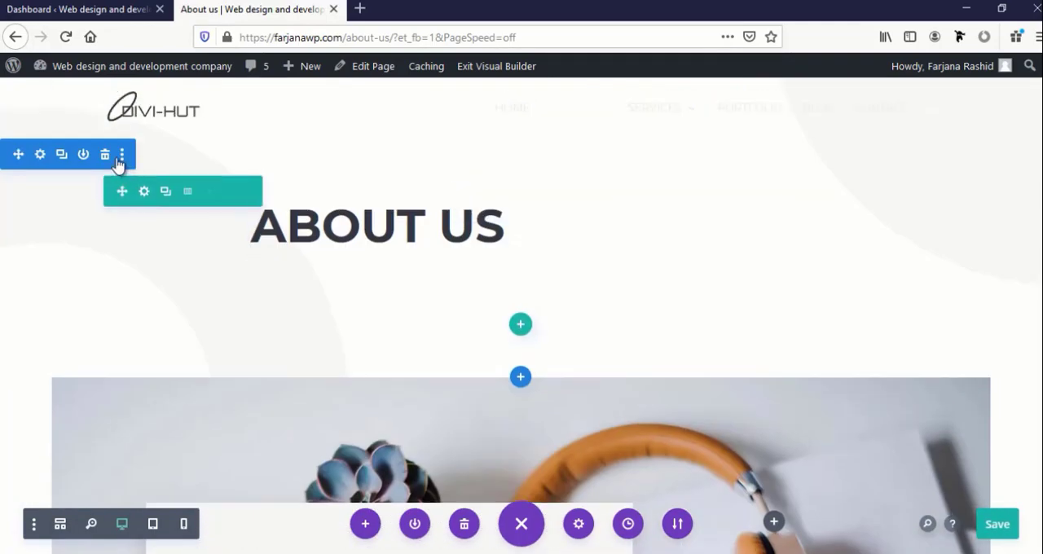
pyautogui.click(106, 156)
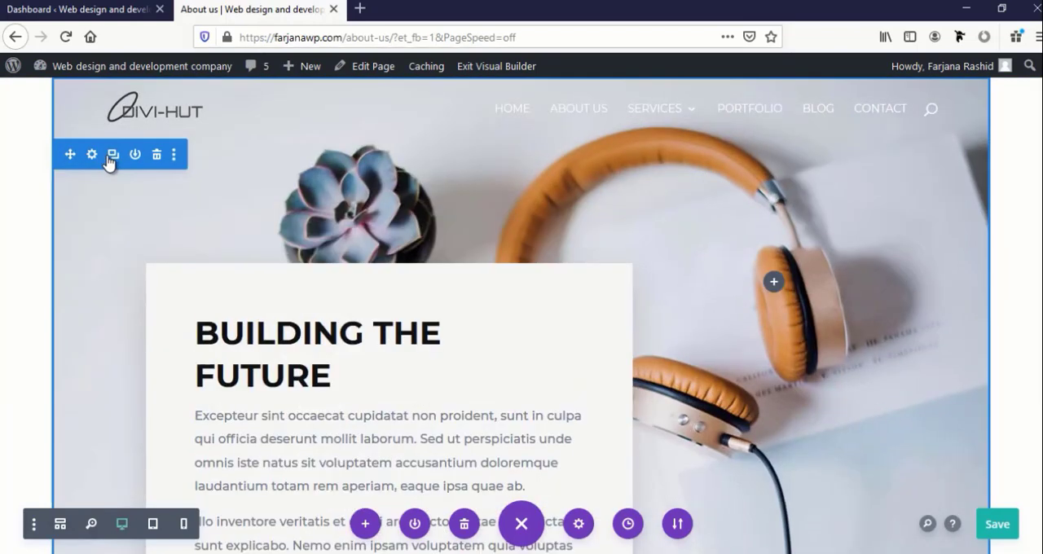
pyautogui.click(156, 155)
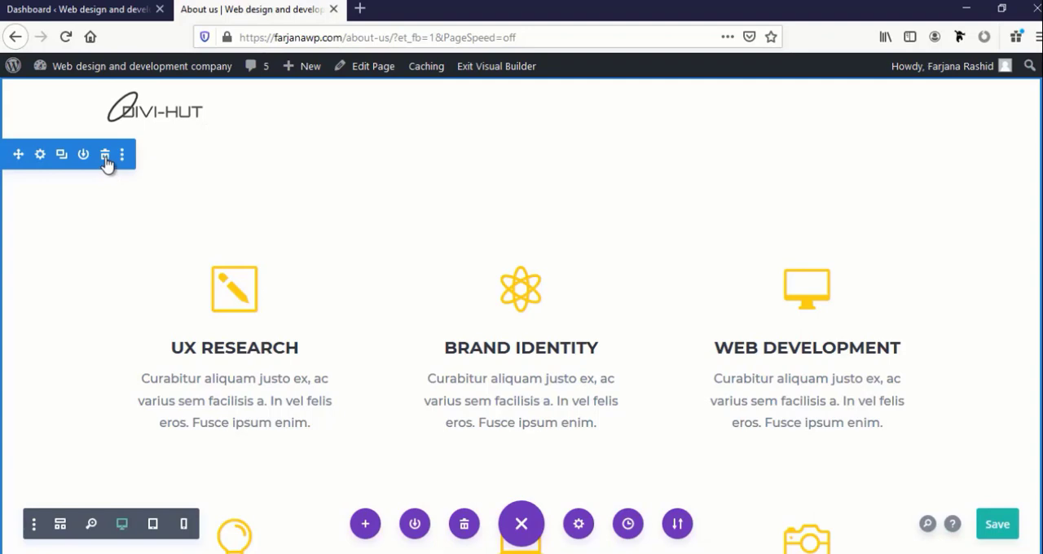
pyautogui.click(106, 158)
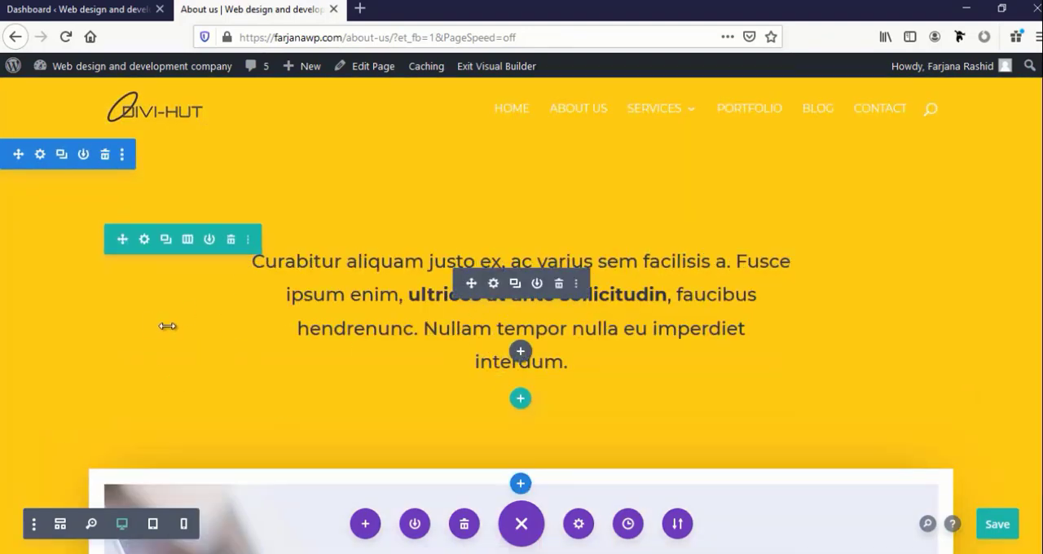
# Delete the dark Our Work section below the team members
pyautogui.scroll(-8, 169, 325)
pyautogui.scroll(-7, 169, 326)
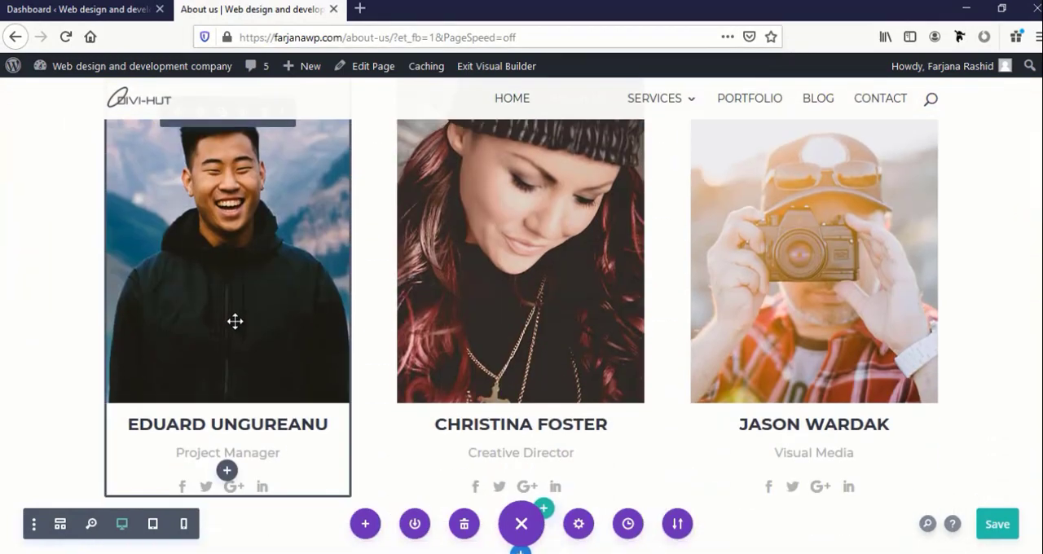
pyautogui.scroll(-6, 234, 335)
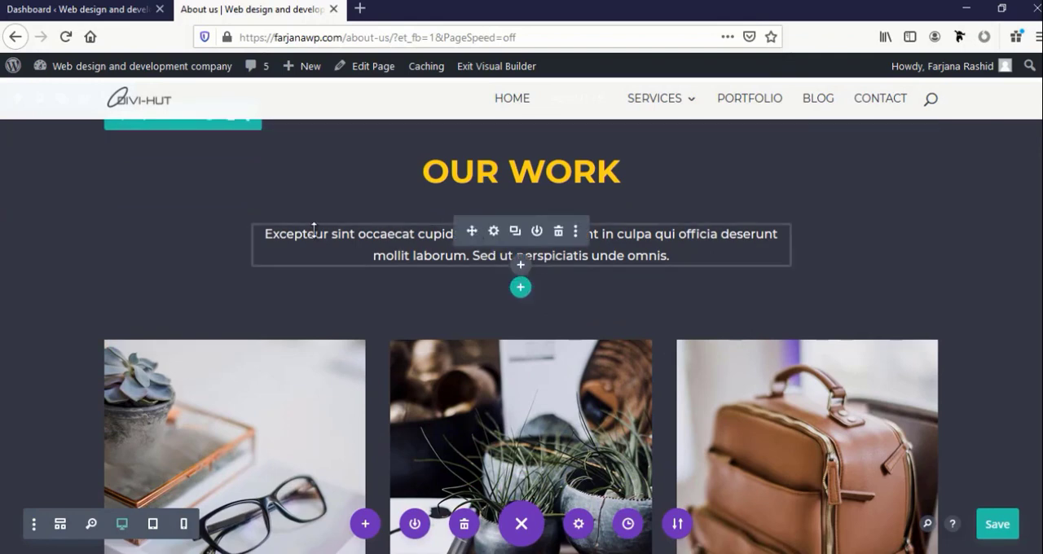
pyautogui.scroll(-3, 89, 236)
pyautogui.scroll(3, 88, 235)
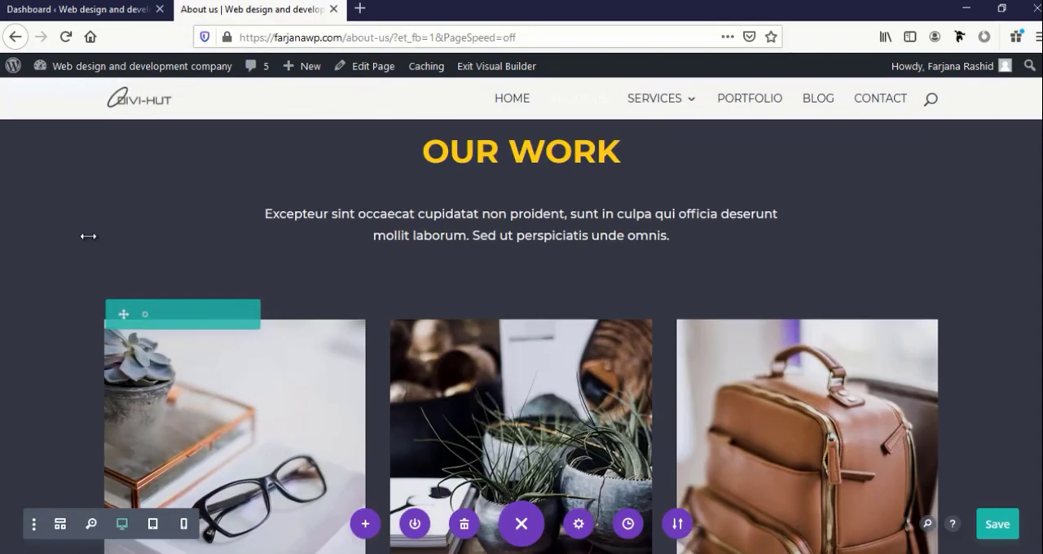
pyautogui.scroll(2, 88, 235)
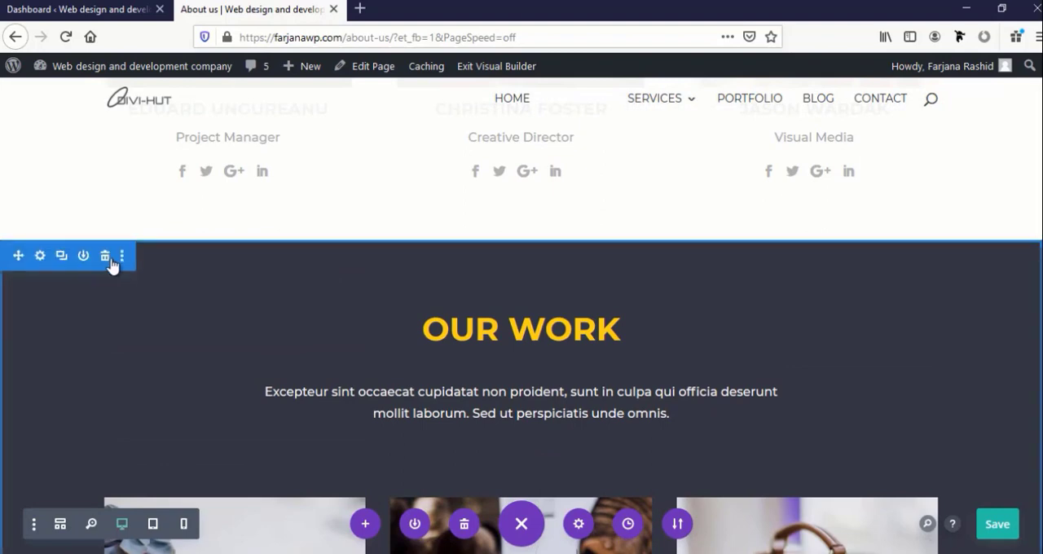
pyautogui.click(105, 257)
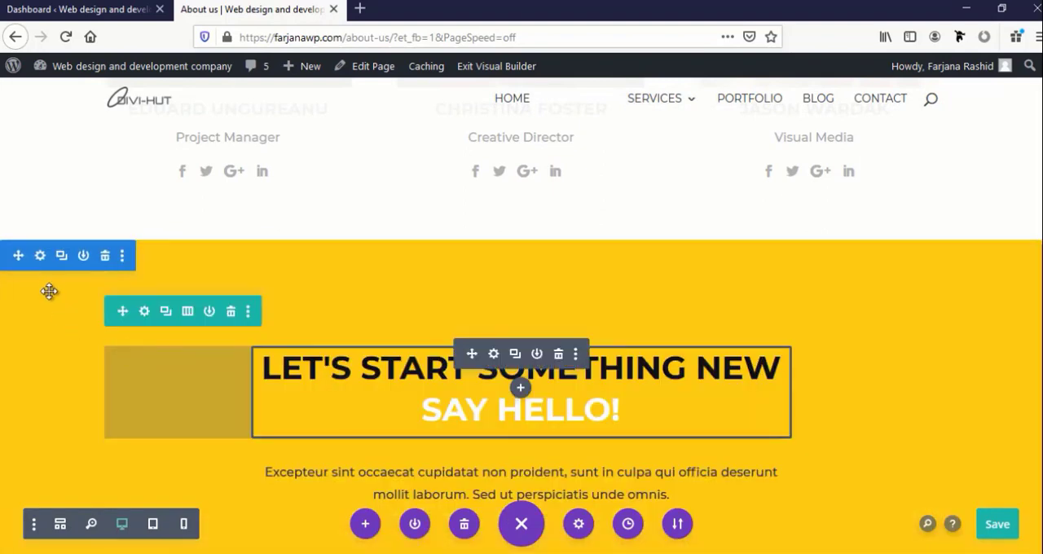
# Delete the yellow "Let's start something new" contact form section at the end of the page
pyautogui.scroll(-6, 77, 342)
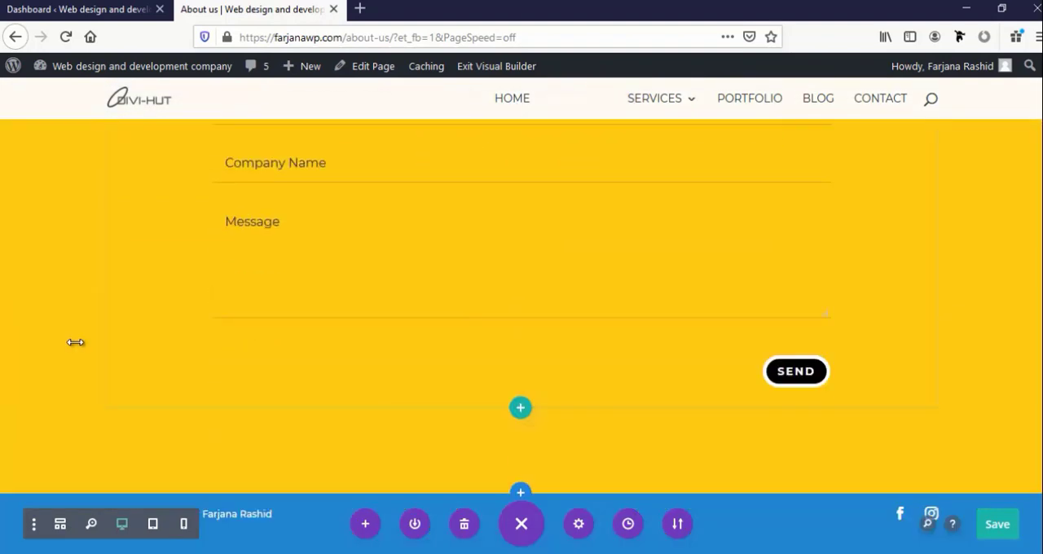
pyautogui.scroll(5, 77, 343)
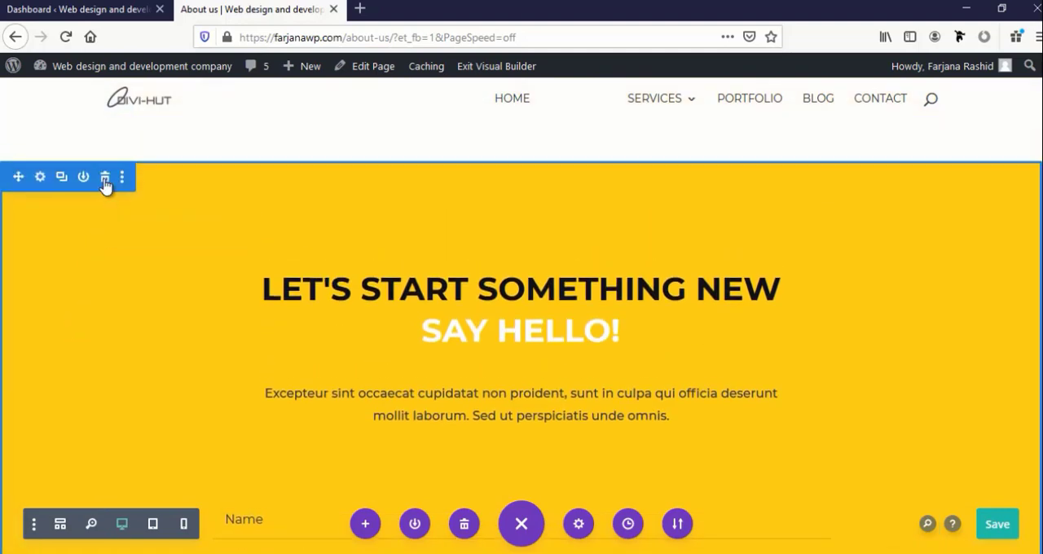
pyautogui.click(104, 176)
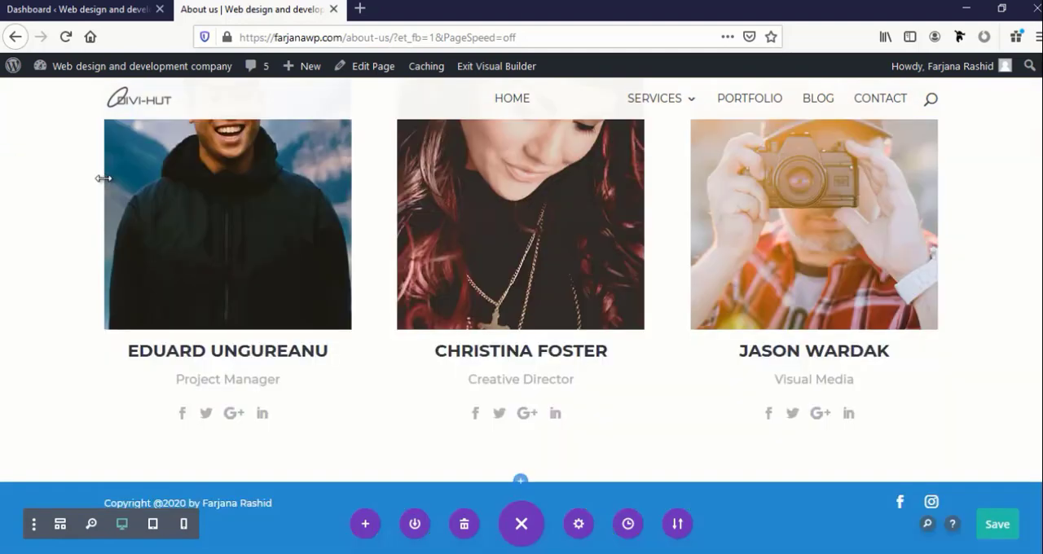
# Insert the saved "footer" section from the library below the team section and check its contact form
pyautogui.click(521, 484)
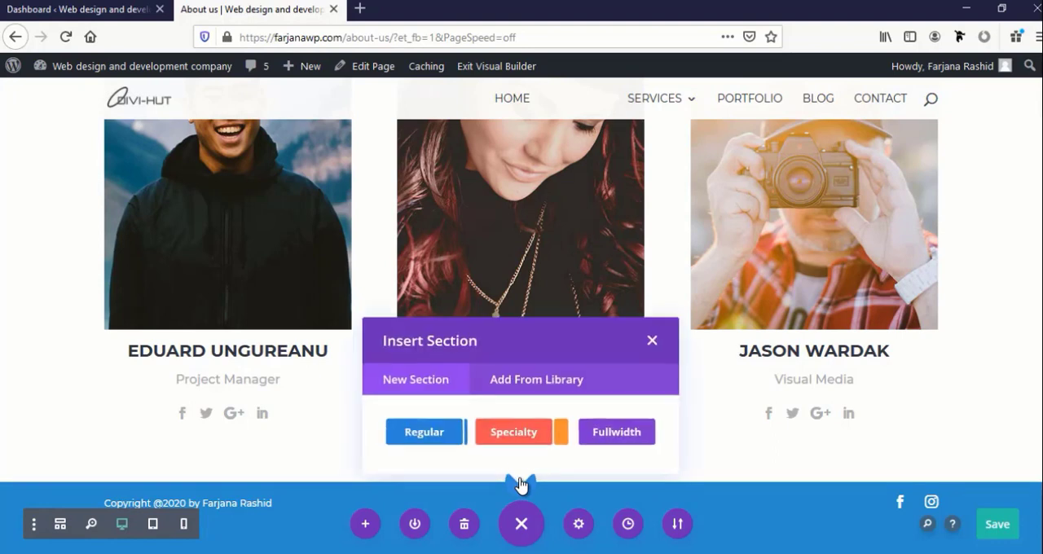
pyautogui.click(528, 388)
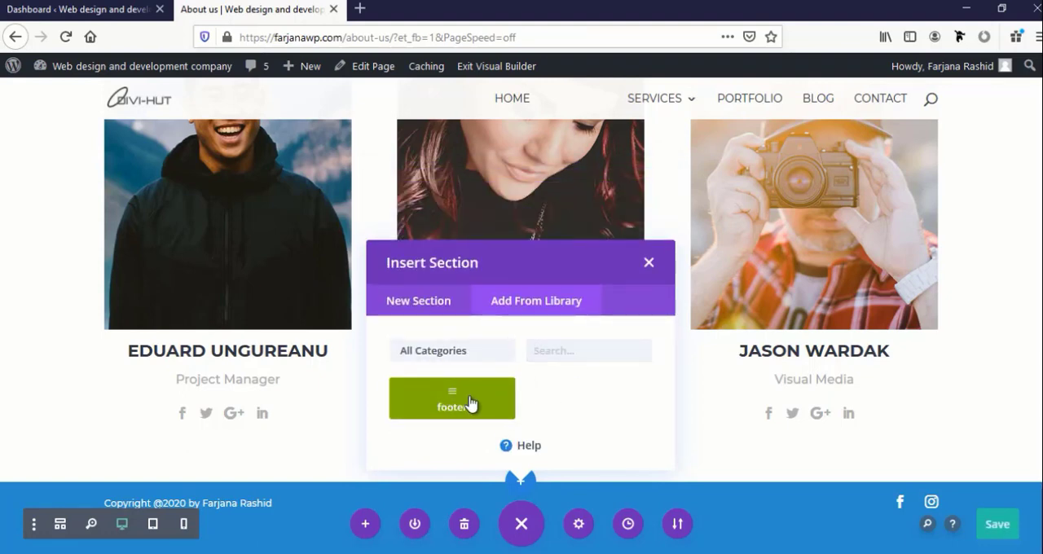
pyautogui.click(469, 403)
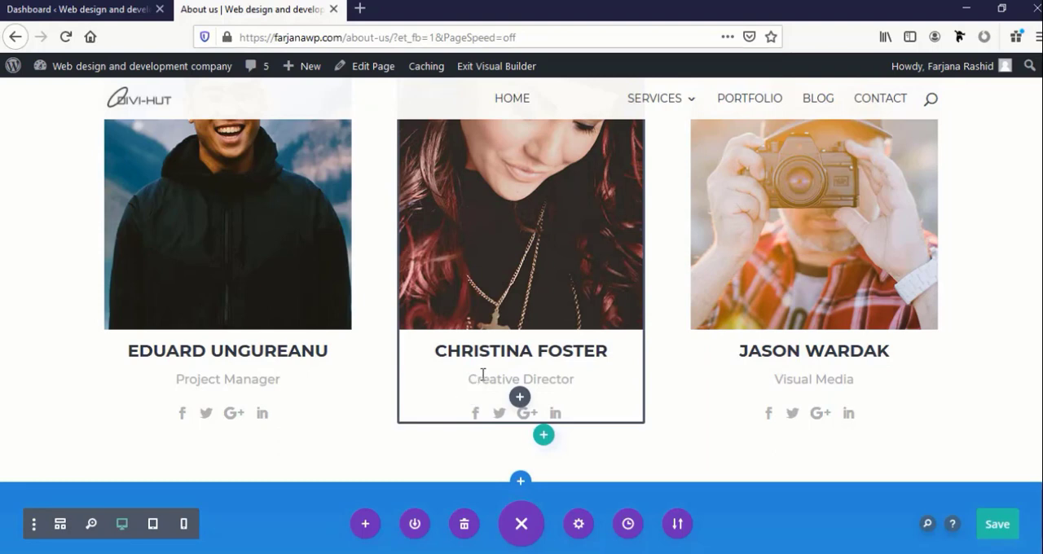
pyautogui.scroll(-8, 483, 374)
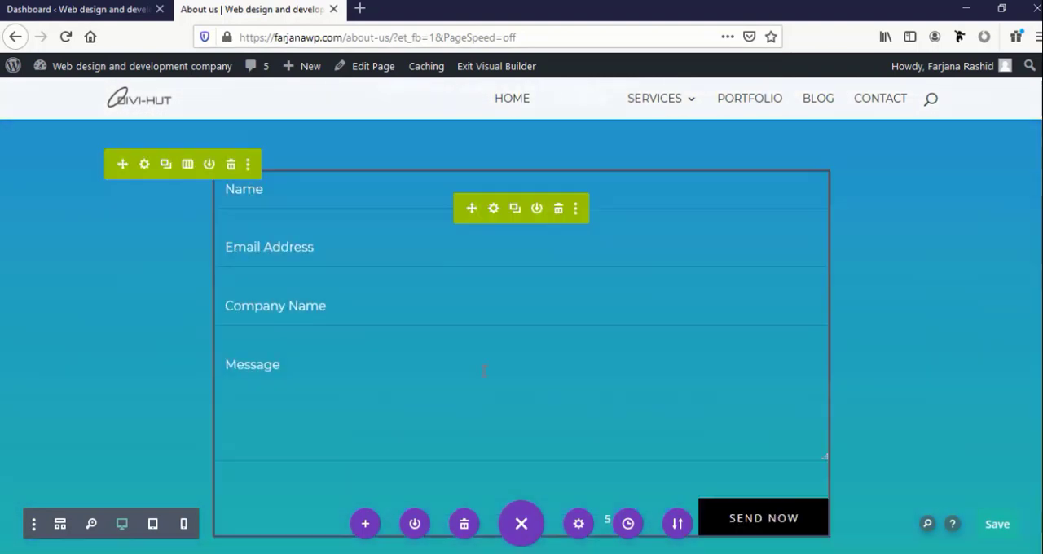
pyautogui.scroll(-2, 483, 371)
pyautogui.scroll(4, 483, 371)
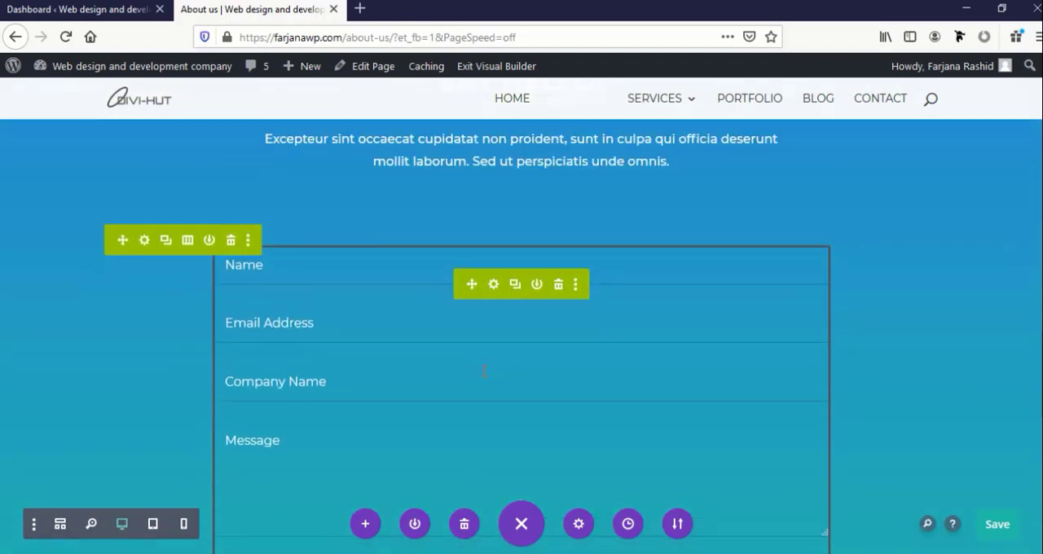
pyautogui.scroll(3, 483, 371)
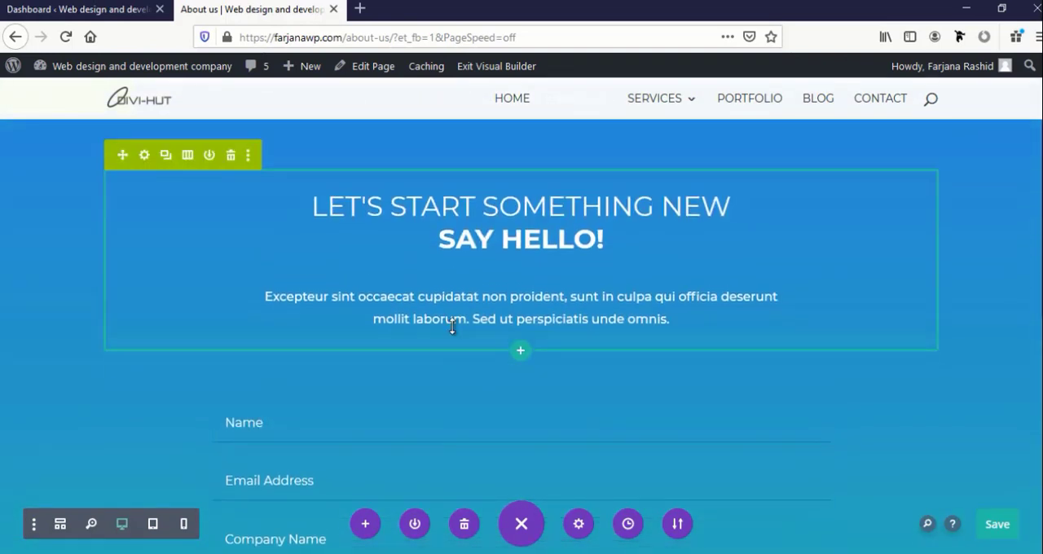
pyautogui.scroll(4, 452, 325)
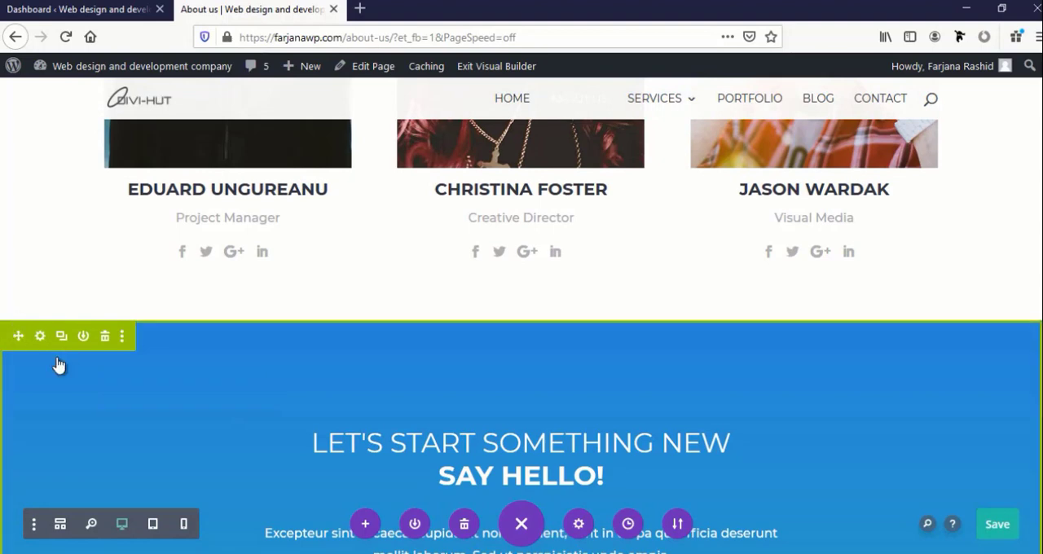
pyautogui.scroll(-3, 165, 395)
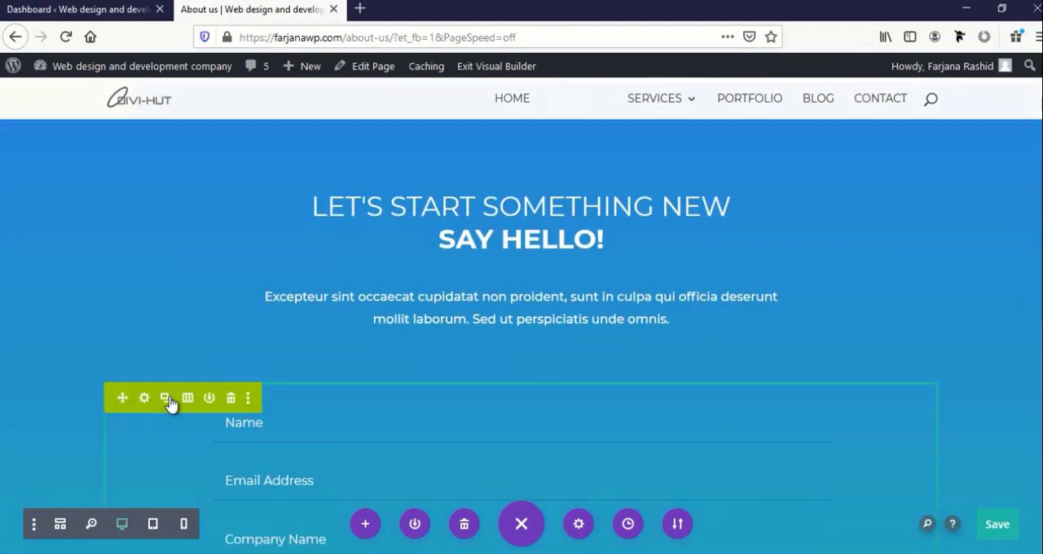
# Review the page layout between the footer contact form, the team section and the yellow intro section
pyautogui.scroll(-5, 275, 334)
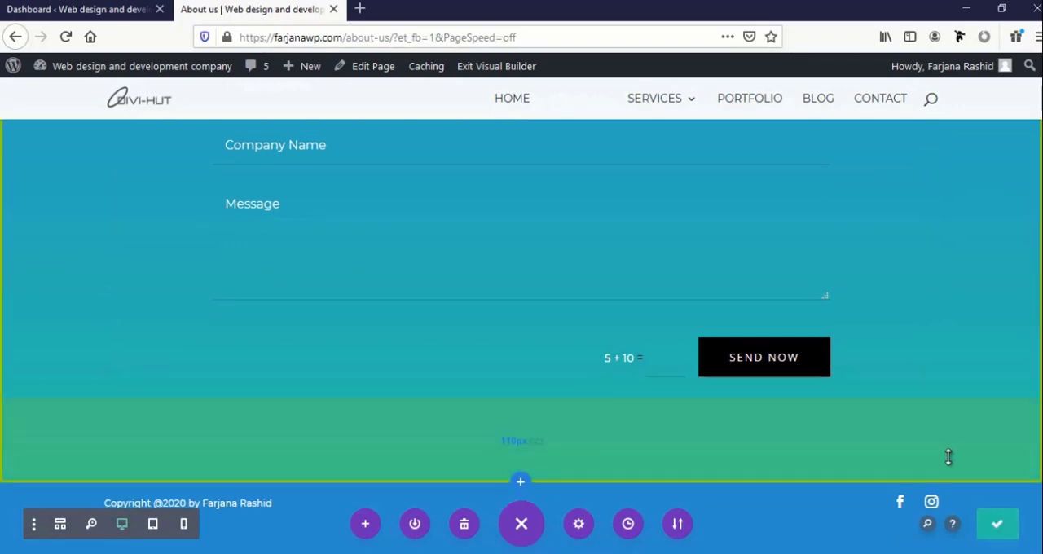
pyautogui.scroll(10, 948, 457)
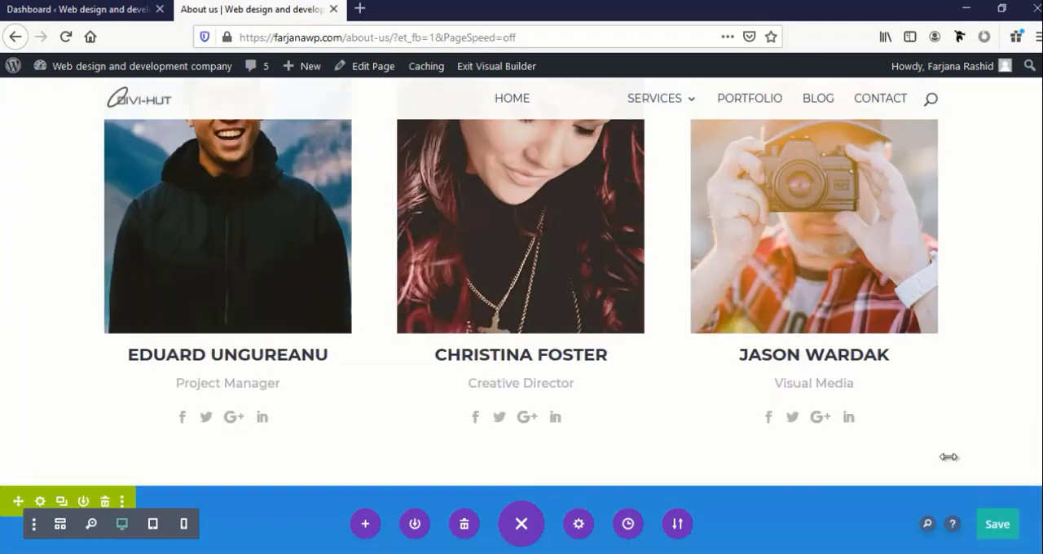
pyautogui.scroll(5, 951, 449)
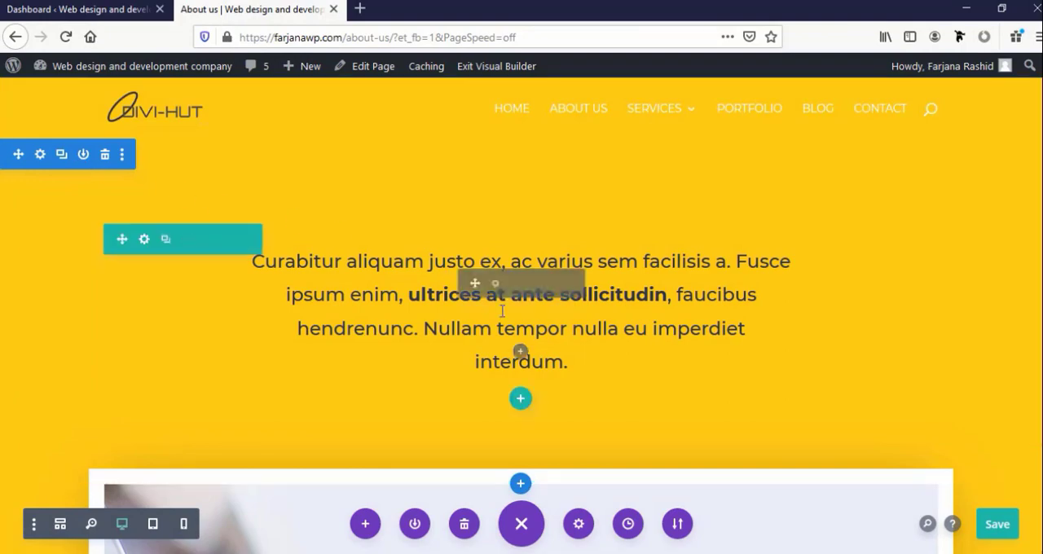
pyautogui.scroll(-8, 500, 319)
pyautogui.scroll(-5, 503, 319)
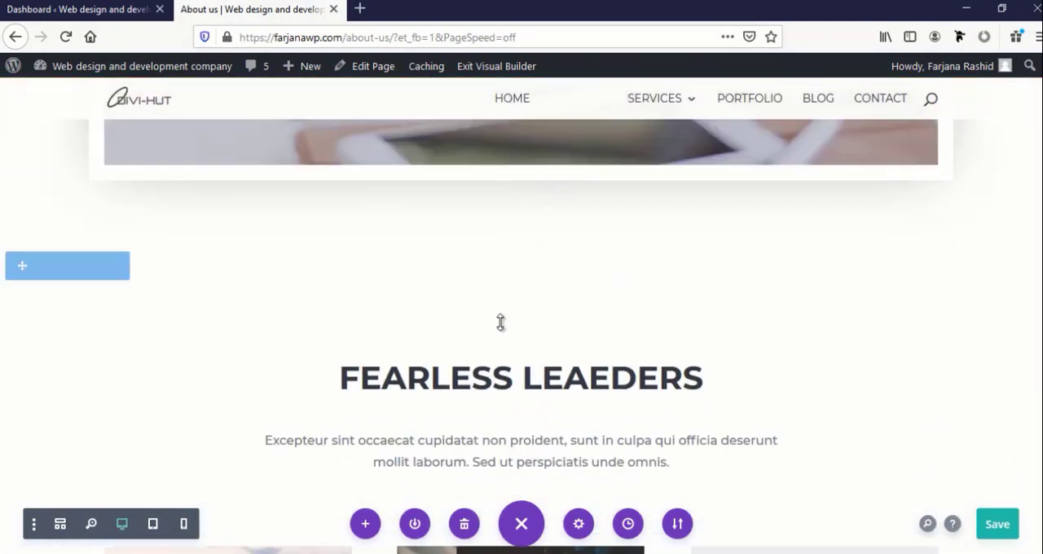
pyautogui.scroll(10, 501, 320)
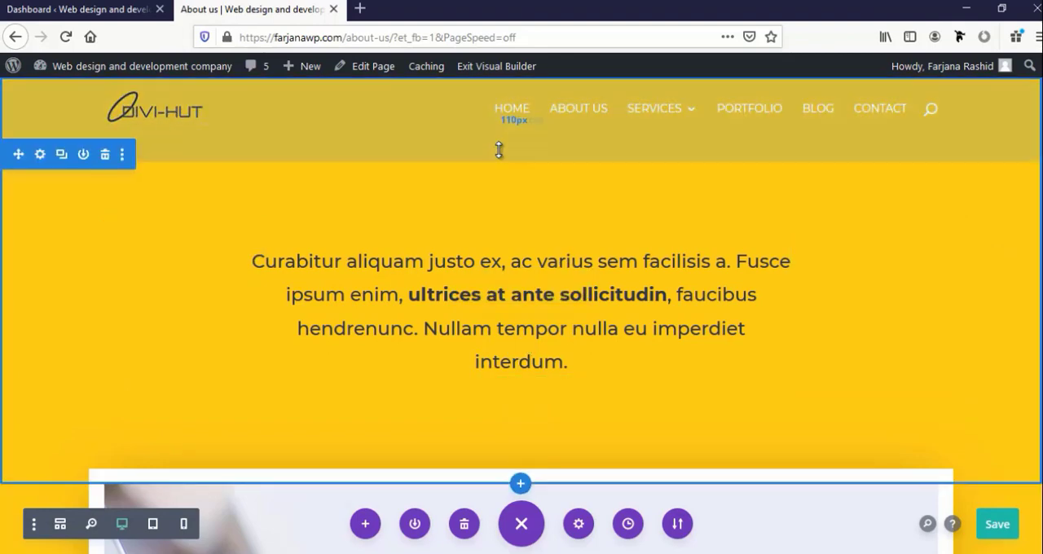
# Insert a regular section with a single-column row and a Text module above the Fearless Leaders section
pyautogui.scroll(-5, 465, 302)
pyautogui.scroll(-5, 463, 302)
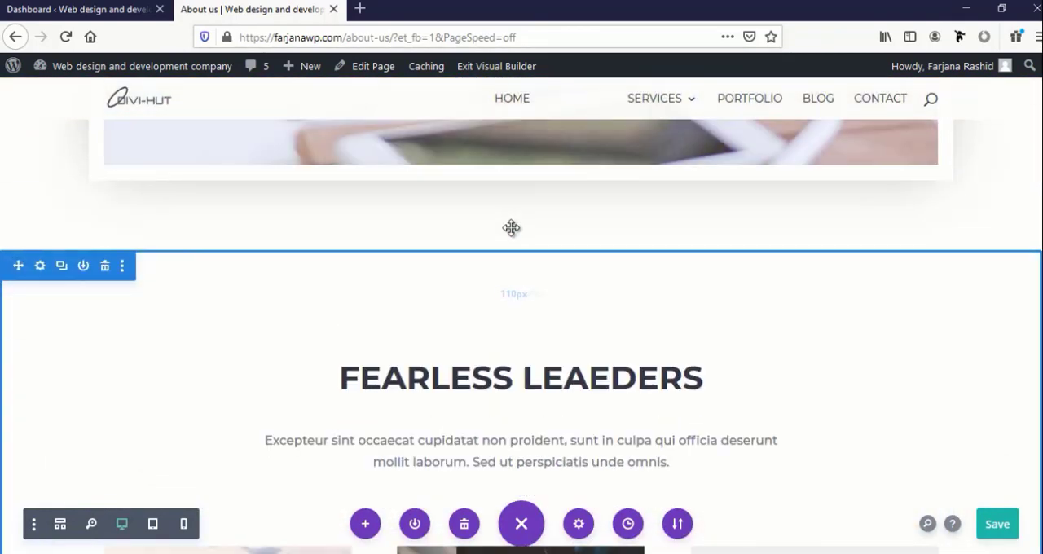
pyautogui.click(519, 254)
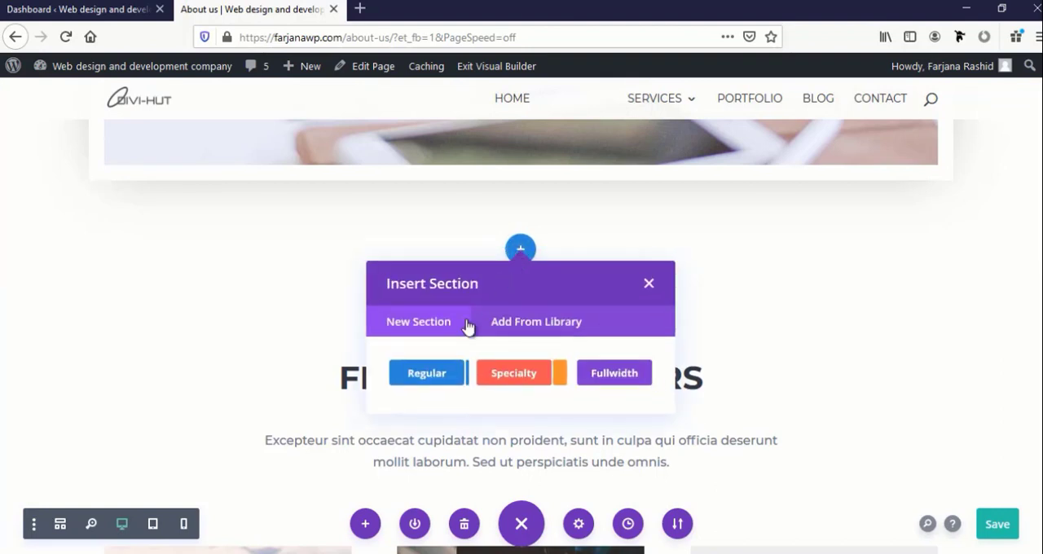
pyautogui.click(426, 376)
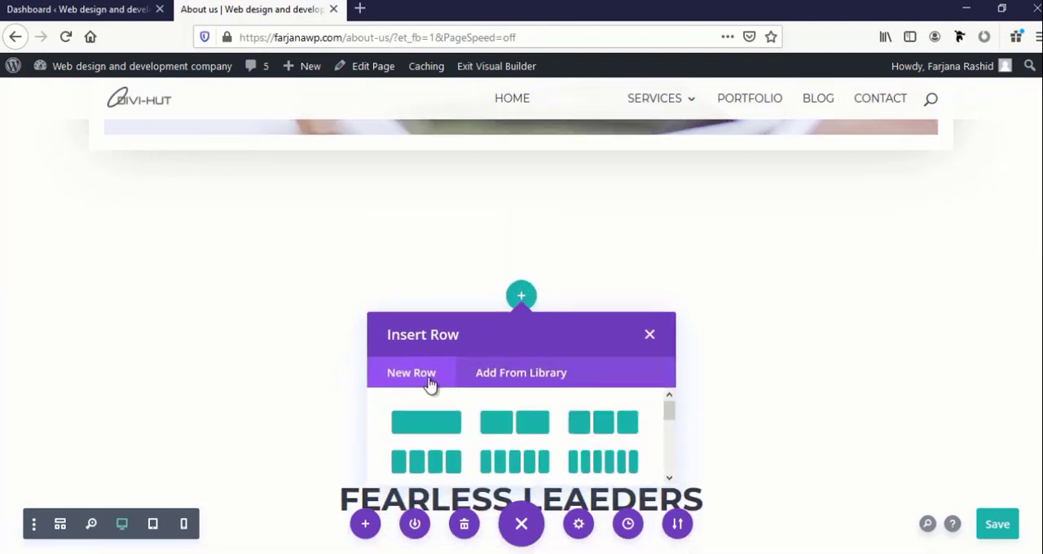
pyautogui.click(434, 423)
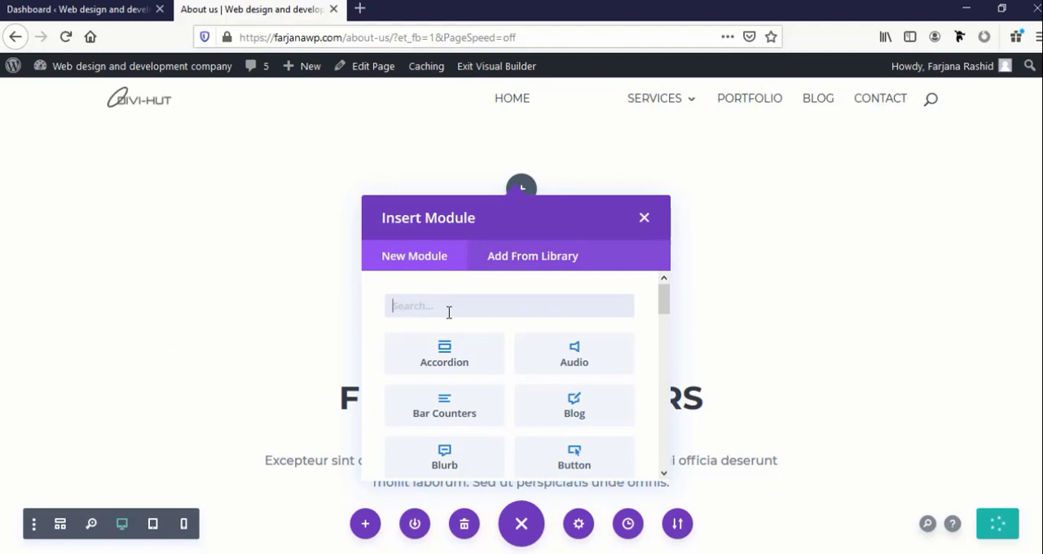
pyautogui.write('Tex')
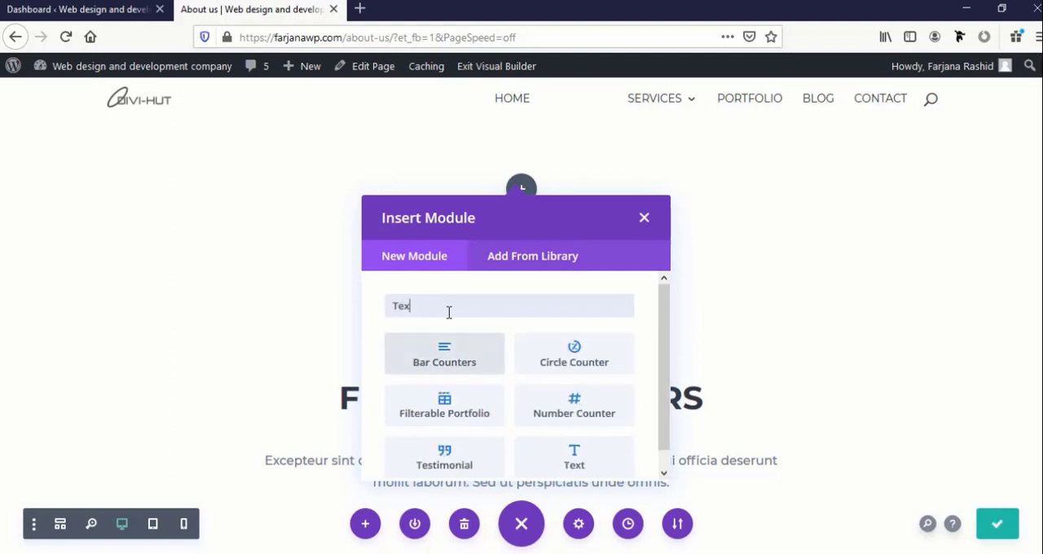
pyautogui.write('t')
pyautogui.click(416, 367)
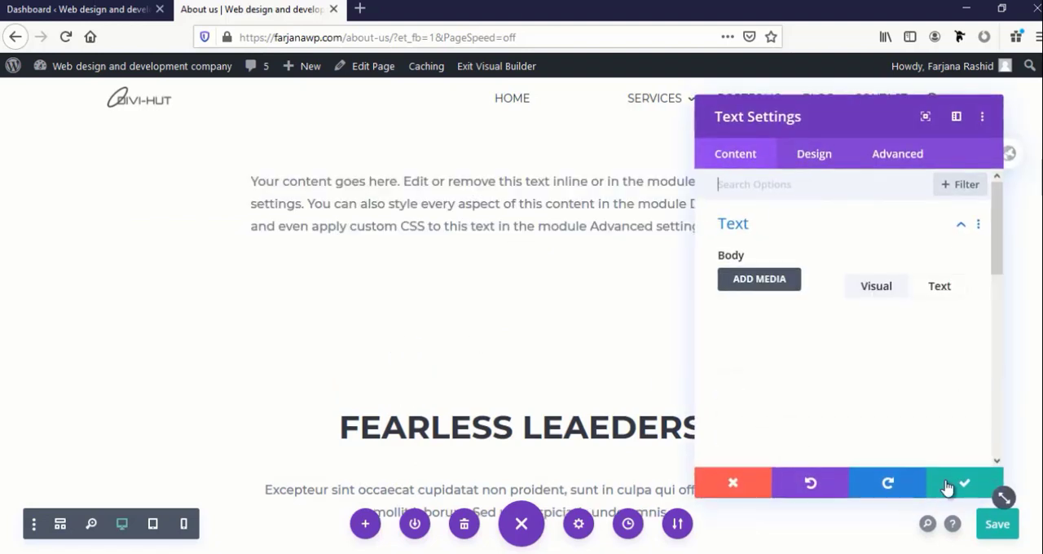
pyautogui.click(947, 487)
# Move the new text section to the very start of the page, above the yellow intro section
pyautogui.scroll(2, 225, 256)
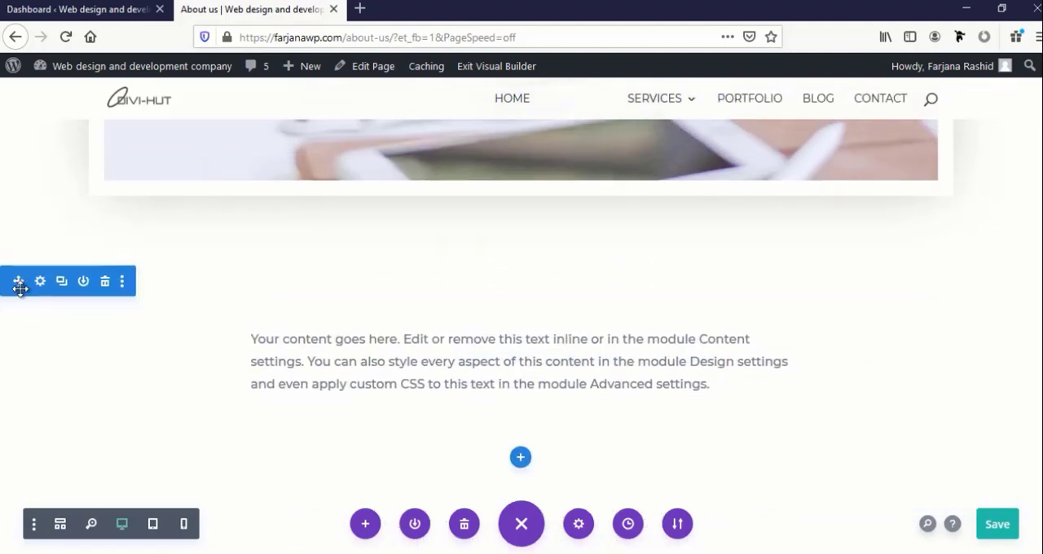
pyautogui.scroll(10, 20, 270)
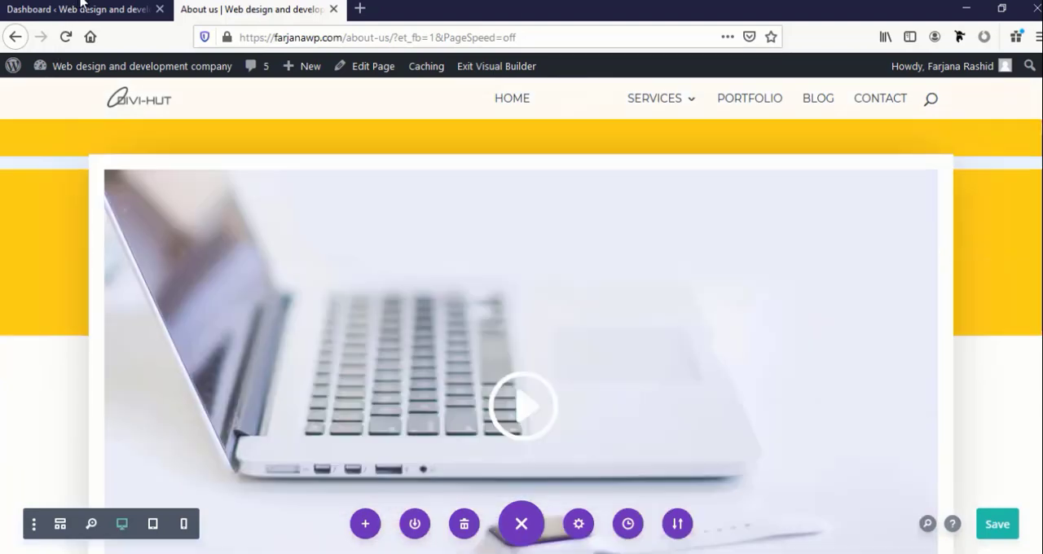
pyautogui.scroll(1, 70, 80)
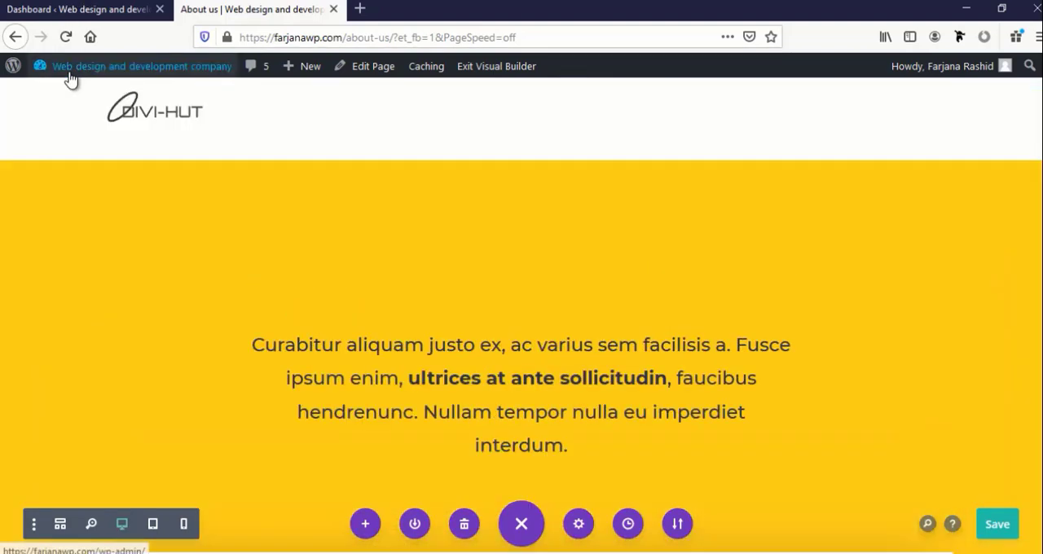
pyautogui.moveTo(111, 183); pyautogui.dragTo(109, 179)
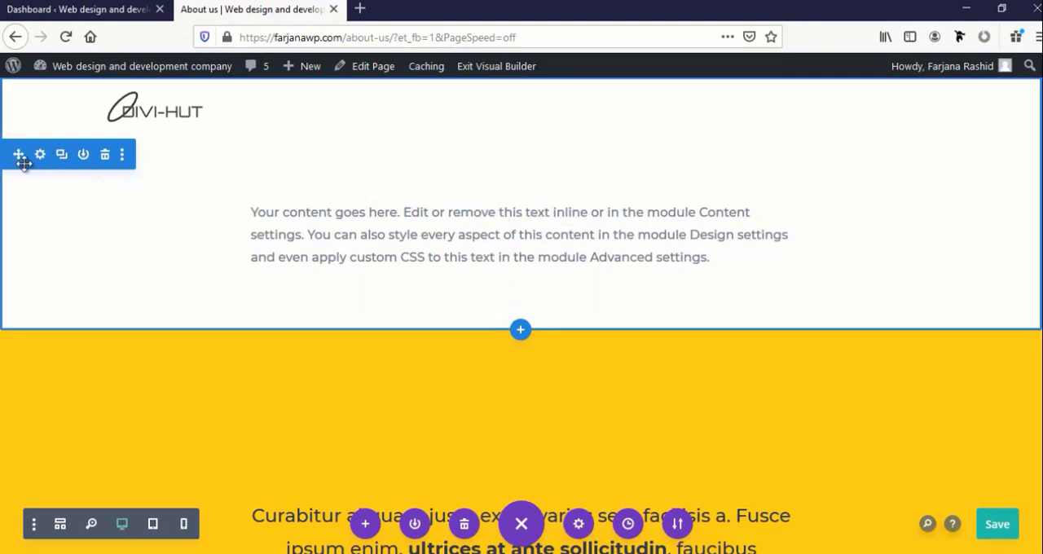
pyautogui.scroll(-4, 134, 276)
pyautogui.scroll(4, 135, 275)
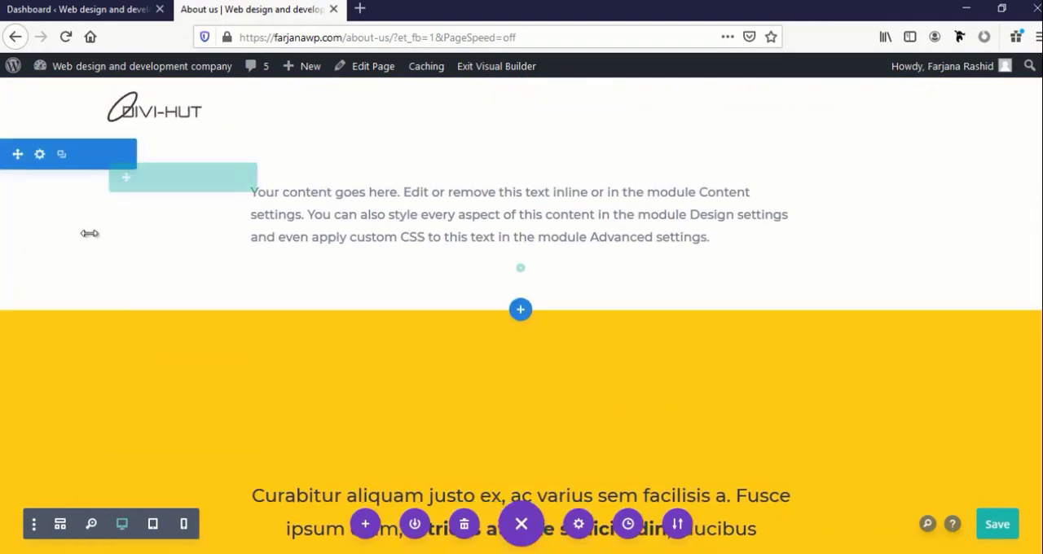
# Give the new first section the default blue-to-teal background gradient and save its settings
pyautogui.click(40, 155)
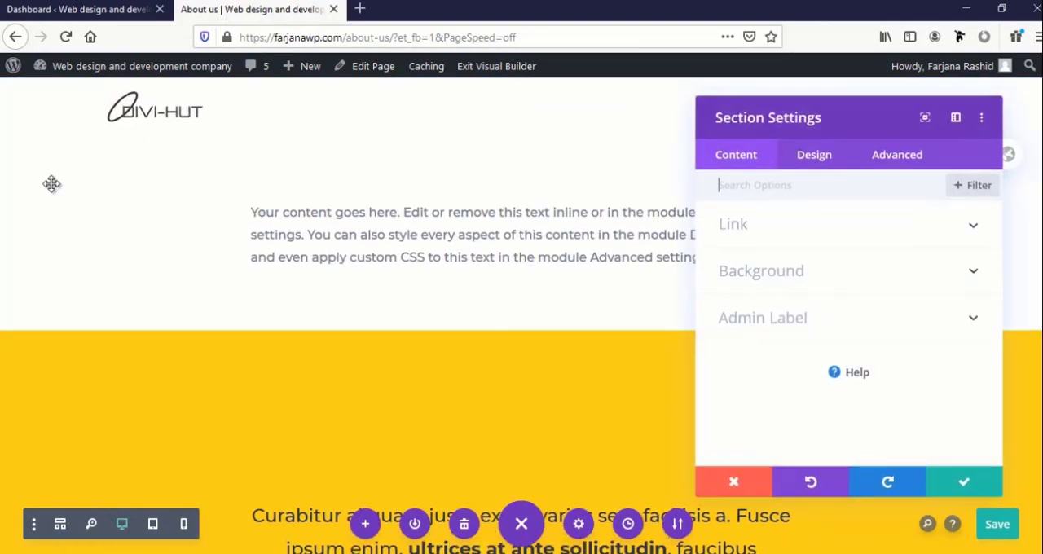
pyautogui.click(766, 274)
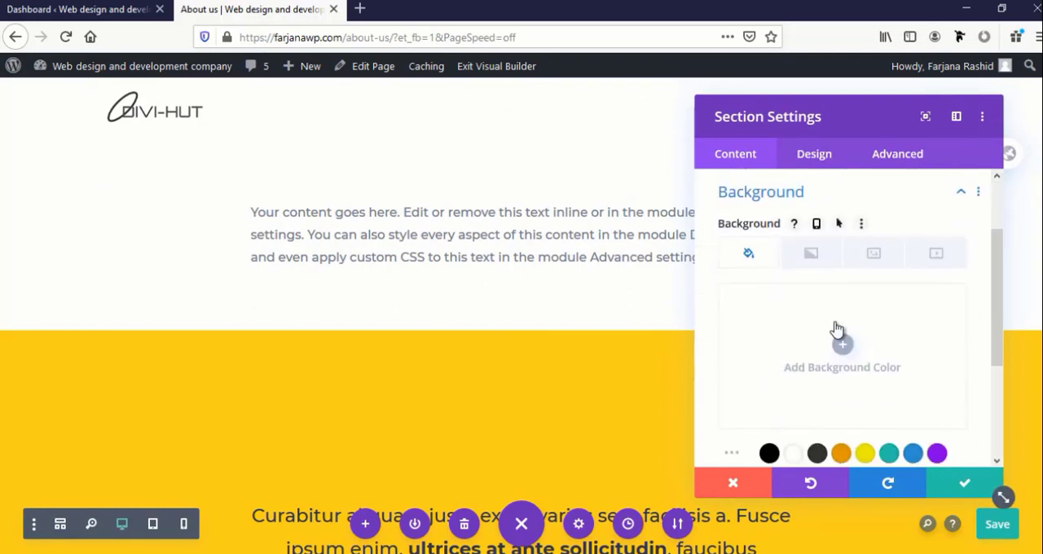
pyautogui.click(808, 259)
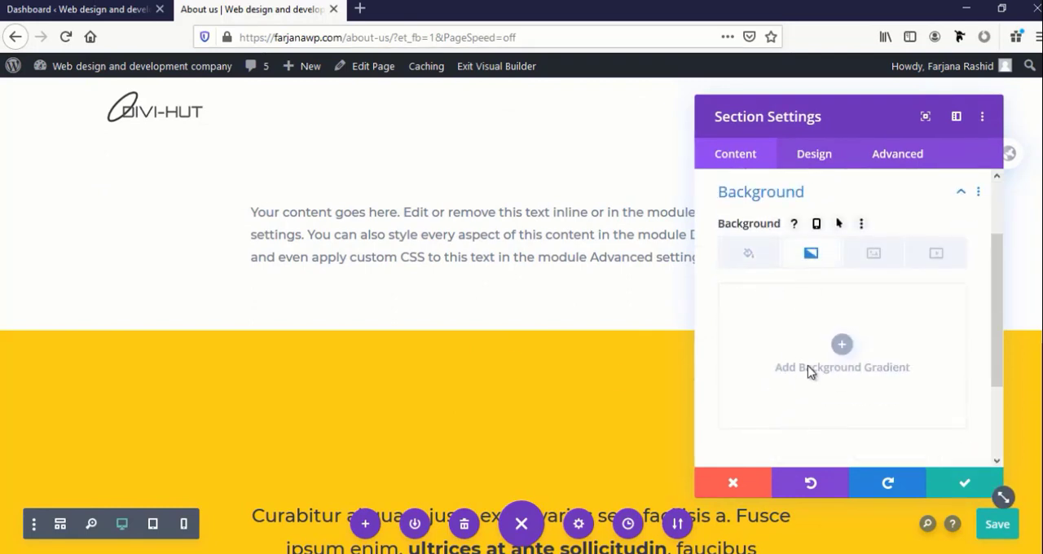
pyautogui.click(842, 347)
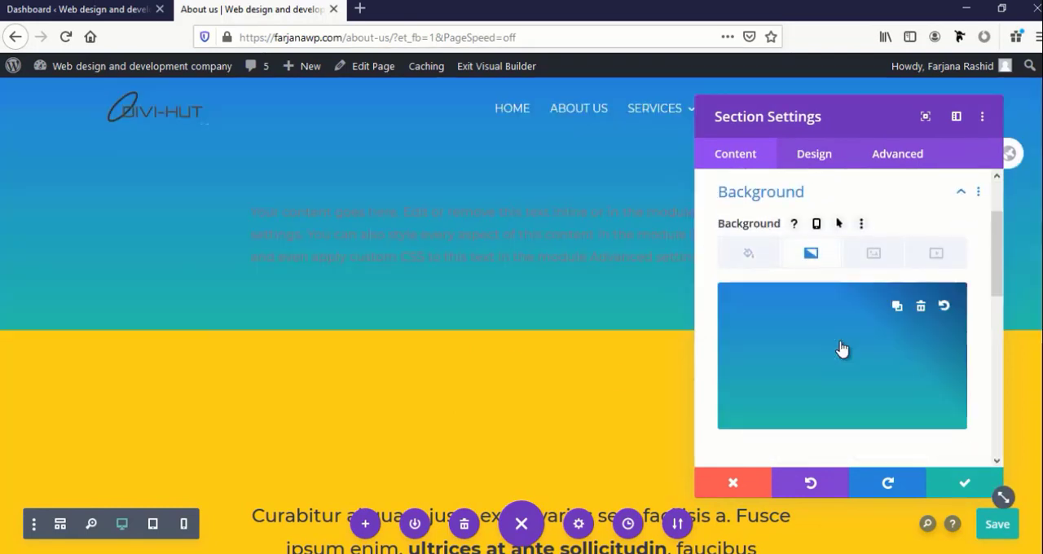
pyautogui.click(962, 489)
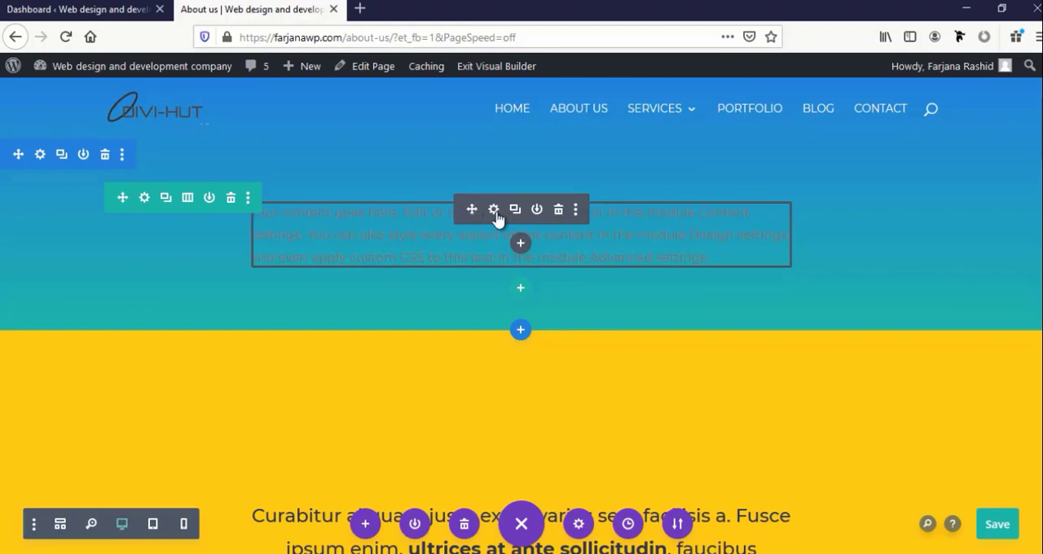
# Replace the Text module's placeholder content with "About us" and format it as Heading 1
pyautogui.click(493, 209)
pyautogui.tripleClick(770, 435)
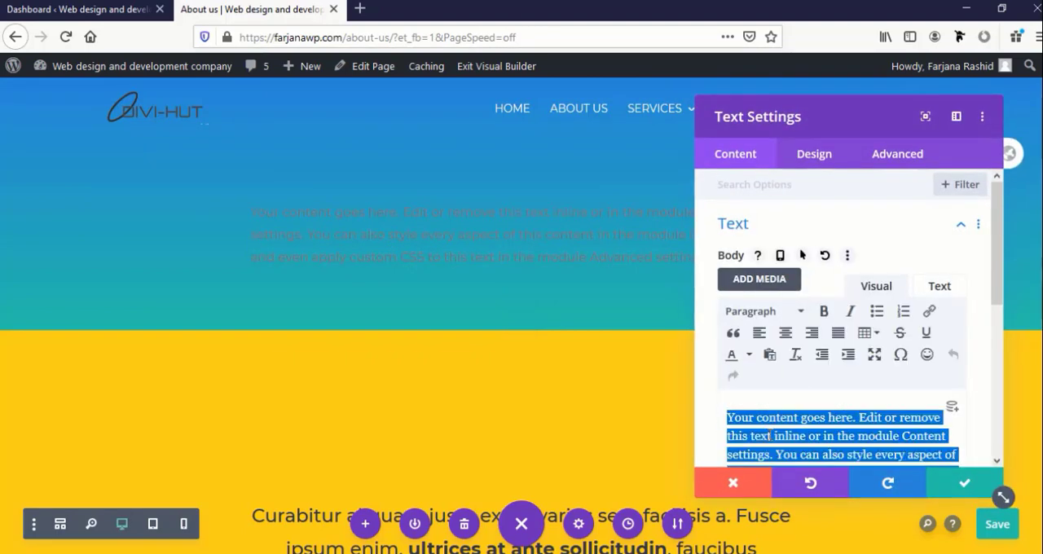
pyautogui.write('About us')
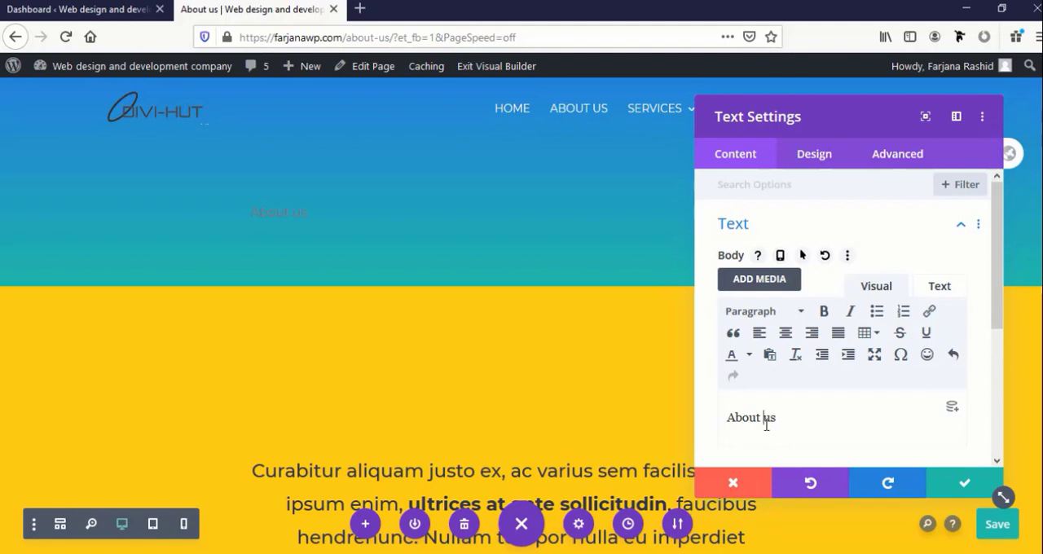
pyautogui.click(746, 317)
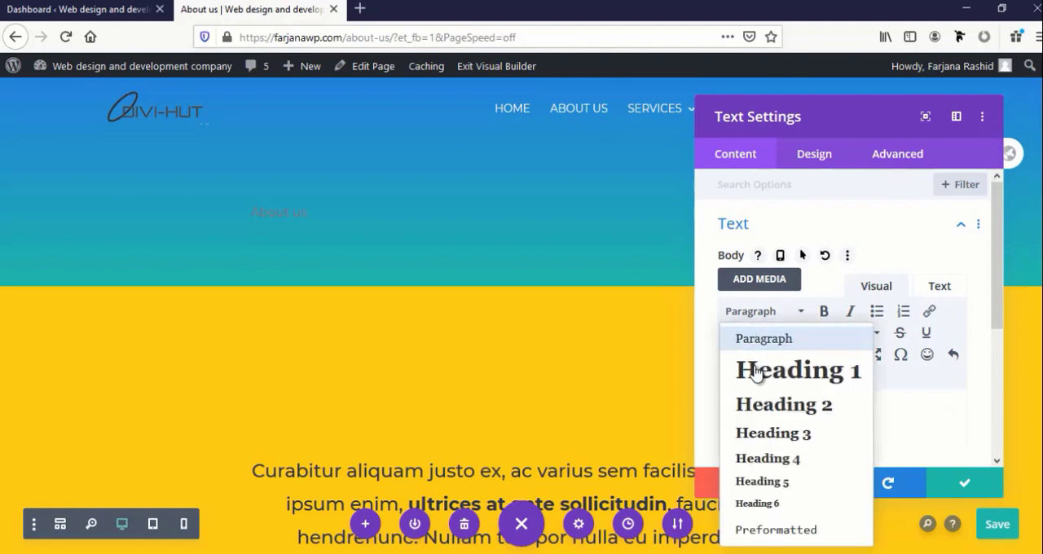
pyautogui.click(758, 402)
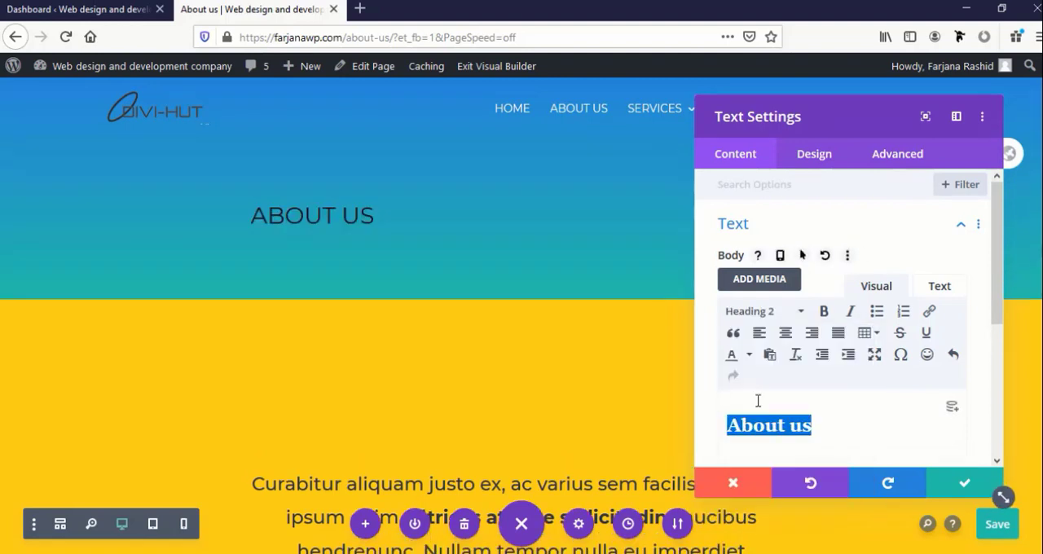
pyautogui.click(756, 314)
pyautogui.click(763, 367)
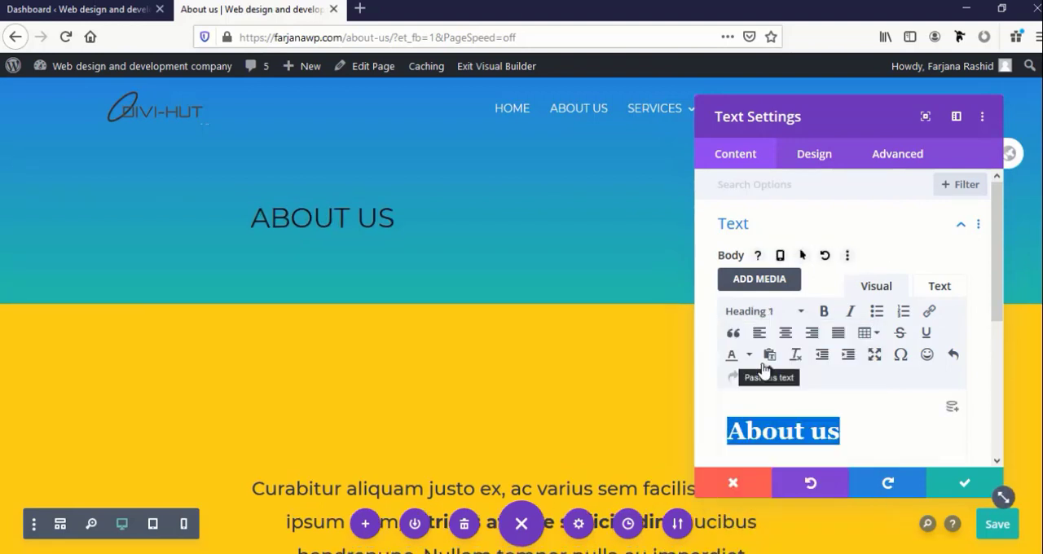
pyautogui.click(881, 429)
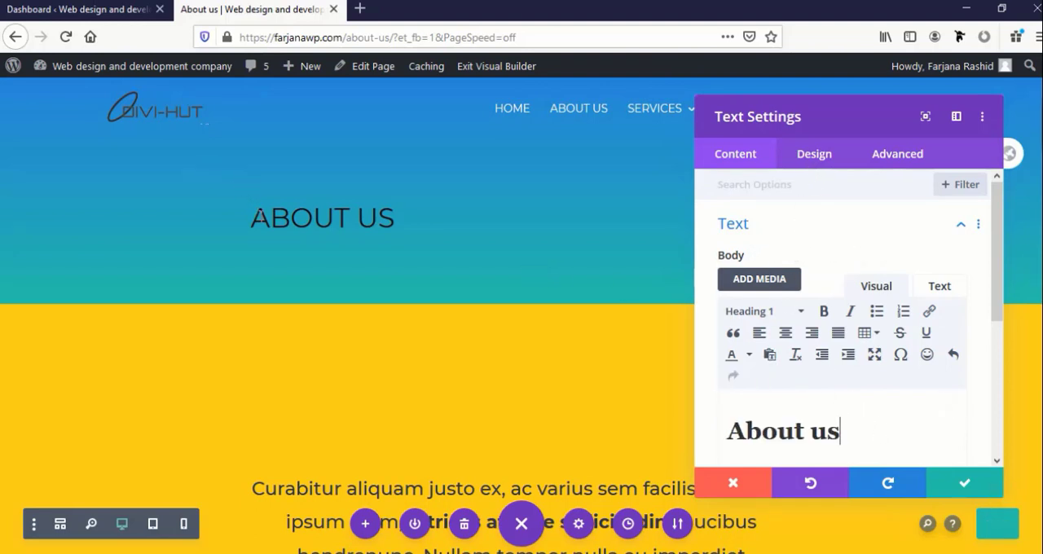
# Style the About us heading as uppercase, centre-aligned and white (#ffffff)
pyautogui.click(251, 202)
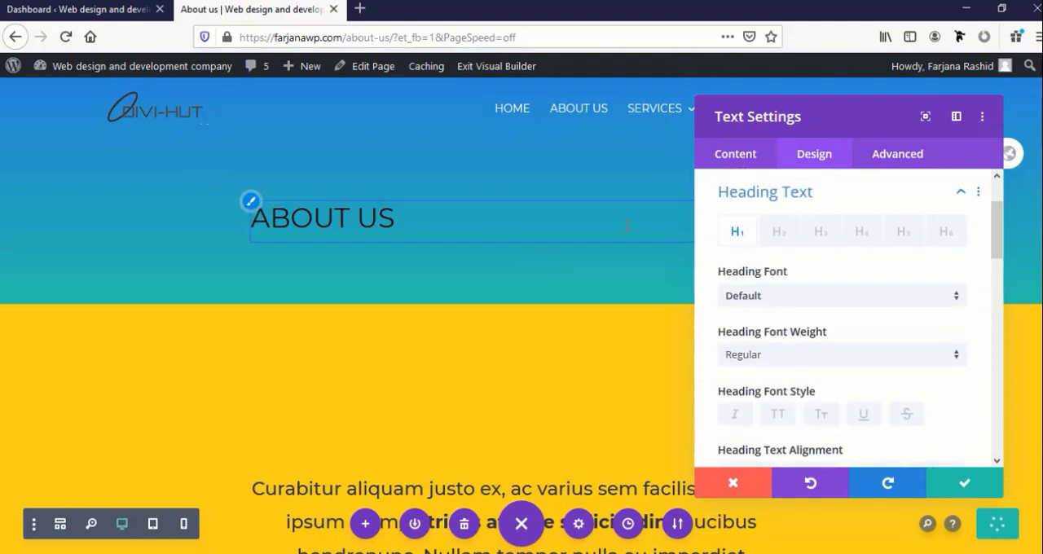
pyautogui.scroll(-2, 742, 368)
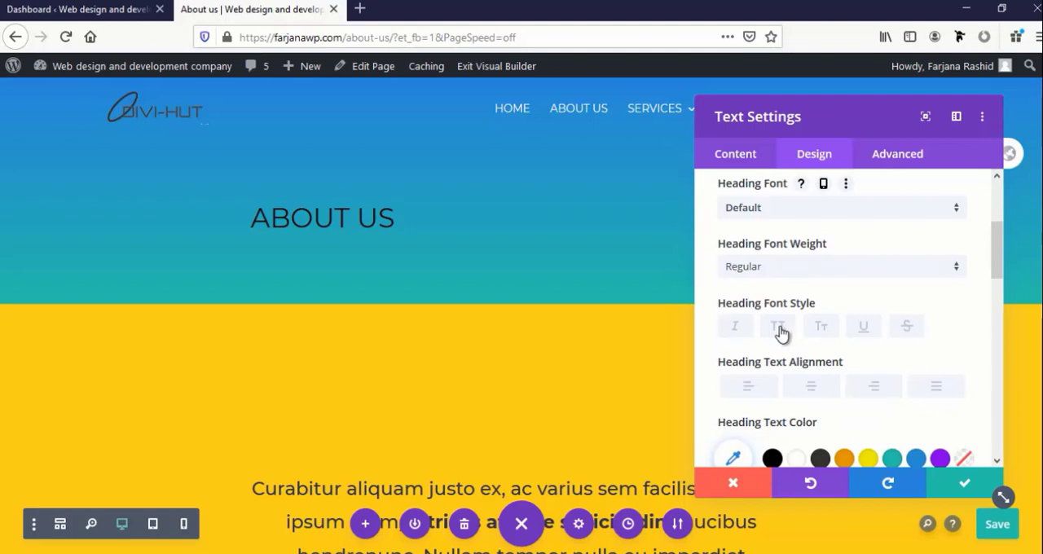
pyautogui.click(778, 327)
pyautogui.click(811, 388)
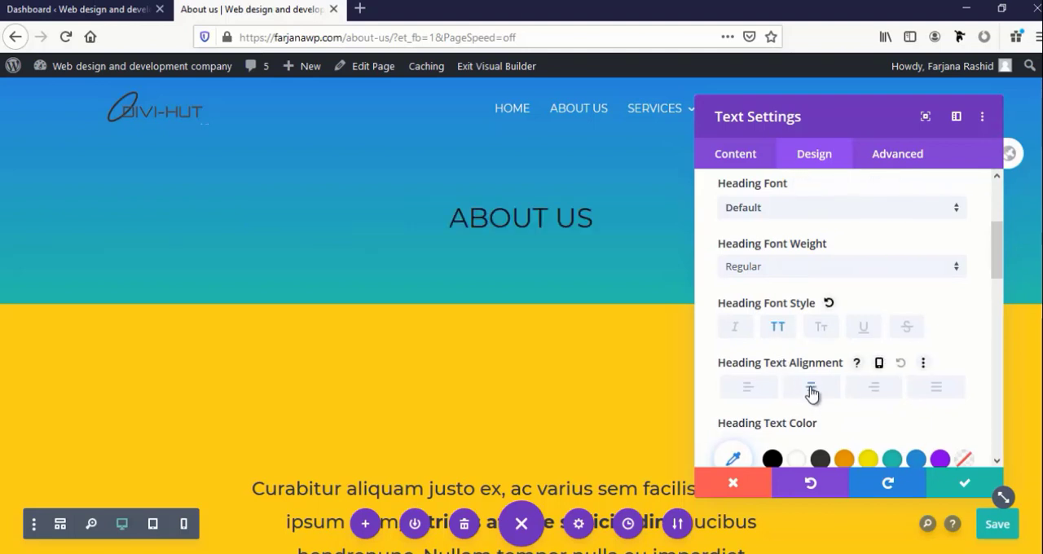
pyautogui.scroll(-2, 794, 422)
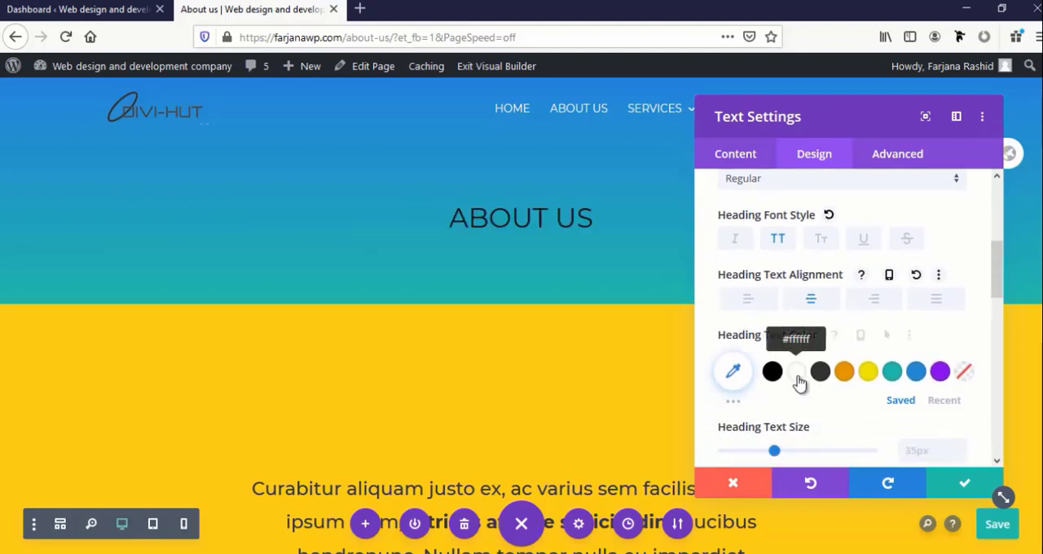
pyautogui.click(797, 372)
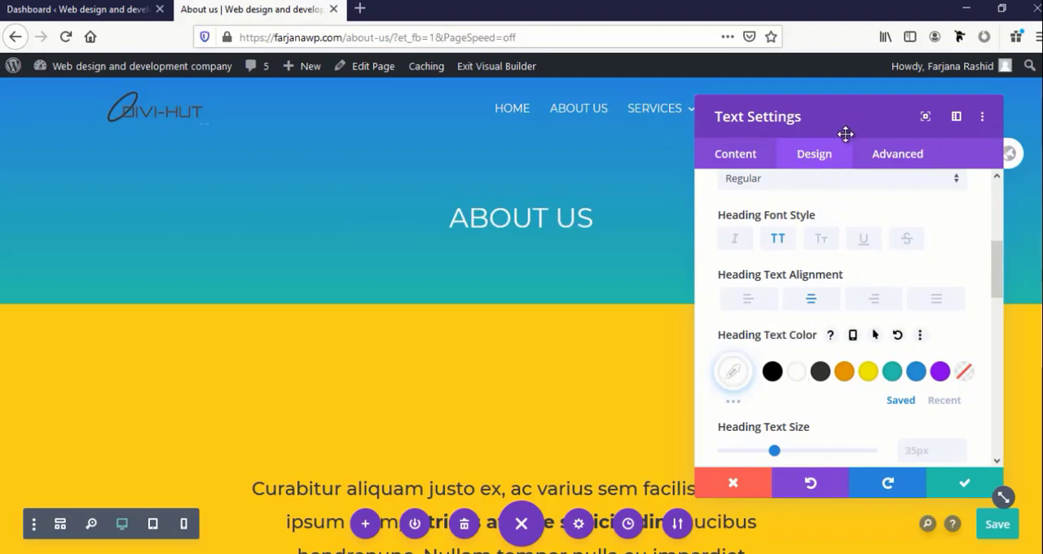
# Set the About us heading's letter spacing to 2px
pyautogui.moveTo(845, 134); pyautogui.dragTo(787, 116)
pyautogui.scroll(-2, 743, 348)
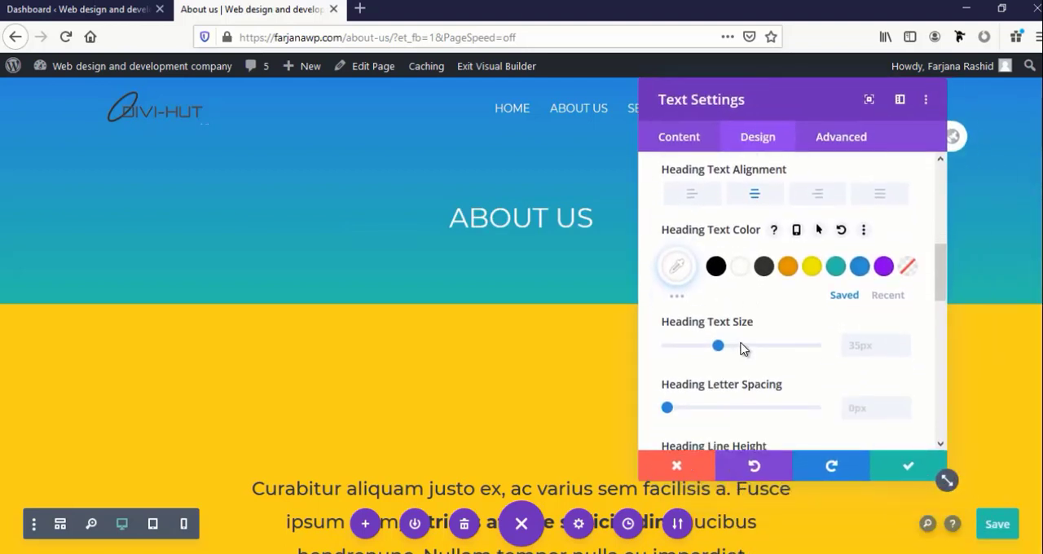
pyautogui.scroll(-4, 740, 348)
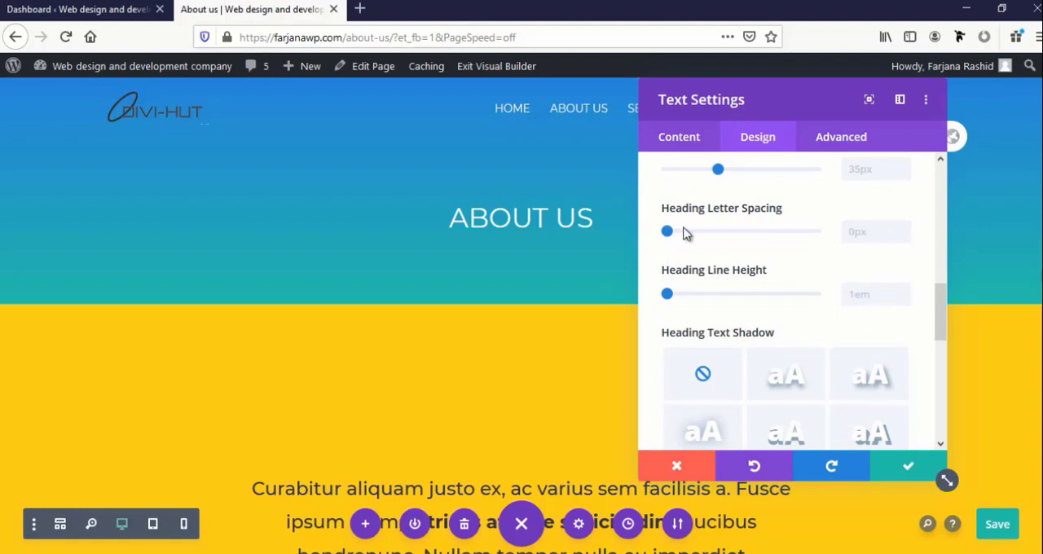
pyautogui.moveTo(667, 232); pyautogui.dragTo(672, 240)
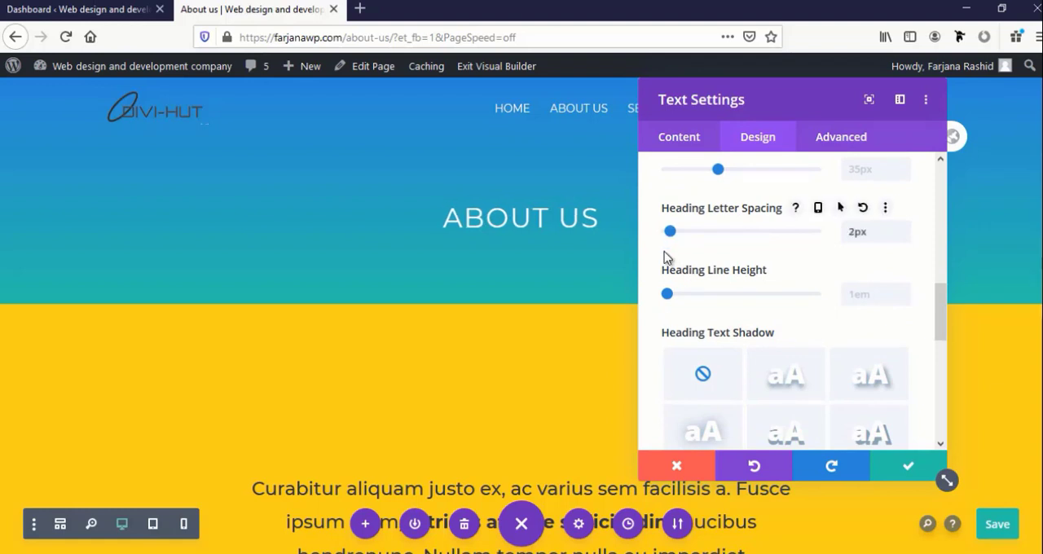
# Set the About us heading's text size to 45px
pyautogui.scroll(2, 675, 324)
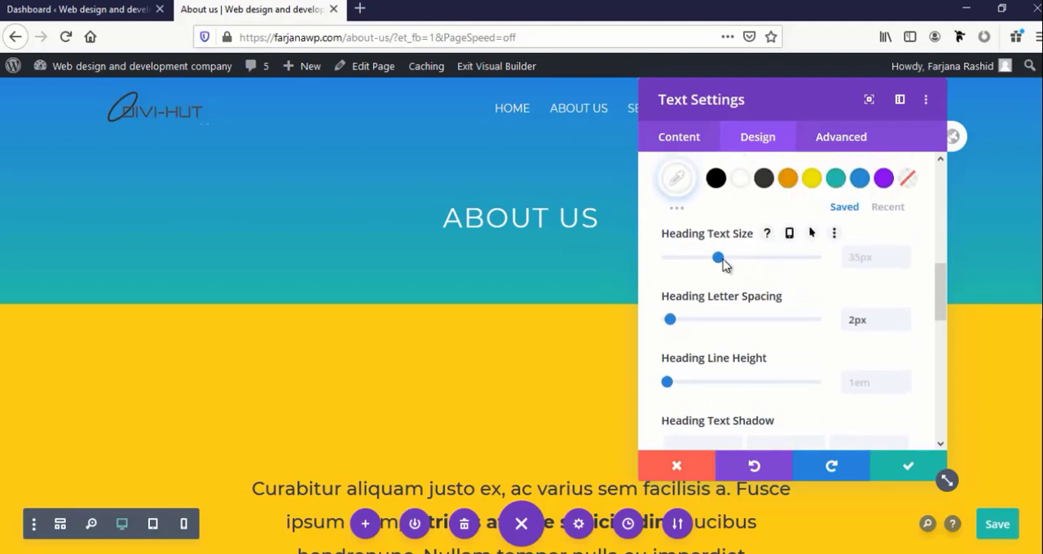
pyautogui.moveTo(721, 261); pyautogui.dragTo(743, 268)
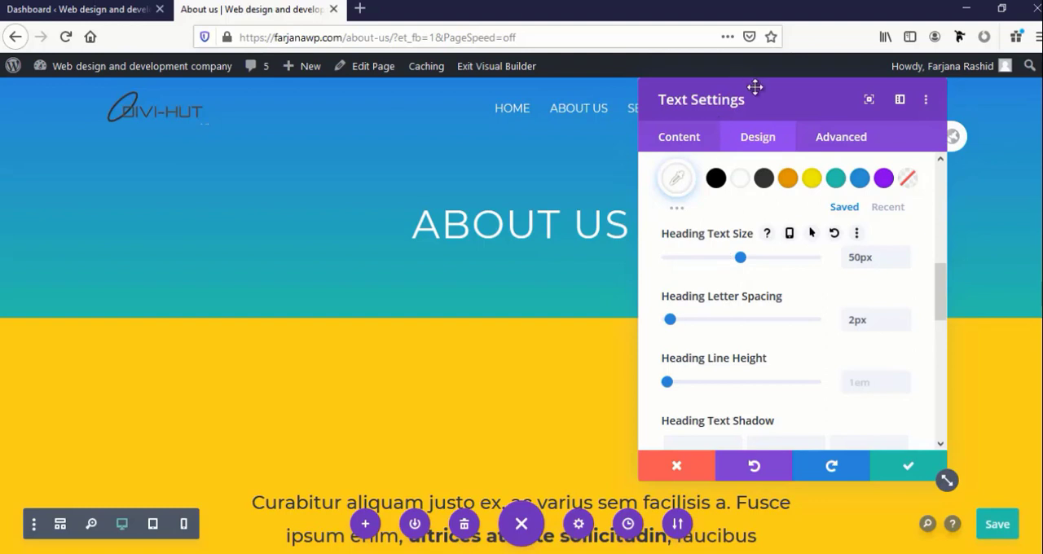
pyautogui.moveTo(760, 100); pyautogui.dragTo(752, 133)
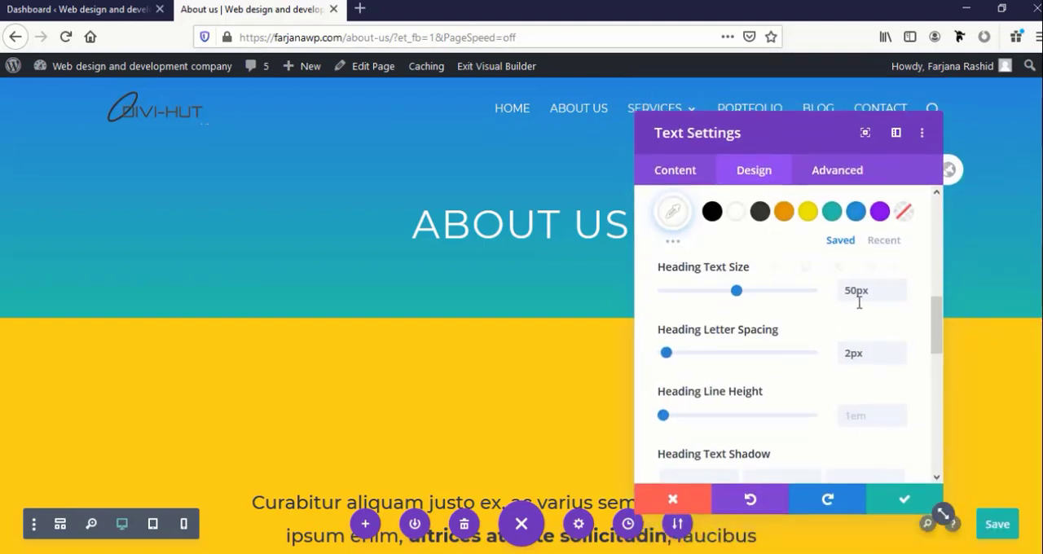
pyautogui.click(899, 295)
pyautogui.click(900, 296)
pyautogui.click(899, 296)
pyautogui.click(899, 296)
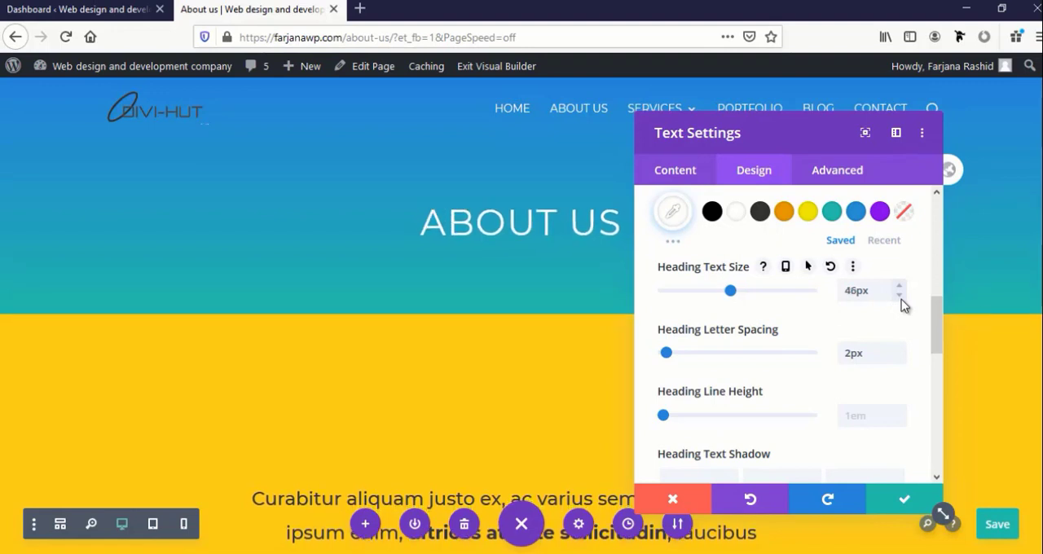
pyautogui.click(900, 296)
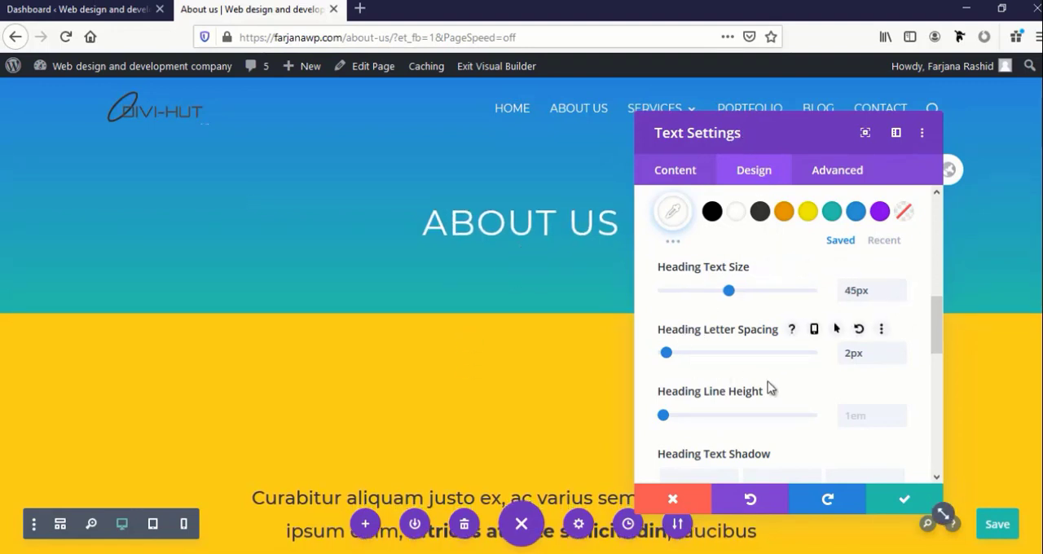
# Set the About us heading's font weight to Semi Bold and save the Text module's settings
pyautogui.scroll(5, 768, 391)
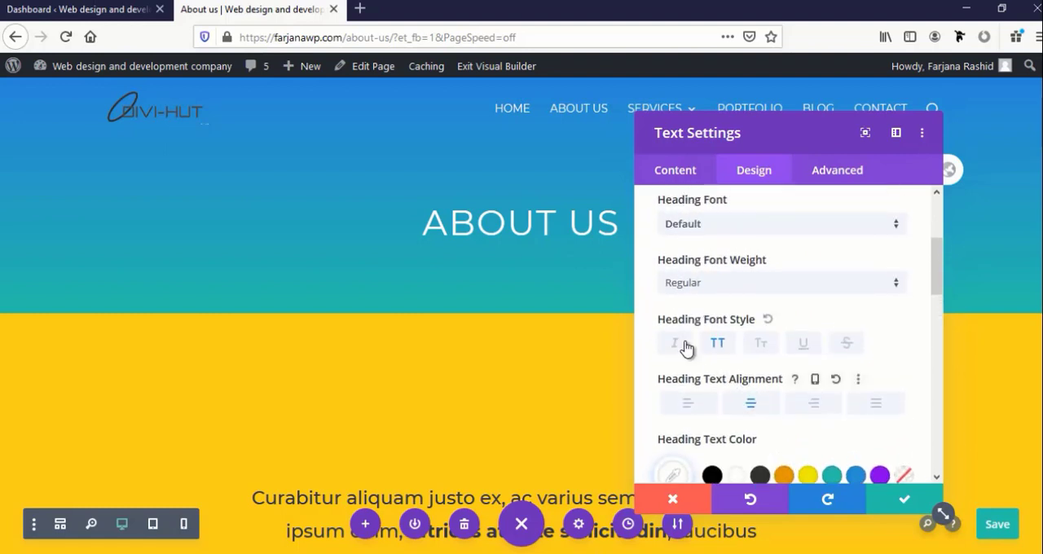
pyautogui.scroll(1, 719, 357)
pyautogui.scroll(-1, 721, 357)
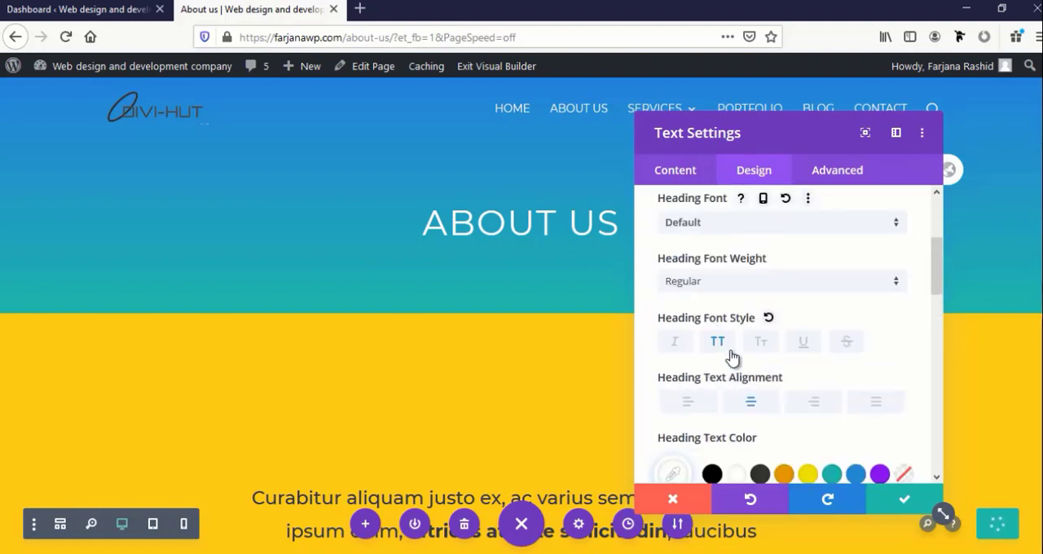
pyautogui.click(721, 285)
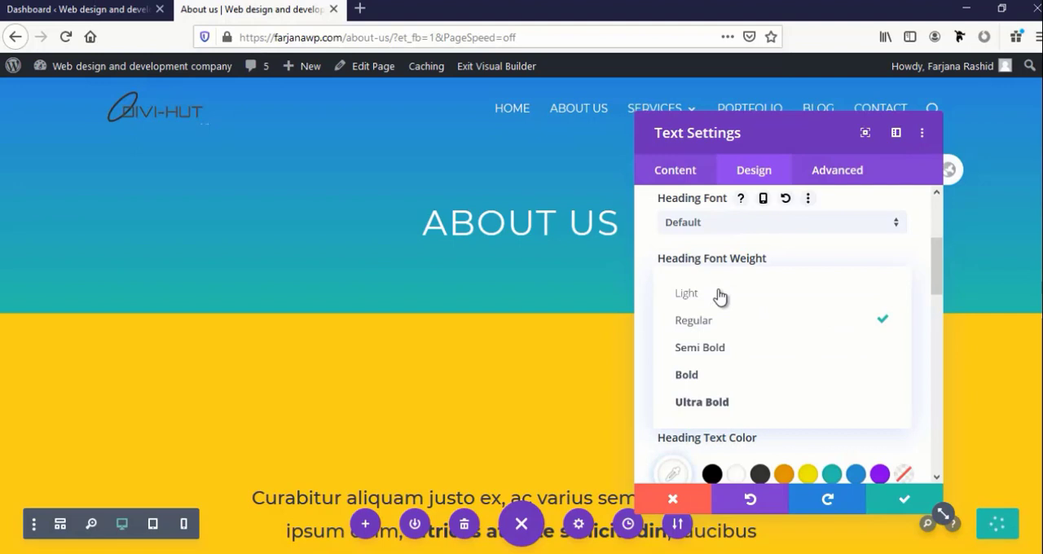
pyautogui.click(716, 350)
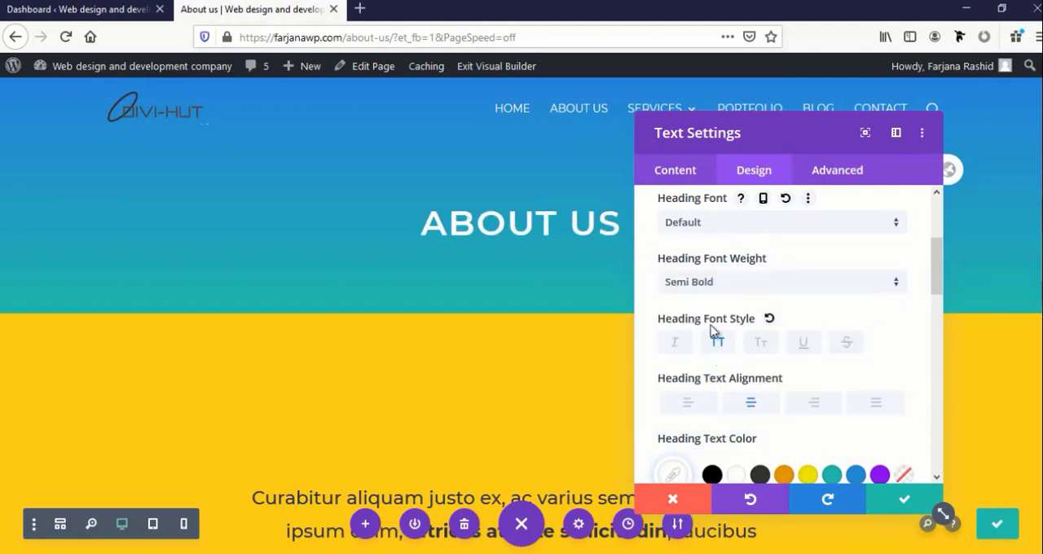
pyautogui.click(708, 282)
pyautogui.click(712, 383)
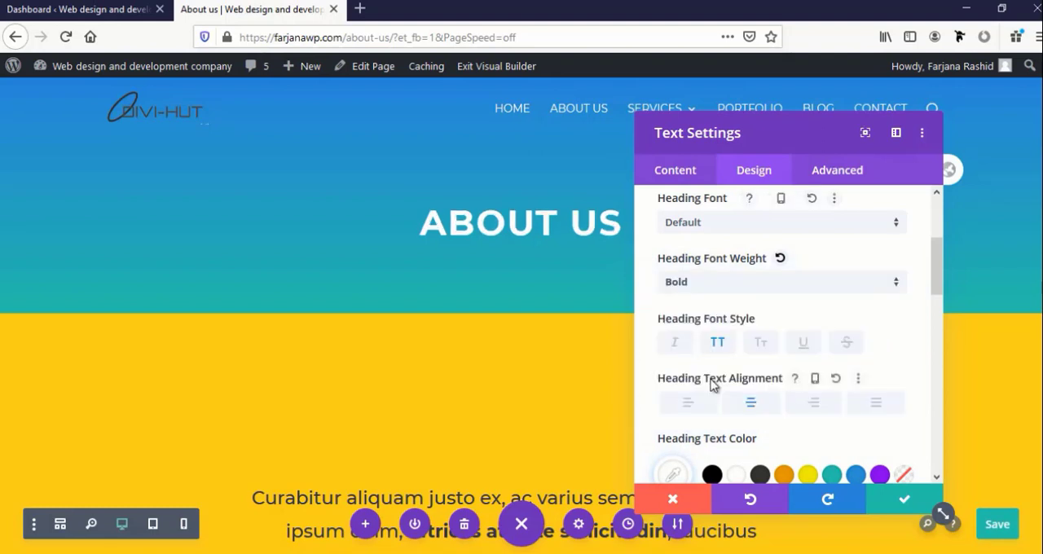
pyautogui.click(691, 285)
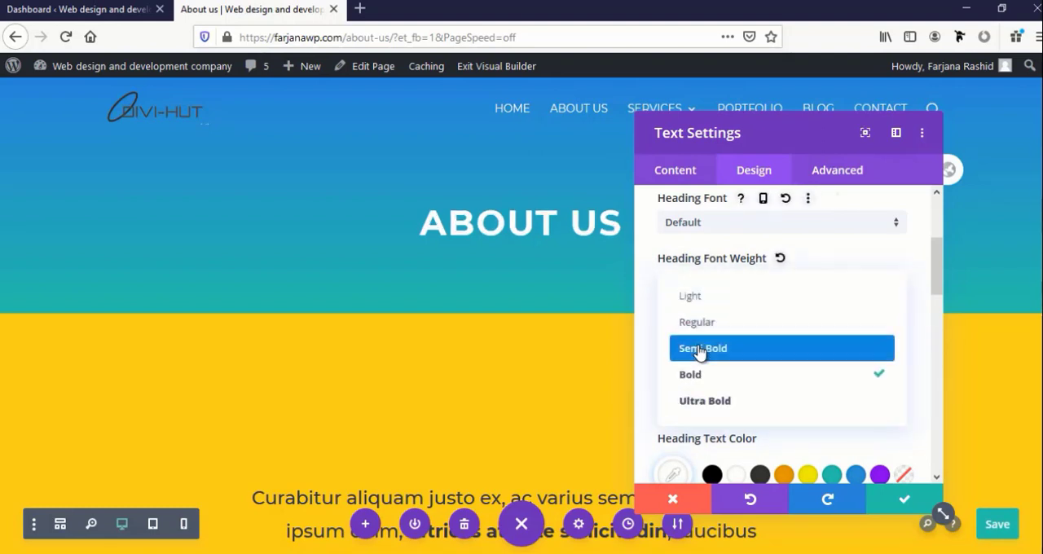
pyautogui.click(698, 349)
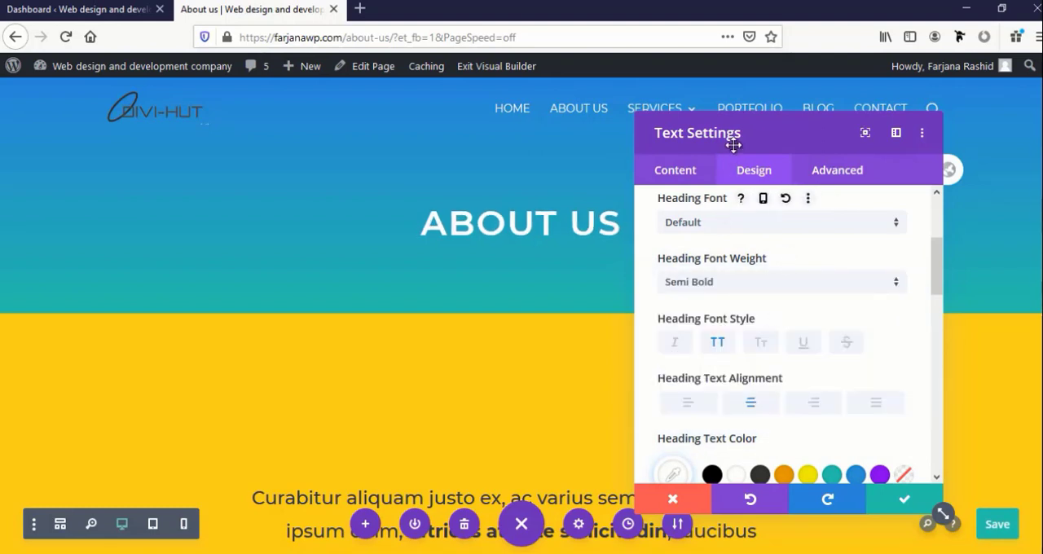
pyautogui.moveTo(777, 136); pyautogui.dragTo(677, 85)
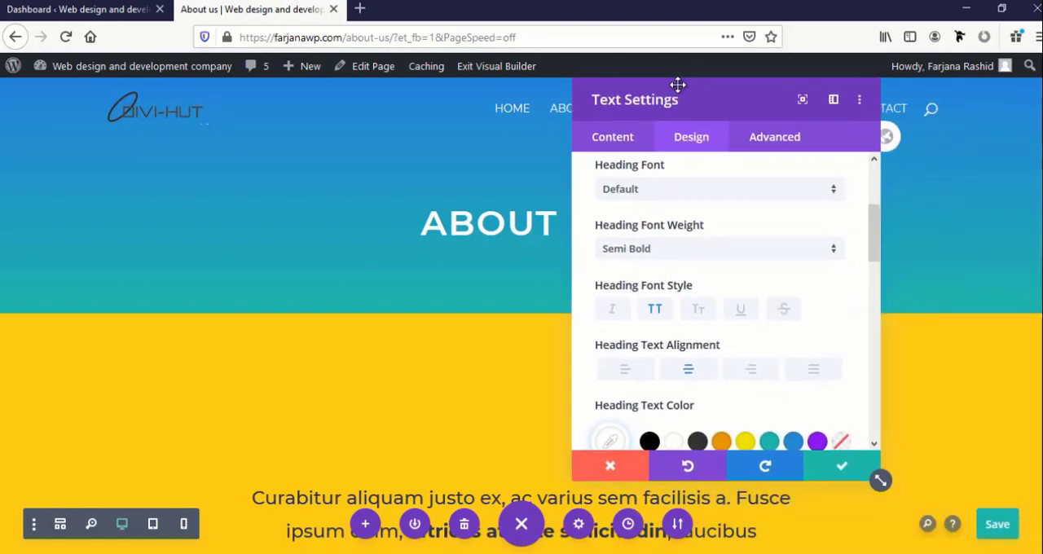
pyautogui.click(841, 467)
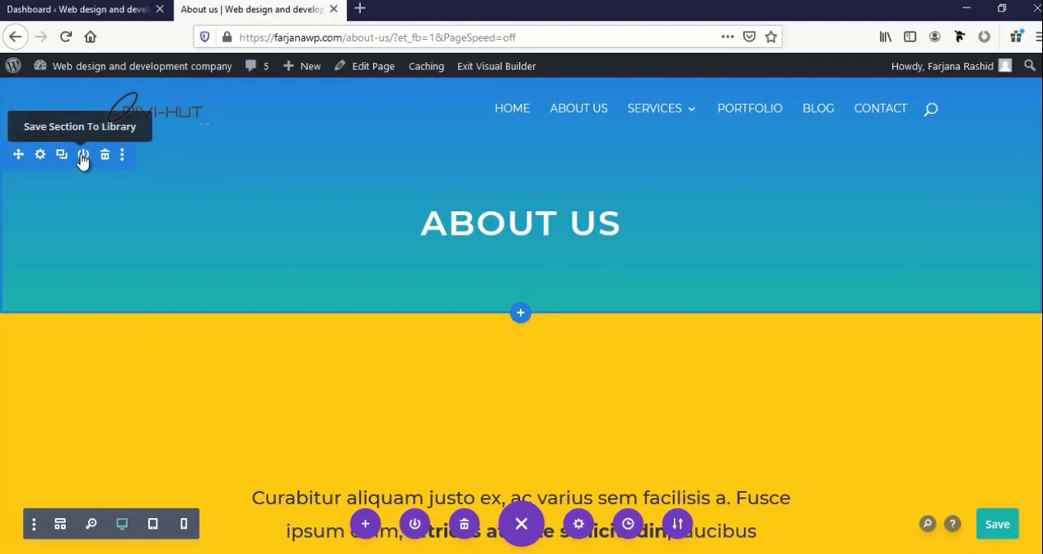
# Save the gradient title section to the Divi Library as "Page header", without making it global
pyautogui.click(83, 155)
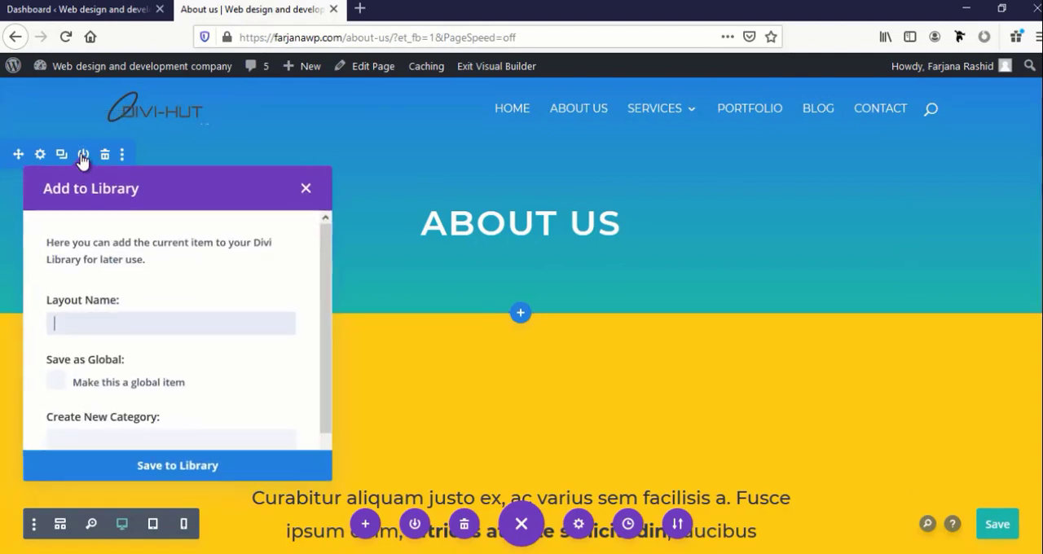
pyautogui.click(91, 322)
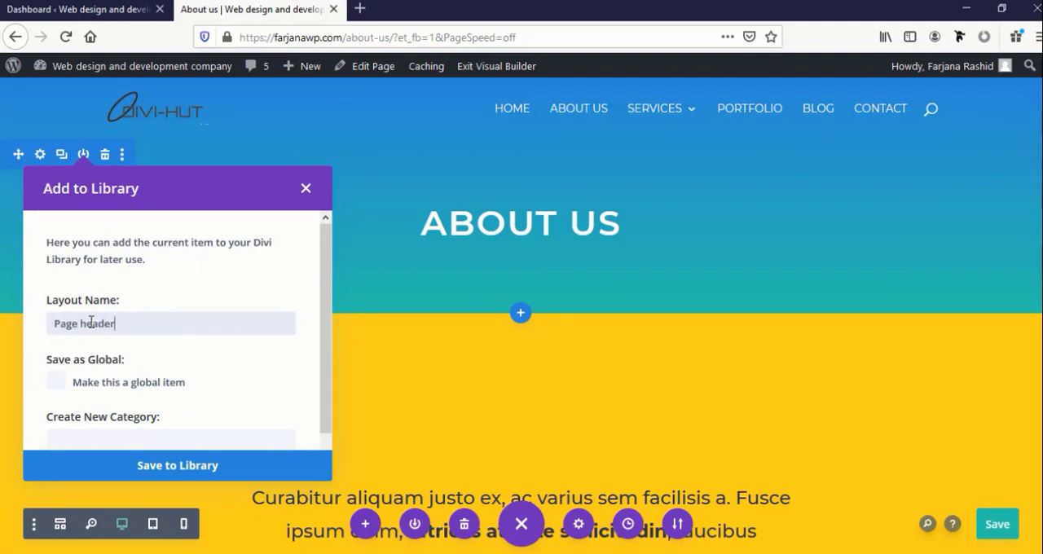
pyautogui.scroll(-1, 126, 412)
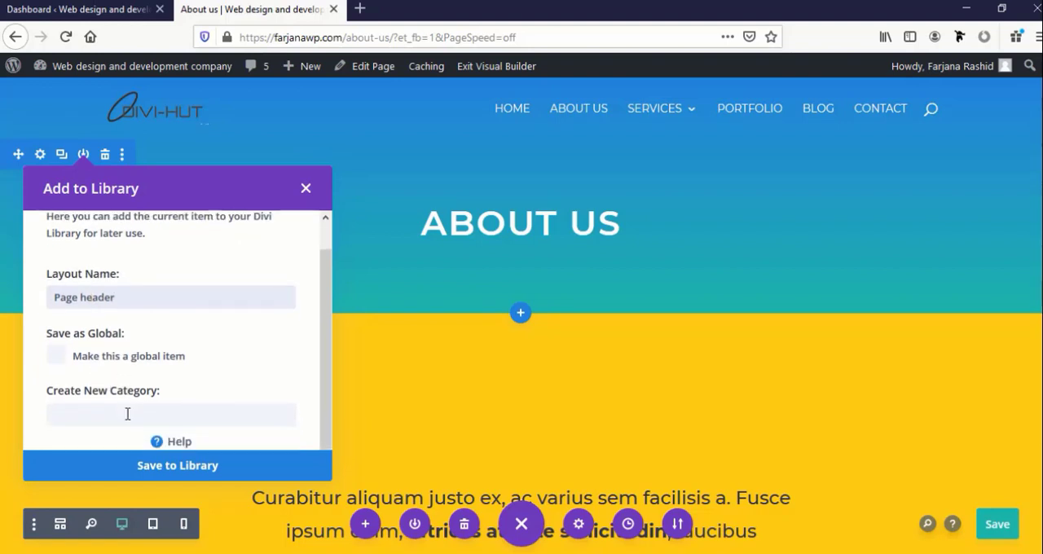
pyautogui.click(162, 468)
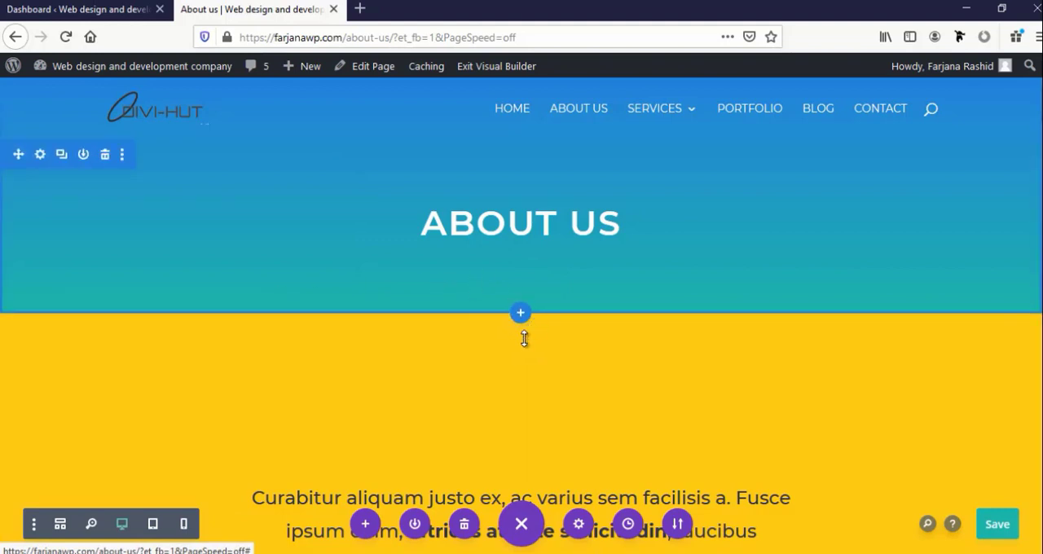
# Save the About us page, exit its editor and open the home page in the Visual Builder
pyautogui.click(993, 528)
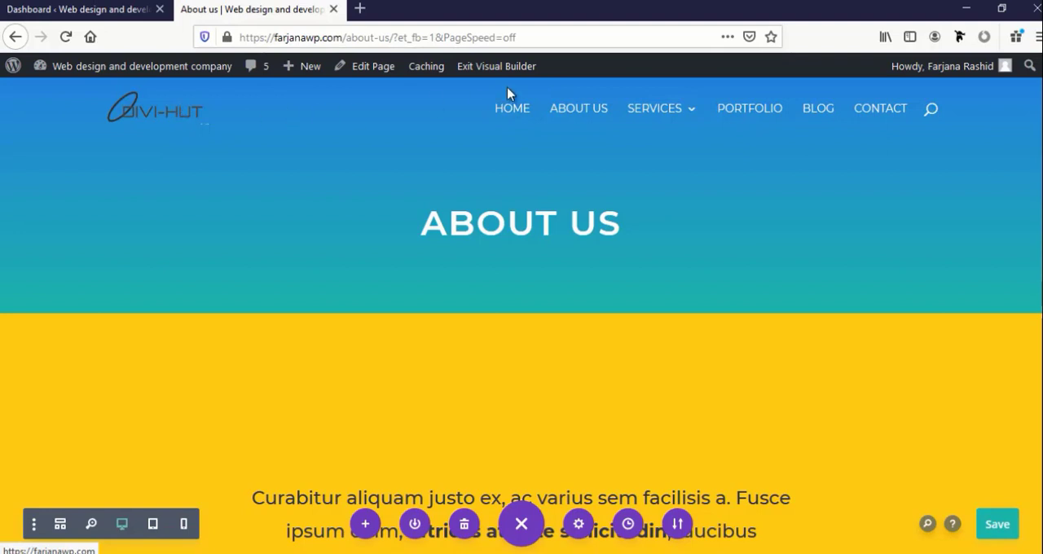
pyautogui.click(481, 72)
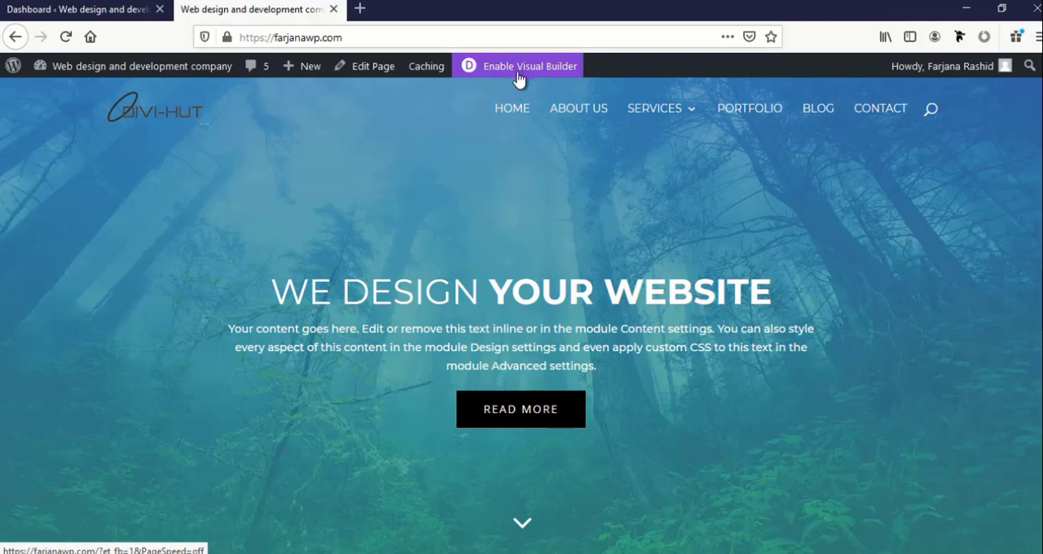
pyautogui.click(524, 72)
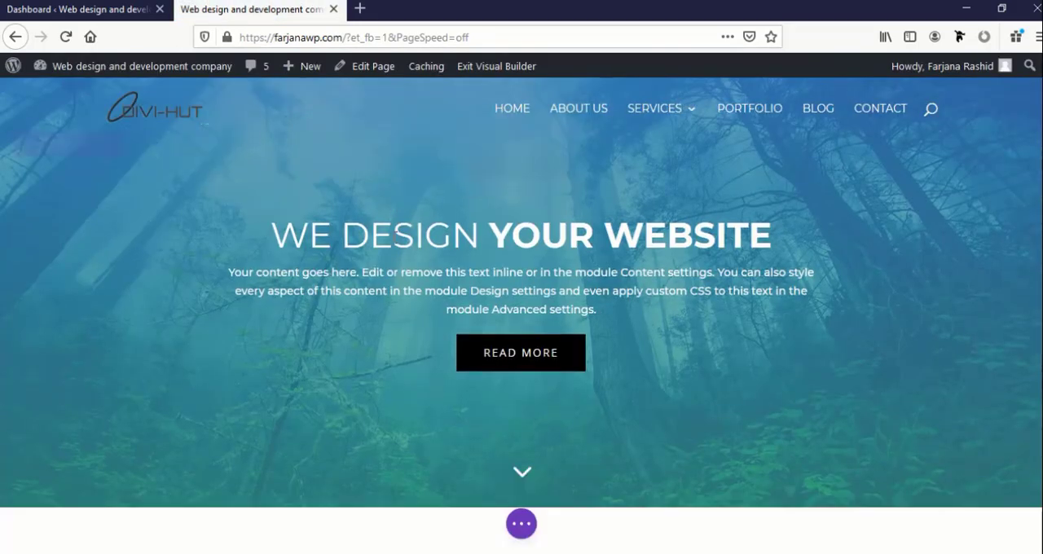
# Look through the home page's sections for one worth reusing on the About us page
pyautogui.scroll(-7, 393, 237)
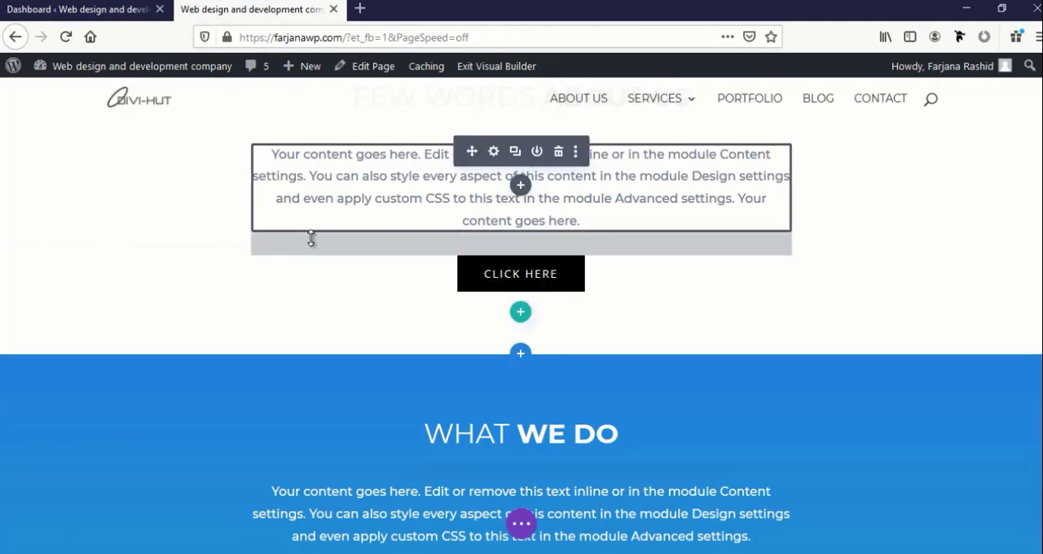
pyautogui.scroll(3, 333, 274)
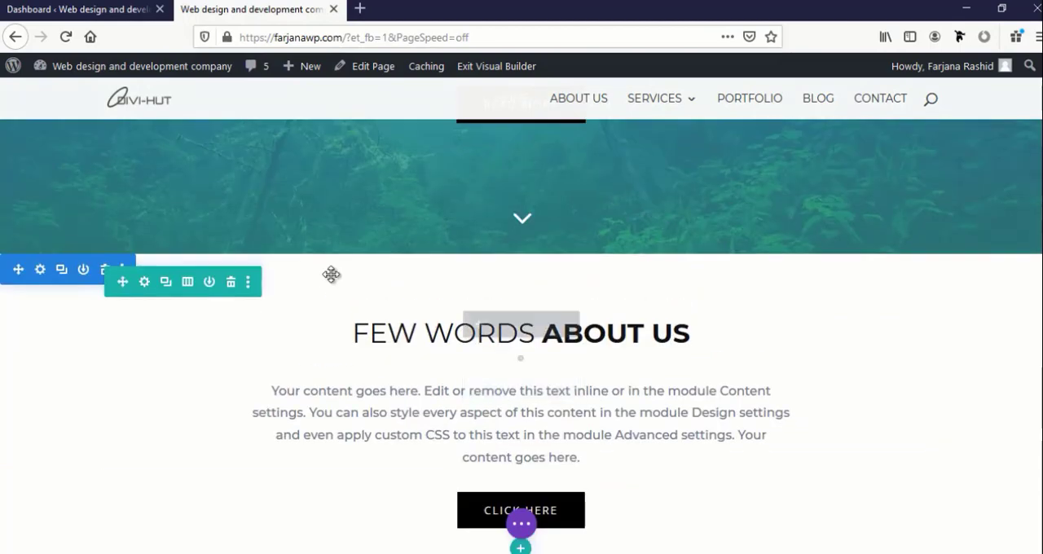
pyautogui.scroll(-4, 331, 269)
pyautogui.scroll(-4, 330, 264)
pyautogui.scroll(-7, 245, 279)
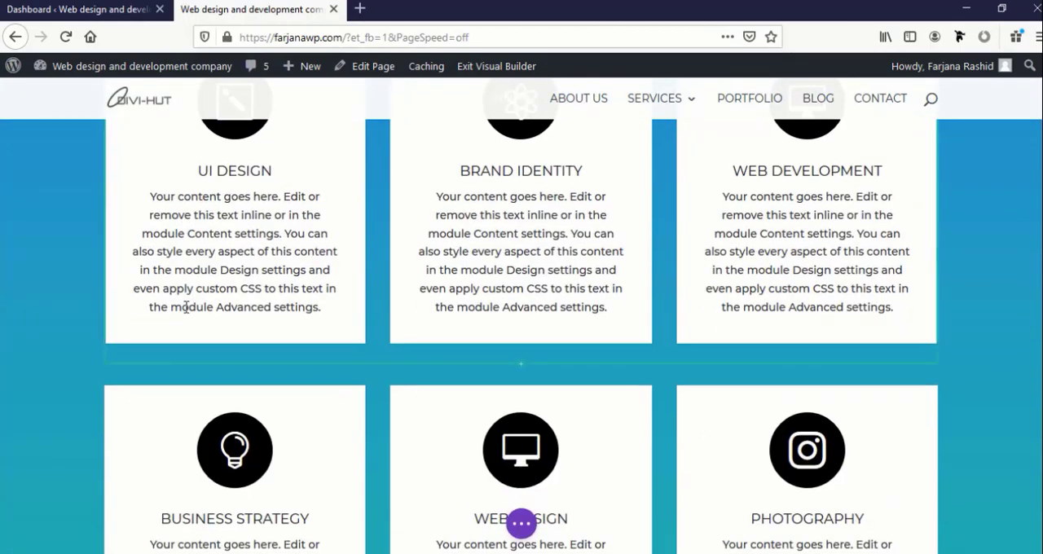
pyautogui.scroll(5, 186, 307)
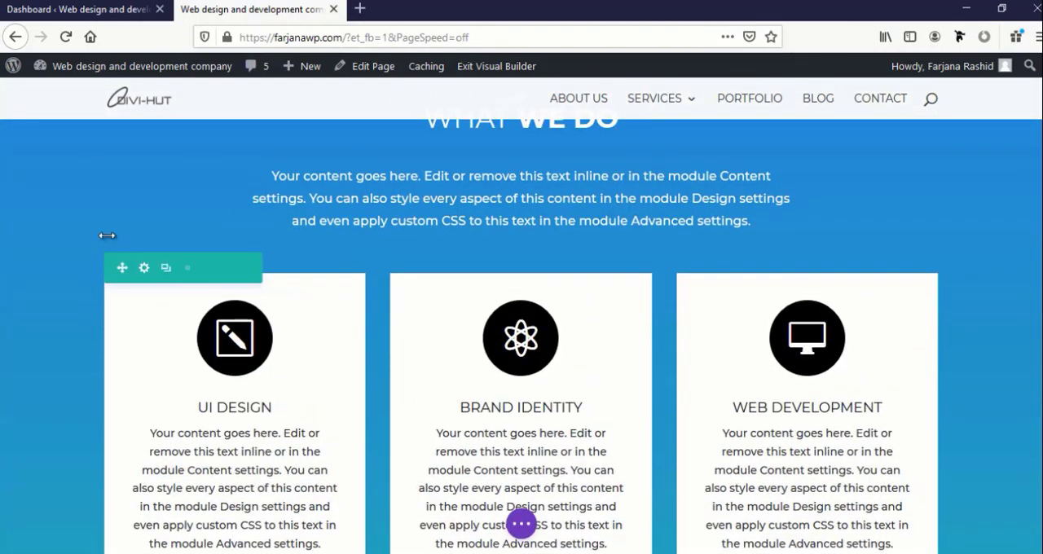
pyautogui.scroll(-10, 103, 251)
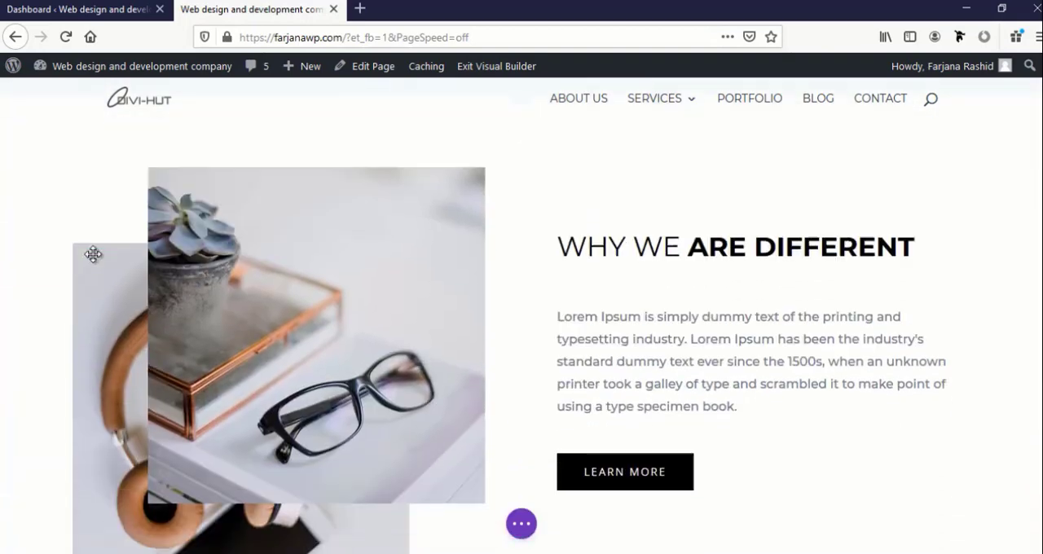
pyautogui.scroll(-8, 66, 293)
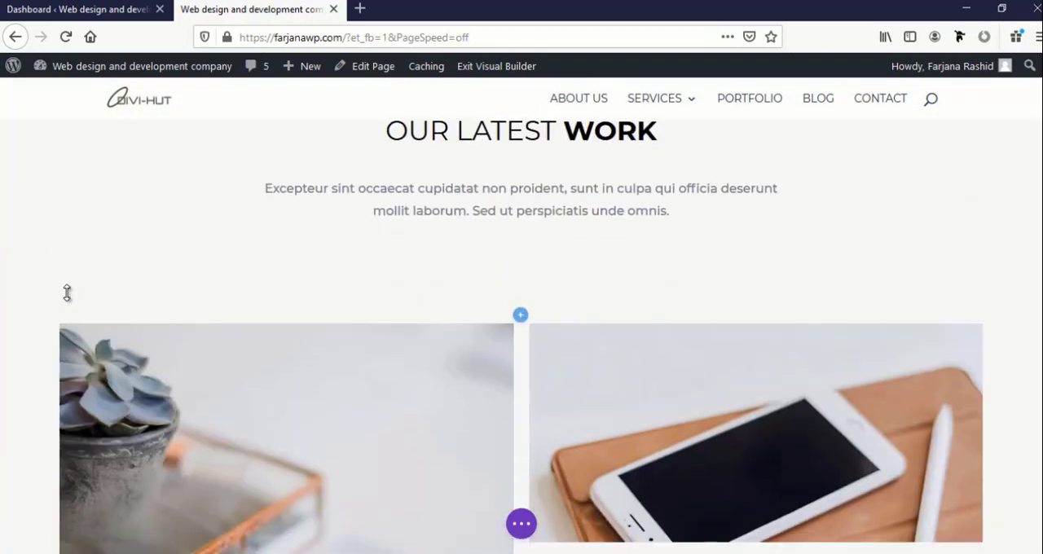
pyautogui.scroll(-10, 68, 297)
pyautogui.scroll(3, 67, 285)
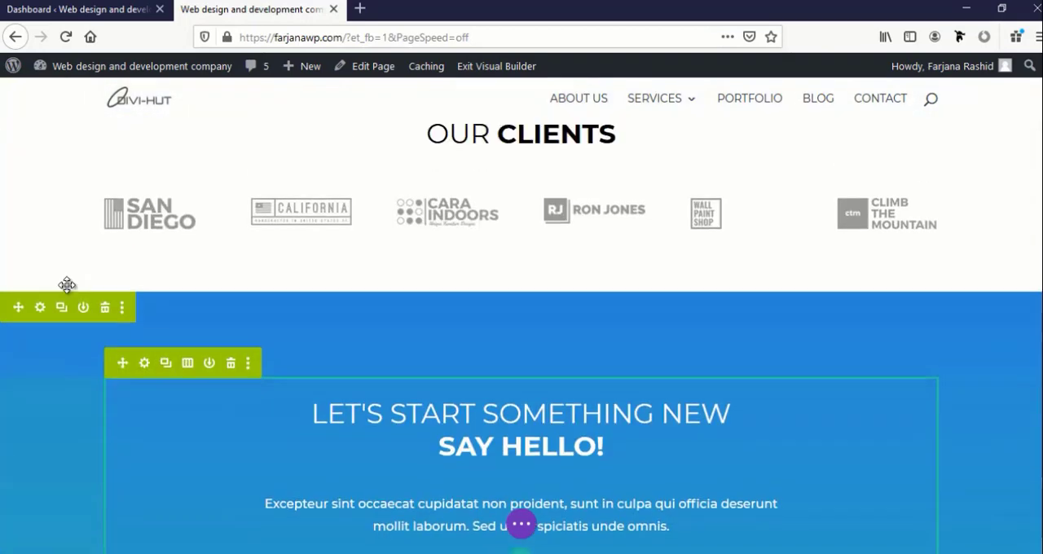
pyautogui.scroll(3, 81, 234)
pyautogui.scroll(5, 46, 356)
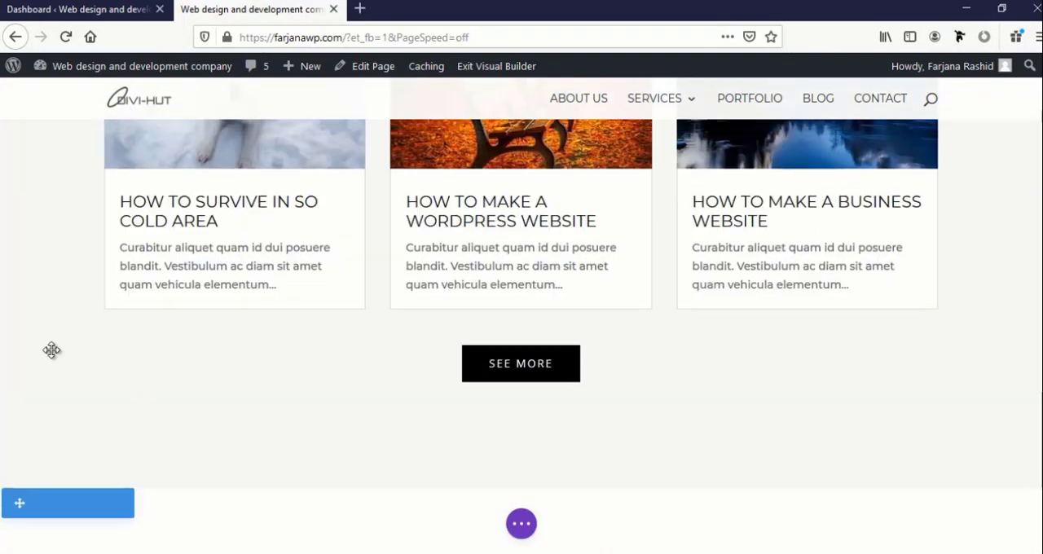
pyautogui.scroll(10, 51, 346)
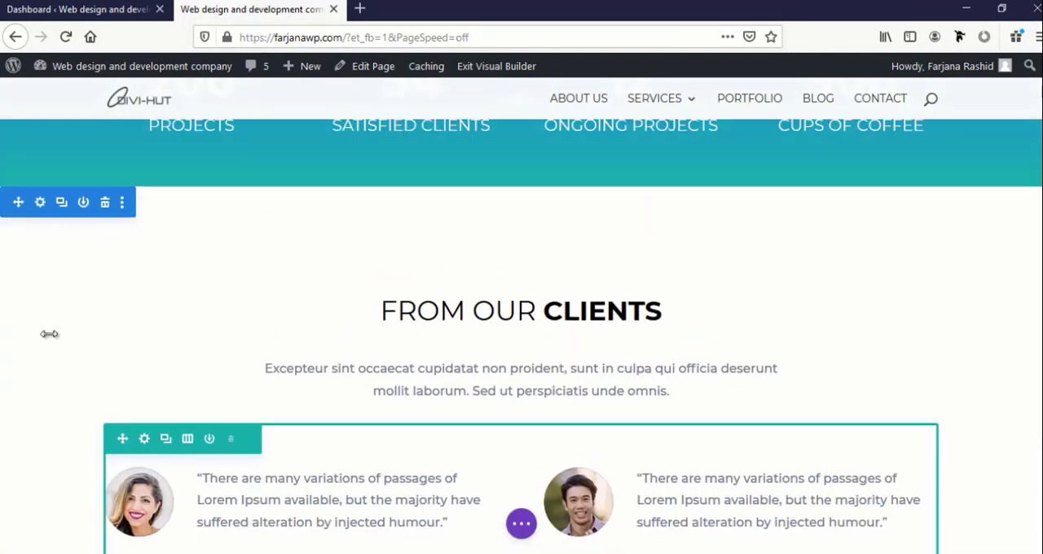
pyautogui.scroll(6, 67, 242)
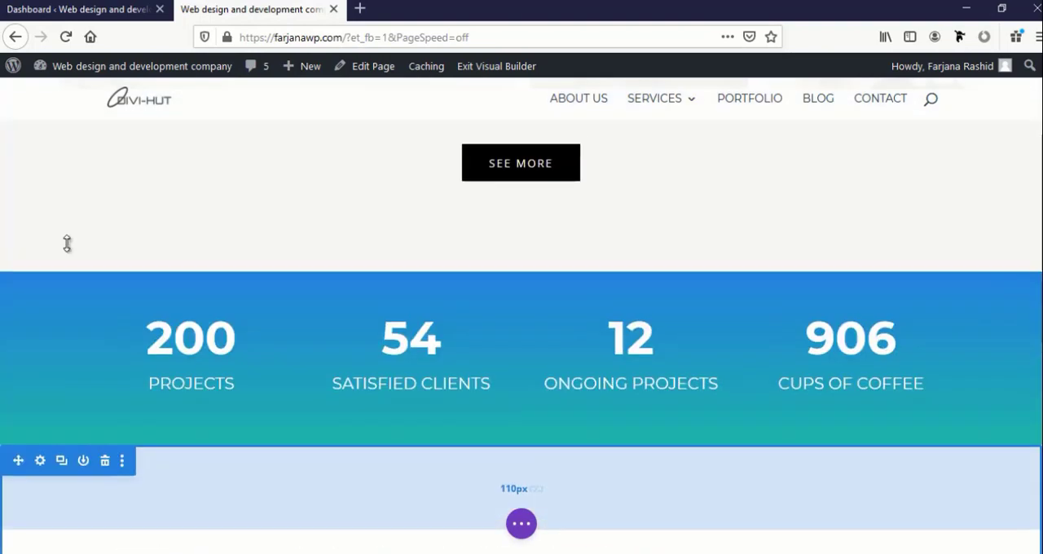
pyautogui.scroll(8, 68, 242)
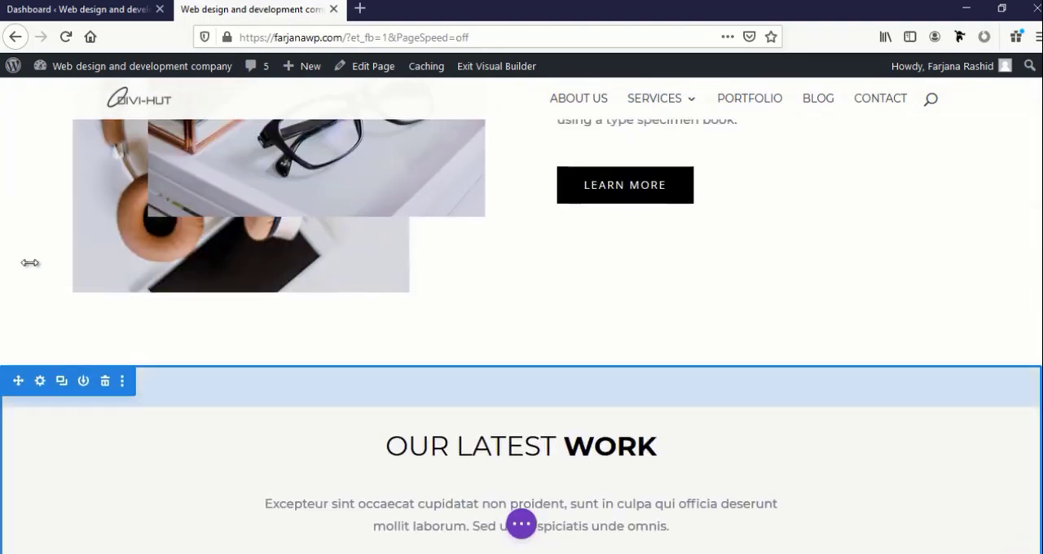
pyautogui.scroll(8, 77, 384)
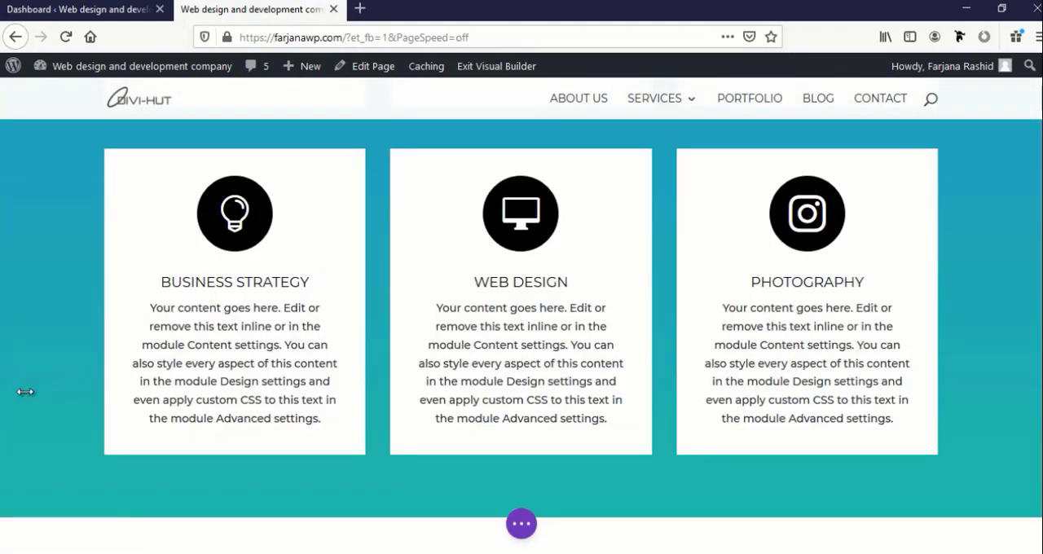
# Save the "Why we are different" section to the Divi Library as "about top", without making it global
pyautogui.scroll(-3, 28, 391)
pyautogui.moveTo(21, 310)
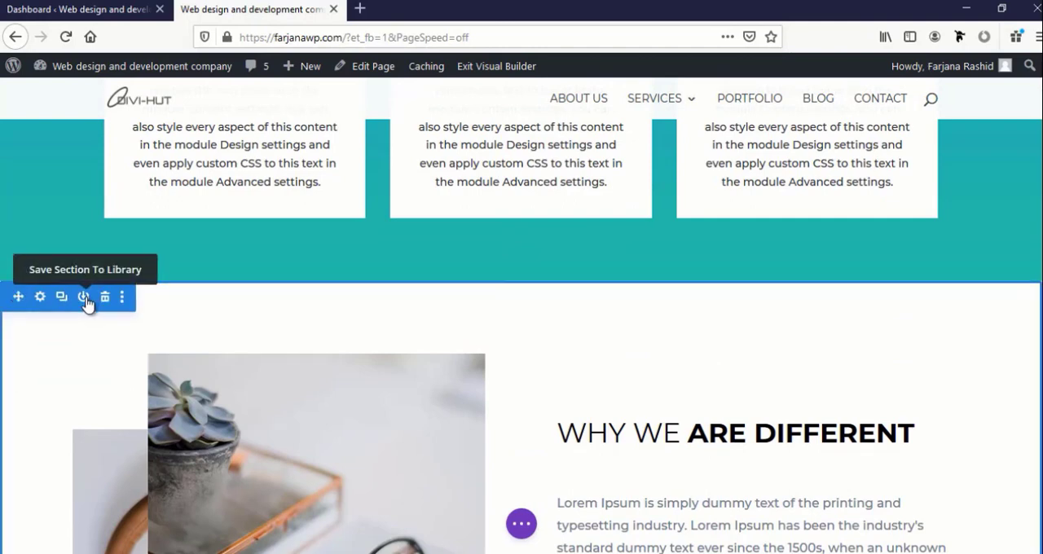
pyautogui.click(83, 297)
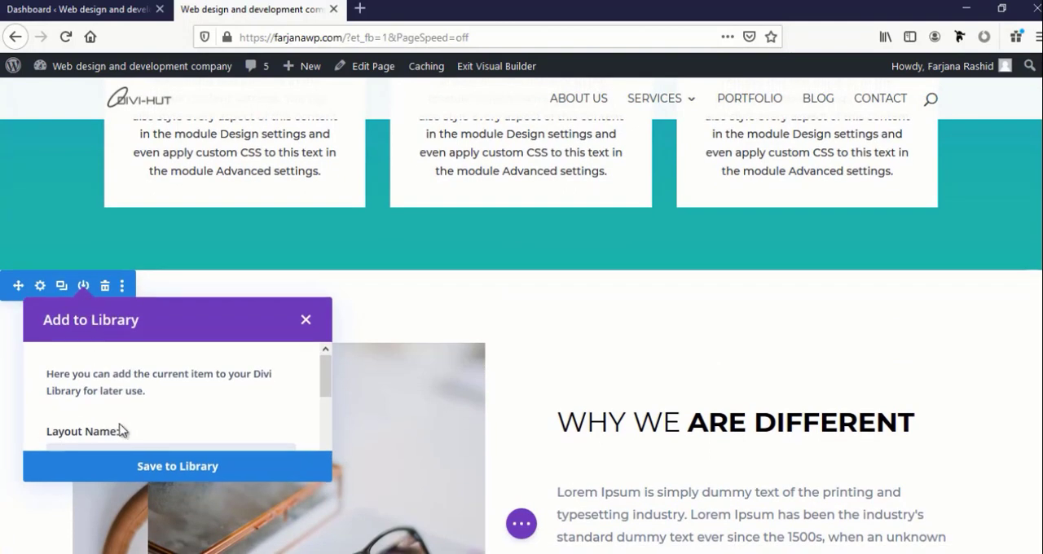
pyautogui.scroll(-3, 121, 430)
pyautogui.scroll(2, 117, 408)
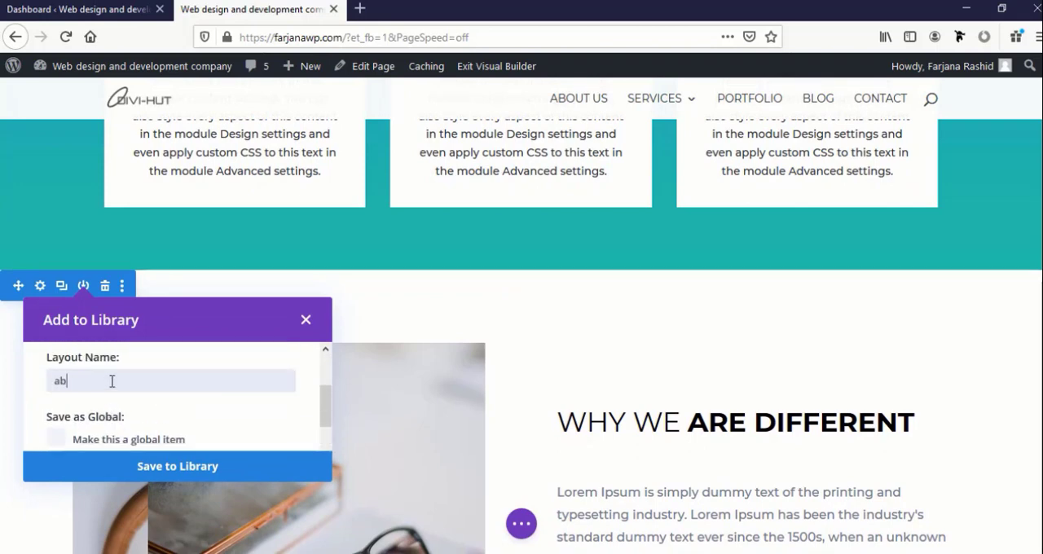
pyautogui.click(113, 381)
pyautogui.write('about top')
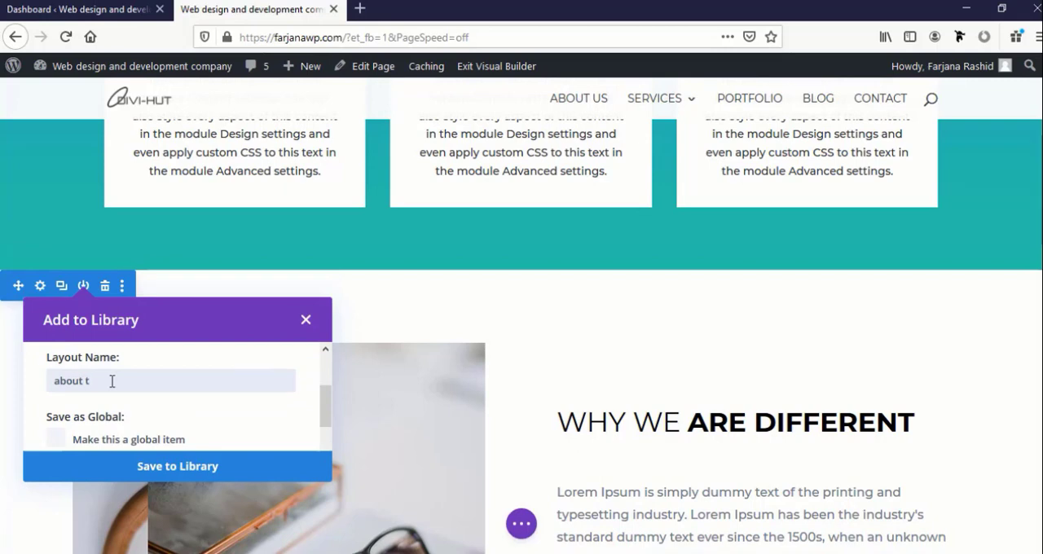
pyautogui.click(140, 468)
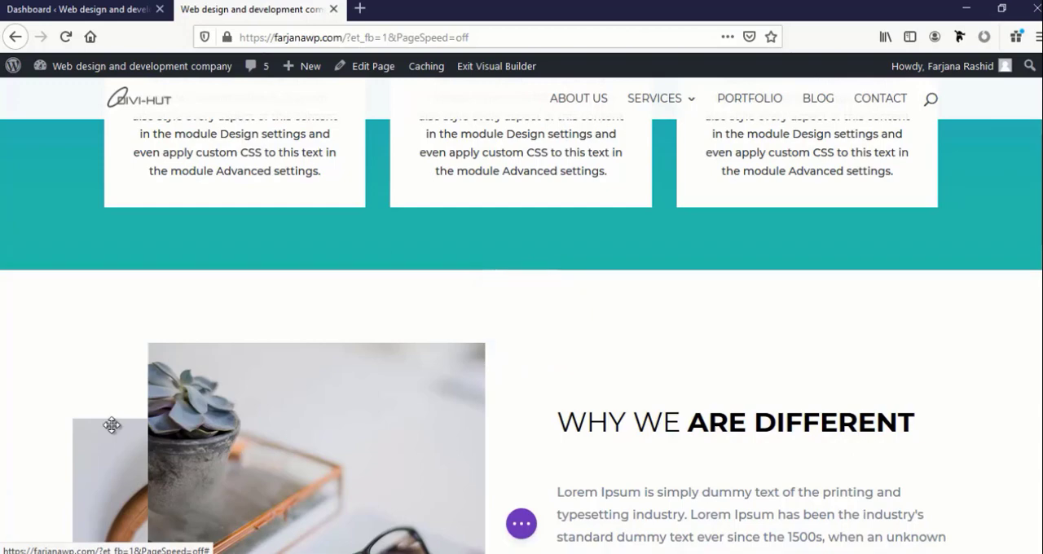
# Save the blue "What we do" section to the Divi Library as a global item named "what we do"
pyautogui.scroll(12, 114, 421)
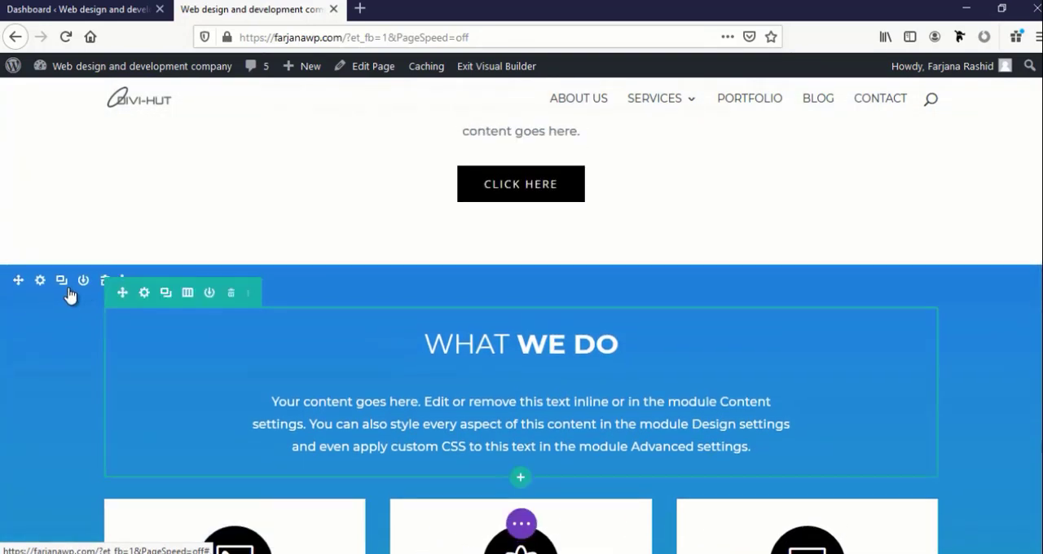
pyautogui.click(84, 281)
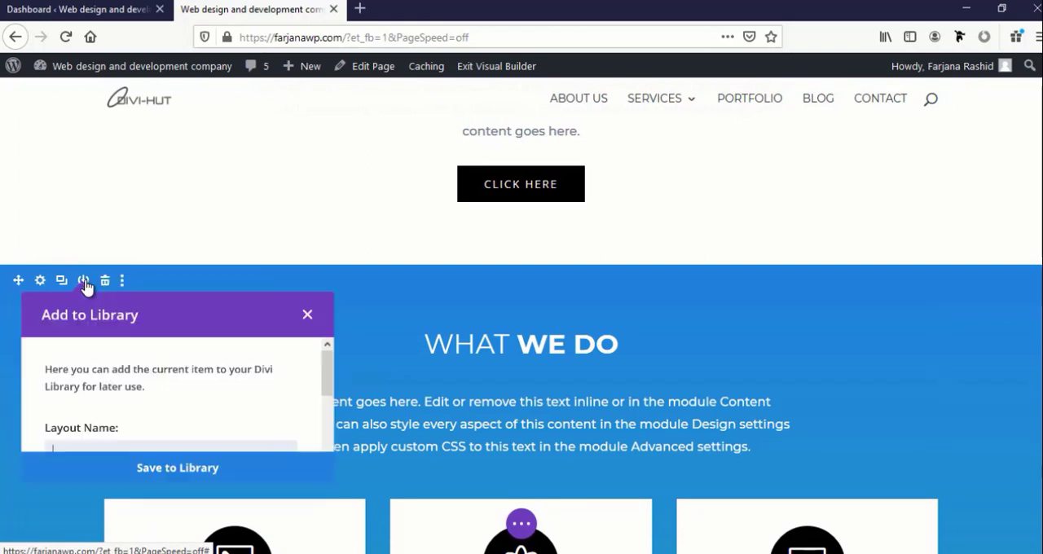
pyautogui.scroll(-1, 59, 391)
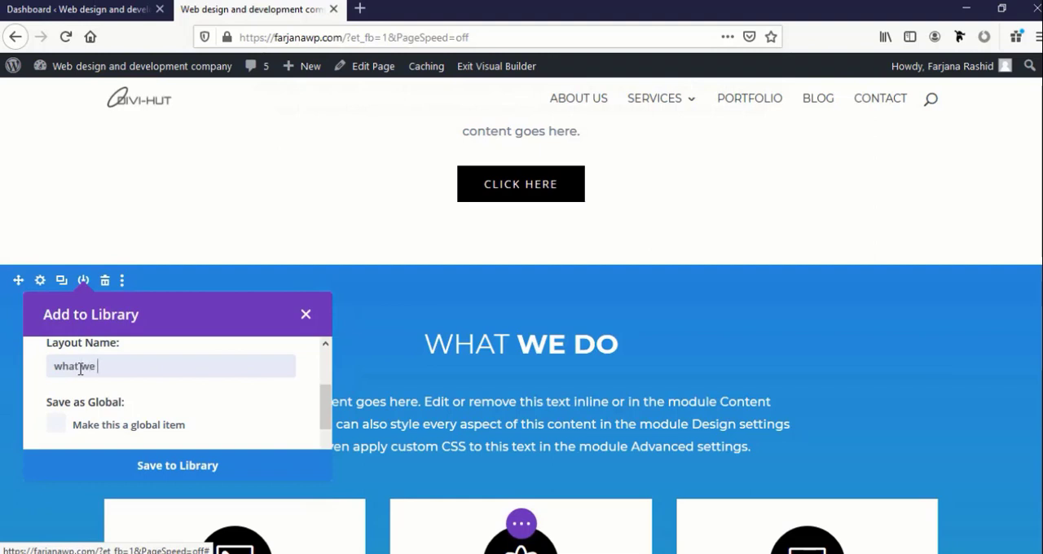
pyautogui.scroll(-1, 98, 394)
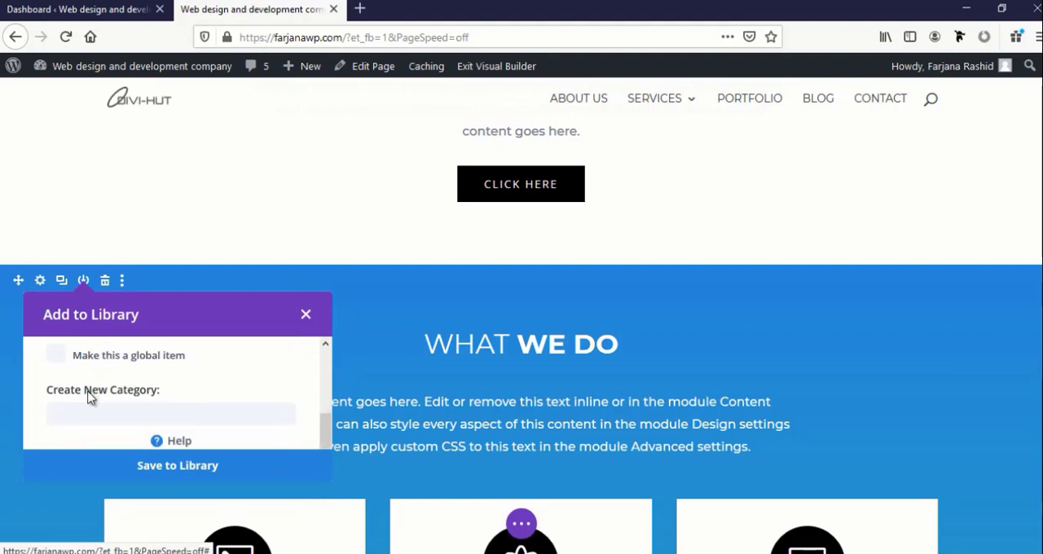
pyautogui.click(57, 356)
pyautogui.scroll(-3, 458, 418)
pyautogui.scroll(3, 458, 418)
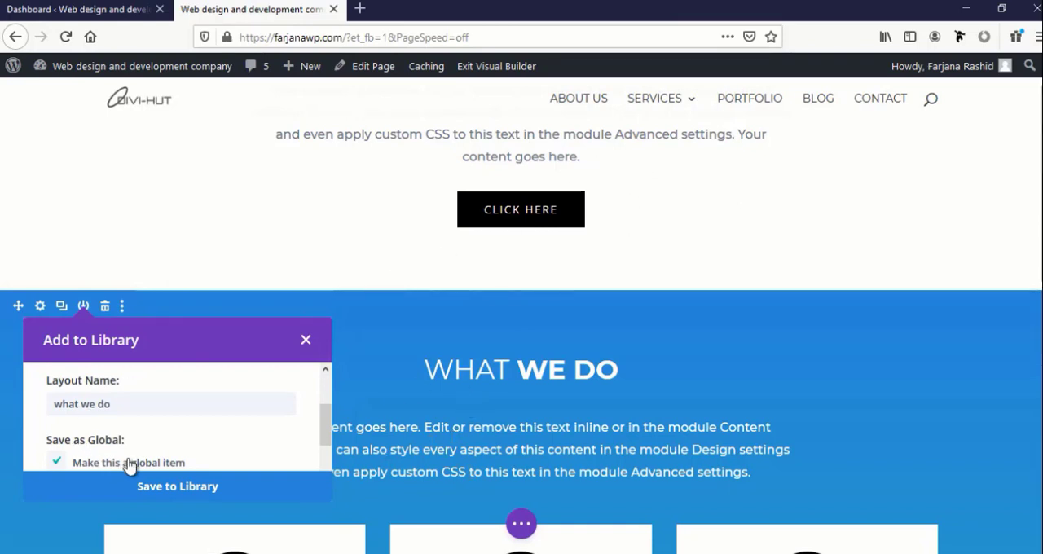
pyautogui.scroll(-2, 126, 456)
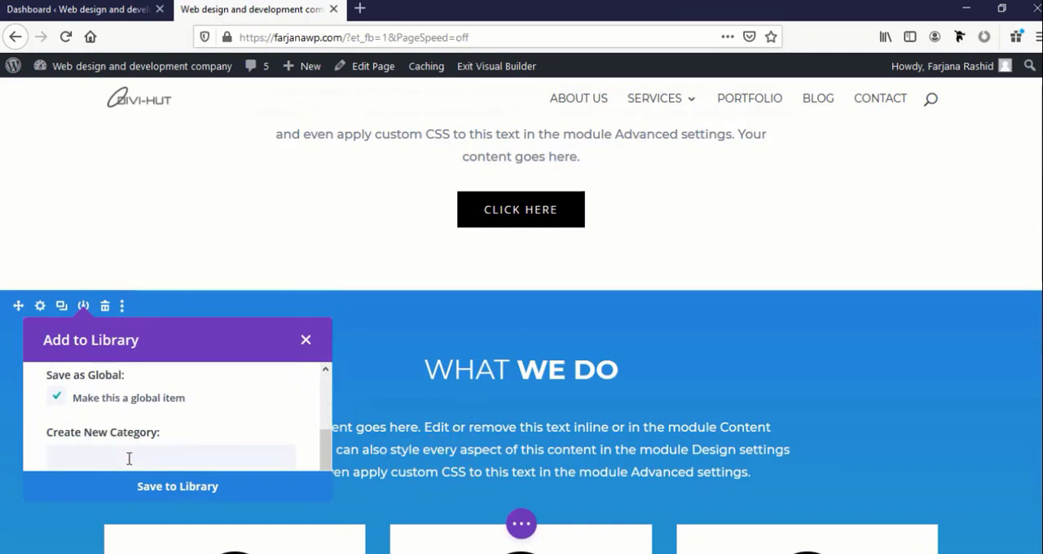
pyautogui.click(161, 486)
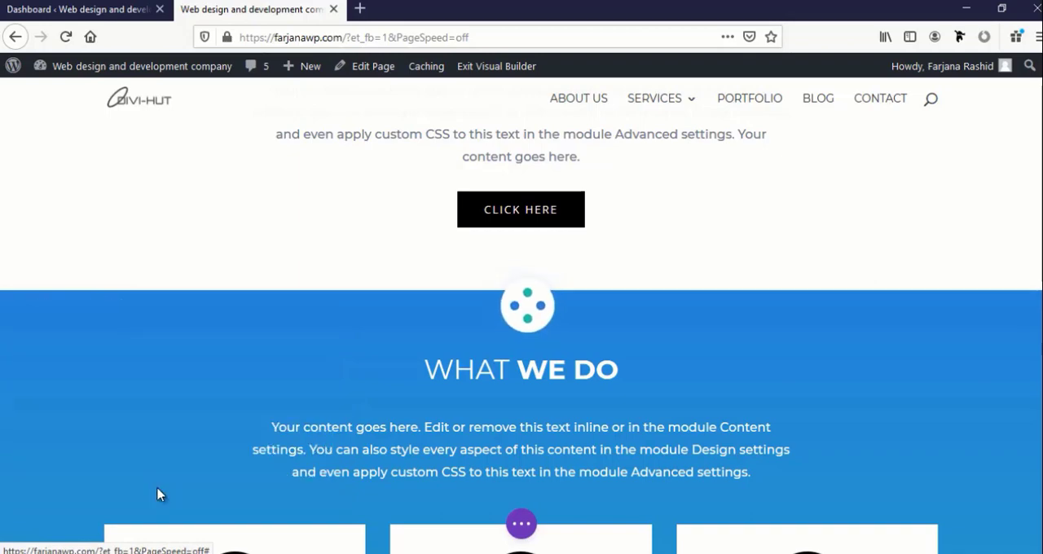
# Save the "From our clients" testimonial section to the Divi Library as a global item named "reviews"
pyautogui.scroll(-1, 155, 483)
pyautogui.scroll(-10, 155, 483)
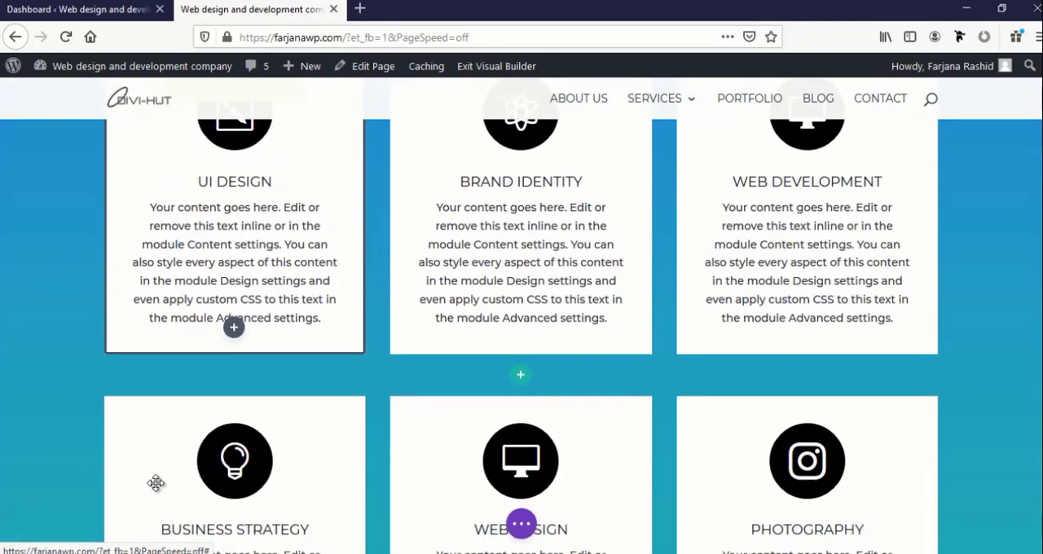
pyautogui.scroll(-7, 156, 483)
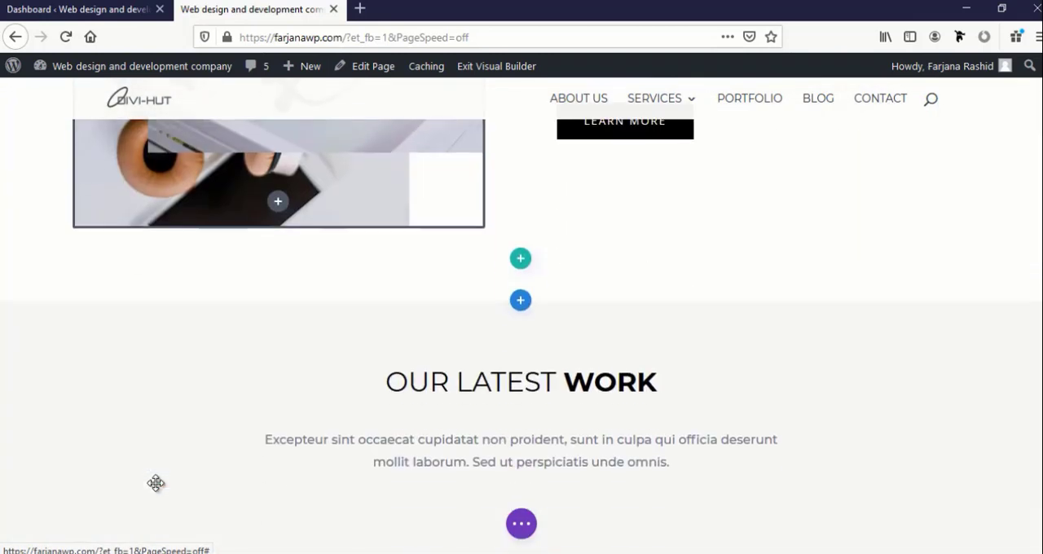
pyautogui.scroll(-8, 156, 483)
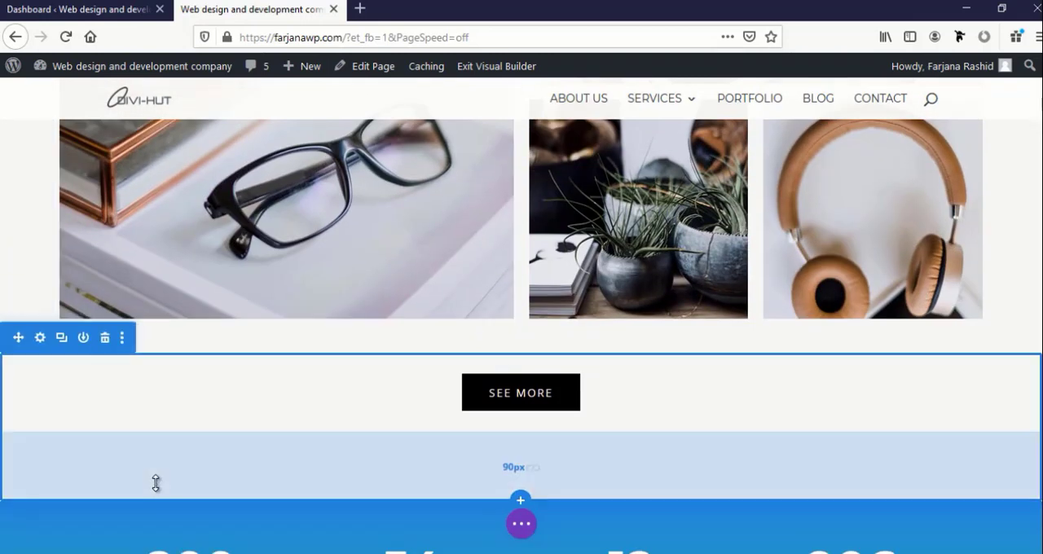
pyautogui.scroll(-9, 155, 483)
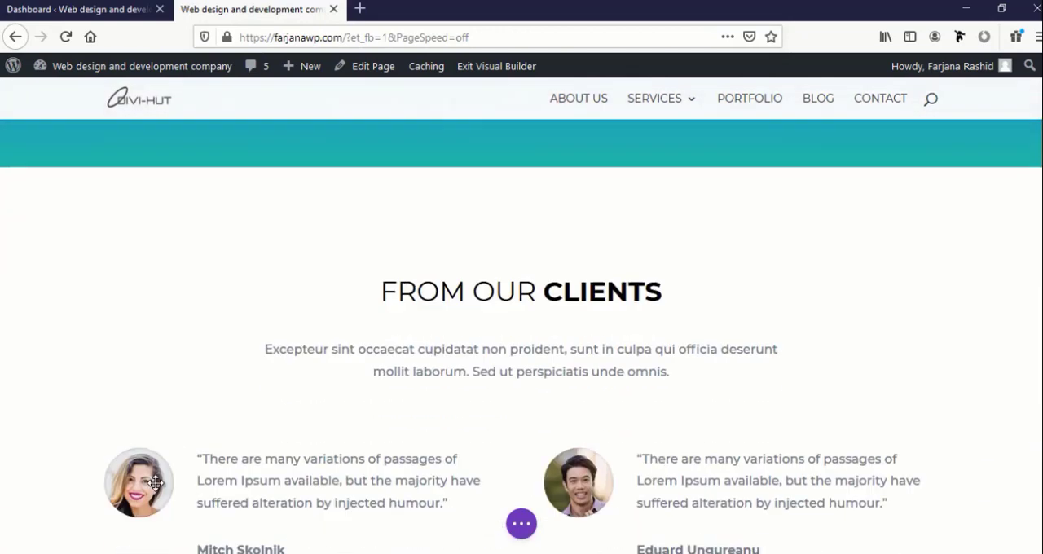
pyautogui.scroll(-3, 157, 481)
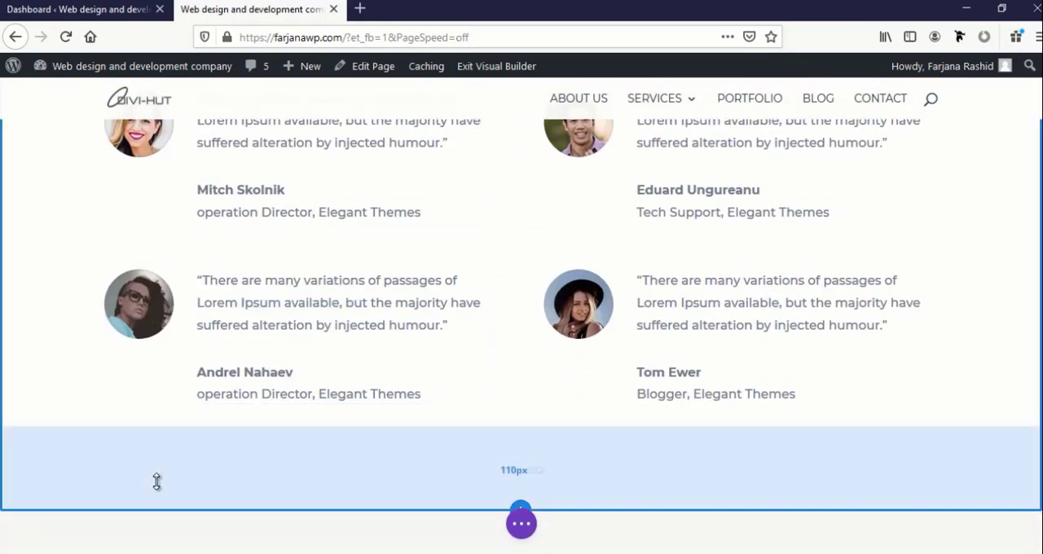
pyautogui.scroll(6, 156, 482)
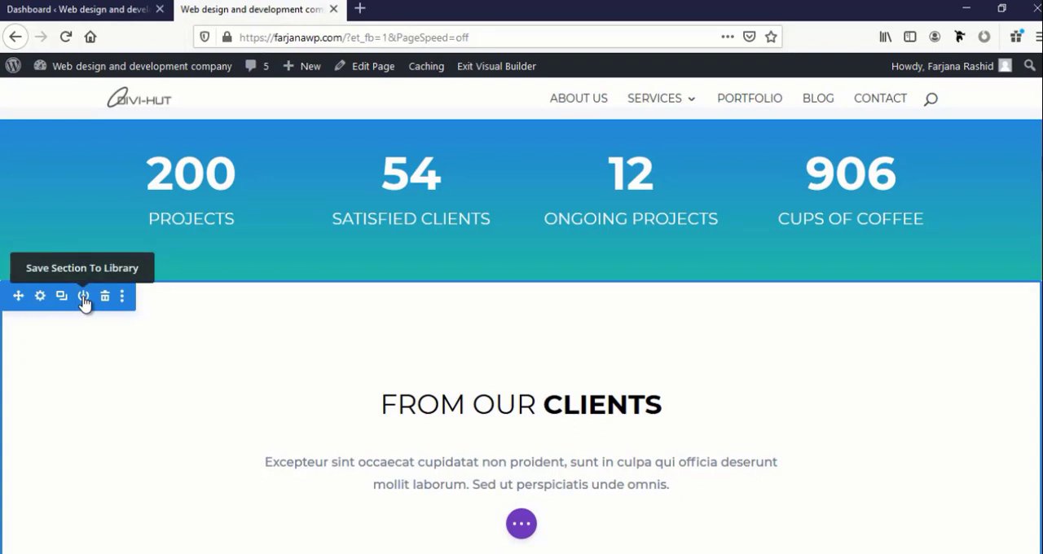
pyautogui.click(83, 297)
pyautogui.scroll(-2, 136, 395)
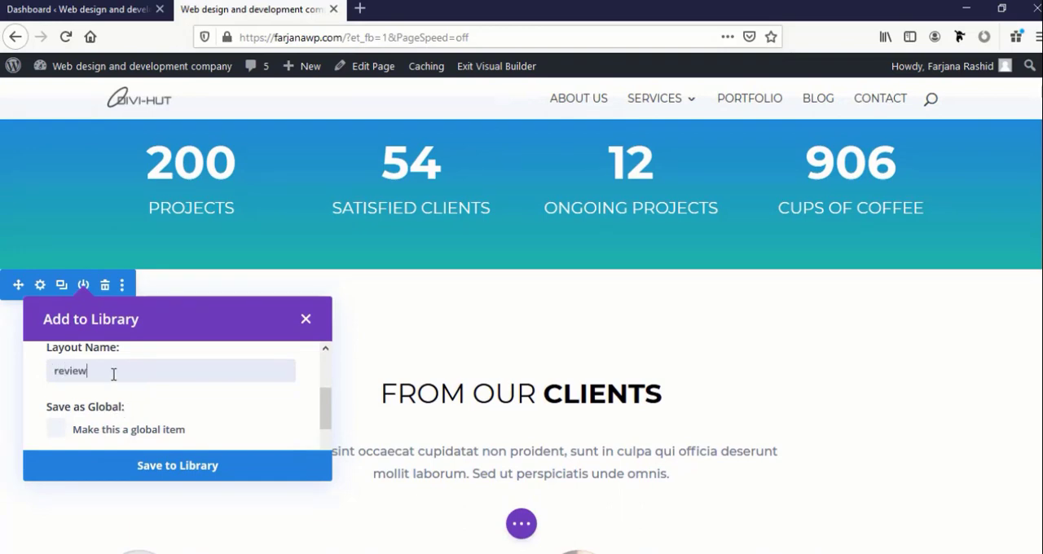
pyautogui.scroll(-2, 115, 372)
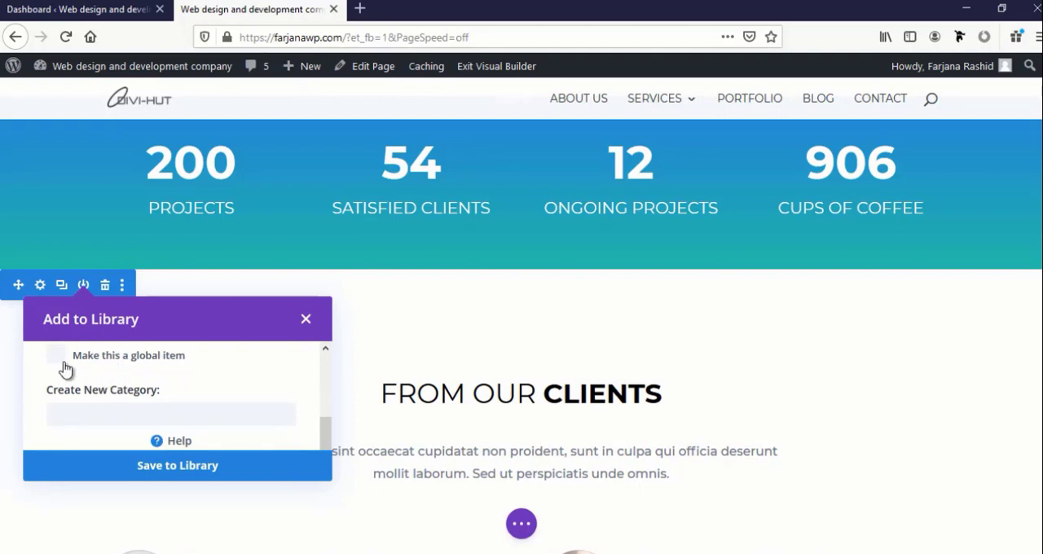
pyautogui.click(169, 466)
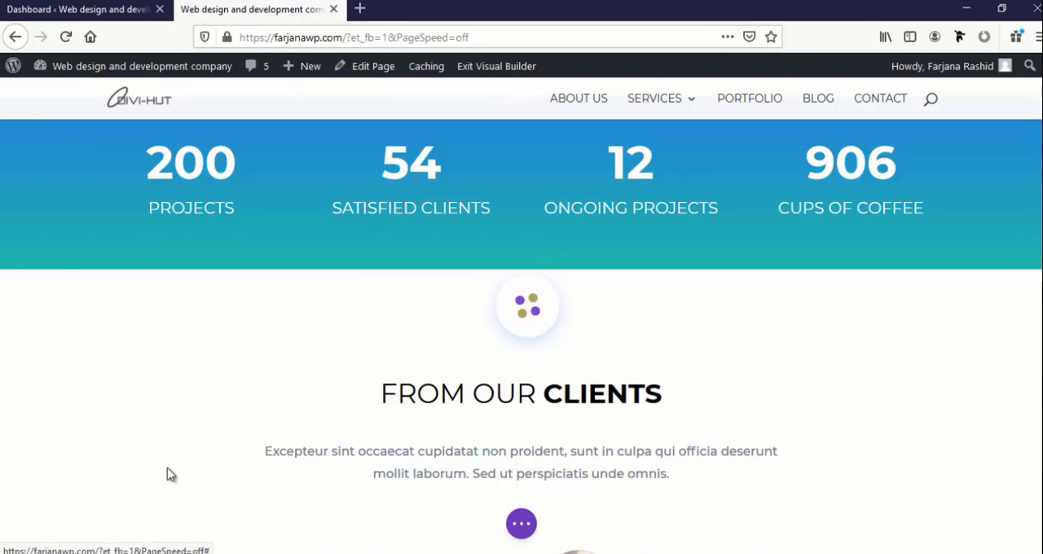
# Save the "Our clients" logo section to the Divi Library as a global item named "clients"
pyautogui.scroll(-10, 169, 471)
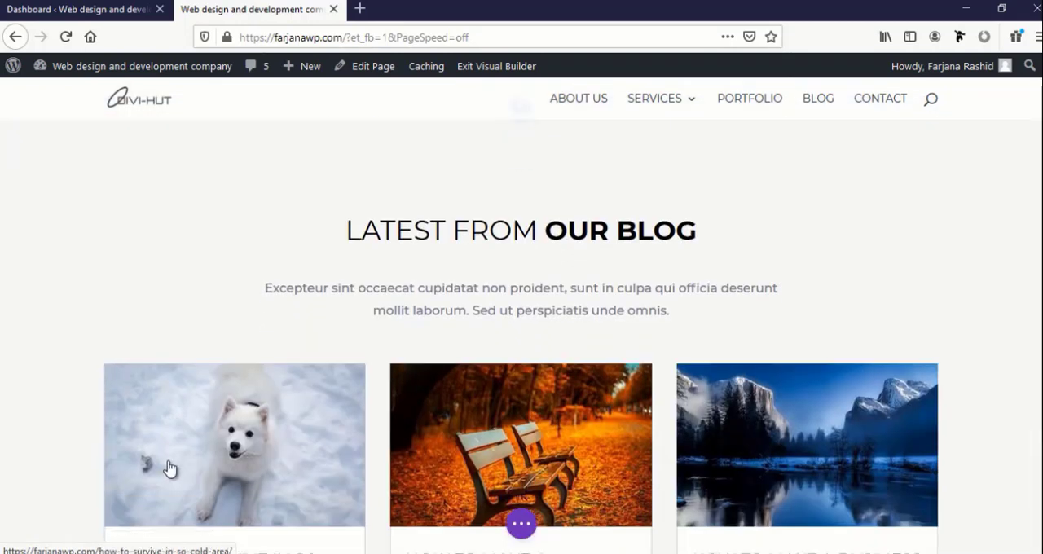
pyautogui.scroll(-7, 169, 467)
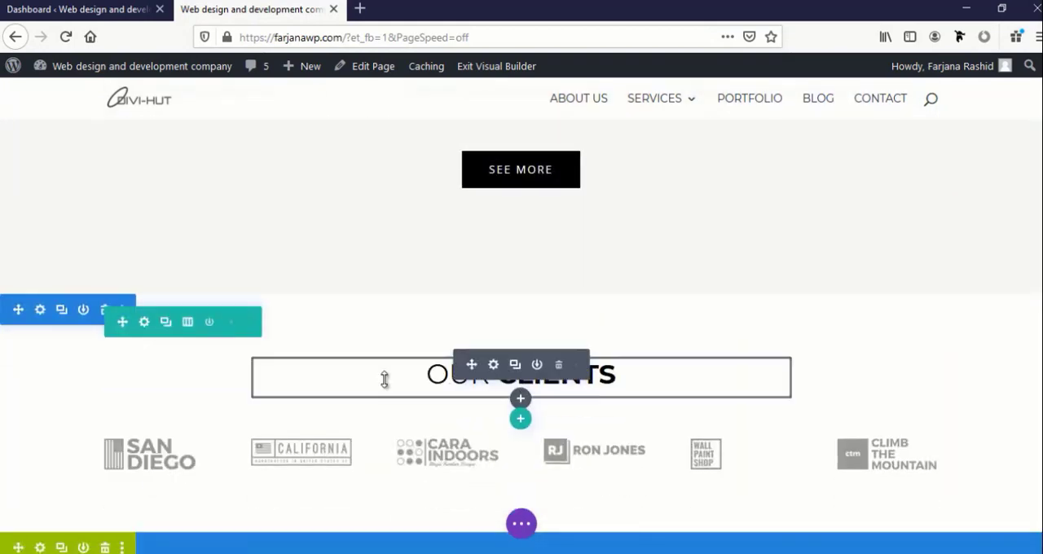
pyautogui.click(83, 310)
pyautogui.scroll(-2, 120, 417)
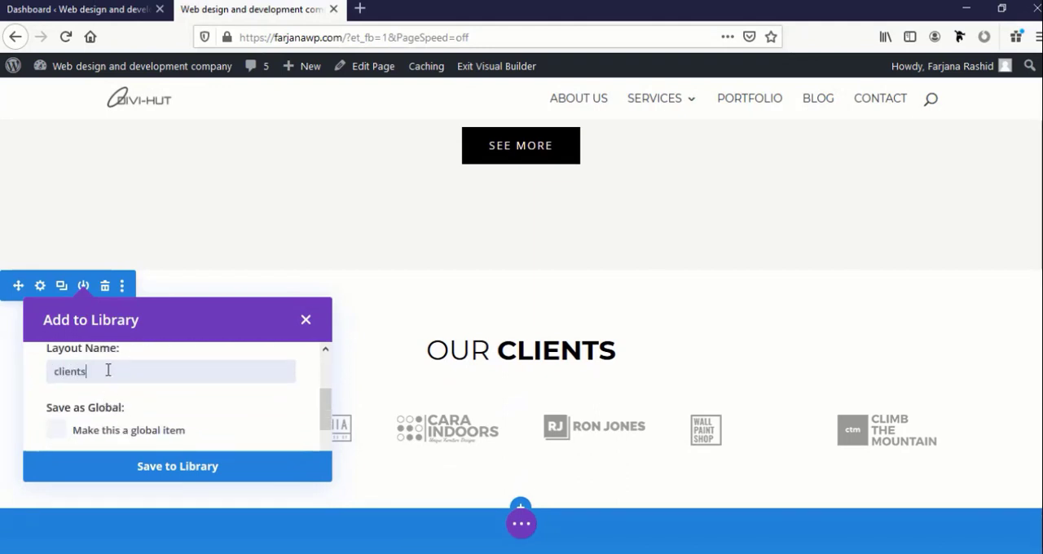
pyautogui.click(66, 434)
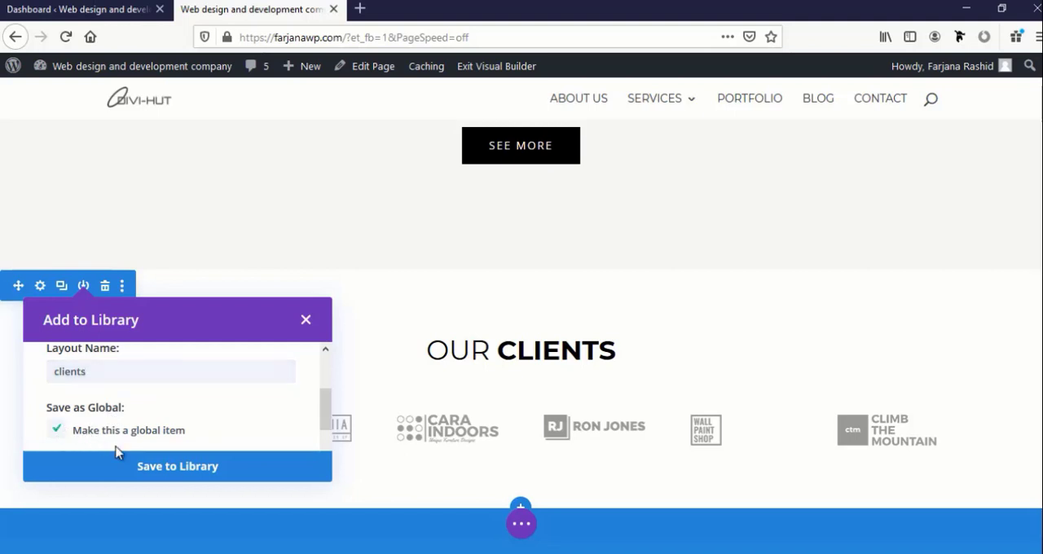
pyautogui.click(166, 471)
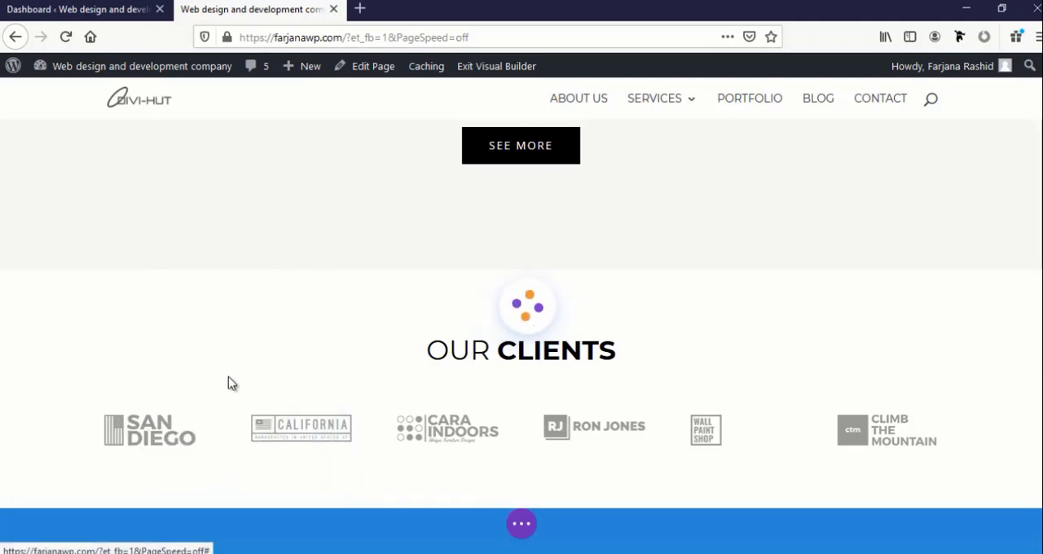
# Exit the home page's editor and open the About us page in the Visual Builder
pyautogui.click(518, 525)
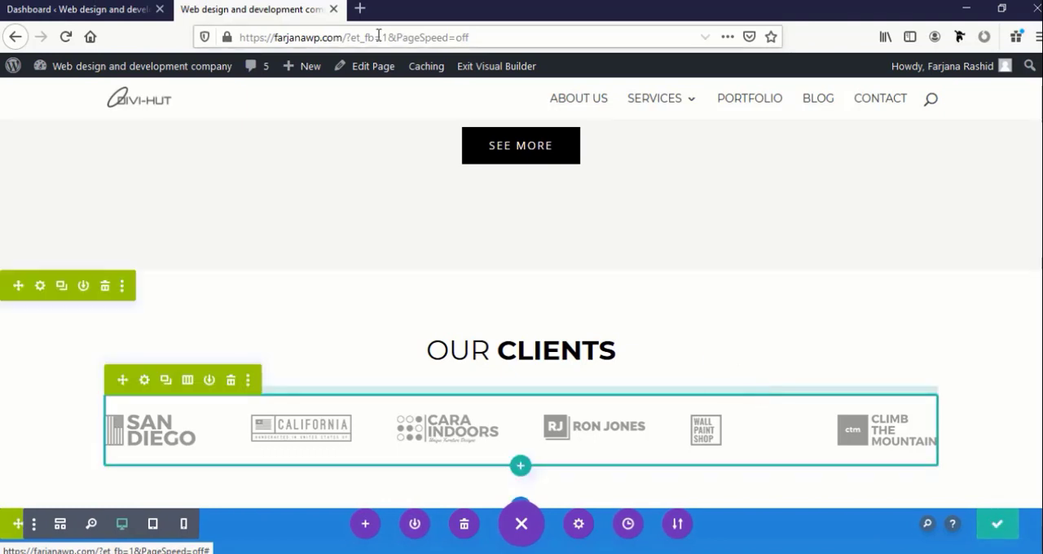
pyautogui.click(484, 73)
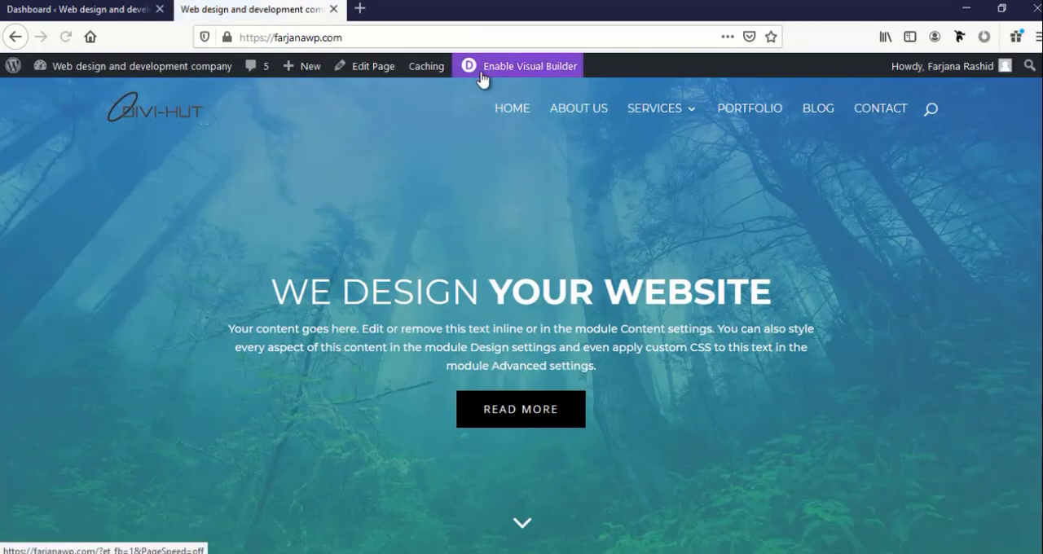
pyautogui.click(568, 114)
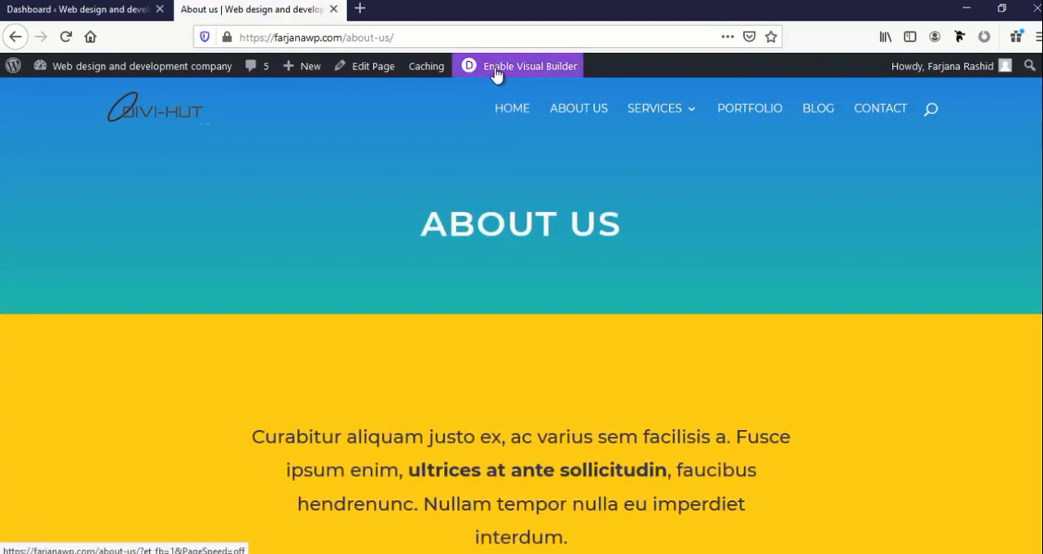
pyautogui.click(496, 75)
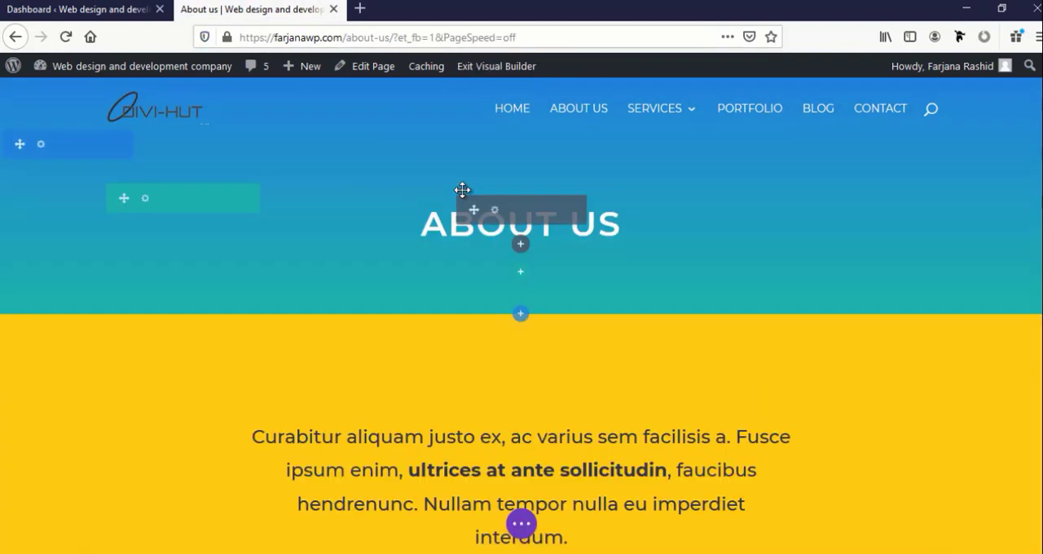
# Insert the saved "about top" section from the library directly below the About us title section
pyautogui.click(521, 316)
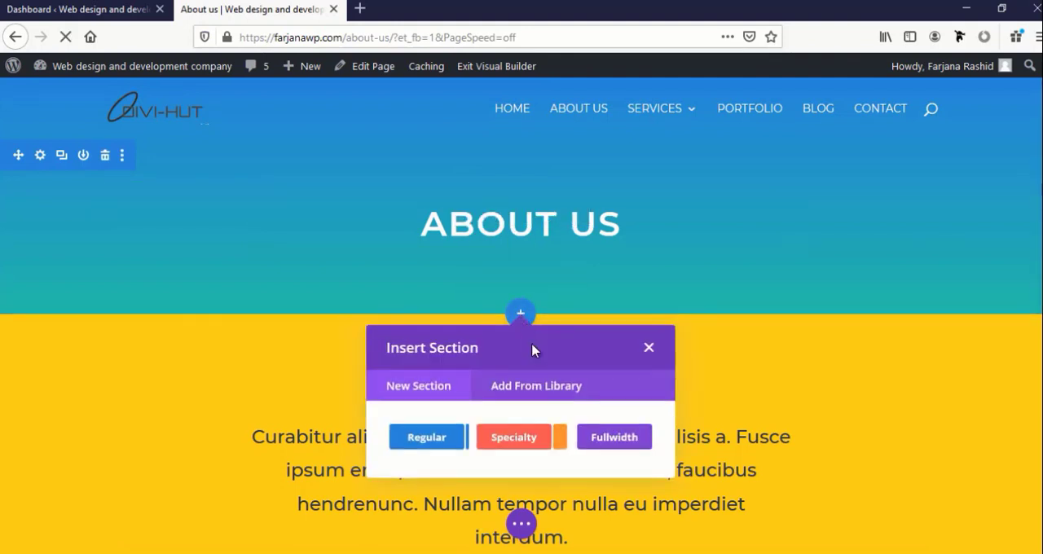
pyautogui.click(542, 388)
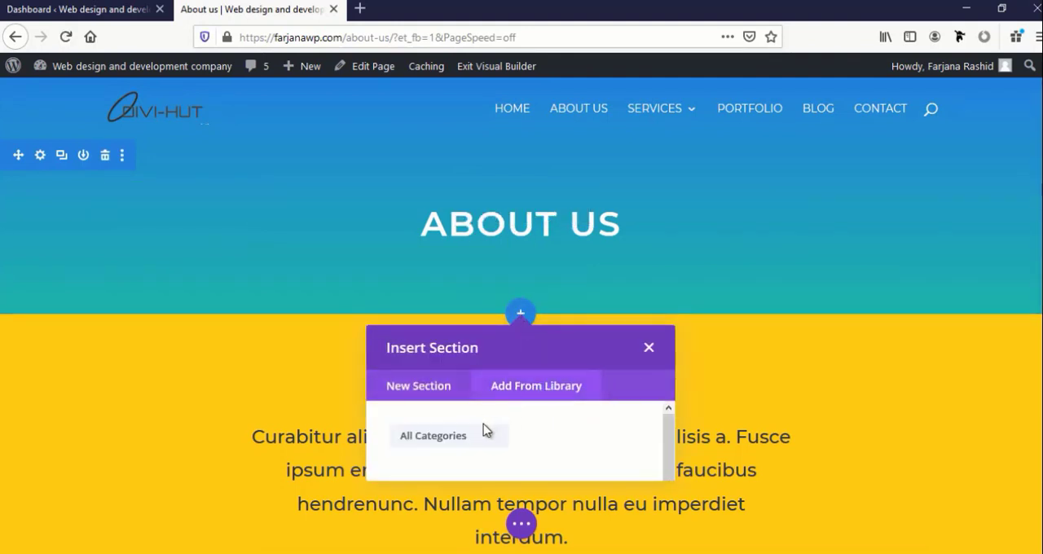
pyautogui.scroll(-1, 670, 443)
pyautogui.scroll(1, 622, 466)
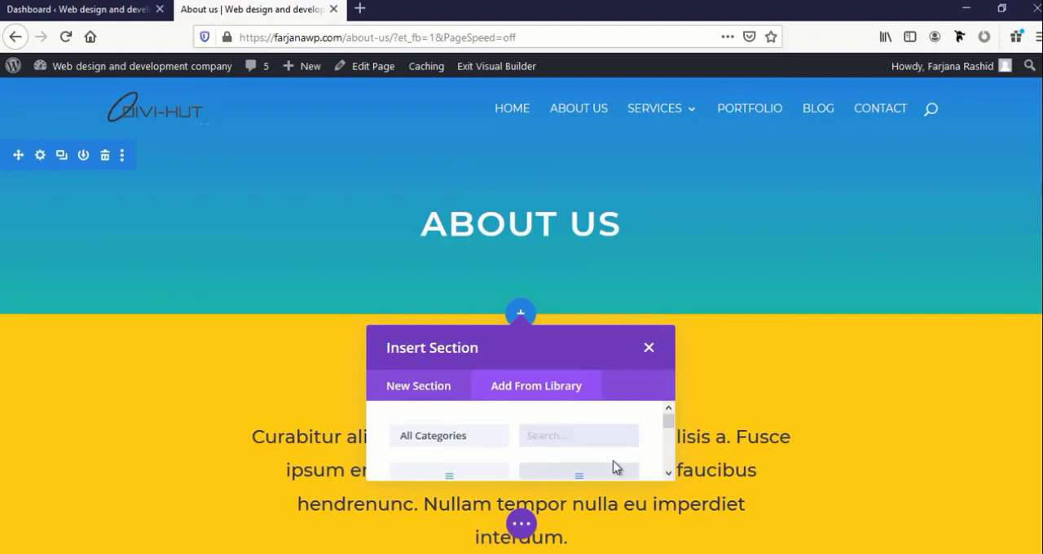
pyautogui.scroll(-1, 456, 451)
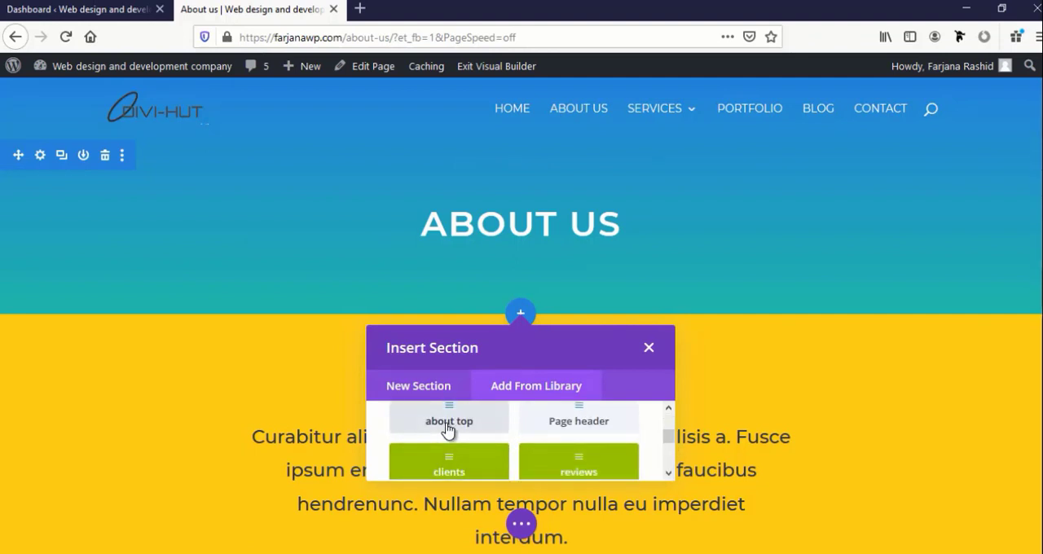
pyautogui.click(449, 426)
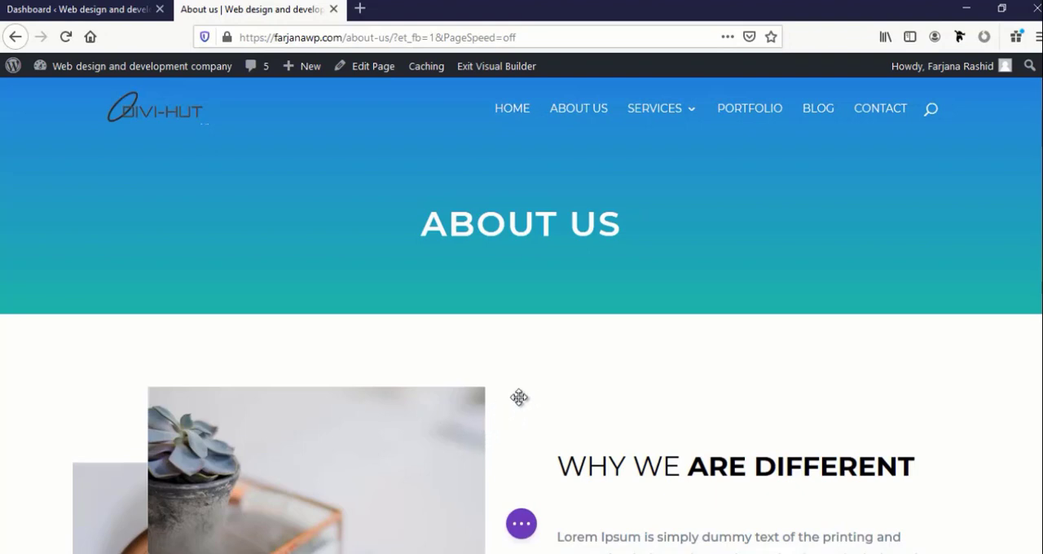
# Insert the saved global "what we do" section from the library between the "Why we are different" section and the yellow text section
pyautogui.scroll(-10, 521, 399)
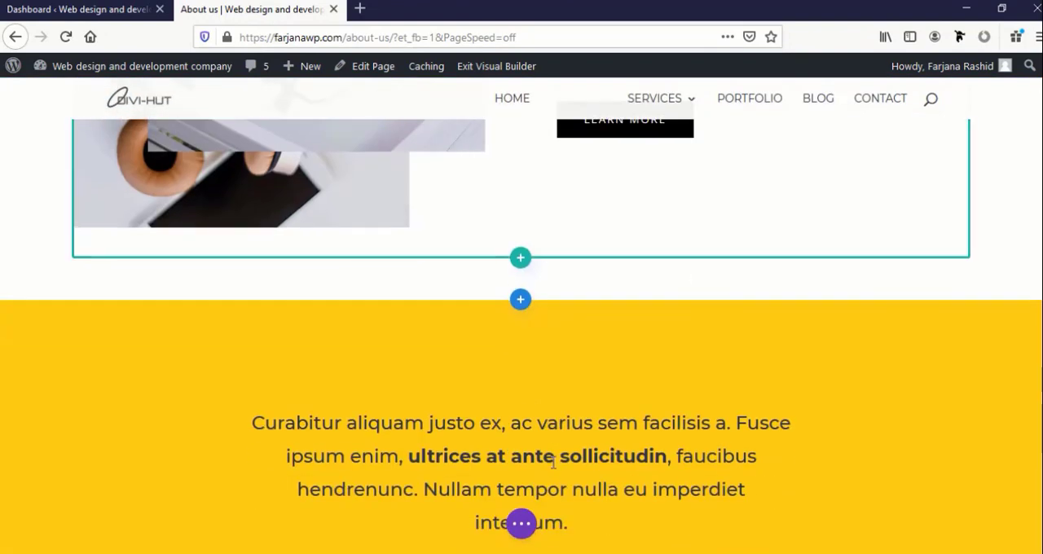
pyautogui.scroll(-3, 540, 326)
pyautogui.scroll(2, 524, 232)
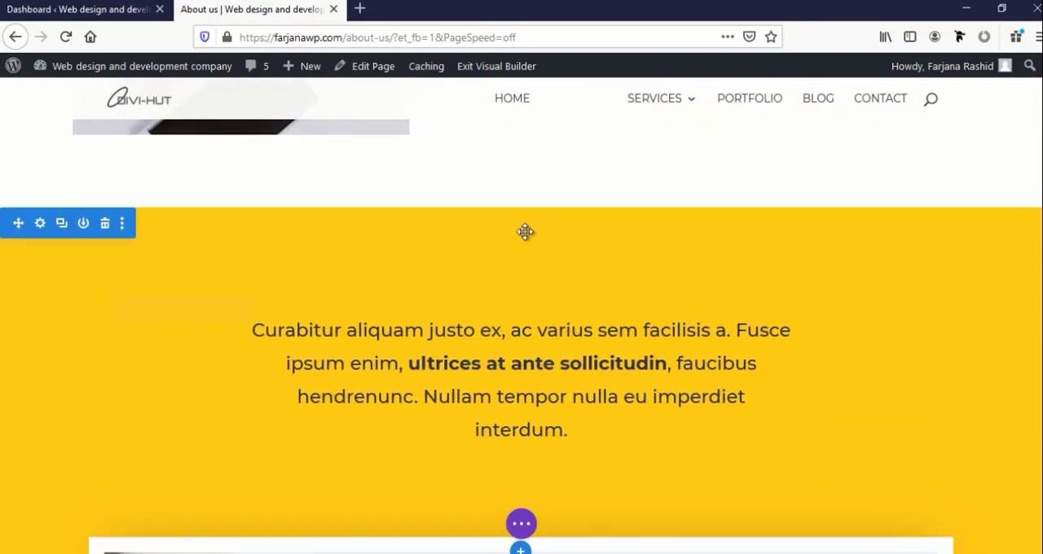
pyautogui.scroll(2, 521, 203)
pyautogui.click(523, 349)
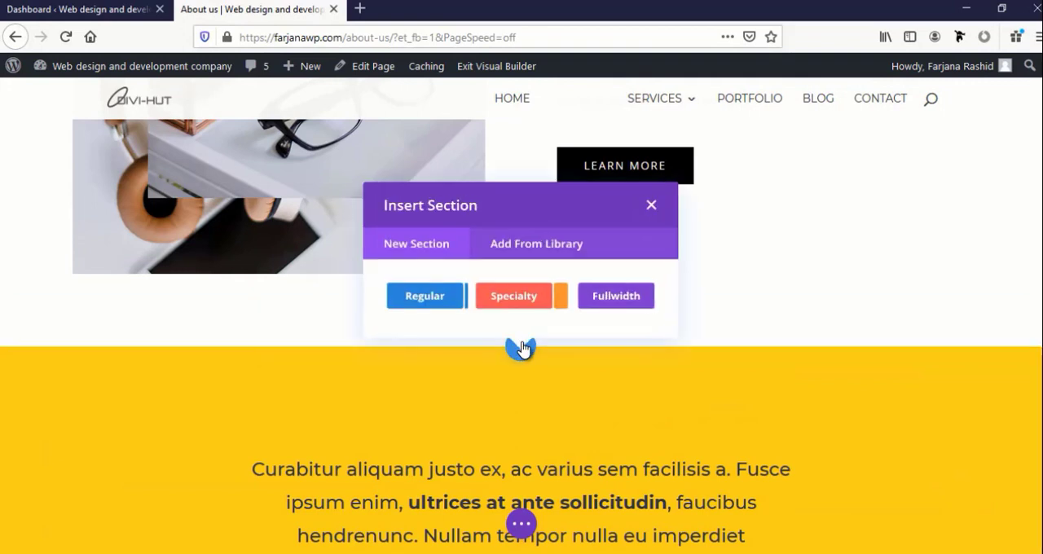
pyautogui.click(515, 251)
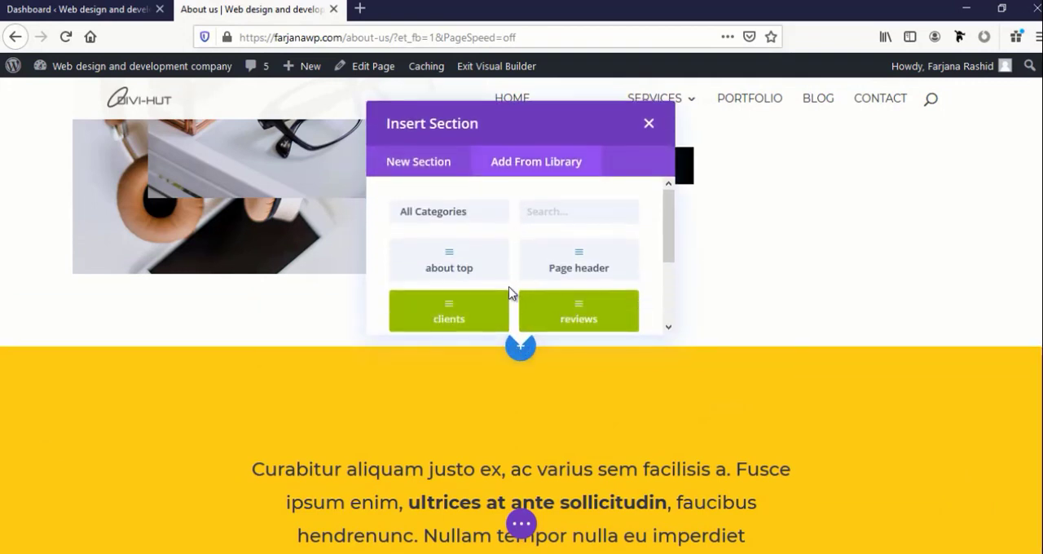
pyautogui.scroll(-2, 514, 285)
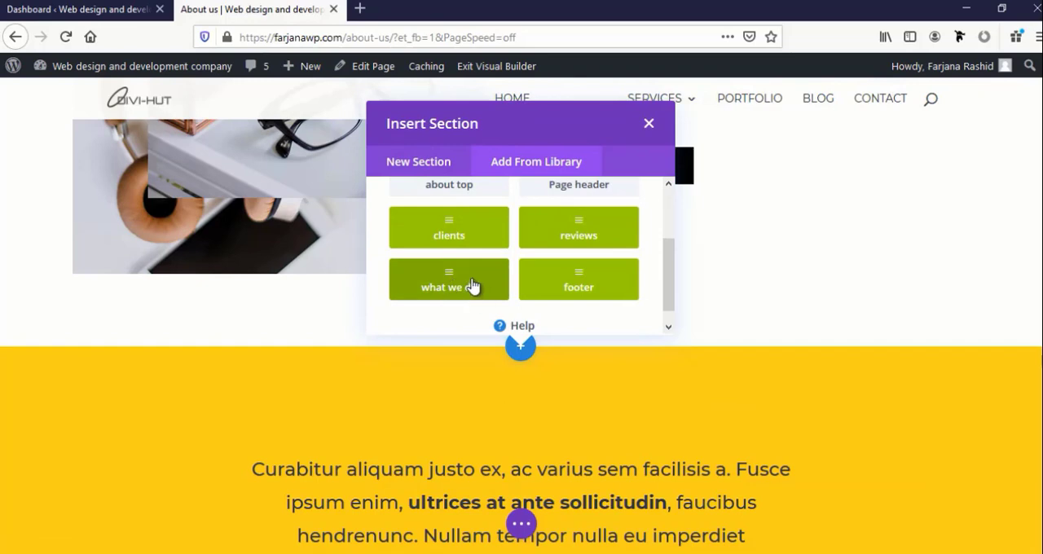
pyautogui.click(479, 289)
# Insert the saved global "reviews" section from the library between the team members section and the "Say hello!" contact section
pyautogui.scroll(-8, 484, 293)
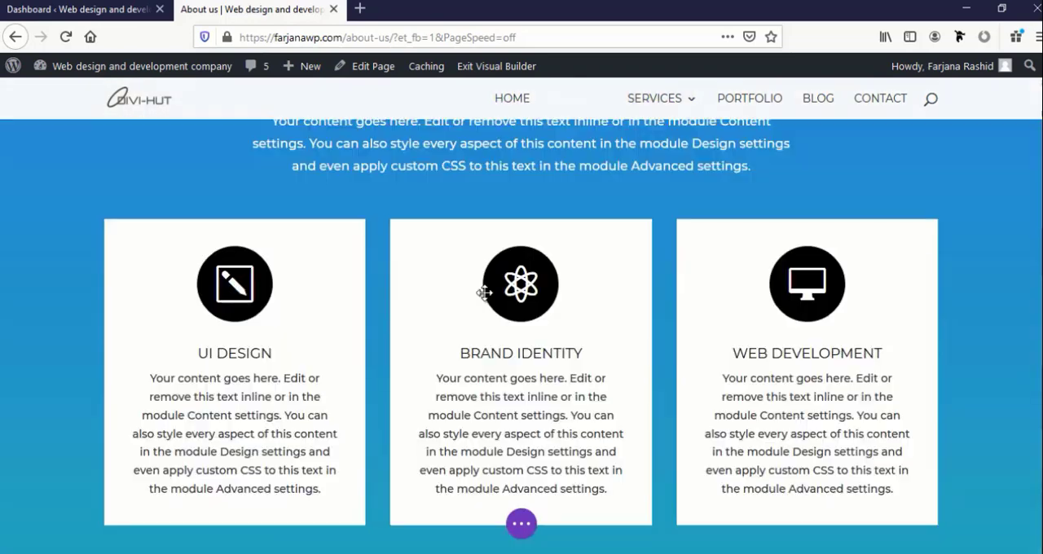
pyautogui.scroll(-10, 484, 294)
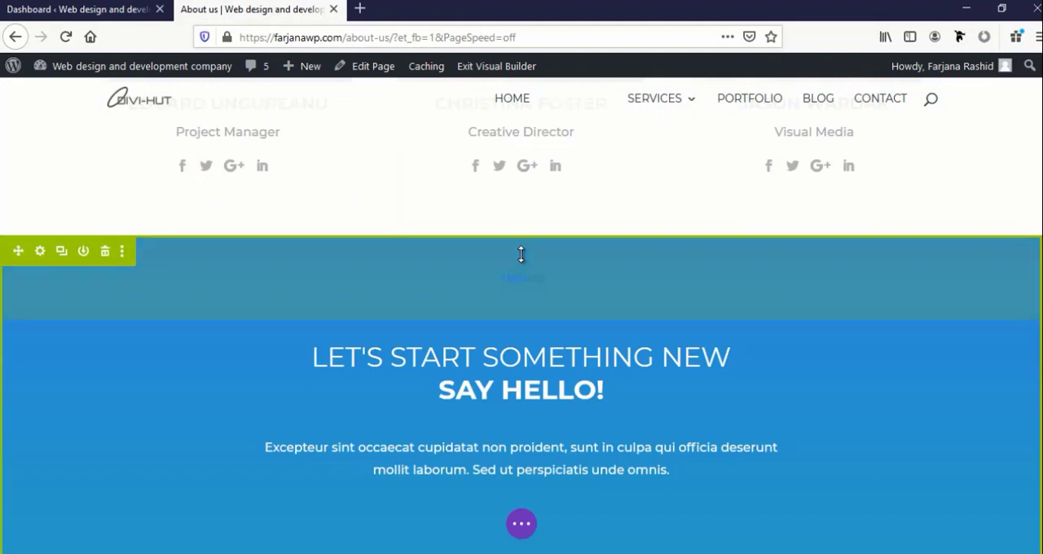
pyautogui.scroll(-2, 525, 300)
pyautogui.scroll(2, 523, 286)
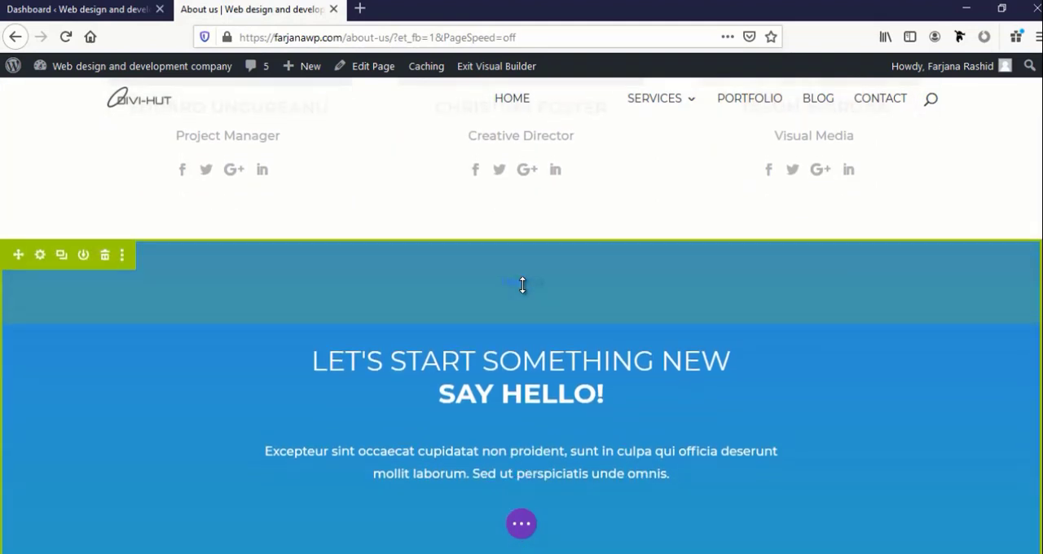
pyautogui.scroll(-1, 522, 285)
pyautogui.scroll(3, 522, 293)
pyautogui.click(521, 484)
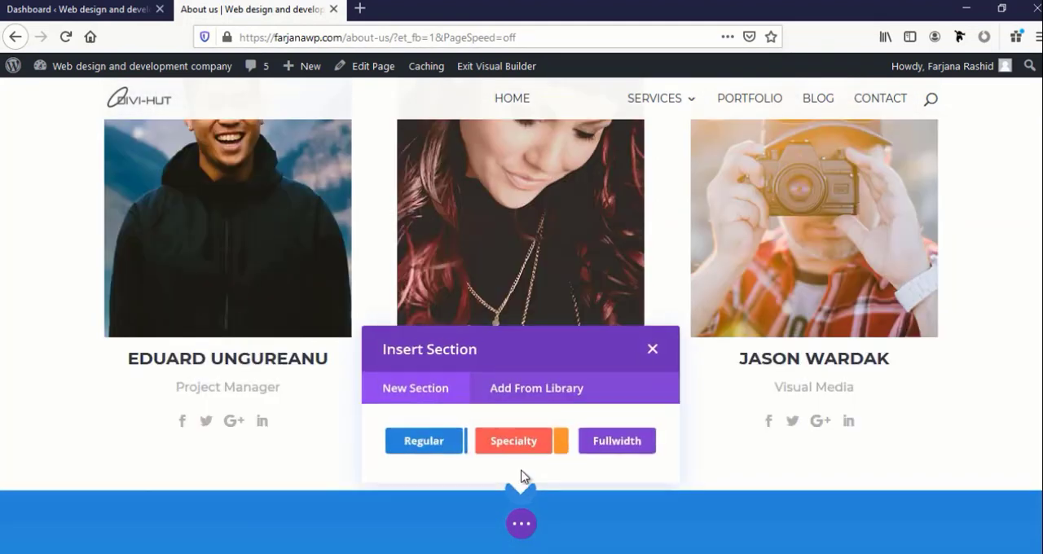
pyautogui.click(531, 388)
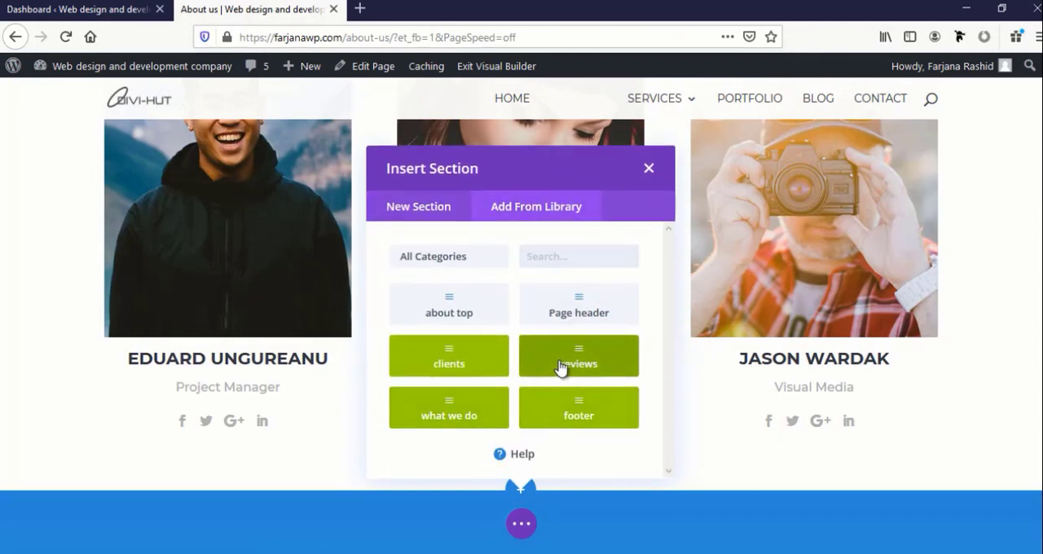
pyautogui.click(543, 388)
# Insert the saved global "clients" section from the library between the testimonials and the "Say hello!" contact section
pyautogui.scroll(-4, 543, 383)
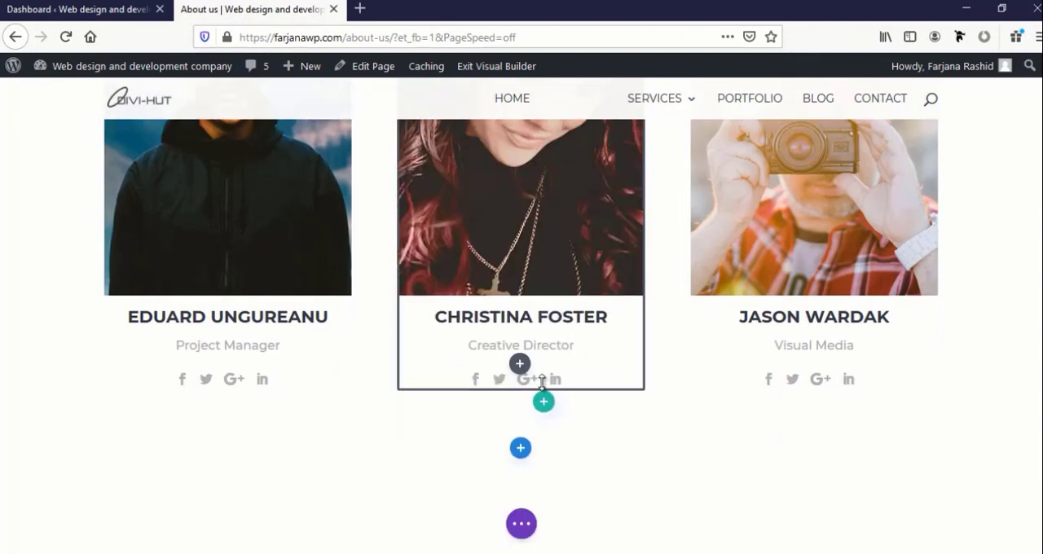
pyautogui.scroll(-7, 543, 383)
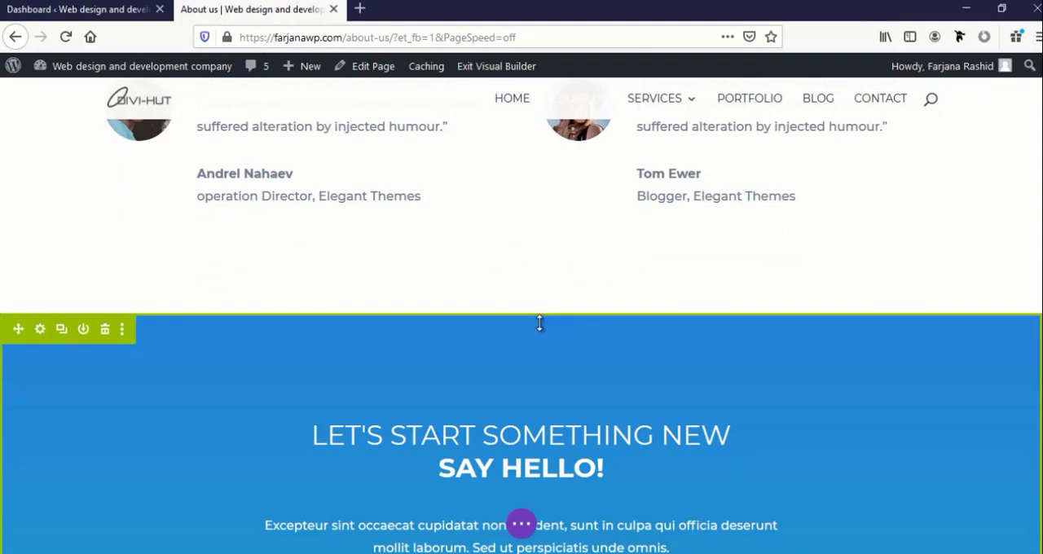
pyautogui.scroll(-1, 543, 288)
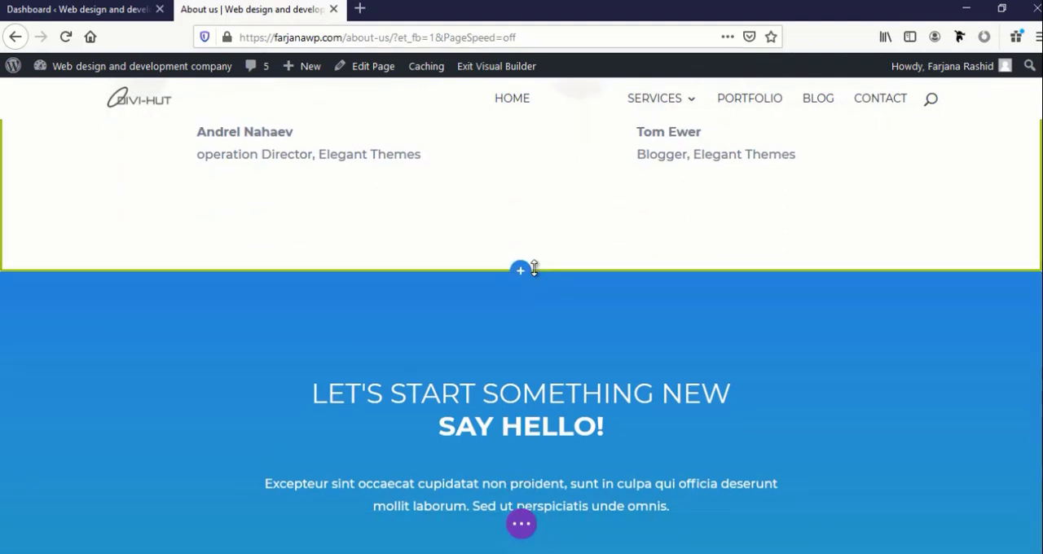
pyautogui.click(522, 274)
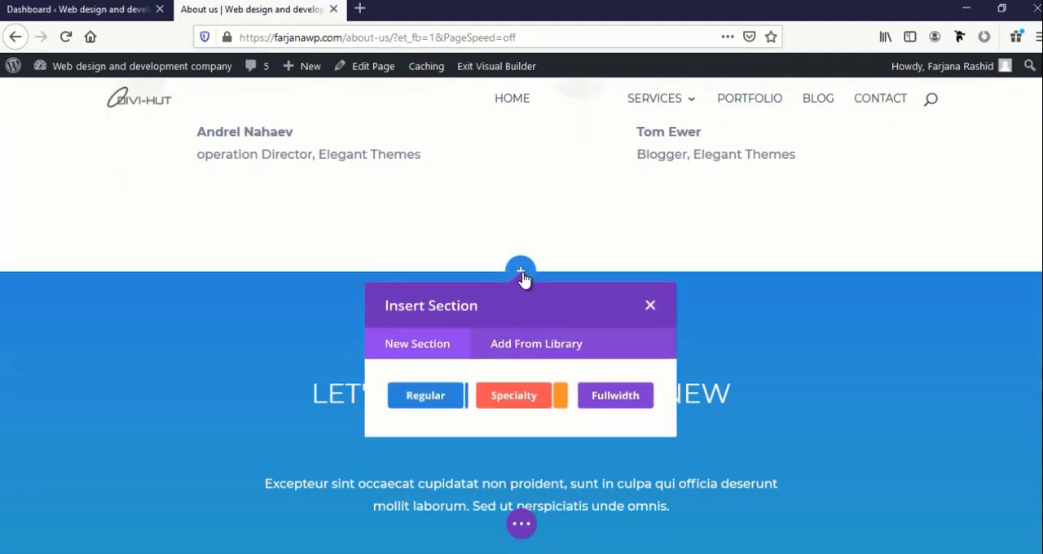
pyautogui.click(544, 346)
pyautogui.scroll(-5, 508, 409)
pyautogui.scroll(-1, 507, 412)
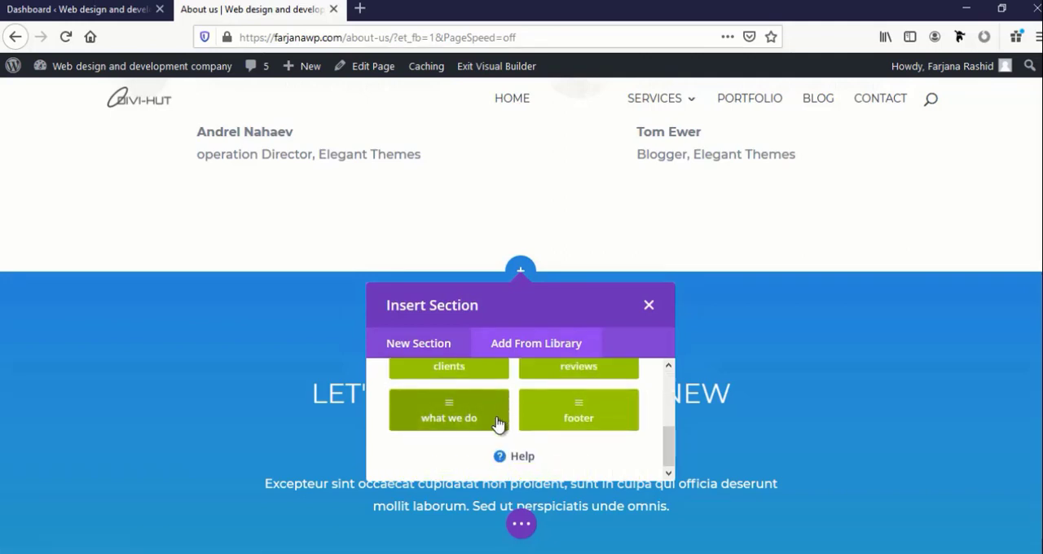
pyautogui.click(481, 377)
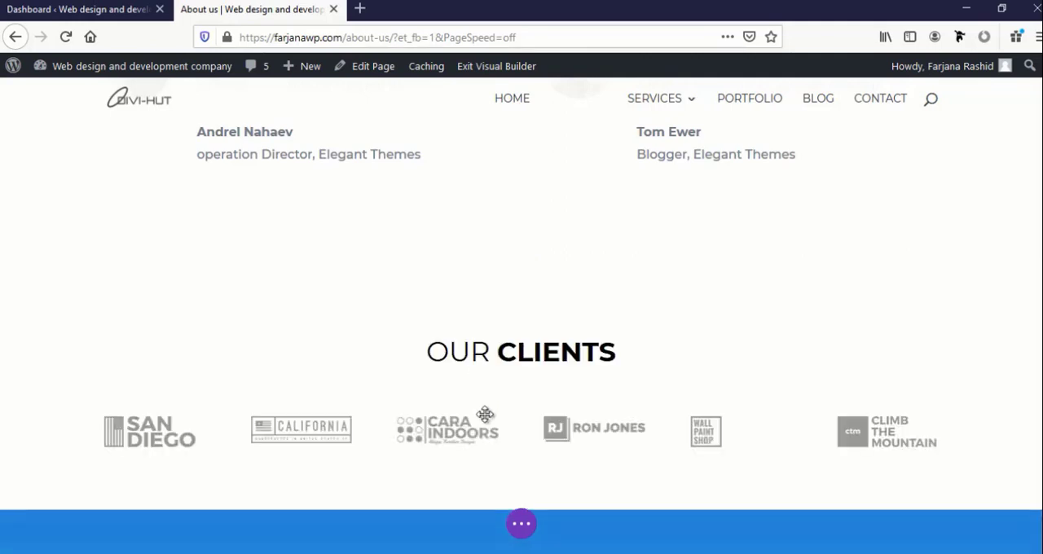
# Save the About us page with its newly inserted library sections
pyautogui.scroll(-5, 485, 415)
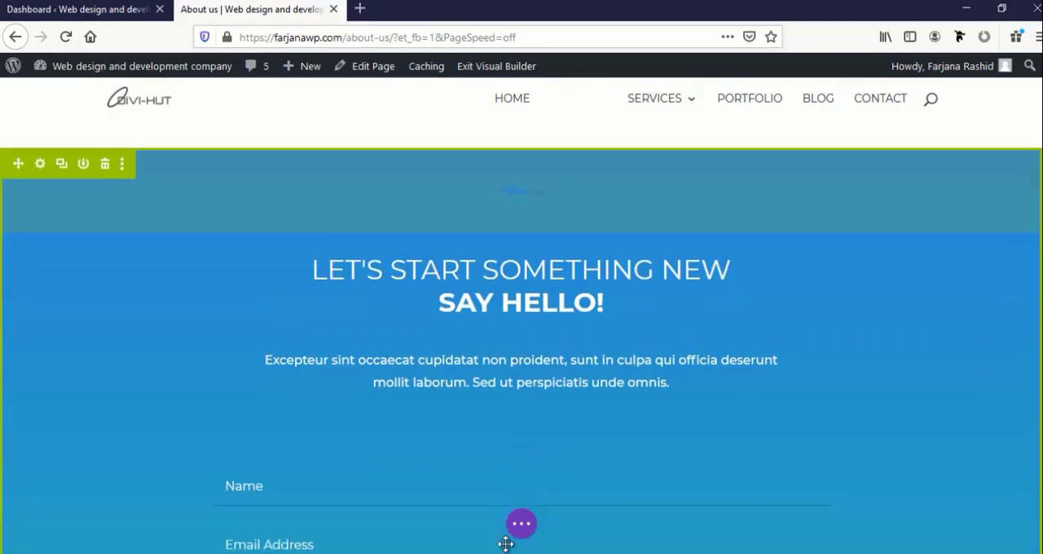
pyautogui.scroll(-2, 513, 529)
pyautogui.click(522, 523)
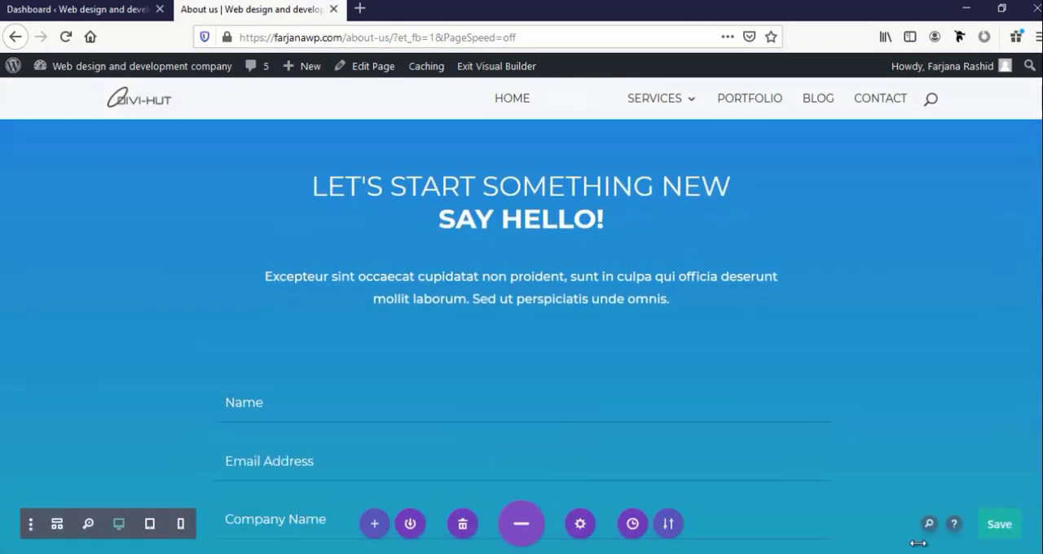
pyautogui.click(1001, 532)
# Set the background colour of the yellow "Curabitur aliquam" text section to #2C3E50 and apply the section settings
pyautogui.scroll(-8, 633, 415)
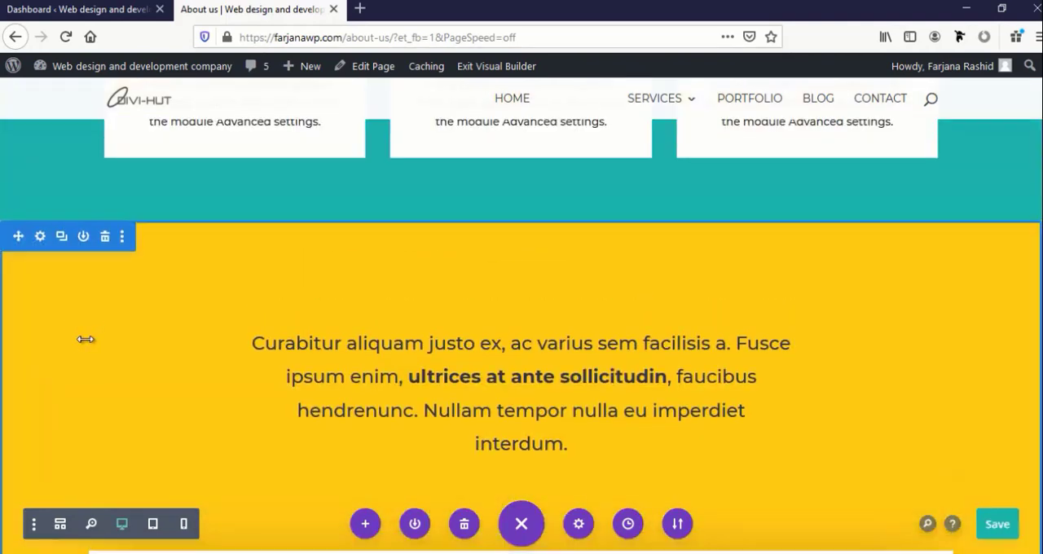
pyautogui.scroll(-2, 86, 339)
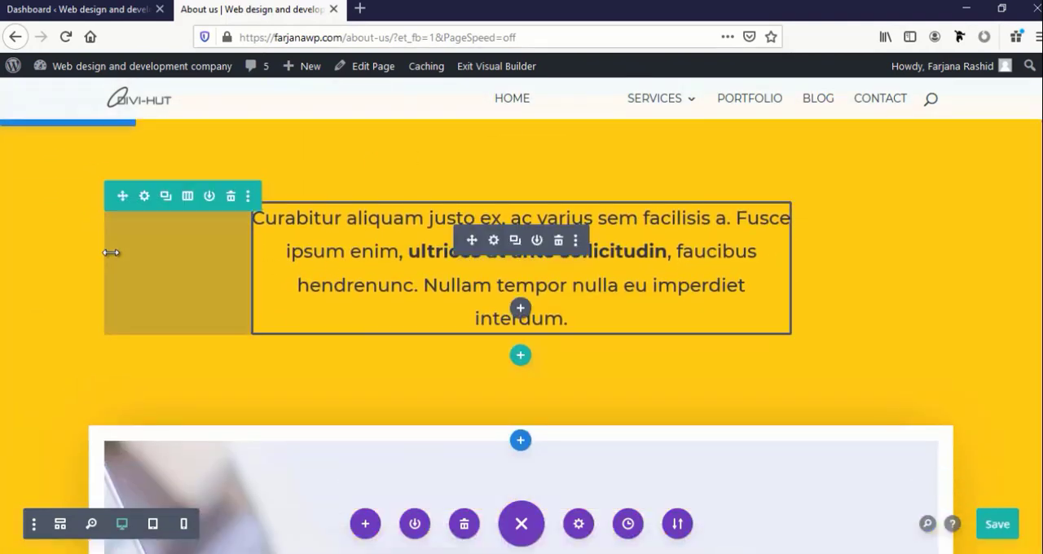
pyautogui.scroll(3, 111, 252)
pyautogui.scroll(-2, 81, 232)
pyautogui.scroll(4, 47, 215)
pyautogui.scroll(-1, 53, 239)
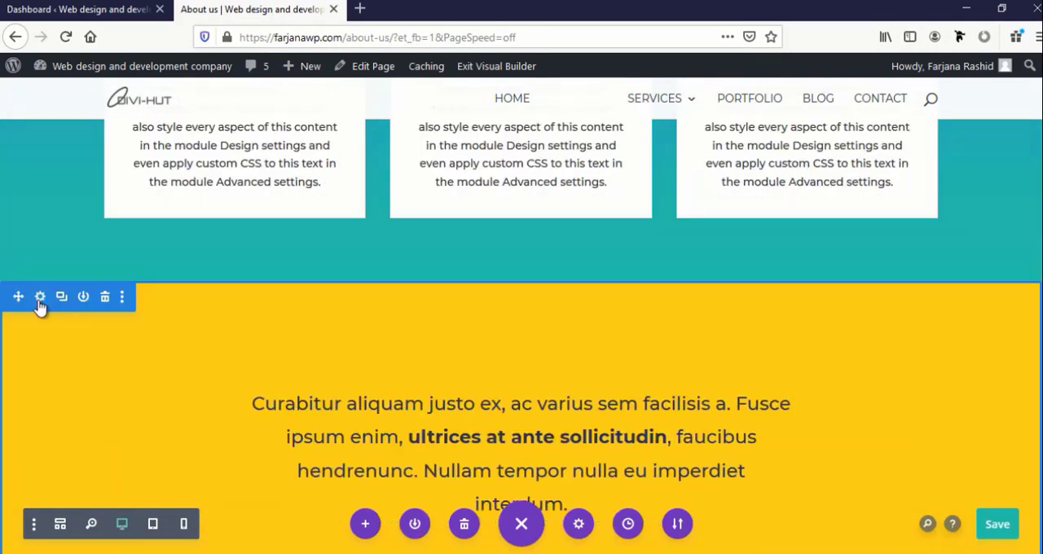
pyautogui.click(40, 298)
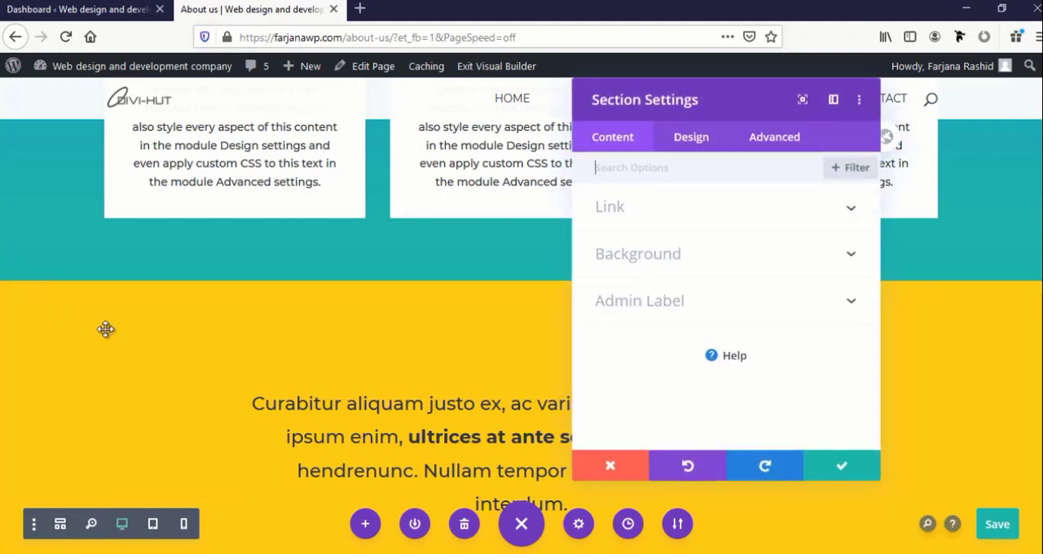
pyautogui.click(637, 254)
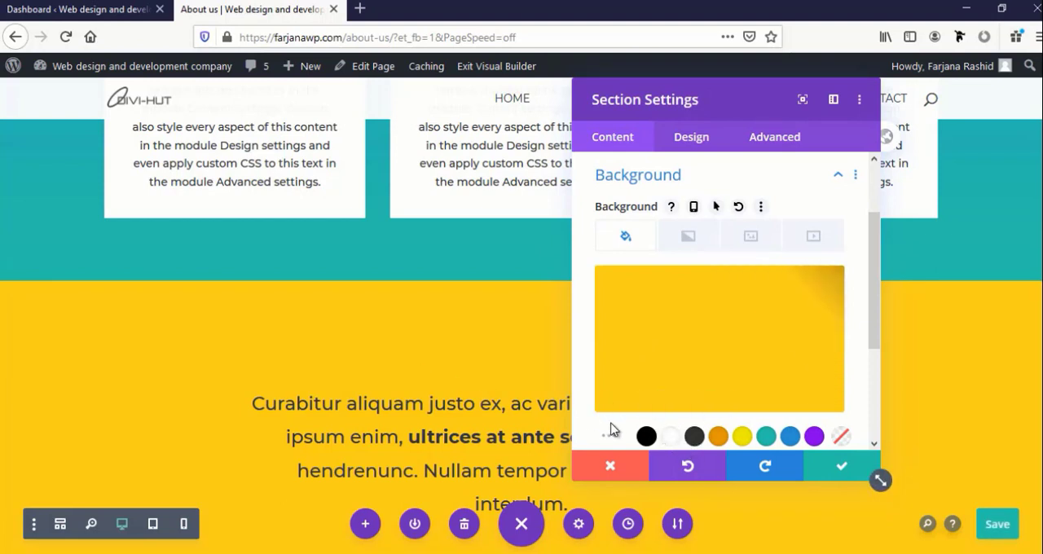
pyautogui.click(693, 380)
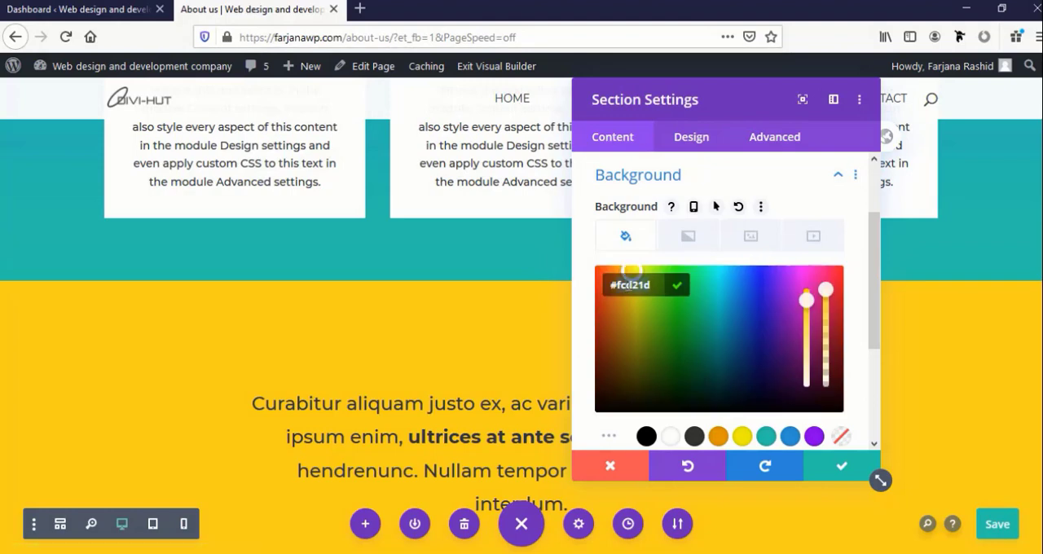
pyautogui.hotkey('ctrl', 'a')
pyautogui.write('#2C3E50')
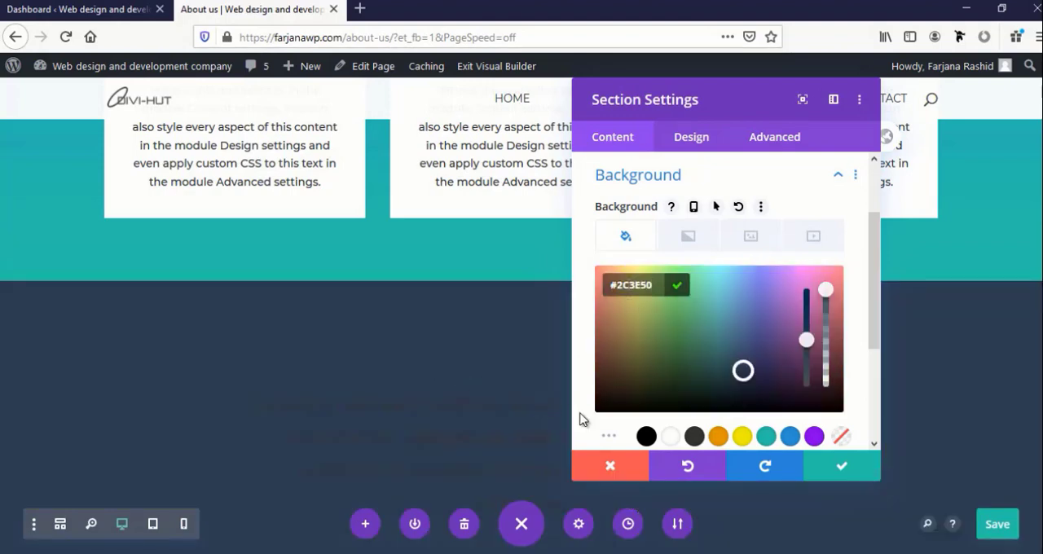
pyautogui.click(875, 473)
# Replace the yellow colour in the video section's background gradient with #2C3E50 and apply the section settings
pyautogui.scroll(-4, 547, 444)
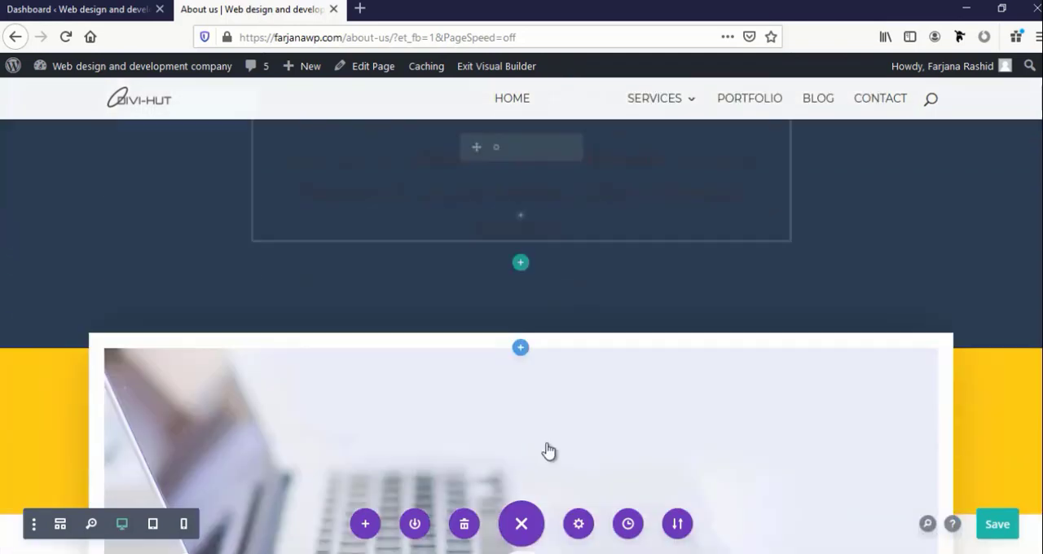
pyautogui.scroll(-3, 547, 451)
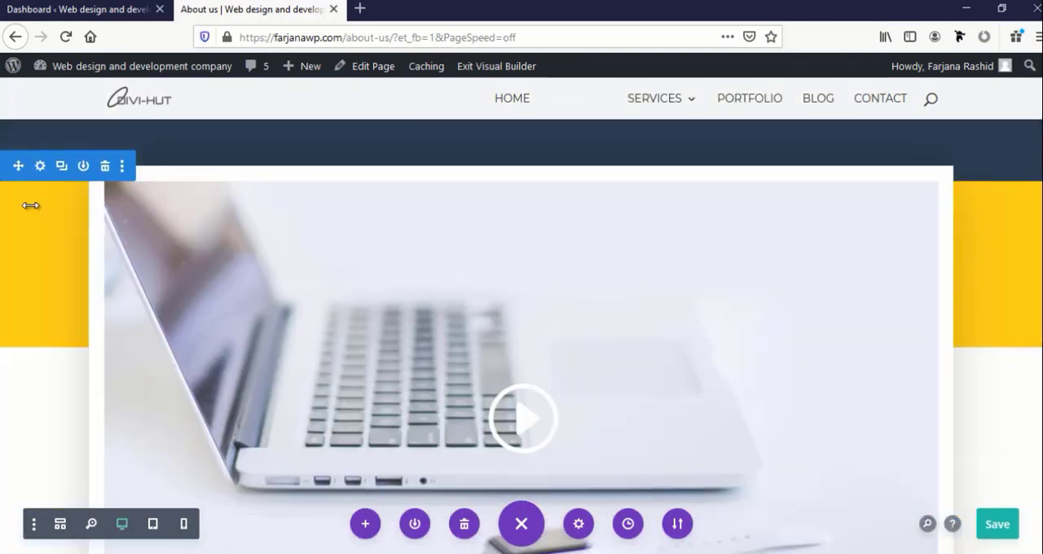
pyautogui.scroll(2, 32, 228)
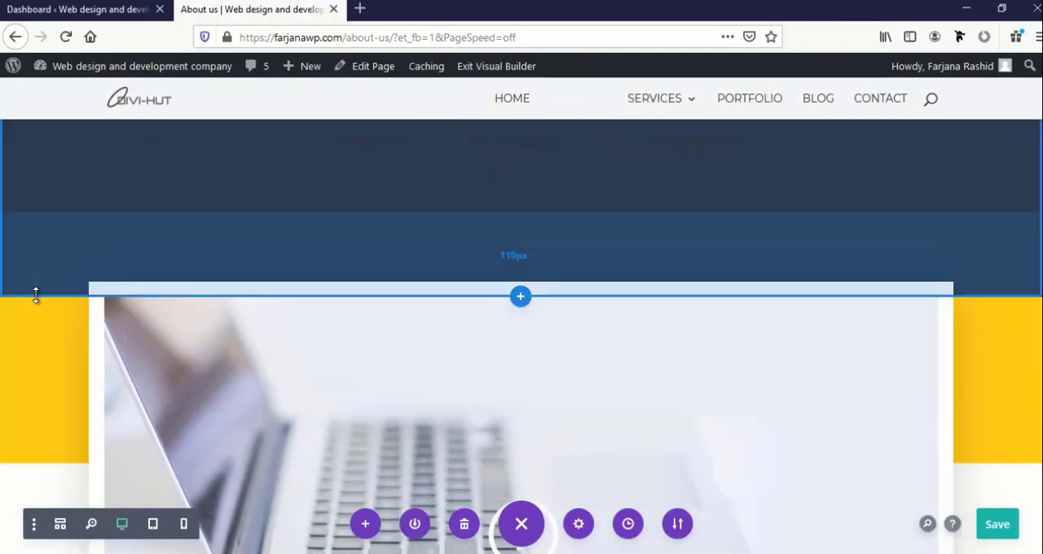
pyautogui.scroll(1, 36, 296)
pyautogui.click(38, 323)
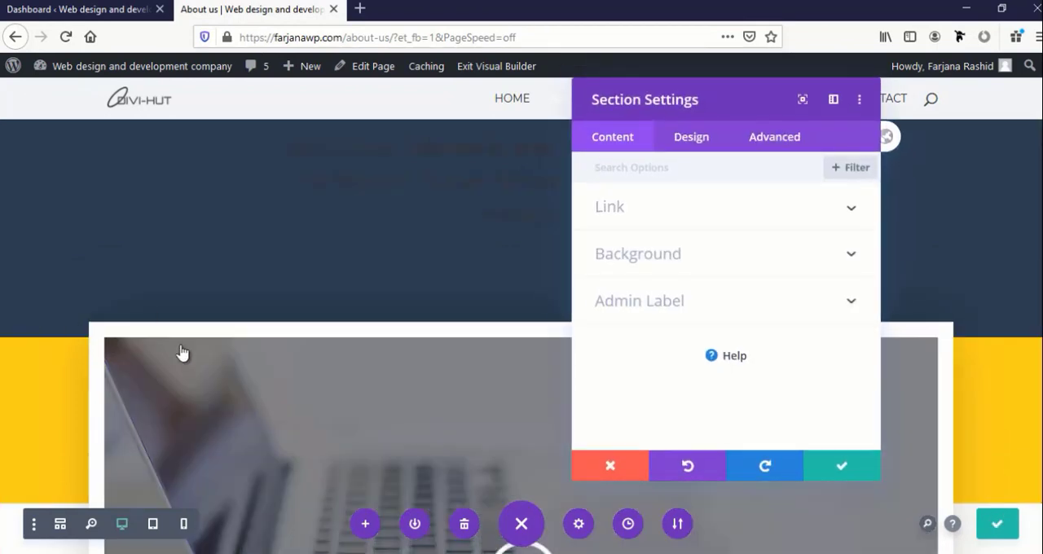
pyautogui.click(657, 256)
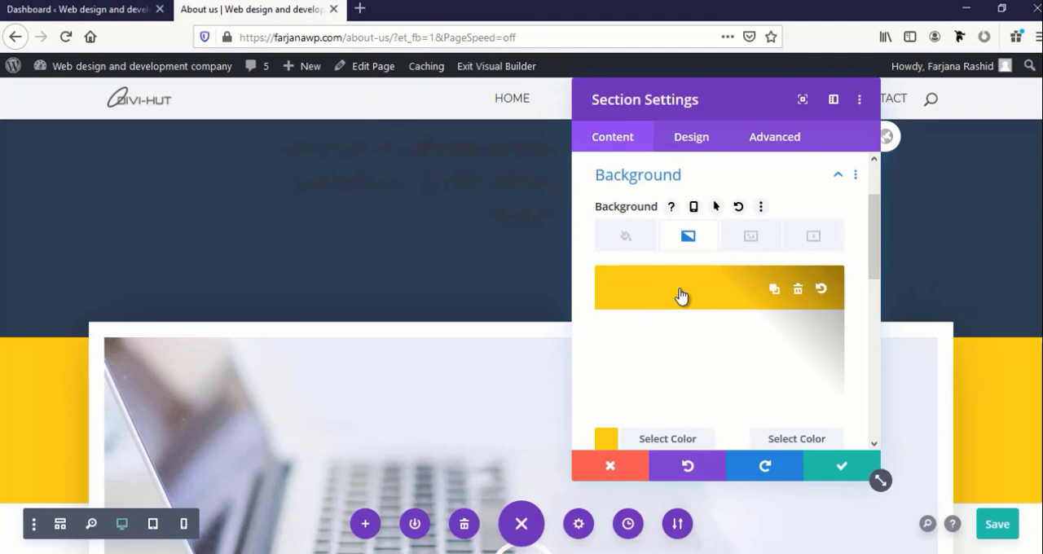
pyautogui.click(603, 440)
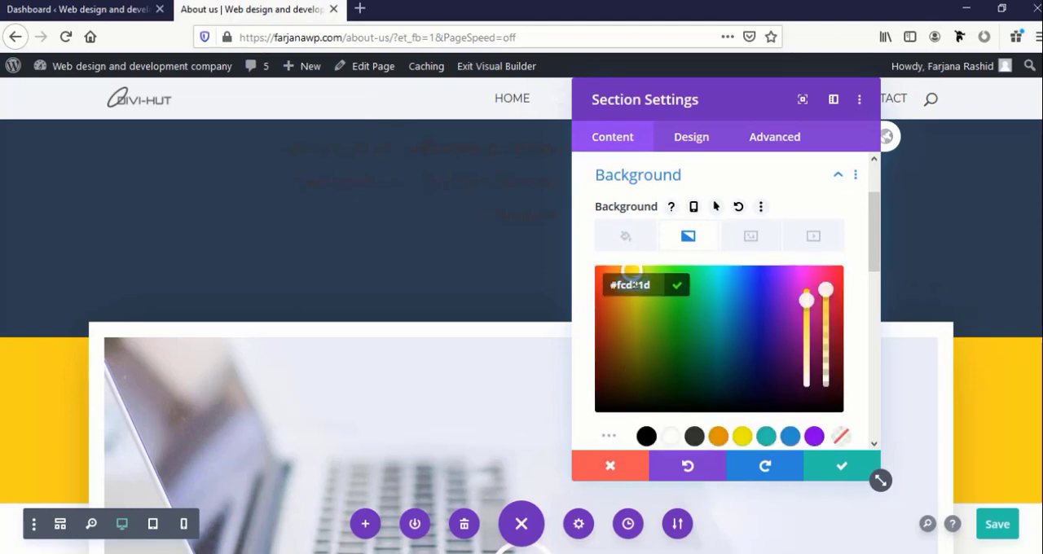
pyautogui.write('#2C3E50')
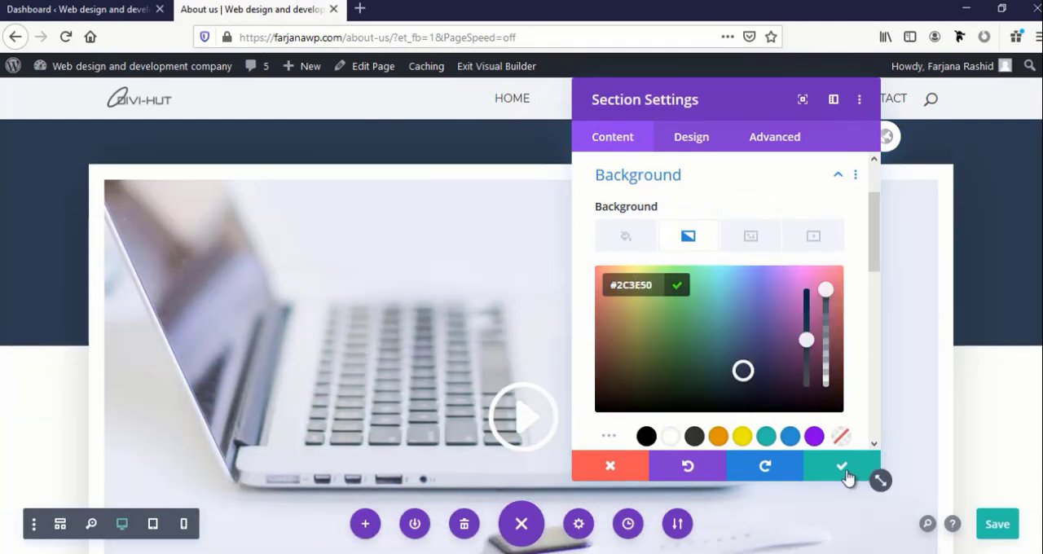
pyautogui.click(843, 470)
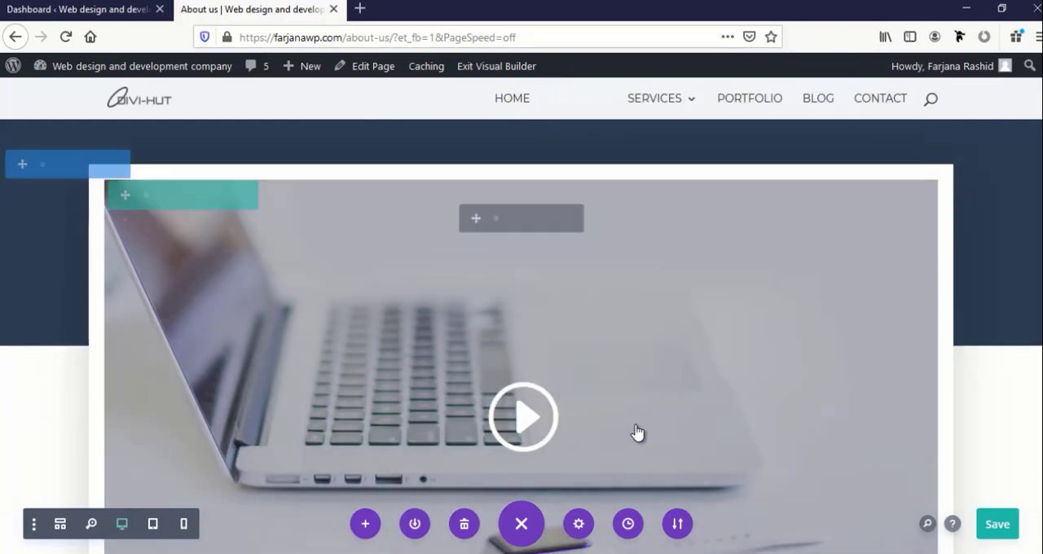
# Set the text colour of the "Curabitur aliquam" text module to white and apply the text settings
pyautogui.scroll(3, 636, 433)
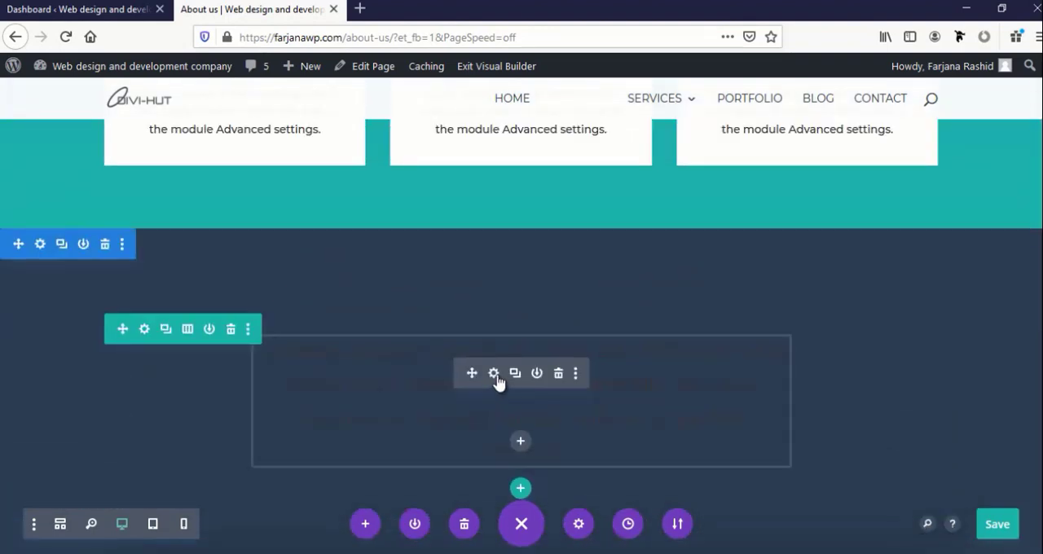
pyautogui.click(494, 375)
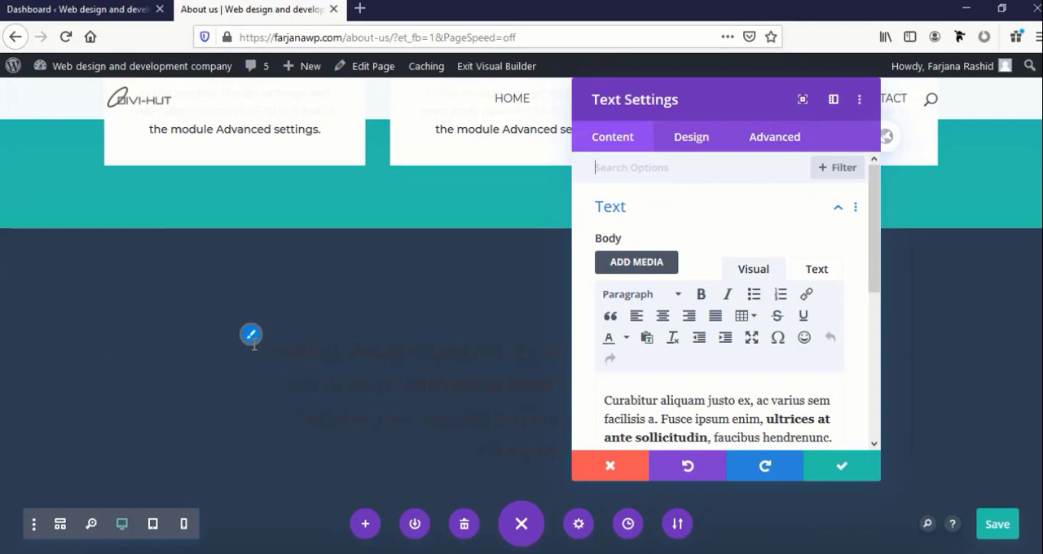
pyautogui.click(691, 136)
pyautogui.click(610, 207)
pyautogui.scroll(-3, 681, 337)
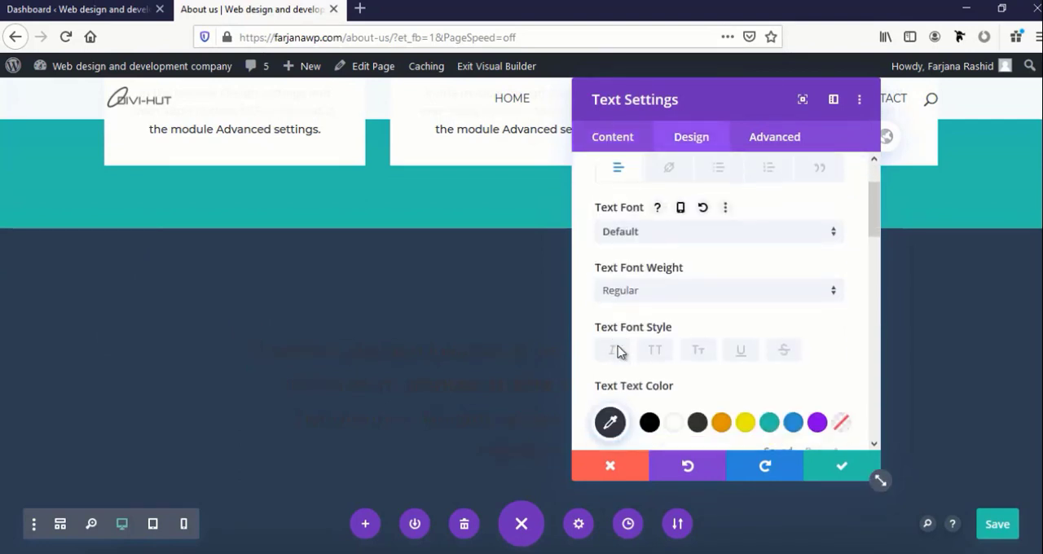
pyautogui.click(674, 328)
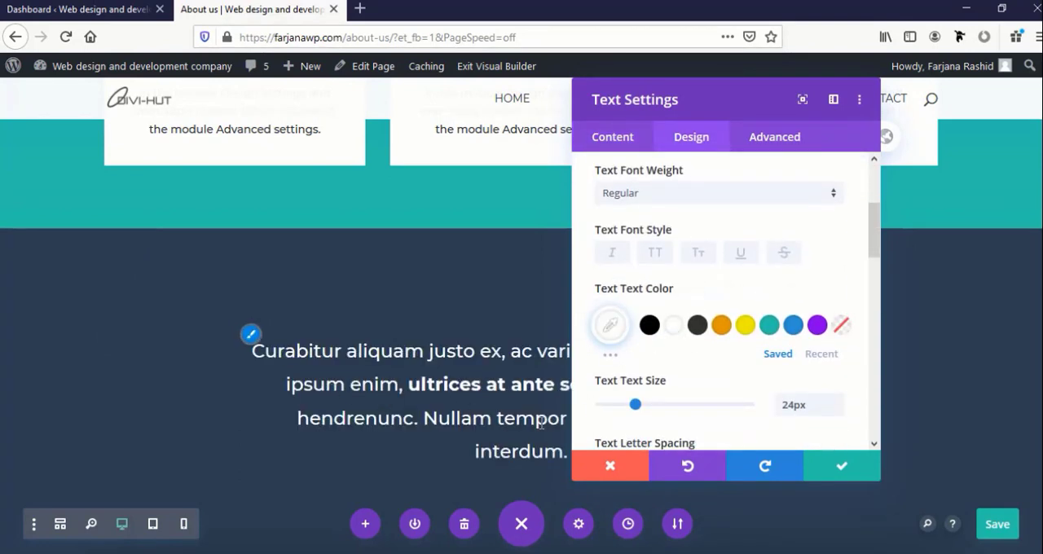
pyautogui.click(819, 472)
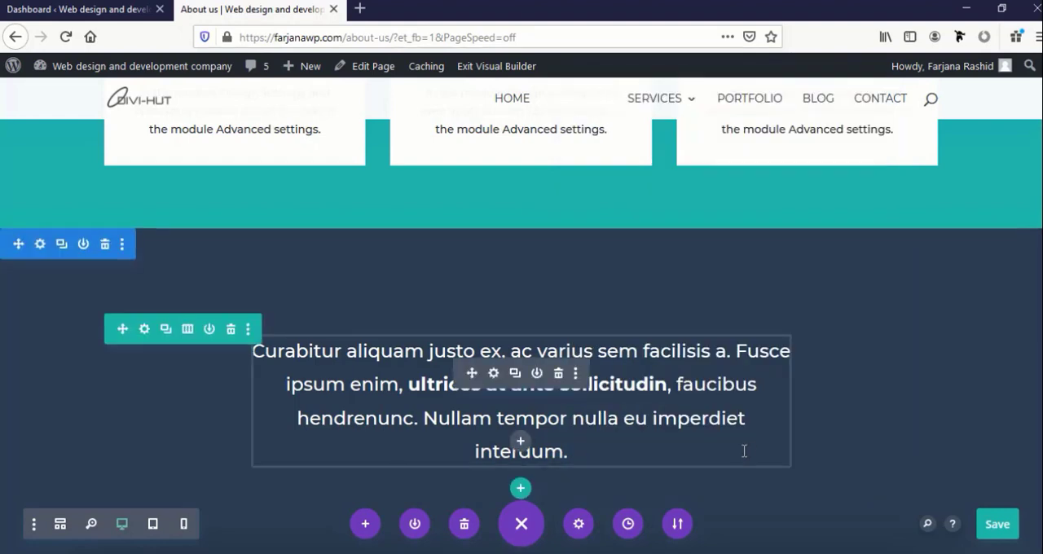
# Examine the restyled video section and the "Fearless Leaeders" team section below it for remaining style mismatches
pyautogui.scroll(-3, 743, 450)
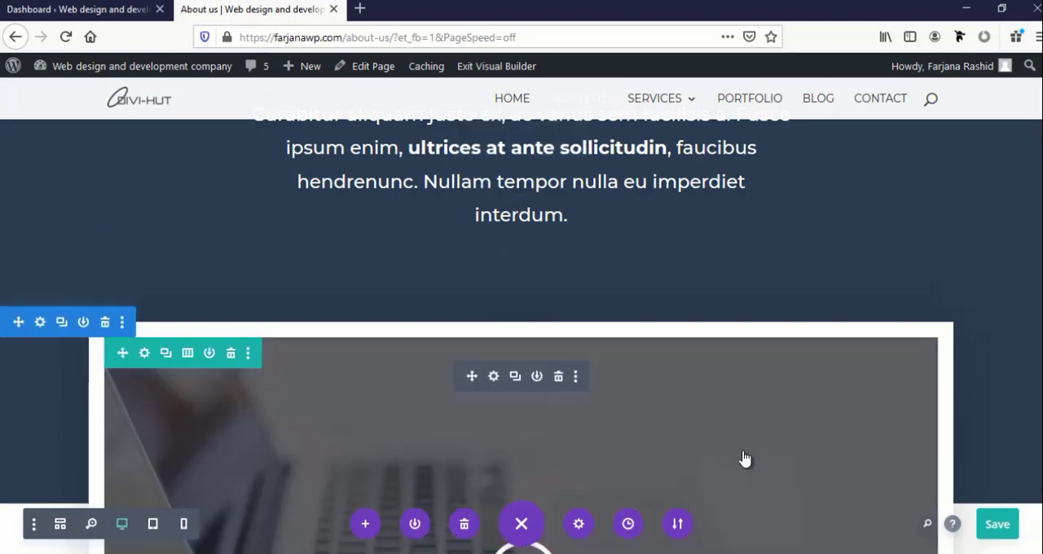
pyautogui.scroll(-5, 743, 459)
pyautogui.scroll(2, 509, 363)
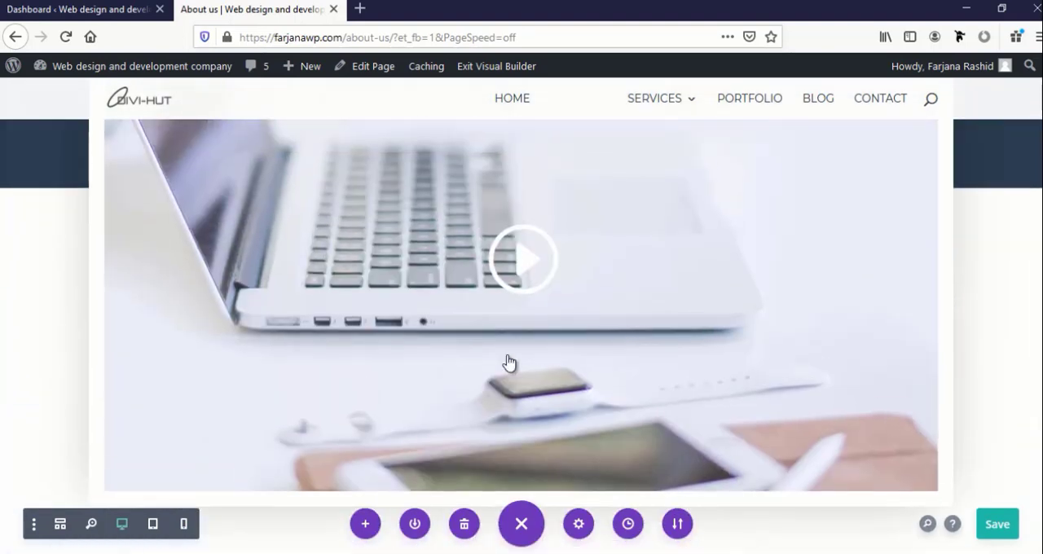
pyautogui.scroll(1, 503, 312)
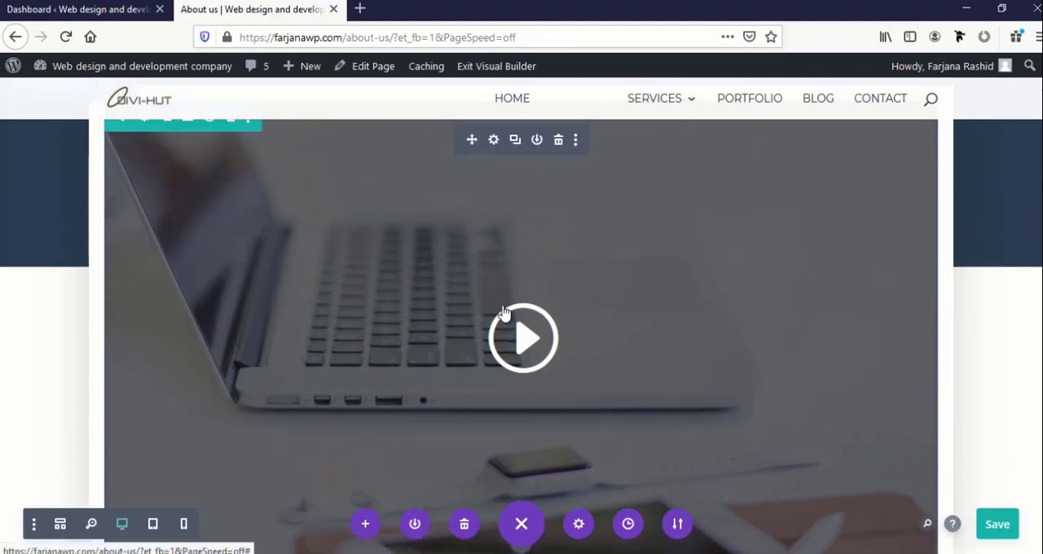
pyautogui.scroll(2, 503, 312)
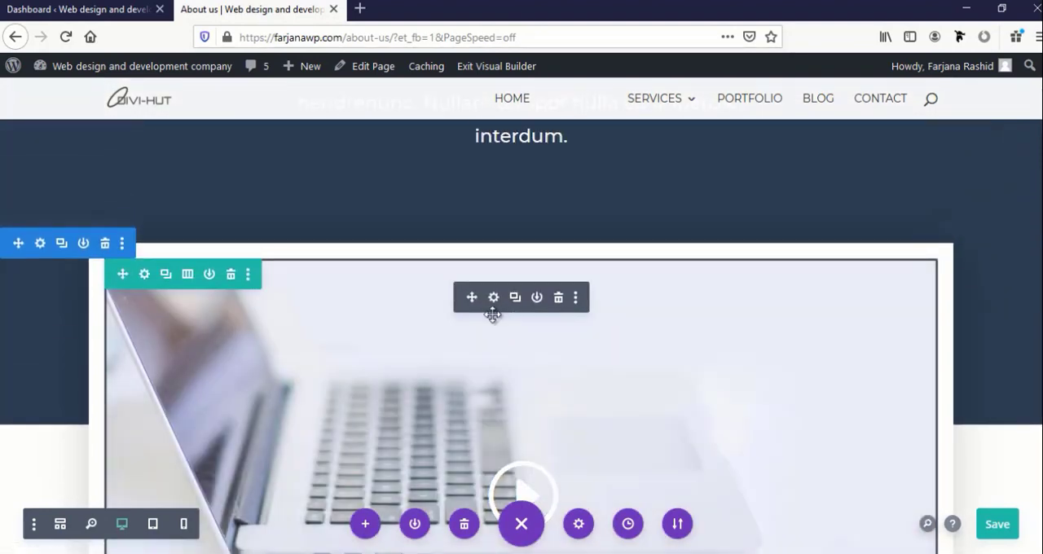
pyautogui.scroll(-5, 487, 318)
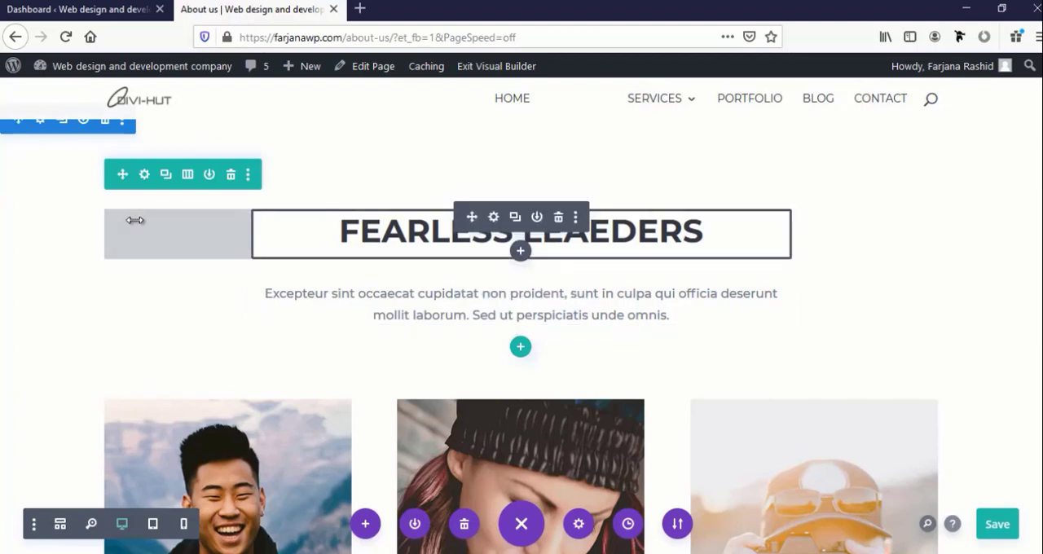
pyautogui.scroll(-3, 135, 219)
pyautogui.scroll(4, 135, 220)
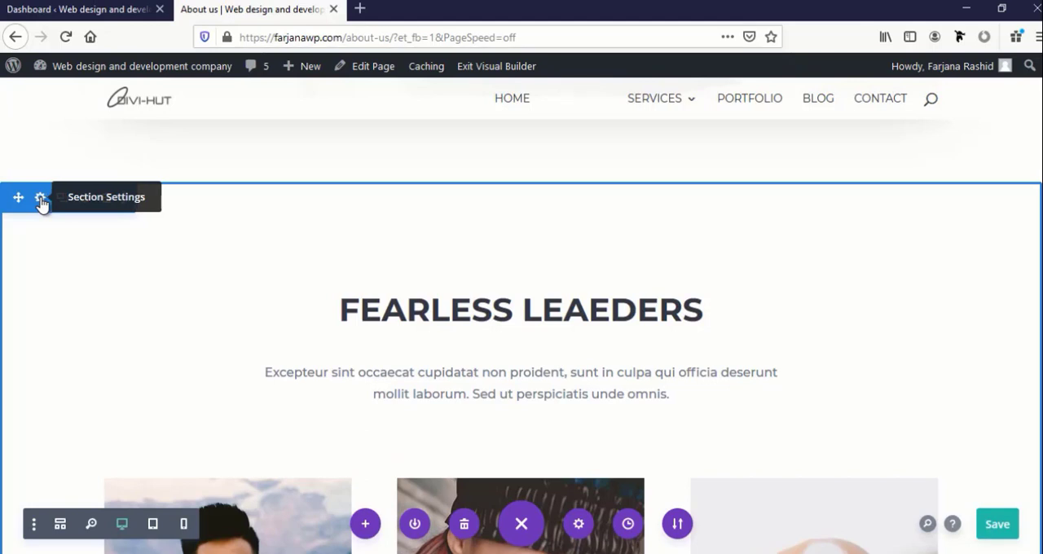
# Set the background colour of the "Fearless Leaeders" team section to #f7f7f7 and apply the section settings
pyautogui.click(41, 201)
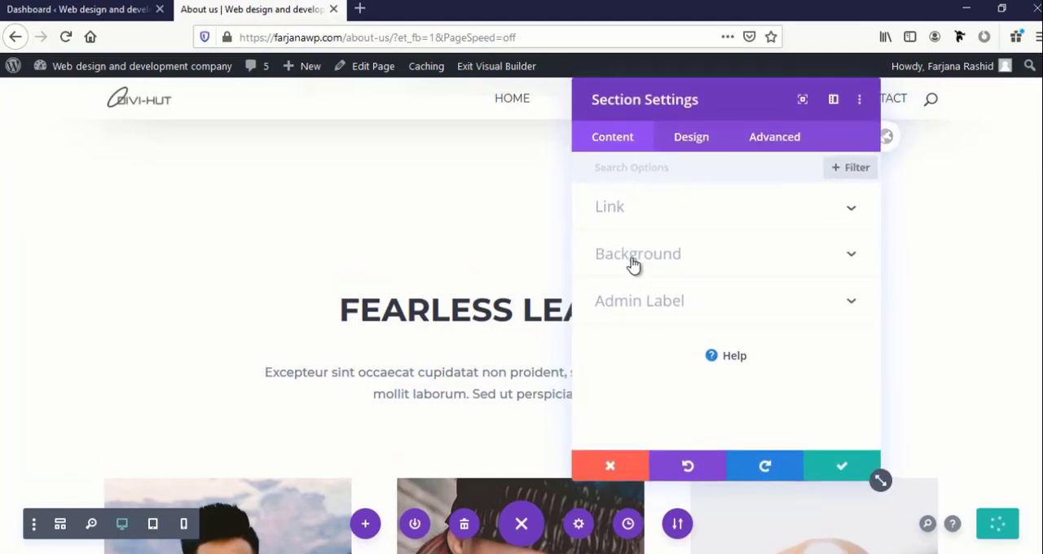
pyautogui.click(633, 259)
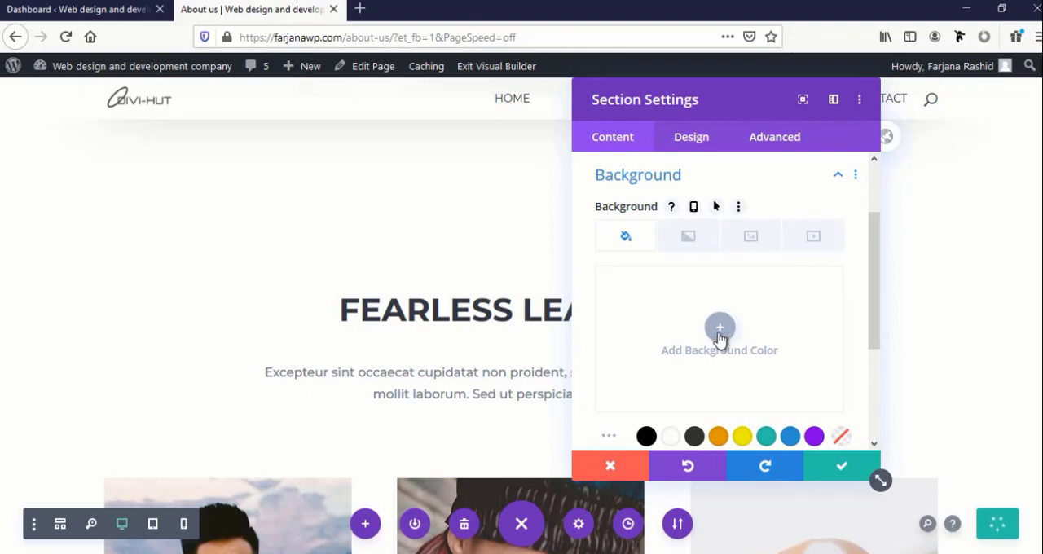
pyautogui.click(720, 328)
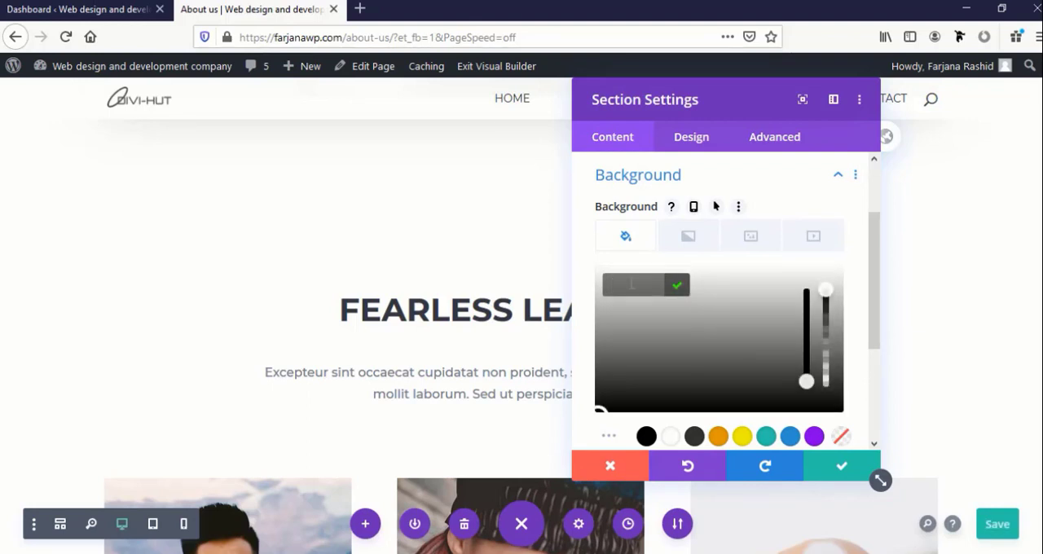
pyautogui.write('f1f')
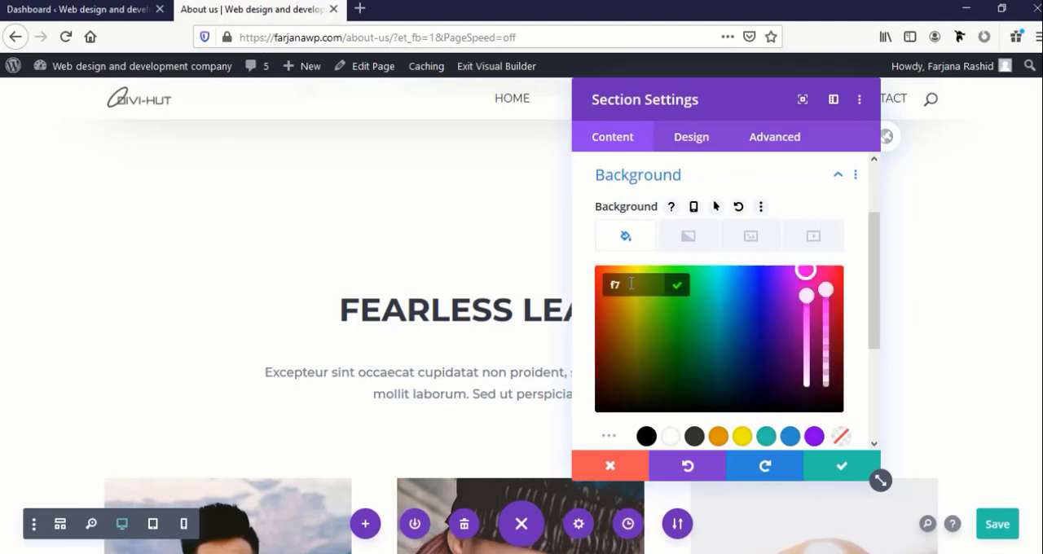
pyautogui.write('f7f7')
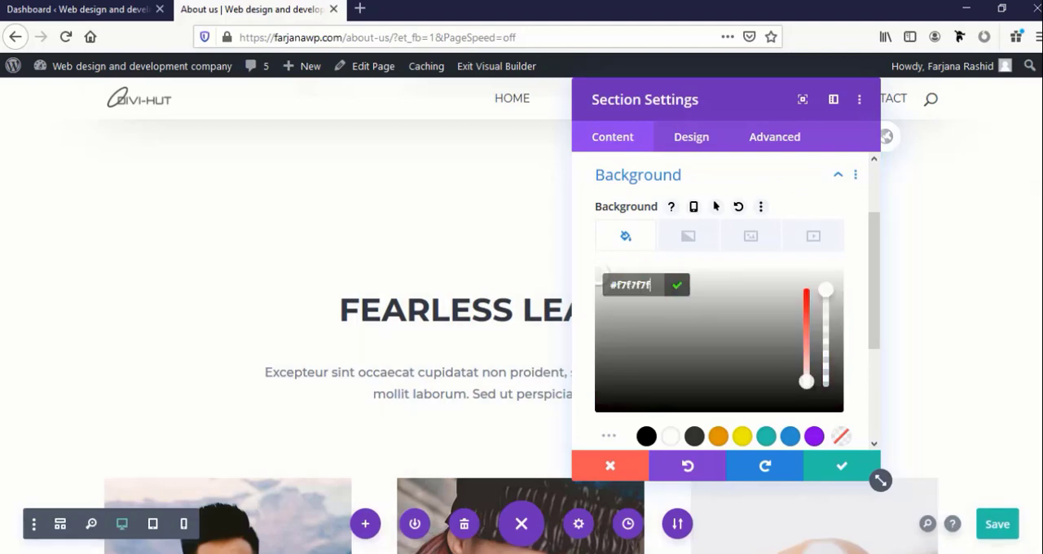
pyautogui.press('BackSpace')
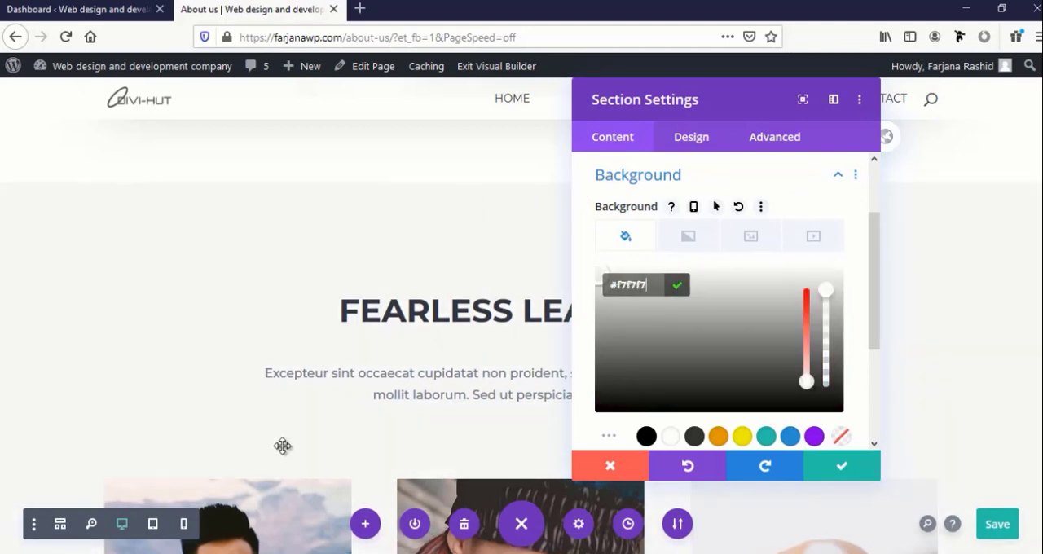
pyautogui.scroll(2, 283, 432)
pyautogui.scroll(-8, 284, 425)
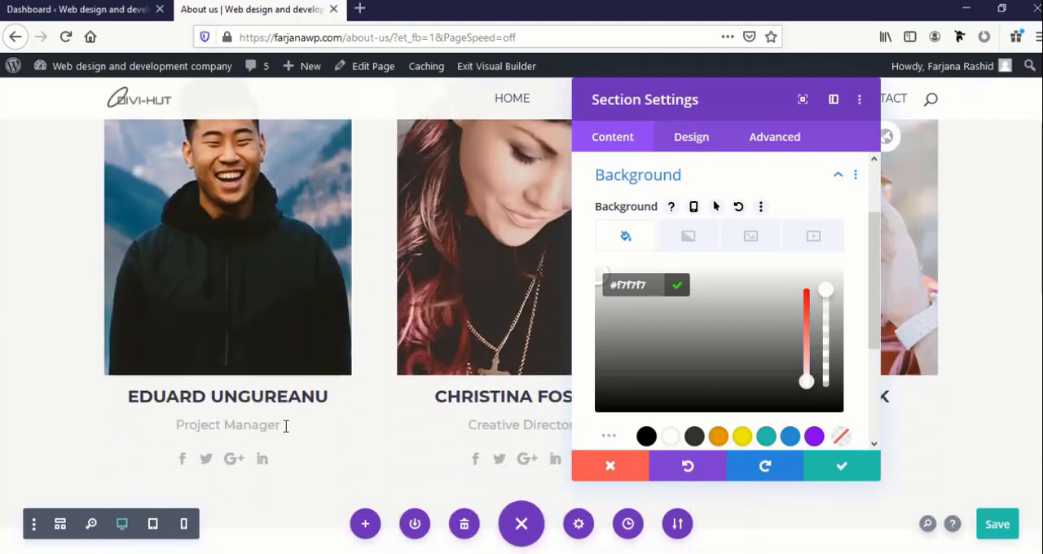
pyautogui.scroll(1, 176, 371)
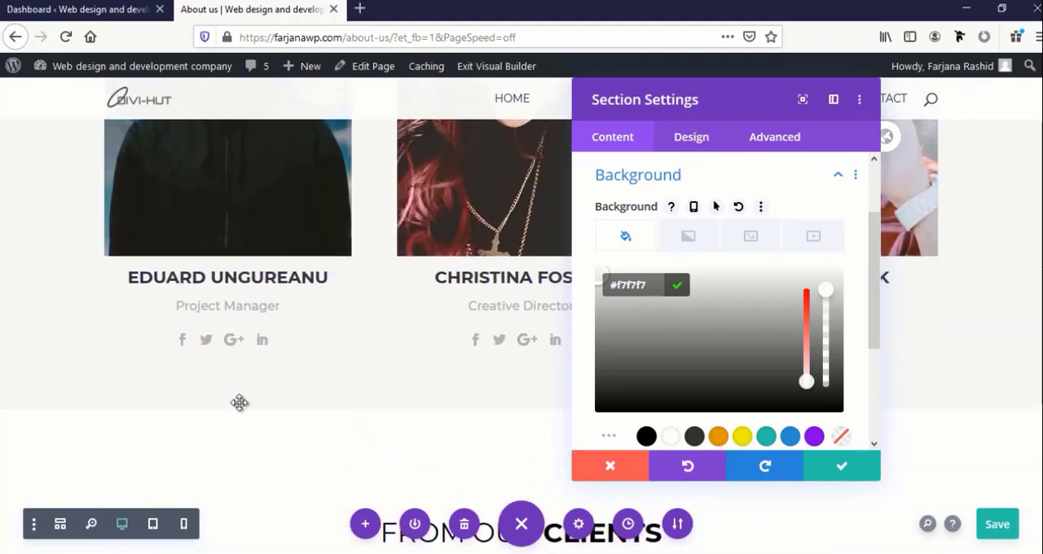
pyautogui.scroll(-3, 244, 403)
pyautogui.scroll(2, 163, 344)
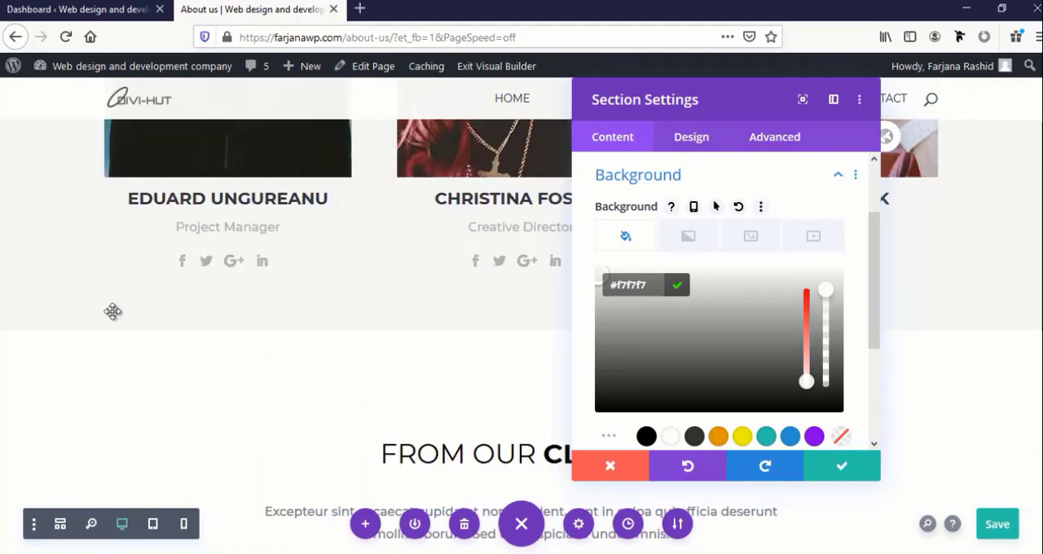
pyautogui.scroll(2, 500, 405)
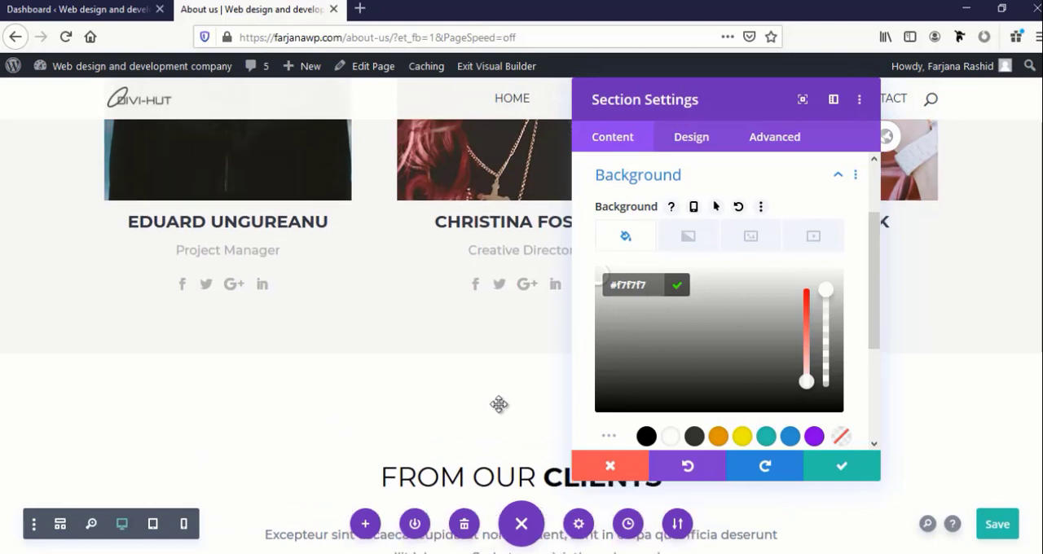
pyautogui.click(838, 472)
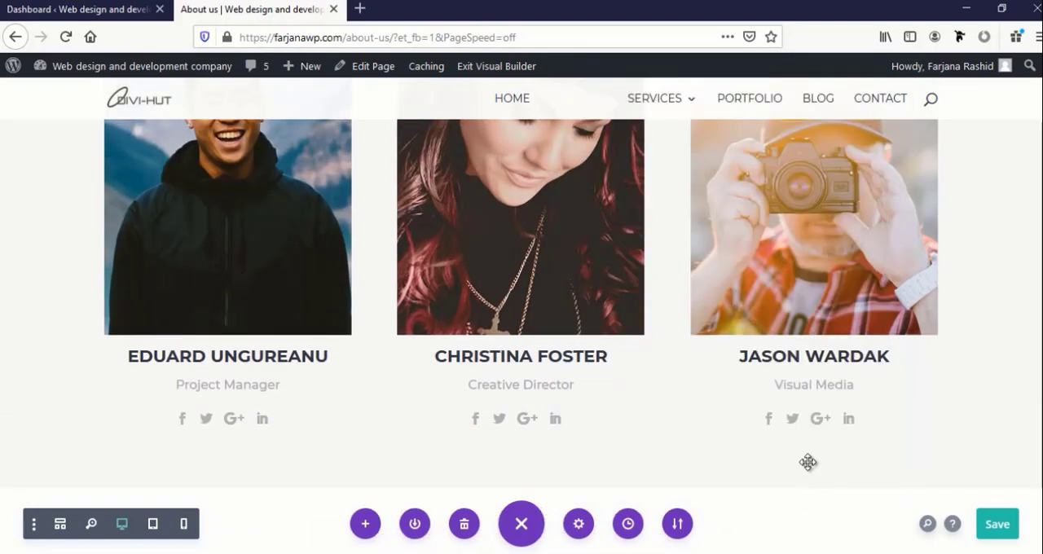
# Copy the module styles of the "Why we are different" heading and paste them onto the "Fearless Leaeders" heading
pyautogui.scroll(3, 612, 419)
pyautogui.scroll(2, 612, 420)
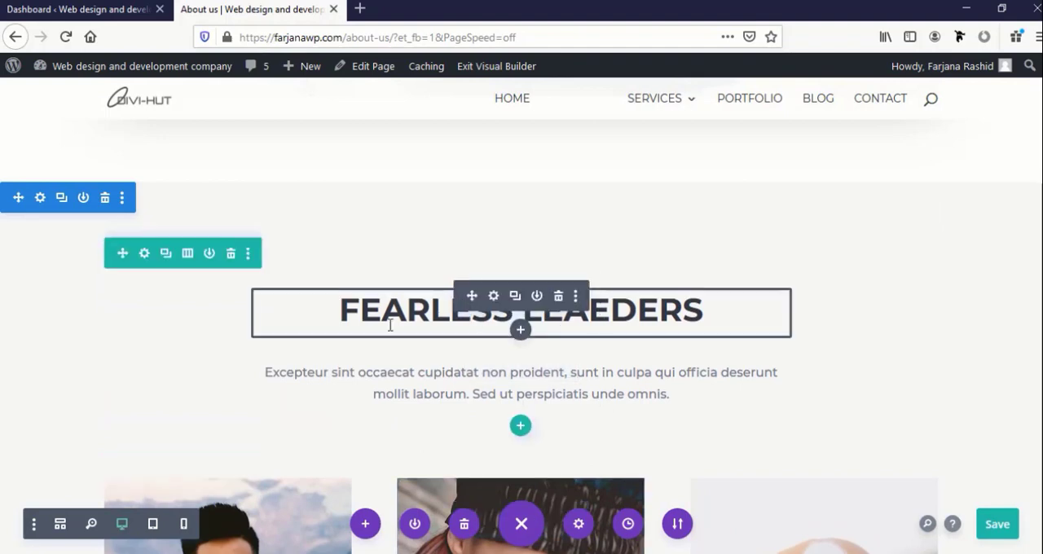
pyautogui.scroll(15, 479, 335)
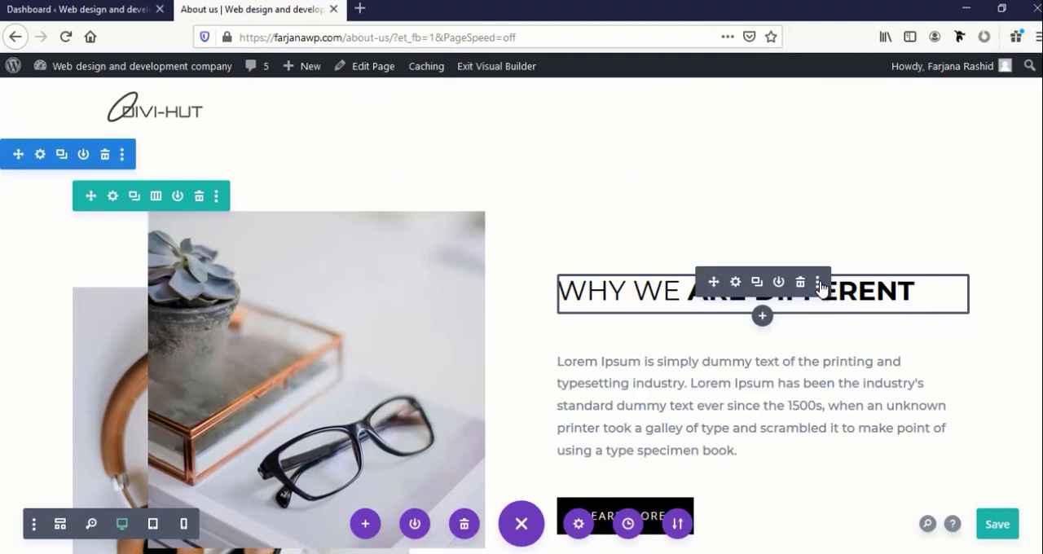
pyautogui.click(818, 284)
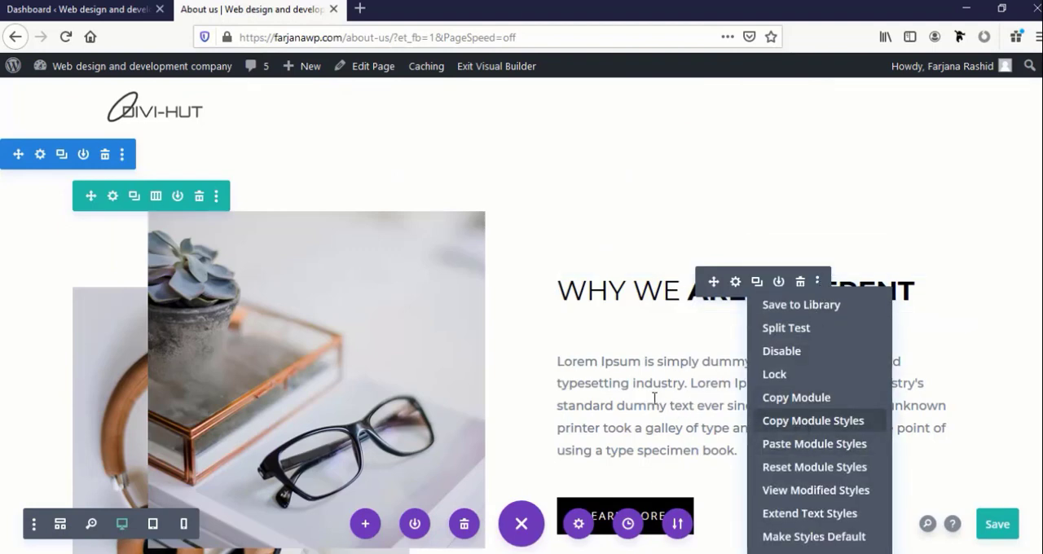
pyautogui.scroll(-10, 597, 386)
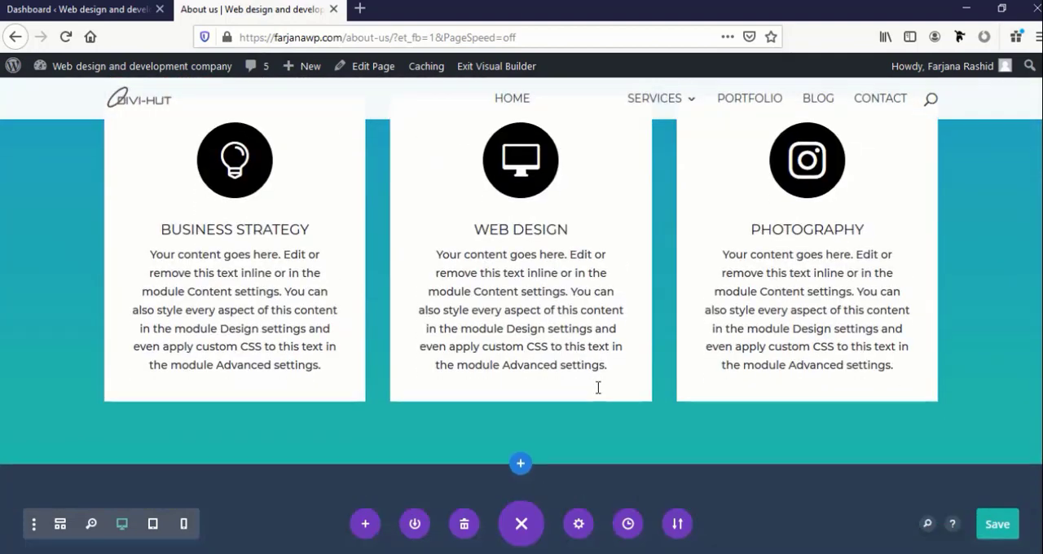
pyautogui.scroll(-10, 598, 386)
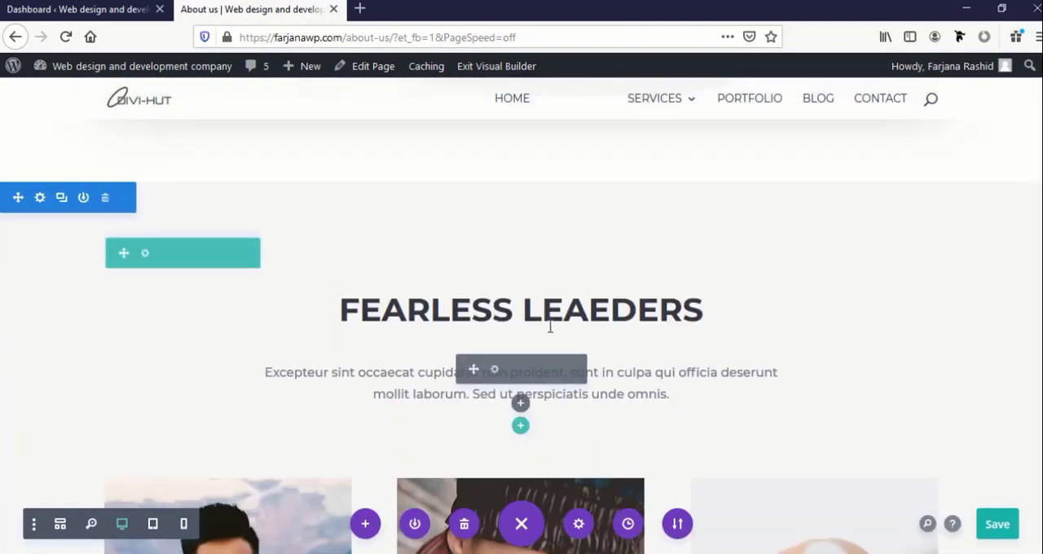
pyautogui.moveTo(556, 320)
pyautogui.click(576, 297)
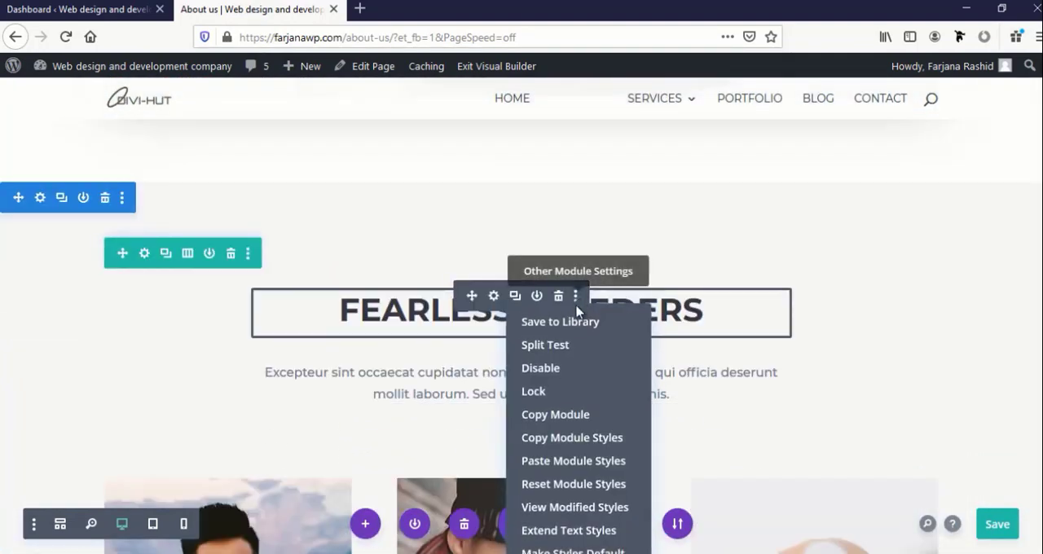
pyautogui.click(552, 462)
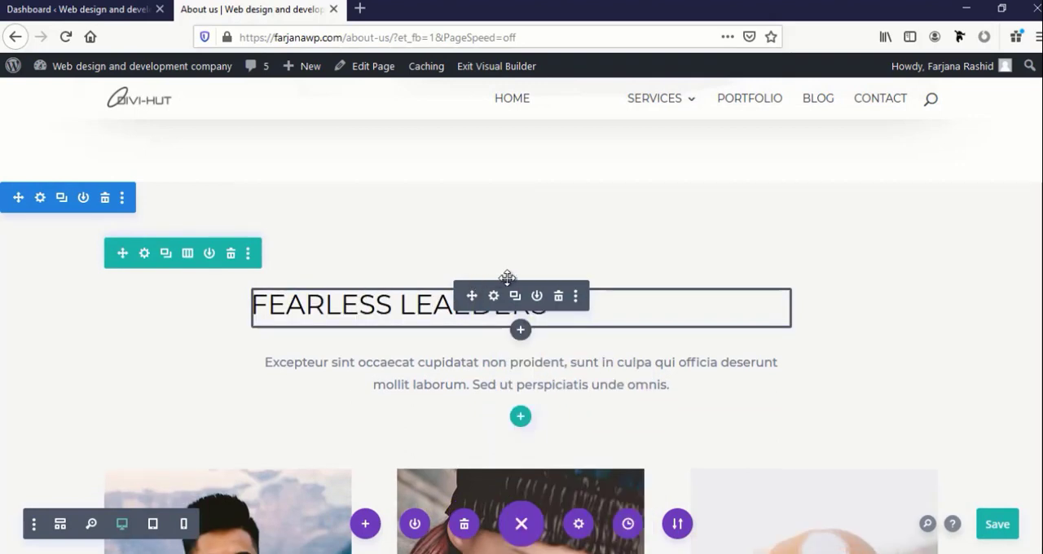
# Centre the Heading 2 text alignment of the "Fearless Leaeders" heading and apply the text settings
pyautogui.click(493, 295)
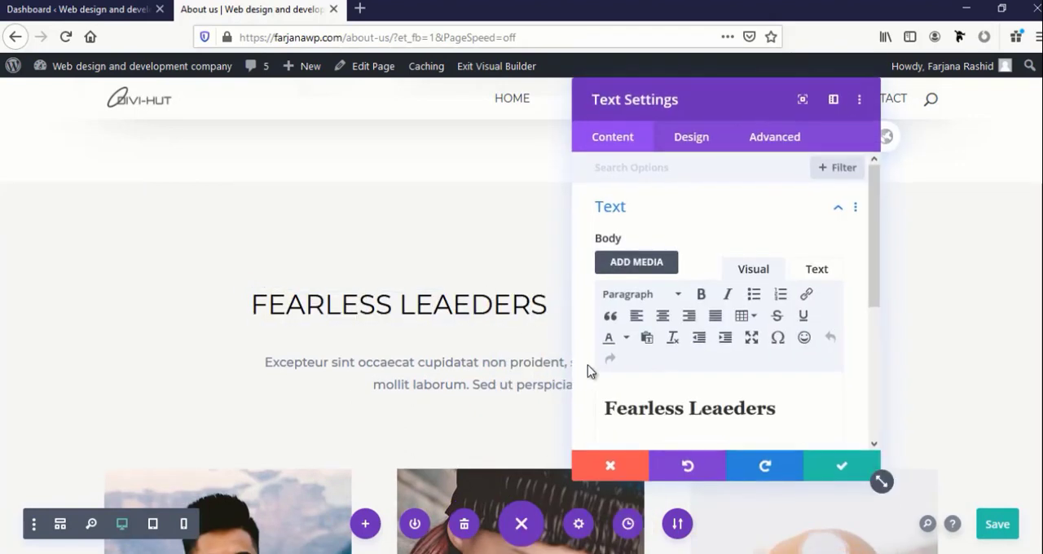
pyautogui.click(691, 137)
pyautogui.scroll(-2, 630, 346)
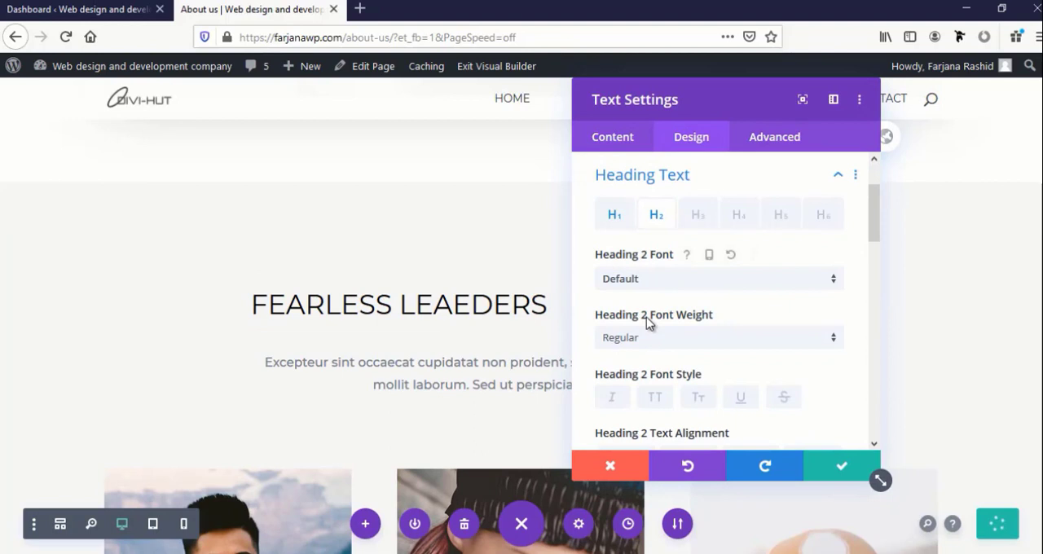
pyautogui.scroll(-4, 655, 352)
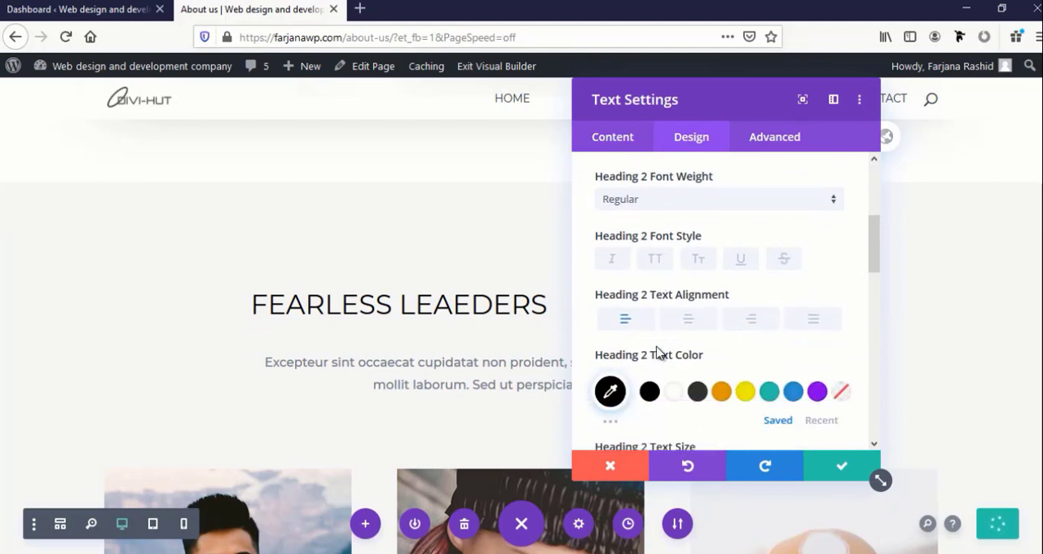
pyautogui.scroll(3, 660, 281)
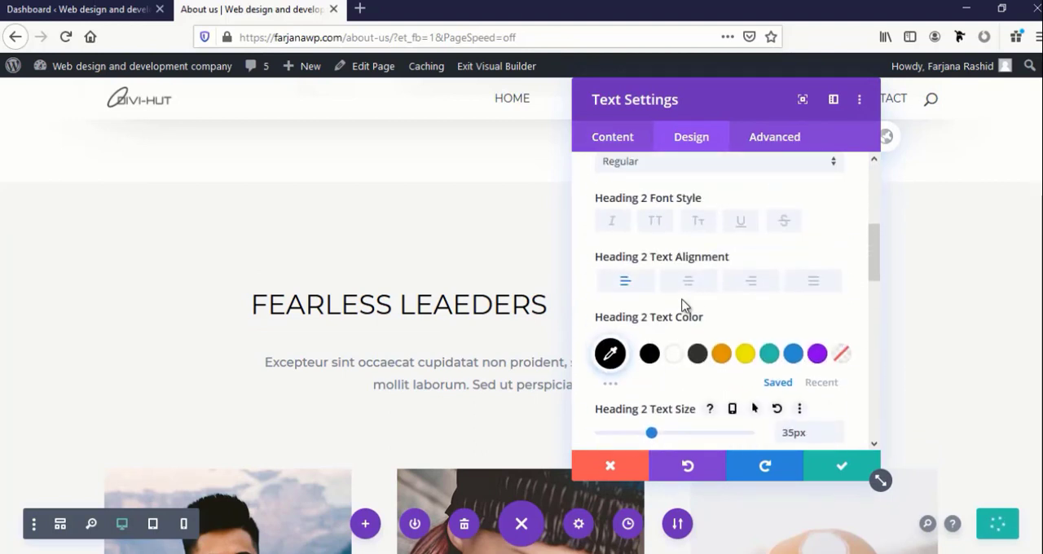
pyautogui.click(684, 286)
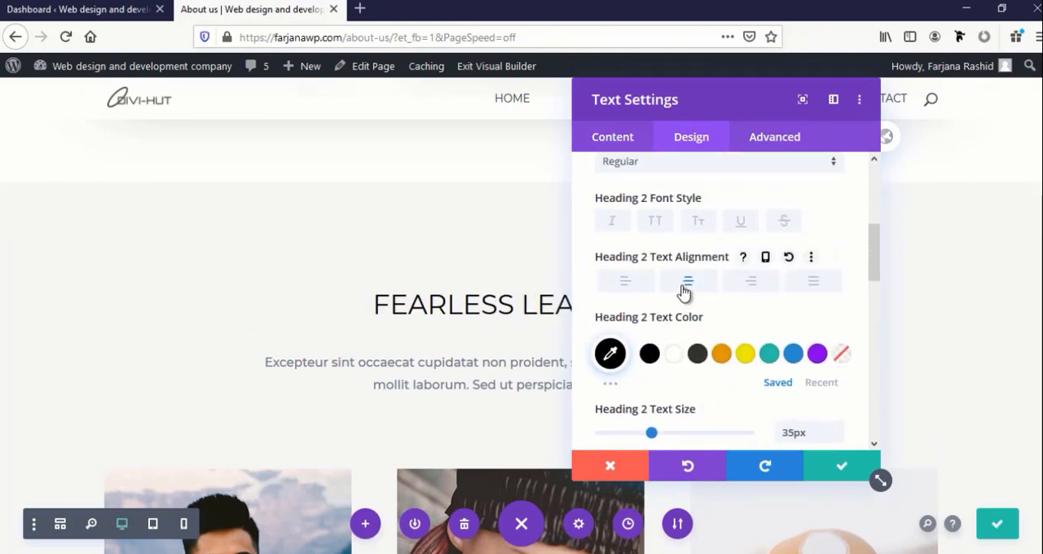
pyautogui.click(835, 467)
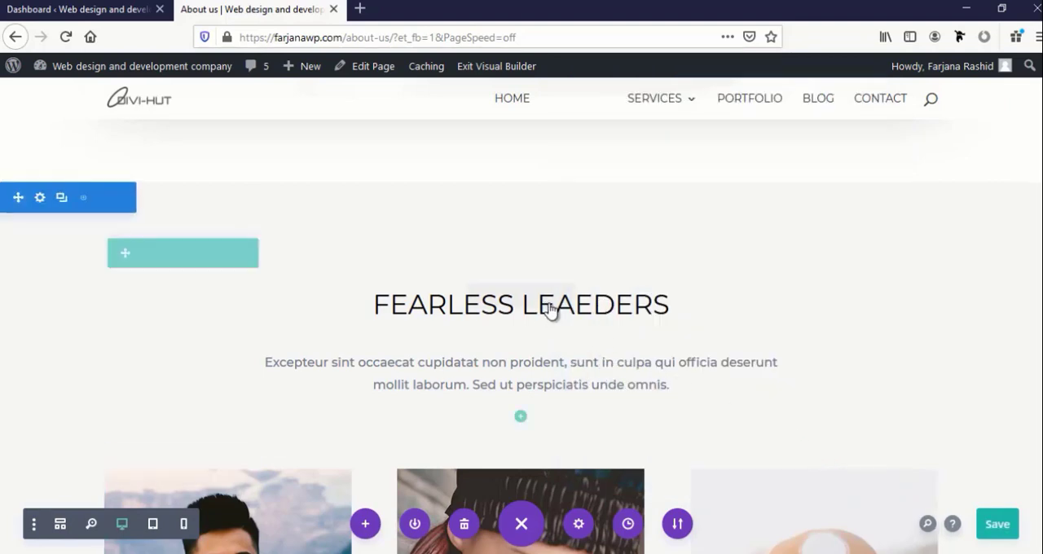
# Make the word "Leaeders" bold in the "Fearless Leaeders" heading and save the page
pyautogui.click(634, 306)
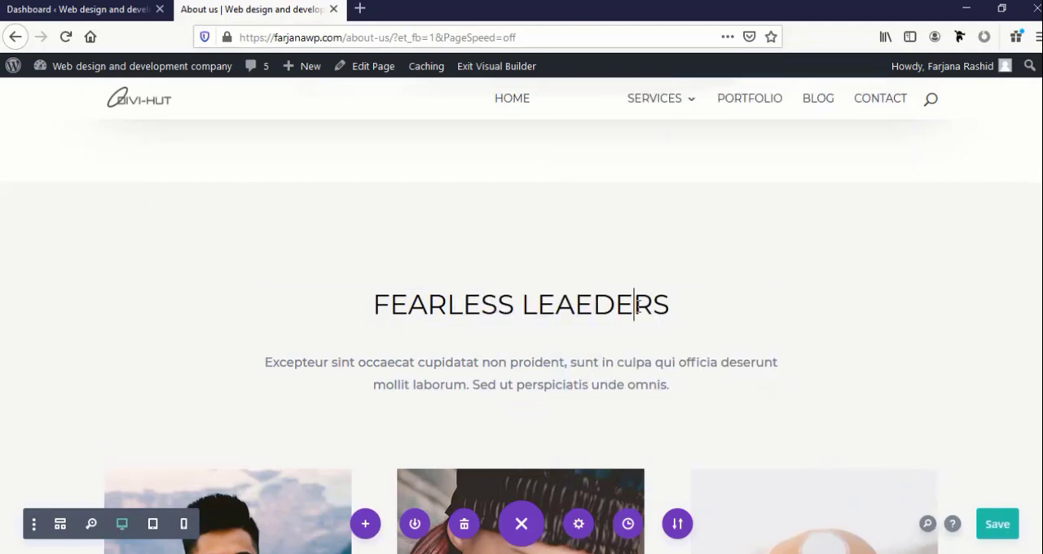
pyautogui.moveTo(524, 304); pyautogui.dragTo(670, 308)
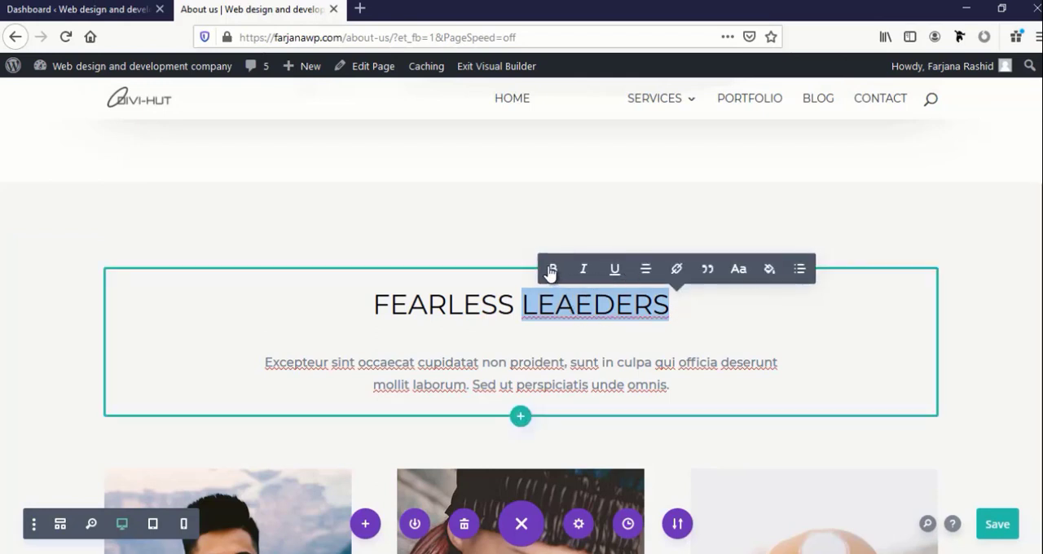
pyautogui.click(551, 270)
pyautogui.click(763, 329)
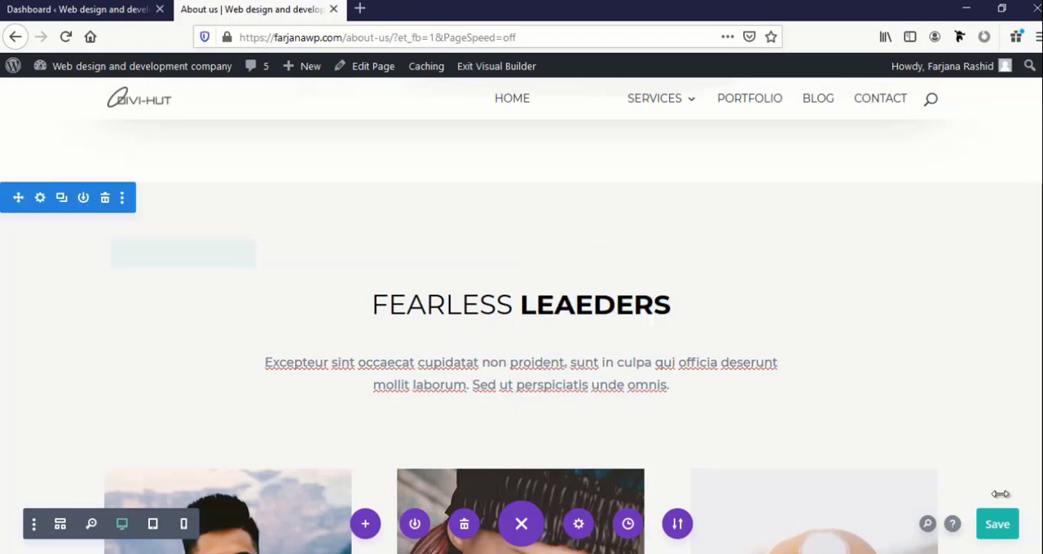
pyautogui.click(1002, 527)
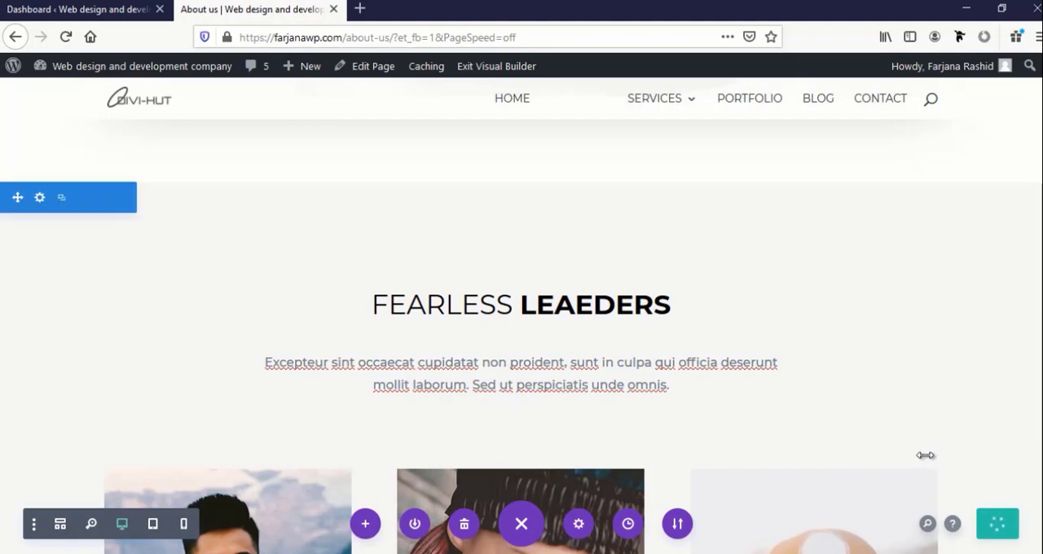
# Examine the row of team member photos, names and positions between the "Fearless Leaeders" and "From our clients" headings
pyautogui.scroll(-4, 736, 387)
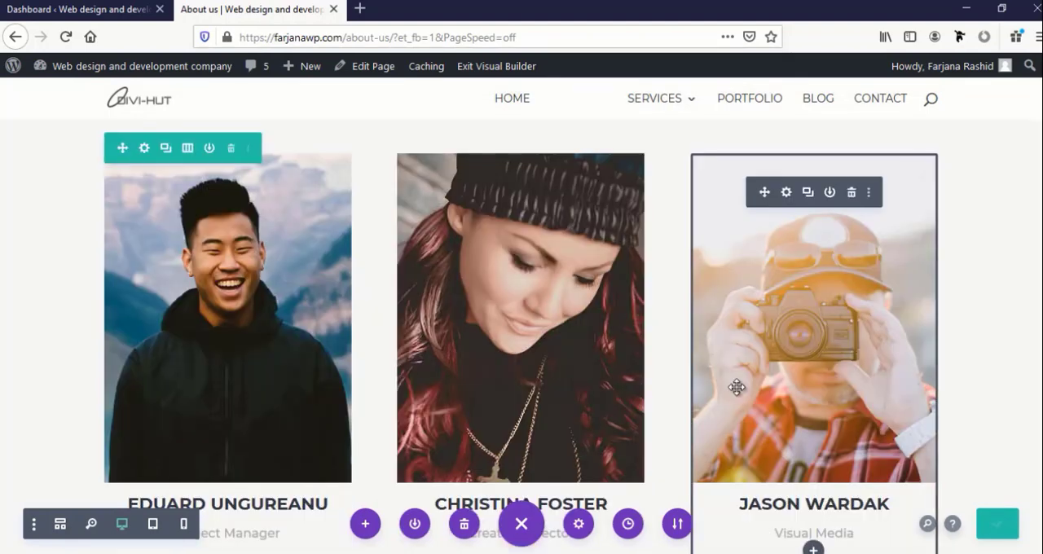
pyautogui.scroll(-3, 210, 278)
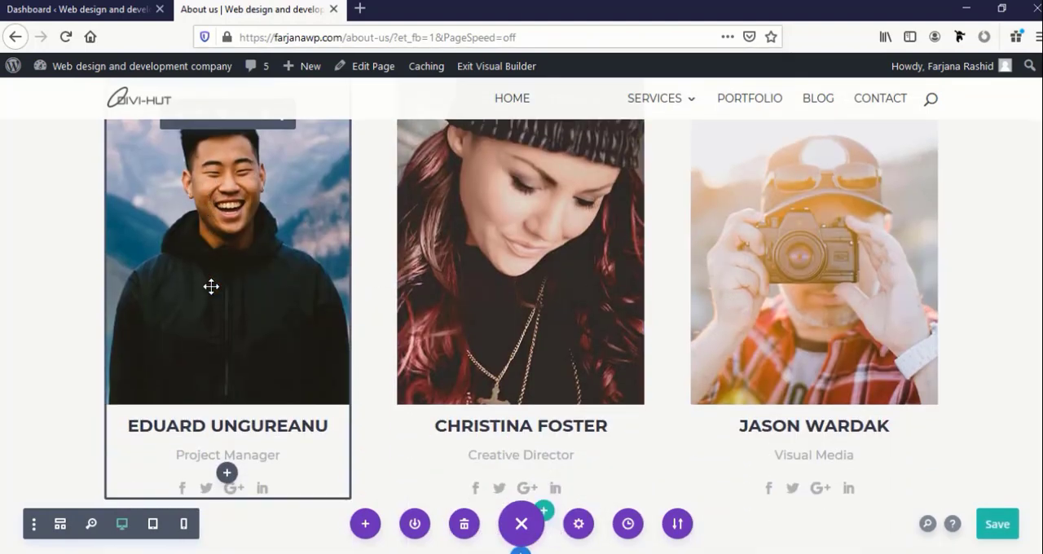
pyautogui.scroll(3, 211, 283)
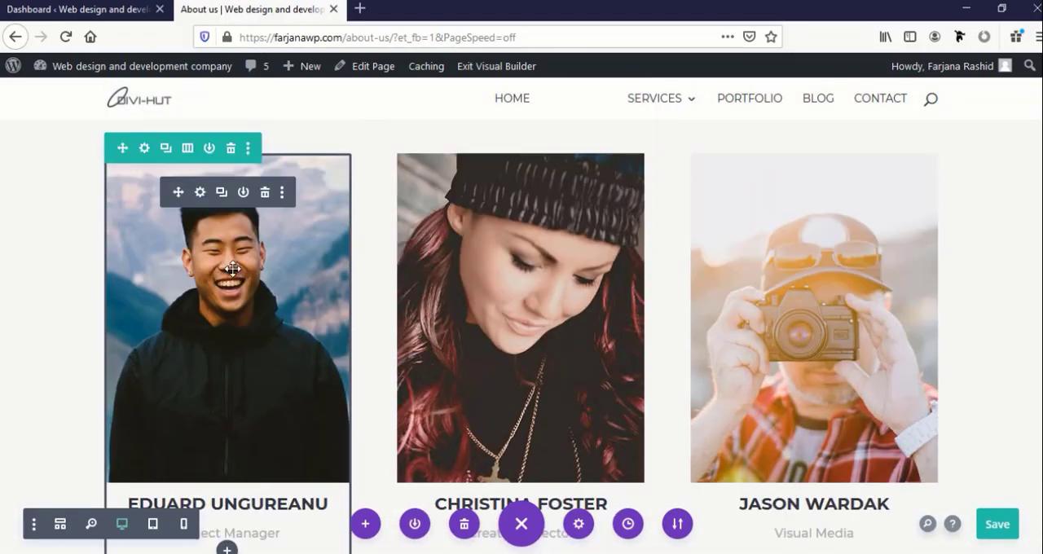
pyautogui.scroll(-3, 209, 304)
pyautogui.scroll(3, 204, 282)
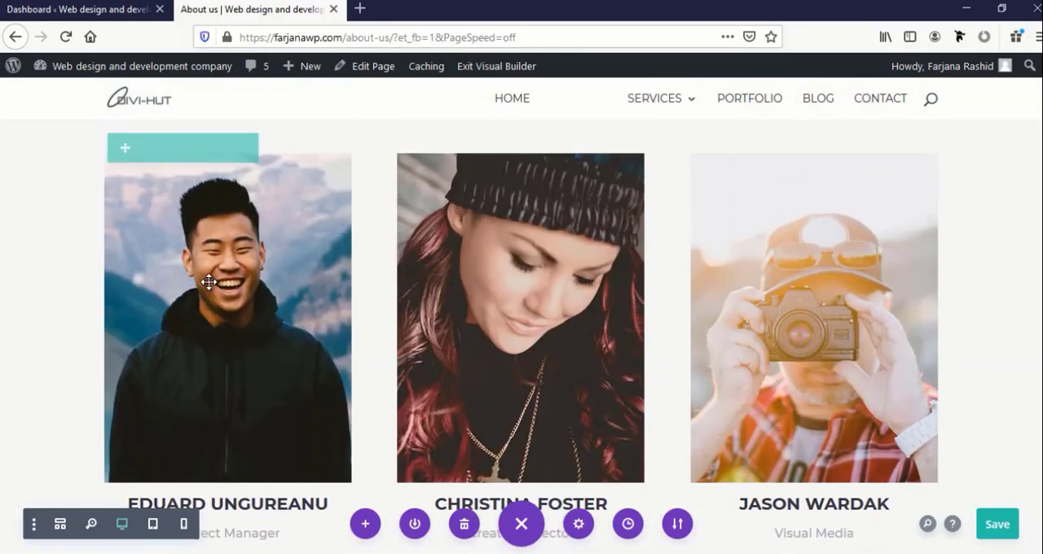
pyautogui.scroll(2, 121, 228)
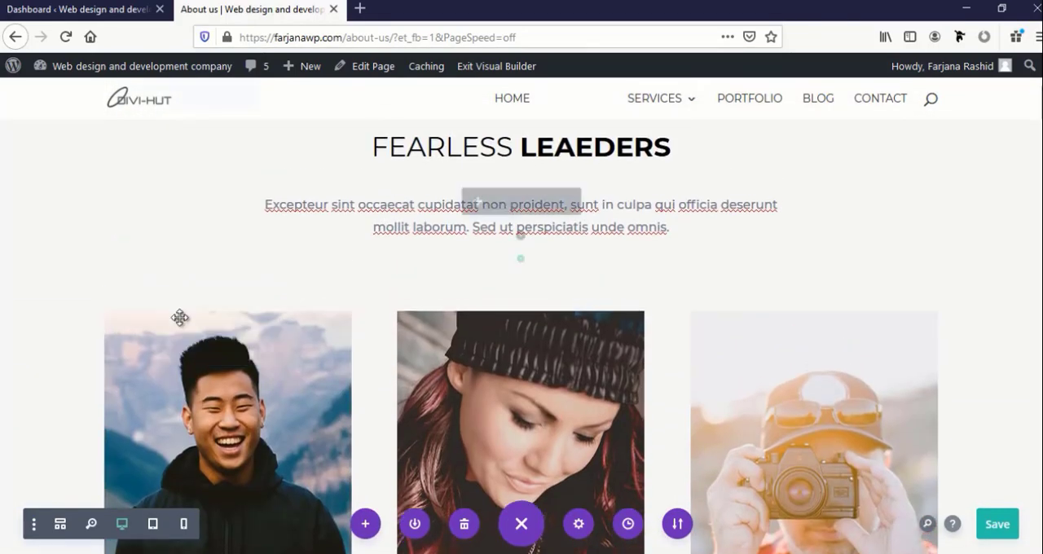
pyautogui.scroll(-4, 158, 296)
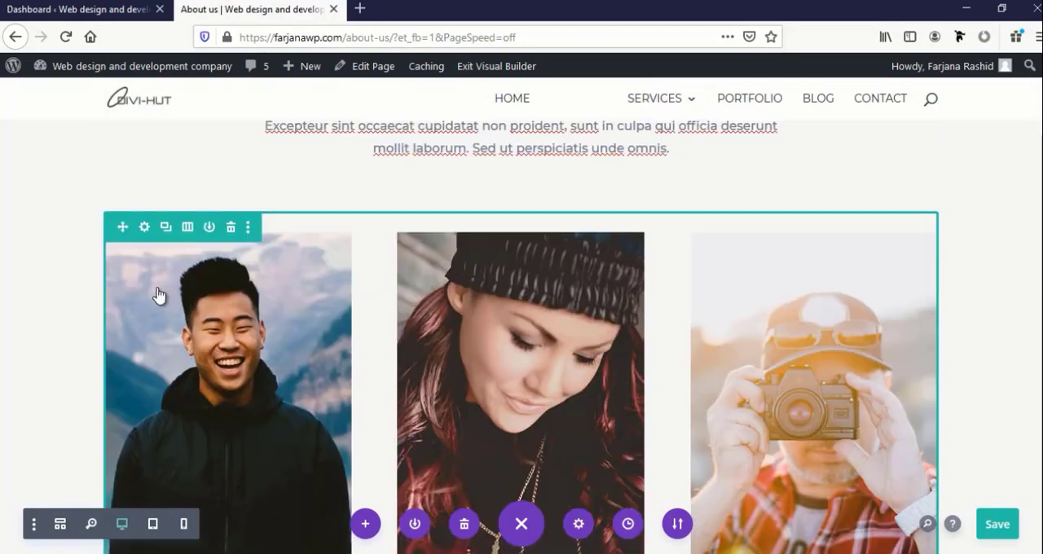
pyautogui.scroll(2, 157, 287)
pyautogui.scroll(-5, 157, 287)
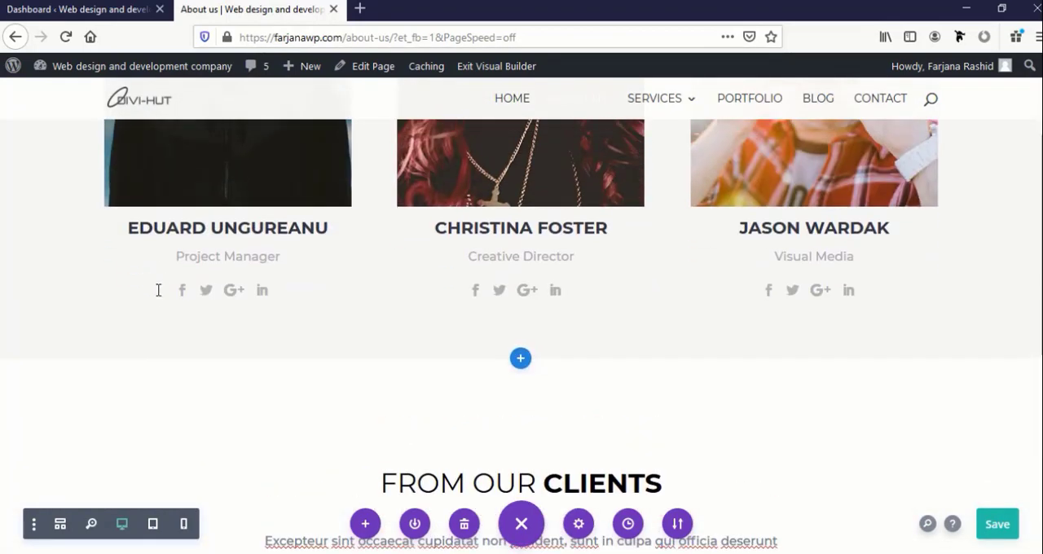
pyautogui.scroll(6, 158, 290)
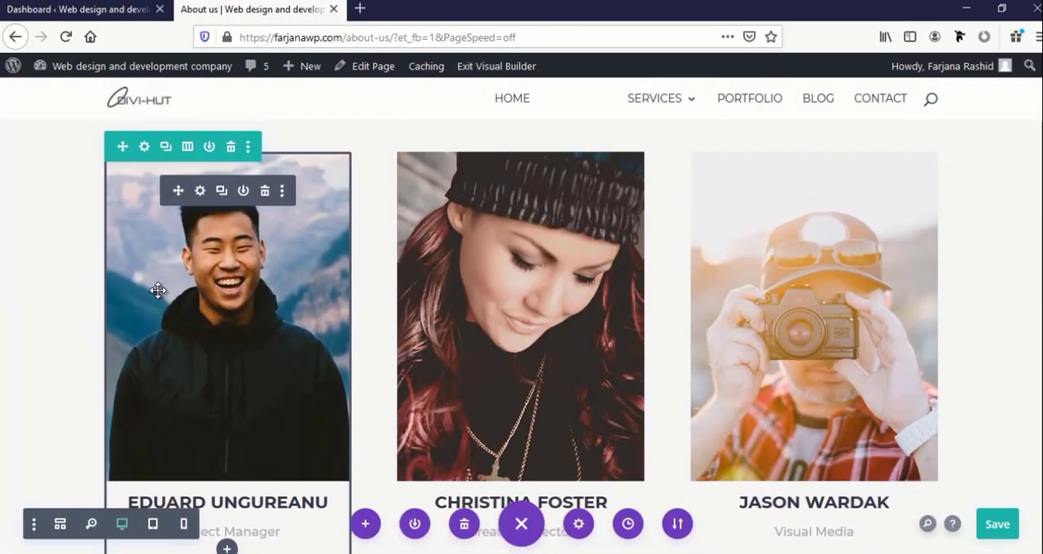
# Try a layout of four equal columns for the team member row
pyautogui.click(186, 149)
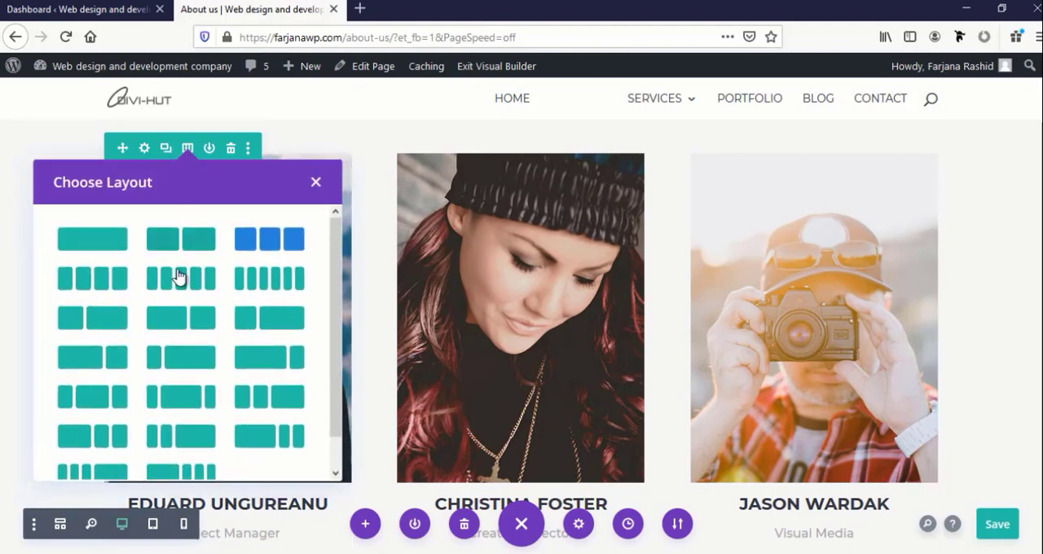
pyautogui.click(102, 282)
pyautogui.scroll(2, 518, 364)
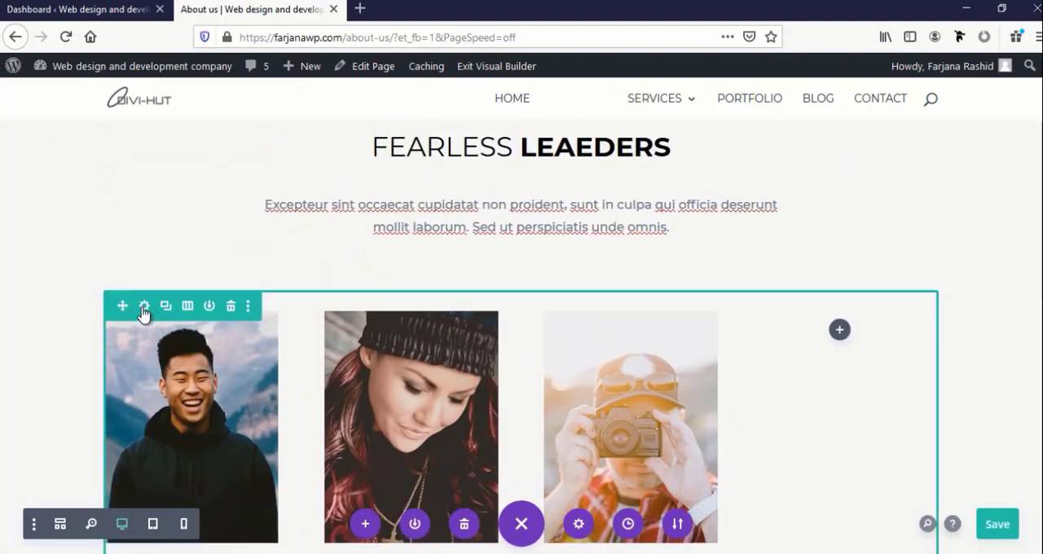
# Enable a custom gutter width of 2 for the four-column team row and apply the row settings
pyautogui.click(142, 306)
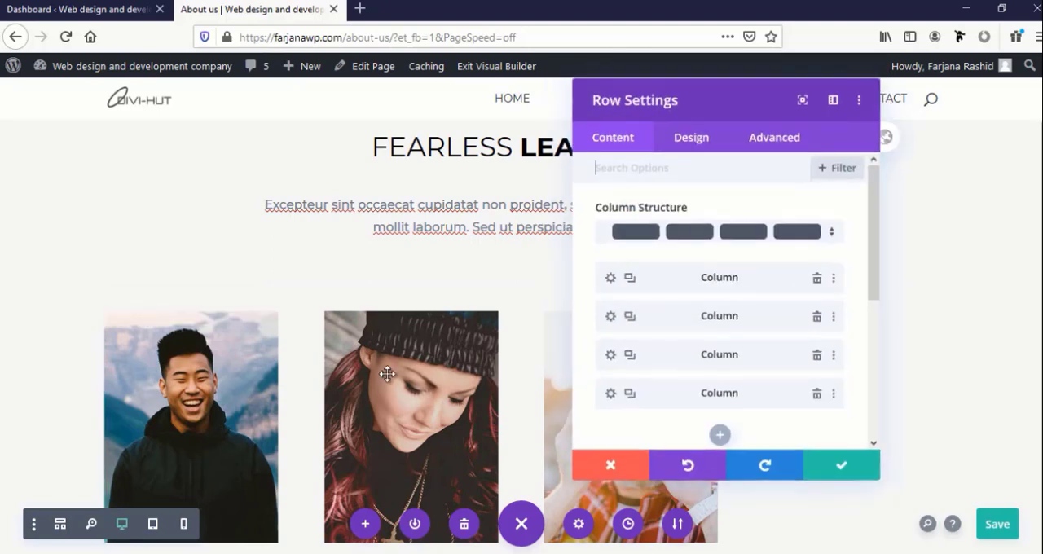
pyautogui.click(663, 147)
pyautogui.click(617, 208)
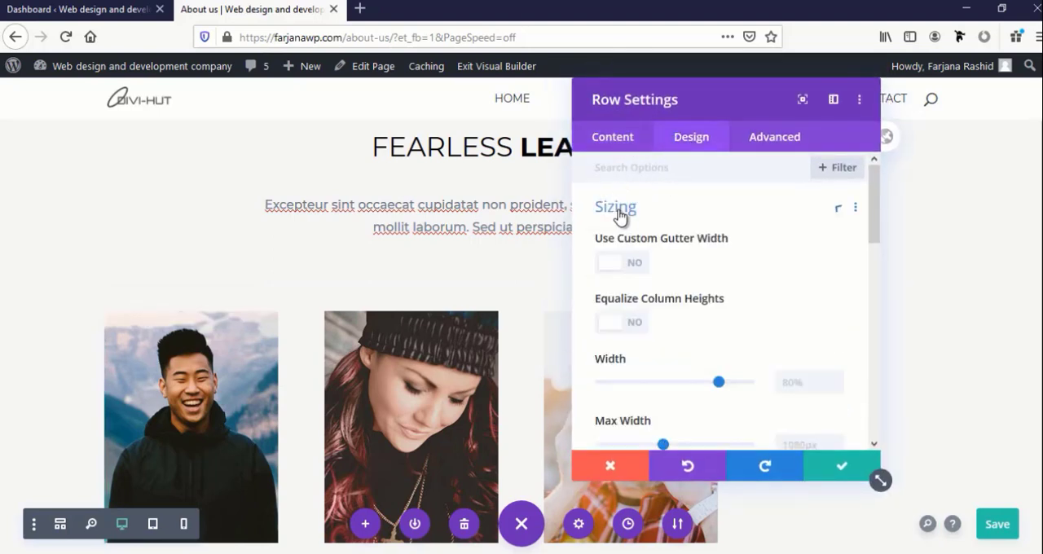
pyautogui.click(629, 264)
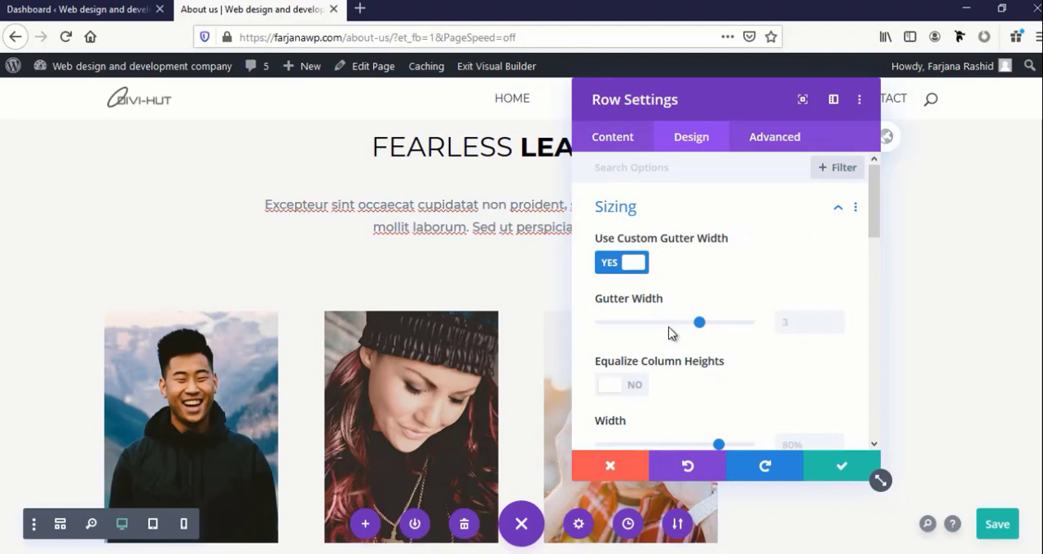
pyautogui.click(656, 325)
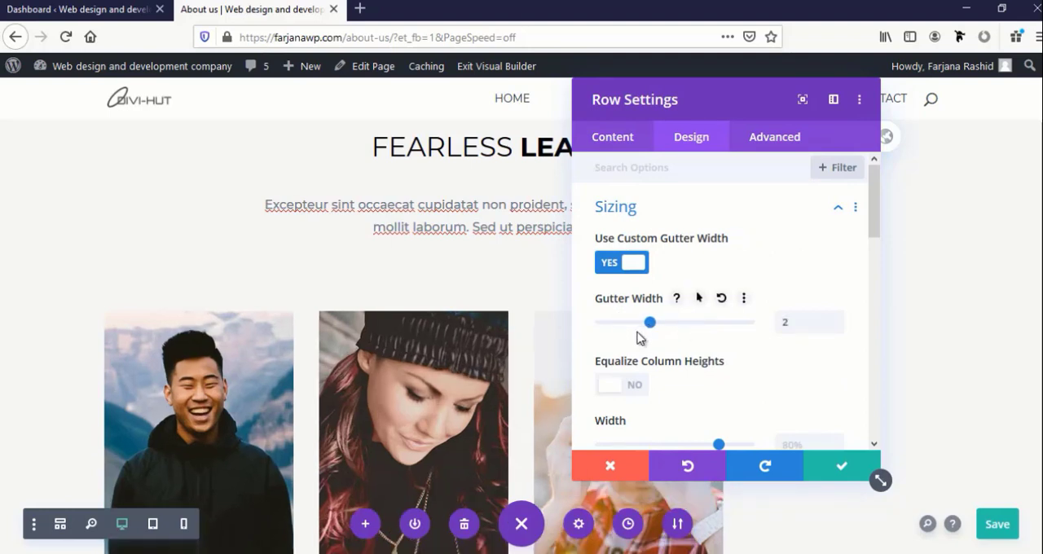
pyautogui.click(617, 324)
pyautogui.click(644, 335)
pyautogui.click(820, 475)
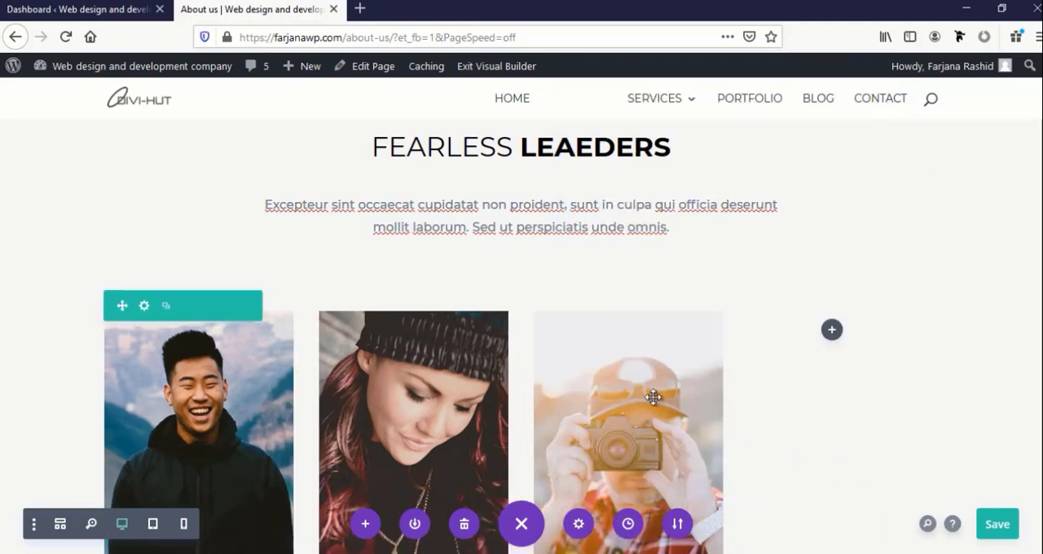
# Paste a copy of the third team member's module into the empty fourth column of the team row
pyautogui.scroll(-3, 647, 395)
pyautogui.scroll(1, 647, 395)
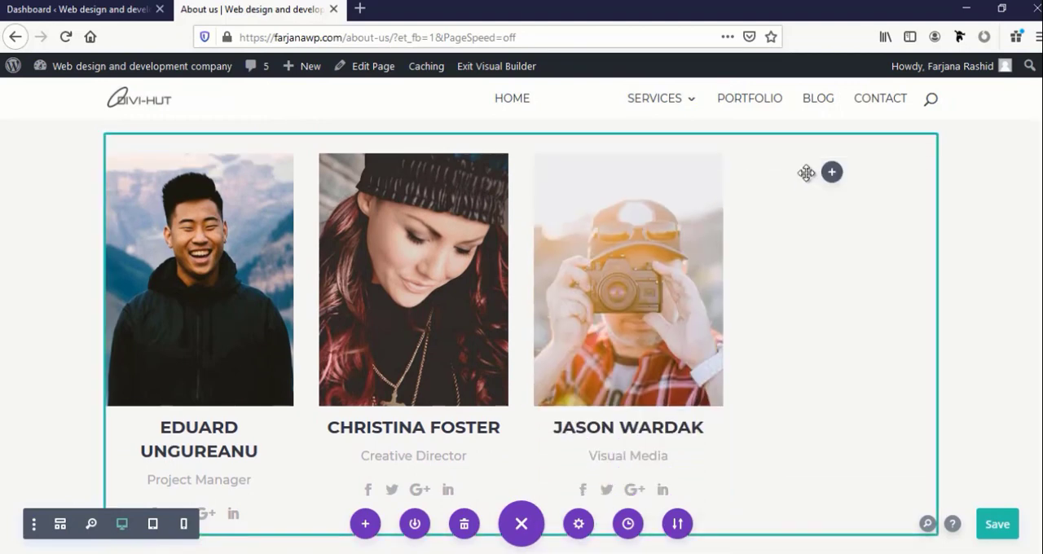
pyautogui.hotkey('ctrl', 'v')
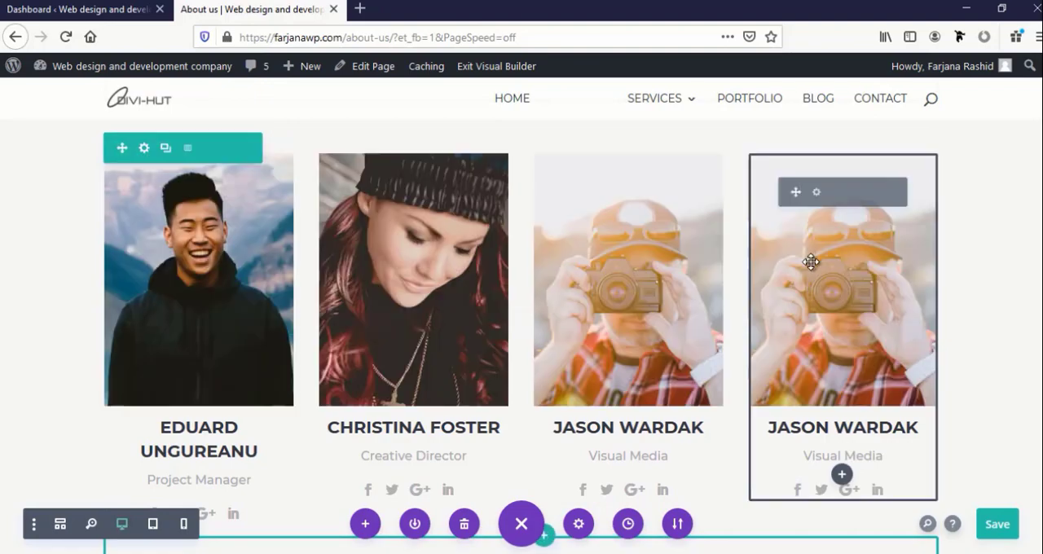
pyautogui.hotkey('ctrl', 'z')
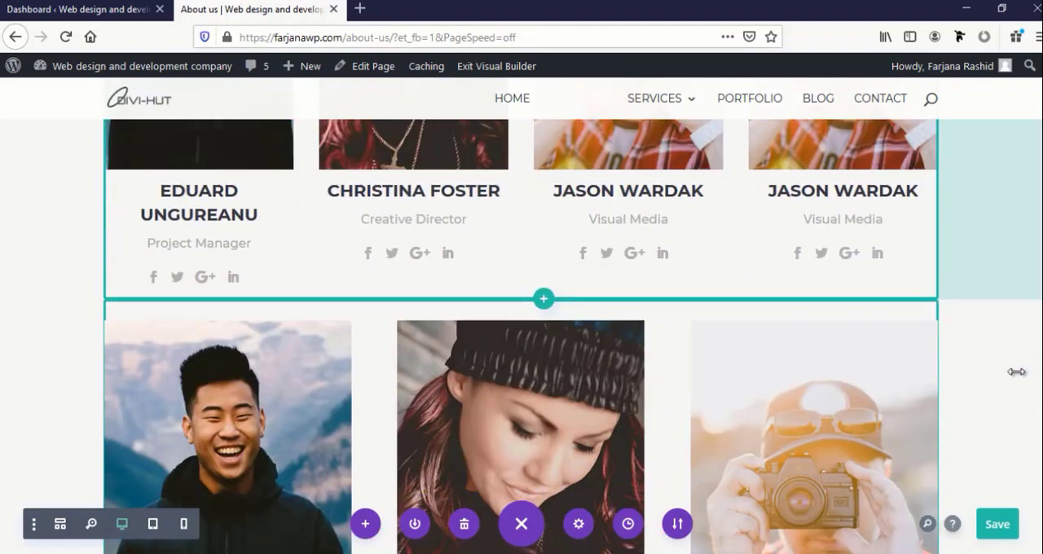
pyautogui.hotkey('ctrl', 'shift', 'z')
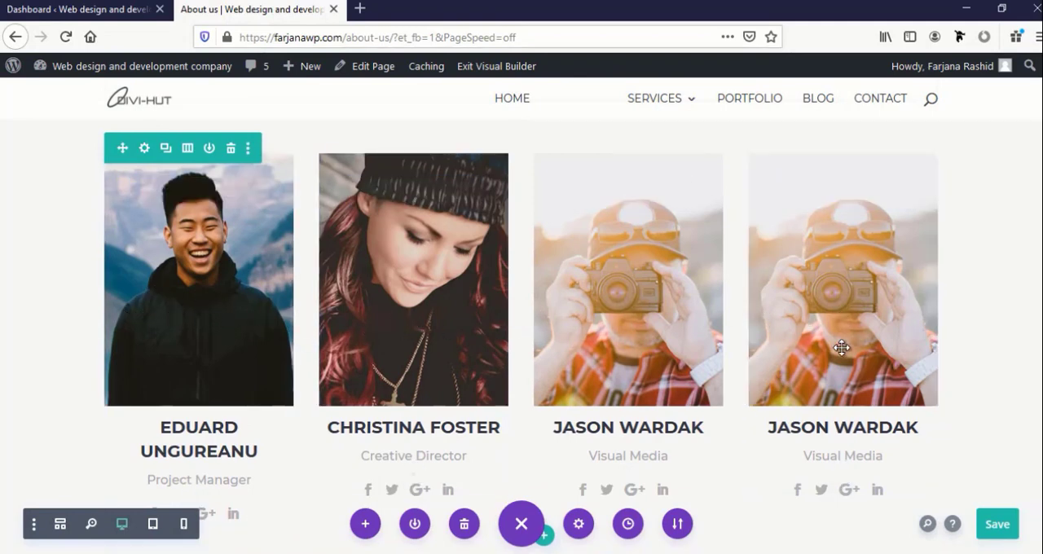
# Delete the four-column team row, keeping the three-column row beneath it
pyautogui.scroll(-4, 835, 350)
pyautogui.scroll(-3, 827, 384)
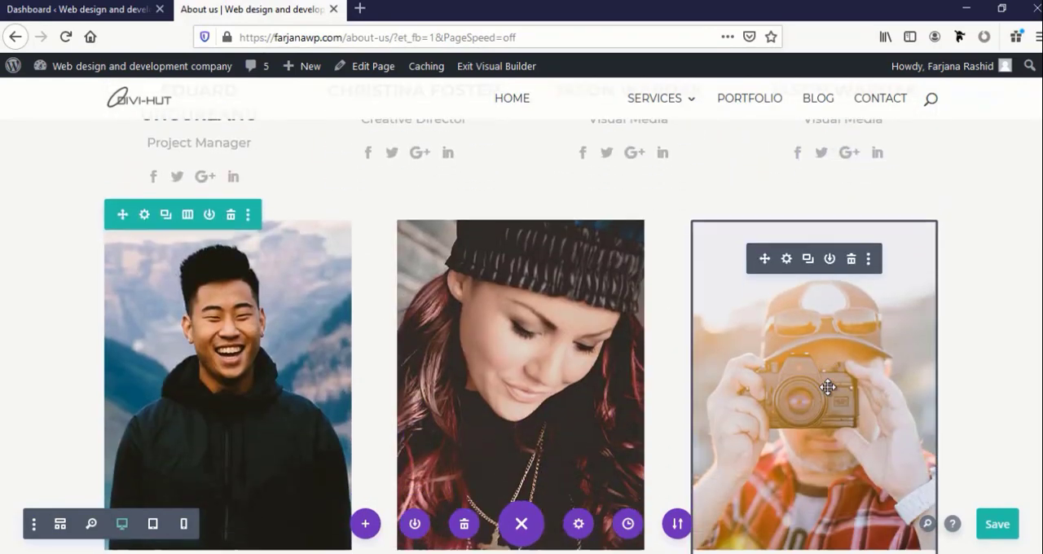
pyautogui.scroll(8, 850, 376)
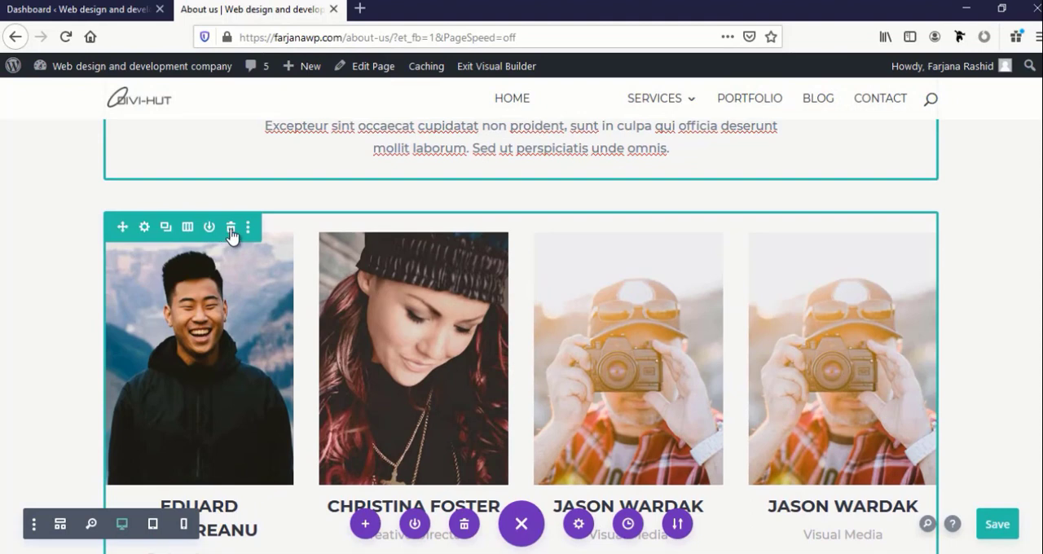
pyautogui.click(232, 233)
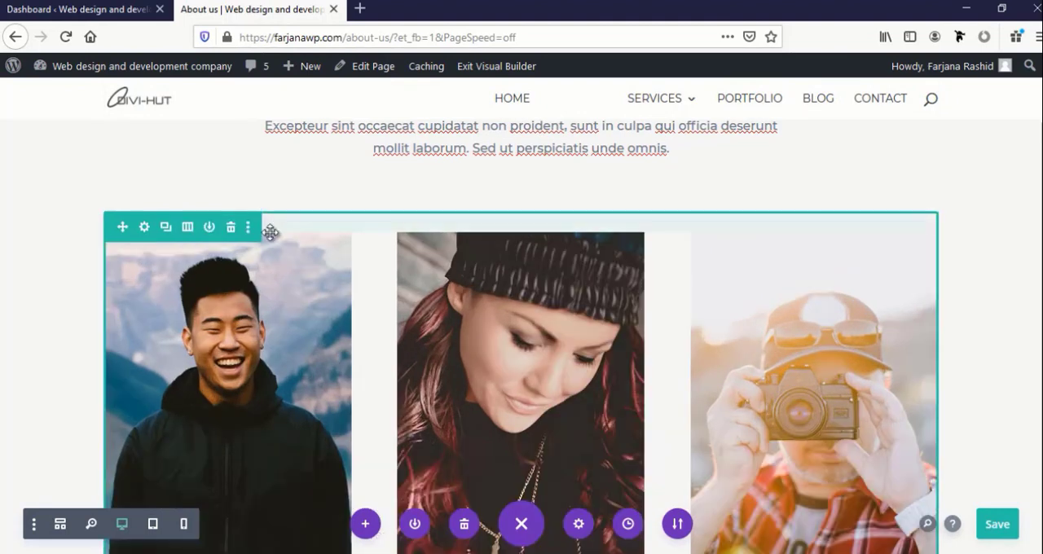
# Open the person settings of the first team member, the Project Manager
pyautogui.scroll(-2, 181, 258)
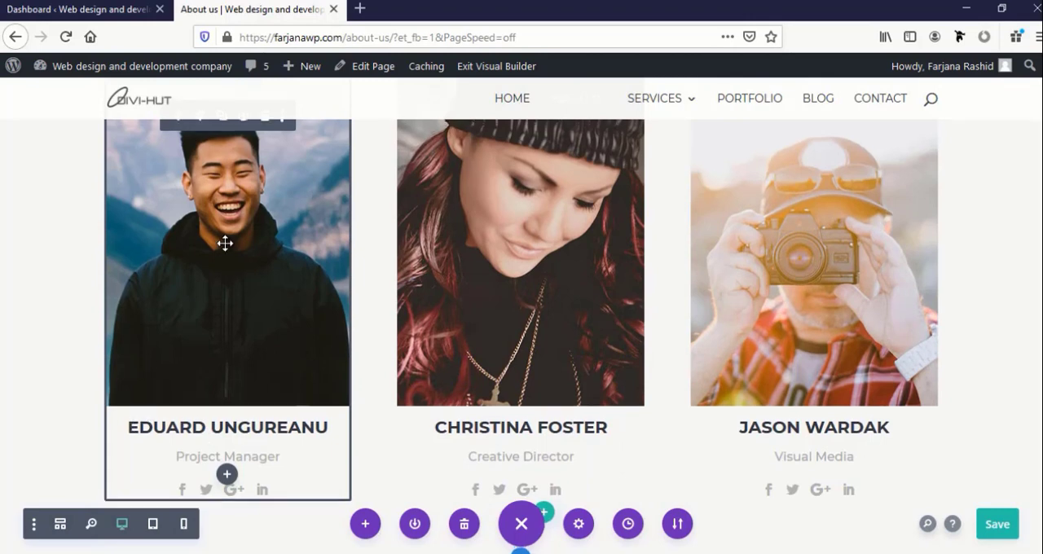
pyautogui.scroll(2, 195, 283)
pyautogui.click(200, 272)
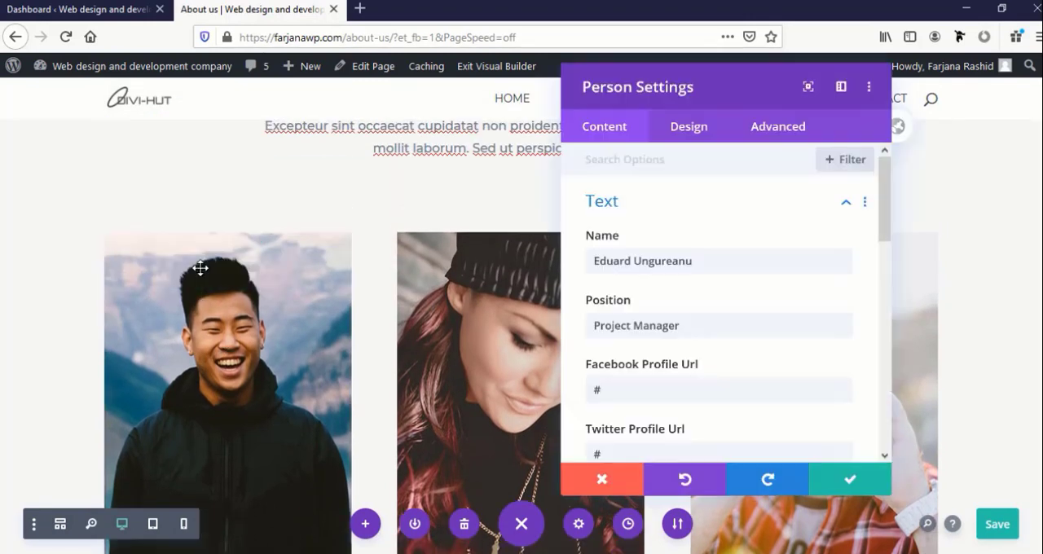
pyautogui.scroll(-2, 195, 326)
# Try resetting the title font of the first team member to its default
pyautogui.click(104, 414)
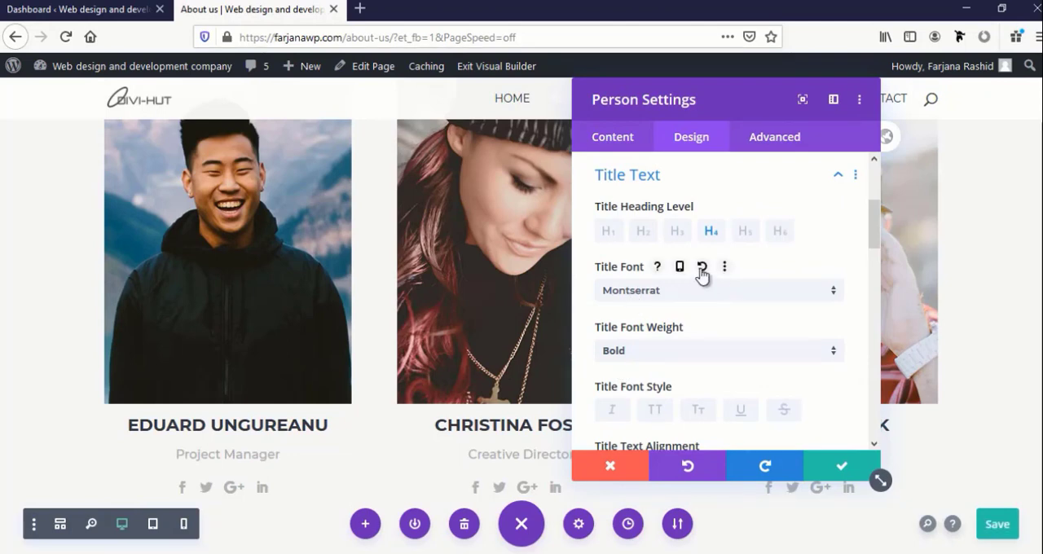
pyautogui.click(701, 268)
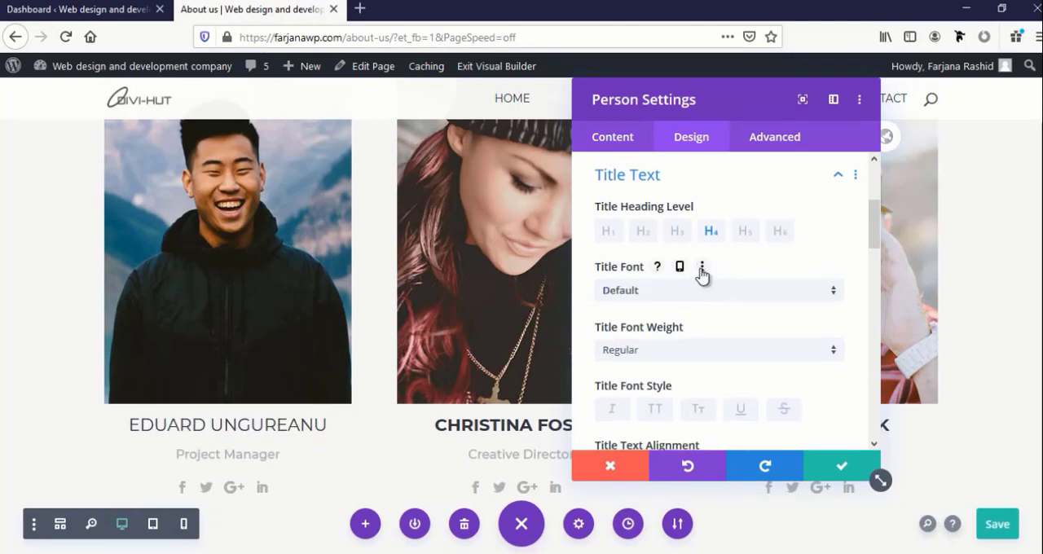
pyautogui.click(605, 340)
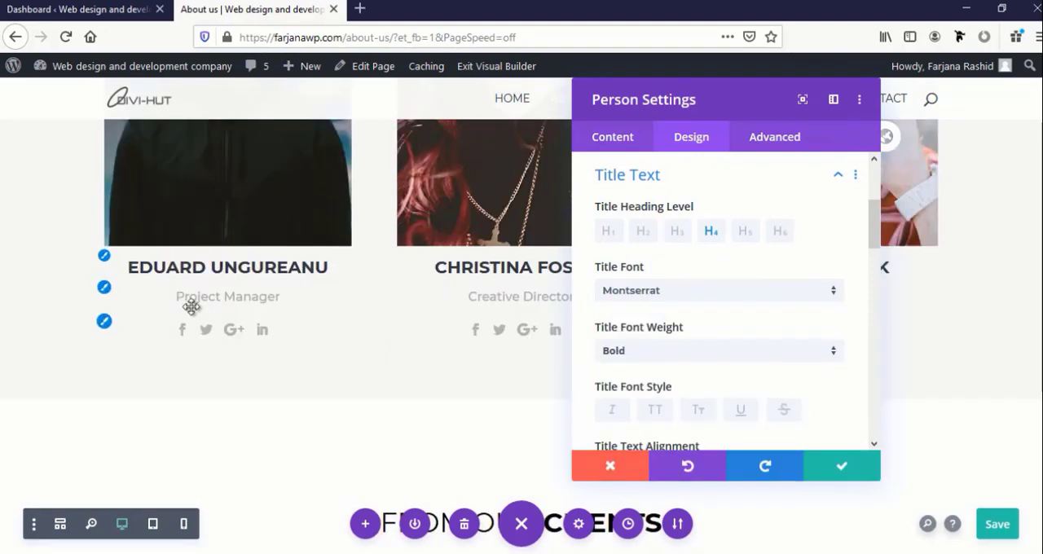
# Set the position text colour of the first team member to the dark grey swatch and apply the person settings
pyautogui.click(103, 289)
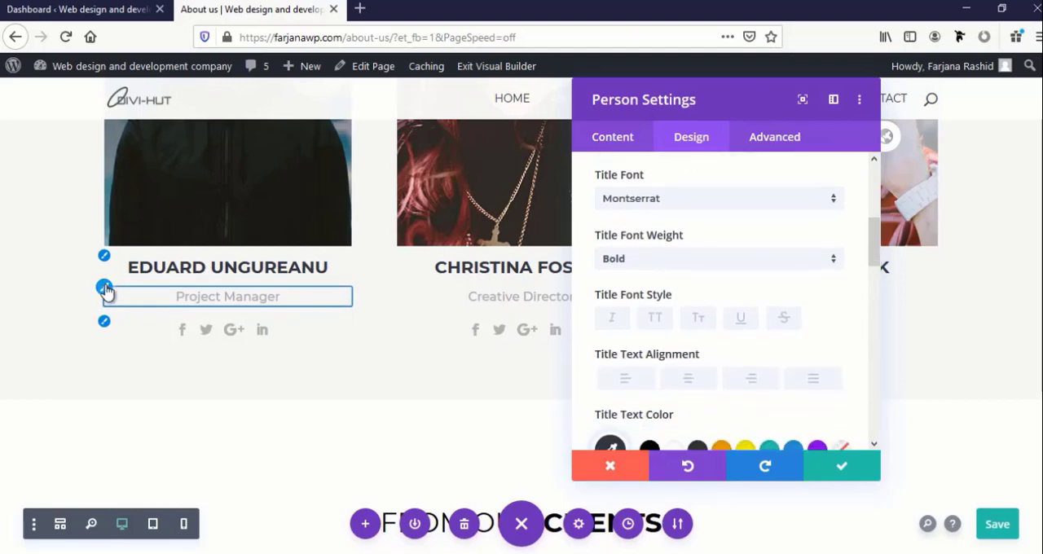
pyautogui.scroll(-2, 667, 368)
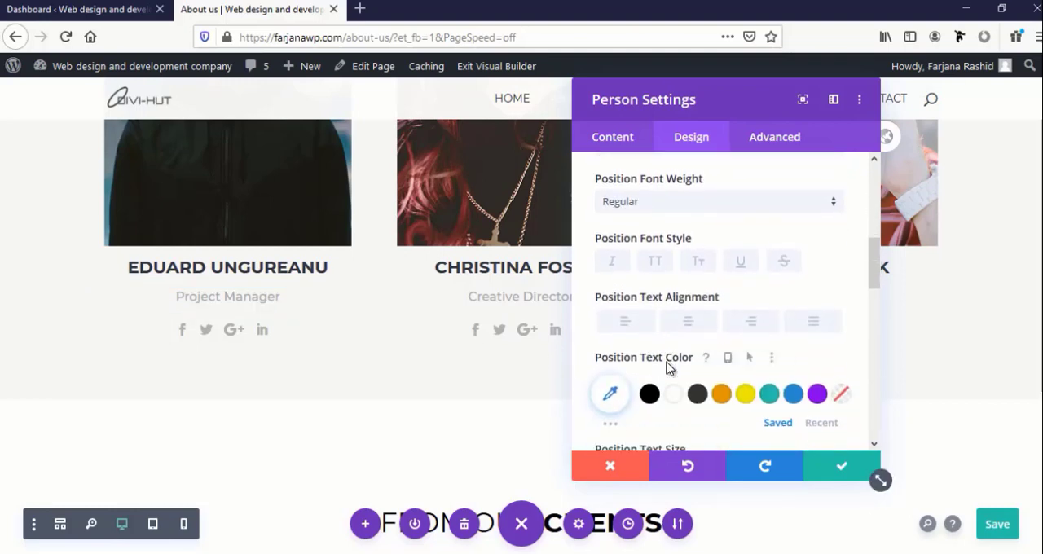
pyautogui.scroll(-2, 666, 368)
pyautogui.click(698, 308)
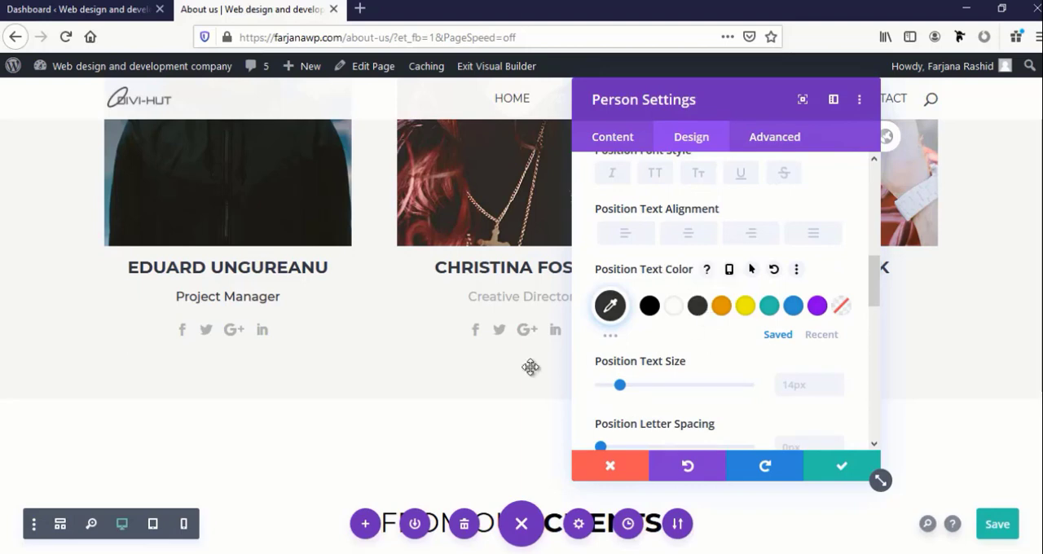
pyautogui.click(840, 466)
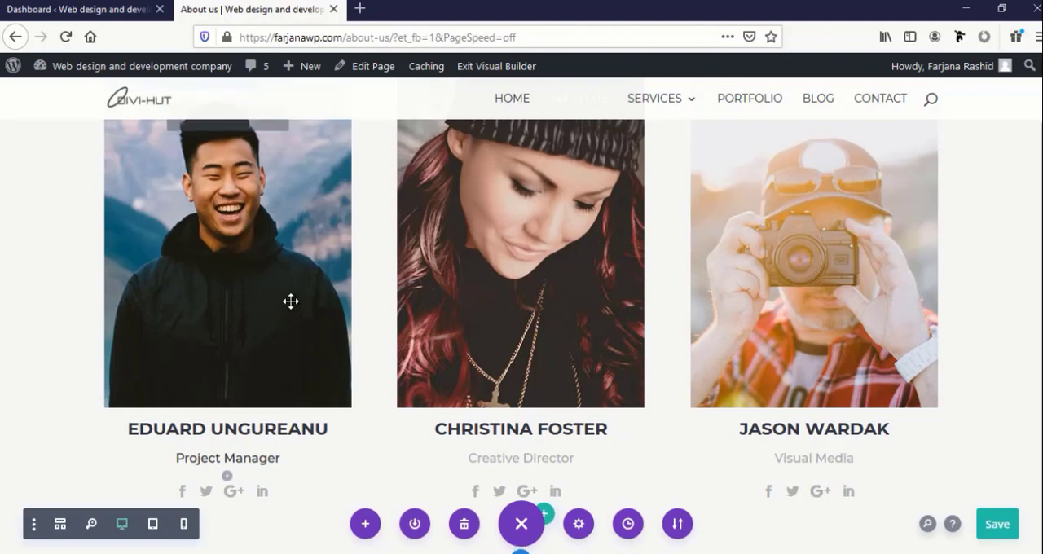
# Copy the first team member's module styles onto the Creative Director and Visual Media modules and save the page
pyautogui.scroll(2, 291, 301)
pyautogui.click(281, 273)
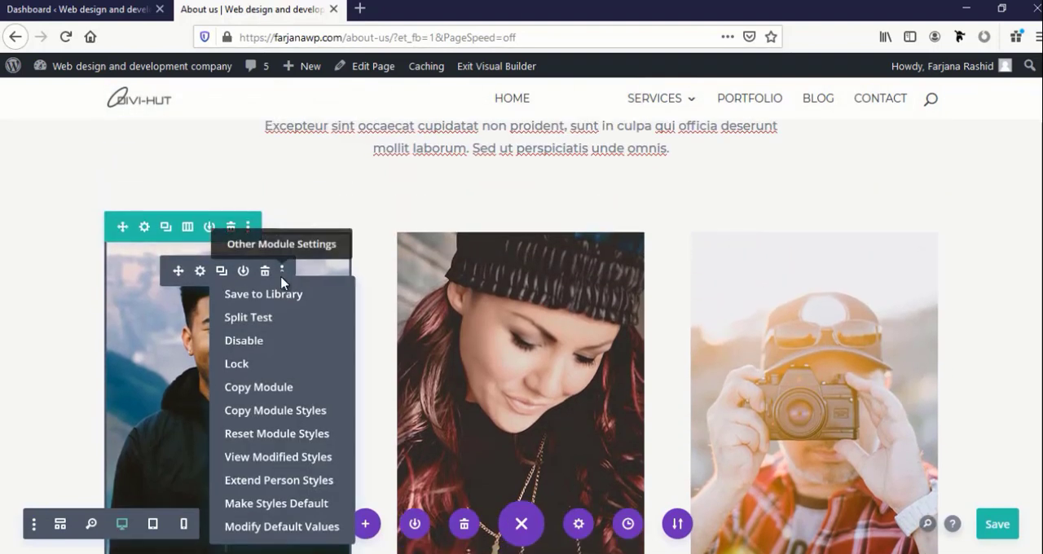
pyautogui.click(255, 412)
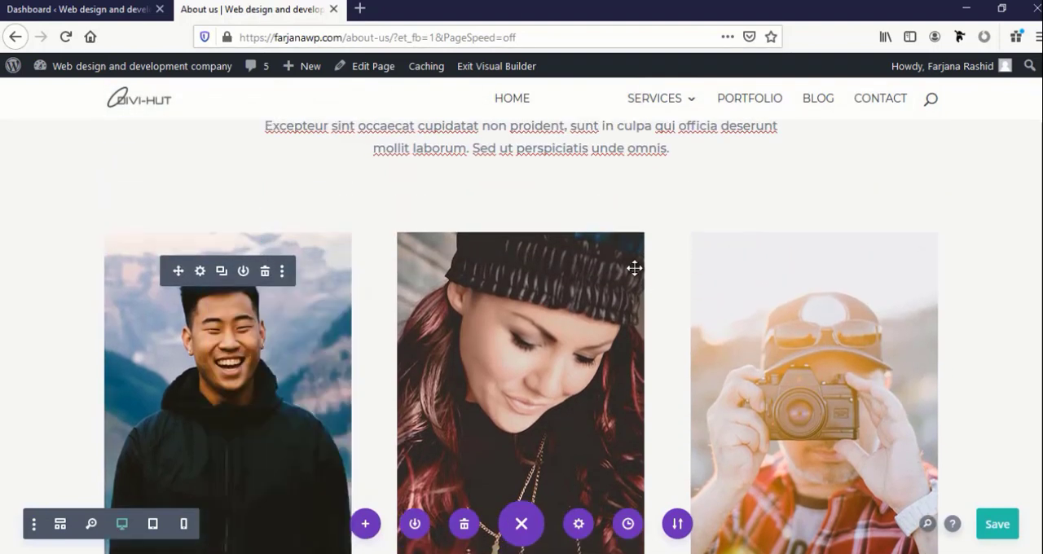
pyautogui.click(575, 272)
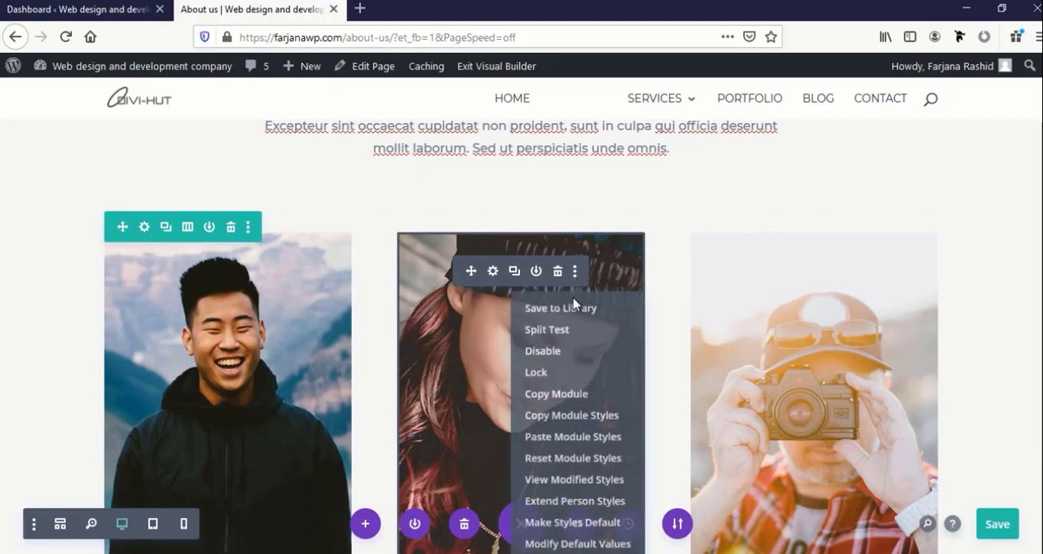
pyautogui.click(549, 441)
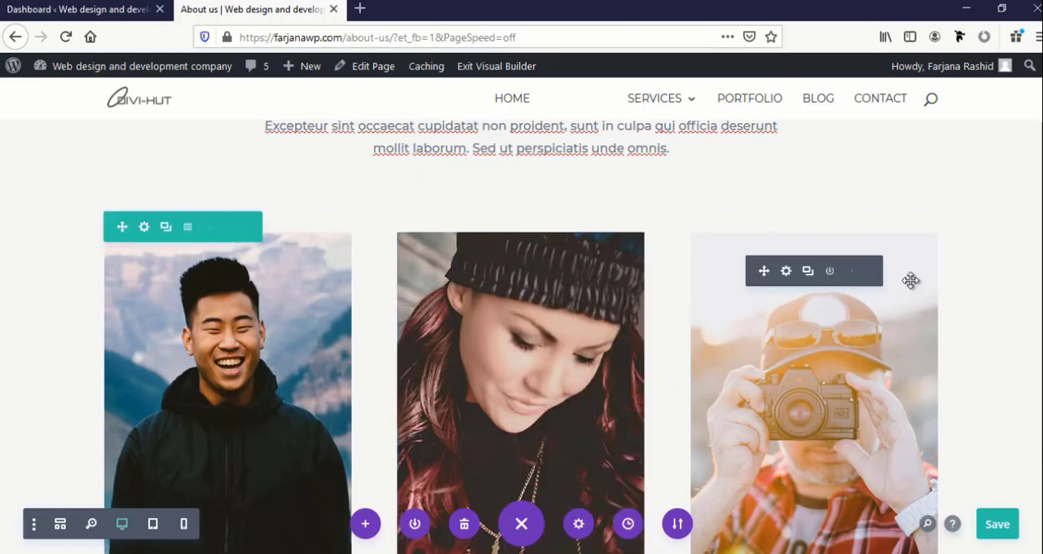
pyautogui.click(868, 272)
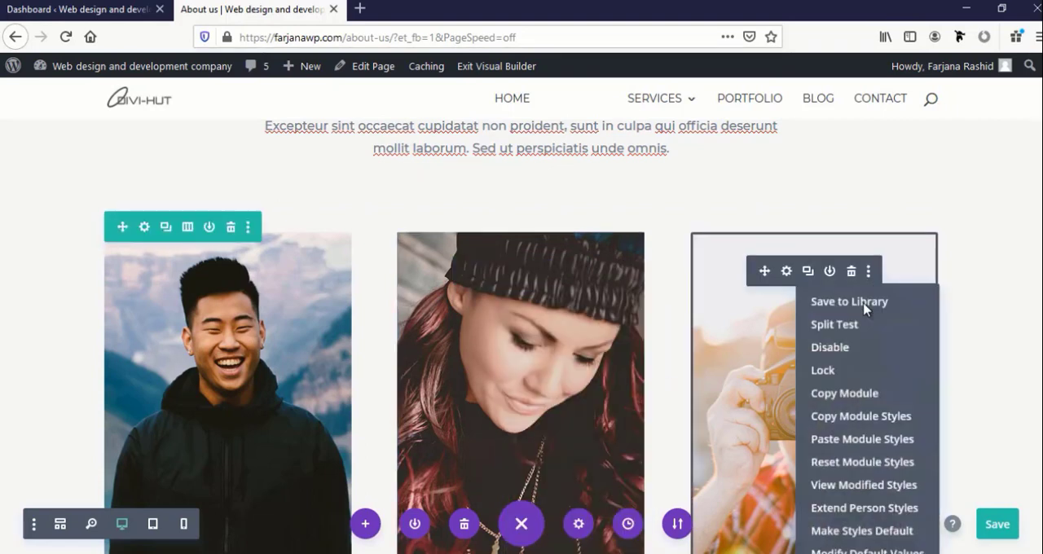
pyautogui.click(829, 442)
pyautogui.scroll(-5, 735, 429)
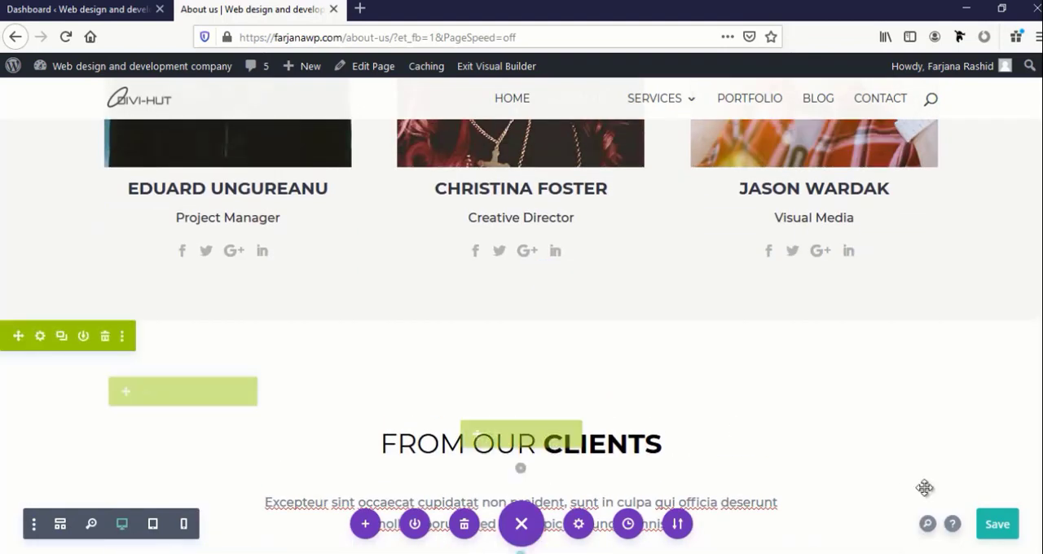
pyautogui.click(998, 526)
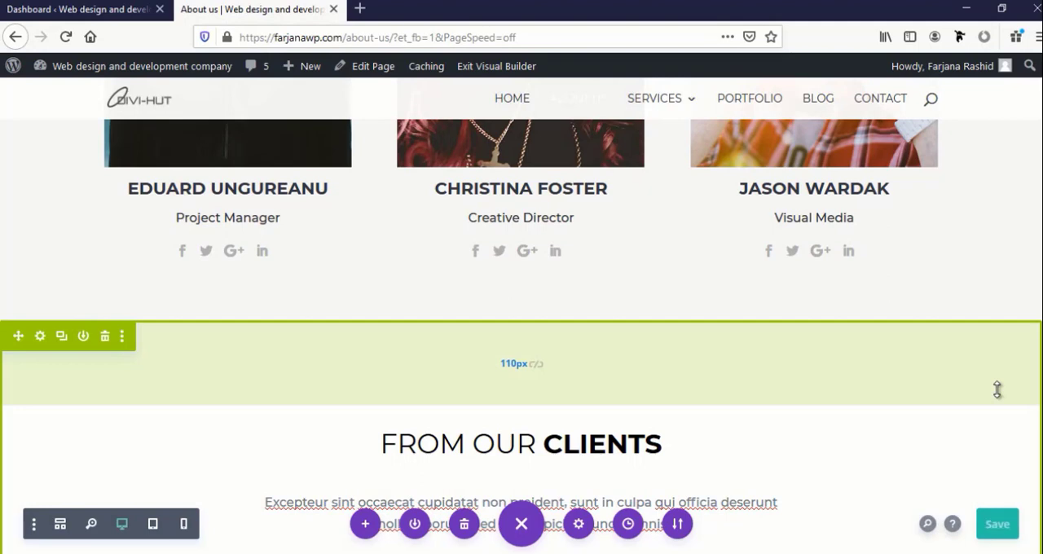
# Review the whole About Us page in the builder, from the header down to the contact form
pyautogui.scroll(-7, 998, 389)
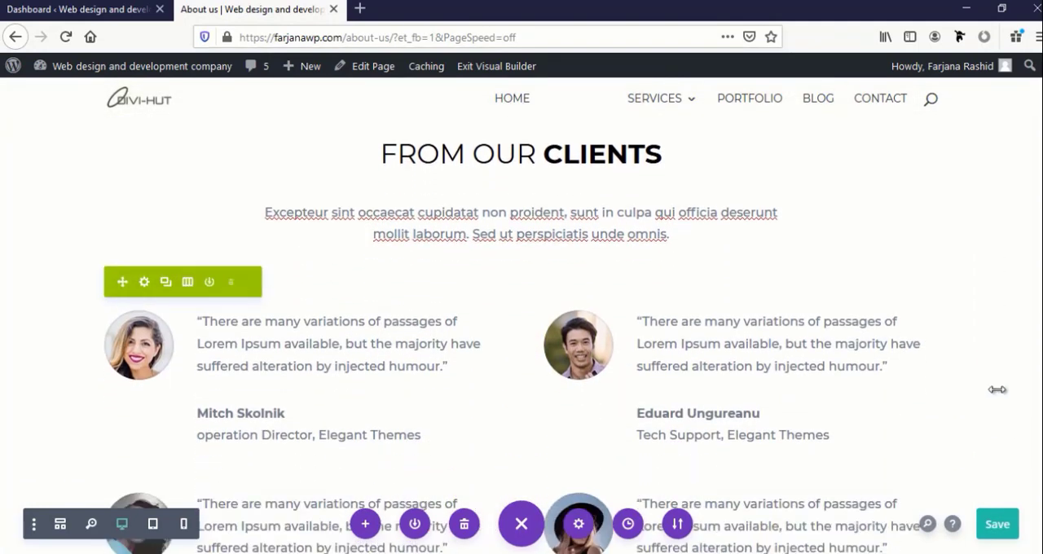
pyautogui.scroll(-8, 997, 389)
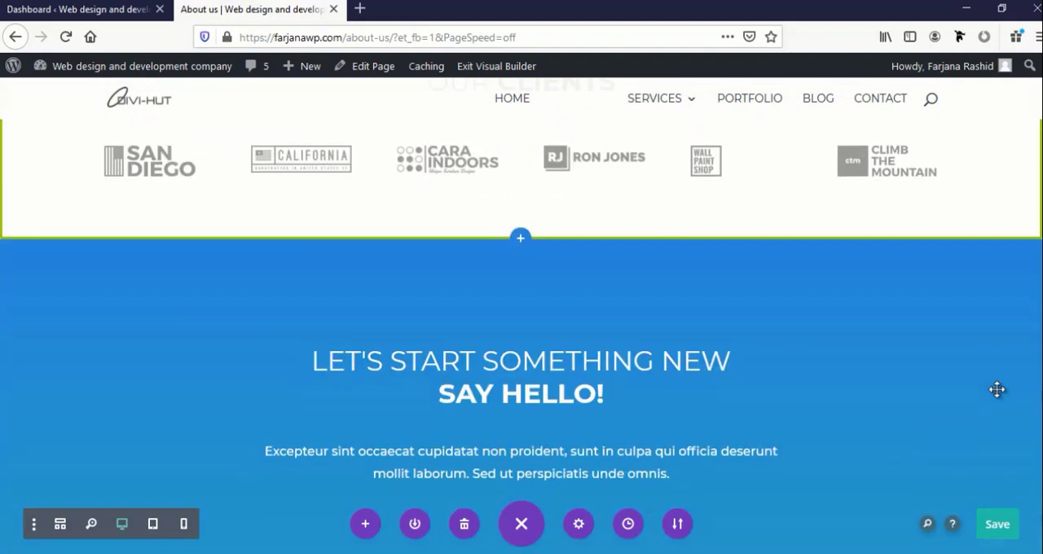
pyautogui.scroll(6, 997, 389)
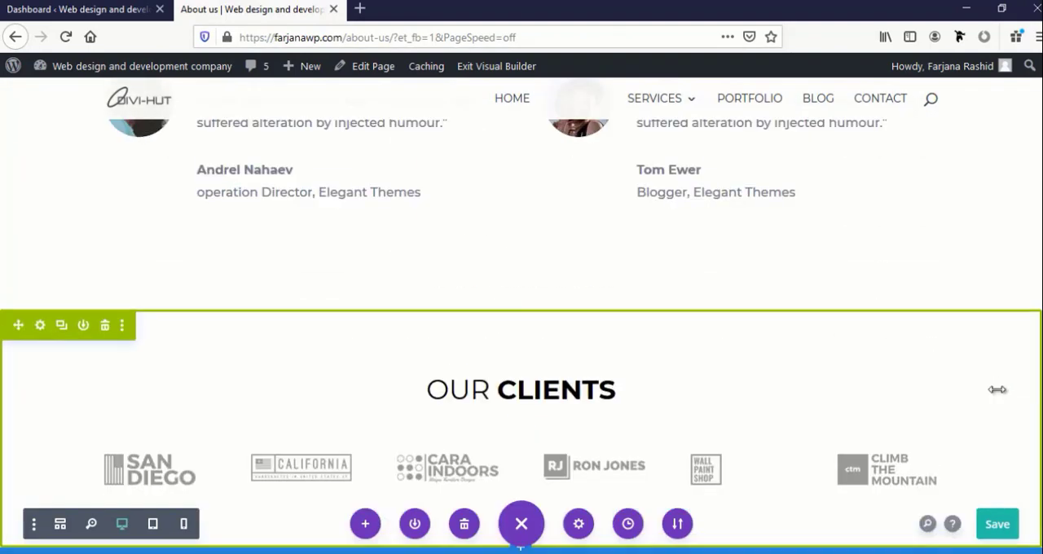
pyautogui.scroll(8, 998, 389)
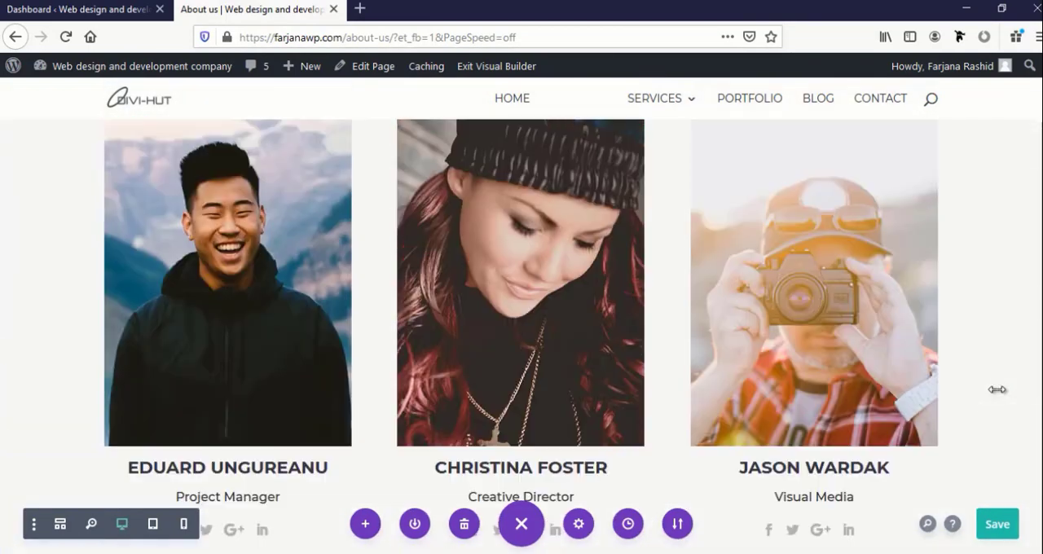
pyautogui.scroll(8, 997, 390)
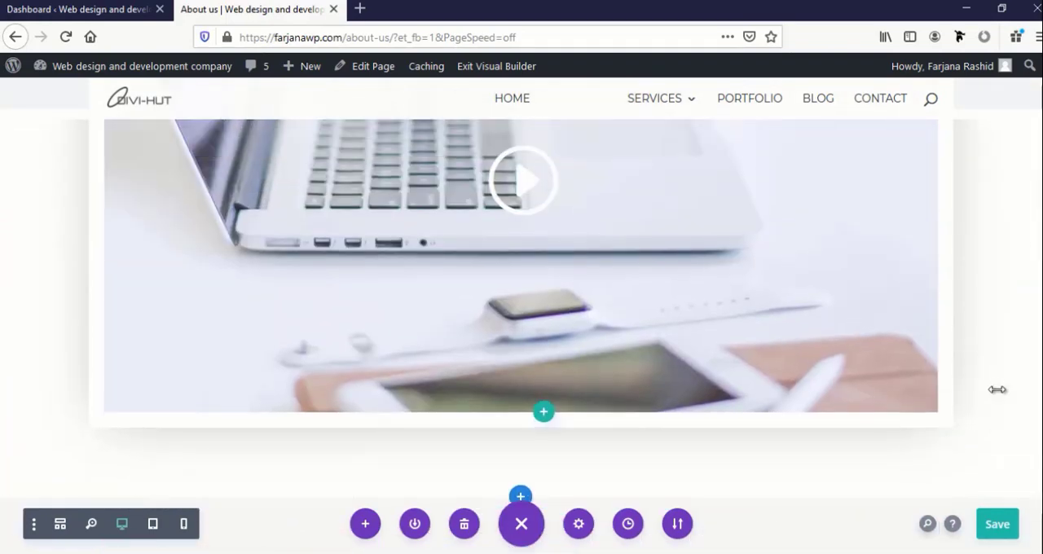
pyautogui.scroll(8, 948, 360)
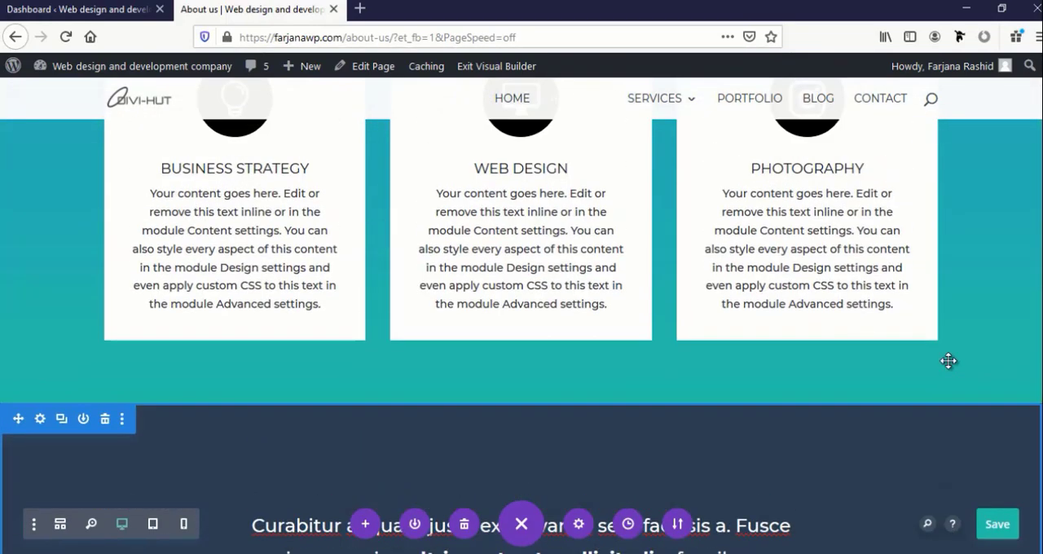
pyautogui.scroll(10, 948, 360)
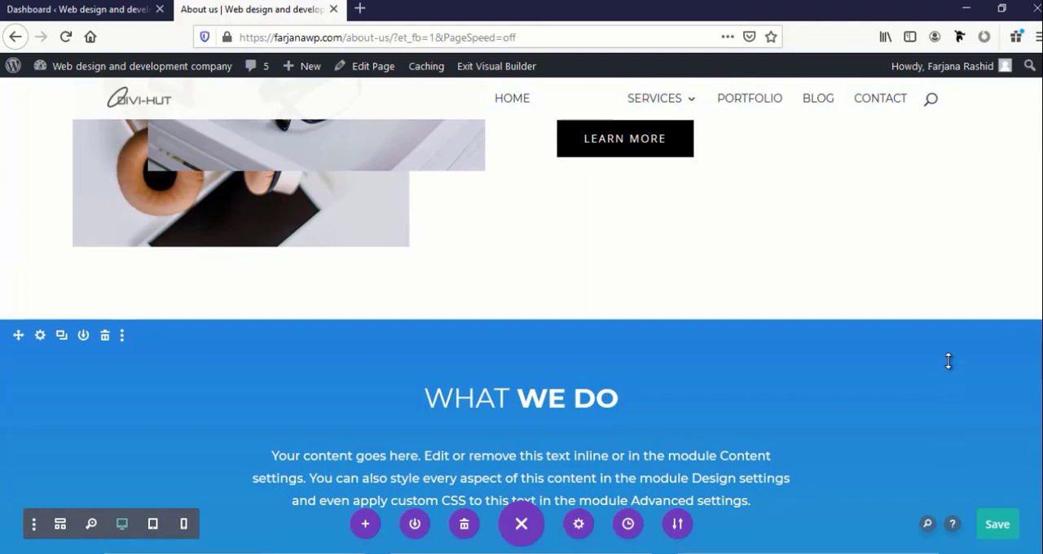
pyautogui.scroll(3, 948, 361)
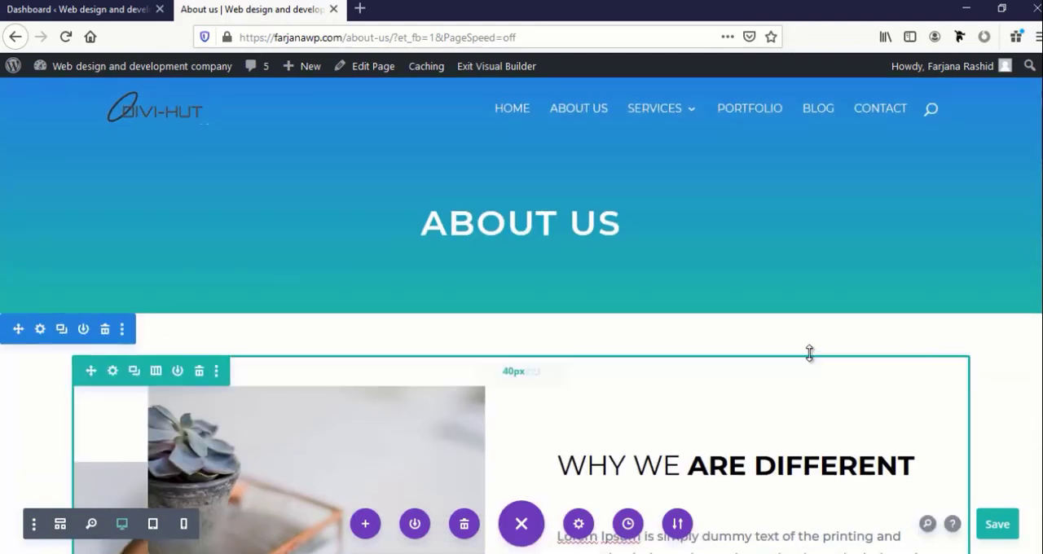
pyautogui.scroll(-10, 714, 291)
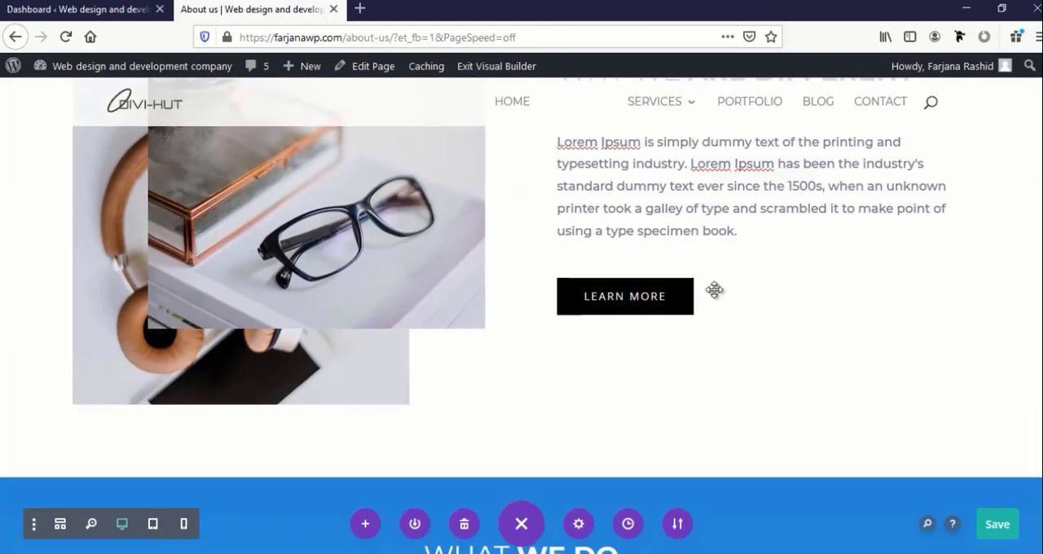
pyautogui.scroll(-10, 715, 289)
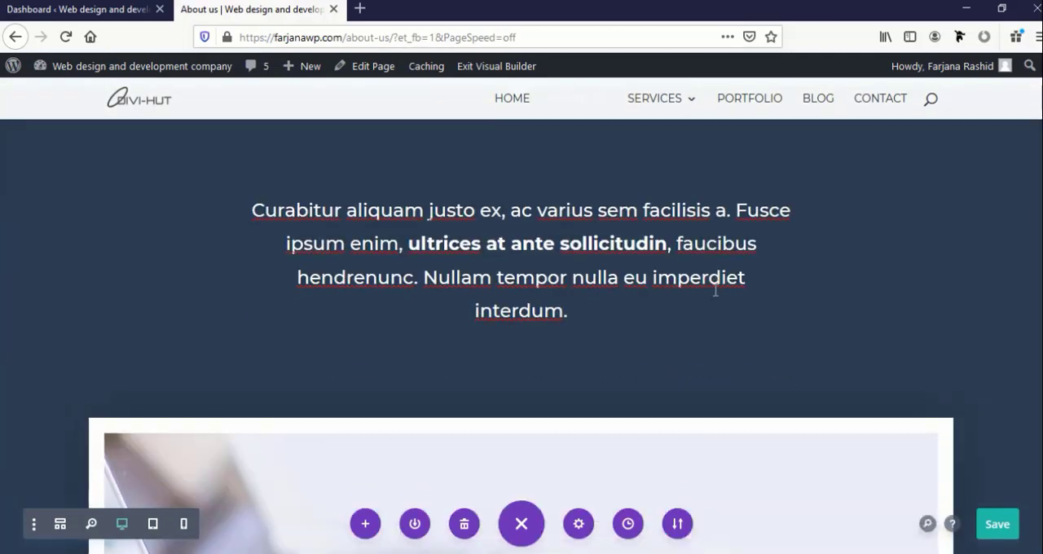
pyautogui.scroll(-15, 713, 290)
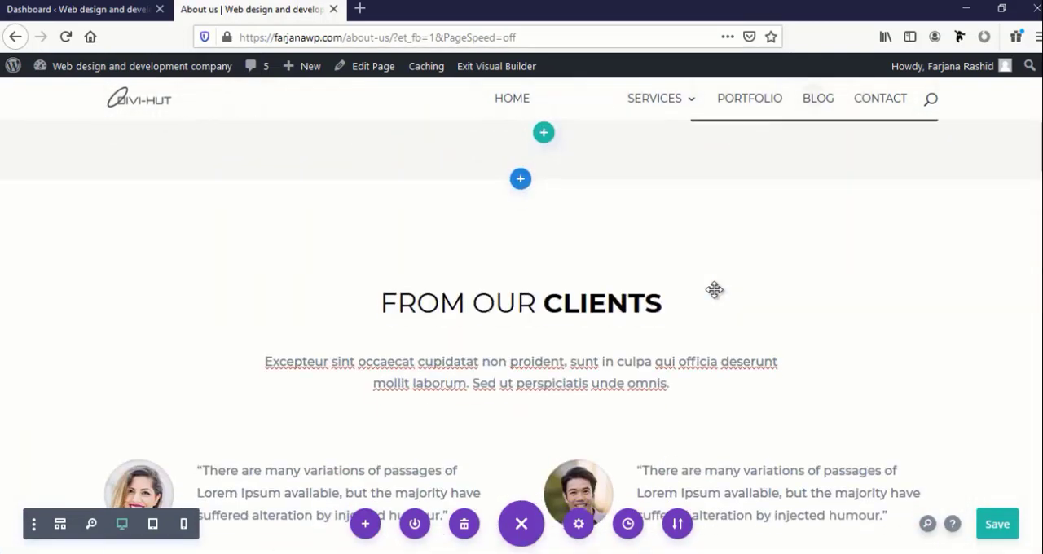
pyautogui.scroll(-3, 716, 291)
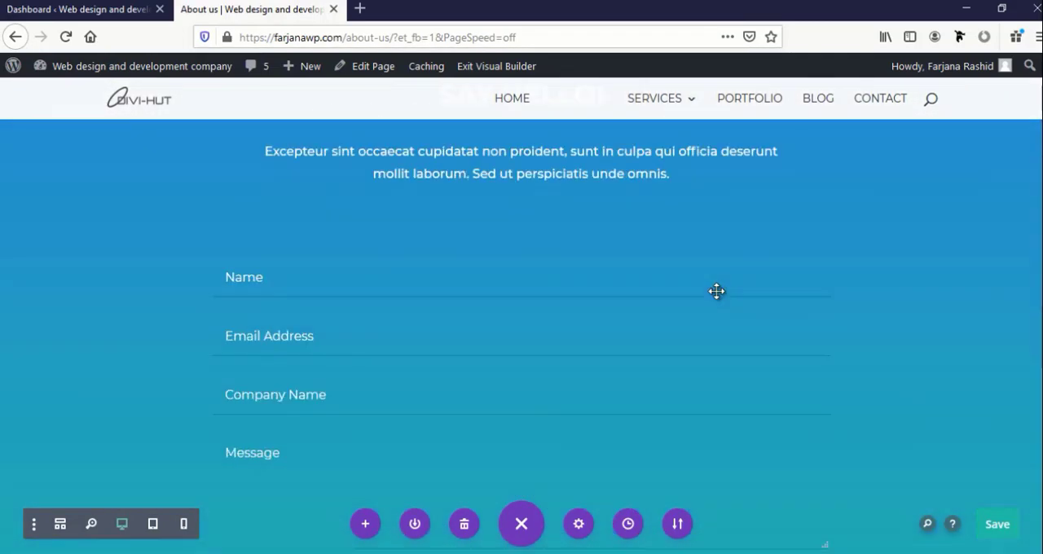
pyautogui.scroll(15, 717, 291)
pyautogui.scroll(10, 718, 290)
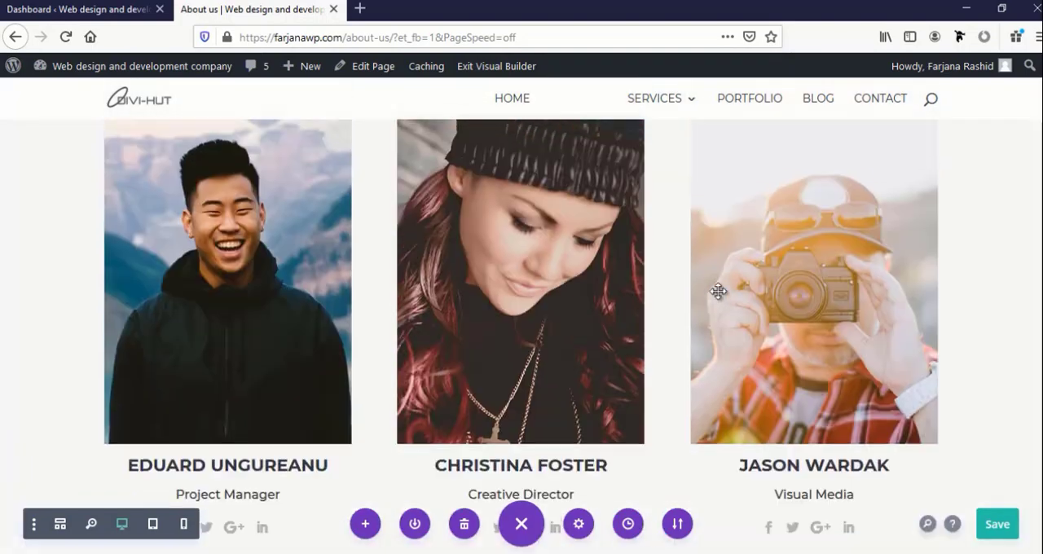
pyautogui.scroll(8, 716, 290)
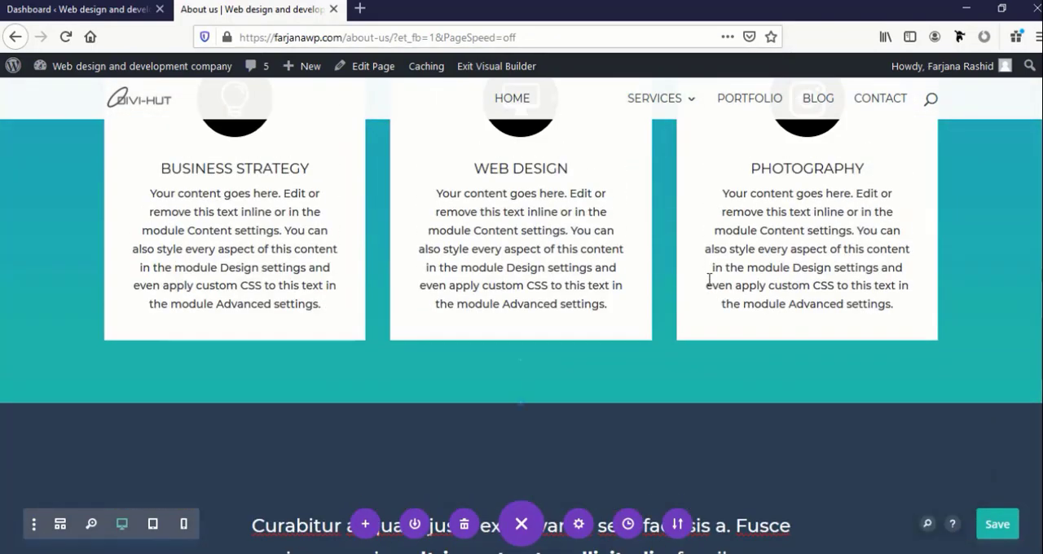
pyautogui.scroll(10, 709, 279)
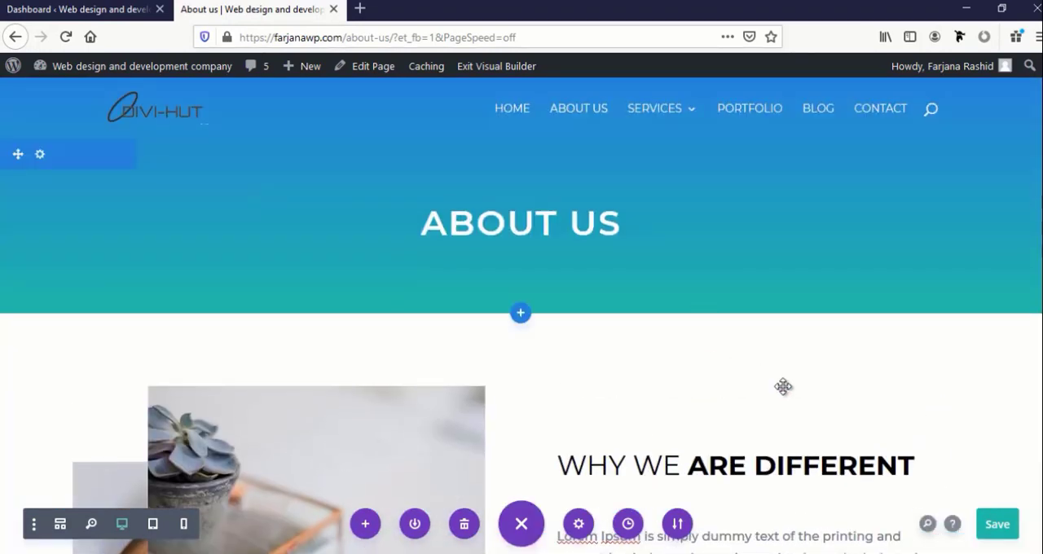
# Save the About Us page and exit the Visual Builder
pyautogui.click(995, 528)
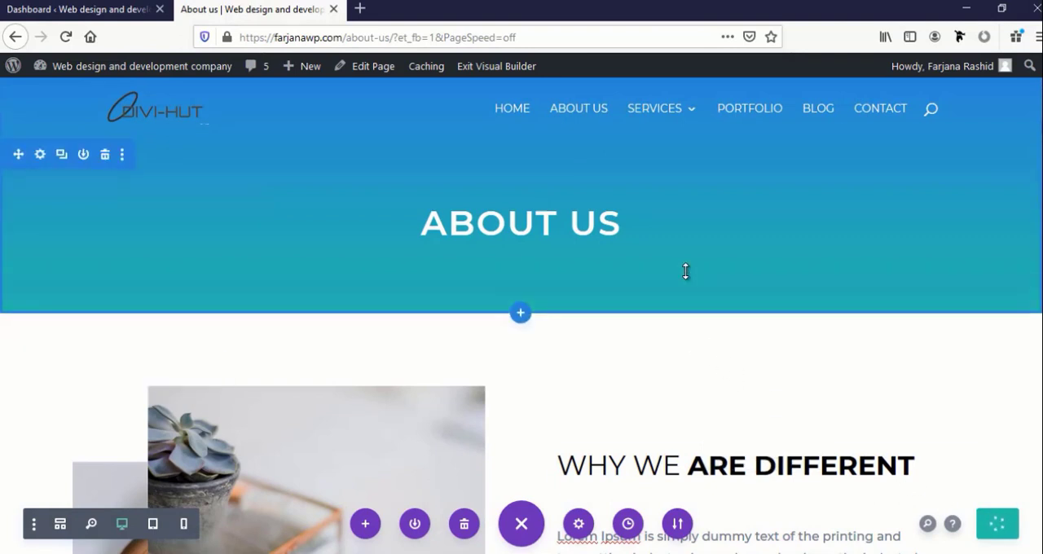
pyautogui.click(494, 72)
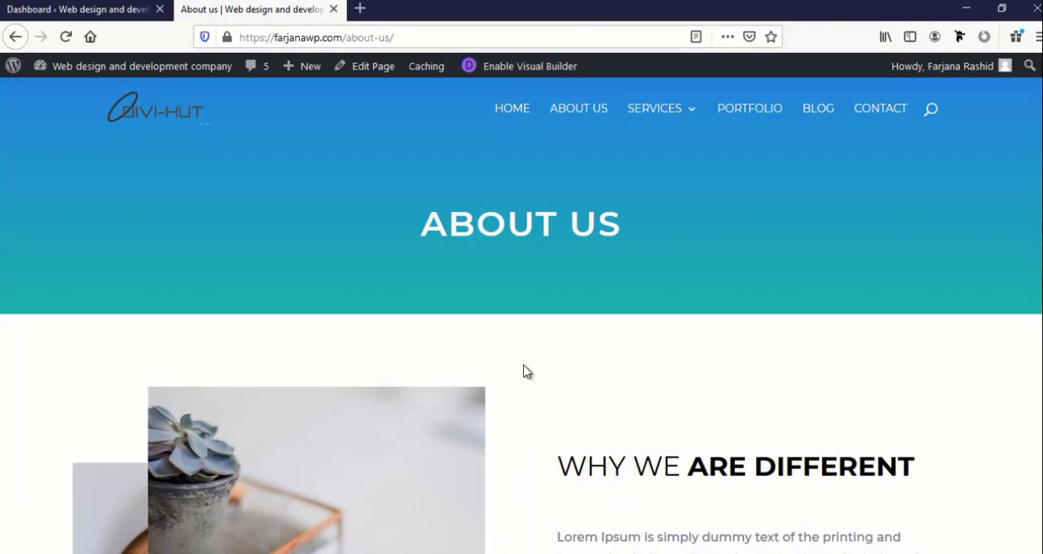
# Examine the live About Us page's sections, including playback of the embedded video and the team member row
pyautogui.scroll(-4, 526, 370)
pyautogui.scroll(-15, 525, 368)
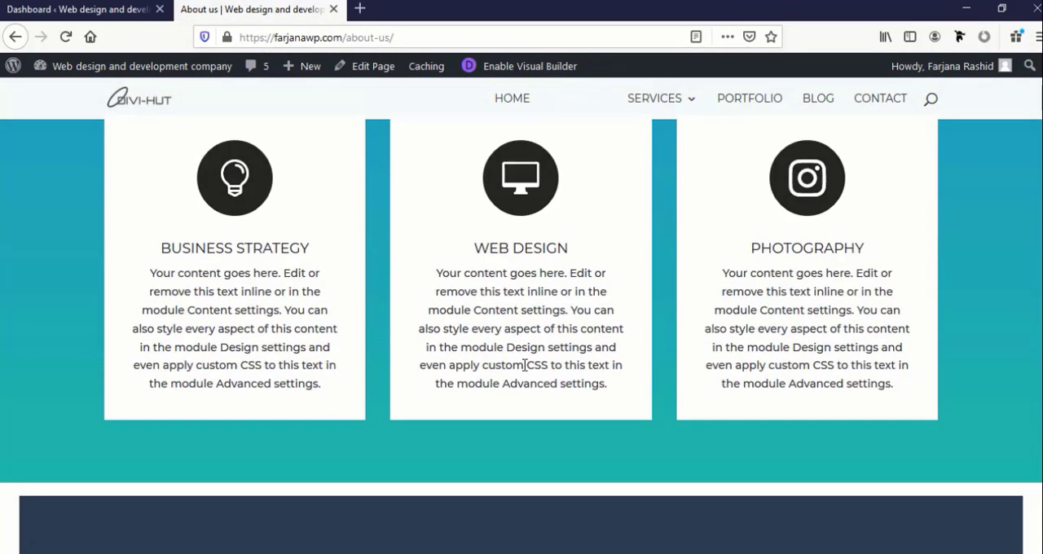
pyautogui.scroll(-5, 523, 365)
pyautogui.scroll(4, 524, 368)
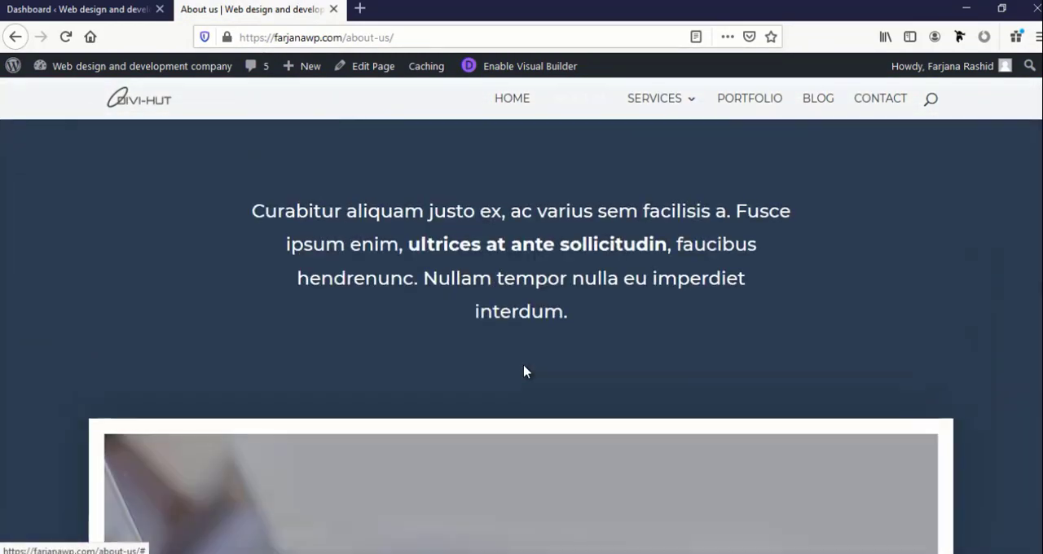
pyautogui.scroll(-4, 523, 369)
pyautogui.click(524, 365)
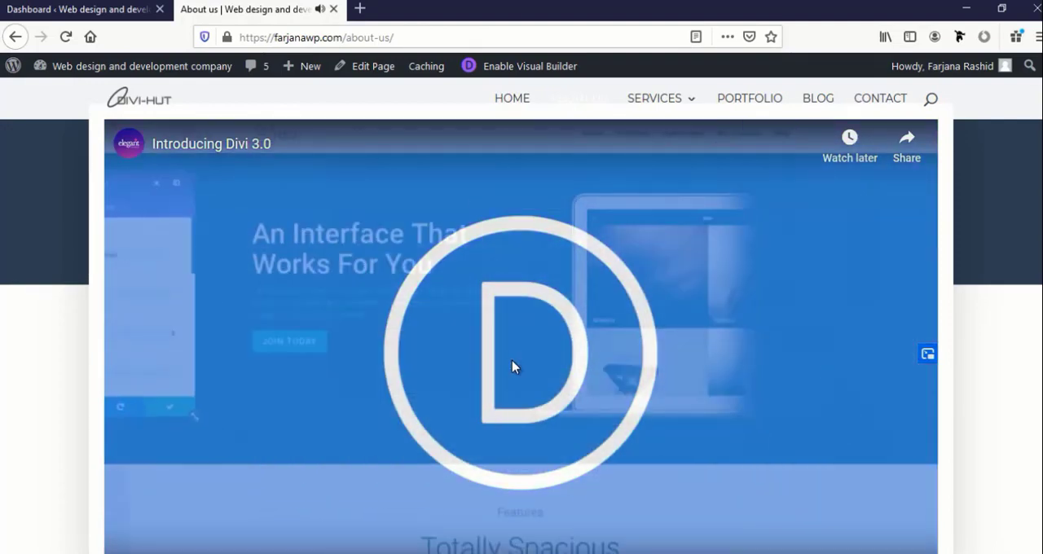
pyautogui.click(512, 366)
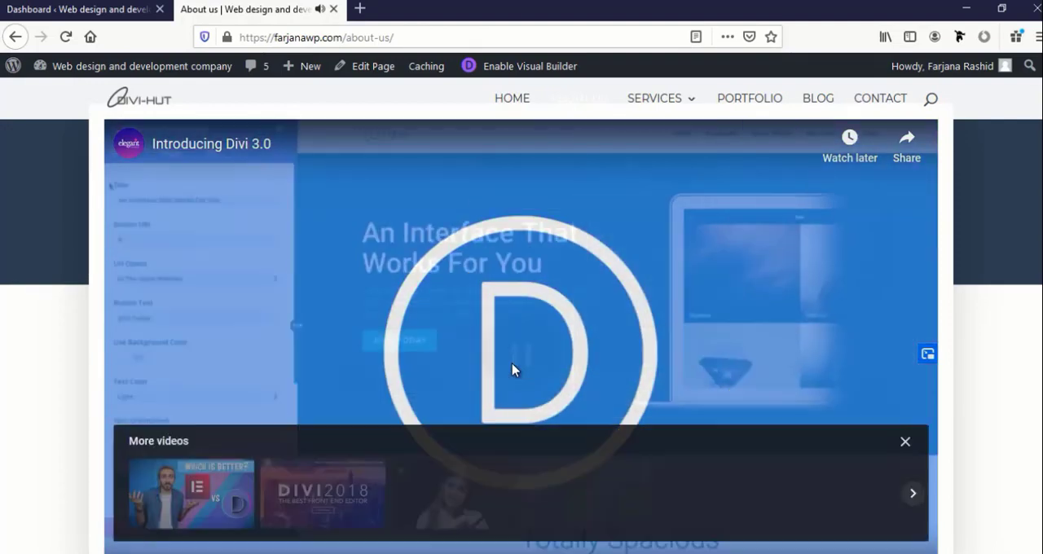
pyautogui.scroll(-10, 414, 418)
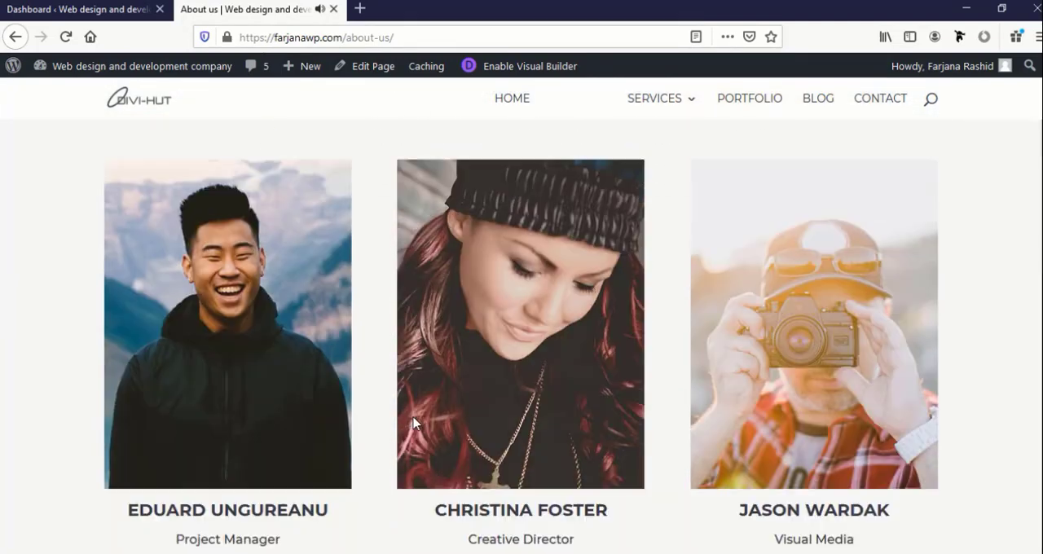
pyautogui.scroll(-15, 413, 422)
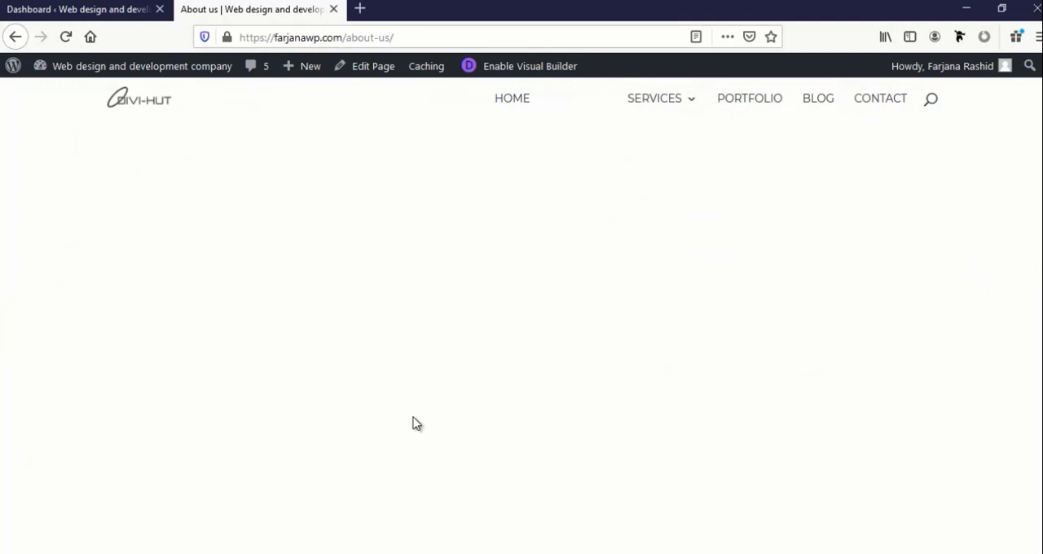
pyautogui.scroll(2, 413, 422)
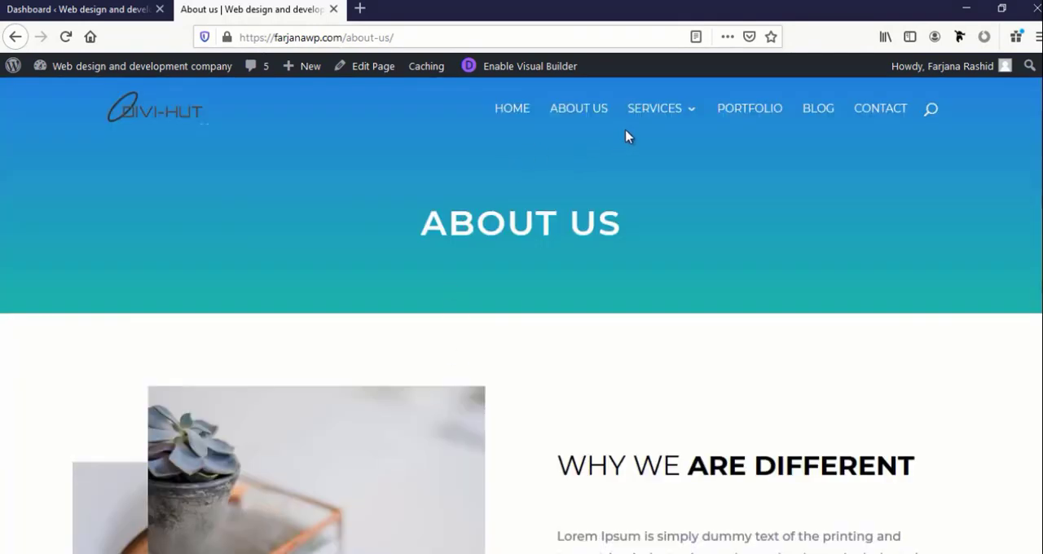
# Open the Services page in the Visual Builder and choose to start from a premade layout
pyautogui.moveTo(650, 124)
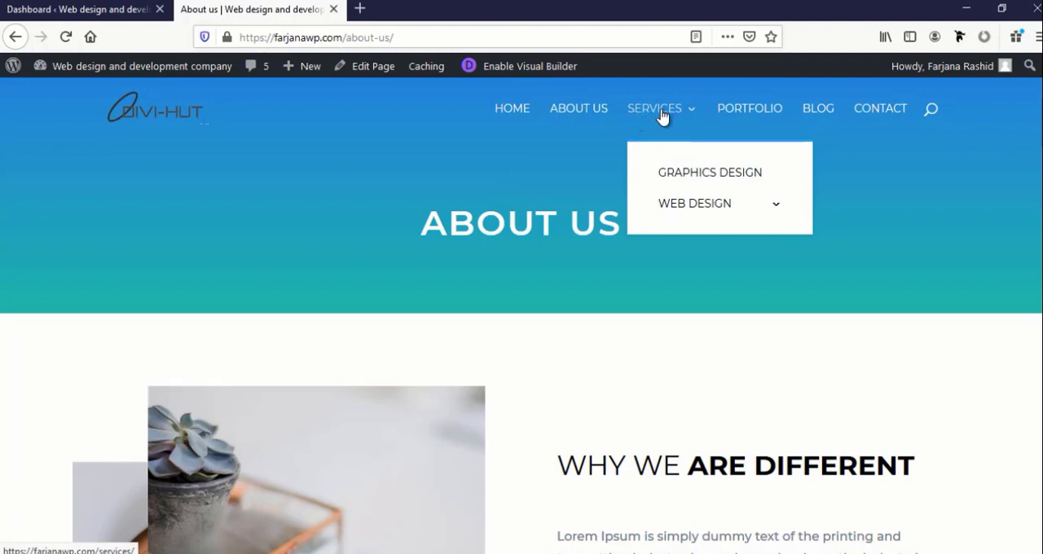
pyautogui.click(661, 114)
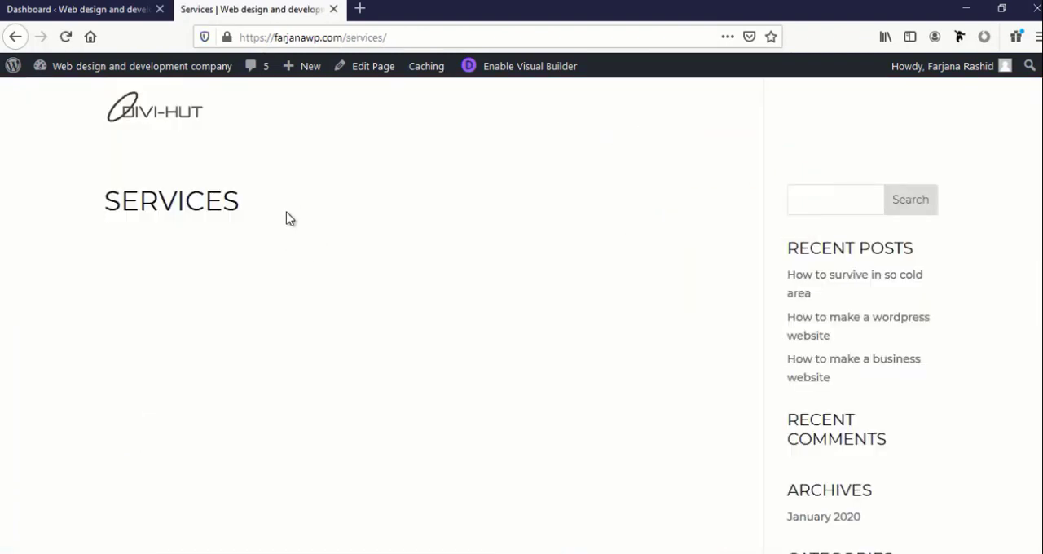
pyautogui.click(518, 71)
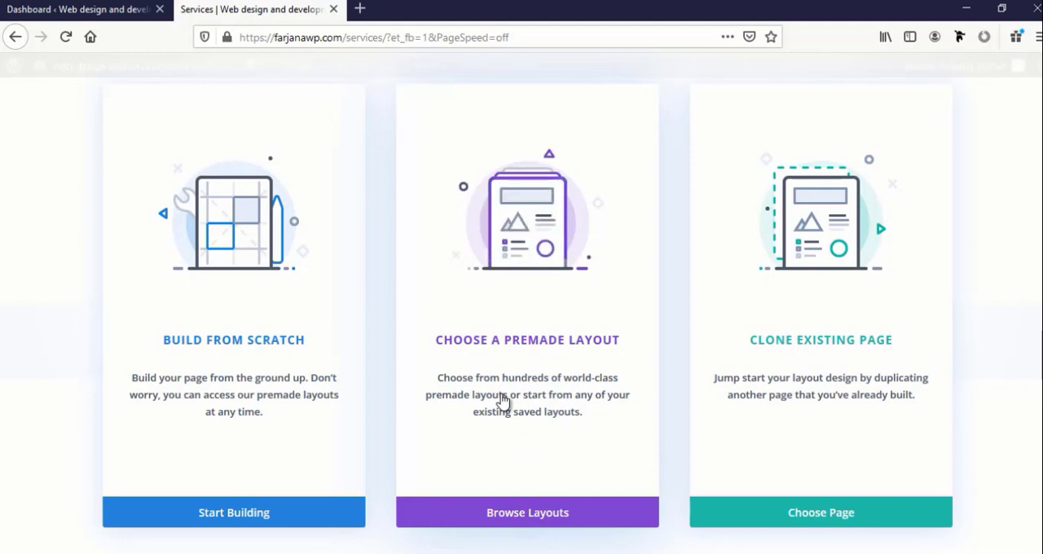
pyautogui.click(559, 512)
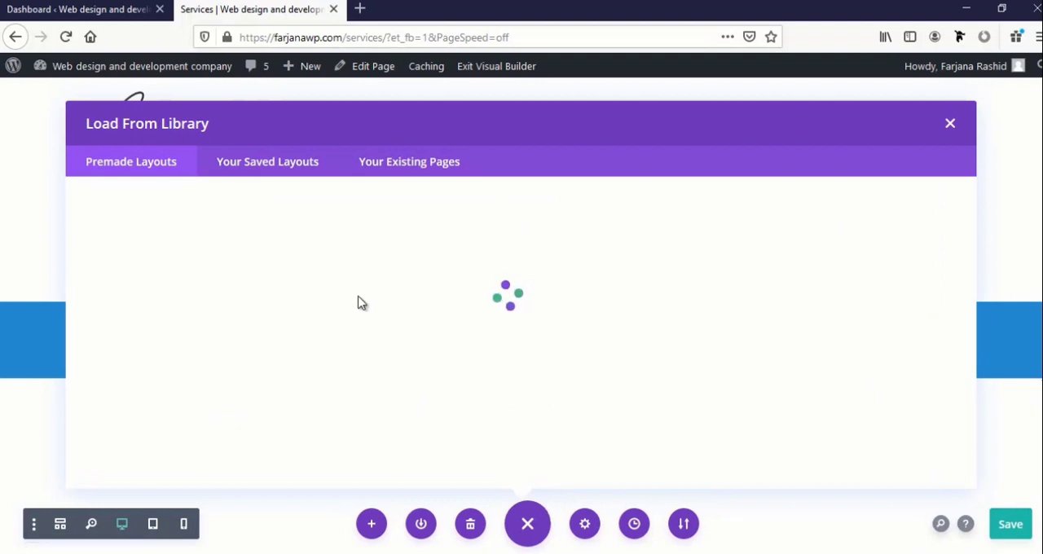
# Examine the page layouts included in the Design Agency premade layout pack and close the layout library
pyautogui.scroll(-2, 399, 328)
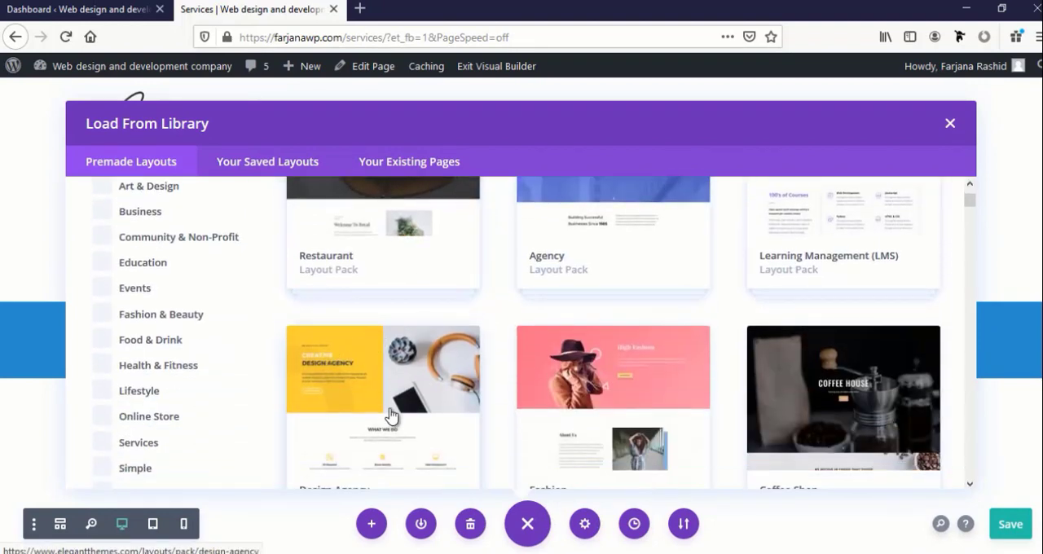
pyautogui.scroll(-1, 393, 412)
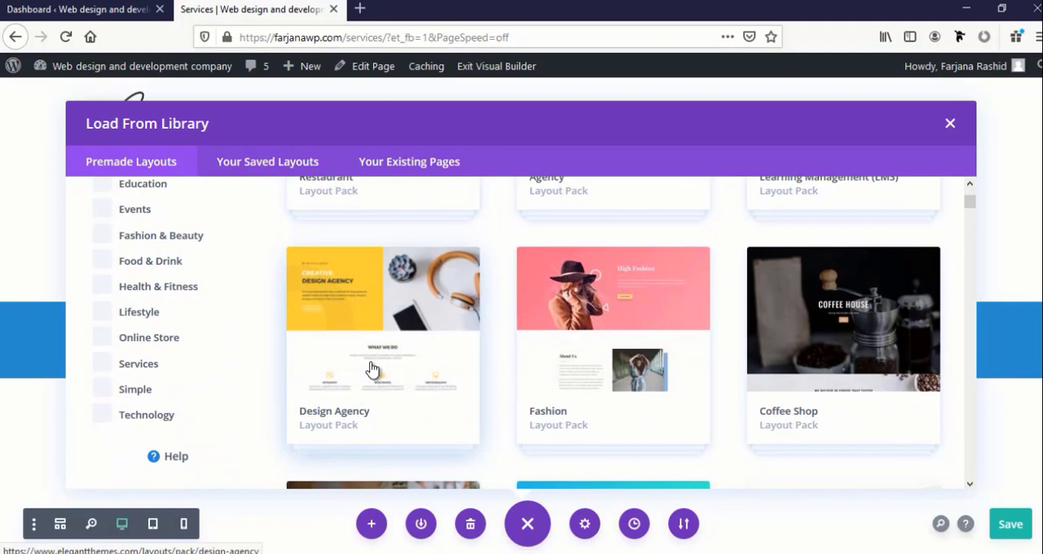
pyautogui.click(371, 369)
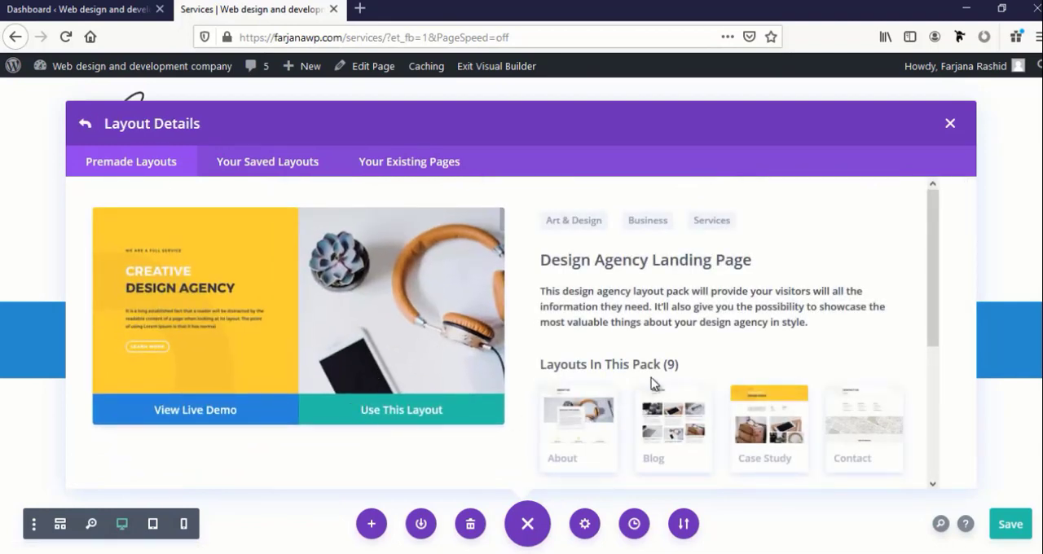
pyautogui.scroll(-1, 652, 379)
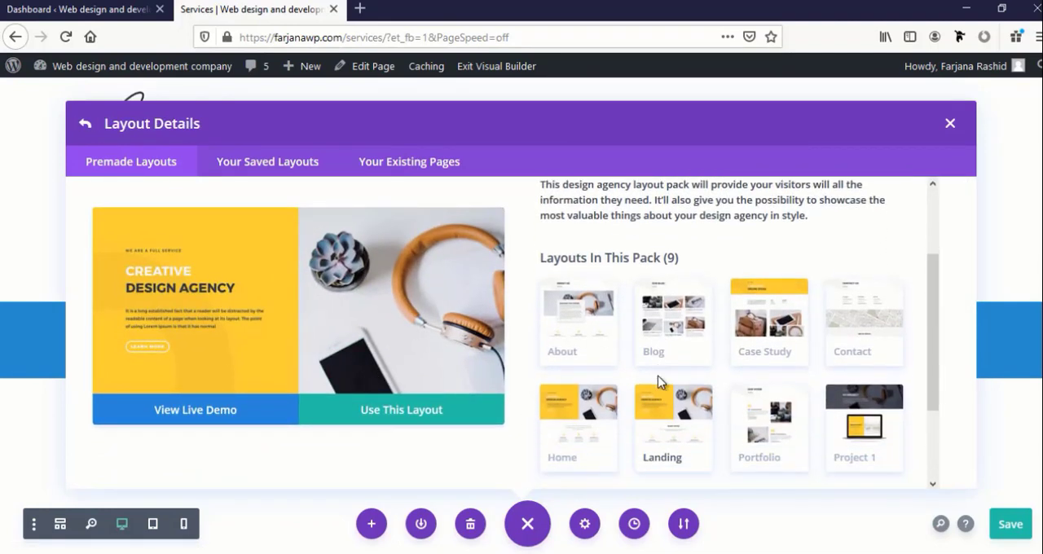
pyautogui.scroll(-1, 660, 383)
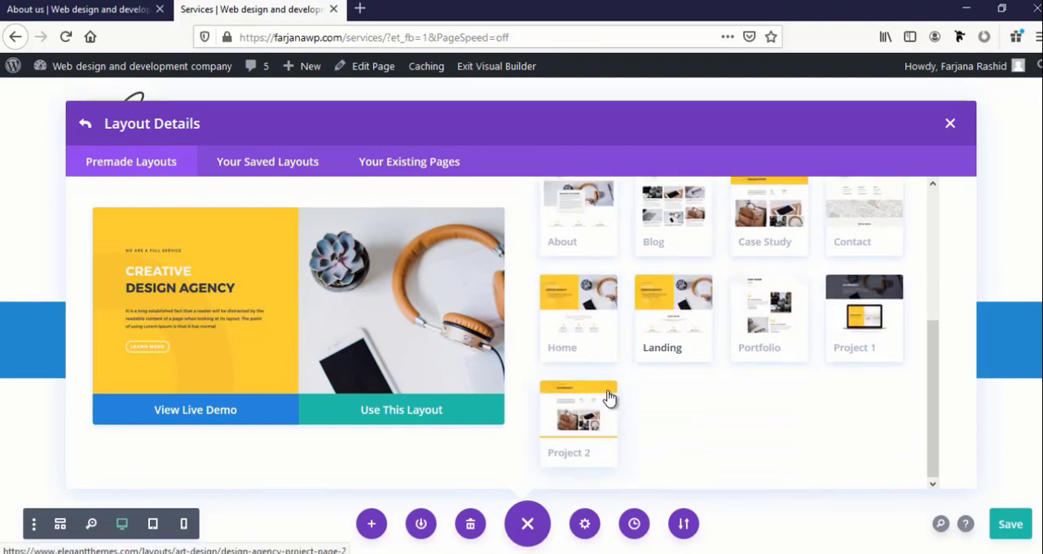
pyautogui.scroll(2, 611, 395)
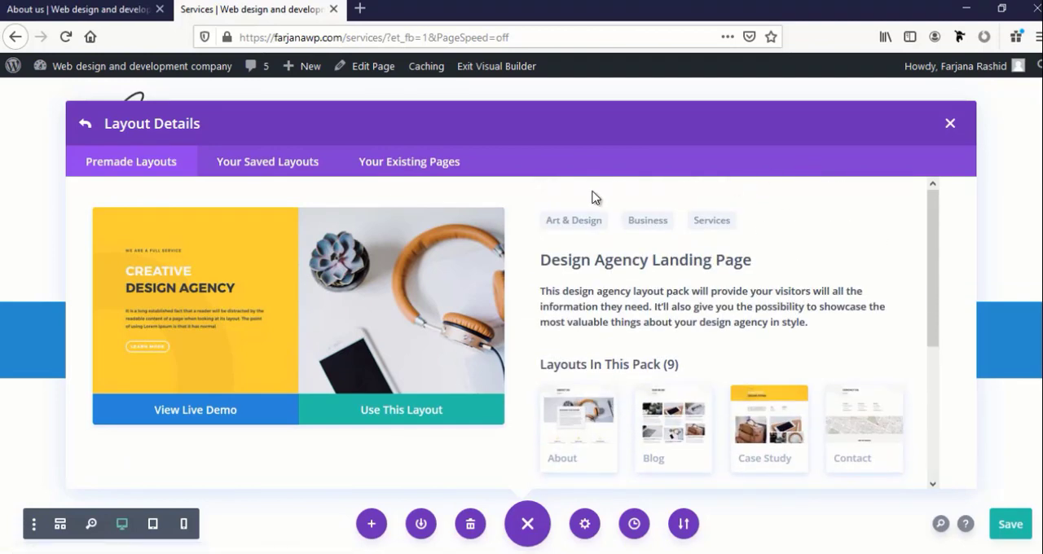
pyautogui.scroll(-2, 599, 355)
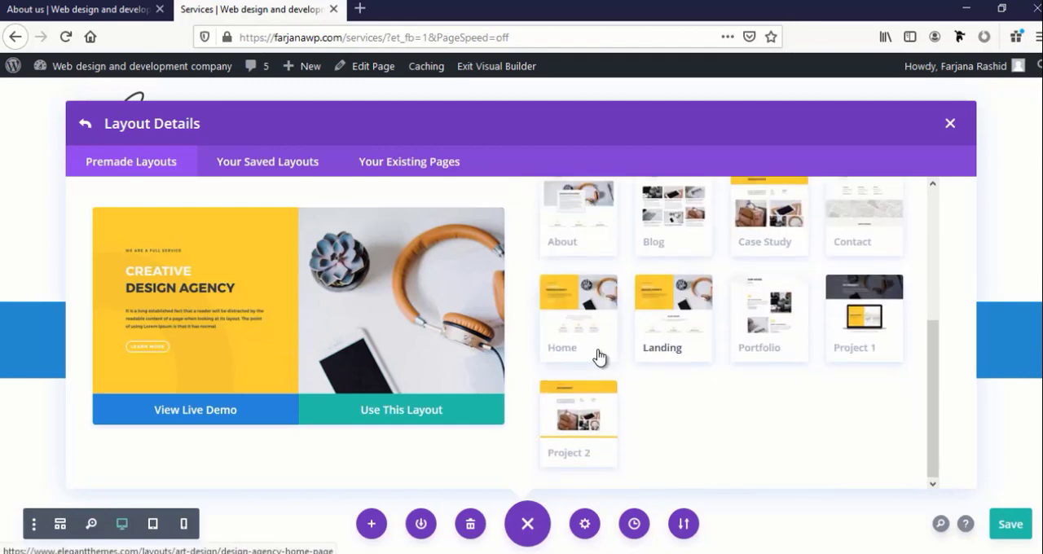
pyautogui.click(949, 124)
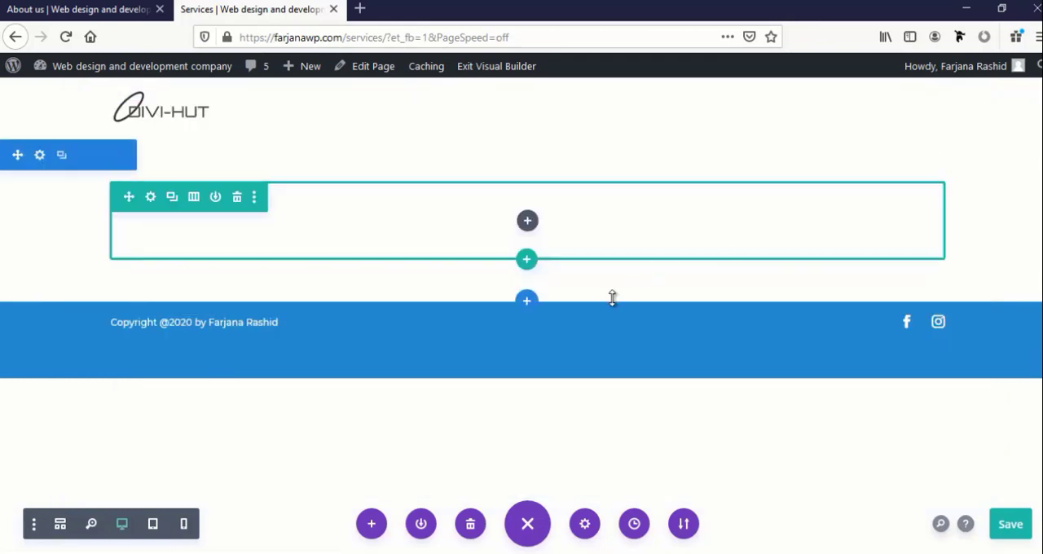
# Load the existing About us page from the library as the layout of the Services page
pyautogui.click(371, 524)
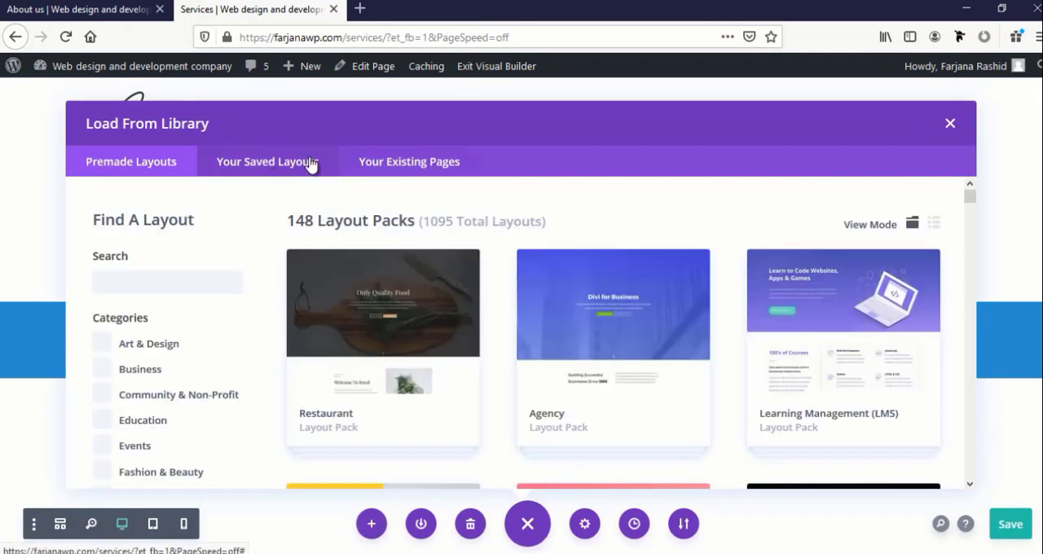
pyautogui.click(261, 162)
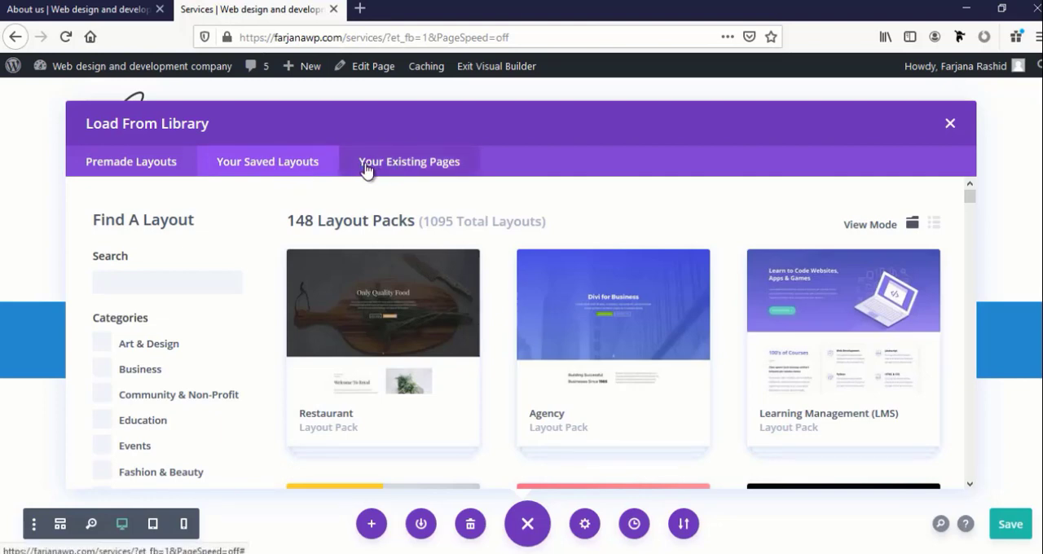
pyautogui.click(391, 167)
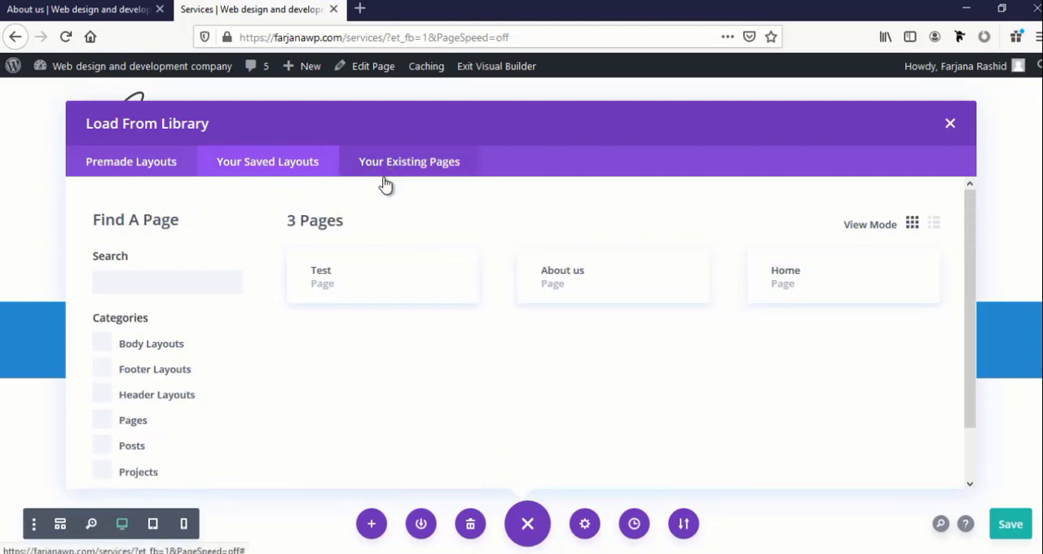
pyautogui.click(593, 287)
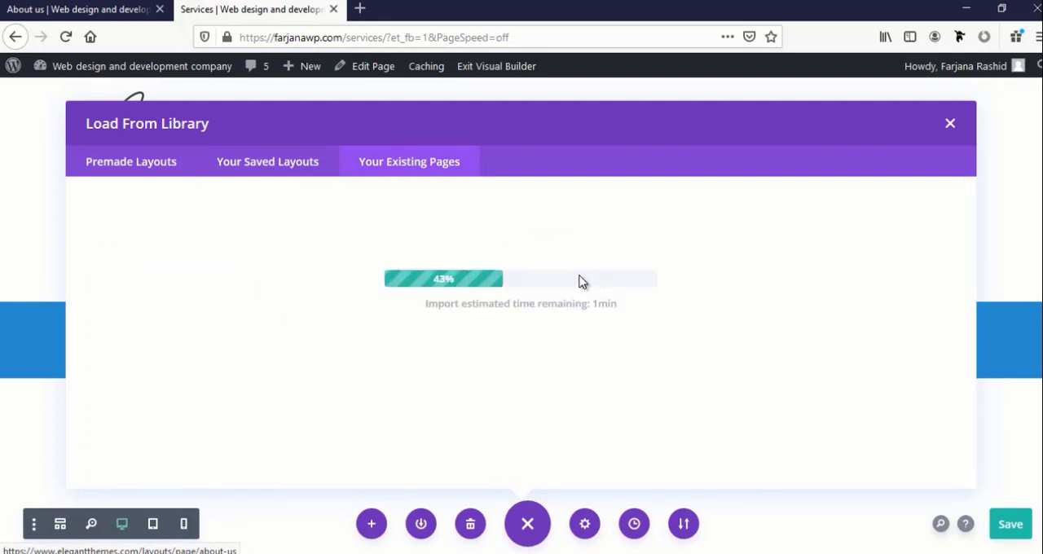
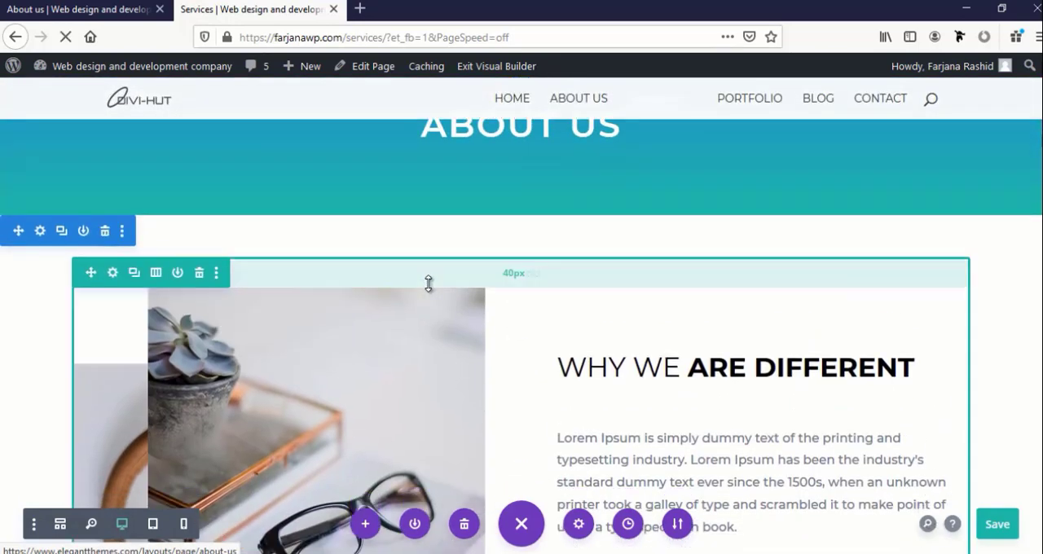
# Change the page's hero heading text to "Services" and save the text module
pyautogui.scroll(2, 430, 281)
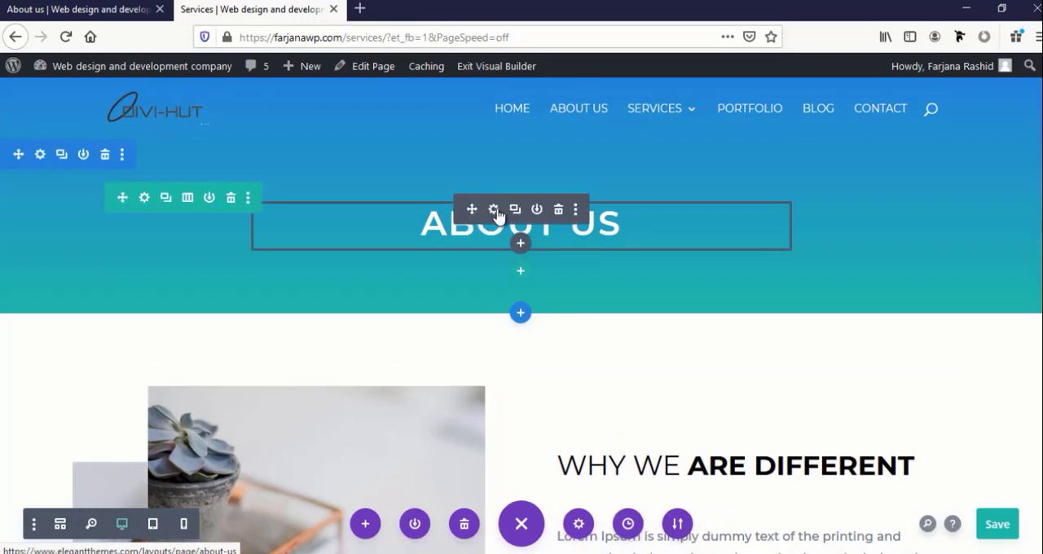
pyautogui.click(493, 209)
pyautogui.doubleClick(652, 407)
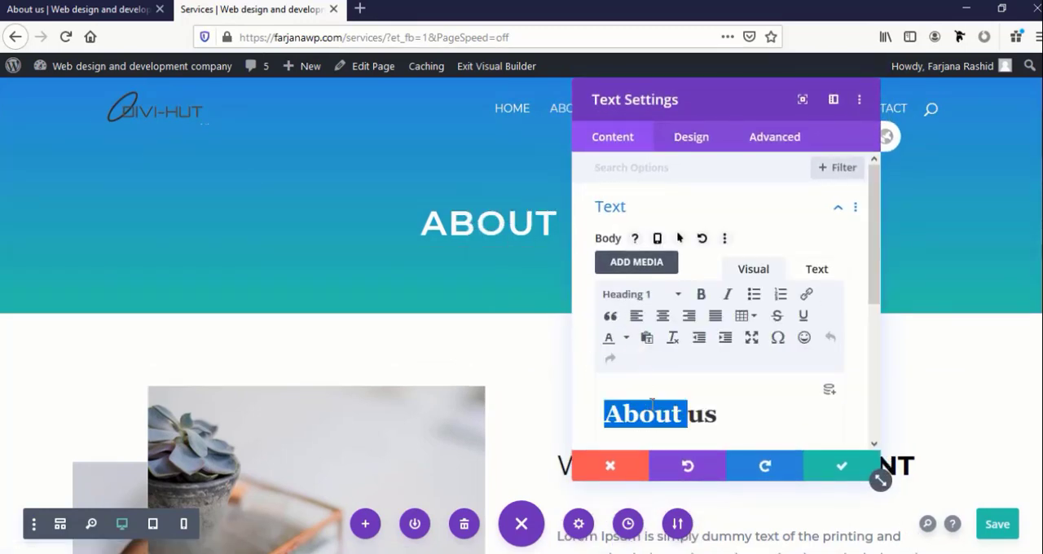
pyautogui.tripleClick(651, 403)
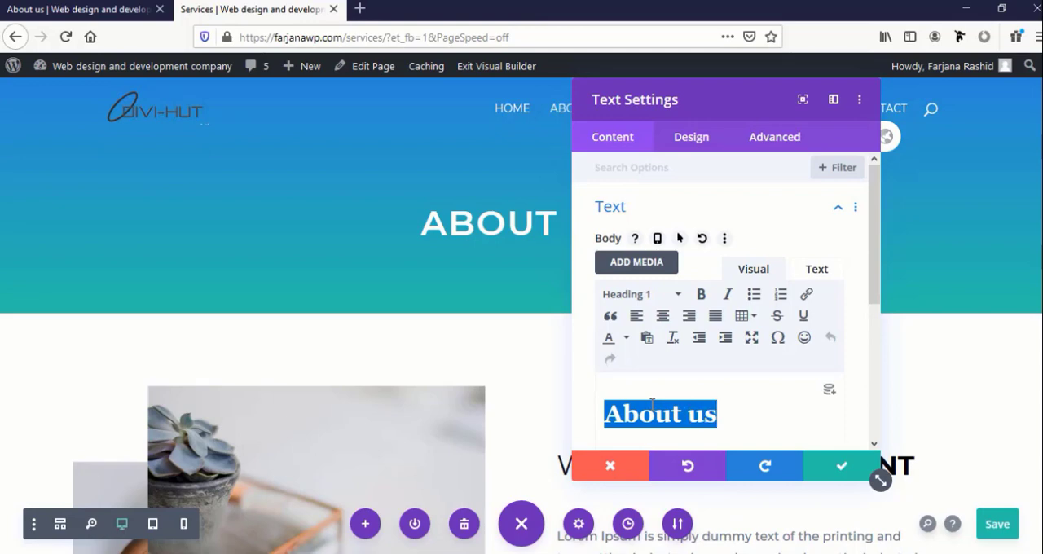
pyautogui.write('Ser')
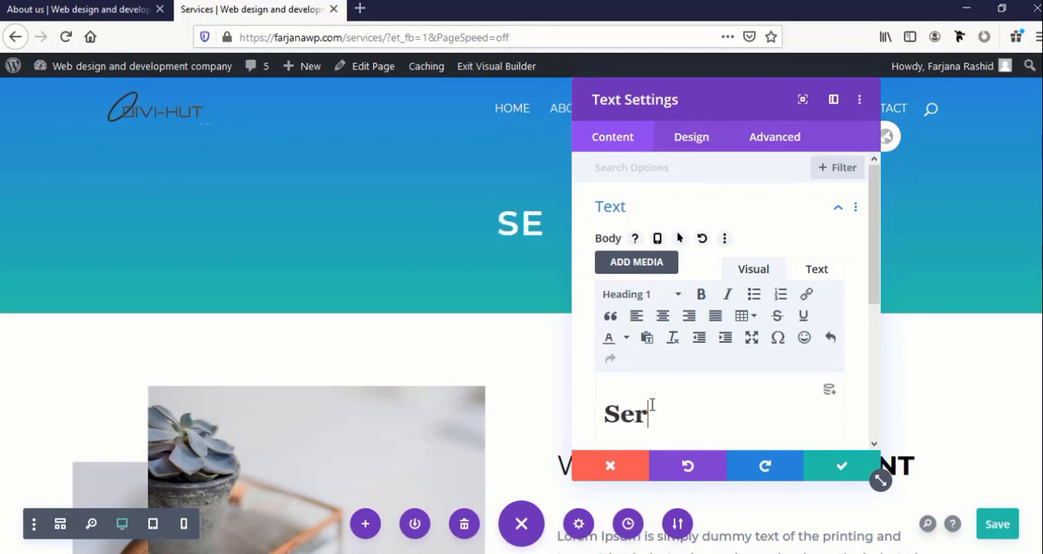
pyautogui.write('vices')
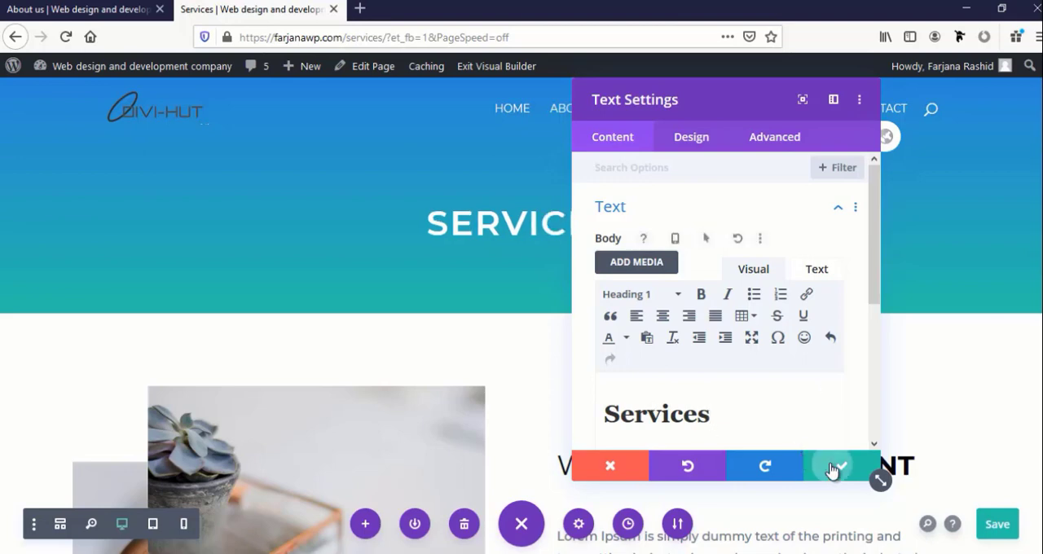
pyautogui.click(839, 466)
# Move the image in the Why We Are Different row from the first column into the second column
pyautogui.scroll(-3, 619, 391)
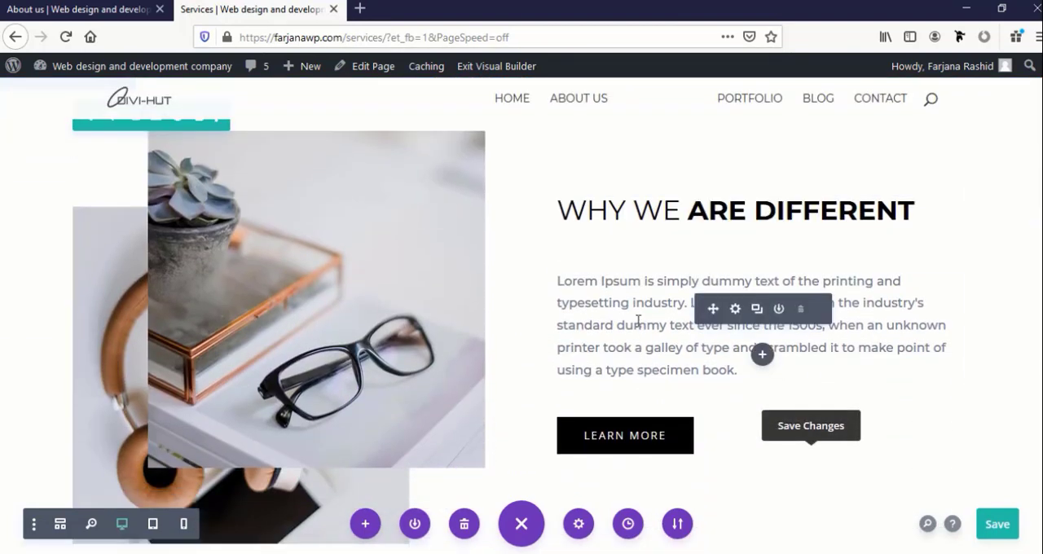
pyautogui.scroll(2, 571, 309)
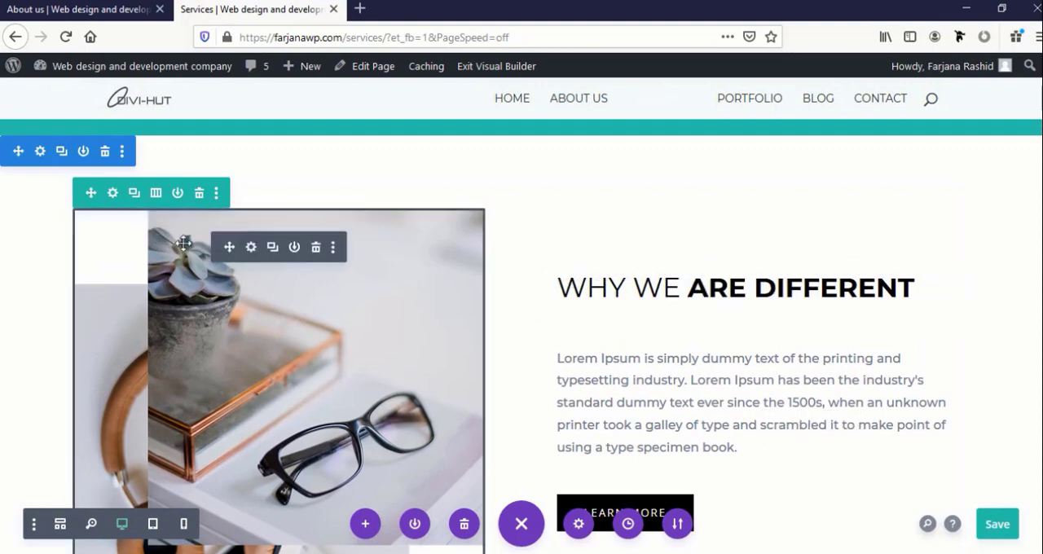
pyautogui.moveTo(231, 249); pyautogui.dragTo(689, 261)
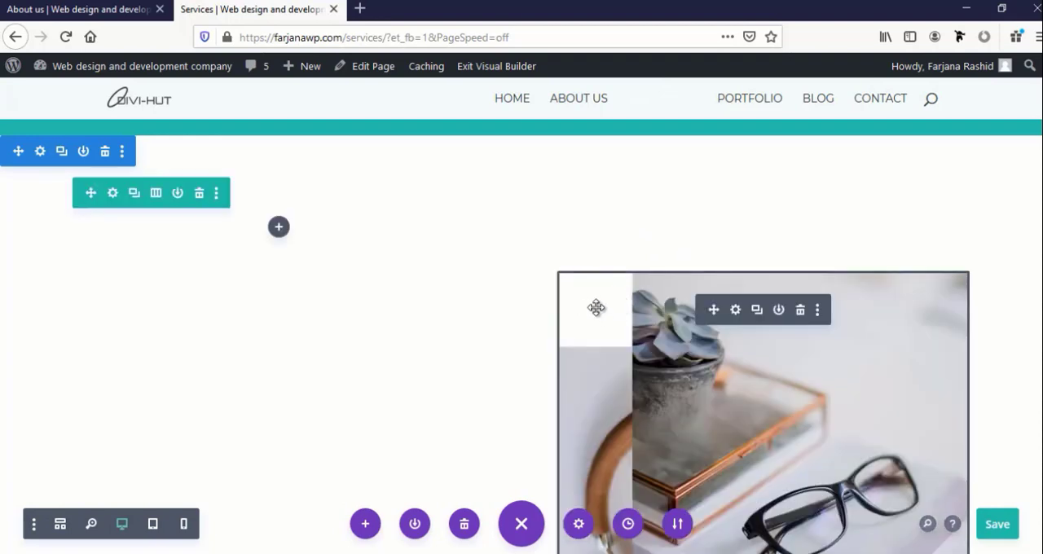
# Move the Why We Are Different heading, its paragraph and the Learn More button into the row's empty first column
pyautogui.scroll(-5, 602, 334)
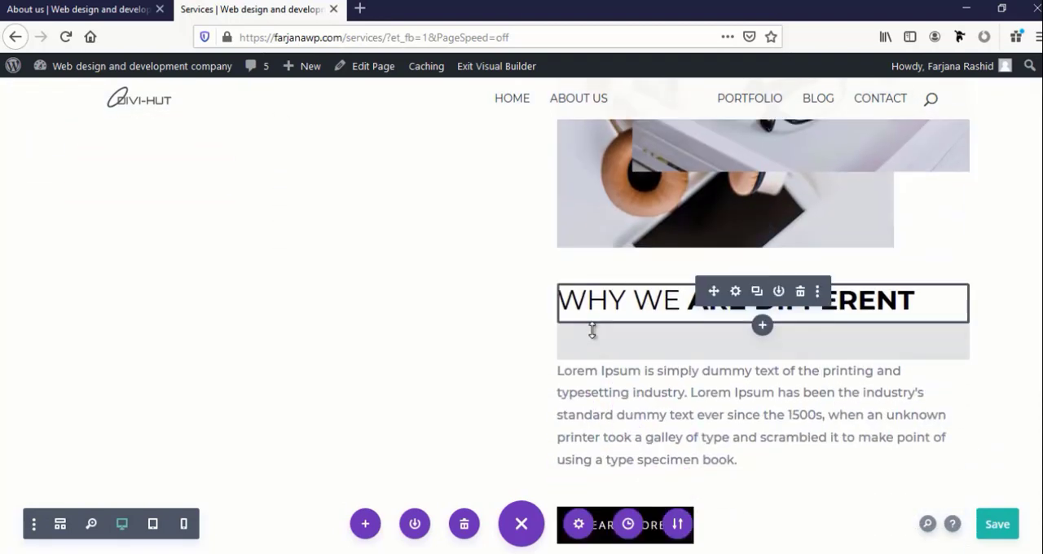
pyautogui.scroll(2, 603, 334)
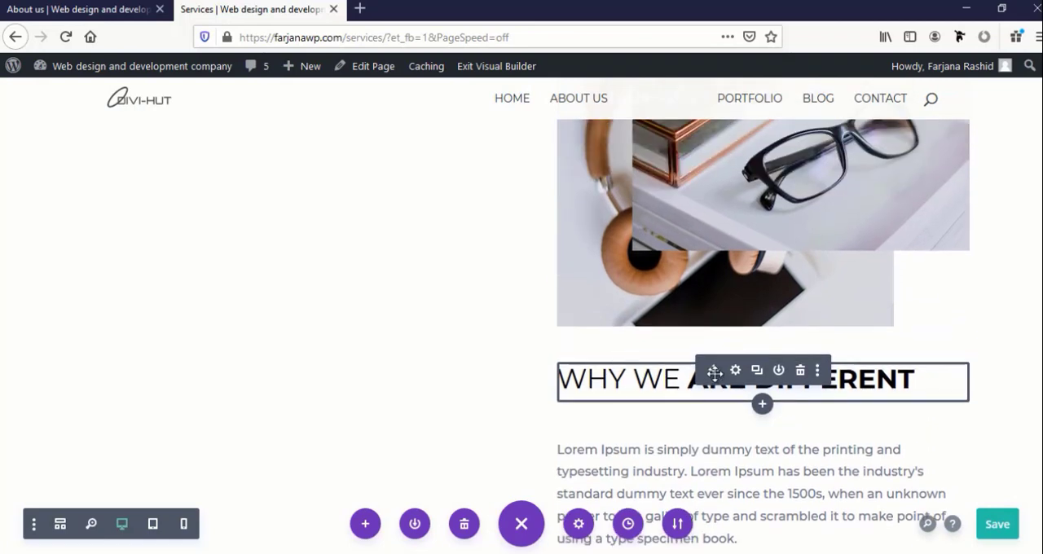
pyautogui.moveTo(713, 372); pyautogui.dragTo(280, 171)
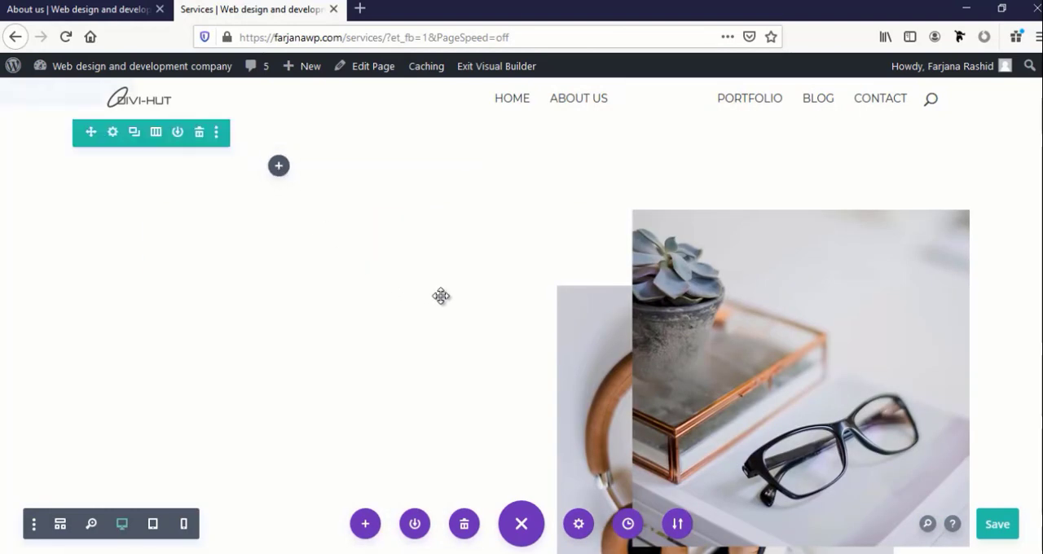
pyautogui.scroll(-7, 679, 383)
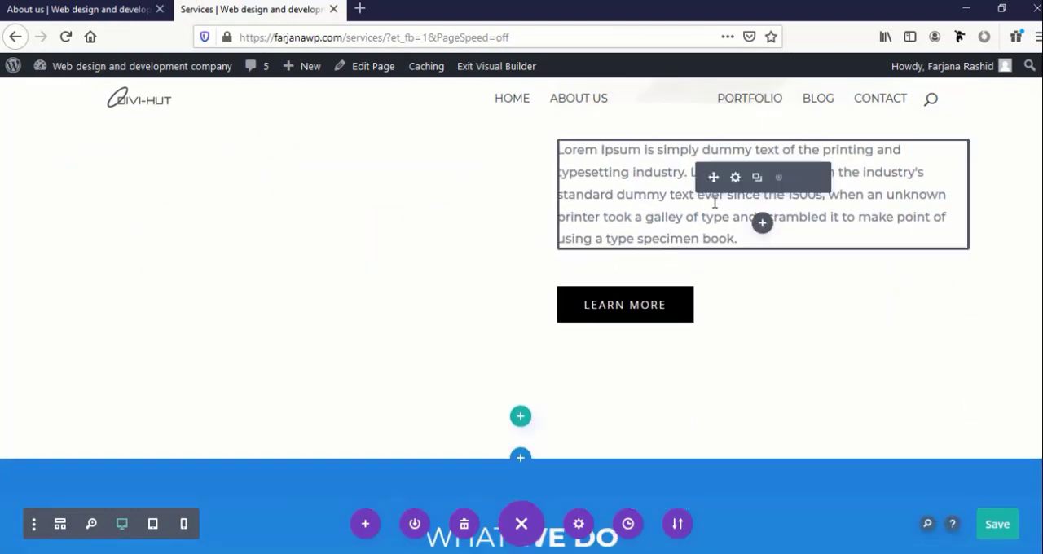
pyautogui.moveTo(716, 177); pyautogui.dragTo(182, 52)
pyautogui.scroll(-8, 824, 428)
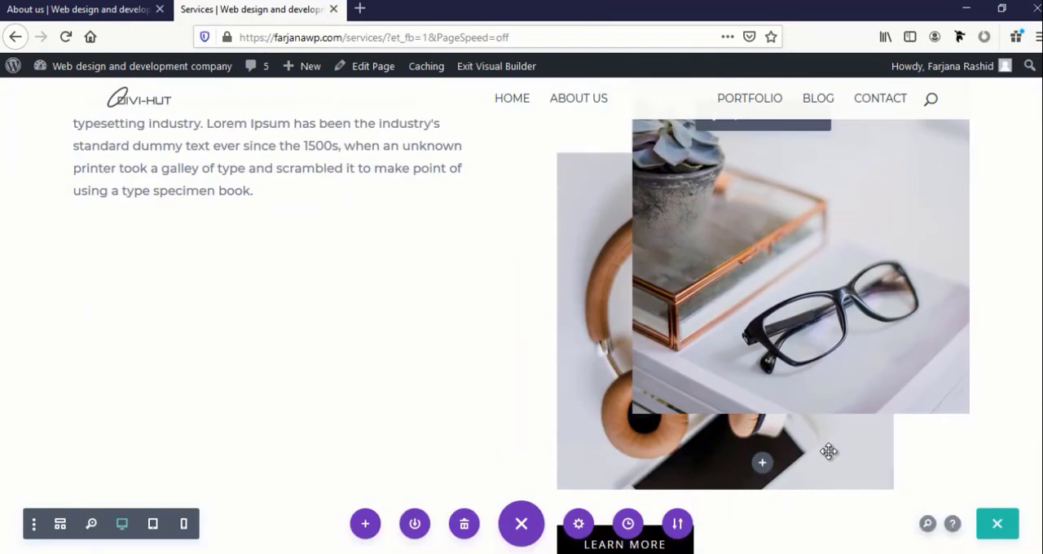
pyautogui.scroll(-2, 709, 310)
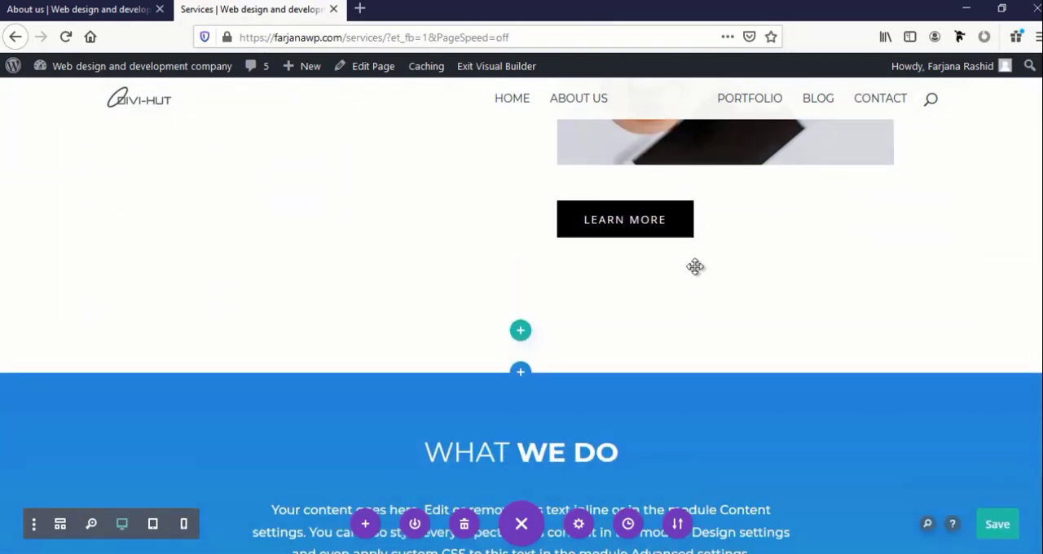
pyautogui.scroll(4, 691, 281)
pyautogui.scroll(-3, 705, 341)
pyautogui.moveTo(704, 308); pyautogui.dragTo(244, 285)
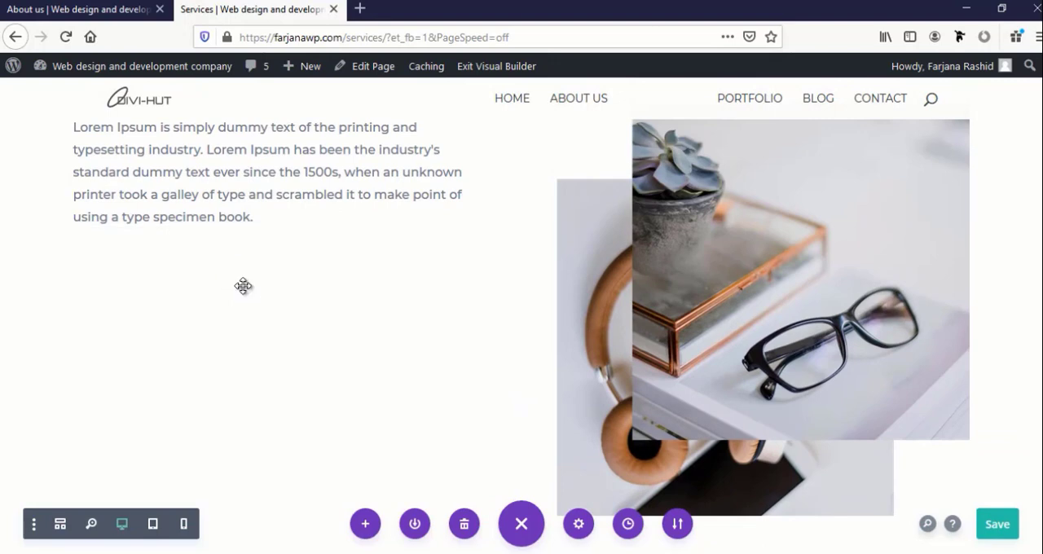
# Set the top and bottom padding of the Why We Are Different row's second column to 0px
pyautogui.scroll(5, 251, 299)
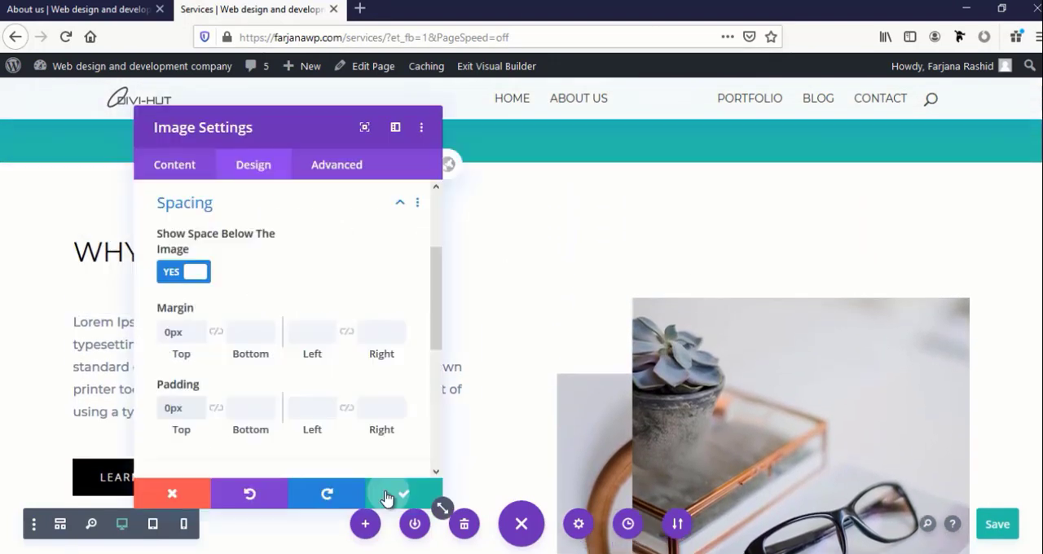
pyautogui.click(388, 498)
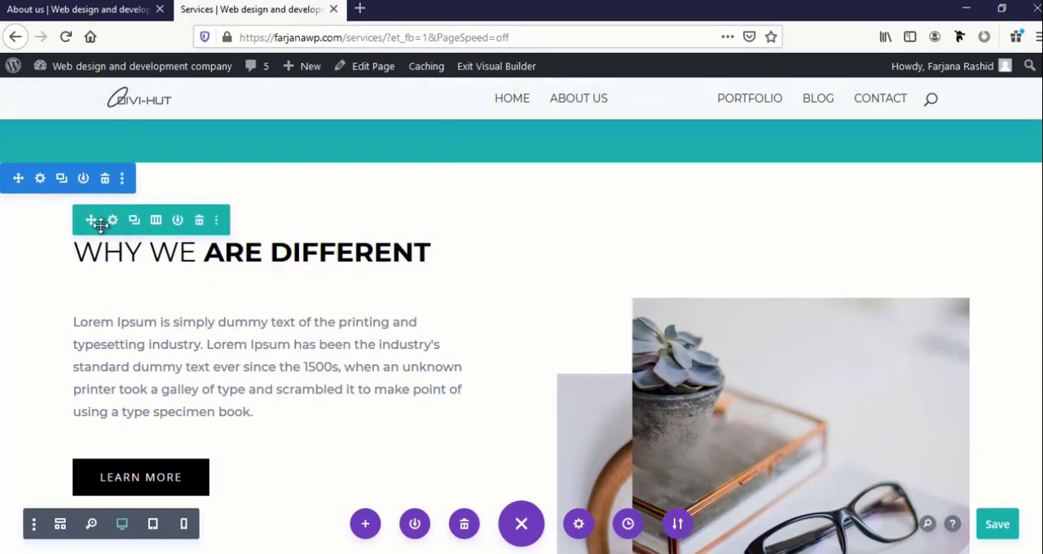
pyautogui.click(111, 222)
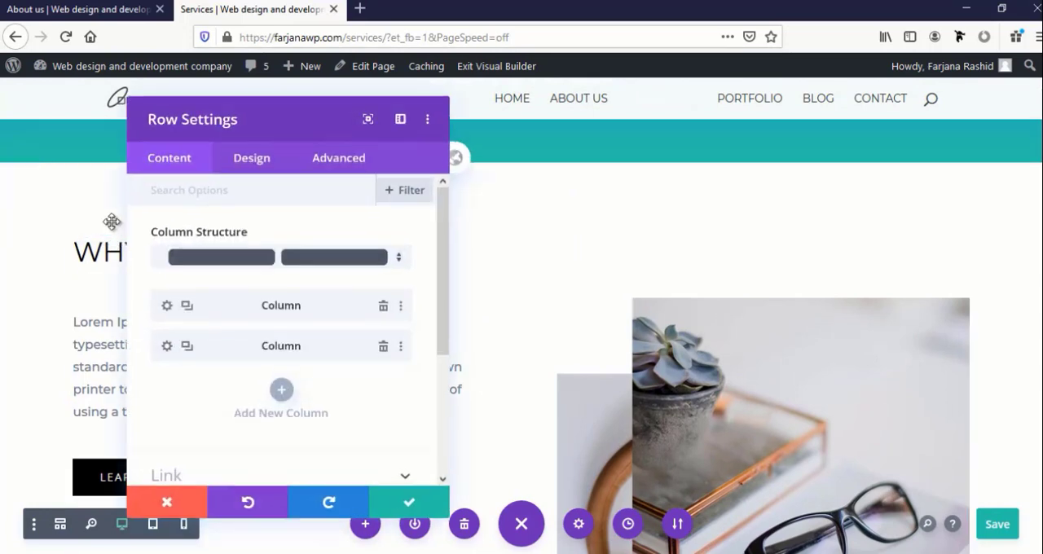
pyautogui.click(171, 346)
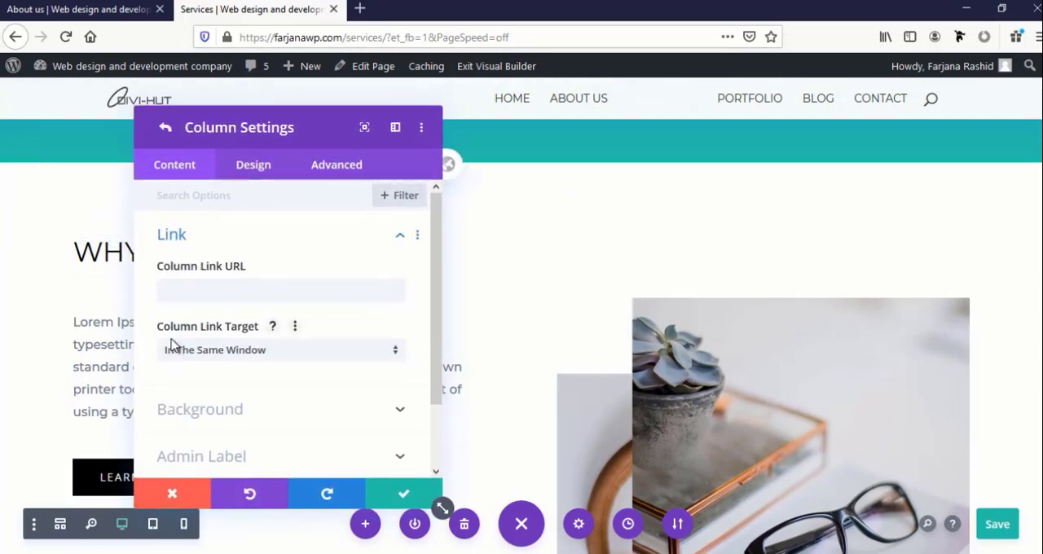
pyautogui.click(247, 174)
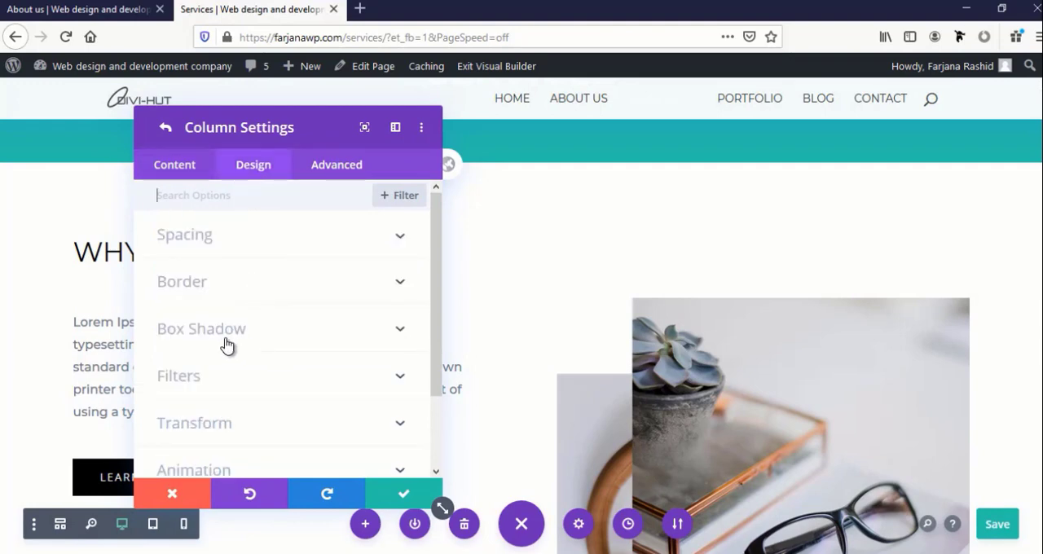
pyautogui.click(209, 254)
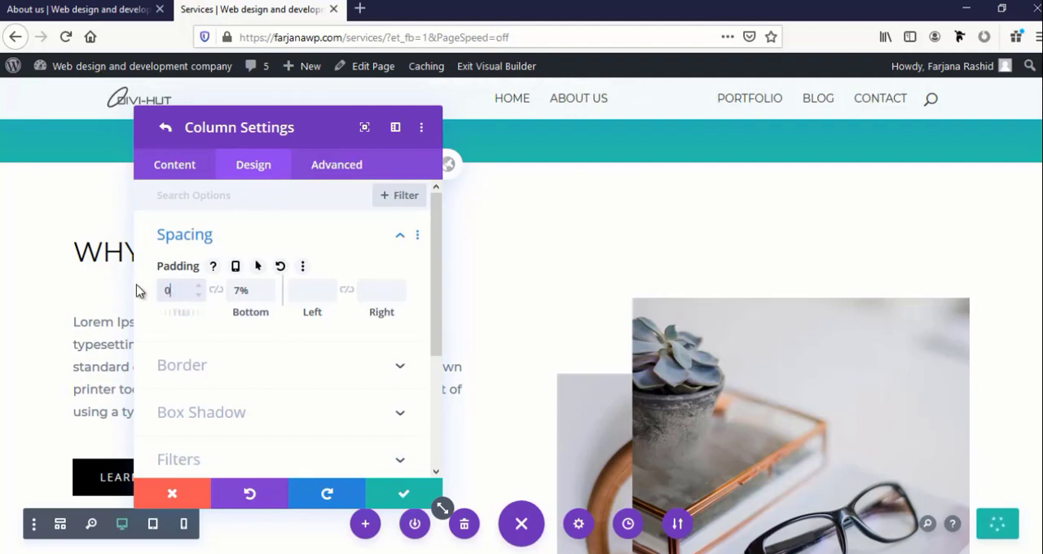
pyautogui.doubleClick(252, 287)
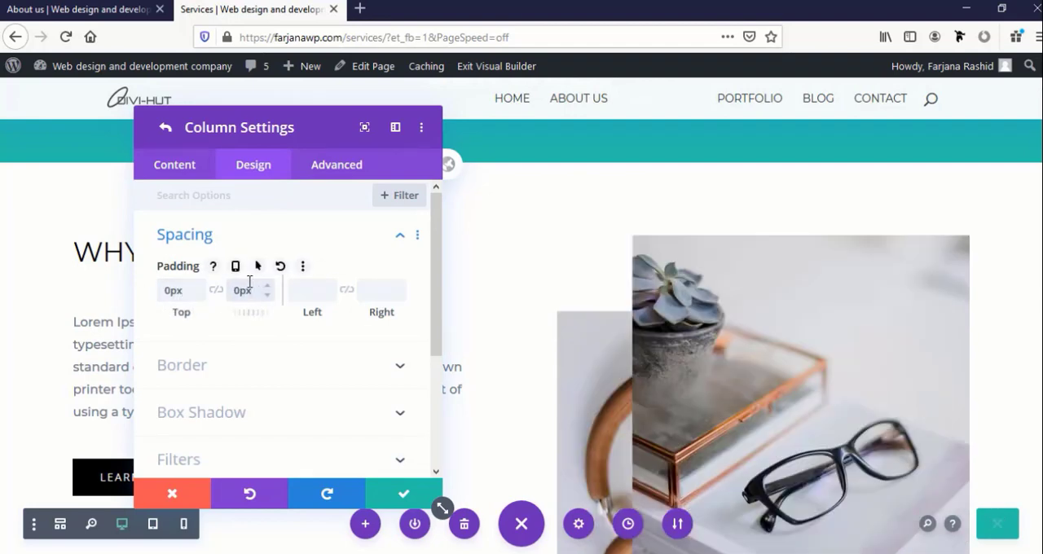
pyautogui.moveTo(286, 135); pyautogui.dragTo(631, 293)
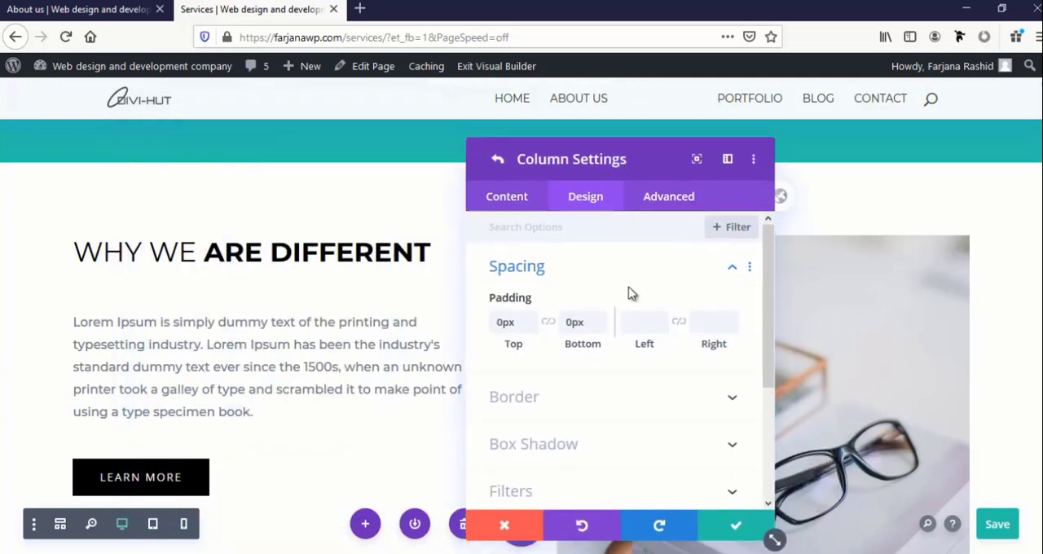
pyautogui.click(706, 533)
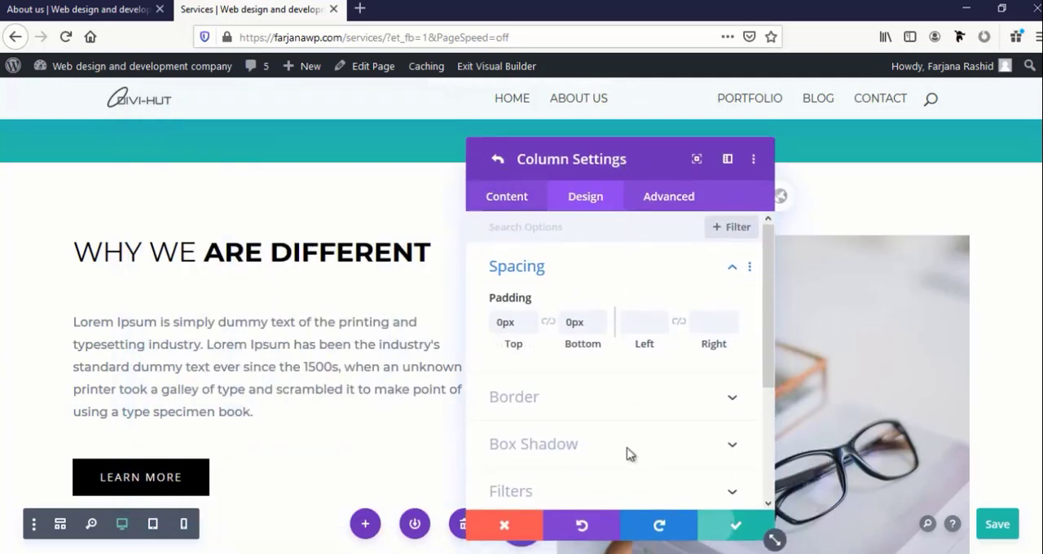
# Set the top and bottom padding of the row's first column to 7% and save the row settings
pyautogui.click(504, 331)
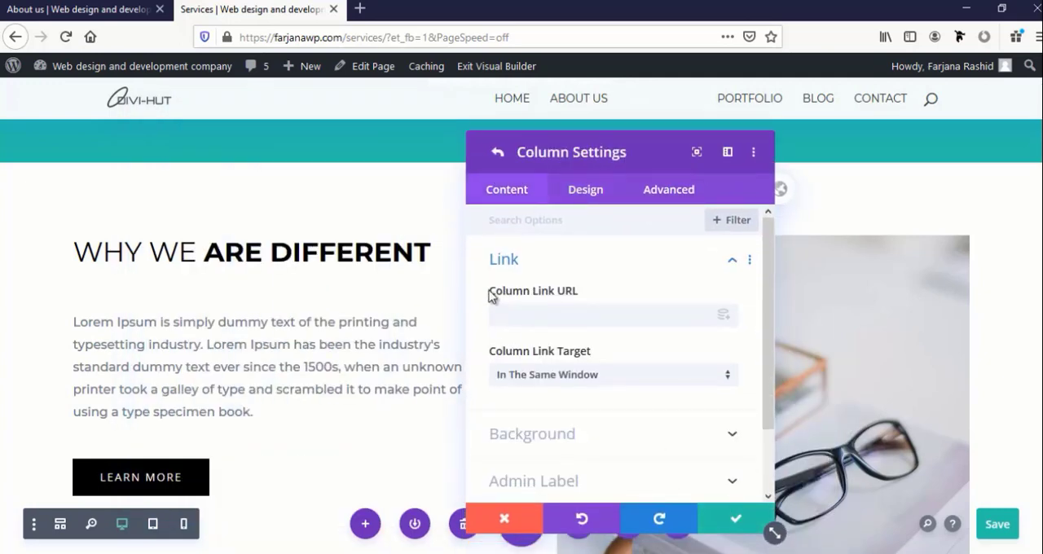
pyautogui.click(586, 205)
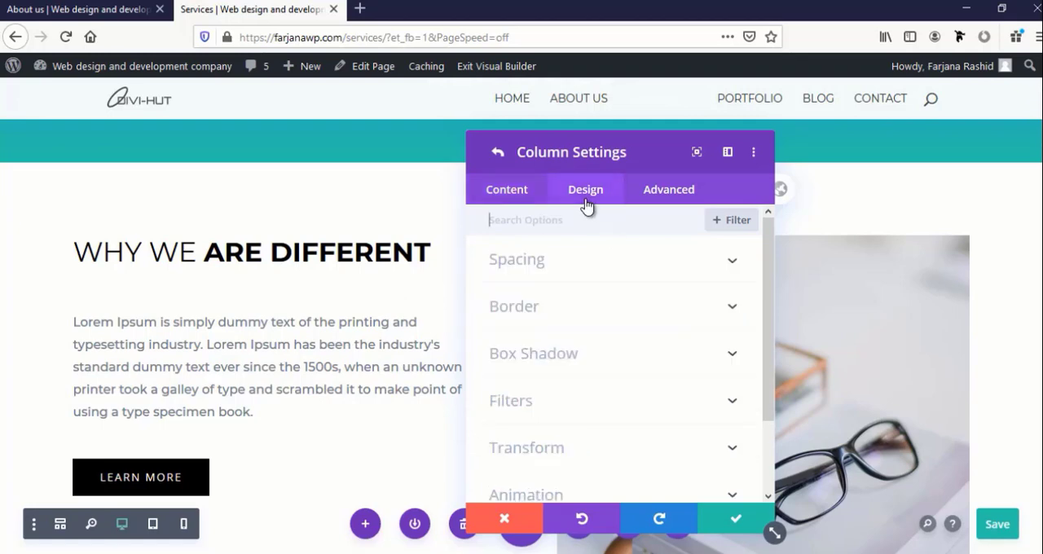
pyautogui.click(539, 271)
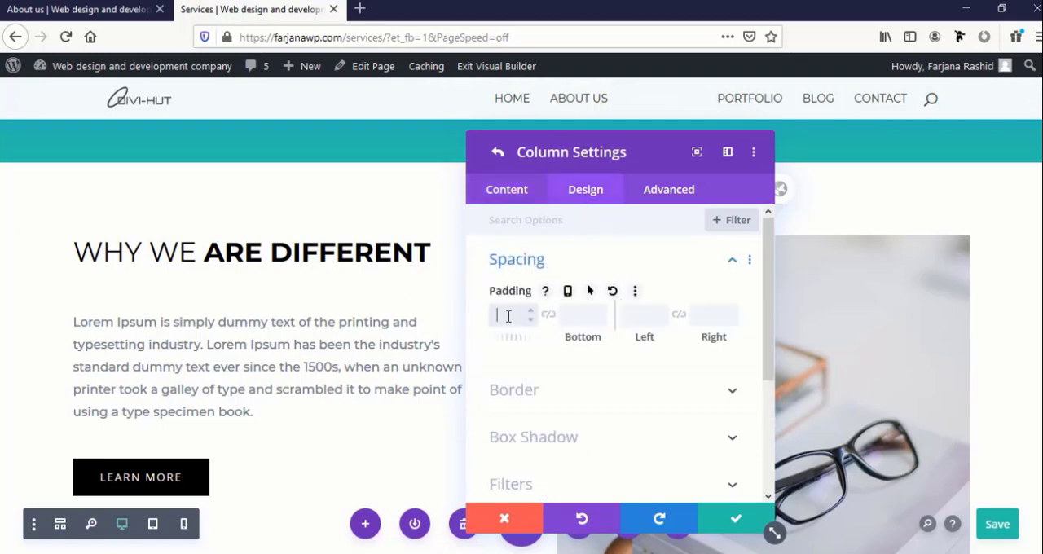
pyautogui.write('px')
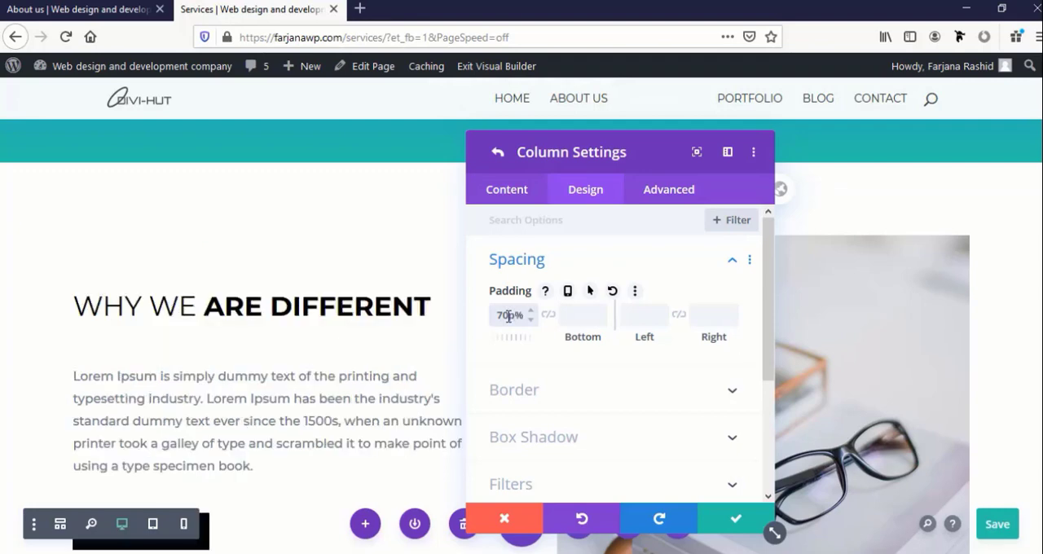
pyautogui.press('BackSpace')
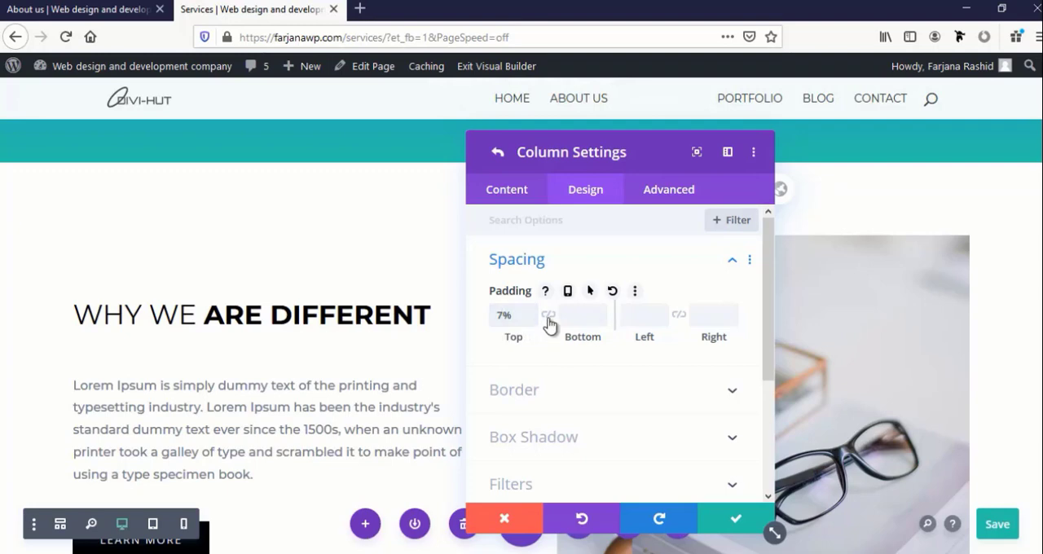
pyautogui.click(736, 525)
pyautogui.click(735, 524)
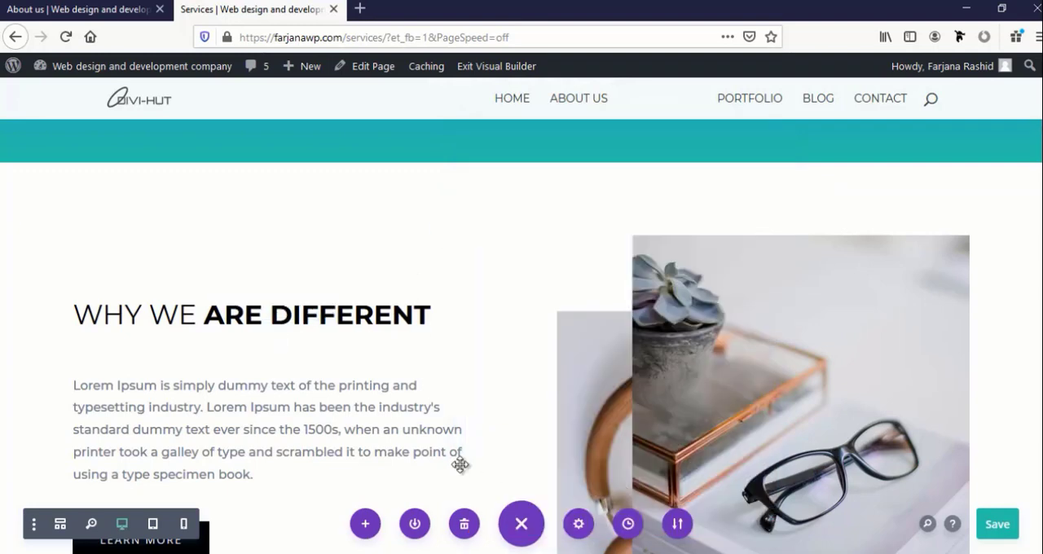
# Replace the image in the Why We Are Different row with home-office-10-1.jpg from the media library and save the image settings
pyautogui.scroll(-4, 367, 455)
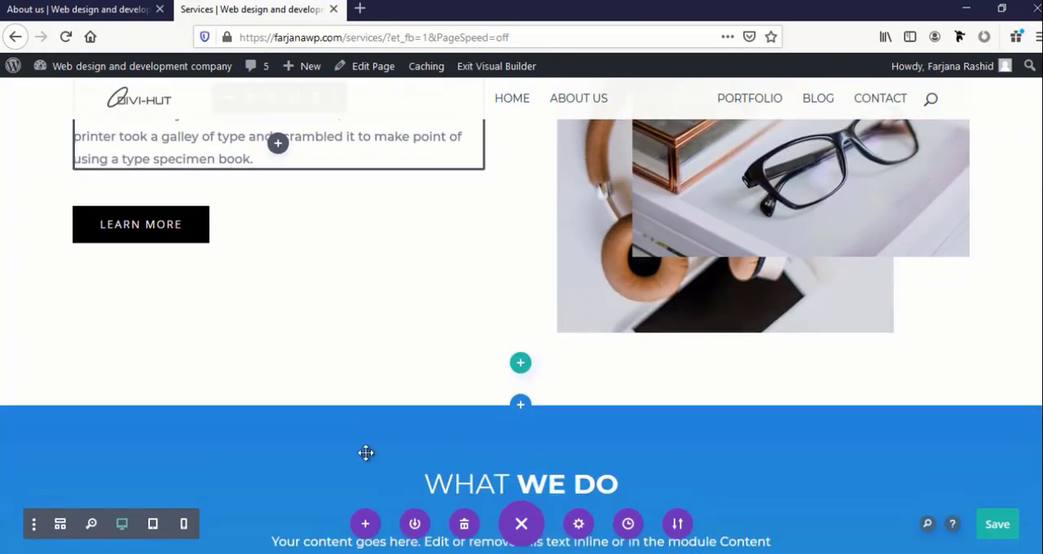
pyautogui.scroll(3, 366, 453)
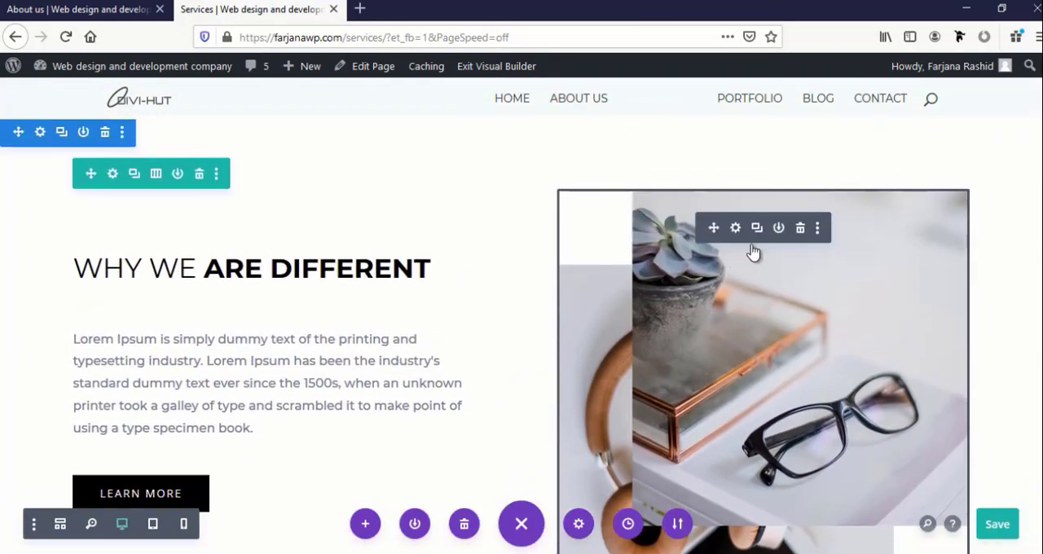
pyautogui.click(736, 228)
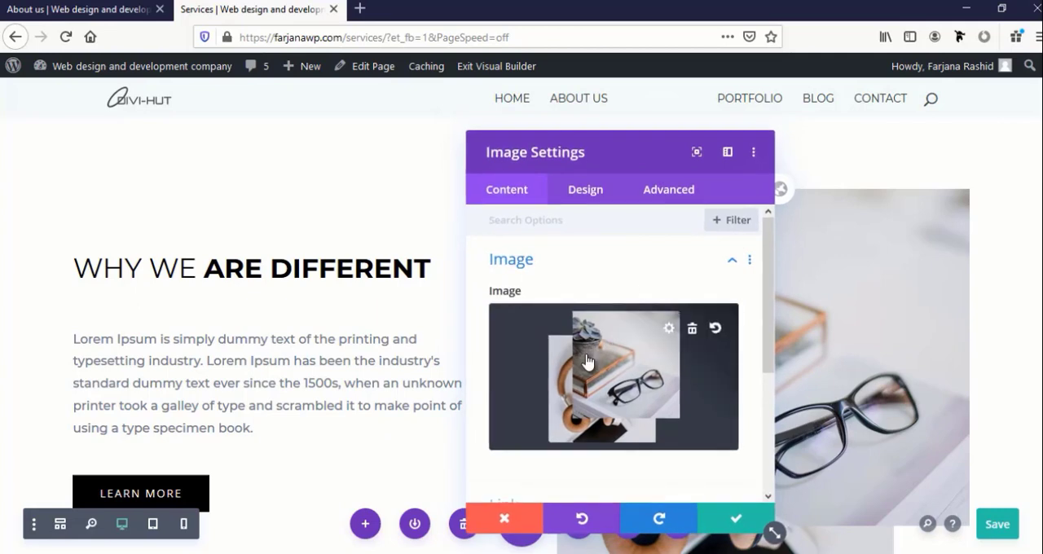
pyautogui.click(586, 354)
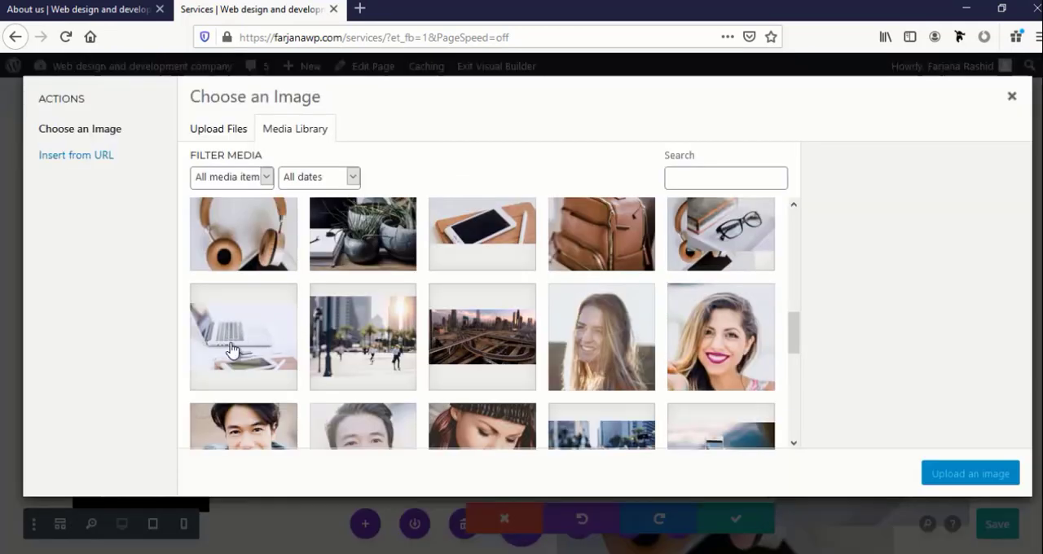
pyautogui.click(247, 347)
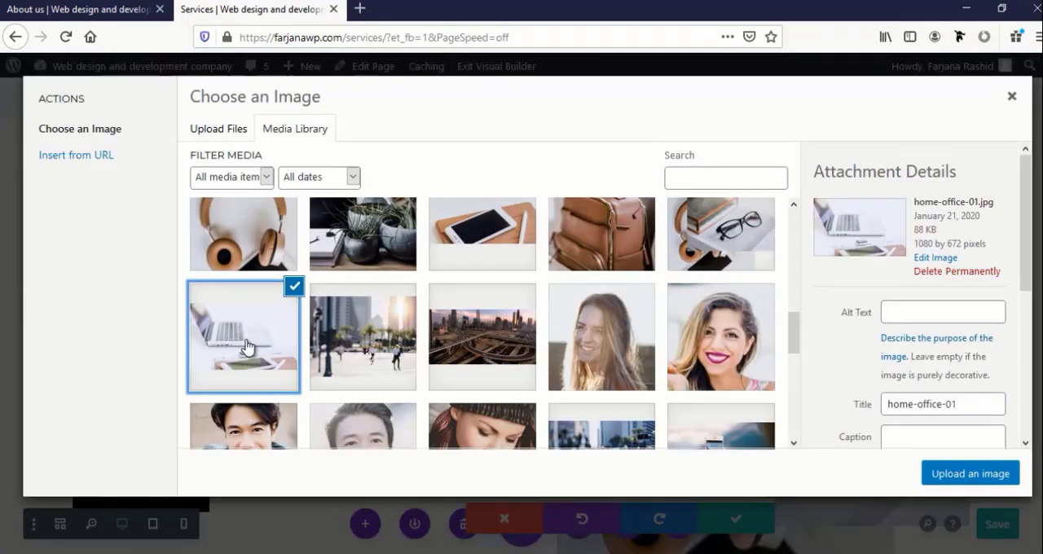
pyautogui.scroll(-3, 373, 271)
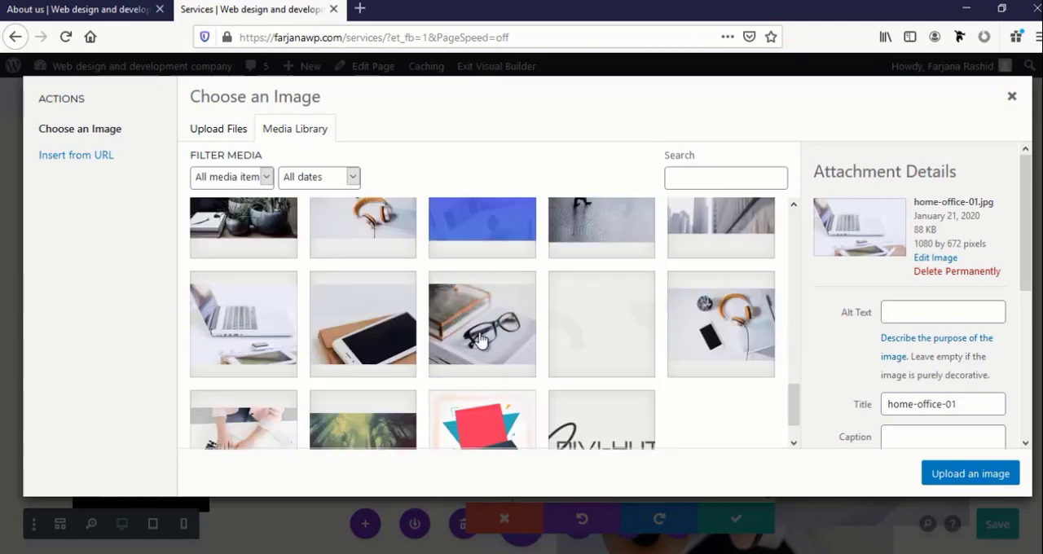
pyautogui.click(481, 339)
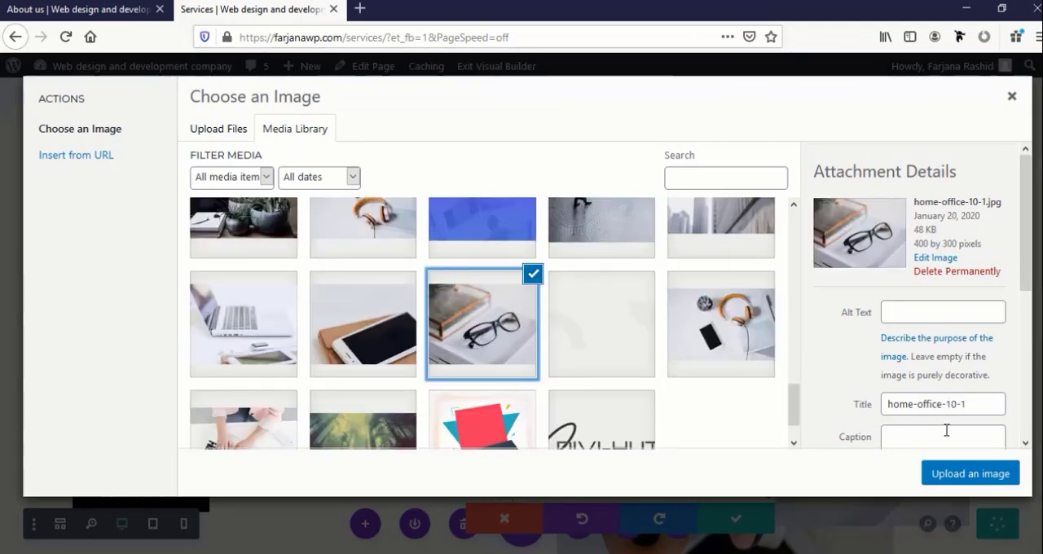
pyautogui.click(951, 481)
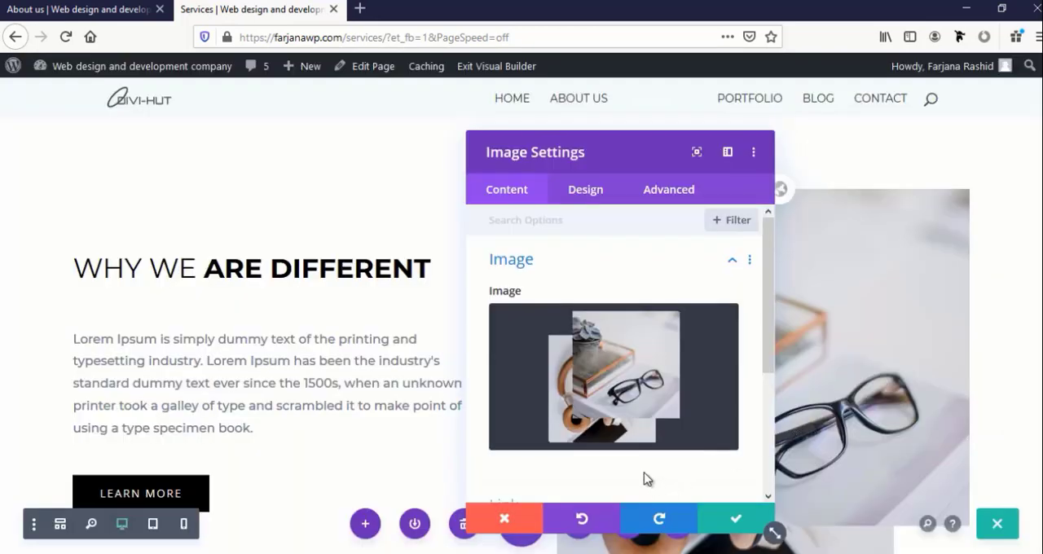
pyautogui.moveTo(585, 151); pyautogui.dragTo(276, 120)
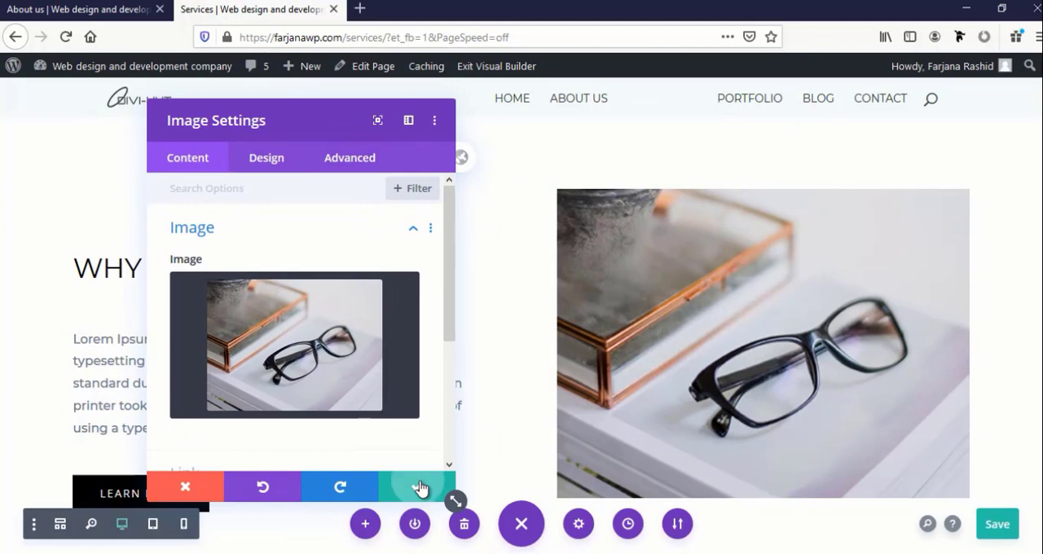
pyautogui.click(419, 487)
pyautogui.scroll(-3, 400, 453)
pyautogui.scroll(3, 400, 454)
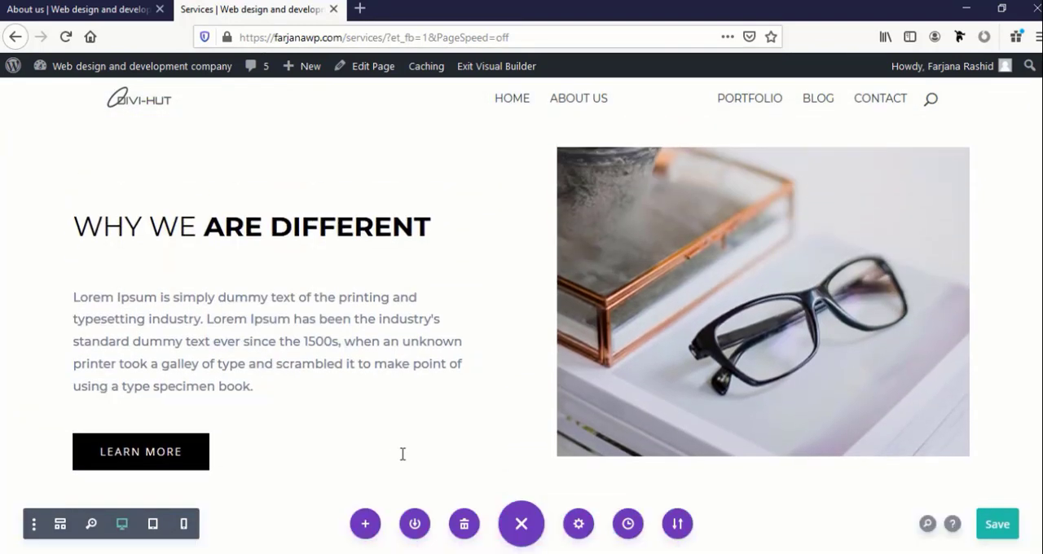
# Set the top margin of the Why We Are Different image to 20px in its spacing settings
pyautogui.scroll(-1, 402, 454)
pyautogui.scroll(1, 654, 239)
pyautogui.scroll(-1, 742, 196)
pyautogui.scroll(2, 715, 237)
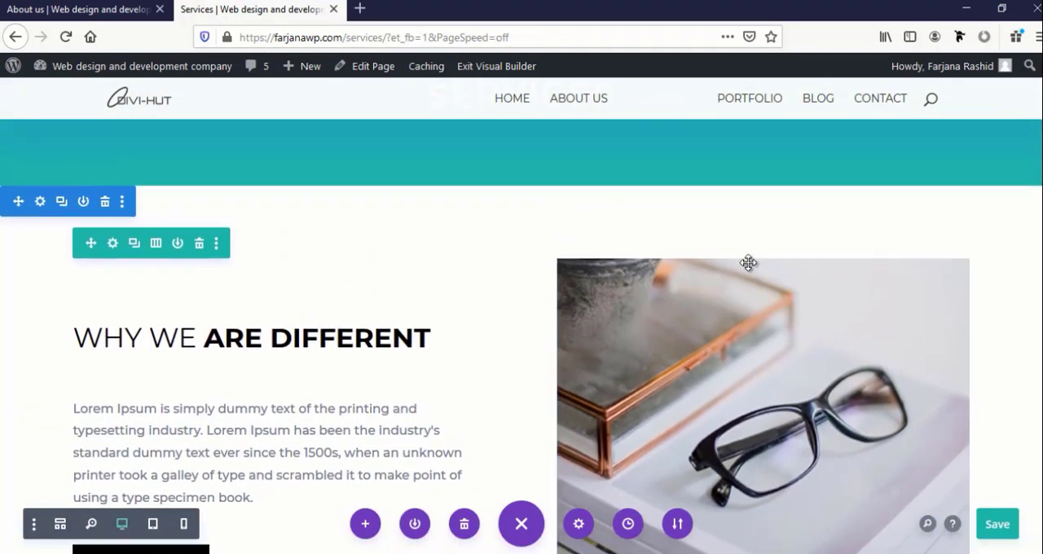
pyautogui.moveTo(734, 271)
pyautogui.click(735, 298)
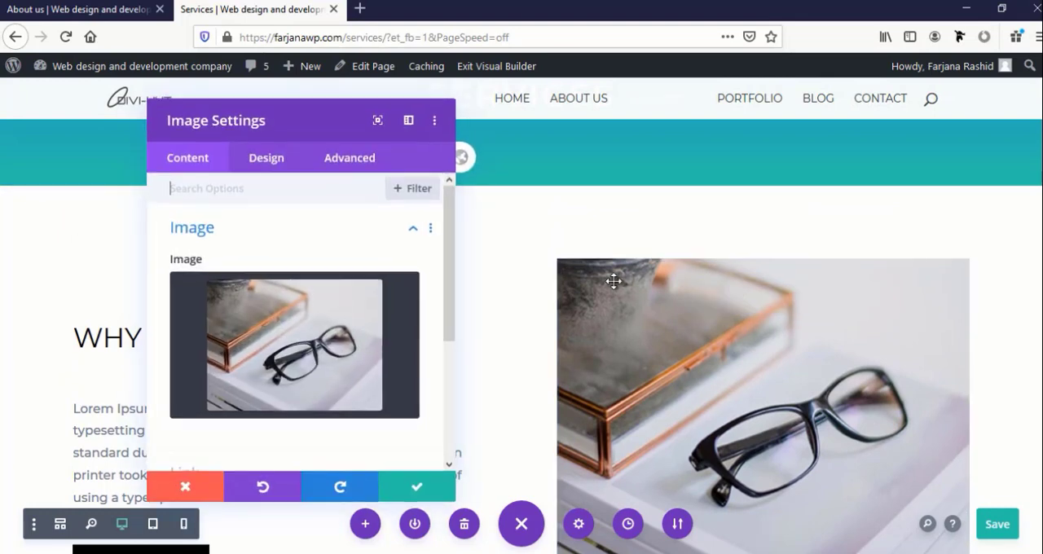
pyautogui.click(251, 158)
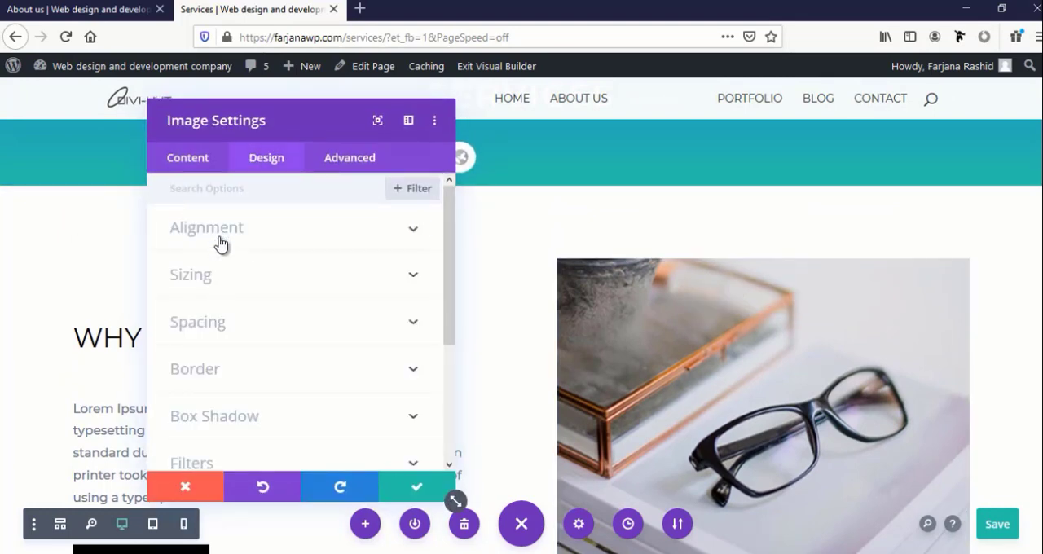
pyautogui.click(212, 326)
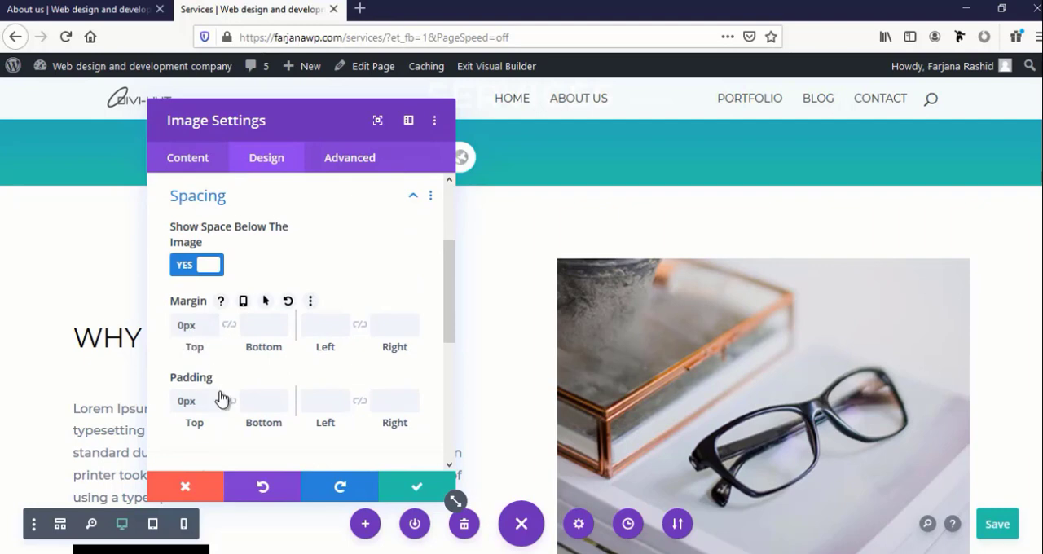
pyautogui.click(214, 320)
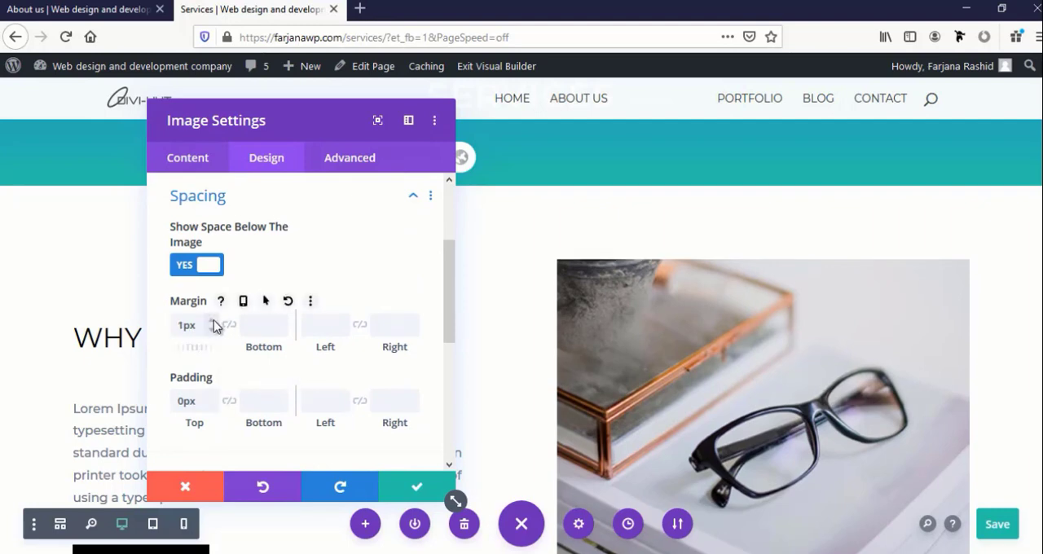
pyautogui.click(214, 320)
pyautogui.click(213, 320)
pyautogui.click(214, 320)
pyautogui.click(213, 320)
pyautogui.click(213, 320)
pyautogui.moveTo(270, 120); pyautogui.dragTo(904, 99)
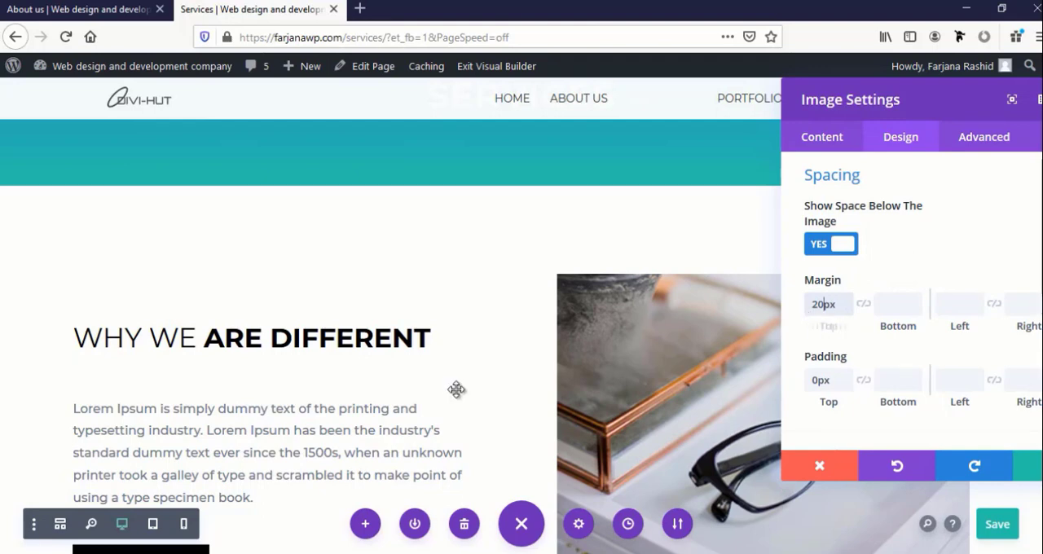
pyautogui.scroll(-2, 458, 391)
pyautogui.scroll(2, 459, 391)
# Raise the top margin of the eyeglasses image to 50px and save the image settings
pyautogui.moveTo(816, 303); pyautogui.dragTo(804, 303)
pyautogui.write('3')
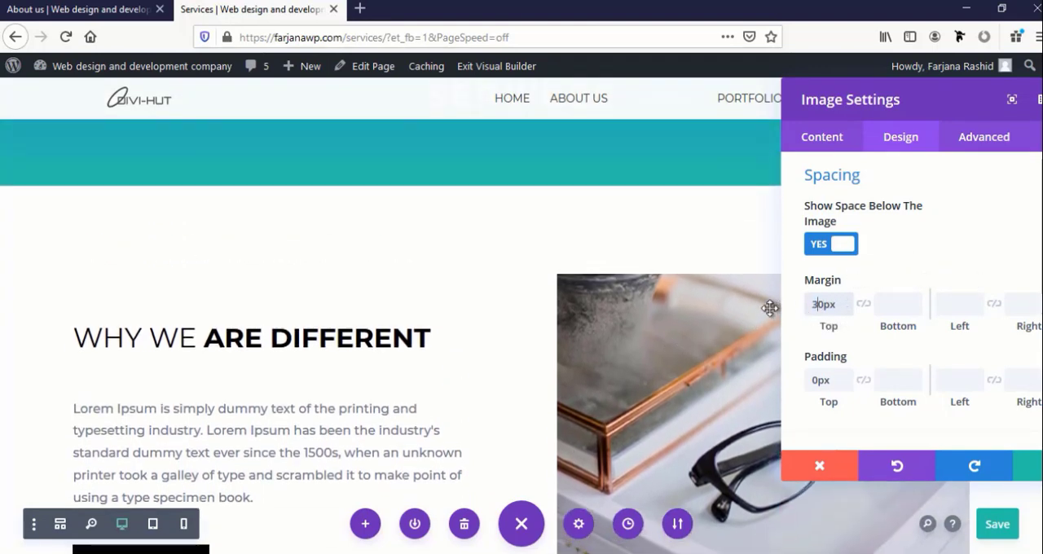
pyautogui.press('BackSpace')
pyautogui.write('5')
pyautogui.scroll(-2, 521, 394)
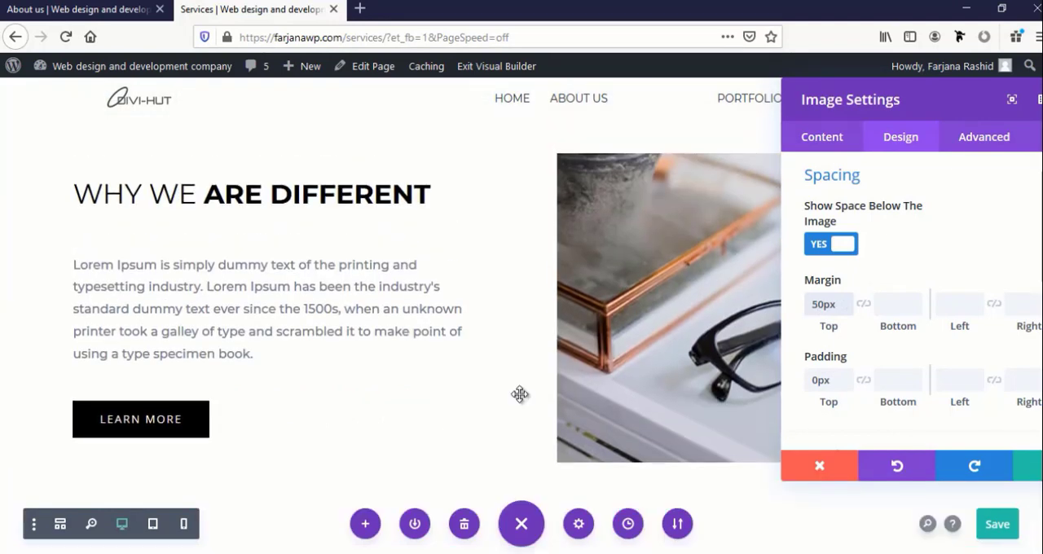
pyautogui.scroll(1, 522, 394)
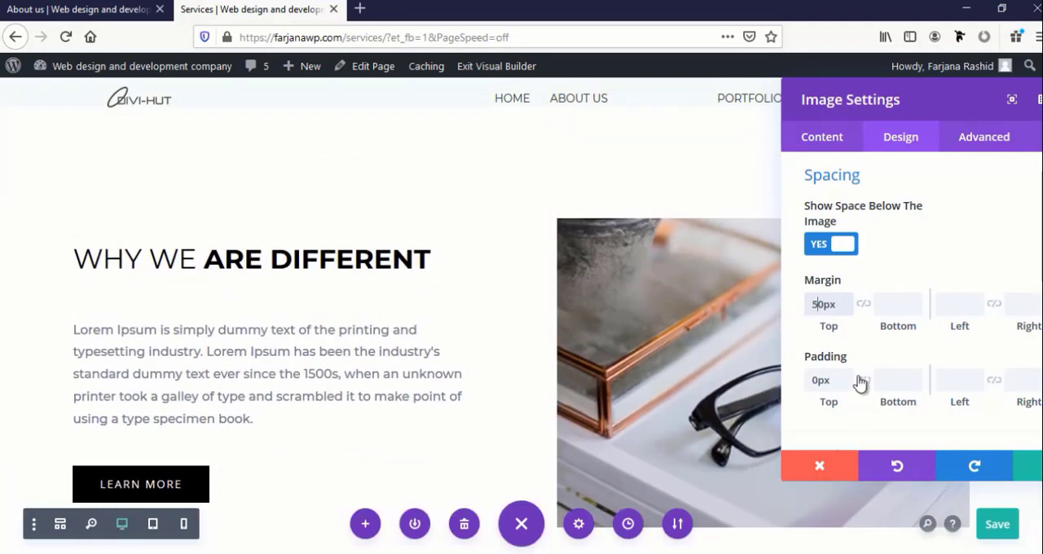
pyautogui.click(1028, 468)
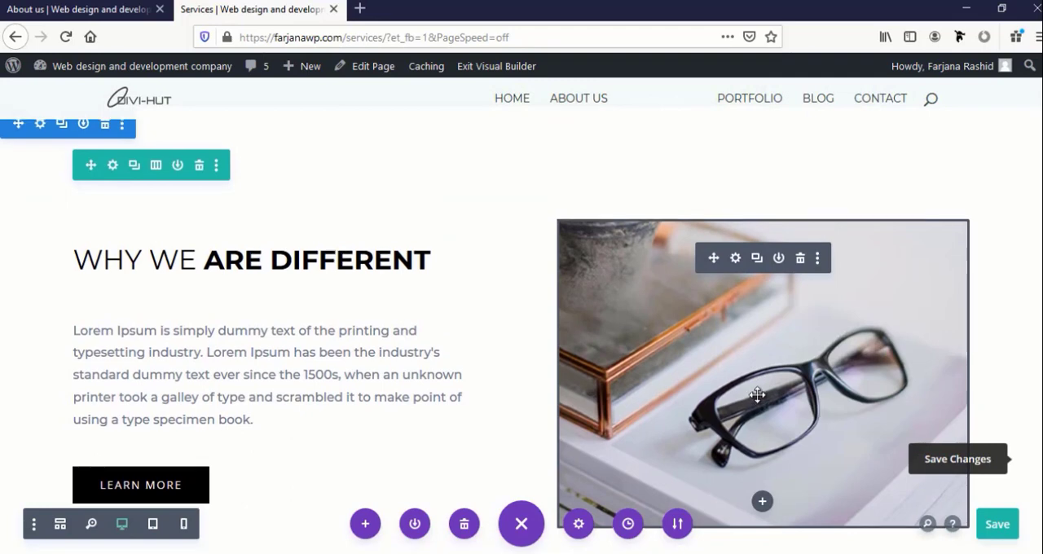
# Apply the box shadow preset with a soft shadow below the element to the Why We Are Different image
pyautogui.scroll(2, 757, 387)
pyautogui.scroll(-3, 737, 342)
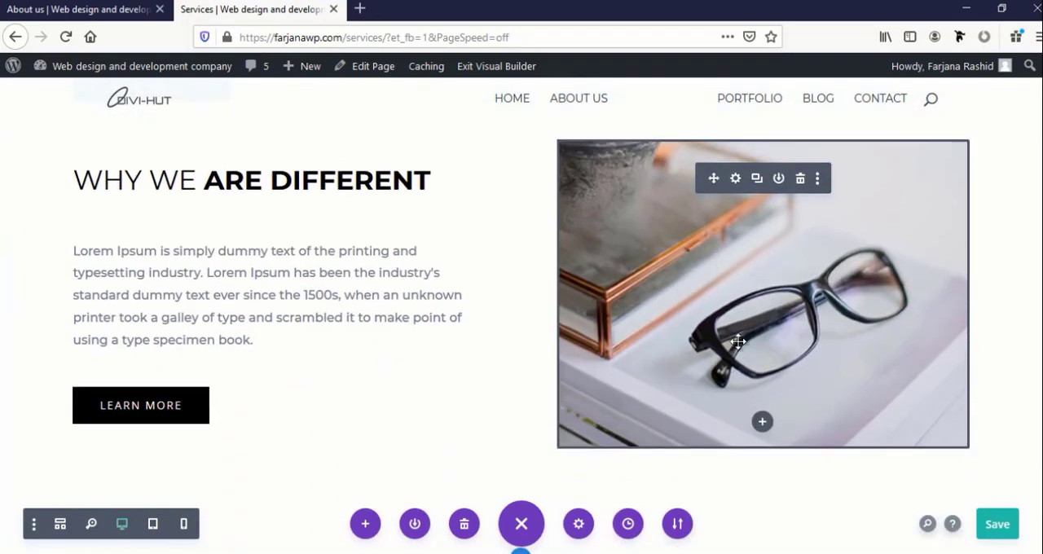
pyautogui.click(737, 181)
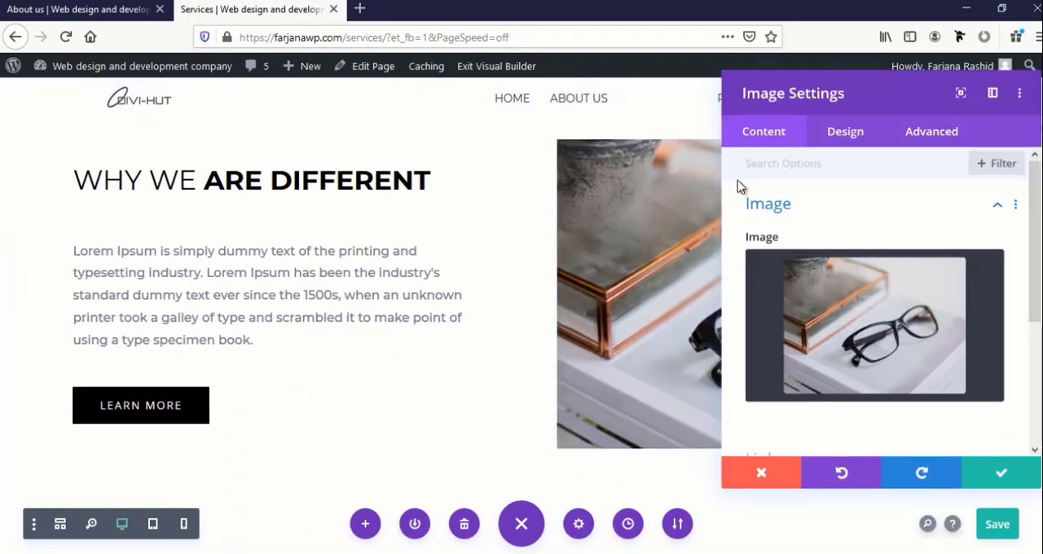
pyautogui.click(838, 145)
pyautogui.scroll(-3, 801, 384)
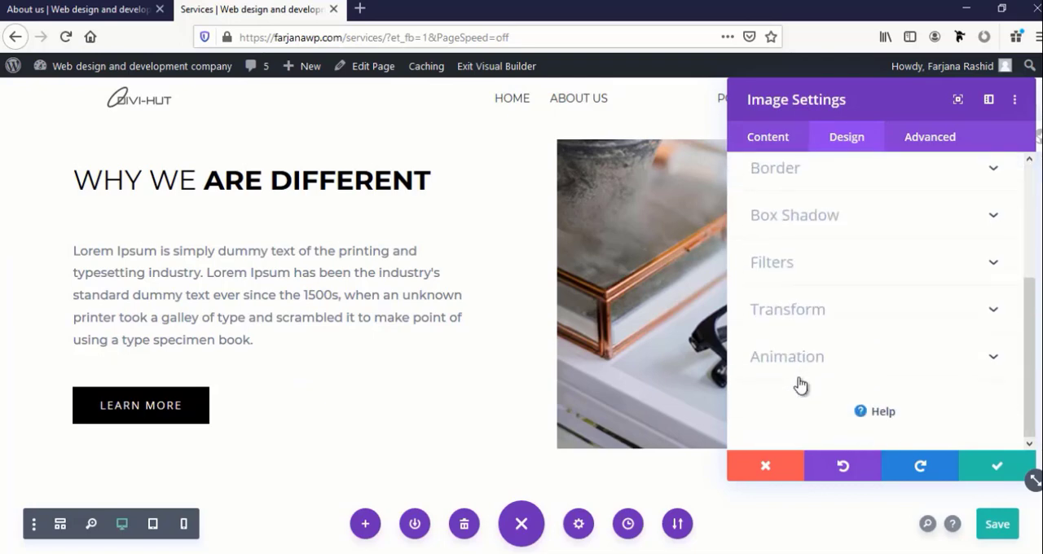
pyautogui.click(828, 218)
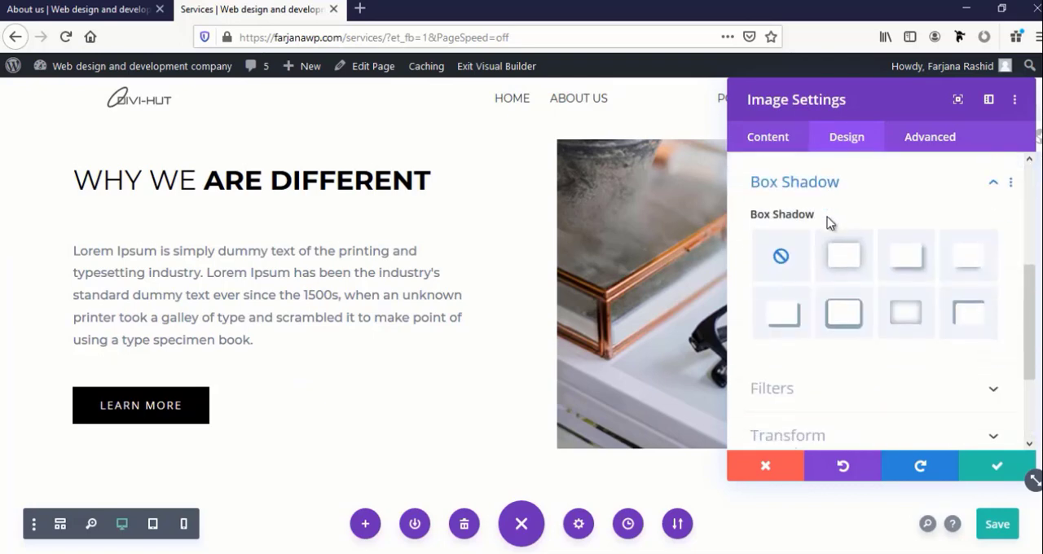
pyautogui.click(964, 258)
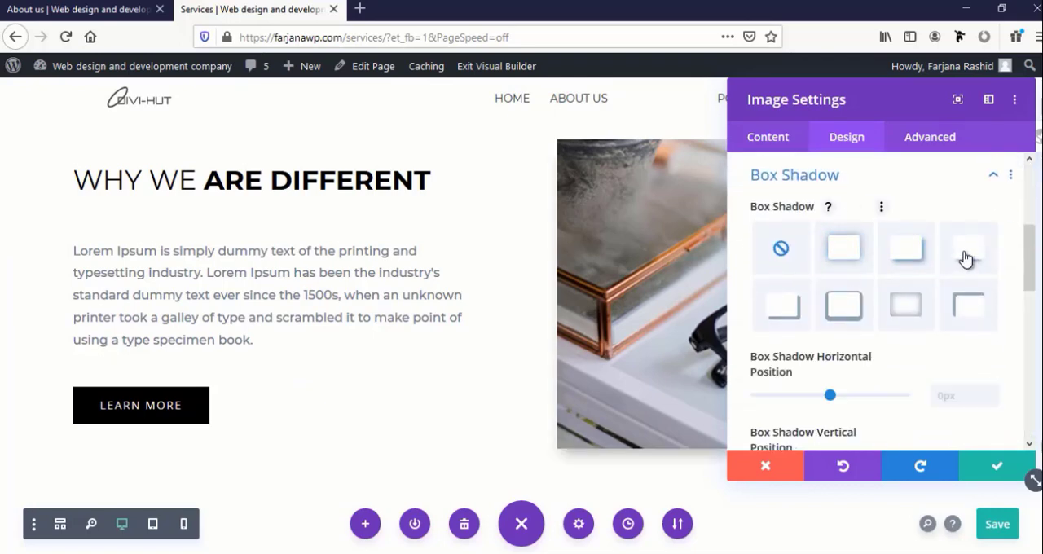
# Give the Why We Are Different image a 7px white (#ffffff) border on all sides and save the image settings
pyautogui.moveTo(884, 92); pyautogui.dragTo(25, 216)
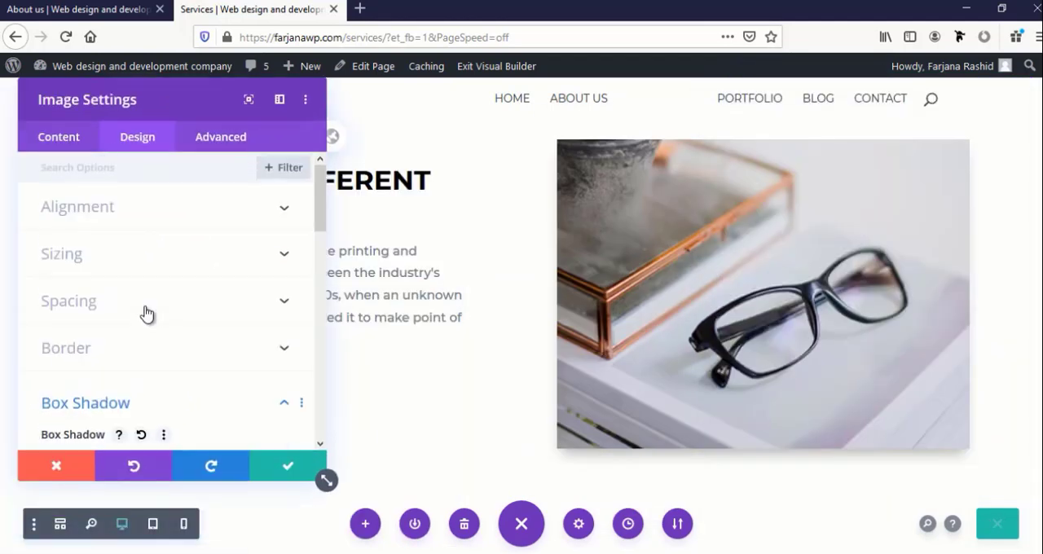
pyautogui.click(104, 350)
pyautogui.scroll(-2, 86, 371)
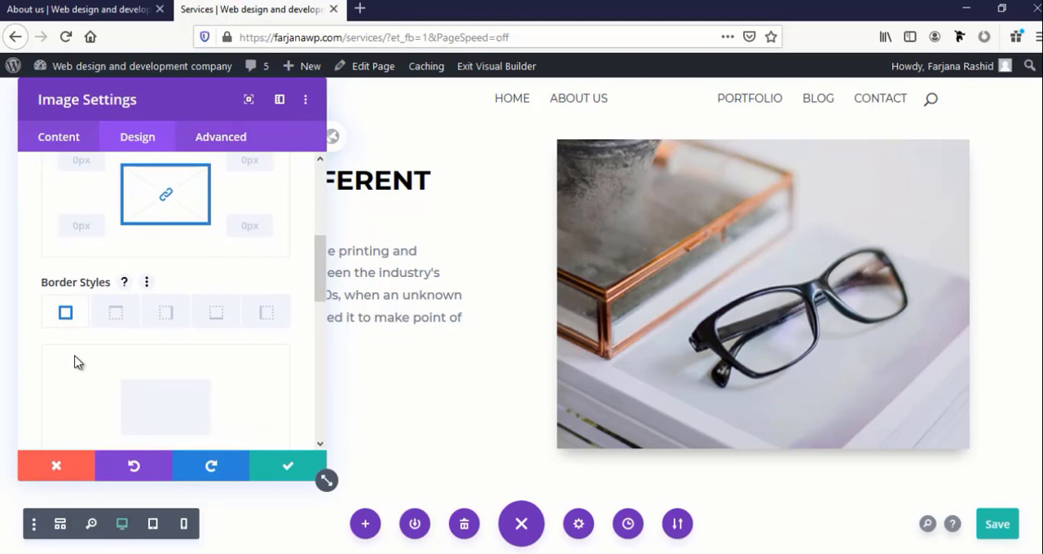
pyautogui.scroll(-3, 74, 361)
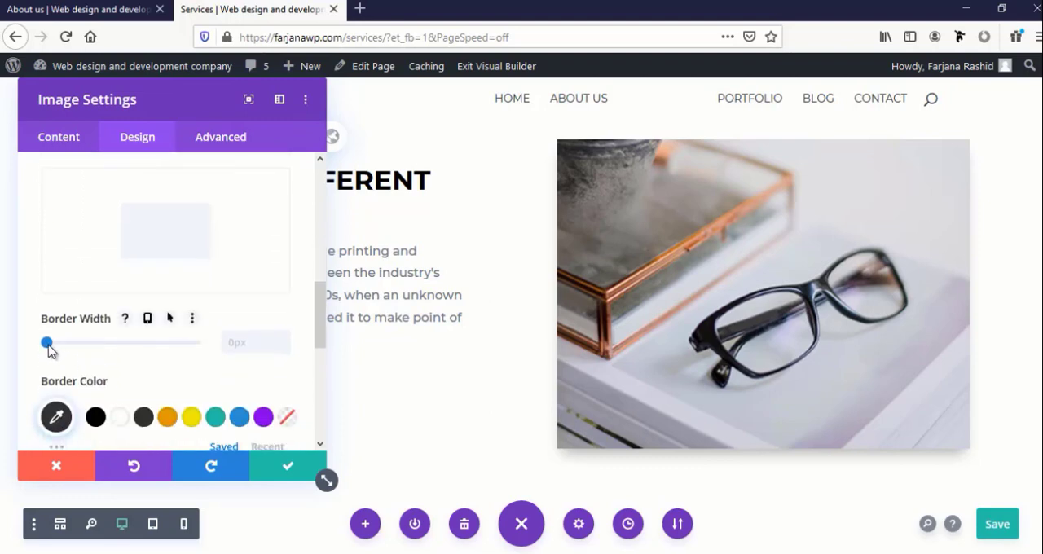
pyautogui.moveTo(55, 350); pyautogui.dragTo(69, 348)
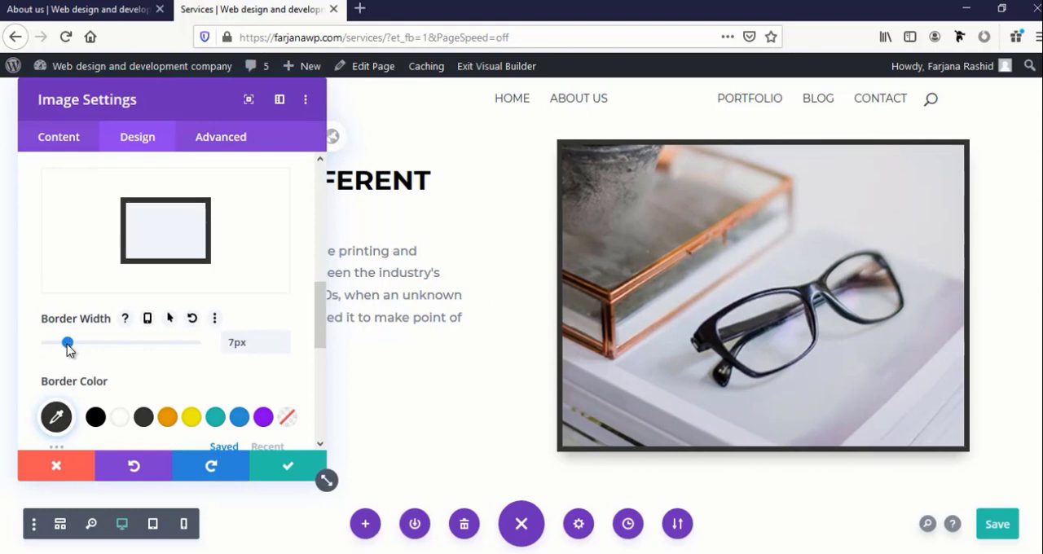
pyautogui.click(119, 418)
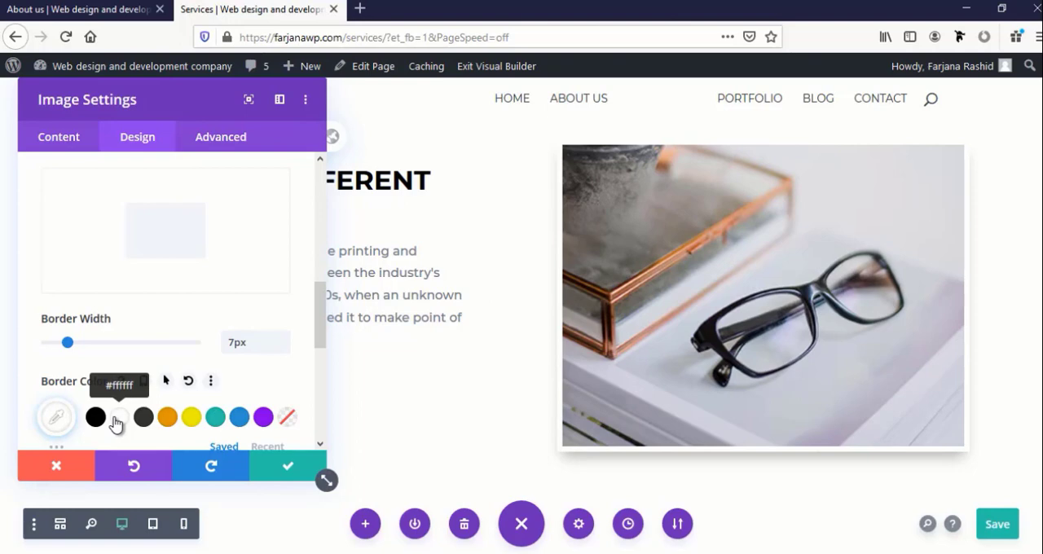
pyautogui.click(281, 473)
# Review the Services page from its header through the Why We Are Different row to the What We Do service cards
pyautogui.scroll(3, 391, 412)
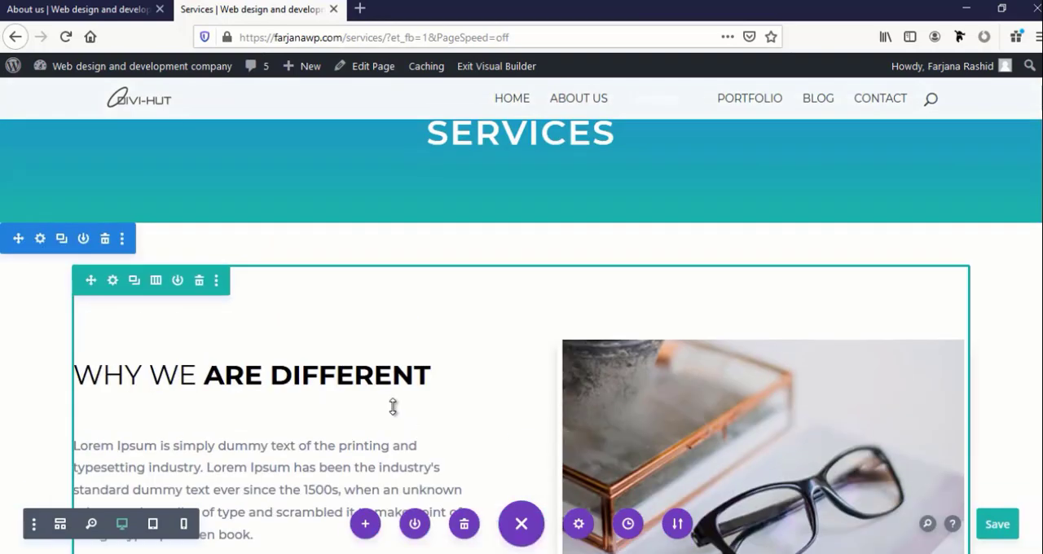
pyautogui.scroll(-5, 387, 391)
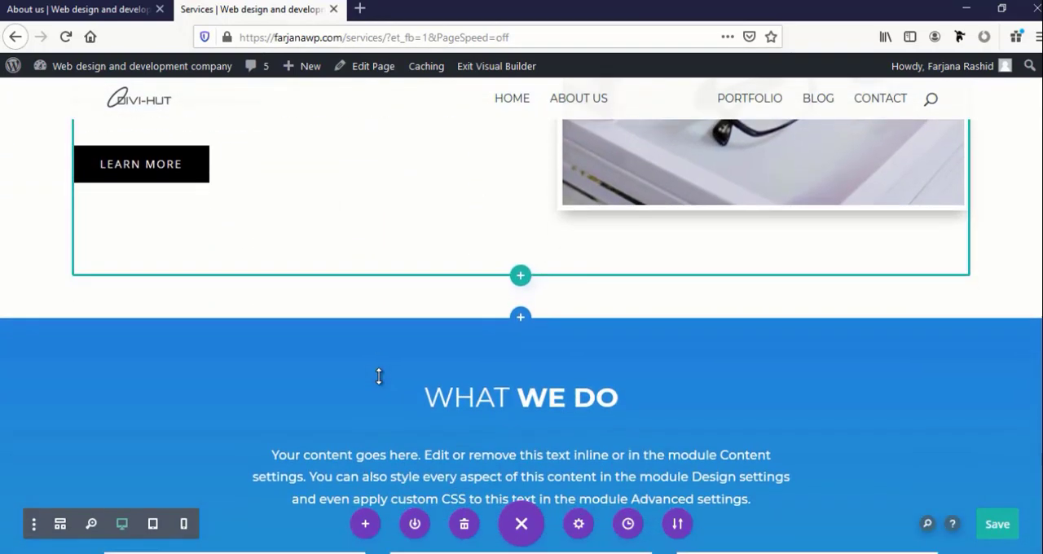
pyautogui.scroll(-5, 366, 375)
pyautogui.scroll(2, 361, 375)
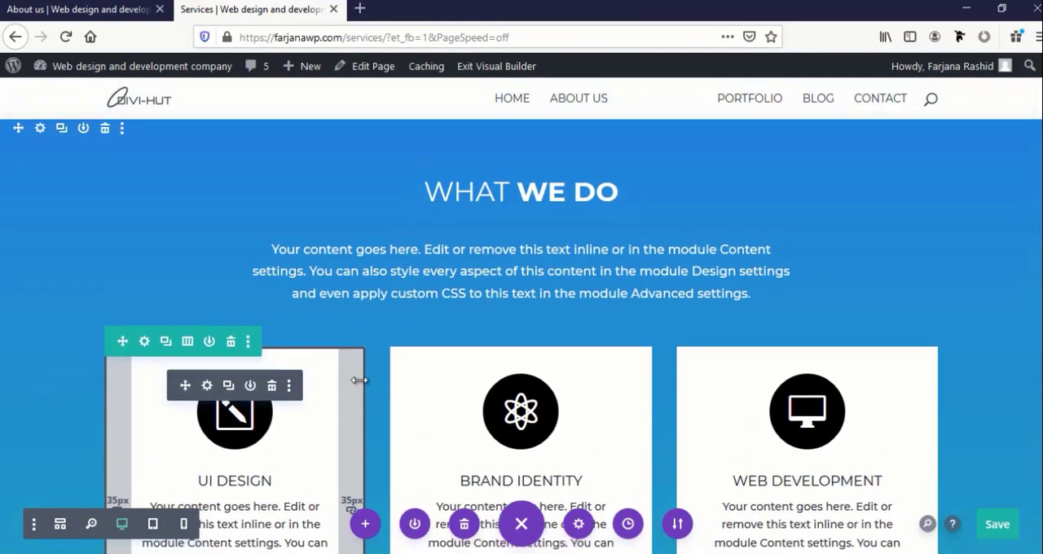
pyautogui.scroll(2, 457, 339)
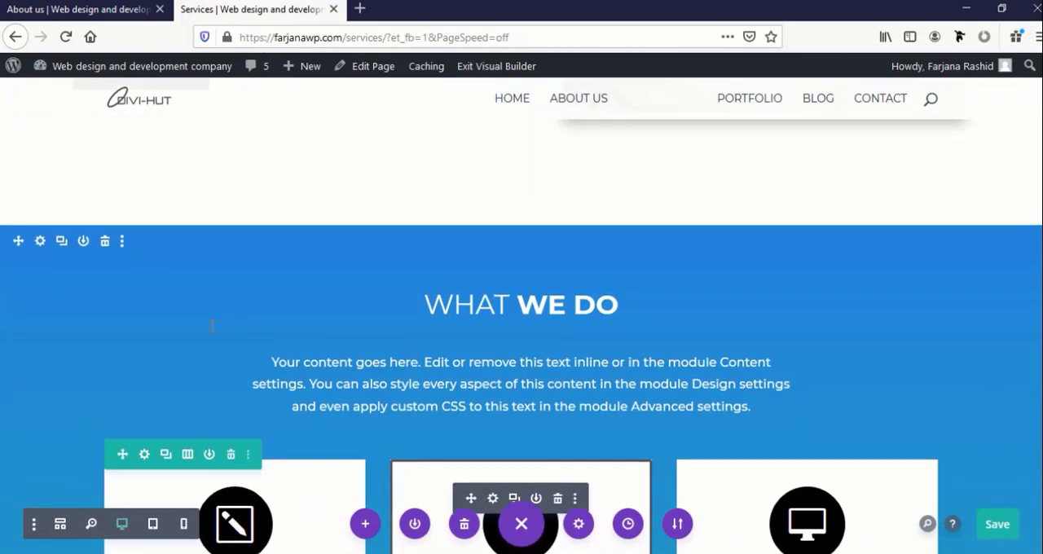
pyautogui.scroll(-1, 214, 324)
pyautogui.scroll(-1, 24, 238)
pyautogui.scroll(2, 24, 236)
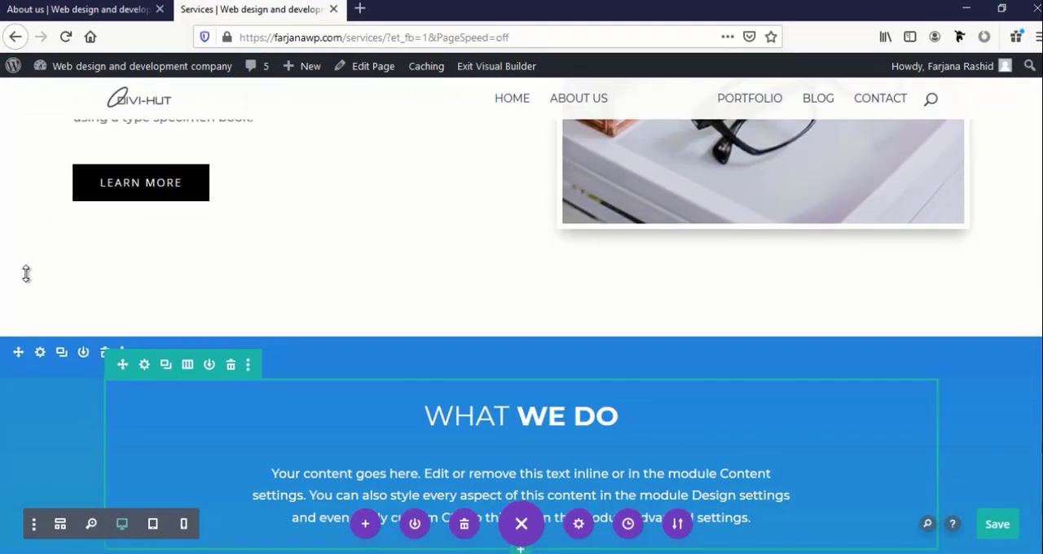
pyautogui.scroll(-3, 28, 302)
pyautogui.scroll(-8, 356, 373)
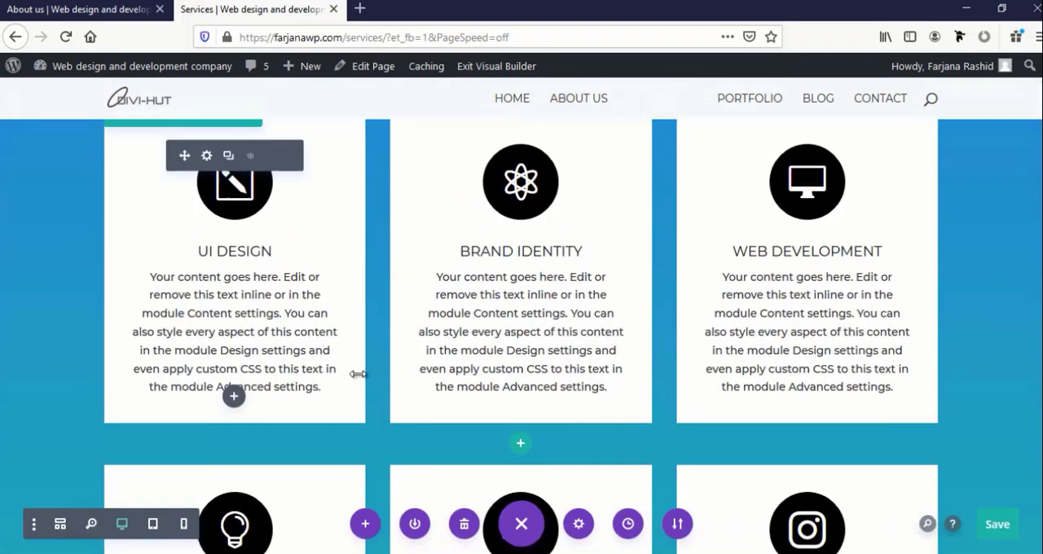
# Replace the What We Do heading text above the service cards with "Our services"
pyautogui.scroll(7, 354, 374)
pyautogui.scroll(2, 353, 374)
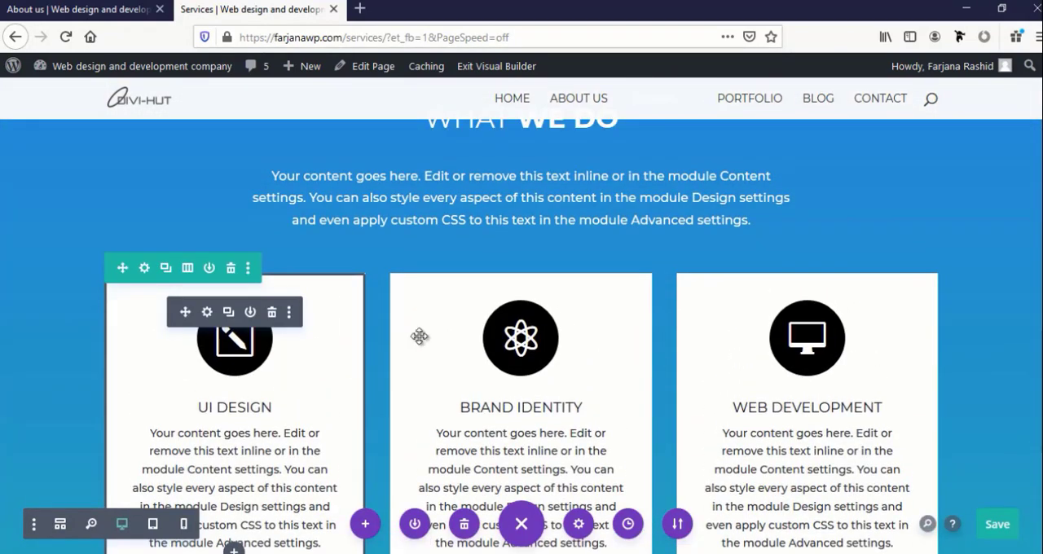
pyautogui.scroll(3, 419, 336)
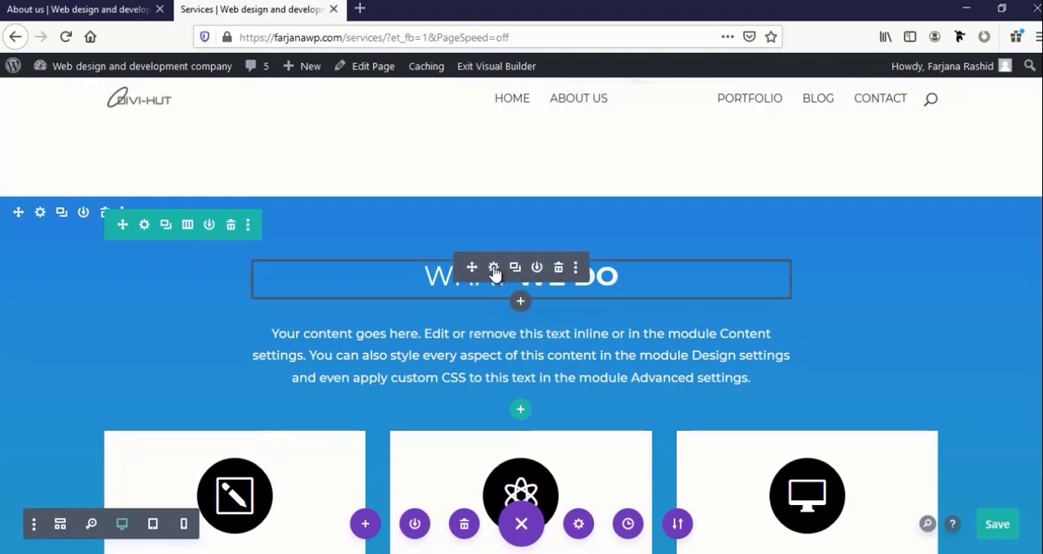
pyautogui.click(493, 268)
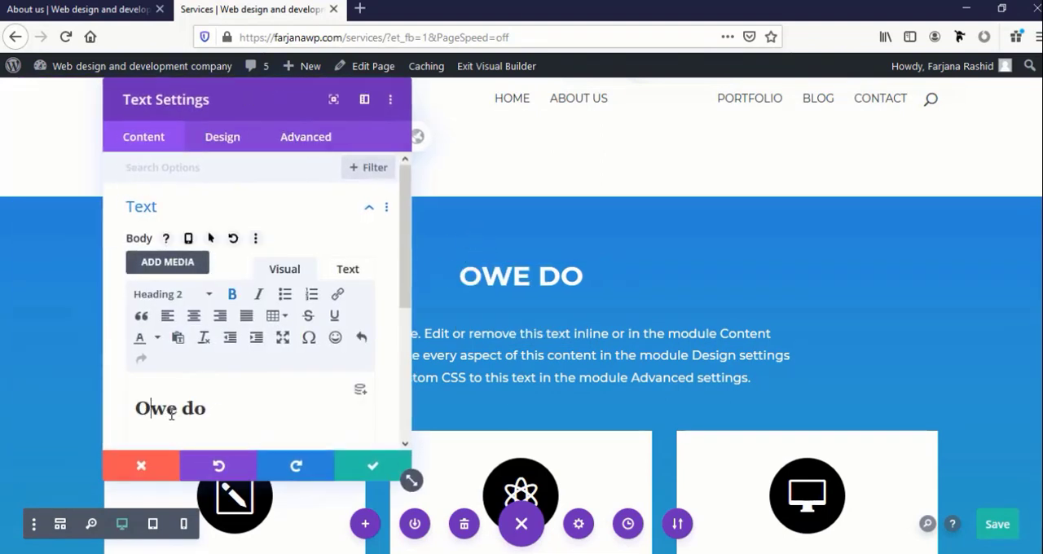
pyautogui.write('ur')
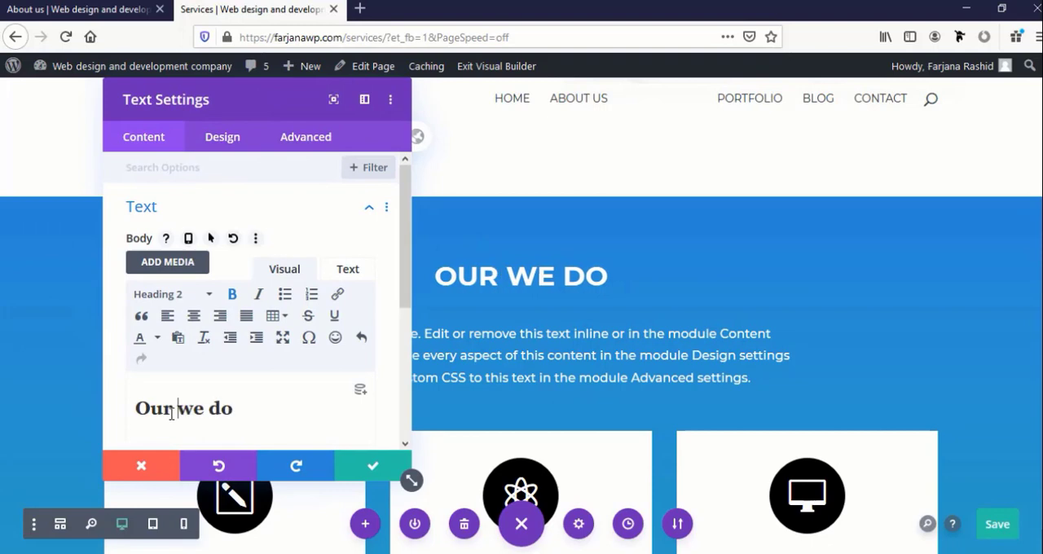
pyautogui.moveTo(179, 407); pyautogui.dragTo(260, 406)
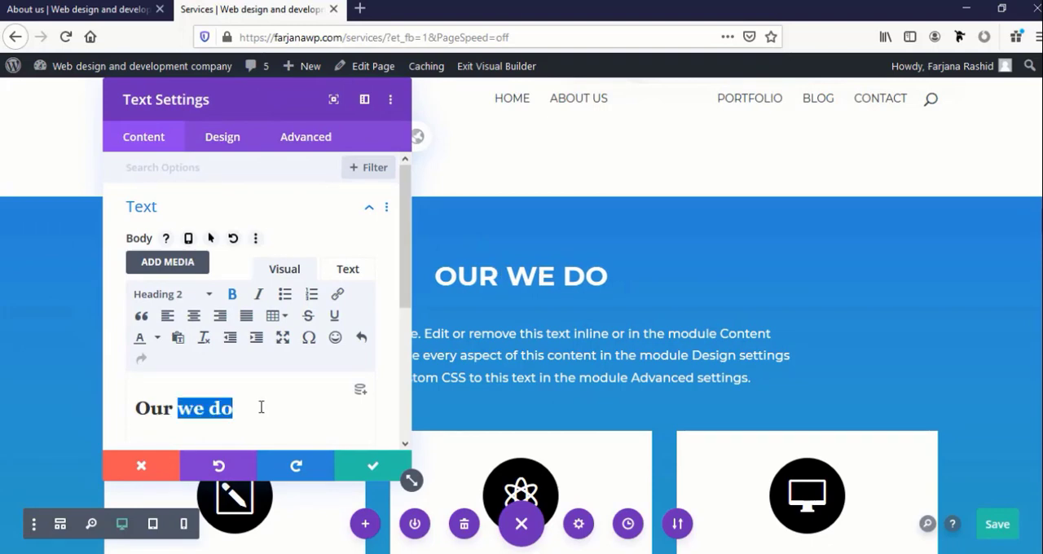
pyautogui.write('ser')
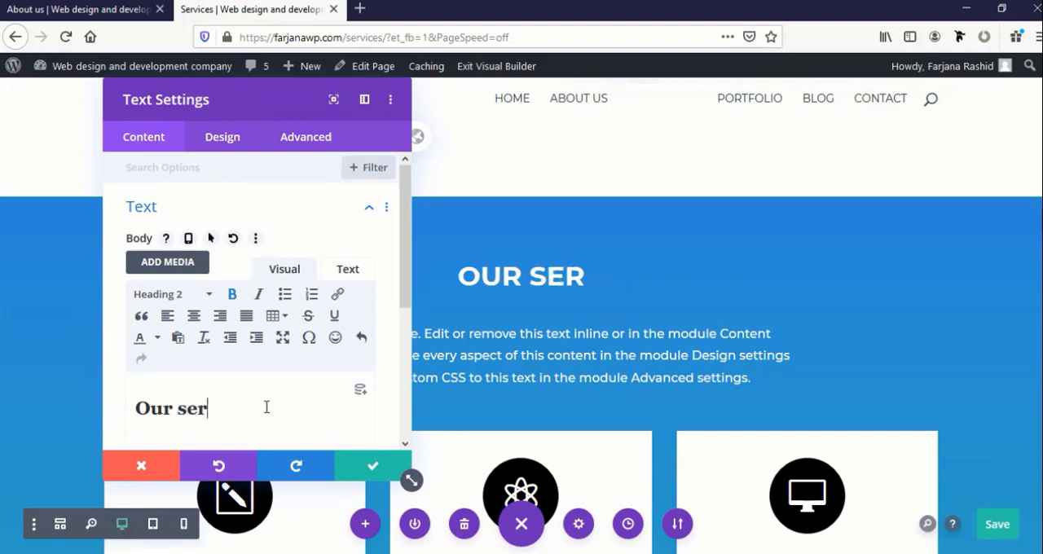
pyautogui.write('vices')
# Remove the bold formatting from the word "Our" in the services heading and save the text settings
pyautogui.doubleClick(155, 408)
pyautogui.hotkey('ctrl', 'b')
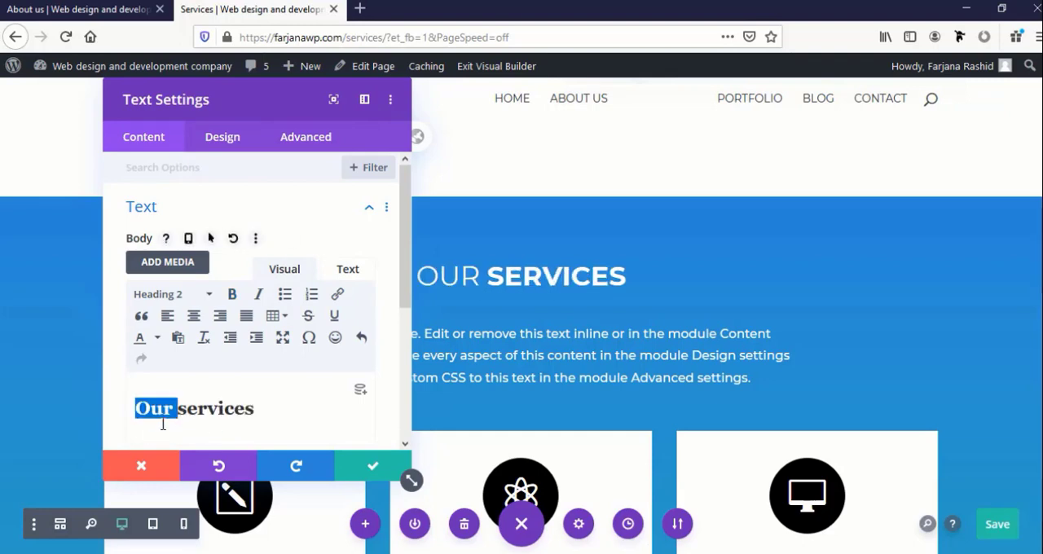
pyautogui.click(350, 469)
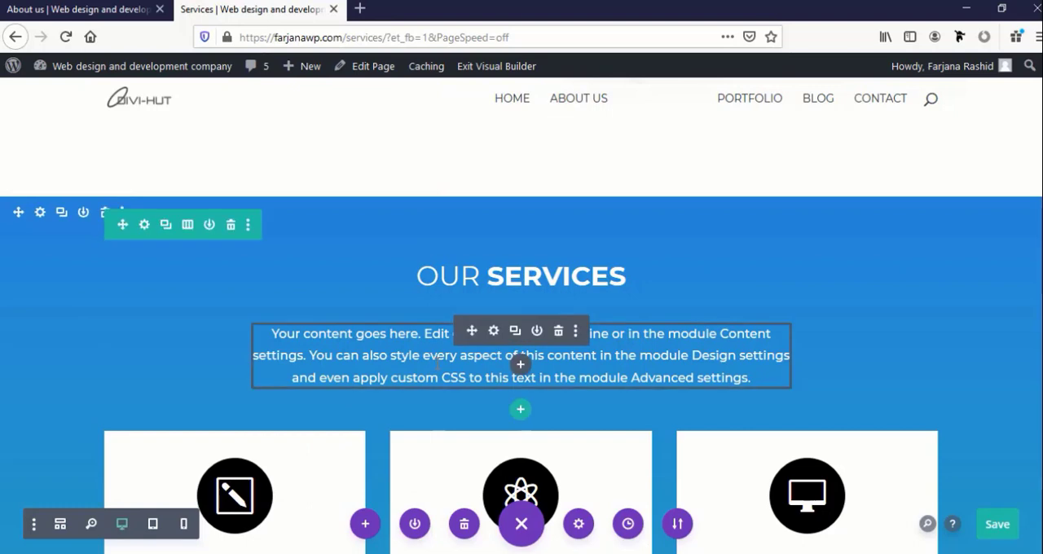
# Delete the description paragraph below the Our Services heading and save the page
pyautogui.click(558, 331)
pyautogui.scroll(-3, 489, 375)
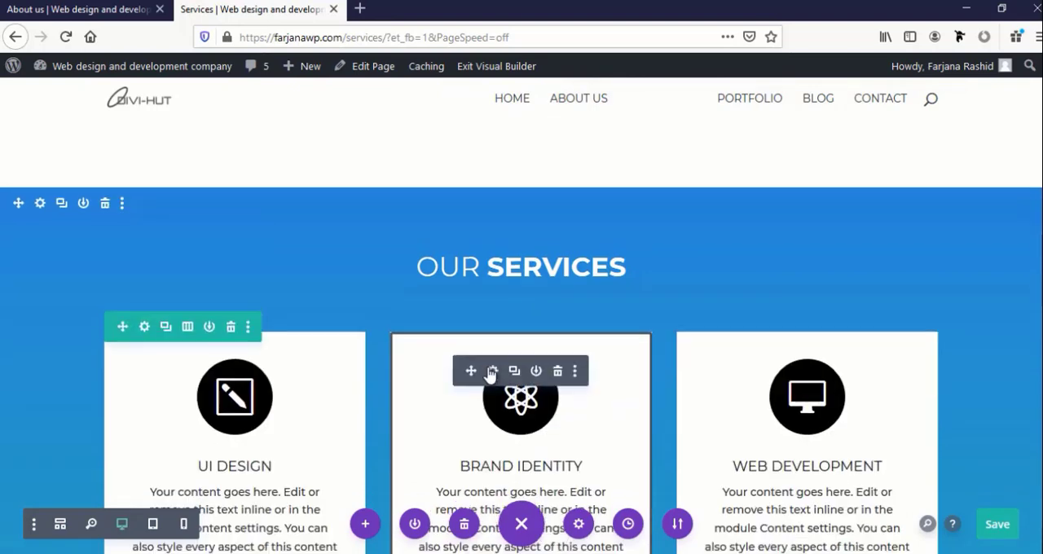
pyautogui.scroll(-3, 316, 324)
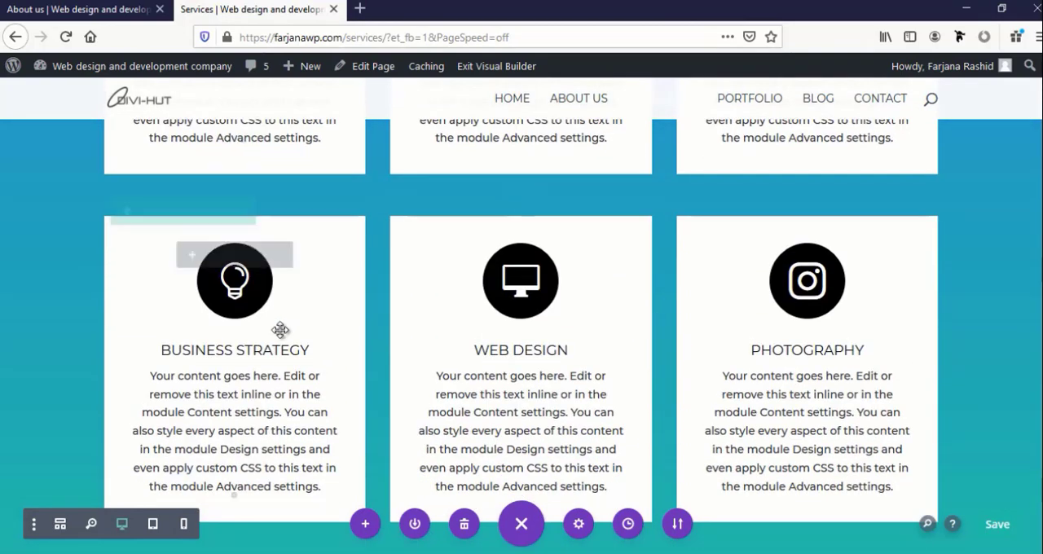
pyautogui.scroll(4, 281, 330)
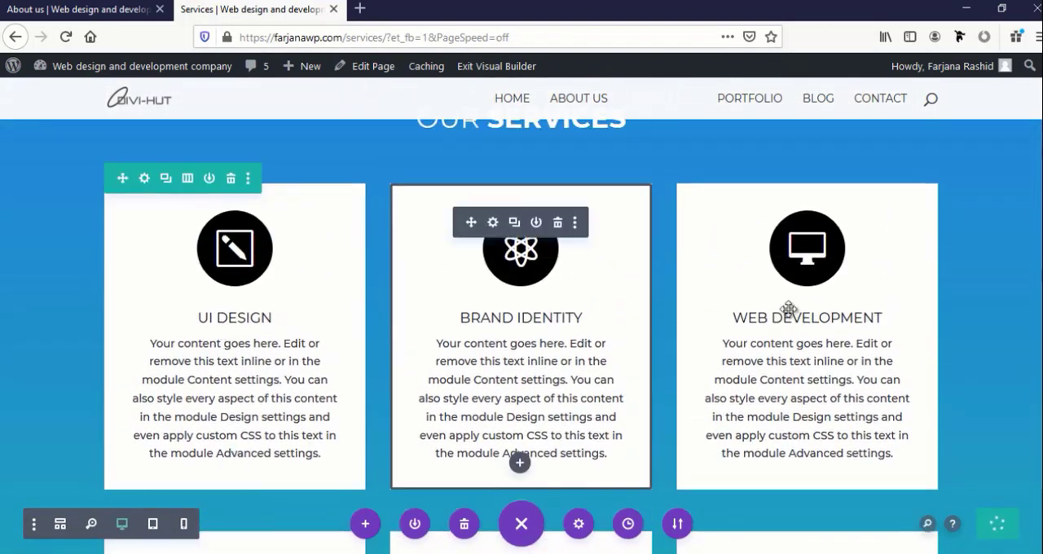
pyautogui.scroll(-5, 793, 340)
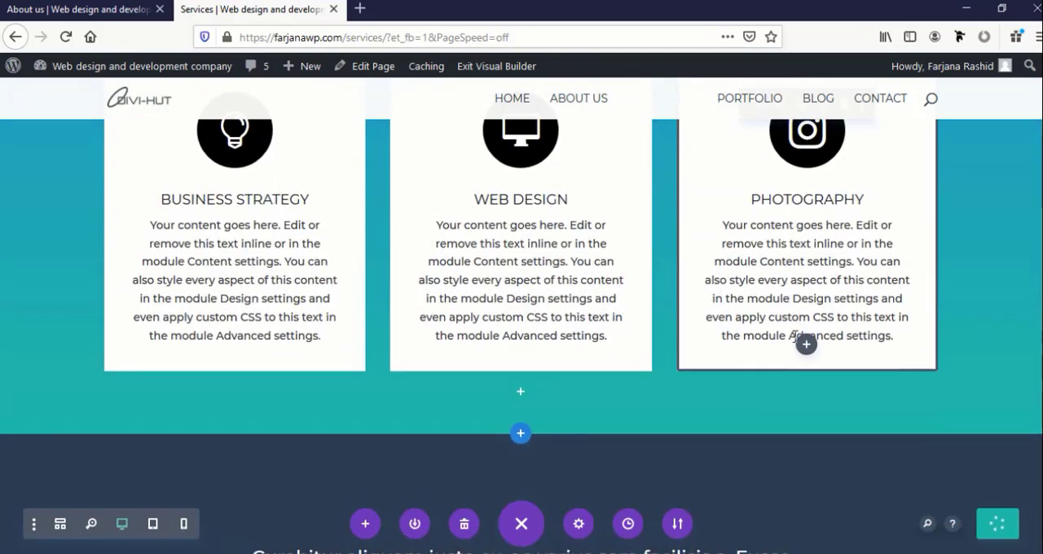
pyautogui.scroll(8, 794, 338)
pyautogui.scroll(-6, 793, 335)
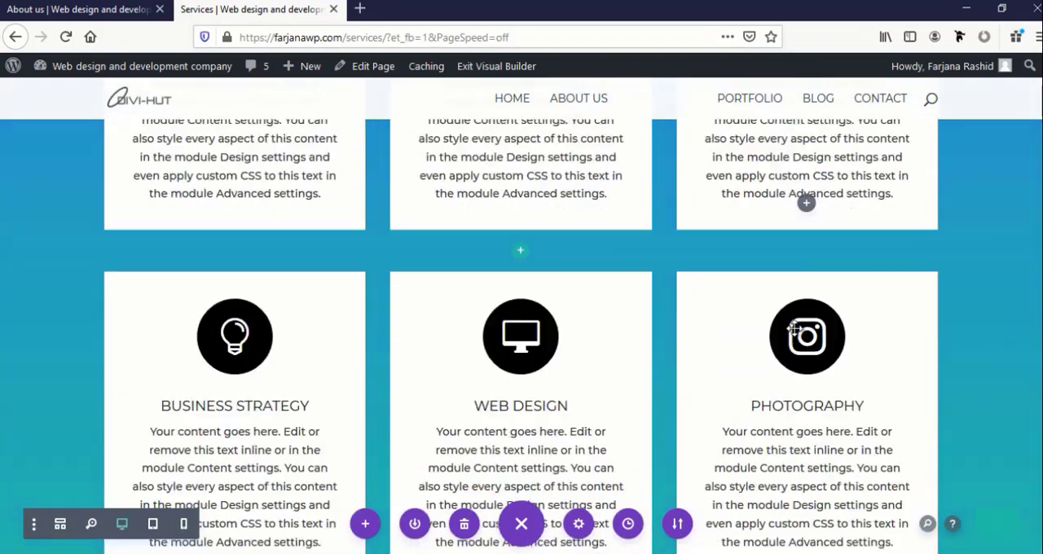
# Delete the dark section with the Curabitur quote text below the service cards
pyautogui.scroll(-4, 794, 328)
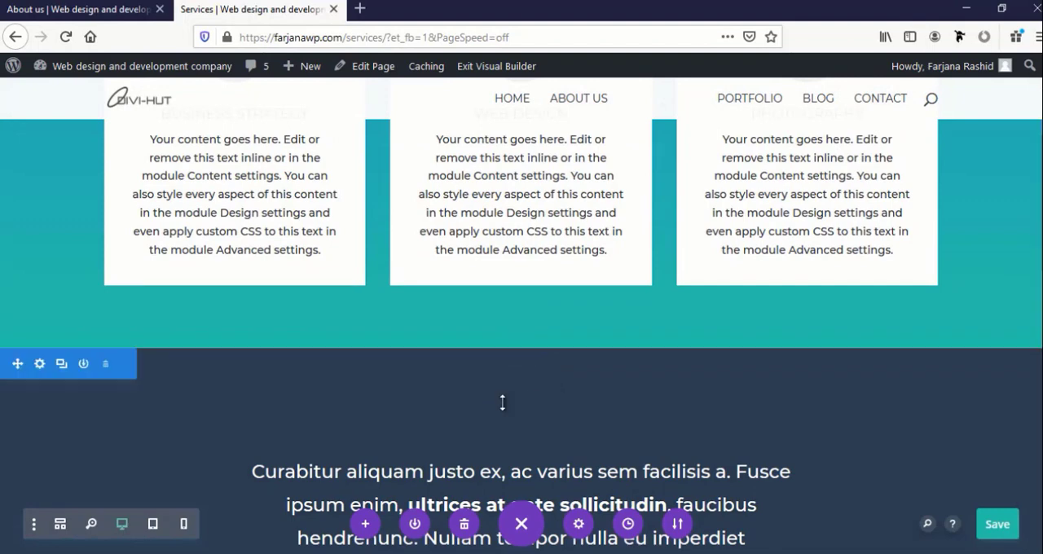
pyautogui.scroll(-4, 502, 402)
pyautogui.scroll(3, 163, 345)
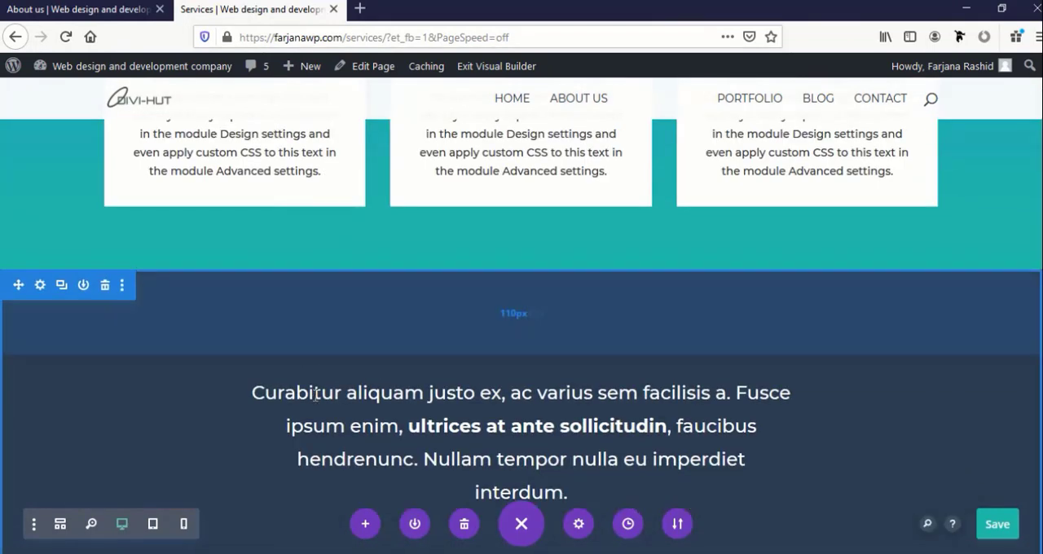
pyautogui.scroll(-4, 316, 395)
pyautogui.scroll(4, 32, 365)
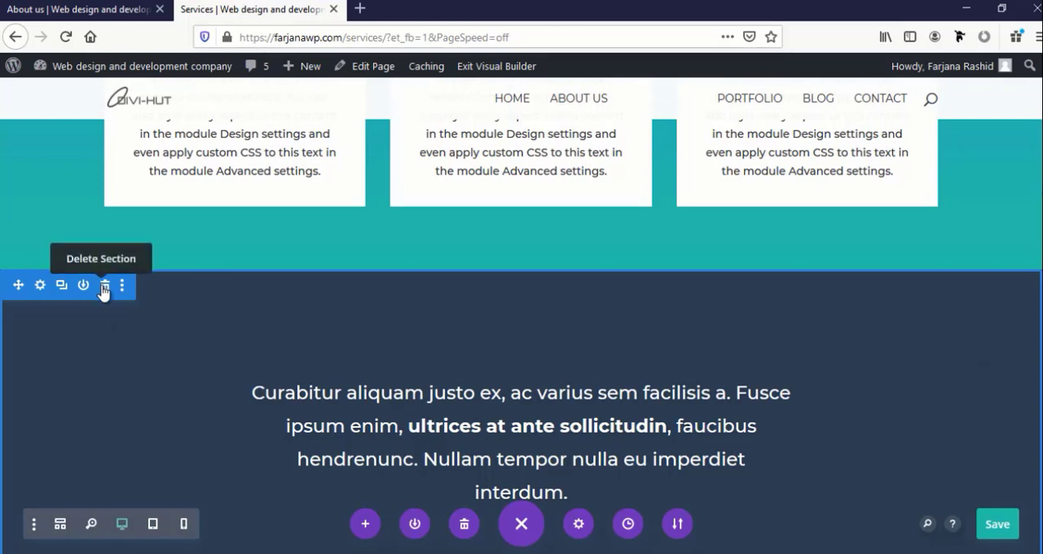
pyautogui.click(101, 284)
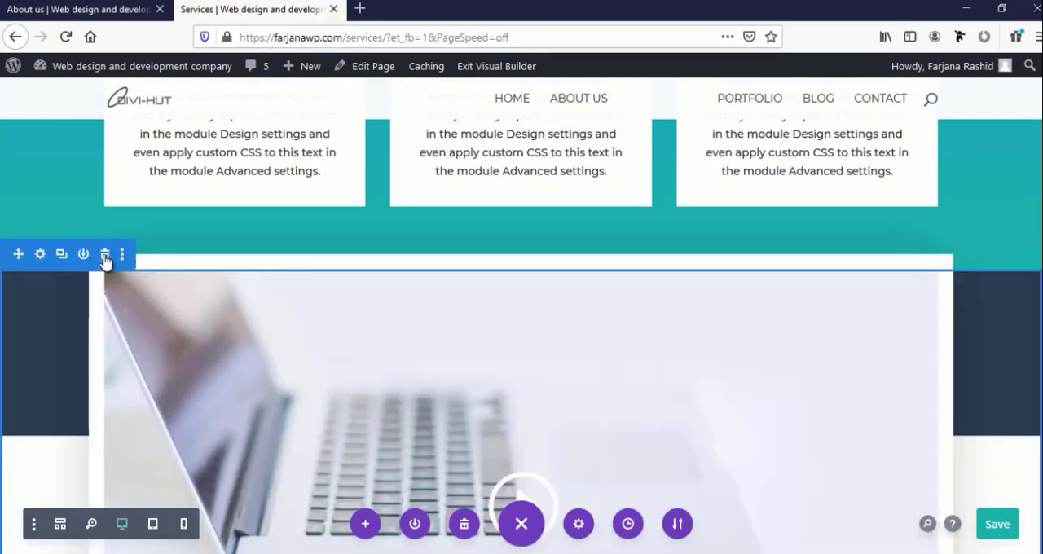
# Delete the laptop video section and the Fearless Leaeders team section below the service cards
pyautogui.scroll(-4, 109, 349)
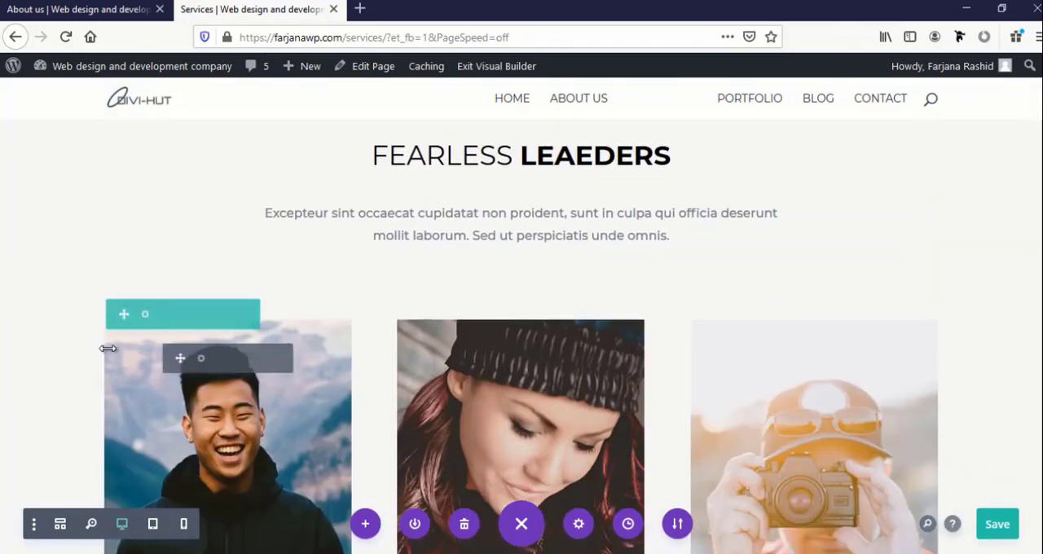
pyautogui.scroll(3, 108, 347)
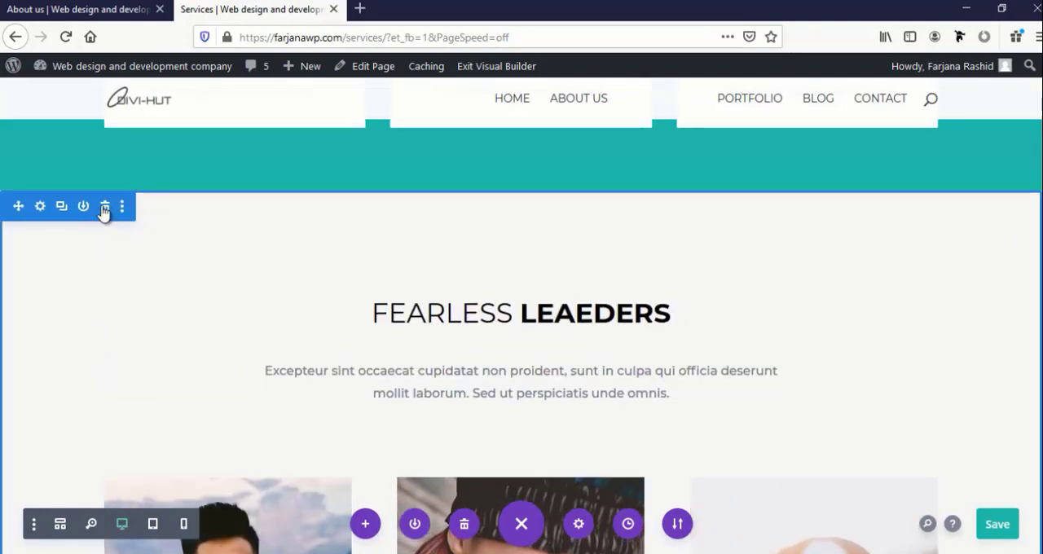
pyautogui.click(105, 207)
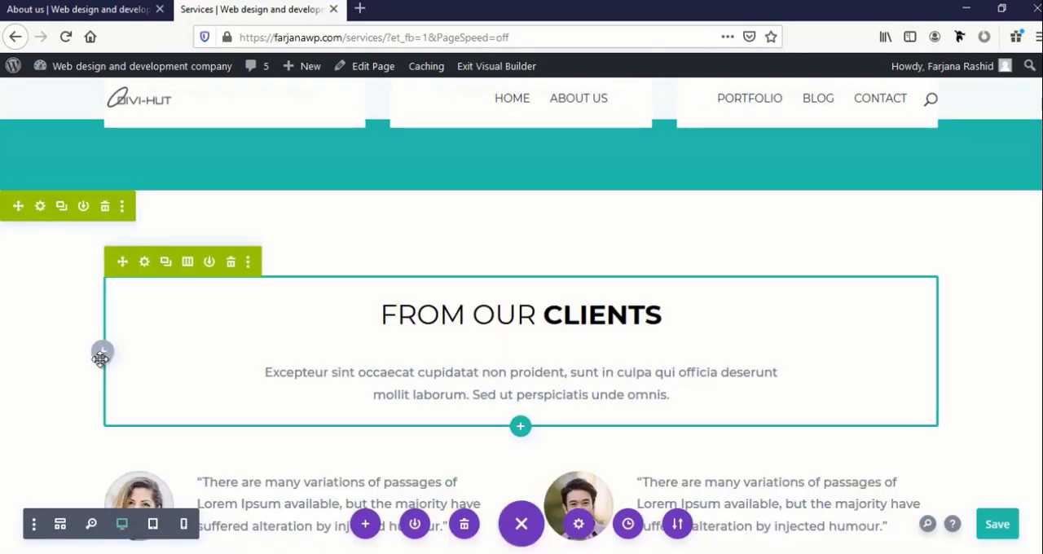
# Review the remaining client testimonials, client logos and contact form sections of the Services page
pyautogui.scroll(-1, 98, 350)
pyautogui.scroll(3, 99, 348)
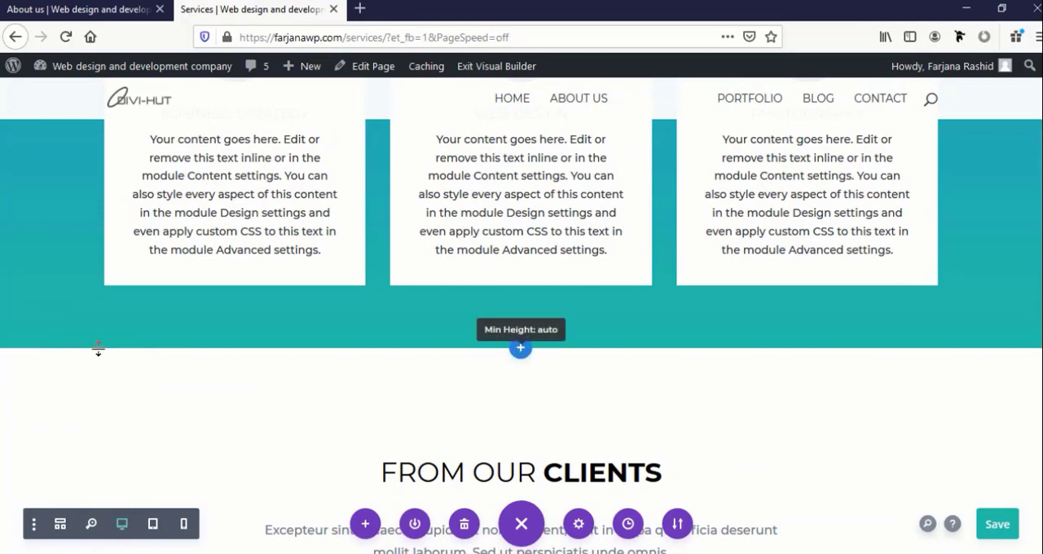
pyautogui.scroll(4, 98, 349)
pyautogui.scroll(-10, 99, 348)
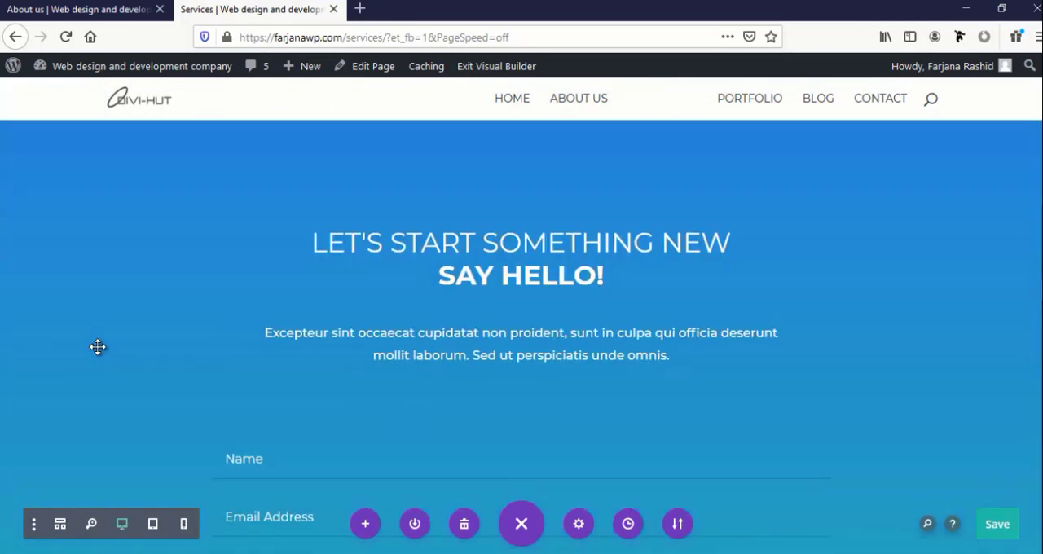
pyautogui.scroll(7, 97, 347)
pyautogui.scroll(3, 98, 347)
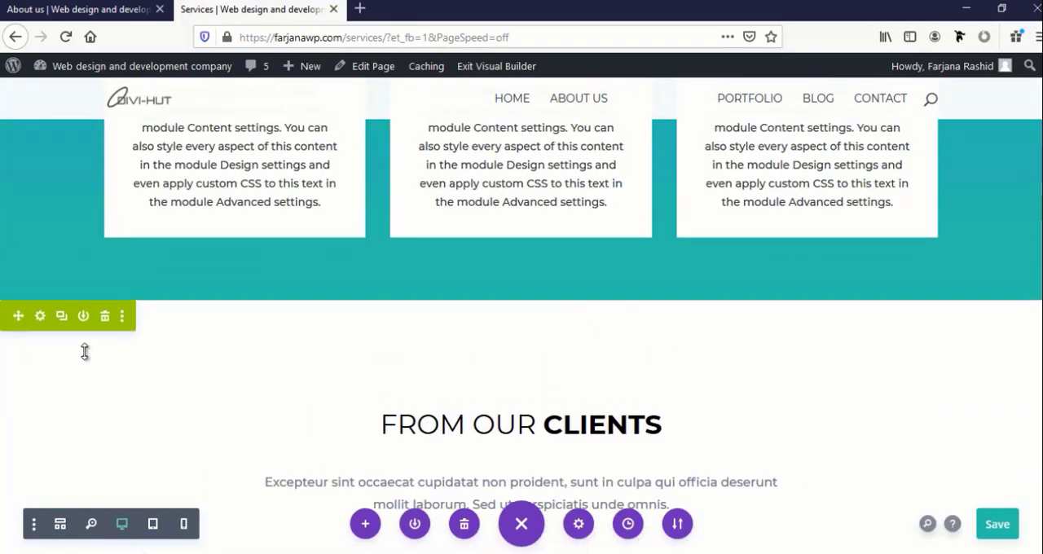
pyautogui.scroll(-4, 92, 385)
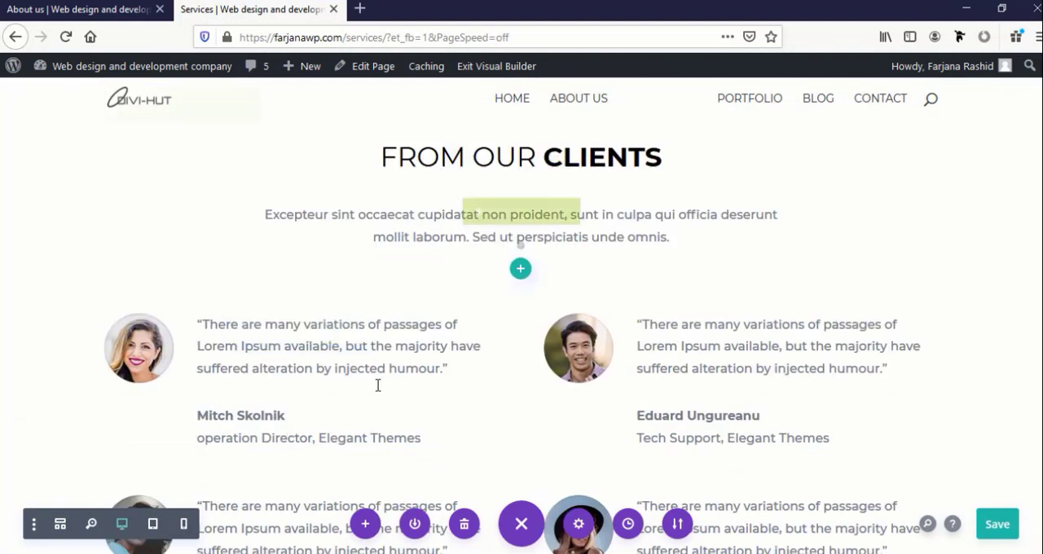
pyautogui.scroll(-3, 379, 383)
pyautogui.scroll(-3, 376, 383)
pyautogui.scroll(3, 376, 383)
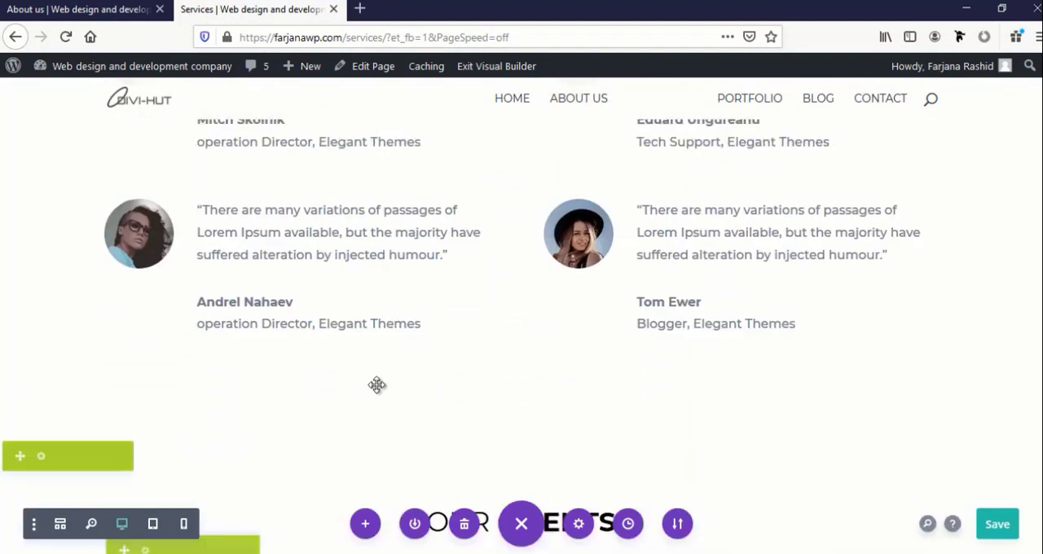
pyautogui.scroll(-3, 102, 366)
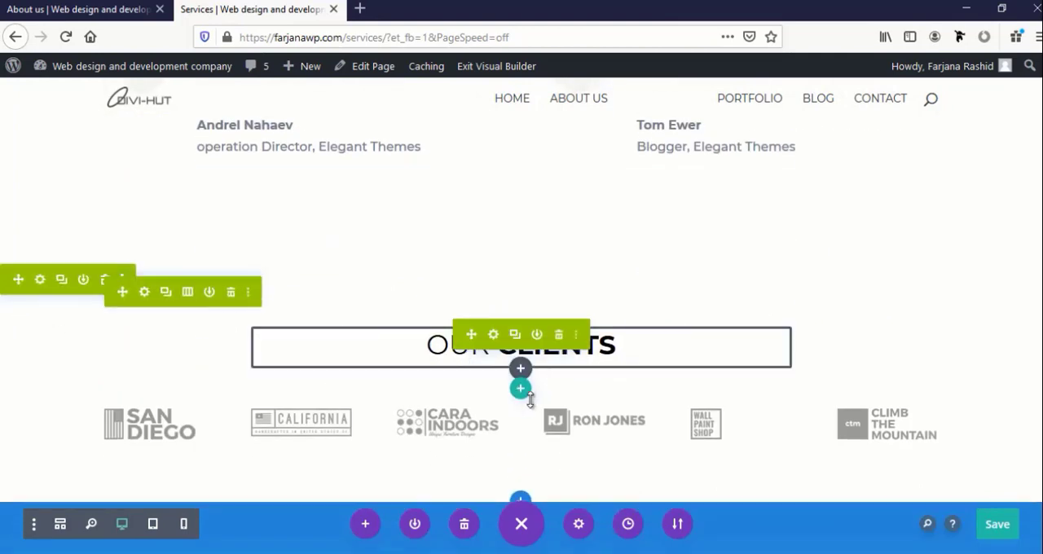
pyautogui.scroll(-7, 293, 419)
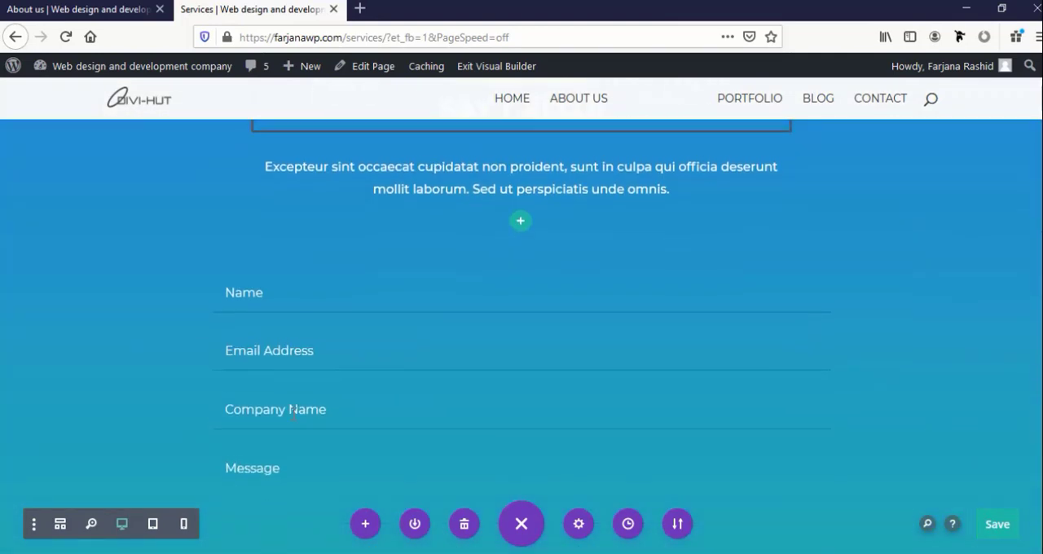
pyautogui.scroll(-3, 296, 405)
pyautogui.scroll(15, 296, 404)
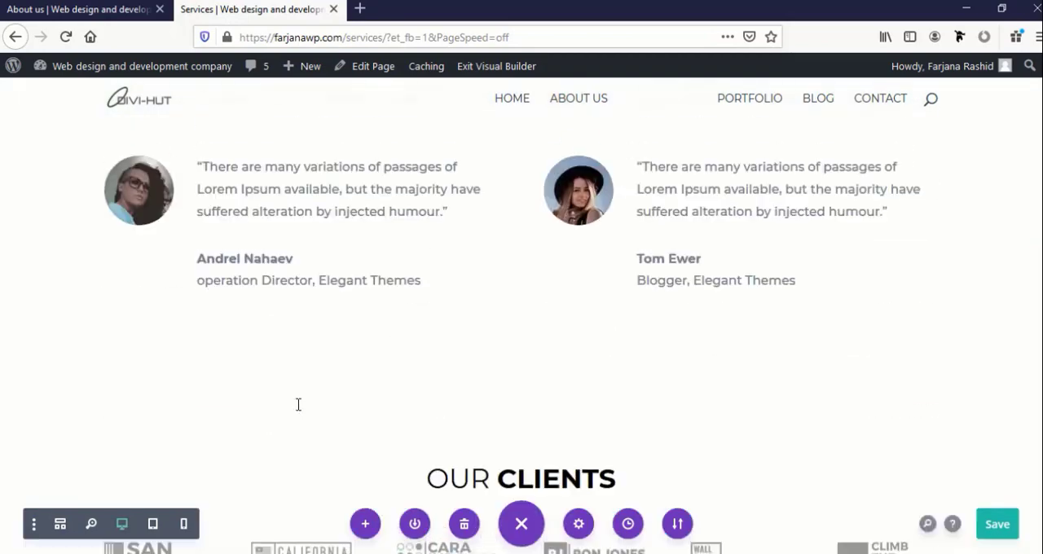
# Save the Services page and exit the Visual Builder
pyautogui.scroll(5, 298, 404)
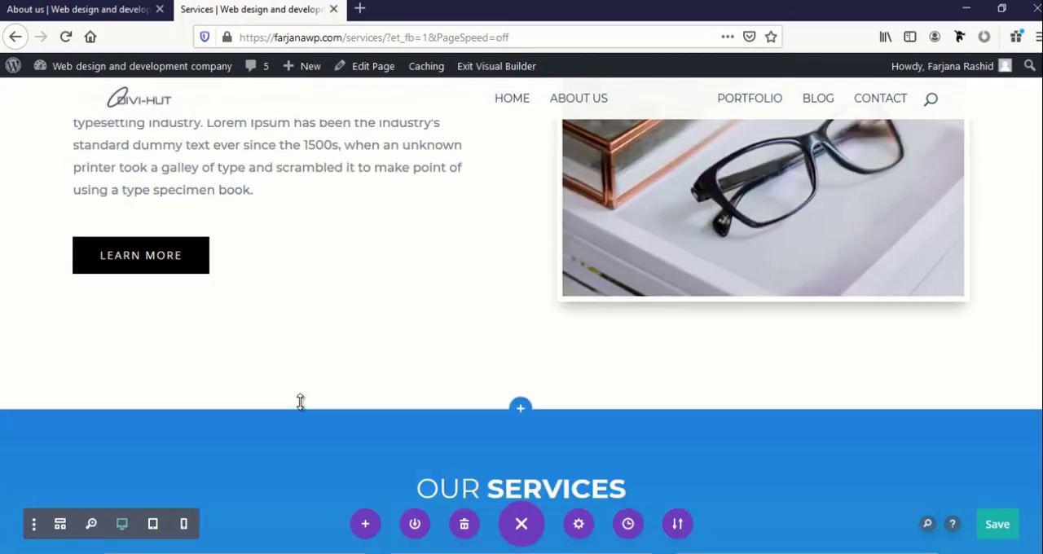
pyautogui.scroll(3, 300, 400)
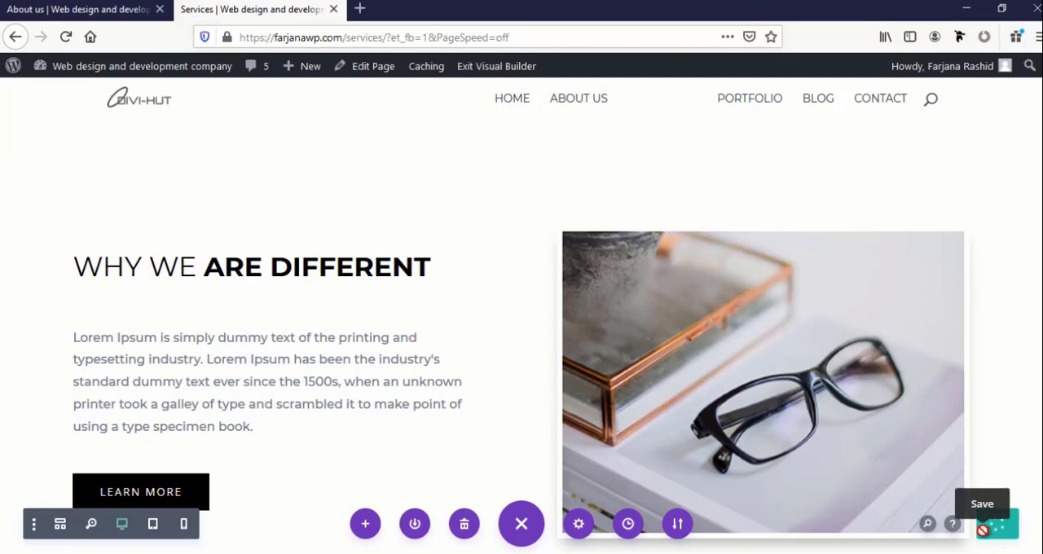
pyautogui.scroll(3, 872, 471)
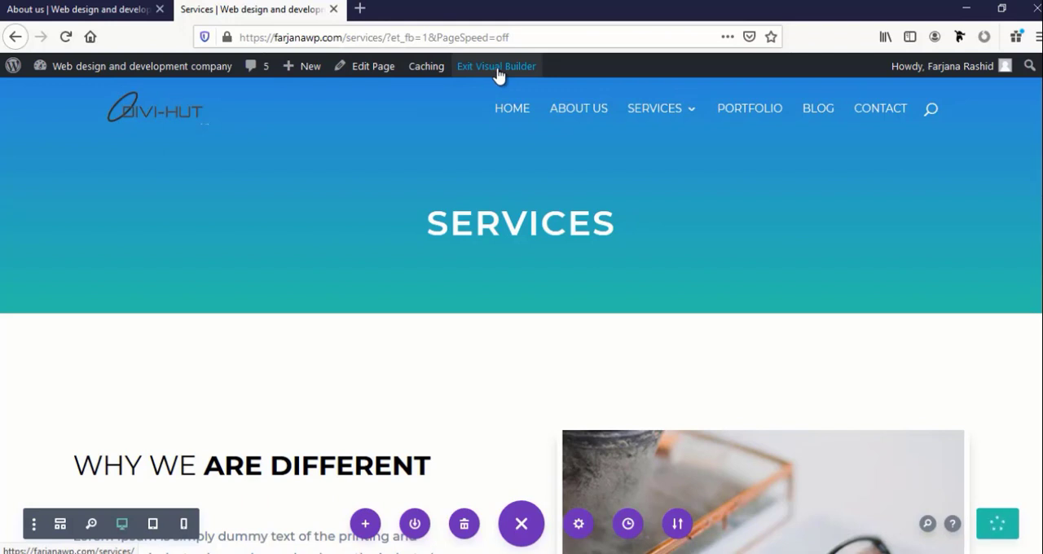
pyautogui.click(498, 70)
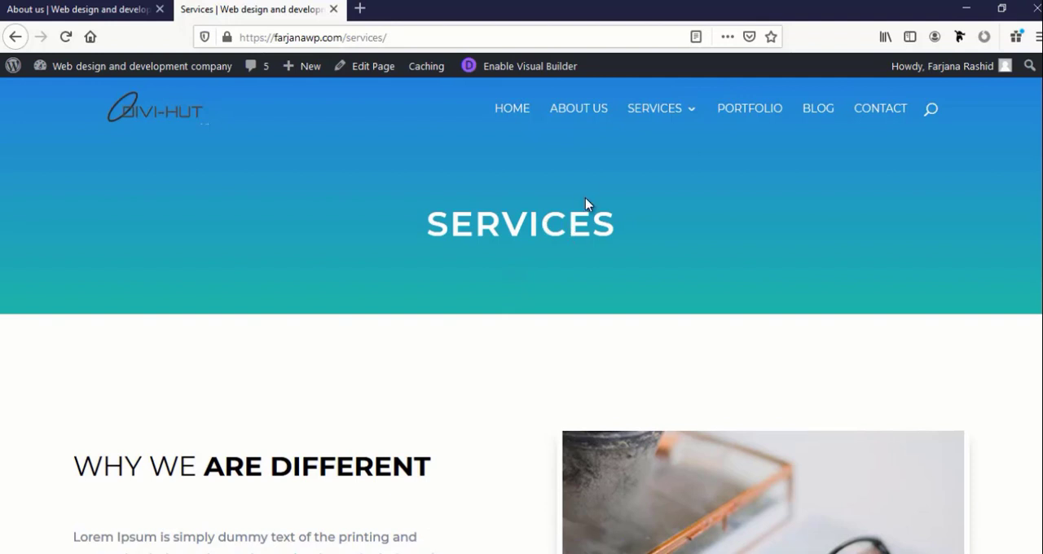
# Open the Graphics Design page from the site's Services submenu and enable the Visual Builder on it
pyautogui.moveTo(675, 112)
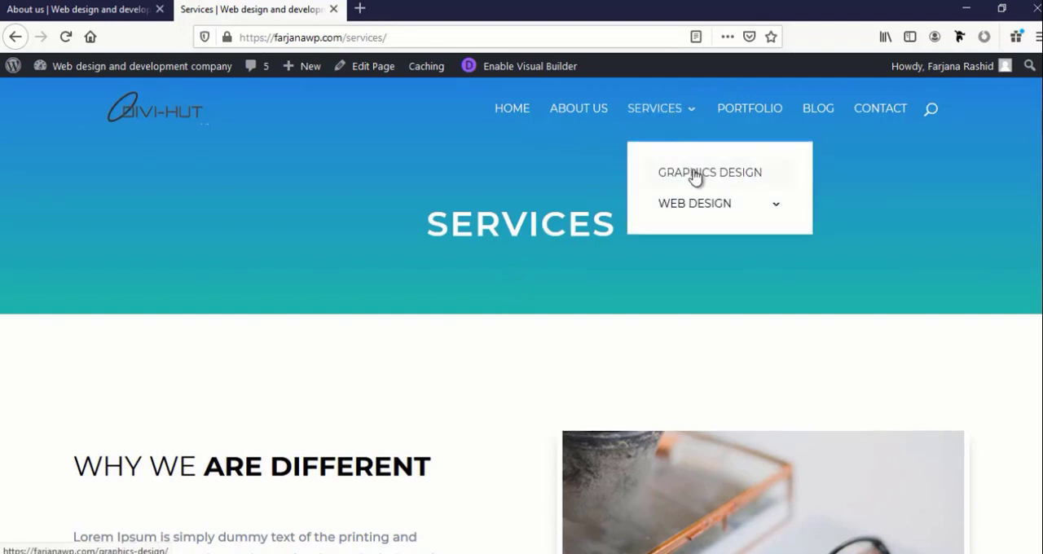
pyautogui.moveTo(705, 207)
pyautogui.moveTo(738, 207)
pyautogui.click(695, 181)
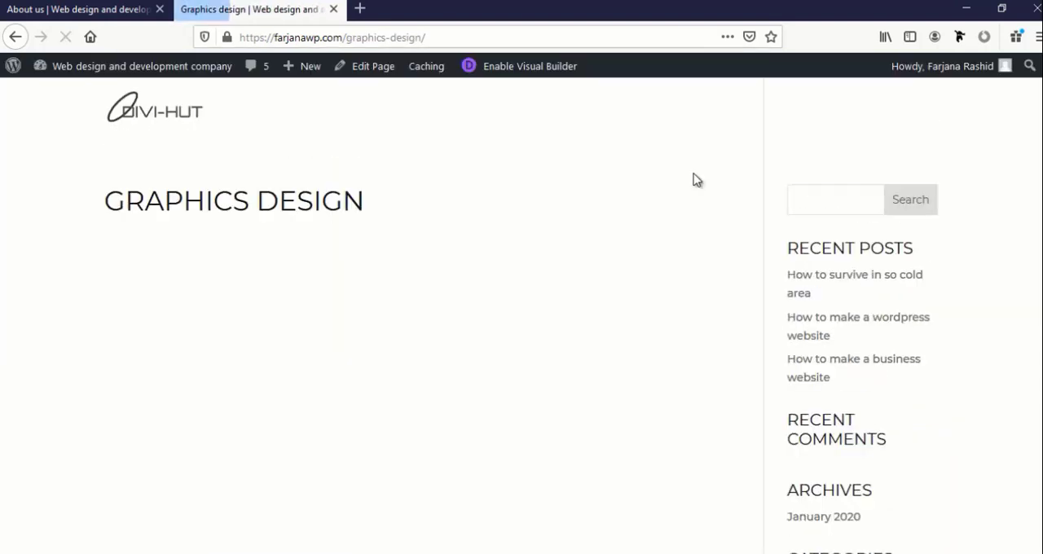
pyautogui.click(483, 71)
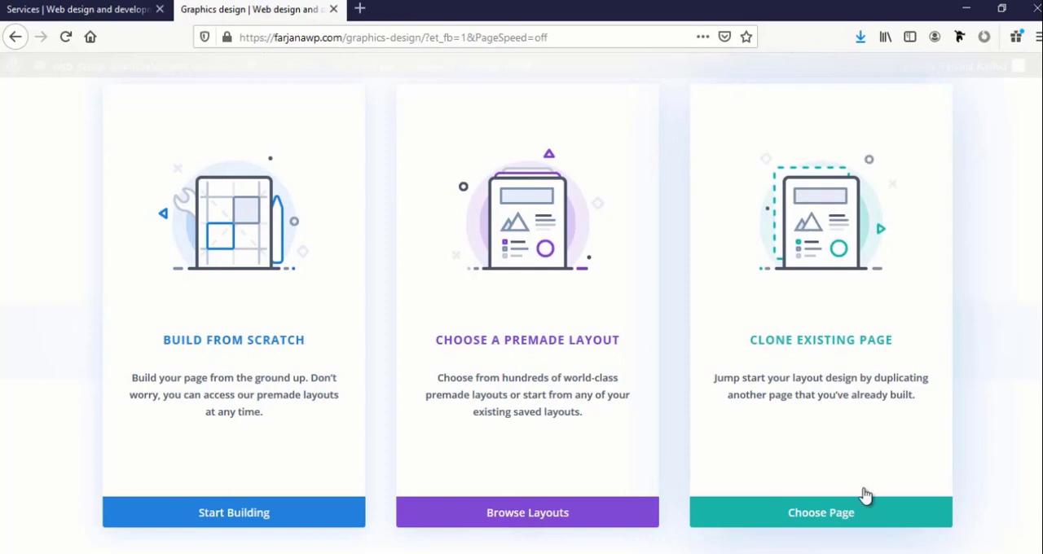
# Clone the existing Services page as the starting layout for the Graphics design page
pyautogui.click(843, 516)
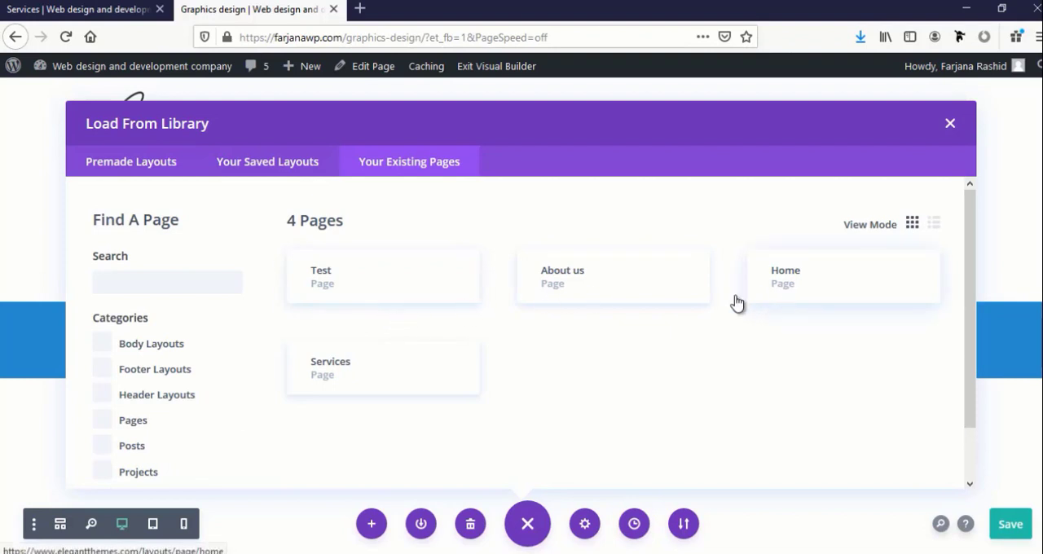
pyautogui.click(335, 376)
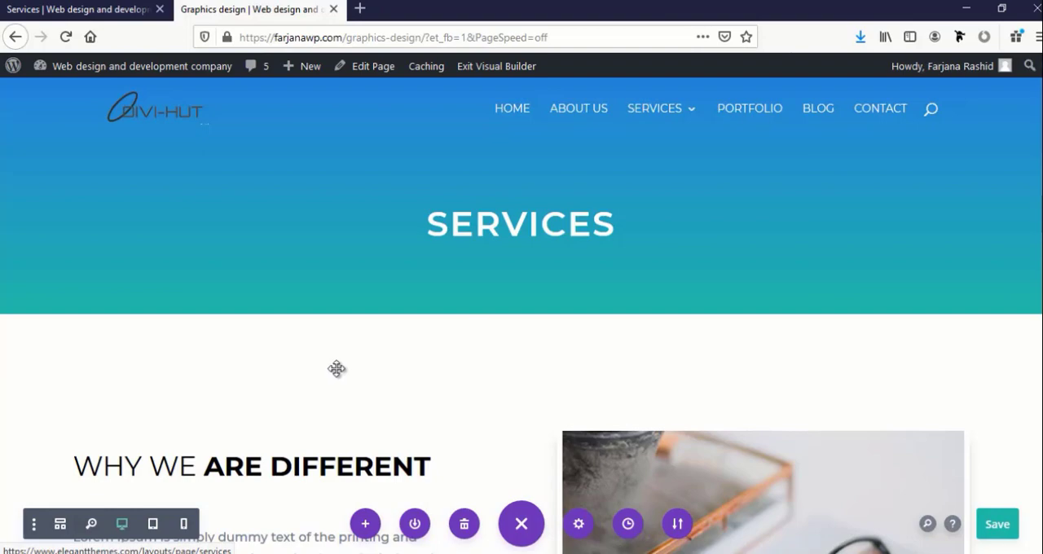
pyautogui.scroll(-6, 337, 369)
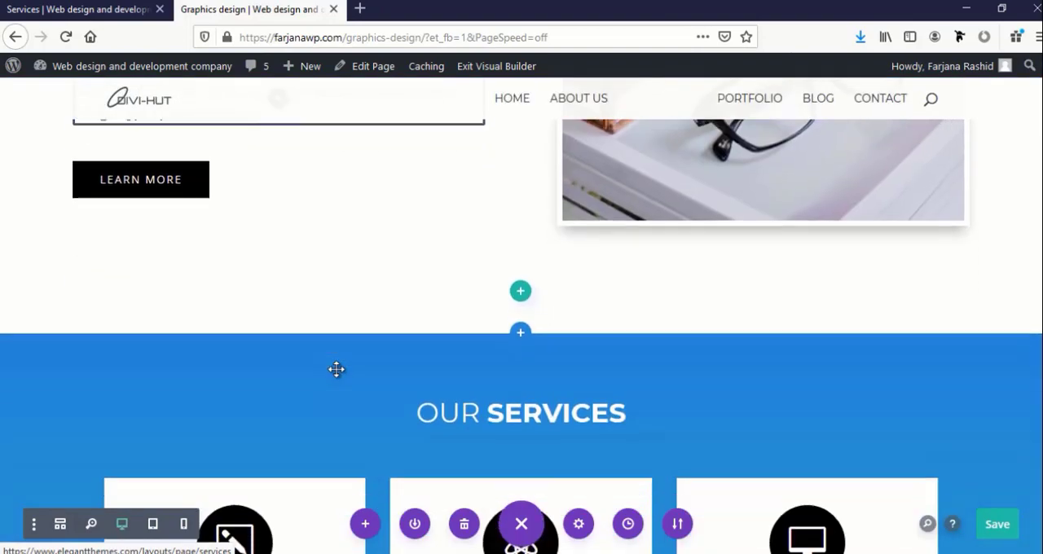
pyautogui.scroll(-10, 336, 369)
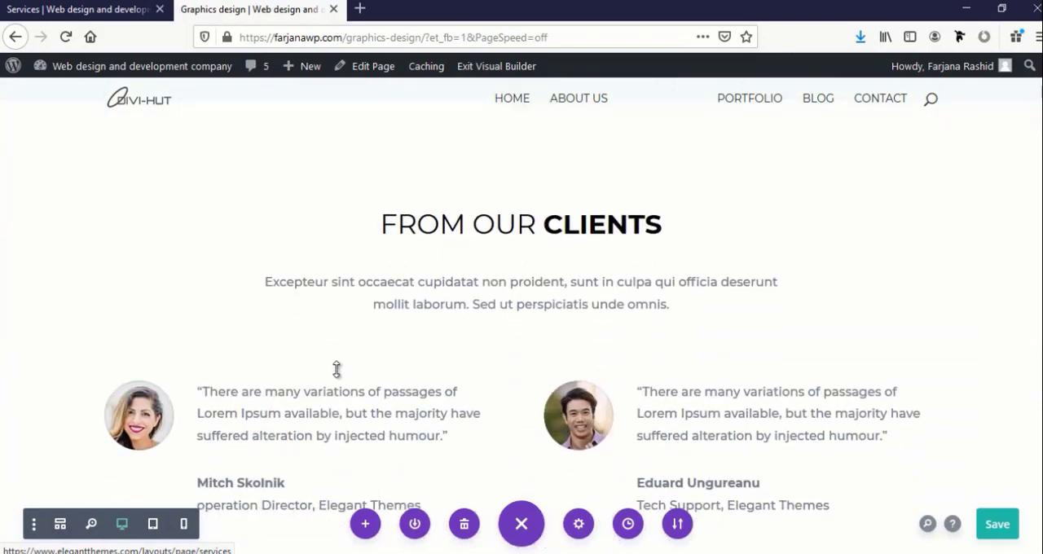
pyautogui.scroll(-3, 336, 370)
# Delete the From Our Clients testimonials section and the Our Clients logo section below the service cards
pyautogui.scroll(10, 337, 368)
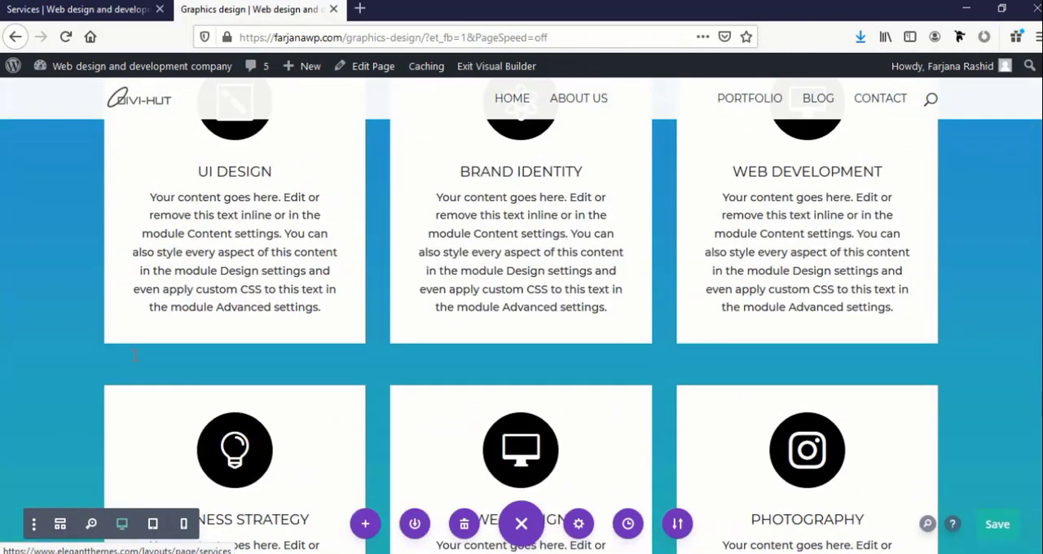
pyautogui.scroll(4, 134, 355)
pyautogui.scroll(-1, 92, 236)
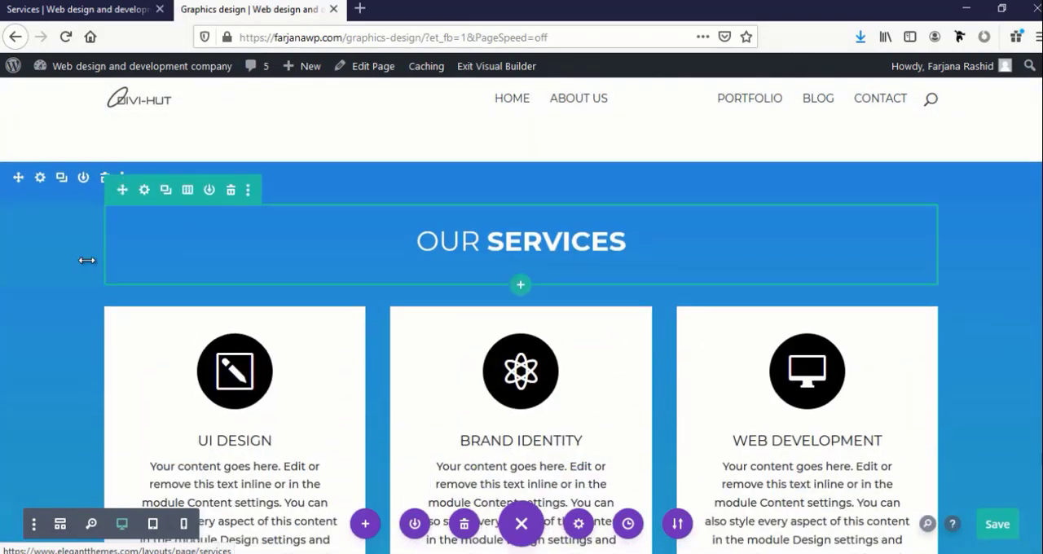
pyautogui.scroll(2, 90, 263)
pyautogui.scroll(-15, 114, 310)
pyautogui.scroll(2, 123, 342)
pyautogui.scroll(-1, 84, 234)
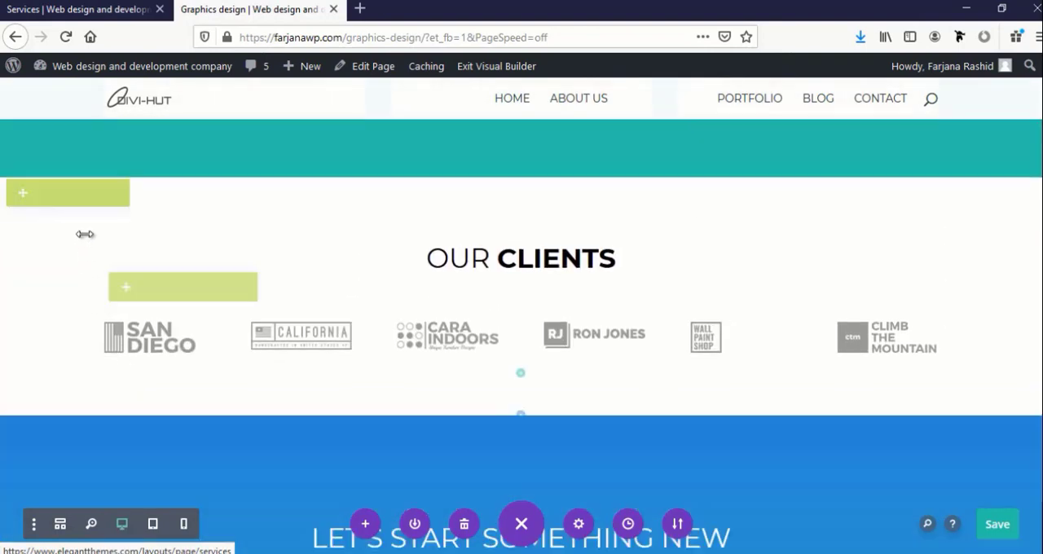
pyautogui.scroll(-1, 78, 228)
pyautogui.scroll(3, 74, 253)
pyautogui.scroll(-2, 84, 326)
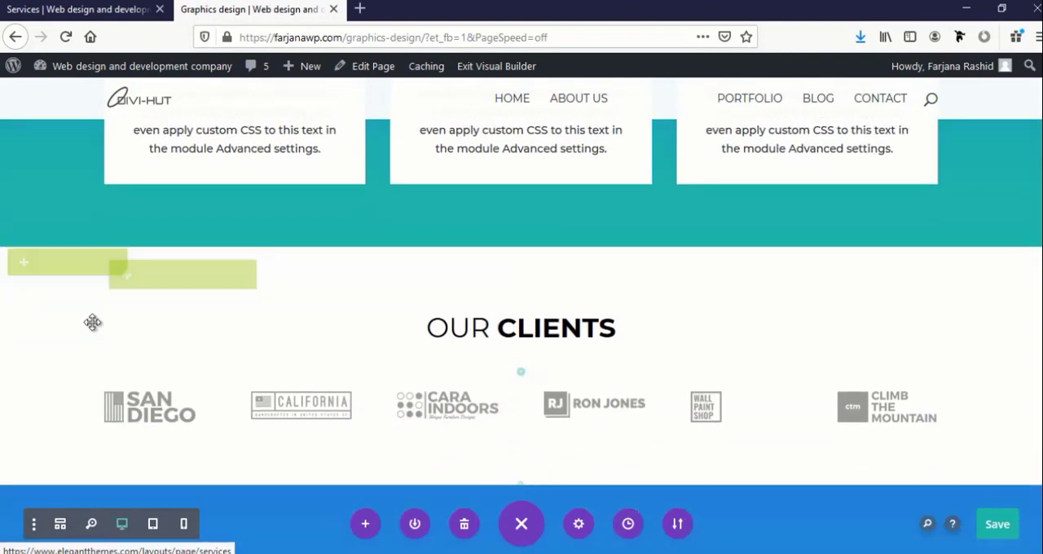
pyautogui.scroll(-1, 92, 323)
pyautogui.scroll(3, 93, 305)
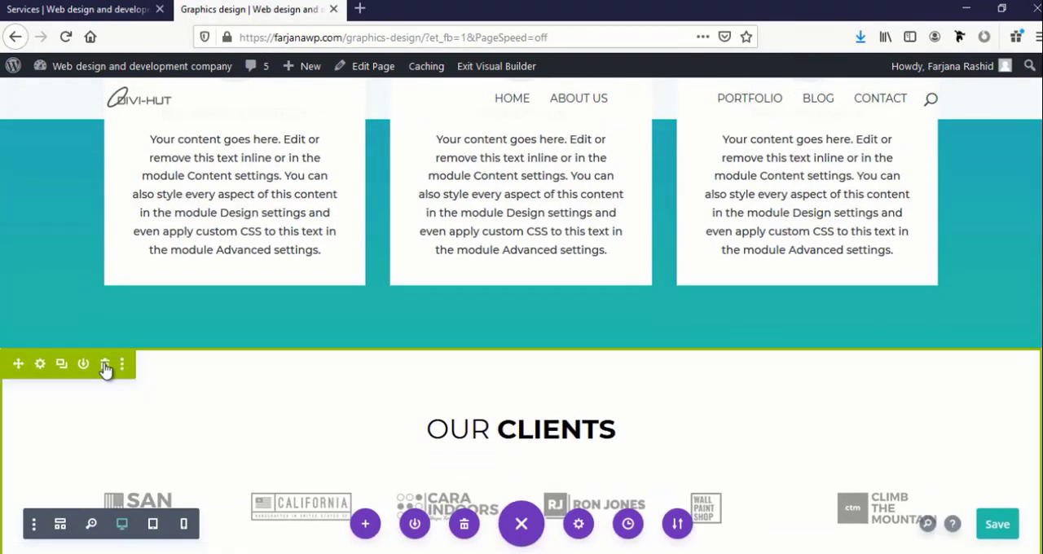
pyautogui.click(105, 364)
# Delete the Our Services section with the service cards above the contact form
pyautogui.scroll(-3, 102, 367)
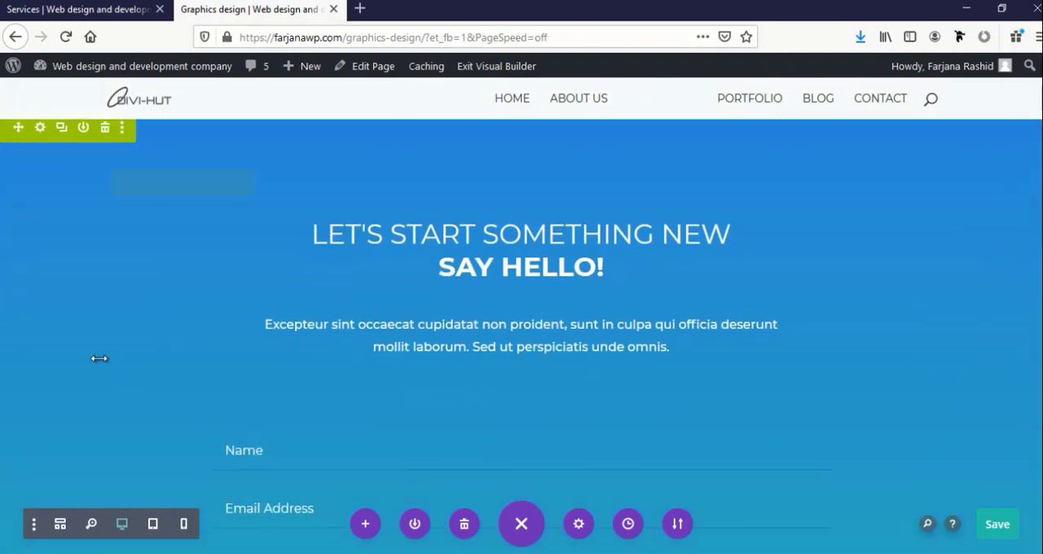
pyautogui.scroll(8, 98, 356)
pyautogui.scroll(-2, 102, 362)
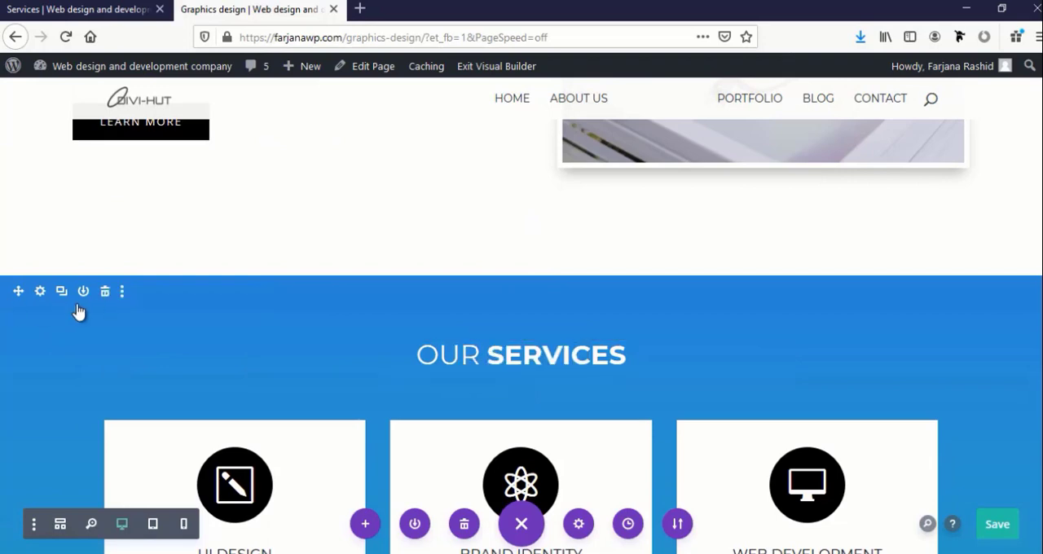
pyautogui.click(105, 293)
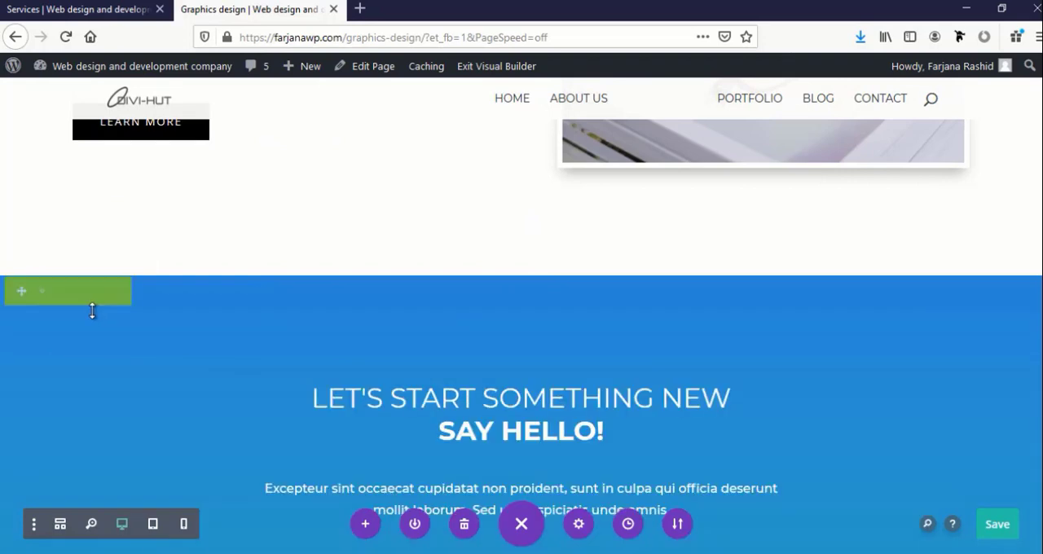
# Change the header row containing the Services title to a layout of two equal columns
pyautogui.scroll(-4, 64, 387)
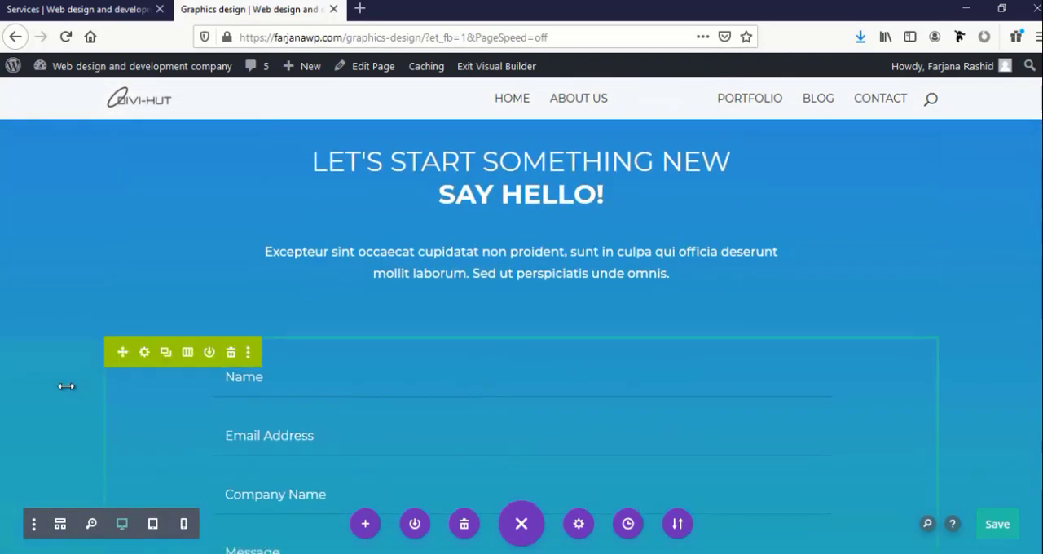
pyautogui.scroll(4, 65, 386)
pyautogui.scroll(3, 65, 386)
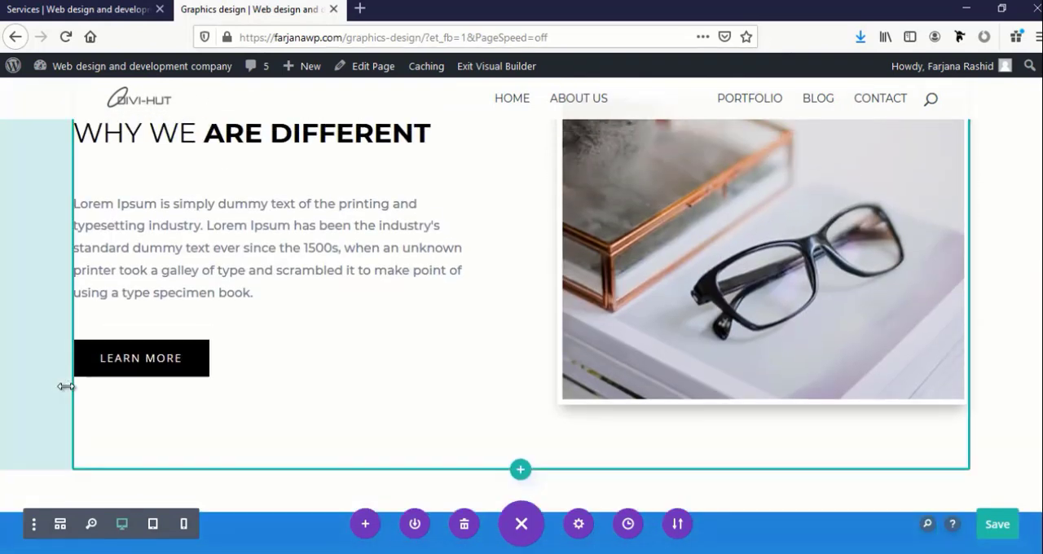
pyautogui.scroll(5, 70, 406)
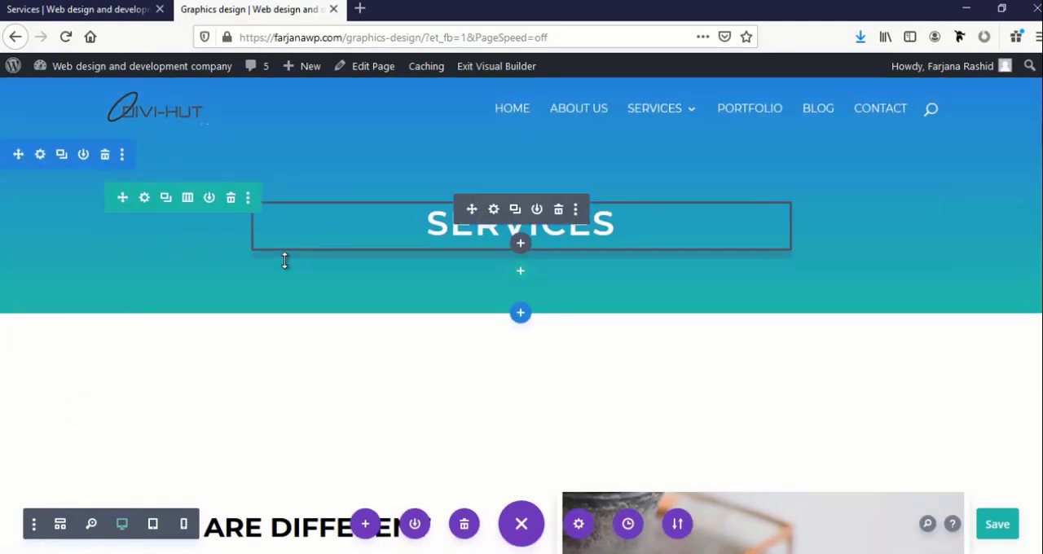
pyautogui.scroll(-1, 249, 338)
pyautogui.scroll(1, 247, 334)
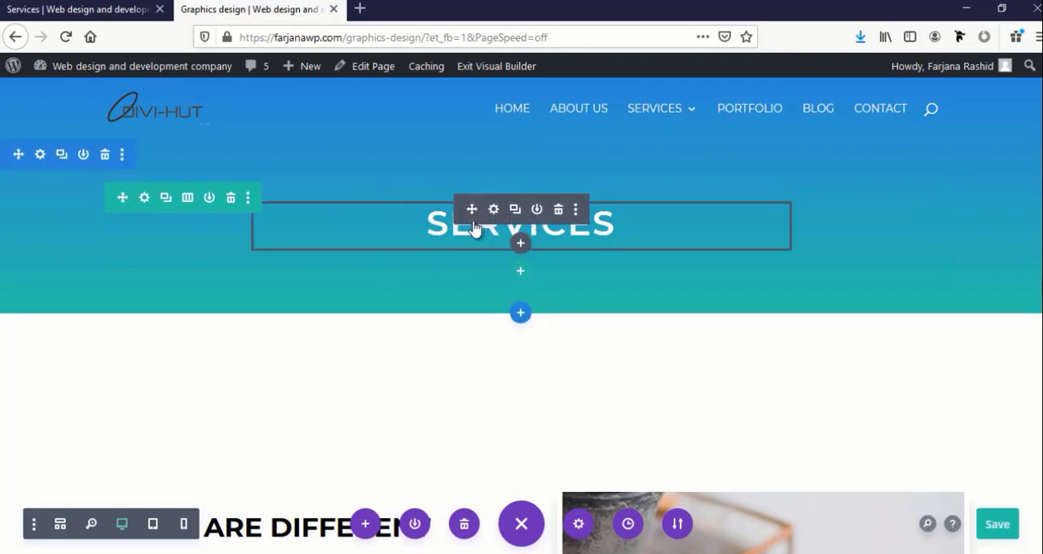
pyautogui.click(187, 199)
pyautogui.click(202, 290)
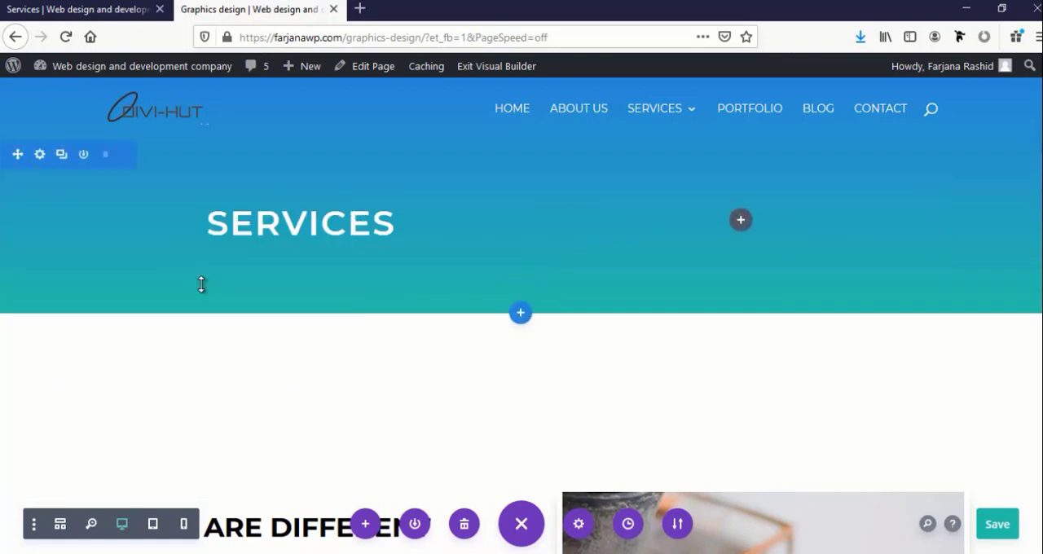
# Insert an Image module in the empty column beside the Services title
pyautogui.click(739, 221)
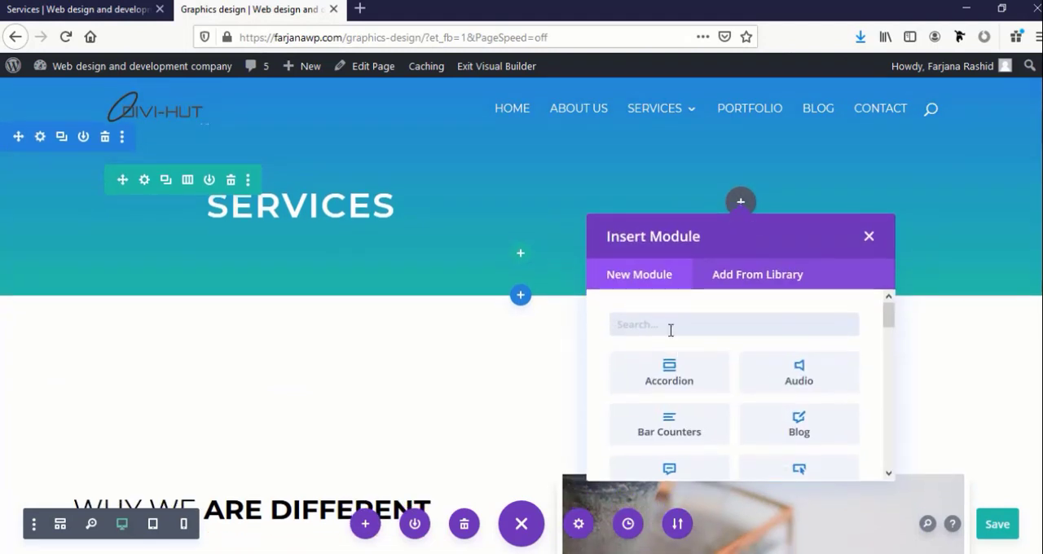
pyautogui.write('im')
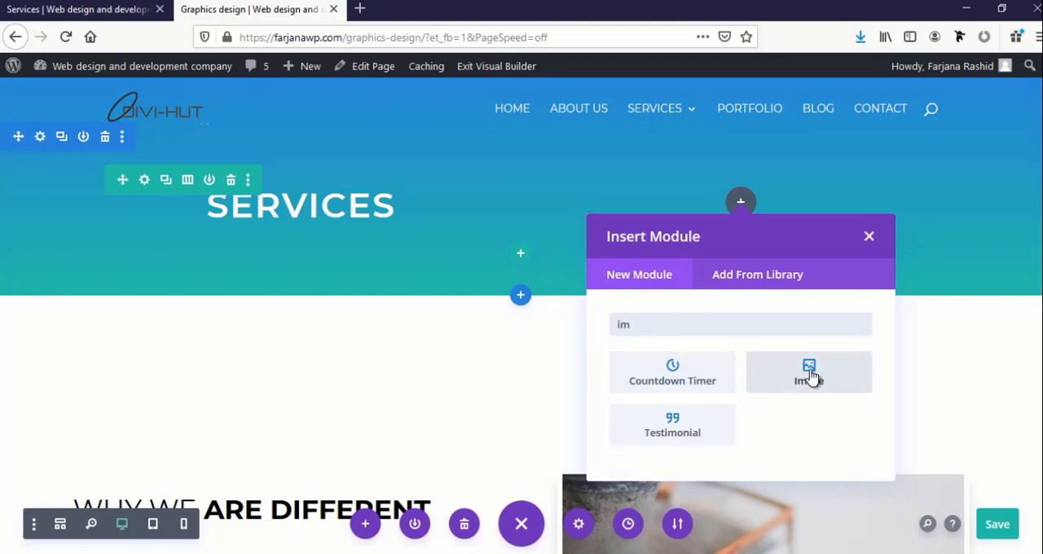
pyautogui.click(790, 371)
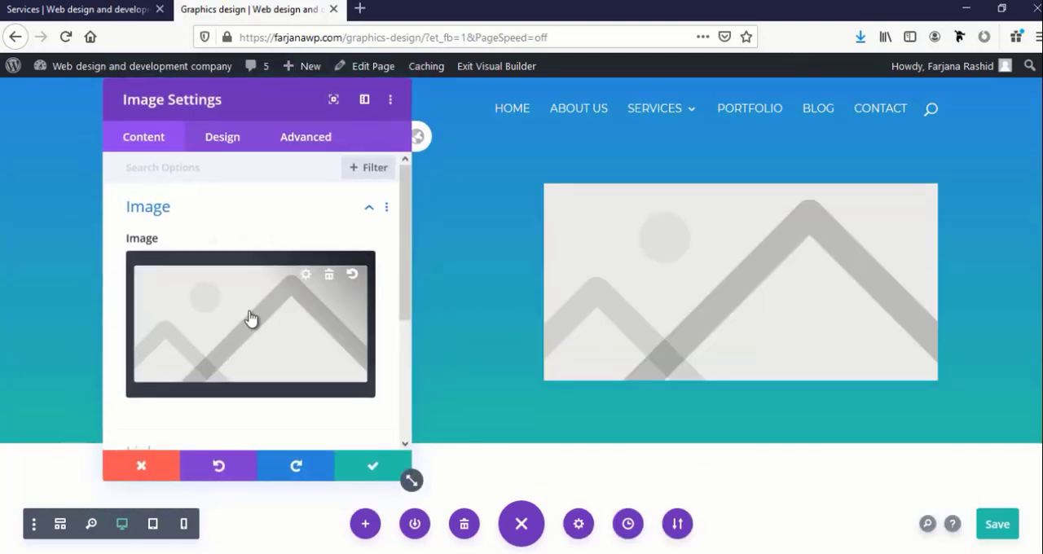
# Upload Graphic-deign.jpg from the Downloads folder as the new module's image and save the module settings
pyautogui.click(250, 316)
pyautogui.click(220, 131)
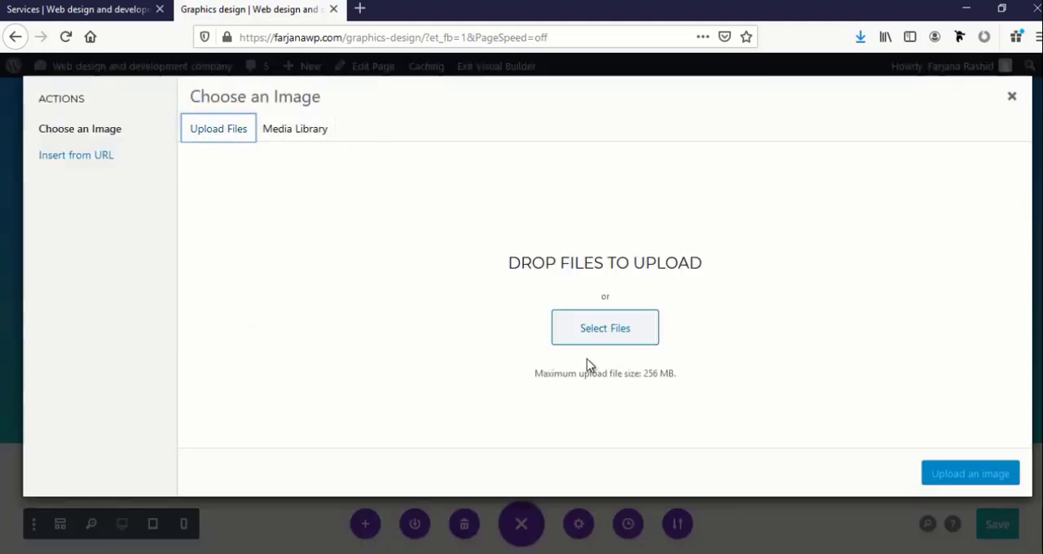
pyautogui.click(605, 330)
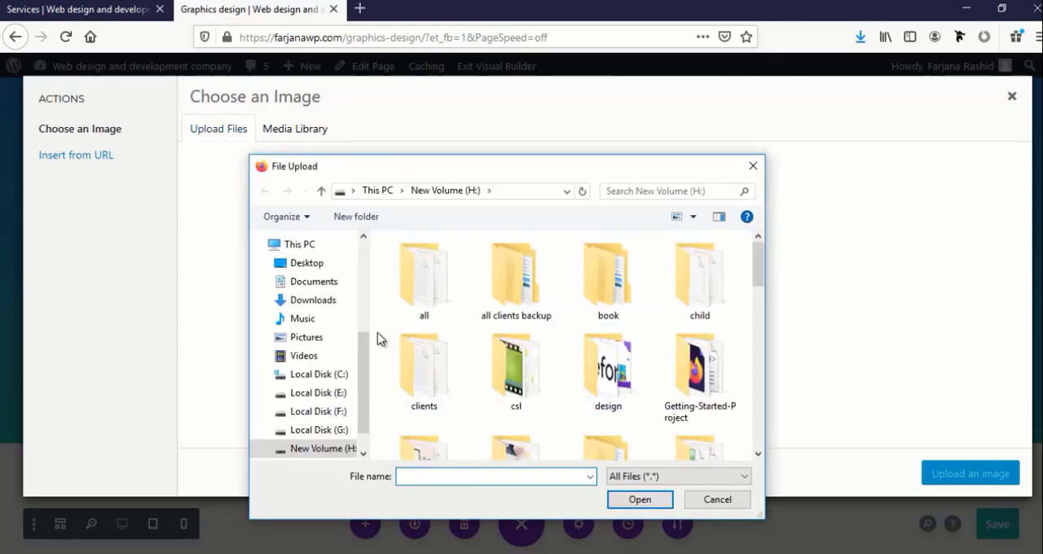
pyautogui.click(312, 301)
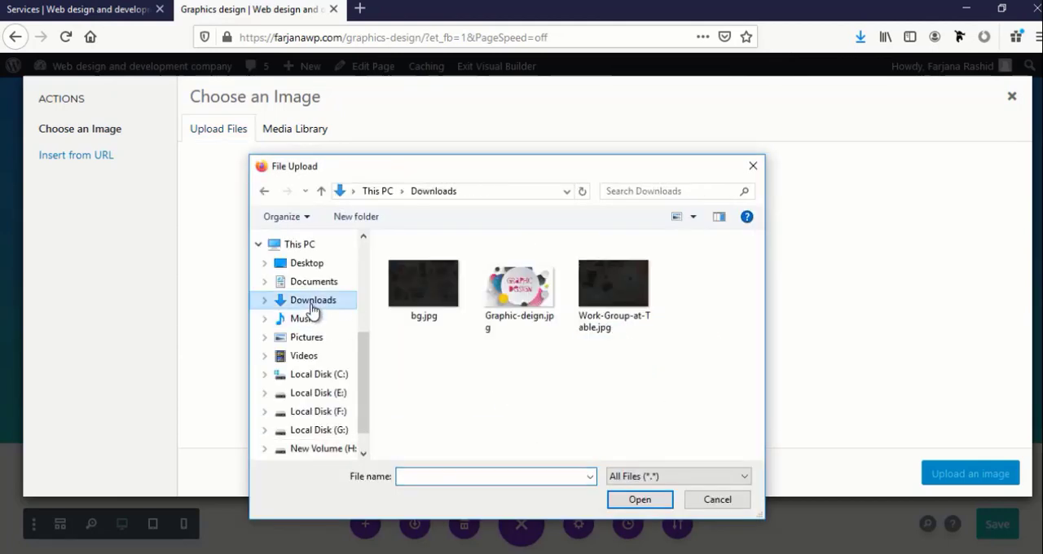
pyautogui.click(524, 305)
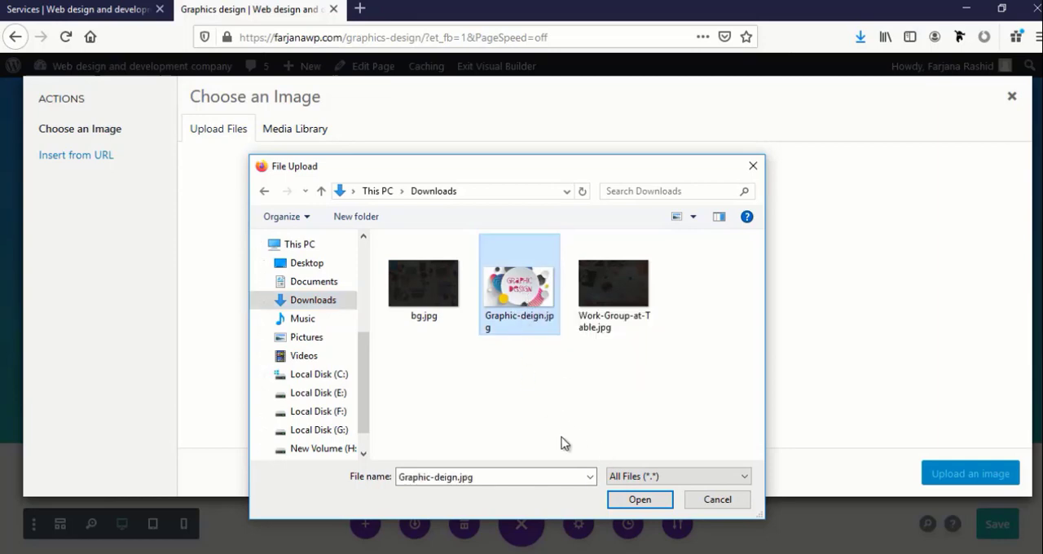
pyautogui.click(636, 498)
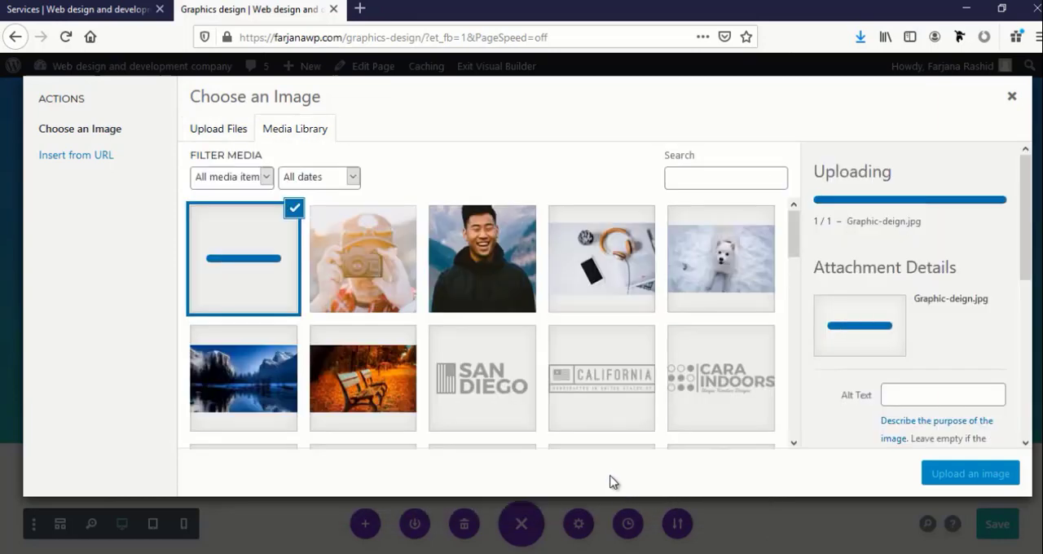
pyautogui.click(961, 481)
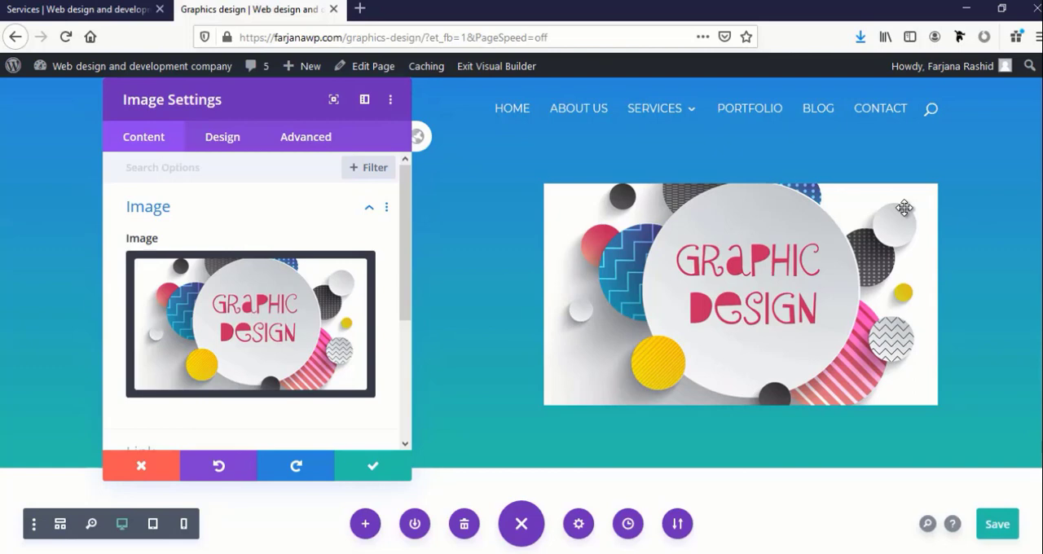
pyautogui.click(359, 466)
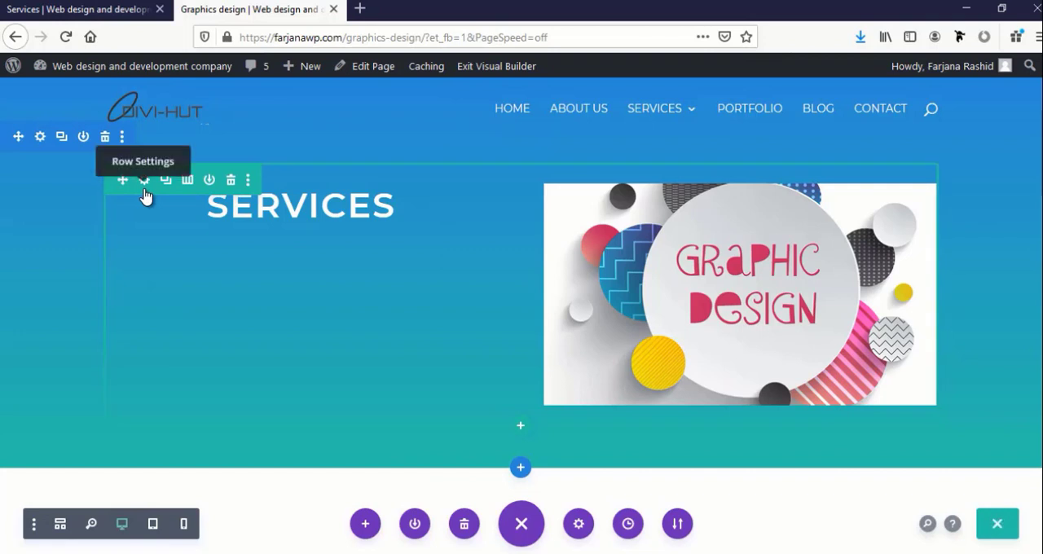
# Duplicate the header section and reduce the upper copy to a single-column title row without the image
pyautogui.click(62, 137)
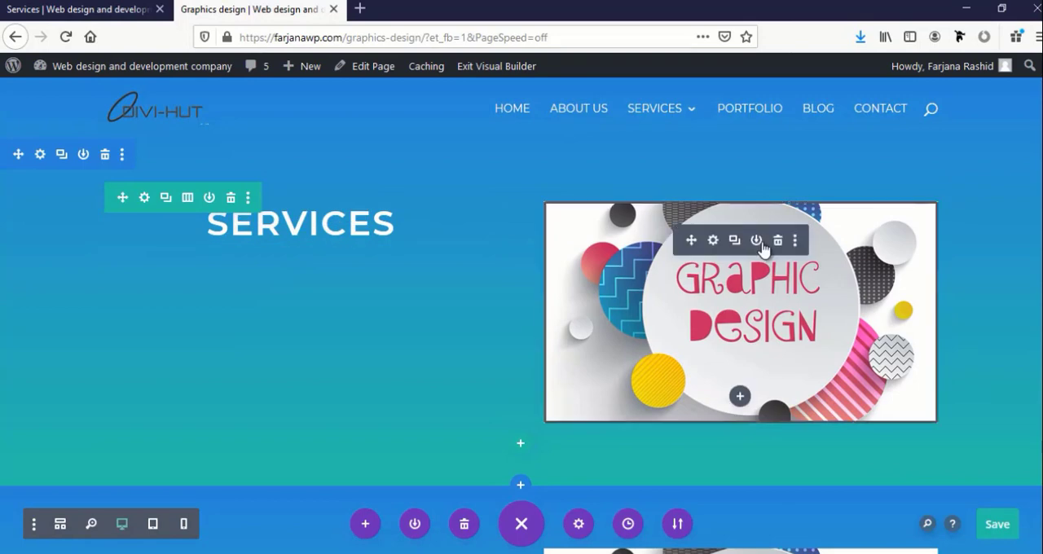
pyautogui.click(778, 241)
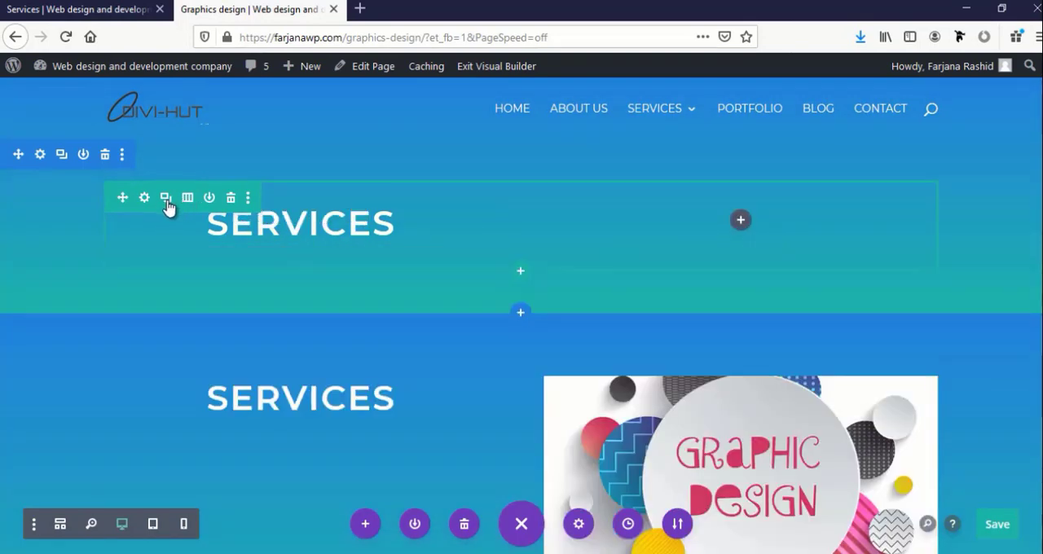
pyautogui.click(187, 198)
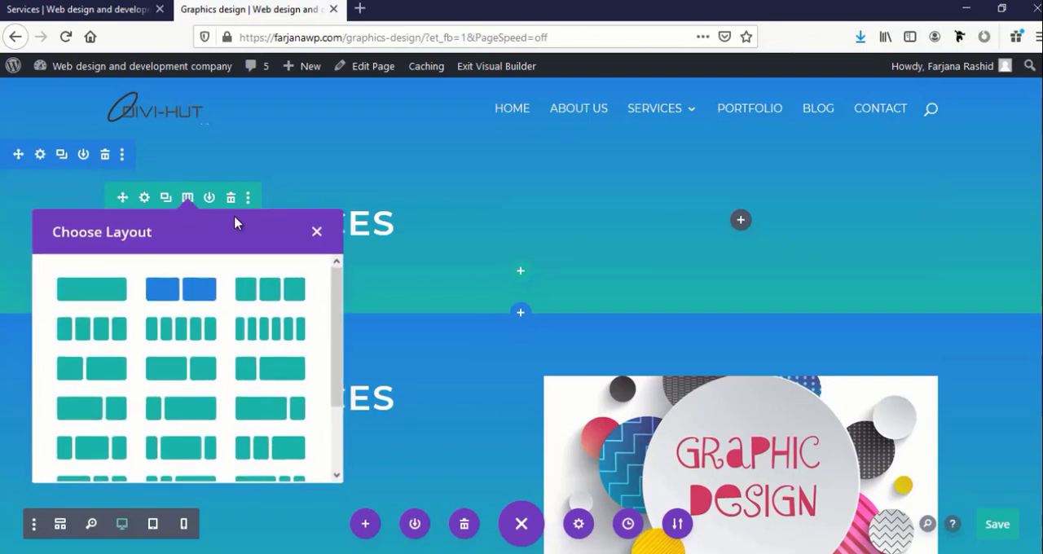
pyautogui.click(114, 286)
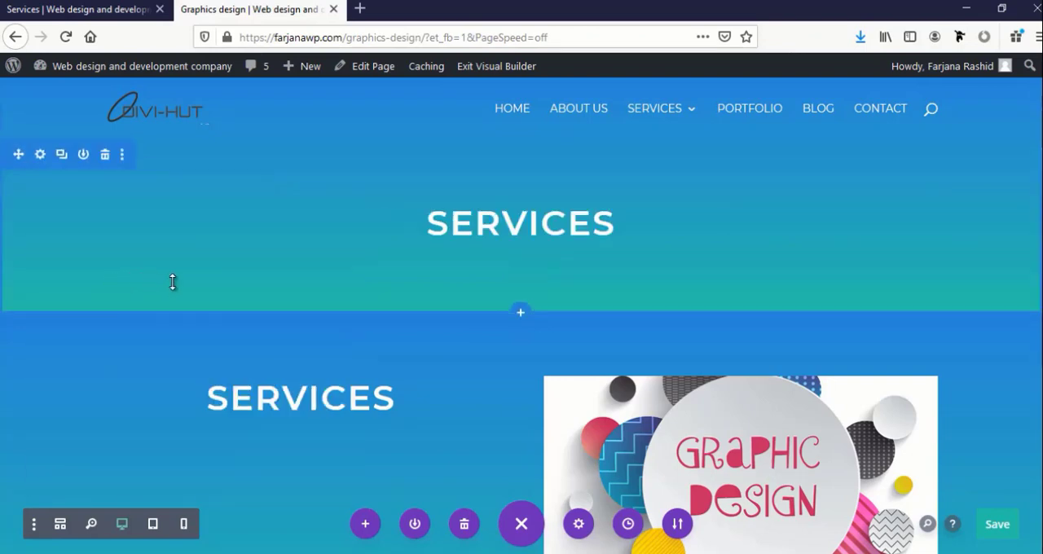
# Remove the background gradient from the duplicated section containing the graphic design image and save its settings
pyautogui.scroll(-3, 168, 378)
pyautogui.scroll(2, 776, 282)
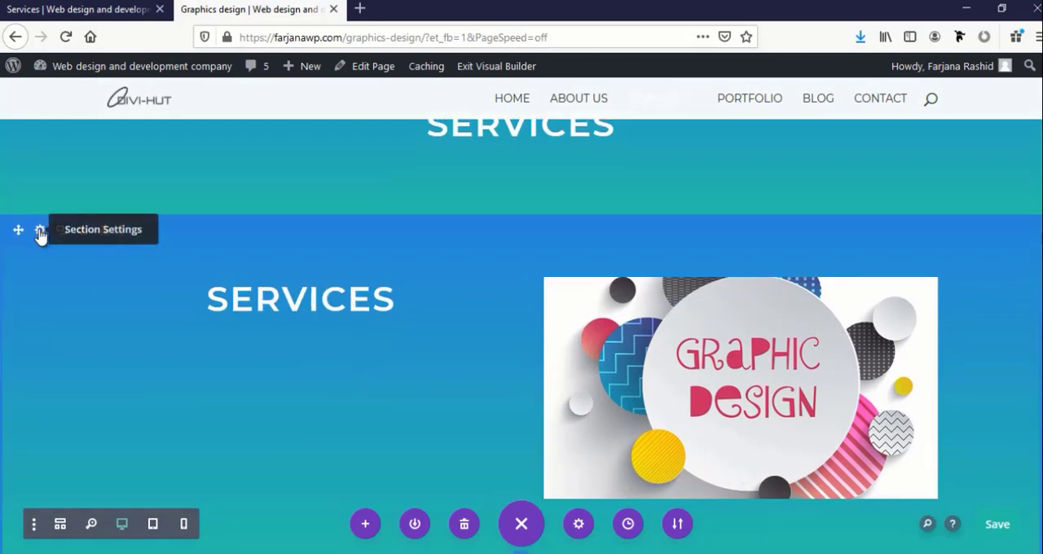
pyautogui.click(39, 233)
pyautogui.click(169, 262)
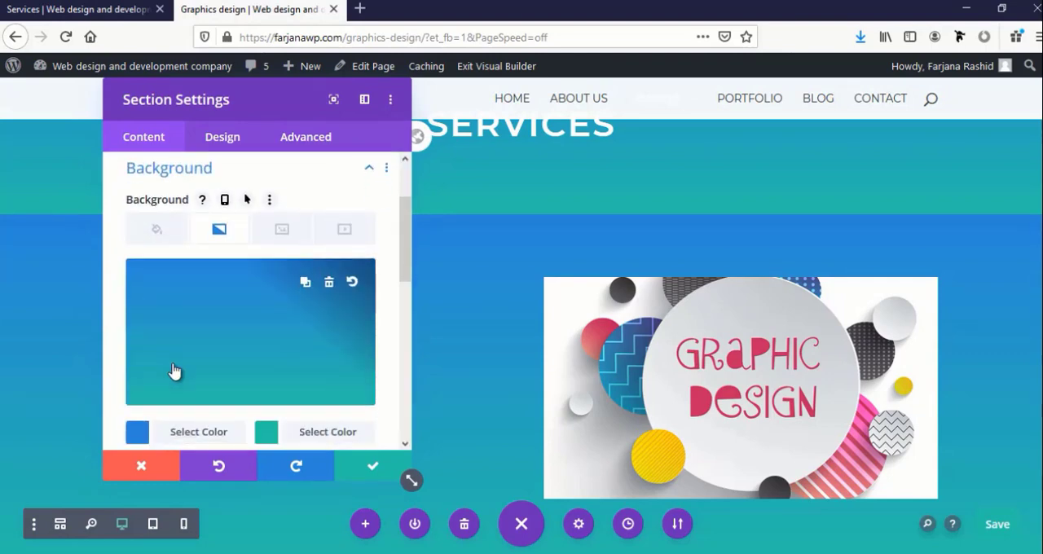
pyautogui.scroll(-2, 174, 371)
pyautogui.click(333, 204)
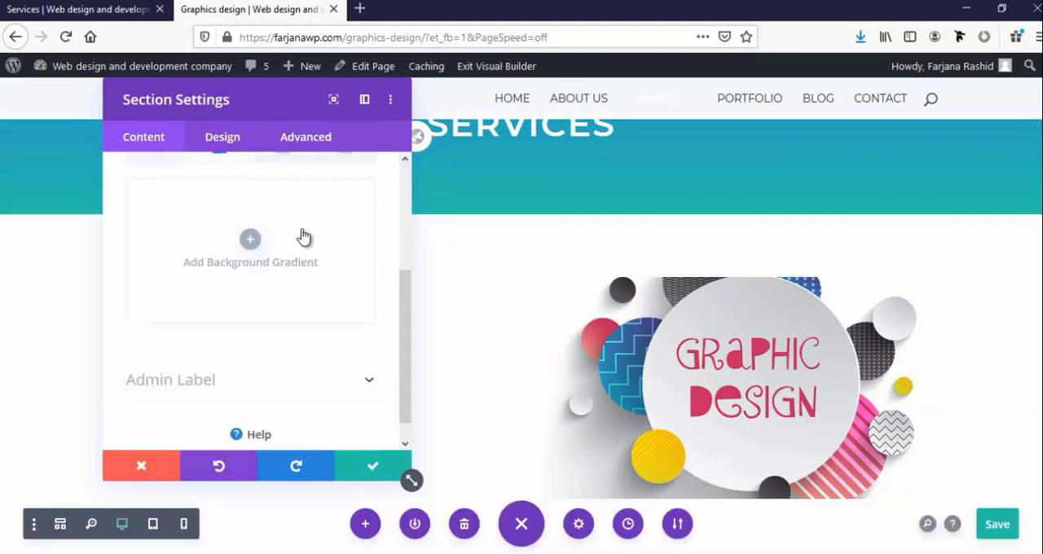
pyautogui.click(371, 470)
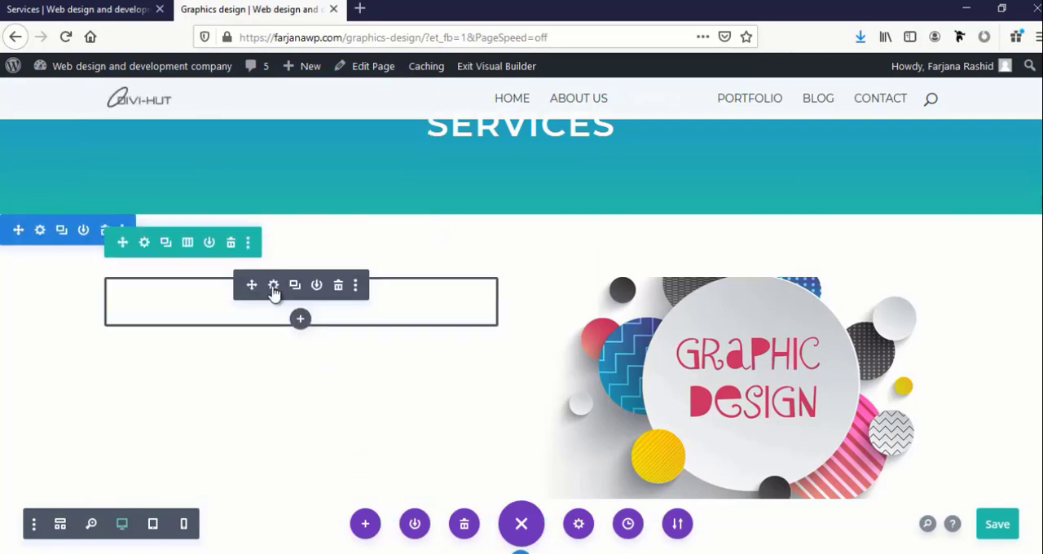
# Reduce the graphic design image section's top and bottom padding to 0px and save the section settings
pyautogui.moveTo(568, 252); pyautogui.dragTo(585, 211)
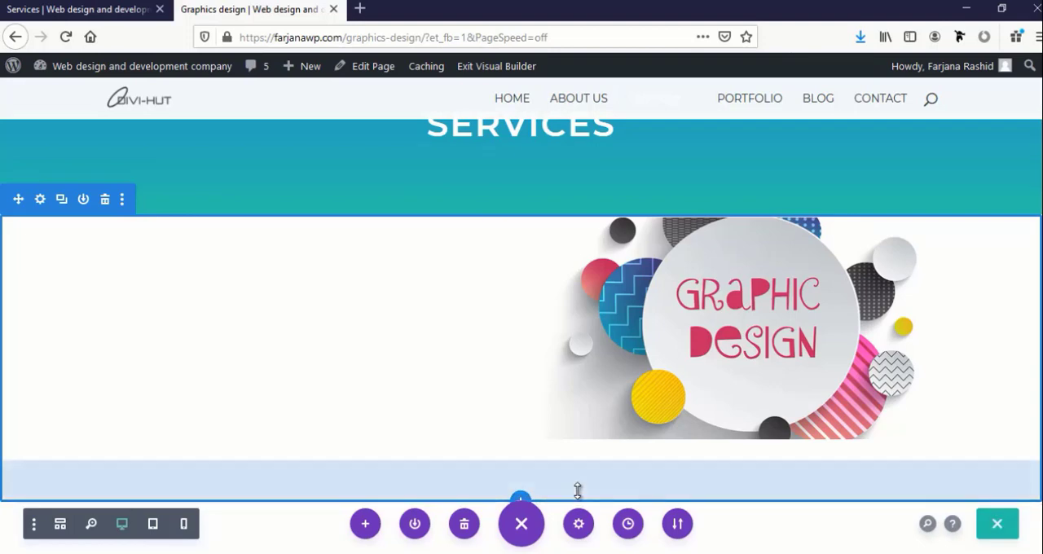
pyautogui.moveTo(577, 490); pyautogui.dragTo(591, 430)
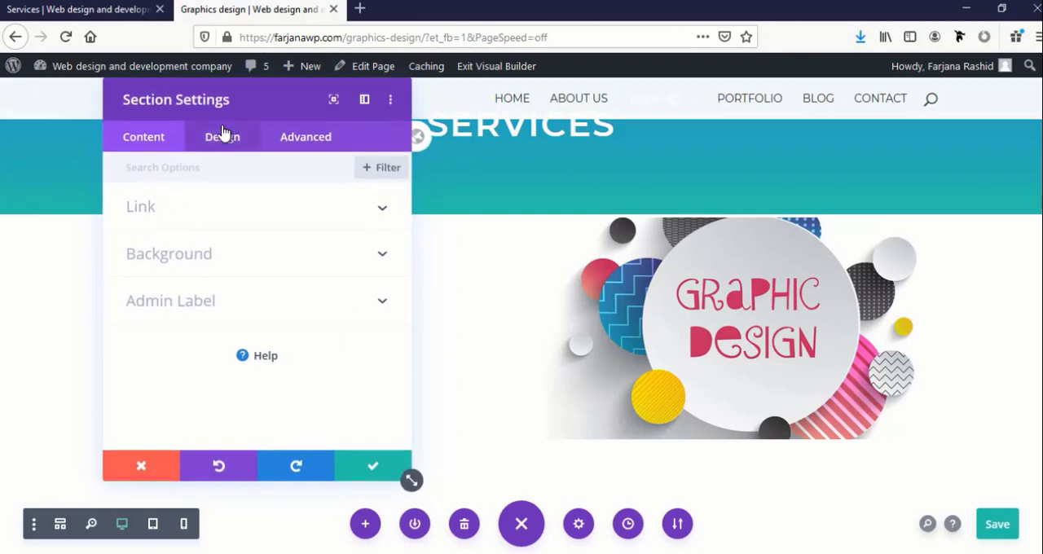
pyautogui.click(221, 135)
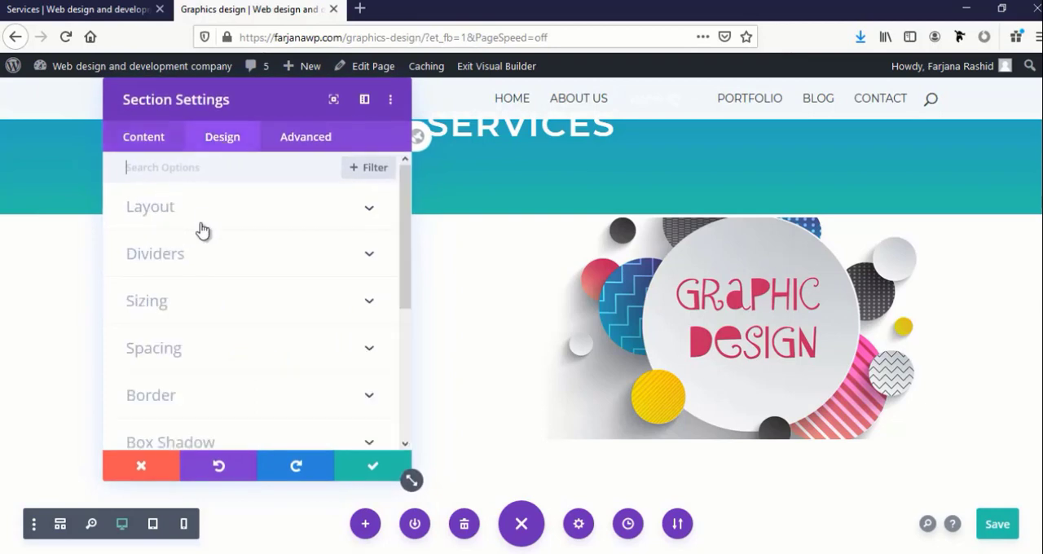
pyautogui.click(173, 348)
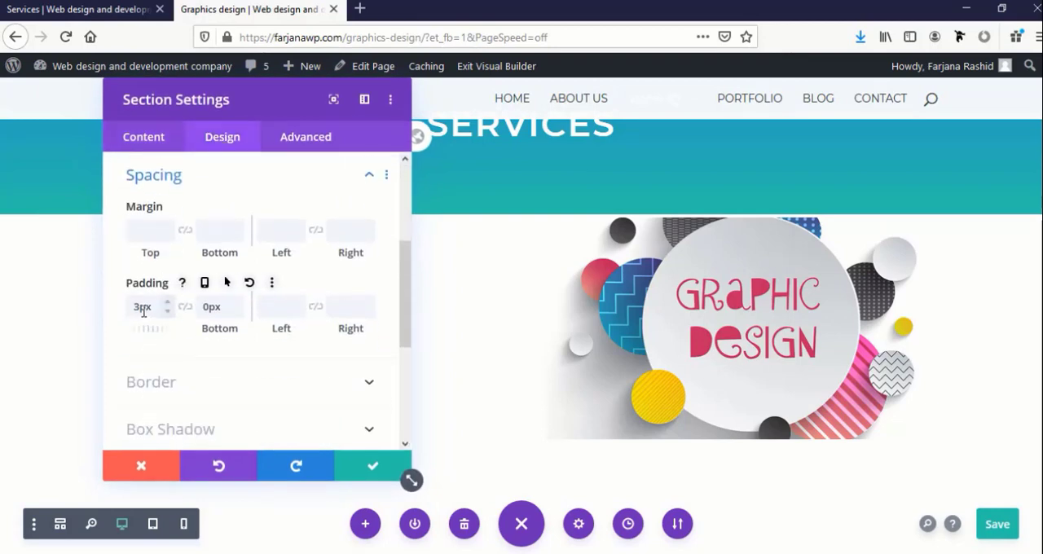
pyautogui.moveTo(139, 309); pyautogui.dragTo(128, 311)
pyautogui.write('0')
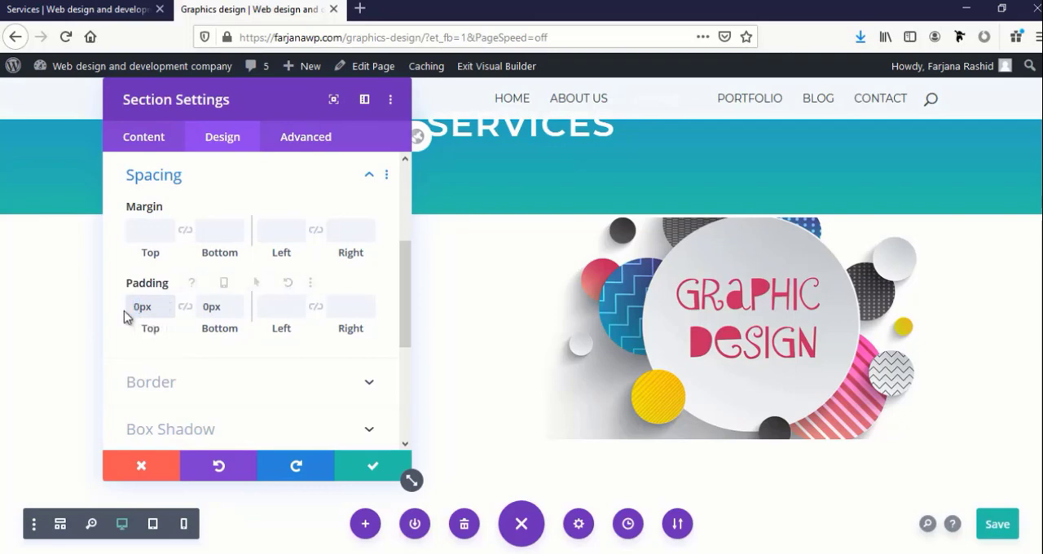
pyautogui.click(368, 466)
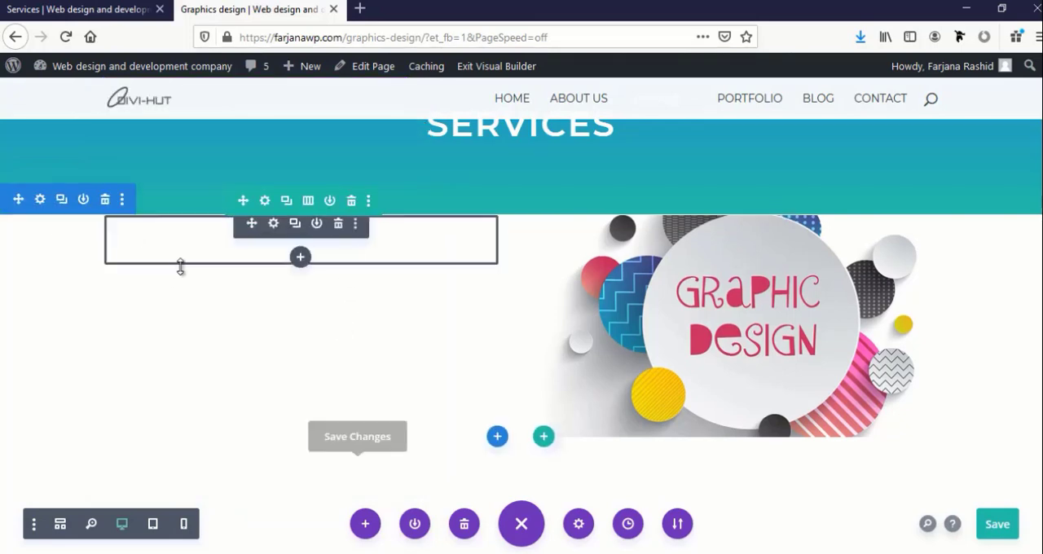
# Set the top padding of the row holding the graphic design image to 0px and save the row settings
pyautogui.click(266, 204)
pyautogui.click(215, 132)
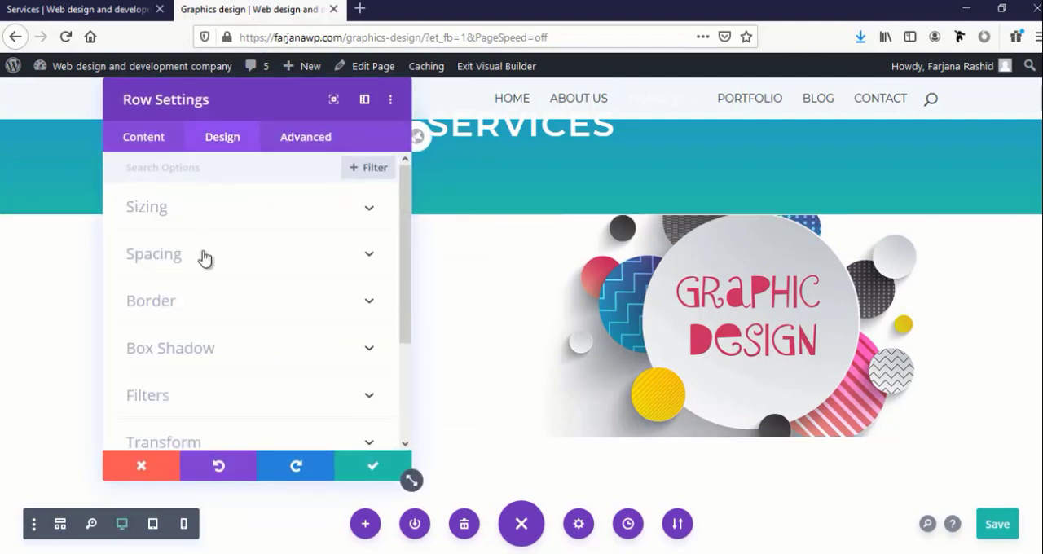
pyautogui.click(158, 255)
pyautogui.moveTo(139, 306); pyautogui.dragTo(123, 303)
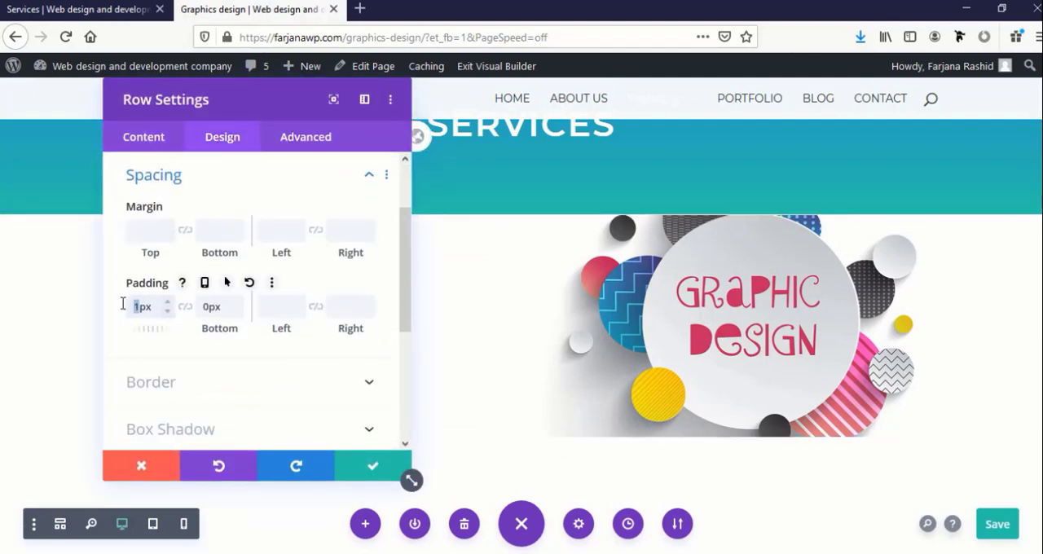
pyautogui.write('0')
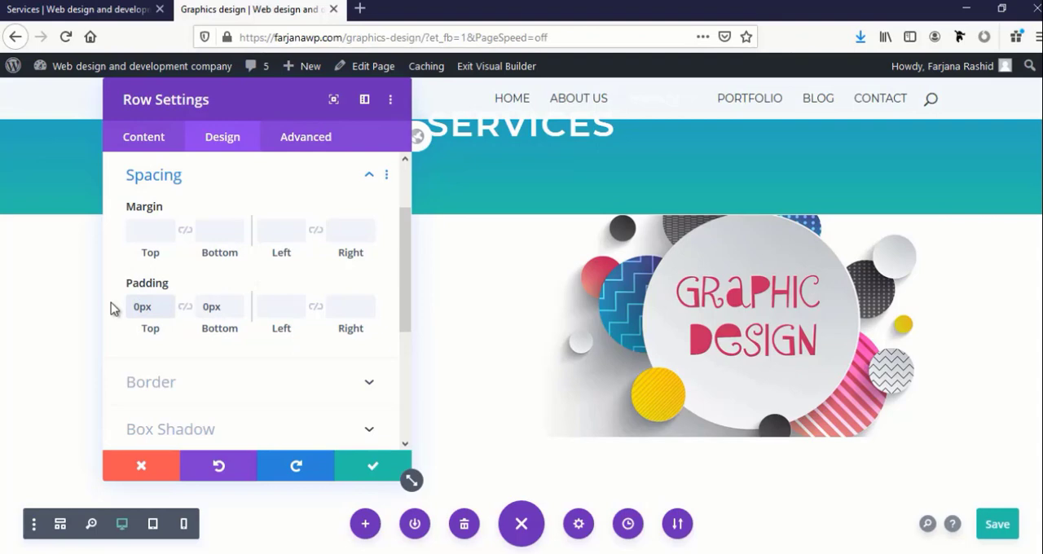
pyautogui.click(359, 463)
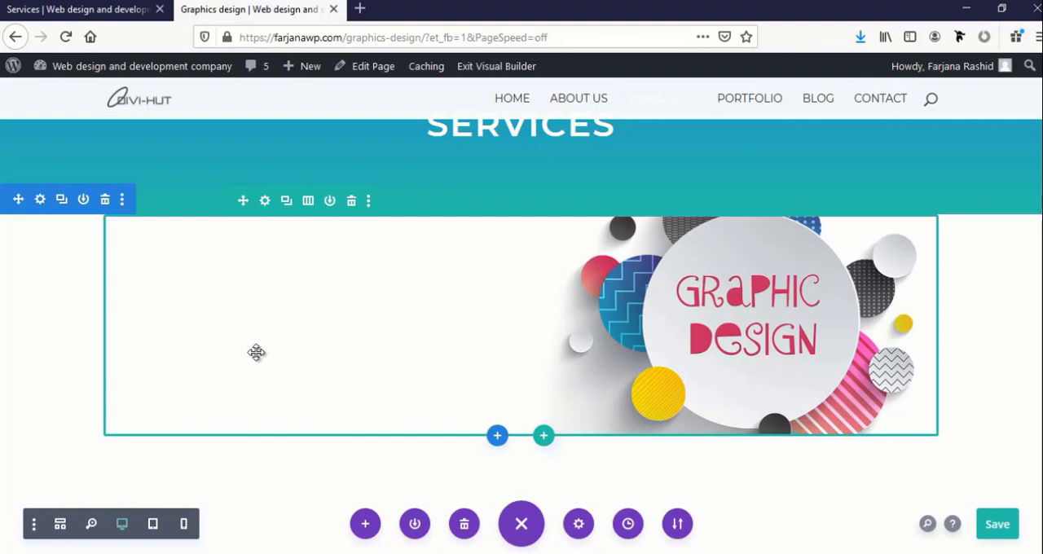
# Insert a Text module in the empty column beside the graphic design image
pyautogui.click(338, 228)
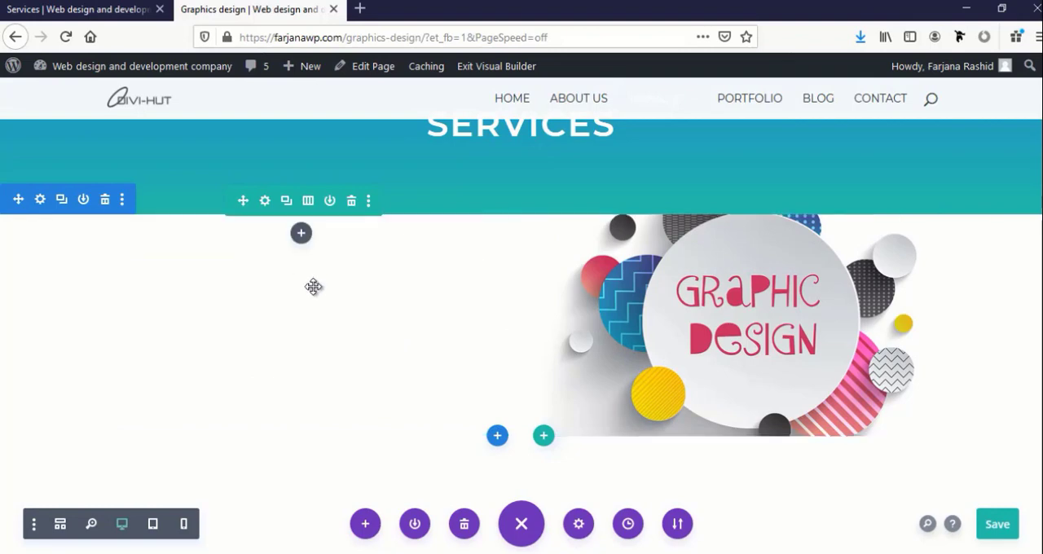
pyautogui.click(300, 235)
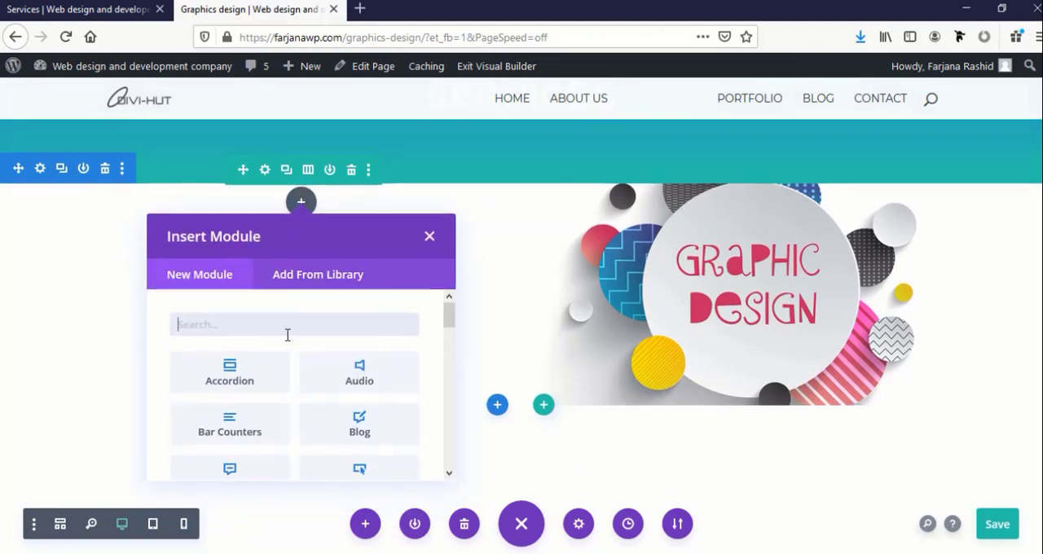
pyautogui.write('tex')
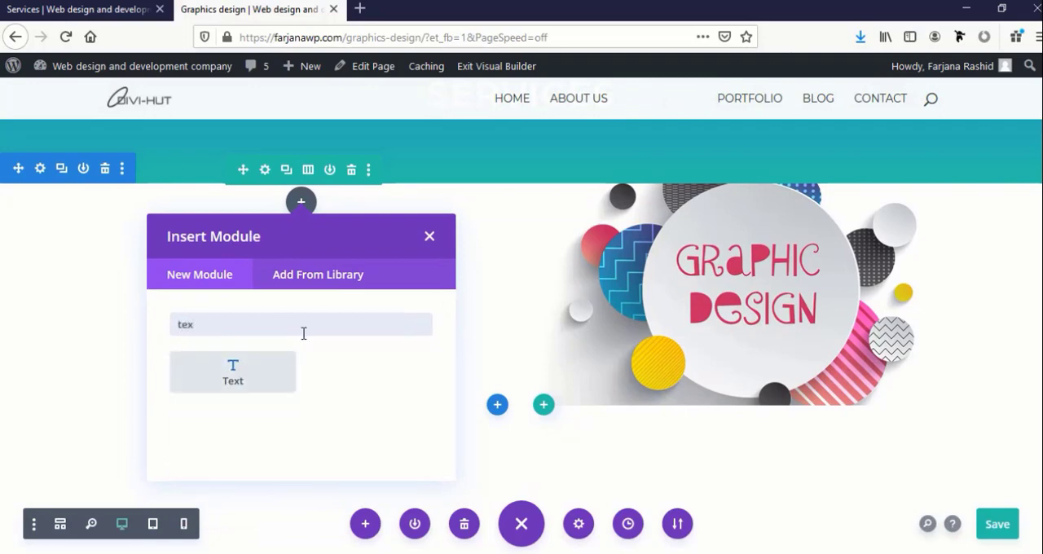
pyautogui.click(232, 373)
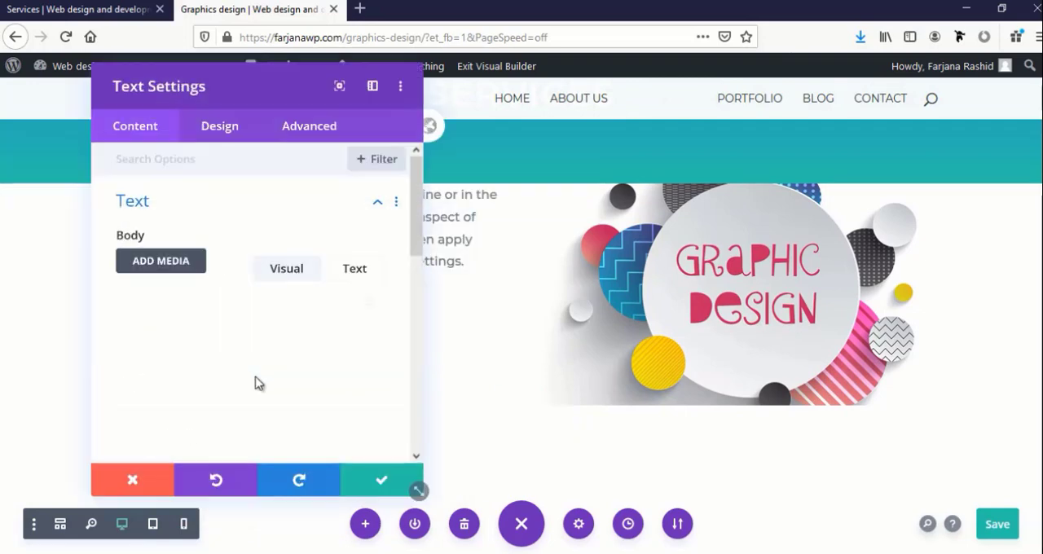
pyautogui.moveTo(258, 114); pyautogui.dragTo(837, 120)
# Shorten the Text module's placeholder body so that it ends with "this content in the module."
pyautogui.tripleClick(834, 421)
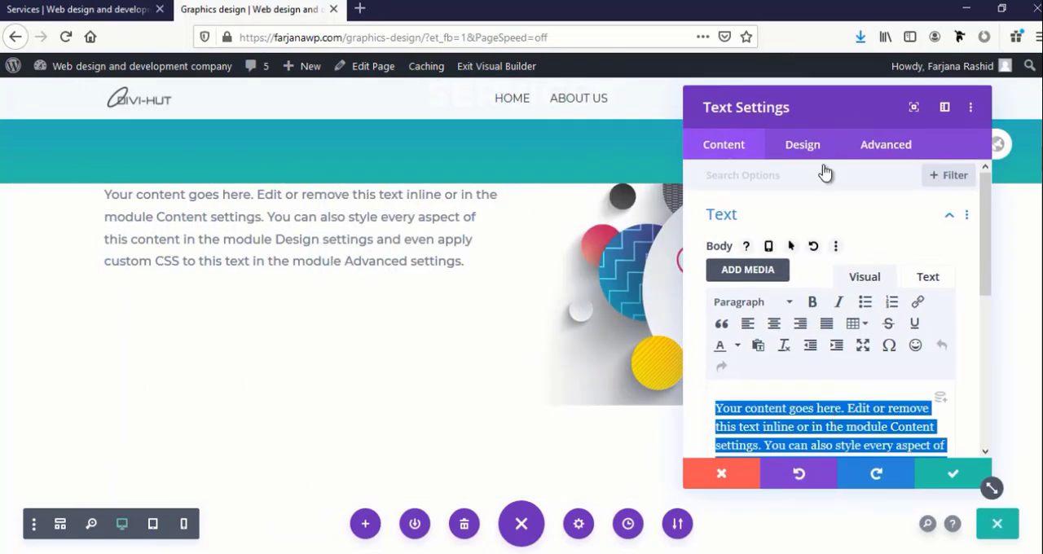
pyautogui.moveTo(831, 109); pyautogui.dragTo(856, 136)
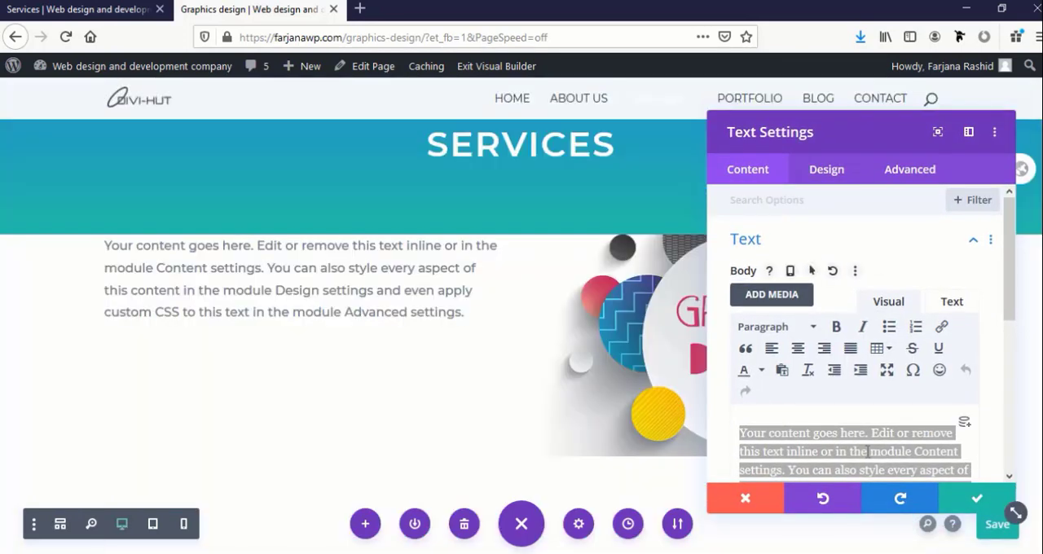
pyautogui.scroll(-2, 856, 342)
pyautogui.click(881, 402)
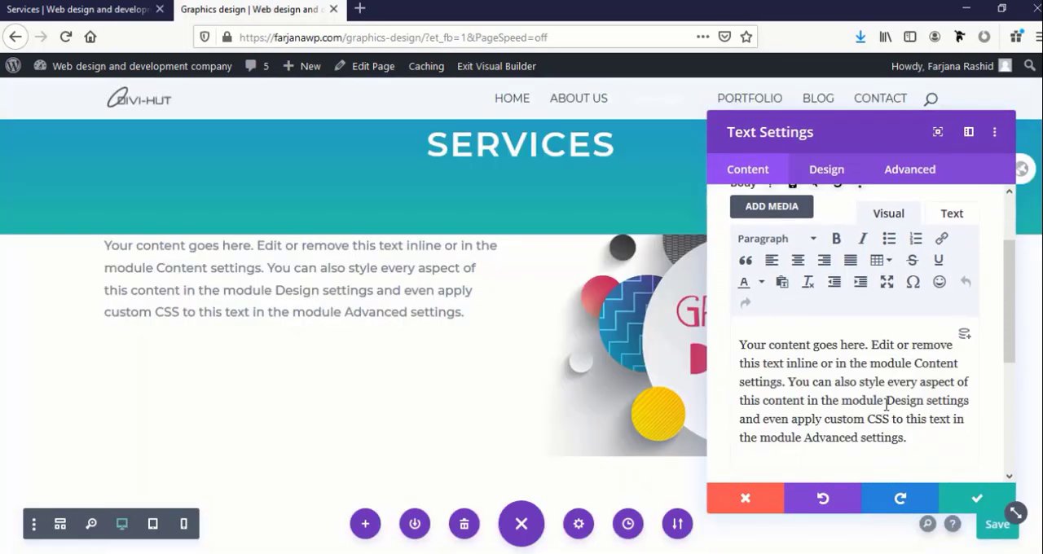
pyautogui.moveTo(888, 403); pyautogui.dragTo(941, 489)
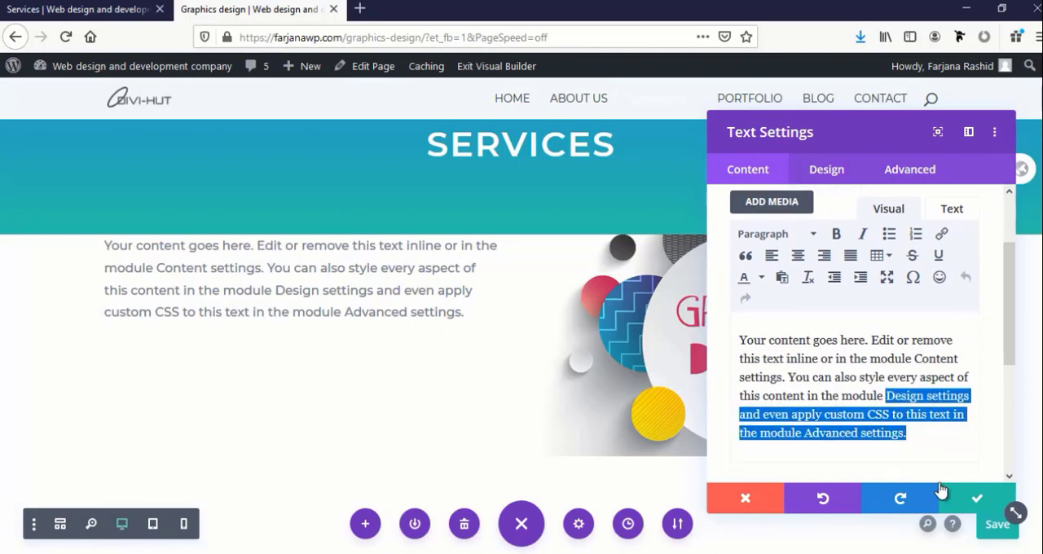
pyautogui.press('BackSpace')
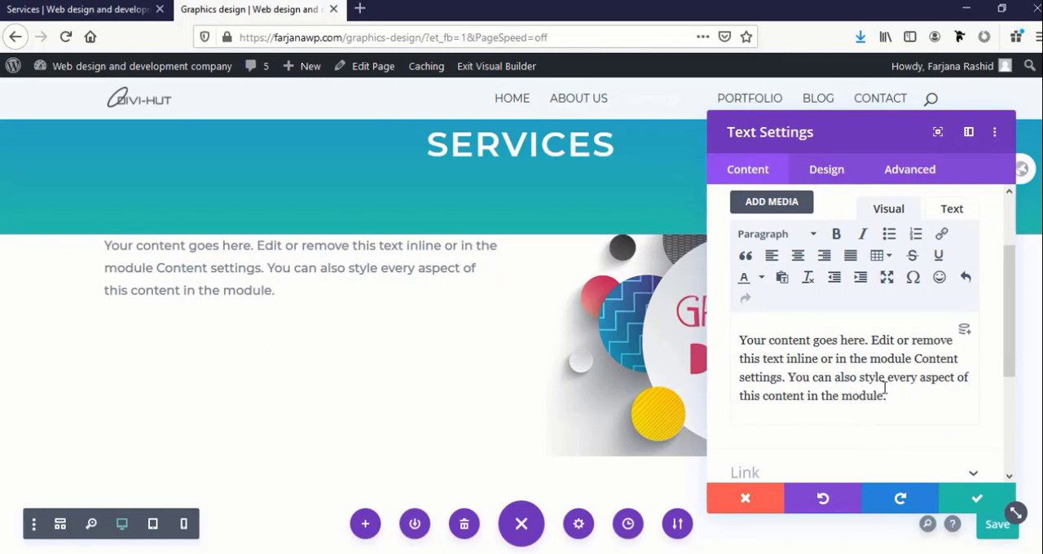
pyautogui.moveTo(876, 393); pyautogui.dragTo(373, 286)
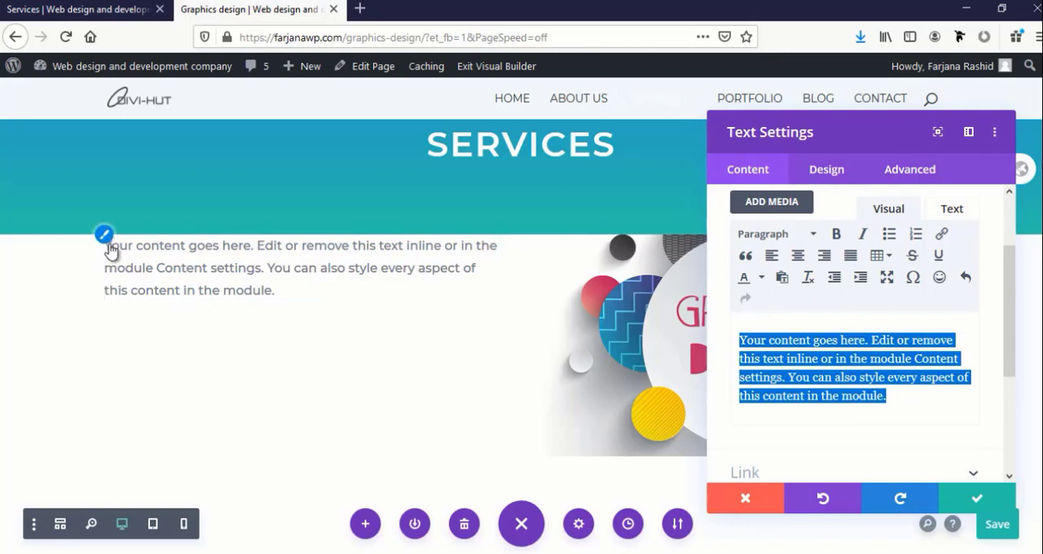
# Set the module's body text color to #333333 and its text size to 20px
pyautogui.click(826, 168)
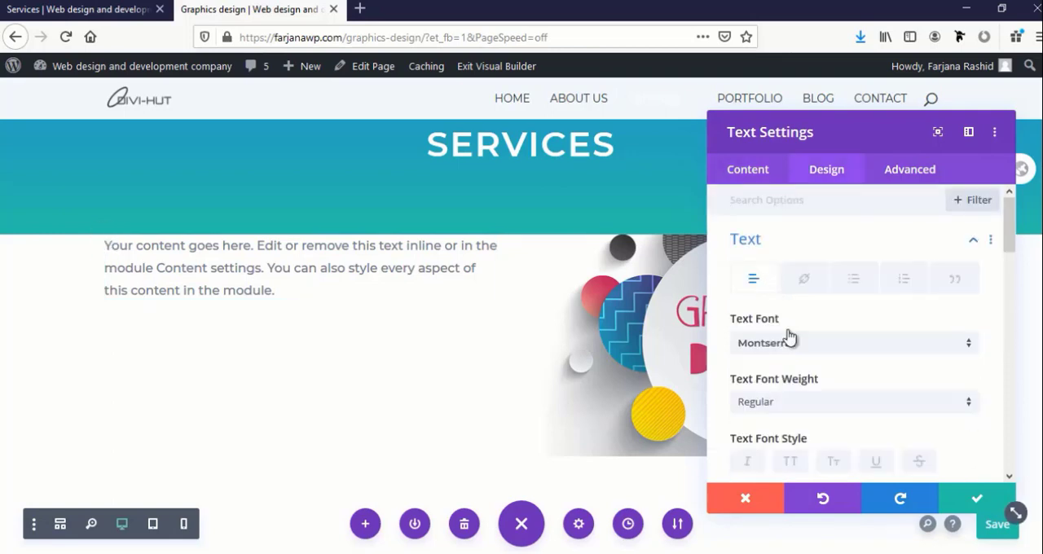
pyautogui.scroll(-2, 804, 372)
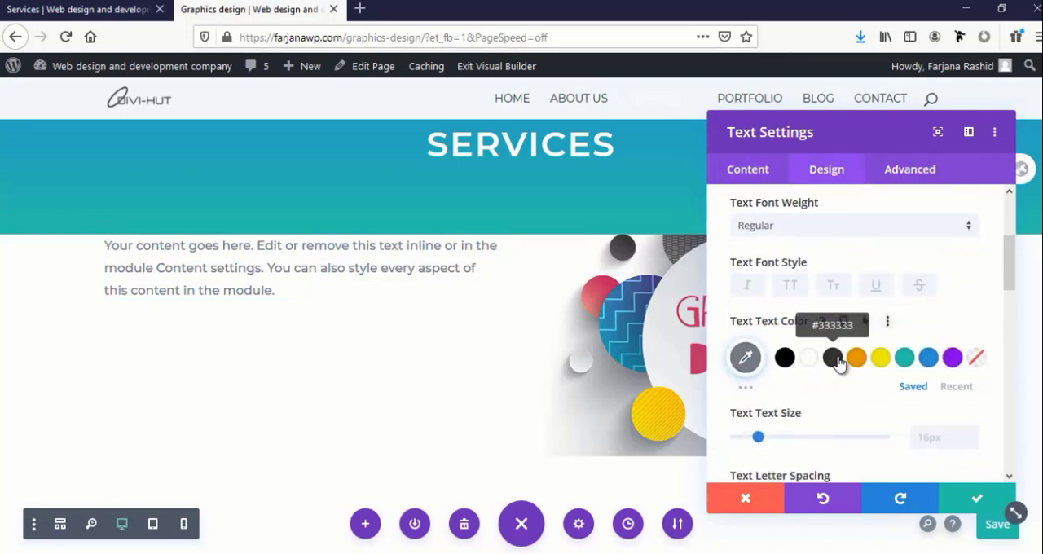
pyautogui.click(832, 364)
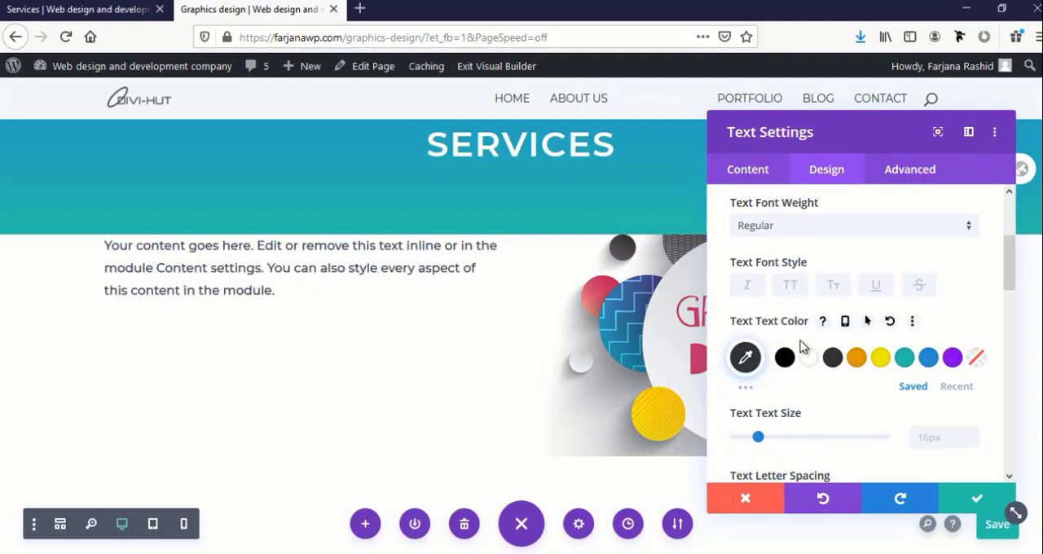
pyautogui.moveTo(758, 438); pyautogui.dragTo(765, 441)
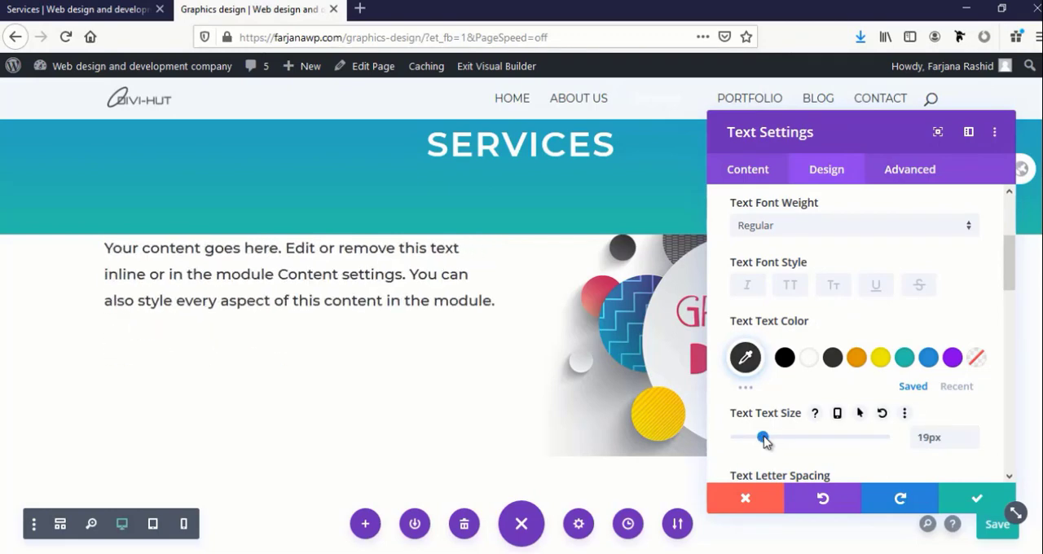
pyautogui.press('Left')
pyautogui.press('Left')
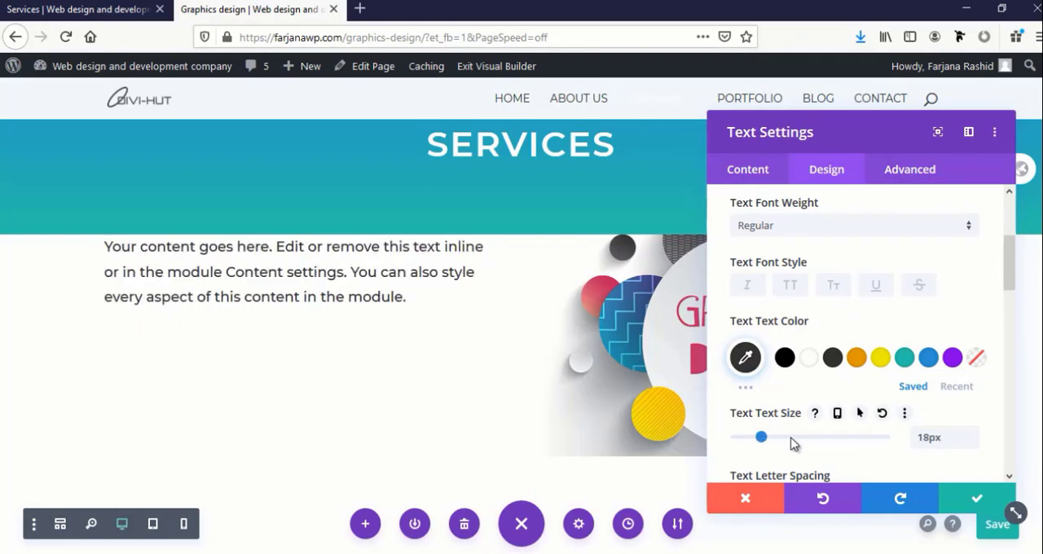
pyautogui.press('Right')
pyautogui.press('Right')
pyautogui.press('Right')
pyautogui.scroll(-8, 814, 440)
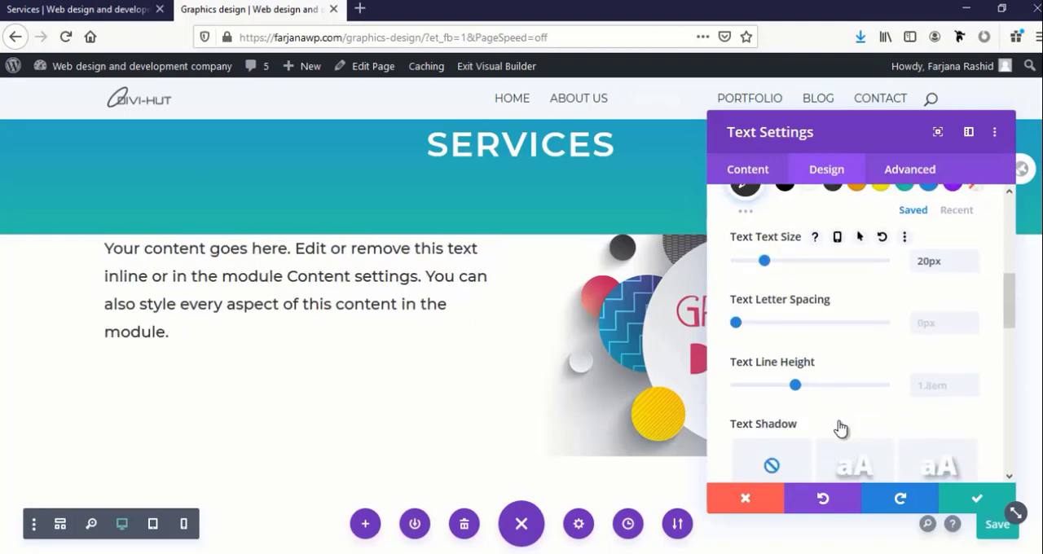
# Center-align the body text and save the Text module's settings
pyautogui.click(825, 423)
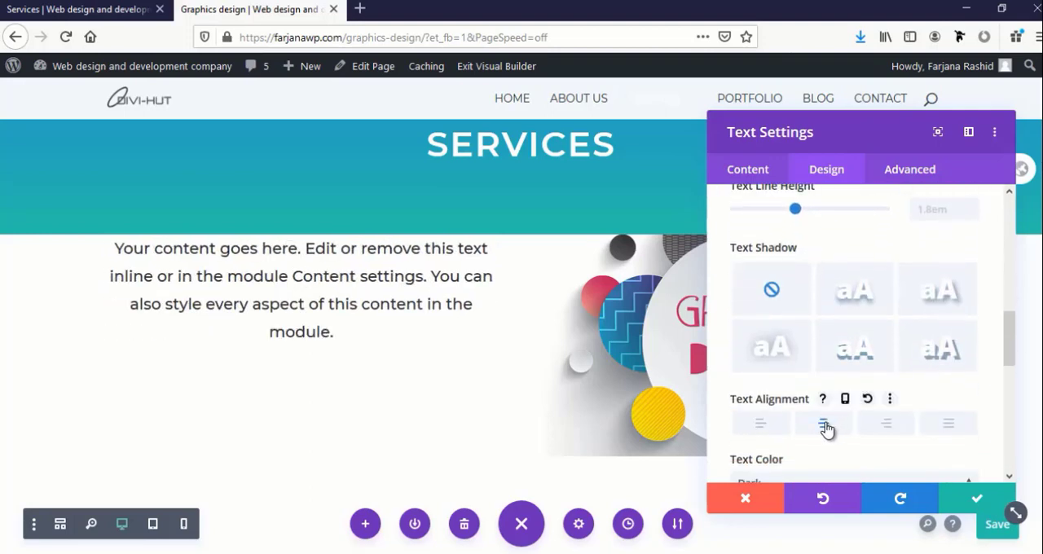
pyautogui.scroll(3, 822, 424)
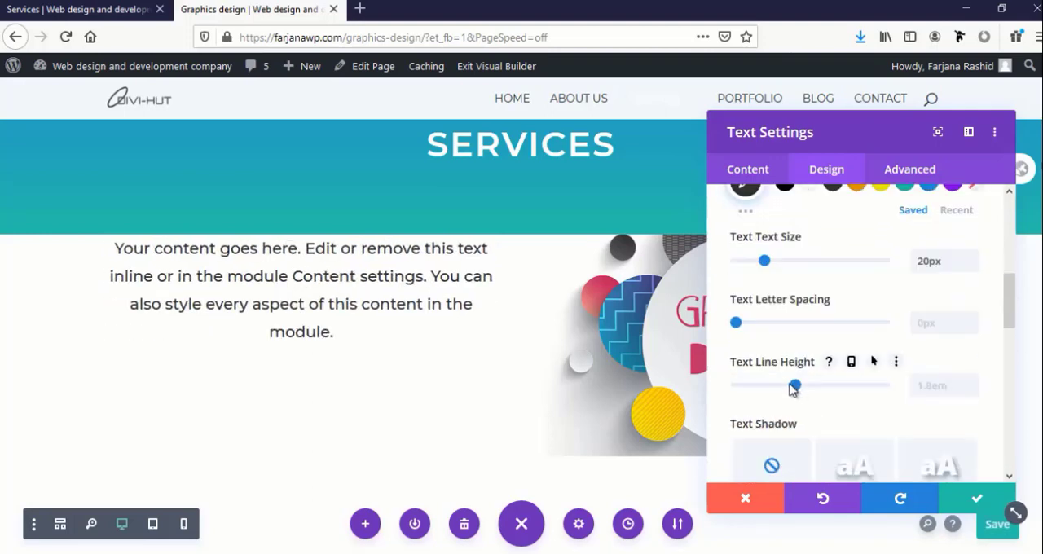
pyautogui.moveTo(793, 385); pyautogui.dragTo(795, 385)
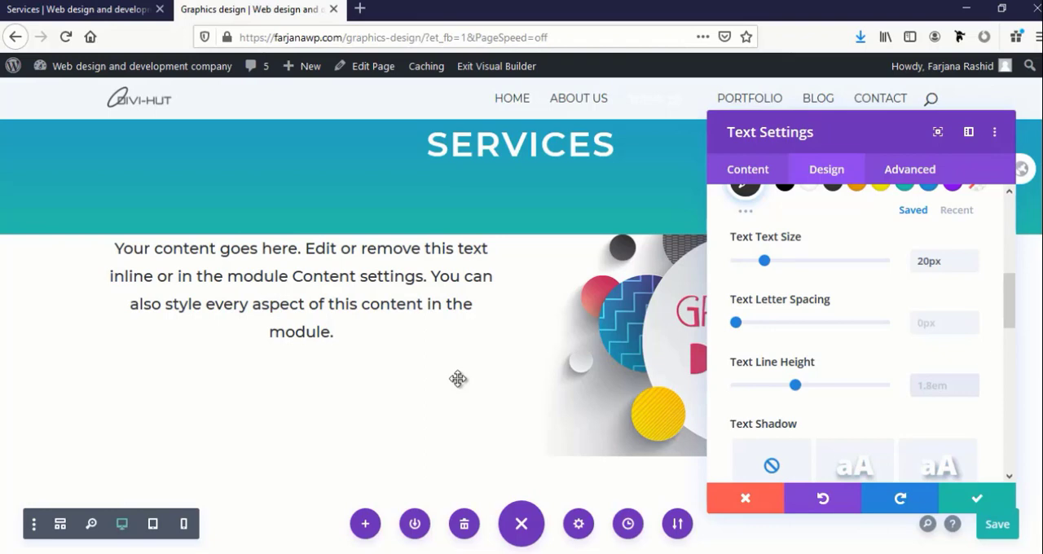
pyautogui.scroll(3, 782, 298)
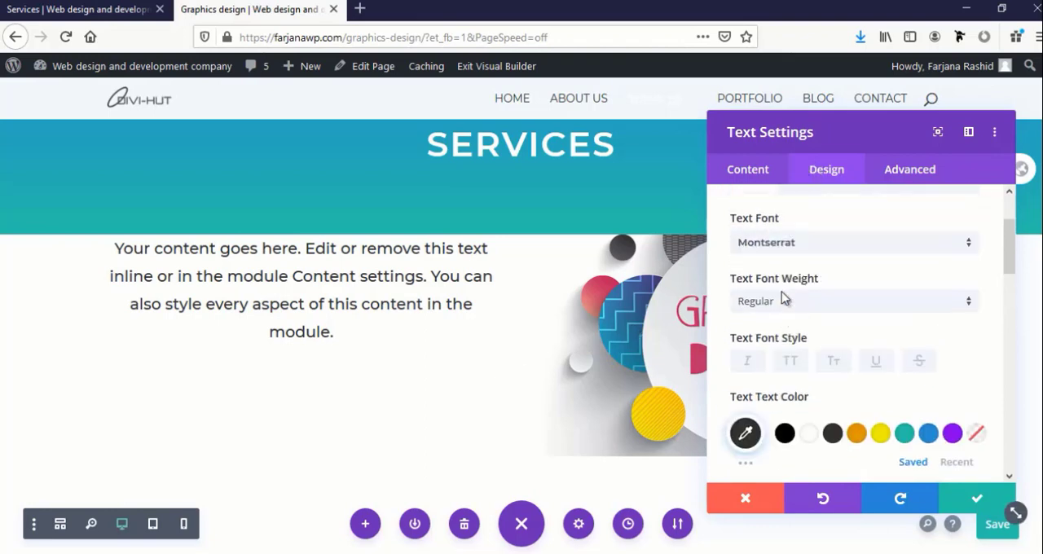
pyautogui.scroll(2, 782, 298)
pyautogui.click(963, 503)
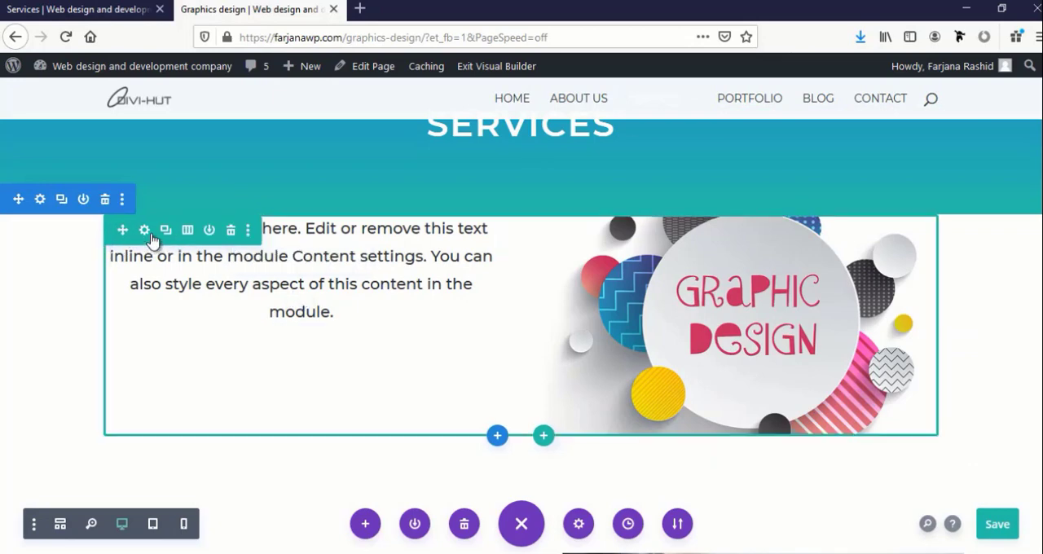
# Set the top padding of the row's first column, the one holding the text, to 70px
pyautogui.click(144, 230)
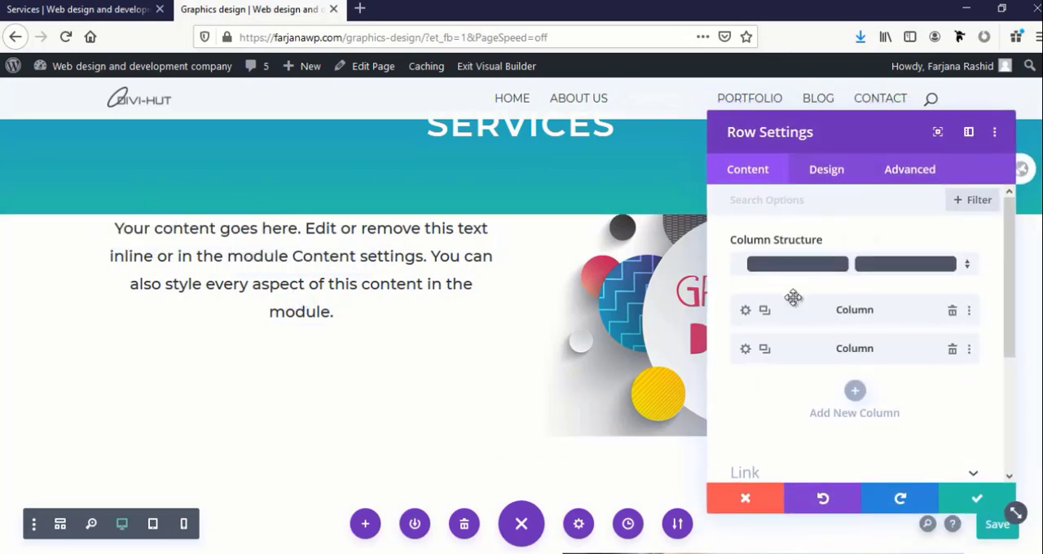
pyautogui.click(744, 311)
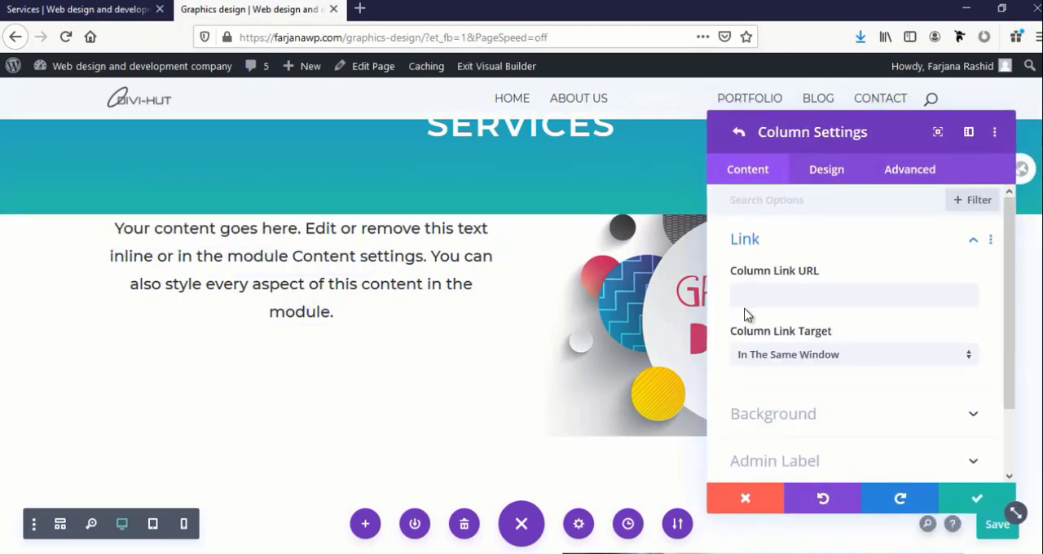
pyautogui.click(818, 181)
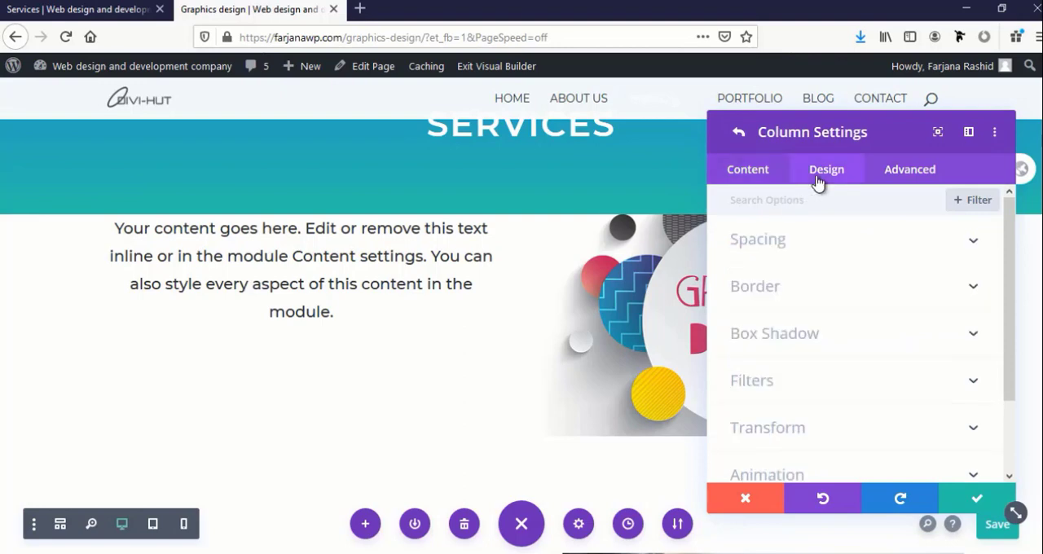
pyautogui.click(785, 249)
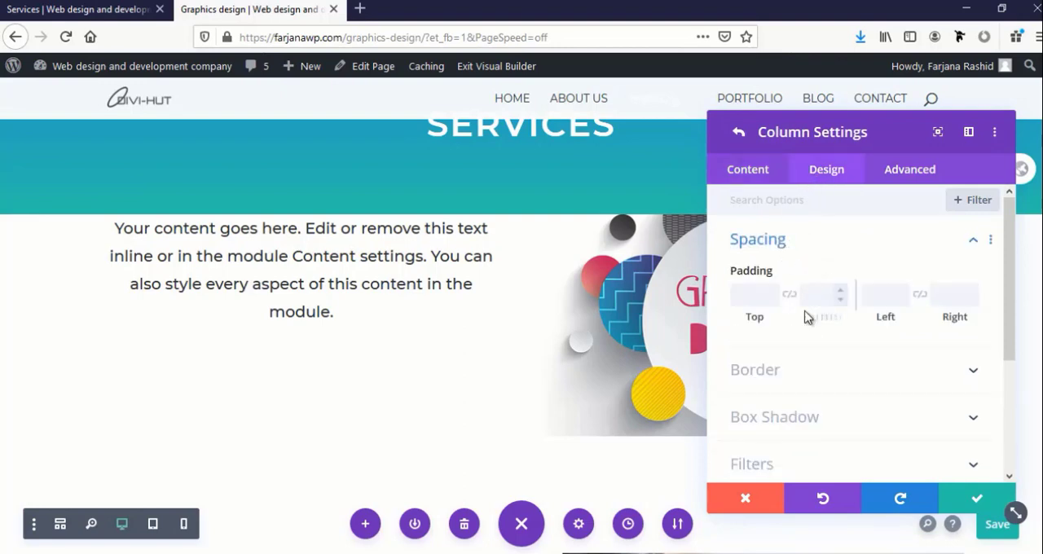
pyautogui.click(758, 296)
pyautogui.write('30px')
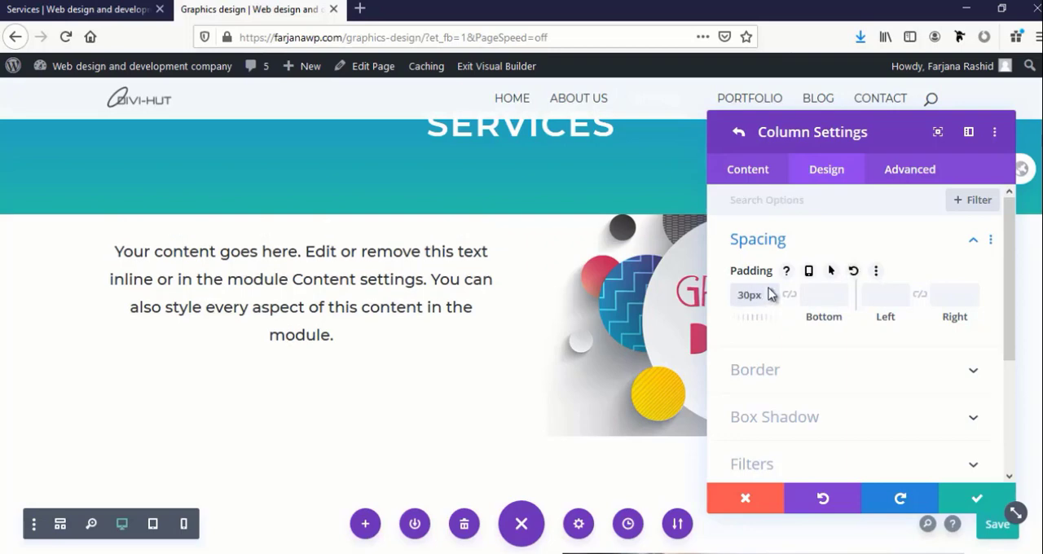
pyautogui.doubleClick(769, 290)
pyautogui.click(769, 289)
pyautogui.click(770, 290)
pyautogui.click(769, 290)
pyautogui.click(769, 290)
pyautogui.click(770, 290)
pyautogui.doubleClick(770, 290)
pyautogui.click(770, 290)
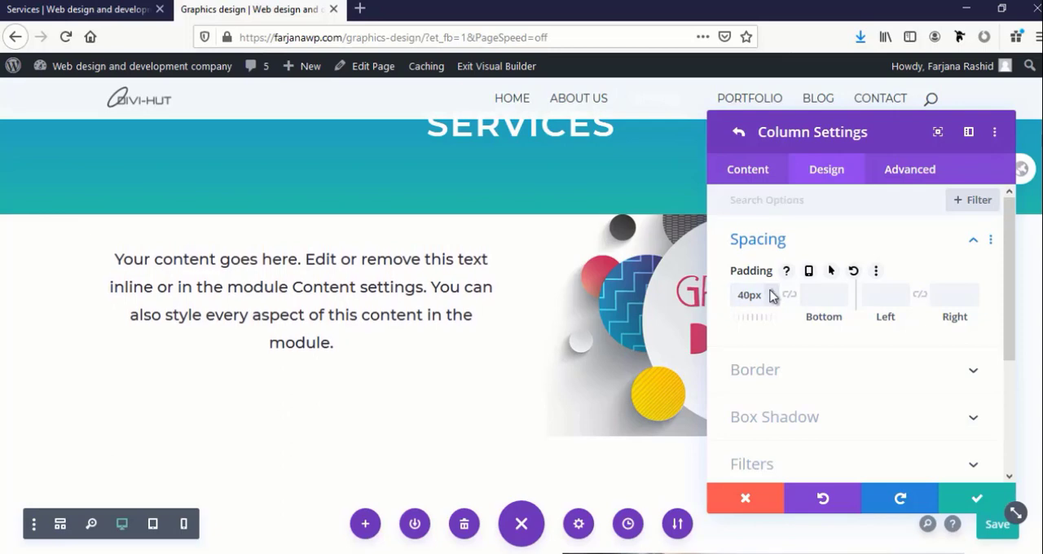
pyautogui.doubleClick(769, 290)
pyautogui.click(770, 290)
pyautogui.doubleClick(770, 290)
pyautogui.doubleClick(769, 290)
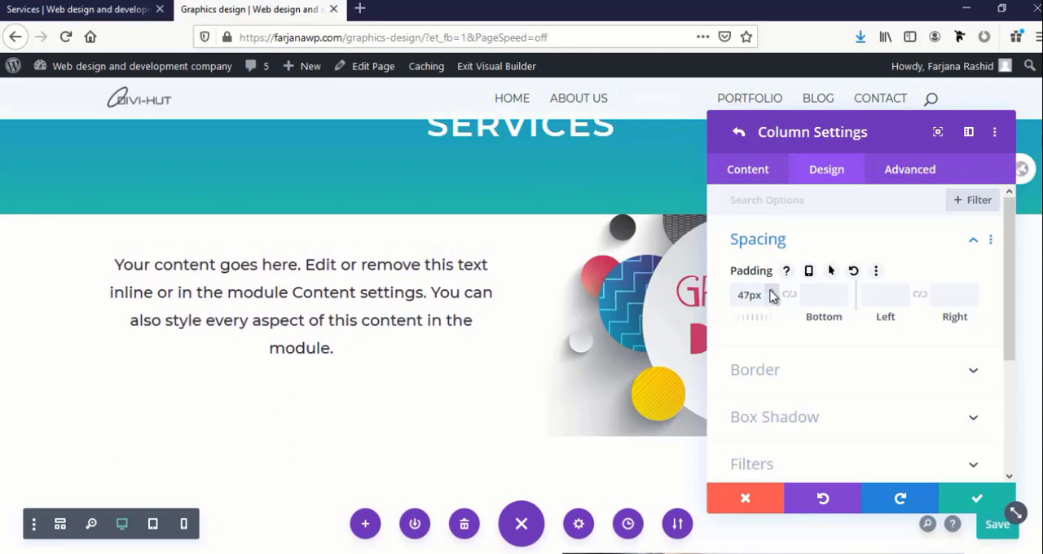
pyautogui.doubleClick(770, 290)
pyautogui.doubleClick(770, 290)
pyautogui.doubleClick(770, 290)
pyautogui.doubleClick(770, 290)
pyautogui.click(770, 290)
pyautogui.doubleClick(770, 290)
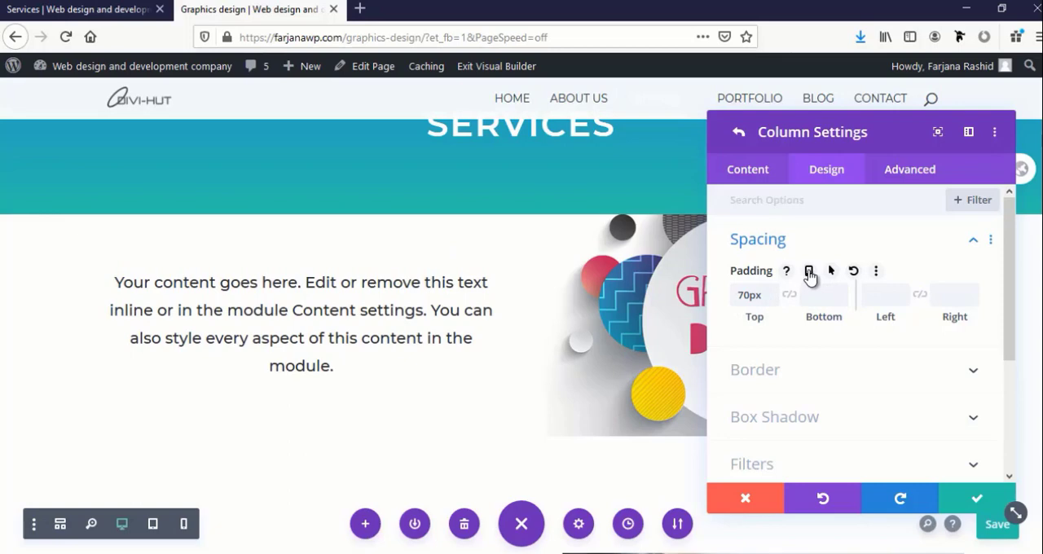
# Enable responsive padding for the text column and set its tablet top padding to 35px
pyautogui.click(809, 272)
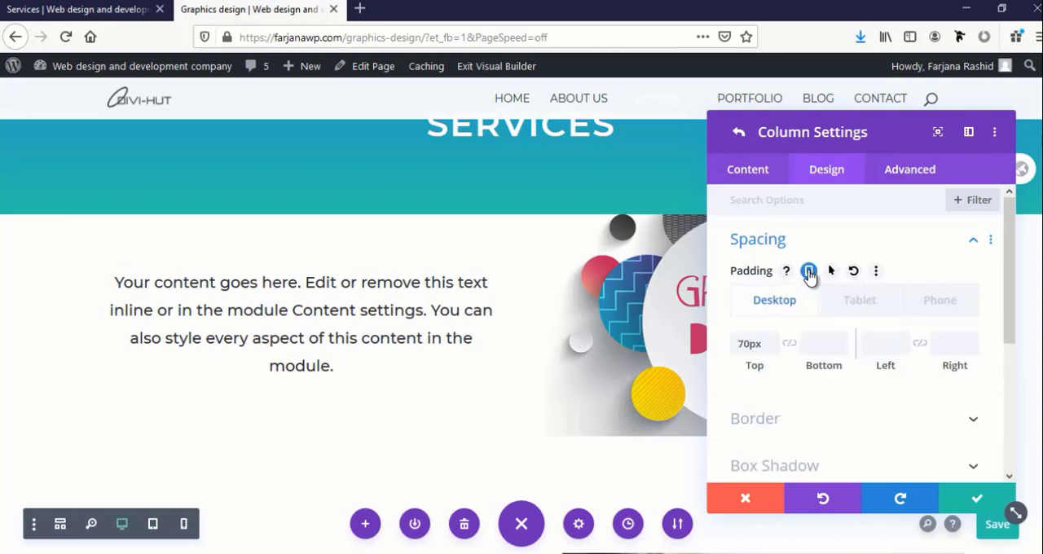
pyautogui.click(855, 302)
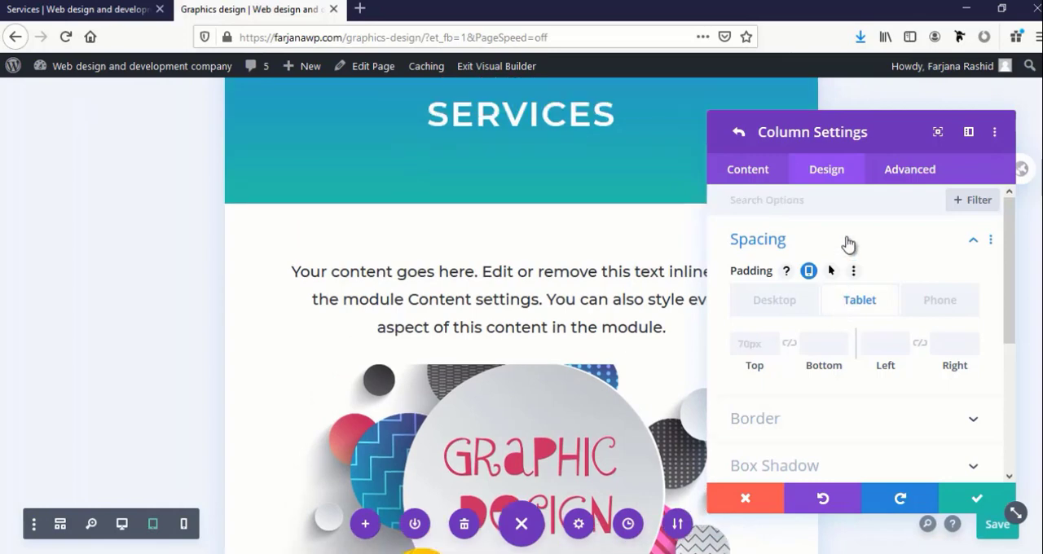
pyautogui.click(745, 345)
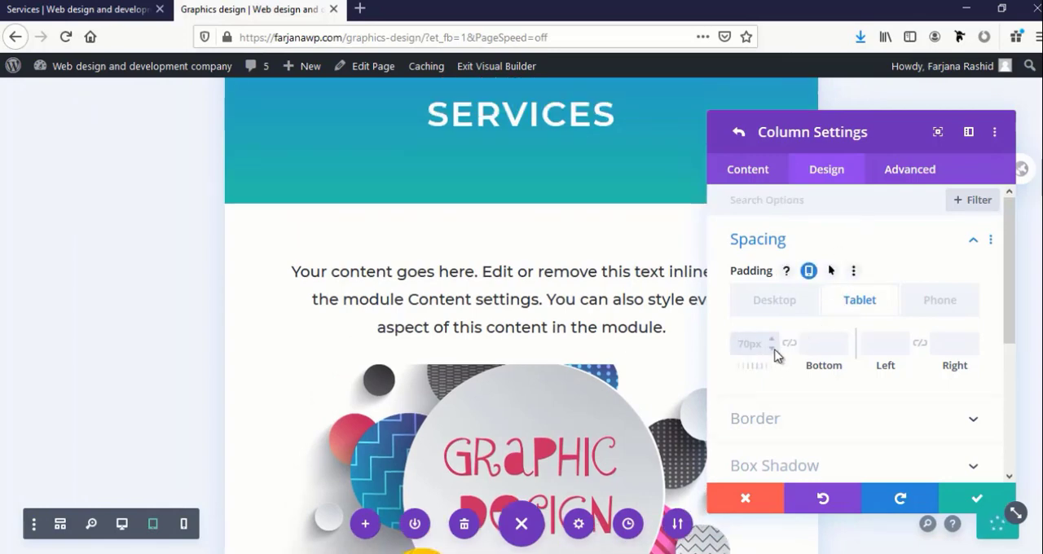
pyautogui.click(773, 350)
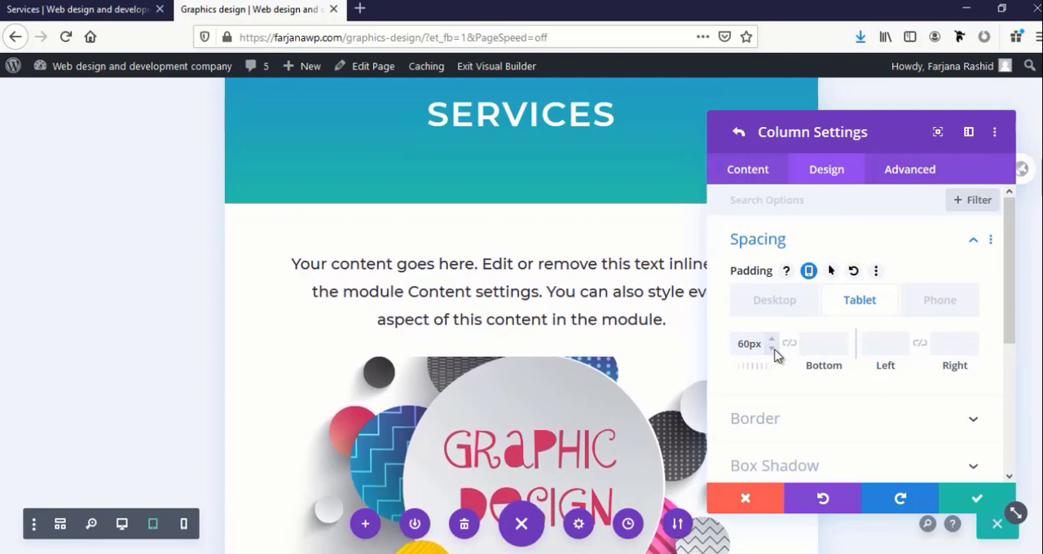
pyautogui.click(772, 349)
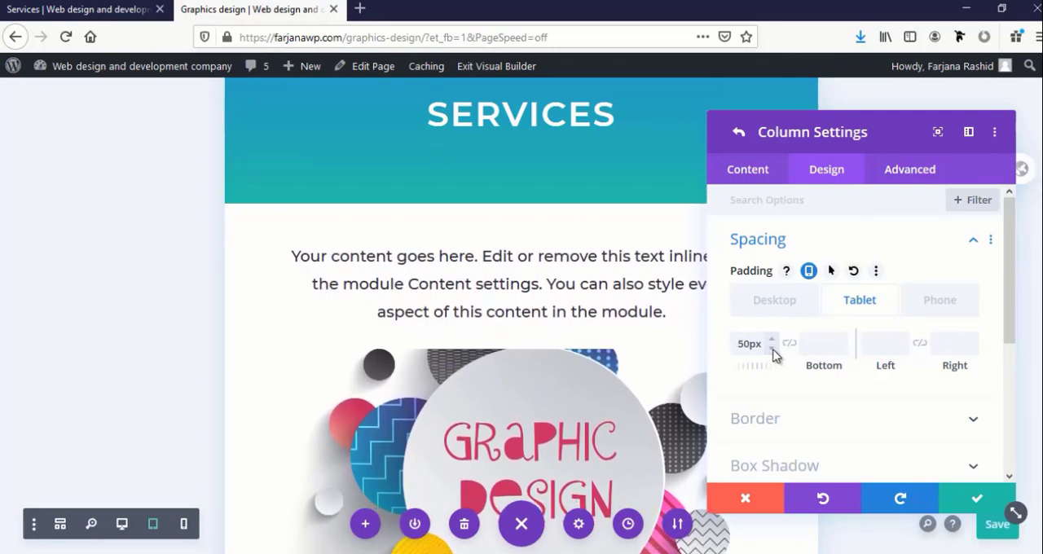
pyautogui.click(773, 350)
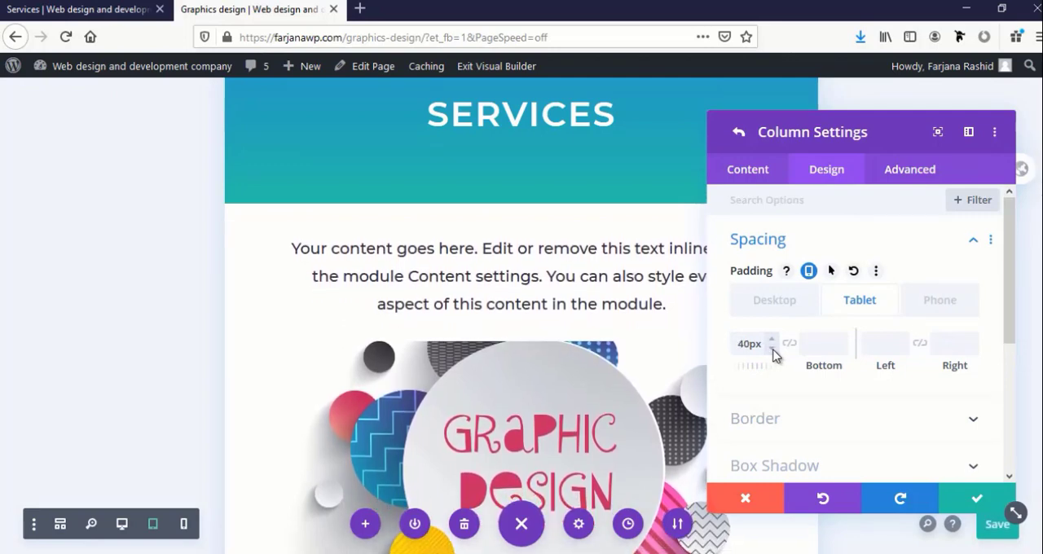
pyautogui.click(773, 351)
pyautogui.click(773, 350)
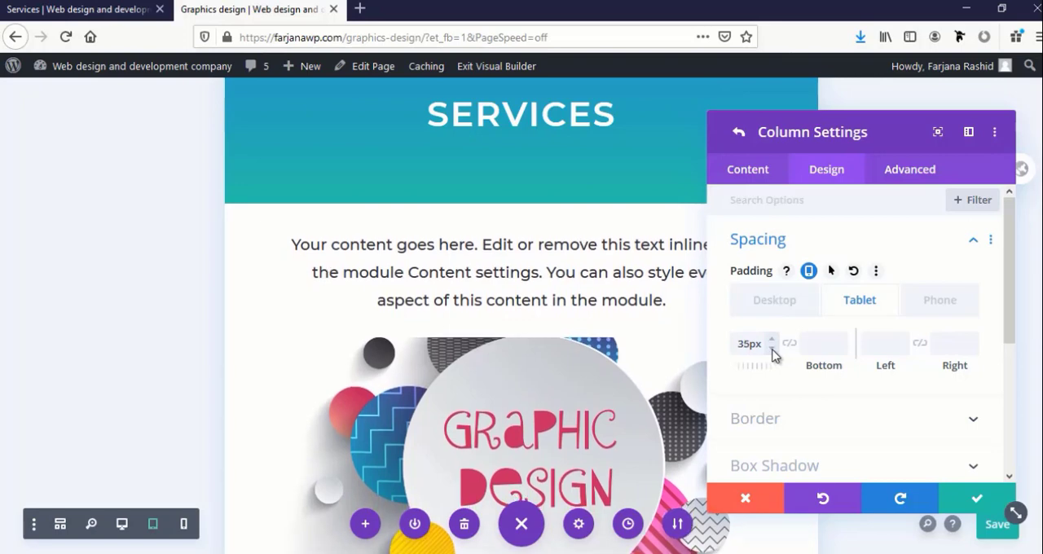
# Check the column's phone and desktop layouts, and save the column and row settings
pyautogui.click(927, 303)
pyautogui.scroll(3, 670, 336)
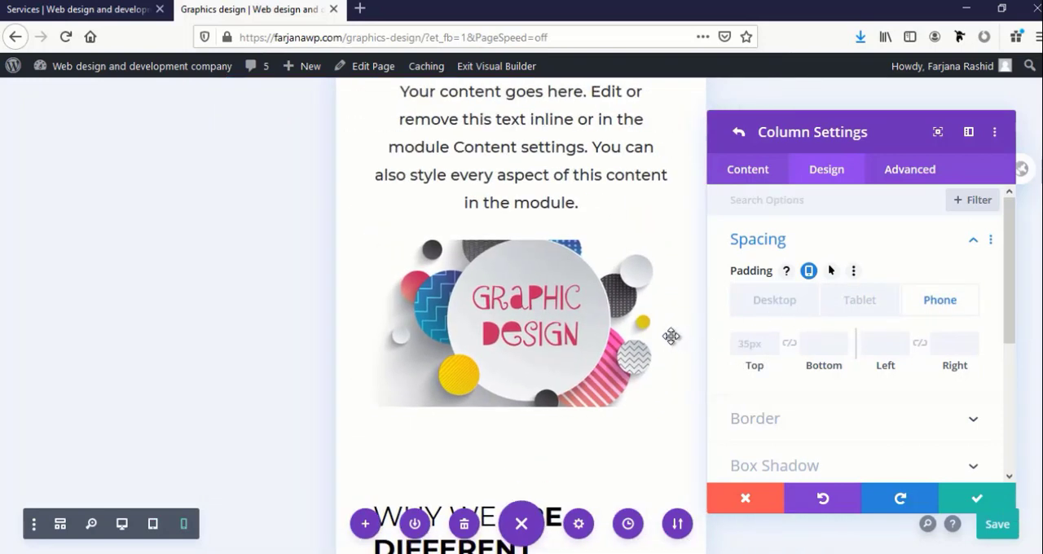
pyautogui.scroll(-2, 669, 331)
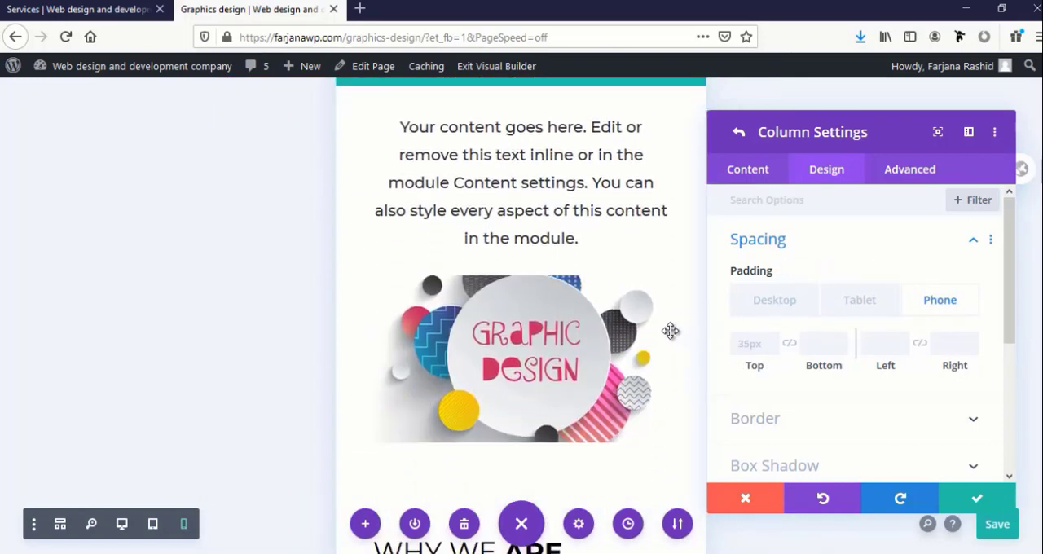
pyautogui.scroll(1, 668, 328)
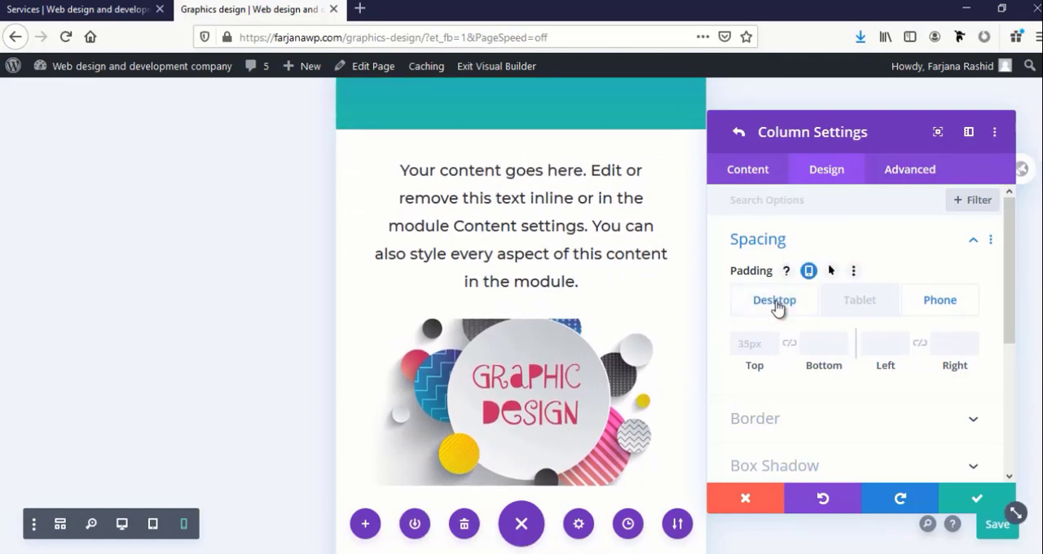
pyautogui.click(766, 301)
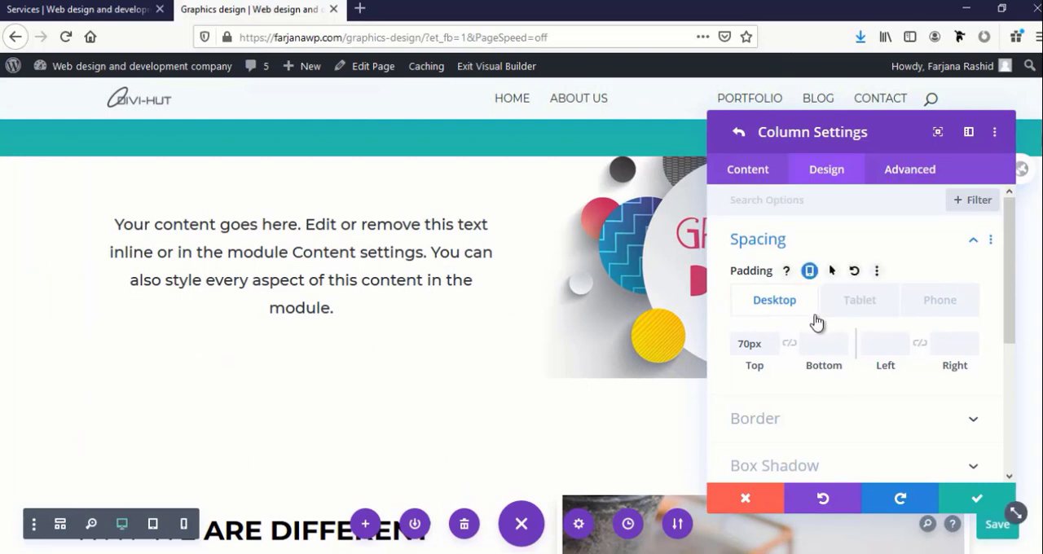
pyautogui.scroll(-3, 817, 324)
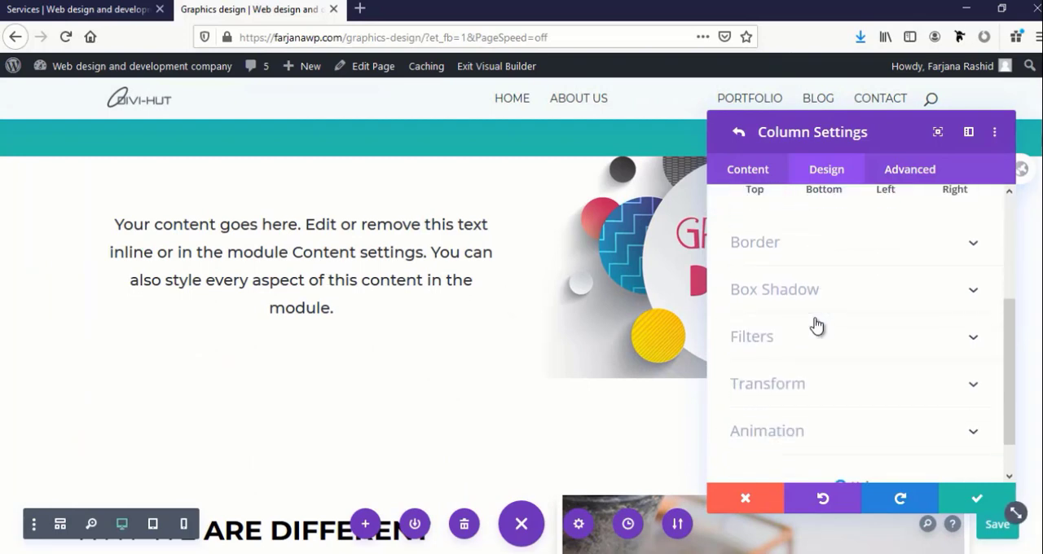
pyautogui.click(974, 498)
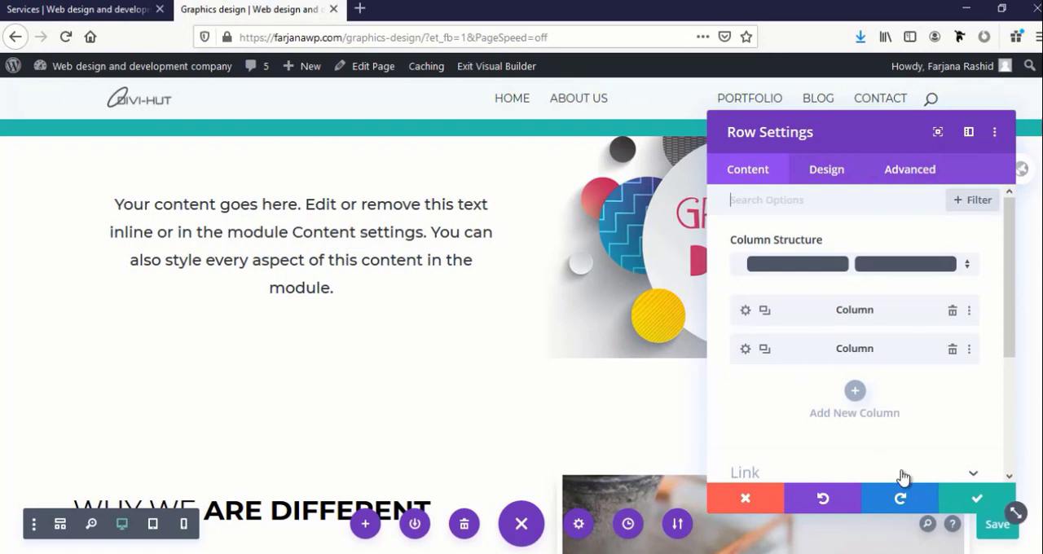
pyautogui.click(974, 496)
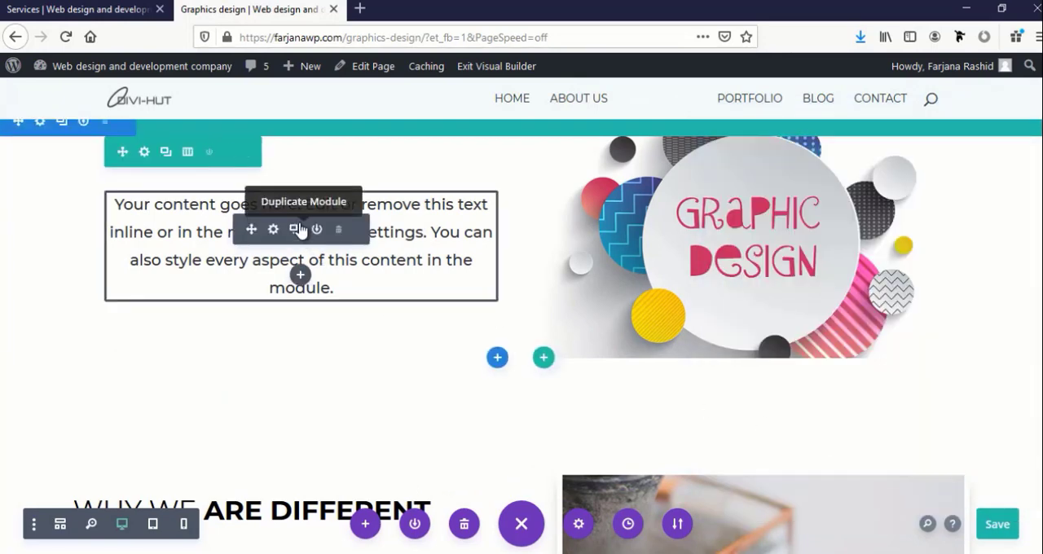
# Set the width of the Text module beside the graphic design image to 78%
pyautogui.click(273, 230)
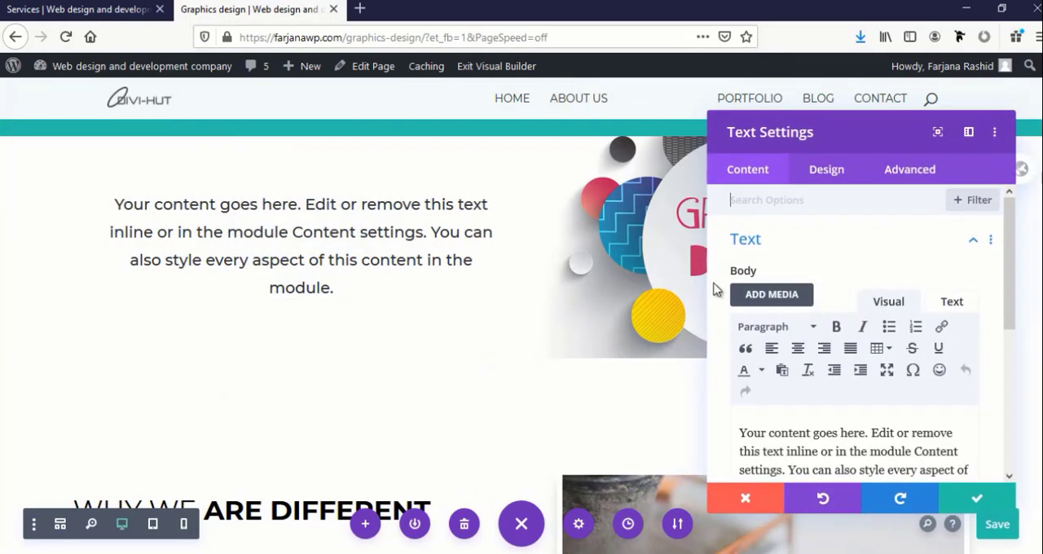
pyautogui.click(821, 176)
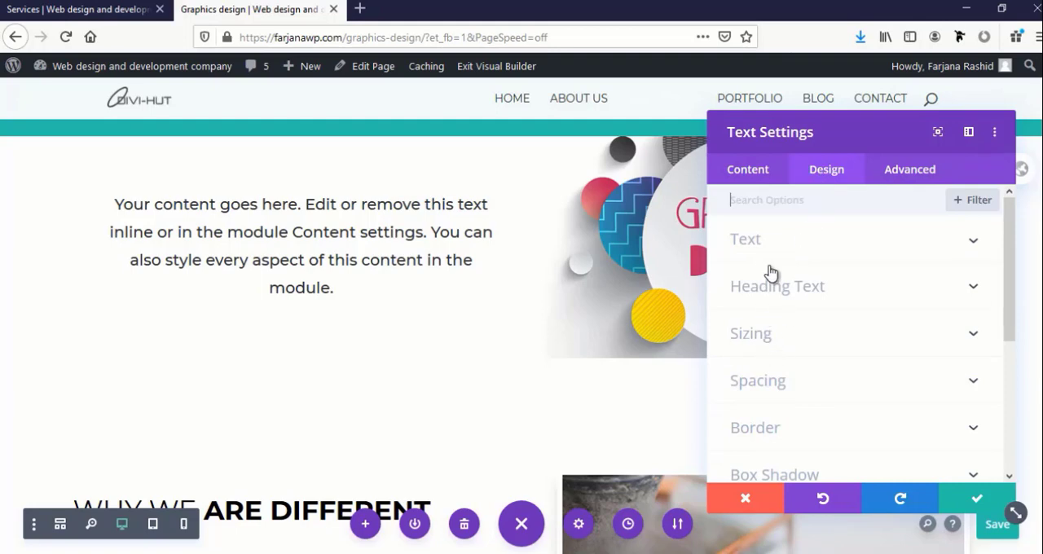
pyautogui.click(763, 342)
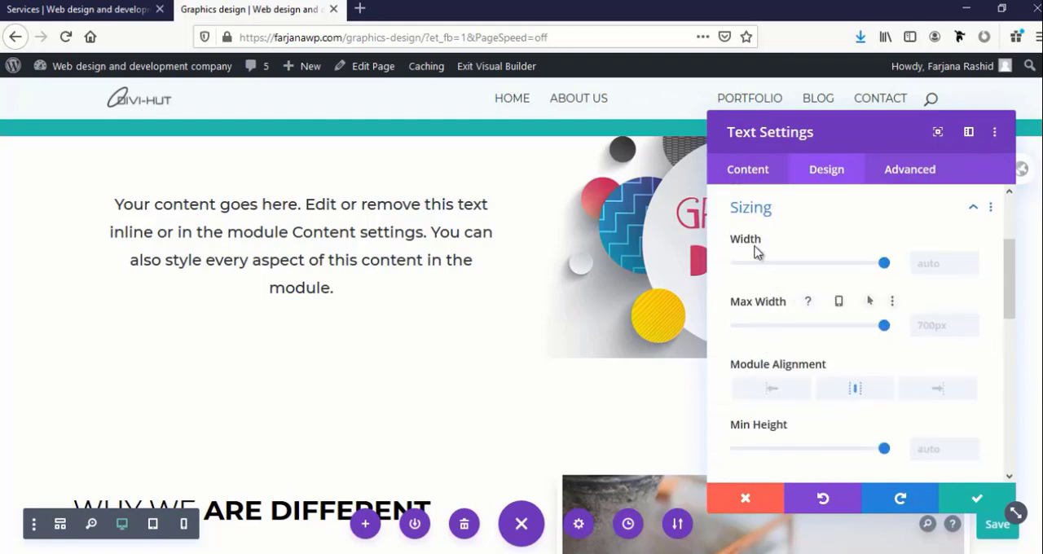
pyautogui.moveTo(885, 267); pyautogui.dragTo(847, 279)
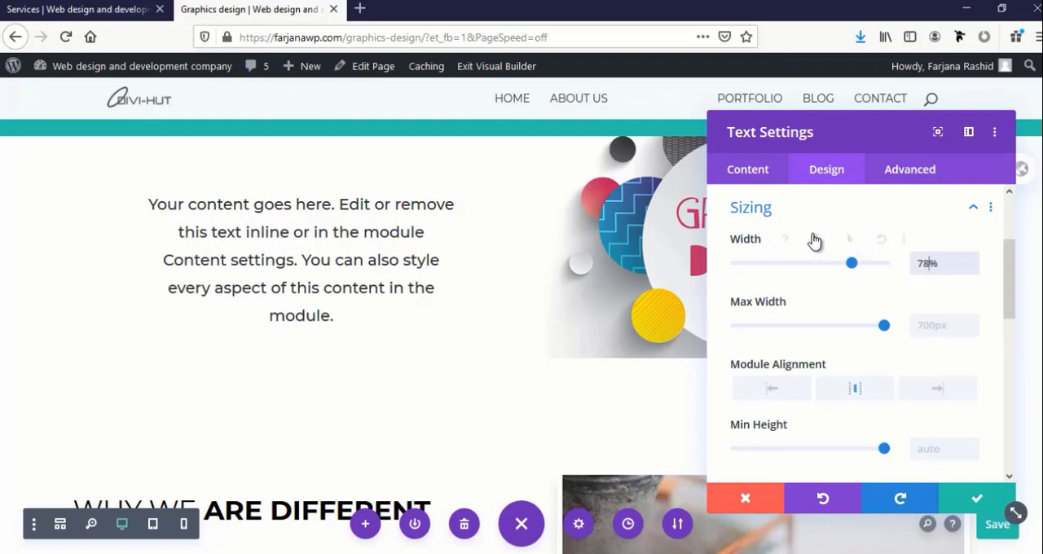
# Shorten the Text module's body so that its last sentence reads "You can also style every."
pyautogui.click(749, 173)
pyautogui.click(769, 247)
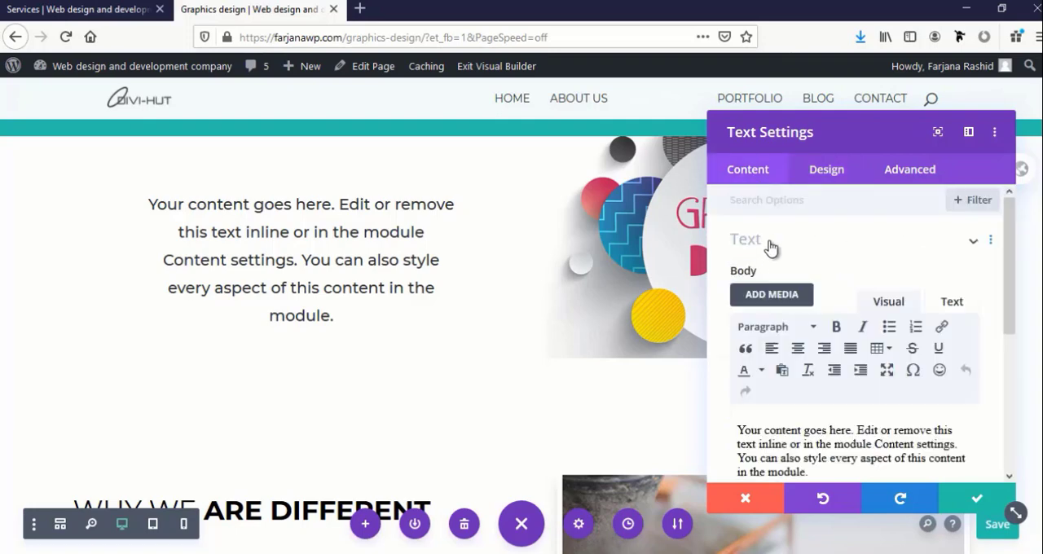
pyautogui.scroll(-2, 815, 311)
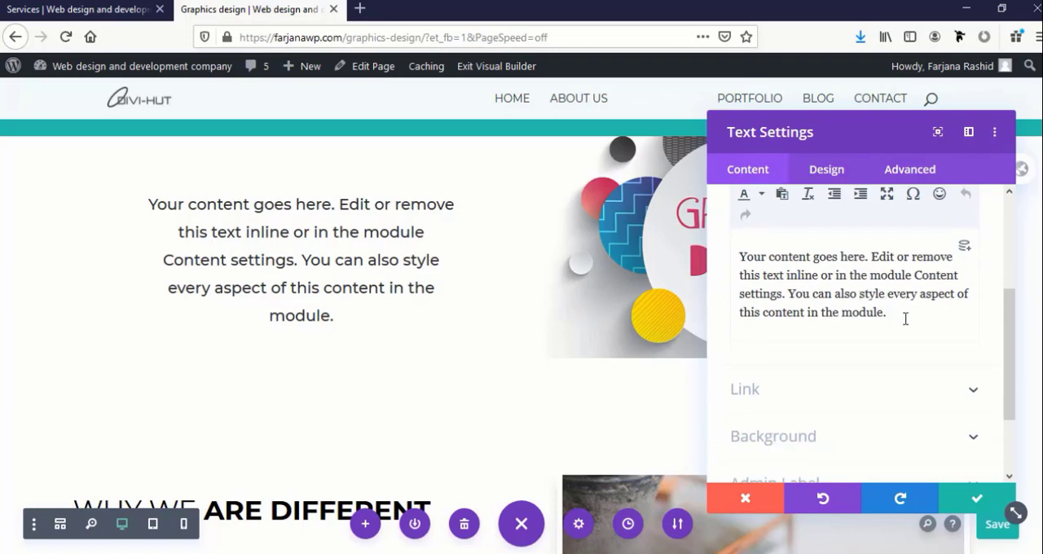
pyautogui.moveTo(896, 314); pyautogui.dragTo(910, 293)
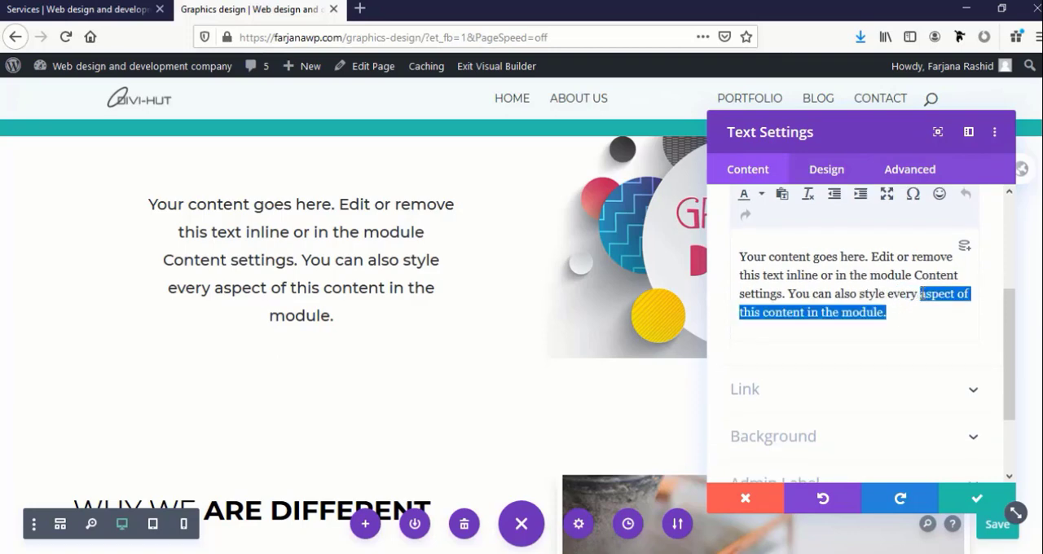
pyautogui.press('BackSpace')
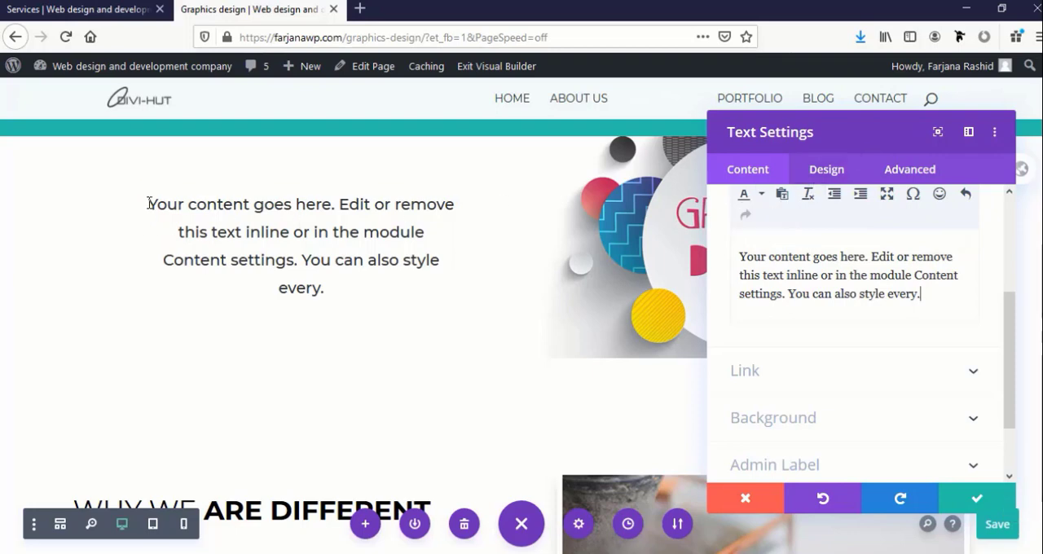
# Enable responsive values for the Text module's width and review its tablet setting
pyautogui.click(826, 168)
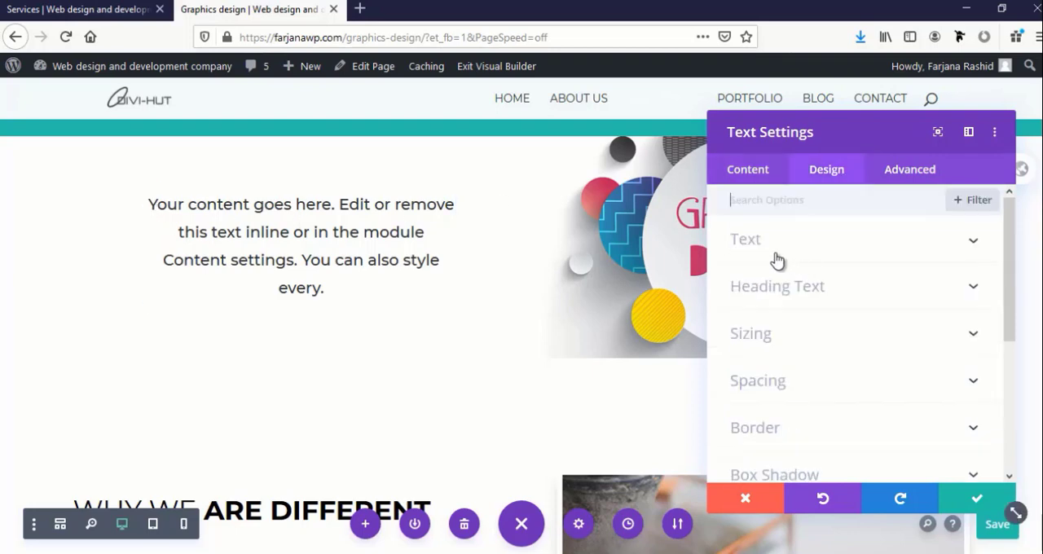
pyautogui.click(770, 351)
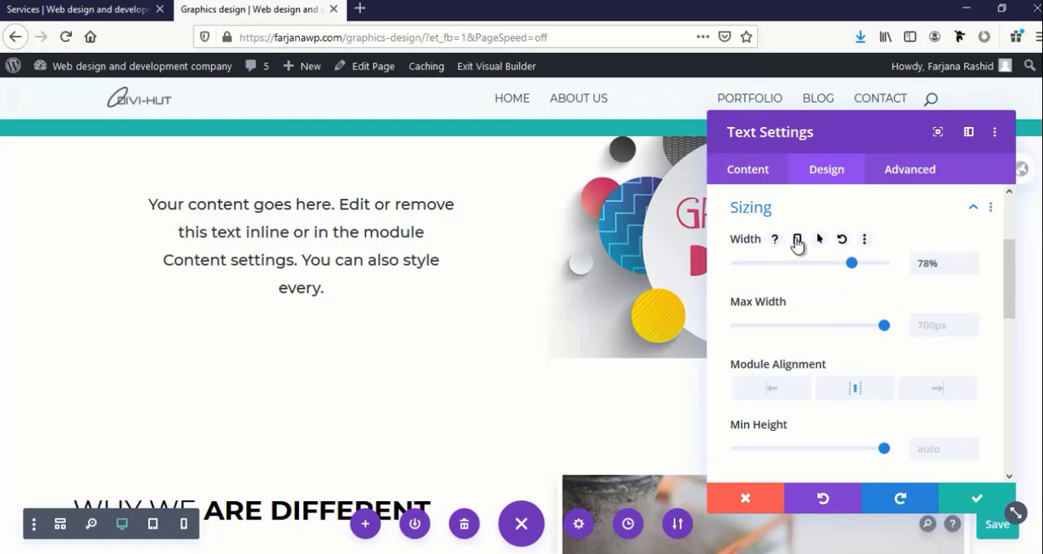
pyautogui.click(797, 239)
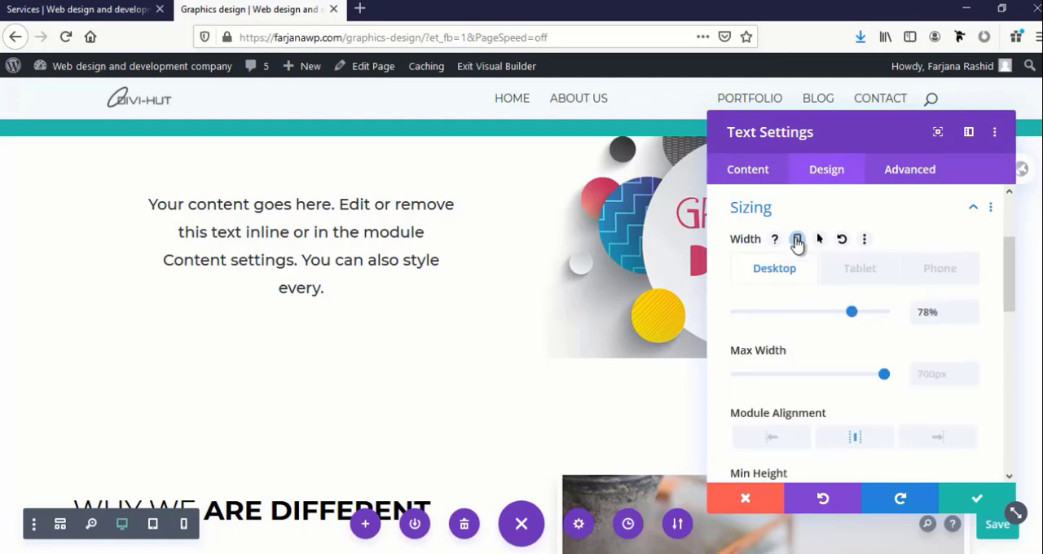
pyautogui.click(859, 273)
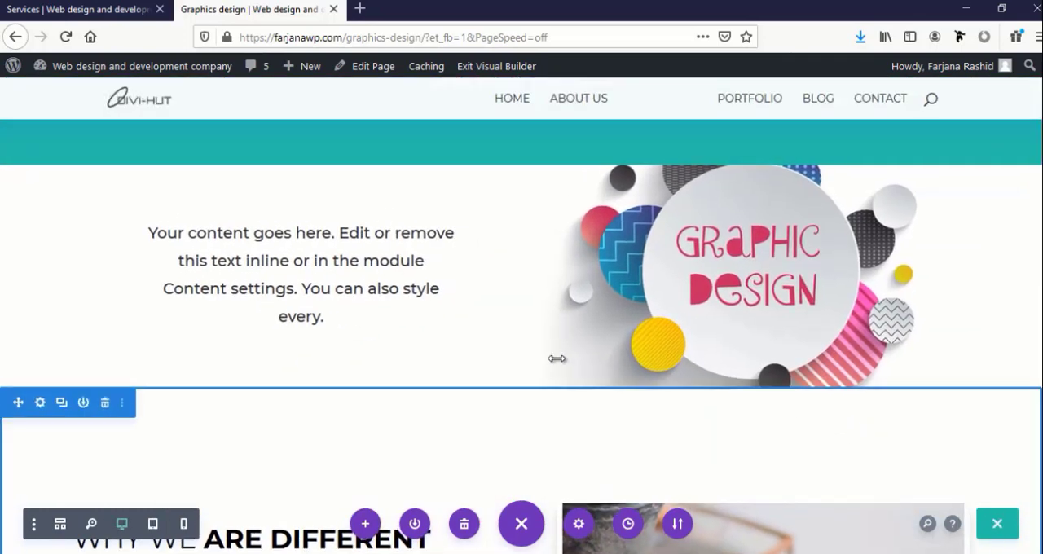
pyautogui.scroll(-8, 557, 358)
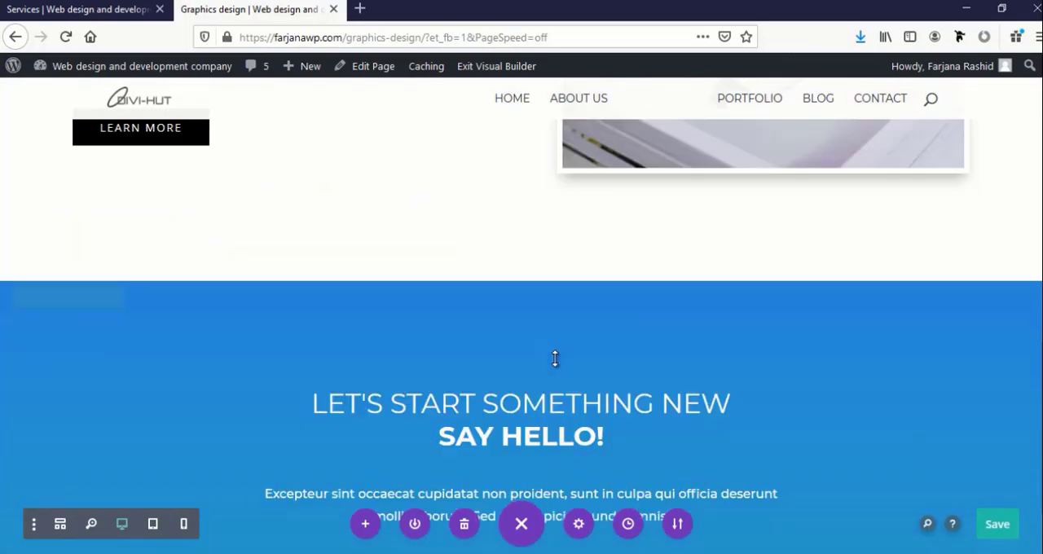
# Set the background color of the "Why we are different" section to #f7f7f7 and save the section settings
pyautogui.scroll(-4, 555, 359)
pyautogui.scroll(9, 553, 356)
pyautogui.scroll(-1, 530, 358)
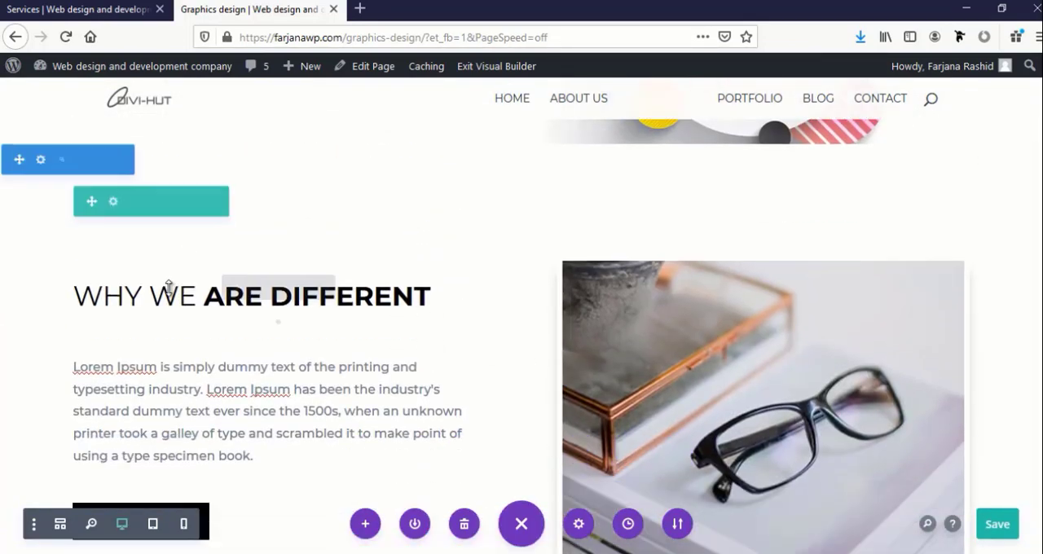
pyautogui.click(41, 188)
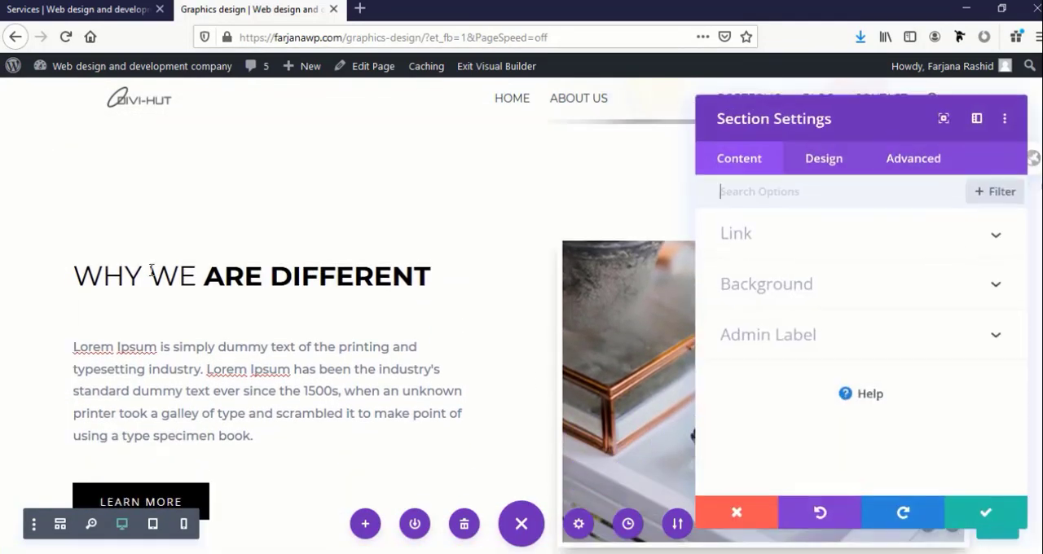
pyautogui.click(791, 285)
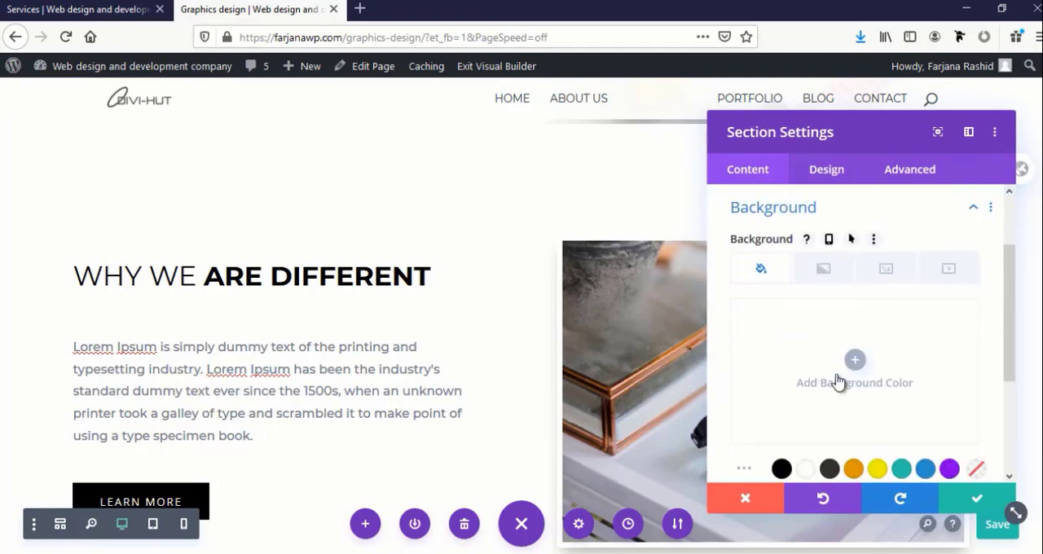
pyautogui.click(854, 360)
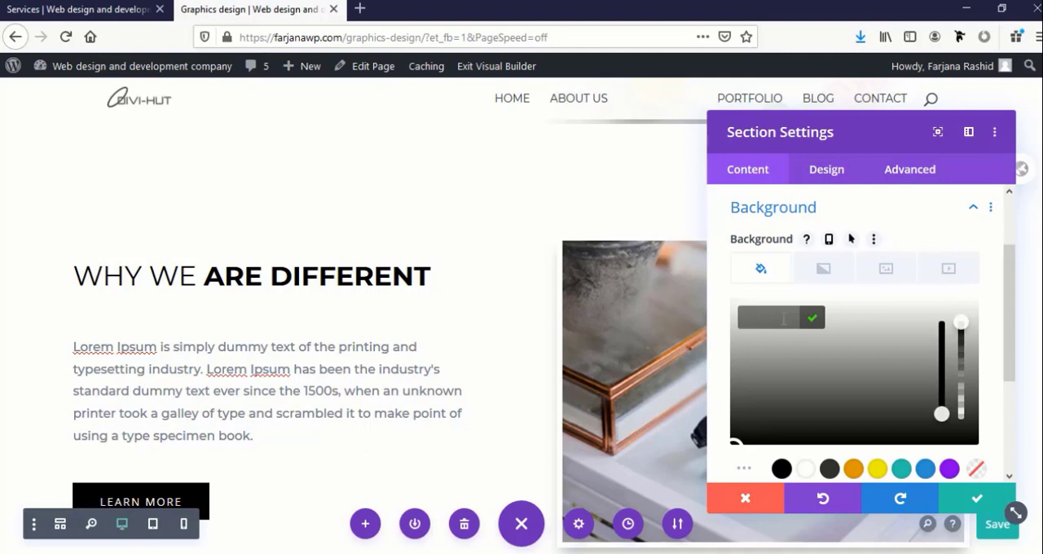
pyautogui.write('f7f7f')
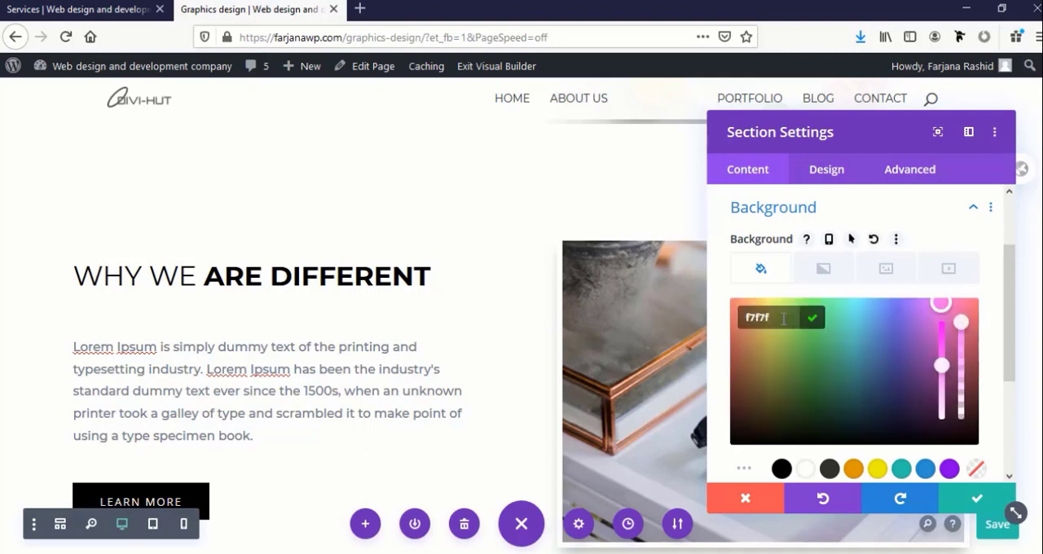
pyautogui.write('7')
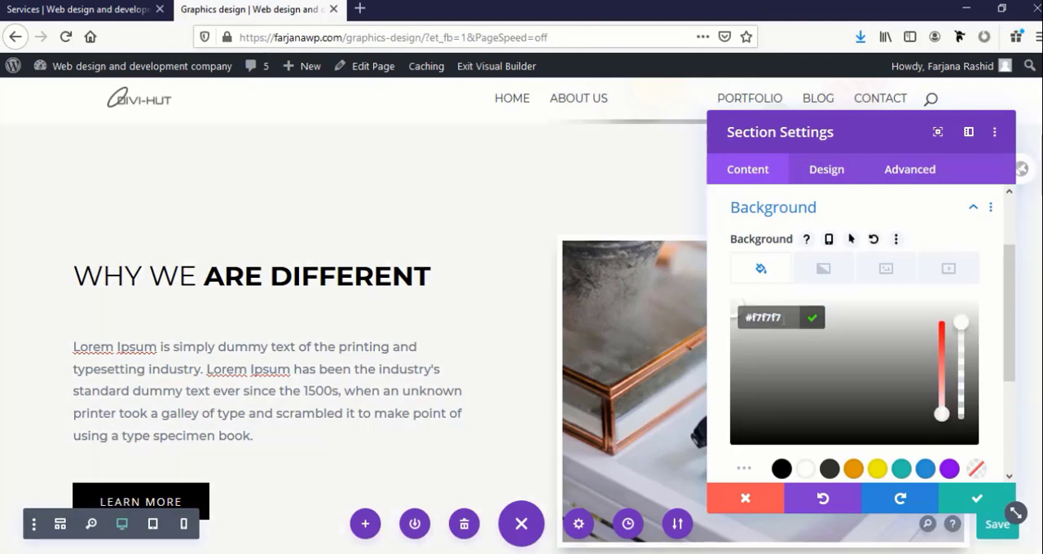
pyautogui.click(973, 499)
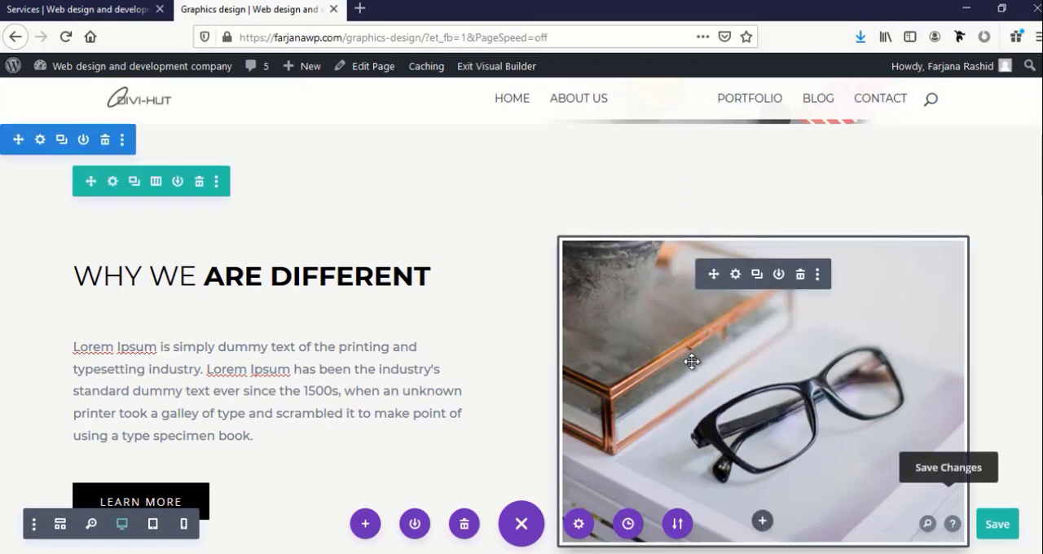
# Delete the Learn More button and the eyeglasses image from the "Why we are different" section
pyautogui.scroll(3, 691, 359)
pyautogui.scroll(-2, 692, 359)
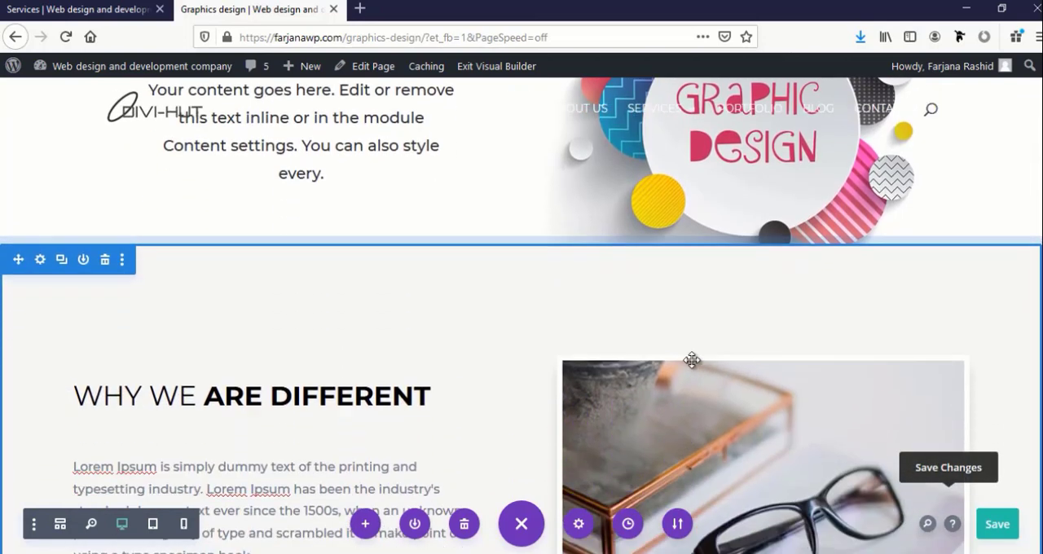
pyautogui.scroll(-2, 594, 399)
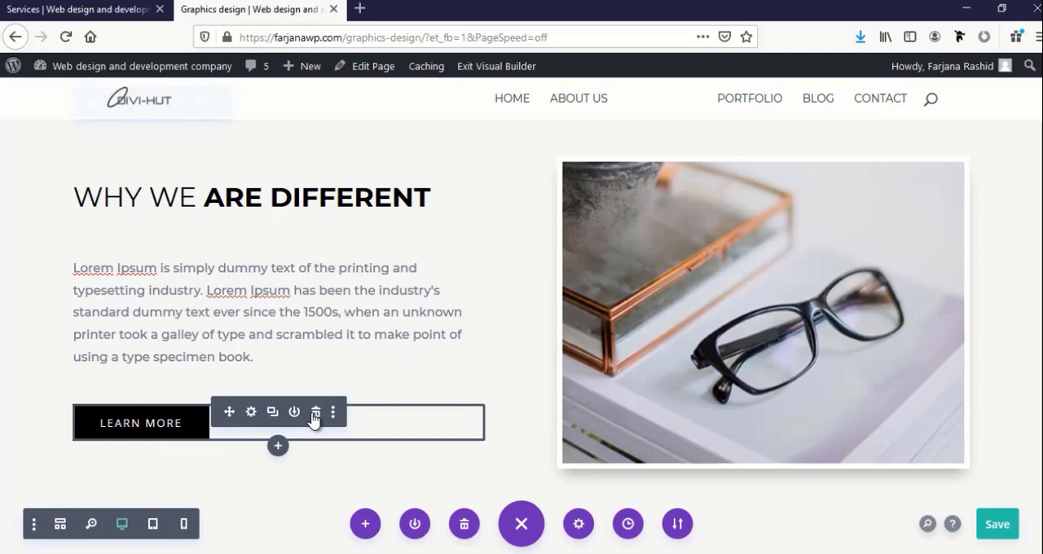
pyautogui.click(316, 413)
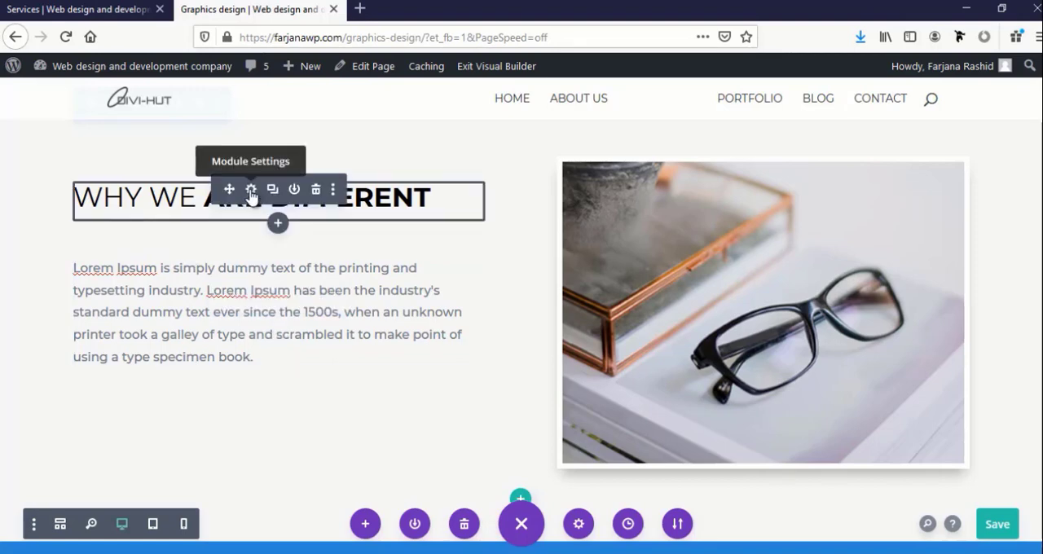
pyautogui.click(251, 190)
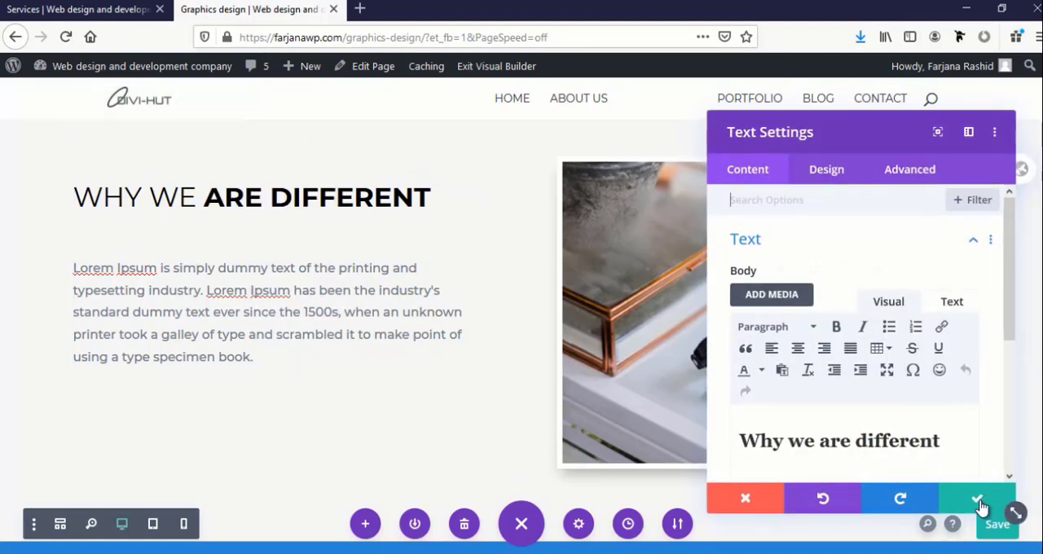
pyautogui.click(745, 497)
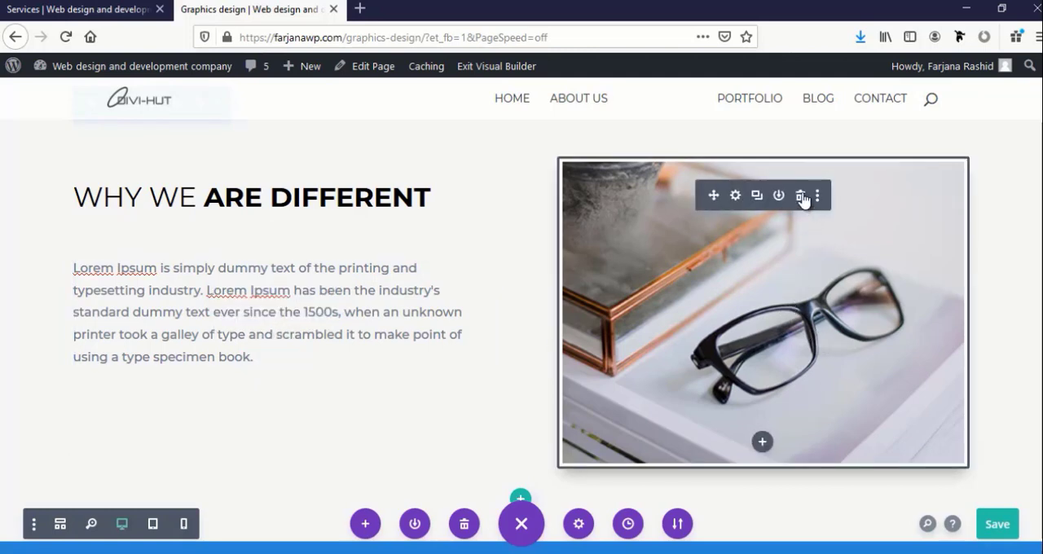
pyautogui.click(800, 195)
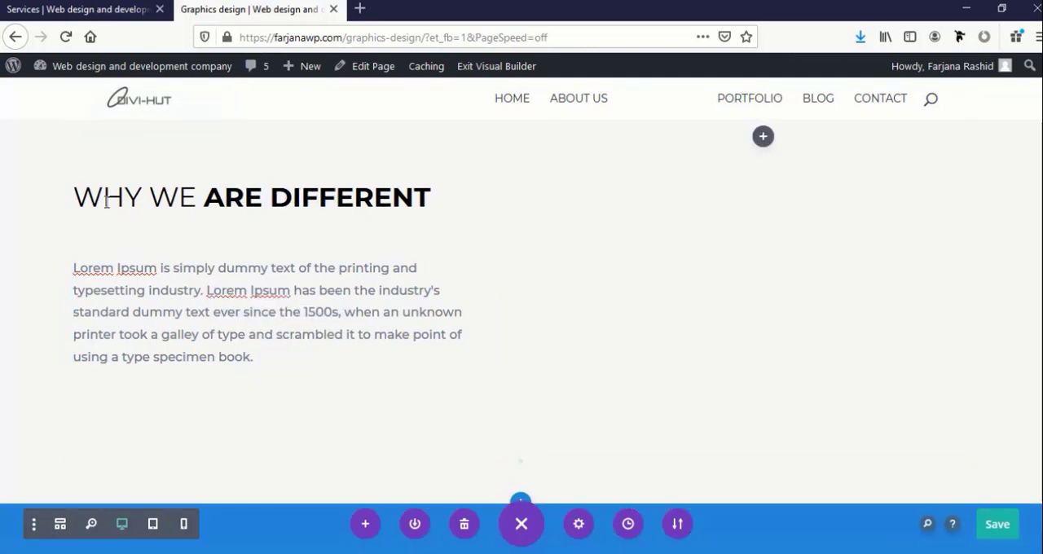
# Change the "Why we are different" row to a single-column layout
pyautogui.scroll(1, 110, 190)
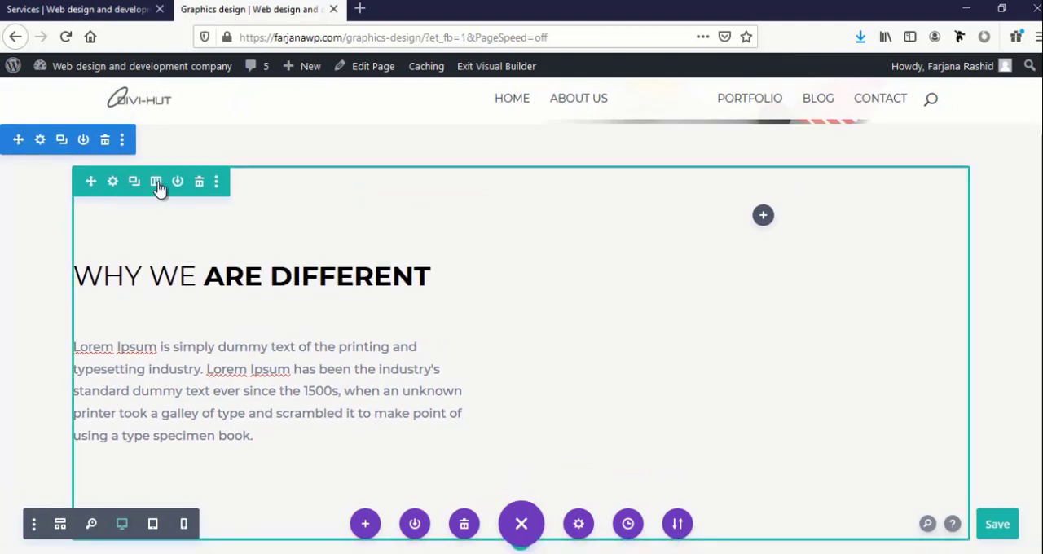
pyautogui.click(156, 182)
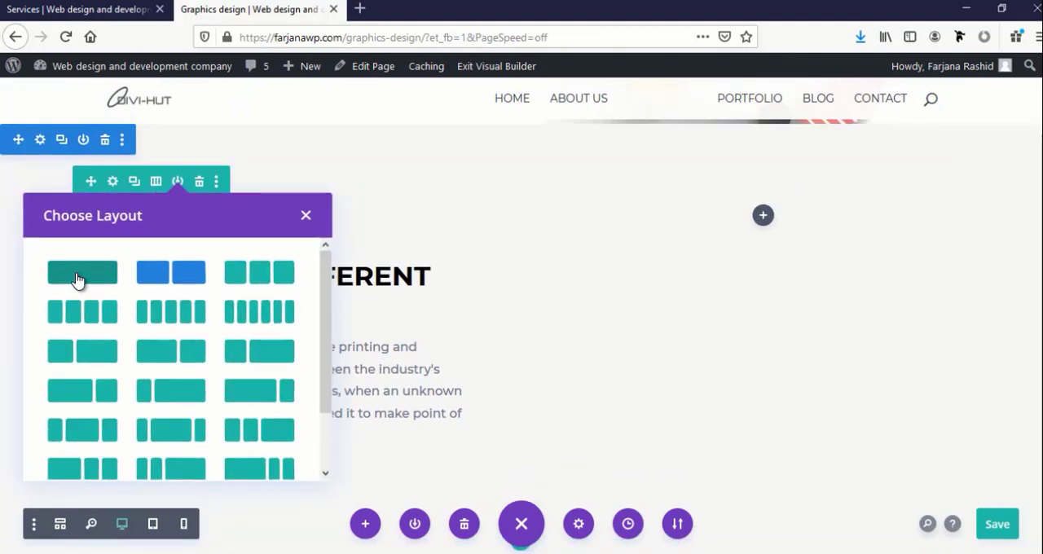
pyautogui.click(76, 279)
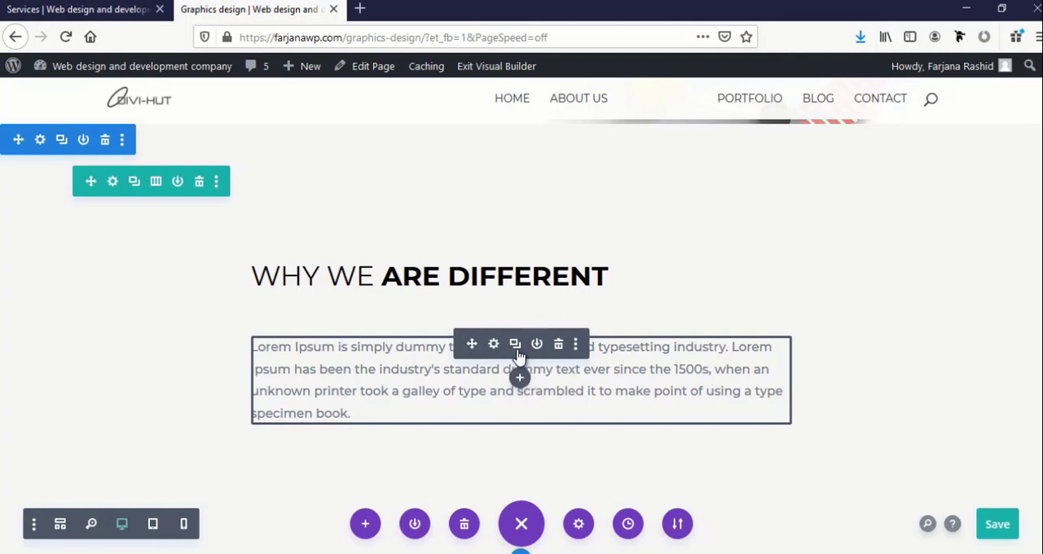
# Duplicate the Lorem Ipsum text module below the "Why we are different" heading
pyautogui.click(517, 345)
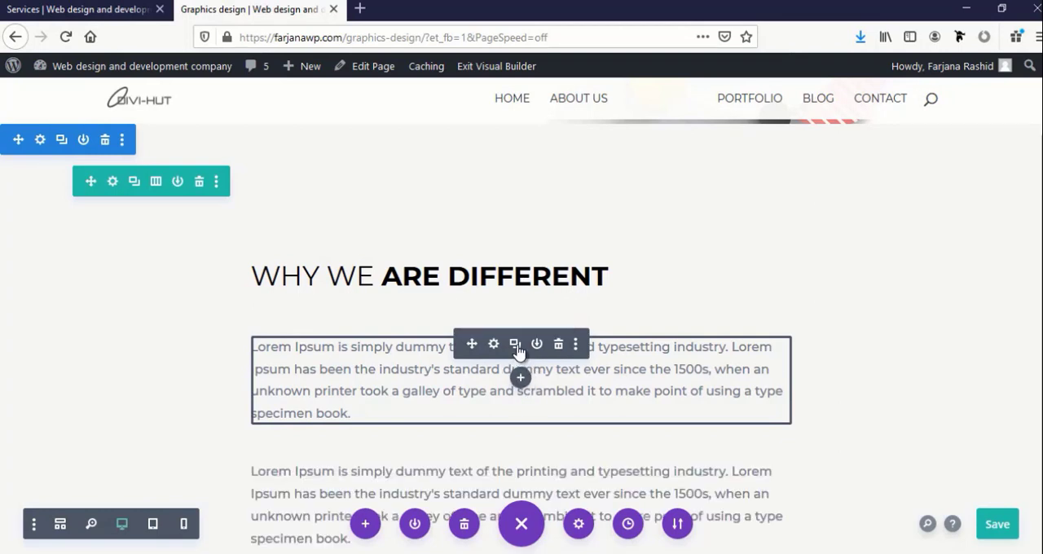
pyautogui.scroll(-3, 517, 473)
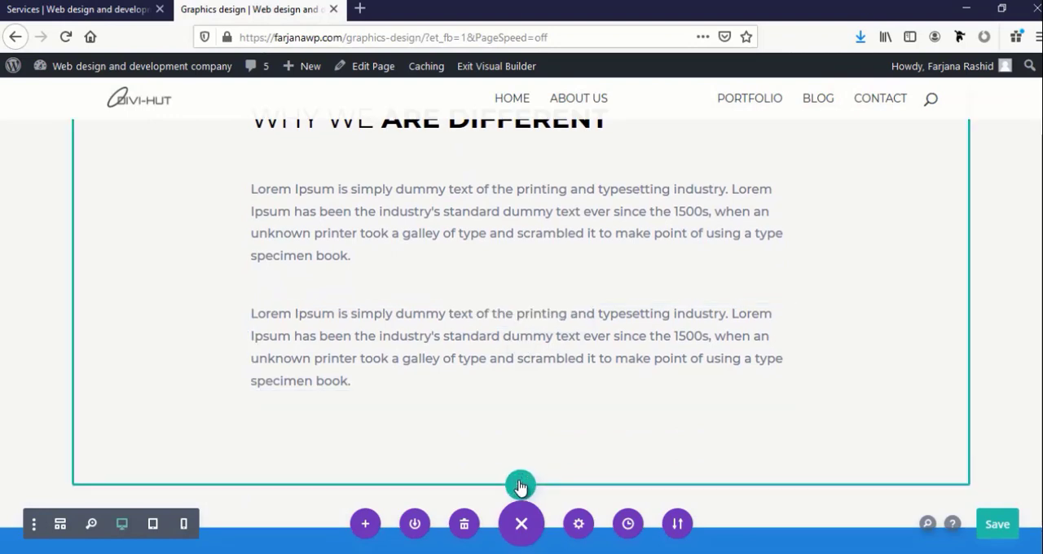
pyautogui.scroll(1, 495, 352)
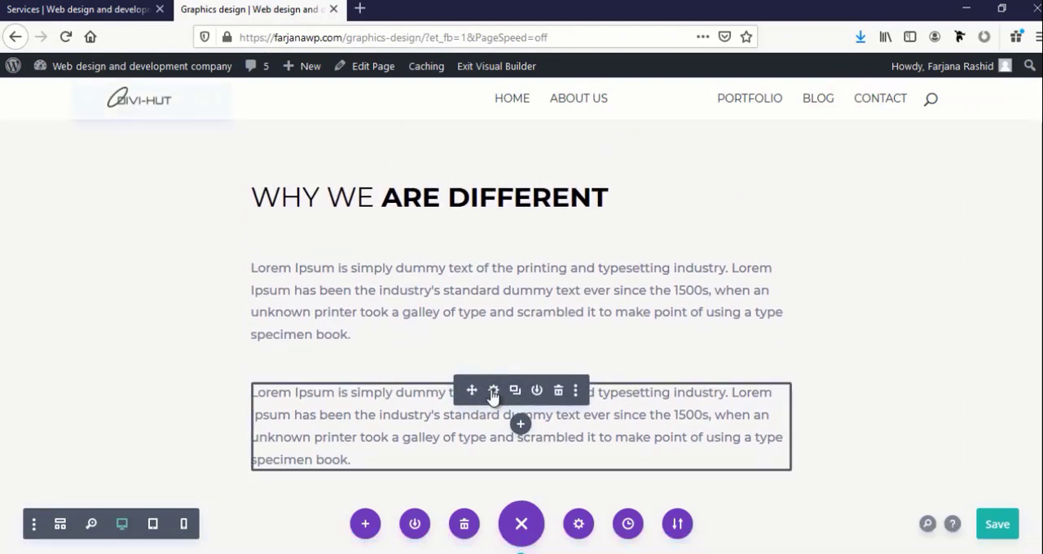
# Split the lower Lorem Ipsum module's body into four paragraphs, breaking before "Lorem Ipsum has been", "ever since" and "and scrambled"
pyautogui.click(492, 390)
pyautogui.scroll(-2, 792, 421)
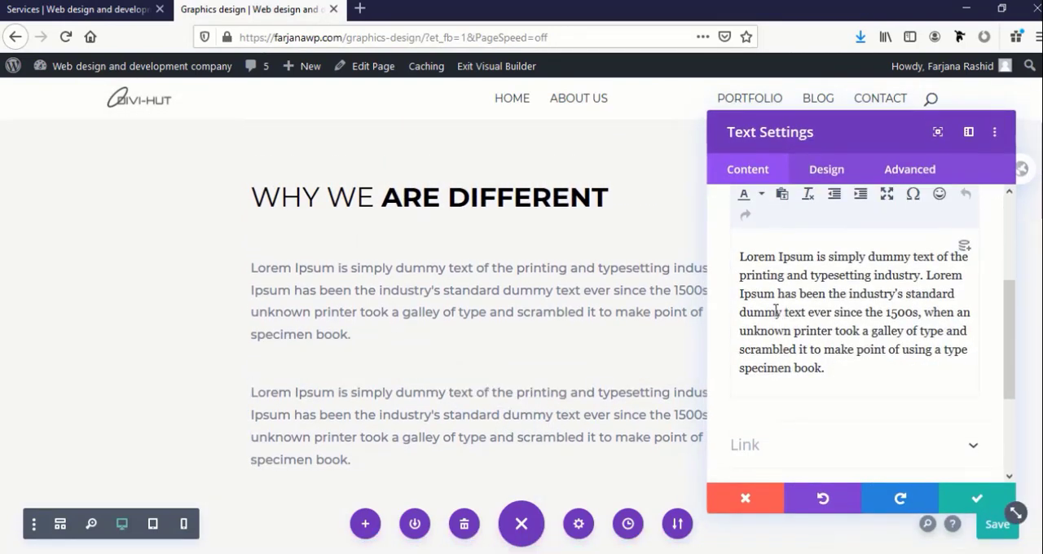
pyautogui.click(928, 280)
pyautogui.press('Return')
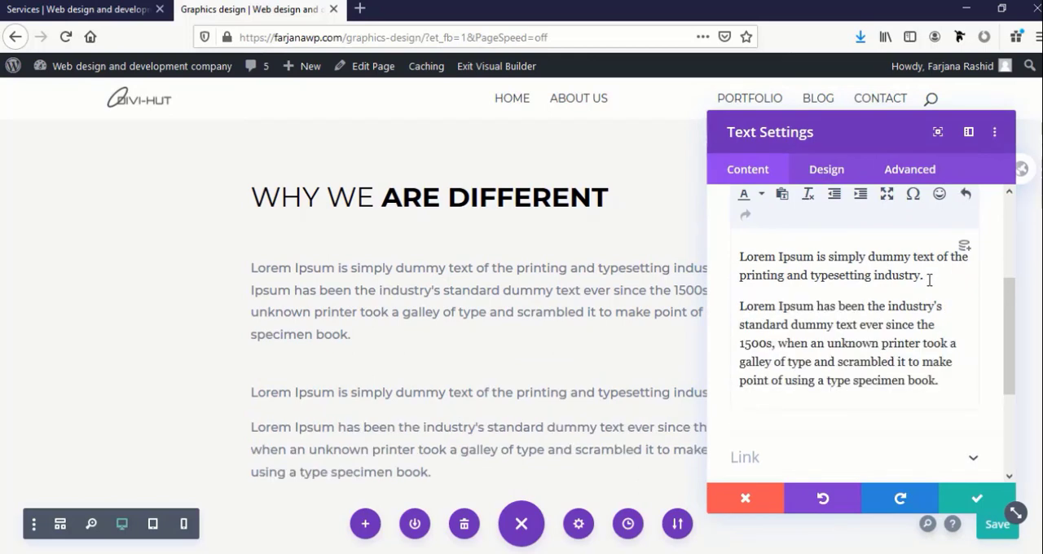
pyautogui.click(860, 324)
pyautogui.press('Return')
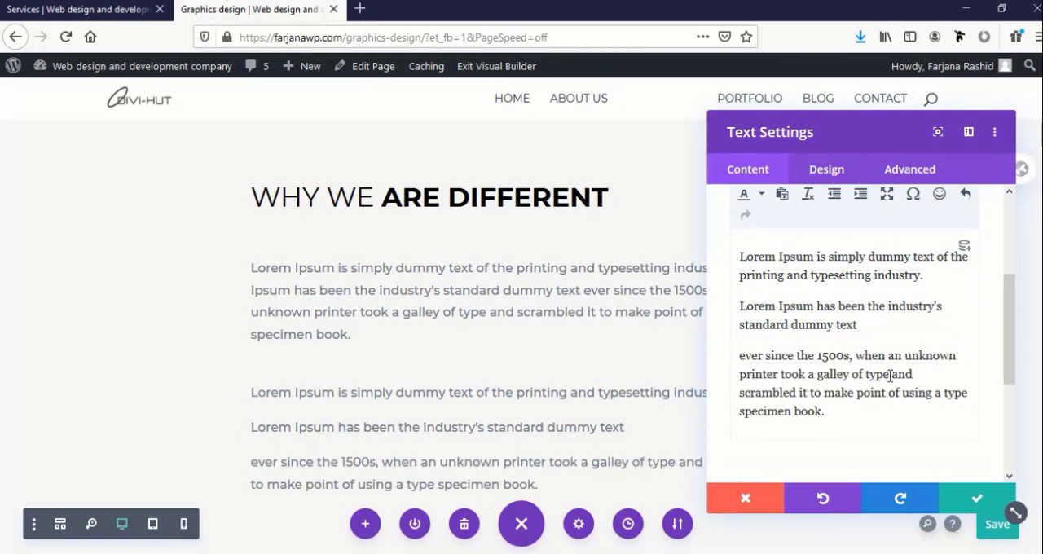
pyautogui.click(896, 379)
pyautogui.press('Return')
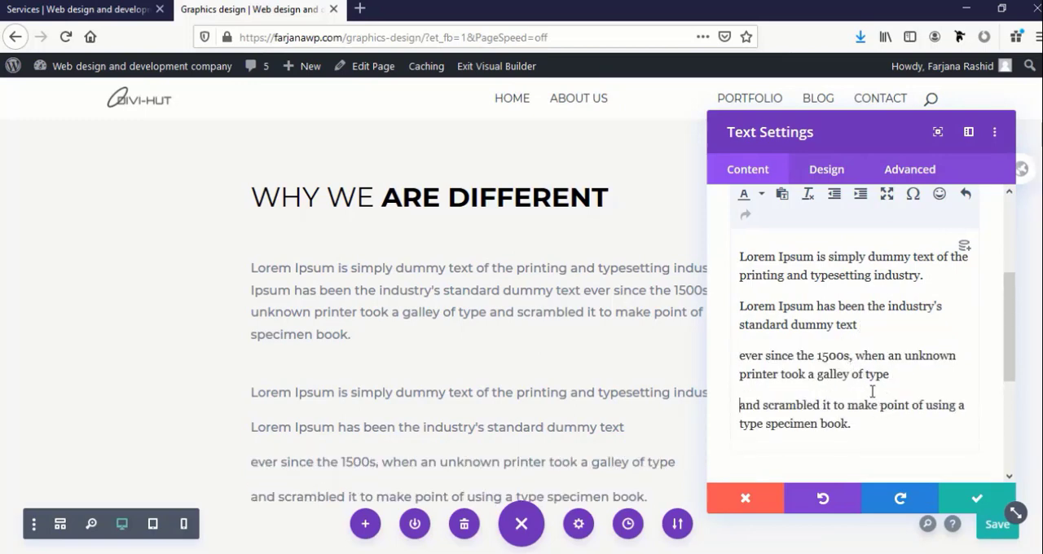
# Format all four paragraphs of the lower text module as a numbered list
pyautogui.moveTo(861, 438); pyautogui.dragTo(870, 233)
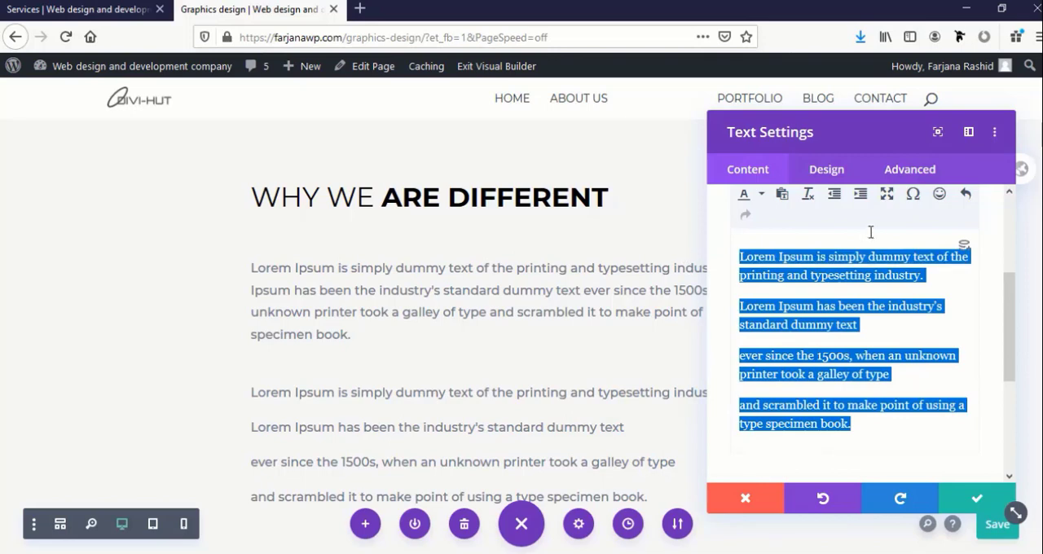
pyautogui.scroll(2, 880, 244)
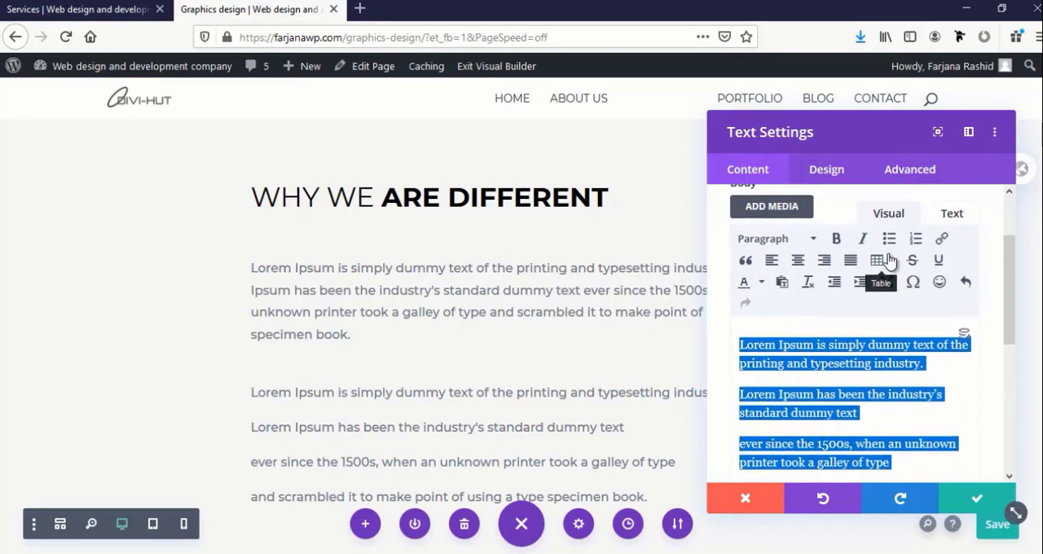
pyautogui.click(893, 239)
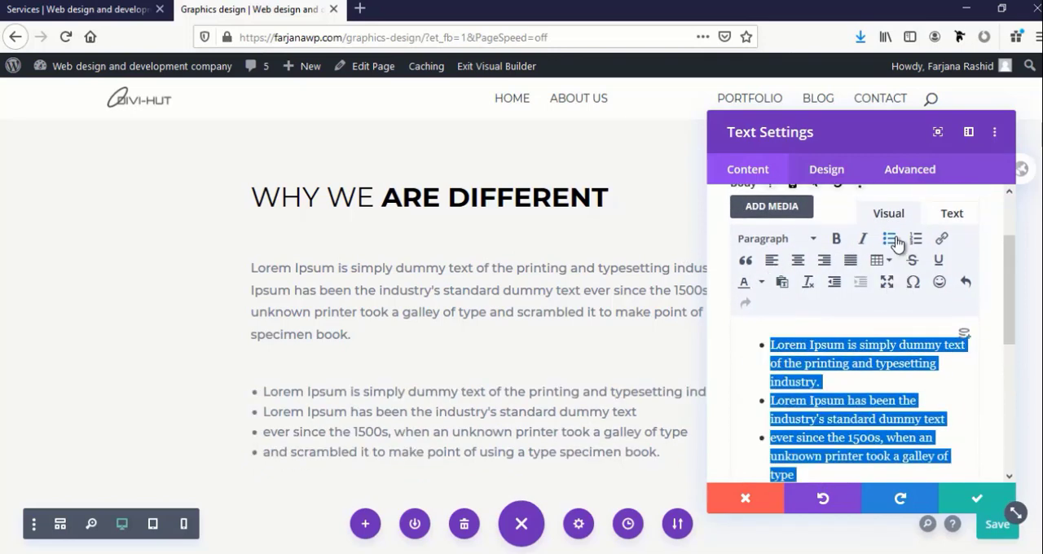
pyautogui.click(915, 239)
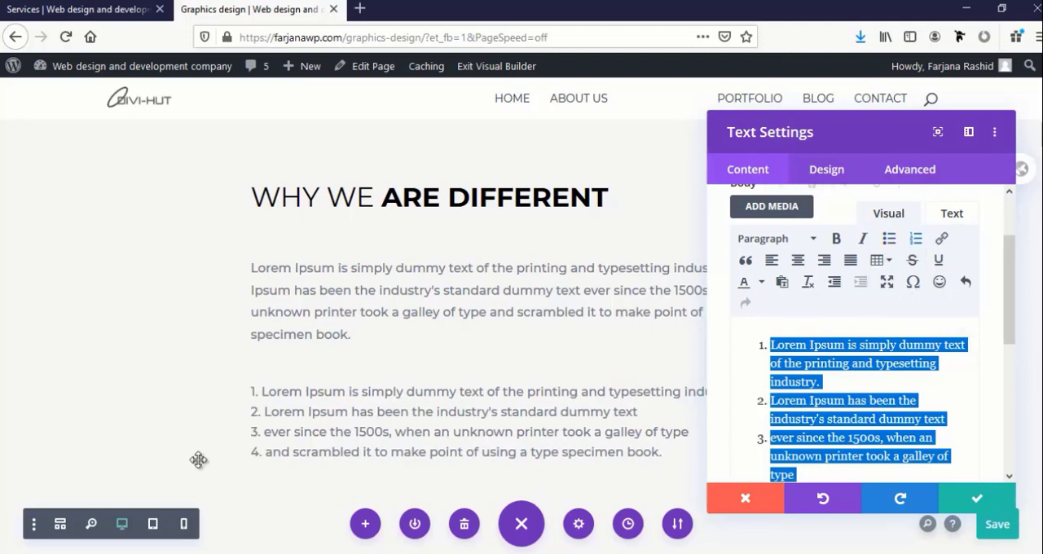
# Add an empty paragraph after the numbered list's last item and save the text module
pyautogui.scroll(-1, 288, 438)
pyautogui.scroll(-3, 288, 437)
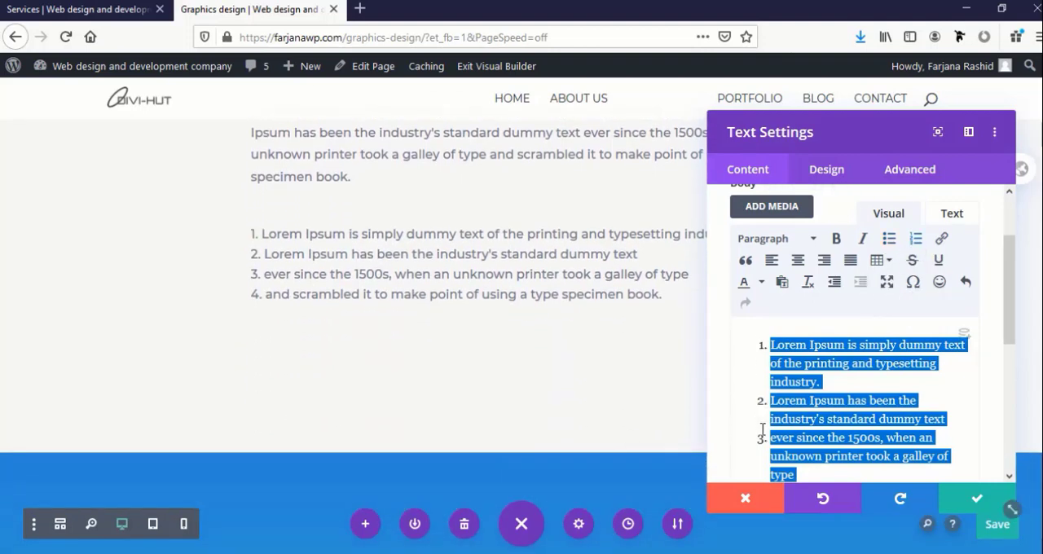
pyautogui.click(805, 455)
pyautogui.scroll(-2, 807, 410)
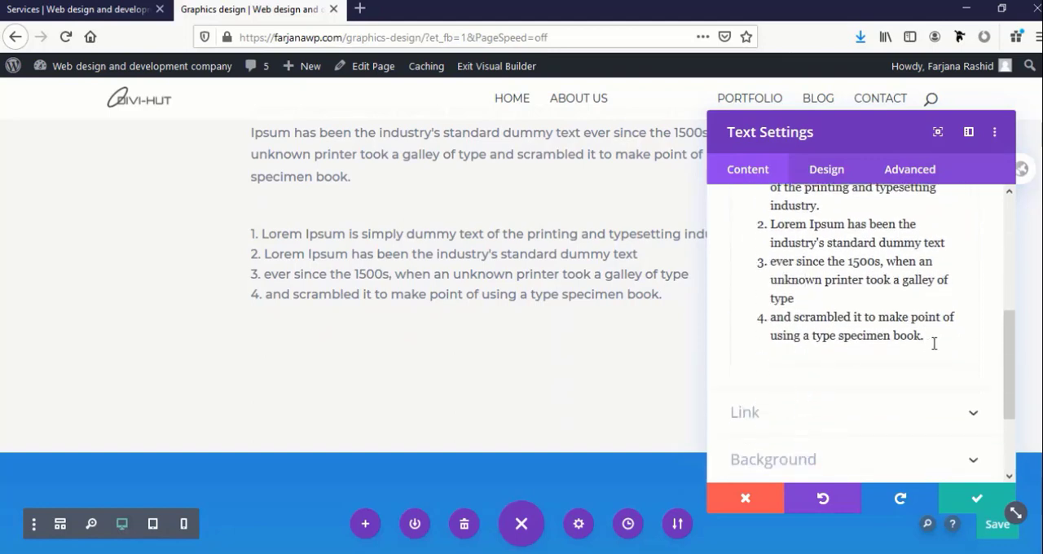
pyautogui.press('Return')
pyautogui.press('Return')
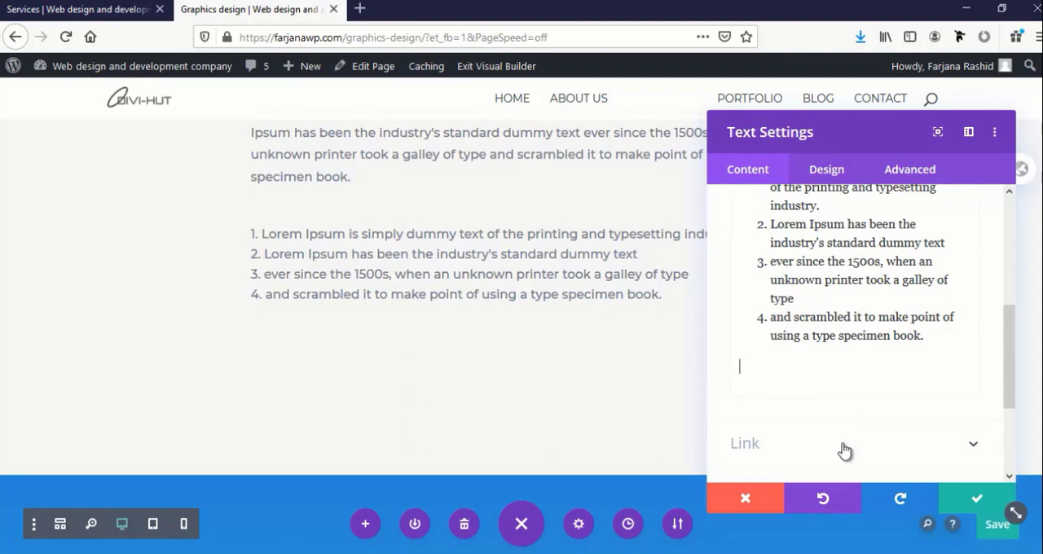
pyautogui.click(969, 502)
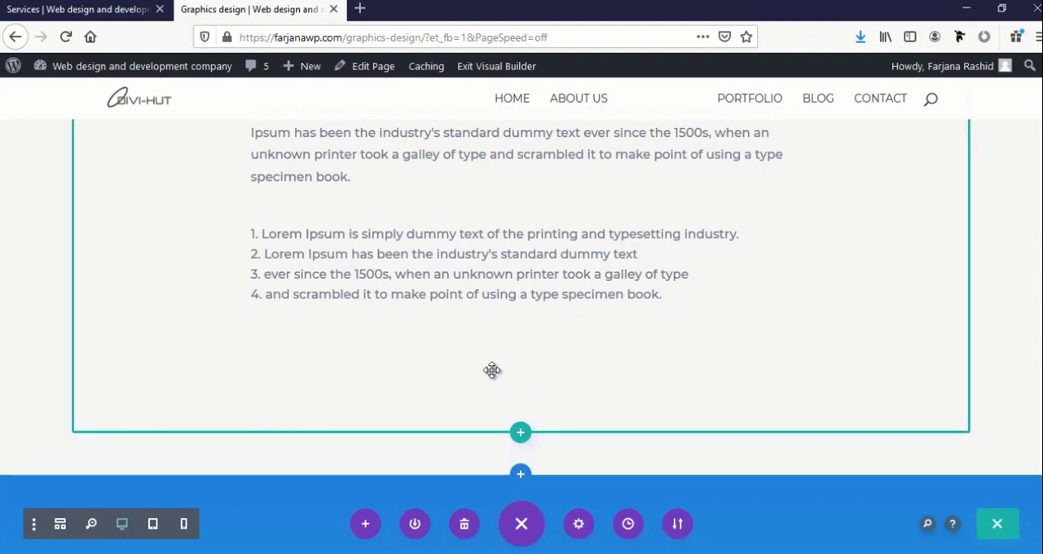
# Center the Heading 2 text alignment of the "Why we are different" module and save its settings
pyautogui.scroll(2, 492, 370)
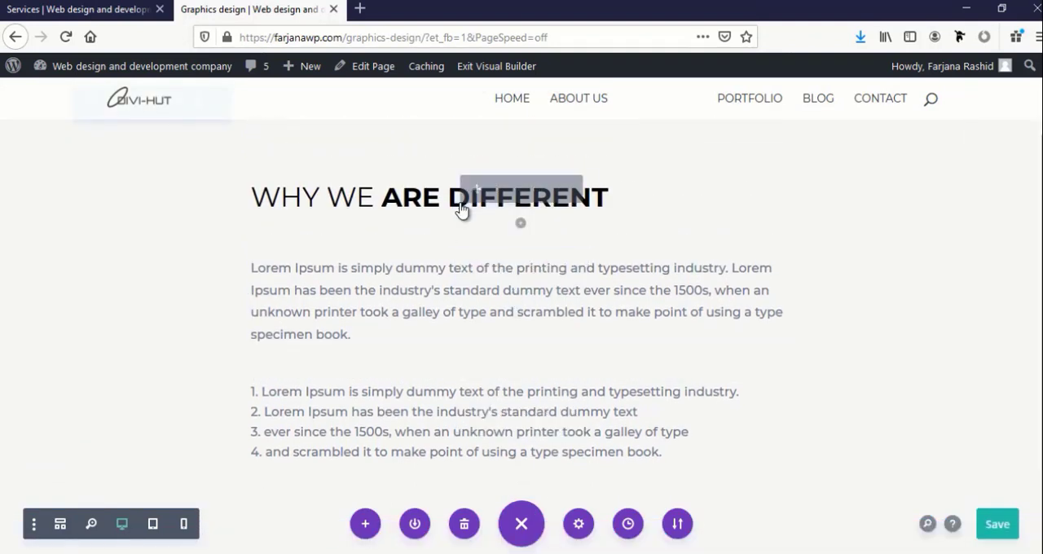
pyautogui.click(492, 190)
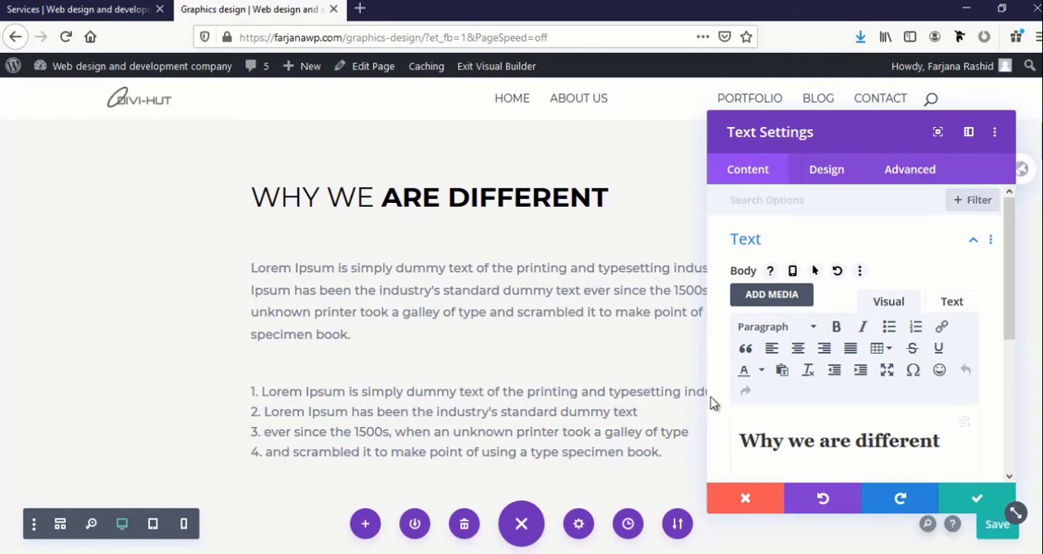
pyautogui.click(251, 186)
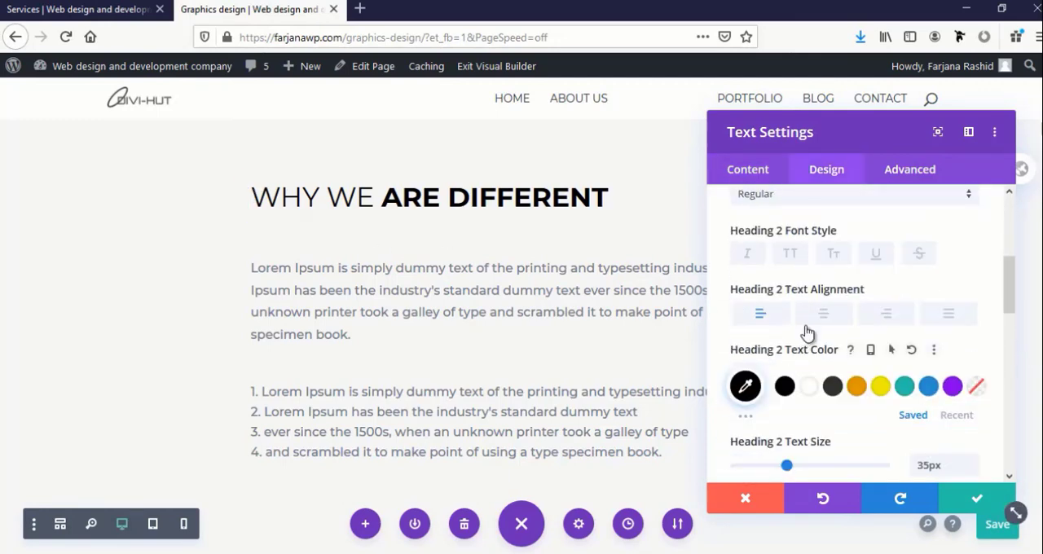
pyautogui.click(823, 313)
pyautogui.click(977, 498)
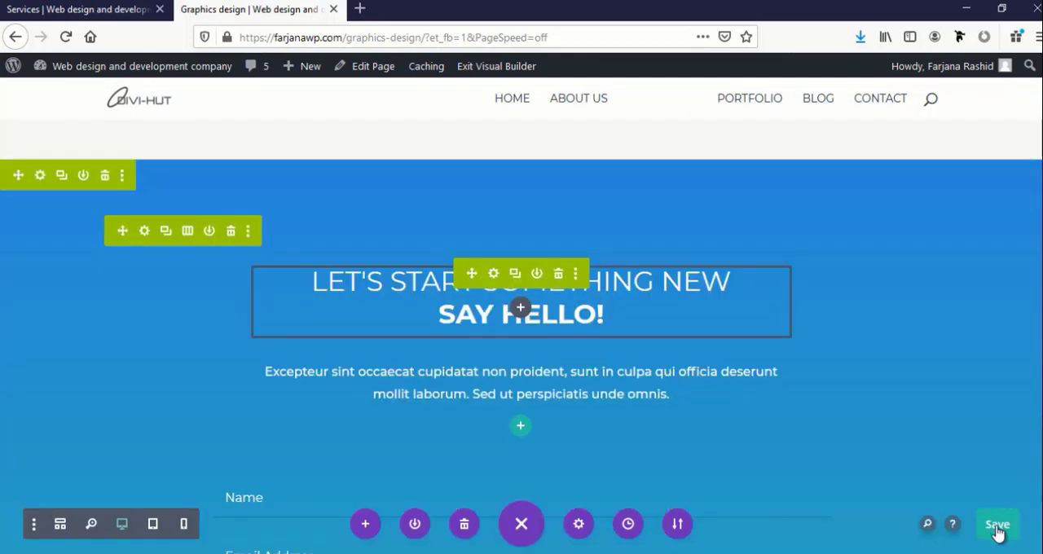
# Save the page, replace the header title "Services" with "Graphics design", and save the module and page again
pyautogui.click(996, 528)
pyautogui.scroll(15, 747, 410)
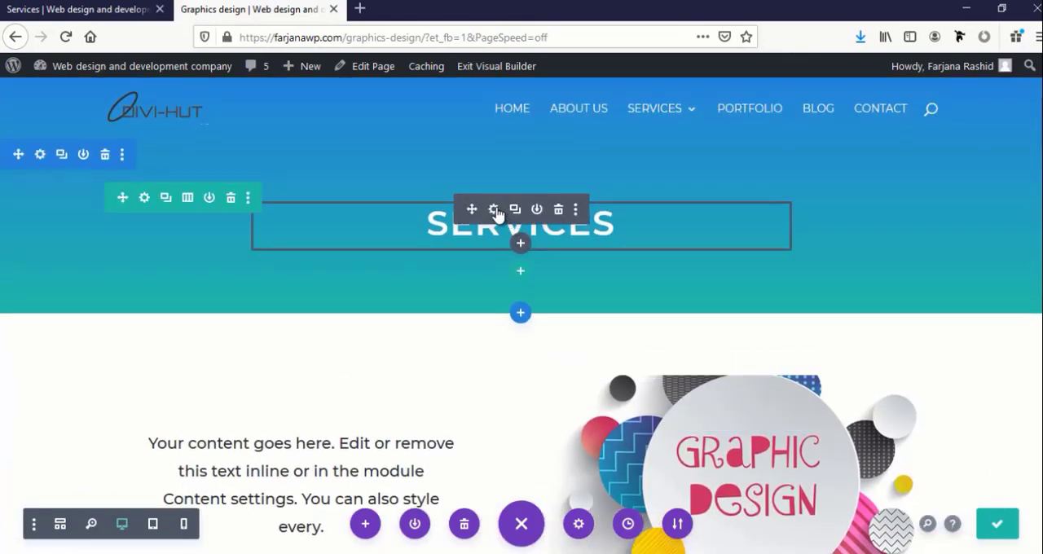
pyautogui.click(495, 210)
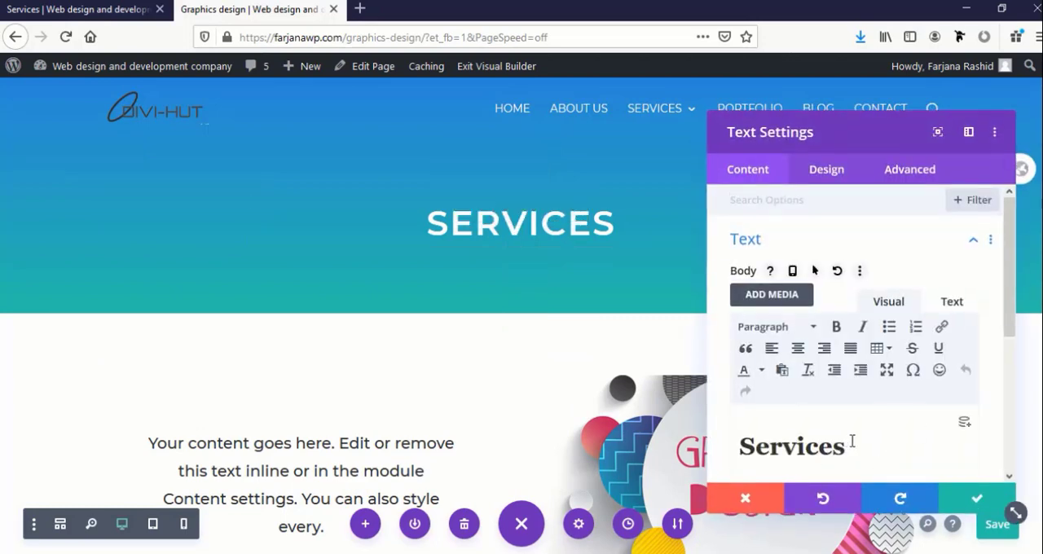
pyautogui.moveTo(851, 441); pyautogui.dragTo(700, 436)
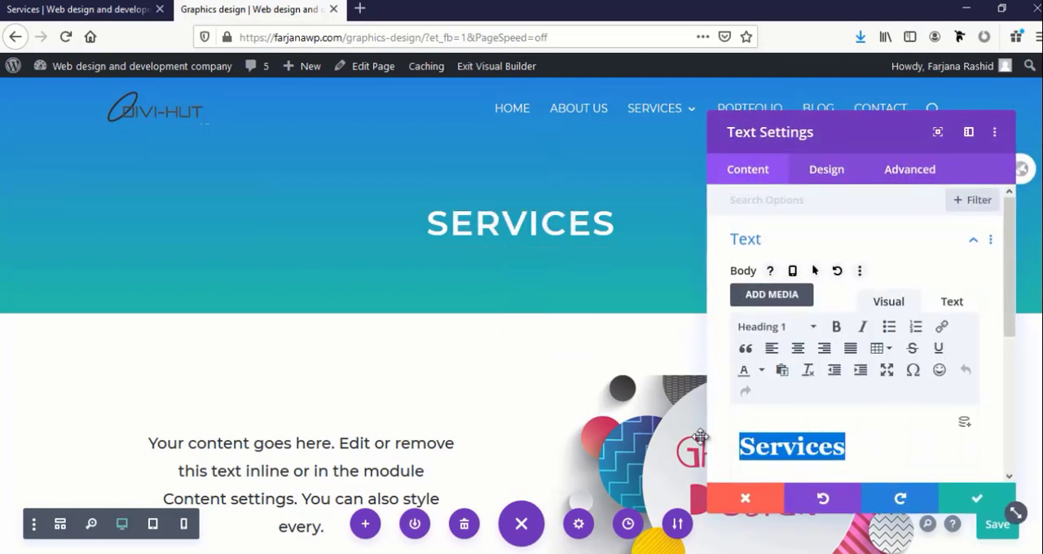
pyautogui.write('Graphics')
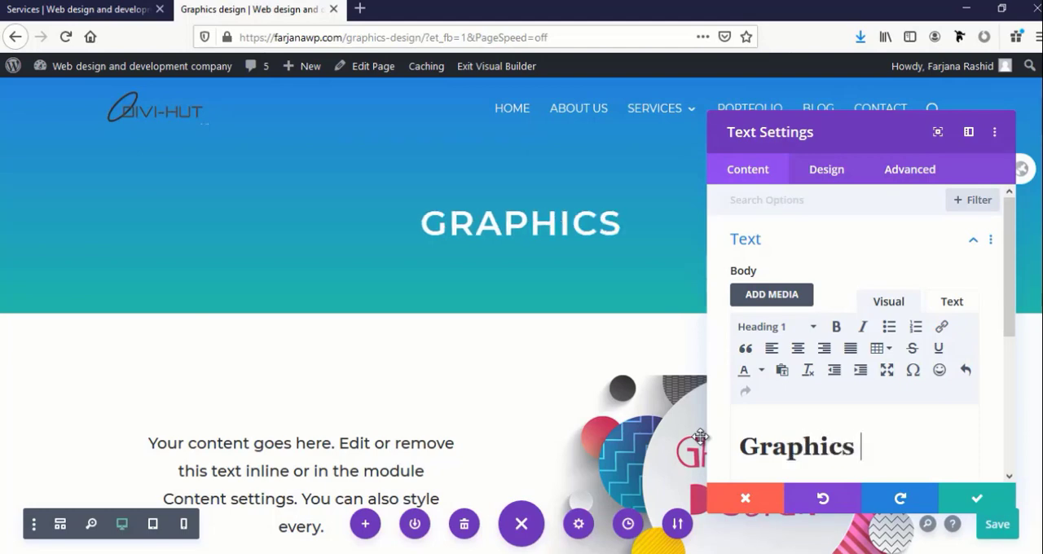
pyautogui.write(' design')
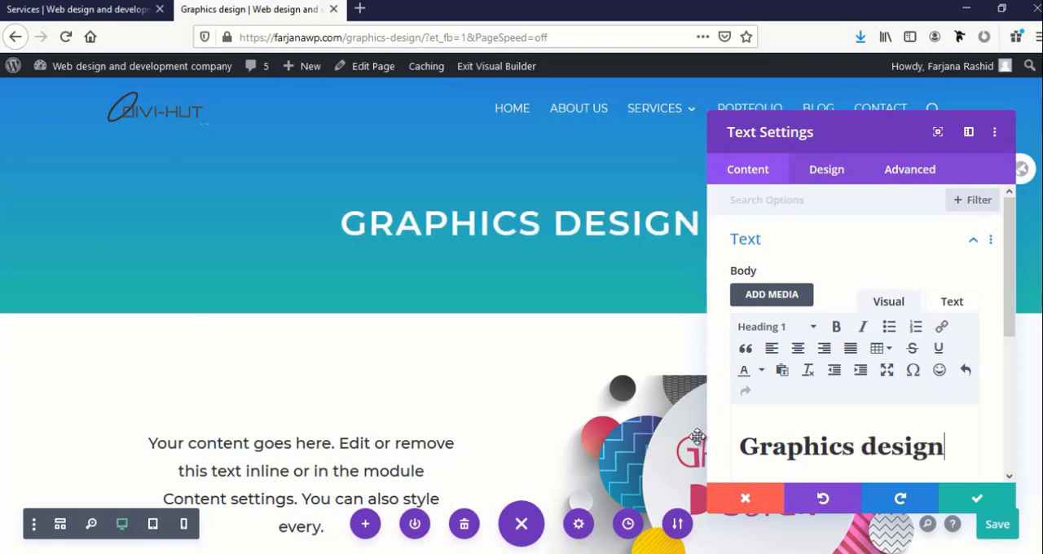
pyautogui.click(971, 497)
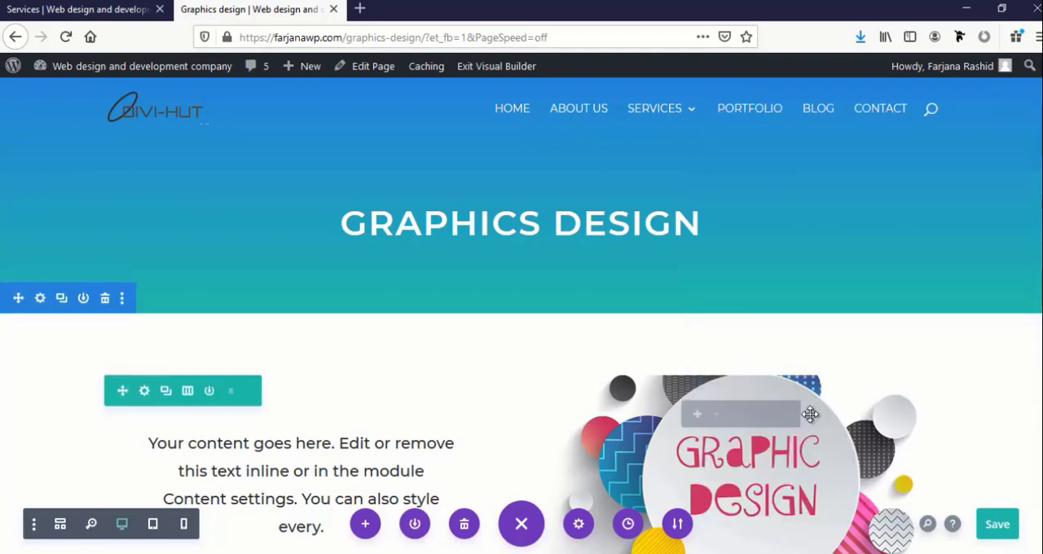
pyautogui.click(994, 526)
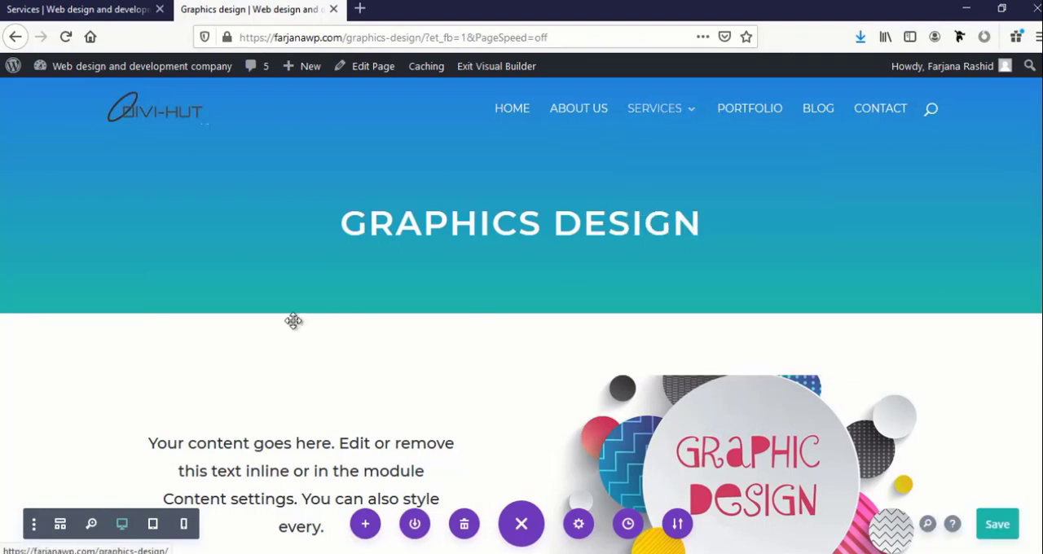
# Exit the visual builder, open the site's Portfolio page and enable the visual builder on it
pyautogui.moveTo(676, 127)
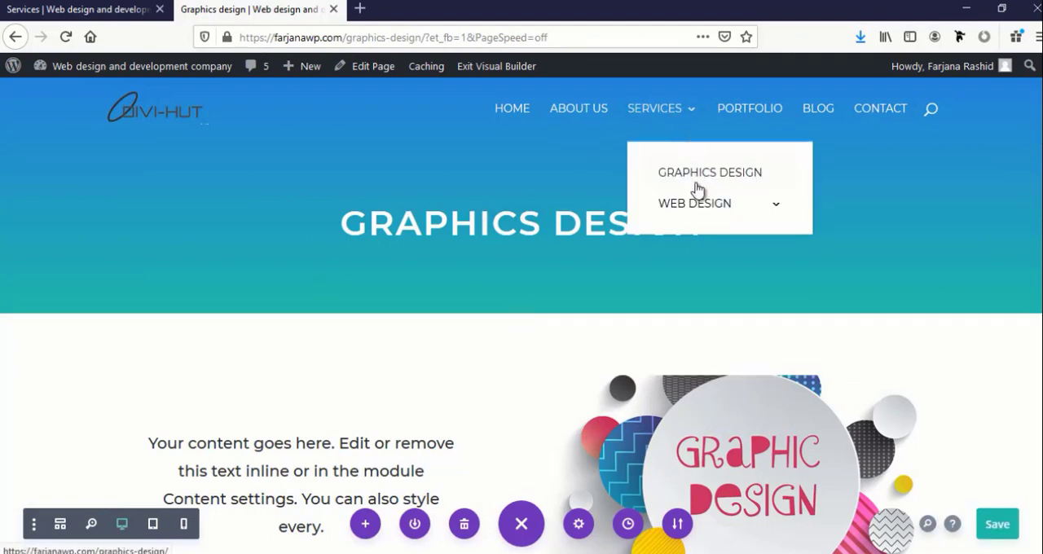
pyautogui.moveTo(696, 208)
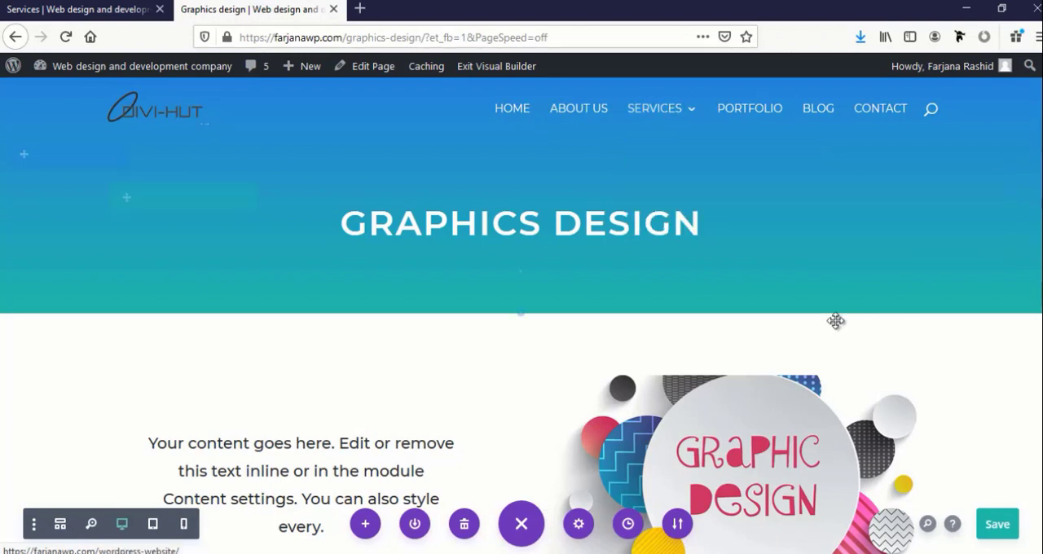
pyautogui.click(470, 72)
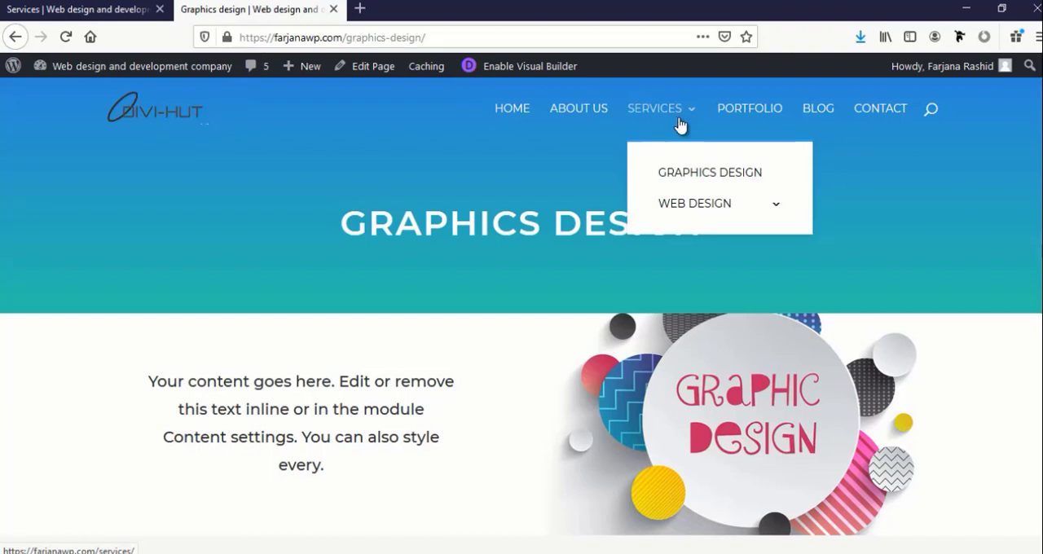
pyautogui.click(747, 116)
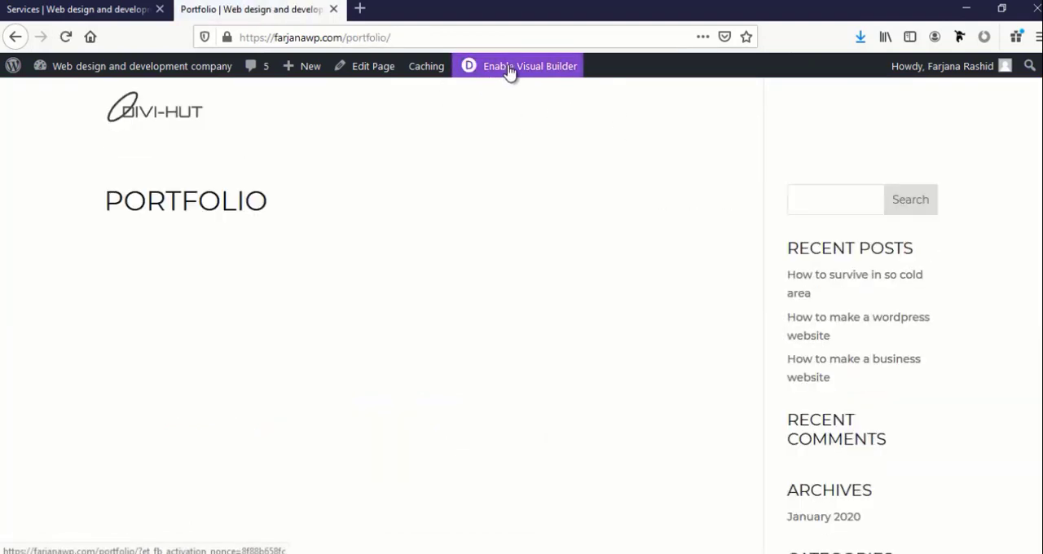
pyautogui.click(506, 71)
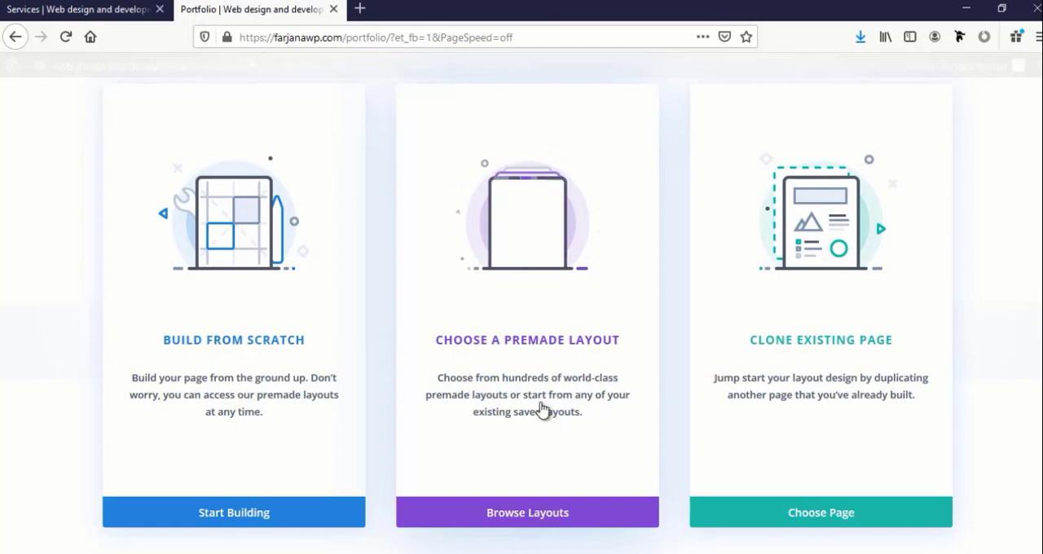
# Browse the premade layouts and preview the Portfolio layout of the Design Agency pack
pyautogui.click(578, 513)
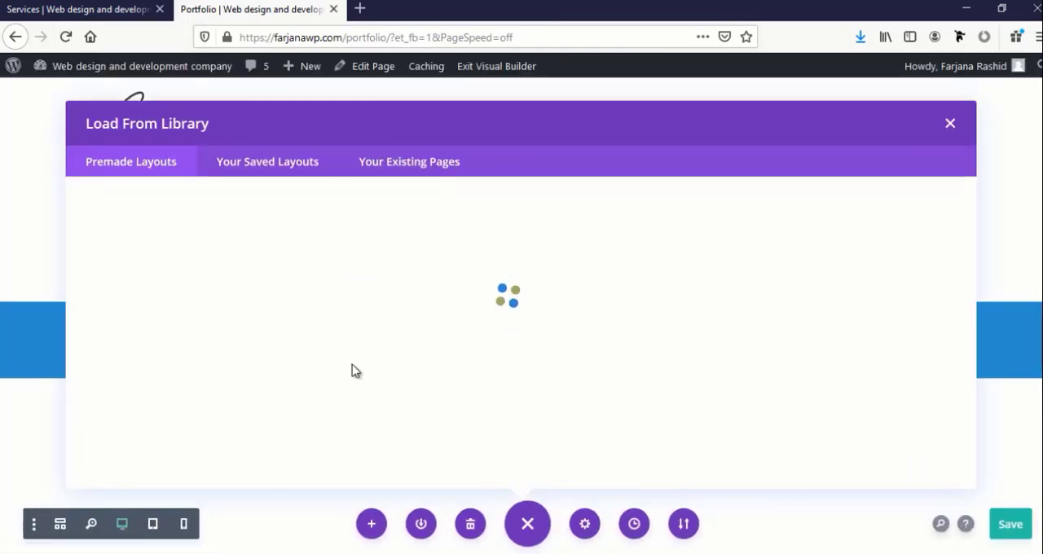
pyautogui.scroll(-3, 354, 365)
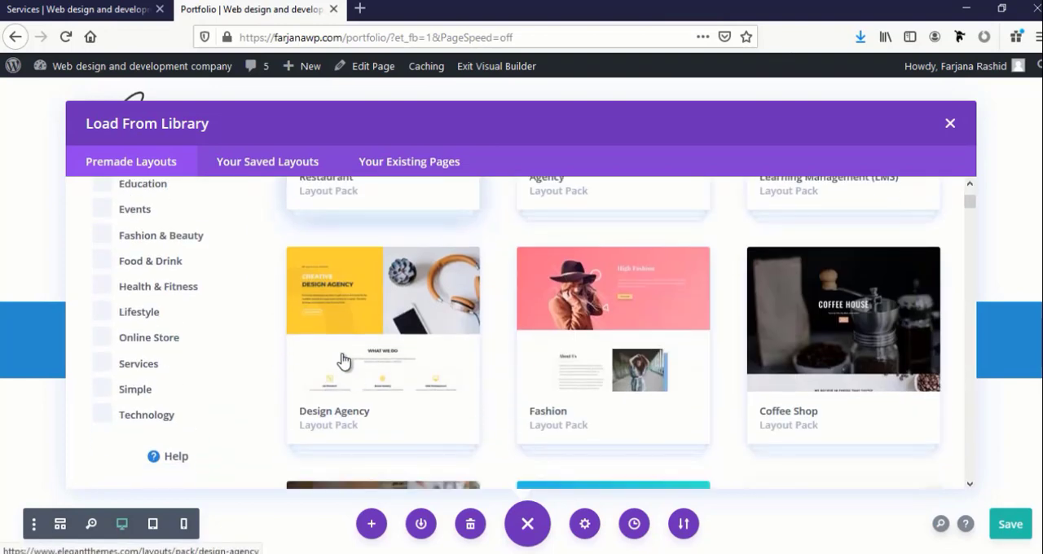
pyautogui.click(355, 354)
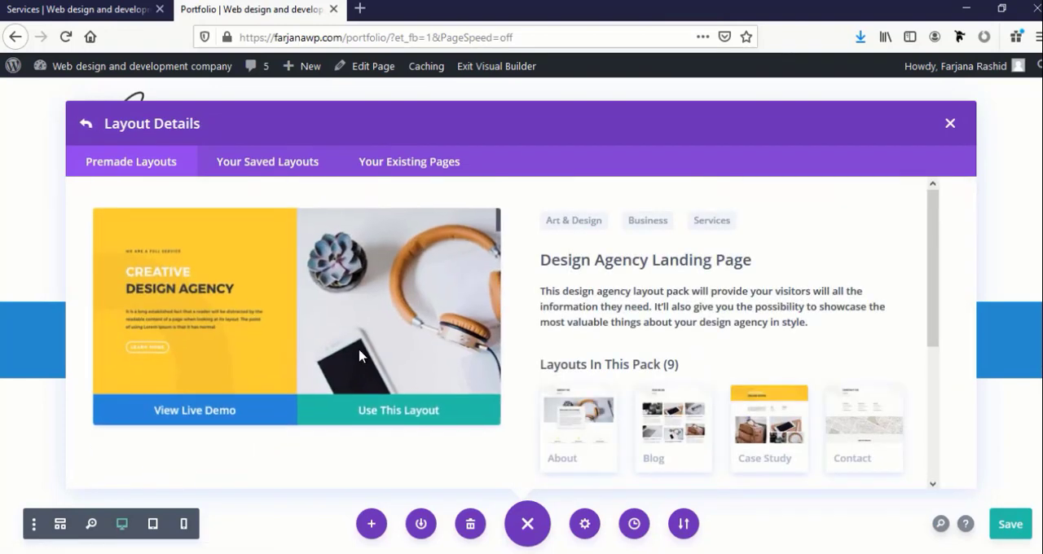
pyautogui.scroll(-3, 701, 373)
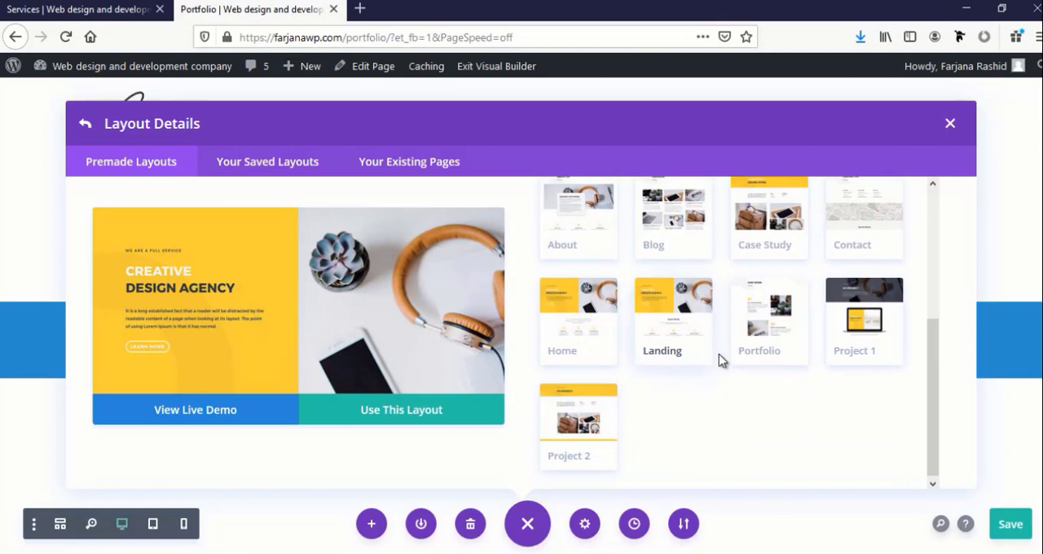
pyautogui.click(765, 334)
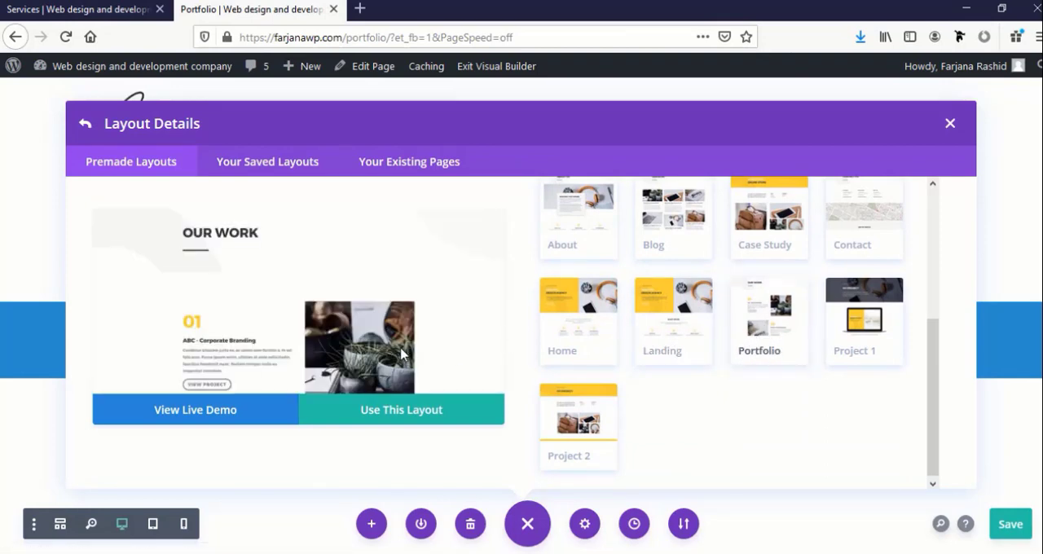
pyautogui.scroll(-5, 352, 314)
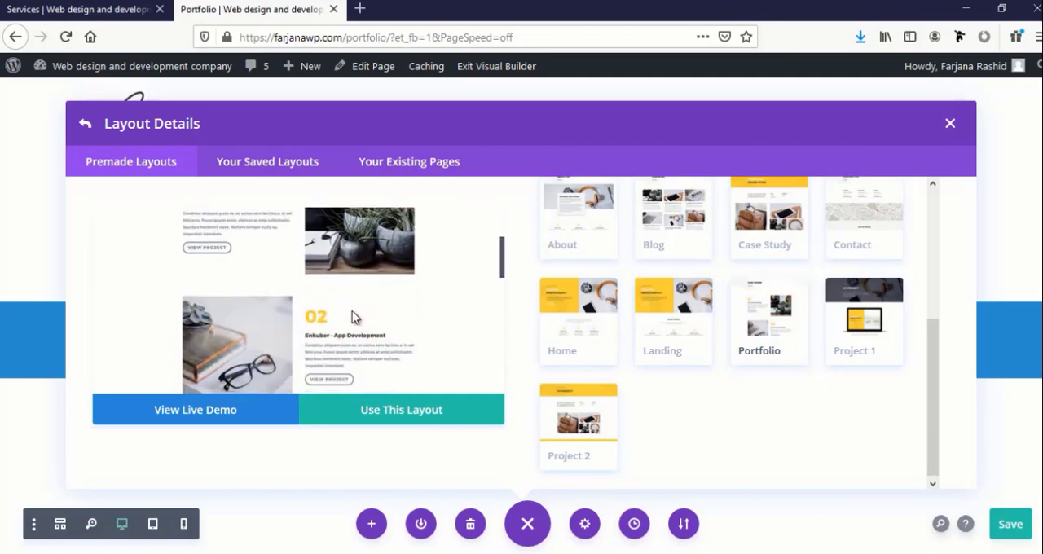
pyautogui.scroll(-5, 352, 316)
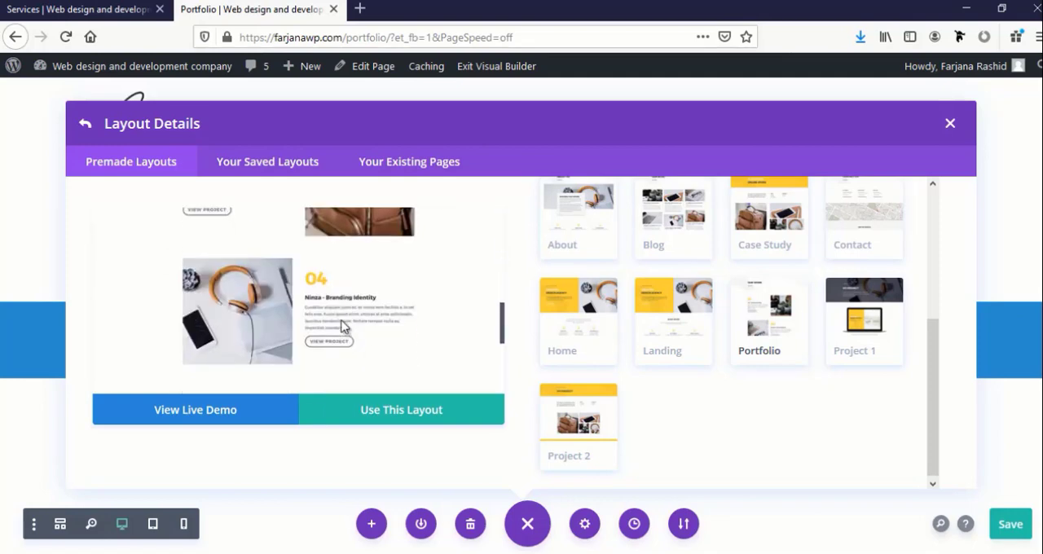
# Open the live demo of the Design Agency Portfolio layout and examine its project rows from start to end
pyautogui.click(210, 419)
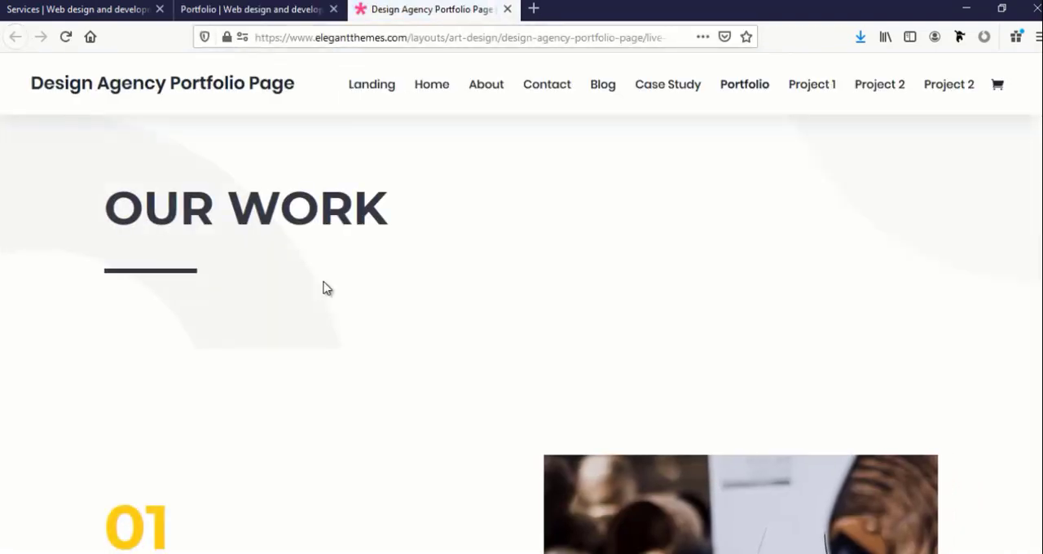
pyautogui.scroll(-6, 326, 281)
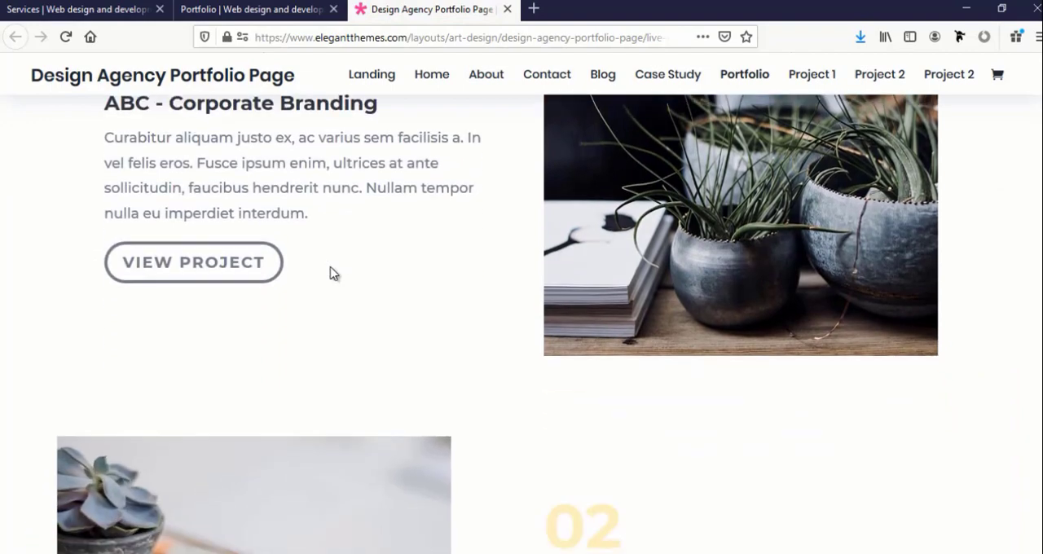
pyautogui.scroll(2, 331, 272)
pyautogui.scroll(2, 318, 286)
pyautogui.scroll(-3, 318, 287)
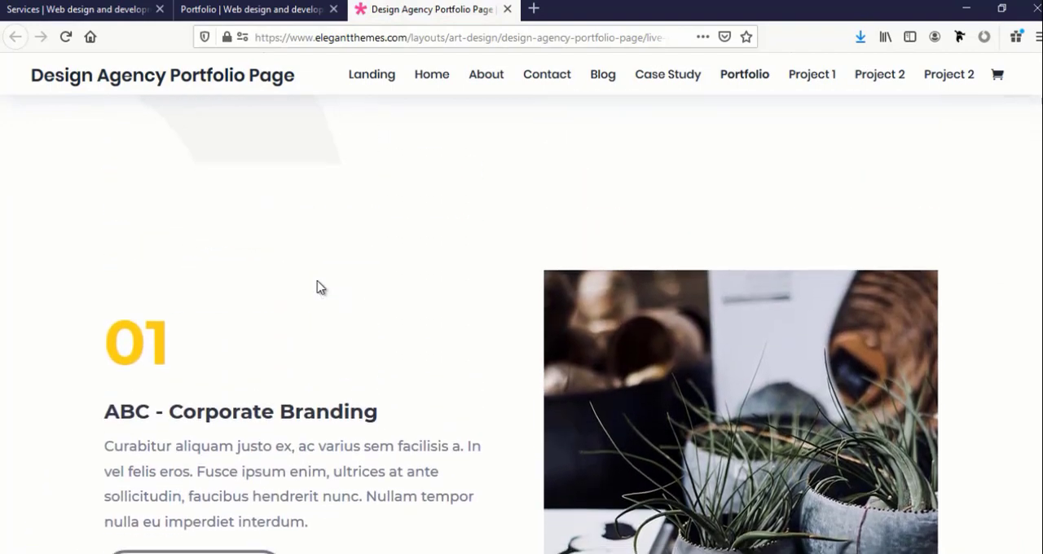
pyautogui.scroll(-7, 318, 292)
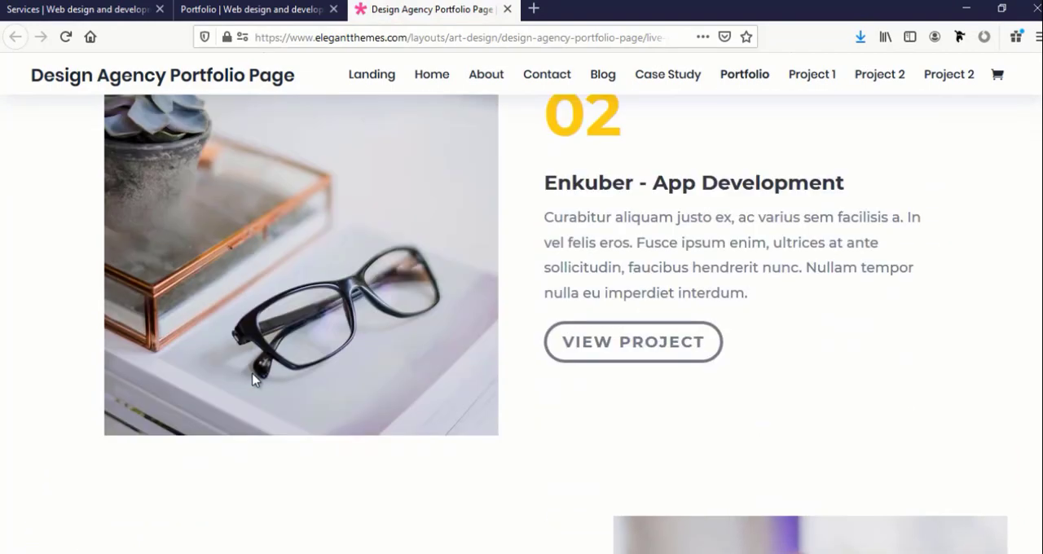
pyautogui.scroll(-3, 254, 379)
pyautogui.scroll(-4, 721, 379)
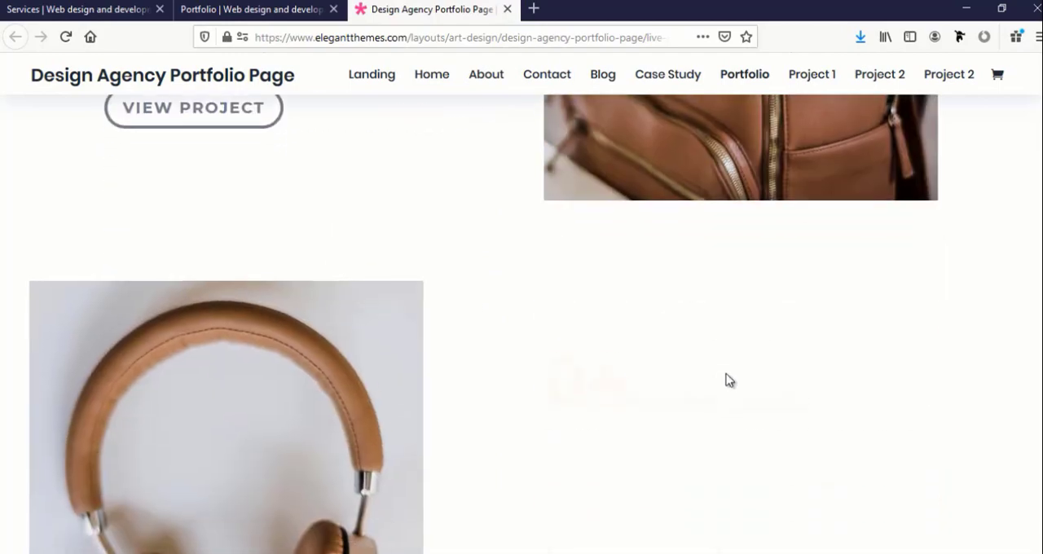
pyautogui.scroll(-5, 225, 328)
pyautogui.scroll(2, 228, 328)
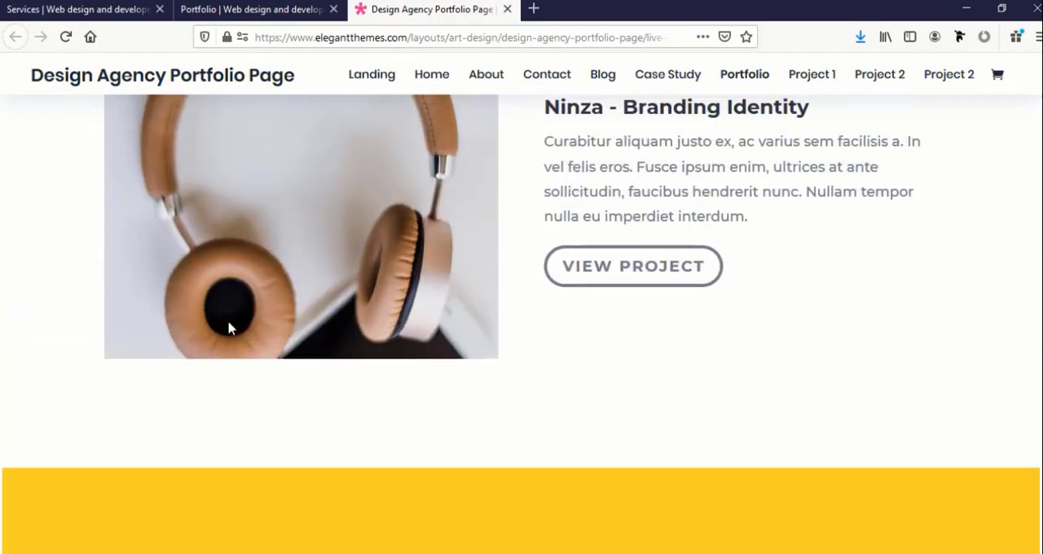
pyautogui.scroll(5, 227, 328)
# Return to the Portfolio page's layout library and preview the Design Agency pack's Project 2 layout
pyautogui.click(252, 9)
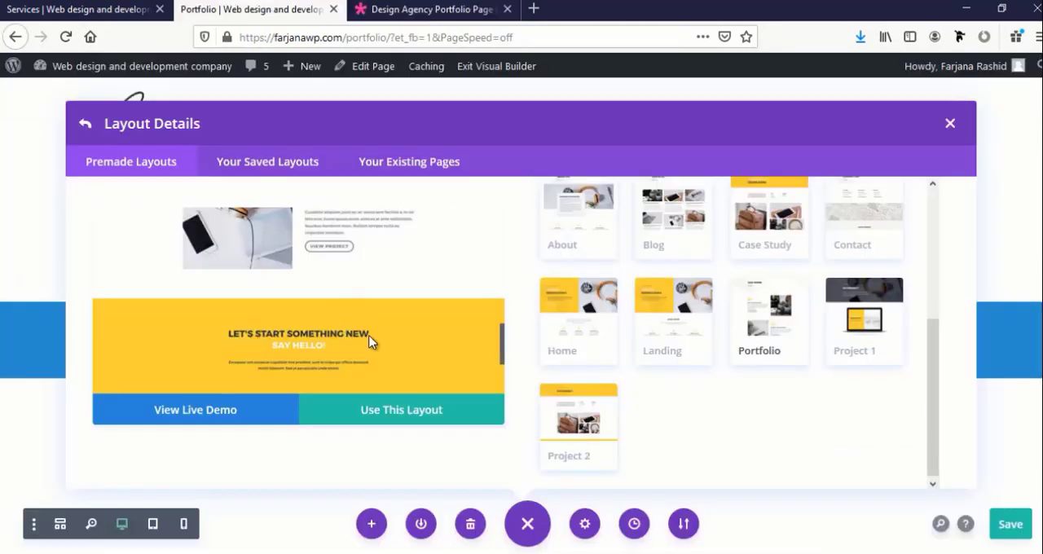
pyautogui.scroll(5, 356, 329)
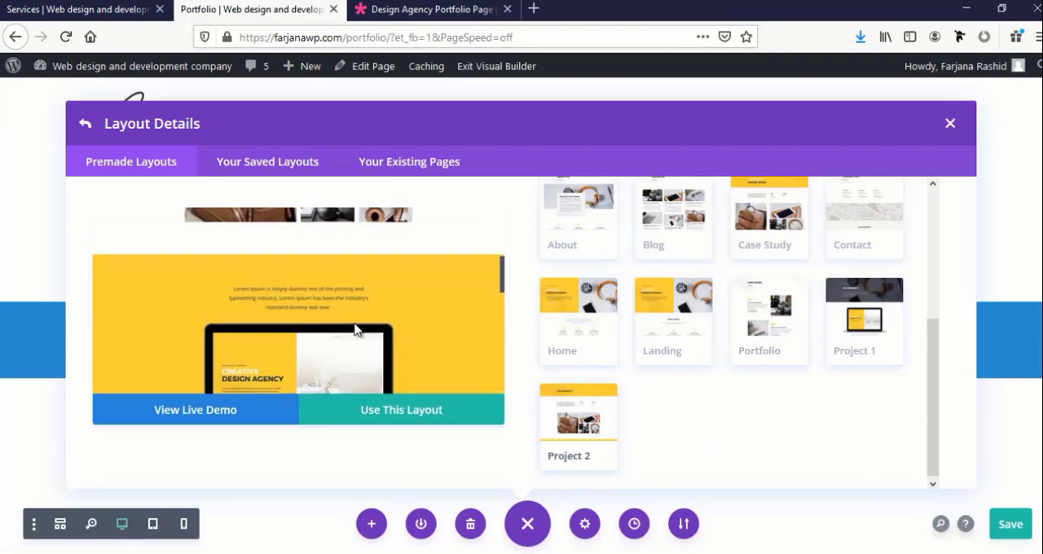
pyautogui.scroll(-5, 356, 329)
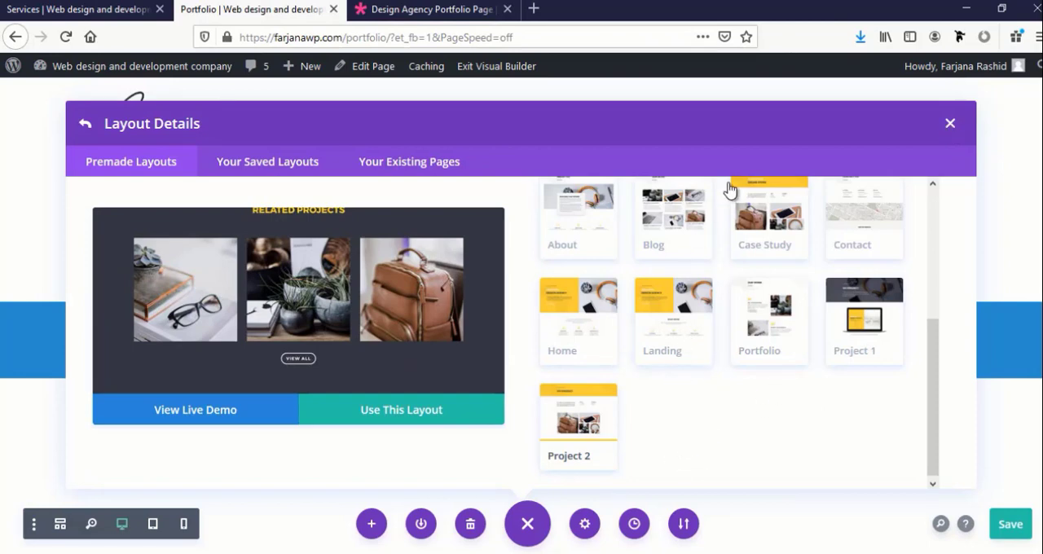
# Load the existing Graphics design page's layout into the Portfolio page and delete the text-and-image section below the header
pyautogui.click(416, 165)
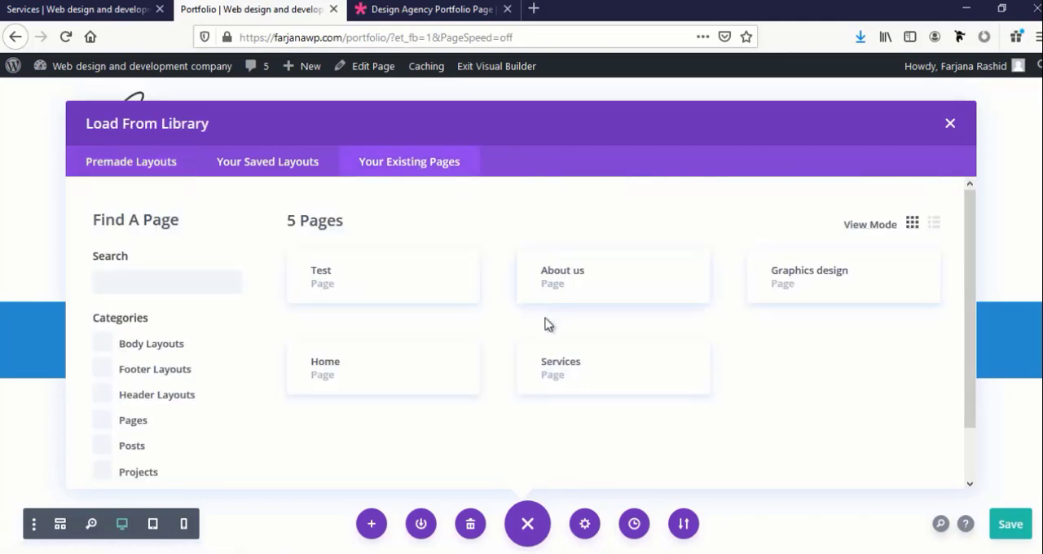
pyautogui.click(794, 277)
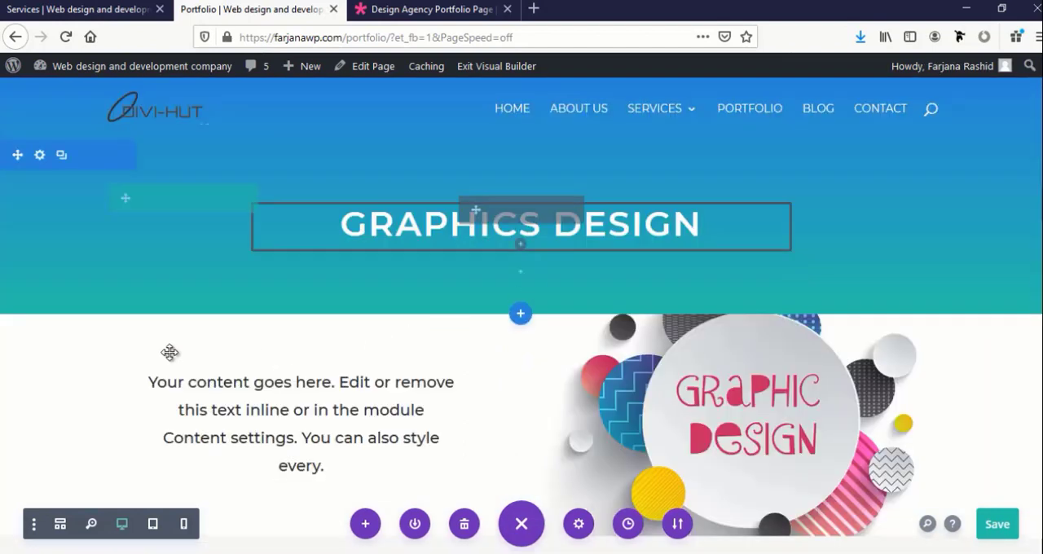
pyautogui.scroll(-2, 153, 344)
pyautogui.scroll(-2, 123, 187)
pyautogui.scroll(4, 105, 205)
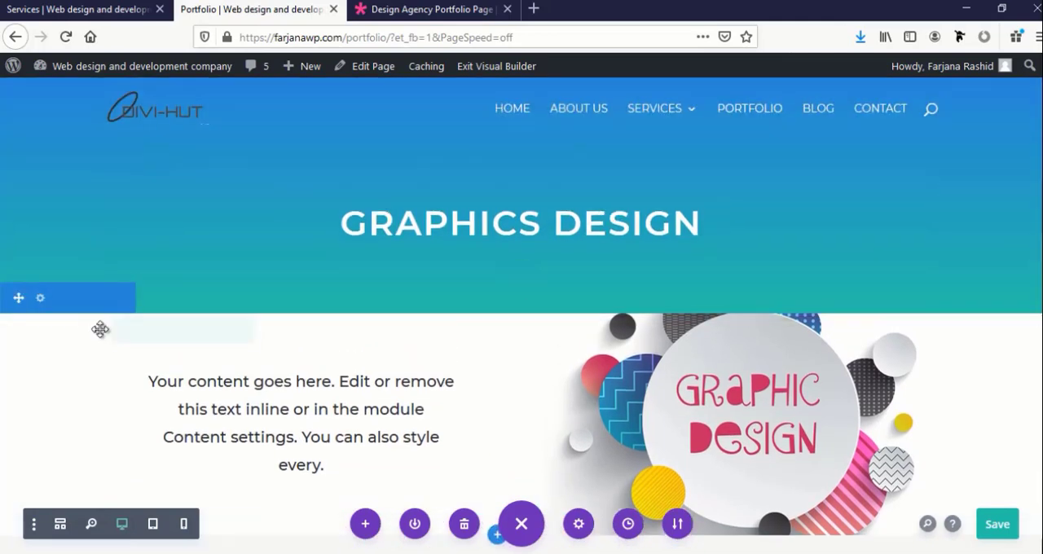
pyautogui.click(105, 299)
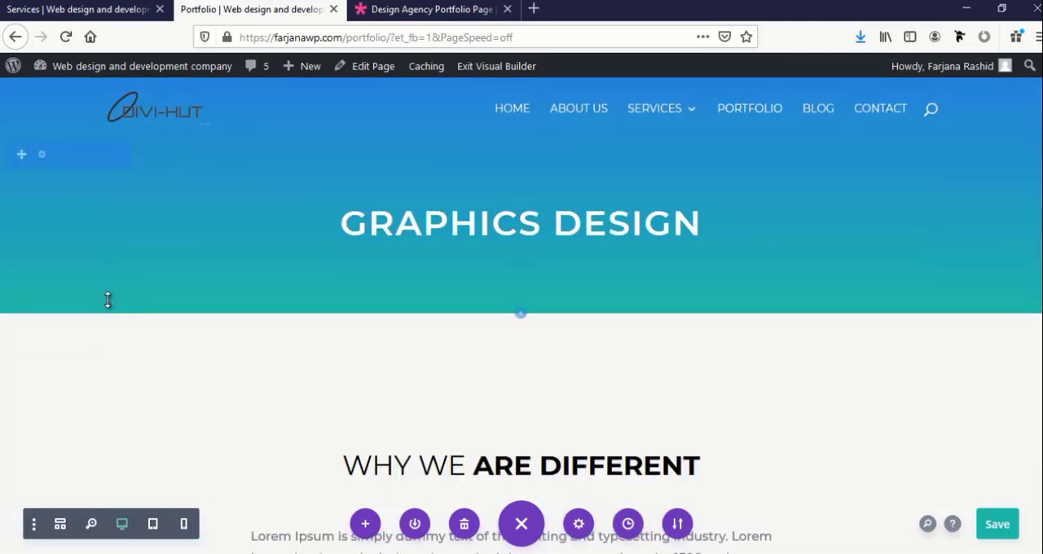
# Replace the "Graphics Design" title in the page header with "PORTFOLIO"
pyautogui.click(416, 225)
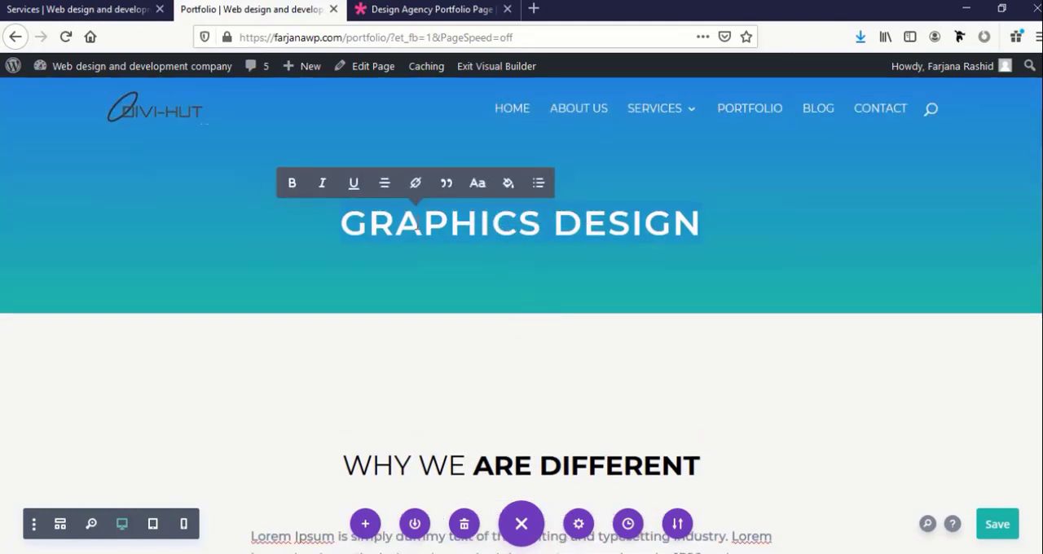
pyautogui.write('POT')
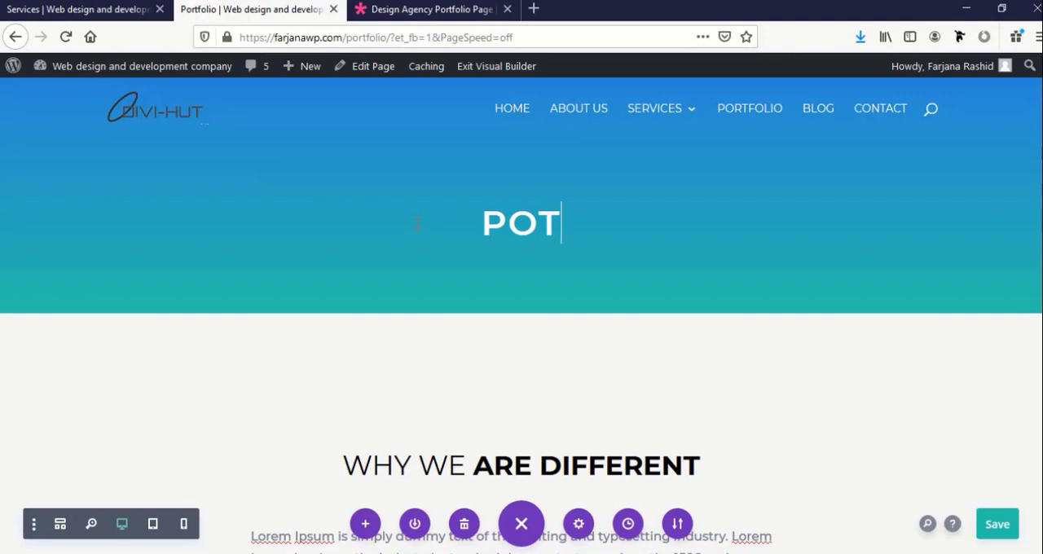
pyautogui.press('BackSpace')
pyautogui.write('RTF')
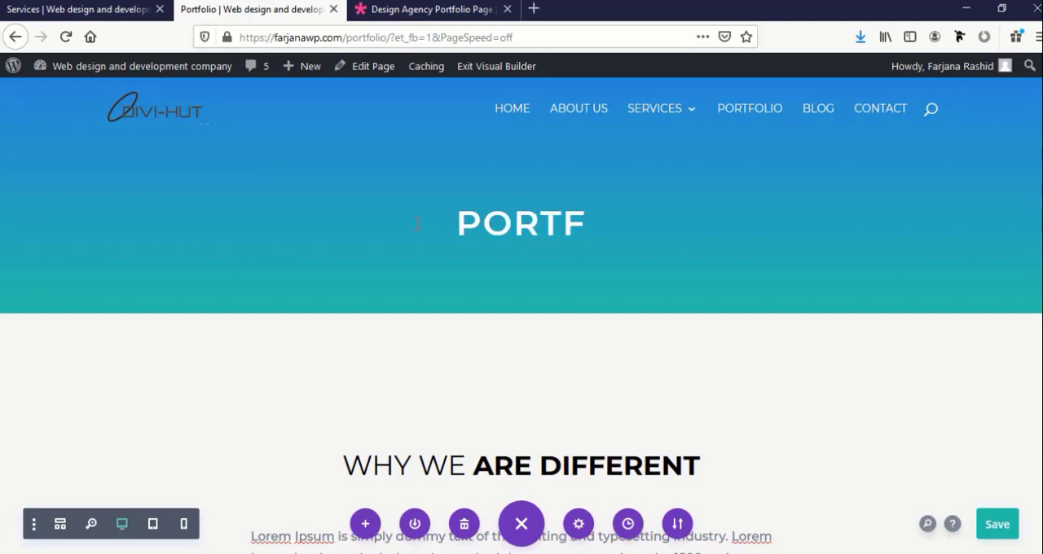
pyautogui.write('OLIO')
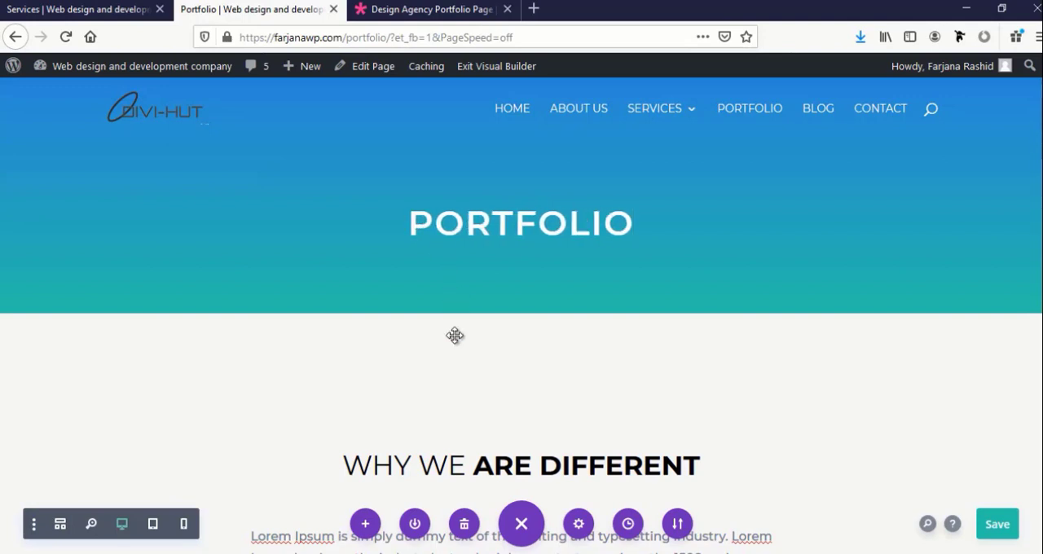
# Delete the Lorem Ipsum paragraph and the numbered list modules below the "Why We Are Different" heading
pyautogui.scroll(-5, 454, 336)
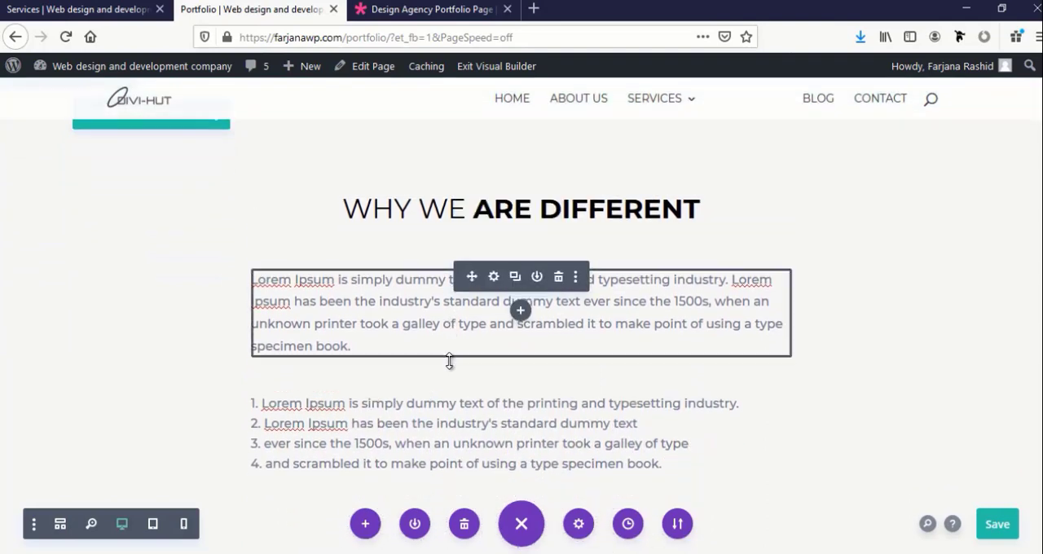
pyautogui.click(558, 279)
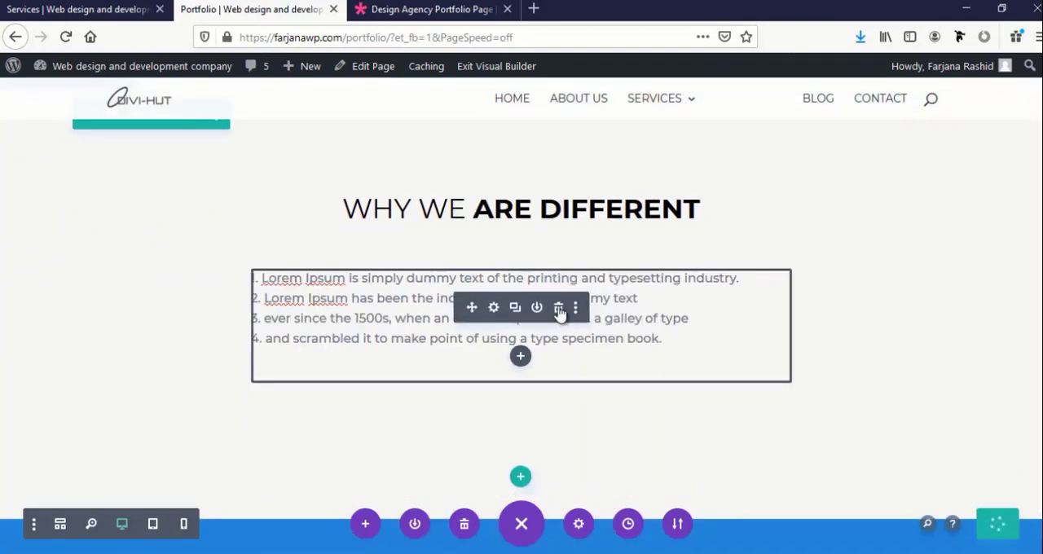
pyautogui.click(558, 314)
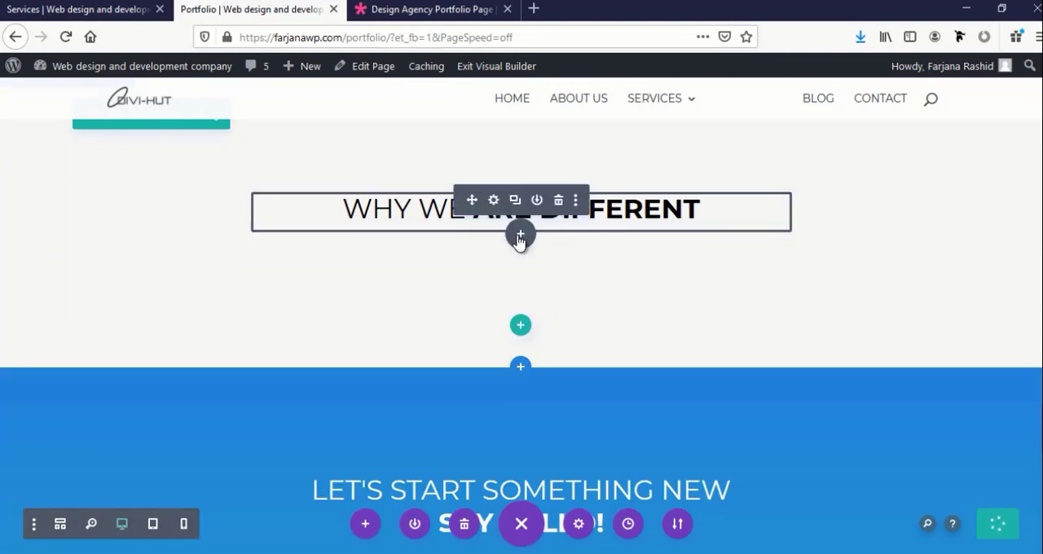
# Insert a Filterable Portfolio module below the "Why We Are Different" heading with its default settings and save the page
pyautogui.click(519, 237)
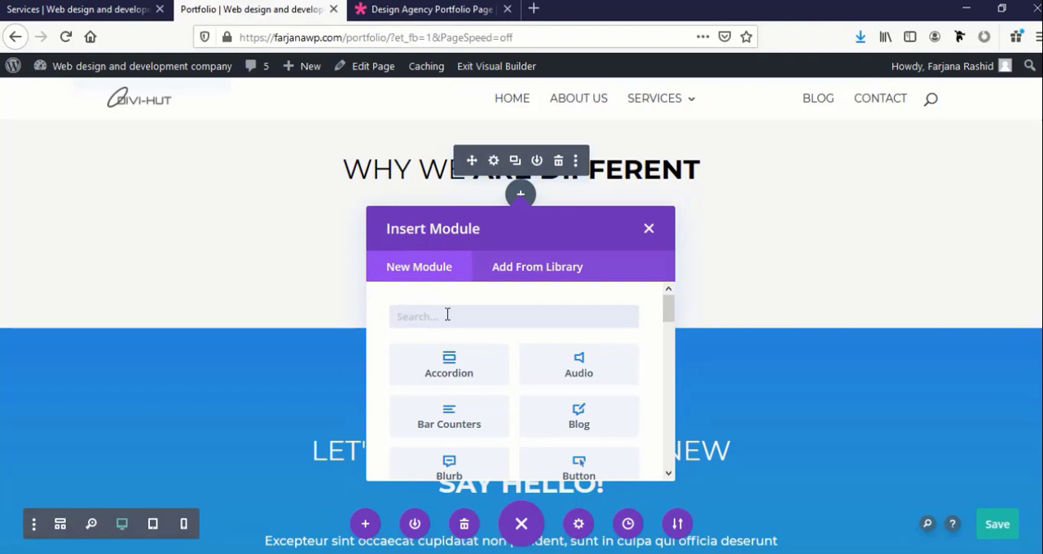
pyautogui.write('port')
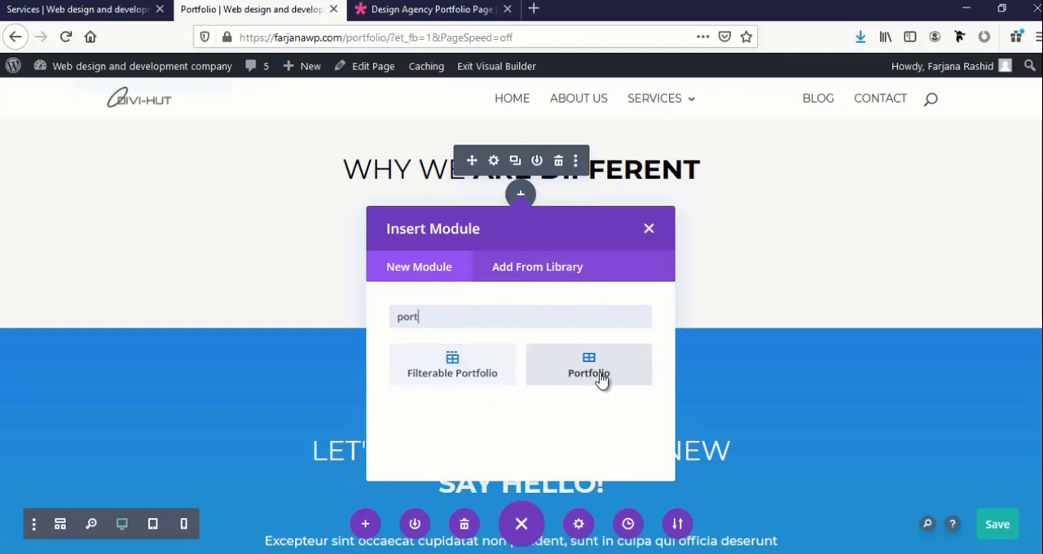
pyautogui.click(452, 373)
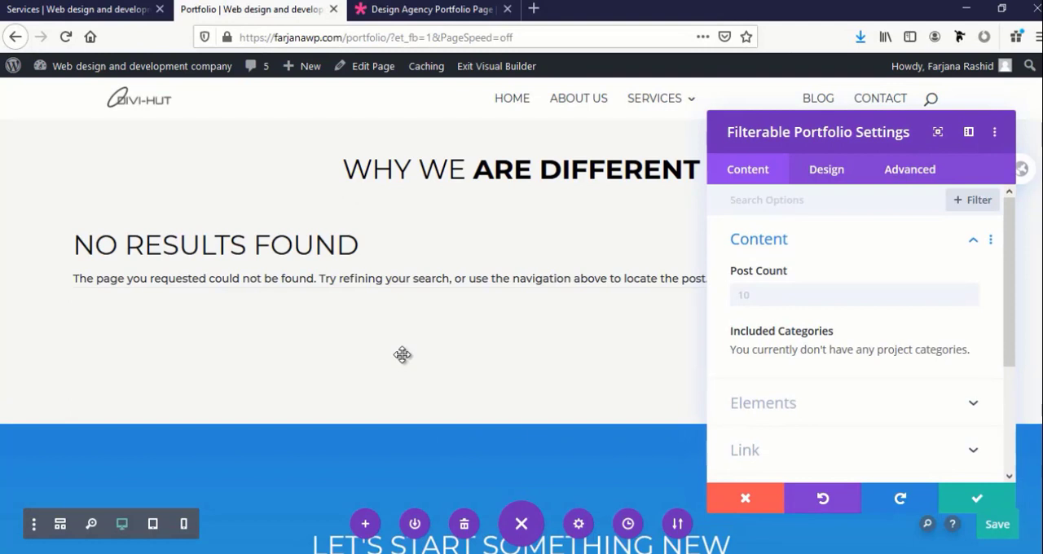
pyautogui.scroll(-3, 794, 359)
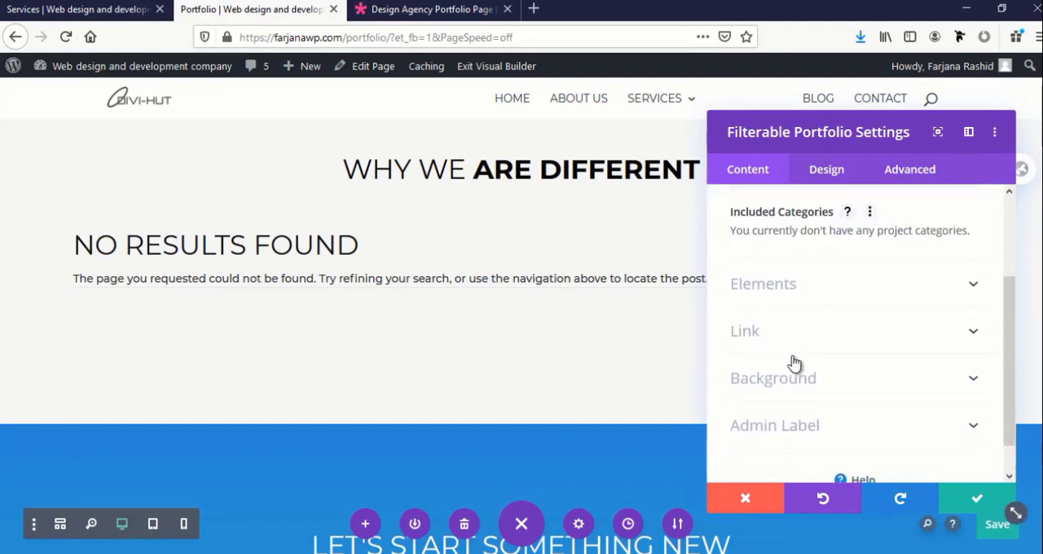
pyautogui.scroll(3, 794, 362)
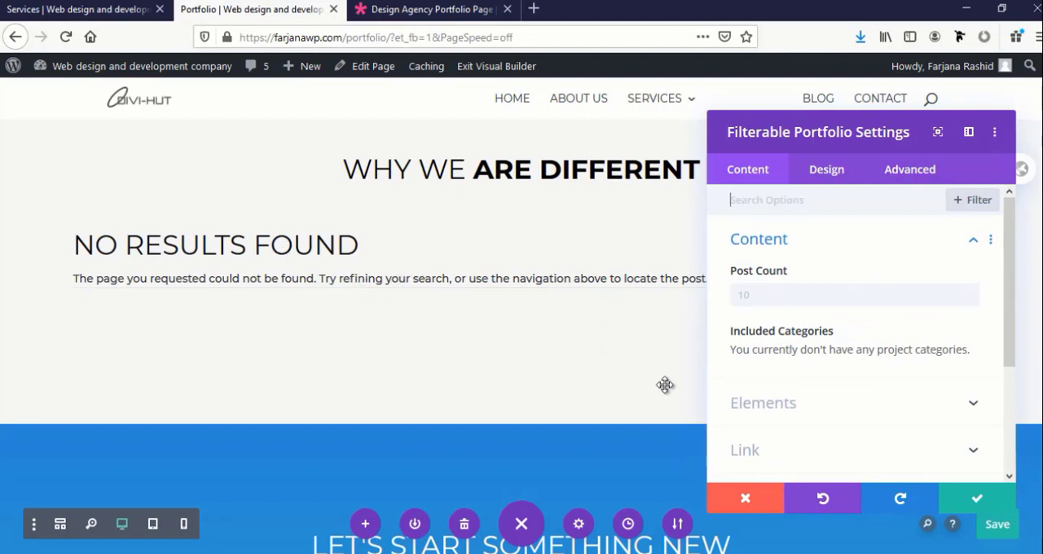
pyautogui.scroll(-3, 790, 443)
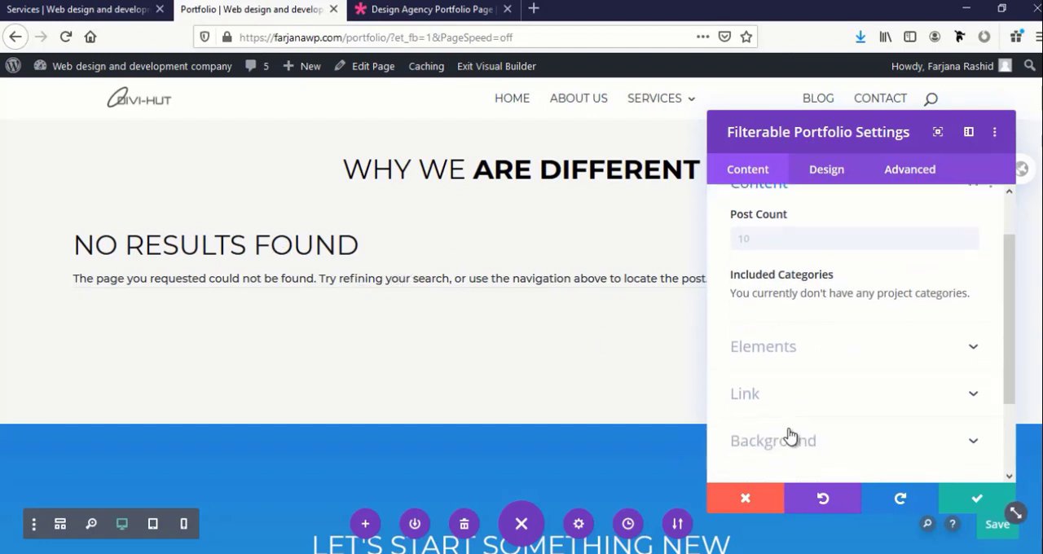
pyautogui.click(977, 502)
pyautogui.click(1002, 525)
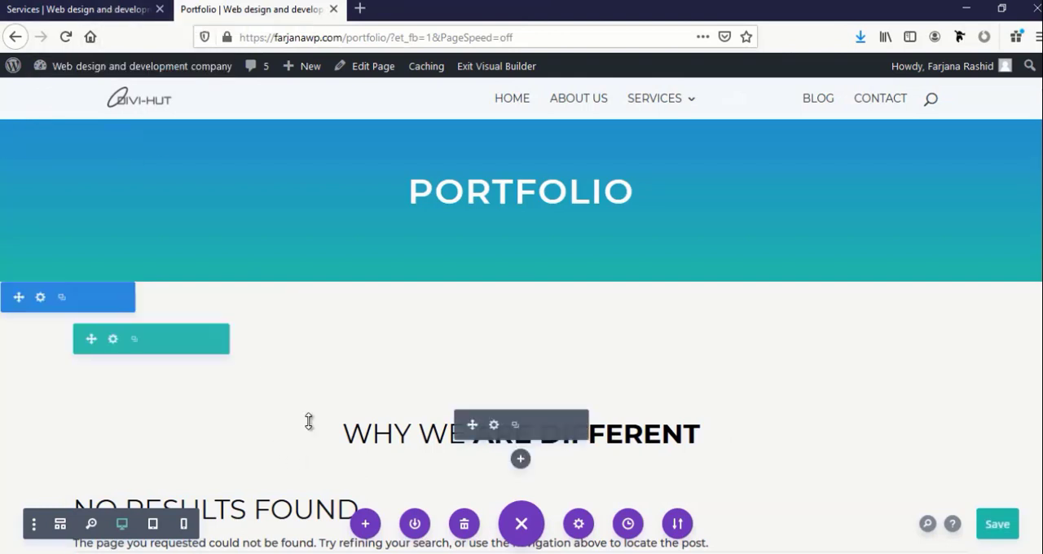
# Go from the Services page to the site's WordPress dashboard and start a new project
pyautogui.click(90, 8)
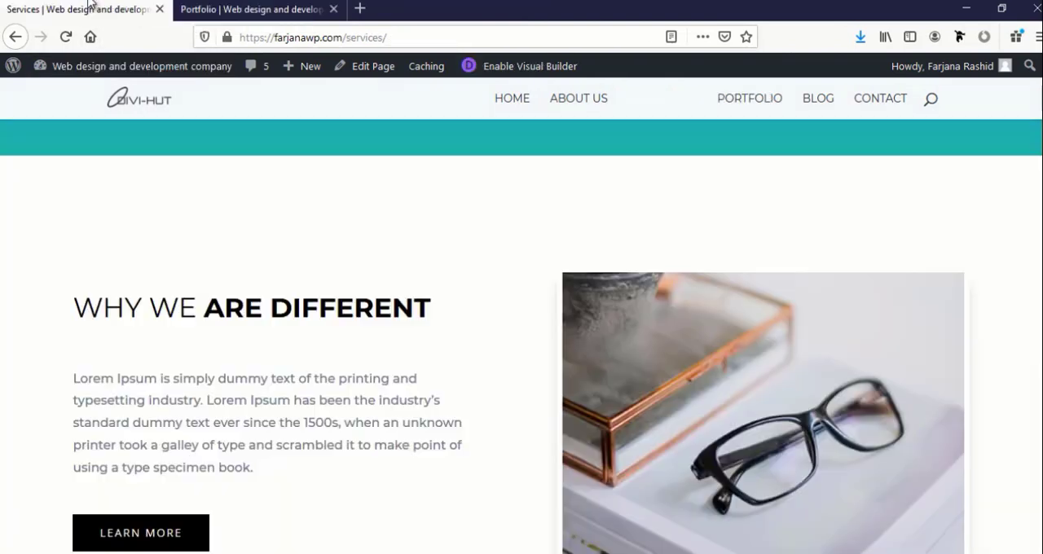
pyautogui.moveTo(108, 70)
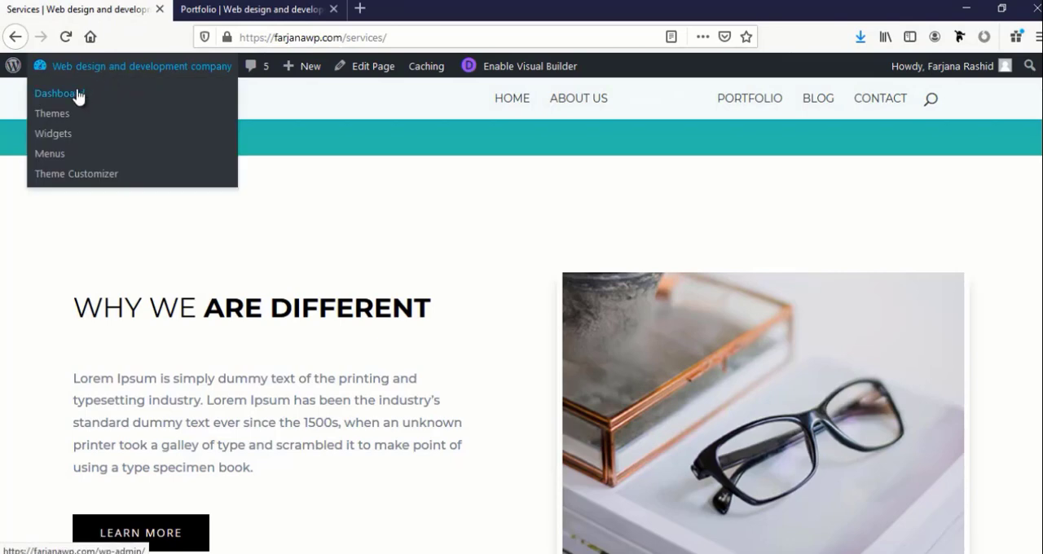
pyautogui.click(78, 94)
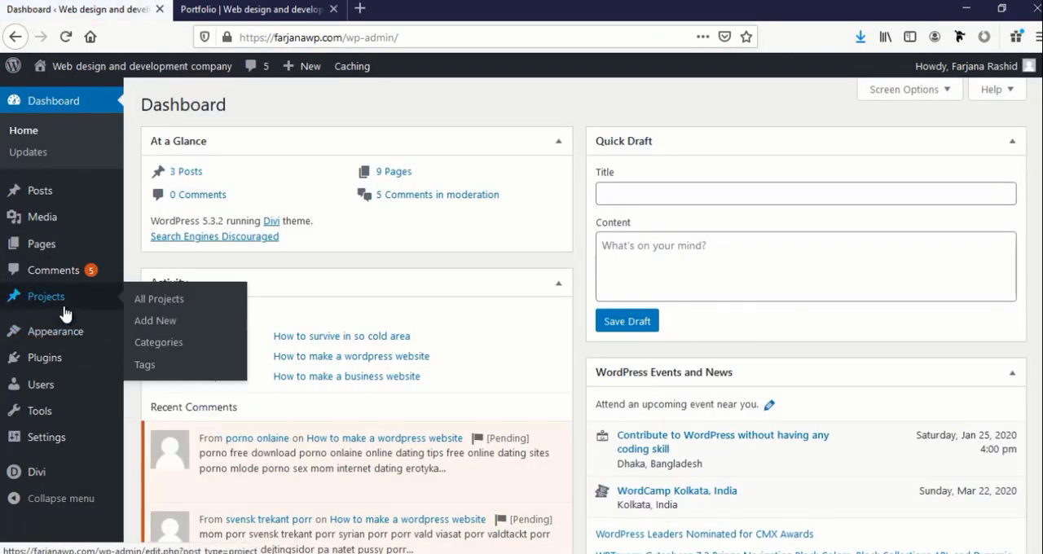
pyautogui.click(54, 303)
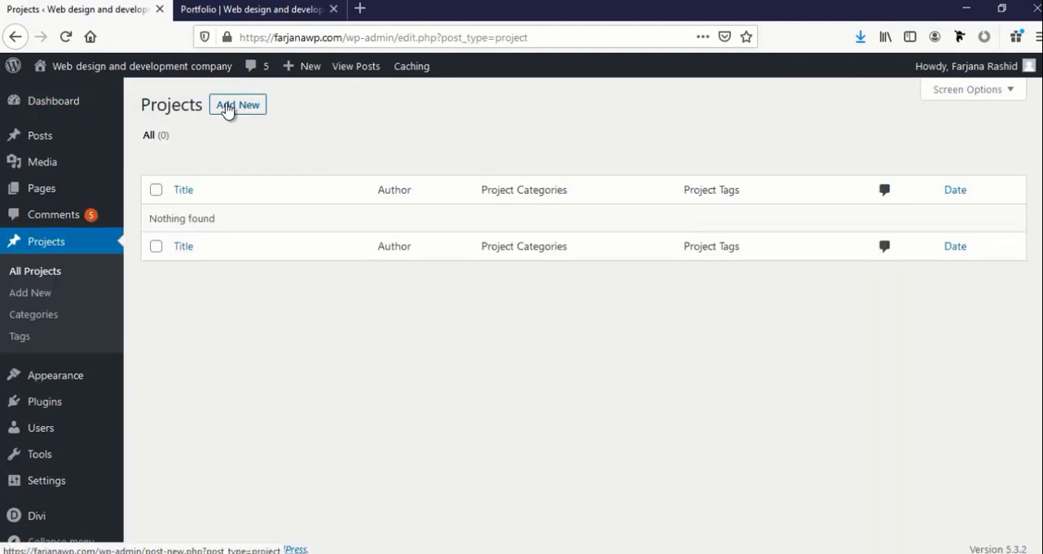
pyautogui.click(234, 106)
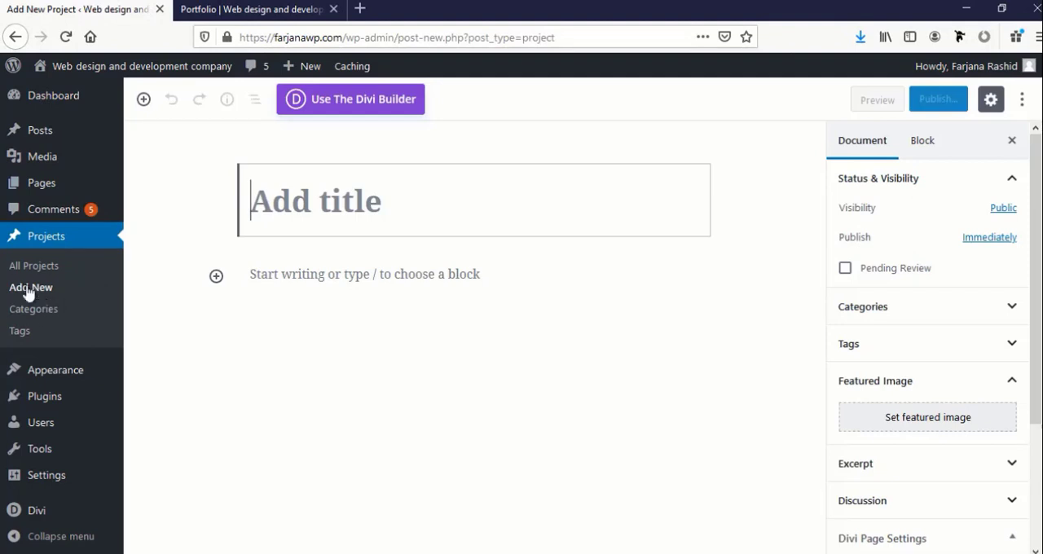
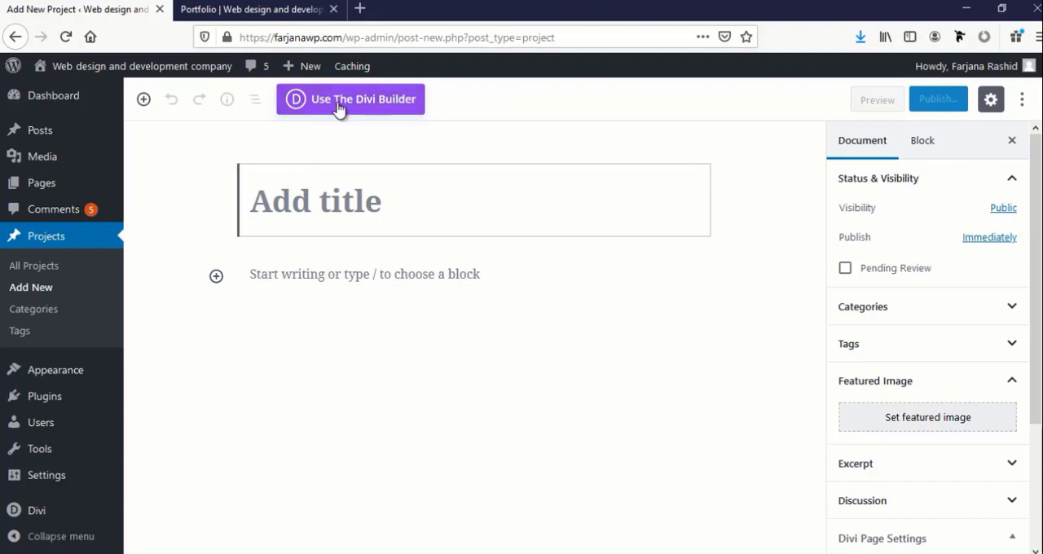
# Enable the Divi Builder for the new project and title it "Project one"
pyautogui.click(340, 109)
pyautogui.click(377, 437)
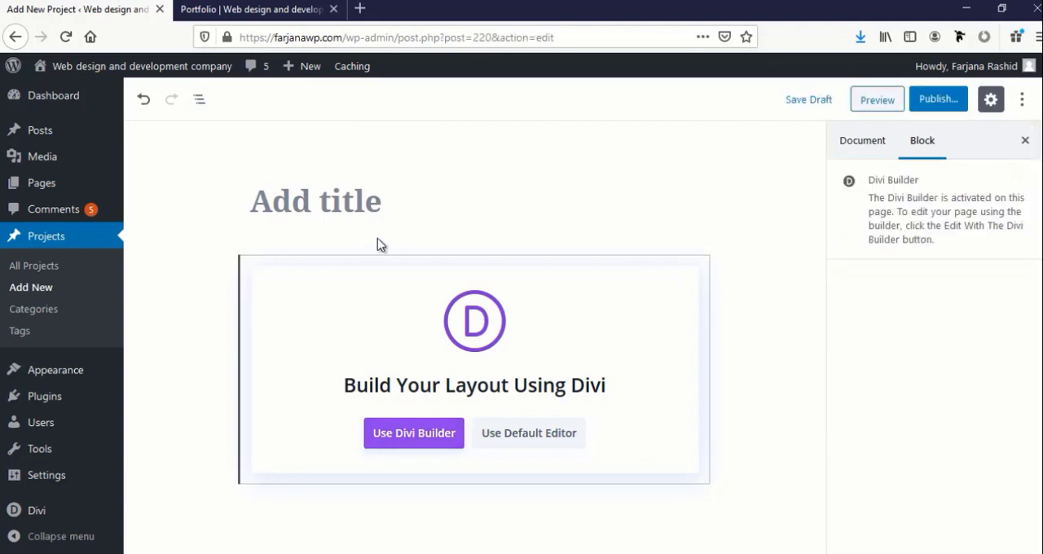
pyautogui.click(373, 207)
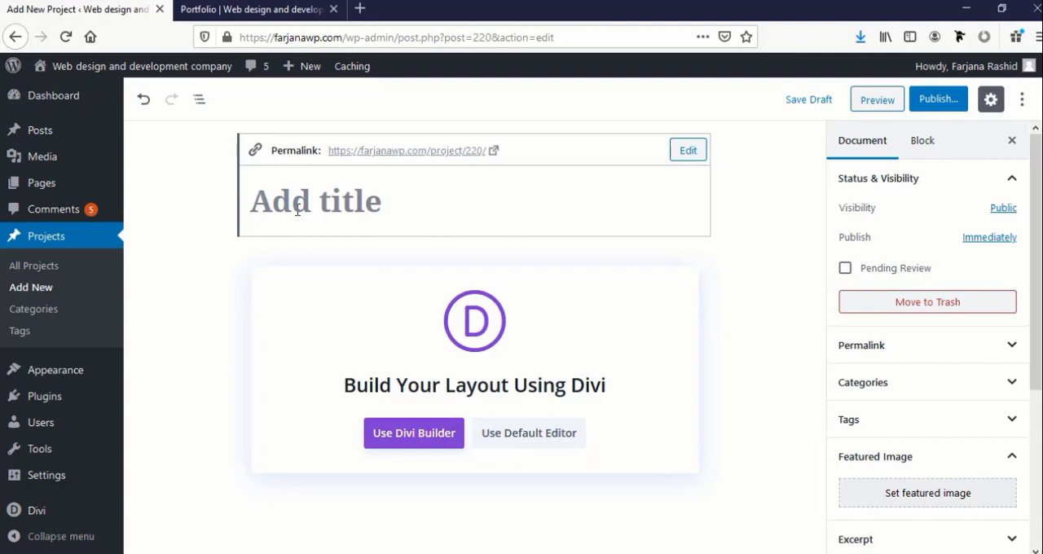
pyautogui.write('Project')
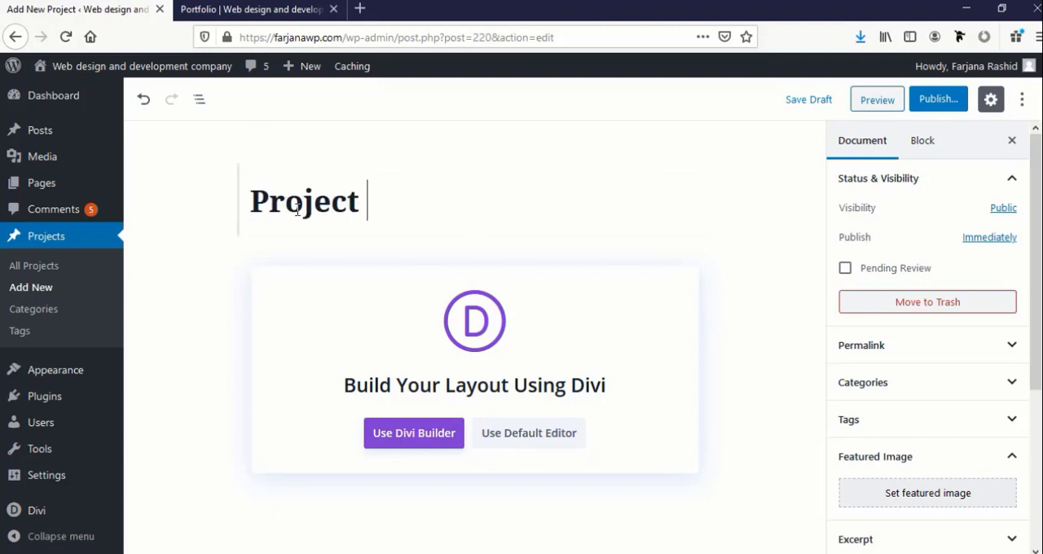
pyautogui.write(' one')
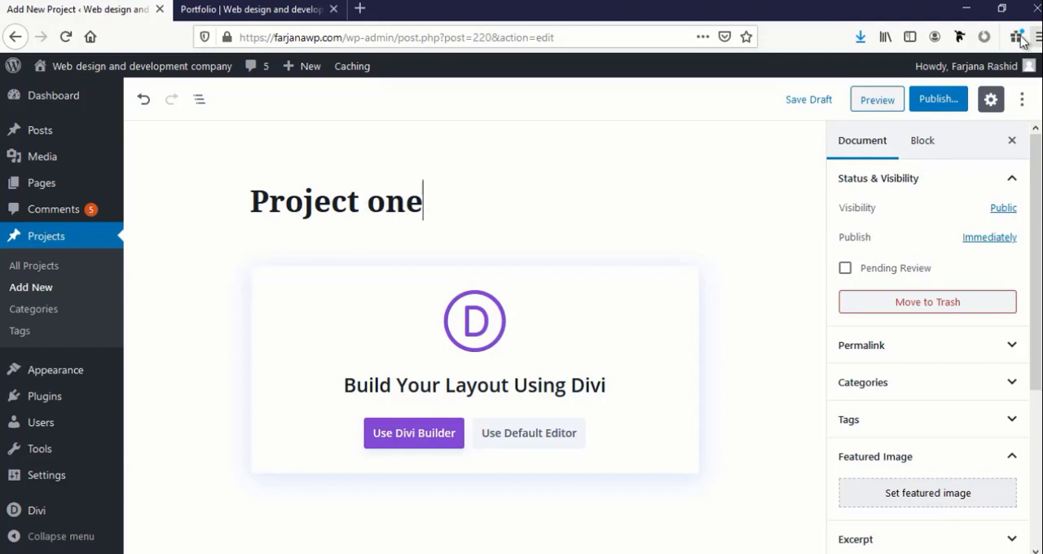
# Publish the project and open it in the Divi Builder for layout editing
pyautogui.click(944, 102)
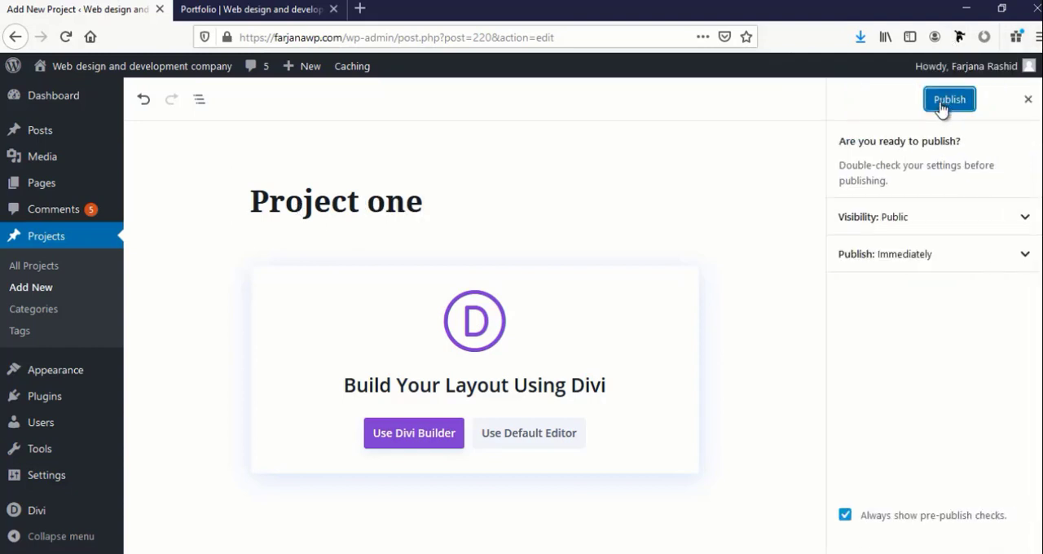
pyautogui.click(943, 106)
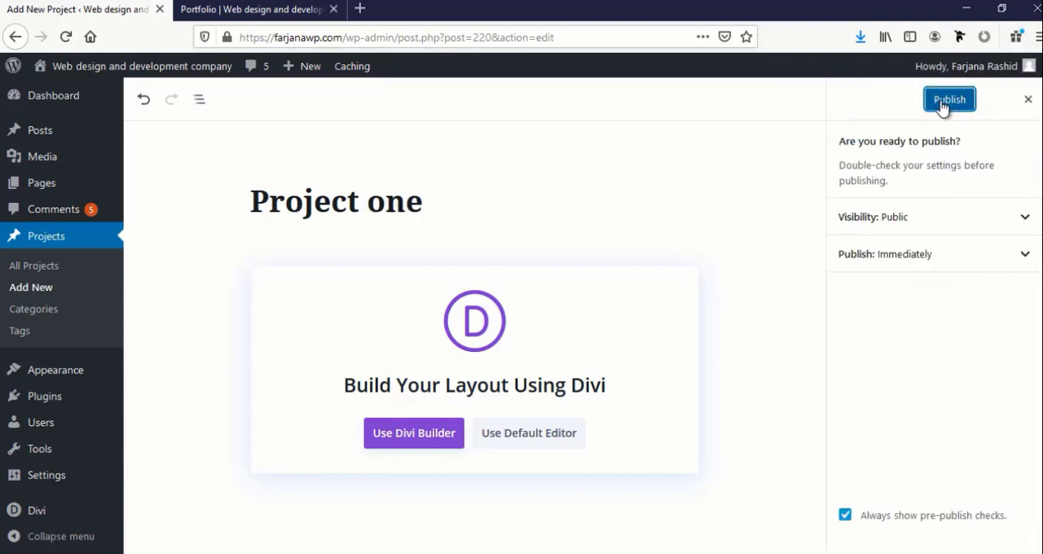
pyautogui.click(418, 438)
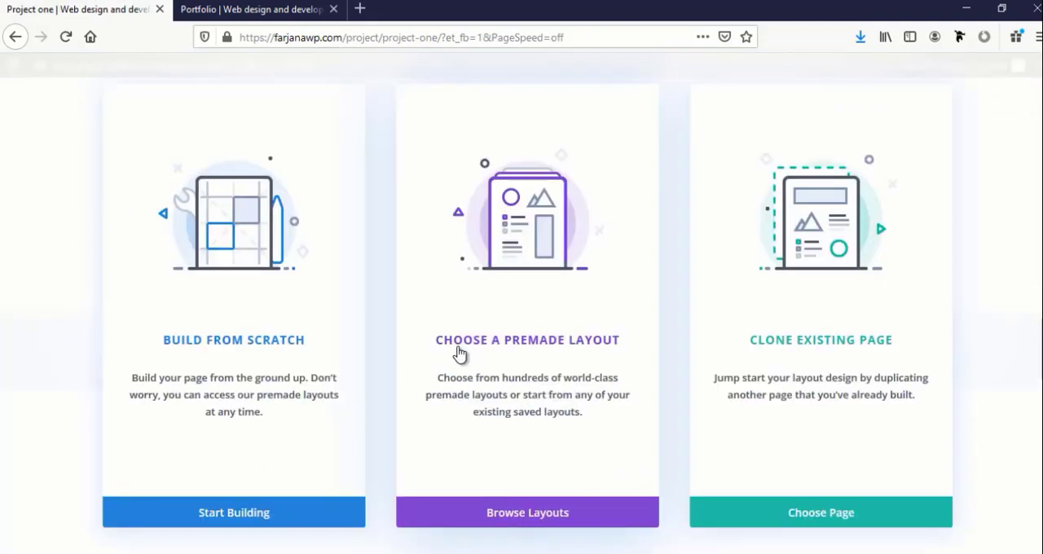
# Browse the premade layouts and open the Design Agency layout pack to its list of page layouts
pyautogui.click(545, 514)
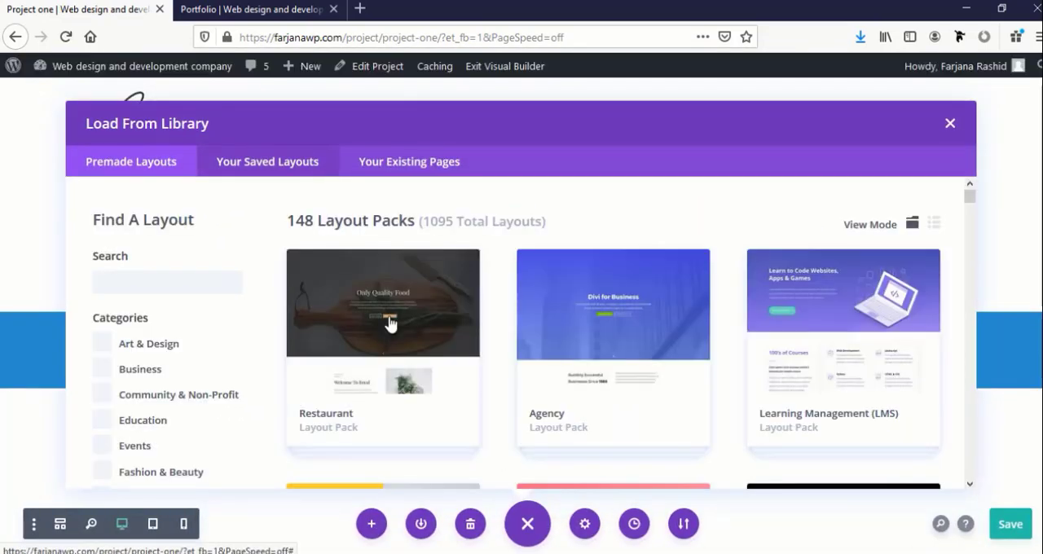
pyautogui.scroll(-3, 407, 375)
pyautogui.click(382, 378)
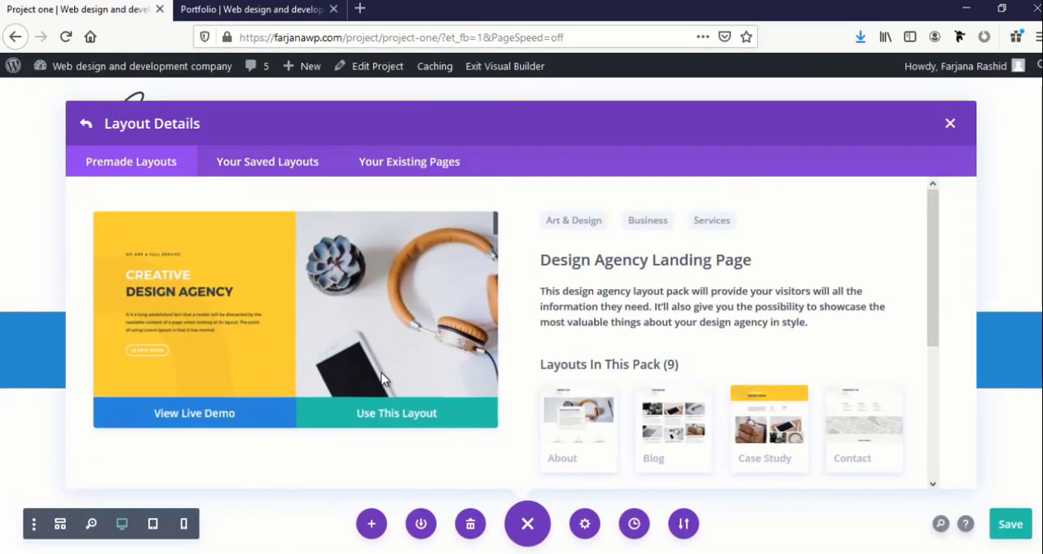
pyautogui.scroll(-3, 601, 373)
pyautogui.scroll(-1, 600, 373)
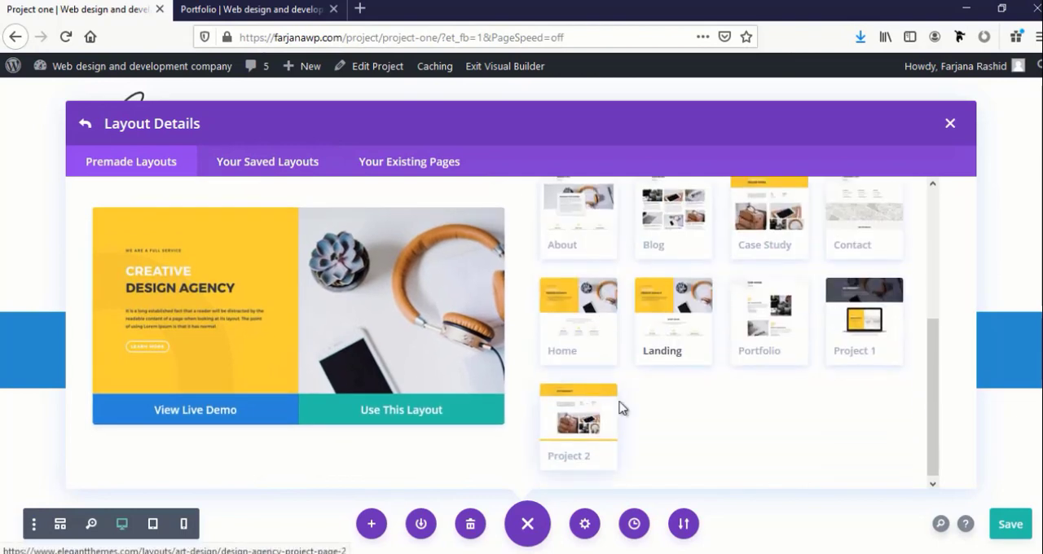
# Preview the pack's Project 1 layout from its header down to the lower image sections
pyautogui.click(864, 318)
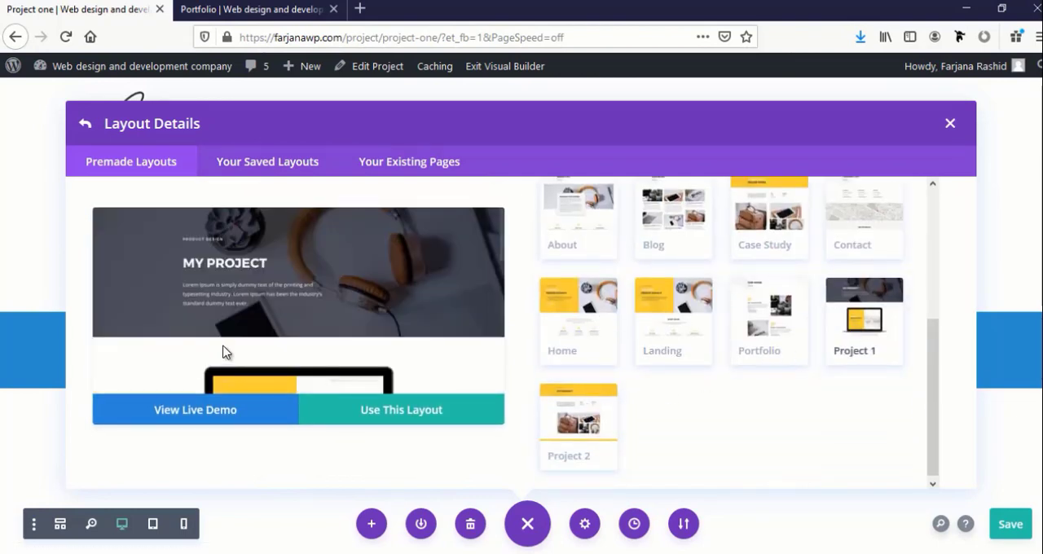
pyautogui.scroll(-5, 225, 352)
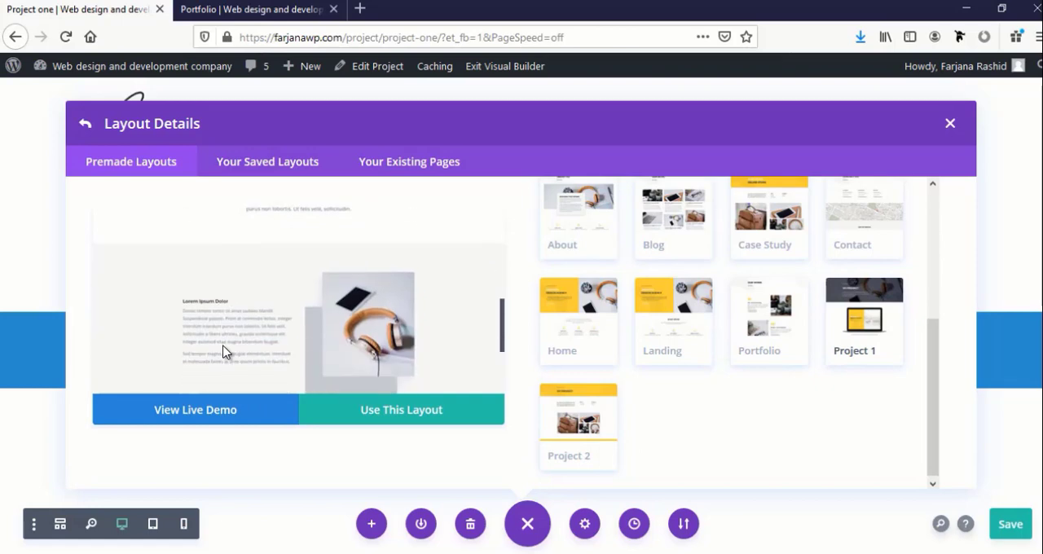
pyautogui.scroll(-3, 226, 352)
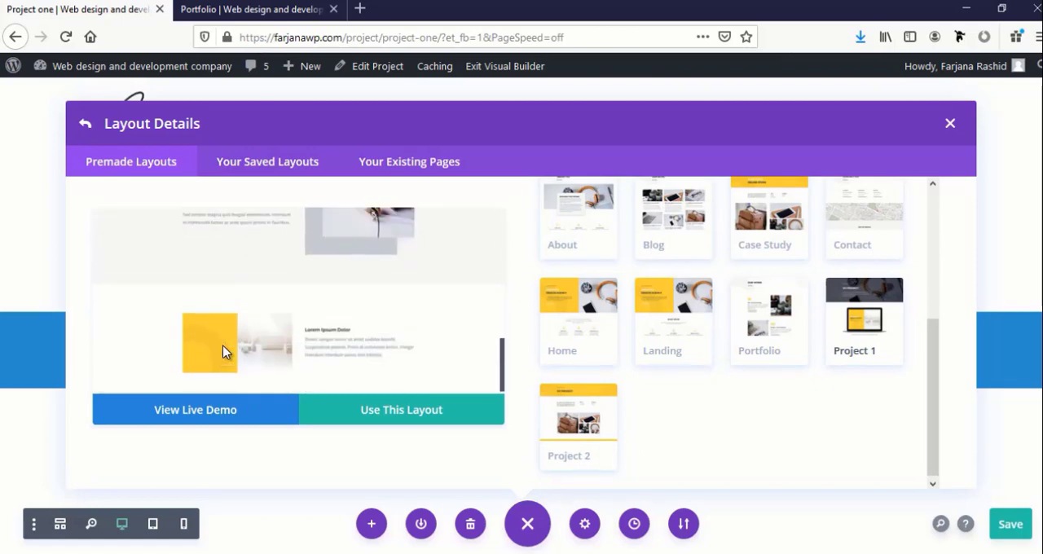
# Preview the pack's Project 2 layout and load it into the project page
pyautogui.click(583, 424)
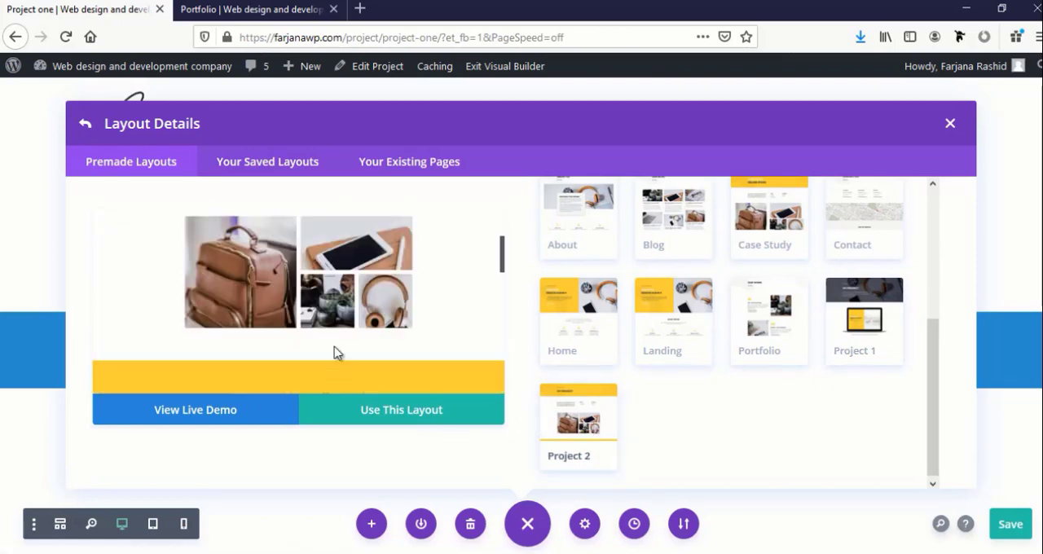
pyautogui.scroll(3, 365, 327)
pyautogui.scroll(-5, 365, 327)
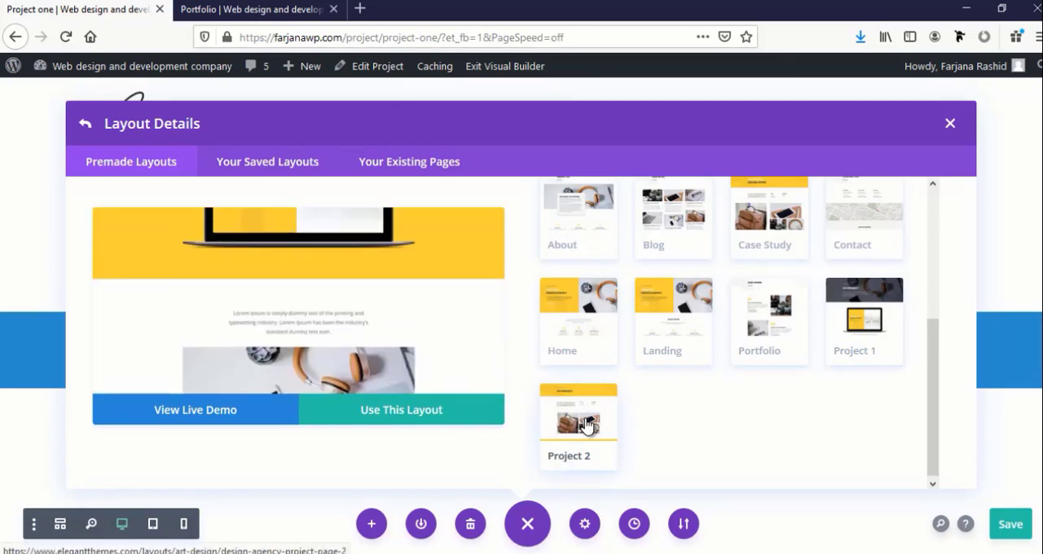
pyautogui.click(417, 412)
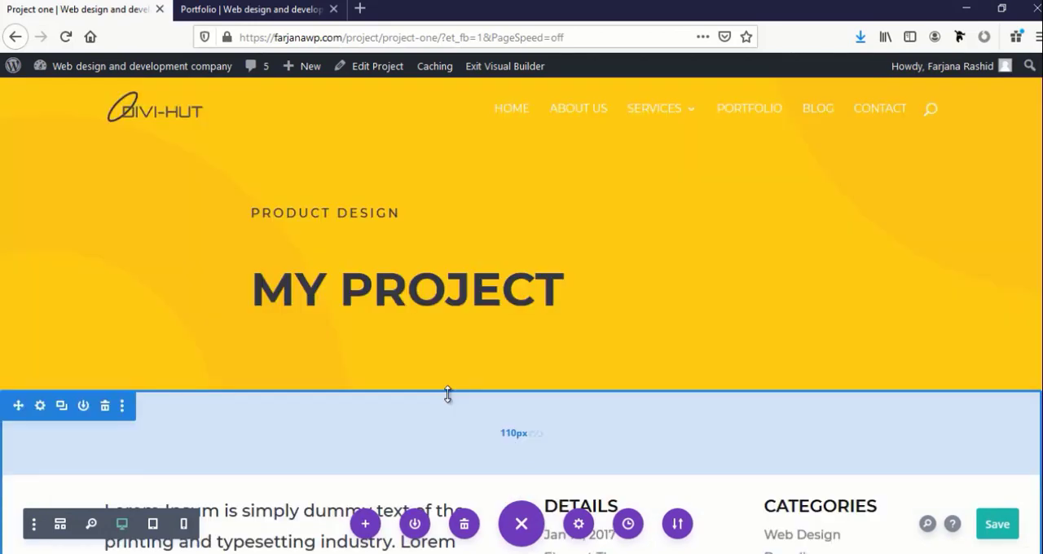
# Replace the yellow background image of the page's header section with the default blue-to-teal gradient
pyautogui.scroll(-6, 447, 395)
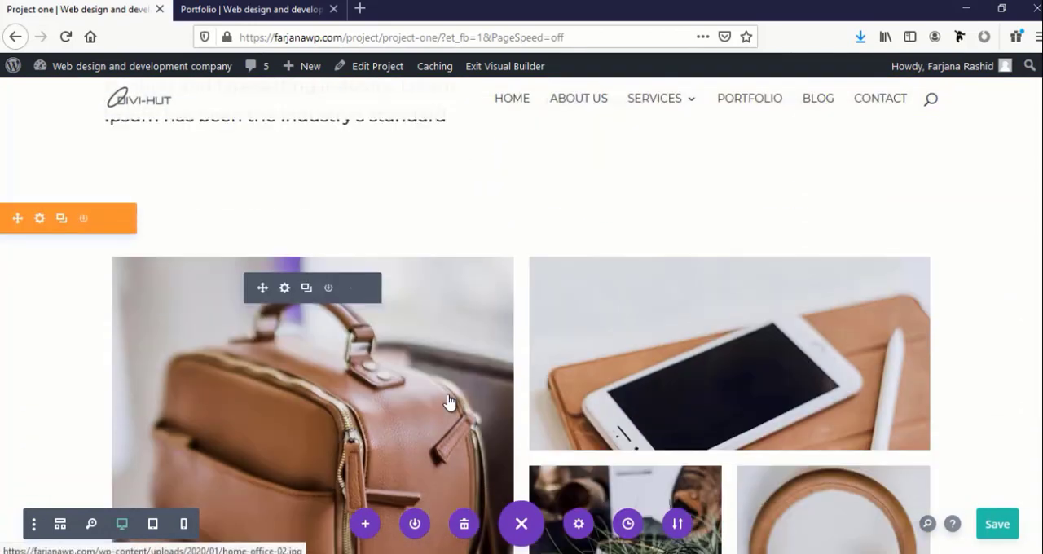
pyautogui.scroll(-6, 447, 401)
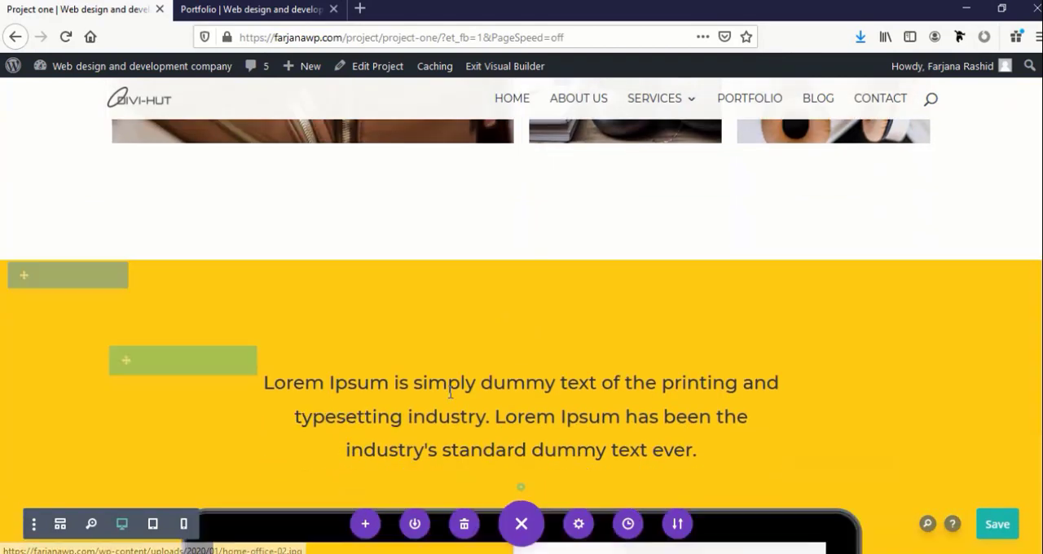
pyautogui.scroll(-10, 449, 393)
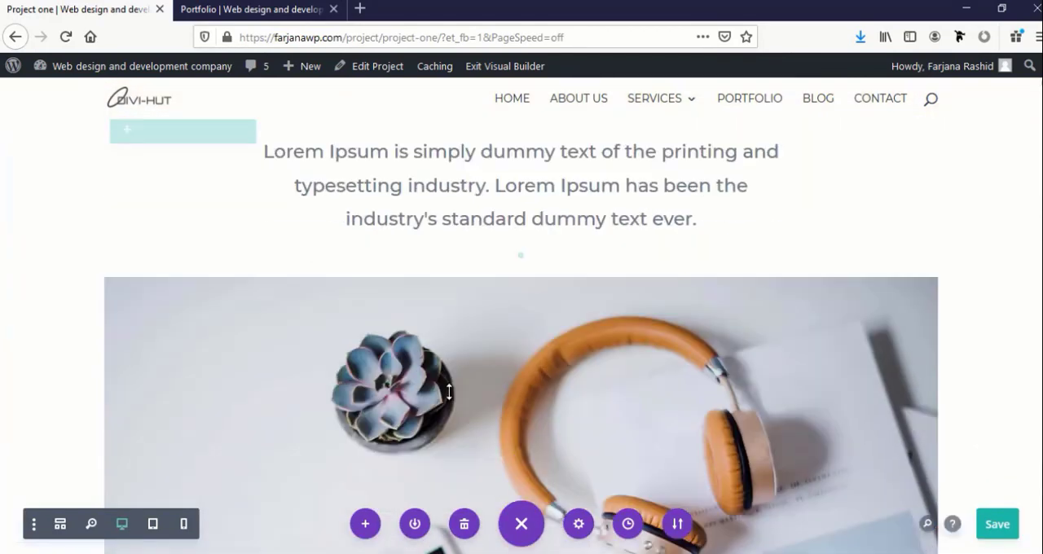
pyautogui.scroll(-10, 449, 393)
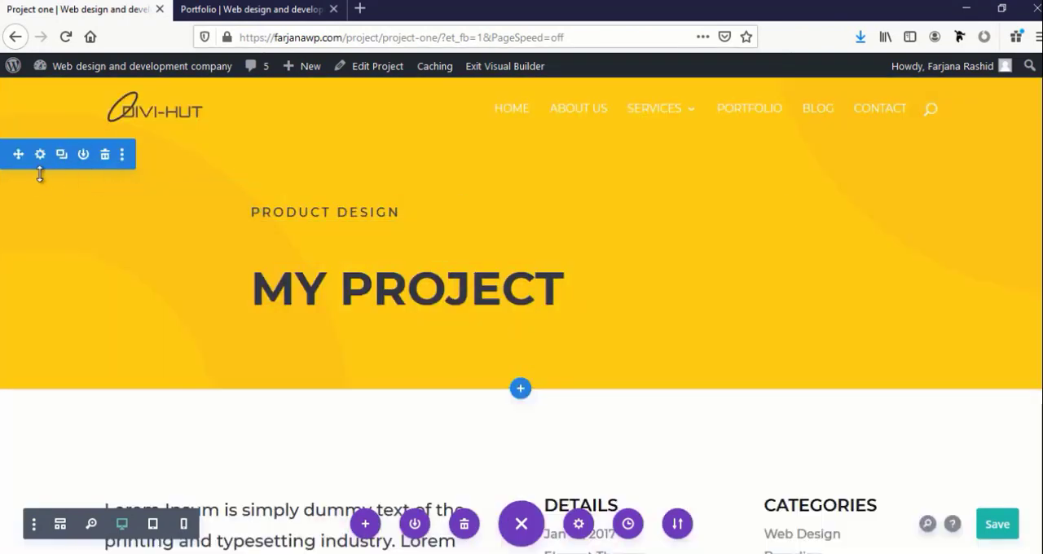
pyautogui.click(40, 155)
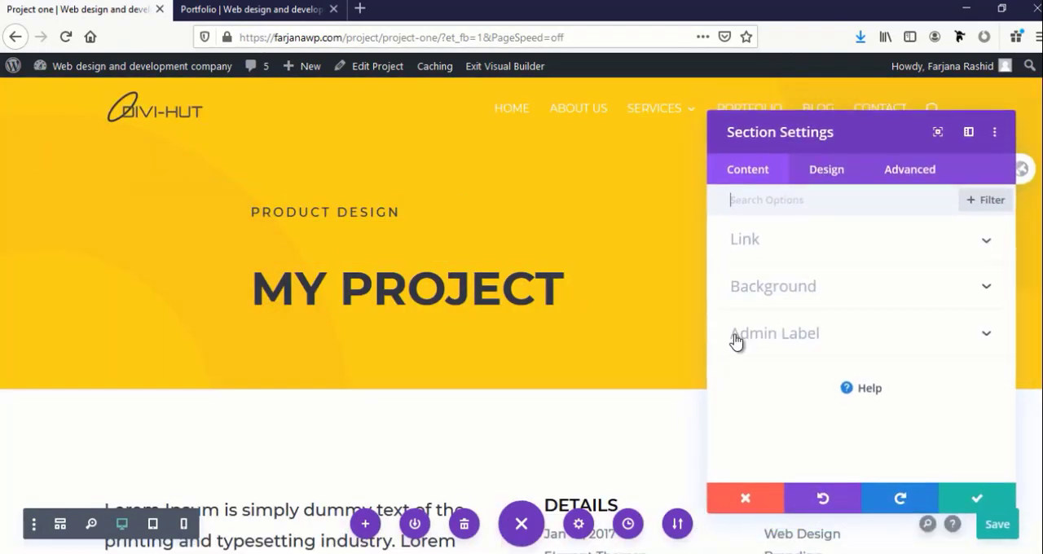
pyautogui.click(782, 285)
pyautogui.click(818, 277)
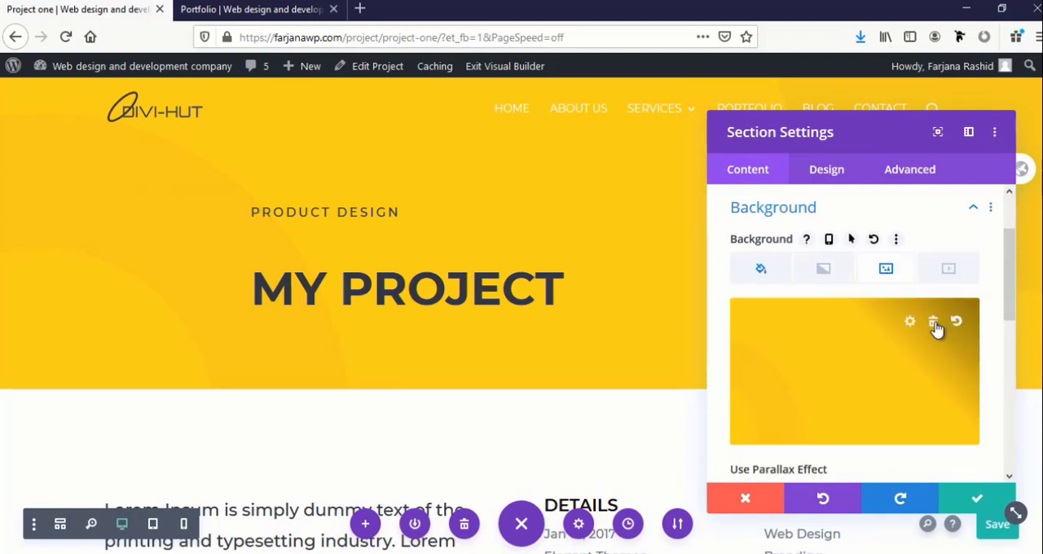
pyautogui.click(934, 325)
pyautogui.click(824, 272)
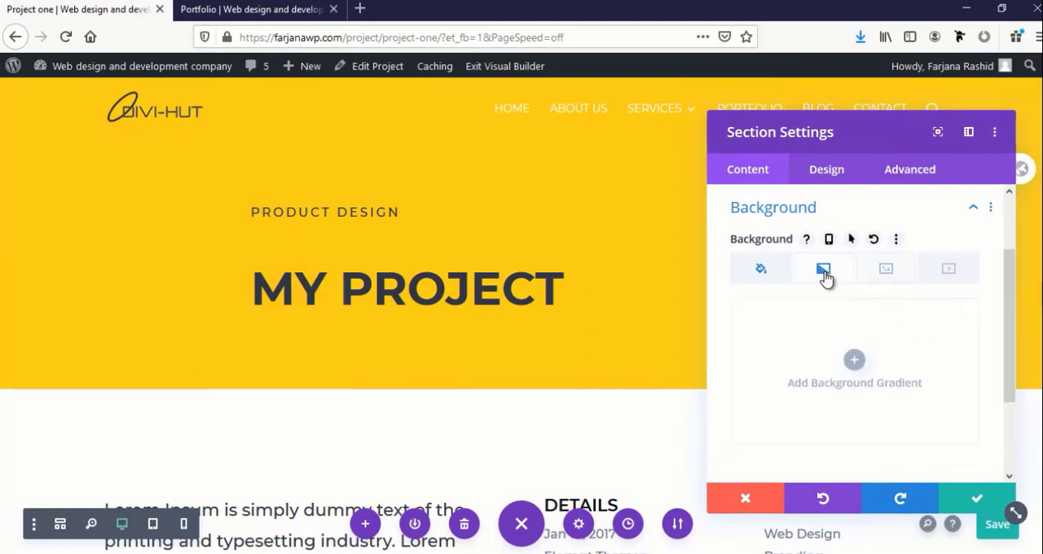
pyautogui.click(857, 359)
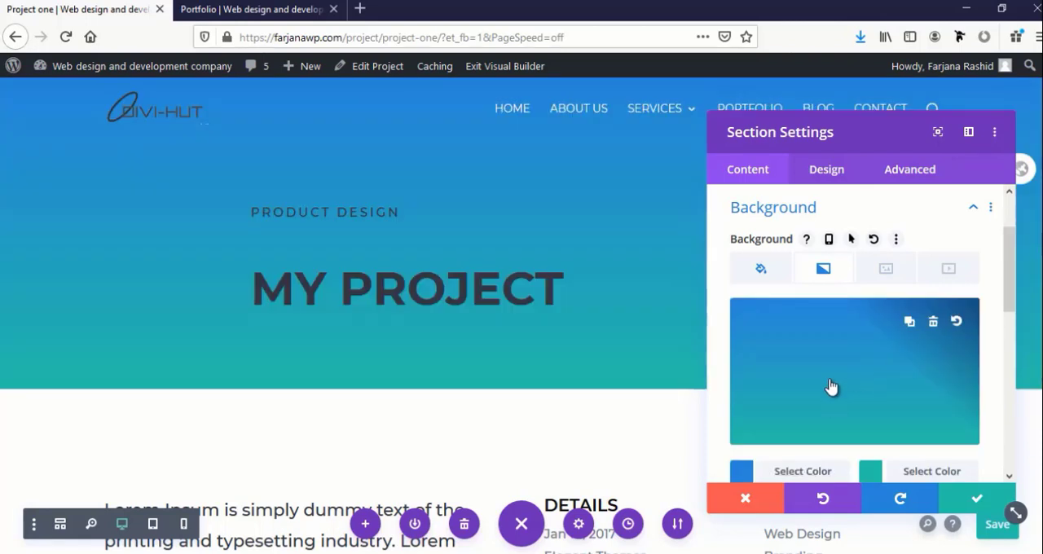
pyautogui.click(967, 506)
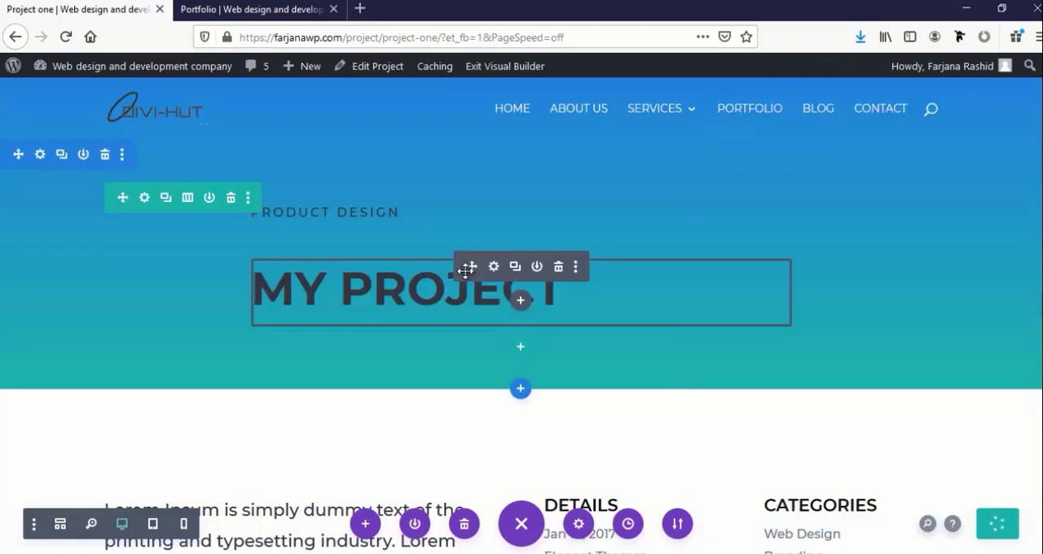
# Set the heading text color of the "MY PROJECT" title to white (#ffffff)
pyautogui.click(493, 267)
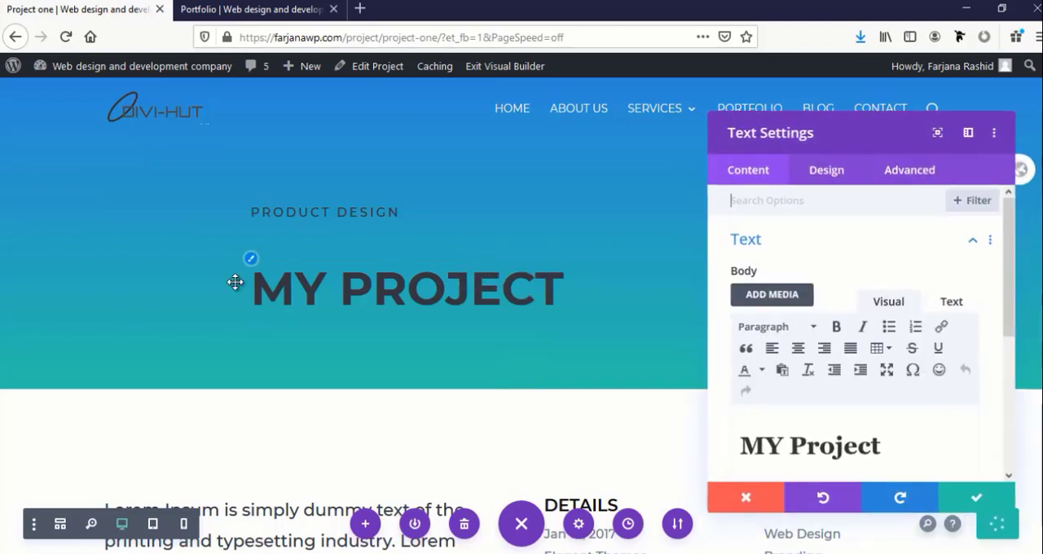
pyautogui.click(251, 259)
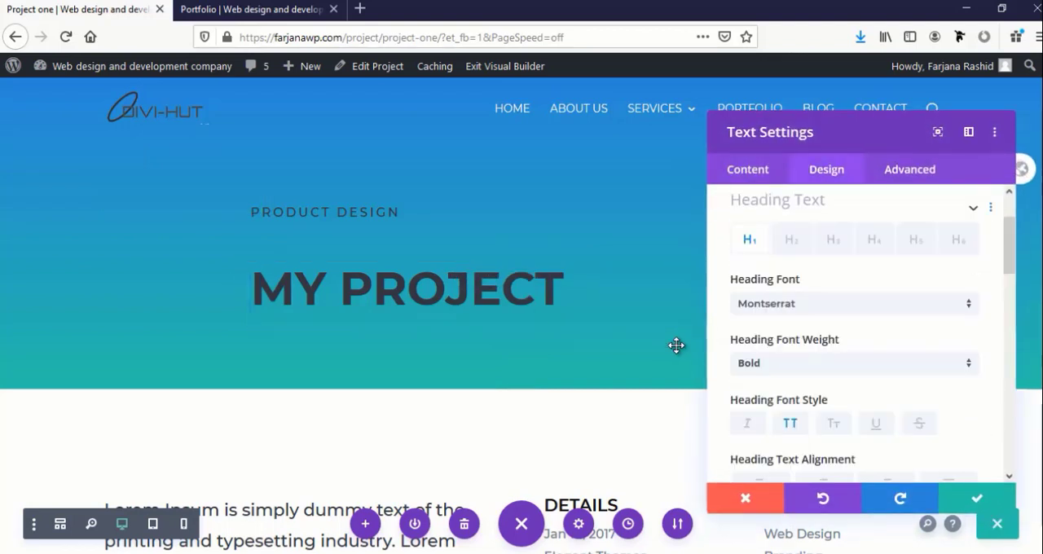
pyautogui.scroll(-4, 806, 374)
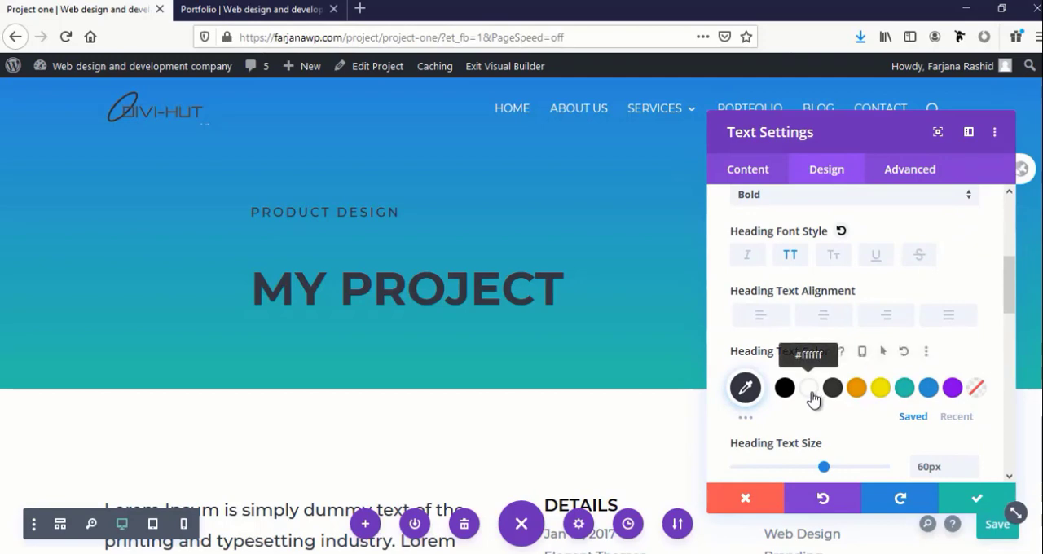
pyautogui.click(809, 389)
pyautogui.click(974, 500)
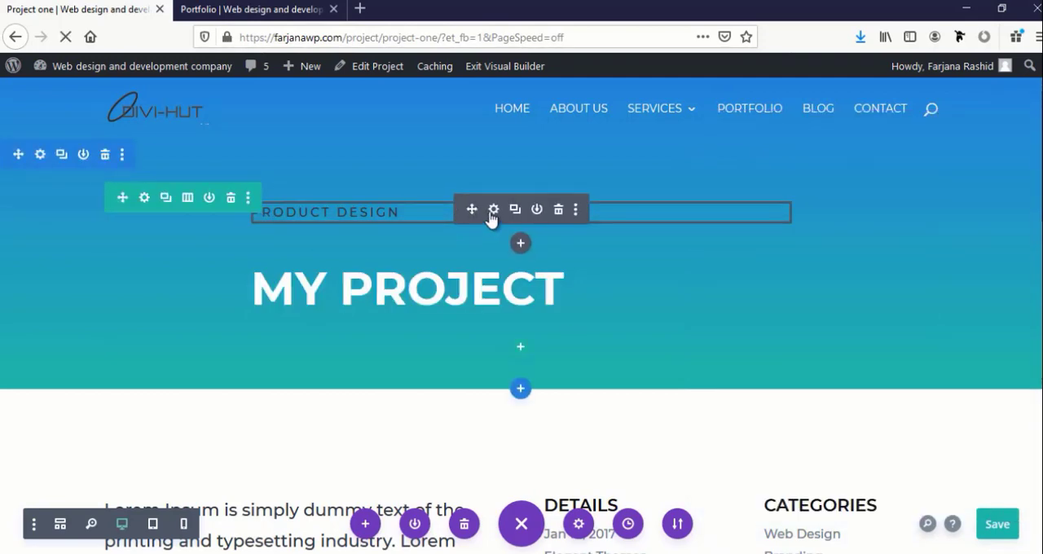
# Set the text color of the "Product Design" line above the title to white
pyautogui.click(492, 210)
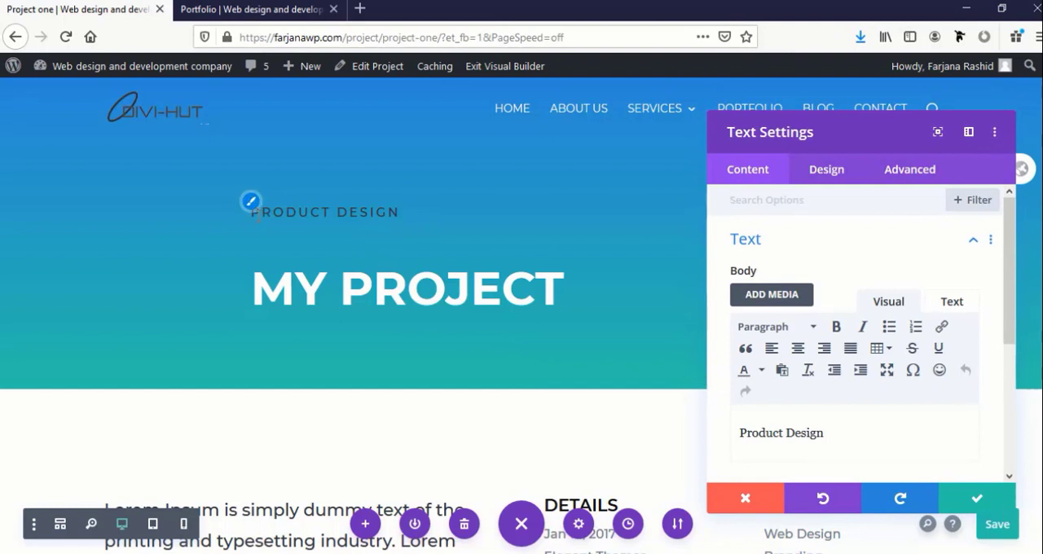
pyautogui.click(826, 169)
pyautogui.click(749, 237)
pyautogui.scroll(-3, 803, 358)
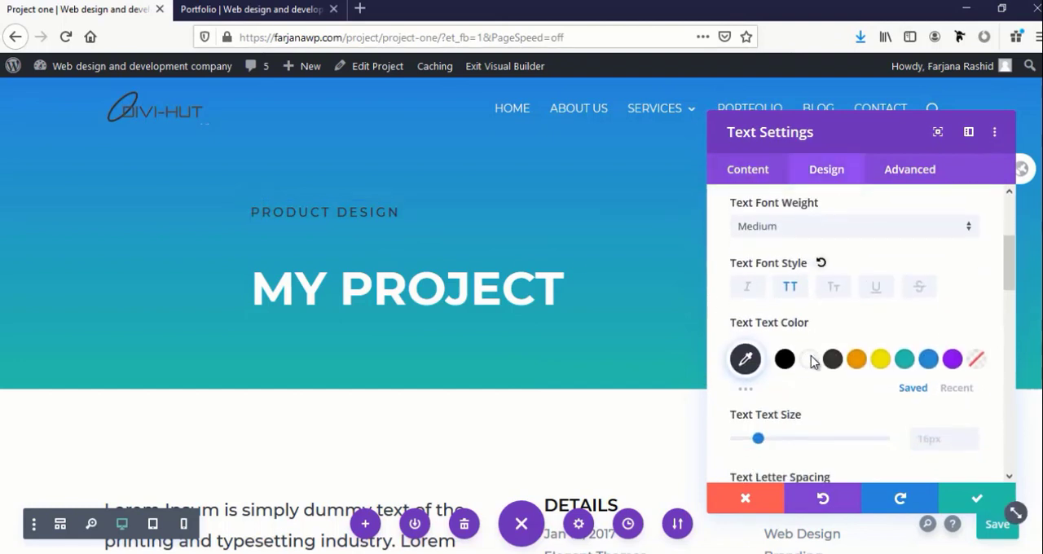
pyautogui.click(808, 360)
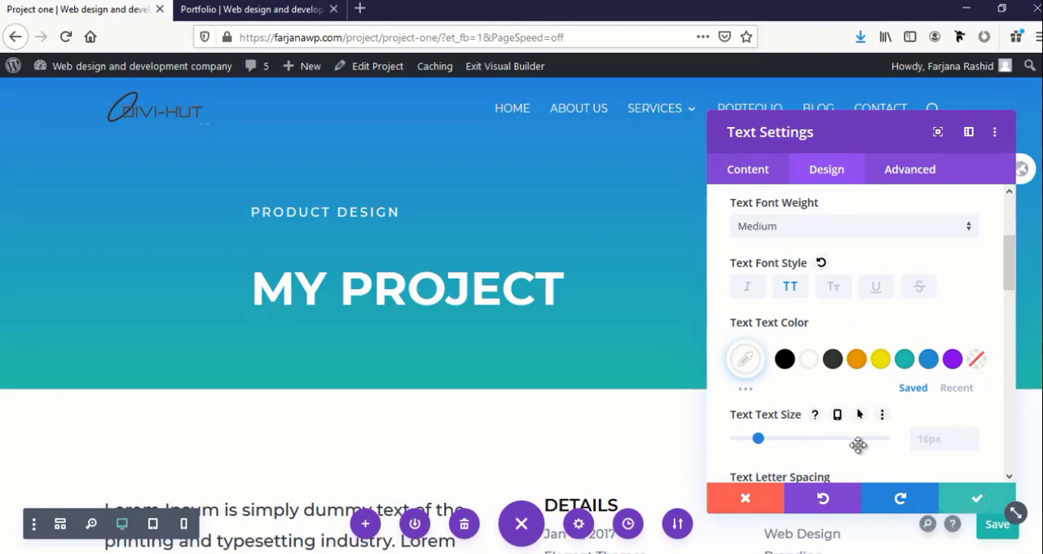
pyautogui.click(976, 499)
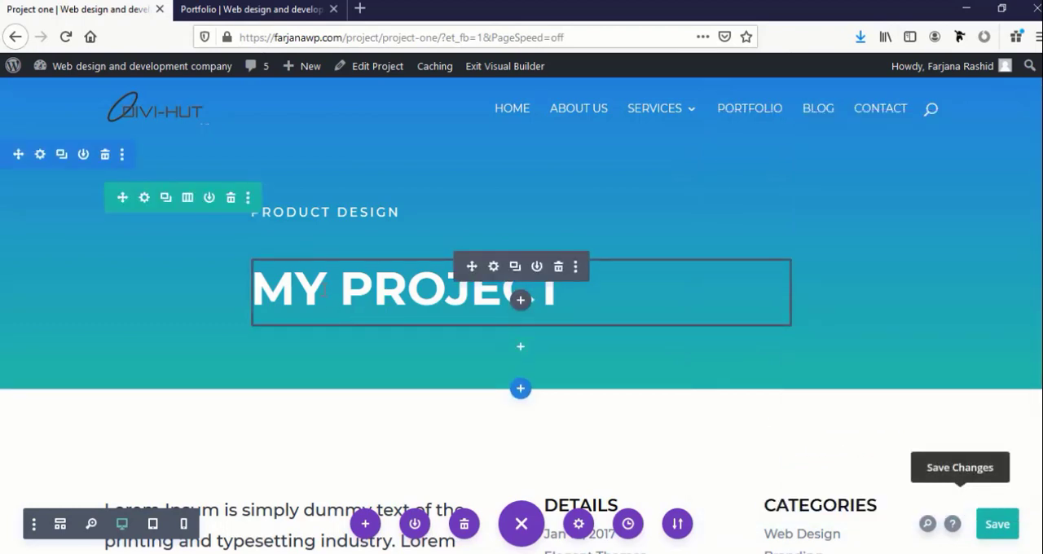
# Change the header title's text to "My project one"
pyautogui.click(493, 266)
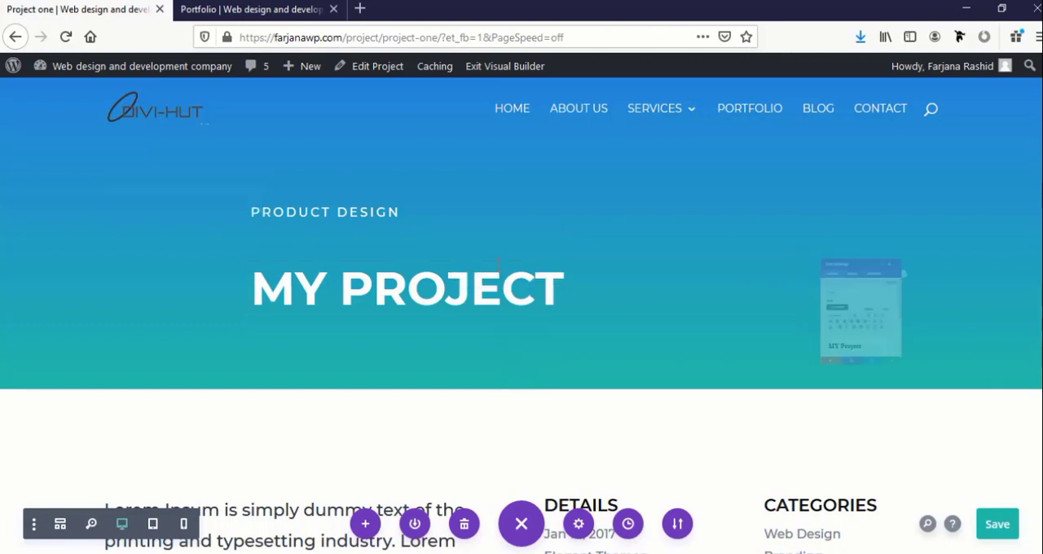
pyautogui.hotkey('ctrl', 'a')
pyautogui.write('My project on')
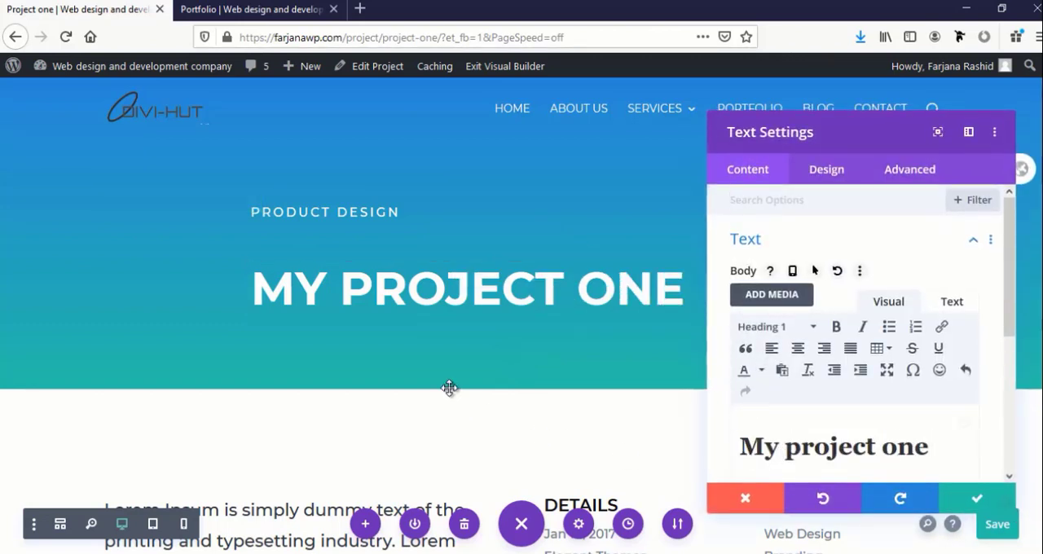
# Apply the header title's text change and save the project page
pyautogui.click(955, 506)
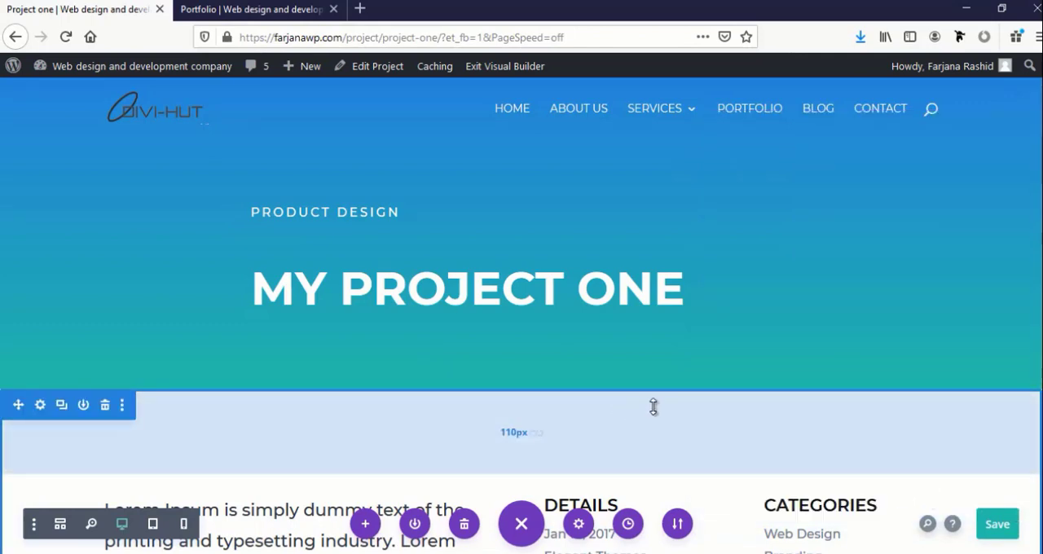
pyautogui.scroll(-3, 653, 407)
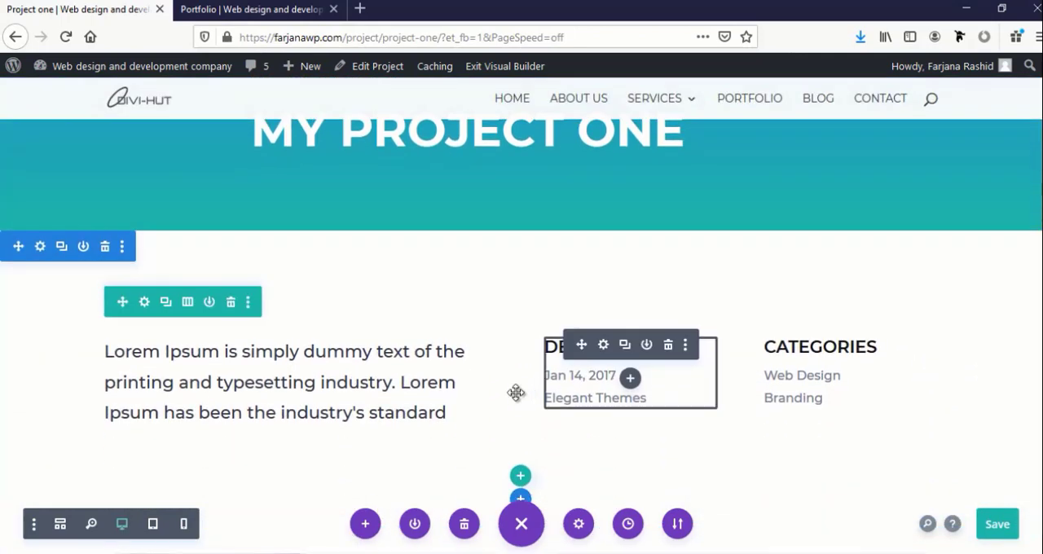
pyautogui.scroll(-1, 174, 372)
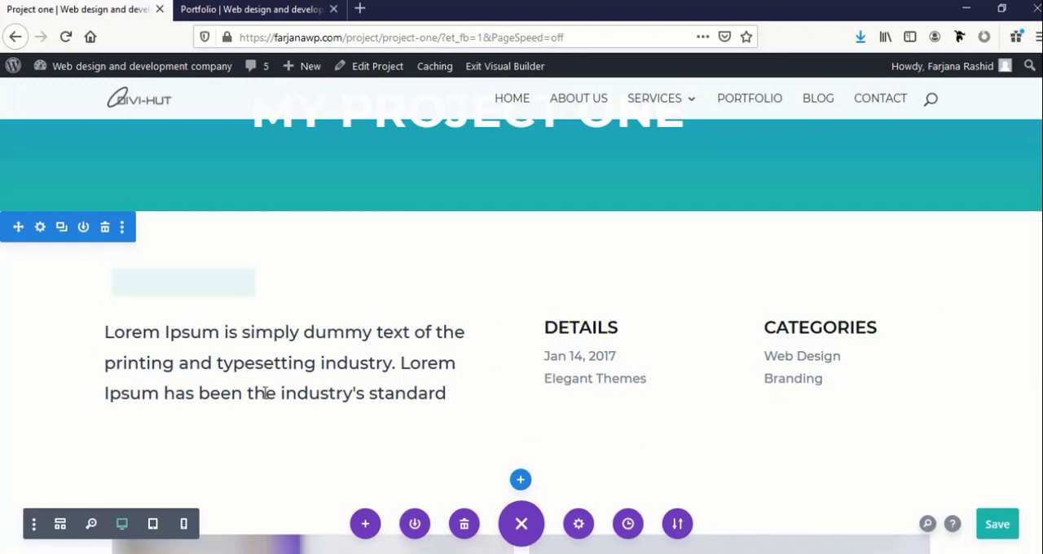
pyautogui.scroll(-3, 263, 395)
pyautogui.scroll(-2, 264, 399)
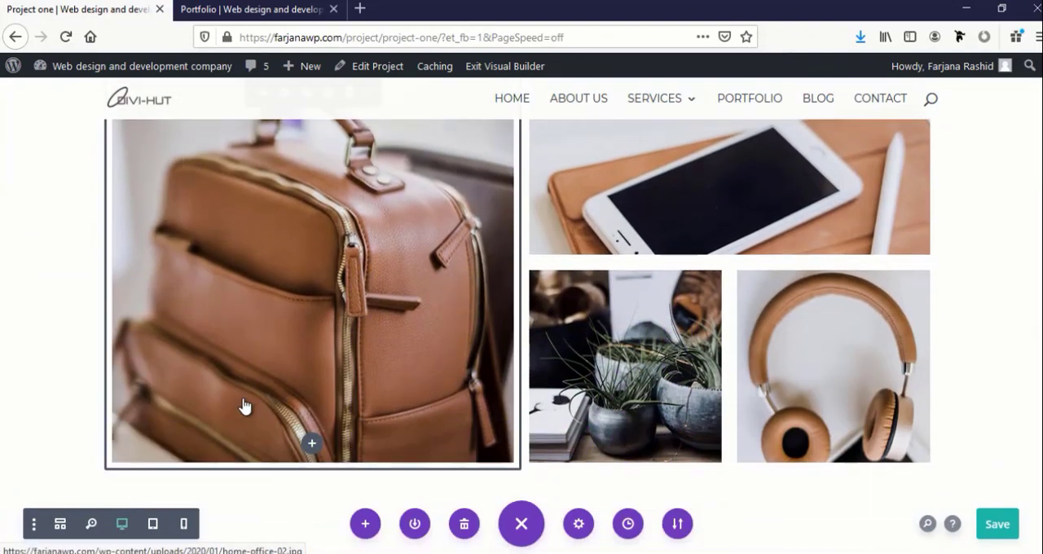
pyautogui.scroll(4, 245, 407)
pyautogui.scroll(-1, 727, 359)
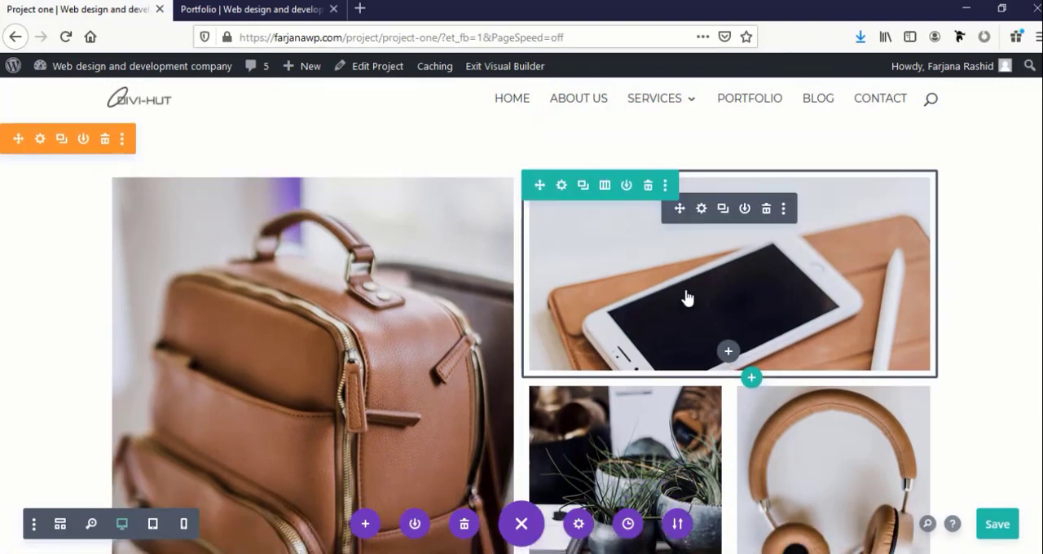
pyautogui.scroll(-3, 326, 356)
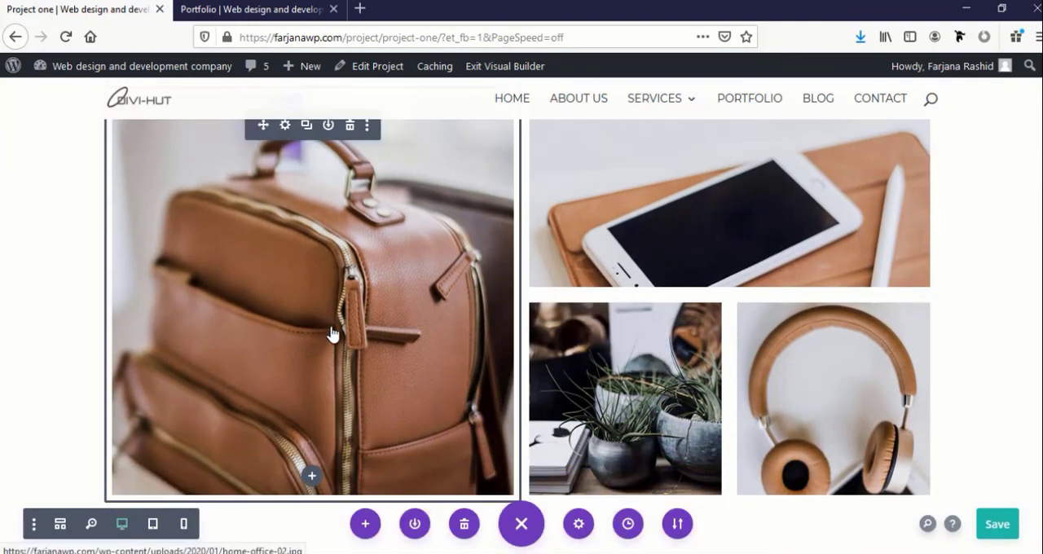
pyautogui.scroll(-1, 729, 245)
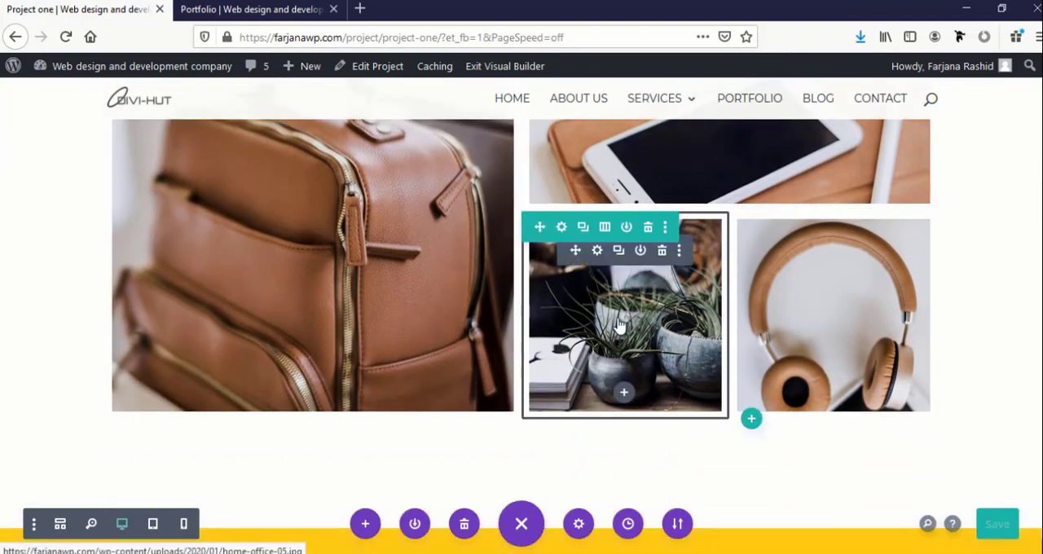
pyautogui.scroll(5, 675, 326)
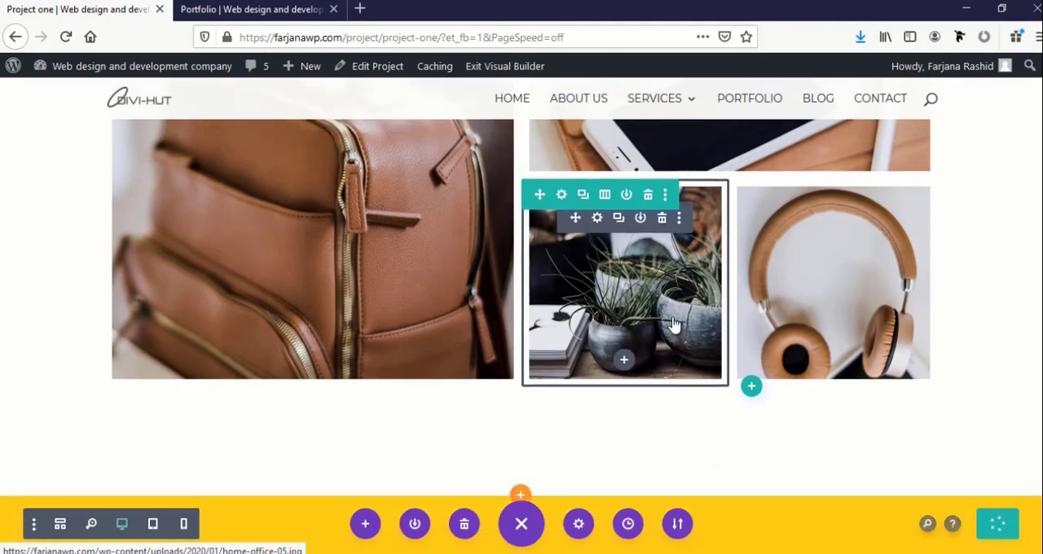
pyautogui.scroll(-8, 674, 325)
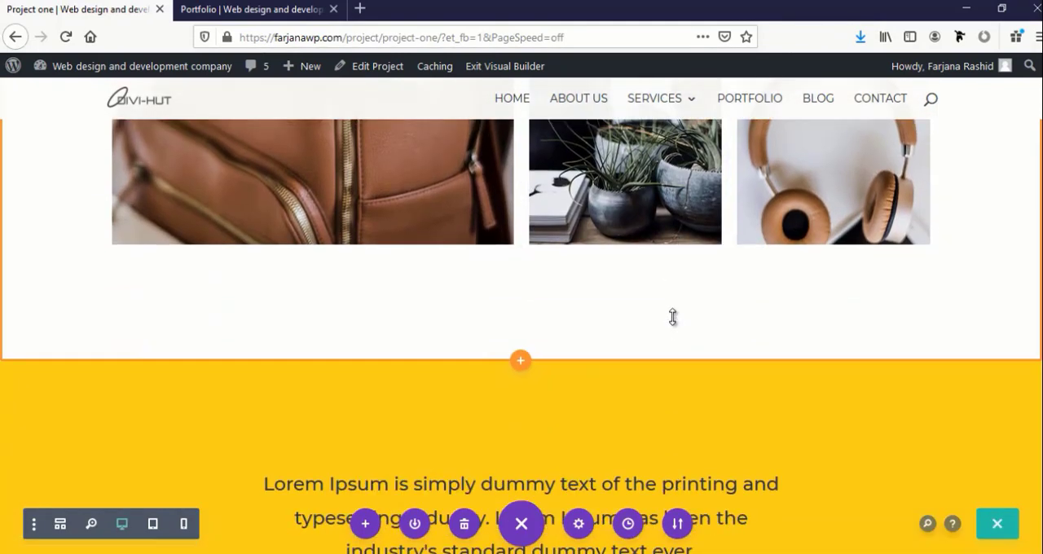
# Examine the product image gallery and the yellow laptop mockup section below it
pyautogui.scroll(6, 672, 317)
pyautogui.scroll(-2, 672, 317)
pyautogui.scroll(4, 358, 236)
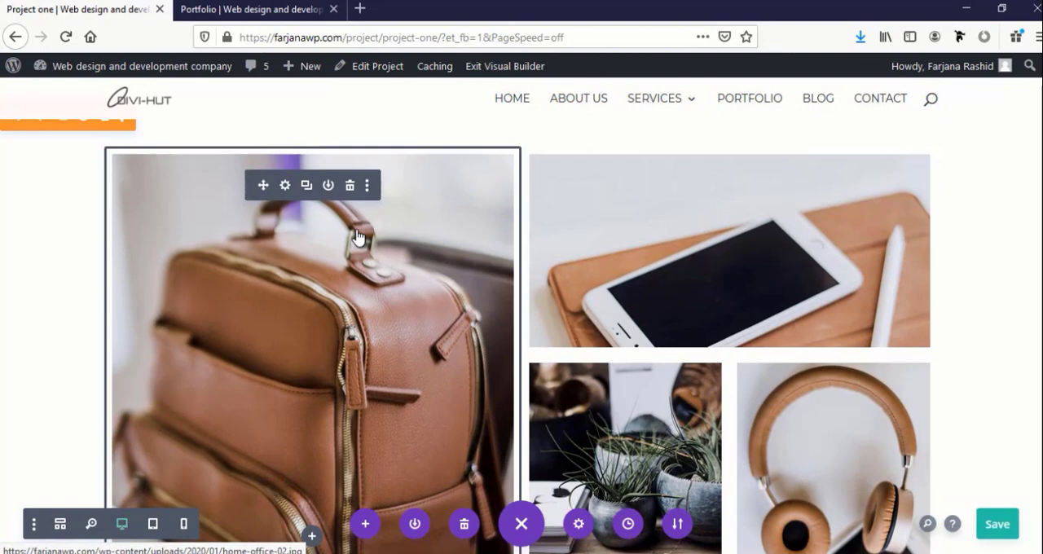
pyautogui.scroll(-20, 358, 235)
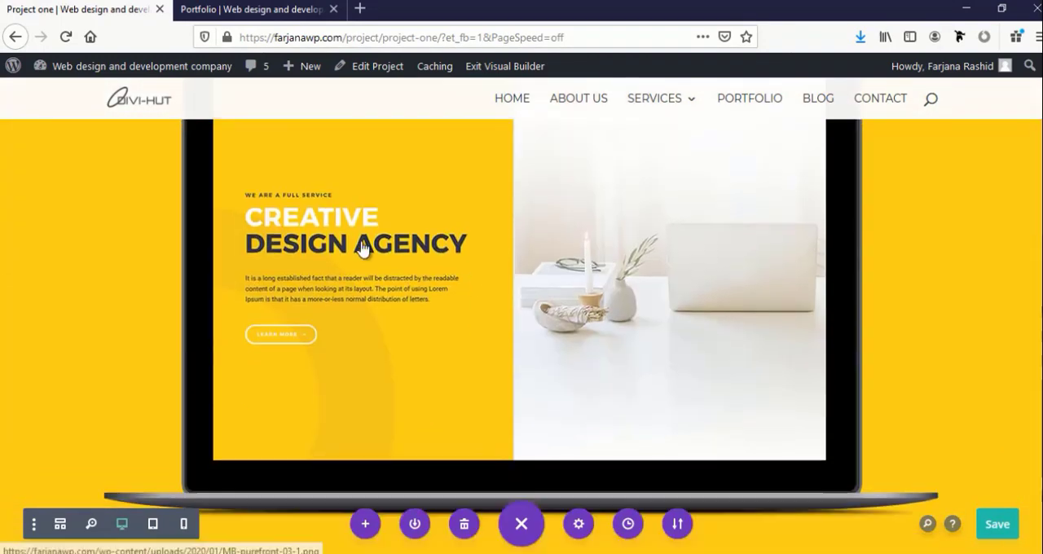
pyautogui.scroll(-6, 456, 342)
pyautogui.scroll(5, 456, 333)
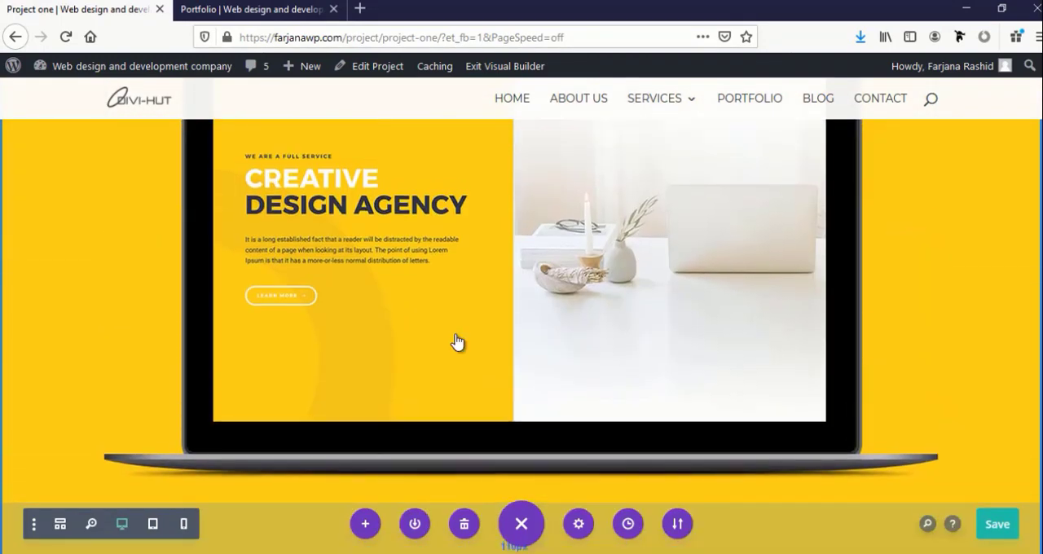
pyautogui.scroll(6, 456, 342)
pyautogui.scroll(-3, 456, 342)
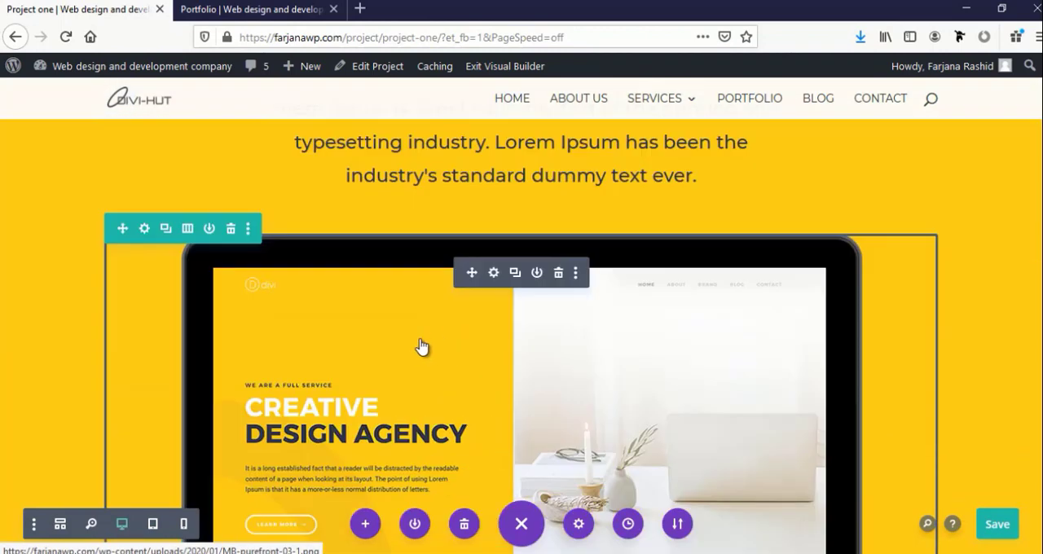
pyautogui.scroll(3, 422, 342)
pyautogui.scroll(-1, 422, 338)
pyautogui.scroll(2, 49, 270)
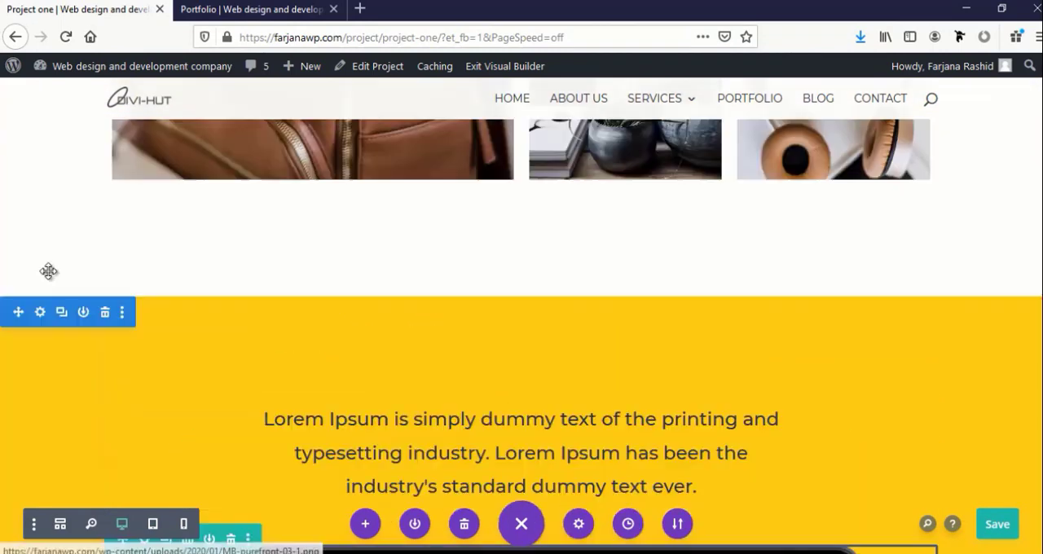
# Replace the yellow background of the laptop mockup section with the default blue-to-teal gradient
pyautogui.scroll(-1, 54, 276)
pyautogui.scroll(-1, 38, 256)
pyautogui.scroll(2, 38, 279)
pyautogui.scroll(-1, 37, 285)
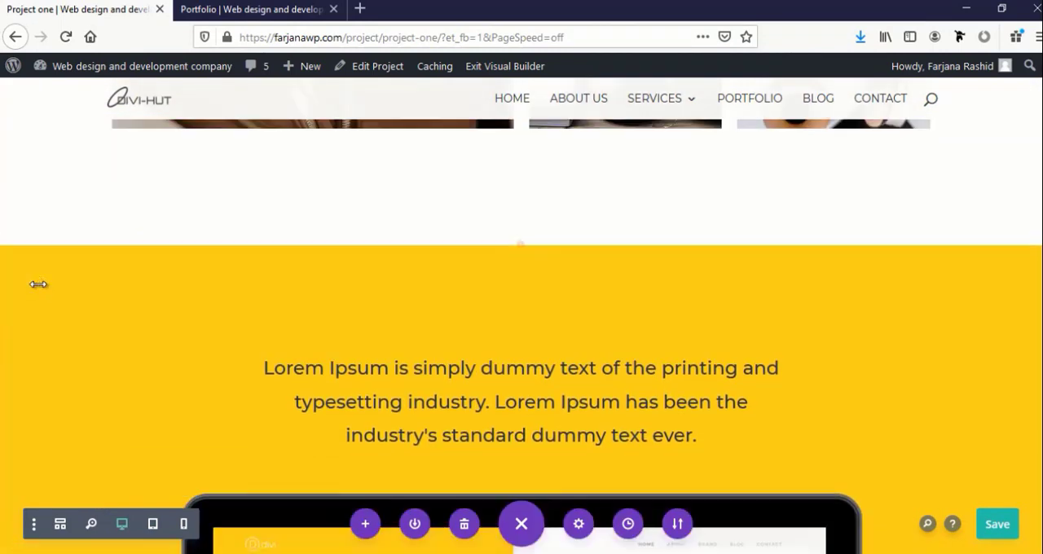
pyautogui.scroll(-1, 23, 233)
pyautogui.scroll(2, 23, 239)
pyautogui.scroll(-1, 32, 272)
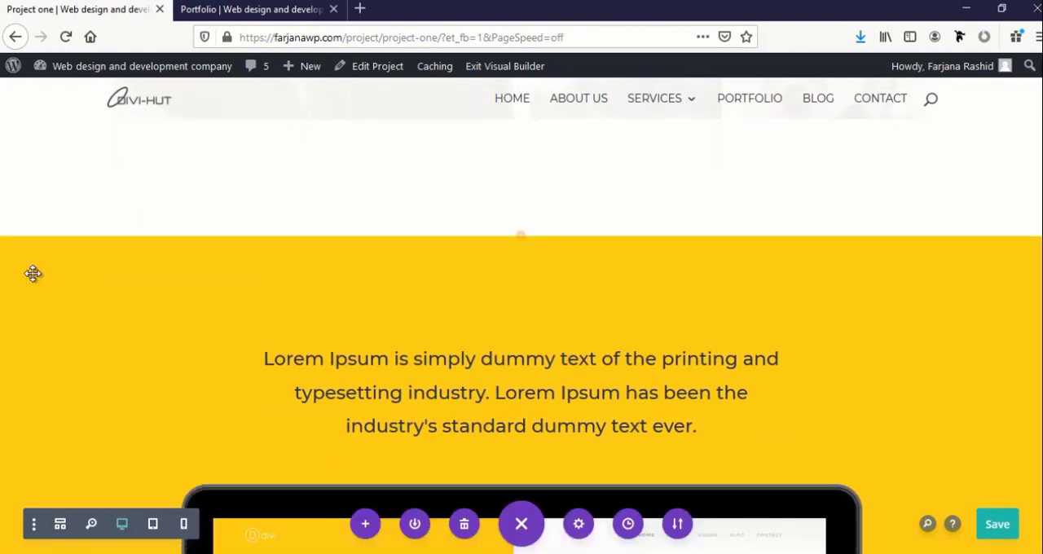
pyautogui.click(41, 210)
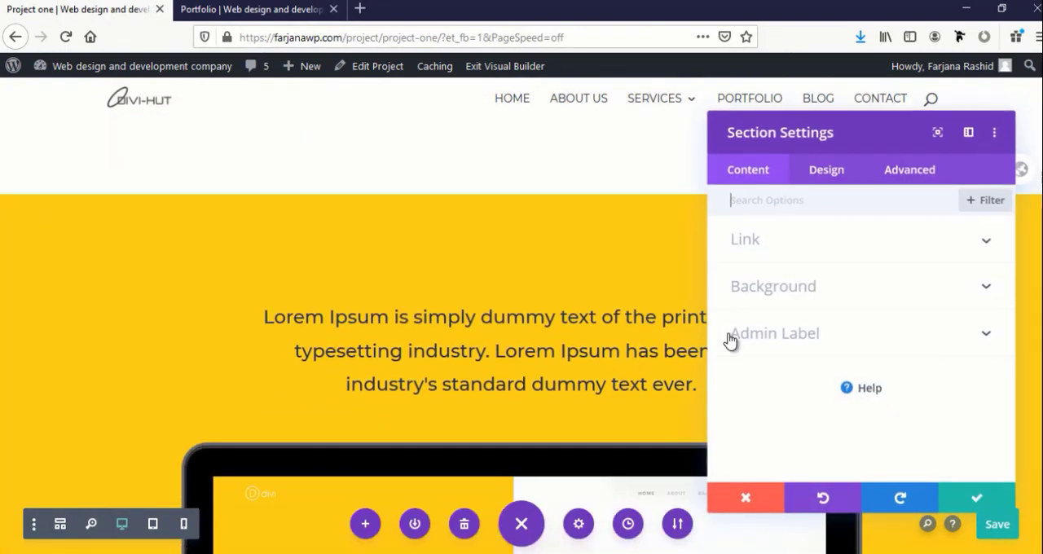
pyautogui.click(771, 291)
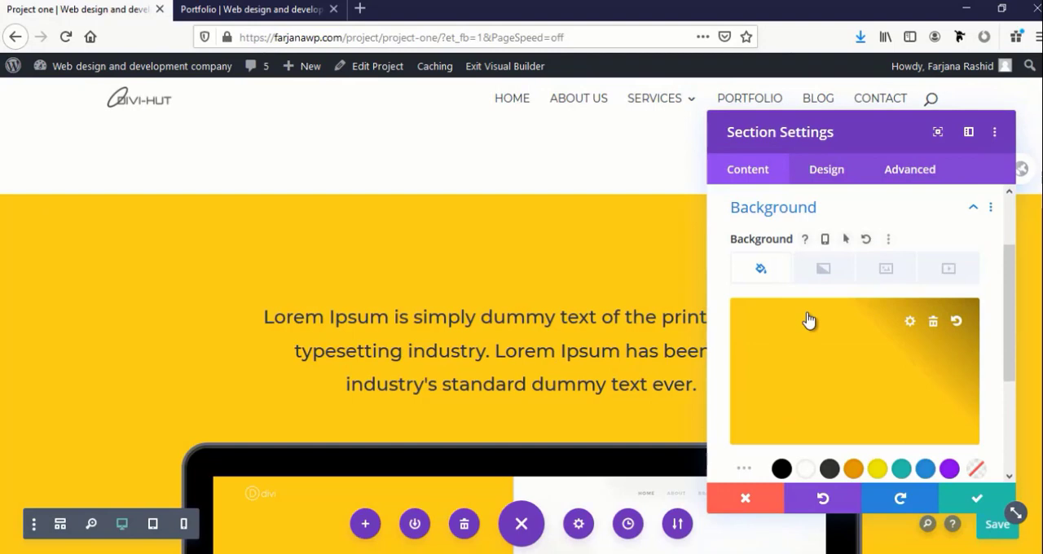
pyautogui.click(823, 269)
pyautogui.click(833, 385)
pyautogui.click(977, 498)
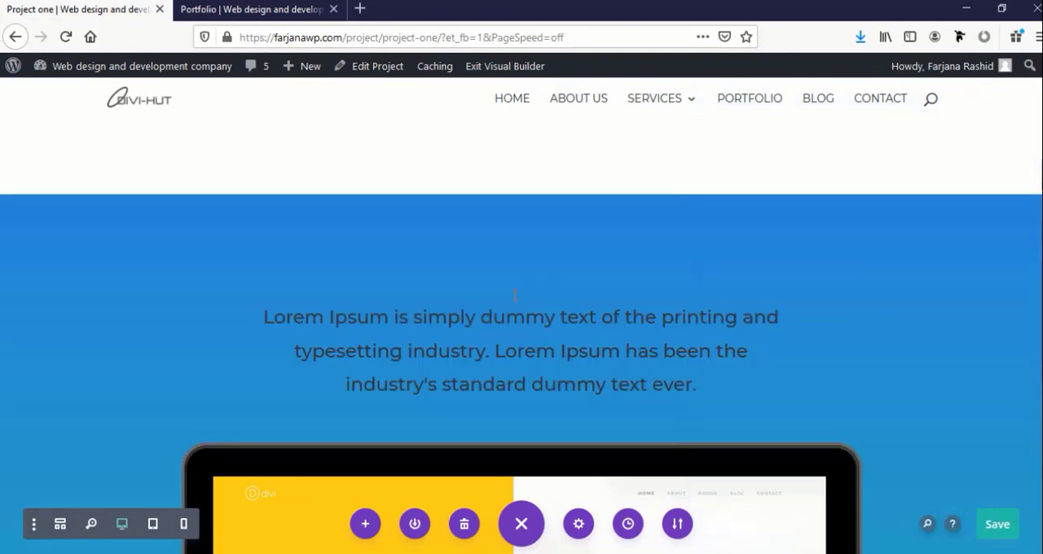
# Set the text color of the Lorem Ipsum paragraph above the laptop mockup to white (#ffffff)
pyautogui.click(493, 339)
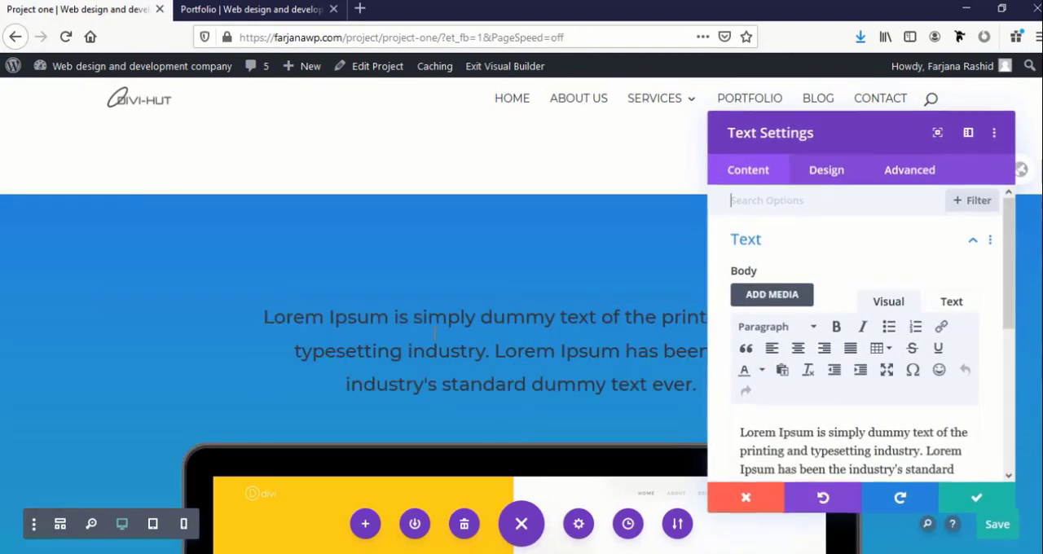
pyautogui.click(826, 169)
pyautogui.click(745, 239)
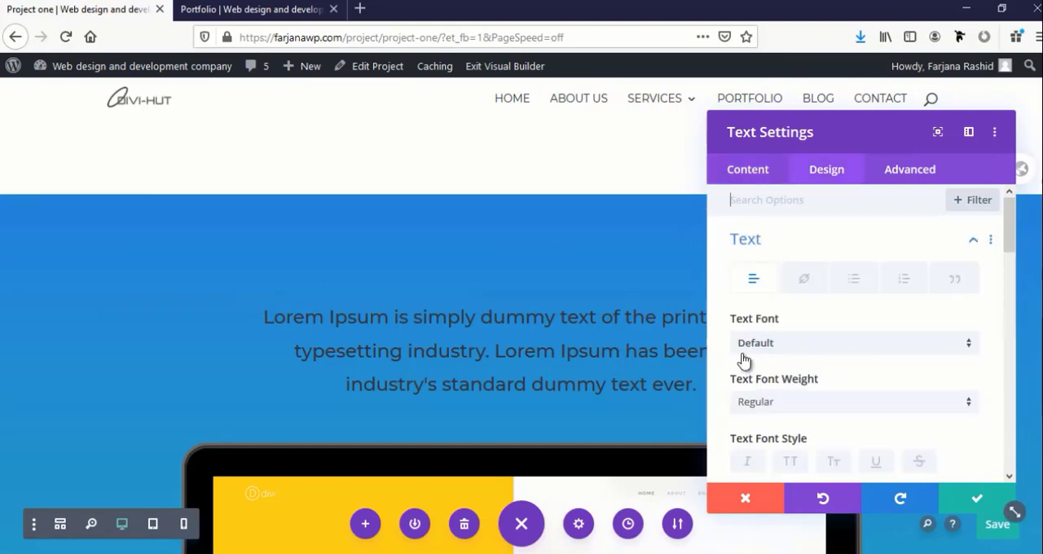
pyautogui.scroll(-3, 788, 399)
pyautogui.click(810, 274)
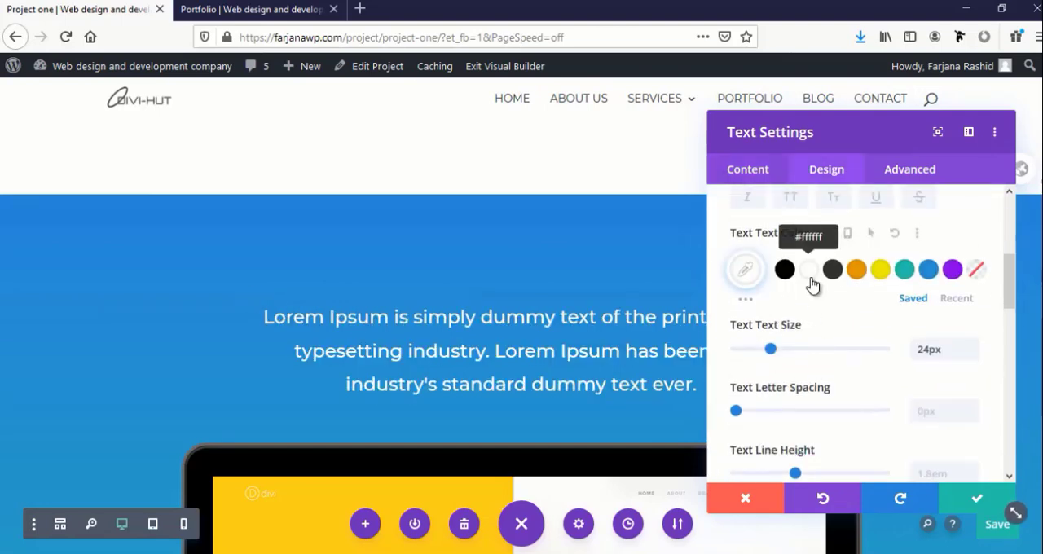
pyautogui.click(956, 504)
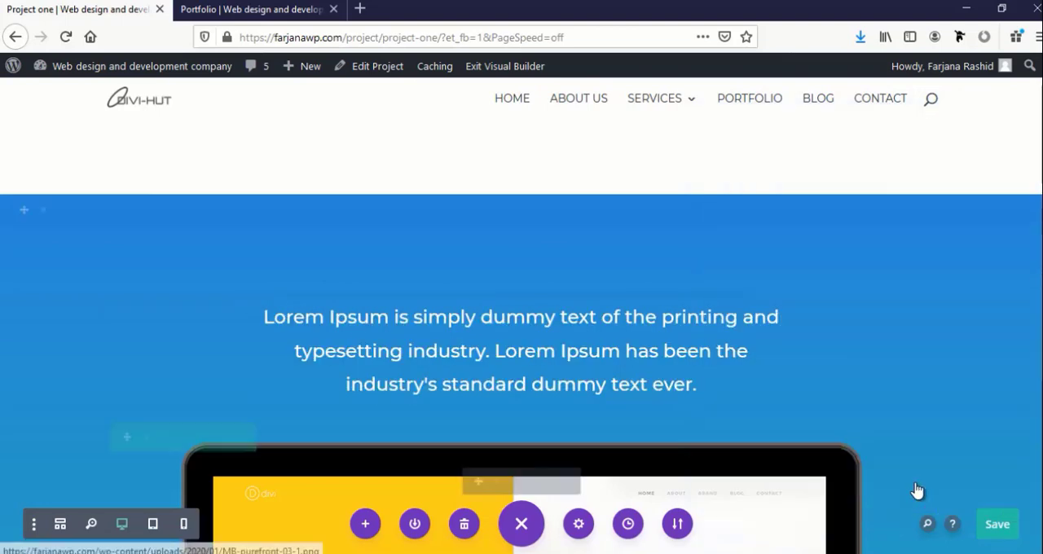
# Check the rest of the page down to the related projects area and save the page
pyautogui.scroll(-10, 907, 476)
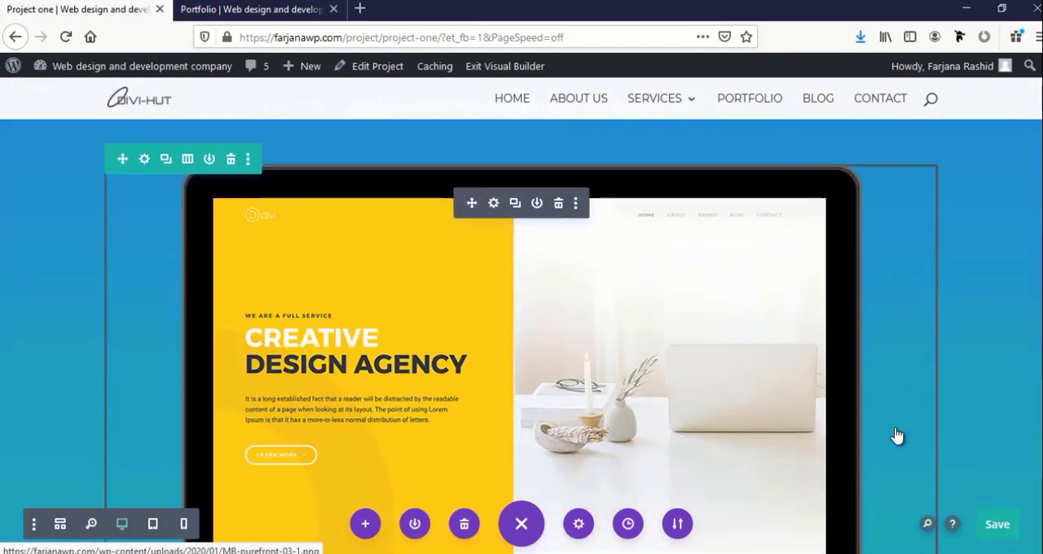
pyautogui.scroll(-3, 895, 428)
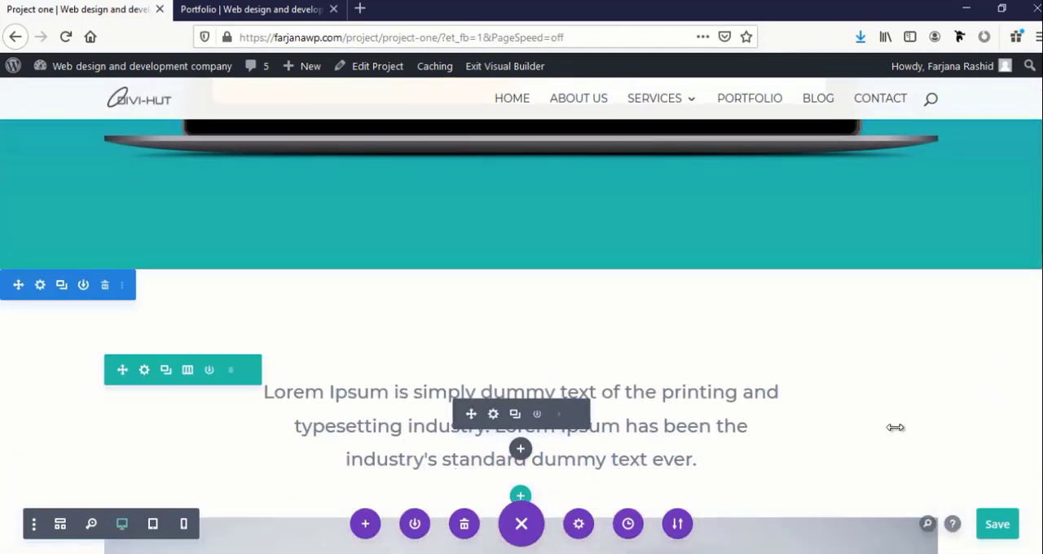
pyautogui.scroll(-8, 894, 428)
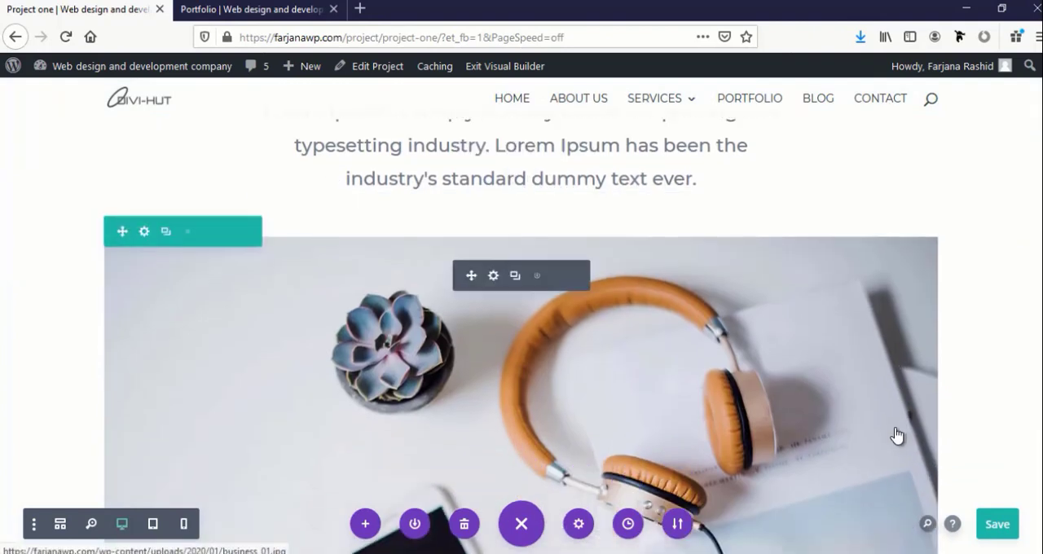
pyautogui.scroll(-3, 894, 428)
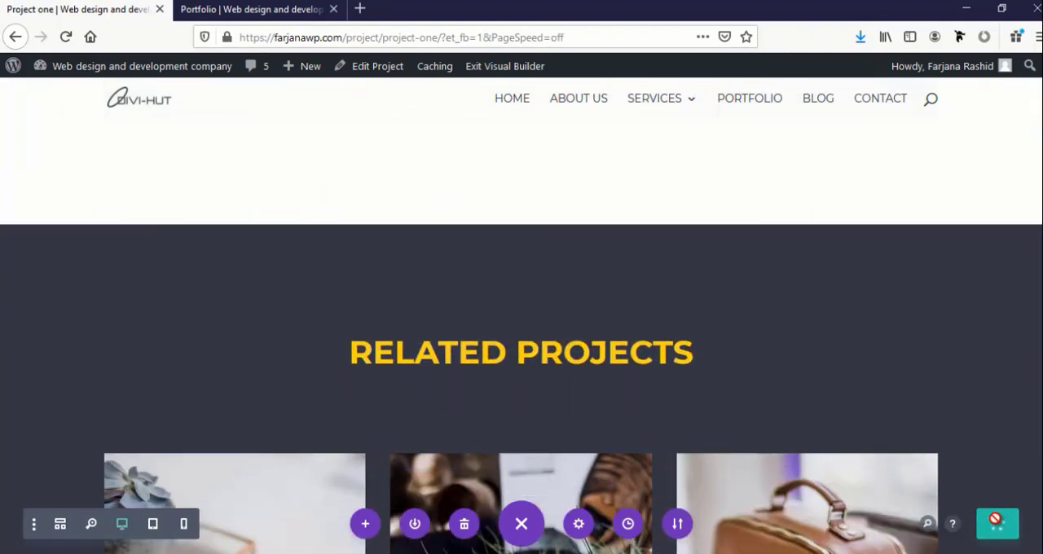
# Delete the dark "Related Projects" section at the end of the page
pyautogui.scroll(-3, 328, 294)
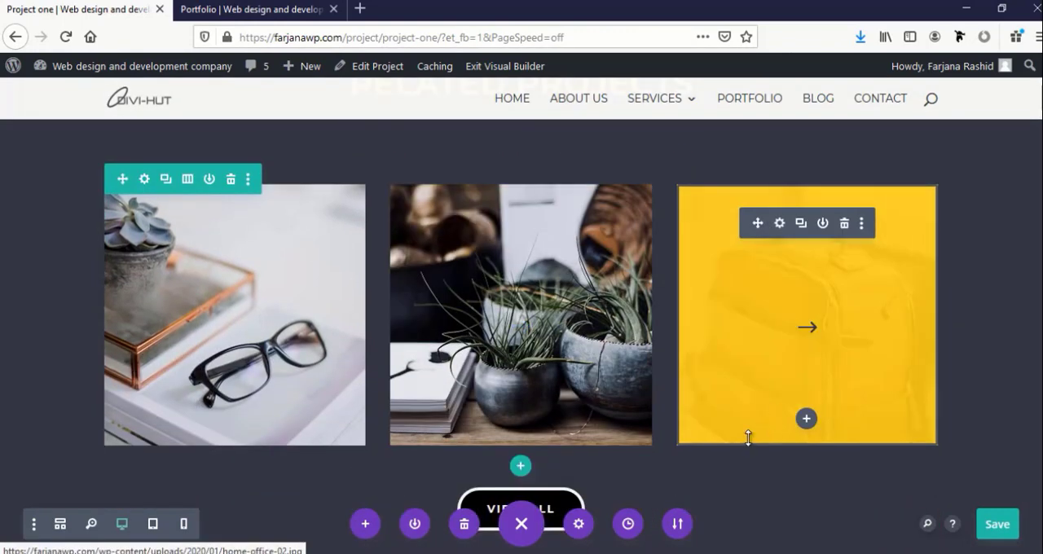
pyautogui.scroll(-3, 746, 440)
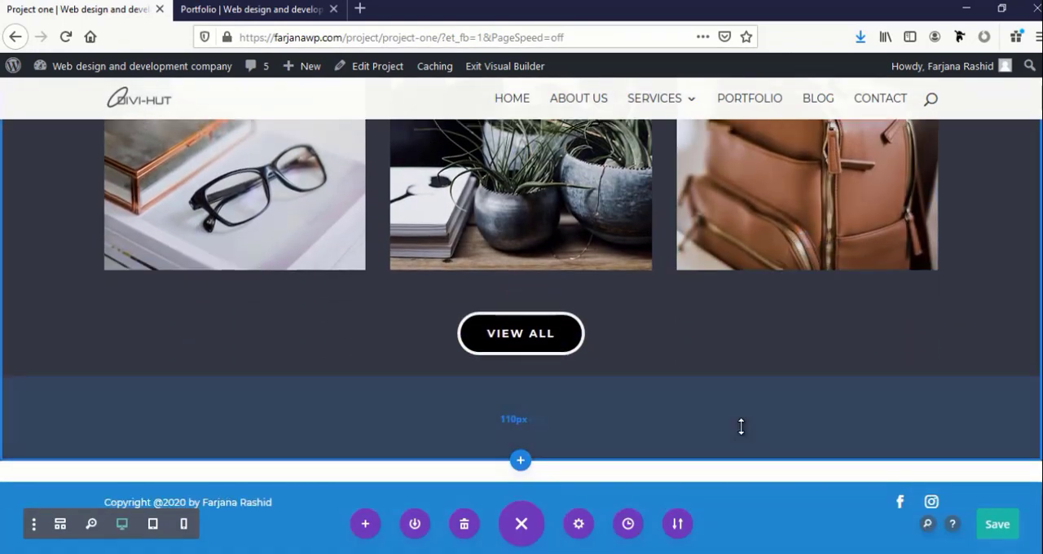
pyautogui.scroll(3, 740, 427)
pyautogui.scroll(-3, 740, 427)
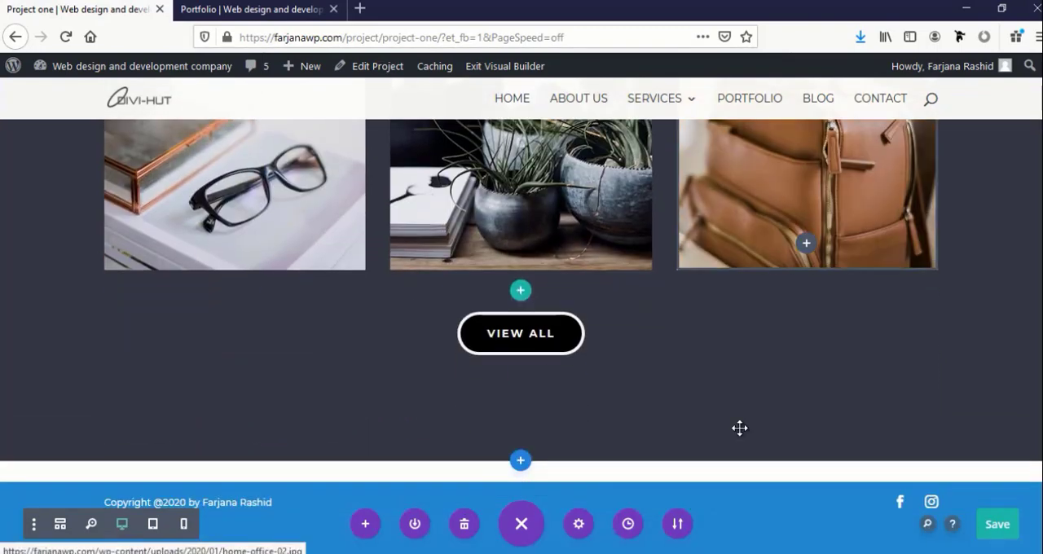
pyautogui.scroll(3, 33, 206)
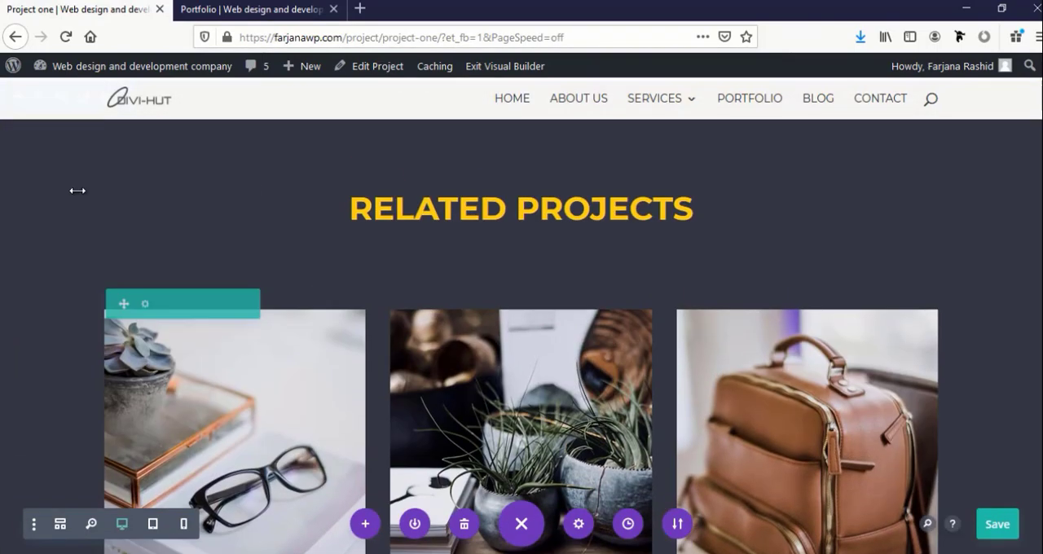
pyautogui.scroll(-1, 95, 172)
pyautogui.scroll(3, 94, 176)
pyautogui.scroll(-1, 99, 181)
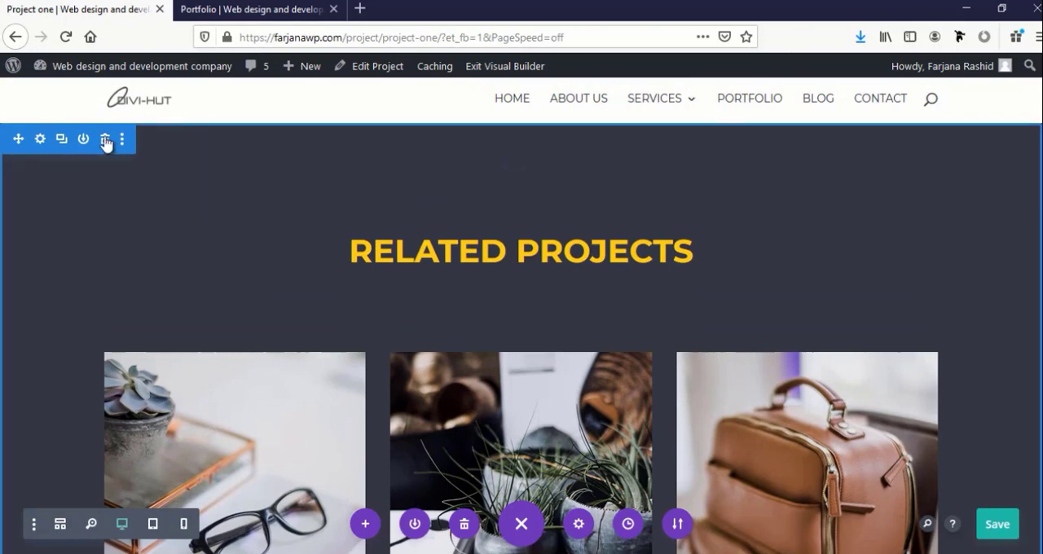
pyautogui.click(106, 139)
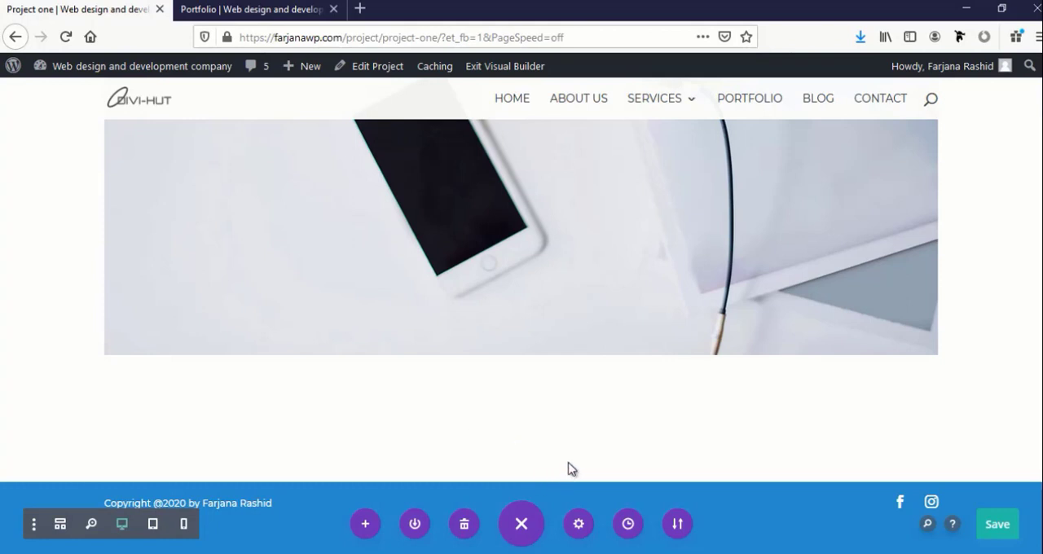
# Insert the saved contact form section from the library at the end of the project page
pyautogui.click(519, 460)
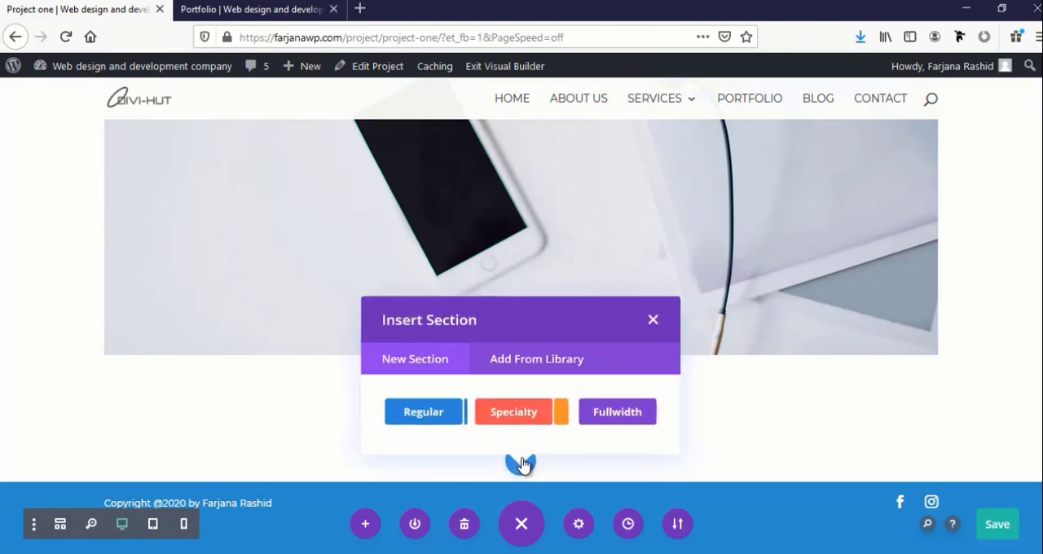
pyautogui.click(505, 369)
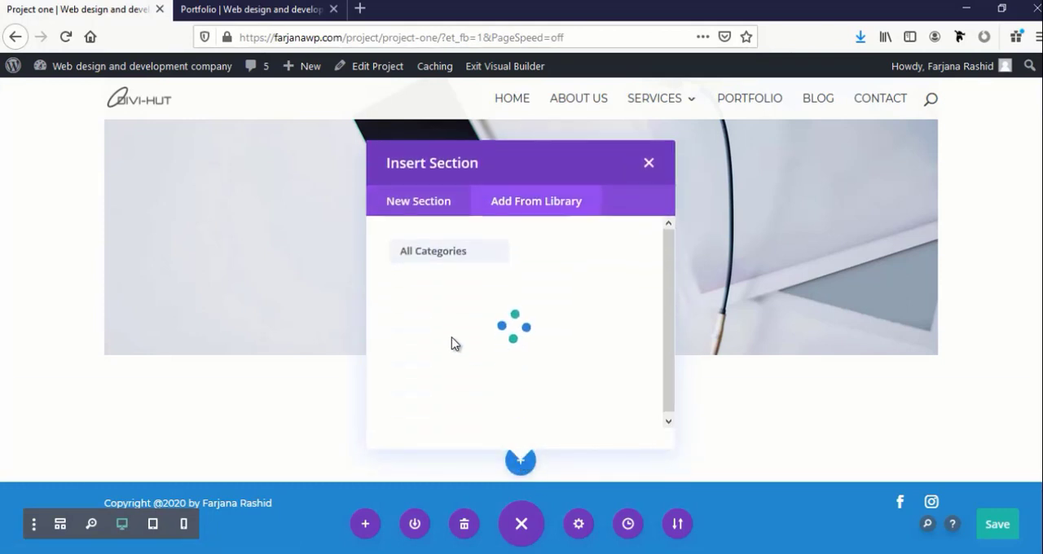
pyautogui.click(467, 423)
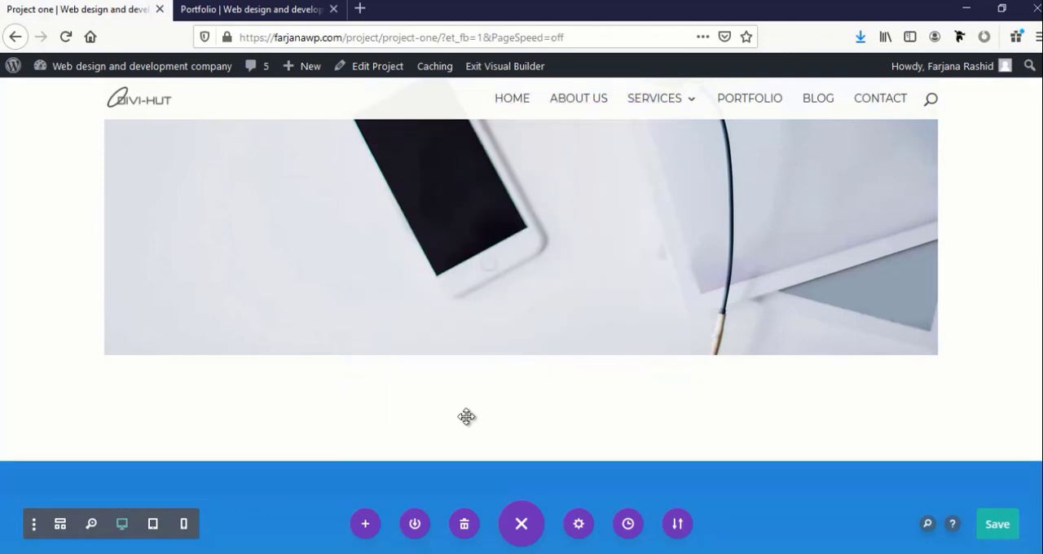
pyautogui.scroll(-5, 466, 417)
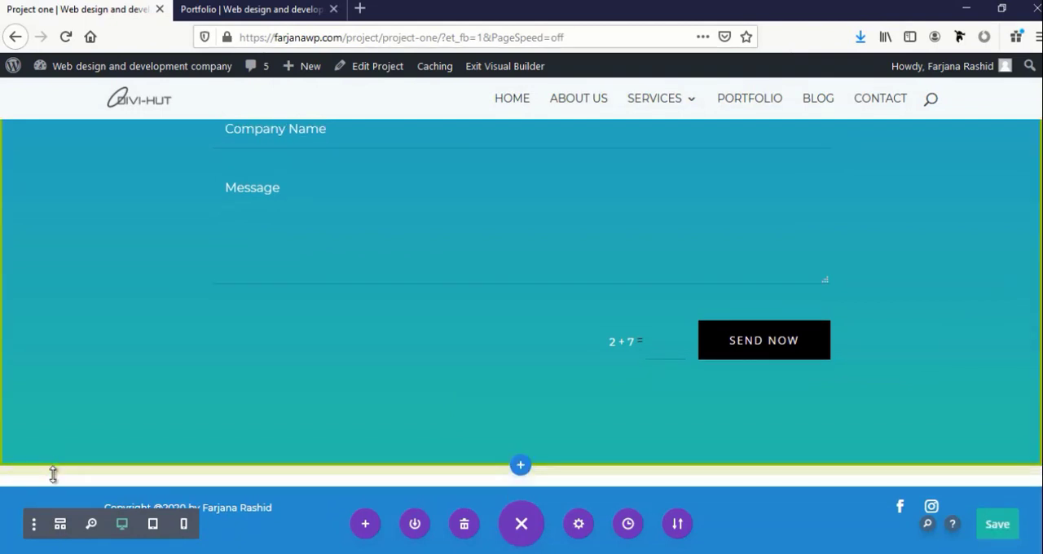
# Adjust the contact form section's bottom padding to about 110px, save the project page and look back over it
pyautogui.moveTo(54, 475); pyautogui.dragTo(83, 439)
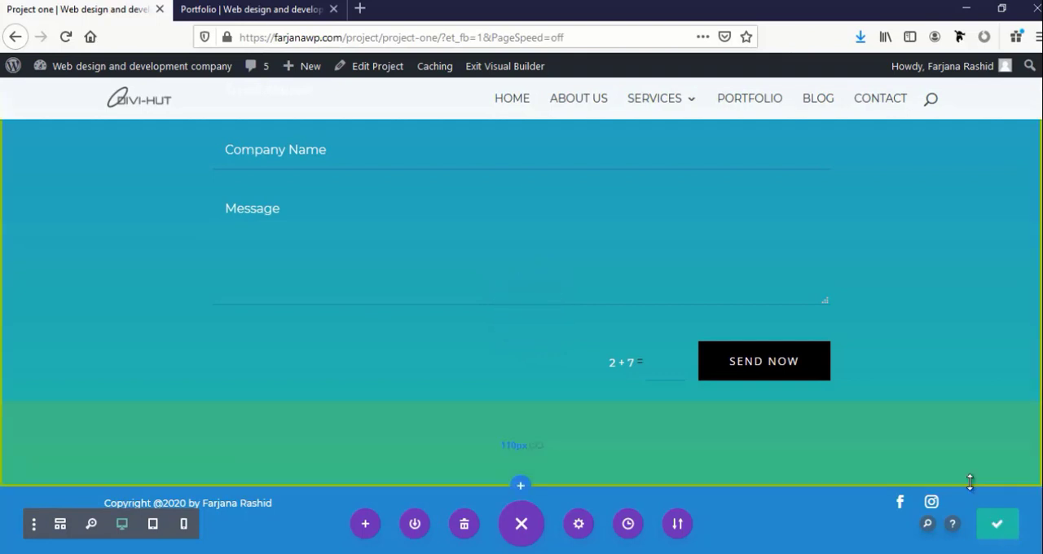
pyautogui.scroll(10, 701, 456)
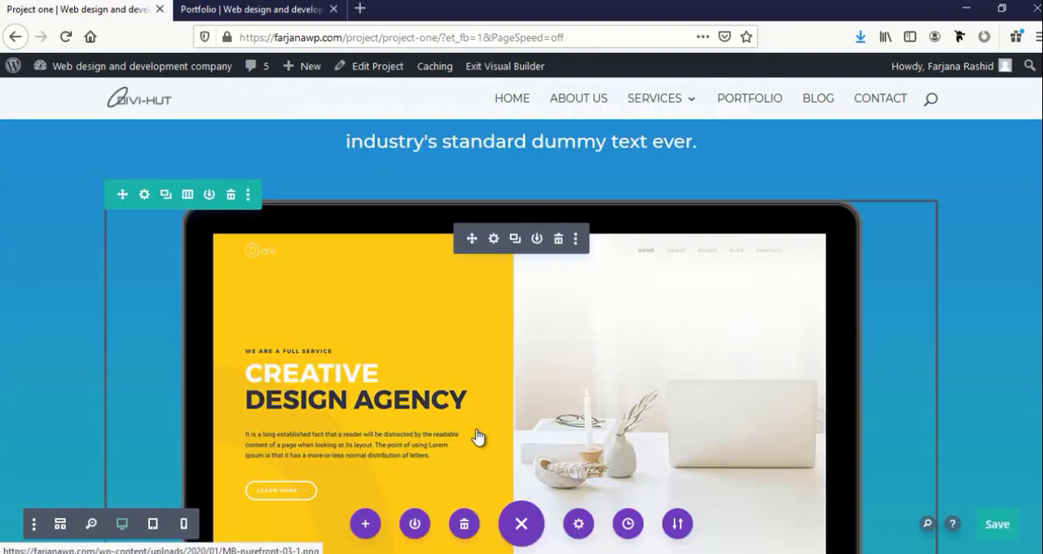
pyautogui.scroll(8, 470, 440)
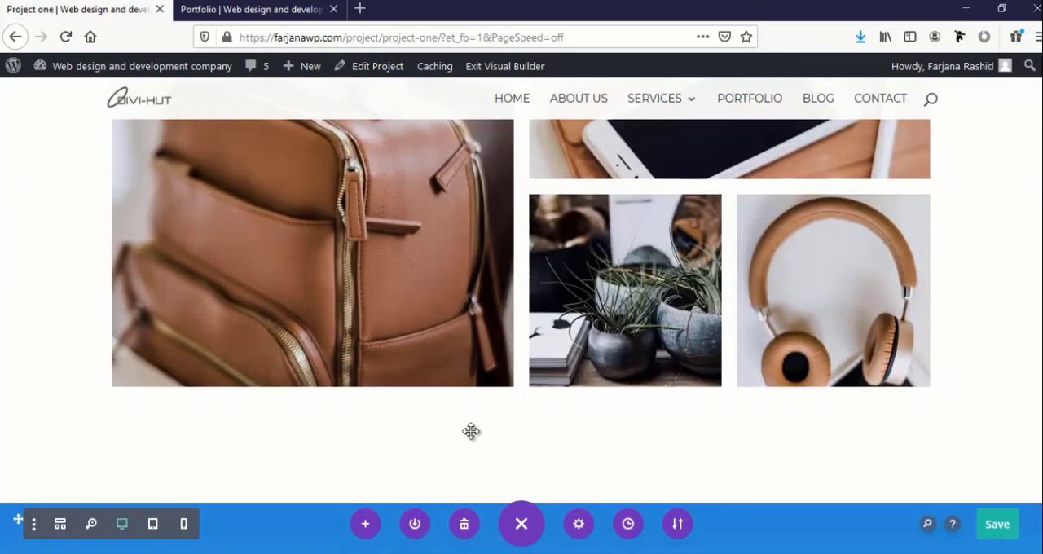
pyautogui.scroll(8, 471, 437)
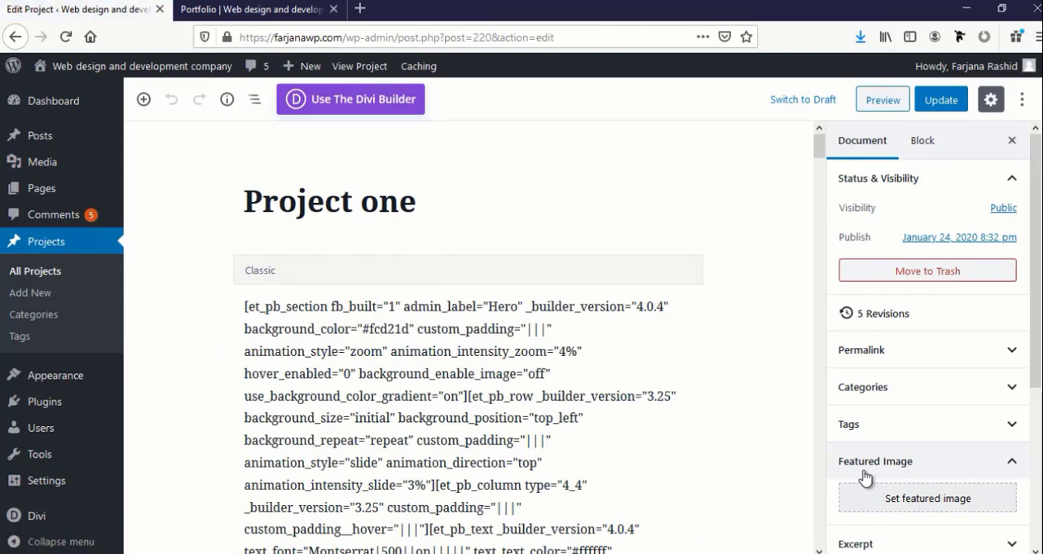
# Set home-office-05.jpg as the featured image of Project one and update the project
pyautogui.click(910, 501)
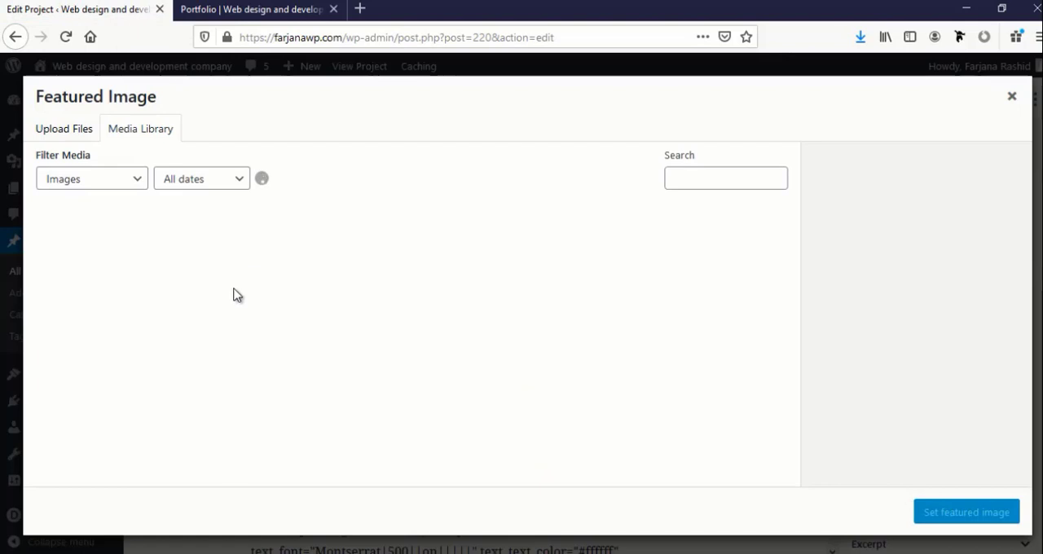
pyautogui.scroll(-5, 371, 326)
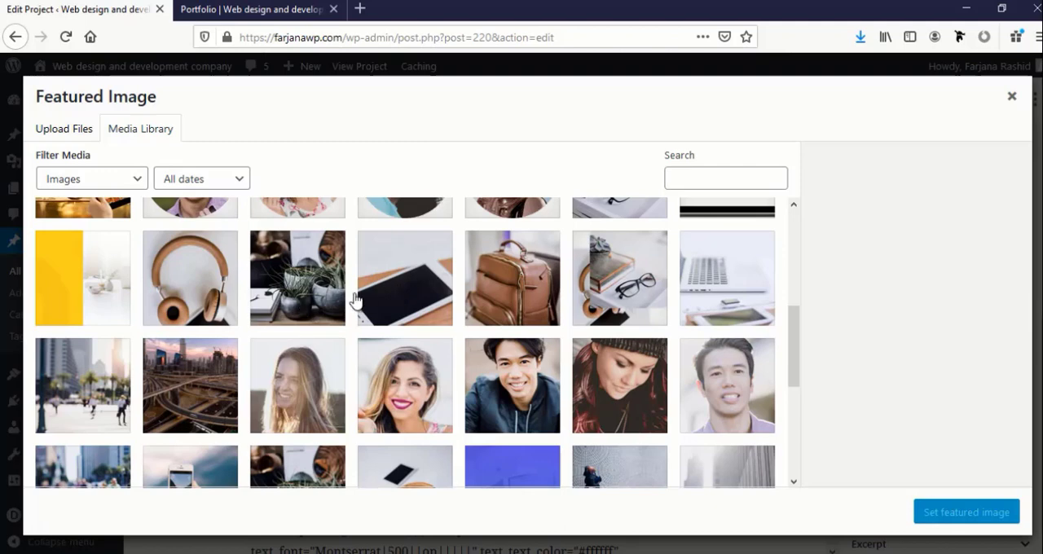
pyautogui.click(389, 300)
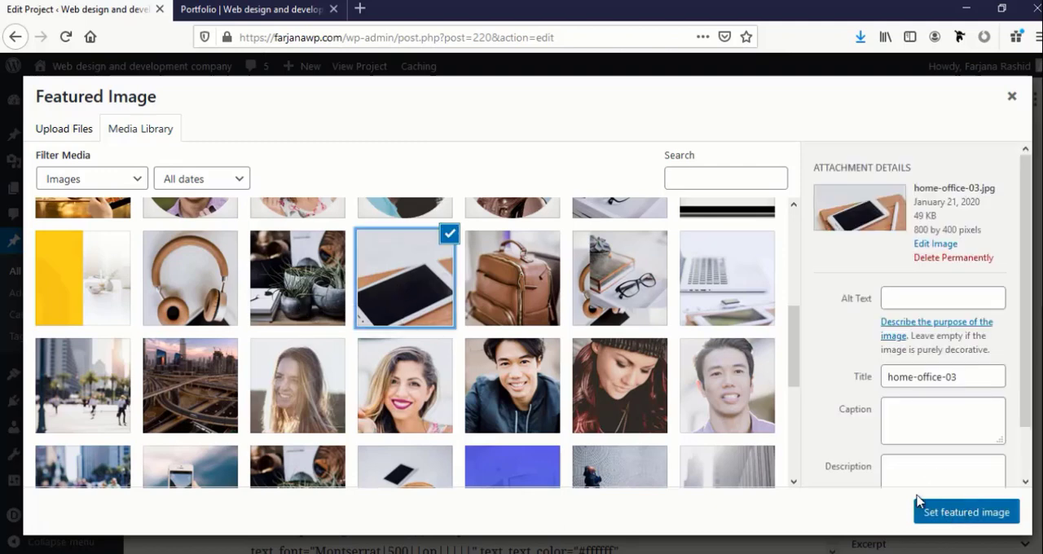
pyautogui.click(318, 308)
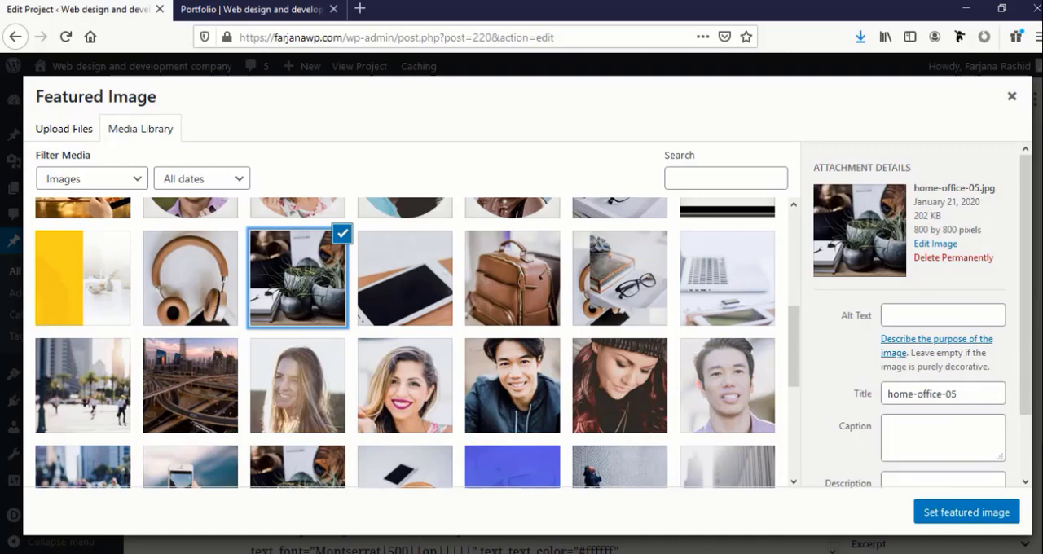
pyautogui.click(953, 520)
pyautogui.scroll(5, 829, 492)
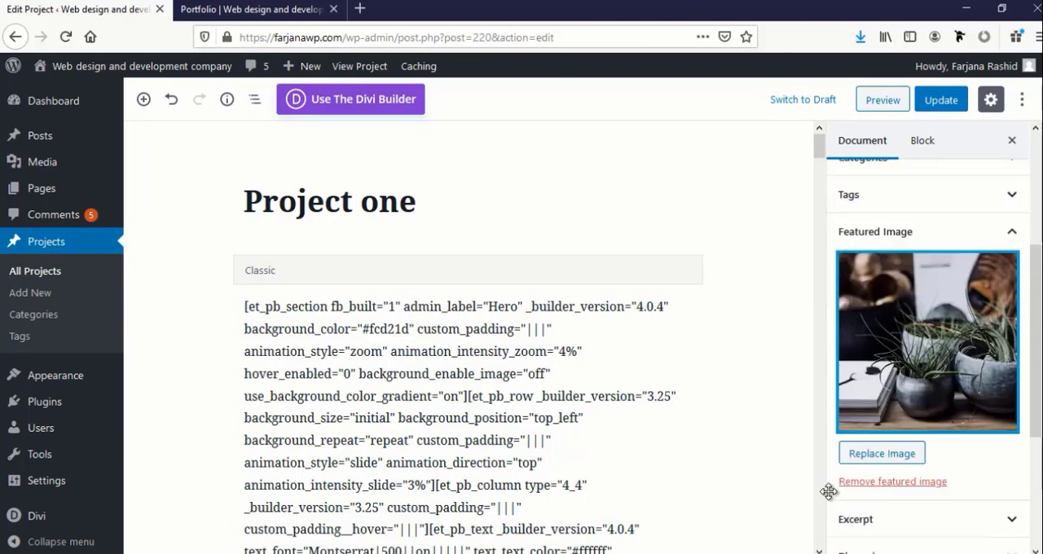
pyautogui.moveTo(965, 66)
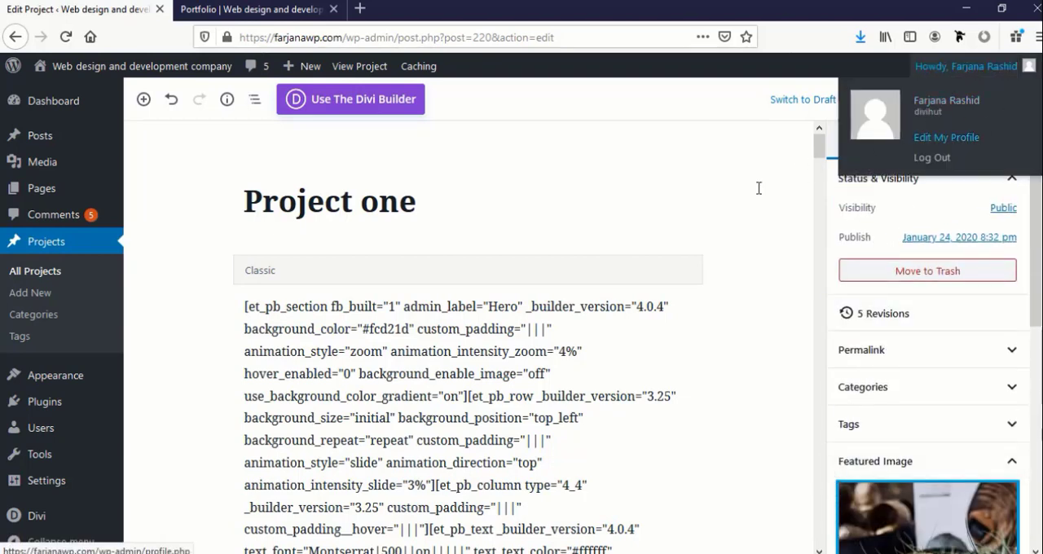
pyautogui.click(938, 100)
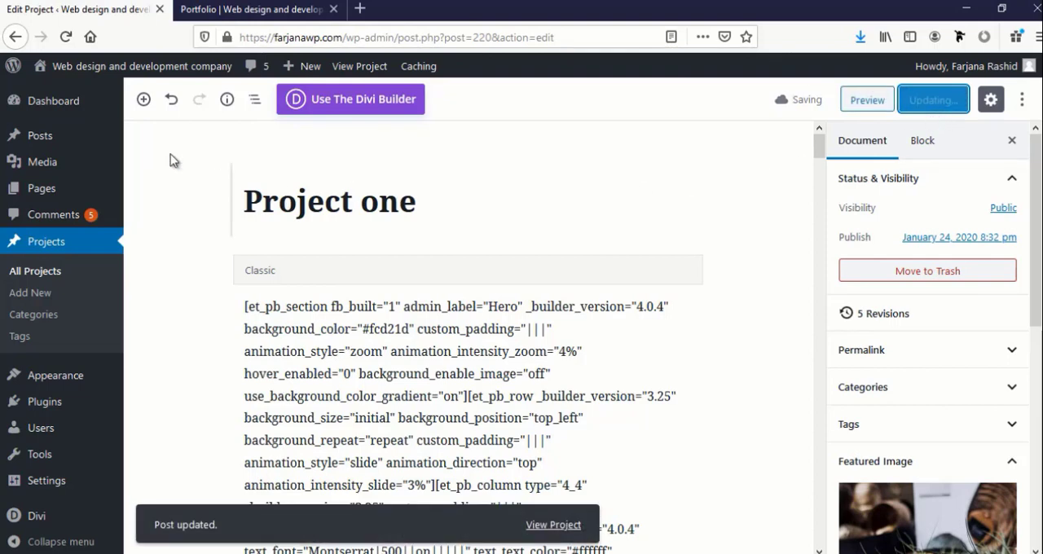
# Save the Portfolio page and check its project listing on the live page
pyautogui.click(257, 9)
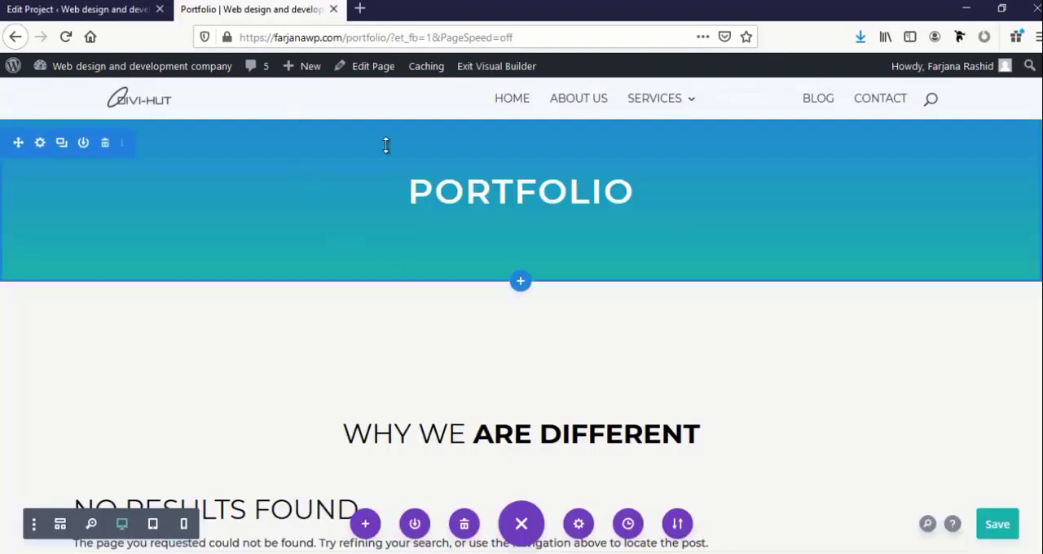
pyautogui.click(1000, 528)
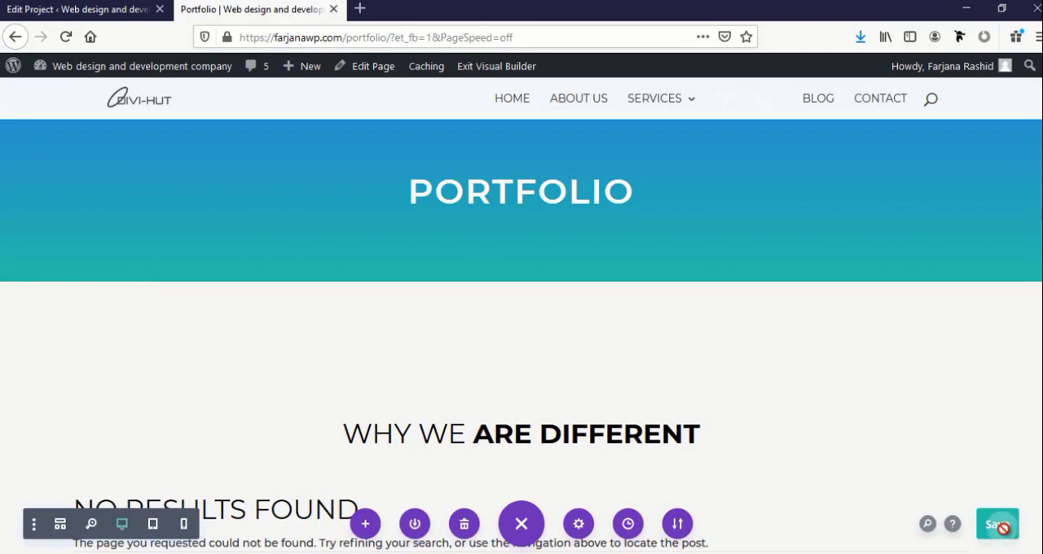
pyautogui.click(489, 69)
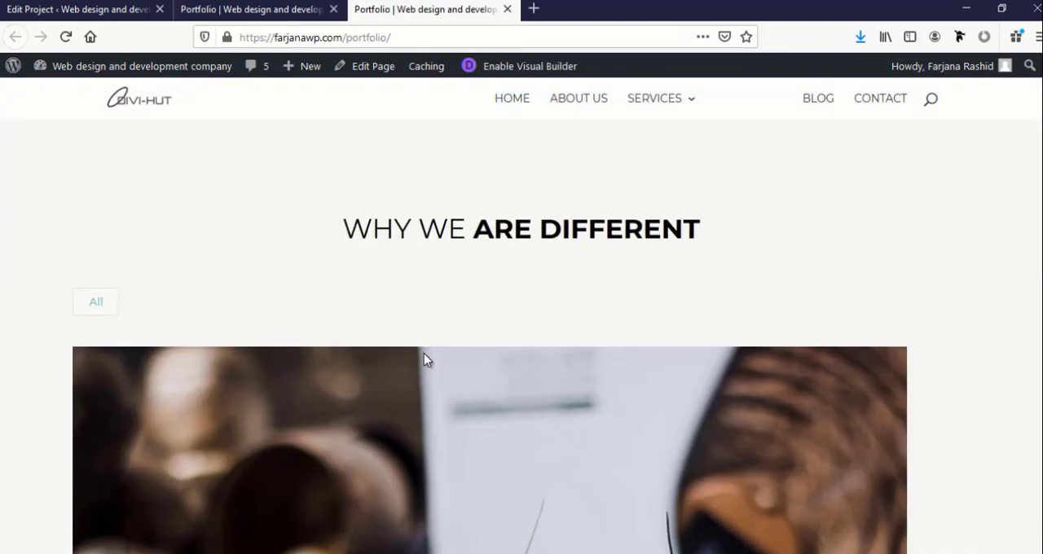
pyautogui.scroll(-6, 424, 355)
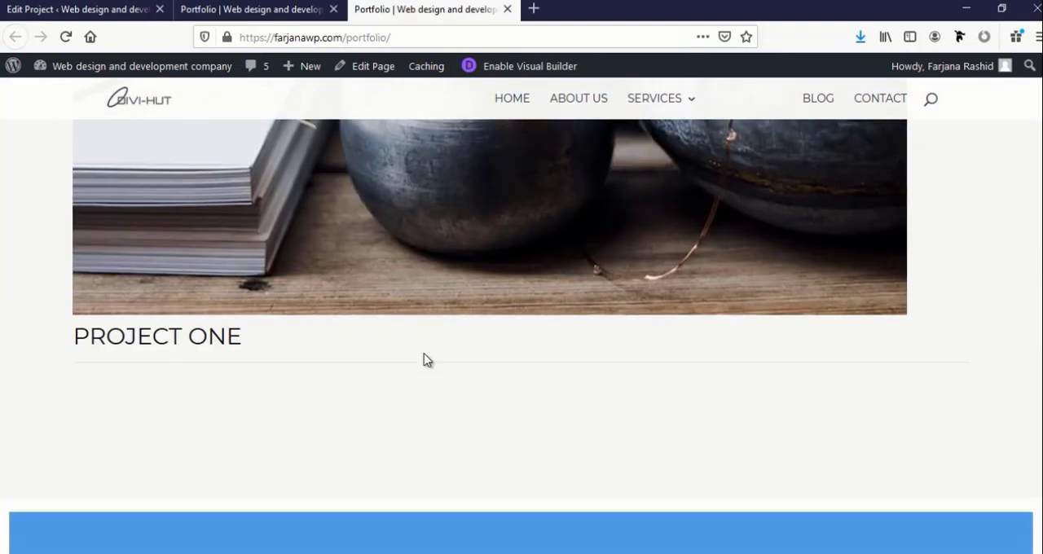
pyautogui.scroll(-3, 428, 360)
pyautogui.scroll(4, 428, 360)
pyautogui.scroll(5, 423, 360)
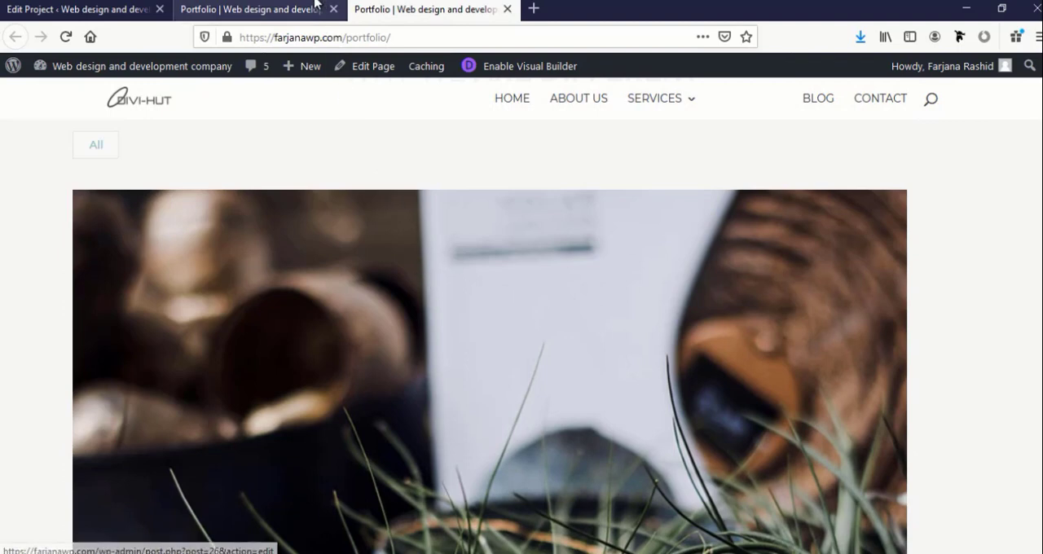
# Set the layout of the Portfolio page's filterable portfolio module to Grid
pyautogui.click(273, 11)
pyautogui.scroll(-5, 397, 419)
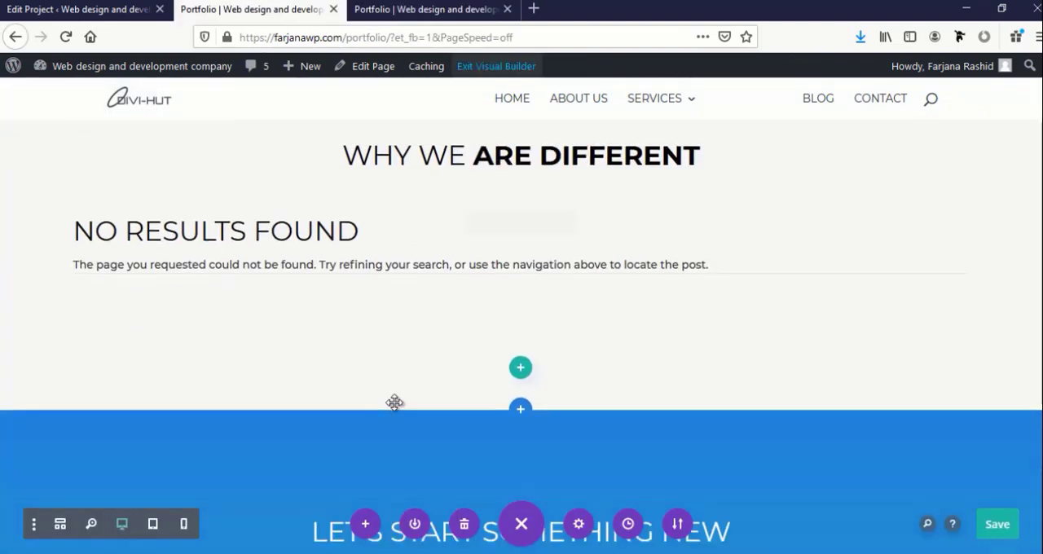
pyautogui.scroll(2, 489, 281)
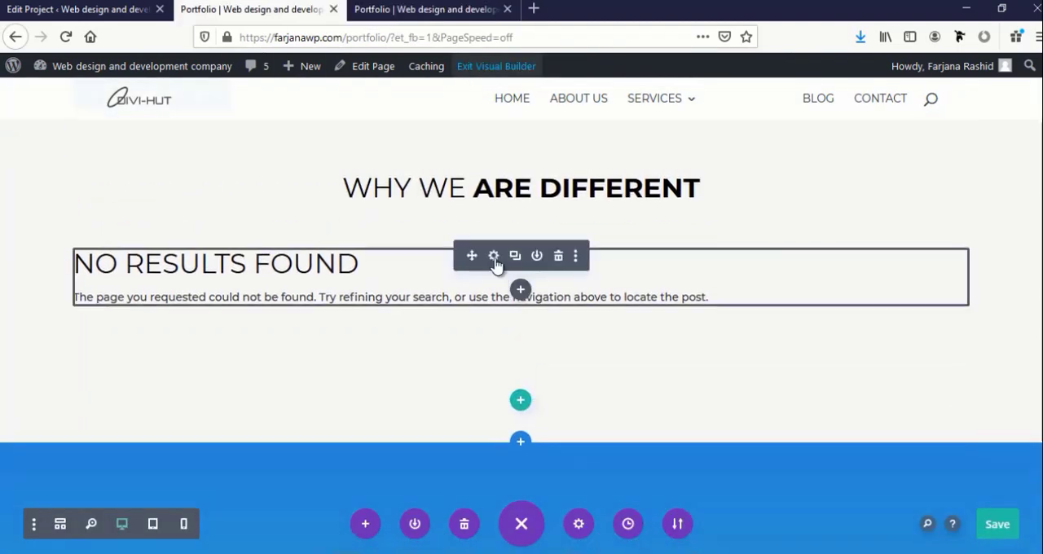
pyautogui.click(494, 257)
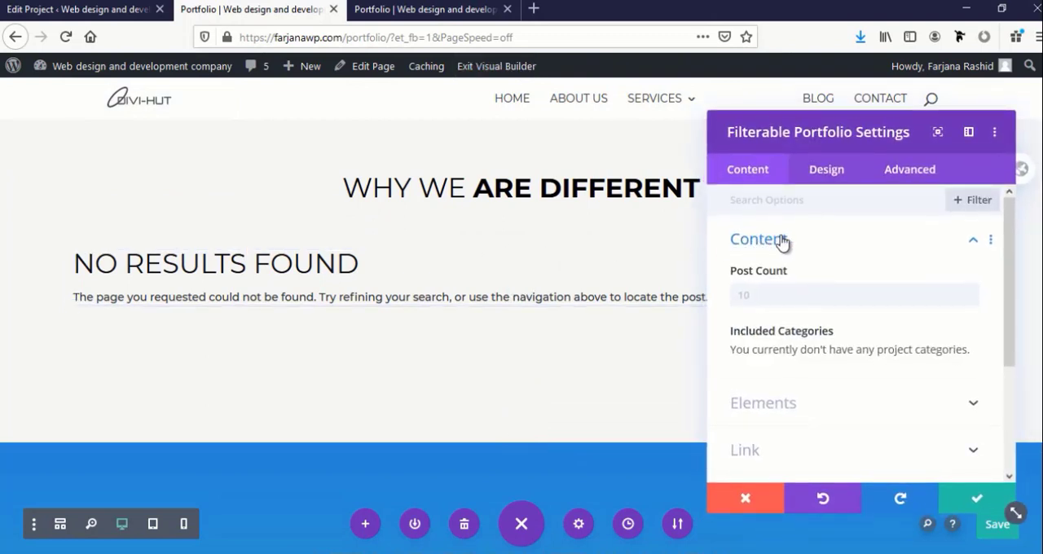
pyautogui.click(817, 173)
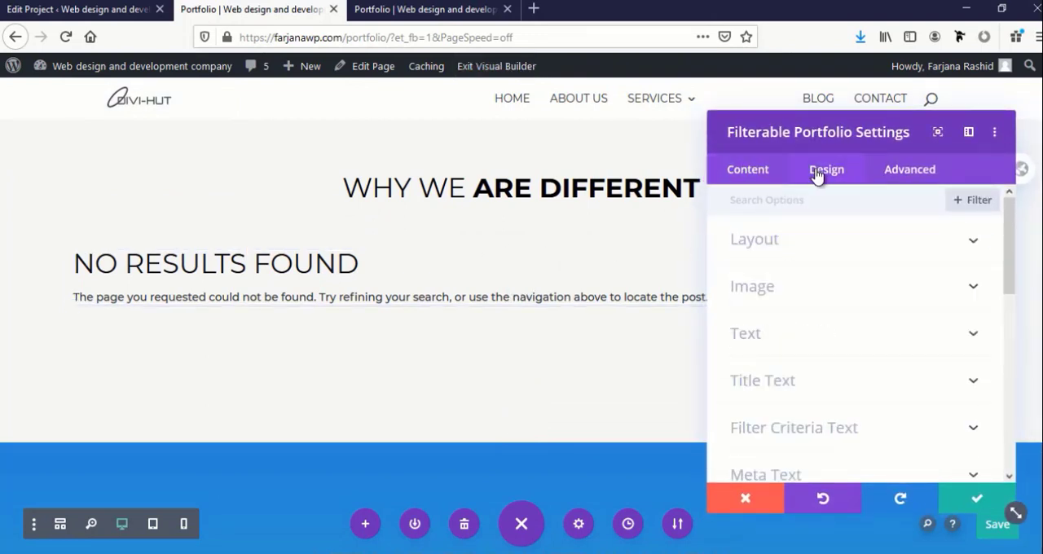
pyautogui.click(775, 253)
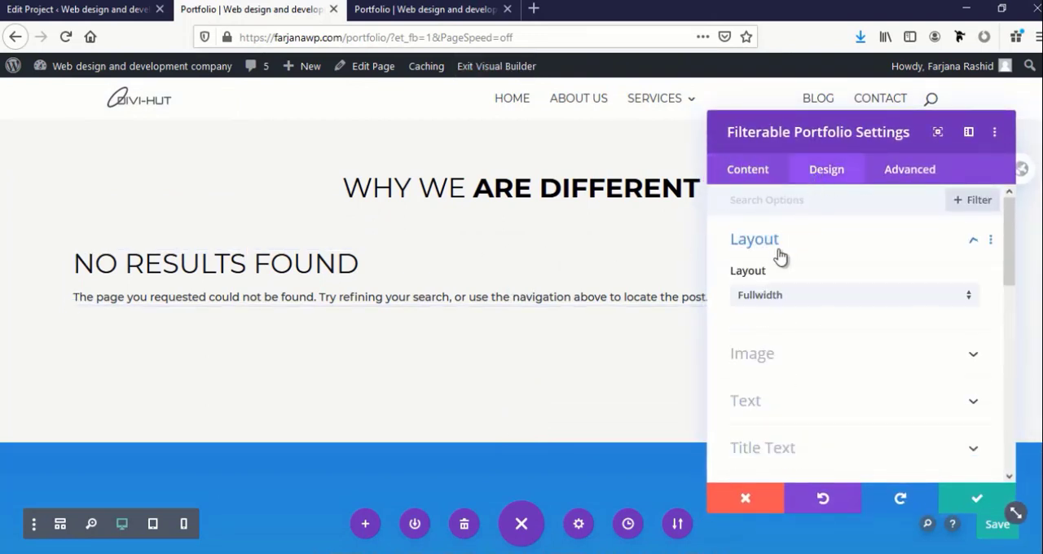
pyautogui.click(756, 299)
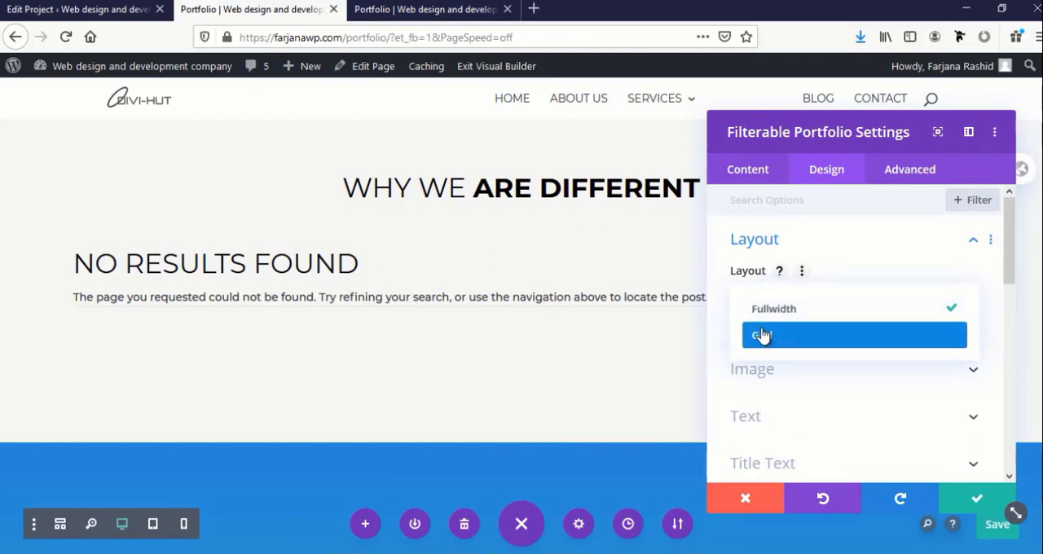
pyautogui.click(762, 336)
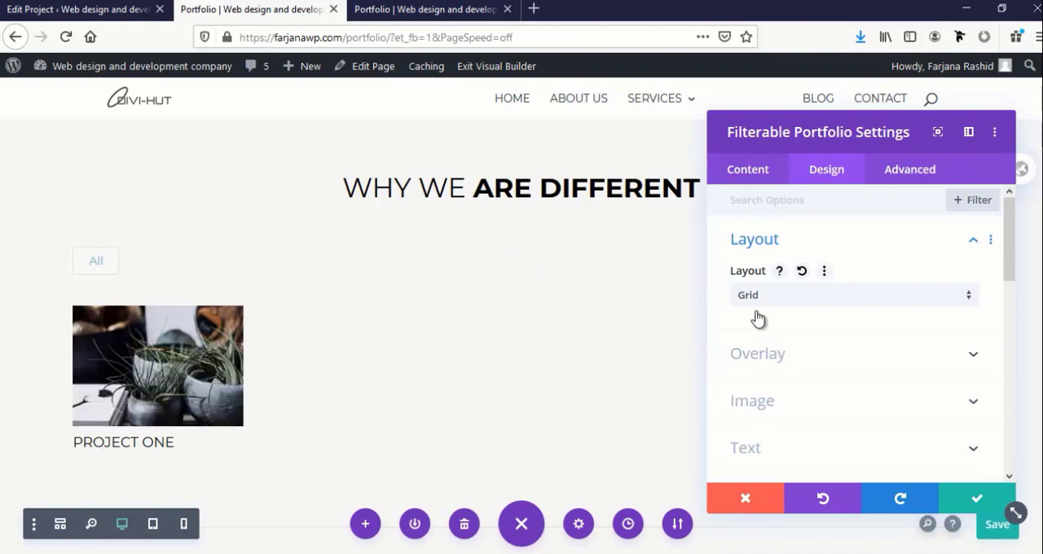
# Check the portfolio module's content and elements options, keep its settings and save the Portfolio page
pyautogui.click(744, 175)
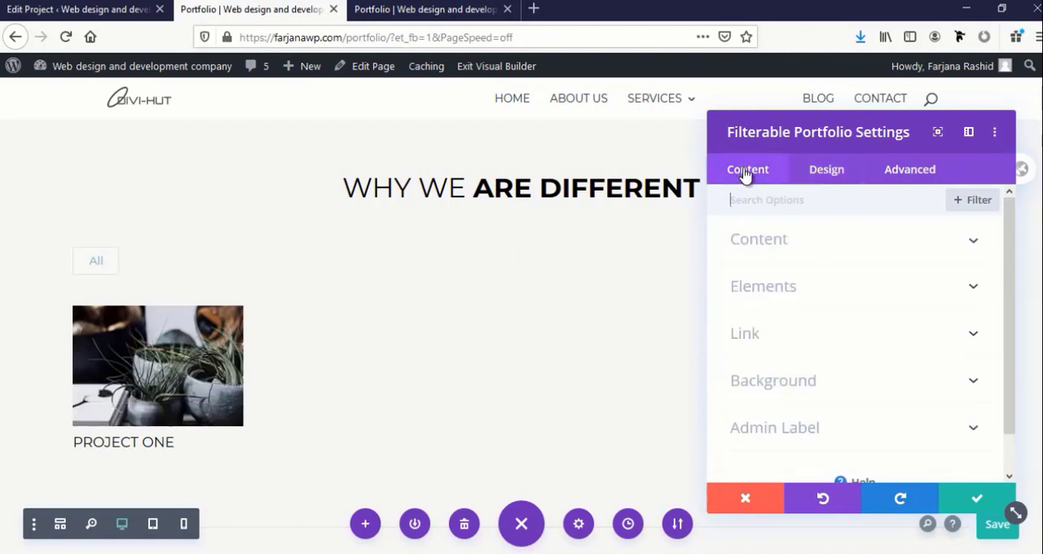
pyautogui.click(772, 242)
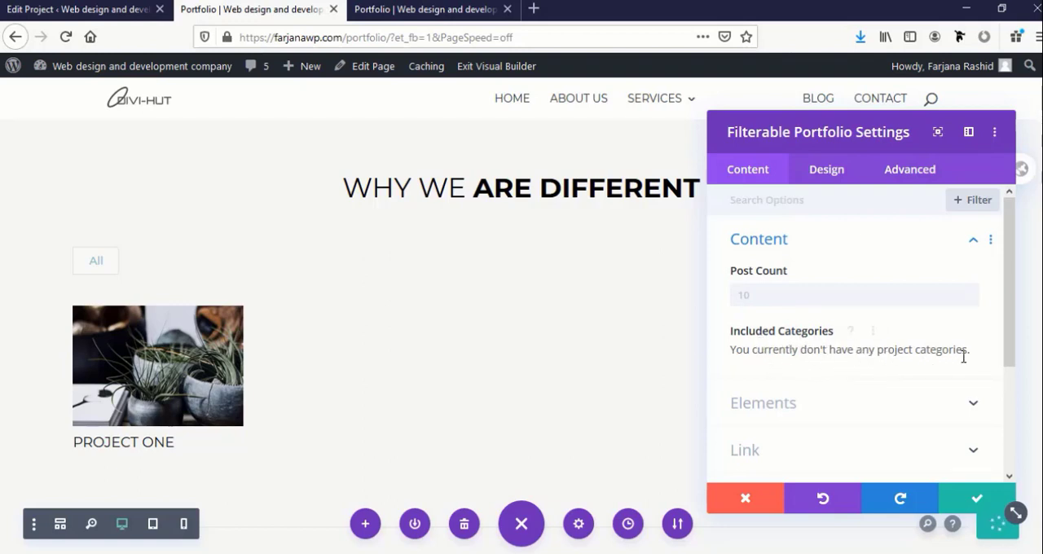
pyautogui.click(811, 415)
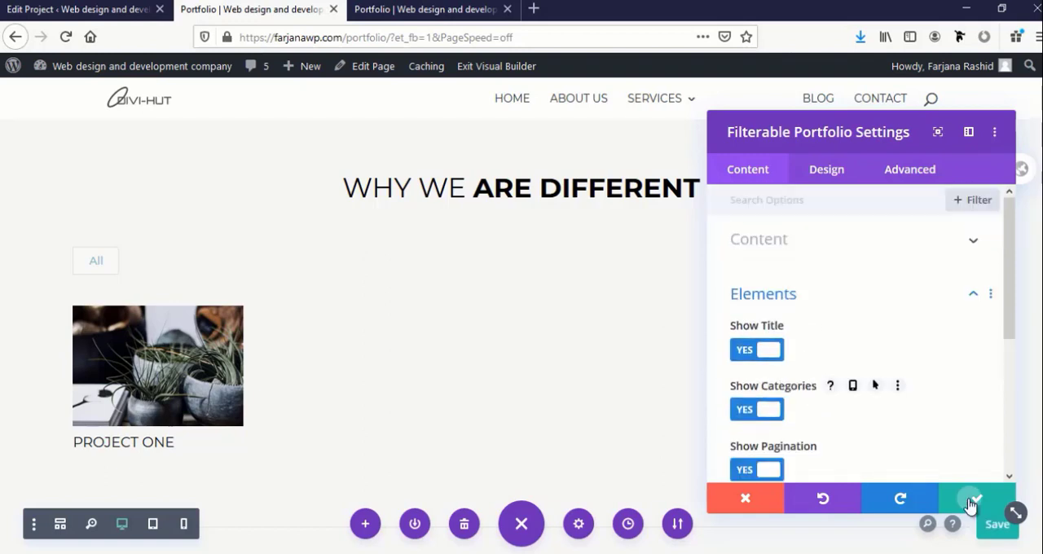
pyautogui.click(977, 498)
pyautogui.click(997, 524)
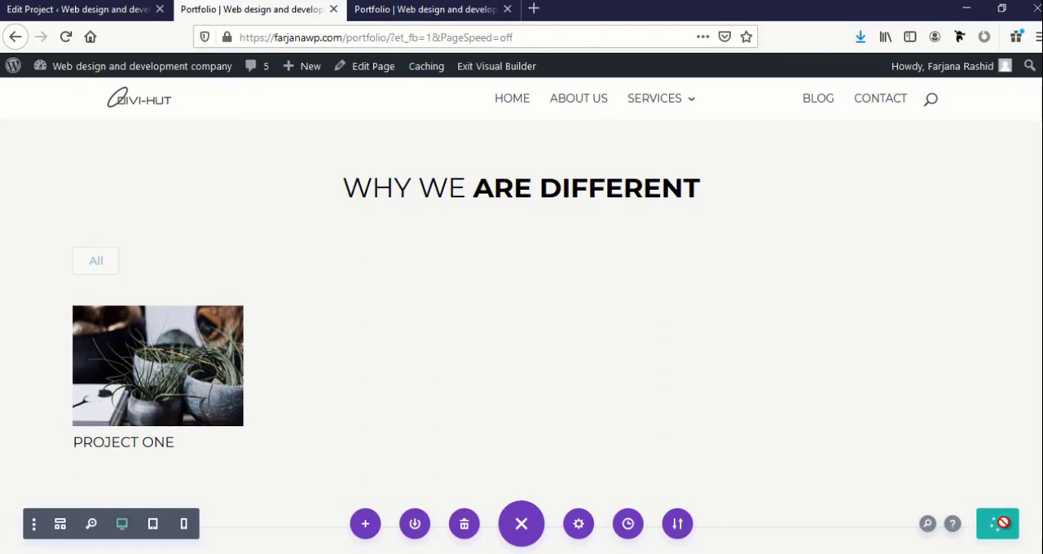
# Create a project category named Graphics Design, assign it to Project one and update the project
pyautogui.hotkey('ctrl', 'pageup')
pyautogui.click(887, 396)
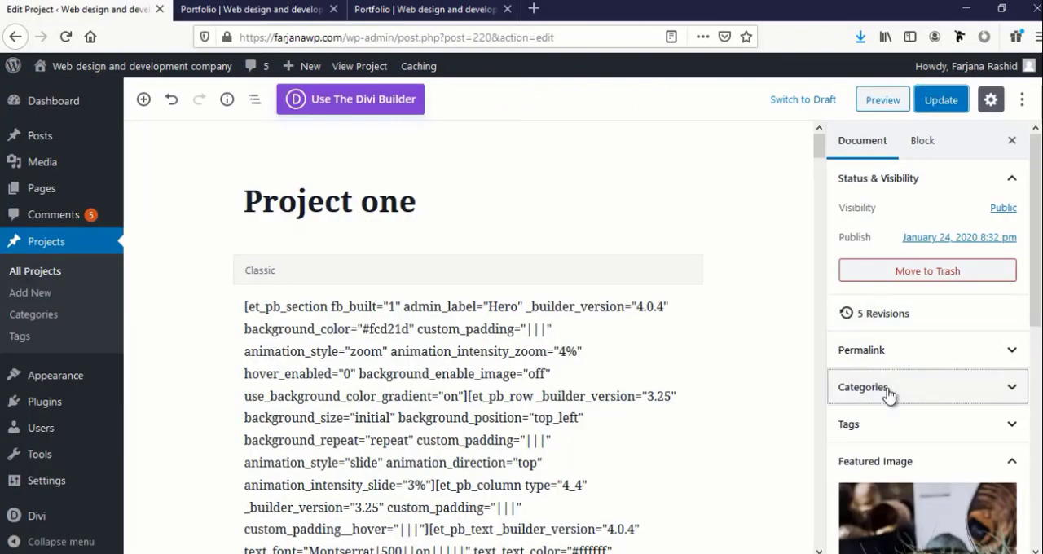
pyautogui.click(1011, 397)
pyautogui.click(1010, 397)
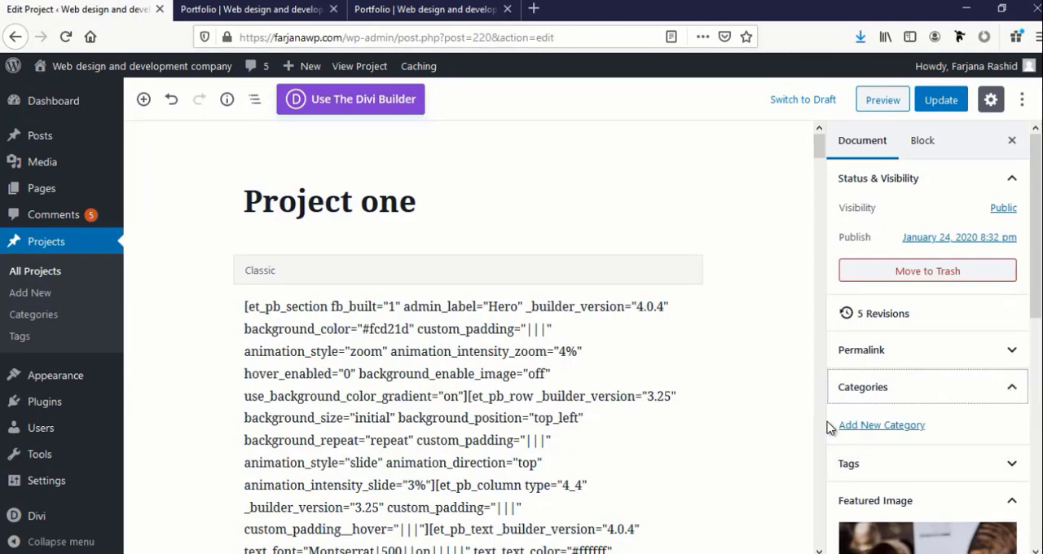
pyautogui.click(847, 426)
pyautogui.click(868, 473)
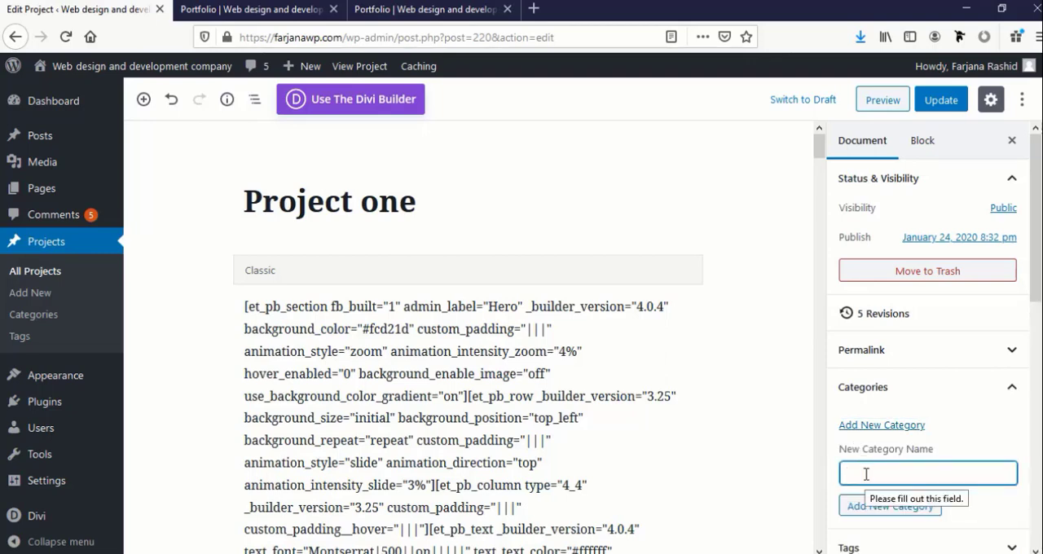
pyautogui.write('Graphics Design')
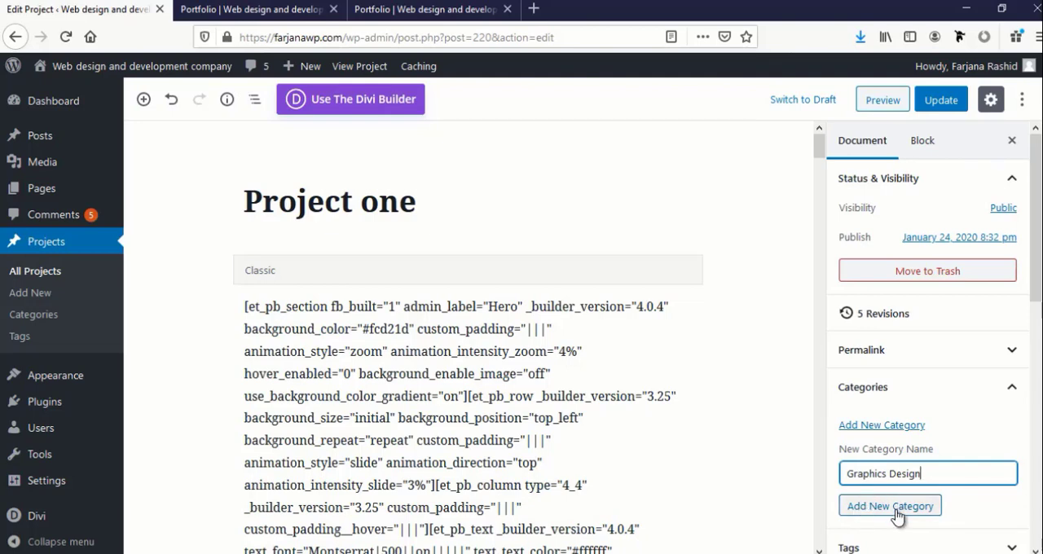
pyautogui.click(881, 510)
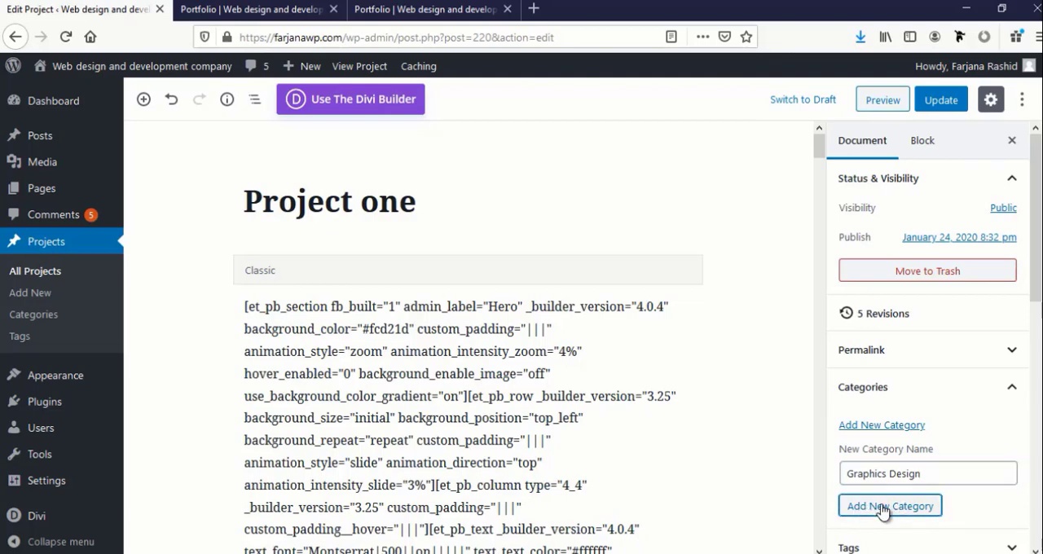
pyautogui.click(936, 100)
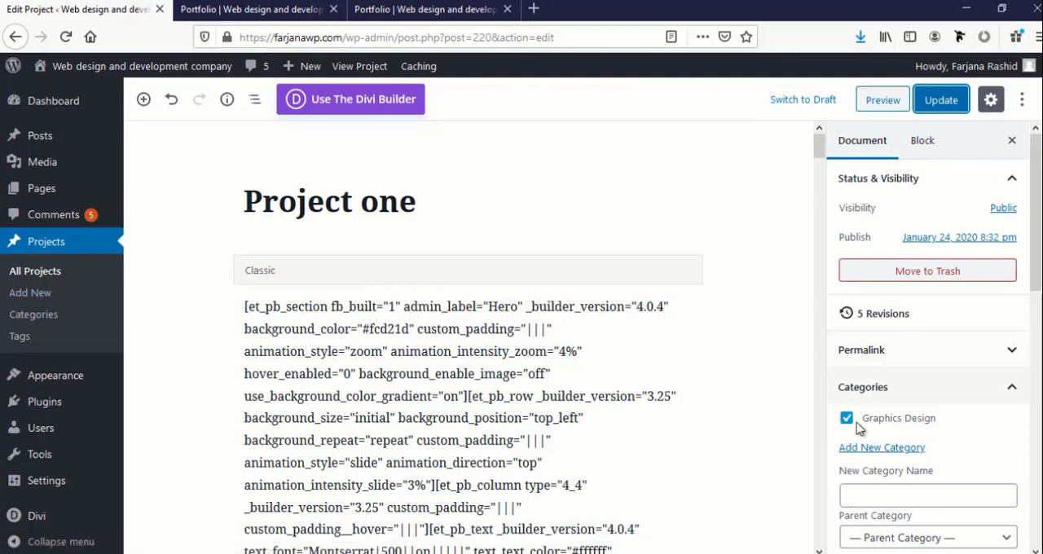
pyautogui.scroll(-2, 850, 456)
pyautogui.scroll(-3, 850, 459)
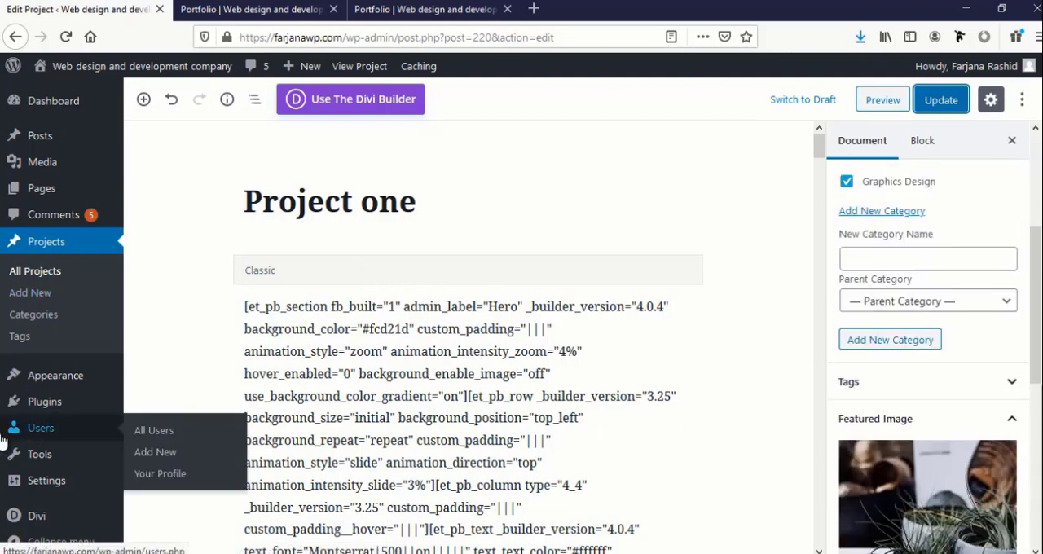
# Search the plugin directory for "duplicate post", then install and activate the Duplicate Page plugin
pyautogui.moveTo(46, 401)
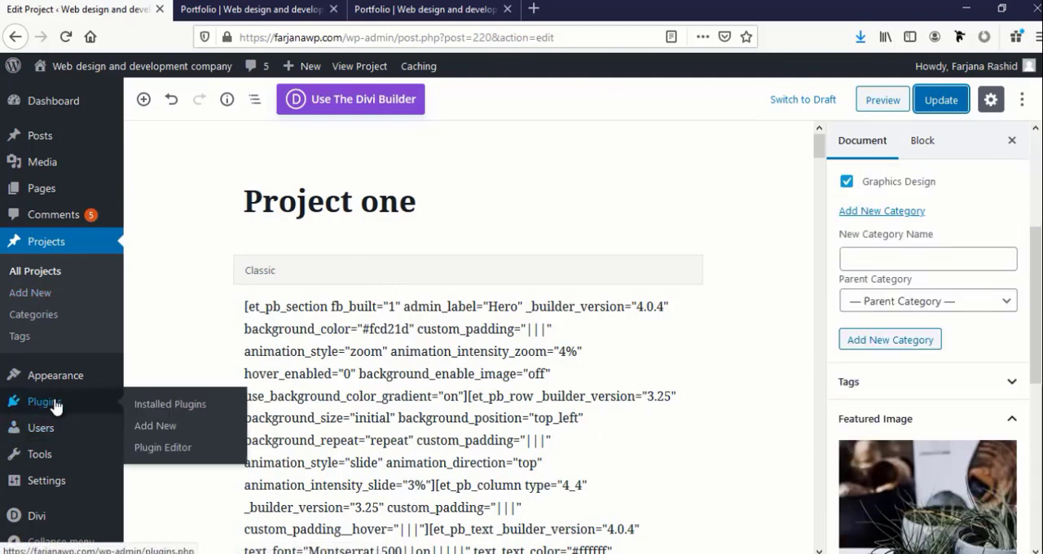
pyautogui.middleClick(148, 436)
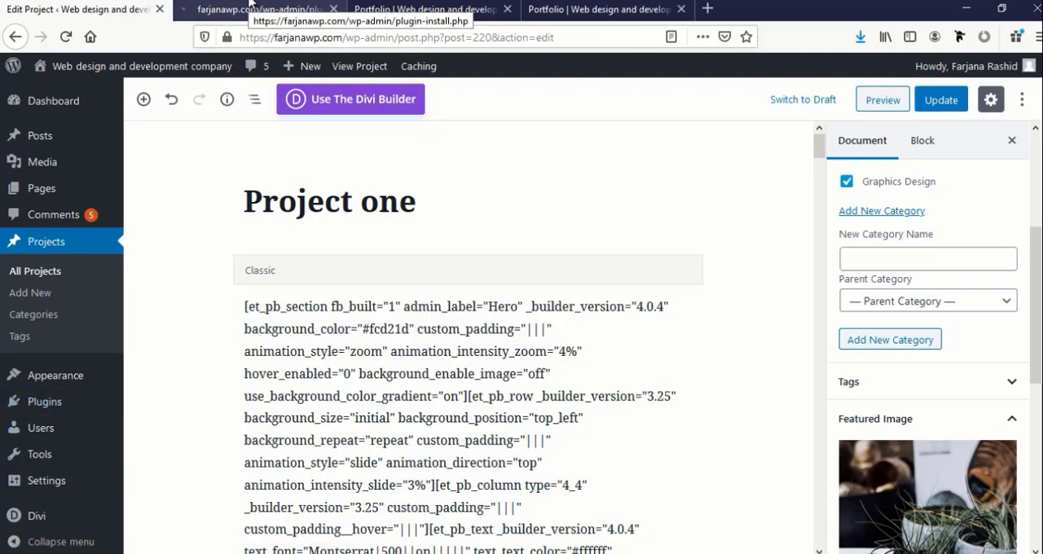
pyautogui.click(249, 4)
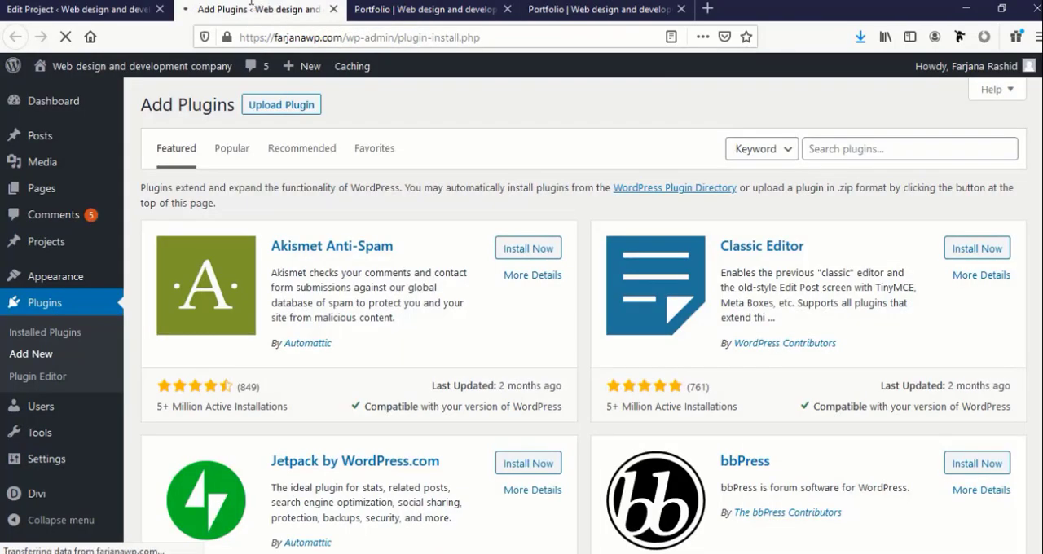
pyautogui.click(869, 151)
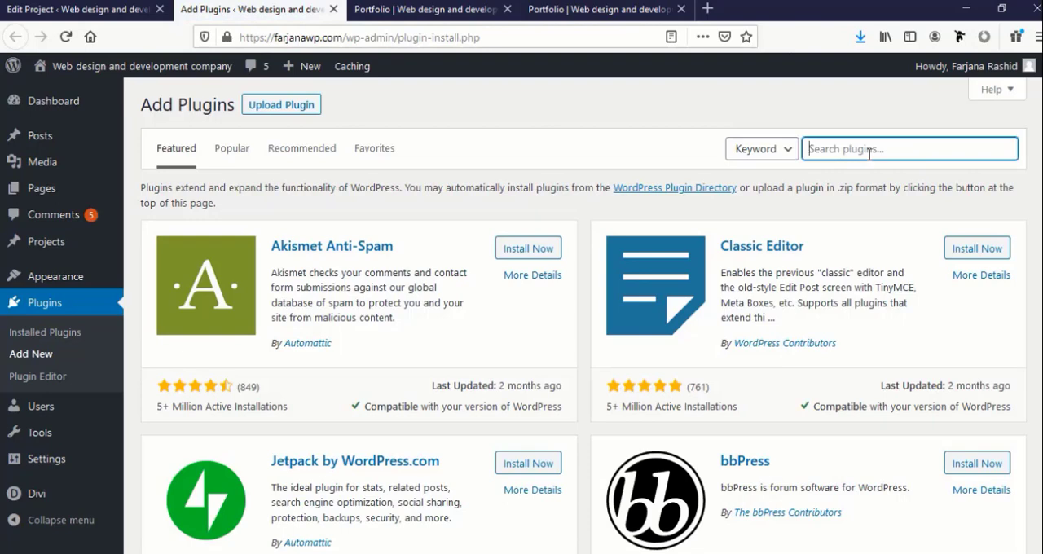
pyautogui.write('dupli')
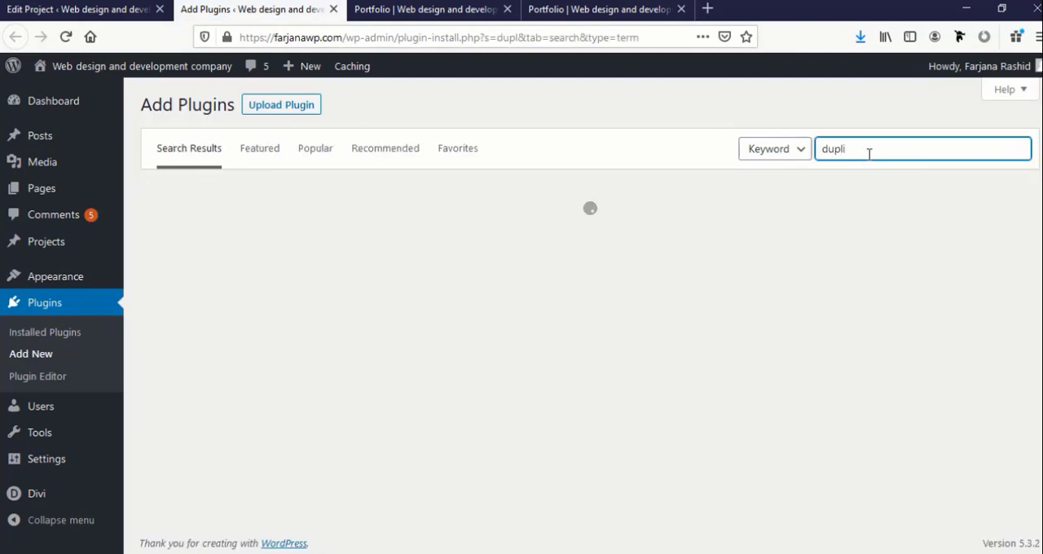
pyautogui.write('cate post')
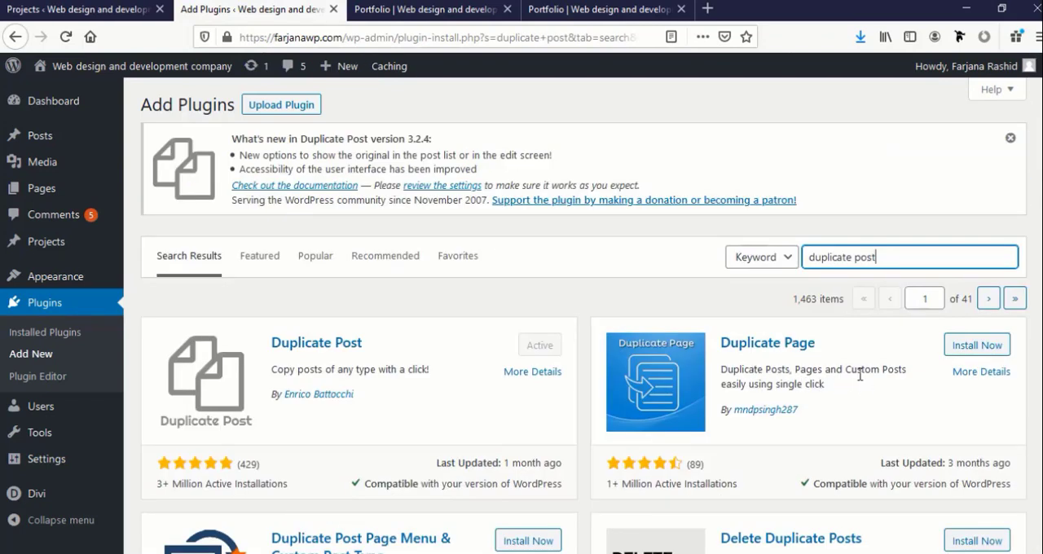
pyautogui.click(967, 353)
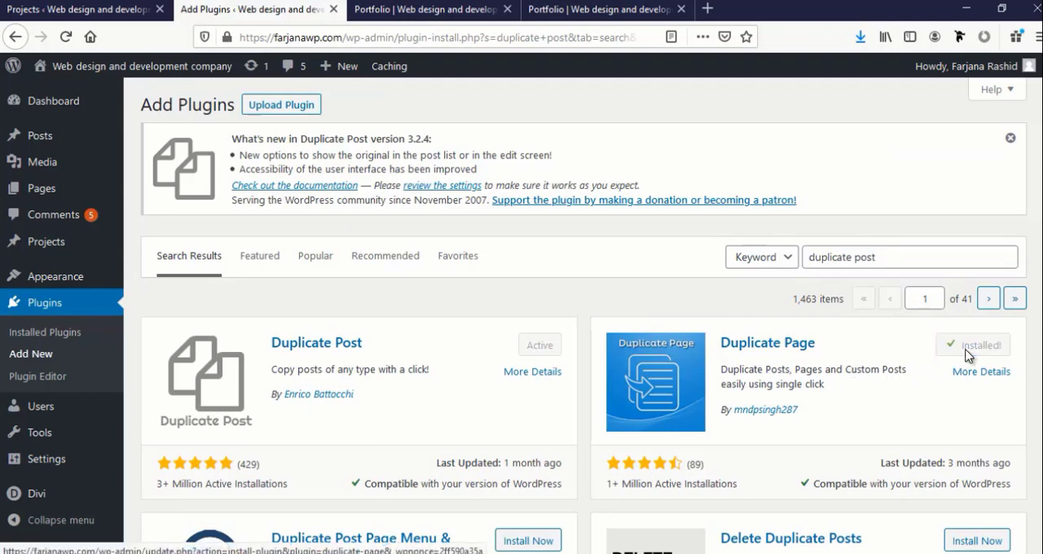
pyautogui.click(967, 355)
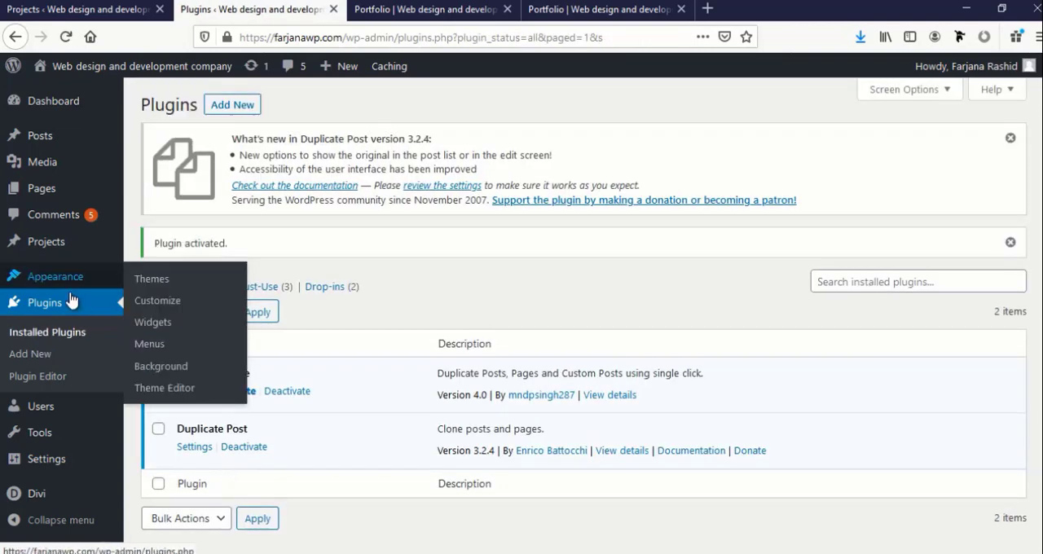
# Refresh the projects list and duplicate Project one repeatedly to make seven draft copies
pyautogui.moveTo(73, 242)
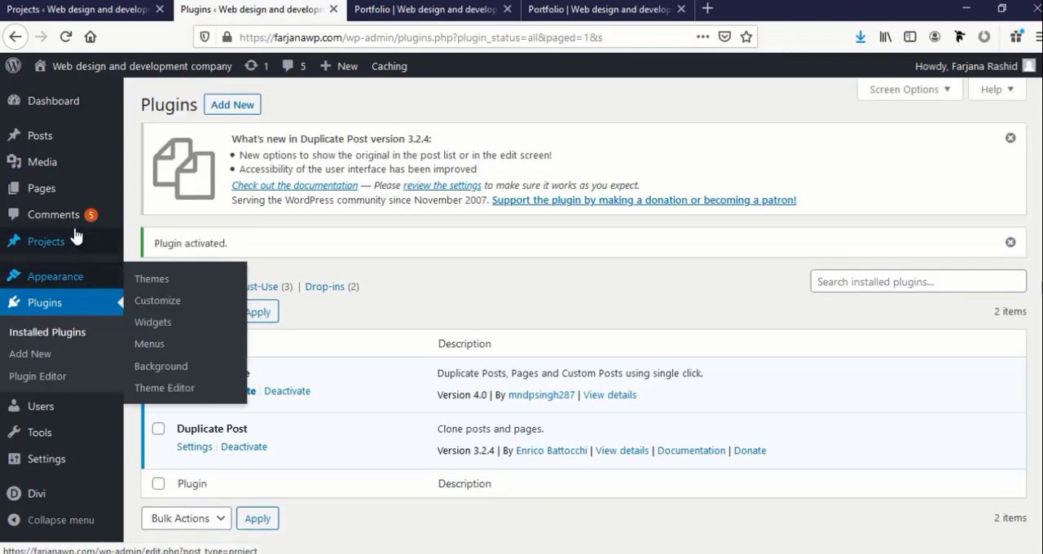
pyautogui.click(79, 245)
pyautogui.click(68, 38)
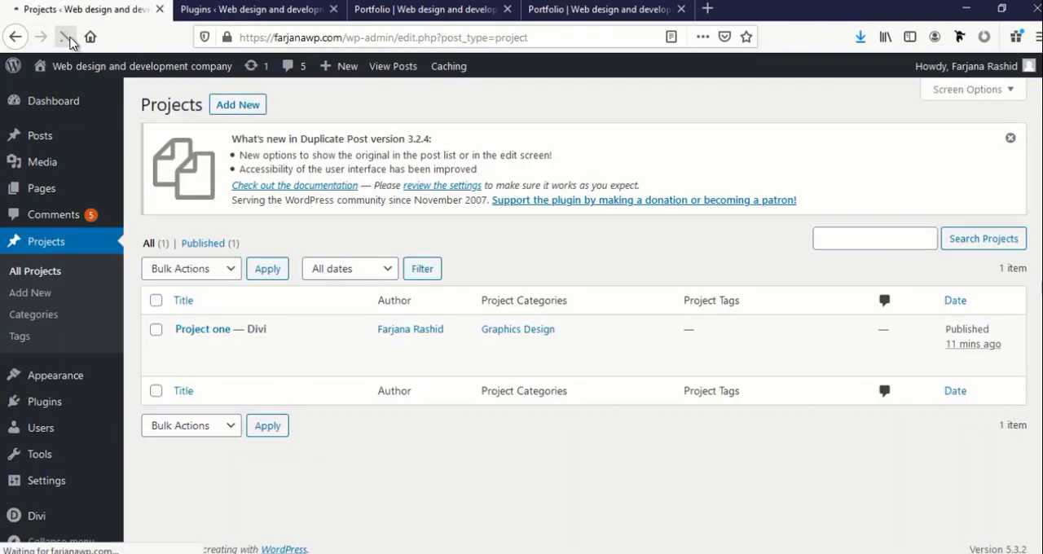
pyautogui.moveTo(217, 374)
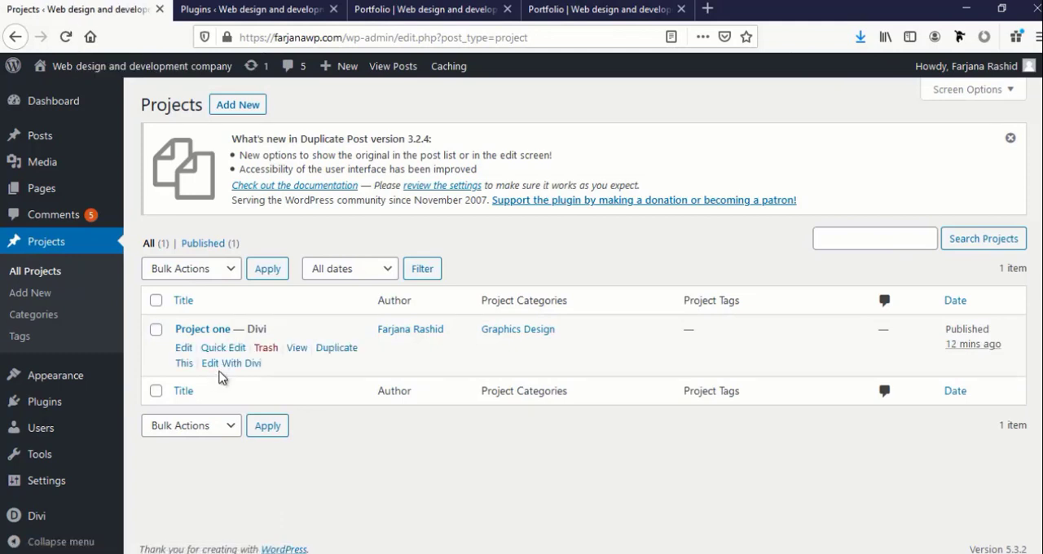
pyautogui.click(326, 352)
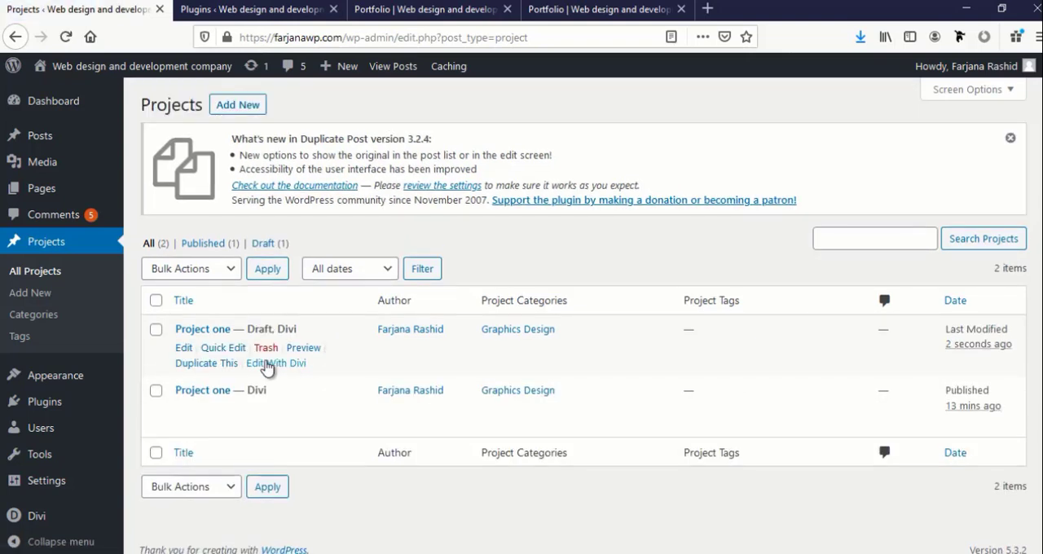
pyautogui.click(201, 372)
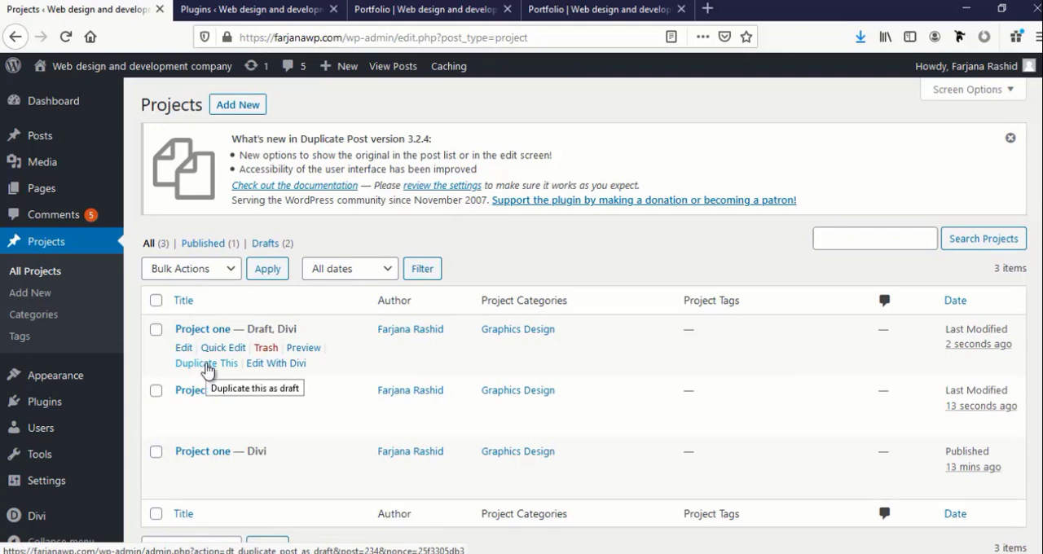
pyautogui.click(207, 371)
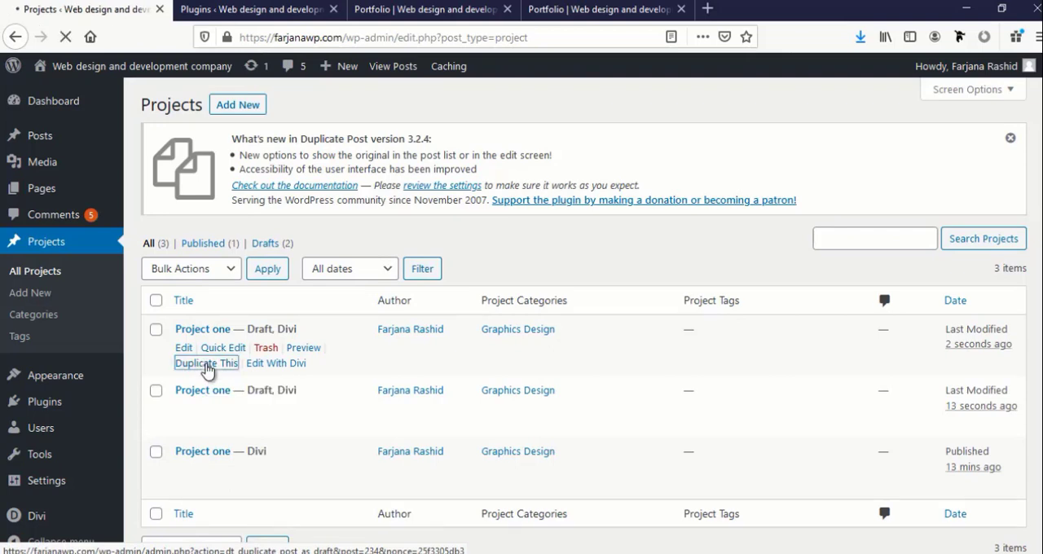
pyautogui.click(207, 371)
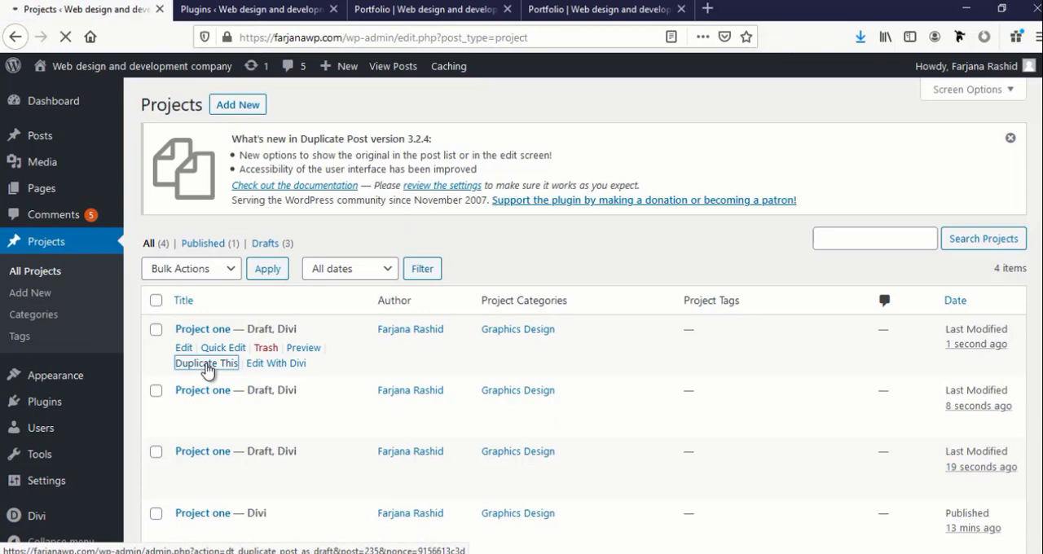
pyautogui.click(207, 370)
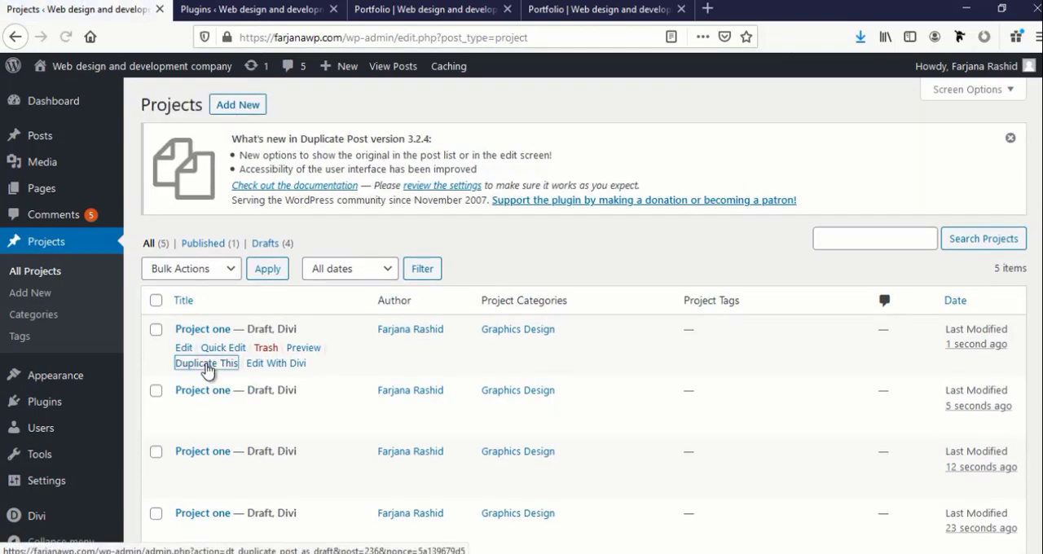
# Open the newest draft copy of Project one for editing, title it Project two and publish it
pyautogui.scroll(-4, 272, 396)
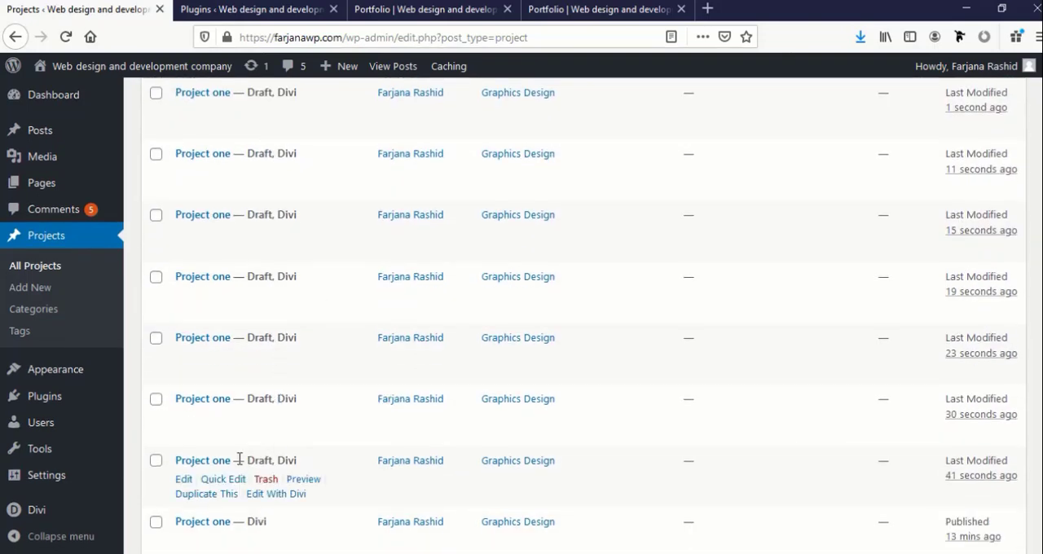
pyautogui.scroll(3, 236, 455)
pyautogui.scroll(2, 228, 453)
pyautogui.scroll(-5, 221, 435)
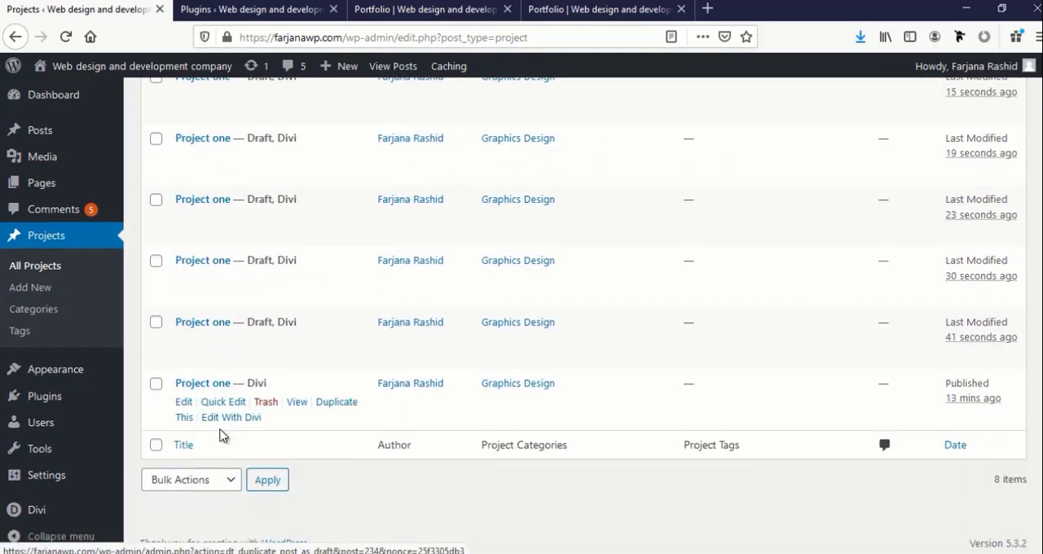
pyautogui.scroll(5, 220, 434)
pyautogui.scroll(2, 218, 436)
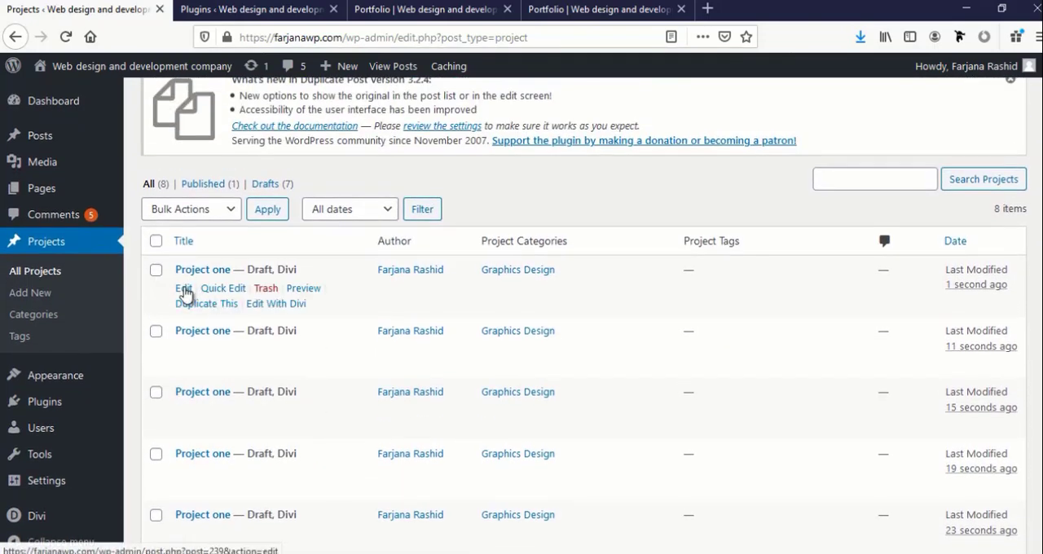
pyautogui.middleClick(182, 292)
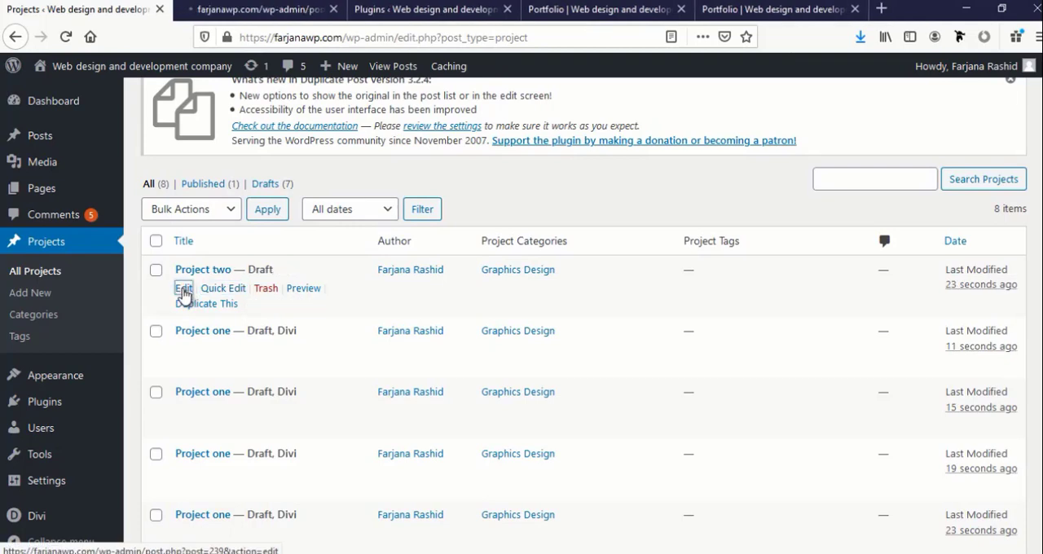
pyautogui.click(252, 9)
pyautogui.click(945, 100)
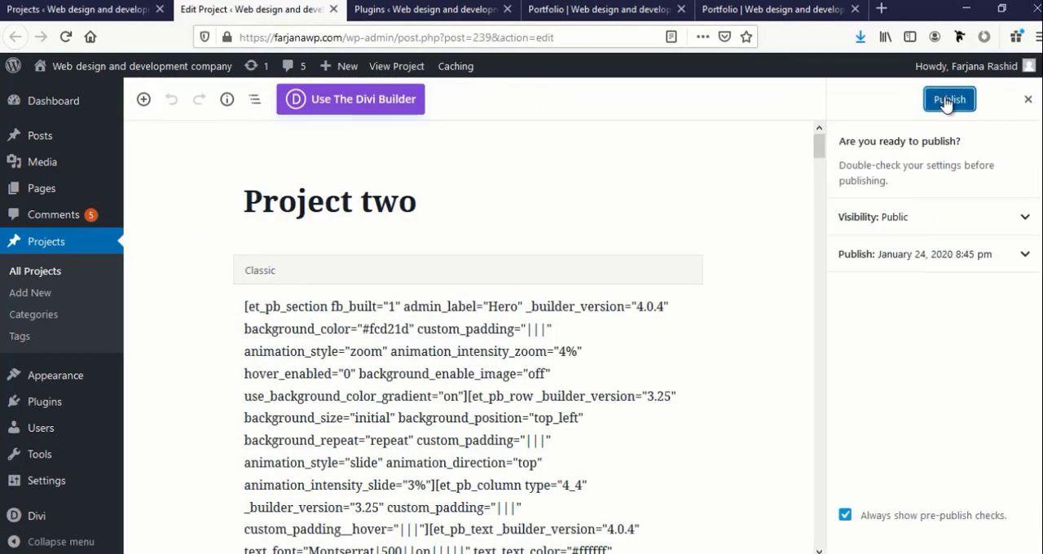
pyautogui.click(947, 99)
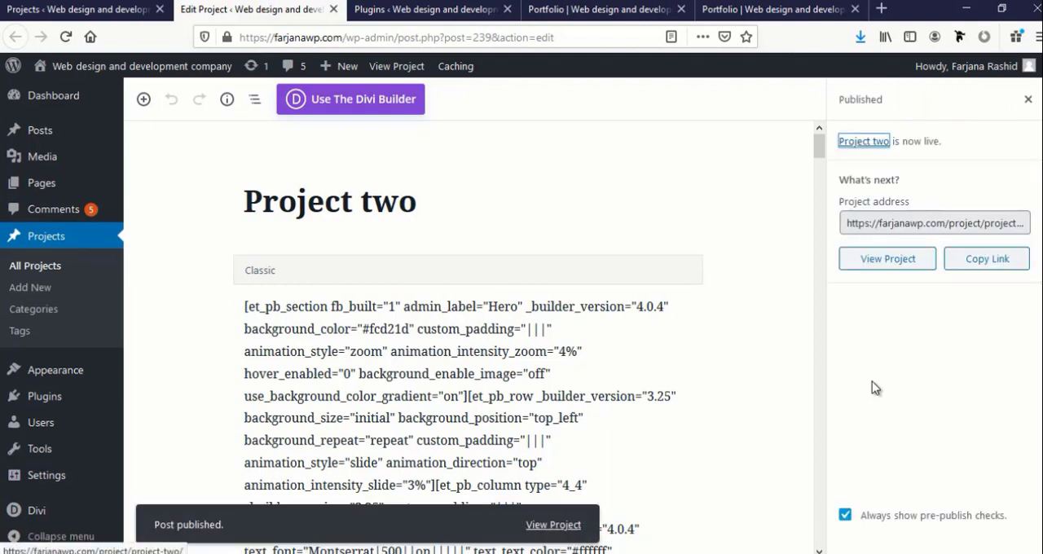
# View the live Project two page and check its heading, details and categories sections
pyautogui.click(866, 141)
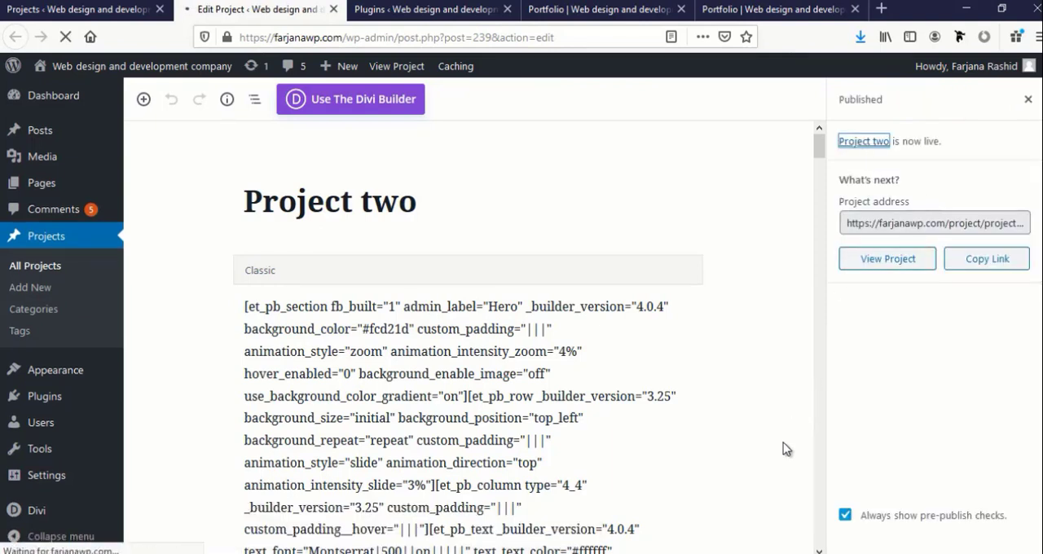
pyautogui.scroll(-3, 783, 448)
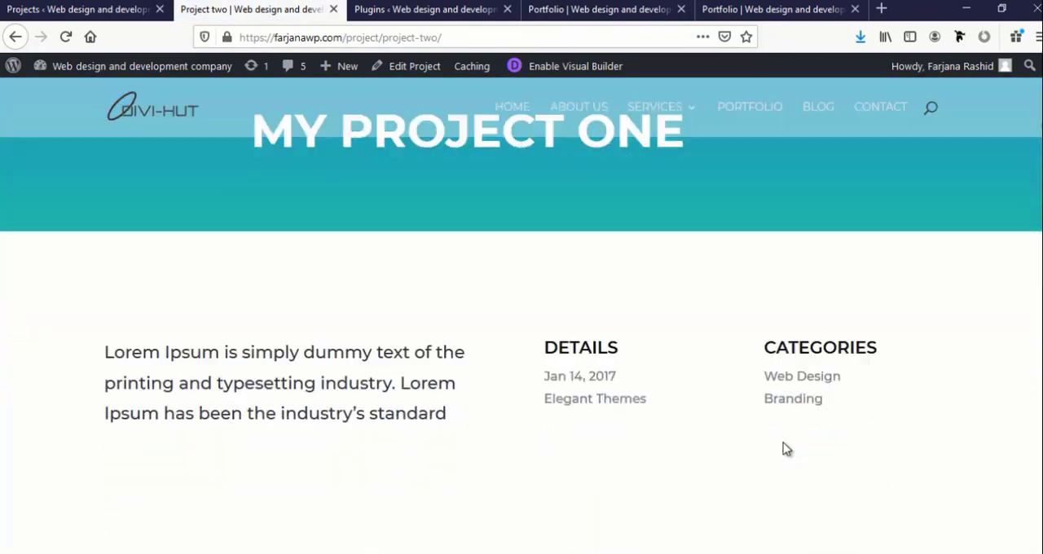
pyautogui.scroll(-1, 783, 446)
pyautogui.scroll(3, 756, 442)
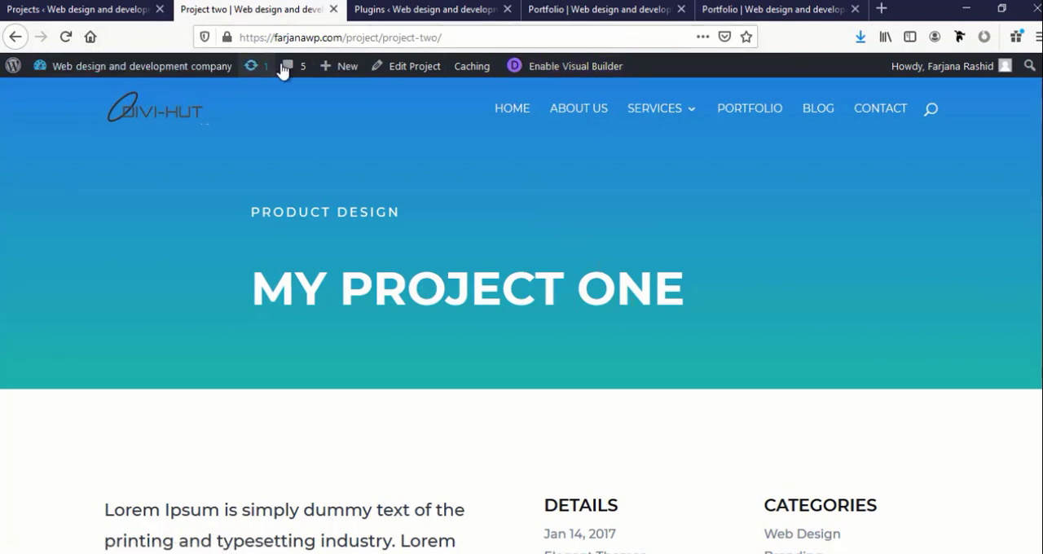
# Edit Project two, replace its featured image with the headphones picture home-office-04.jpg and update the project
pyautogui.click(411, 73)
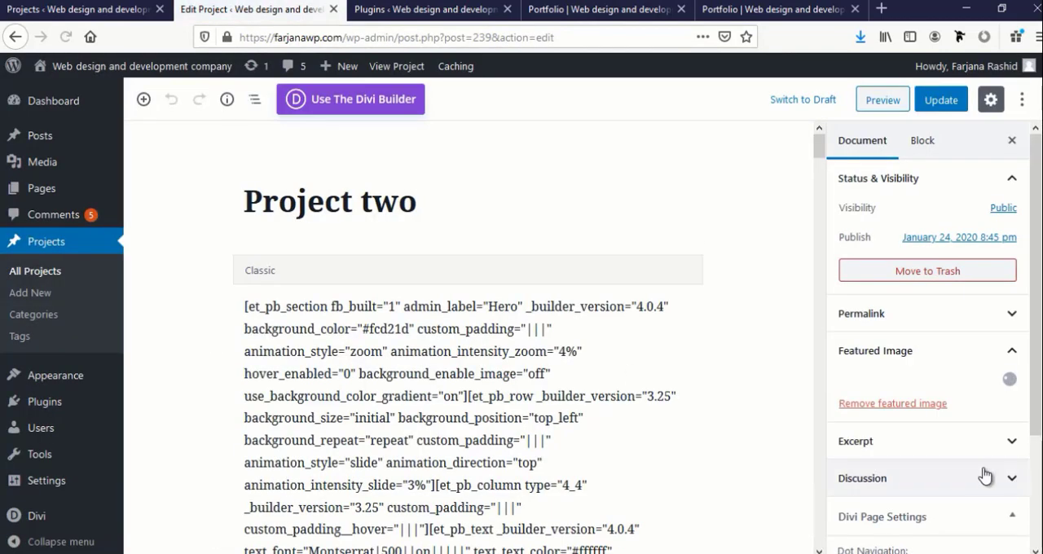
pyautogui.scroll(-2, 976, 468)
pyautogui.scroll(-3, 976, 467)
pyautogui.scroll(1, 894, 385)
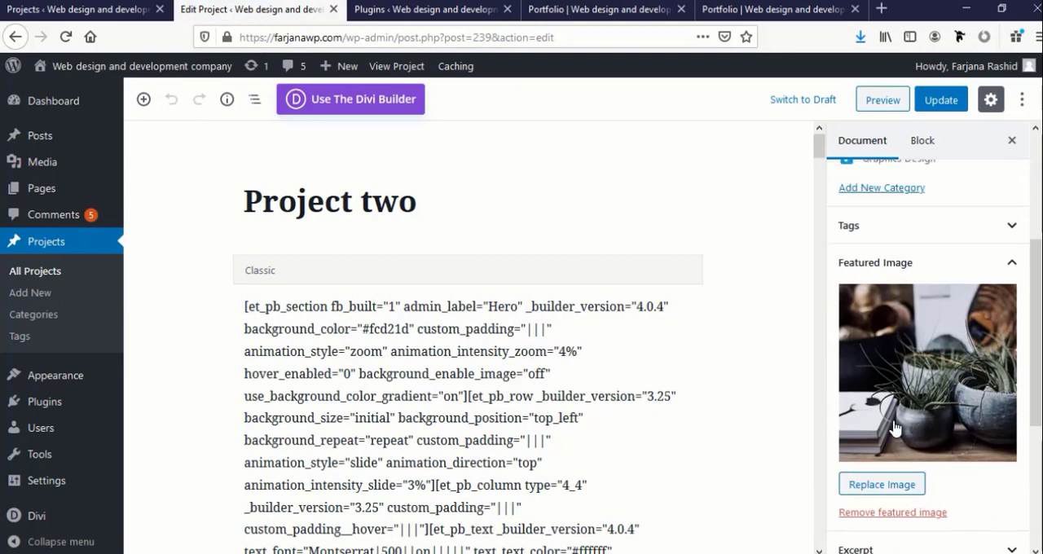
pyautogui.click(874, 489)
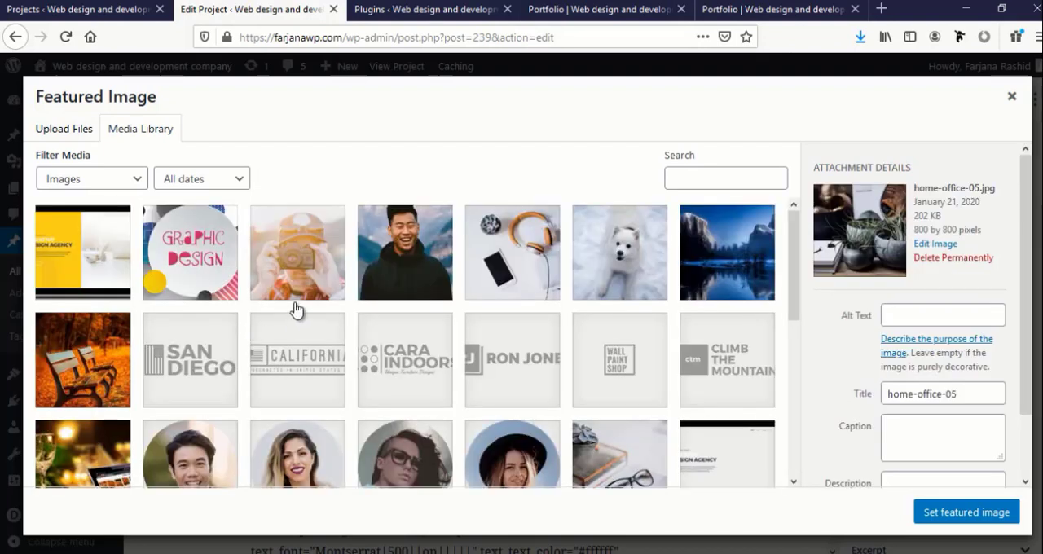
pyautogui.click(498, 281)
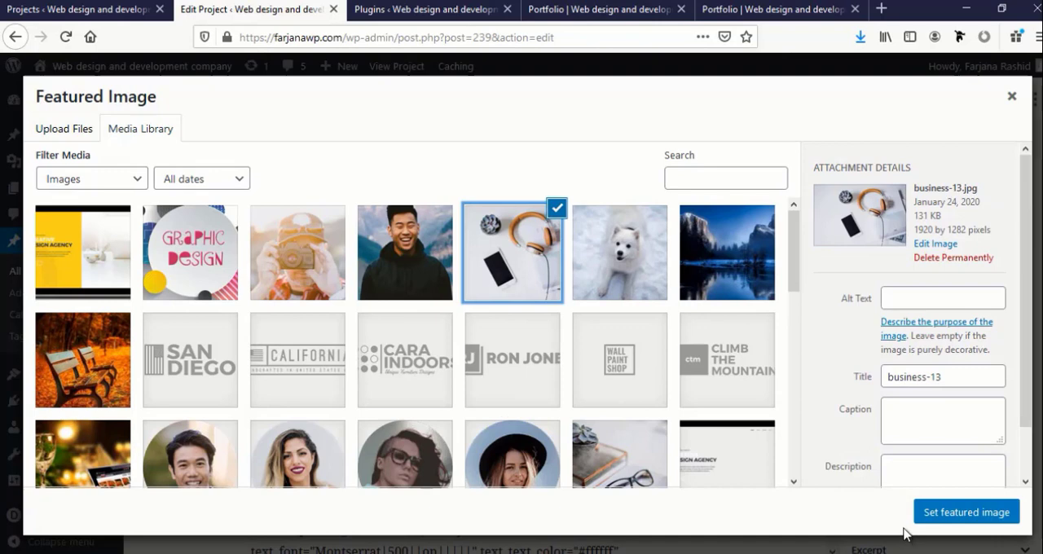
pyautogui.scroll(-5, 668, 435)
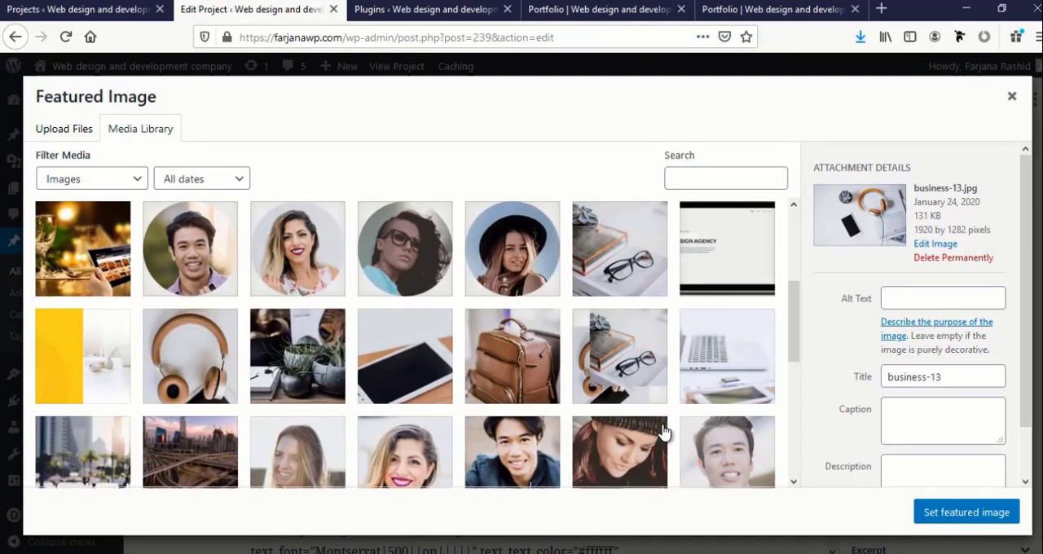
pyautogui.click(202, 380)
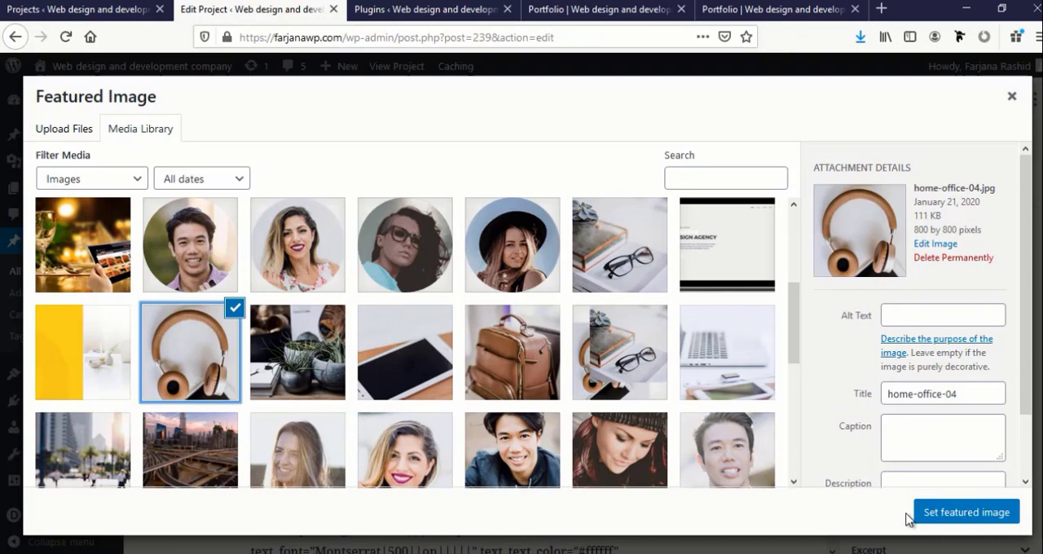
pyautogui.click(933, 516)
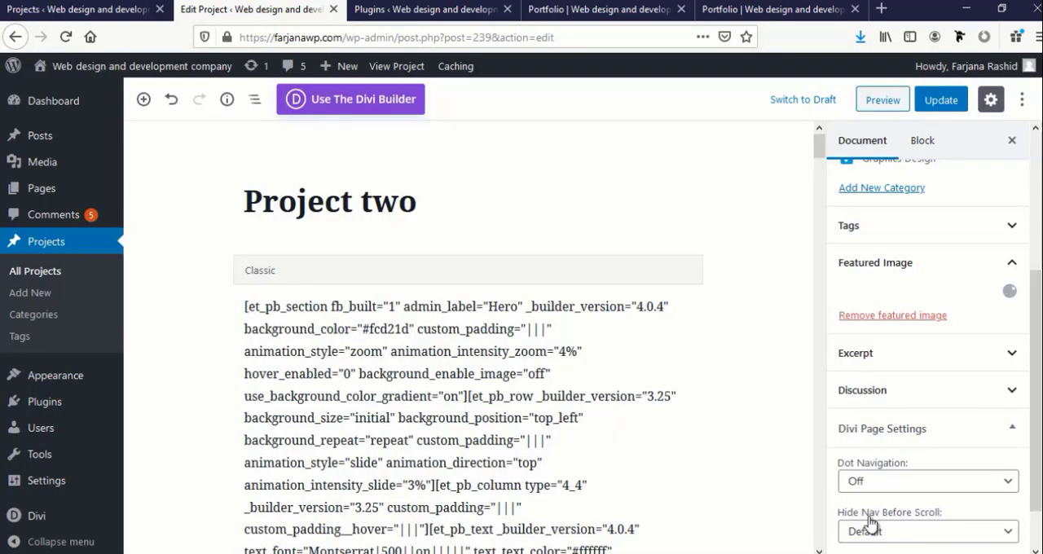
pyautogui.scroll(5, 861, 430)
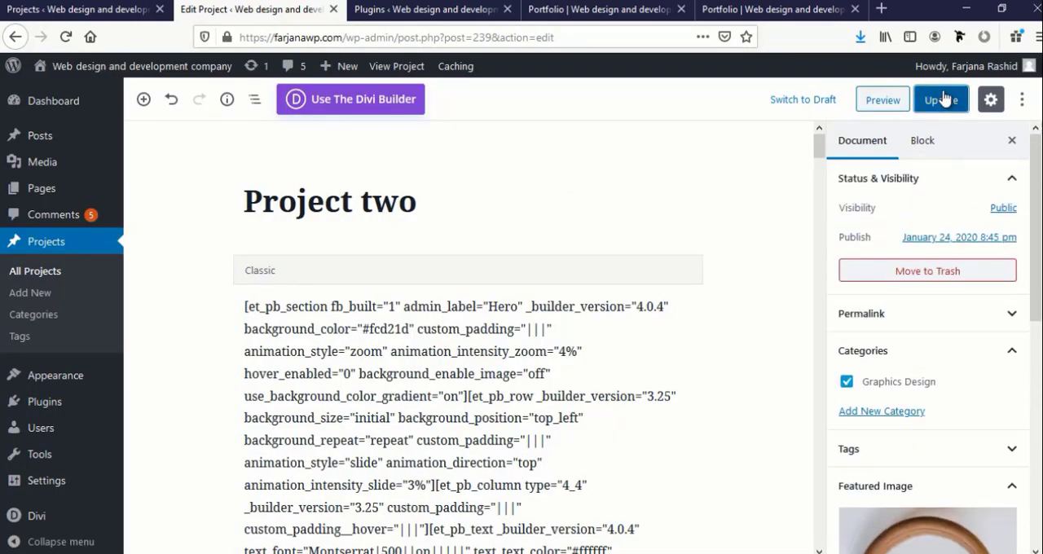
pyautogui.click(942, 99)
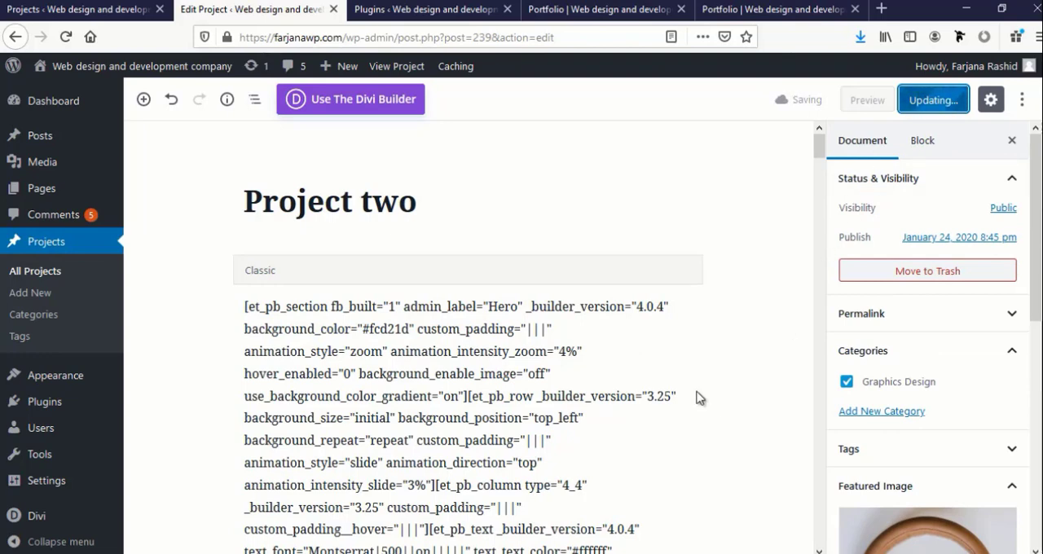
# Return to the full projects list and open the three uppermost Project one drafts for editing in separate tabs
pyautogui.click(24, 275)
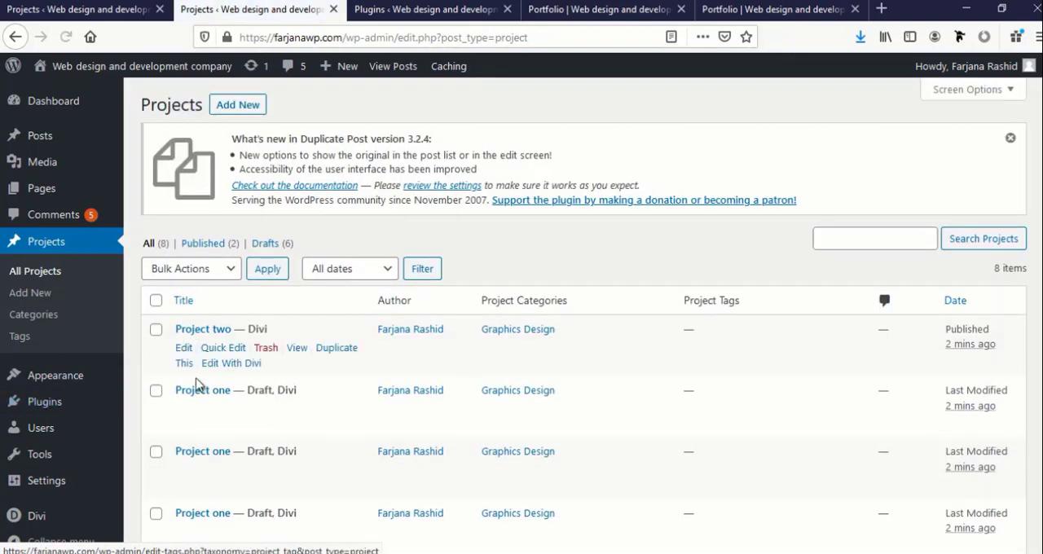
pyautogui.scroll(-3, 196, 379)
pyautogui.scroll(-4, 196, 381)
pyautogui.scroll(6, 198, 384)
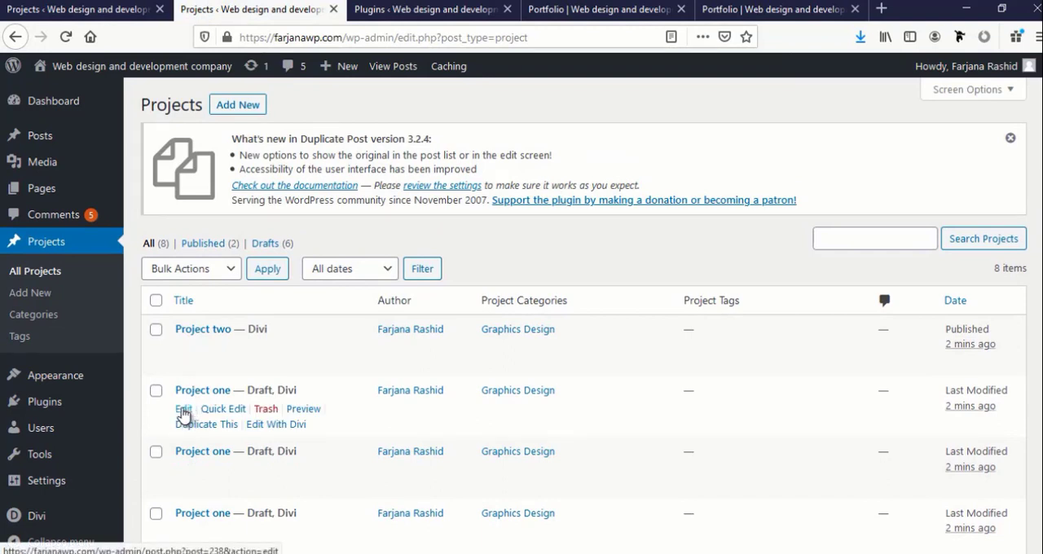
pyautogui.middleClick(183, 411)
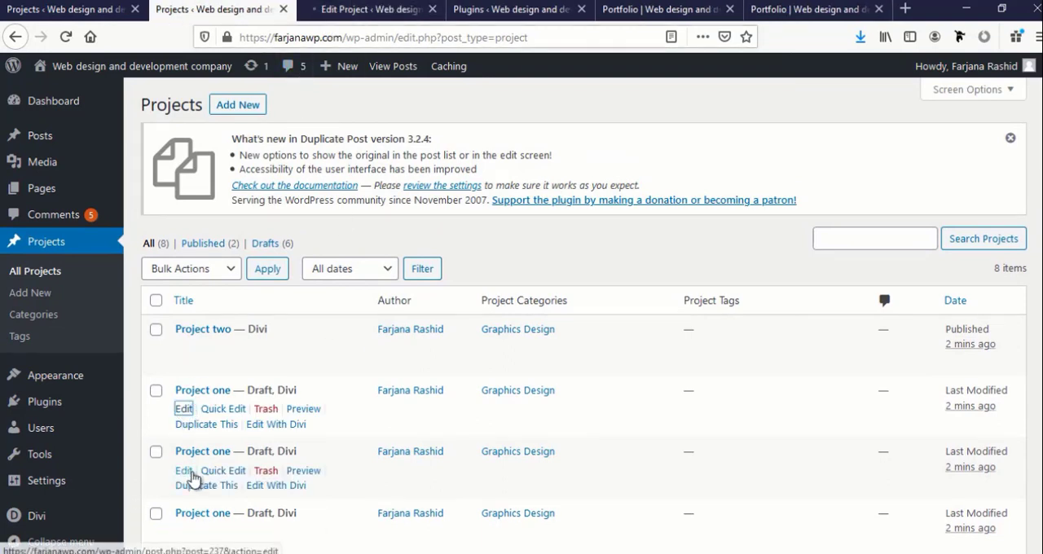
pyautogui.middleClick(188, 472)
pyautogui.middleClick(184, 532)
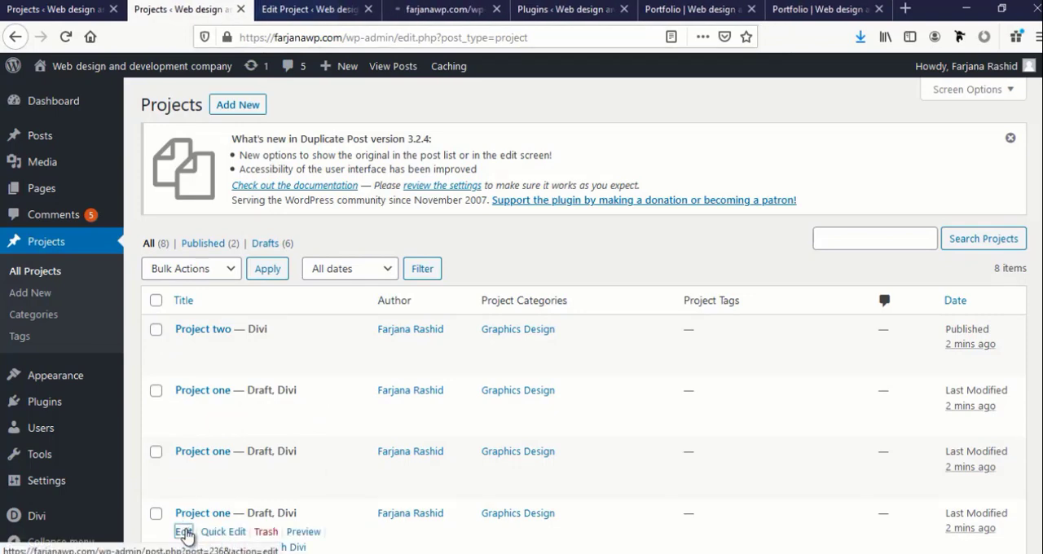
# Retitle the first opened draft copy as Project three and publish it
pyautogui.click(274, 11)
pyautogui.moveTo(365, 204); pyautogui.dragTo(450, 204)
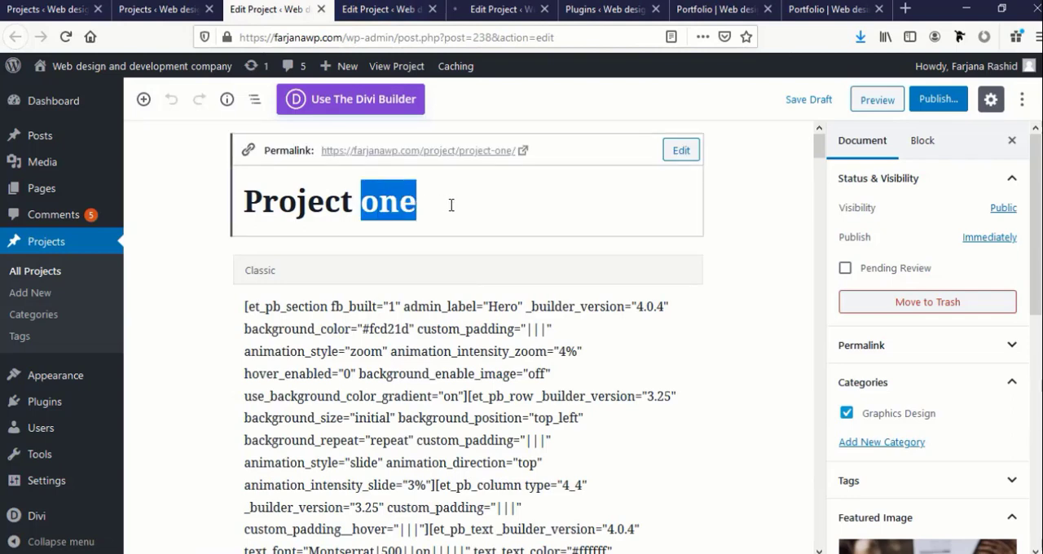
pyautogui.write('three')
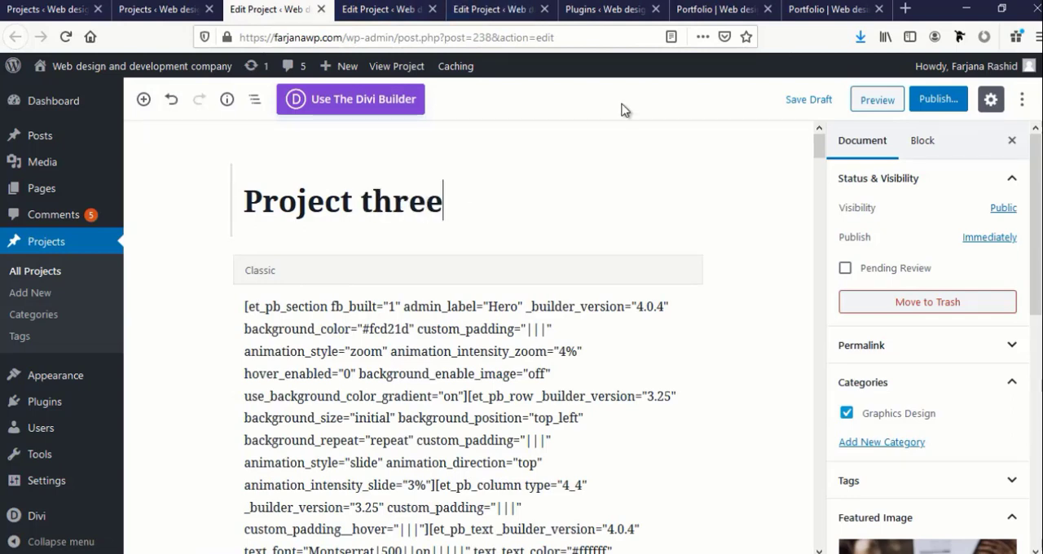
pyautogui.click(943, 101)
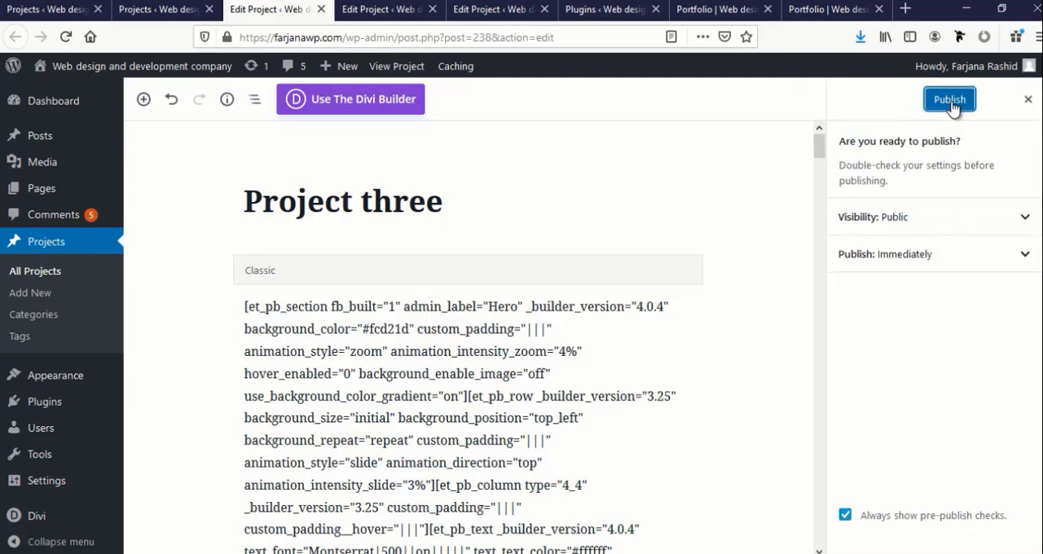
pyautogui.click(950, 102)
# Retitle the second opened draft copy as Project four and publish it
pyautogui.click(382, 10)
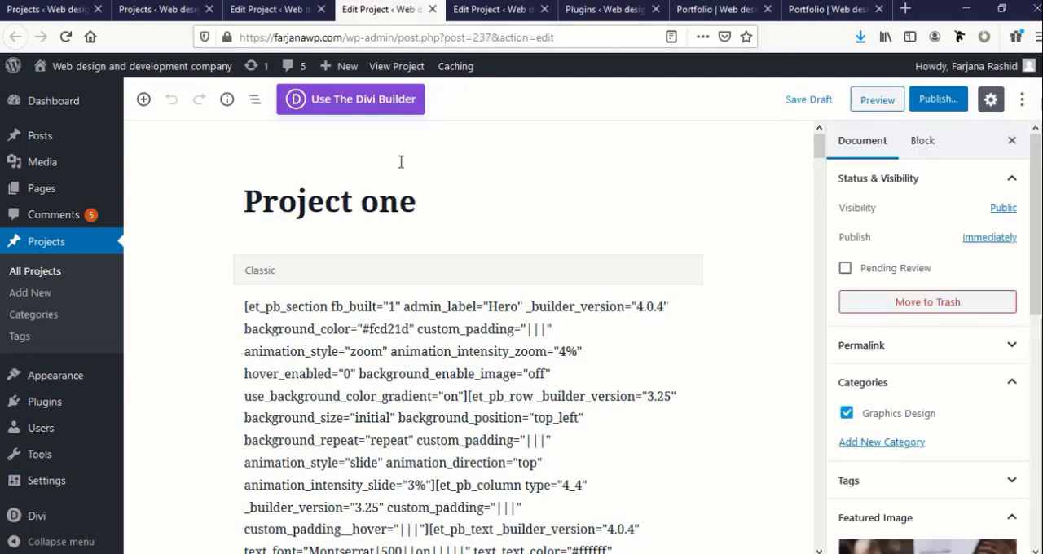
pyautogui.doubleClick(367, 208)
pyautogui.write('four')
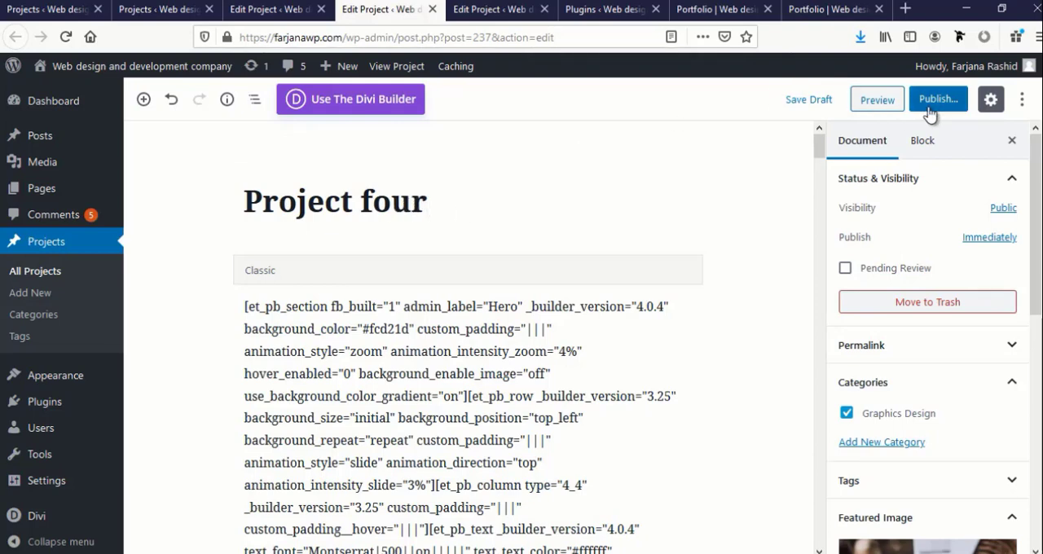
pyautogui.click(927, 107)
pyautogui.click(931, 99)
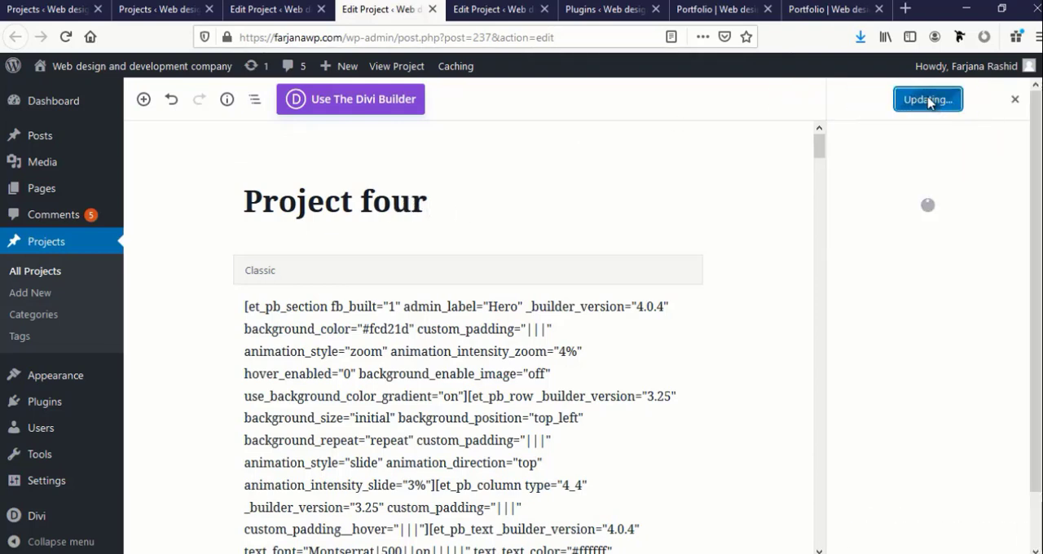
# Retitle the third opened draft copy as Project five and publish it
pyautogui.click(498, 10)
pyautogui.click(370, 203)
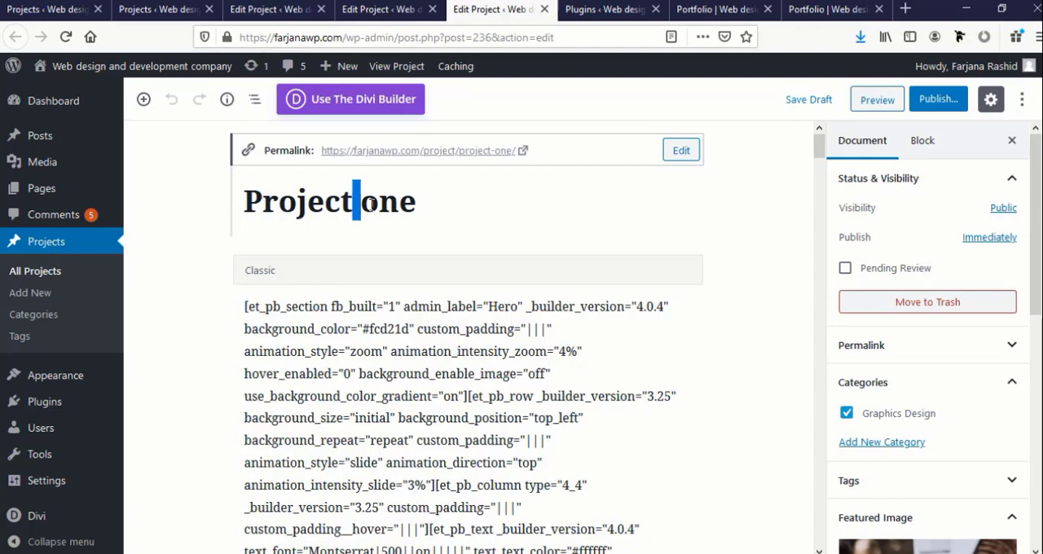
pyautogui.doubleClick(370, 204)
pyautogui.write('fiv')
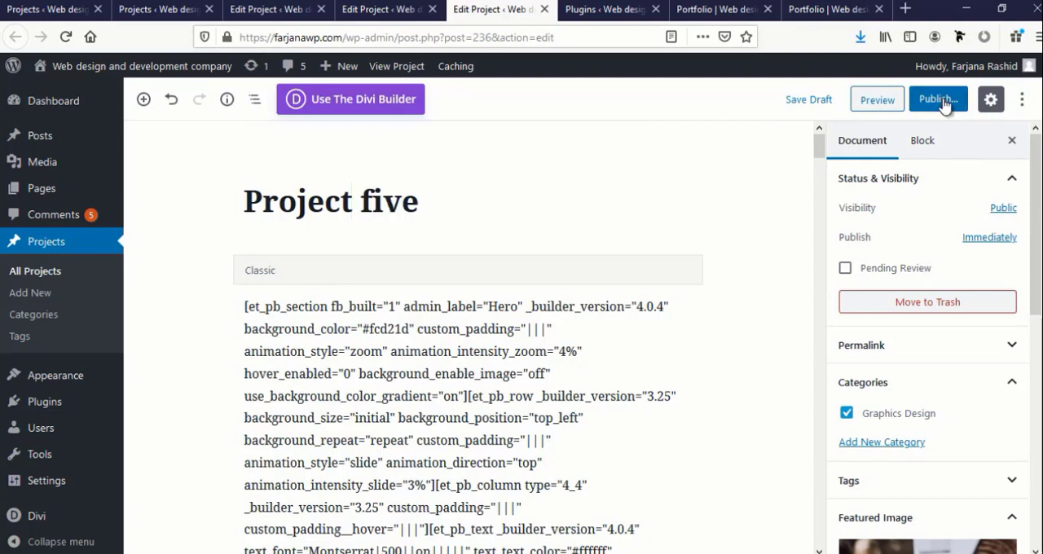
pyautogui.click(943, 105)
pyautogui.click(937, 100)
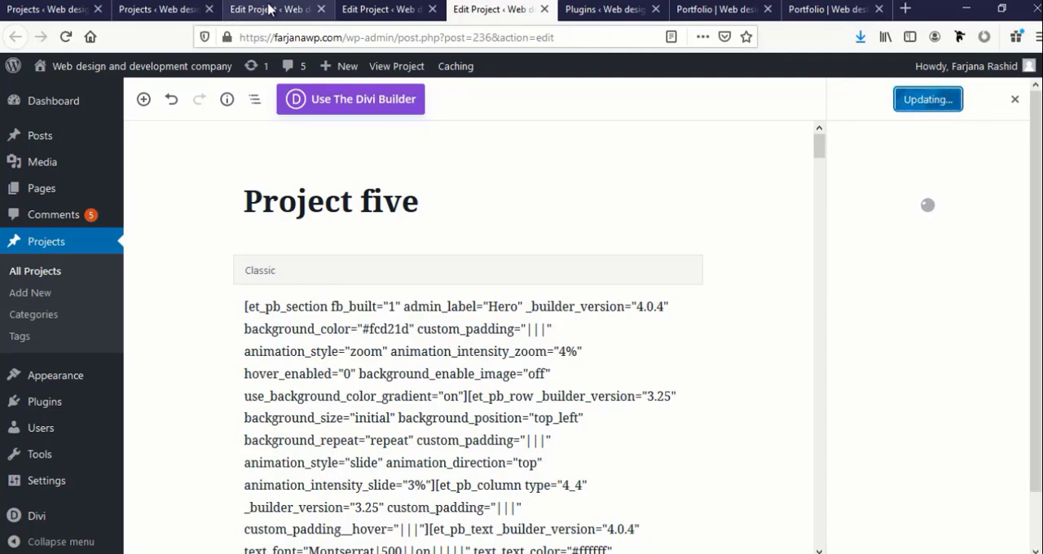
# Close the editing tabs of projects three, four and five along with the Plugins page tab
pyautogui.click(321, 9)
pyautogui.click(320, 9)
pyautogui.click(321, 9)
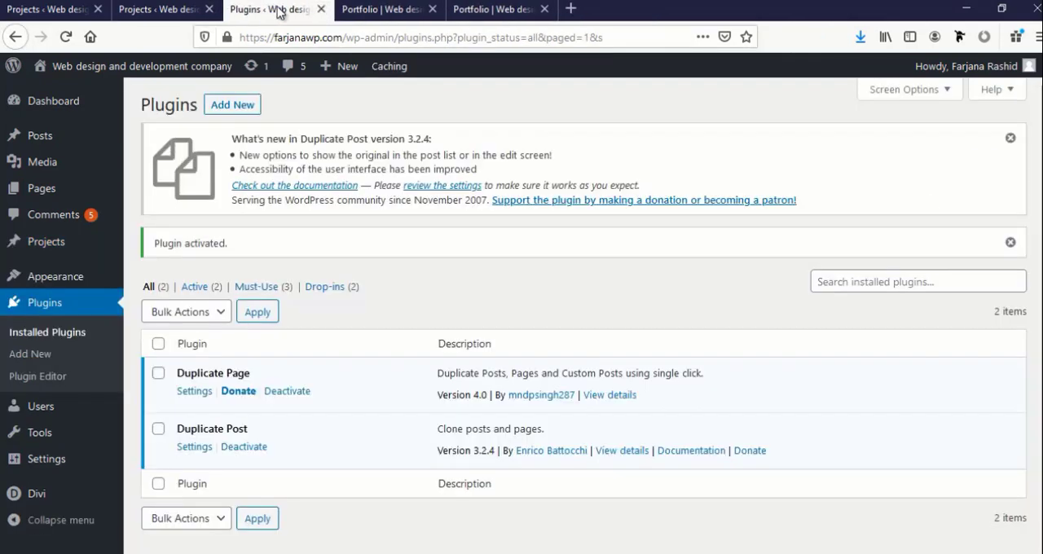
pyautogui.click(320, 9)
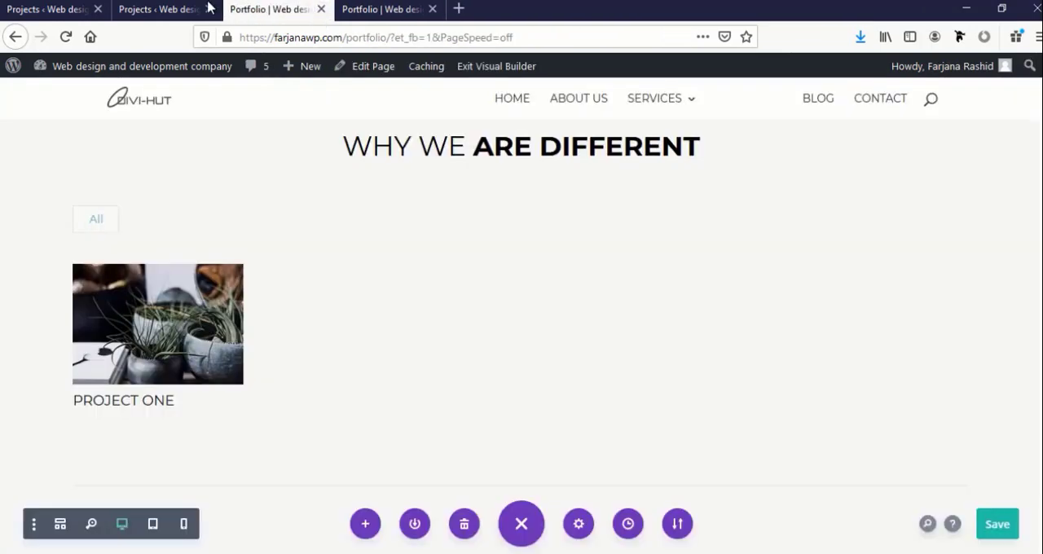
# Open the last three Project one drafts in the projects list for editing in separate tabs
pyautogui.click(167, 9)
pyautogui.scroll(-4, 272, 326)
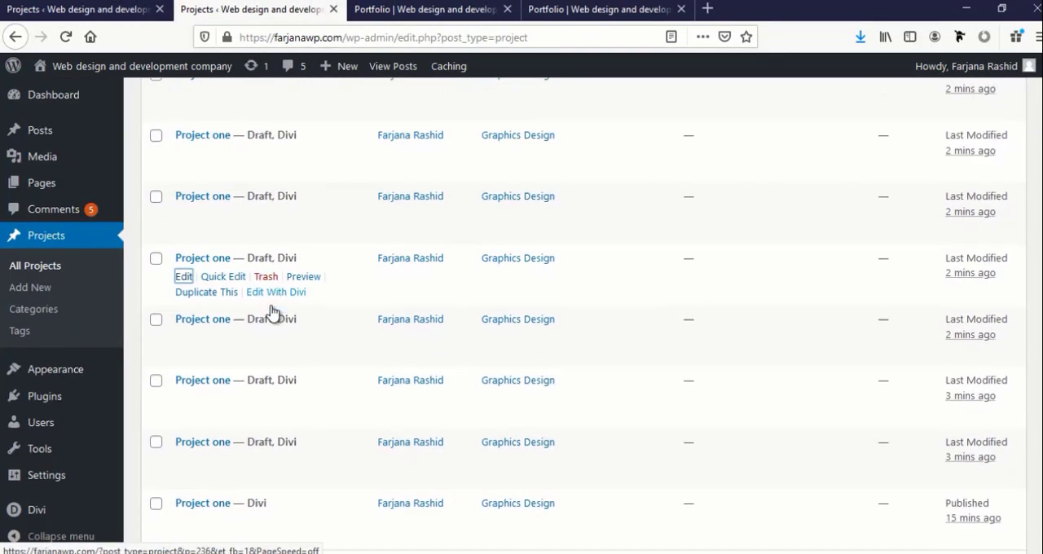
pyautogui.middleClick(187, 279)
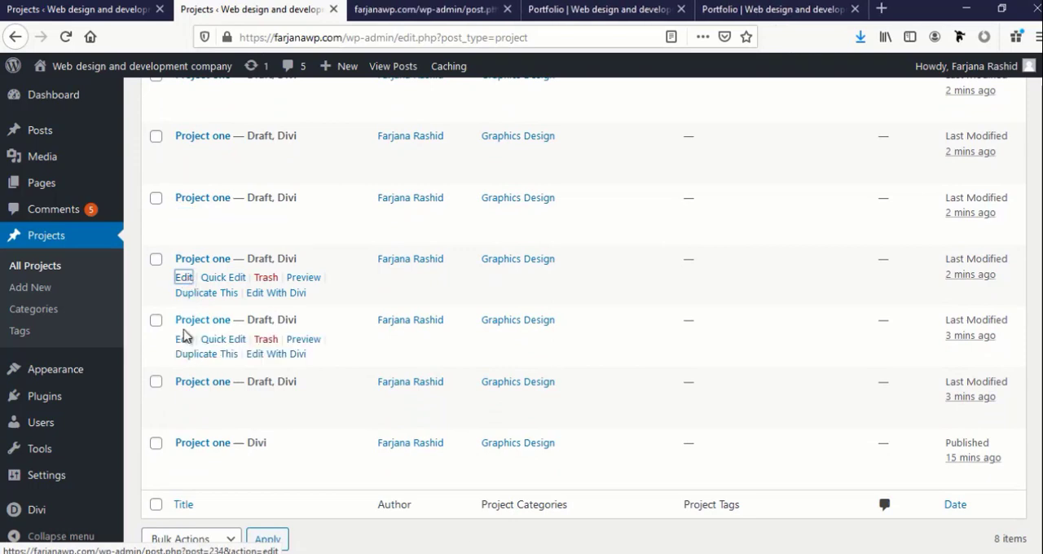
pyautogui.middleClick(185, 339)
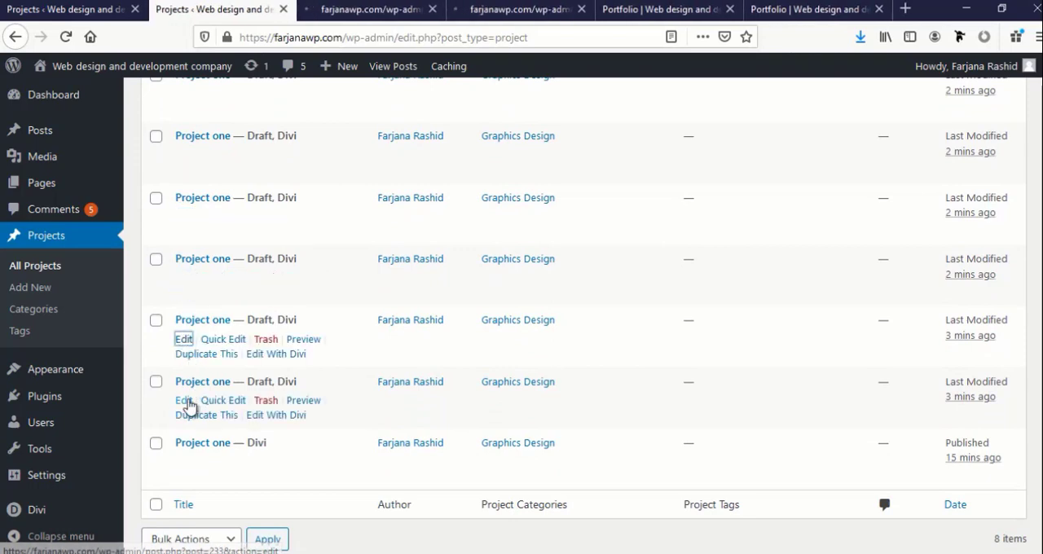
pyautogui.middleClick(185, 400)
# Retitle the first of the newly opened drafts as Project six and publish it
pyautogui.click(314, 16)
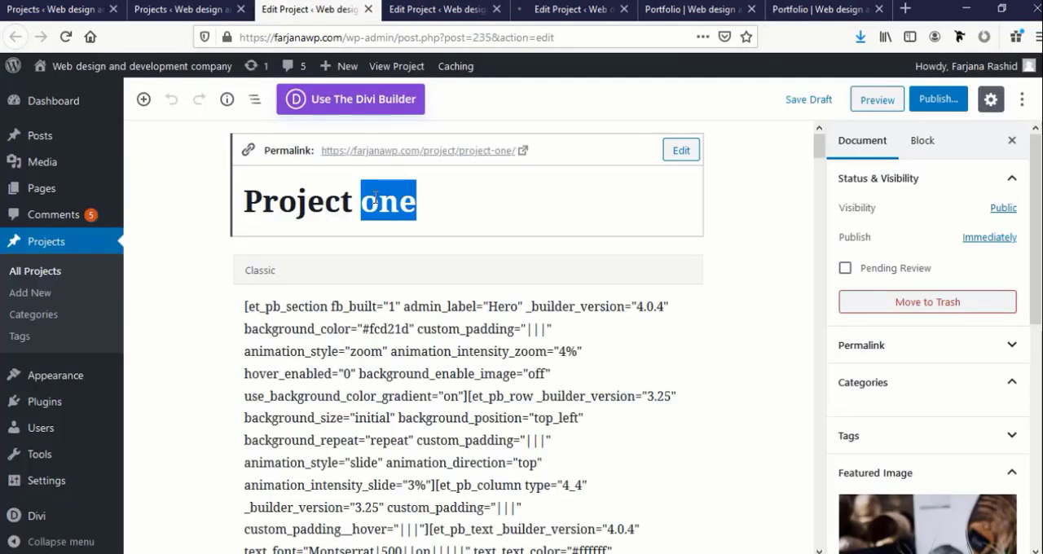
pyautogui.doubleClick(375, 200)
pyautogui.write('fi')
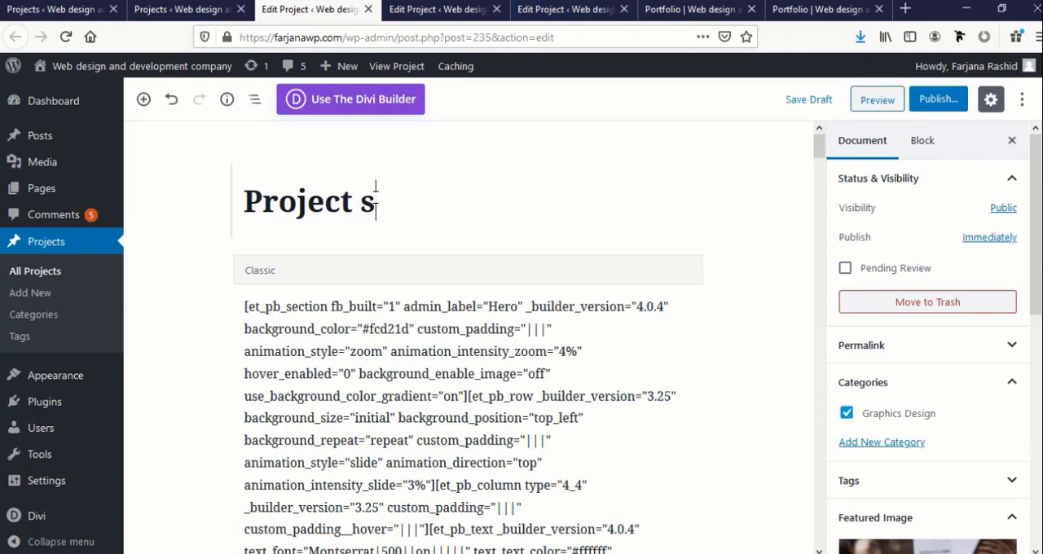
pyautogui.click(960, 103)
pyautogui.click(945, 100)
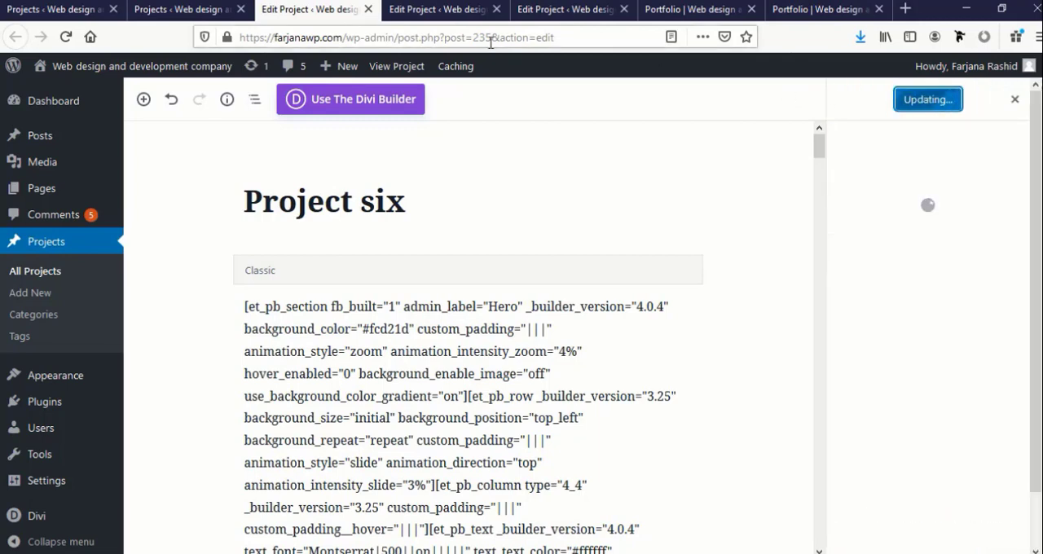
# Retitle the second of the newly opened drafts as Project seven and publish it
pyautogui.click(422, 8)
pyautogui.click(397, 194)
pyautogui.doubleClick(396, 194)
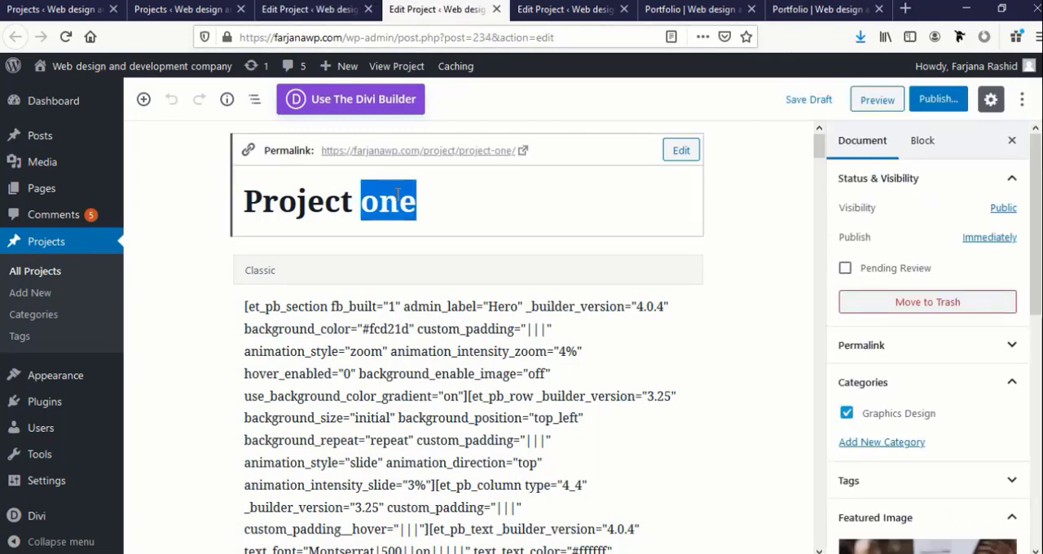
pyautogui.write('seve')
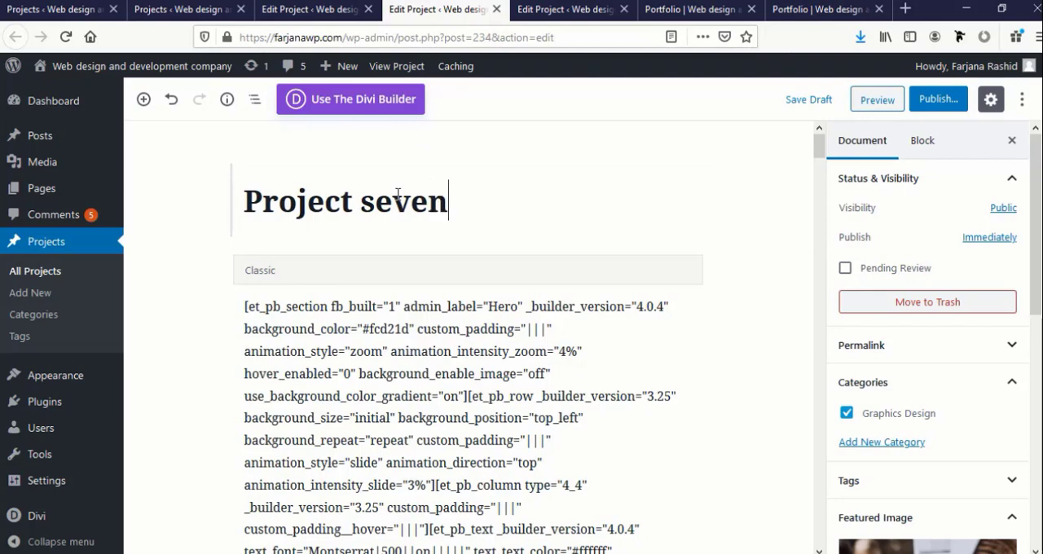
pyautogui.click(941, 99)
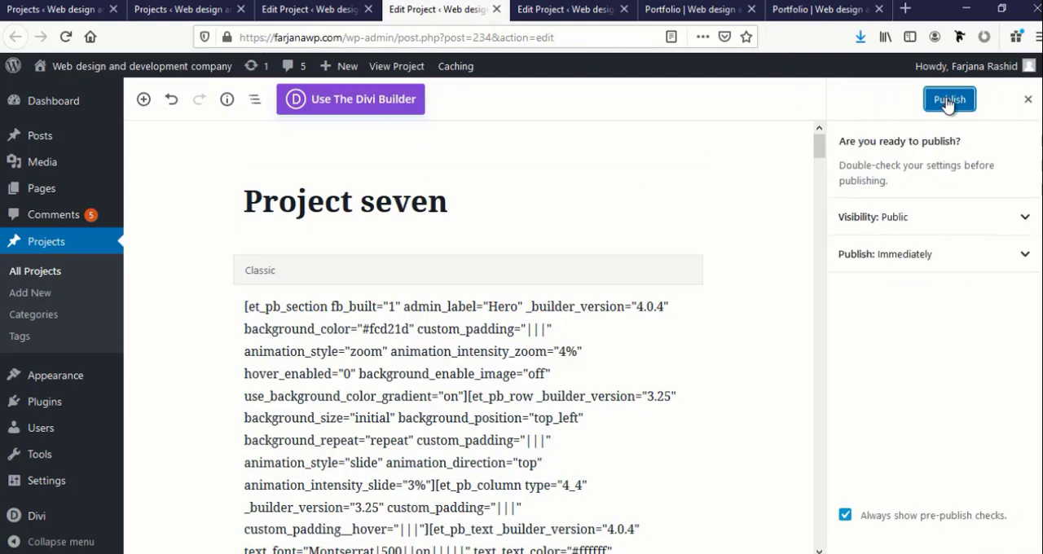
pyautogui.click(943, 99)
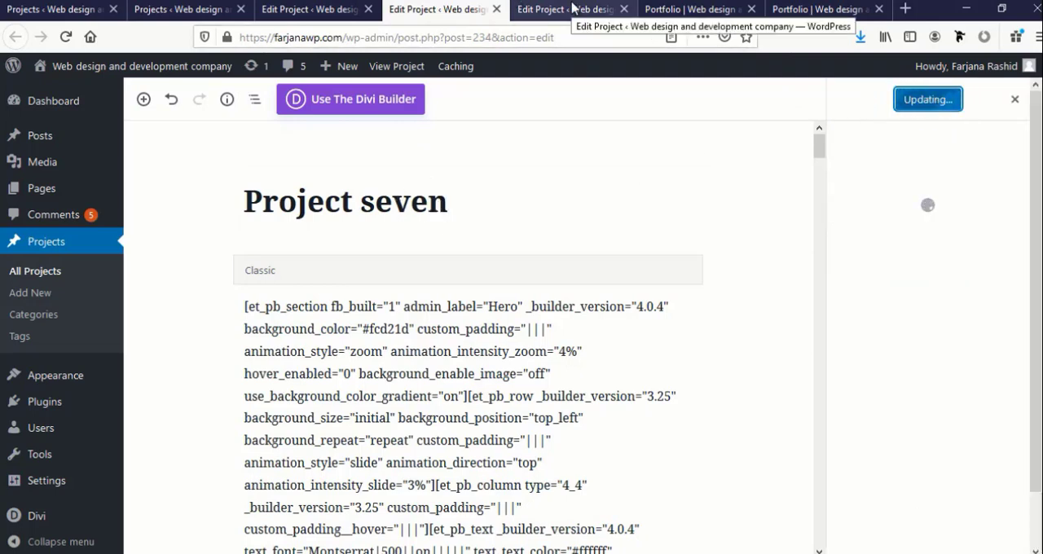
# Retitle the remaining open Project one draft as Project eight and publish it
pyautogui.click(573, 8)
pyautogui.doubleClick(388, 204)
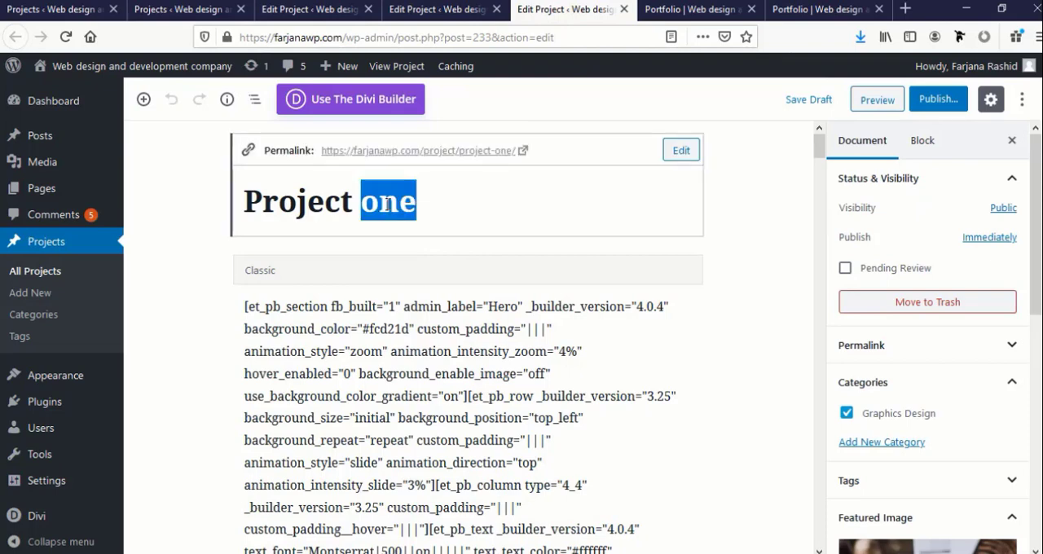
pyautogui.write('e')
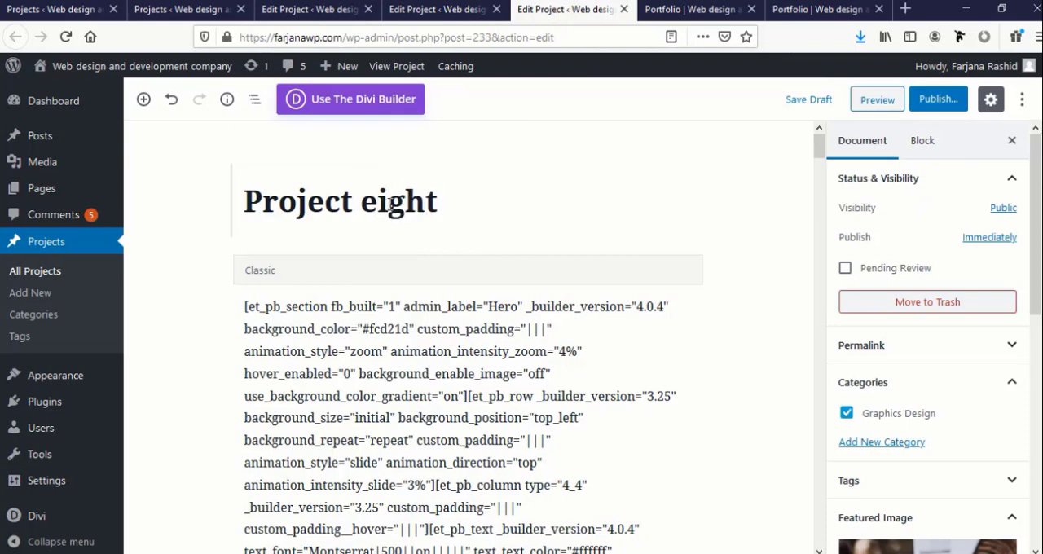
pyautogui.click(935, 99)
pyautogui.click(938, 101)
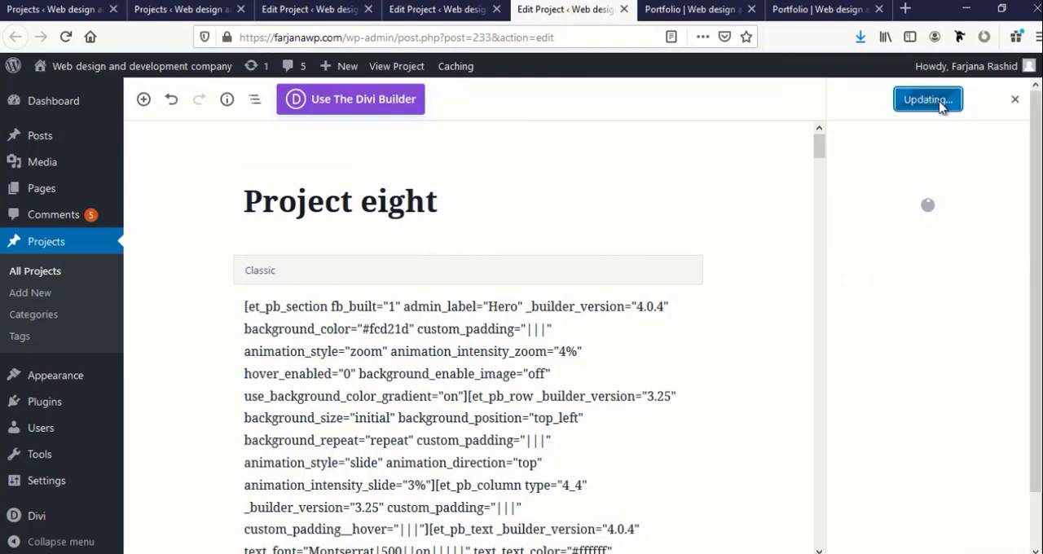
# Reload the live Portfolio page and filter its project grid by Graphics Design
pyautogui.click(688, 9)
pyautogui.click(803, 9)
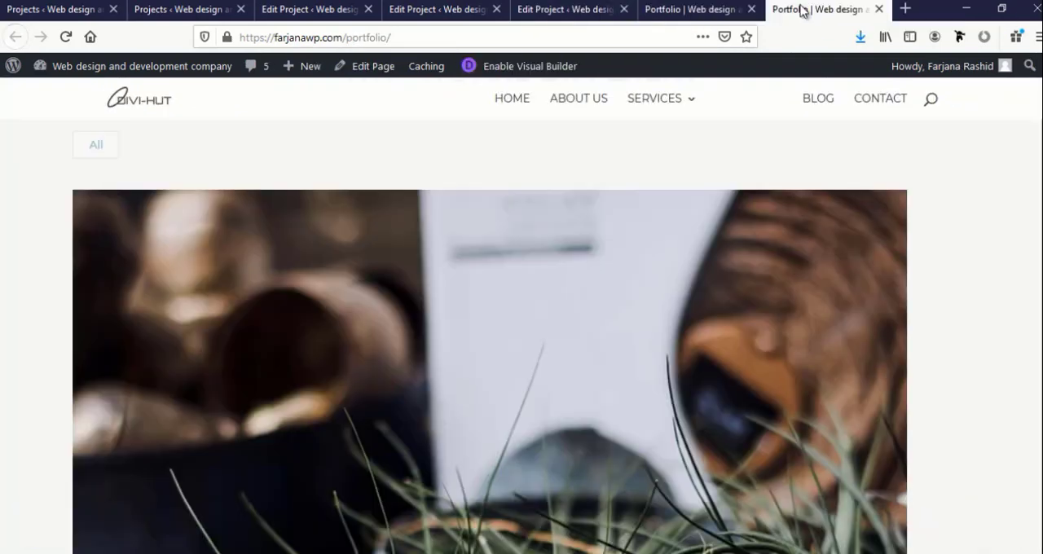
pyautogui.click(66, 36)
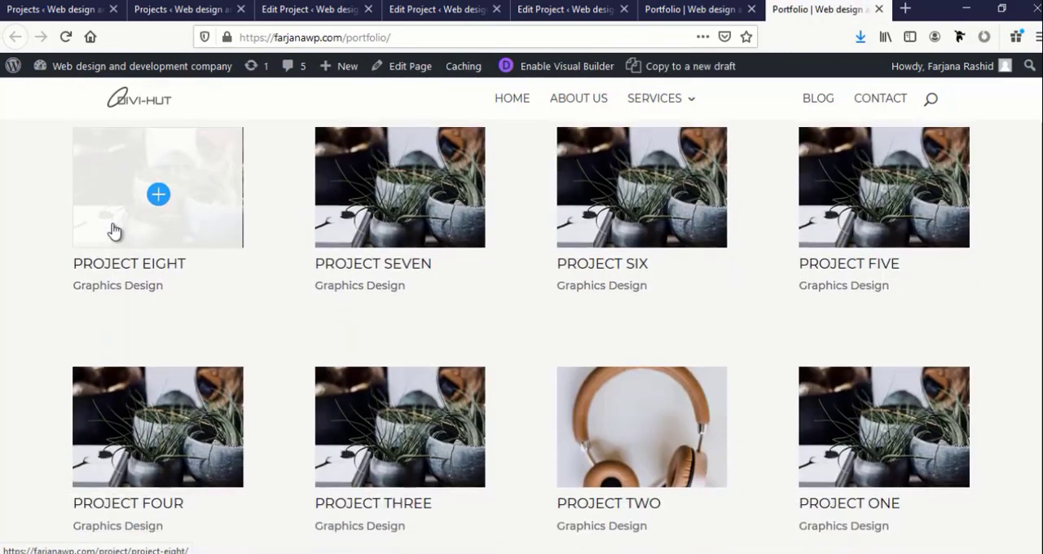
pyautogui.scroll(3, 112, 224)
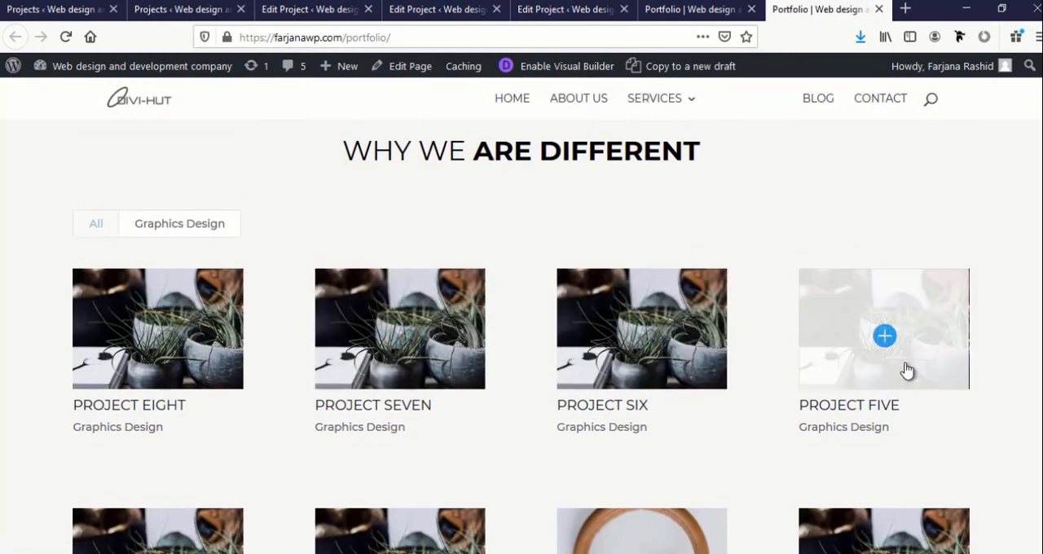
pyautogui.click(153, 231)
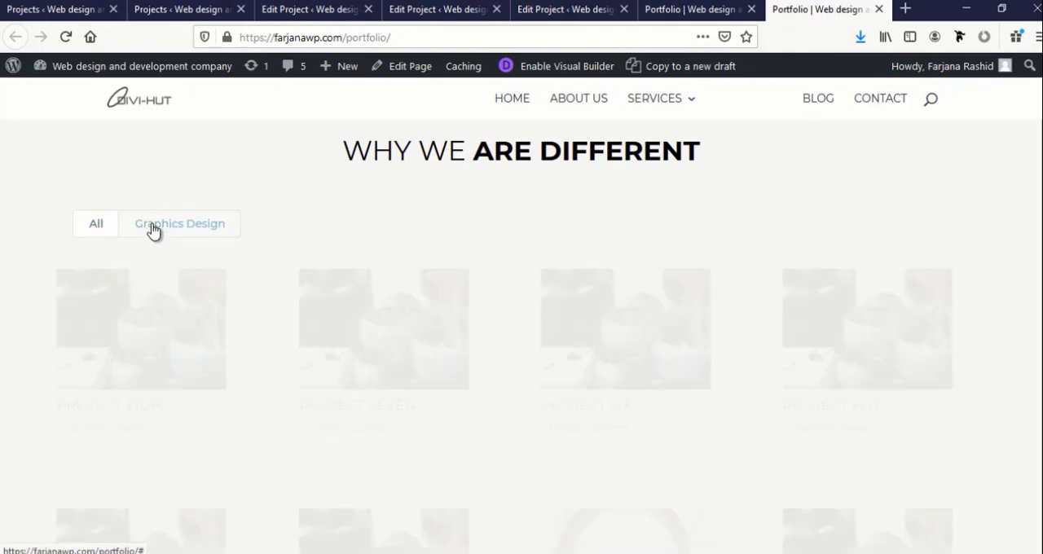
# Open Project two from the projects list for editing in a new tab
pyautogui.click(159, 9)
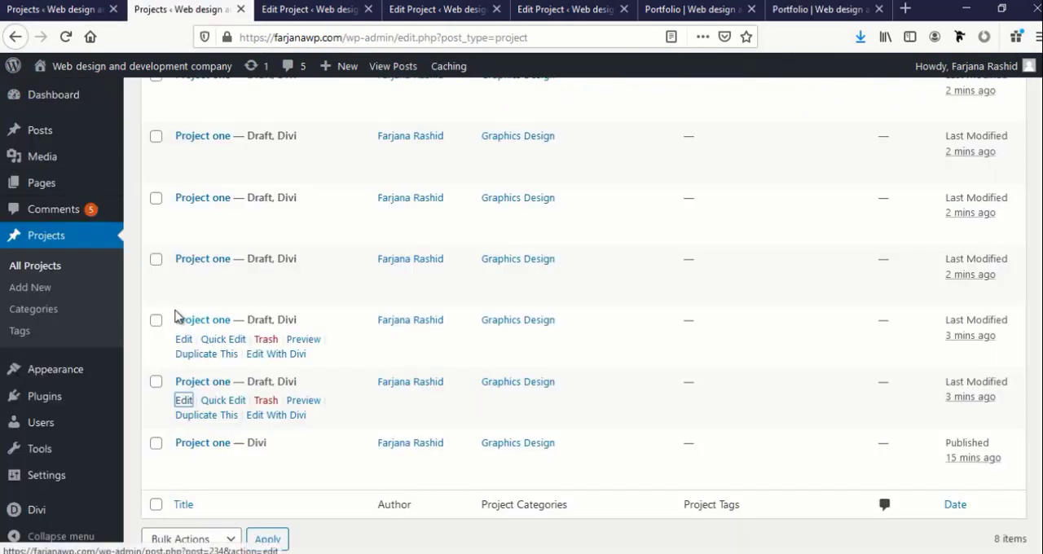
pyautogui.scroll(5, 183, 342)
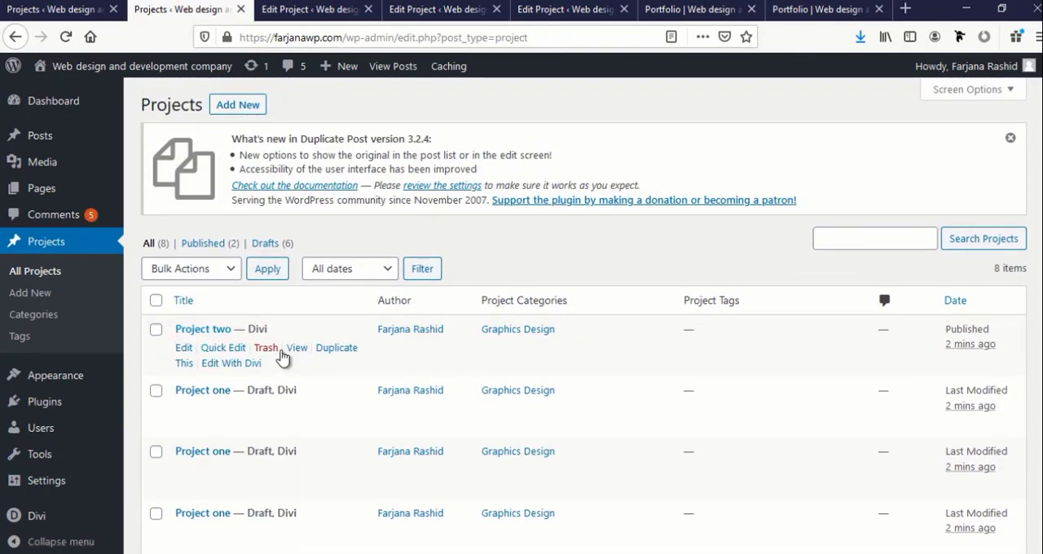
pyautogui.scroll(-2, 224, 351)
pyautogui.middleClick(183, 269)
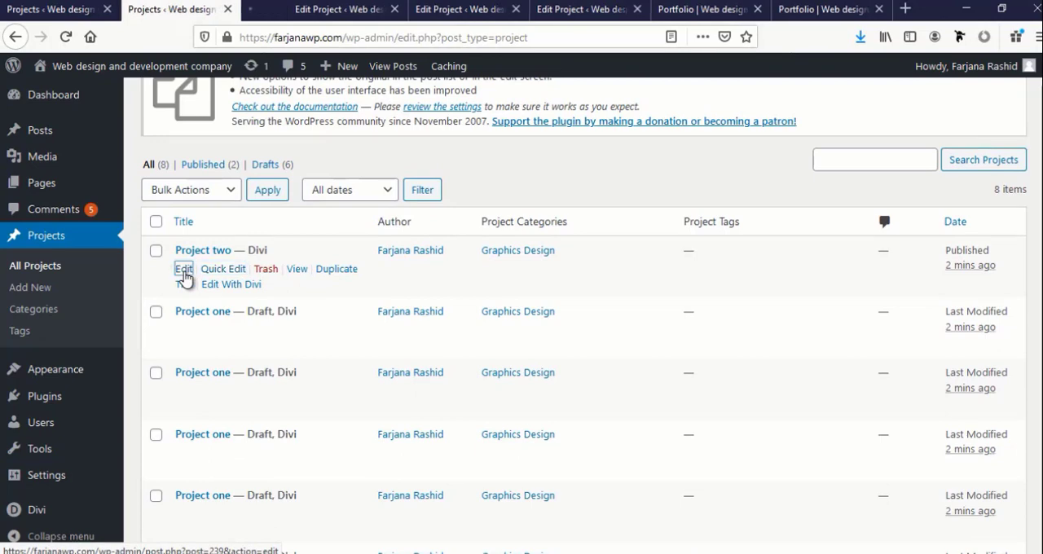
pyautogui.click(277, 7)
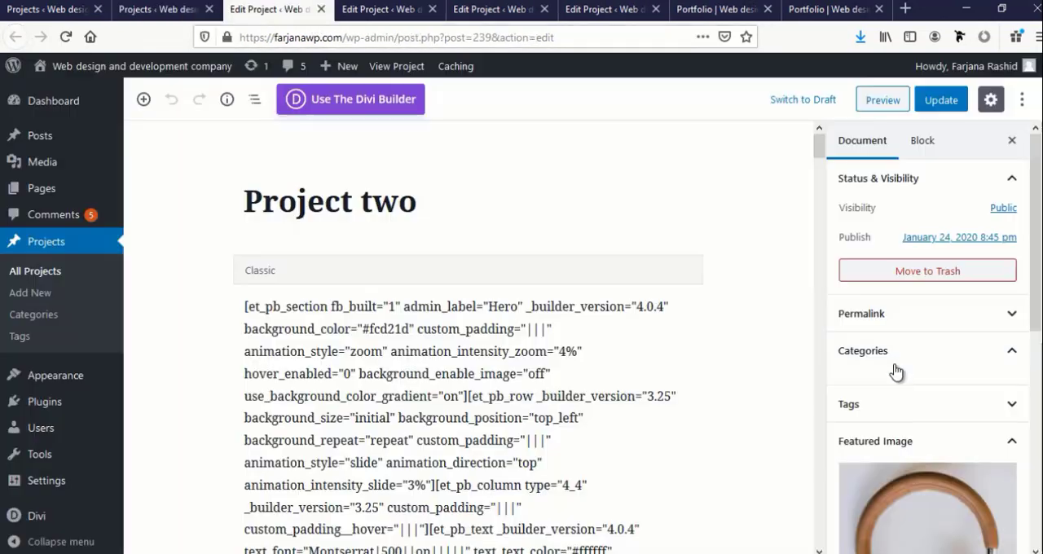
# Replace Project two's Graphics Design category with a newly added Web design category and update the project
pyautogui.click(887, 355)
pyautogui.click(887, 355)
pyautogui.click(868, 356)
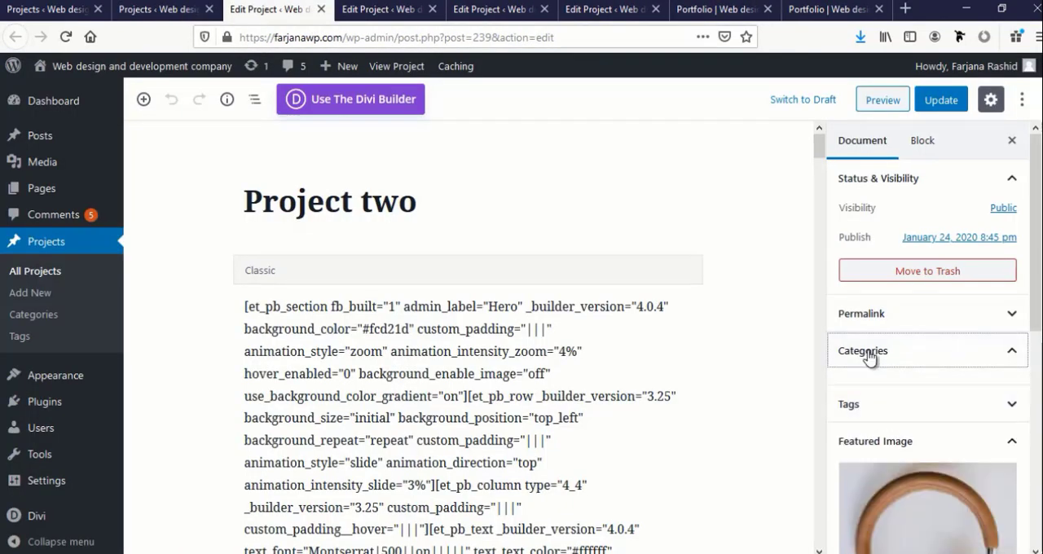
pyautogui.click(886, 412)
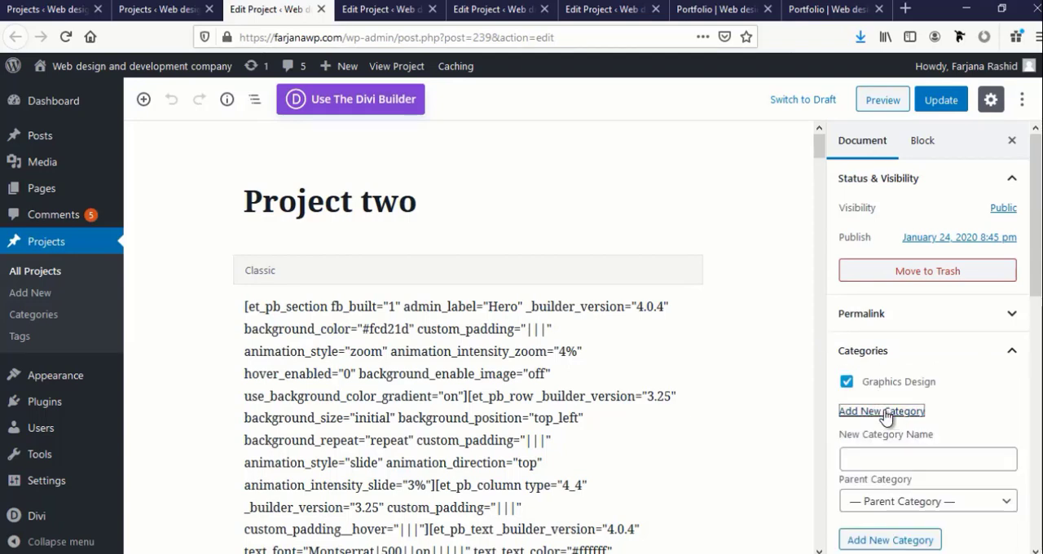
pyautogui.click(871, 456)
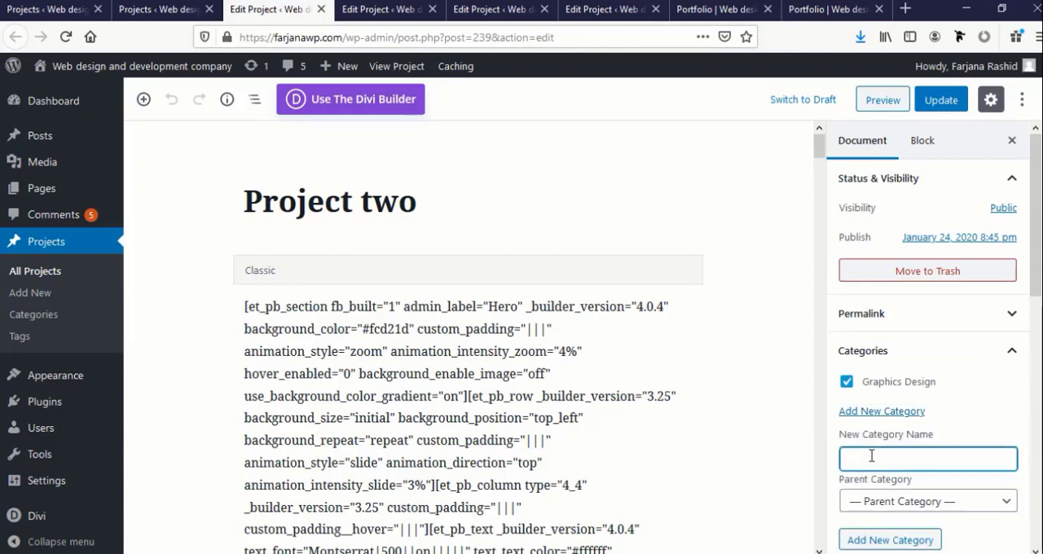
pyautogui.write('Web design')
pyautogui.scroll(-2, 896, 489)
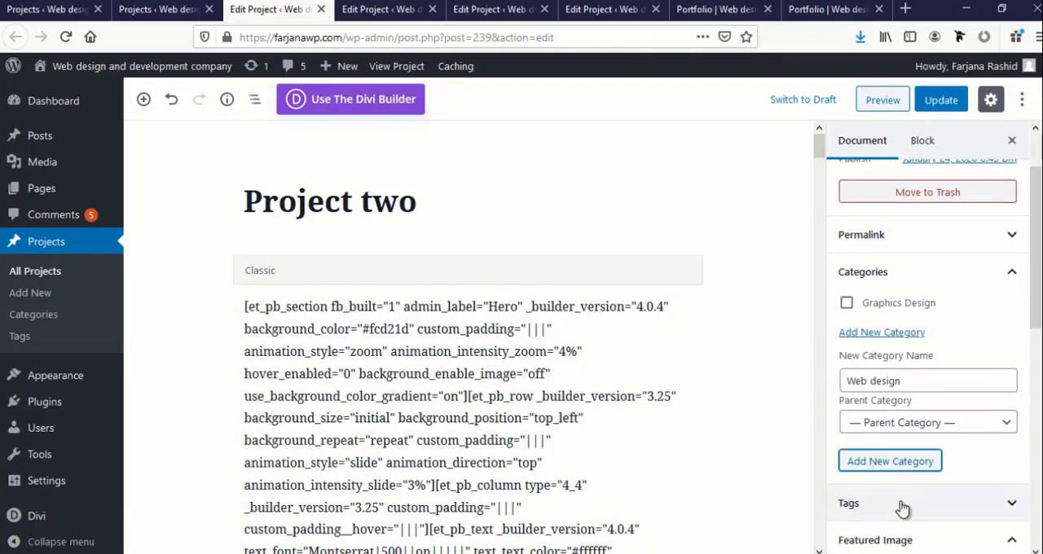
pyautogui.click(931, 100)
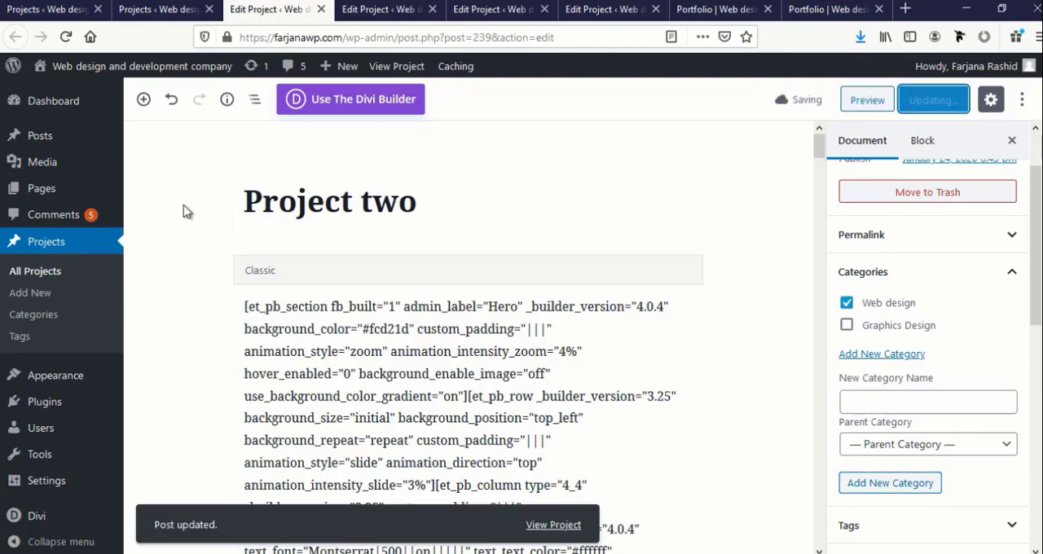
# Return to the full projects list and quick-edit Project six's category from Graphics Design to Web design
pyautogui.click(24, 275)
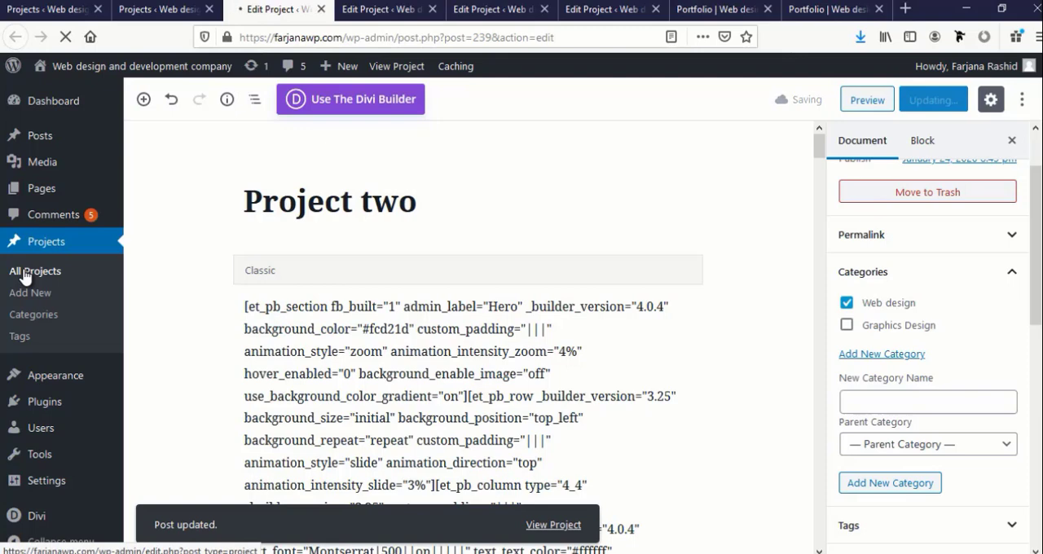
pyautogui.scroll(-3, 205, 417)
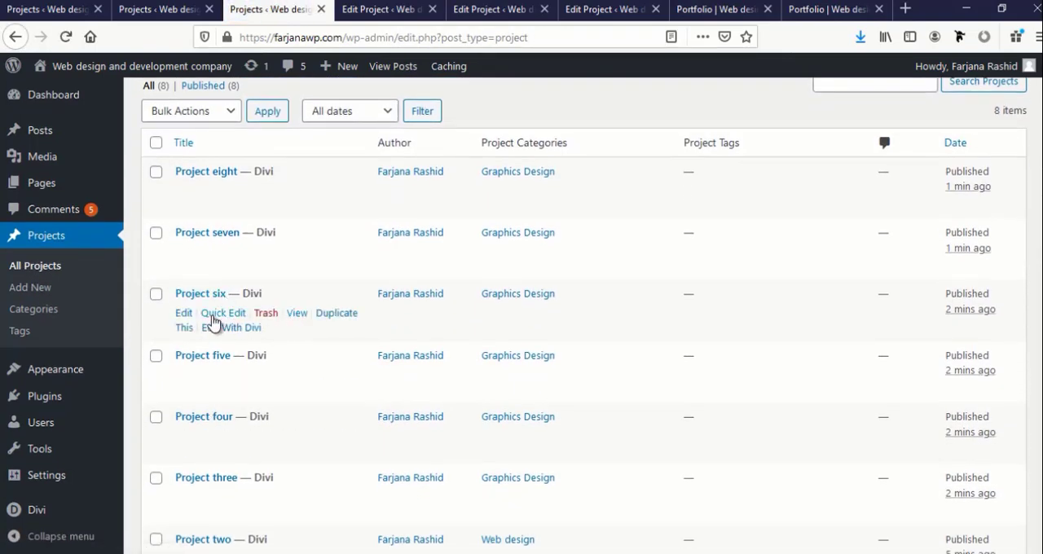
pyautogui.click(213, 315)
pyautogui.click(511, 344)
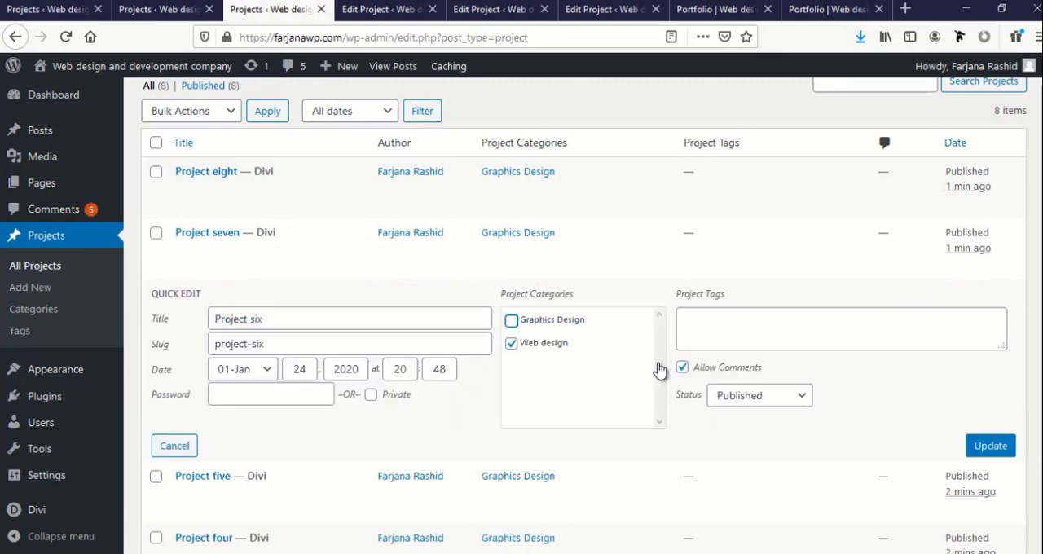
pyautogui.click(991, 446)
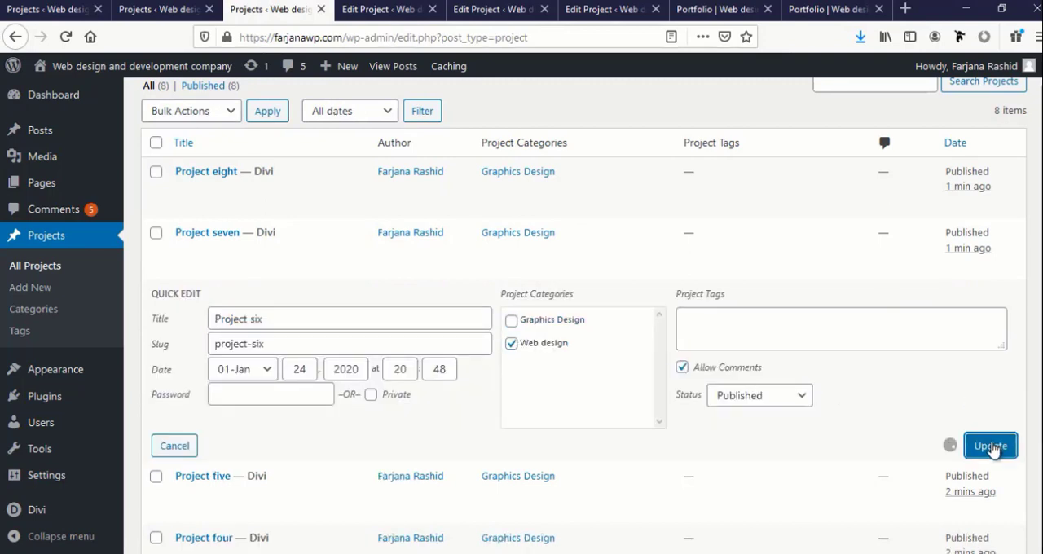
# Quick-edit Project three to add the Web design category alongside Graphics Design
pyautogui.scroll(-2, 210, 404)
pyautogui.click(220, 417)
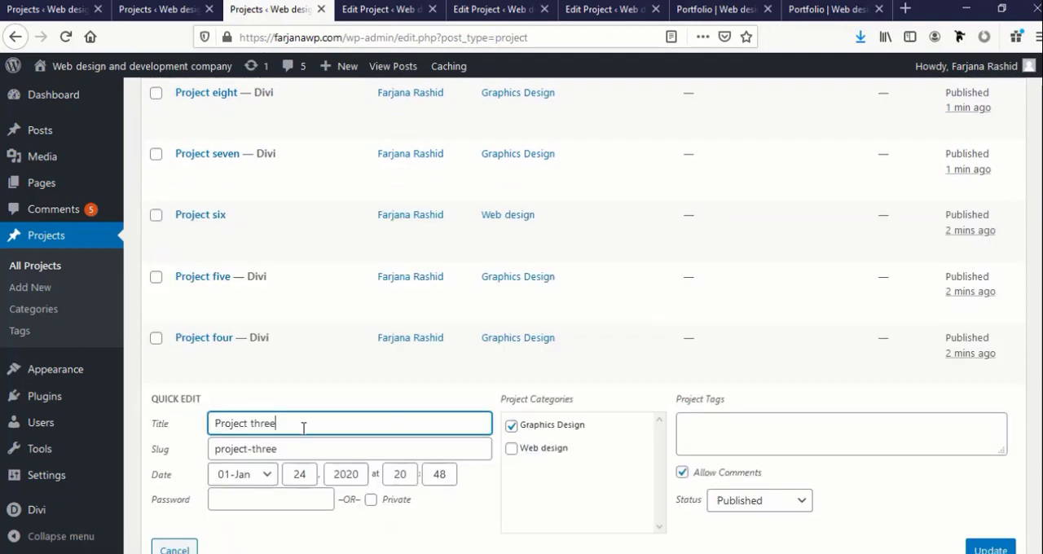
pyautogui.click(555, 450)
pyautogui.scroll(-4, 598, 481)
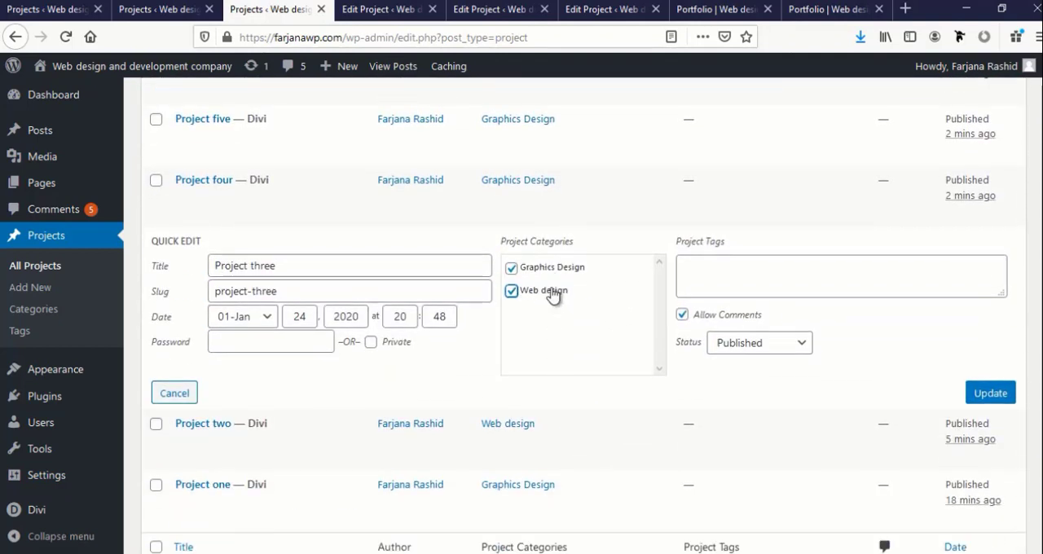
pyautogui.click(986, 395)
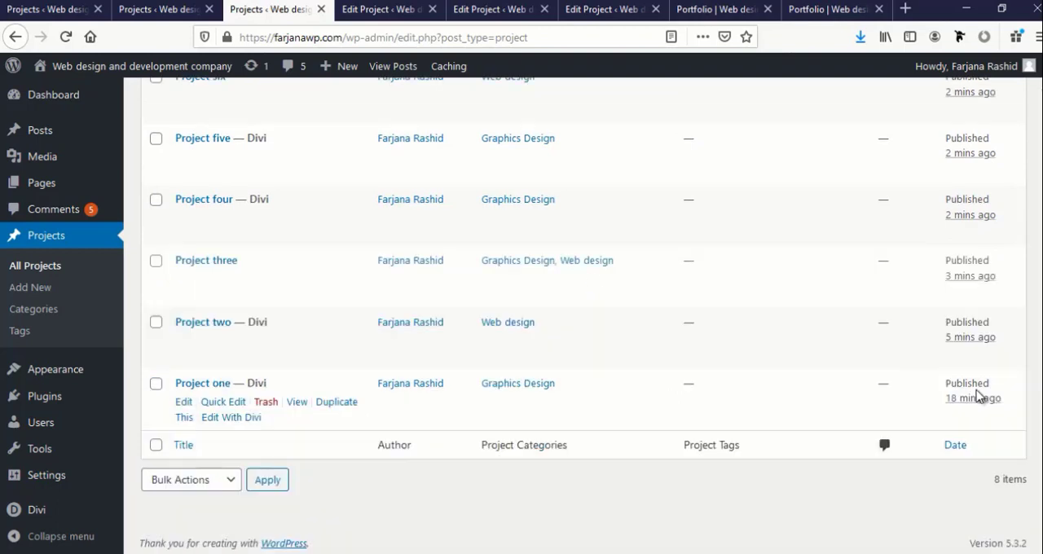
# Close the editing tabs of projects six, seven and eight
pyautogui.click(412, 10)
pyautogui.click(432, 10)
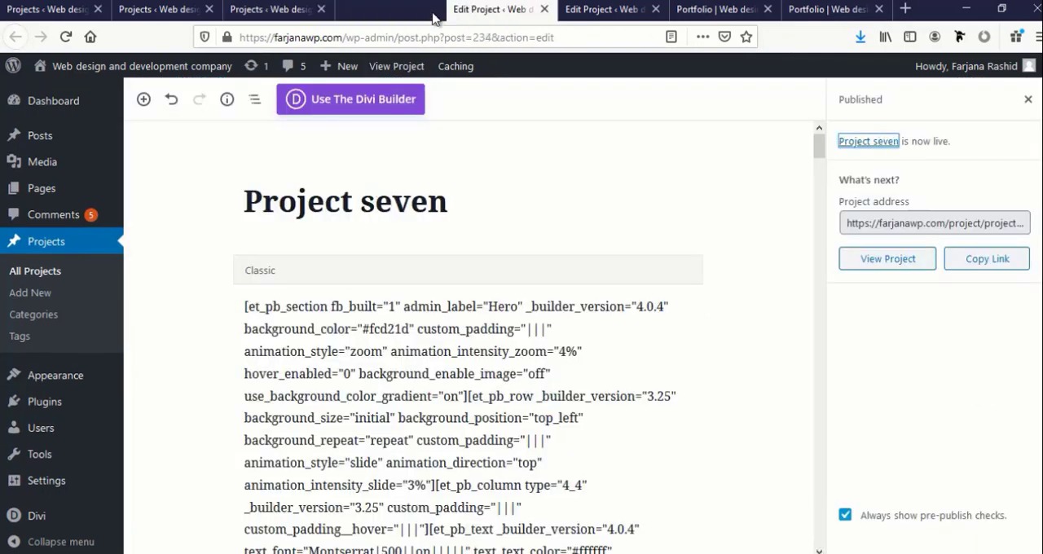
pyautogui.click(432, 10)
pyautogui.click(432, 9)
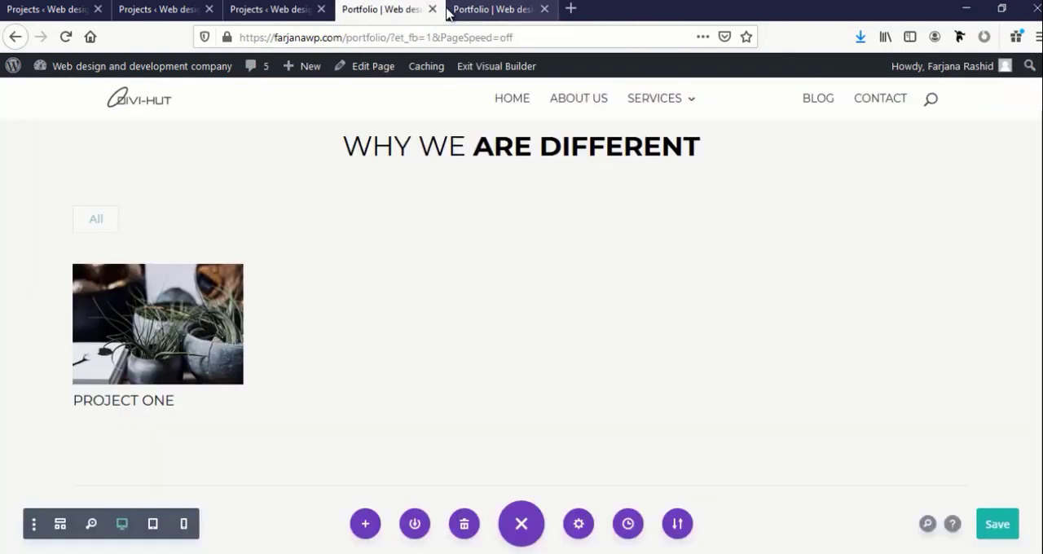
# Reload the live Portfolio page and test the Graphics Design, Web design and All filters on the project grid
pyautogui.click(451, 10)
pyautogui.click(65, 36)
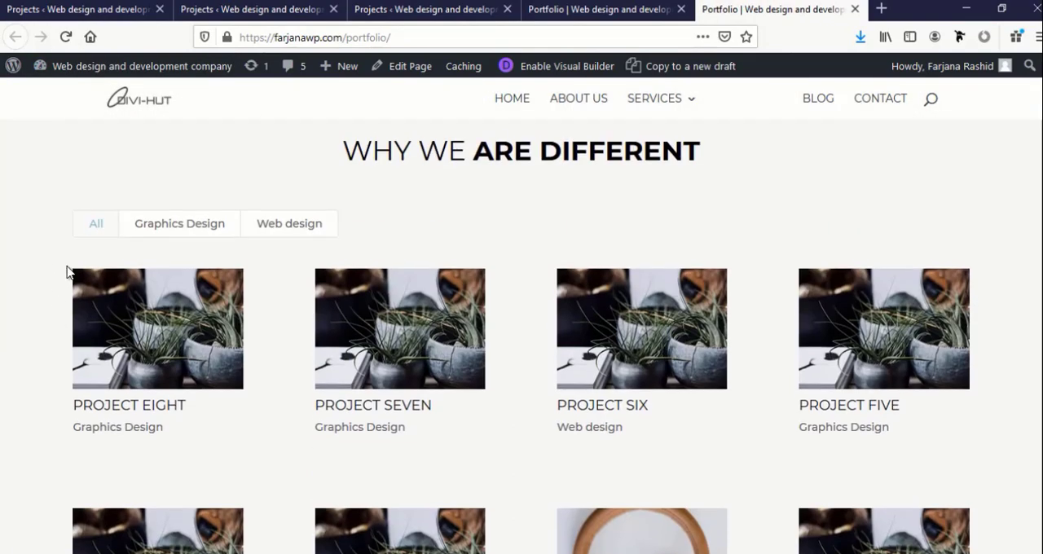
pyautogui.click(182, 231)
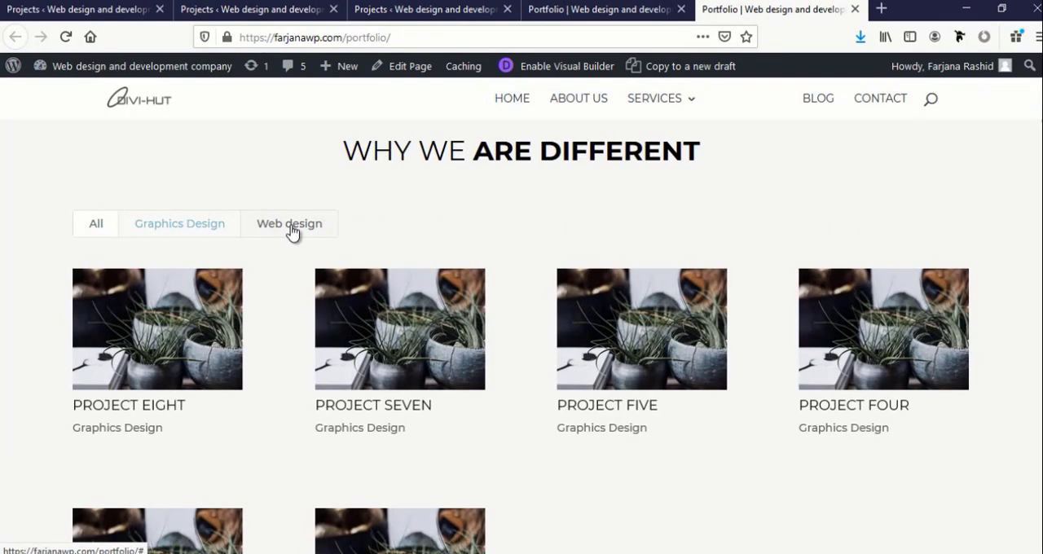
pyautogui.click(292, 231)
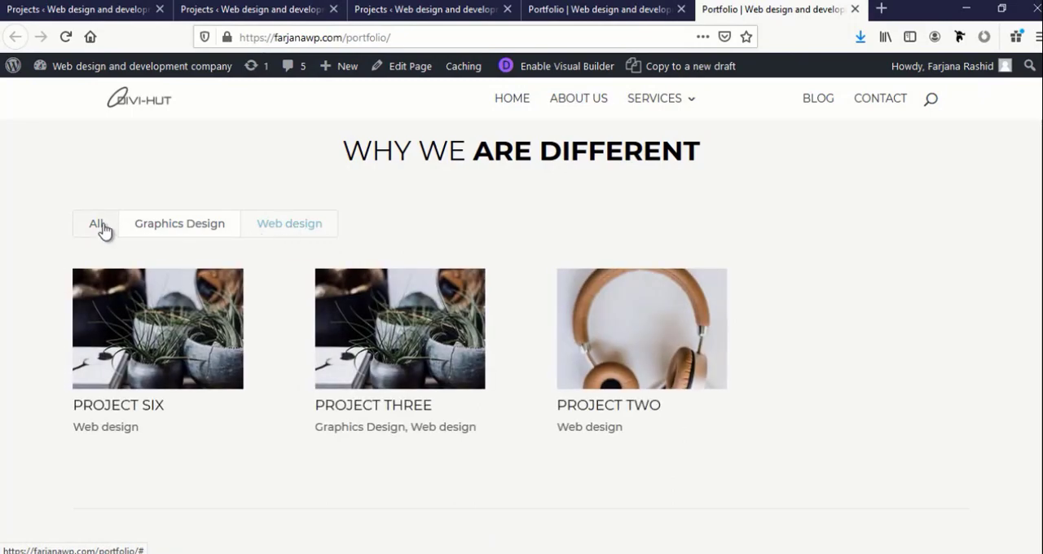
pyautogui.click(96, 233)
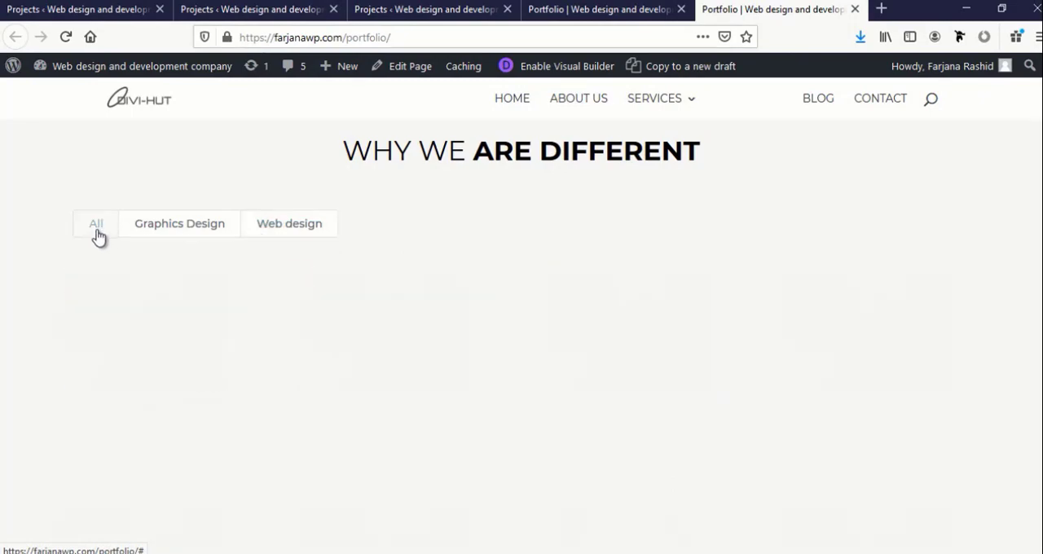
pyautogui.scroll(-4, 242, 365)
pyautogui.scroll(5, 382, 254)
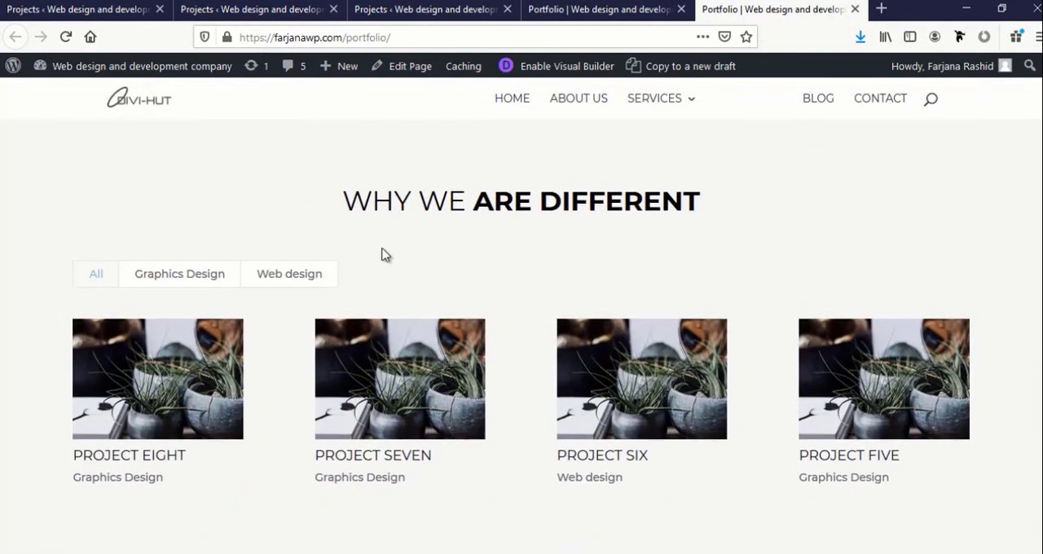
# Open Project eight from the portfolio grid and review its page content
pyautogui.scroll(-3, 479, 334)
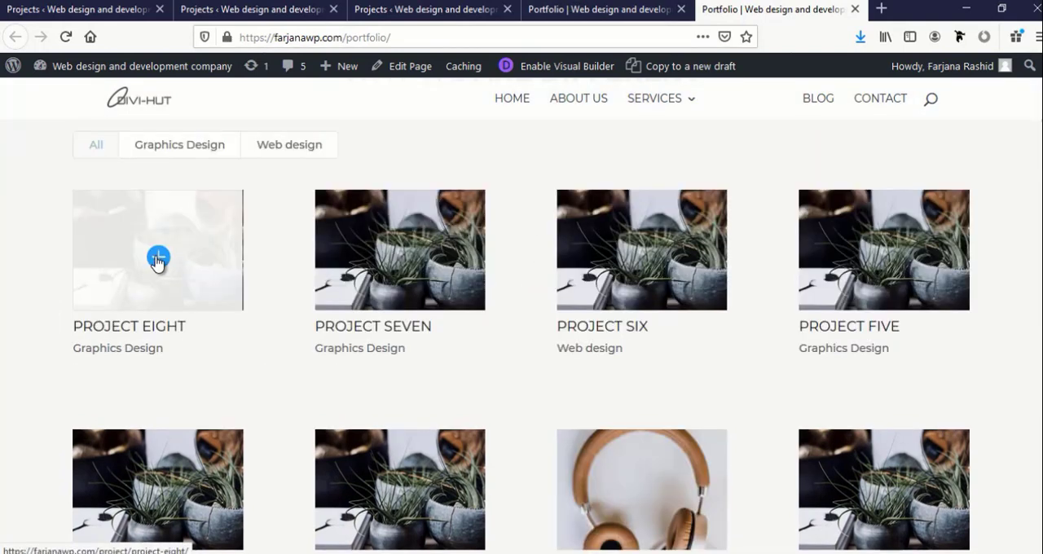
pyautogui.click(158, 259)
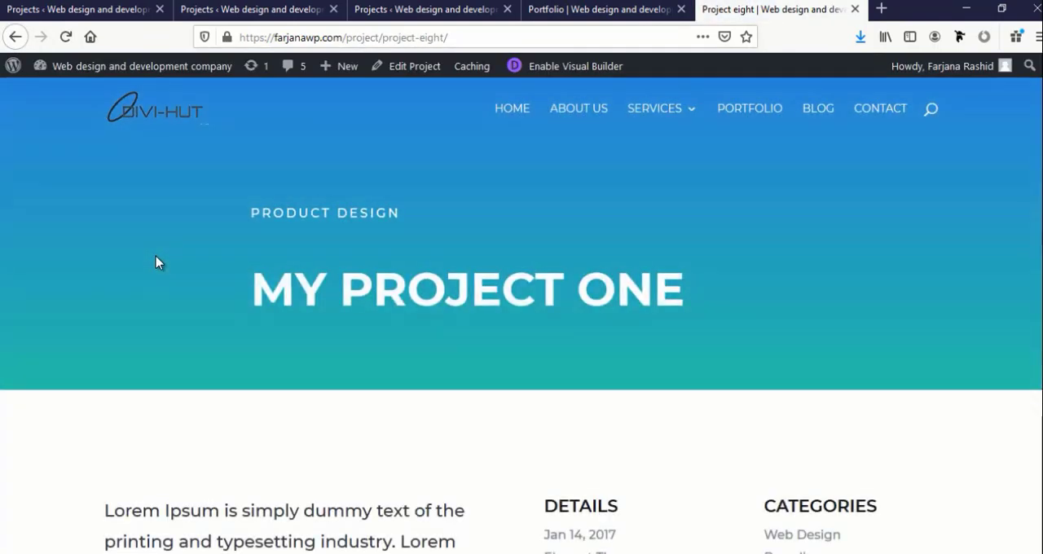
pyautogui.scroll(-5, 157, 261)
pyautogui.scroll(-8, 157, 261)
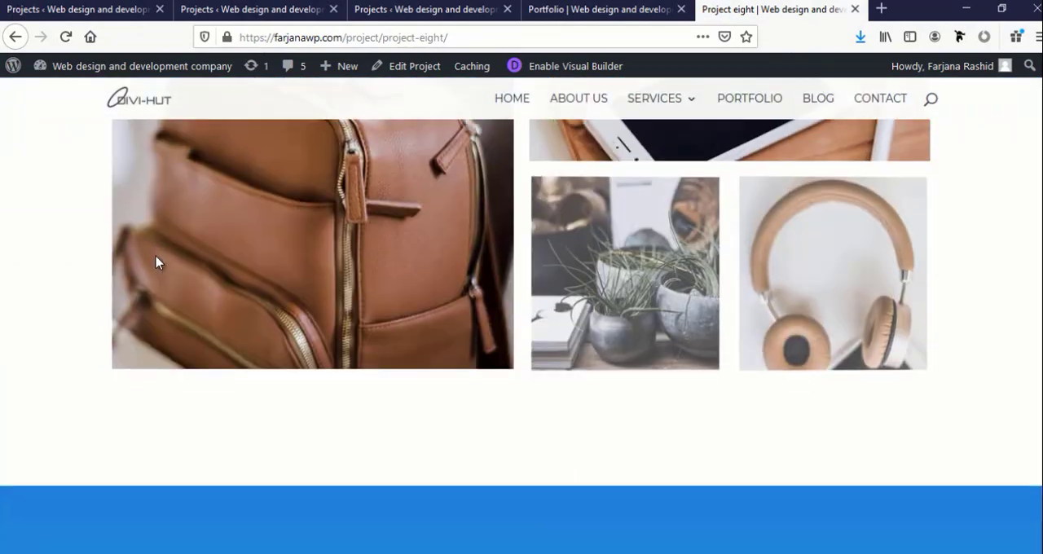
pyautogui.scroll(-4, 157, 261)
pyautogui.scroll(-3, 157, 260)
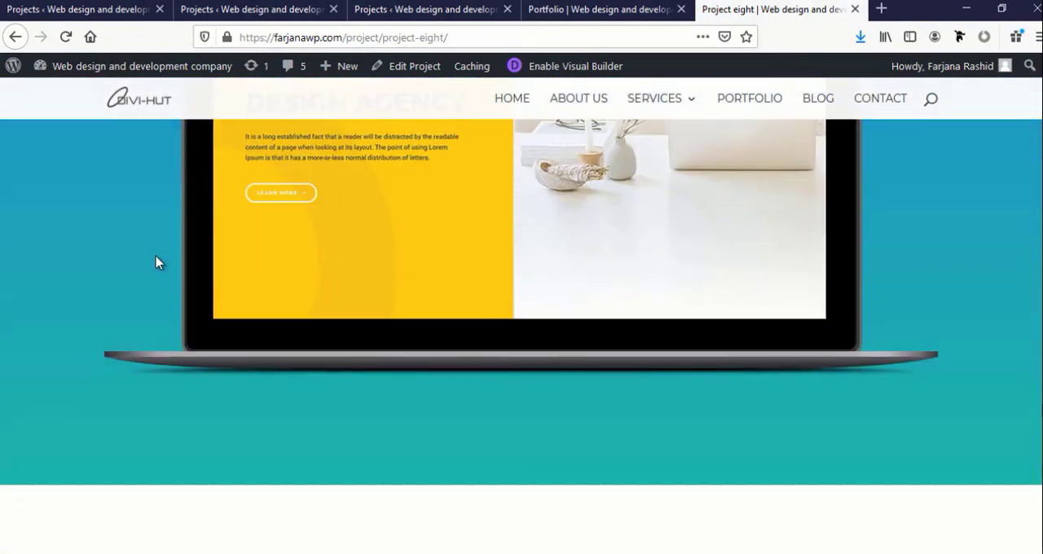
pyautogui.scroll(10, 158, 260)
pyautogui.scroll(4, 156, 255)
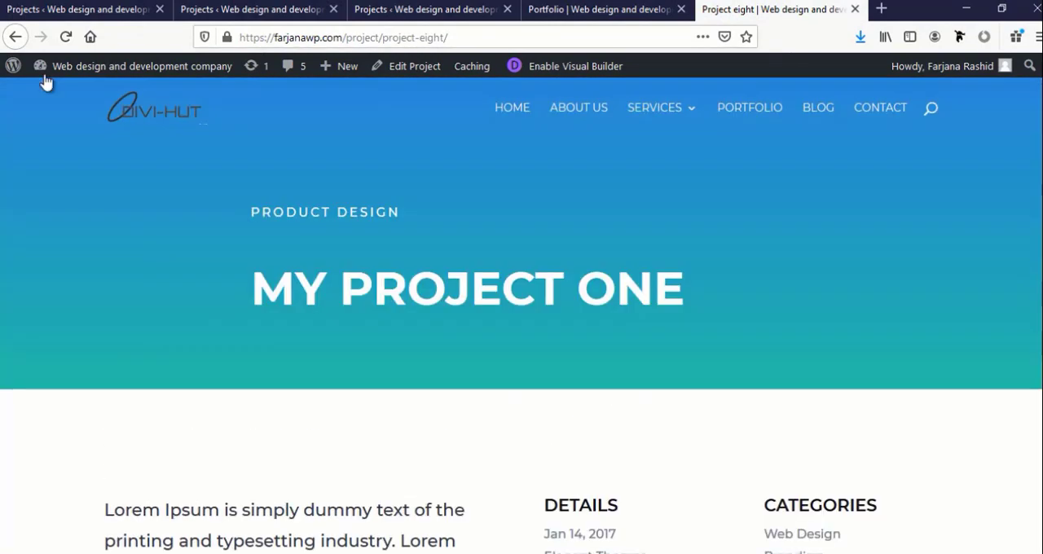
# Return to the Portfolio page, open it in the Visual Builder and close the leftover Projects tabs
pyautogui.click(15, 36)
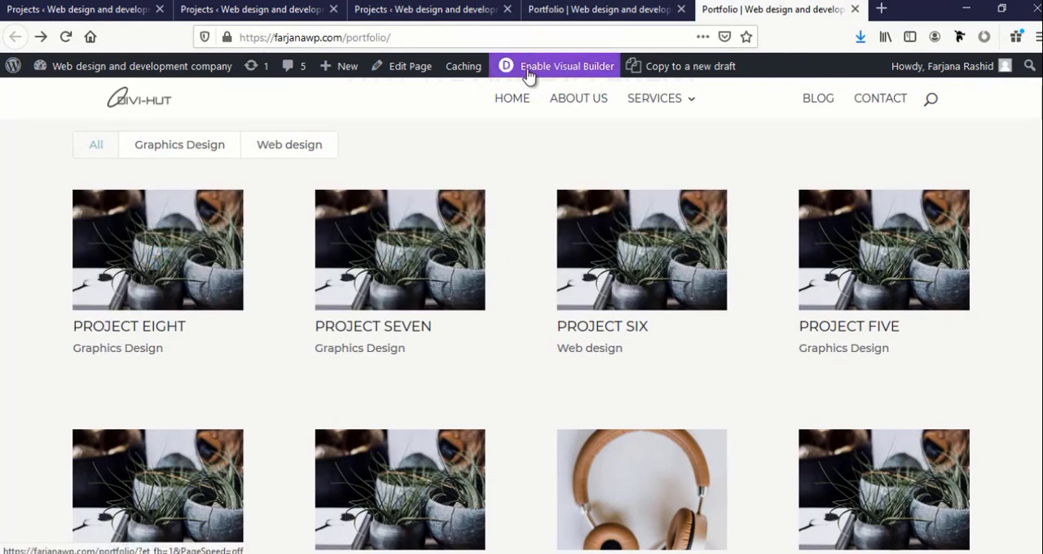
pyautogui.click(317, 10)
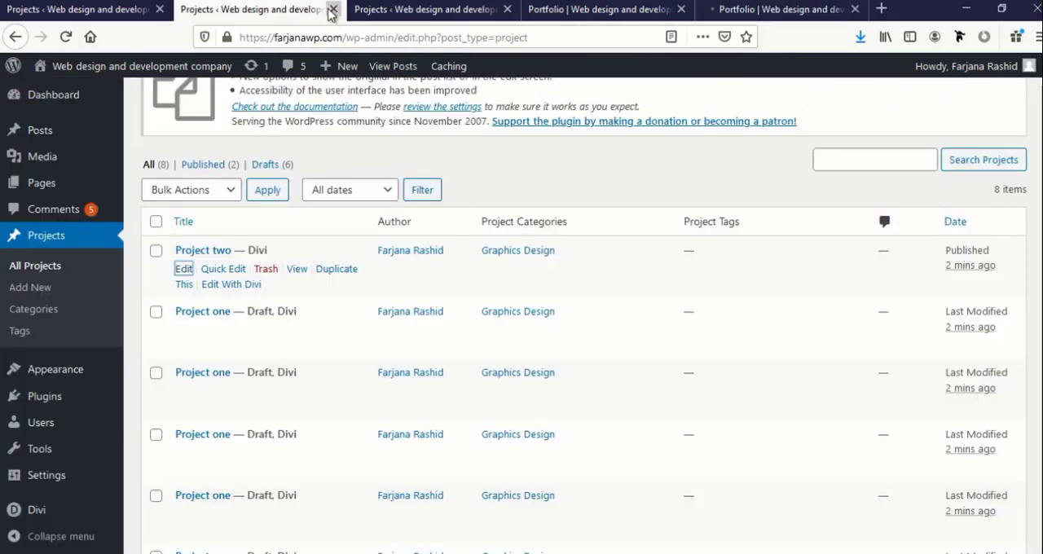
pyautogui.click(332, 9)
pyautogui.click(333, 8)
pyautogui.click(332, 9)
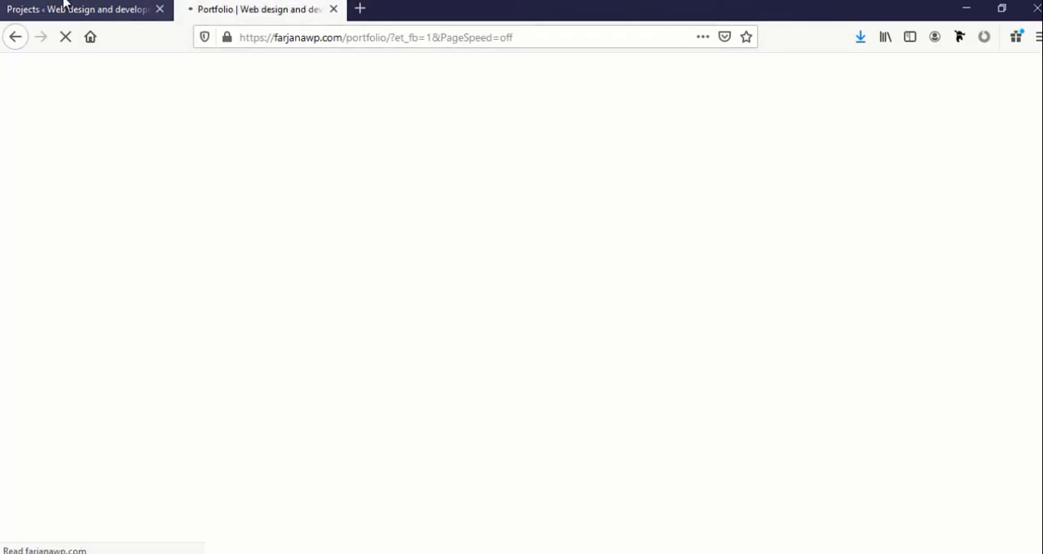
pyautogui.click(66, 7)
pyautogui.click(225, 10)
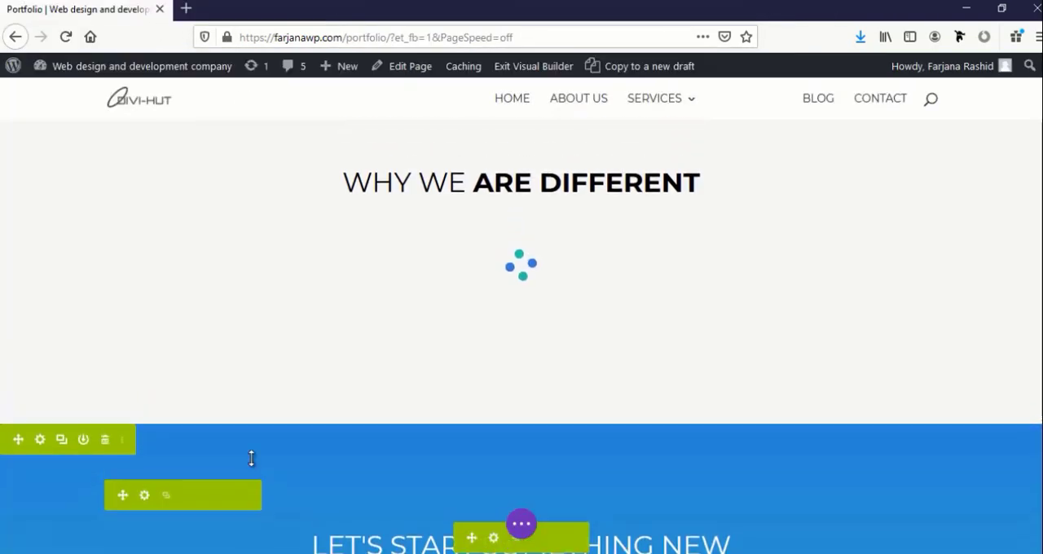
# Replace the "Why we are different" heading with "Our Portfolio", make the word Portfolio bold, and save the text module
pyautogui.scroll(-3, 467, 293)
pyautogui.scroll(3, 445, 370)
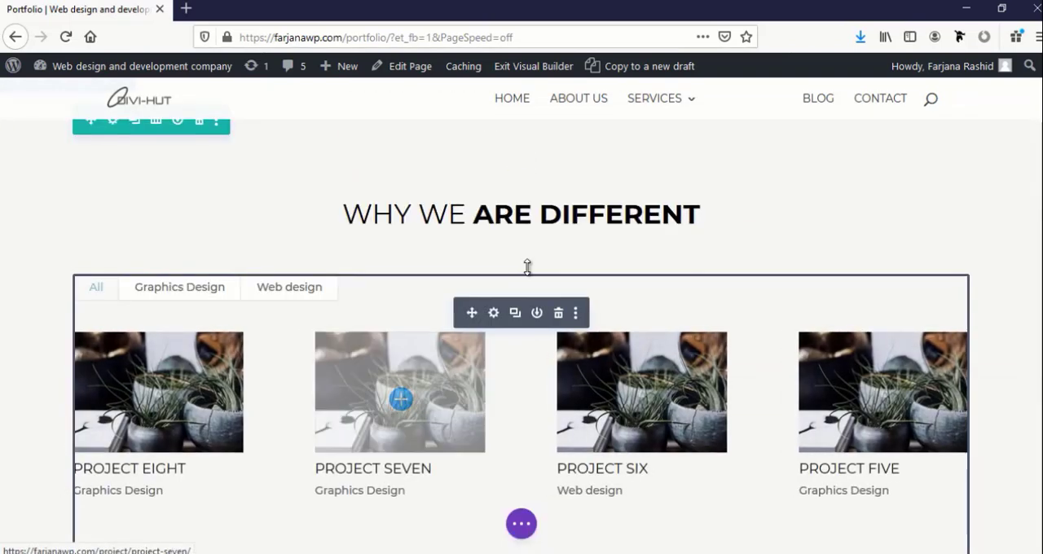
pyautogui.click(497, 205)
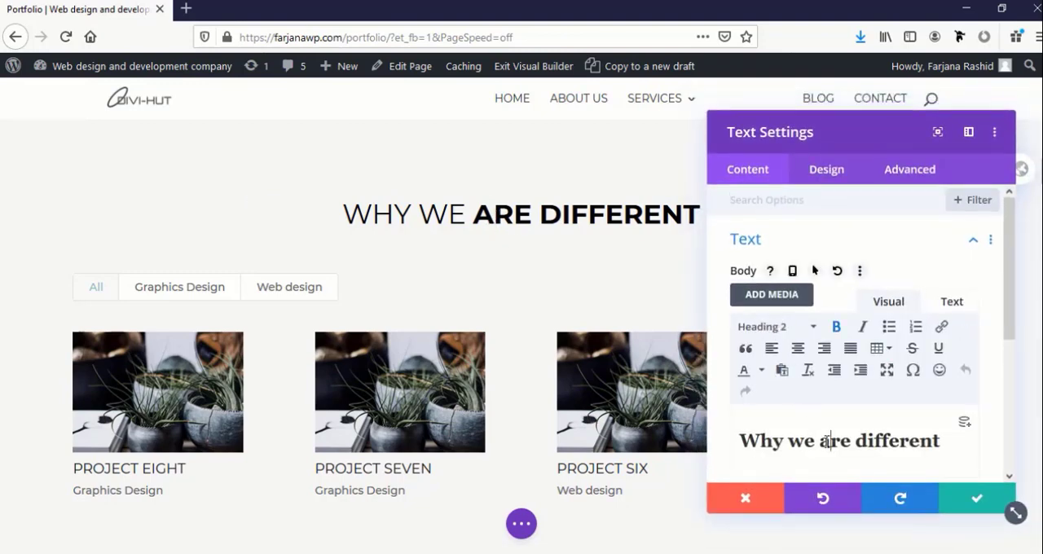
pyautogui.tripleClick(827, 441)
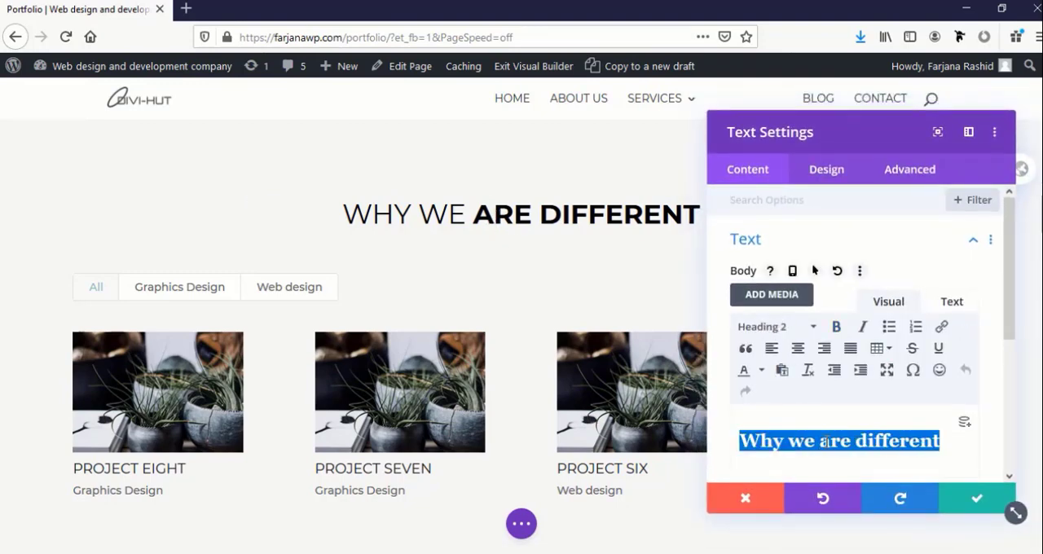
pyautogui.write('Our ')
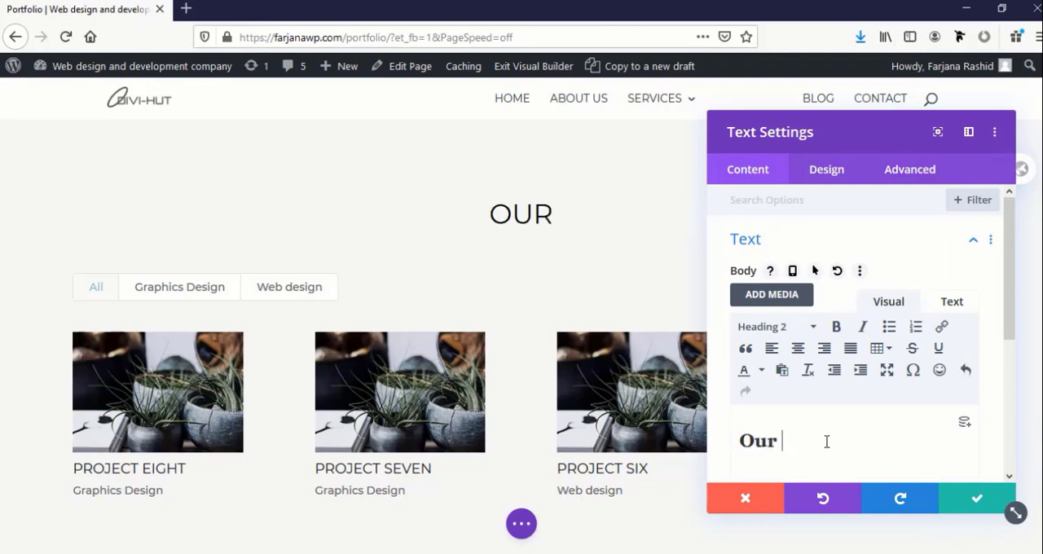
pyautogui.write('Port')
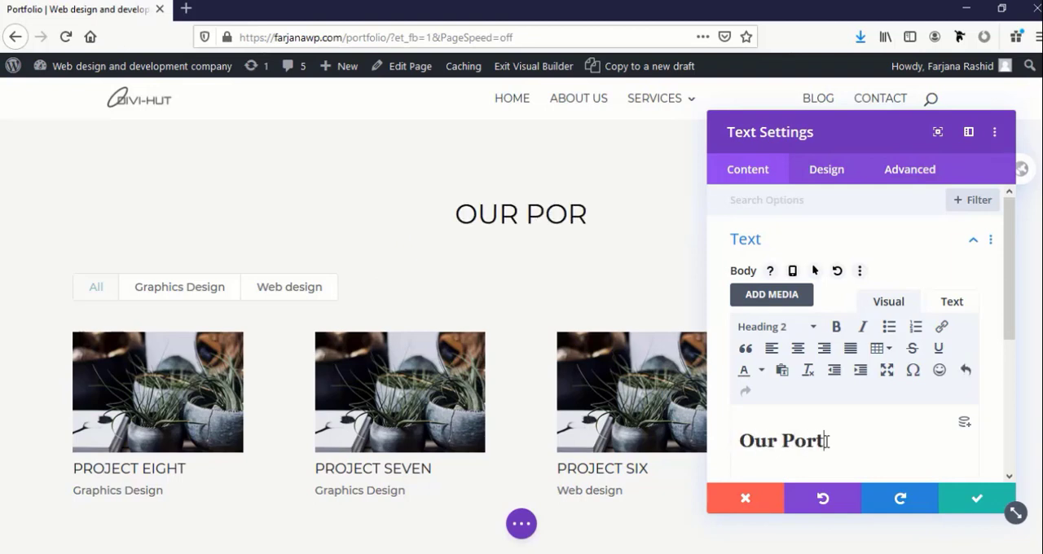
pyautogui.write('folio')
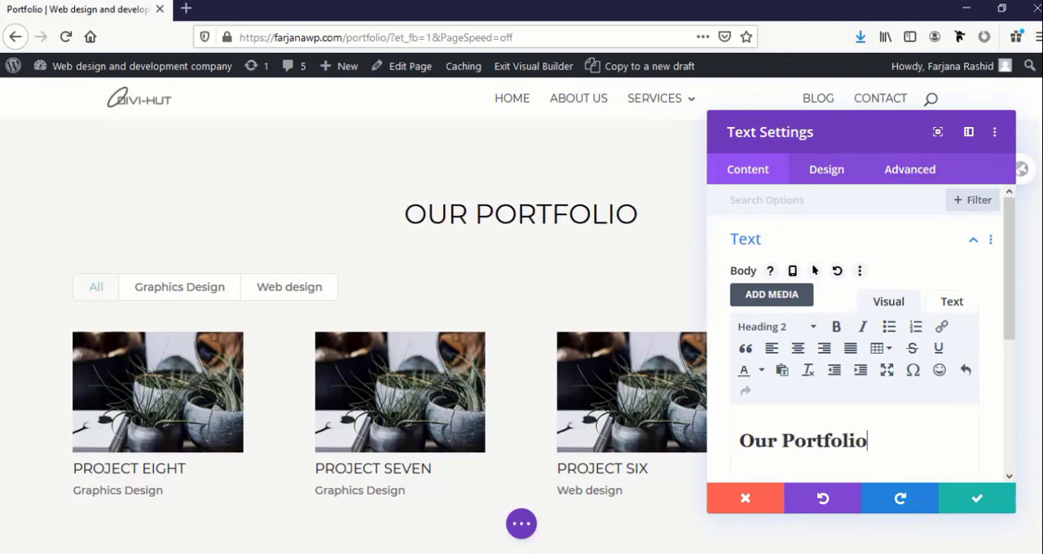
pyautogui.doubleClick(837, 441)
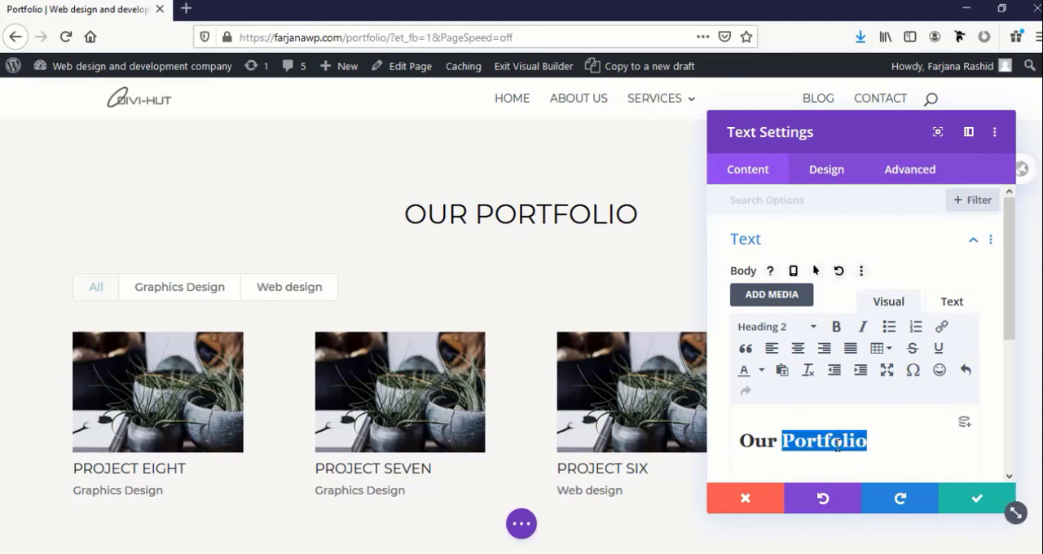
pyautogui.click(835, 327)
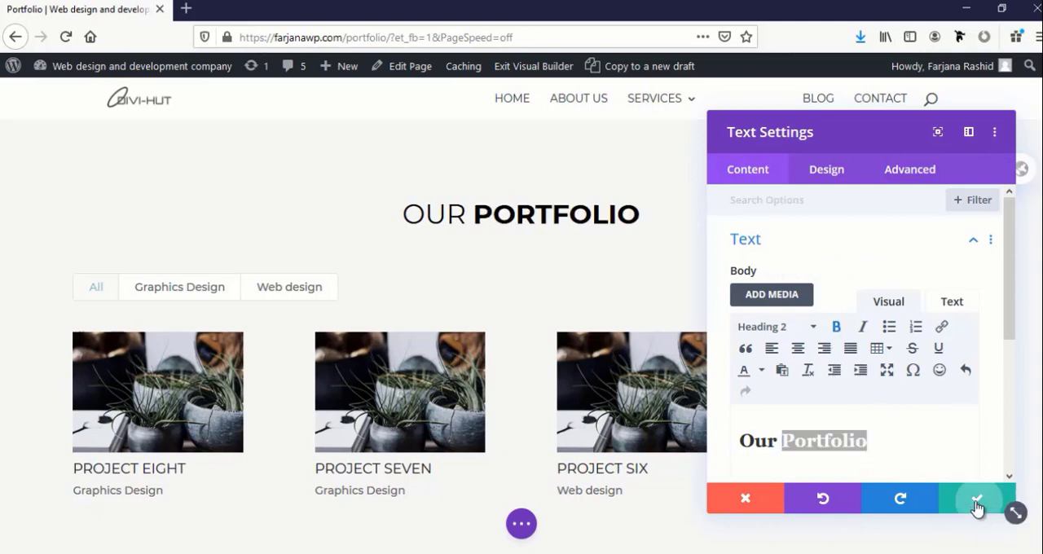
pyautogui.click(977, 507)
# Set the post count of the filterable portfolio module to 10
pyautogui.moveTo(488, 348)
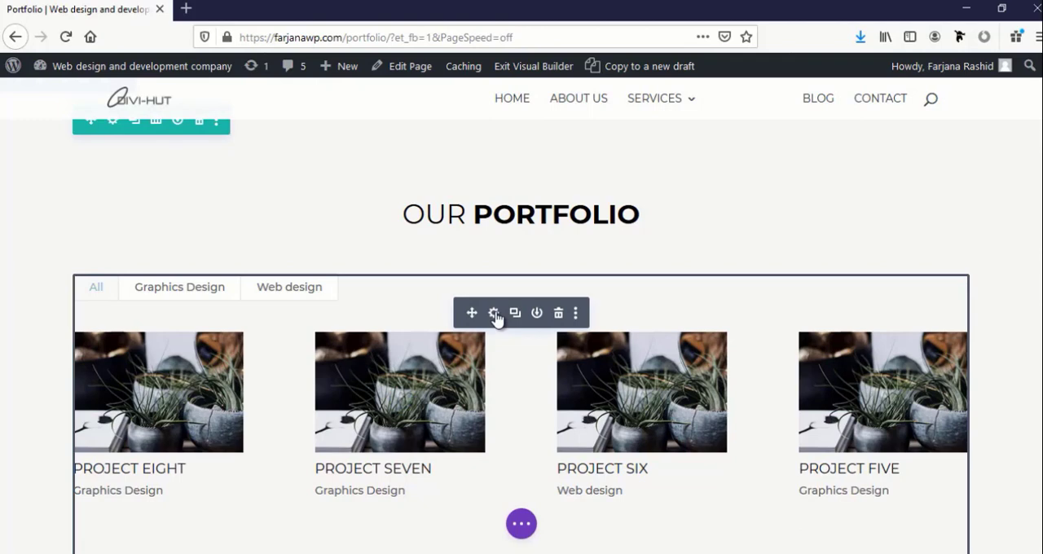
pyautogui.click(494, 314)
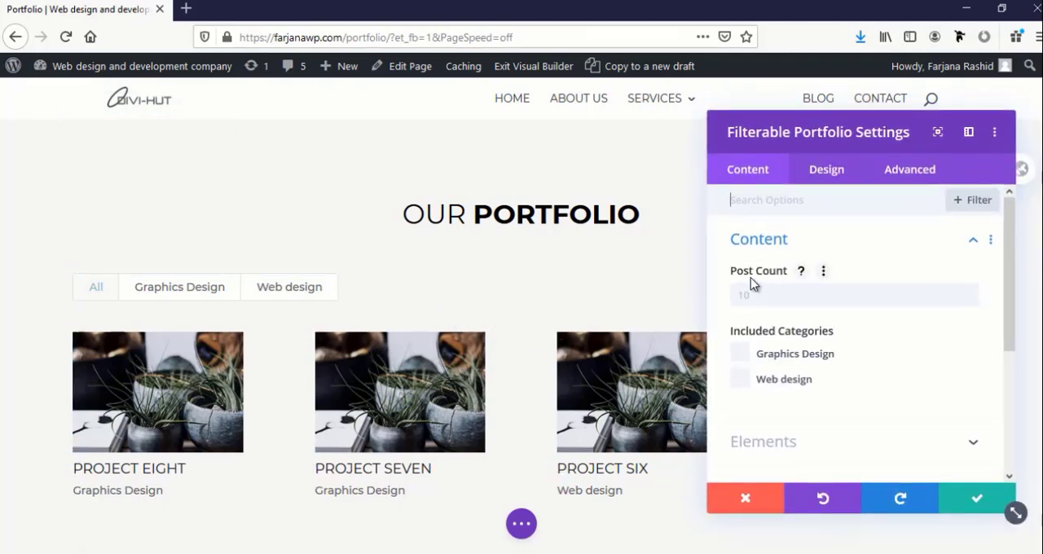
pyautogui.click(757, 298)
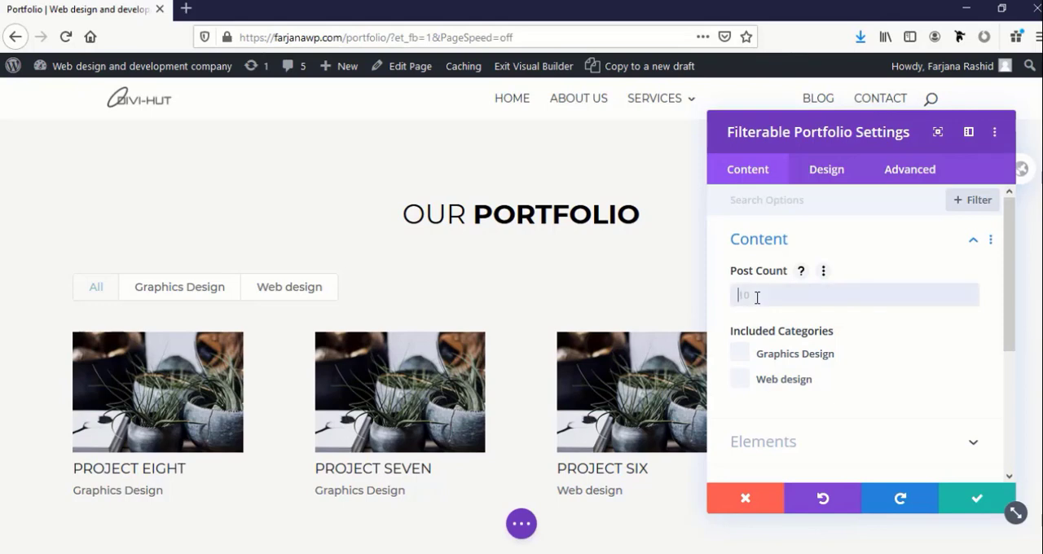
pyautogui.scroll(-3, 645, 426)
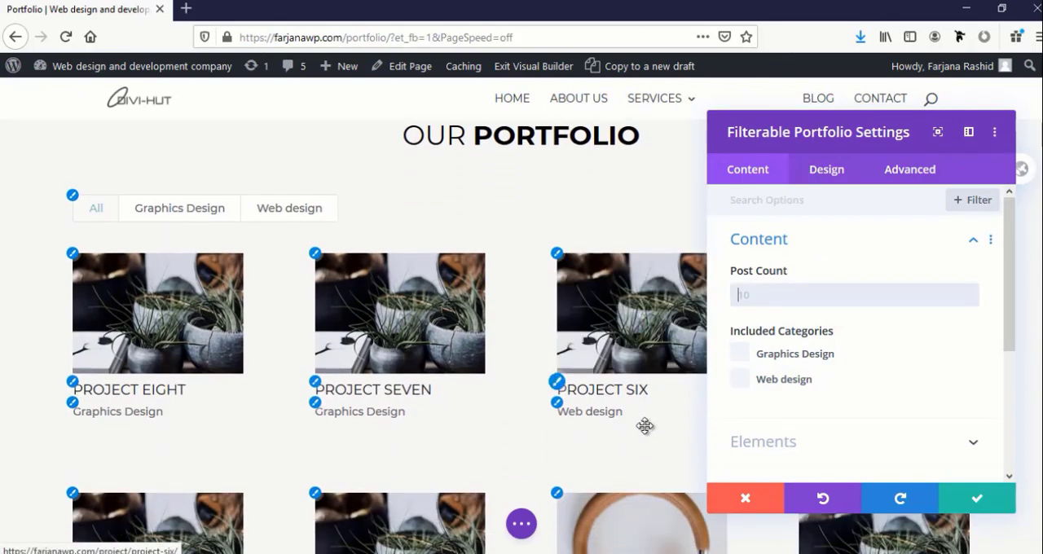
pyautogui.scroll(-1, 644, 427)
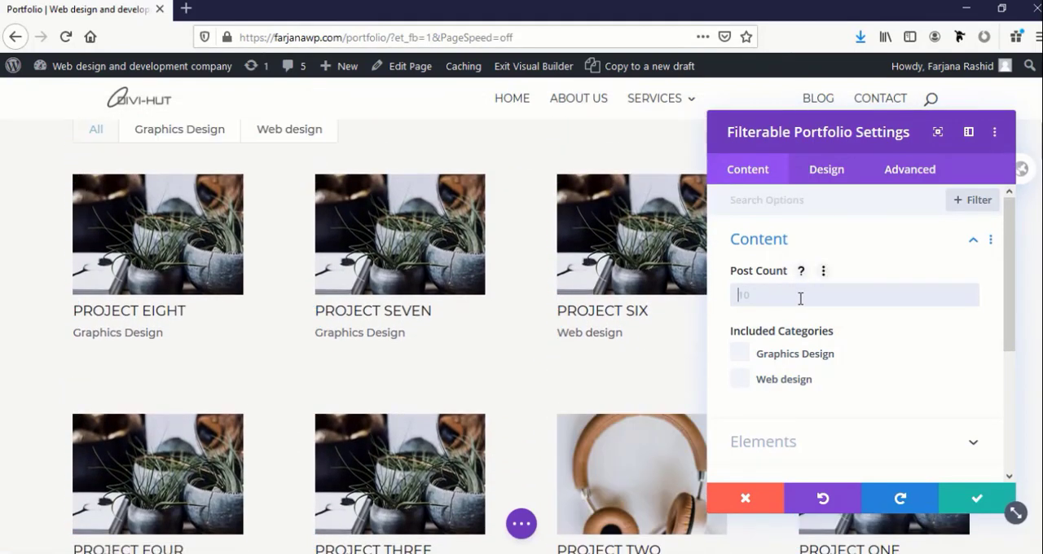
pyautogui.write('10')
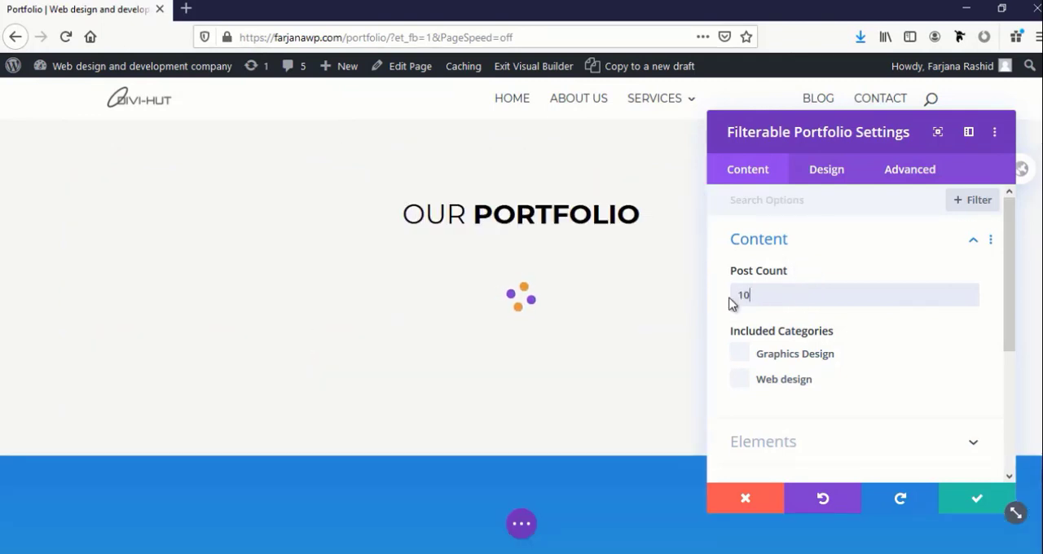
# Try limiting the portfolio's included categories to Web design, and clear that restriction again
pyautogui.scroll(-1, 736, 281)
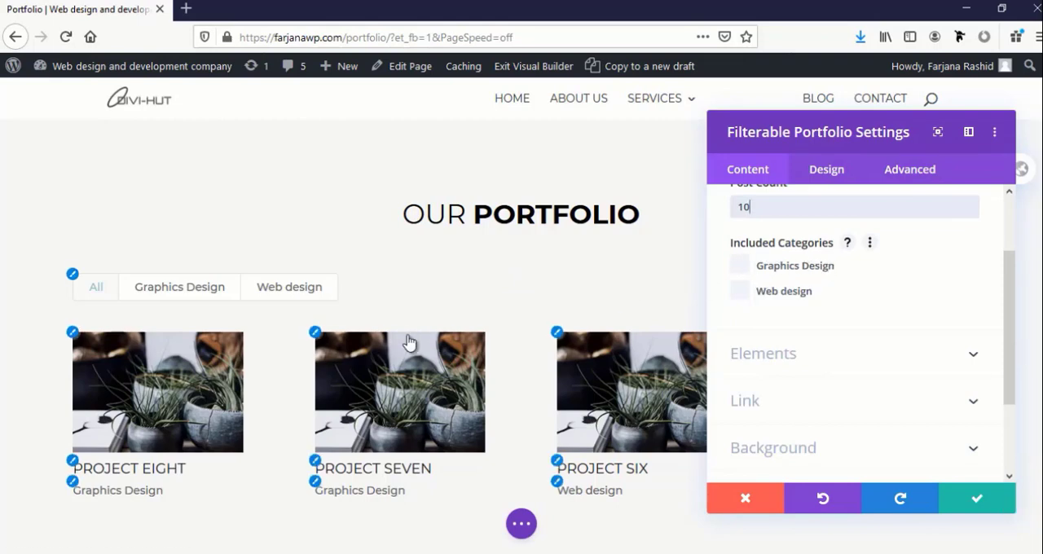
pyautogui.scroll(-5, 409, 343)
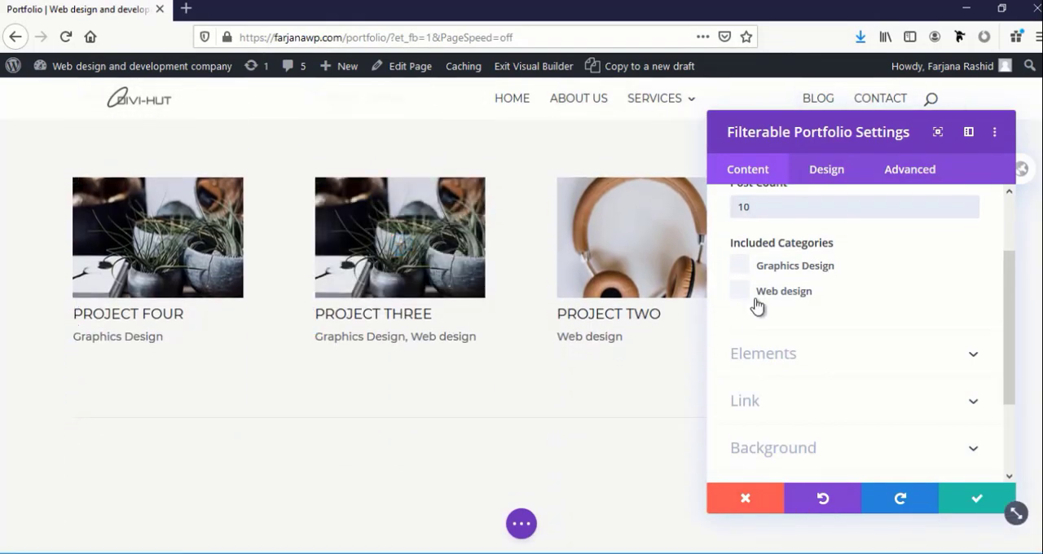
pyautogui.click(739, 291)
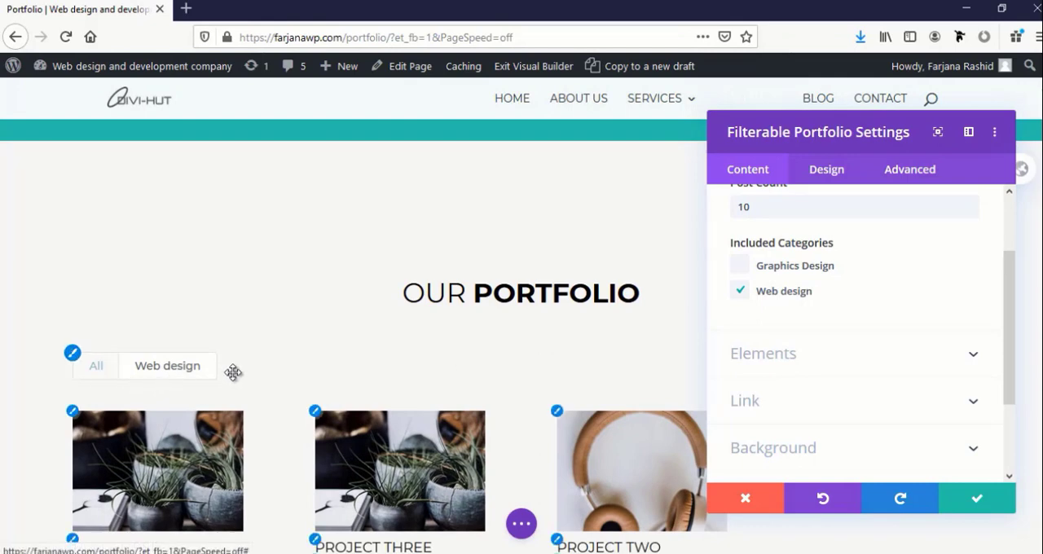
pyautogui.scroll(-5, 230, 371)
pyautogui.scroll(5, 233, 372)
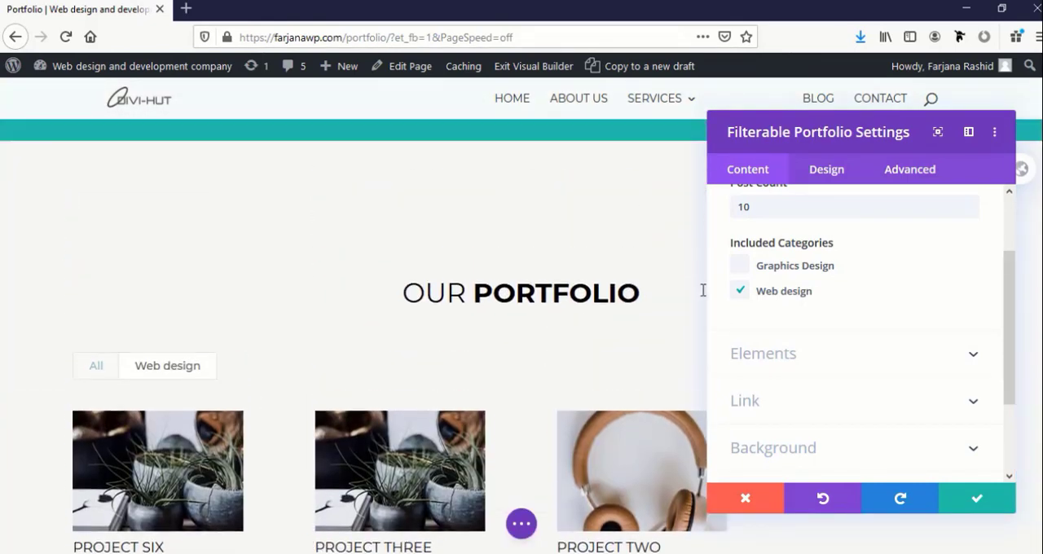
pyautogui.click(739, 292)
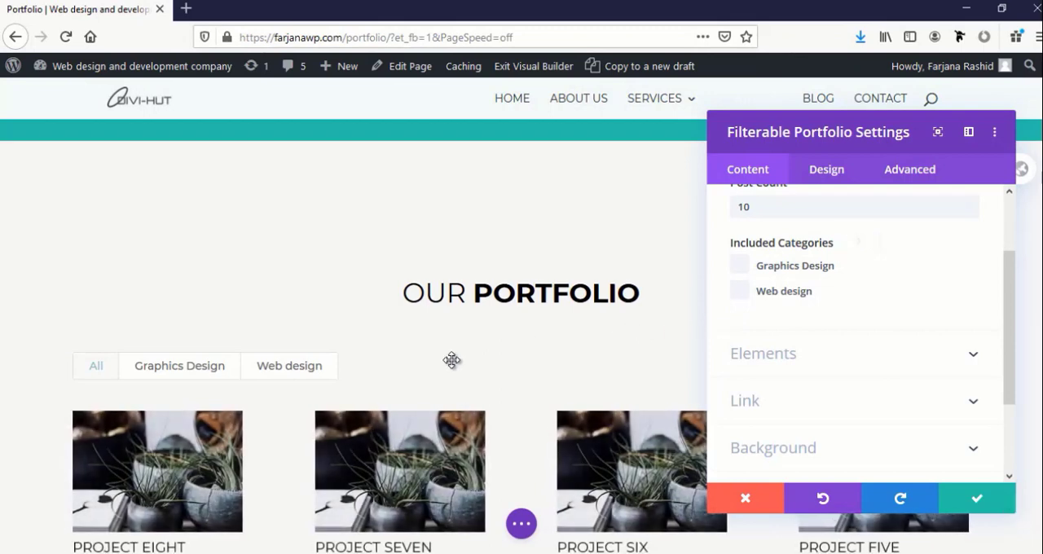
# Turn off the display of categories beneath the projects in the portfolio module's element settings
pyautogui.click(785, 370)
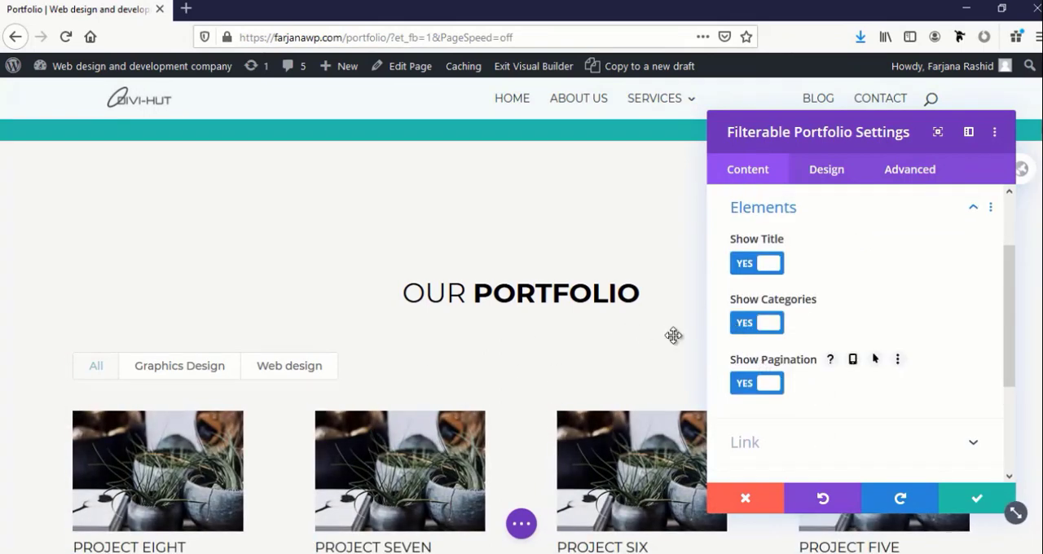
pyautogui.scroll(-3, 449, 379)
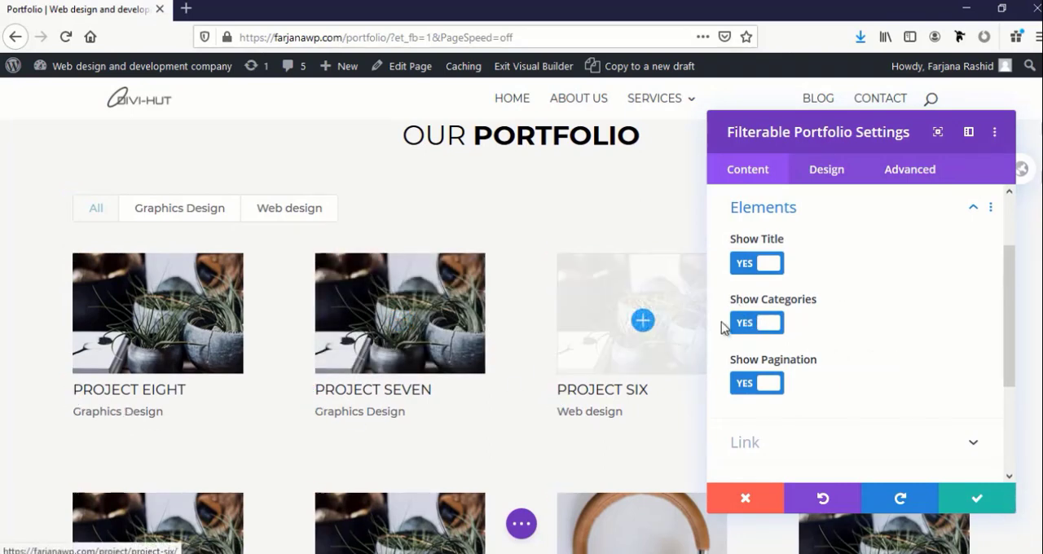
pyautogui.click(745, 323)
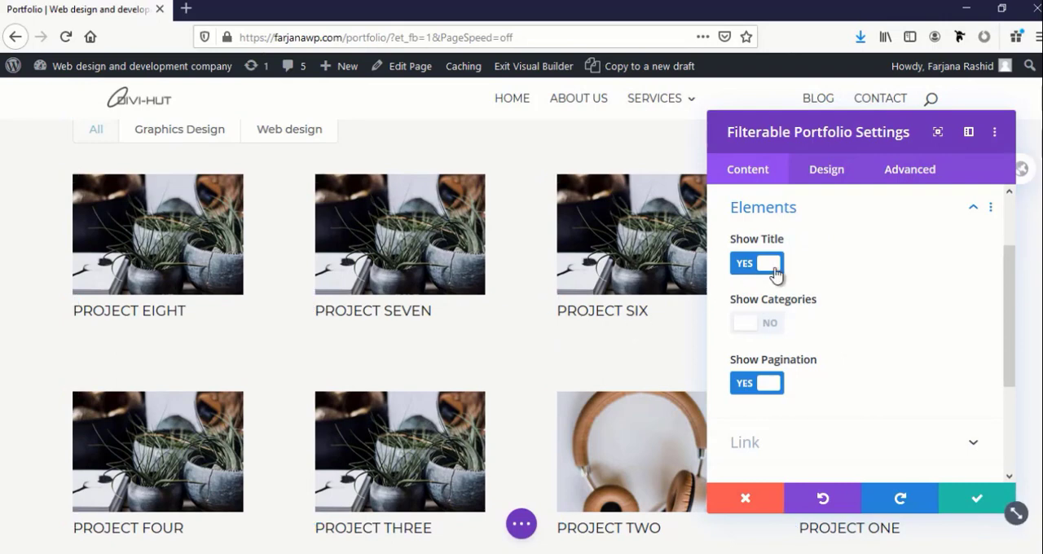
pyautogui.scroll(-3, 770, 358)
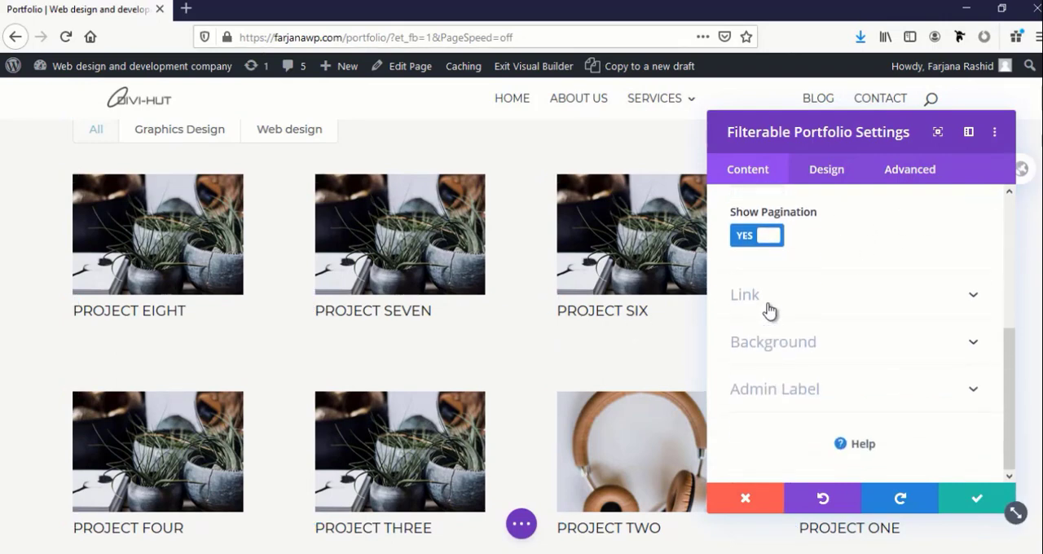
pyautogui.click(771, 341)
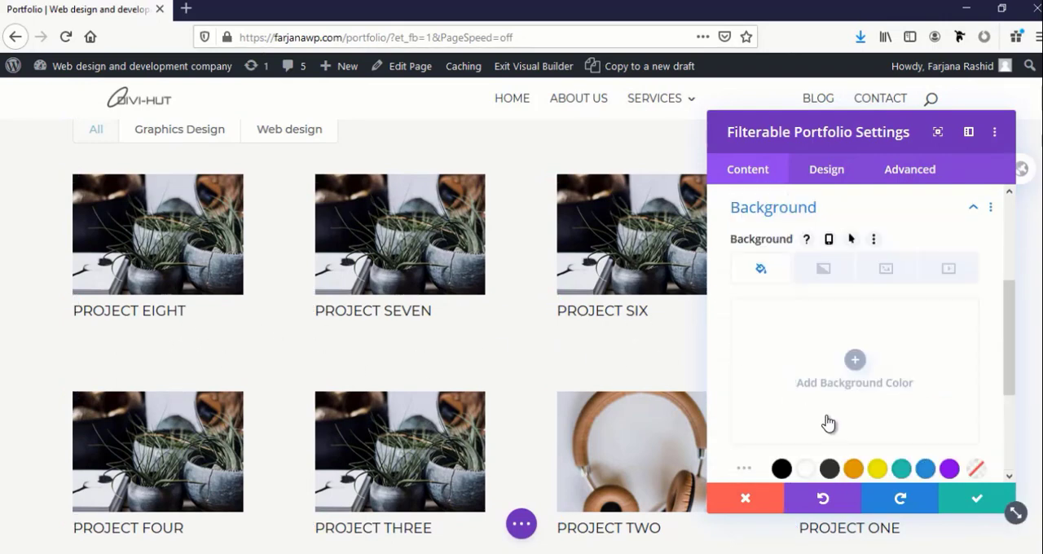
pyautogui.scroll(-3, 828, 423)
pyautogui.scroll(5, 828, 421)
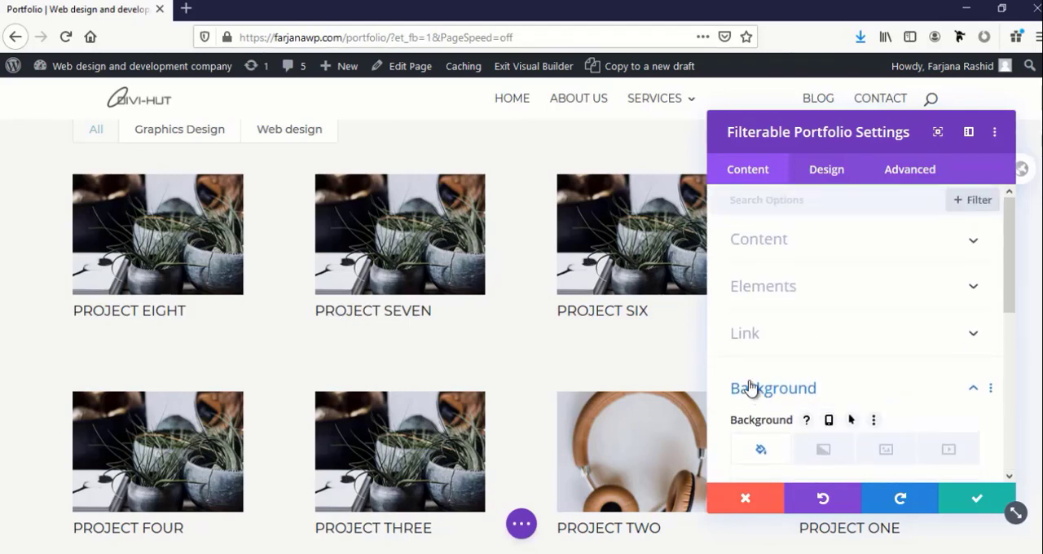
# Set the portfolio overlay's zoom icon color to white and its hover overlay color to blue
pyautogui.click(828, 184)
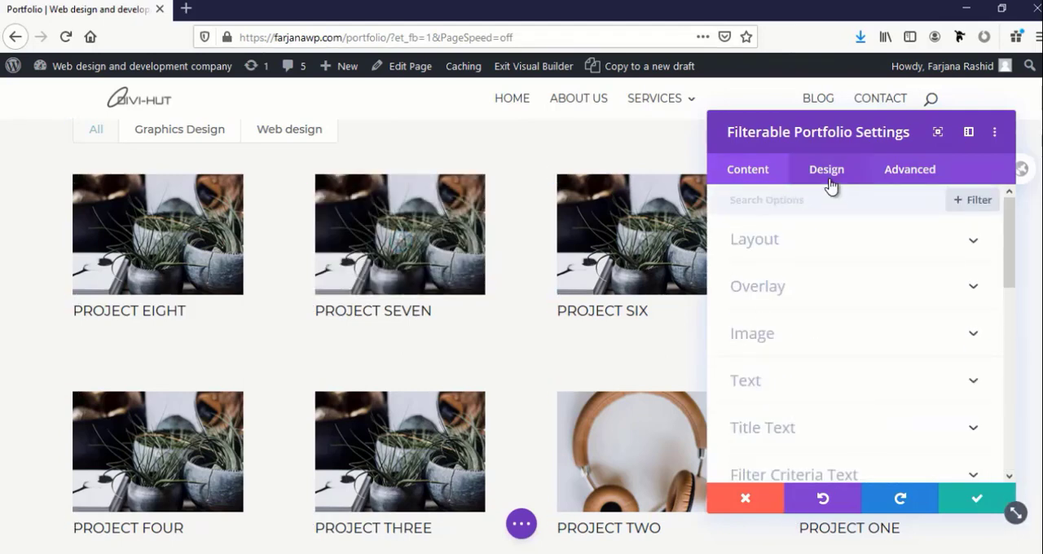
pyautogui.click(781, 248)
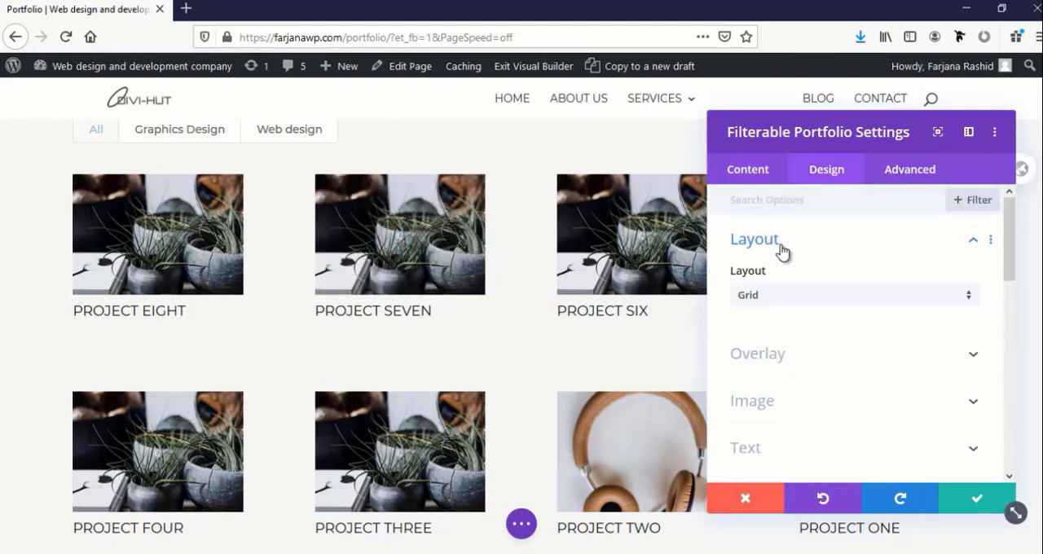
pyautogui.click(787, 371)
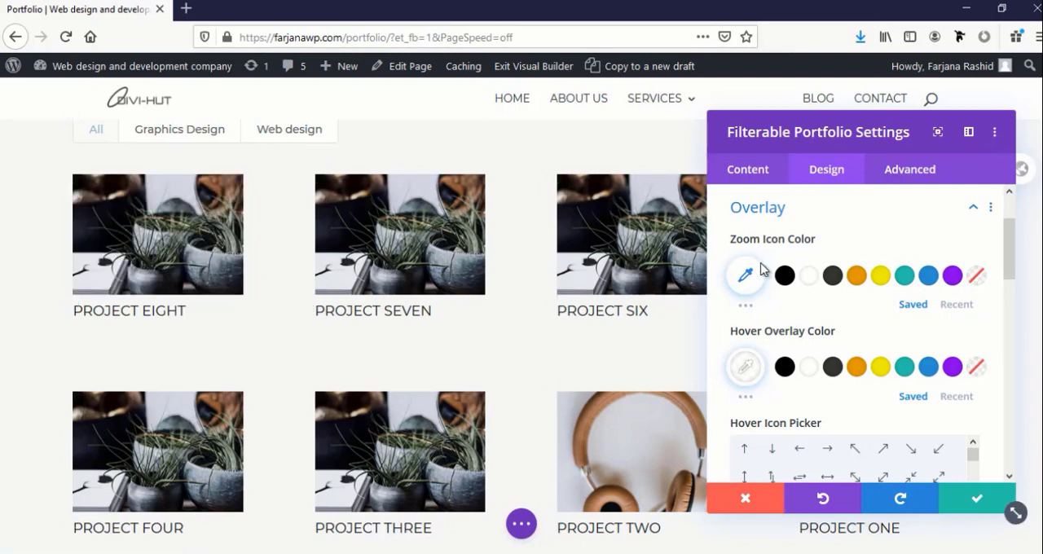
pyautogui.click(928, 367)
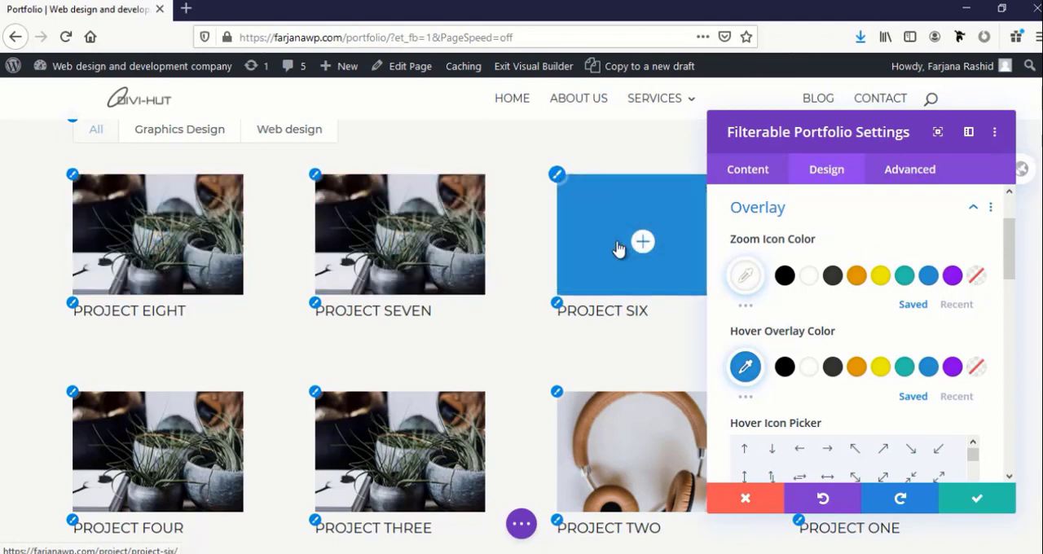
# Set the portfolio overlay's hover icon to the plain magnifying glass
pyautogui.scroll(-2, 812, 415)
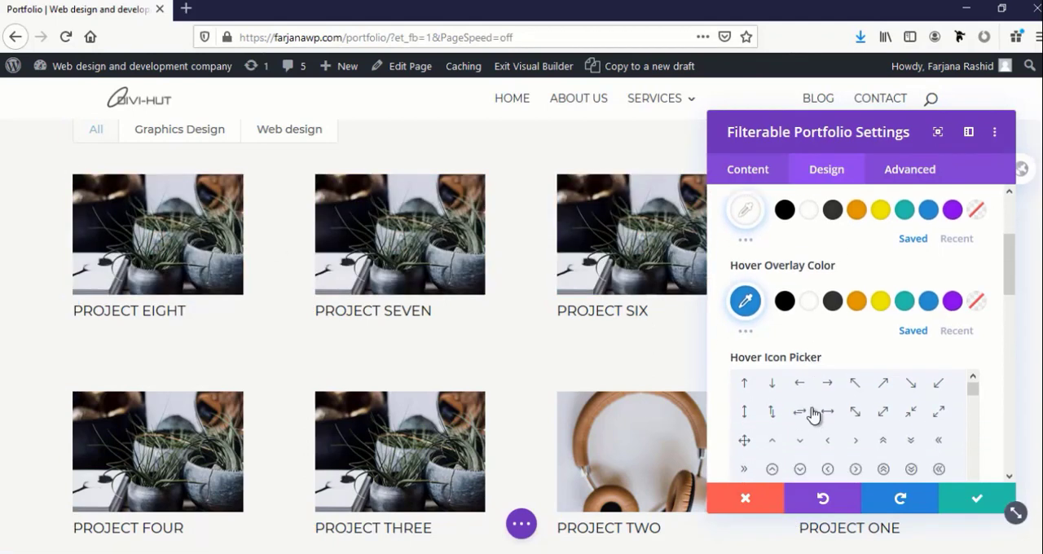
pyautogui.scroll(-5, 829, 444)
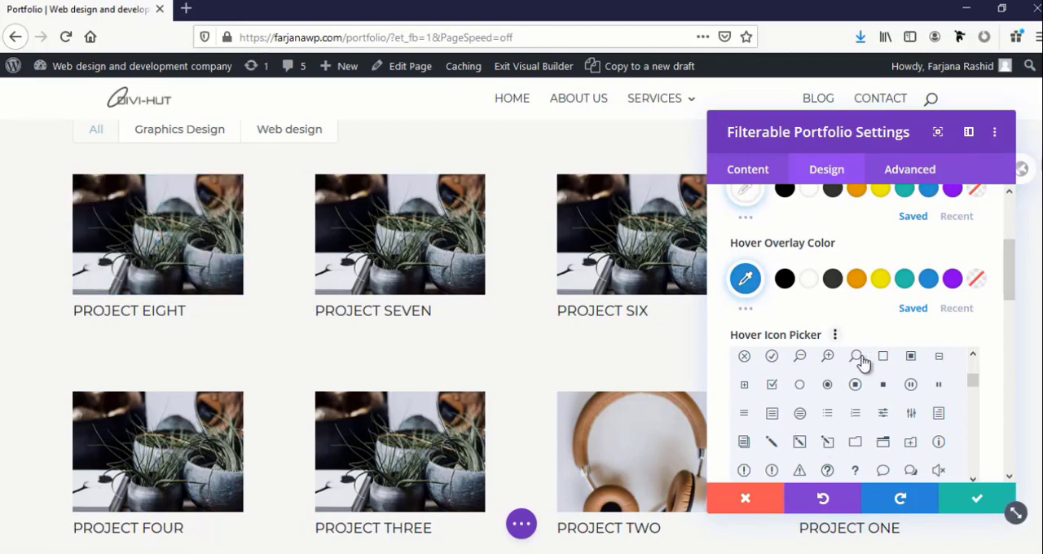
pyautogui.click(857, 359)
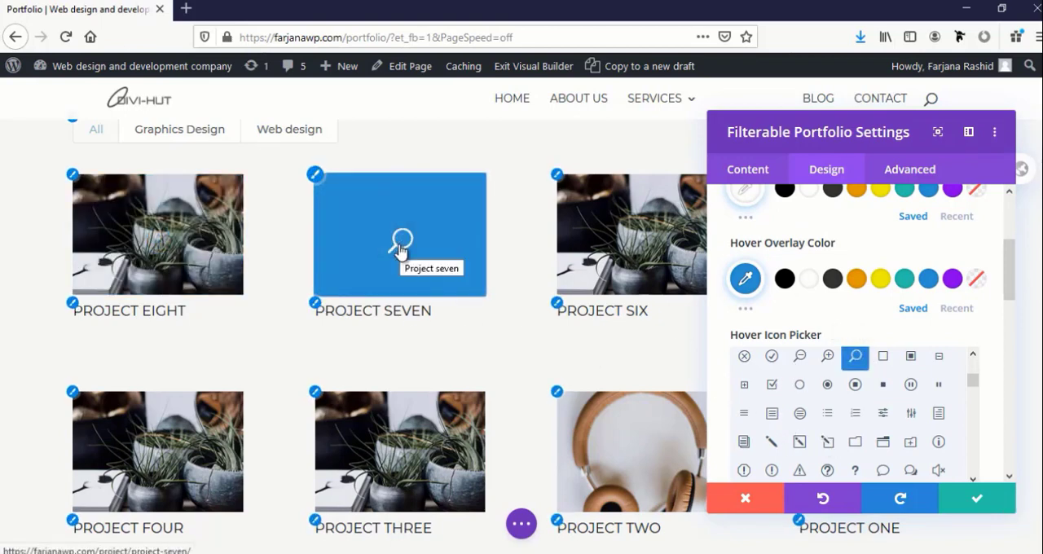
# Review the filter criteria text and remaining design options of the portfolio module, and save its settings
pyautogui.scroll(-5, 783, 338)
pyautogui.click(779, 330)
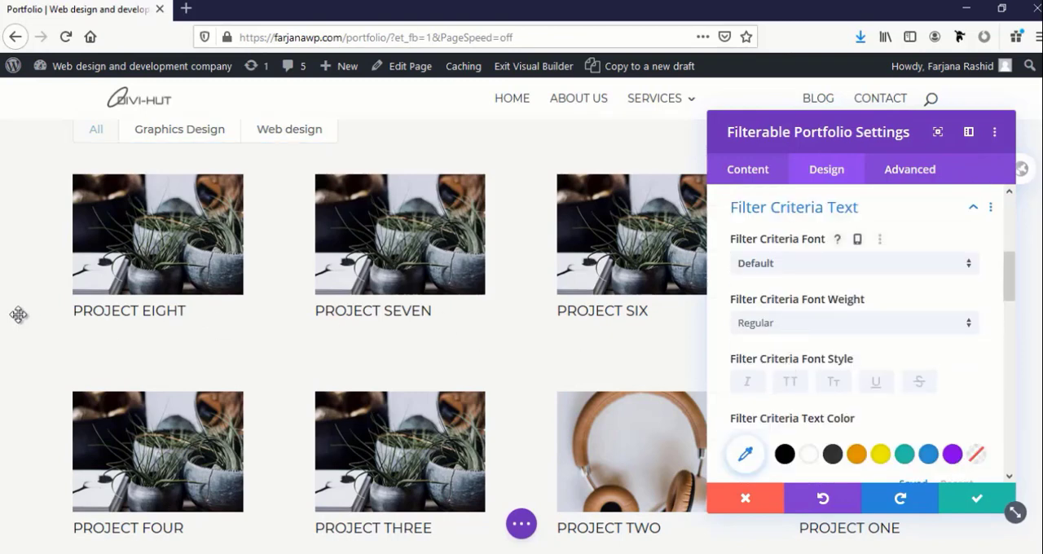
pyautogui.scroll(2, 49, 289)
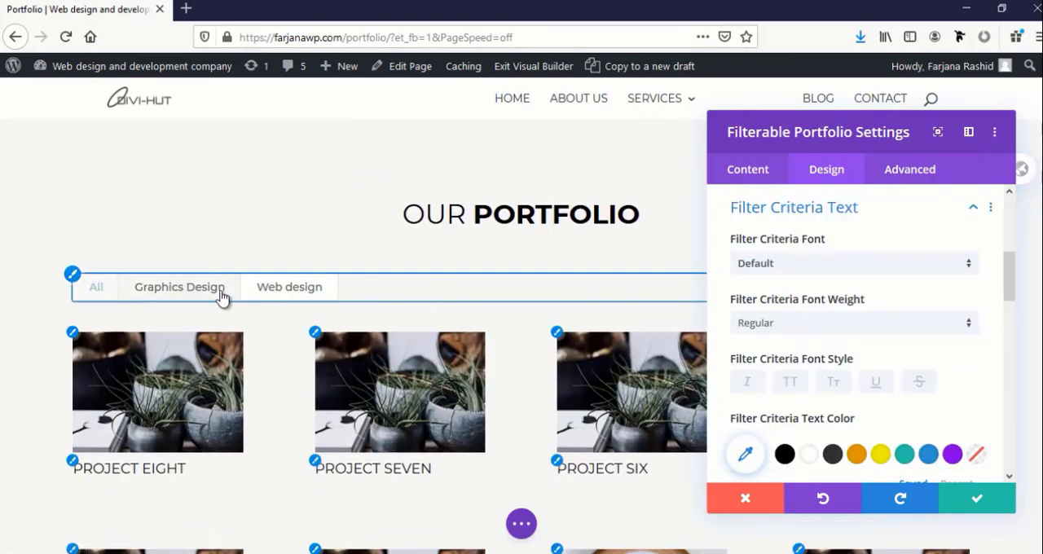
pyautogui.scroll(-4, 811, 423)
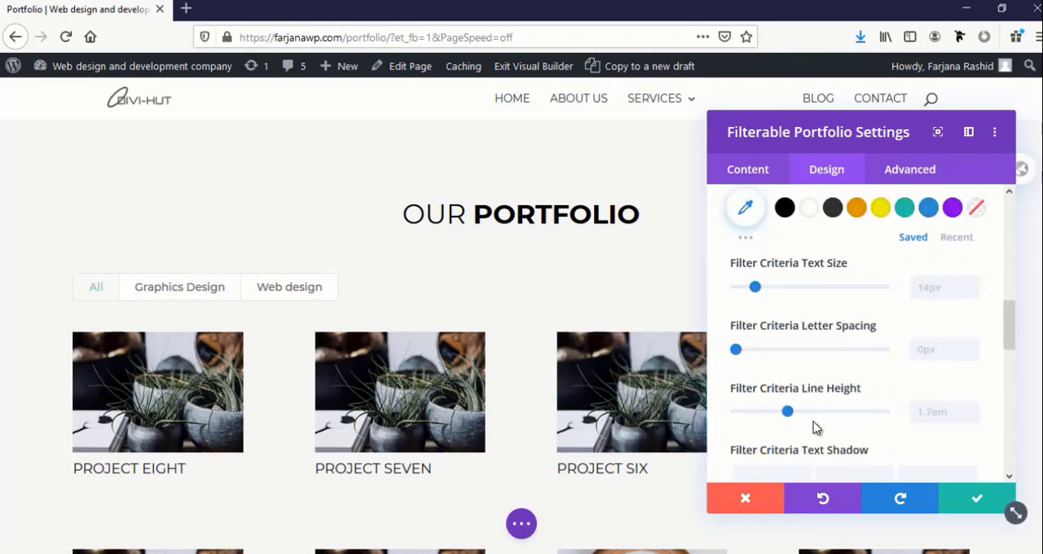
pyautogui.scroll(-4, 813, 421)
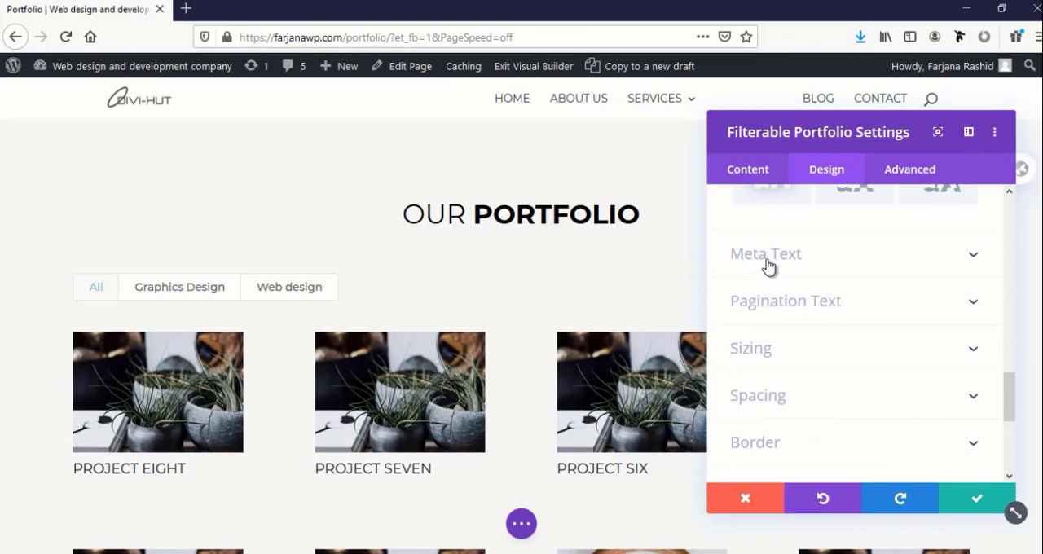
pyautogui.click(751, 349)
pyautogui.scroll(-5, 776, 368)
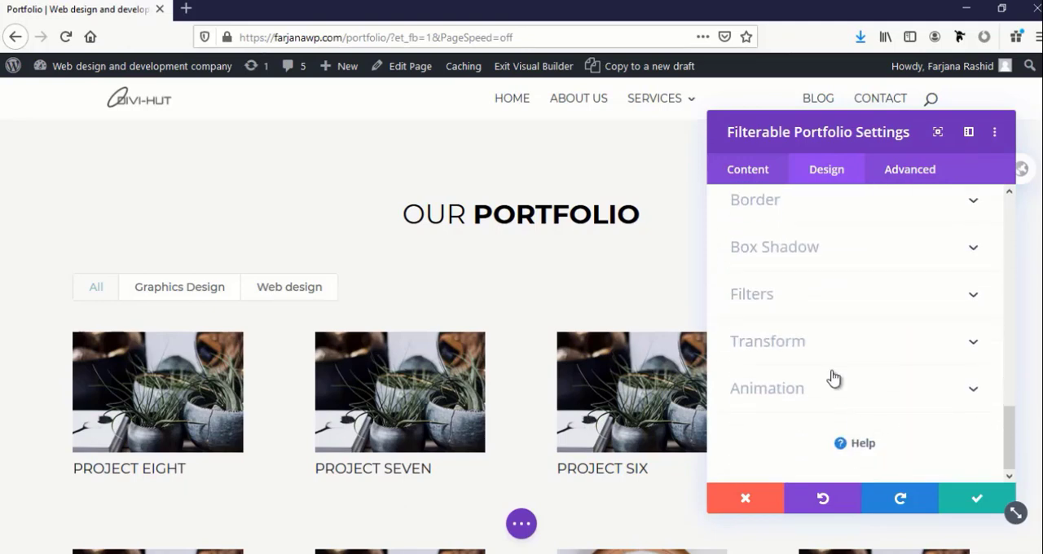
pyautogui.scroll(3, 832, 378)
pyautogui.scroll(-3, 854, 421)
pyautogui.click(974, 504)
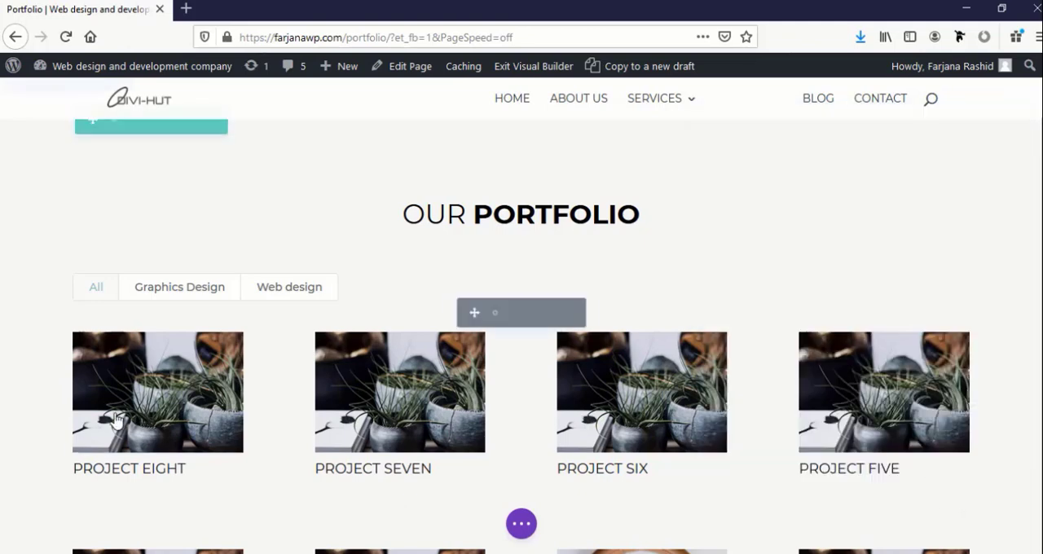
# Set the custom gutter width of the row containing the portfolio to 2
pyautogui.scroll(2, 114, 283)
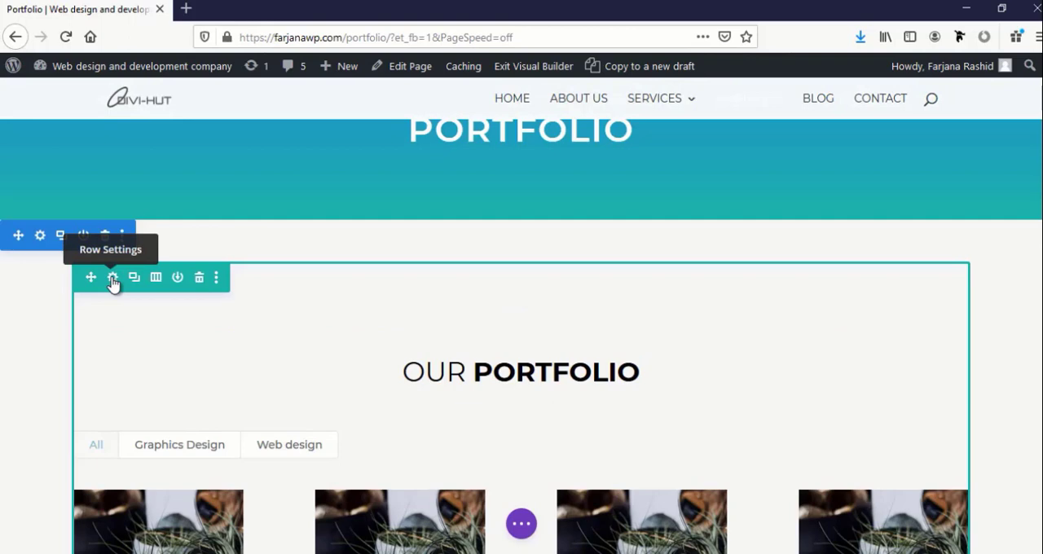
pyautogui.click(112, 278)
pyautogui.click(822, 181)
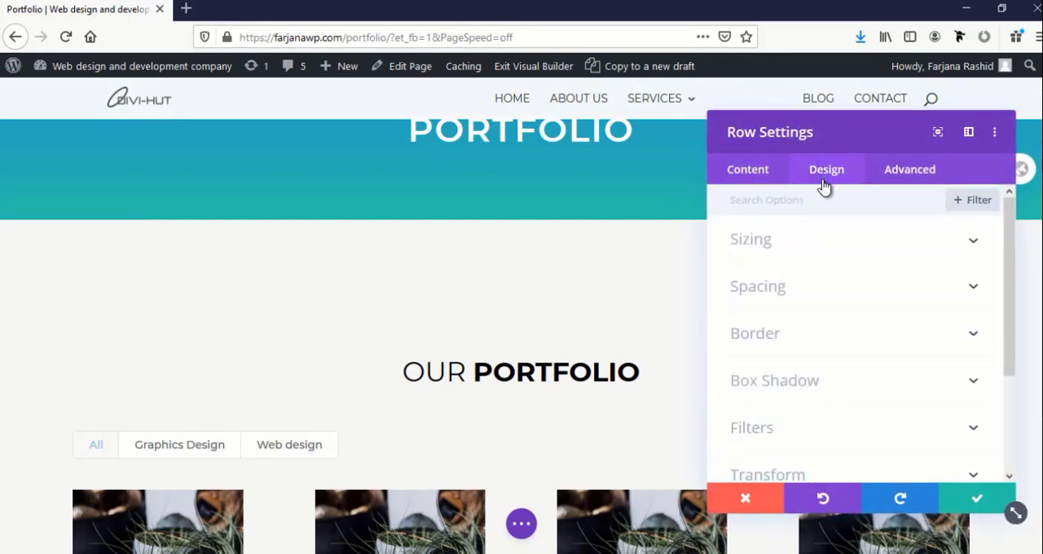
pyautogui.click(758, 242)
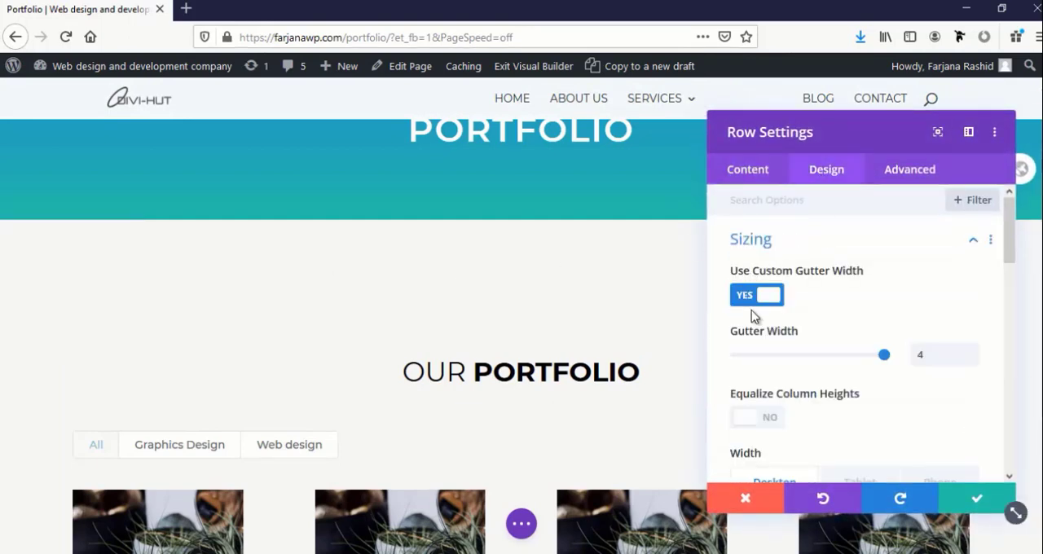
pyautogui.scroll(-4, 601, 332)
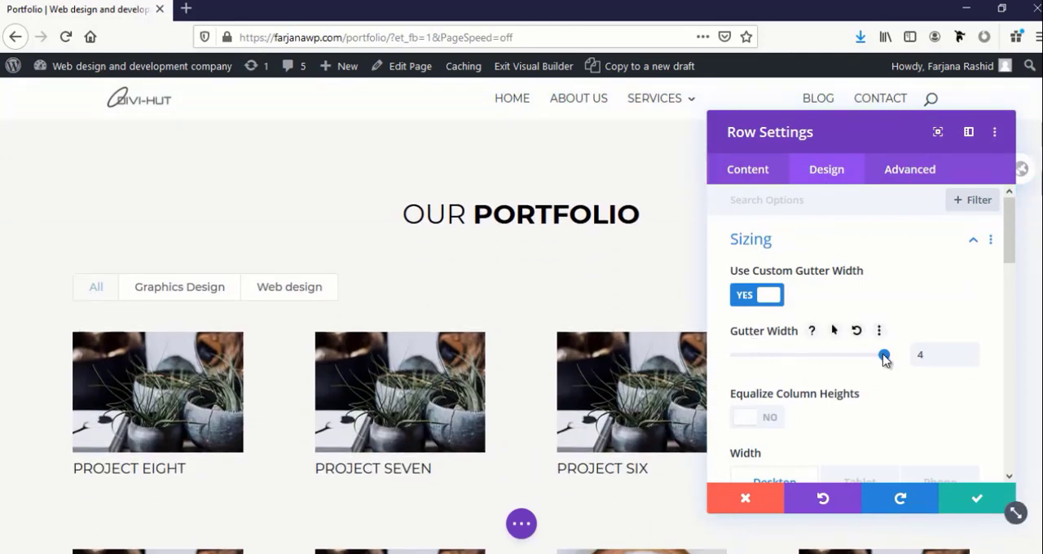
pyautogui.moveTo(861, 357); pyautogui.dragTo(789, 361)
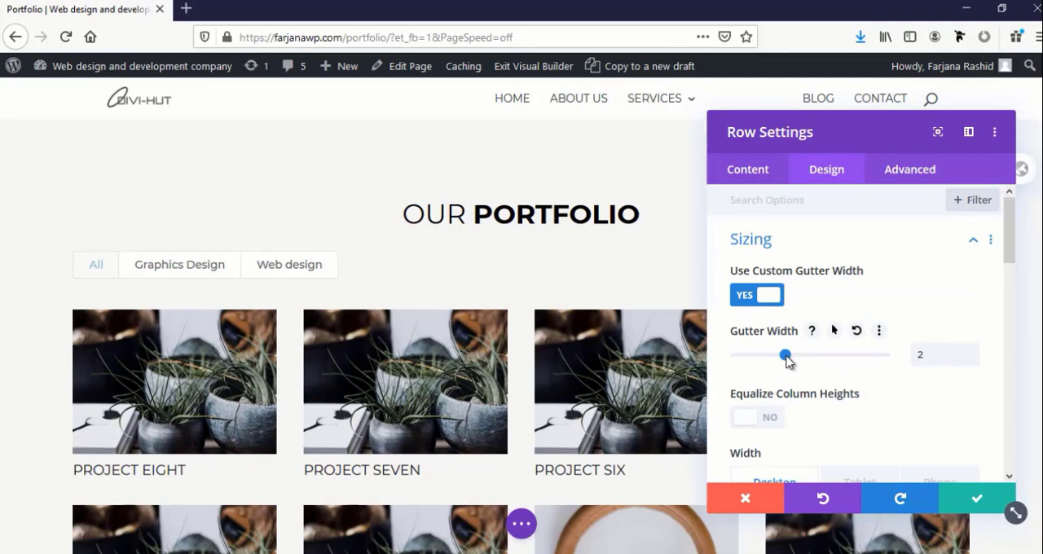
# Check the spacing between the projects in the portfolio grid and save the row settings
pyautogui.scroll(-3, 580, 396)
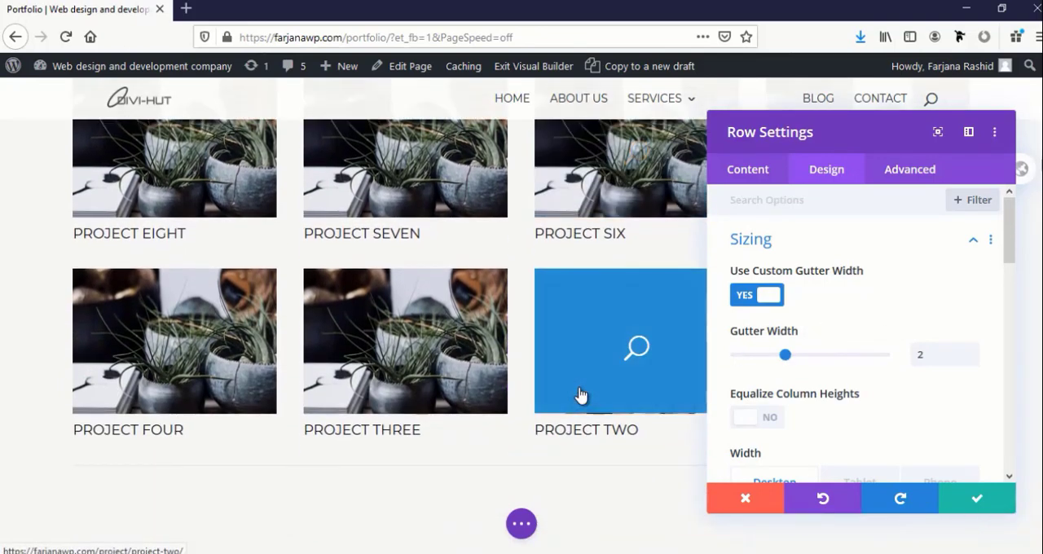
pyautogui.scroll(3, 580, 395)
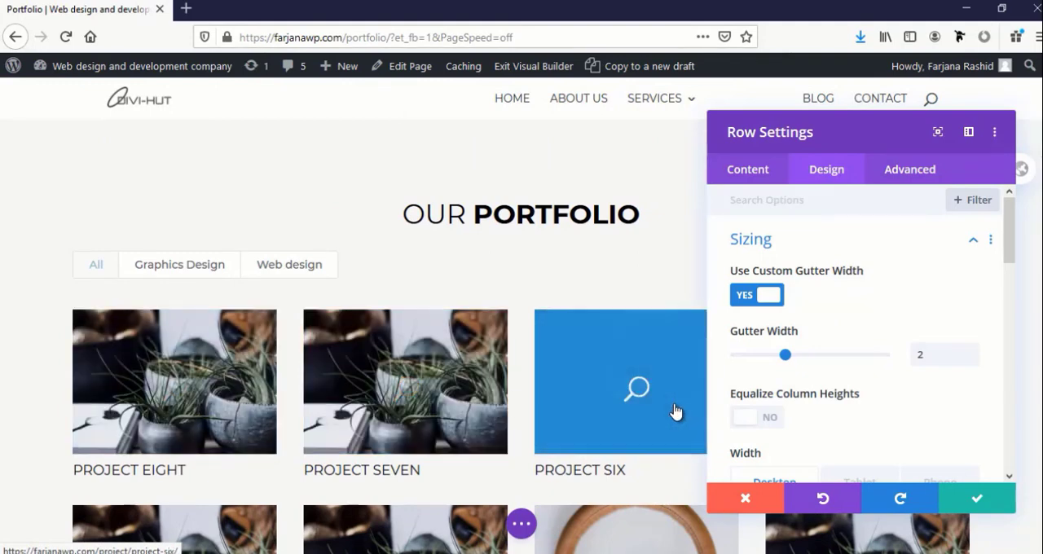
pyautogui.scroll(-3, 417, 424)
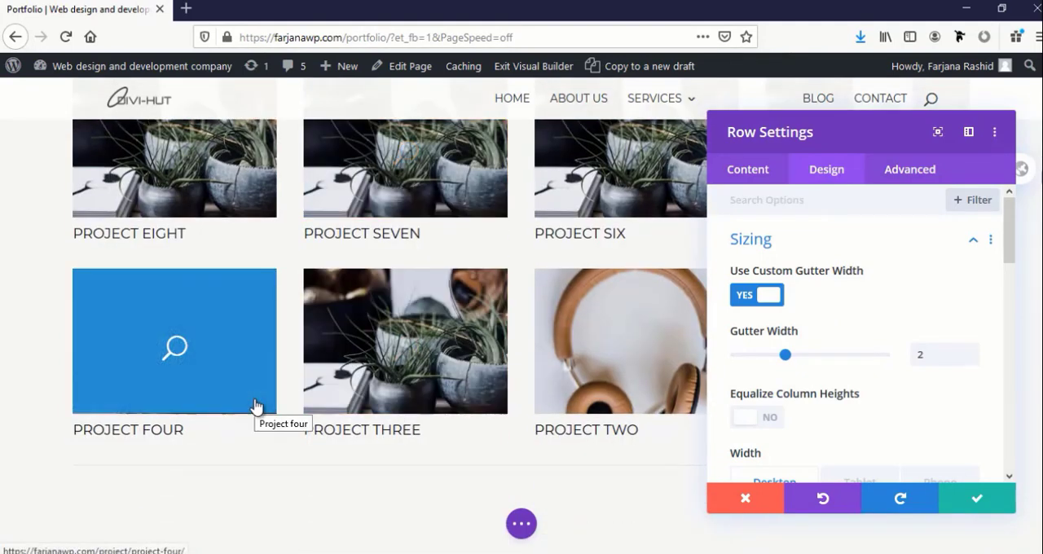
pyautogui.scroll(2, 400, 411)
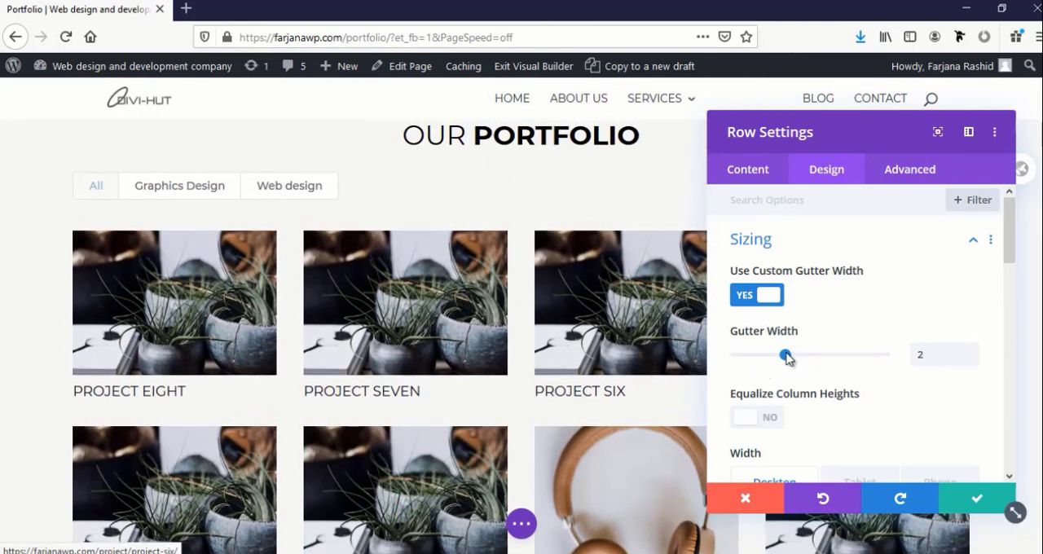
pyautogui.moveTo(787, 361)
pyautogui.mouseDown()
pyautogui.moveTo(736, 361)
pyautogui.moveTo(784, 355)
pyautogui.mouseUp()
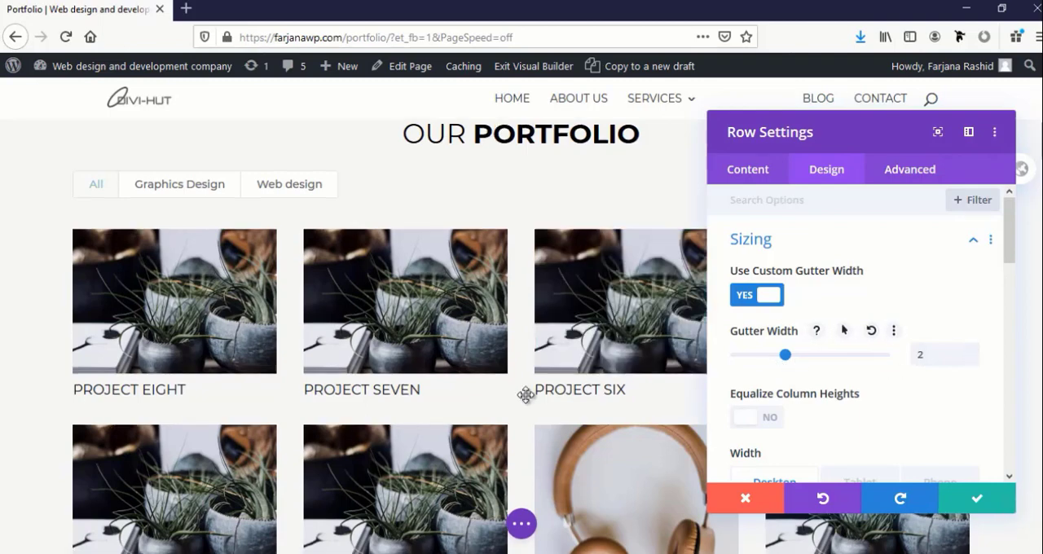
pyautogui.scroll(-3, 527, 396)
pyautogui.scroll(3, 526, 395)
pyautogui.click(975, 498)
# Give the images in the filterable portfolio module a white border 4px wide
pyautogui.scroll(-1, 835, 460)
pyautogui.moveTo(507, 298)
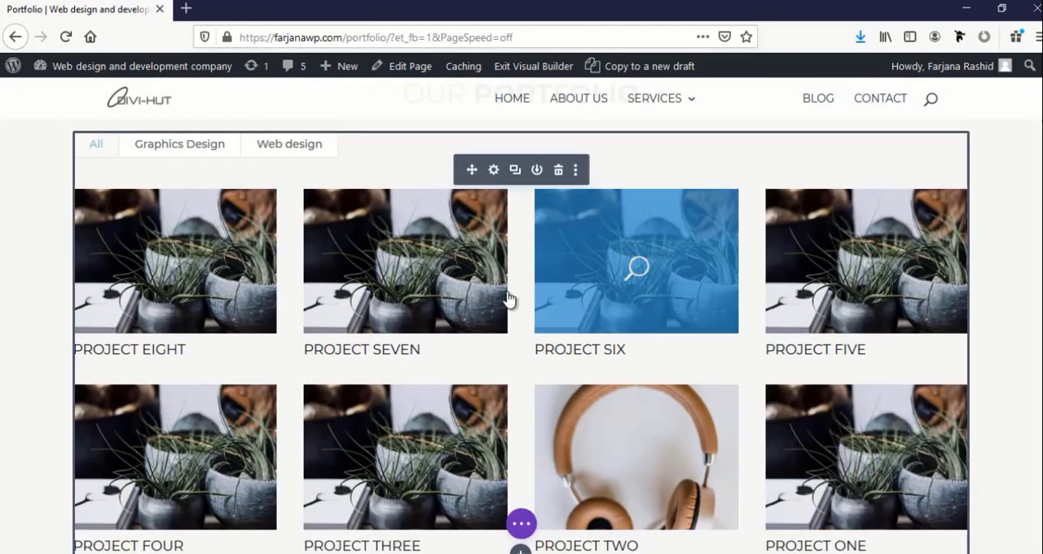
pyautogui.click(493, 170)
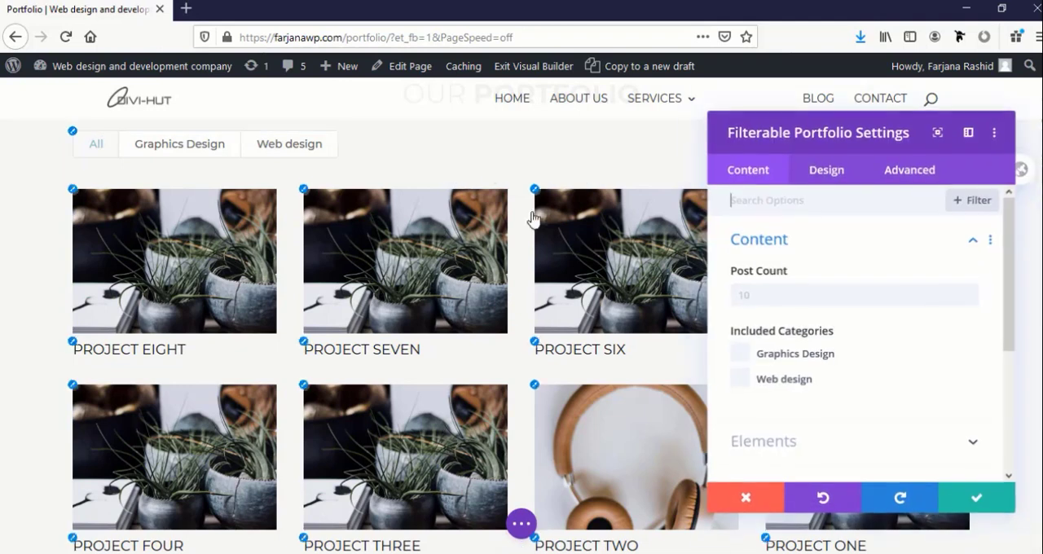
pyautogui.click(810, 179)
pyautogui.scroll(-3, 808, 349)
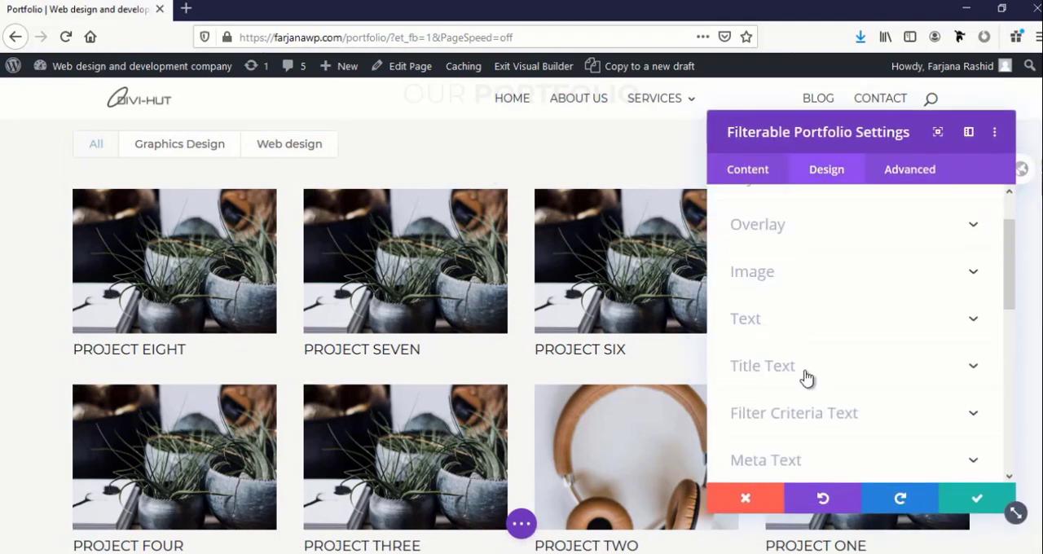
pyautogui.scroll(1, 782, 350)
pyautogui.click(769, 262)
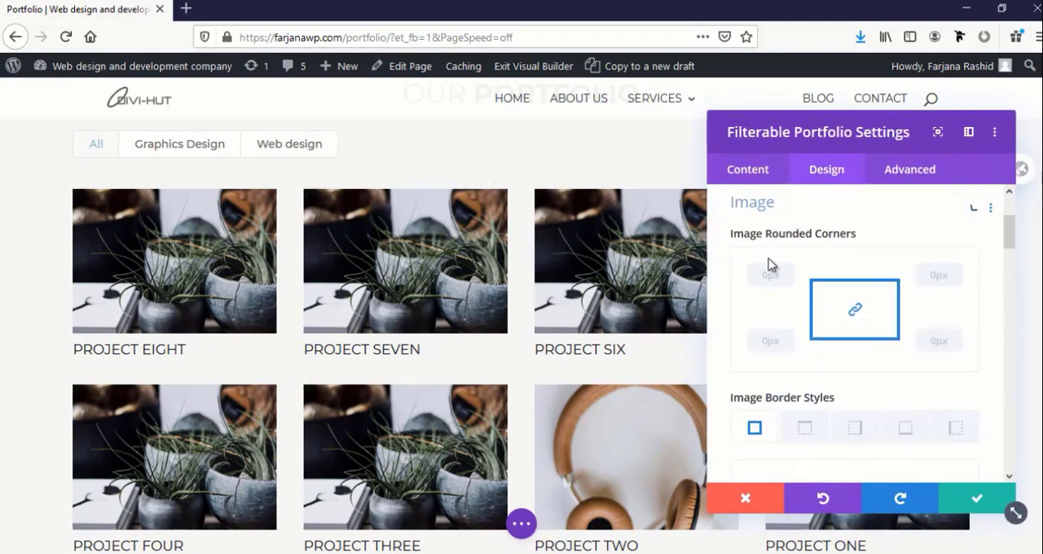
pyautogui.scroll(-2, 787, 351)
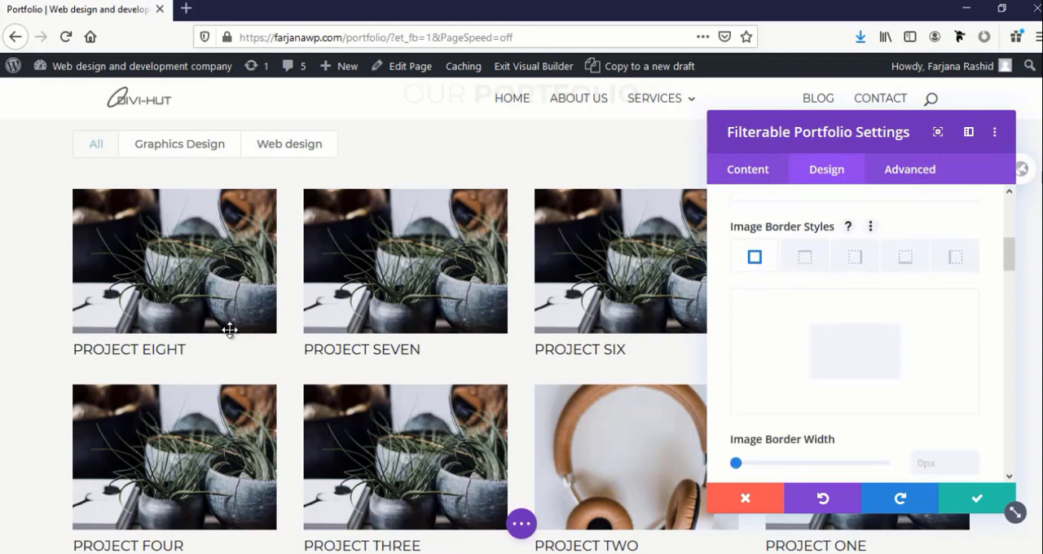
pyautogui.scroll(-2, 863, 401)
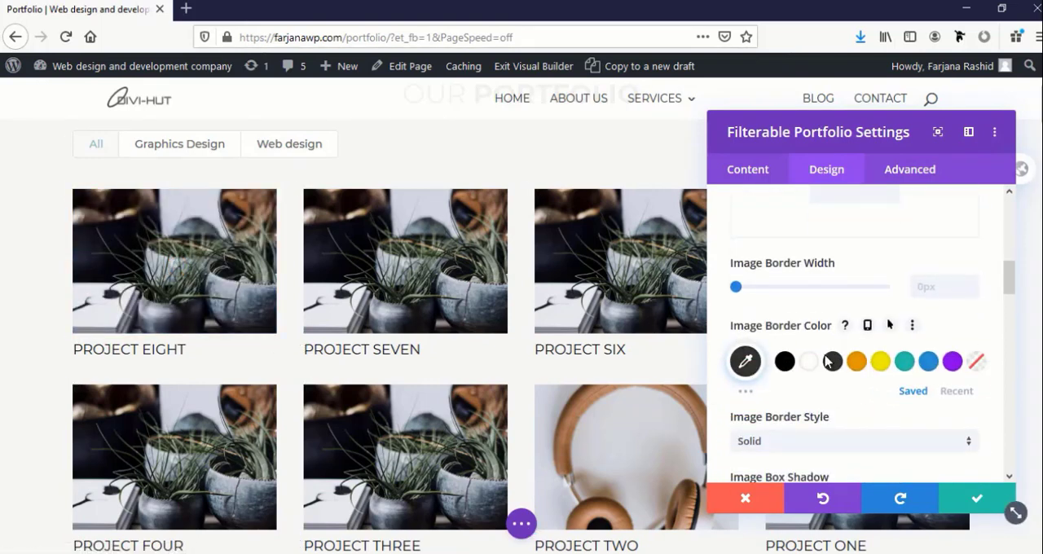
pyautogui.moveTo(734, 286); pyautogui.dragTo(758, 291)
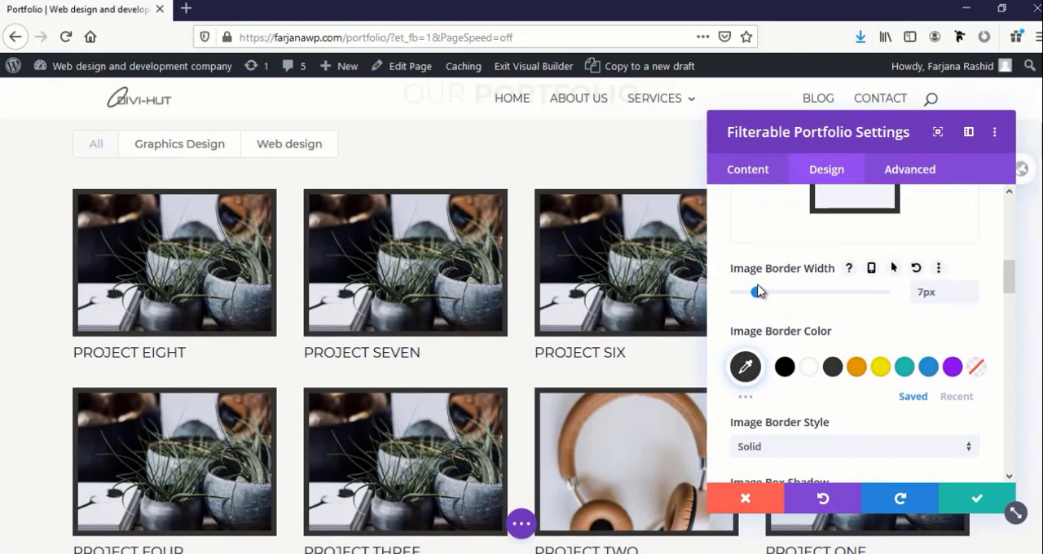
pyautogui.click(807, 375)
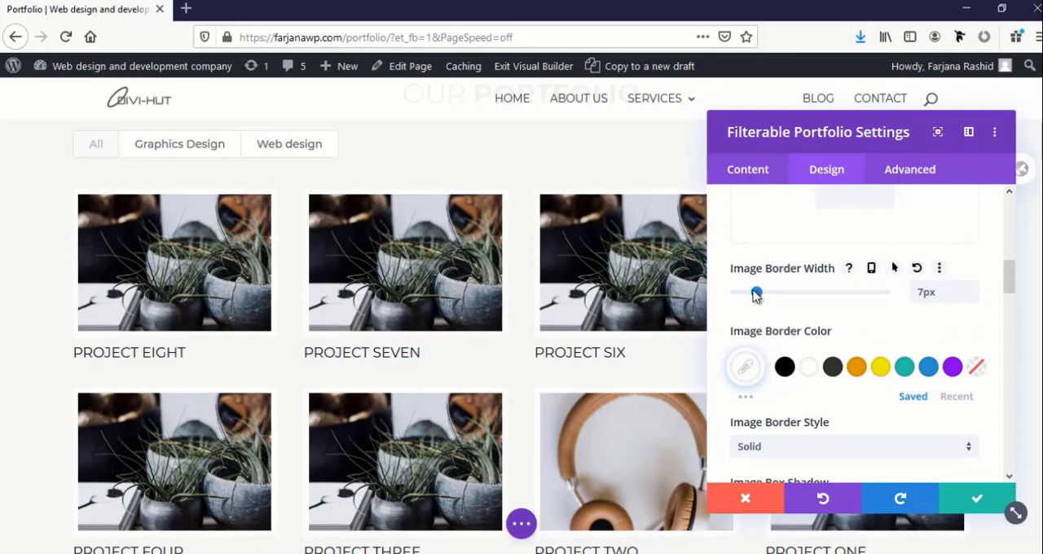
pyautogui.moveTo(755, 295); pyautogui.dragTo(750, 294)
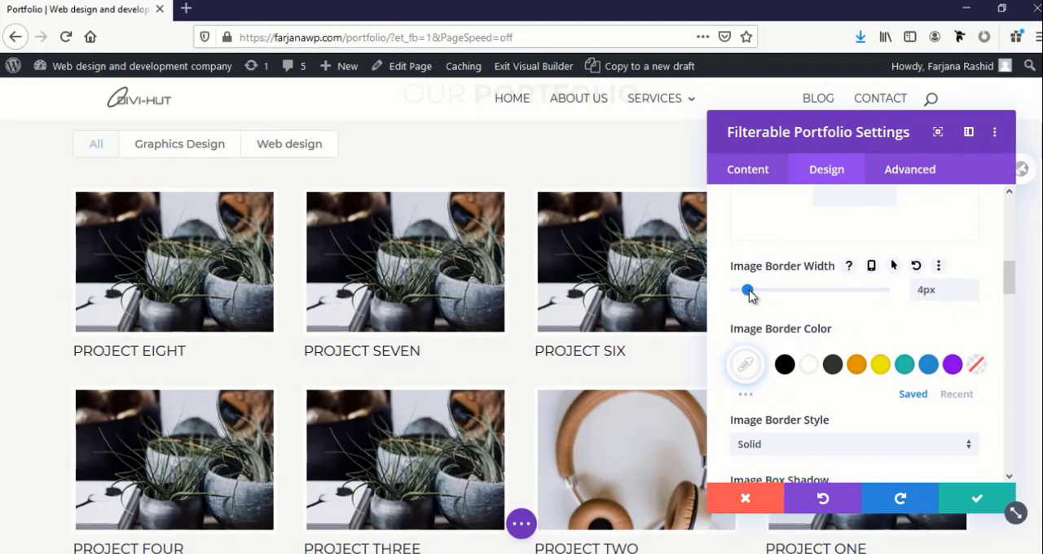
# Apply the box shadow preset that falls beneath the portfolio images and set its vertical position to 5px
pyautogui.scroll(-4, 775, 403)
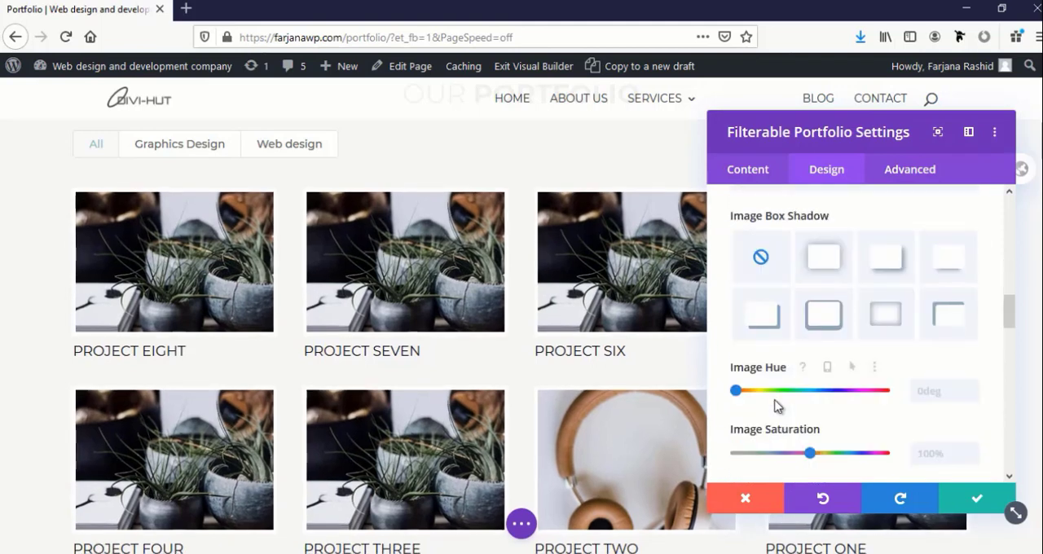
pyautogui.click(945, 260)
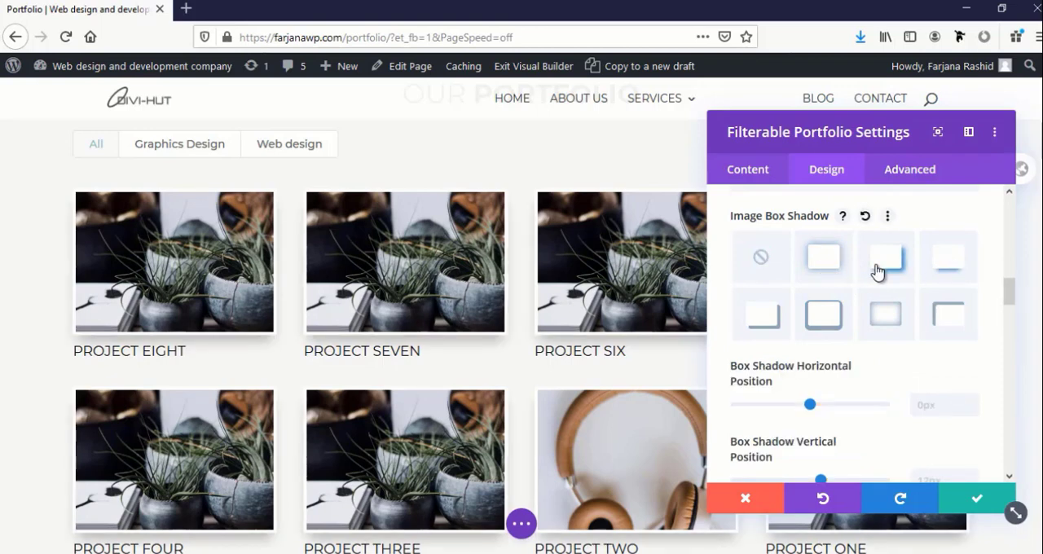
pyautogui.scroll(-2, 877, 271)
pyautogui.moveTo(819, 303); pyautogui.dragTo(812, 305)
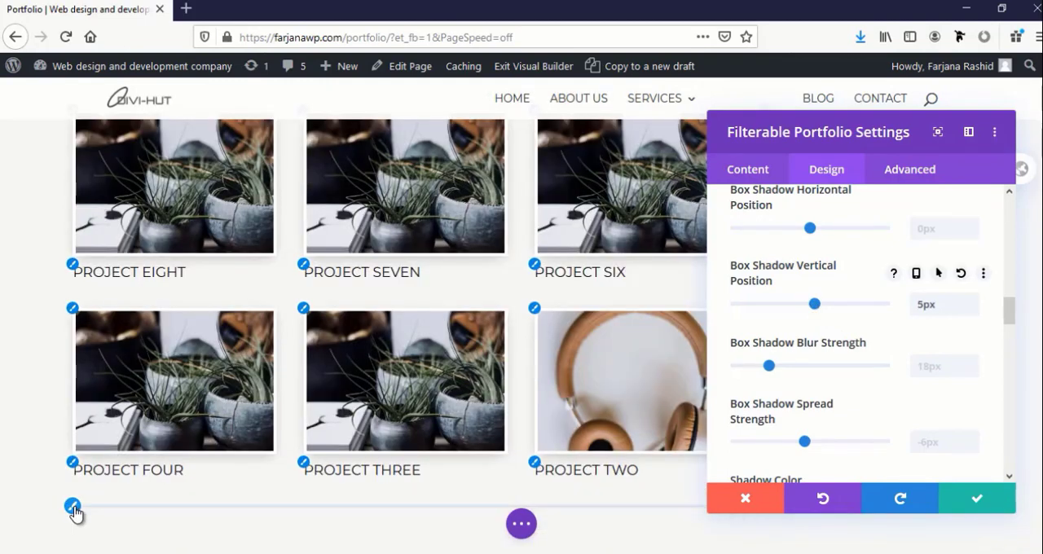
# Examine the portfolio's pagination text options and move the settings window down, clear of the project grid
pyautogui.click(74, 509)
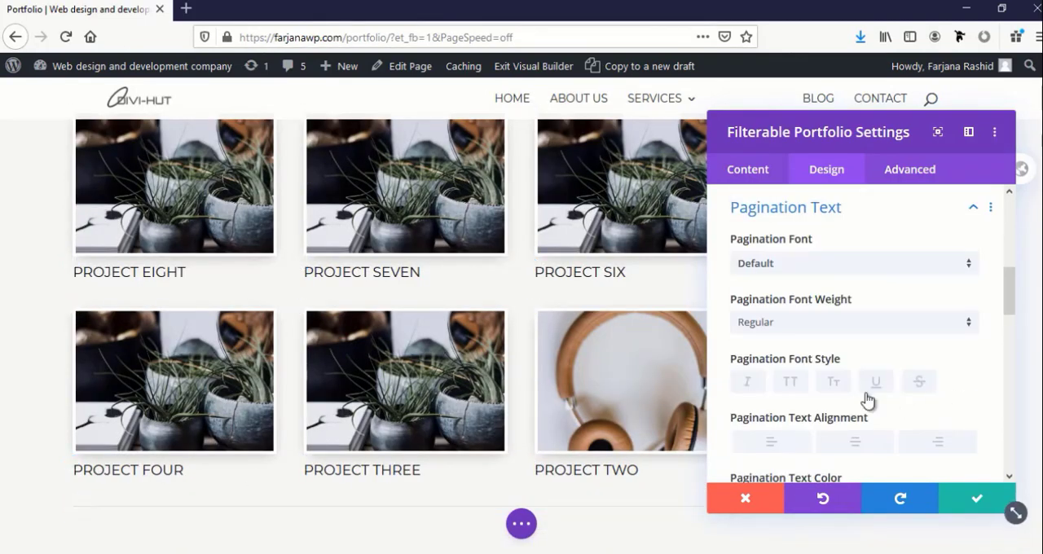
pyautogui.scroll(-2, 809, 315)
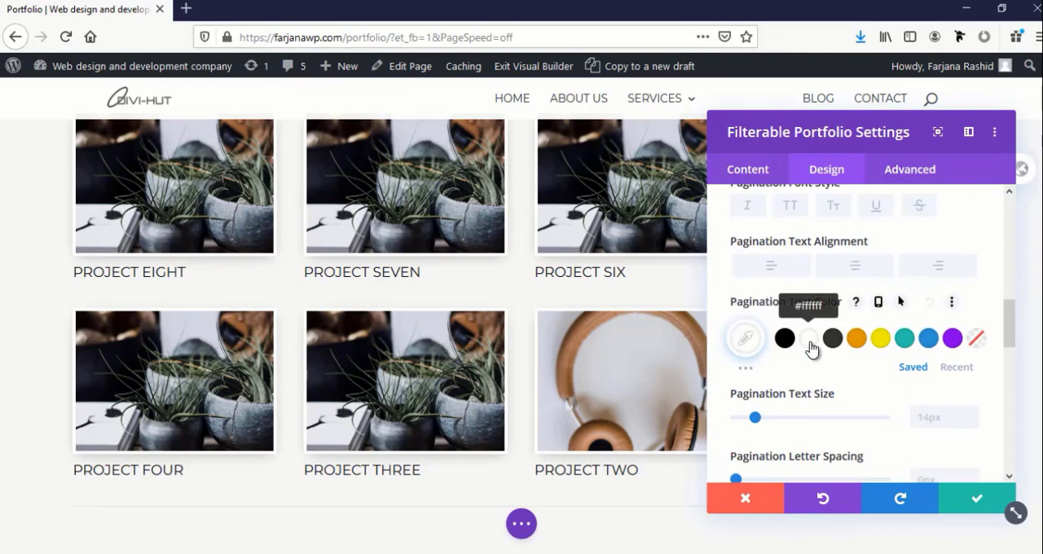
pyautogui.scroll(-1, 805, 356)
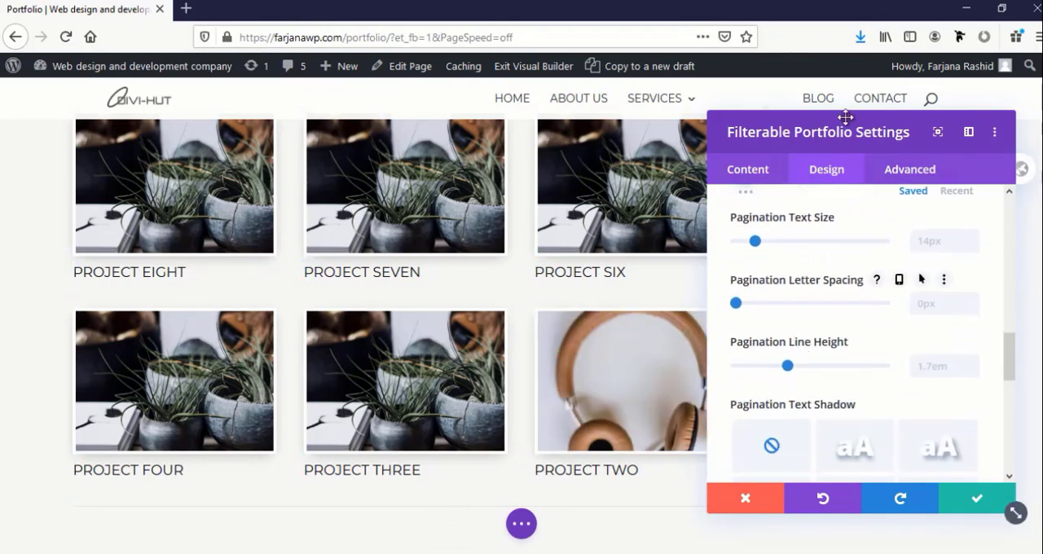
pyautogui.moveTo(834, 132); pyautogui.dragTo(717, 497)
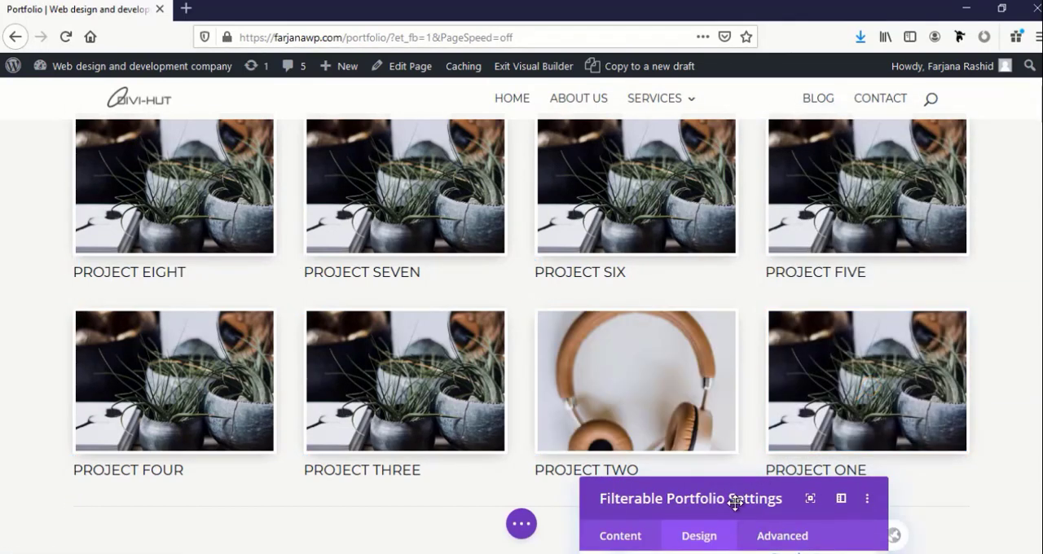
# Save the filterable portfolio module's settings and review the project grid and the Our Portfolio heading
pyautogui.moveTo(735, 500); pyautogui.dragTo(350, 100)
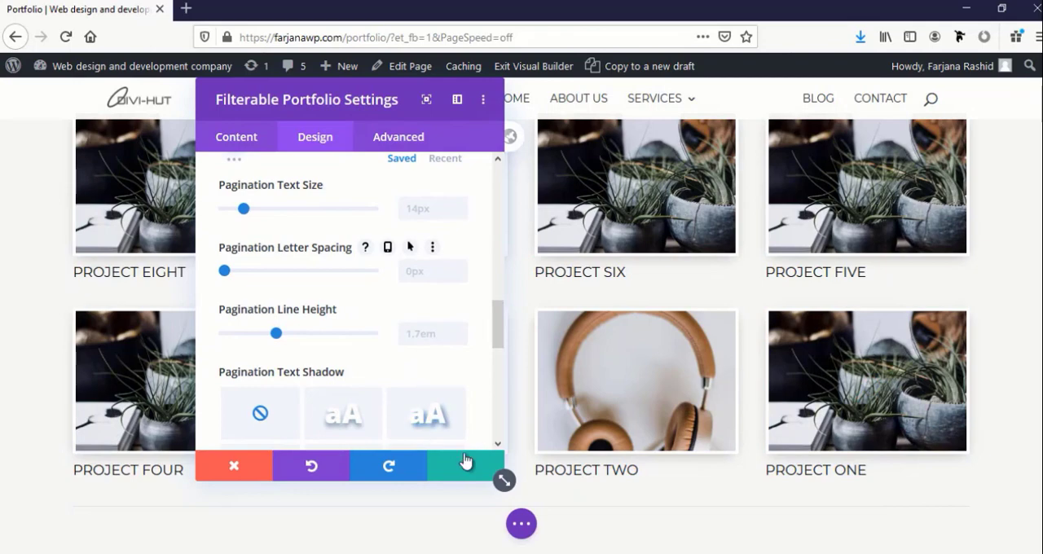
pyautogui.click(450, 476)
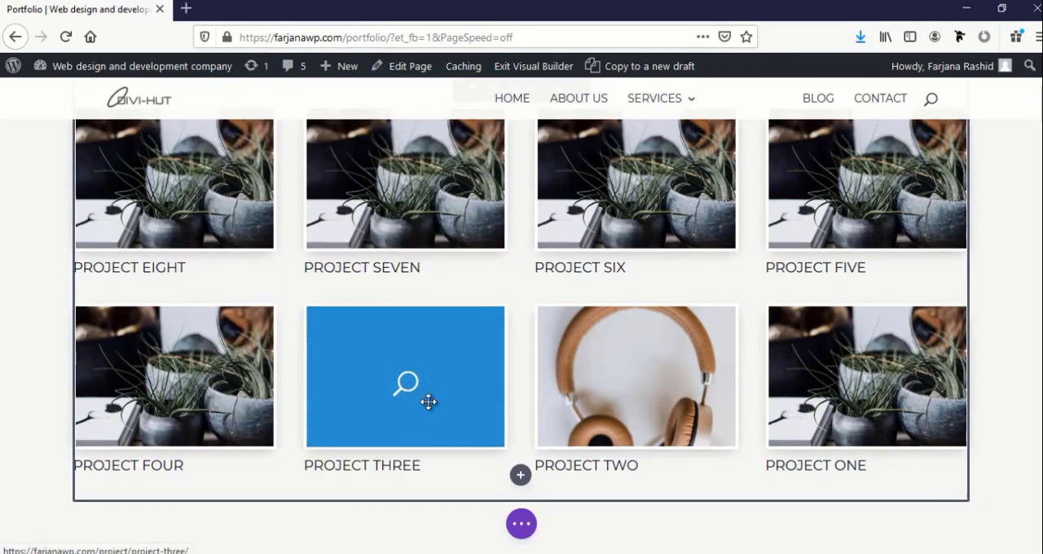
pyautogui.scroll(-4, 429, 400)
pyautogui.scroll(9, 594, 317)
pyautogui.scroll(-4, 593, 316)
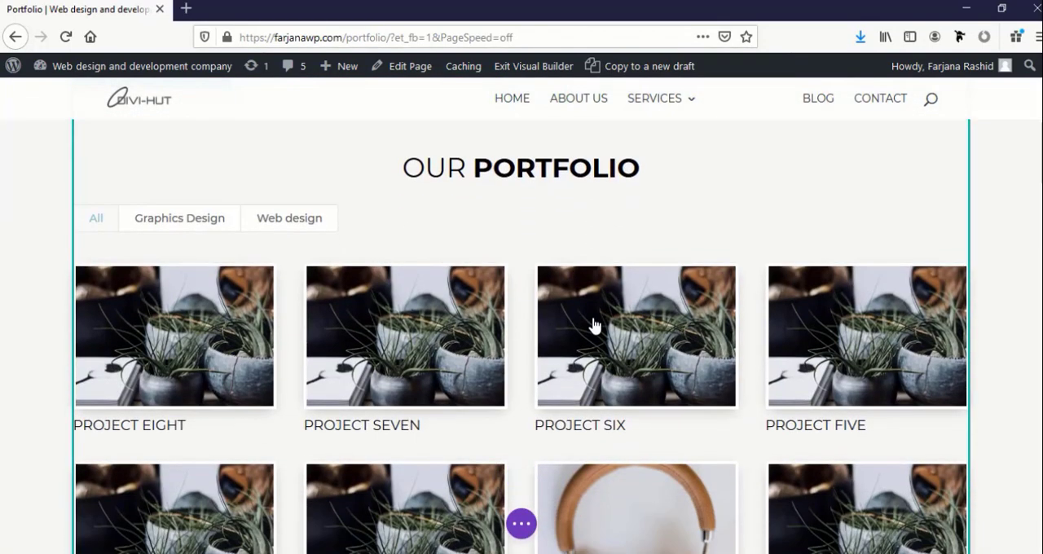
pyautogui.scroll(2, 498, 300)
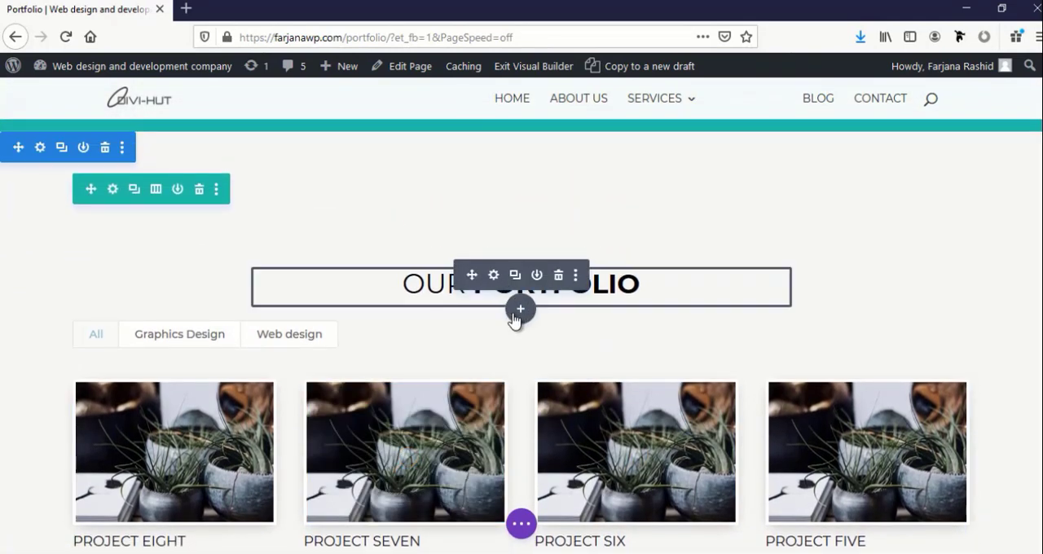
pyautogui.scroll(1, 511, 318)
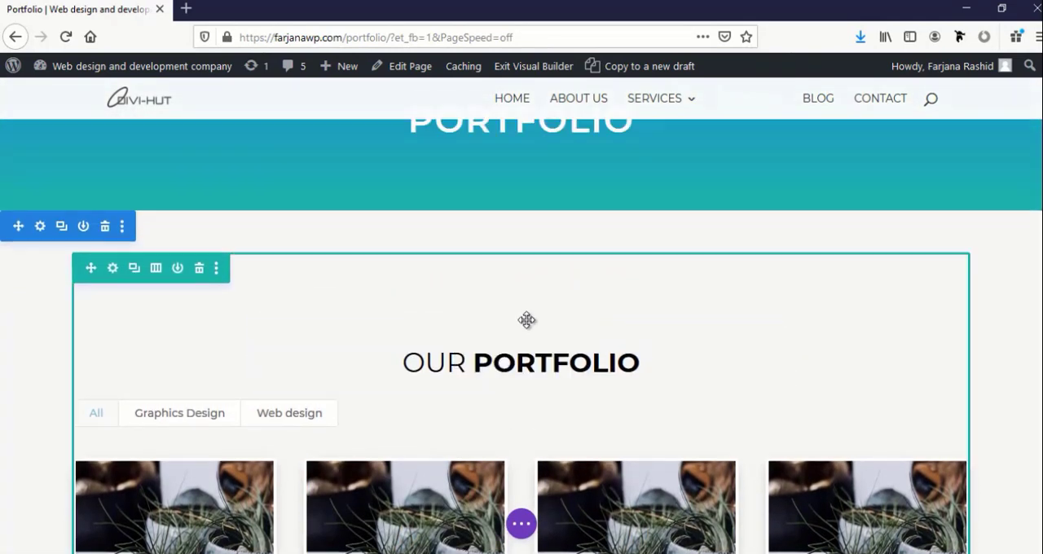
pyautogui.moveTo(511, 368)
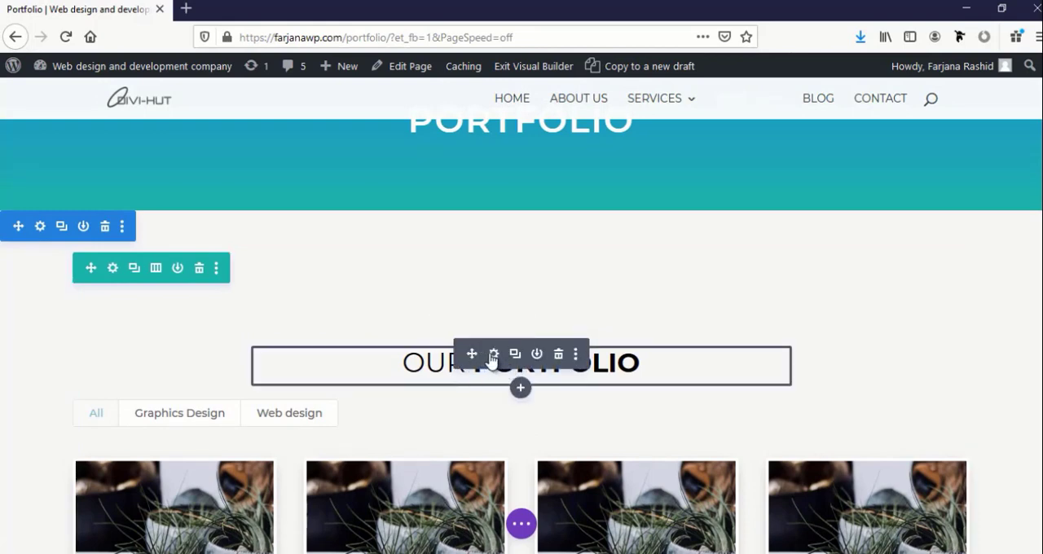
# Save the Portfolio page and exit the visual builder
pyautogui.click(521, 523)
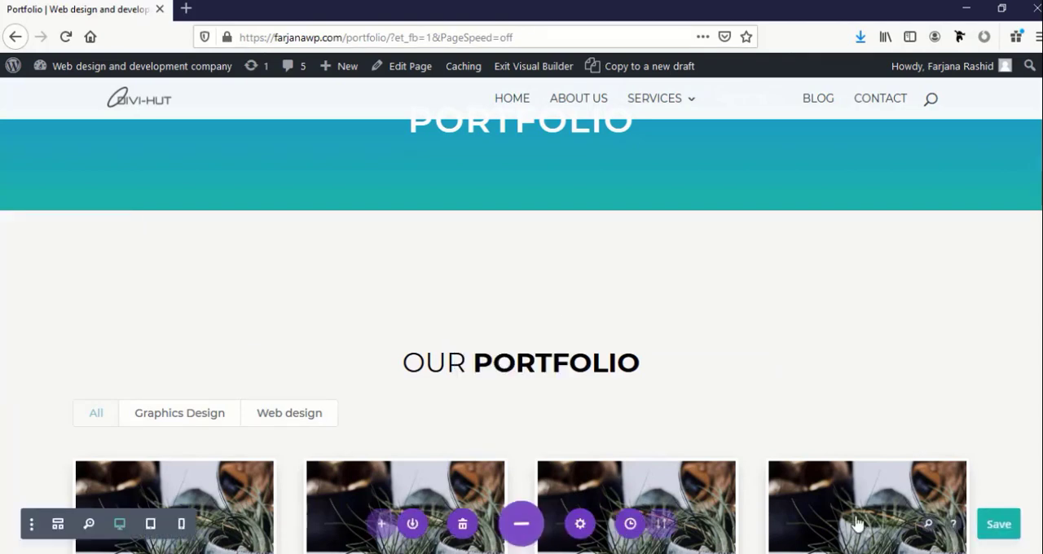
pyautogui.click(993, 511)
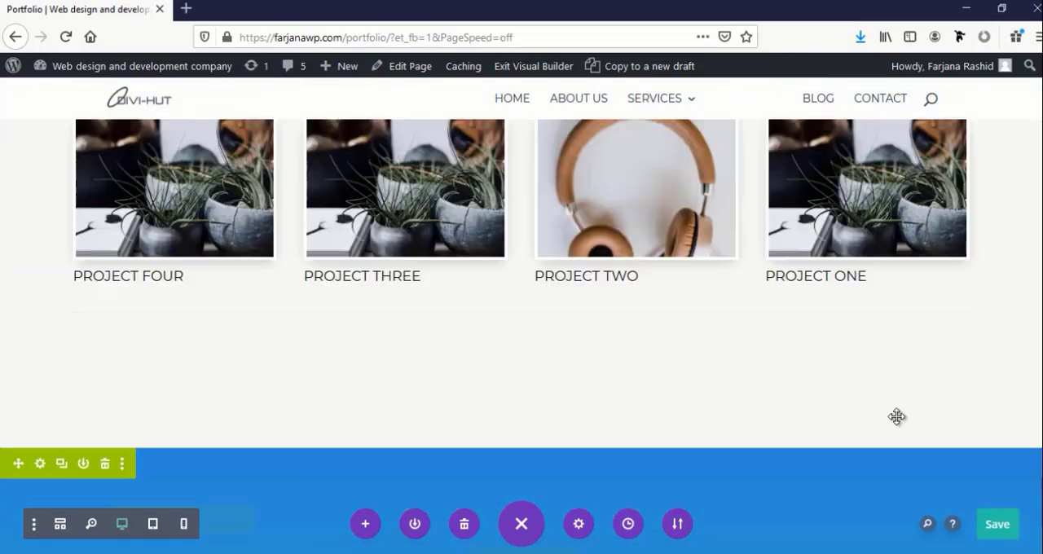
pyautogui.scroll(10, 896, 419)
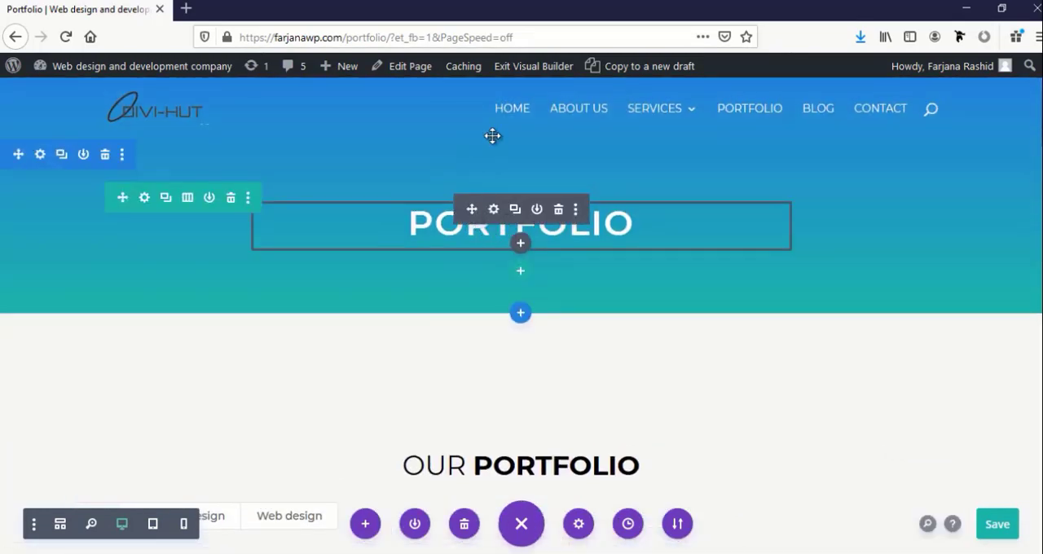
pyautogui.click(530, 74)
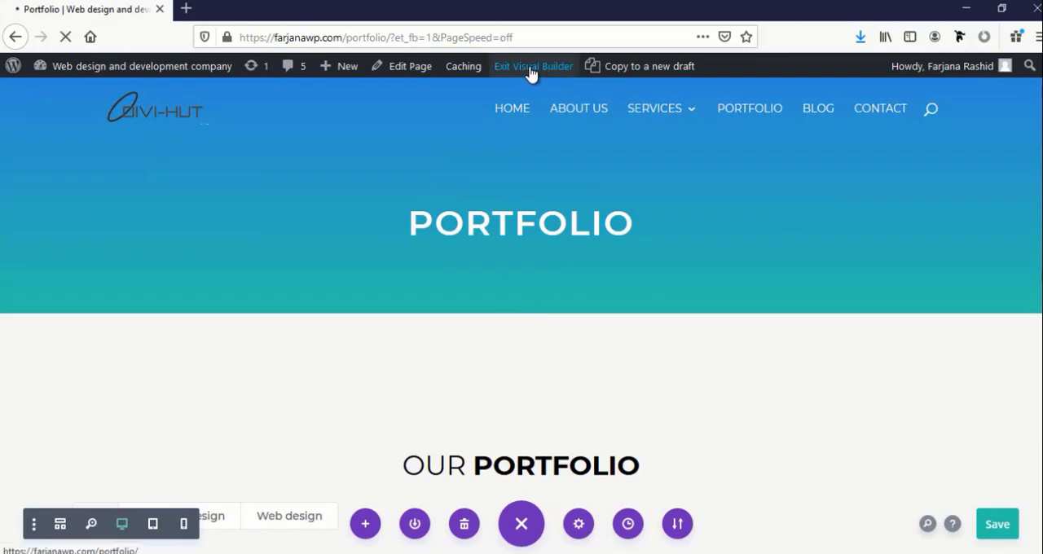
# Look over the published Portfolio page down to its contact form, and open the site's Blog page
pyautogui.scroll(-15, 493, 250)
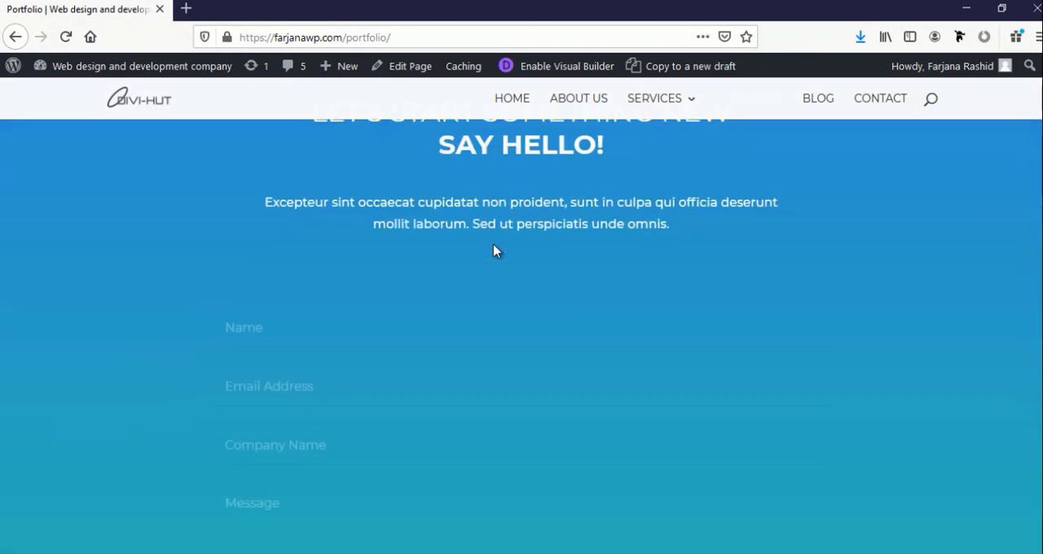
pyautogui.scroll(15, 493, 250)
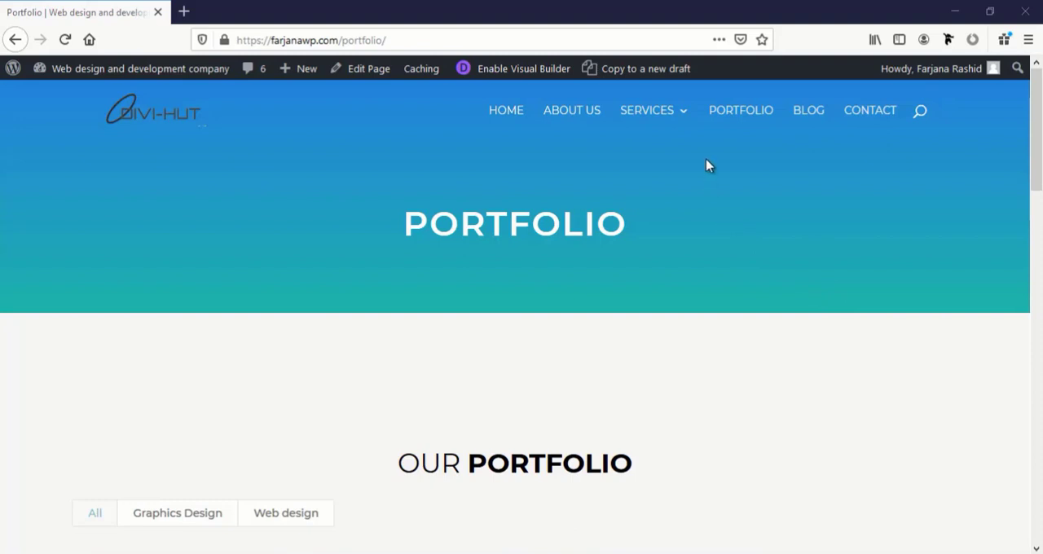
pyautogui.click(808, 113)
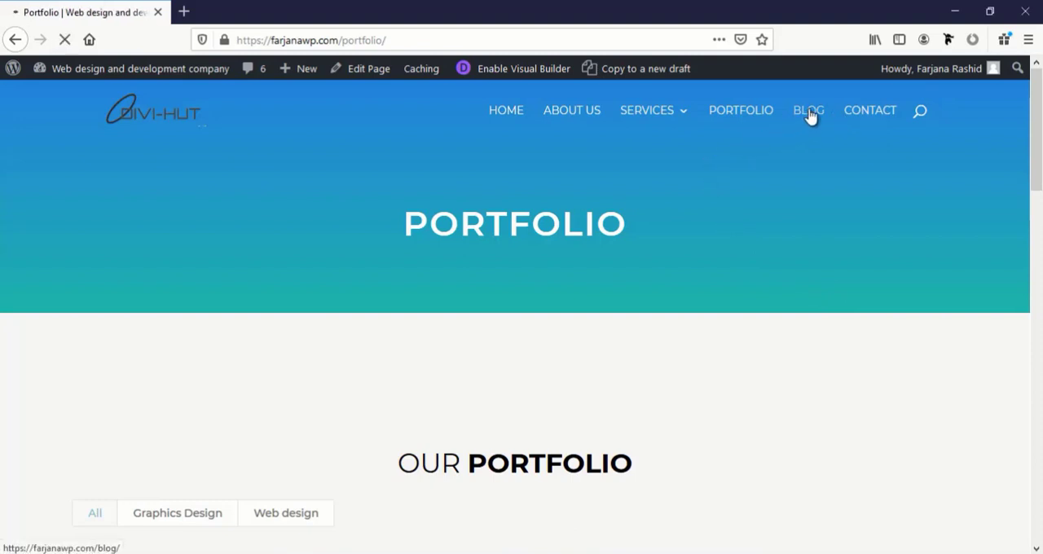
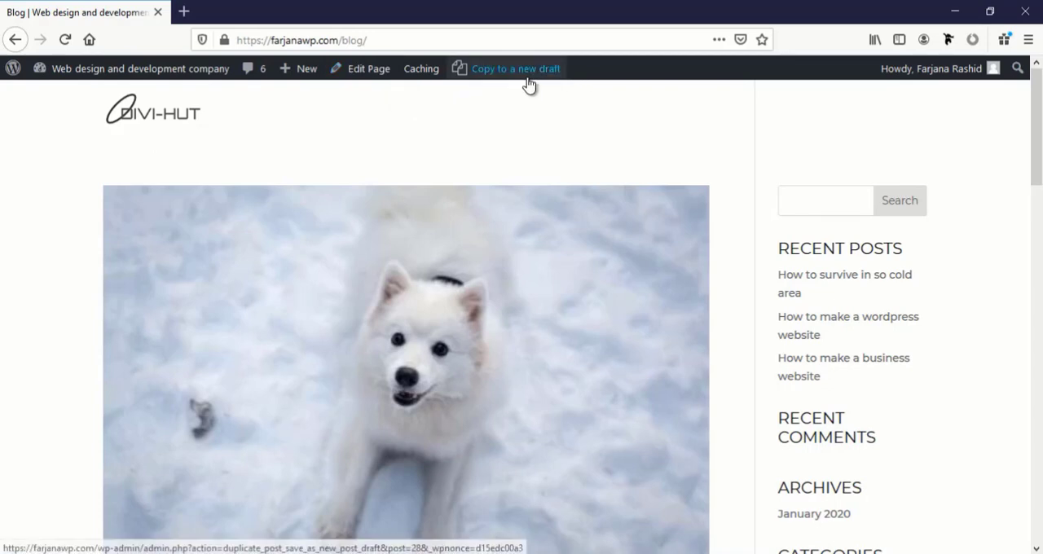
# Open the Theme Customizer in a new browser tab and go to its Homepage Settings
pyautogui.moveTo(329, 82)
pyautogui.moveTo(161, 82)
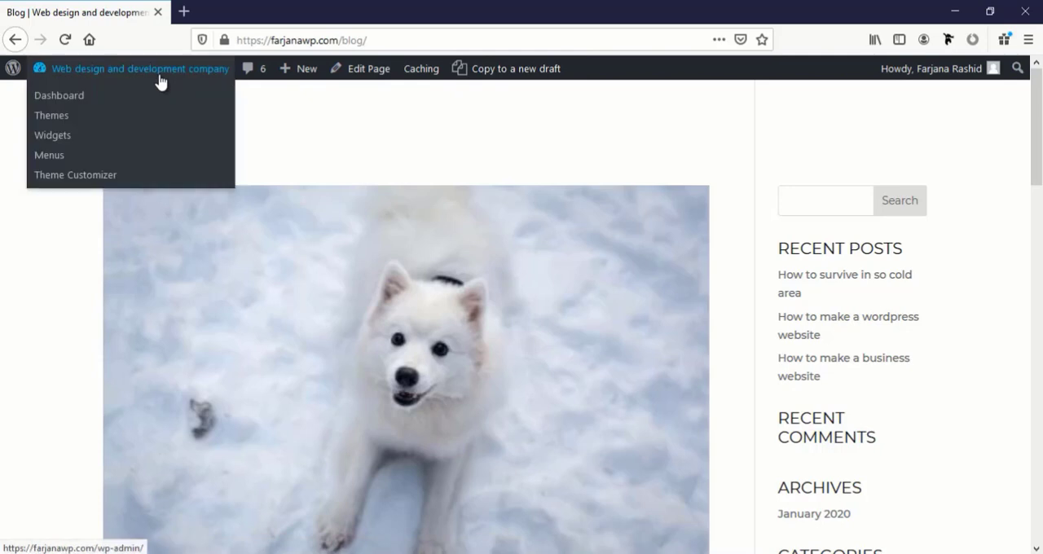
pyautogui.middleClick(99, 179)
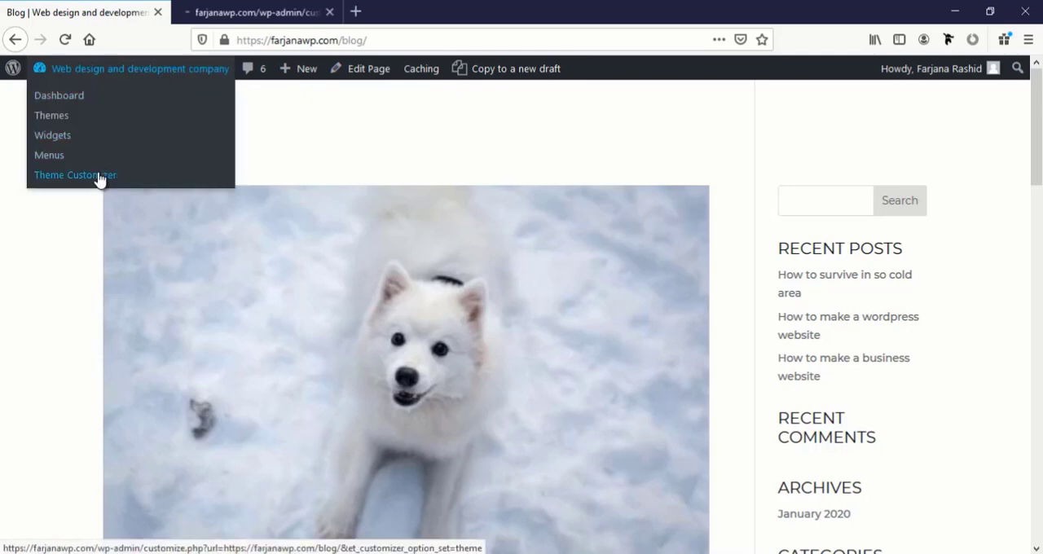
pyautogui.click(207, 7)
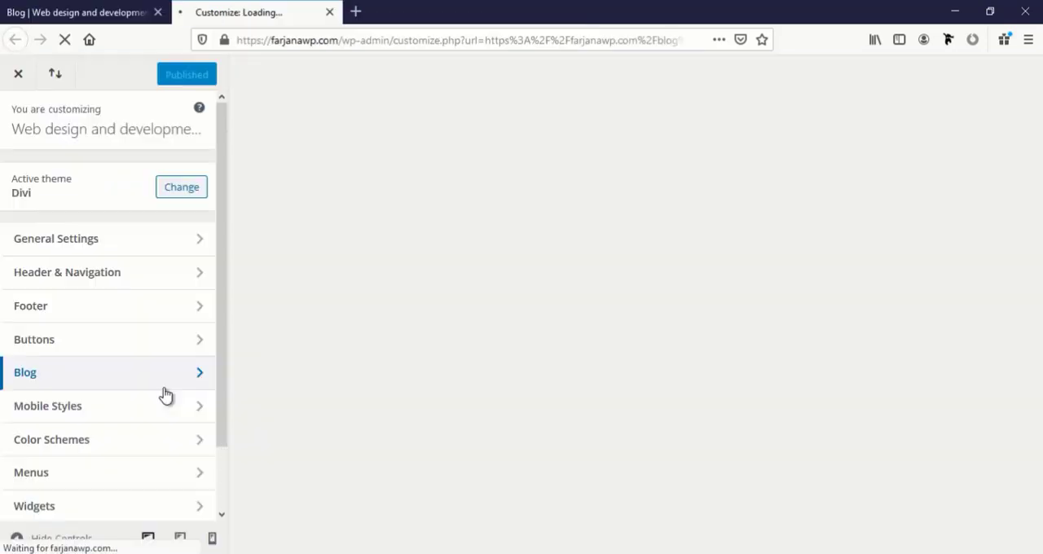
pyautogui.scroll(-1, 165, 396)
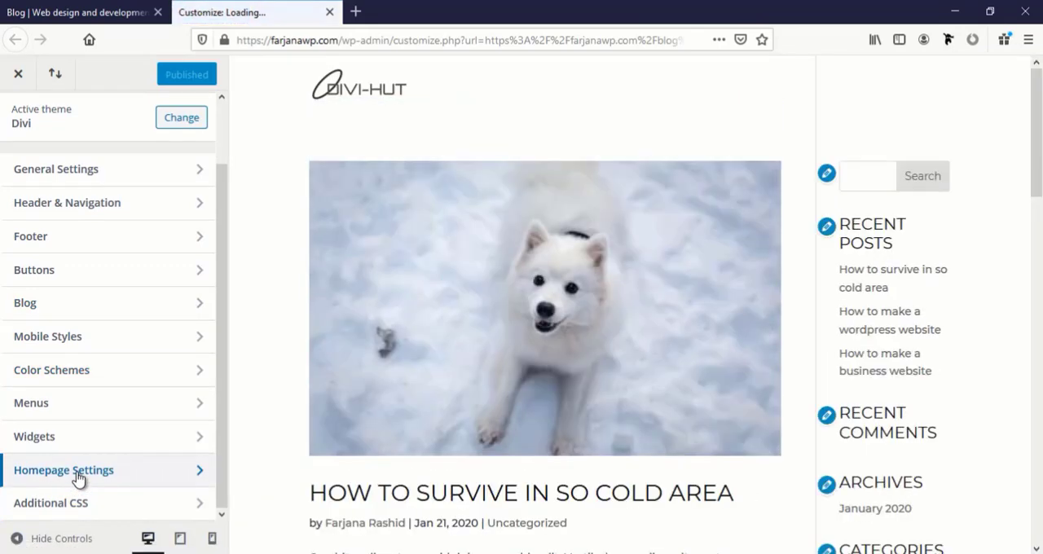
pyautogui.click(79, 479)
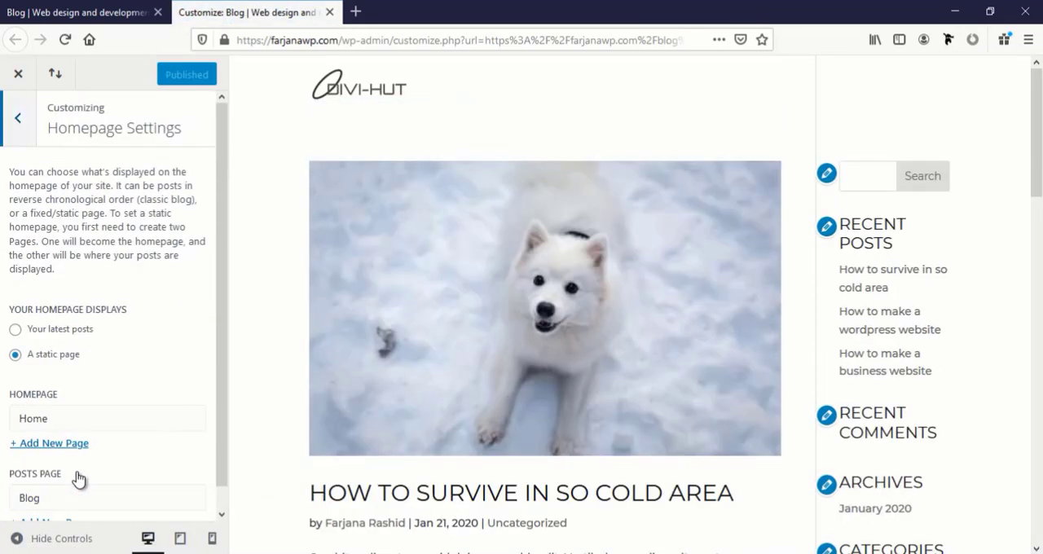
# Reset the posts page from Blog to the unassigned — Select — option and publish the homepage settings
pyautogui.scroll(-1, 69, 393)
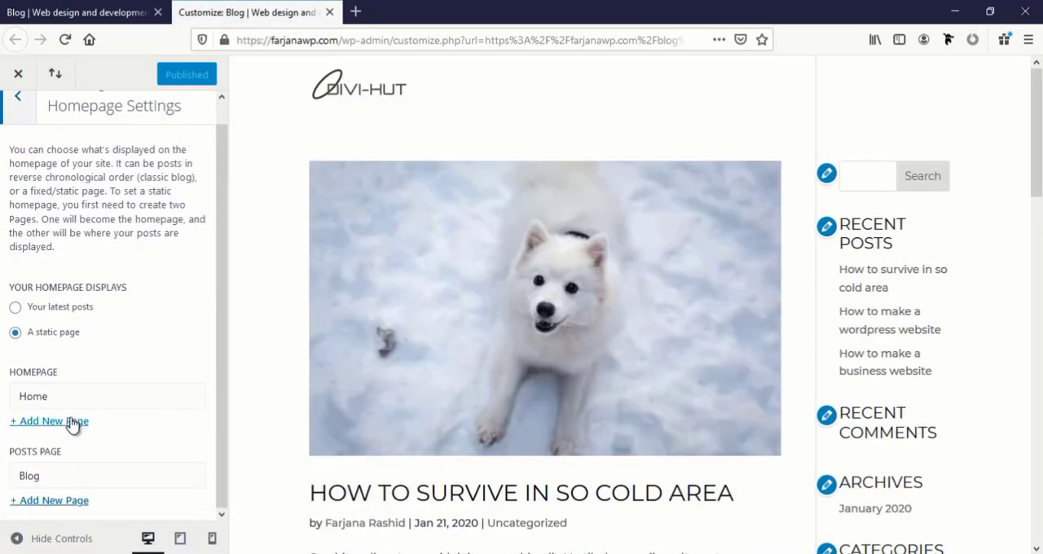
pyautogui.click(63, 475)
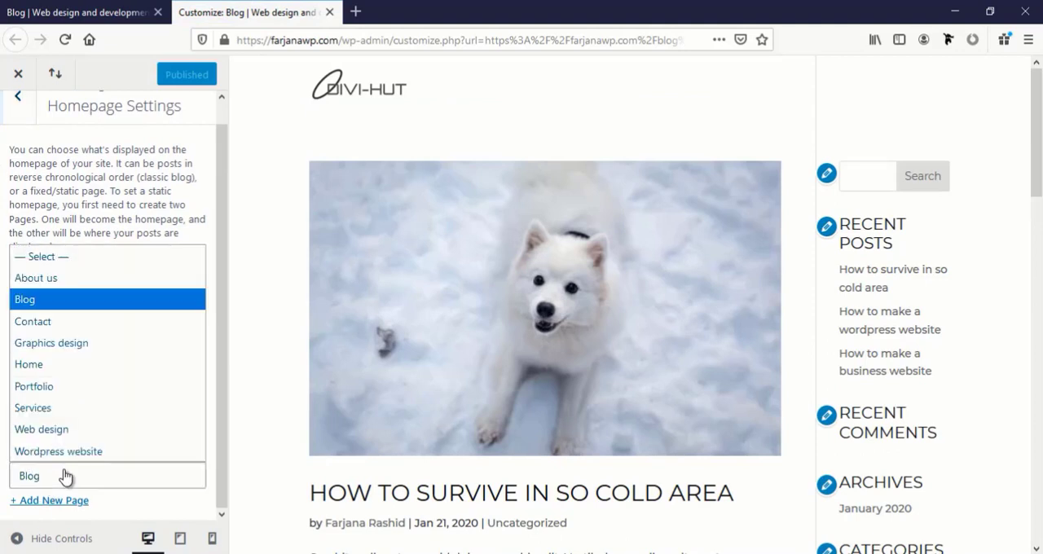
pyautogui.click(92, 259)
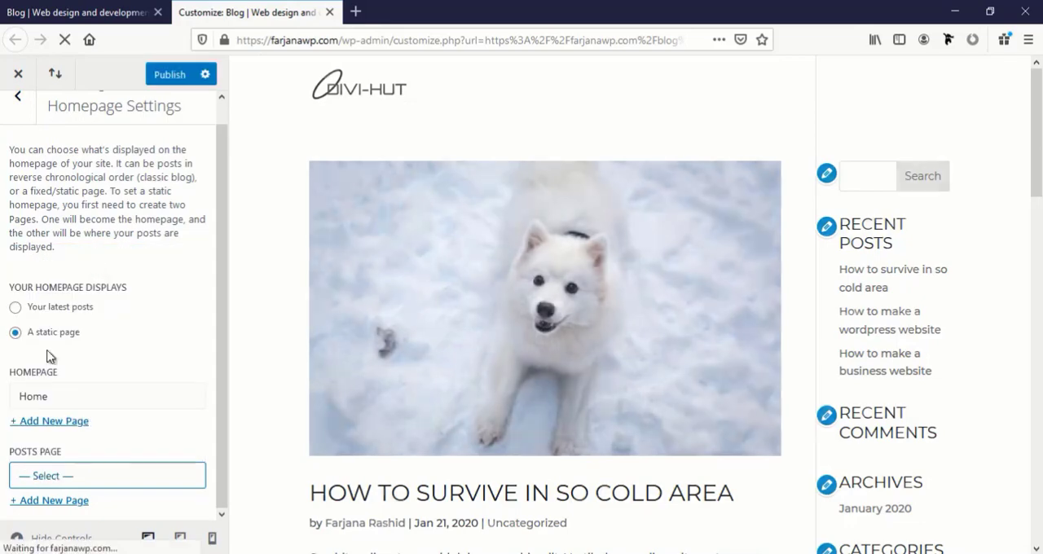
pyautogui.click(163, 75)
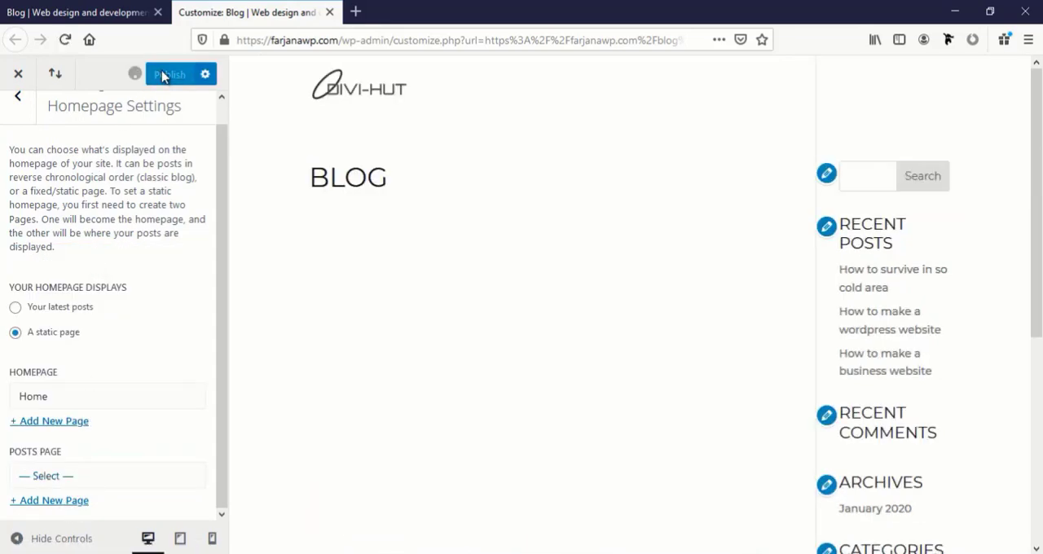
# Reload the Blog page, enable the Visual Builder on it and close the Customizer's browser tab
pyautogui.click(77, 13)
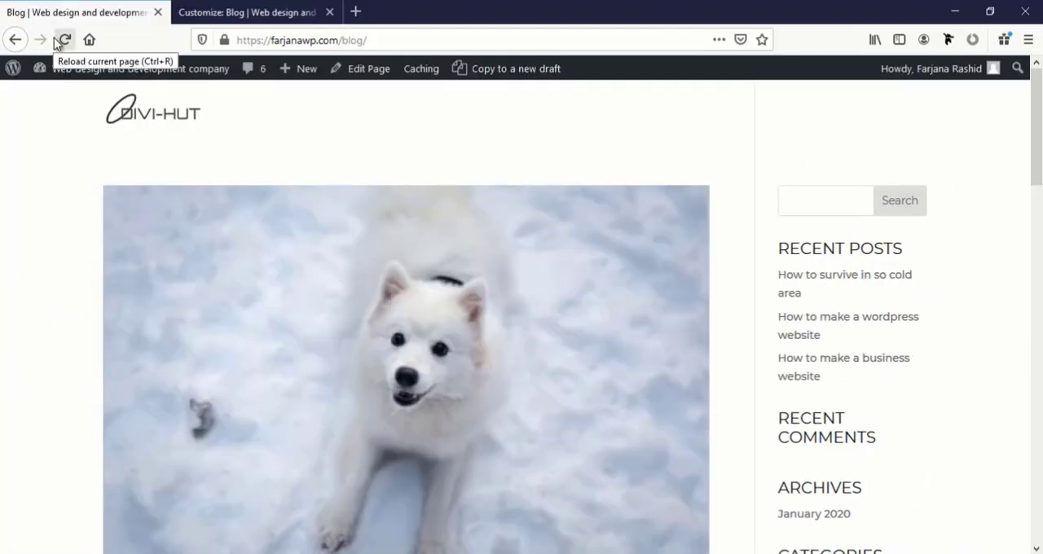
pyautogui.click(62, 40)
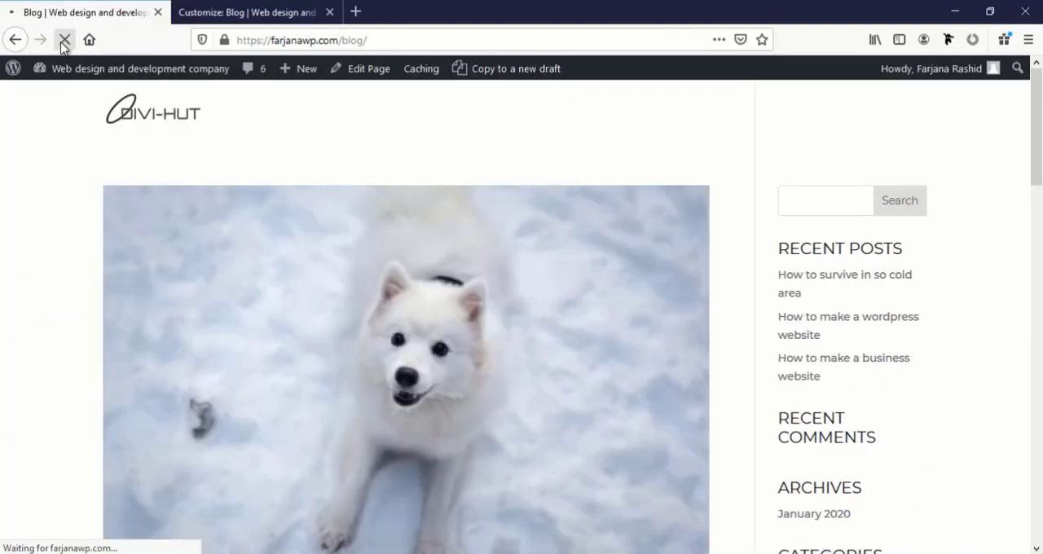
pyautogui.moveTo(72, 70)
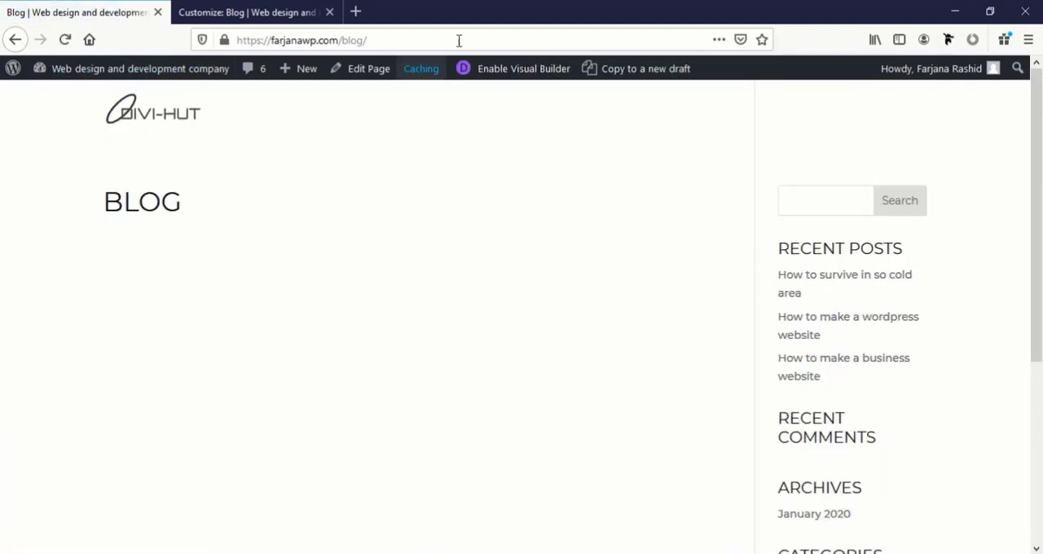
pyautogui.click(499, 72)
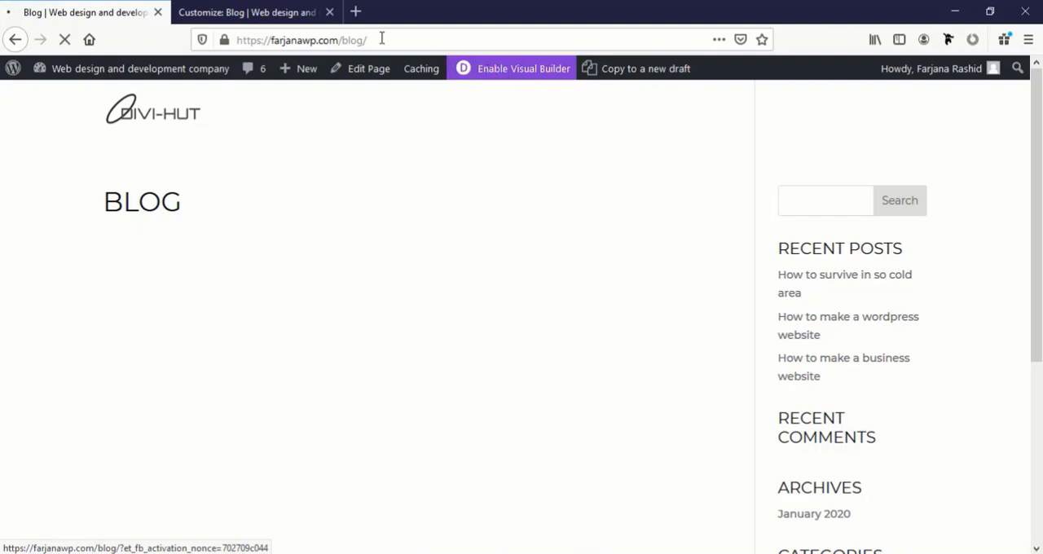
pyautogui.click(329, 12)
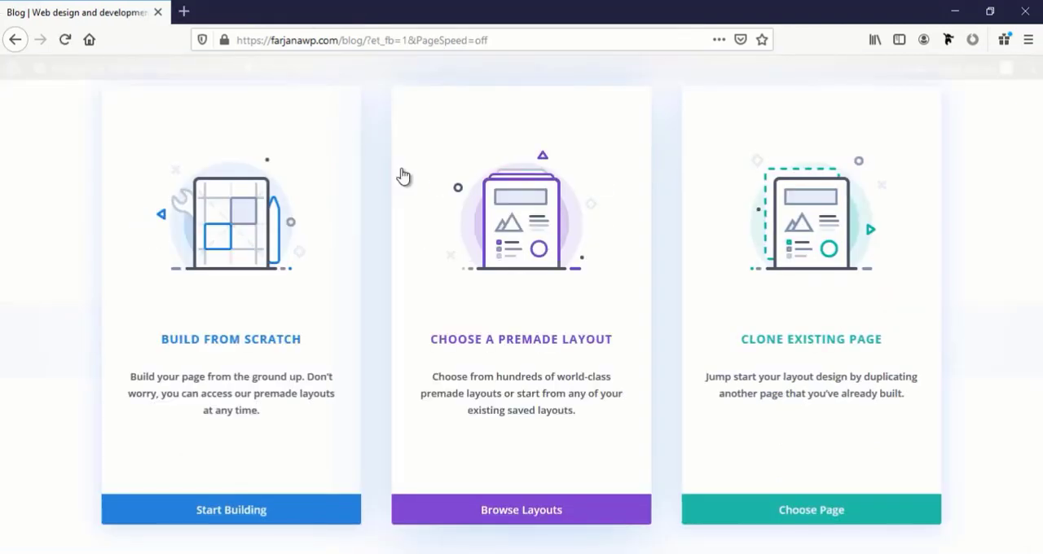
# Load the Blog layout from the premade Design Agency layout pack into the Blog page
pyautogui.click(574, 513)
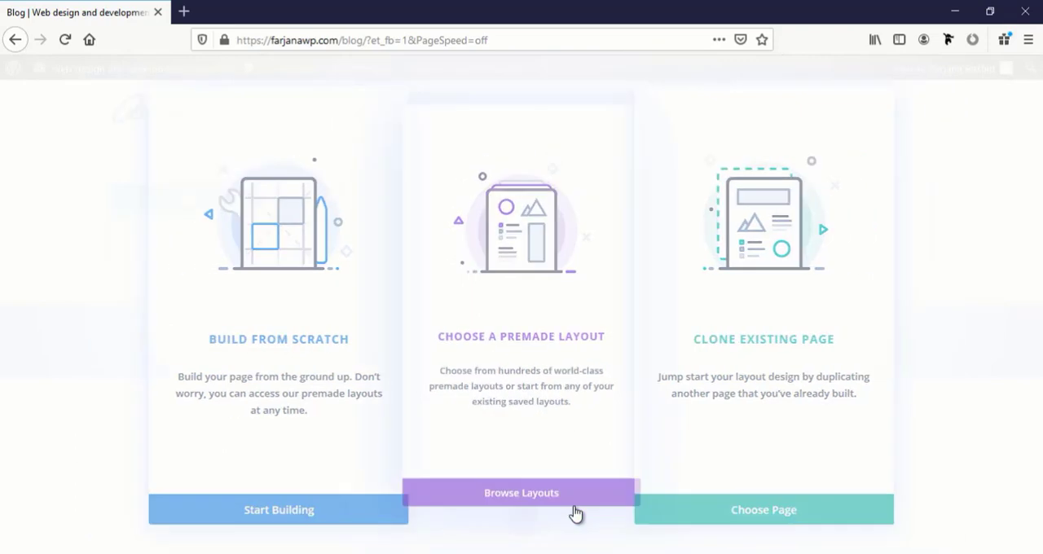
pyautogui.scroll(-3, 403, 360)
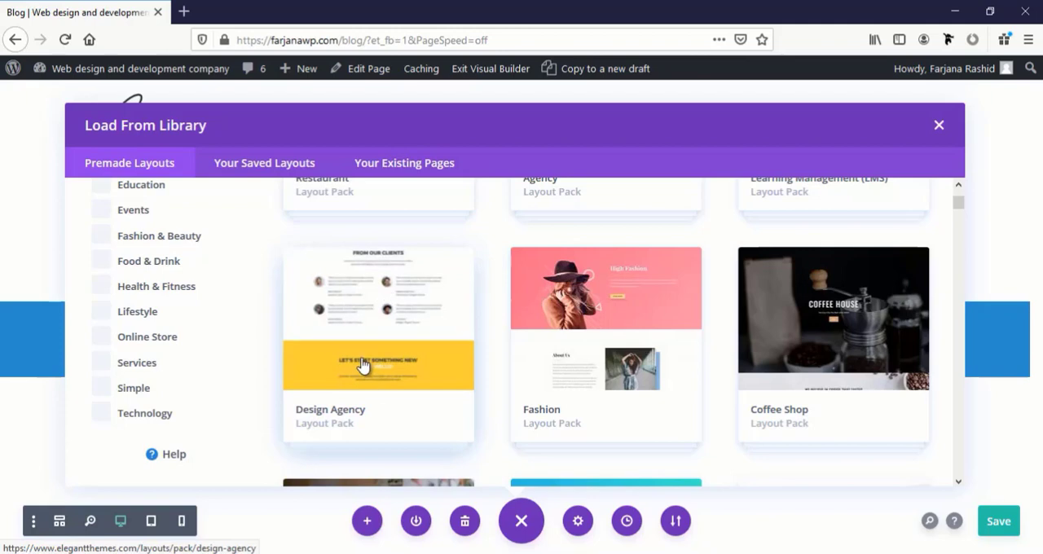
pyautogui.click(363, 366)
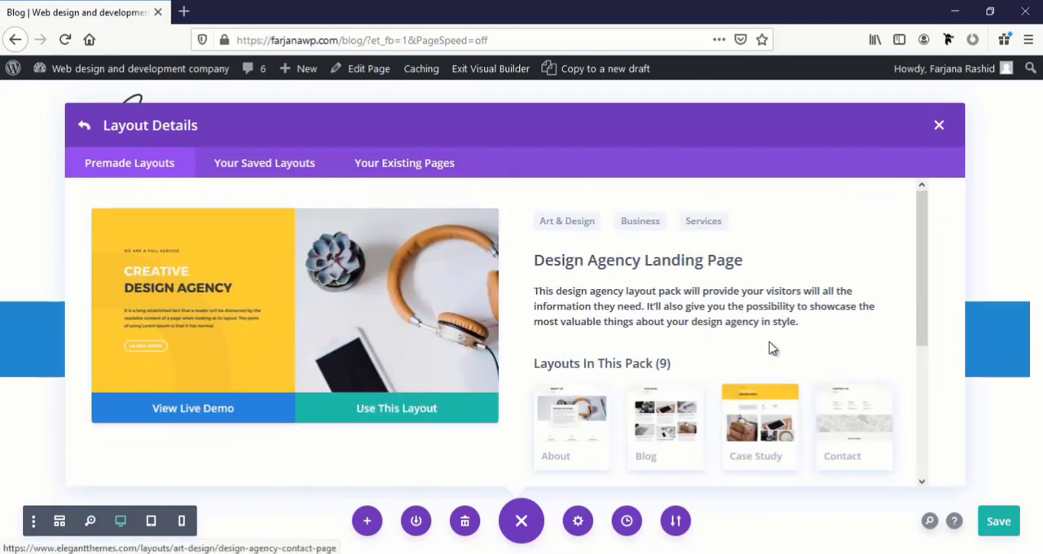
pyautogui.scroll(-1, 736, 377)
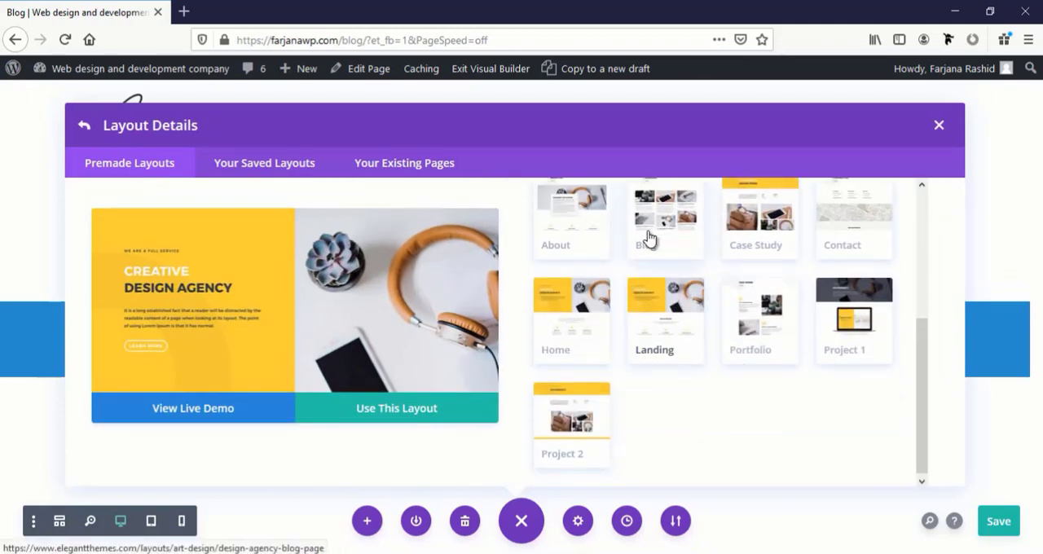
pyautogui.click(680, 234)
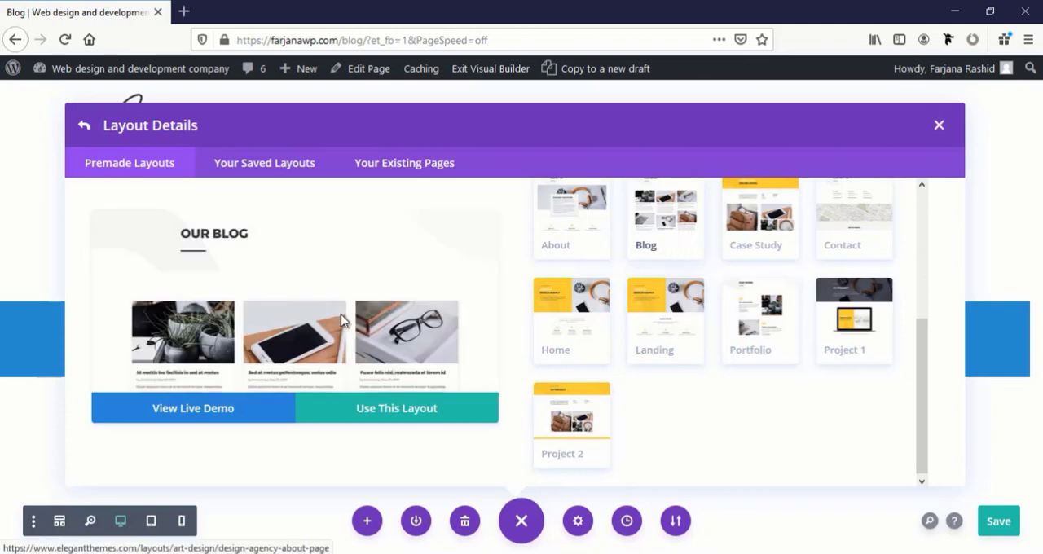
pyautogui.scroll(-10, 269, 336)
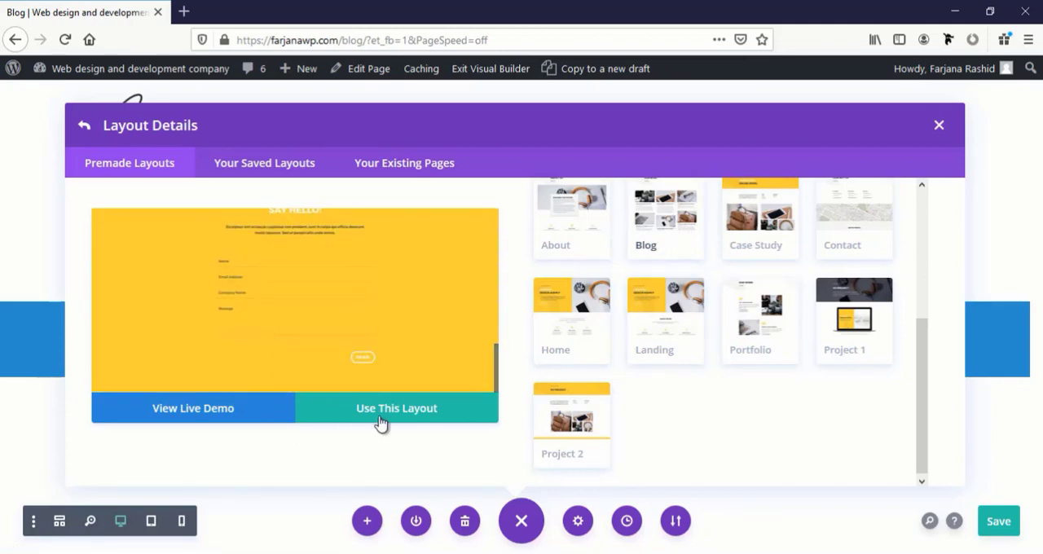
pyautogui.click(382, 417)
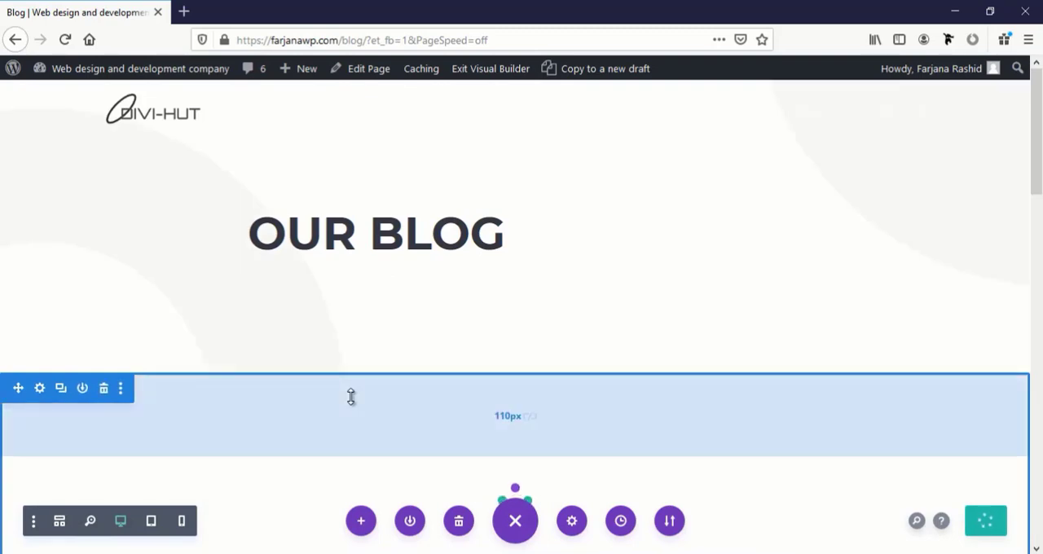
# Add the default blue-to-teal background gradient to the Our Blog header section and save the section's settings
pyautogui.scroll(-6, 405, 380)
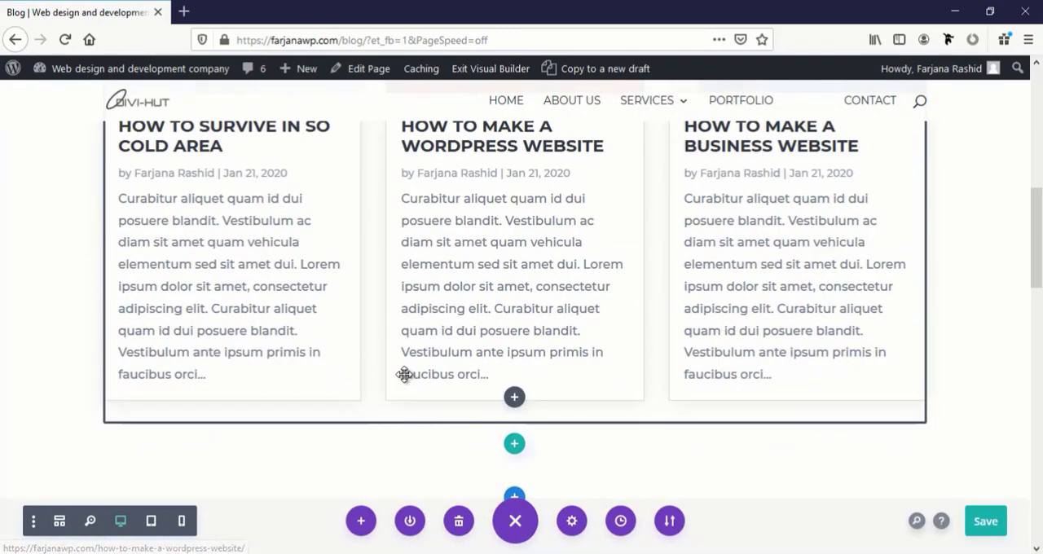
pyautogui.scroll(-15, 405, 375)
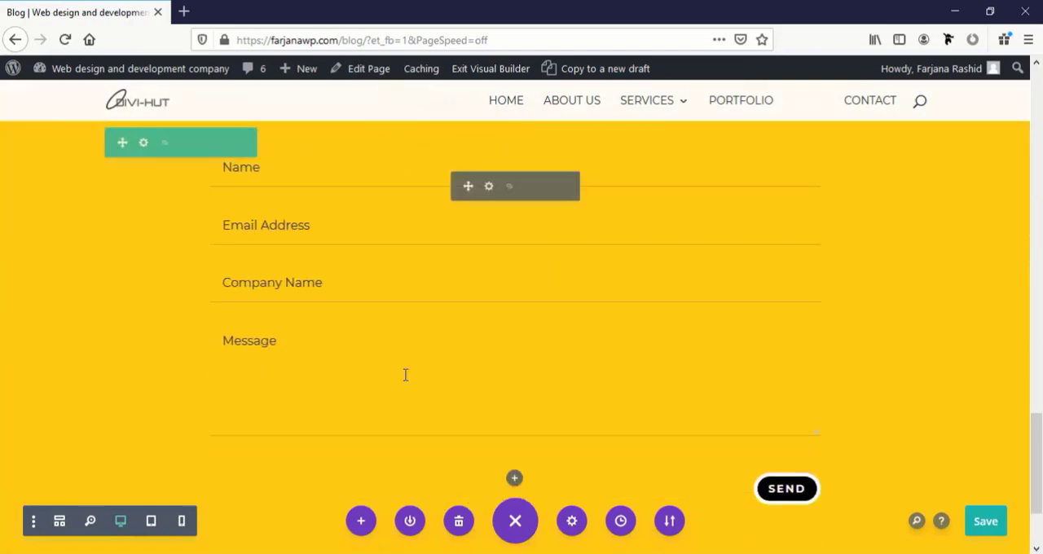
pyautogui.scroll(-2, 404, 375)
pyautogui.scroll(9, 405, 375)
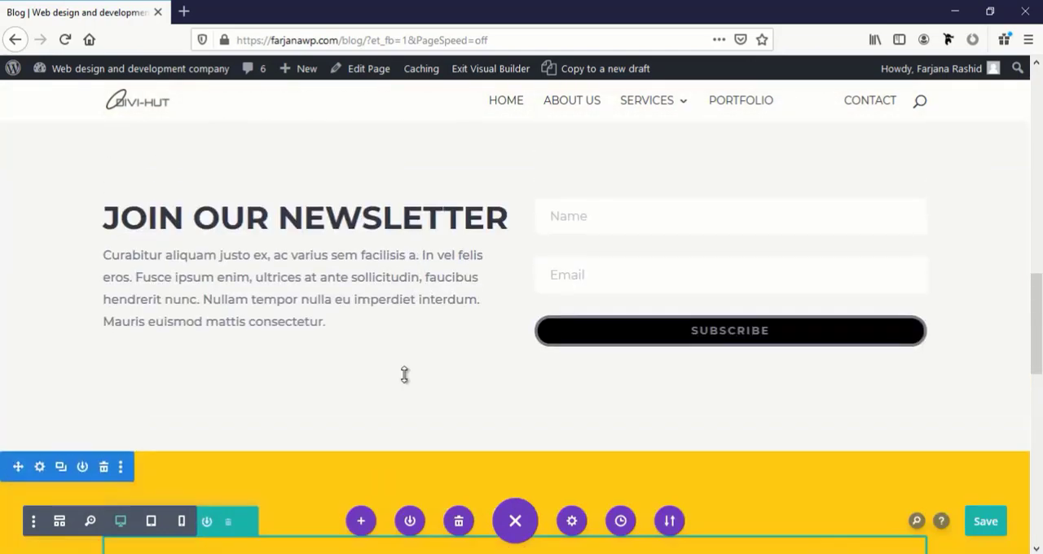
pyautogui.scroll(12, 405, 375)
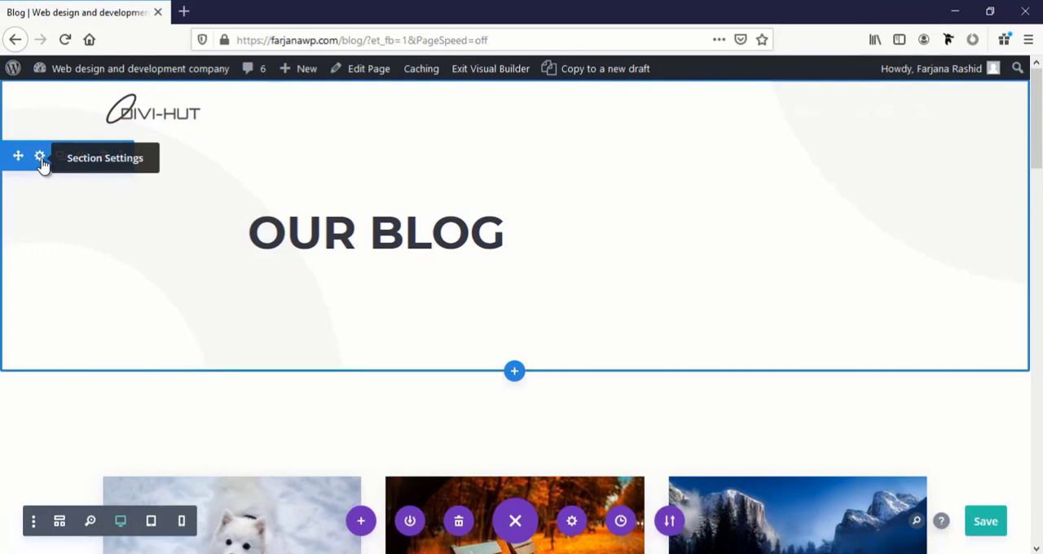
pyautogui.click(40, 157)
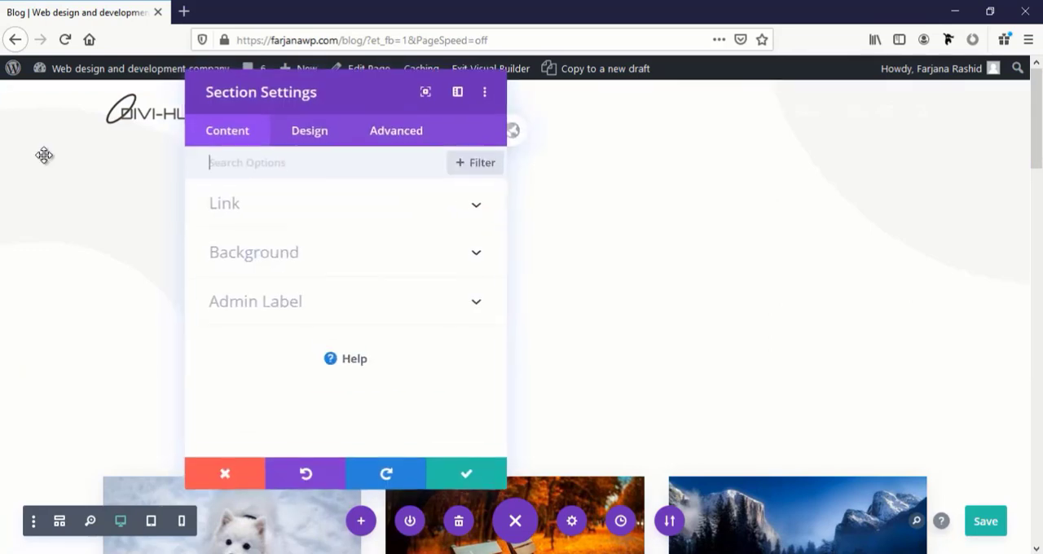
pyautogui.click(257, 255)
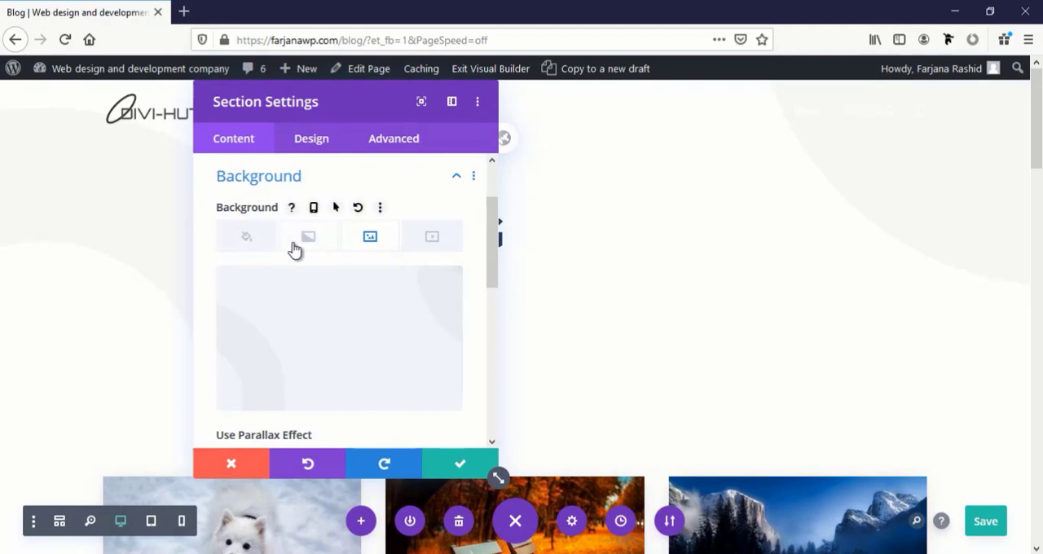
pyautogui.moveTo(302, 337)
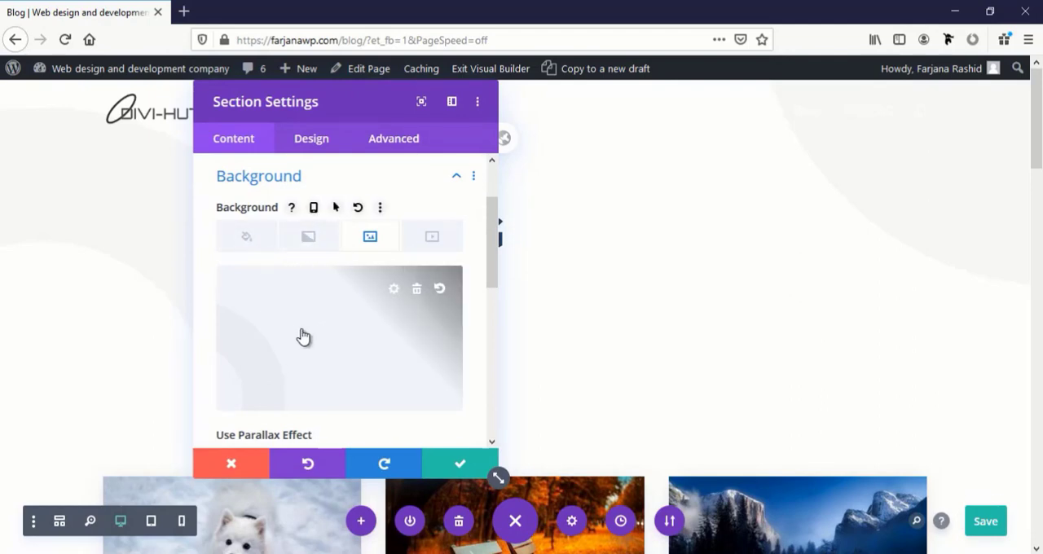
pyautogui.click(307, 241)
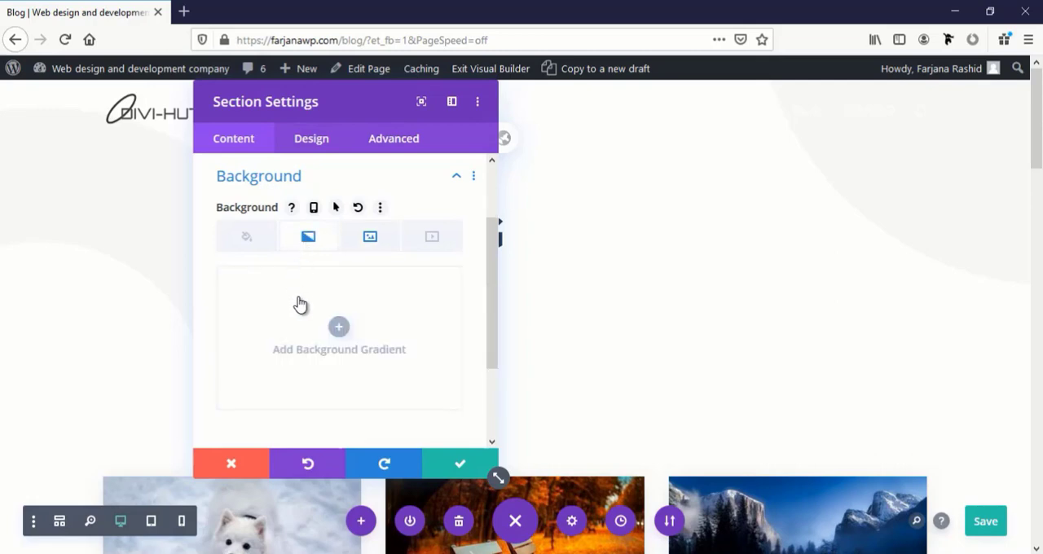
pyautogui.click(341, 331)
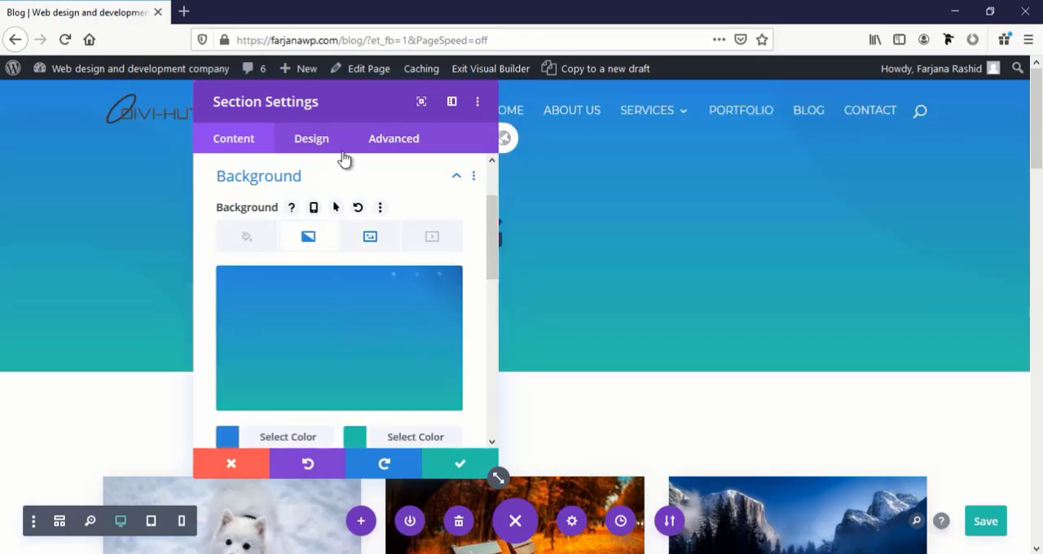
pyautogui.moveTo(345, 95); pyautogui.dragTo(793, 83)
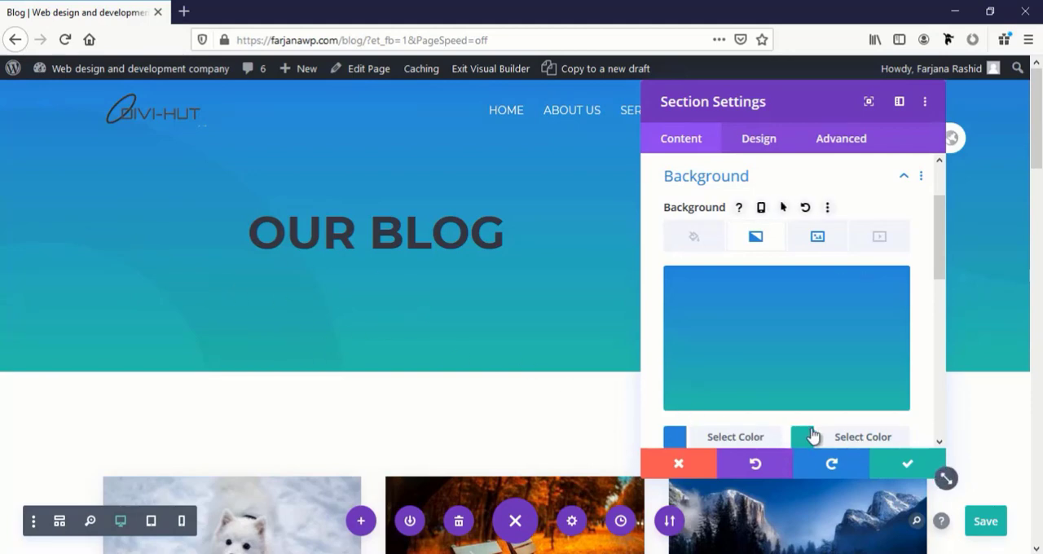
pyautogui.click(901, 466)
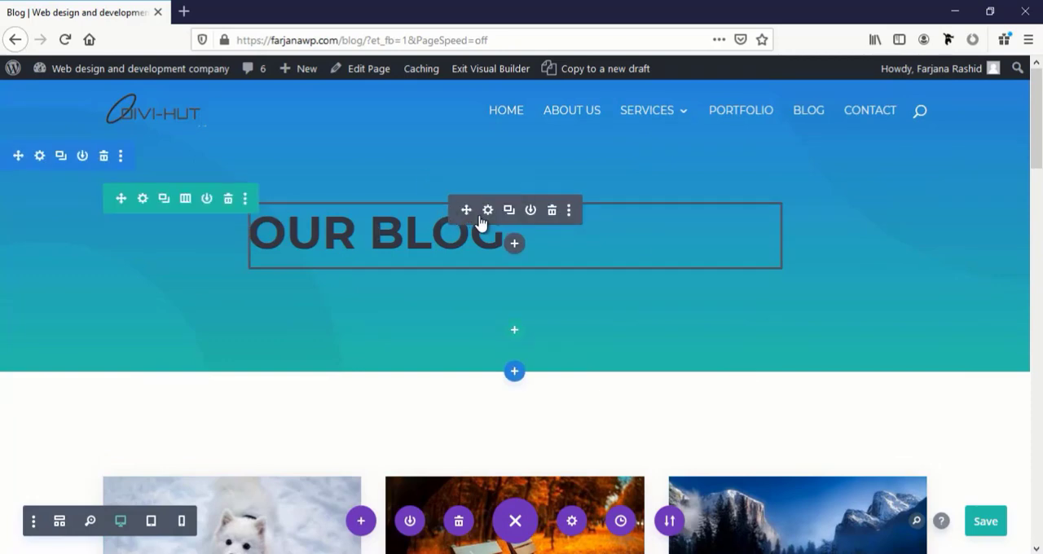
# Set the Our Blog heading's text color to white (#ffffff)
pyautogui.click(487, 210)
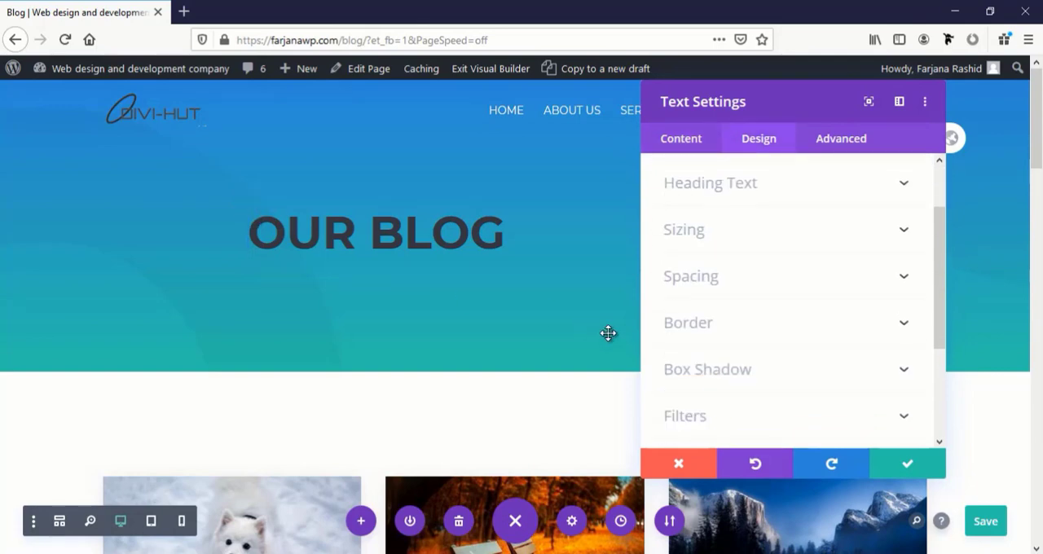
pyautogui.click(709, 183)
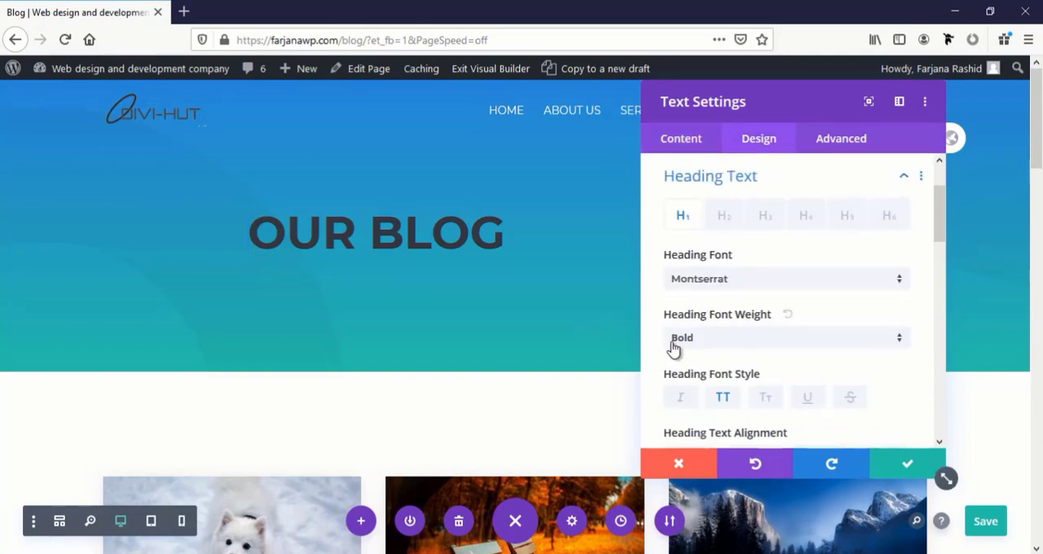
pyautogui.scroll(-3, 719, 380)
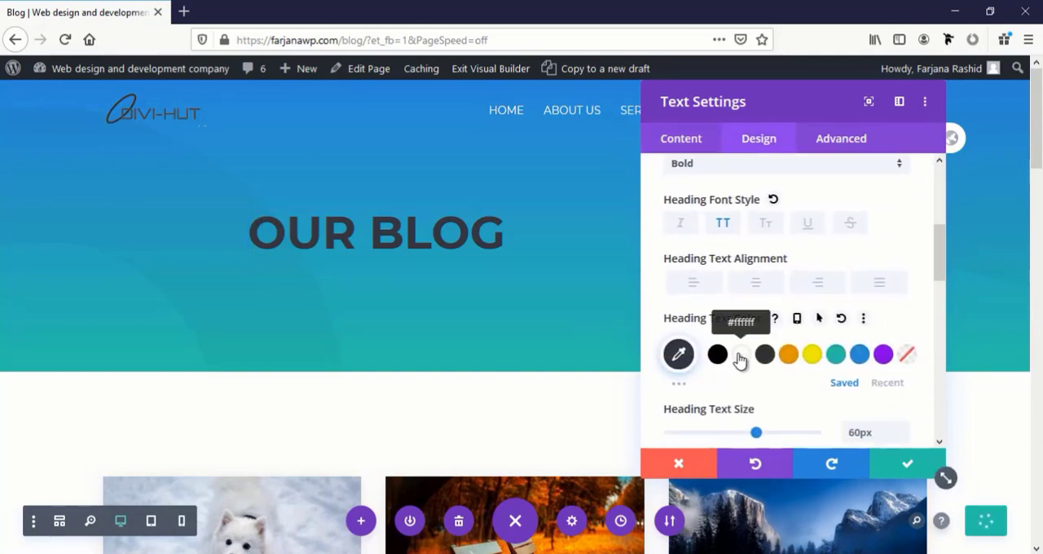
pyautogui.click(739, 358)
pyautogui.scroll(-2, 661, 242)
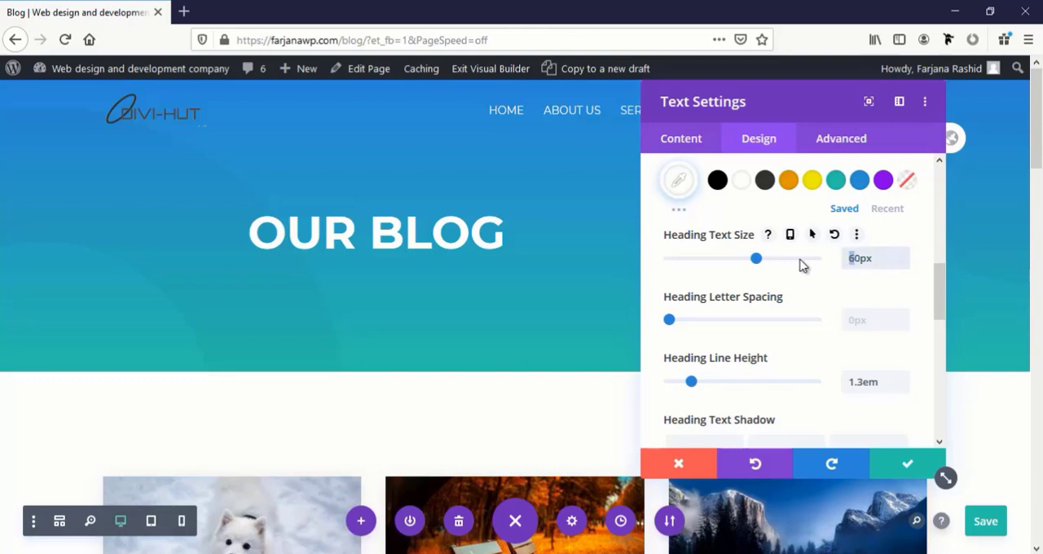
# Set the Our Blog heading's font weight to Regular
pyautogui.scroll(3, 692, 259)
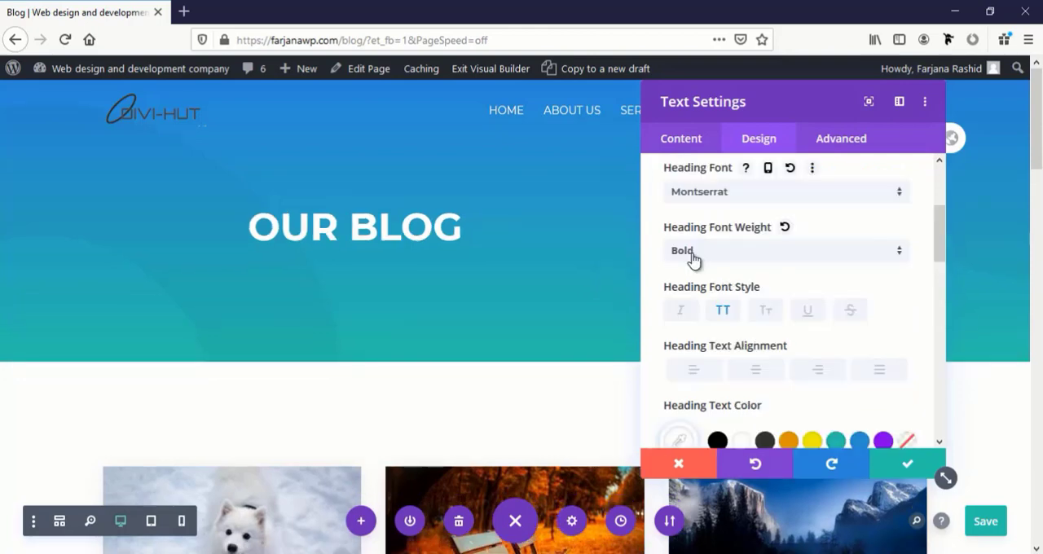
pyautogui.click(692, 258)
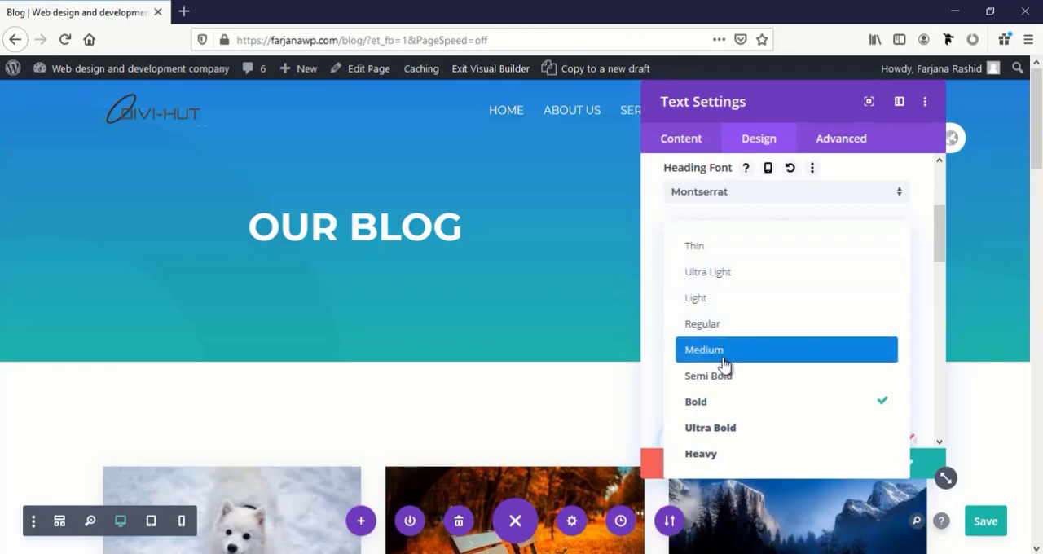
pyautogui.click(717, 324)
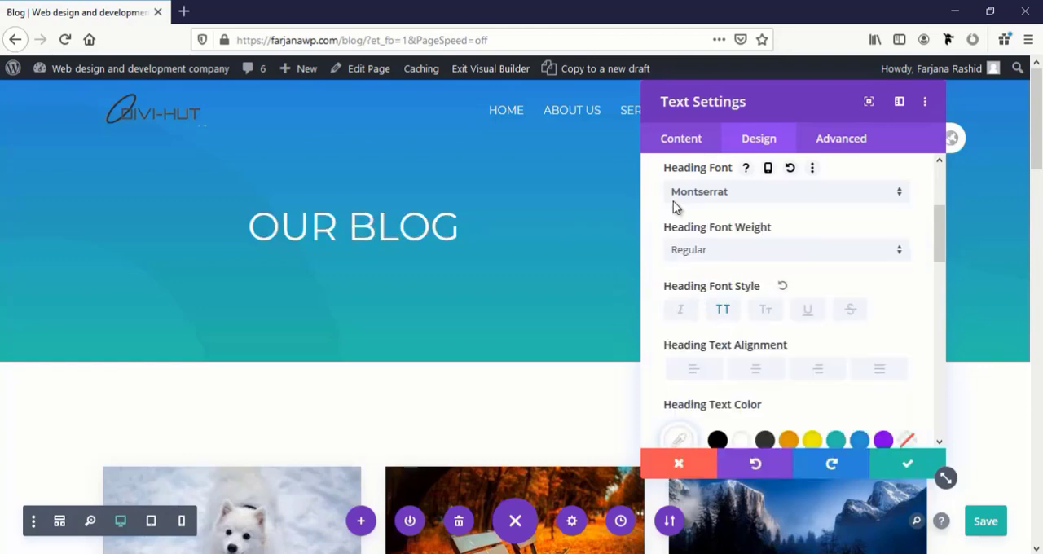
# Make only the word "Blog" bold in the header's Our Blog text and save the text module's settings
pyautogui.click(690, 142)
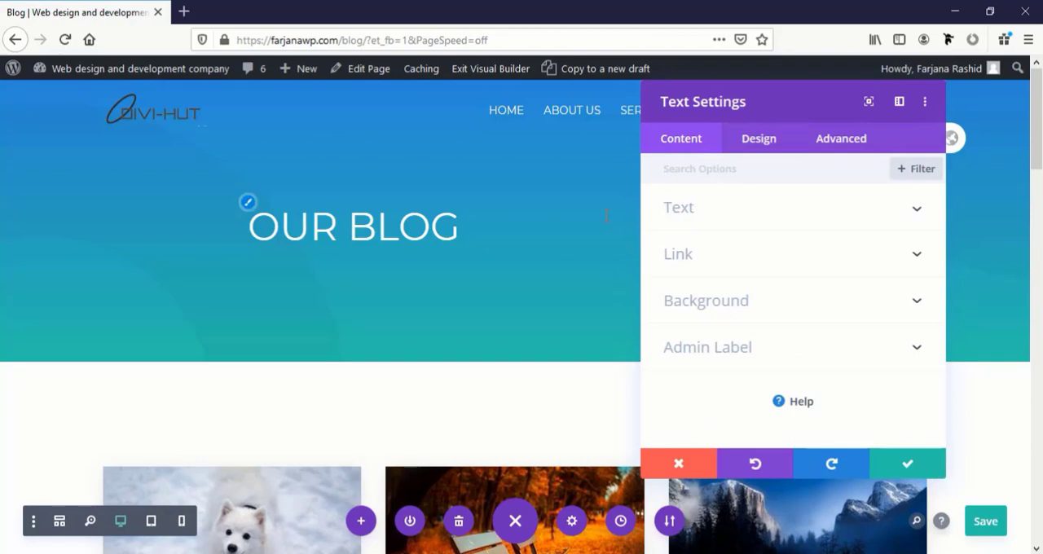
pyautogui.click(682, 218)
pyautogui.doubleClick(743, 401)
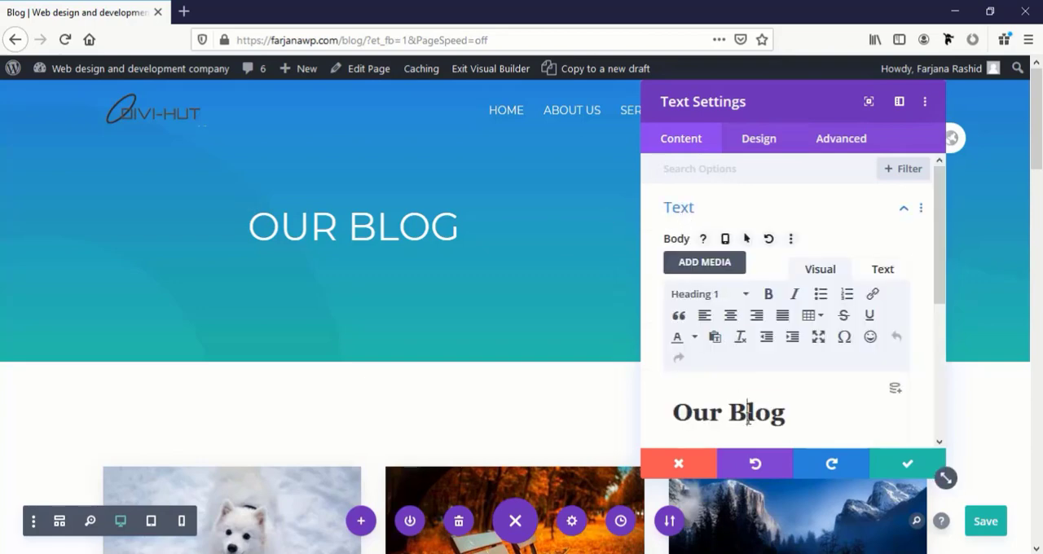
pyautogui.click(769, 294)
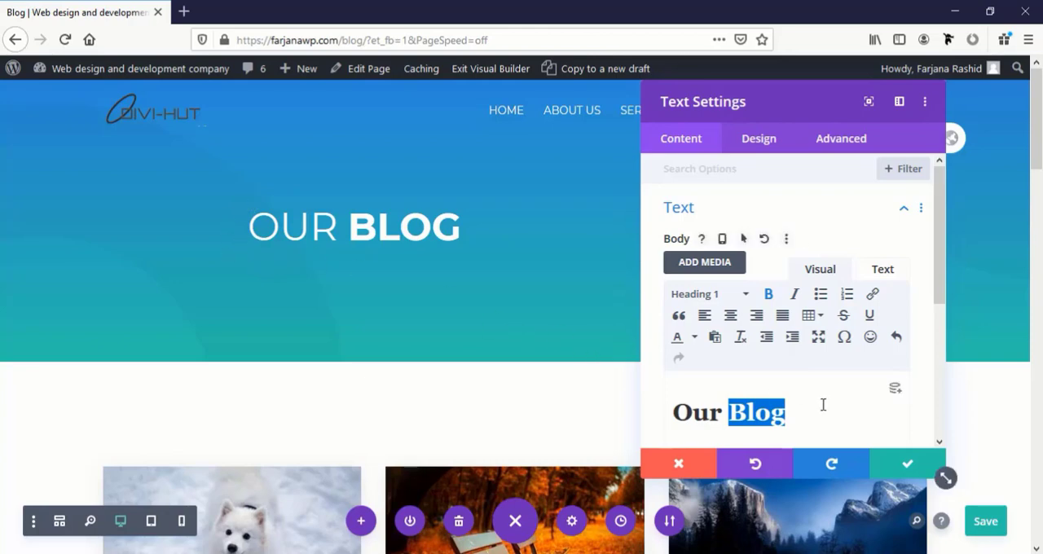
pyautogui.click(892, 462)
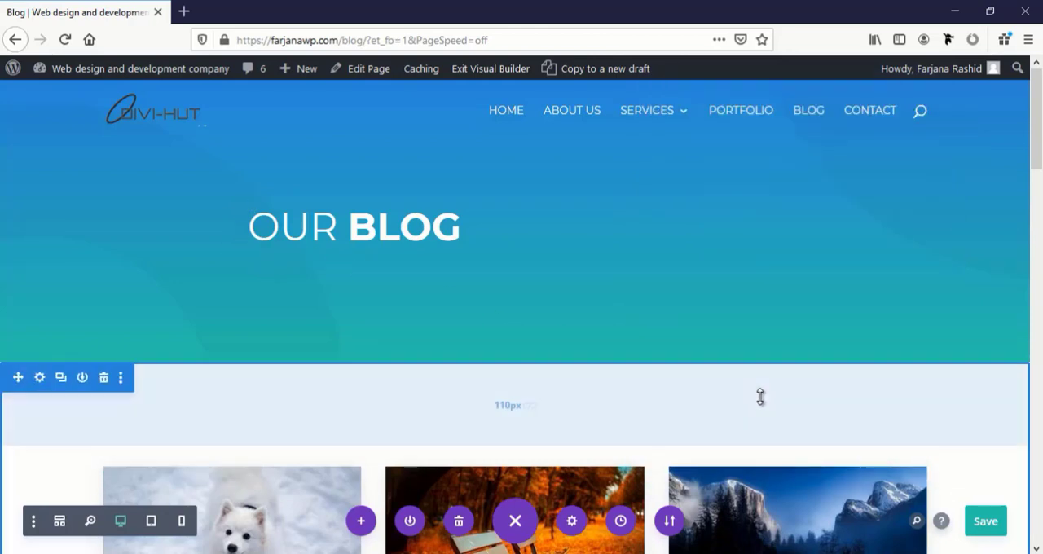
# Look over the blog post grid and the content beneath the header section
pyautogui.scroll(-5, 760, 397)
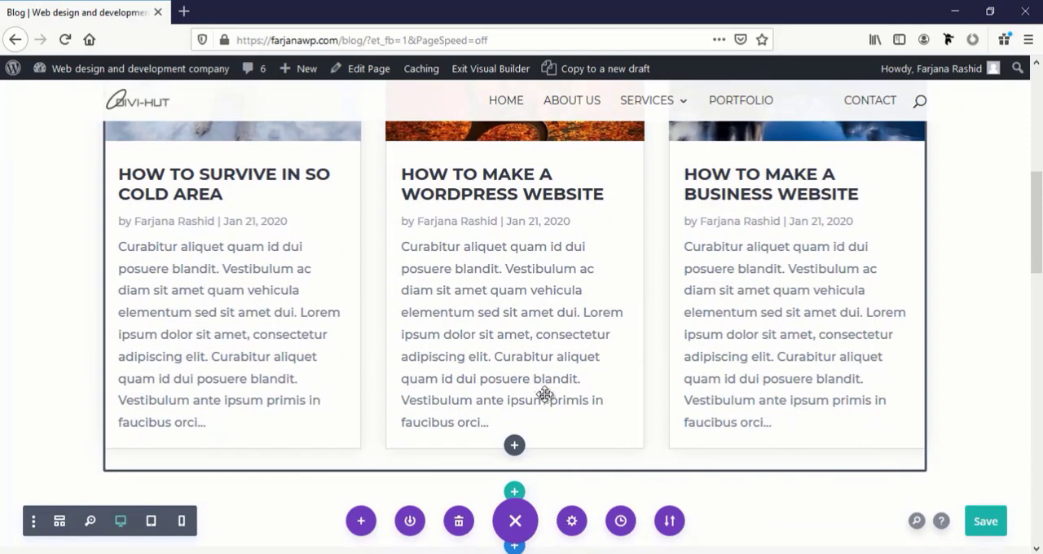
pyautogui.scroll(3, 544, 399)
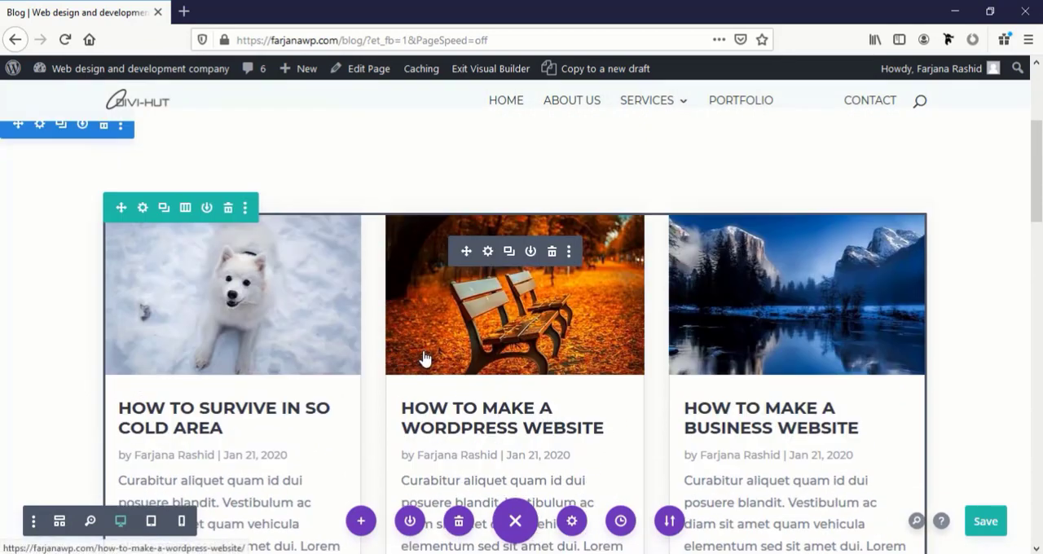
pyautogui.scroll(-4, 540, 374)
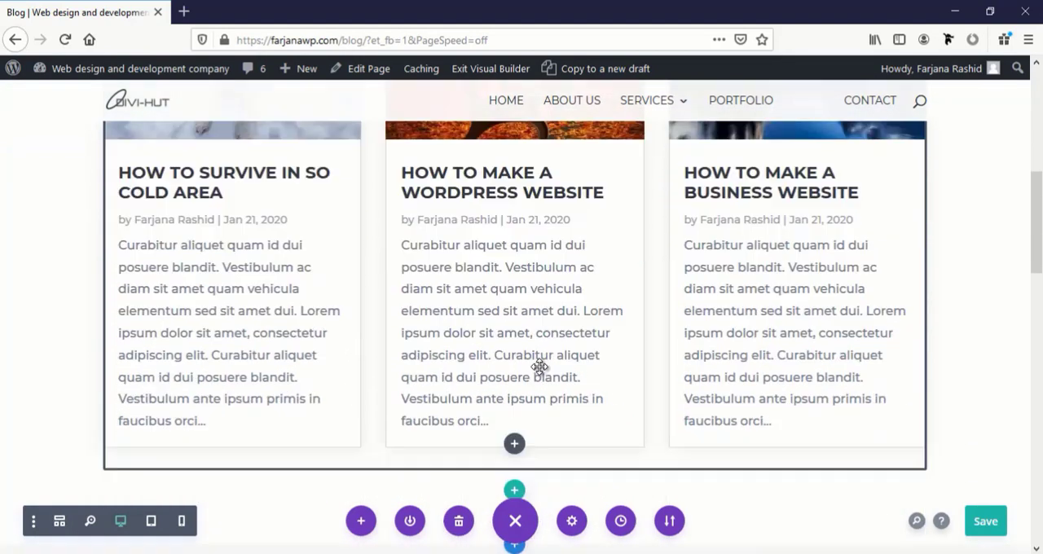
pyautogui.scroll(-3, 539, 367)
pyautogui.scroll(6, 540, 367)
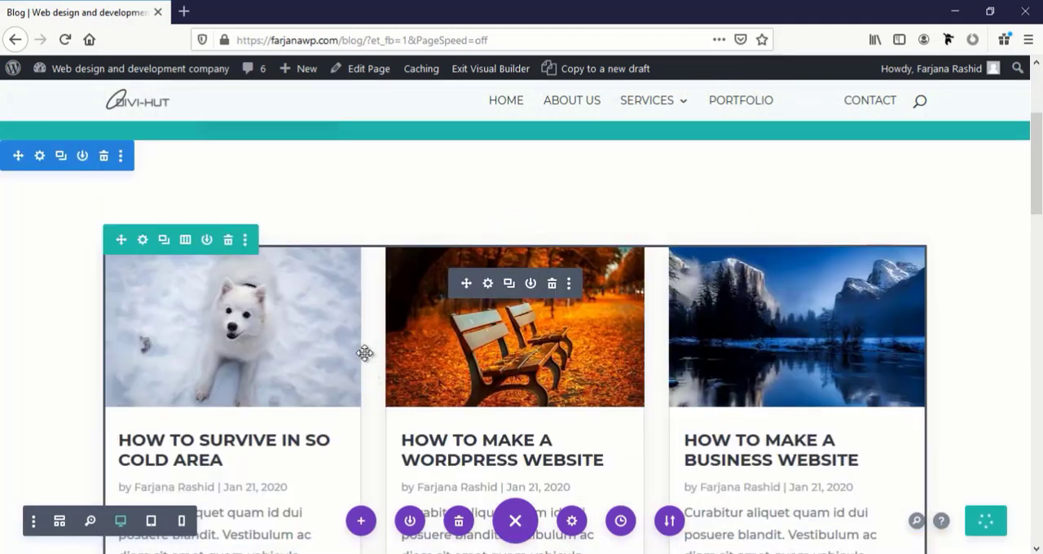
pyautogui.scroll(-2, 316, 356)
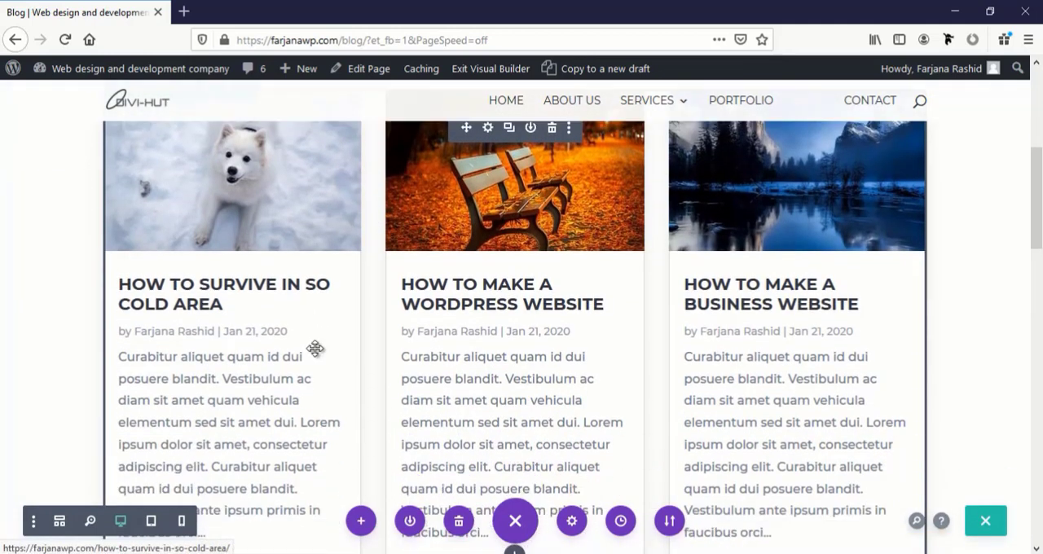
pyautogui.scroll(1, 315, 350)
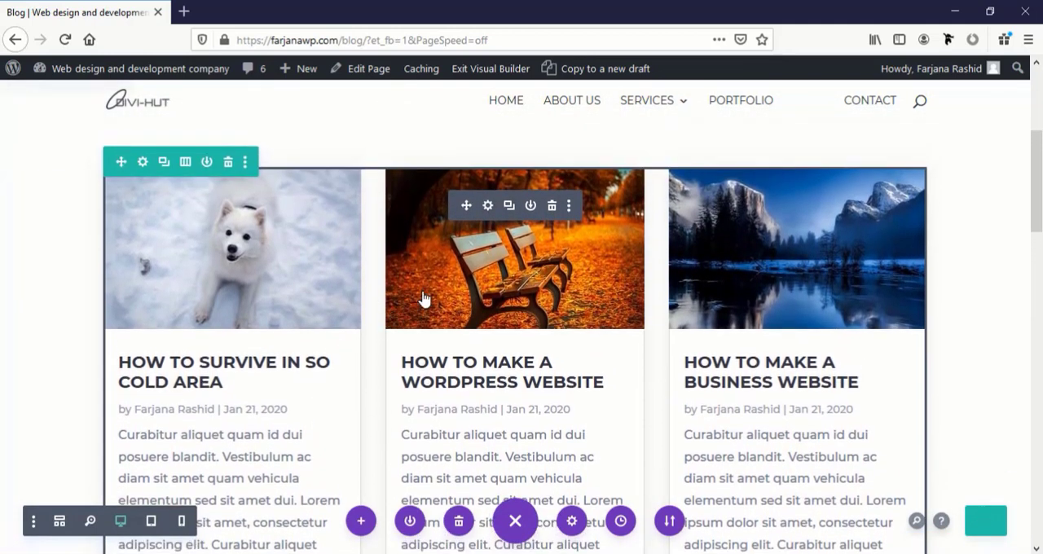
# Open the blog module's settings and examine its post type, post count and included categories options against the post grid
pyautogui.click(487, 206)
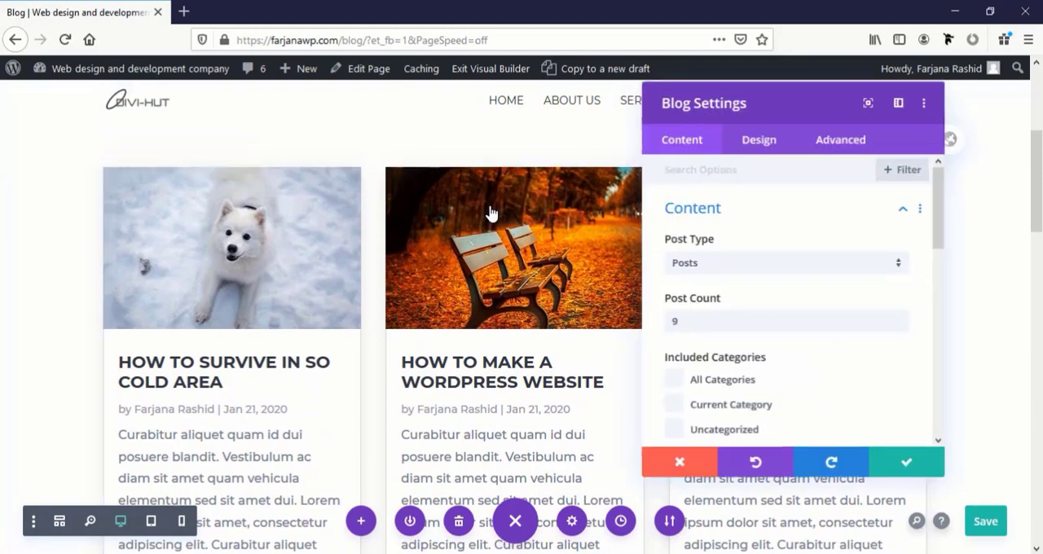
pyautogui.scroll(-2, 456, 351)
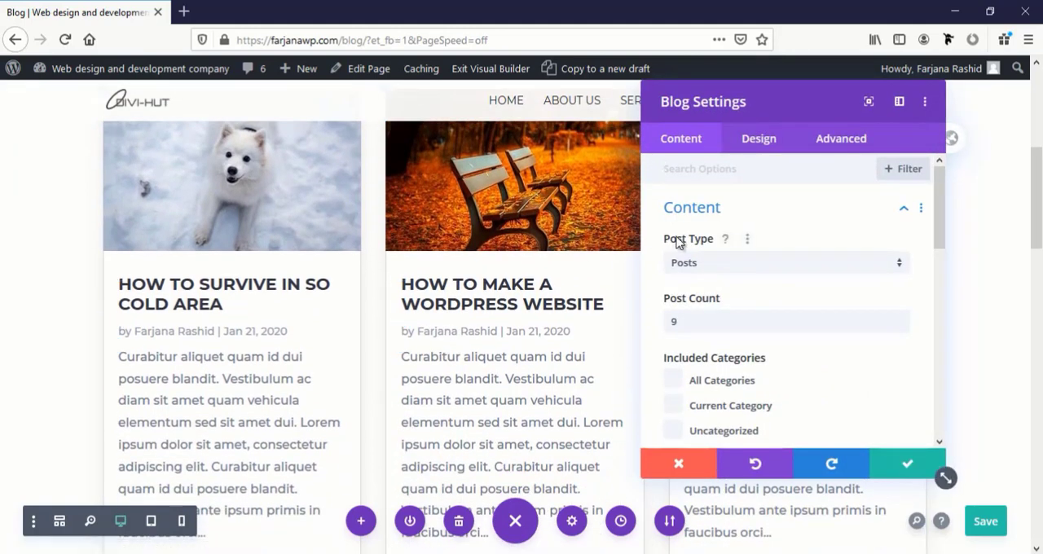
pyautogui.click(710, 268)
pyautogui.click(708, 271)
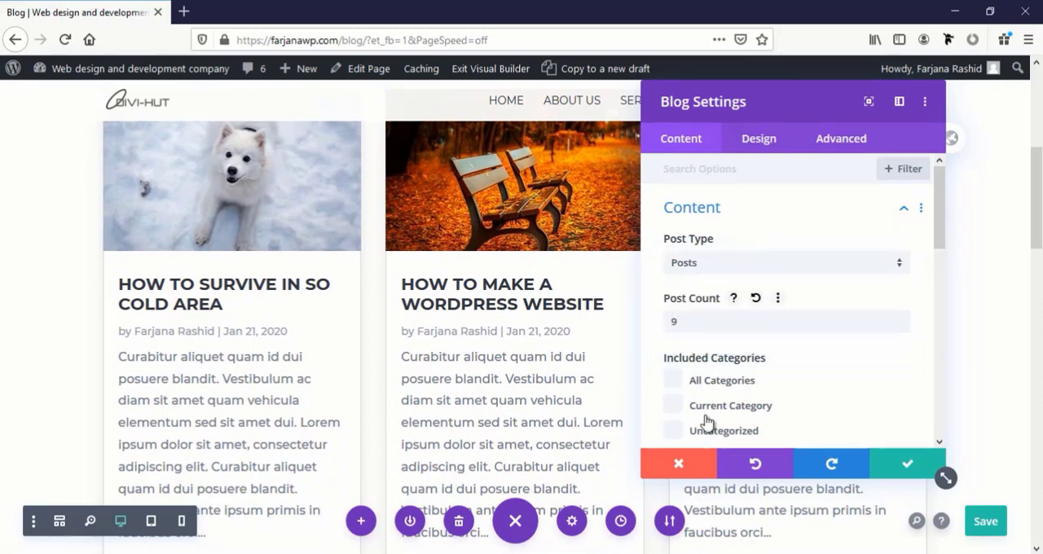
pyautogui.scroll(-1, 721, 432)
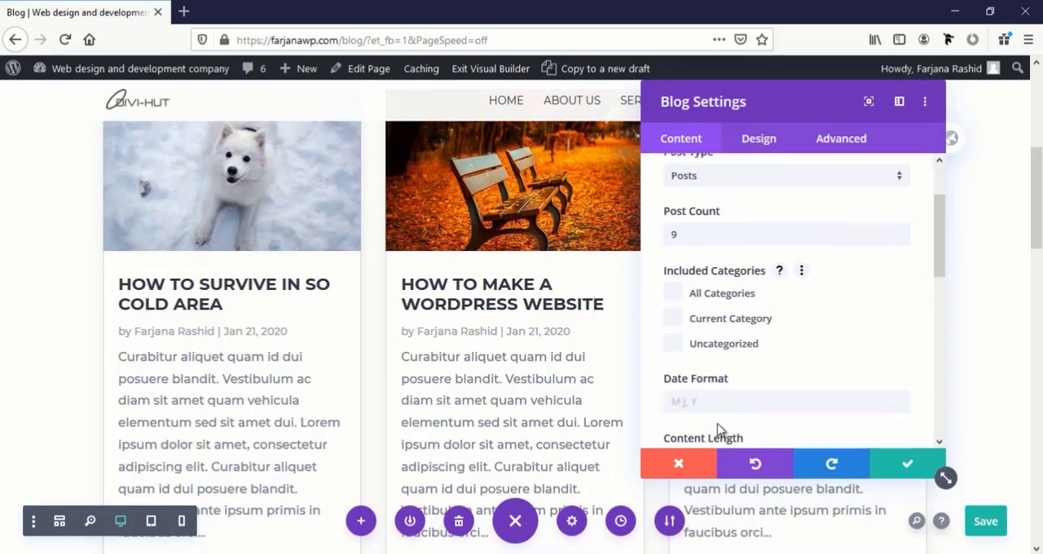
pyautogui.scroll(1, 698, 358)
pyautogui.click(702, 322)
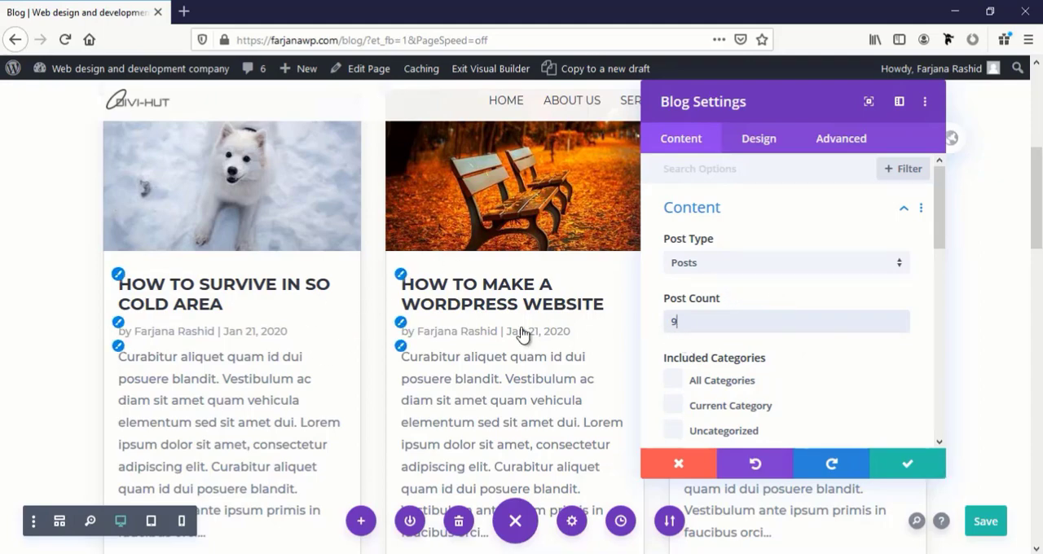
pyautogui.scroll(-4, 456, 390)
pyautogui.scroll(3, 456, 390)
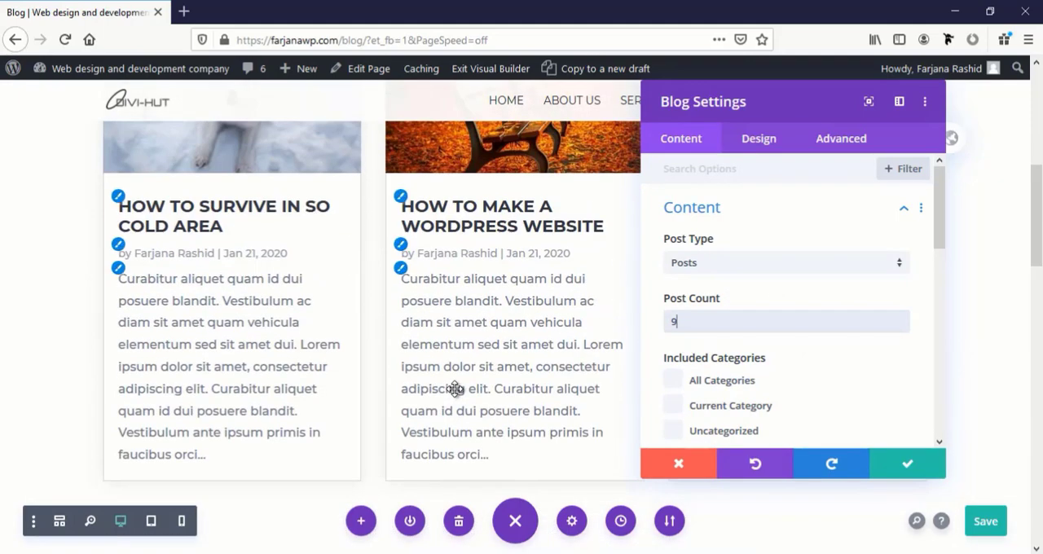
pyautogui.scroll(2, 455, 390)
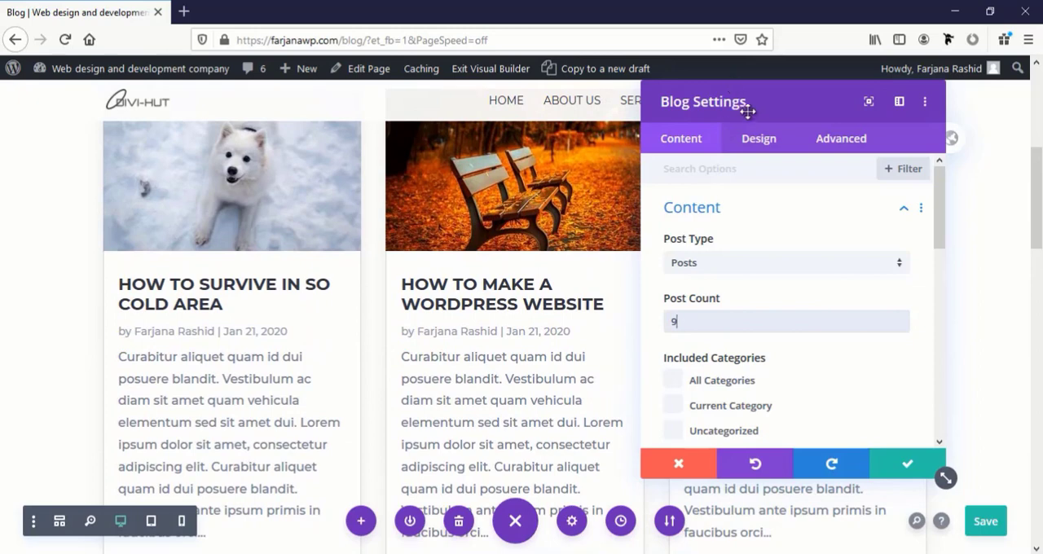
# Set the blog module's excerpt length to 100
pyautogui.moveTo(755, 110); pyautogui.dragTo(718, 104)
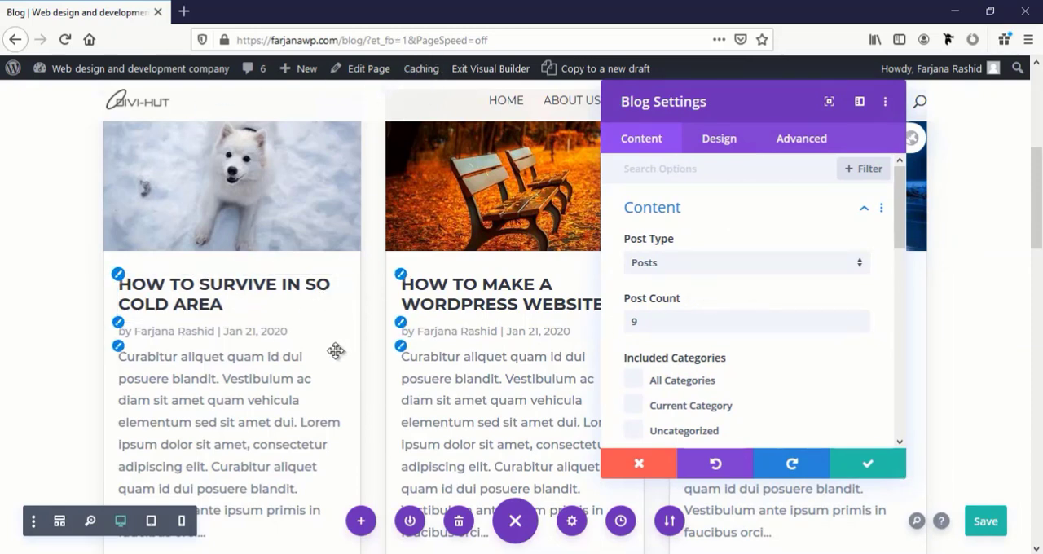
pyautogui.scroll(-1, 378, 369)
pyautogui.scroll(-4, 381, 355)
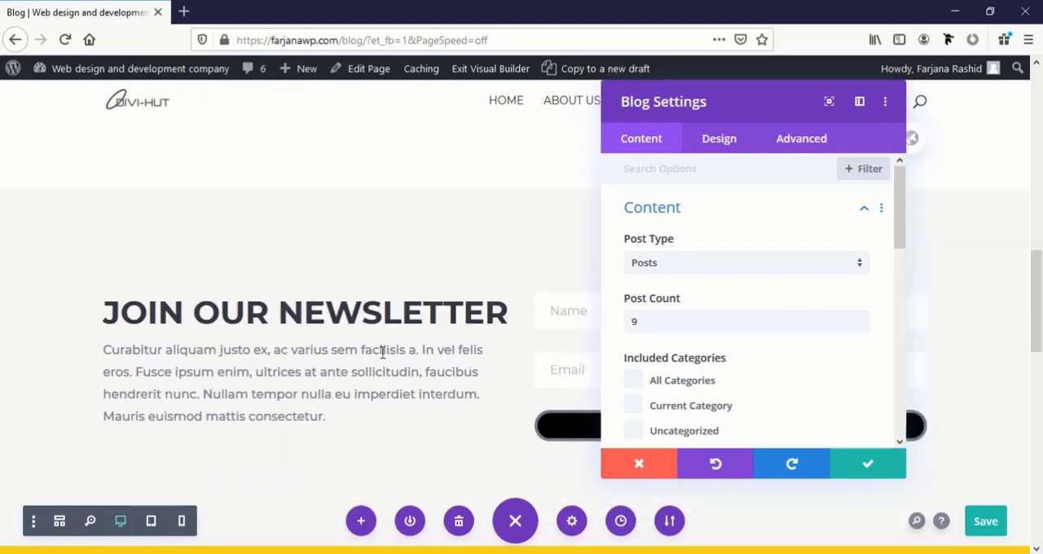
pyautogui.scroll(4, 382, 353)
pyautogui.scroll(-3, 638, 271)
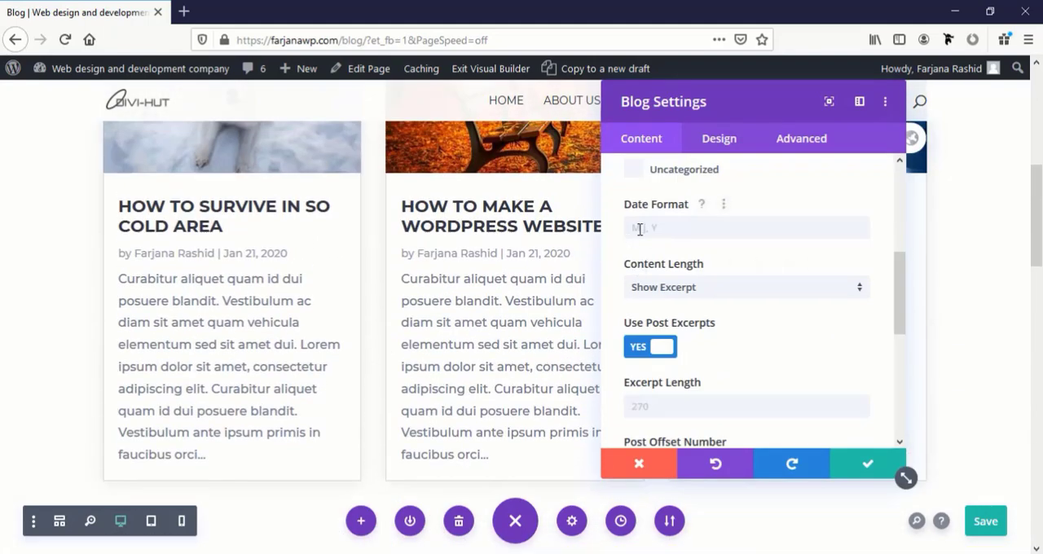
pyautogui.click(640, 228)
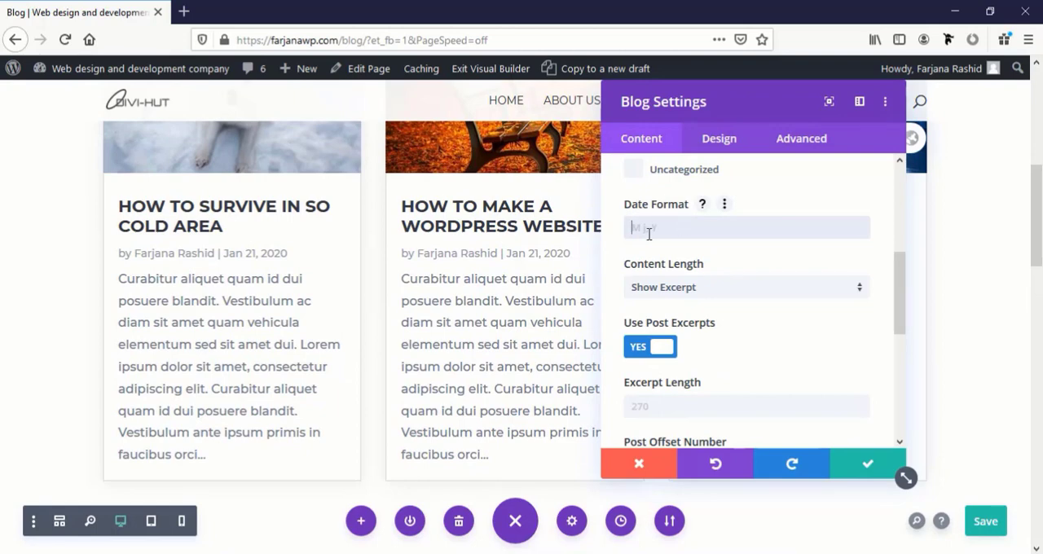
pyautogui.scroll(-1, 642, 354)
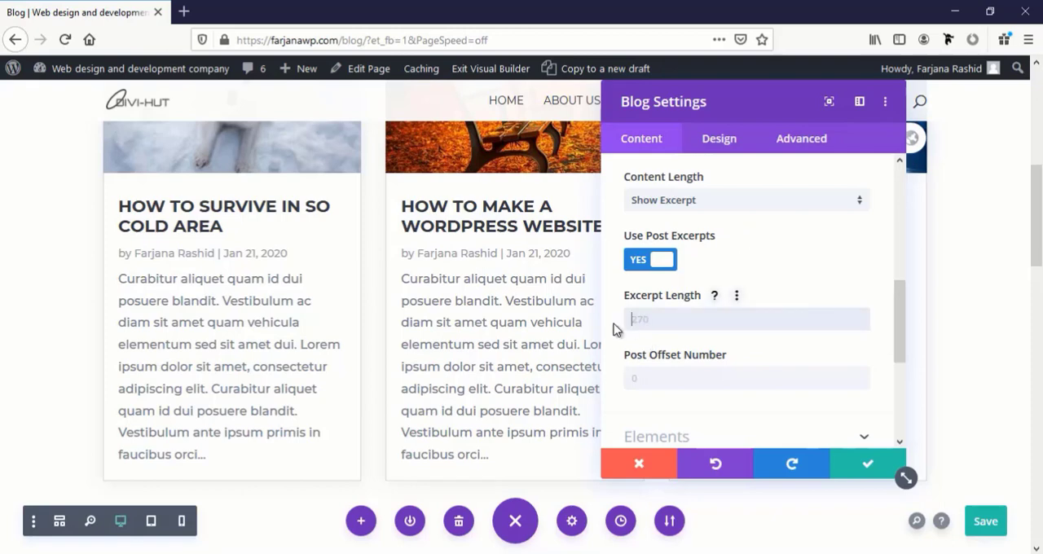
pyautogui.click(645, 322)
pyautogui.write('200')
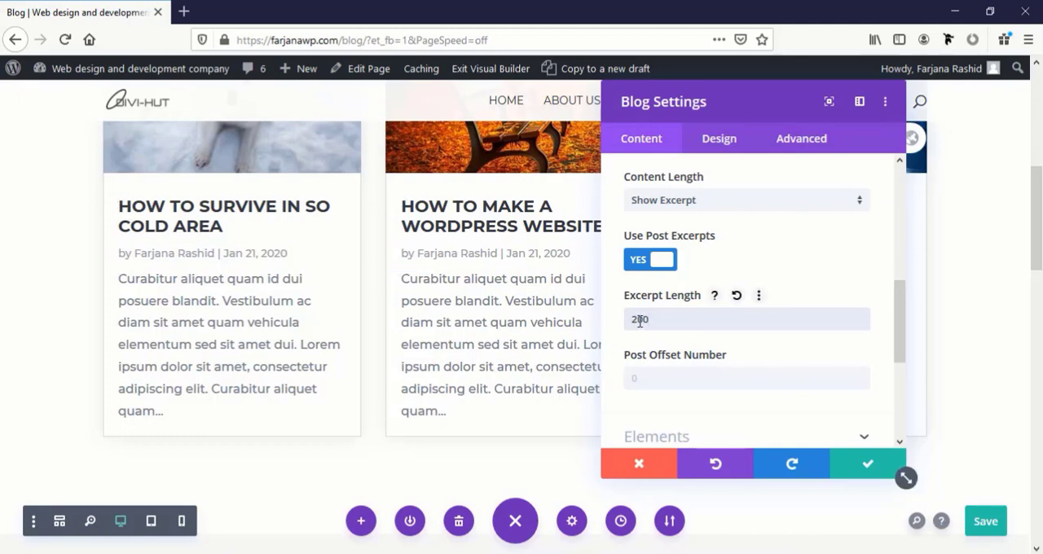
pyautogui.write('1')
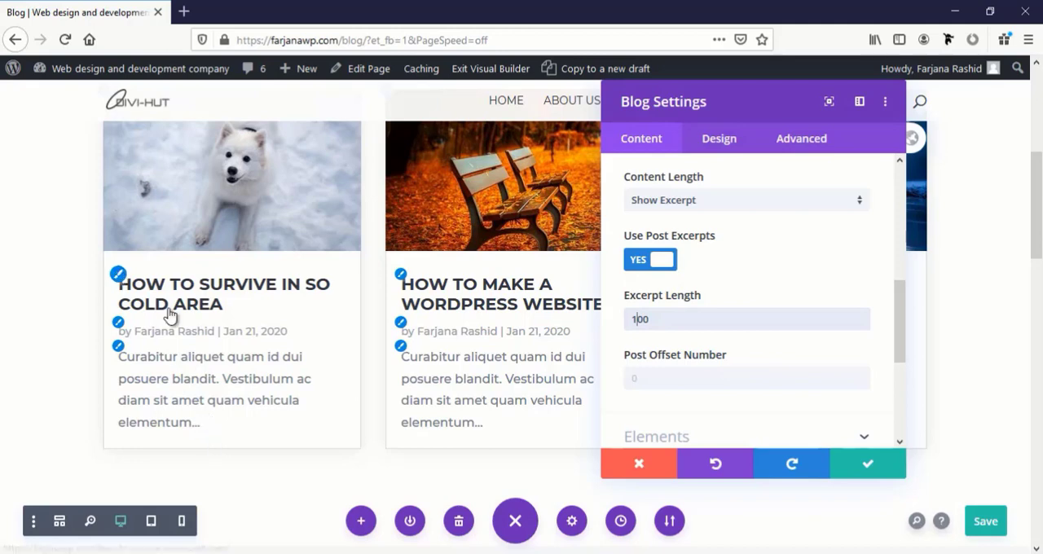
# Open the blog post titles' text design options and examine their font, alignment, color and size settings
pyautogui.click(119, 281)
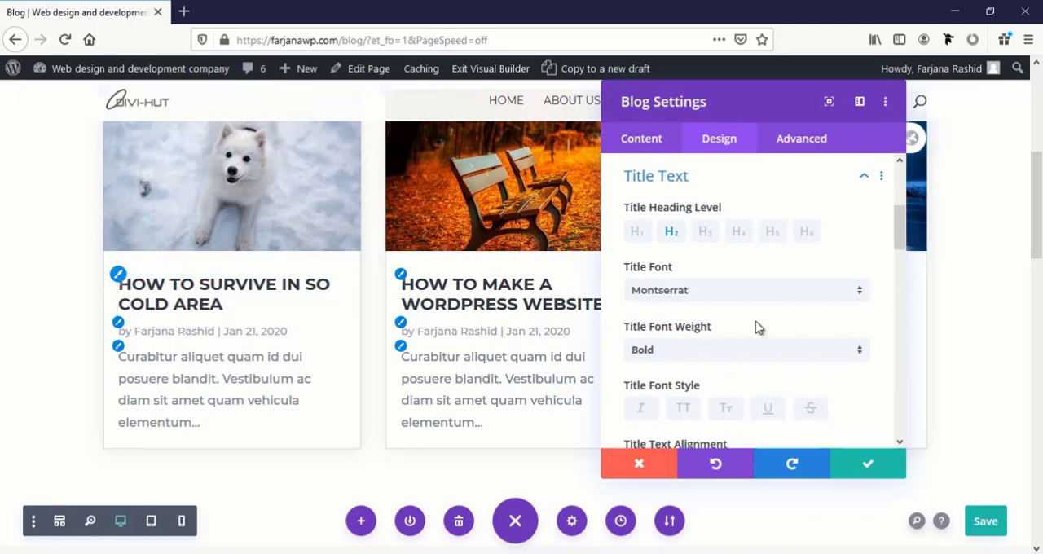
pyautogui.scroll(-3, 724, 296)
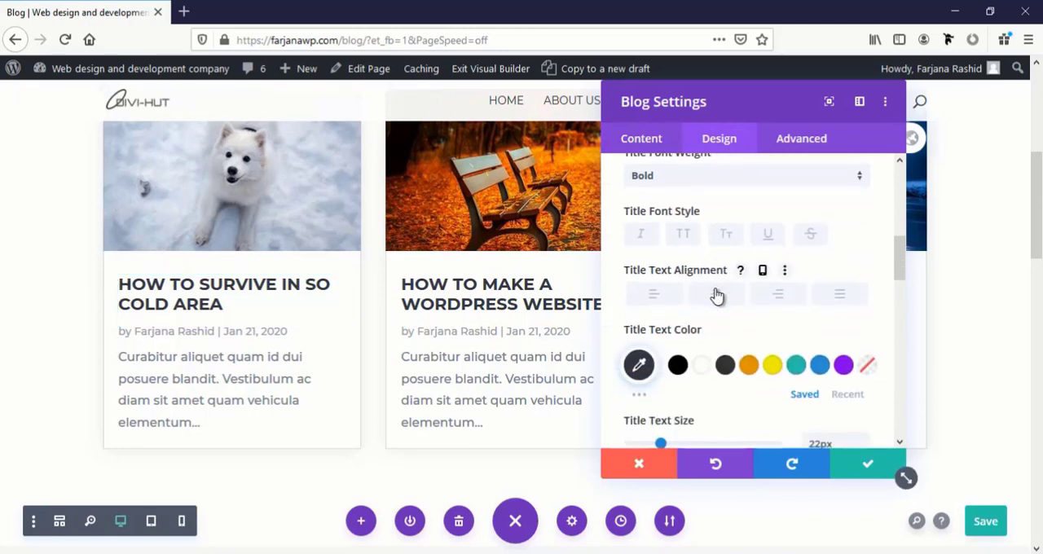
pyautogui.scroll(-3, 717, 296)
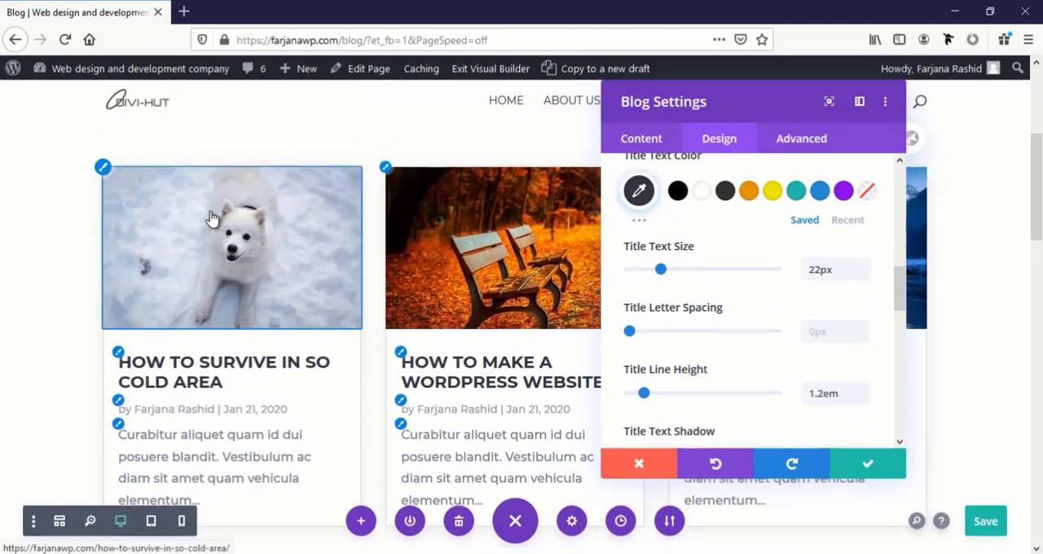
# Give the blog post images an 11px border in white (#ffffff)
pyautogui.click(103, 169)
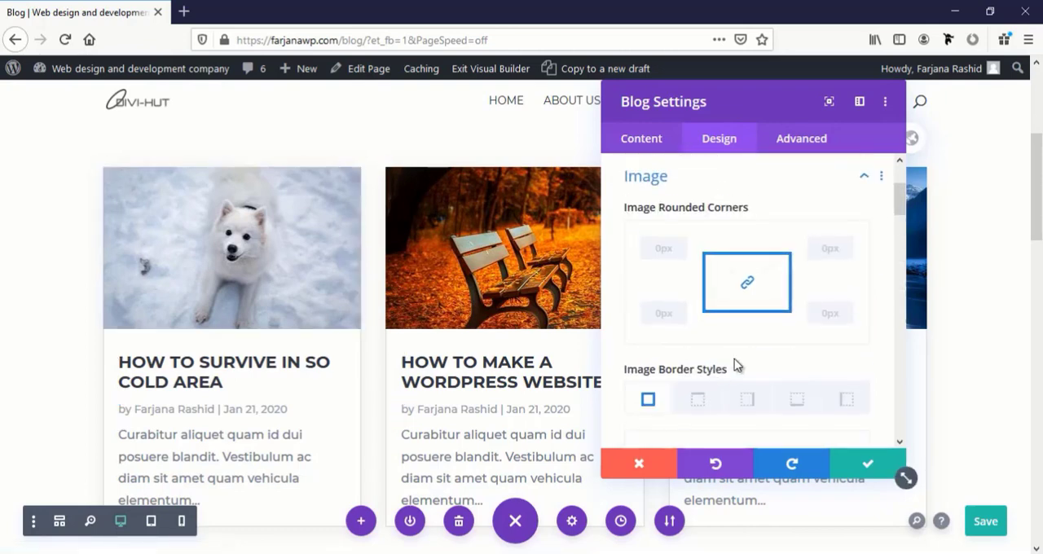
pyautogui.scroll(-5, 734, 358)
pyautogui.scroll(1, 684, 366)
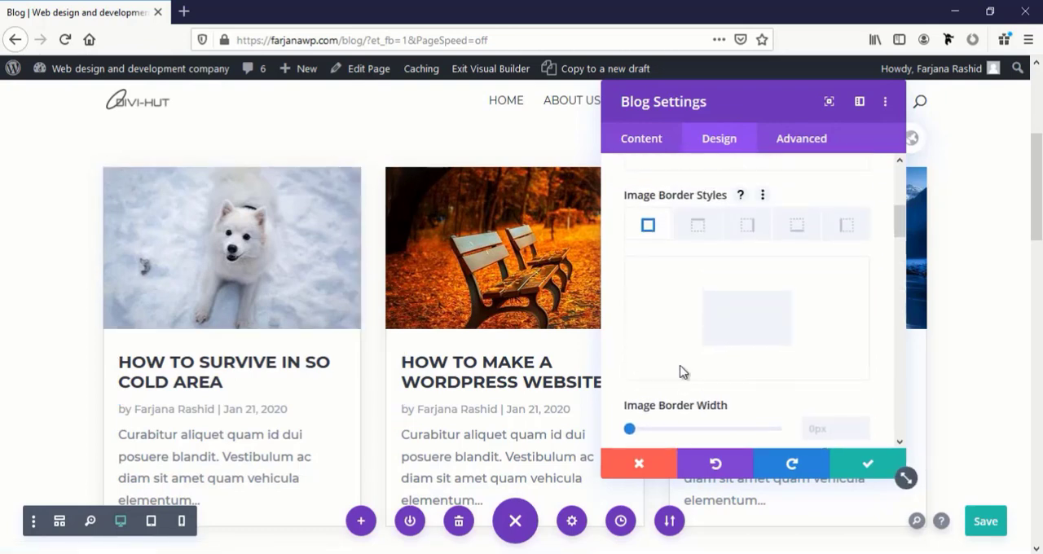
pyautogui.scroll(-2, 678, 373)
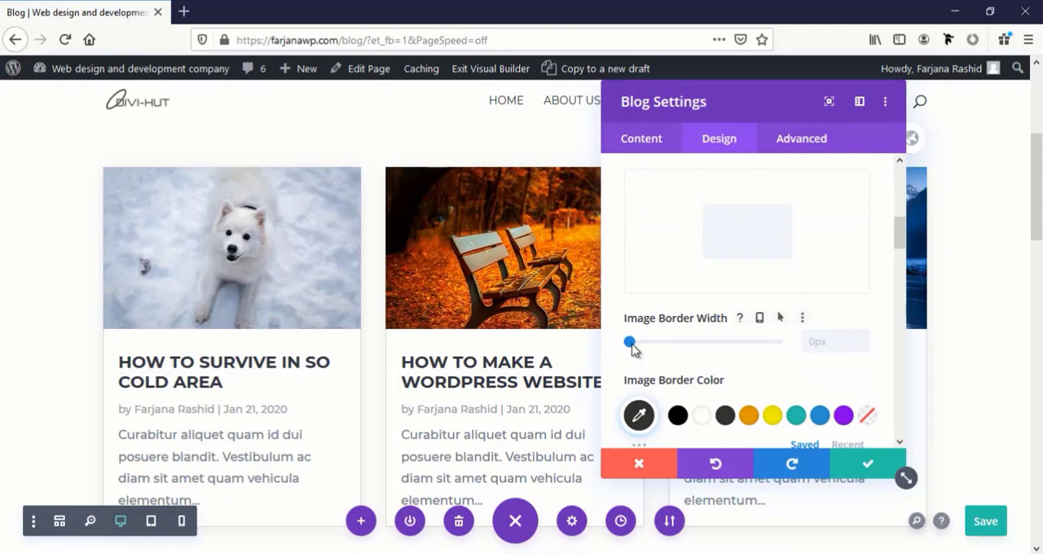
pyautogui.moveTo(629, 343); pyautogui.dragTo(662, 356)
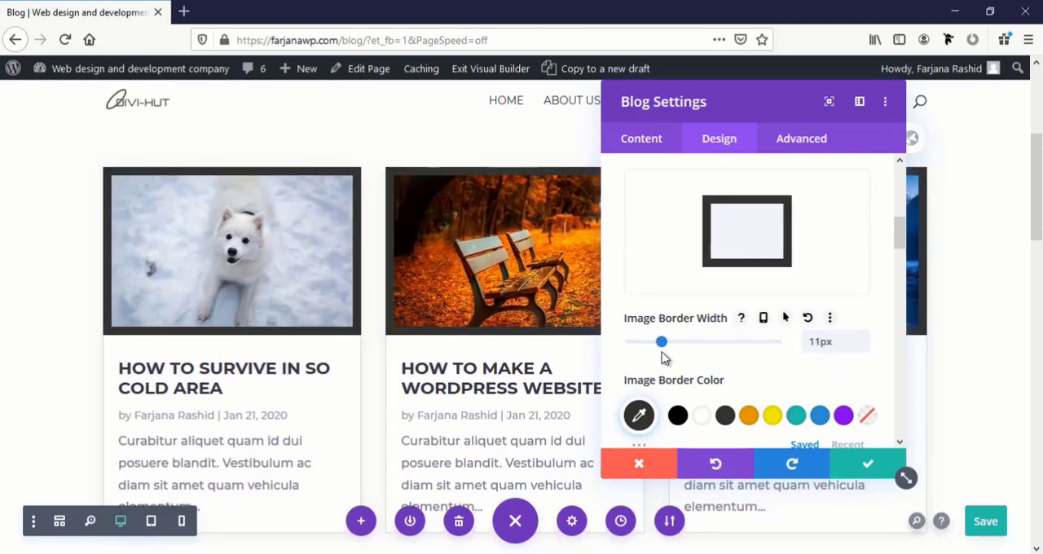
pyautogui.click(702, 416)
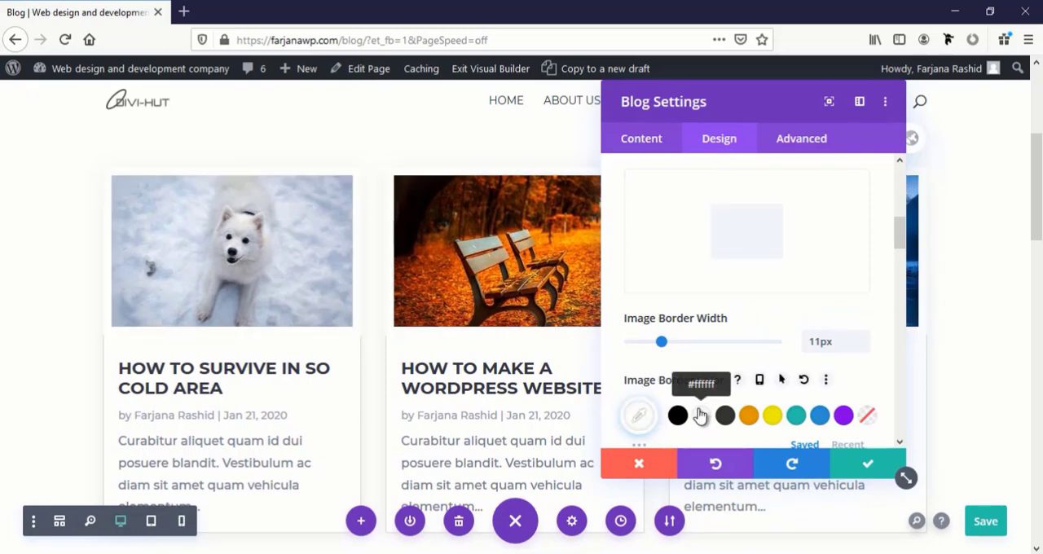
# Set the blog images' border width to 18px with a bottom border width of 0px, and save the module settings
pyautogui.moveTo(664, 346); pyautogui.dragTo(686, 349)
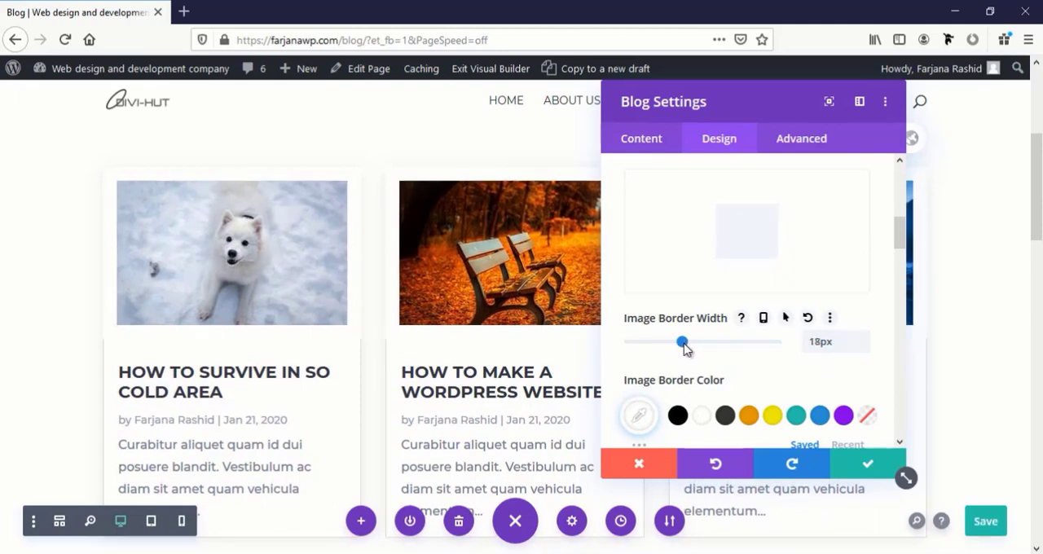
pyautogui.scroll(2, 705, 235)
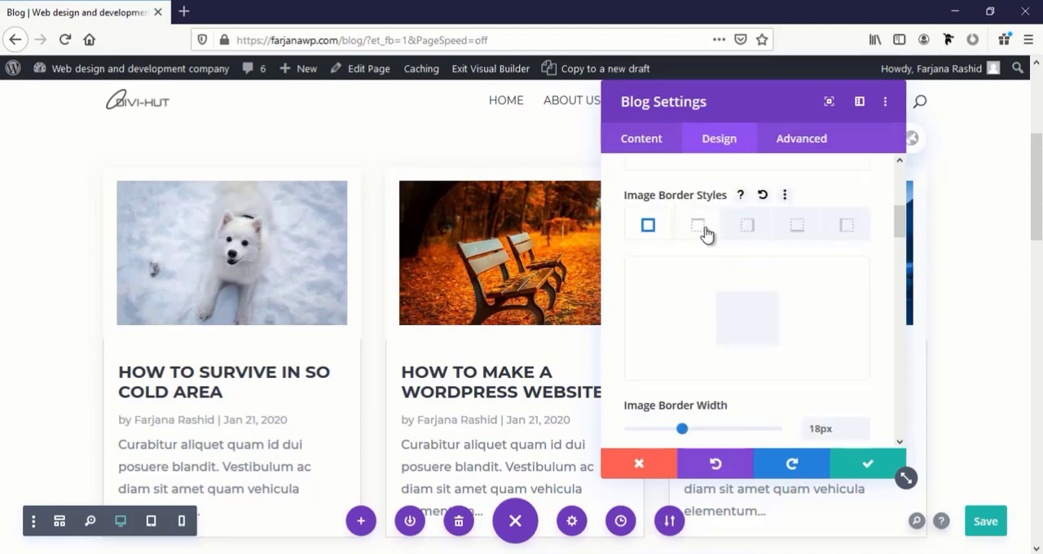
pyautogui.click(798, 228)
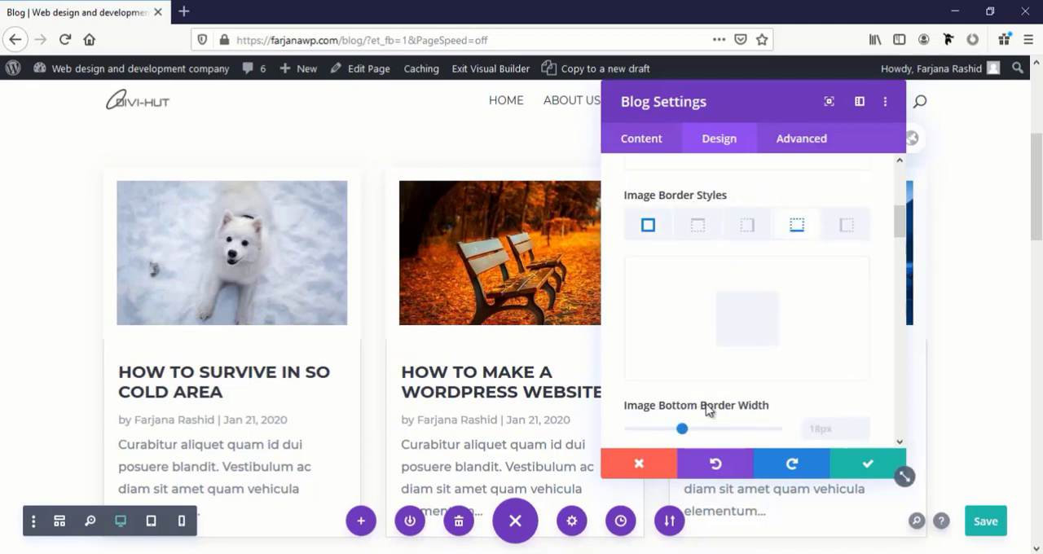
pyautogui.scroll(-2, 708, 410)
pyautogui.moveTo(684, 343); pyautogui.dragTo(630, 342)
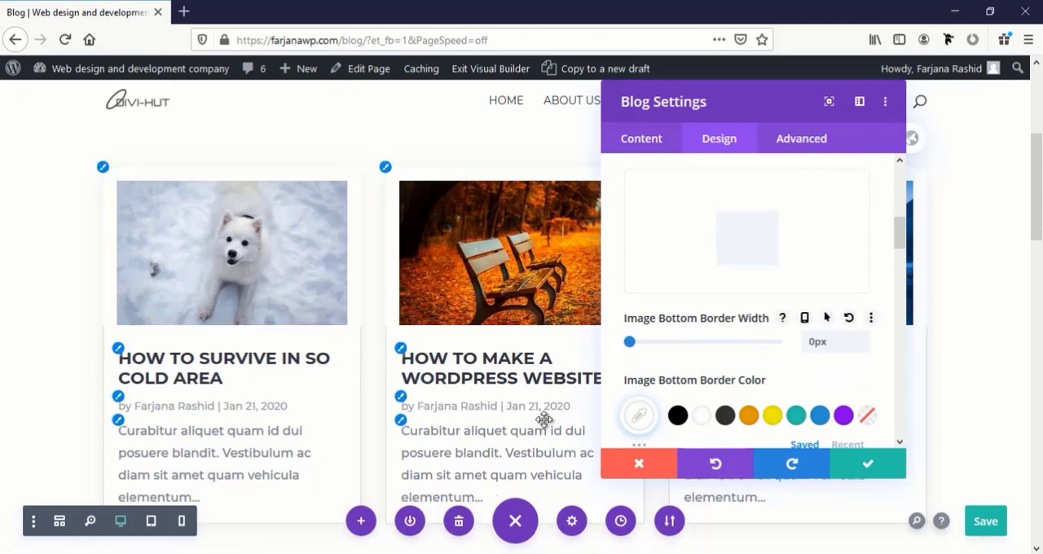
pyautogui.click(864, 463)
# Open the Join Our Newsletter email optin module's settings clear of the form and show the Subscribe button's design options
pyautogui.scroll(-5, 809, 440)
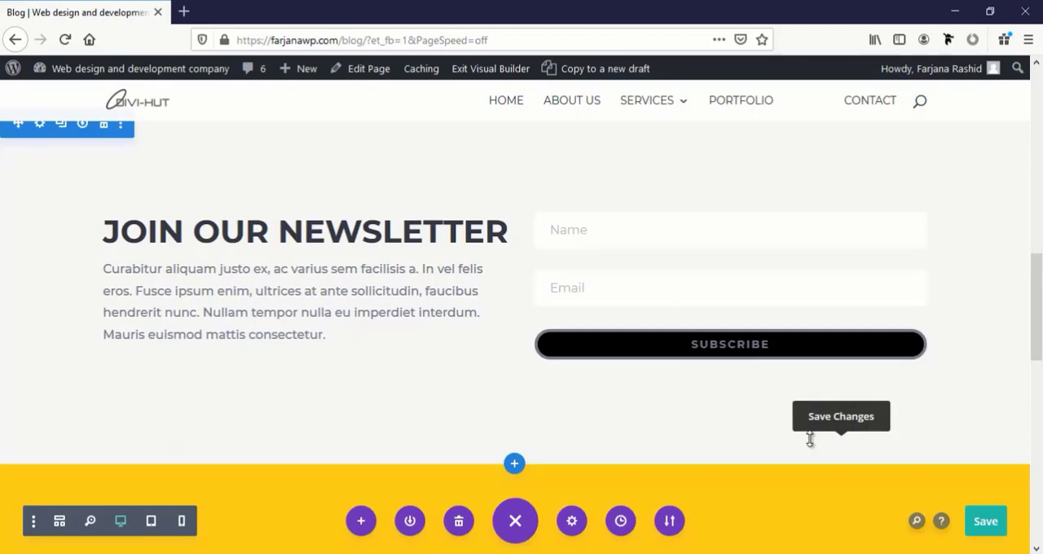
pyautogui.scroll(-3, 793, 386)
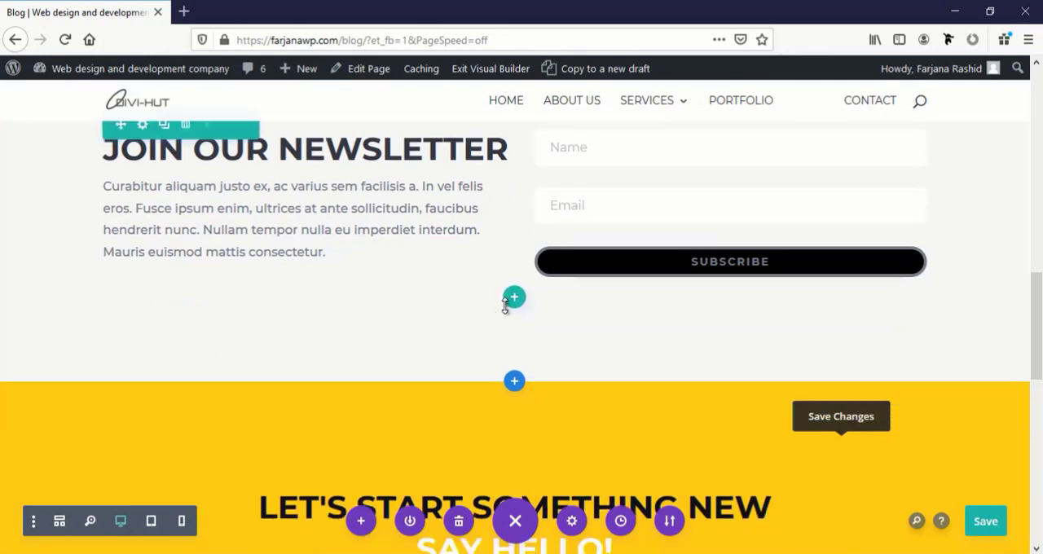
pyautogui.scroll(3, 262, 287)
pyautogui.scroll(-1, 684, 296)
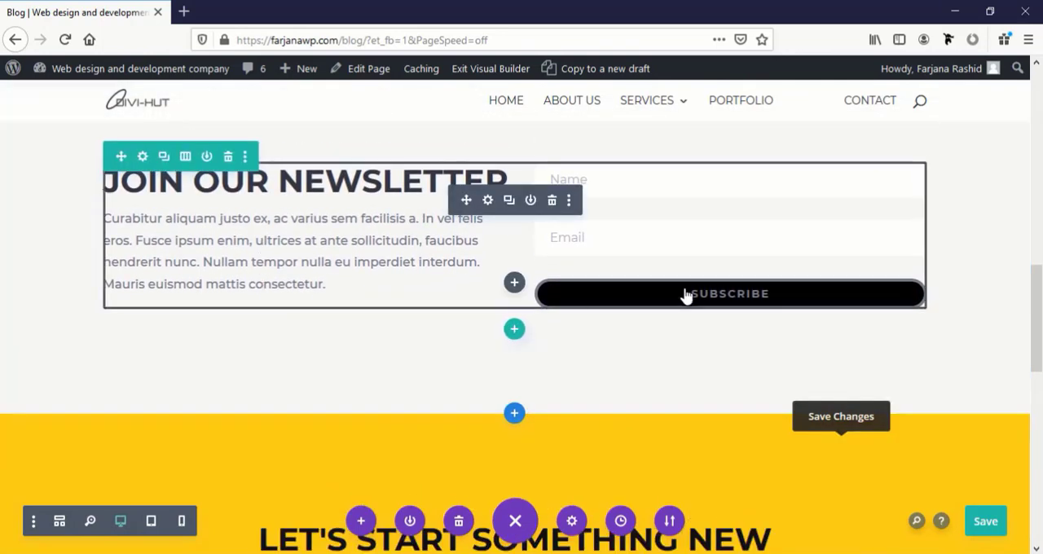
pyautogui.scroll(1, 748, 304)
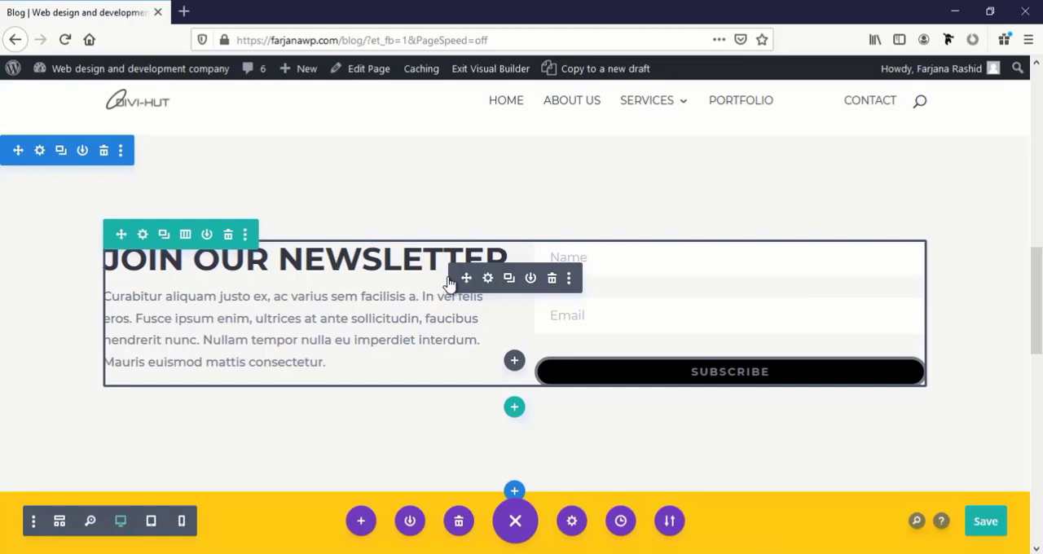
pyautogui.click(488, 279)
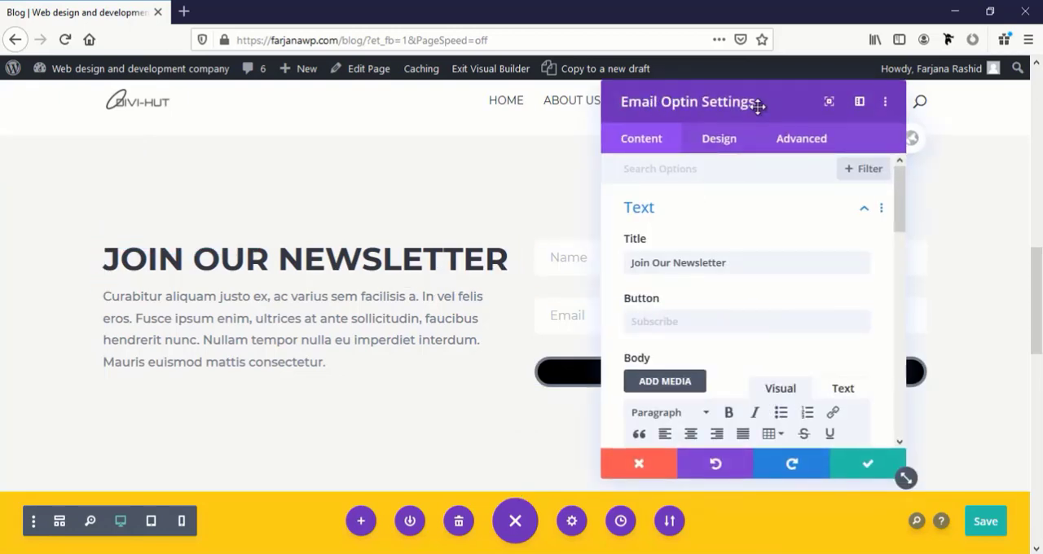
pyautogui.moveTo(758, 107); pyautogui.dragTo(266, 101)
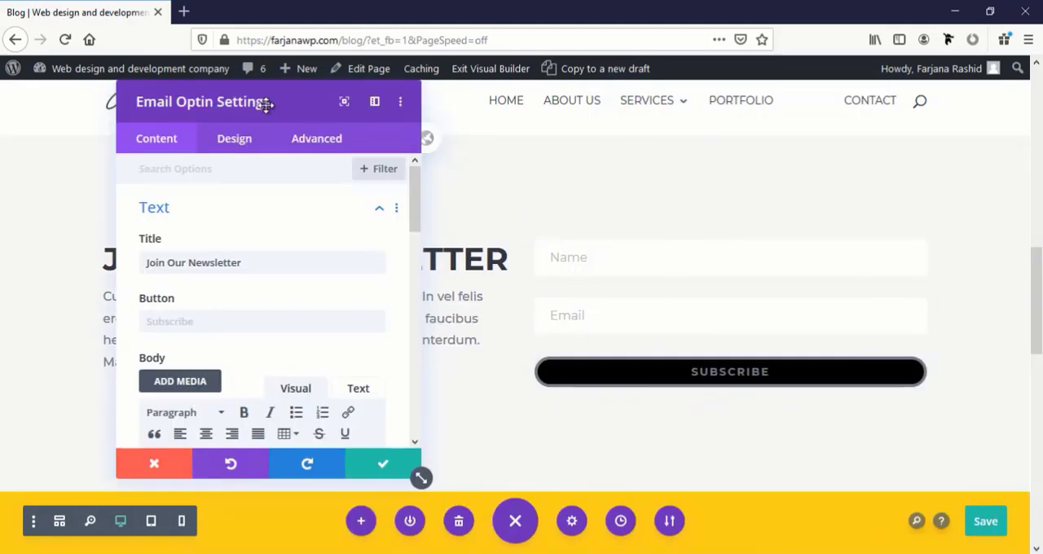
pyautogui.scroll(-3, 275, 309)
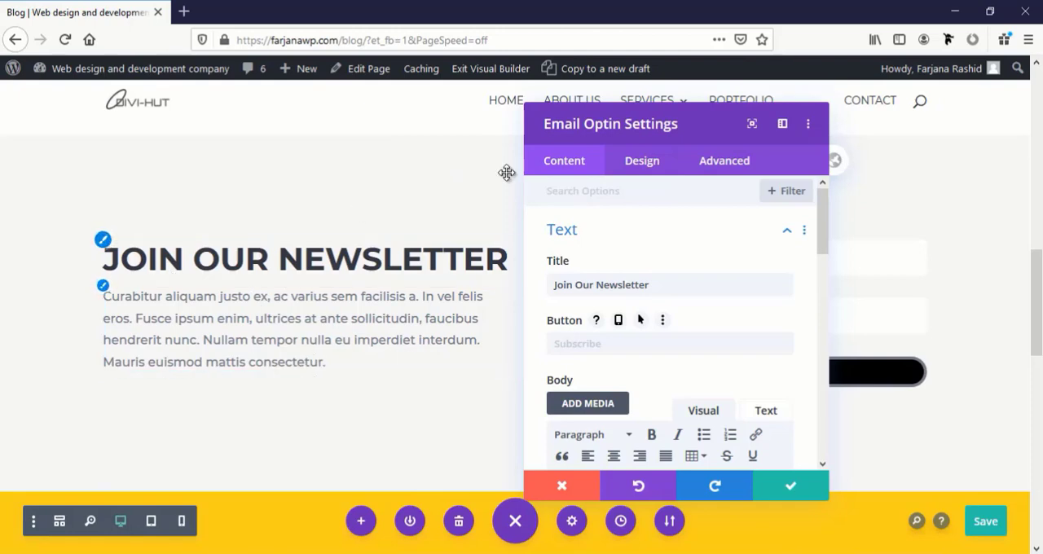
pyautogui.moveTo(662, 123); pyautogui.dragTo(156, 134)
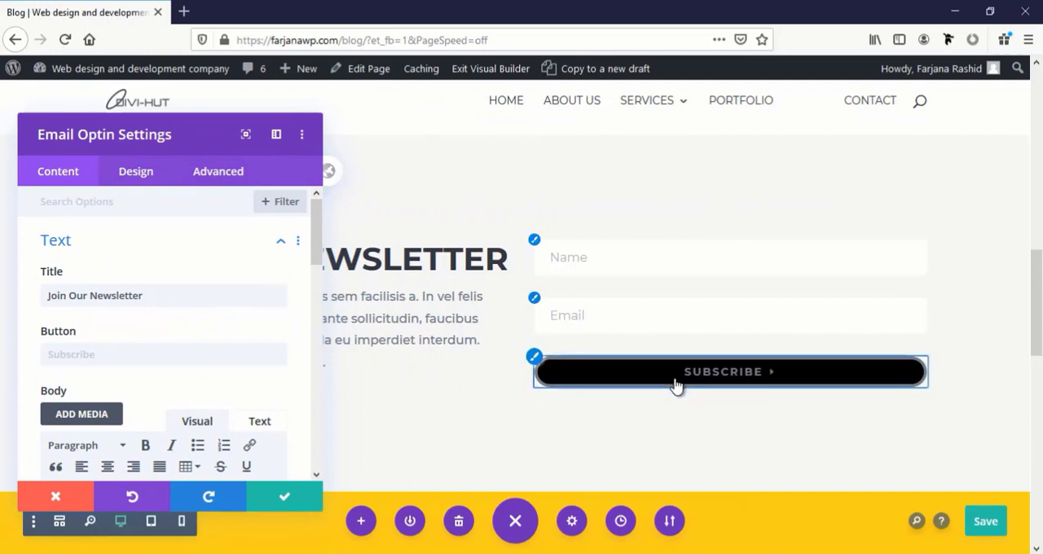
pyautogui.click(534, 359)
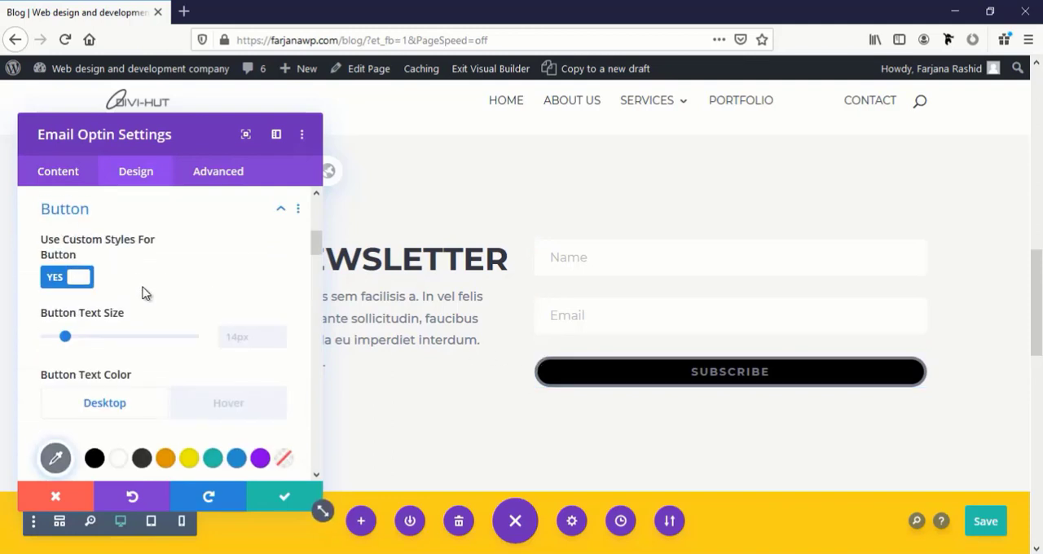
# Reset the Subscribe button's border width to its default and set its text color to white (#ffffff)
pyautogui.scroll(-2, 144, 293)
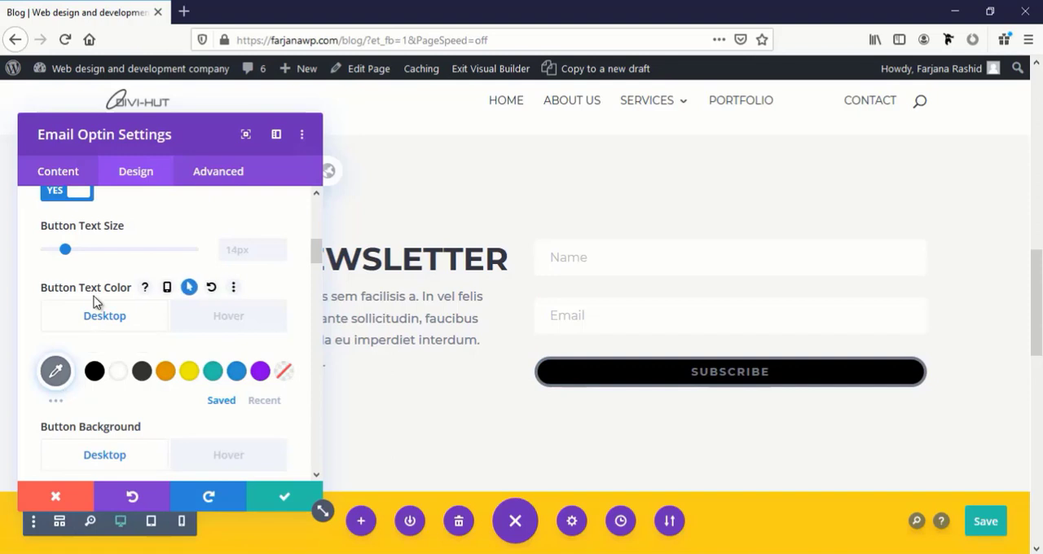
pyautogui.click(120, 379)
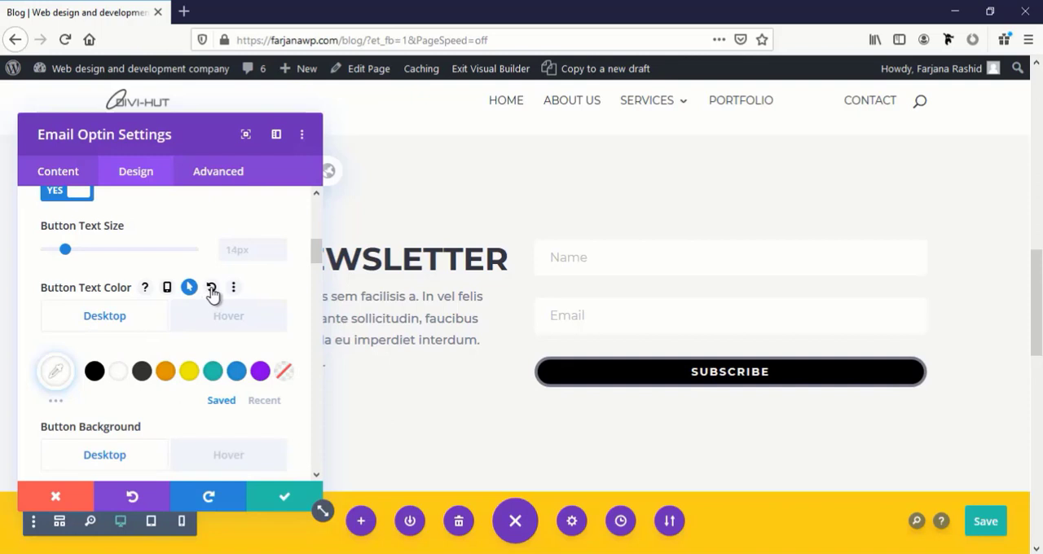
pyautogui.click(212, 290)
pyautogui.scroll(-3, 211, 329)
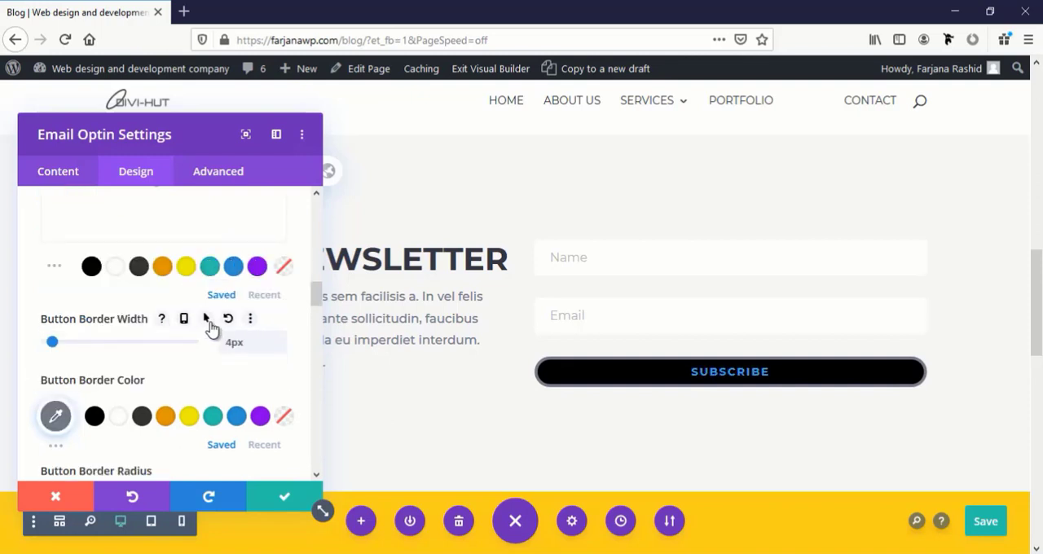
pyautogui.click(229, 325)
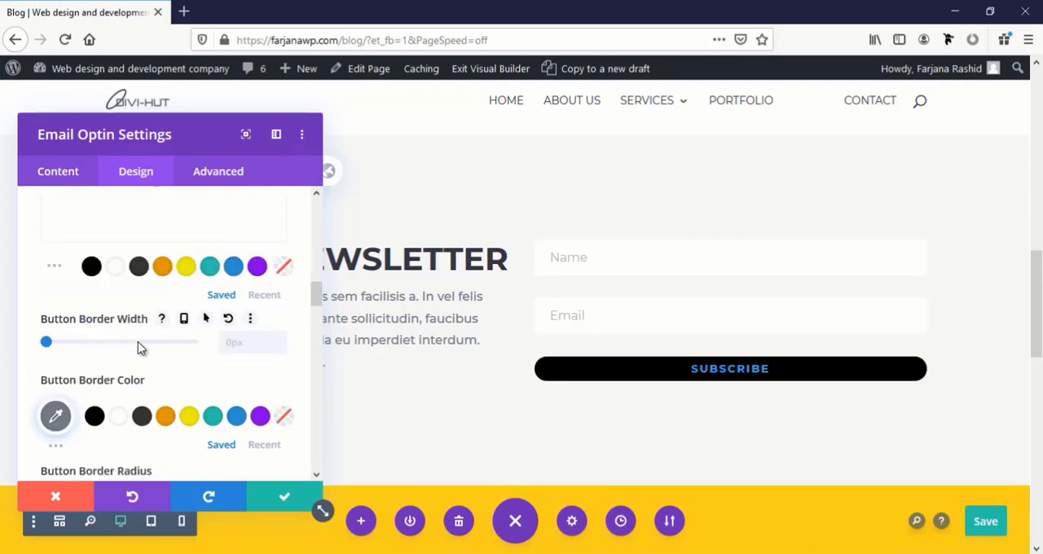
pyautogui.scroll(2, 142, 364)
pyautogui.scroll(3, 78, 340)
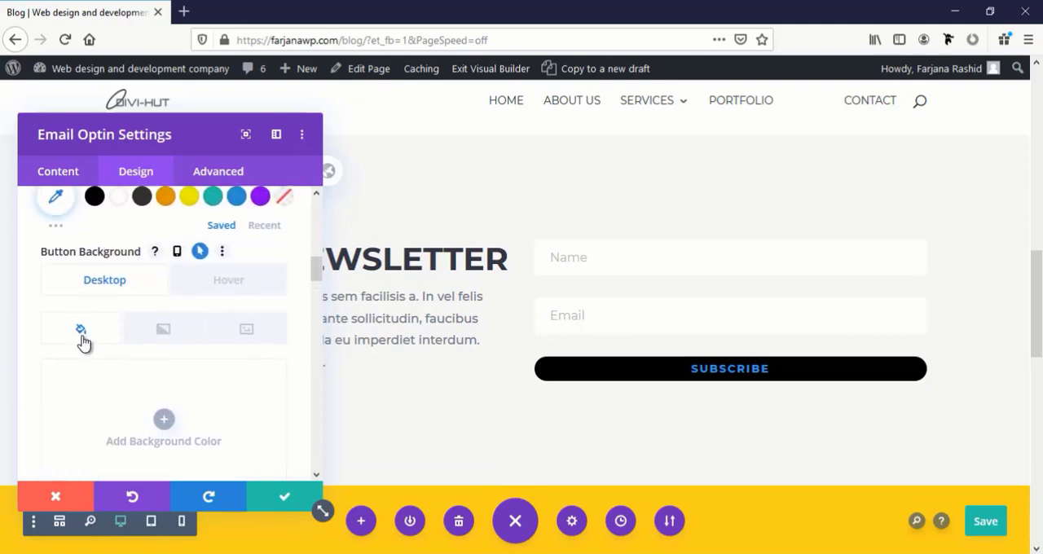
pyautogui.scroll(1, 72, 301)
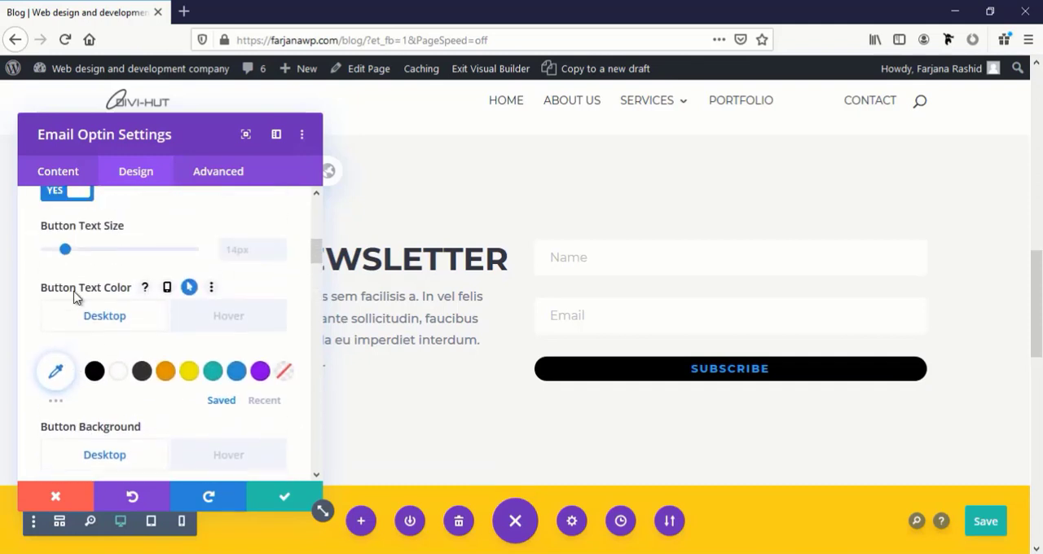
pyautogui.click(121, 373)
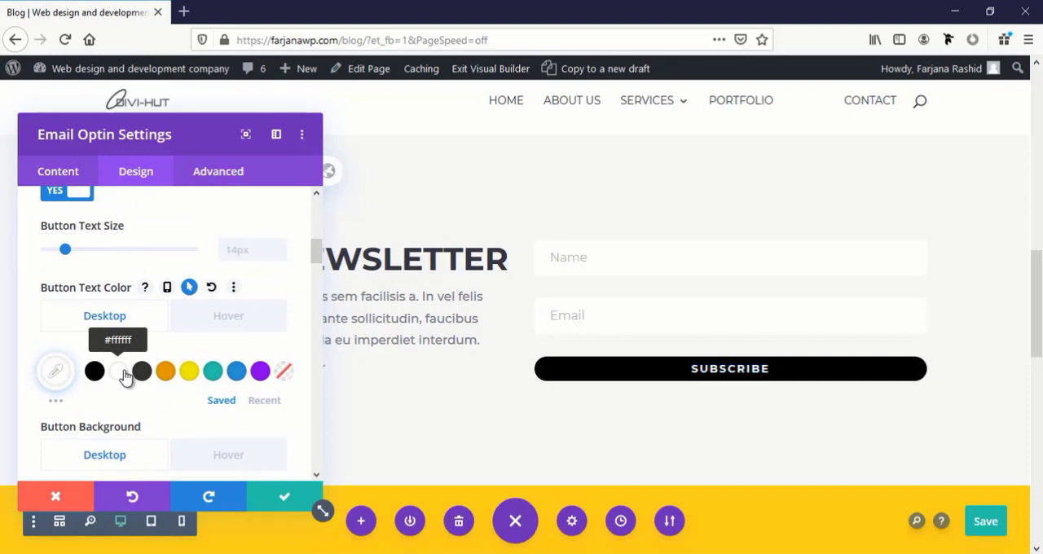
# Reset the Subscribe button's border radius, font weight and font to their default values
pyautogui.scroll(-5, 144, 384)
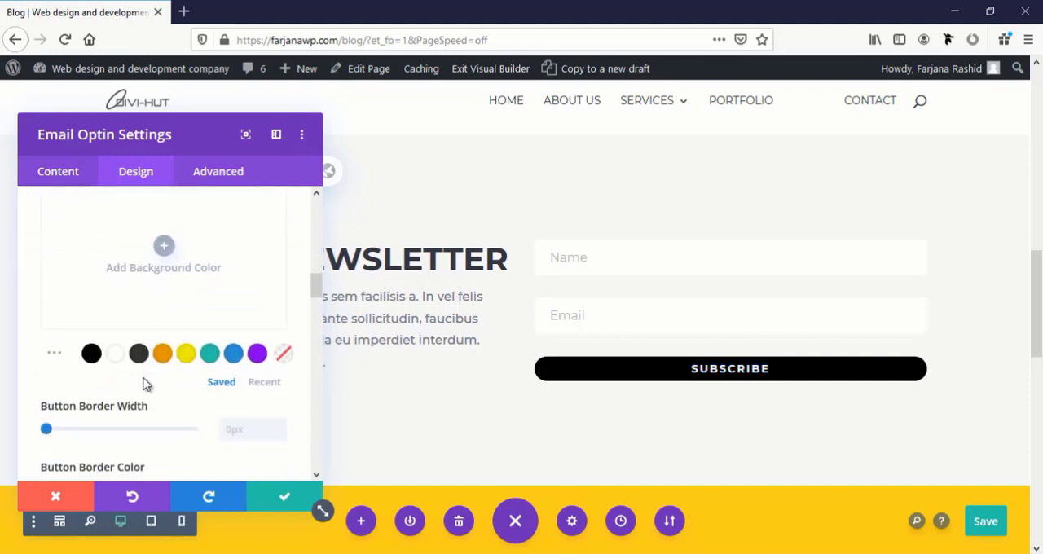
pyautogui.scroll(-2, 109, 400)
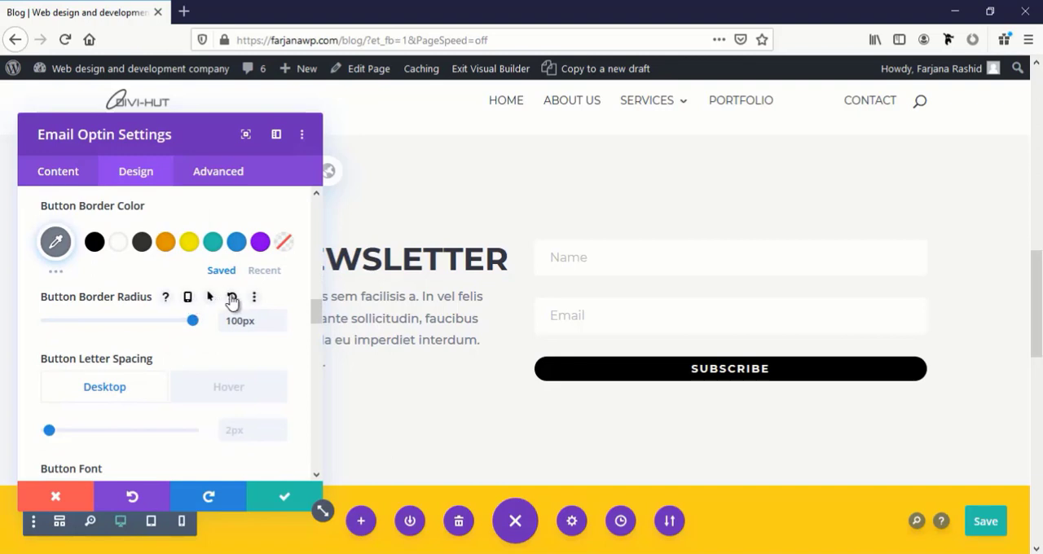
pyautogui.click(232, 299)
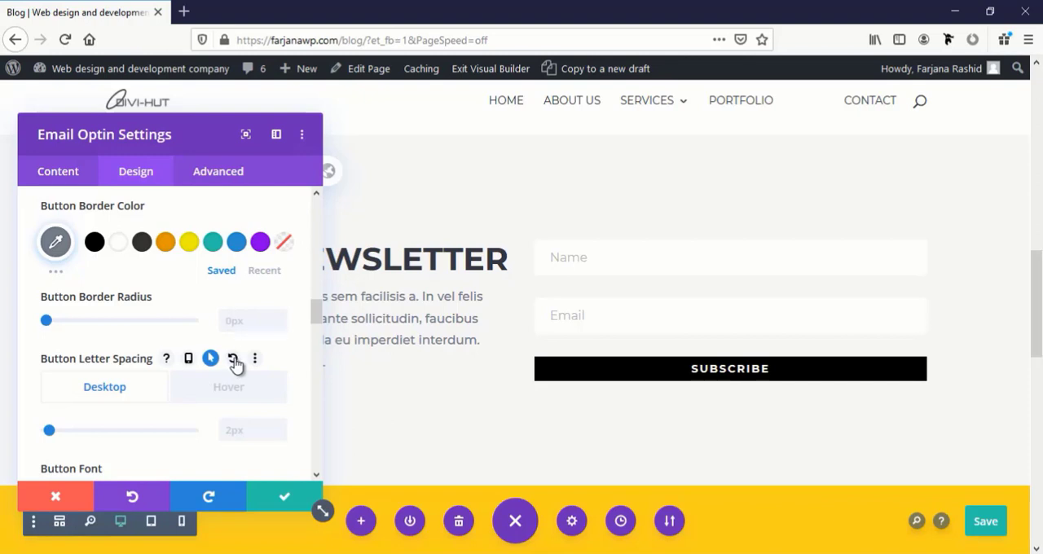
pyautogui.scroll(-3, 167, 412)
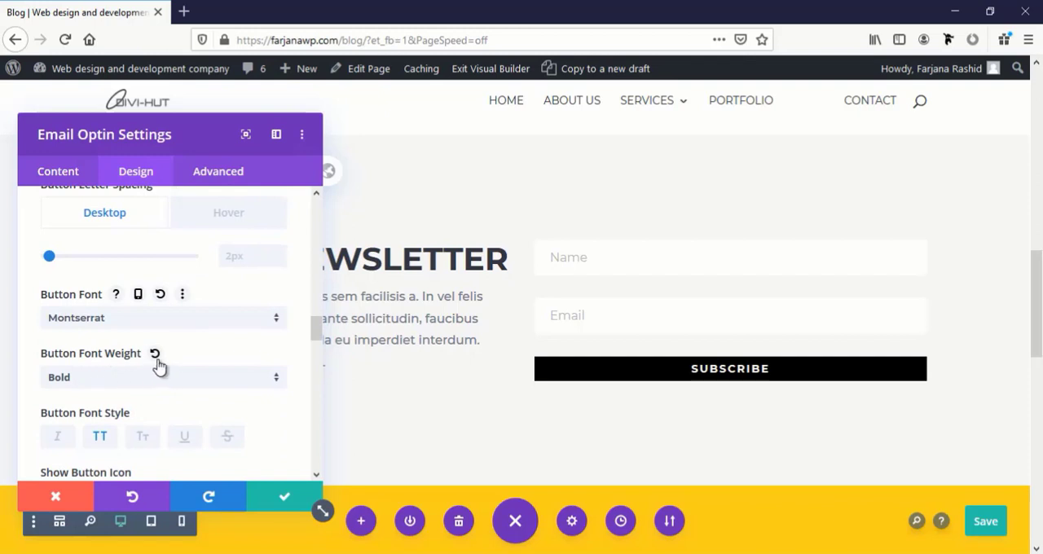
pyautogui.click(154, 354)
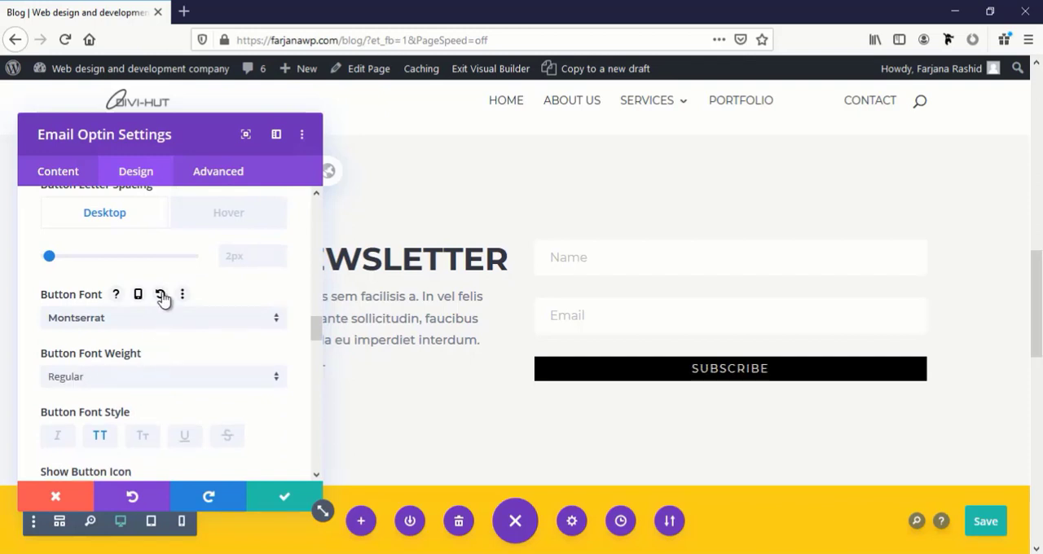
pyautogui.click(160, 296)
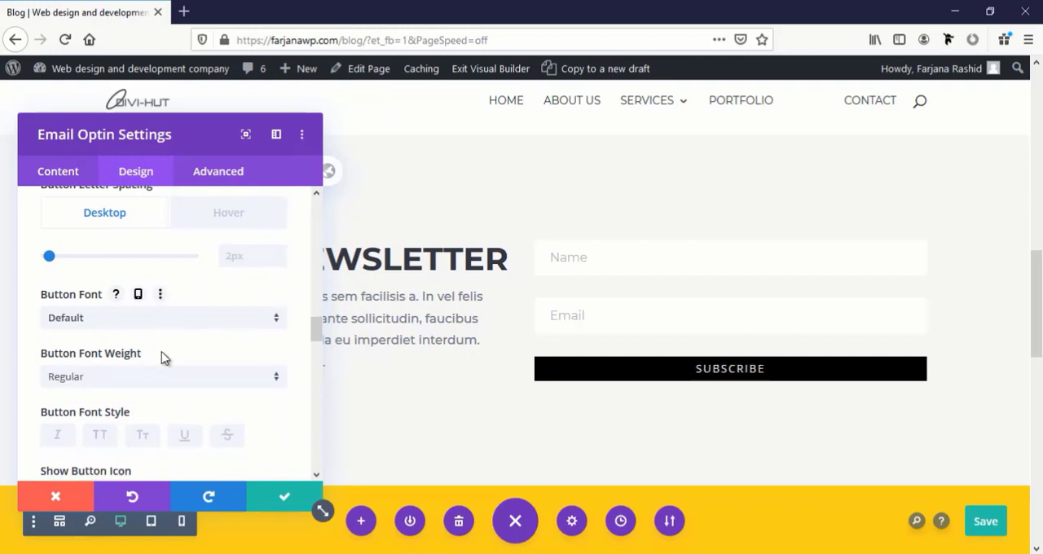
# Give the Subscribe button 12px of linked top and bottom padding, and save the email optin settings
pyautogui.scroll(-4, 163, 356)
pyautogui.scroll(-5, 160, 361)
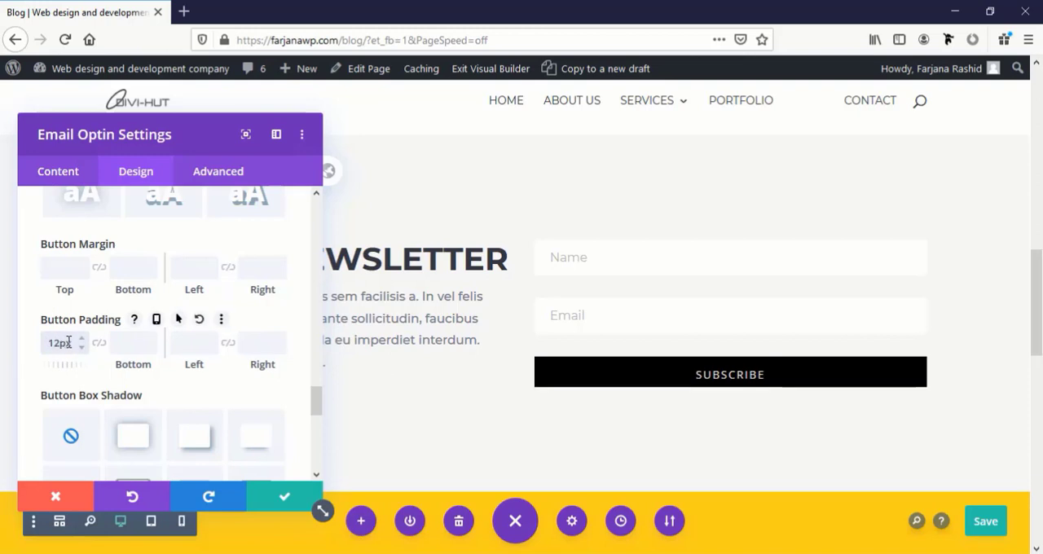
pyautogui.click(98, 345)
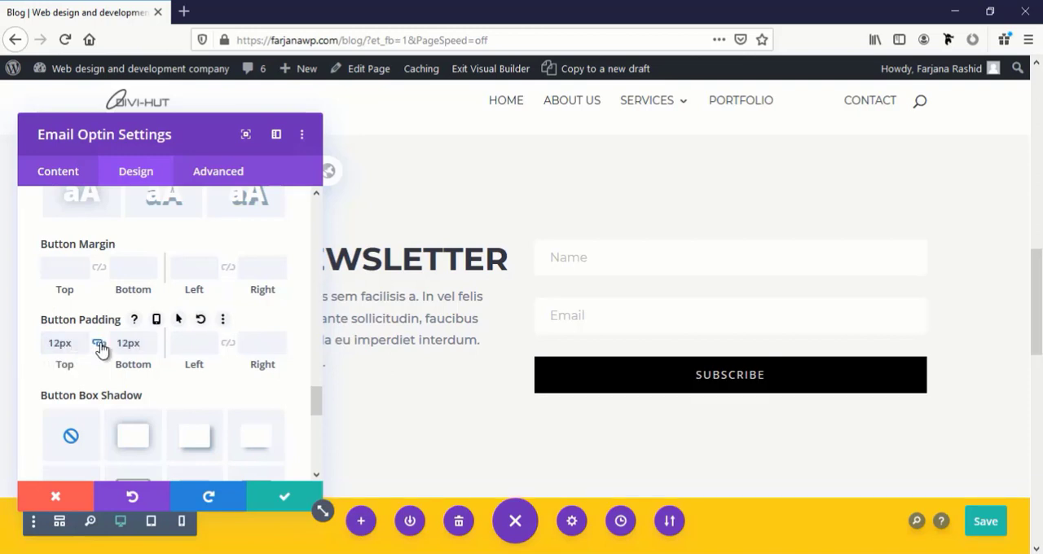
pyautogui.click(264, 498)
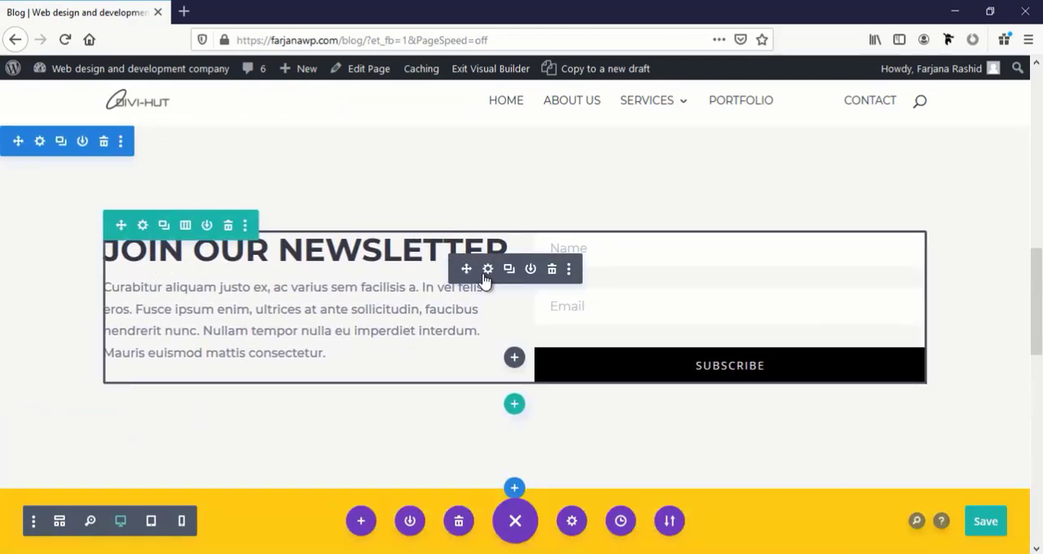
# Reopen the email optin module's settings and reset the newsletter title's font to Default
pyautogui.click(488, 269)
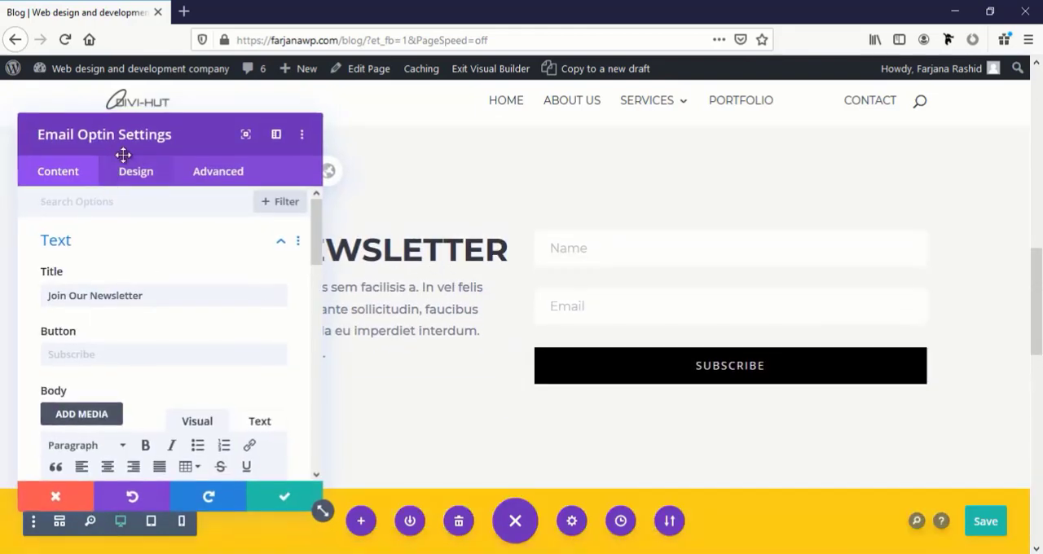
pyautogui.moveTo(138, 140); pyautogui.dragTo(728, 107)
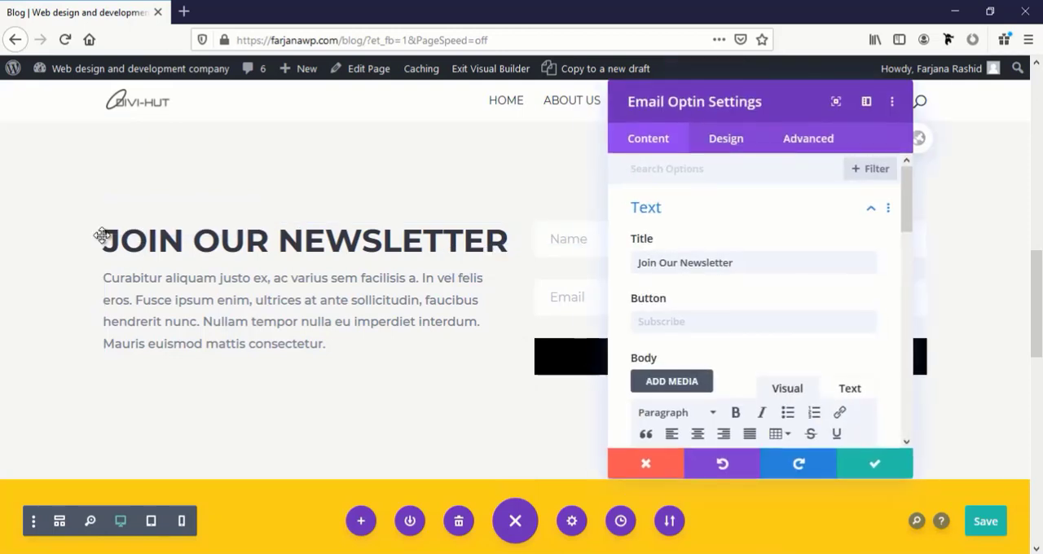
pyautogui.click(104, 224)
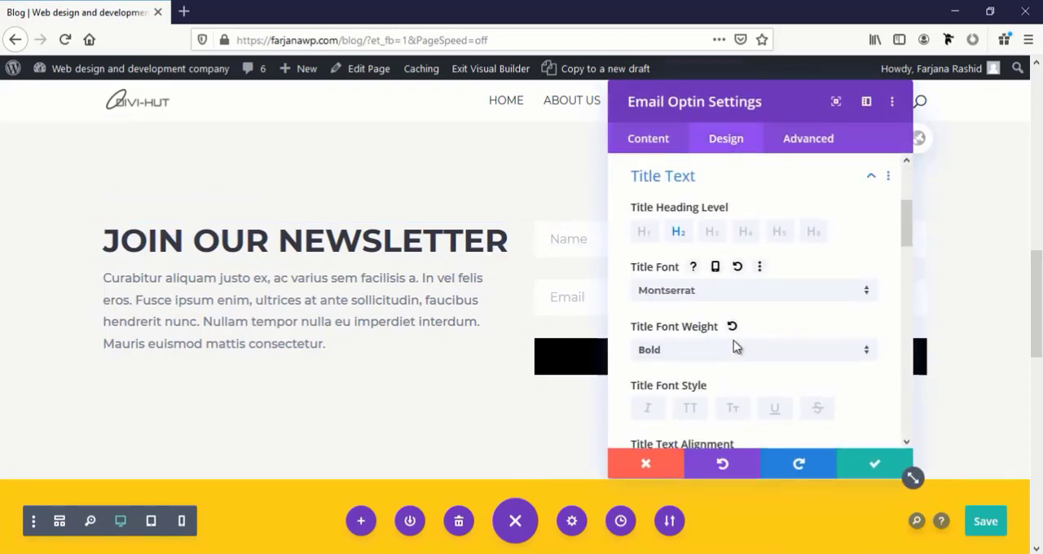
pyautogui.scroll(-2, 733, 342)
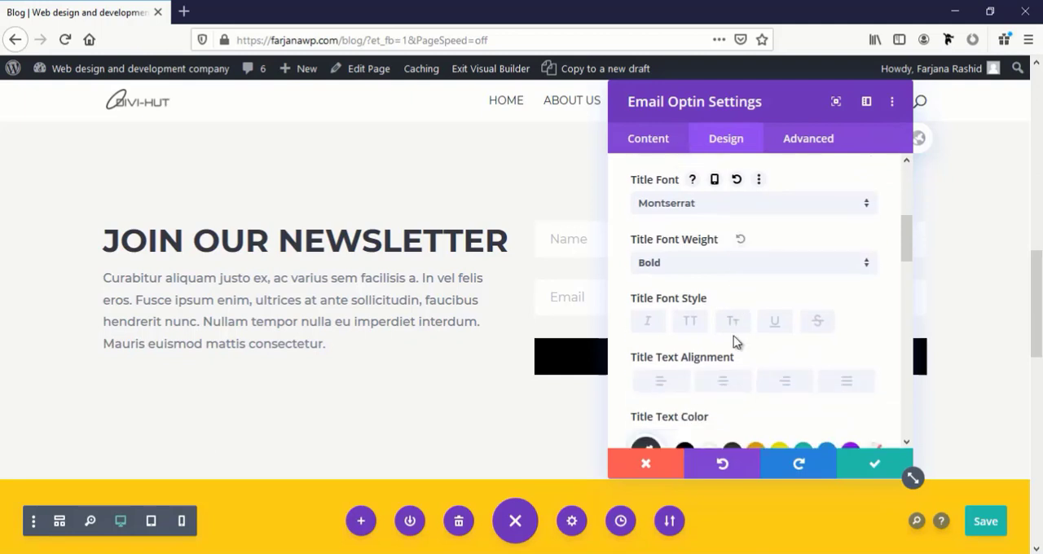
pyautogui.click(738, 181)
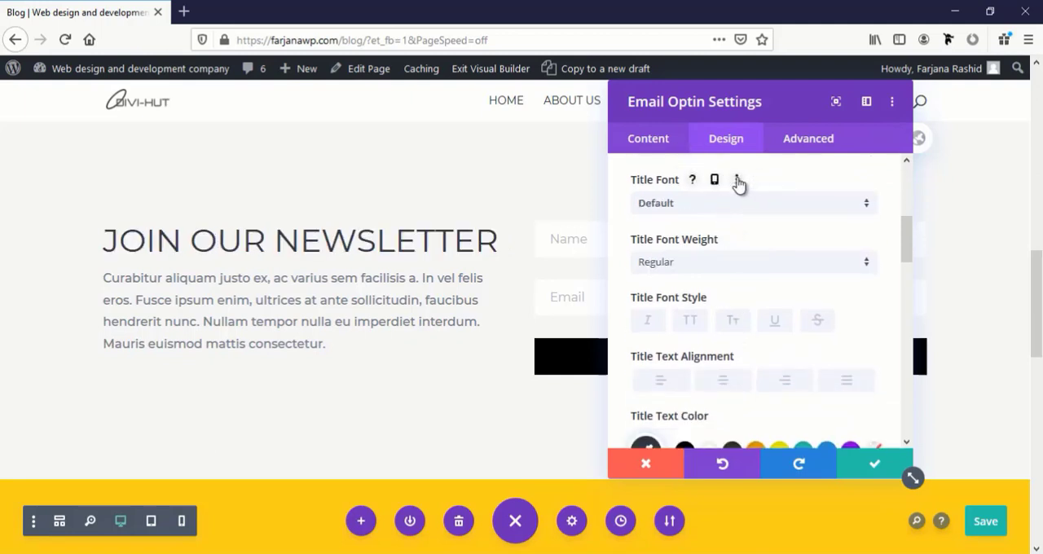
pyautogui.scroll(-4, 738, 318)
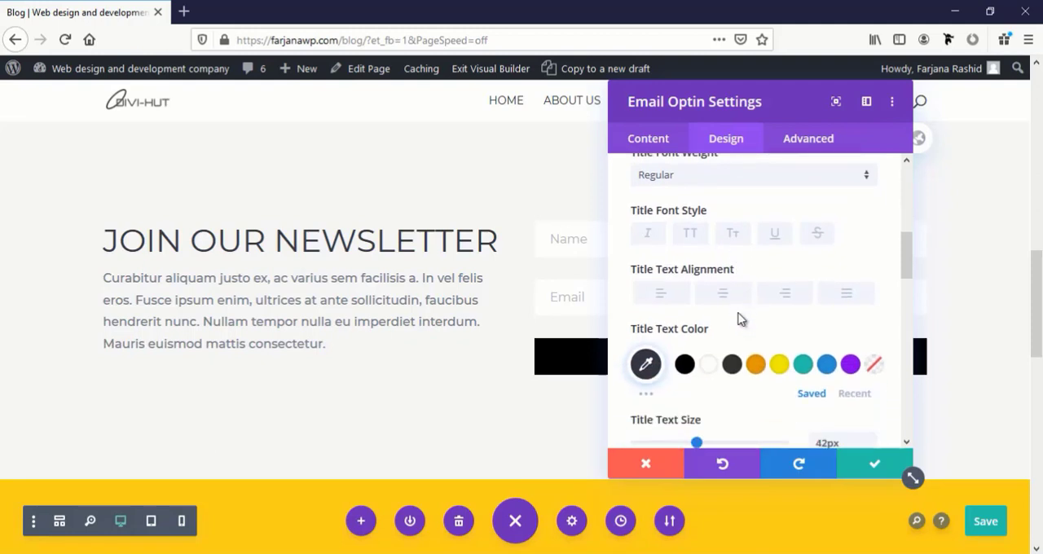
# Set the newsletter title's text size to 40px and its font weight to Semi Bold, and save the email optin settings
pyautogui.moveTo(652, 338)
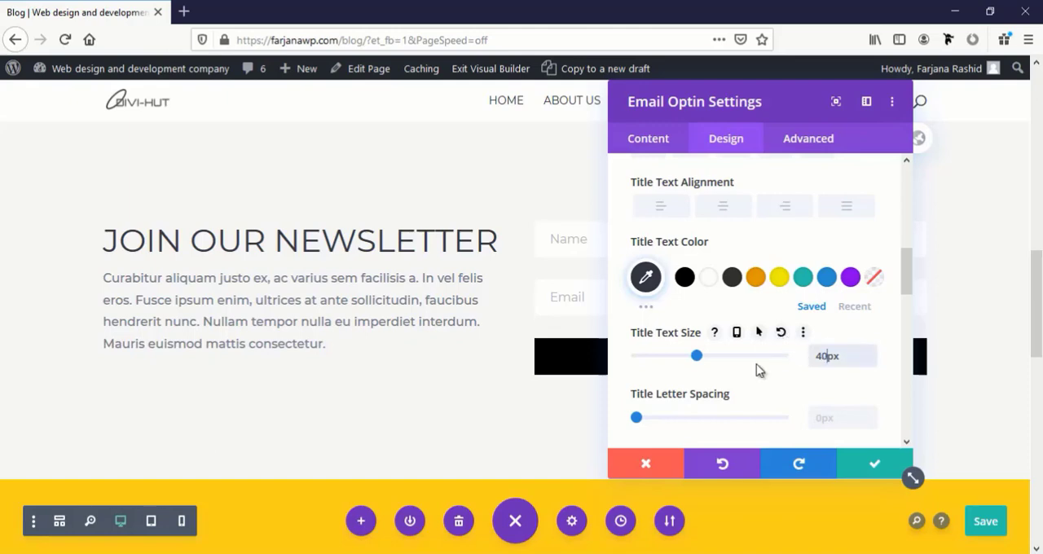
pyautogui.click(348, 238)
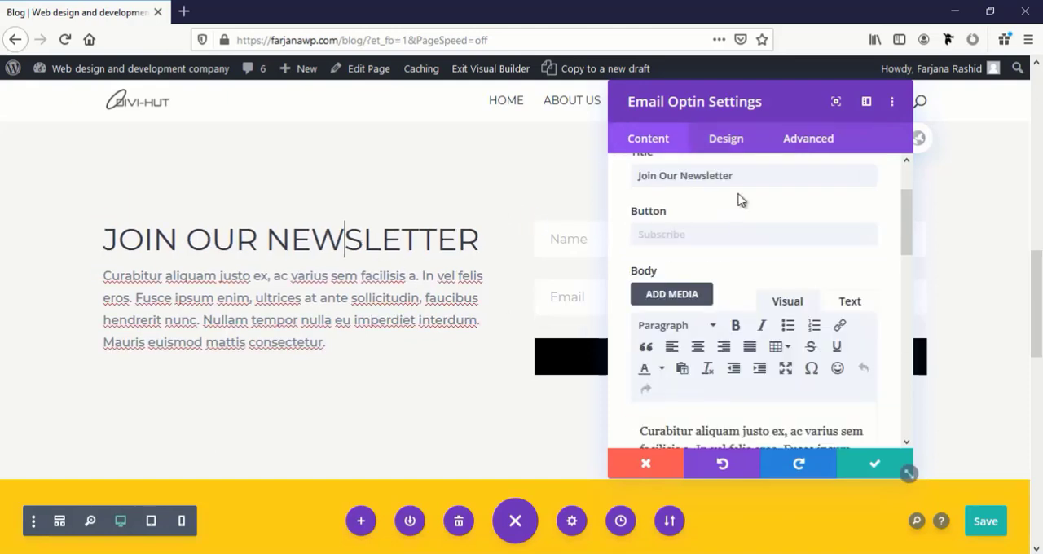
pyautogui.click(734, 145)
pyautogui.scroll(-2, 656, 342)
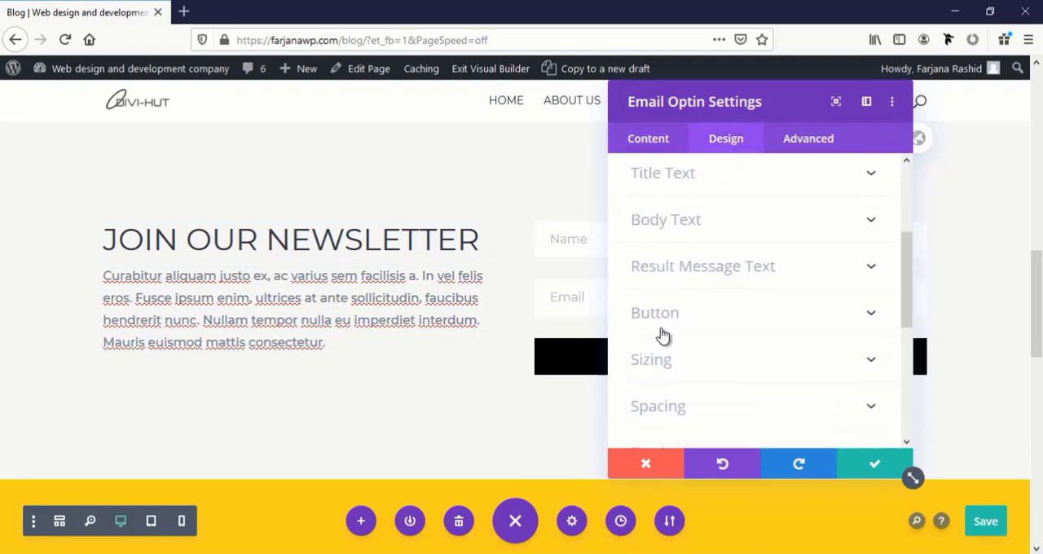
pyautogui.click(669, 190)
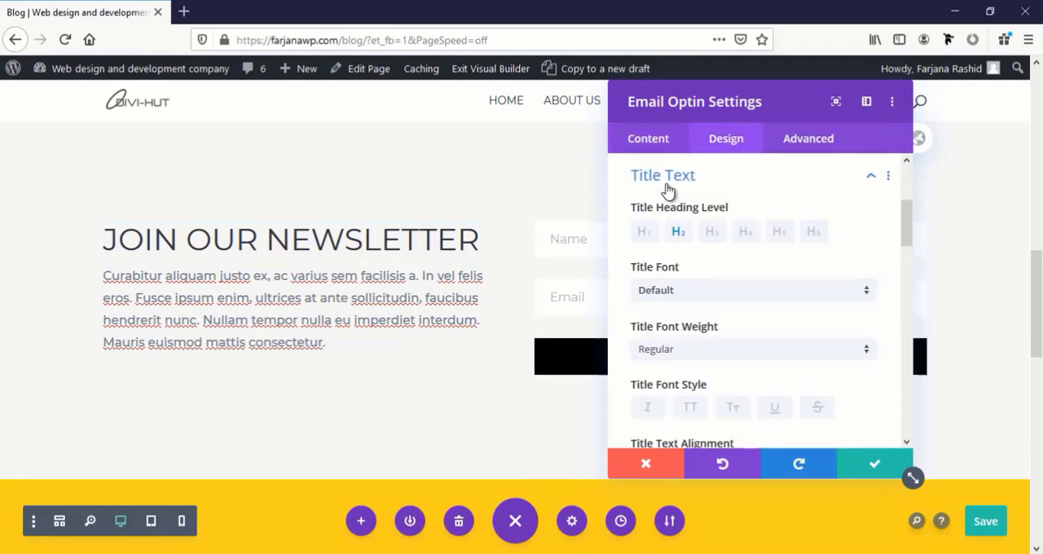
pyautogui.scroll(-2, 666, 244)
pyautogui.click(666, 263)
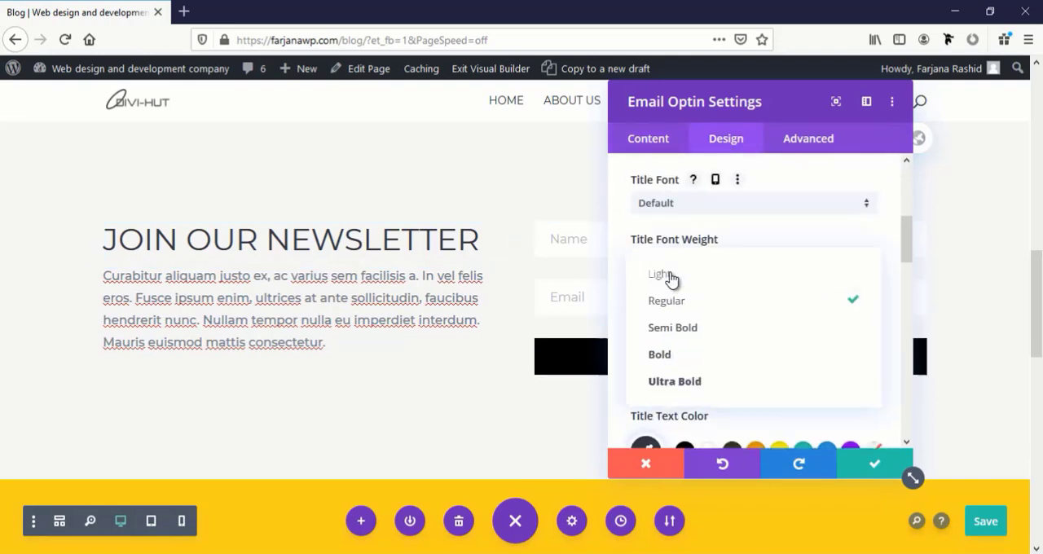
pyautogui.click(692, 337)
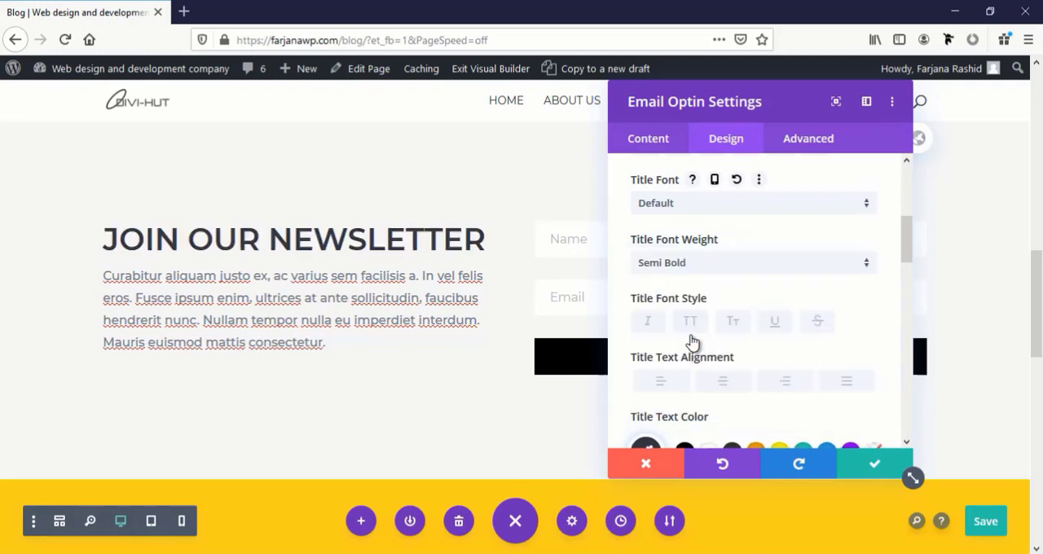
pyautogui.click(874, 466)
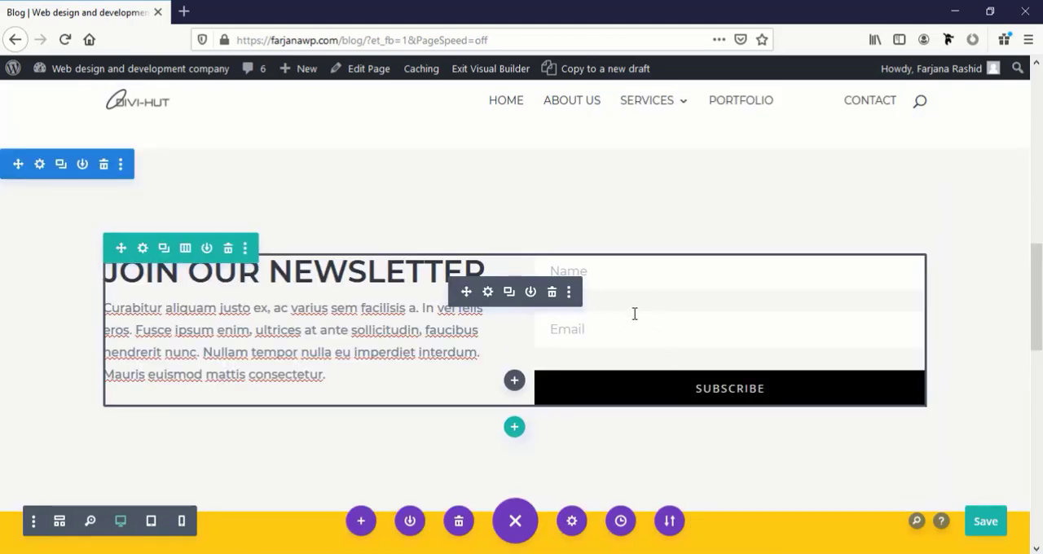
# Reopen the email optin module's settings, move the dialog off the form fields, and expand the Email Account options
pyautogui.click(487, 298)
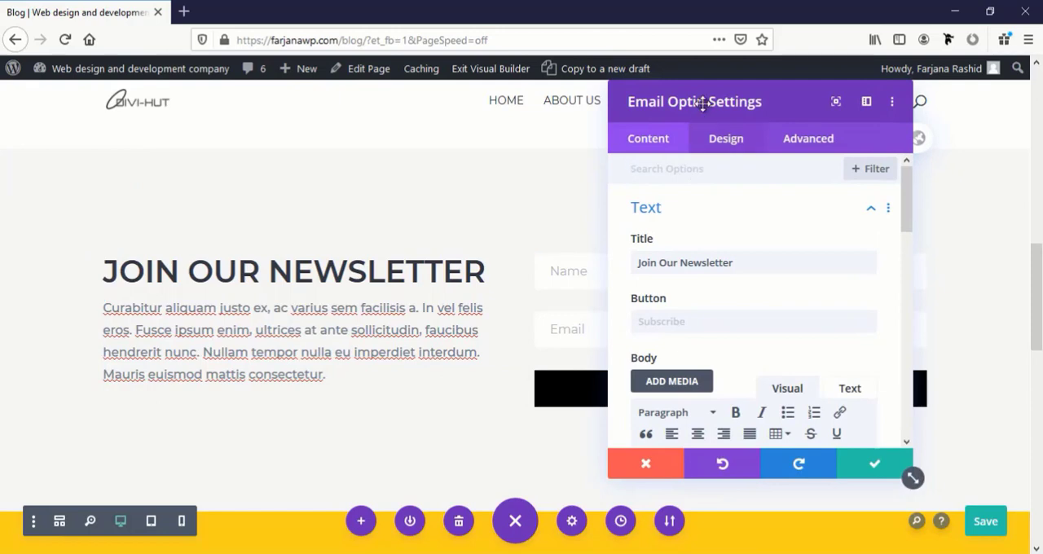
pyautogui.moveTo(701, 105); pyautogui.dragTo(167, 110)
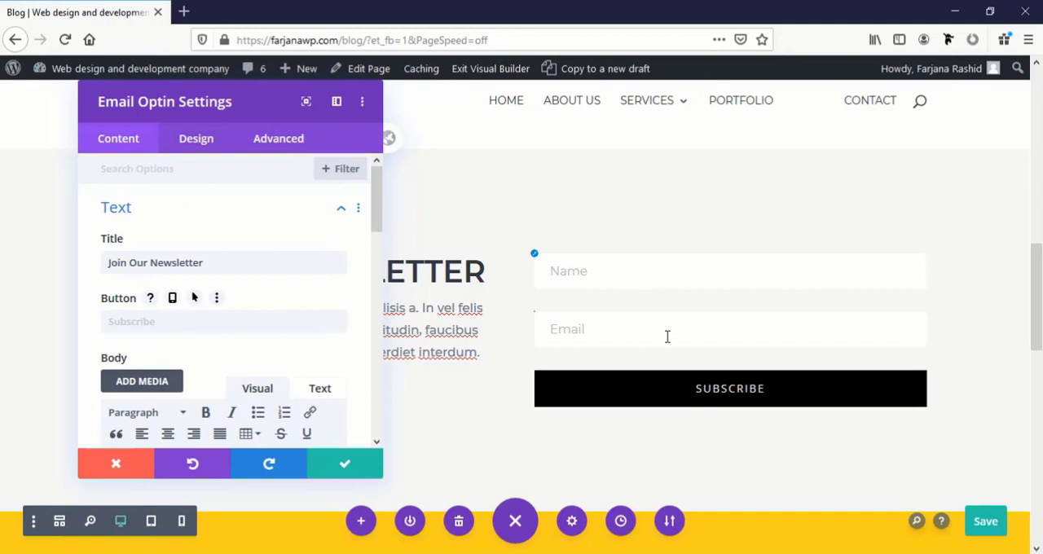
pyautogui.scroll(-5, 279, 342)
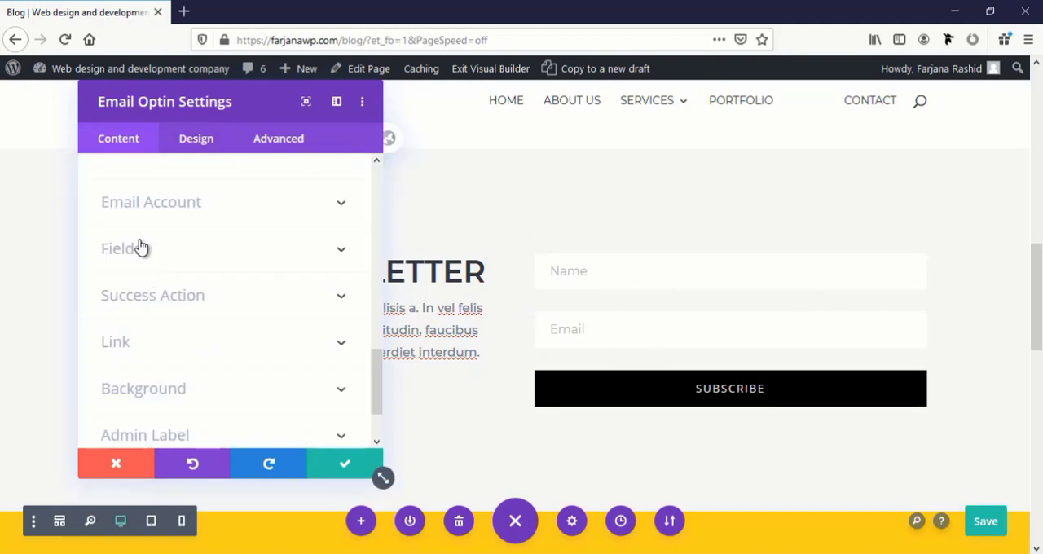
pyautogui.click(176, 205)
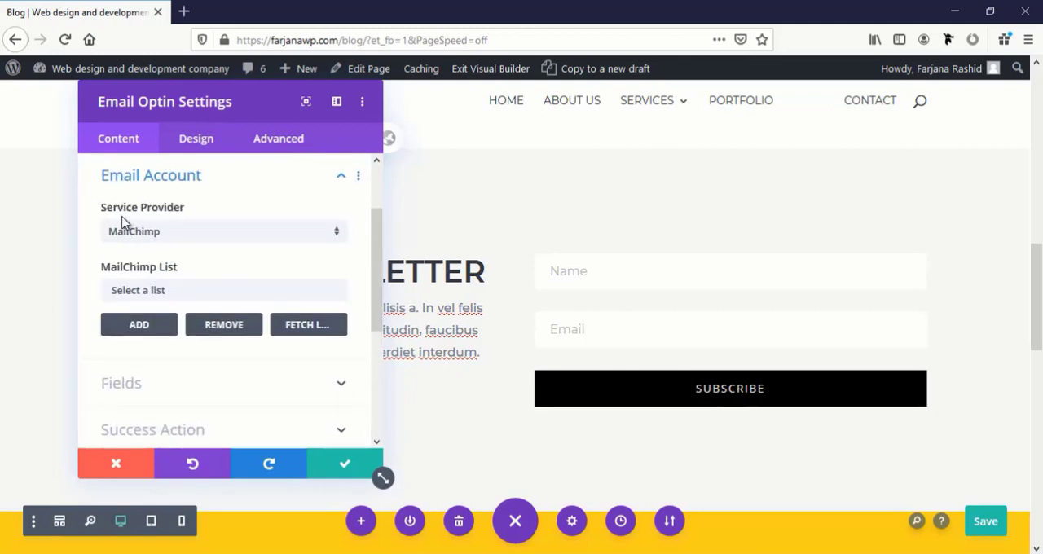
# Browse the available email service providers and choose MailChimp for the optin form
pyautogui.click(186, 233)
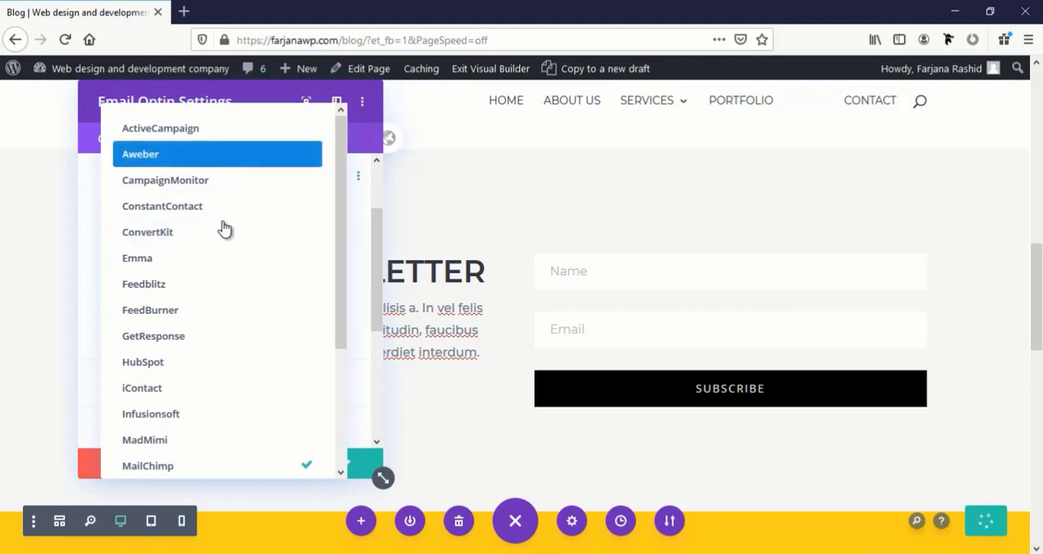
pyautogui.scroll(-3, 231, 390)
pyautogui.scroll(3, 230, 390)
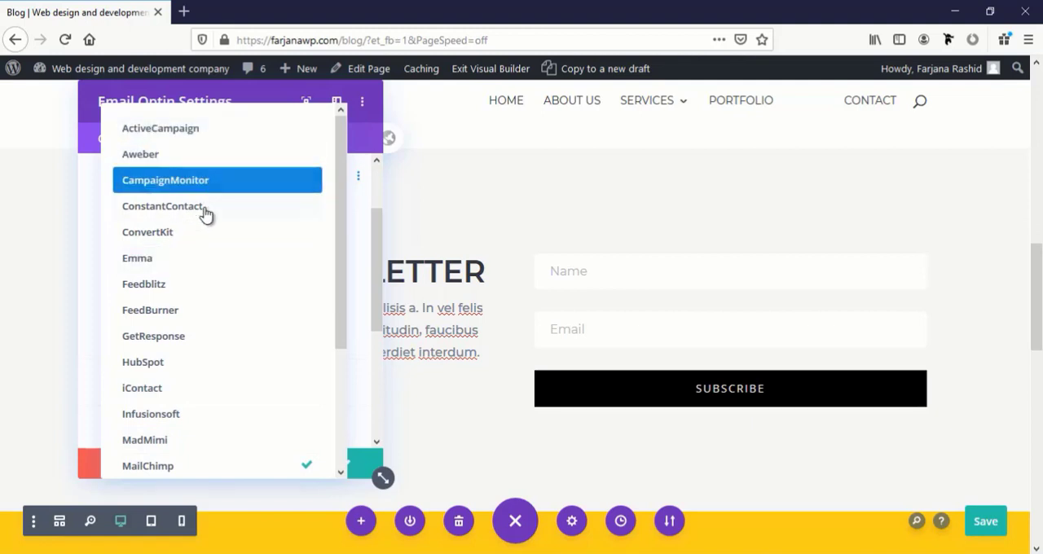
pyautogui.scroll(-3, 179, 306)
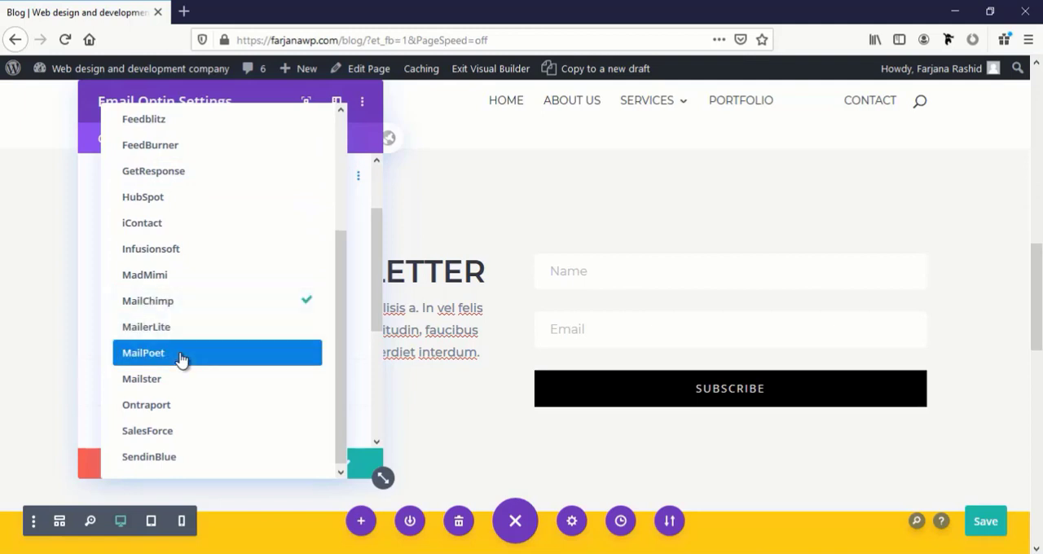
pyautogui.click(202, 301)
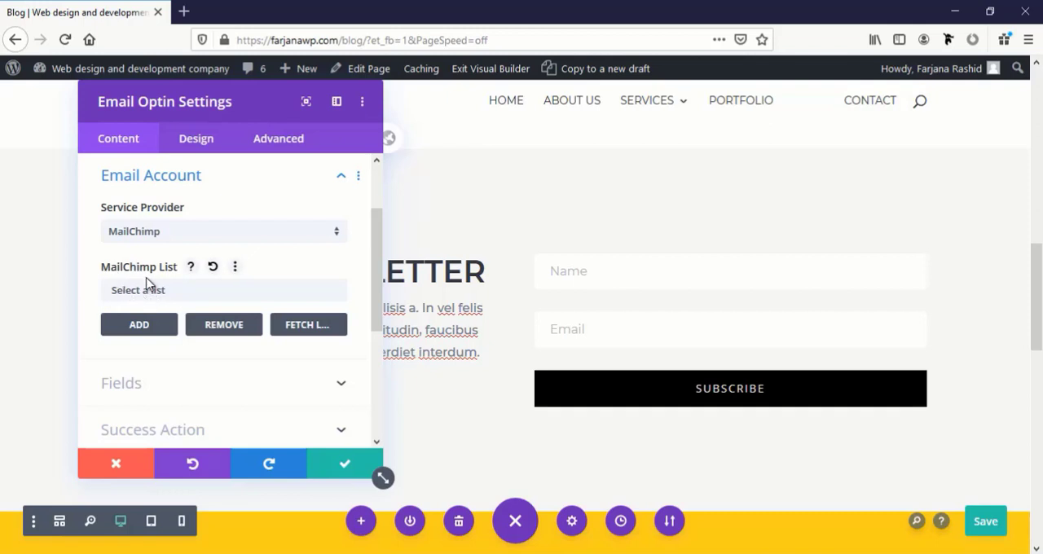
# Check the MailChimp list choices and start adding a new MailChimp account
pyautogui.click(171, 292)
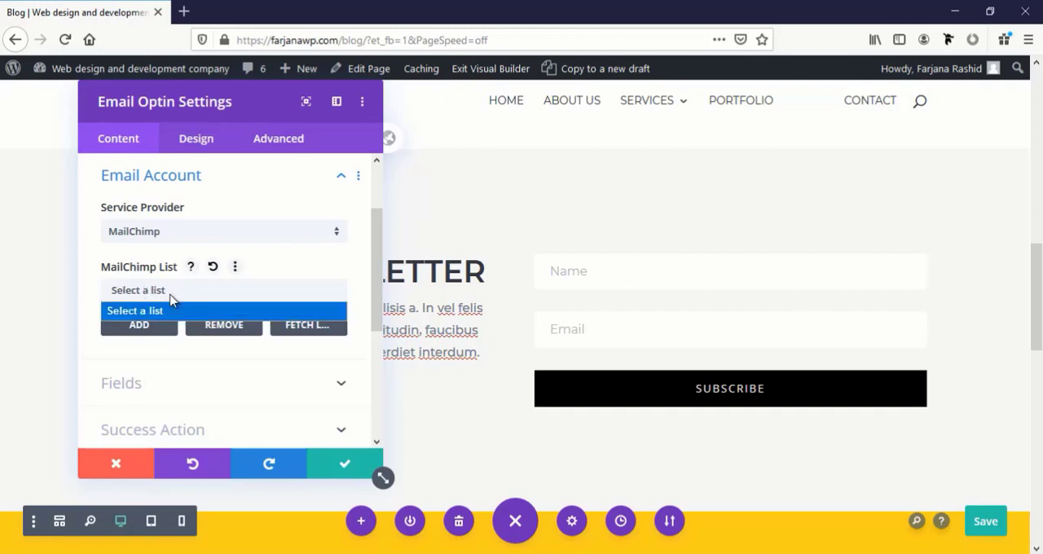
pyautogui.click(170, 297)
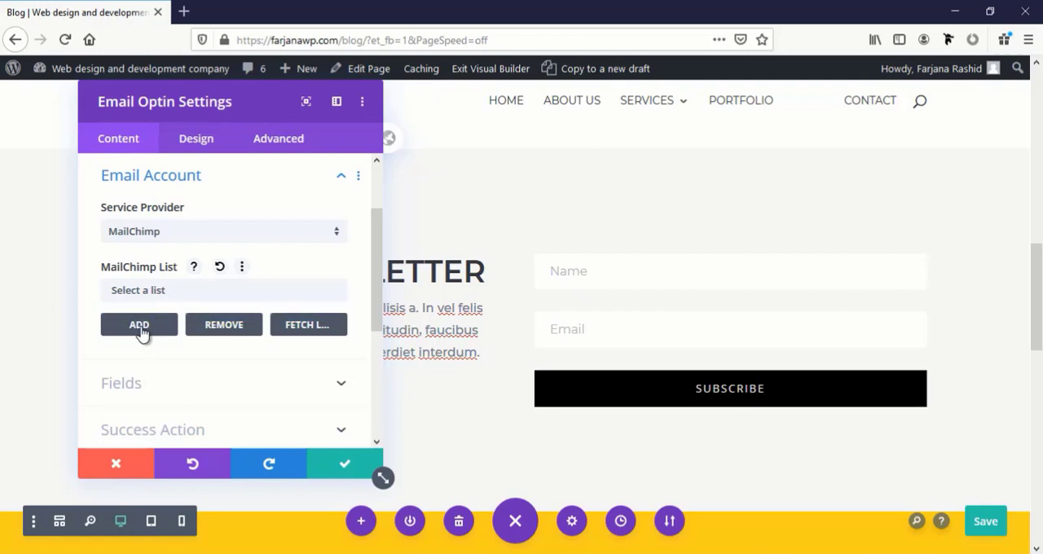
pyautogui.click(139, 325)
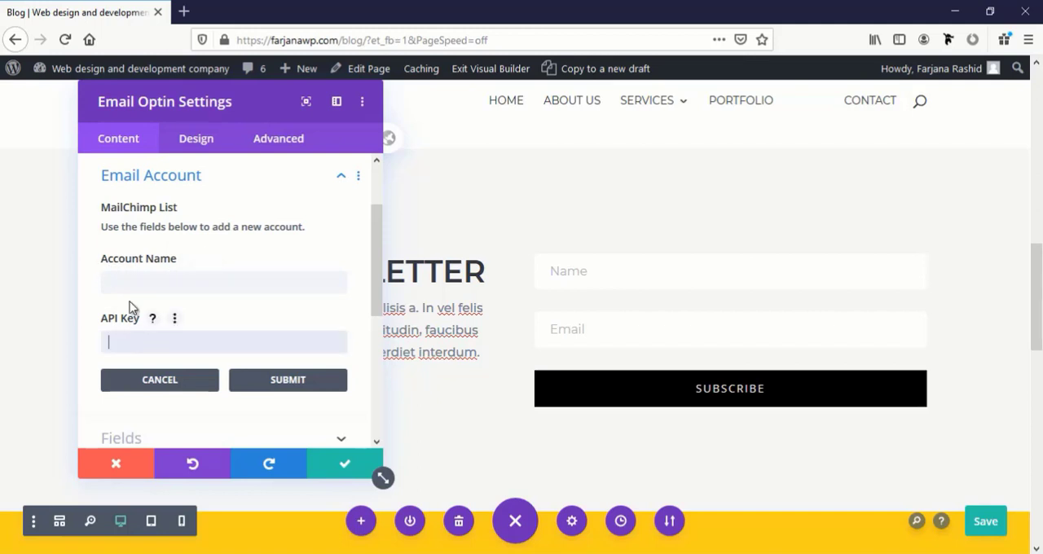
# Open the mailchimp.com website in a new browser tab
pyautogui.click(190, 15)
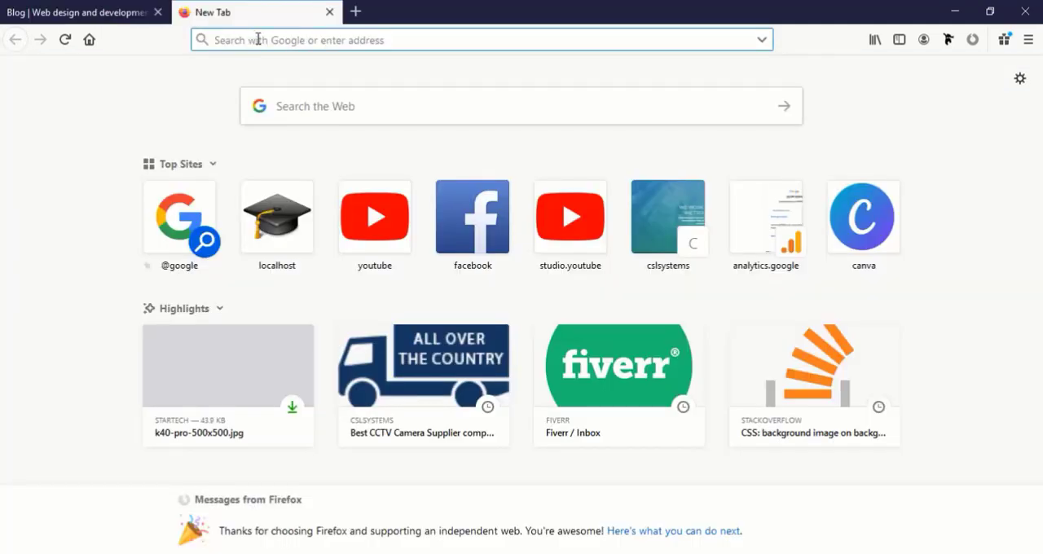
pyautogui.write('mailch')
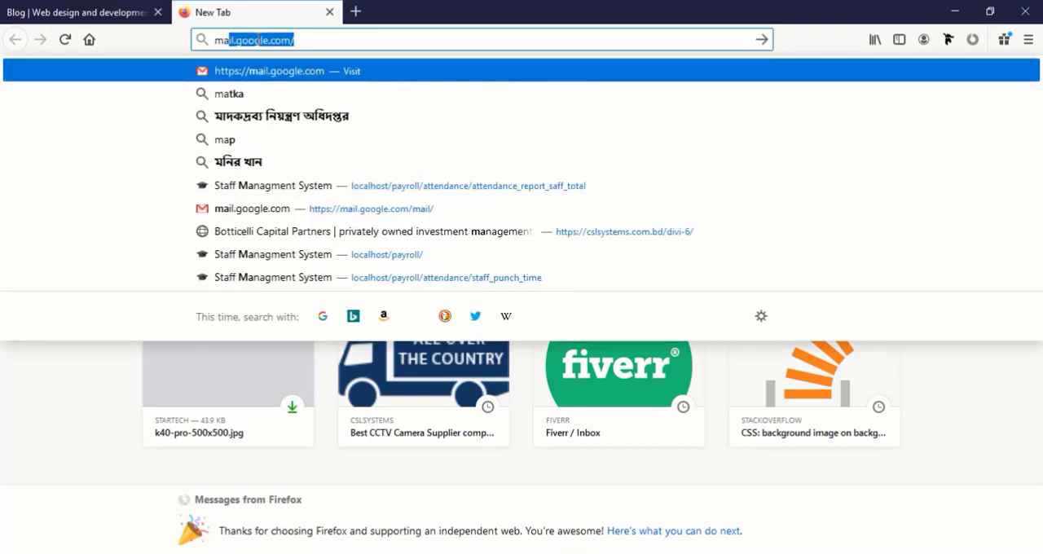
pyautogui.click(471, 218)
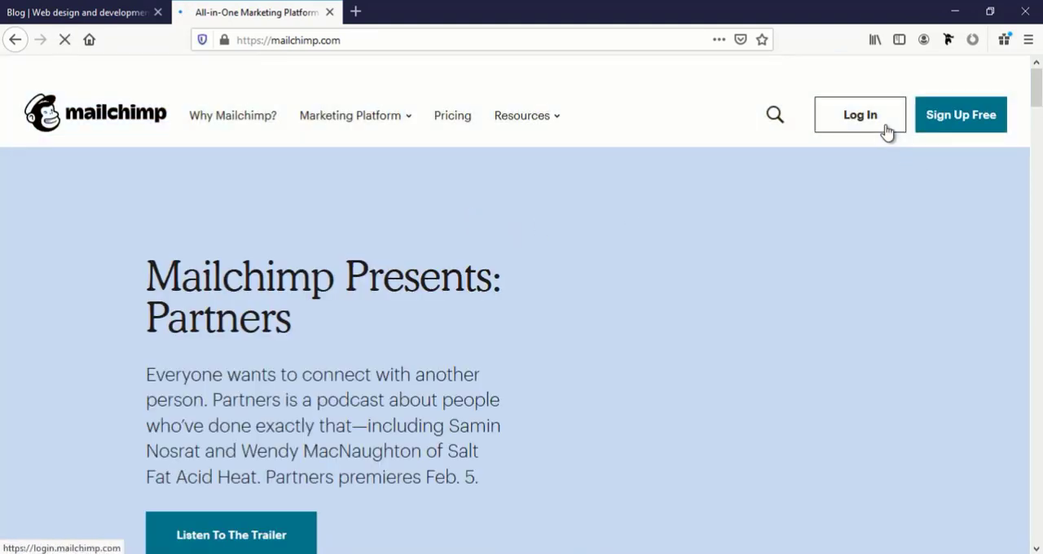
# Log in to Mailchimp with the prefilled credentials, postponing both the account verification setup and the updated terms
pyautogui.click(887, 131)
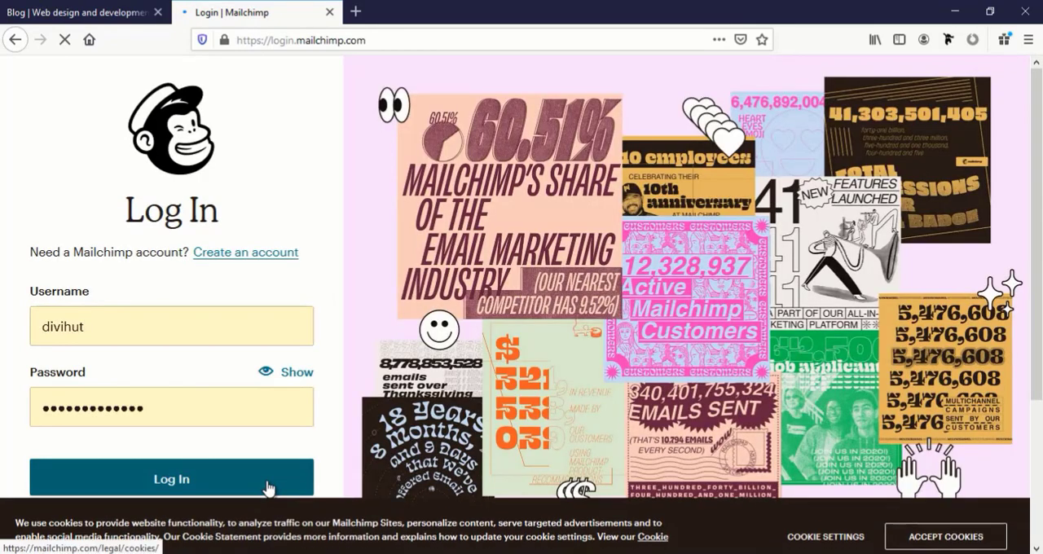
pyautogui.scroll(-3, 275, 432)
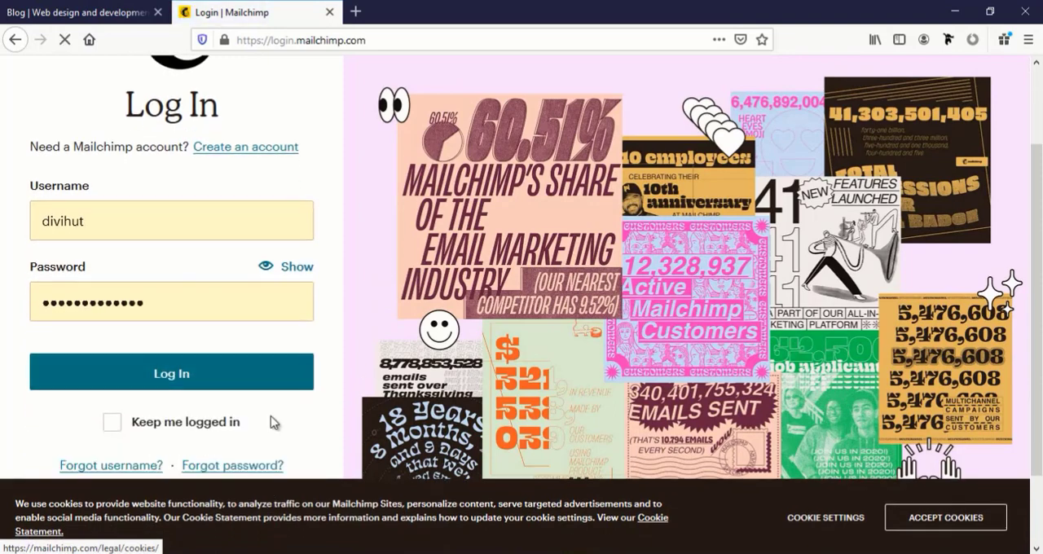
pyautogui.click(220, 338)
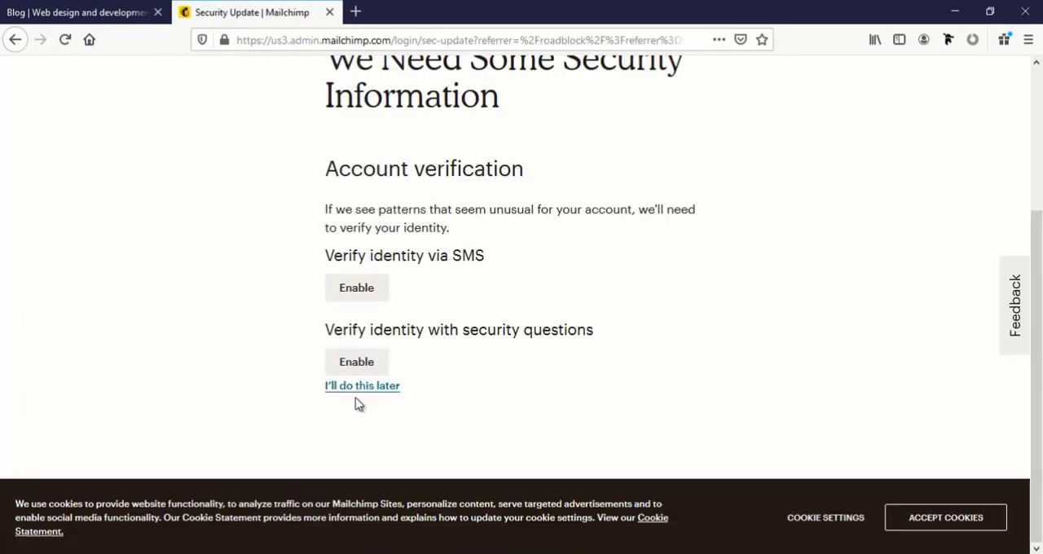
pyautogui.click(352, 385)
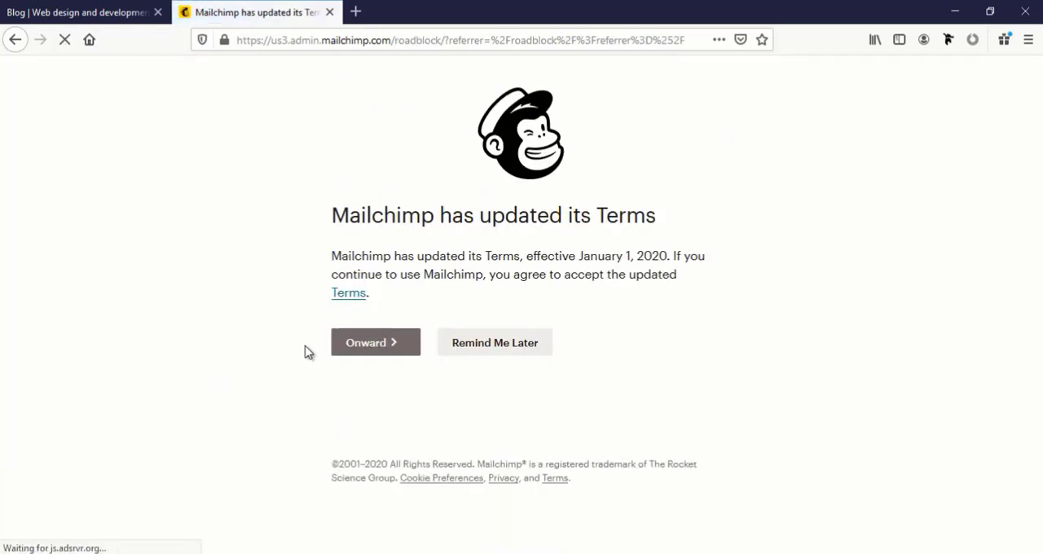
pyautogui.click(531, 356)
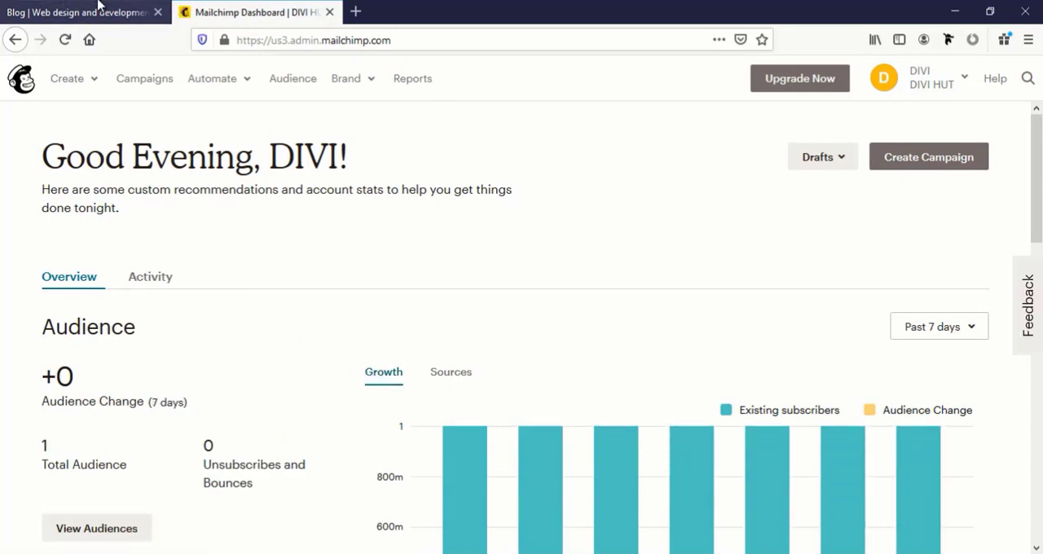
# Open the Mailchimp account's API keys page and show the list of existing keys
pyautogui.click(939, 92)
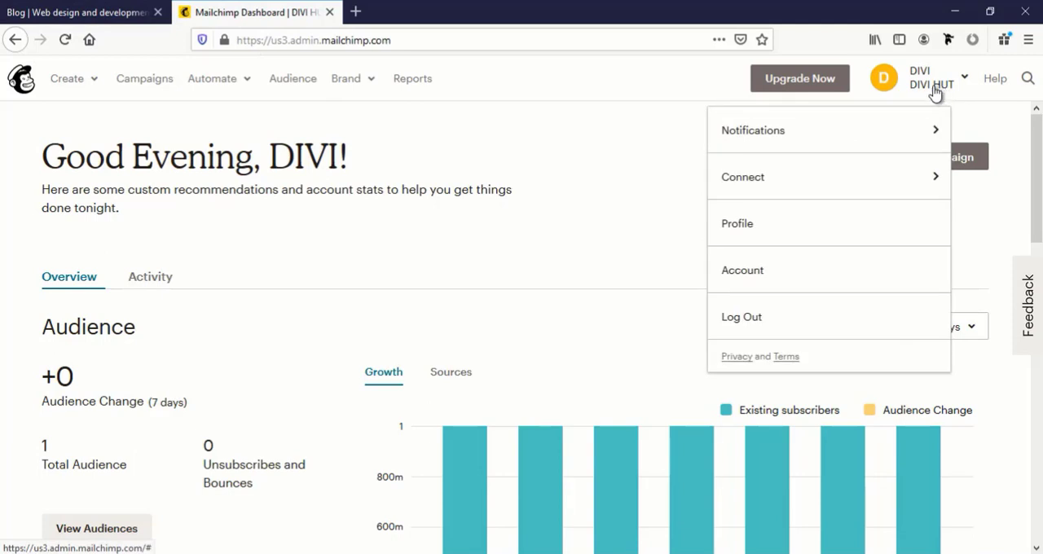
pyautogui.click(824, 281)
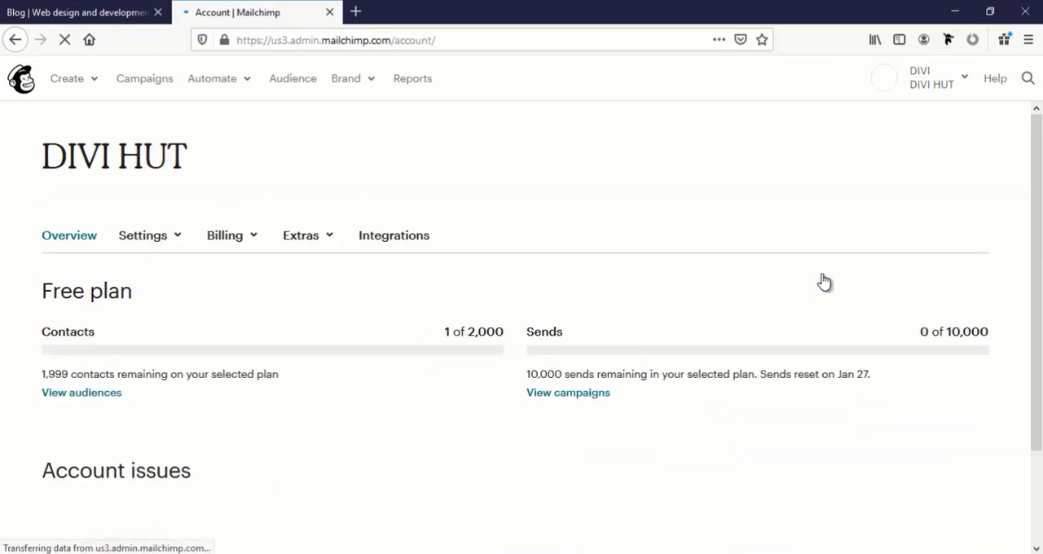
pyautogui.click(301, 236)
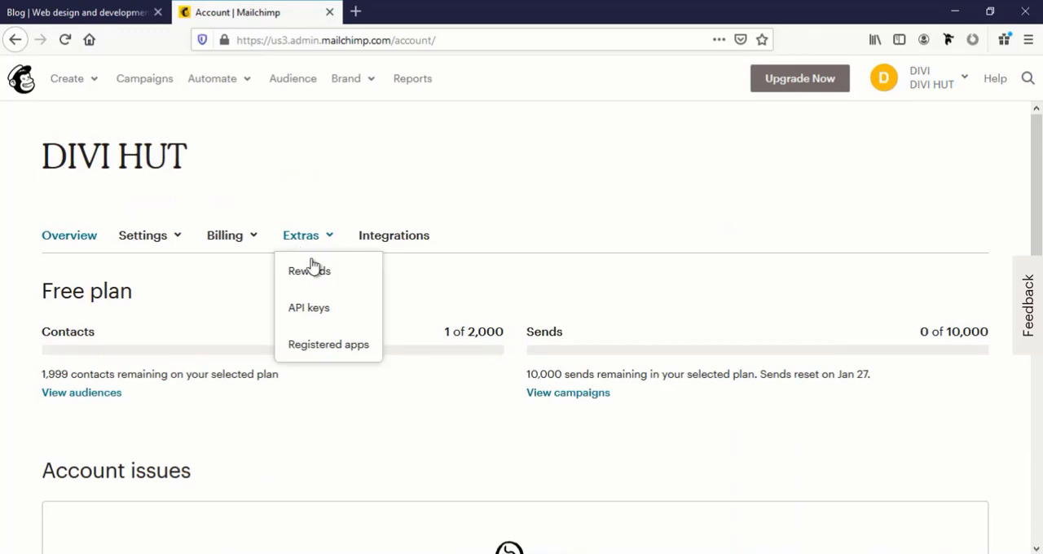
pyautogui.click(313, 313)
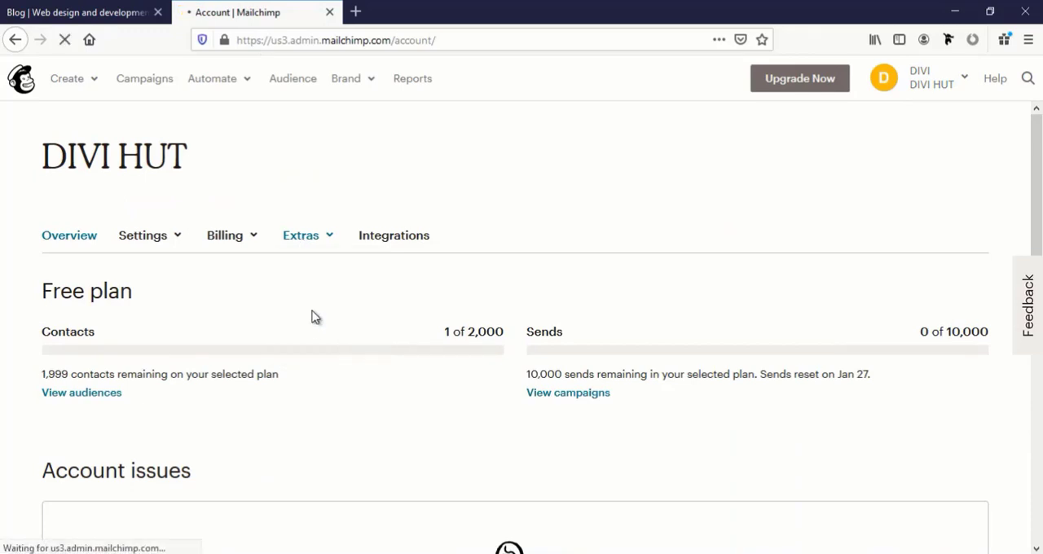
pyautogui.scroll(-5, 315, 317)
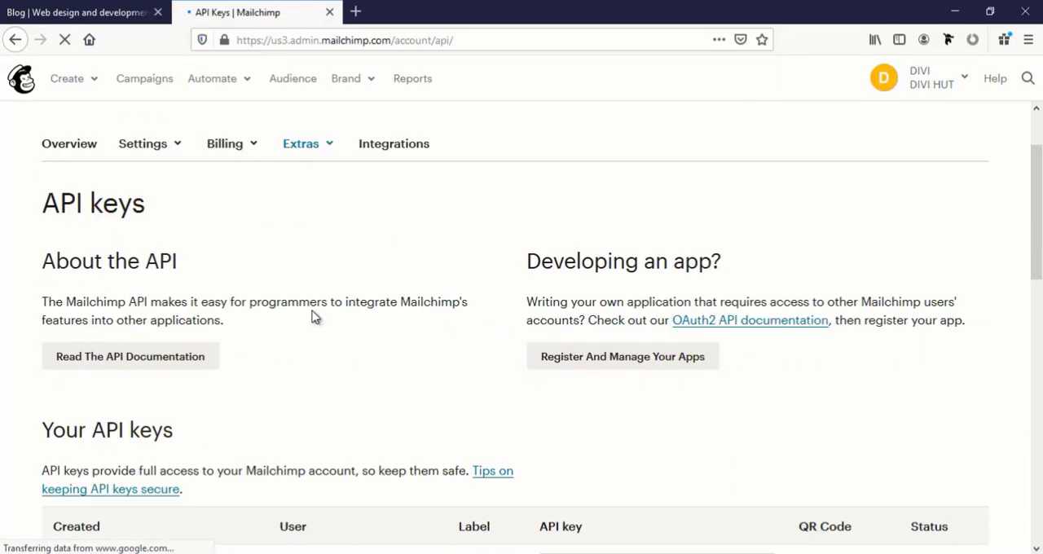
pyautogui.scroll(-2, 313, 317)
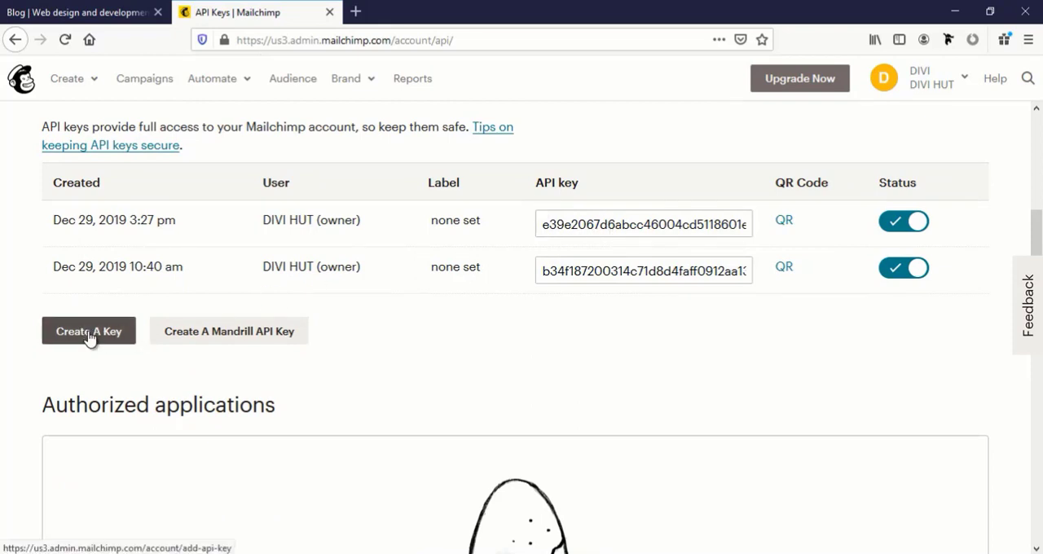
# Copy the first listed API key from Mailchimp and paste it into the Blog page's email optin API Key field
pyautogui.click(649, 231)
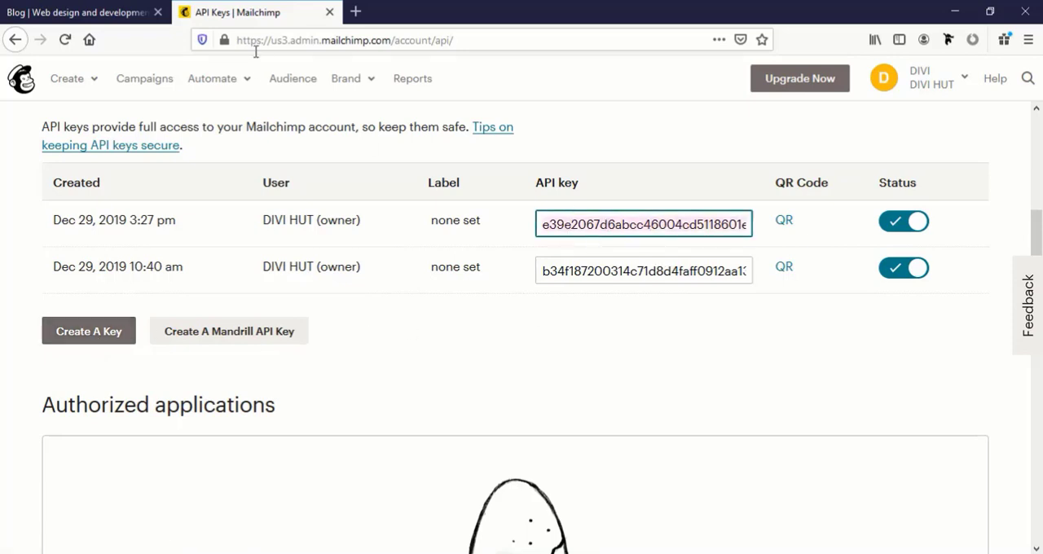
pyautogui.click(106, 10)
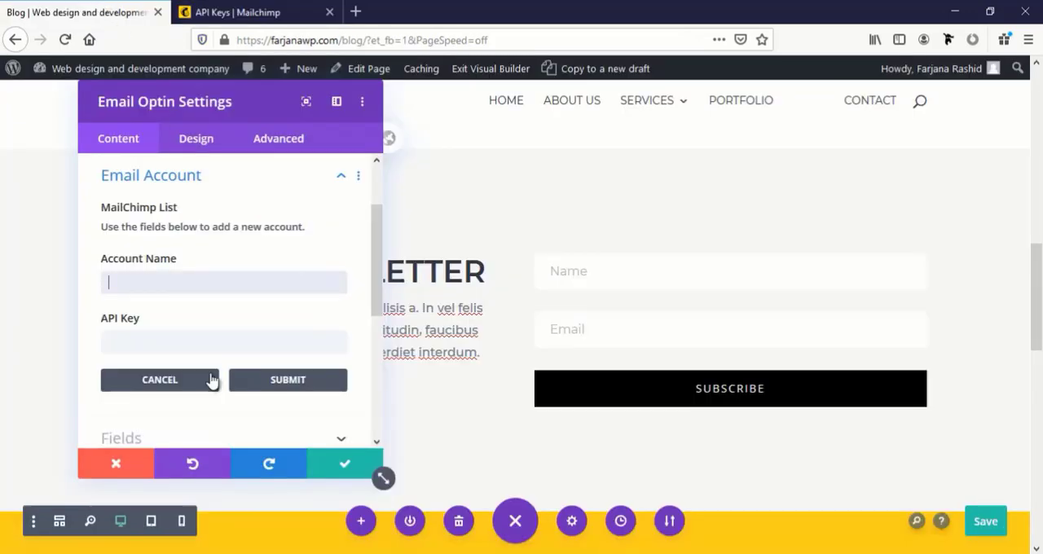
pyautogui.click(145, 337)
pyautogui.hotkey('ctrl', 'v')
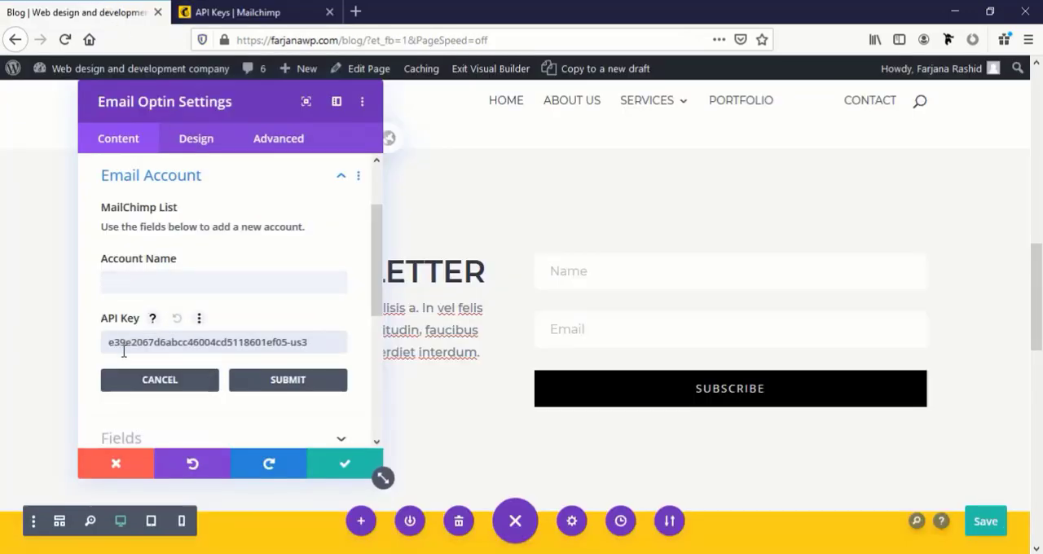
# Set the Mailchimp account name to divihut and submit the new email account
pyautogui.click(150, 283)
pyautogui.write('divihut')
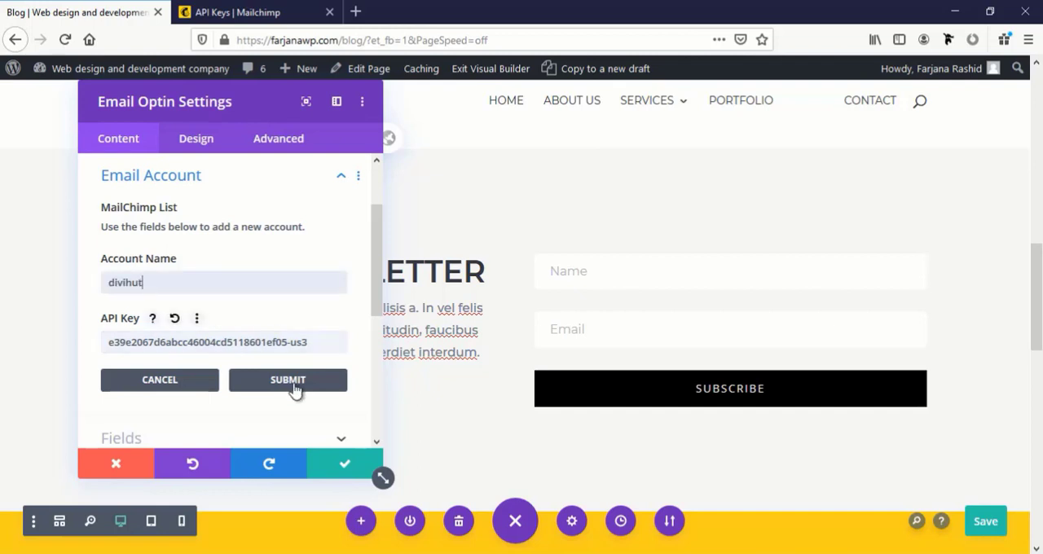
pyautogui.click(295, 389)
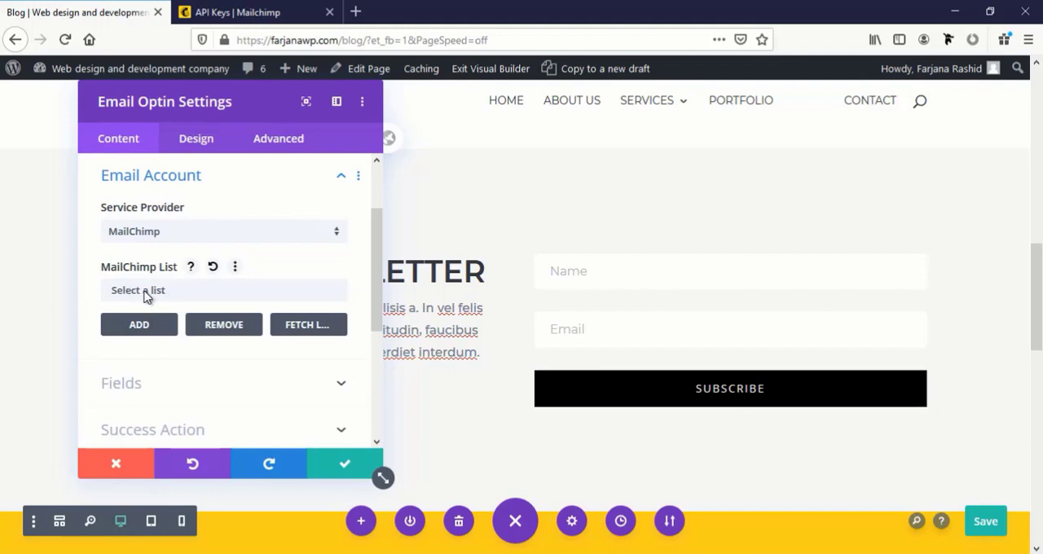
# Select My first audence as the optin's MailChimp list and save the email optin settings
pyautogui.click(146, 295)
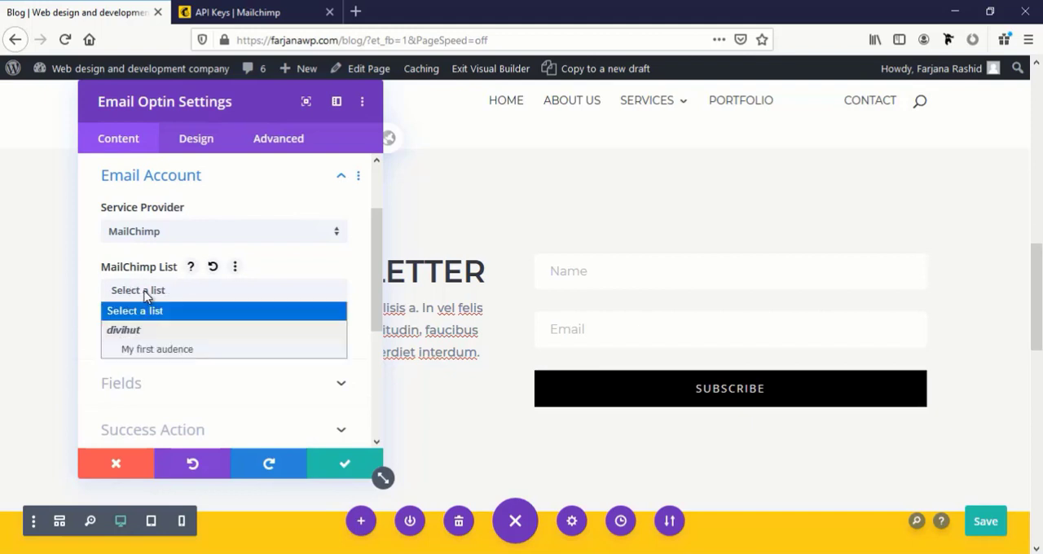
pyautogui.click(162, 350)
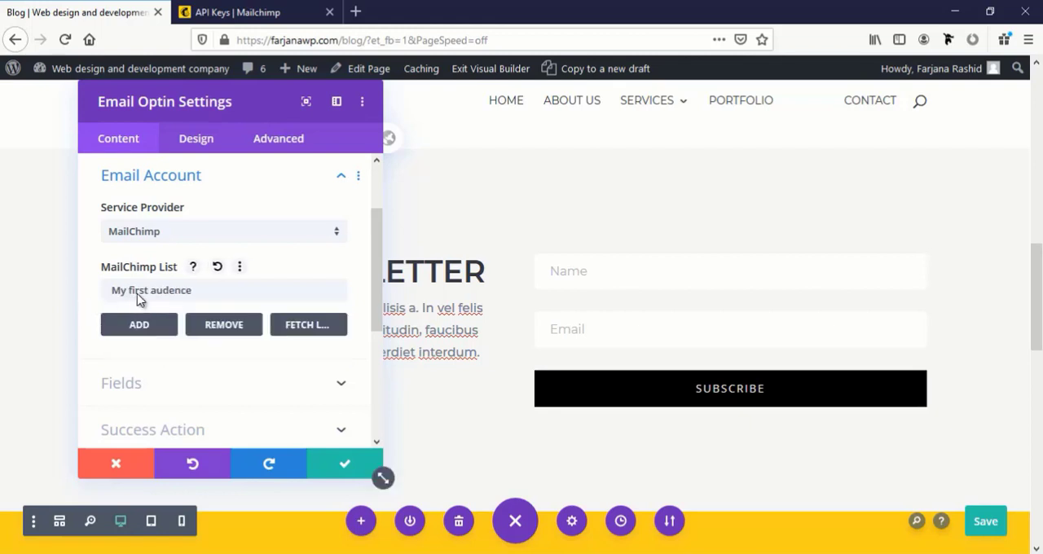
pyautogui.click(307, 327)
pyautogui.scroll(-3, 142, 302)
pyautogui.scroll(3, 142, 300)
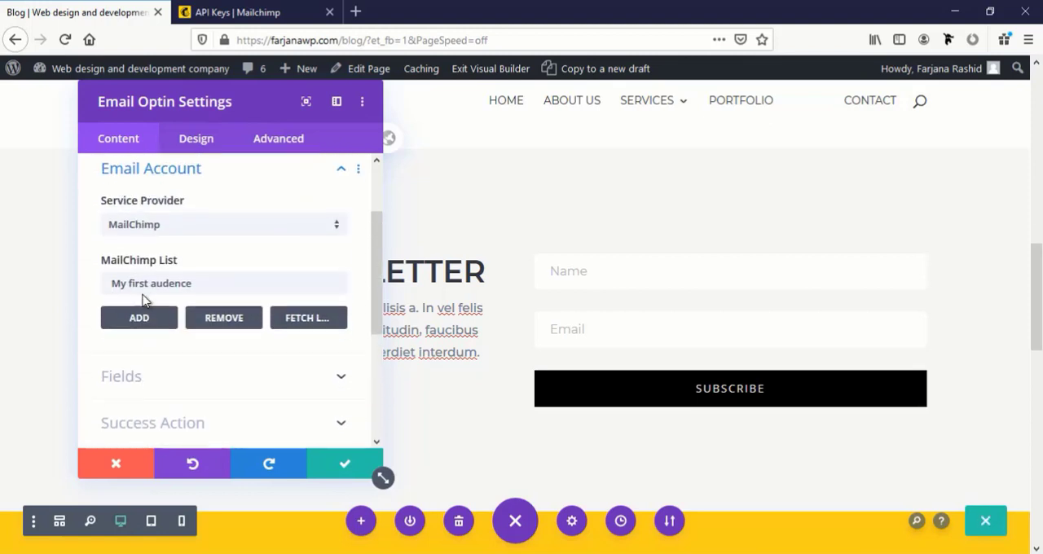
pyautogui.scroll(-3, 200, 346)
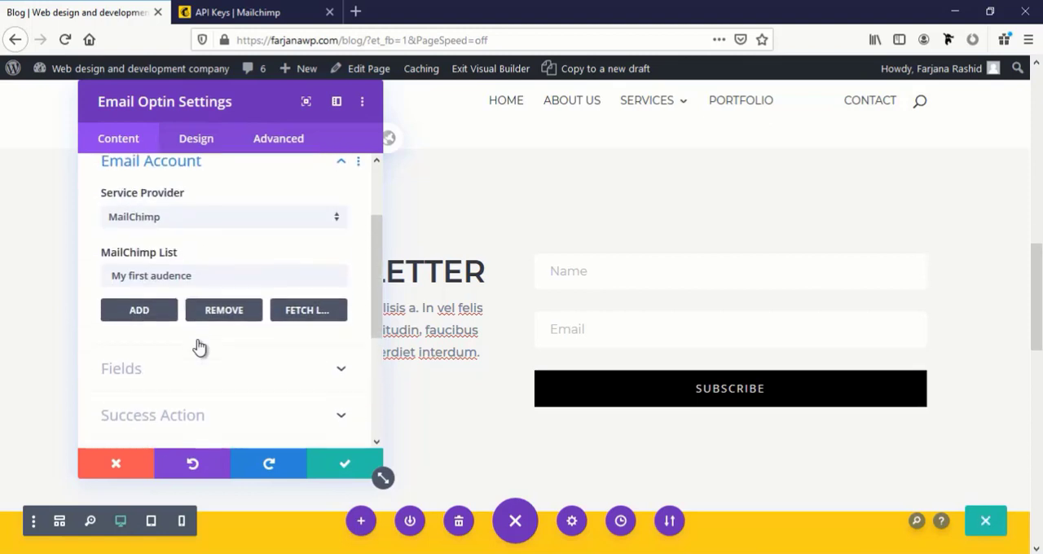
pyautogui.click(344, 469)
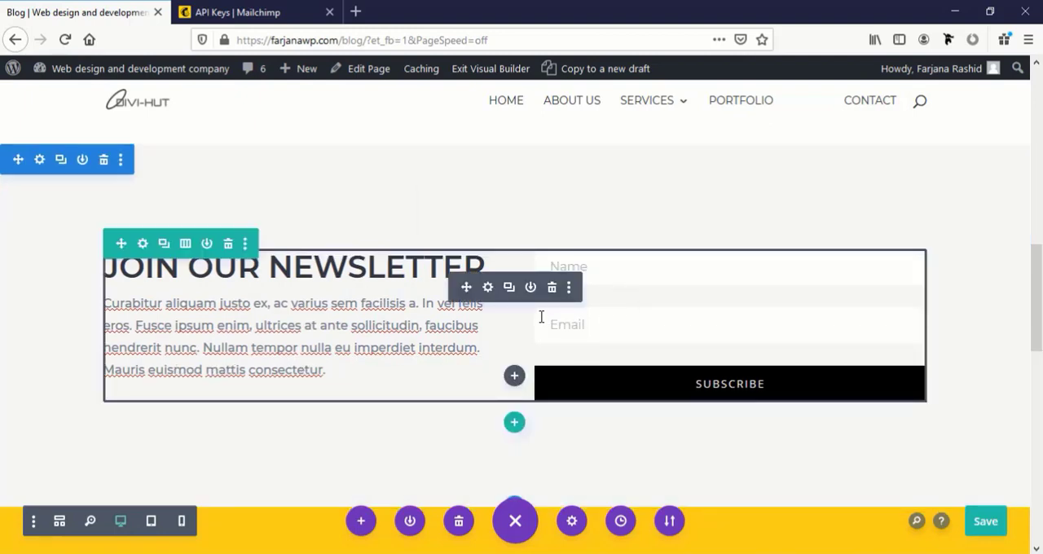
# Try "Anything" as the email optin's button text and clear the custom text again
pyautogui.click(487, 288)
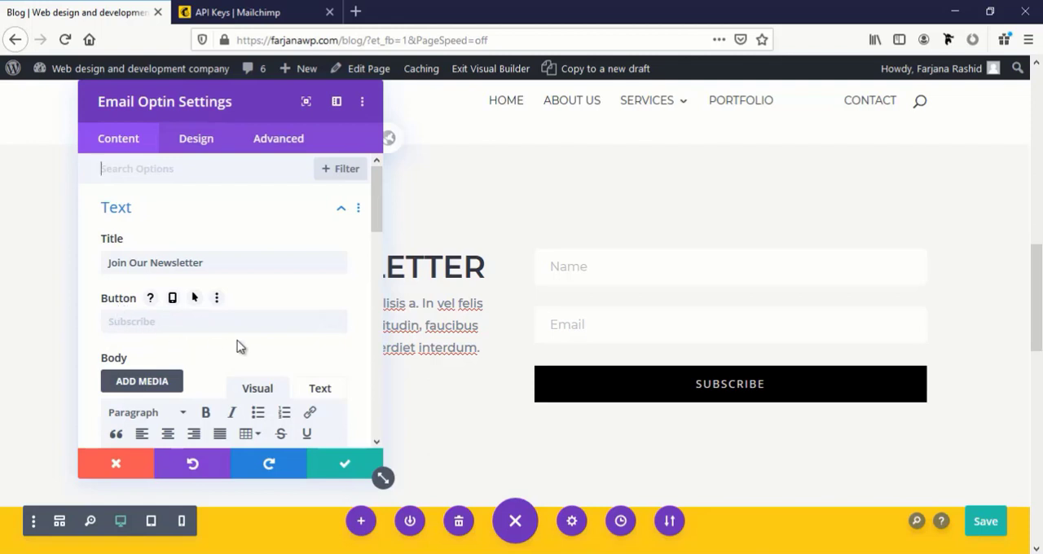
pyautogui.click(135, 322)
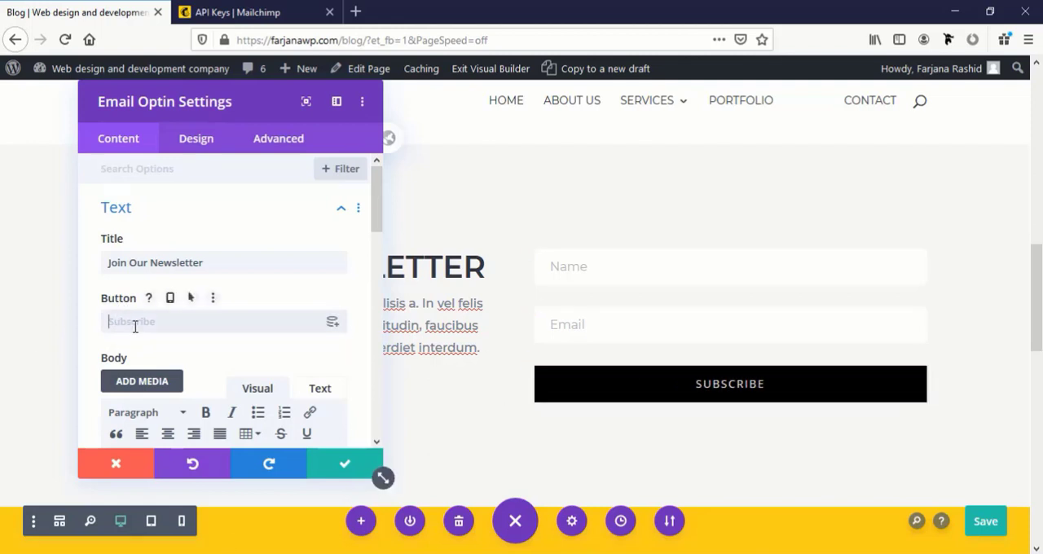
pyautogui.moveTo(168, 99); pyautogui.dragTo(250, 98)
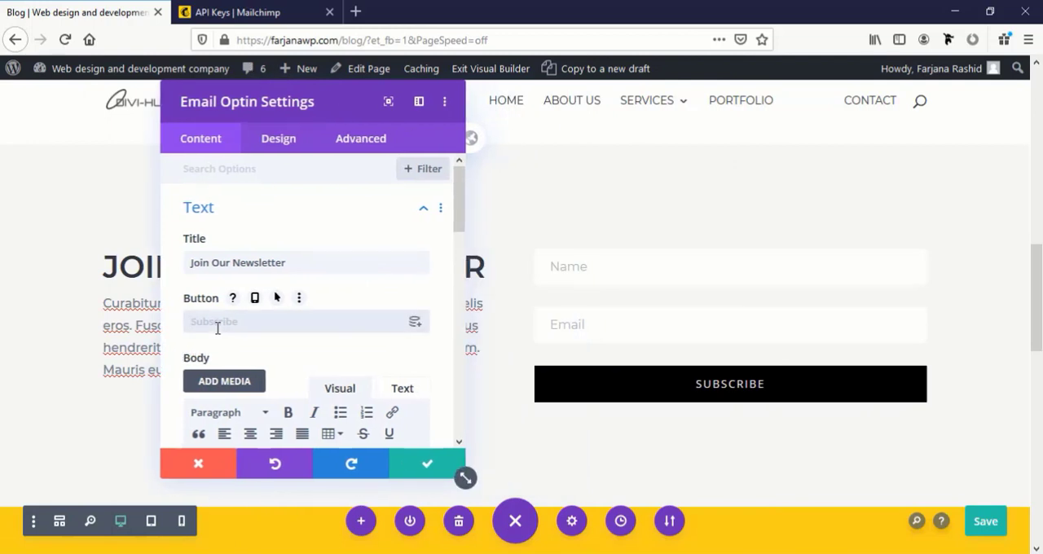
pyautogui.write('Anyth')
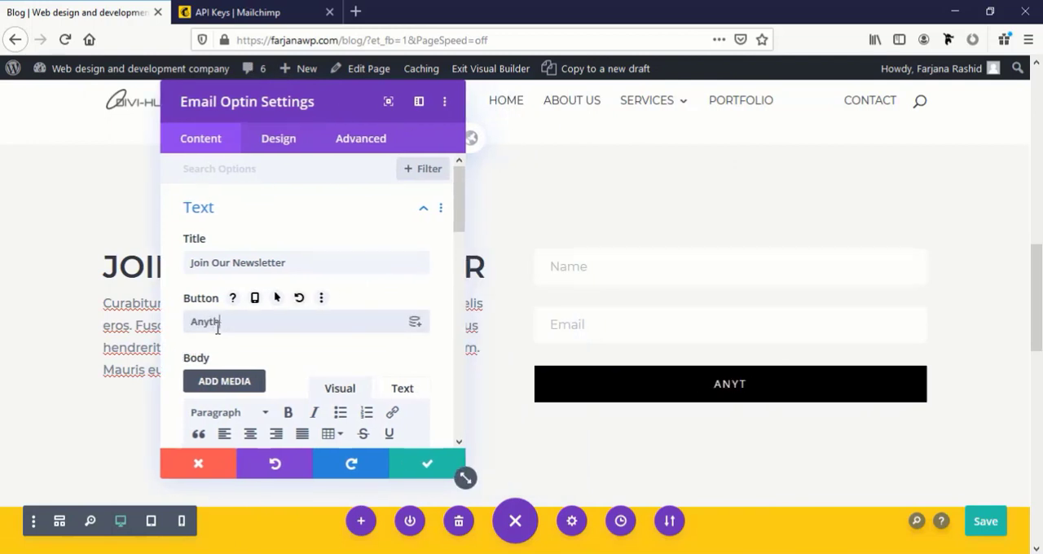
pyautogui.write('ing')
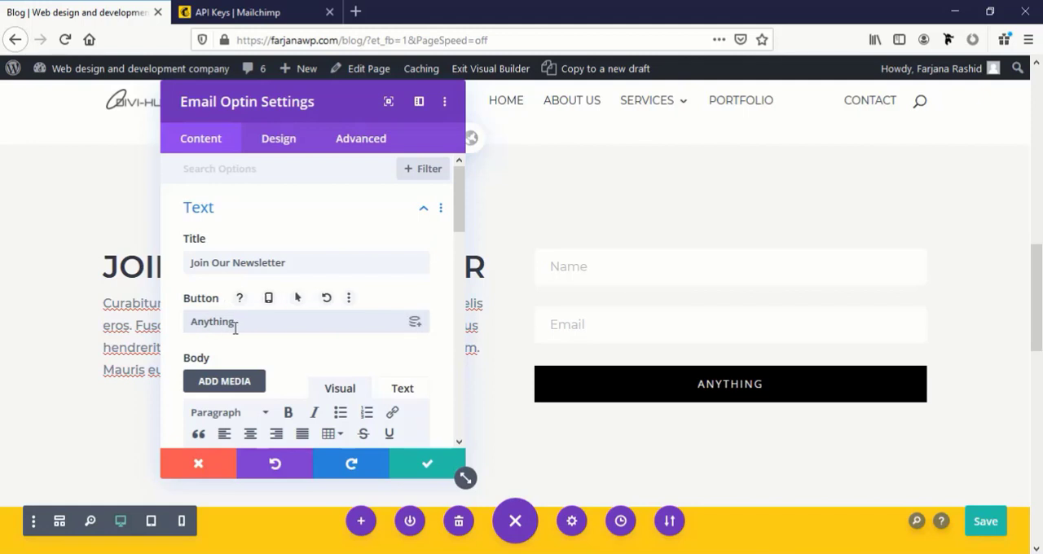
pyautogui.moveTo(234, 322); pyautogui.dragTo(147, 323)
pyautogui.write('S')
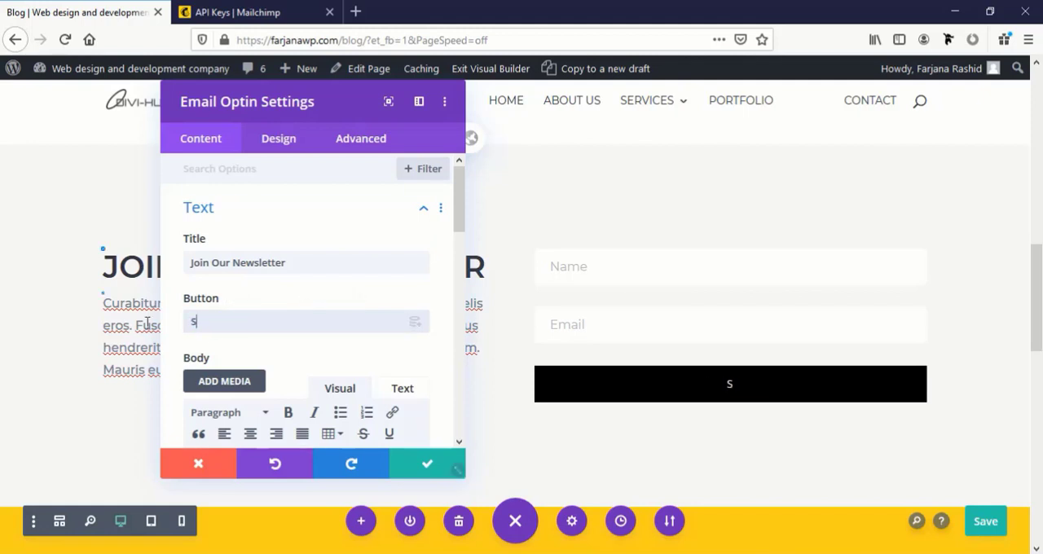
pyautogui.press('BackSpace')
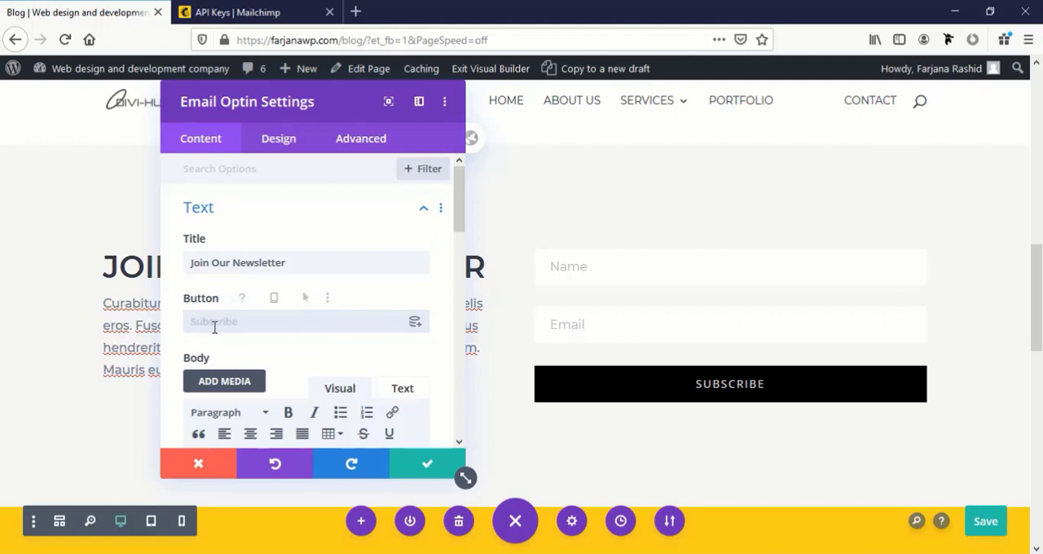
# Try the Body On Right, Form On Left layout for the email optin
pyautogui.scroll(-5, 214, 330)
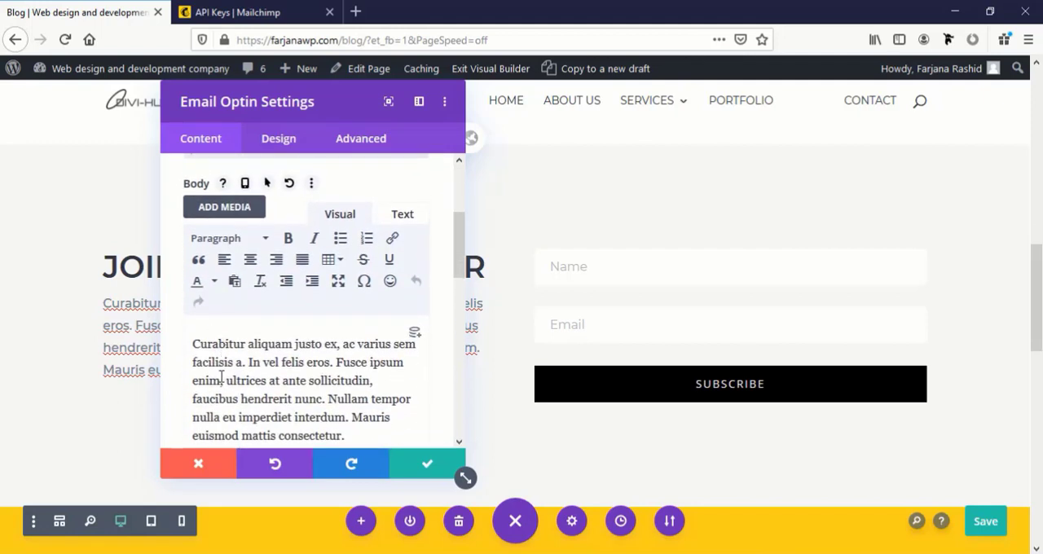
pyautogui.moveTo(313, 105); pyautogui.dragTo(658, 104)
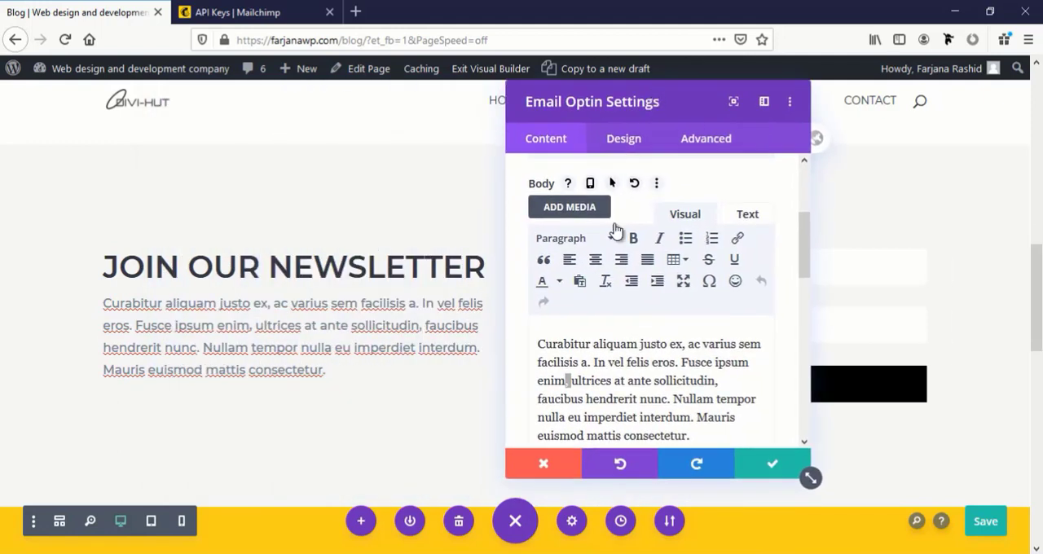
pyautogui.doubleClick(628, 389)
pyautogui.click(624, 139)
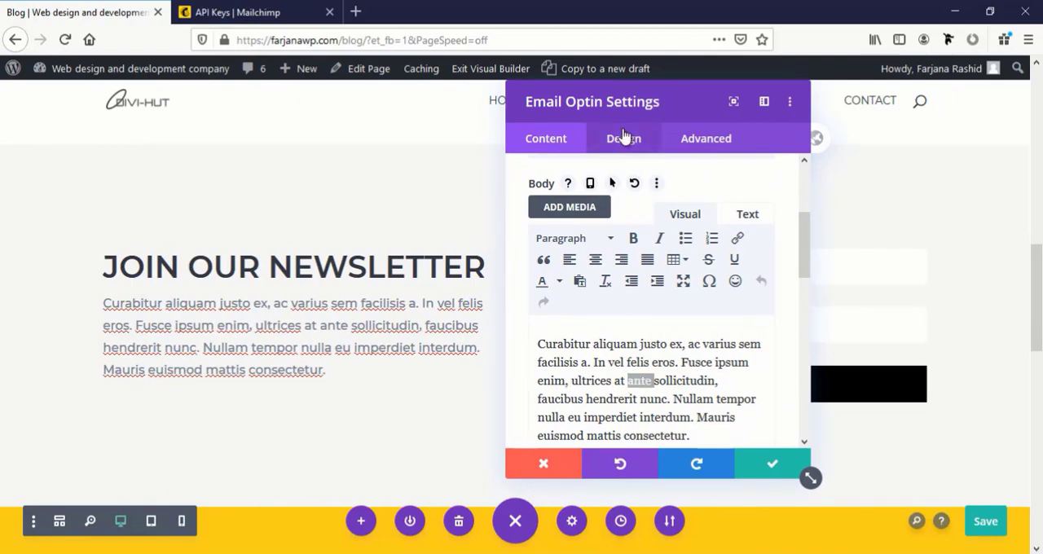
pyautogui.click(563, 209)
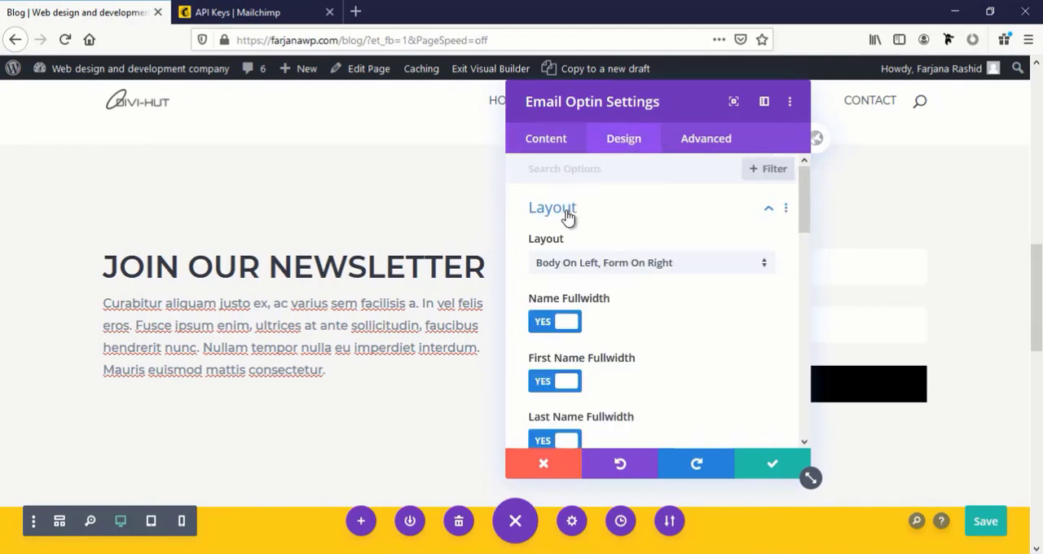
pyautogui.click(562, 271)
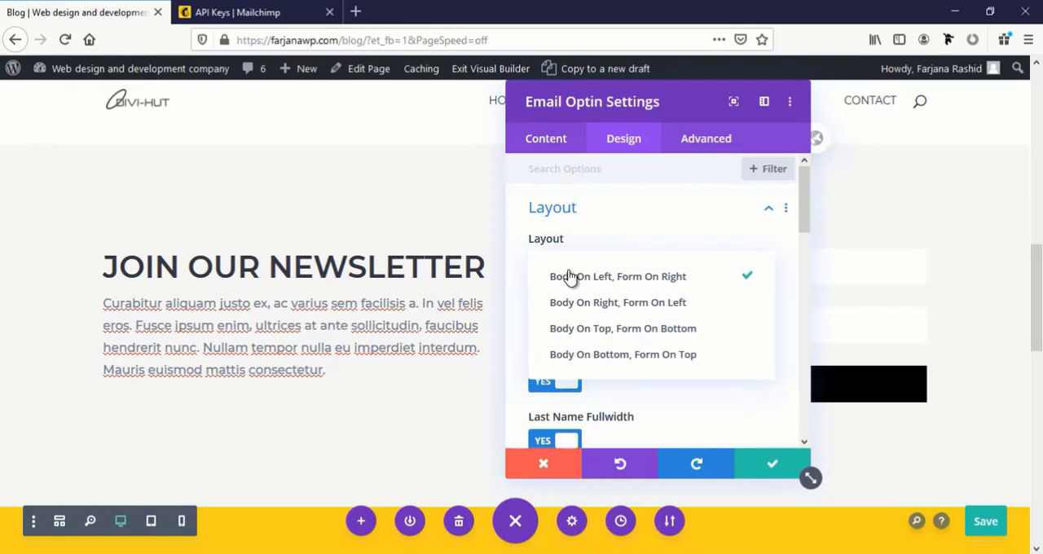
pyautogui.click(579, 305)
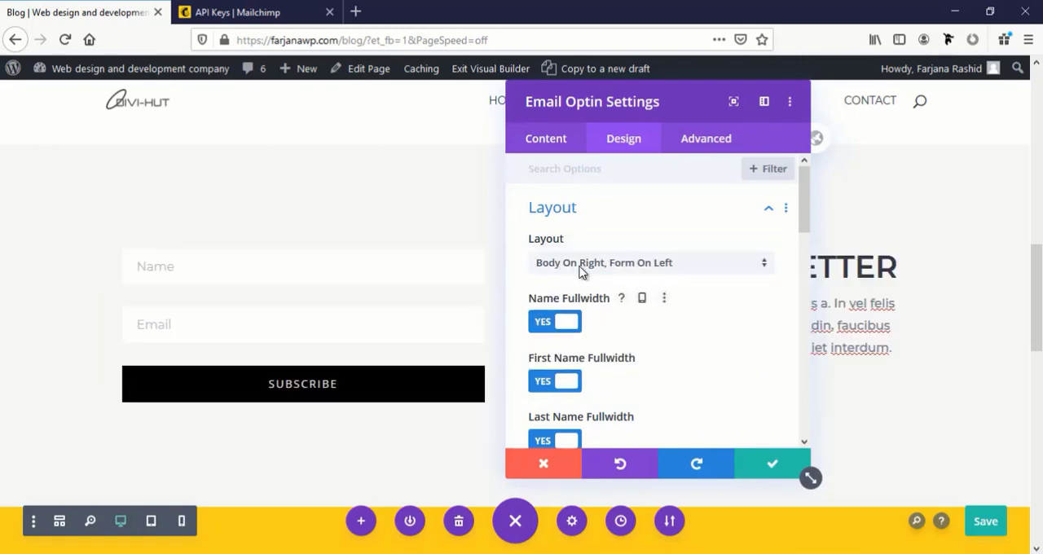
# Try the optin layouts Body On Top, Form On Bottom and Body On Bottom, Form On Top, and restore Body On Left, Form On Right
pyautogui.moveTo(633, 103); pyautogui.dragTo(822, 78)
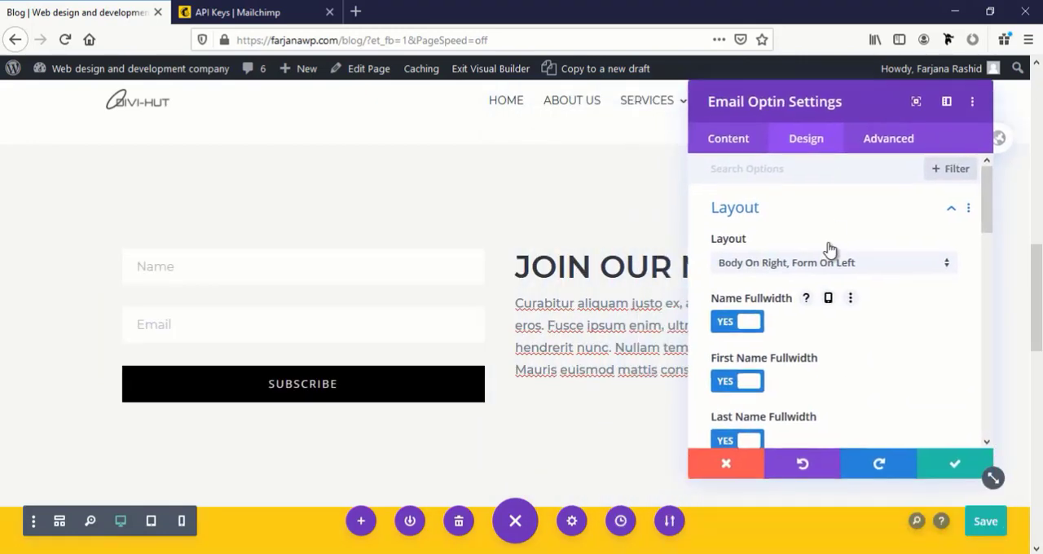
pyautogui.click(826, 263)
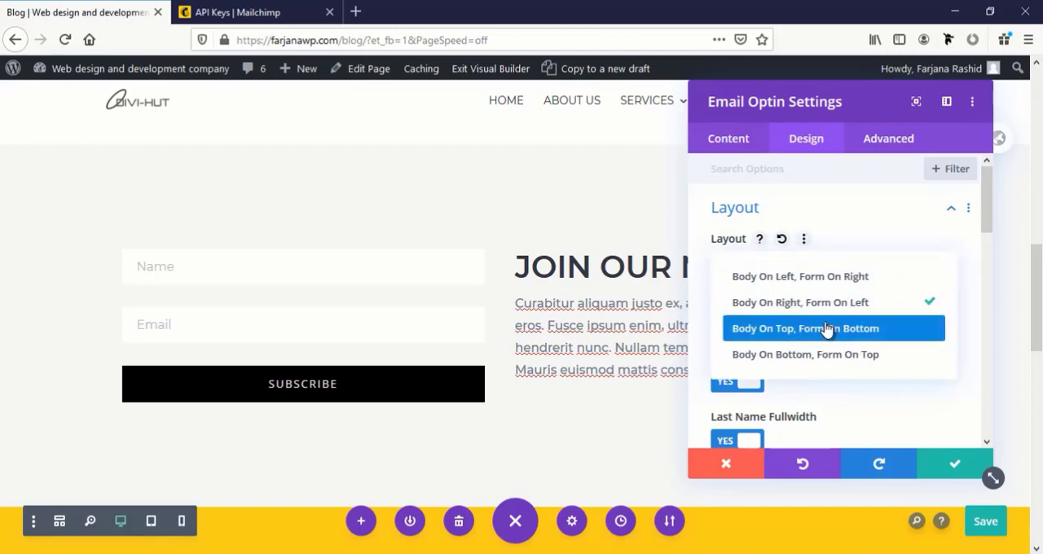
pyautogui.click(826, 328)
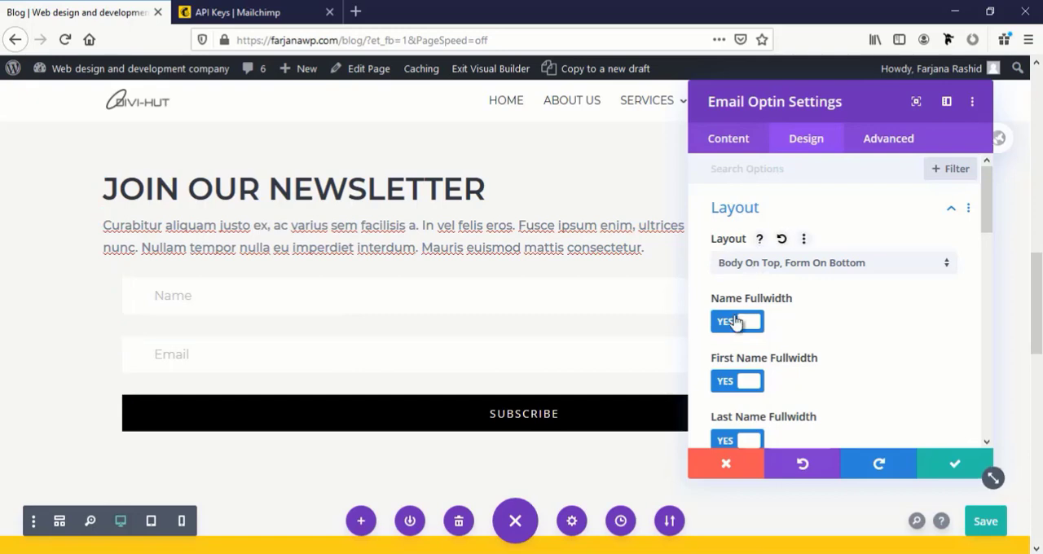
pyautogui.click(626, 268)
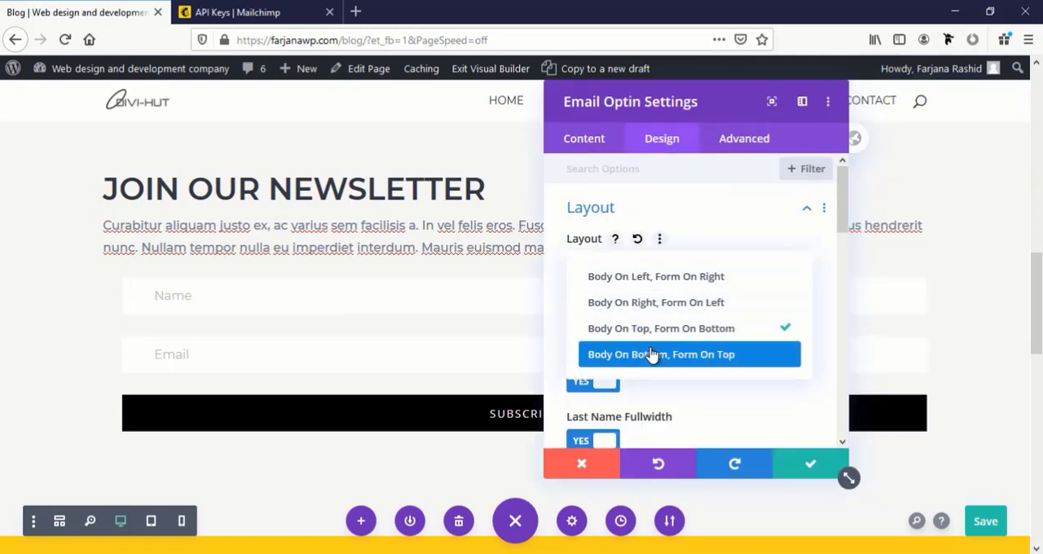
pyautogui.click(652, 353)
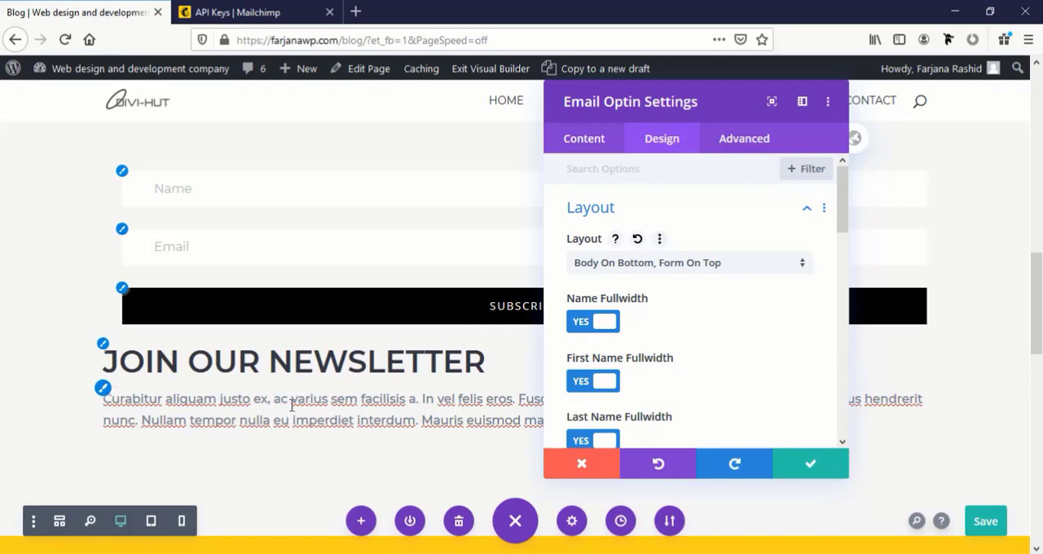
pyautogui.click(632, 264)
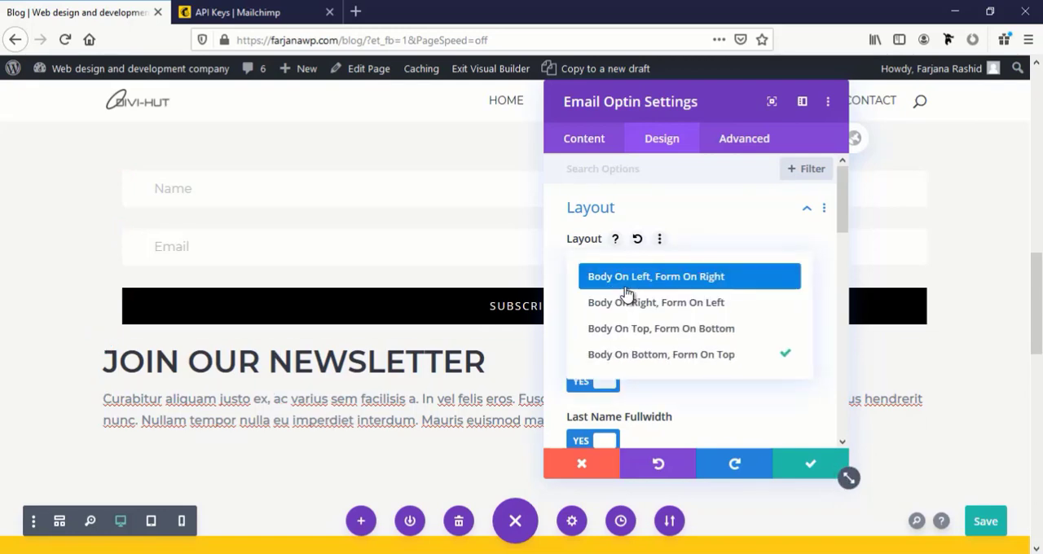
pyautogui.click(626, 278)
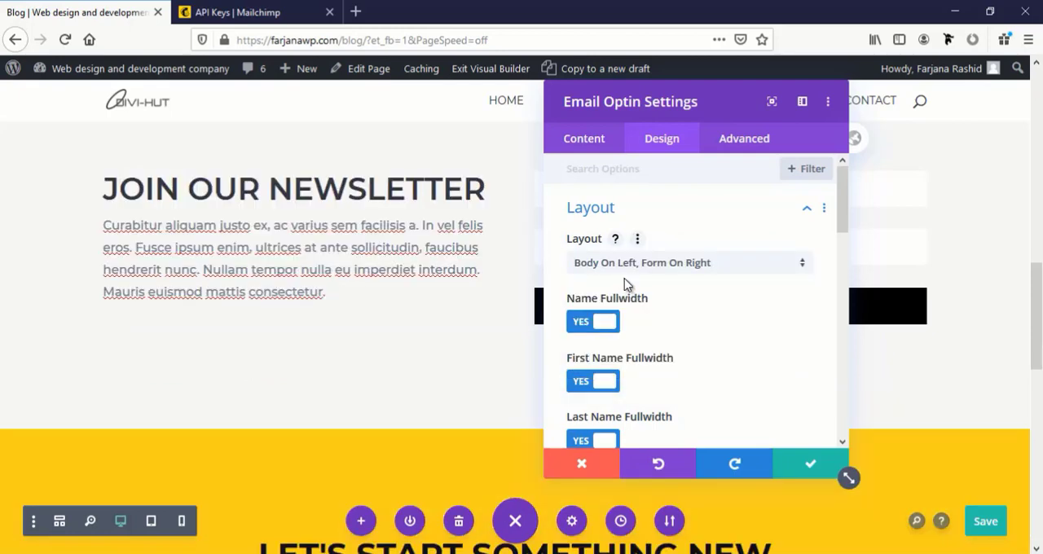
# Review the email optin's remaining design sections, its Success Action choices and its Fields options
pyautogui.scroll(-5, 625, 281)
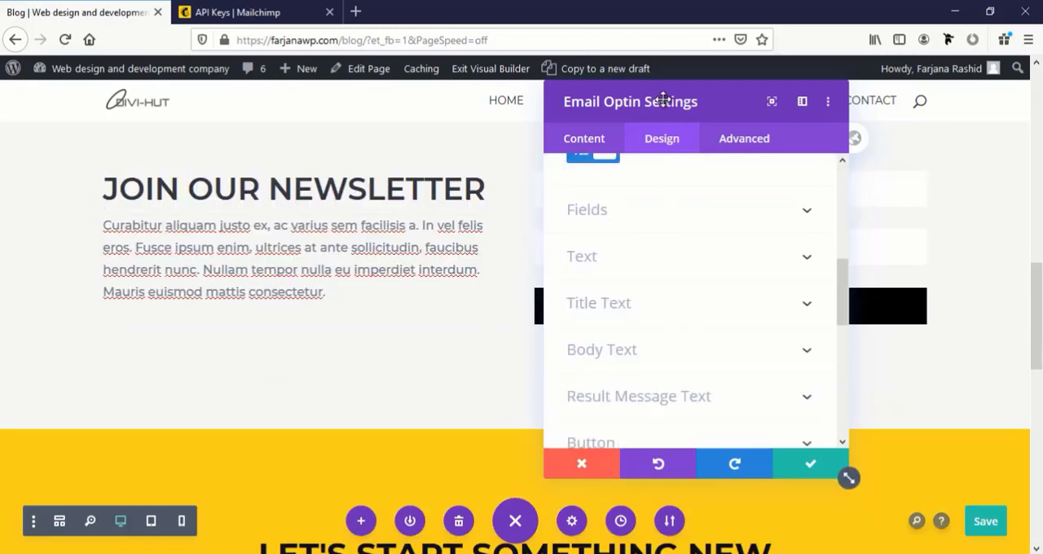
pyautogui.moveTo(664, 98); pyautogui.dragTo(221, 101)
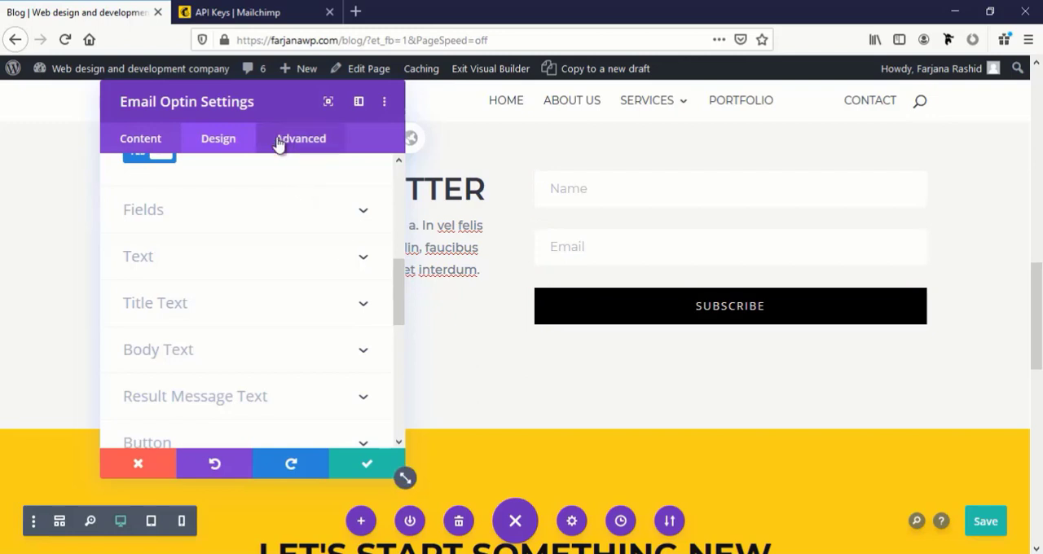
pyautogui.scroll(-3, 239, 349)
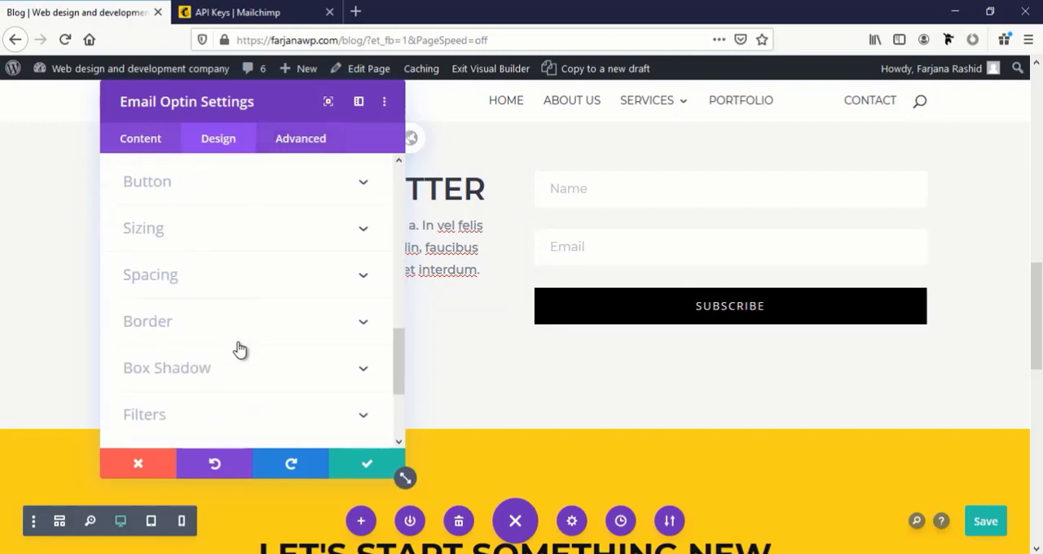
pyautogui.click(143, 141)
pyautogui.click(162, 347)
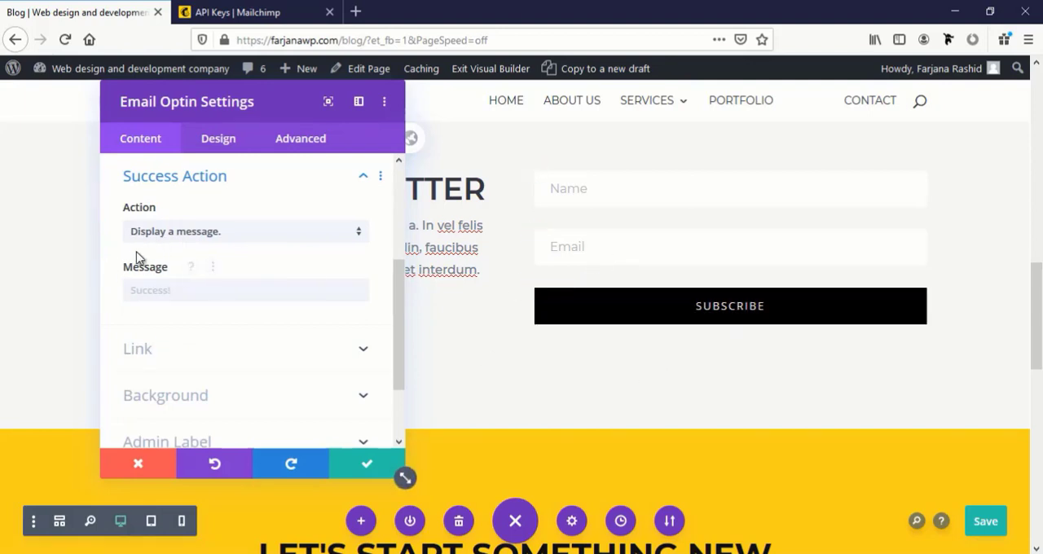
pyautogui.click(149, 289)
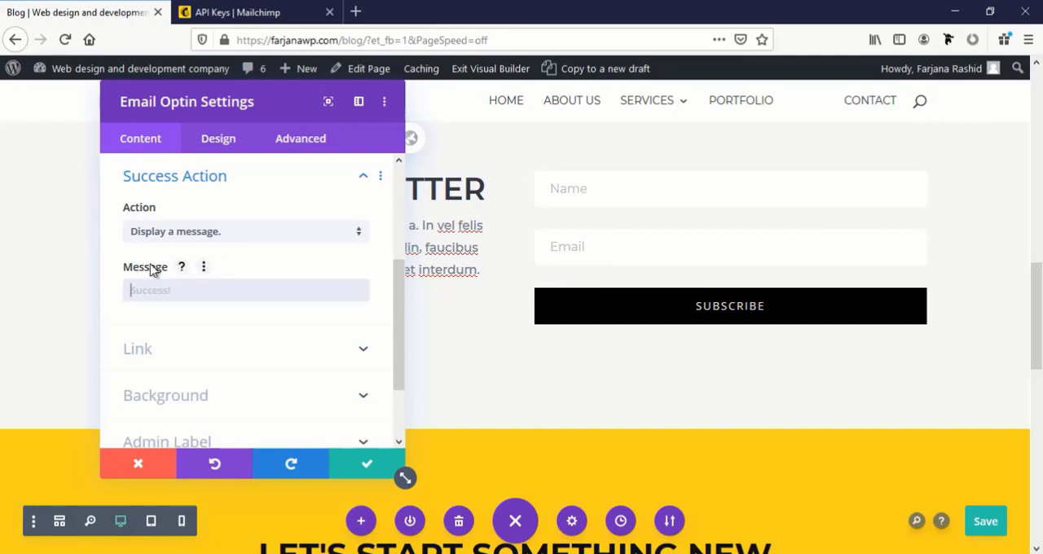
pyautogui.click(167, 234)
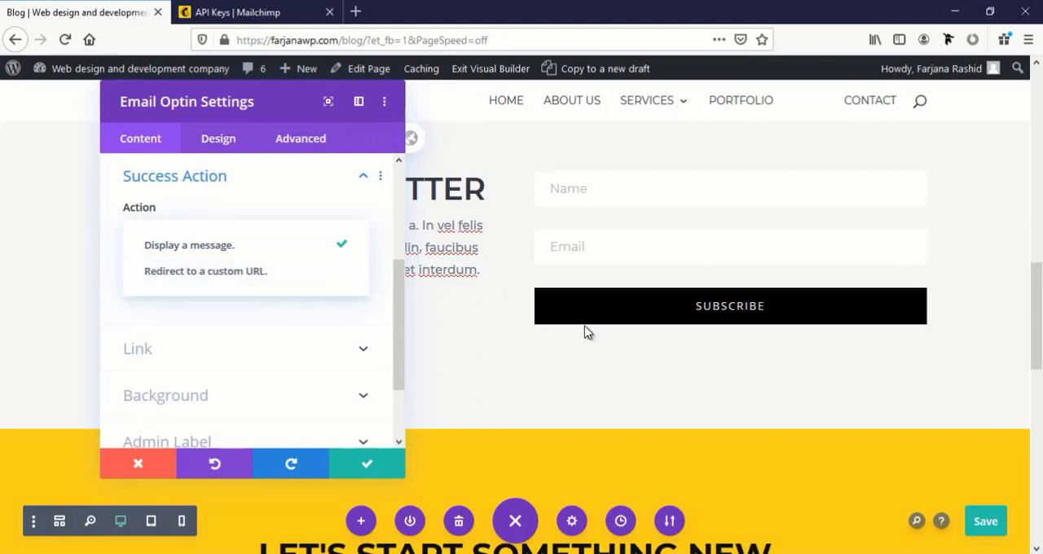
pyautogui.scroll(2, 262, 330)
pyautogui.click(228, 308)
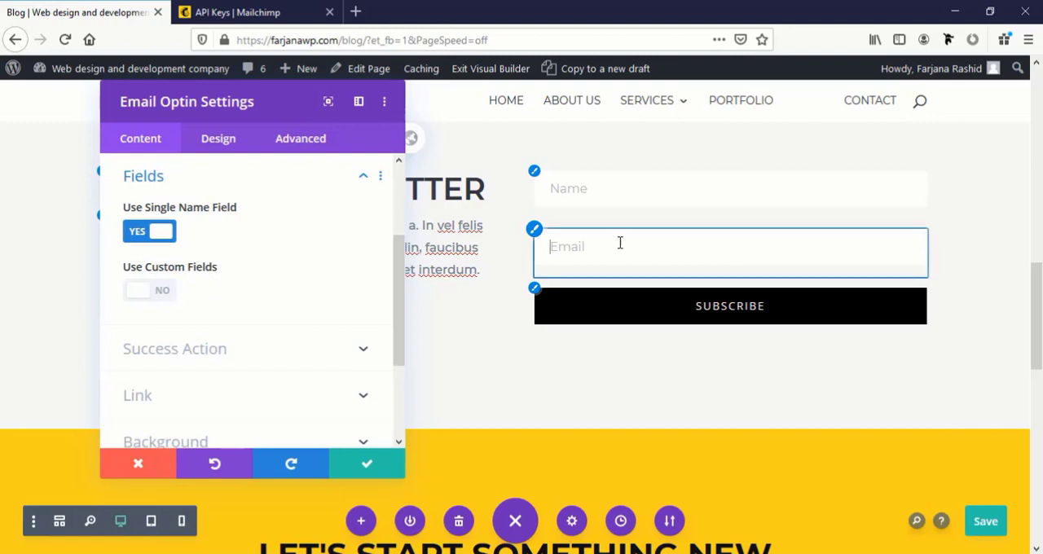
pyautogui.scroll(2, 172, 310)
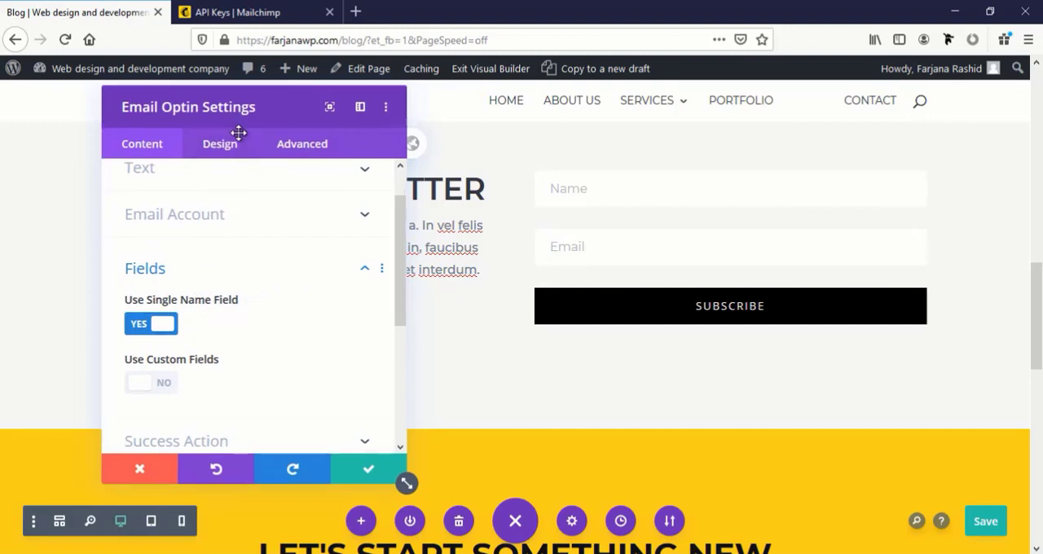
# Check the email optin's MailChimp account settings and apply the optin module's settings
pyautogui.moveTo(232, 103); pyautogui.dragTo(120, 155)
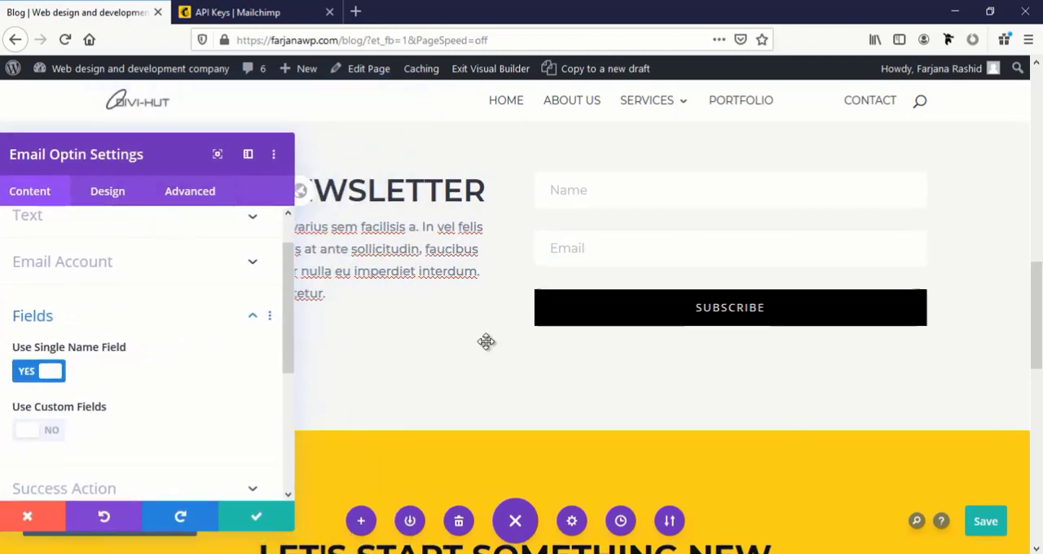
pyautogui.scroll(2, 486, 342)
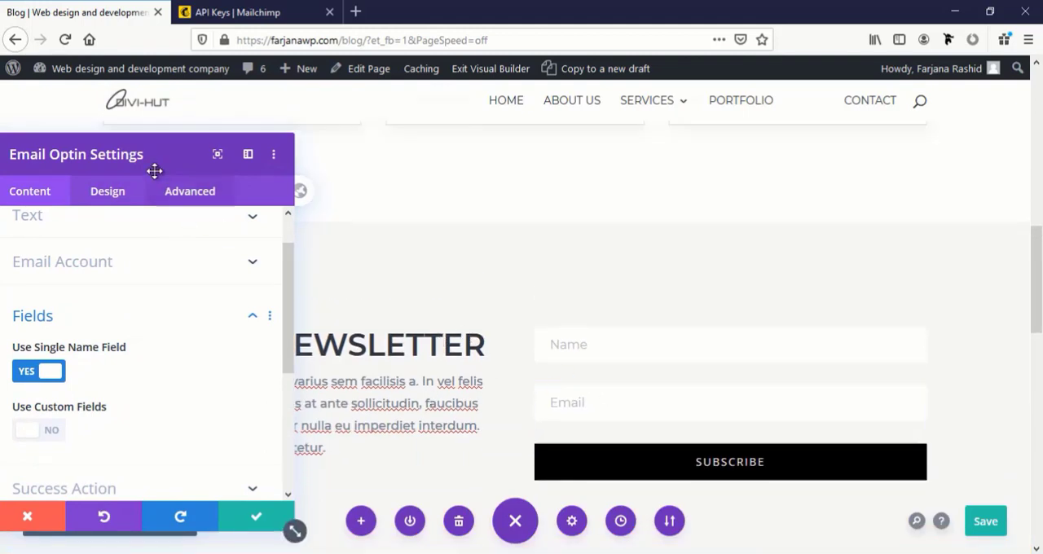
pyautogui.moveTo(154, 156); pyautogui.dragTo(723, 126)
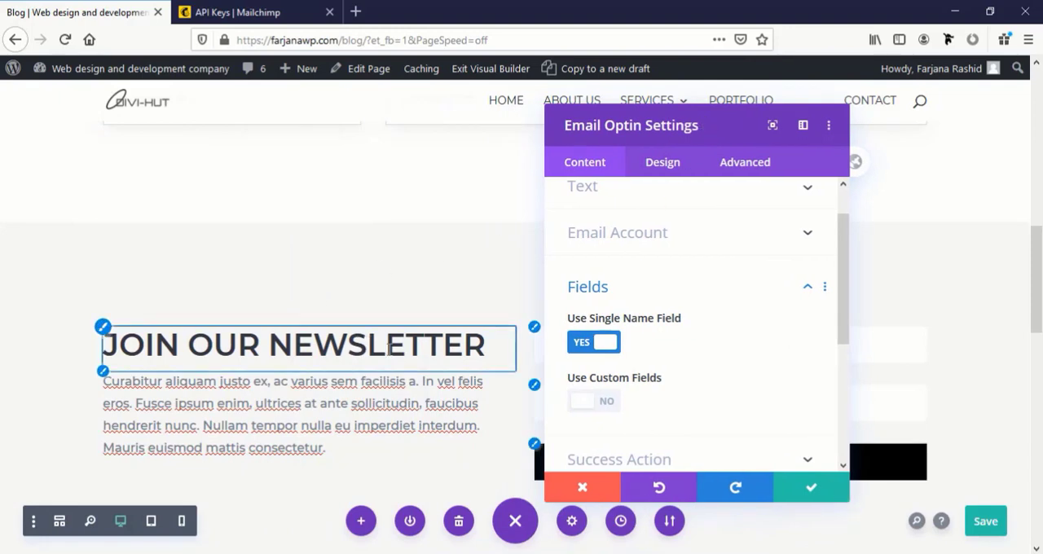
pyautogui.click(662, 252)
pyautogui.scroll(-3, 350, 388)
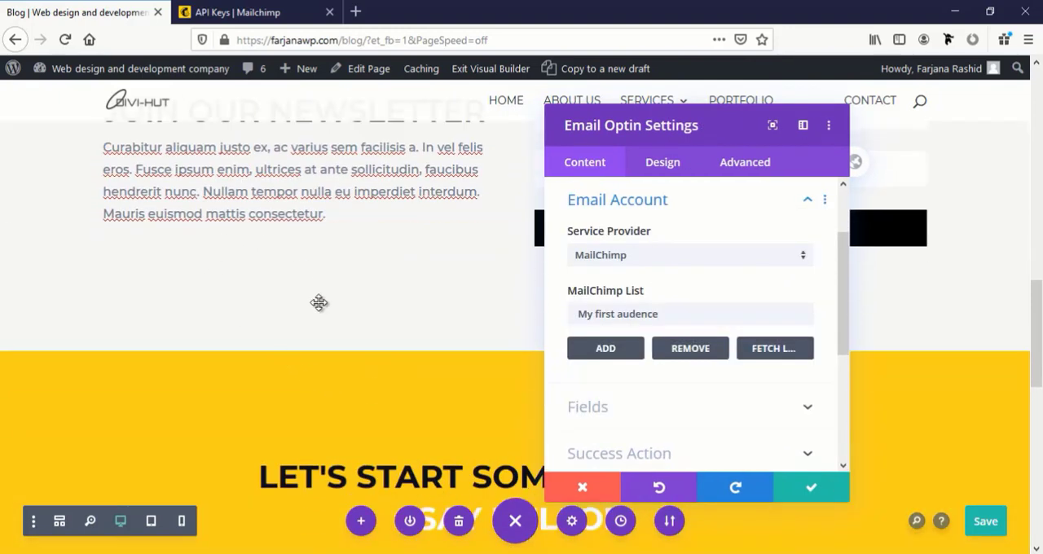
pyautogui.scroll(2, 319, 302)
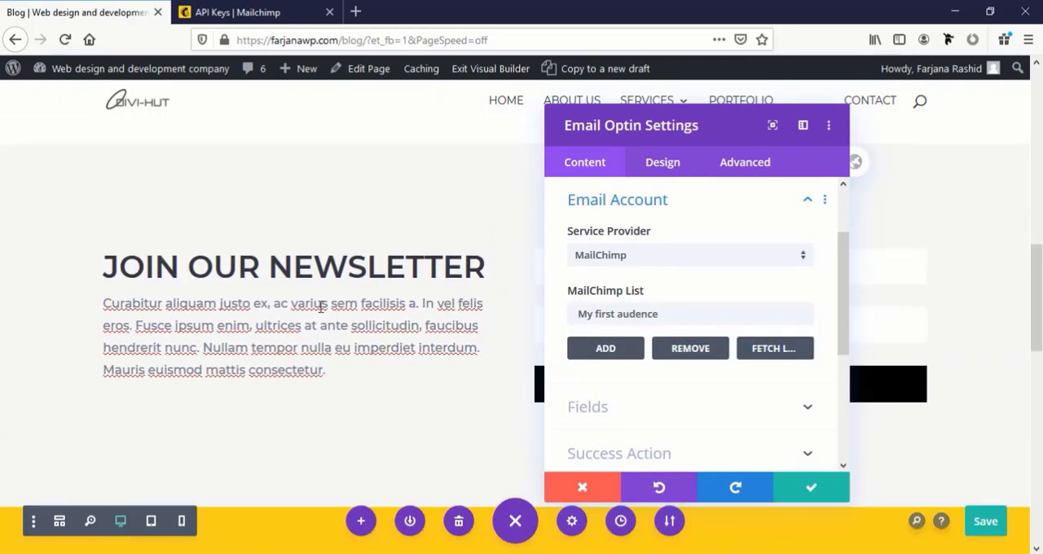
pyautogui.click(799, 490)
# Delete the yellow "Let's start something new" contact section below the newsletter section
pyautogui.scroll(-8, 388, 377)
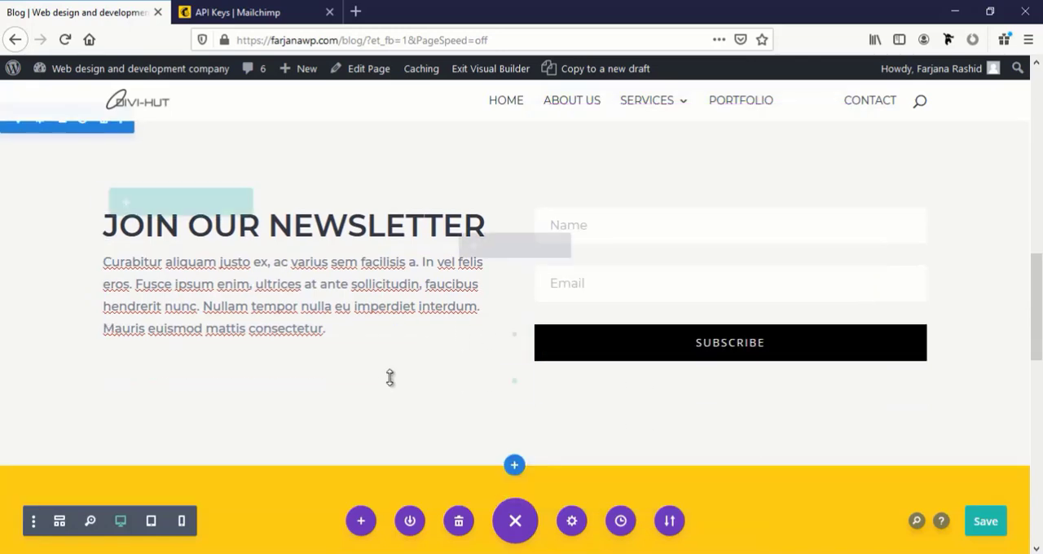
pyautogui.scroll(-3, 396, 384)
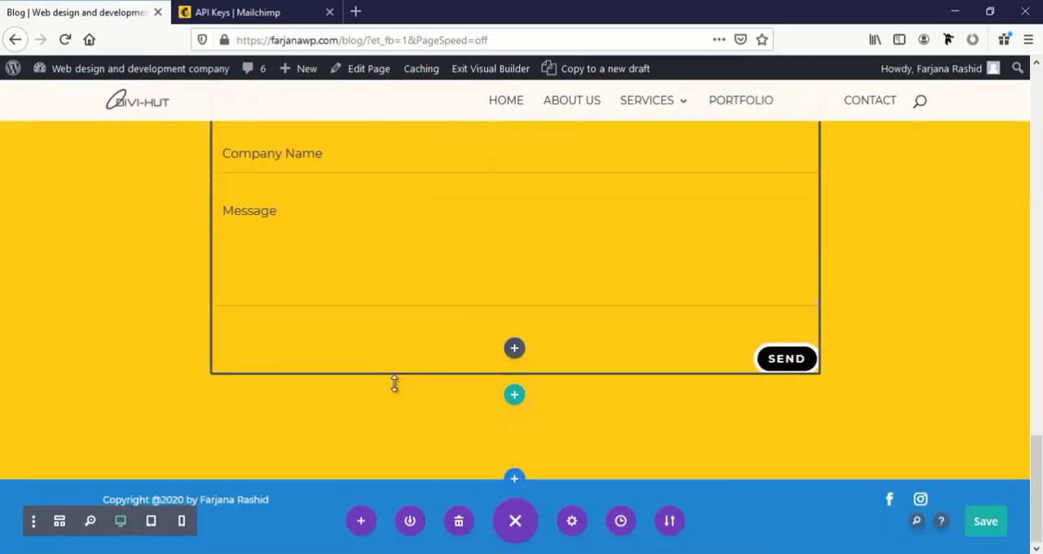
pyautogui.scroll(4, 394, 384)
pyautogui.scroll(3, 158, 346)
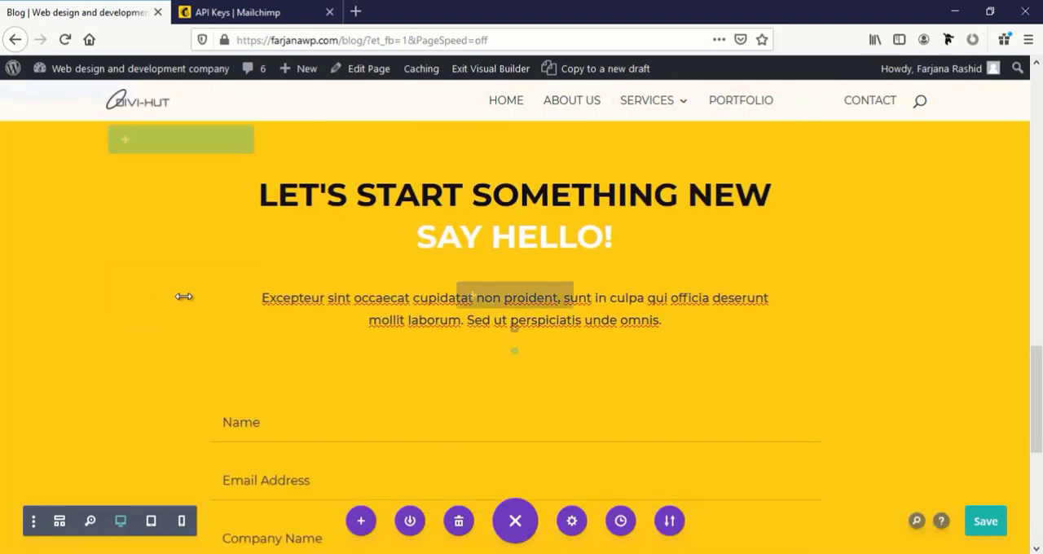
pyautogui.scroll(4, 123, 235)
pyautogui.scroll(-2, 116, 277)
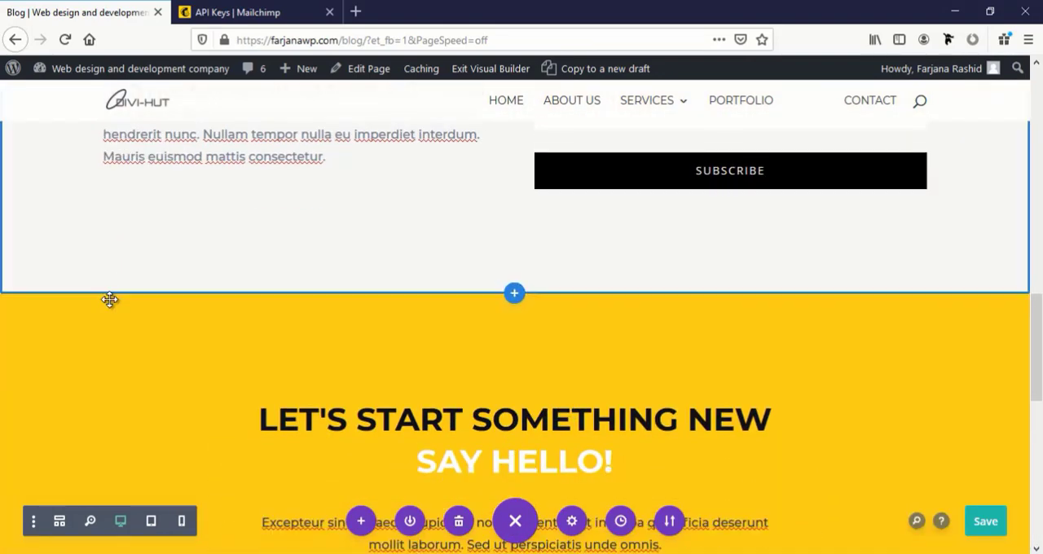
pyautogui.click(105, 273)
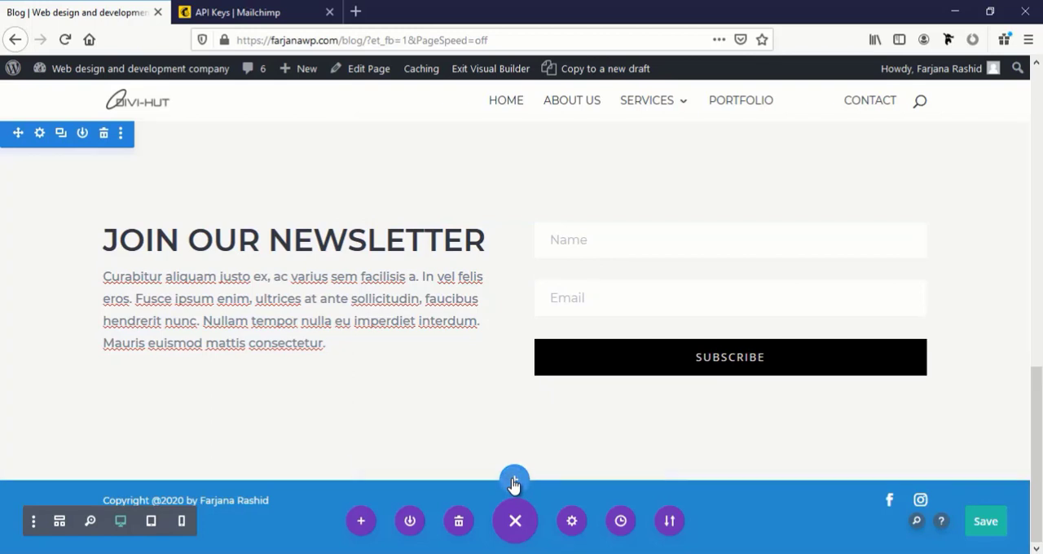
# Insert the saved "footer" section from the library below the newsletter section
pyautogui.click(514, 479)
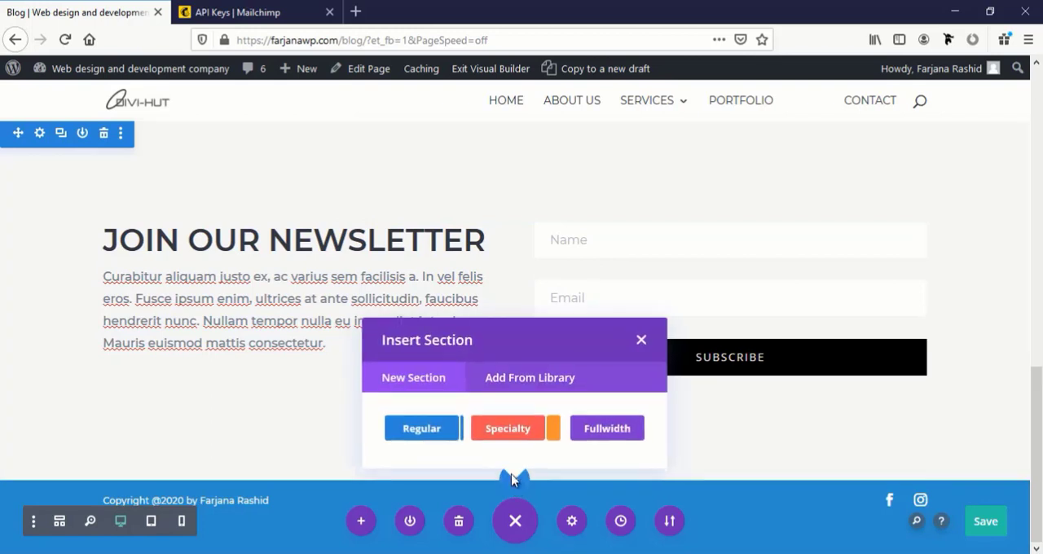
pyautogui.click(520, 380)
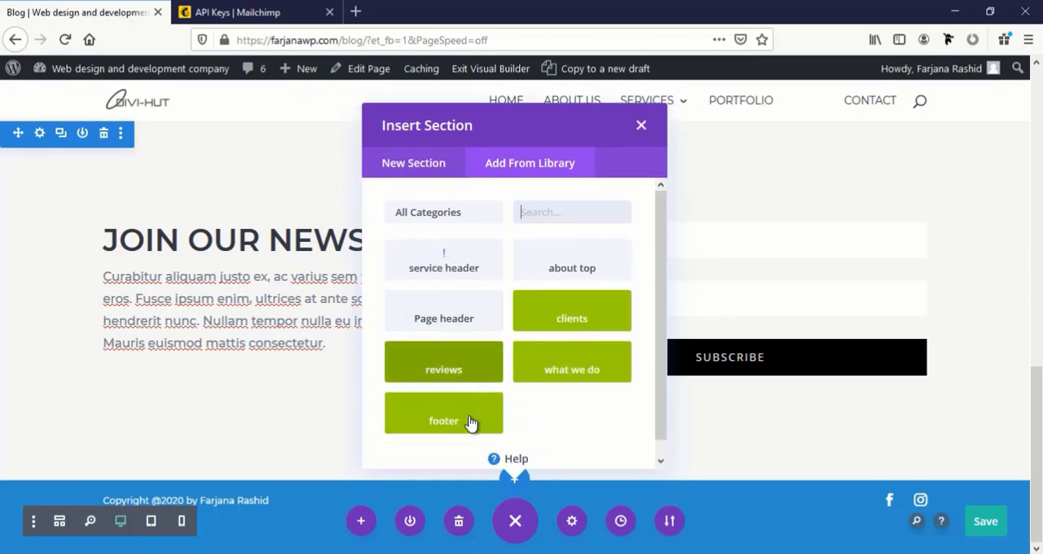
pyautogui.click(461, 424)
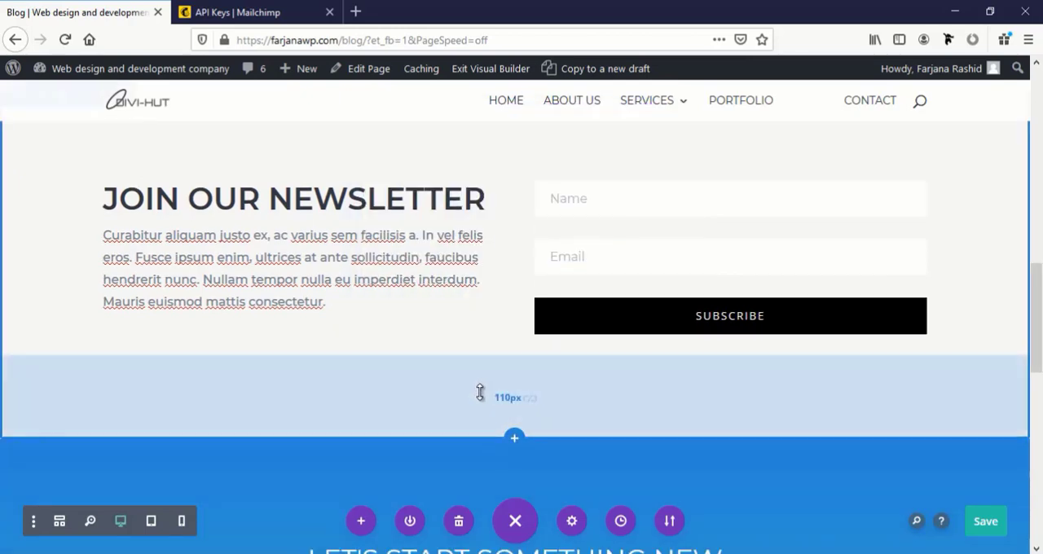
pyautogui.scroll(-3, 484, 383)
pyautogui.scroll(-5, 413, 384)
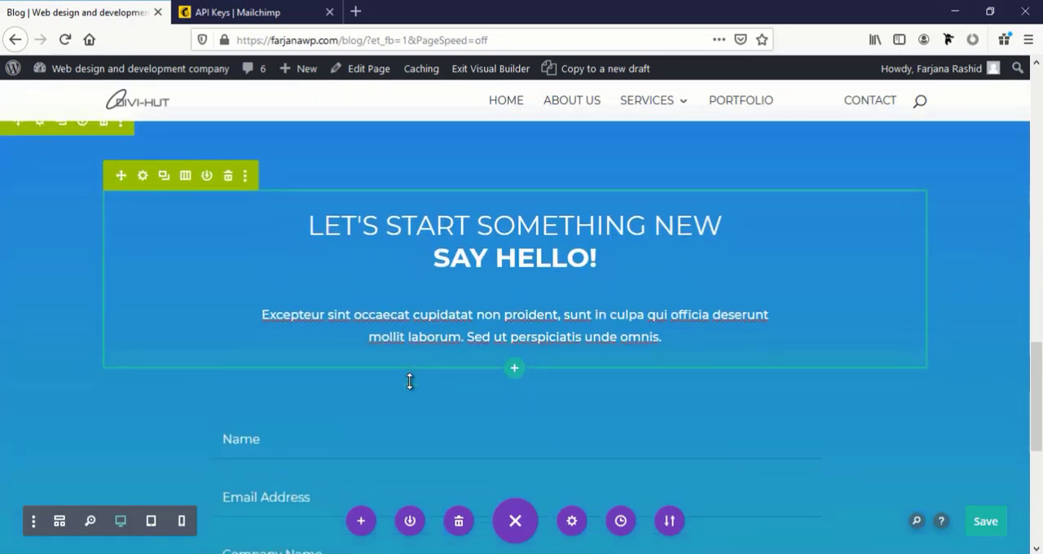
pyautogui.scroll(3, 413, 381)
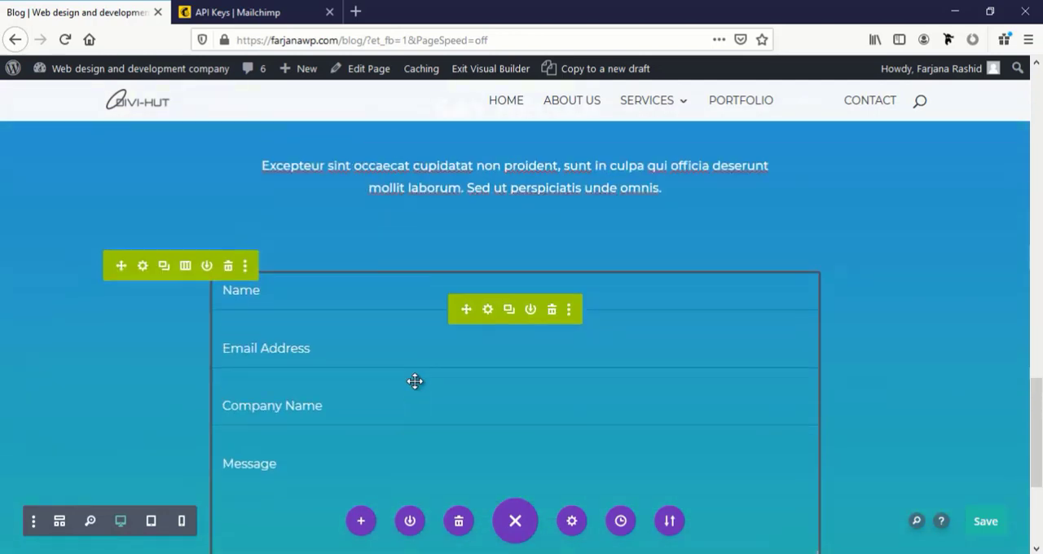
pyautogui.scroll(-1, 515, 367)
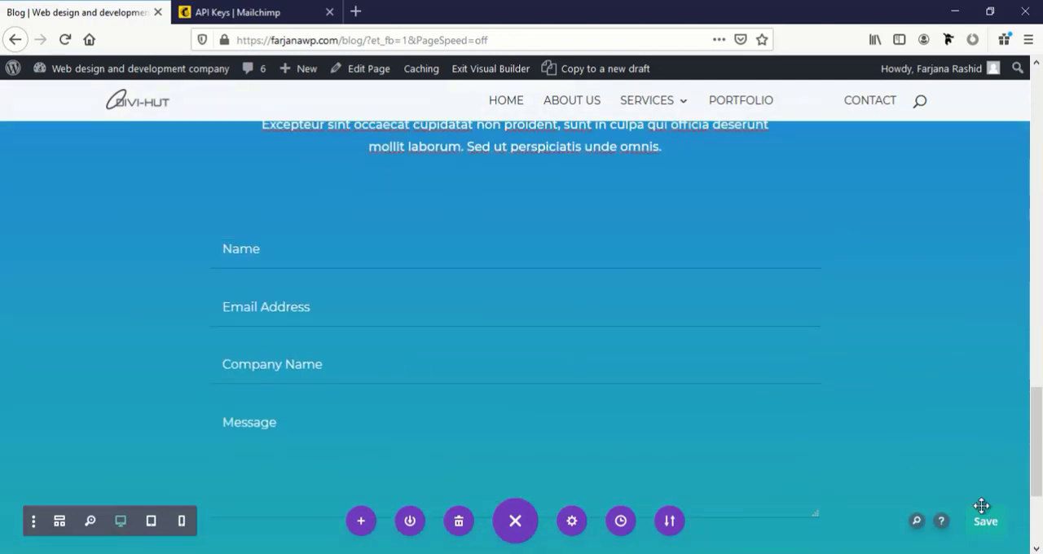
# Save the Blog page and check its newsletter and footer sections outside the Visual Builder
pyautogui.scroll(-1, 989, 523)
pyautogui.click(987, 522)
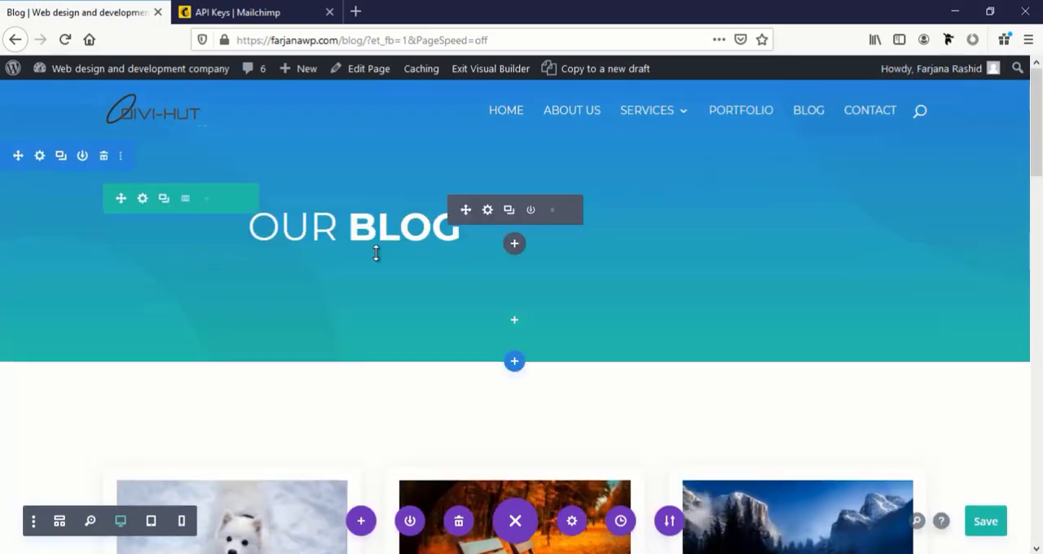
pyautogui.click(491, 72)
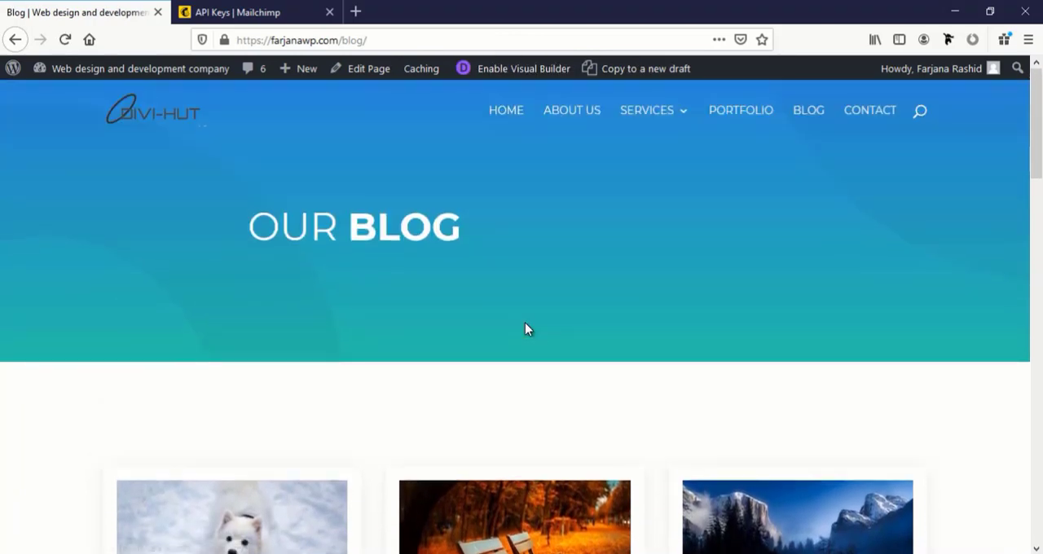
pyautogui.scroll(-10, 525, 322)
pyautogui.scroll(-8, 525, 329)
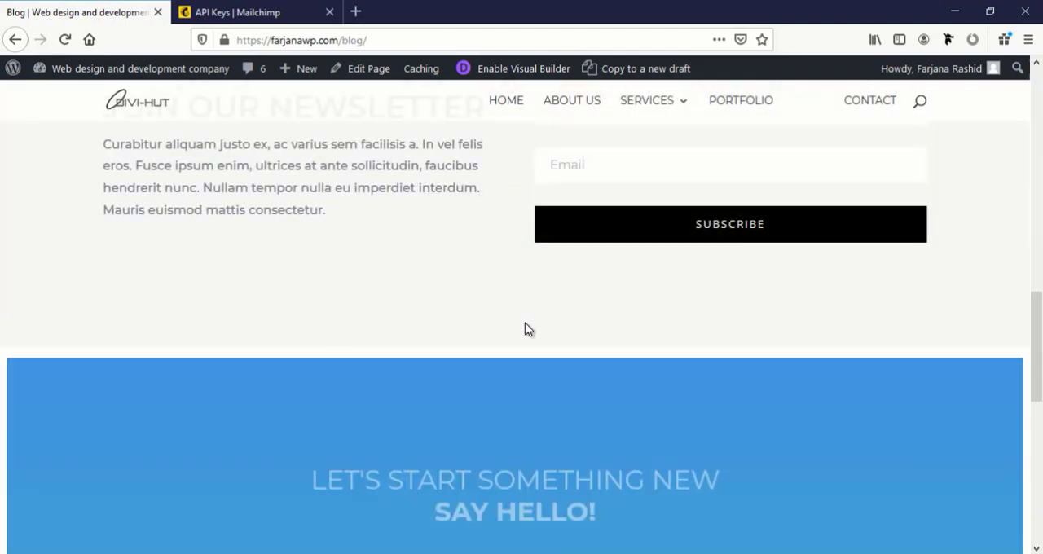
pyautogui.scroll(8, 525, 325)
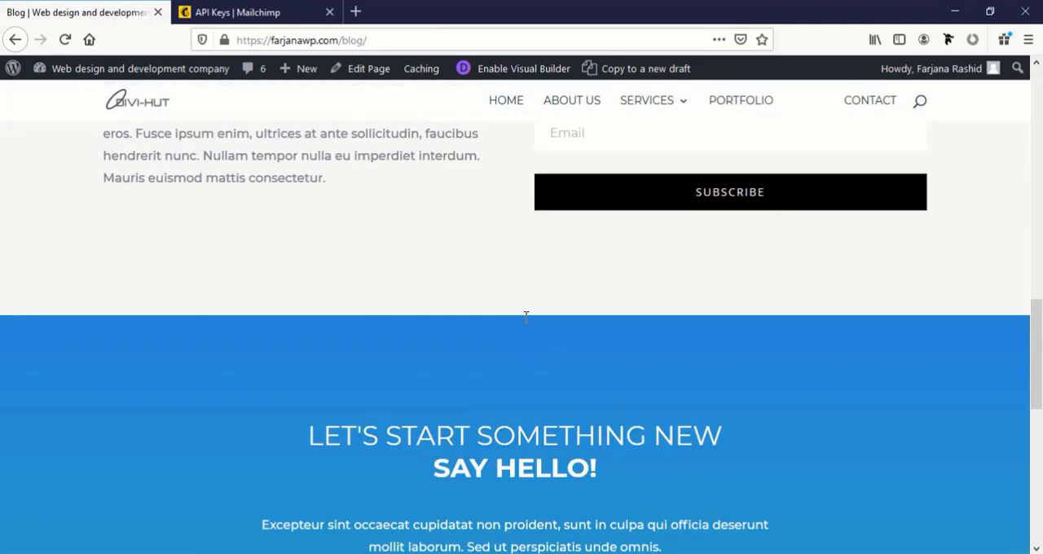
pyautogui.scroll(5, 524, 323)
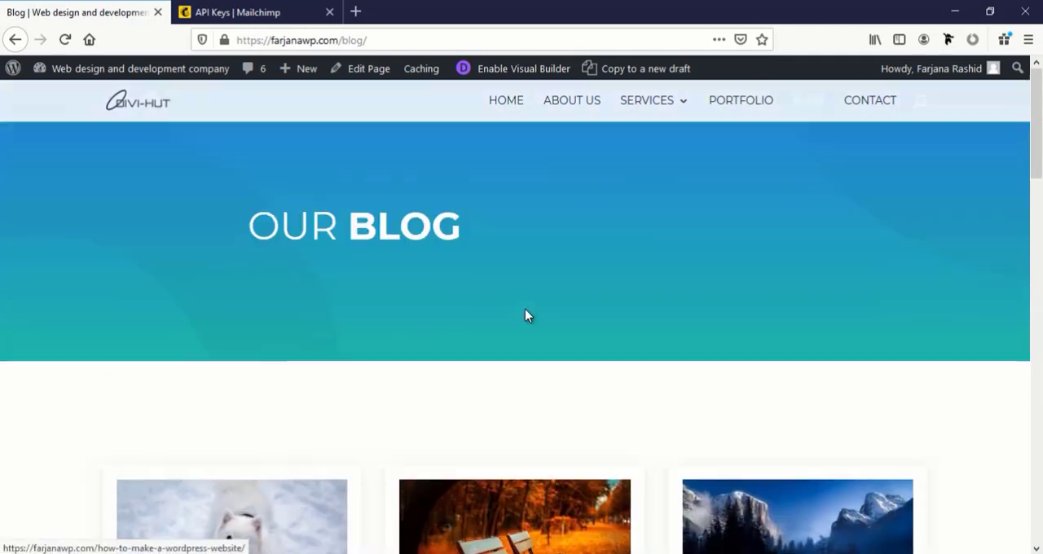
# Open the Contact page in the Visual Builder and start it from a premade layout
pyautogui.click(864, 118)
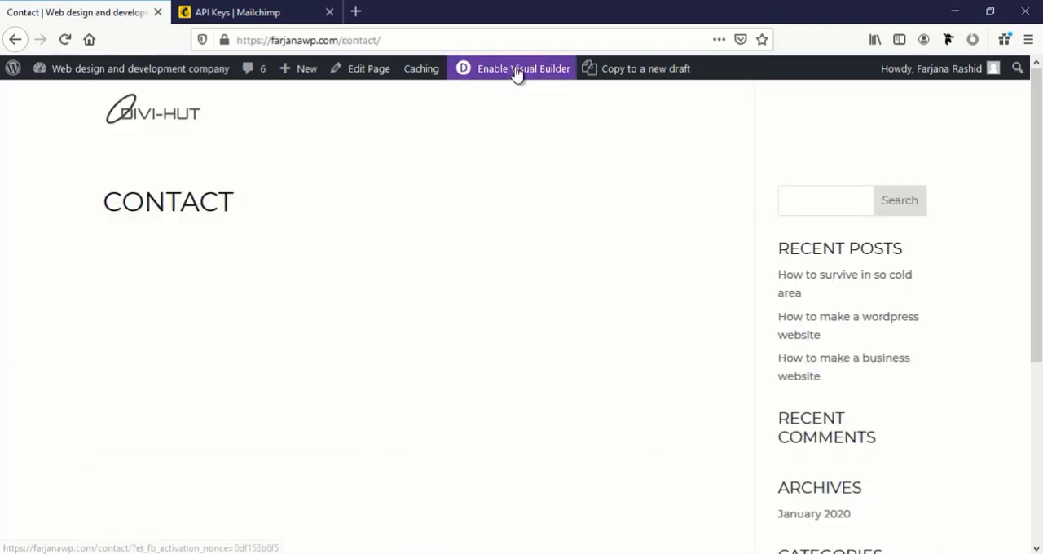
pyautogui.click(514, 77)
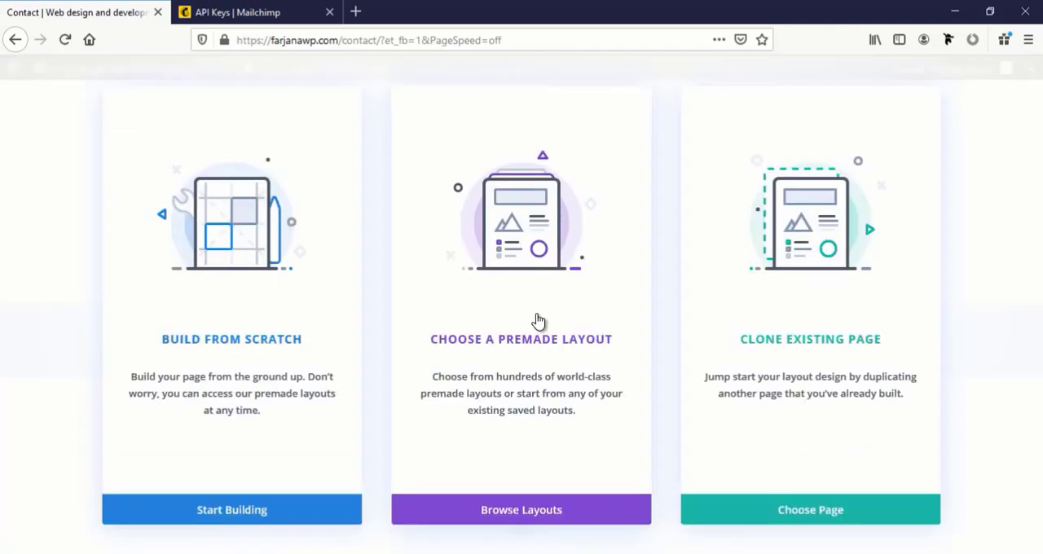
pyautogui.click(537, 505)
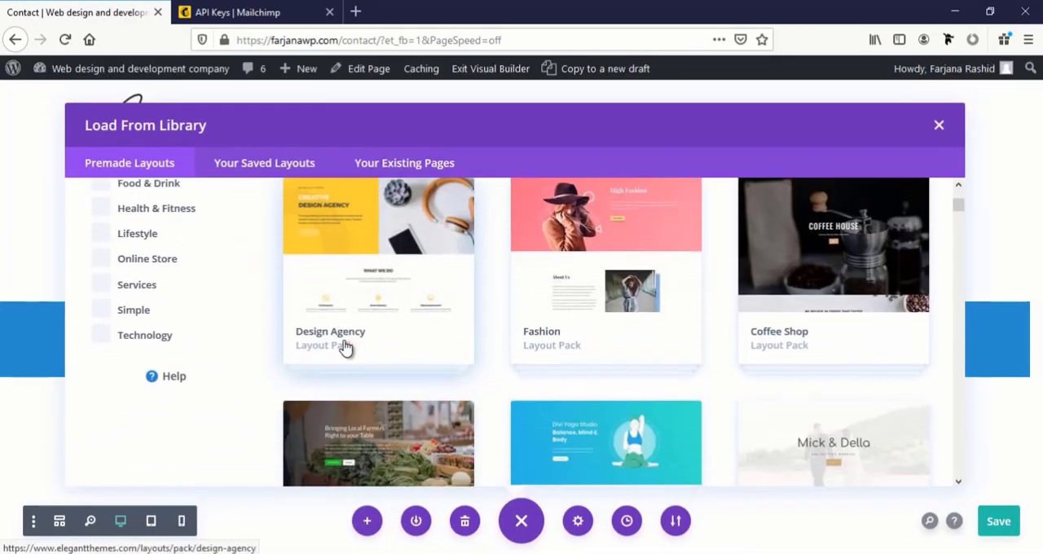
# Load the Contact layout from the Design Agency layout pack onto the Contact page
pyautogui.click(365, 301)
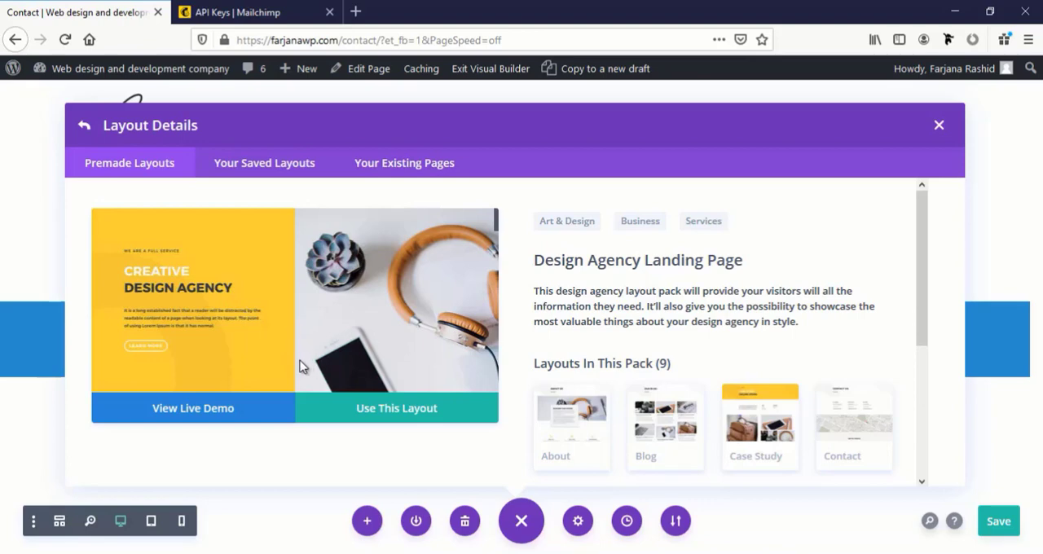
pyautogui.scroll(-4, 319, 350)
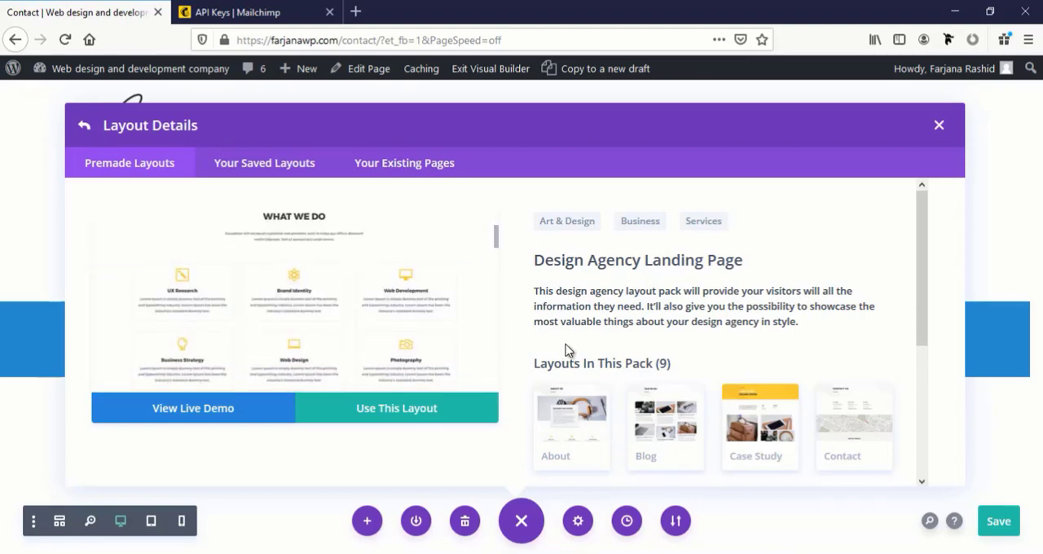
pyautogui.scroll(-3, 696, 399)
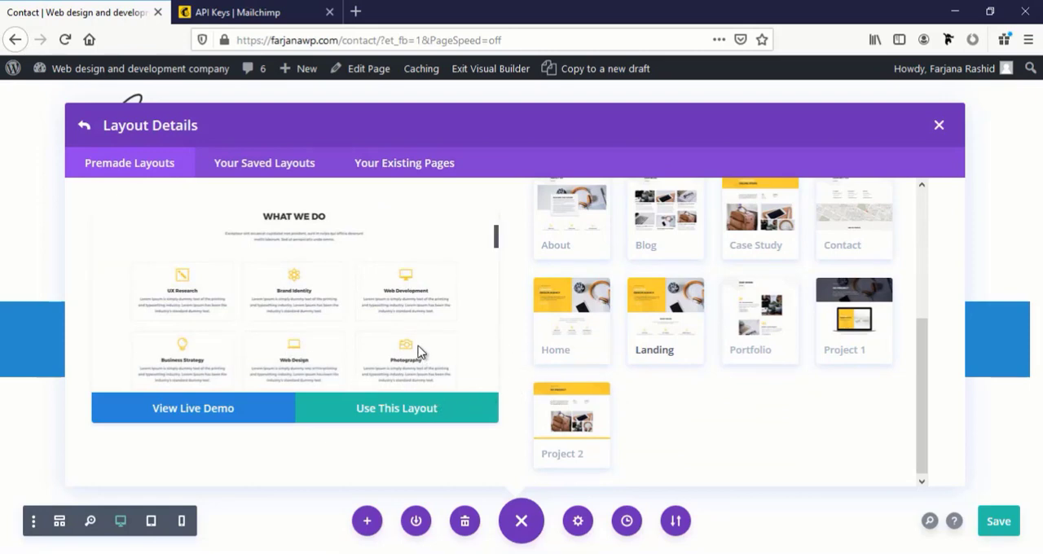
pyautogui.scroll(4, 701, 346)
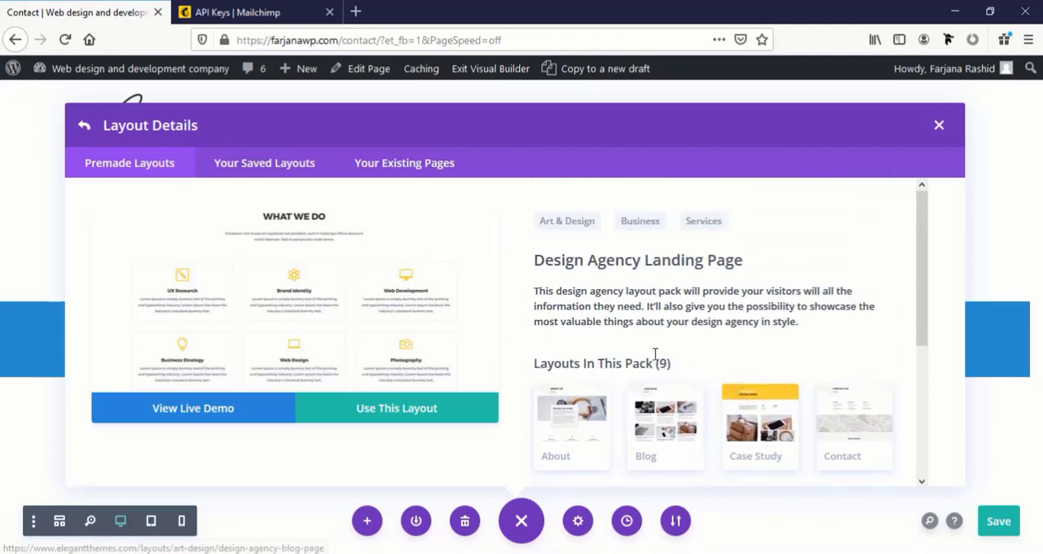
pyautogui.click(829, 425)
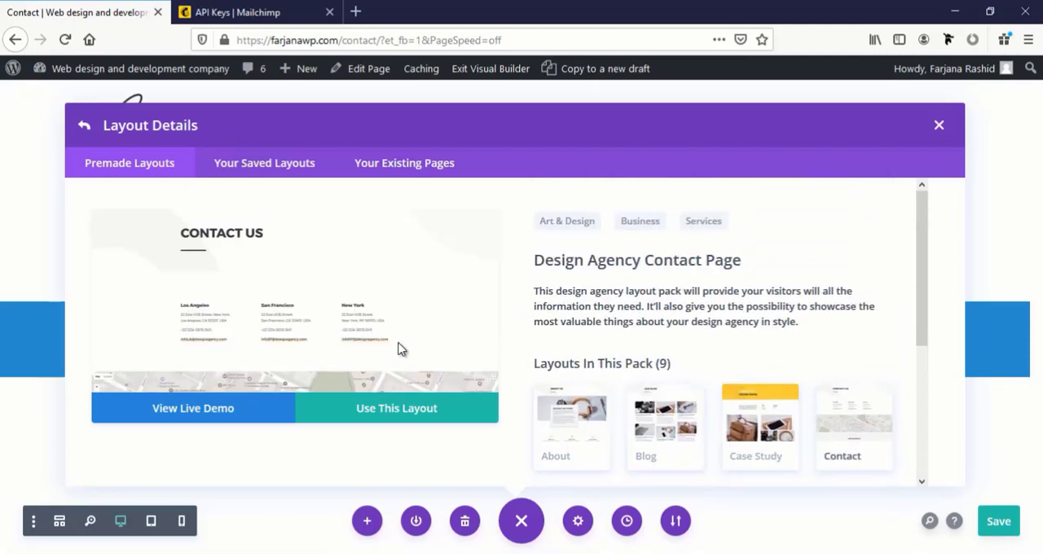
pyautogui.click(391, 415)
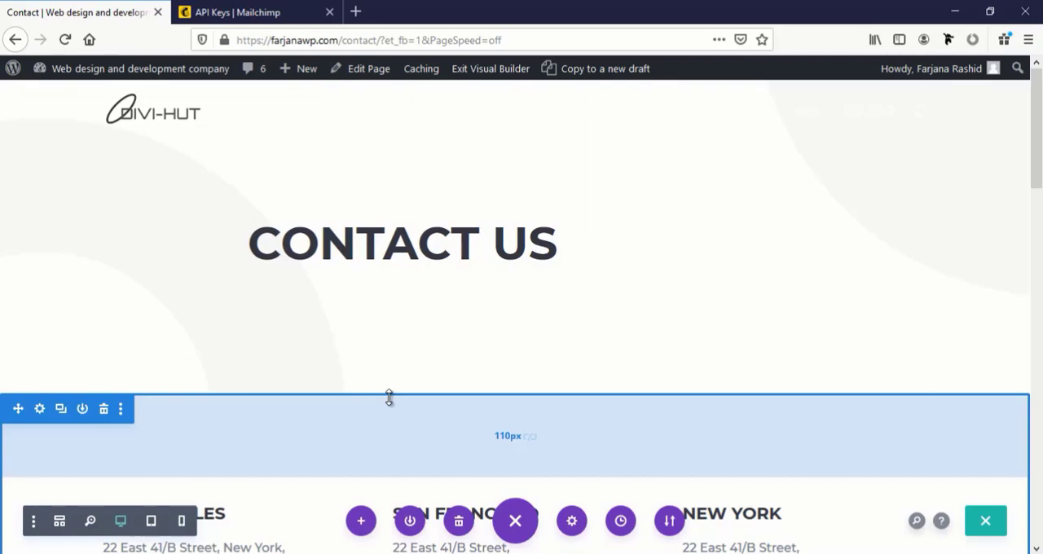
pyautogui.scroll(-10, 389, 397)
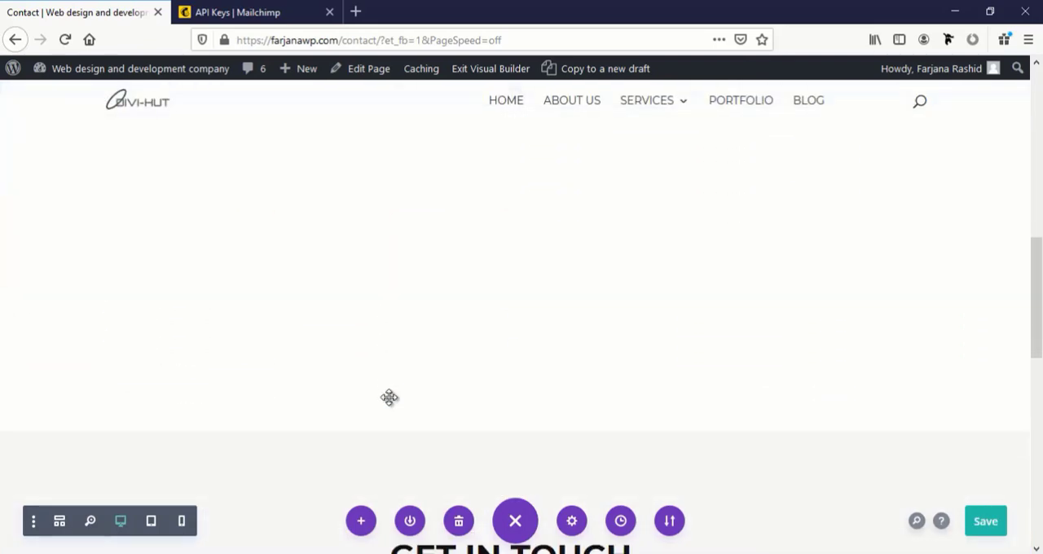
pyautogui.scroll(-5, 389, 398)
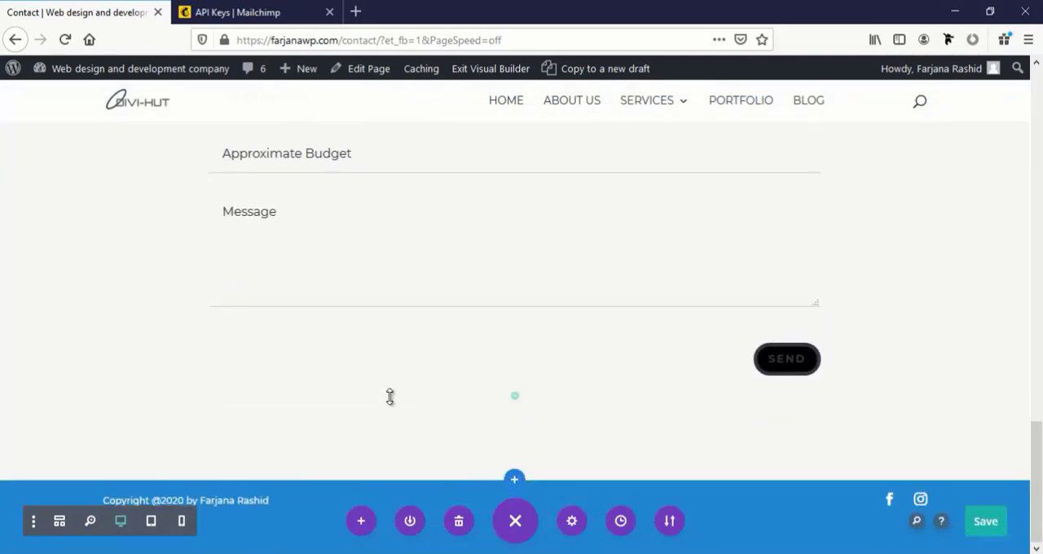
# Add the default blue-to-teal background gradient to the "Contact Us" header section and save its settings
pyautogui.scroll(3, 390, 398)
pyautogui.scroll(12, 390, 397)
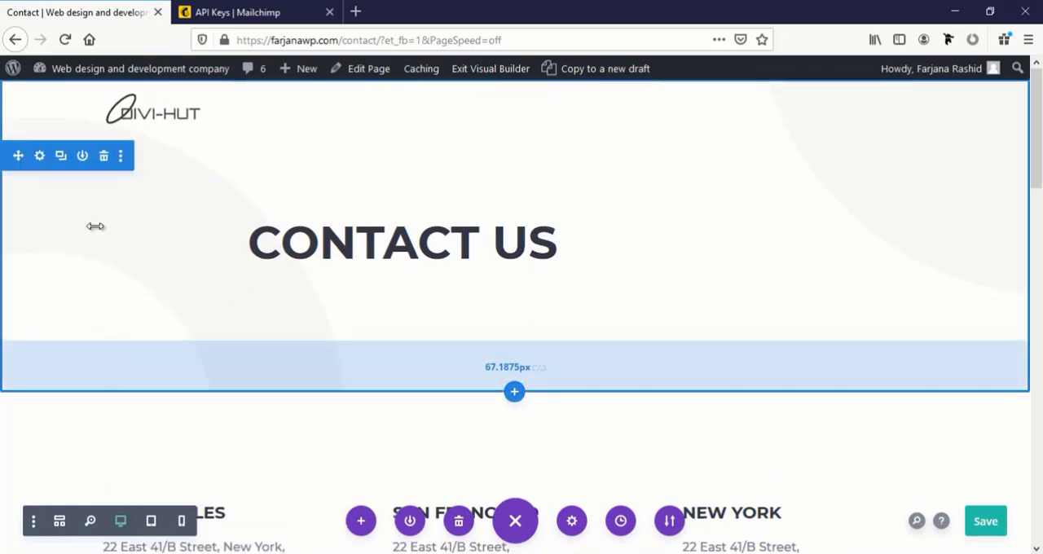
pyautogui.click(39, 156)
pyautogui.click(601, 290)
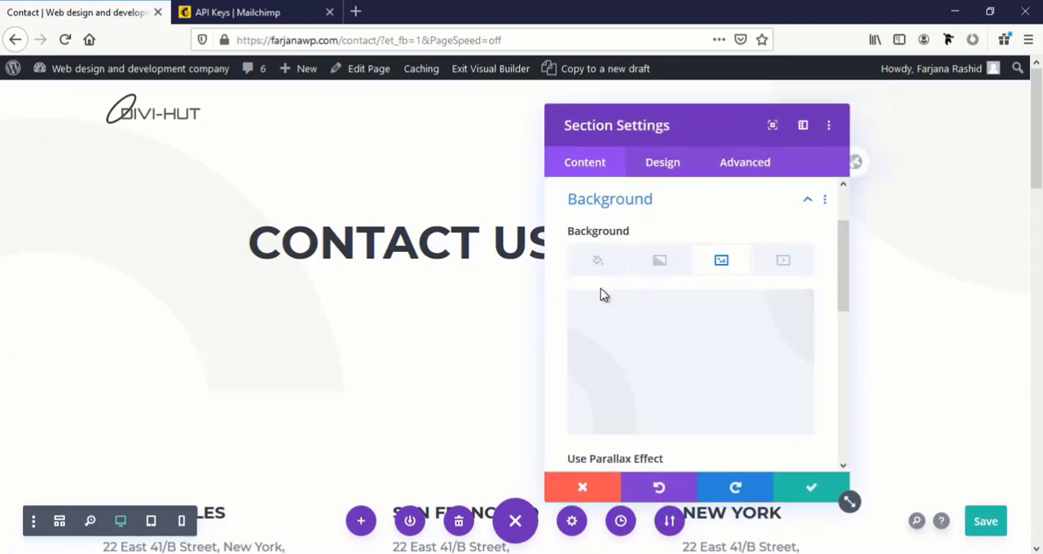
pyautogui.click(650, 270)
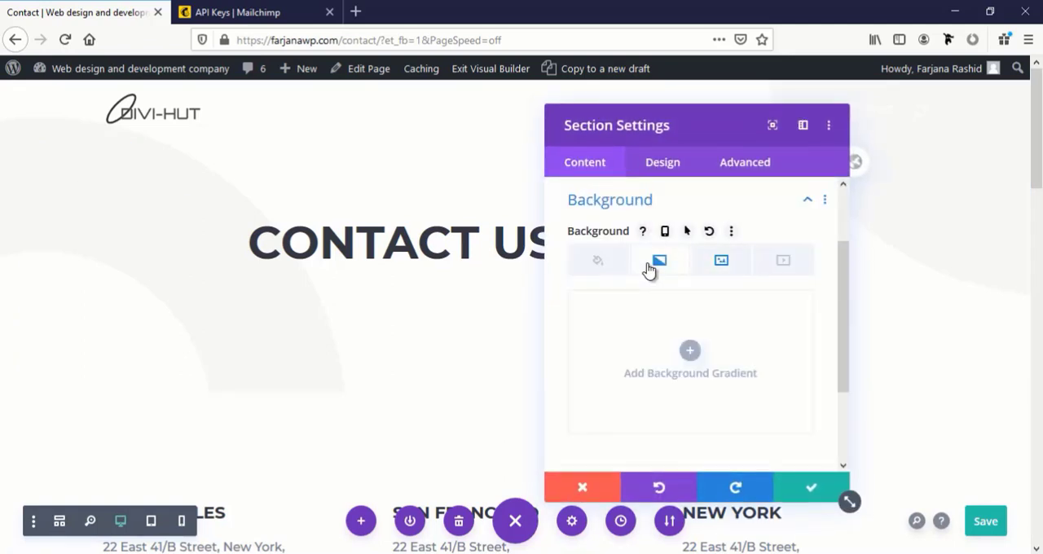
pyautogui.click(690, 352)
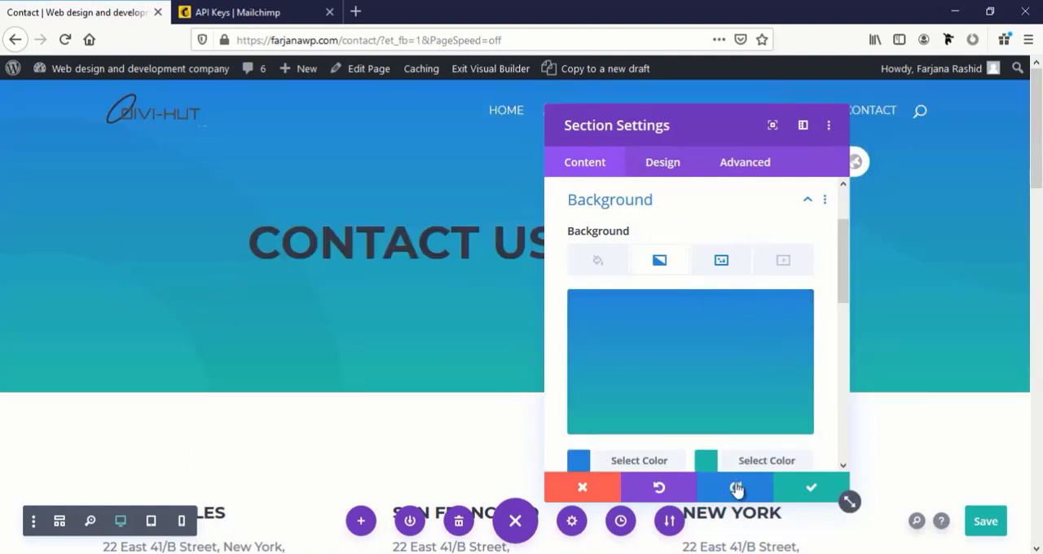
pyautogui.click(806, 493)
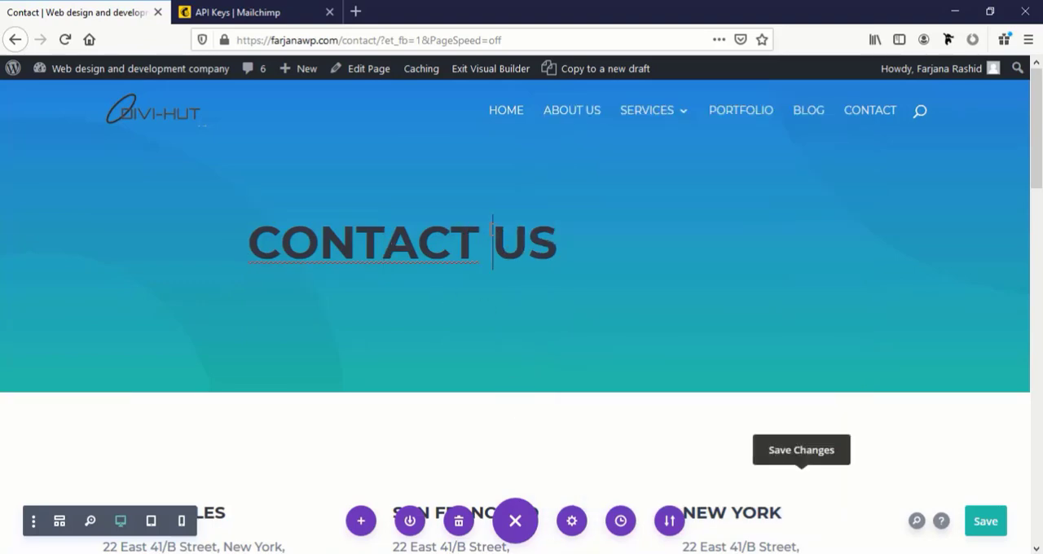
# Make the "Contact Us" heading text white with Regular font weight and reduce its text size
pyautogui.click(541, 230)
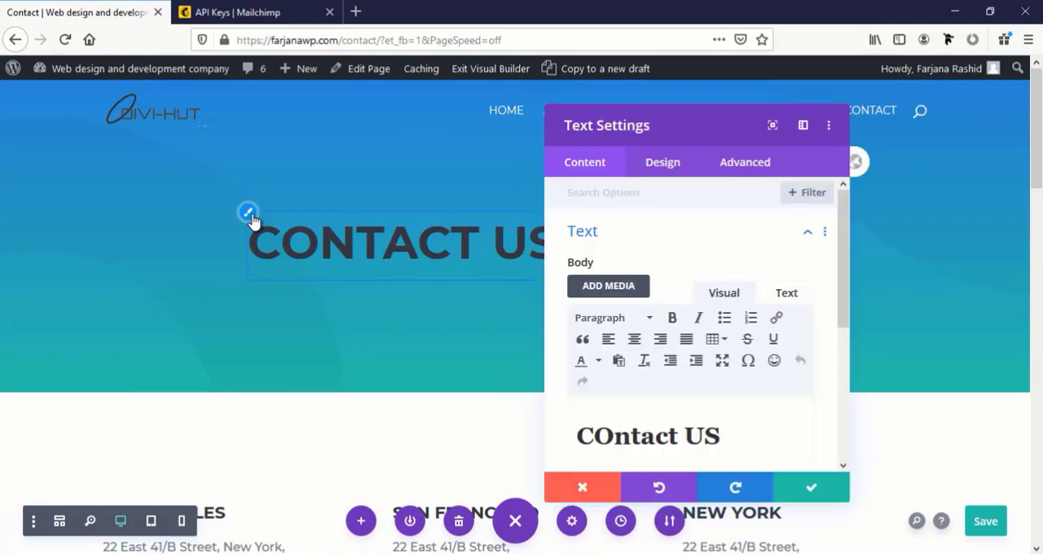
pyautogui.click(662, 161)
pyautogui.scroll(-4, 647, 404)
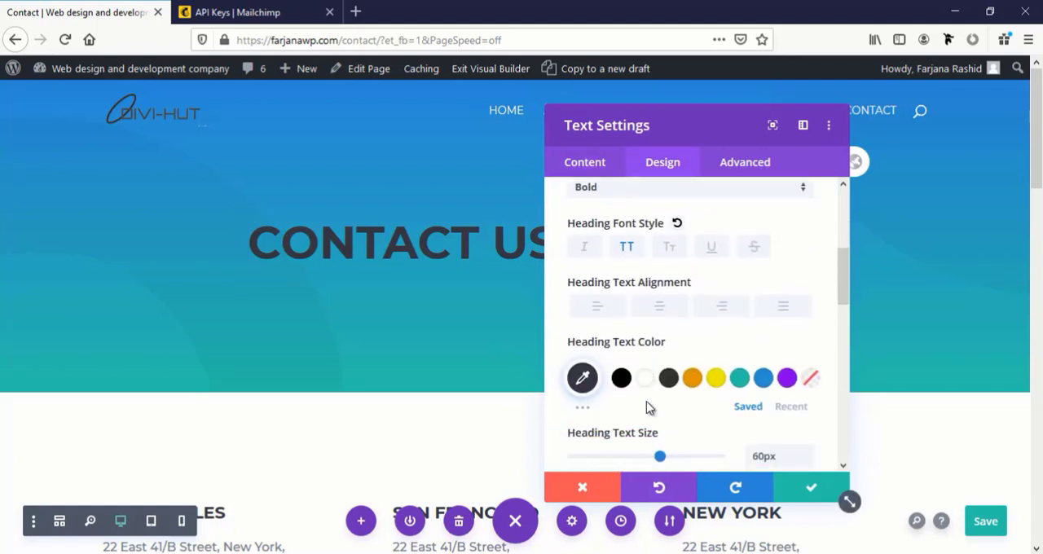
pyautogui.click(645, 377)
pyautogui.scroll(2, 659, 293)
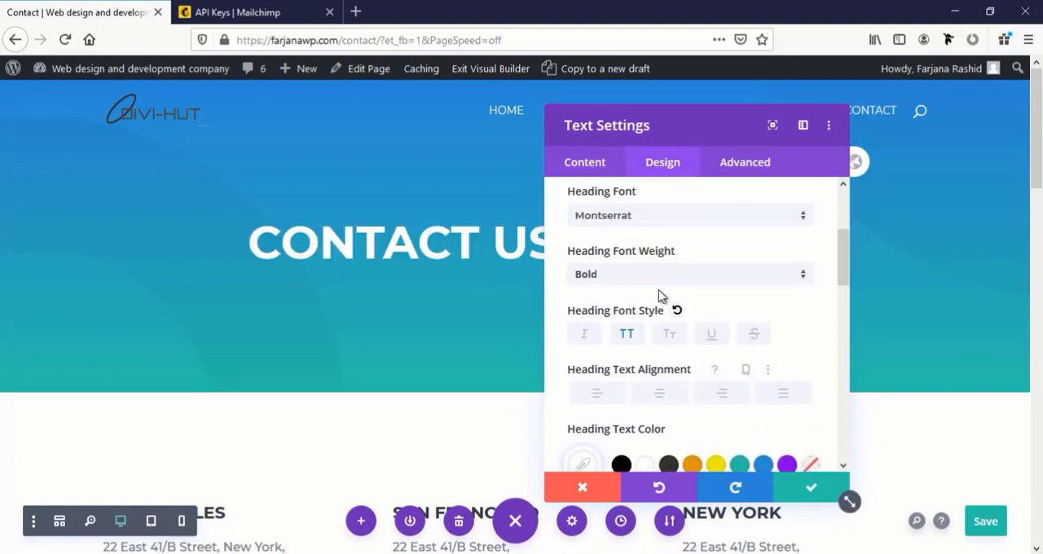
pyautogui.click(612, 274)
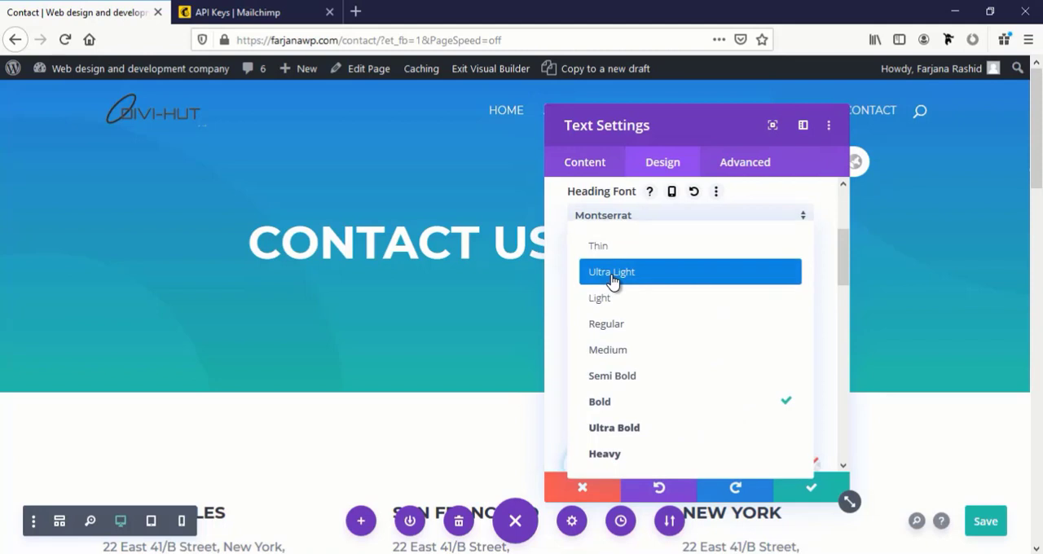
pyautogui.click(620, 331)
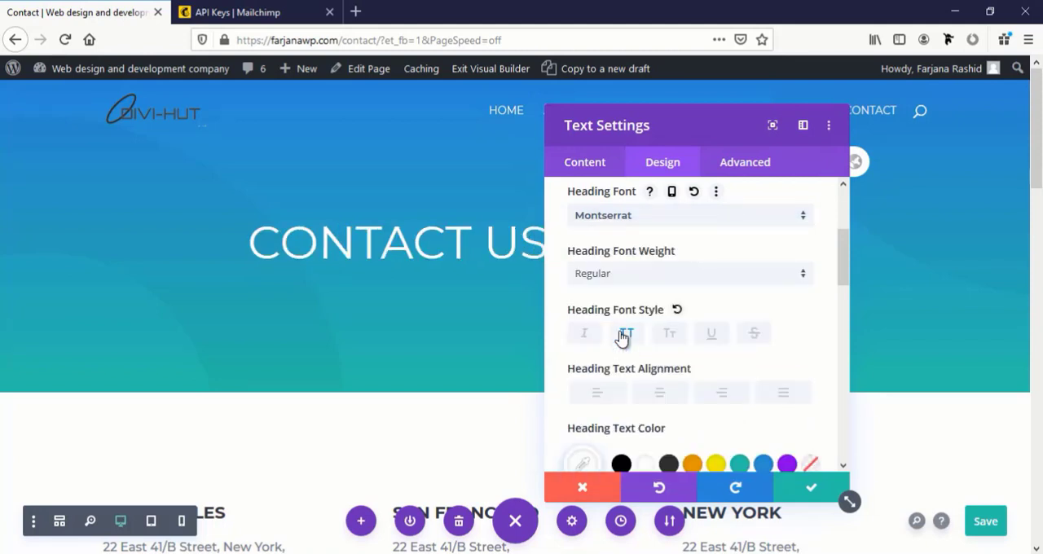
pyautogui.scroll(-4, 670, 364)
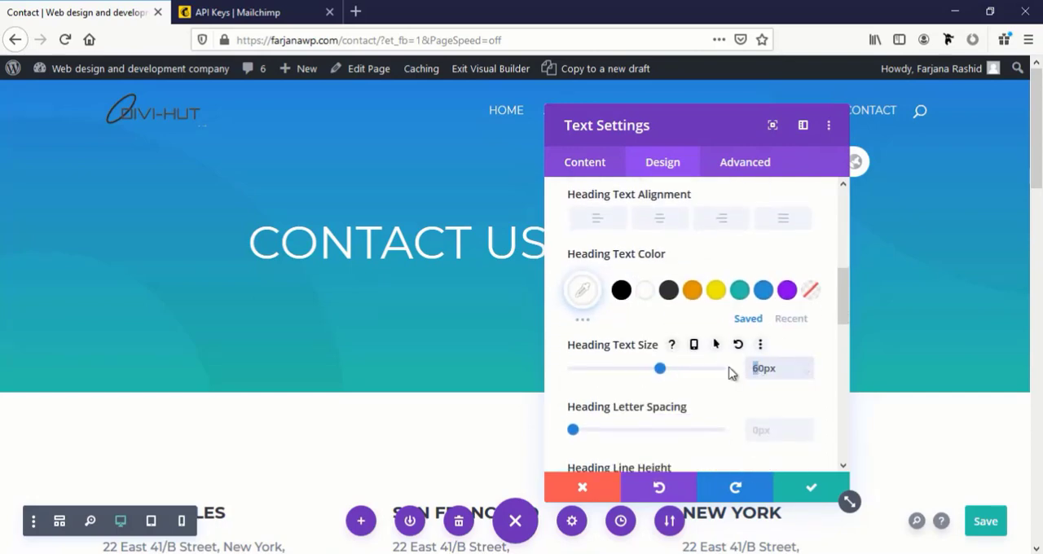
# Bold the word "US" in the header's text content and save the text module
pyautogui.click(595, 168)
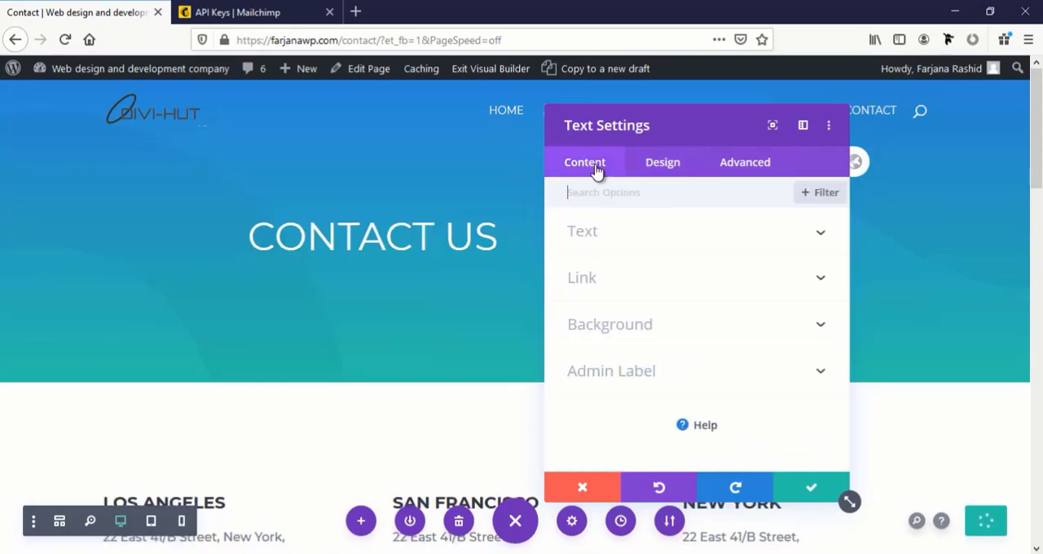
pyautogui.click(604, 249)
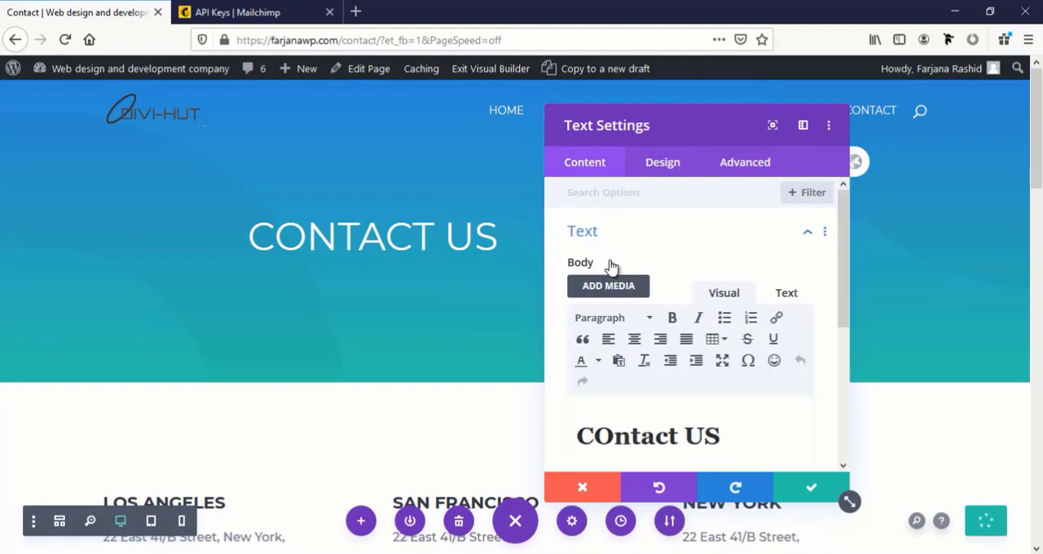
pyautogui.doubleClick(699, 435)
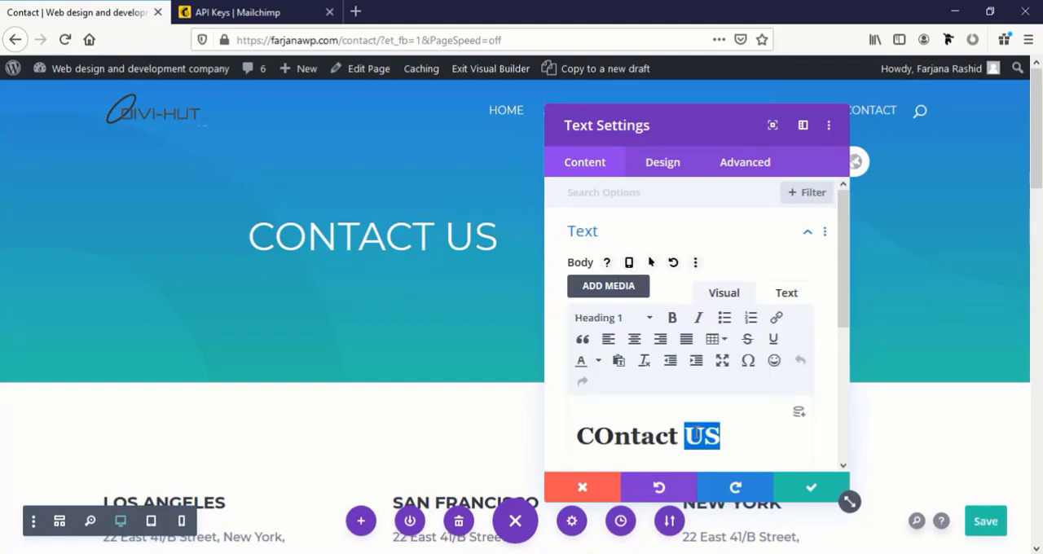
pyautogui.click(673, 323)
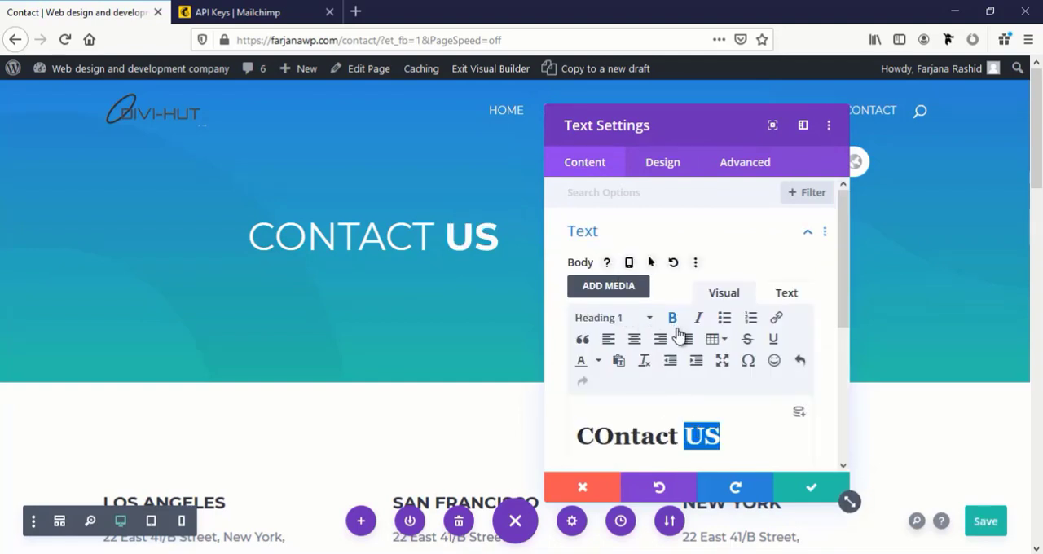
pyautogui.click(820, 493)
# Delete the blank fullwidth section between the office addresses and the "Get in Touch" form
pyautogui.scroll(-3, 649, 419)
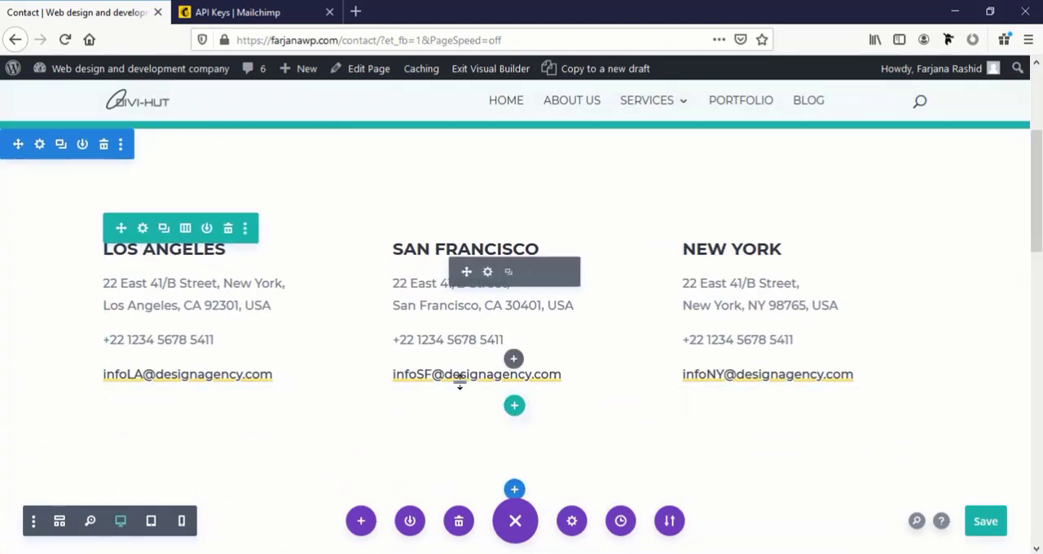
pyautogui.scroll(2, 455, 388)
pyautogui.moveTo(338, 394)
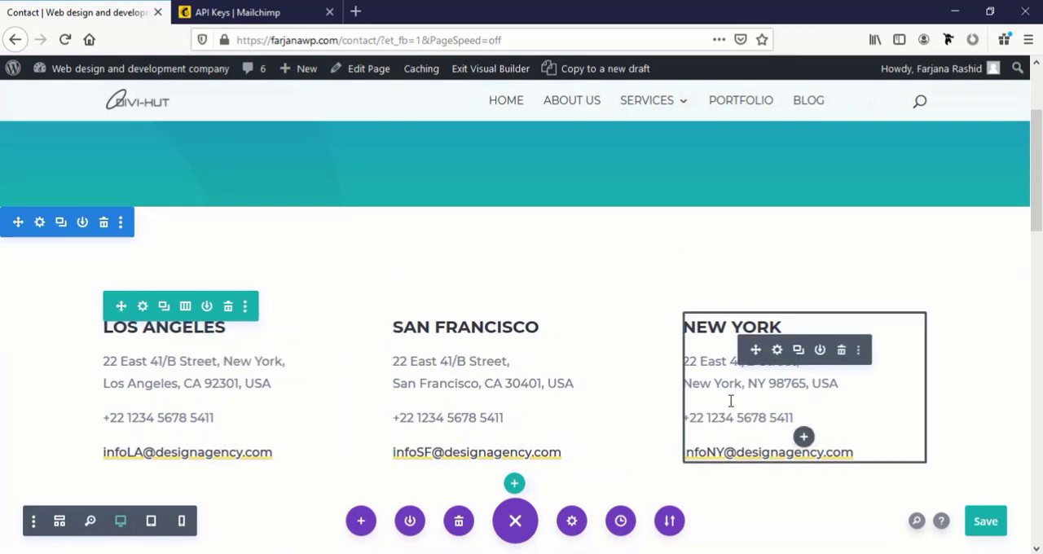
pyautogui.scroll(-2, 433, 409)
pyautogui.scroll(2, 287, 360)
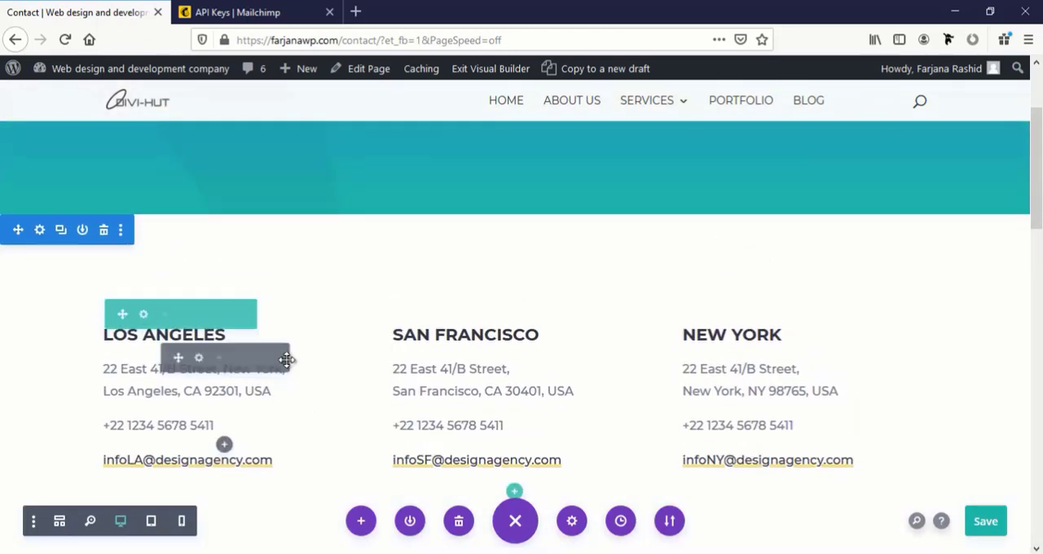
pyautogui.scroll(-6, 440, 283)
pyautogui.scroll(2, 153, 246)
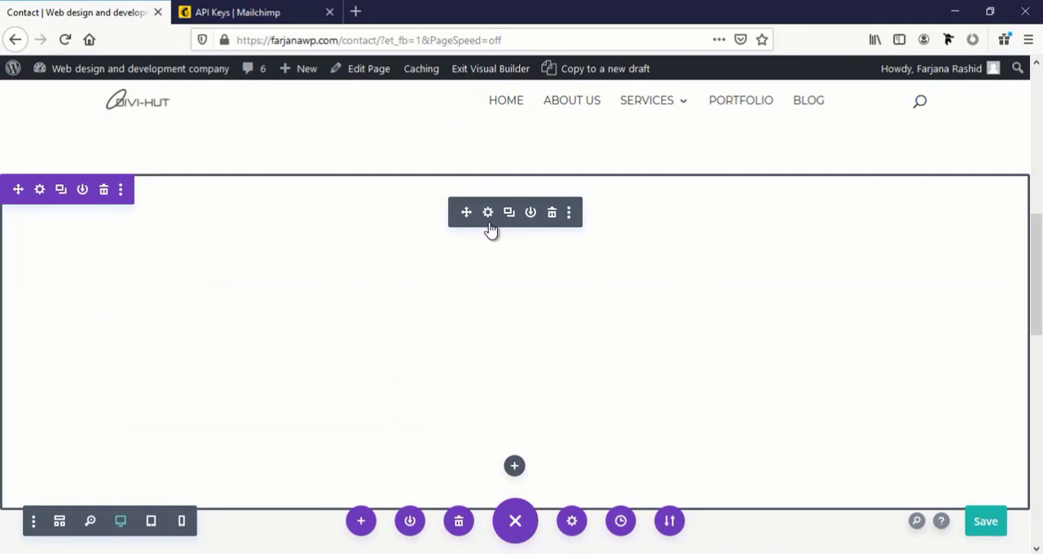
pyautogui.scroll(-1, 108, 192)
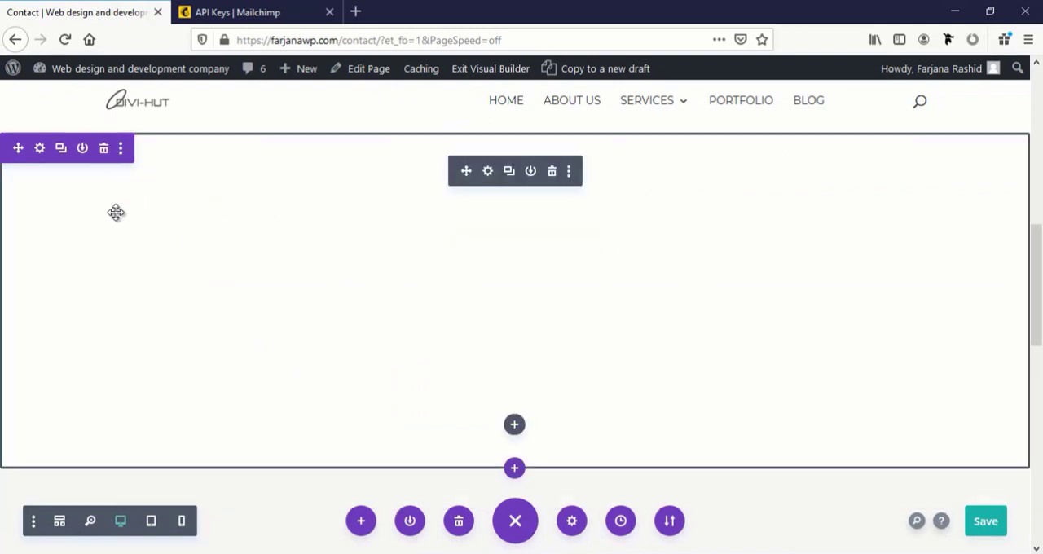
pyautogui.scroll(-1, 116, 212)
pyautogui.scroll(2, 114, 209)
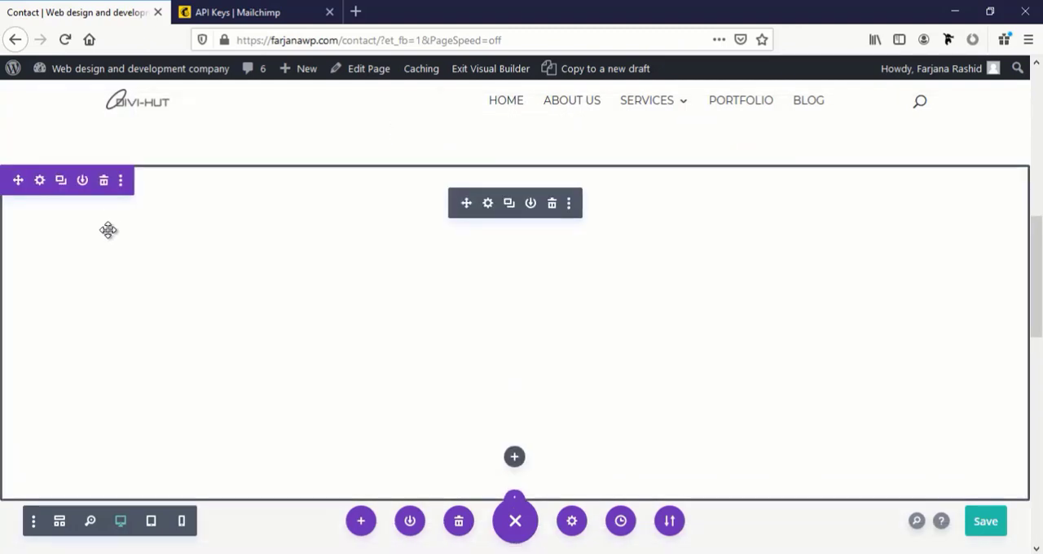
pyautogui.scroll(-6, 398, 318)
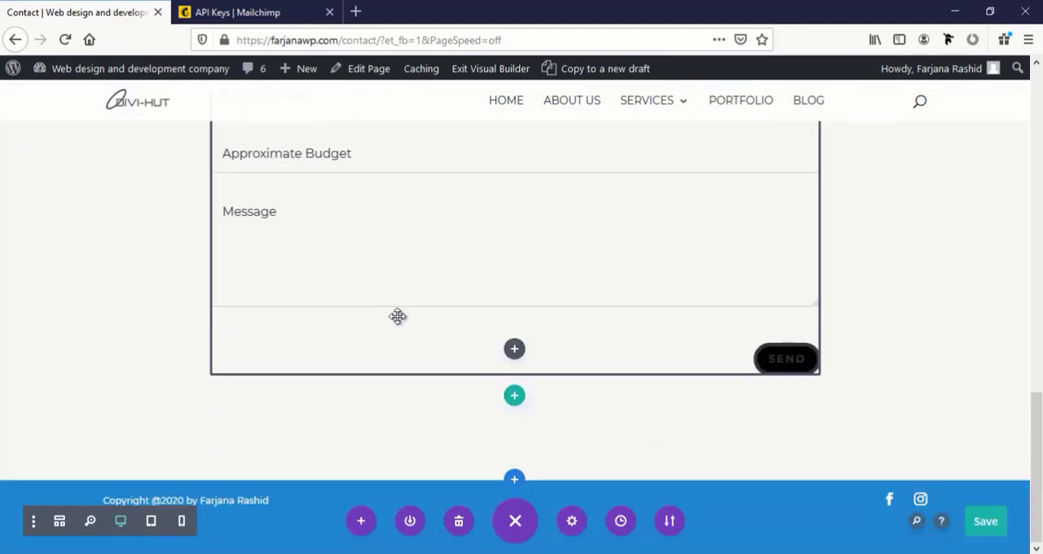
# Delete the "Get in Touch" contact form section below the office addresses
pyautogui.scroll(3, 398, 316)
pyautogui.scroll(3, 272, 286)
pyautogui.scroll(-1, 117, 202)
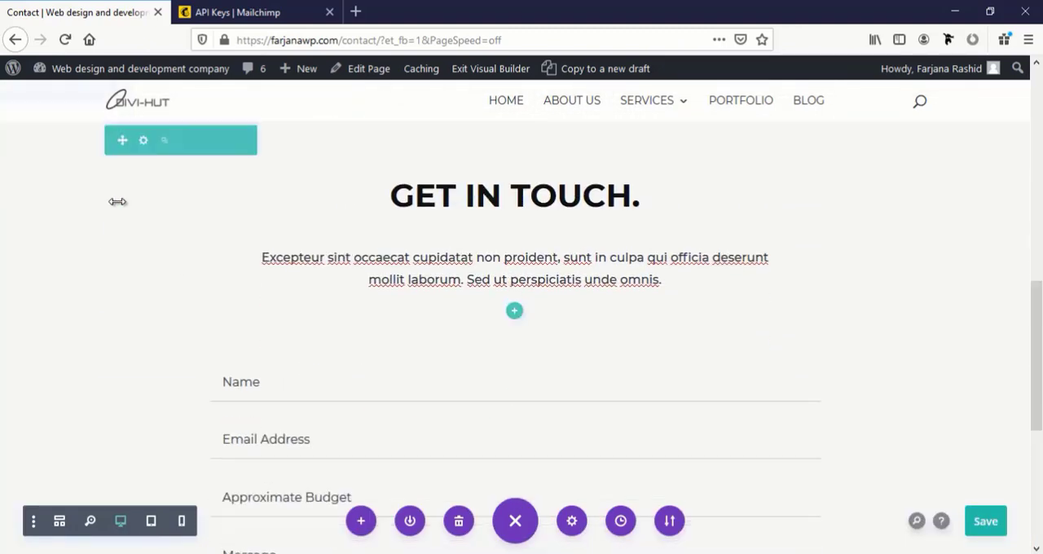
pyautogui.scroll(3, 118, 201)
pyautogui.scroll(-1, 111, 220)
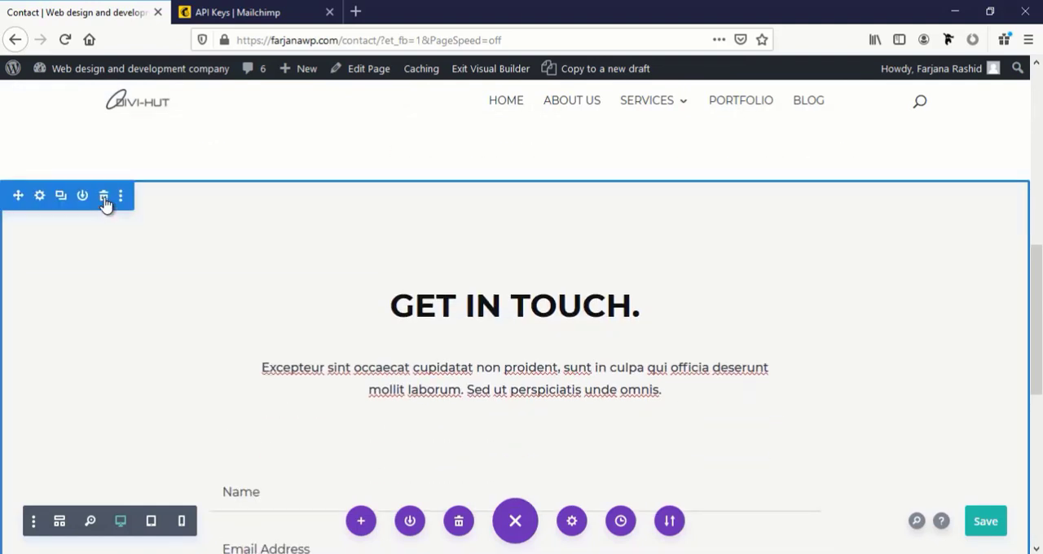
pyautogui.click(104, 197)
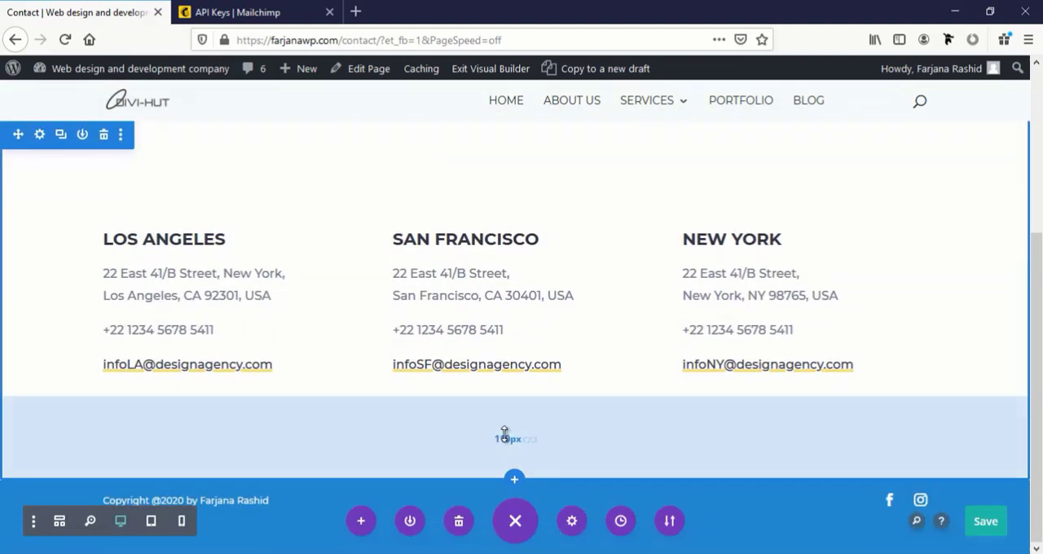
# Insert the saved "Let's Start Something New Say Hello!" contact form section from the library below the office addresses and check the page
pyautogui.click(514, 484)
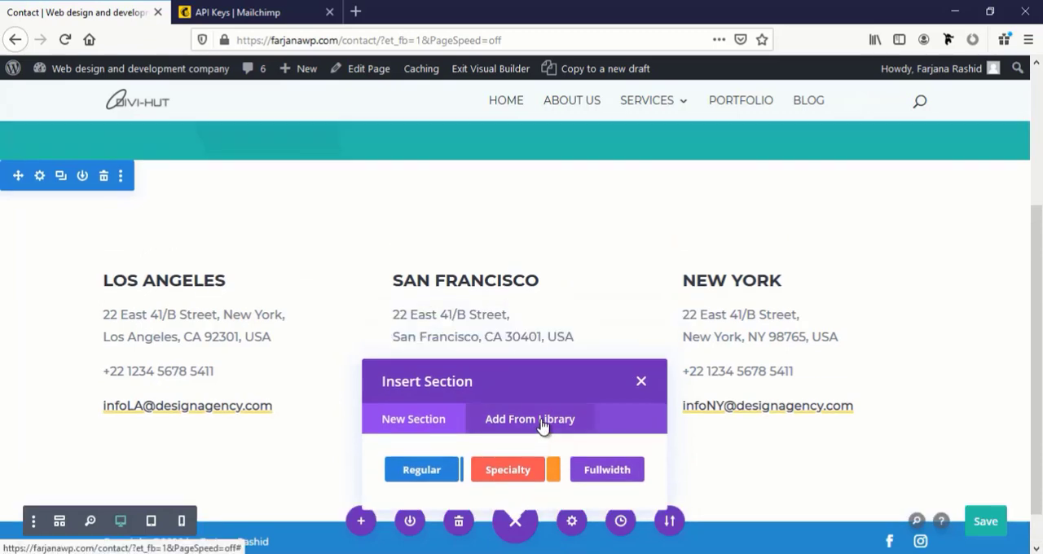
pyautogui.click(542, 425)
pyautogui.click(459, 438)
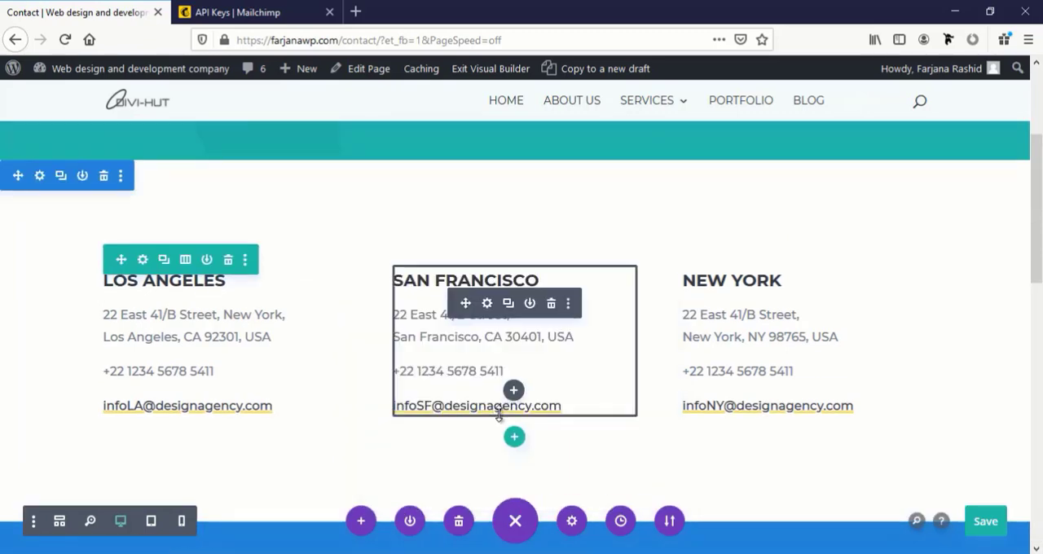
pyautogui.scroll(-10, 498, 414)
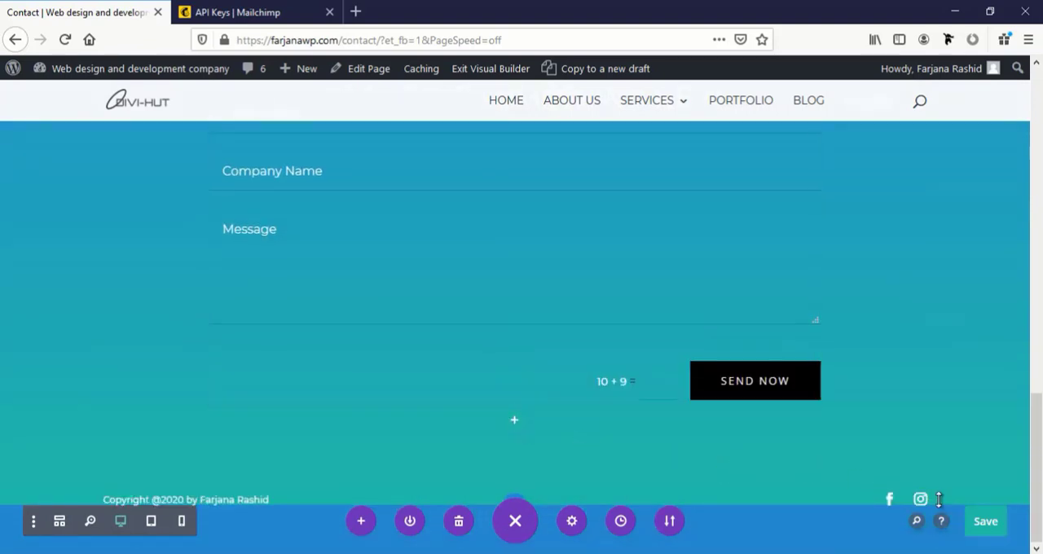
pyautogui.scroll(10, 740, 341)
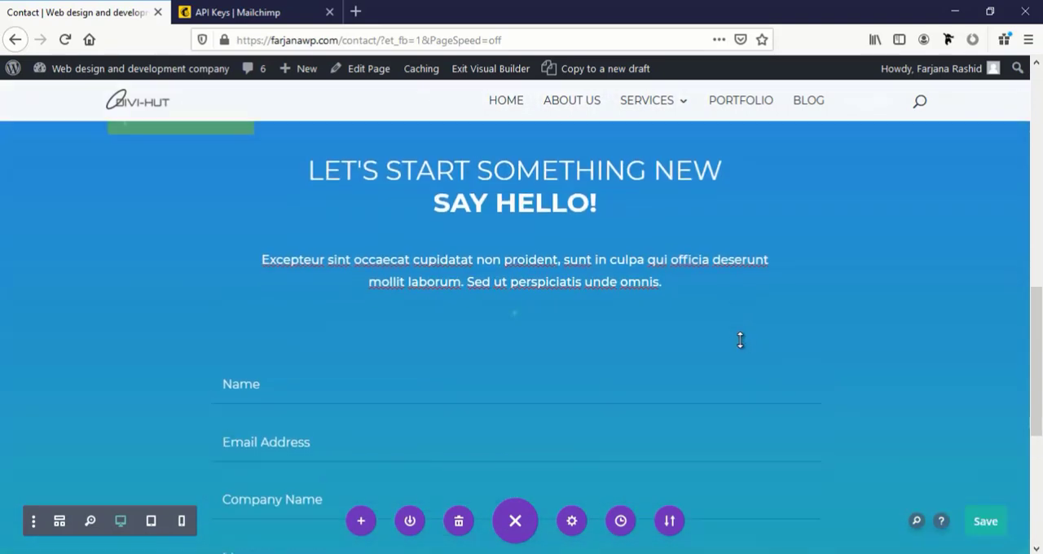
pyautogui.scroll(3, 740, 341)
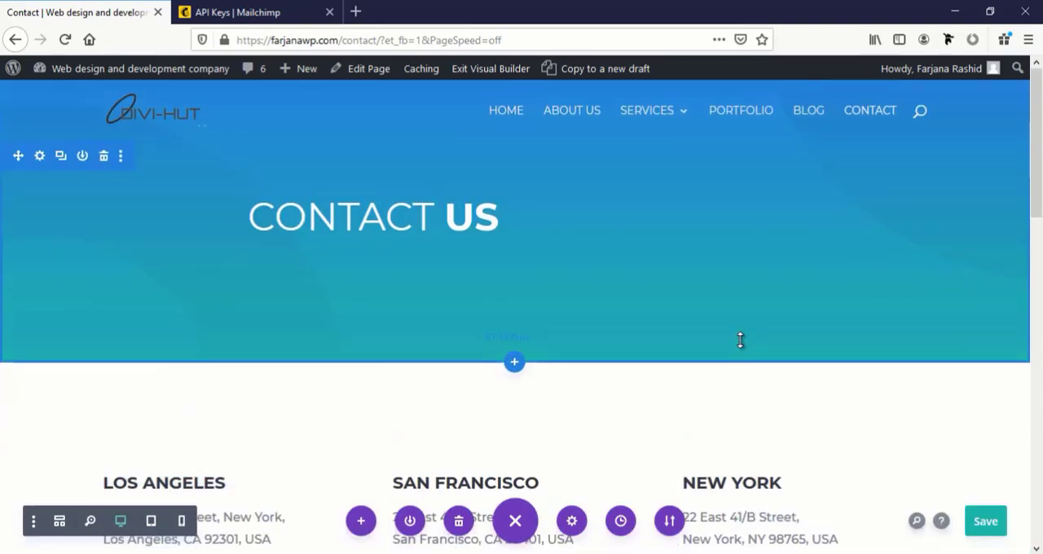
pyautogui.scroll(-3, 740, 340)
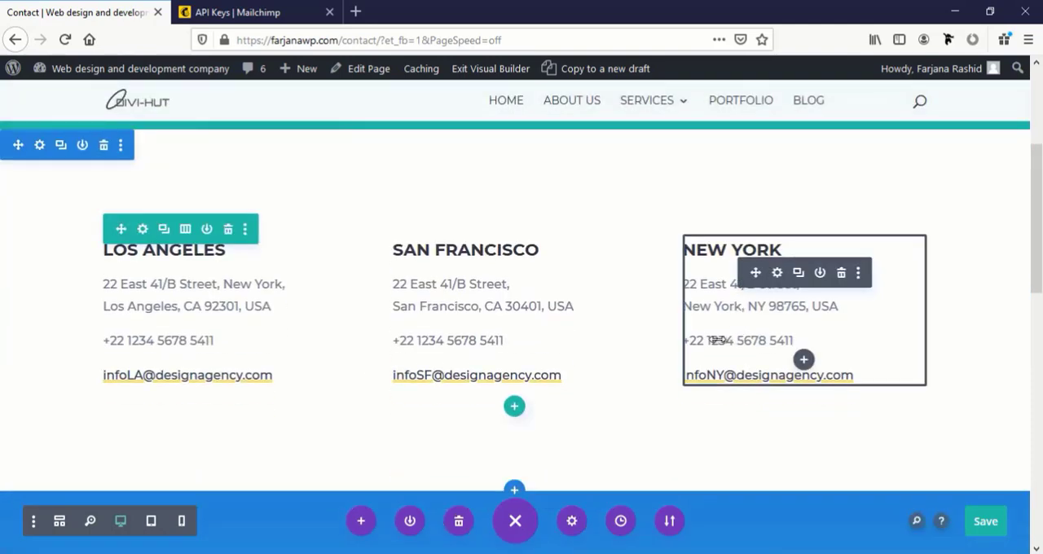
pyautogui.scroll(-5, 446, 334)
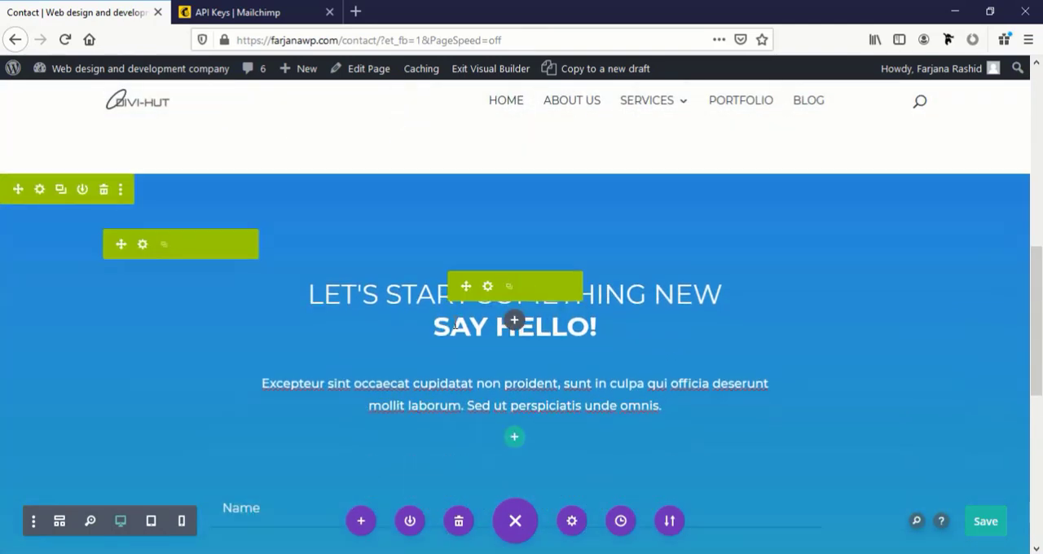
pyautogui.scroll(8, 455, 322)
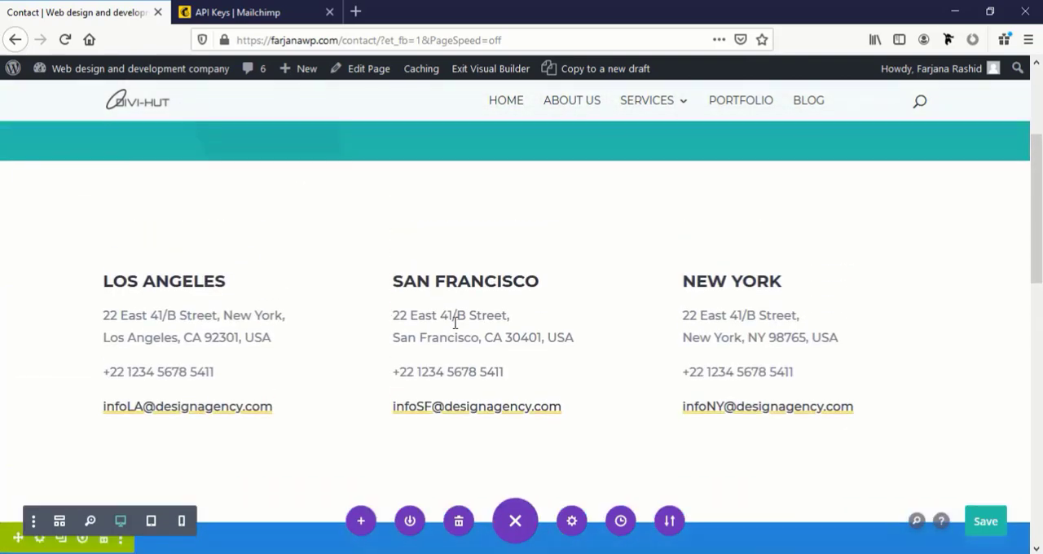
# Browse the premade layout packs in the library and preview the Contact layout of the Agency pack
pyautogui.click(361, 521)
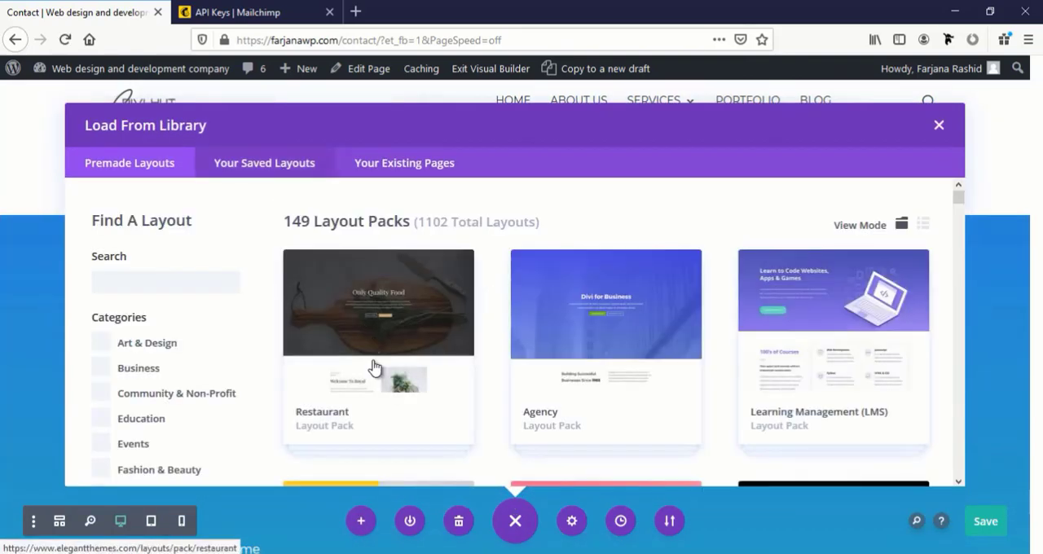
pyautogui.scroll(-3, 373, 366)
pyautogui.scroll(-3, 372, 365)
pyautogui.scroll(5, 383, 361)
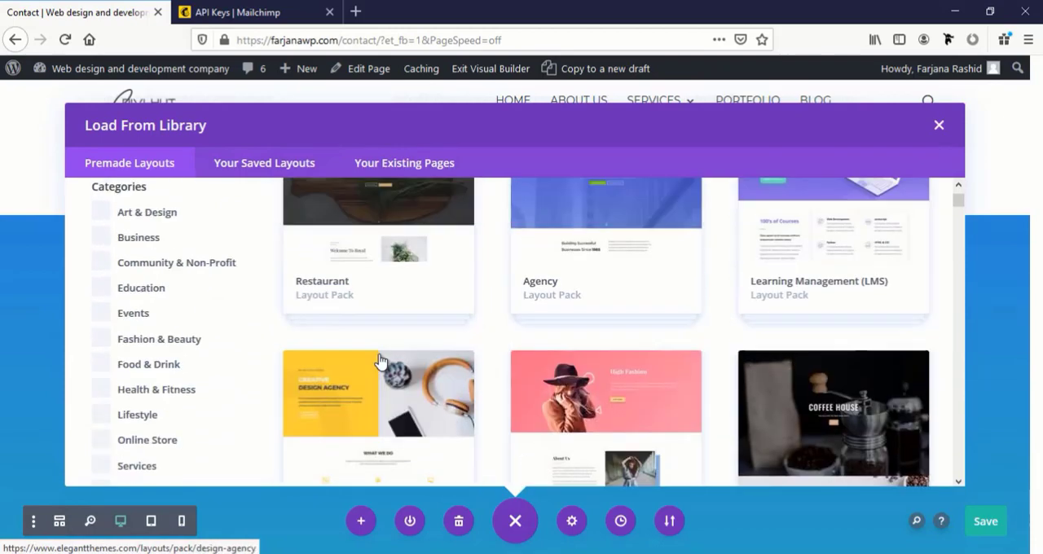
pyautogui.click(572, 344)
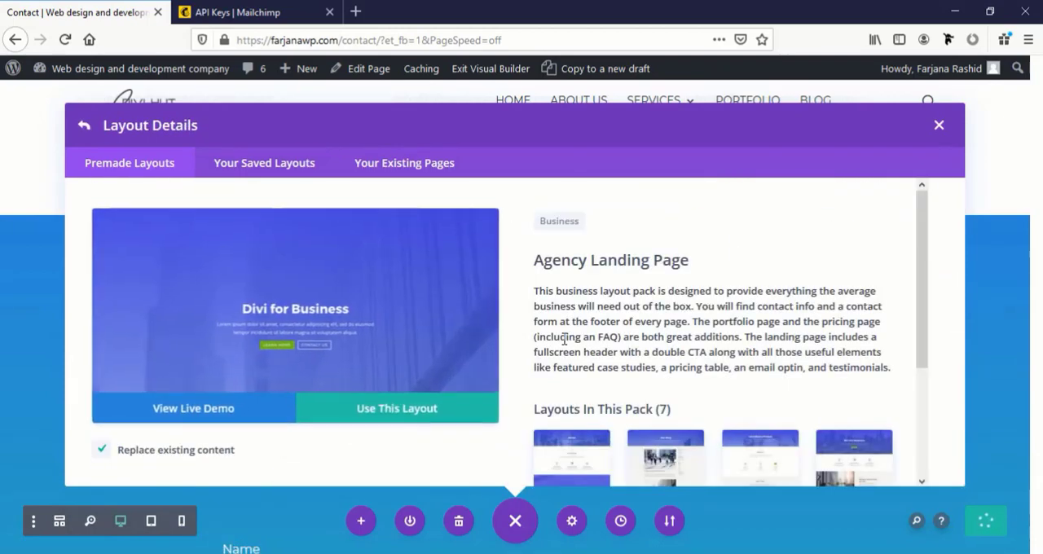
pyautogui.scroll(-5, 423, 337)
pyautogui.scroll(-3, 424, 337)
pyautogui.scroll(3, 424, 337)
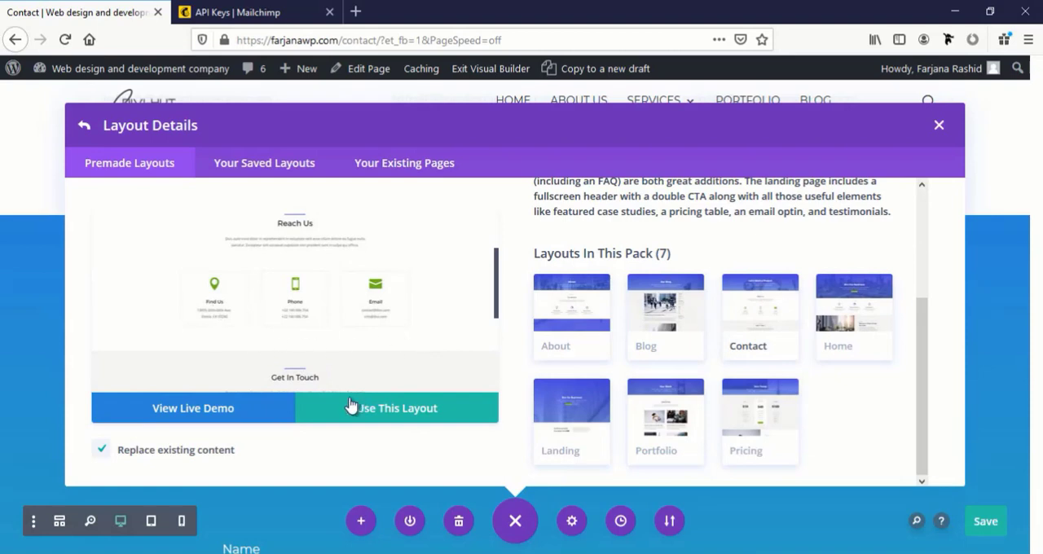
# Open the live demo of the Agency Contact Page and examine its header, contact details, form and map sections
pyautogui.click(231, 415)
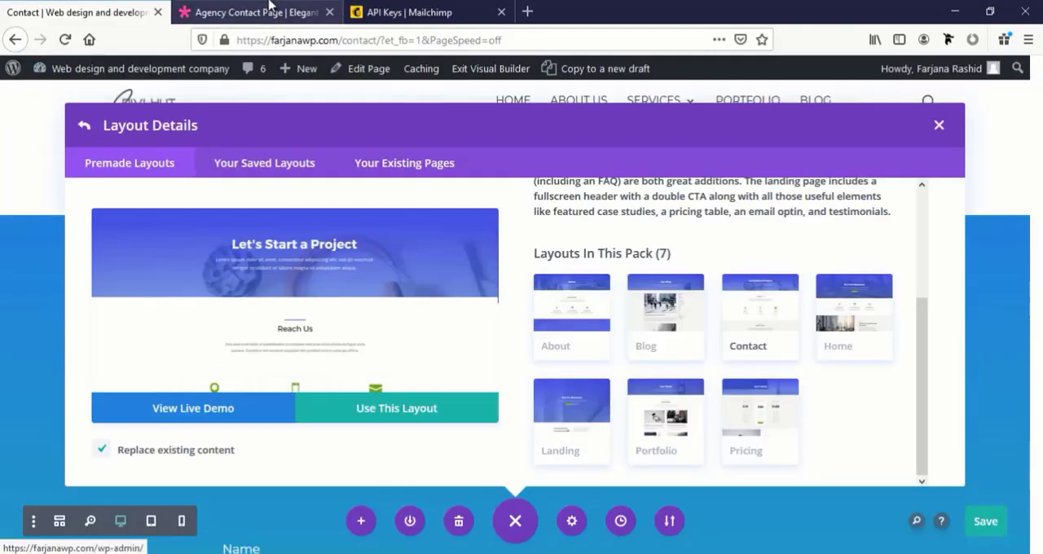
pyautogui.click(273, 10)
pyautogui.scroll(-4, 313, 371)
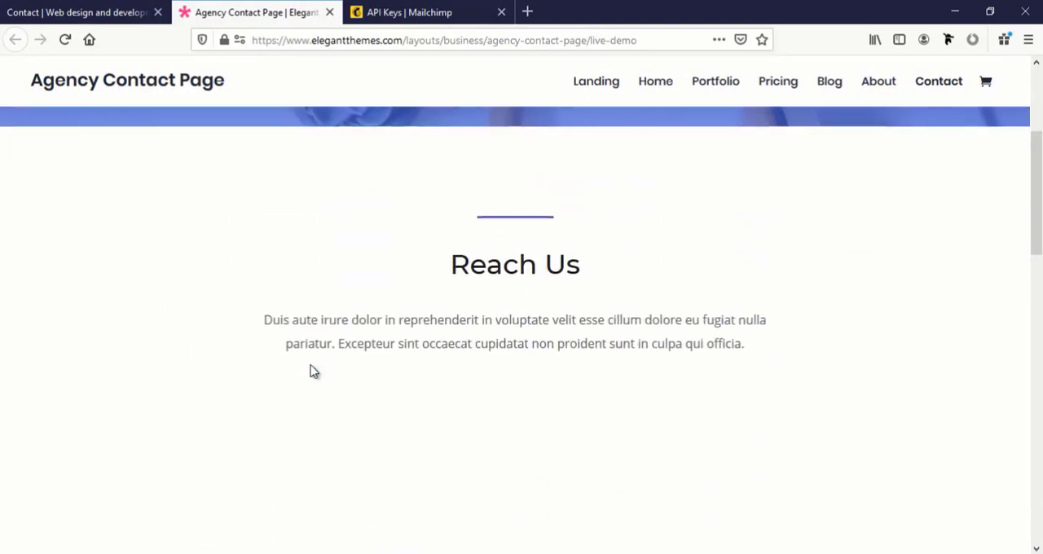
pyautogui.scroll(-3, 313, 370)
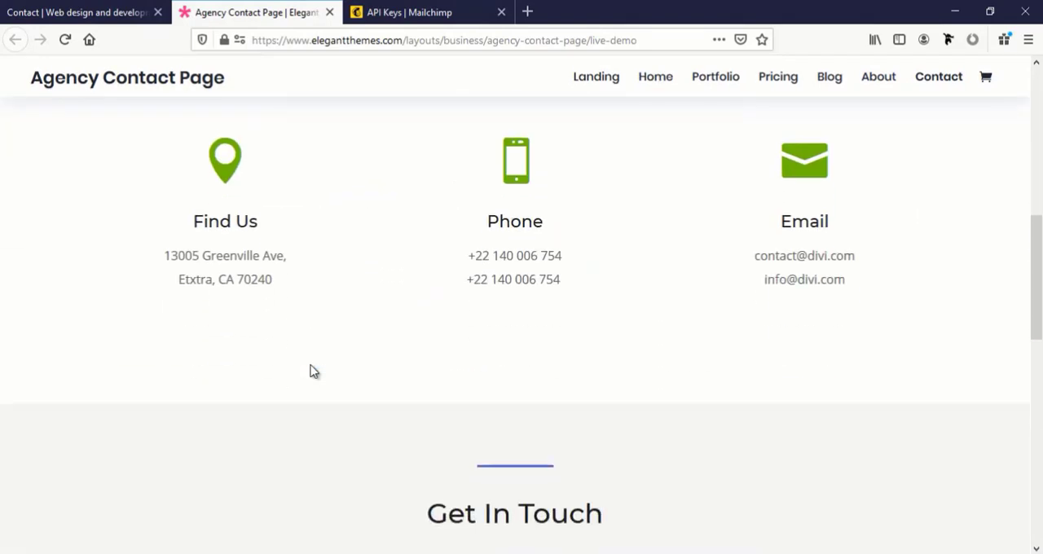
pyautogui.scroll(-10, 314, 371)
pyautogui.scroll(2, 268, 322)
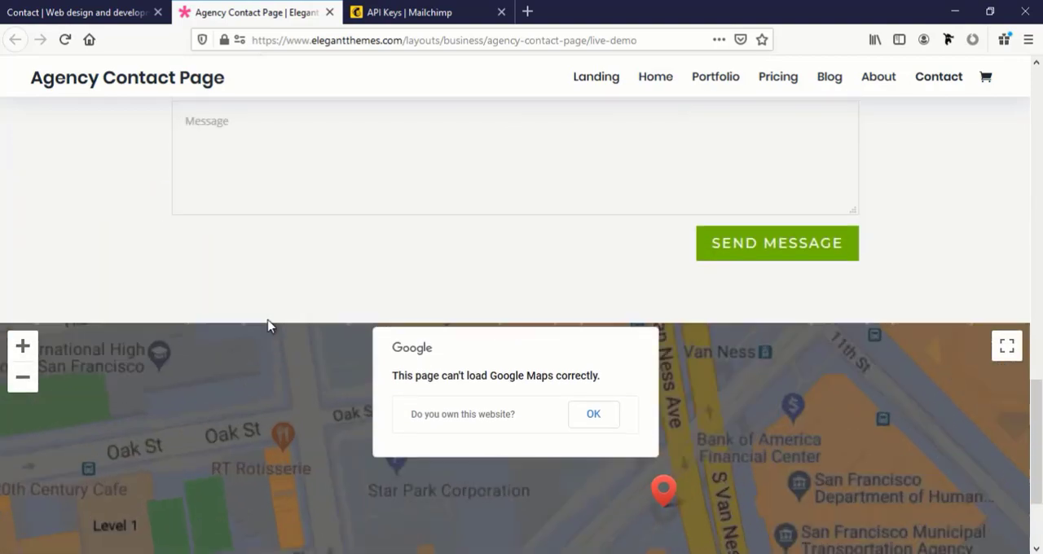
pyautogui.scroll(12, 268, 326)
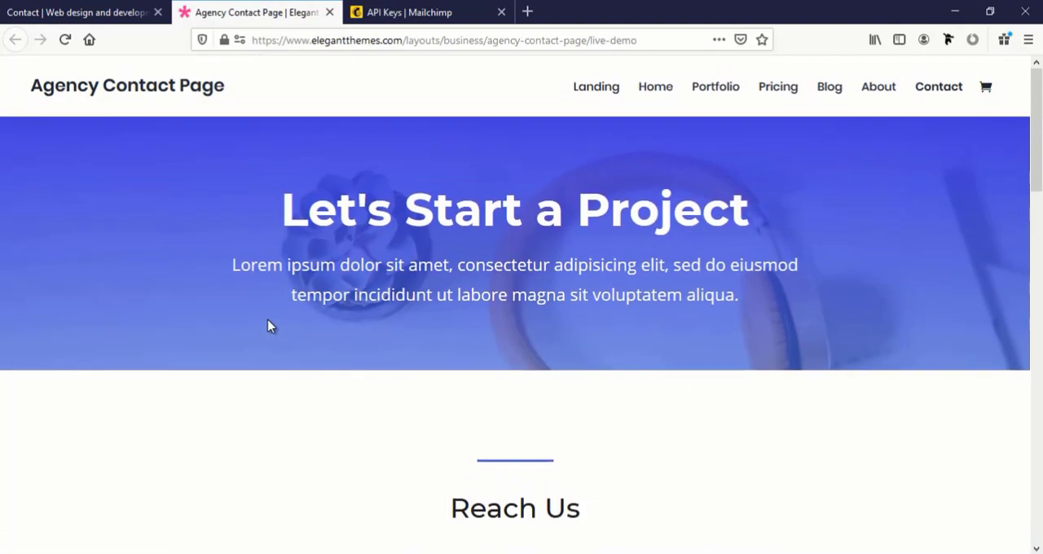
pyautogui.scroll(-10, 260, 326)
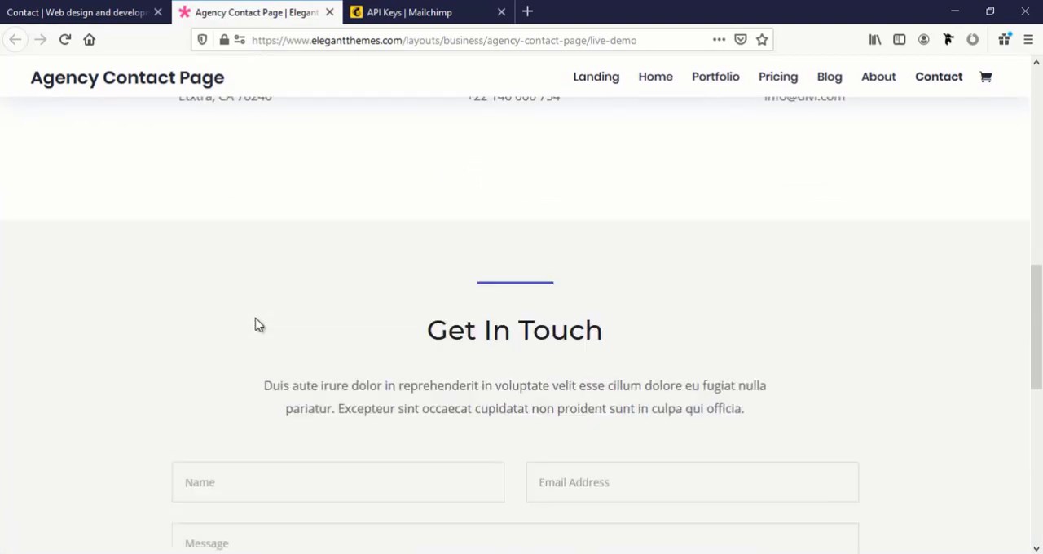
# Return to the layout library on the site's Contact page and search the premade layouts for "contact"
pyautogui.click(82, 13)
pyautogui.click(208, 286)
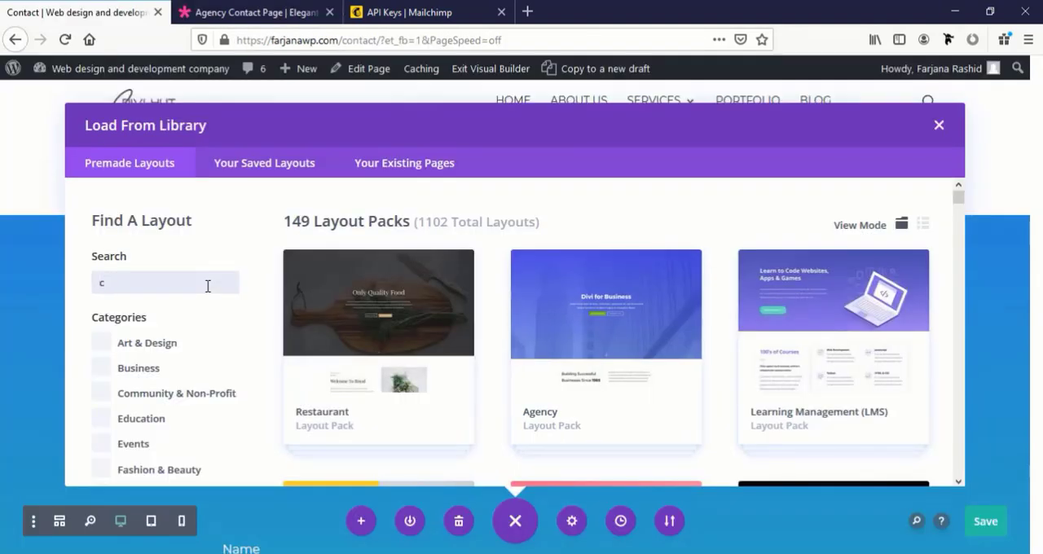
pyautogui.write('contact')
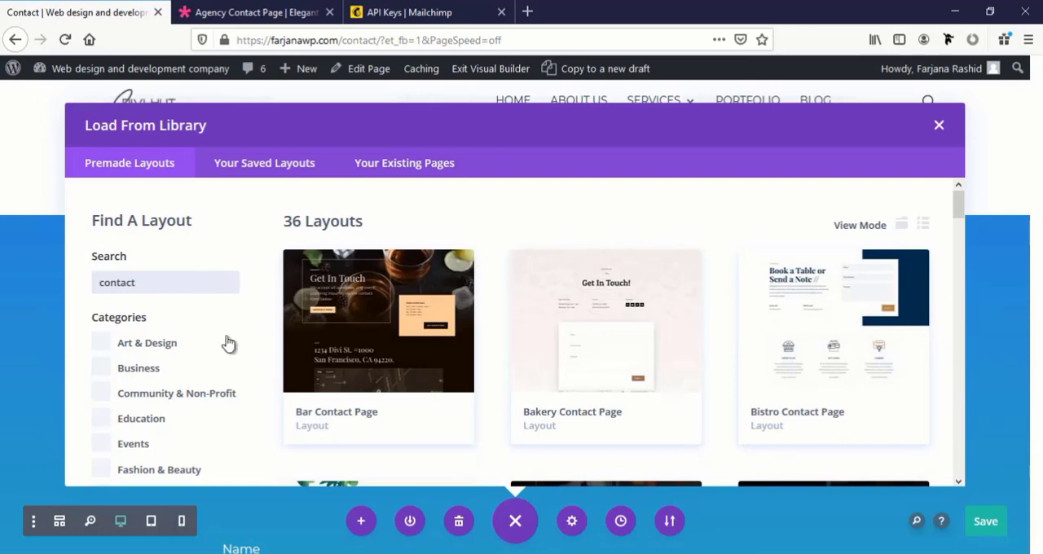
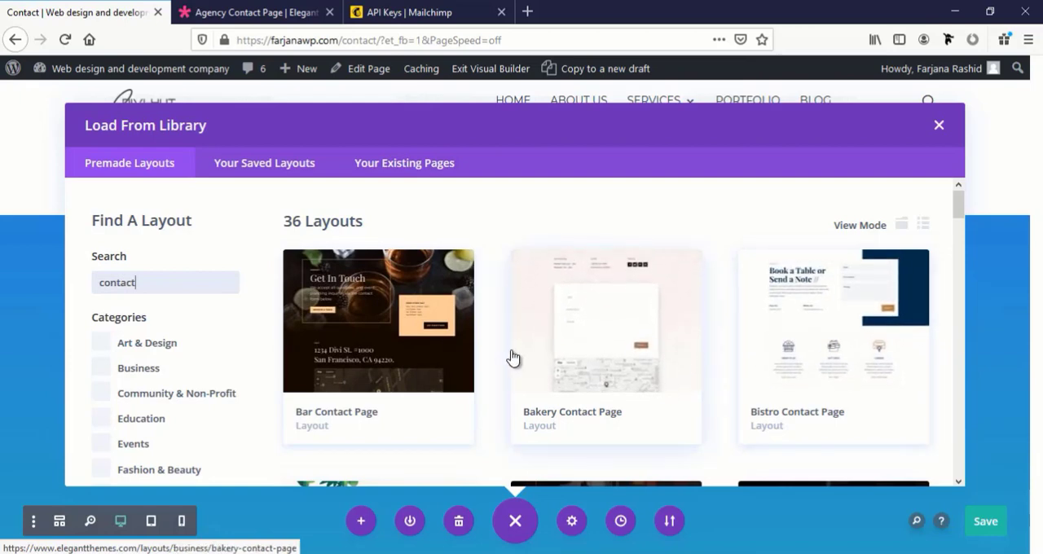
# Browse the premade contact layouts, preview the Marathon Contact Page, and leave the library without loading a layout
pyautogui.click(124, 292)
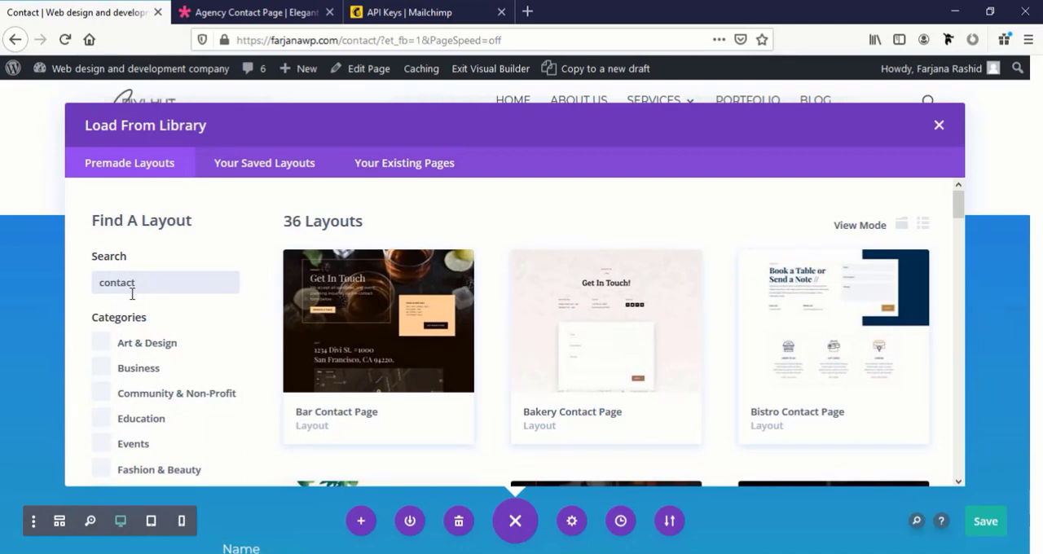
pyautogui.scroll(-2, 476, 389)
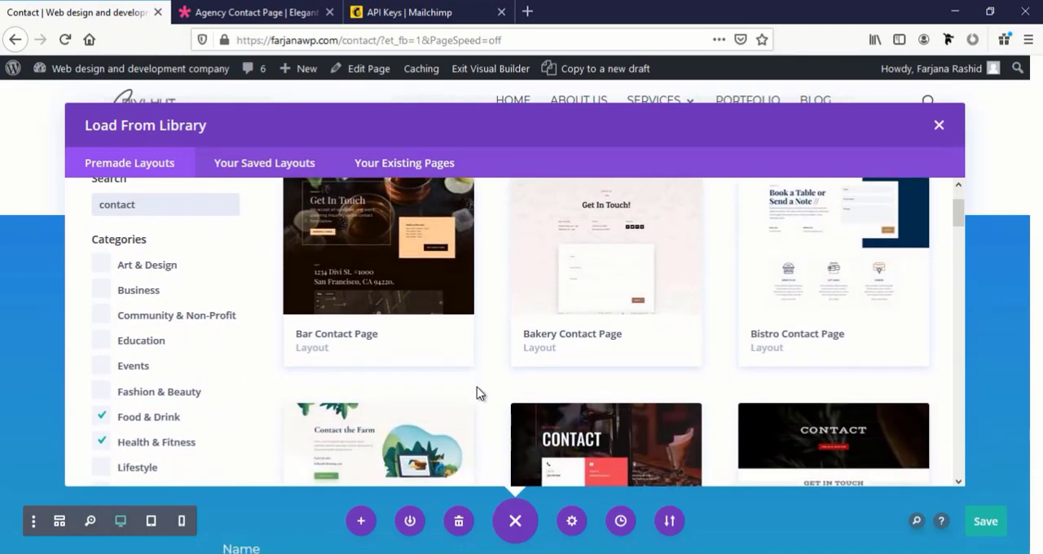
pyautogui.scroll(-5, 476, 391)
pyautogui.scroll(-5, 477, 392)
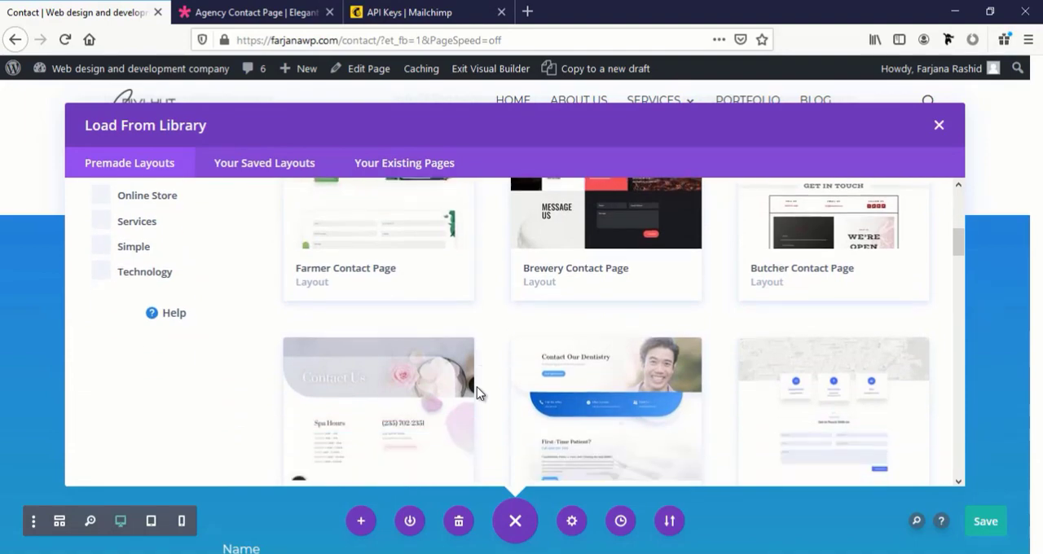
pyautogui.scroll(5, 476, 394)
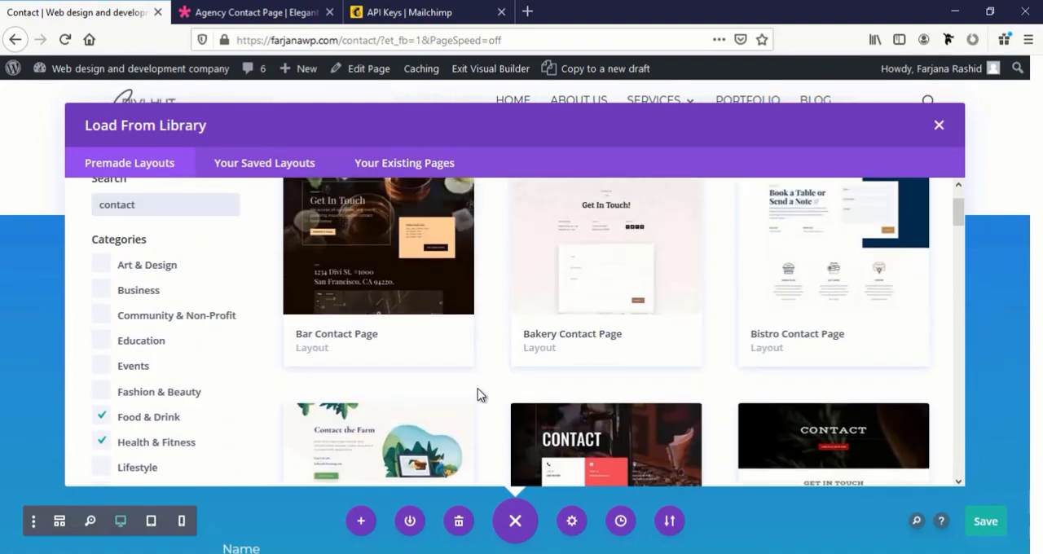
pyautogui.scroll(2, 477, 394)
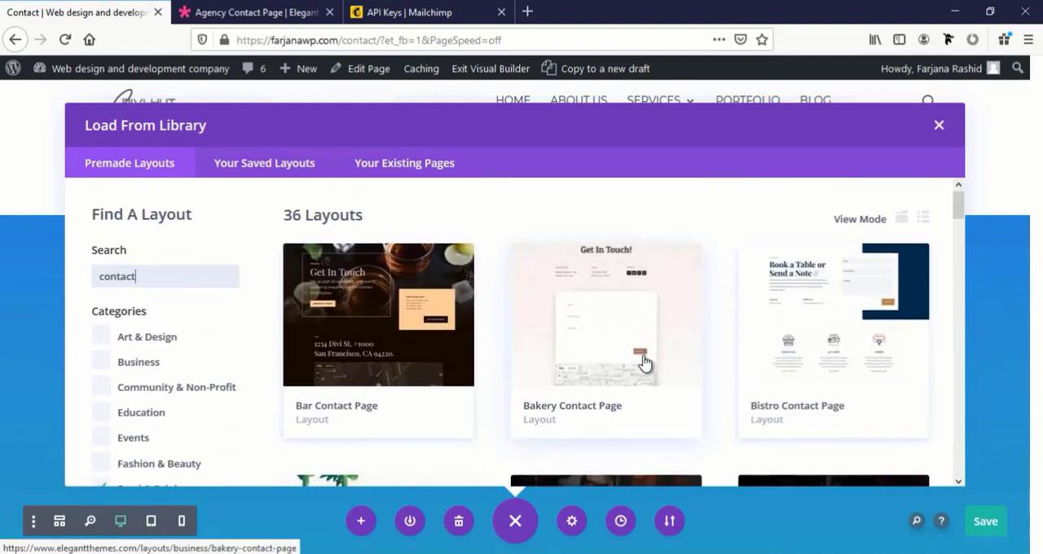
pyautogui.scroll(-4, 644, 362)
pyautogui.scroll(-6, 644, 362)
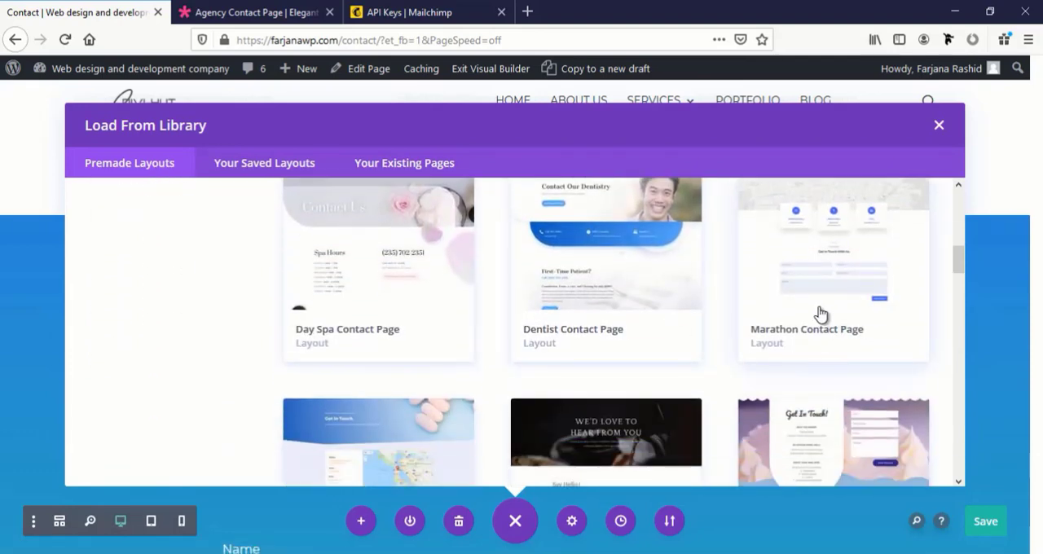
pyautogui.click(819, 311)
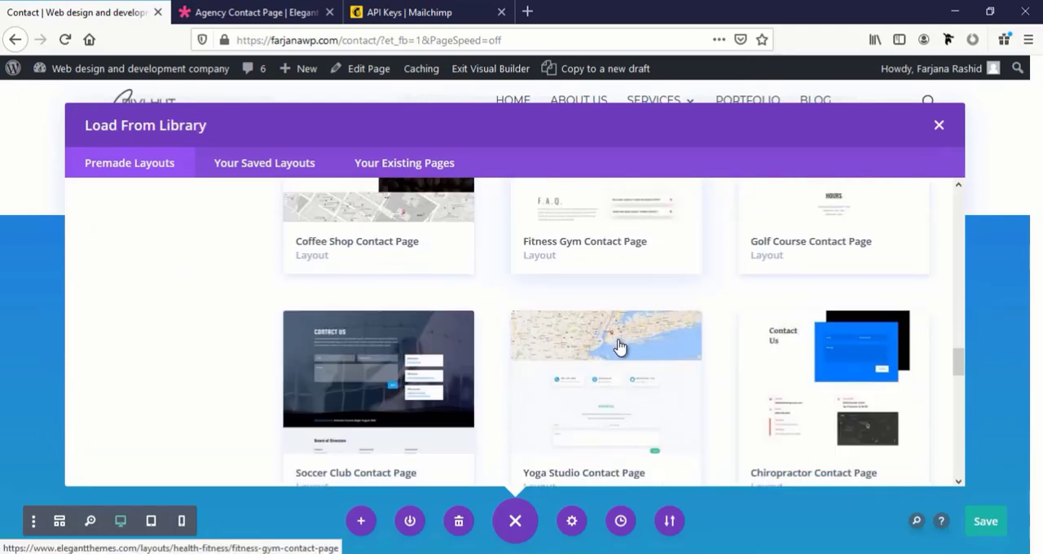
pyautogui.scroll(-10, 619, 346)
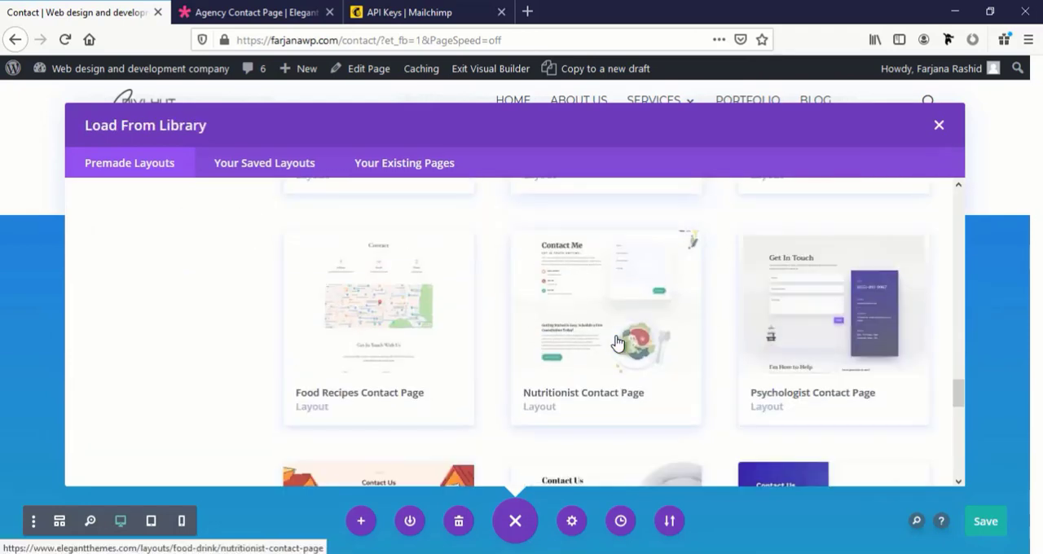
pyautogui.scroll(-3, 498, 371)
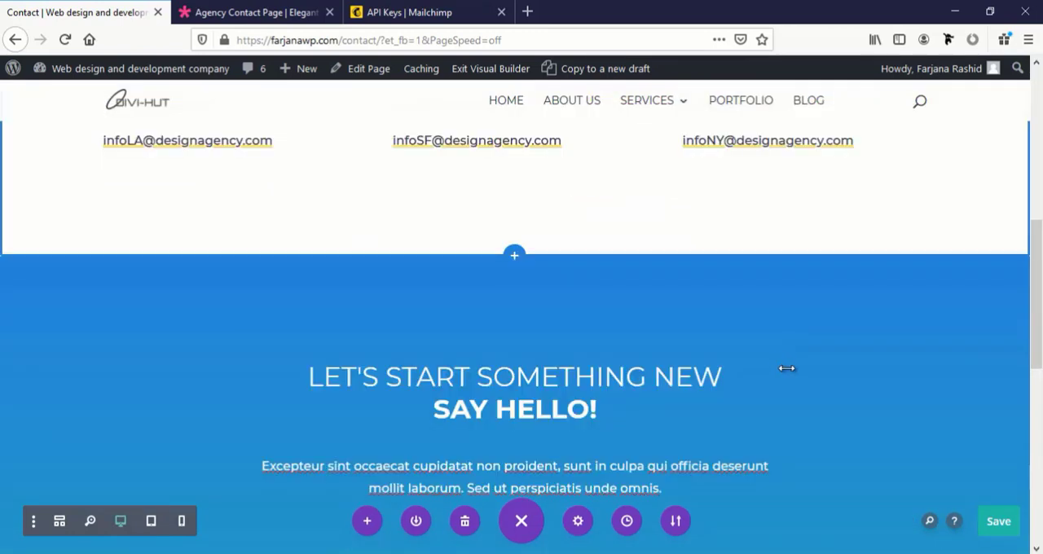
# Exit the Visual Builder and examine the published Contact page's header, office addresses and contact form
pyautogui.scroll(6, 787, 367)
pyautogui.scroll(-3, 789, 367)
pyautogui.scroll(-5, 940, 421)
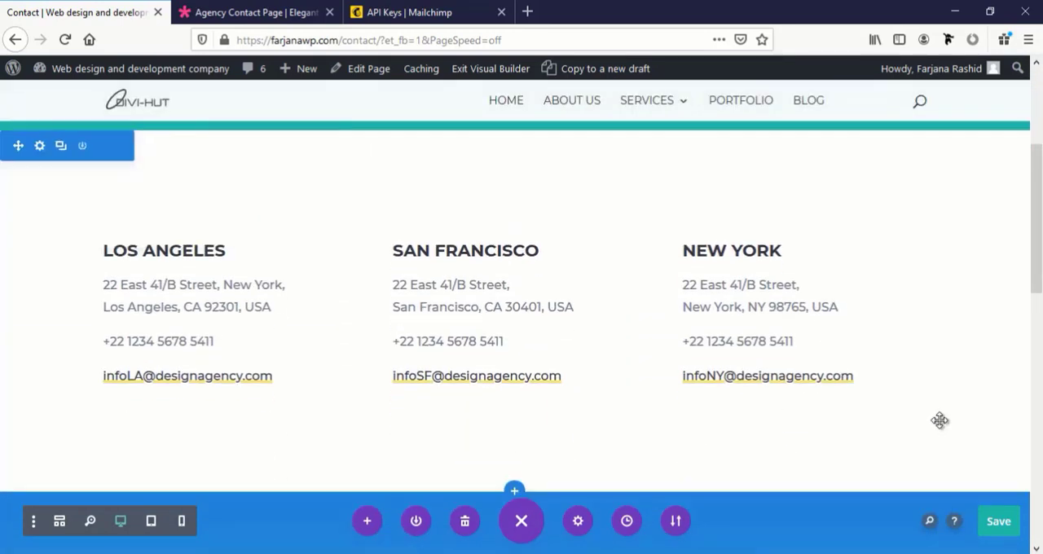
pyautogui.click(488, 77)
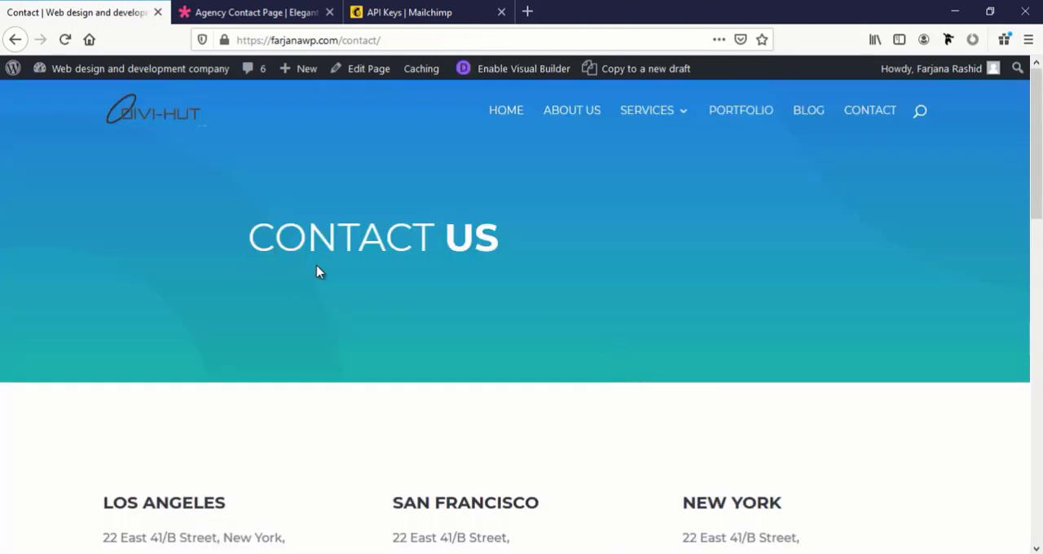
pyautogui.scroll(-3, 319, 273)
pyautogui.scroll(-3, 323, 272)
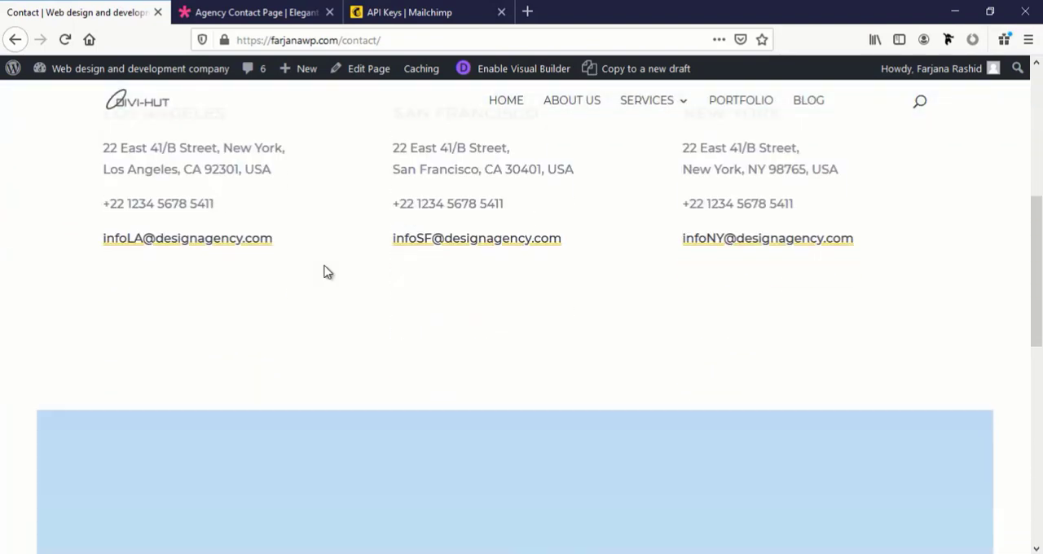
pyautogui.scroll(-4, 323, 272)
pyautogui.scroll(-3, 323, 272)
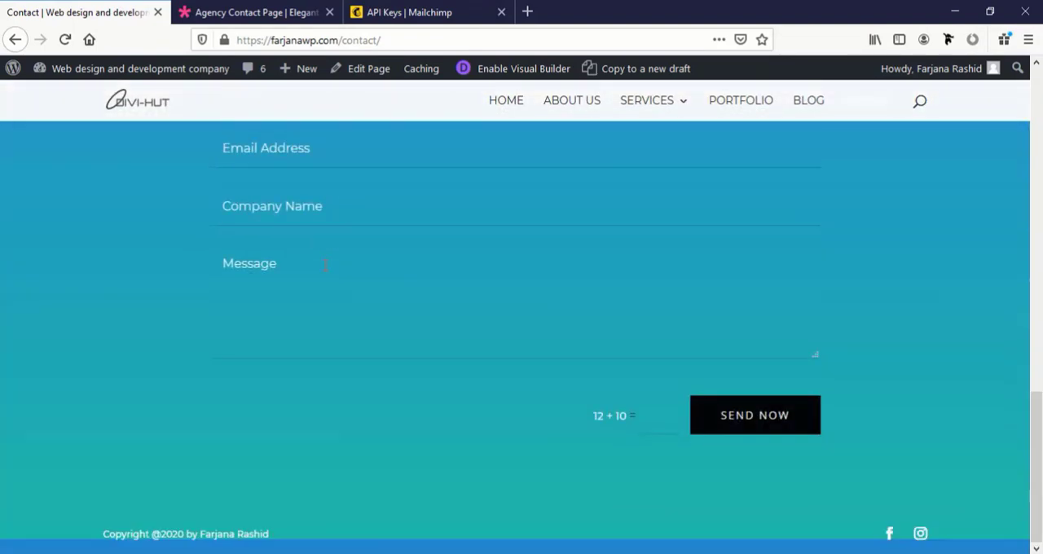
pyautogui.scroll(13, 325, 269)
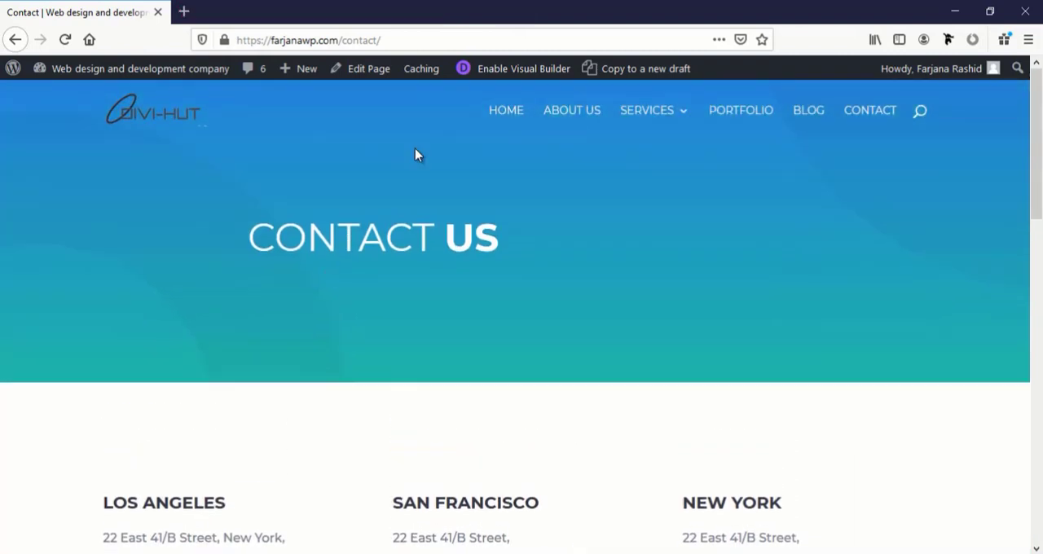
# Go to the site's home page, enable the Visual Builder on it and expand the builder's page controls
pyautogui.click(501, 121)
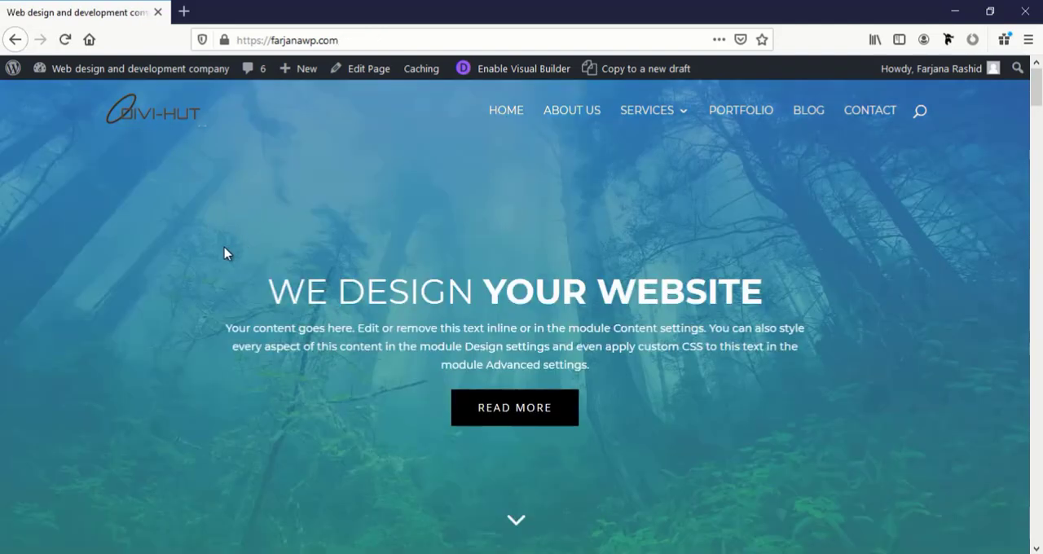
pyautogui.scroll(-3, 270, 323)
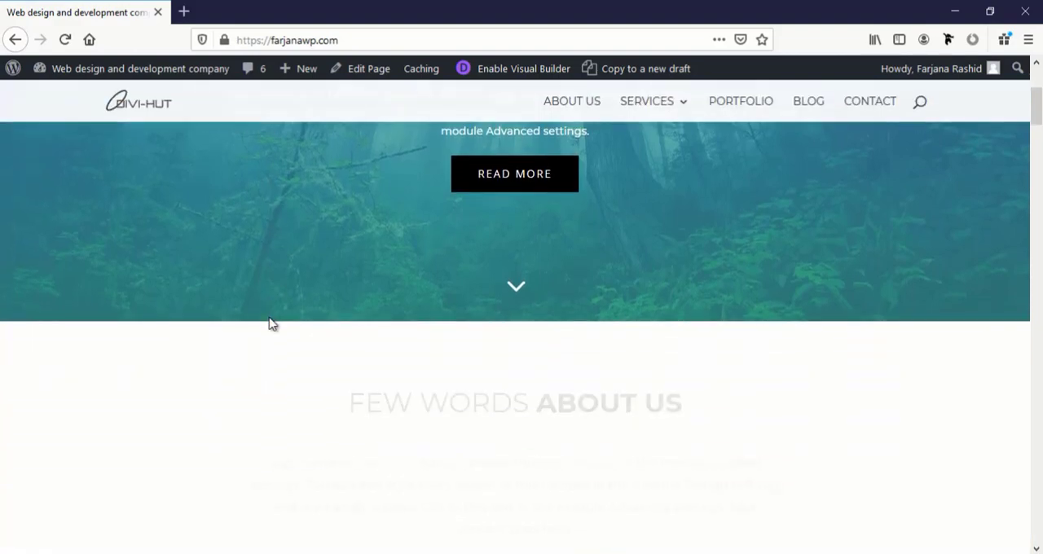
pyautogui.scroll(3, 269, 324)
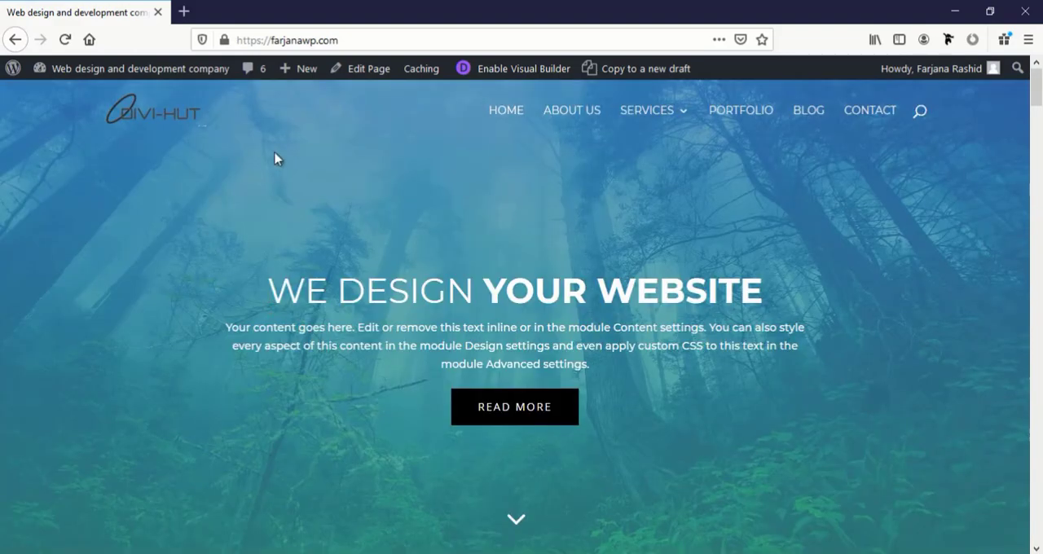
pyautogui.click(489, 72)
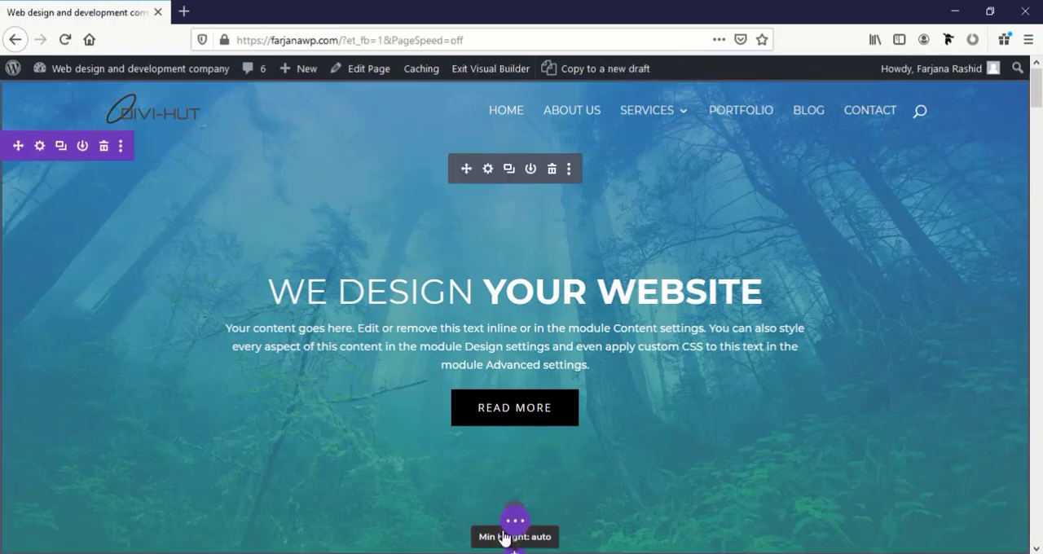
pyautogui.click(515, 525)
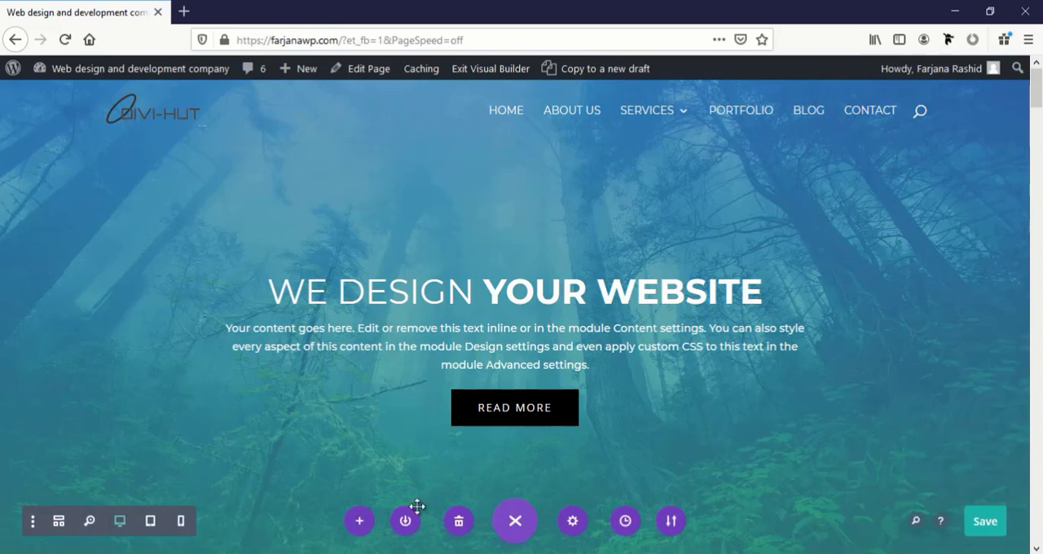
# Switch the home page to Tablet View and examine every section from the hero down to the contact form and footer
pyautogui.click(150, 521)
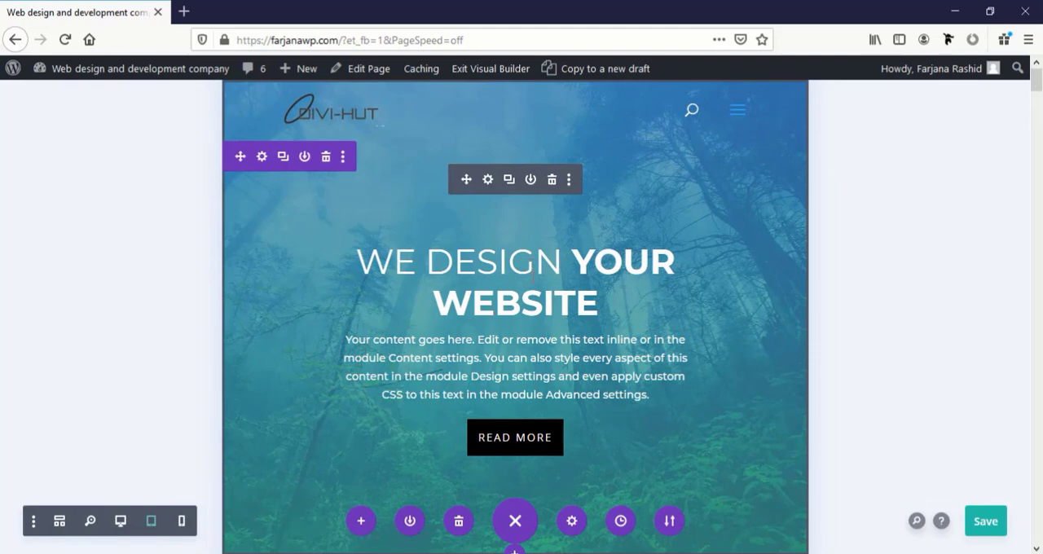
pyautogui.scroll(-5, 533, 277)
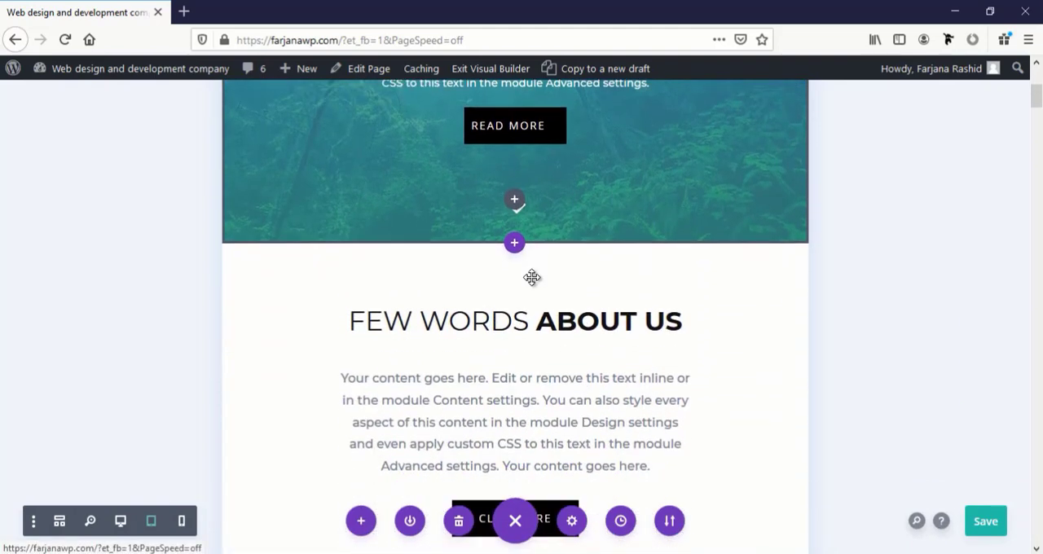
pyautogui.scroll(-6, 531, 278)
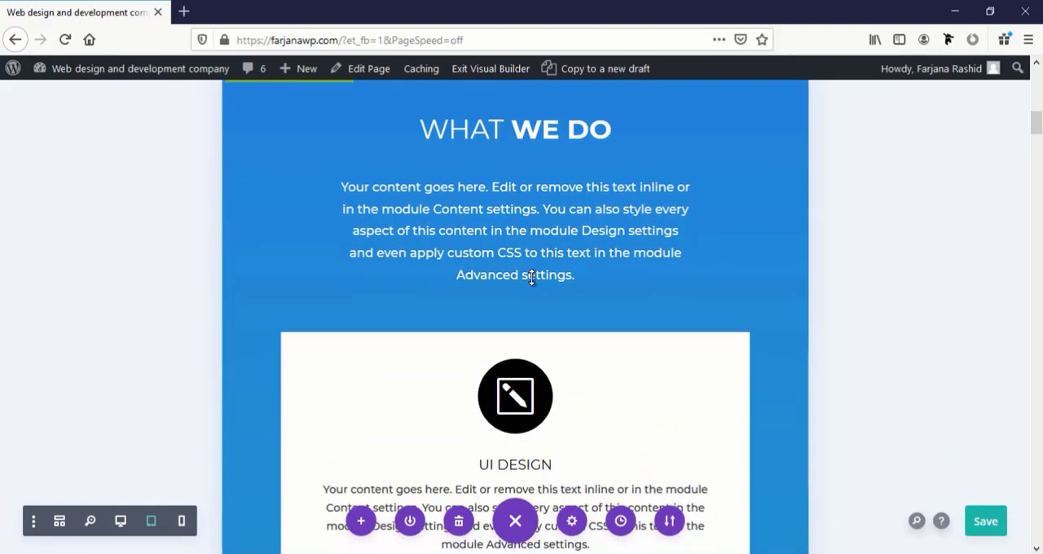
pyautogui.scroll(-10, 531, 278)
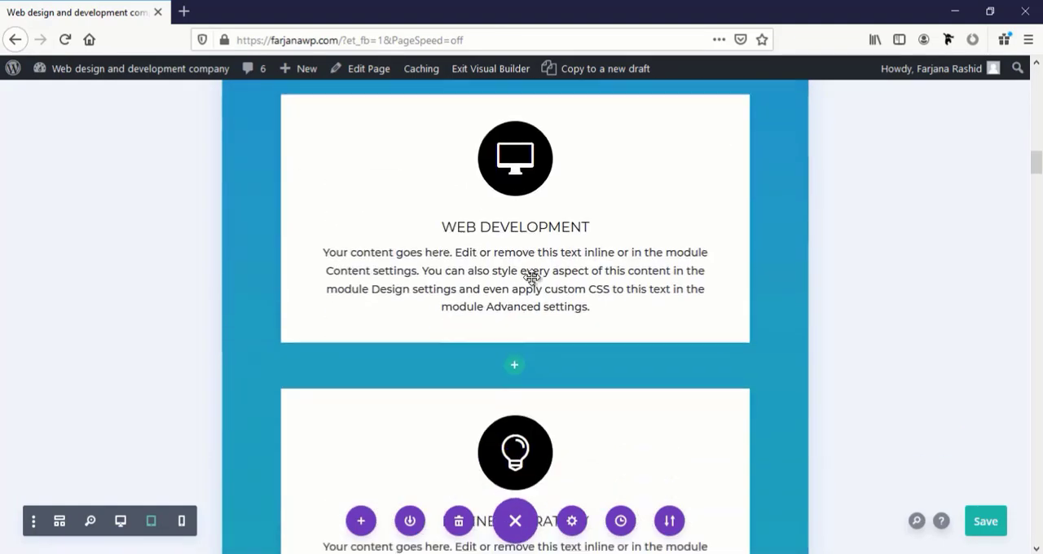
pyautogui.scroll(-10, 531, 278)
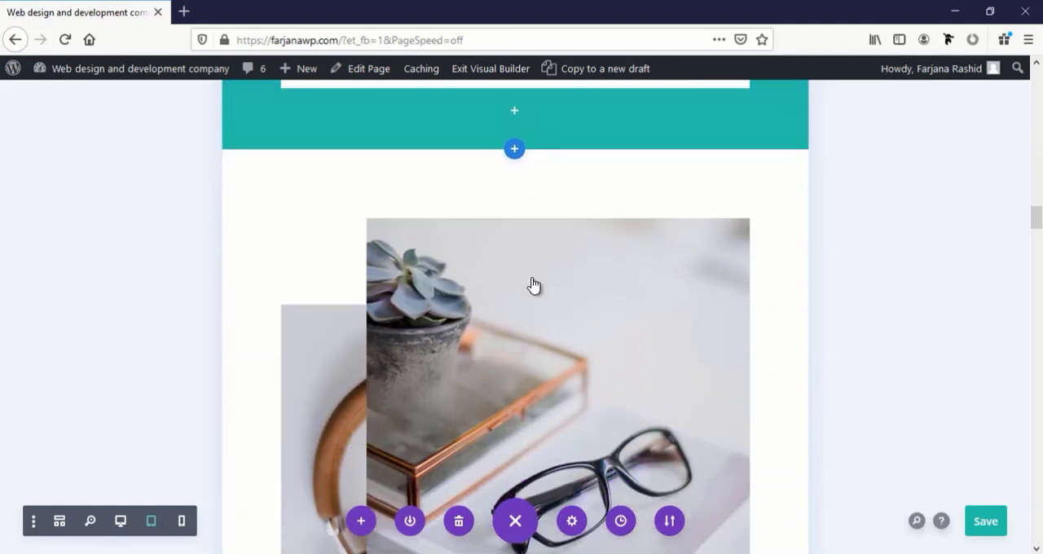
pyautogui.scroll(-6, 531, 278)
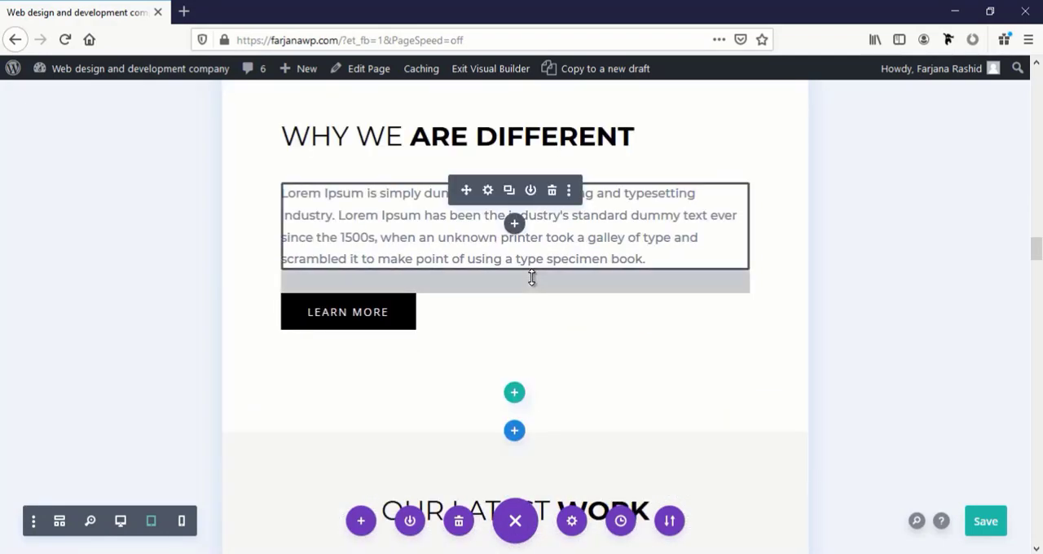
pyautogui.scroll(-4, 531, 278)
pyautogui.scroll(-10, 532, 278)
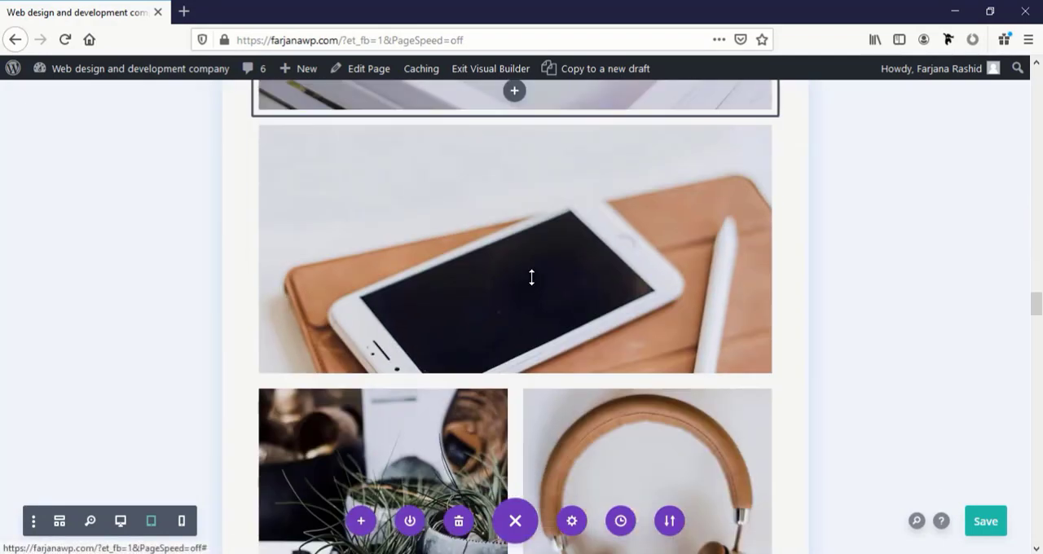
pyautogui.scroll(-4, 531, 285)
pyautogui.scroll(-3, 530, 277)
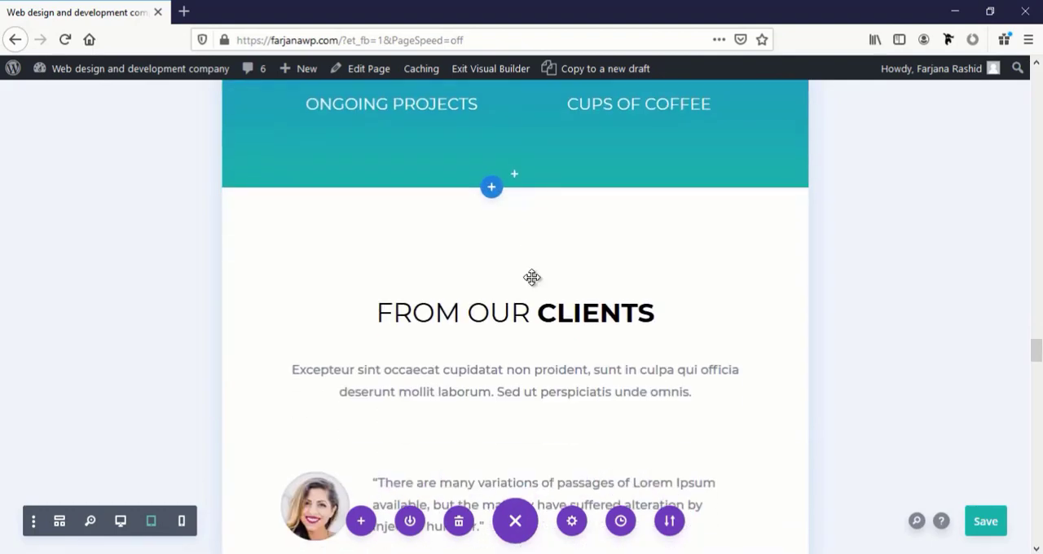
pyautogui.scroll(2, 530, 277)
pyautogui.scroll(2, 531, 278)
pyautogui.scroll(-12, 531, 278)
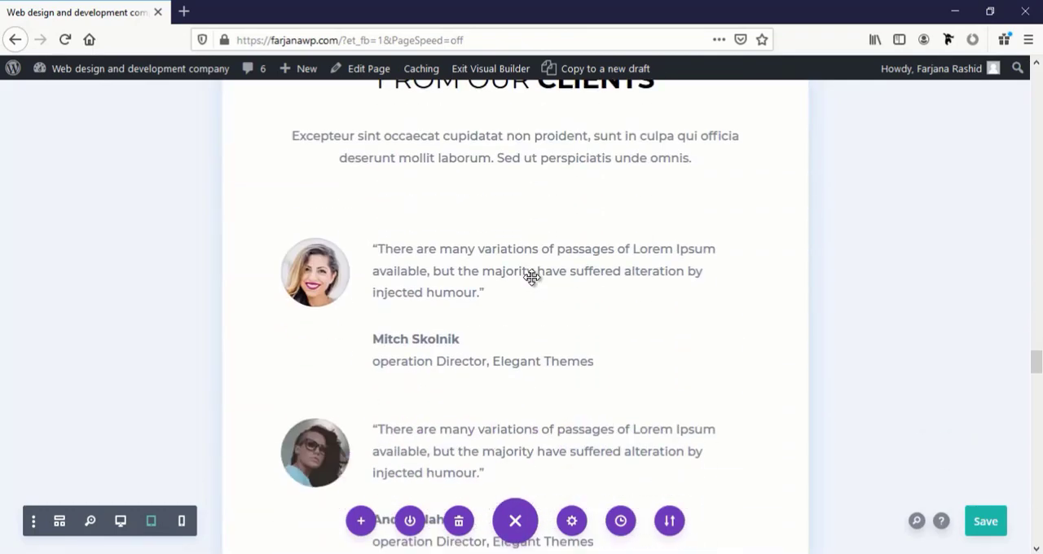
pyautogui.scroll(-18, 539, 273)
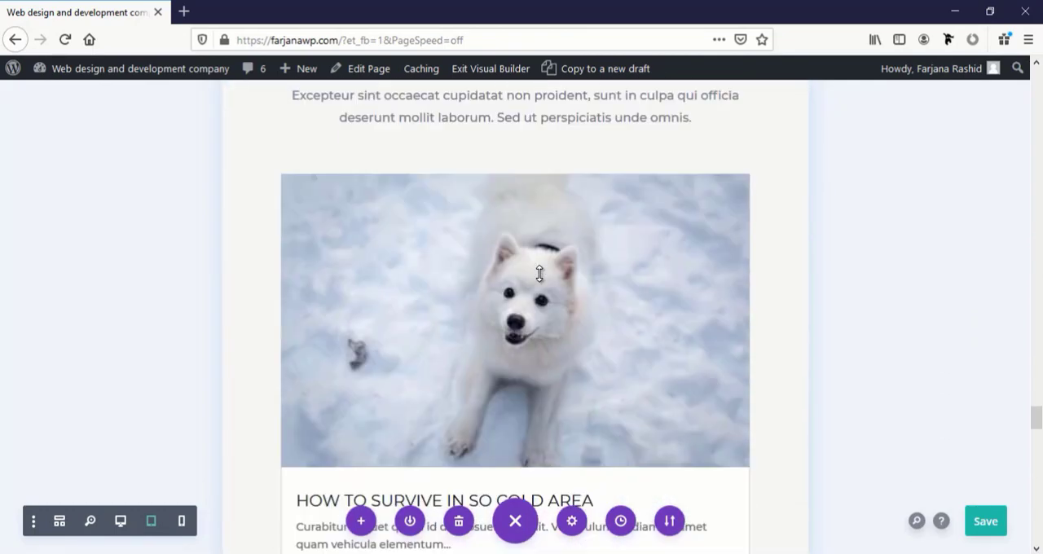
pyautogui.scroll(-12, 539, 281)
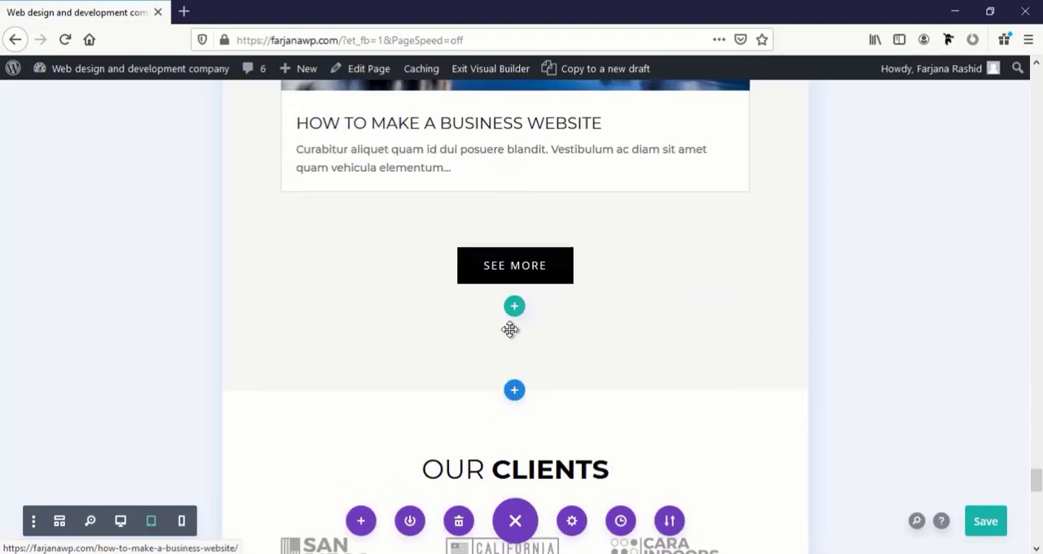
pyautogui.scroll(-9, 510, 328)
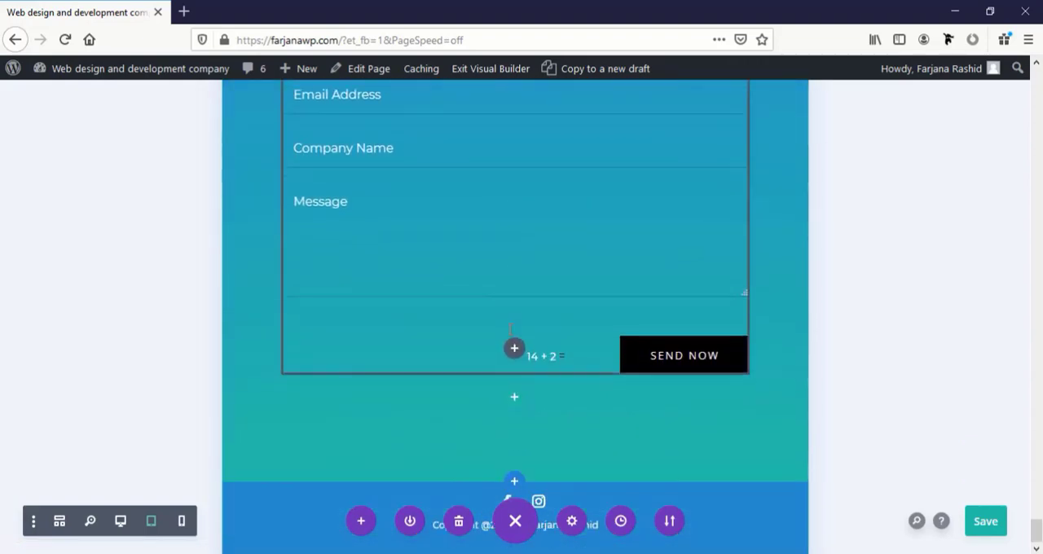
# Switch the home page to Phone View and examine the hero, What We Do heading and service cards
pyautogui.click(181, 524)
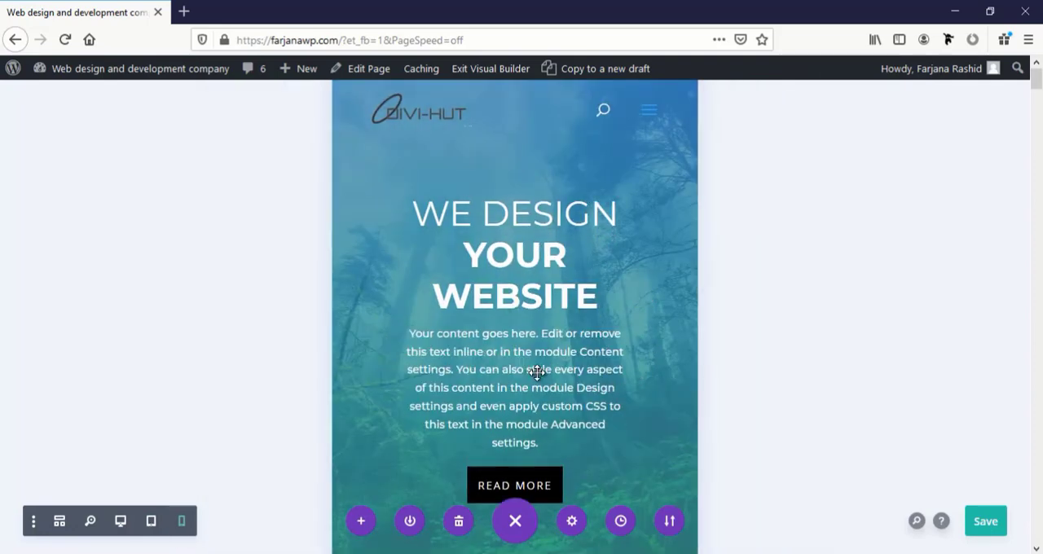
pyautogui.scroll(-10, 537, 372)
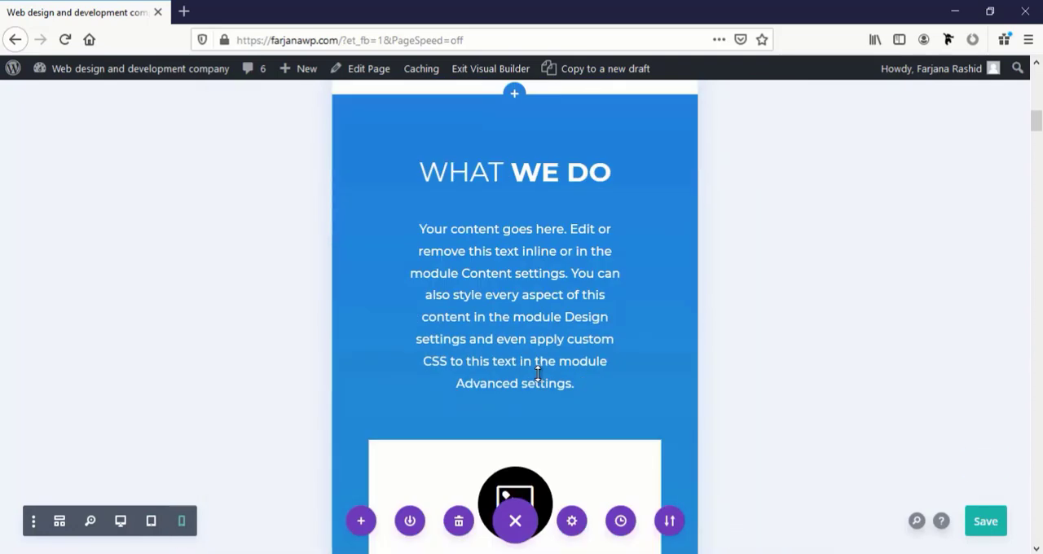
pyautogui.scroll(-10, 537, 372)
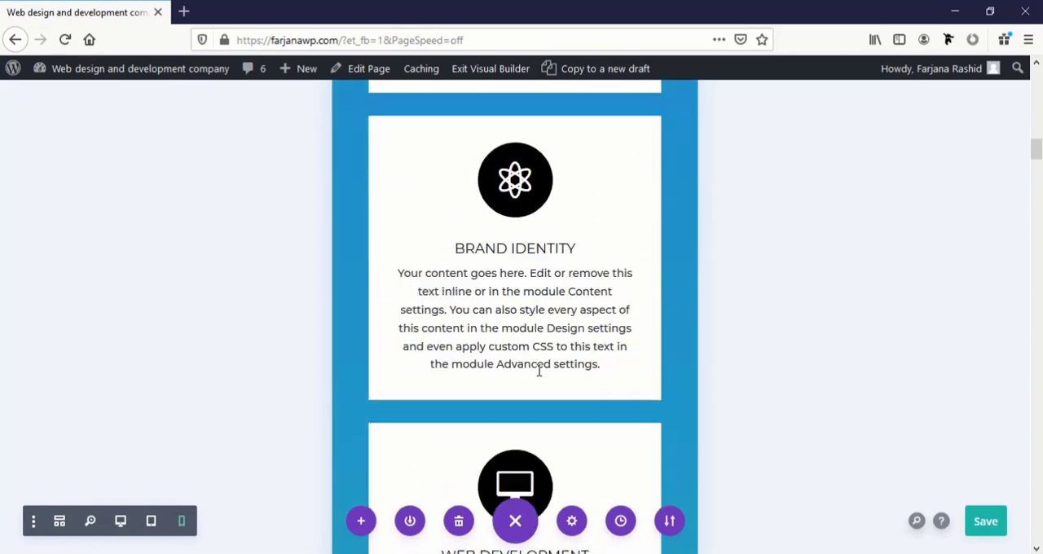
pyautogui.scroll(20, 539, 372)
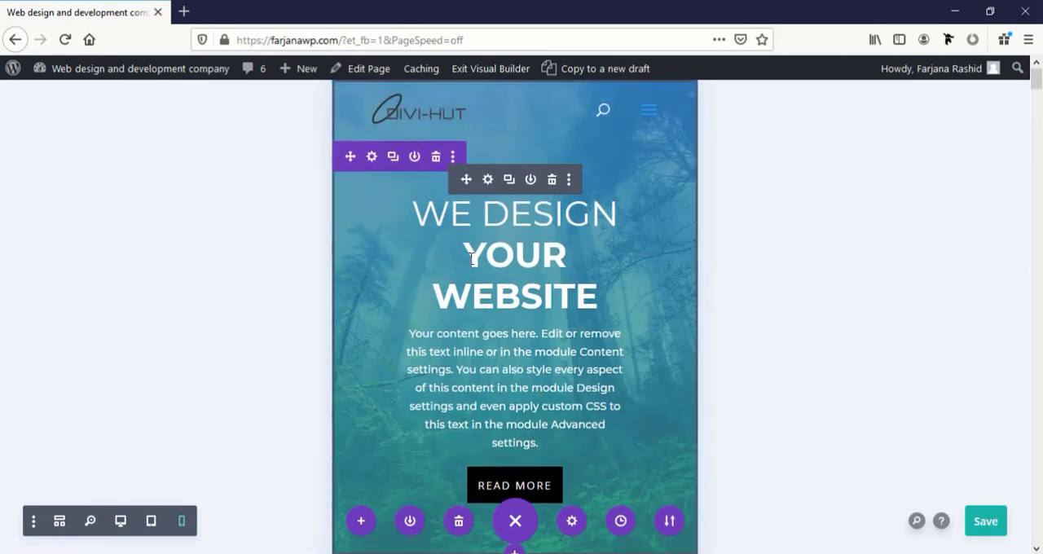
# Open the hero's Fullwidth Header settings and examine its title text design options and the heading in its body content
pyautogui.click(487, 180)
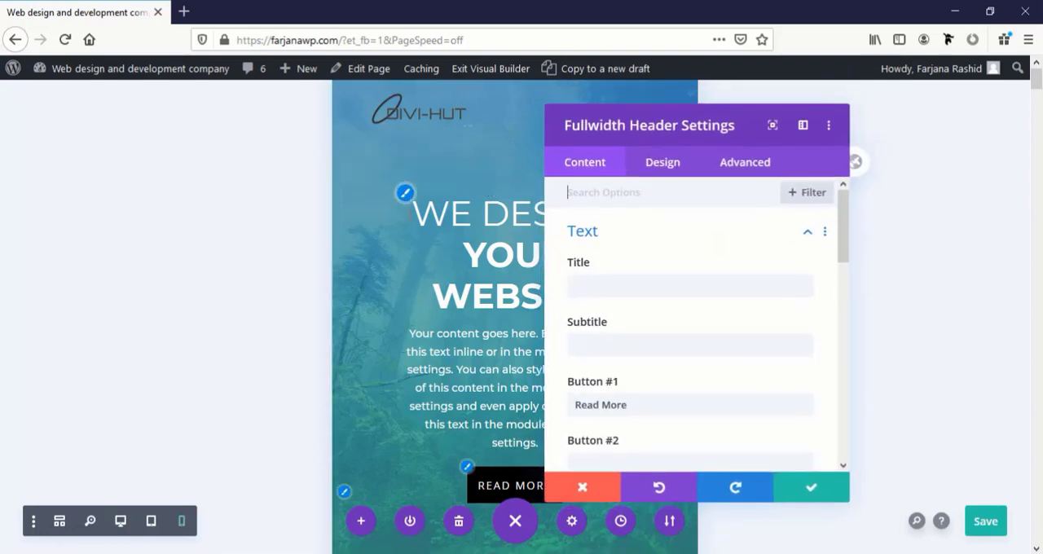
pyautogui.click(662, 161)
pyautogui.scroll(-3, 664, 313)
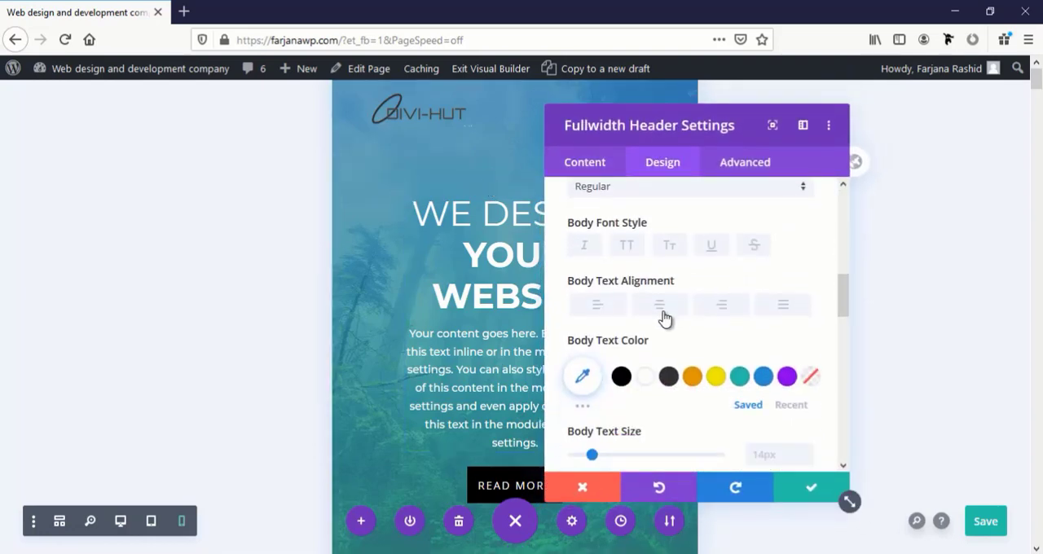
pyautogui.scroll(6, 648, 383)
pyautogui.click(641, 410)
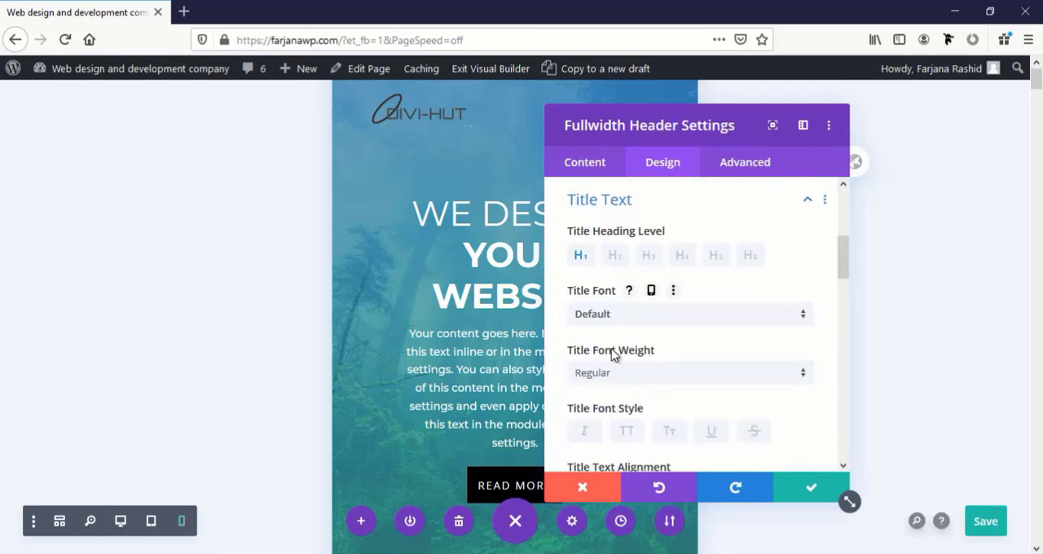
pyautogui.click(593, 172)
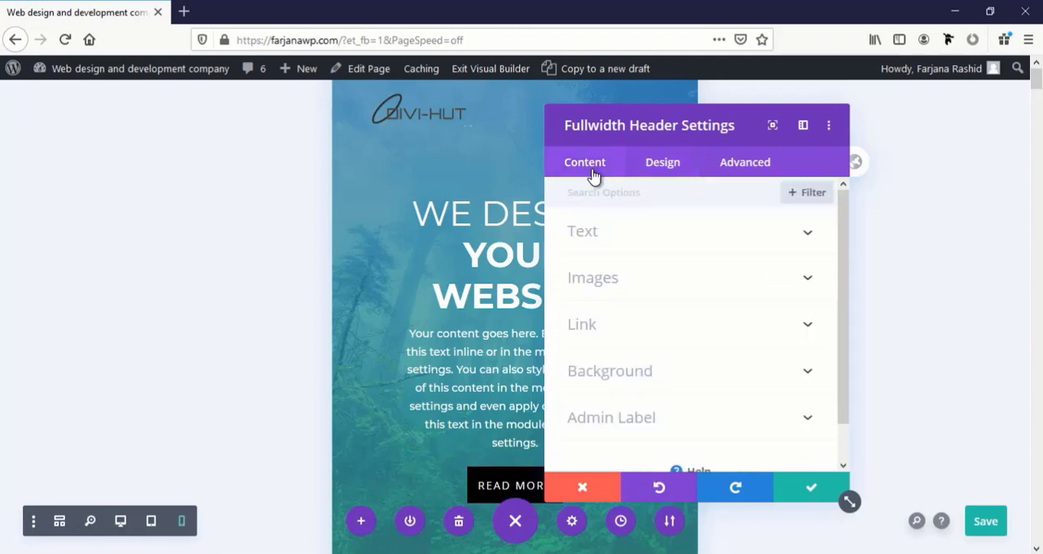
pyautogui.click(604, 236)
pyautogui.scroll(-3, 631, 344)
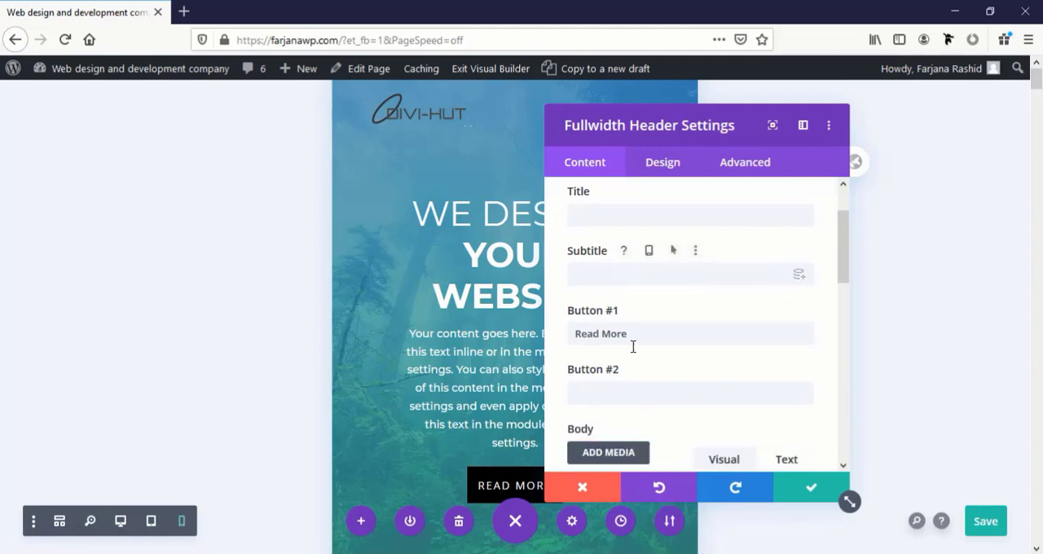
pyautogui.click(640, 411)
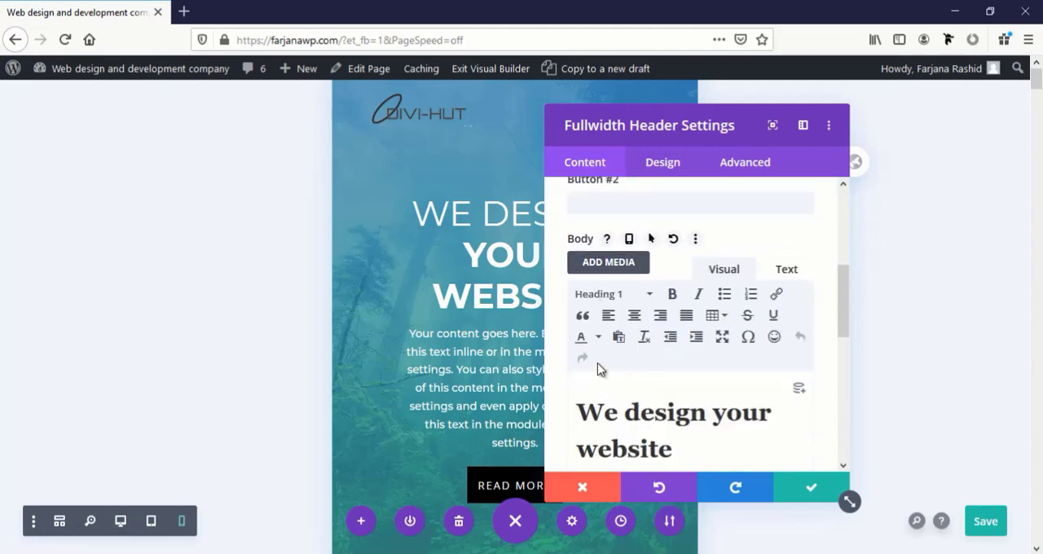
# Set the hero header's Title Text Size for phone to 30px and save the module settings
pyautogui.click(663, 163)
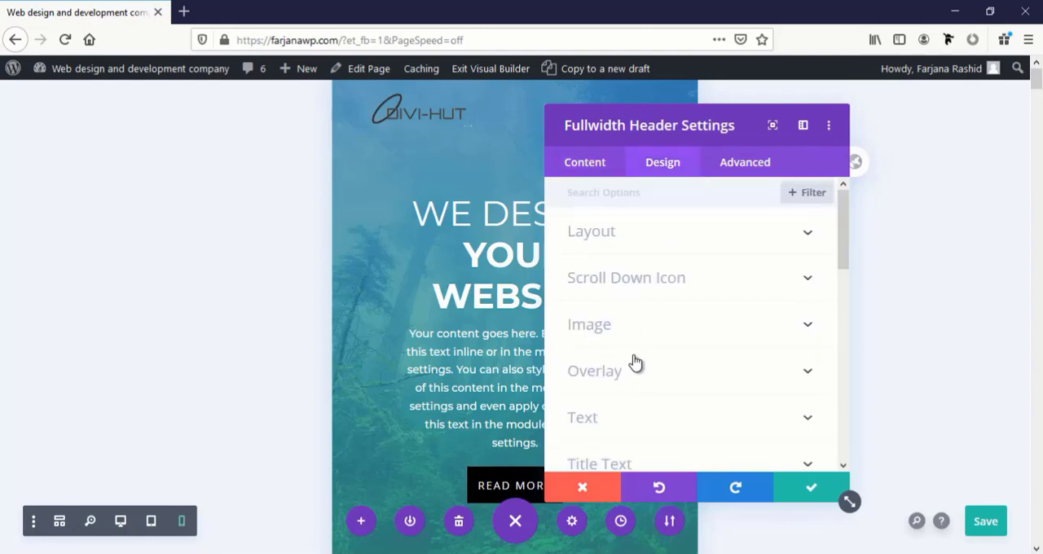
pyautogui.scroll(-2, 633, 364)
pyautogui.scroll(-1, 627, 343)
pyautogui.click(619, 295)
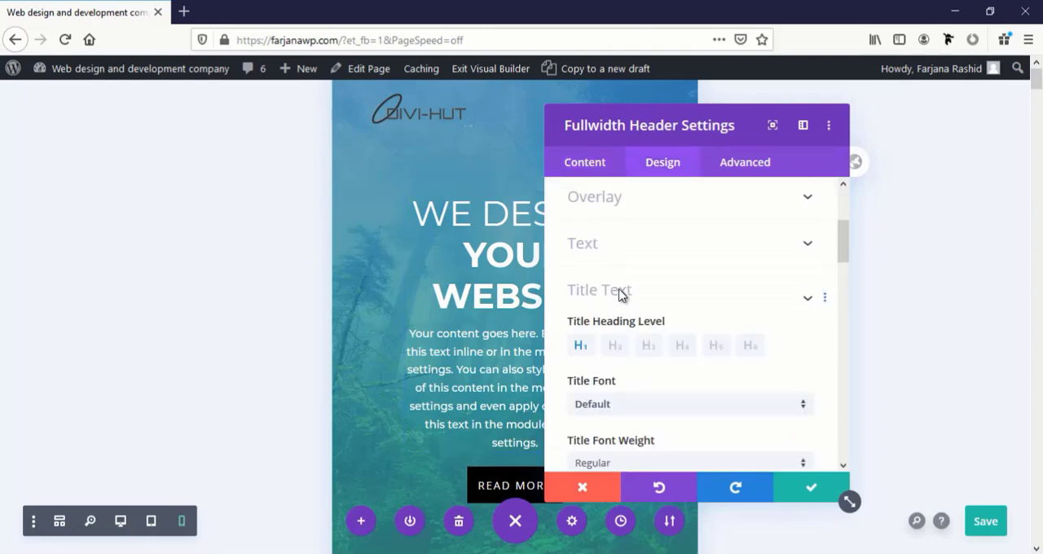
pyautogui.scroll(-5, 620, 354)
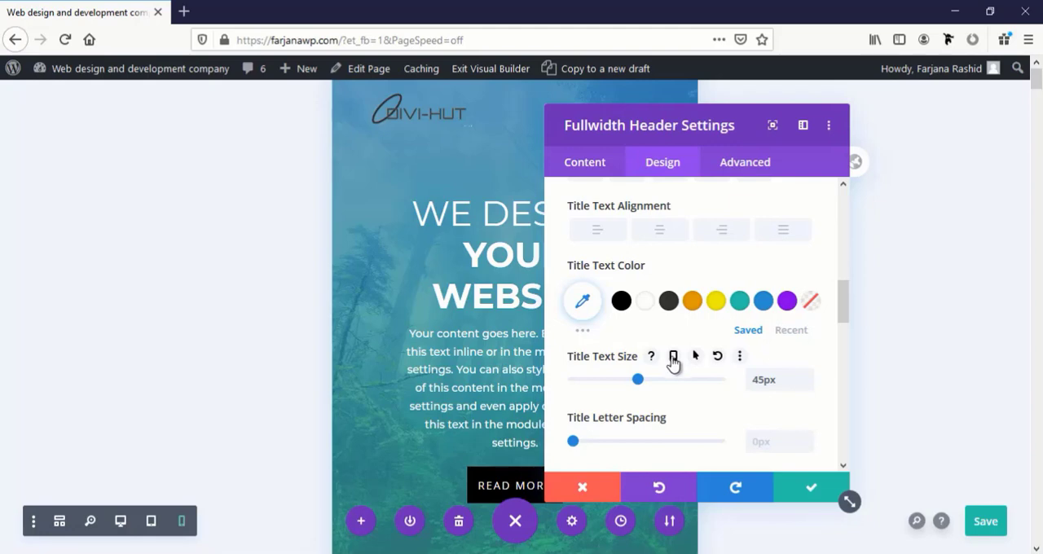
pyautogui.click(672, 358)
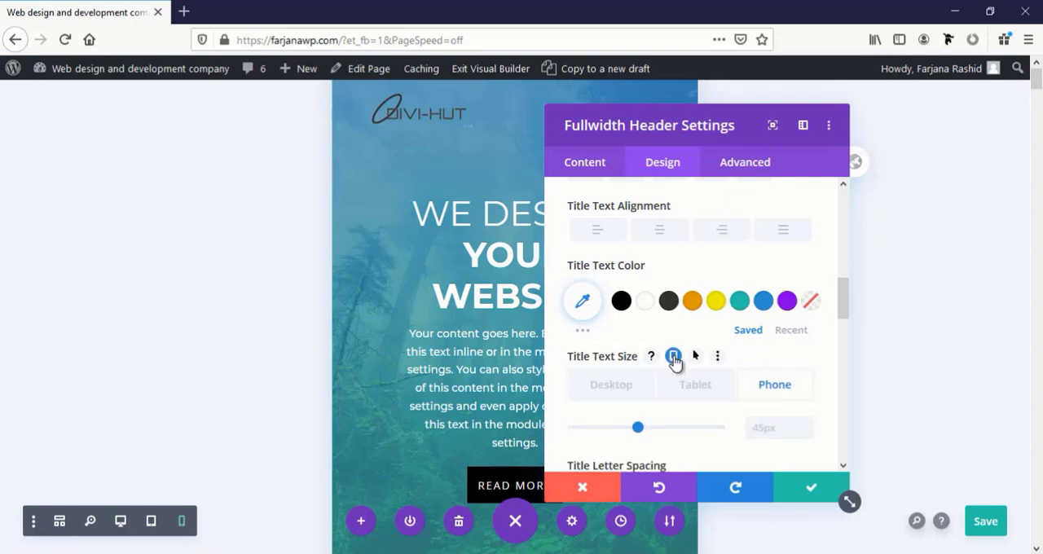
pyautogui.click(758, 428)
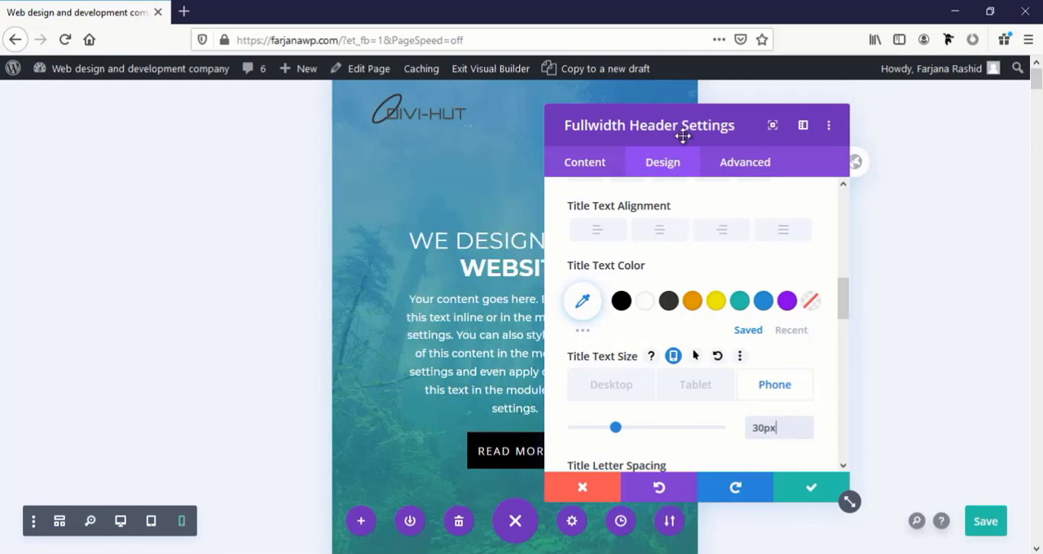
pyautogui.moveTo(679, 131); pyautogui.dragTo(787, 161)
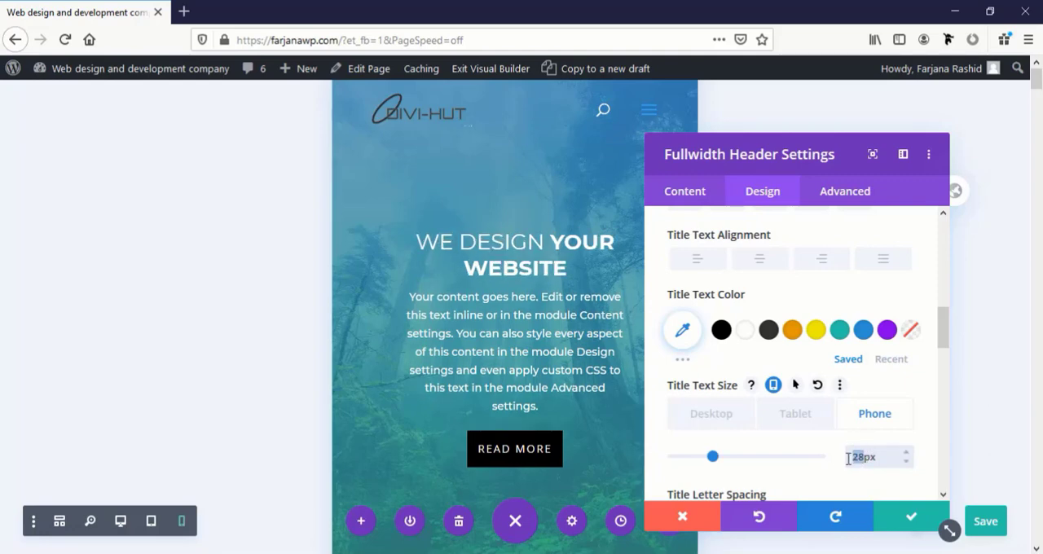
pyautogui.click(918, 514)
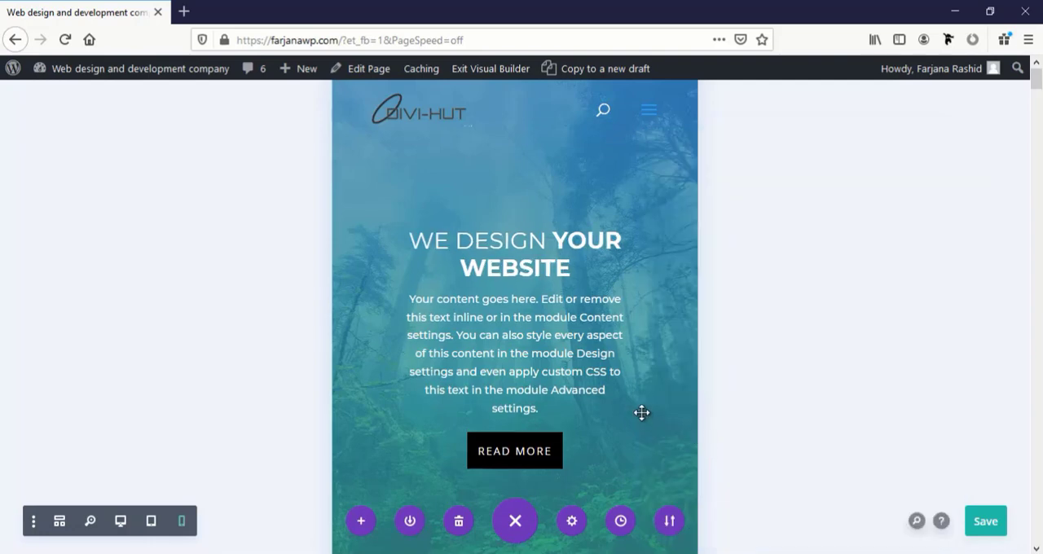
# Set the "Few words about us" heading's Heading 2 Text Size for phone to 28px and close its settings
pyautogui.scroll(-6, 649, 398)
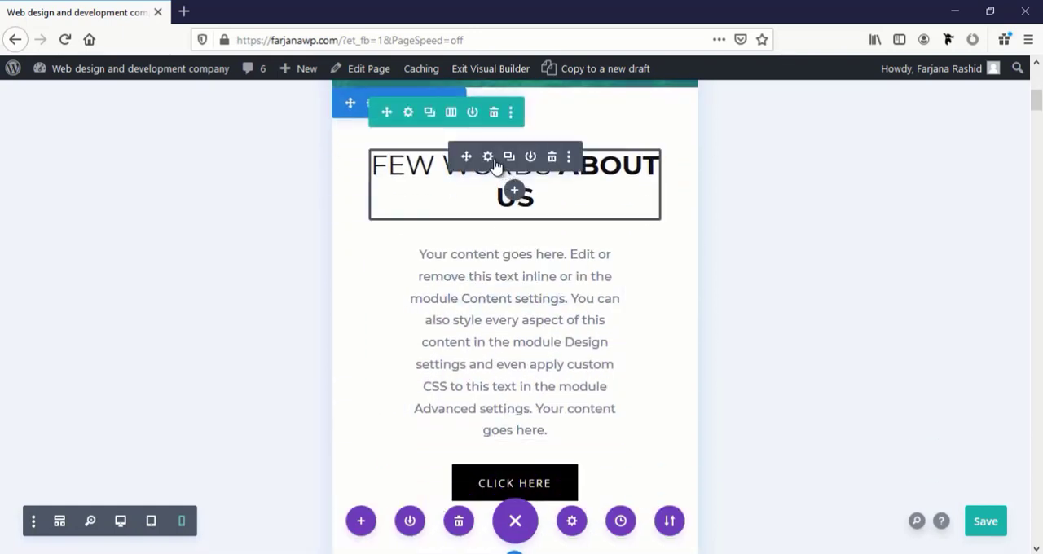
pyautogui.click(488, 156)
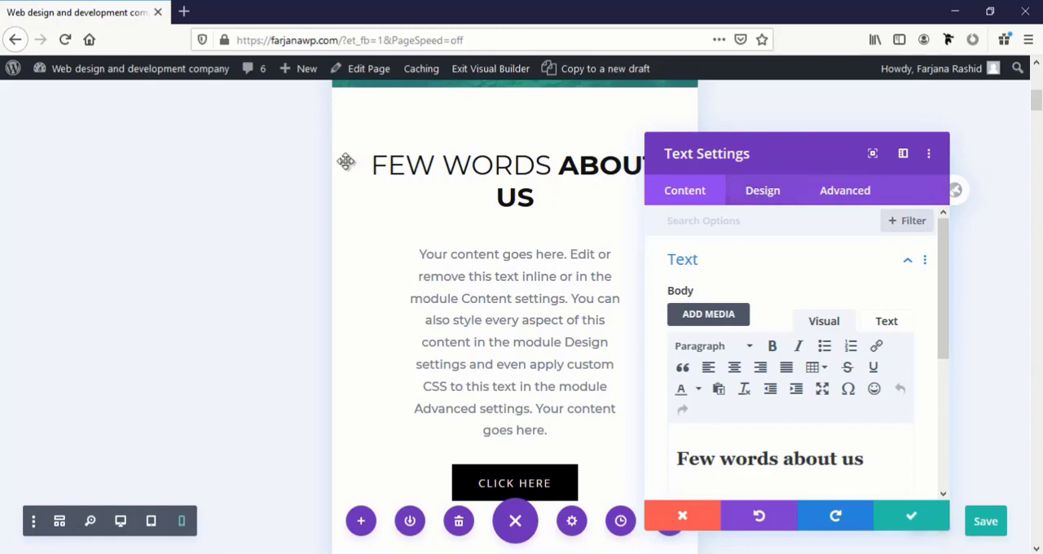
pyautogui.click(369, 151)
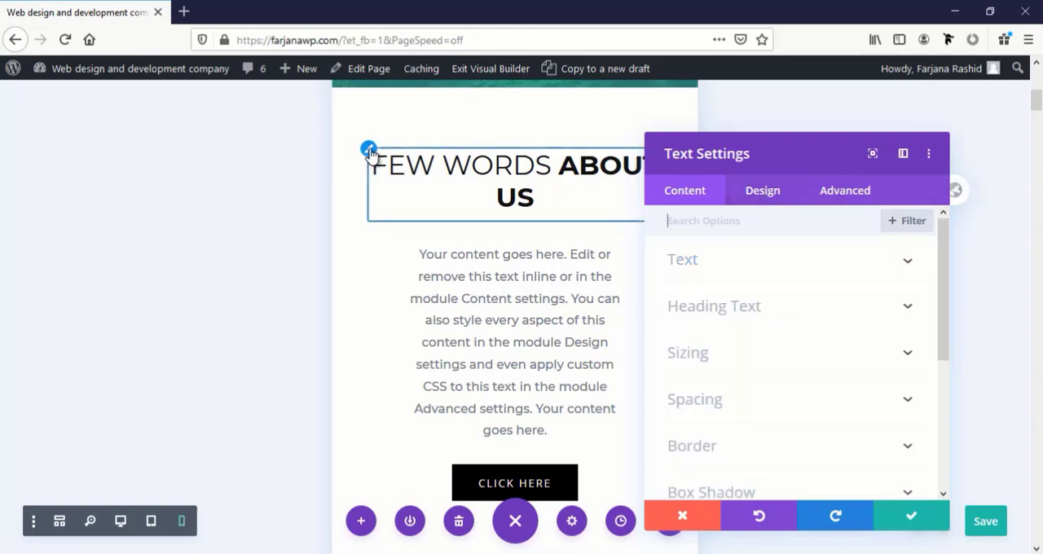
pyautogui.scroll(-4, 759, 348)
pyautogui.scroll(-1, 782, 358)
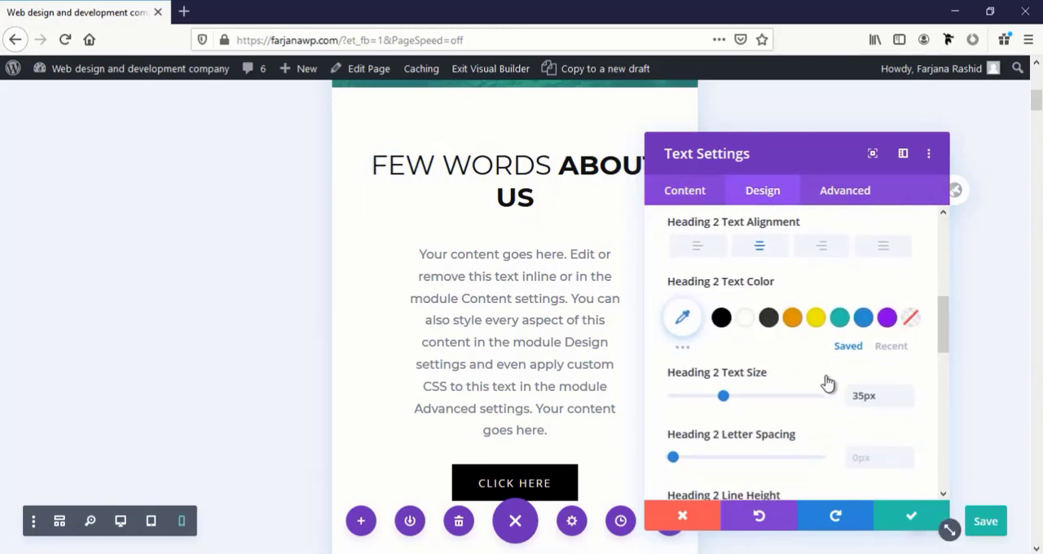
pyautogui.moveTo(805, 375)
pyautogui.click(803, 373)
pyautogui.click(865, 436)
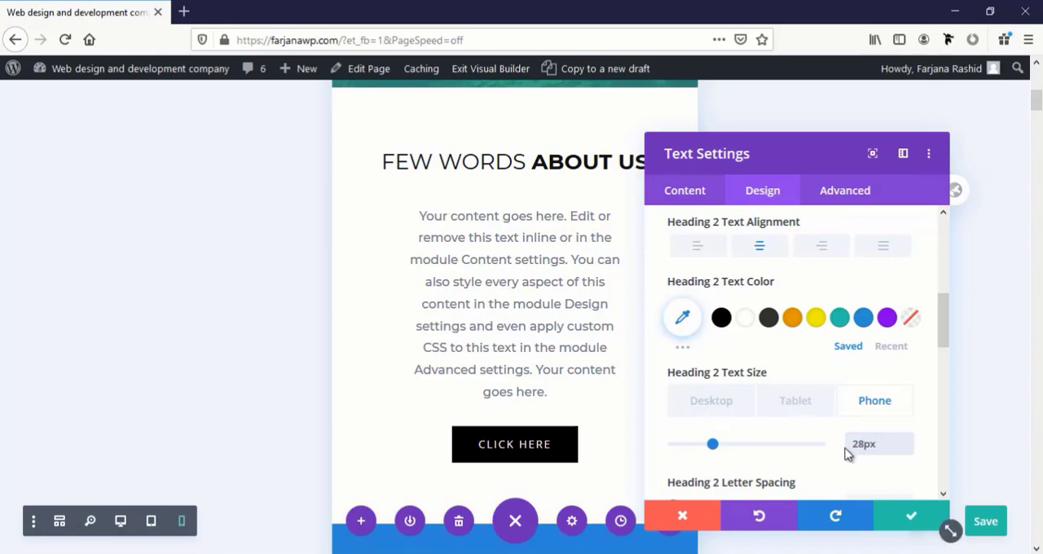
pyautogui.click(562, 405)
# Copy the "Few words about us" heading's module styles and try to apply them to the "Our latest work" heading
pyautogui.moveTo(616, 186)
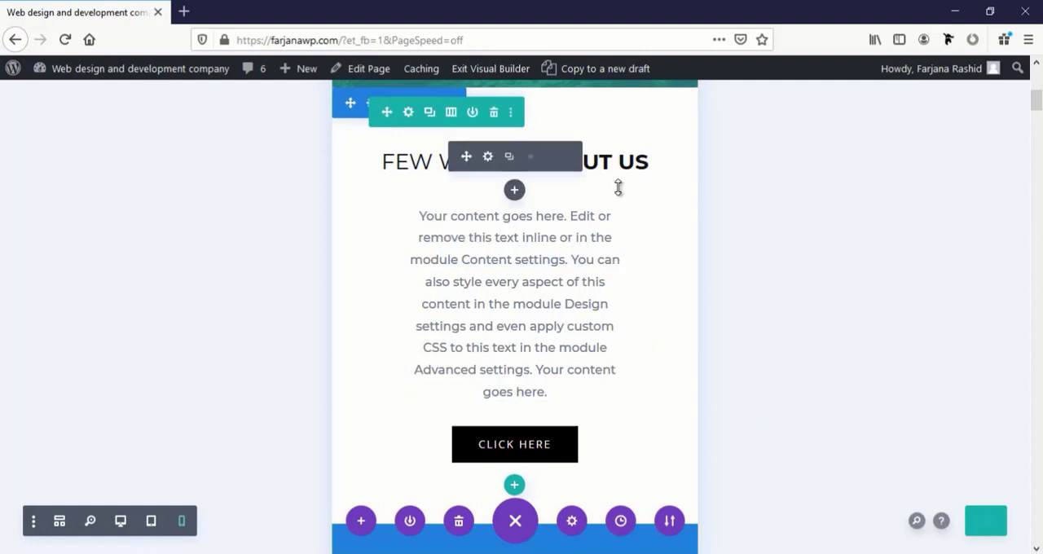
pyautogui.click(567, 158)
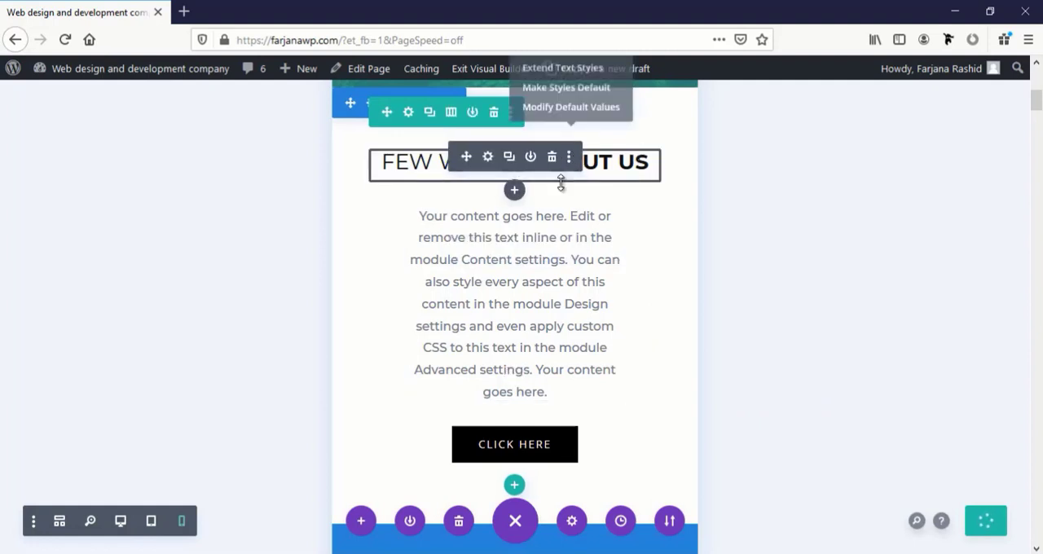
pyautogui.scroll(2, 640, 228)
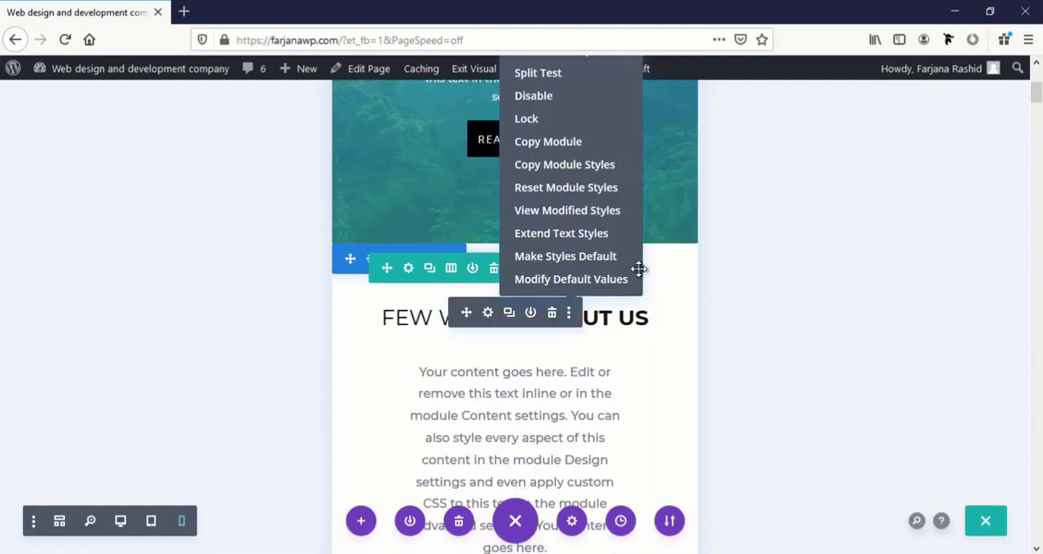
pyautogui.click(568, 170)
pyautogui.scroll(-7, 580, 379)
pyautogui.scroll(-5, 580, 378)
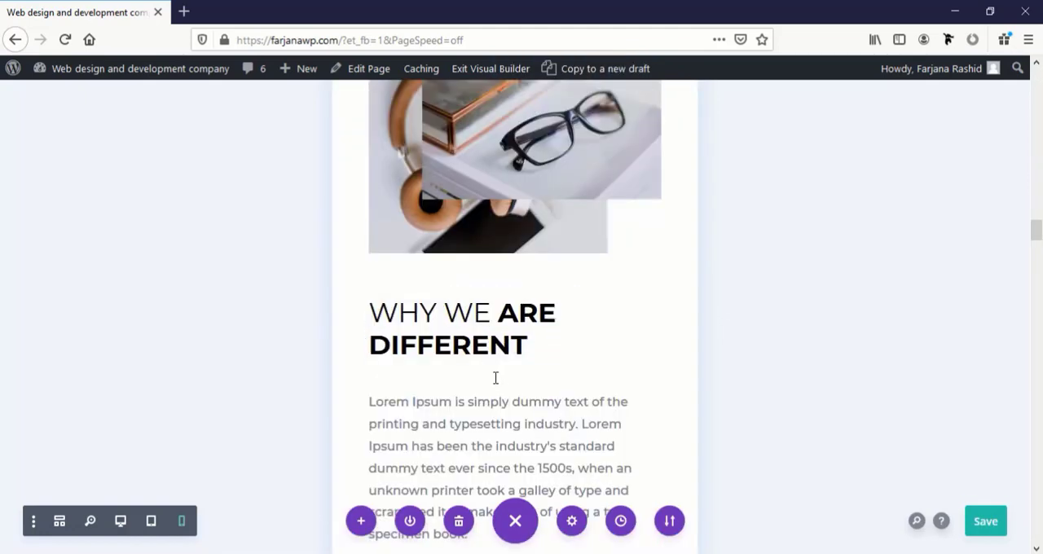
pyautogui.scroll(-7, 495, 377)
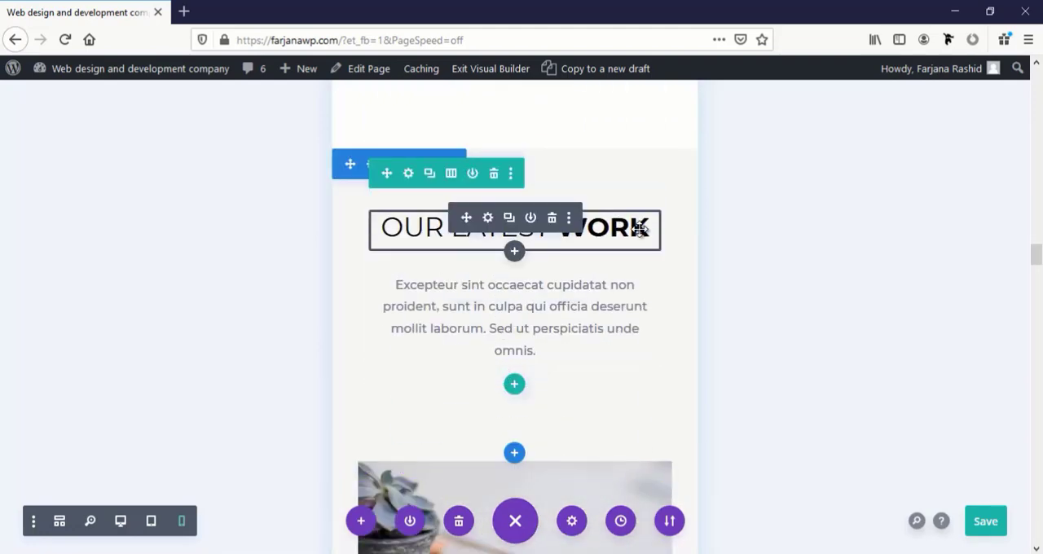
pyautogui.click(569, 219)
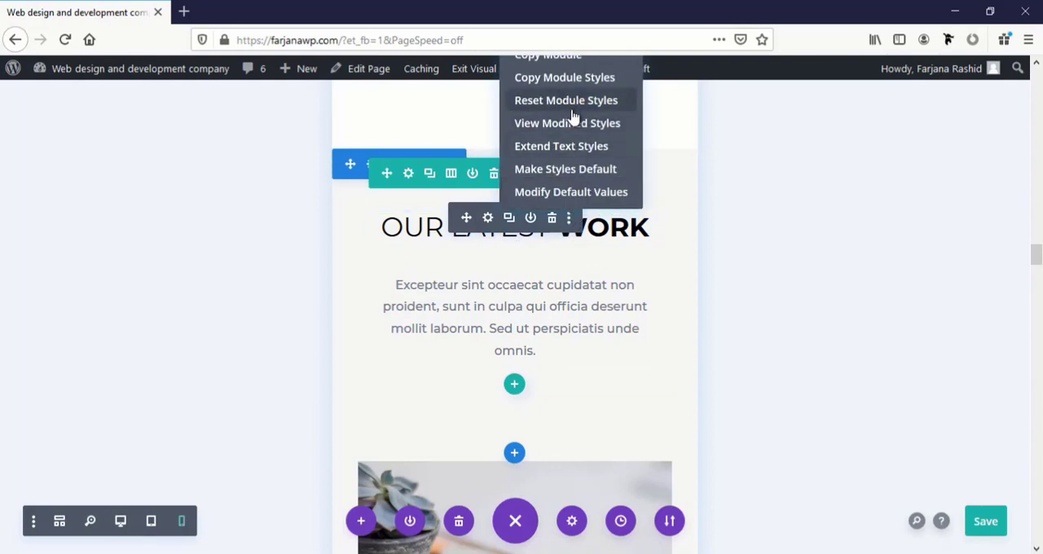
pyautogui.scroll(2, 575, 123)
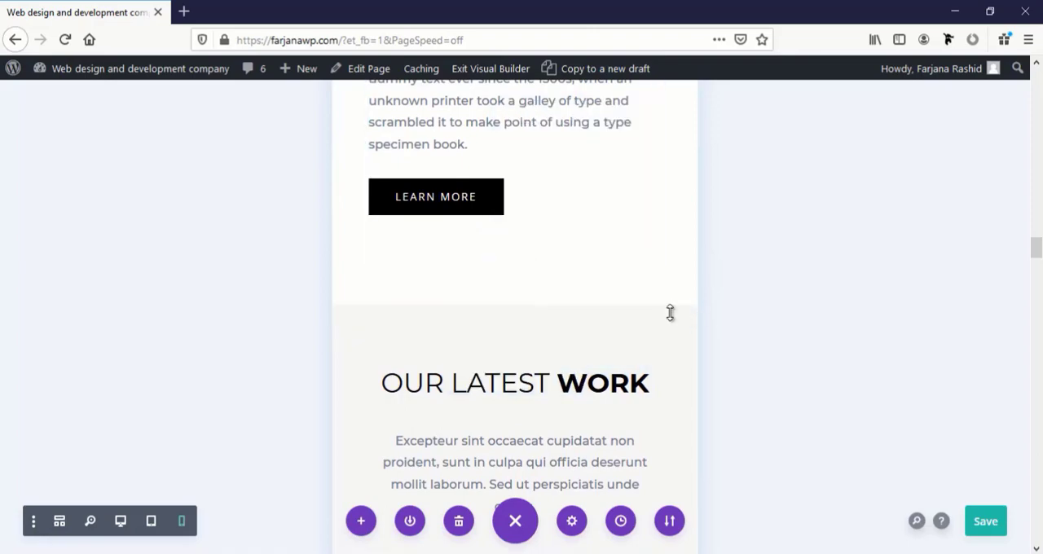
# Set the "What we do" heading's Heading 2 Text Size for phone to 28px and save the module settings
pyautogui.scroll(-5, 614, 282)
pyautogui.scroll(5, 614, 281)
pyautogui.scroll(15, 614, 266)
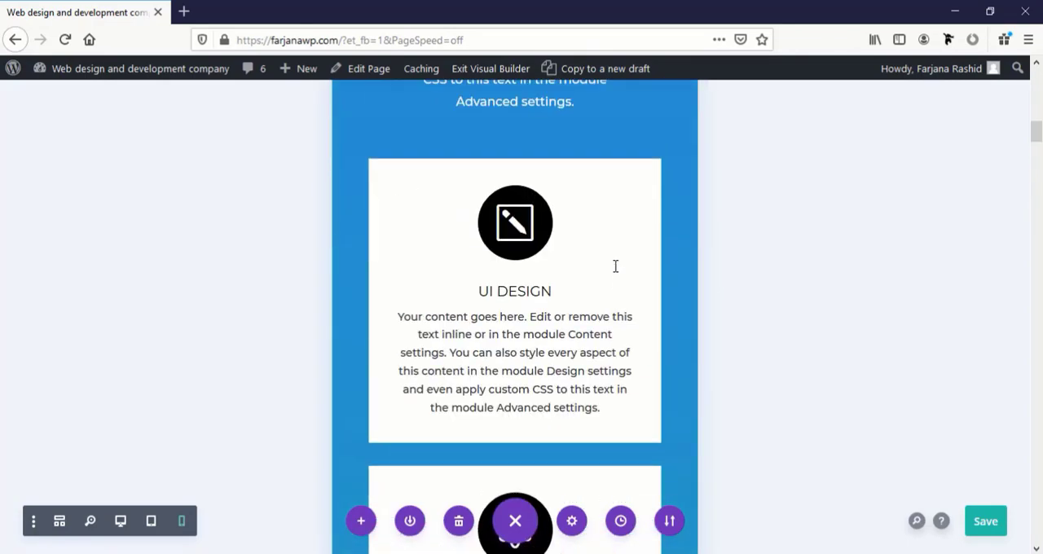
pyautogui.scroll(-8, 614, 265)
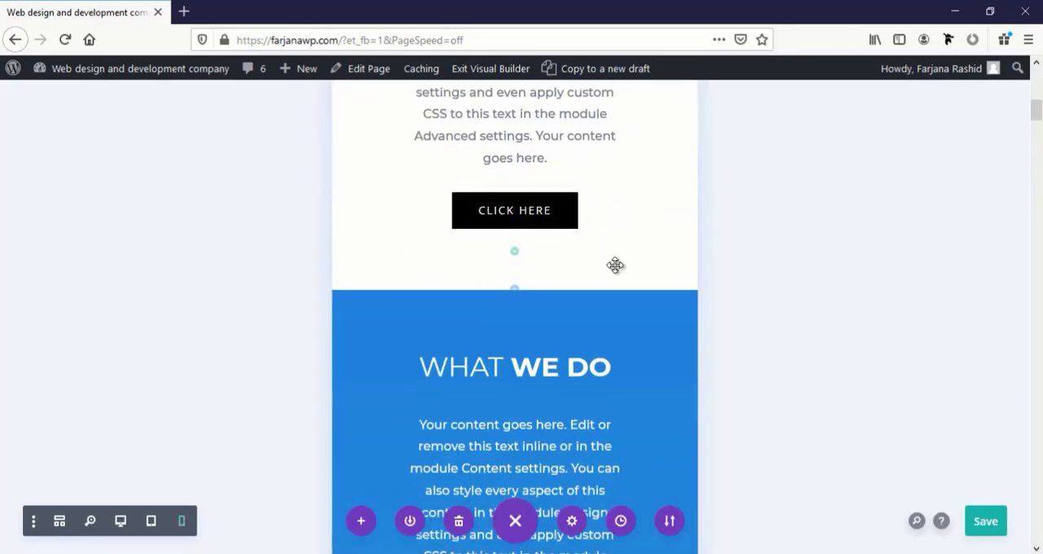
pyautogui.scroll(2, 504, 163)
pyautogui.scroll(-1, 521, 285)
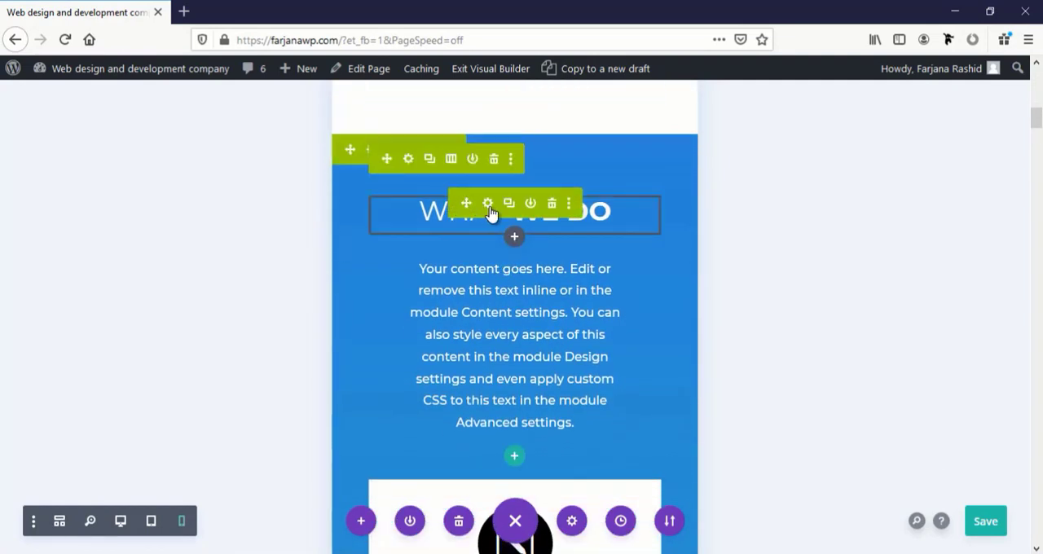
pyautogui.click(487, 204)
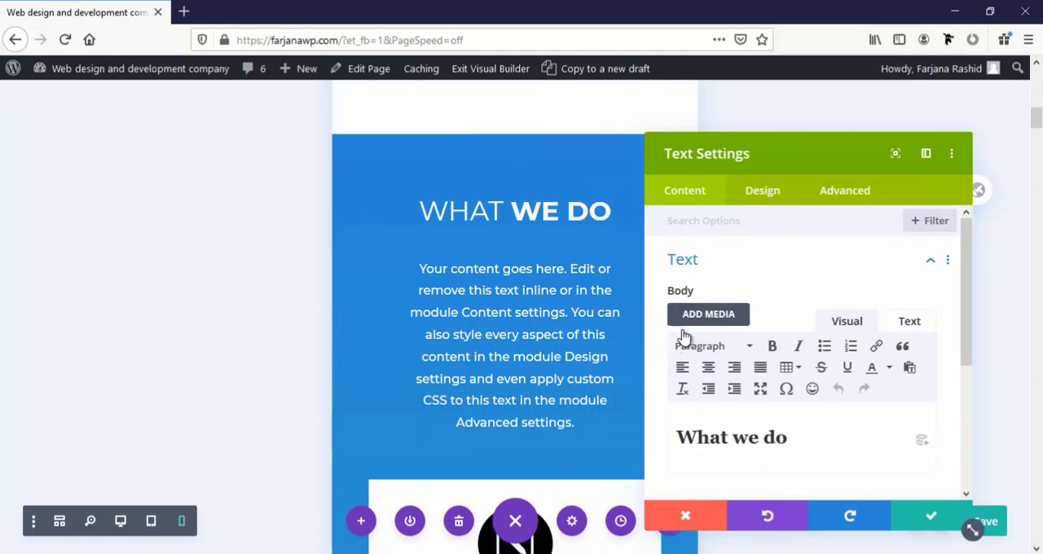
pyautogui.click(763, 190)
pyautogui.scroll(-5, 729, 363)
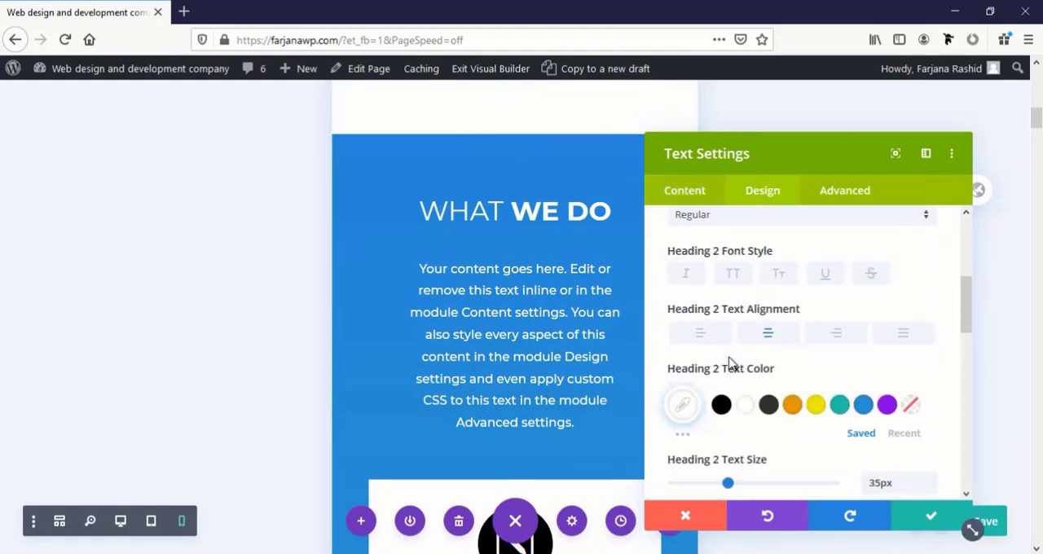
pyautogui.scroll(-2, 731, 414)
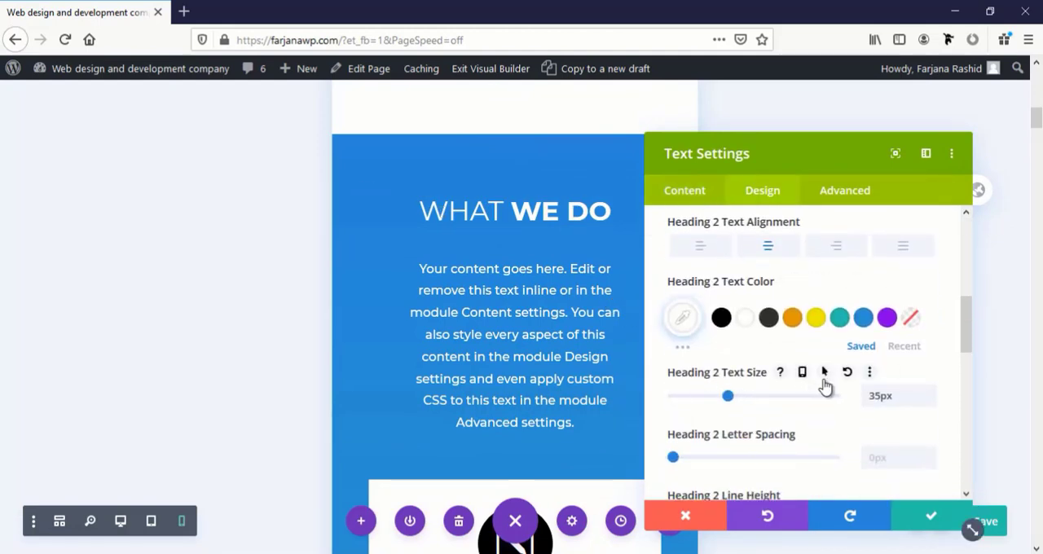
pyautogui.click(802, 373)
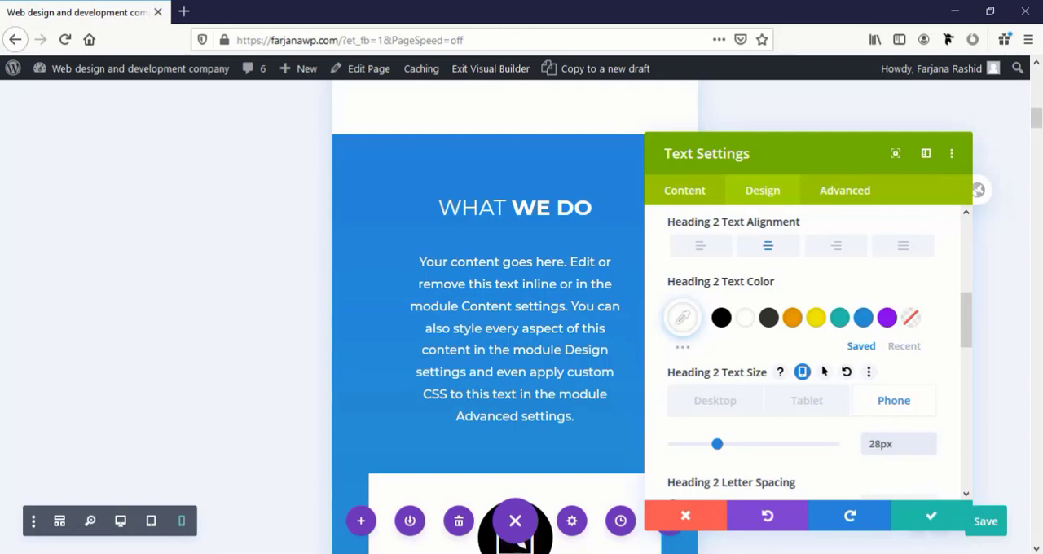
pyautogui.click(944, 519)
# Set the "Why we are different" heading's Heading 2 Text Size for phone to 28px and save the module settings
pyautogui.scroll(-5, 459, 372)
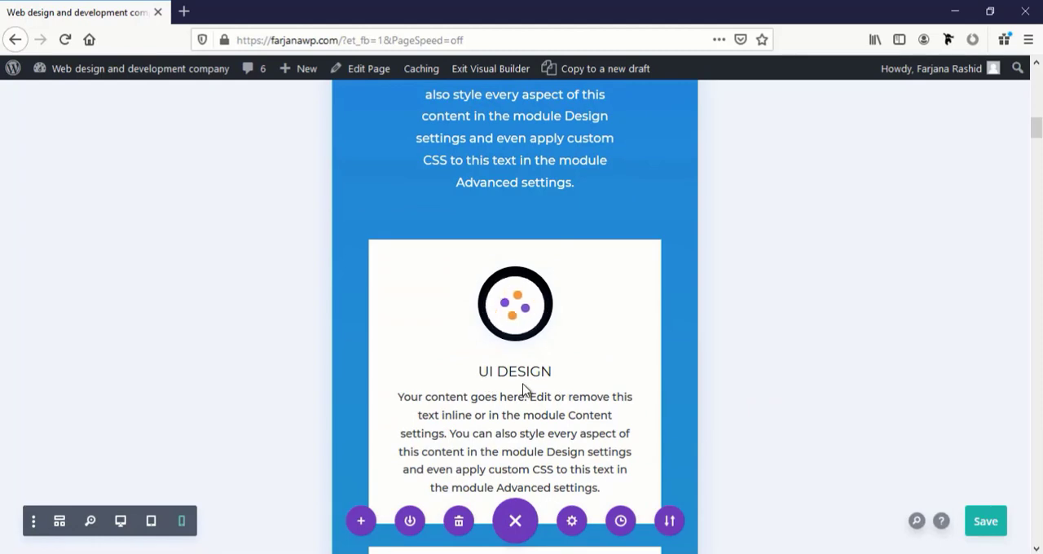
pyautogui.scroll(-6, 525, 391)
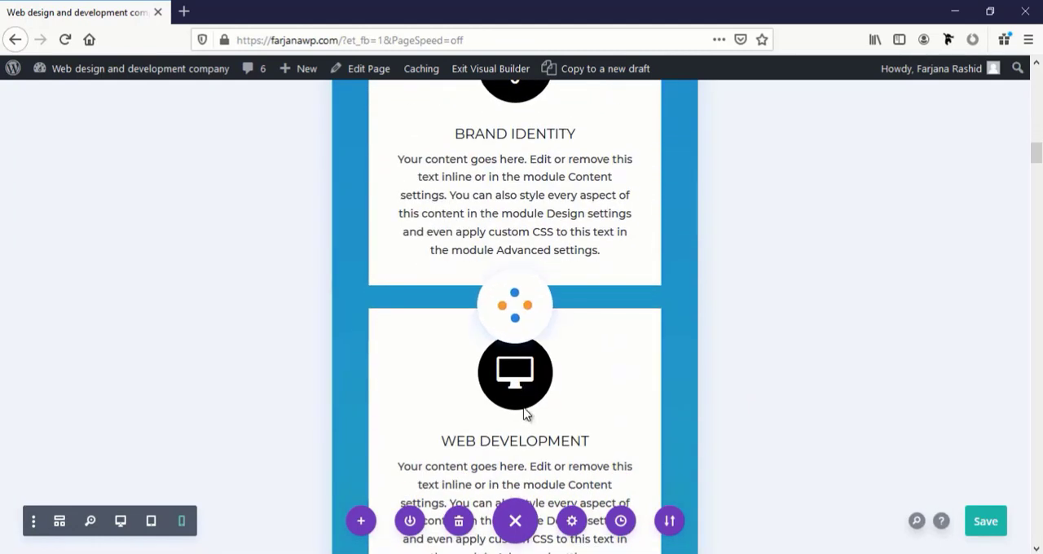
pyautogui.moveTo(535, 428)
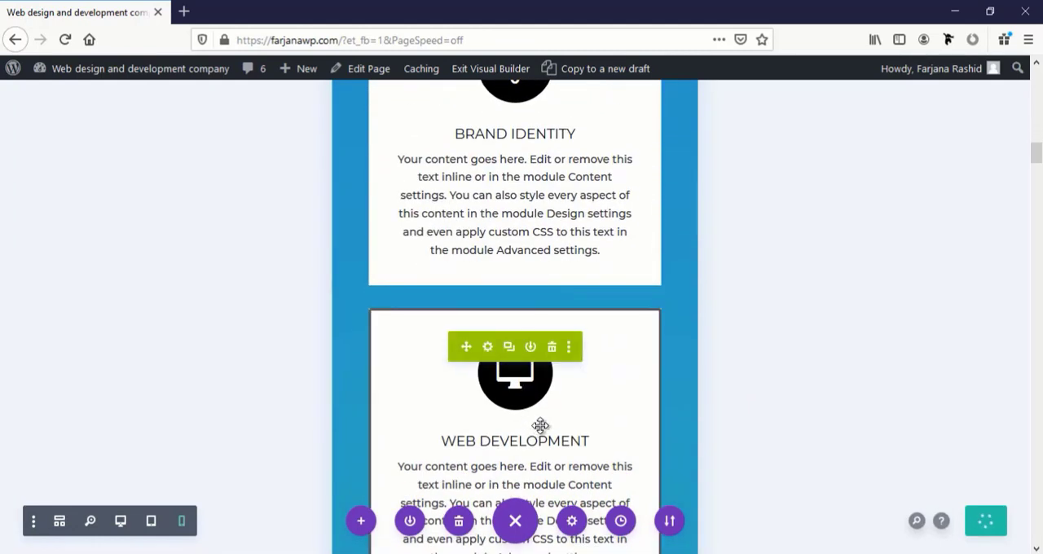
pyautogui.scroll(-5, 540, 423)
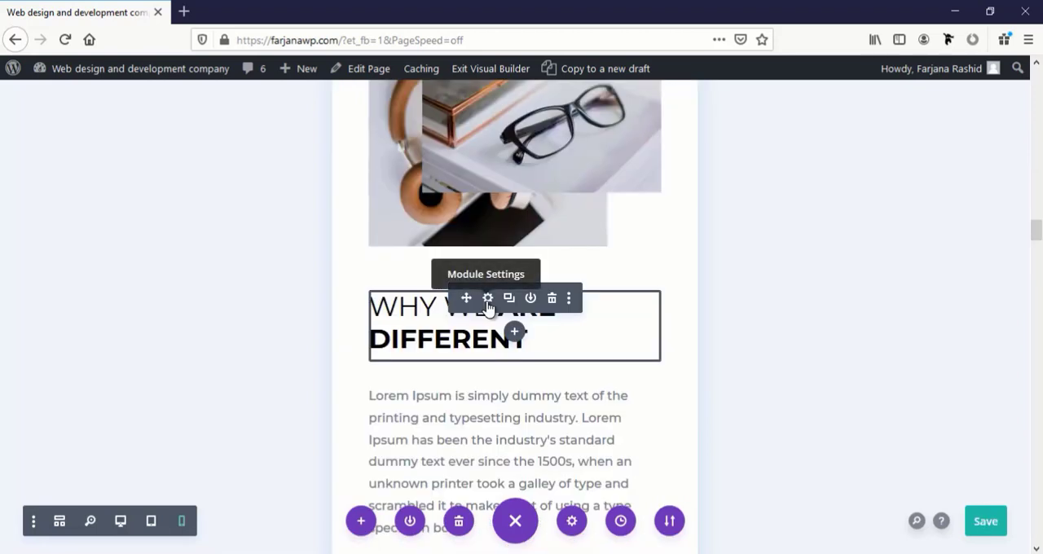
pyautogui.click(488, 298)
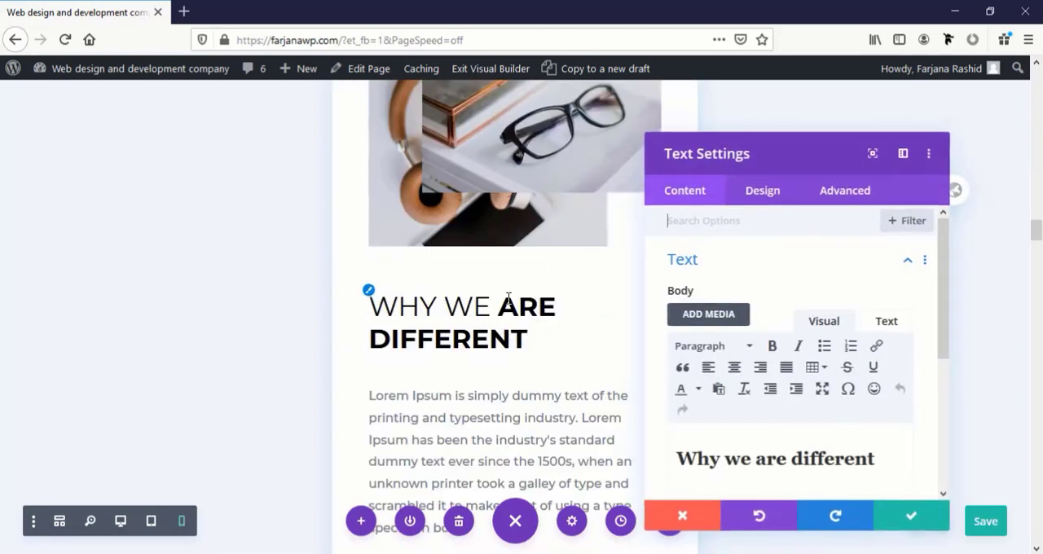
pyautogui.click(762, 190)
pyautogui.click(801, 284)
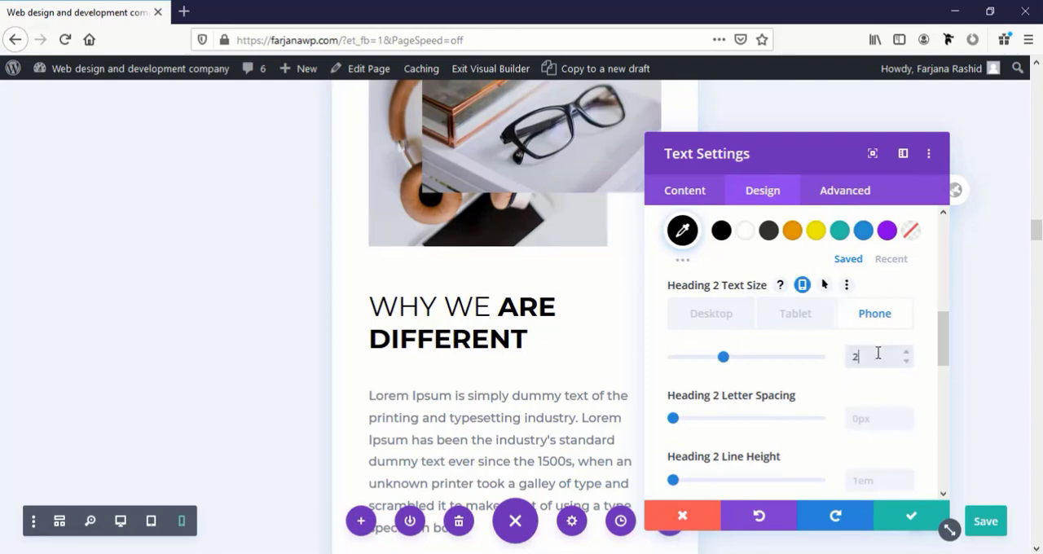
pyautogui.write('px')
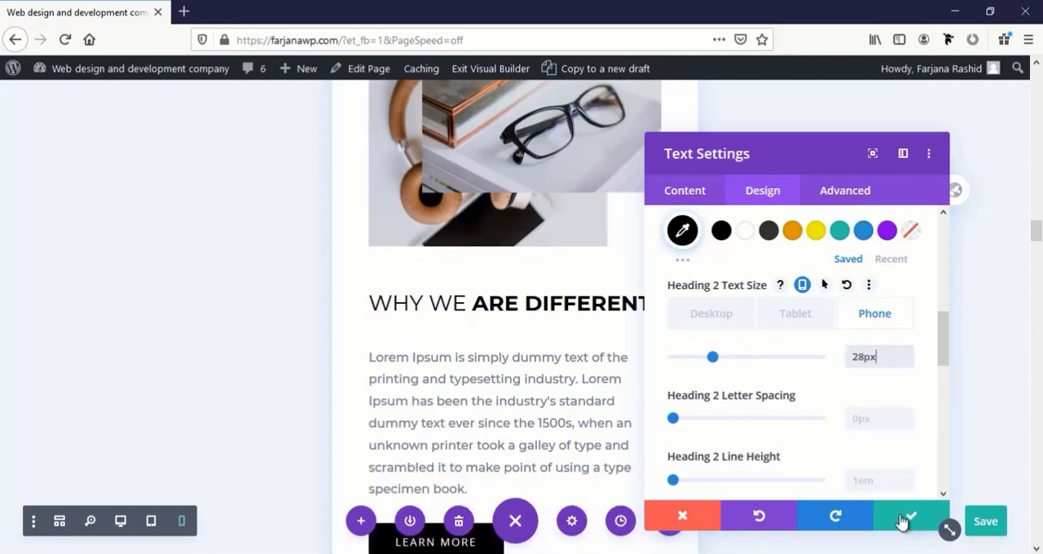
pyautogui.click(902, 519)
# Set the "Our latest work" heading's Heading 2 Text Size for phone to 28px and save the module settings
pyautogui.scroll(-5, 538, 351)
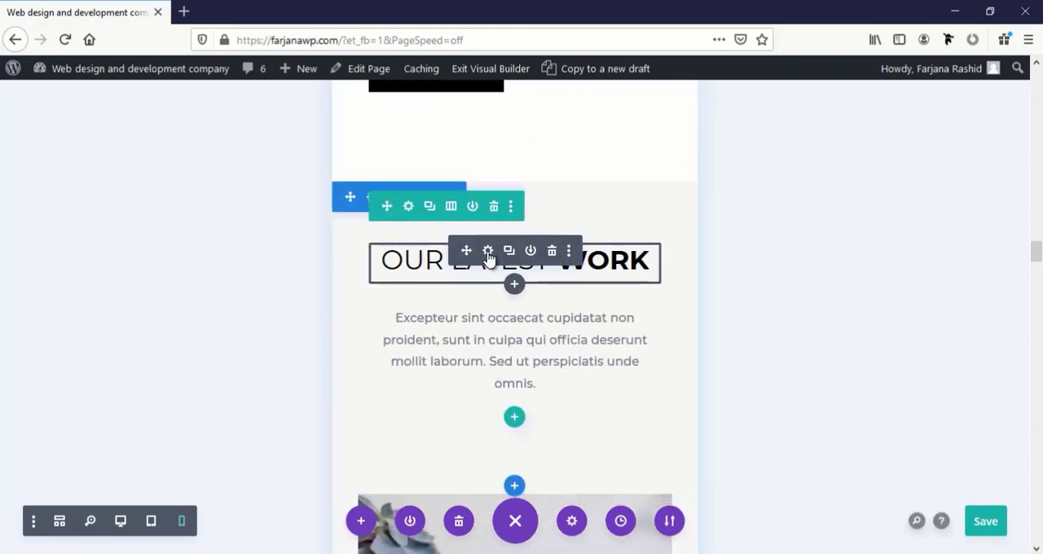
pyautogui.click(487, 251)
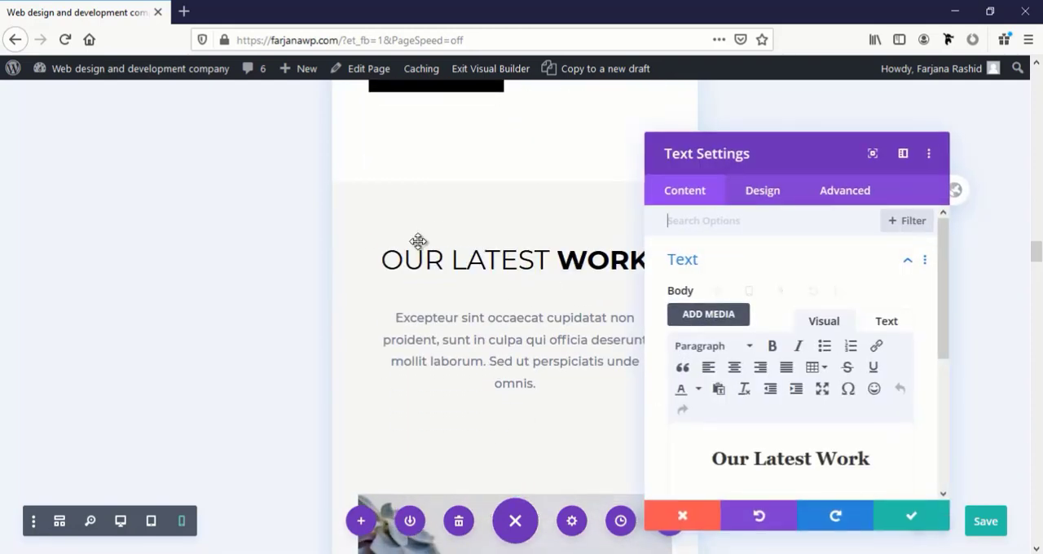
pyautogui.click(376, 256)
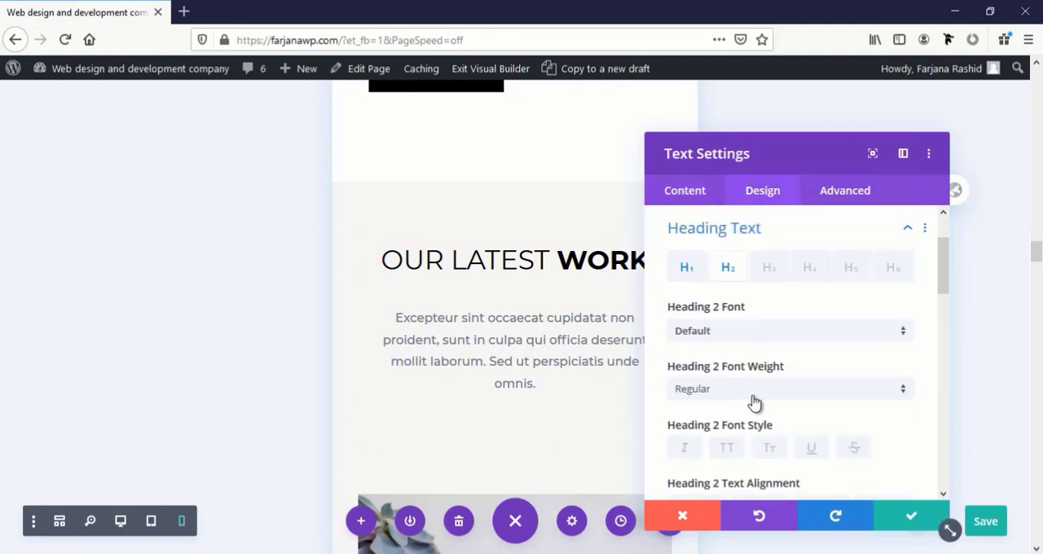
pyautogui.scroll(-3, 754, 401)
pyautogui.moveTo(787, 391)
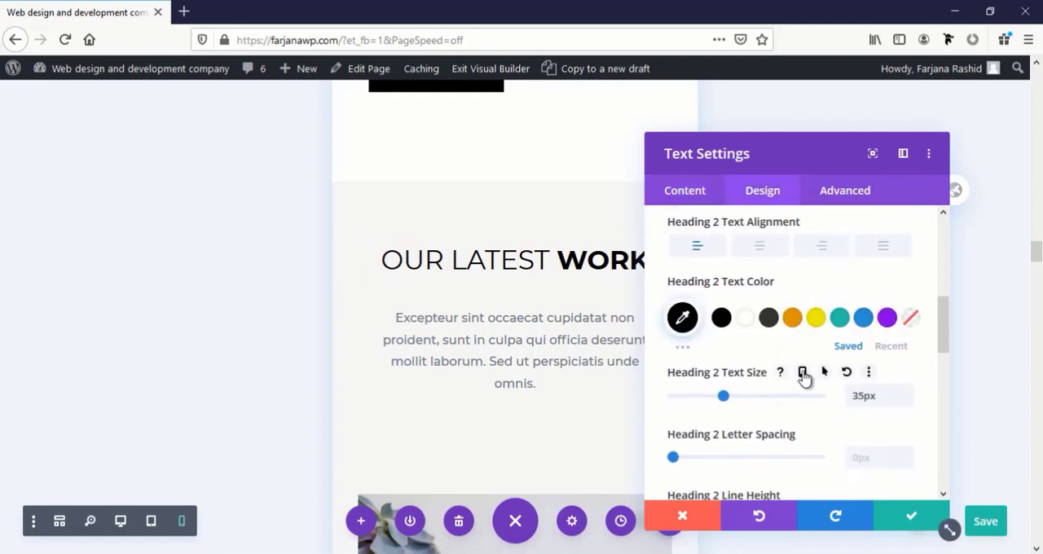
pyautogui.click(803, 373)
pyautogui.click(879, 444)
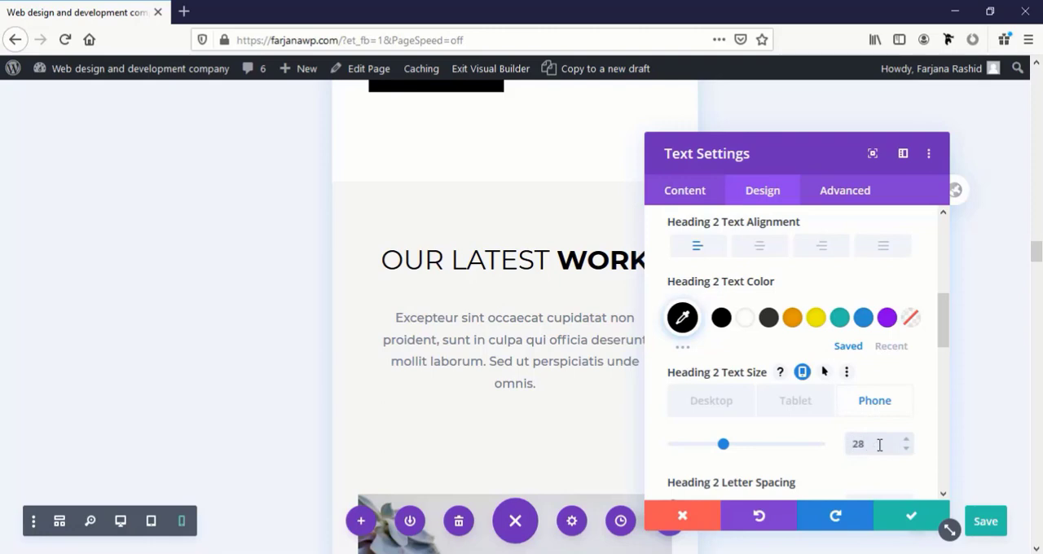
pyautogui.click(910, 520)
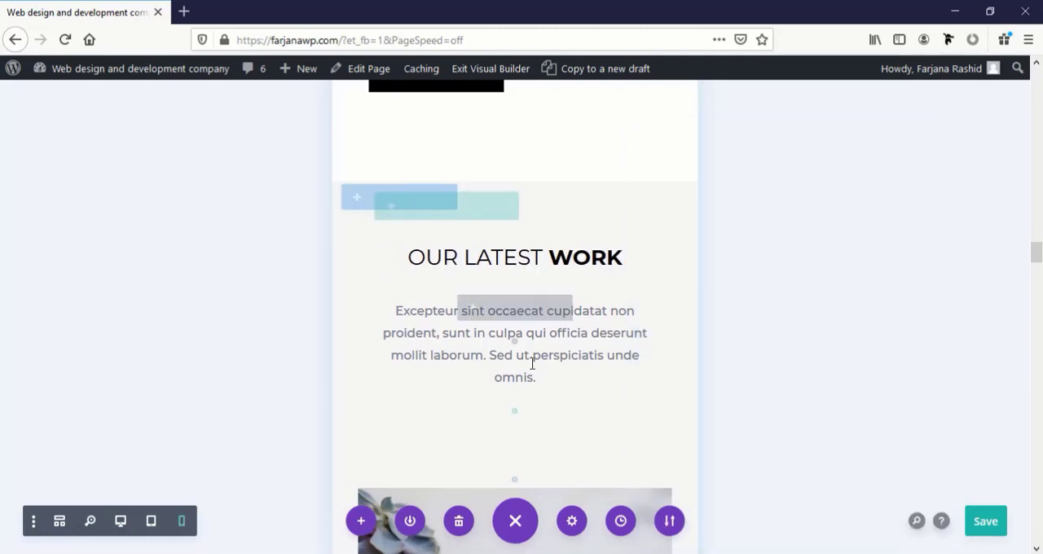
# Set the Projects number counter's Number Text Size for phone to 45px and close its settings
pyautogui.scroll(-10, 532, 364)
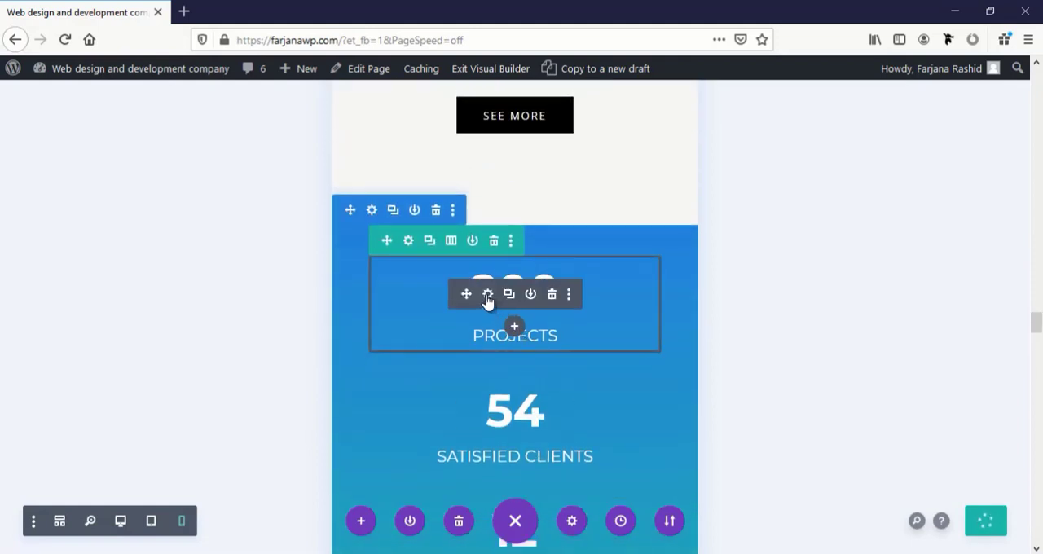
pyautogui.click(487, 295)
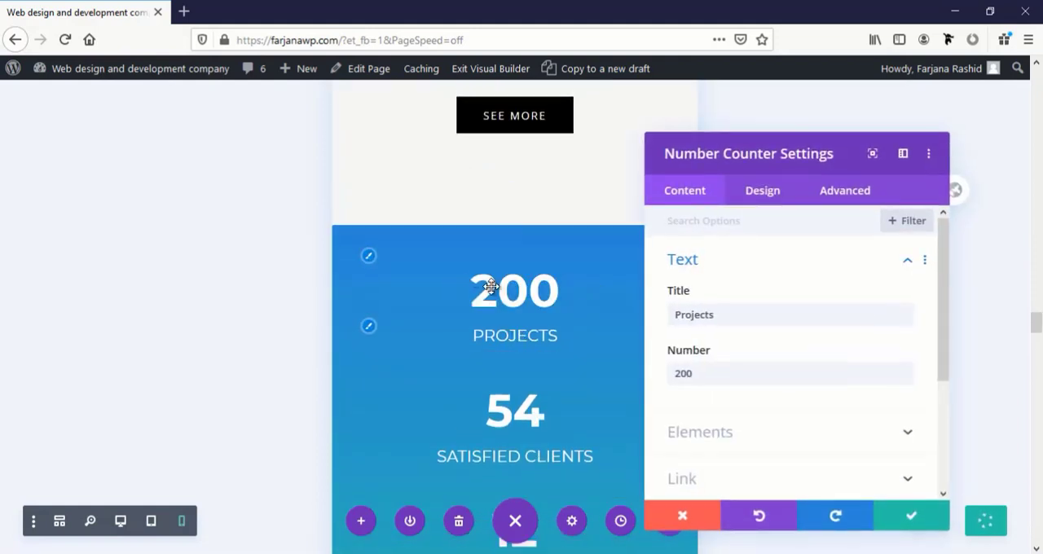
pyautogui.click(370, 258)
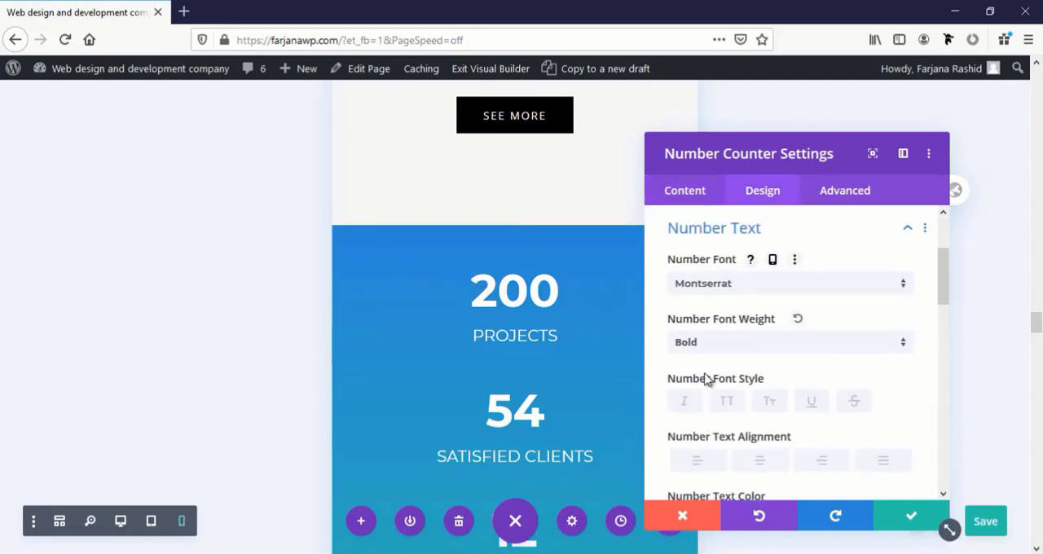
pyautogui.scroll(-2, 707, 379)
pyautogui.scroll(-4, 706, 379)
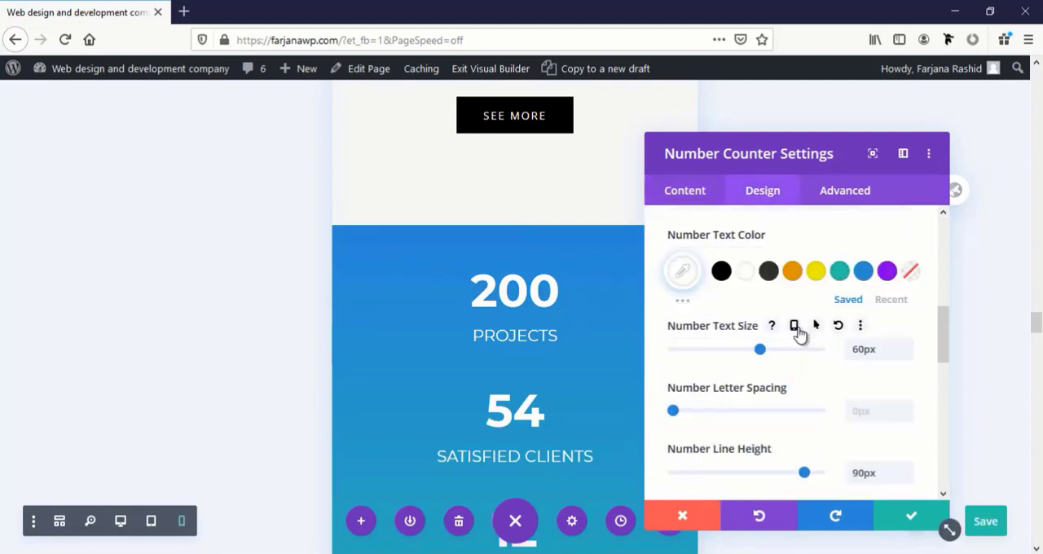
pyautogui.click(794, 326)
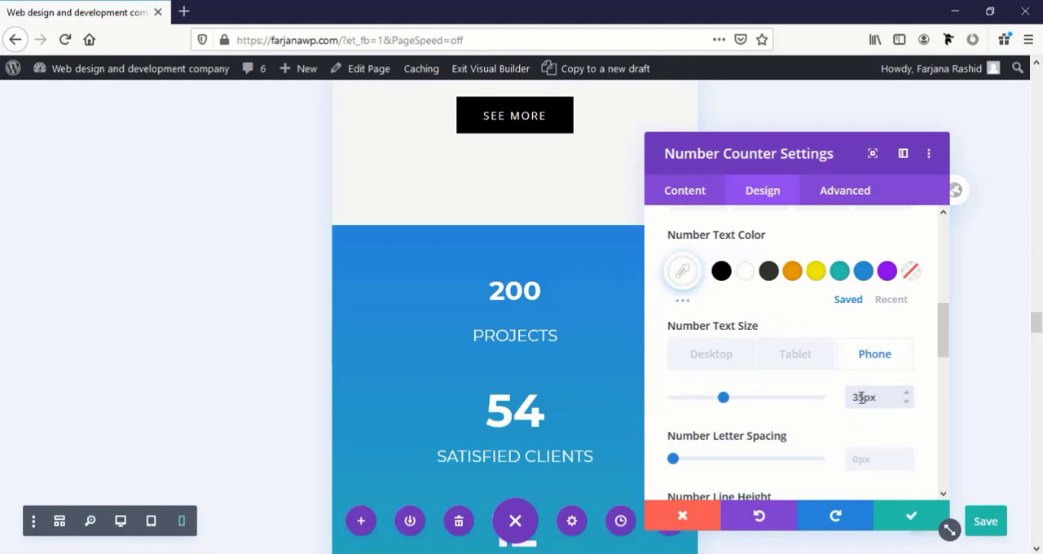
pyautogui.write('4')
pyautogui.scroll(-3, 747, 386)
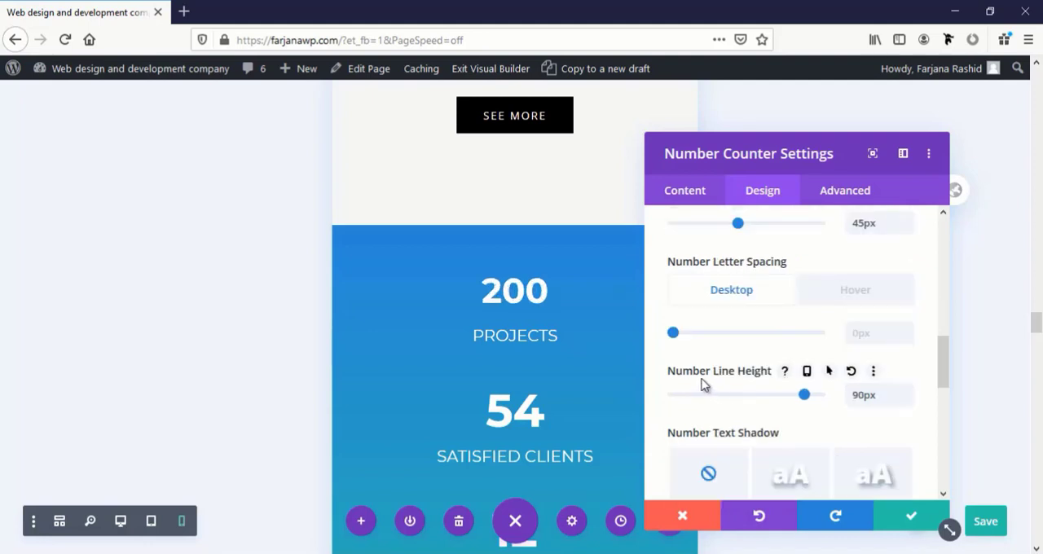
pyautogui.moveTo(805, 399)
pyautogui.mouseDown()
pyautogui.moveTo(791, 400)
pyautogui.moveTo(820, 405)
pyautogui.mouseUp()
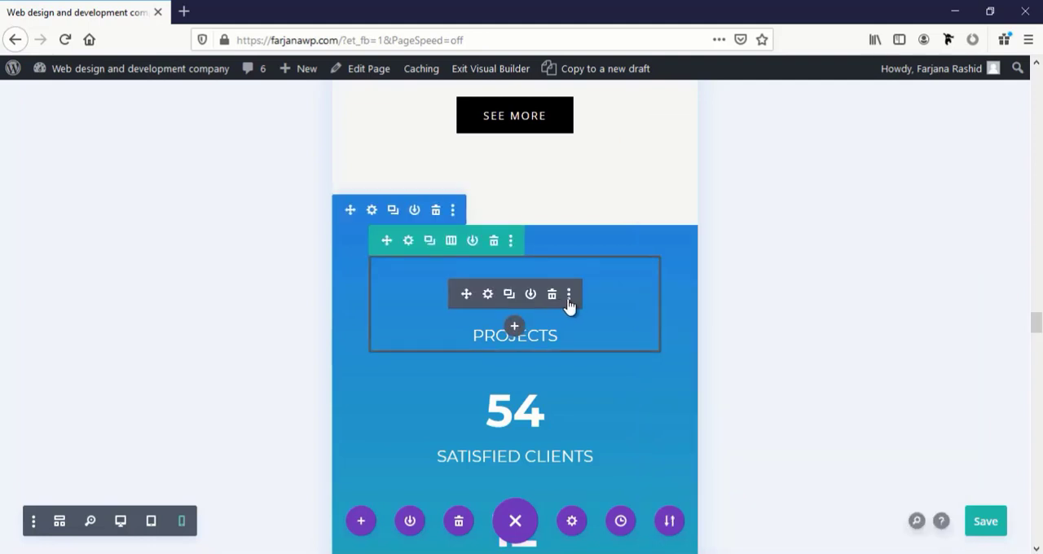
# Copy the Projects counter's module styles and paste them onto the Satisfied Clients, Ongoing Projects and Cups of Coffee counters
pyautogui.click(569, 301)
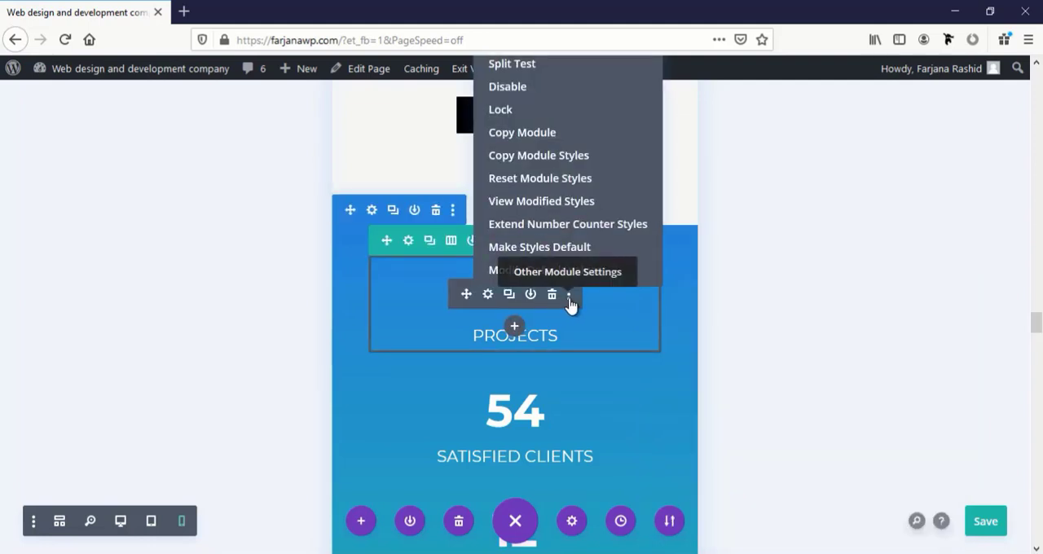
pyautogui.click(551, 159)
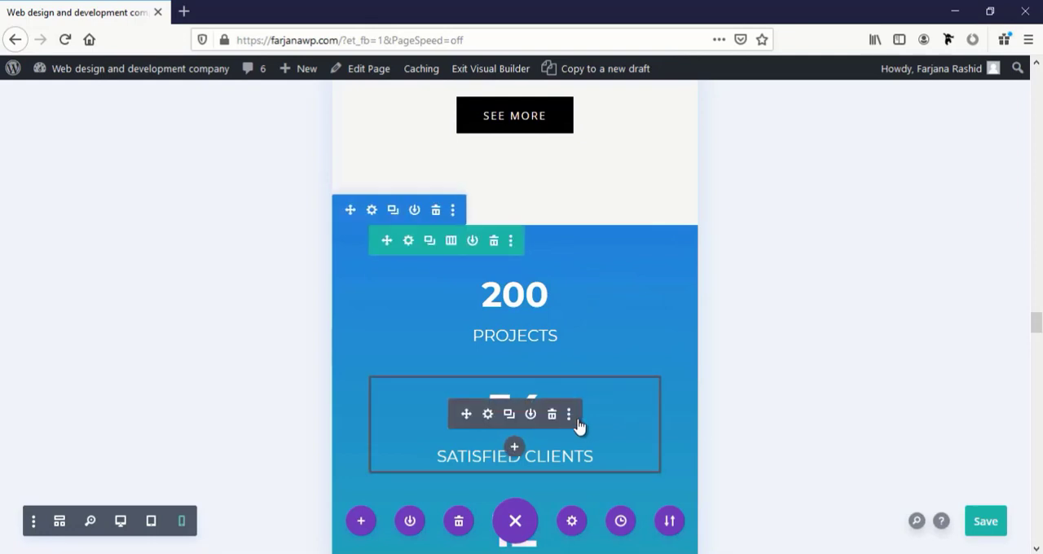
pyautogui.click(569, 415)
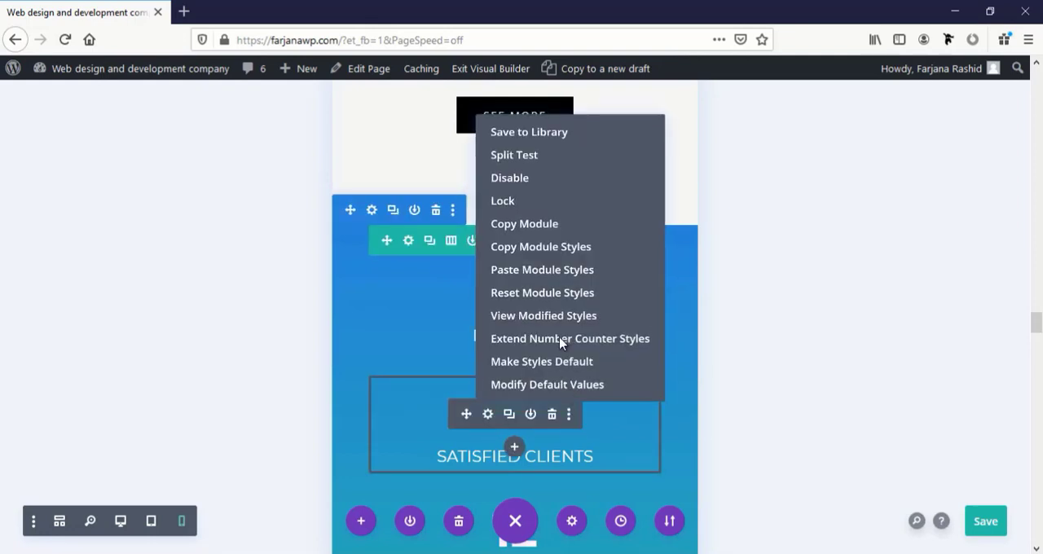
pyautogui.click(538, 270)
pyautogui.scroll(-3, 540, 375)
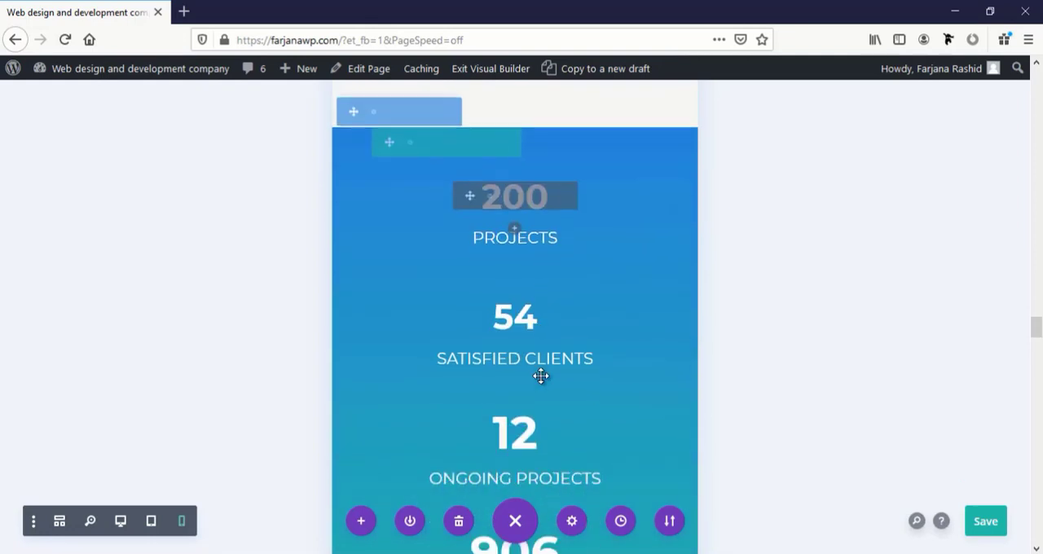
pyautogui.click(569, 380)
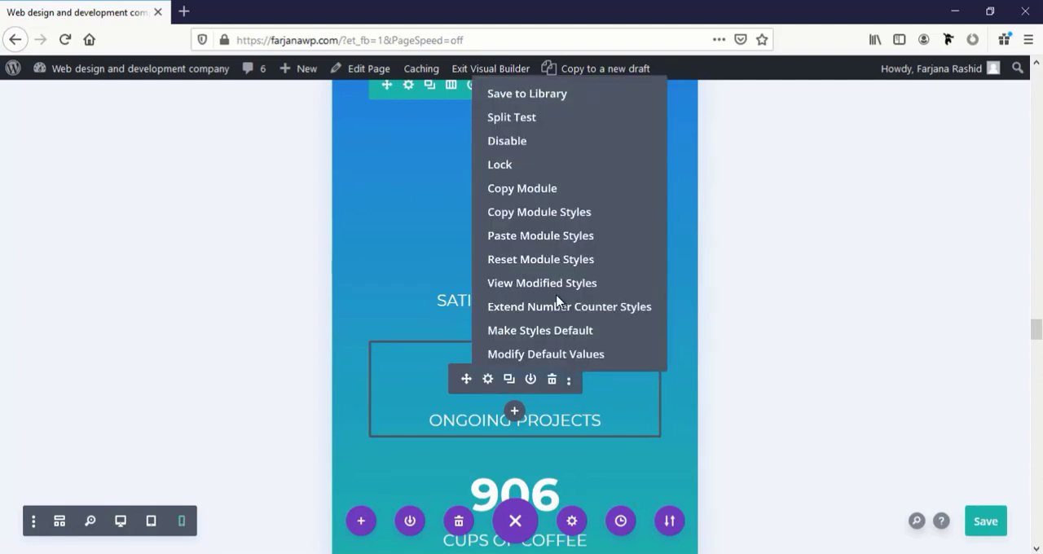
pyautogui.click(549, 235)
pyautogui.scroll(-3, 574, 361)
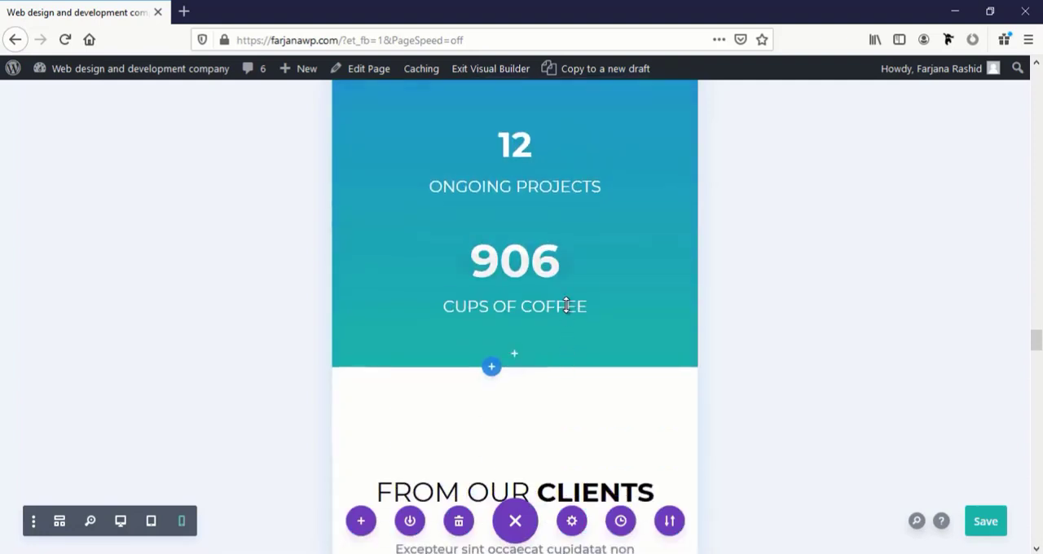
pyautogui.click(569, 267)
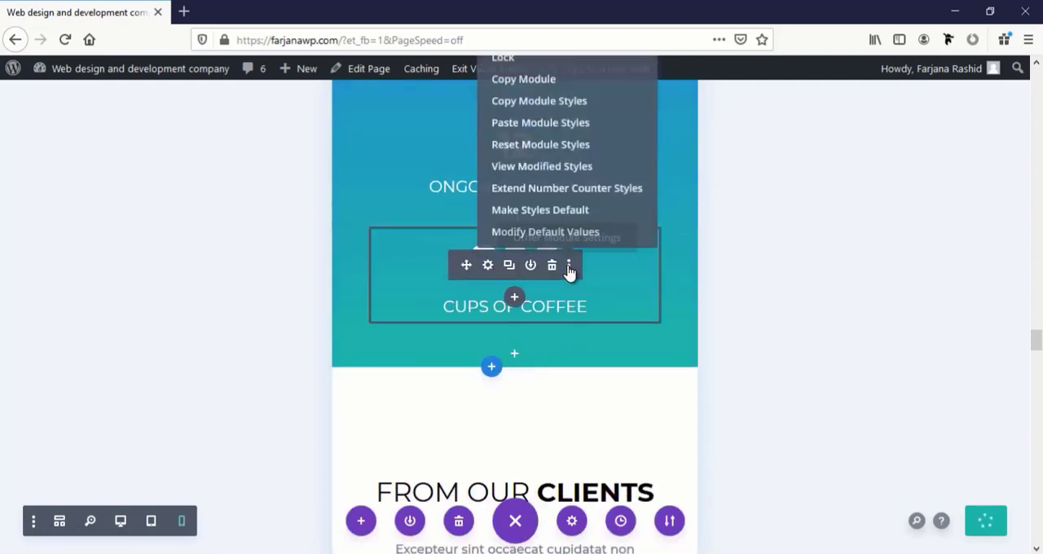
pyautogui.click(556, 130)
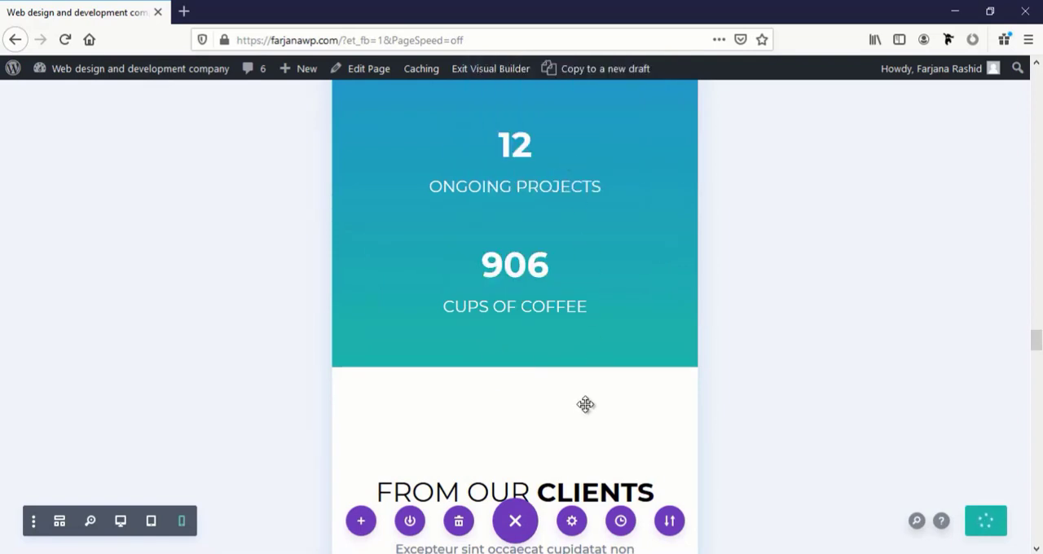
# Set the "From our clients" heading's Heading 2 Text Size for phone to 28px and save the module settings
pyautogui.scroll(-4, 587, 407)
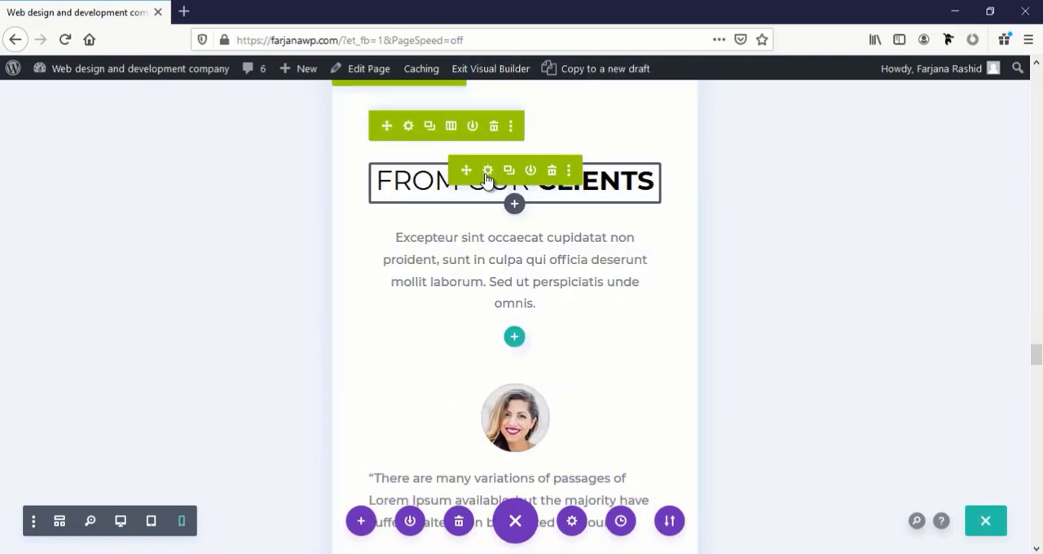
pyautogui.click(488, 173)
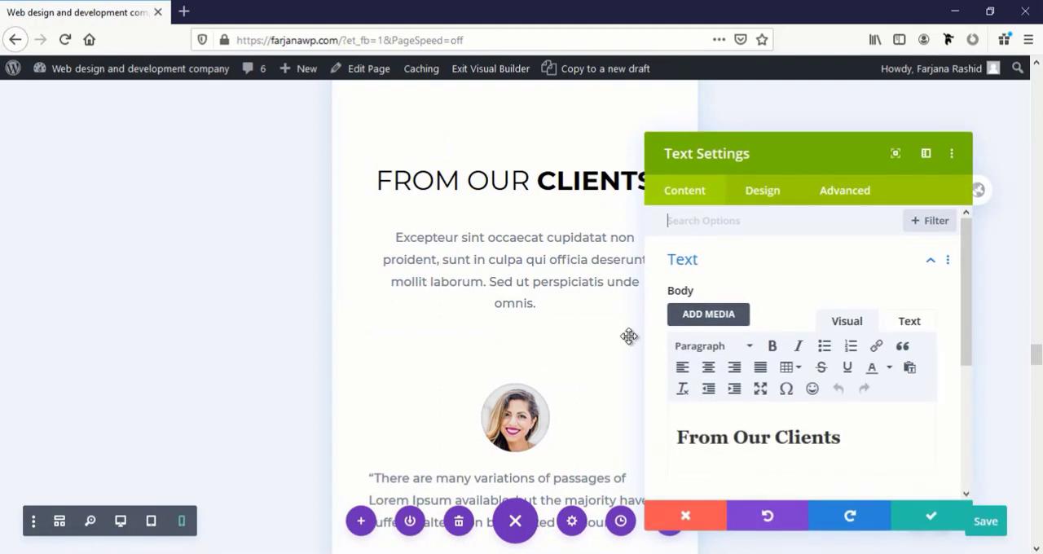
pyautogui.click(466, 195)
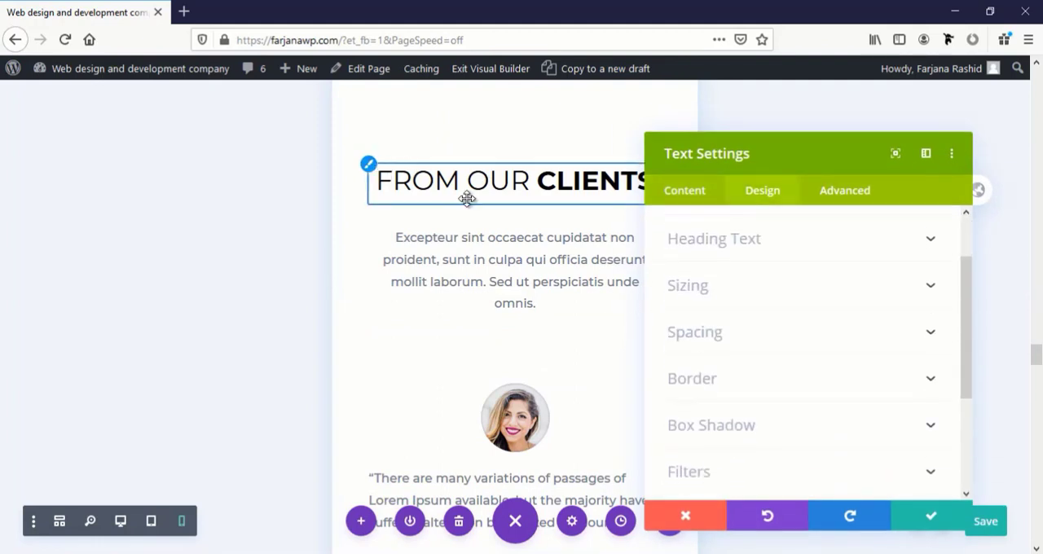
pyautogui.scroll(-3, 850, 434)
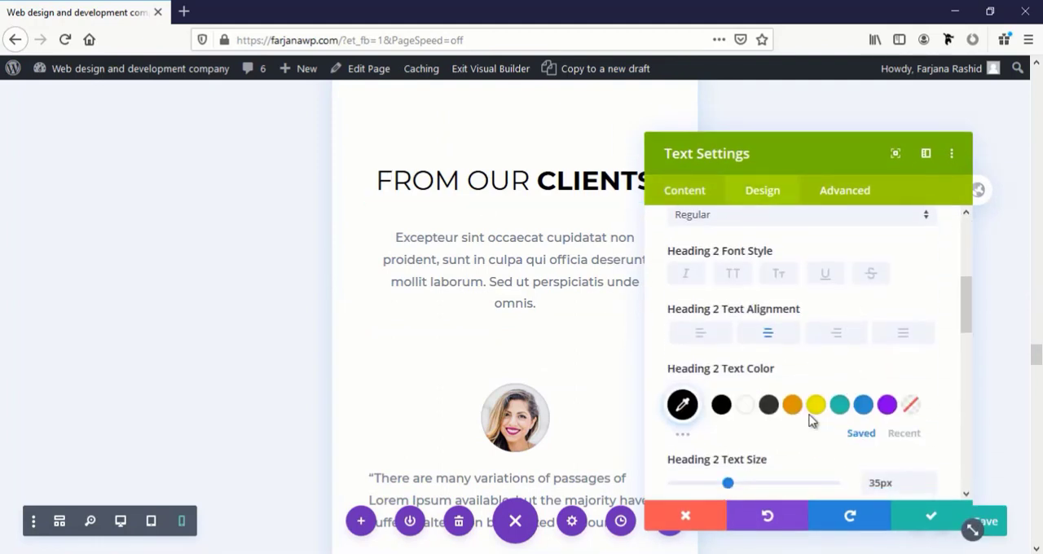
pyautogui.scroll(-2, 788, 440)
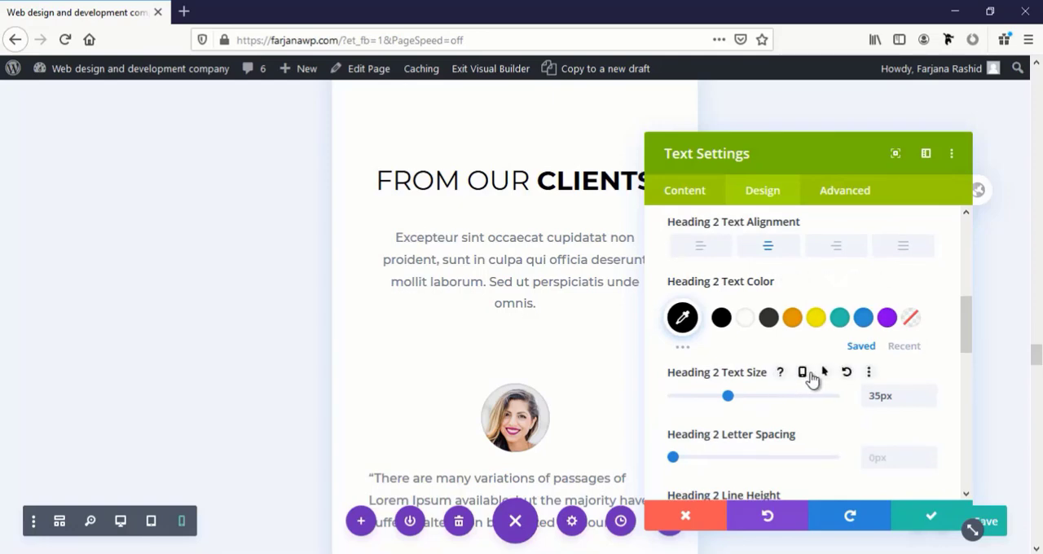
pyautogui.click(803, 372)
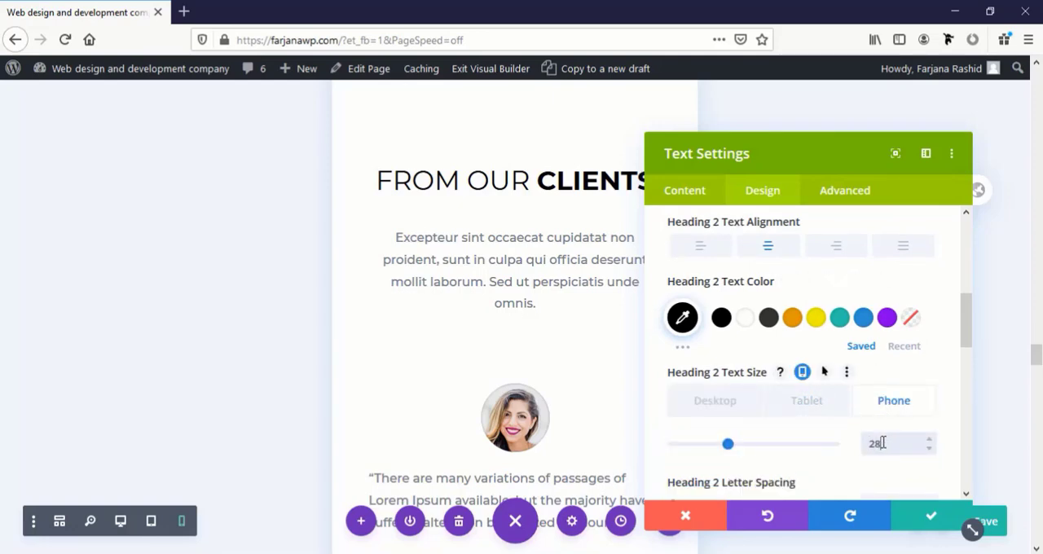
pyautogui.click(932, 521)
pyautogui.scroll(-5, 543, 398)
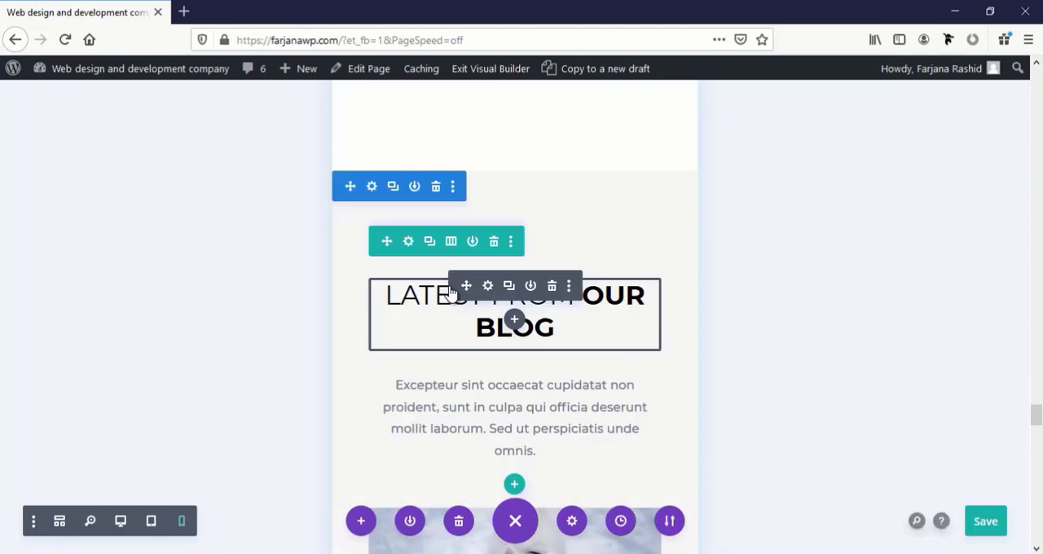
# Adjust the "Latest from our blog" heading's Heading 2 Text Size for phone and save the module settings
pyautogui.click(487, 286)
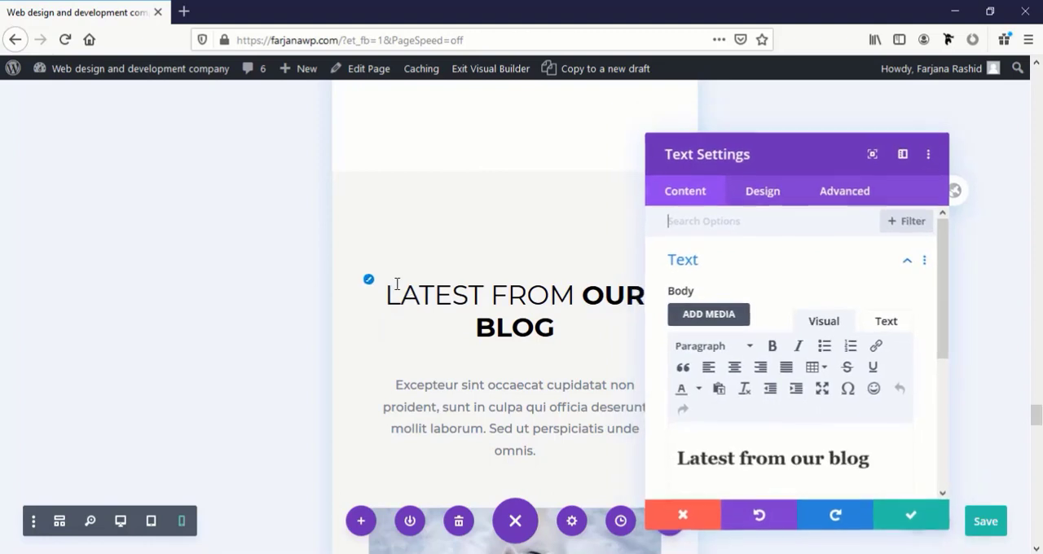
pyautogui.click(762, 189)
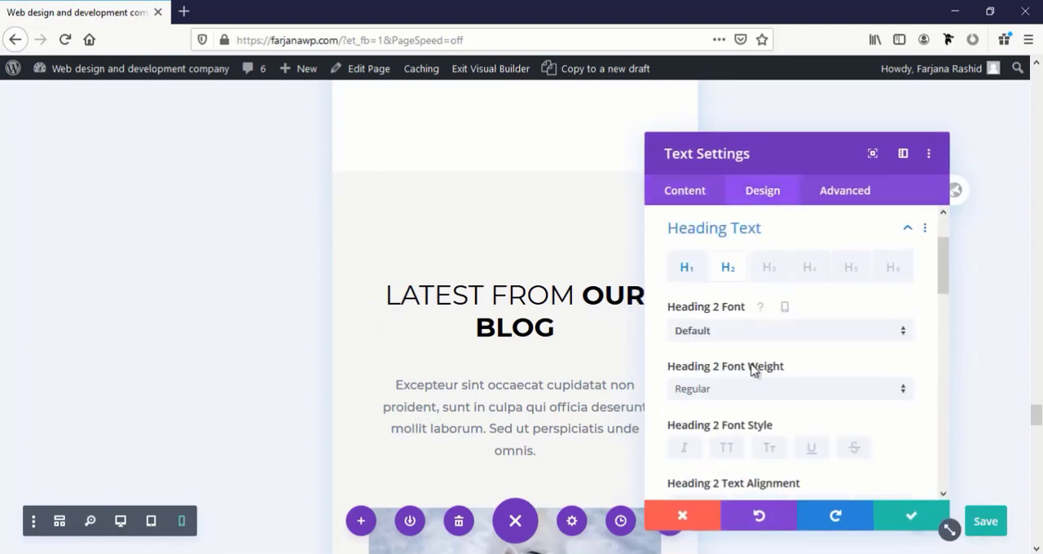
pyautogui.scroll(-5, 807, 371)
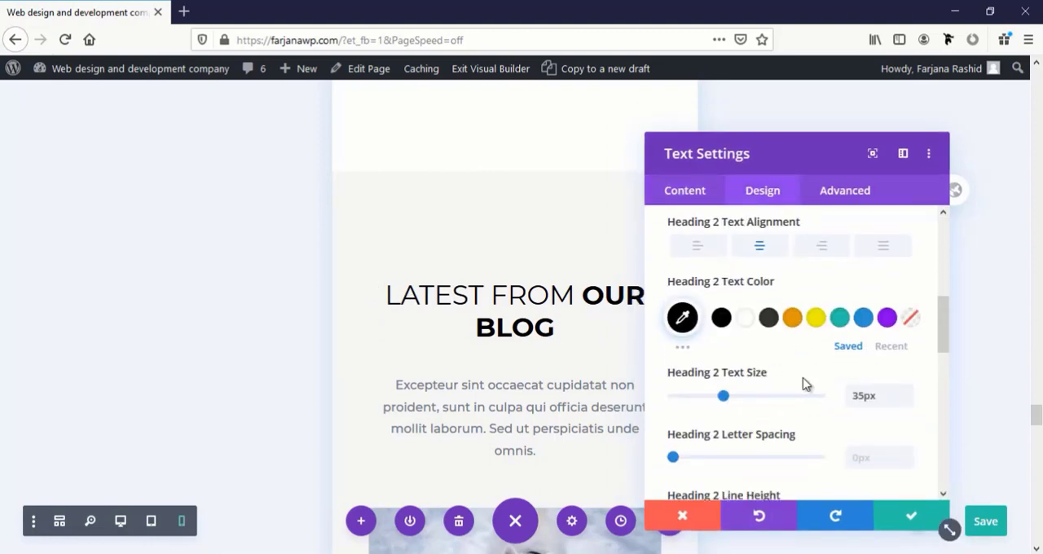
pyautogui.click(802, 373)
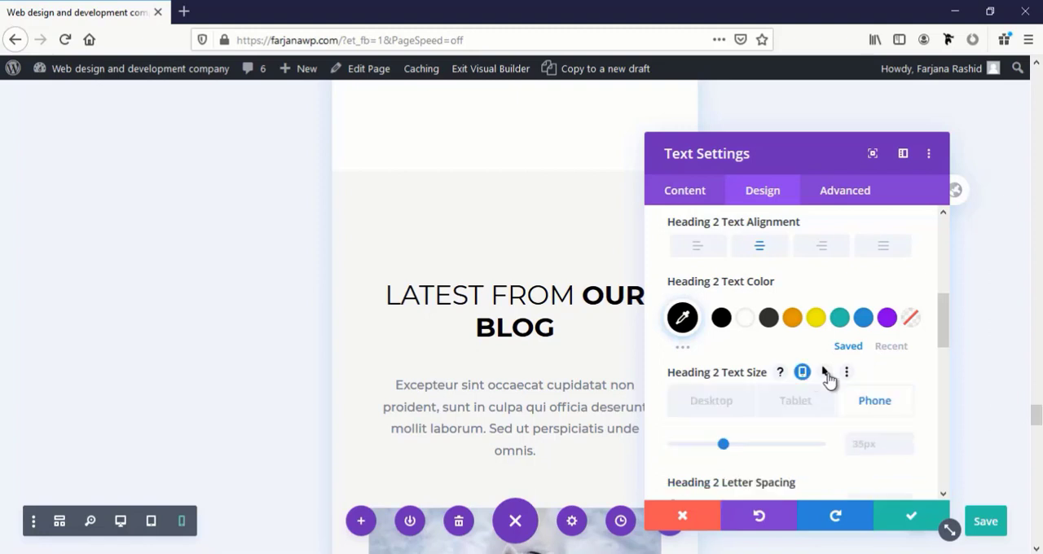
pyautogui.click(909, 513)
# Reduce the blog module's Title Text Size for phone
pyautogui.scroll(-10, 573, 389)
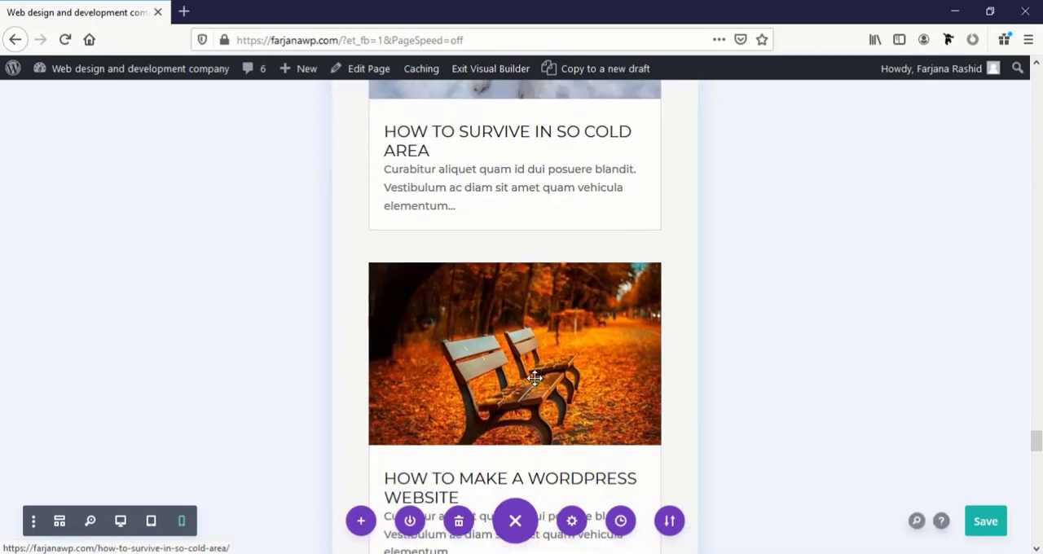
pyautogui.scroll(9, 536, 386)
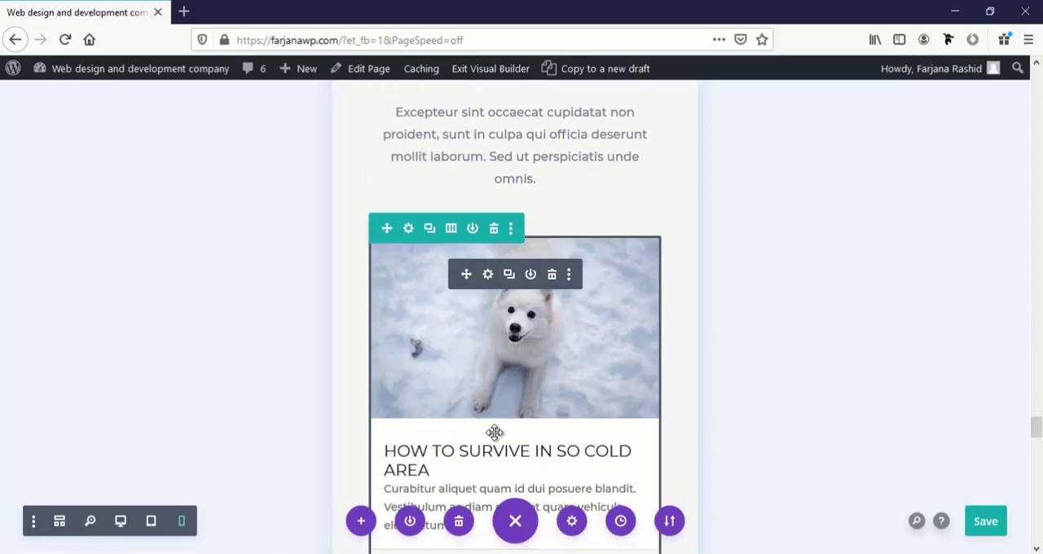
pyautogui.click(488, 275)
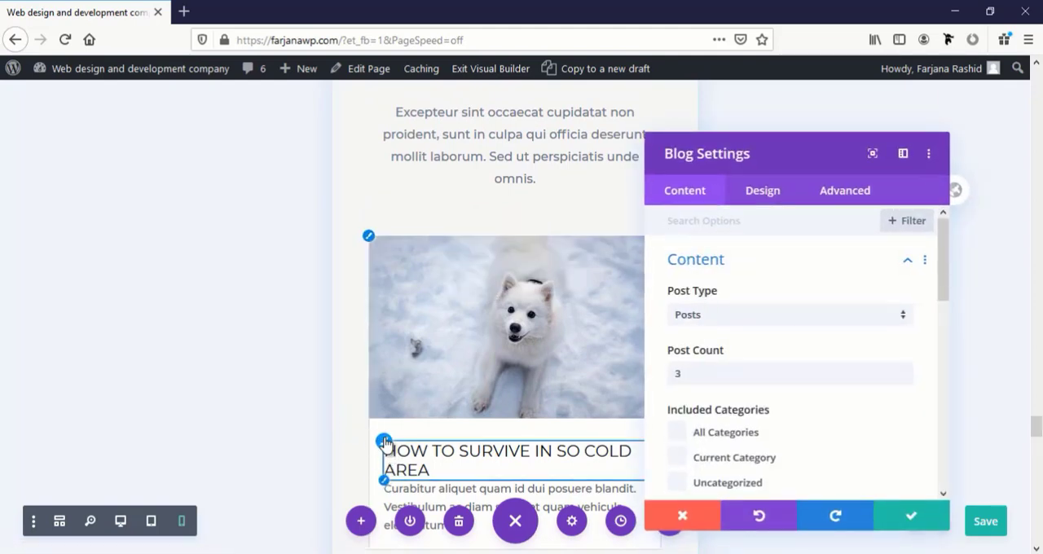
pyautogui.click(392, 461)
pyautogui.scroll(-3, 791, 397)
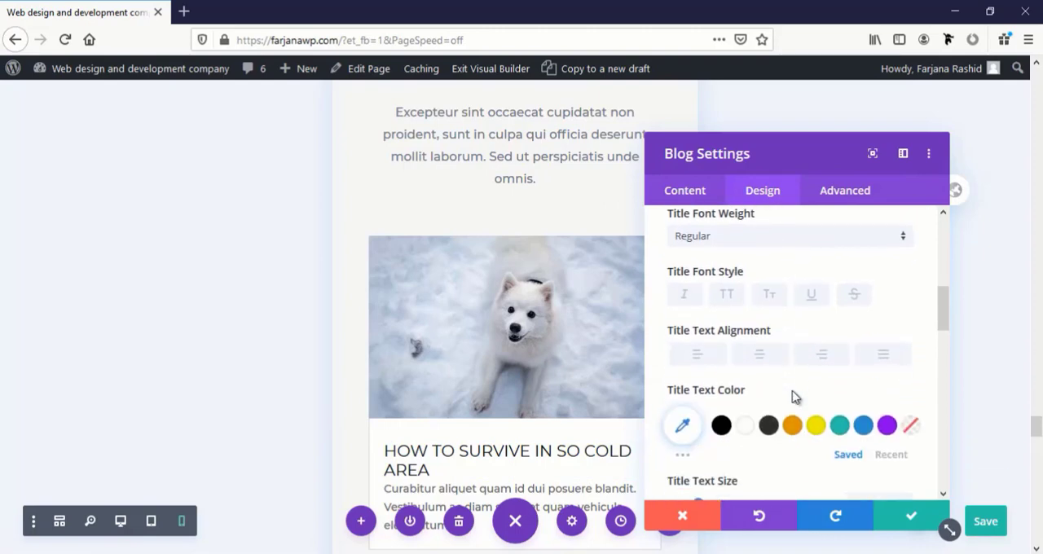
pyautogui.scroll(-2, 791, 367)
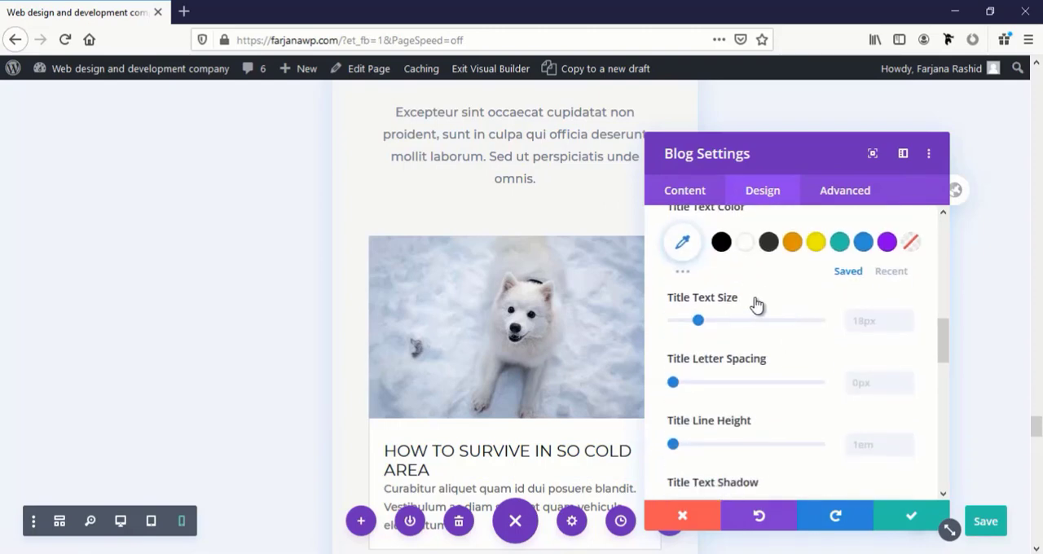
pyautogui.click(773, 298)
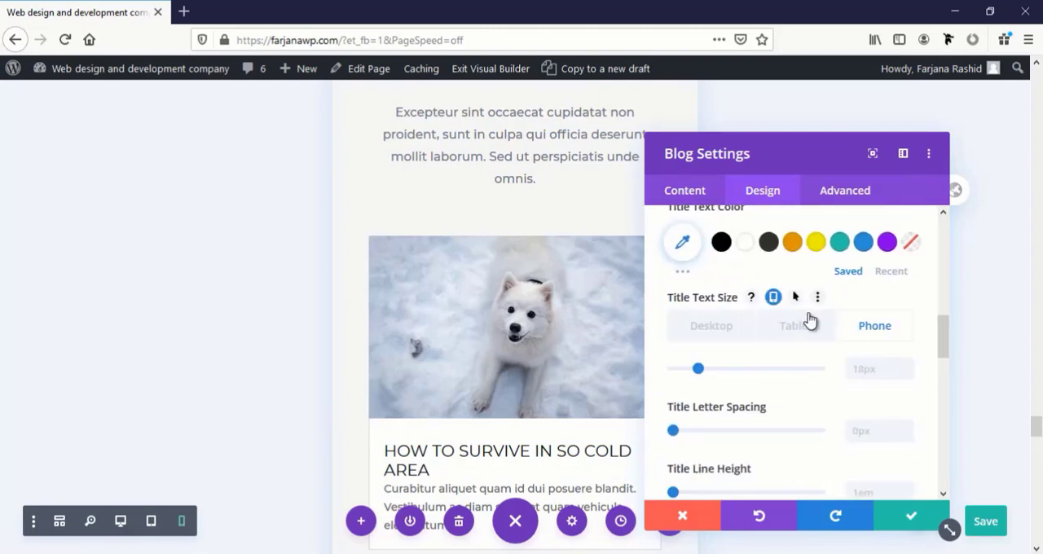
pyautogui.click(878, 366)
pyautogui.write('1px5')
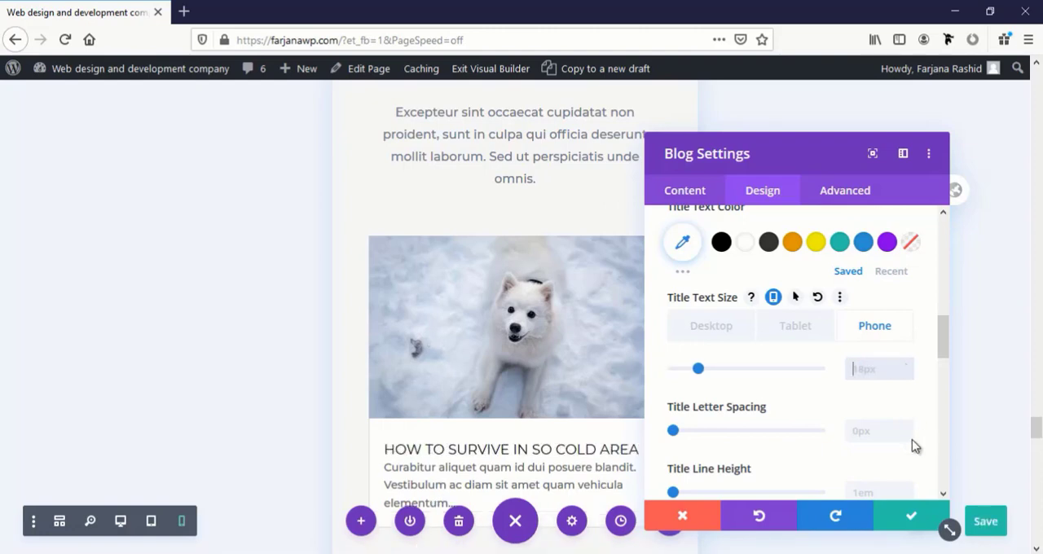
# Set the blog module's Title Line Height for phone to 1.7em and save the module settings
pyautogui.scroll(-2, 913, 440)
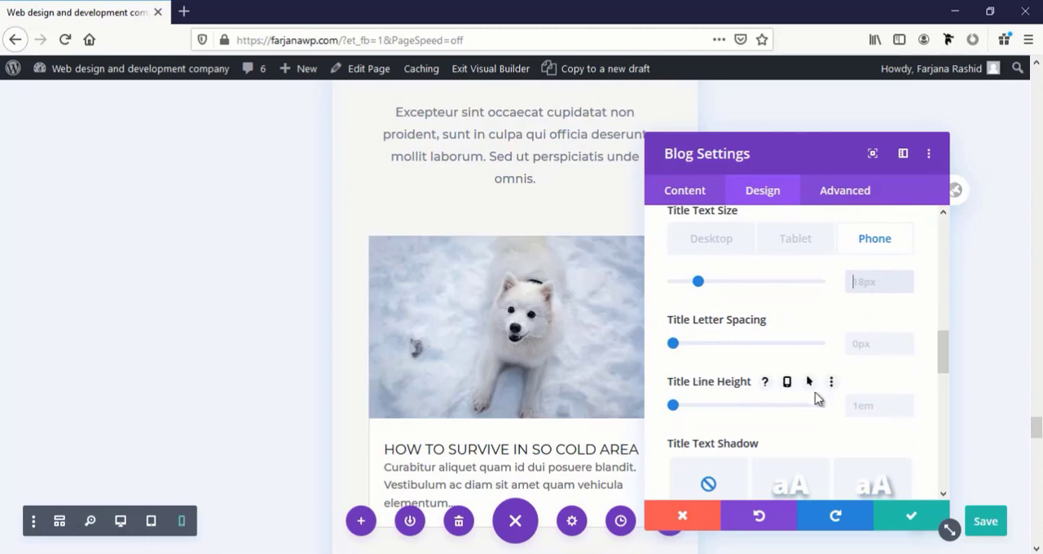
pyautogui.click(787, 383)
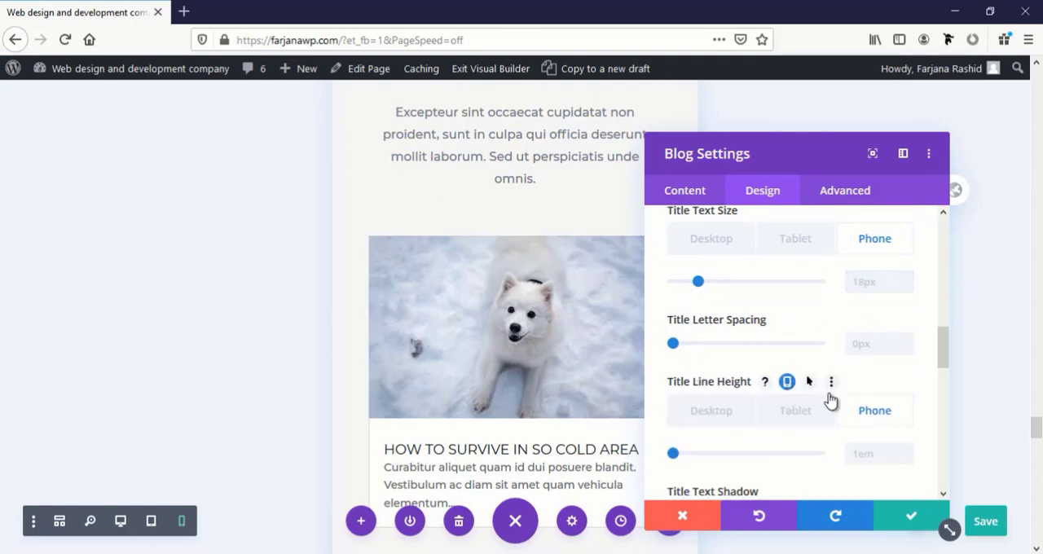
pyautogui.moveTo(675, 457); pyautogui.dragTo(727, 463)
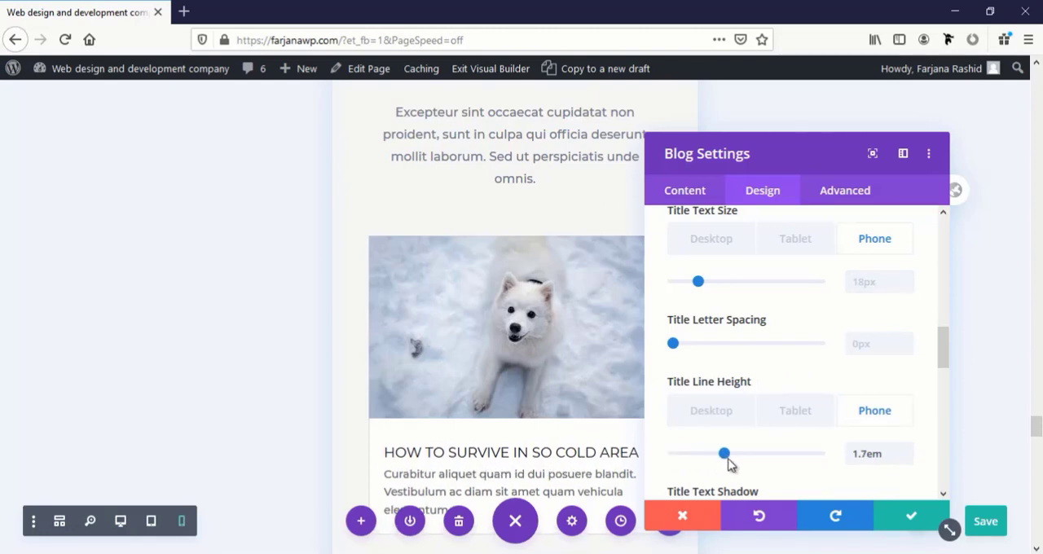
pyautogui.click(903, 517)
# Set the "Our Clients" heading's Heading 2 Text Size for phone to 28px and save the module settings
pyautogui.scroll(-10, 514, 303)
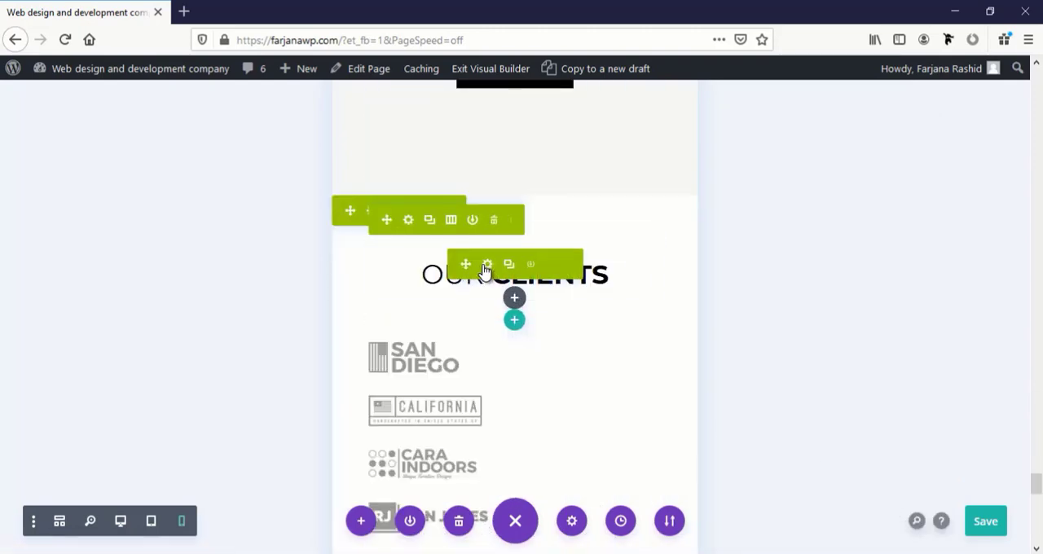
pyautogui.click(488, 265)
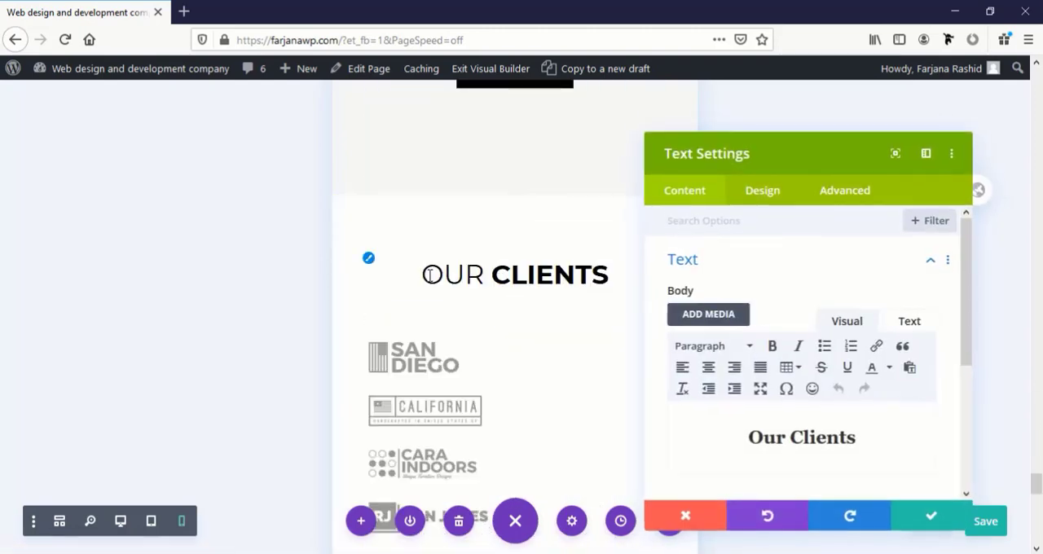
pyautogui.click(481, 275)
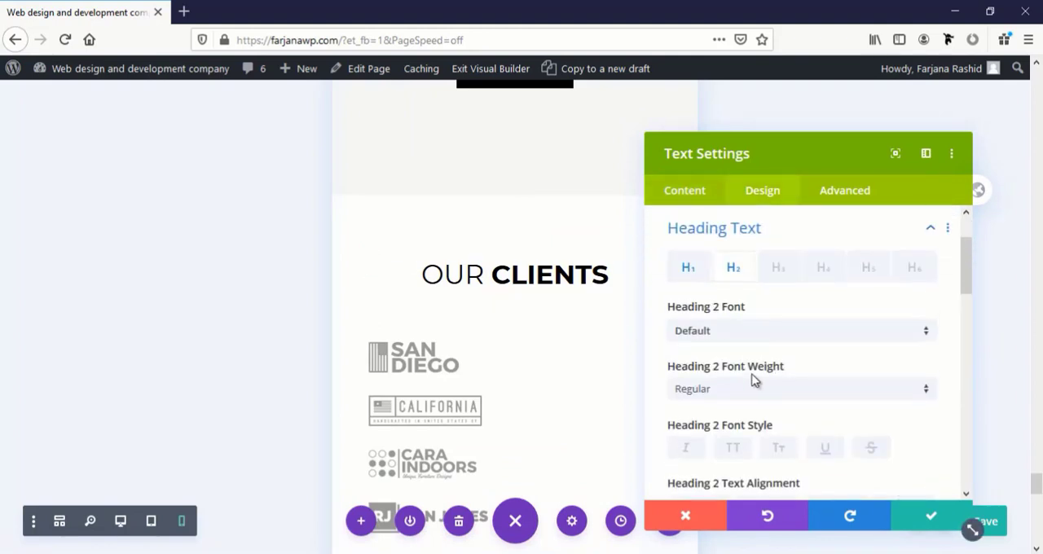
pyautogui.scroll(-2, 752, 379)
pyautogui.scroll(-3, 749, 381)
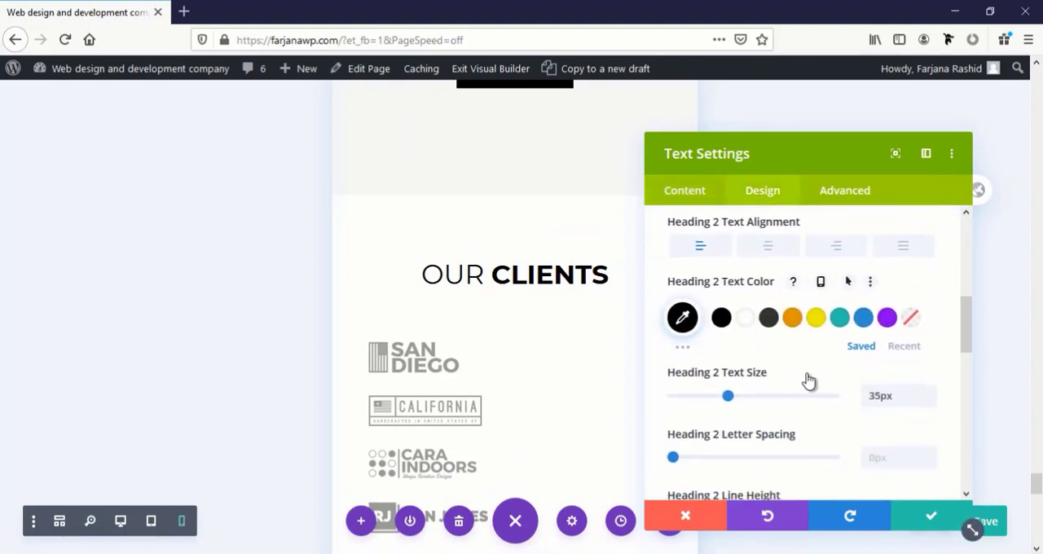
pyautogui.click(802, 373)
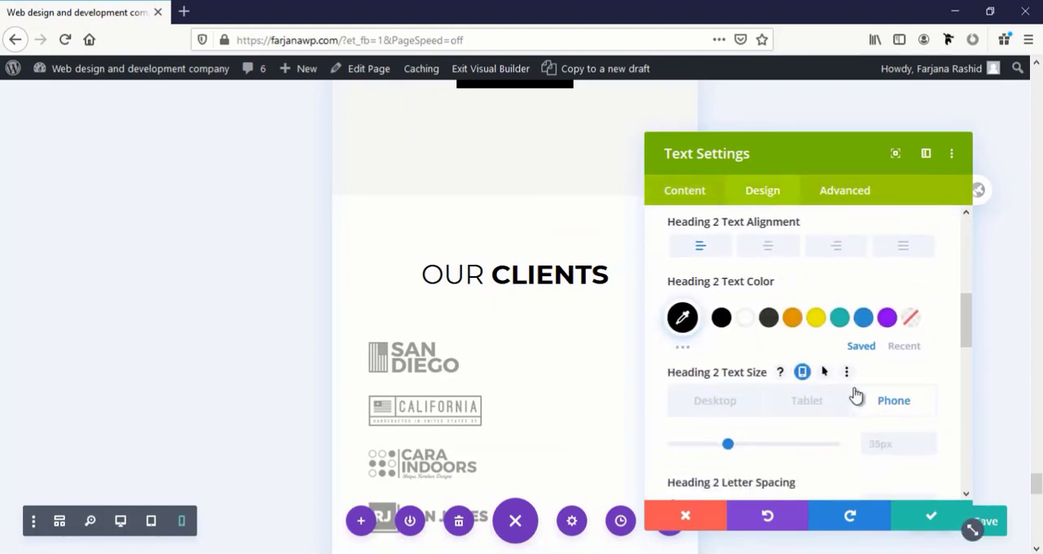
pyautogui.click(882, 444)
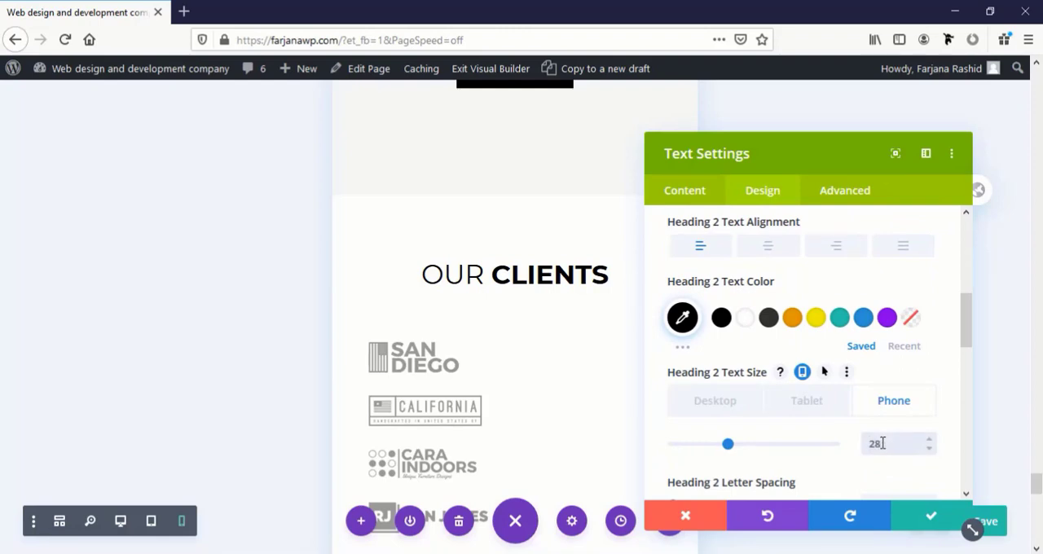
pyautogui.write('28')
pyautogui.click(931, 515)
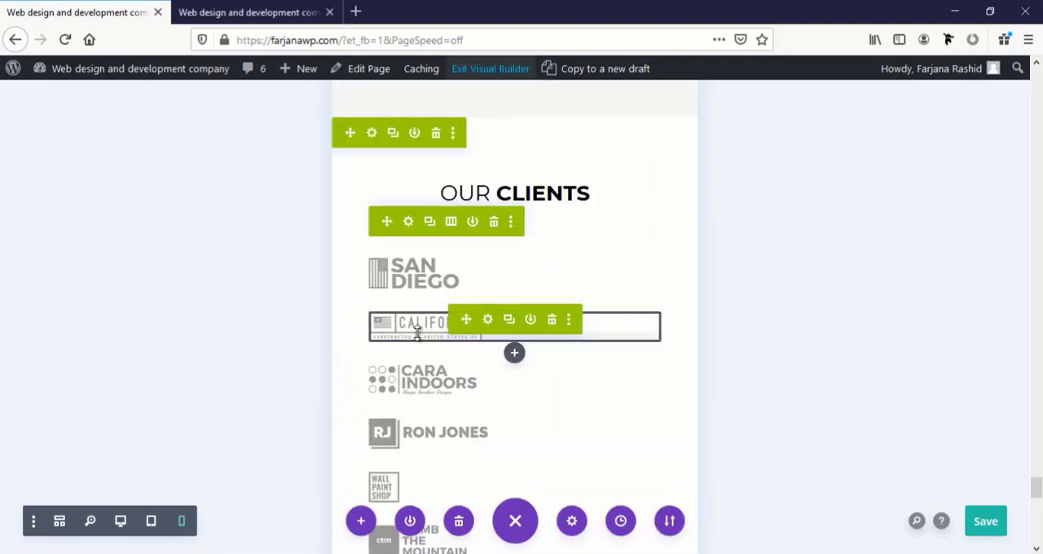
# Open the settings of the row holding the client logos and reposition the settings window beside the logos
pyautogui.scroll(-3, 417, 333)
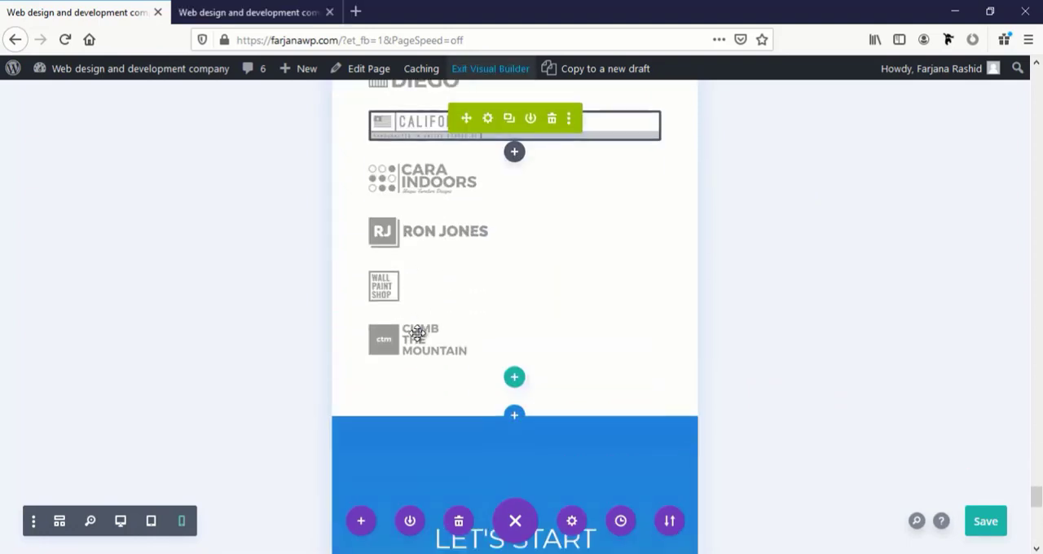
pyautogui.scroll(1, 417, 333)
pyautogui.moveTo(417, 333)
pyautogui.mouseDown()
pyautogui.moveTo(423, 400)
pyautogui.moveTo(425, 240)
pyautogui.moveTo(446, 240)
pyautogui.moveTo(395, 202)
pyautogui.moveTo(415, 192)
pyautogui.moveTo(415, 172)
pyautogui.moveTo(445, 366)
pyautogui.moveTo(426, 345)
pyautogui.moveTo(412, 245)
pyautogui.moveTo(423, 195)
pyautogui.moveTo(451, 189)
pyautogui.mouseUp()
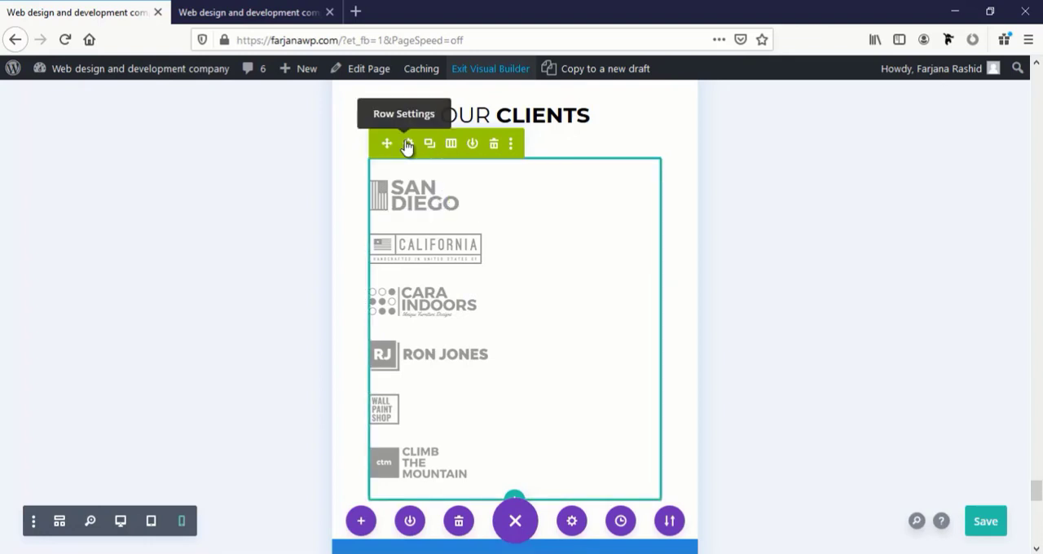
pyautogui.click(408, 145)
pyautogui.moveTo(138, 123); pyautogui.dragTo(259, 132)
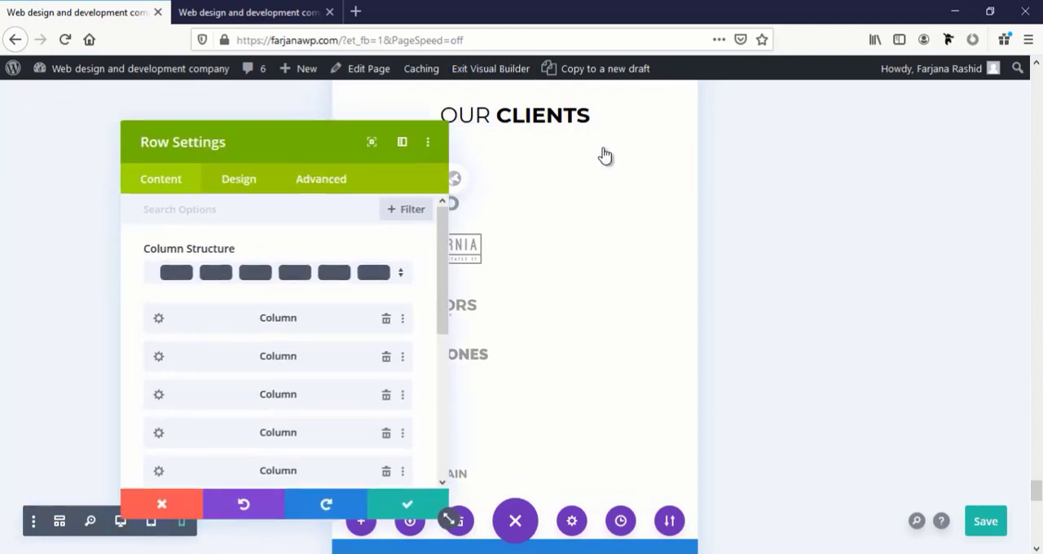
pyautogui.moveTo(605, 155); pyautogui.dragTo(650, 98)
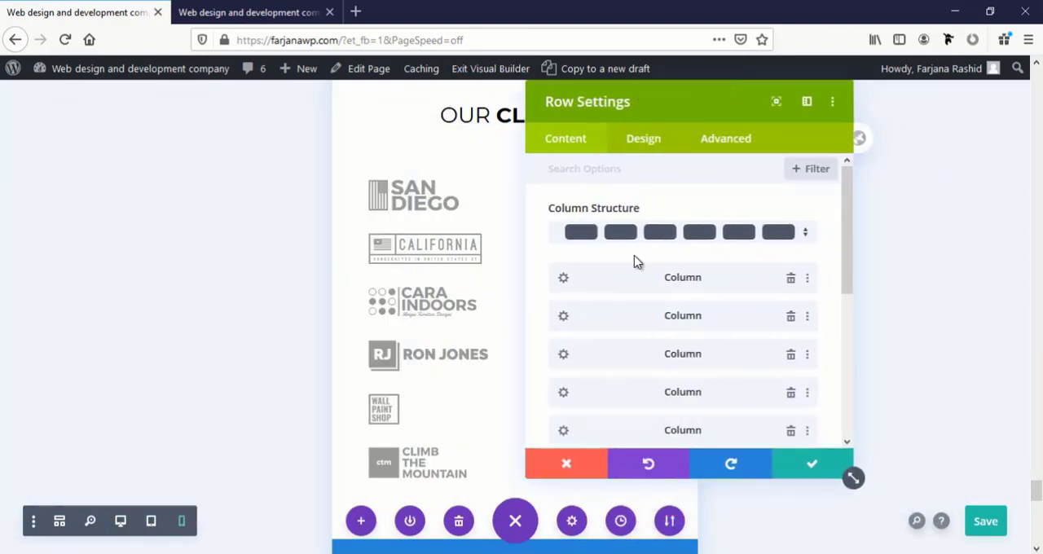
# Enable phone-specific Custom CSS for the Main Element of the first column in the client logos row
pyautogui.click(562, 278)
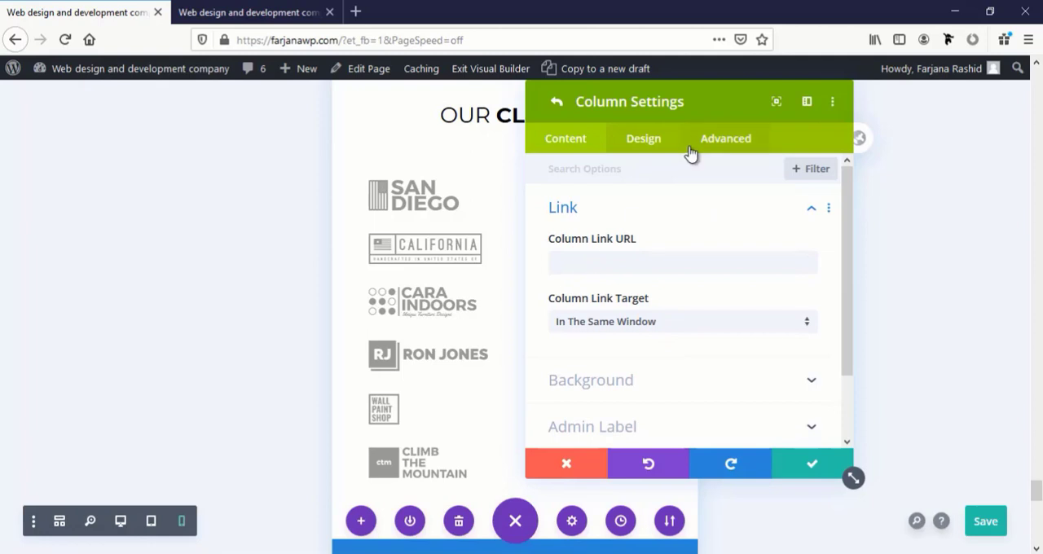
pyautogui.click(717, 148)
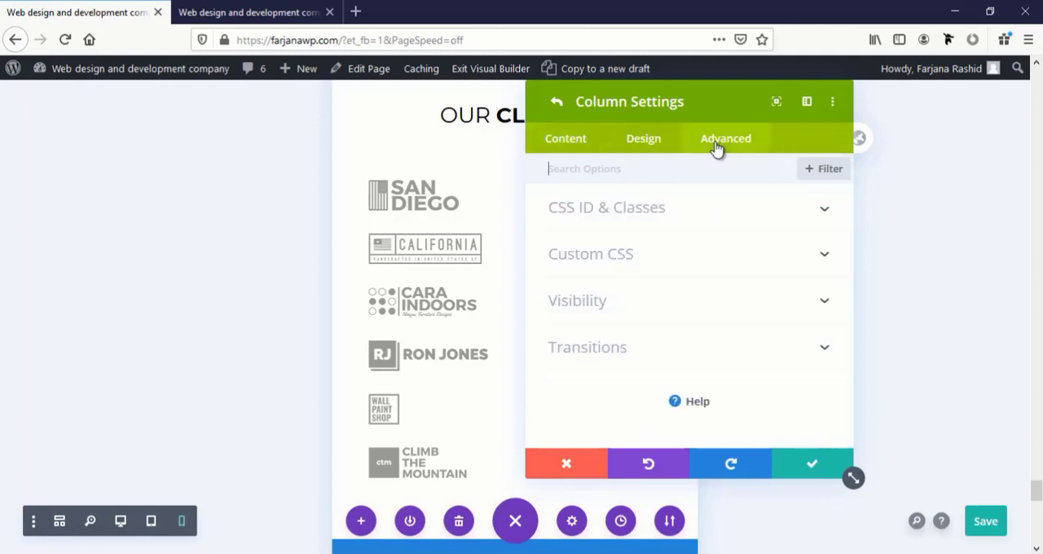
pyautogui.click(640, 261)
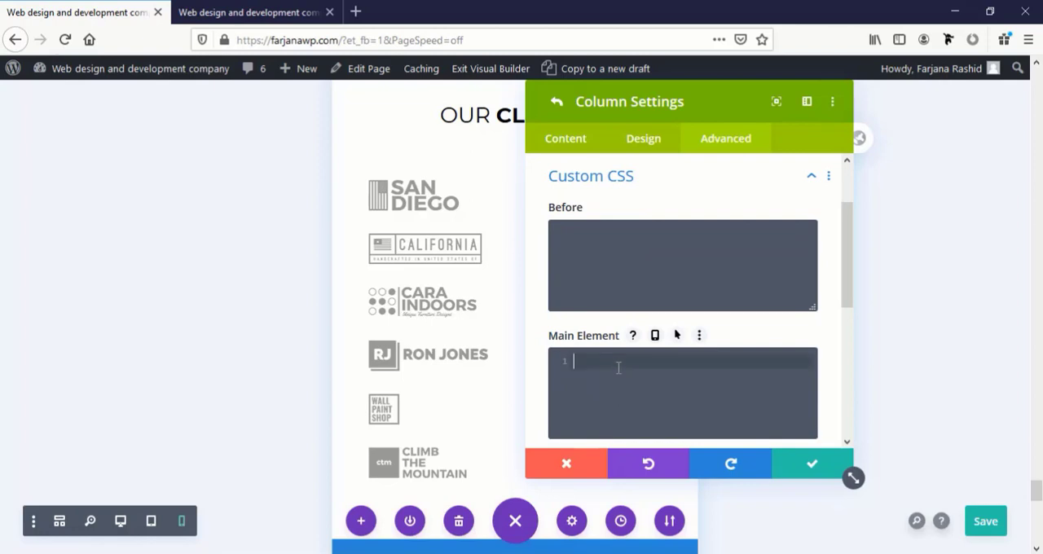
pyautogui.click(655, 337)
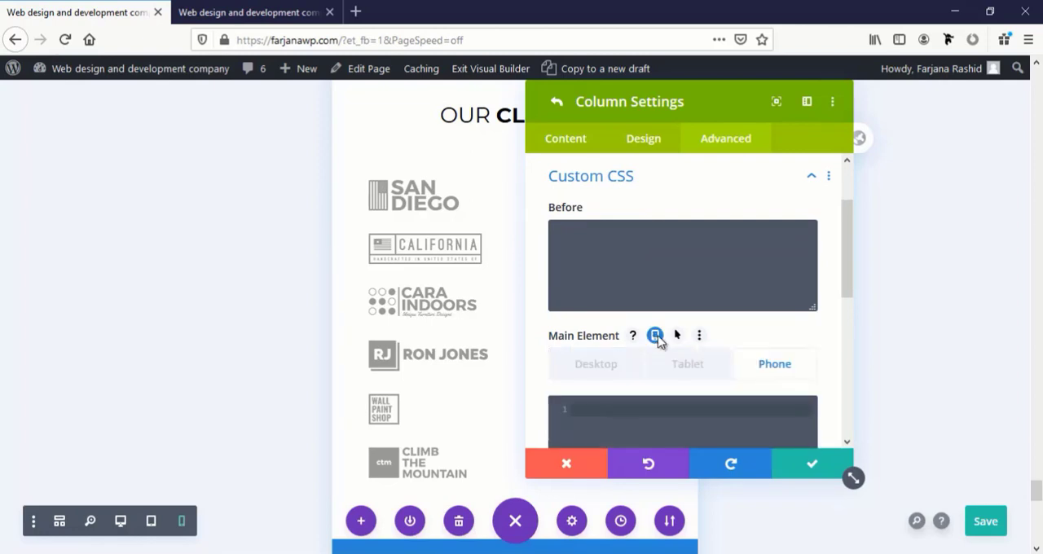
pyautogui.click(768, 372)
pyautogui.scroll(-2, 623, 342)
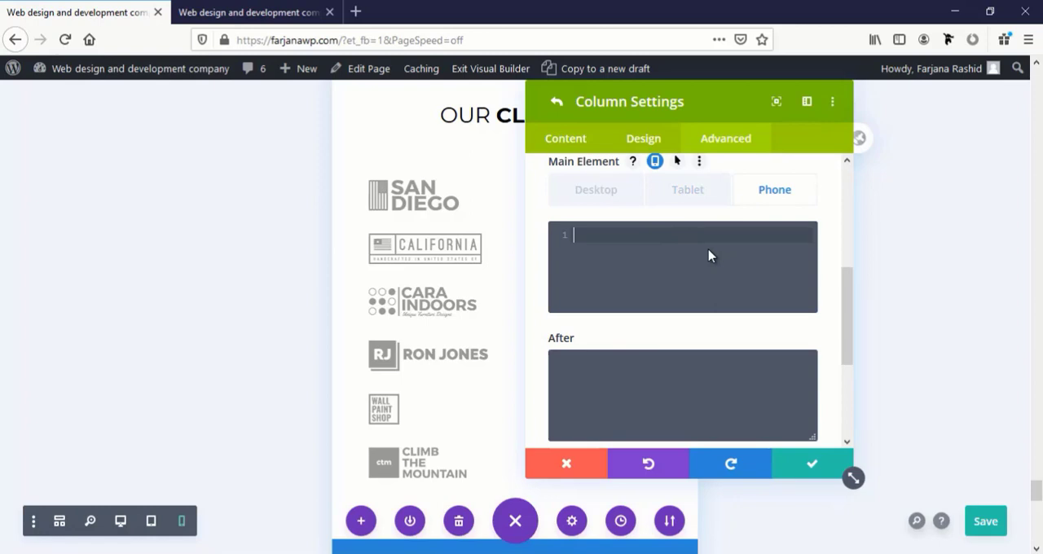
# Enter width:50%; and float:left; as the phone Main Element CSS of the first client logo column
pyautogui.write('id')
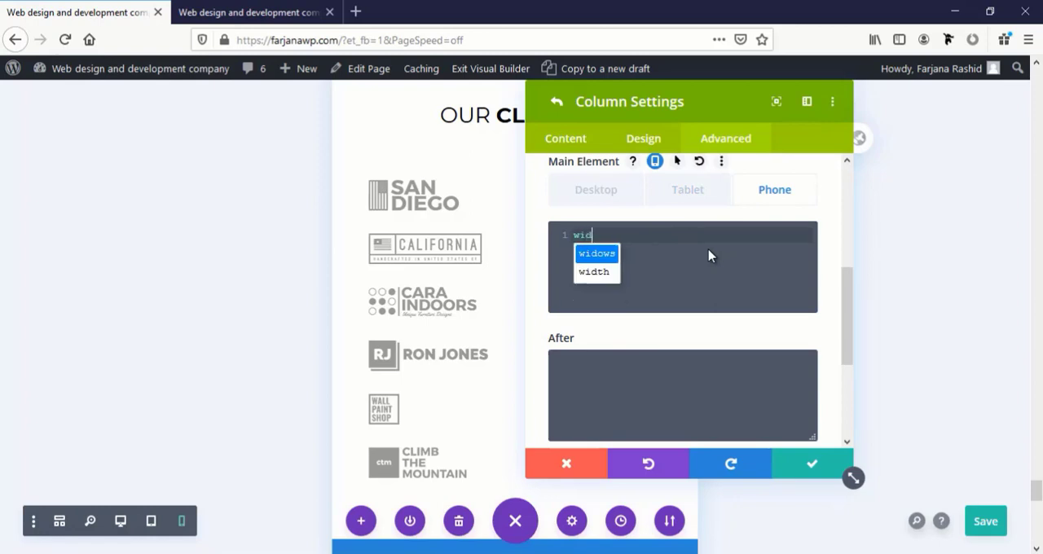
pyautogui.press('Down')
pyautogui.press('Return')
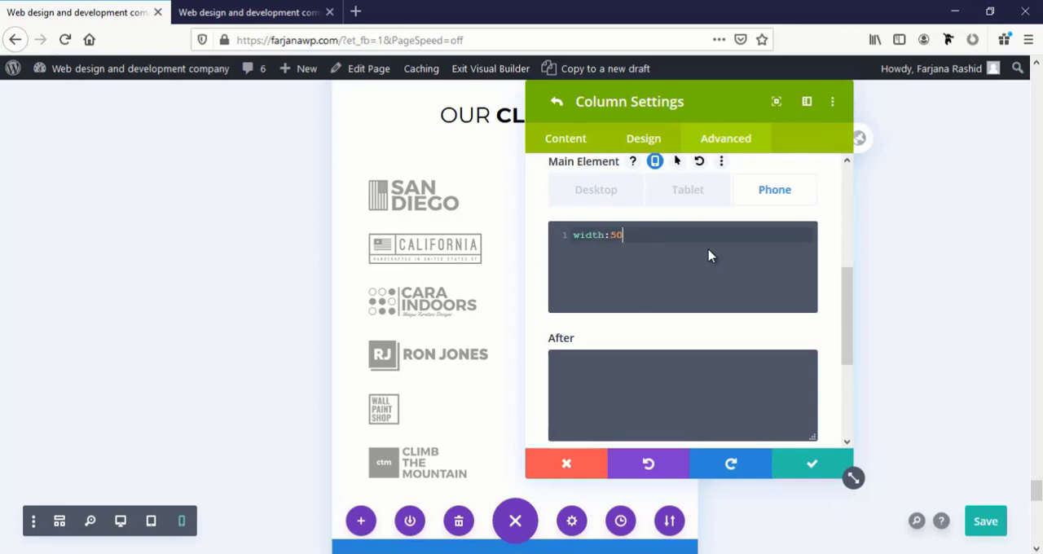
pyautogui.press('Return')
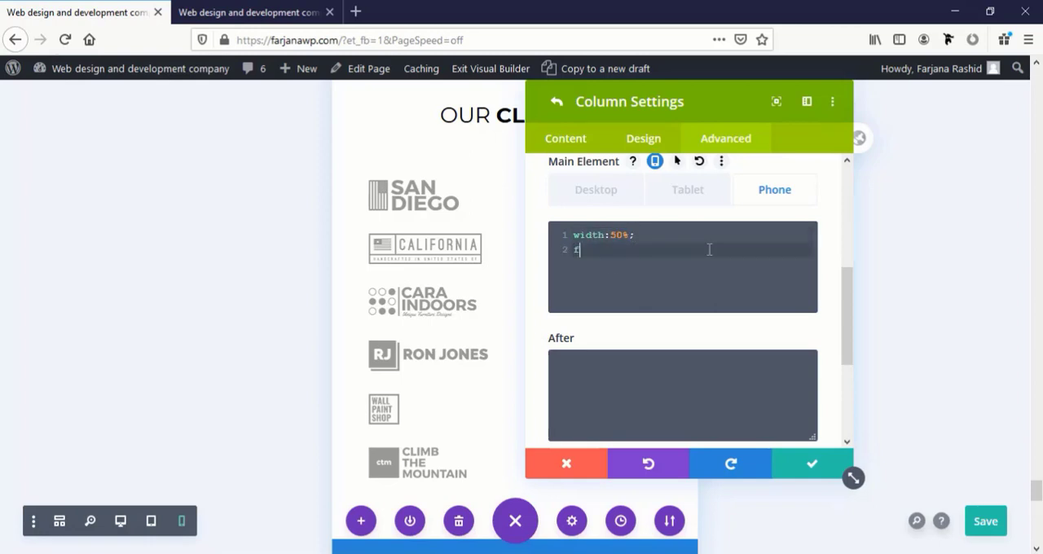
pyautogui.write('float')
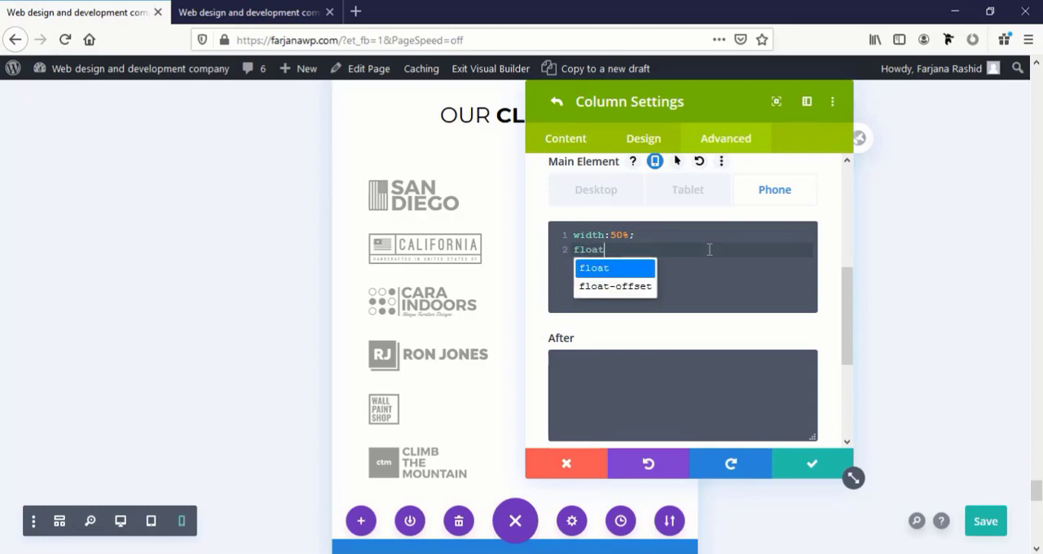
pyautogui.write(':')
pyautogui.write('left;')
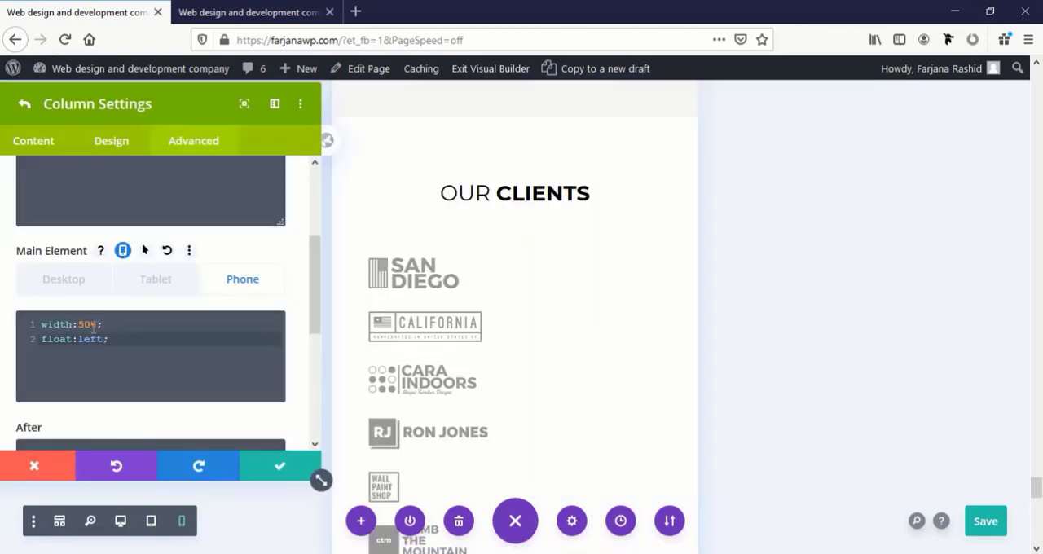
# Mark the width declaration in the first column's phone Main Element CSS as !important
pyautogui.click(98, 324)
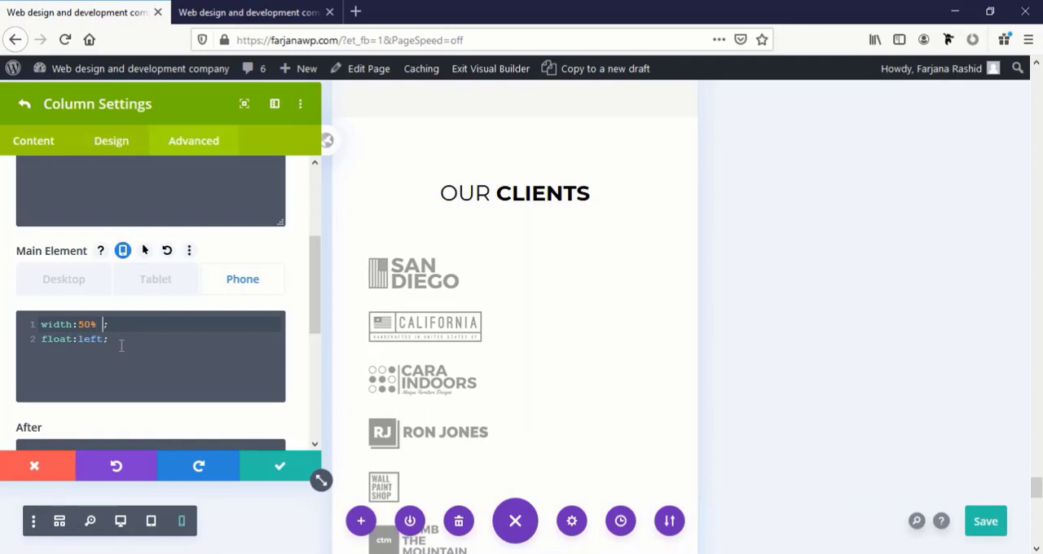
pyautogui.write('!impo')
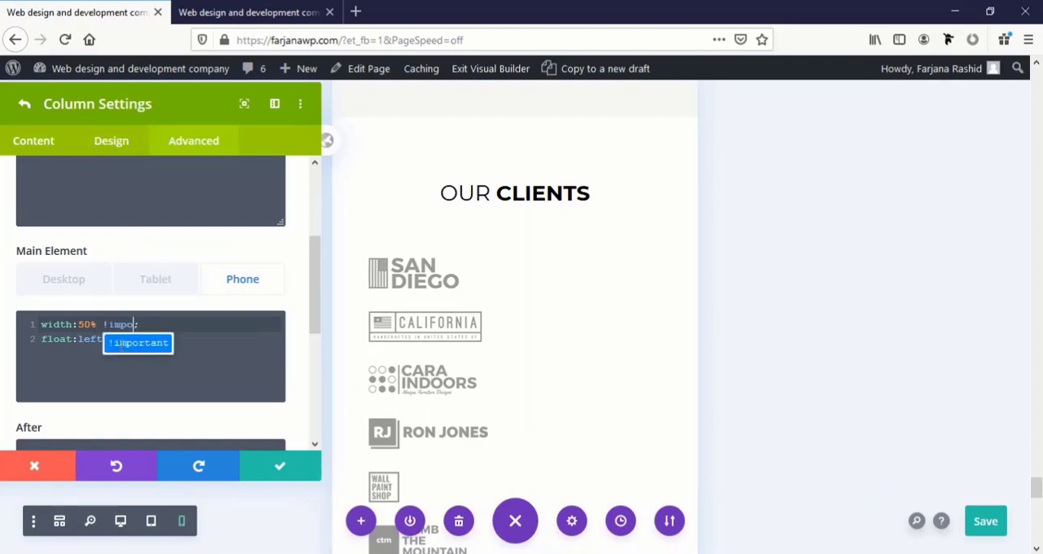
pyautogui.click(120, 343)
pyautogui.click(114, 340)
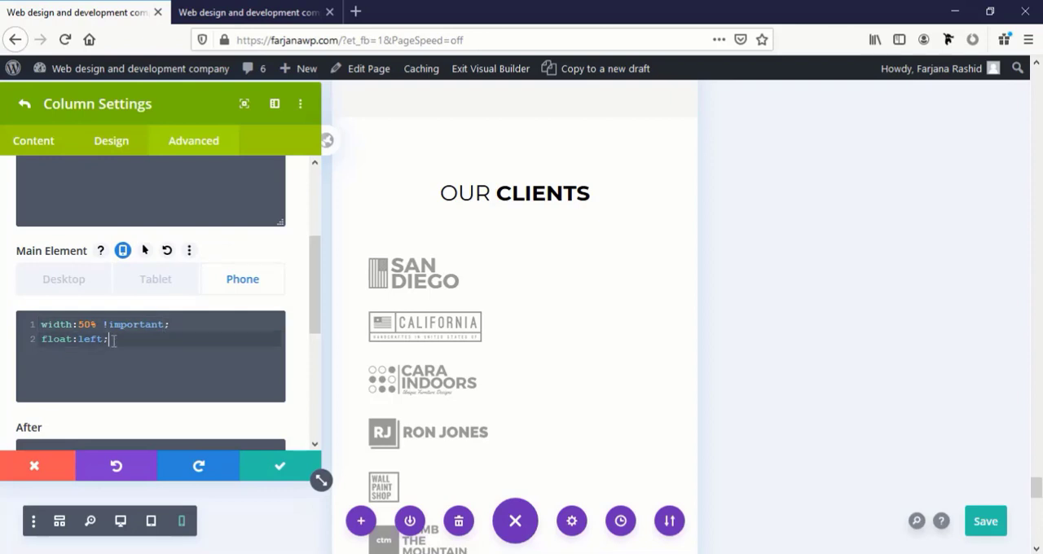
# Add the declaration margin: auto 3% !important; to the first column's phone Main Element CSS
pyautogui.press('Return')
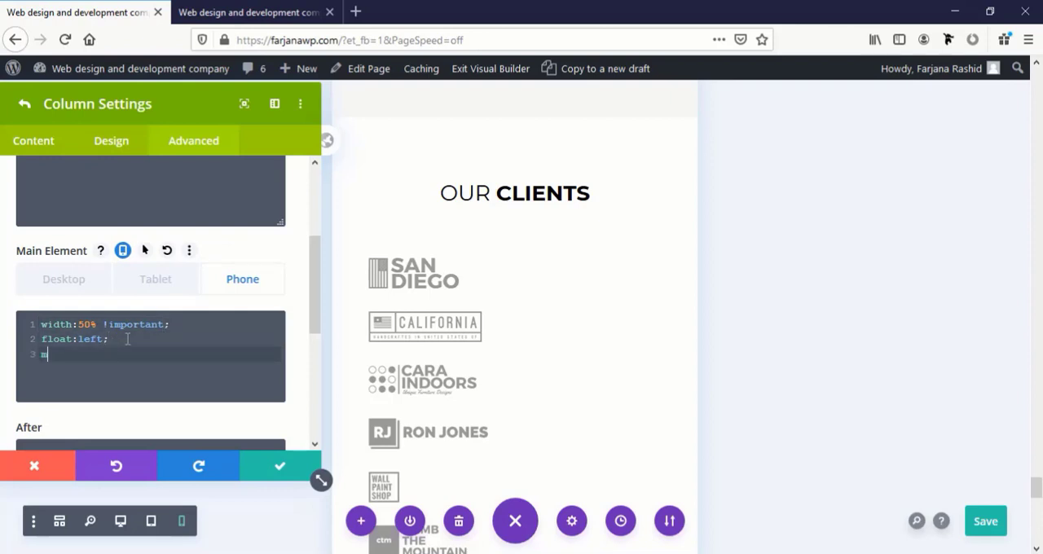
pyautogui.write('mar')
pyautogui.press('Return')
pyautogui.write(': auto 3% !important;')
# Change the width in the first column's phone CSS to 44%, copy all three declarations and save the column settings
pyautogui.doubleClick(88, 324)
pyautogui.write('44')
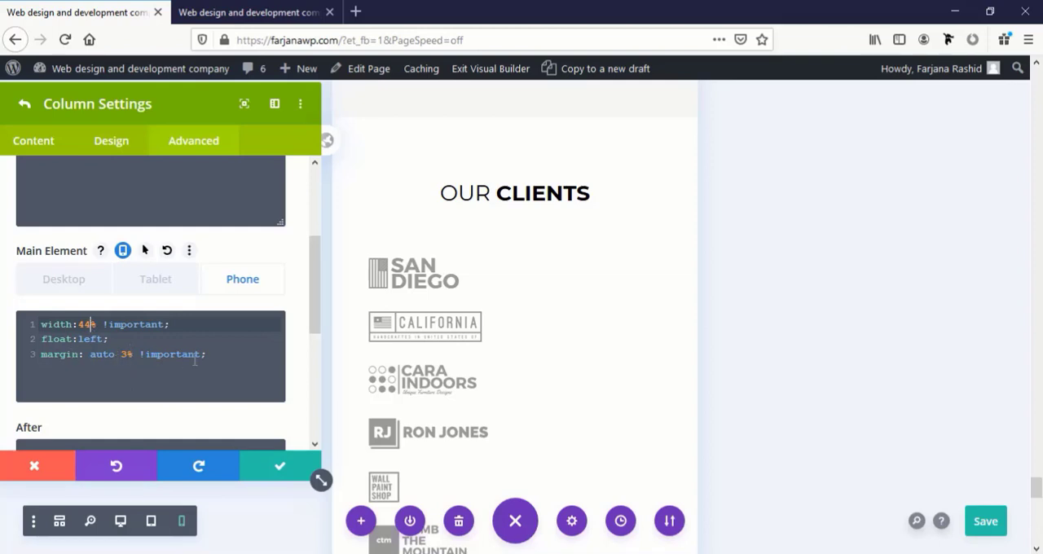
pyautogui.moveTo(210, 353); pyautogui.dragTo(30, 323)
pyautogui.hotkey('ctrl', 'c')
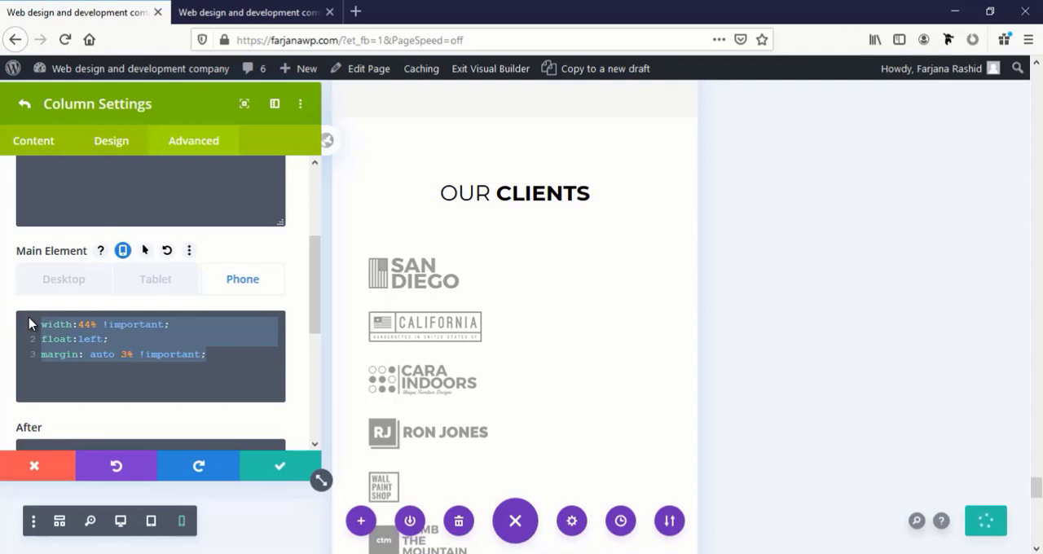
pyautogui.click(255, 470)
# Replace the second column's phone Main Element CSS with the copied 44% width, float and margin declarations and save the column
pyautogui.click(33, 319)
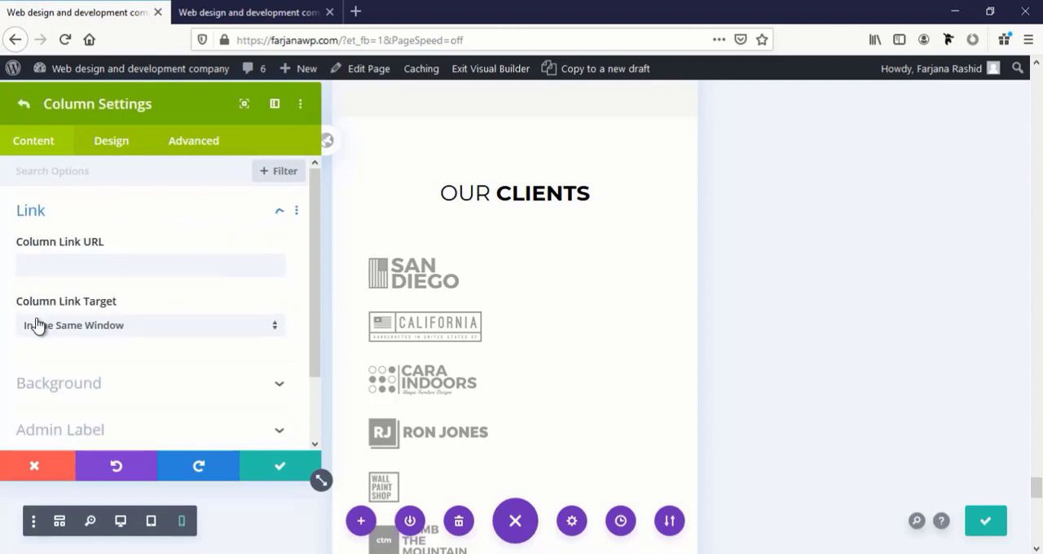
pyautogui.click(226, 150)
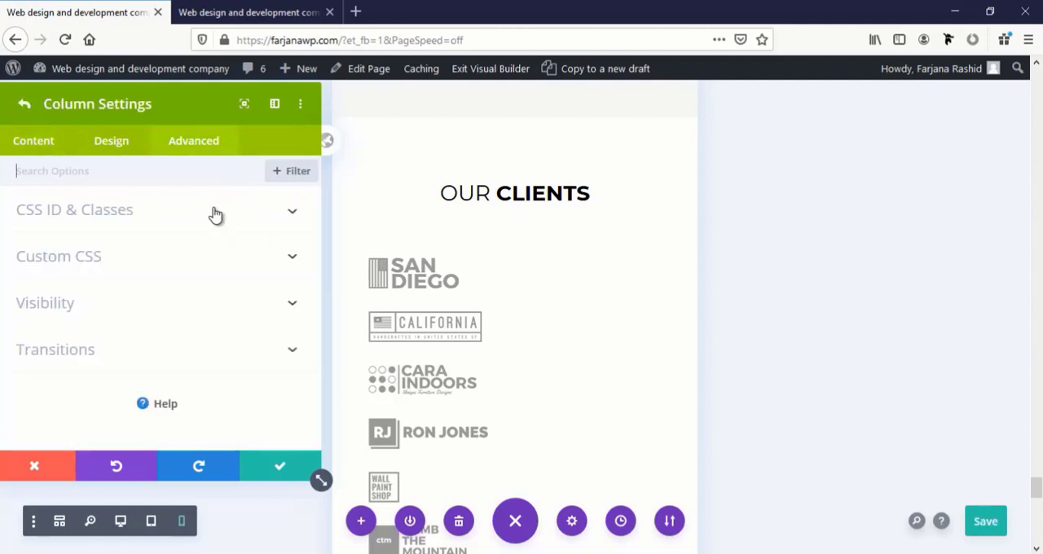
pyautogui.click(171, 253)
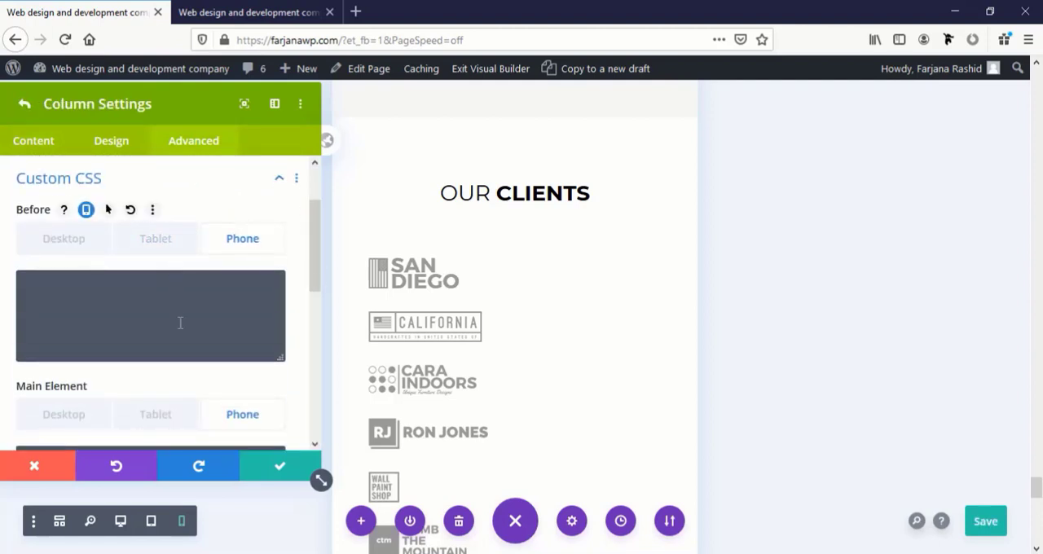
pyautogui.scroll(-2, 200, 373)
pyautogui.click(111, 302)
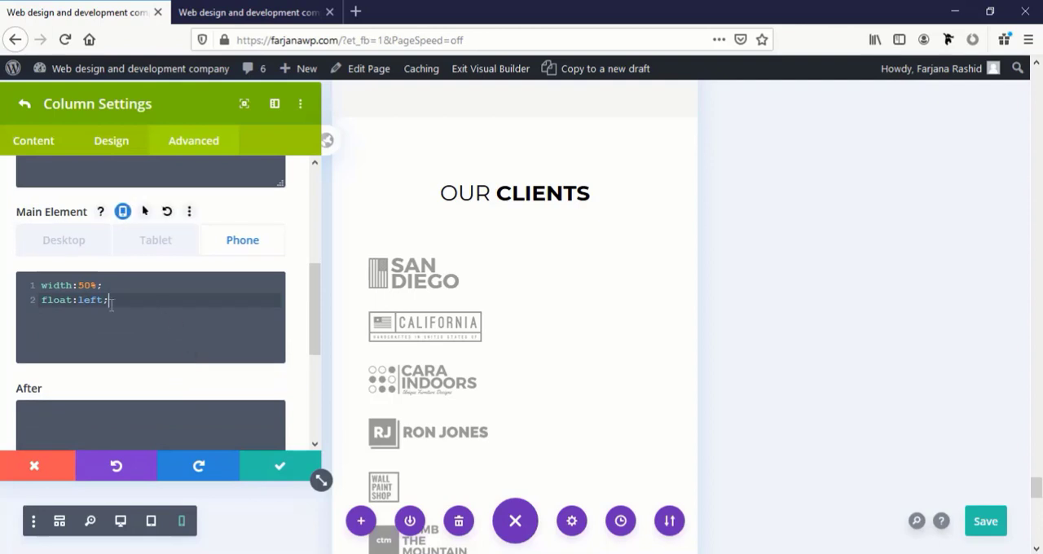
pyautogui.moveTo(112, 301); pyautogui.dragTo(5, 291)
pyautogui.hotkey('ctrl', 'v')
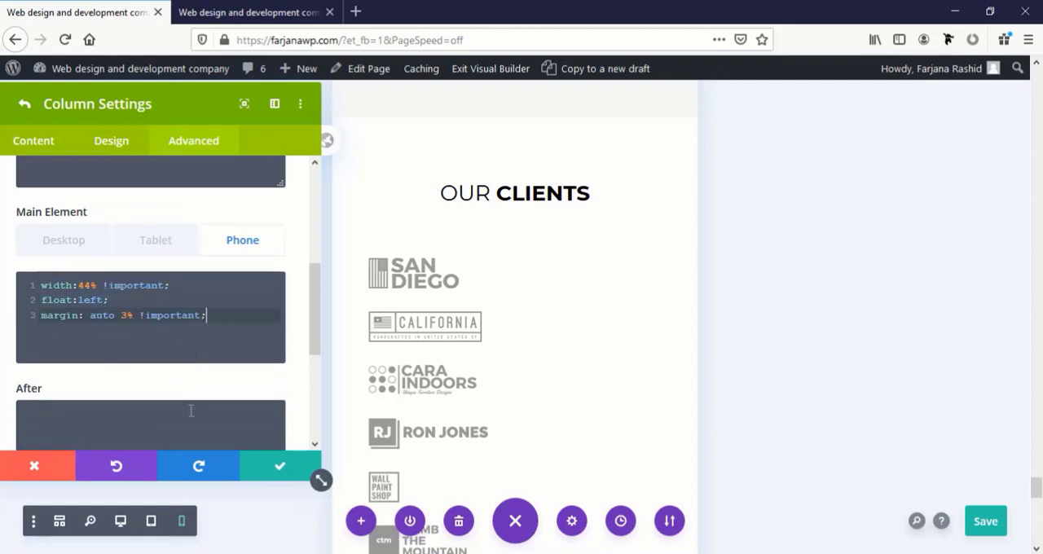
pyautogui.click(282, 466)
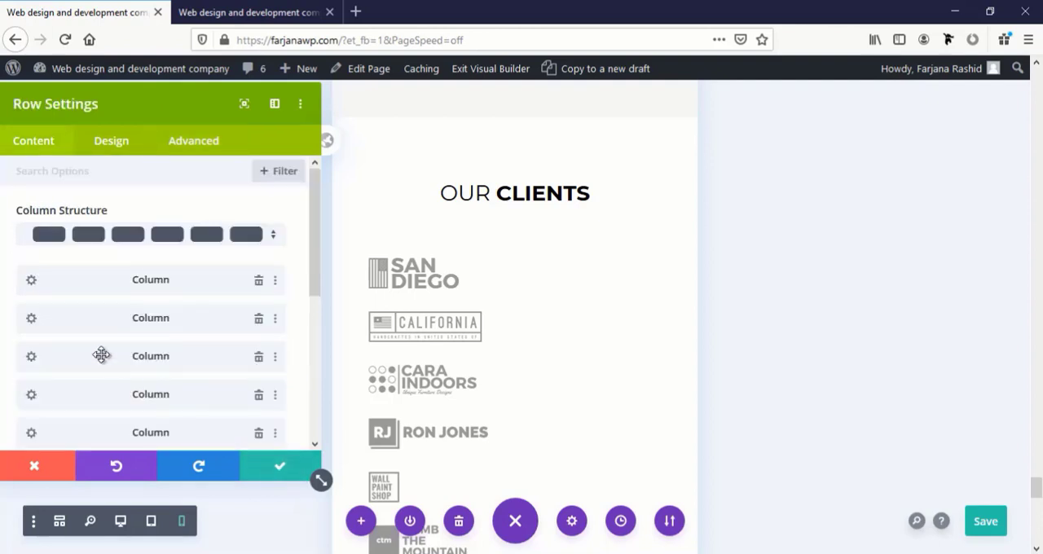
# Replace the third column's phone Main Element CSS with the copied 44% width, float and margin declarations and save the column
pyautogui.click(31, 356)
pyautogui.click(193, 145)
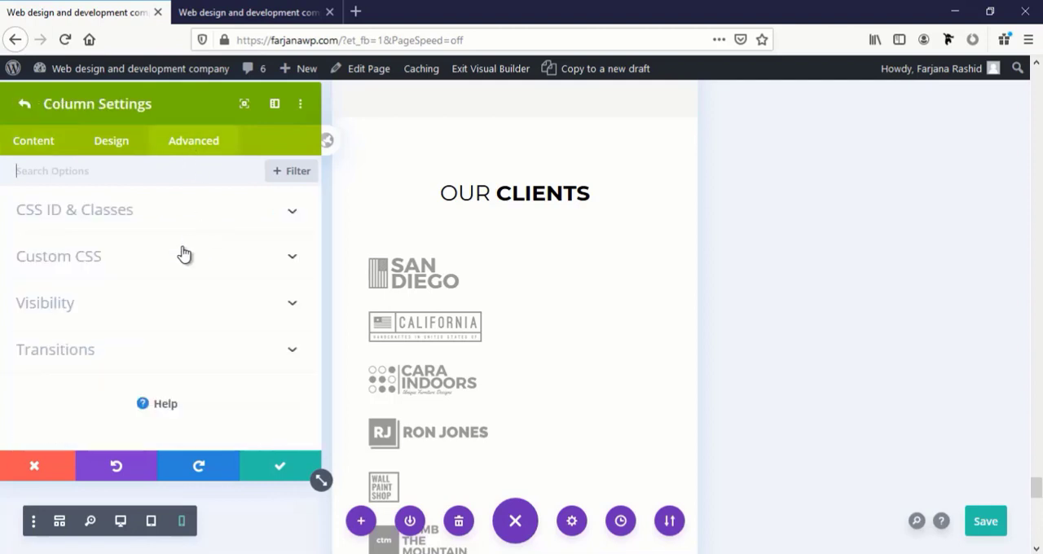
pyautogui.click(184, 255)
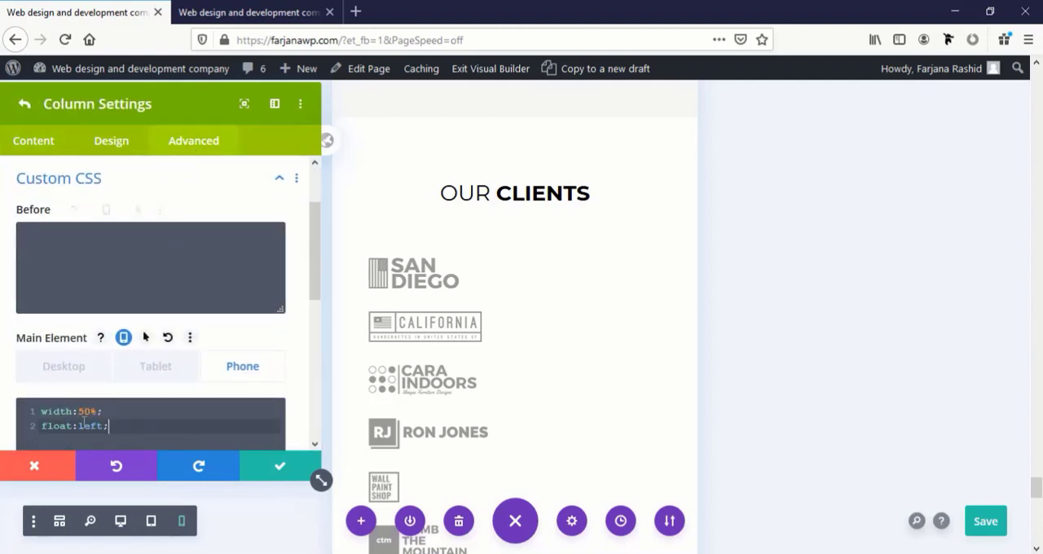
pyautogui.hotkey('ctrl', 'a')
pyautogui.hotkey('ctrl', 'v')
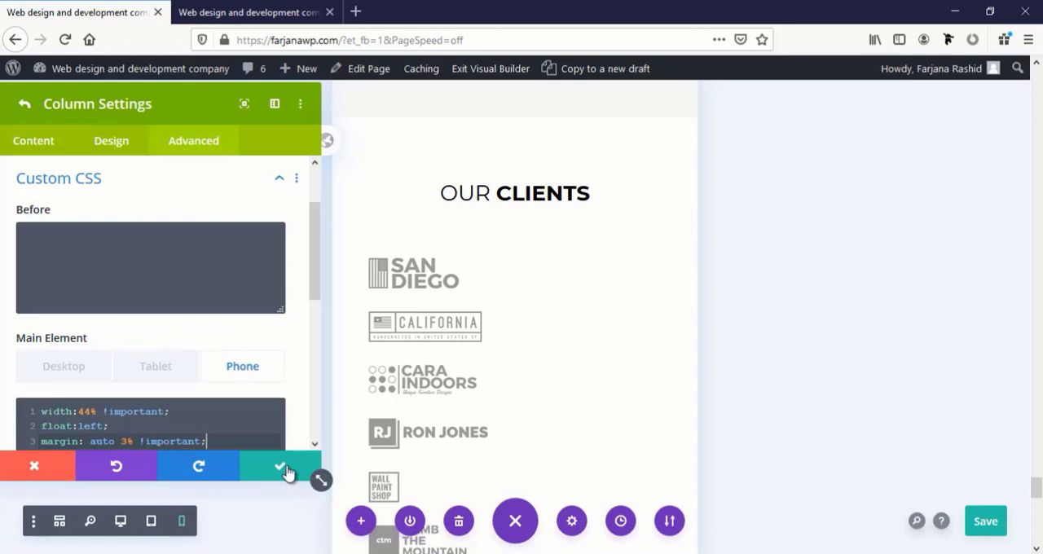
pyautogui.click(281, 467)
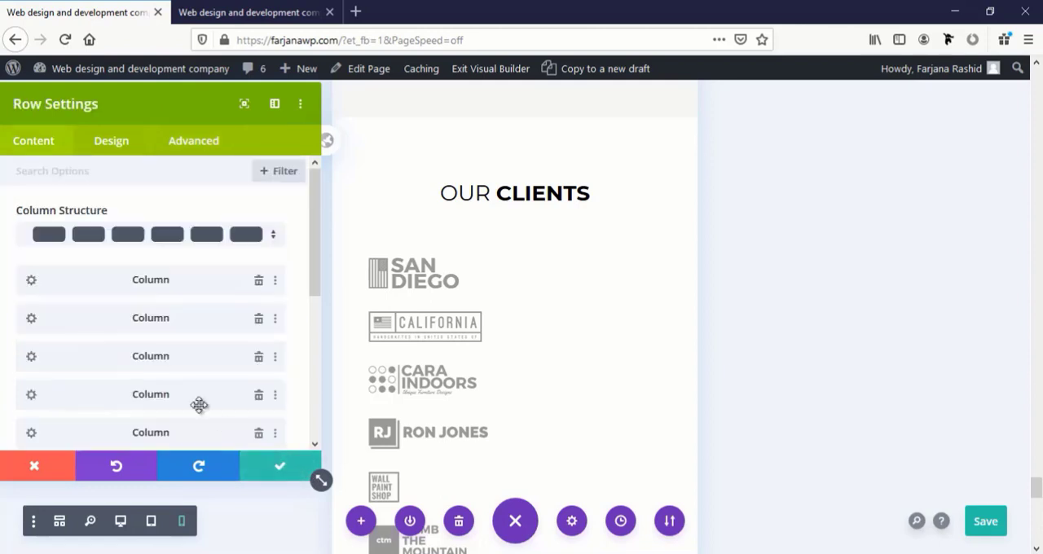
# Replace the fourth column's phone Main Element CSS with the copied 44% width, float and margin declarations and save the column
pyautogui.click(31, 396)
pyautogui.click(203, 148)
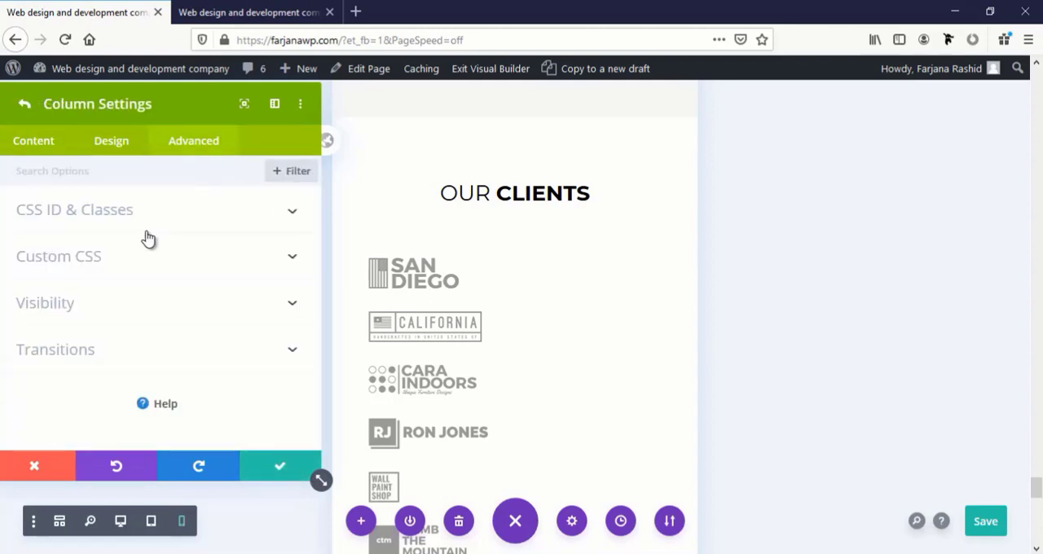
pyautogui.click(132, 258)
pyautogui.scroll(-5, 127, 263)
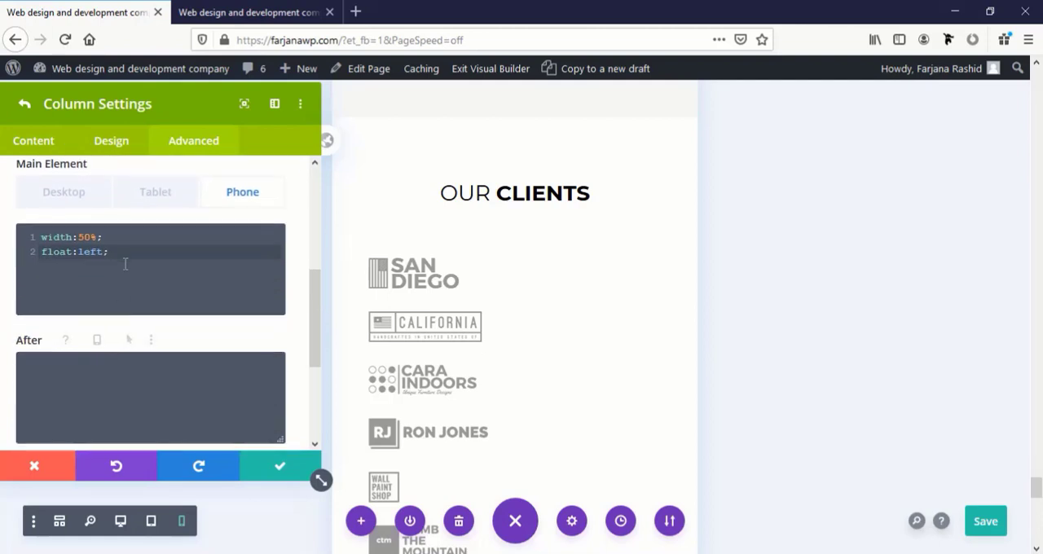
pyautogui.moveTo(125, 263); pyautogui.dragTo(18, 240)
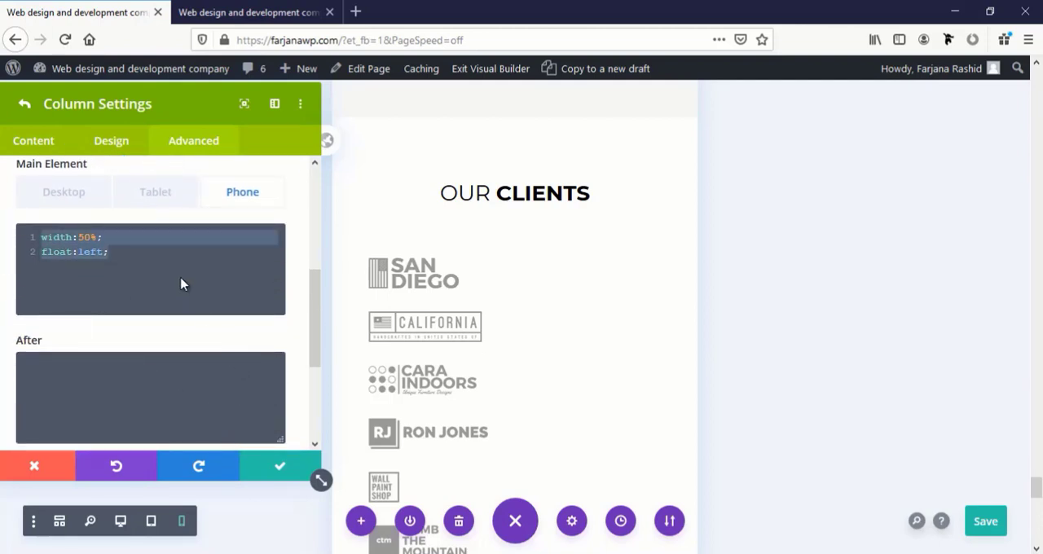
pyautogui.hotkey('ctrl', 'v')
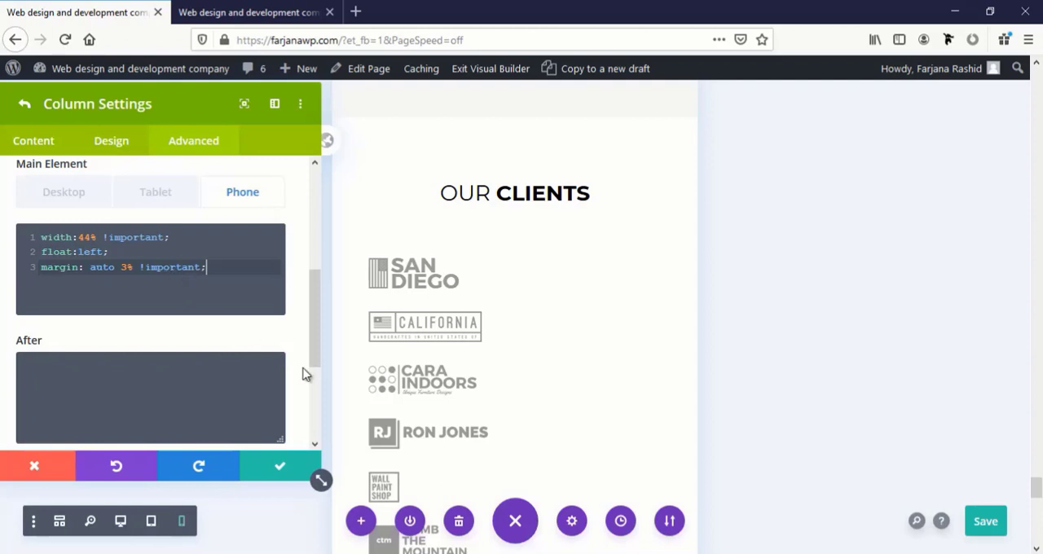
pyautogui.click(274, 462)
# Replace the fifth column's phone Main Element CSS with the copied 44% width, float and margin declarations and save the column
pyautogui.scroll(-2, 104, 413)
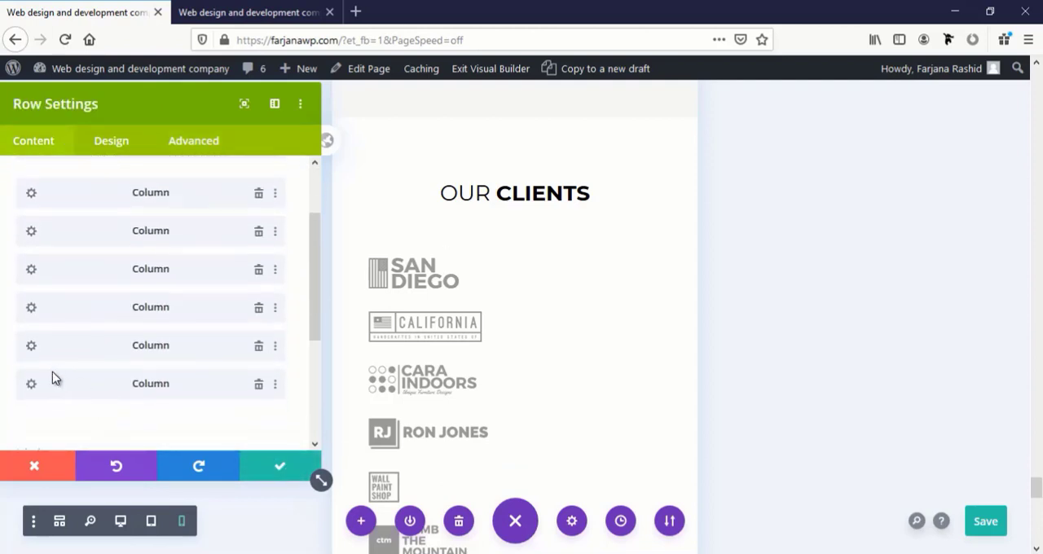
pyautogui.click(32, 349)
pyautogui.click(184, 143)
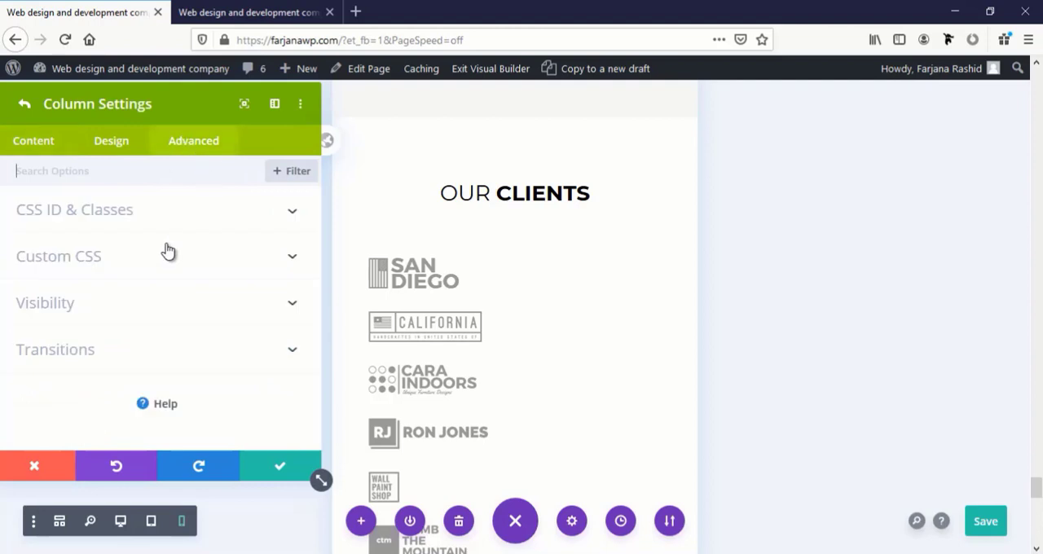
pyautogui.click(139, 264)
pyautogui.moveTo(134, 427); pyautogui.dragTo(3, 394)
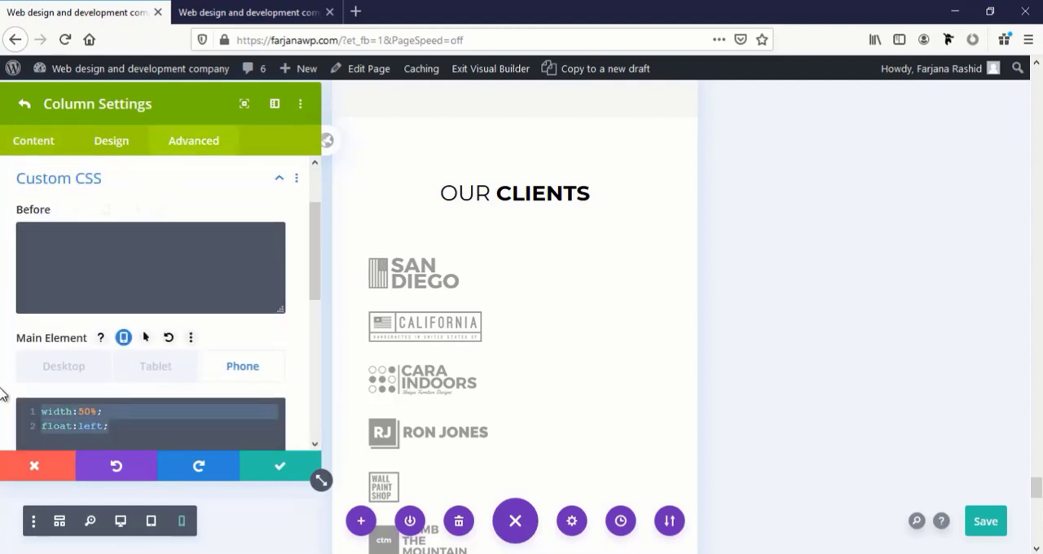
pyautogui.write('width:100% !important; float:none; margin: auto !important;')
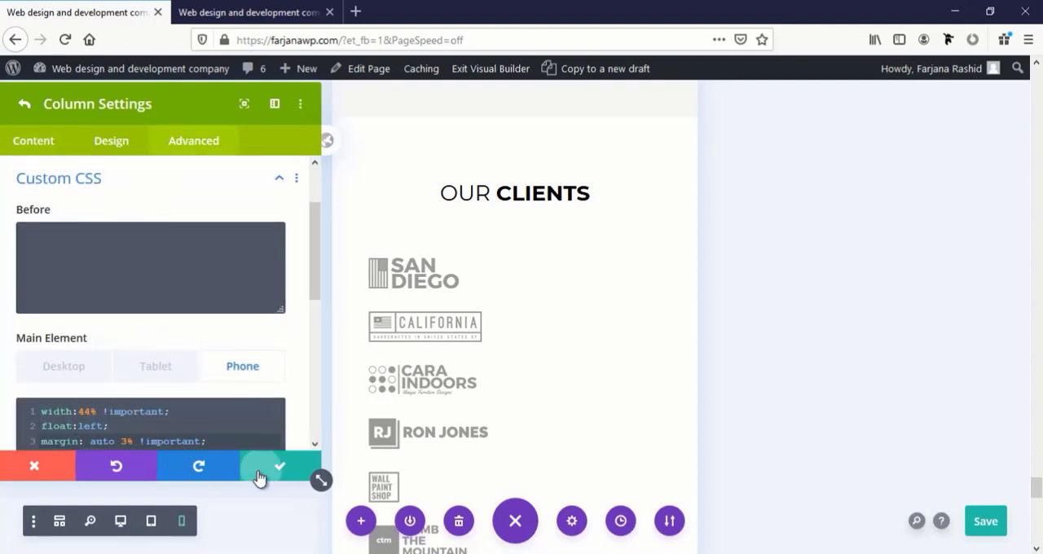
pyautogui.click(263, 473)
# Replace the sixth column's phone Main Element CSS with the copied 44% width, float and margin declarations and save the column
pyautogui.scroll(-3, 127, 408)
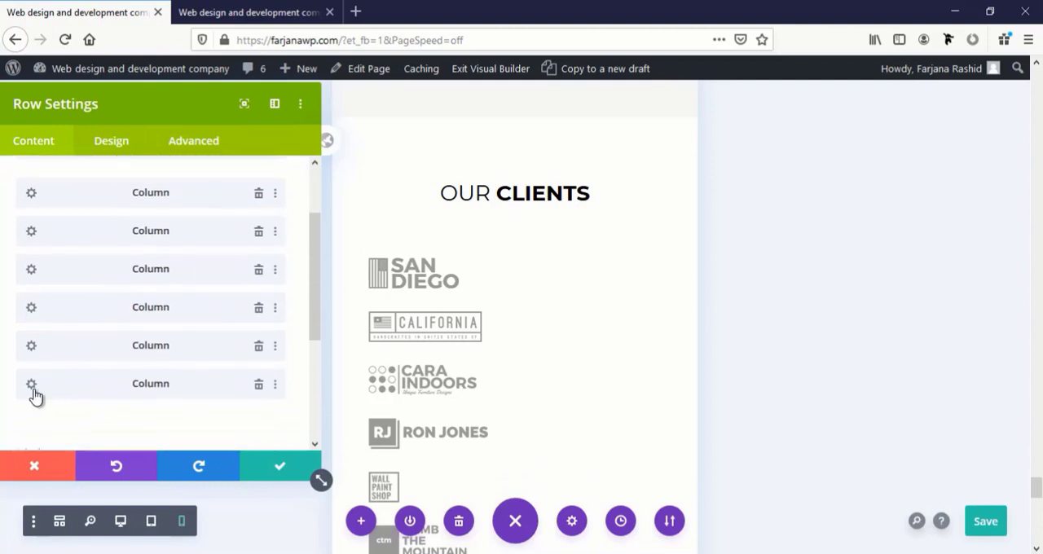
pyautogui.click(31, 383)
pyautogui.click(203, 147)
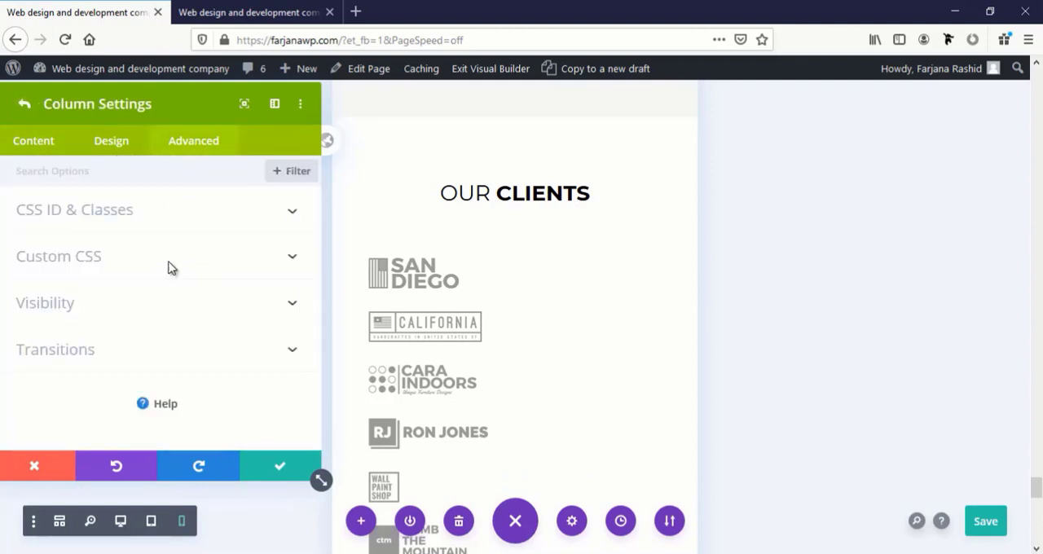
pyautogui.click(171, 267)
pyautogui.moveTo(151, 425); pyautogui.dragTo(10, 399)
pyautogui.write('width:44% !important; float:left; margin: auto 3% !important;')
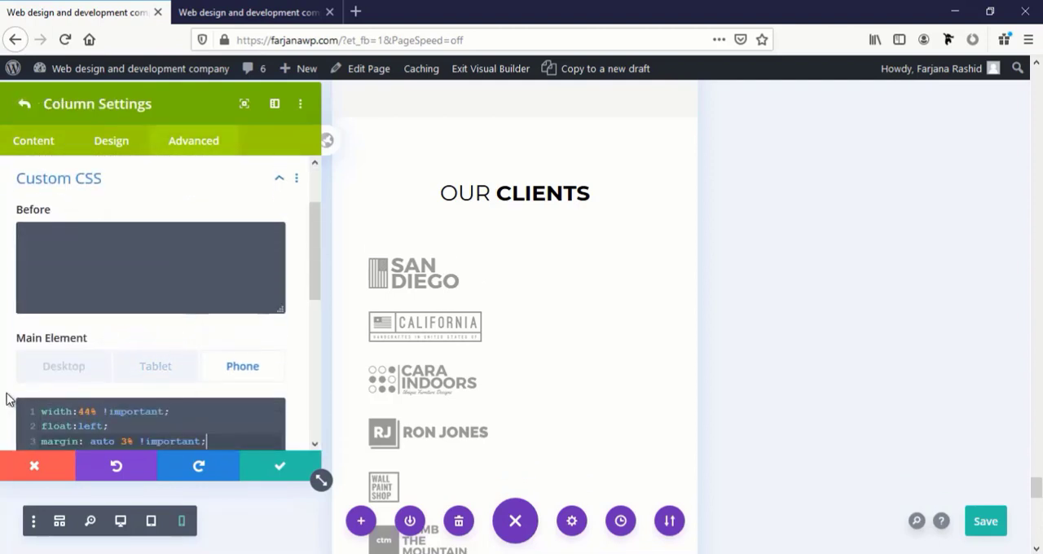
pyautogui.click(317, 476)
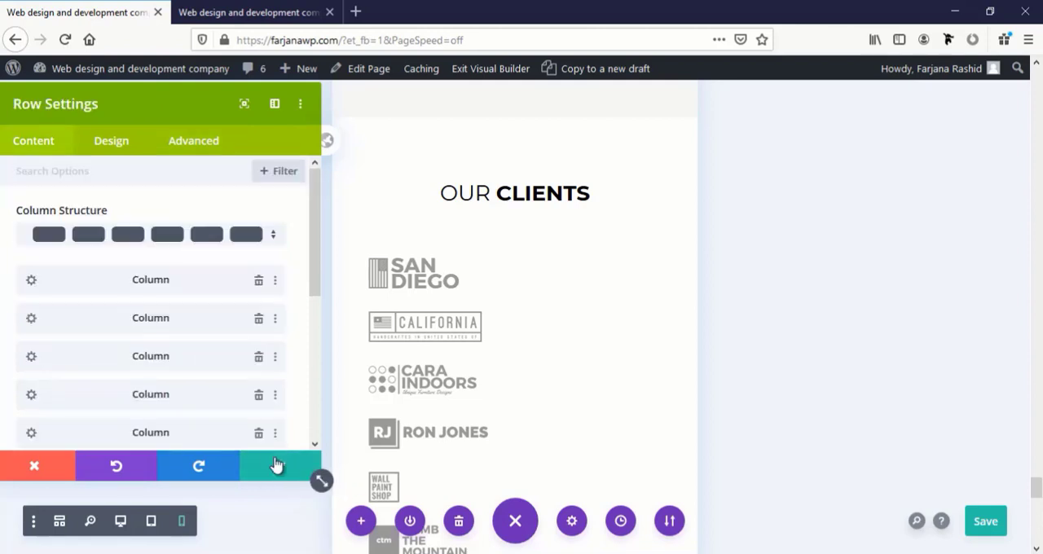
# Save the client logos row and the page, and reload the live home page in the phone-sized preview
pyautogui.click(318, 477)
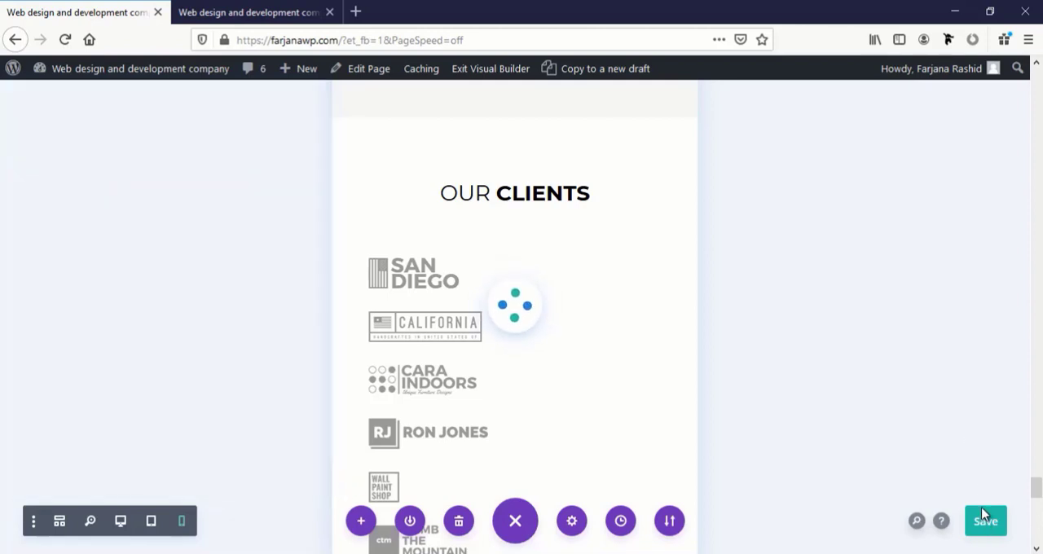
pyautogui.click(295, 8)
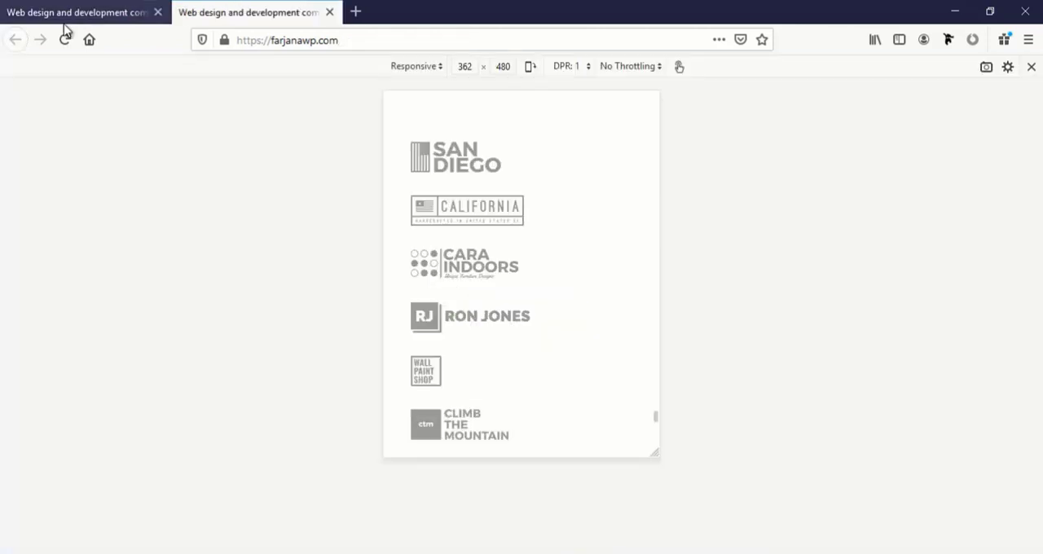
pyautogui.click(65, 39)
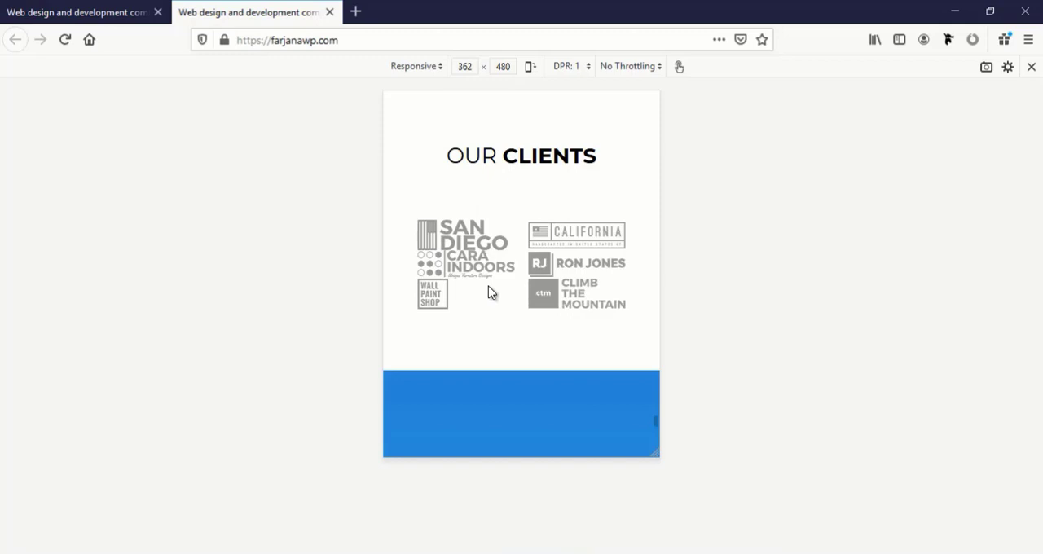
# In the client logos row, change the third column's phone Main Element CSS margin to 20px 3% !important and save the column
pyautogui.click(70, 10)
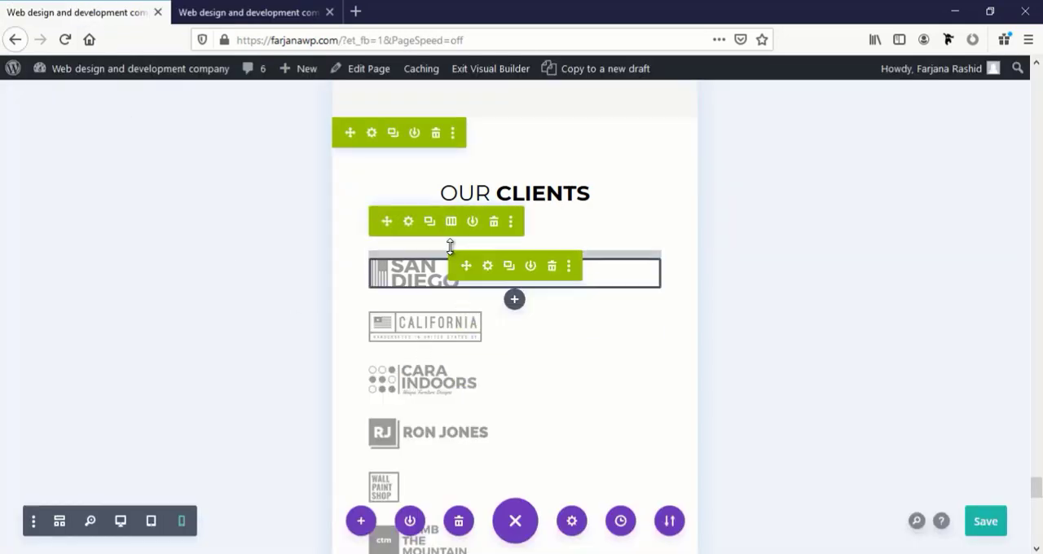
pyautogui.click(409, 222)
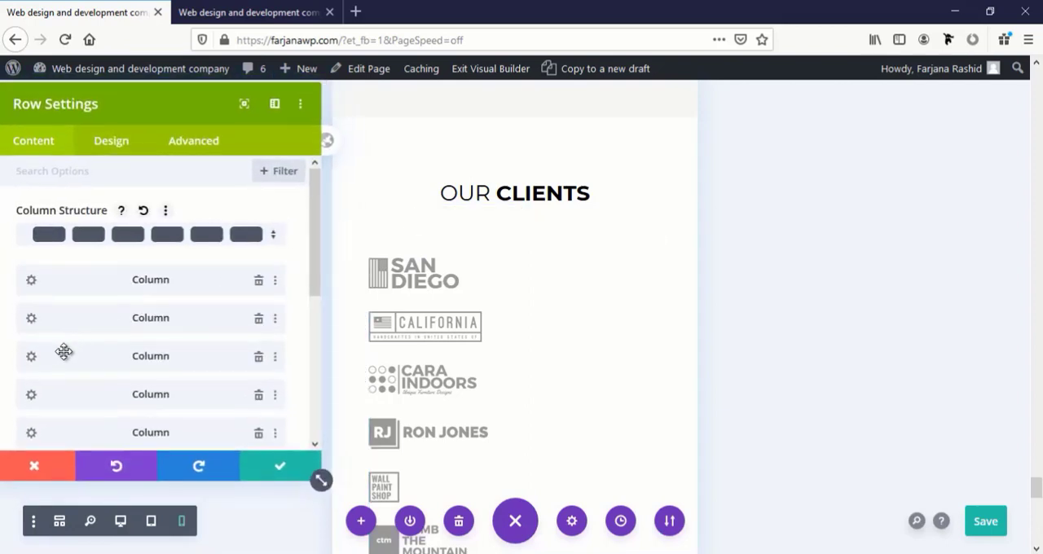
pyautogui.click(32, 357)
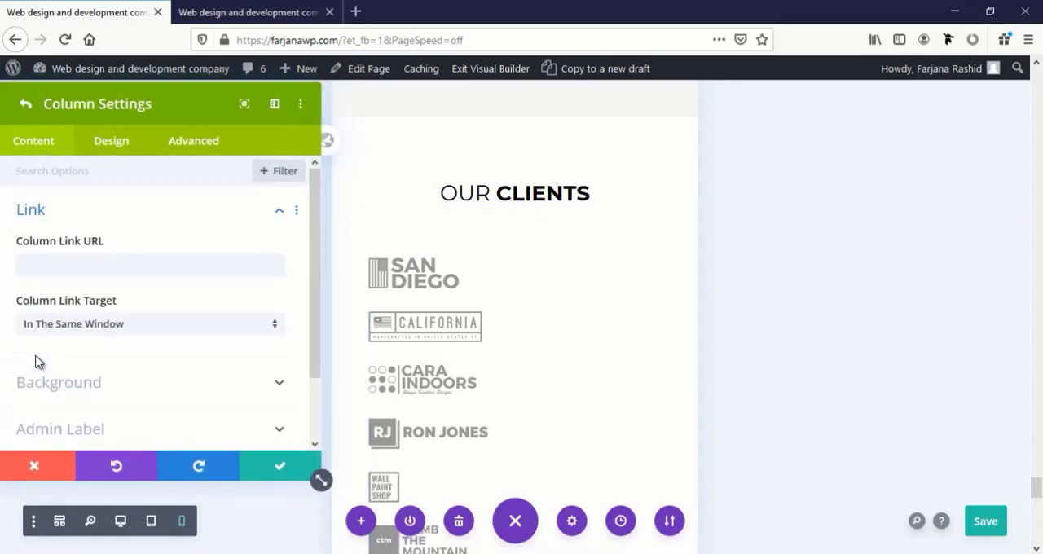
pyautogui.click(188, 144)
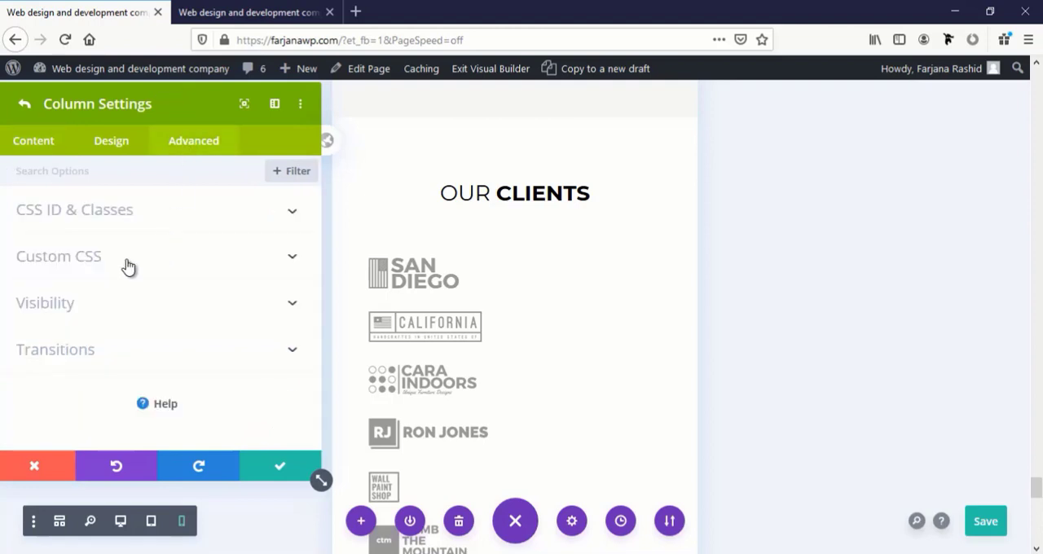
pyautogui.click(128, 267)
pyautogui.scroll(-3, 128, 294)
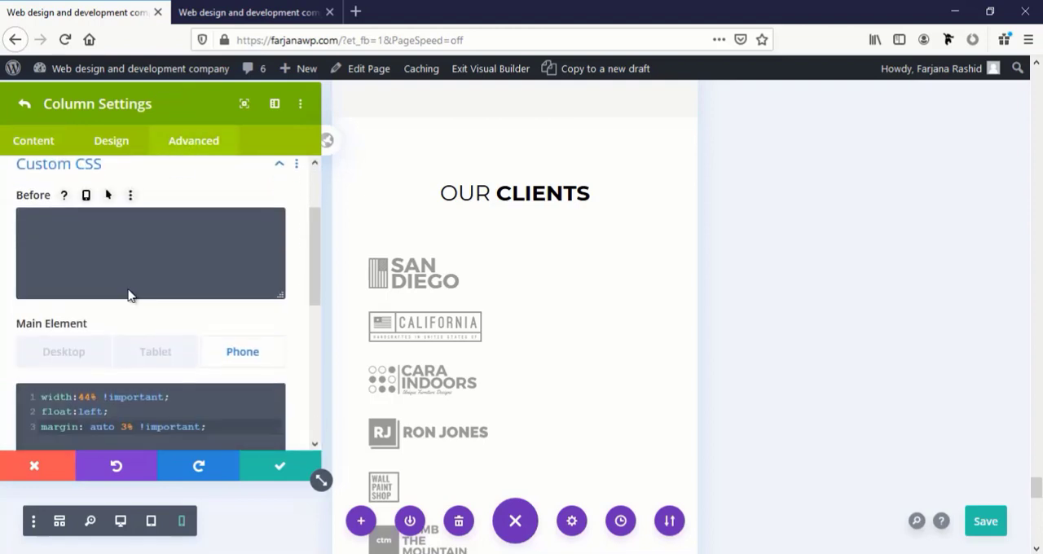
pyautogui.click(88, 356)
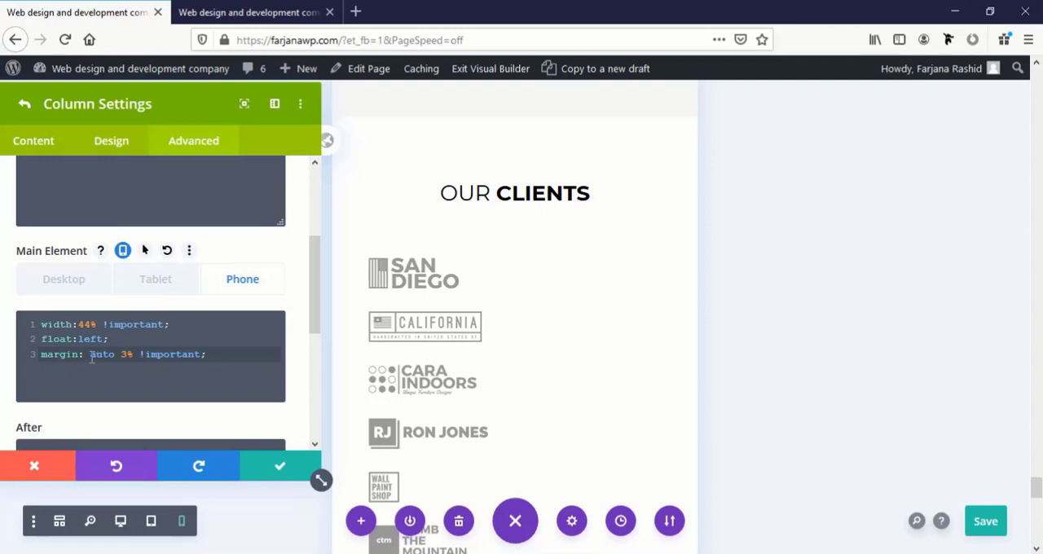
pyautogui.doubleClick(95, 354)
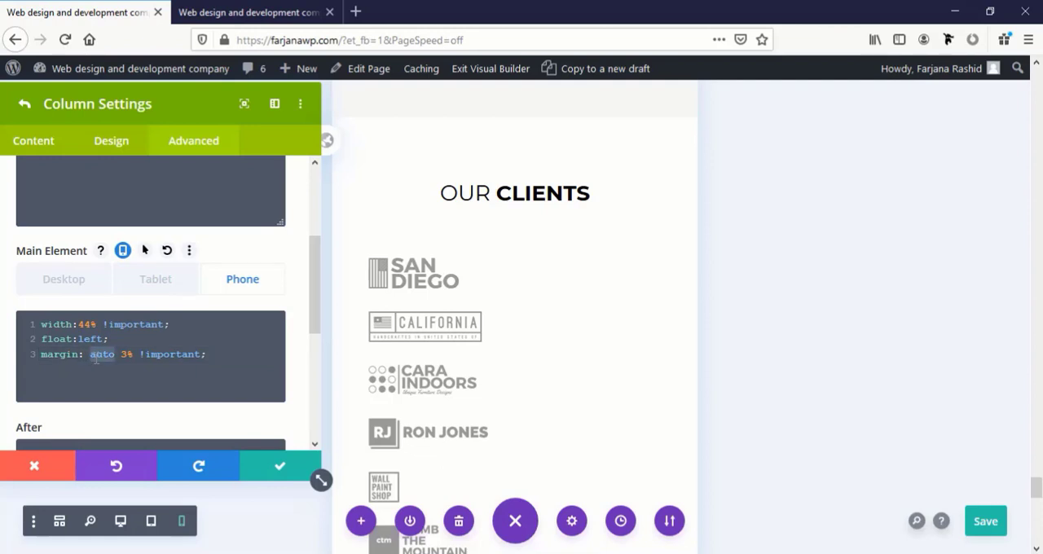
pyautogui.write('20px')
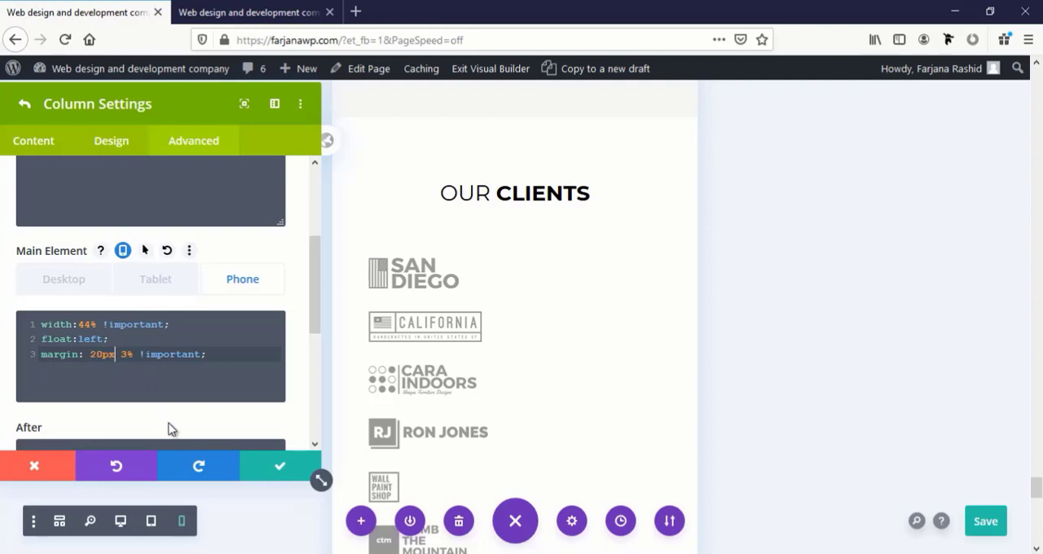
pyautogui.click(274, 471)
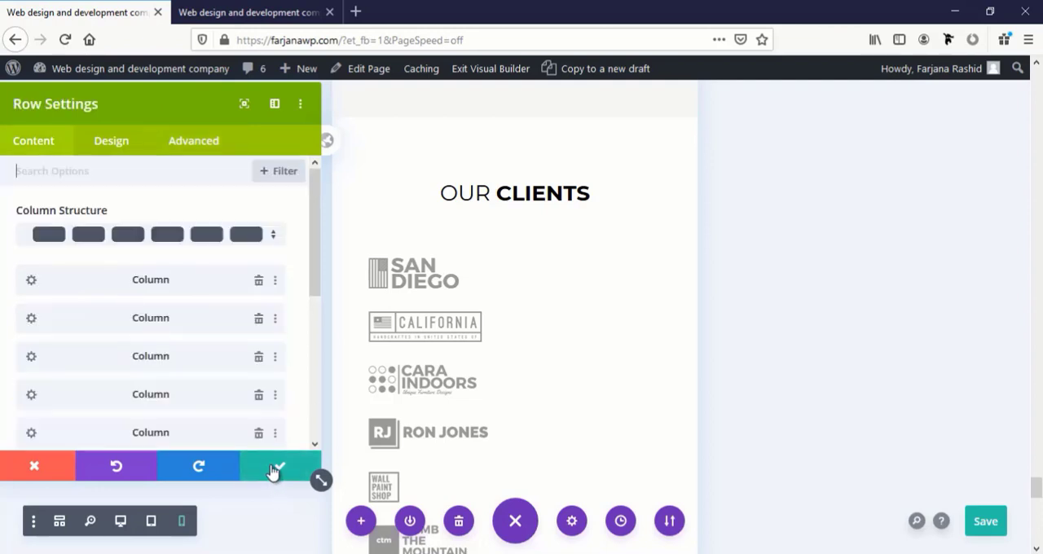
# Change the fourth column's phone Main Element CSS margin to 20px 3% !important and save the column
pyautogui.scroll(-2, 74, 381)
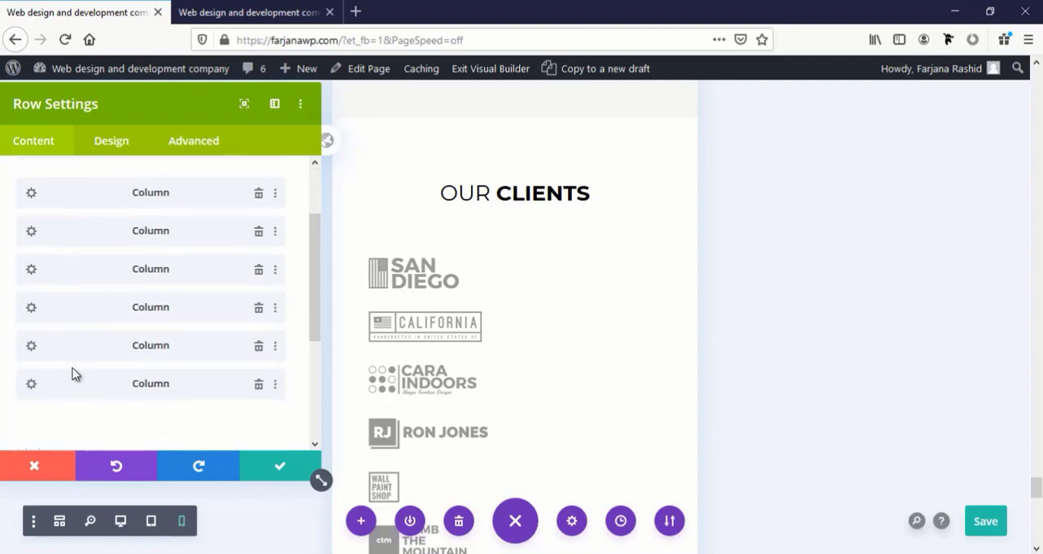
pyautogui.click(32, 308)
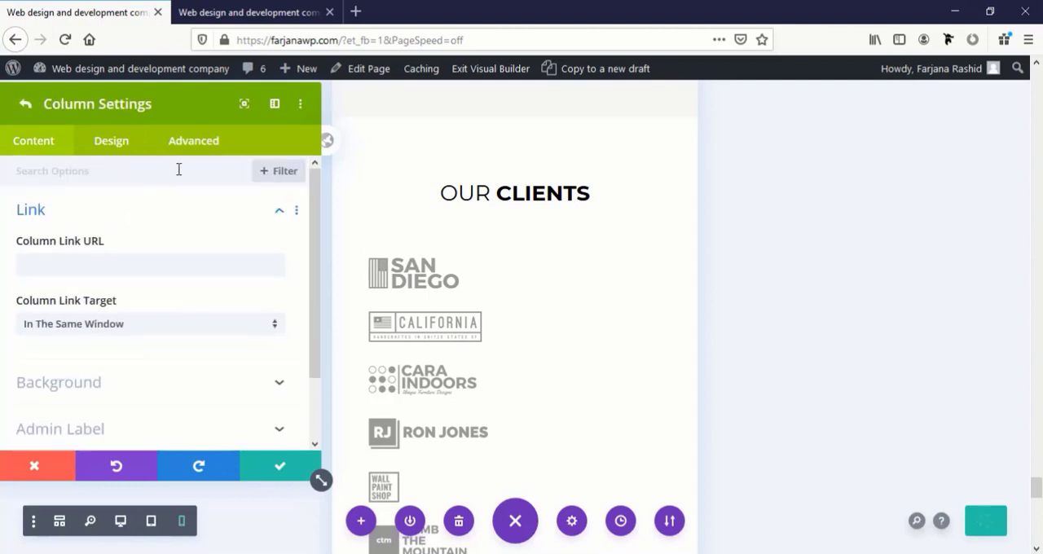
pyautogui.click(187, 146)
pyautogui.click(75, 274)
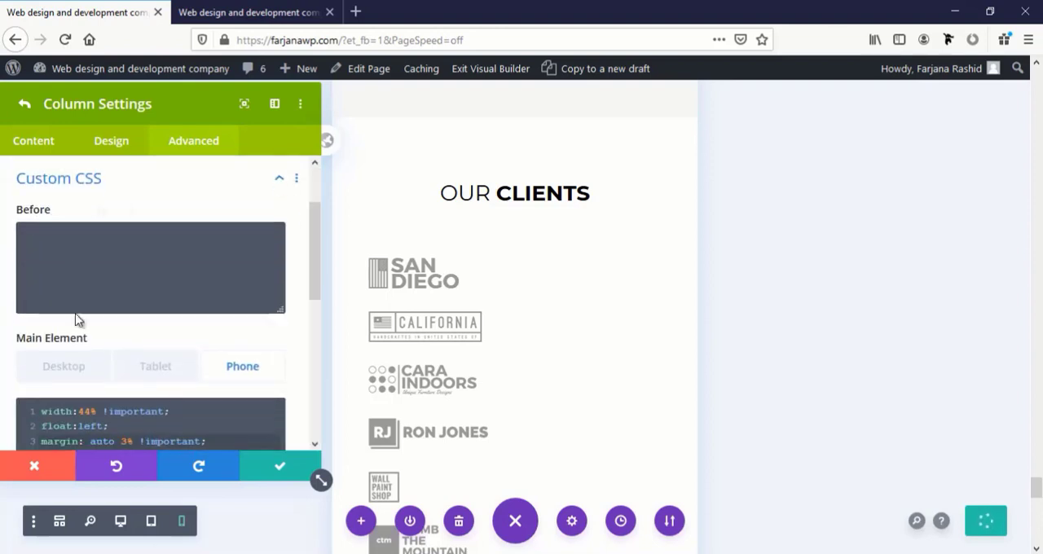
pyautogui.scroll(-3, 77, 318)
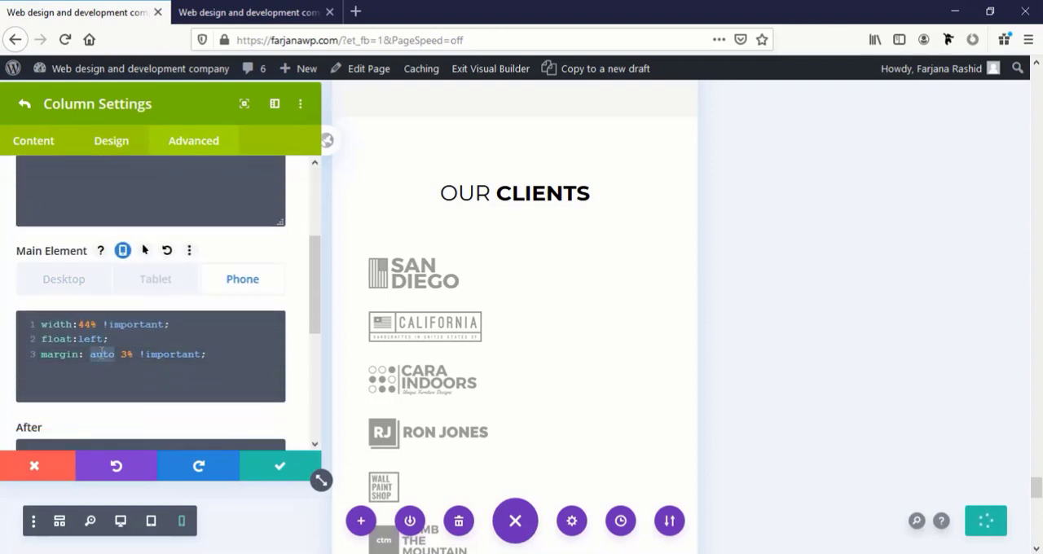
pyautogui.write('20px')
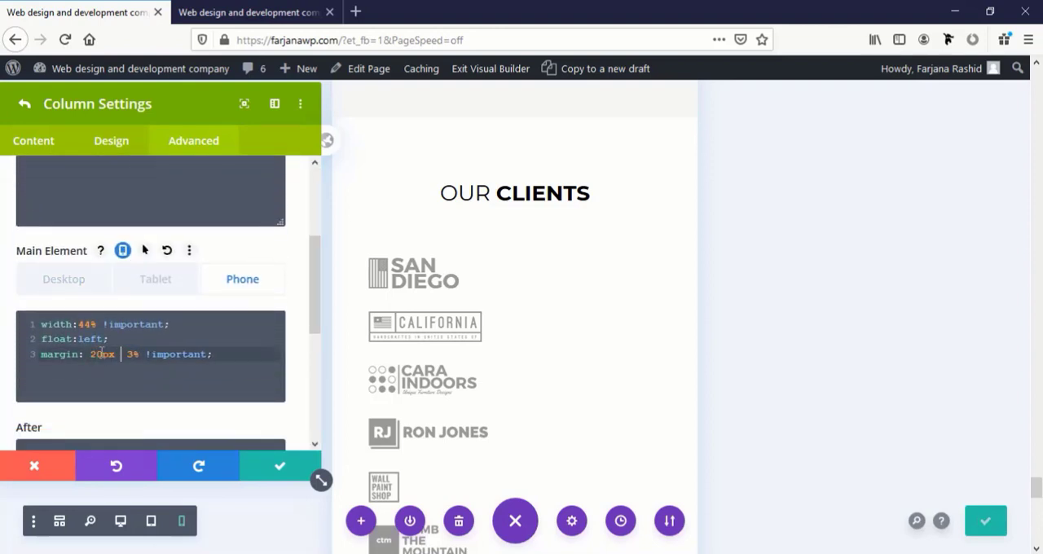
pyautogui.click(283, 467)
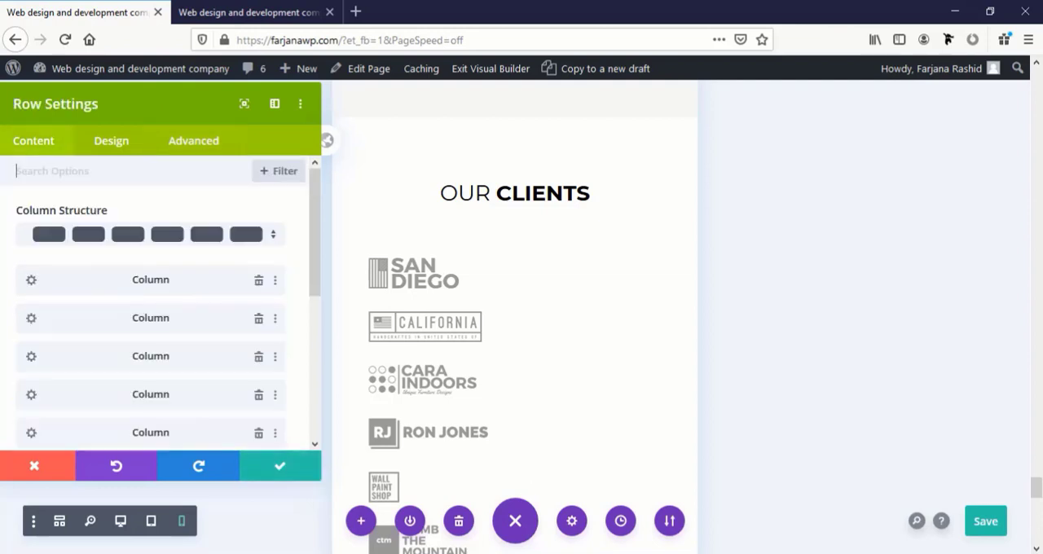
# Save the client logos row settings and the page, and reload the live home page to check the logo spacing
pyautogui.click(313, 474)
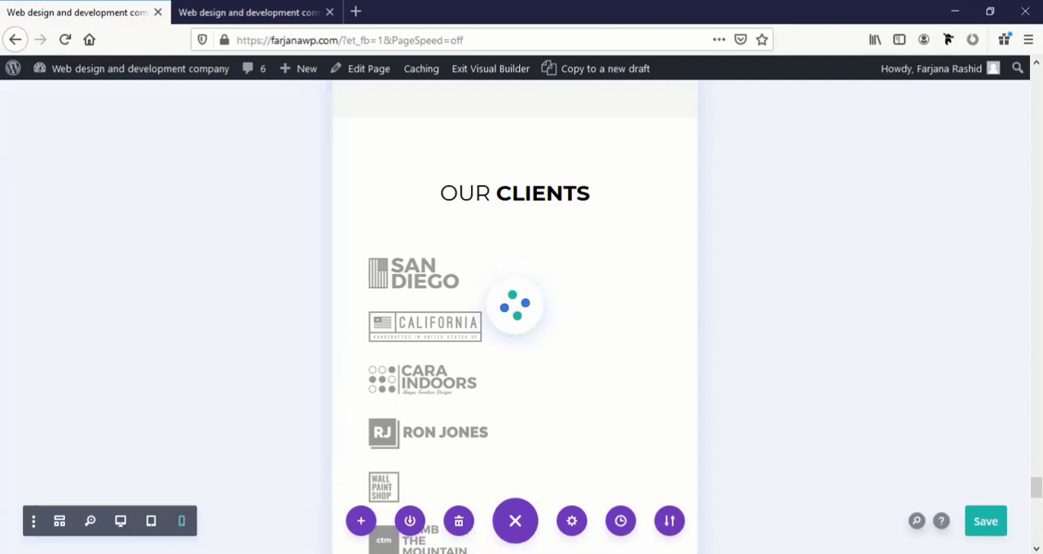
pyautogui.click(994, 525)
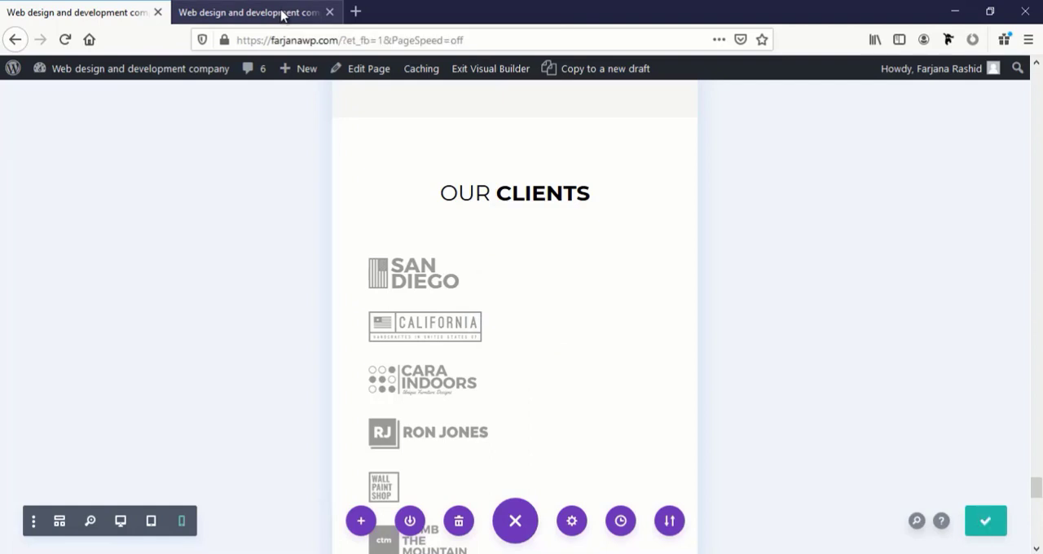
pyautogui.click(284, 15)
pyautogui.click(66, 39)
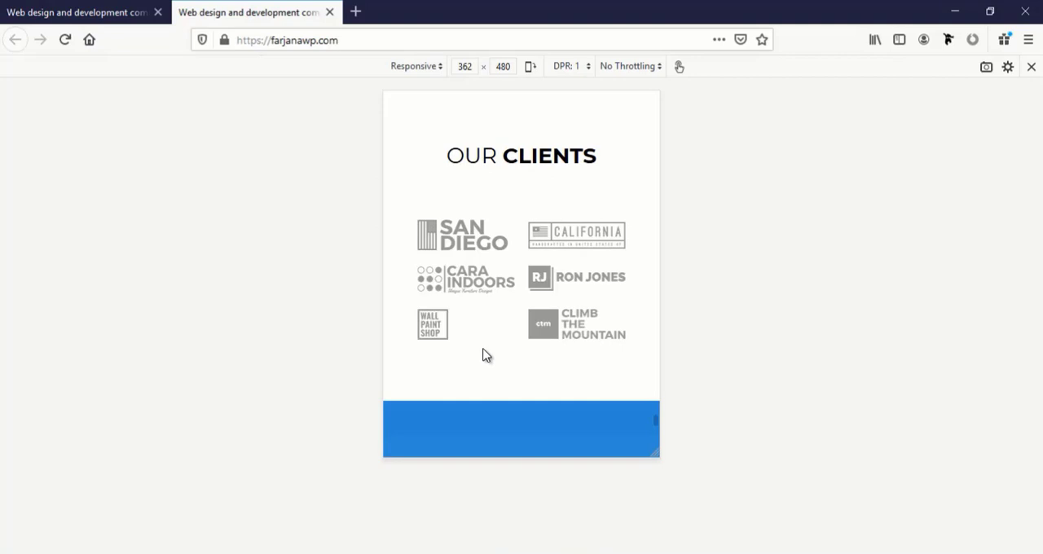
# Set the phone Heading 2 text size of the "Let's start something new" text module to 28px and save the module
pyautogui.click(4, 11)
pyautogui.scroll(-5, 508, 409)
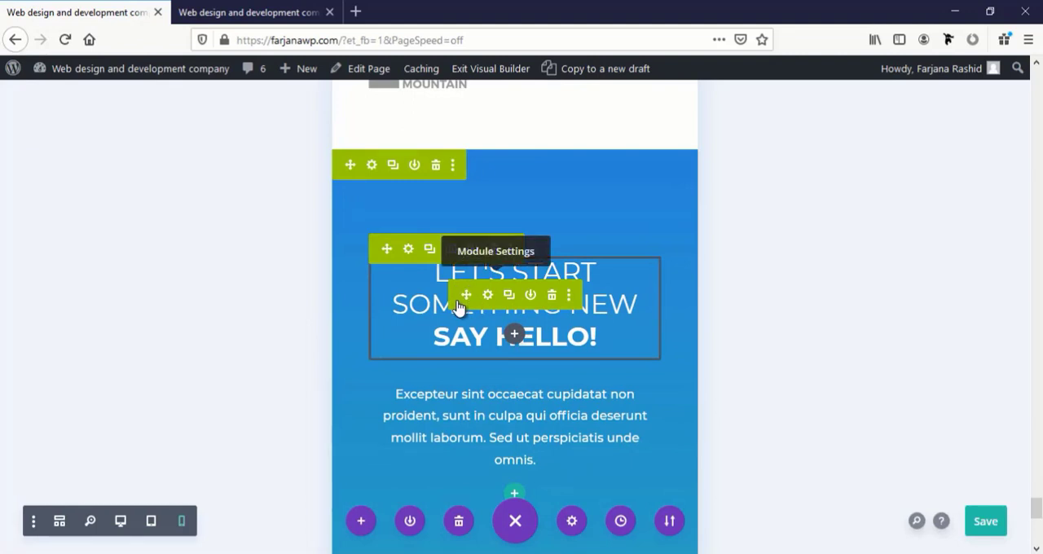
pyautogui.click(488, 297)
pyautogui.scroll(-5, 122, 323)
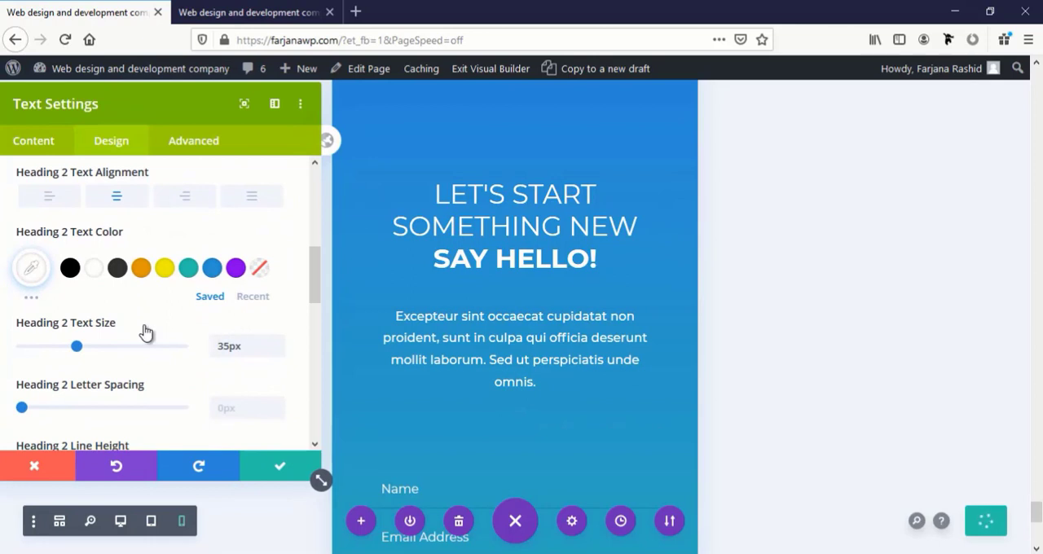
pyautogui.click(151, 324)
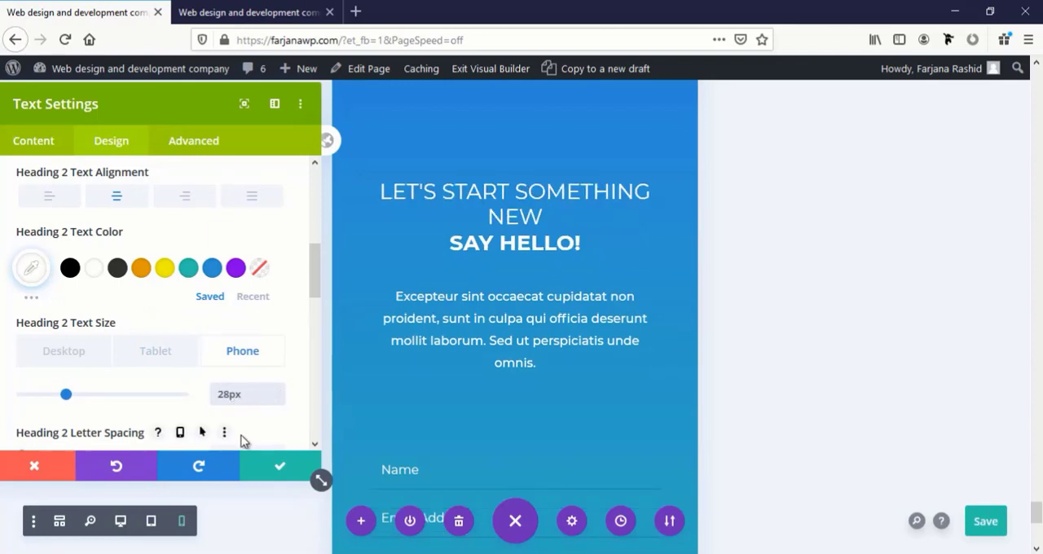
pyautogui.click(261, 471)
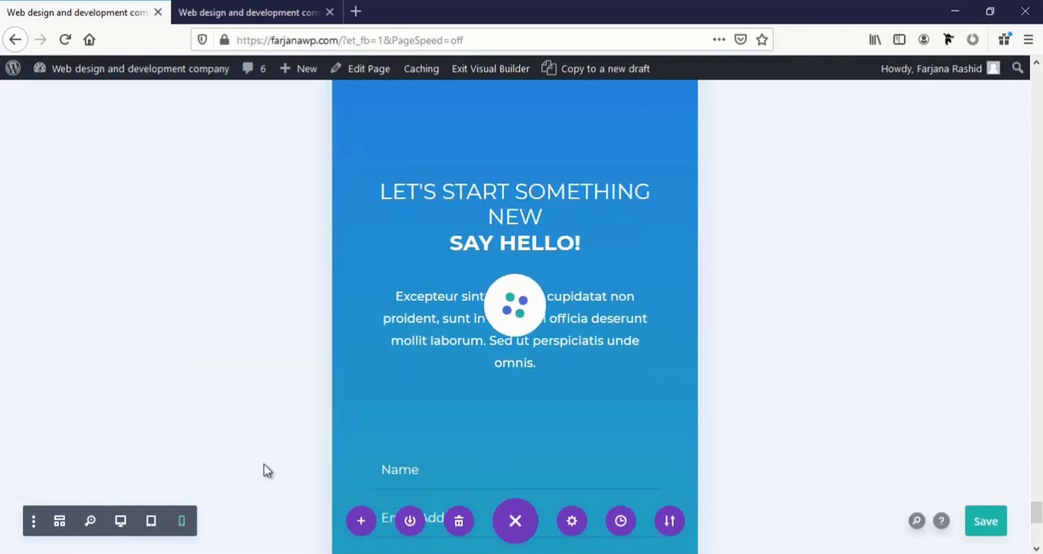
# Look over the remaining sections in the builder's phone view, save the page and reload the live home page at 496 × 598
pyautogui.scroll(-4, 510, 428)
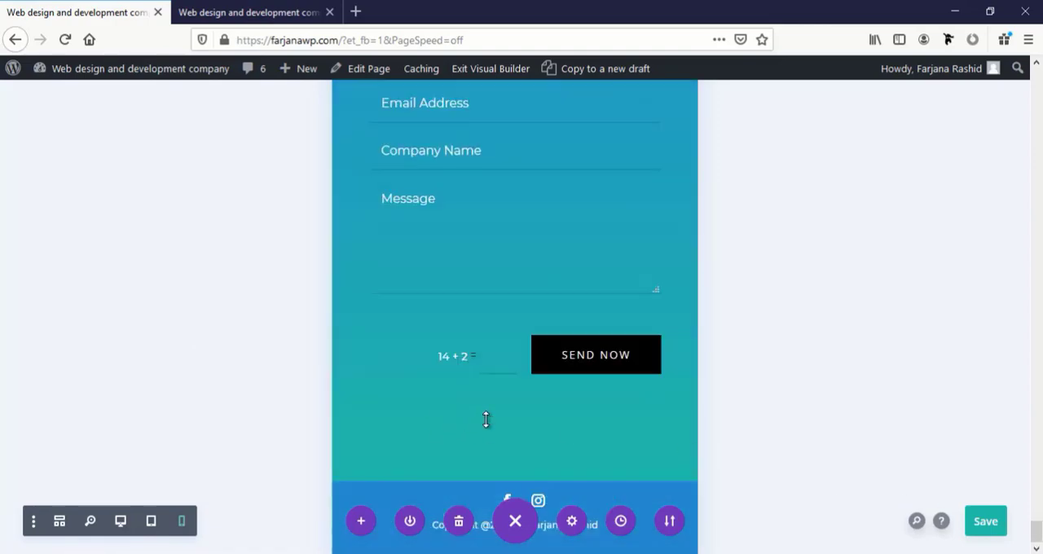
pyautogui.scroll(8, 486, 419)
pyautogui.scroll(15, 486, 419)
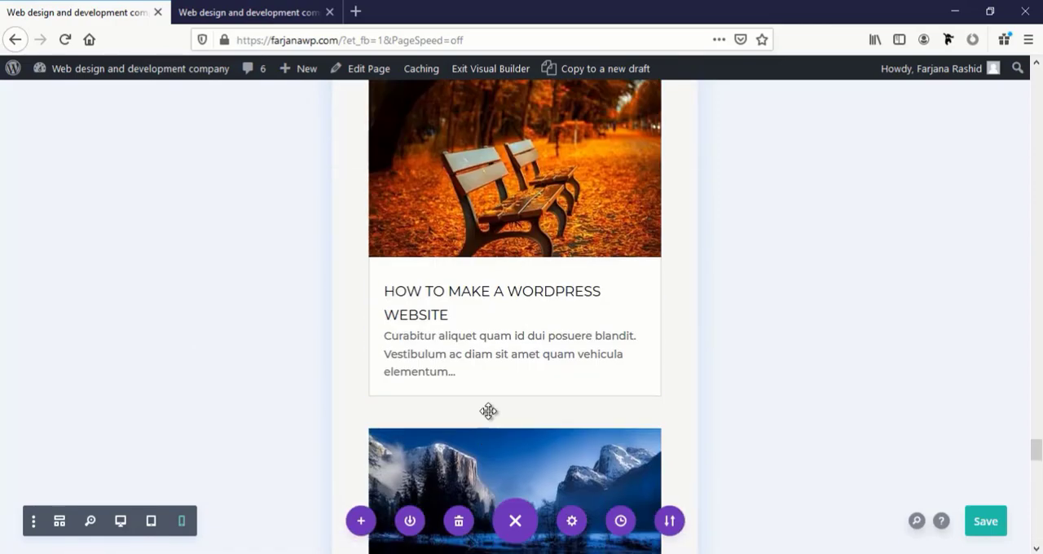
pyautogui.scroll(15, 489, 411)
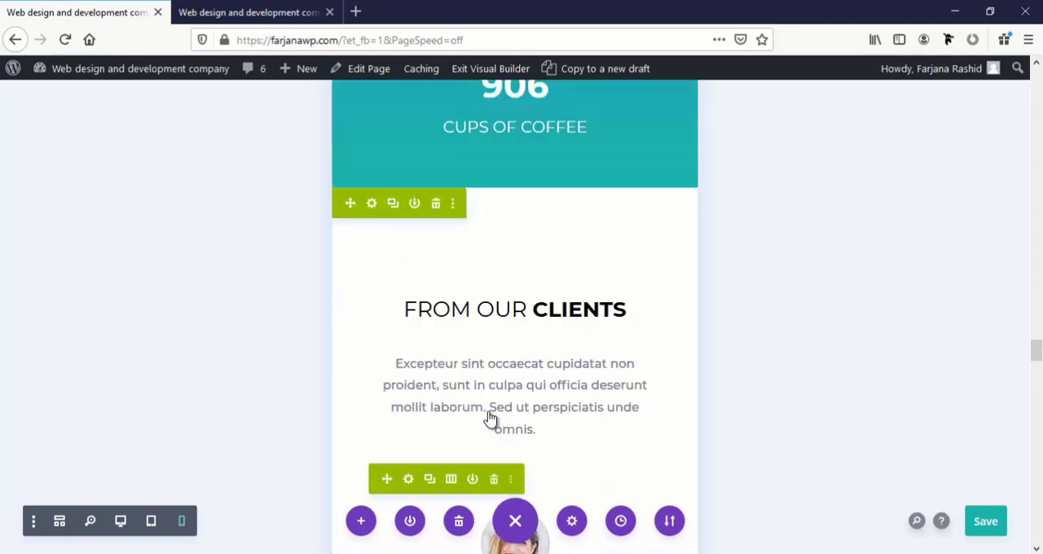
pyautogui.scroll(2, 486, 404)
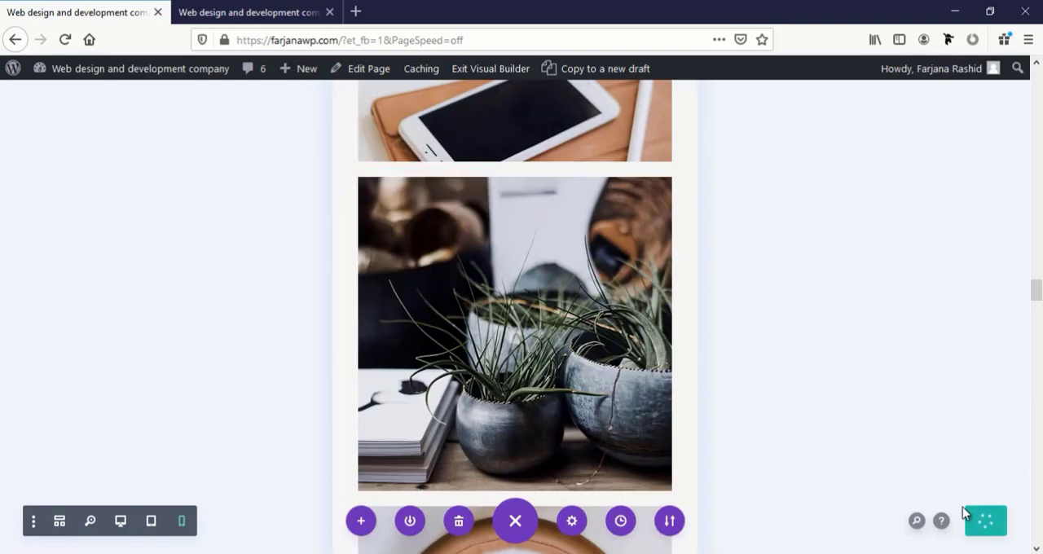
pyautogui.click(250, 12)
pyautogui.click(252, 40)
pyautogui.press('Return')
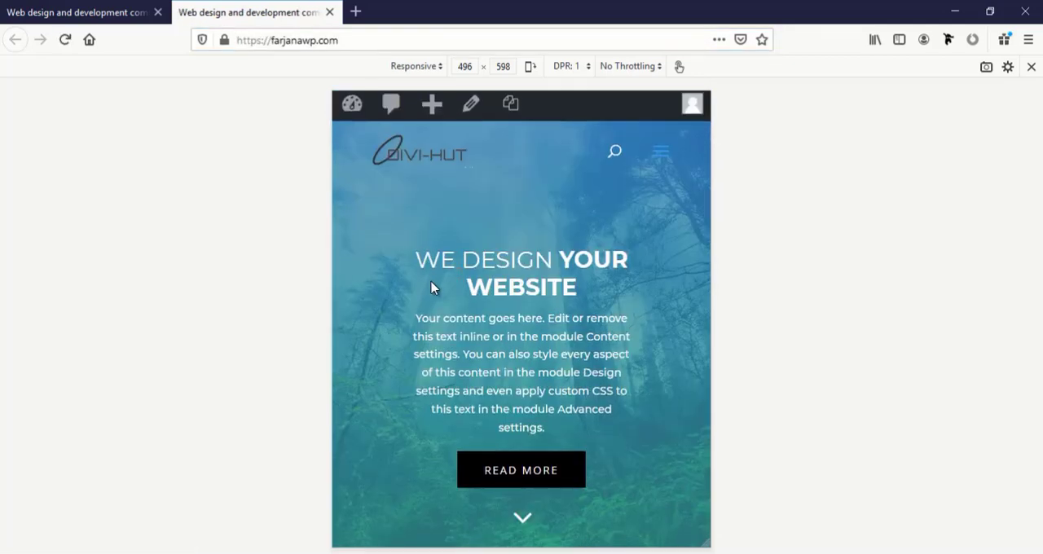
# Examine the live home page's sections in the 496 × 598 preview, from the hero to the contact section and client logos
pyautogui.scroll(-10, 432, 287)
pyautogui.scroll(-15, 431, 286)
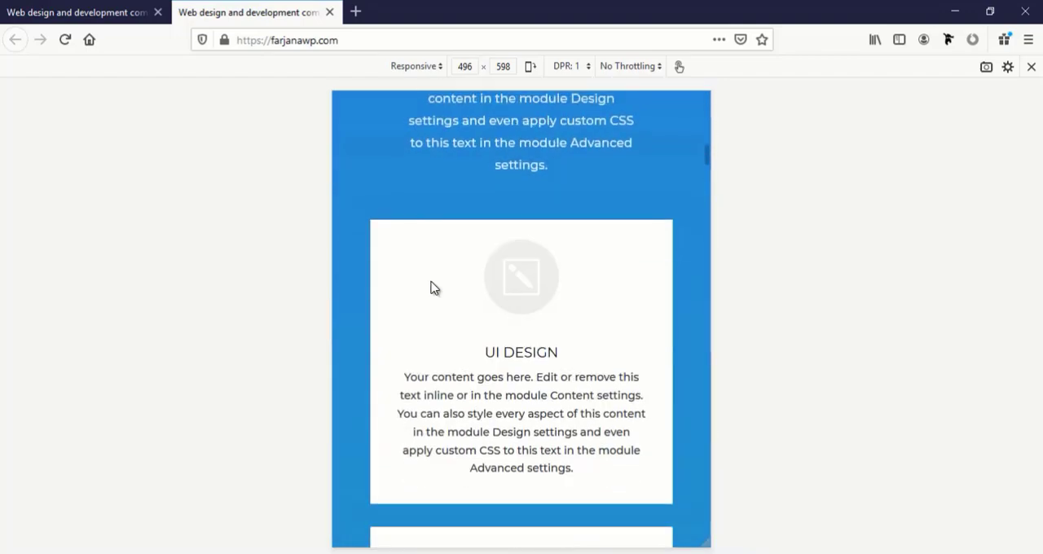
pyautogui.scroll(-15, 433, 286)
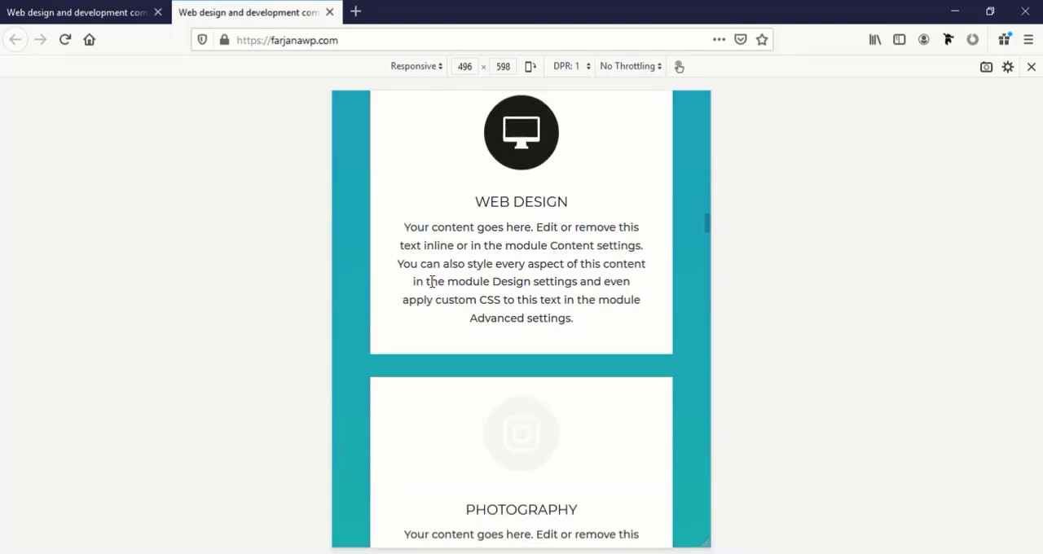
pyautogui.scroll(-15, 434, 287)
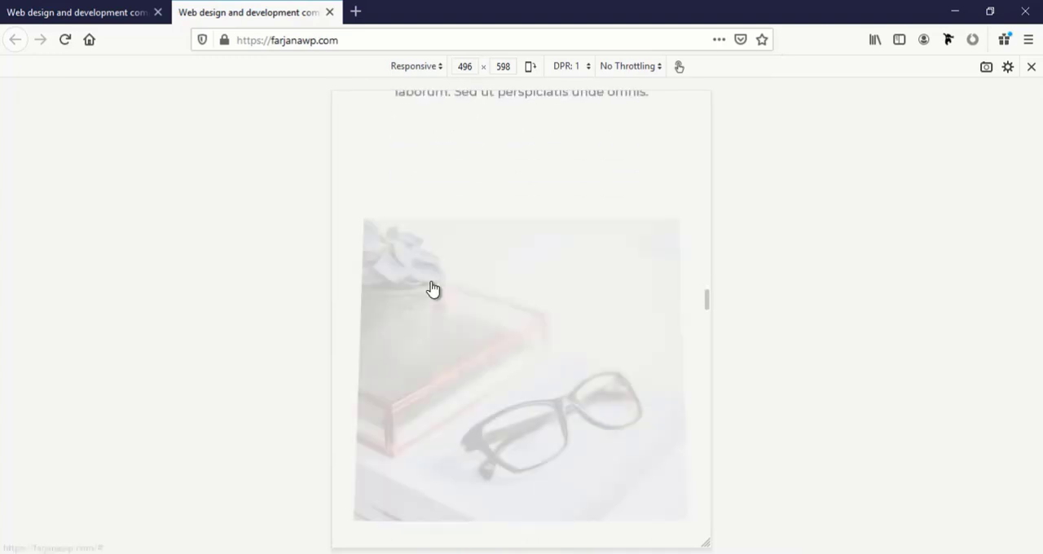
pyautogui.scroll(-15, 433, 287)
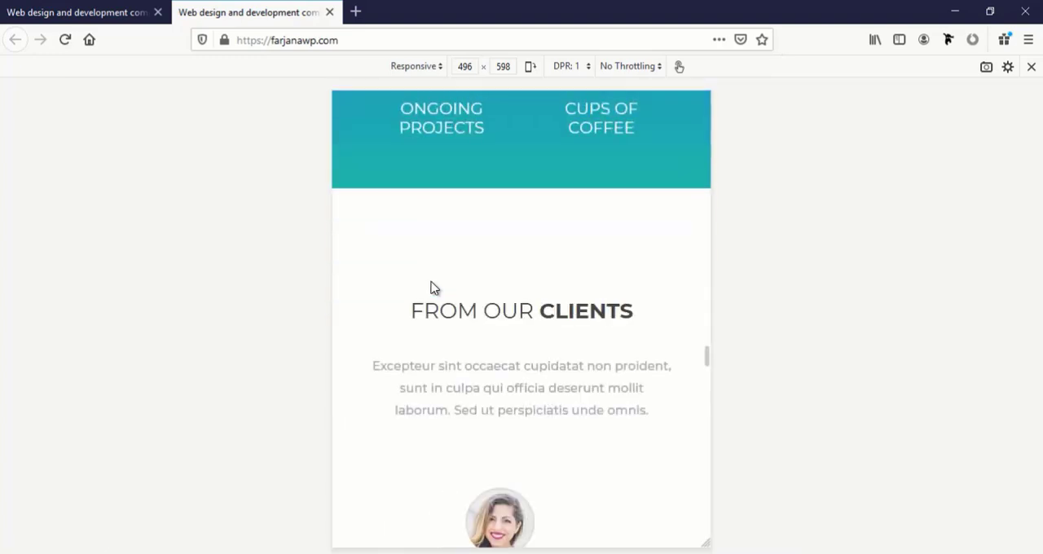
pyautogui.scroll(-15, 433, 283)
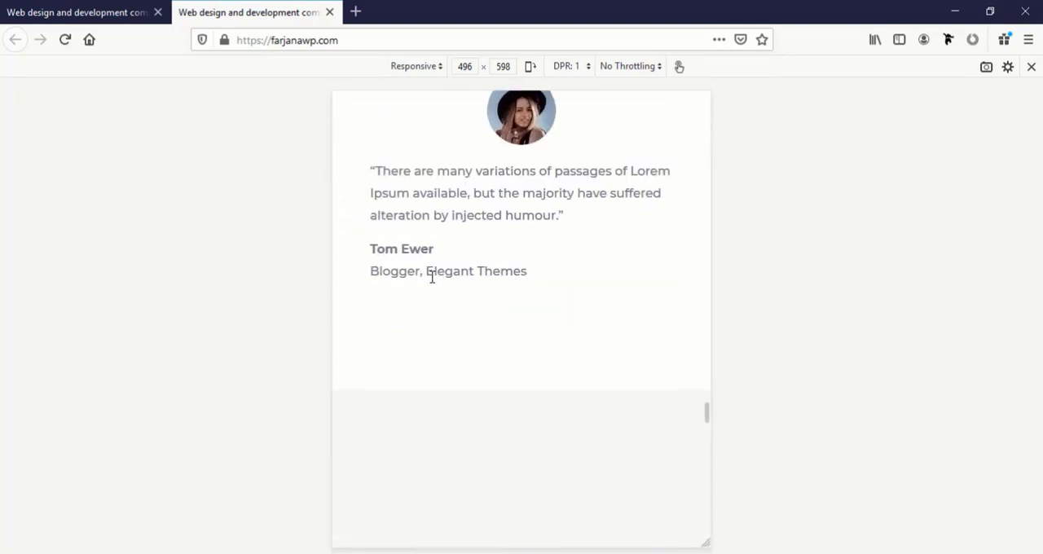
pyautogui.scroll(-15, 432, 283)
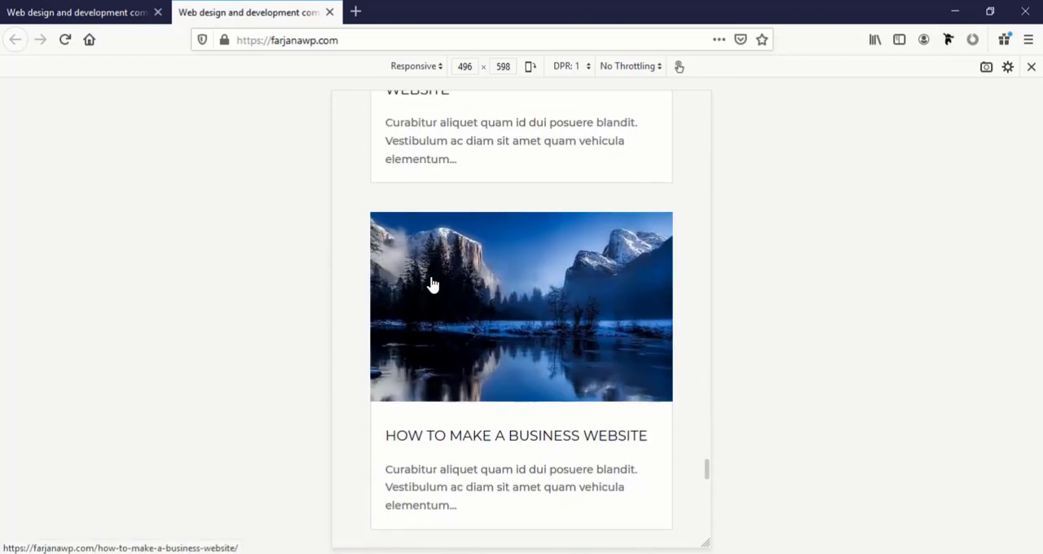
pyautogui.scroll(-10, 434, 283)
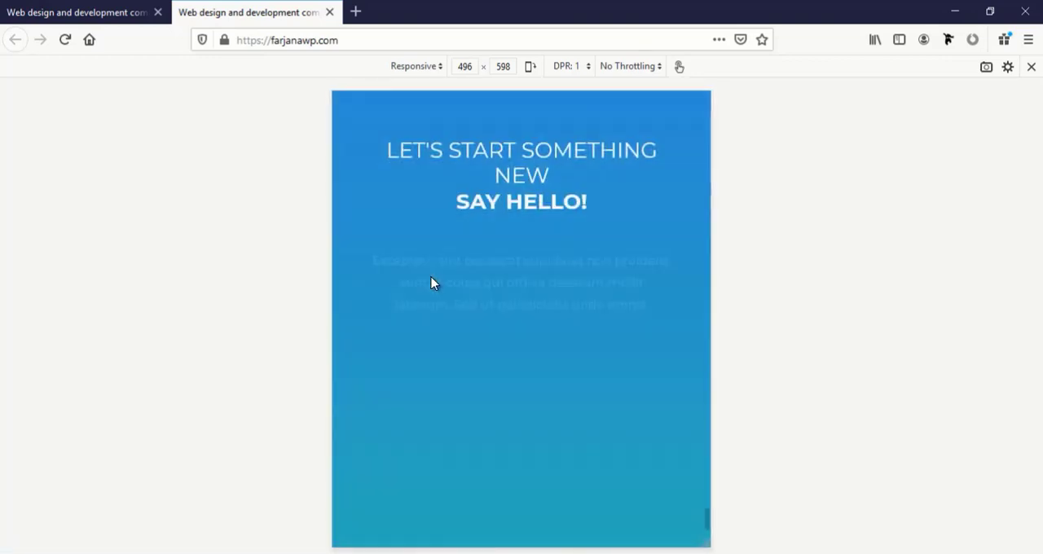
pyautogui.scroll(5, 431, 277)
pyautogui.scroll(20, 433, 273)
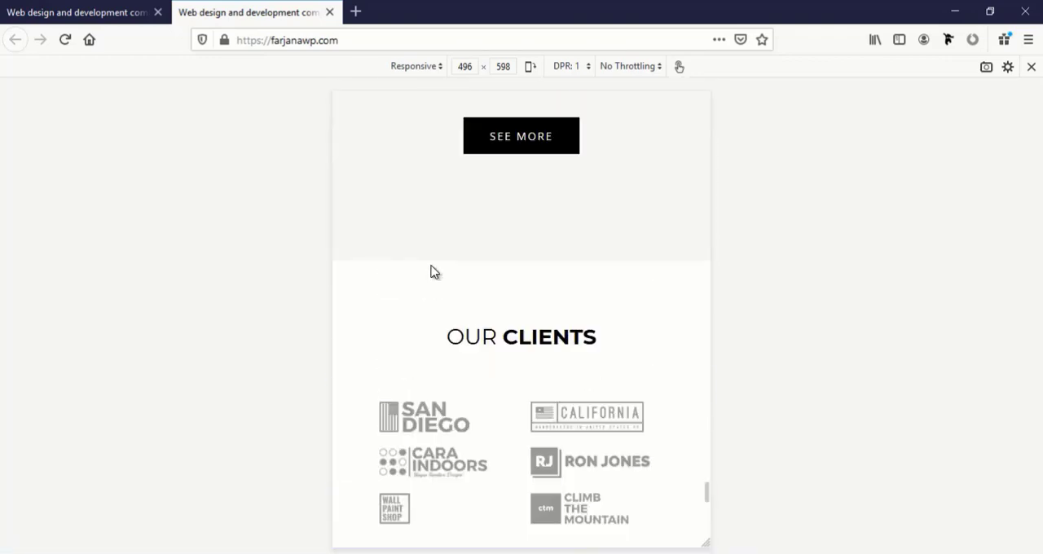
# Widen the live home page's responsive preview to 890 × 598 and return to the hero section
pyautogui.scroll(10, 519, 236)
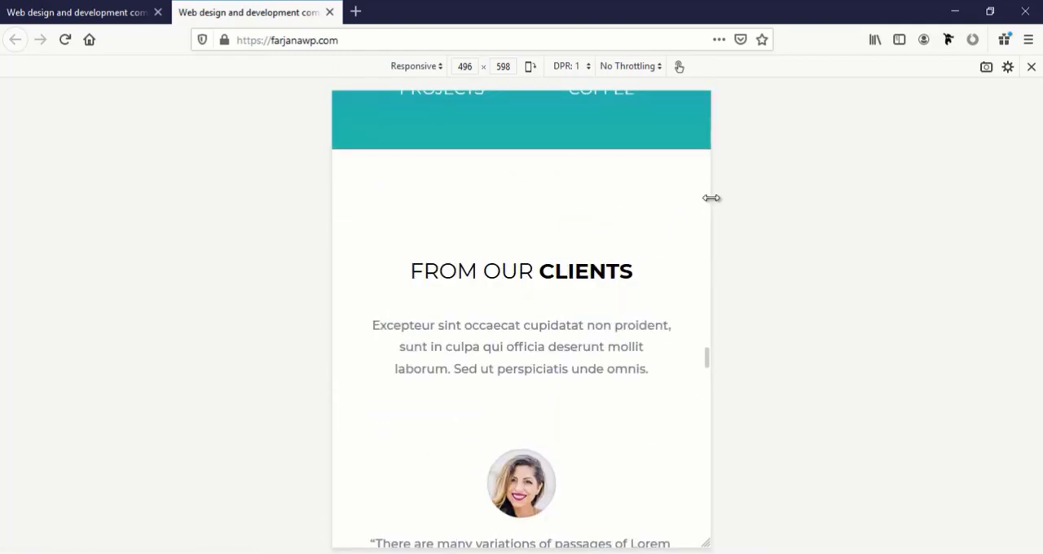
pyautogui.moveTo(712, 198); pyautogui.dragTo(861, 216)
pyautogui.scroll(15, 626, 322)
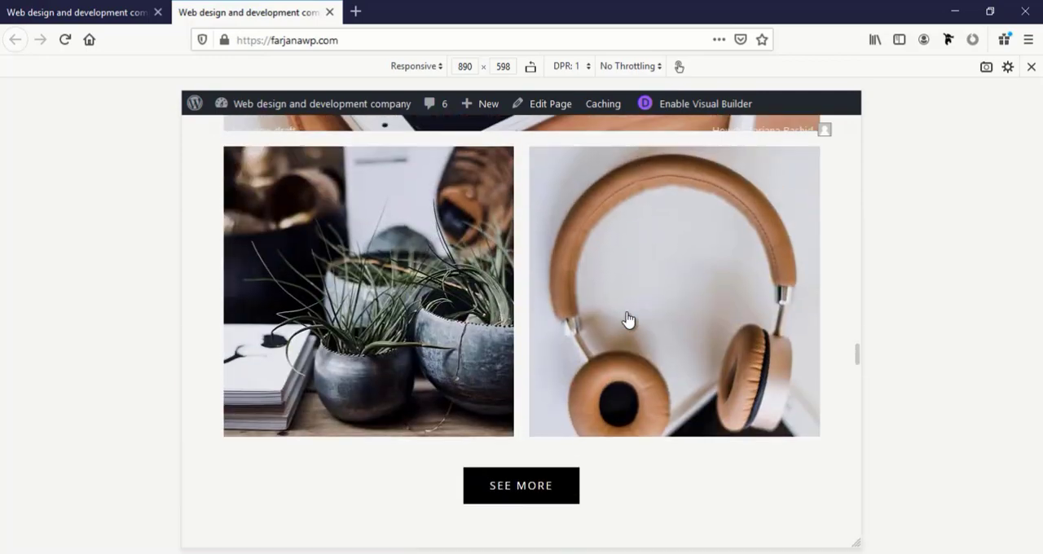
pyautogui.scroll(15, 628, 314)
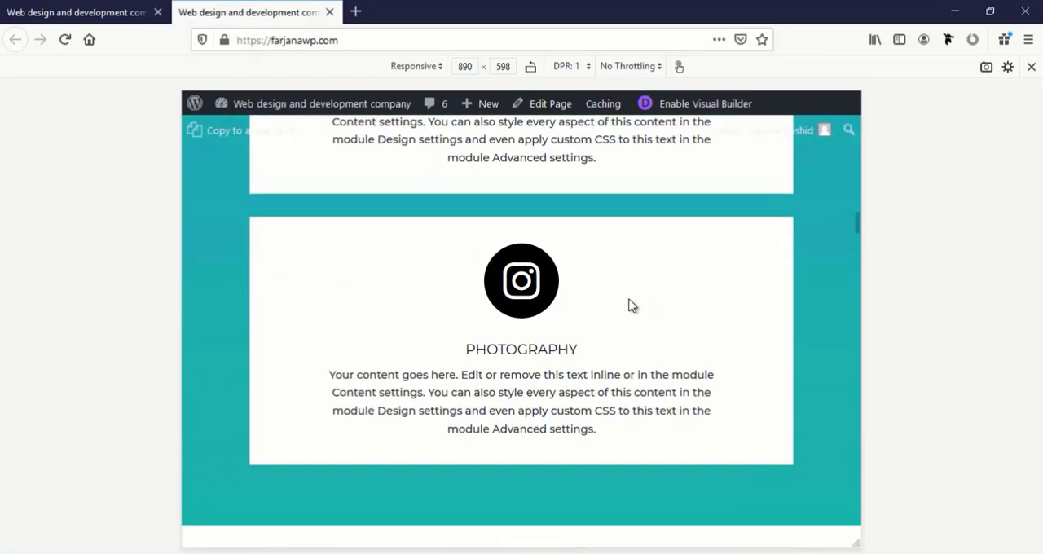
pyautogui.scroll(15, 629, 302)
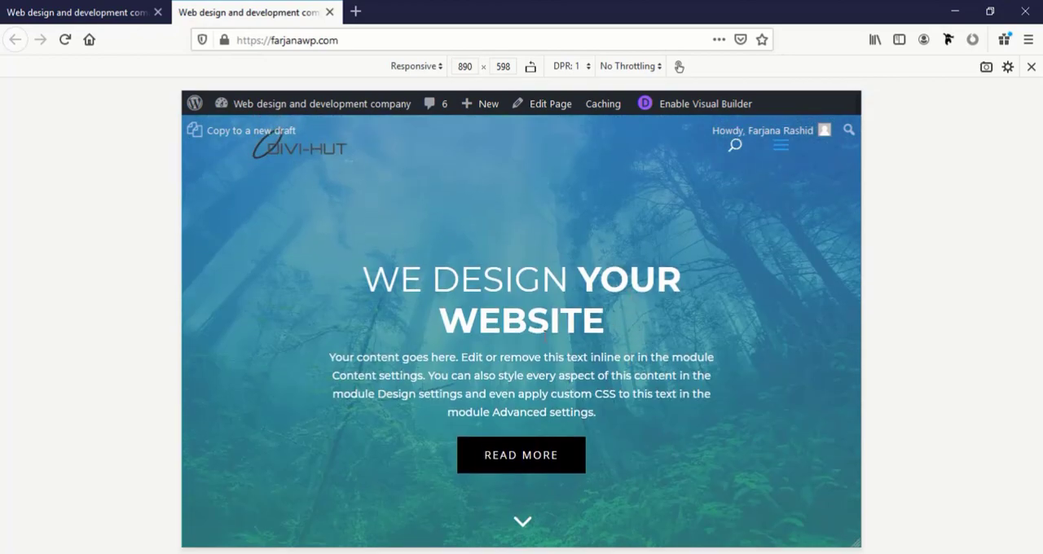
# Examine the home page's layout at 890 × 598, from the service blurbs to the client logos and contact form
pyautogui.scroll(-15, 543, 319)
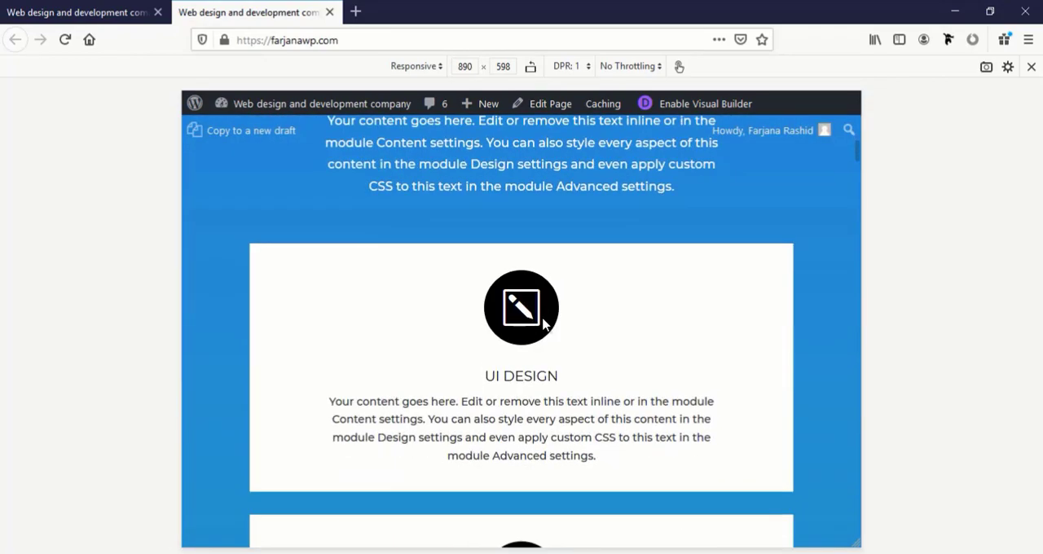
pyautogui.scroll(-15, 544, 324)
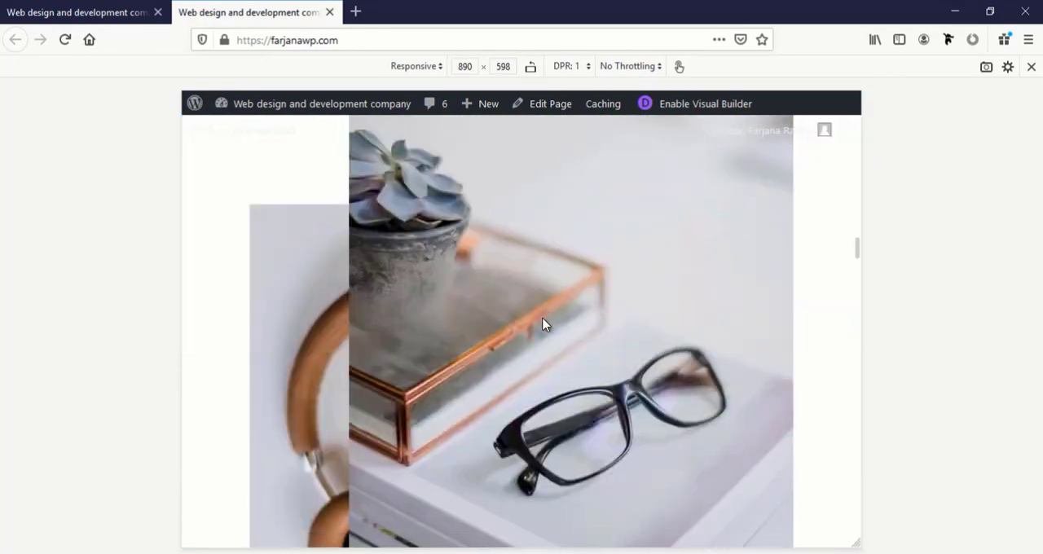
pyautogui.scroll(-15, 544, 323)
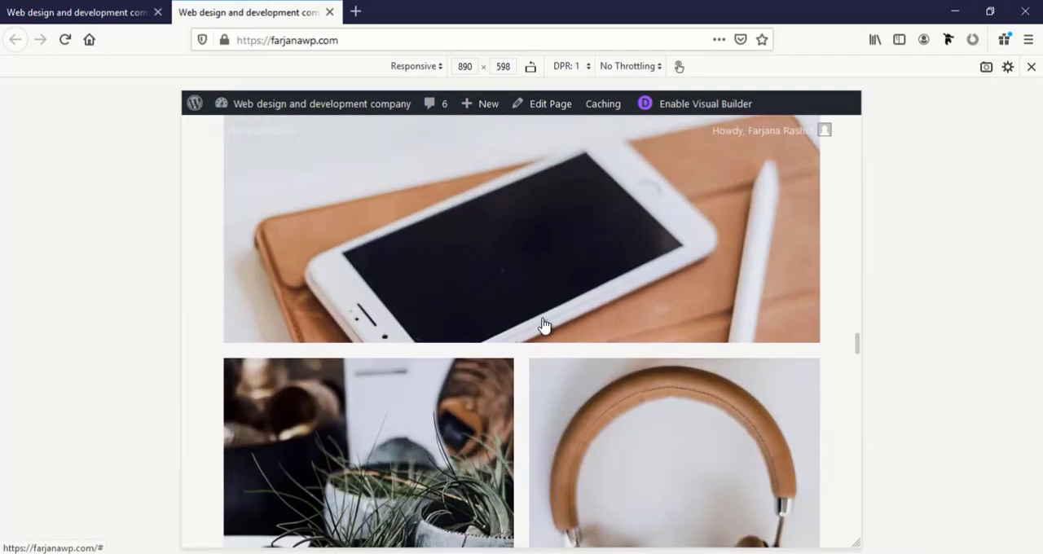
pyautogui.scroll(-15, 544, 323)
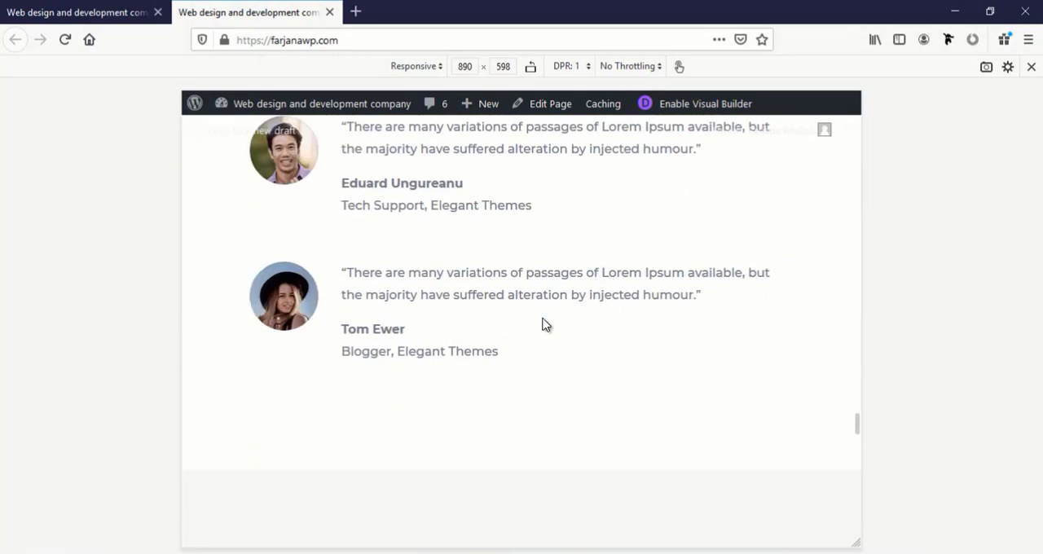
pyautogui.scroll(-15, 545, 324)
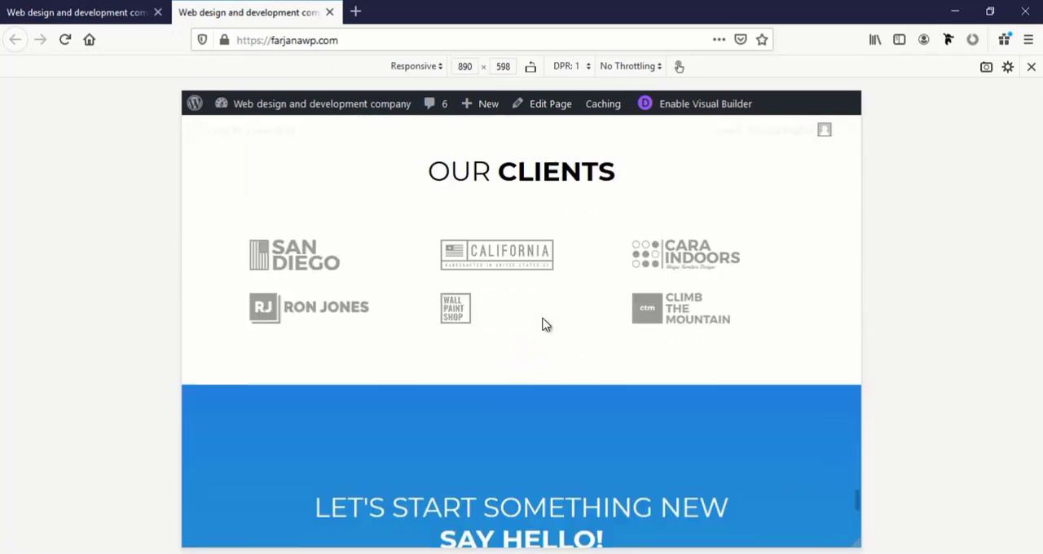
pyautogui.scroll(-5, 548, 312)
pyautogui.scroll(10, 548, 312)
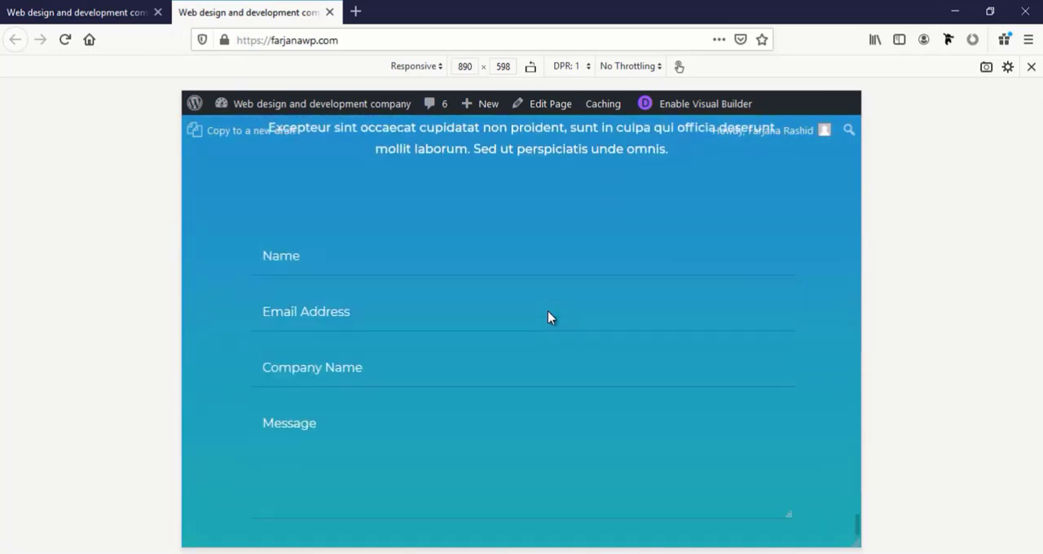
pyautogui.scroll(10, 548, 317)
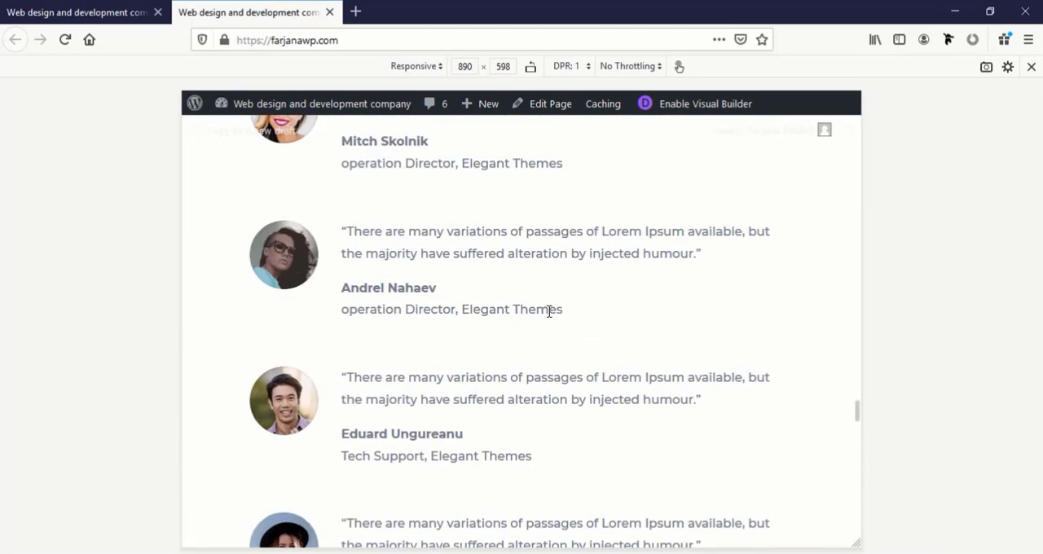
# Exit the responsive preview and review the home page at full desktop width from the contact form back to the hero
pyautogui.hotkey('ctrl', 'shift', 'm')
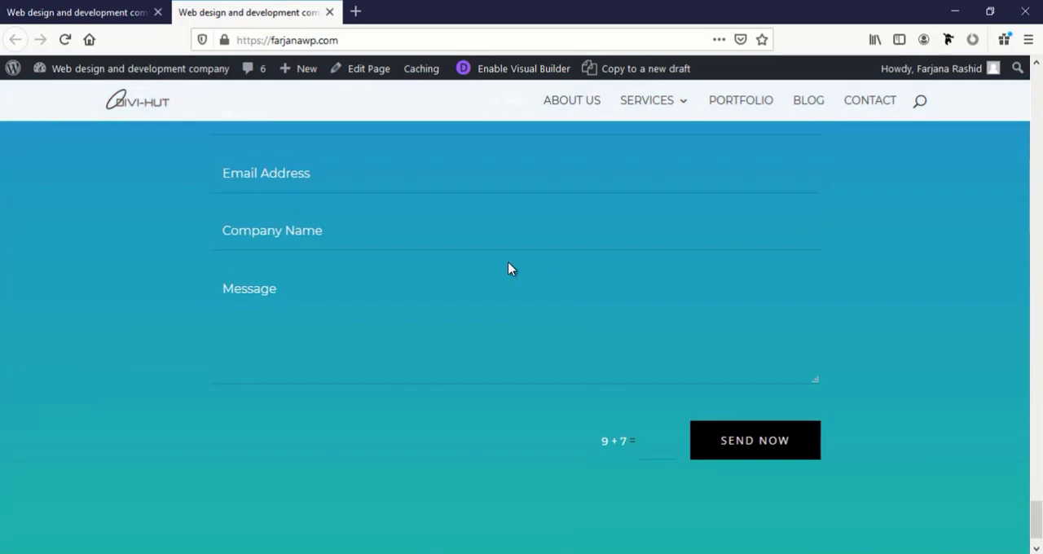
pyautogui.scroll(15, 438, 318)
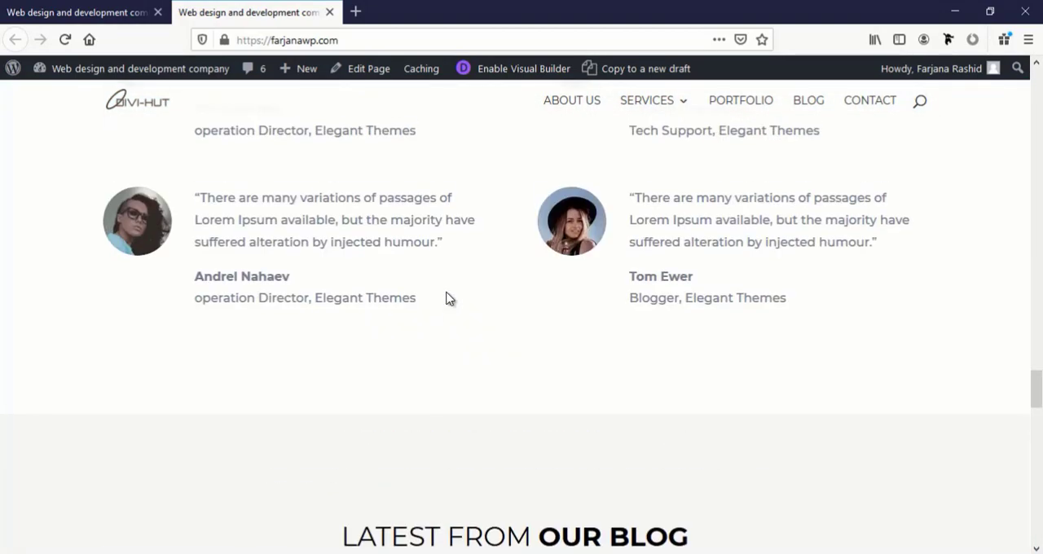
pyautogui.scroll(15, 446, 299)
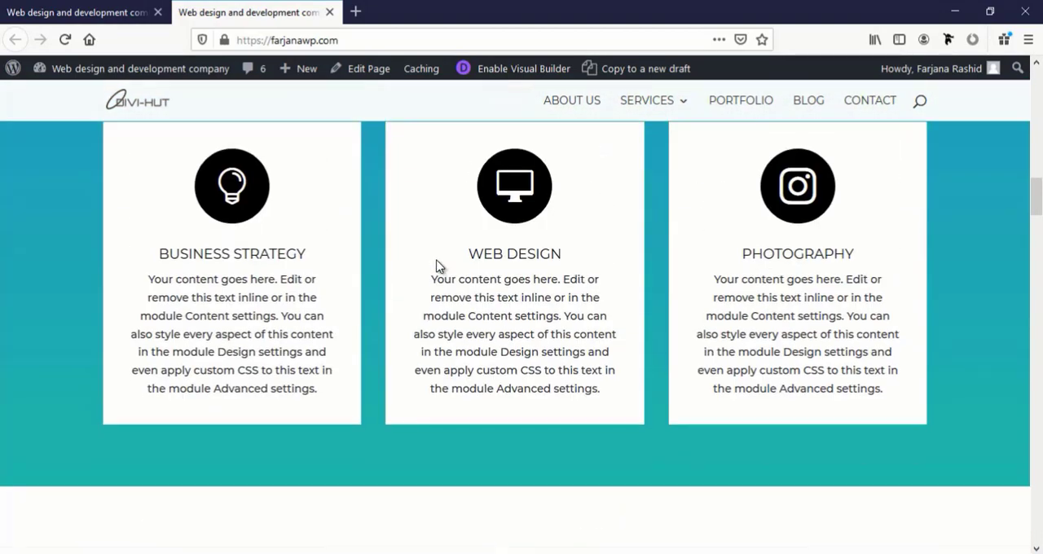
pyautogui.scroll(8, 436, 266)
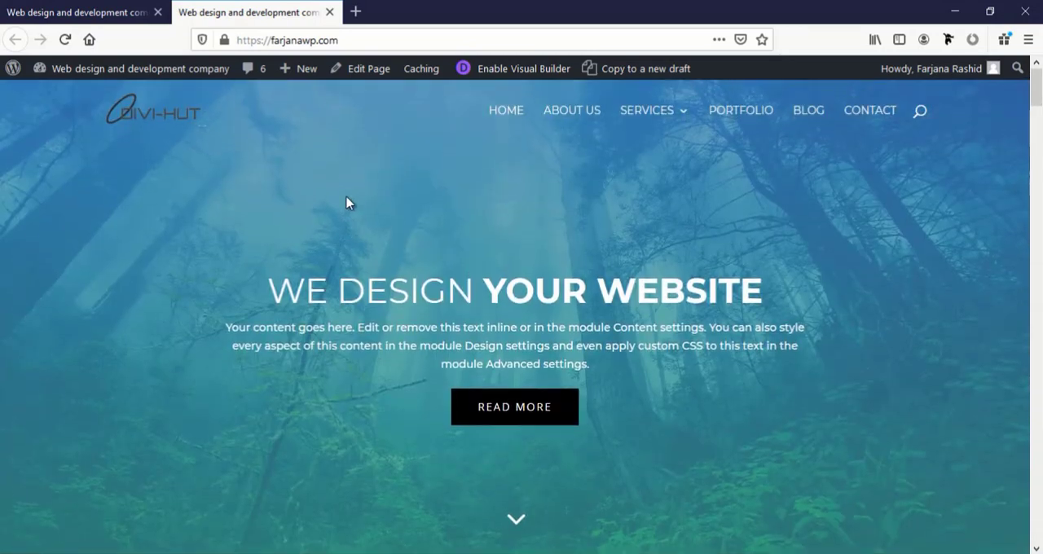
# Open the live About Us page and close the home page's Visual Builder tab, leaving it without saving again
pyautogui.click(591, 117)
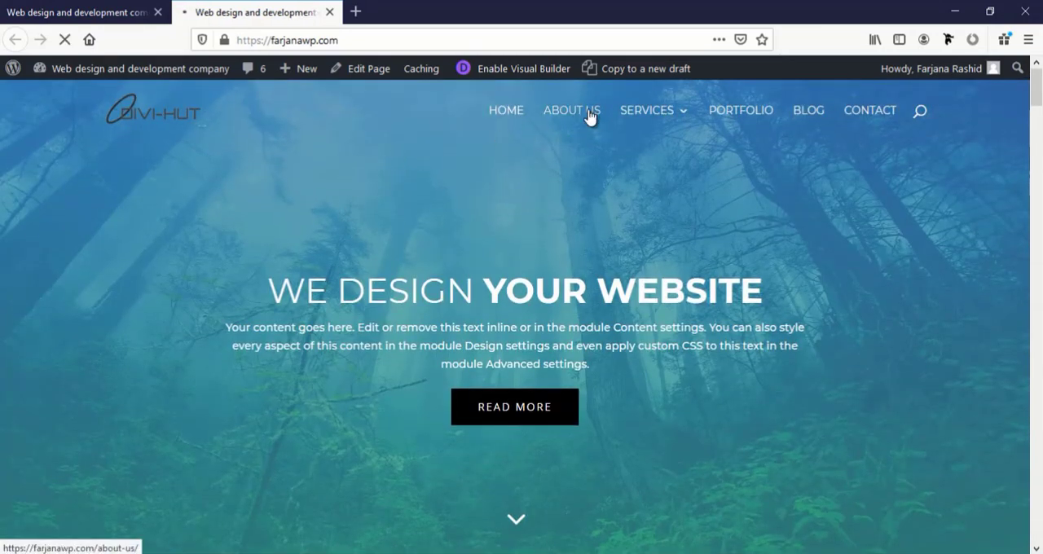
pyautogui.click(157, 11)
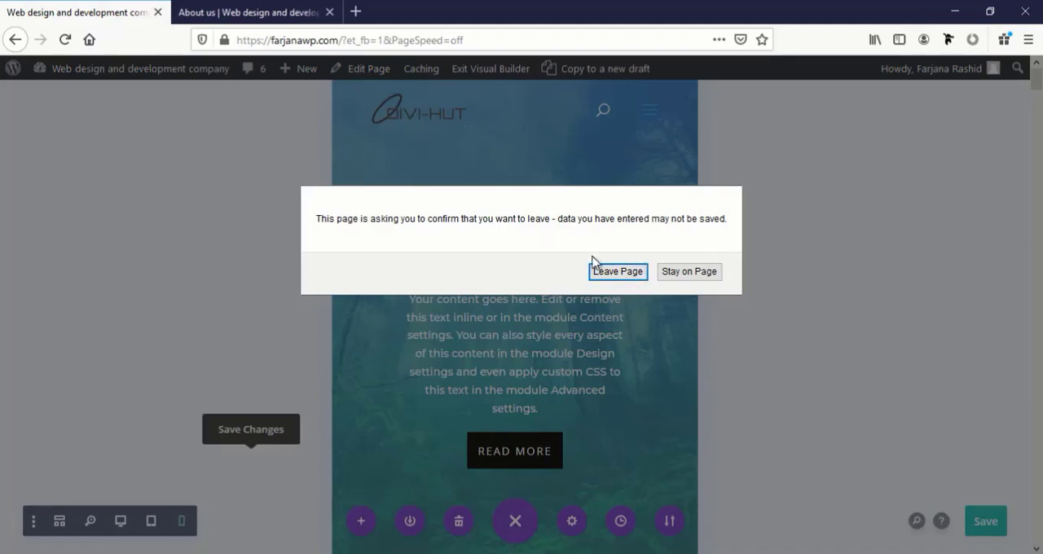
pyautogui.click(617, 271)
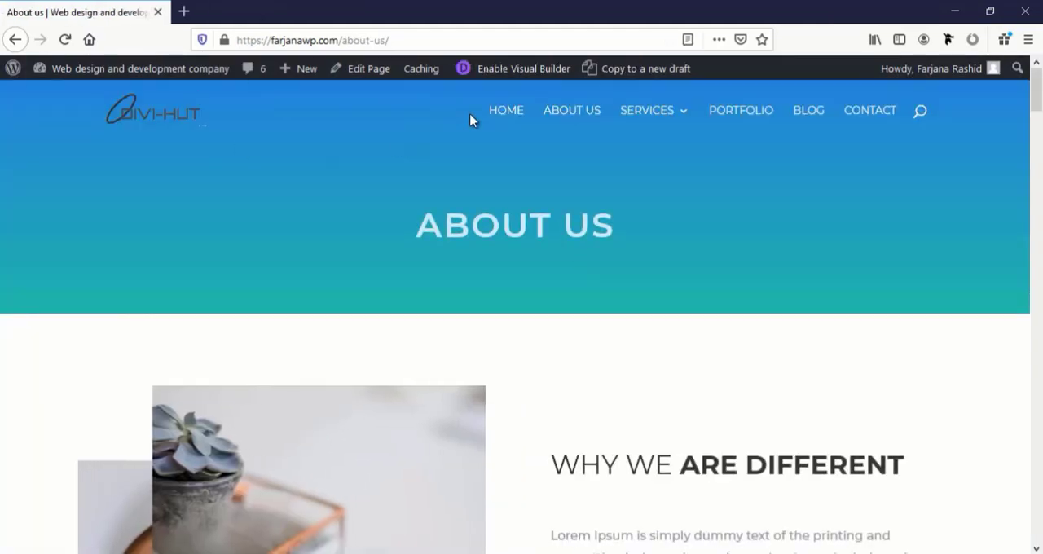
pyautogui.scroll(-12, 562, 220)
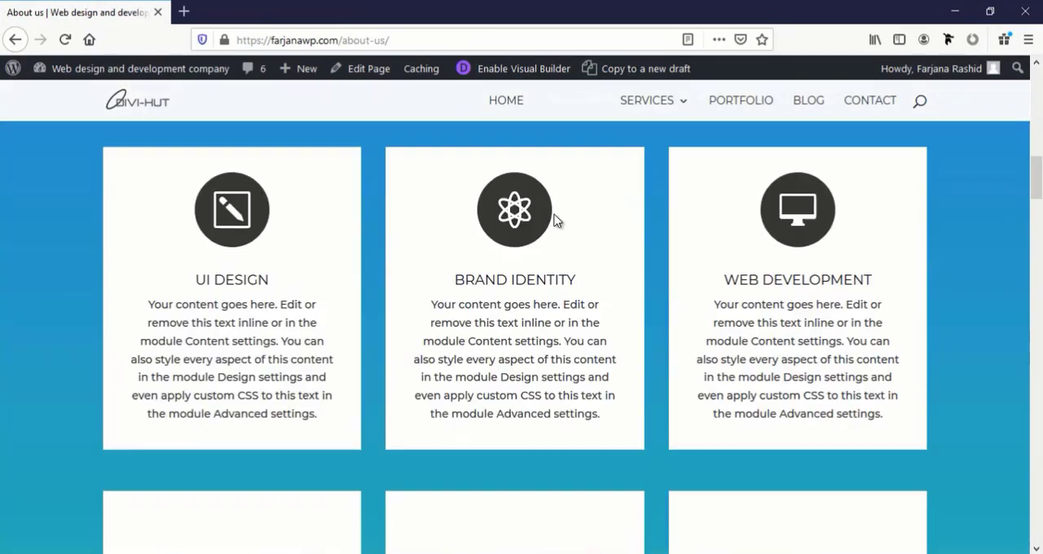
pyautogui.scroll(12, 554, 220)
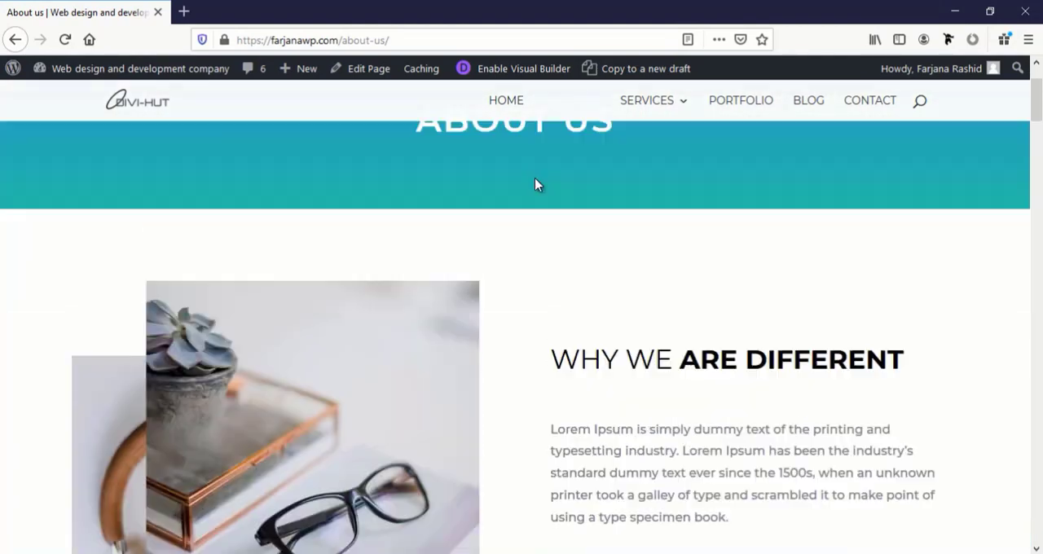
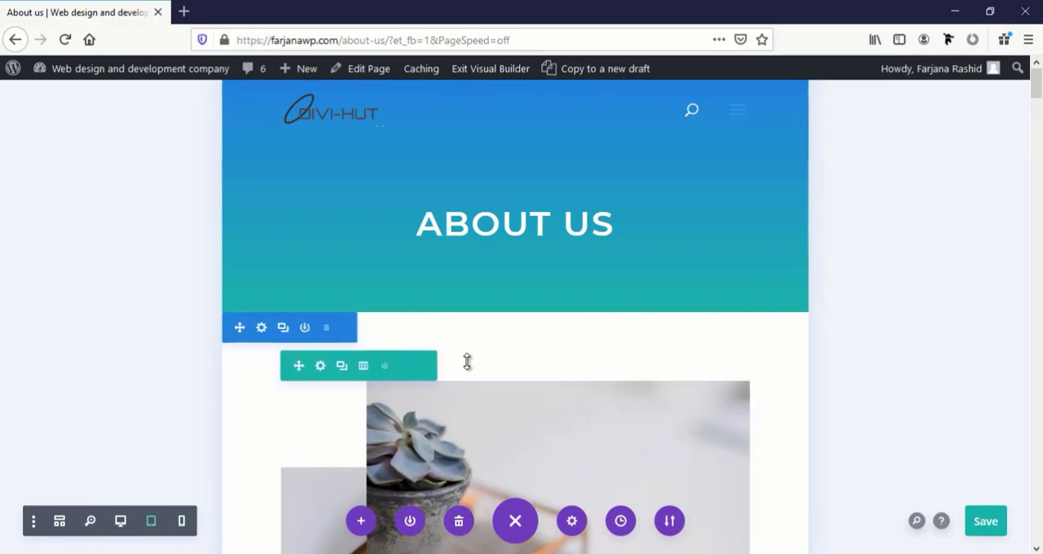
# Examine the About Us page in the tablet preview, from the hero down to the contact form and back to the team section
pyautogui.scroll(-10, 467, 361)
pyautogui.scroll(-15, 467, 361)
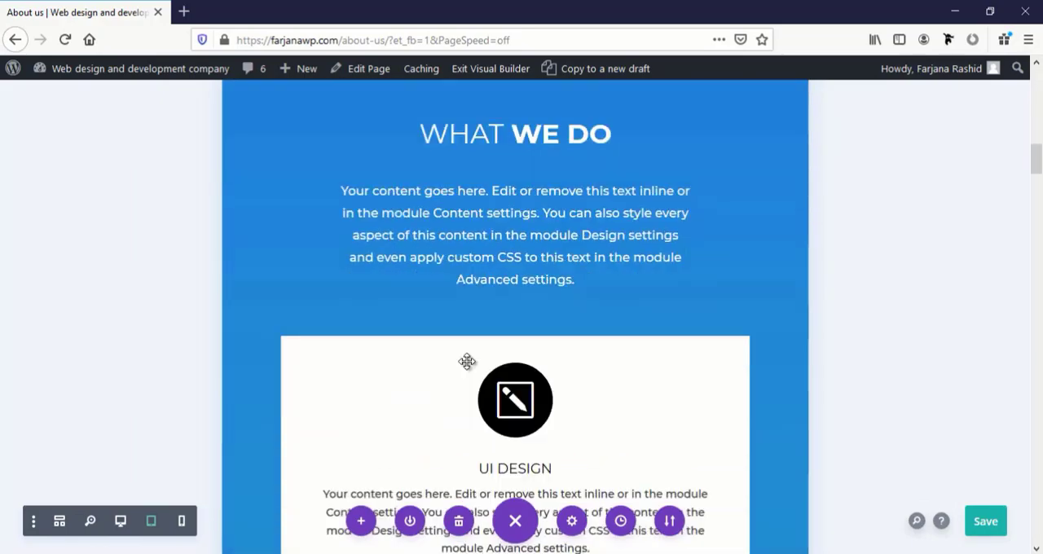
pyautogui.scroll(-8, 467, 360)
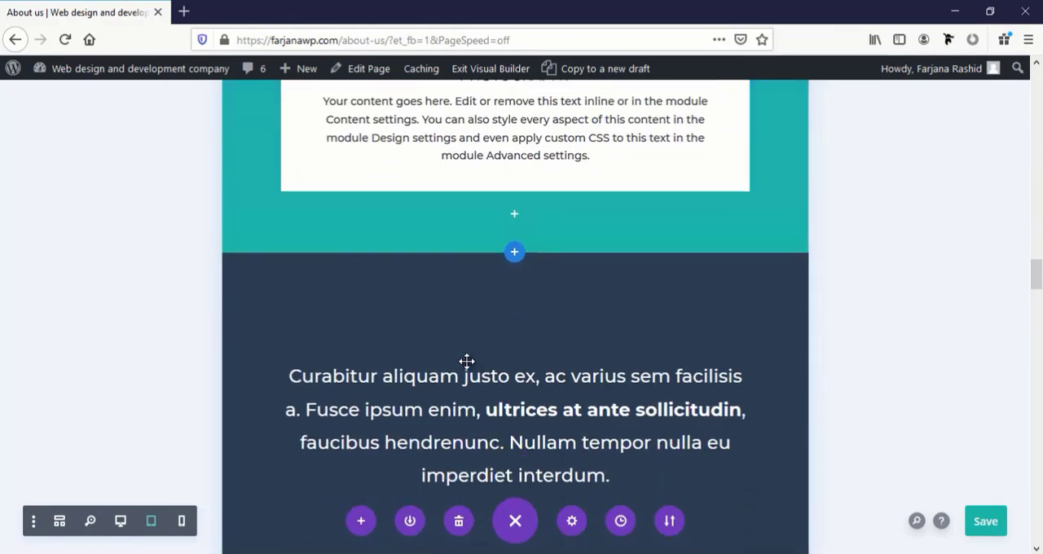
pyautogui.scroll(-5, 466, 361)
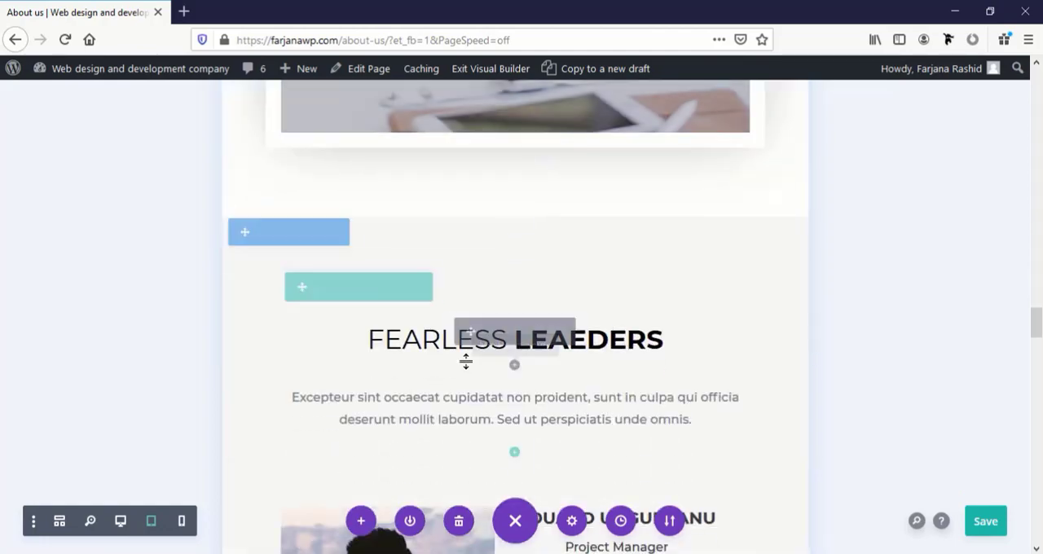
pyautogui.scroll(-10, 468, 365)
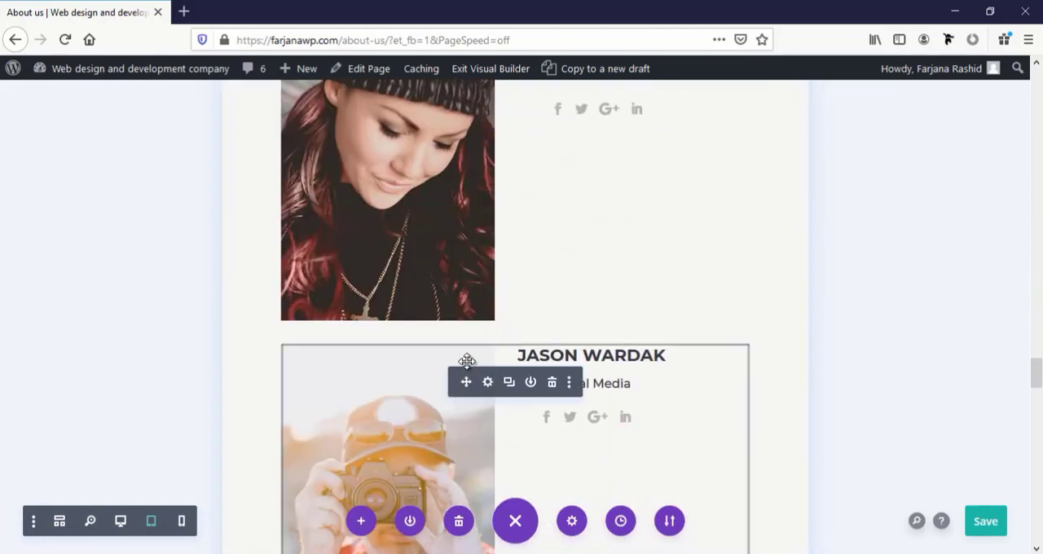
pyautogui.scroll(-10, 467, 361)
pyautogui.scroll(-6, 468, 361)
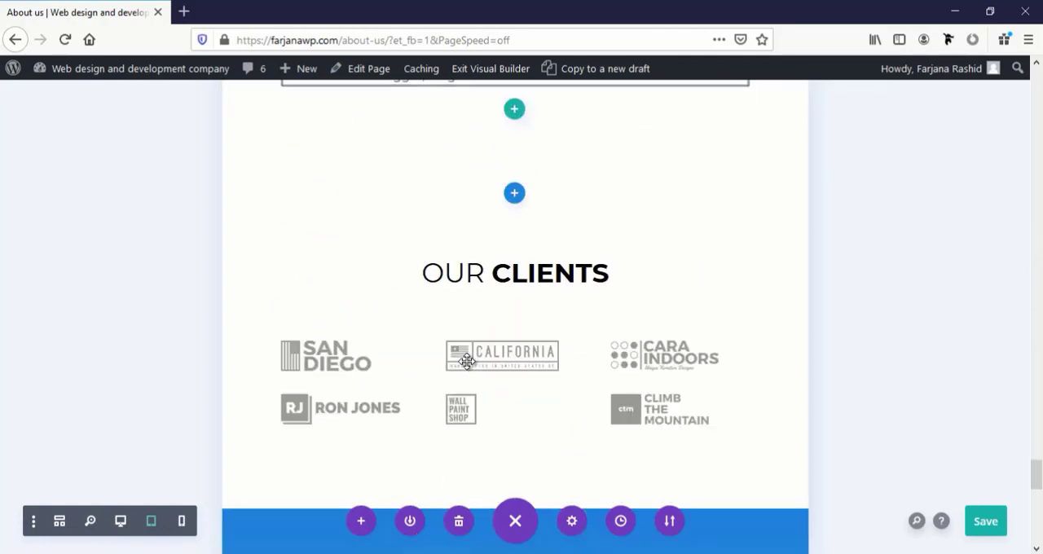
pyautogui.scroll(-8, 466, 362)
pyautogui.scroll(-1, 468, 354)
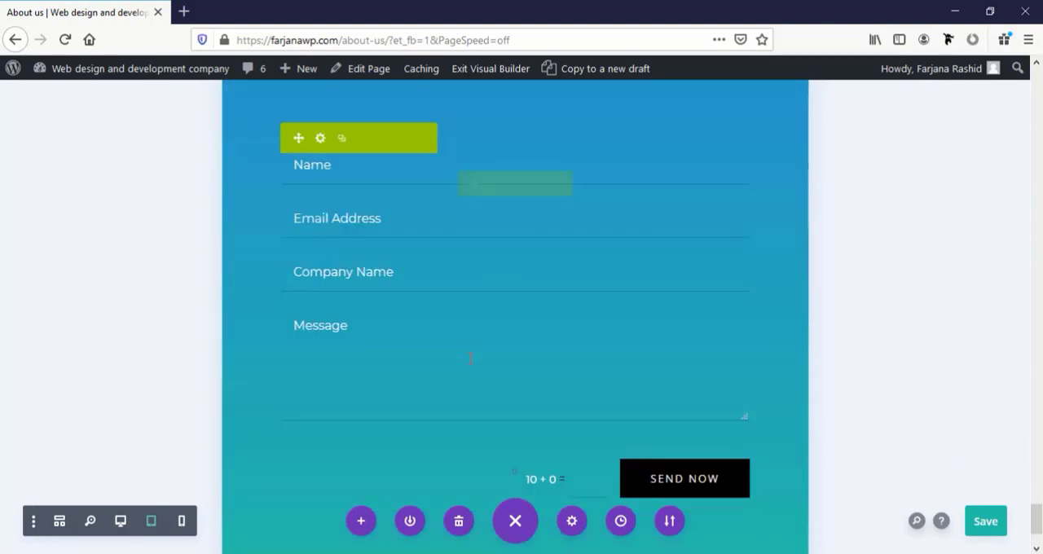
pyautogui.scroll(18, 468, 356)
pyautogui.scroll(5, 471, 346)
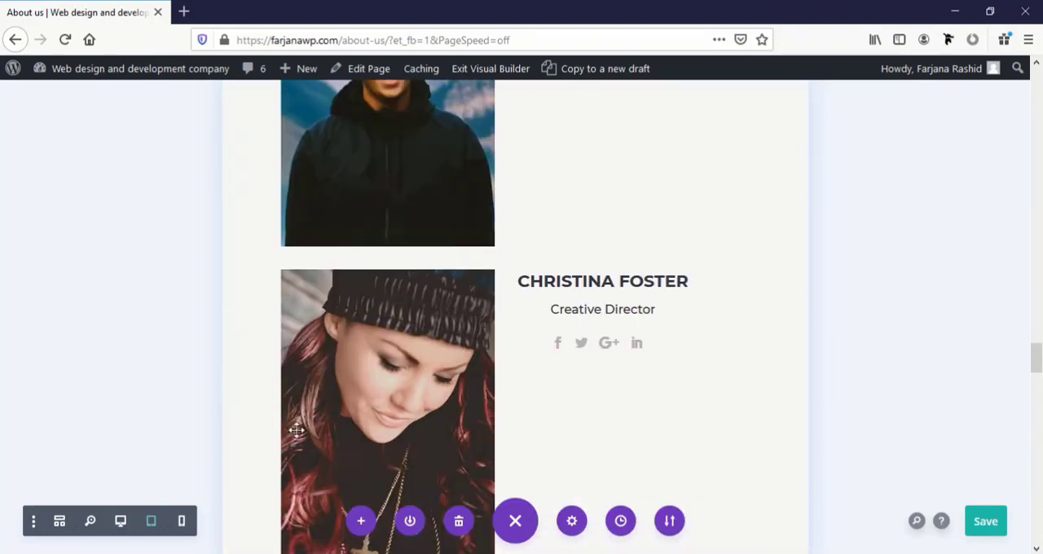
# Switch the About Us page to the phone preview and review its hero and overlapping introduction images
pyautogui.click(183, 523)
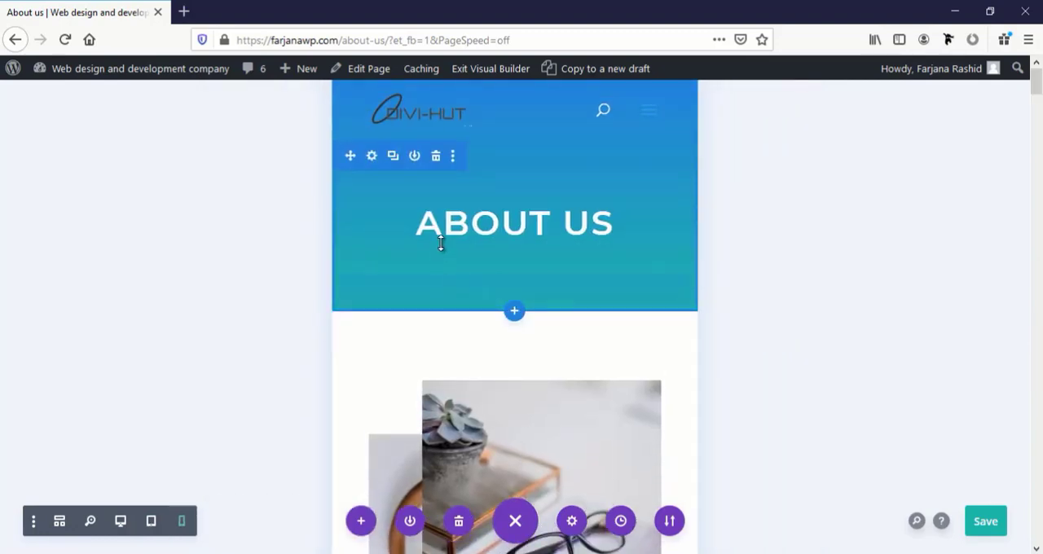
pyautogui.scroll(-7, 465, 277)
pyautogui.scroll(4, 465, 276)
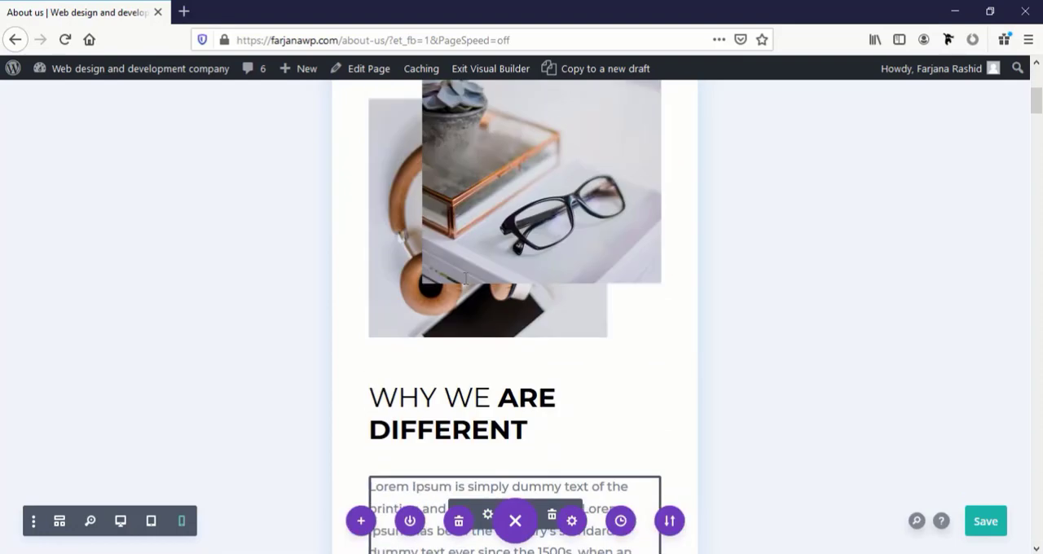
pyautogui.scroll(4, 465, 279)
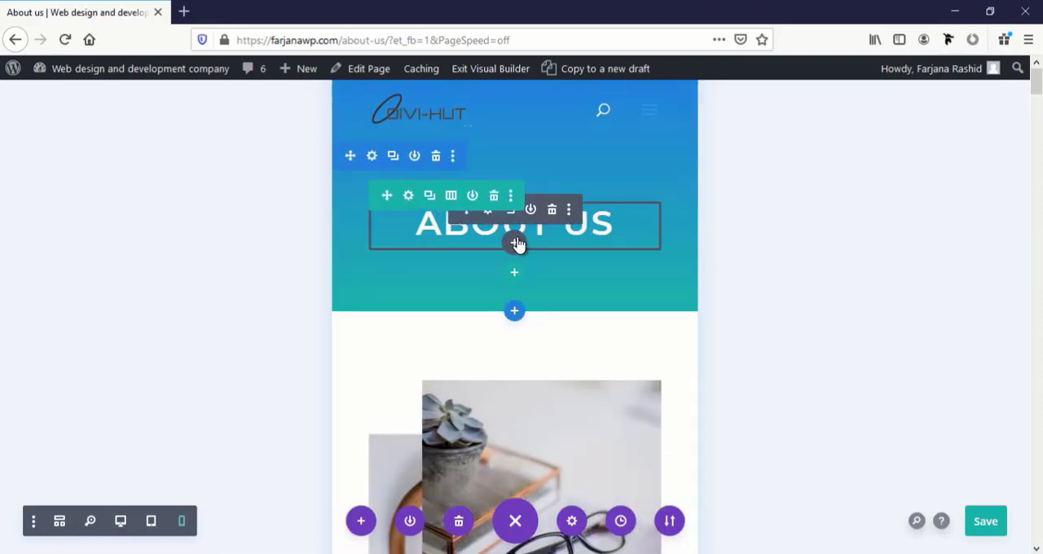
# Set the phone-only heading text size of the hero's About Us title to 40 px and save the text settings
pyautogui.click(490, 211)
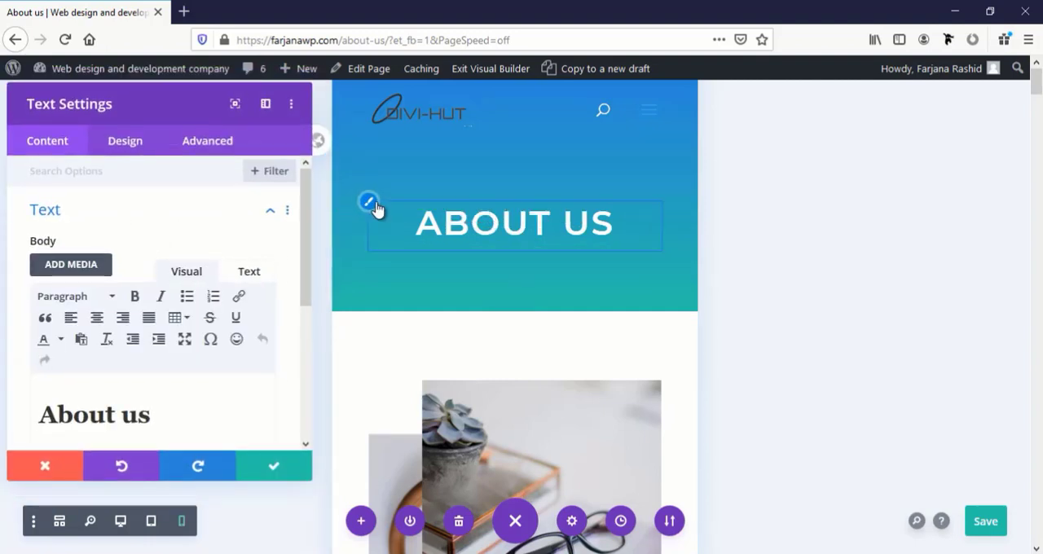
pyautogui.click(370, 206)
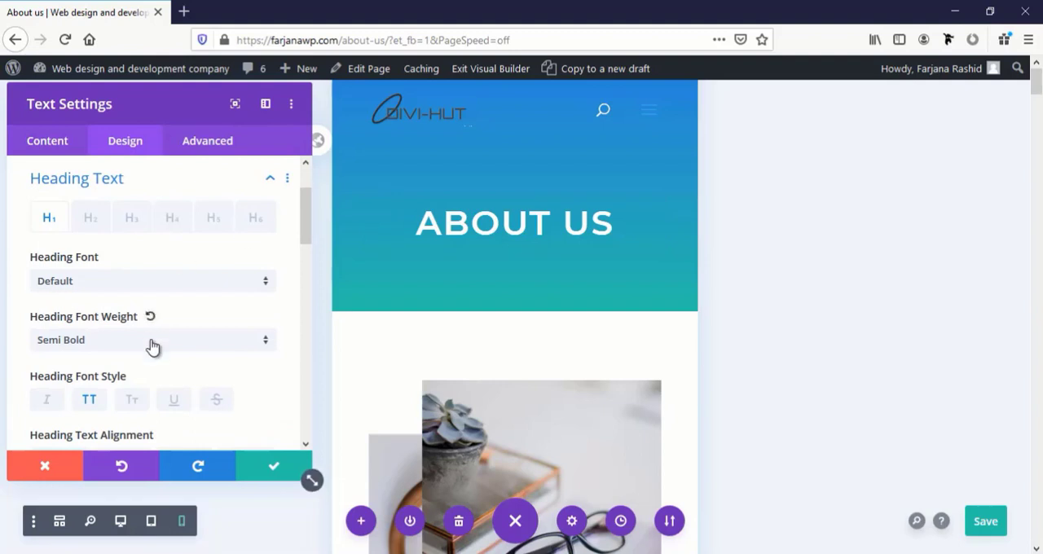
pyautogui.scroll(-2, 152, 345)
pyautogui.scroll(-2, 152, 345)
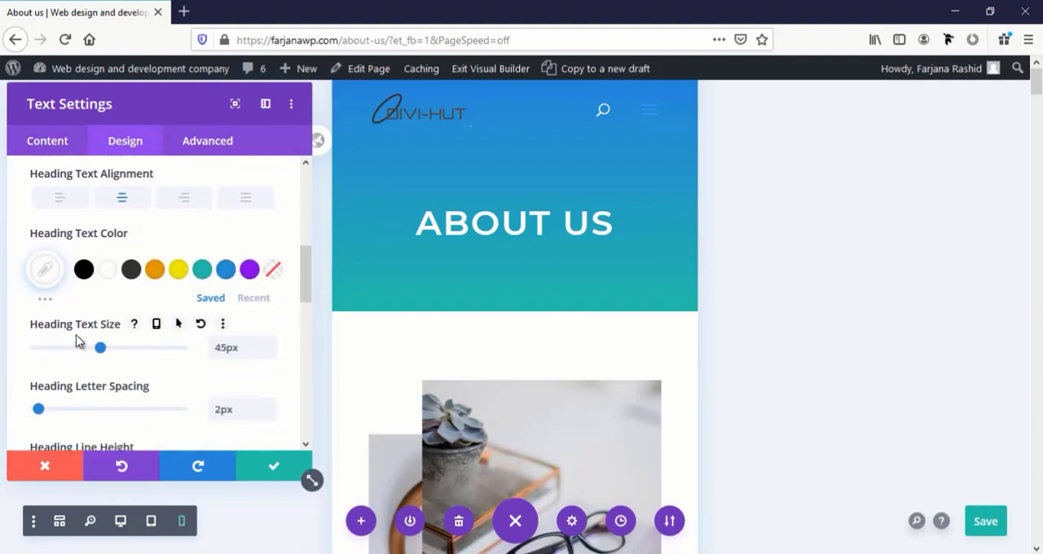
pyautogui.click(158, 326)
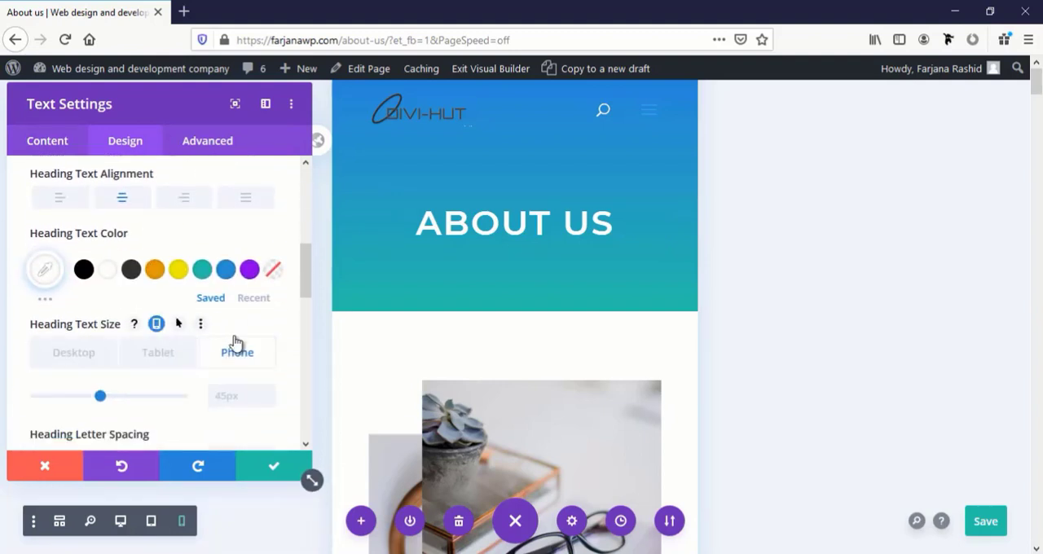
pyautogui.click(223, 395)
pyautogui.write('4')
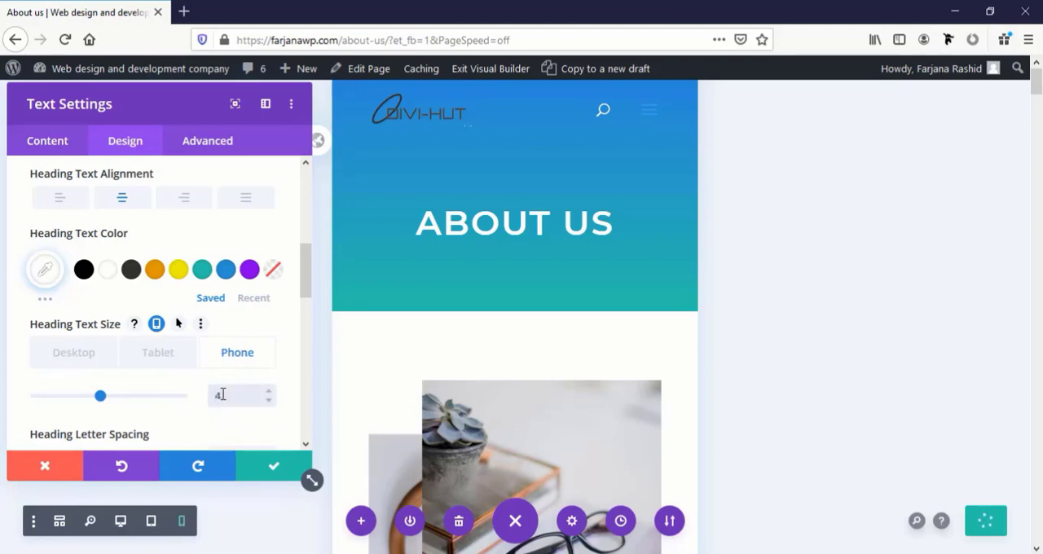
pyautogui.write('0')
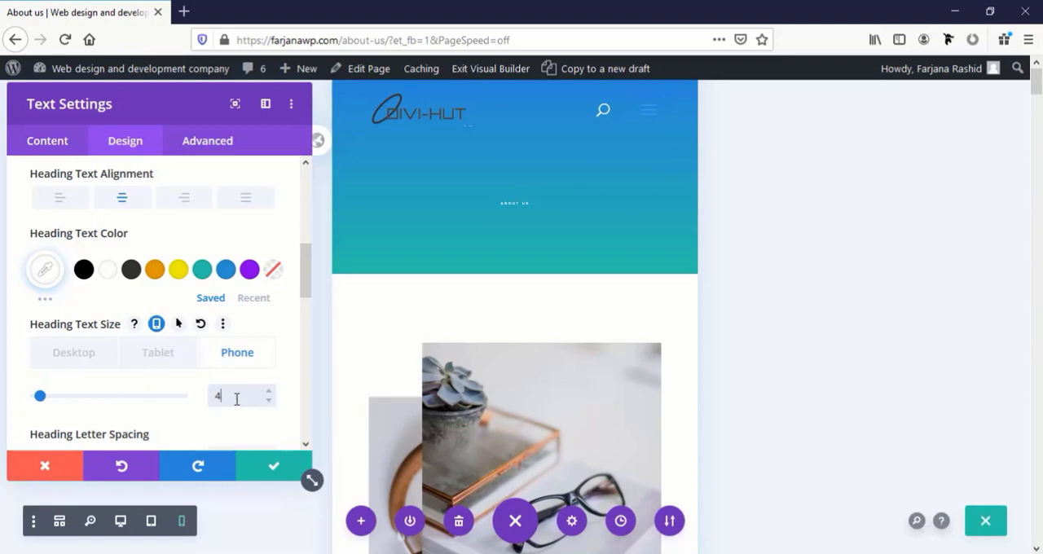
pyautogui.write('0')
pyautogui.click(262, 469)
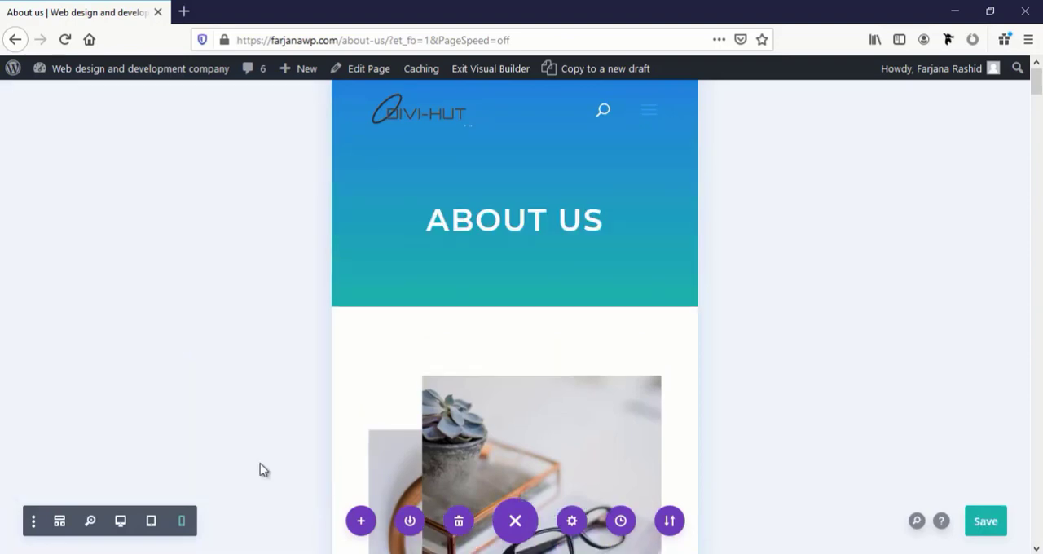
# Set the phone-only Heading 2 text size of the "Why we are different" heading to 28 px
pyautogui.scroll(-6, 489, 350)
pyautogui.scroll(2, 492, 341)
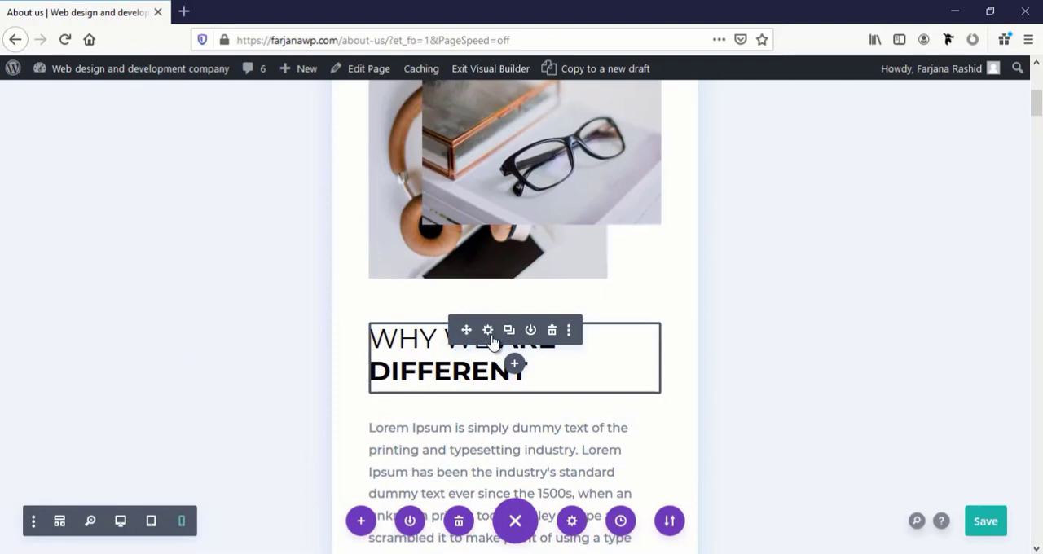
pyautogui.click(489, 331)
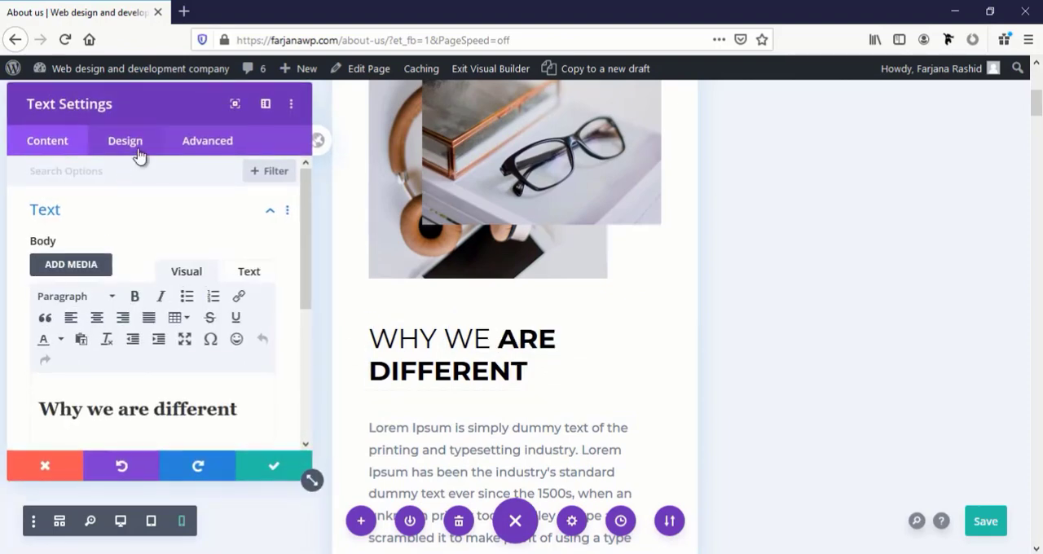
pyautogui.click(124, 141)
pyautogui.click(165, 322)
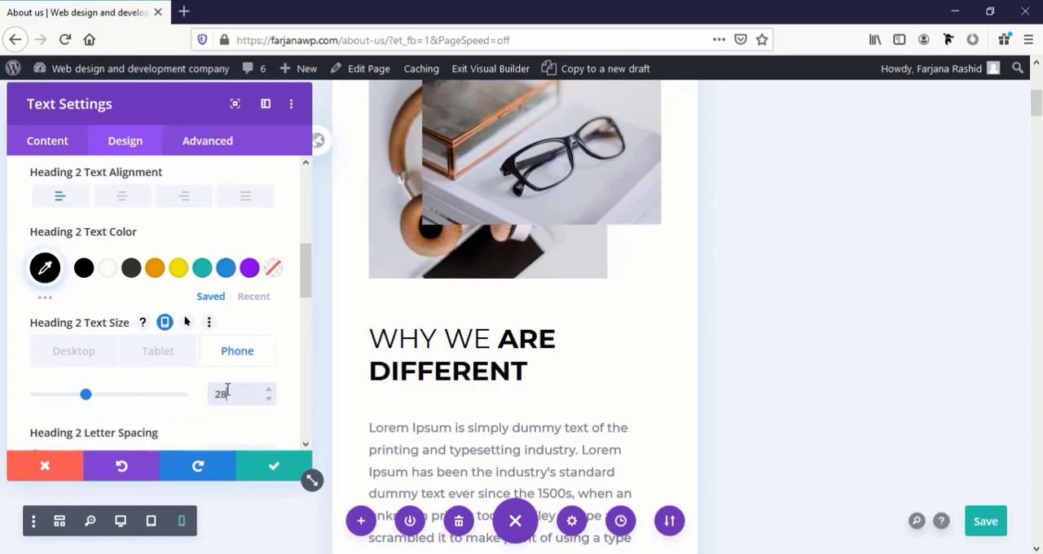
pyautogui.click(266, 468)
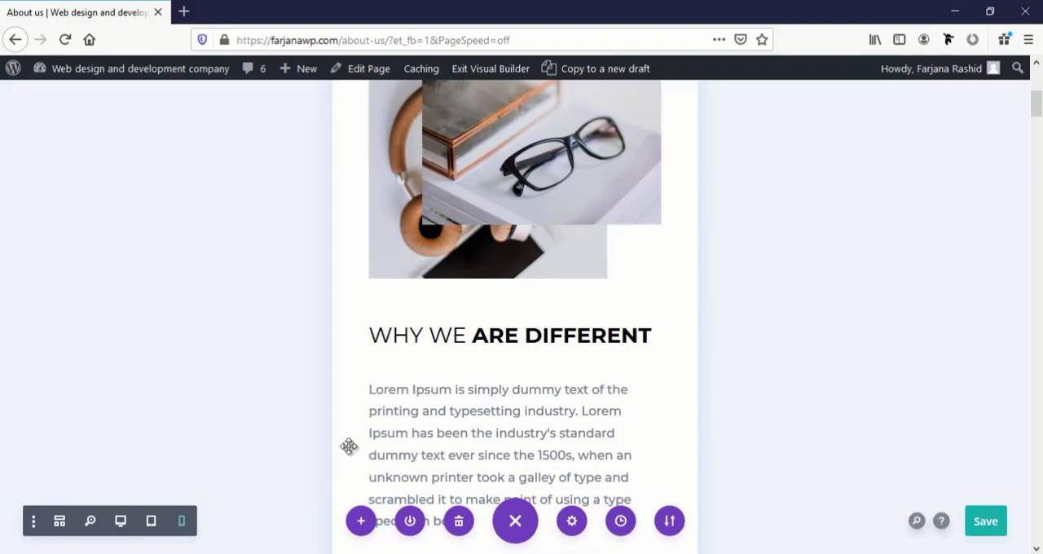
# Set the phone-only Heading 2 text size of the "What we do" heading to 28 px
pyautogui.scroll(-4, 456, 426)
pyautogui.scroll(-2, 442, 427)
pyautogui.click(368, 277)
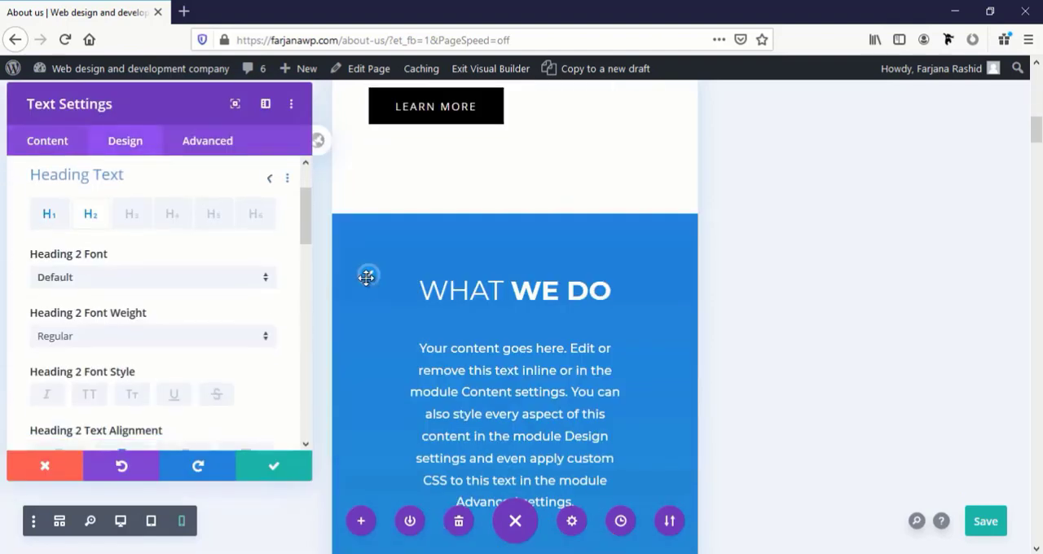
pyautogui.scroll(-5, 93, 365)
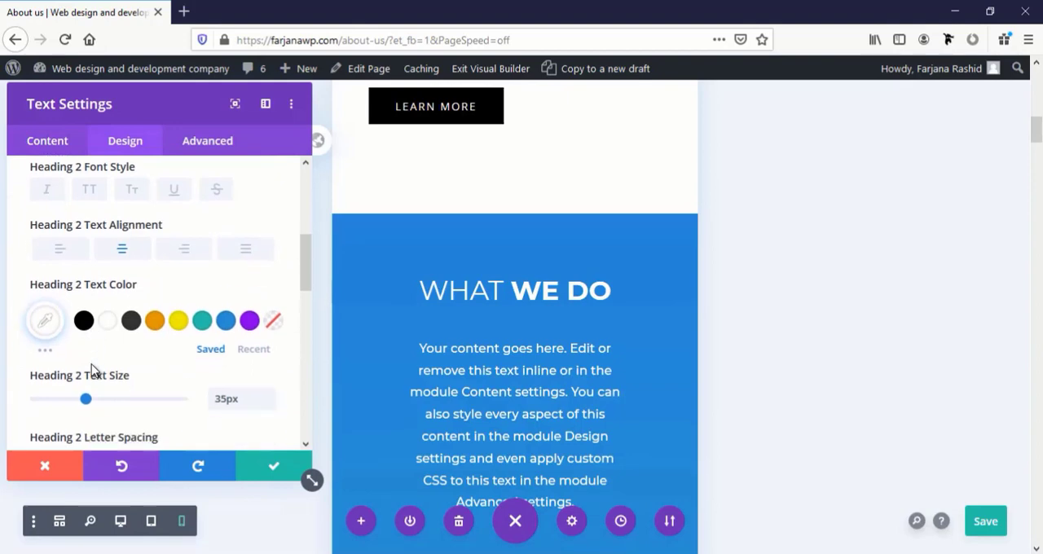
pyautogui.click(165, 322)
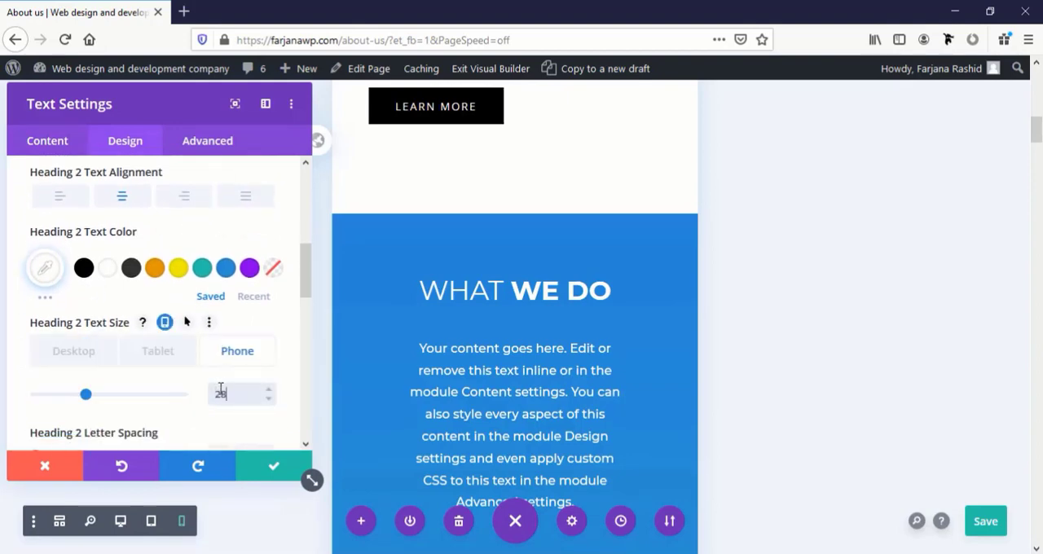
pyautogui.click(272, 467)
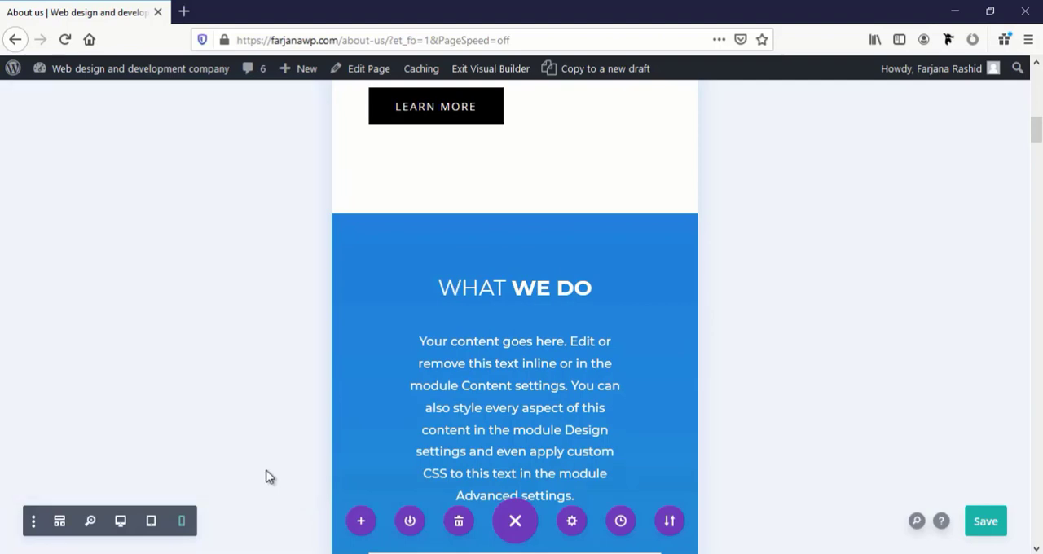
# Set the phone-only text size of the "Curabitur aliquam" paragraph in the dark section to 18 px
pyautogui.scroll(-15, 479, 454)
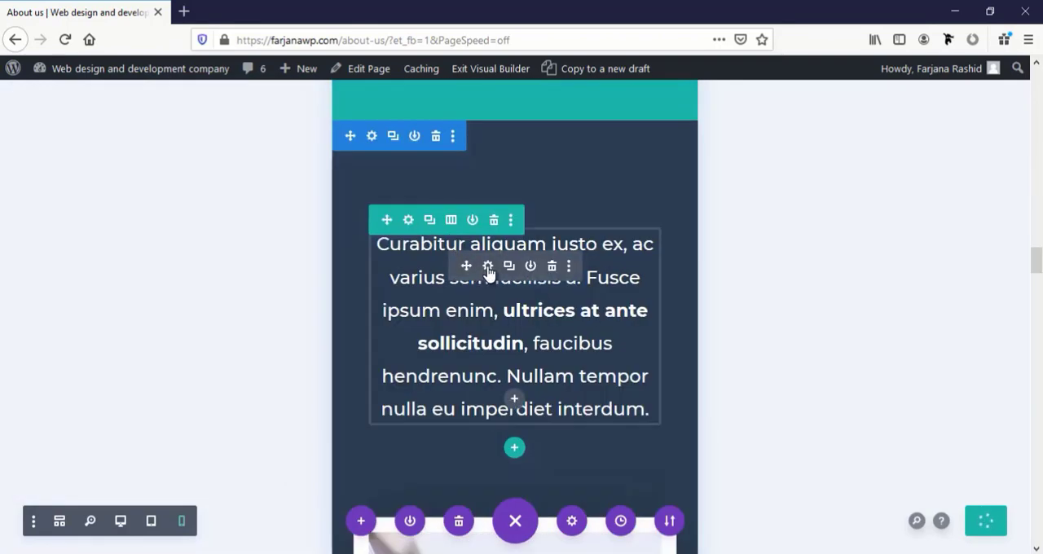
pyautogui.click(488, 266)
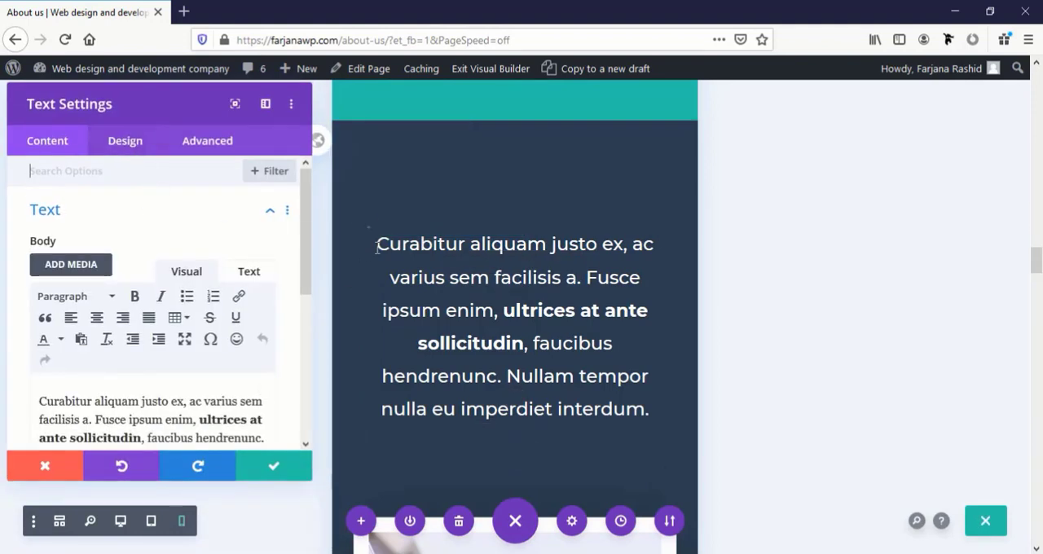
pyautogui.click(125, 140)
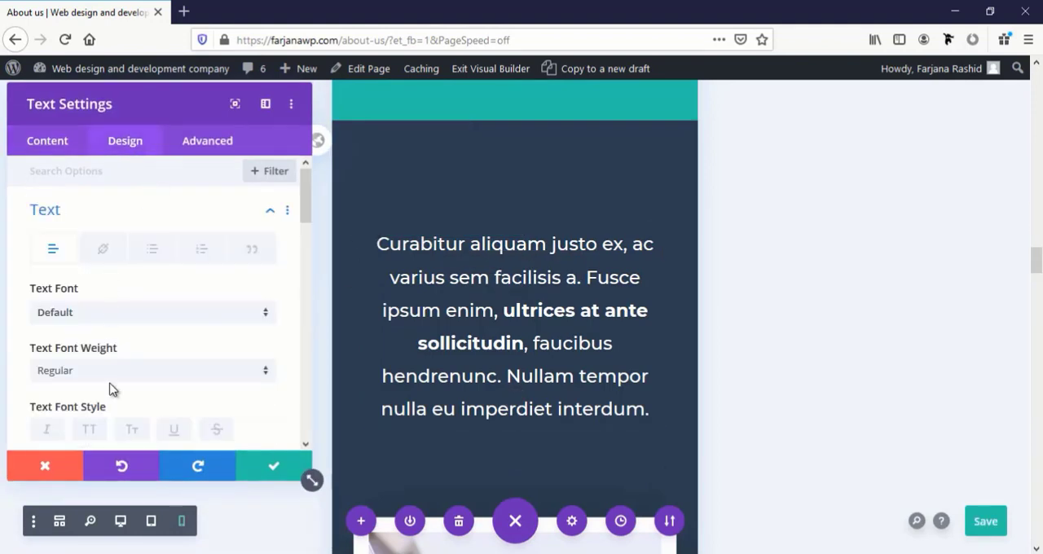
pyautogui.scroll(-3, 112, 389)
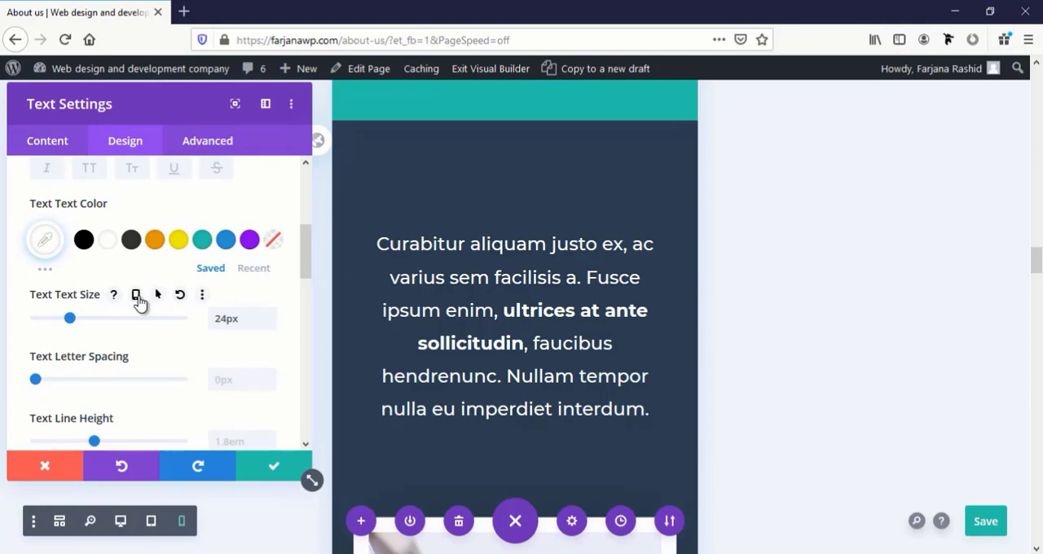
pyautogui.click(136, 295)
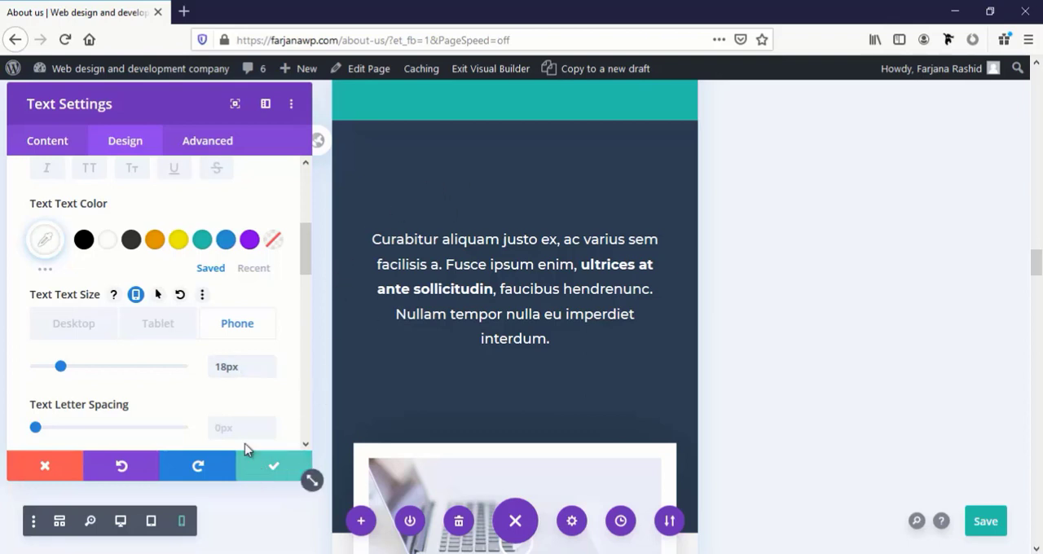
# Check the phone padding options of the dark section's paragraph and save its text settings without entering any padding
pyautogui.scroll(-10, 234, 410)
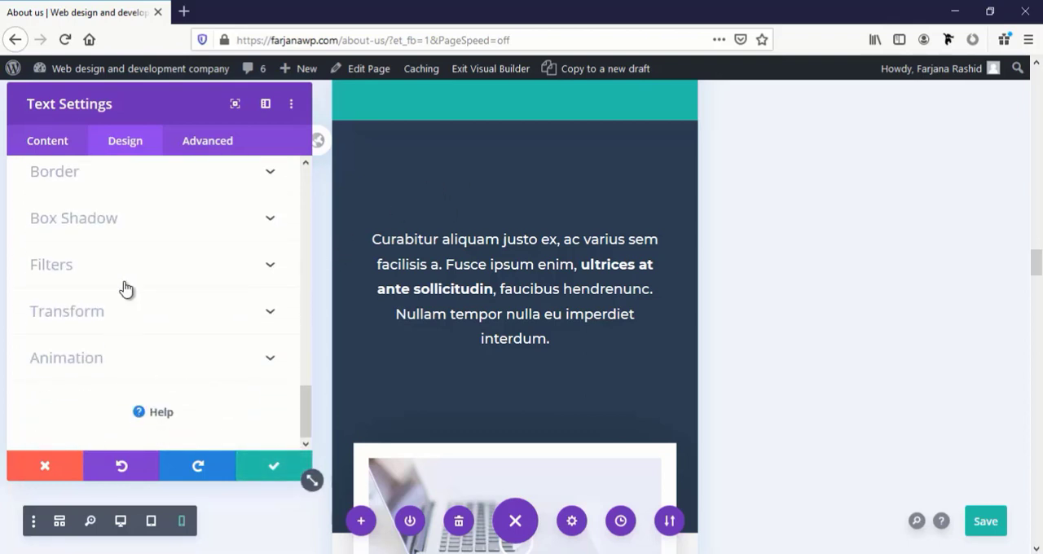
pyautogui.scroll(5, 125, 288)
pyautogui.click(95, 301)
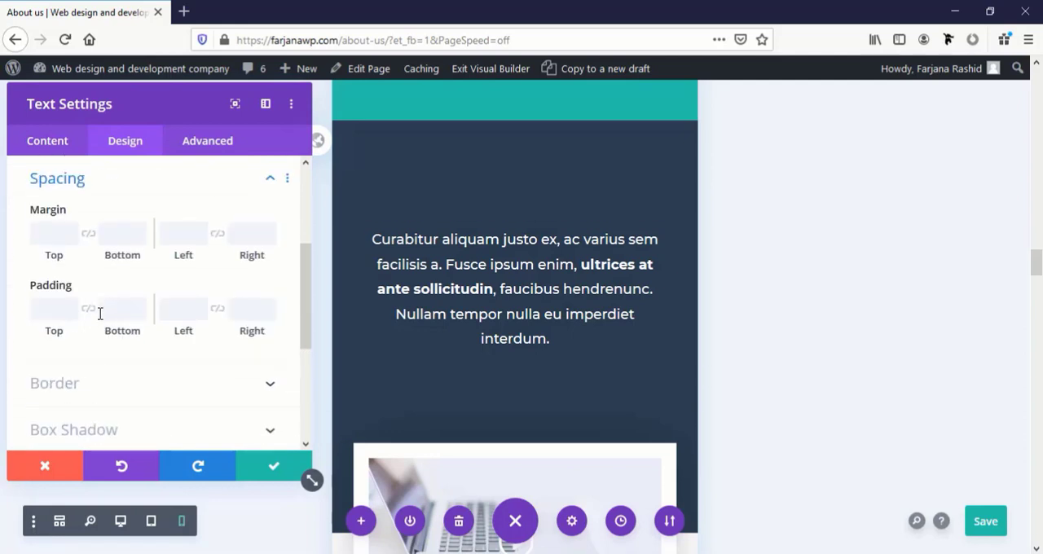
pyautogui.click(107, 286)
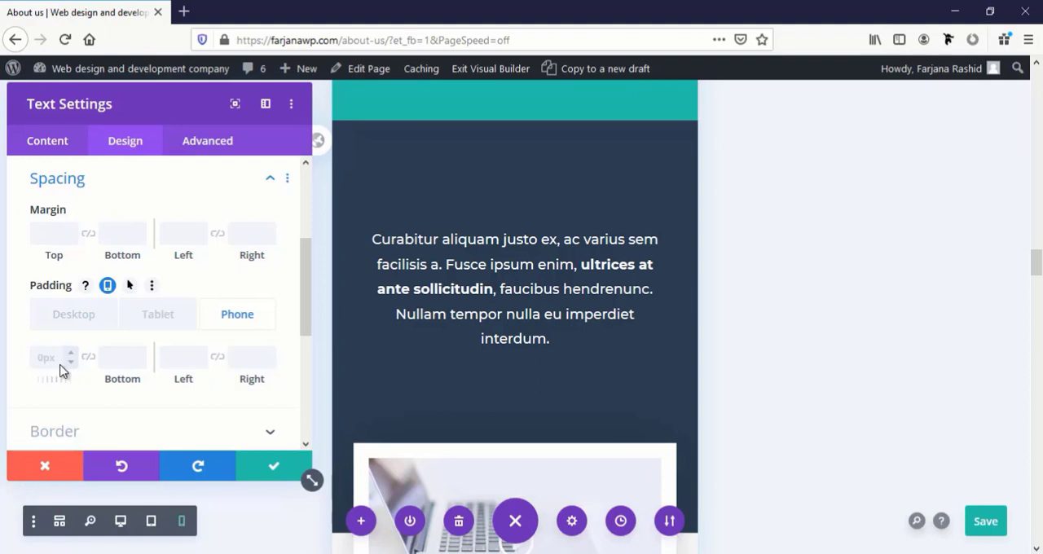
pyautogui.click(267, 470)
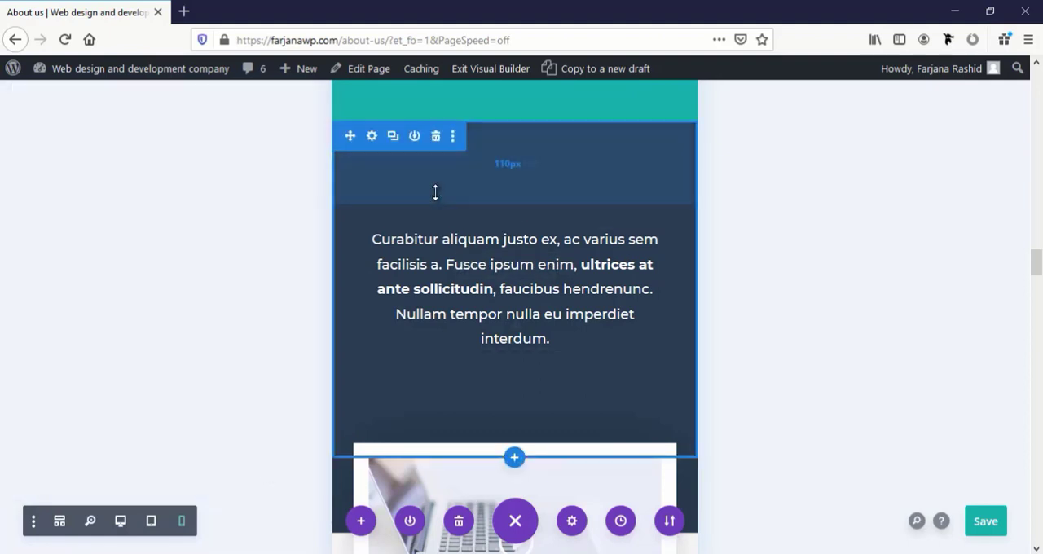
# Set the phone-only top padding of the dark "Curabitur aliquam" section to 50 px and link it with the bottom padding
pyautogui.click(372, 137)
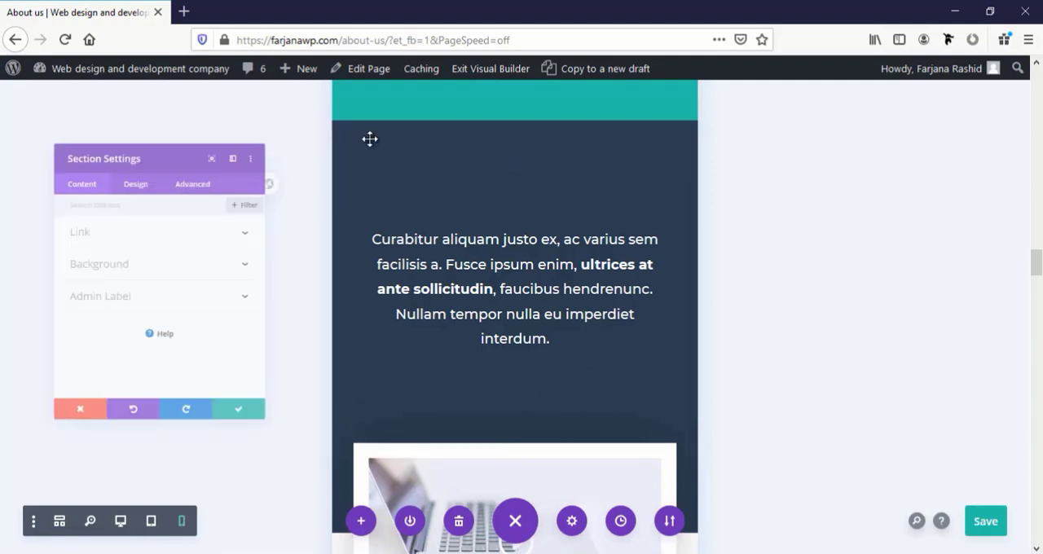
pyautogui.click(129, 143)
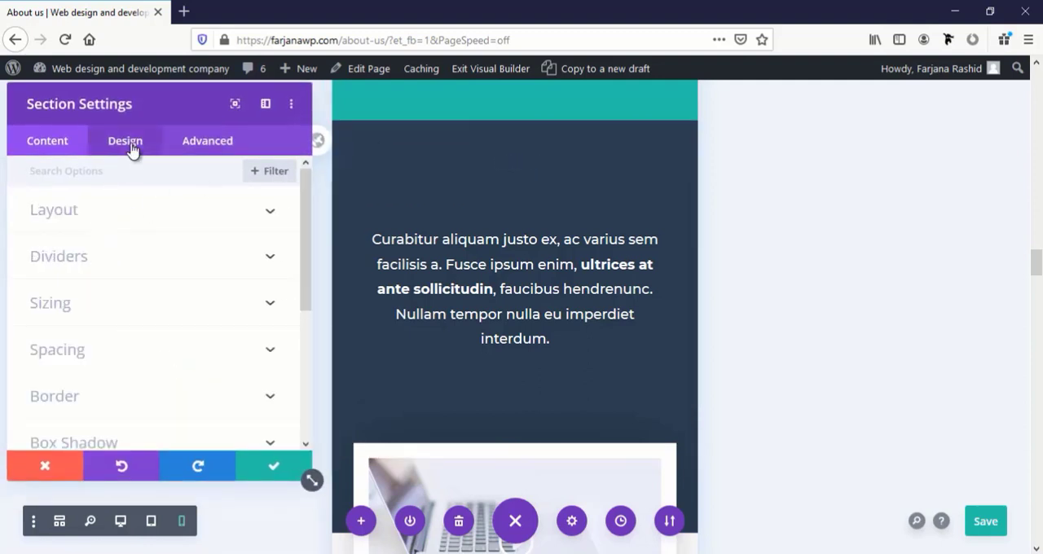
pyautogui.click(85, 345)
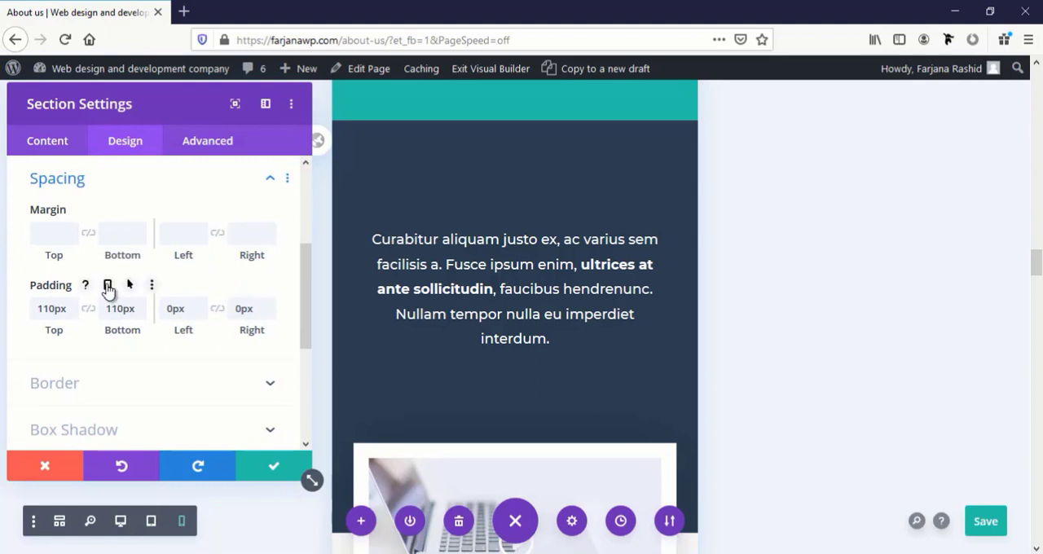
pyautogui.click(107, 285)
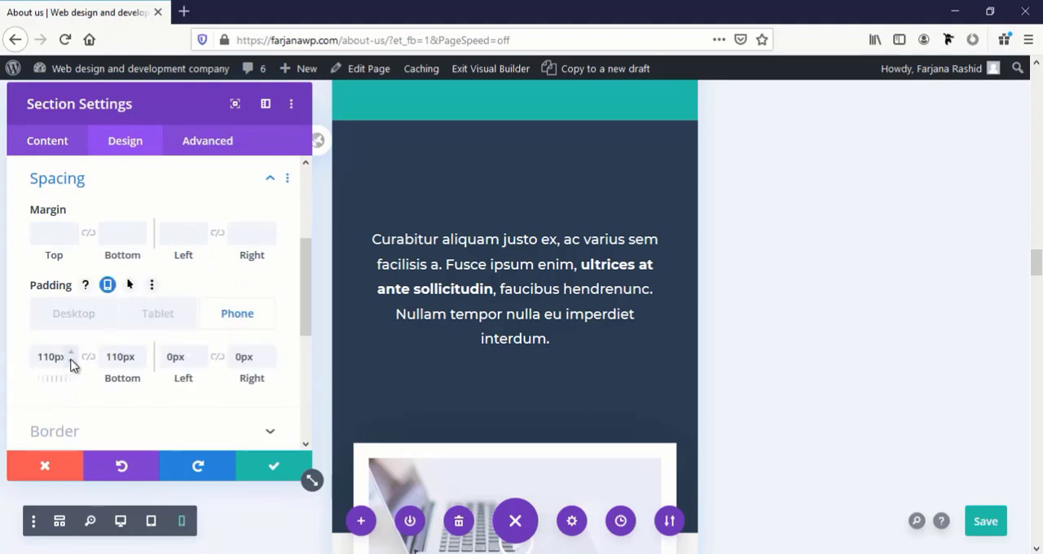
pyautogui.click(14, 369)
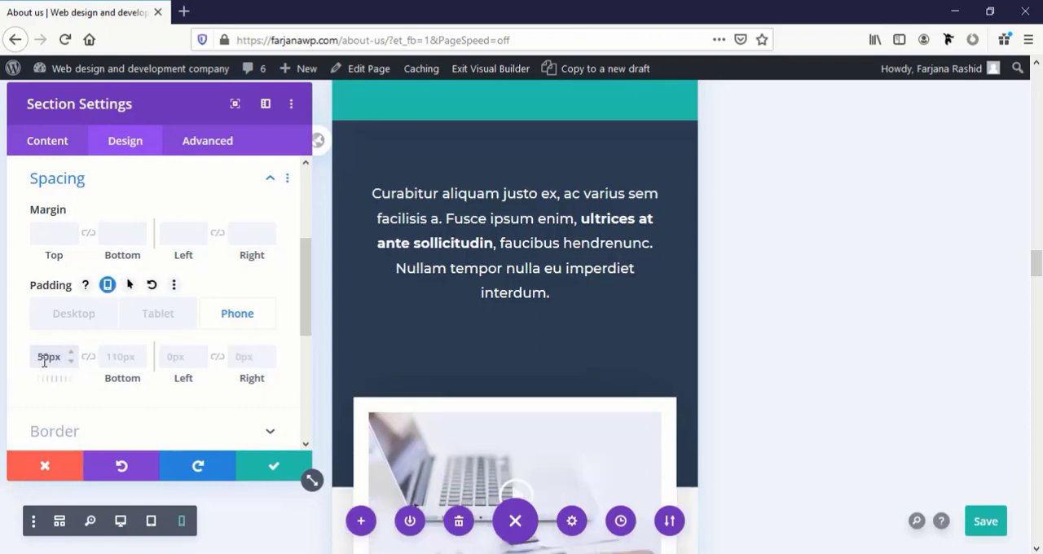
pyautogui.click(88, 356)
pyautogui.click(256, 467)
# Set the phone-only top padding of the "Fearless Leaeders" section to 70 px
pyautogui.scroll(-4, 510, 413)
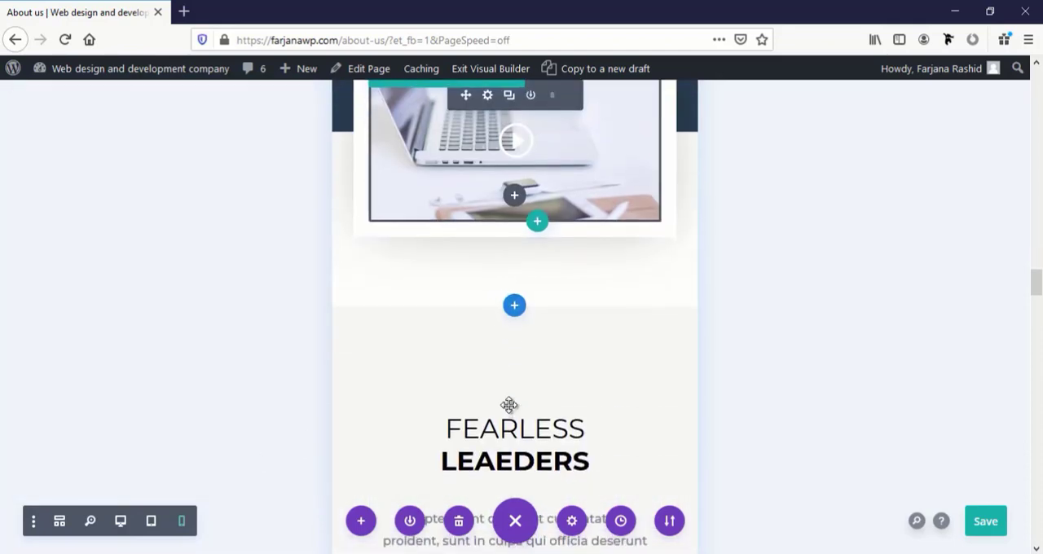
pyautogui.scroll(-1, 510, 407)
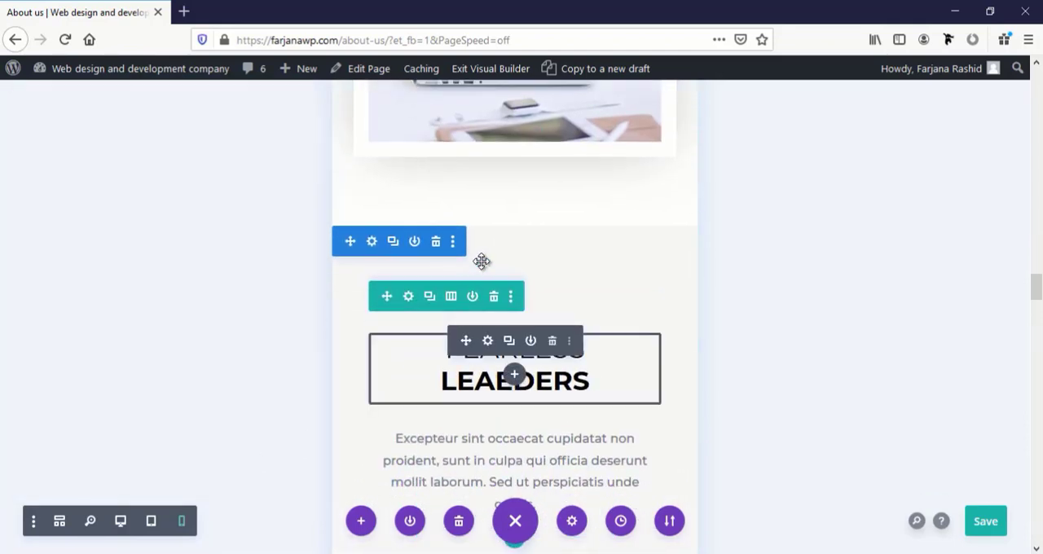
pyautogui.click(372, 242)
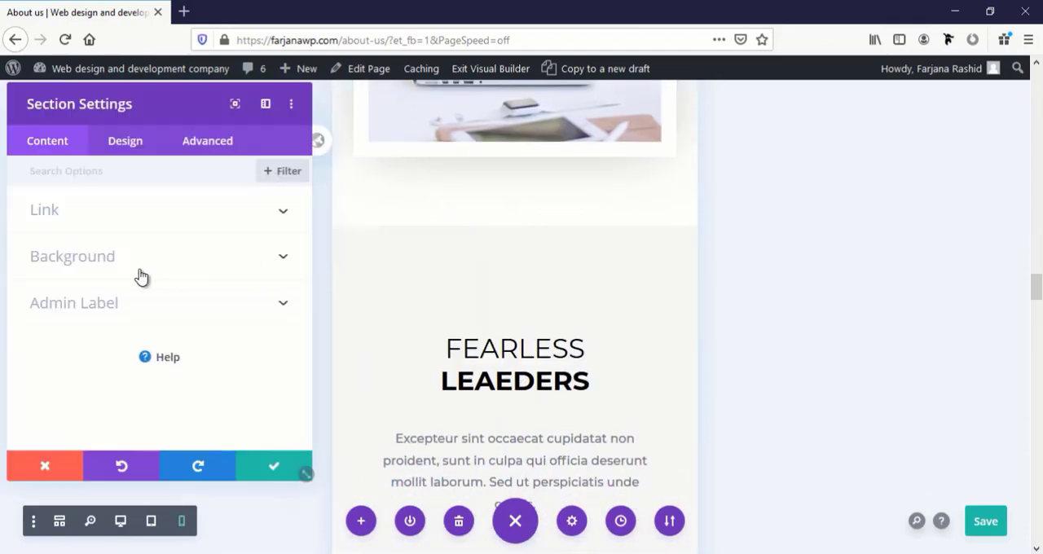
pyautogui.click(129, 142)
pyautogui.click(91, 356)
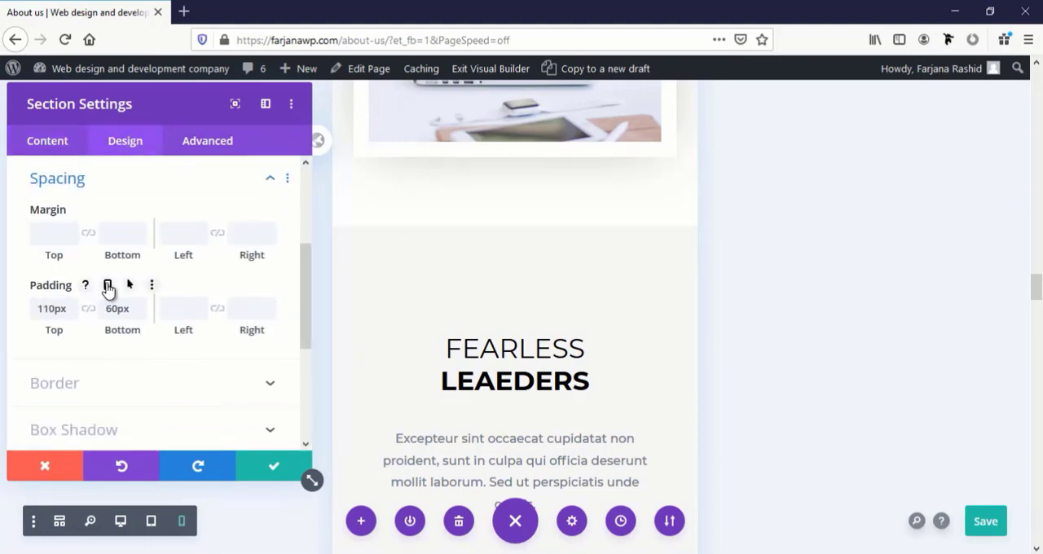
pyautogui.click(108, 287)
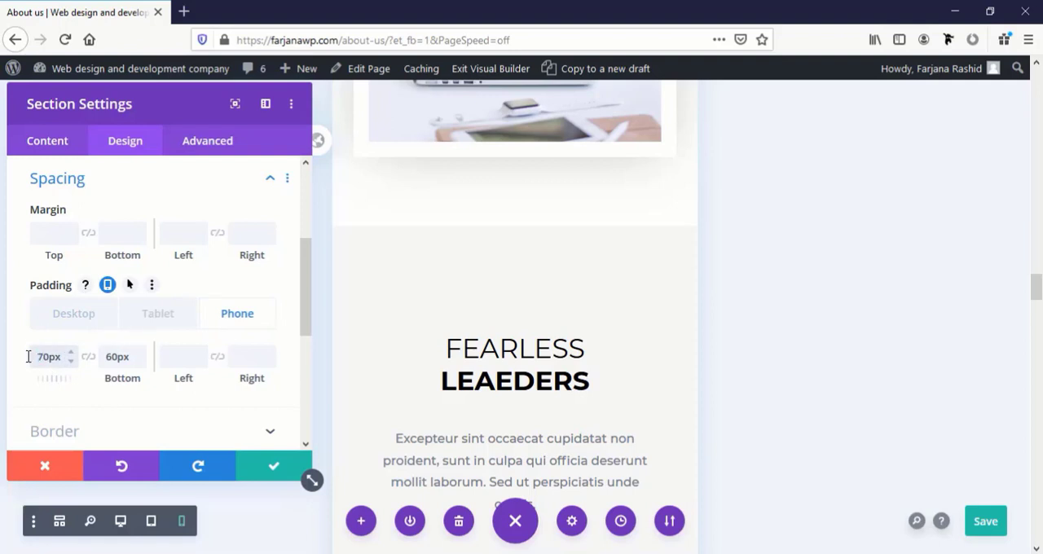
pyautogui.press('BackSpace')
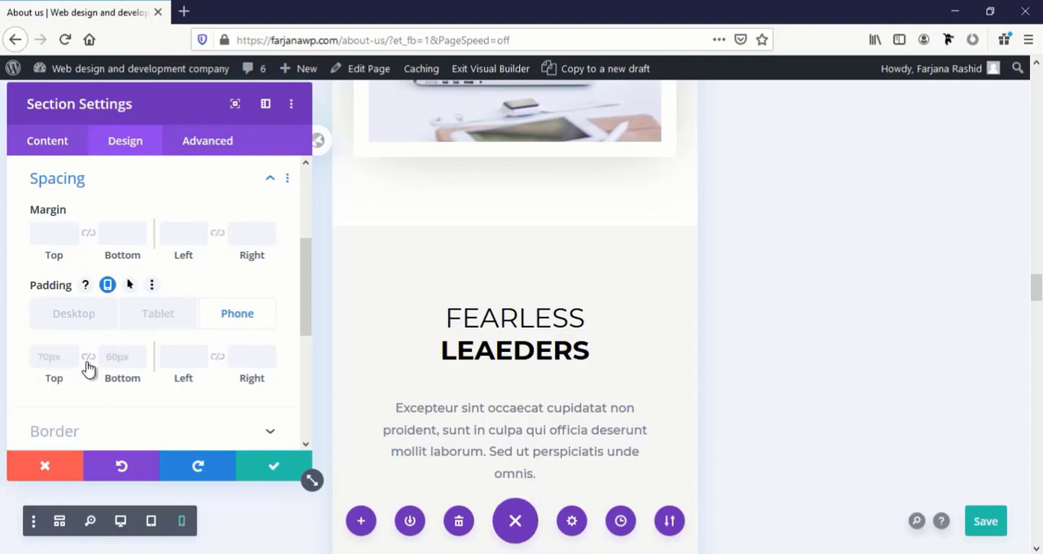
pyautogui.click(269, 465)
# Set the phone-only Heading 2 text size of the "Fearless Leaeders" heading to 28 px
pyautogui.scroll(-4, 402, 402)
pyautogui.scroll(4, 402, 402)
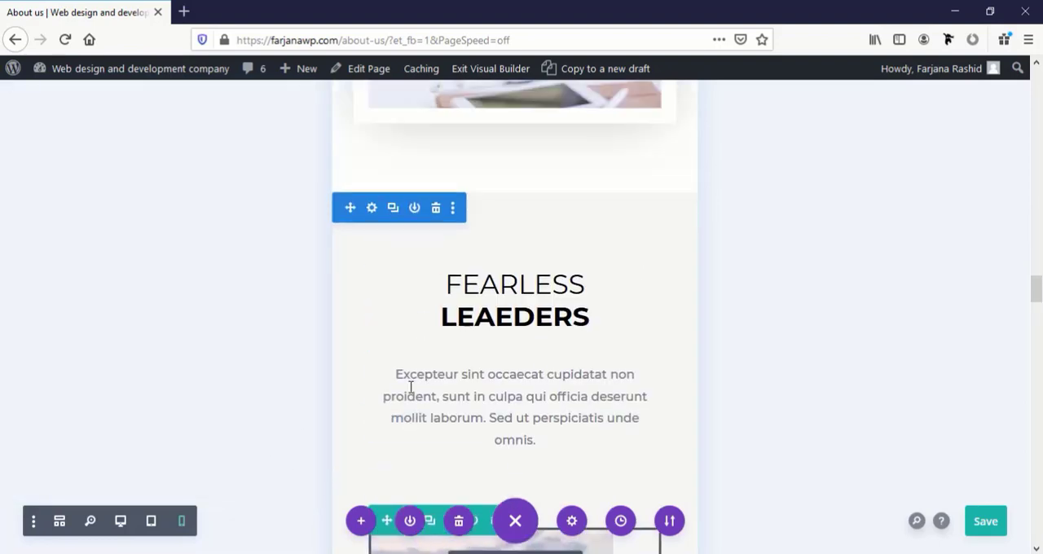
pyautogui.click(487, 311)
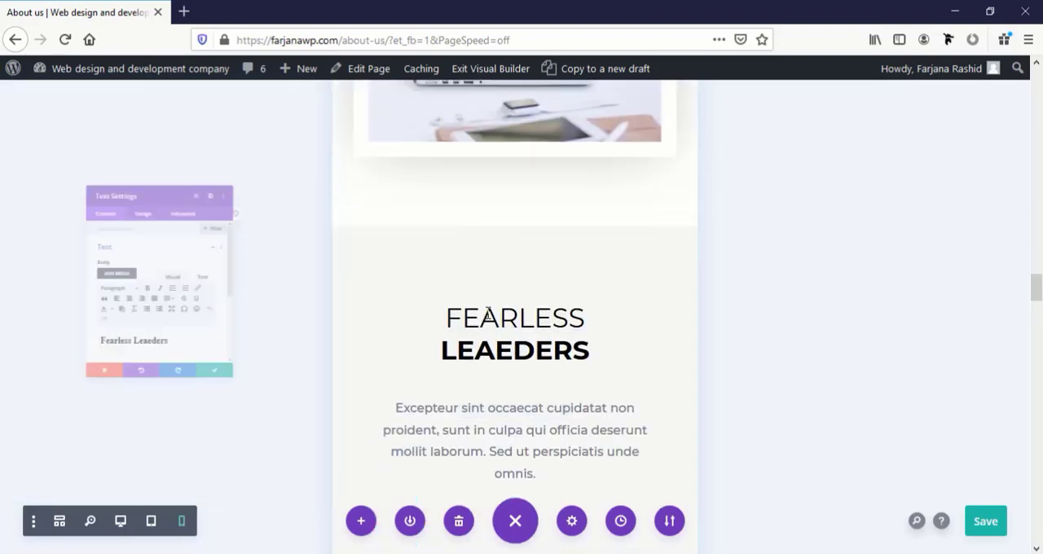
pyautogui.click(368, 308)
pyautogui.click(163, 244)
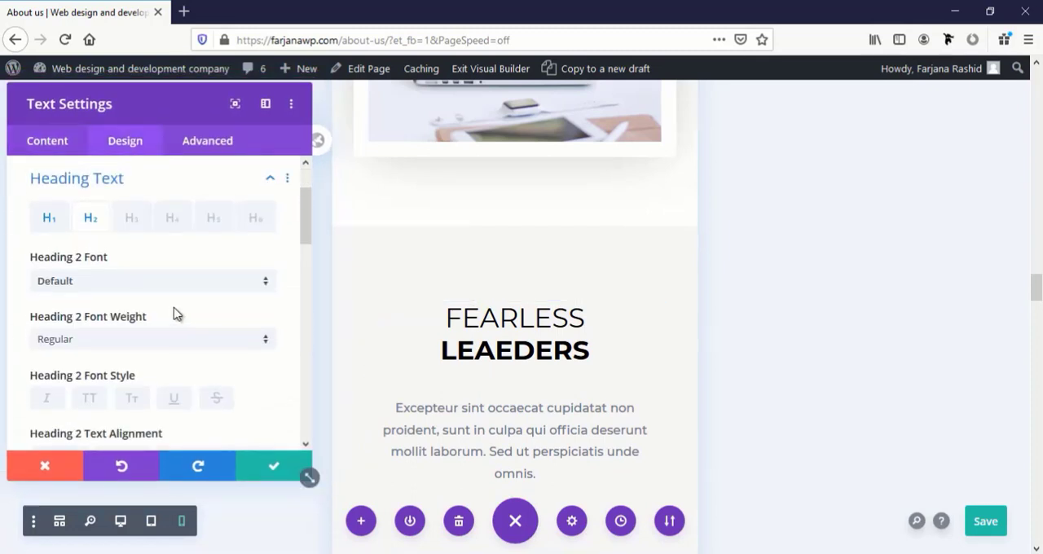
pyautogui.scroll(-3, 155, 325)
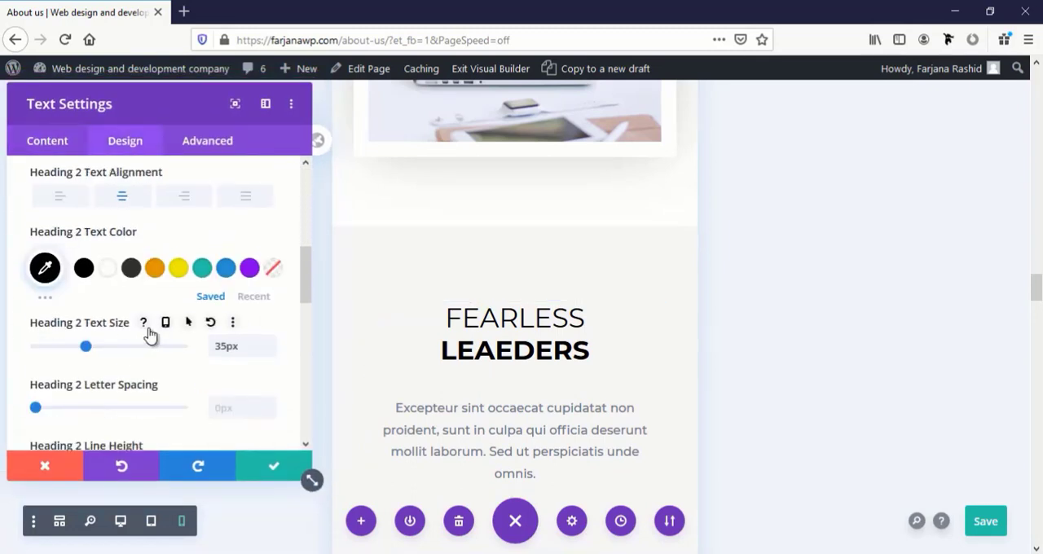
pyautogui.click(164, 322)
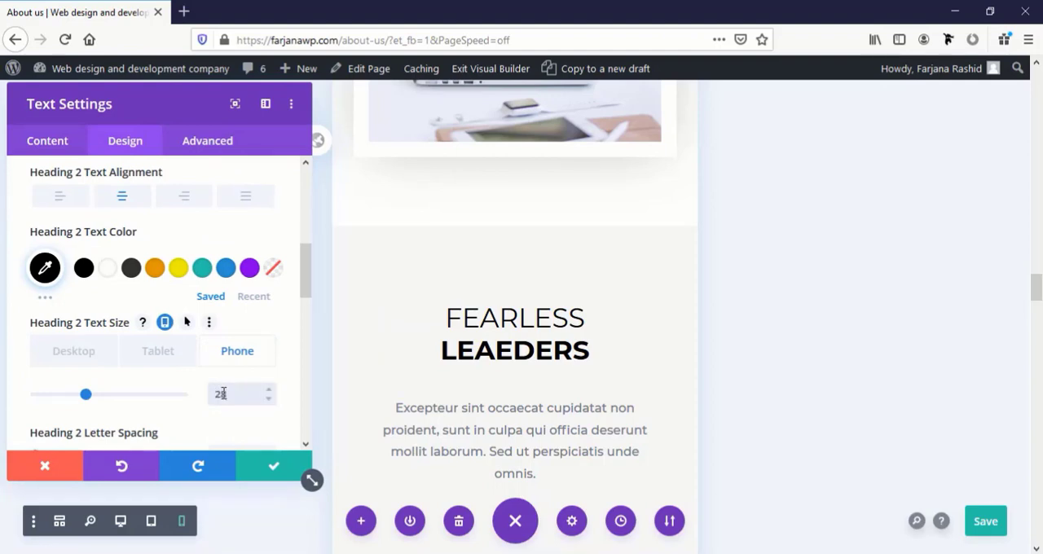
pyautogui.click(274, 466)
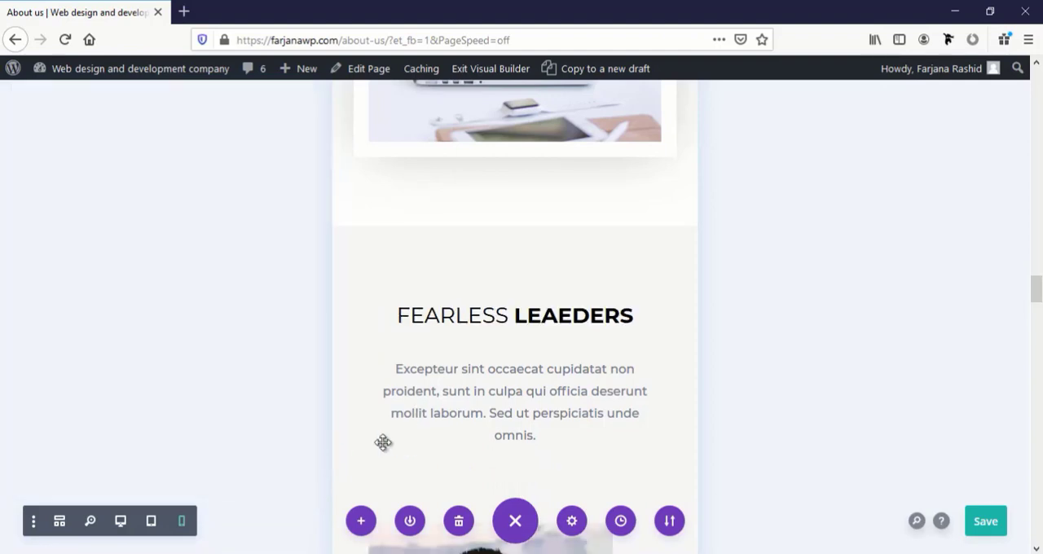
# Set the phone-only title text size of the Project Manager's person module to 18 px
pyautogui.scroll(-6, 465, 437)
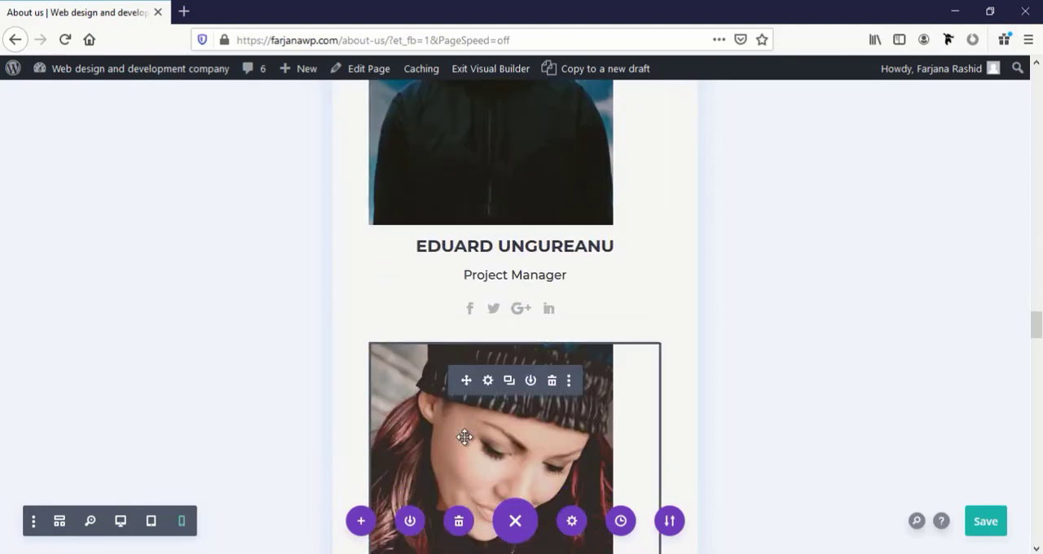
pyautogui.scroll(2, 472, 434)
pyautogui.moveTo(485, 427)
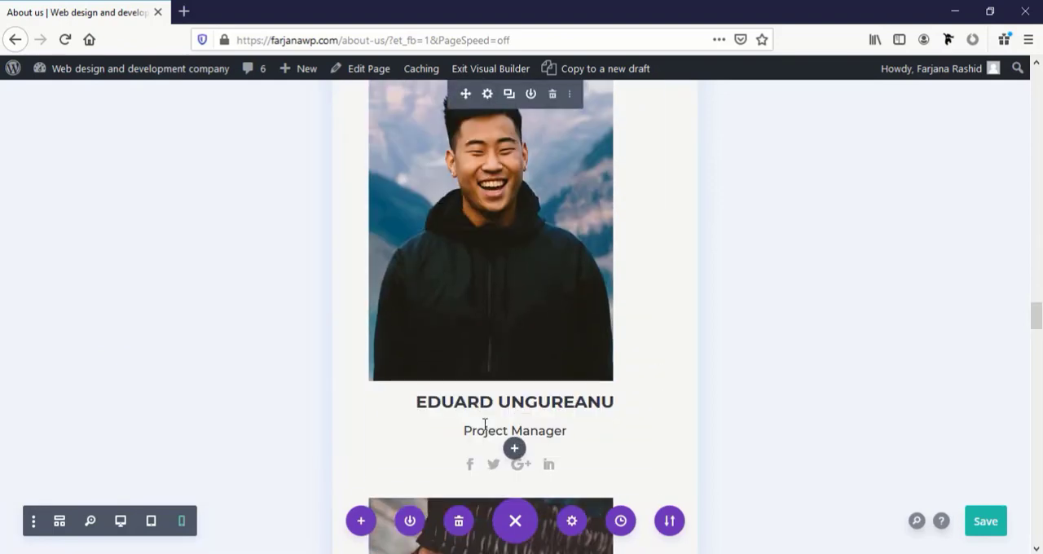
pyautogui.click(488, 95)
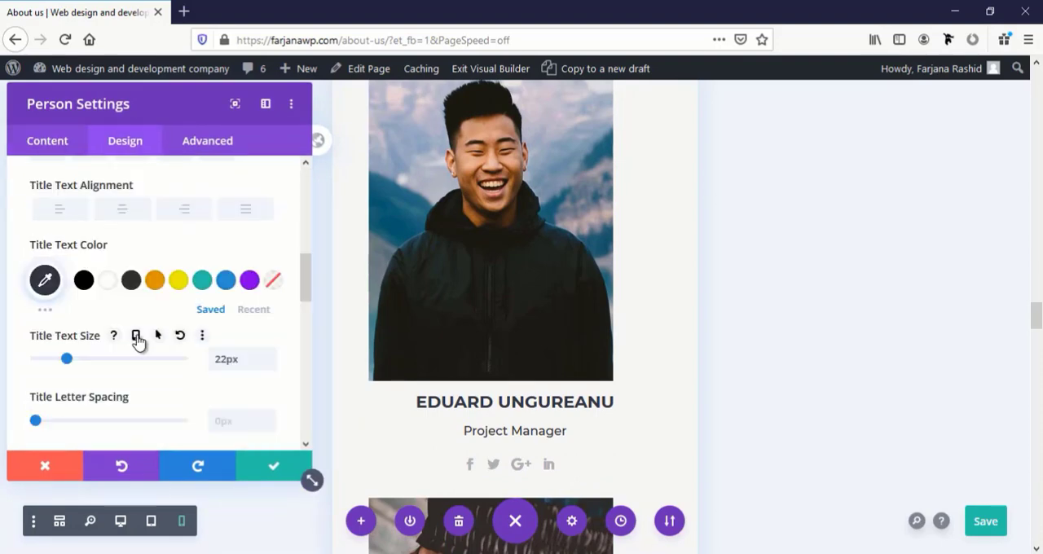
pyautogui.click(137, 337)
pyautogui.click(232, 402)
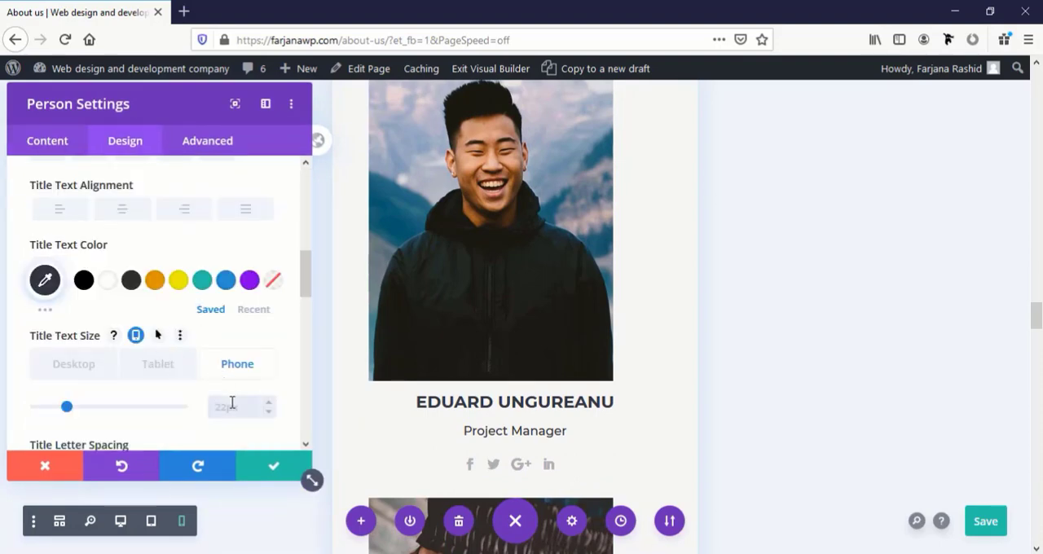
pyautogui.write('18px')
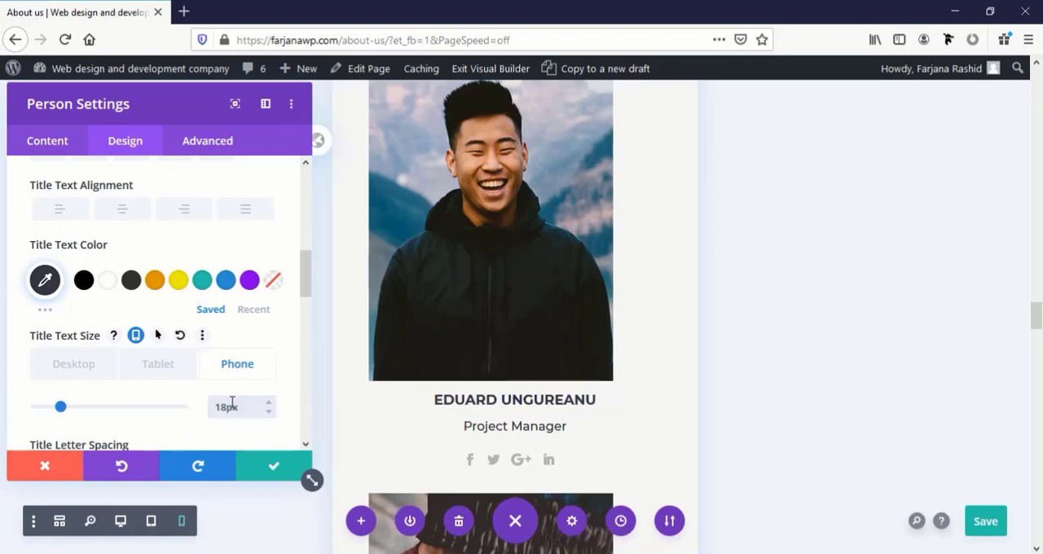
pyautogui.click(268, 470)
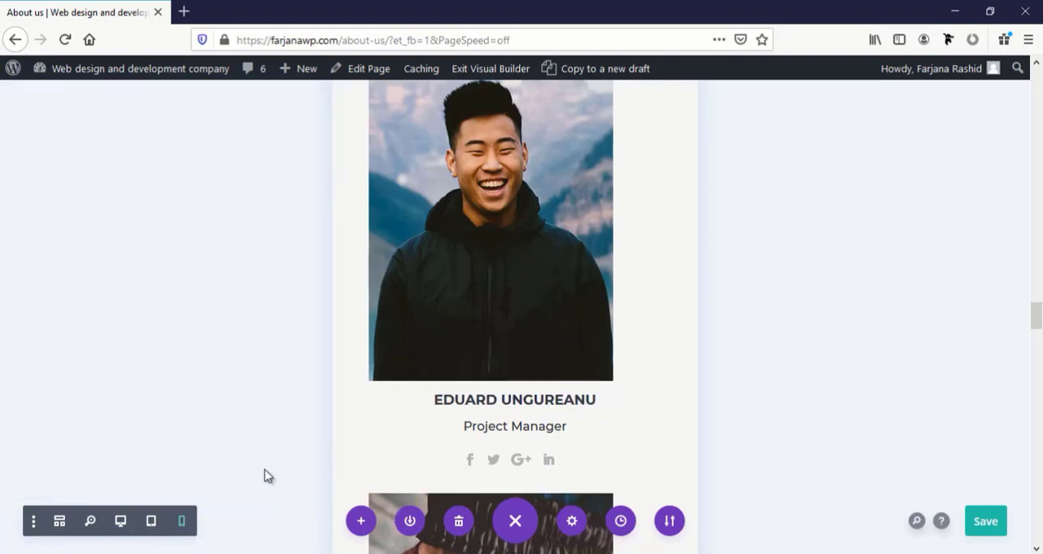
# Copy the module styles of the Project Manager's person module
pyautogui.scroll(-6, 531, 460)
pyautogui.scroll(5, 530, 451)
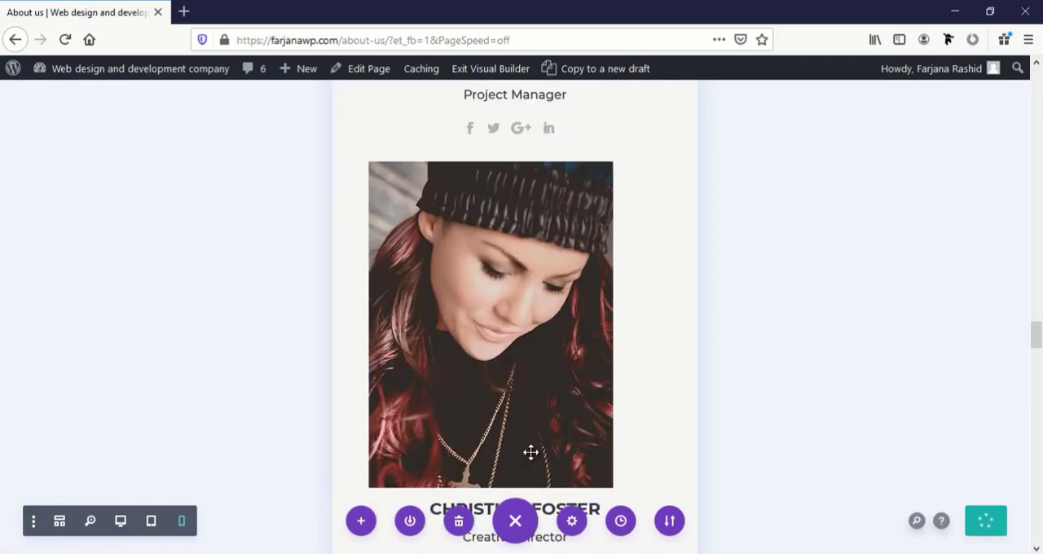
pyautogui.scroll(3, 519, 446)
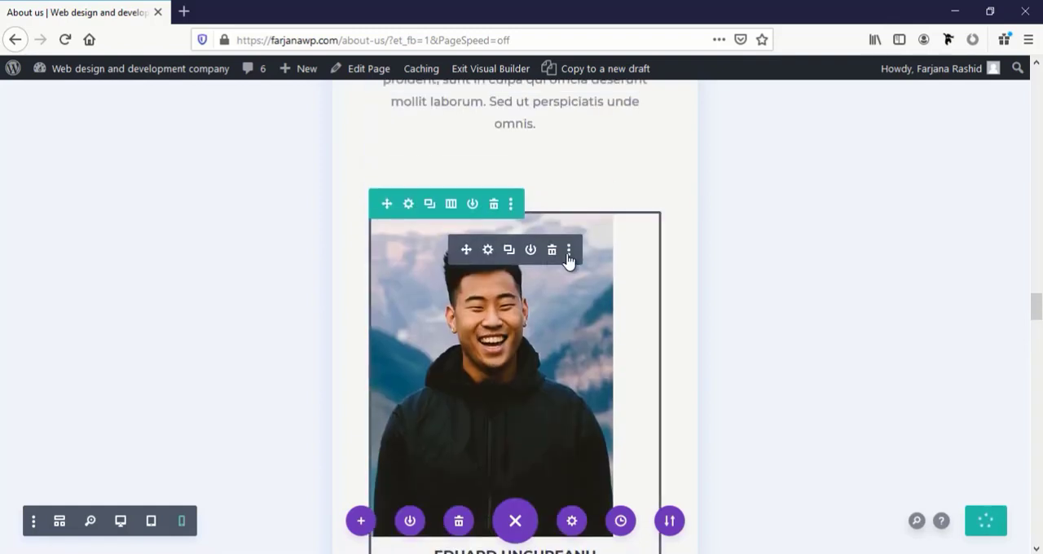
pyautogui.click(569, 252)
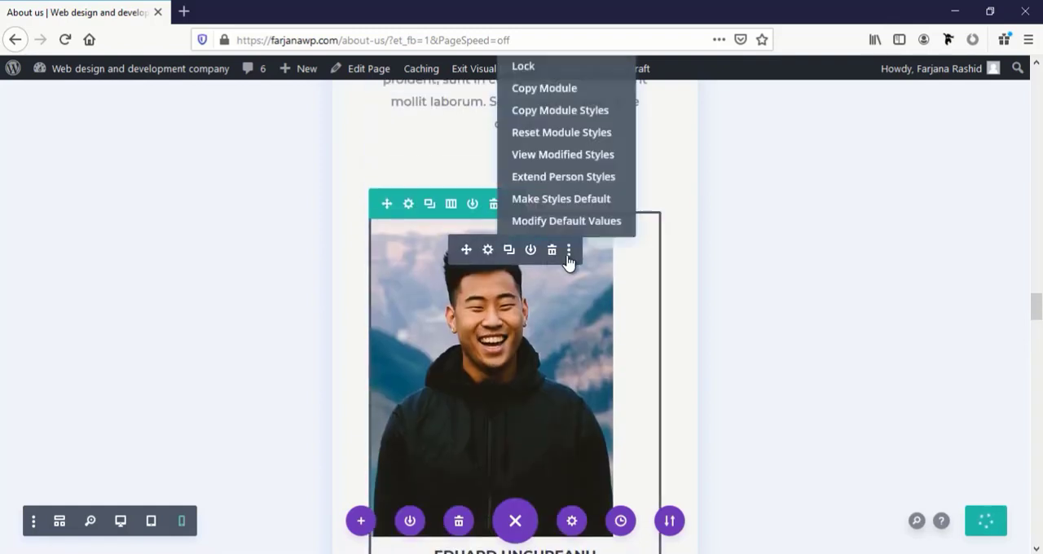
pyautogui.click(574, 121)
# Paste the copied module styles onto the Creative Director and Visual Media person modules
pyautogui.scroll(-5, 540, 340)
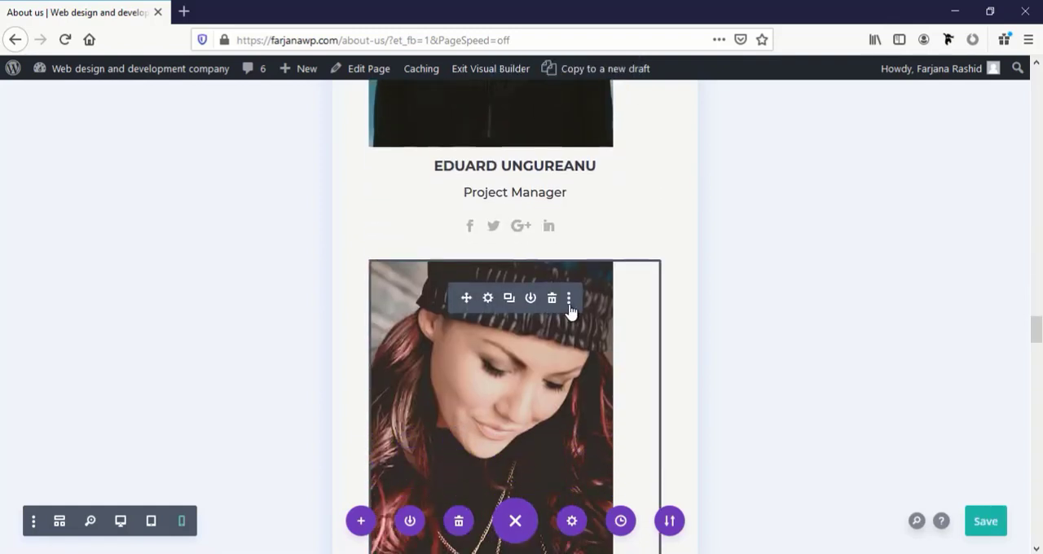
pyautogui.click(569, 298)
pyautogui.click(562, 163)
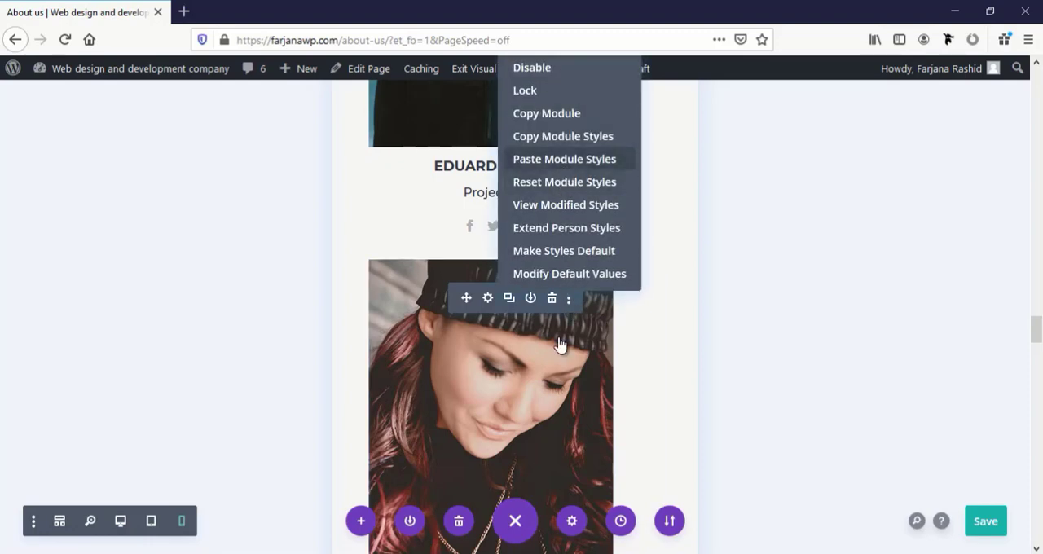
pyautogui.scroll(-6, 556, 342)
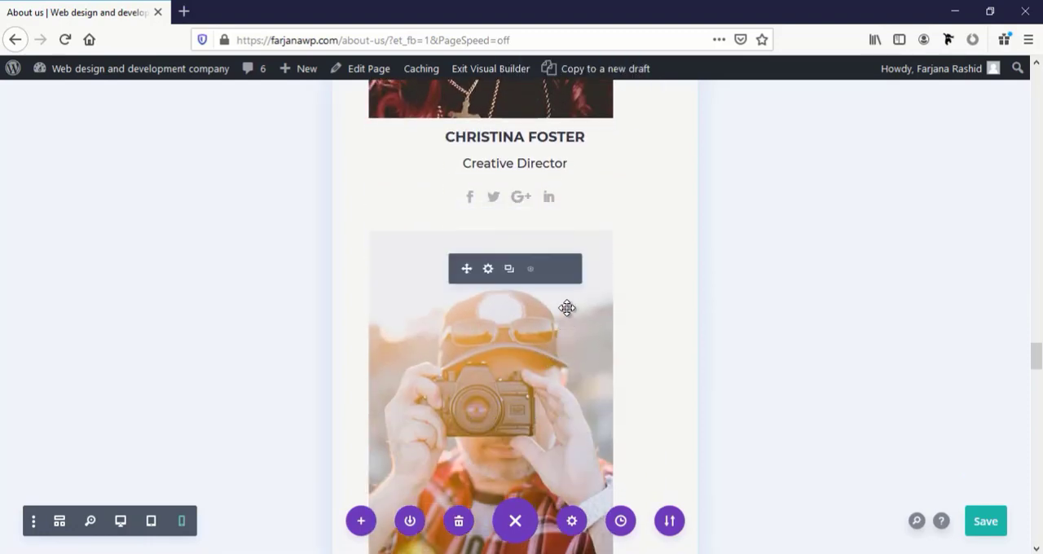
pyautogui.click(568, 277)
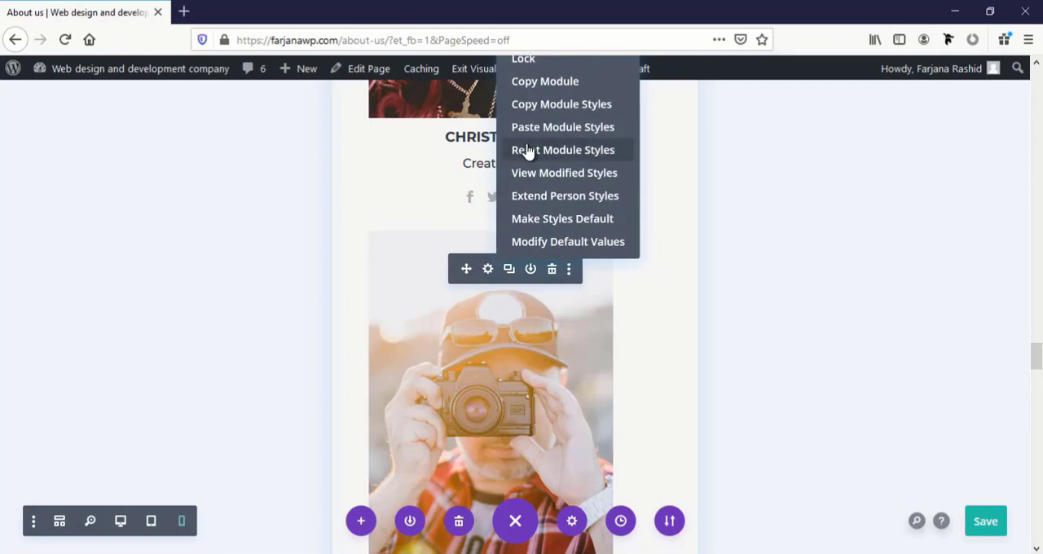
pyautogui.click(554, 128)
# Check the phone layout of the remaining client logo, "Say Hello!" contact form and footer sections
pyautogui.scroll(-12, 493, 377)
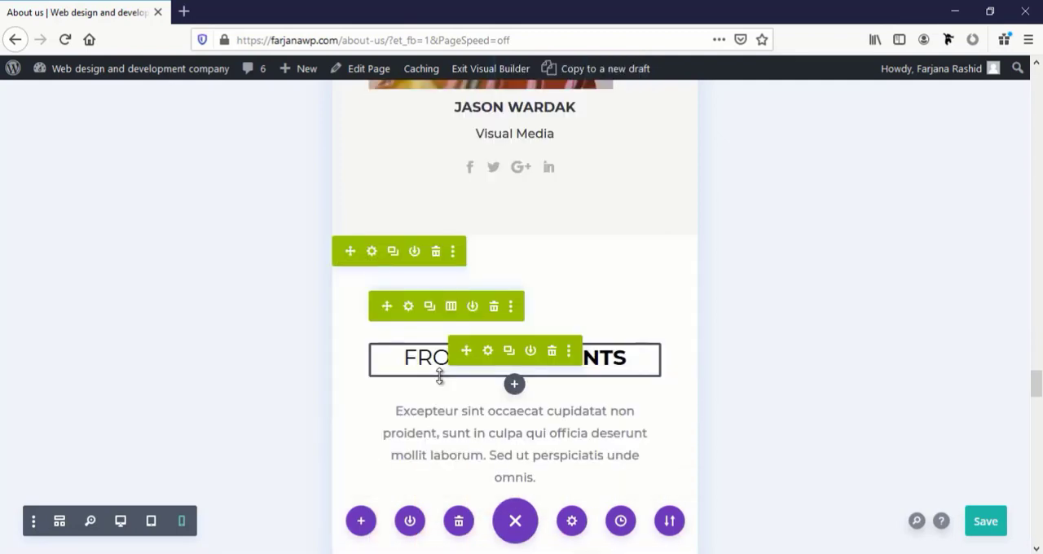
pyautogui.scroll(-12, 428, 391)
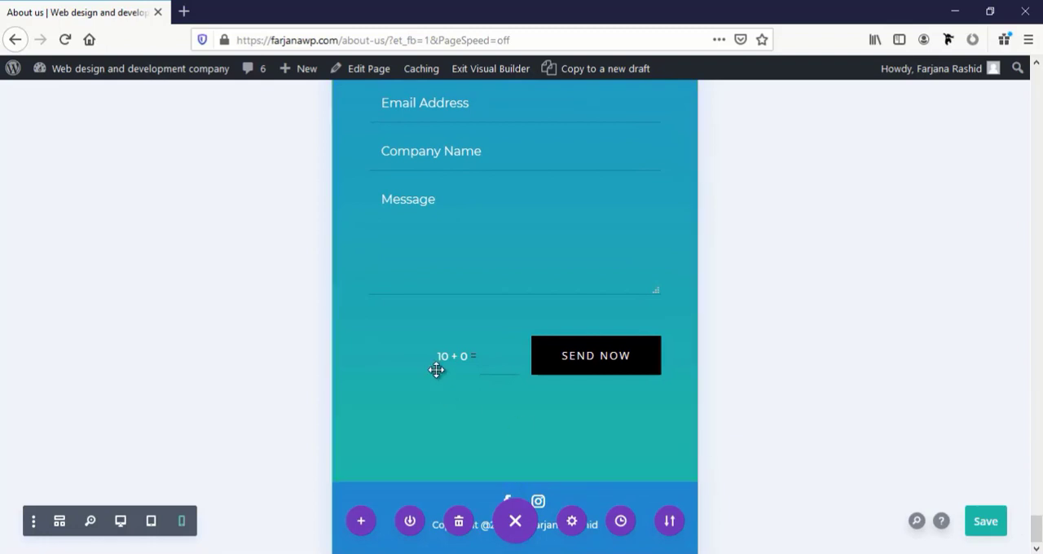
pyautogui.scroll(15, 479, 402)
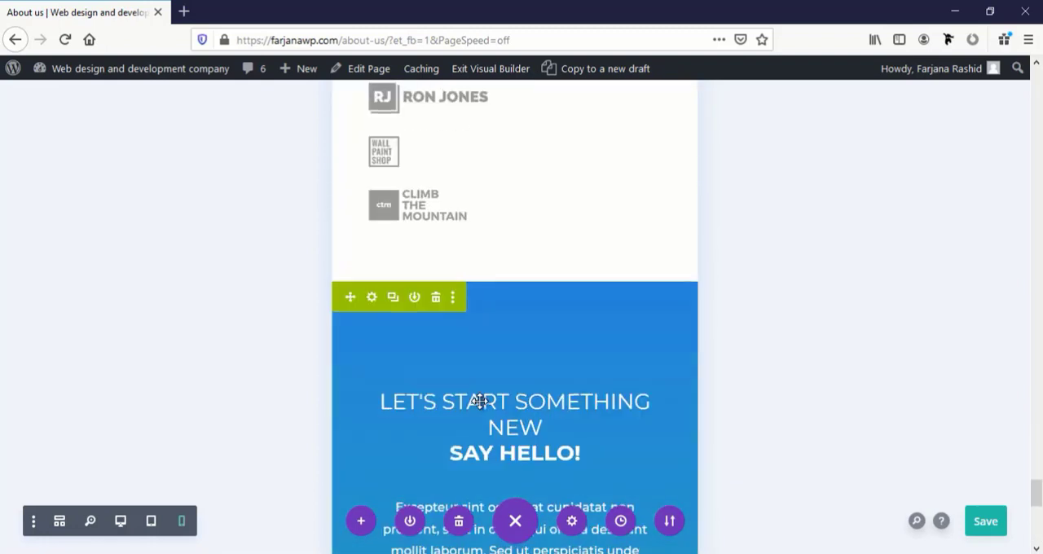
pyautogui.scroll(-3, 474, 399)
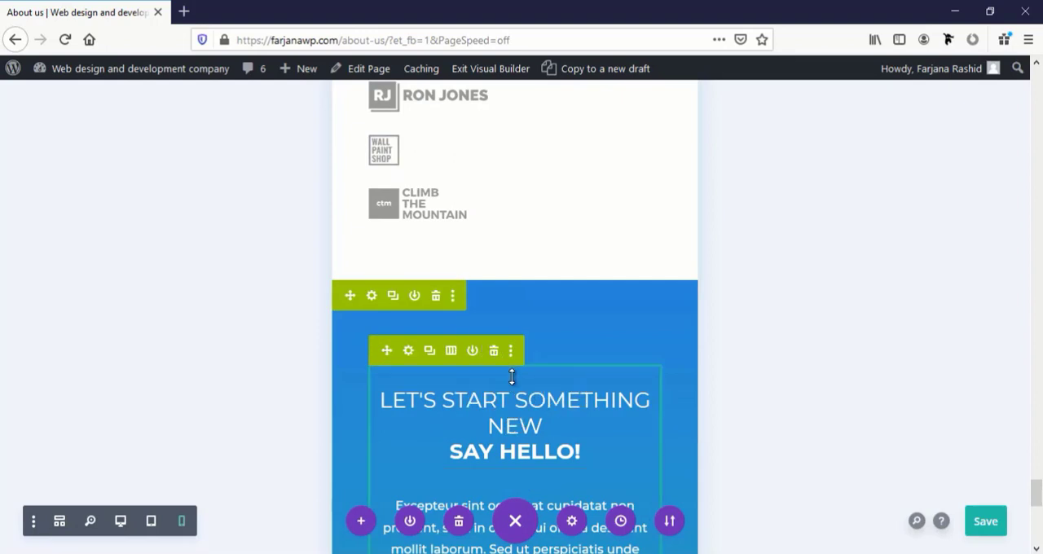
pyautogui.scroll(-3, 515, 381)
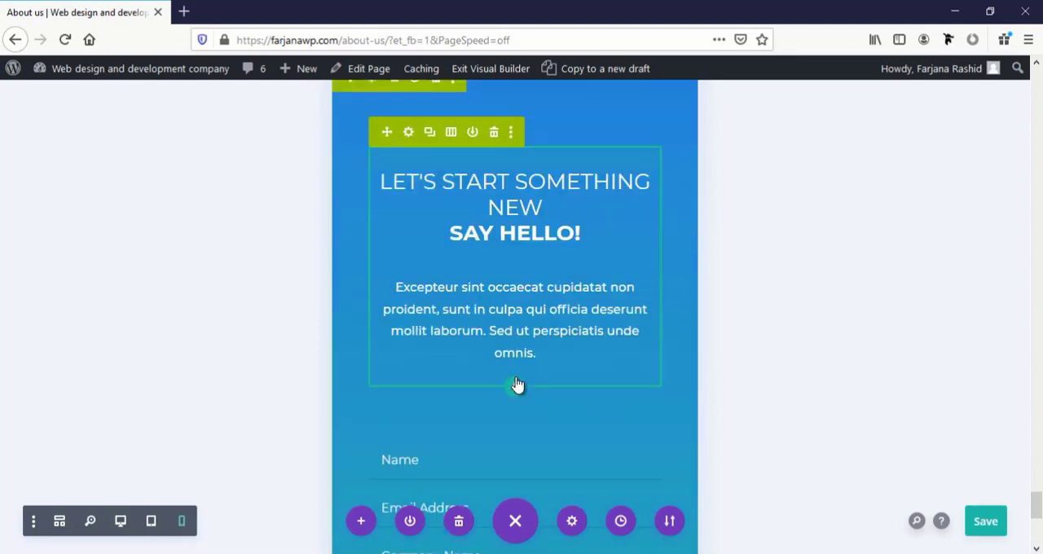
# Save the About Us page and exit the Visual Builder
pyautogui.click(982, 525)
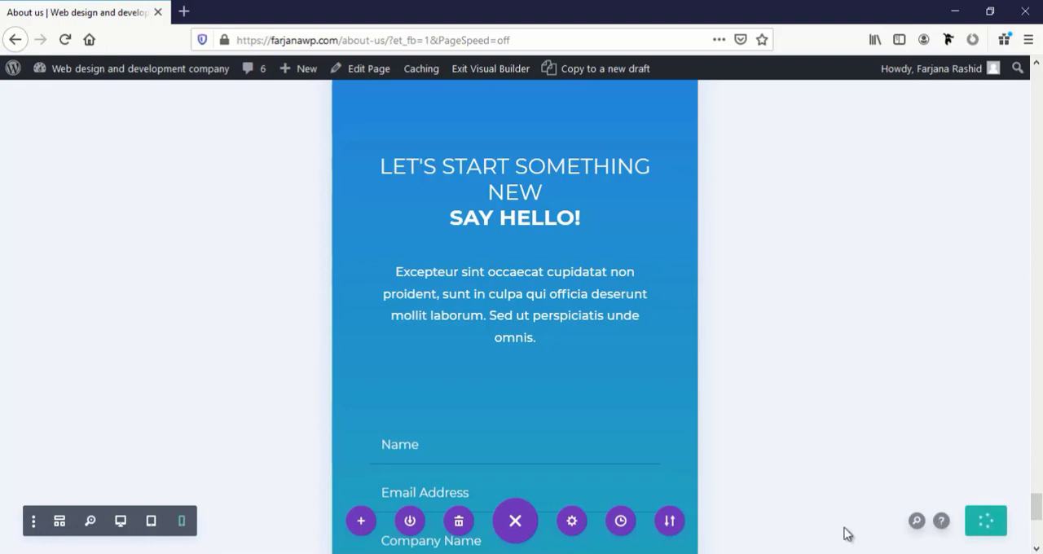
pyautogui.click(489, 71)
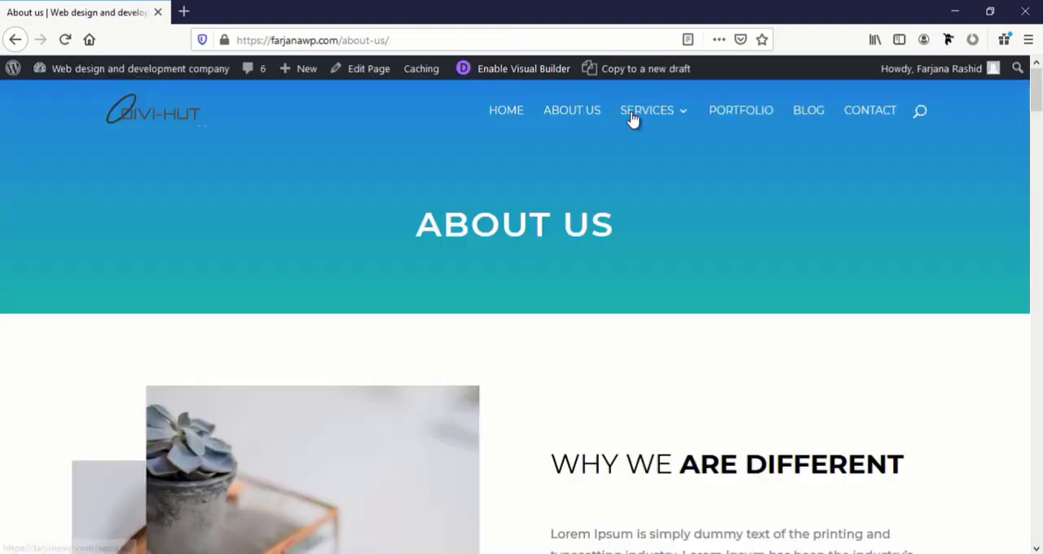
# Go to the website's Services page and enable the Visual Builder on it
pyautogui.moveTo(641, 120)
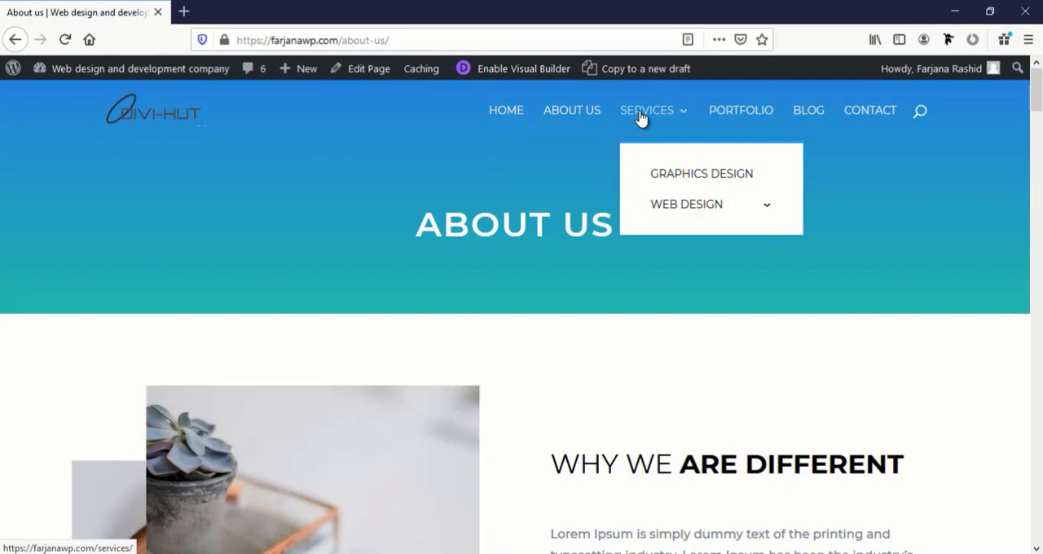
pyautogui.click(641, 120)
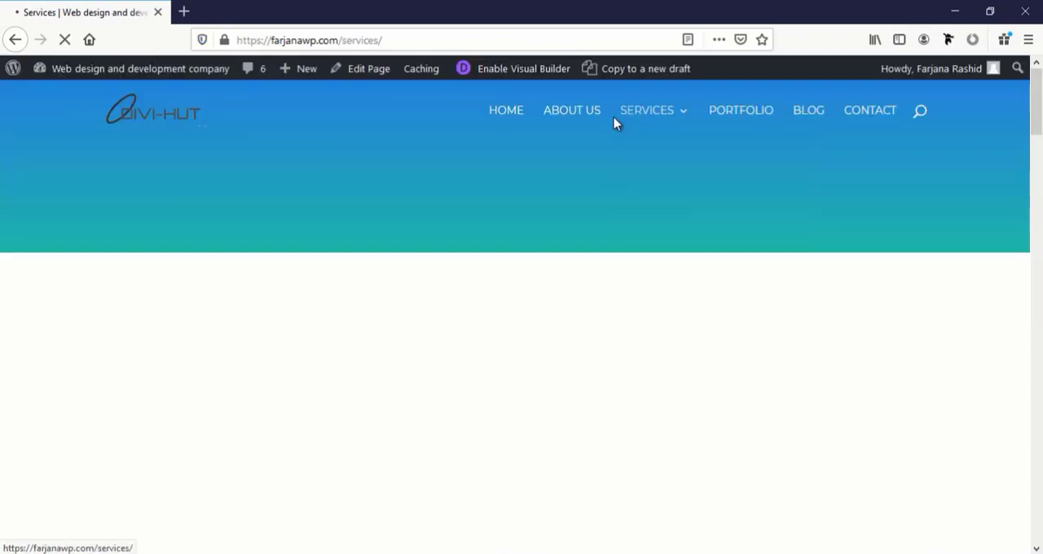
pyautogui.scroll(-5, 624, 351)
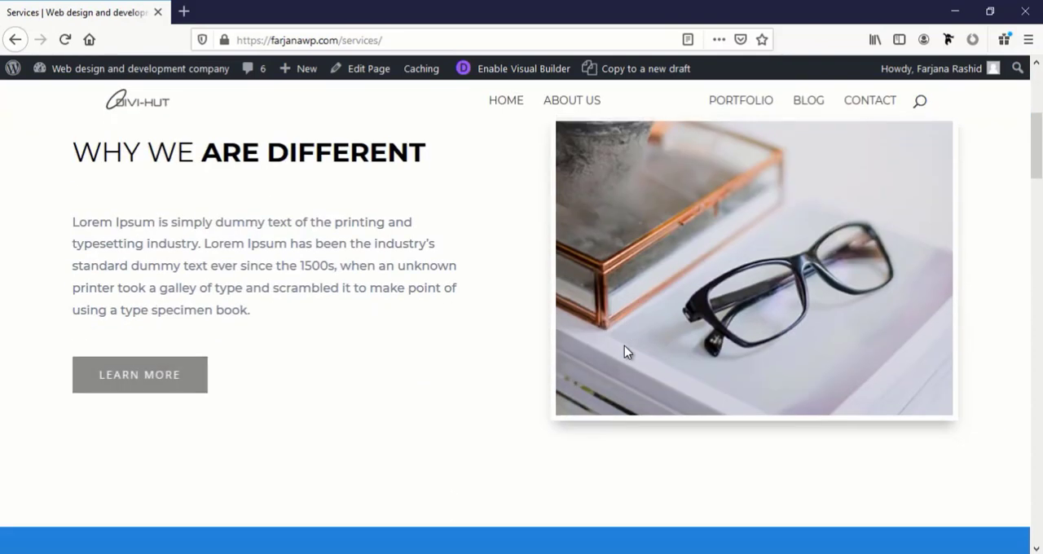
pyautogui.scroll(-5, 624, 351)
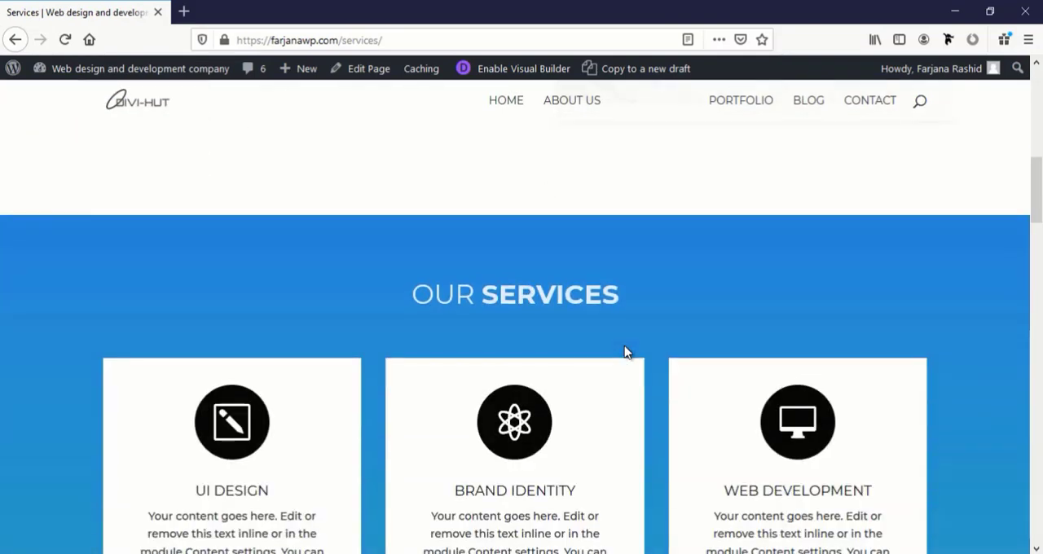
pyautogui.scroll(10, 624, 351)
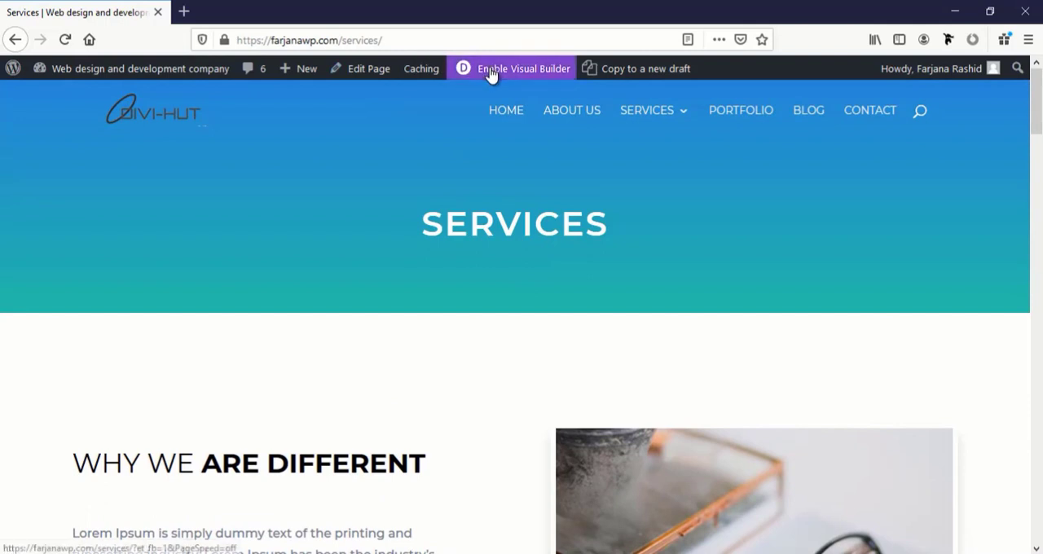
pyautogui.click(490, 72)
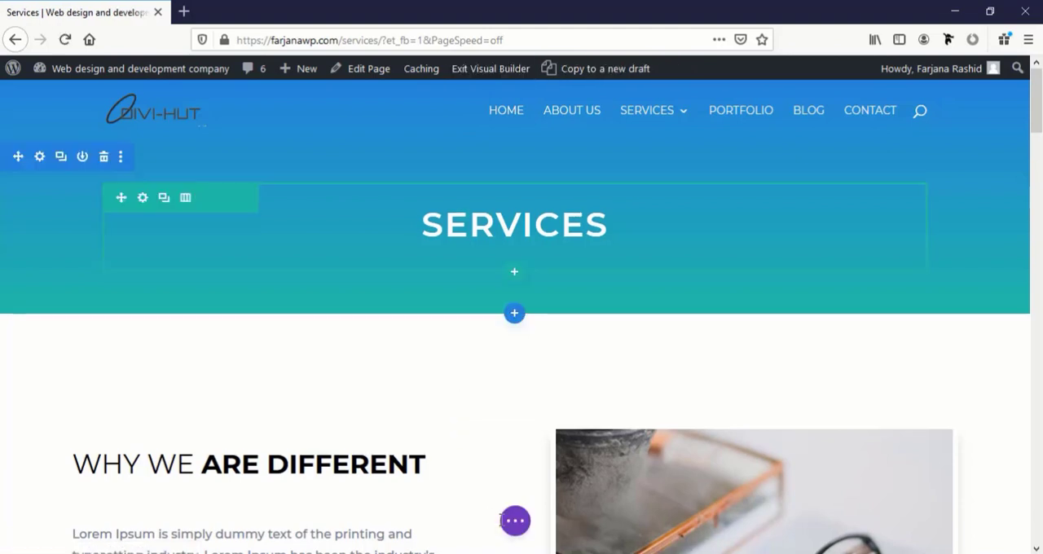
# Preview the Services page in tablet view and check the layout of its opening sections
pyautogui.click(518, 529)
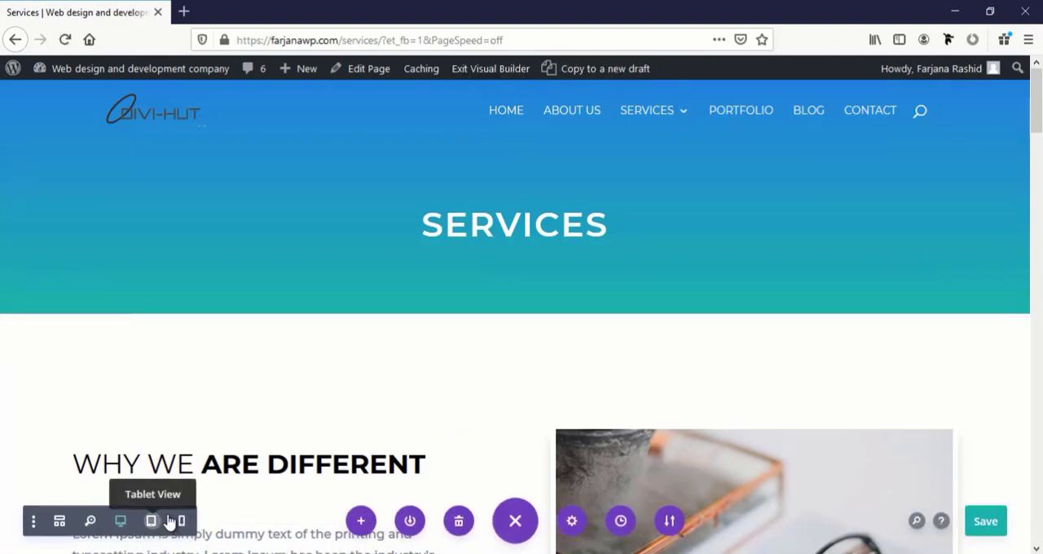
pyautogui.click(168, 520)
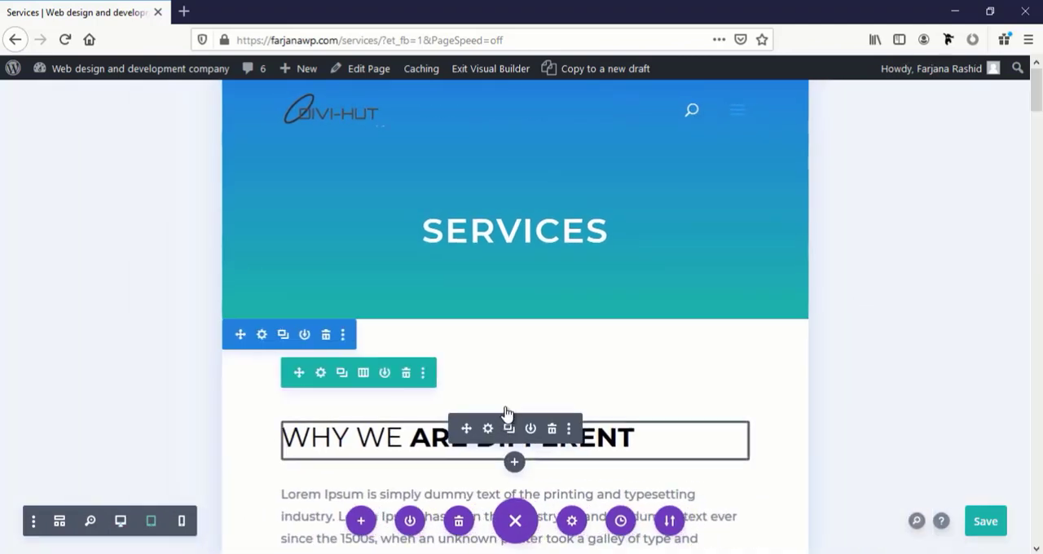
pyautogui.scroll(-13, 523, 382)
pyautogui.scroll(13, 522, 381)
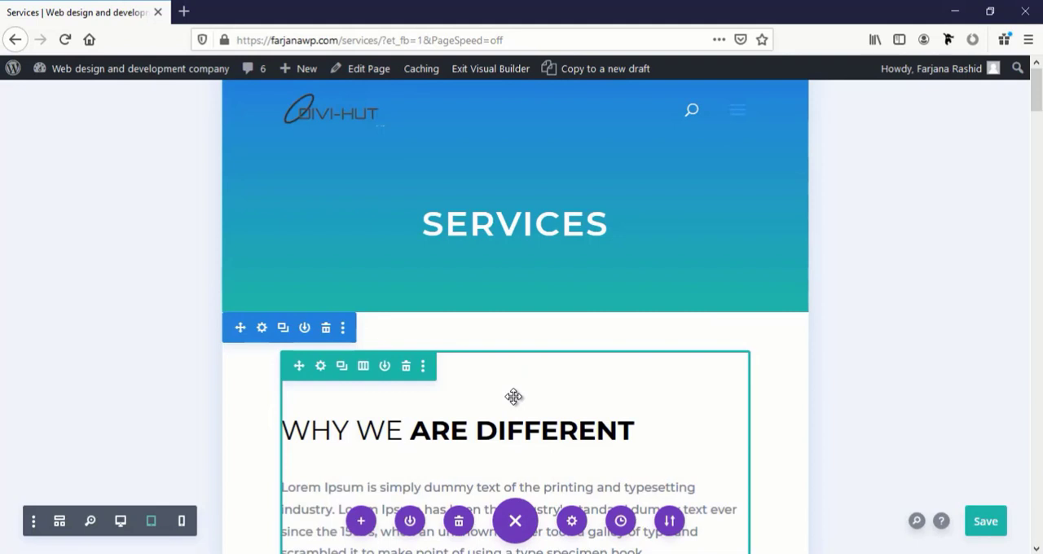
# Switch to phone view and set the phone-only heading text size of the "Services" page title to 40 px
pyautogui.click(183, 524)
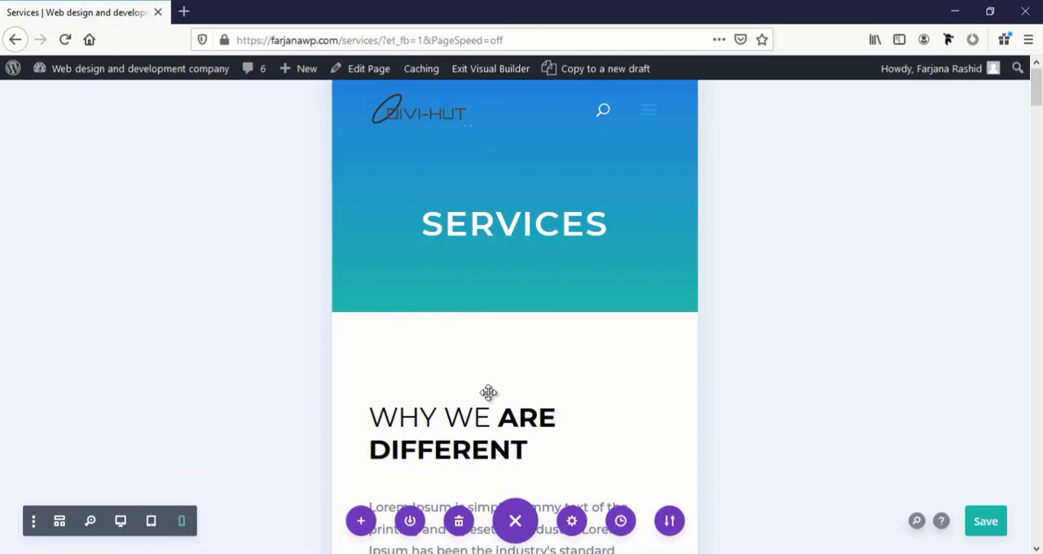
pyautogui.moveTo(535, 413)
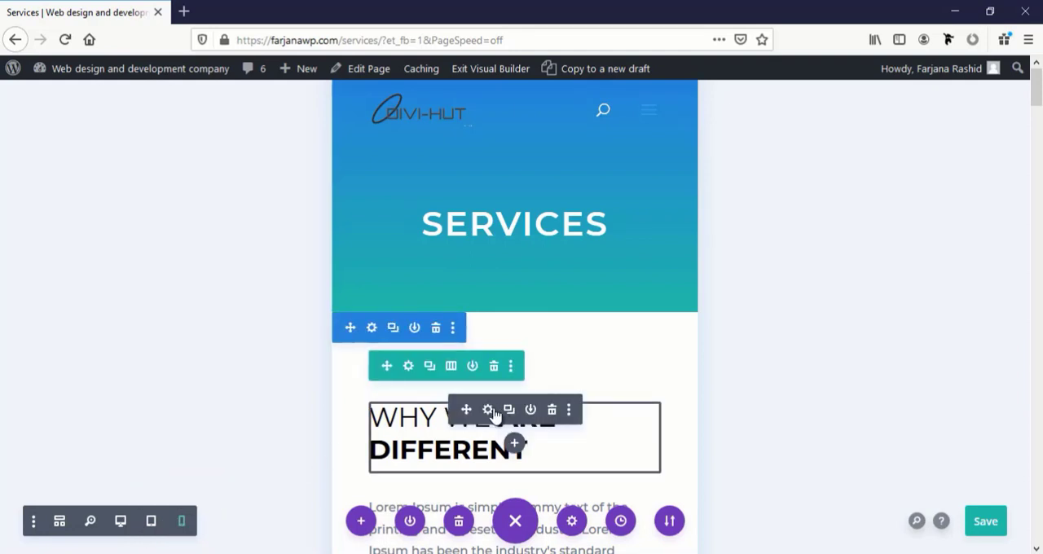
pyautogui.moveTo(474, 235)
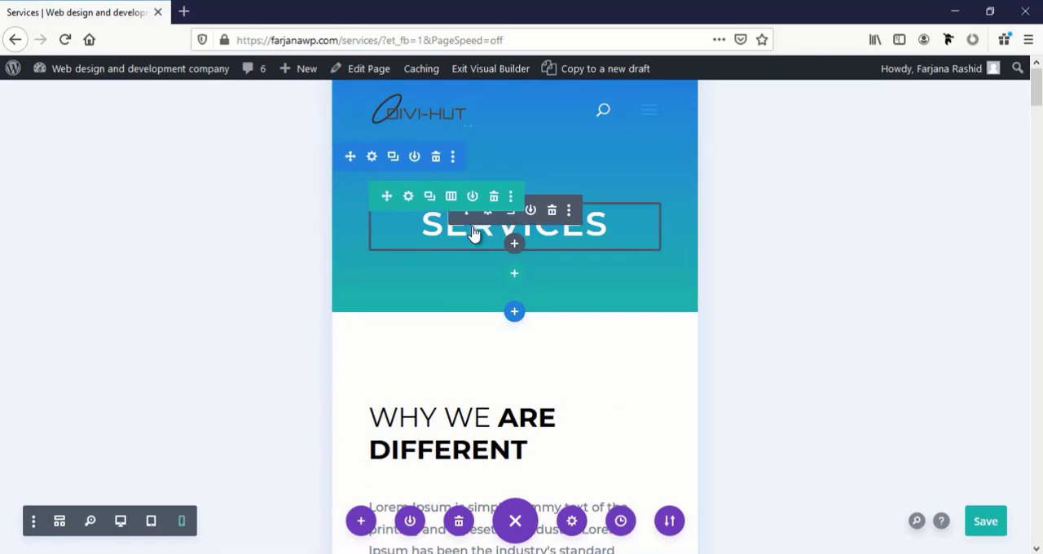
pyautogui.moveTo(457, 405)
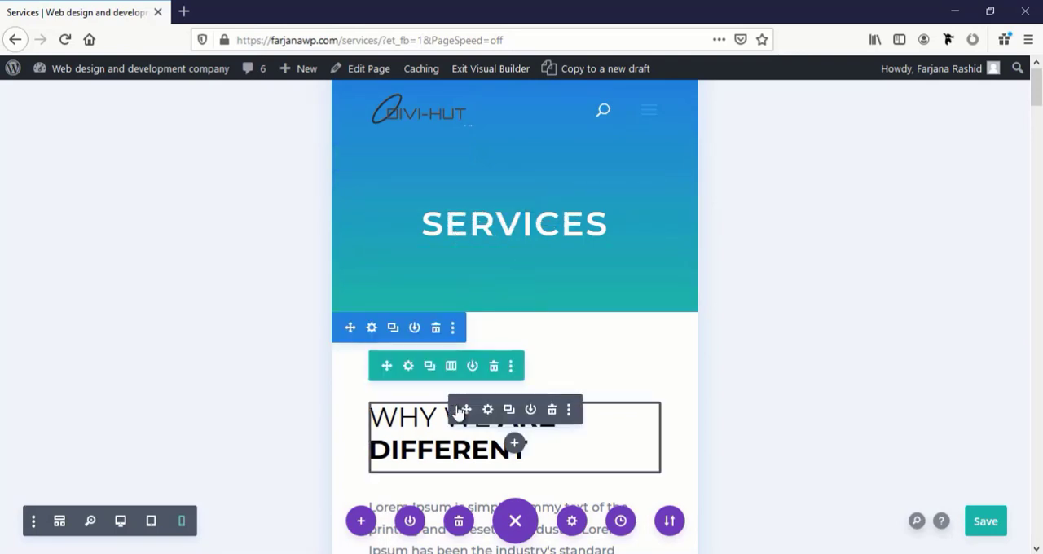
pyautogui.scroll(-4, 459, 414)
pyautogui.scroll(4, 459, 406)
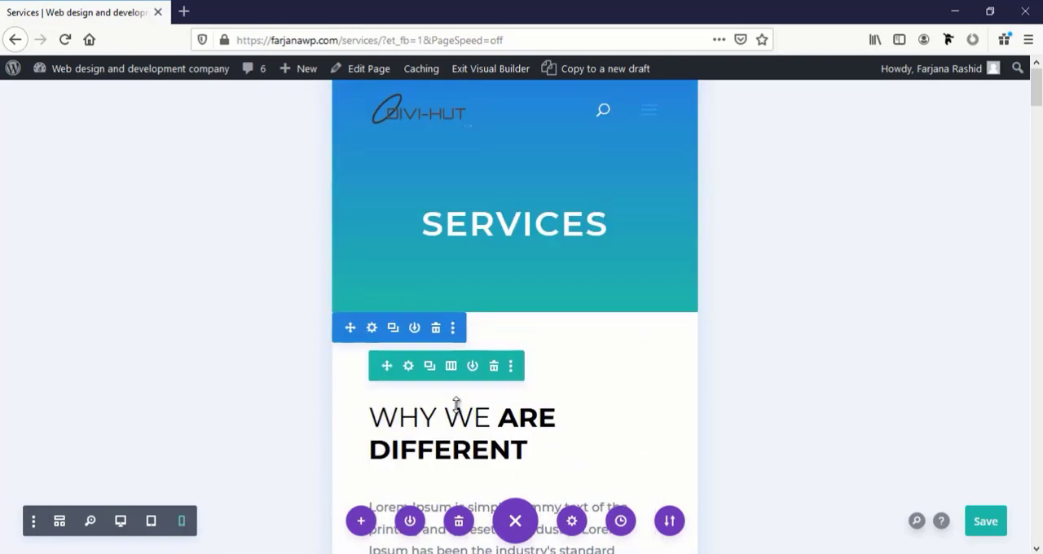
pyautogui.click(472, 232)
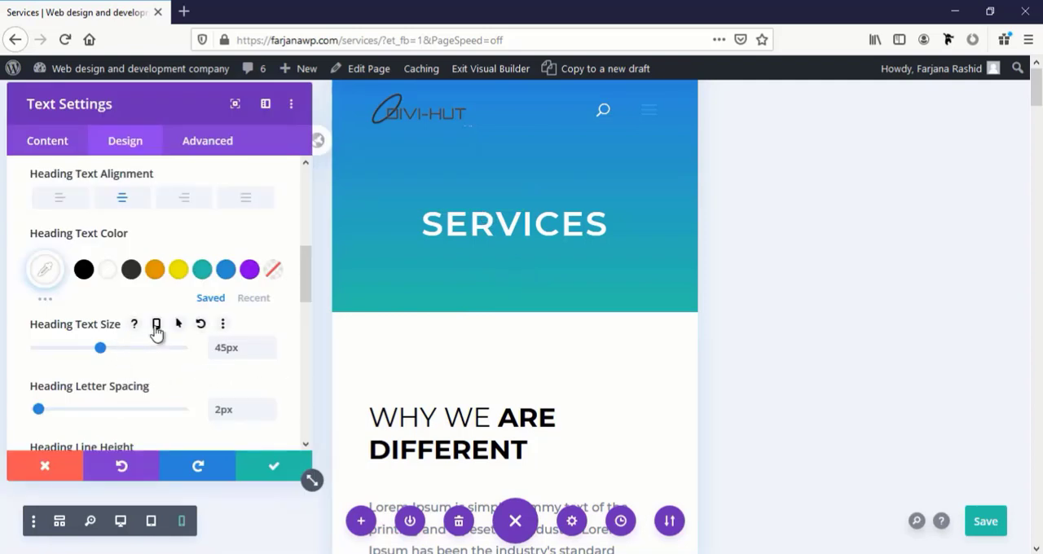
pyautogui.click(156, 326)
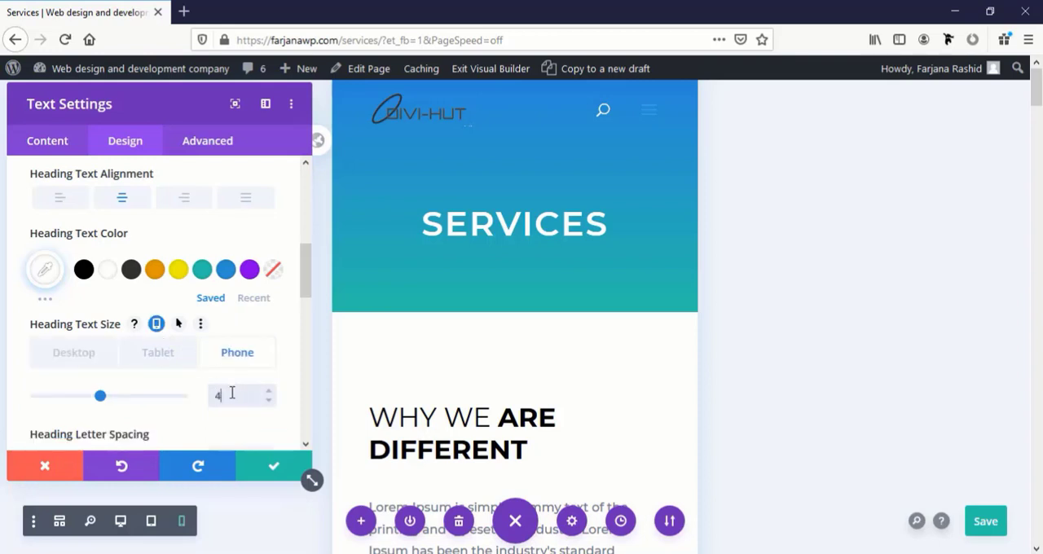
pyautogui.write('px')
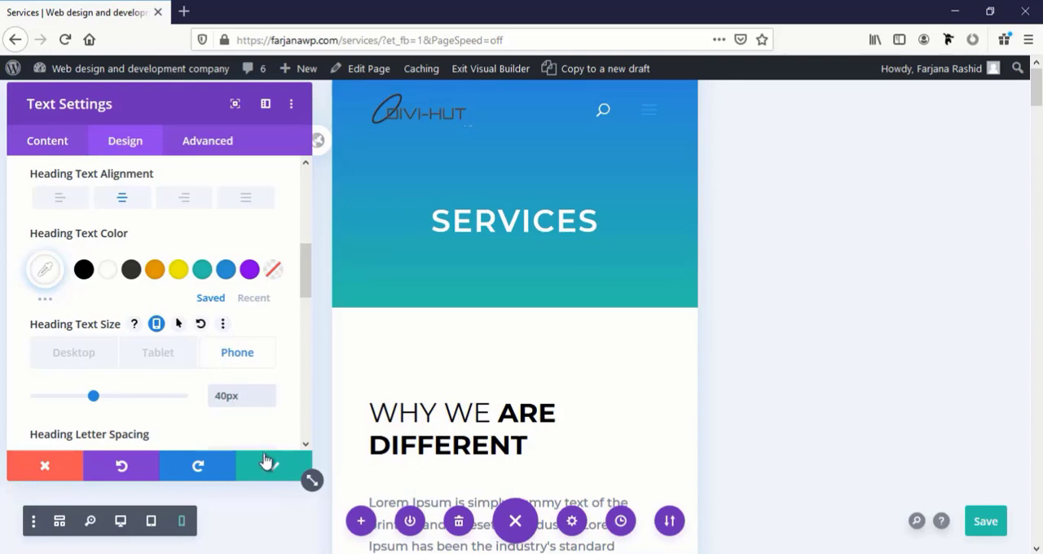
pyautogui.click(274, 466)
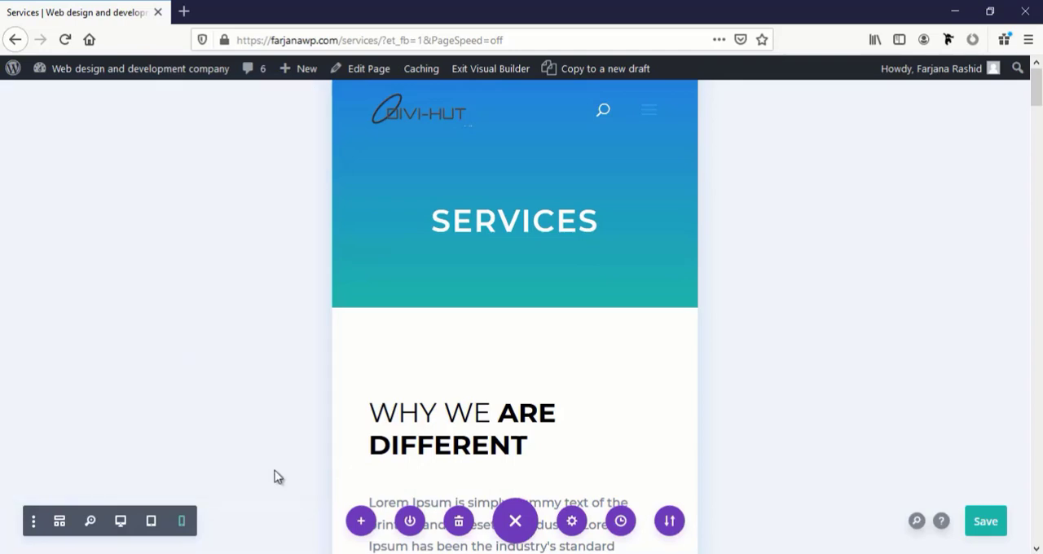
# Set the phone-only Heading 2 text size of the "Why we are different" heading to 28 px
pyautogui.click(490, 407)
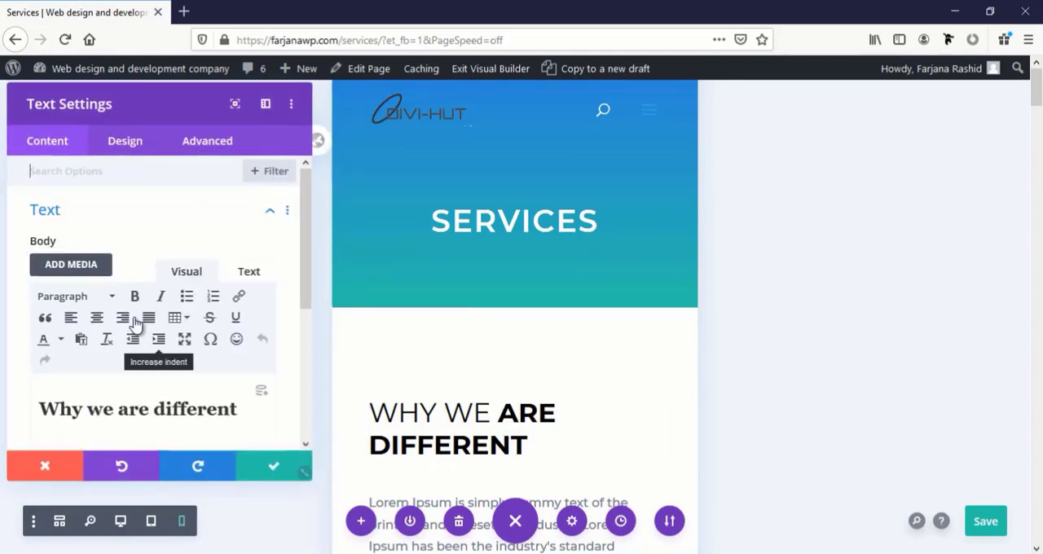
pyautogui.click(125, 140)
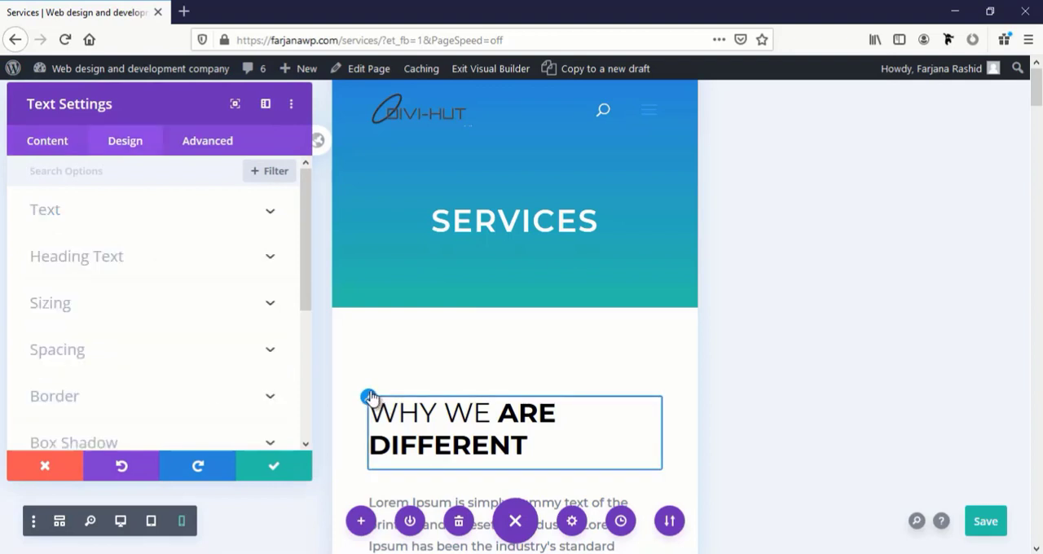
pyautogui.click(81, 256)
pyautogui.scroll(-3, 141, 334)
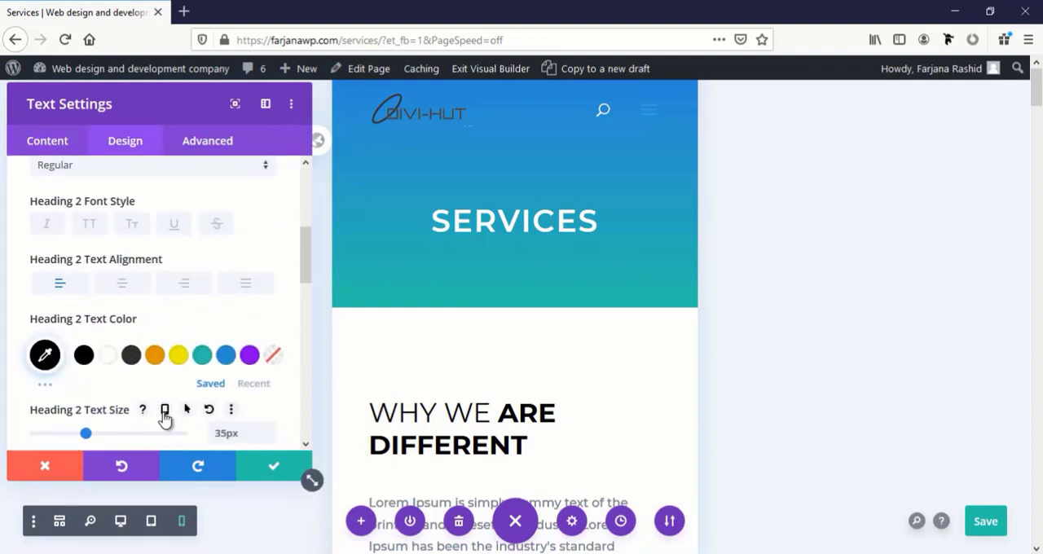
pyautogui.click(165, 409)
pyautogui.scroll(-3, 224, 334)
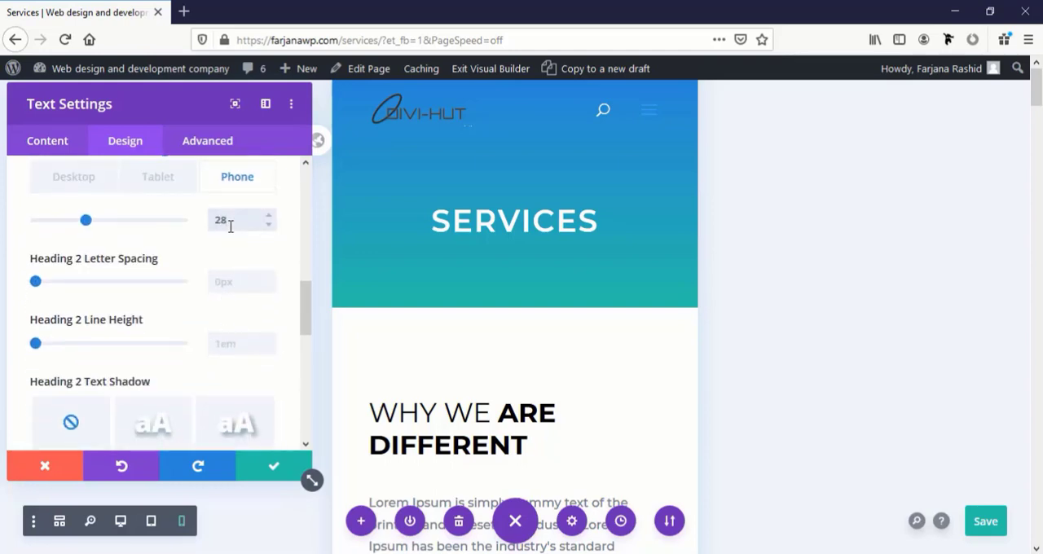
pyautogui.click(274, 471)
pyautogui.scroll(-4, 513, 407)
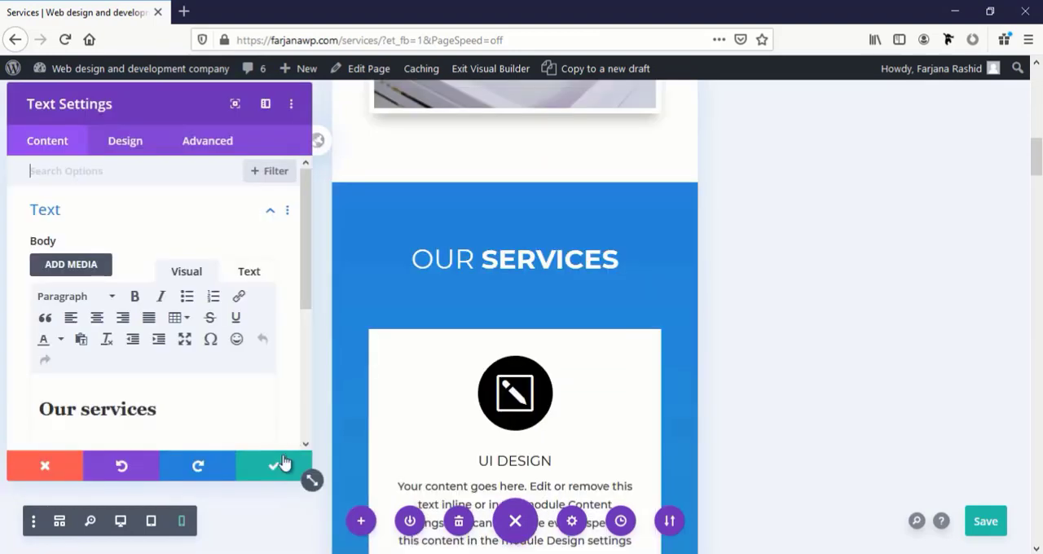
pyautogui.click(280, 468)
pyautogui.scroll(-10, 475, 373)
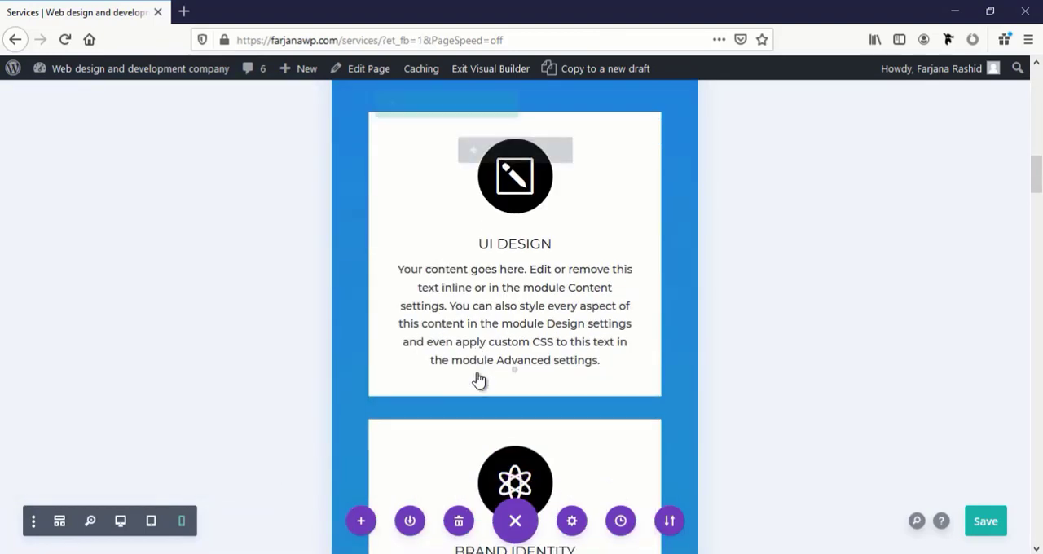
pyautogui.scroll(3, 479, 374)
pyautogui.scroll(8, 474, 306)
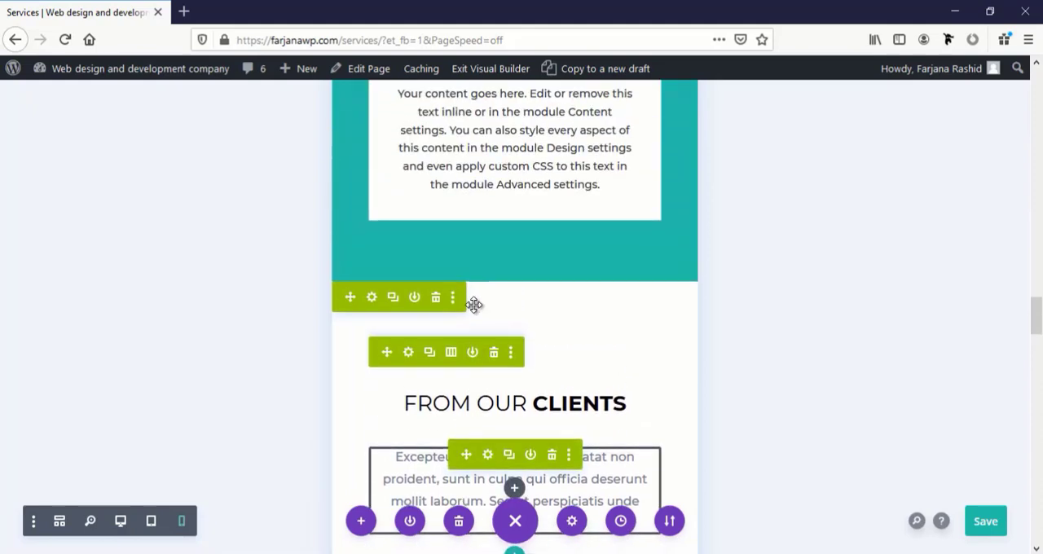
# Set the phone-only Heading 2 text size of the "Our services" heading to 28 px
pyautogui.scroll(4, 481, 326)
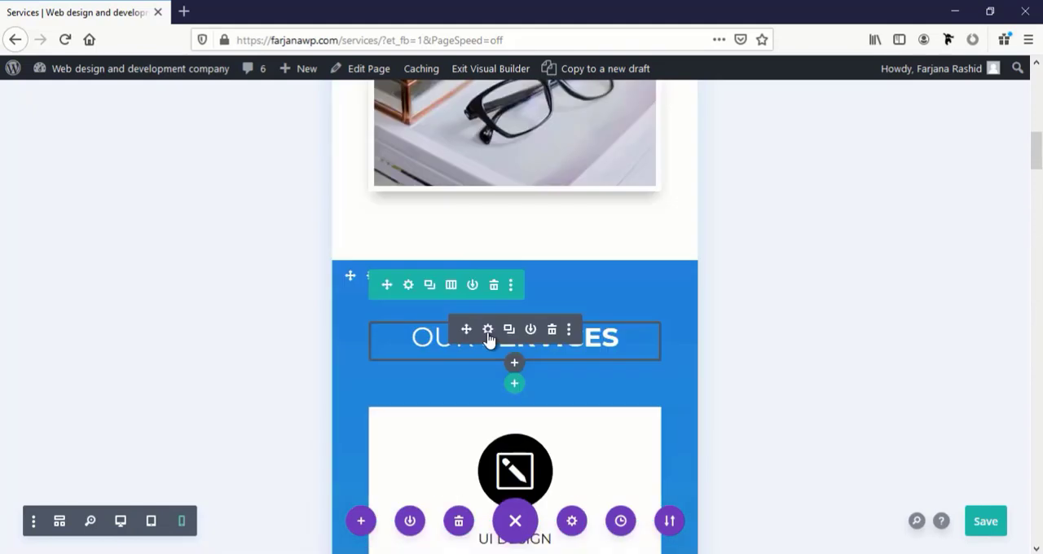
pyautogui.click(487, 329)
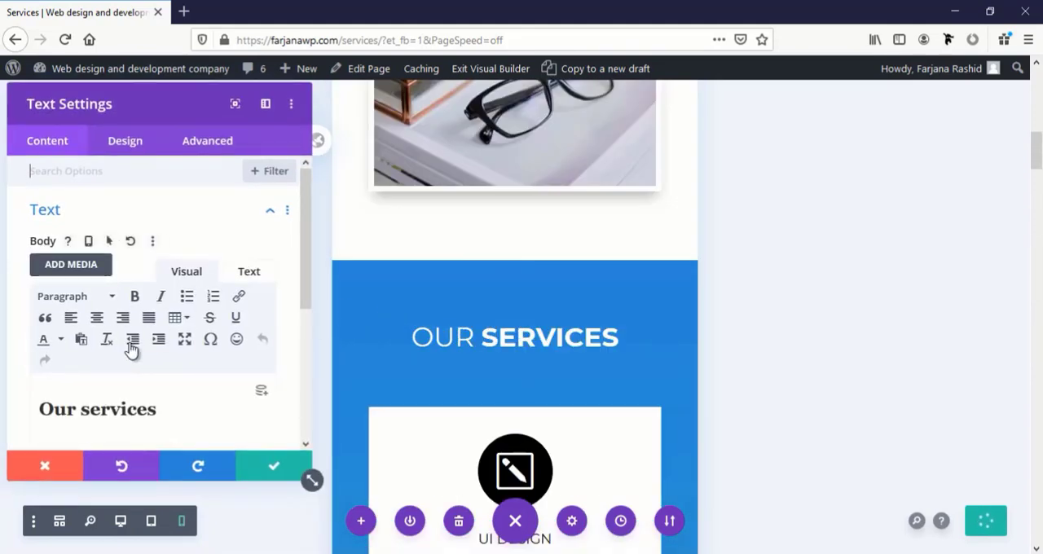
pyautogui.click(368, 321)
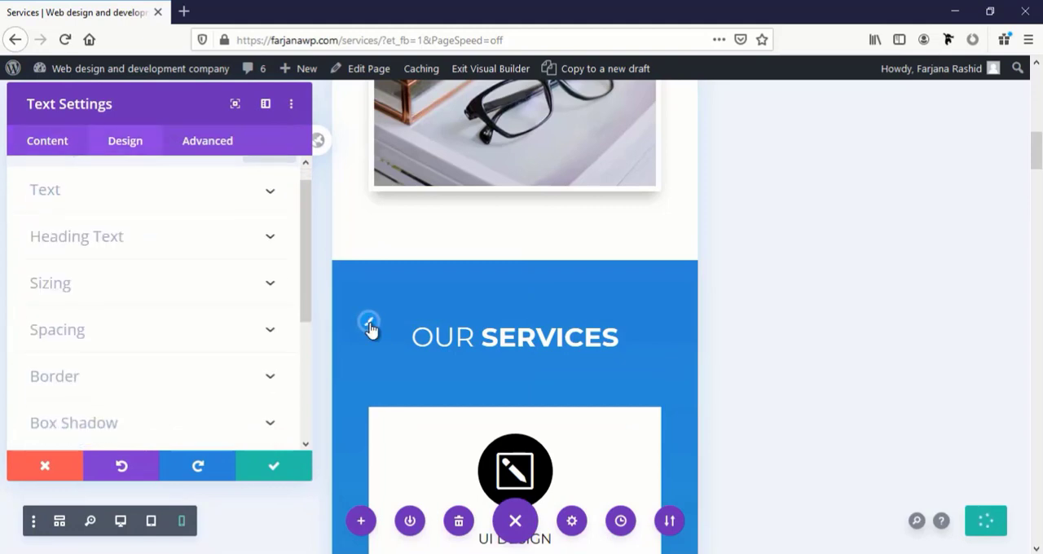
pyautogui.scroll(-3, 166, 335)
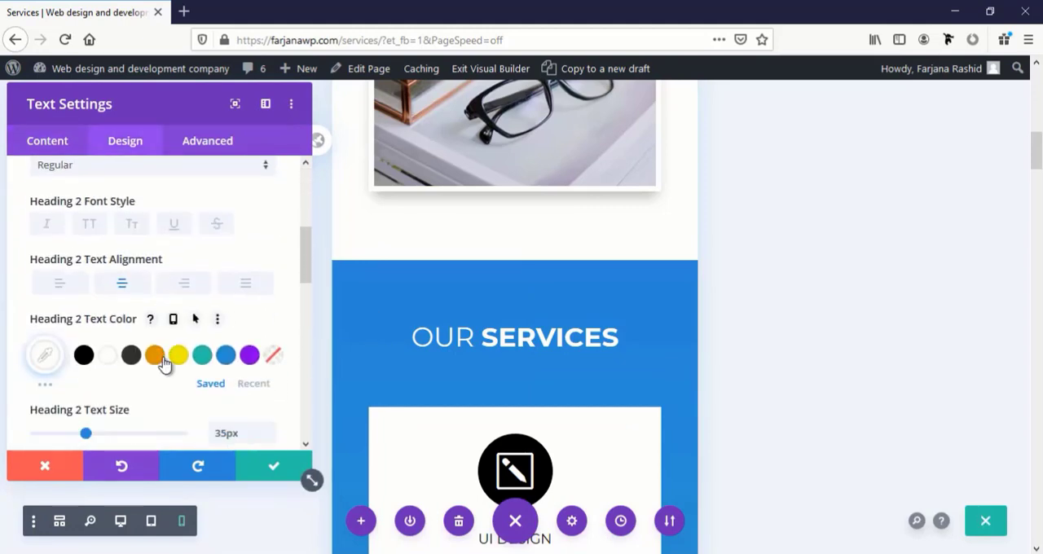
pyautogui.scroll(-2, 164, 357)
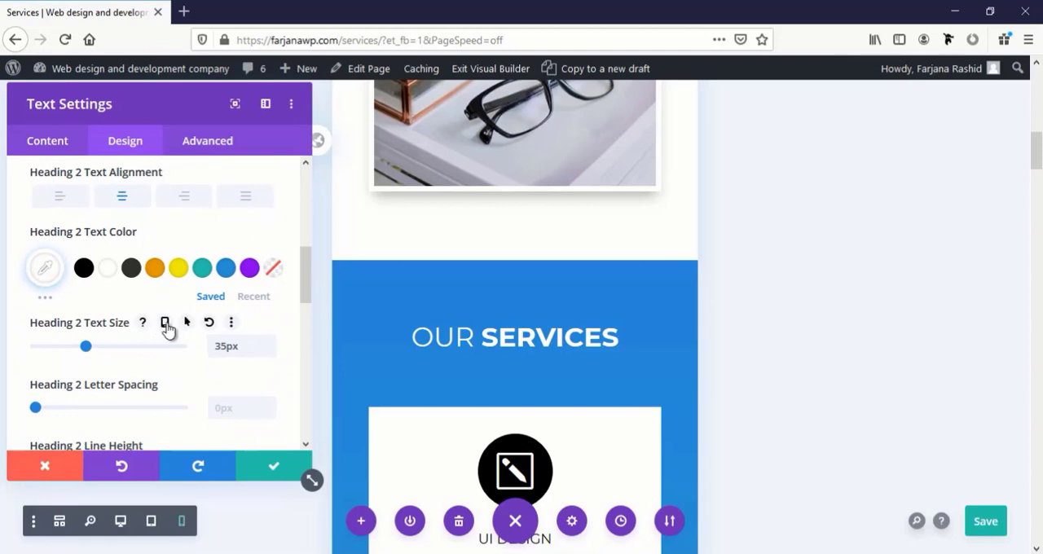
pyautogui.click(166, 323)
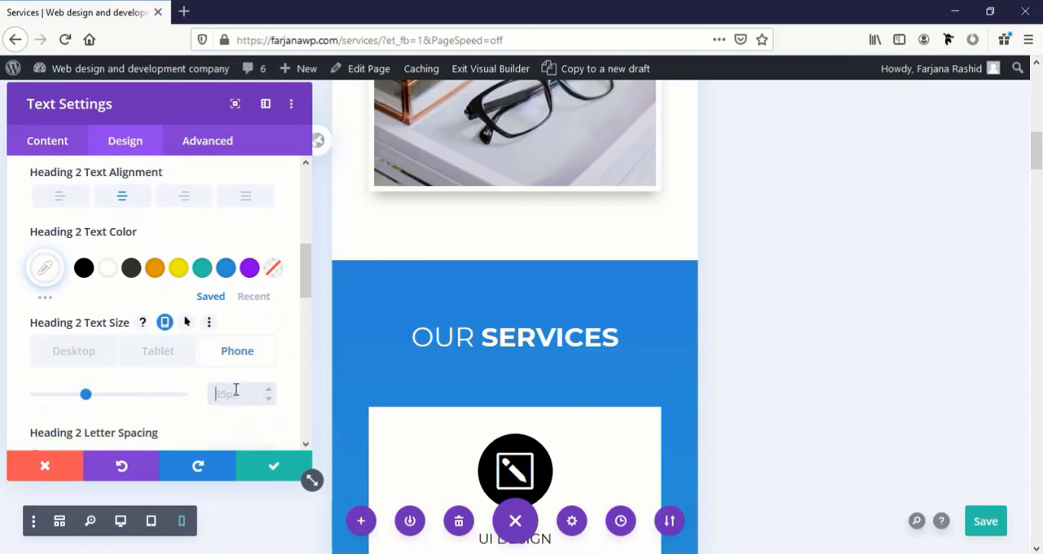
pyautogui.click(237, 390)
pyautogui.write('2px8')
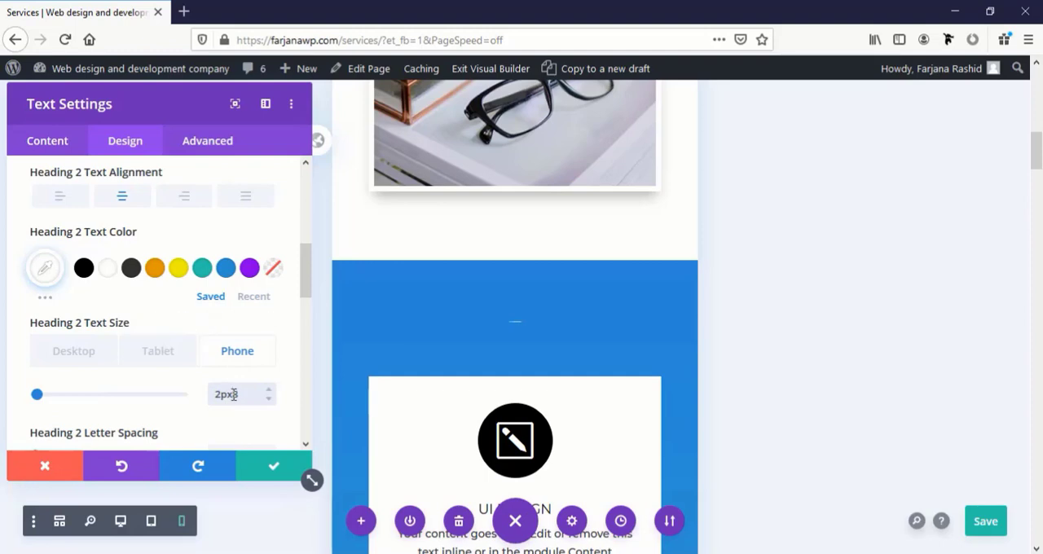
pyautogui.click(270, 470)
# Check the remaining Services page sections in phone view, save the page and exit the Visual Builder
pyautogui.scroll(-7, 548, 436)
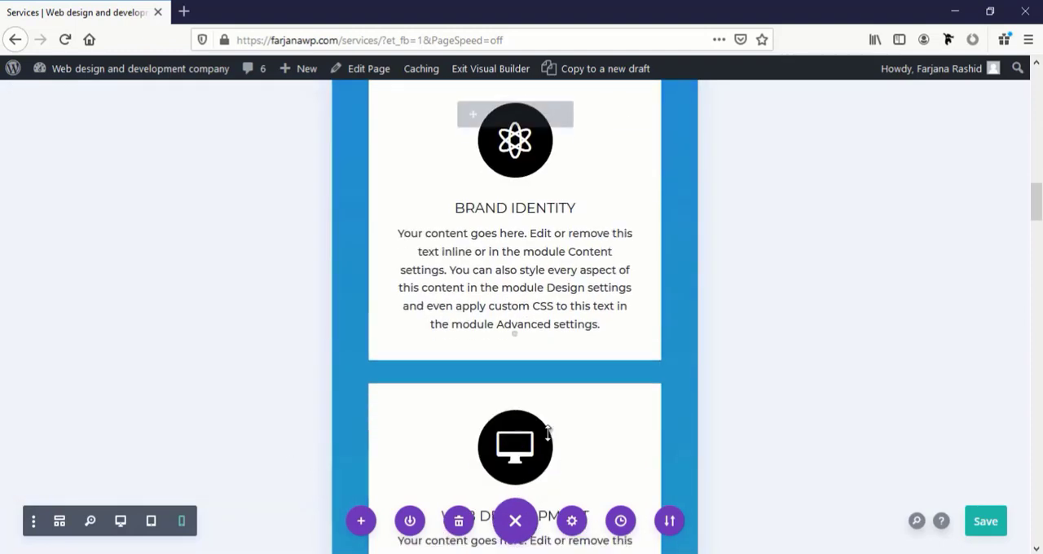
pyautogui.scroll(-15, 548, 432)
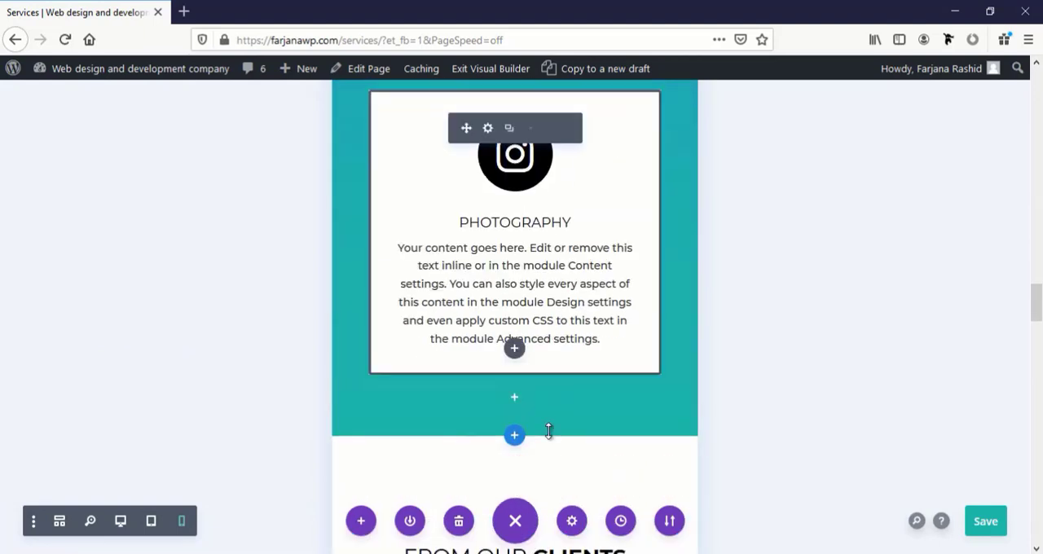
pyautogui.scroll(-4, 548, 432)
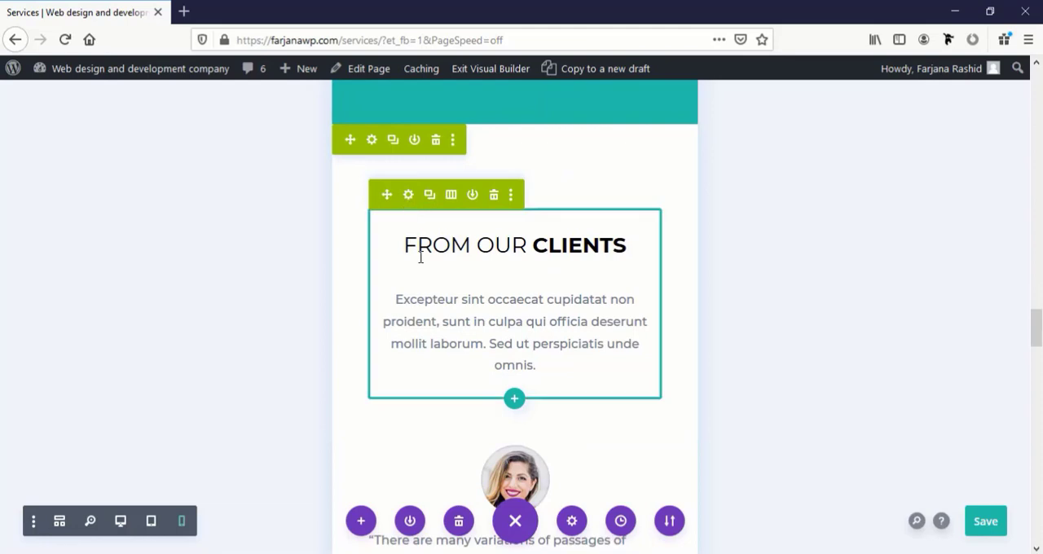
pyautogui.scroll(-10, 403, 275)
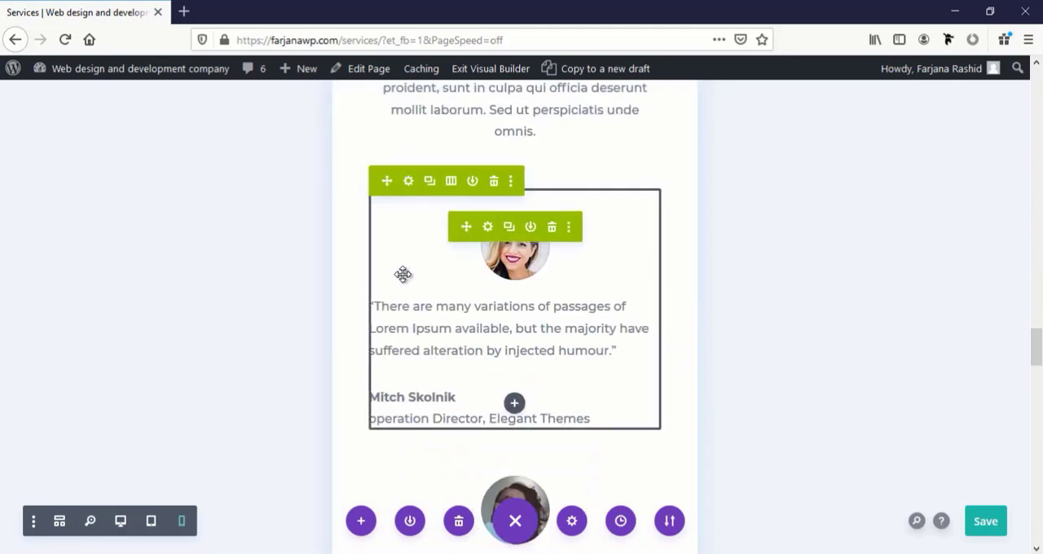
pyautogui.scroll(-10, 464, 264)
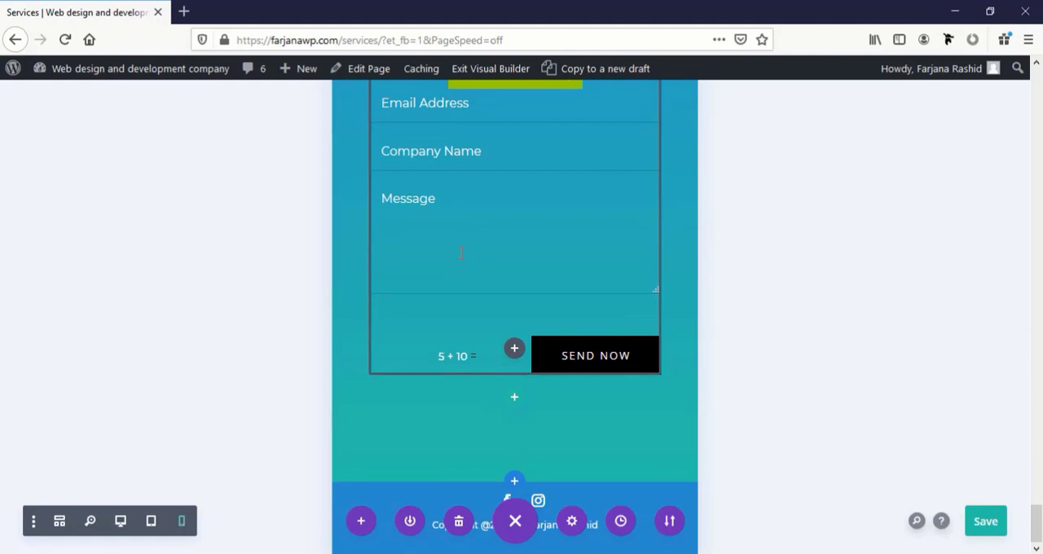
pyautogui.click(985, 521)
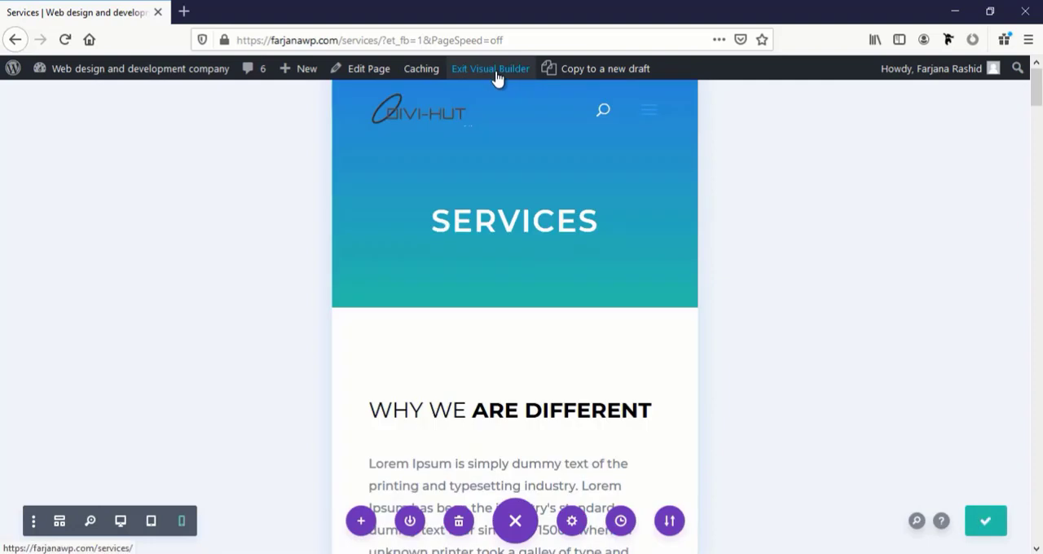
pyautogui.click(496, 72)
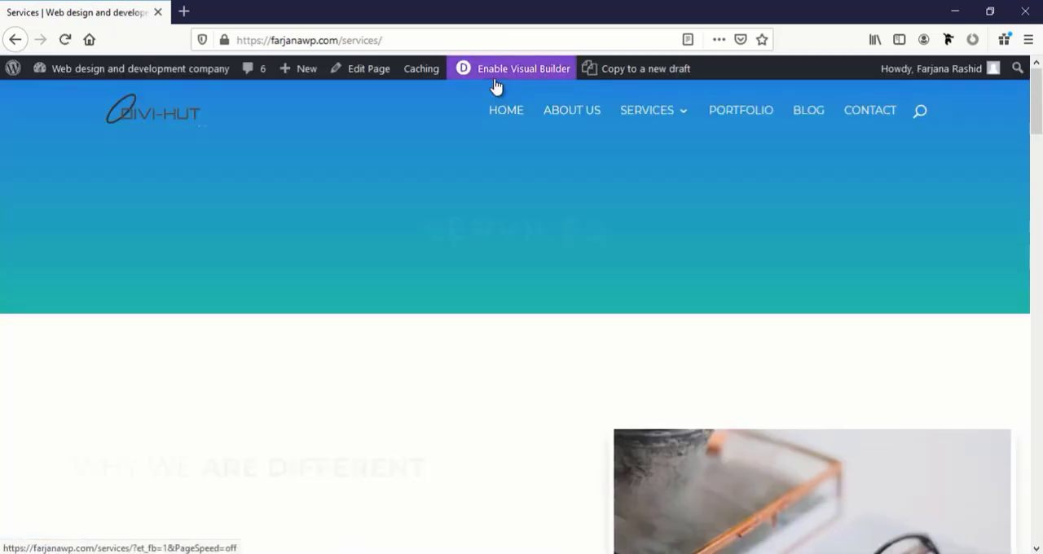
# Open the Graphics Design page from the site navigation and enable the Visual Builder on it
pyautogui.moveTo(660, 117)
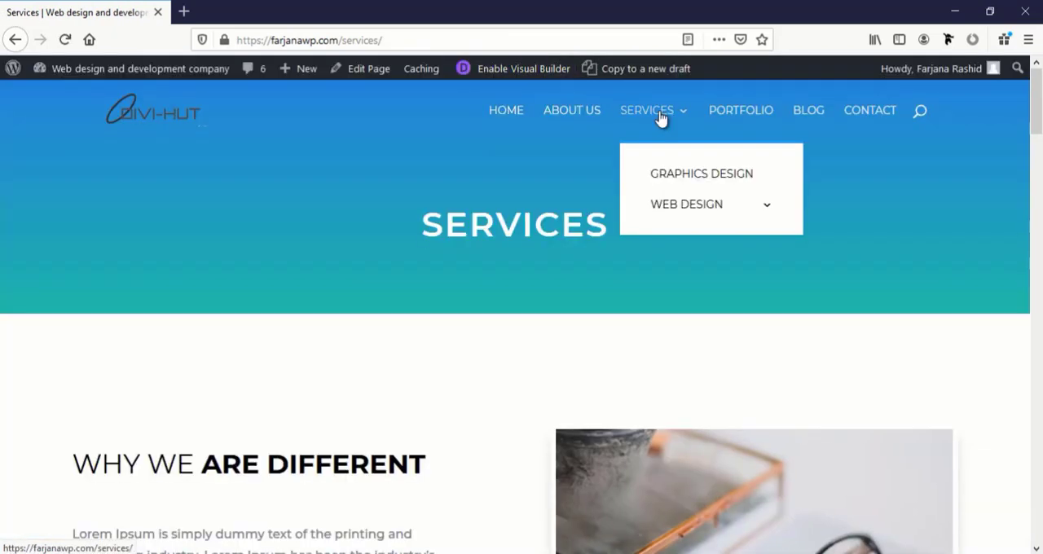
pyautogui.click(673, 181)
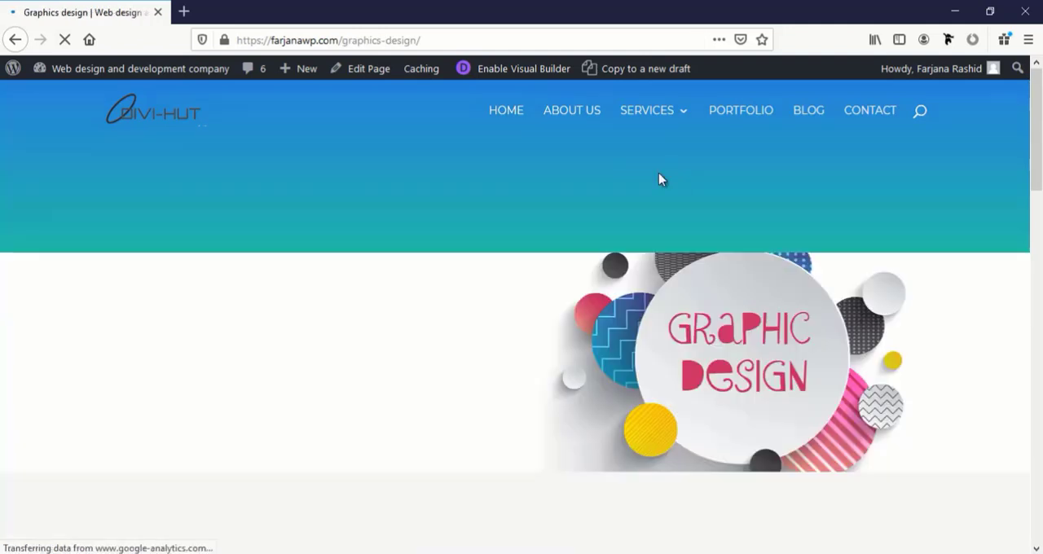
pyautogui.click(510, 72)
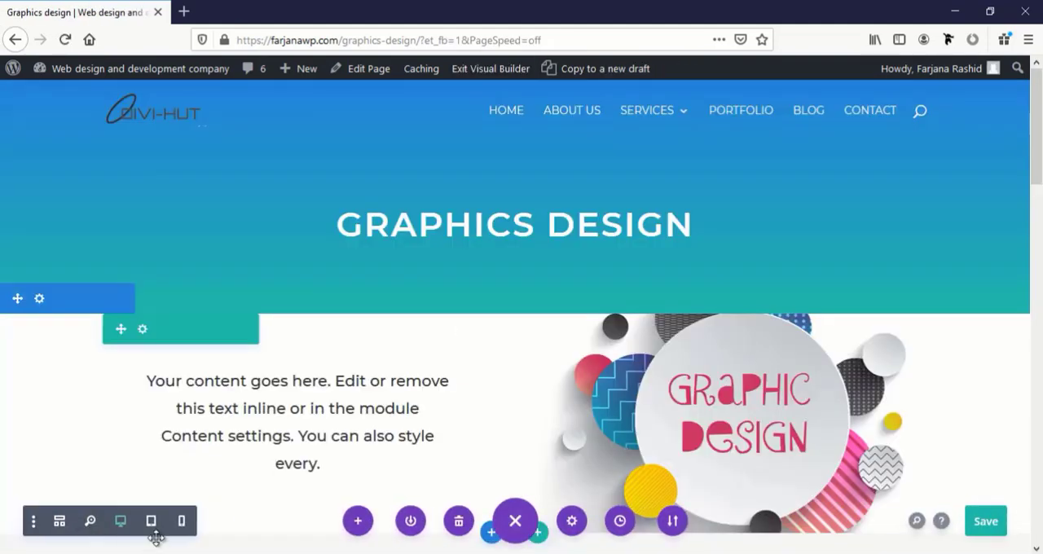
# Preview the Graphics Design page in tablet view and check its layout down to the footer
pyautogui.click(151, 525)
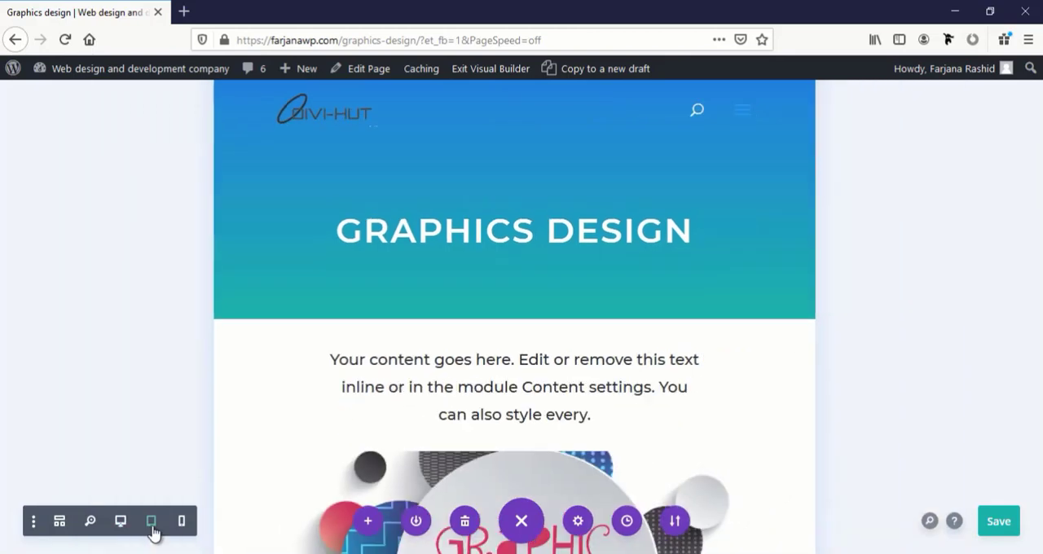
pyautogui.scroll(-4, 444, 411)
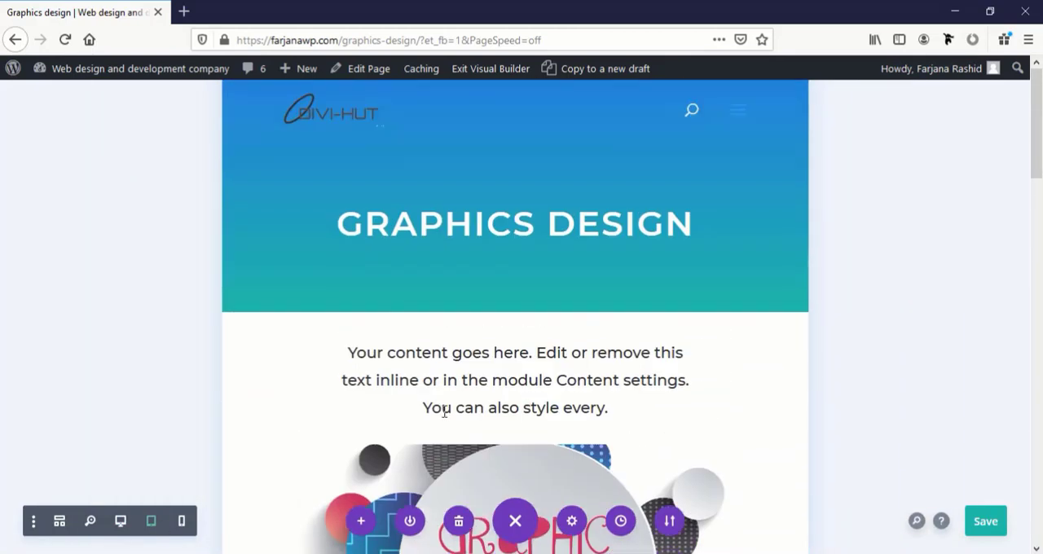
pyautogui.scroll(-9, 443, 411)
pyautogui.scroll(-10, 443, 411)
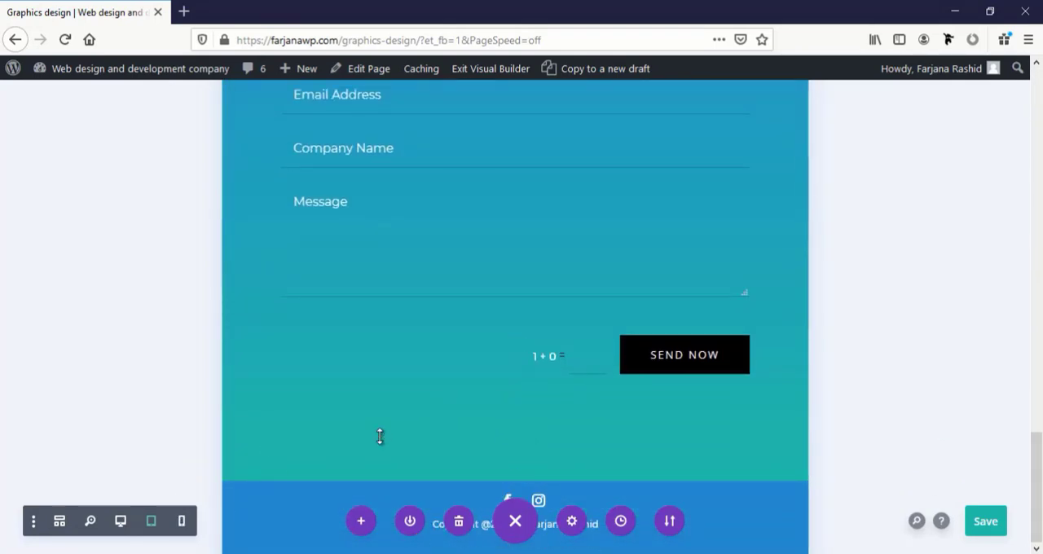
pyautogui.scroll(18, 379, 437)
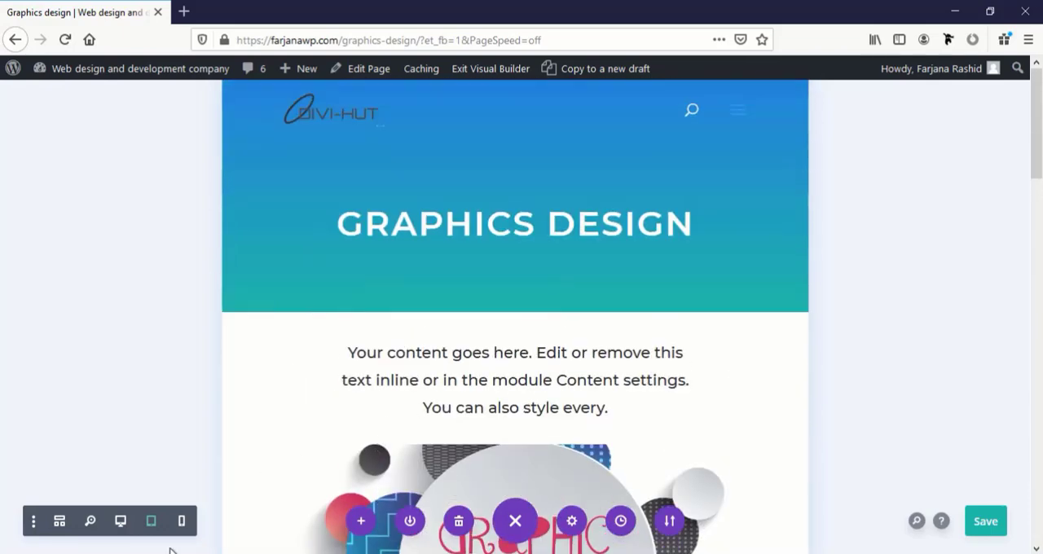
# Switch to phone view and set the phone-only heading text size of the "Graphics design" page title to 40 px
pyautogui.click(182, 522)
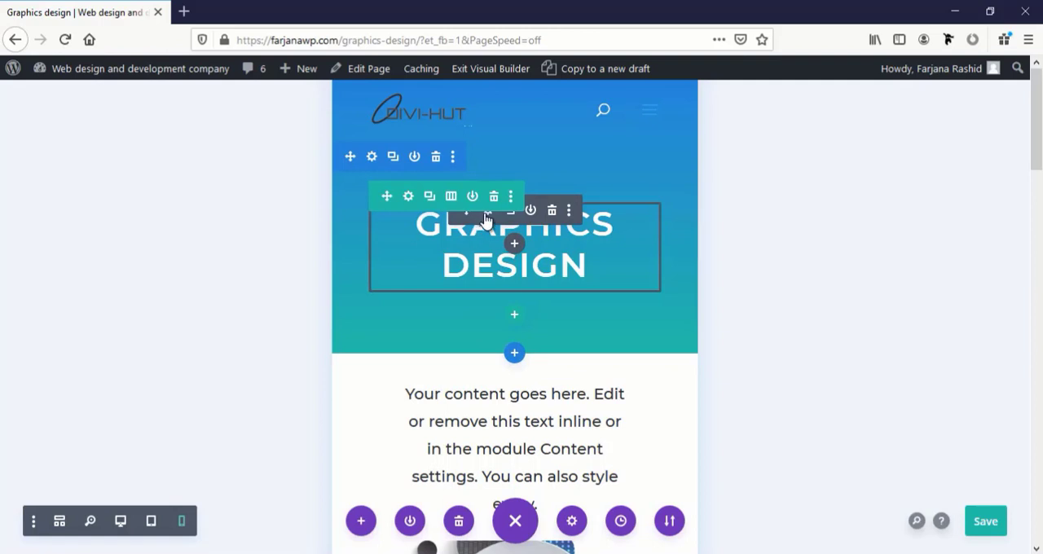
pyautogui.click(487, 214)
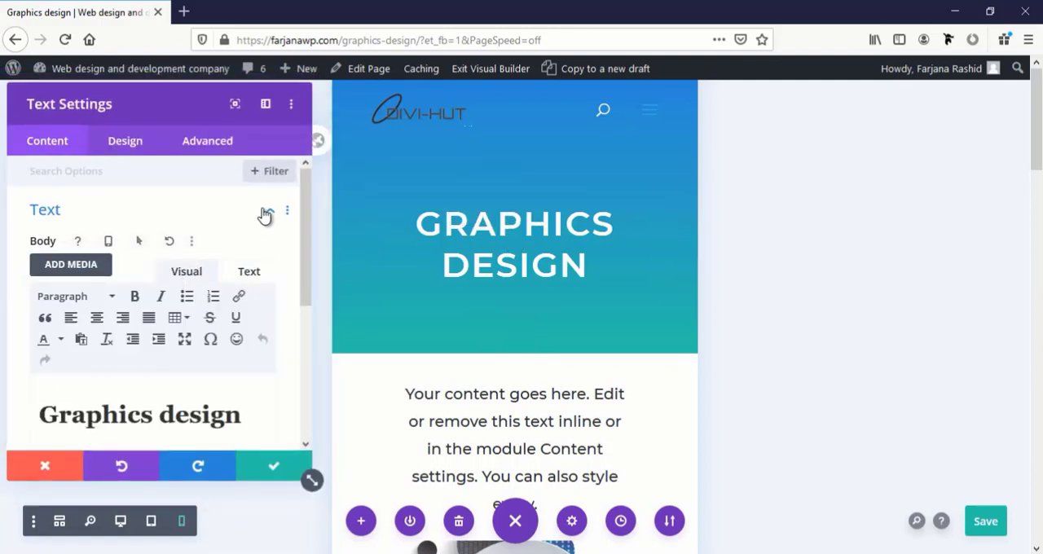
pyautogui.click(368, 204)
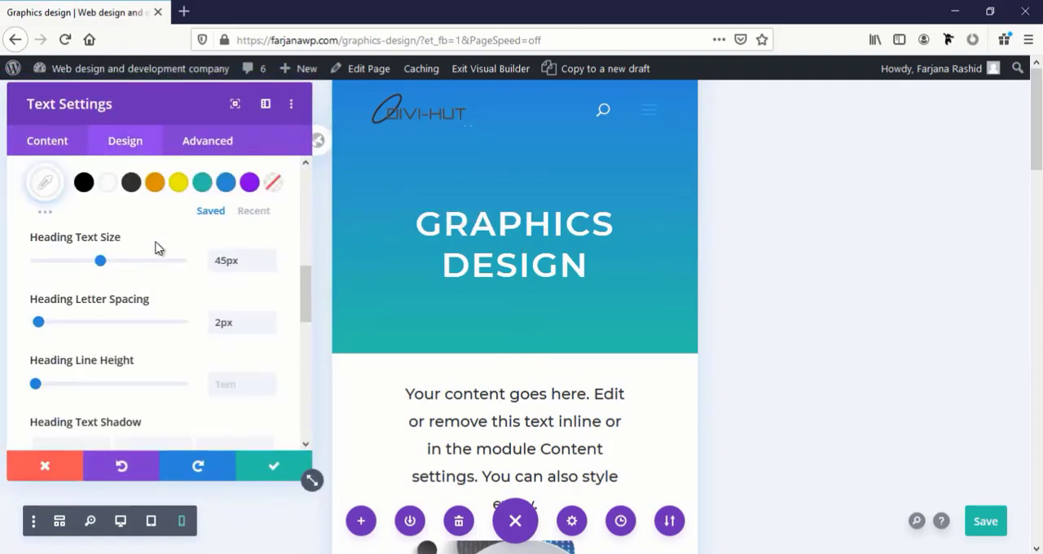
pyautogui.click(156, 237)
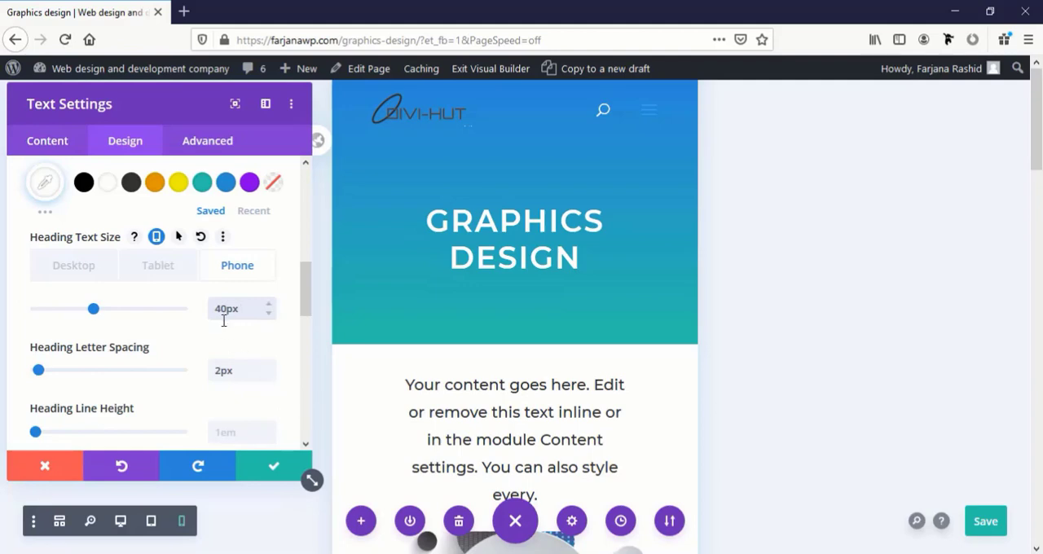
pyautogui.click(274, 470)
pyautogui.scroll(-1, 485, 415)
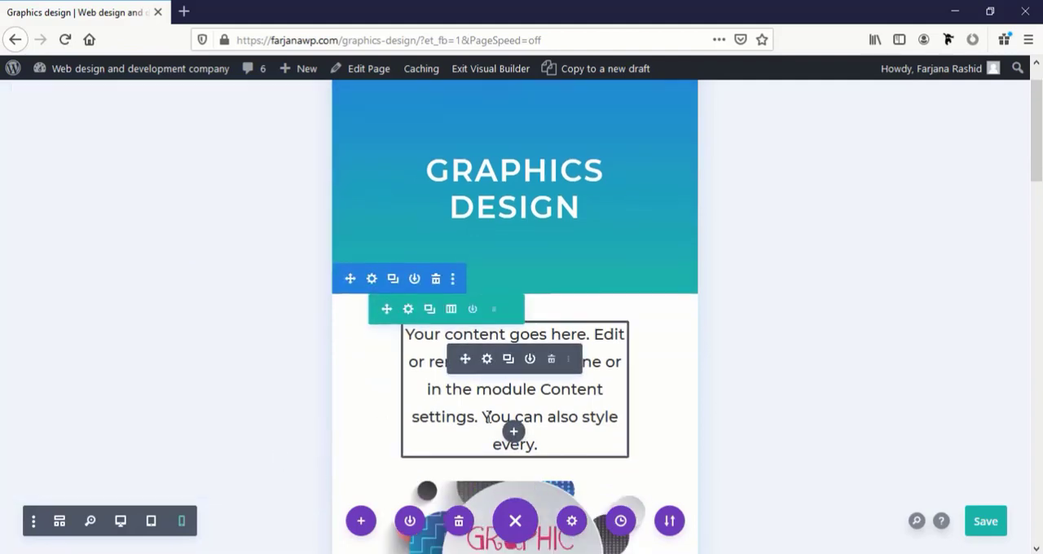
pyautogui.scroll(-5, 487, 418)
pyautogui.scroll(6, 489, 418)
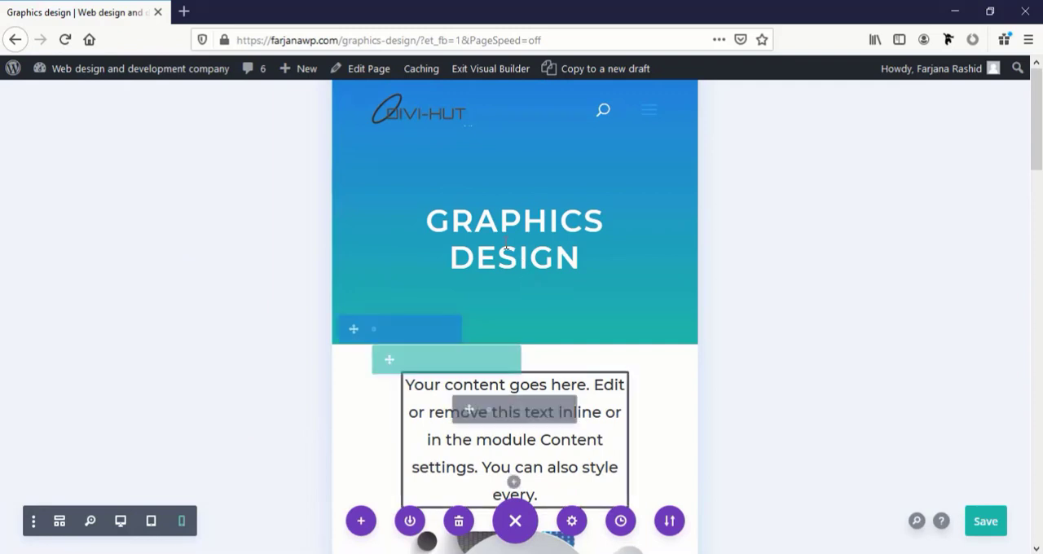
# Reduce the phone-only heading text size of the "Graphics design" page title to 35 px
pyautogui.moveTo(475, 215)
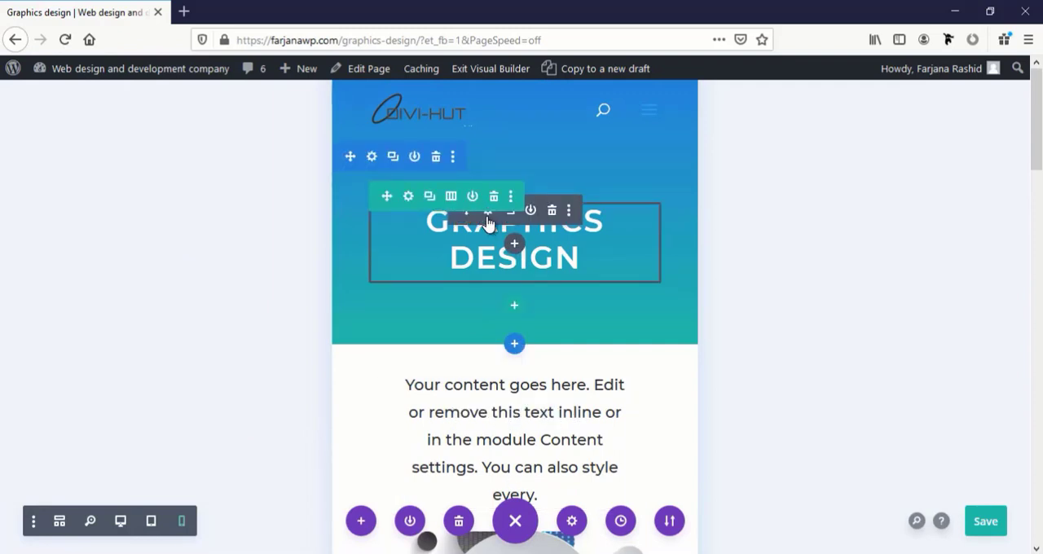
pyautogui.click(487, 214)
pyautogui.scroll(-2, 212, 391)
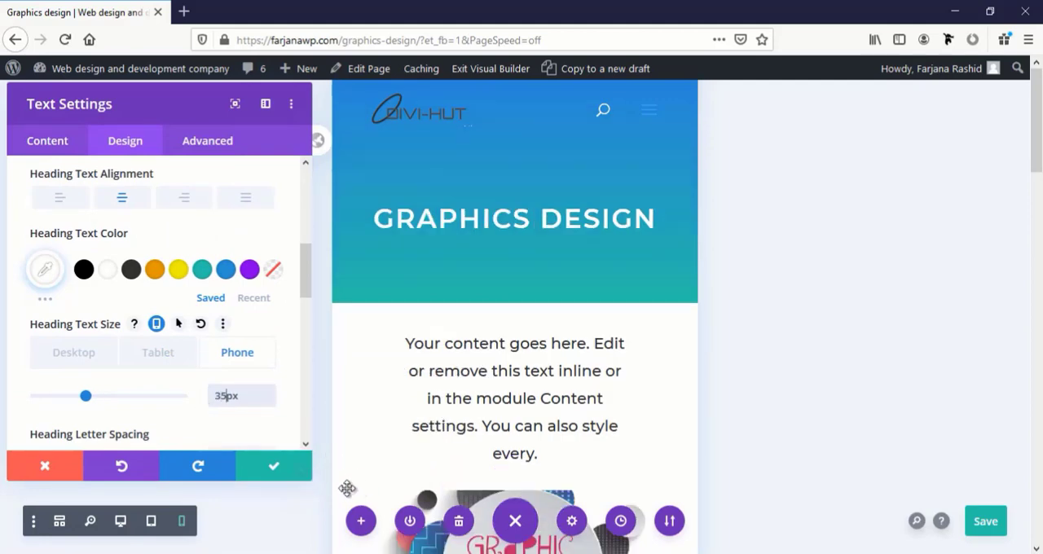
pyautogui.click(273, 467)
# Set the text size of the intro paragraph above the graphic design image to 18 px
pyautogui.scroll(-3, 421, 427)
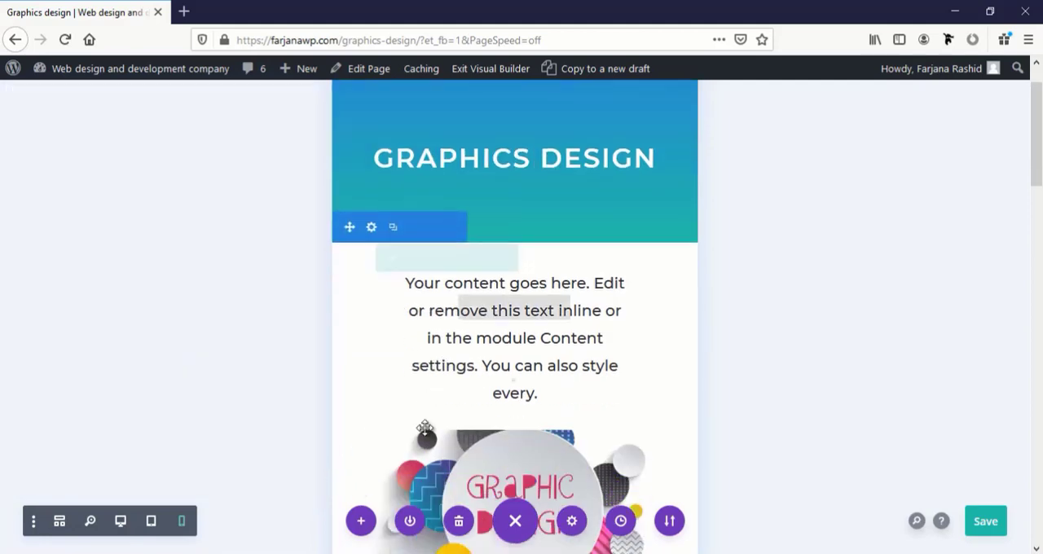
pyautogui.scroll(-2, 424, 428)
pyautogui.scroll(3, 491, 244)
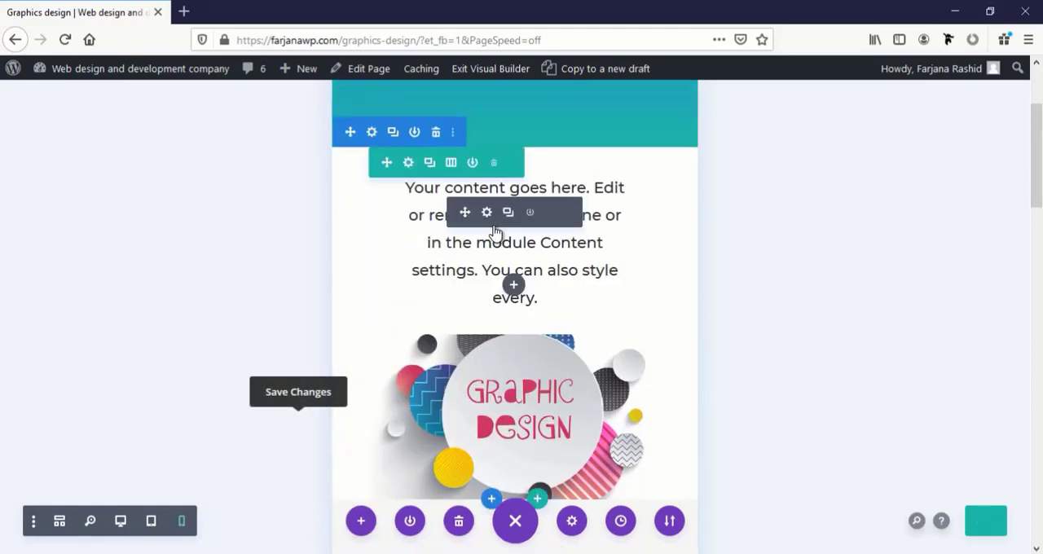
pyautogui.click(488, 214)
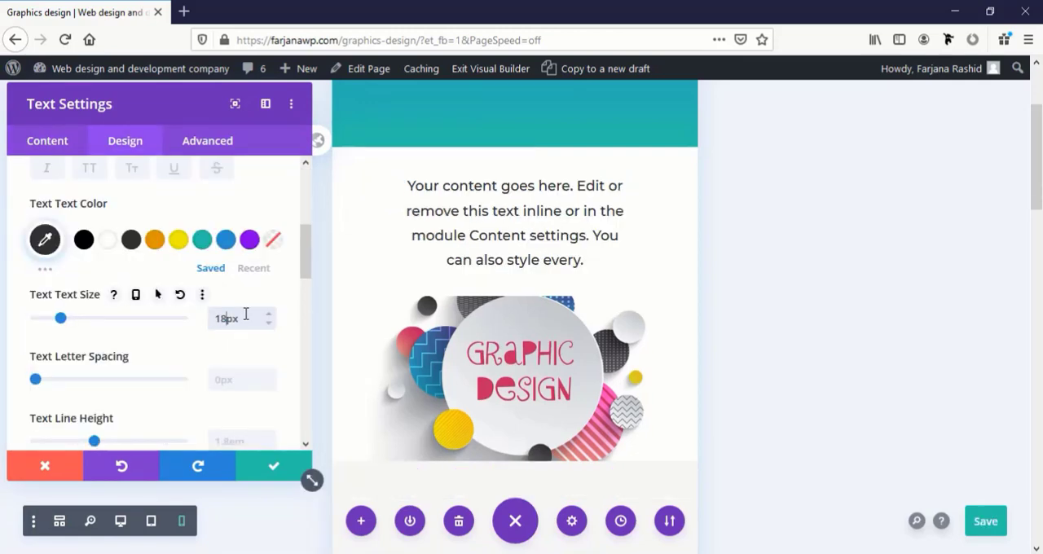
pyautogui.click(276, 469)
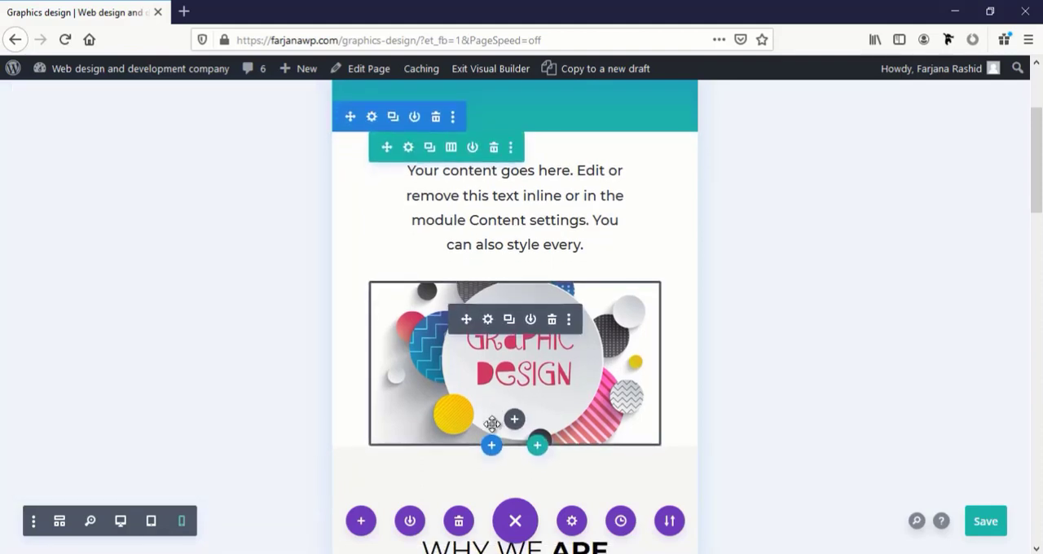
# Set the phone-only Heading 2 text size of the "Why we are different" heading on the Graphics Design page to 28 px
pyautogui.scroll(-3, 492, 423)
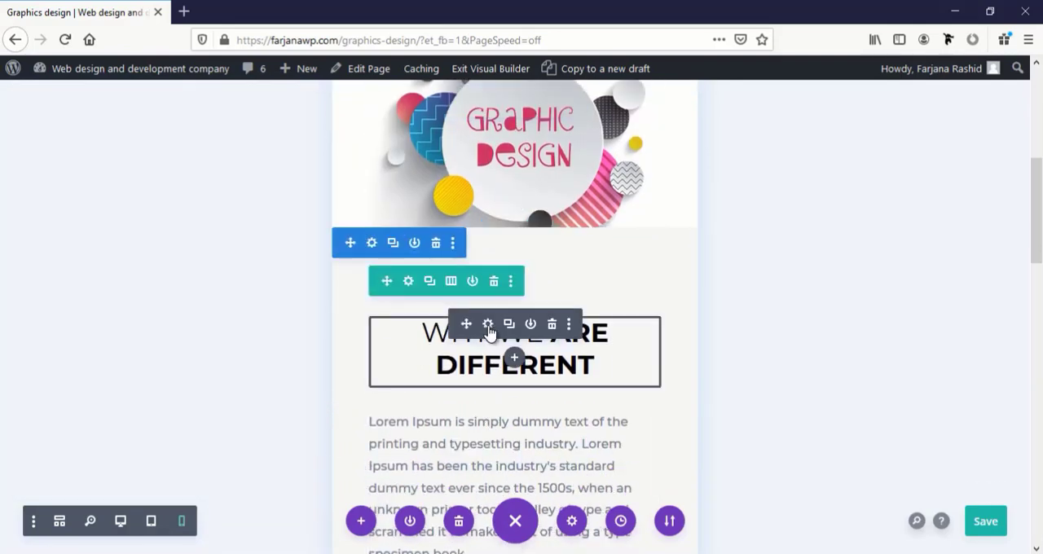
pyautogui.click(488, 324)
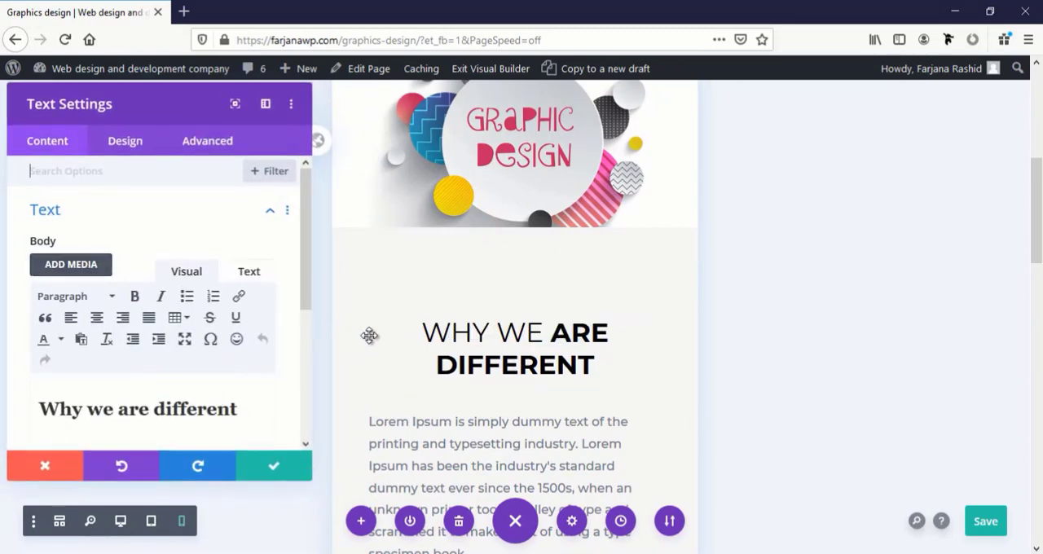
pyautogui.click(369, 316)
pyautogui.click(165, 410)
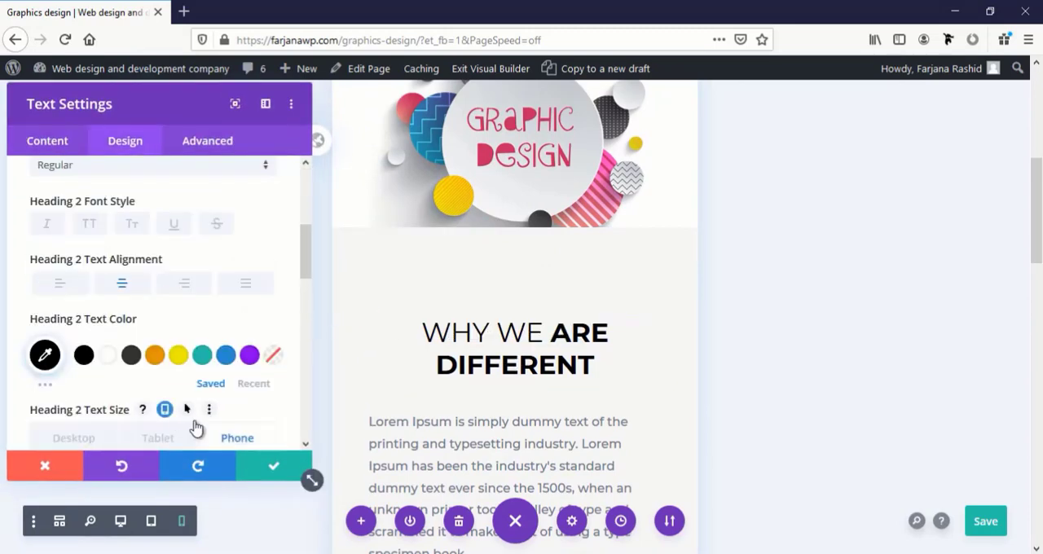
pyautogui.scroll(-3, 240, 392)
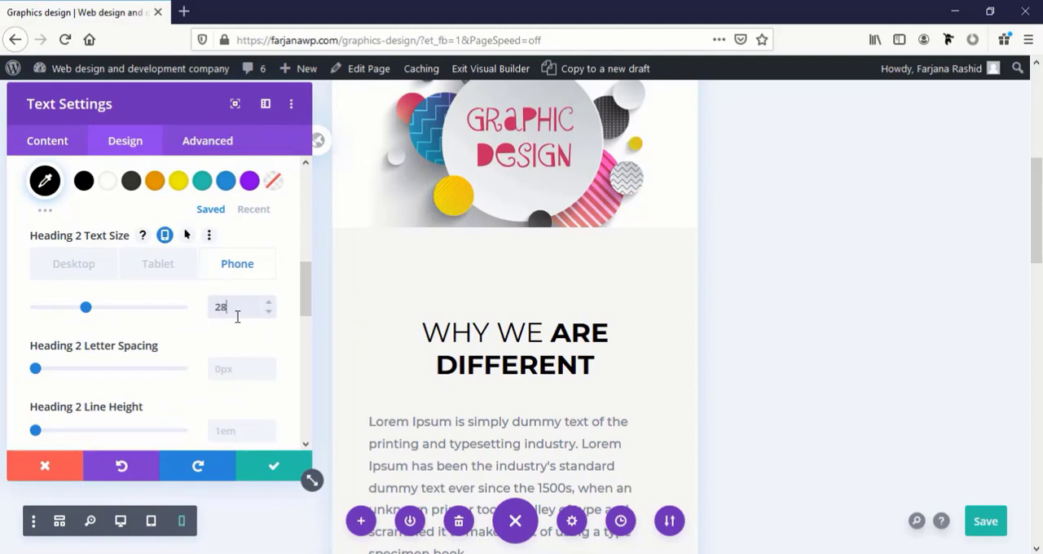
pyautogui.click(262, 468)
# Check the remaining Graphics Design sections in phone view, save the page and exit the Visual Builder
pyautogui.scroll(-6, 495, 400)
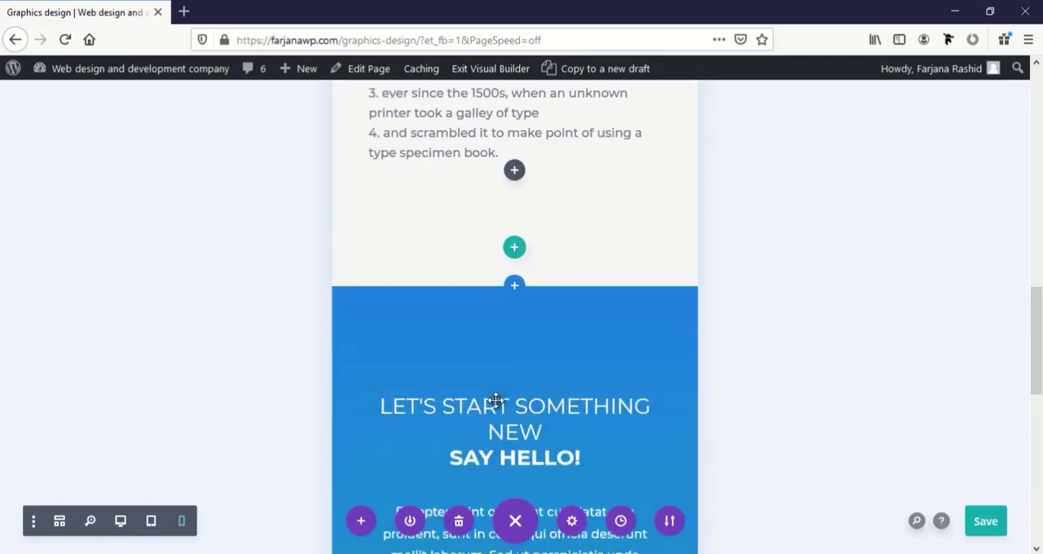
pyautogui.scroll(-3, 495, 400)
pyautogui.scroll(7, 495, 400)
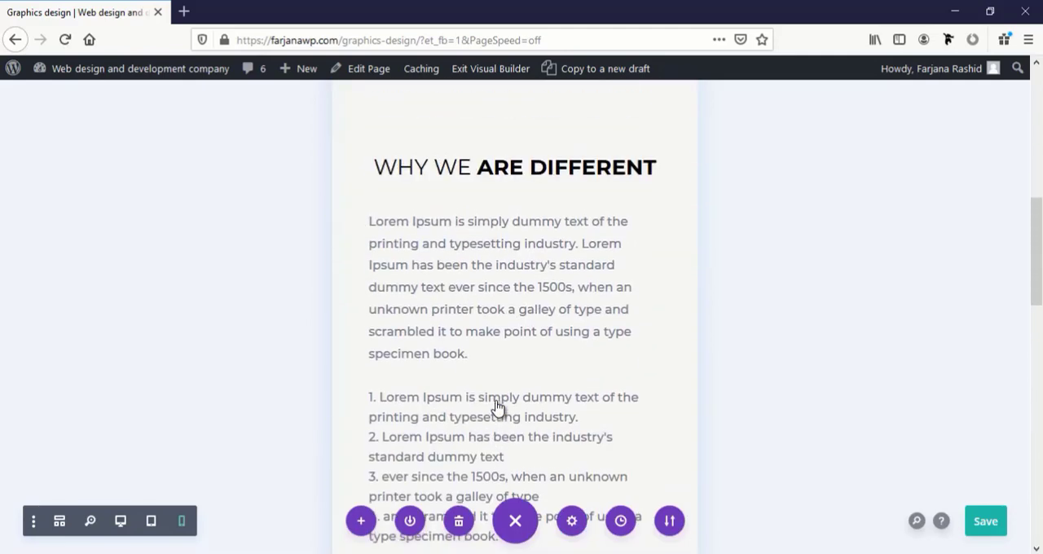
pyautogui.scroll(4, 497, 405)
pyautogui.click(991, 521)
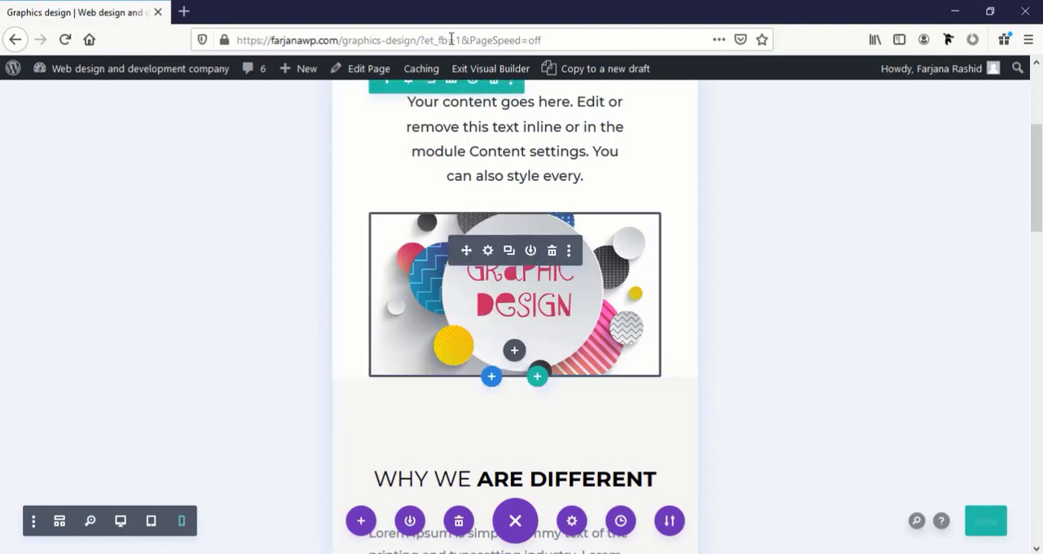
pyautogui.click(471, 71)
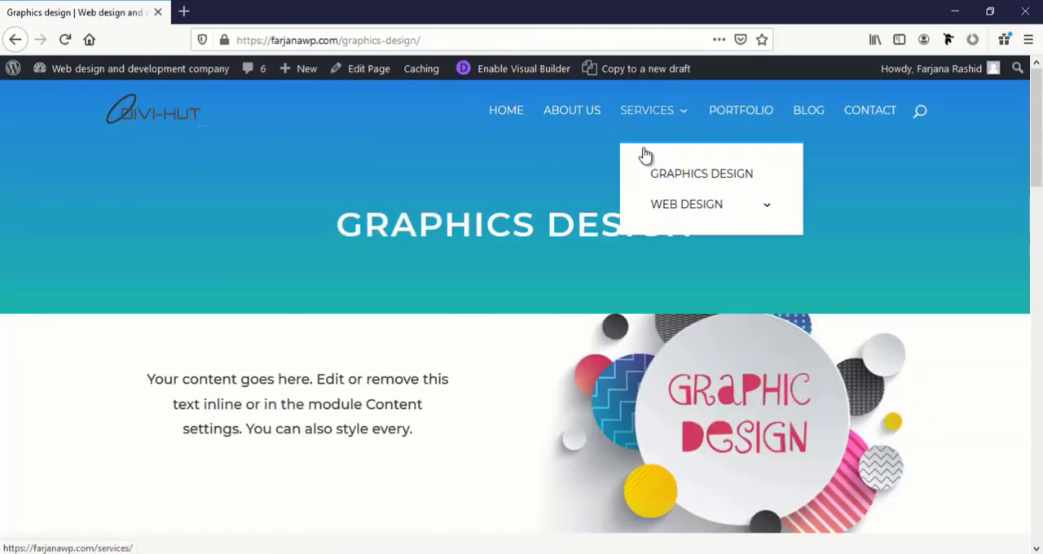
# Open the Portfolio page from the site navigation and enable the Visual Builder on it
pyautogui.click(745, 119)
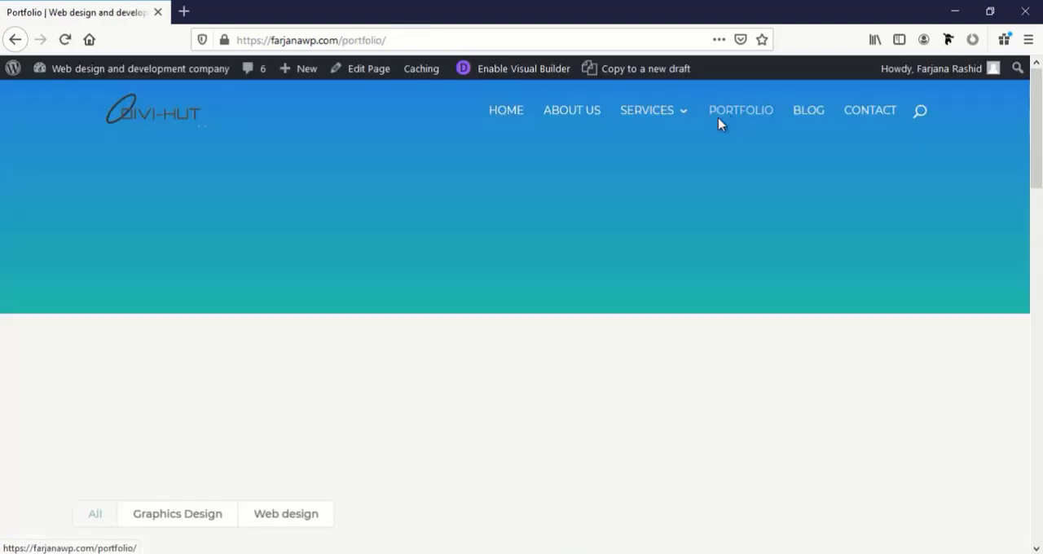
pyautogui.click(509, 80)
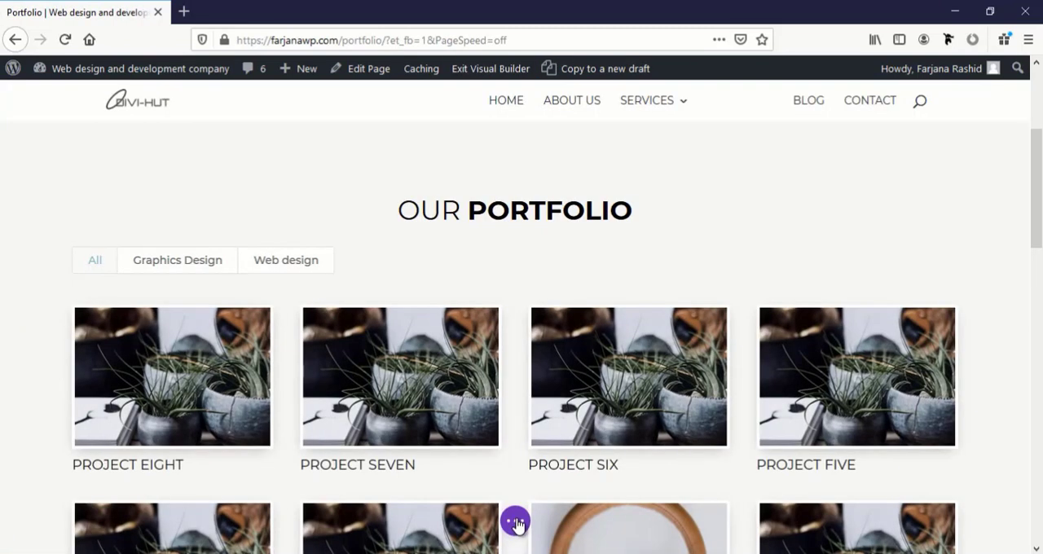
# Examine the Portfolio page's title area, project grid and contact section in tablet view
pyautogui.click(516, 524)
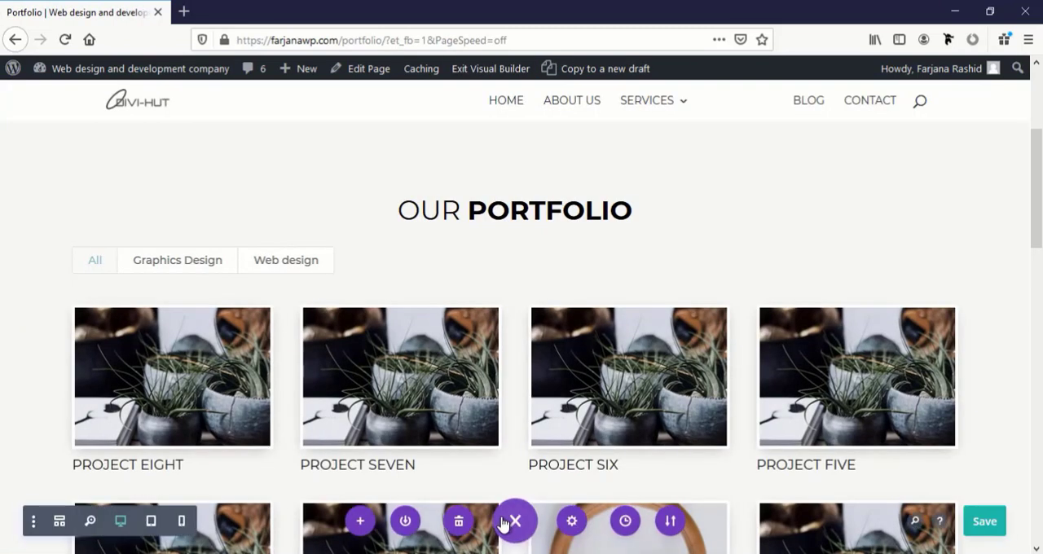
pyautogui.click(151, 521)
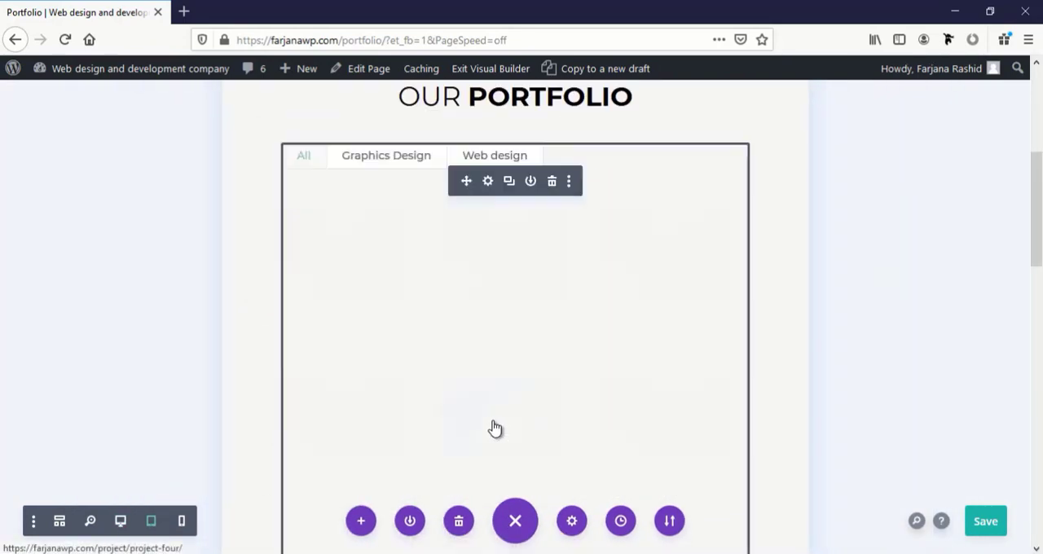
pyautogui.scroll(3, 500, 423)
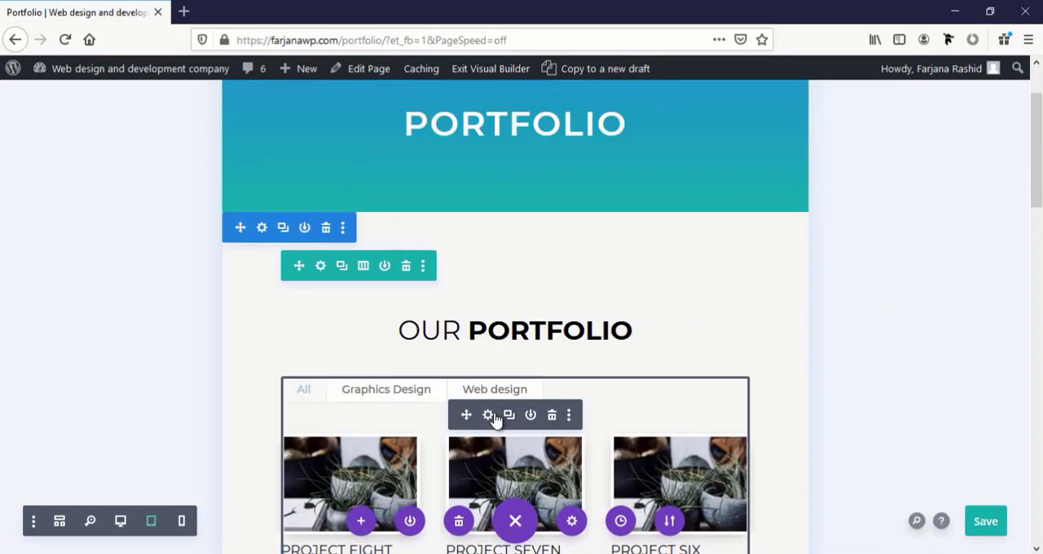
pyautogui.scroll(2, 495, 415)
pyautogui.scroll(-10, 494, 416)
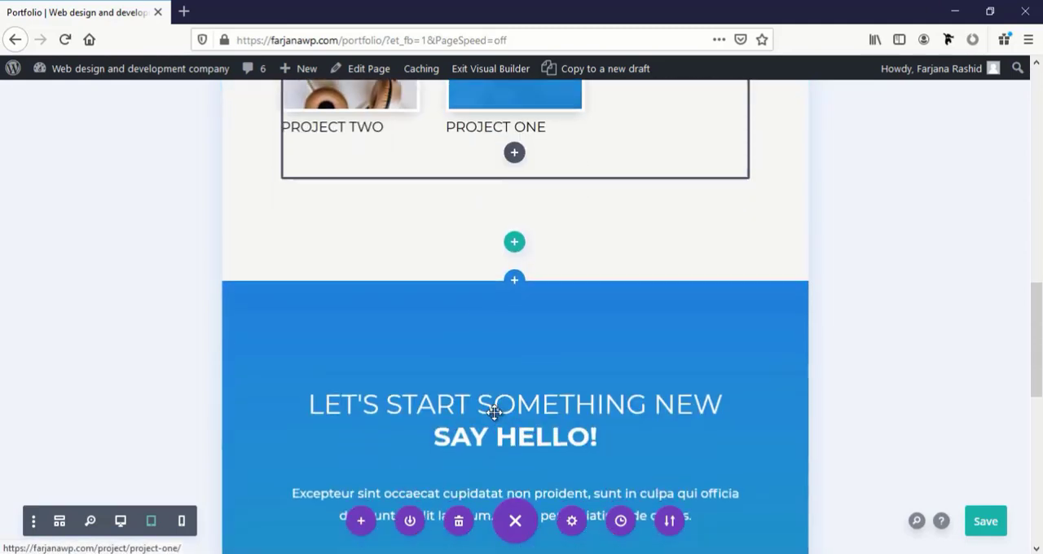
pyautogui.scroll(-4, 494, 413)
# Examine the Portfolio page's contact section, project list and page title in phone view
pyautogui.click(181, 522)
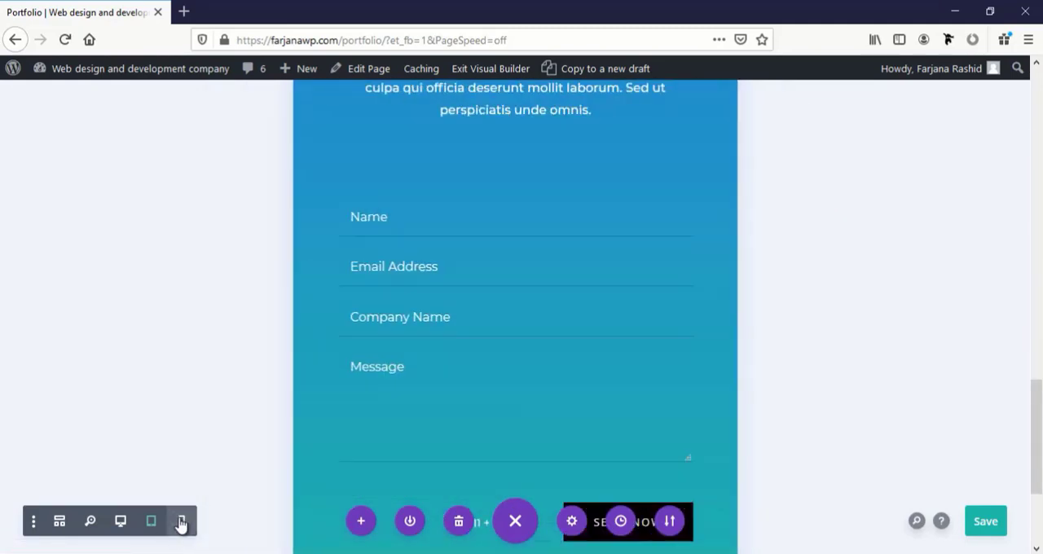
pyautogui.scroll(4, 527, 426)
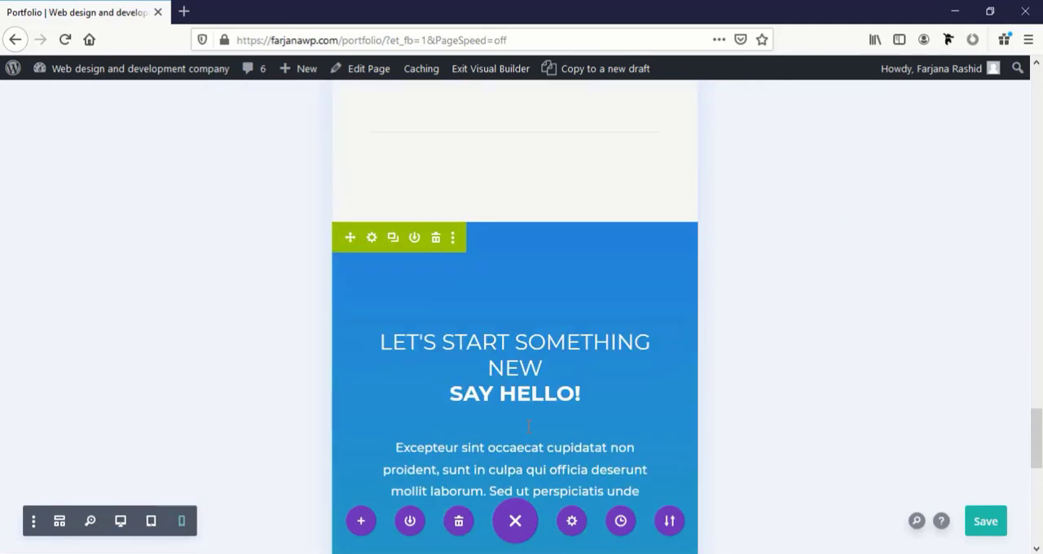
pyautogui.scroll(5, 528, 425)
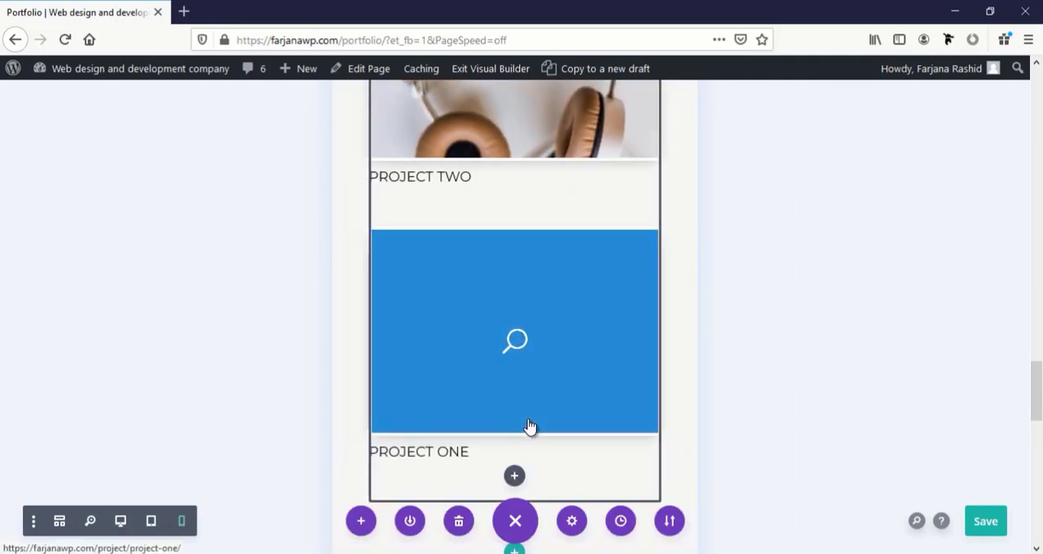
pyautogui.scroll(-2, 528, 425)
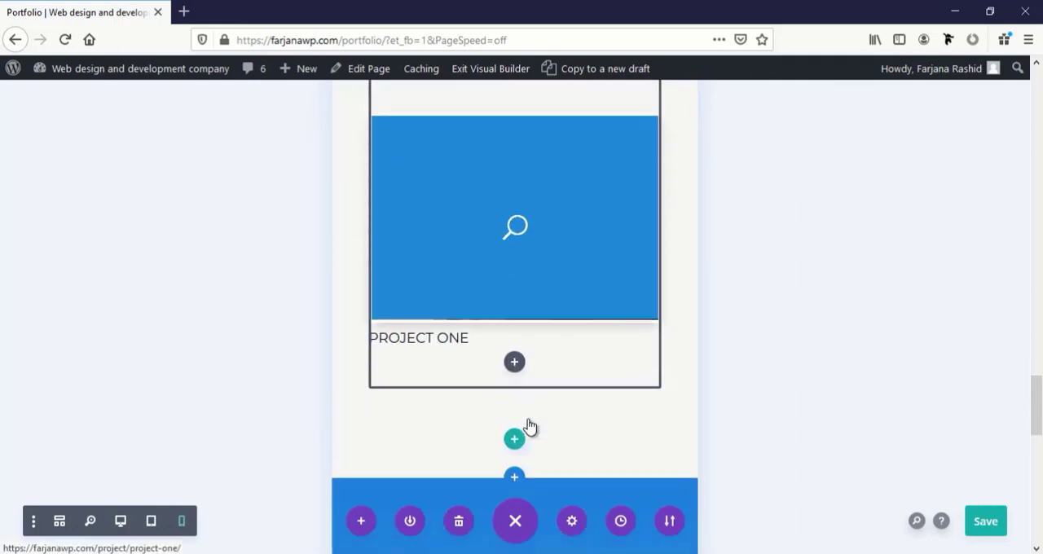
pyautogui.scroll(4, 528, 425)
pyautogui.scroll(6, 528, 425)
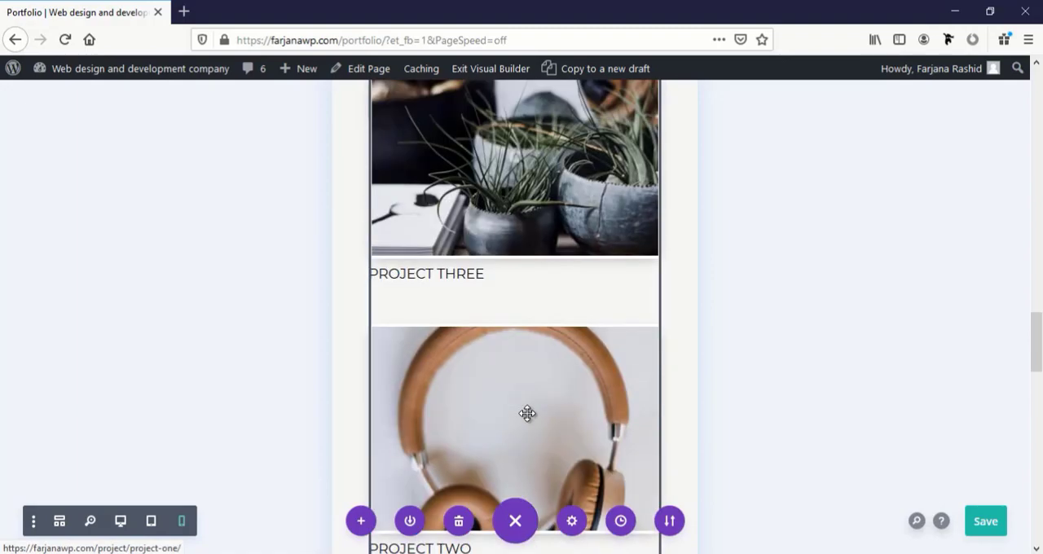
pyautogui.scroll(6, 527, 413)
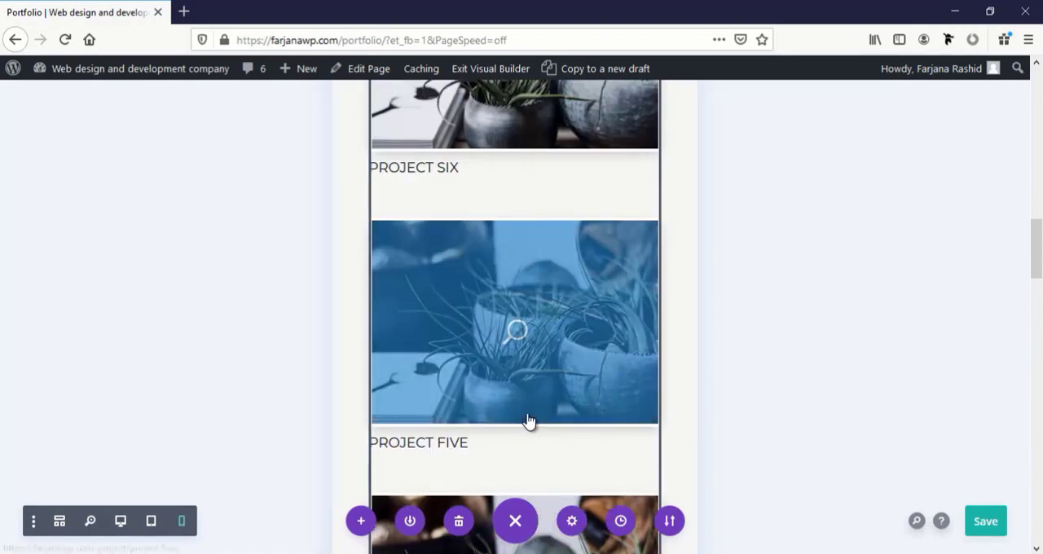
pyautogui.scroll(8, 530, 424)
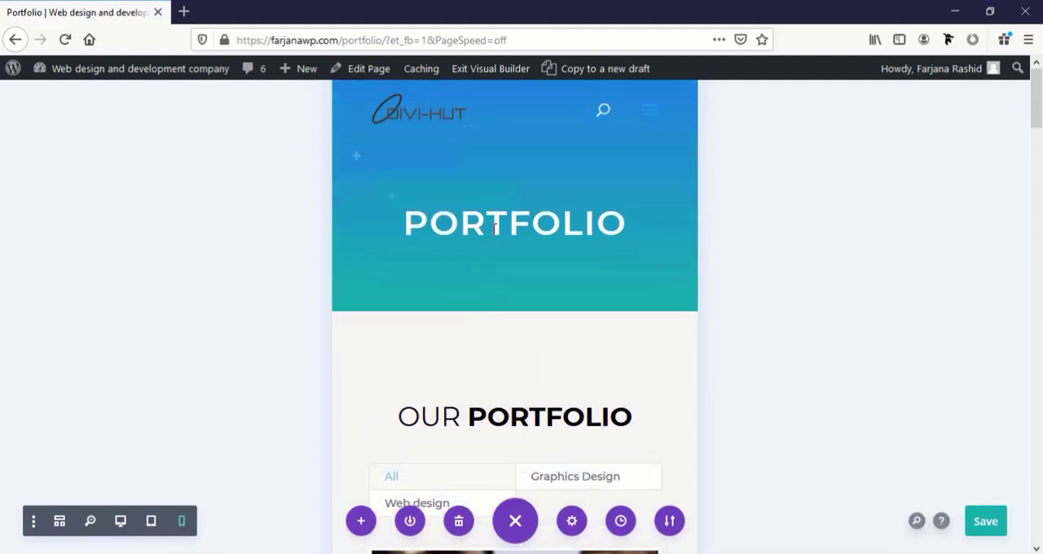
# Set the heading text size of the "Portfolio" title in the page's blue header section to 40 px
pyautogui.click(489, 214)
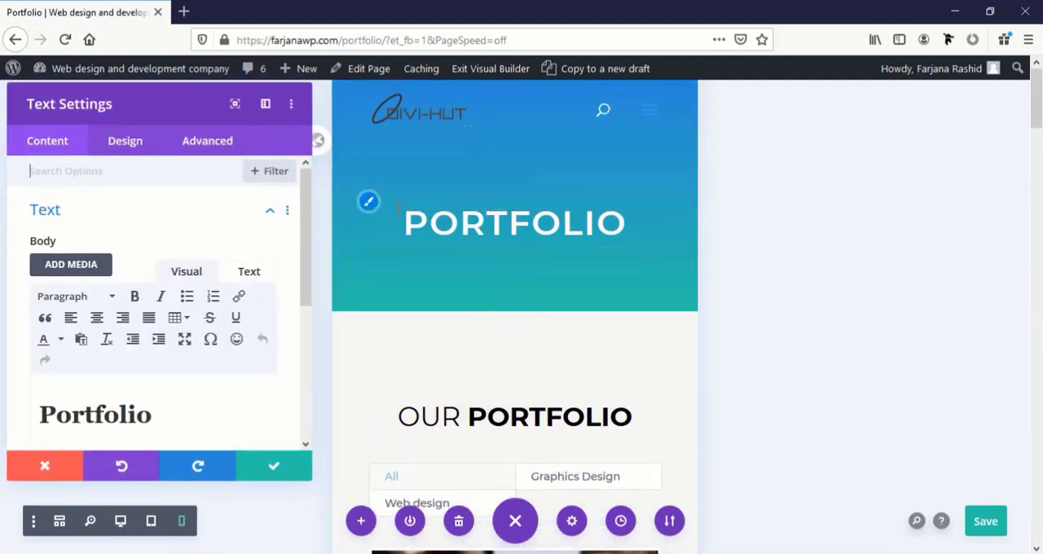
pyautogui.click(371, 212)
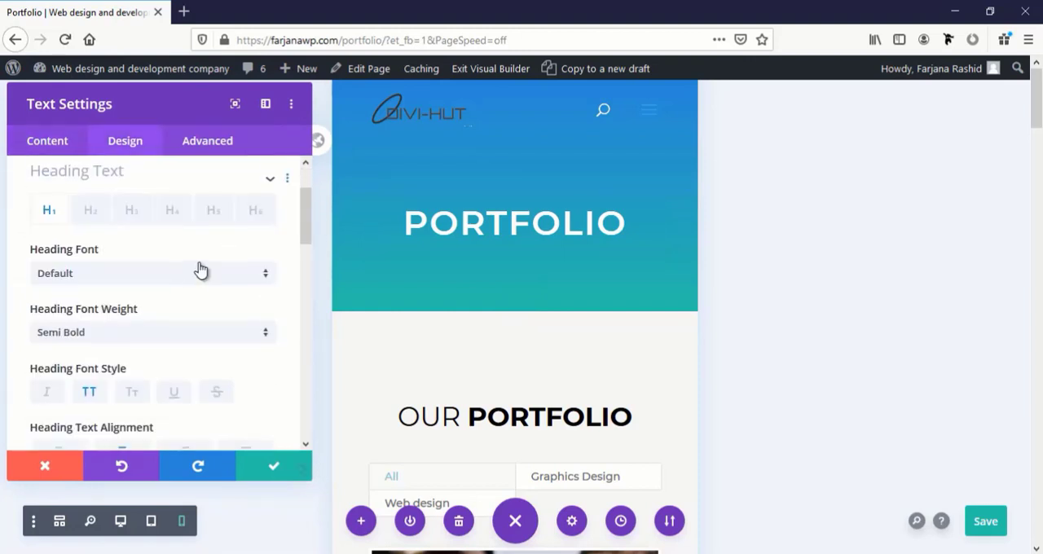
pyautogui.scroll(-3, 154, 389)
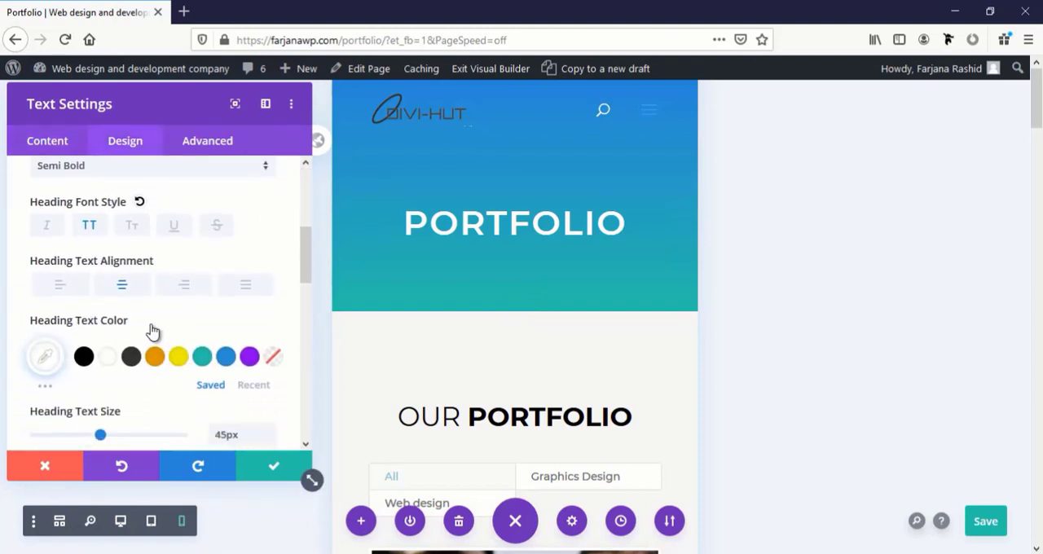
pyautogui.click(164, 322)
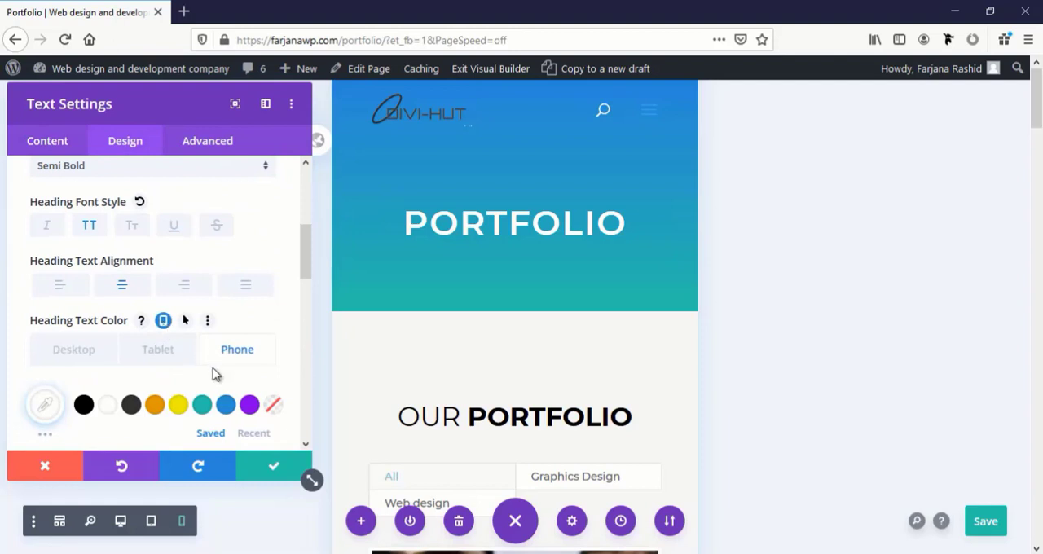
pyautogui.scroll(-3, 232, 334)
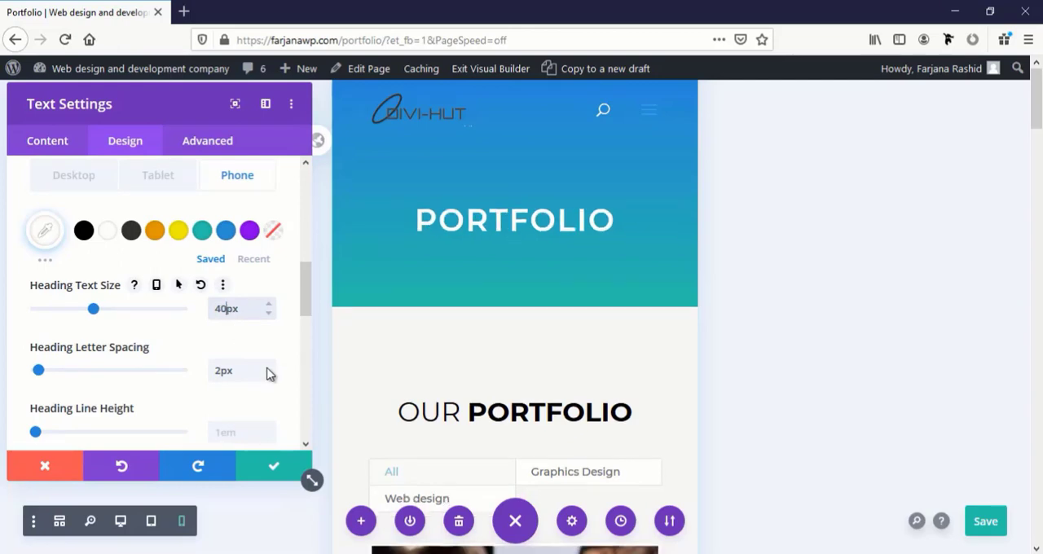
pyautogui.click(263, 466)
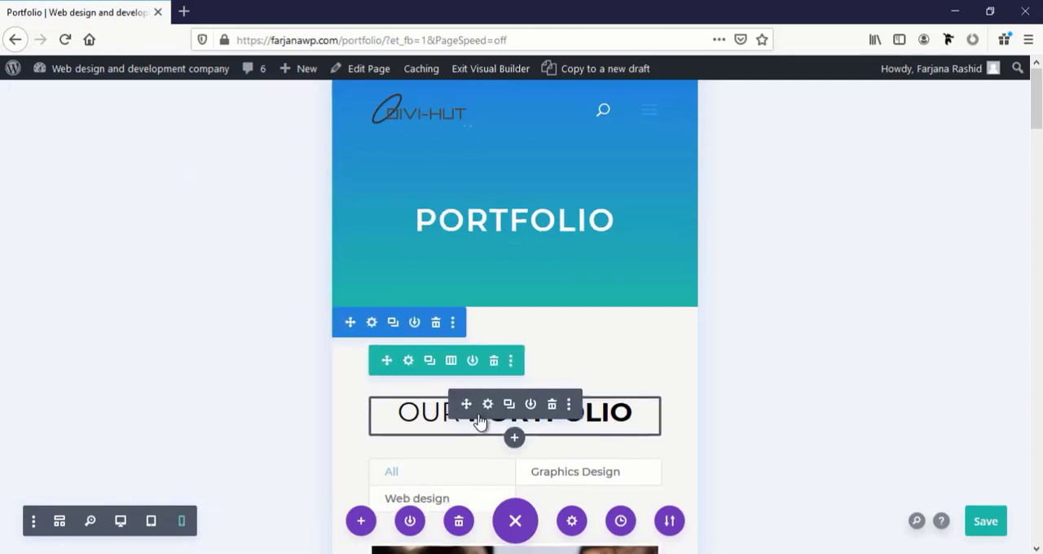
# Set the phone-only Heading 2 text size of the "Our Portfolio" heading to 28 px
pyautogui.click(488, 404)
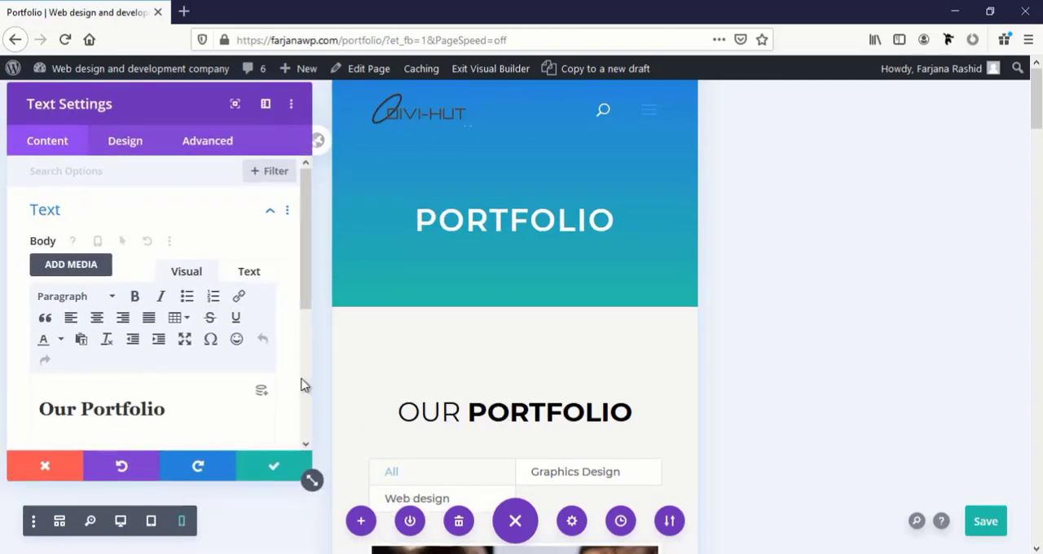
pyautogui.click(368, 397)
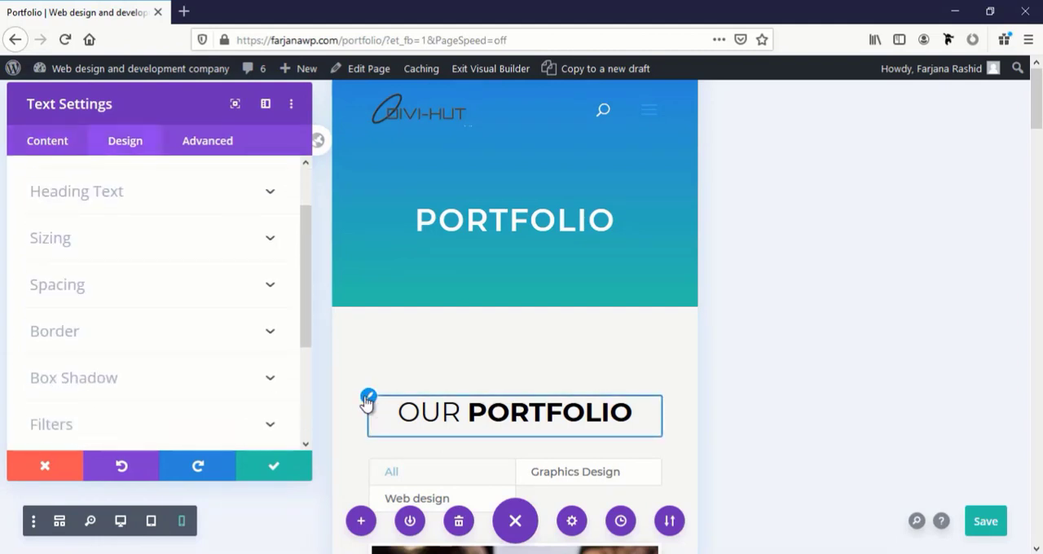
pyautogui.scroll(-2, 155, 359)
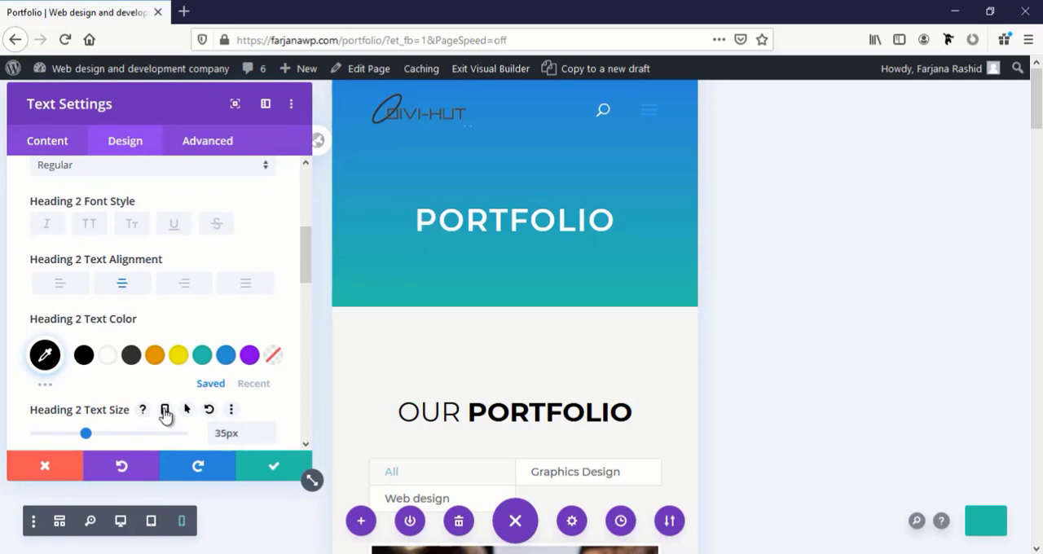
pyautogui.click(164, 410)
pyautogui.scroll(-1, 245, 416)
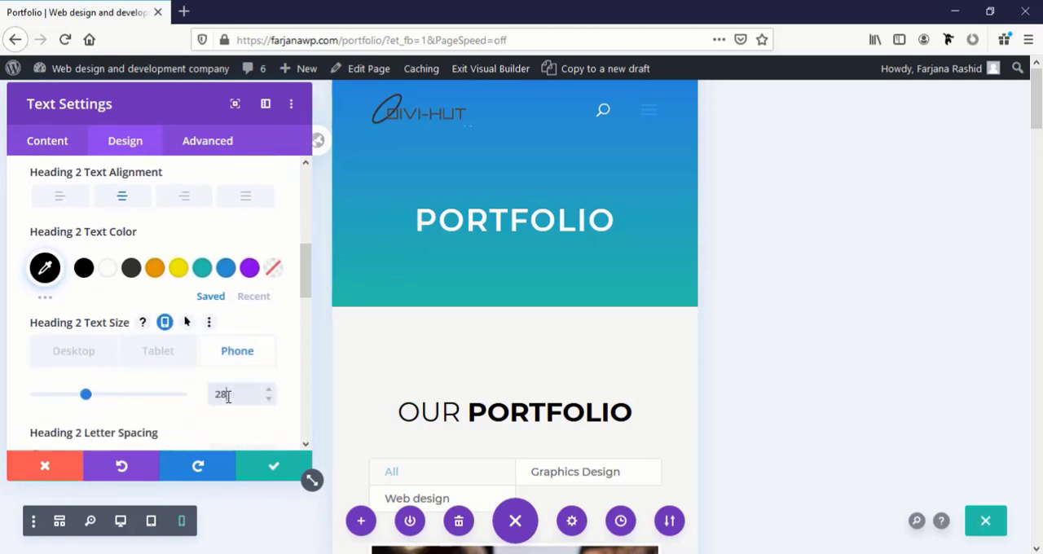
pyautogui.write('px')
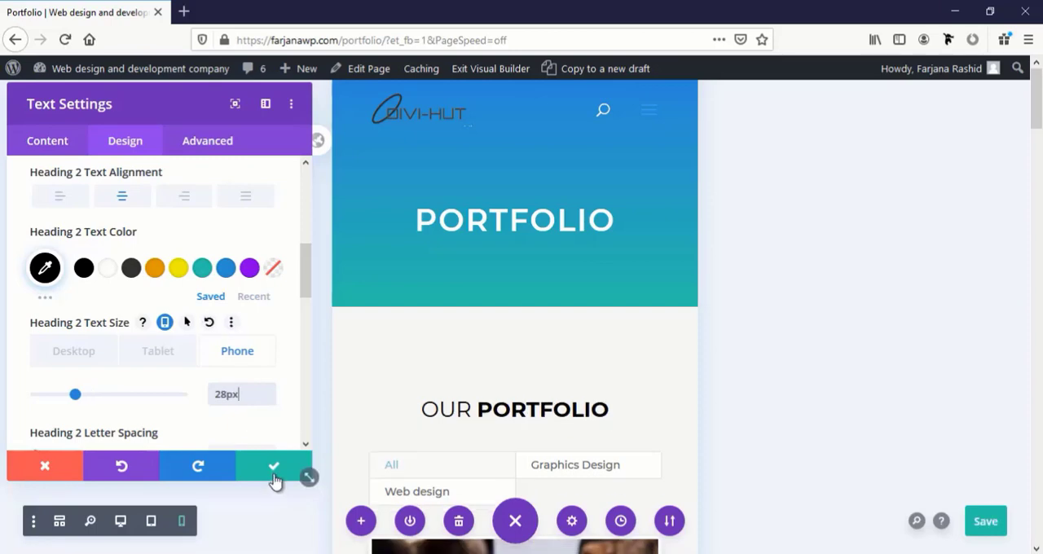
pyautogui.click(273, 468)
# Check the filter bar, project list and contact form of the Portfolio page in phone view
pyautogui.scroll(-2, 493, 414)
pyautogui.scroll(-4, 493, 414)
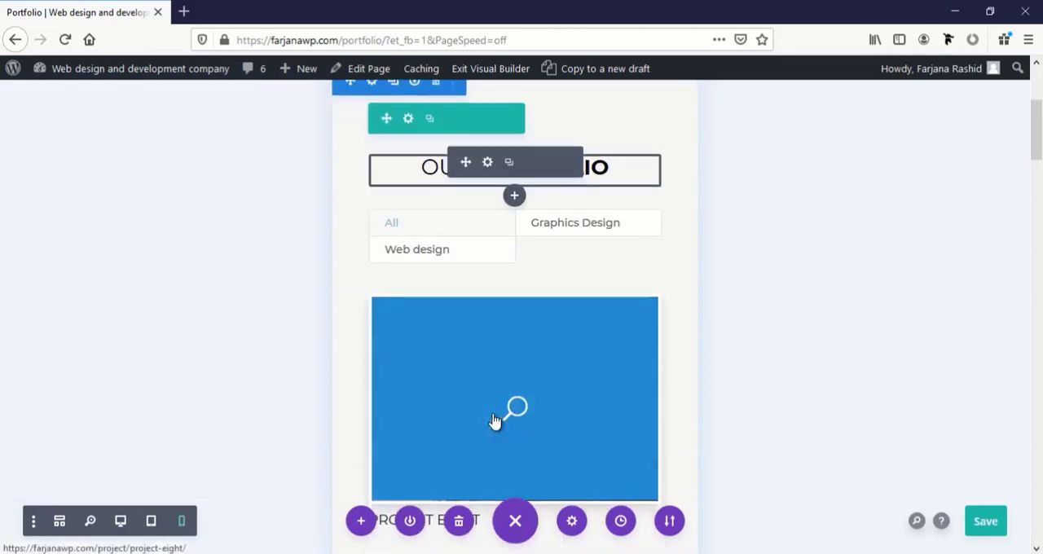
pyautogui.scroll(2, 491, 418)
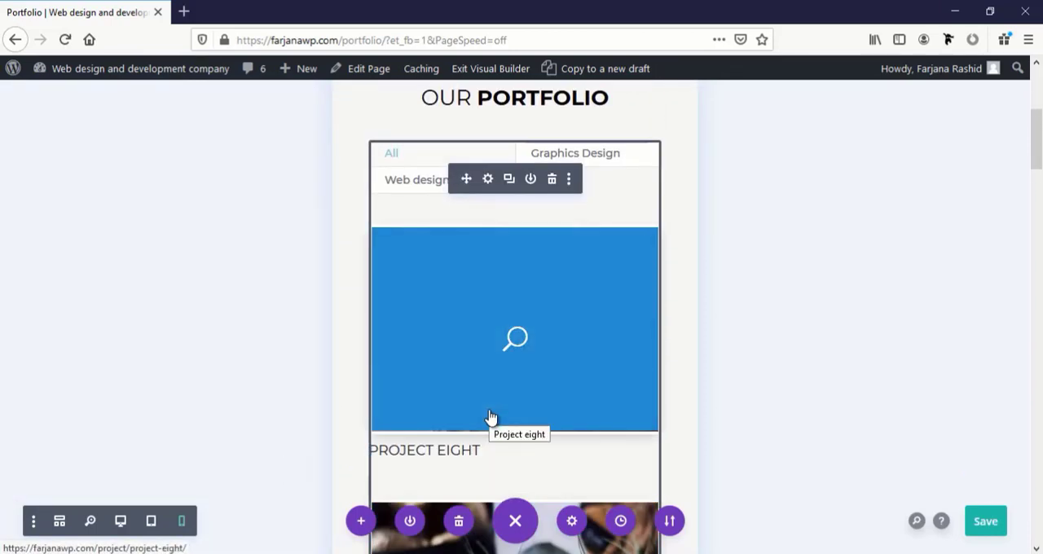
pyautogui.scroll(-3, 491, 418)
pyautogui.scroll(3, 489, 418)
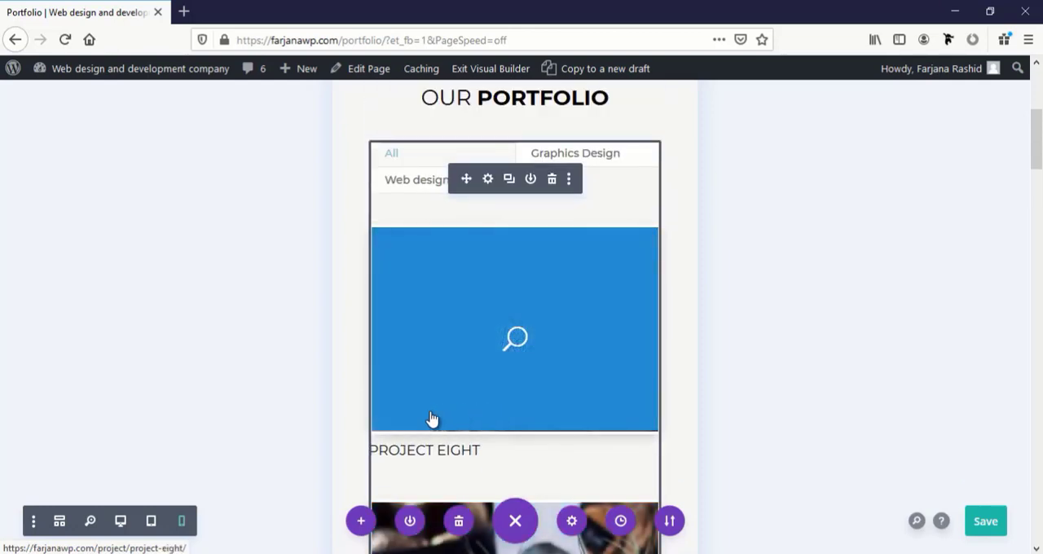
pyautogui.scroll(-10, 533, 390)
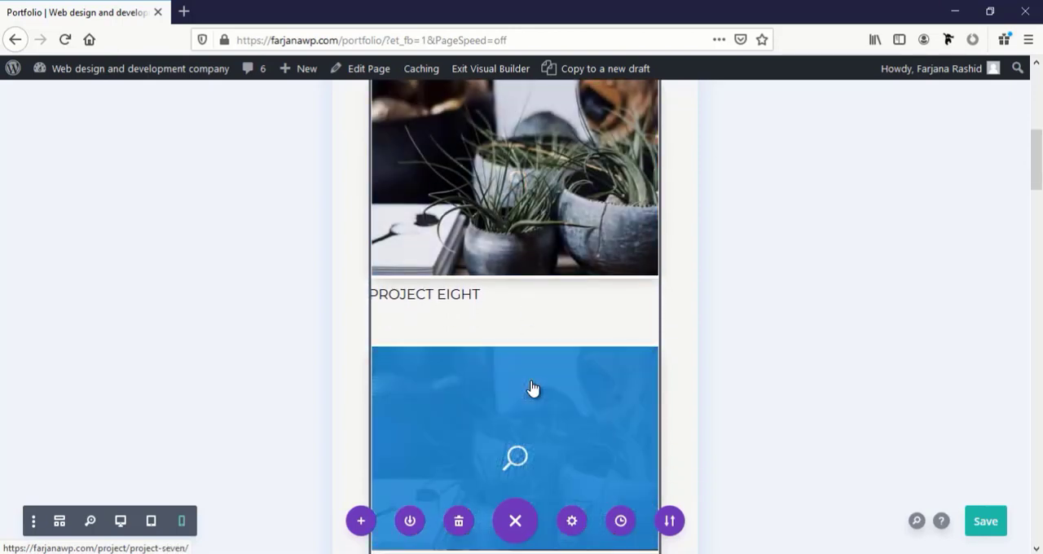
pyautogui.scroll(-12, 534, 390)
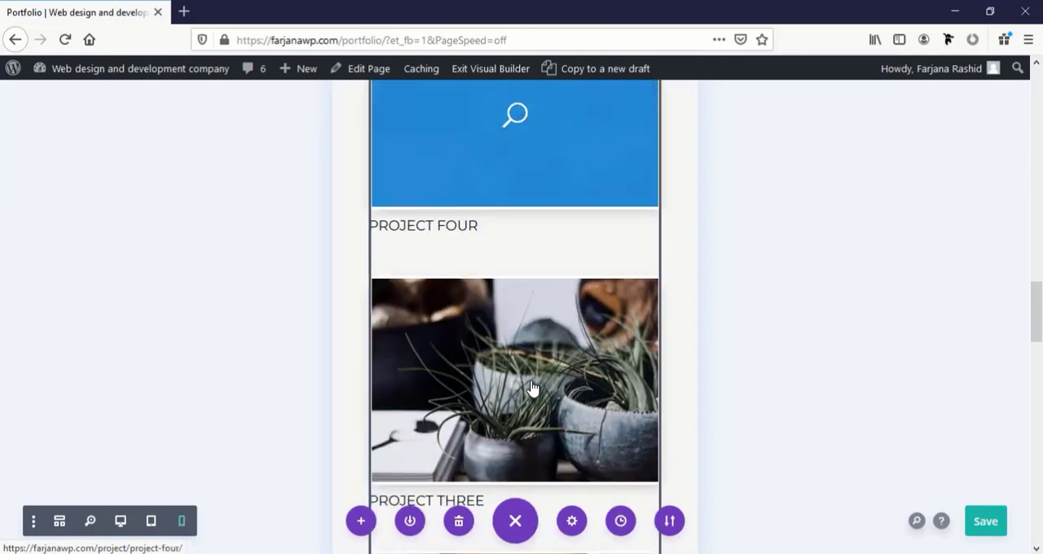
pyautogui.scroll(-10, 533, 391)
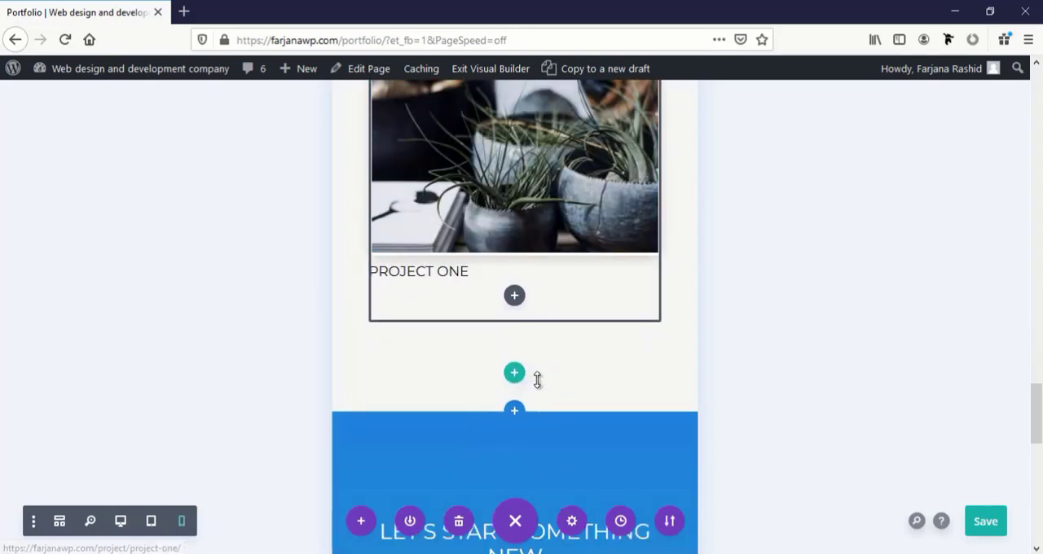
# Save the Portfolio page and exit the Visual Builder
pyautogui.click(985, 522)
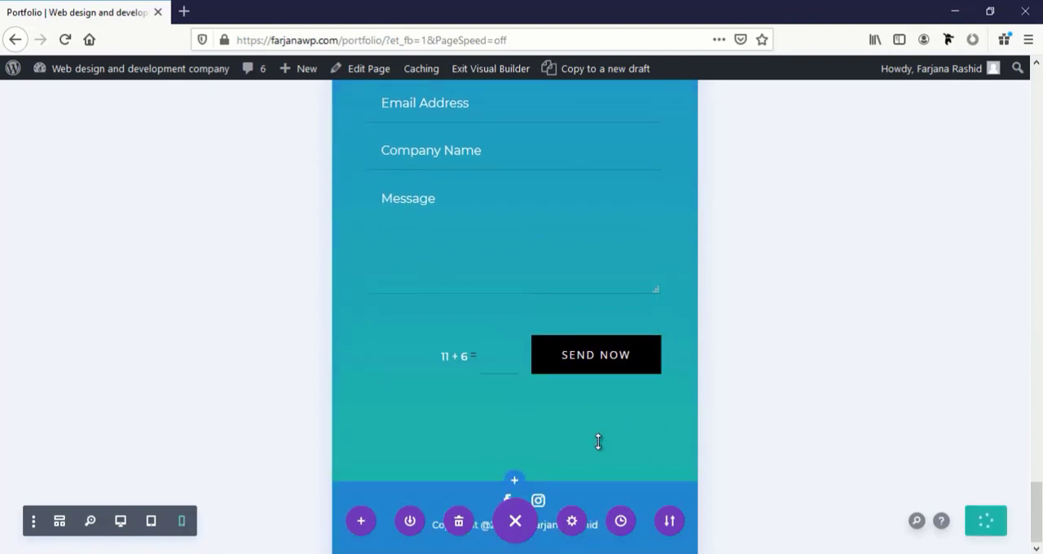
pyautogui.click(502, 74)
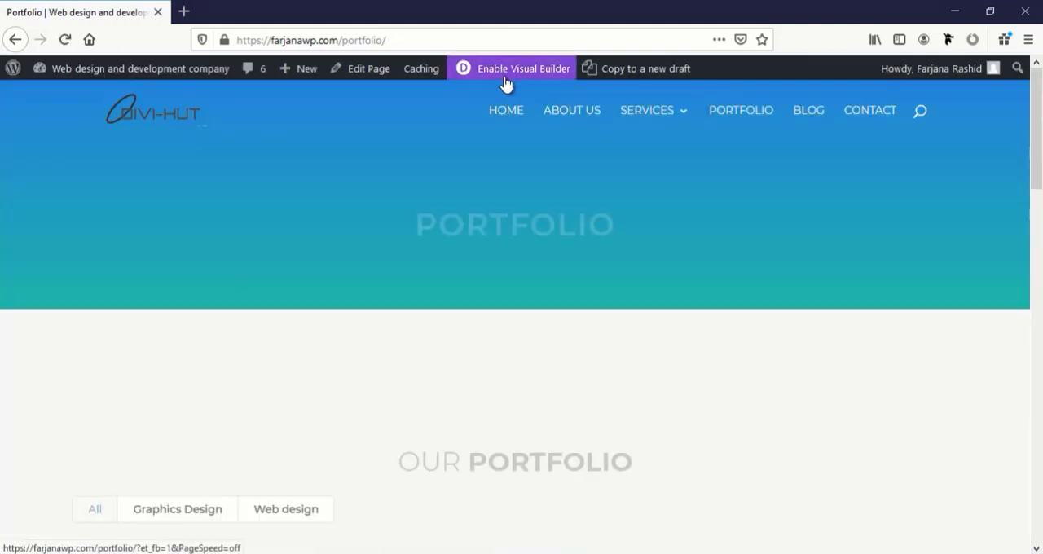
# Open the Blog page in the Visual Builder and switch it to tablet view
pyautogui.click(809, 112)
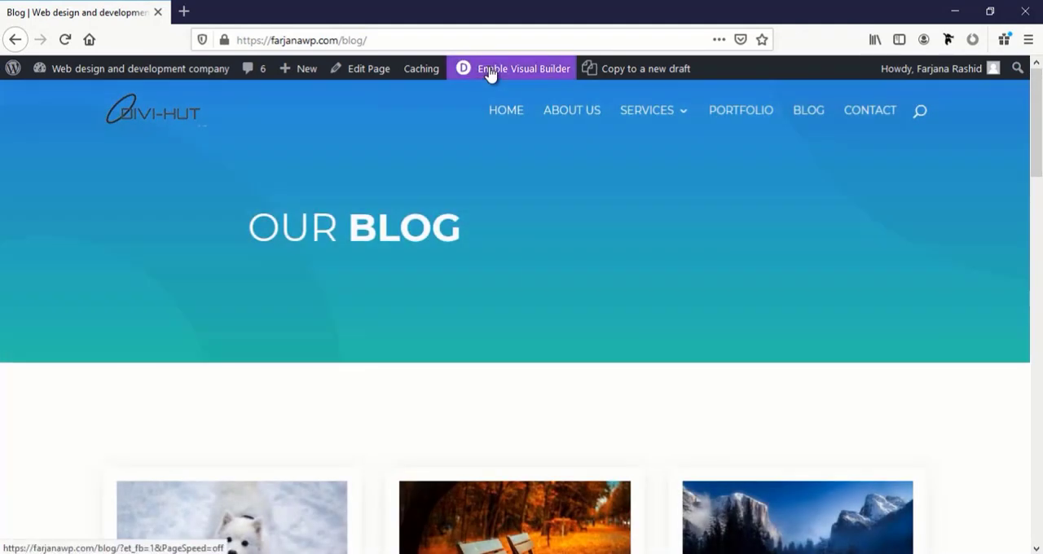
pyautogui.click(490, 72)
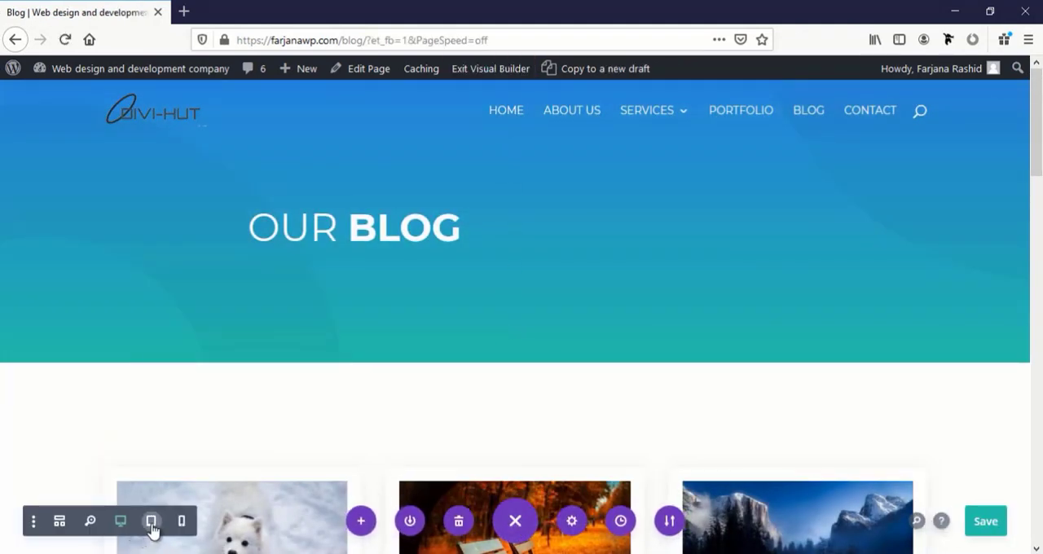
pyautogui.click(163, 519)
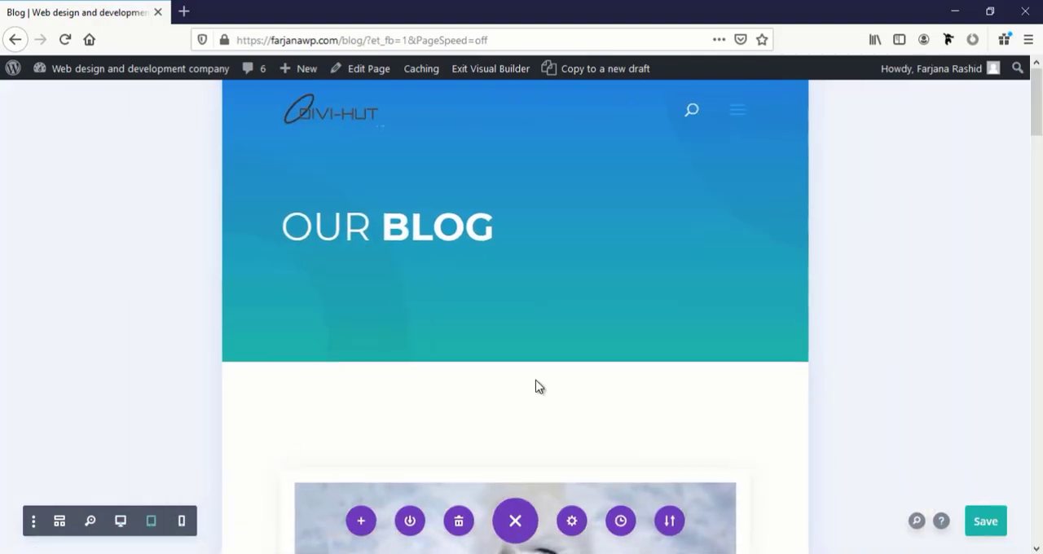
# Set the tablet title text size of the "Join Our Newsletter" email optin form to 30 px
pyautogui.scroll(-4, 535, 383)
pyautogui.scroll(-10, 536, 383)
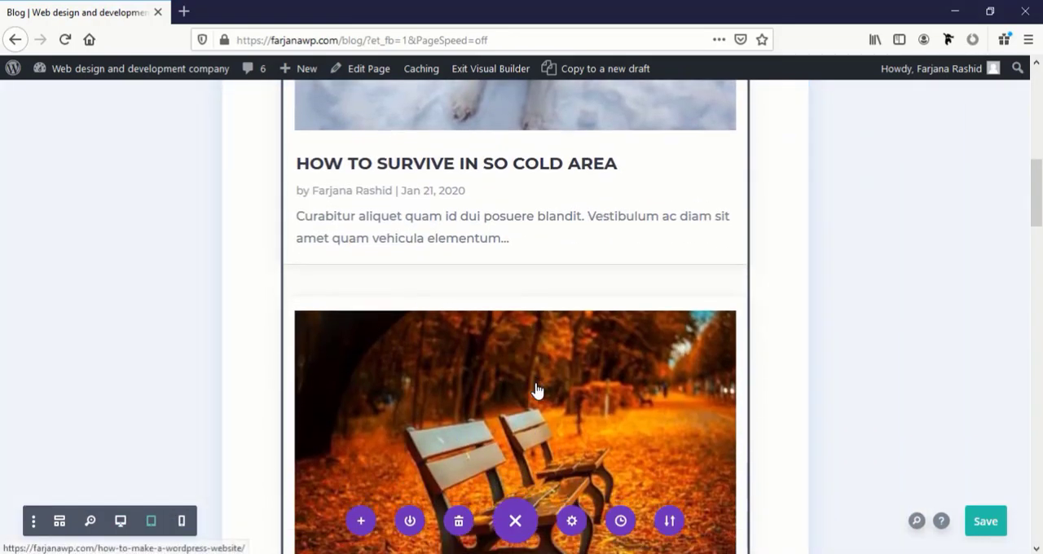
pyautogui.scroll(-8, 535, 383)
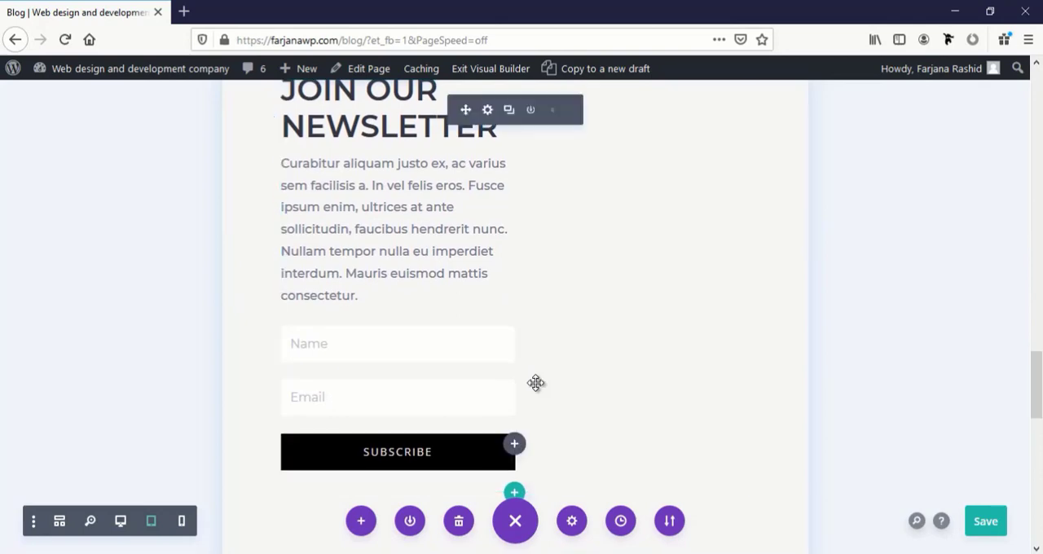
pyautogui.scroll(-4, 536, 383)
pyautogui.scroll(8, 535, 383)
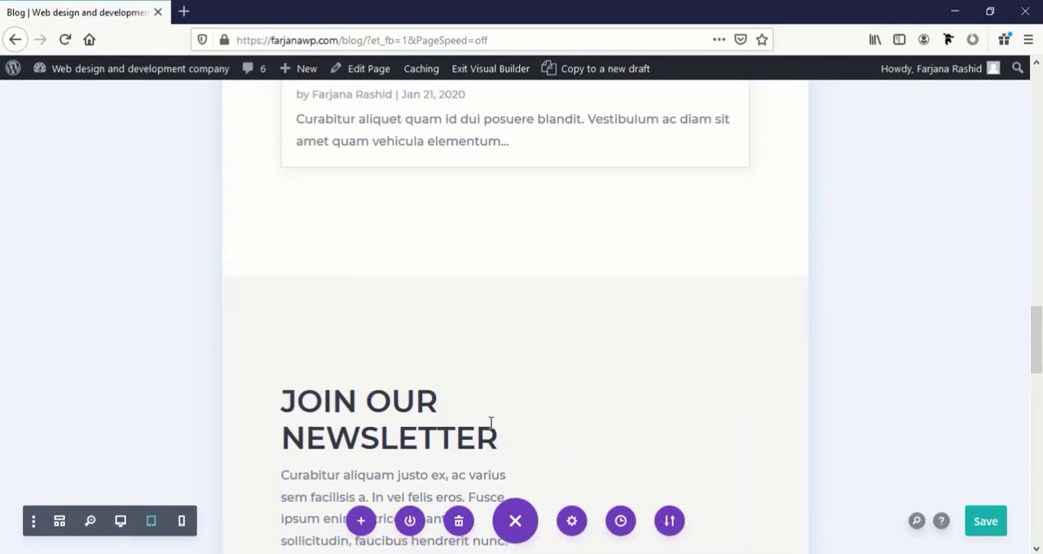
pyautogui.click(491, 421)
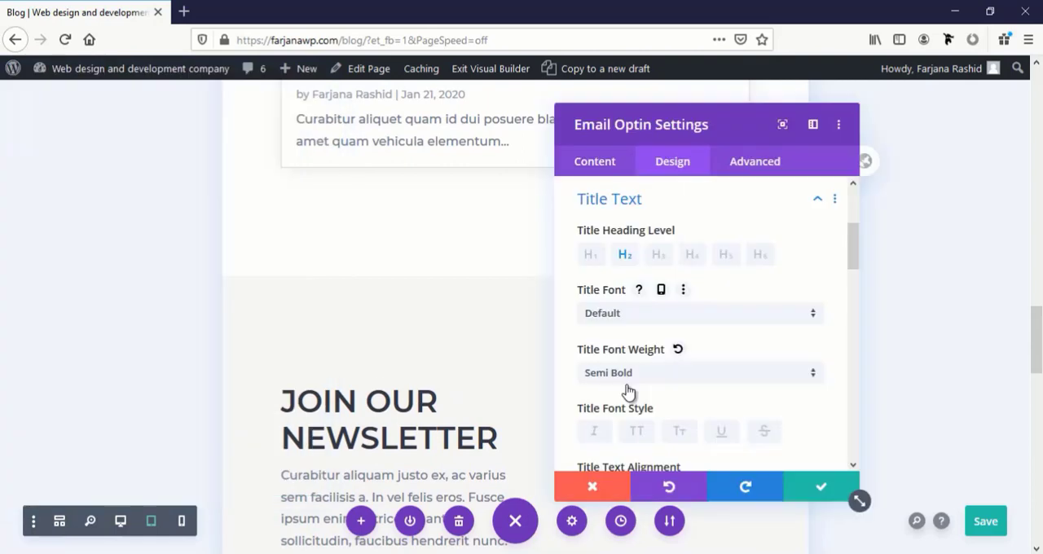
pyautogui.scroll(-5, 626, 389)
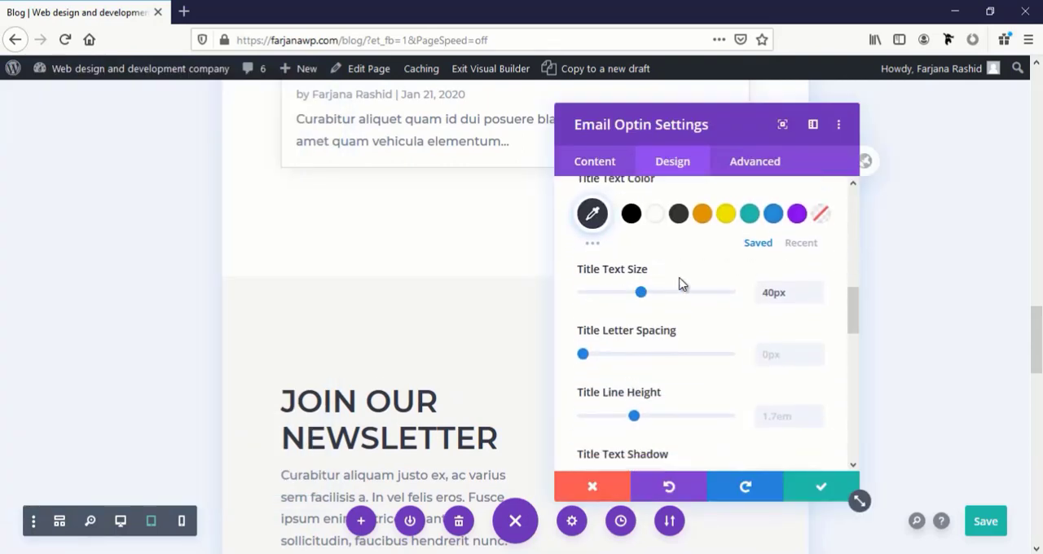
pyautogui.click(683, 269)
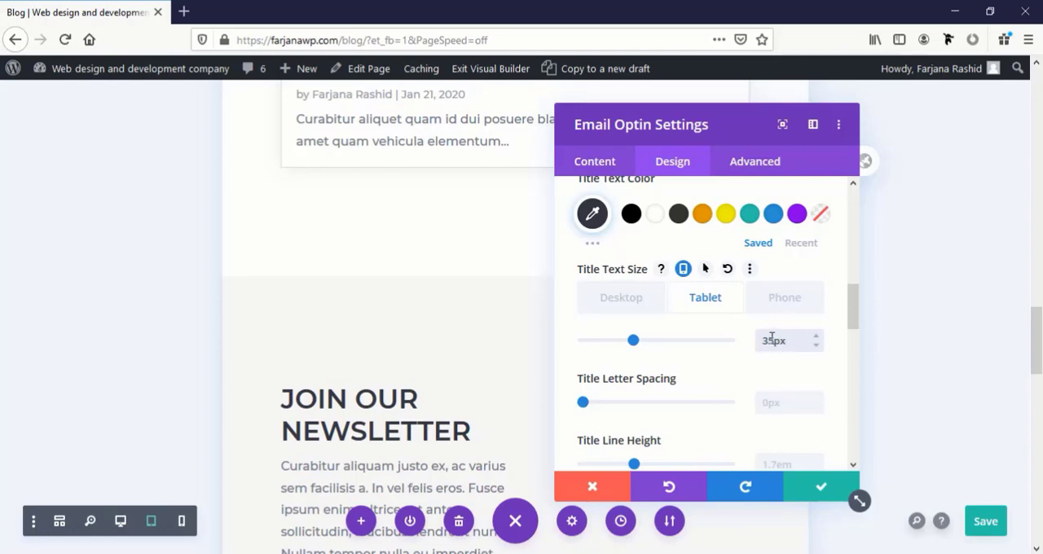
pyautogui.moveTo(771, 338); pyautogui.dragTo(777, 338)
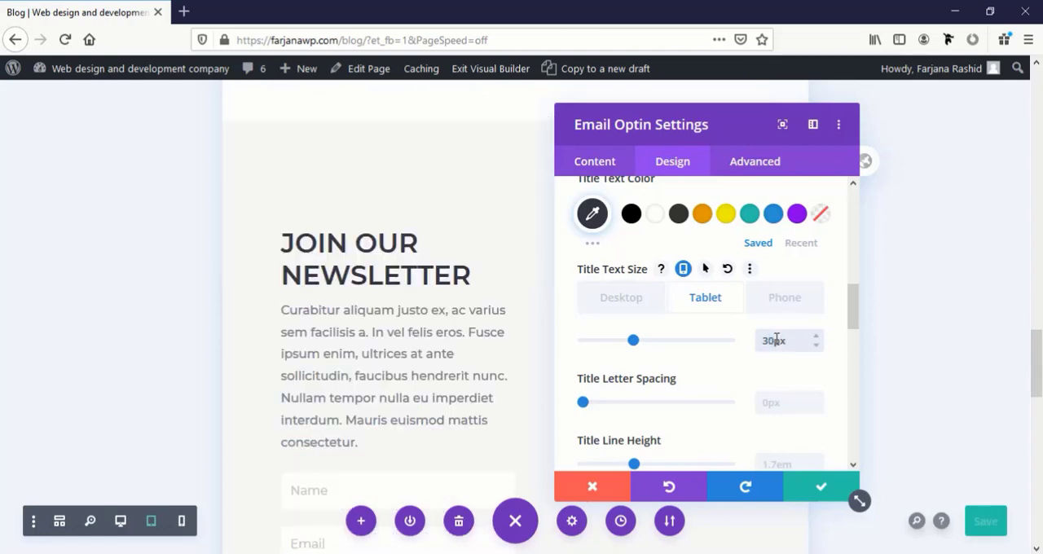
pyautogui.click(818, 489)
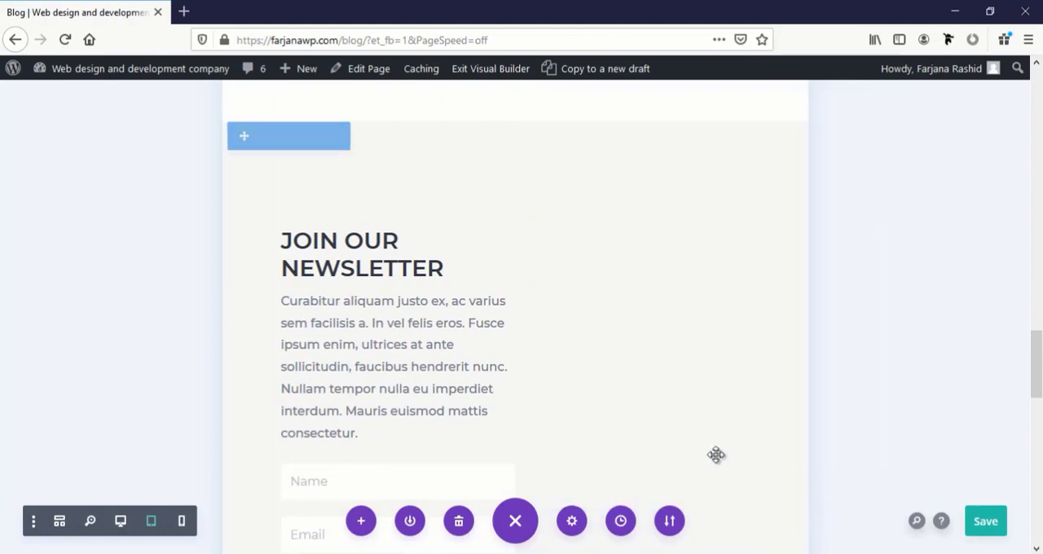
pyautogui.click(487, 187)
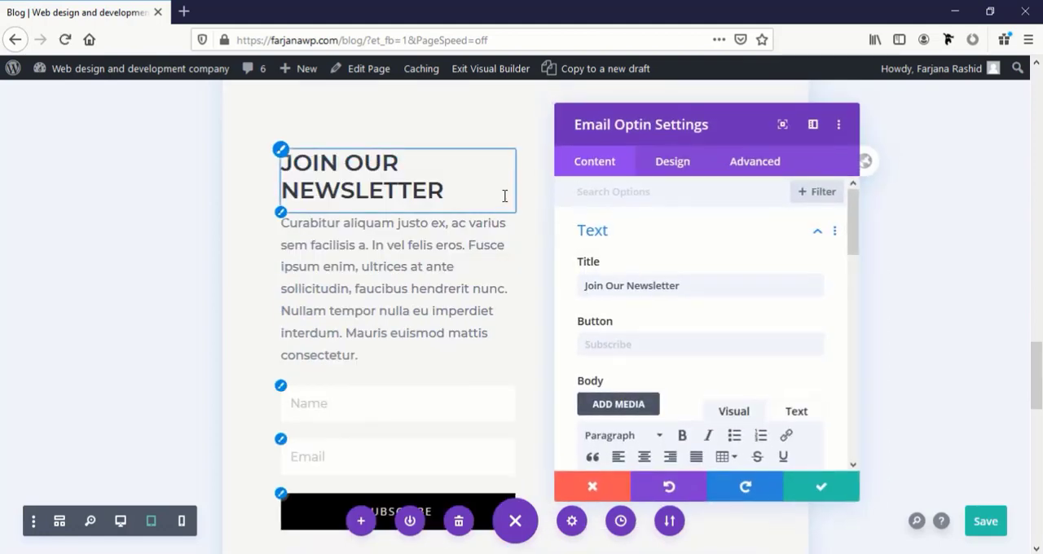
pyautogui.click(398, 225)
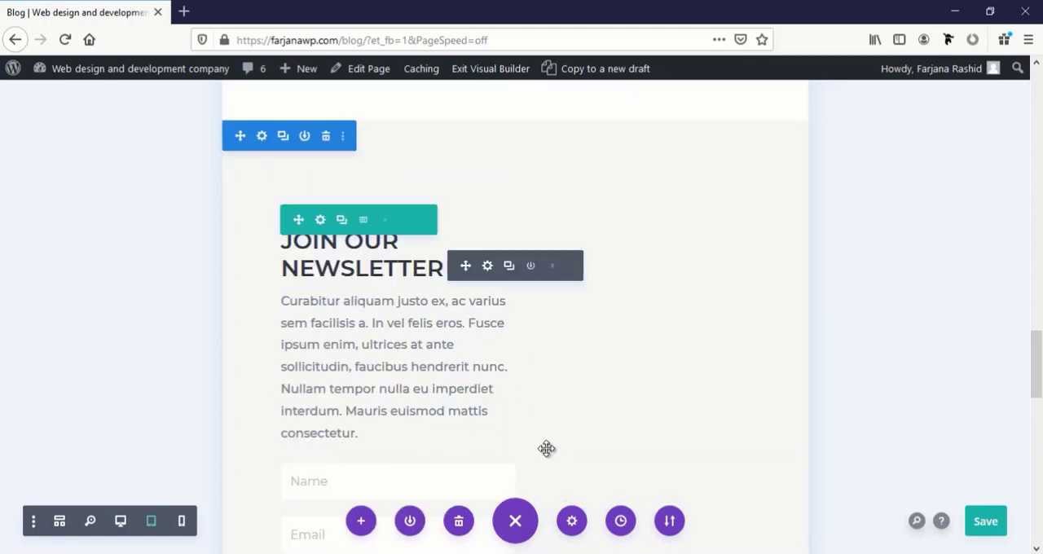
# Switch to phone view and change the phone-only heading text size of the "Our Blog" title
pyautogui.click(181, 521)
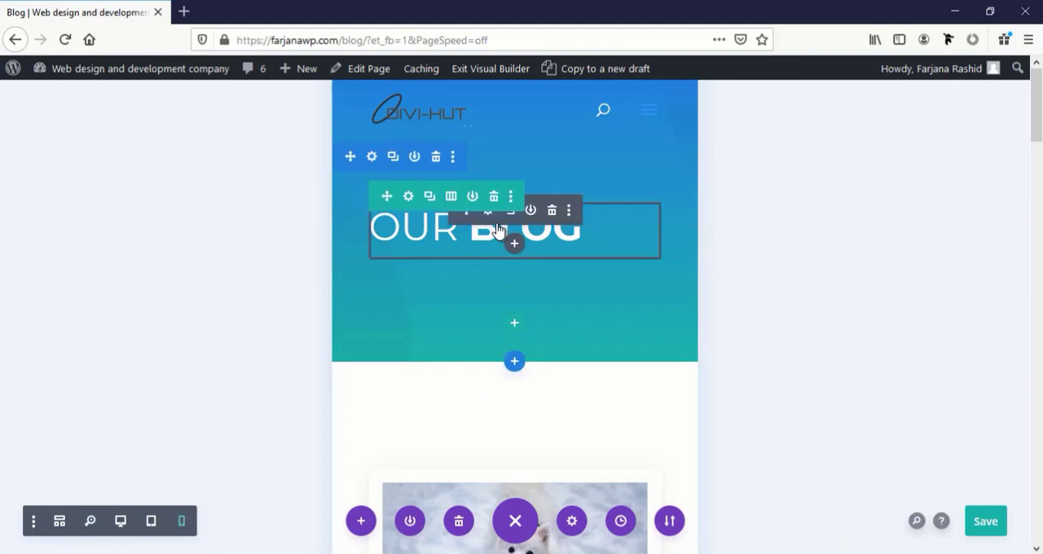
pyautogui.click(494, 201)
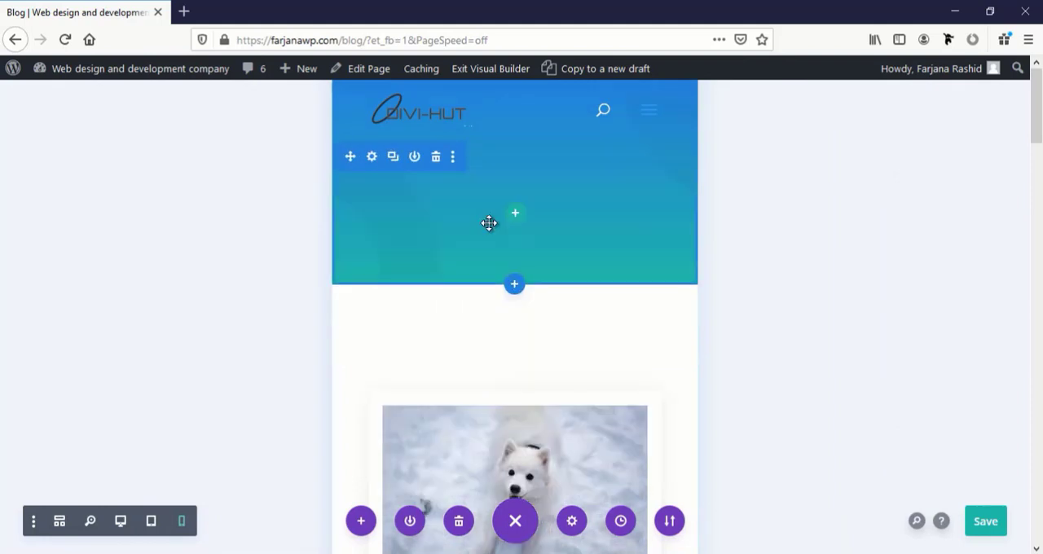
pyautogui.hotkey('ctrl', 'z')
pyautogui.click(815, 356)
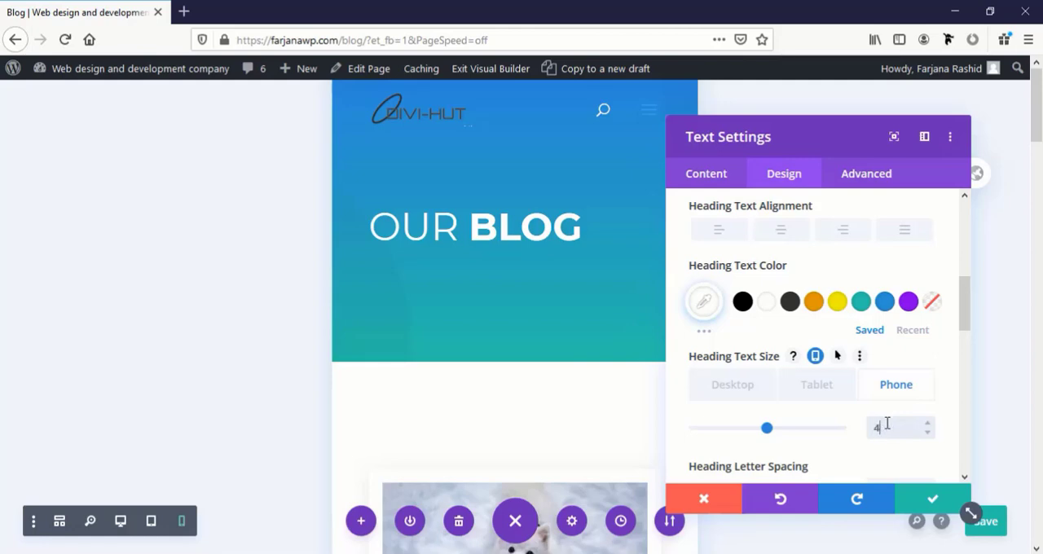
pyautogui.click(923, 487)
# Set the phone-only top padding of the section holding the blog posts to 70 px
pyautogui.scroll(-2, 466, 263)
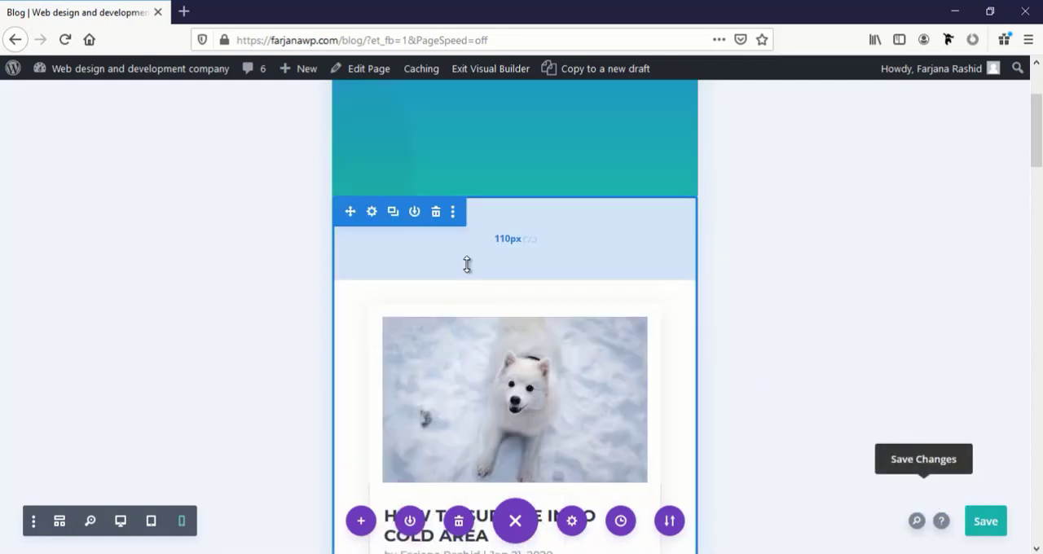
pyautogui.click(369, 213)
pyautogui.click(783, 172)
pyautogui.click(715, 383)
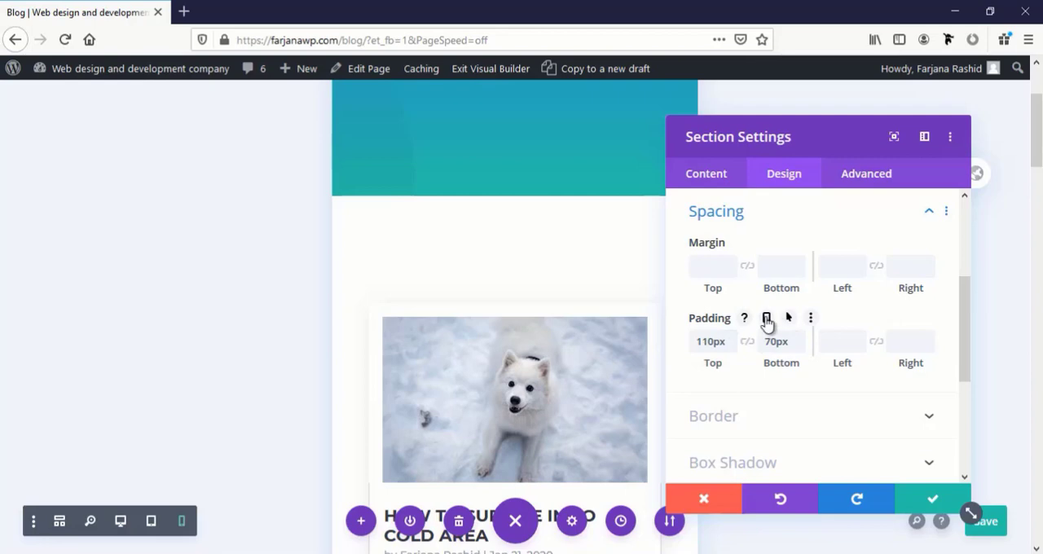
pyautogui.click(766, 318)
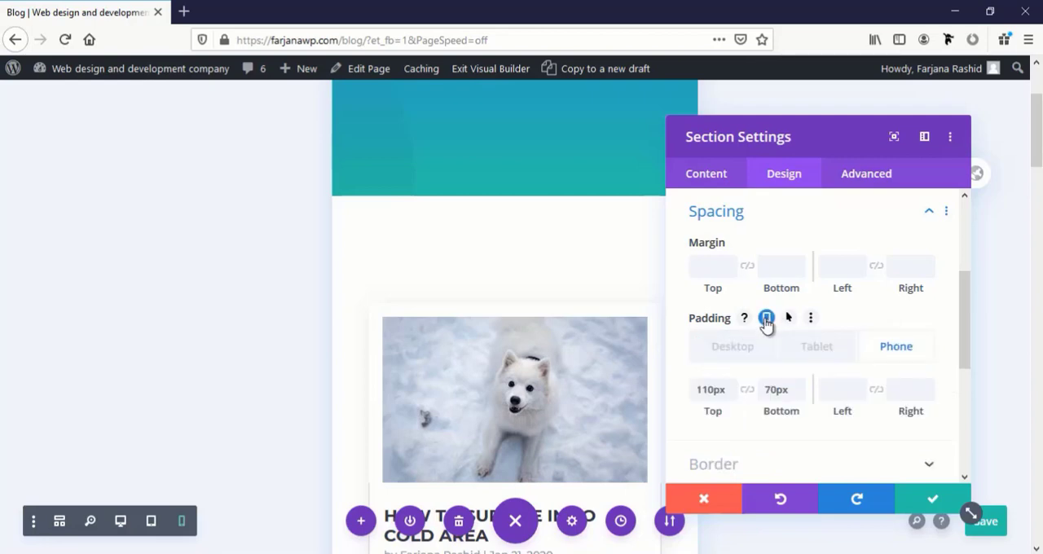
pyautogui.click(729, 399)
pyautogui.click(730, 398)
pyautogui.click(730, 399)
pyautogui.click(730, 398)
pyautogui.click(730, 398)
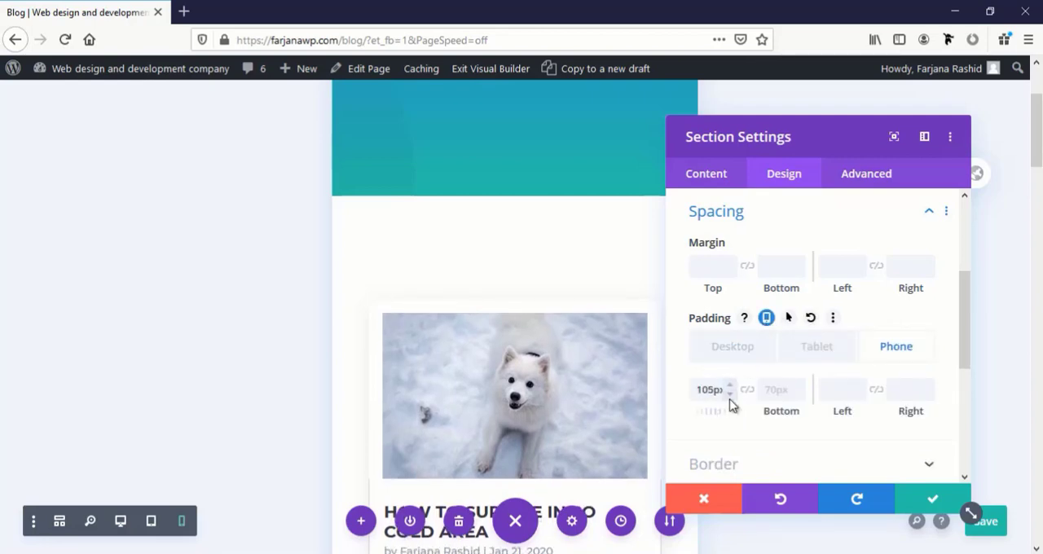
pyautogui.click(730, 398)
pyautogui.click(729, 398)
pyautogui.click(730, 399)
pyautogui.click(730, 399)
pyautogui.click(729, 399)
pyautogui.click(730, 398)
pyautogui.click(730, 399)
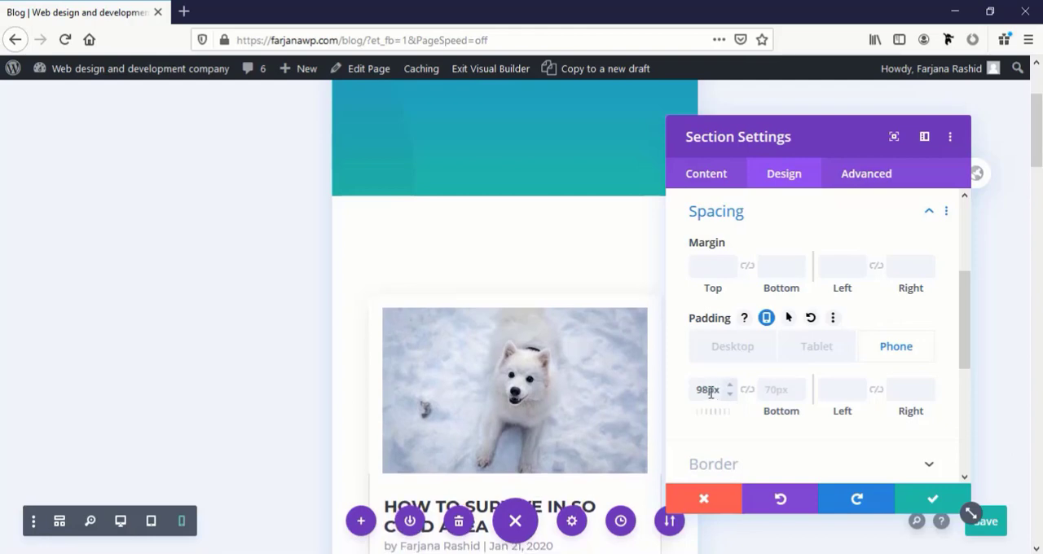
pyautogui.write('70')
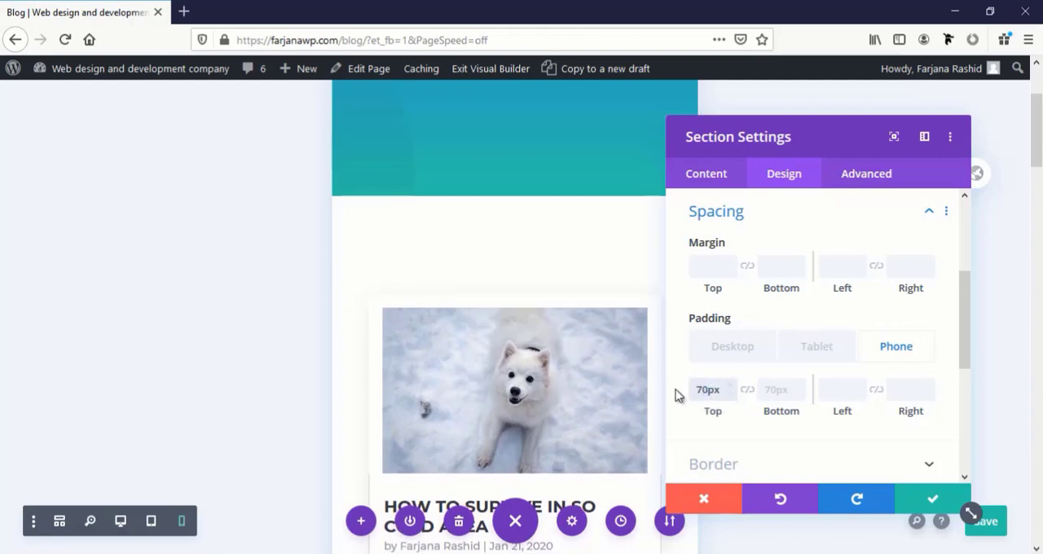
pyautogui.click(928, 500)
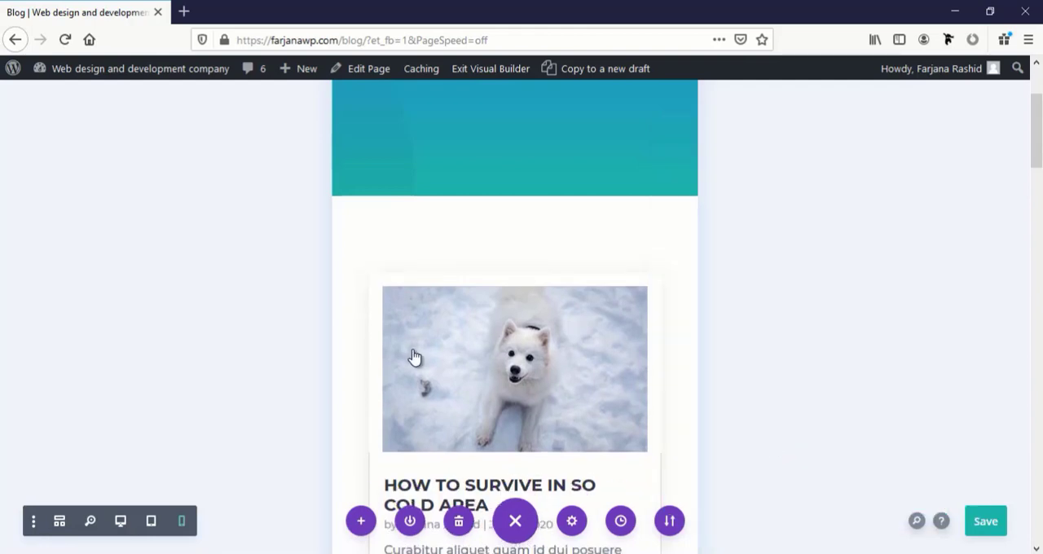
# Set the phone-only title text size of the posts in the Blog module to 20 px
pyautogui.scroll(-3, 412, 356)
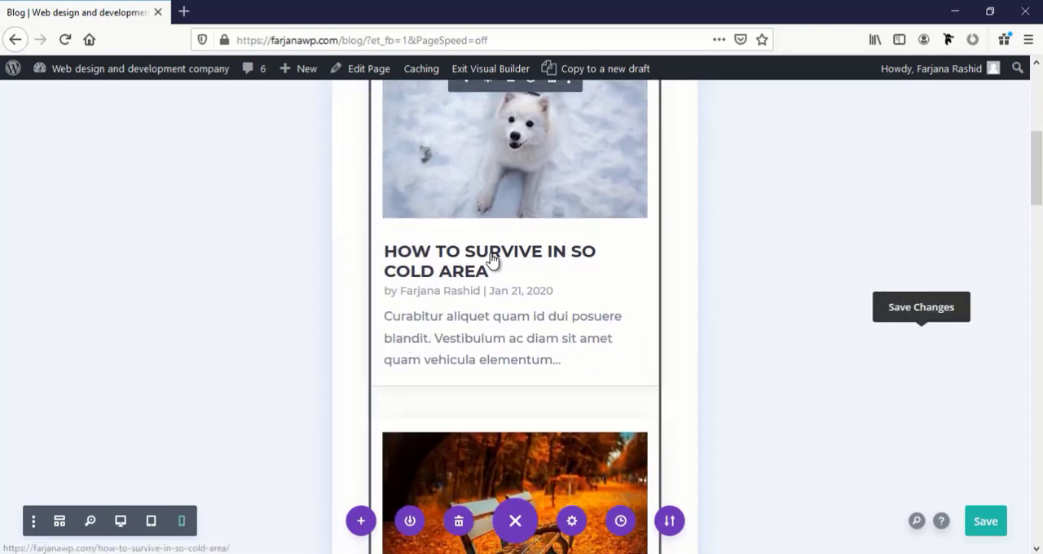
pyautogui.scroll(1, 494, 254)
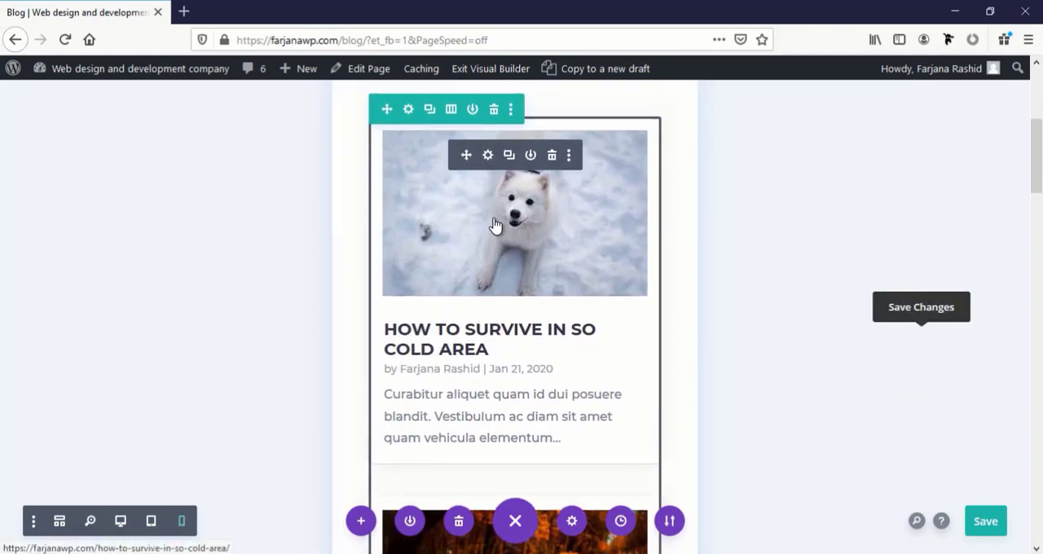
pyautogui.click(486, 156)
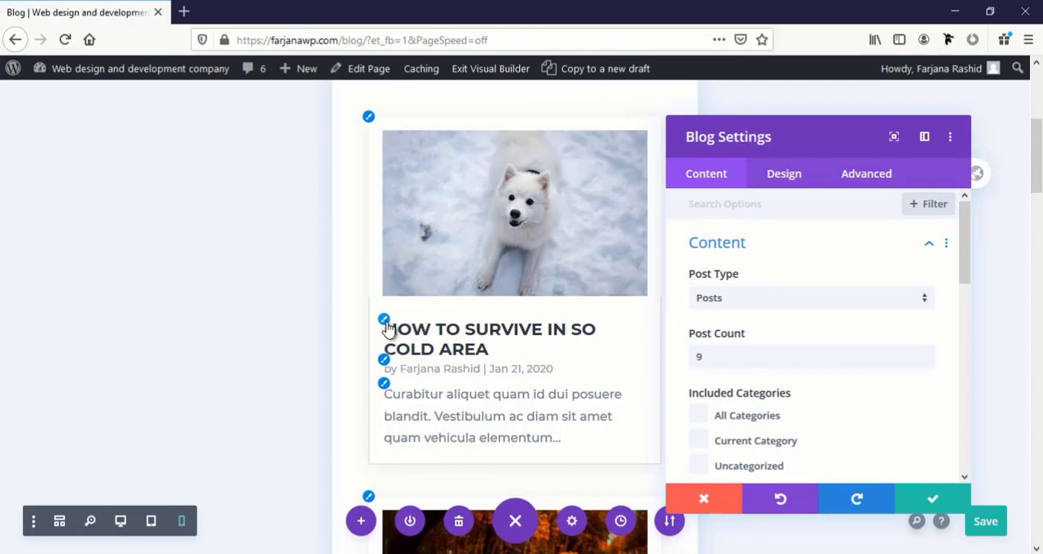
pyautogui.click(386, 323)
pyautogui.click(794, 368)
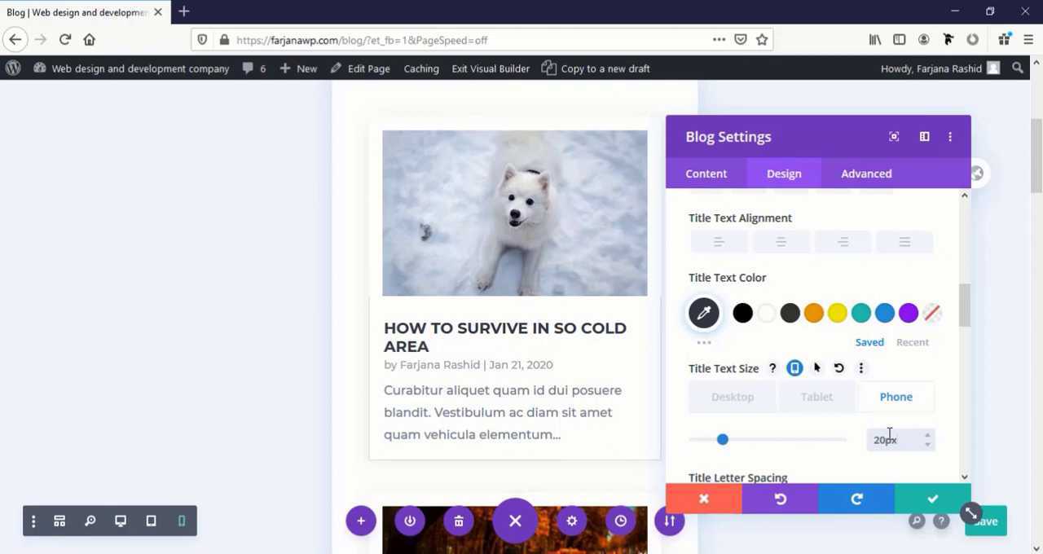
pyautogui.scroll(-2, 888, 433)
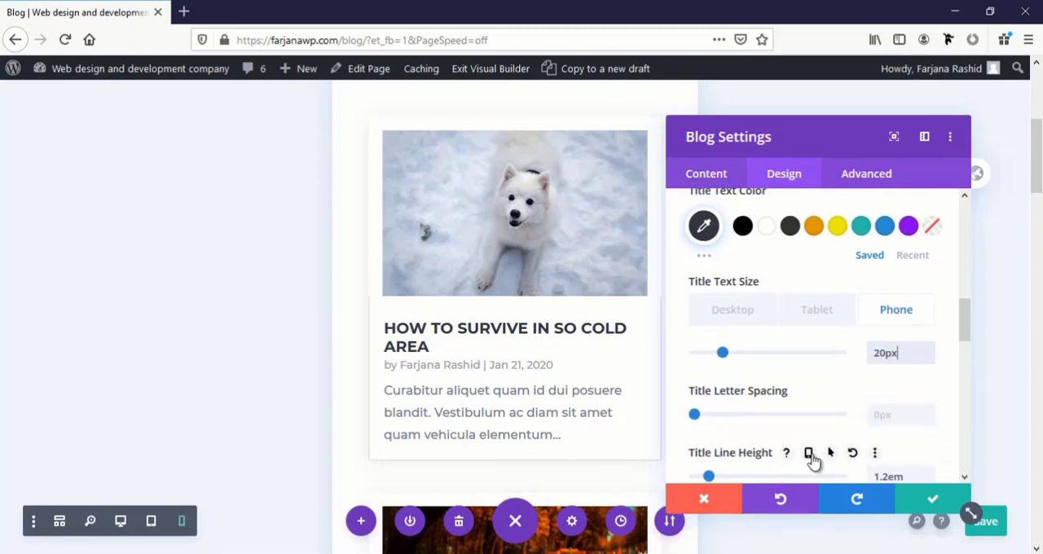
pyautogui.click(808, 454)
pyautogui.scroll(-2, 835, 448)
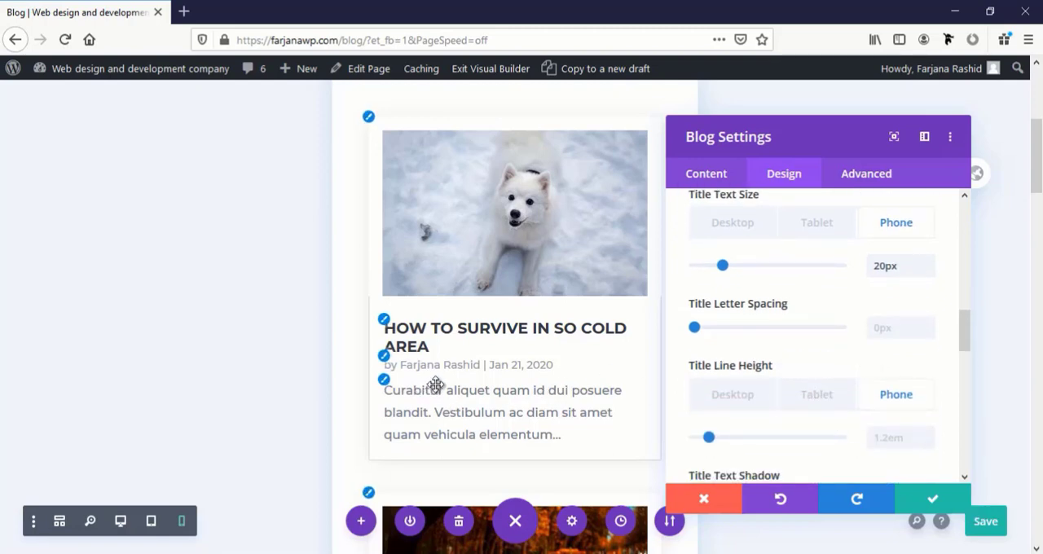
pyautogui.click(908, 495)
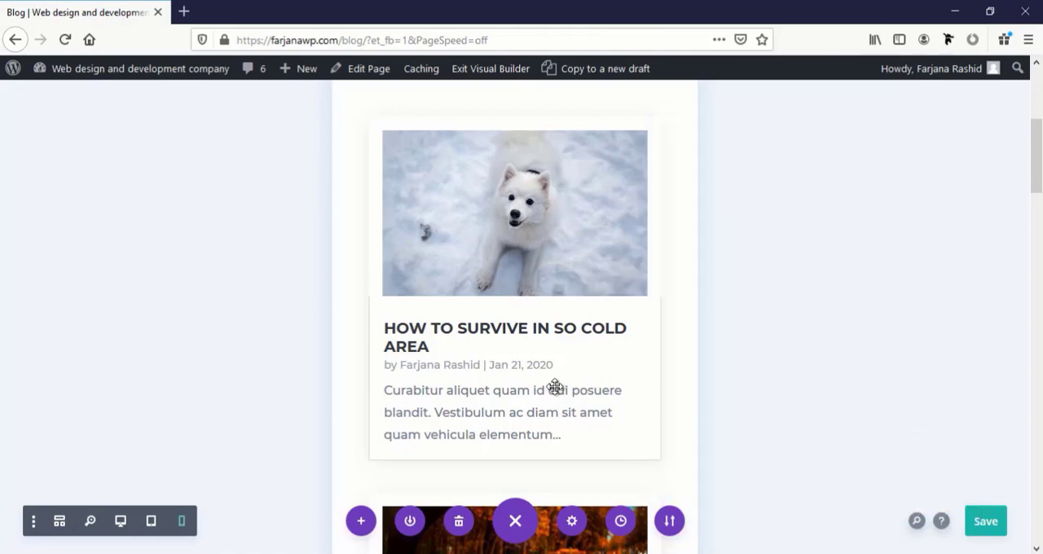
# Set the phone-only title text size of the "Join Our Newsletter" form to 28 px
pyautogui.scroll(-10, 555, 387)
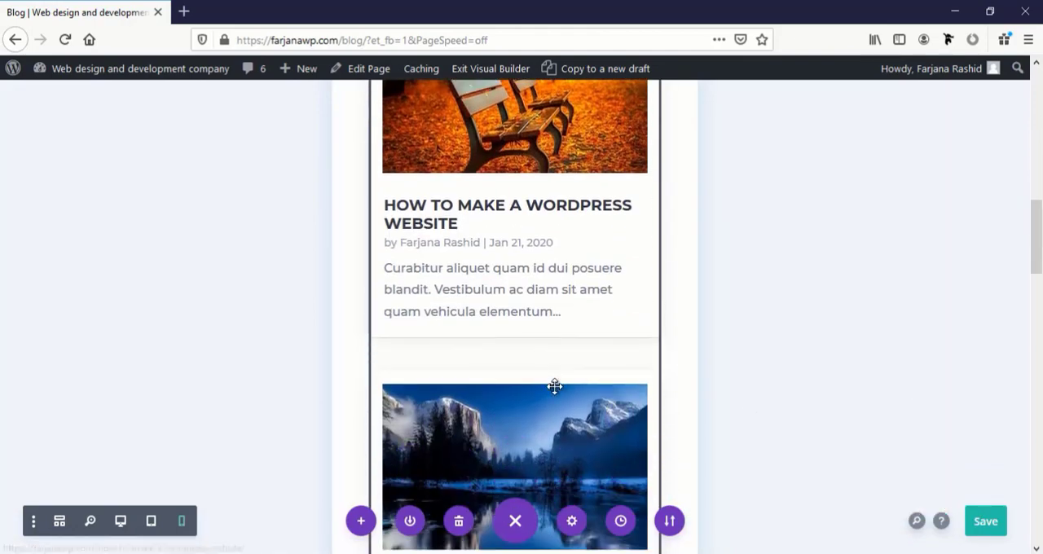
pyautogui.scroll(-7, 555, 386)
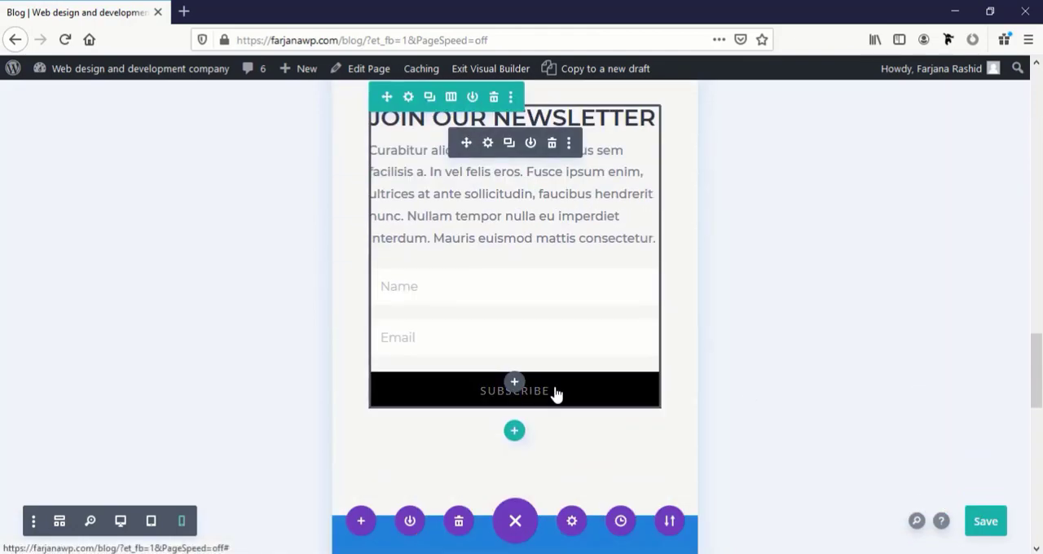
pyautogui.scroll(2, 538, 367)
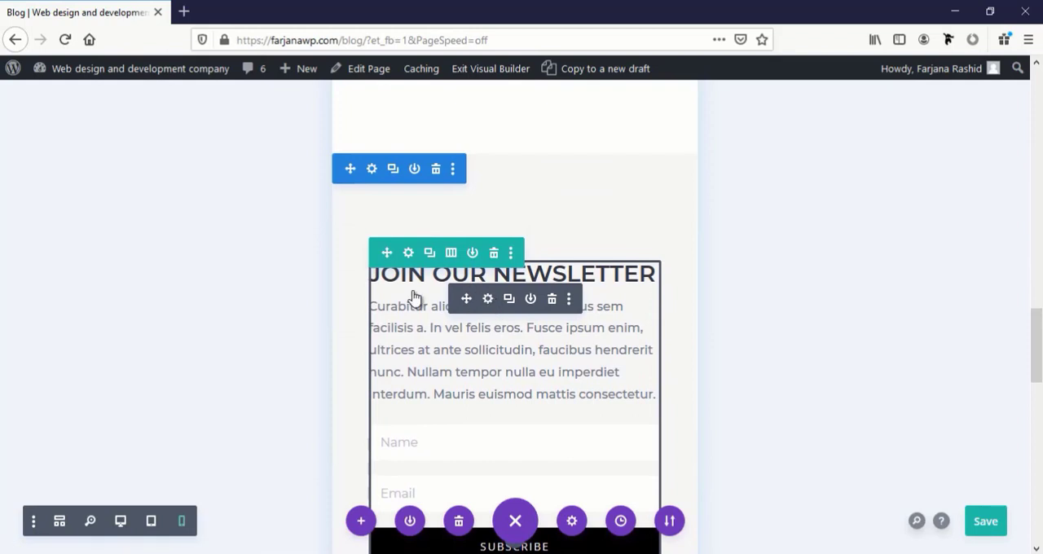
pyautogui.click(487, 298)
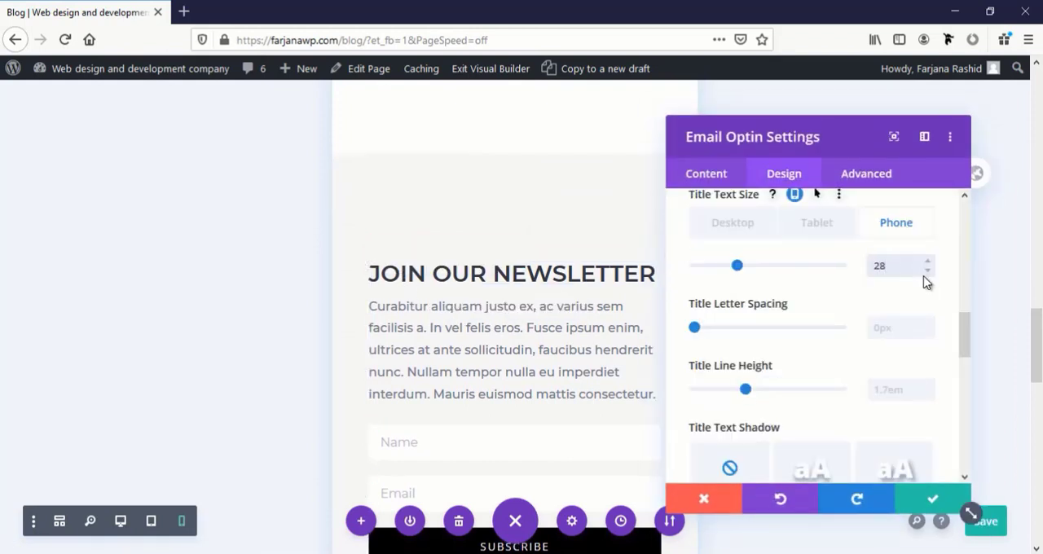
pyautogui.click(932, 497)
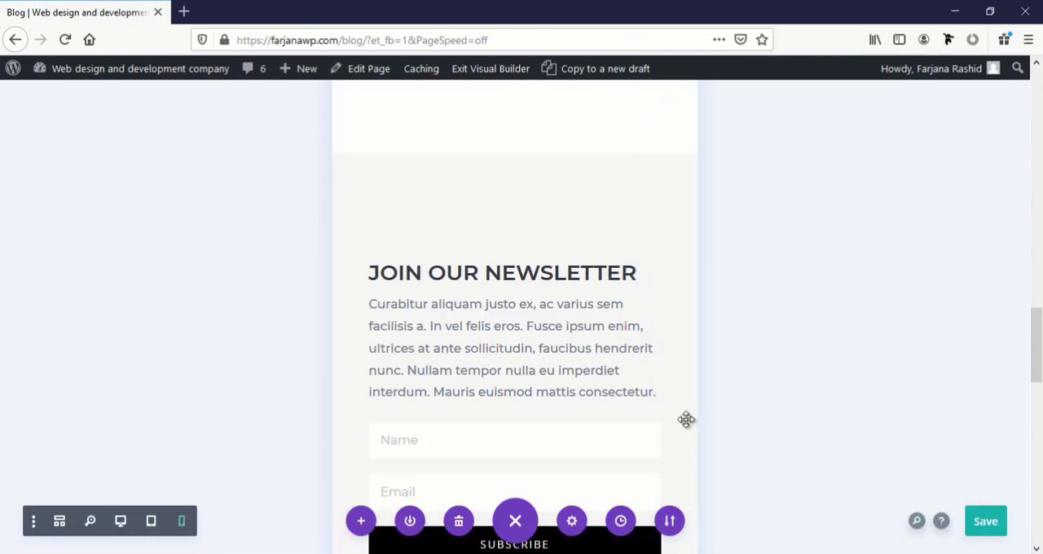
# Check the Blog page's phone layout, then save the page and exit the Visual Builder
pyautogui.scroll(-7, 649, 414)
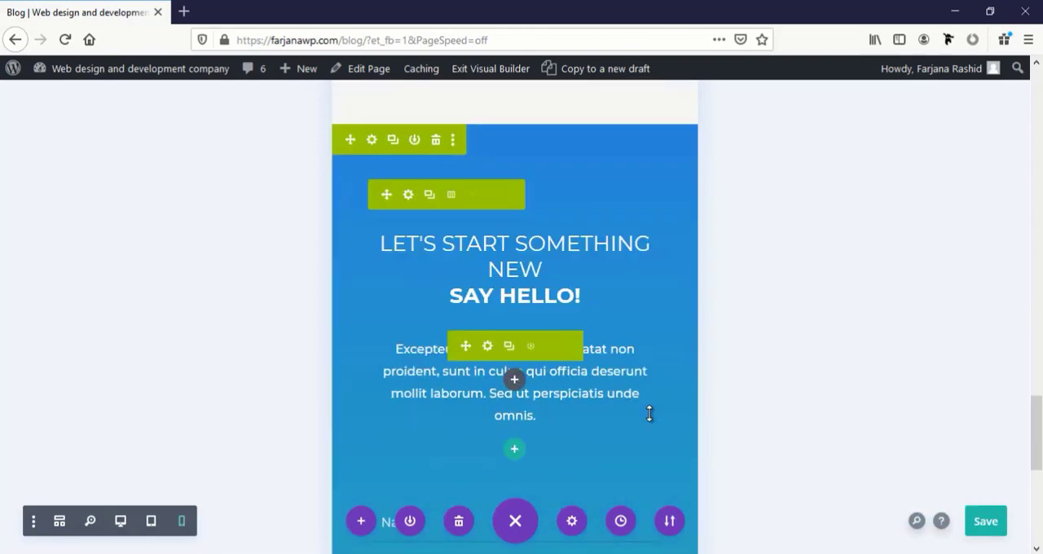
pyautogui.scroll(-4, 649, 414)
pyautogui.scroll(2, 650, 414)
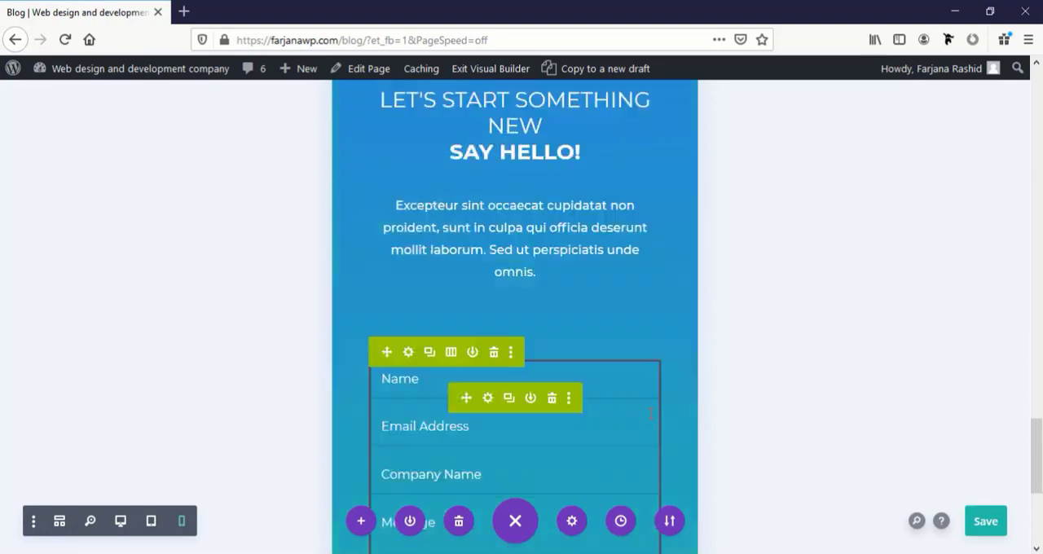
pyautogui.scroll(6, 649, 413)
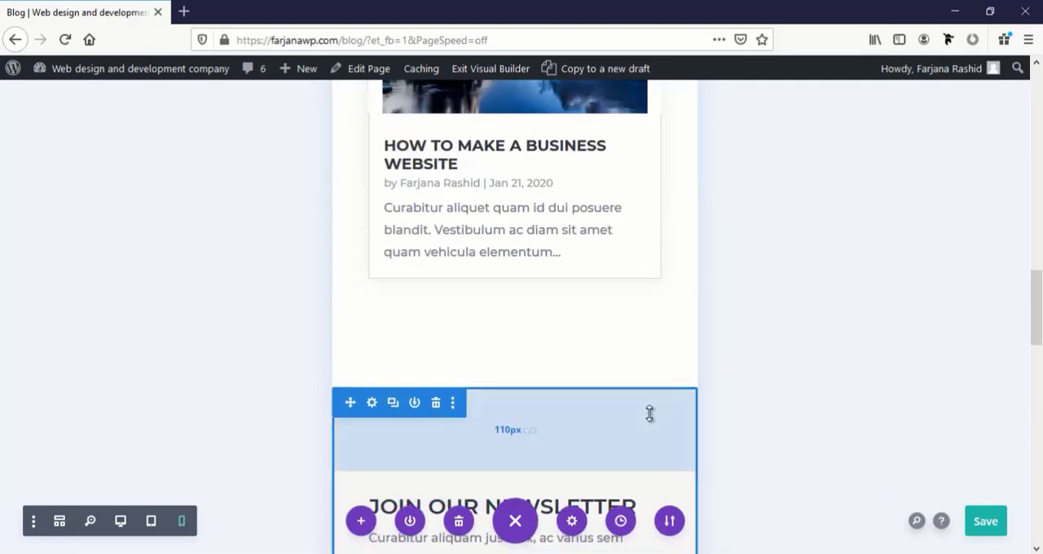
pyautogui.scroll(-3, 649, 414)
pyautogui.scroll(7, 650, 414)
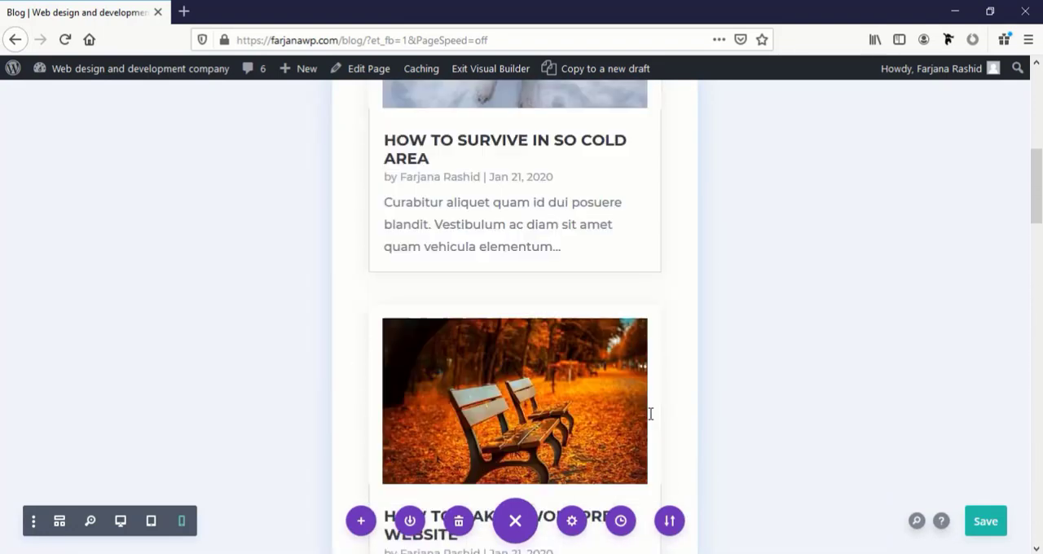
pyautogui.scroll(6, 649, 414)
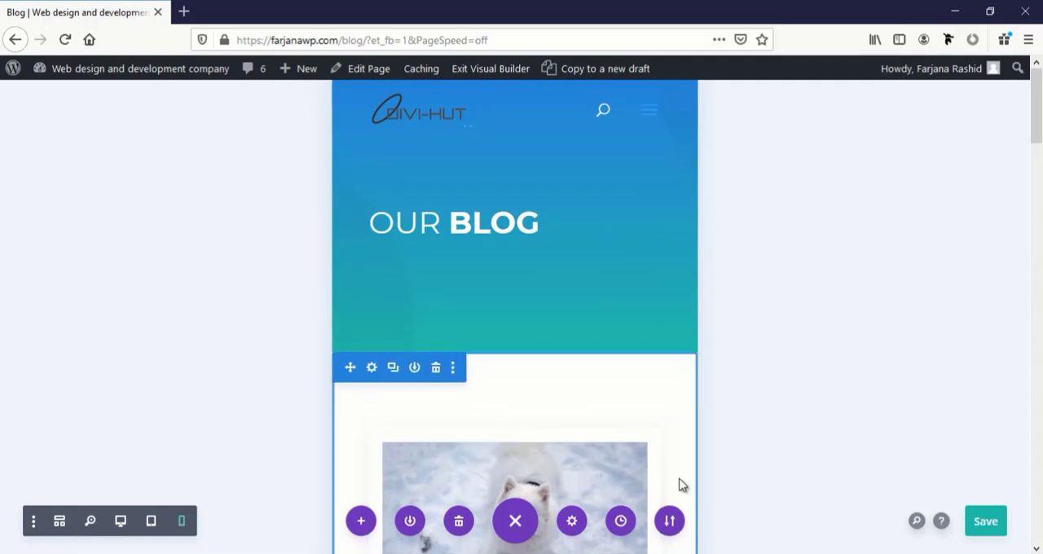
pyautogui.click(991, 525)
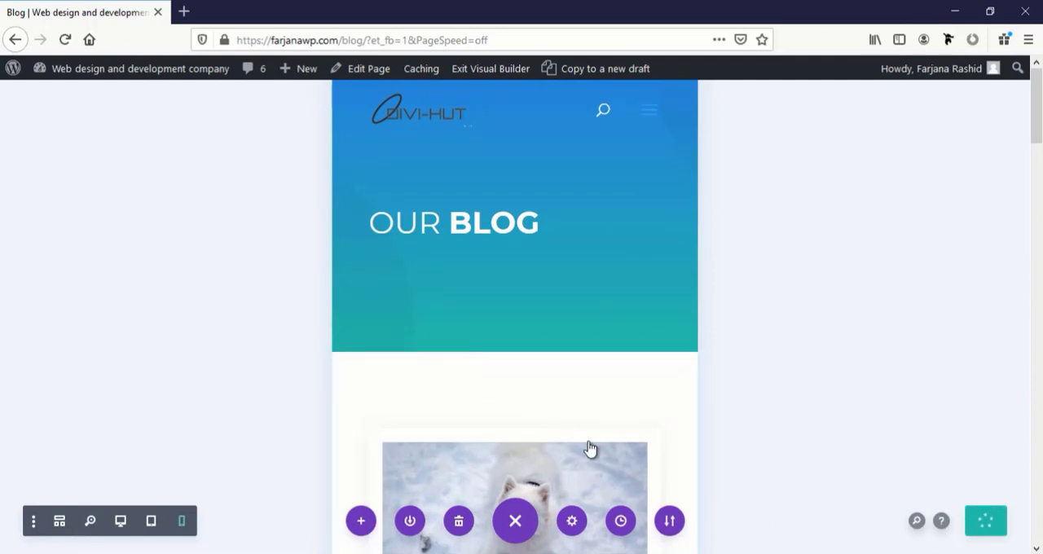
pyautogui.click(489, 70)
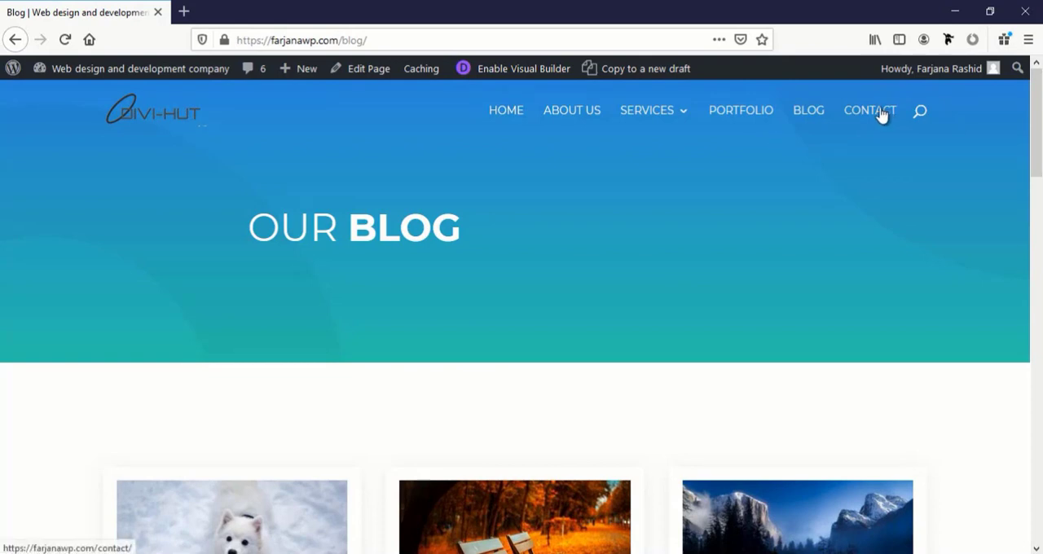
# Open the Contact page in the Visual Builder and review its layout in tablet view
pyautogui.click(866, 121)
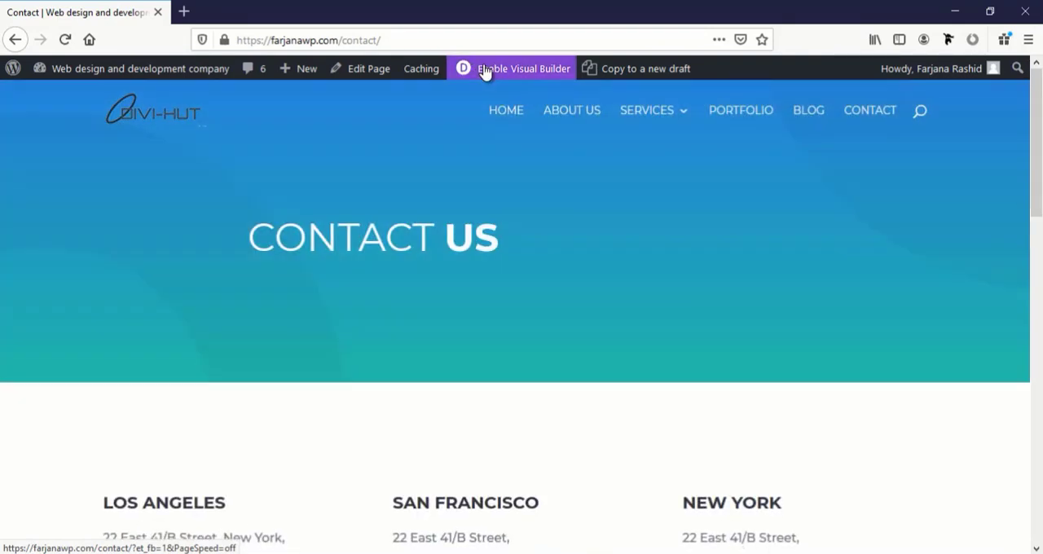
pyautogui.click(485, 70)
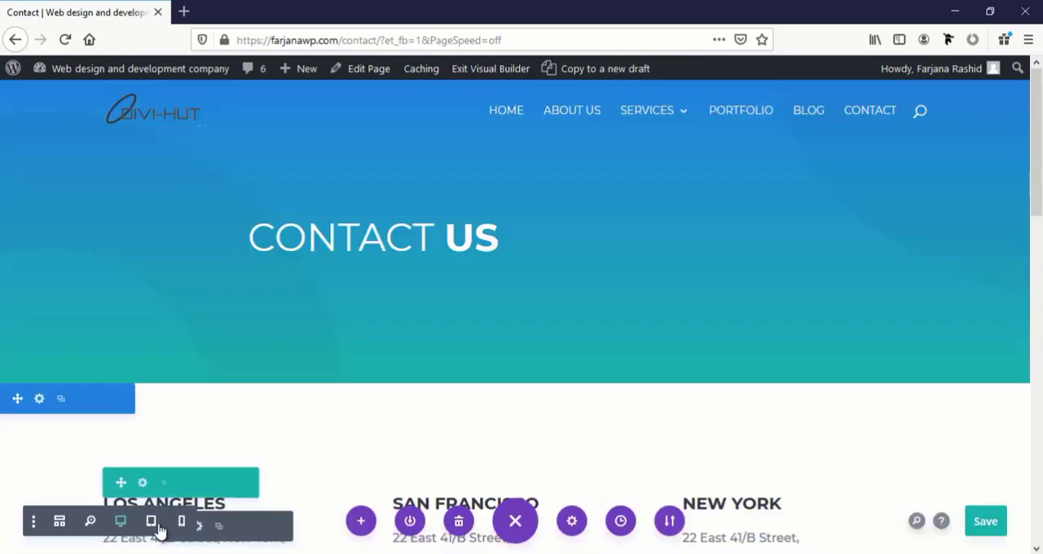
pyautogui.click(150, 520)
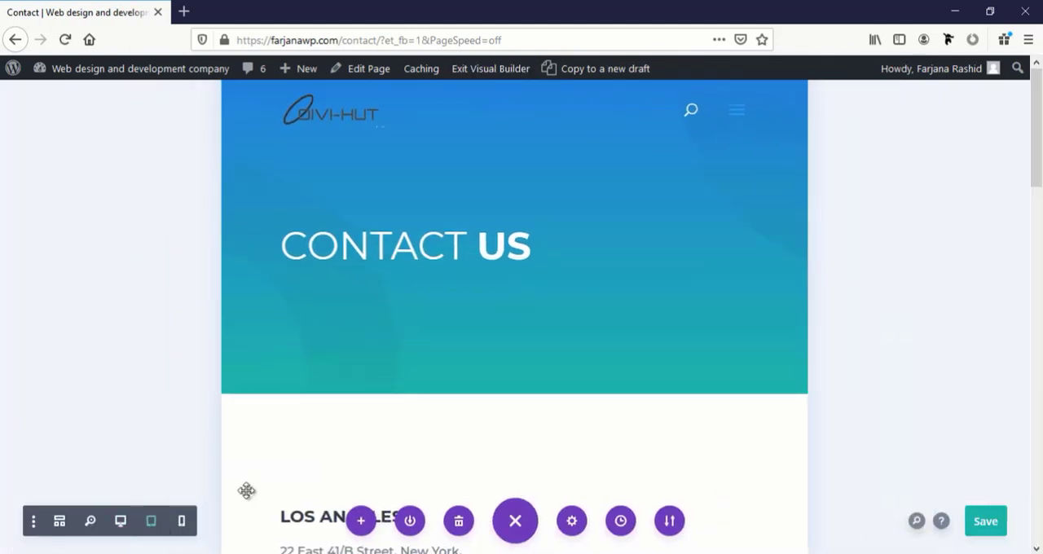
pyautogui.scroll(-3, 445, 398)
pyautogui.scroll(-4, 445, 396)
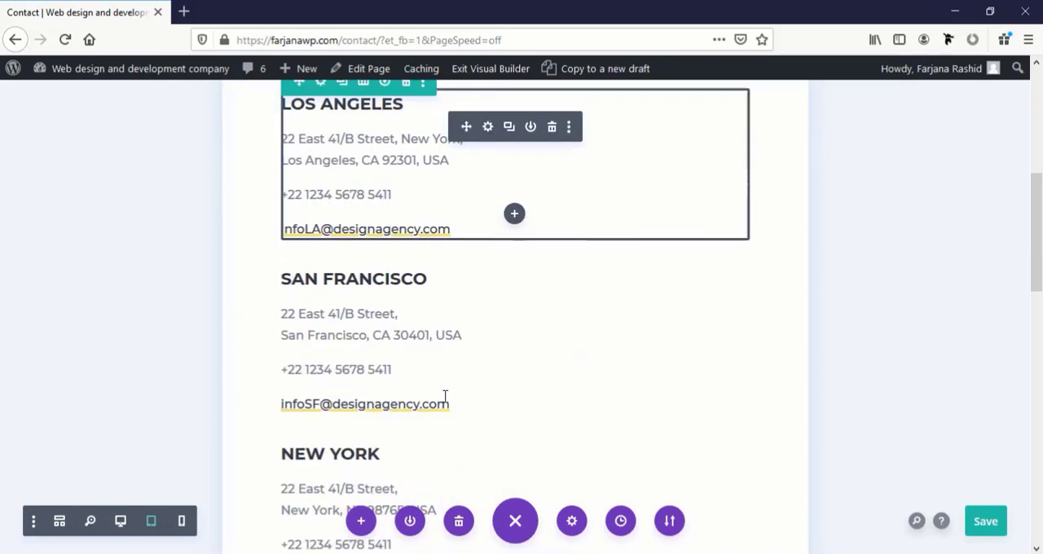
pyautogui.scroll(-7, 445, 397)
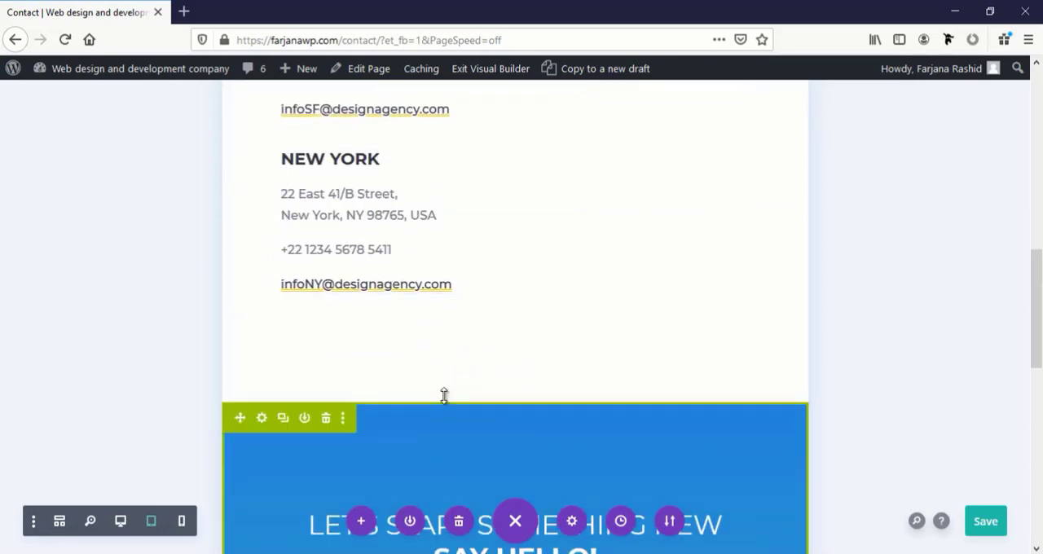
pyautogui.scroll(-5, 444, 396)
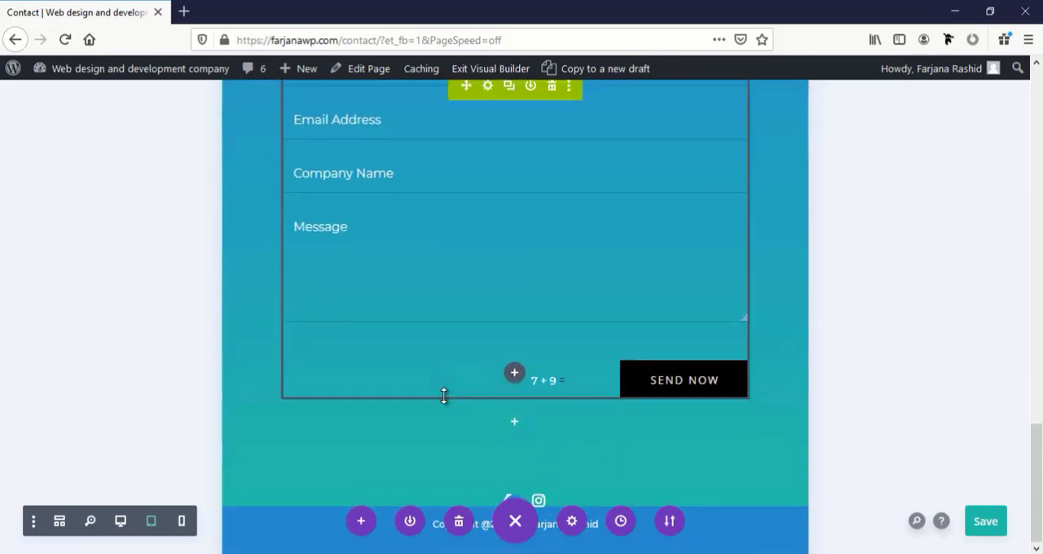
pyautogui.scroll(9, 444, 396)
pyautogui.scroll(7, 444, 396)
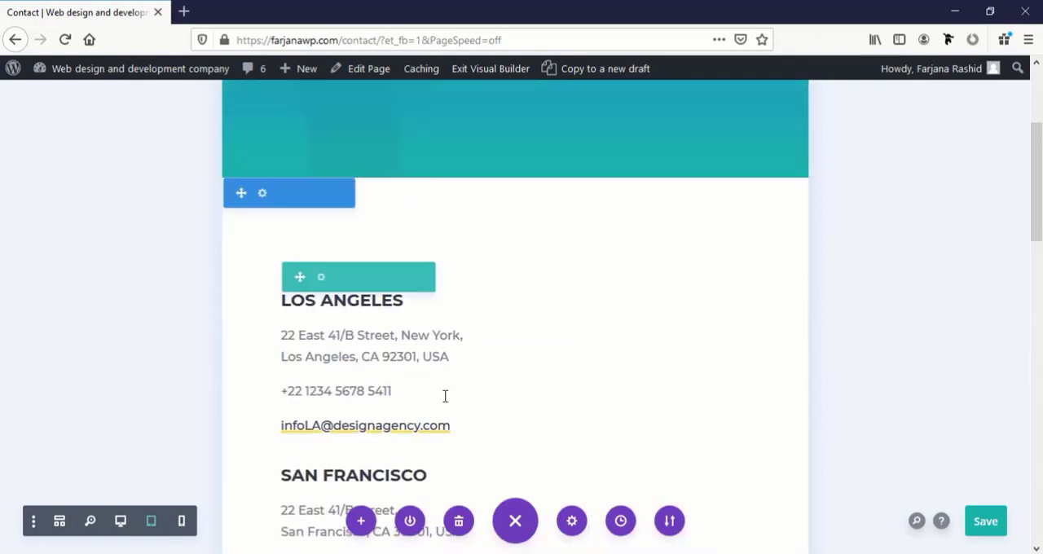
# Switch to phone view and set the phone-only heading text size of the "Contact Us" title to 40 px
pyautogui.click(183, 521)
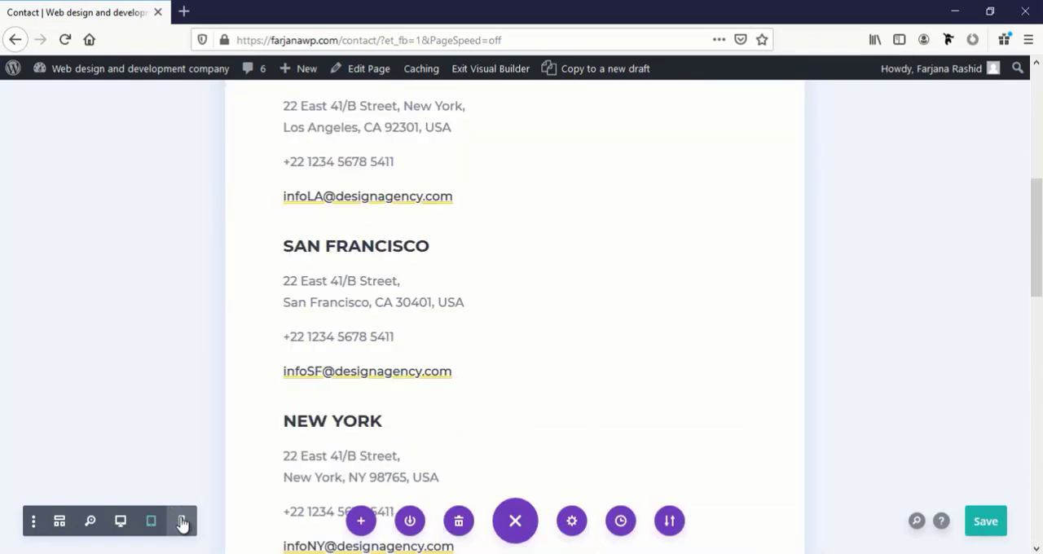
pyautogui.scroll(5, 501, 402)
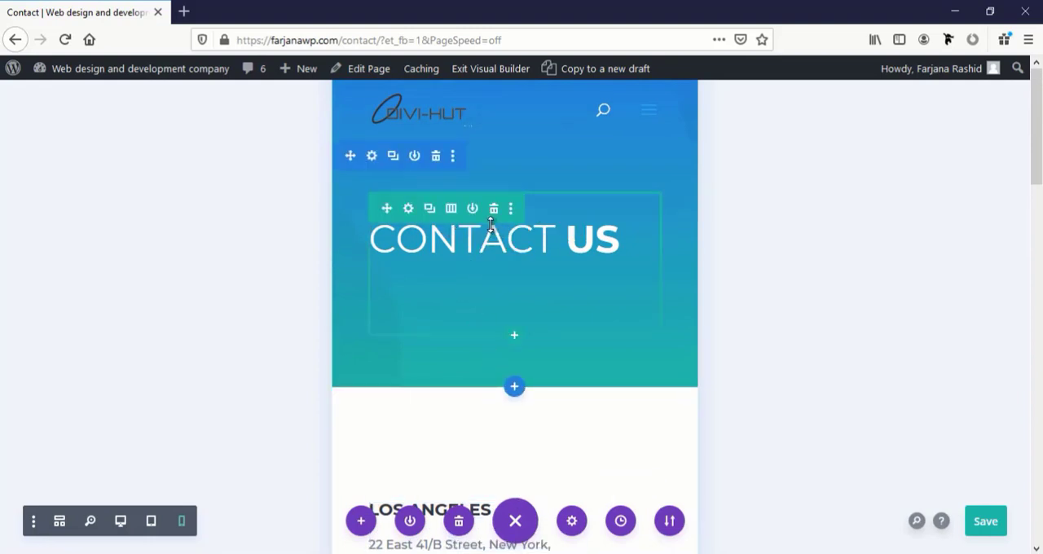
pyautogui.click(489, 228)
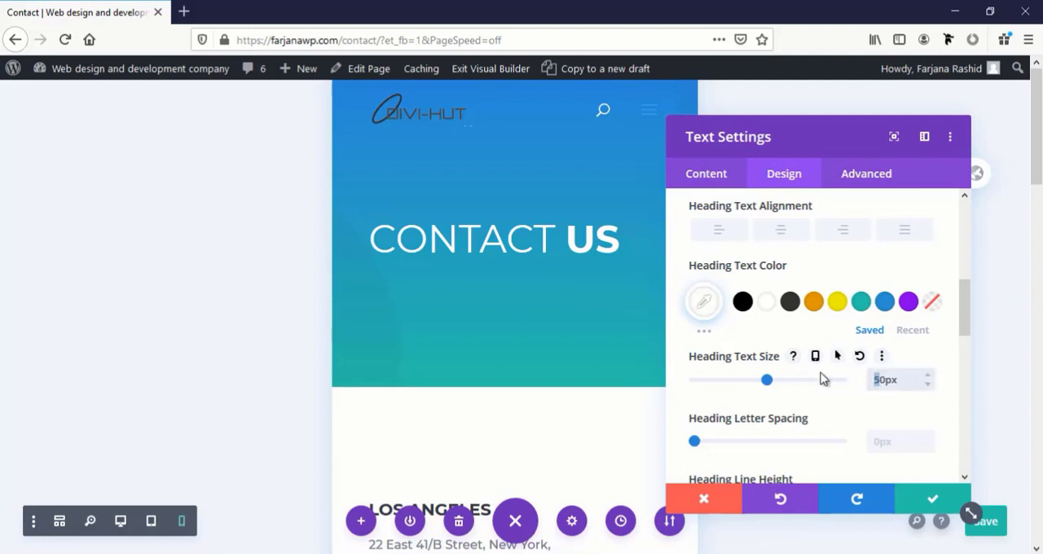
pyautogui.click(815, 357)
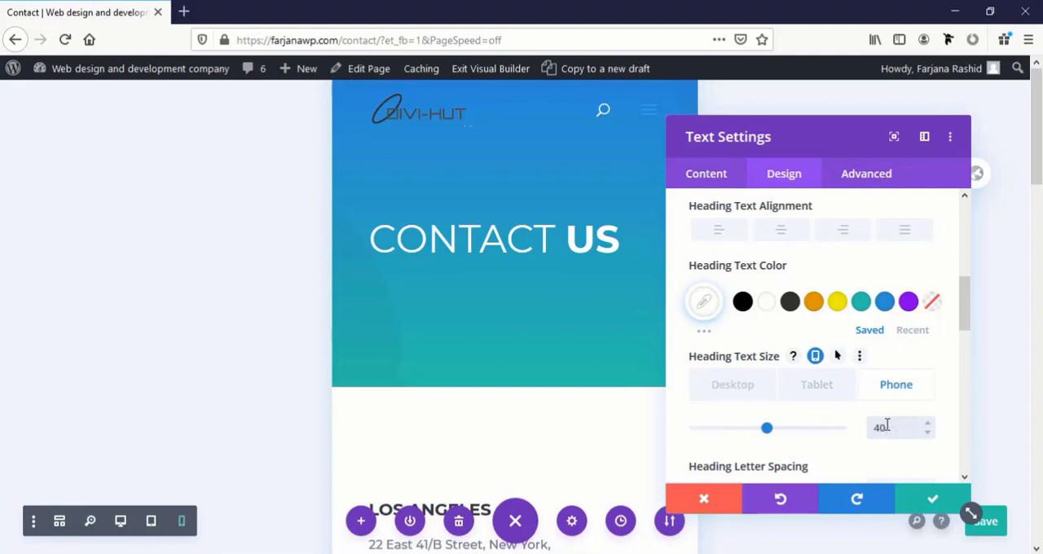
pyautogui.click(926, 499)
# Save the Contact page and exit the Visual Builder
pyautogui.scroll(-3, 595, 407)
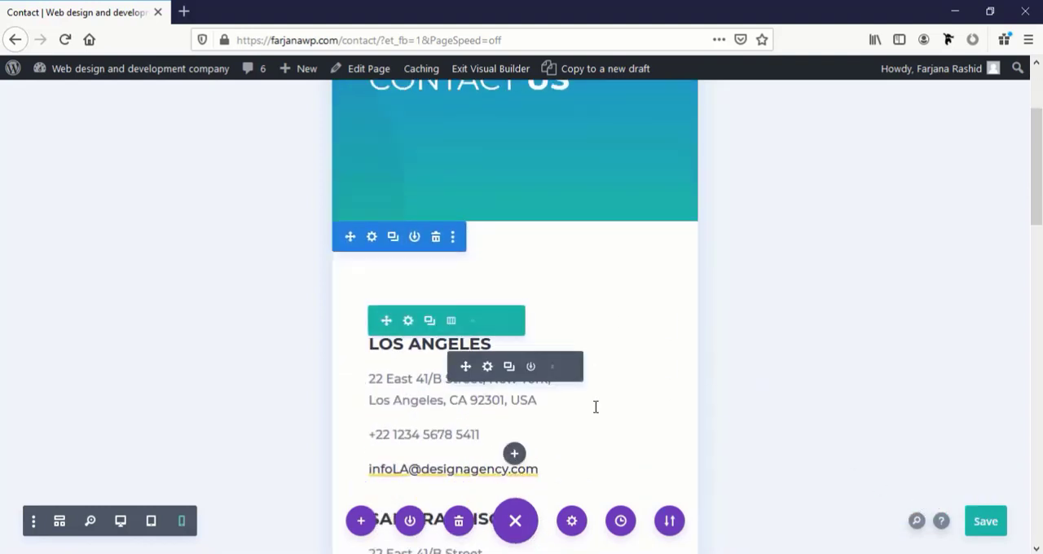
pyautogui.scroll(3, 596, 408)
pyautogui.click(982, 526)
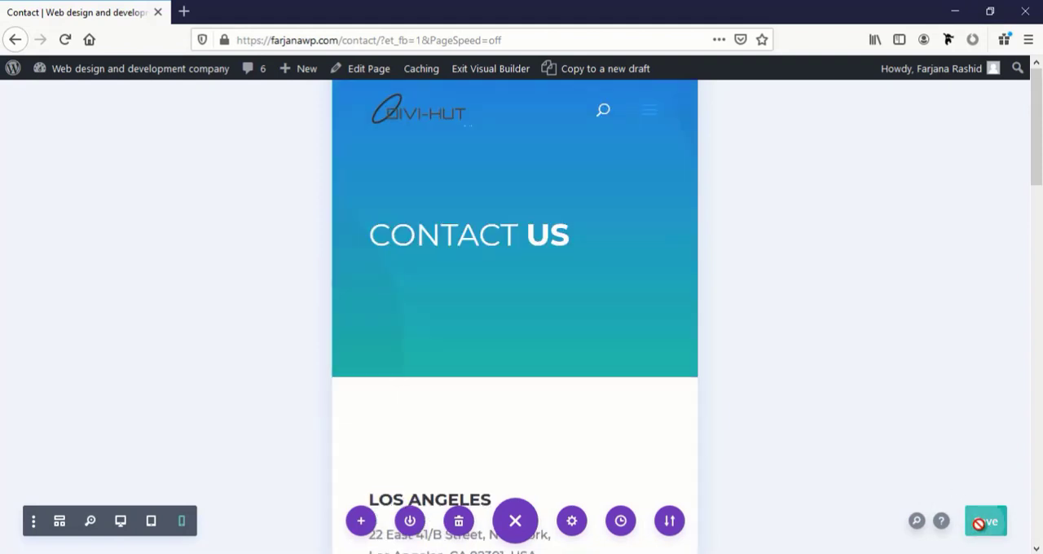
pyautogui.click(472, 72)
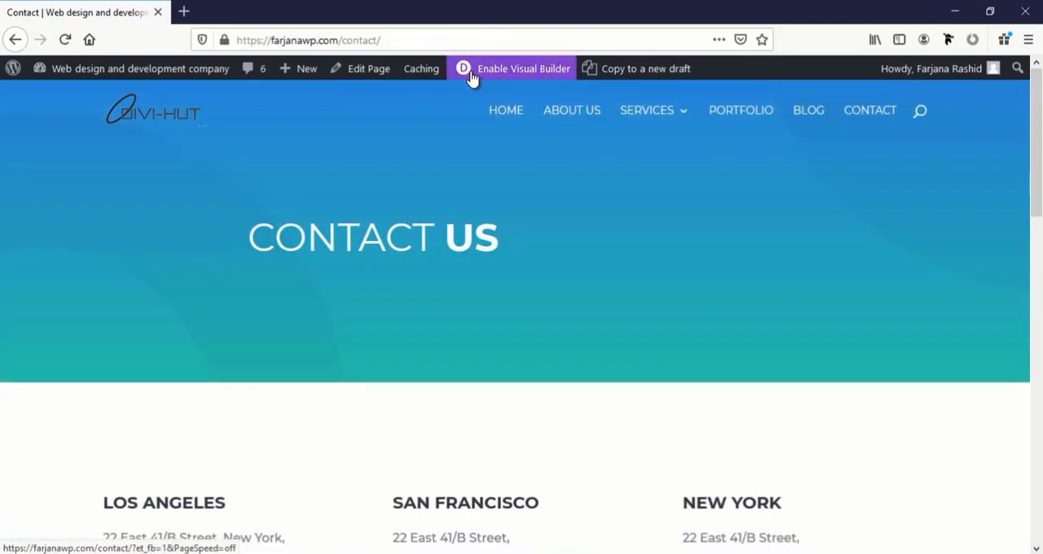
# Open the website's Home page and look through its content from the hero section onward
pyautogui.click(498, 116)
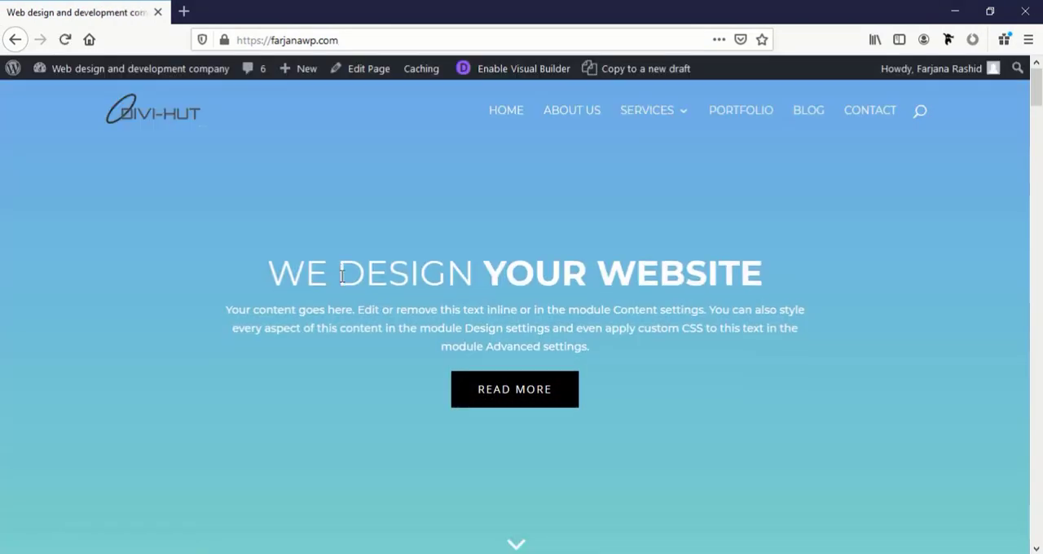
pyautogui.scroll(-7, 329, 449)
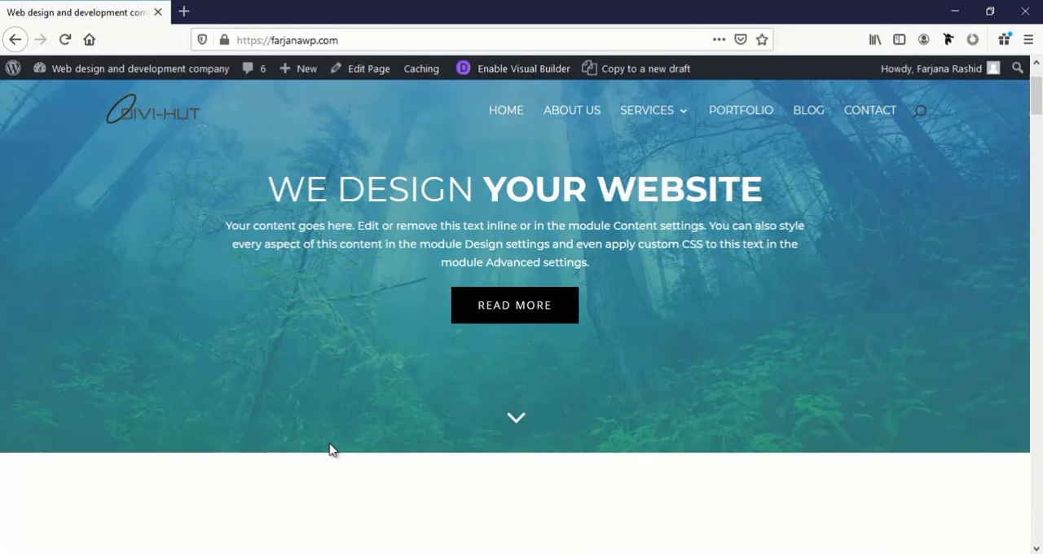